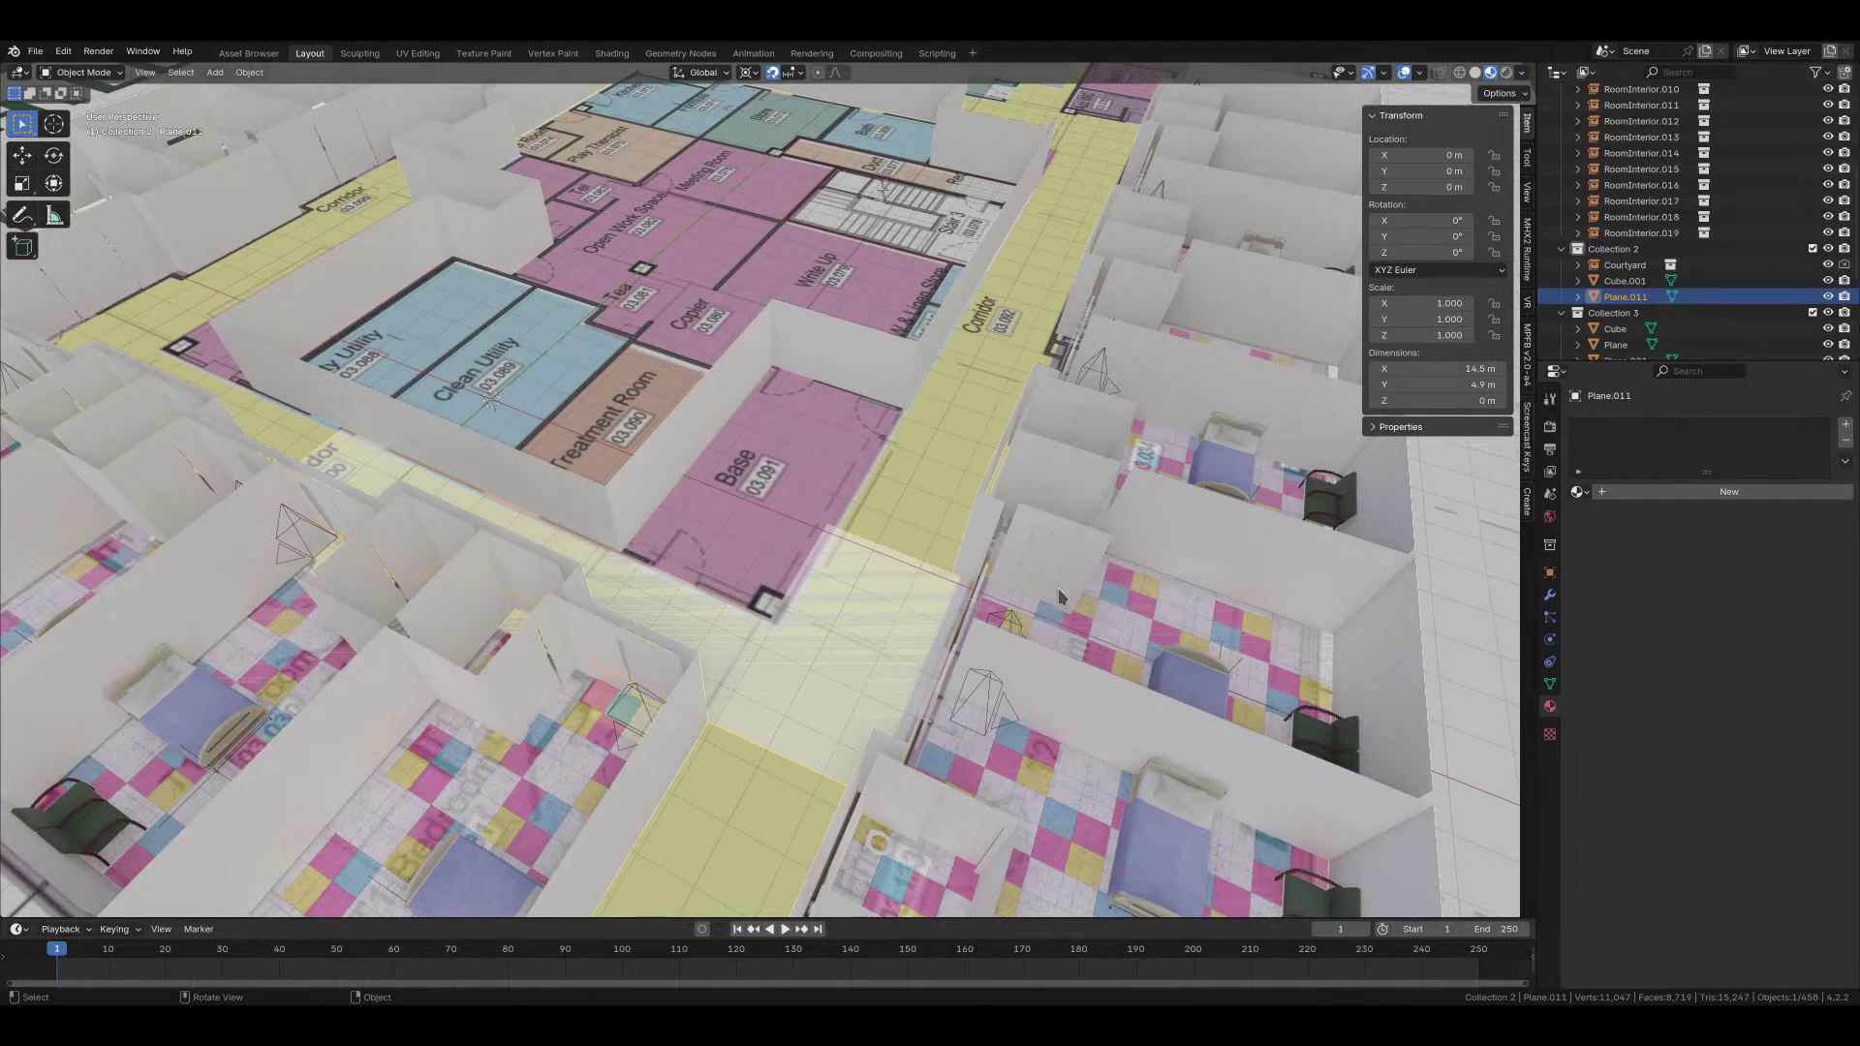
Step: Open the corridor floor plane's mesh for editing, seen from directly above beside the Base room 03.091
middle_click_drag(1058, 589, 1085, 661)
scroll(1085, 661, "down", 4)
scroll(952, 591, "up", 2)
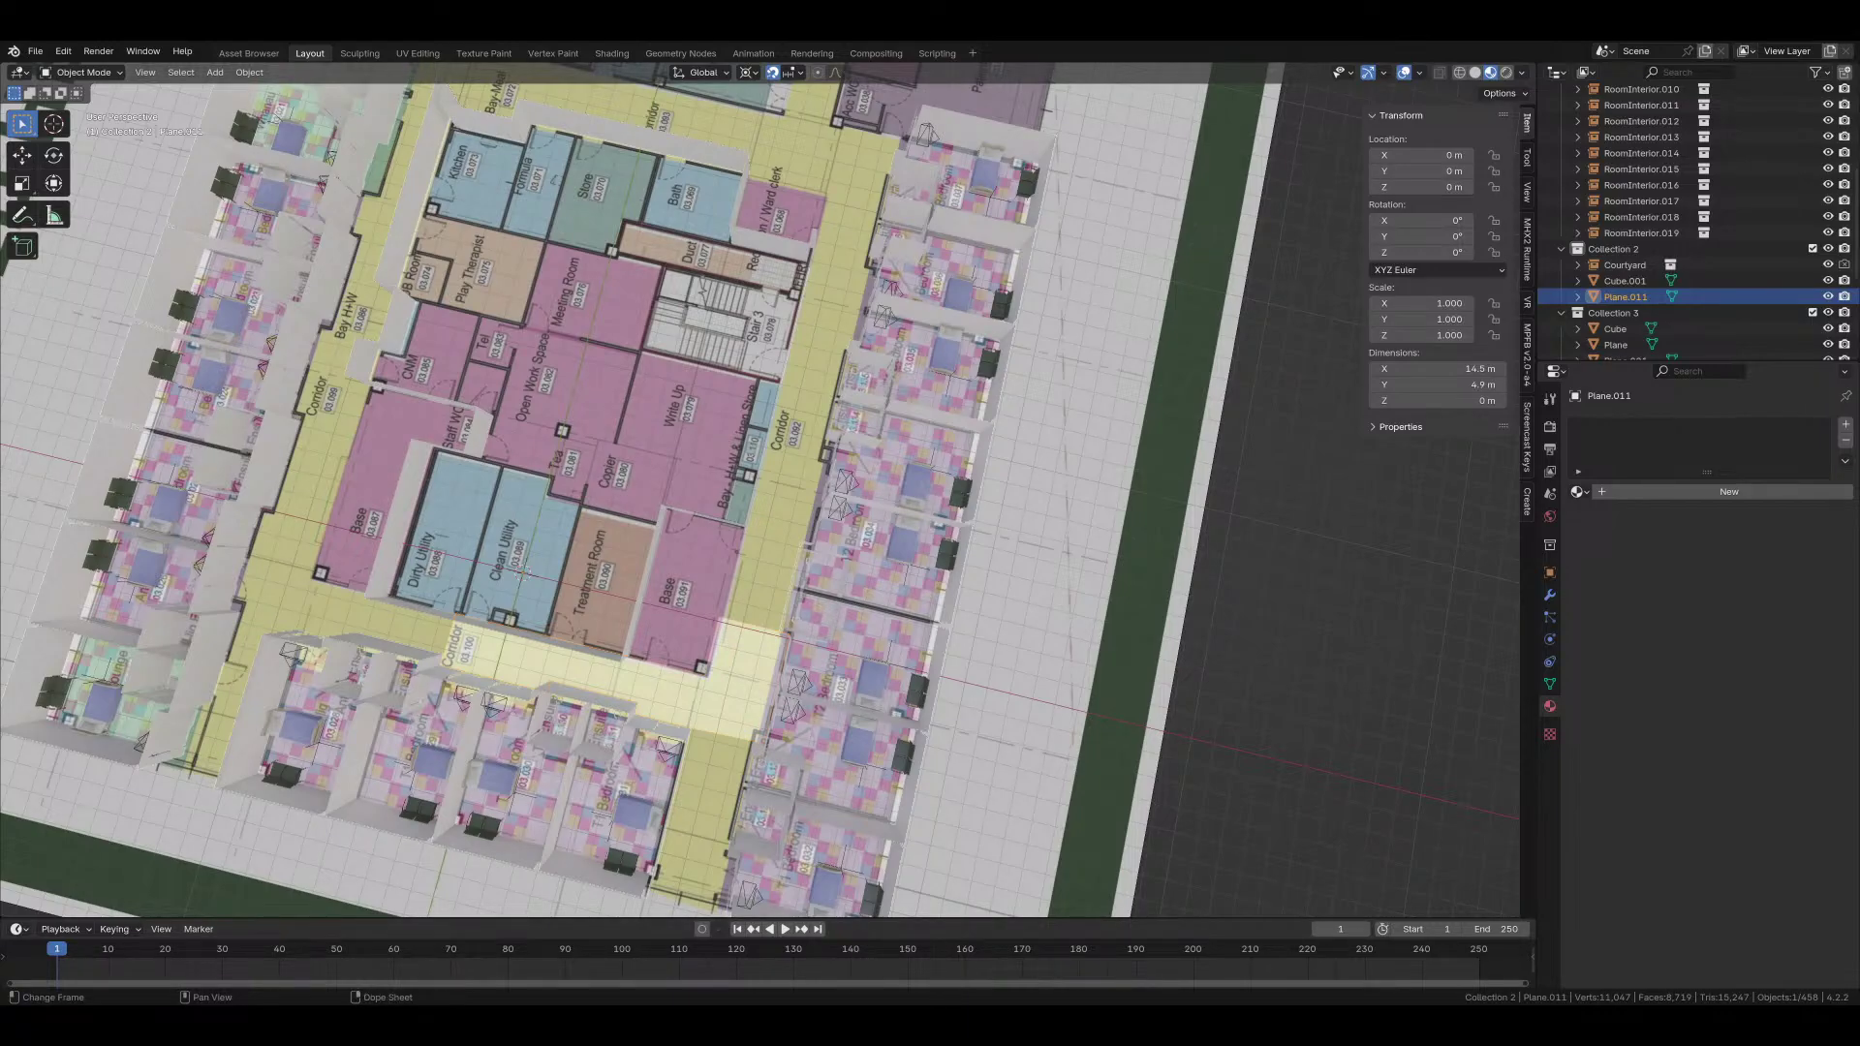
middle_click_drag(678, 542, 742, 588)
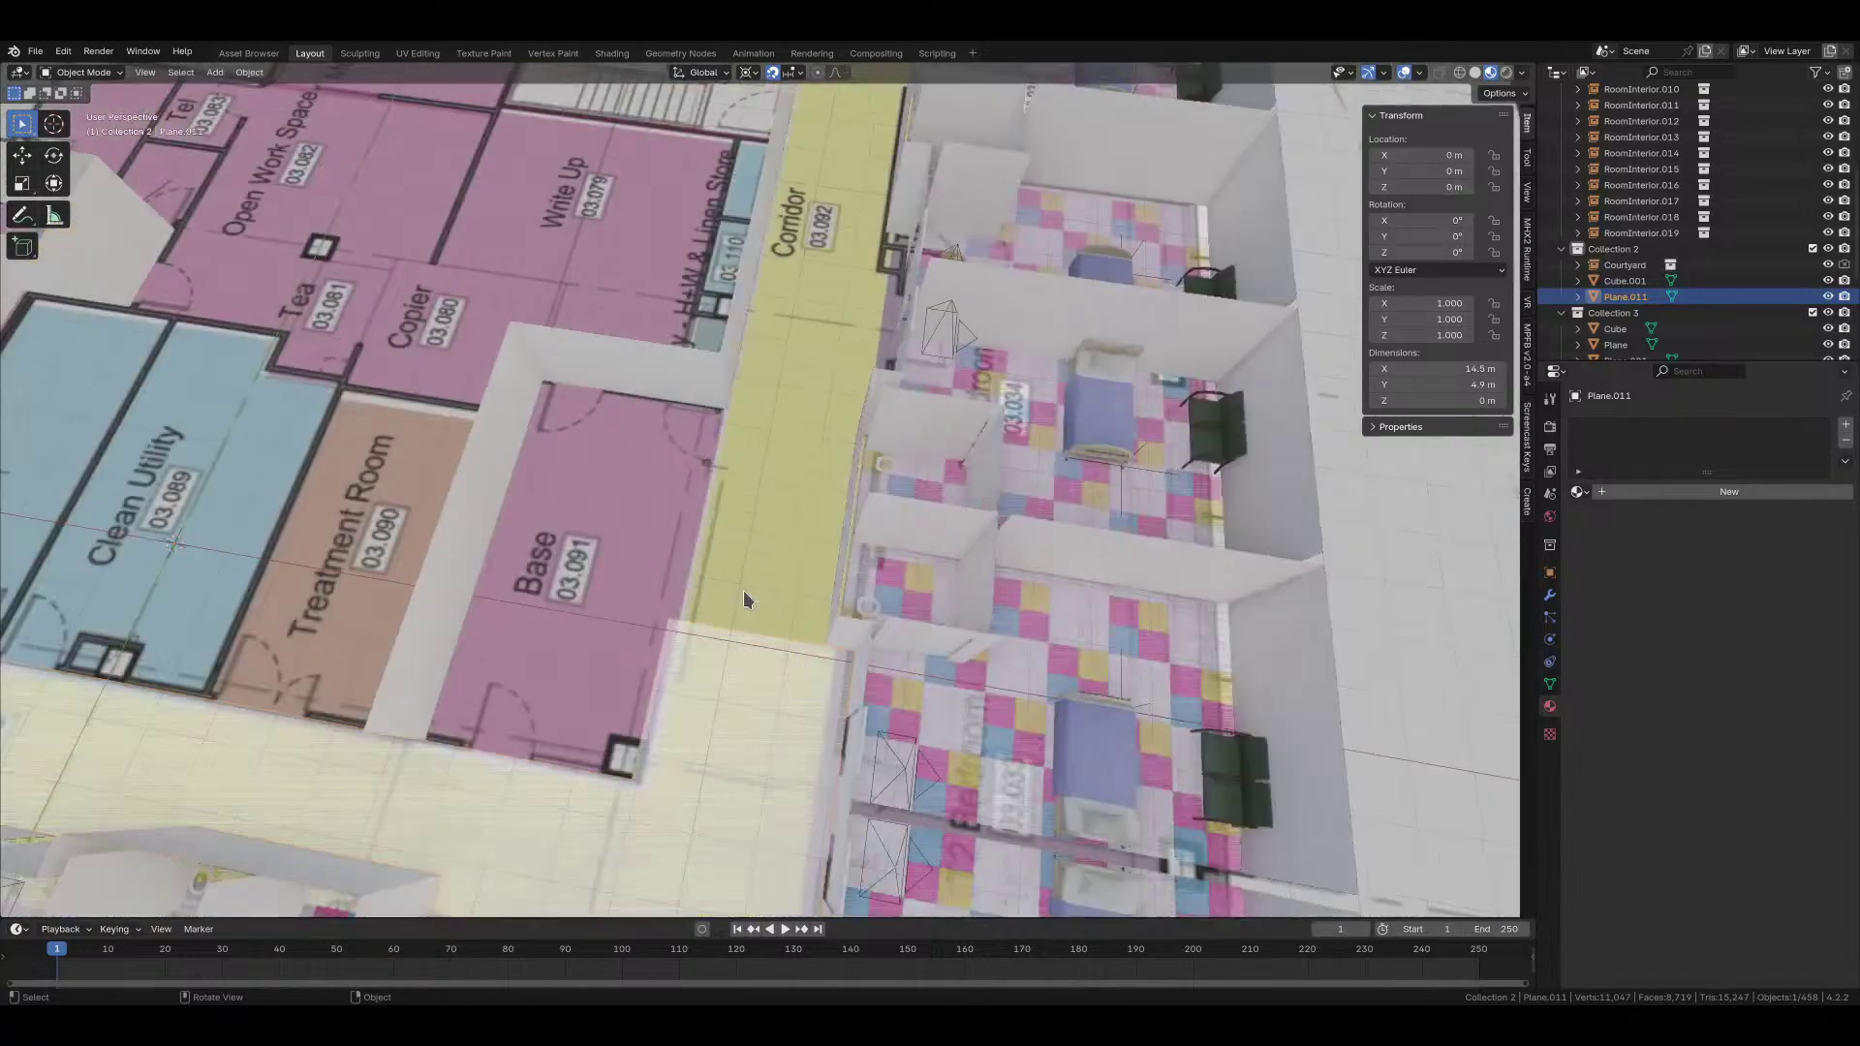
scroll(742, 590, "up", 4)
key("KP_7")
key("Tab")
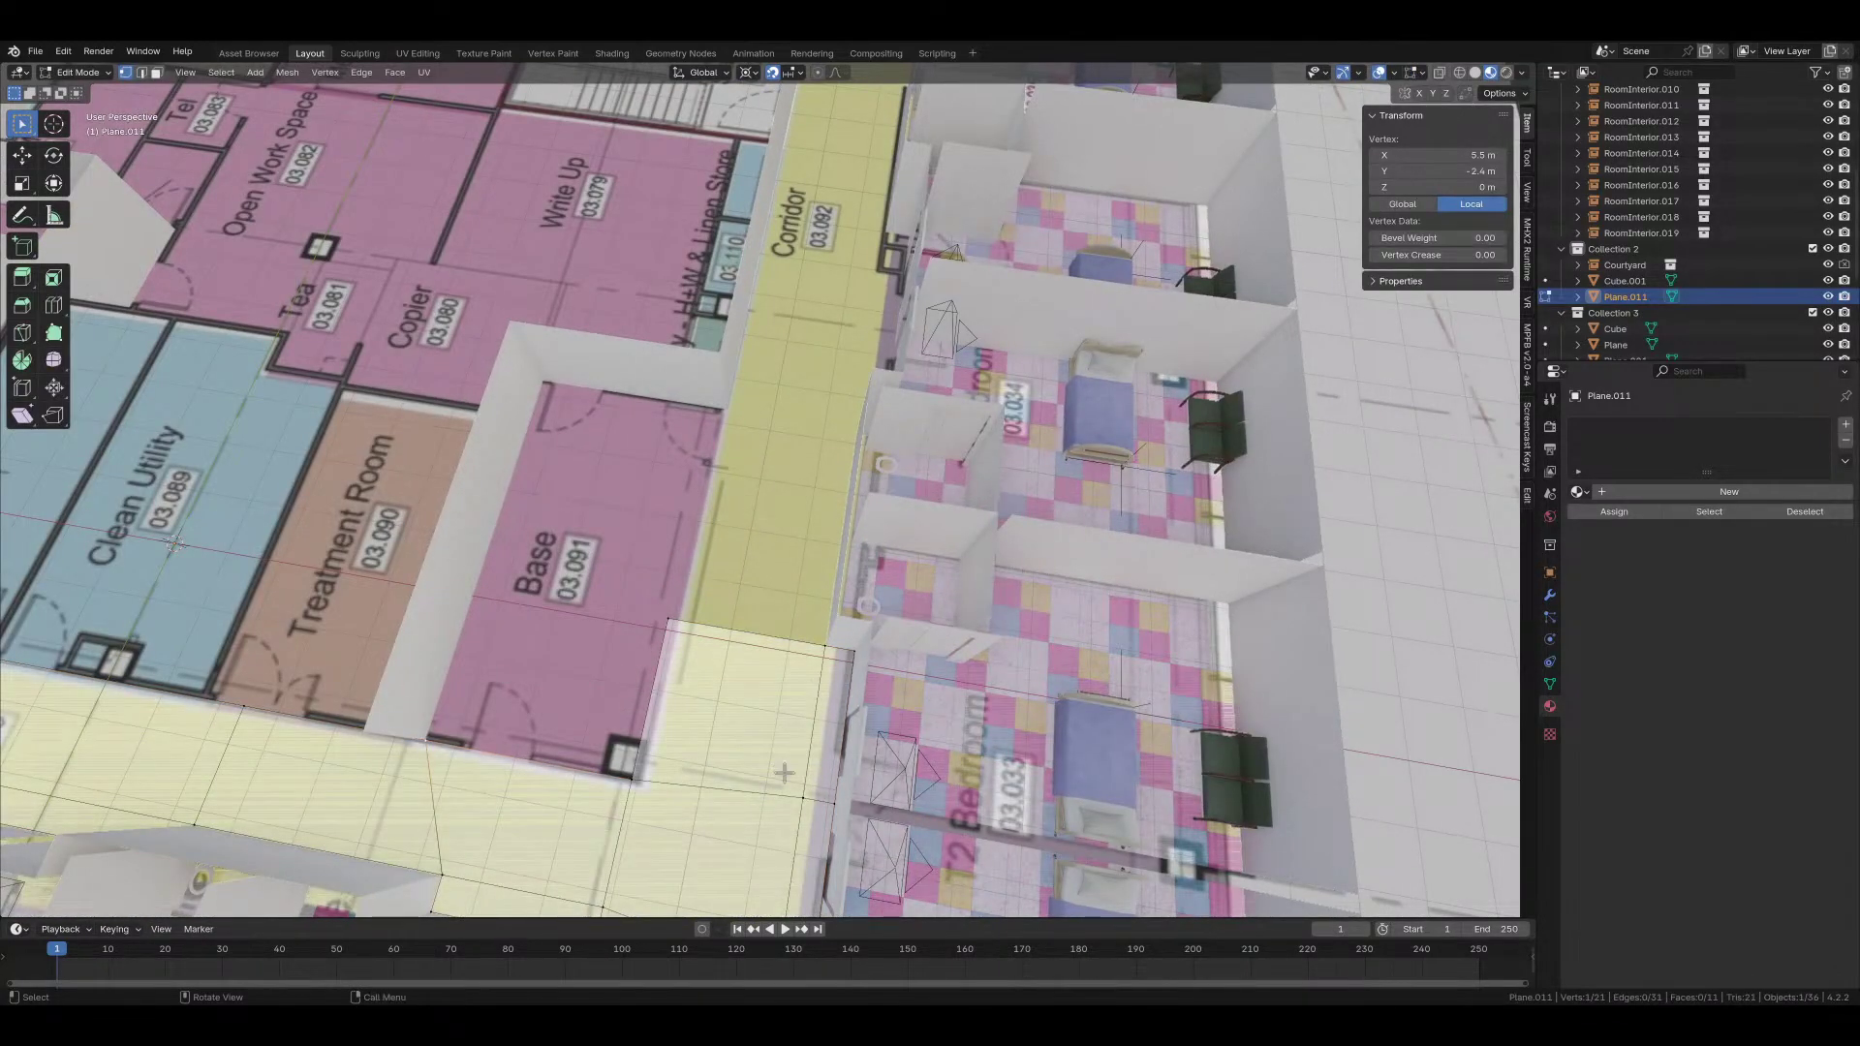
scroll(766, 568, "down", 2)
scroll(767, 568, "up", 5)
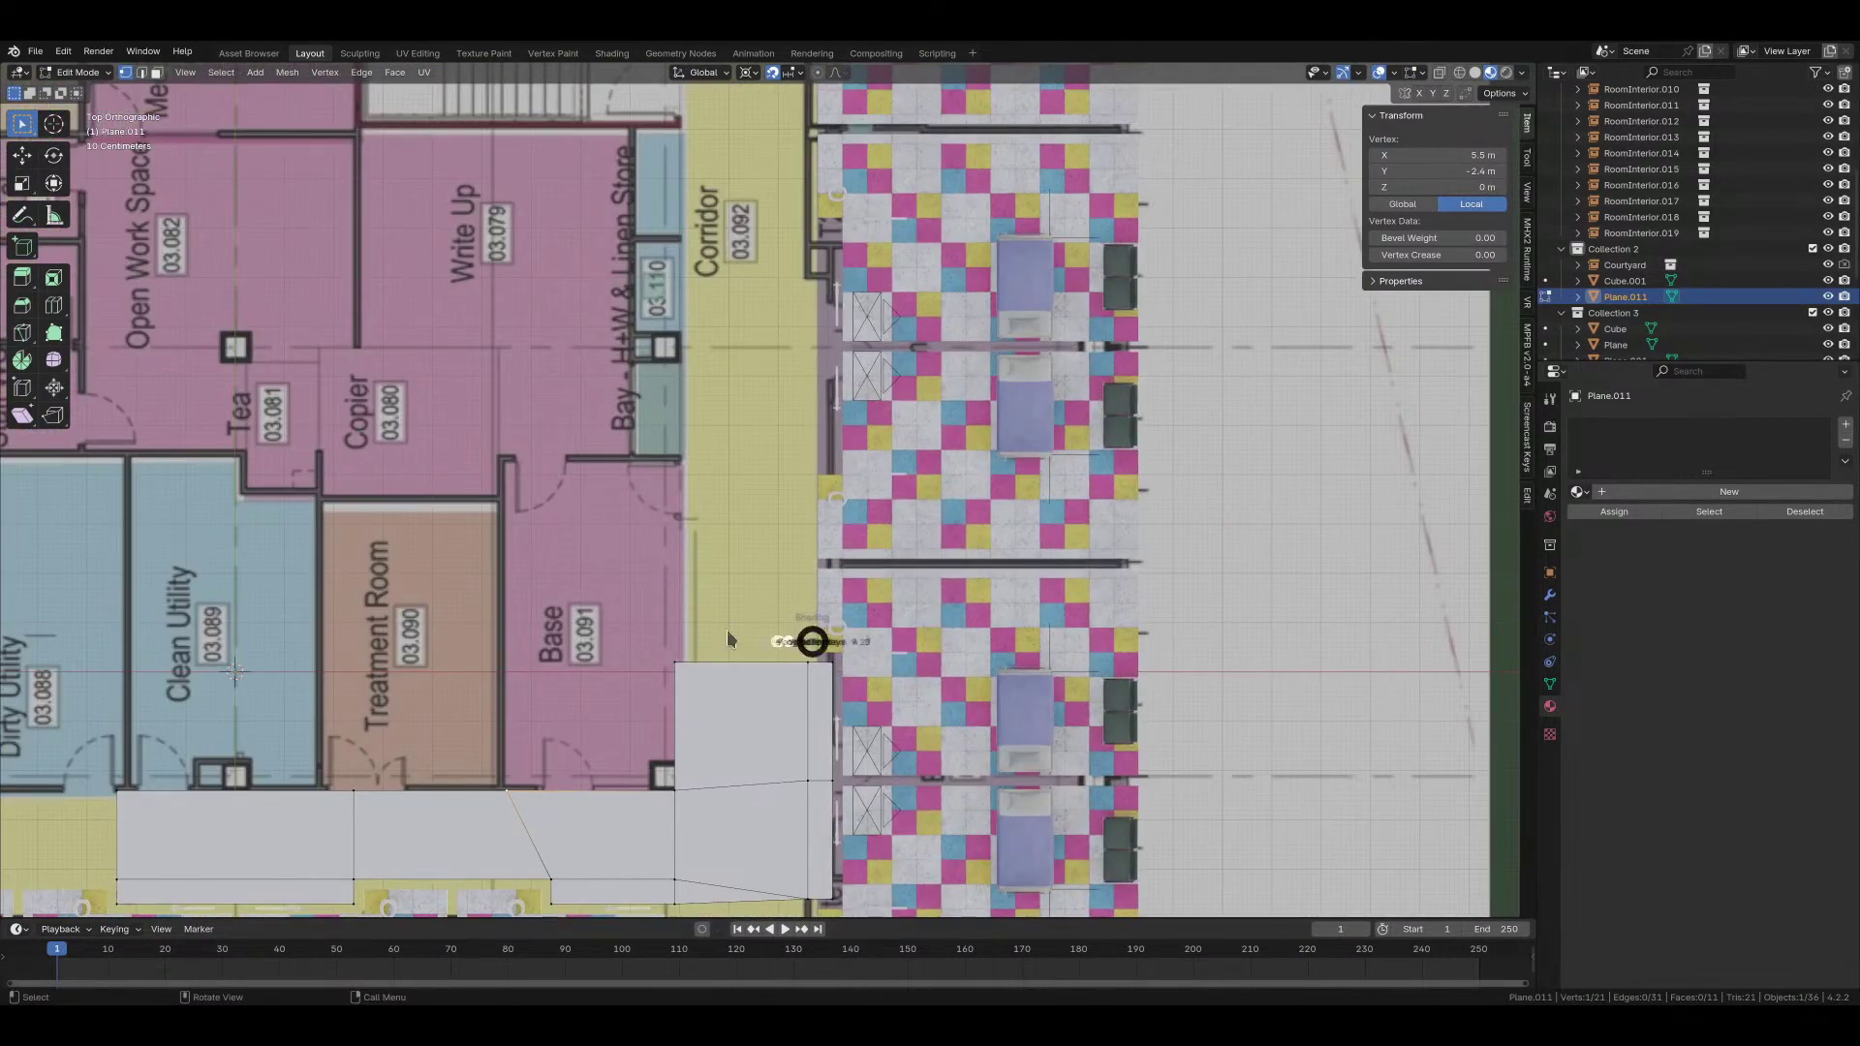
Step: Extrude the floor's end edge in Corridor 03.092 by 4 m along Y, alongside Base room 03.091
key("2")
left_click(739, 647)
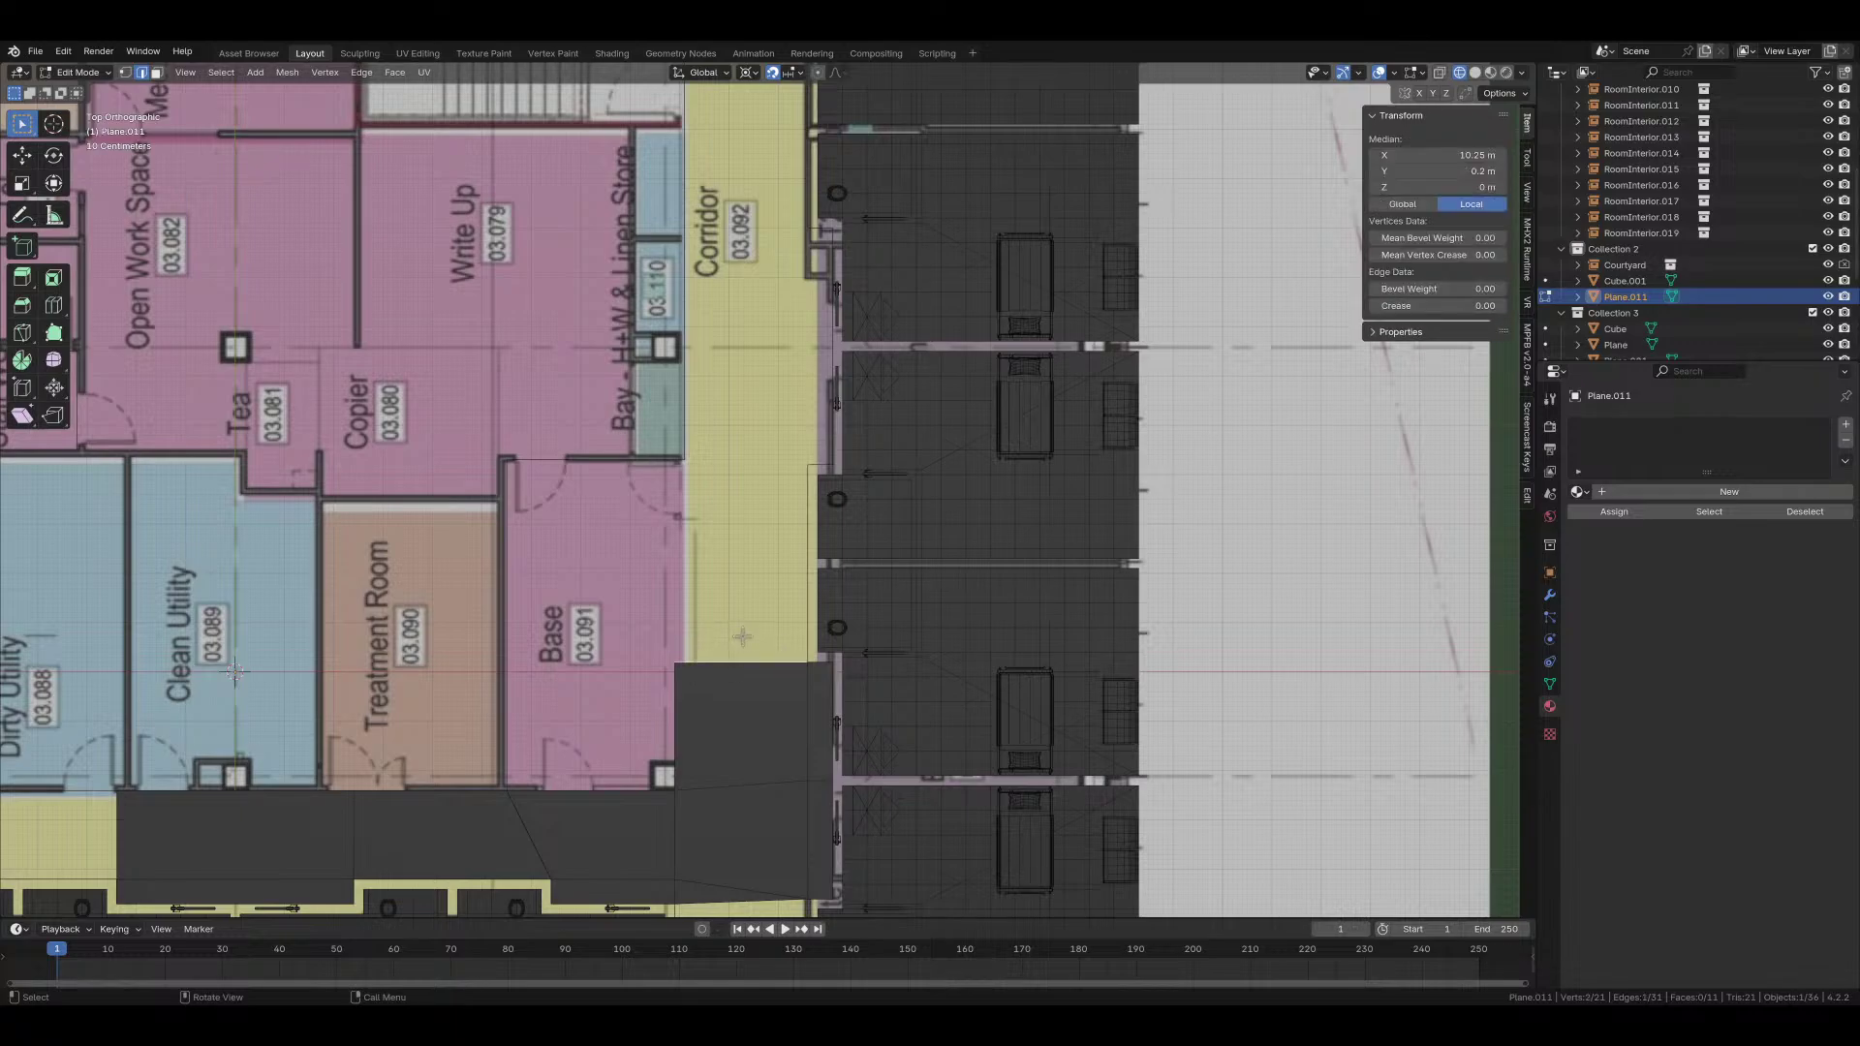
key("e")
key("y")
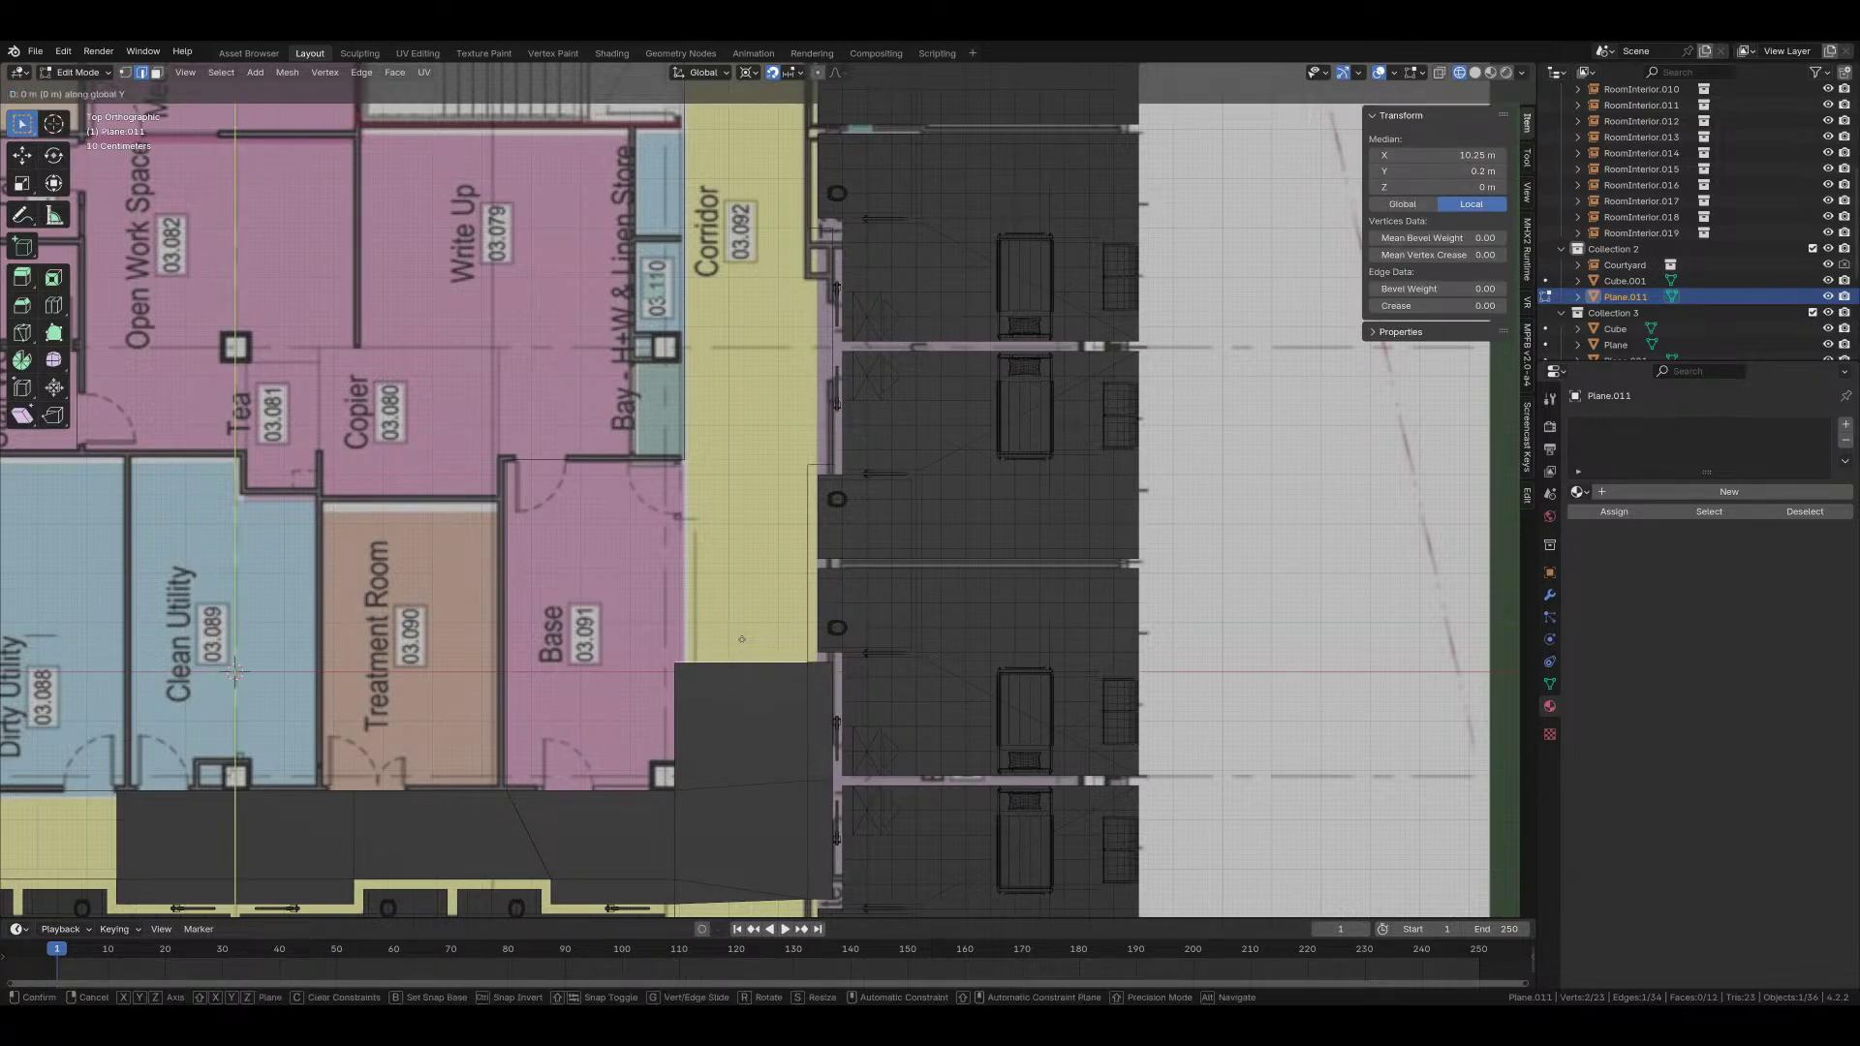
left_click(759, 443)
Step: Move the extrusion's inner corner vertex 0.2 m in X and 0.1 m in Y onto the Base room's wall corner
scroll(698, 477, "up", 5)
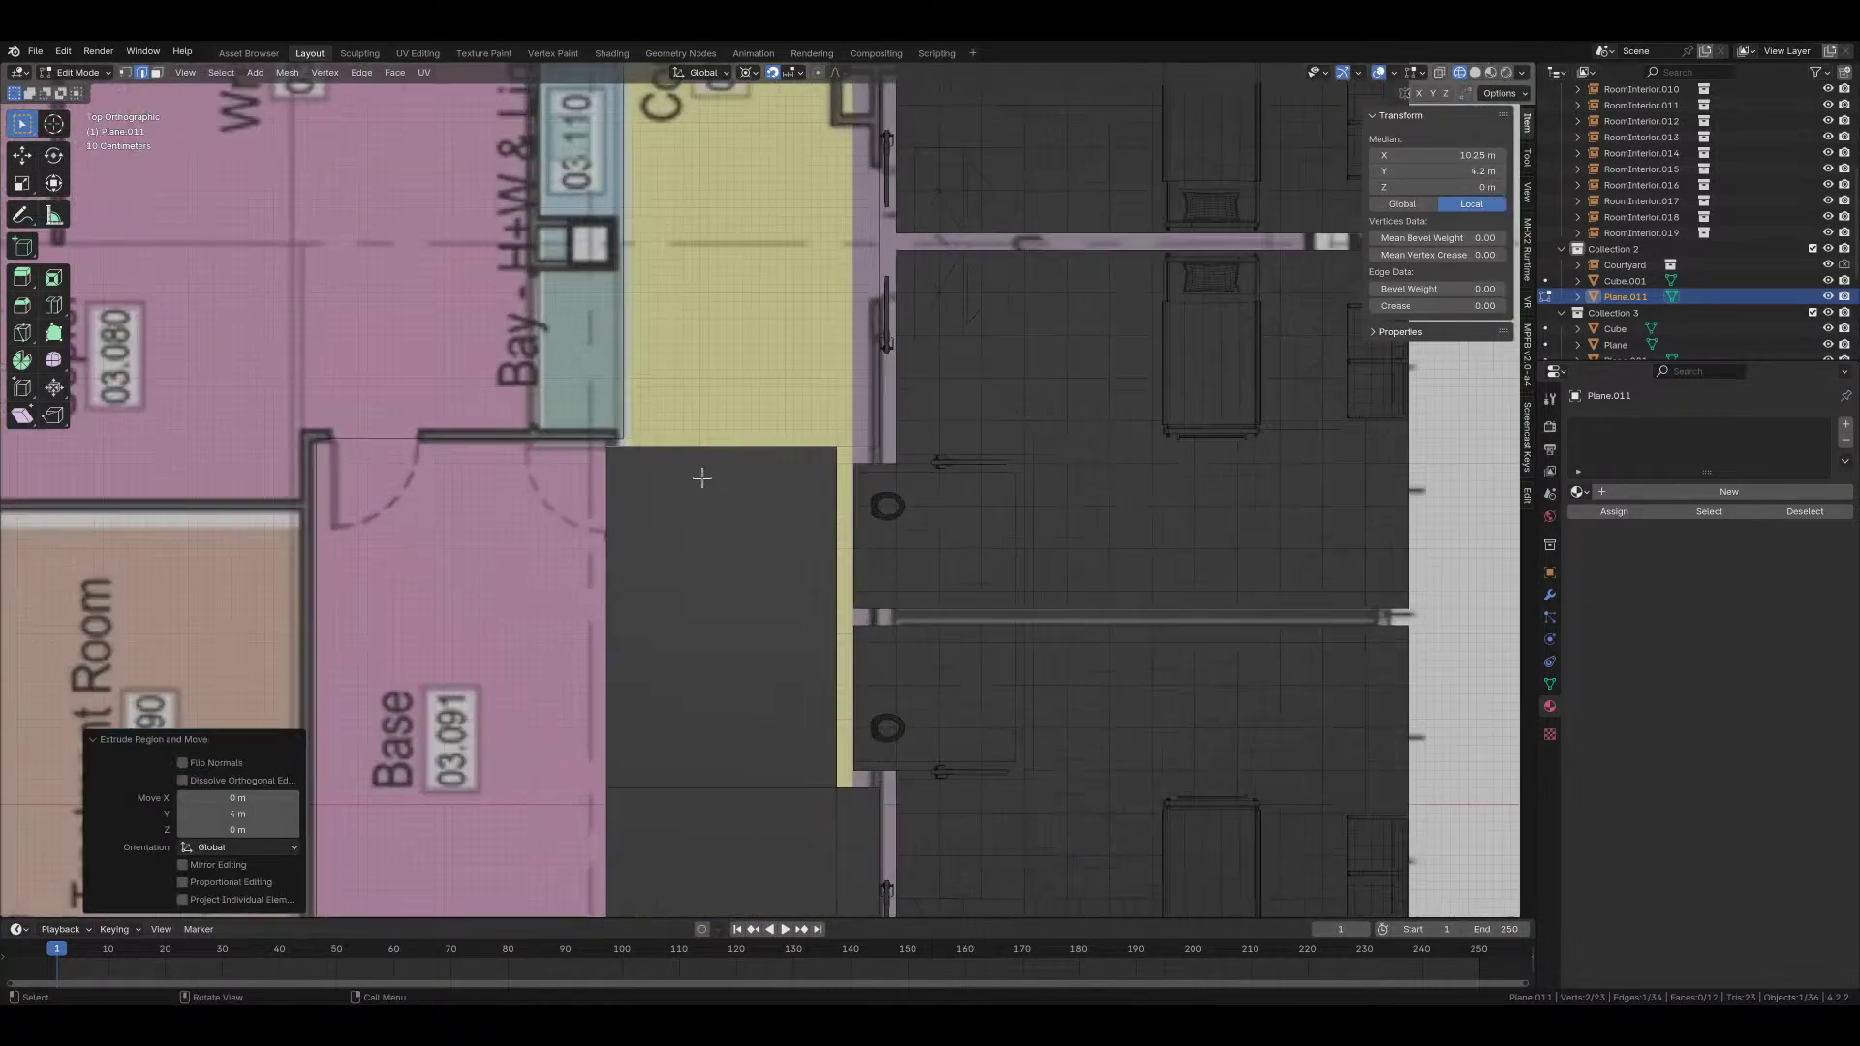
key("1")
left_click(552, 438)
left_click_drag(552, 438, 575, 427)
Step: Extrude the two floor edges bordering the Base room about 3.4 m along negative X to cover that room
scroll(585, 463, "down", 2)
middle_click_drag(623, 752, 717, 533, "shift")
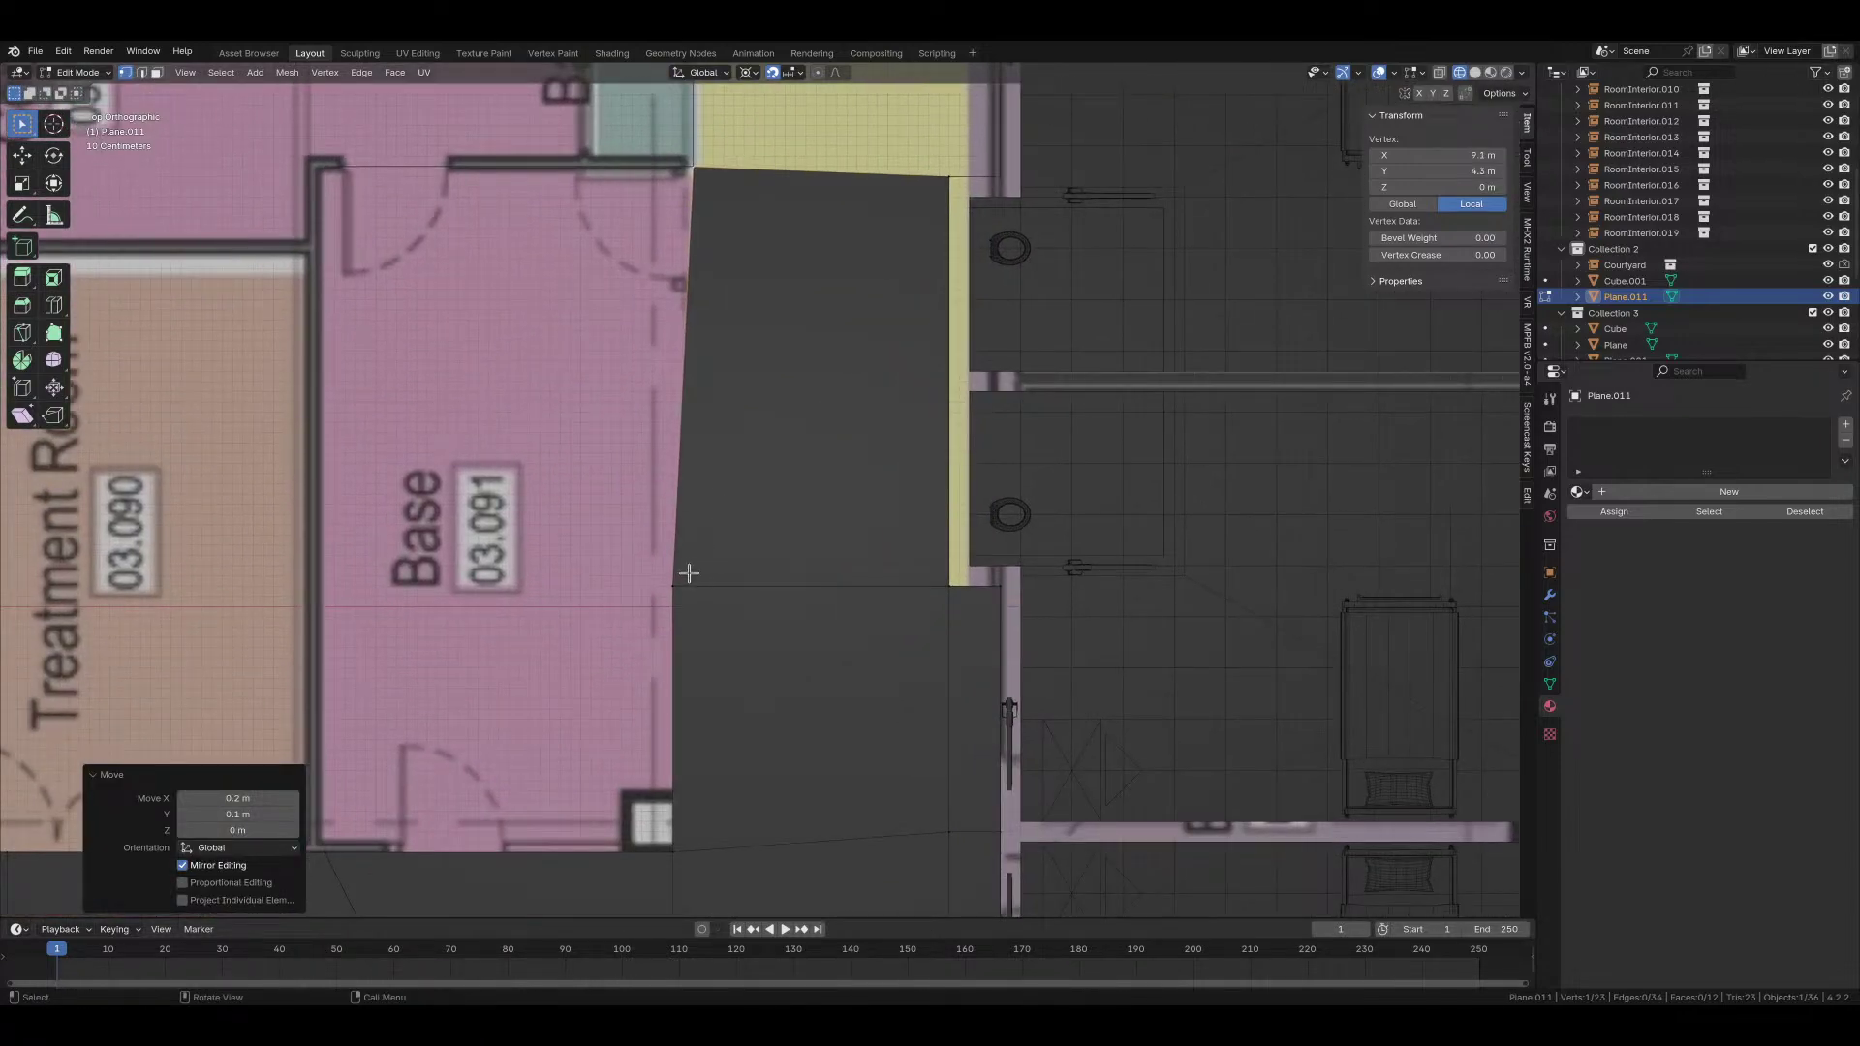
key("2")
left_click(677, 544, "alt")
left_click(697, 470)
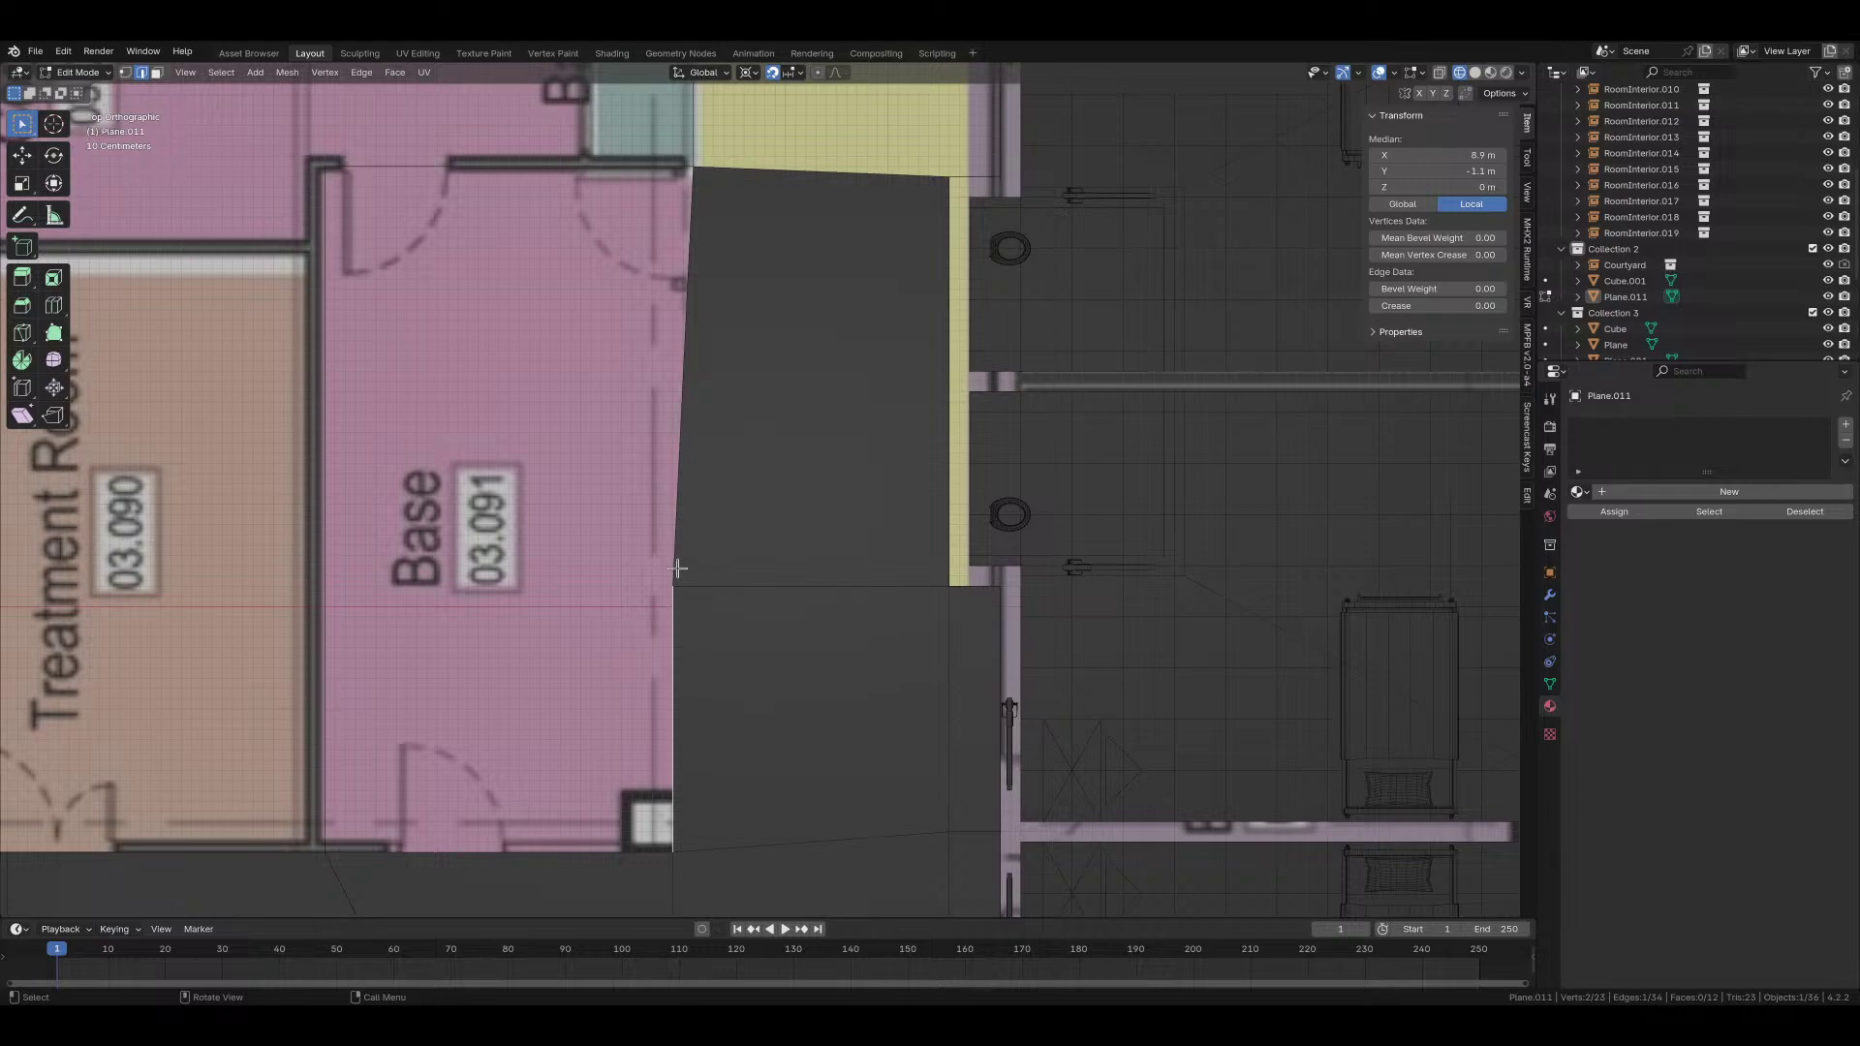
key("e")
key("x")
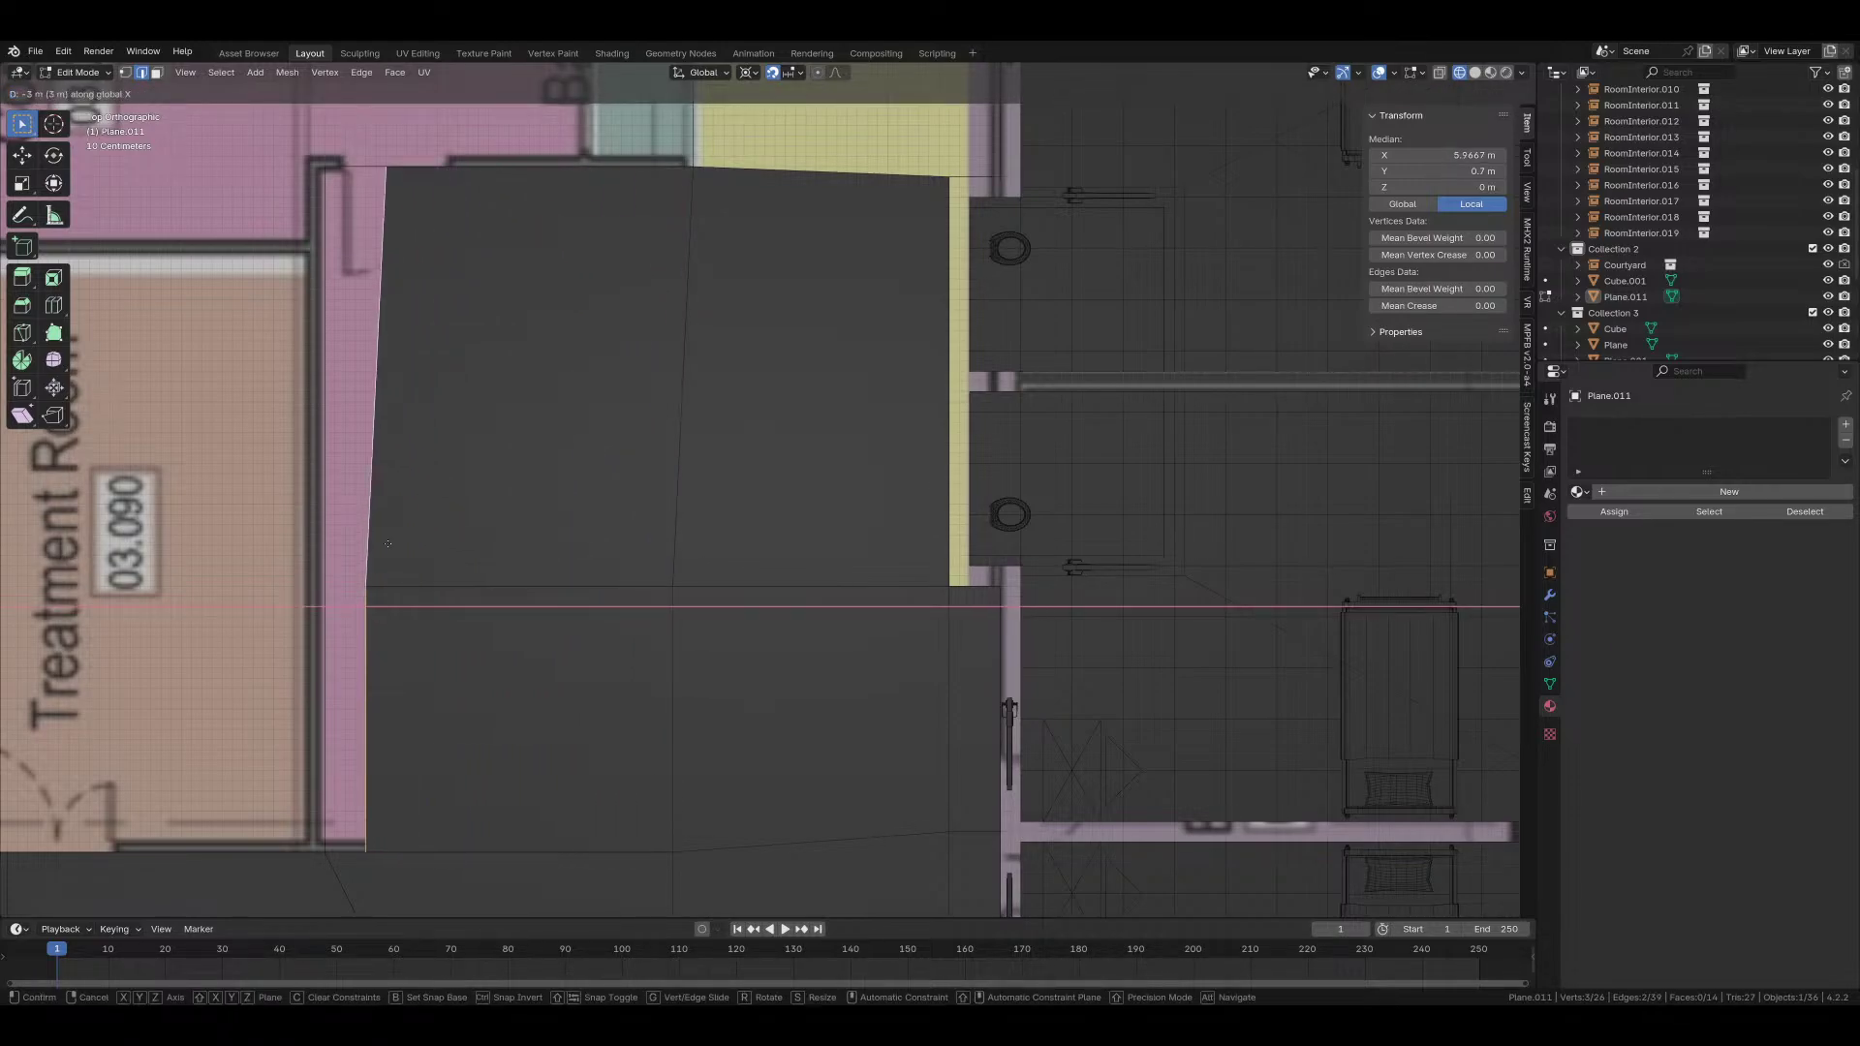
left_click(351, 538)
Step: Move the Base room floor's upper outer vertex onto the wall corner beside the Treatment Room
key("1")
left_click(346, 175)
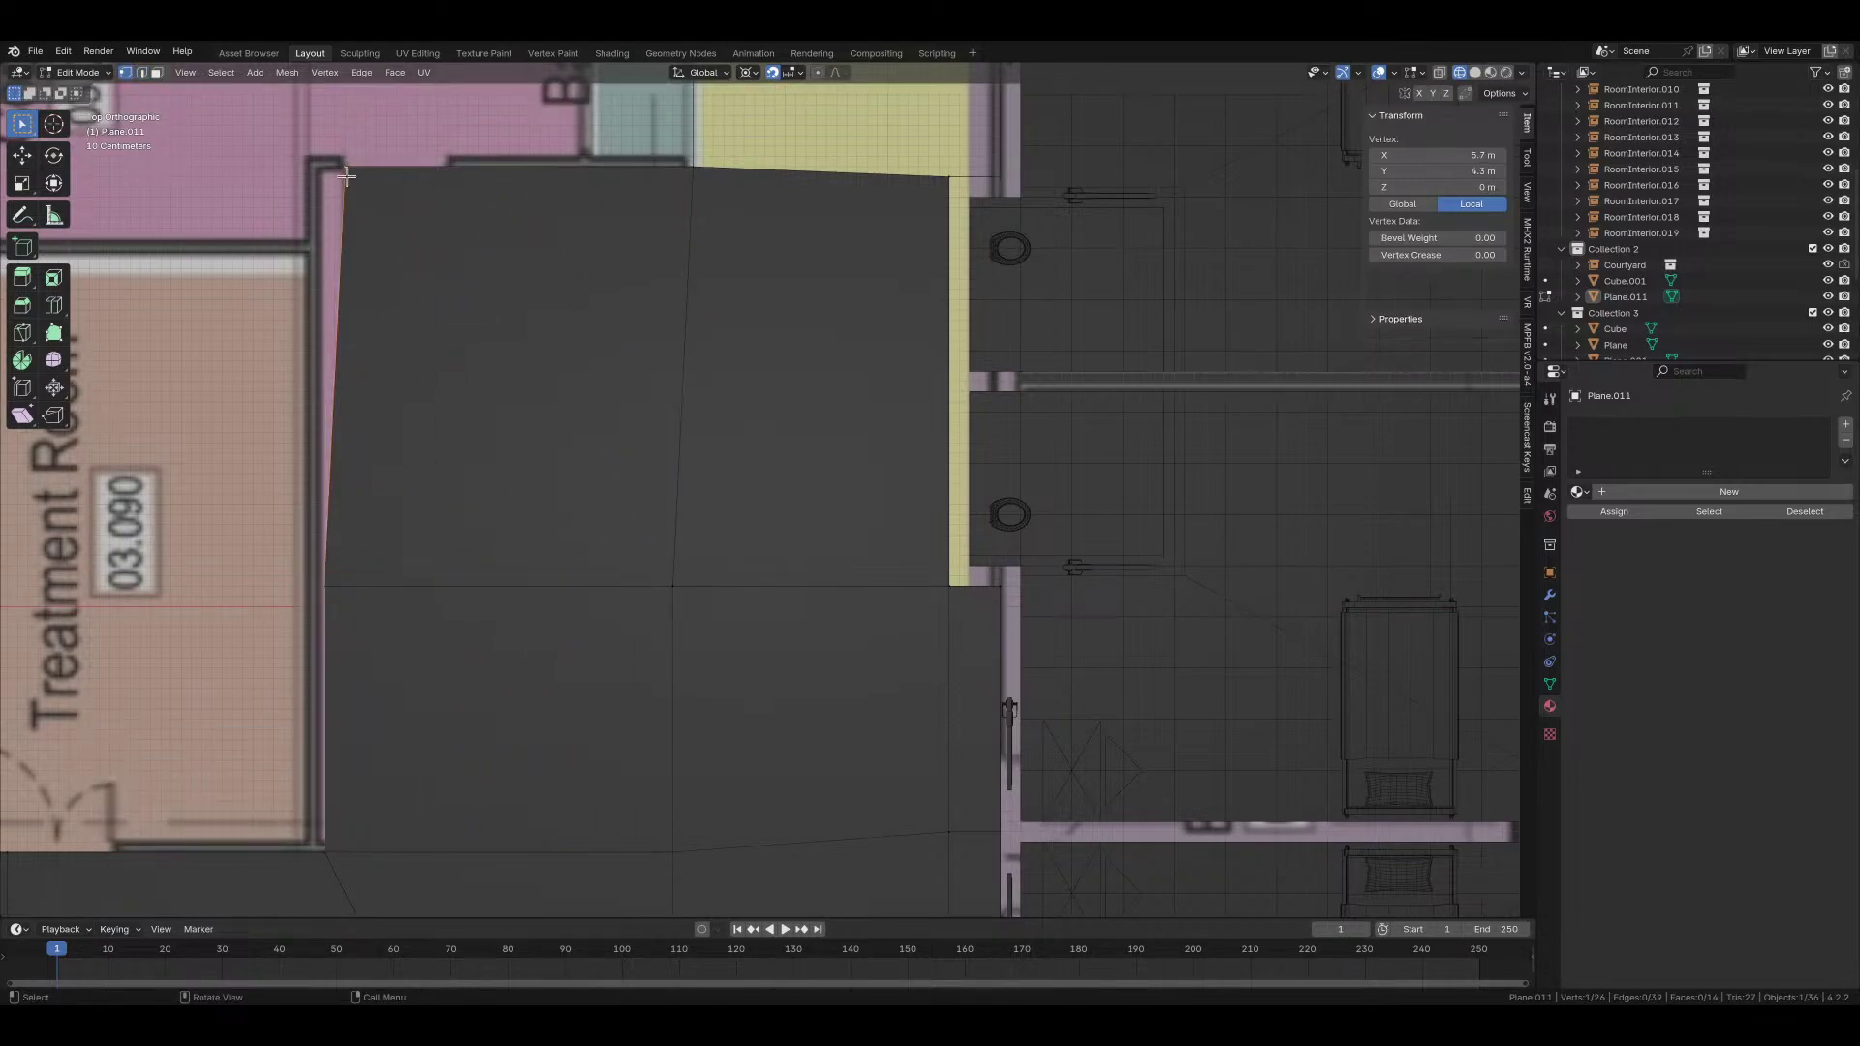
key("g")
left_click(336, 183)
Step: Merge all of the floor mesh's vertices by distance
key("a")
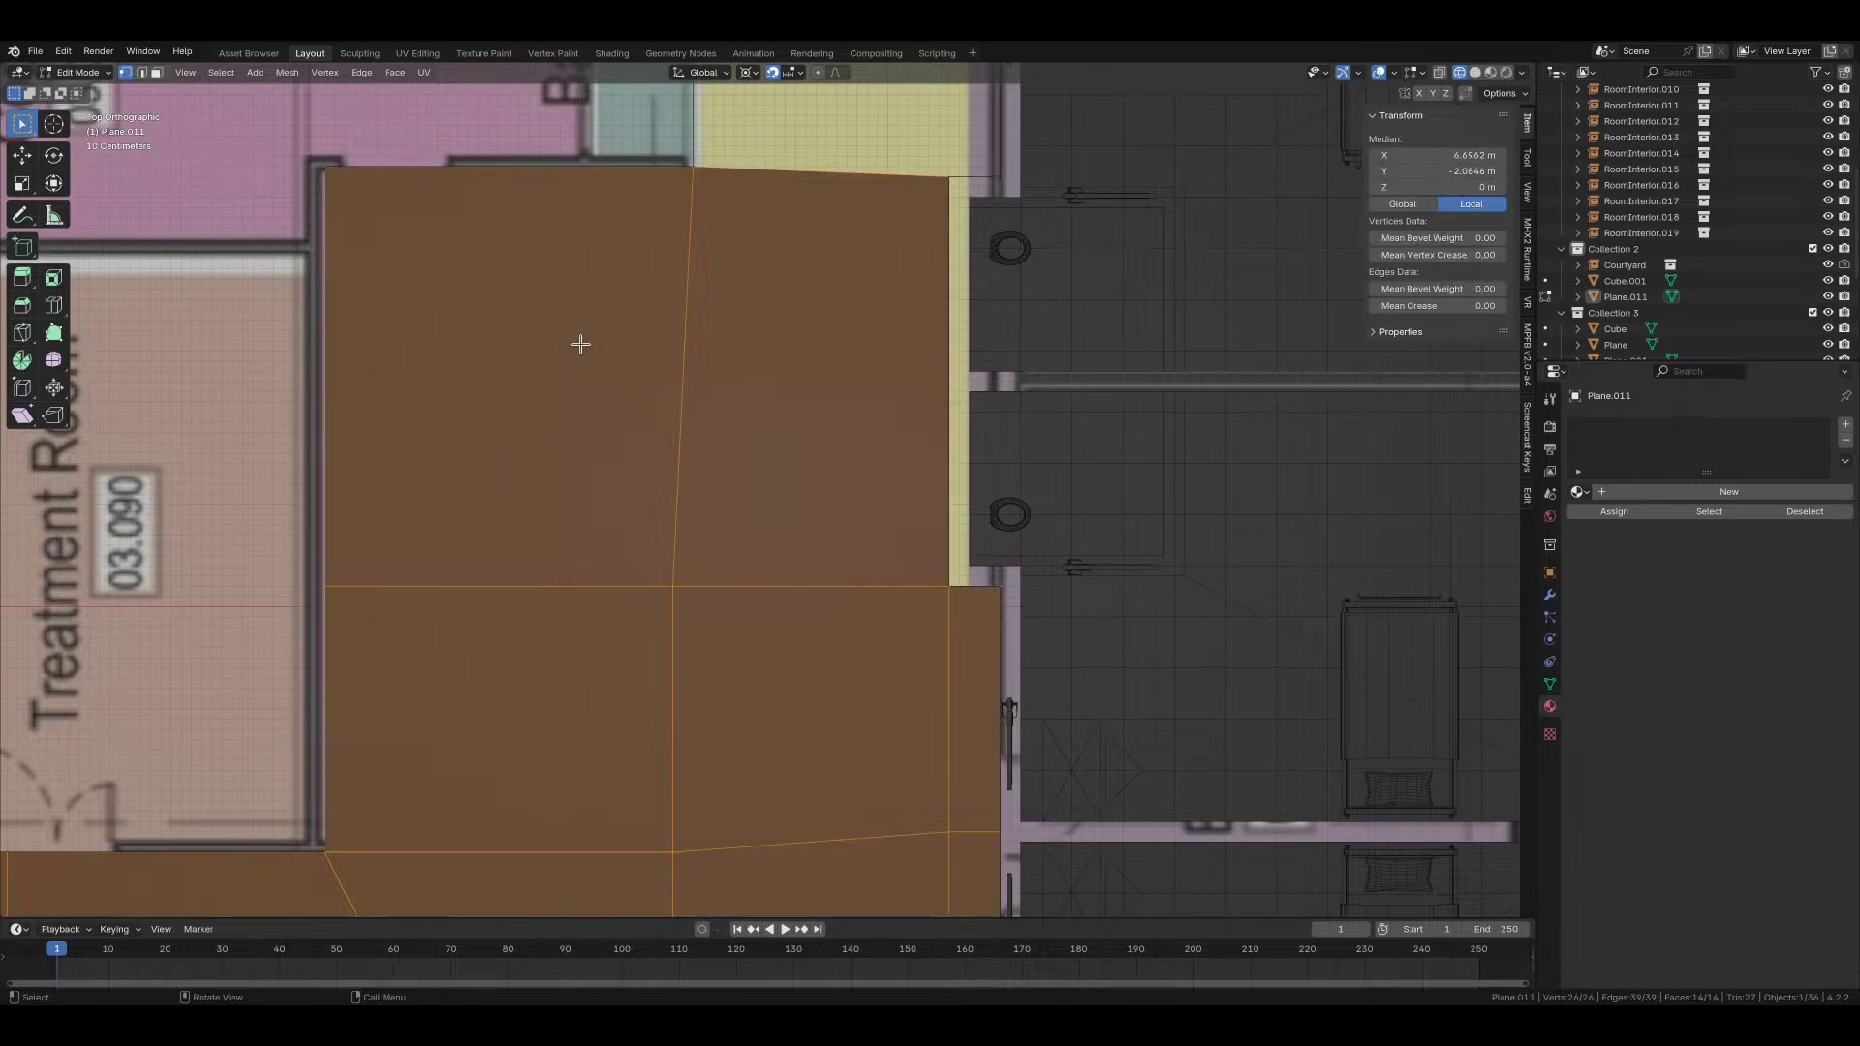
key("m")
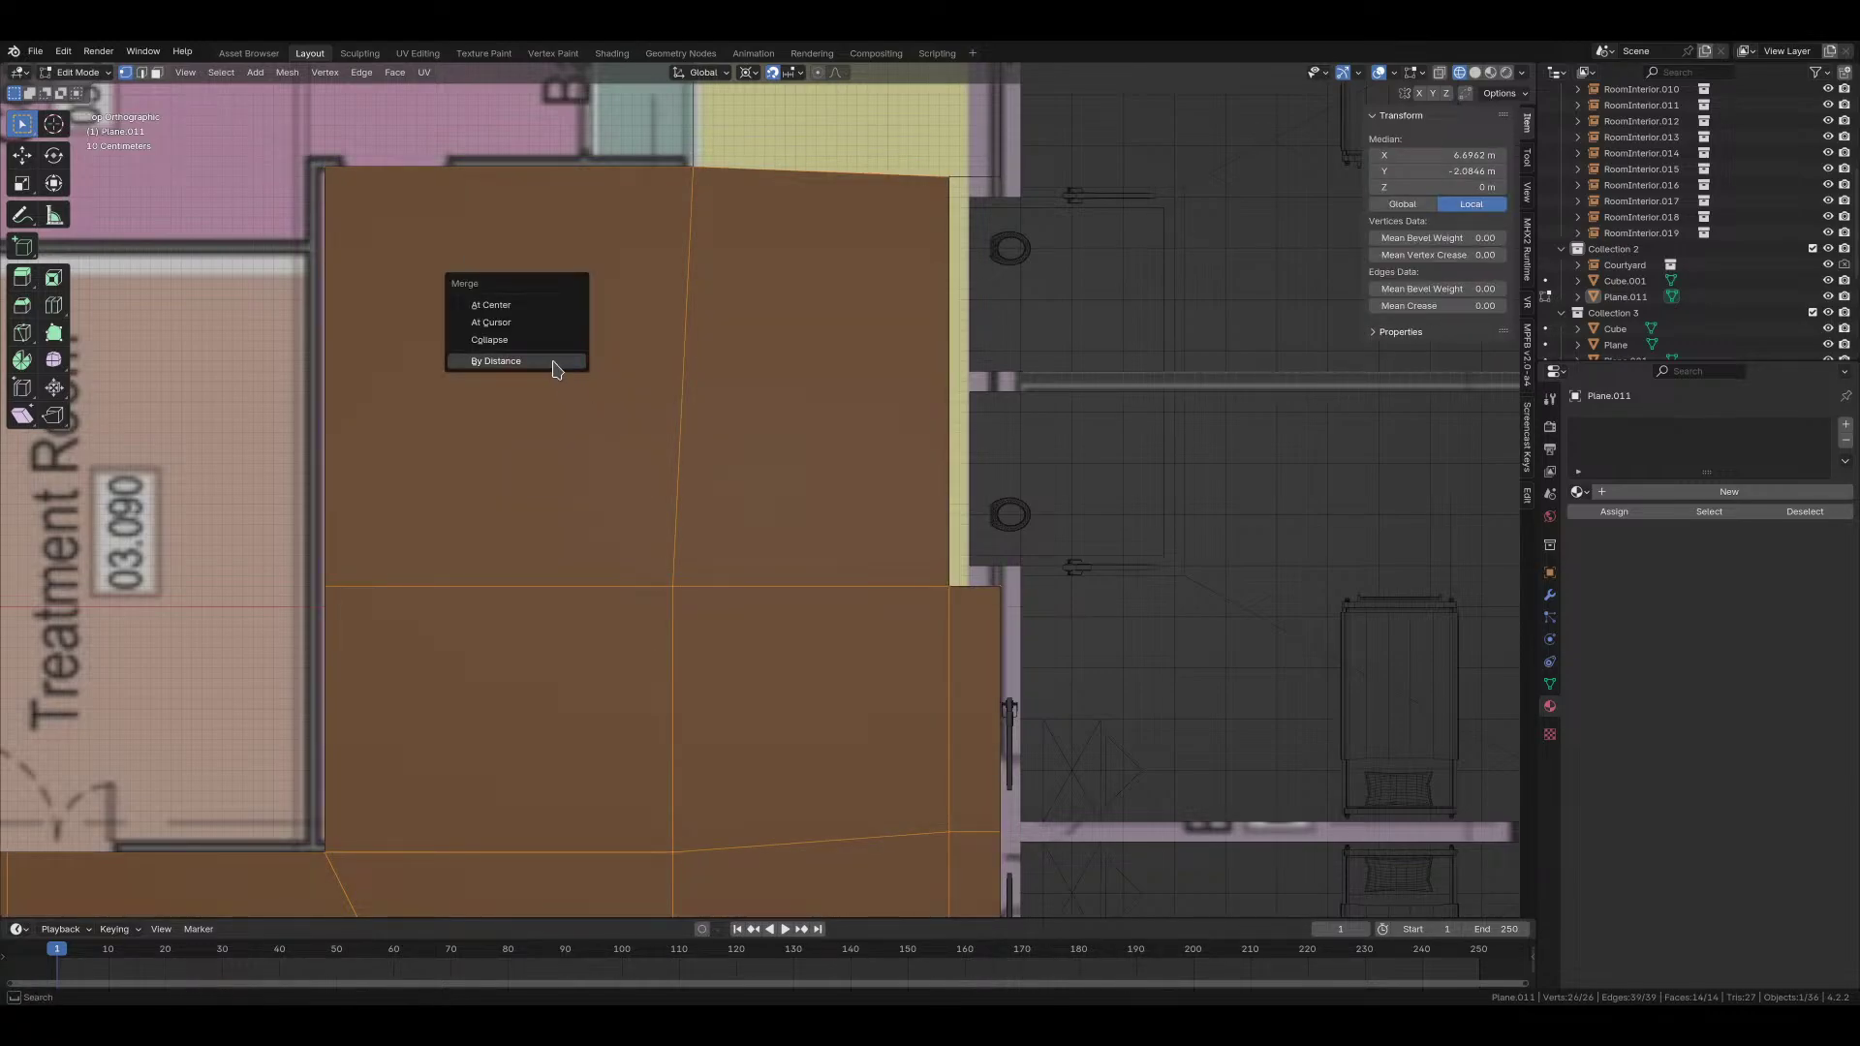
left_click(557, 362)
Step: Extrude the corridor floor's end edge about 4.8 m along Y, past the Bay - H+W & Linen Store
scroll(697, 449, "down", 2)
scroll(677, 601, "up", 10, "shift")
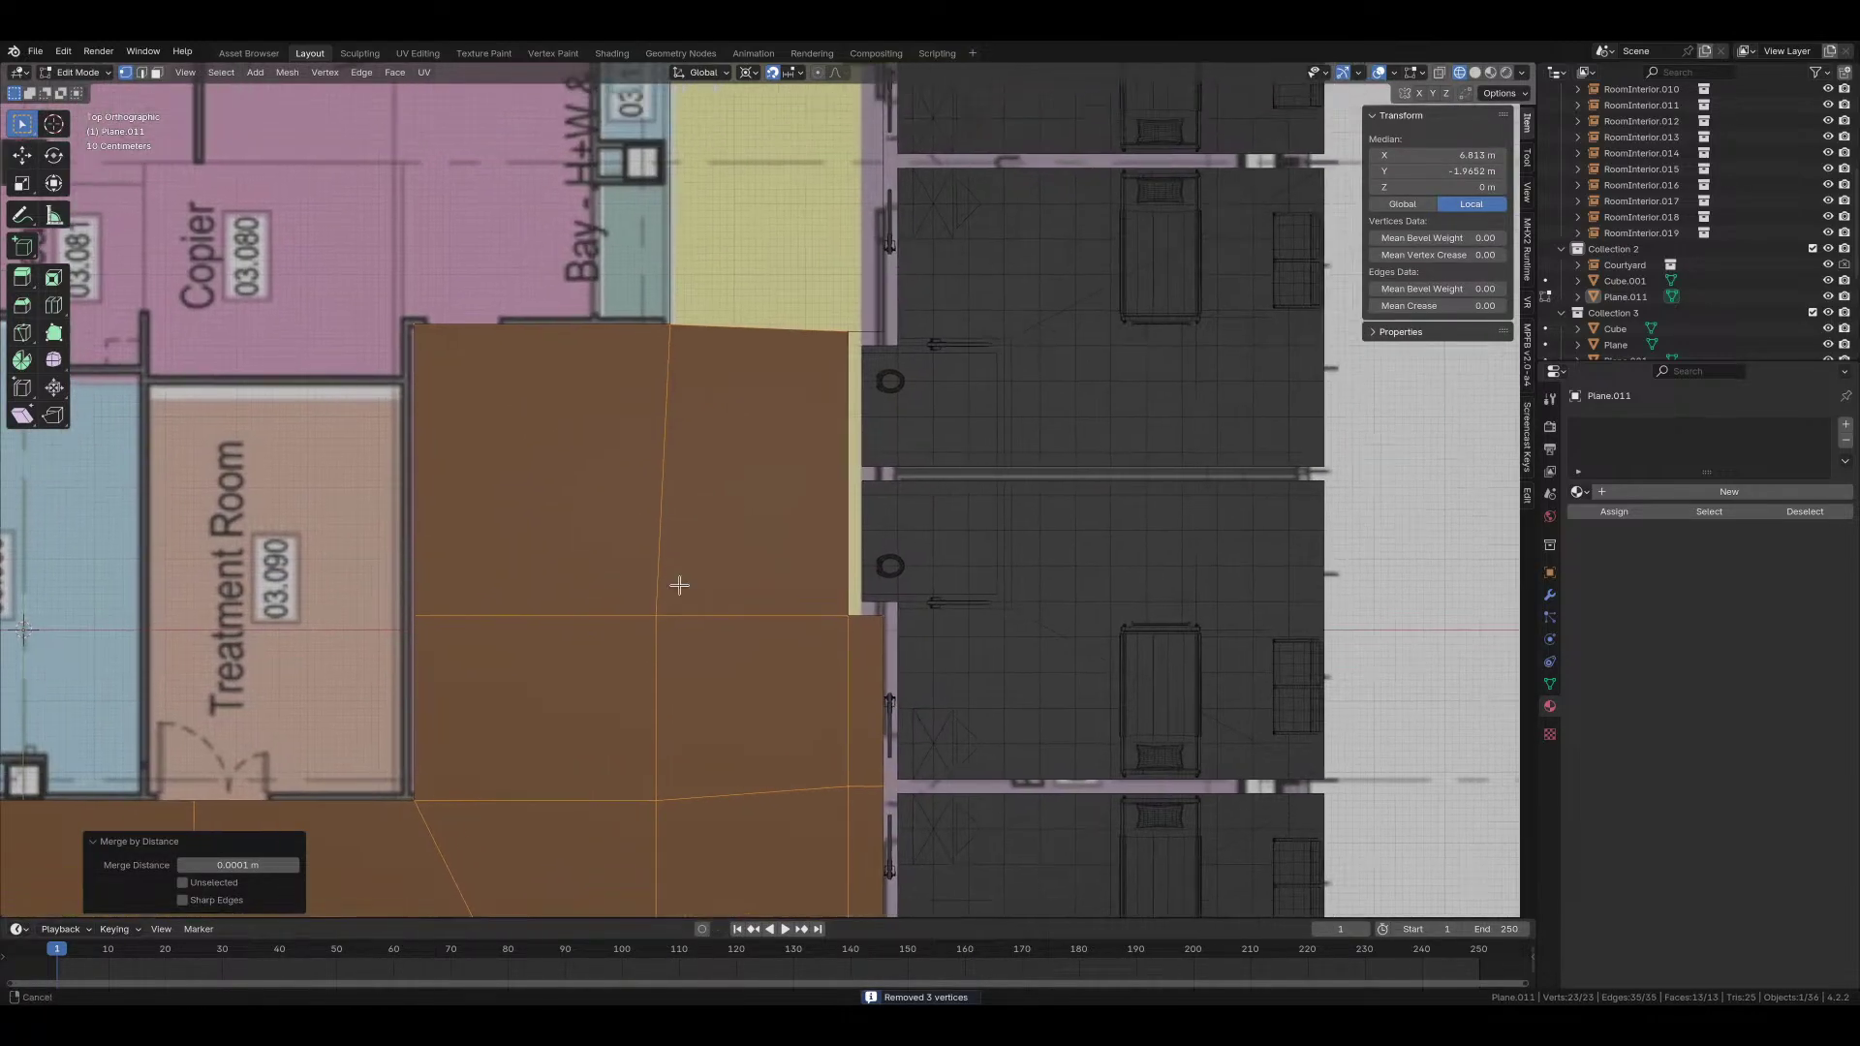
key("2")
left_click(650, 632)
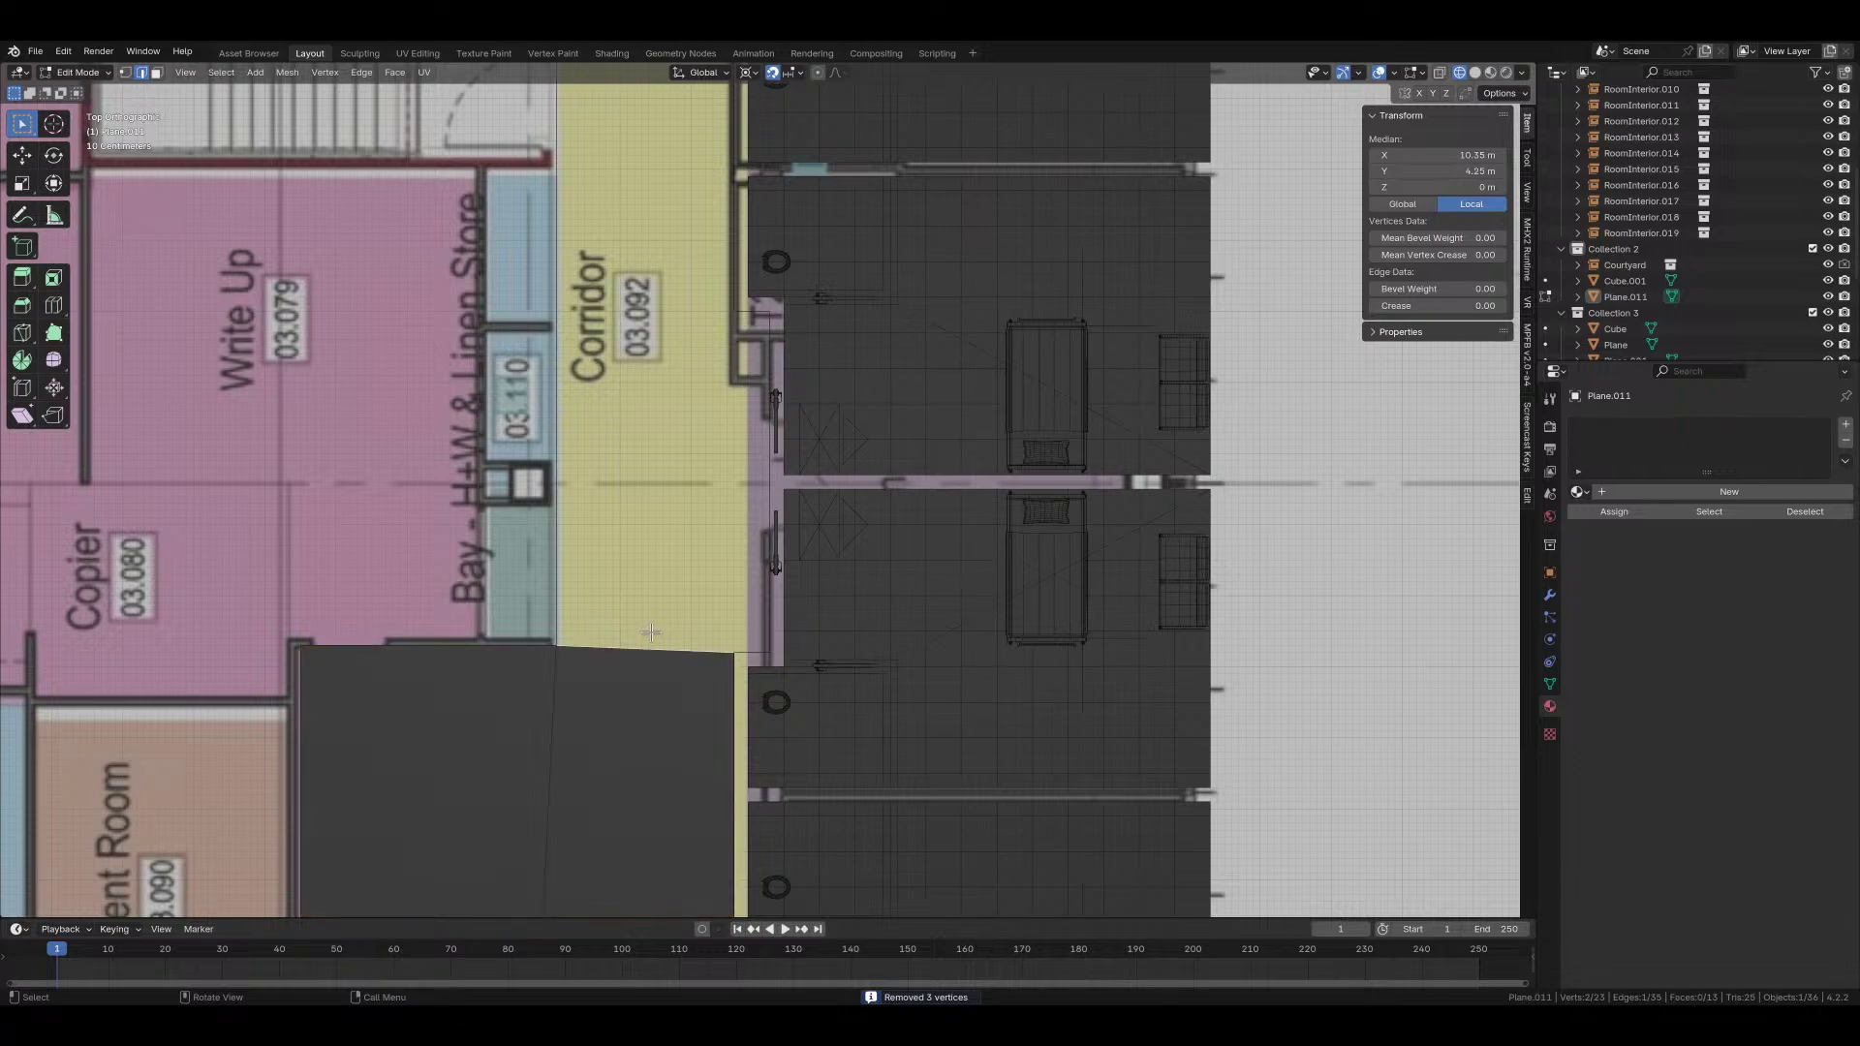
key("e")
key("y")
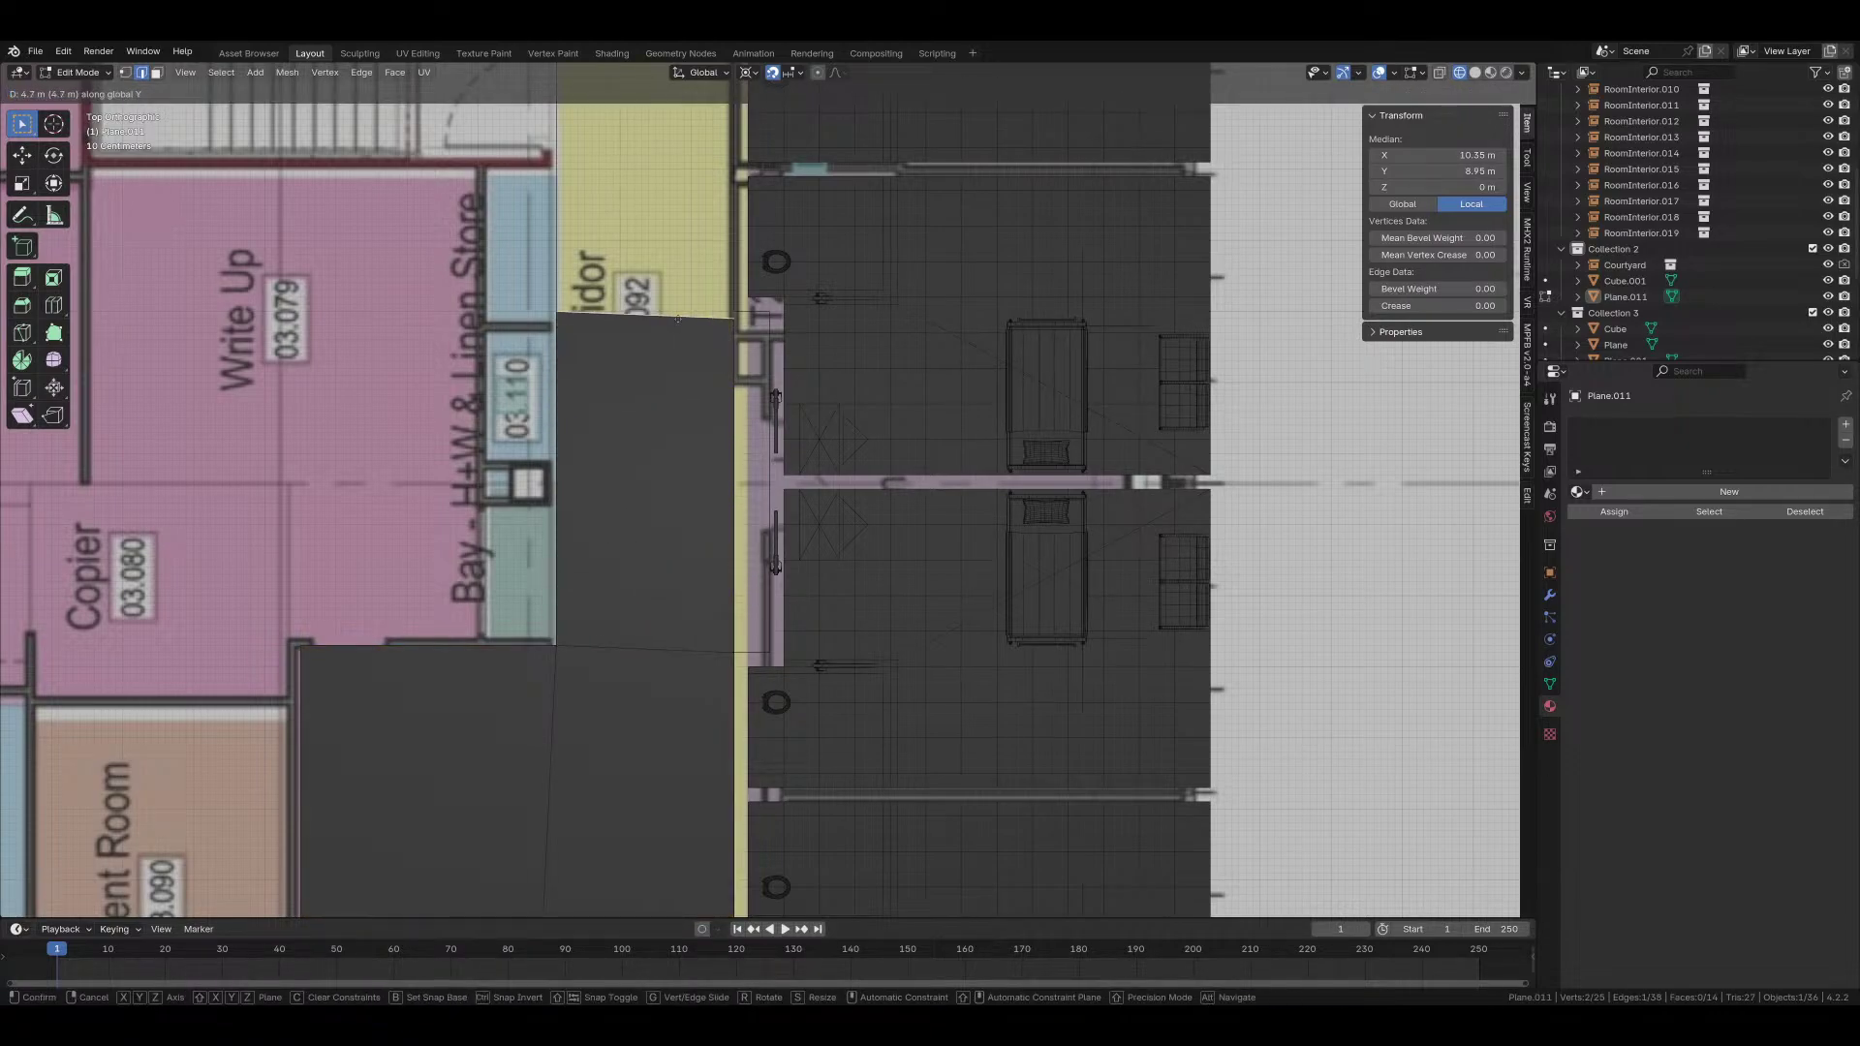
left_click(676, 312)
Step: Move the new end edge's corner beside the linen store along Y to level it with the opposite corner
key("1")
left_click(558, 311)
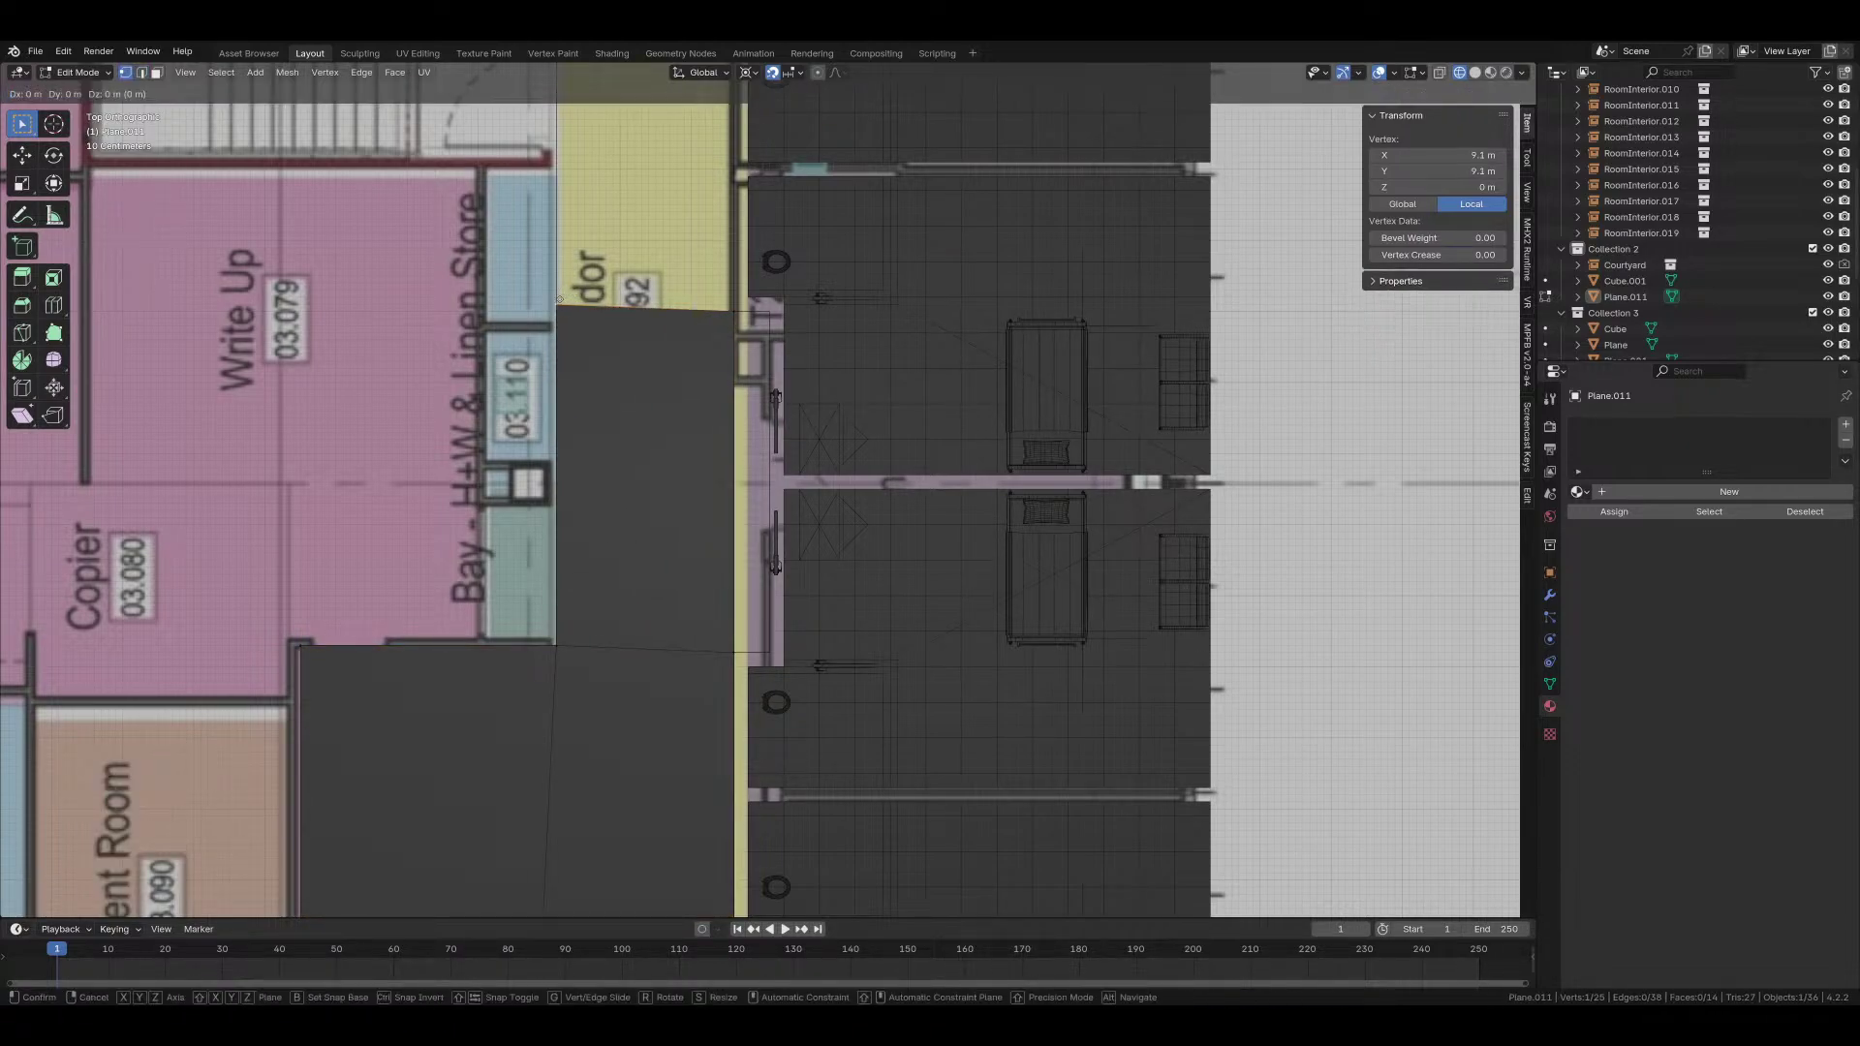
key("g")
key("y")
left_click(558, 311)
Step: Extrude the new section's bedroom-side edge 0.5 m along X into the bedroom entrance recess
key("2")
left_click(745, 401)
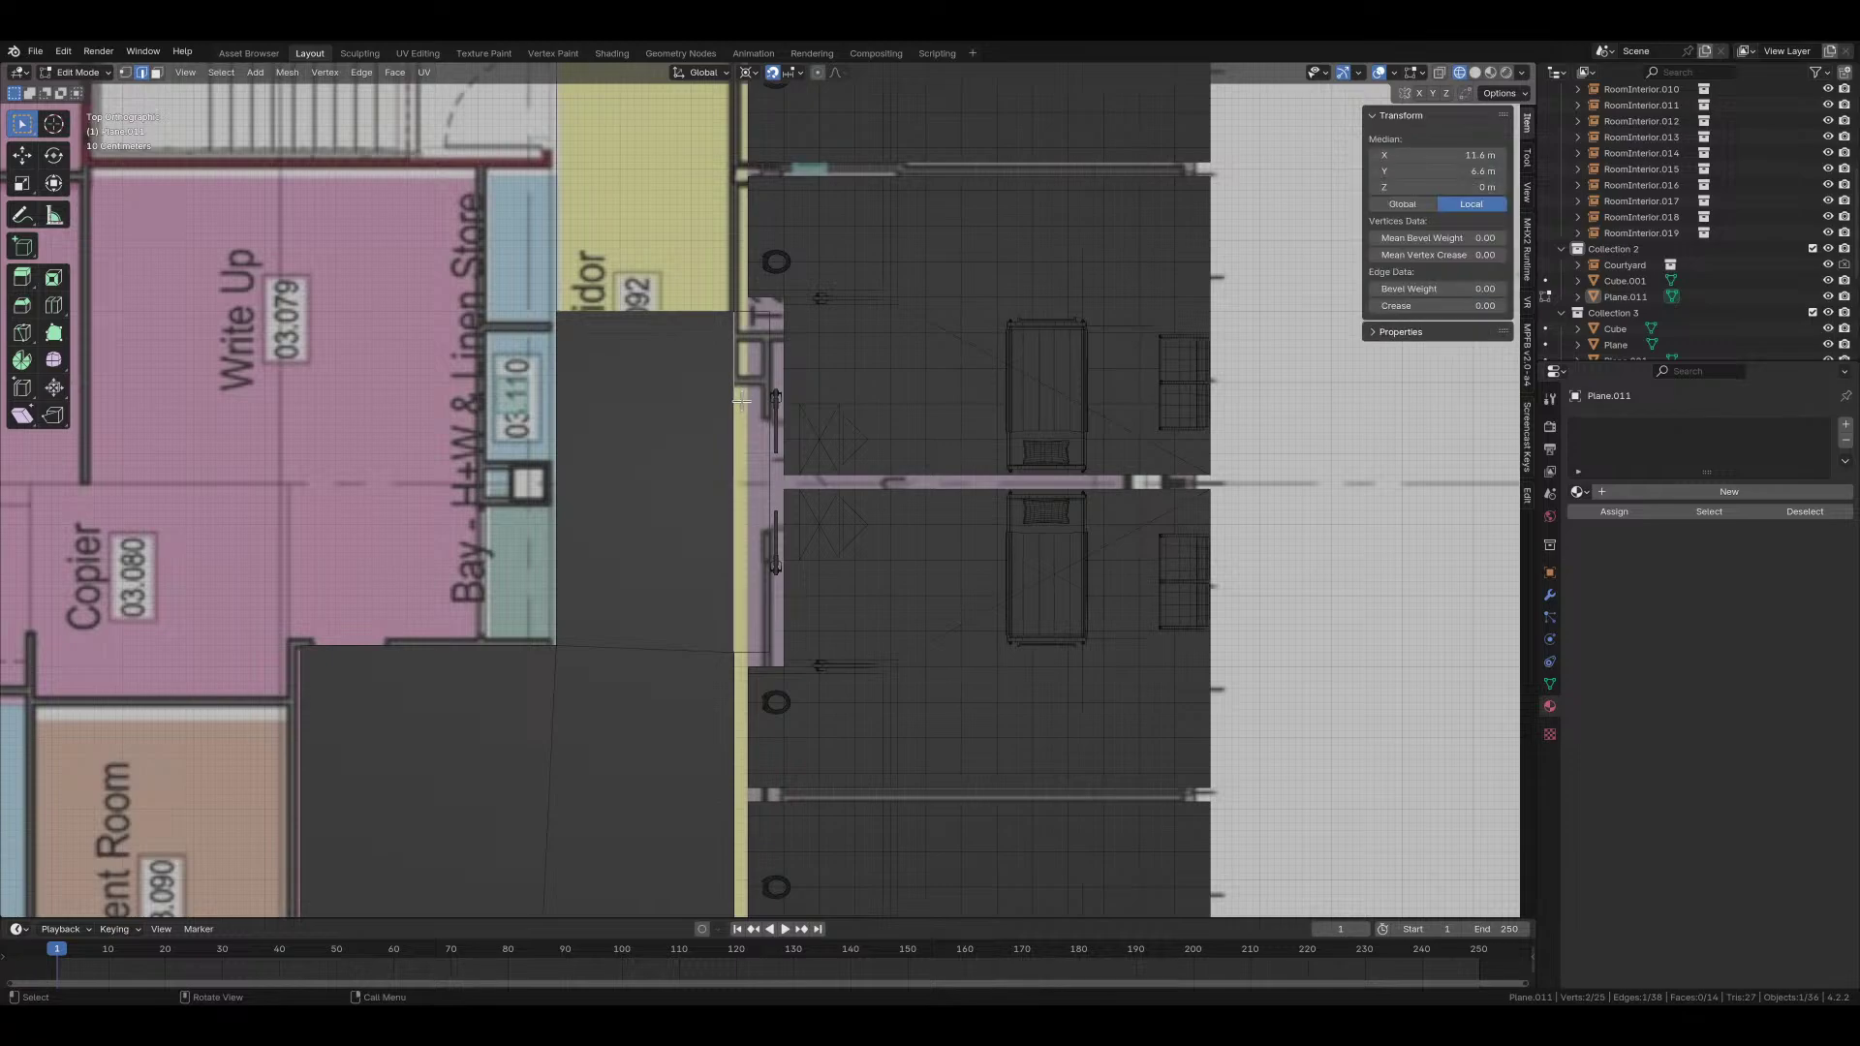
key("e")
key("x")
left_click(744, 363)
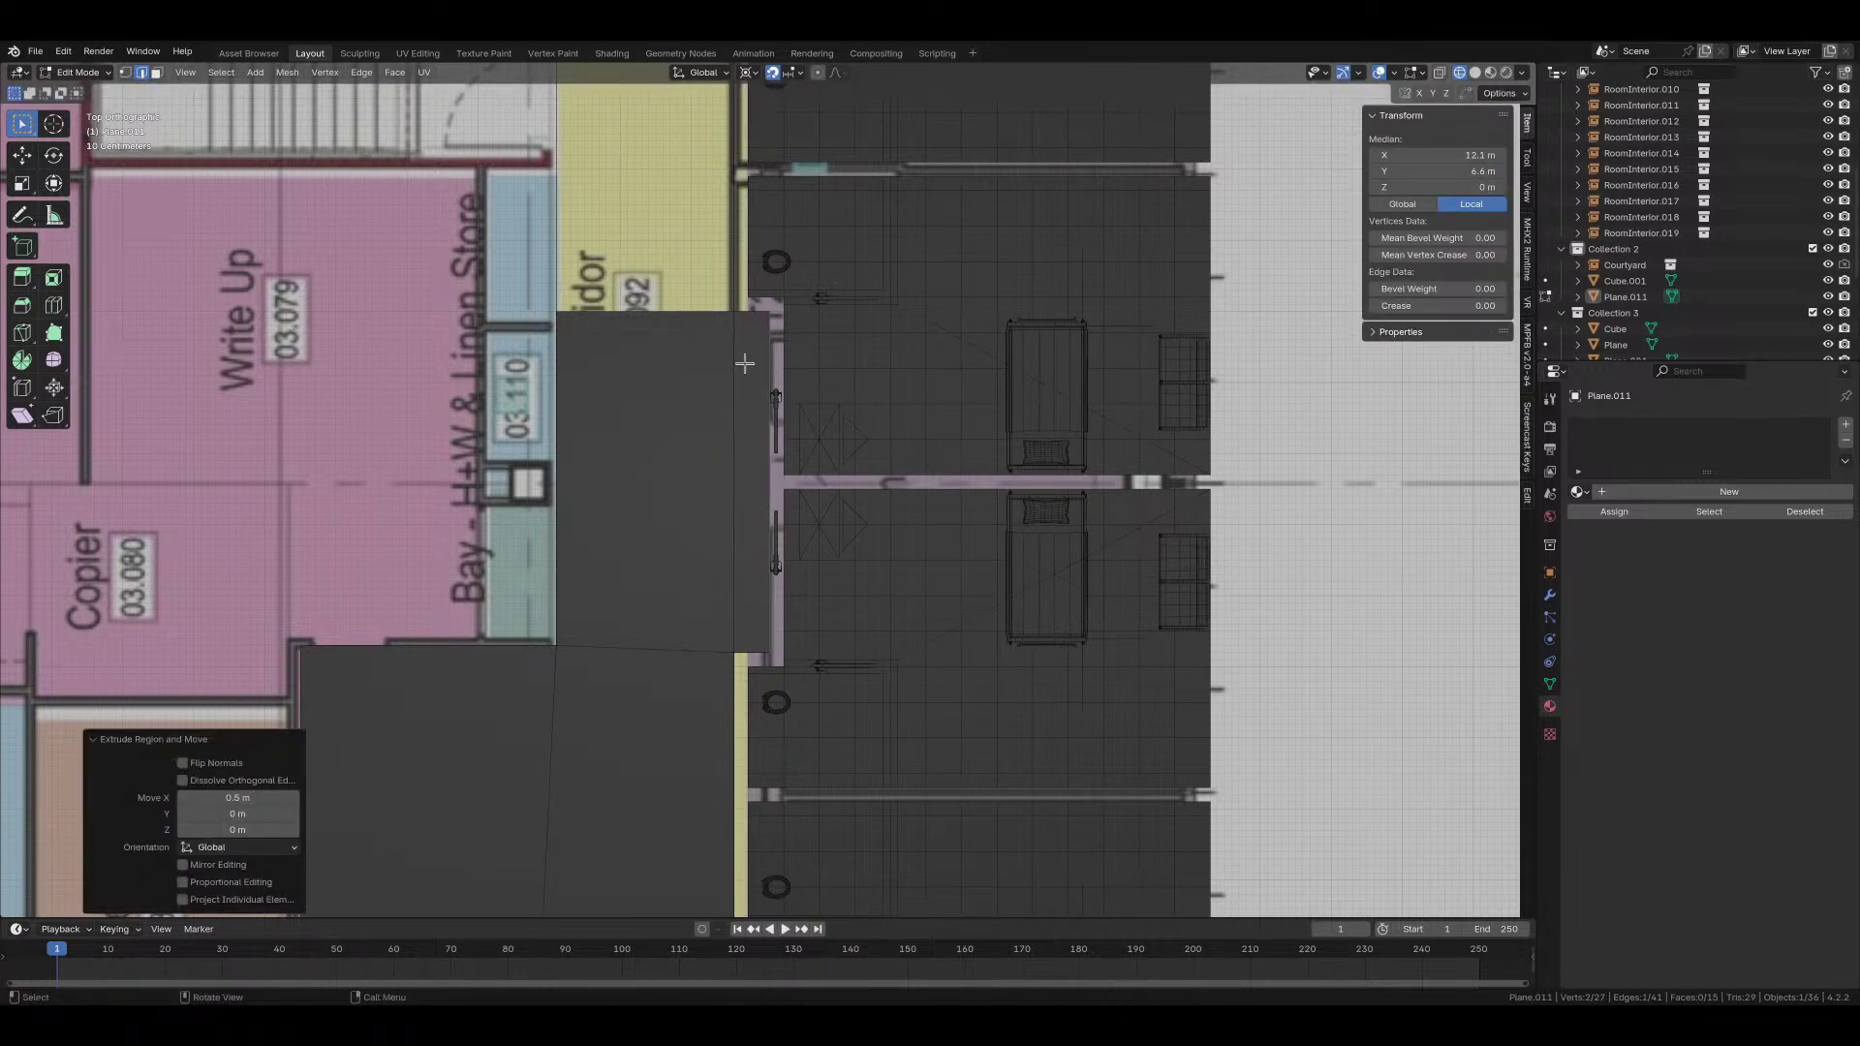
Step: Inspect the extended corridor floor in solid shading, checking how it meets the bedroom walls and doorways
scroll(751, 714, "up", 4)
mouse_move(752, 717)
middle_mouse_down()
mouse_move(817, 581)
mouse_move(803, 594)
middle_mouse_up()
scroll(823, 578, "down", 8)
scroll(843, 477, "up", 6)
key("shift+z")
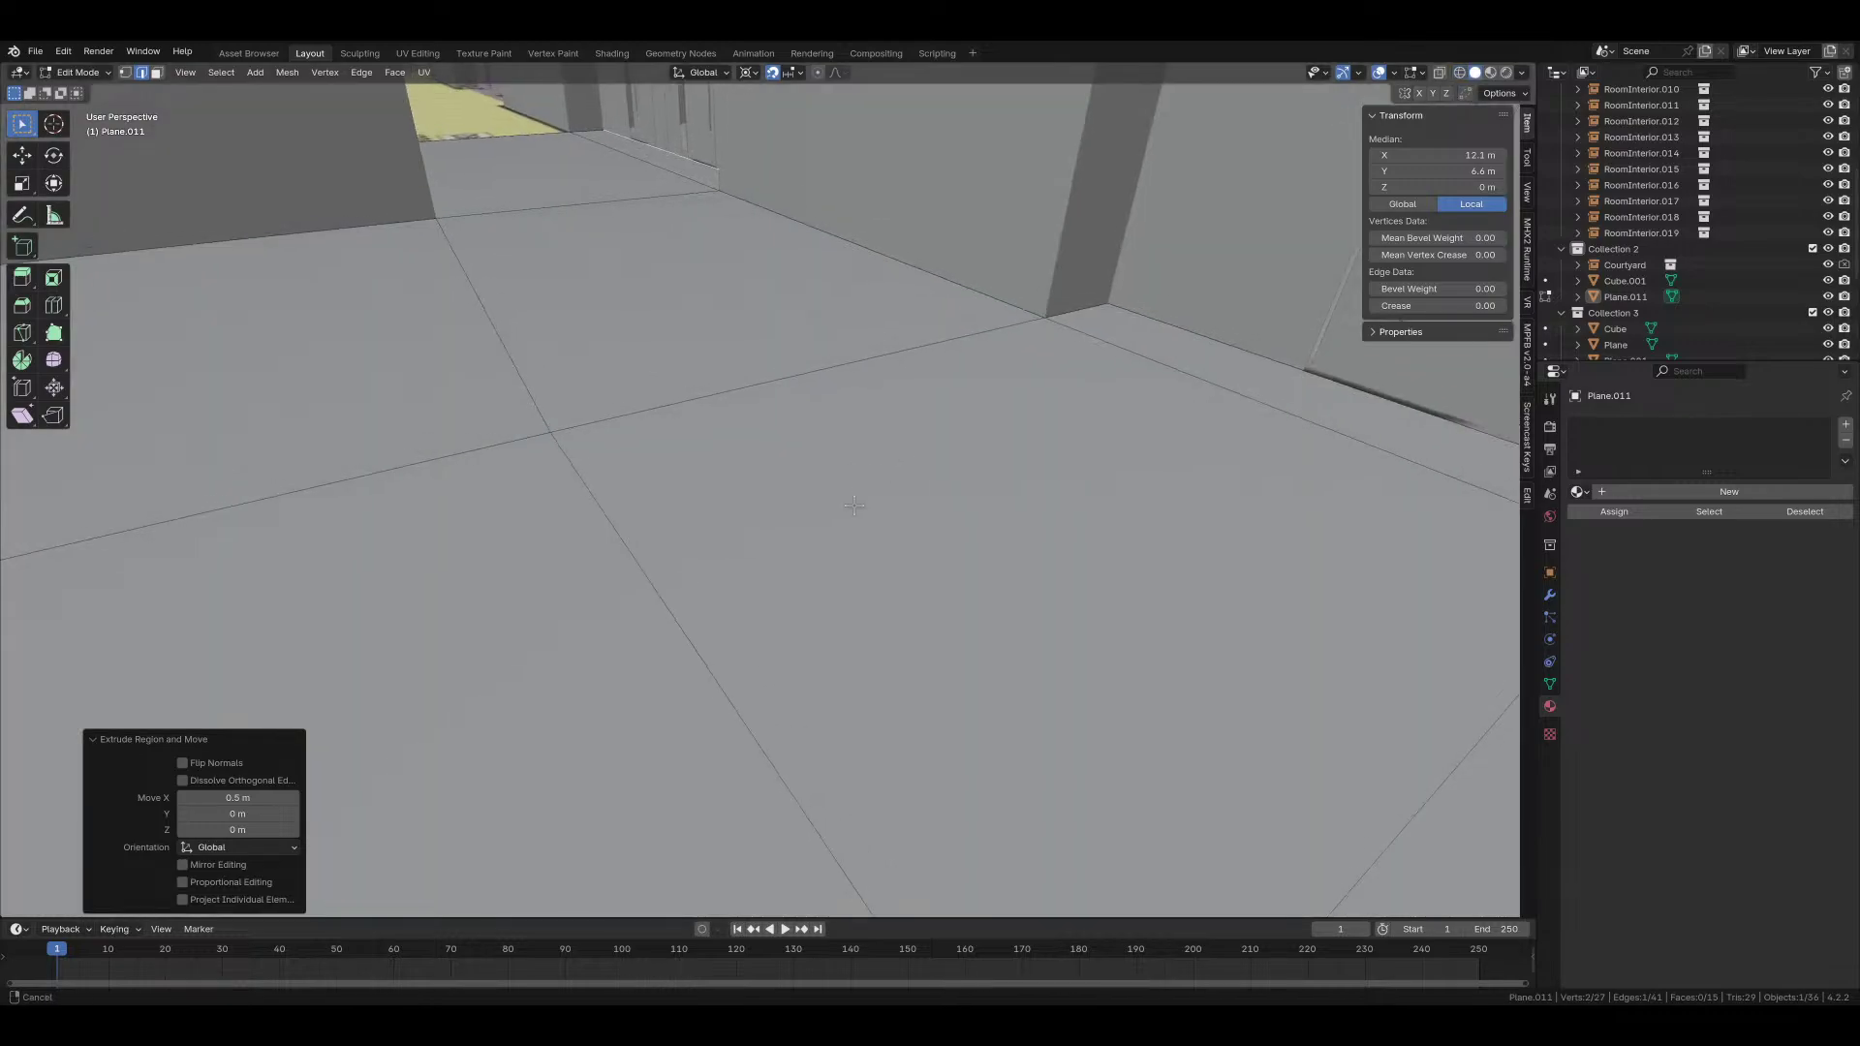
middle_click_drag(844, 477, 819, 762)
scroll(874, 617, "down", 4)
middle_click_drag(874, 617, 817, 686)
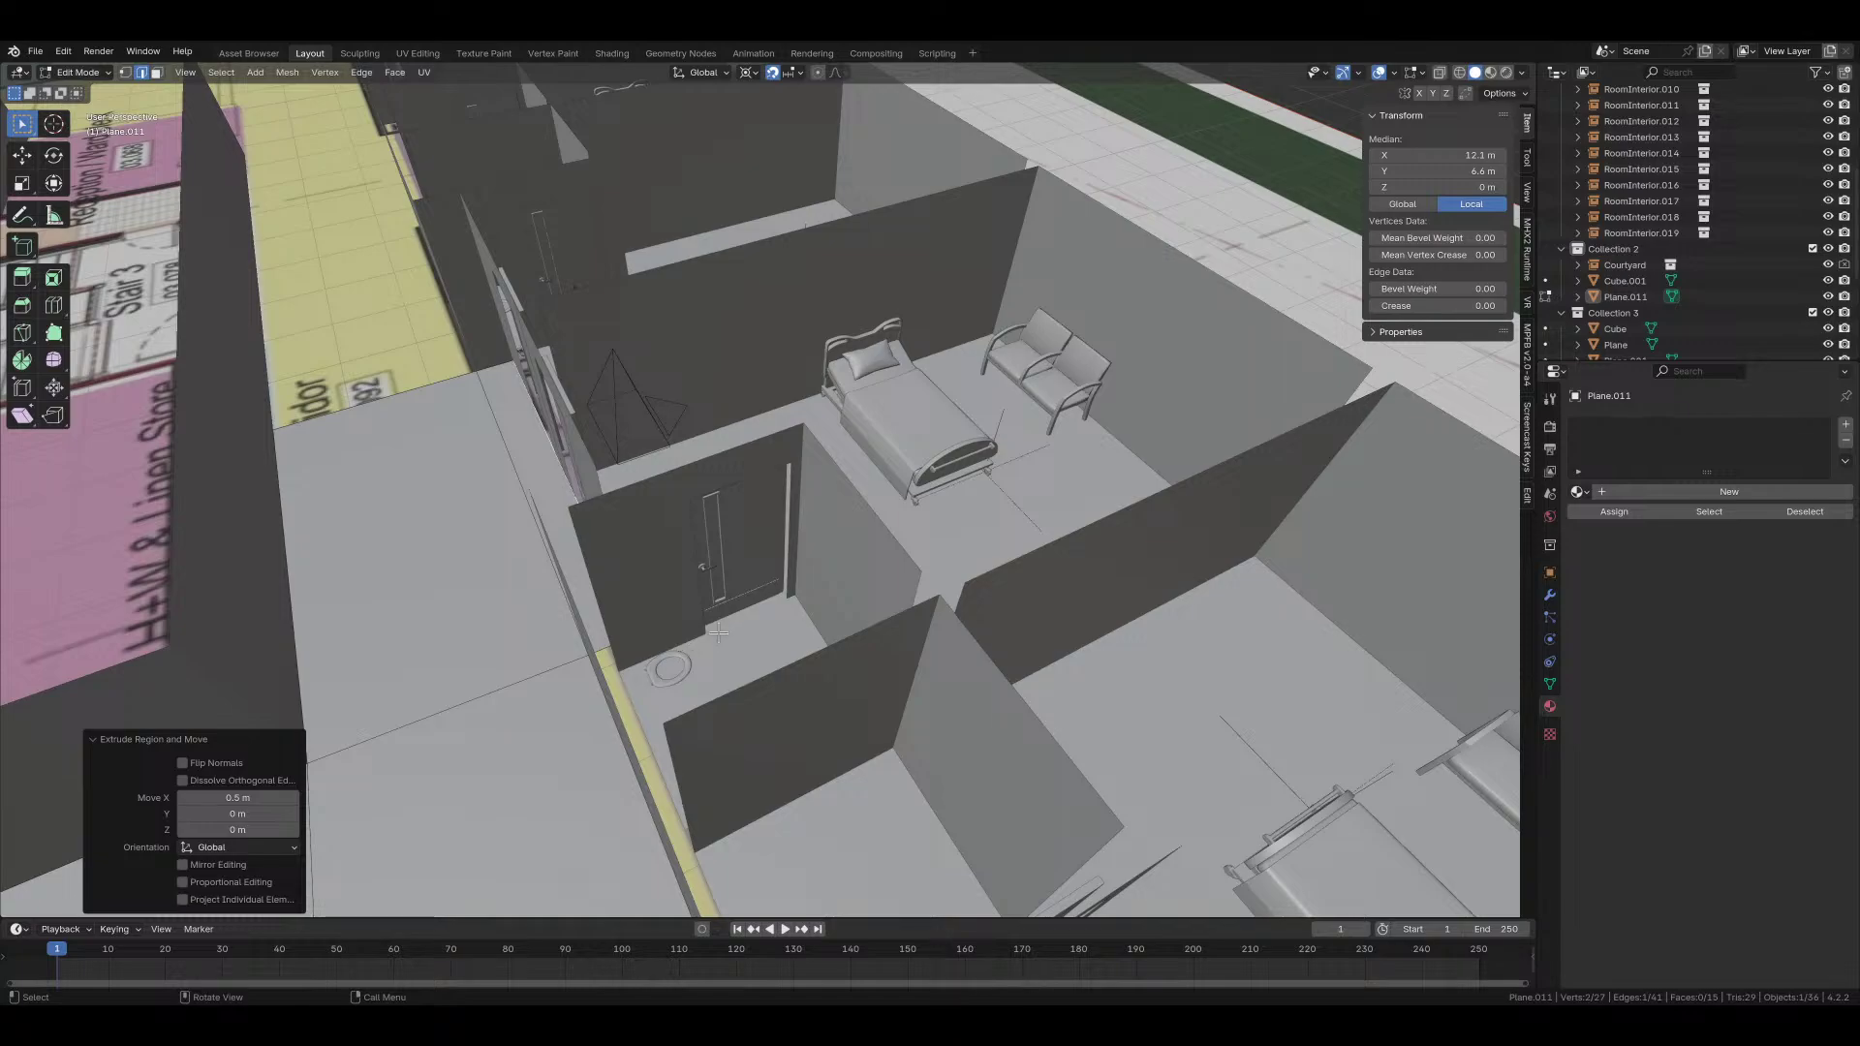
mouse_move(718, 632)
middle_mouse_down()
mouse_move(741, 654)
mouse_move(709, 605)
middle_mouse_up()
scroll(751, 663, "up", 4)
scroll(759, 671, "down", 2)
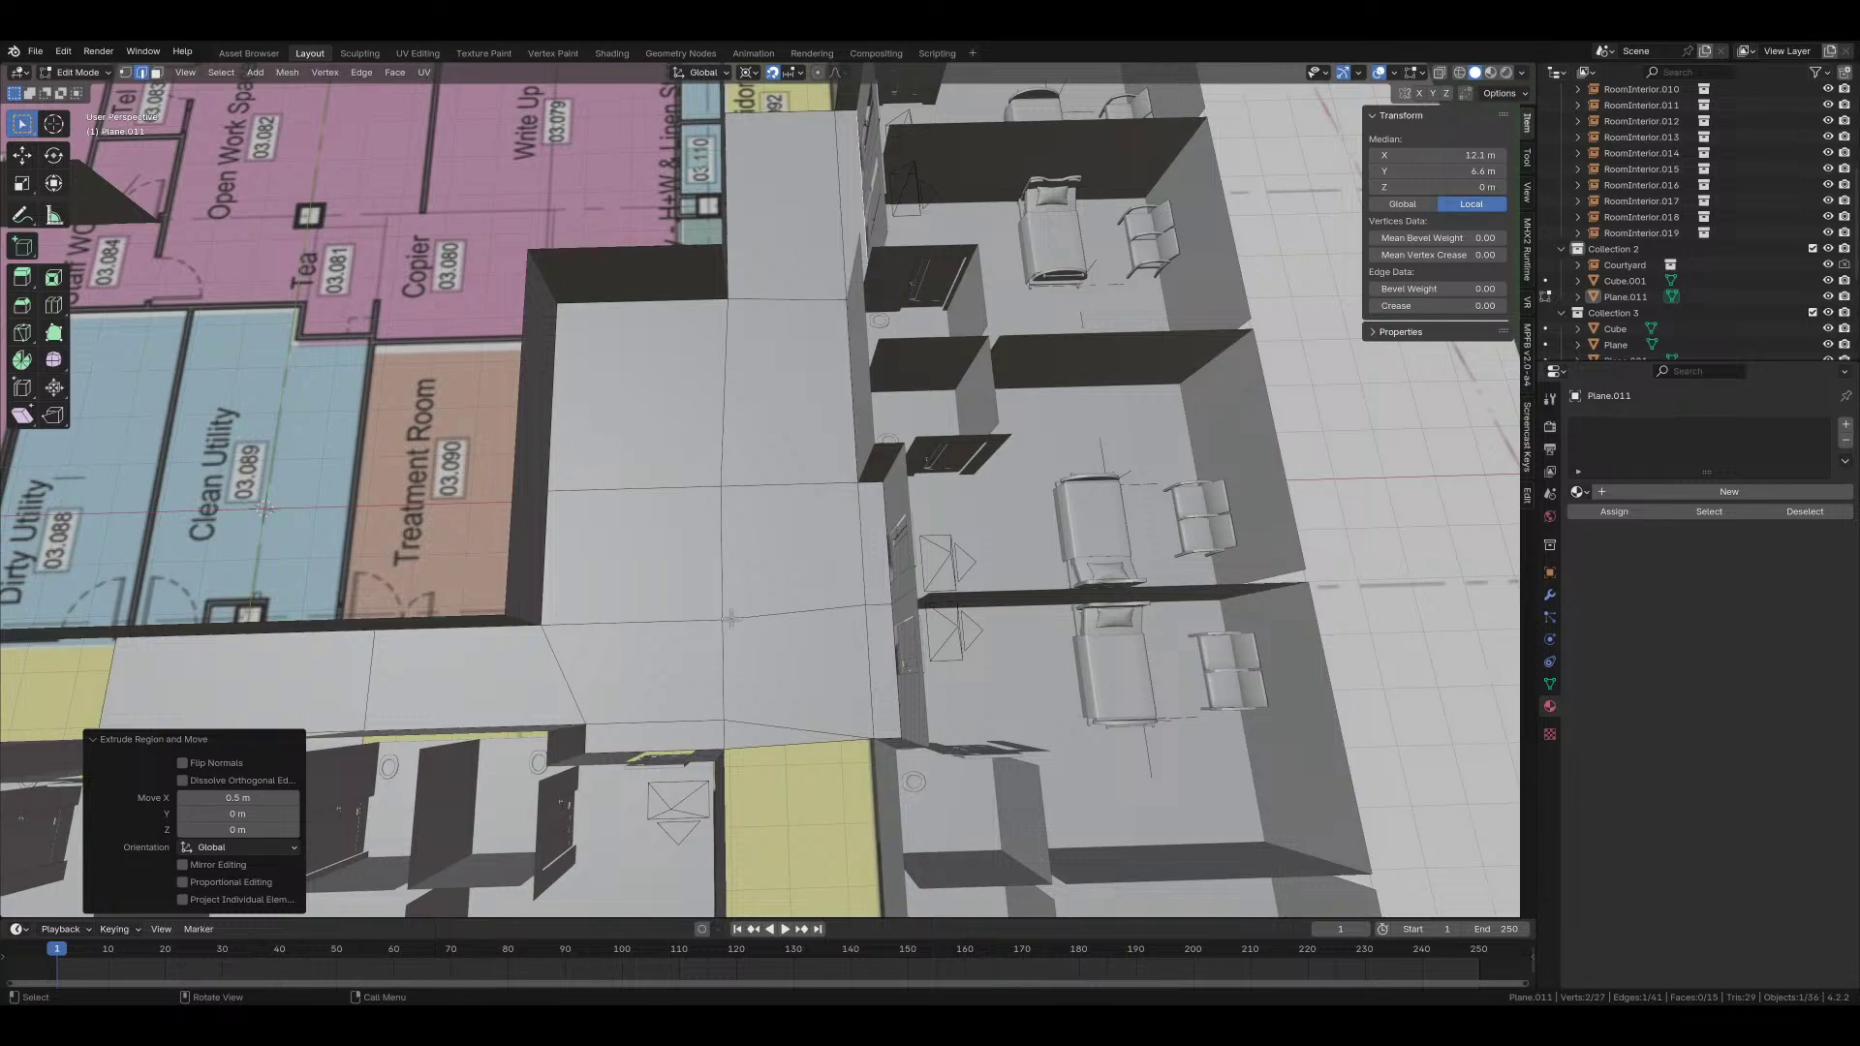
scroll(733, 623, "down", 1)
Step: Extrude the corridor floor's end edge 4 m along Y, alongside Stair 3, working in wireframe from above
key("KP_7")
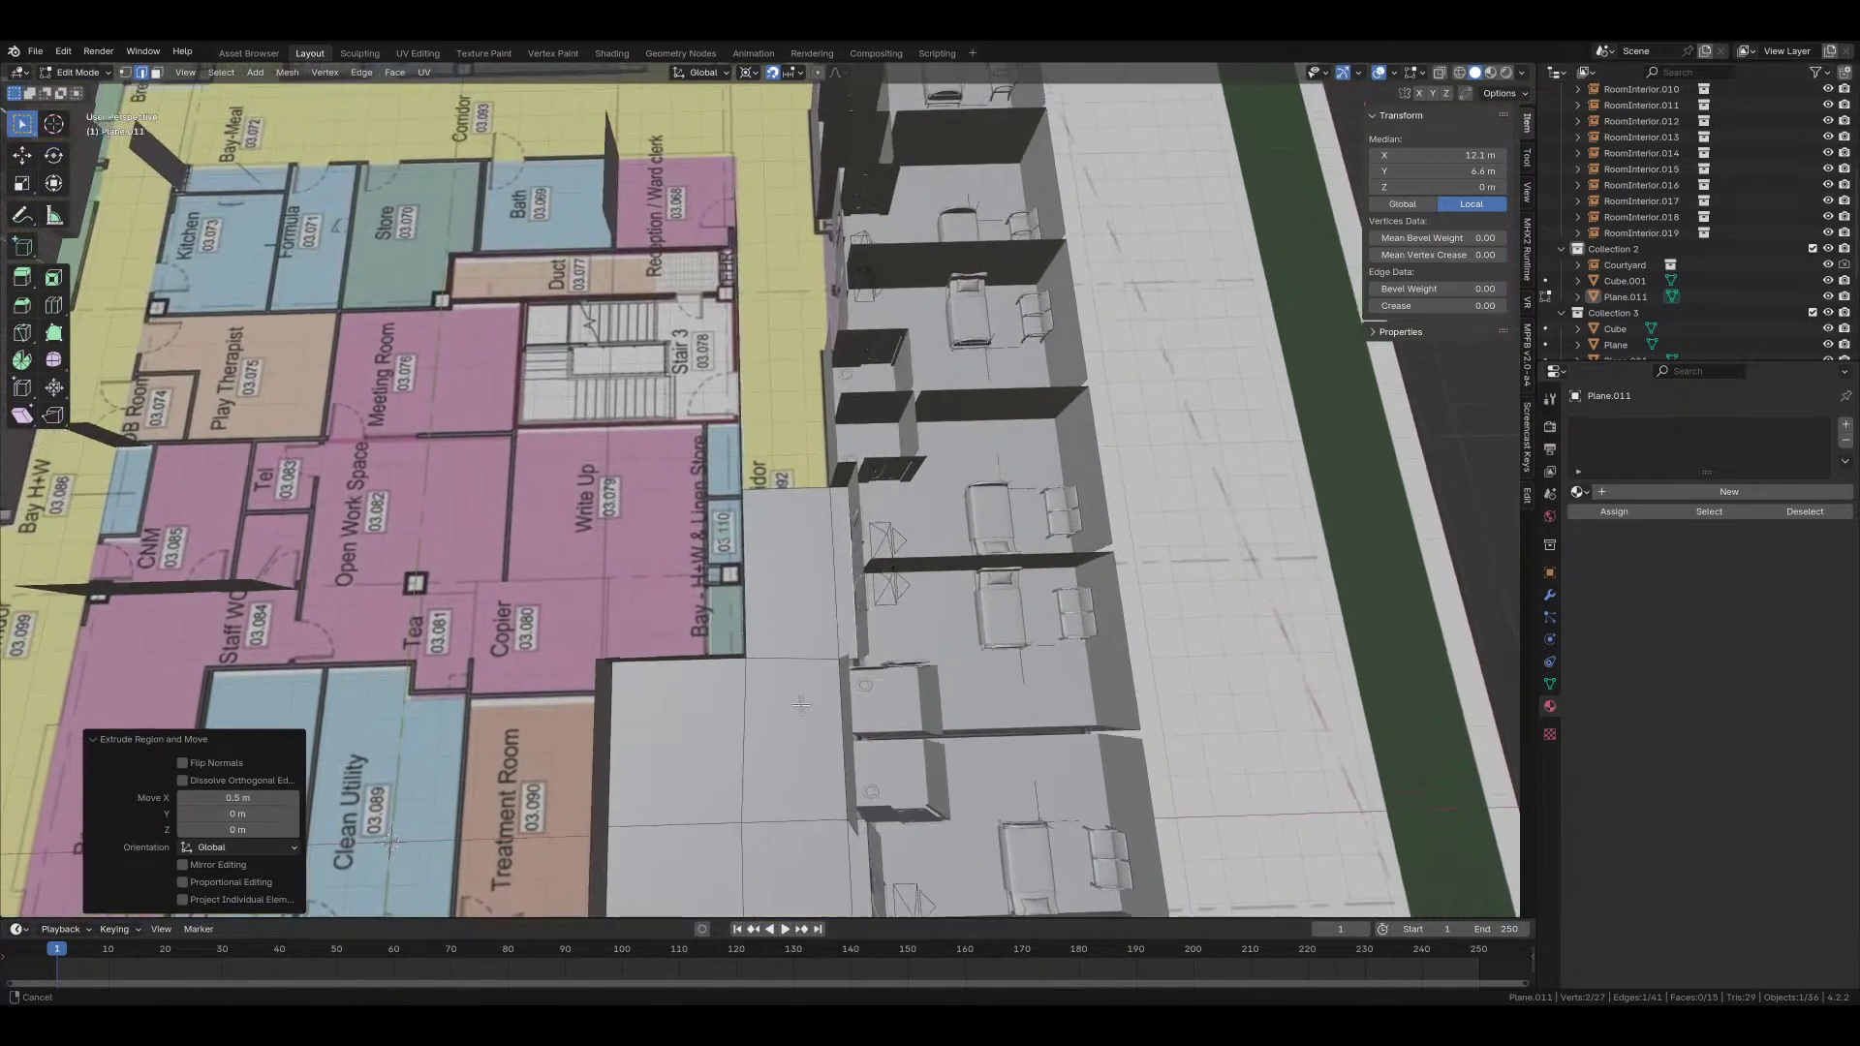
scroll(800, 525, "up", 2)
scroll(800, 525, "up", 5)
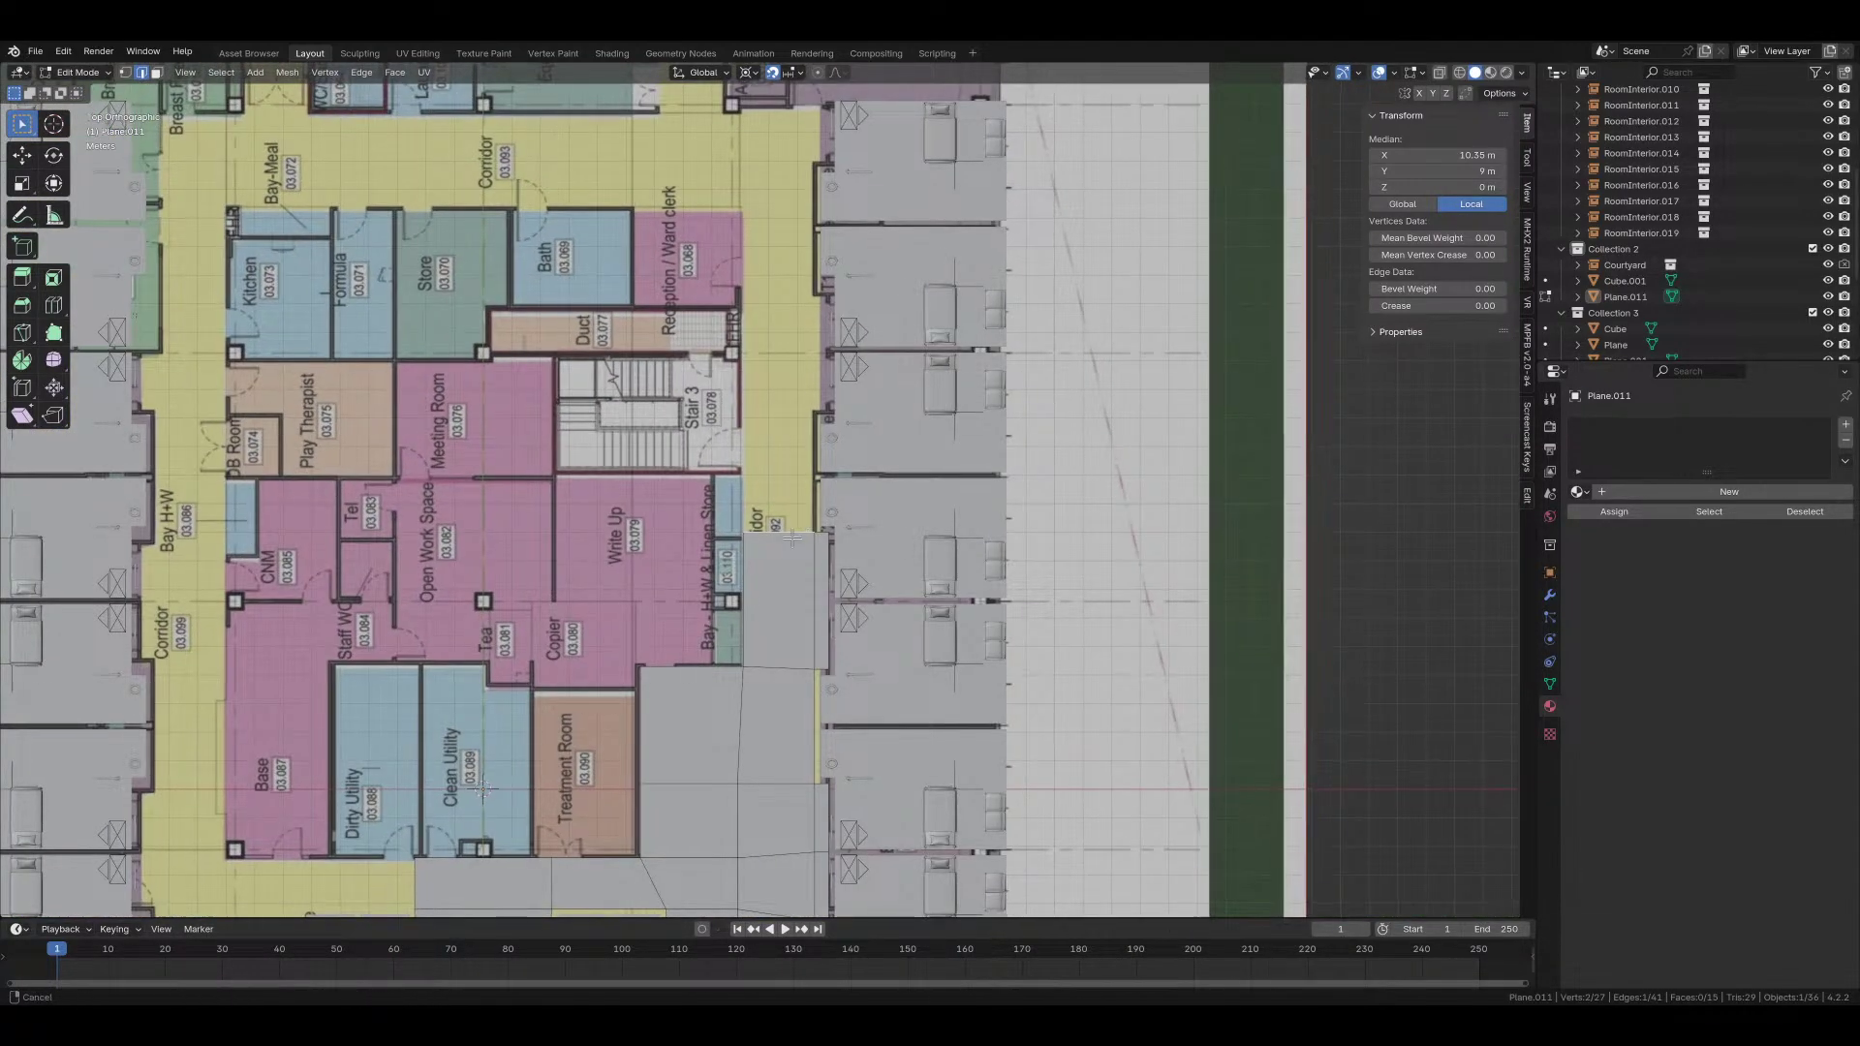
scroll(747, 593, "up", 1)
key("shift+z")
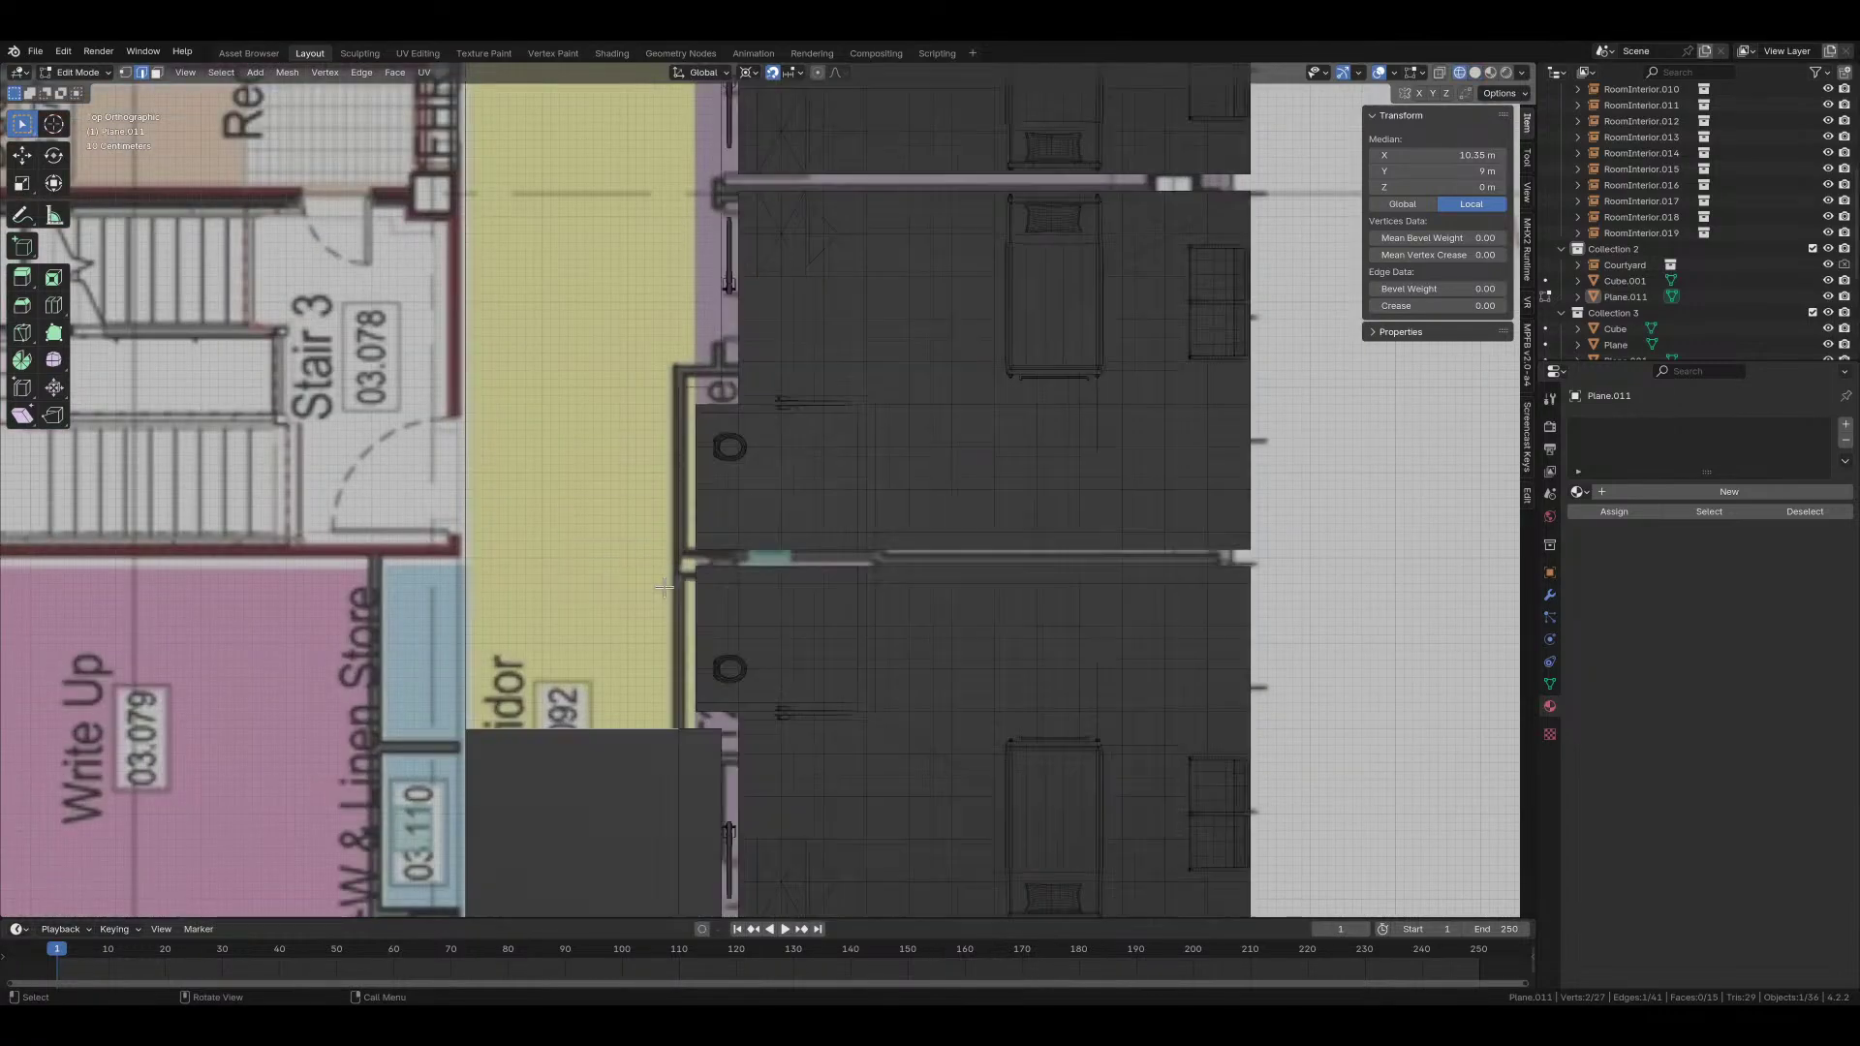
scroll(746, 718, "down", 2)
key("g")
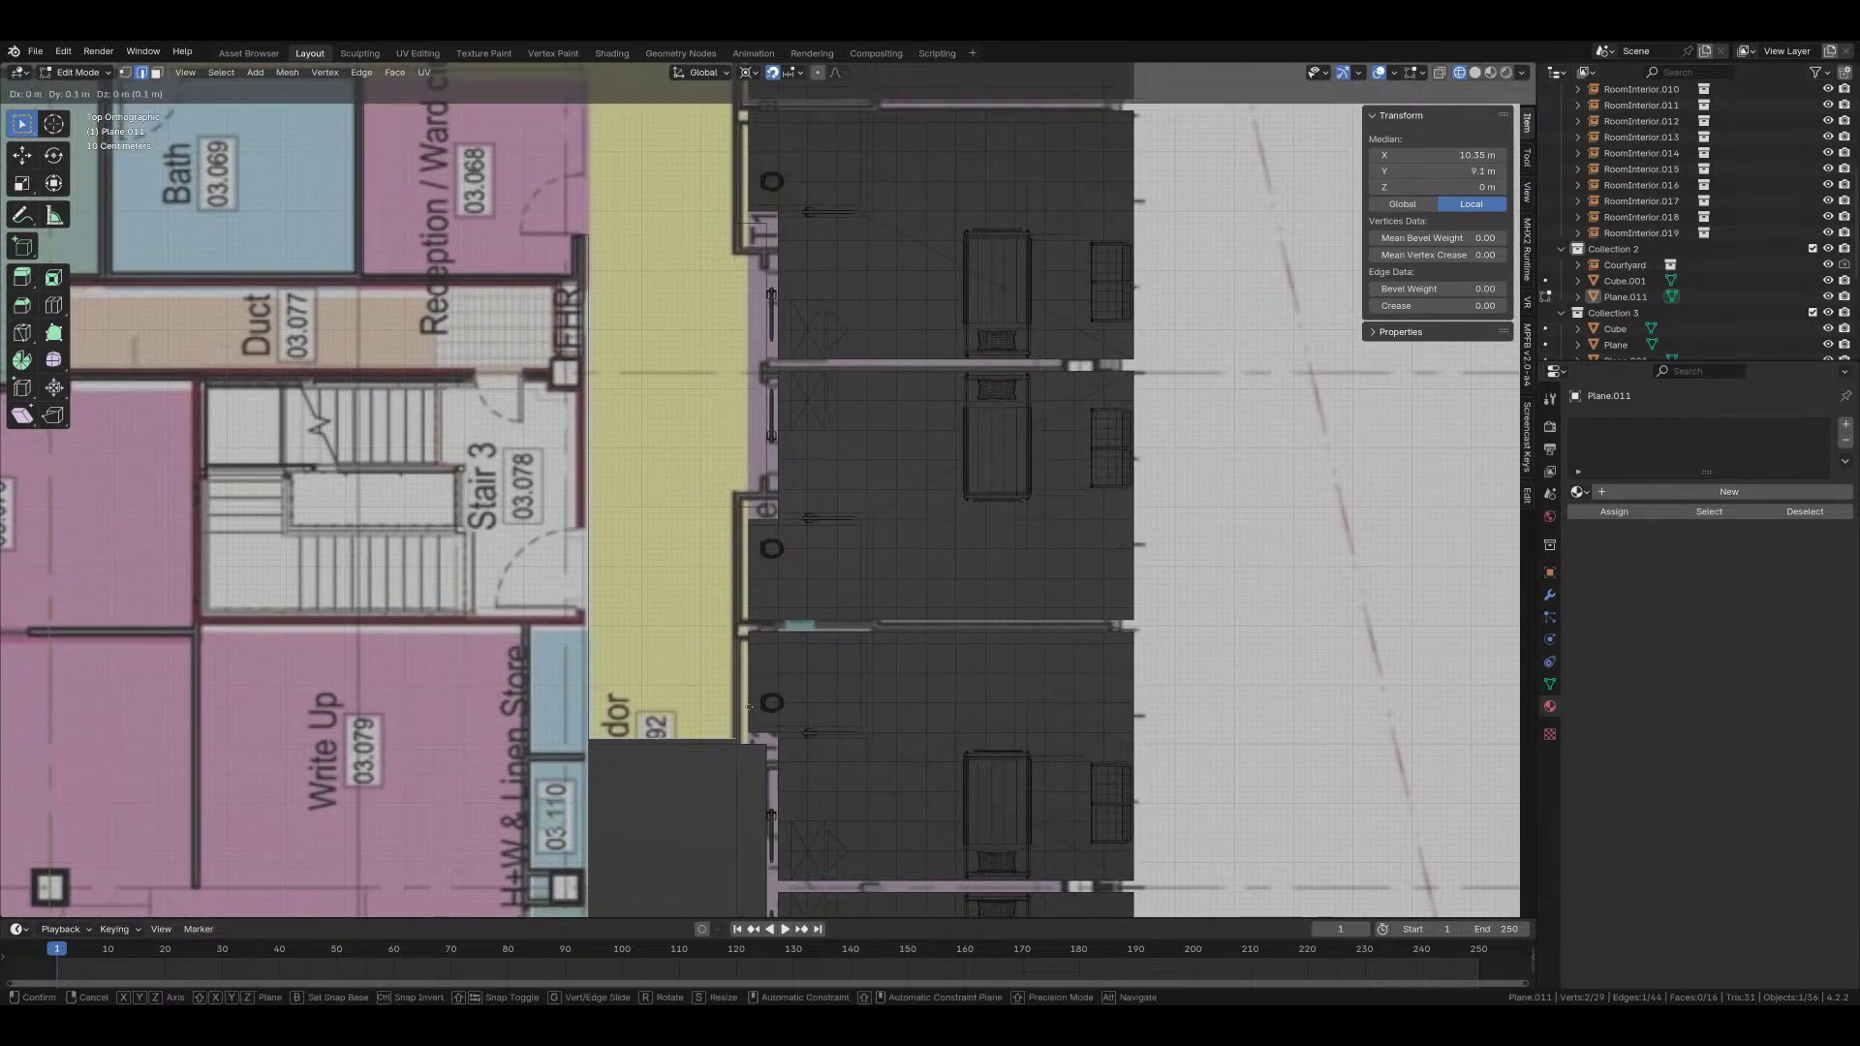
key("y")
left_click(724, 483)
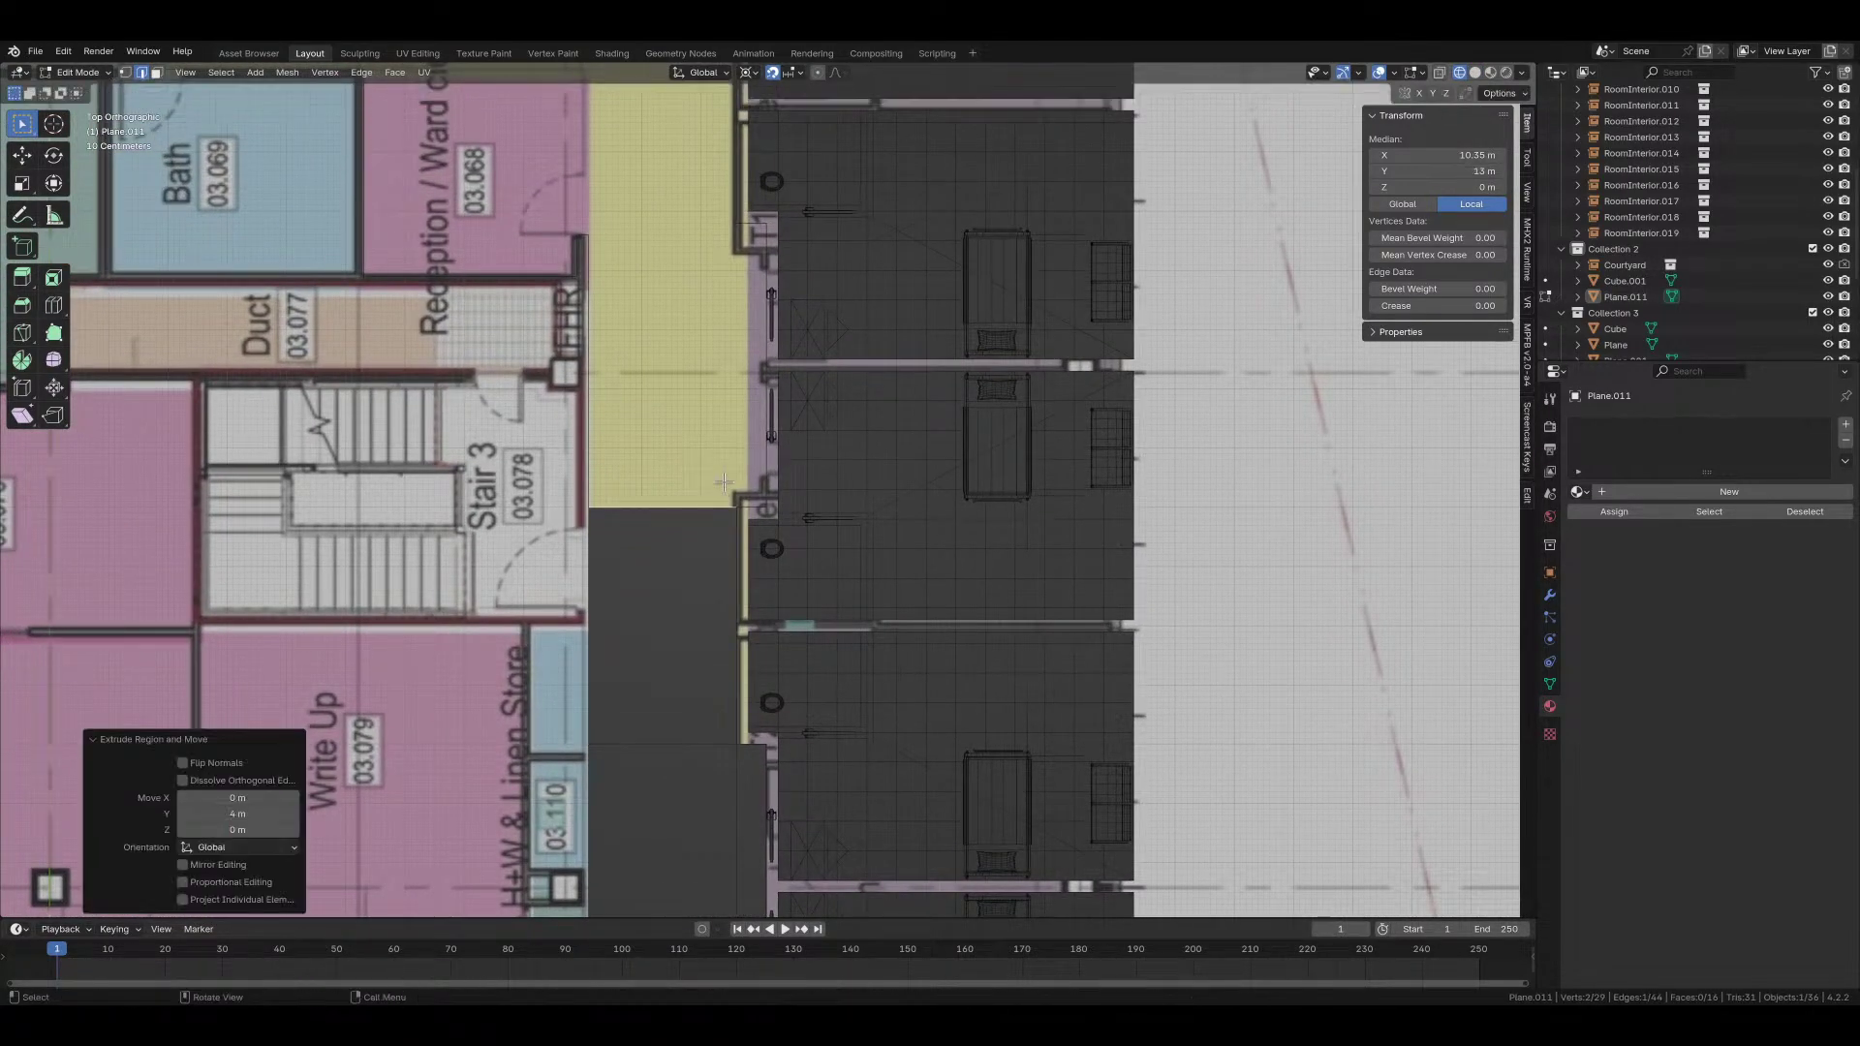
Step: Extrude the end edge about 4.8 m further along Y and pull its reception-side corner back about 0.2 m to the wall
middle_click_drag(725, 484, 728, 678, "shift")
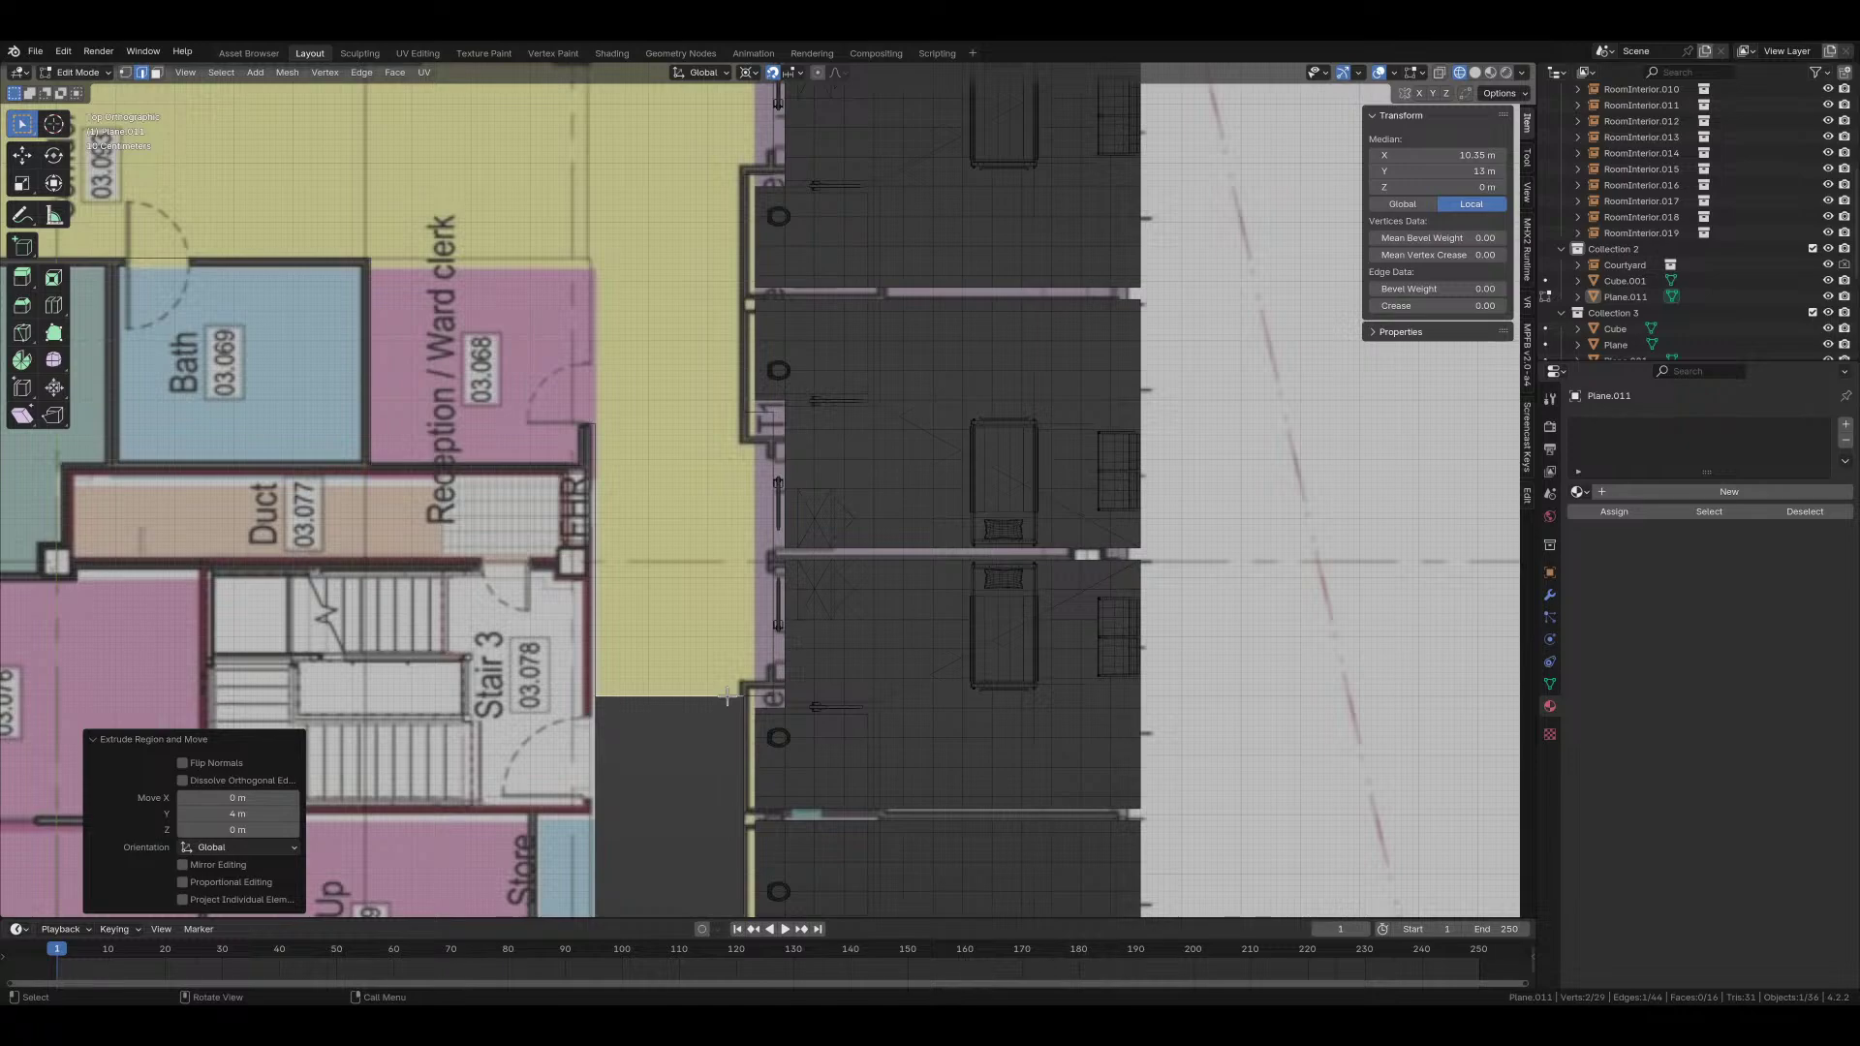
key("e")
key("y")
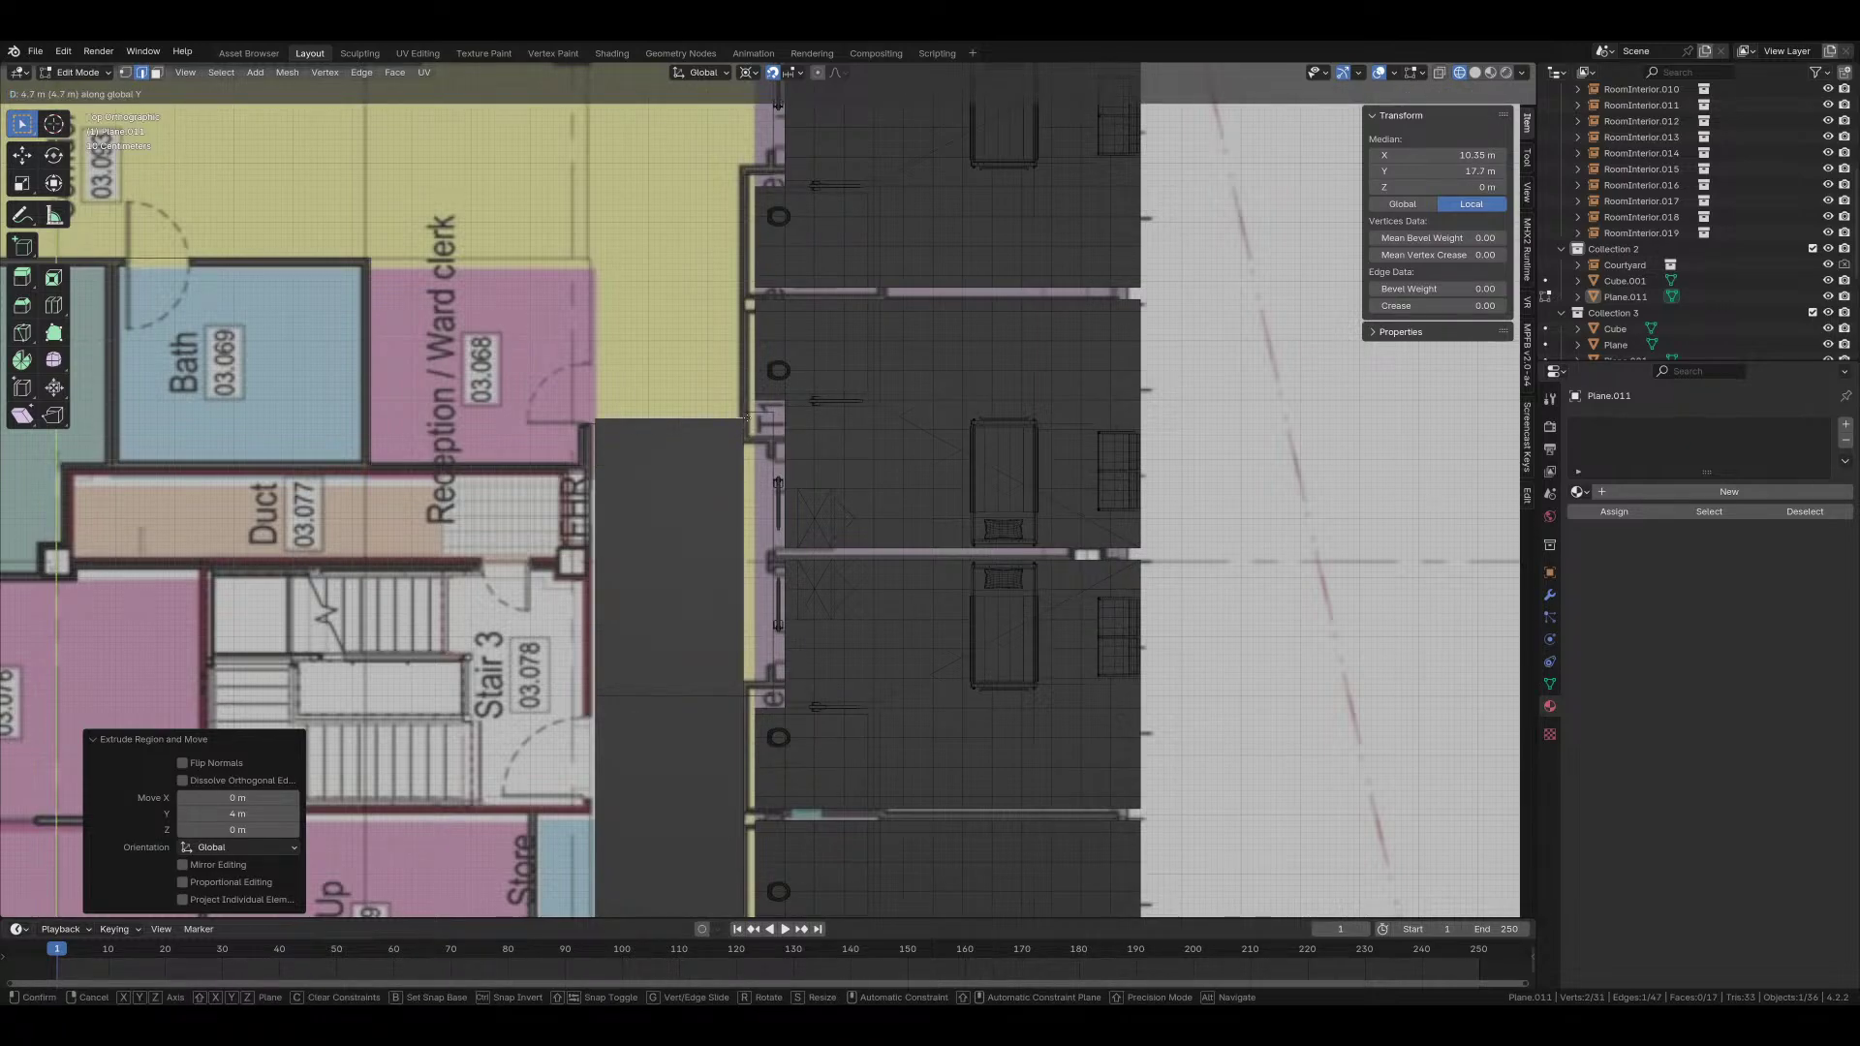
left_click(744, 411)
left_click(592, 408)
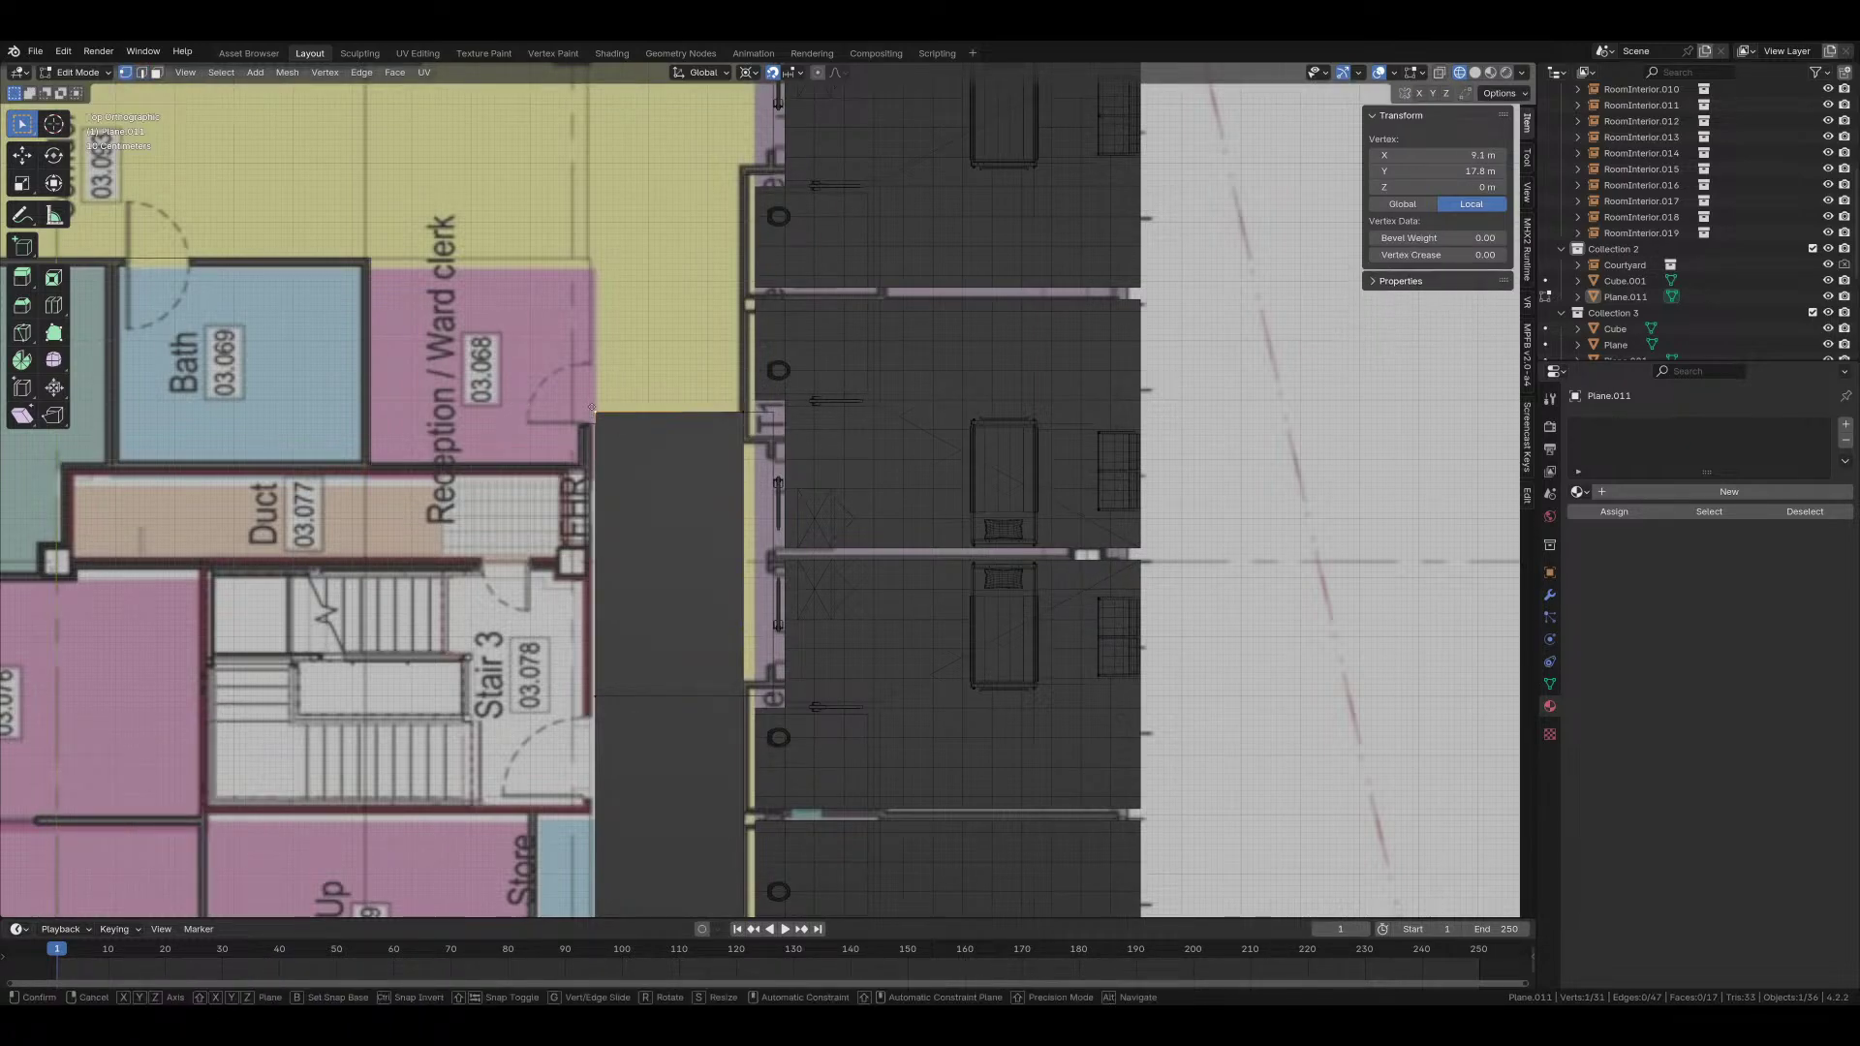
left_click(592, 421)
Step: Extrude the bedroom-side edge of the section opposite Stair 3 by 0.5 m along X into the entrance recess
key("2")
left_click(738, 531)
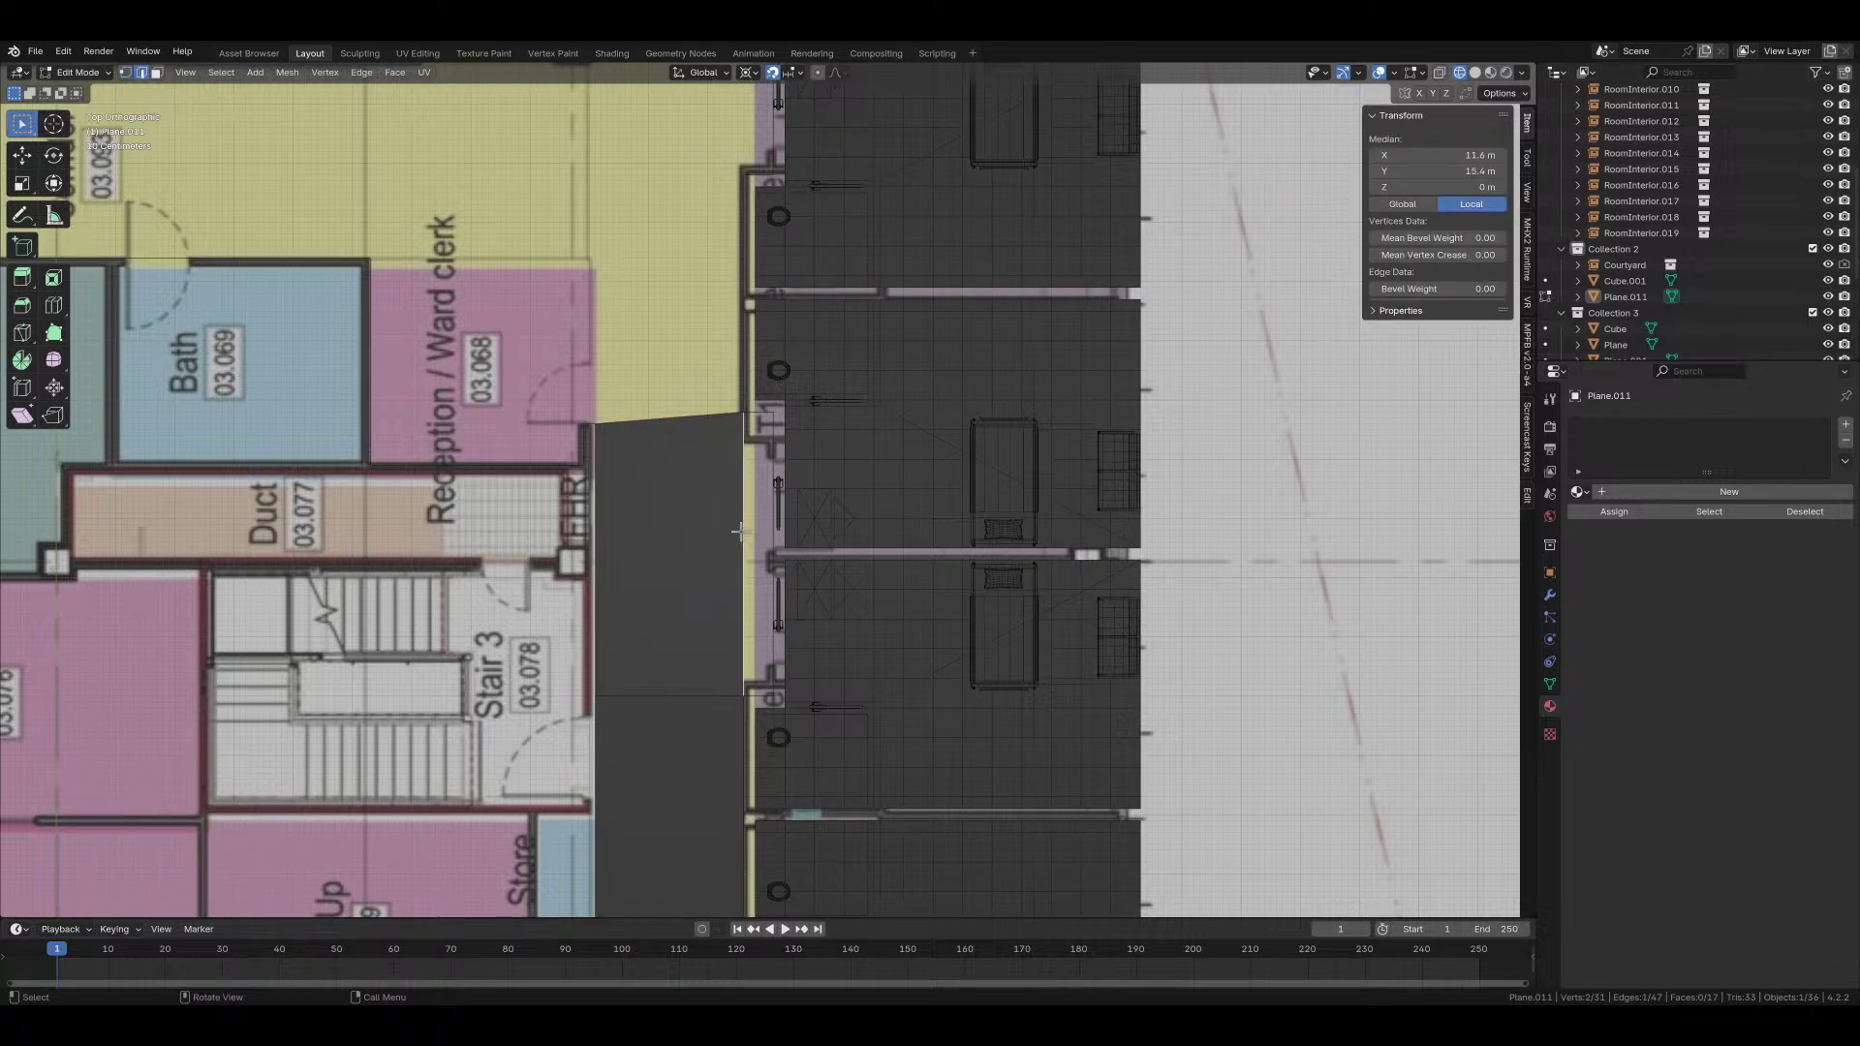
scroll(738, 531, "up", 2)
key("g")
key("x")
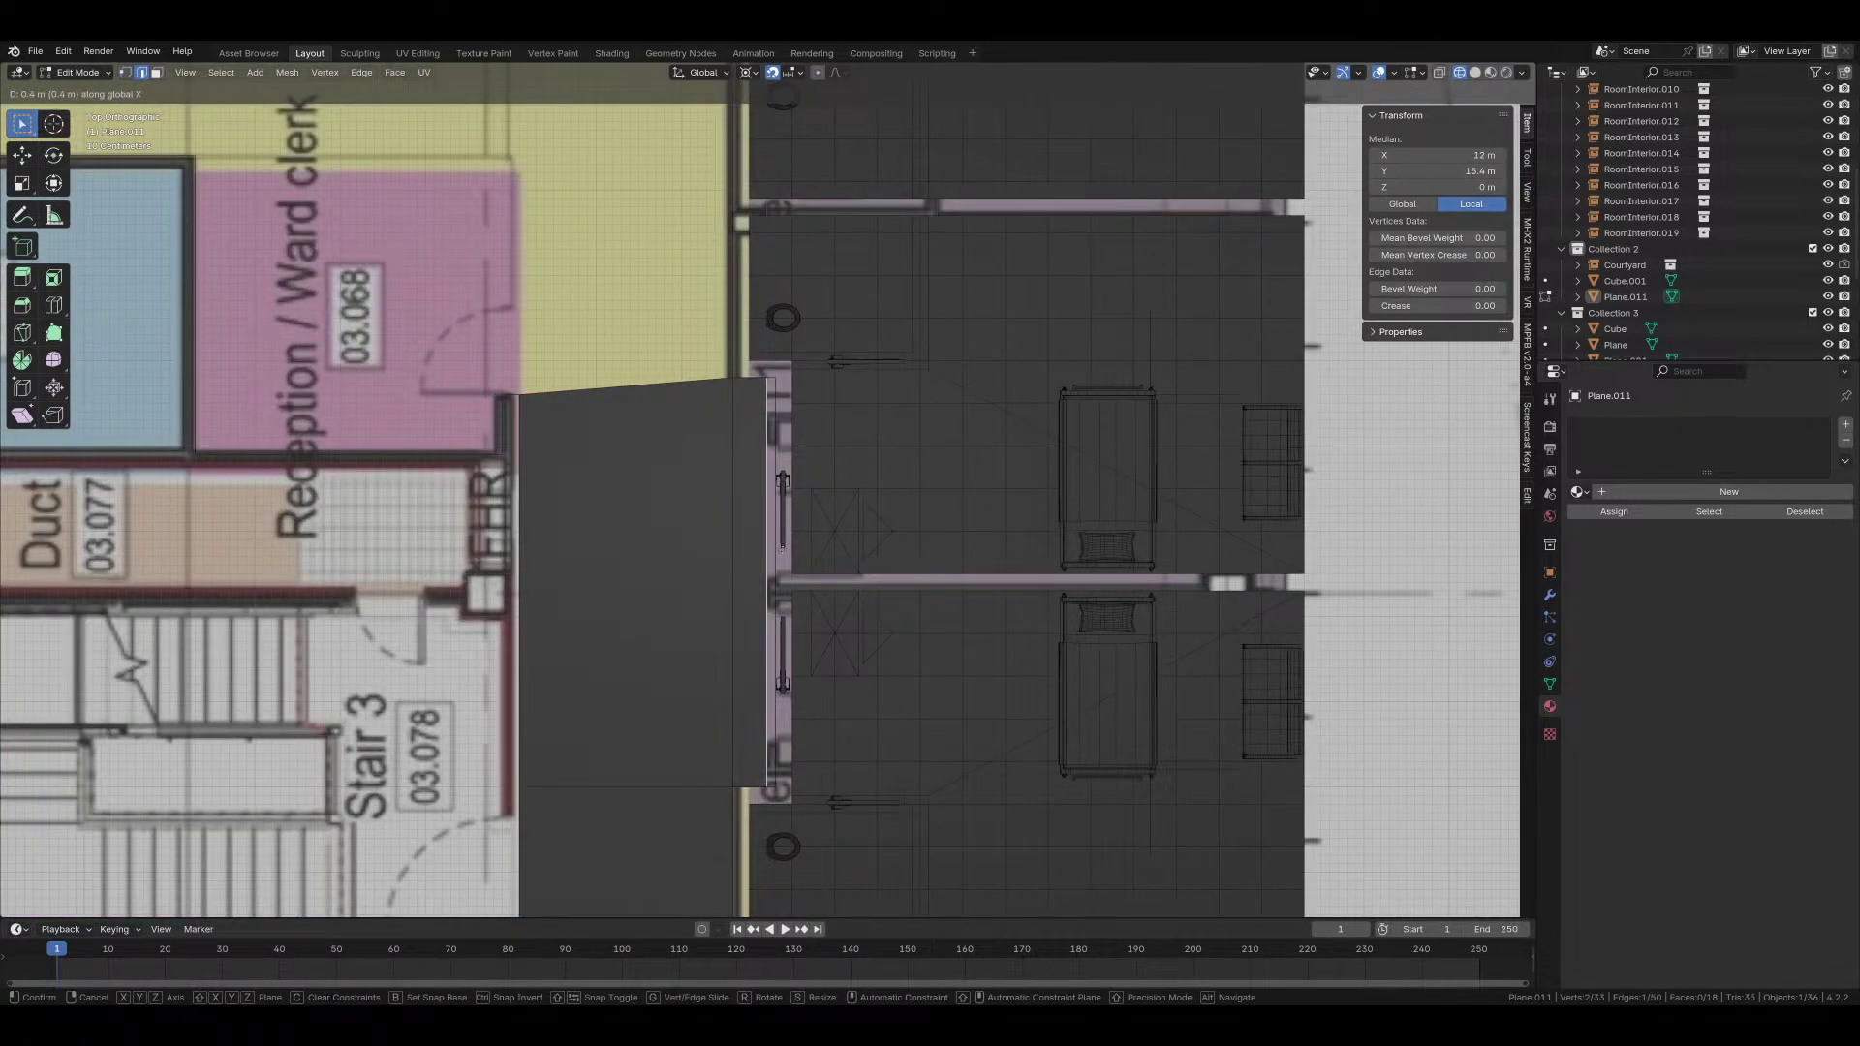
left_click(765, 581)
Step: Extrude the corridor floor's end edge 4 m along Y, past the Reception / Ward clerk room
middle_click_drag(765, 581, 745, 660)
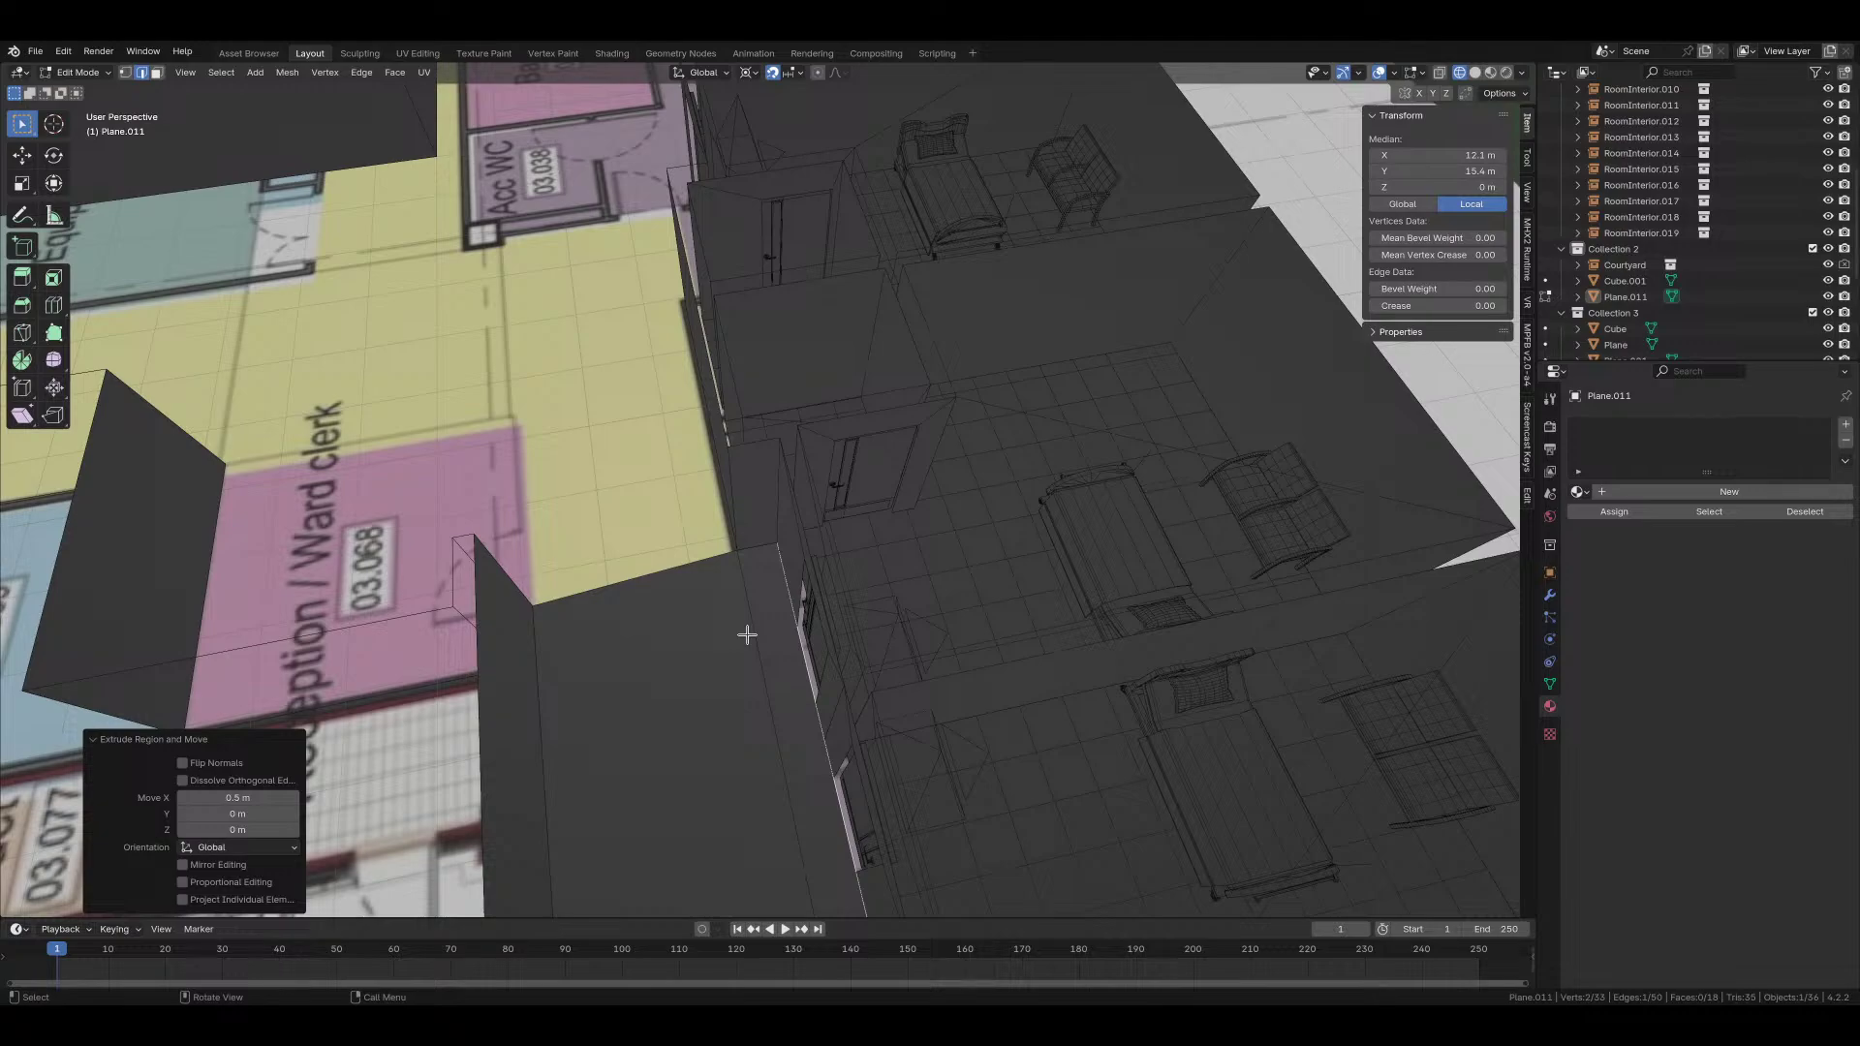
middle_click_drag(747, 634, 971, 545)
left_click(940, 576)
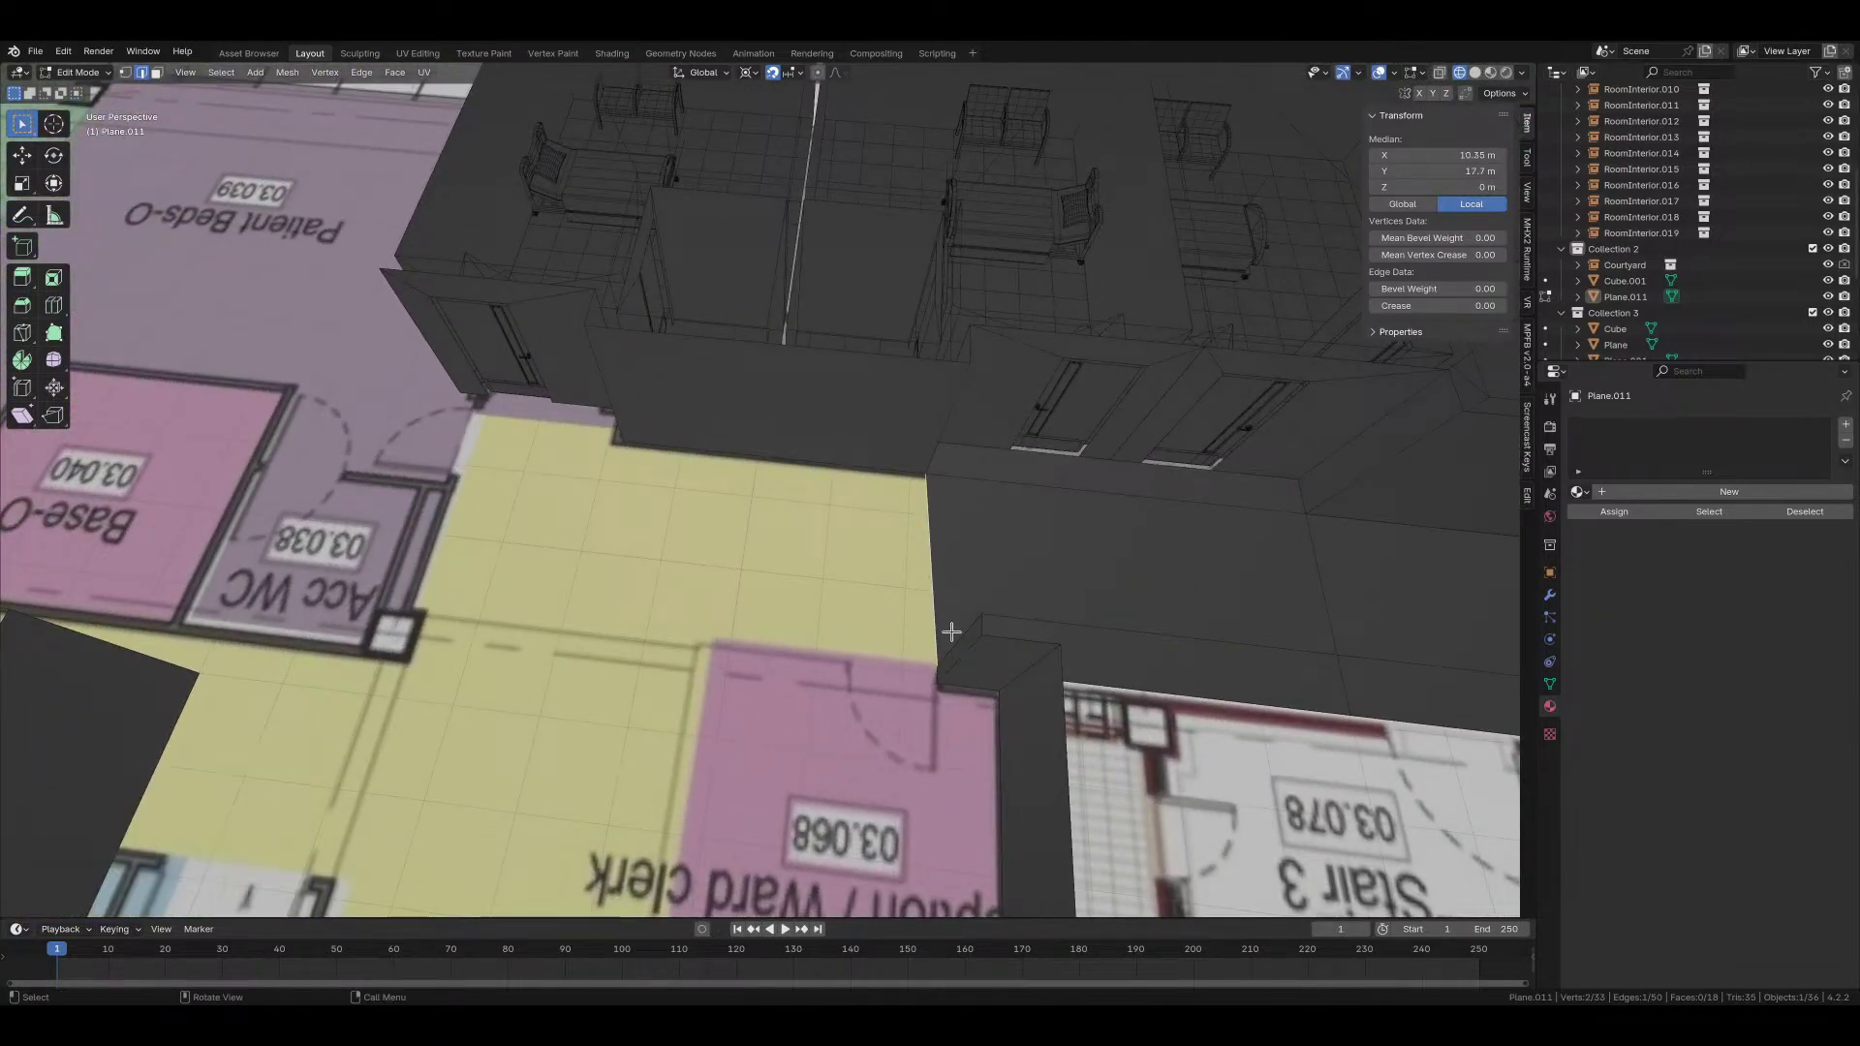
key("e")
key("y")
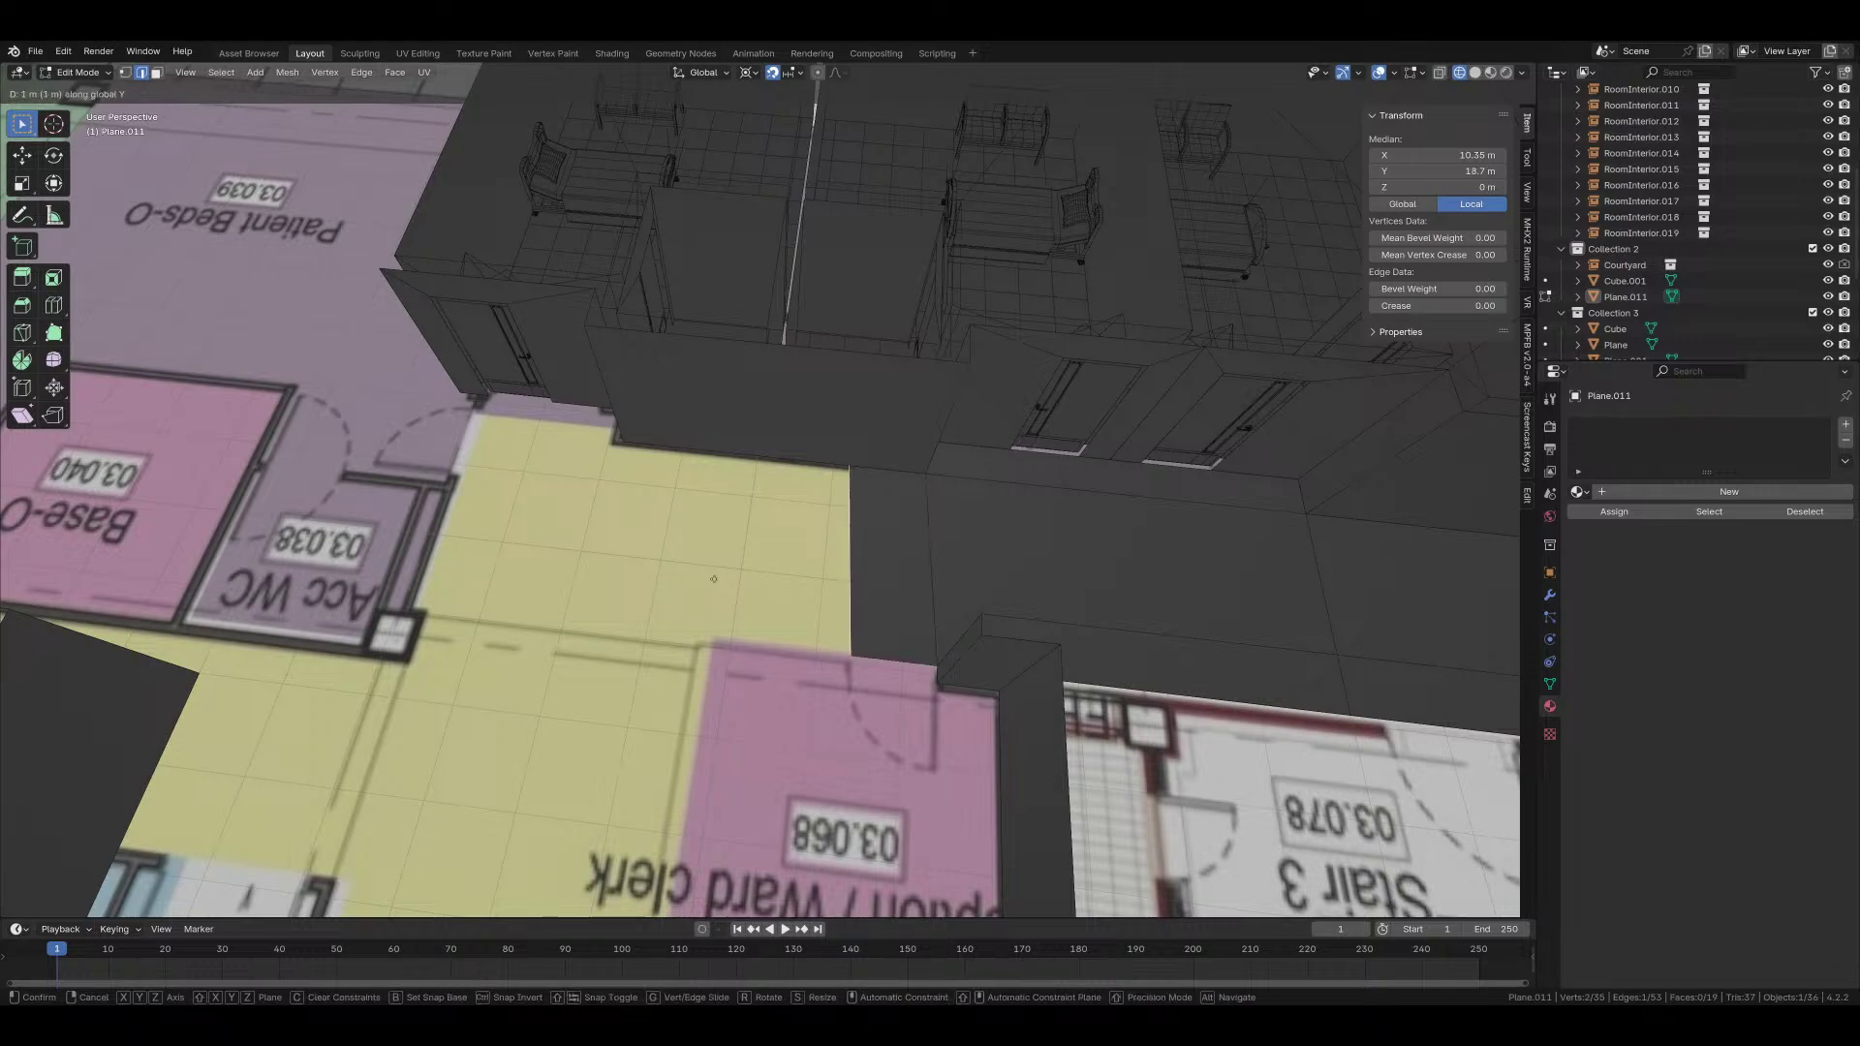
left_click(1499, 434)
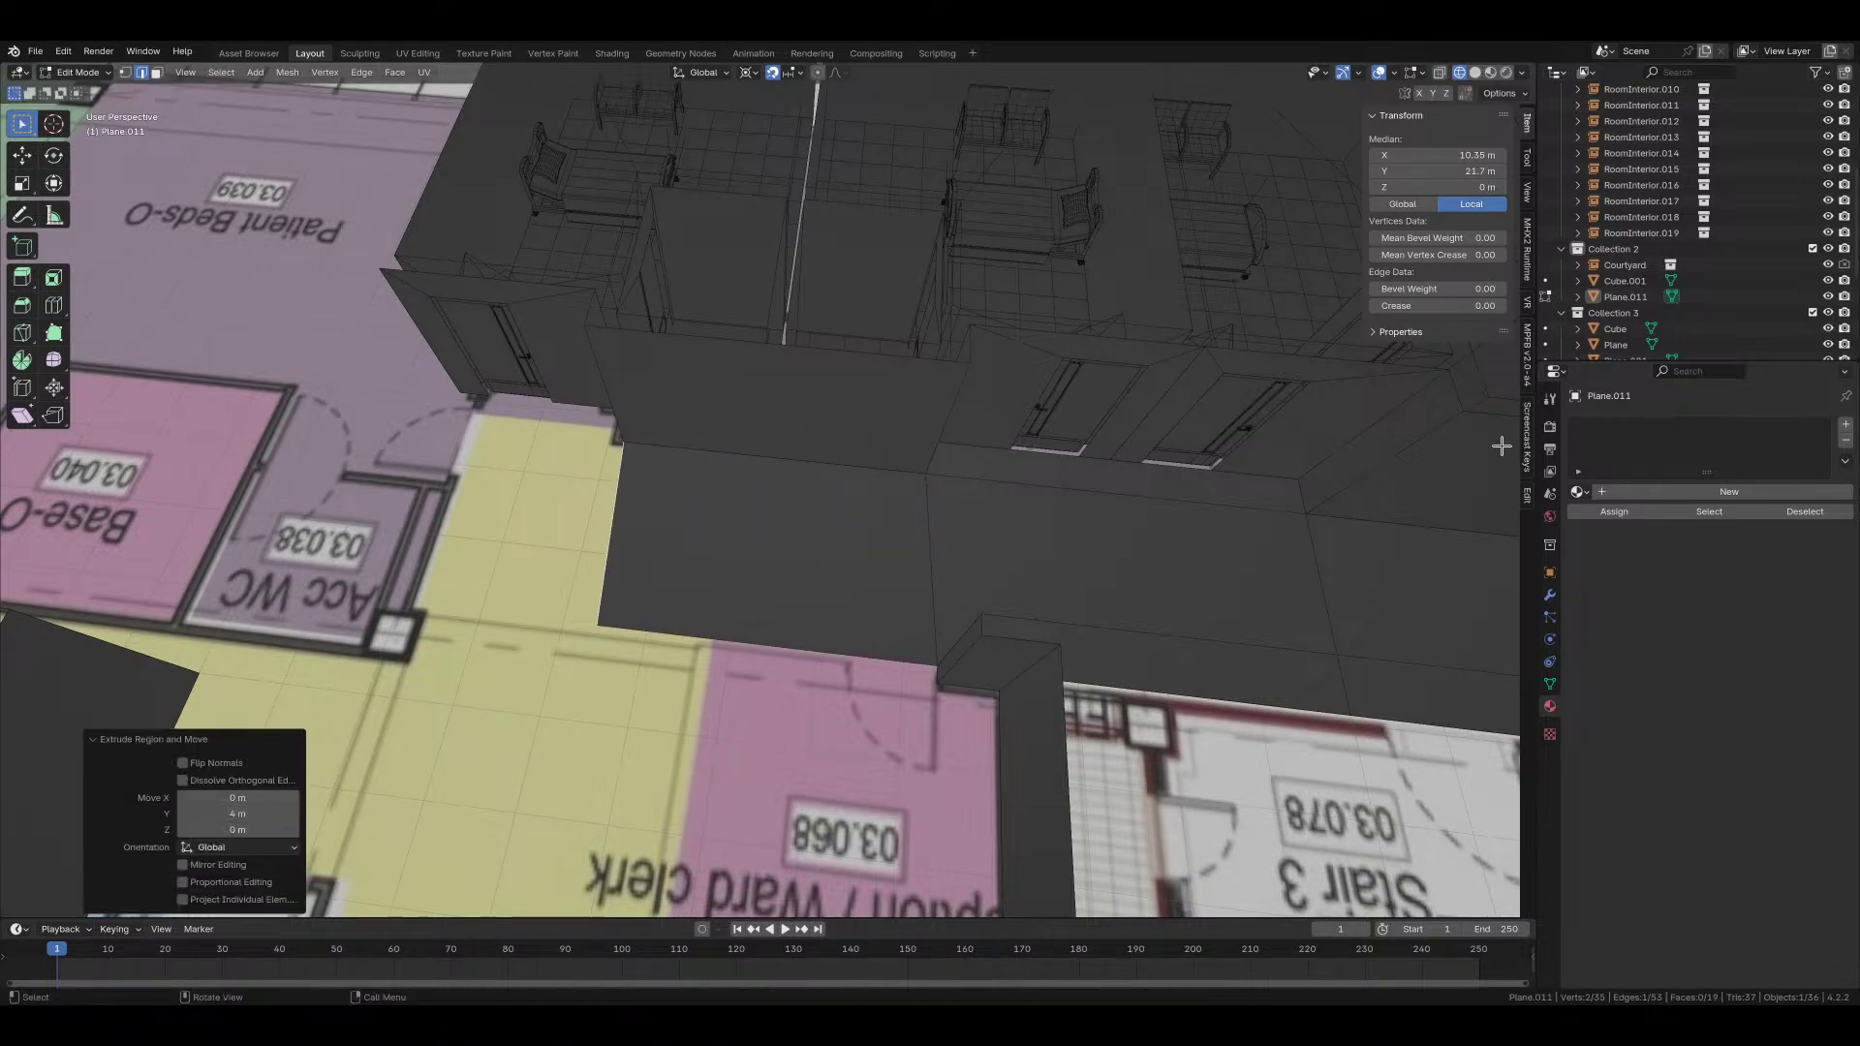
Step: Move the reception-side corner of the floor's end edge 0.2 m along Y to square off the end, working from above
key("KP_1")
key("KP_7")
middle_click_drag(583, 393, 661, 519, "shift")
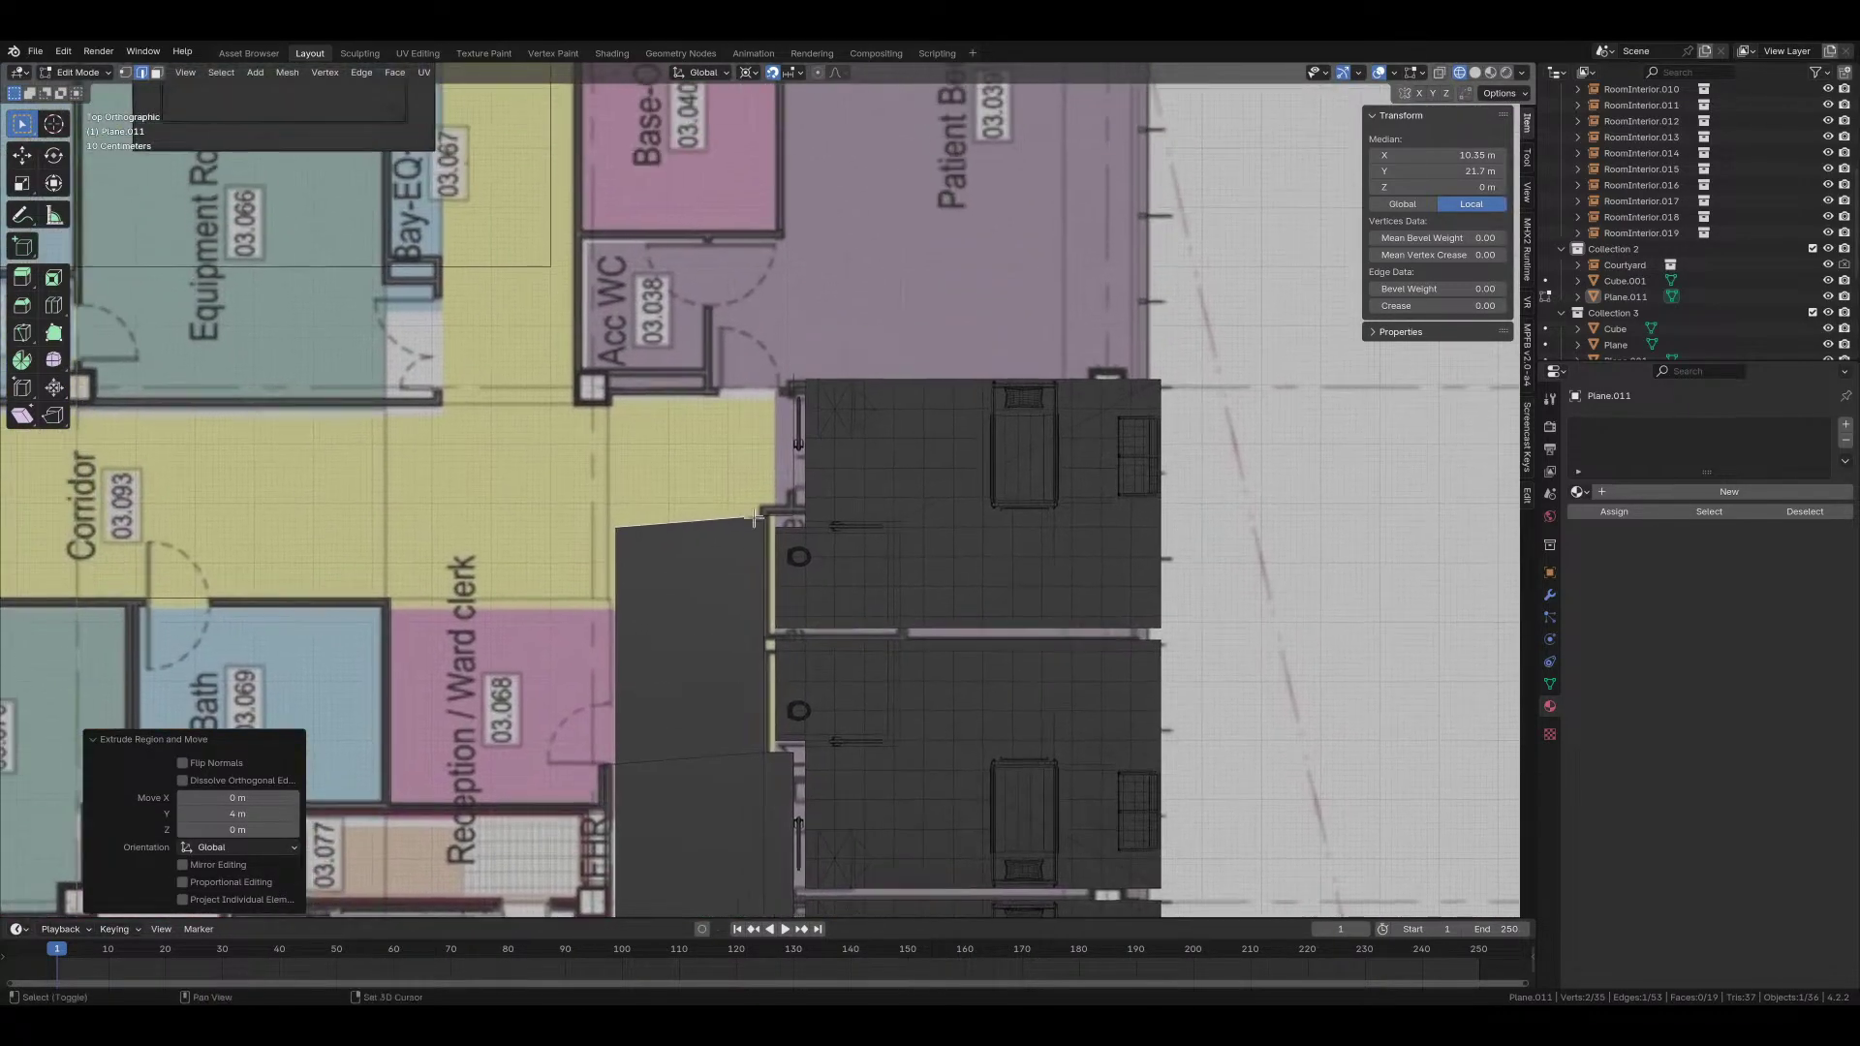
left_click(660, 519)
scroll(661, 519, "up", 2)
type("gy0.2")
key("Return")
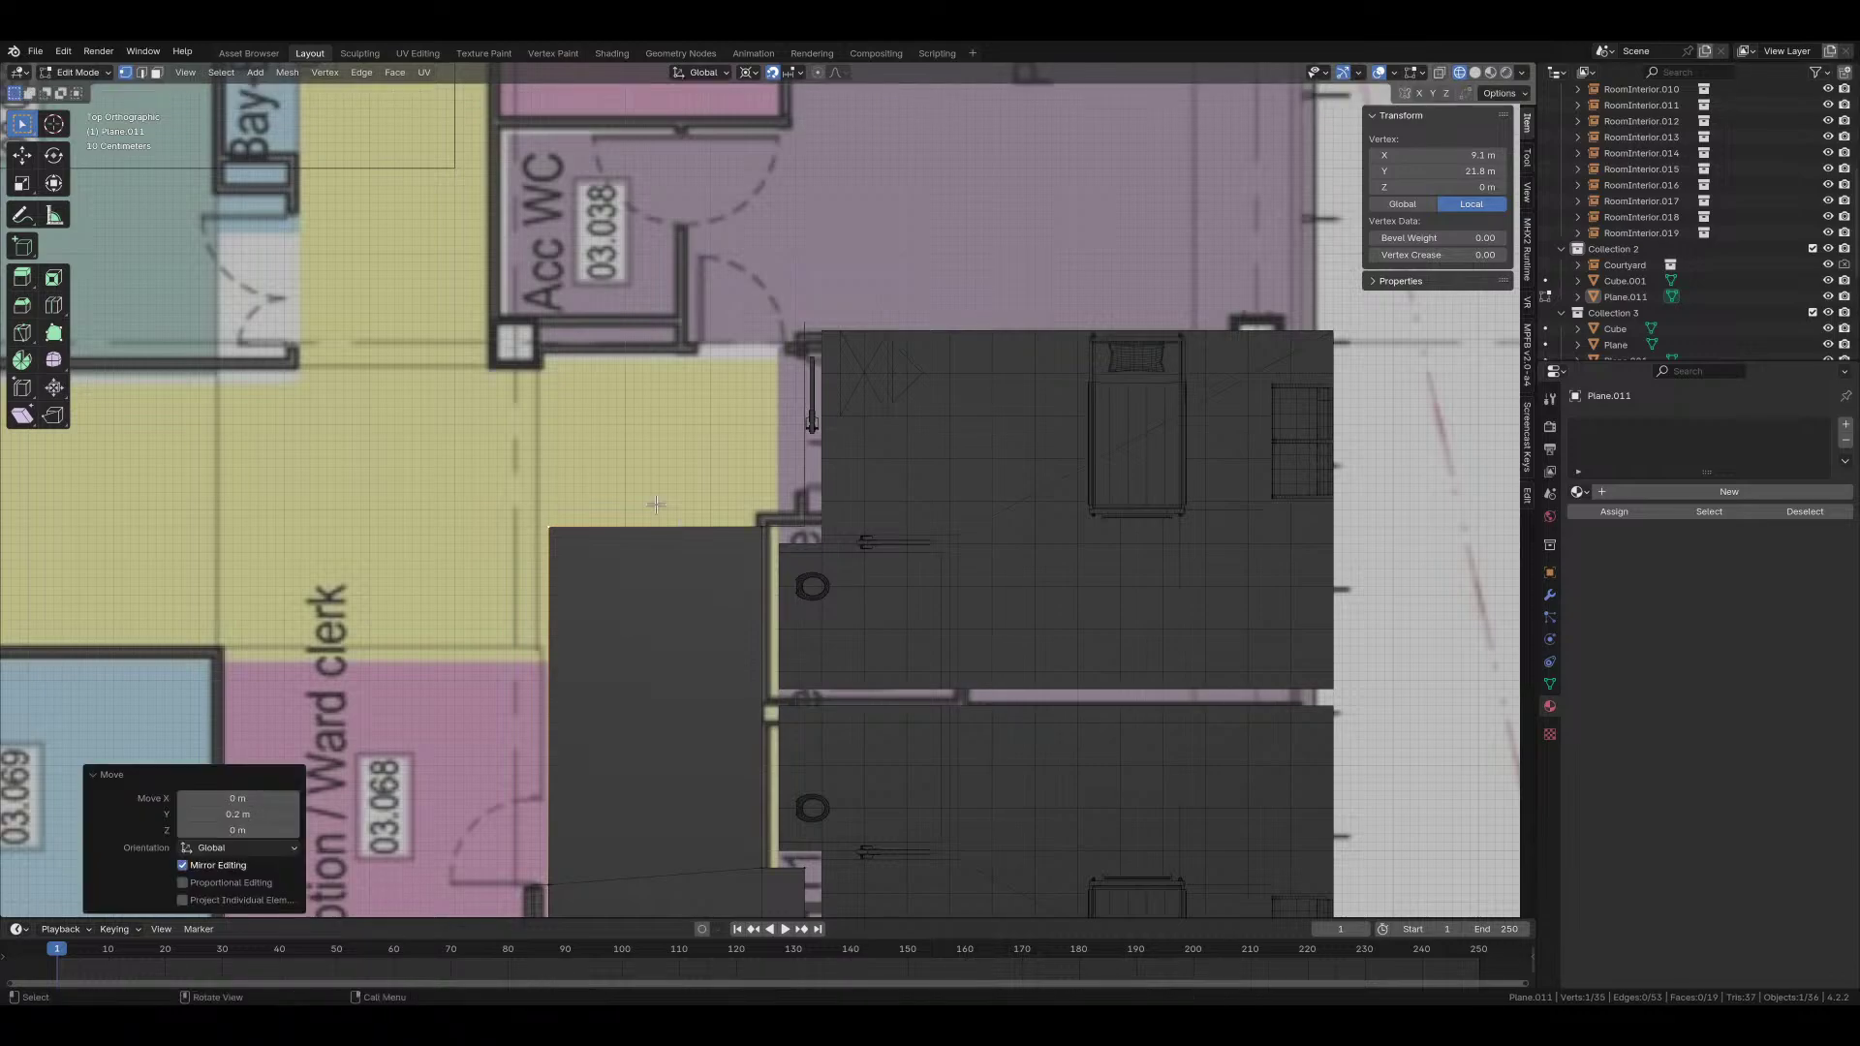
Step: Extrude the corridor floor's squared end edge about 2.4 m along Y, up to the Acc WC wall
key("2")
left_click(652, 536)
key("e")
key("y")
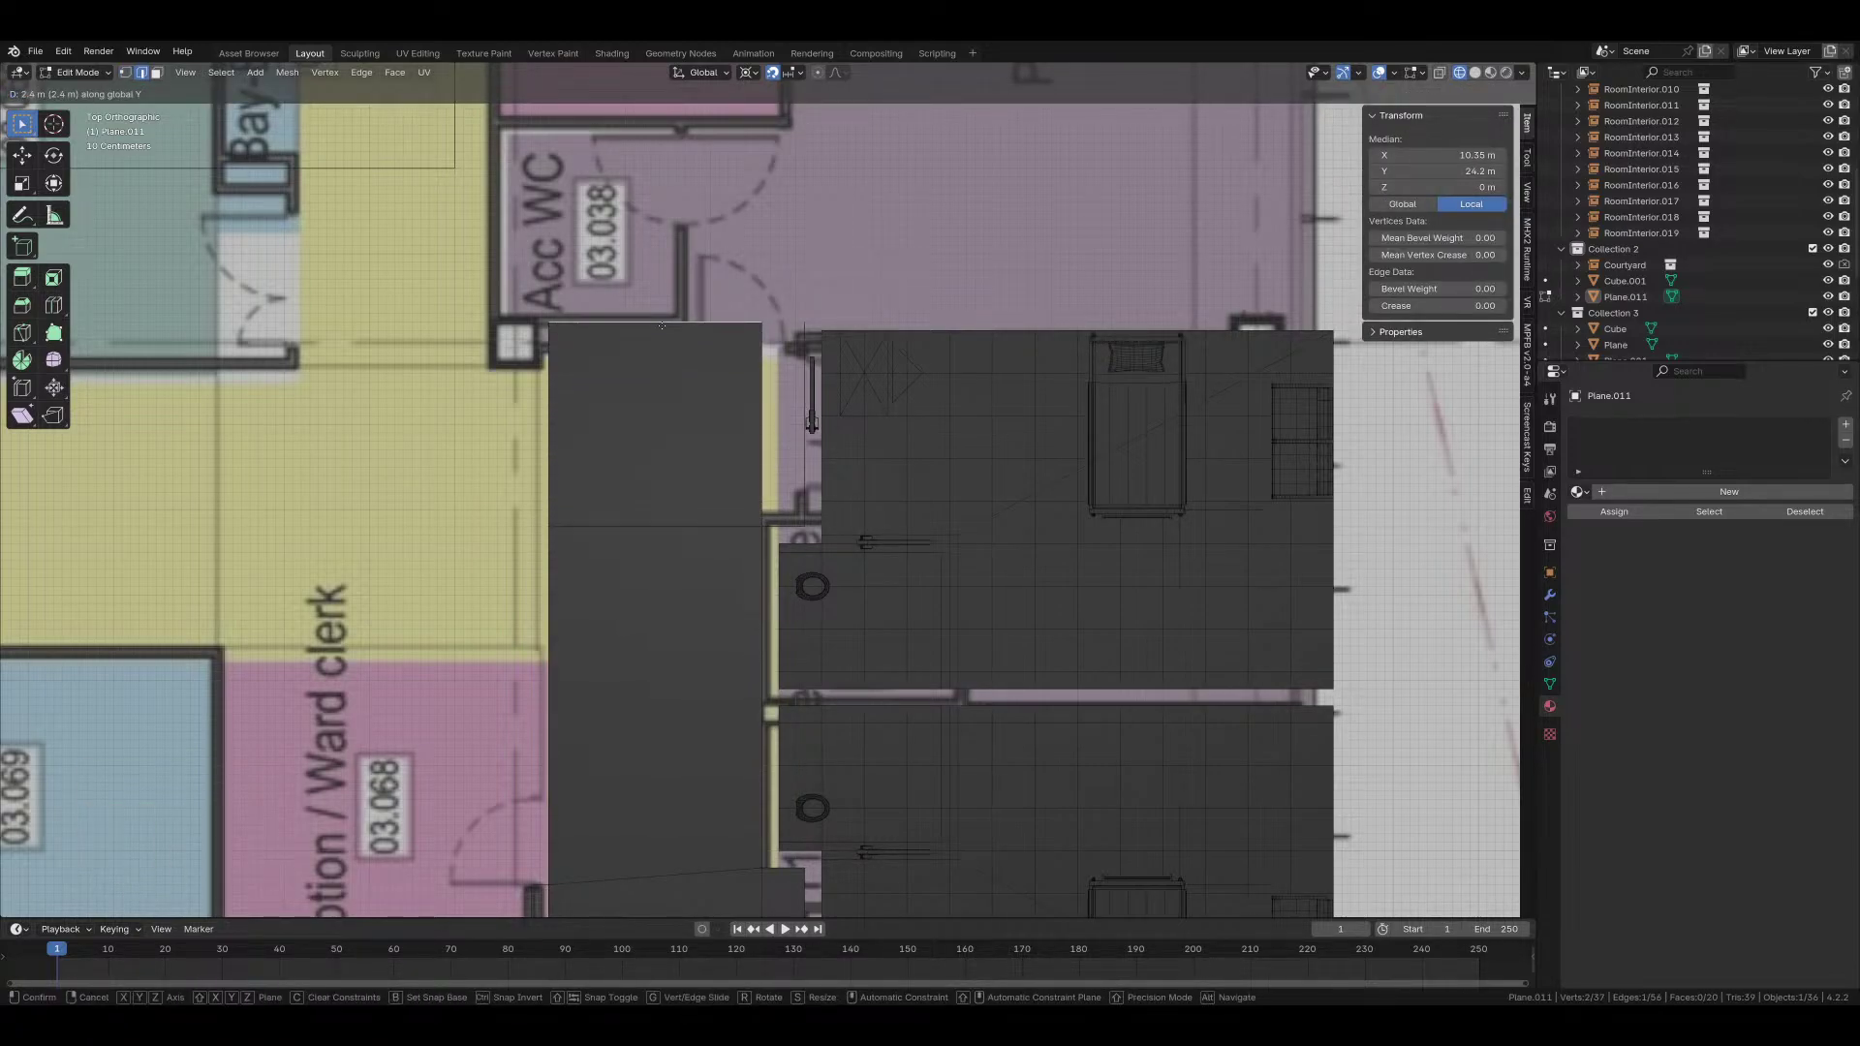
left_click(661, 326)
Step: Extrude the bedroom-side edge of the section beside the Acc WC by 0.5 m along X into the bedroom entrance recess
left_click(763, 404)
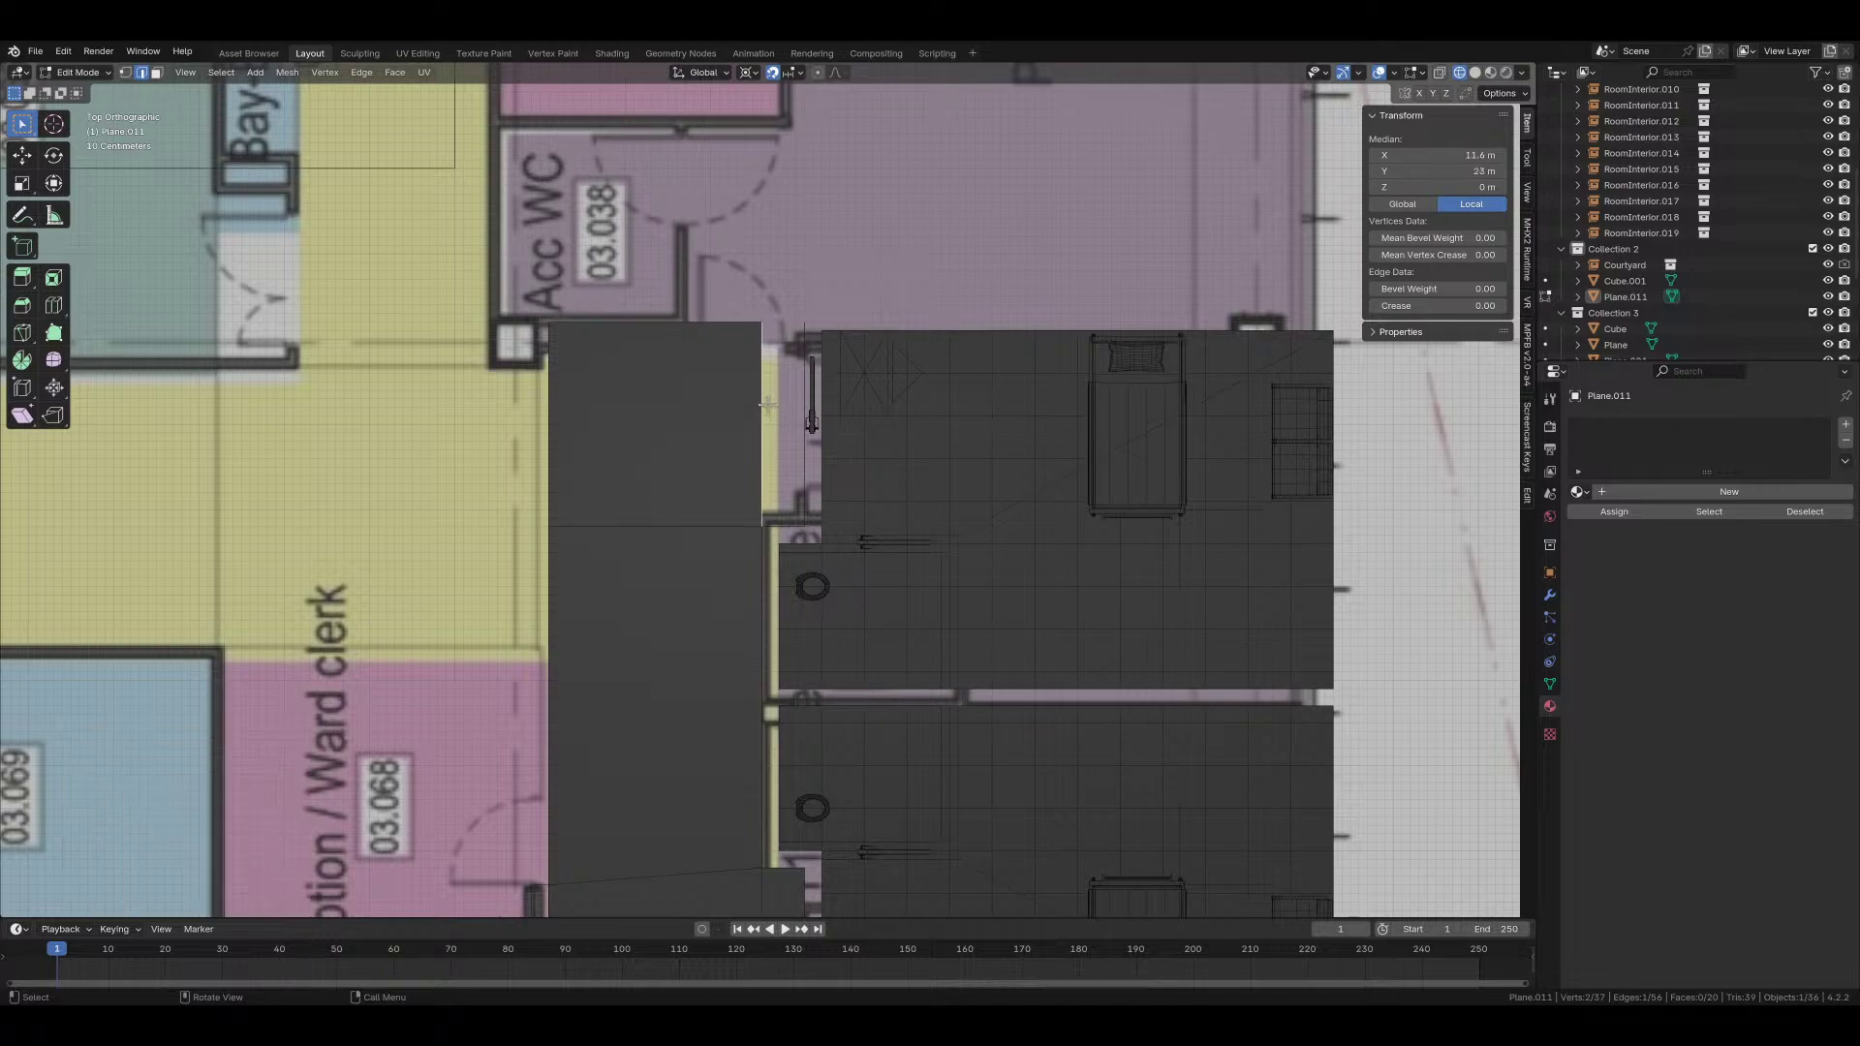
key("e")
key("x")
left_click(787, 390)
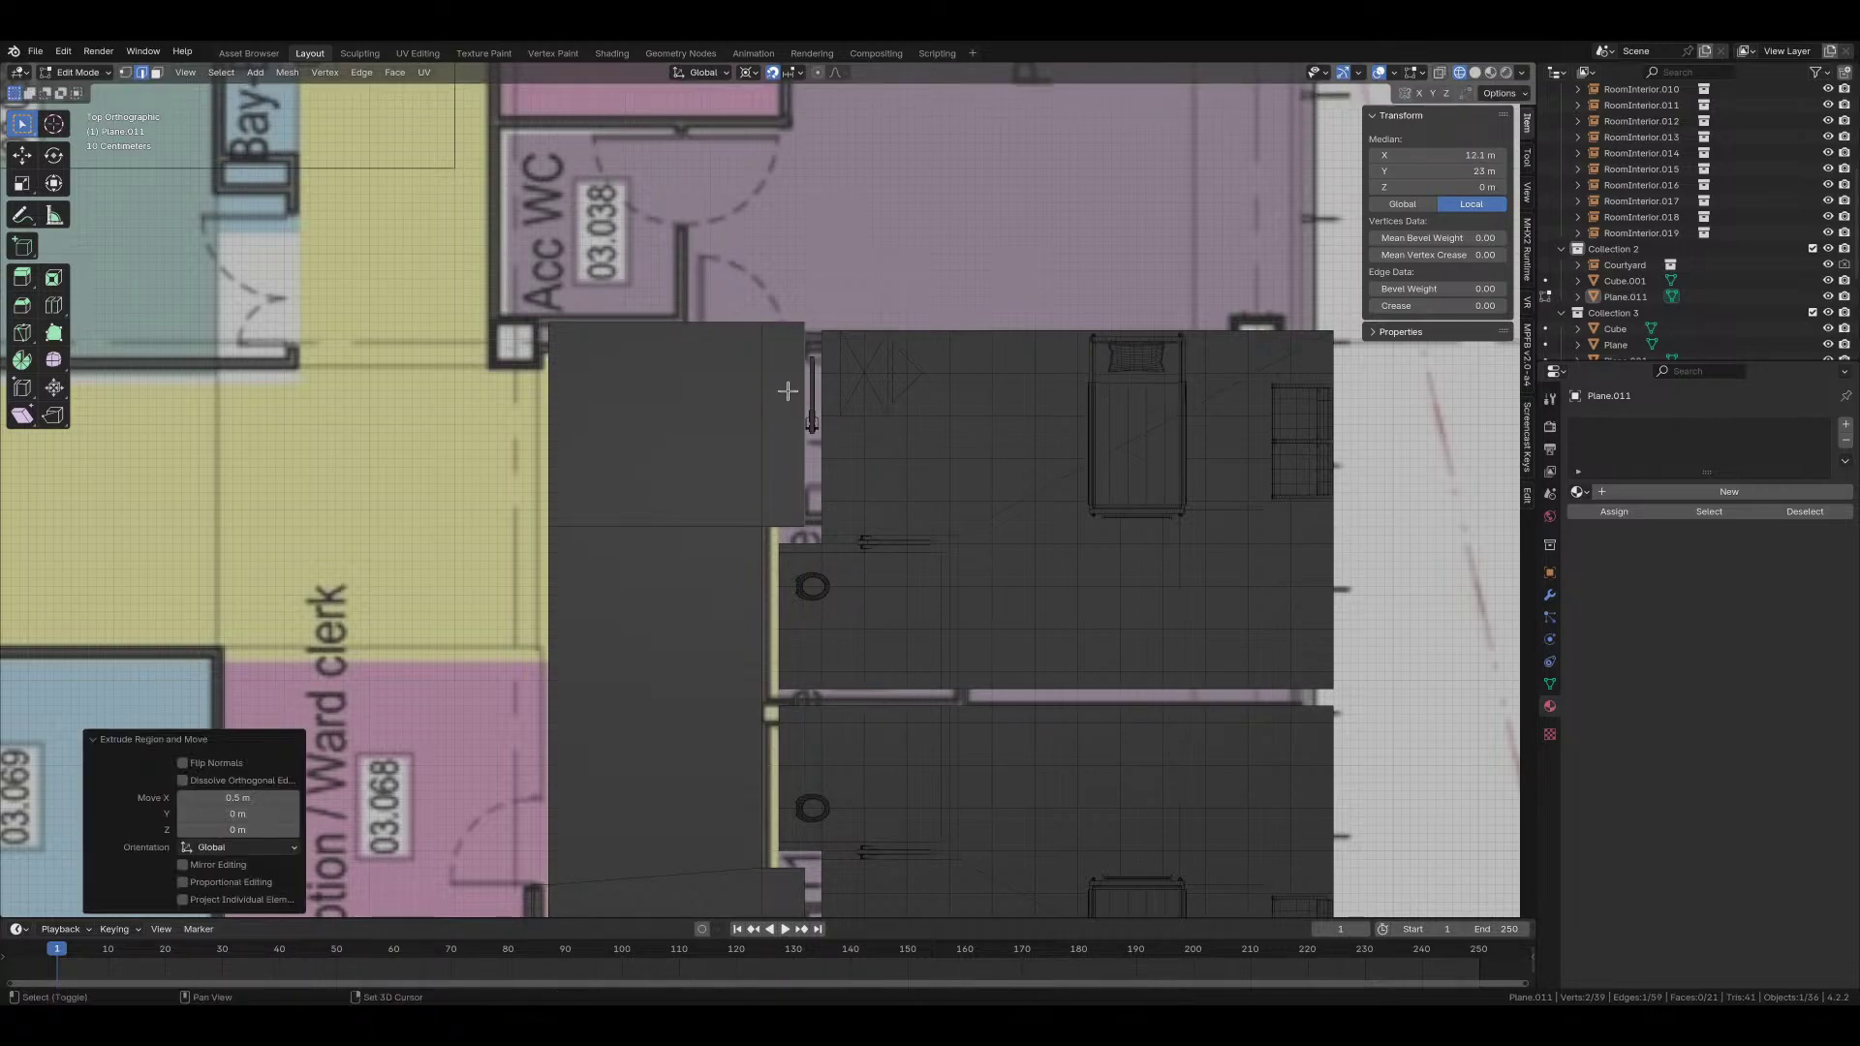
Step: Leave mesh editing, select the 9 m end wall beside the Dining room, and set the pivot point to 3D Cursor
middle_click_drag(788, 391, 982, 546)
key("Tab")
left_click(1200, 659)
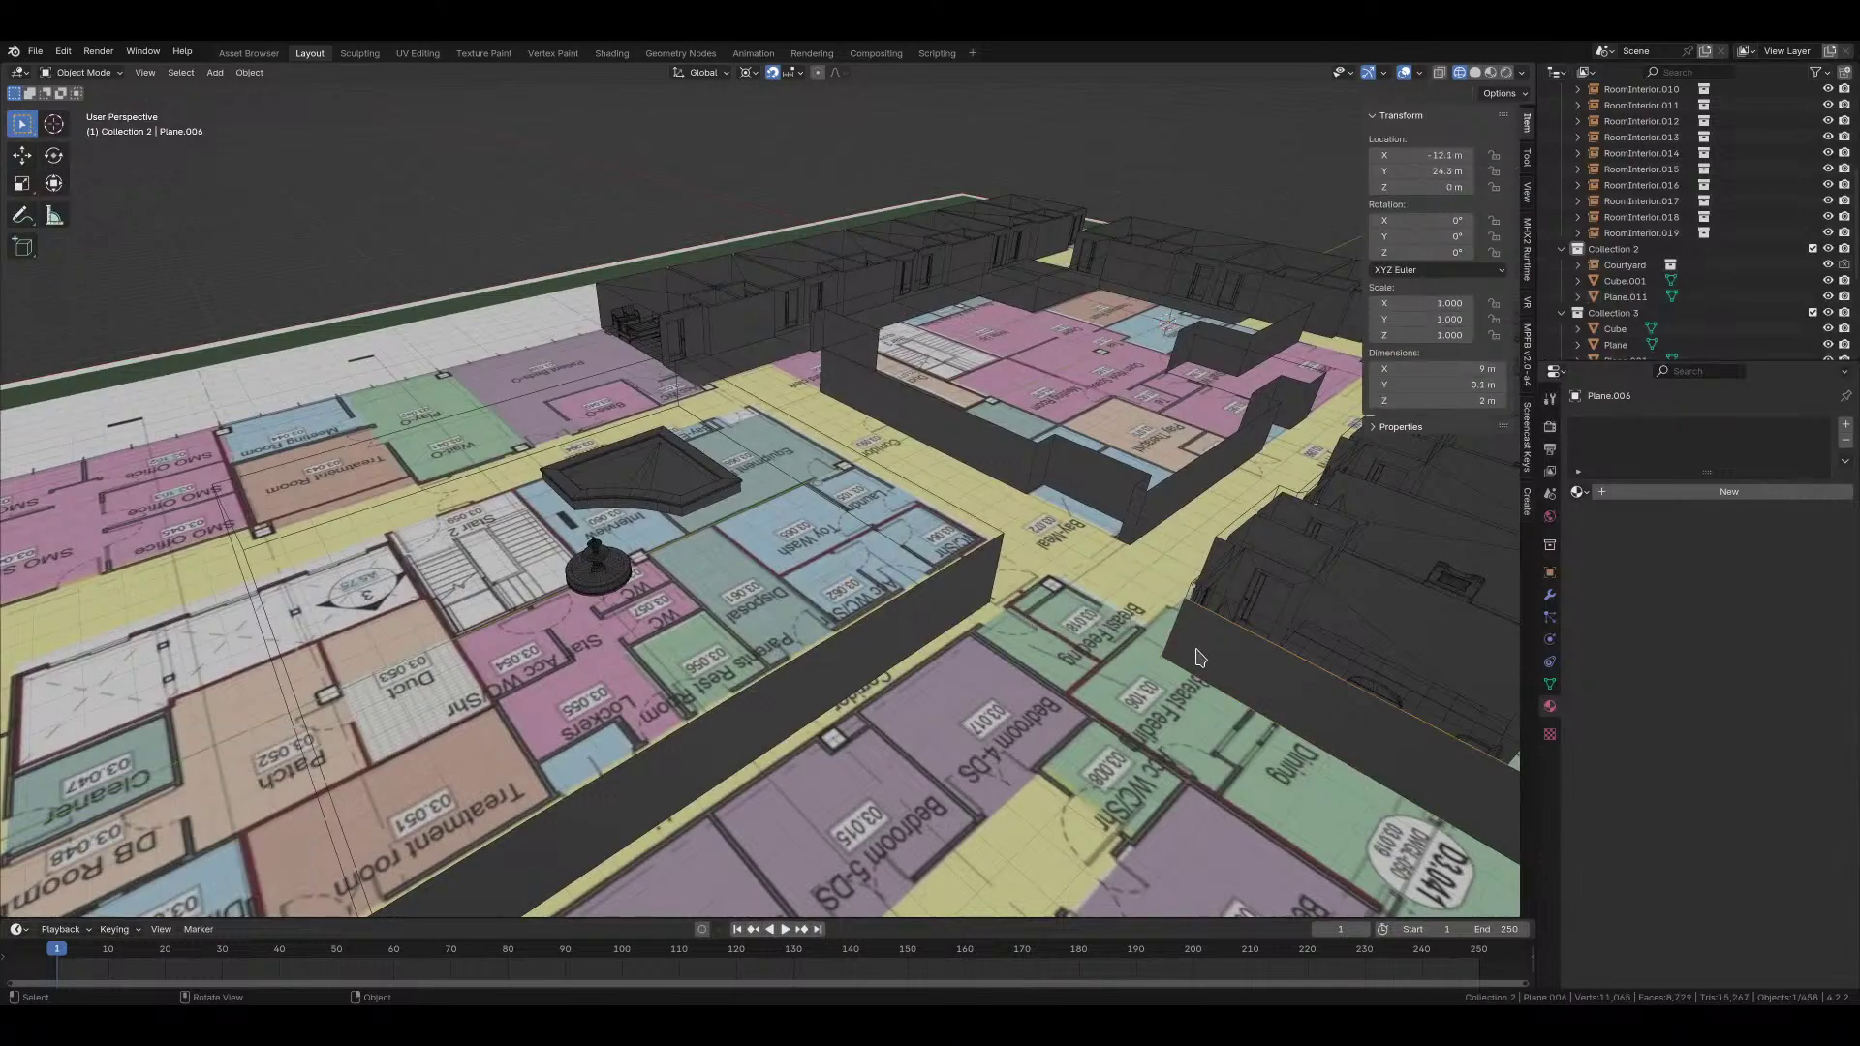
middle_click_drag(1200, 659, 812, 496)
key("period")
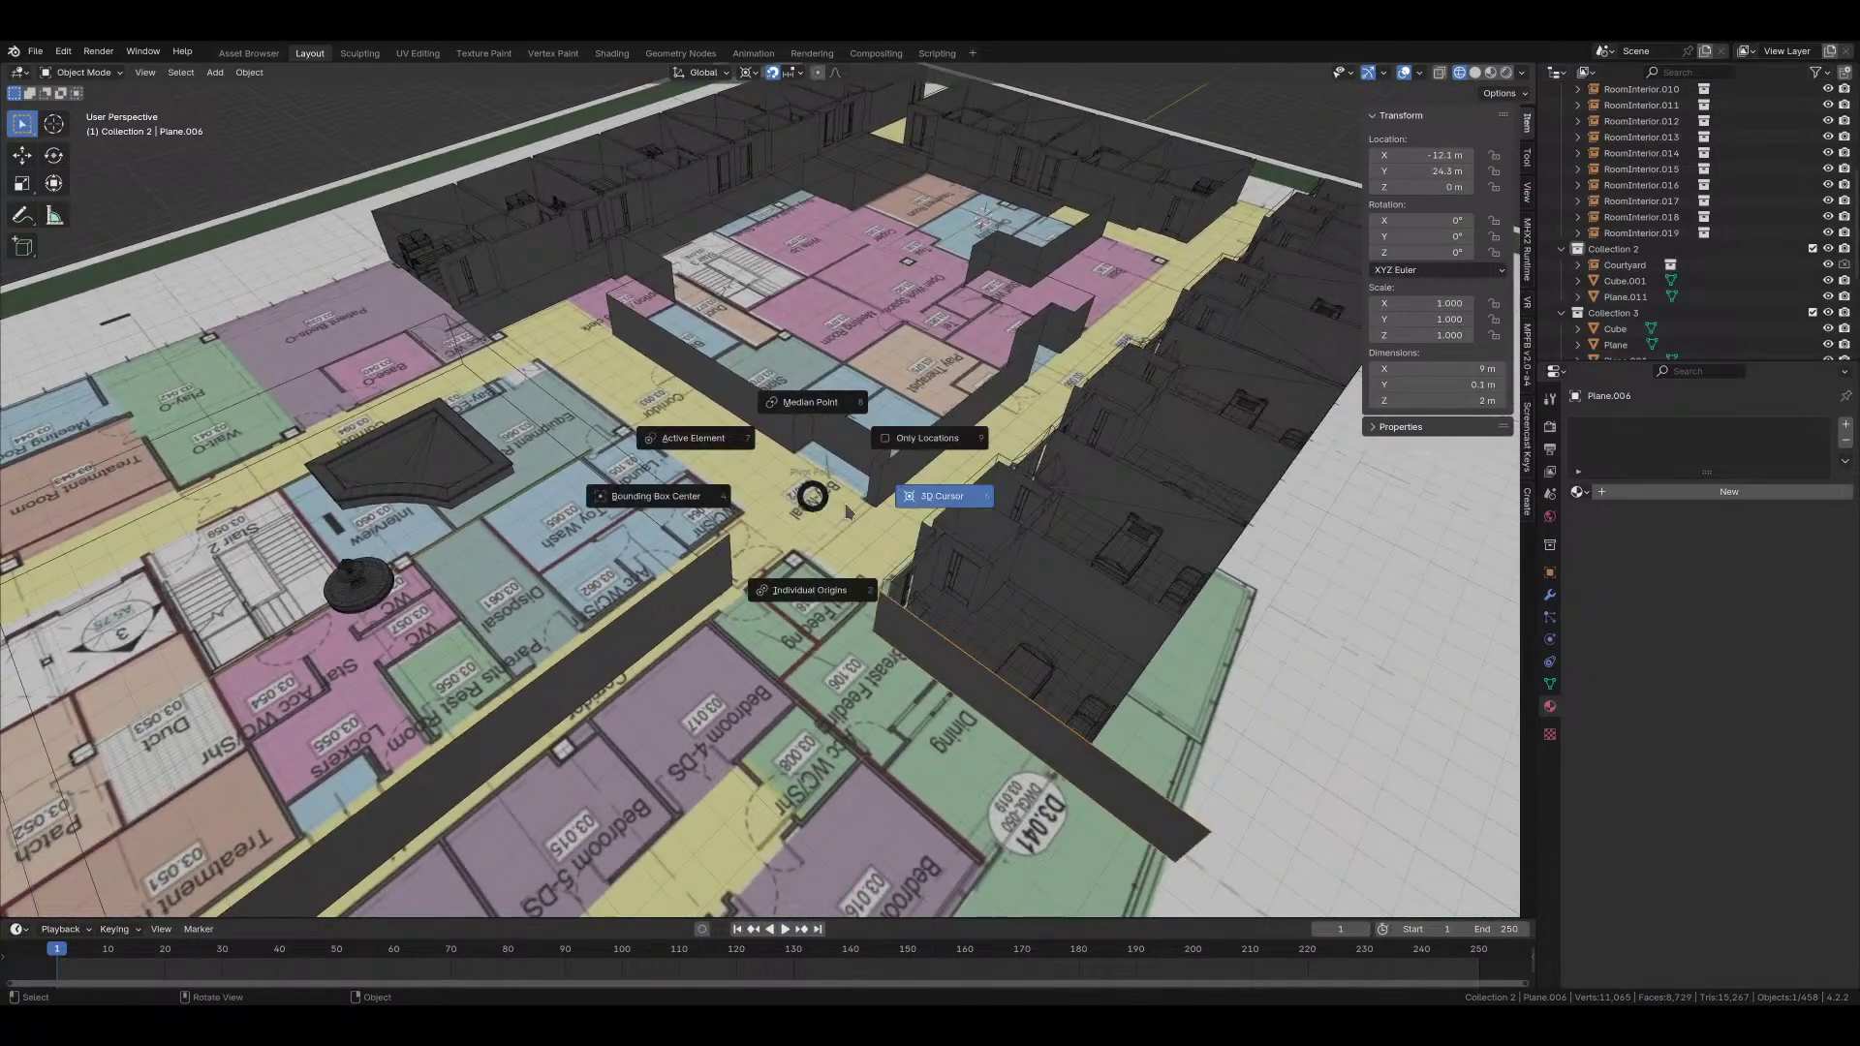
left_click(891, 502)
key("period")
left_click(938, 422)
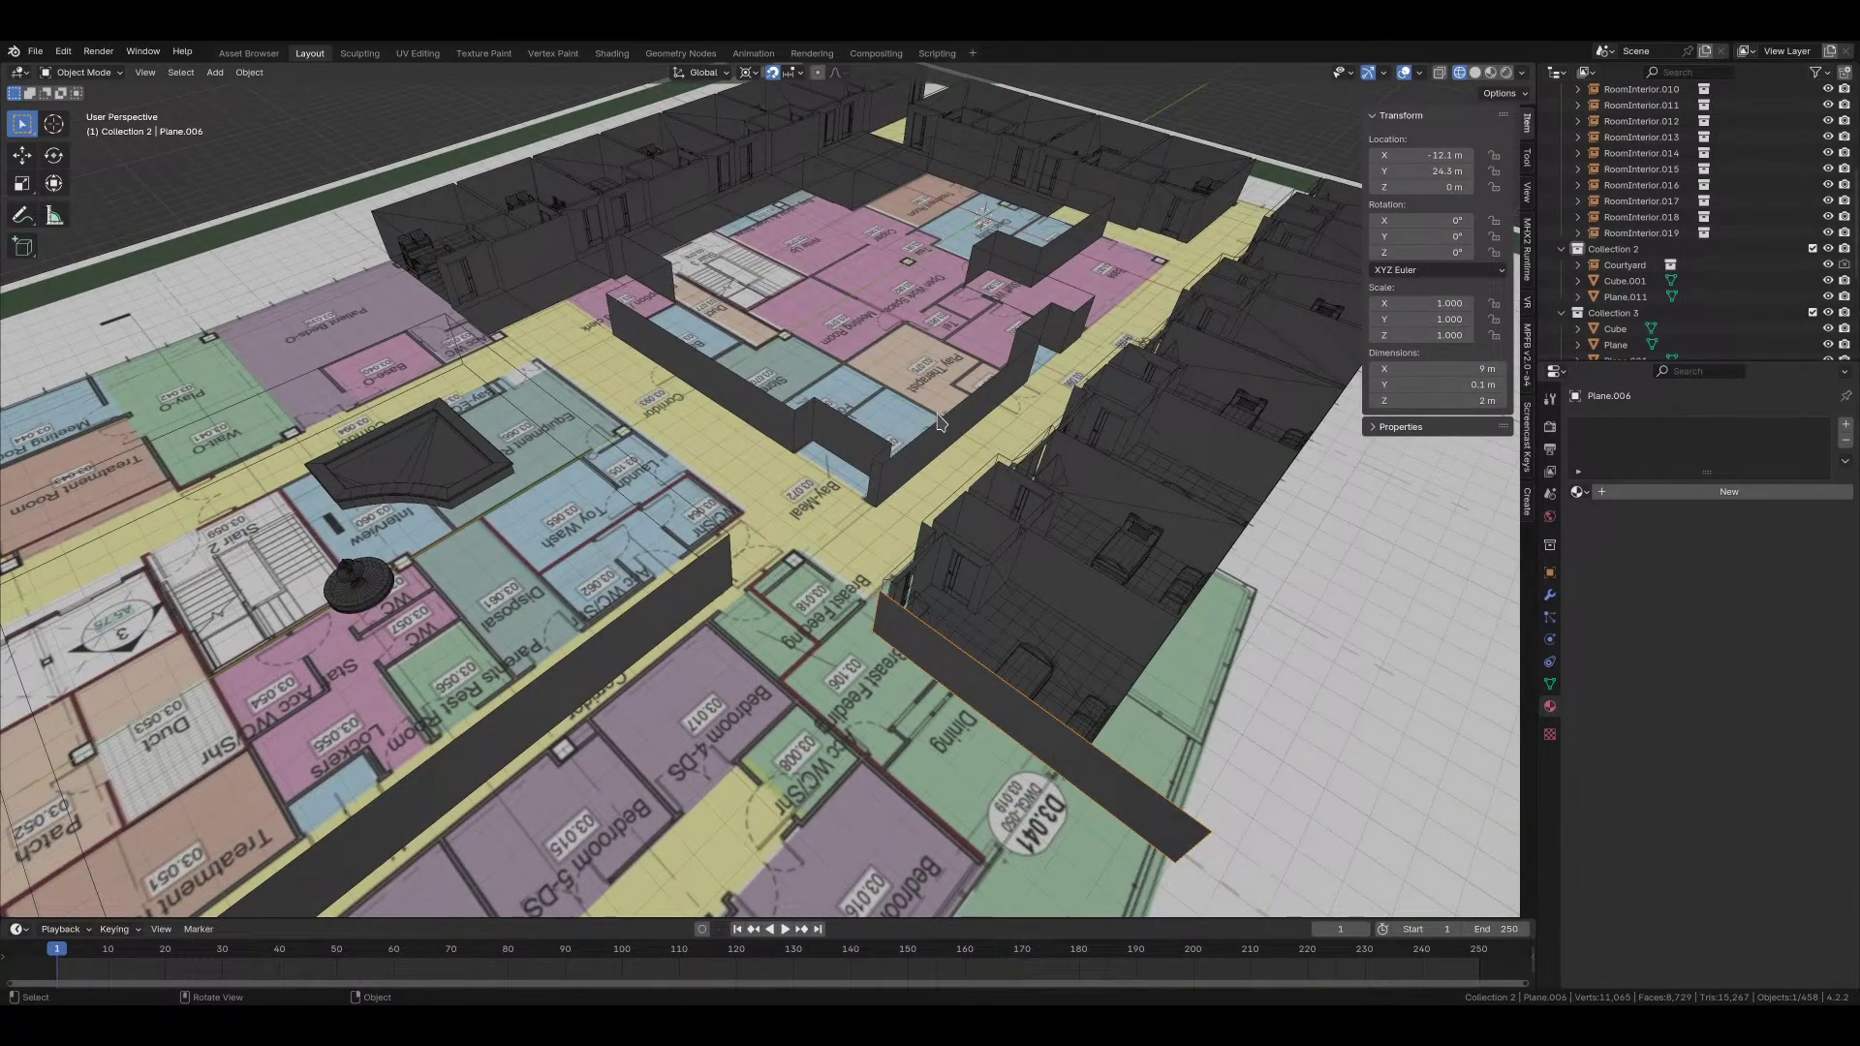
Step: Try a linked duplicate of the end wall scaled by -1 on all axes about the 3D cursor, and undo it
key("alt+d")
key("s")
key("minus")
key("1")
key("Return")
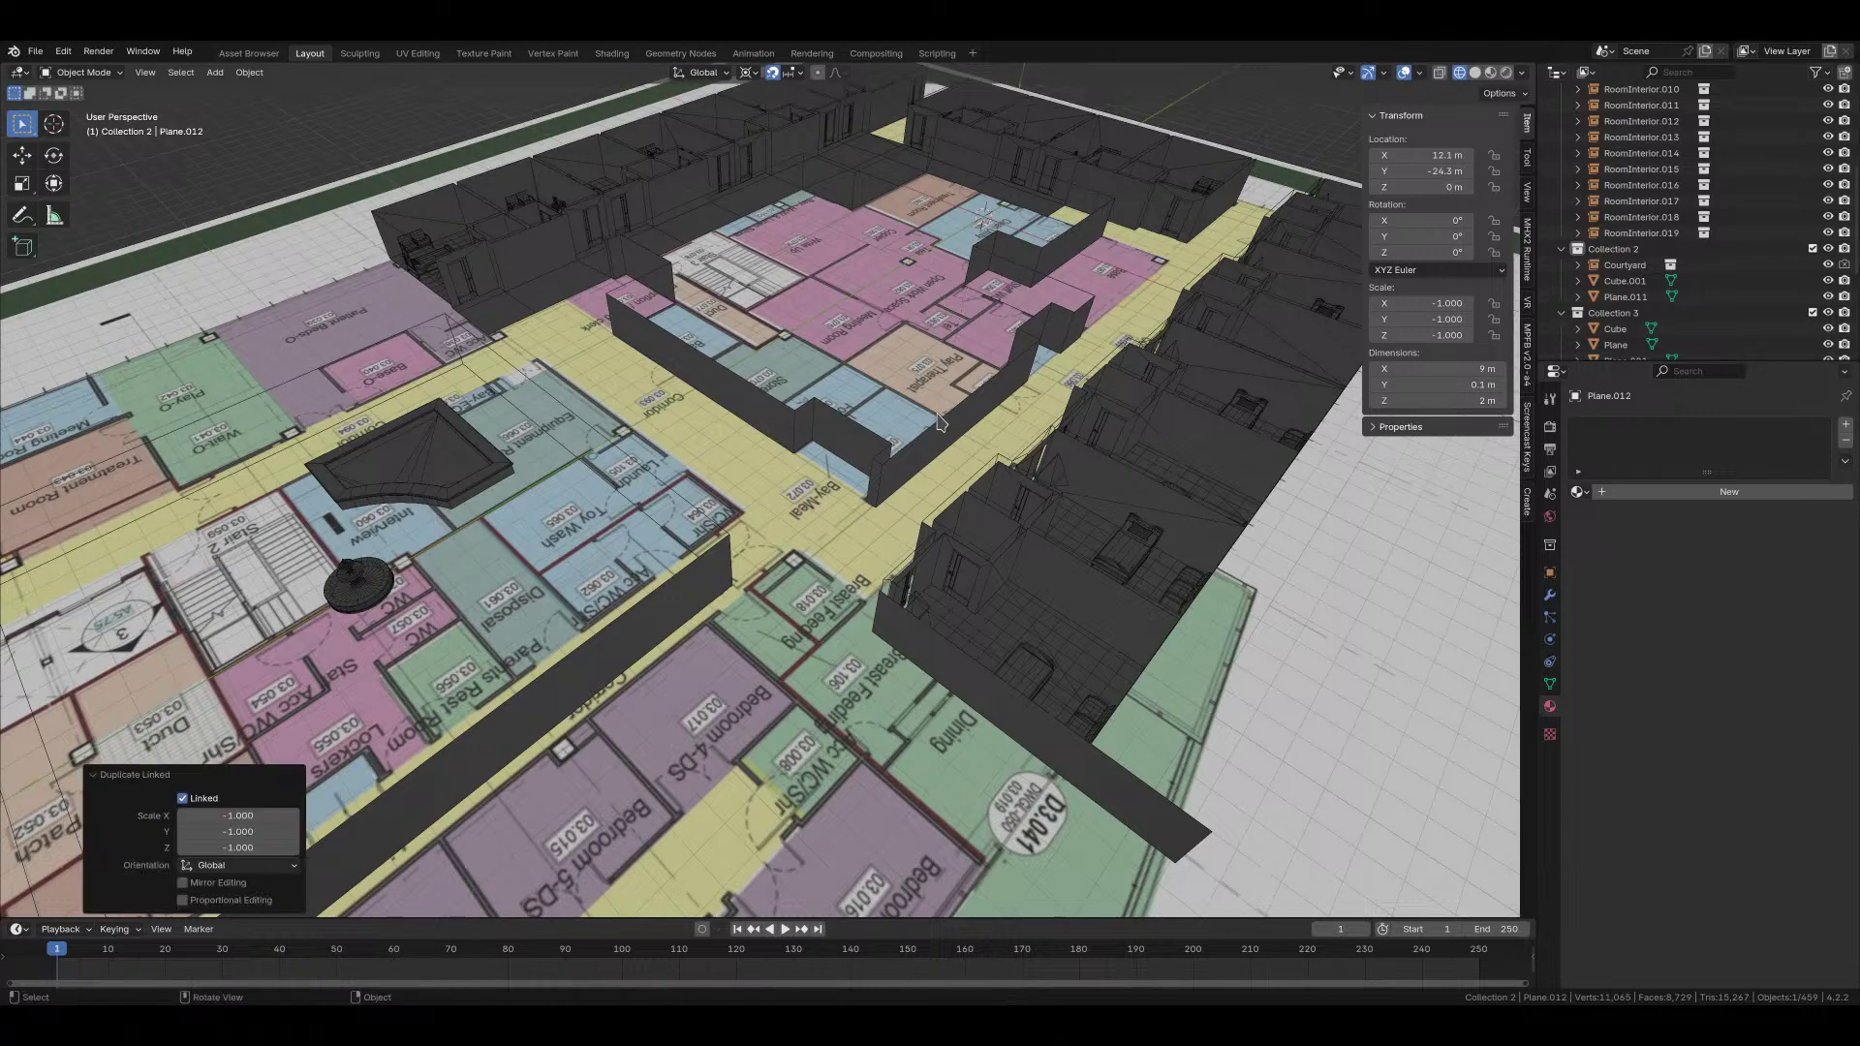
scroll(910, 365, "down", 3)
key("ctrl+z")
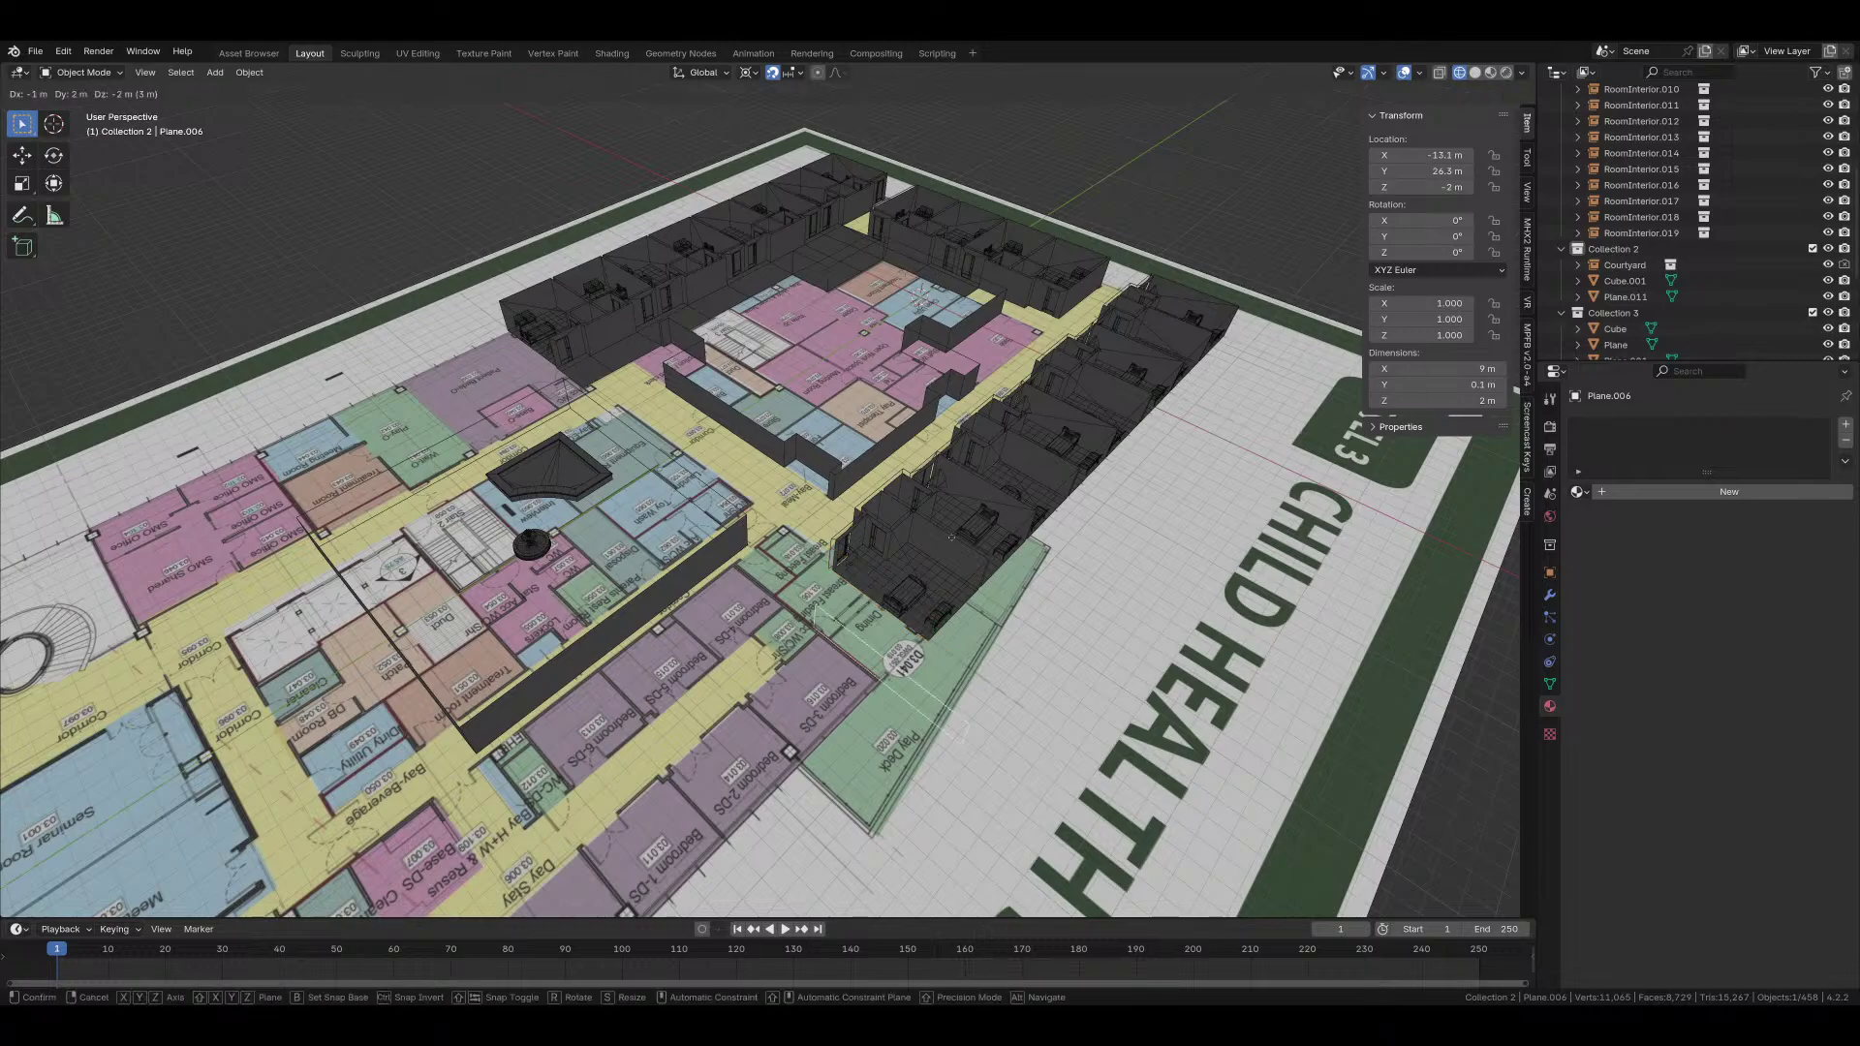
Step: Make a linked duplicate of the end wall and mirror it to the opposite wing by scaling -1 along X
key("alt+d")
type("s")
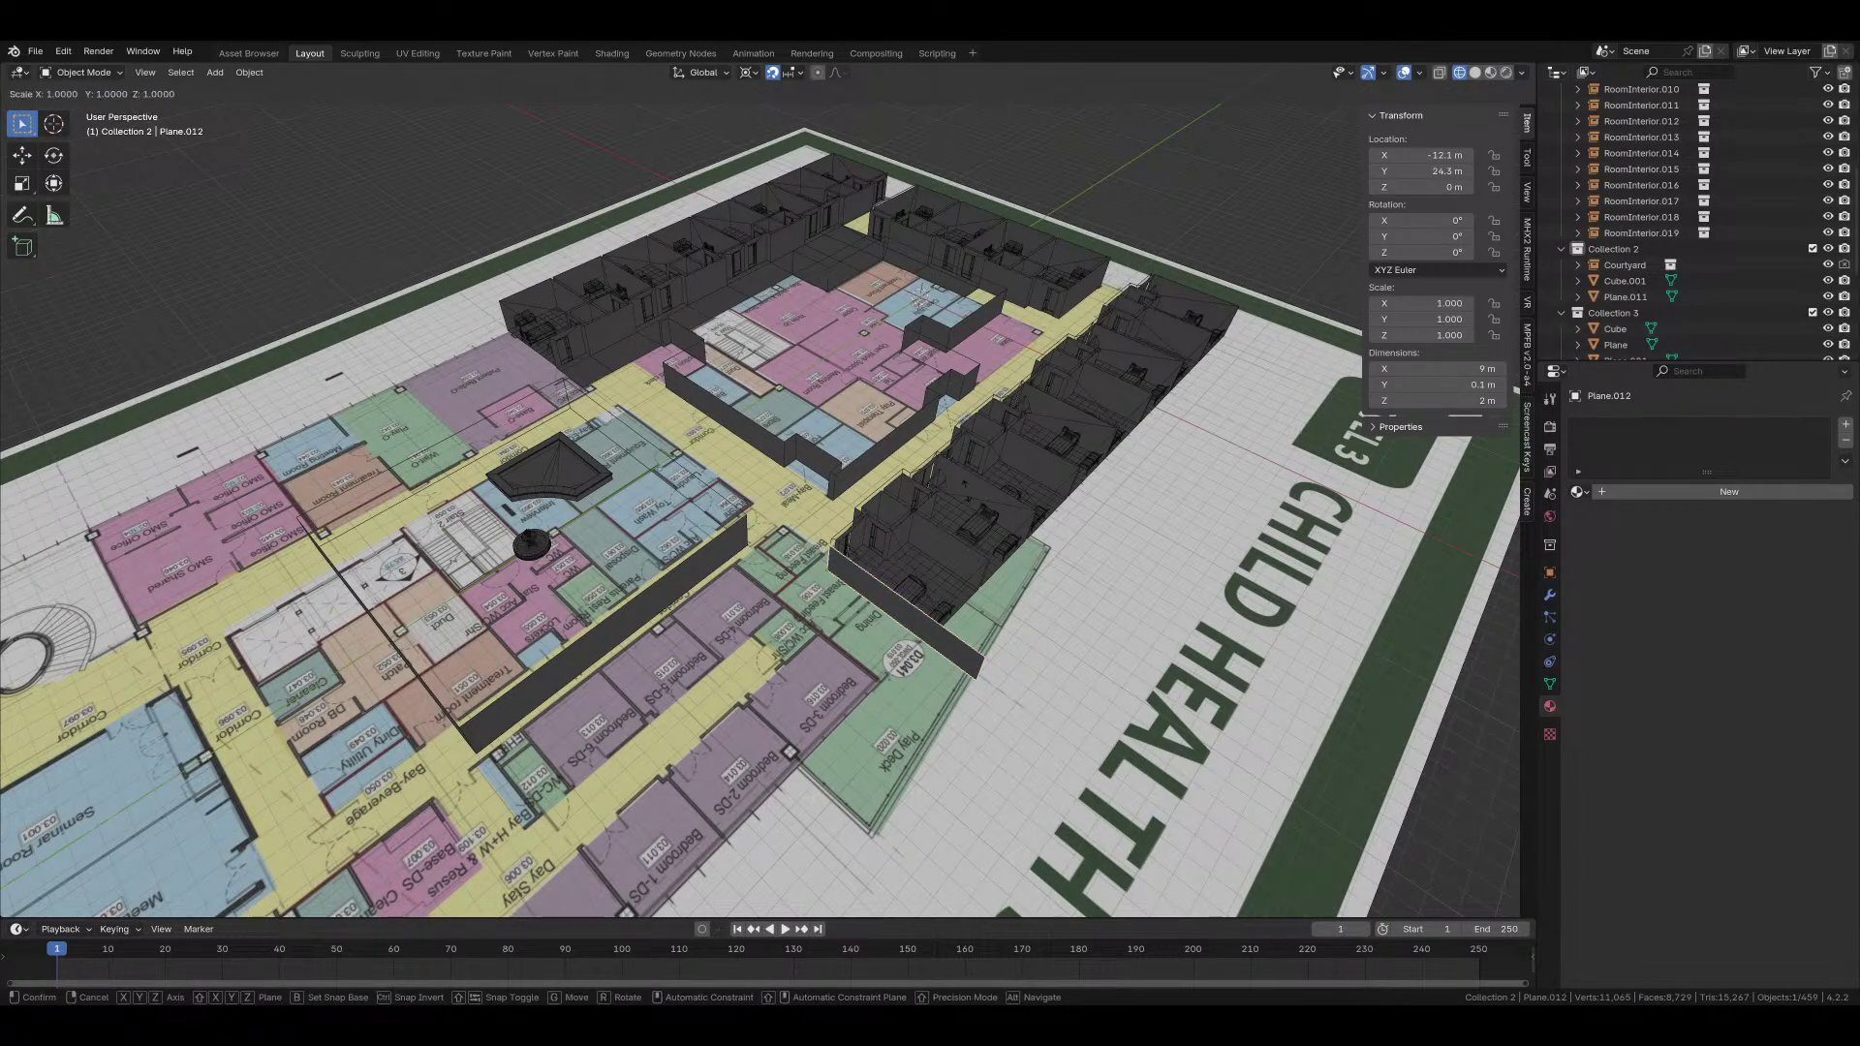
type("x-1")
key("Return")
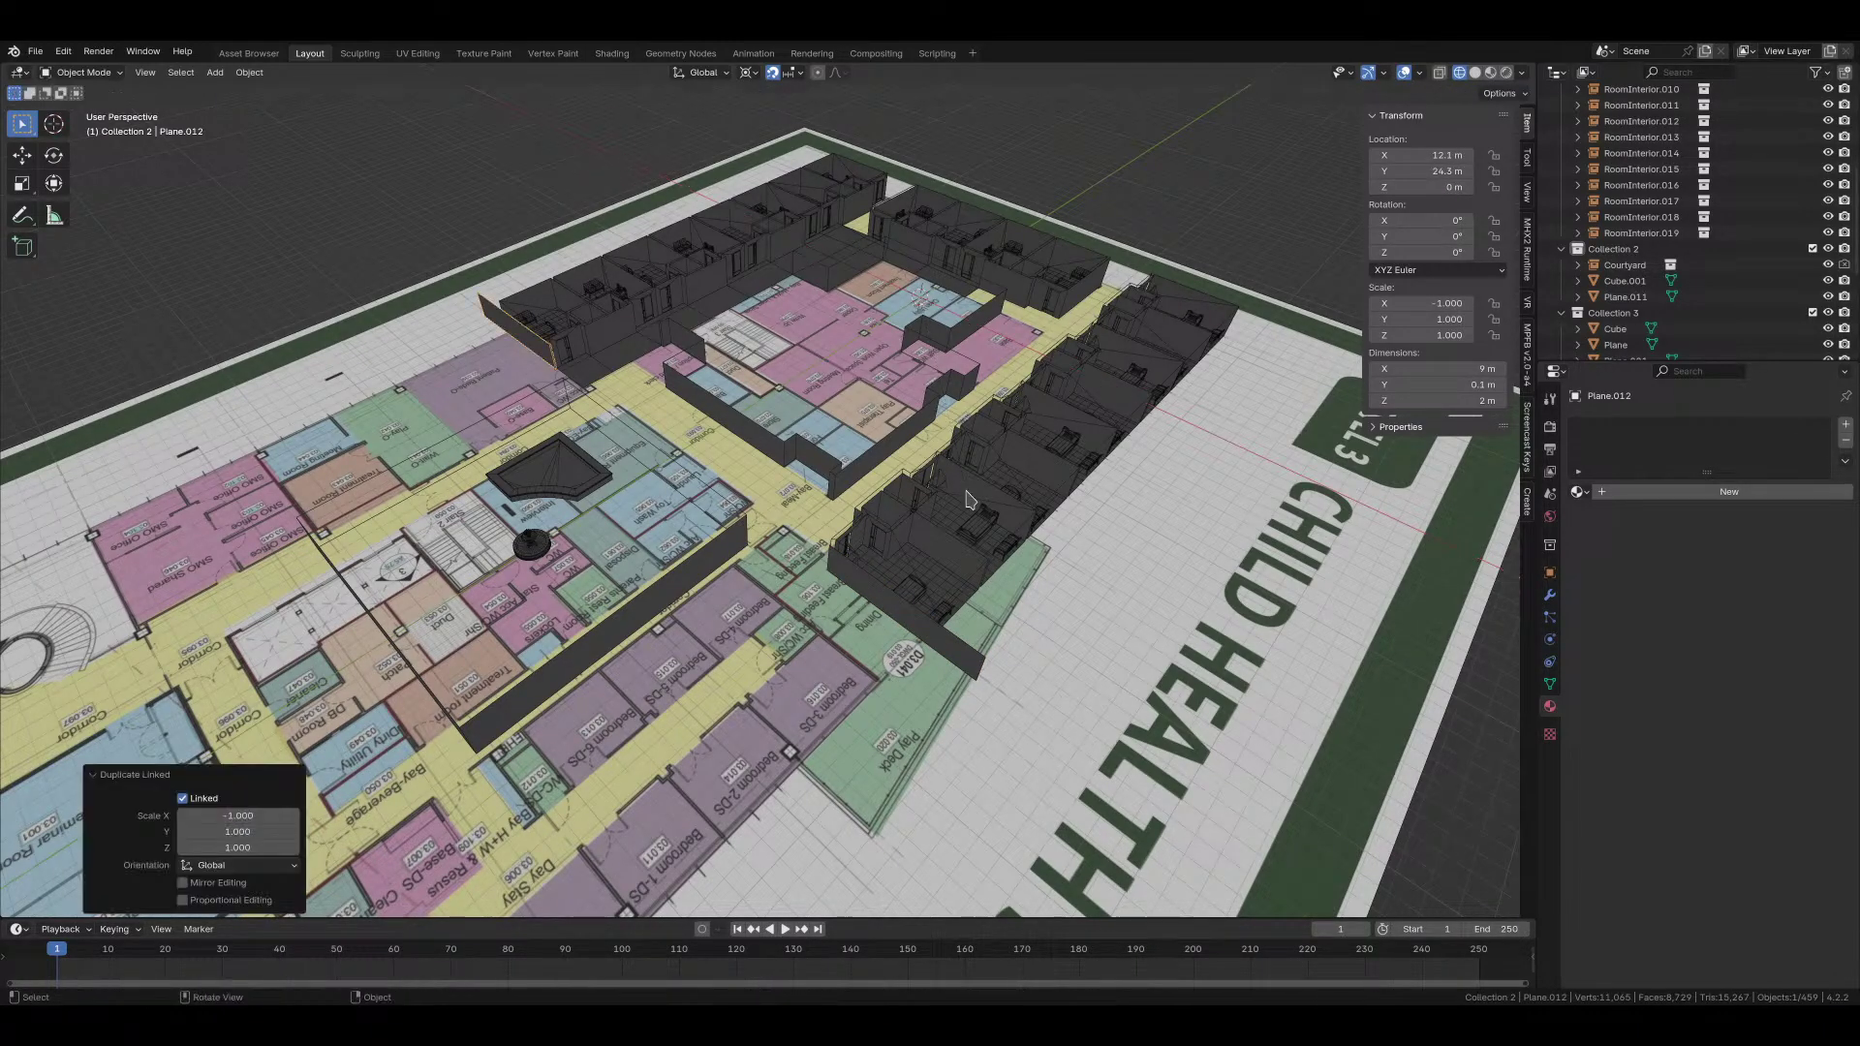
Step: Reopen the corridor floor mesh and extrude its end edge below the Clean Utility 3.2 m along negative X, past the Dirty Utility
middle_click_drag(886, 611, 845, 602)
left_click(813, 663)
key("Tab")
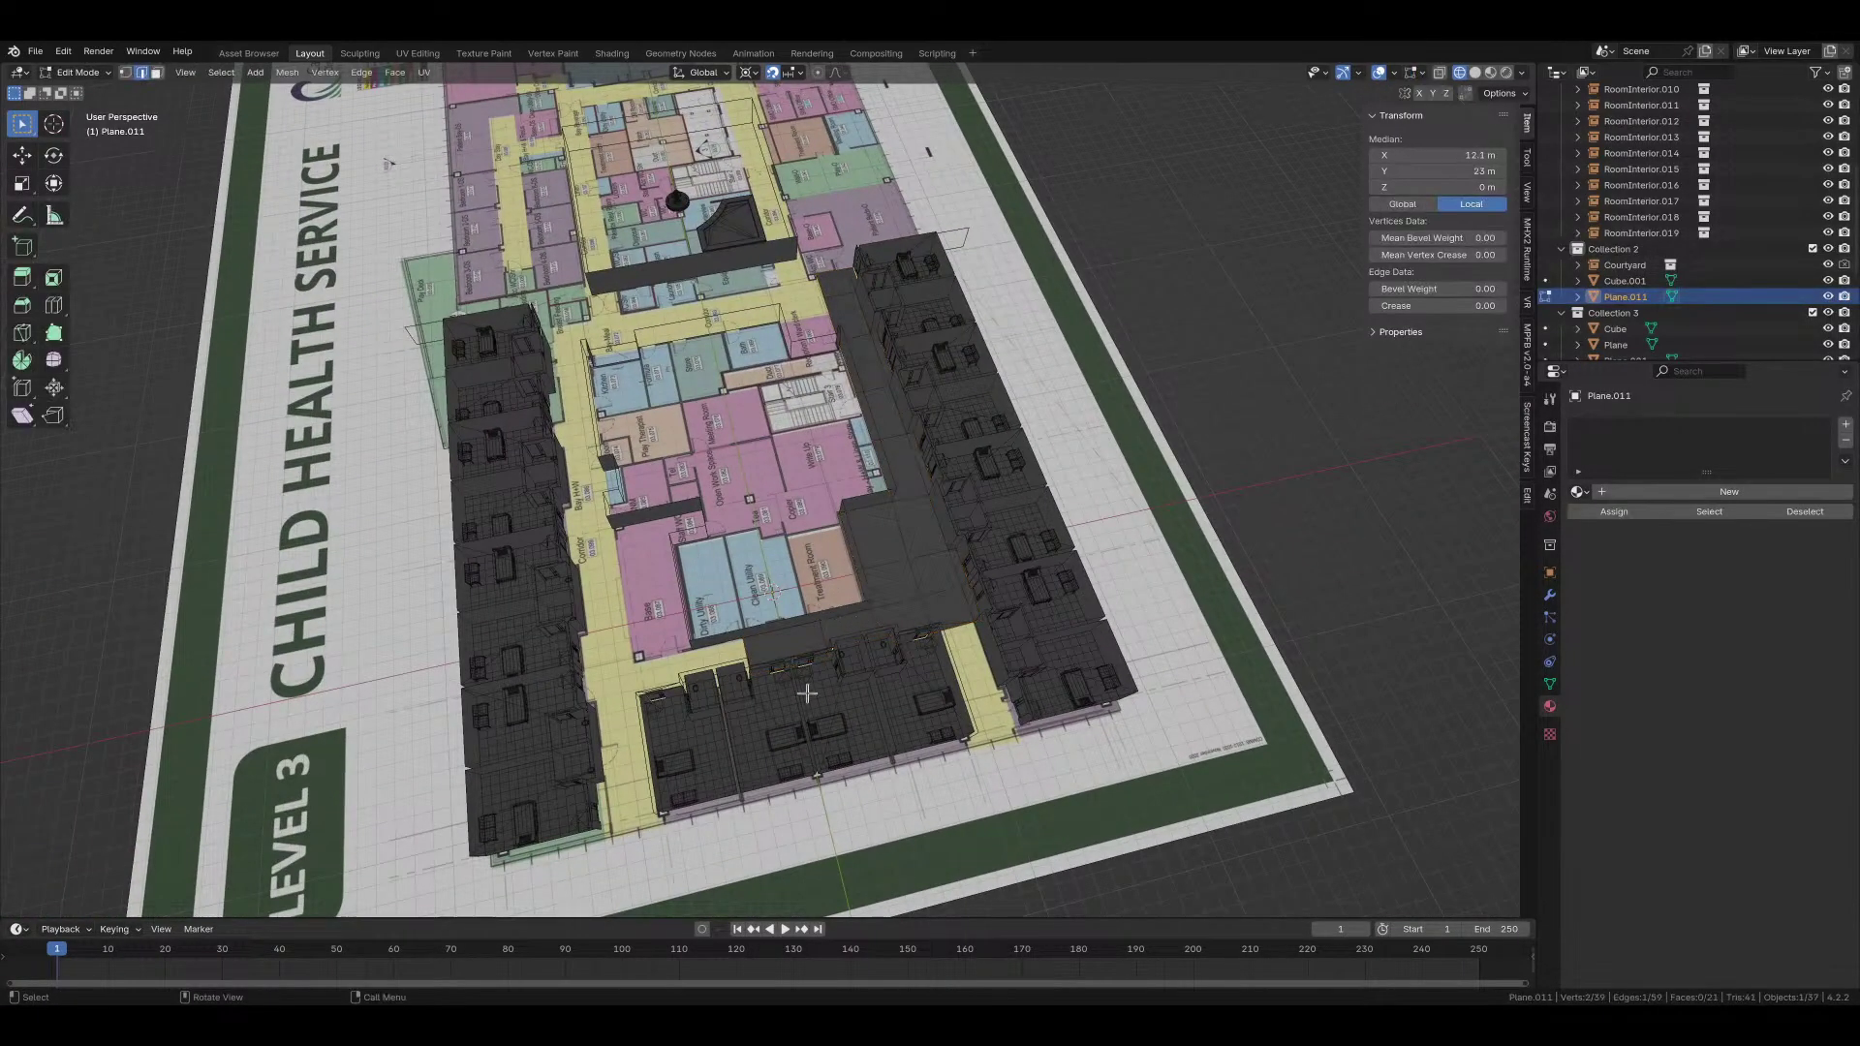
key("KP_7")
scroll(803, 399, "up", 6)
scroll(803, 399, "up", 3)
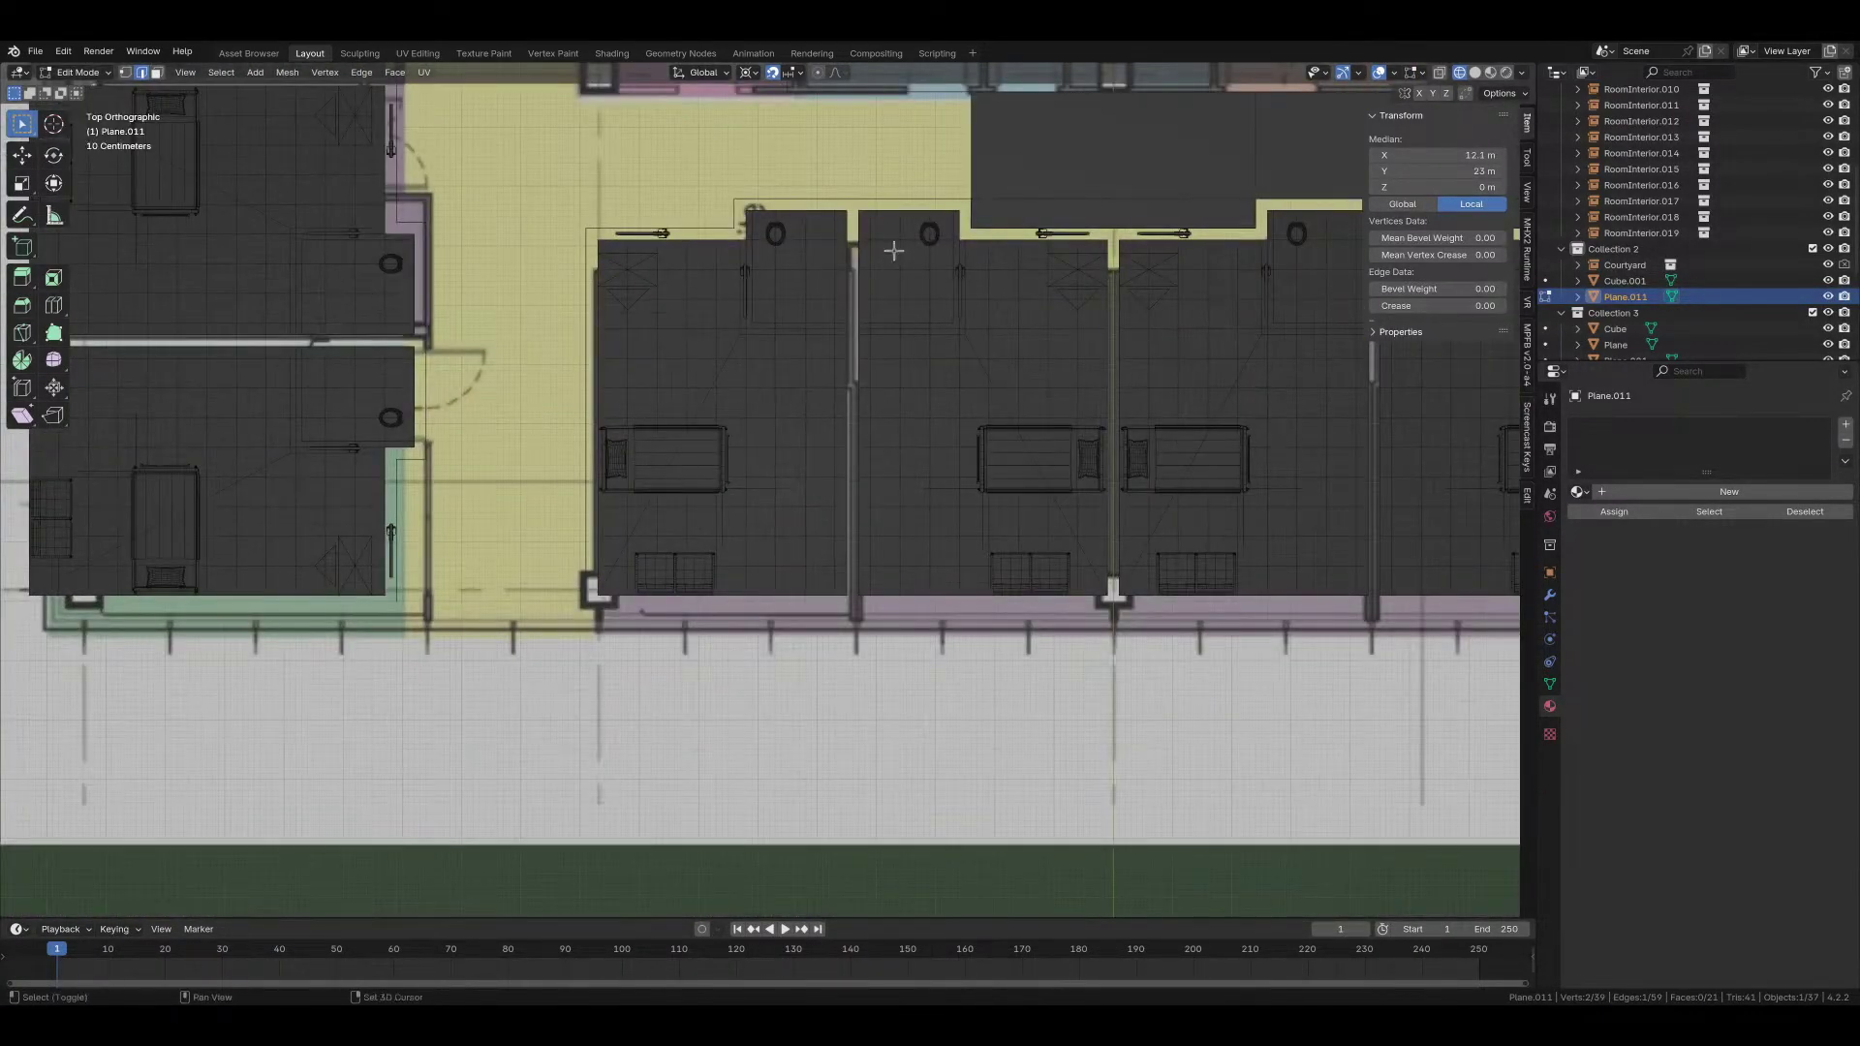
middle_click_drag(893, 249, 850, 552, "shift")
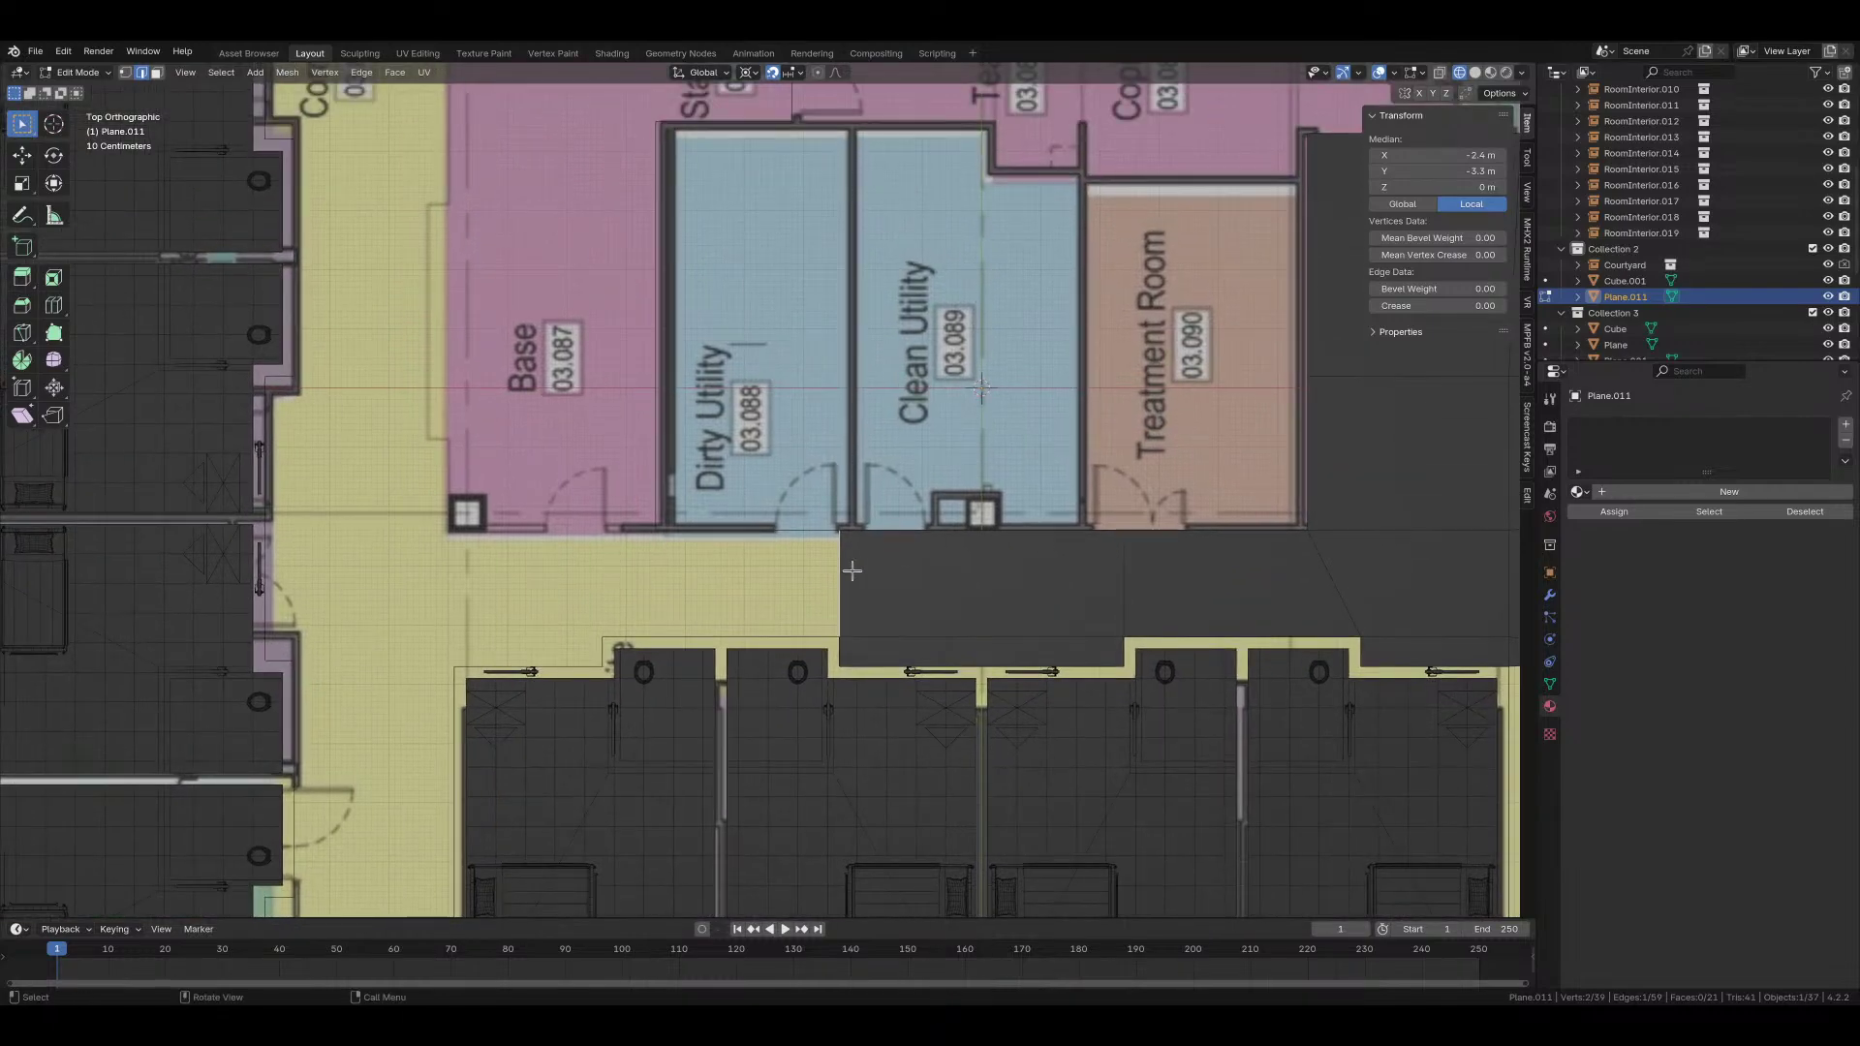
key("e")
key("x")
left_click(669, 554)
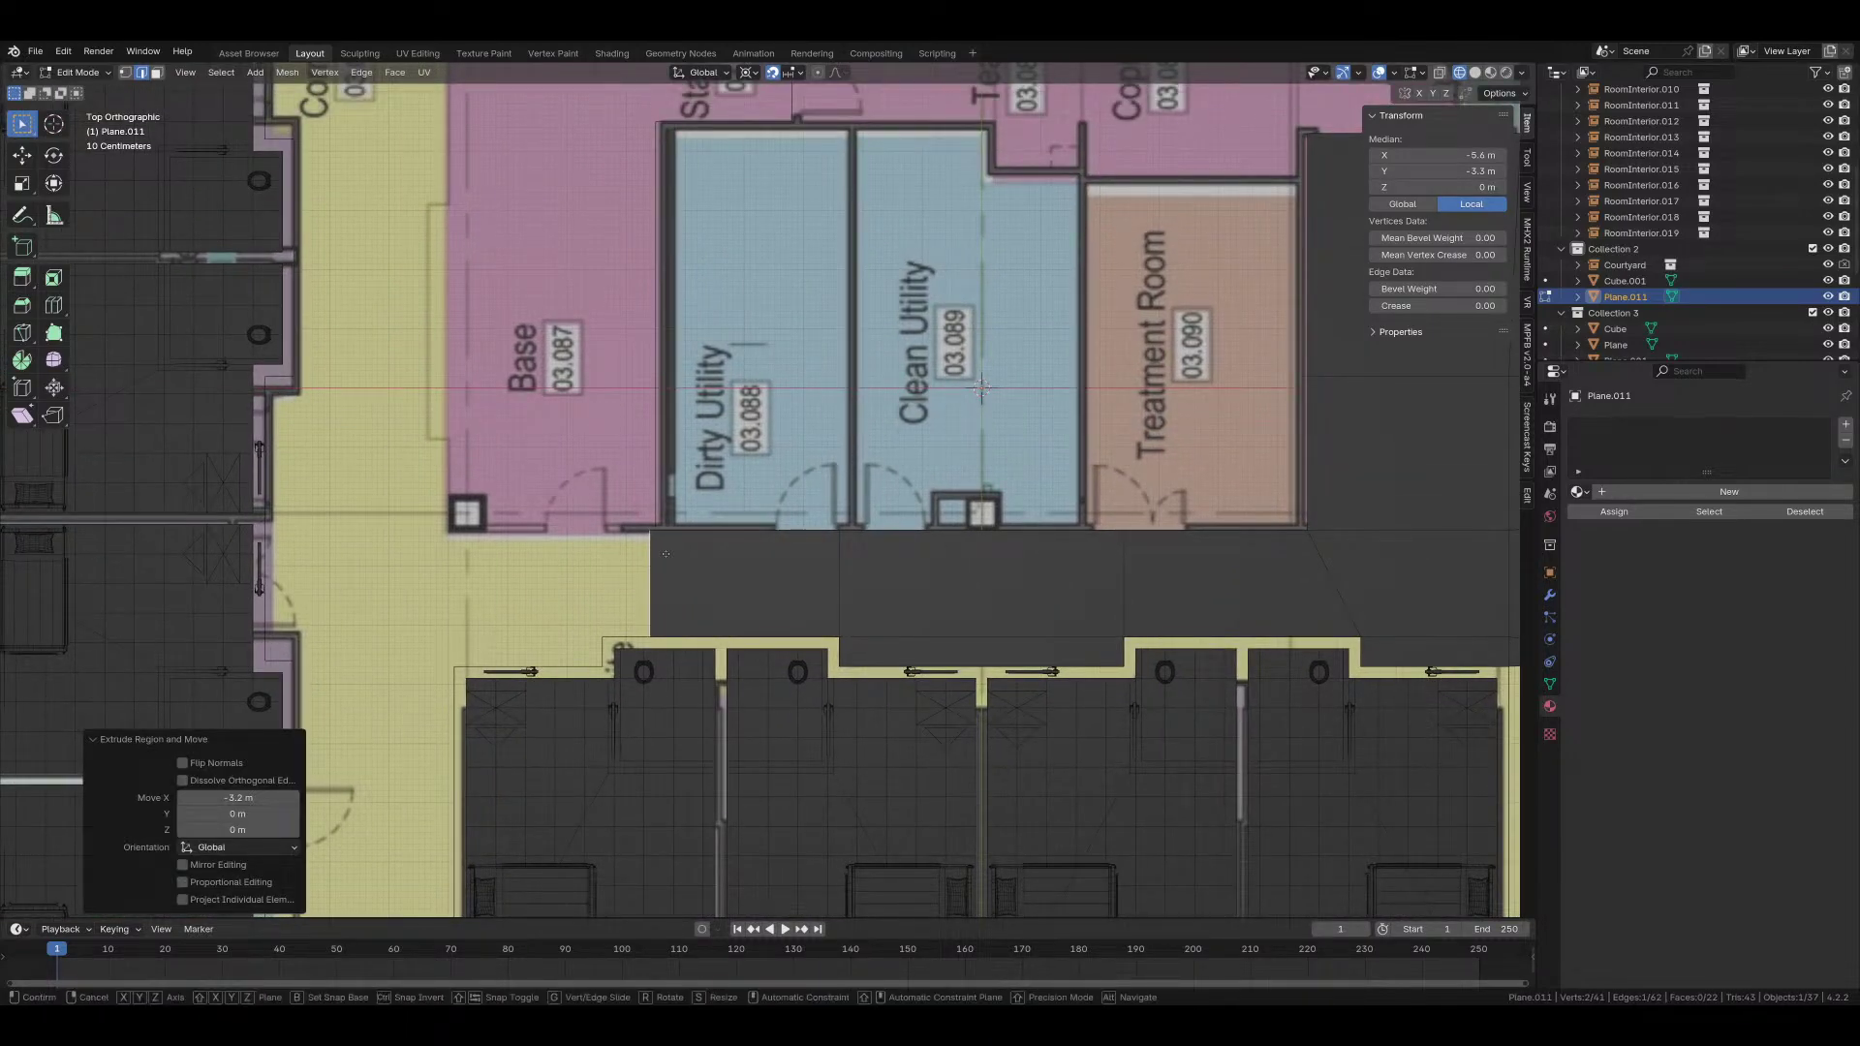
Step: Pull the bedroom-side corner of the new end edge about 0.9 m along negative X to the bedroom wall's corner
left_click(657, 637)
key("g")
key("x")
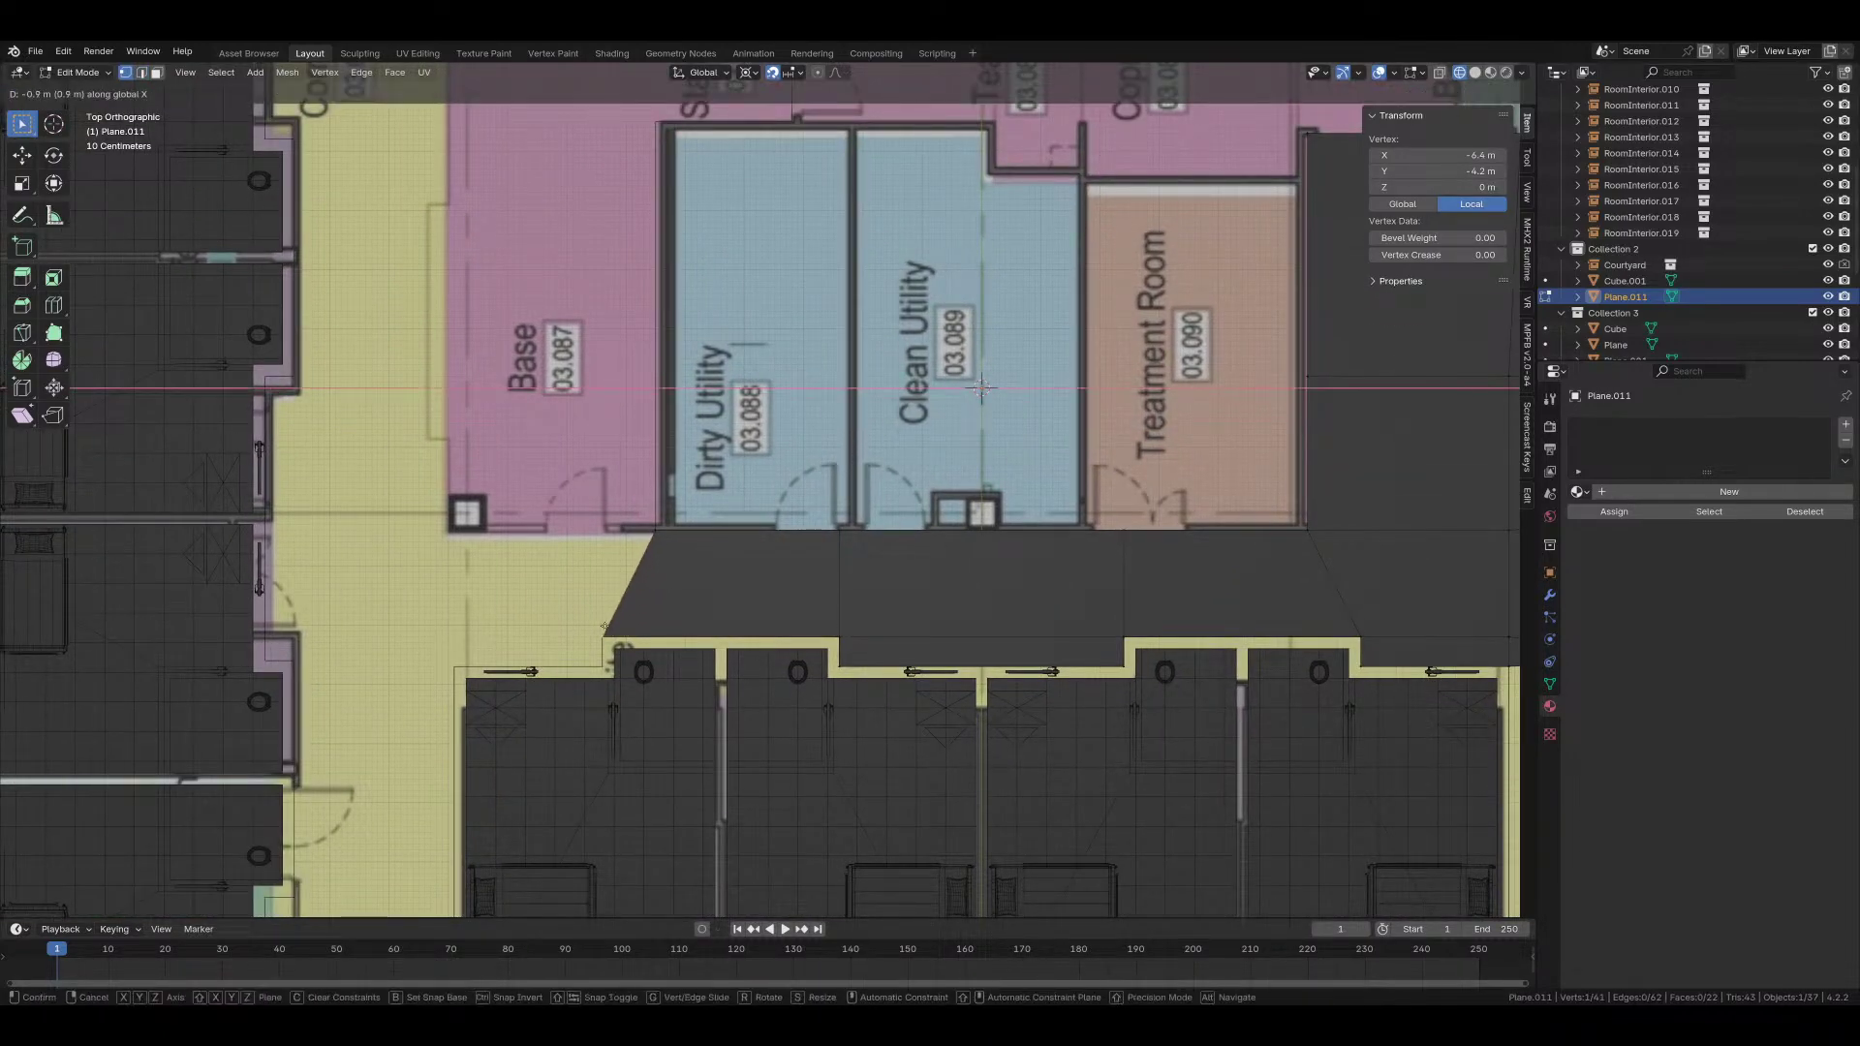
left_click(609, 632)
Step: Extrude the slanted end edge about 2.5 m along negative X, below the Base room
key("2")
left_click(635, 582)
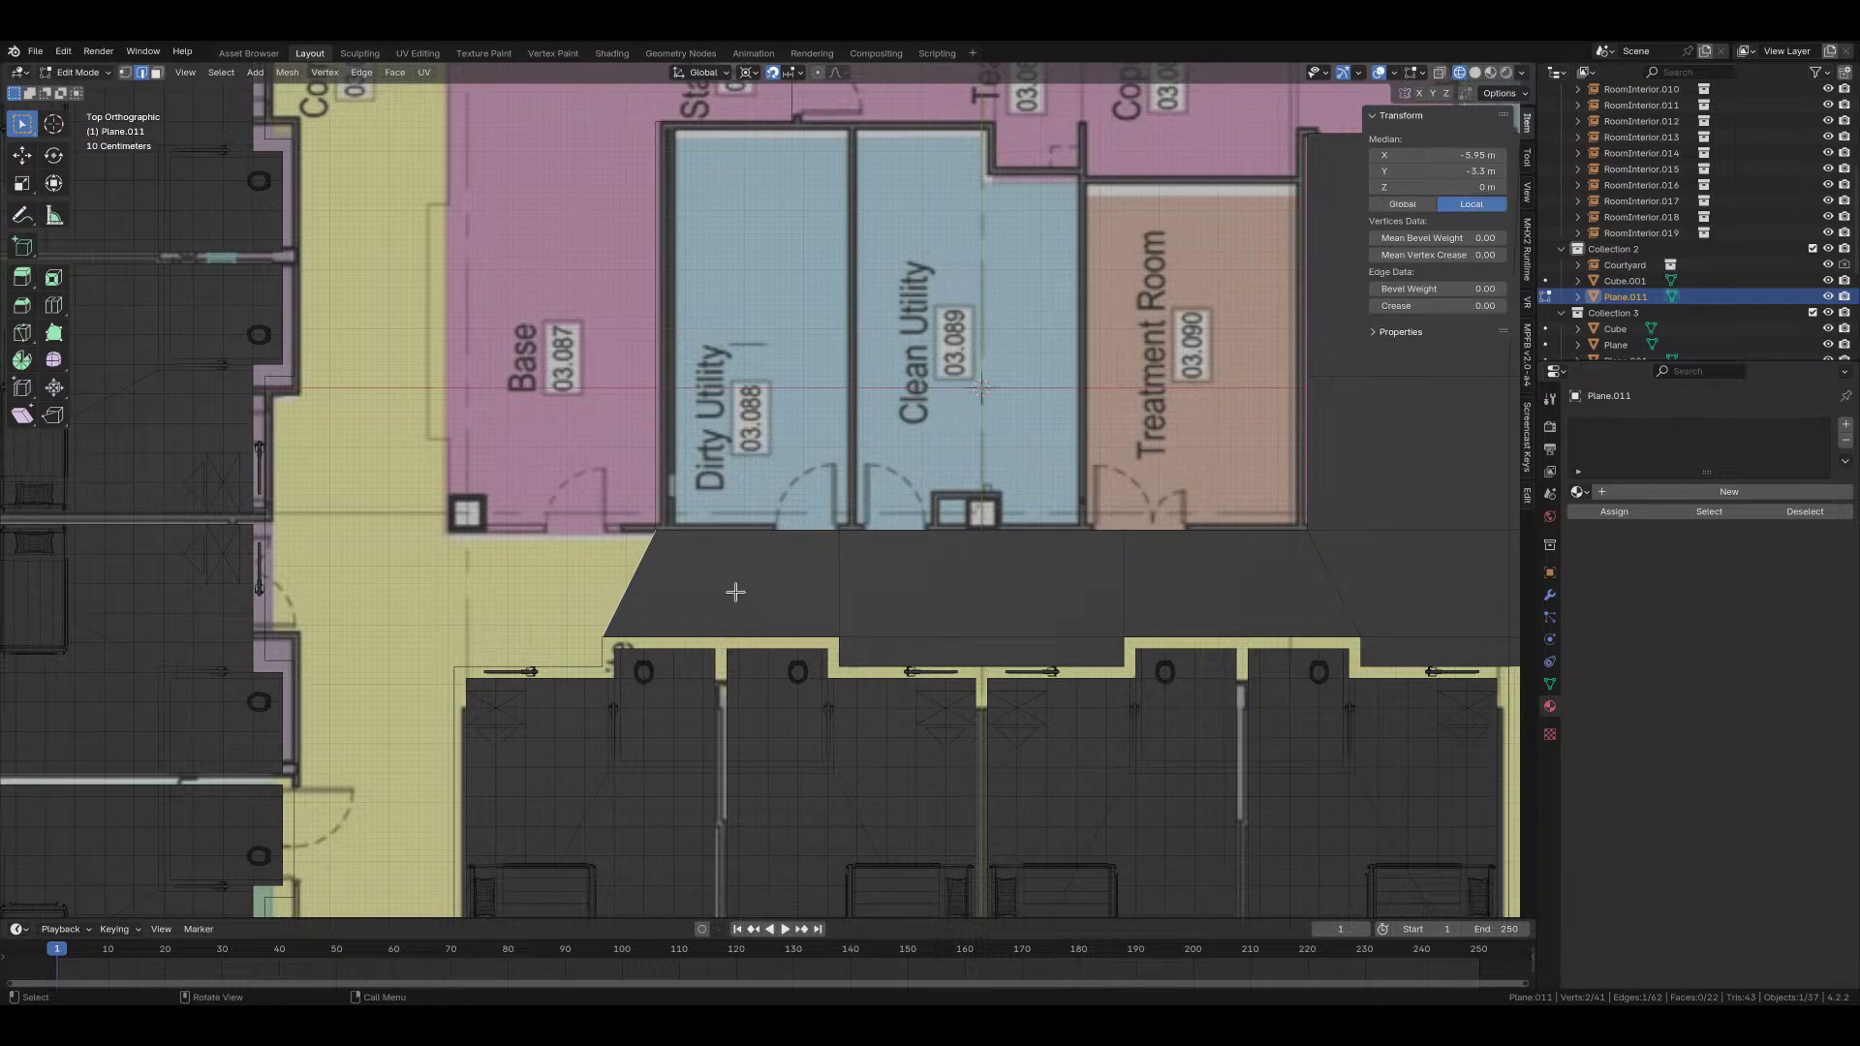
key("g")
key("x")
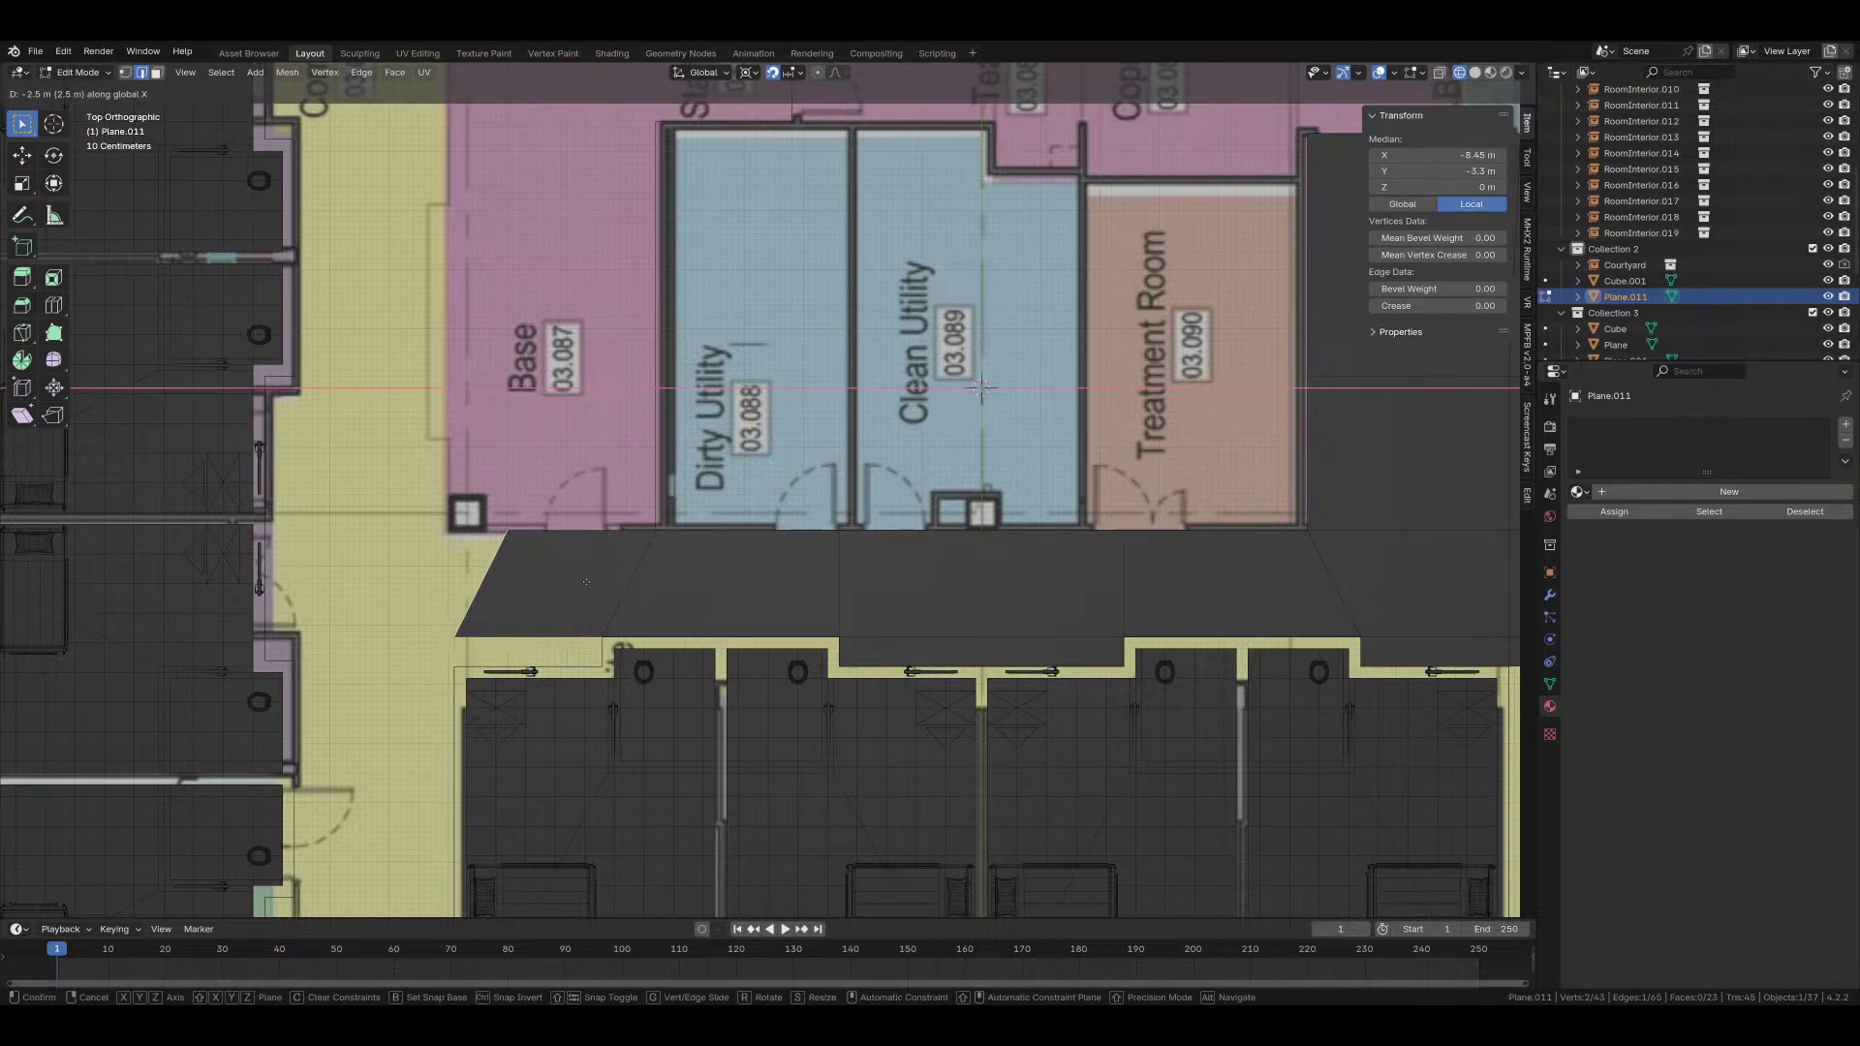
left_click(587, 581)
Step: Extrude the new section's bedroom-side edge 0.5 m along negative Y into the recess and move its Base-side corner 0.9 m along negative X
left_click(532, 637)
key("e")
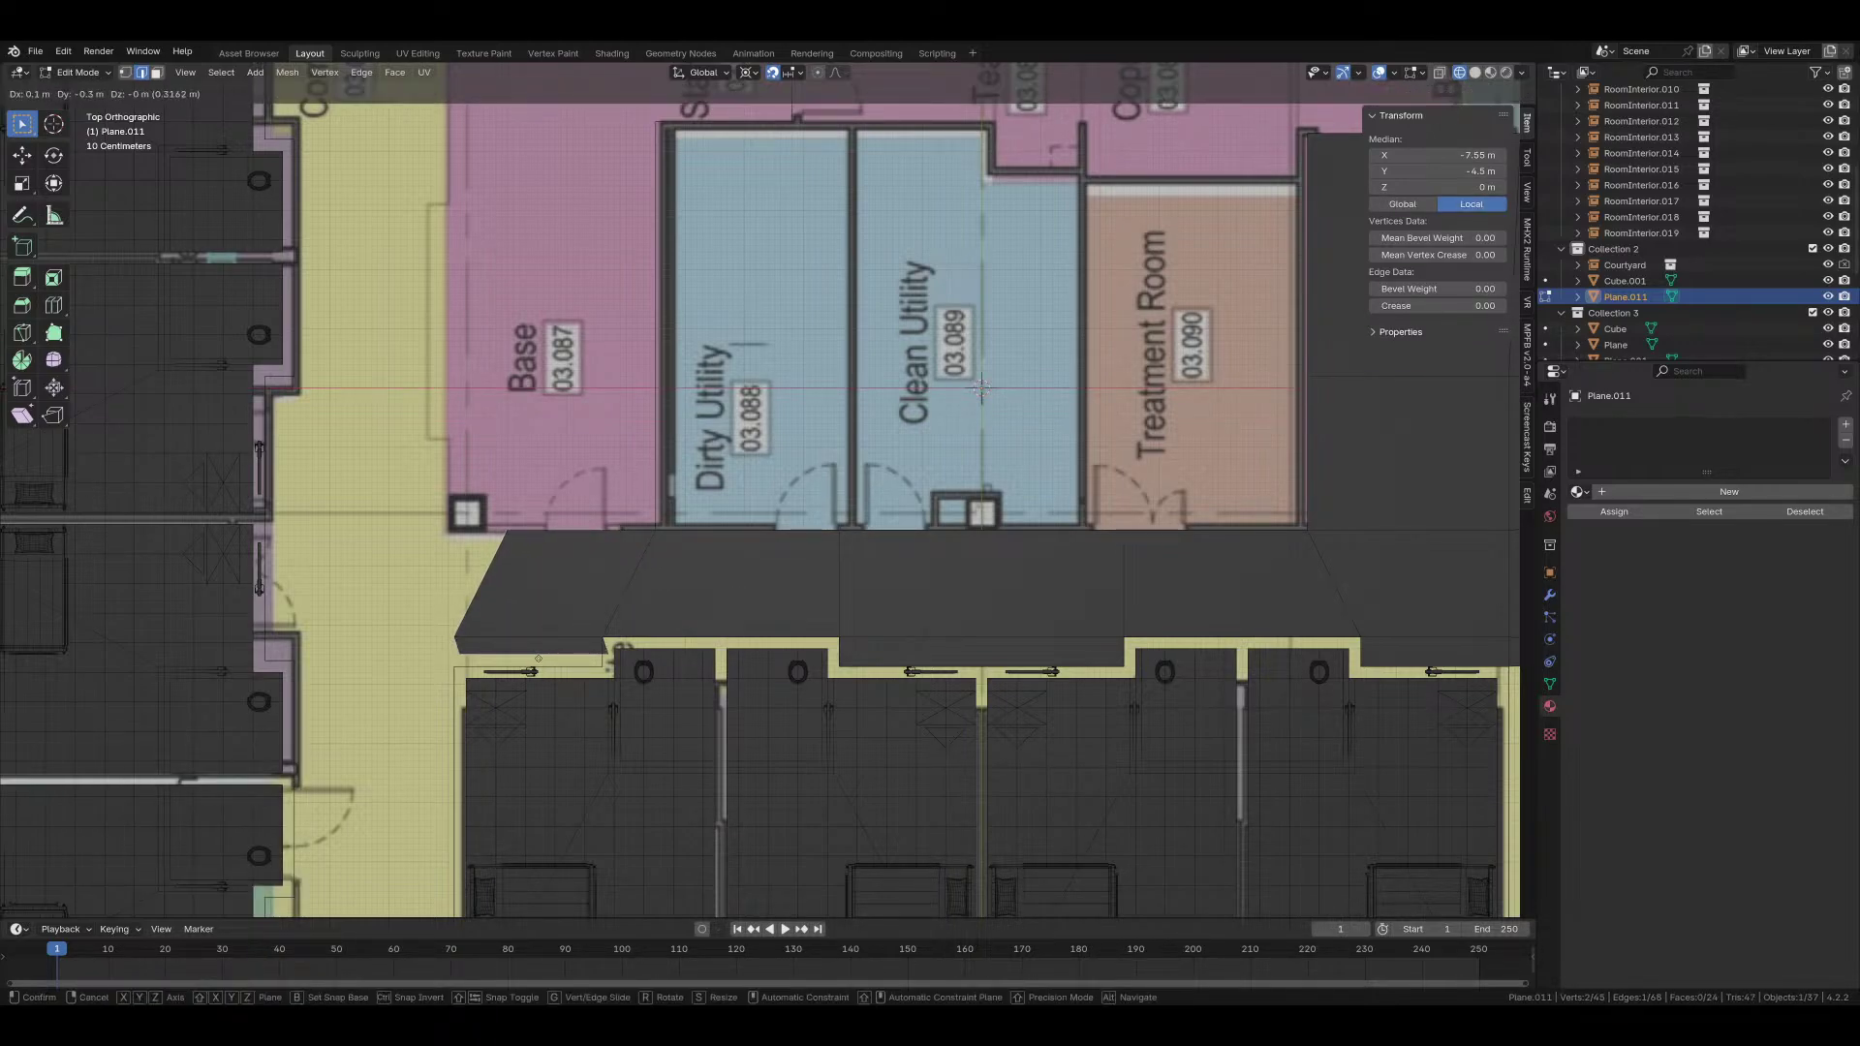
left_click(532, 666)
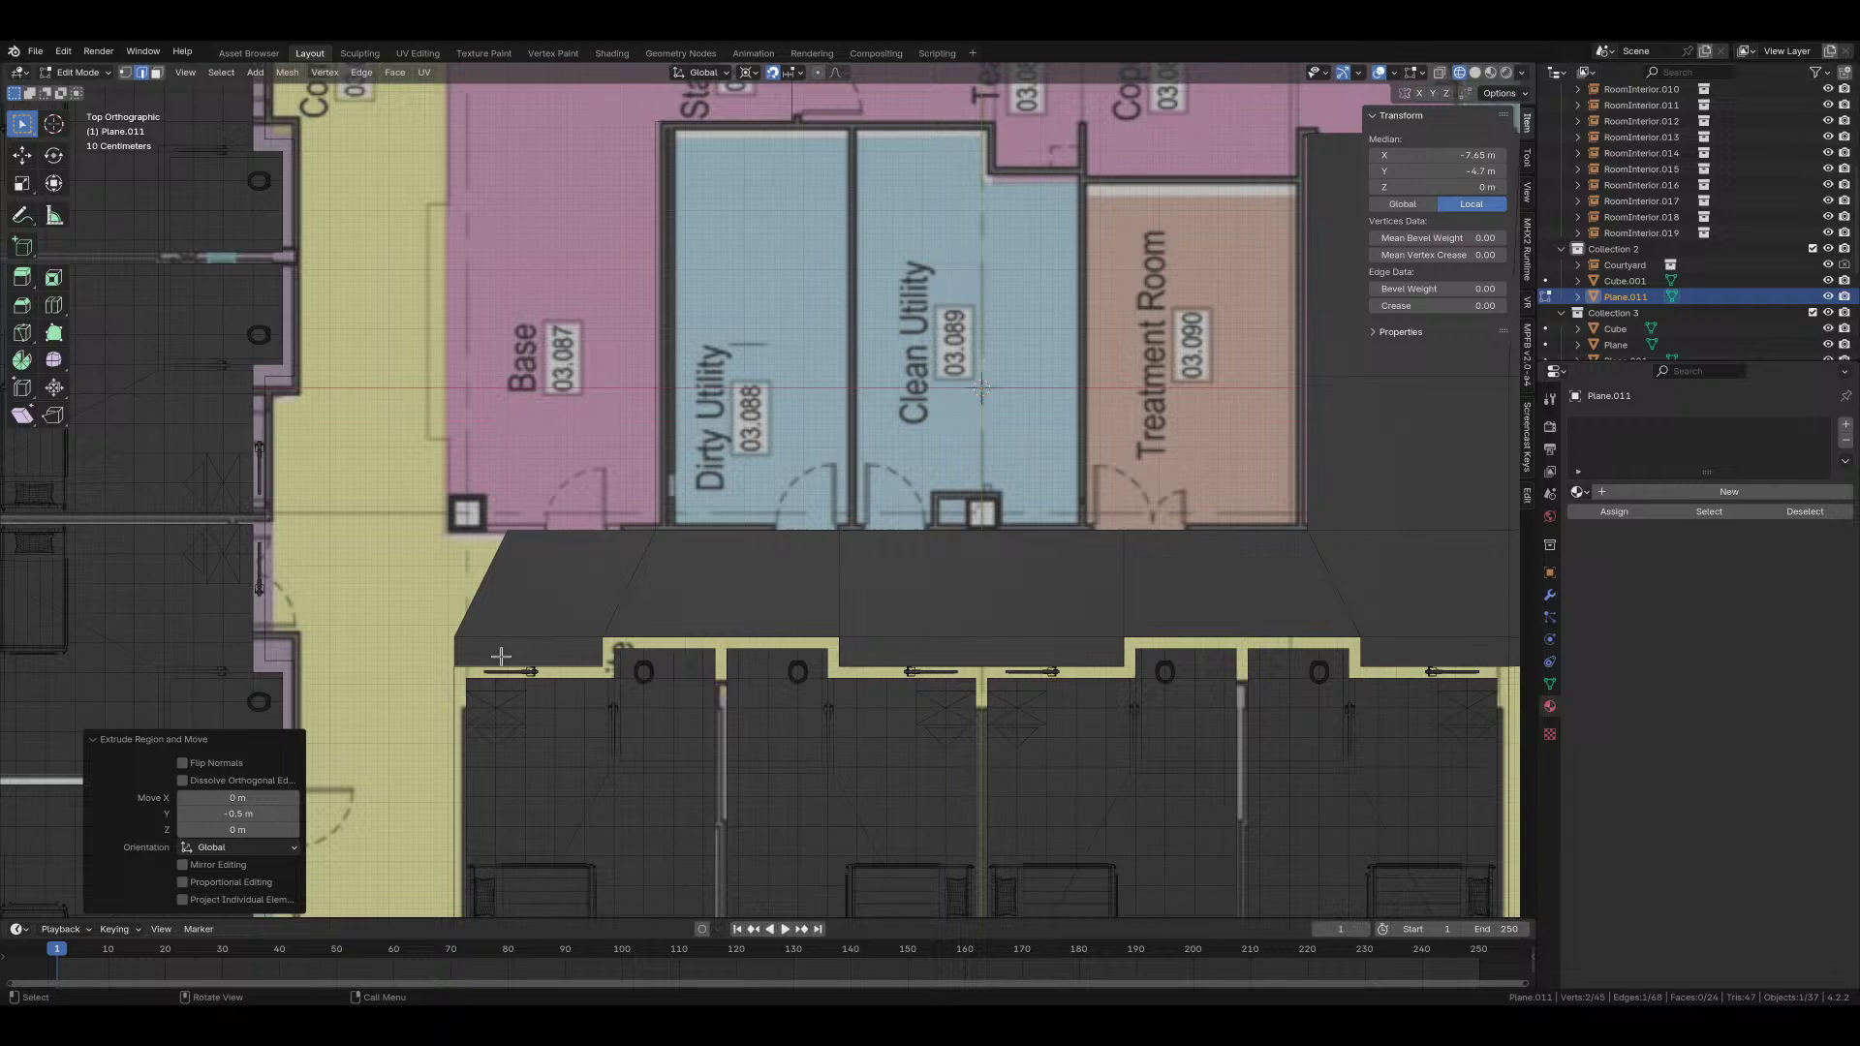
key("1")
left_click(501, 532)
key("g")
left_click(416, 618)
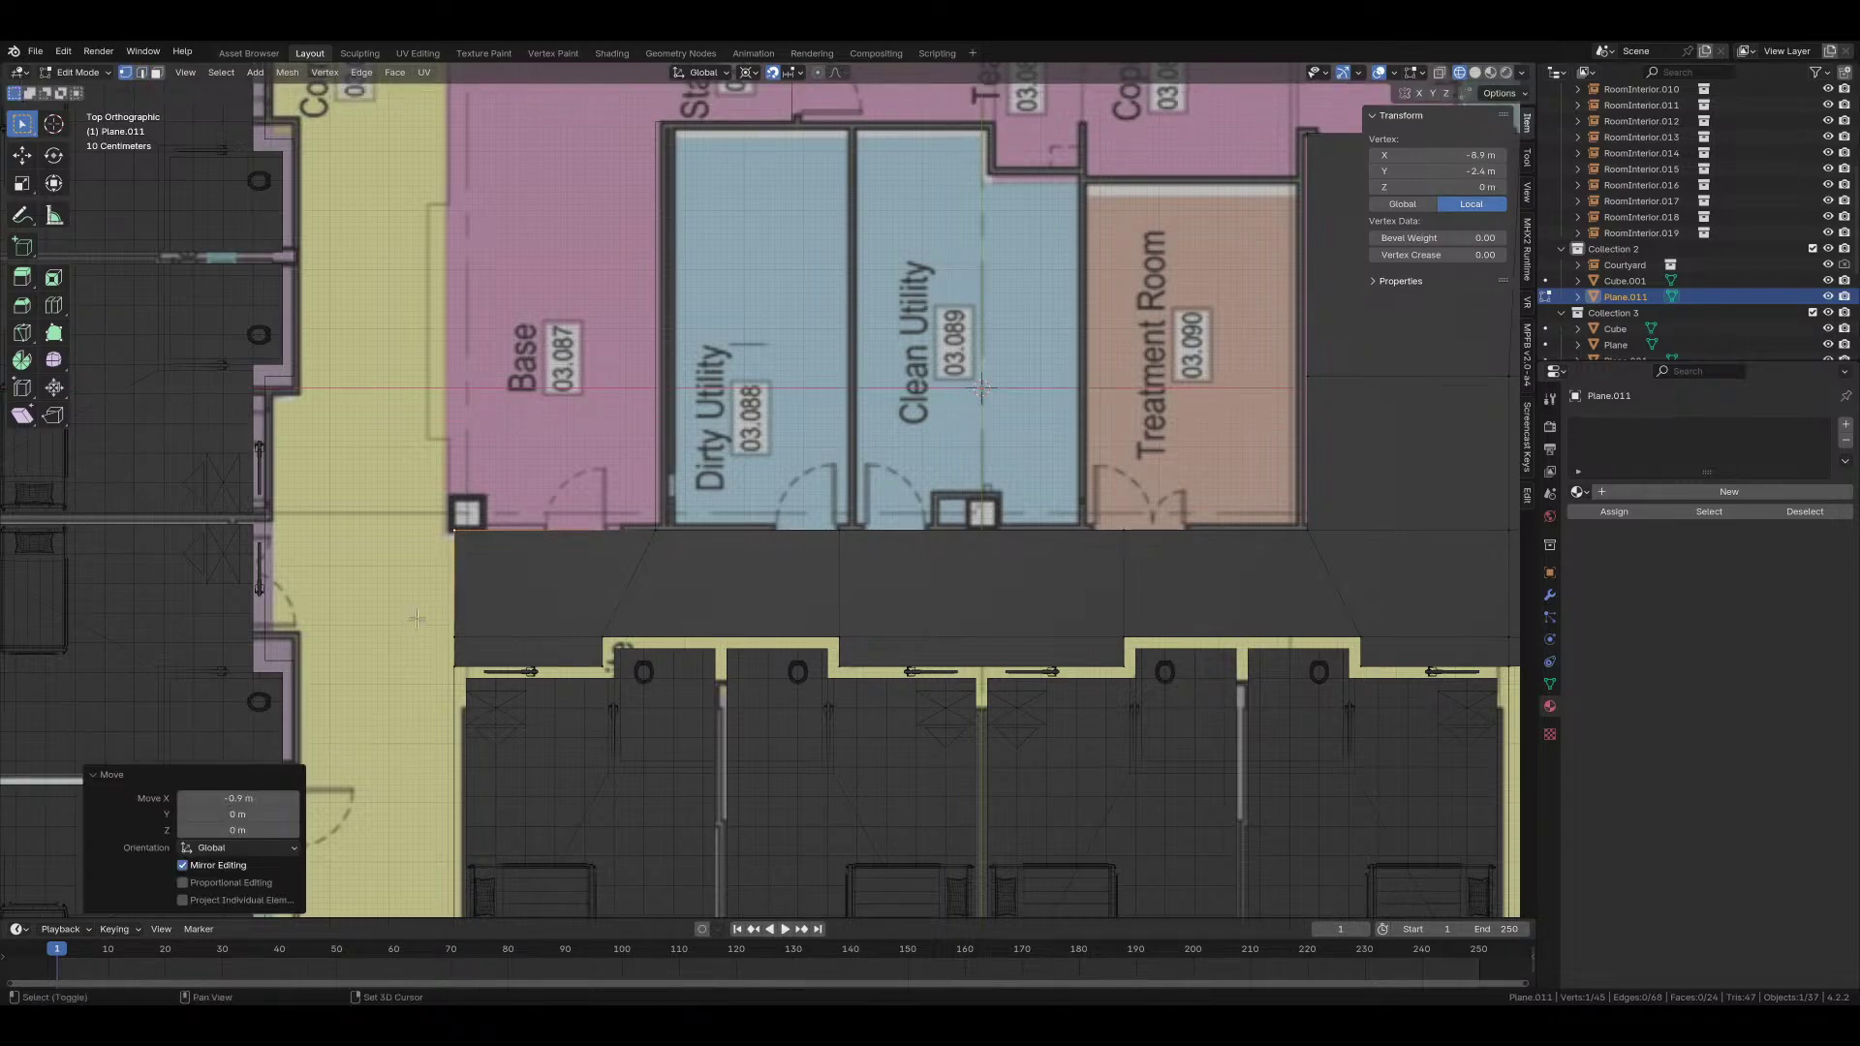
Step: Try stretching the floor's end vertices about 2.7 m along negative X across Corridor 03.099 and shifting the bedroom-side corner 0.1 m along Y
middle_click_drag(416, 618, 665, 557, "shift")
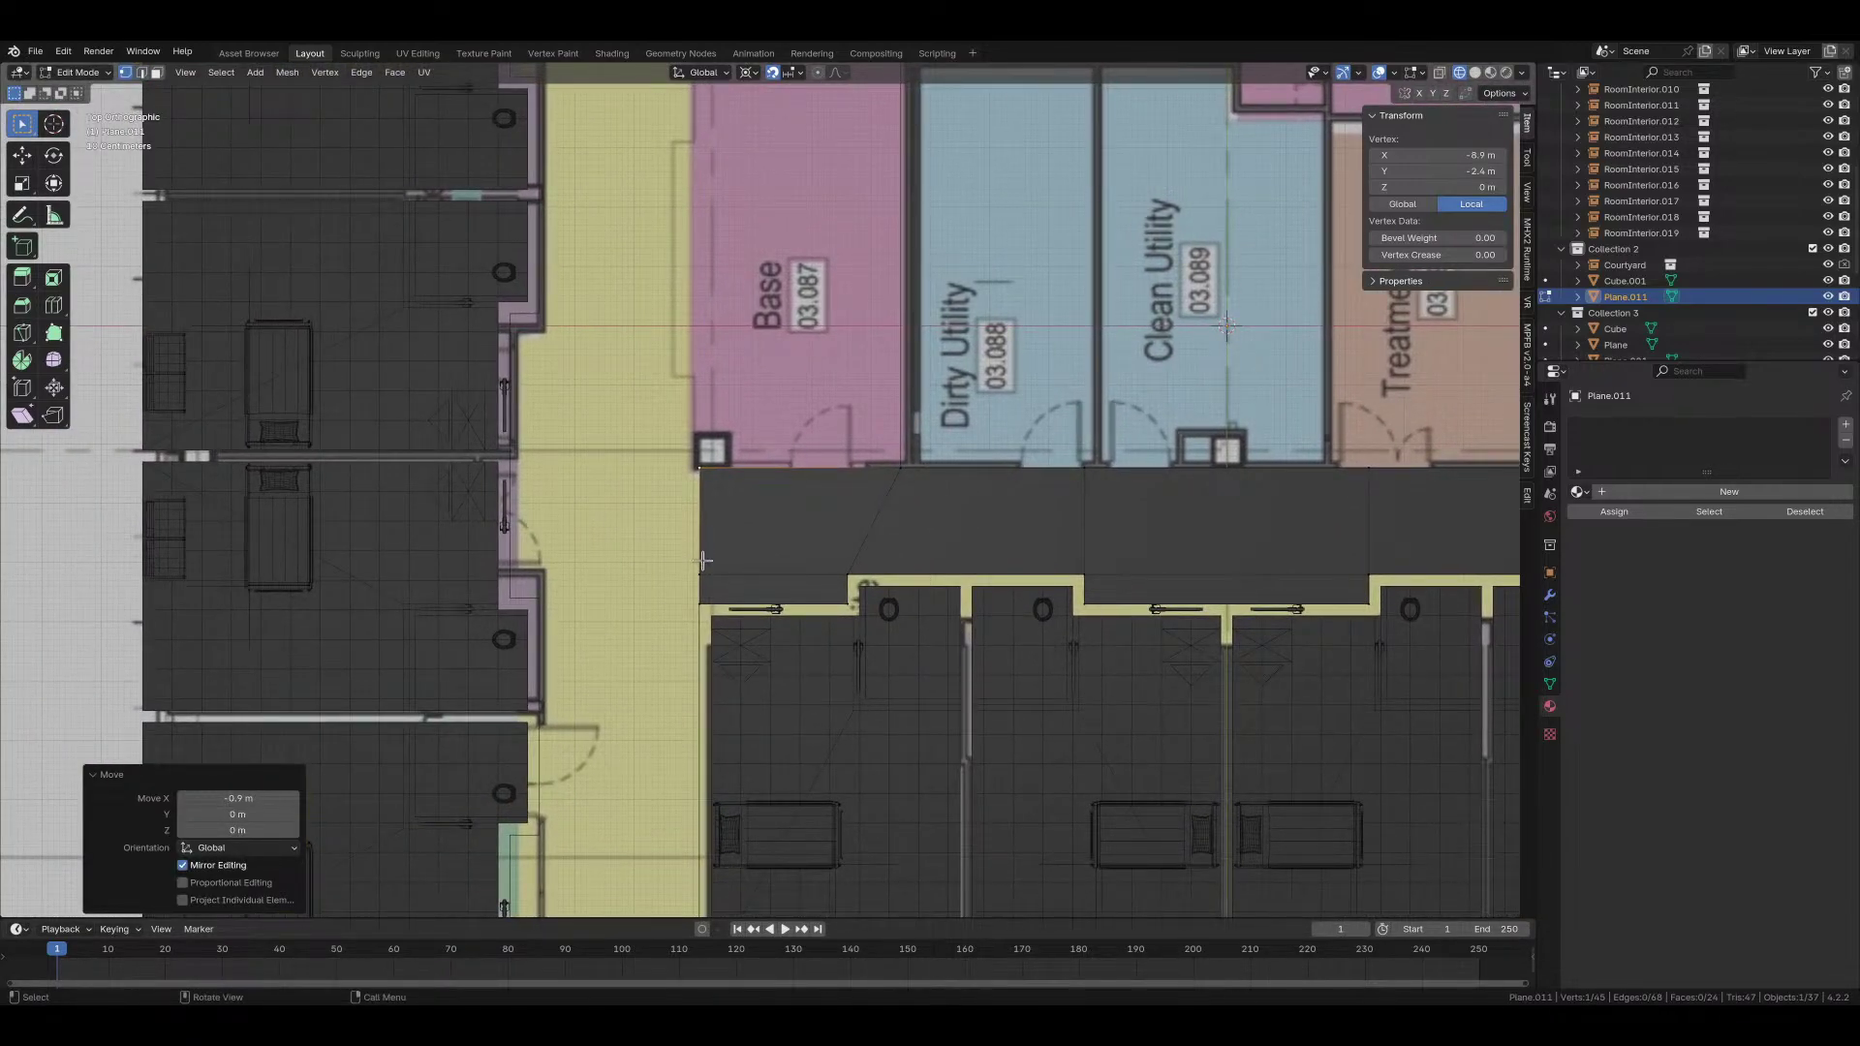
left_click_drag(683, 451, 722, 620)
key("g")
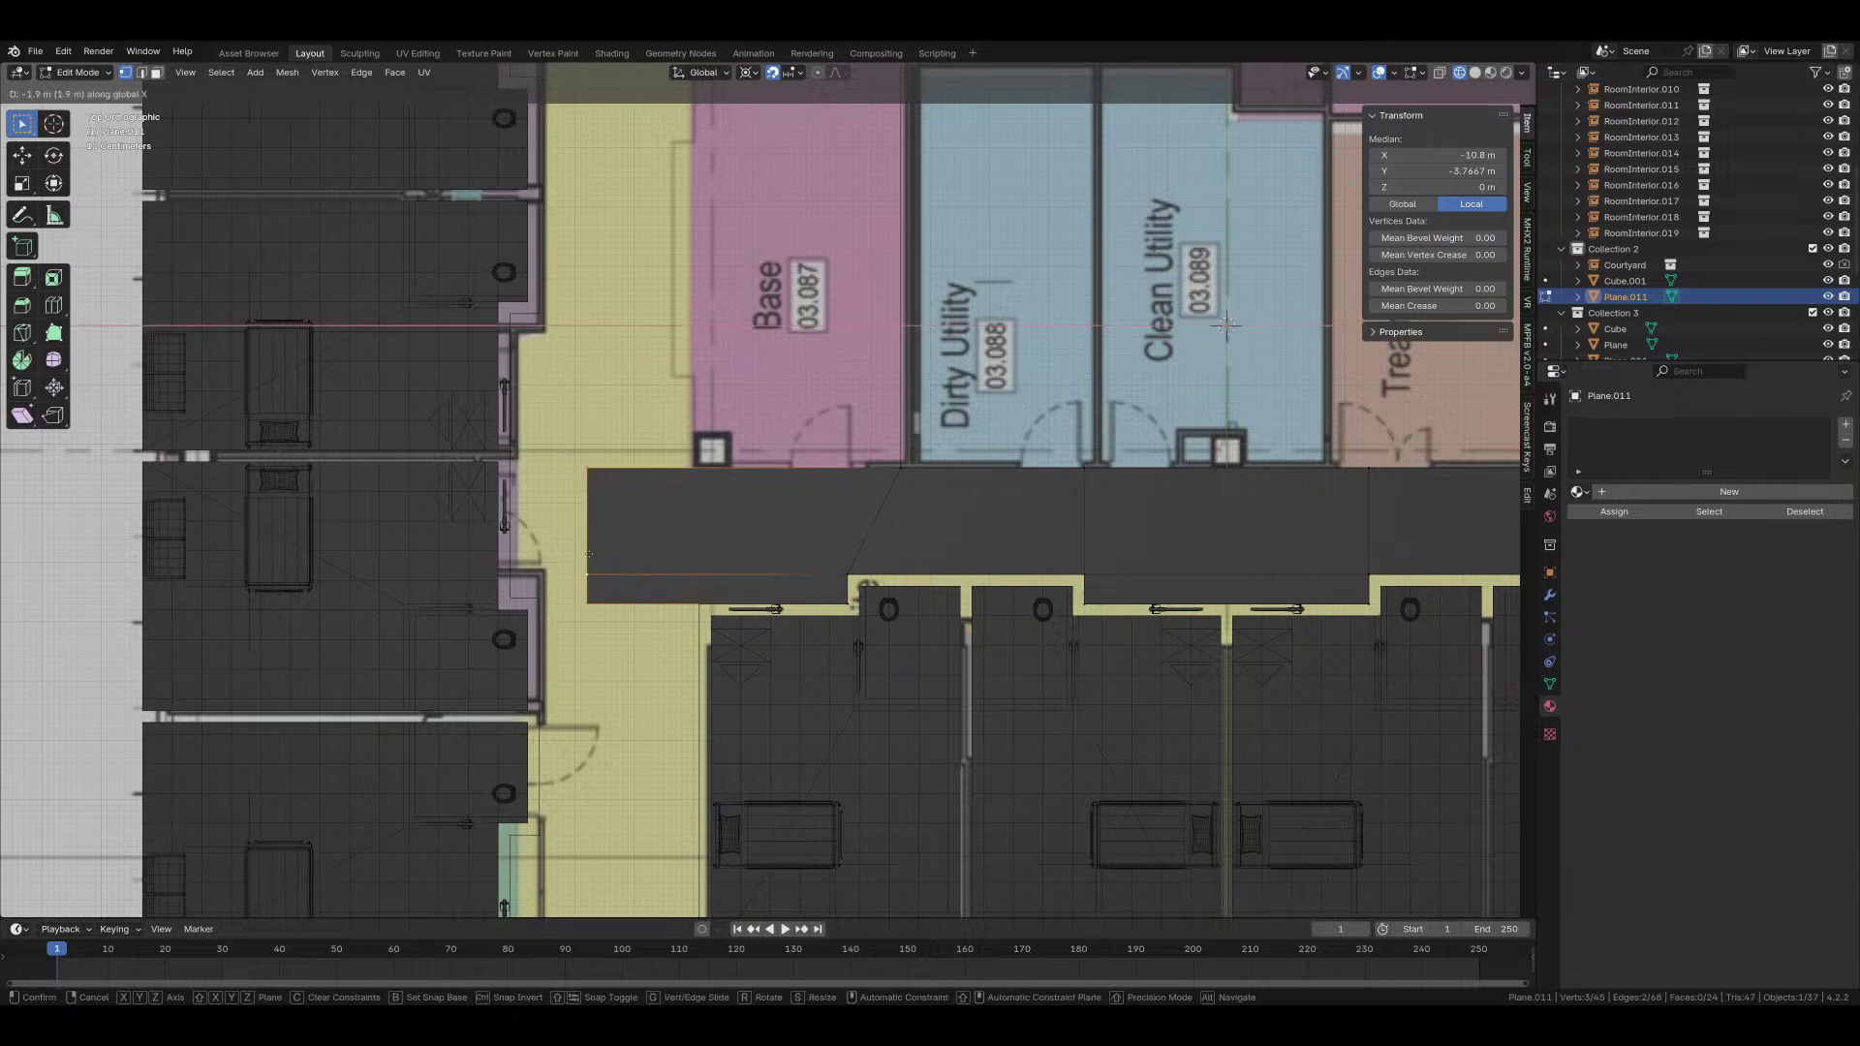
left_click(540, 553)
left_click(540, 602)
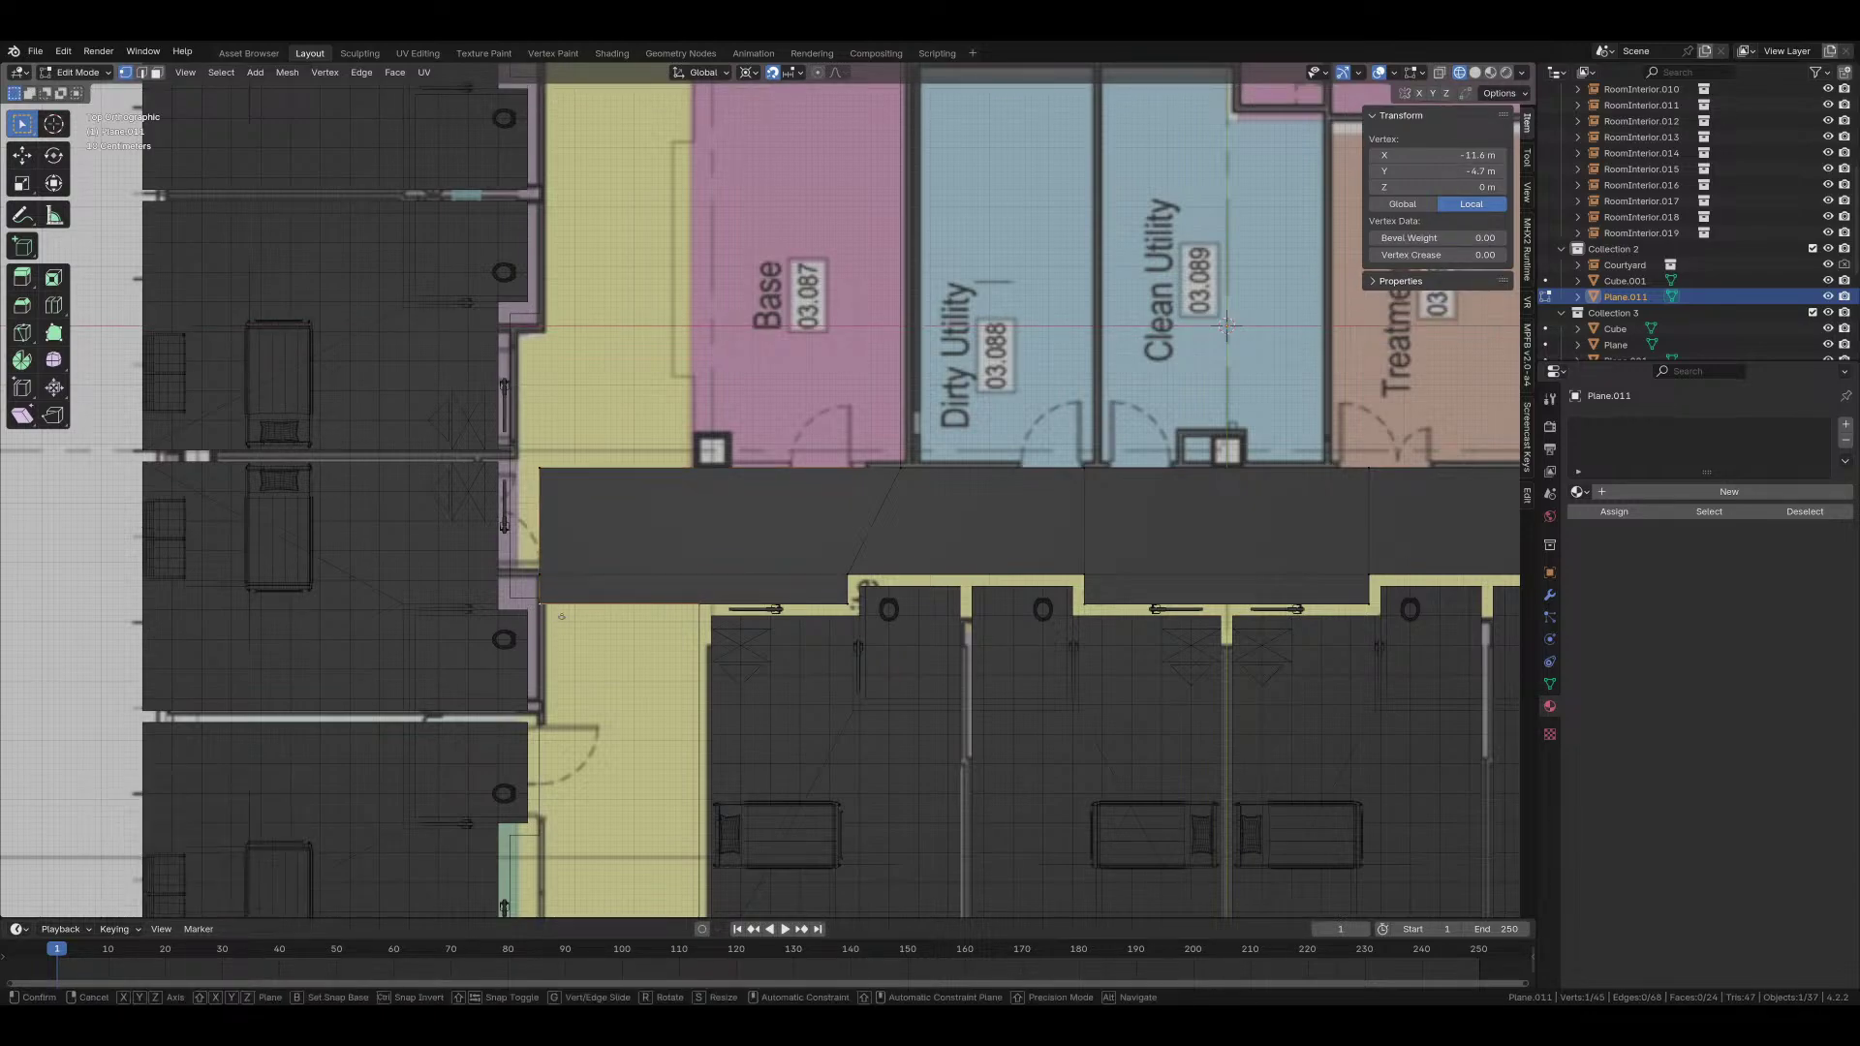
key("g")
left_click(560, 611)
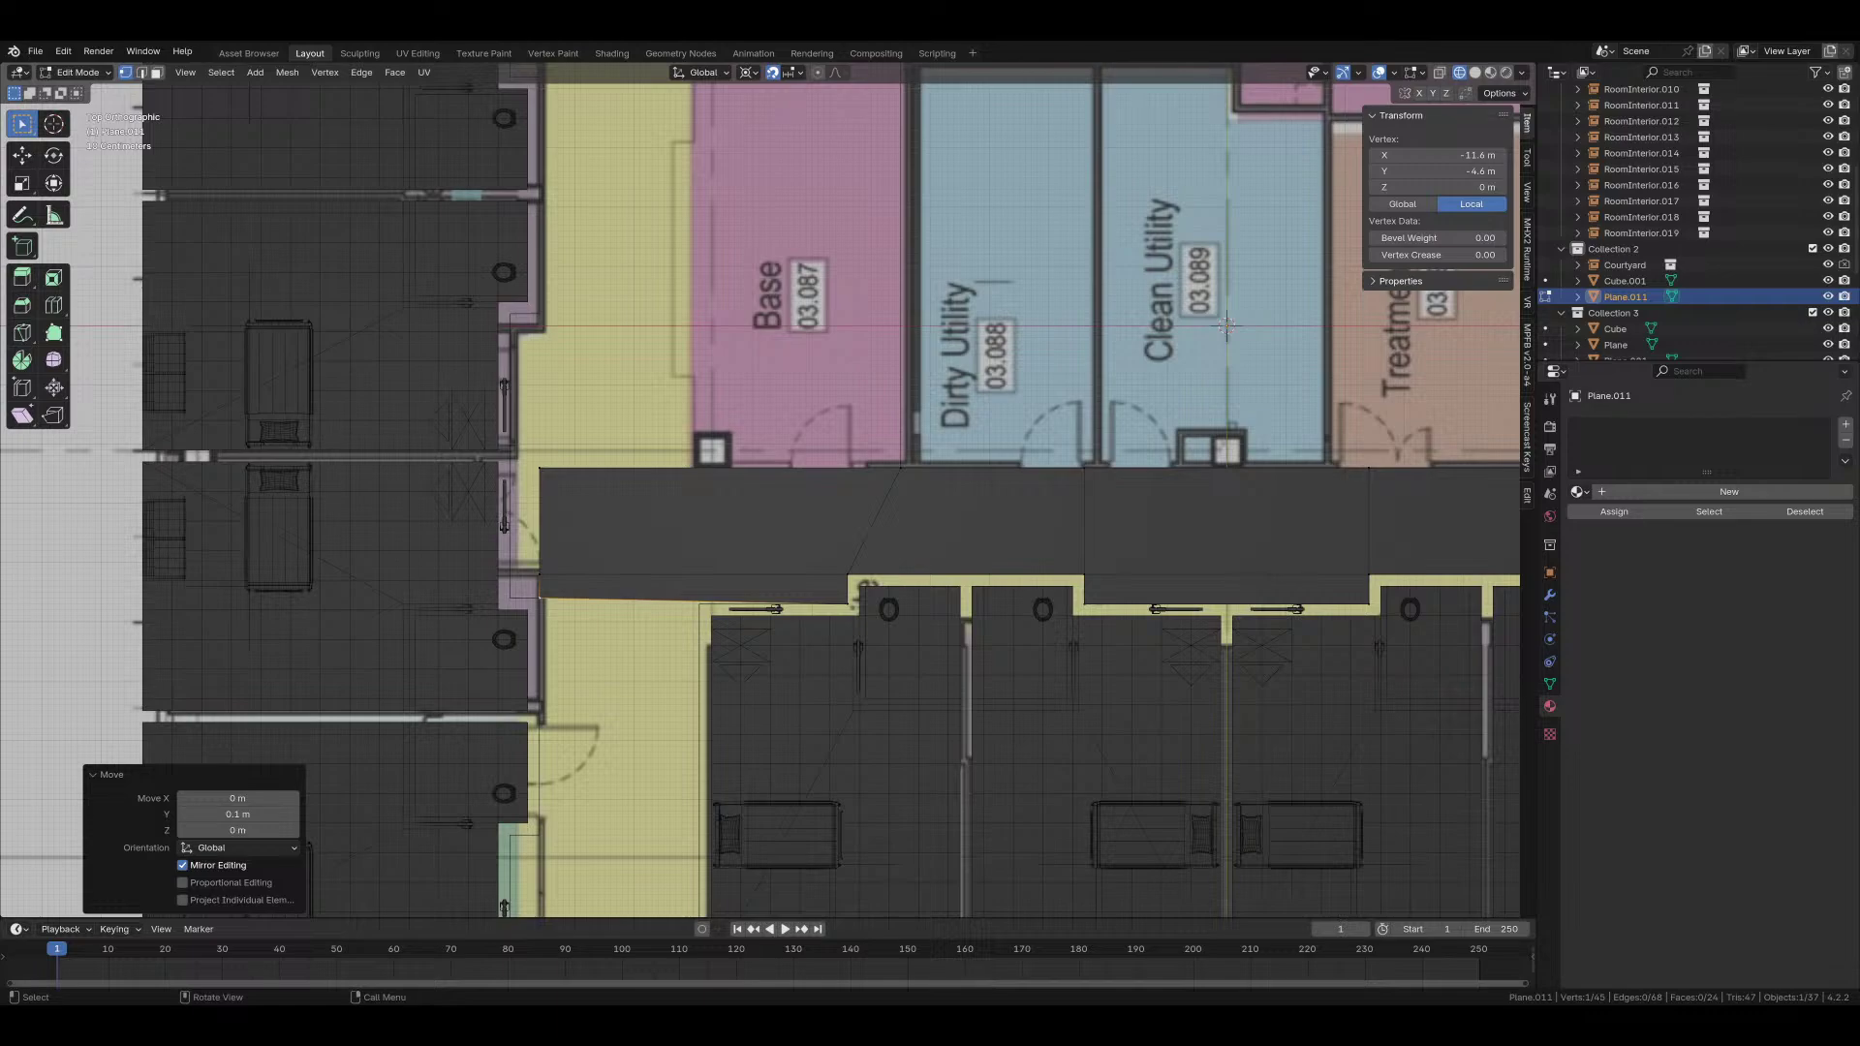
Step: Undo the corner adjustment and the stretch of the floor's end across Corridor 03.099
left_click(540, 463)
middle_click_drag(539, 463, 593, 669, "shift")
scroll(561, 759, "up", 3)
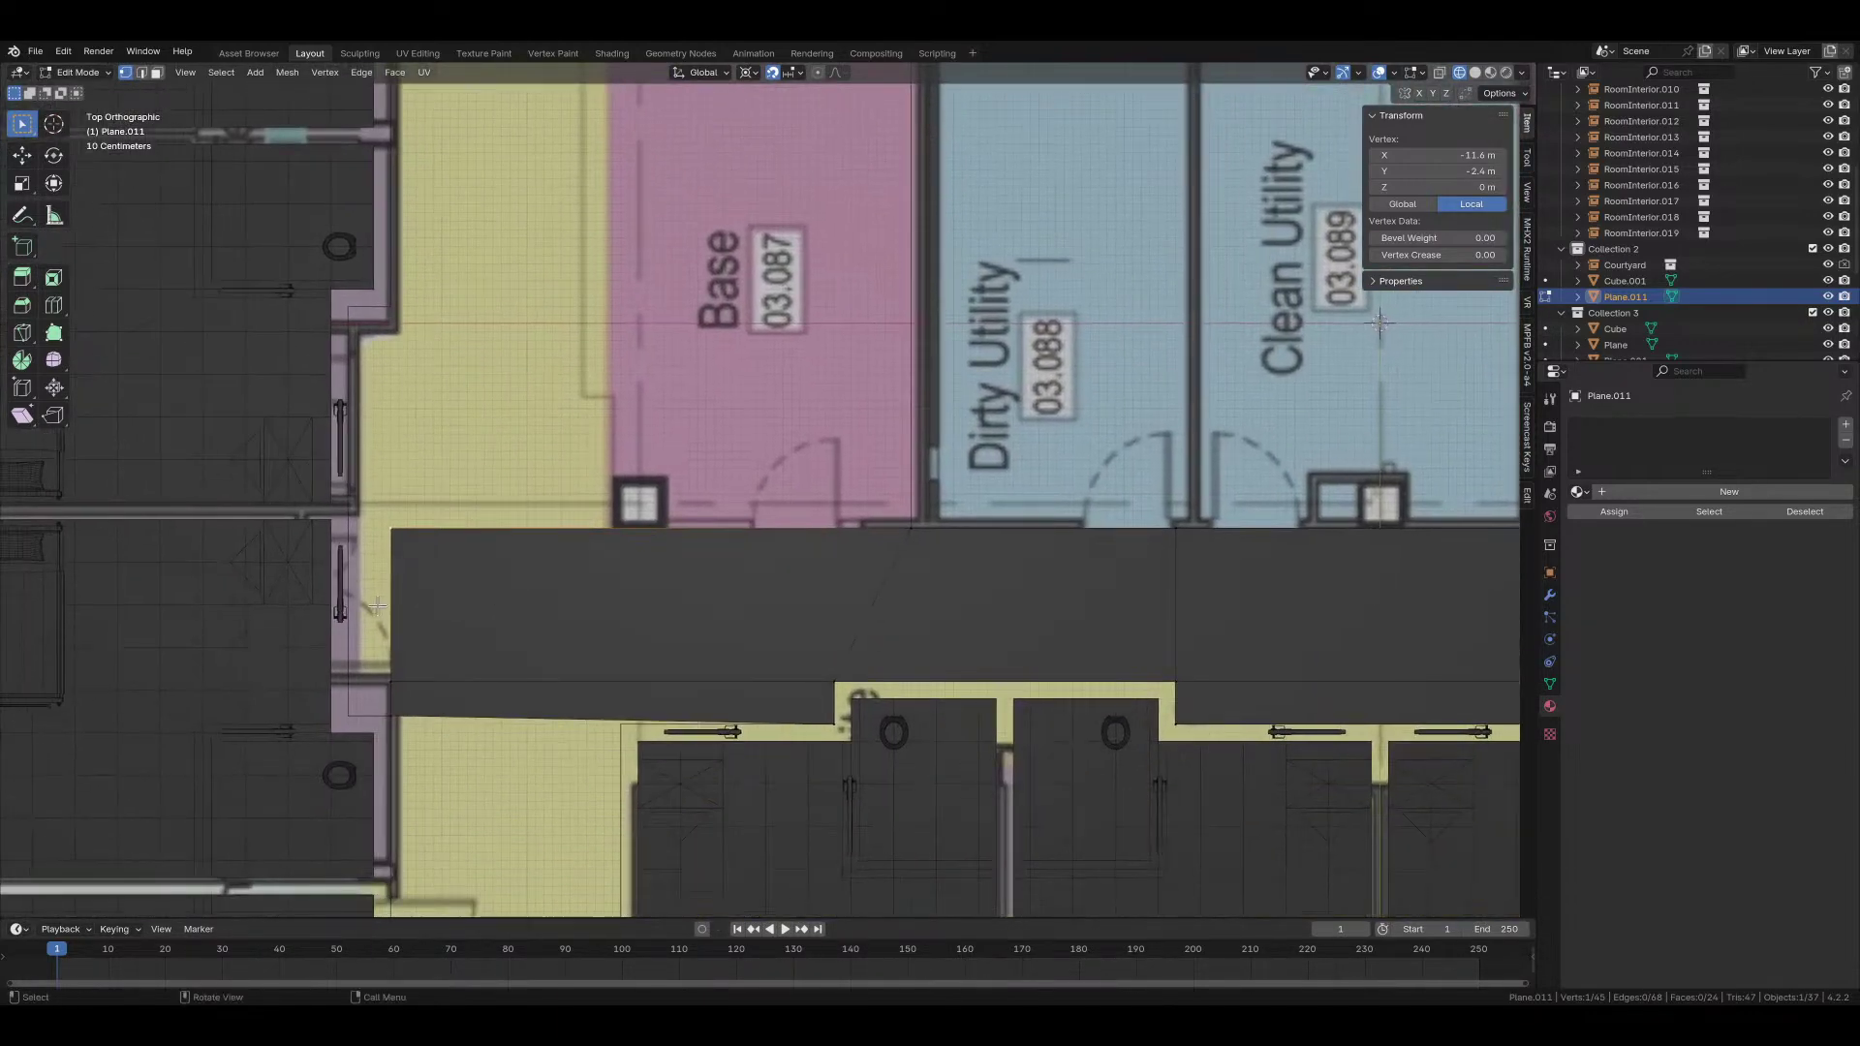
key("ctrl+z")
key("ctrl+z")
key("ctrl+z")
key("ctrl+z")
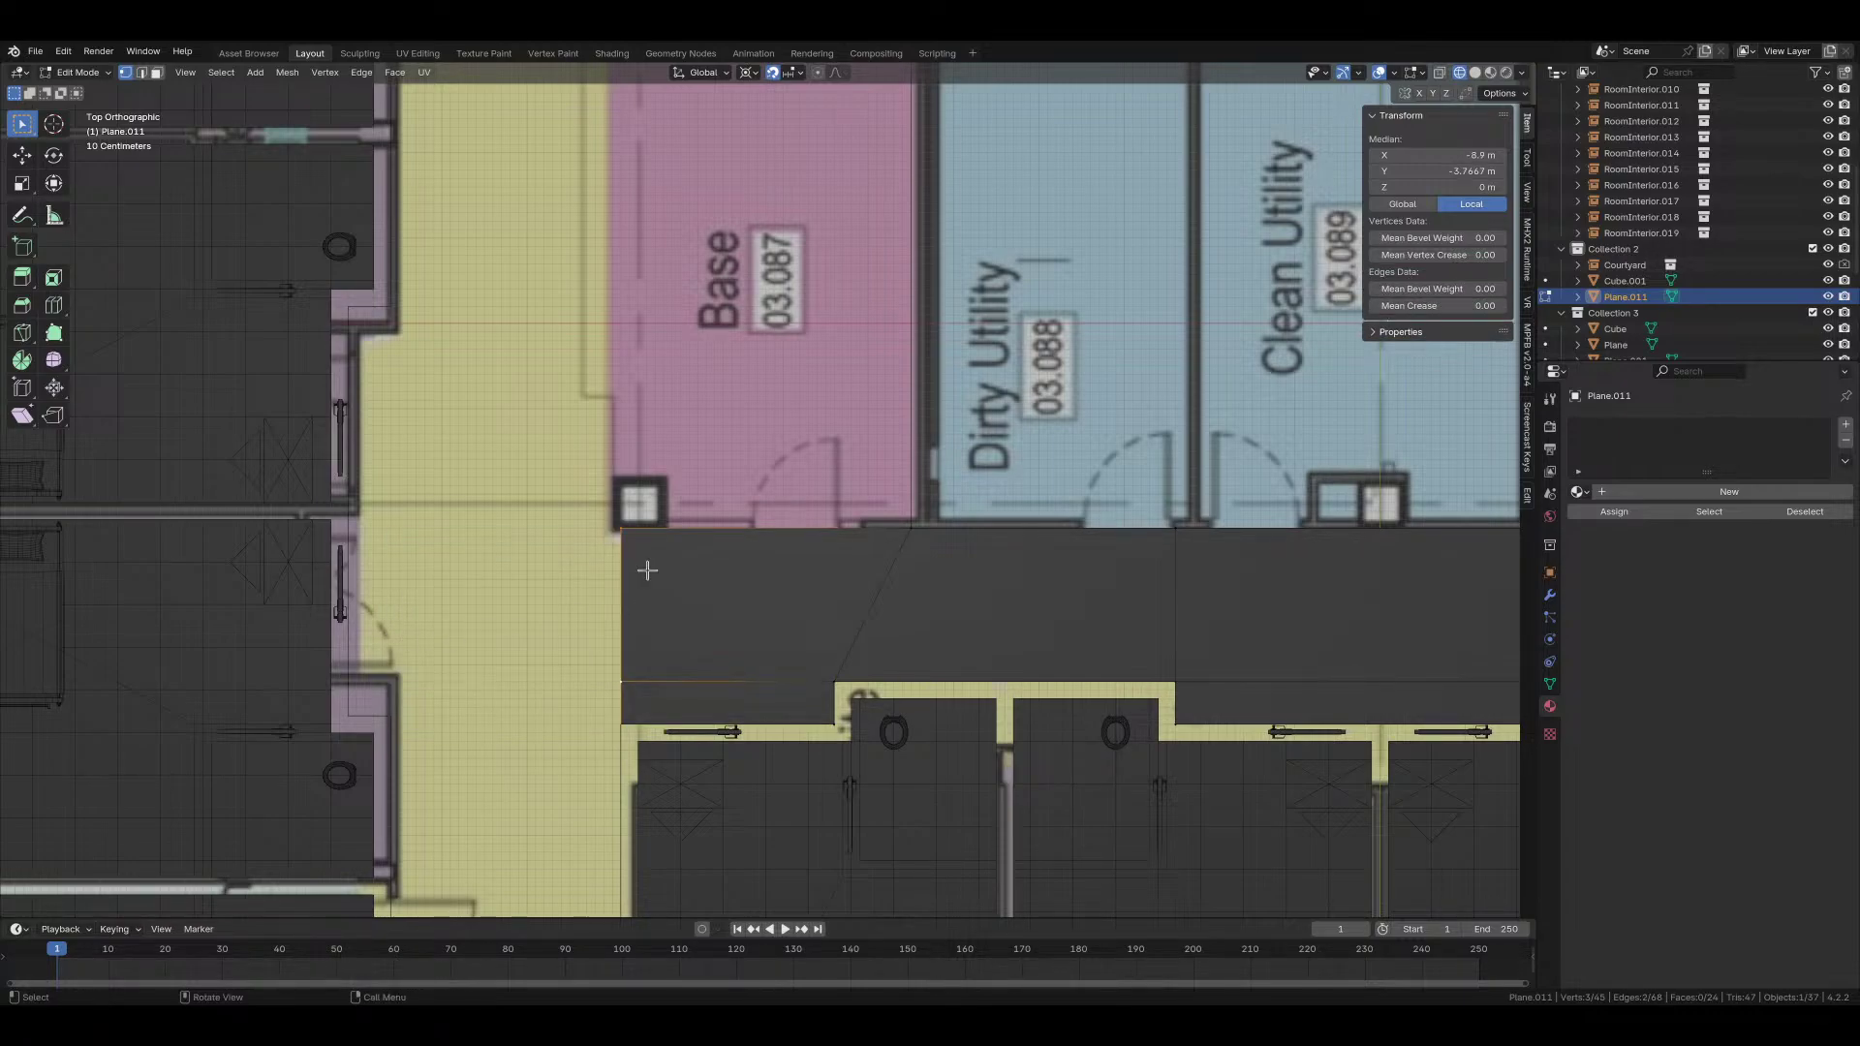
Step: Move the floor's end vertices beside the Base room column 0.2 m along negative X, in line with the Base room's corridor side
middle_click_drag(625, 528, 634, 618)
middle_click_drag(850, 698, 880, 776)
key("KP_7")
scroll(819, 643, "up", 2)
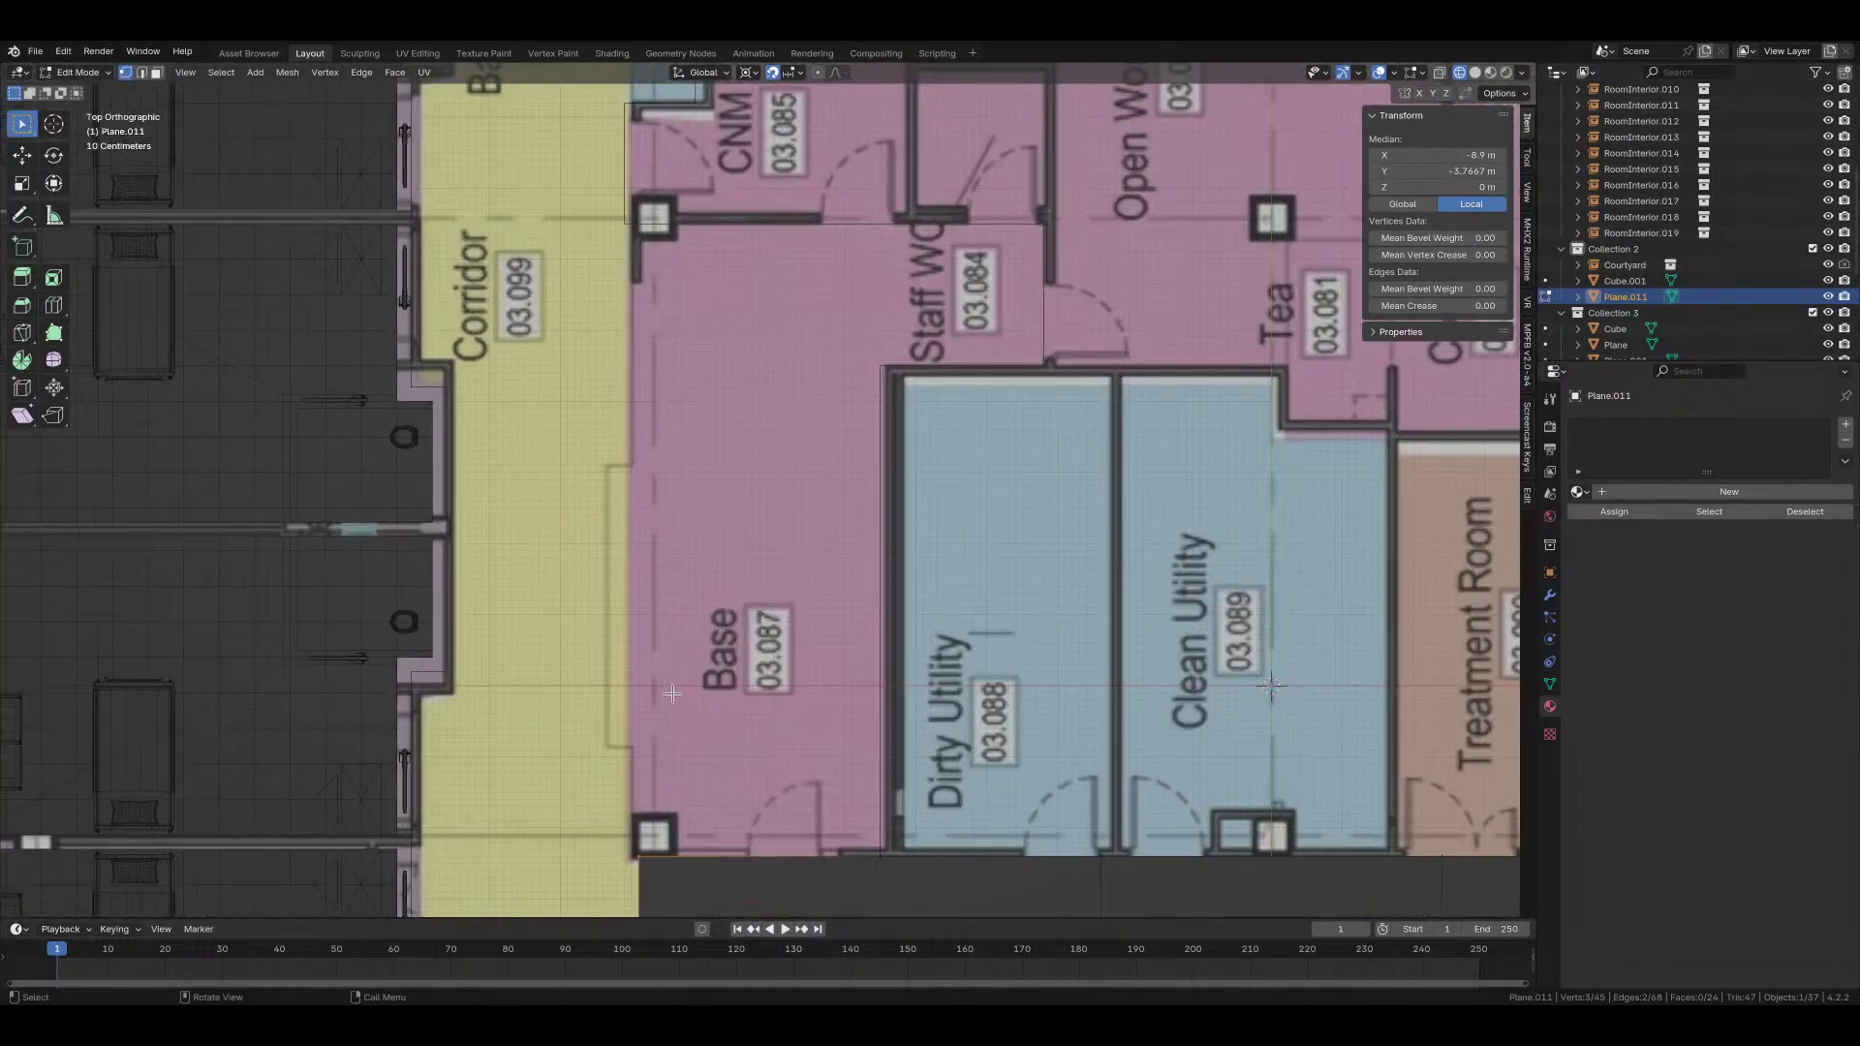
middle_click_drag(672, 694, 719, 591, "shift")
scroll(747, 552, "up", 1)
scroll(747, 552, "down", 2)
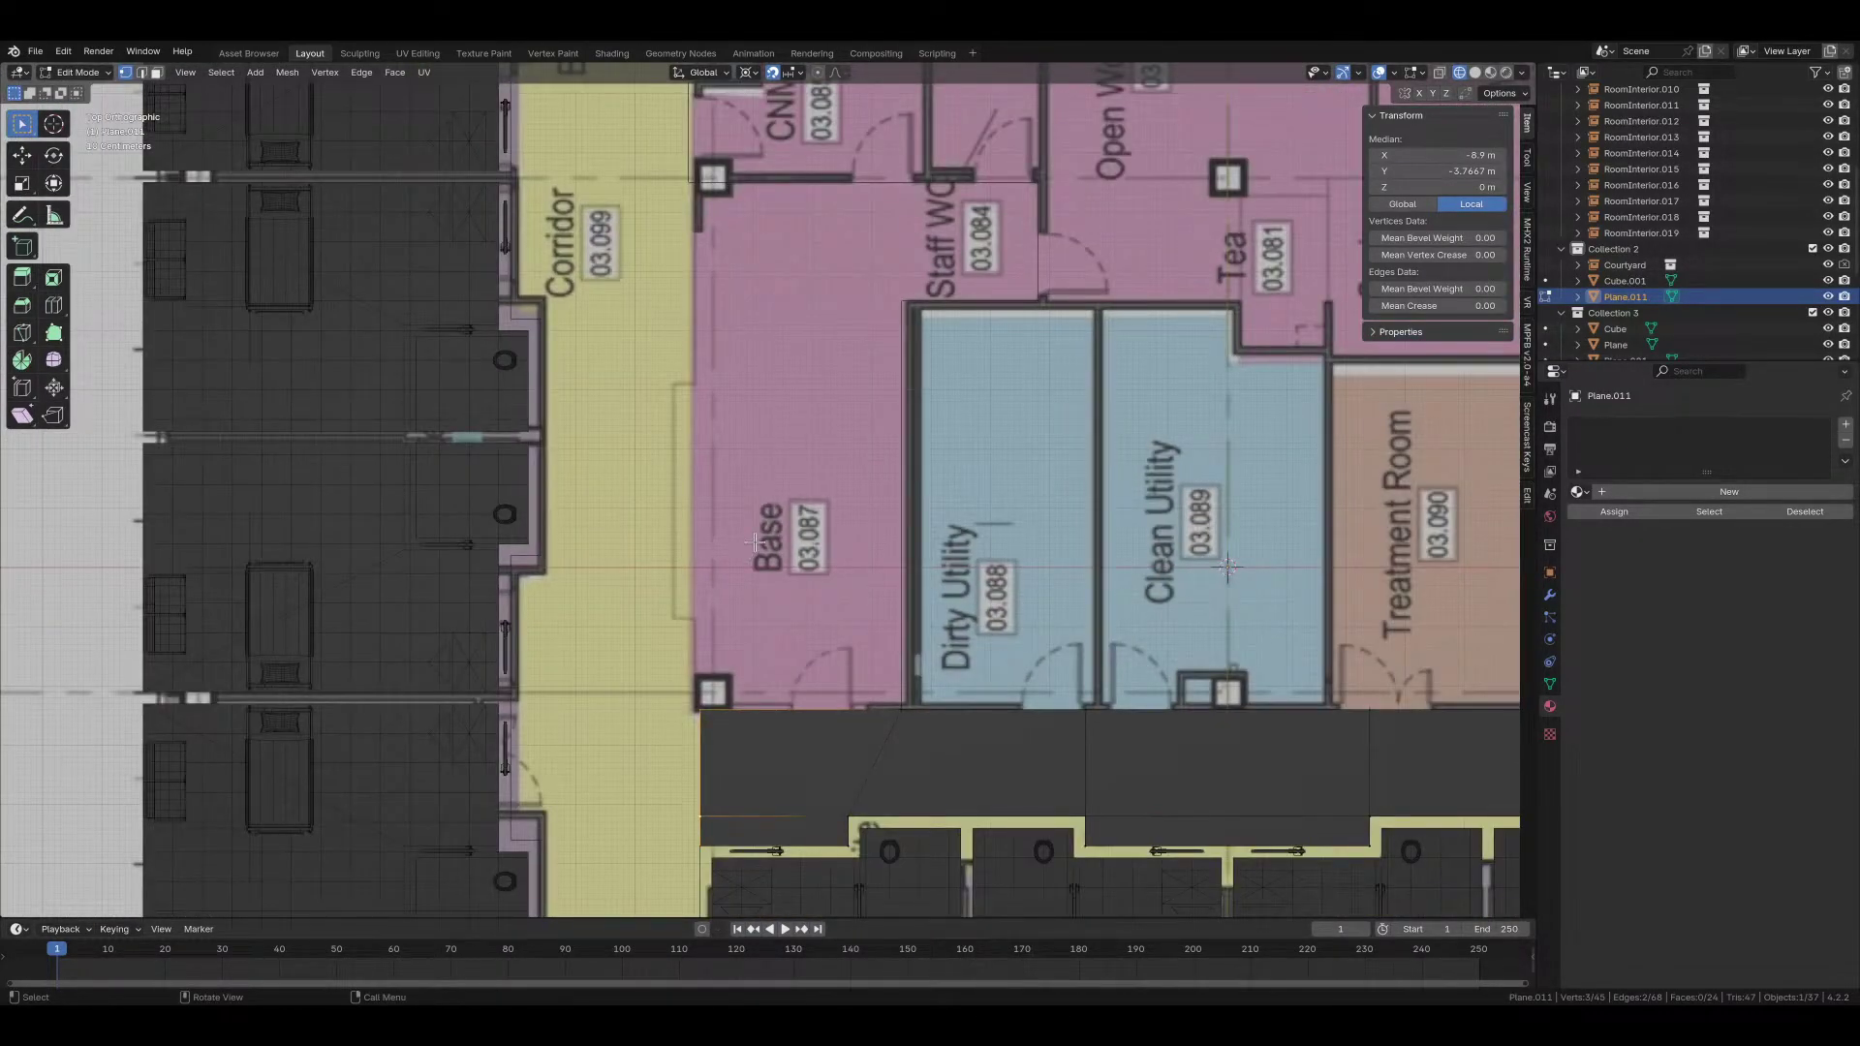
key("g")
left_click(745, 545)
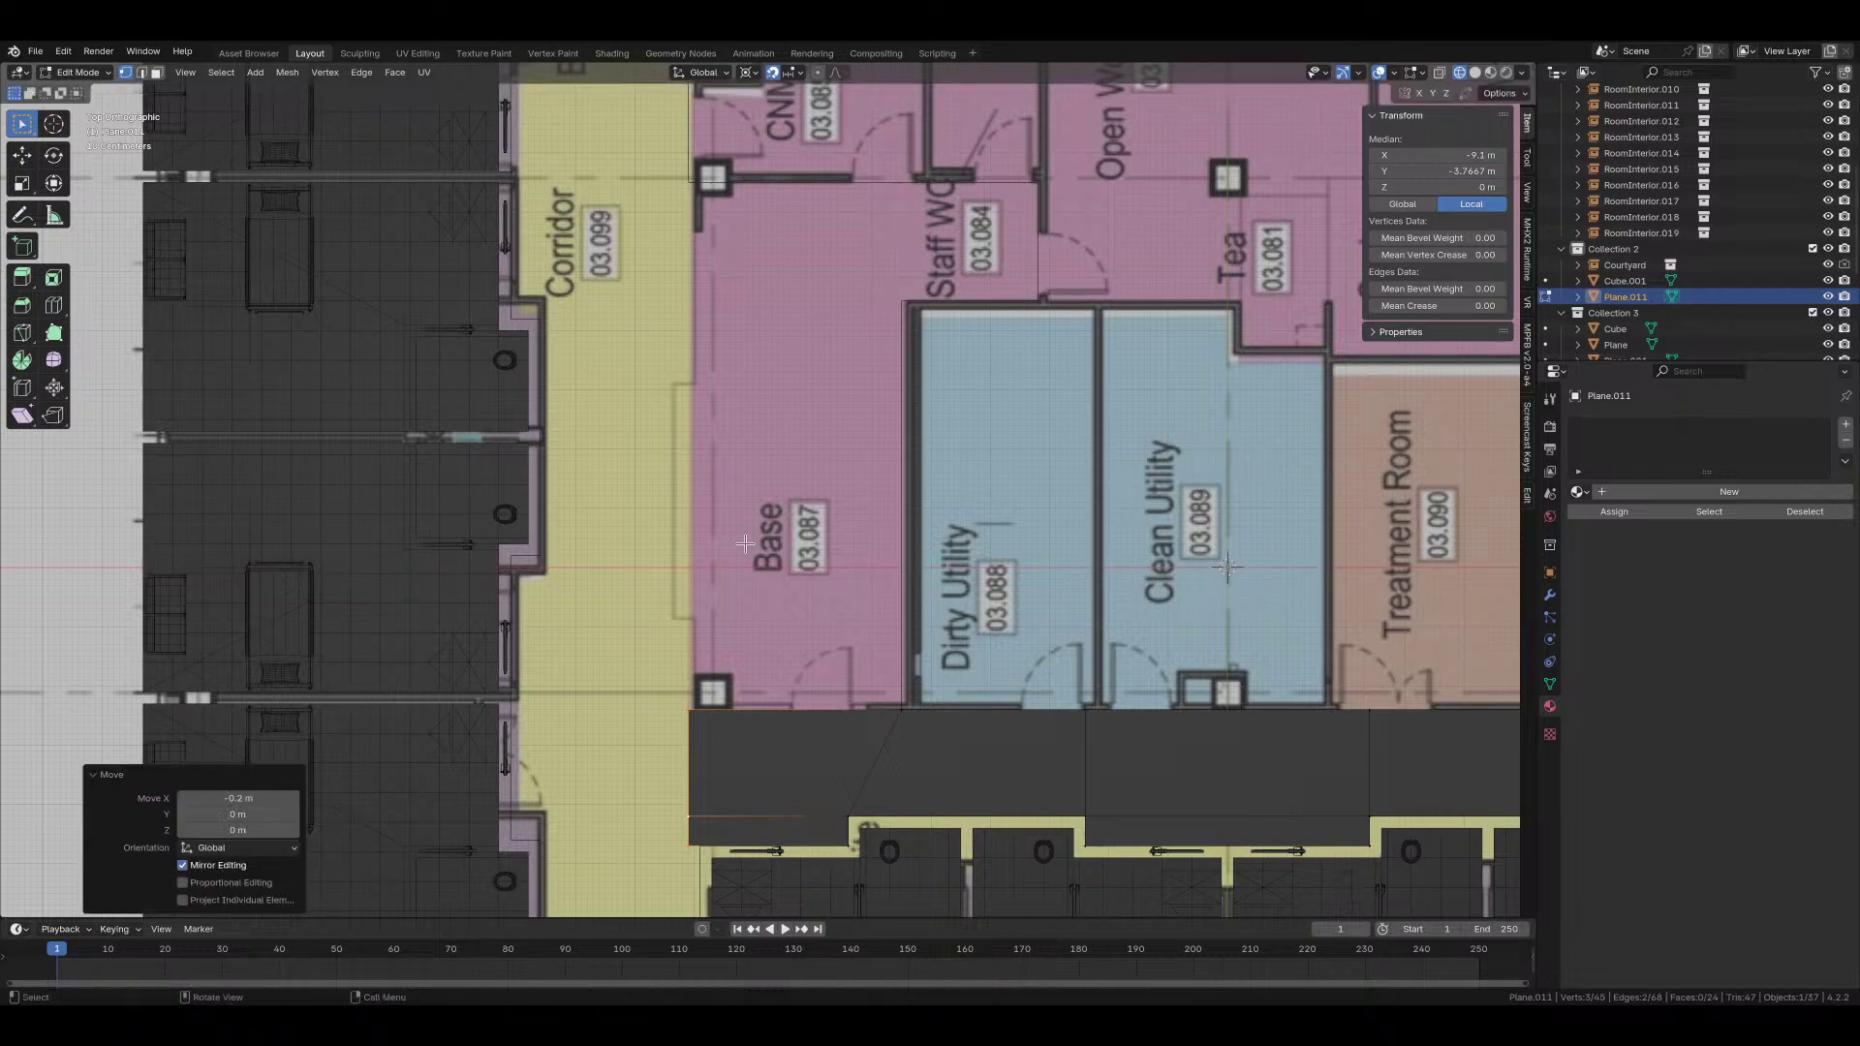
Step: Move the floor's bedroom-side corner beside Corridor 03.099 0.2 m along X
scroll(810, 481, "down", 2)
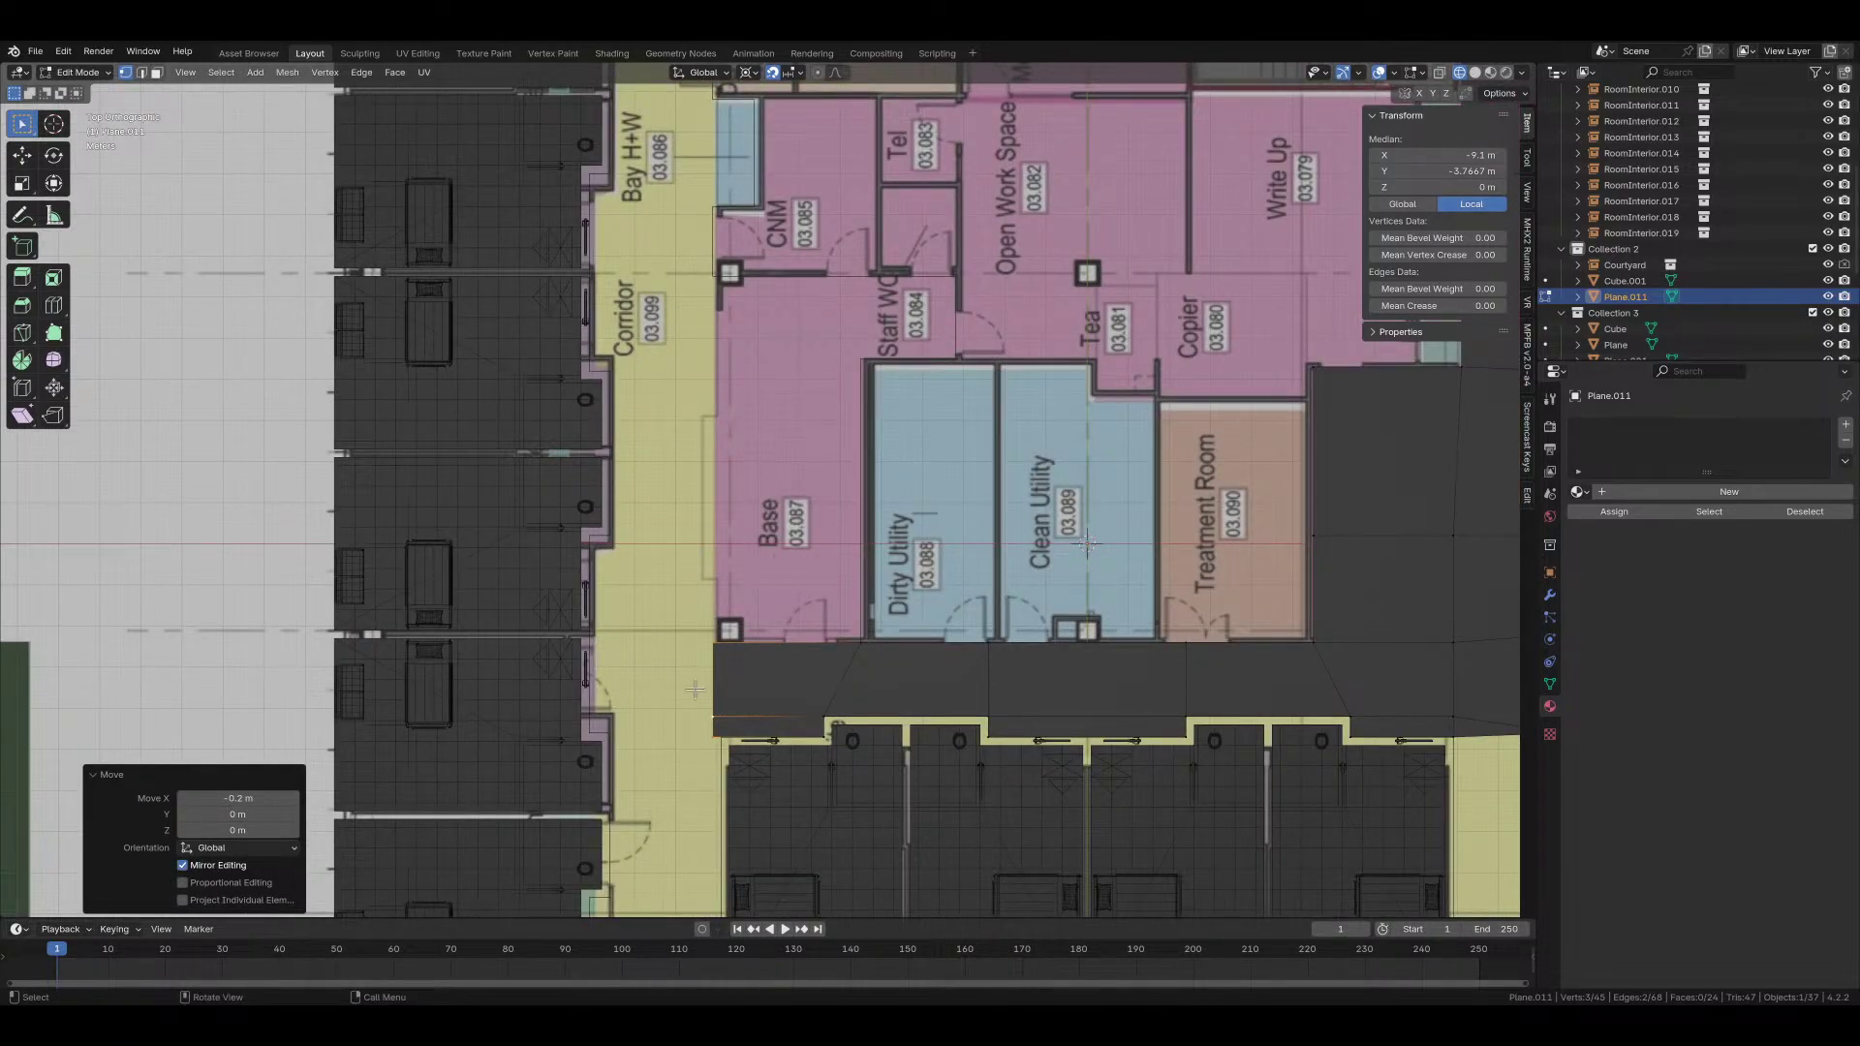
middle_click_drag(722, 723, 724, 617, "shift")
scroll(712, 643, "up", 1)
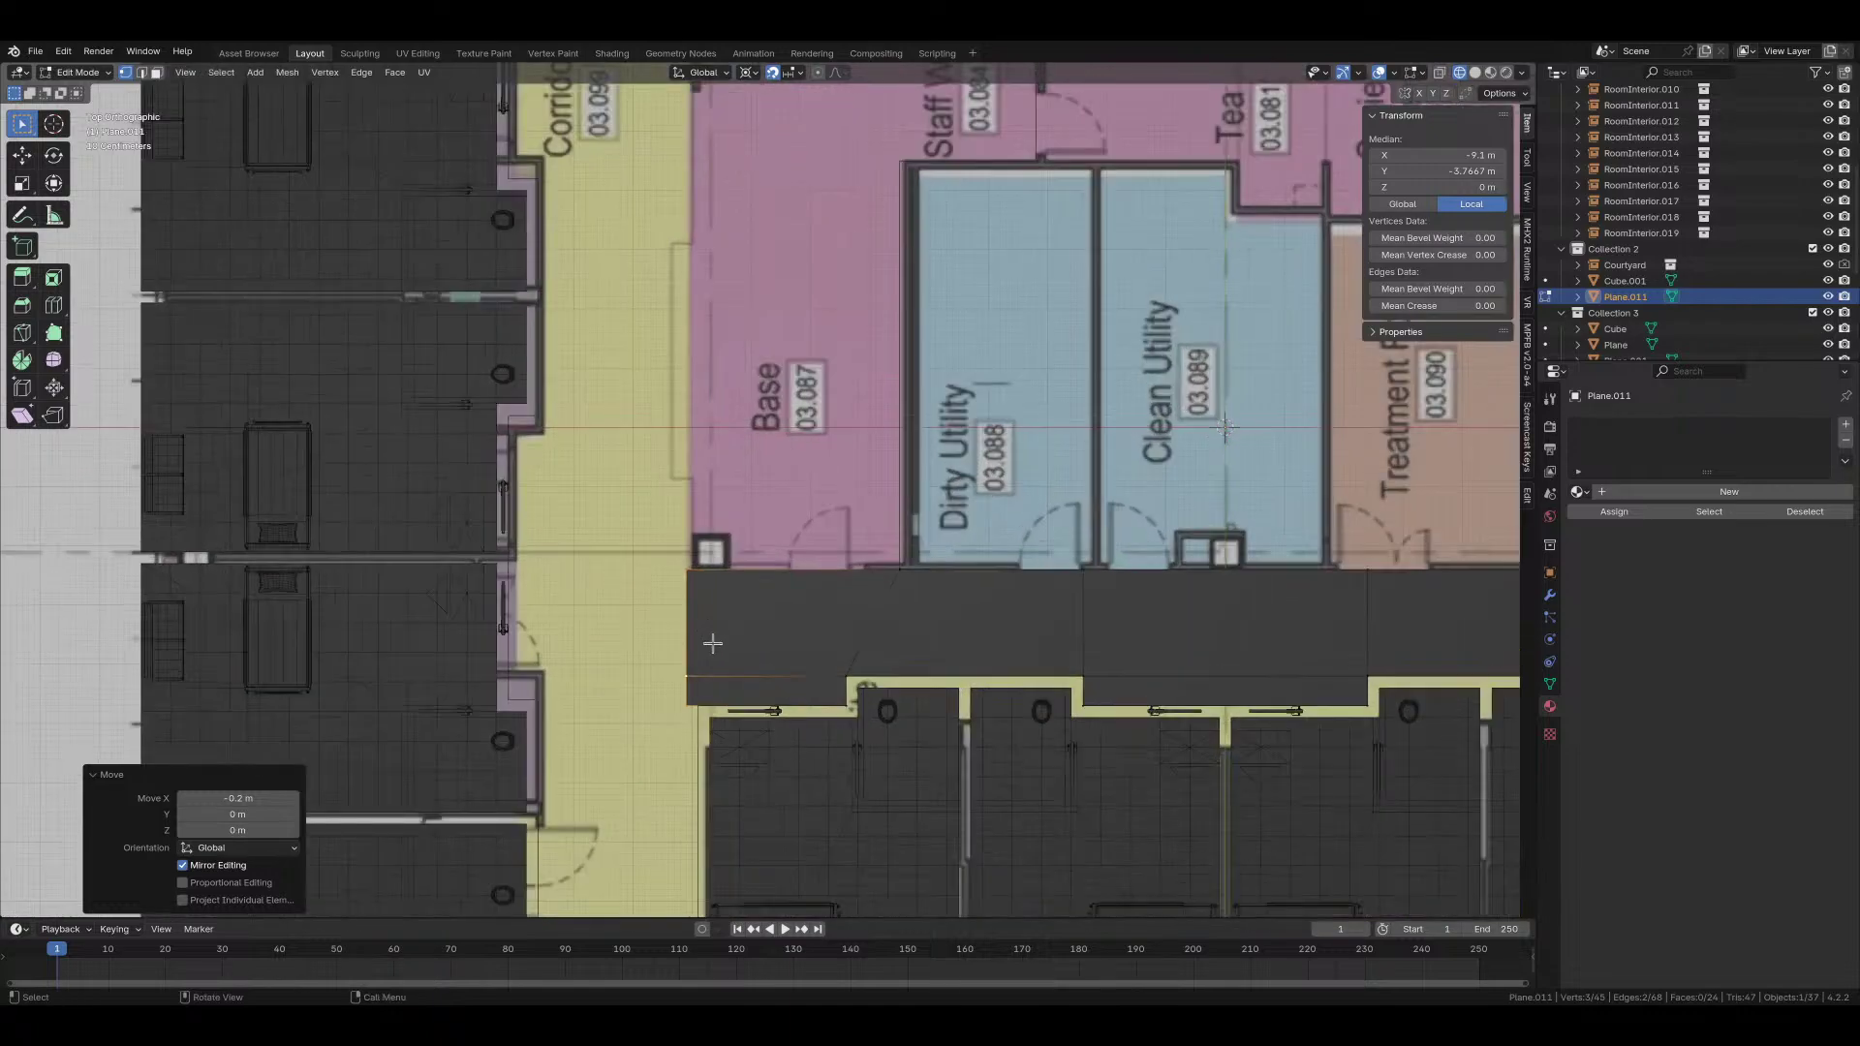
left_click(690, 703)
key("g")
key("x")
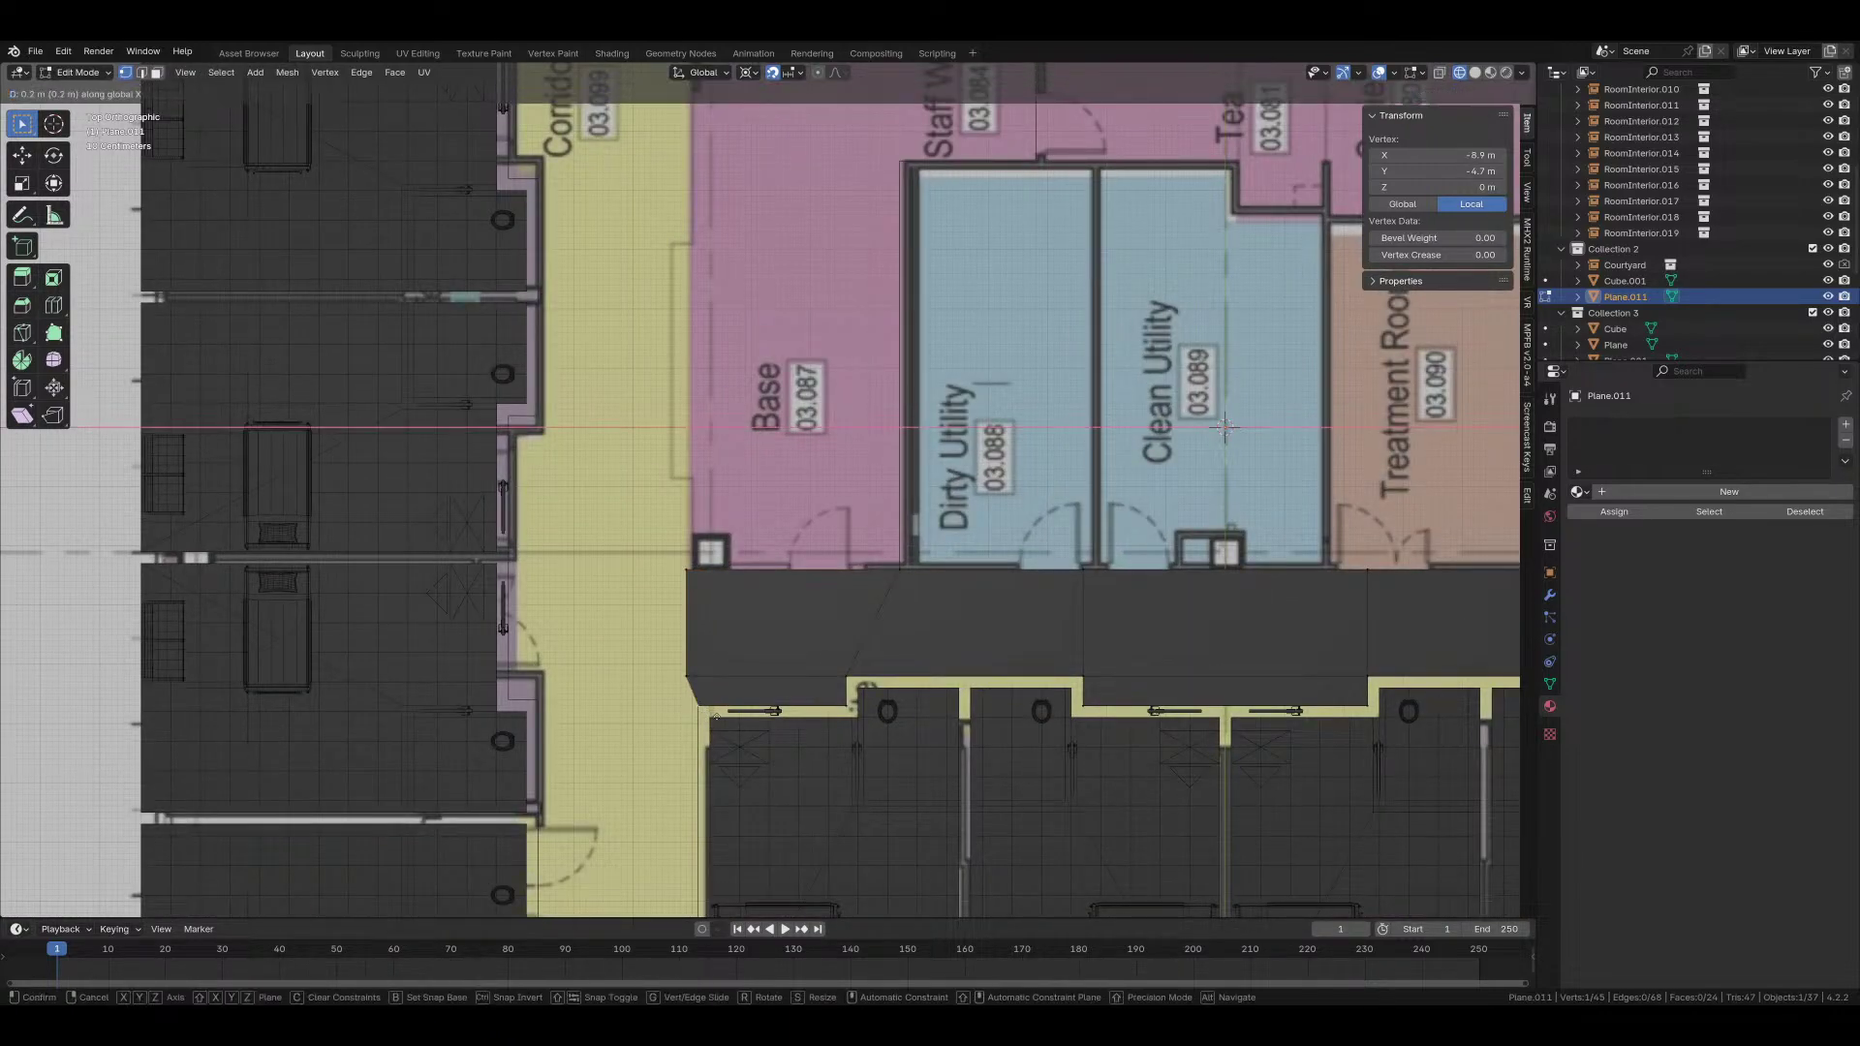
left_click(717, 715)
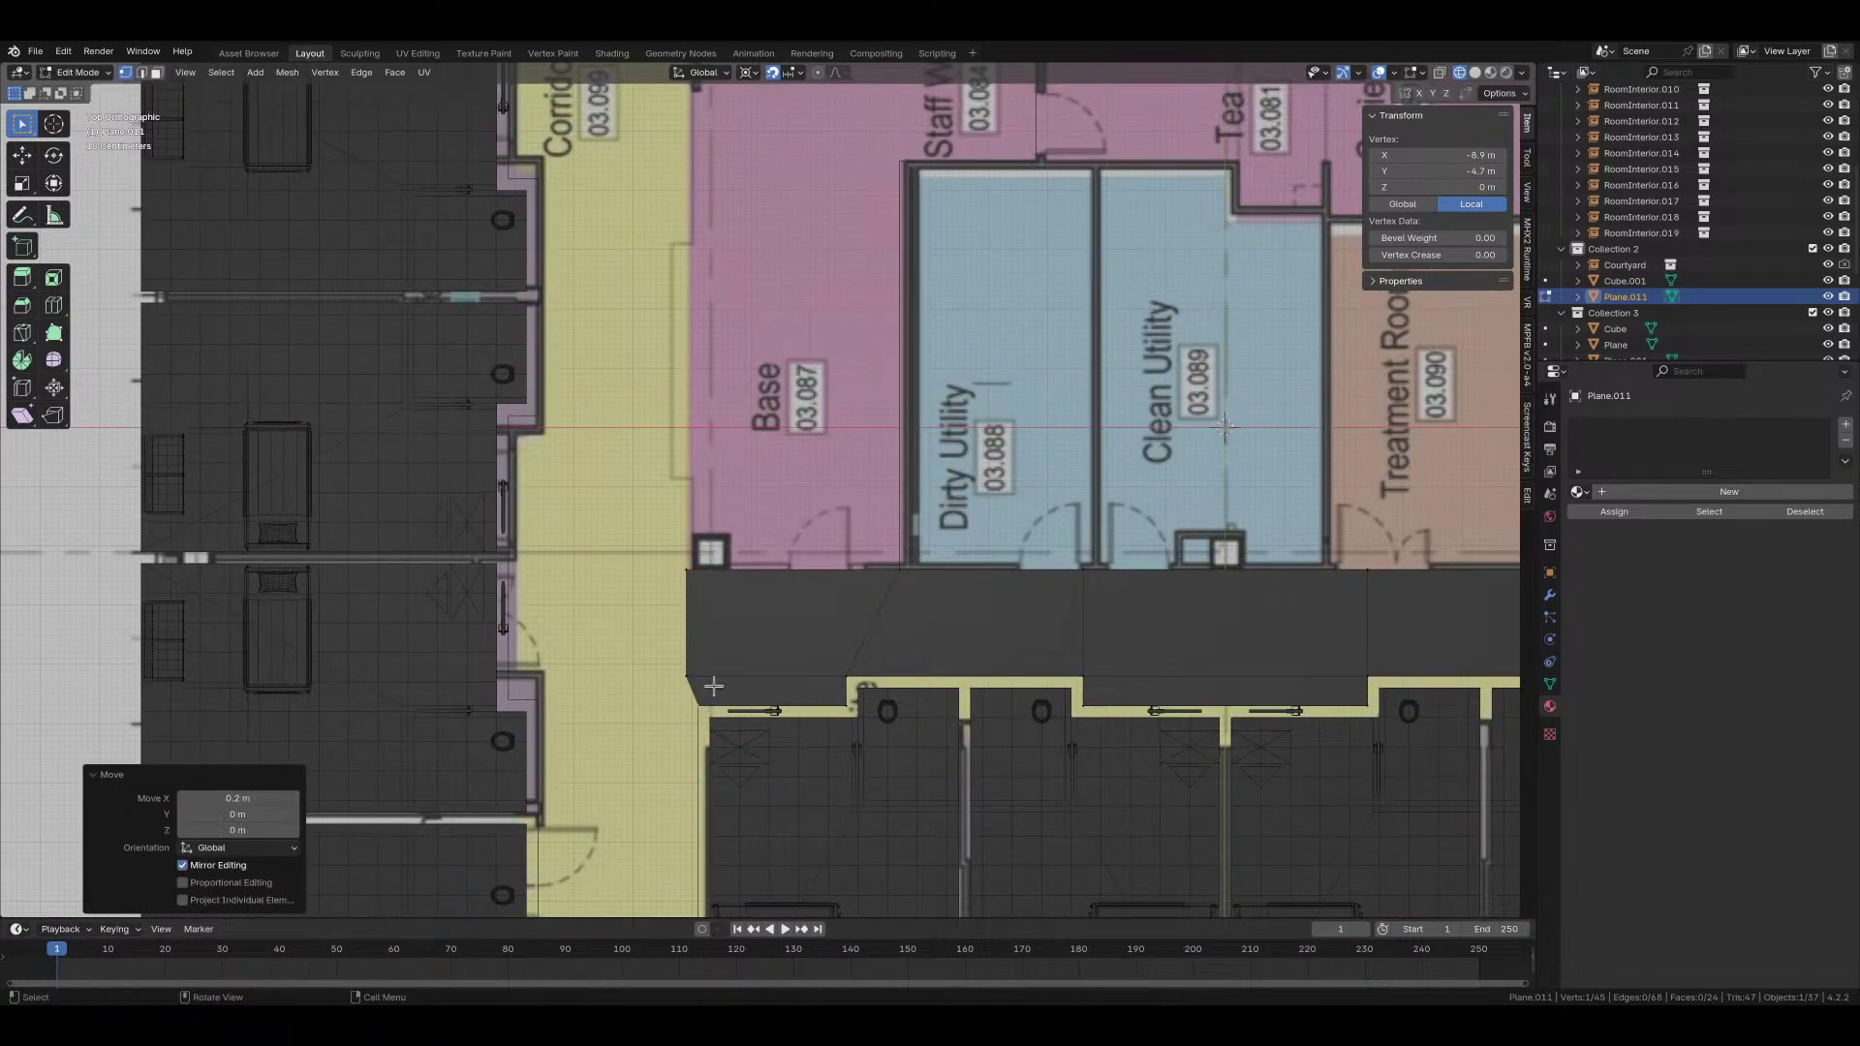
Step: Extrude the floor edge along the Base room's door wall 6.9 m along Y through the room
scroll(714, 685, "up", 1)
key("2")
left_click(794, 584)
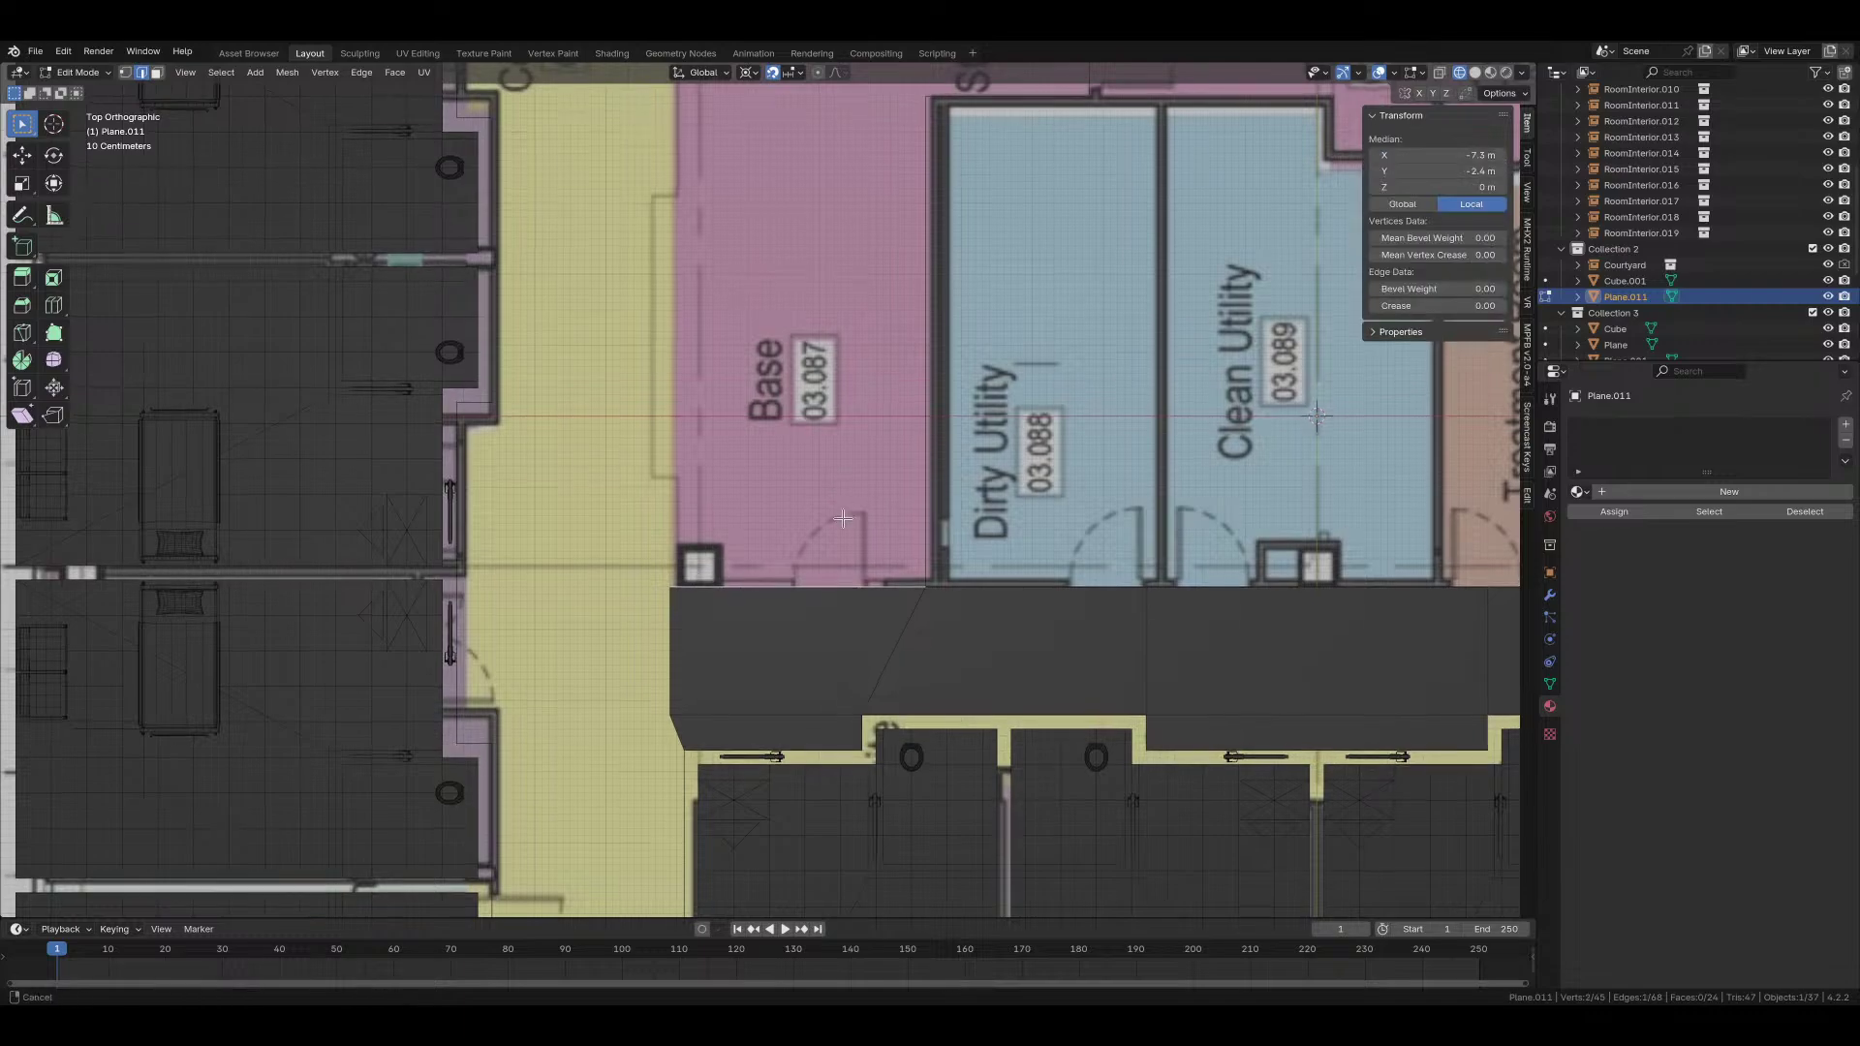
middle_click_drag(877, 415, 841, 686, "shift")
key("e")
key("y")
left_click(835, 223)
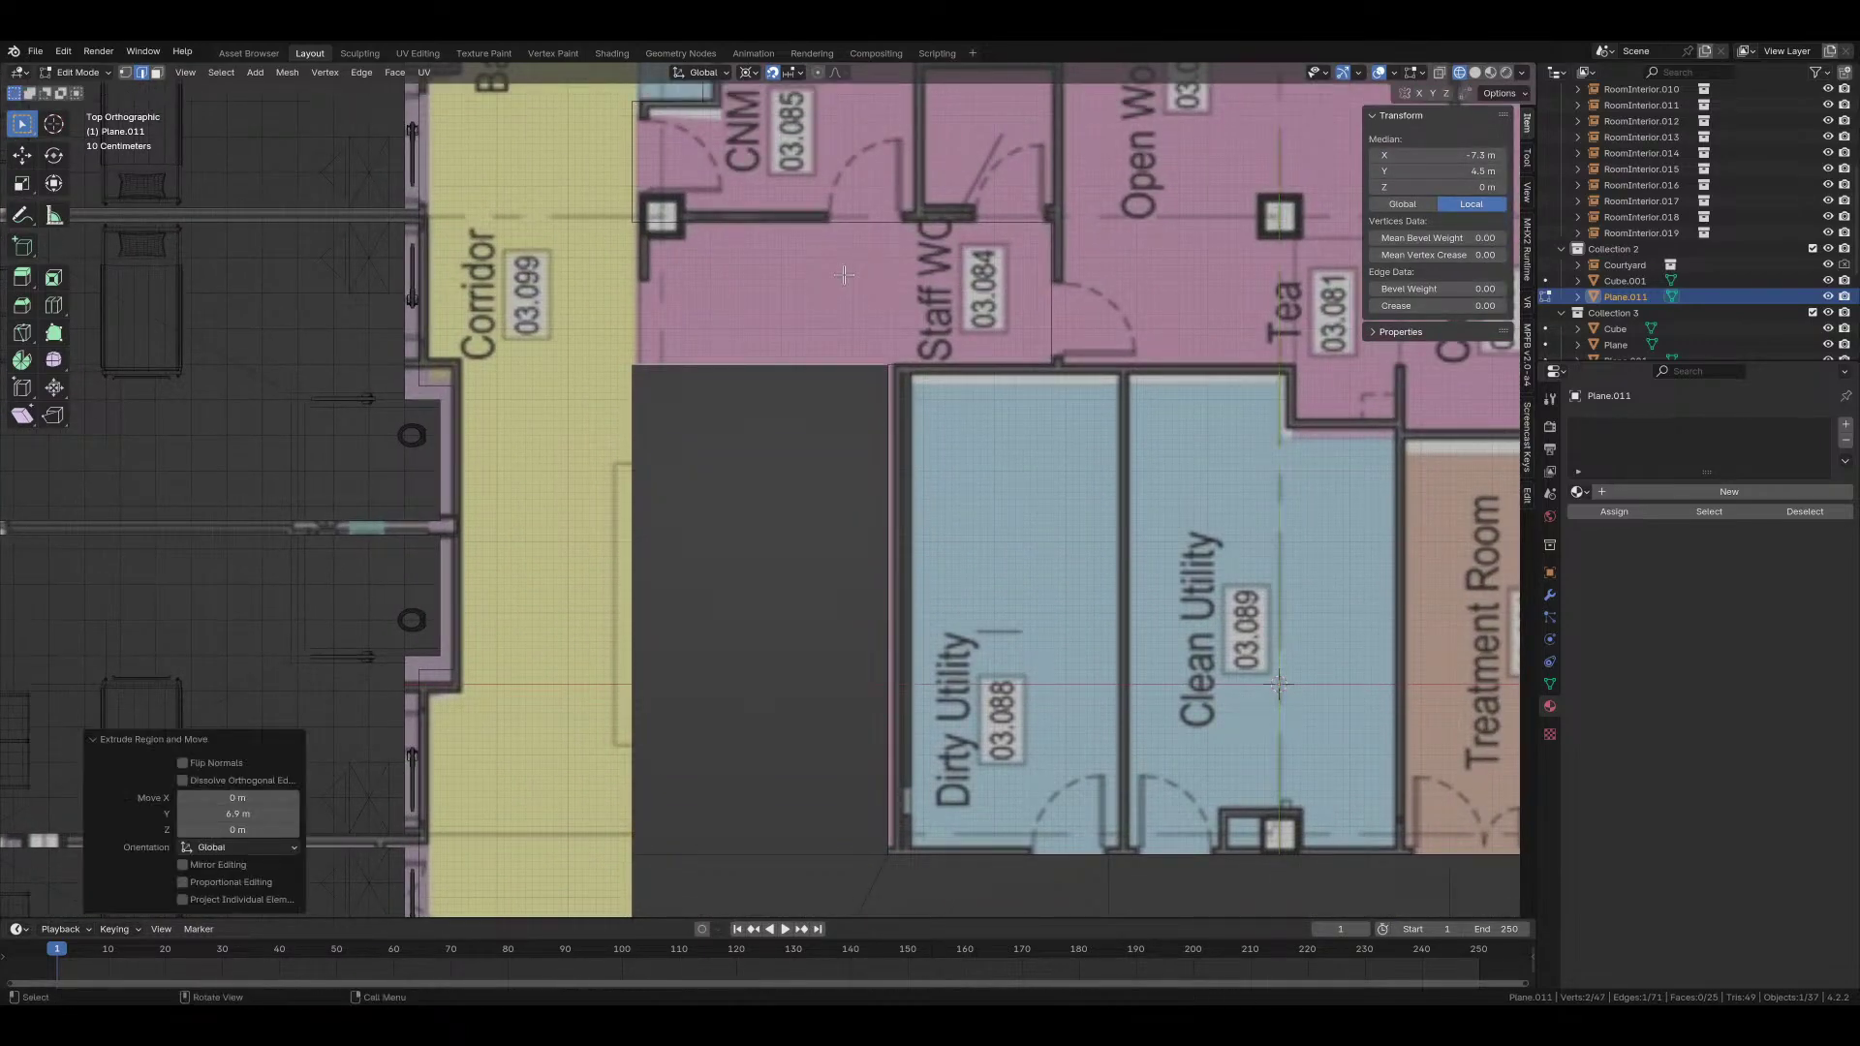
Step: Extrude the edge another 2 m along Y to the CNM wall, and the new section's Staff WC side 2.3 m along X
middle_click_drag(835, 222, 780, 462, "shift")
key("e")
key("y")
left_click(779, 369)
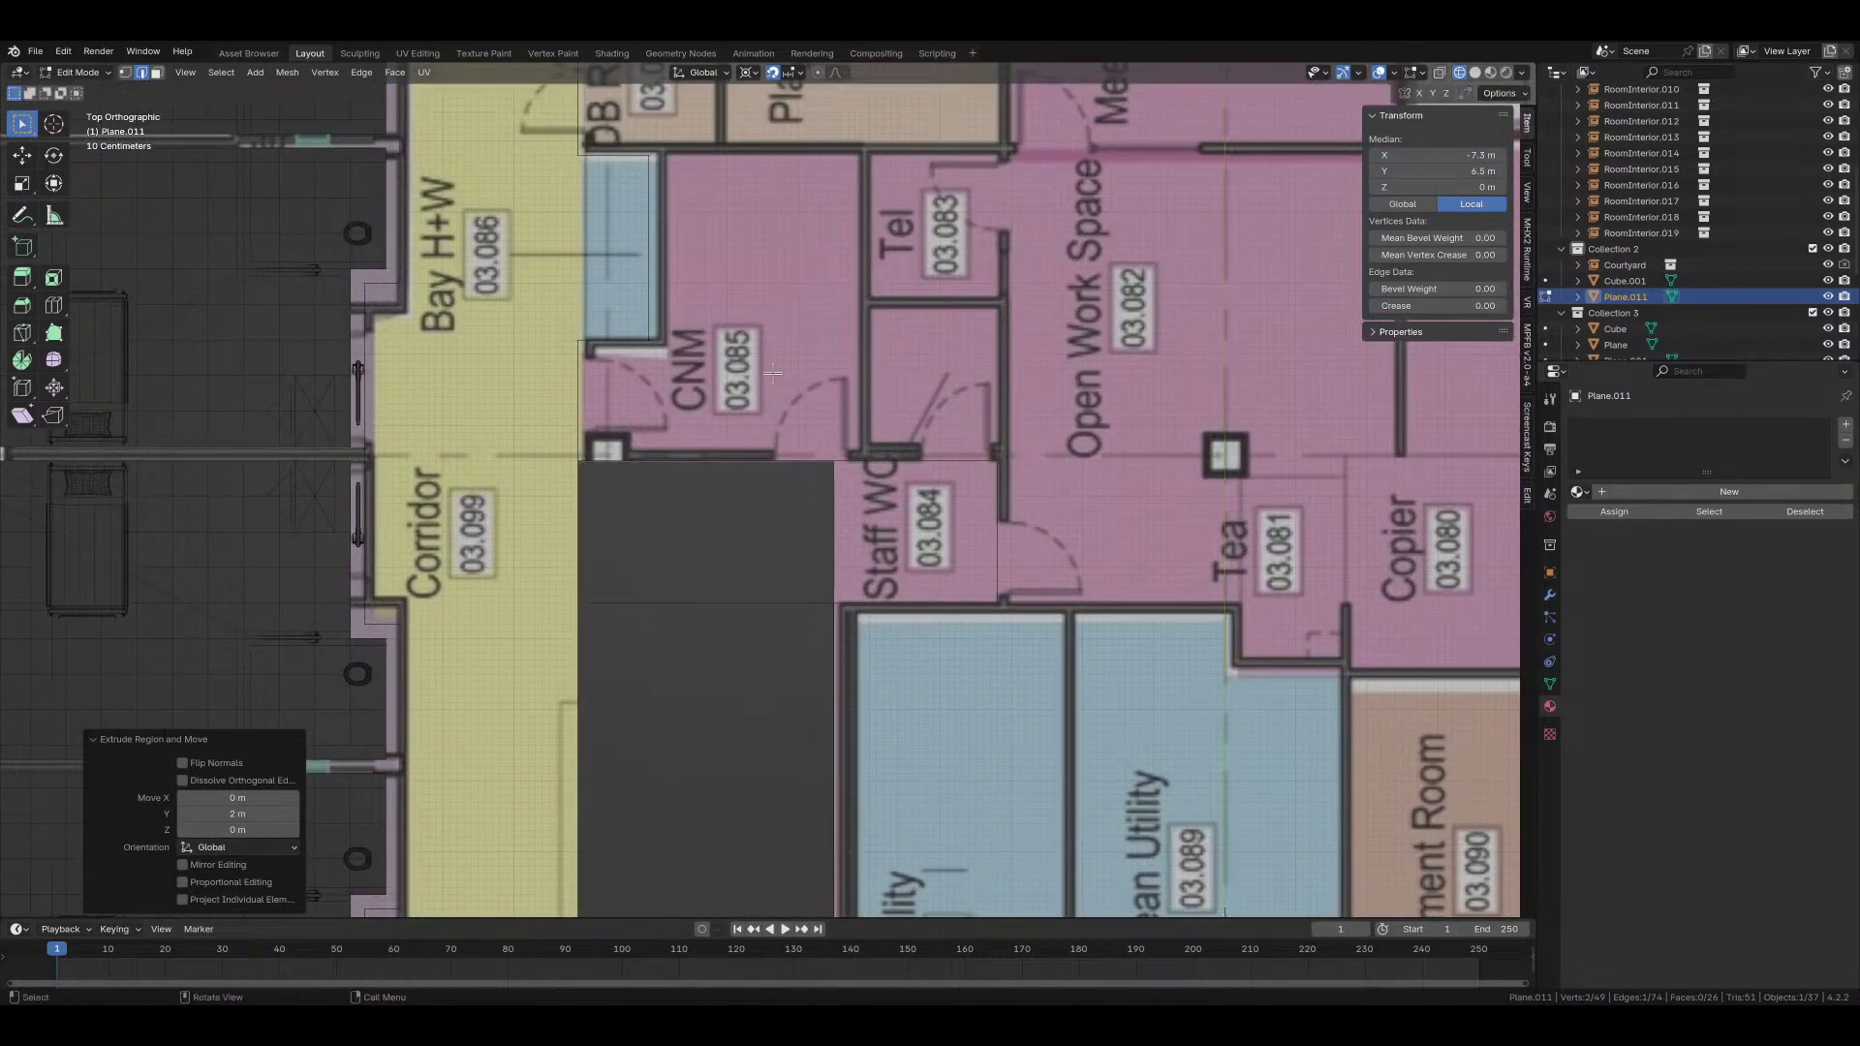
key("e")
left_click(1024, 536)
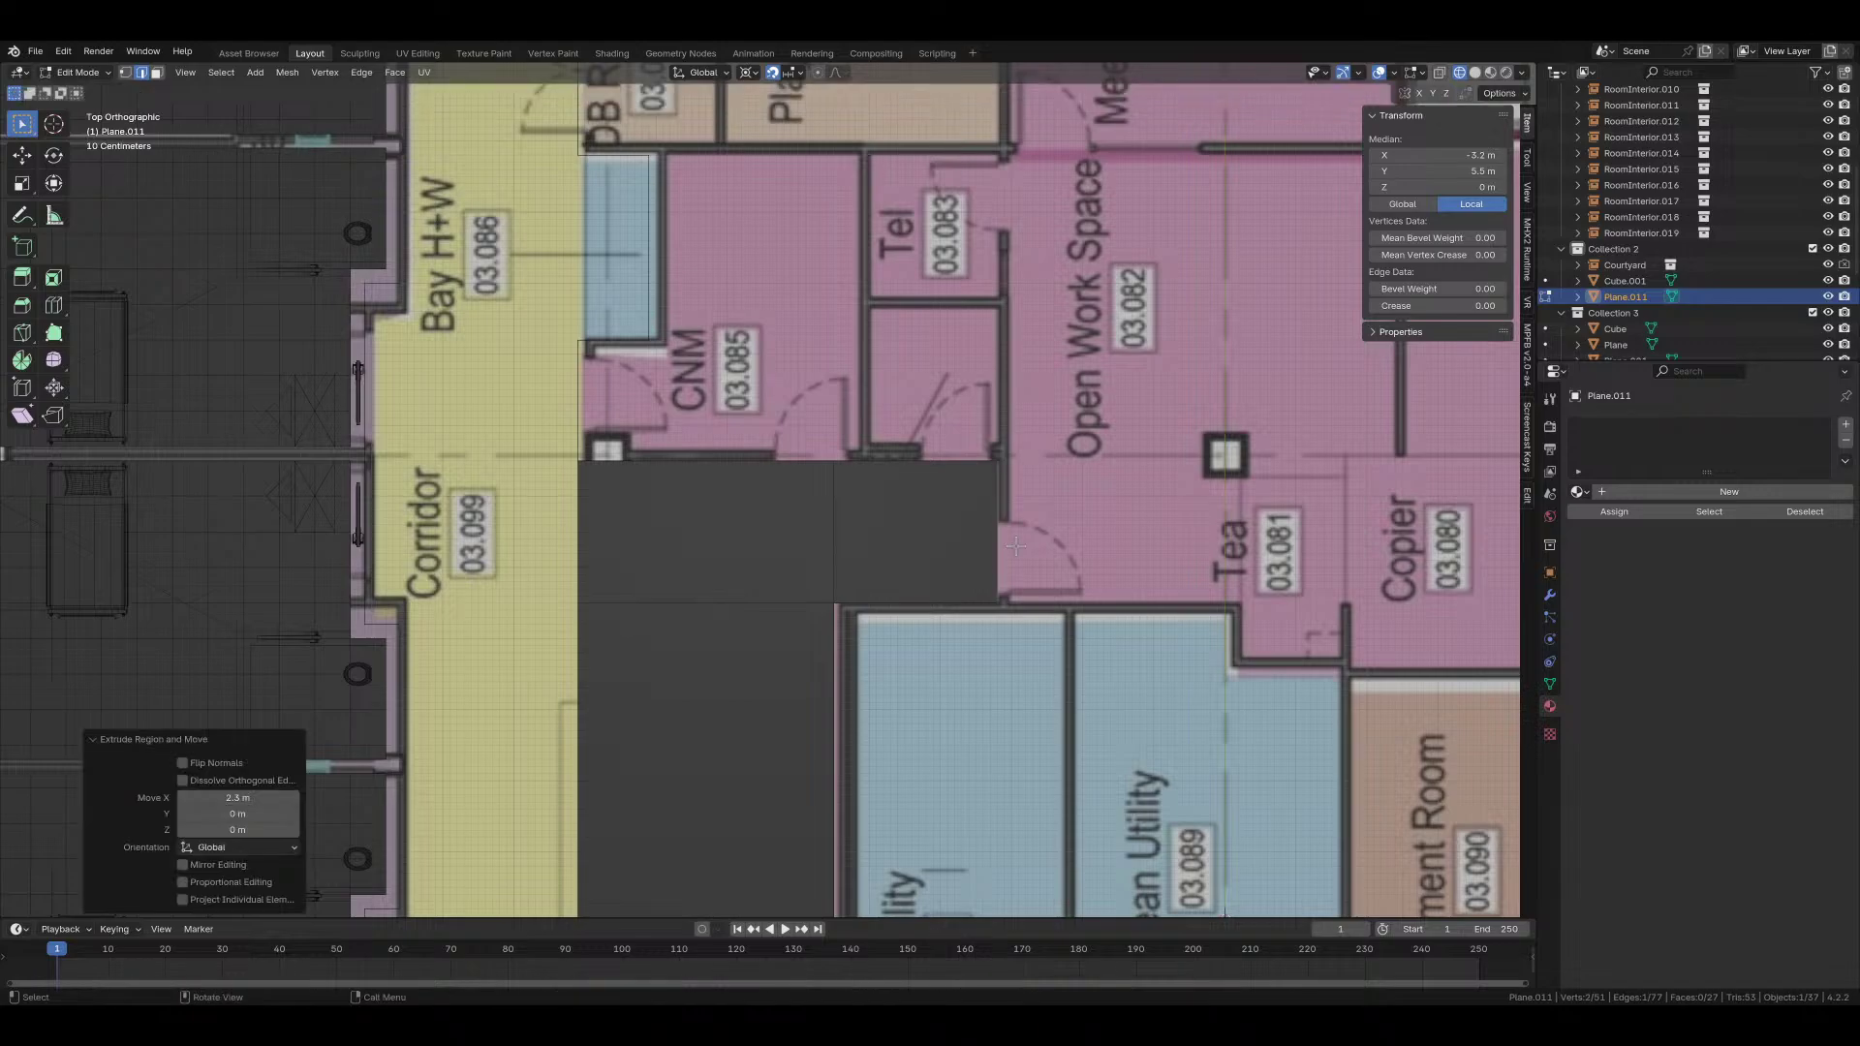
Step: Select the floor's edges bordering Corridor 03.099 and move them 2.5 m along negative X across the corridor
middle_click_drag(654, 578, 851, 635, "shift")
middle_click_drag(843, 520, 669, 559)
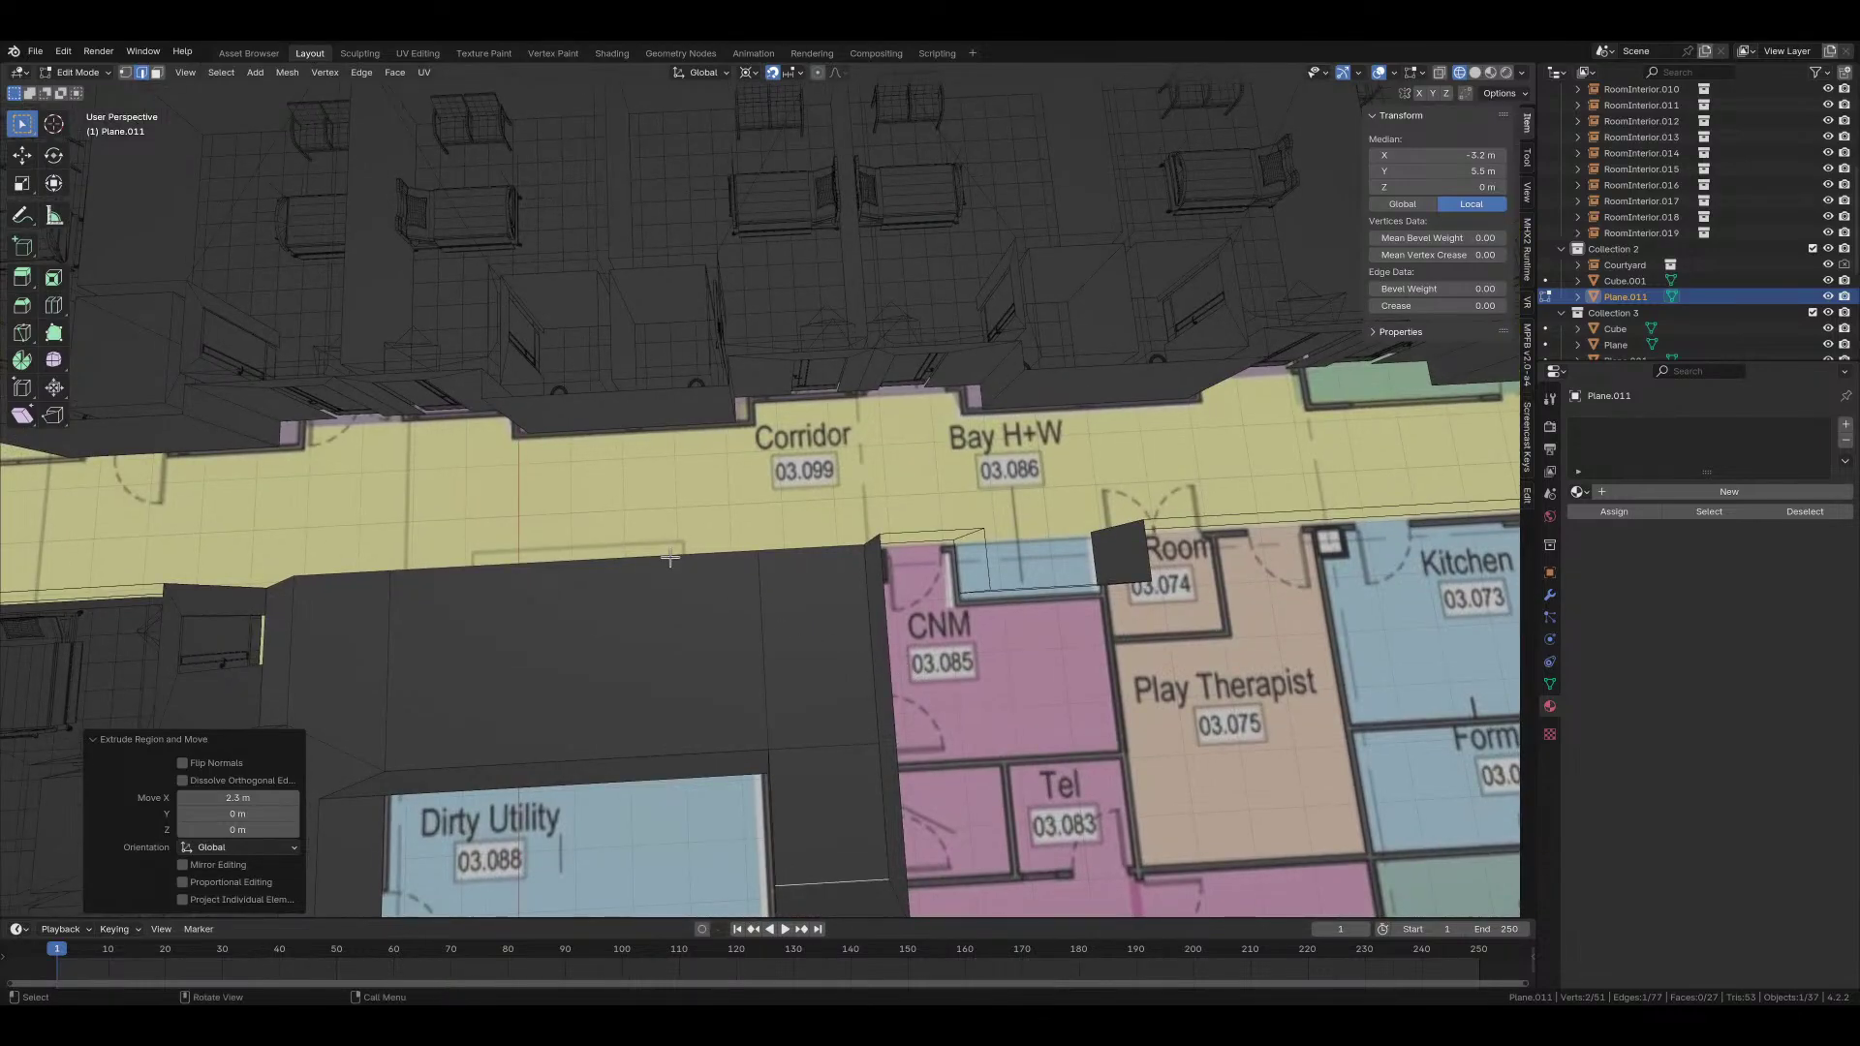
left_click(670, 554, "alt")
key("KP_7")
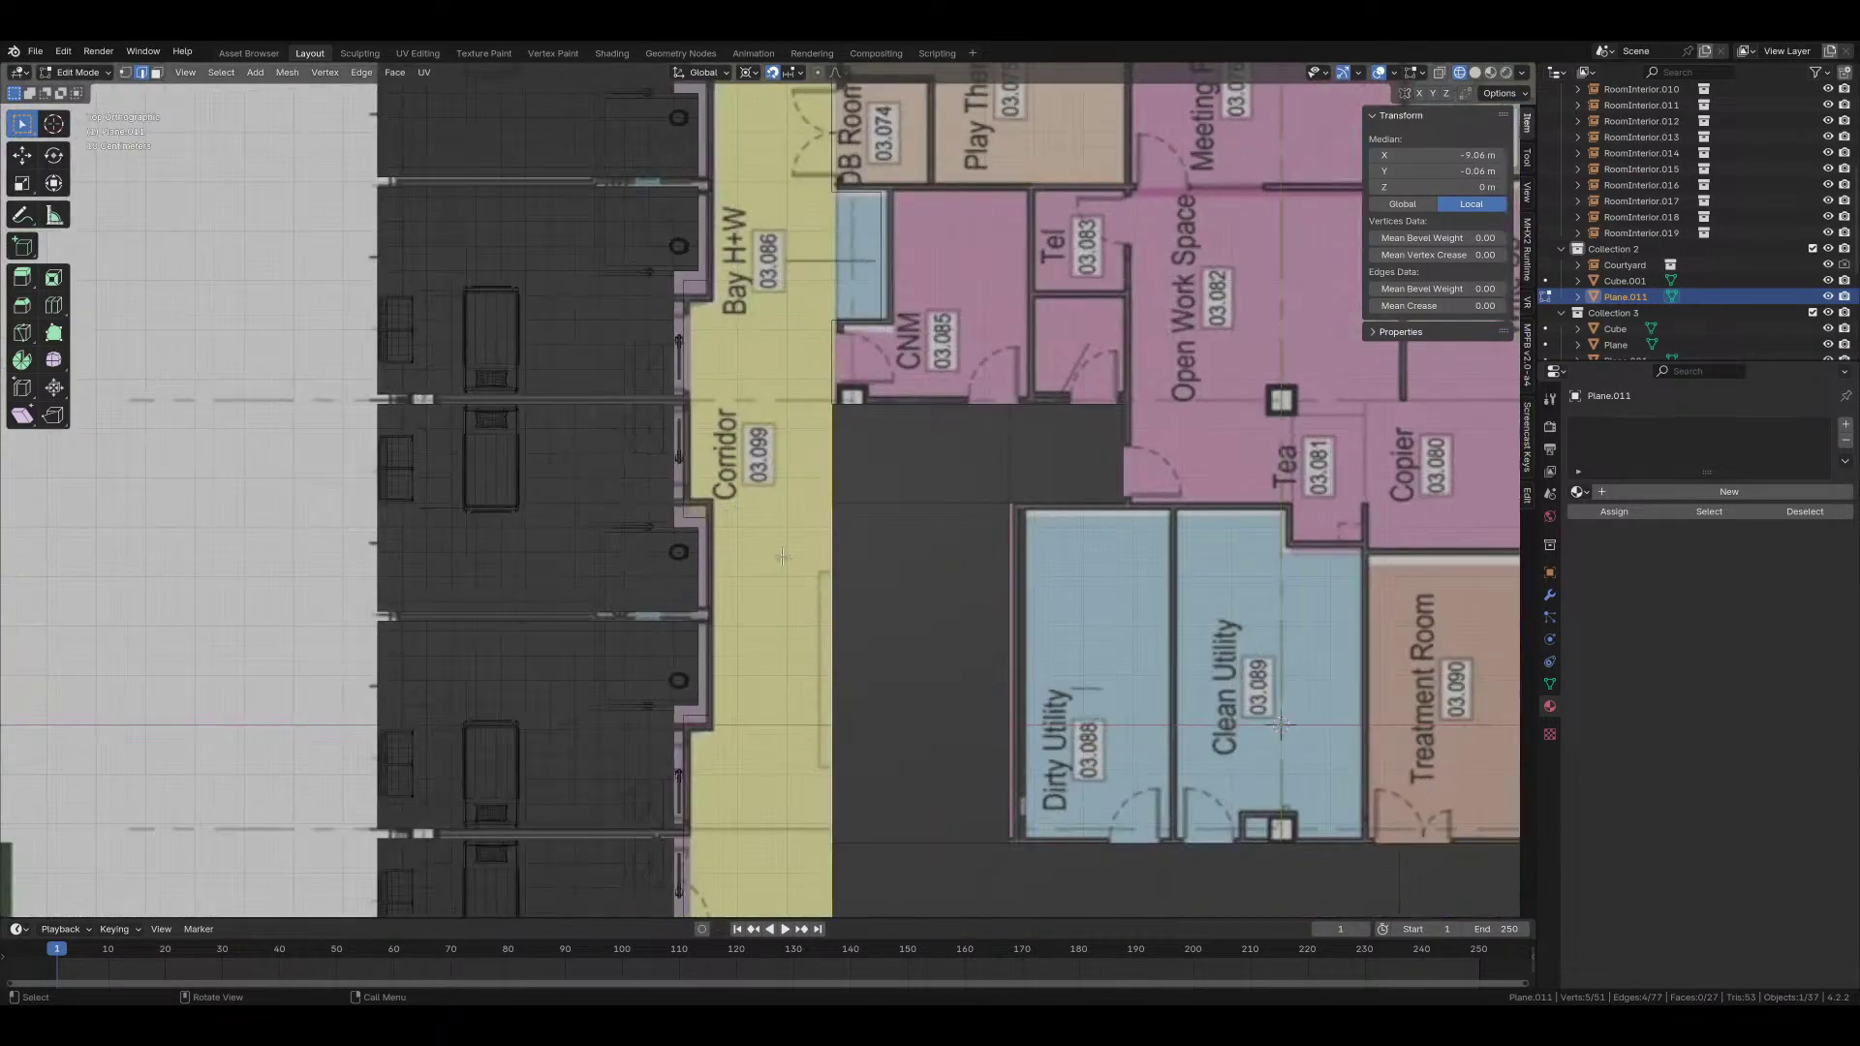
key("g")
key("x")
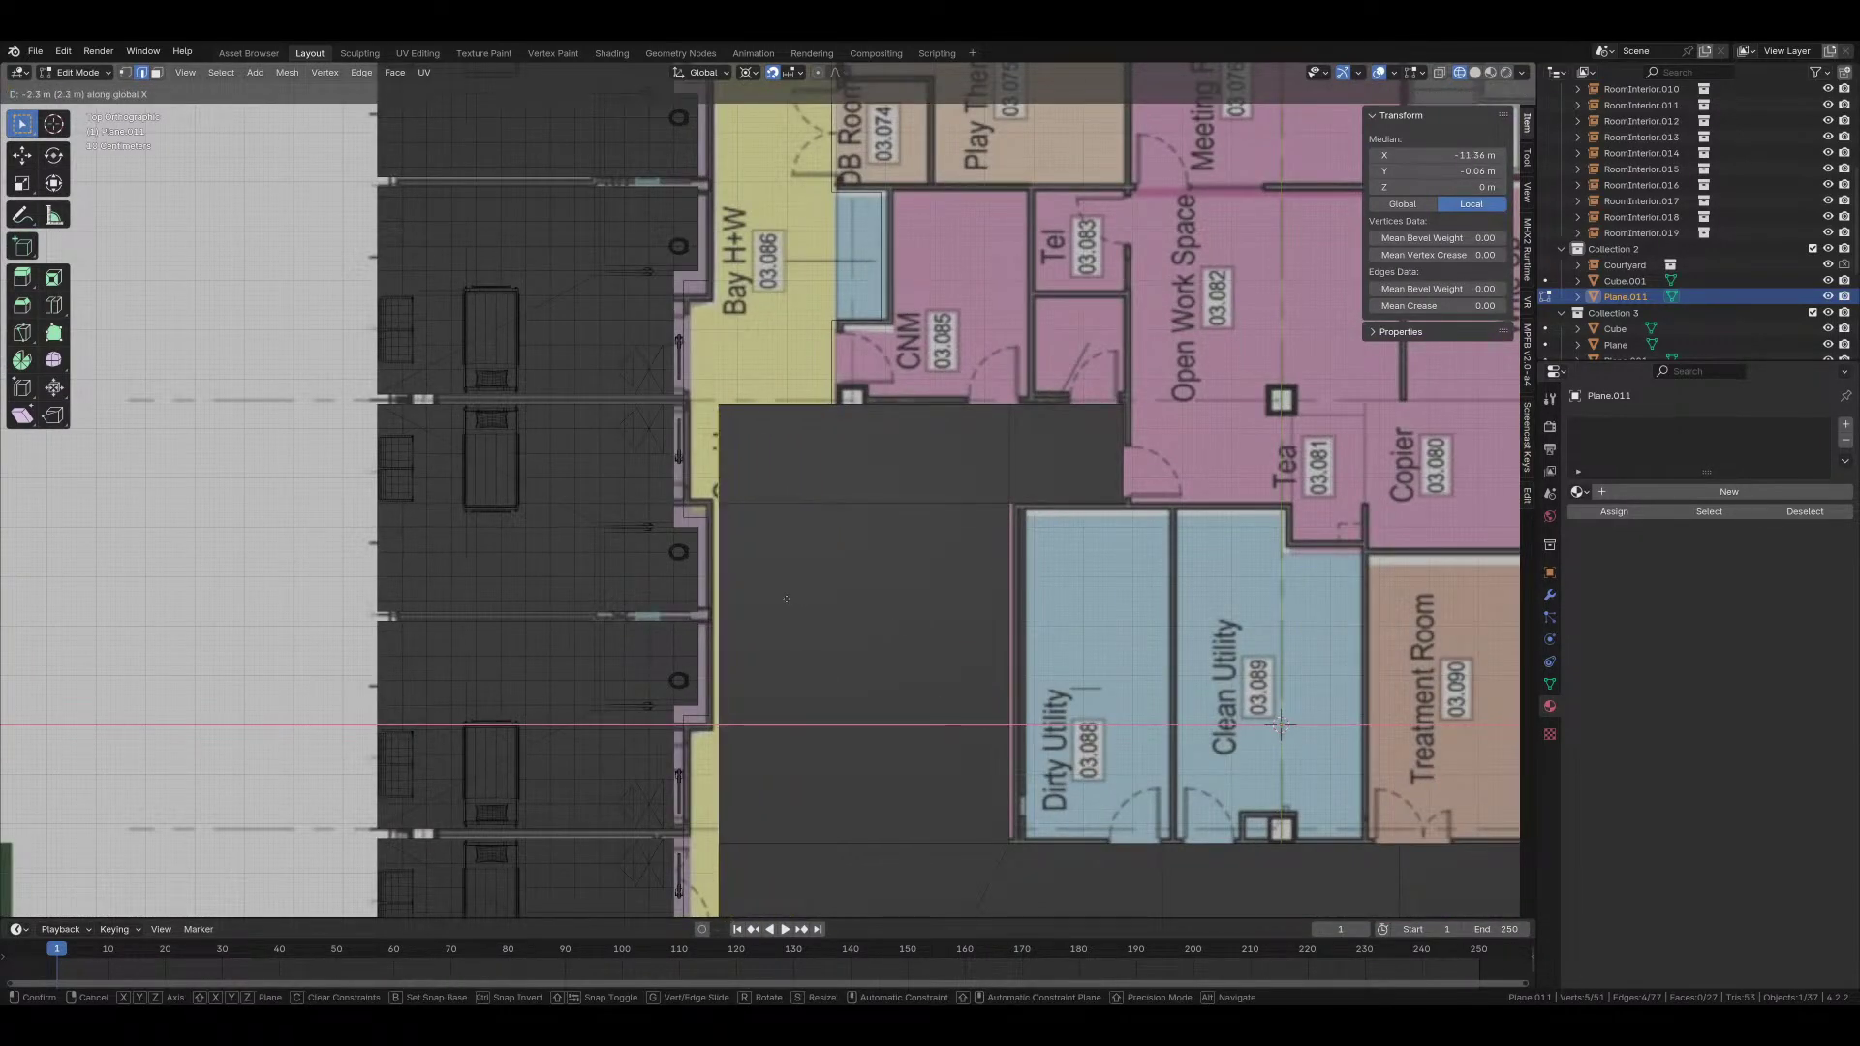
left_click(755, 658)
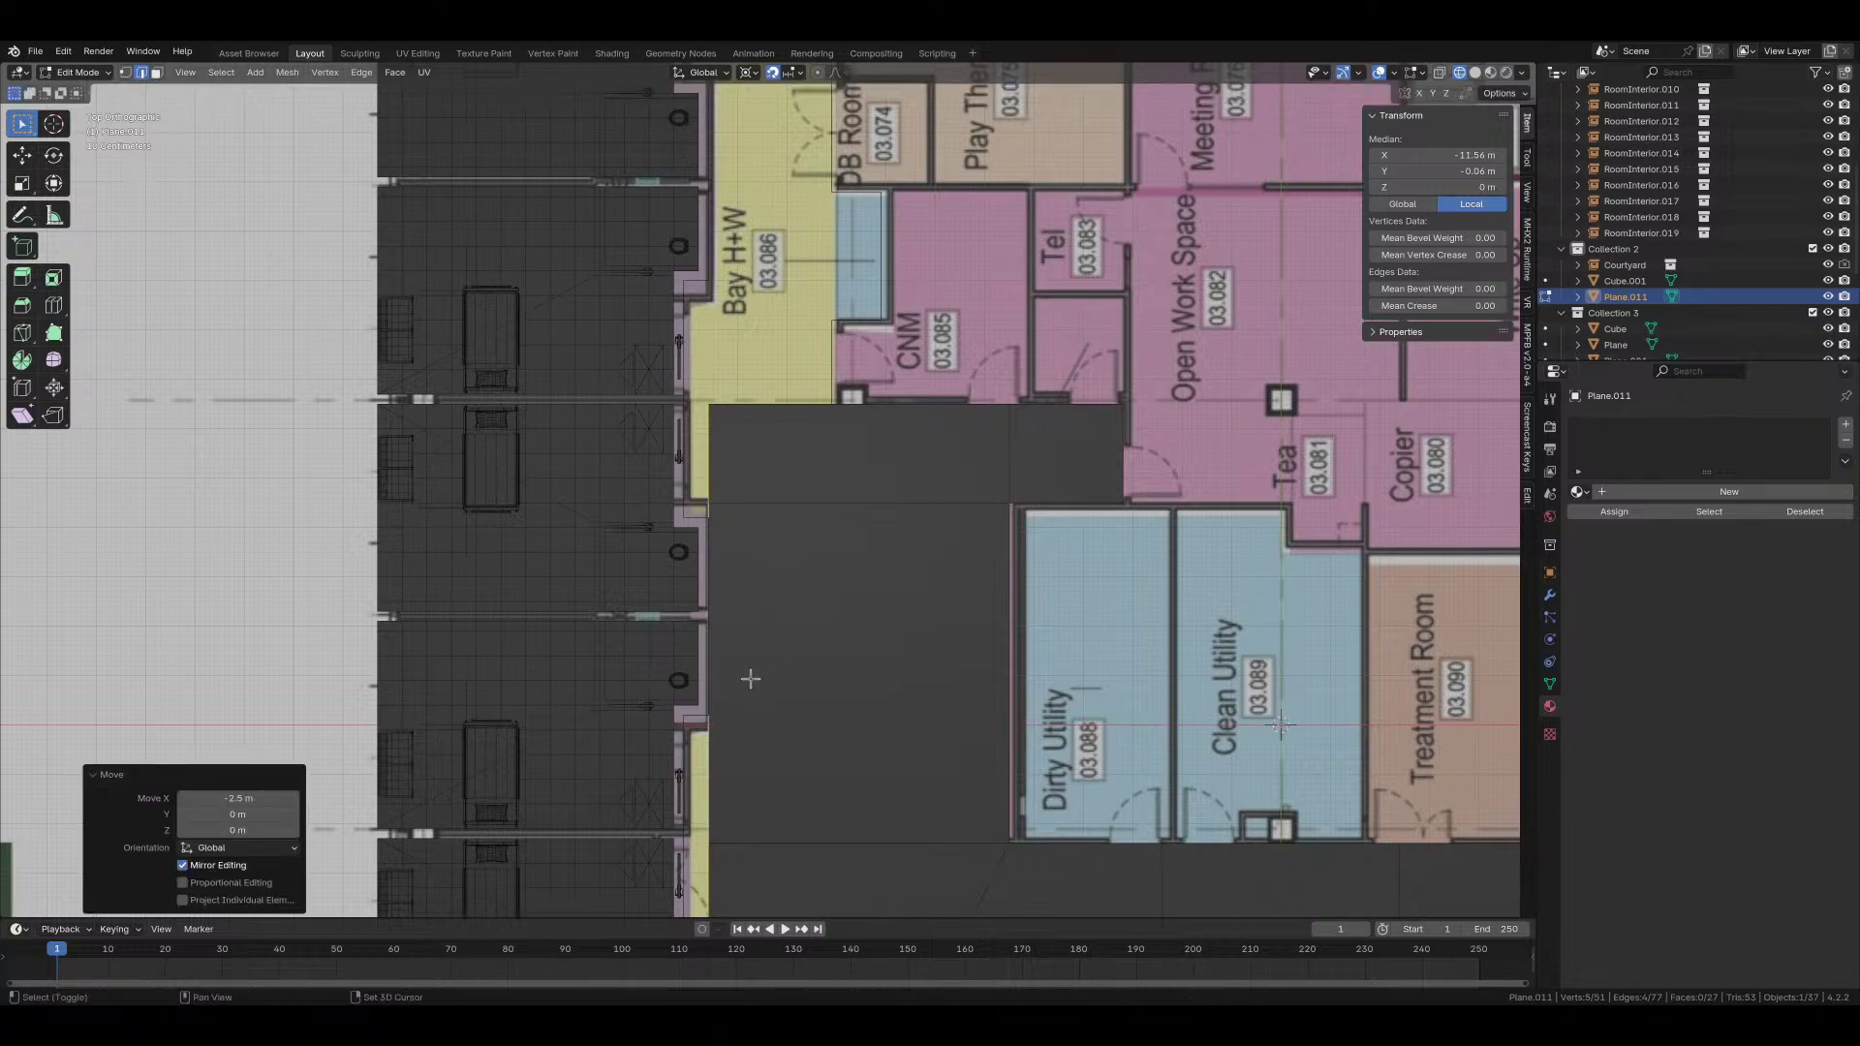
Step: Move the corridor-side vertex level with the Dirty Utility's door wall 2.6 m along Y to the bedroom wall corner
scroll(741, 628, "down", 4, "shift")
left_click(692, 663)
key("g")
key("y")
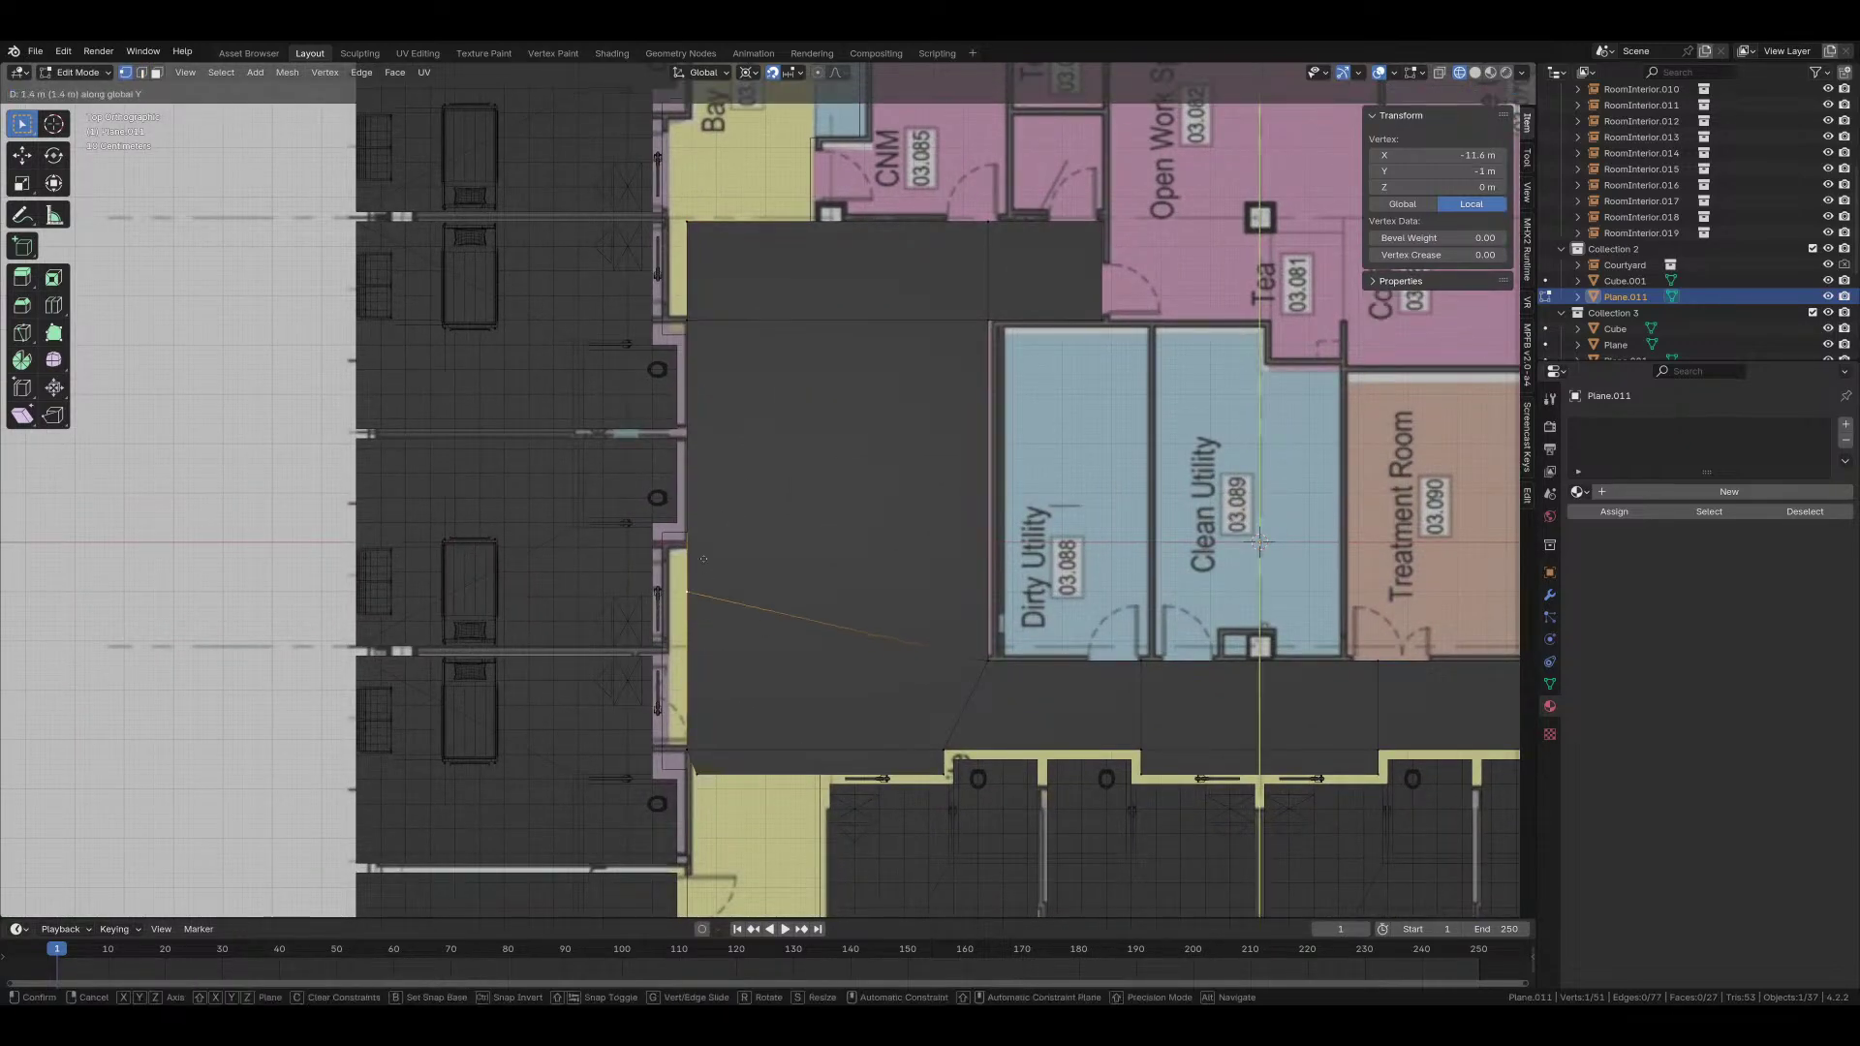
left_click(698, 534)
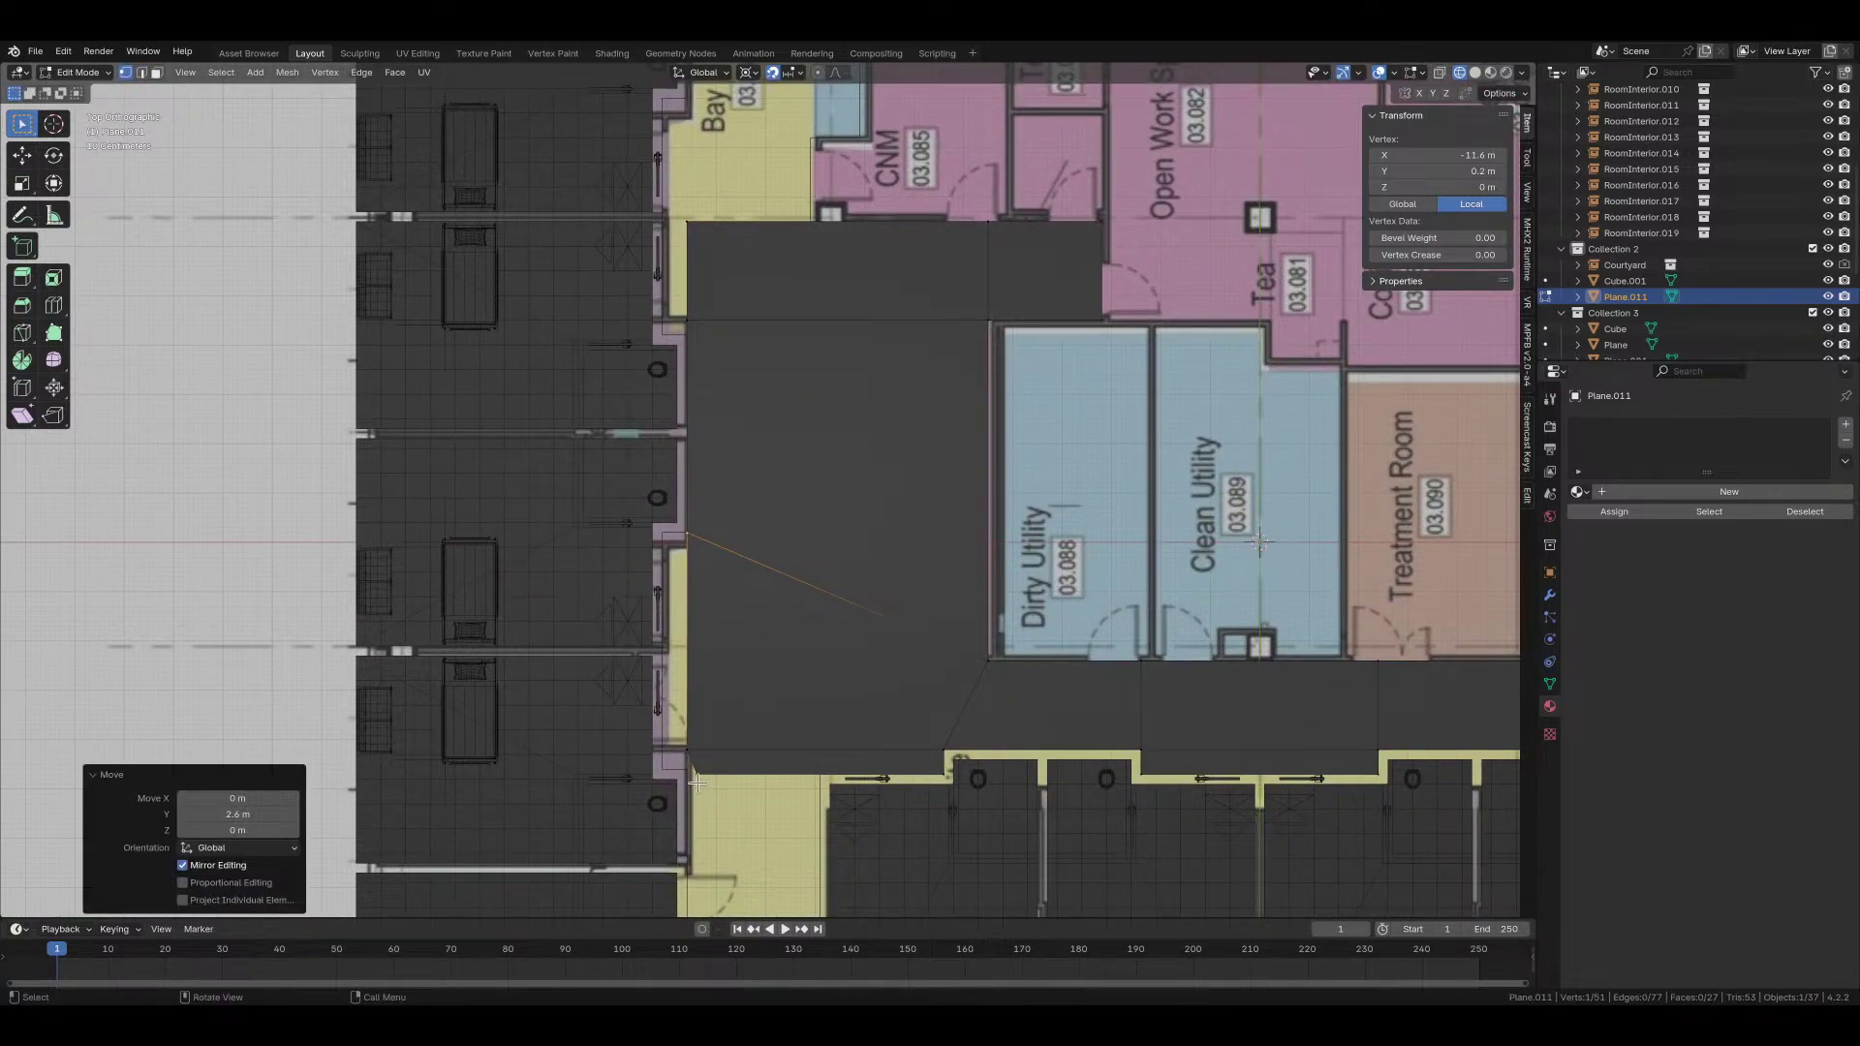
Step: Move the floor's end corner 0.2 m along negative X and the vertex above it about 0.4 m along negative Y to the recess corner
scroll(687, 754, "down", 3, "shift")
scroll(682, 698, "up", 3)
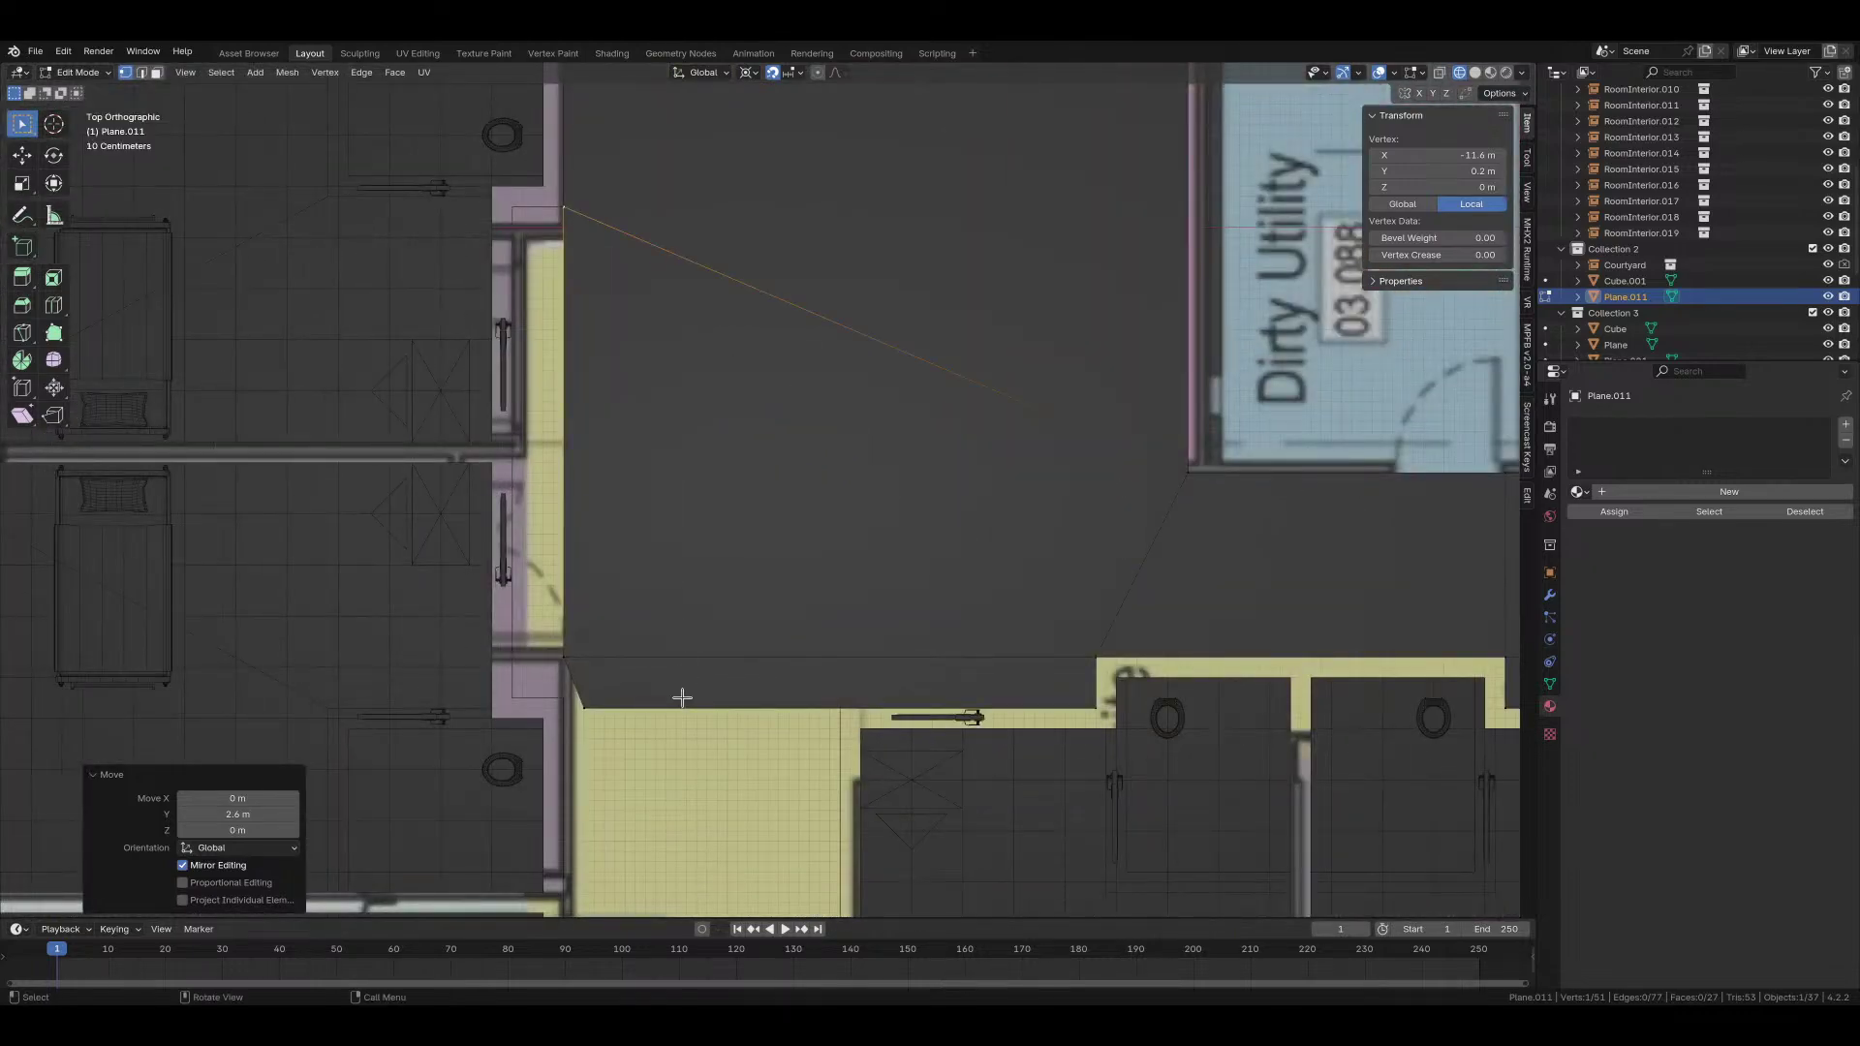
left_click(587, 710)
key("g")
key("x")
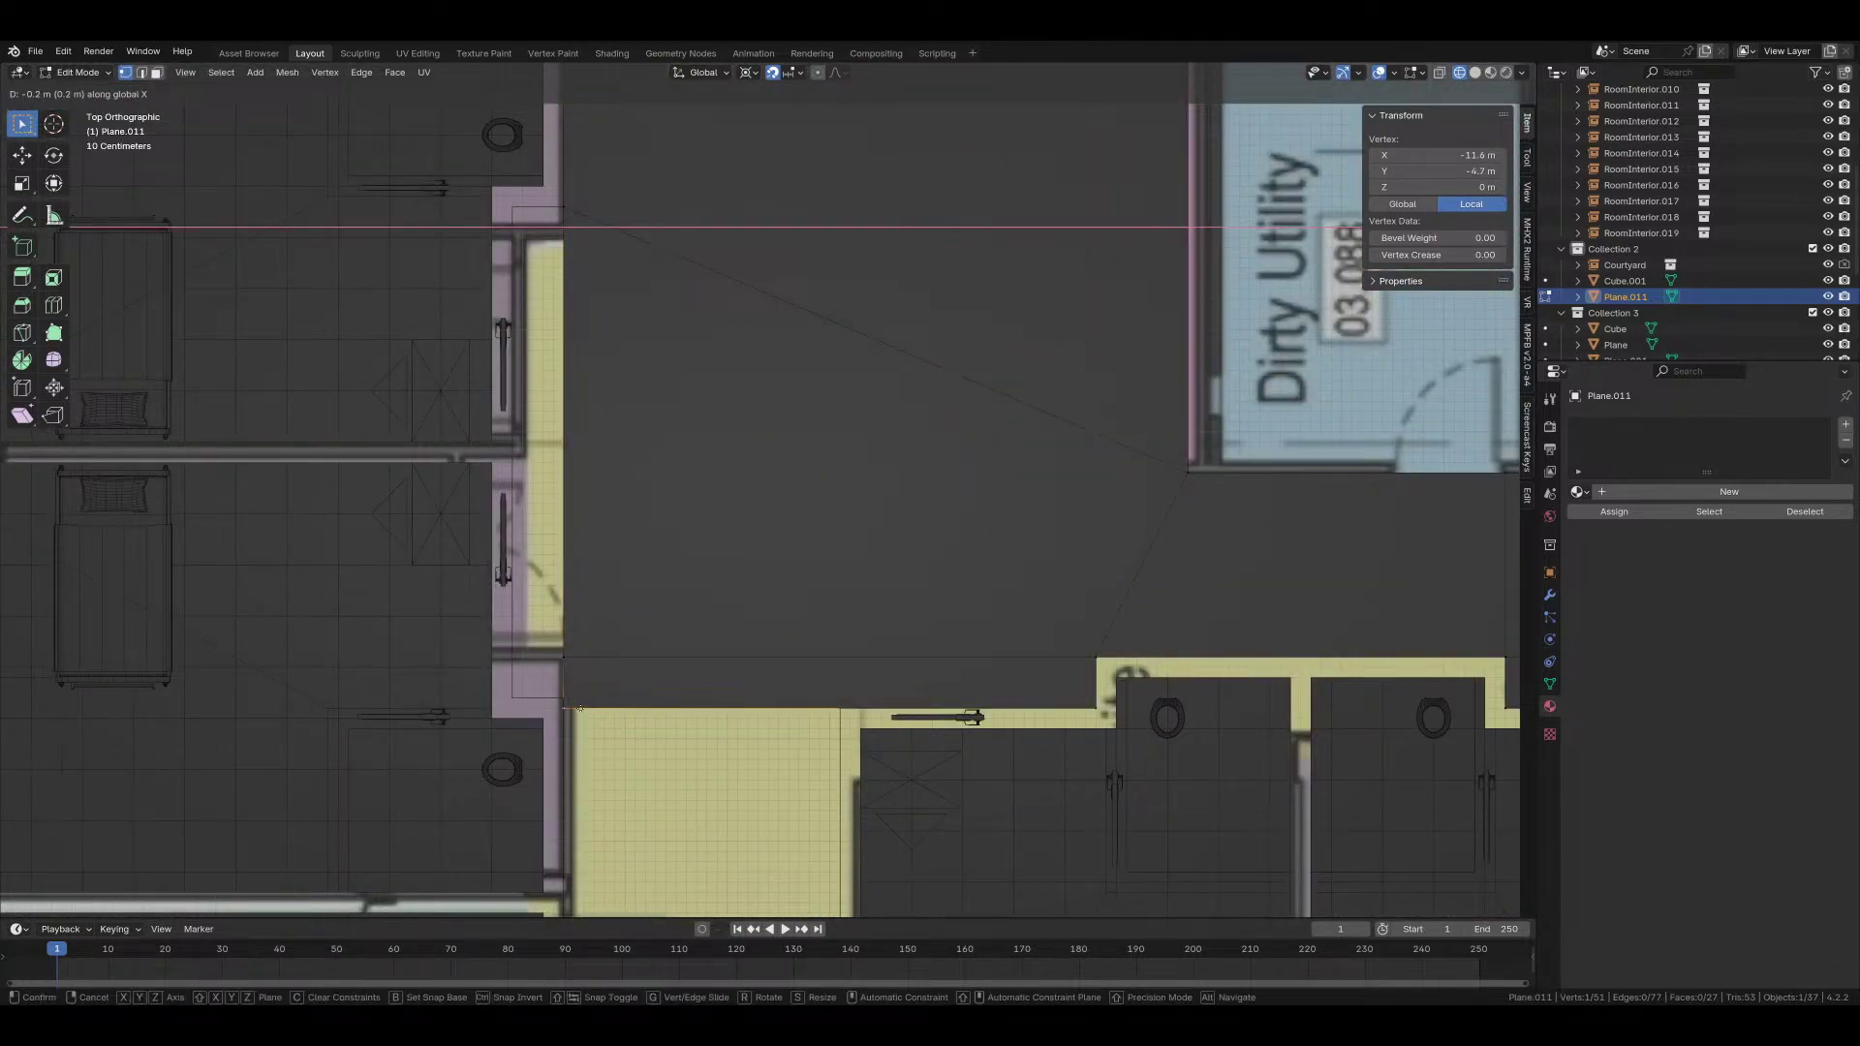
left_click(580, 708)
left_click(570, 664)
key("g")
key("z")
key("y")
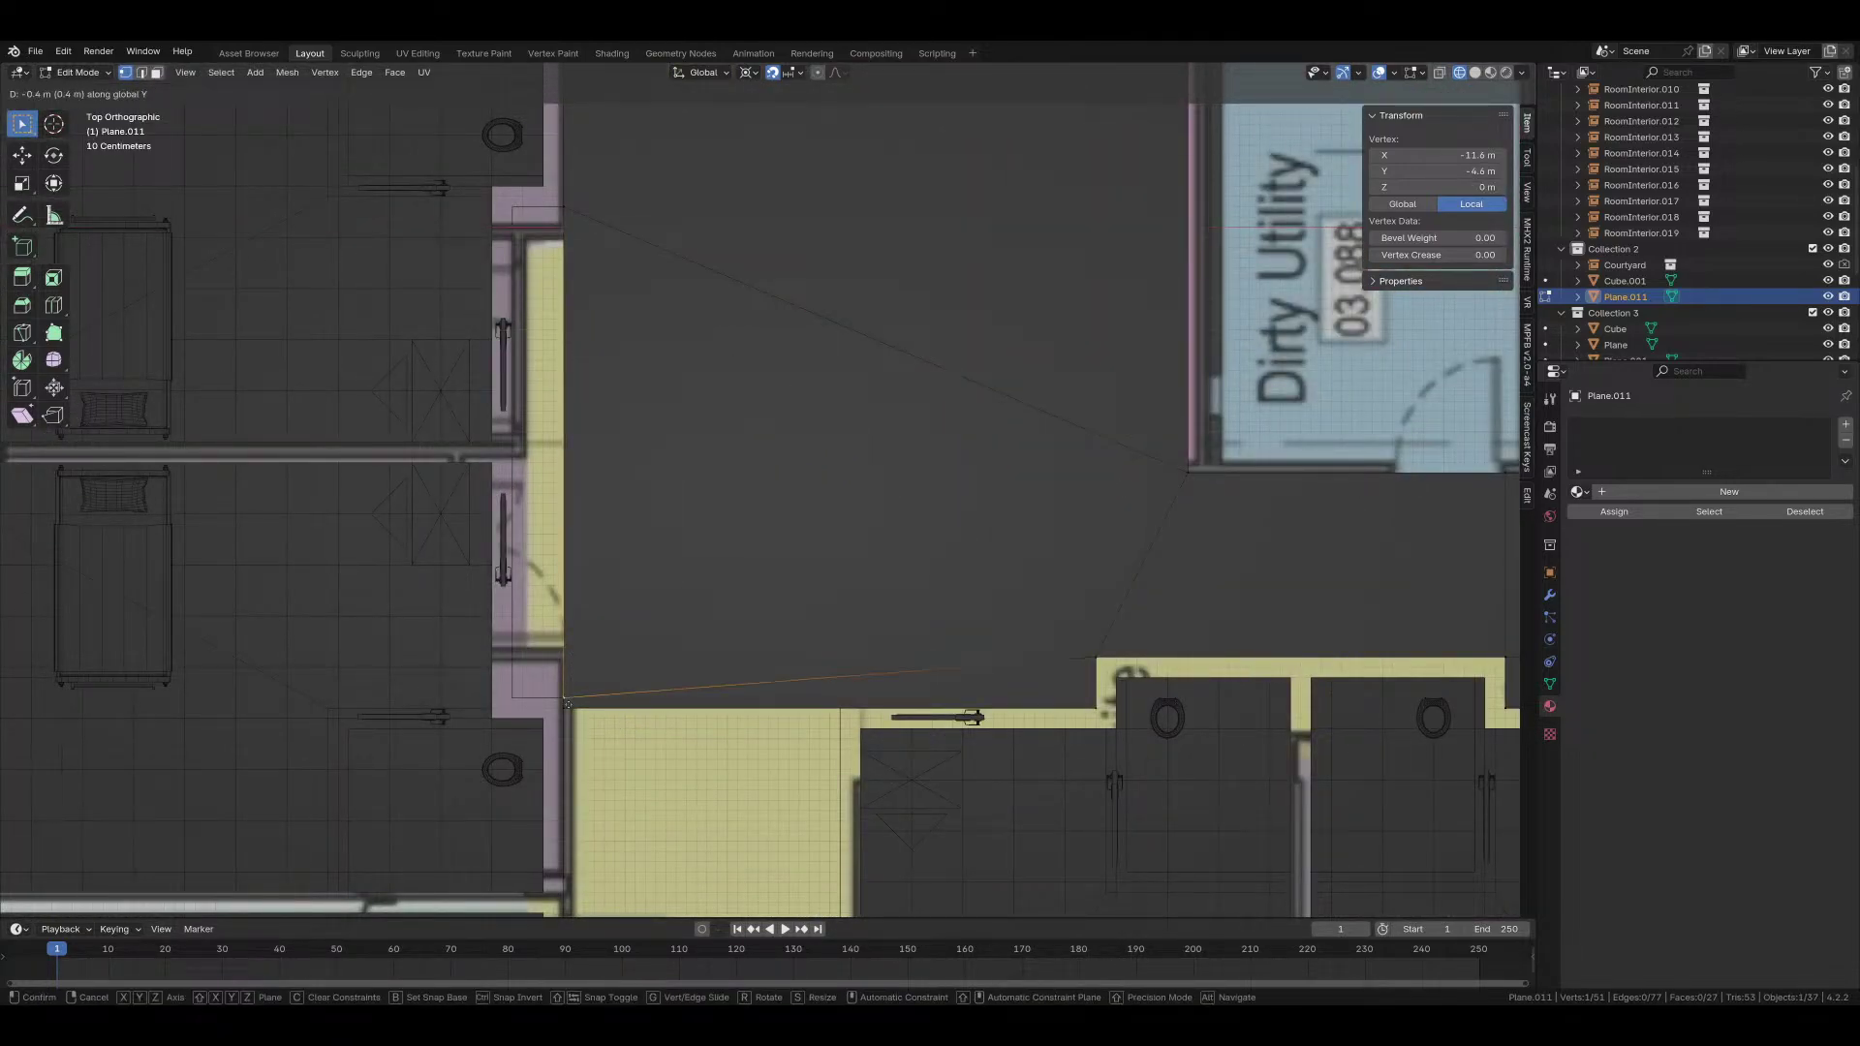
left_click(607, 631)
Step: Move the bedroom-side vertex level with the Dirty Utility's upper wall down to the corner of the bedroom door recess
middle_click_drag(606, 631, 646, 746, "shift")
middle_click_drag(598, 474, 606, 199, "shift")
left_click(571, 545)
key("g")
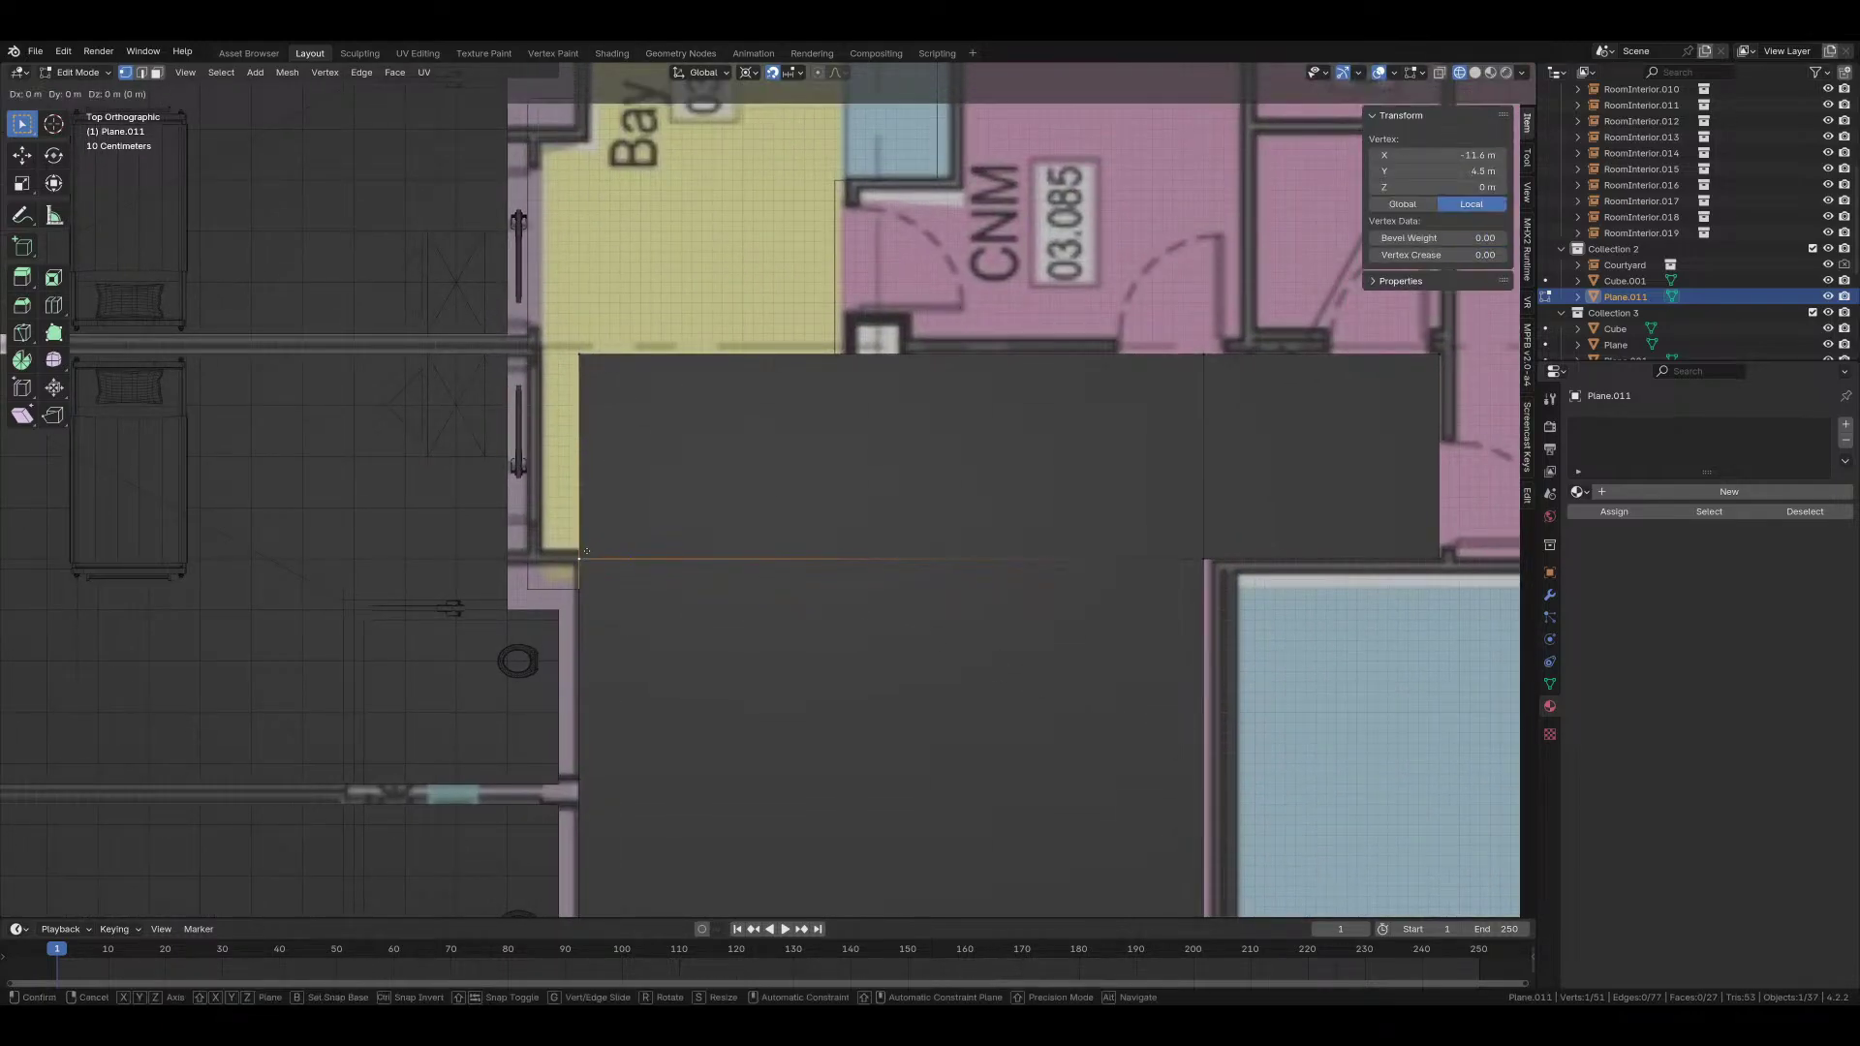
left_click(581, 578)
key("g")
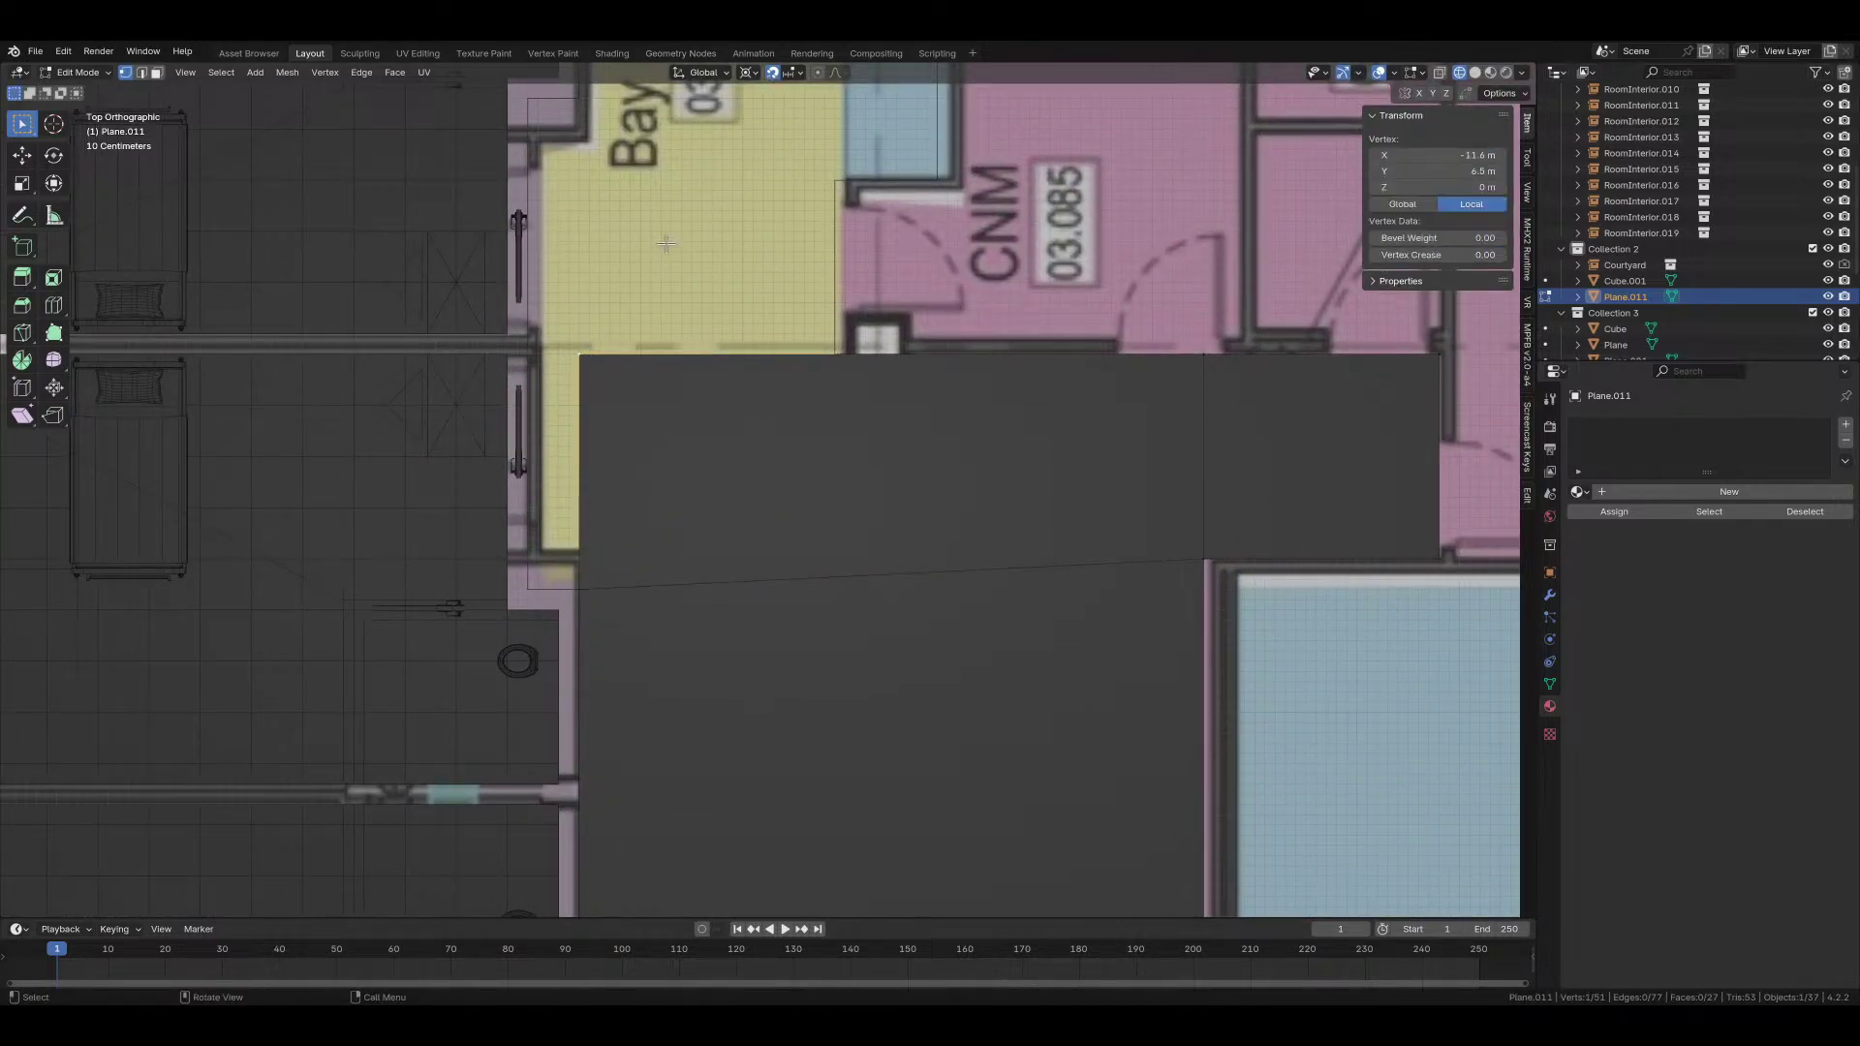
middle_click_drag(584, 452, 591, 859, "shift")
key("y")
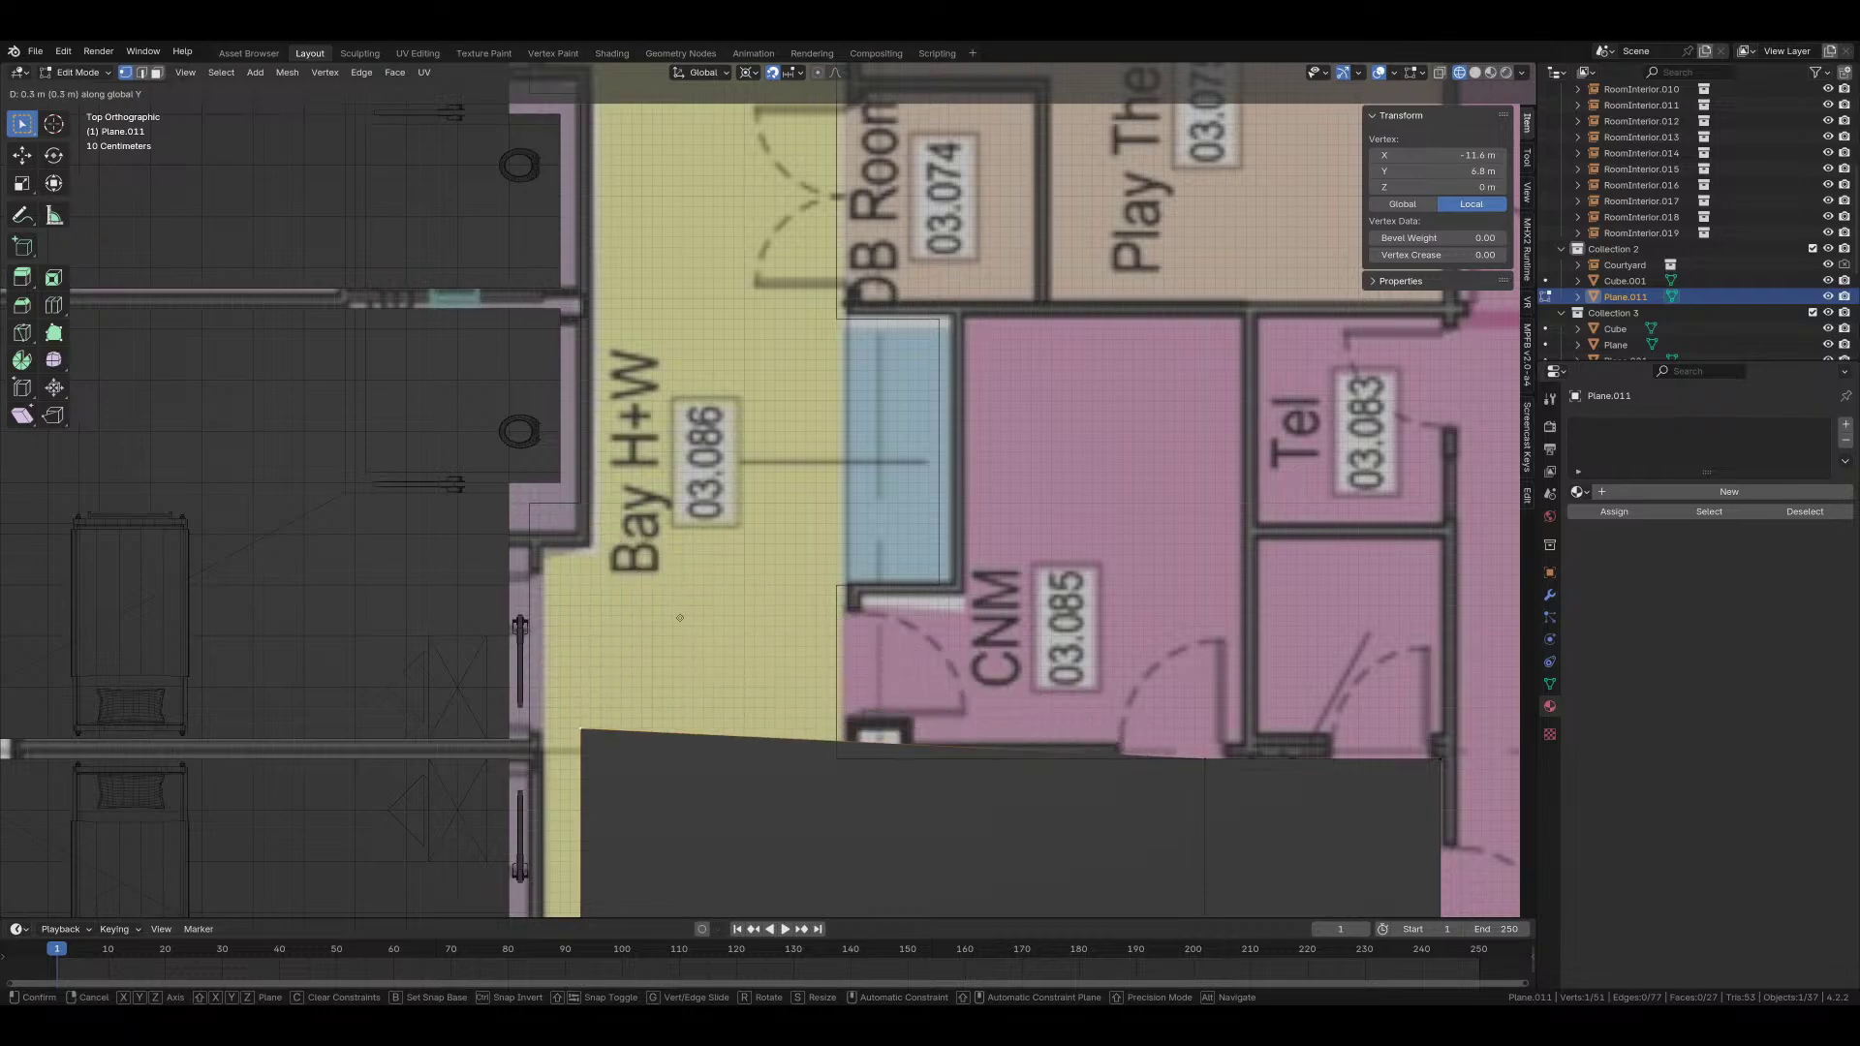
left_click(768, 772)
middle_click_drag(768, 776, 578, 561, "shift")
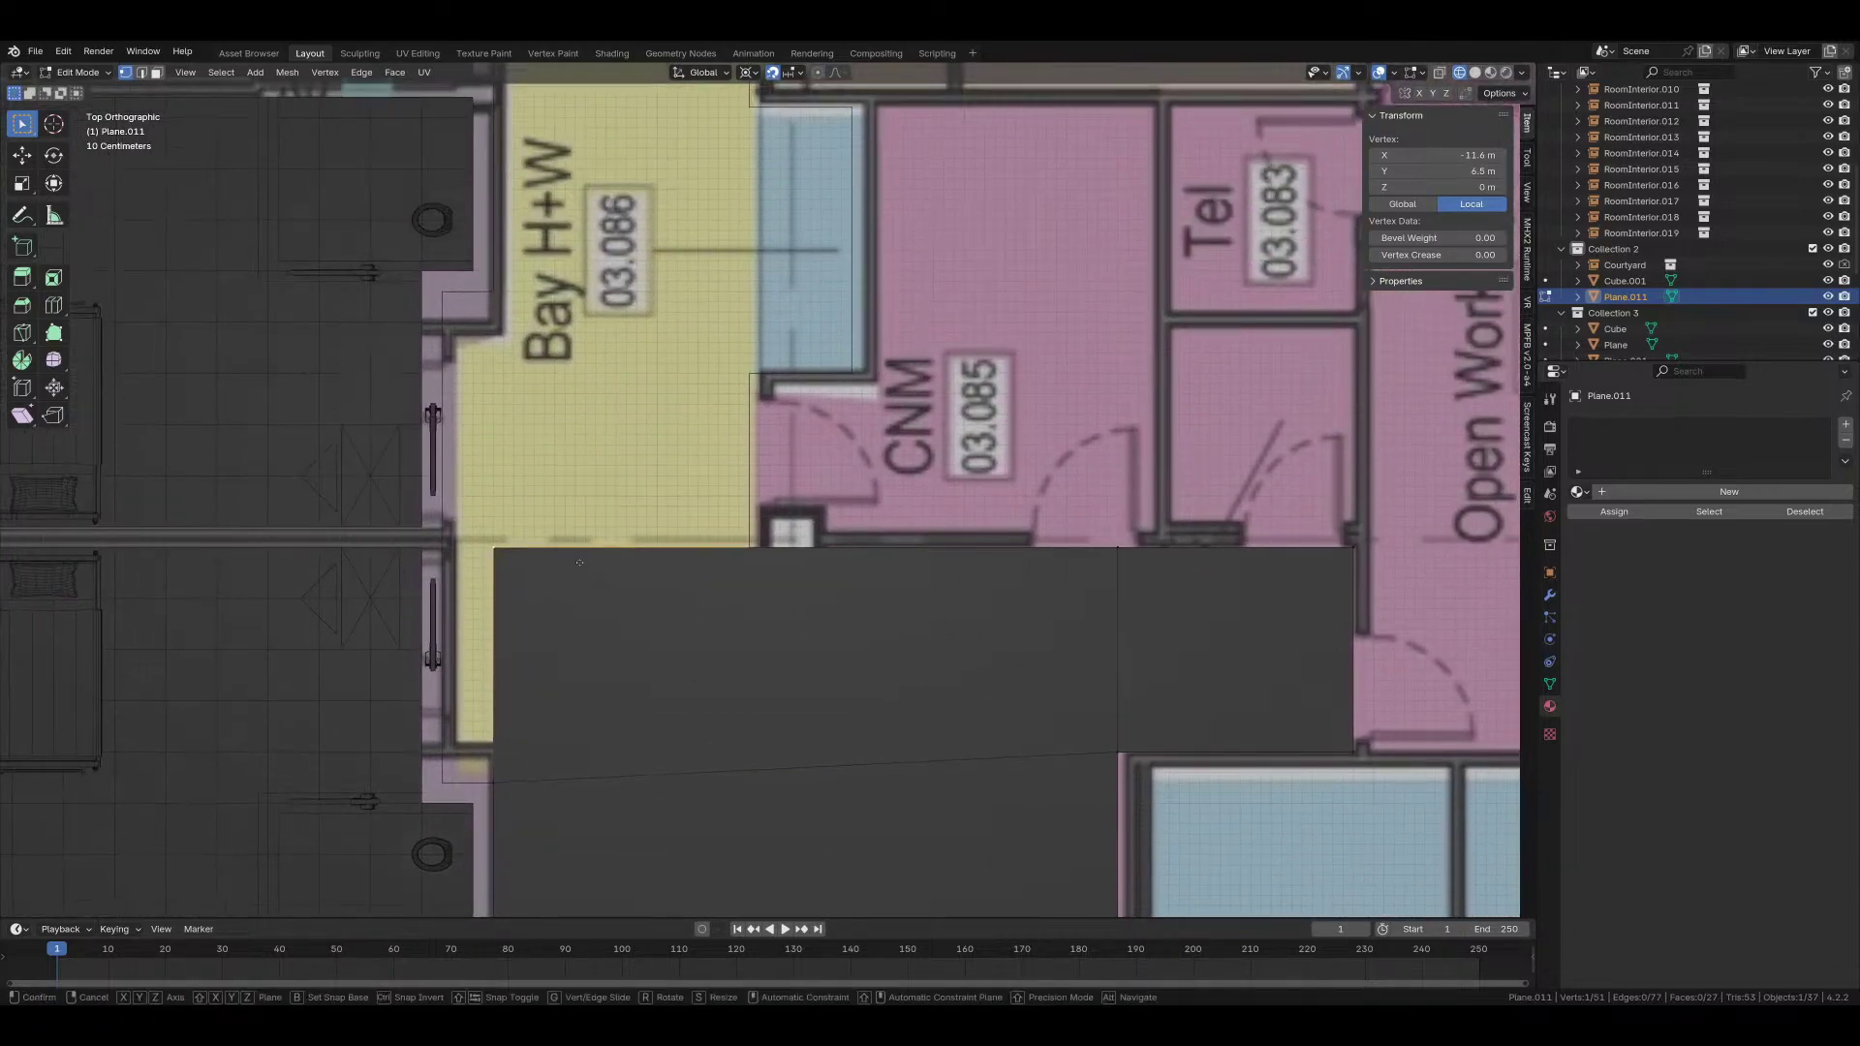
Step: Move the floor's upper bedroom-side corner 2.5 m along X to the column beside CNM 03.085
key("g")
key("x")
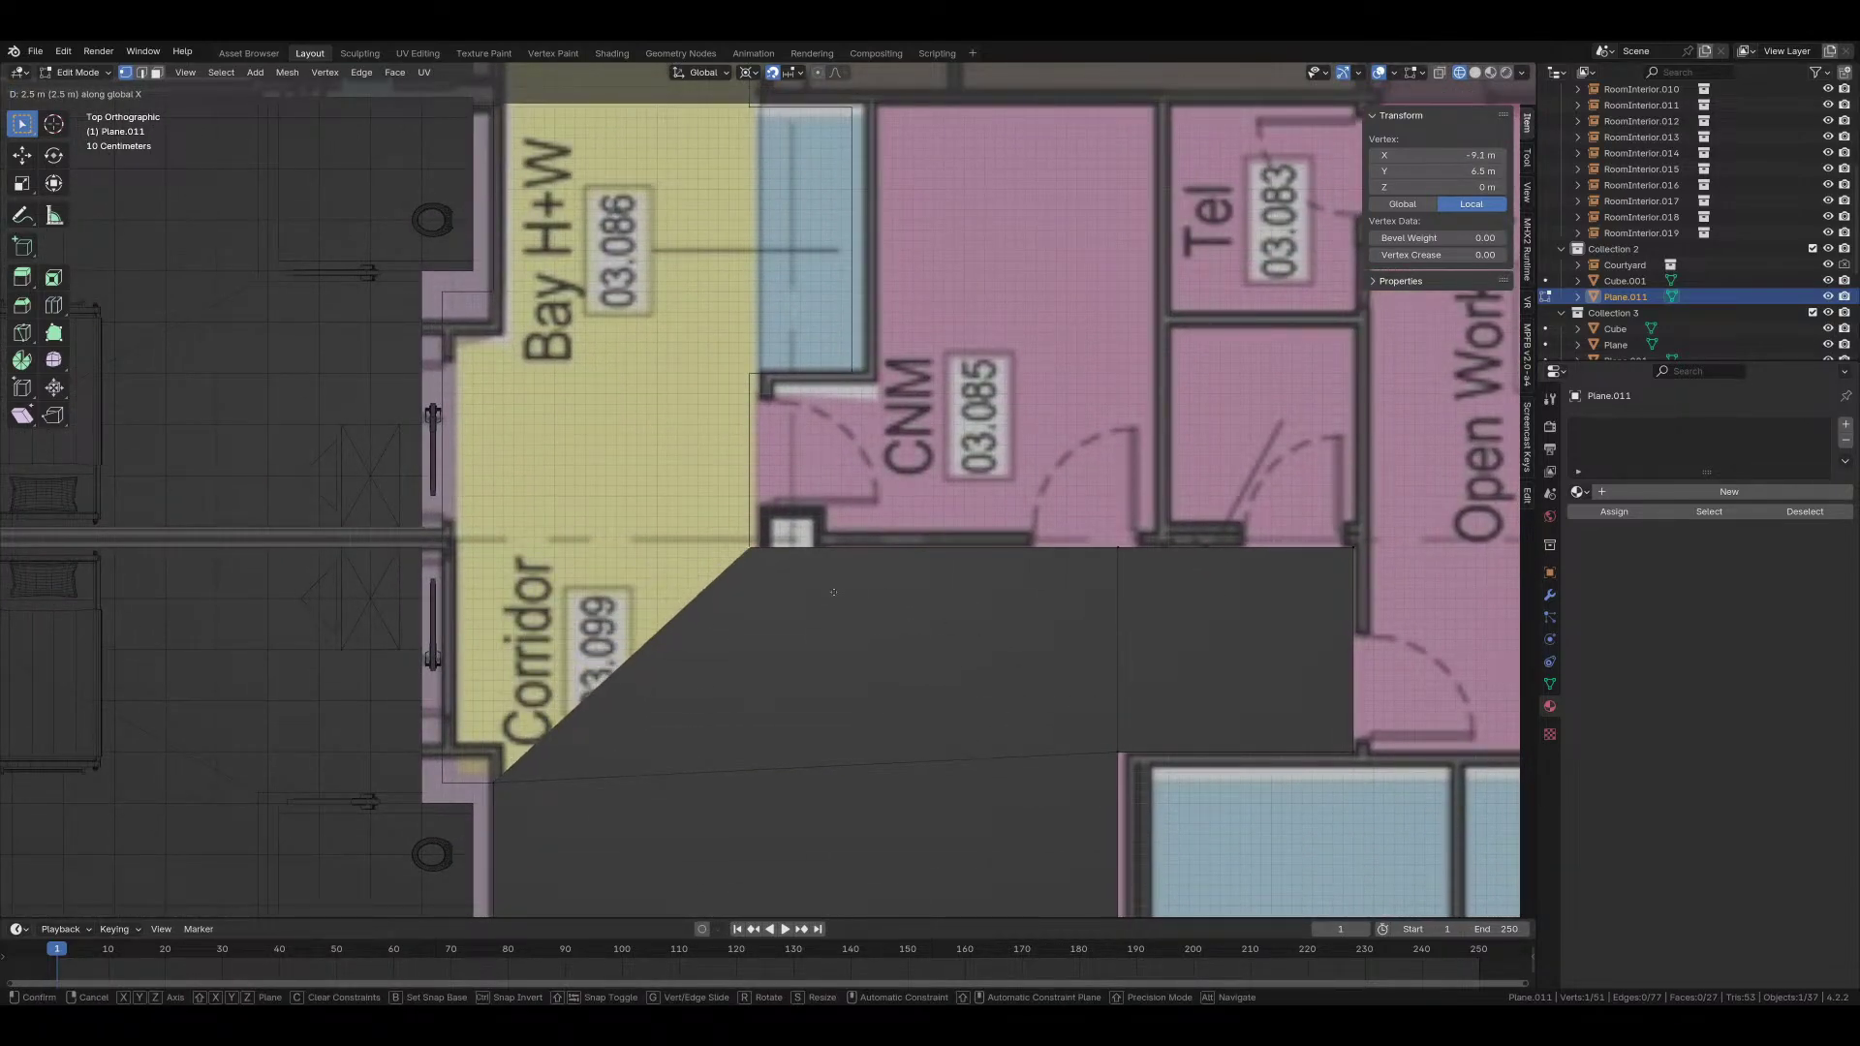
left_click(832, 590)
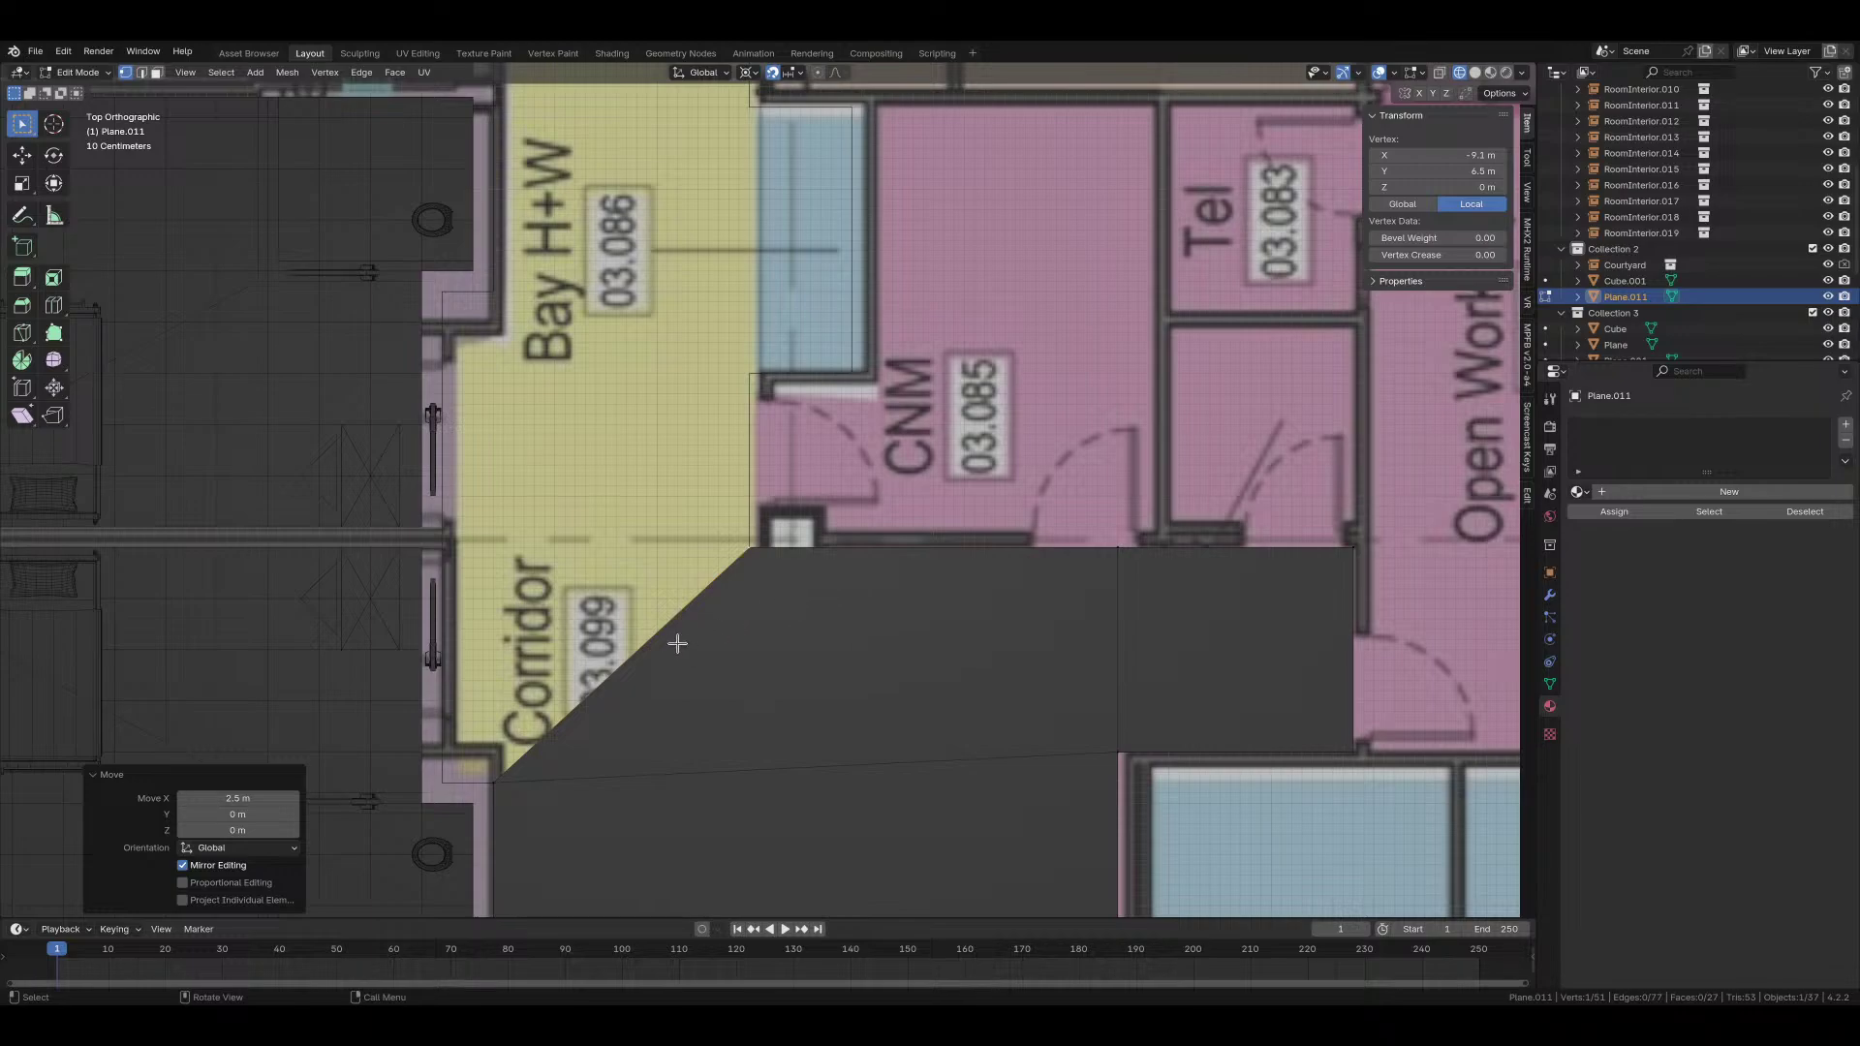
Step: Extrude the slanted corridor edge 0.5 m along negative X and move its upper vertex about 2.5 m along negative X to the door recess
left_click(494, 783, "shift")
key("e")
left_click(694, 539)
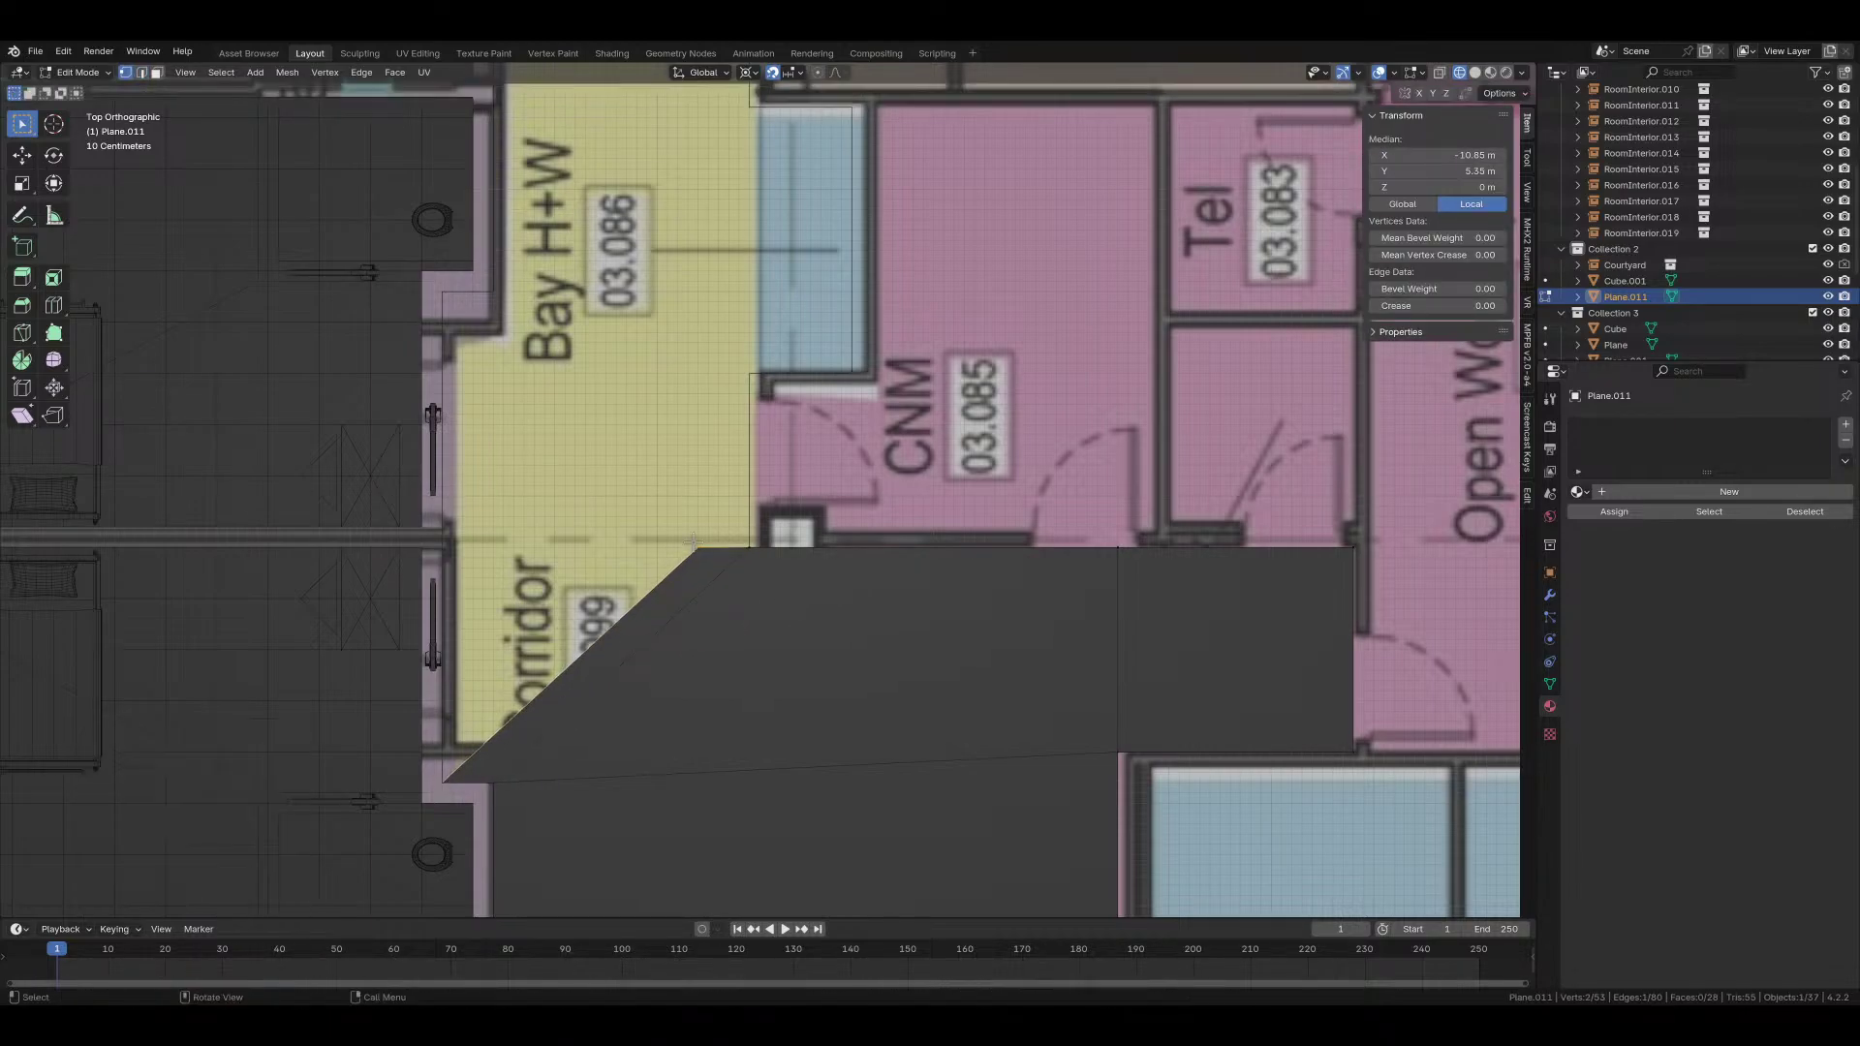
left_click(702, 532)
key("g")
key("x")
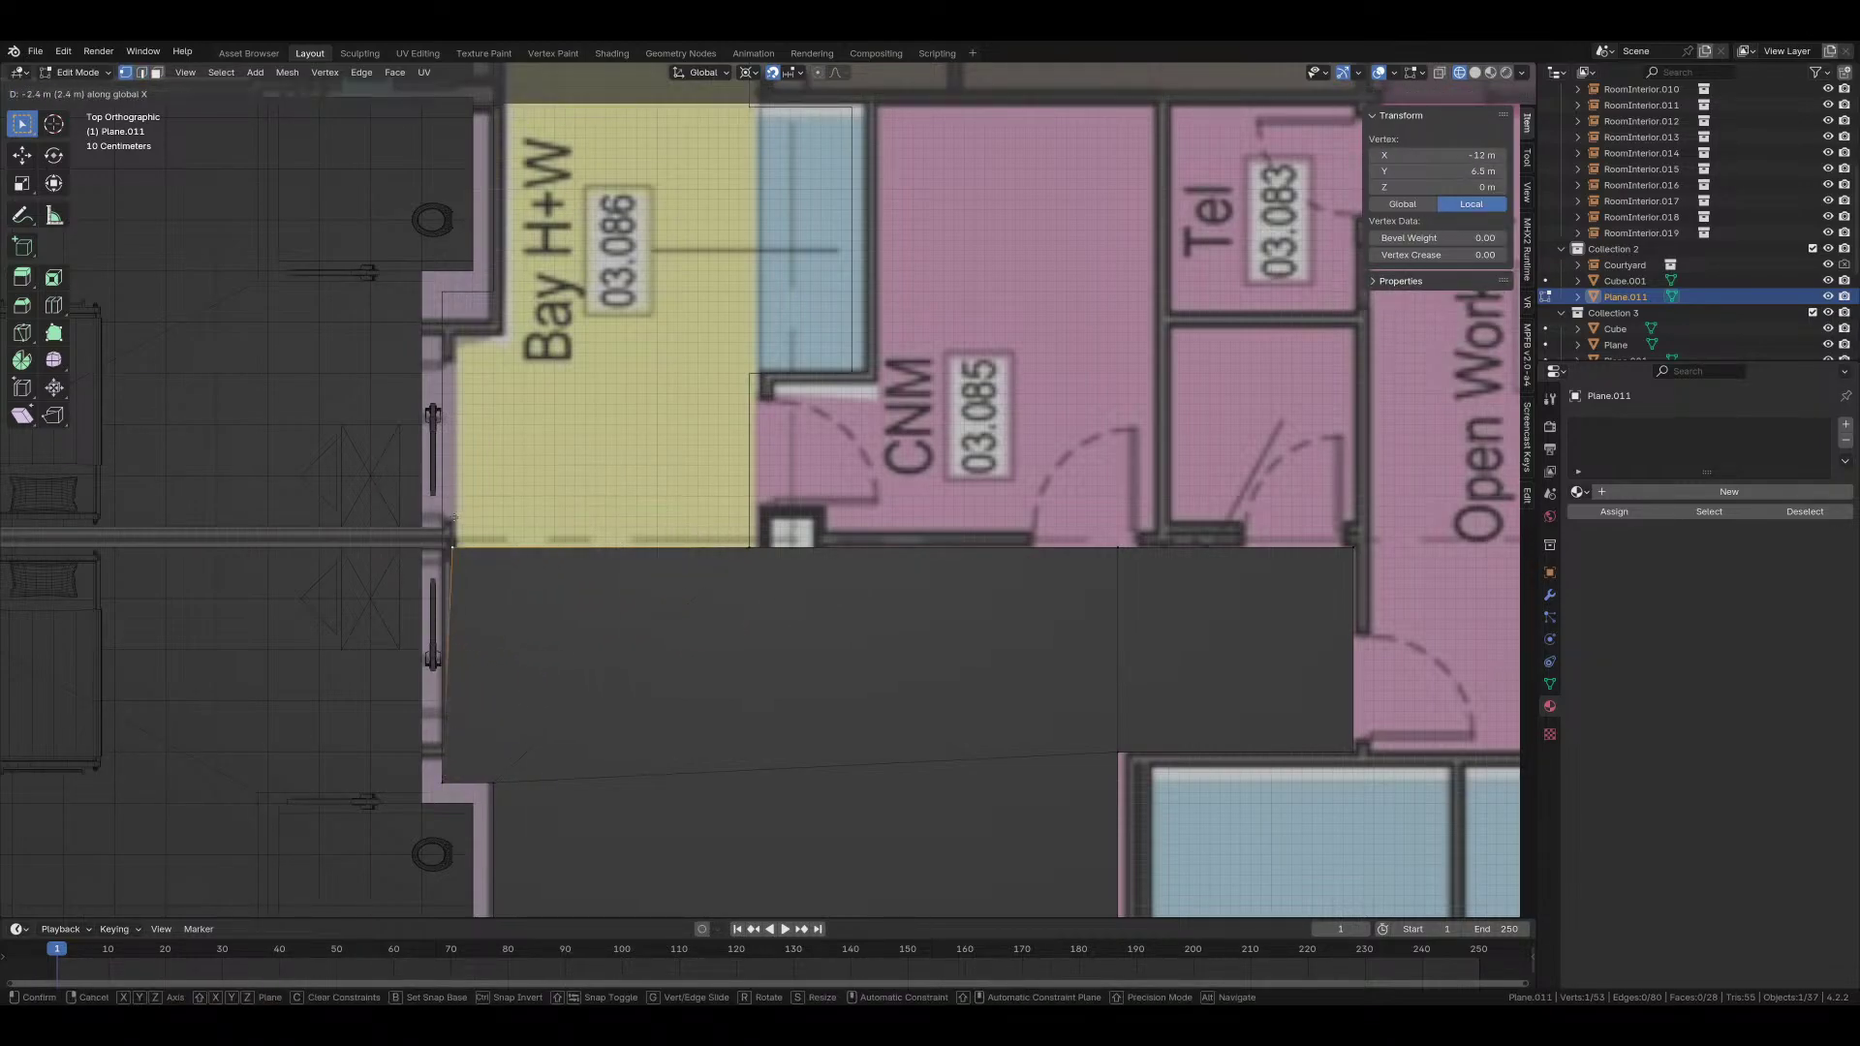
left_click(449, 519)
Step: Extrude the floor's end edge across the corridor 1.7 m along Y, and extrude it again by 0.8 m toward Bay H+W 03.086
key("2")
left_click(568, 550)
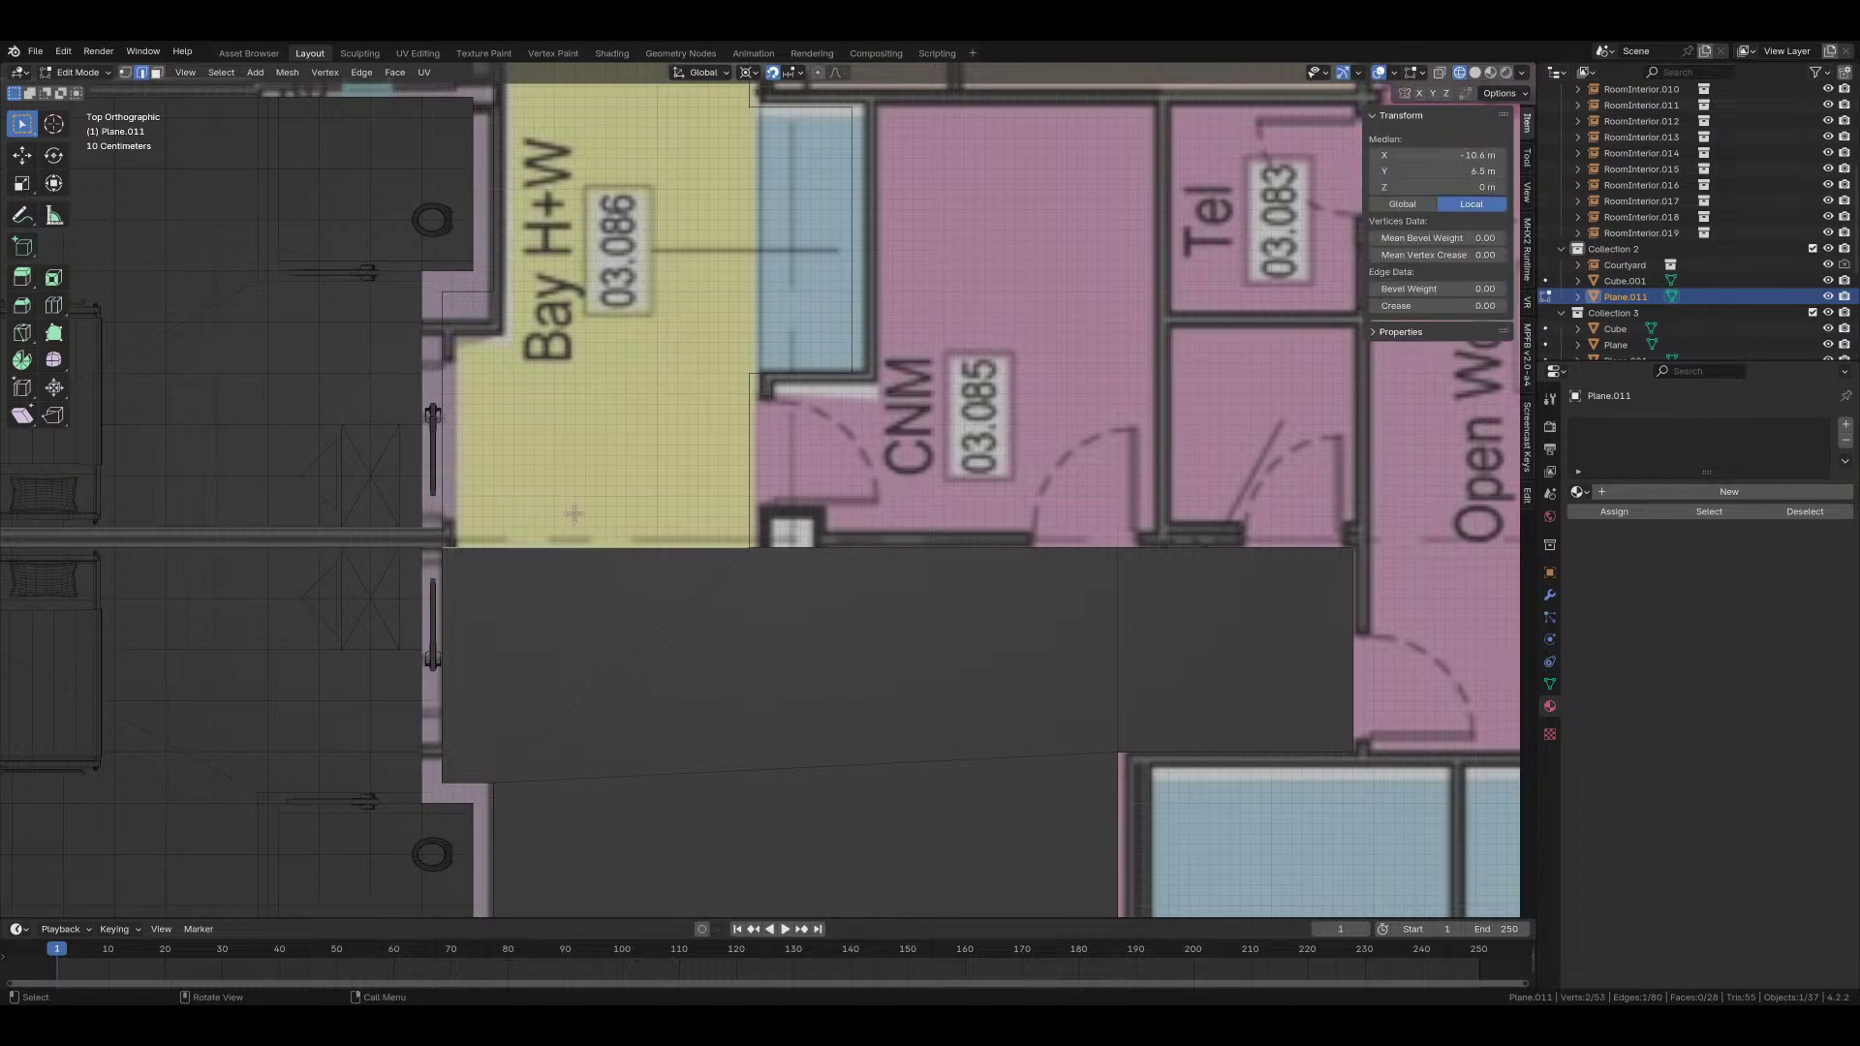
middle_click_drag(570, 559, 614, 724, "shift")
key("g")
key("y")
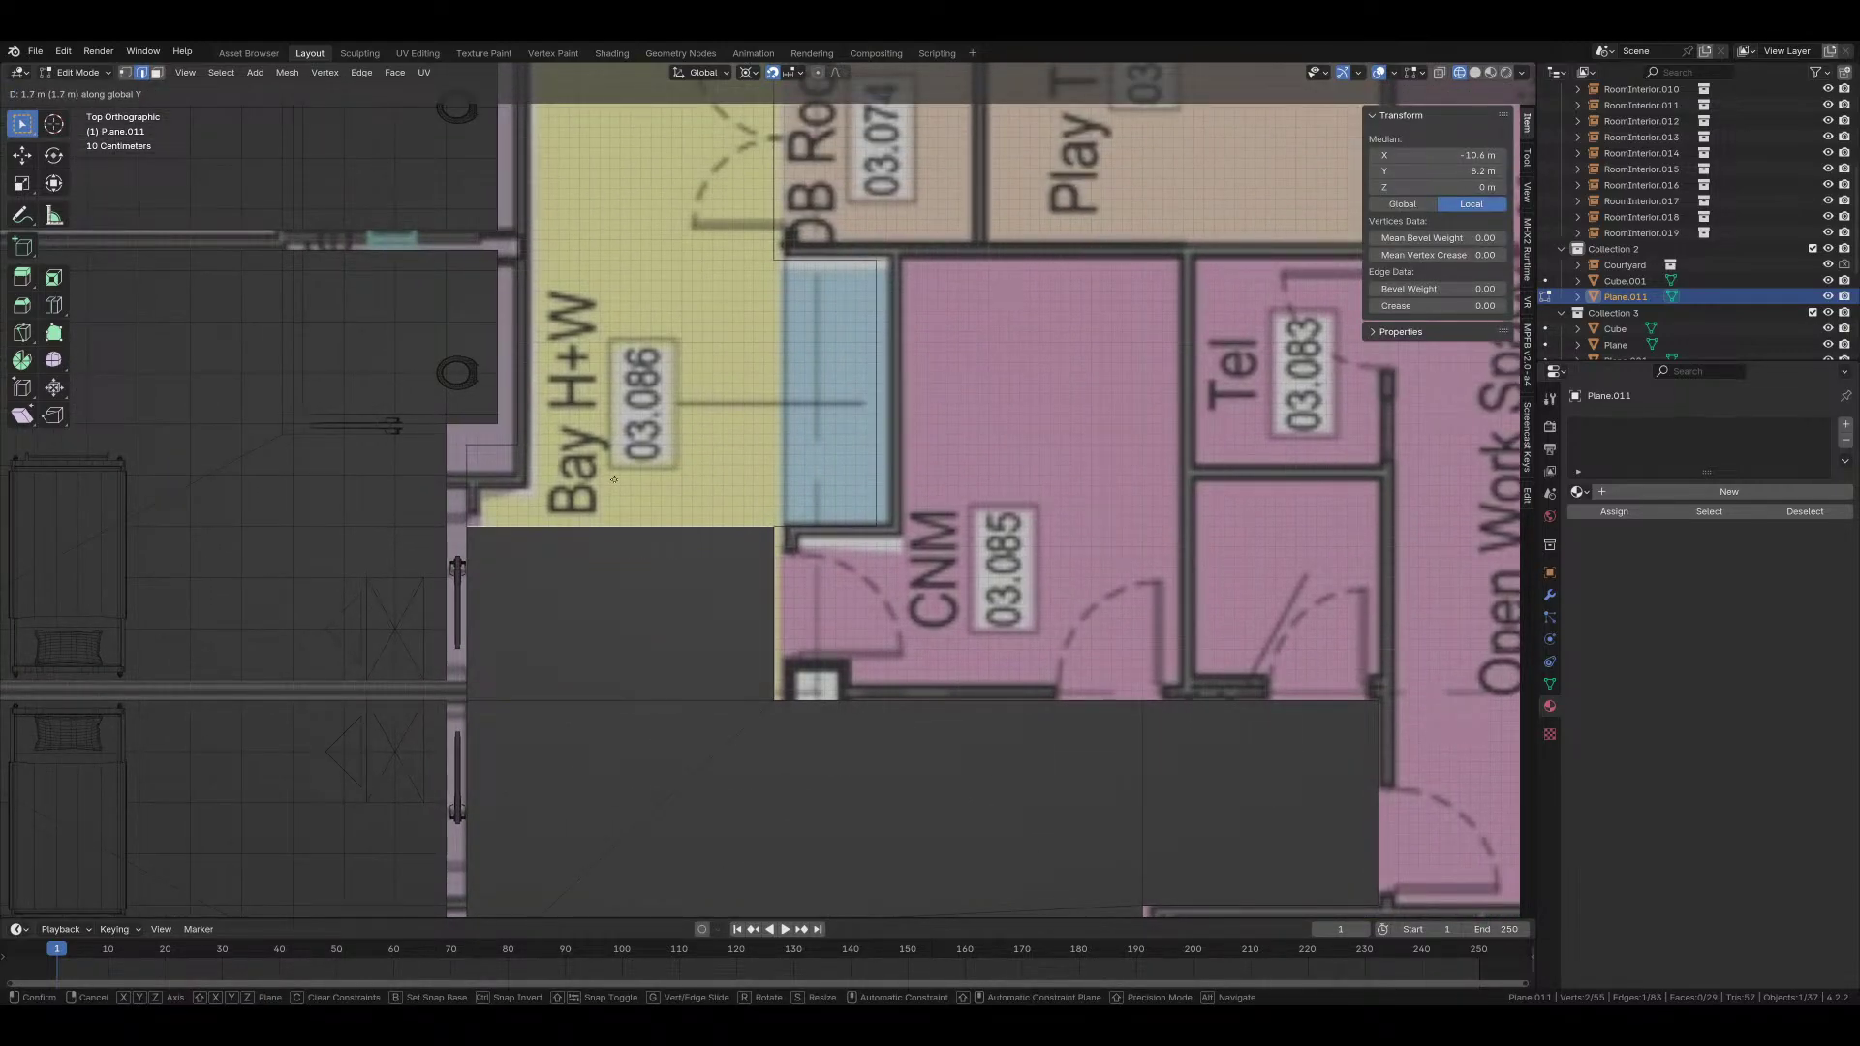
left_click(613, 478)
key("e")
key("y")
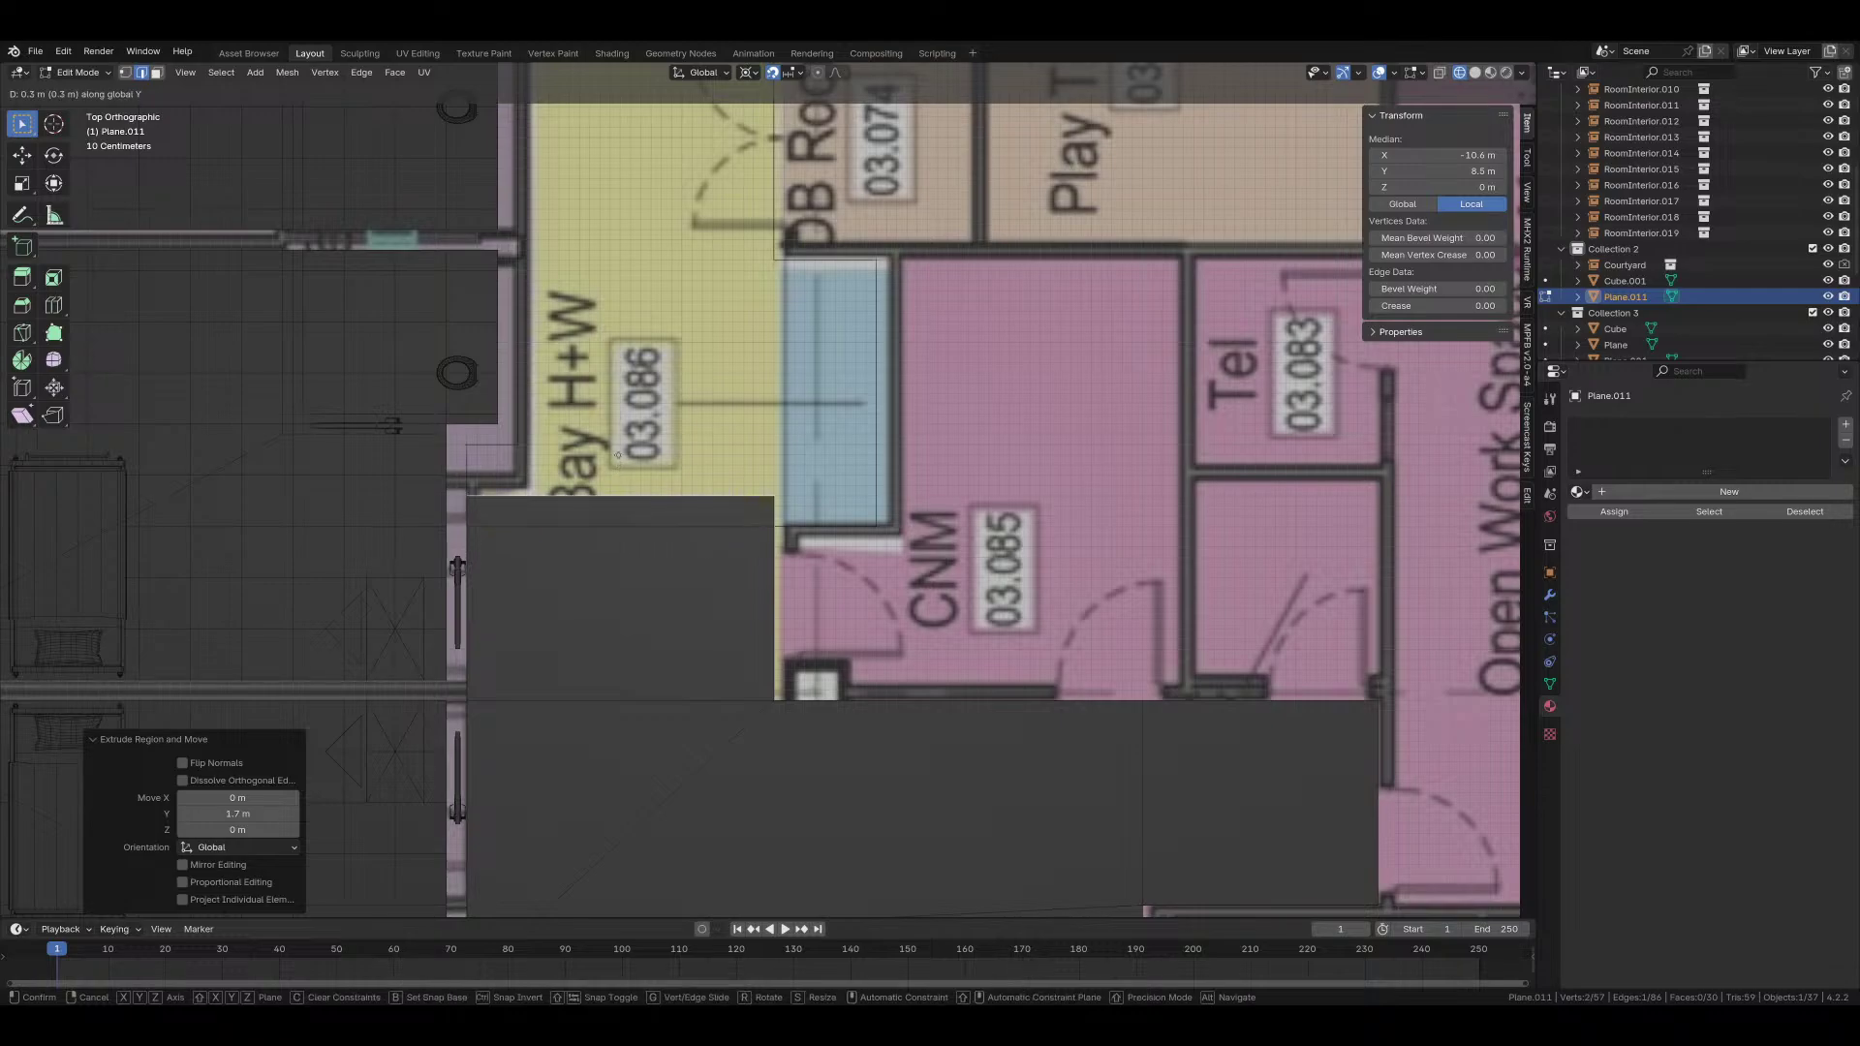
left_click(618, 412)
Step: Move the new section's CNM-side corner 2.5 m along negative X to the bedroom wall corner
key("1")
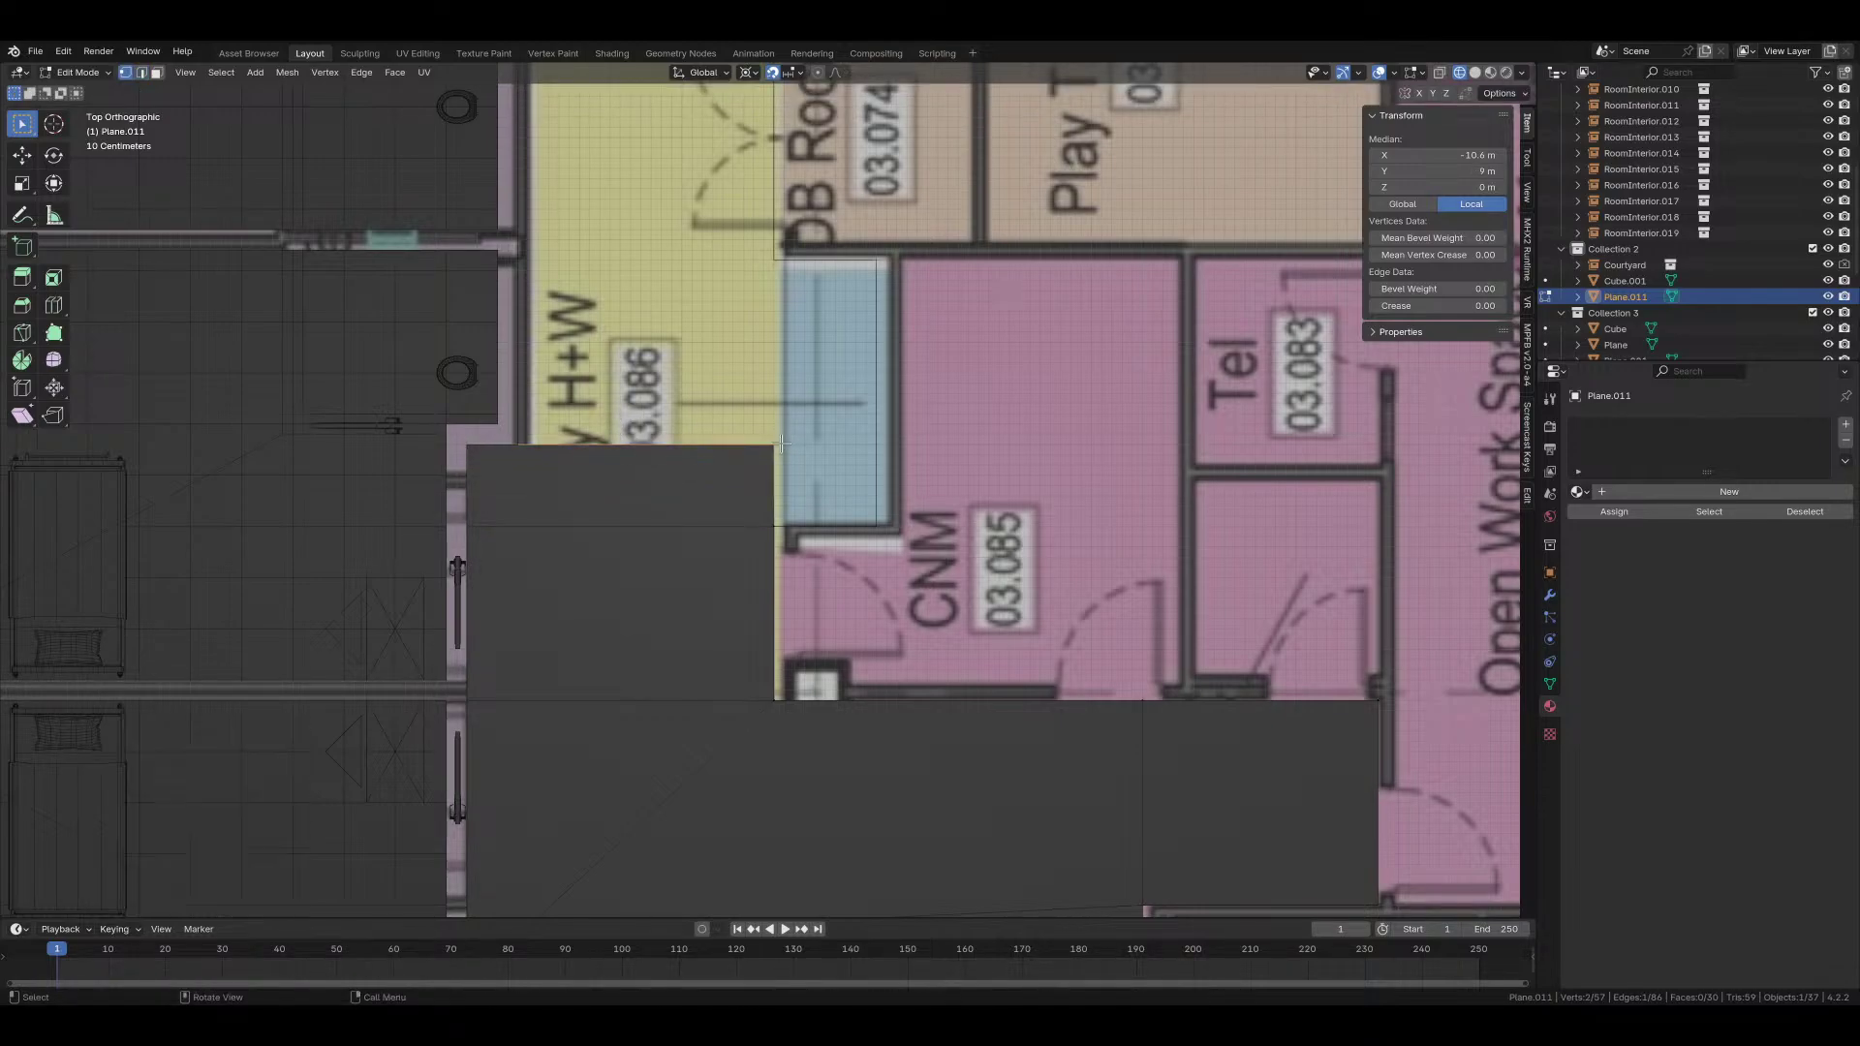
left_click(775, 446)
key("g")
key("y")
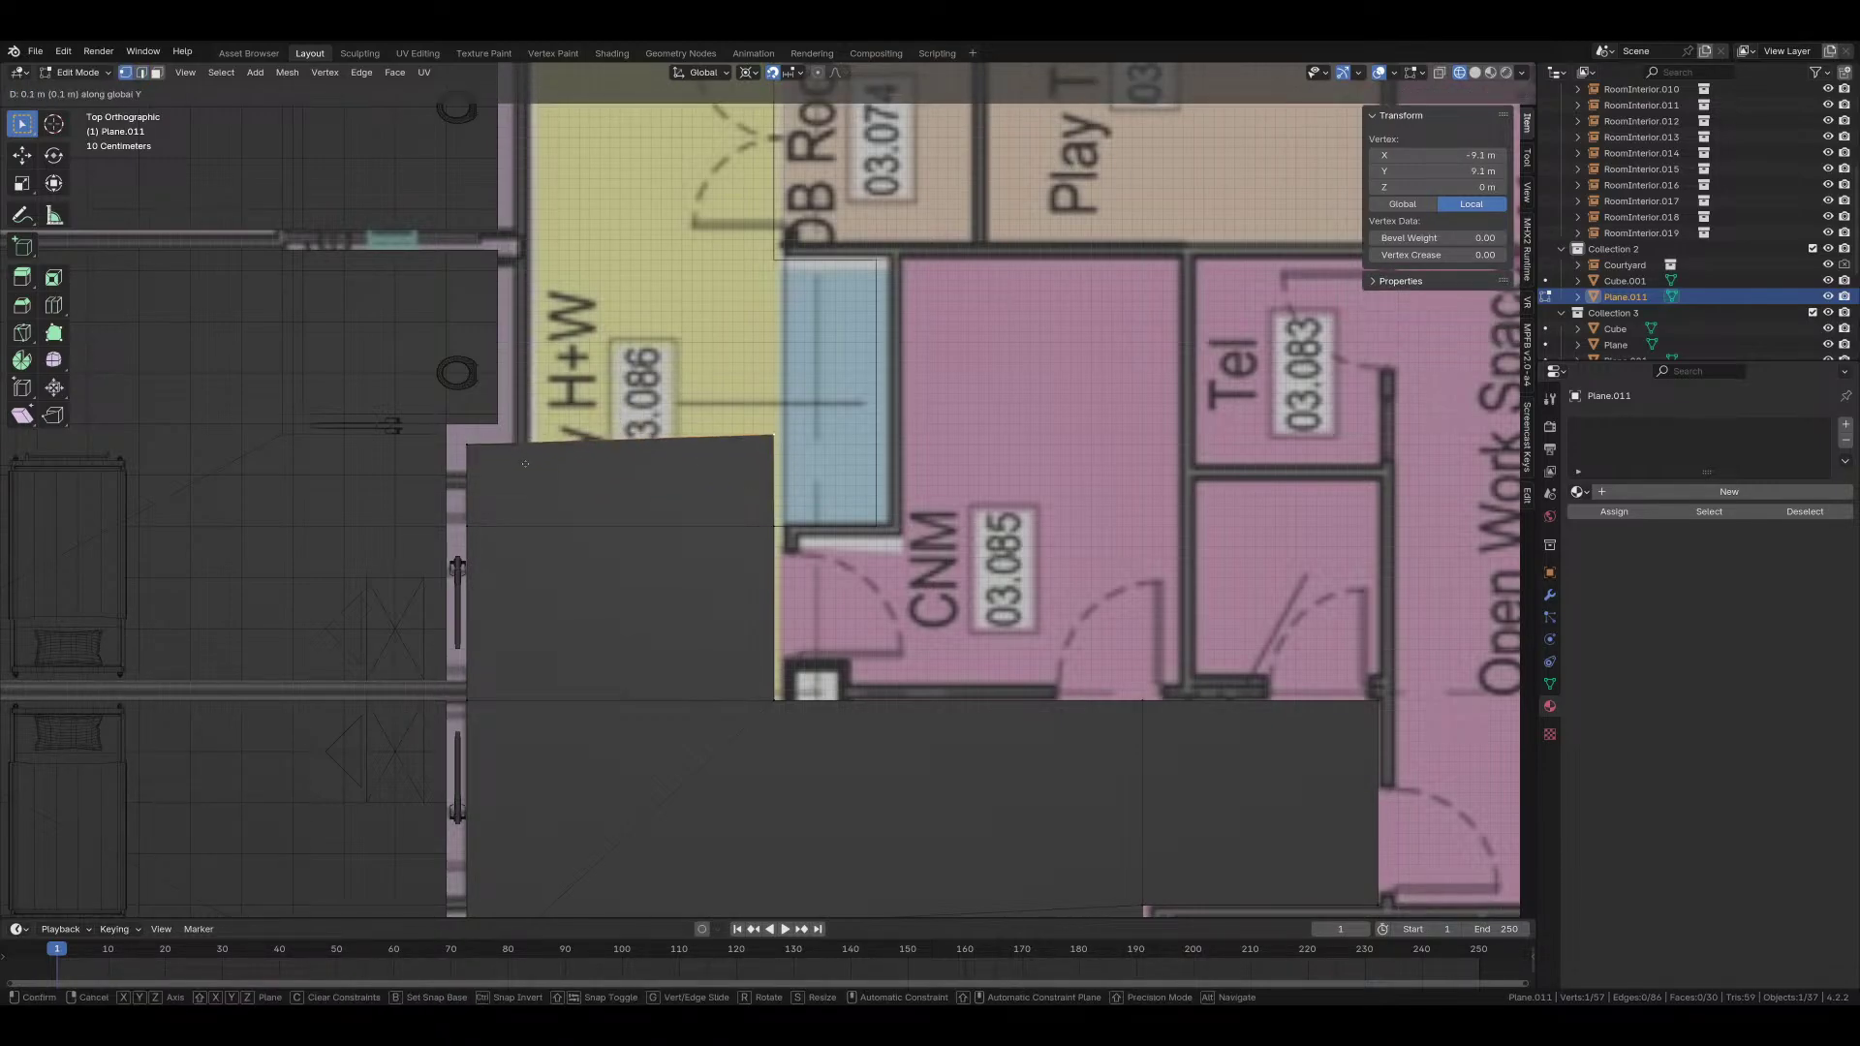
key("x")
left_click(532, 465)
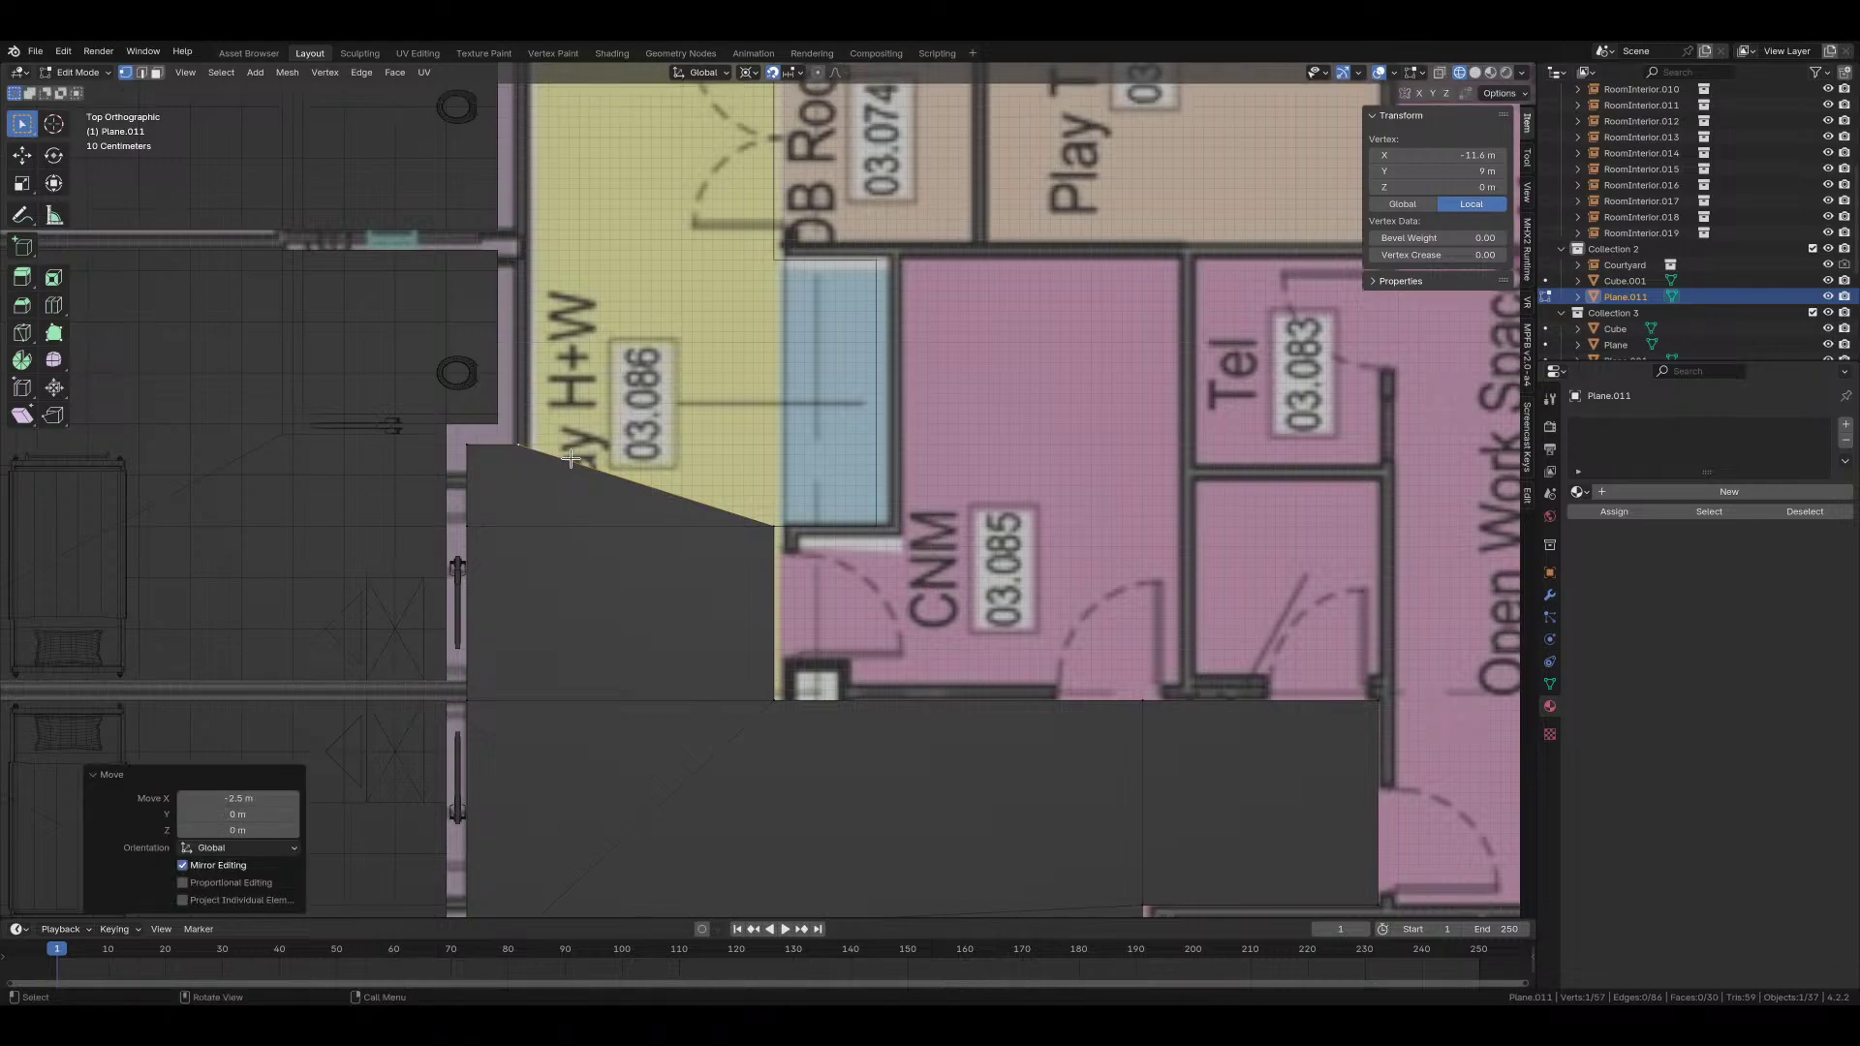
Step: Extrude the slanted edge beside Bay H+W 03.086 1 m along X
key("2")
left_click(581, 466)
middle_click_drag(631, 433, 550, 635, "shift")
type("e")
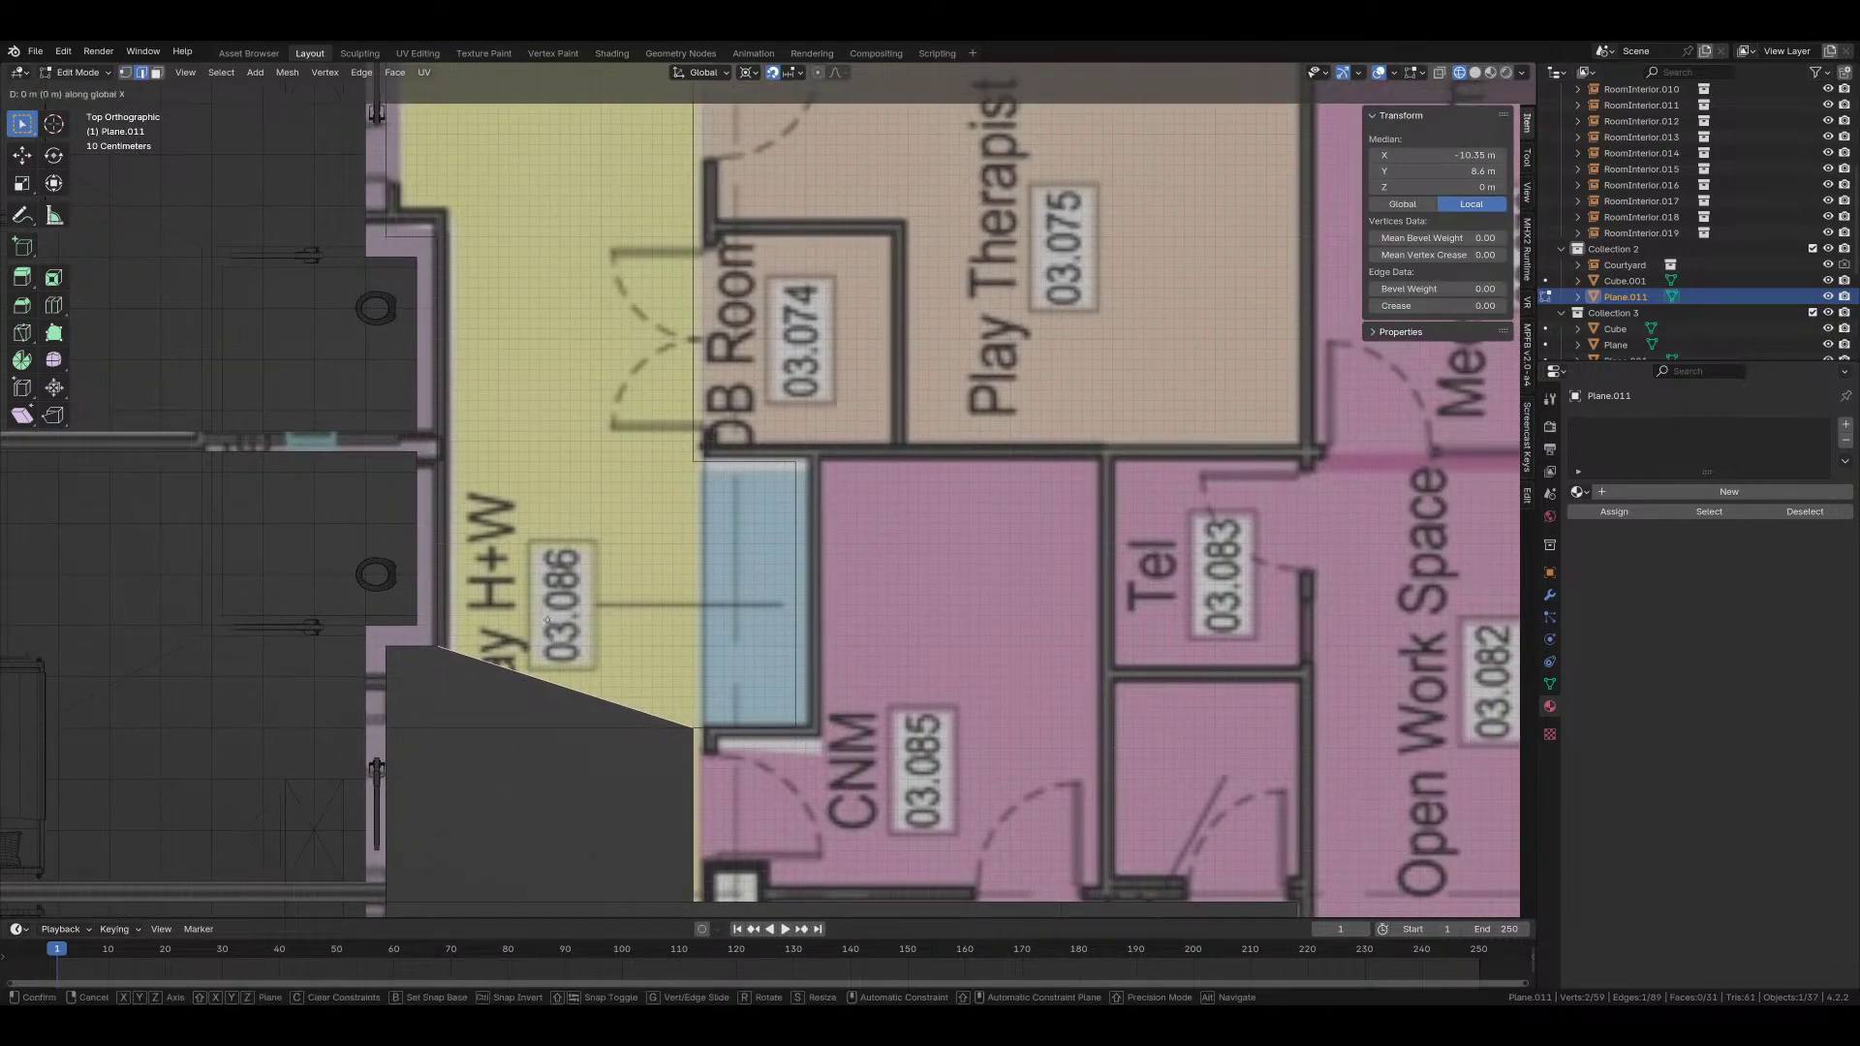
type("x")
type("1")
key("Return")
Step: Move the extruded section's upper vertex 2.5 m along X and 1.8 m along Y to the far corner of the blue hand-wash bay
key("1")
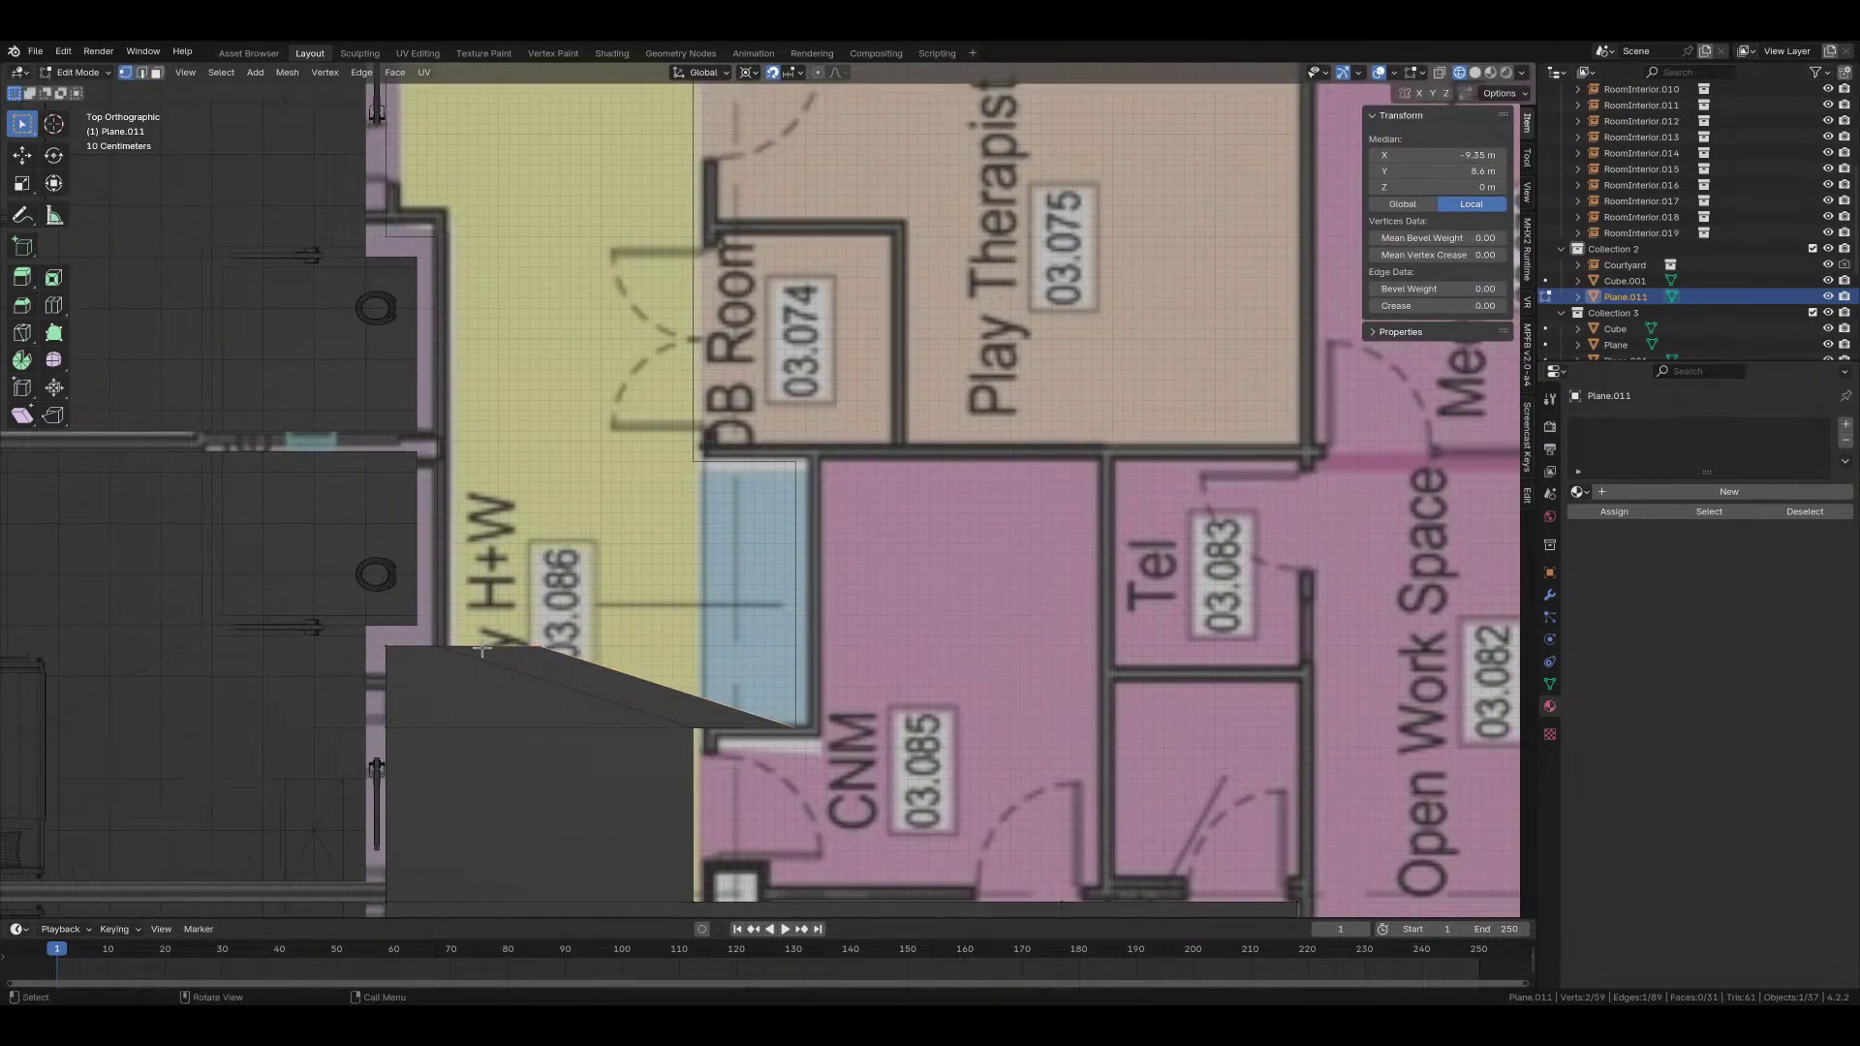
left_click(541, 639)
key("g")
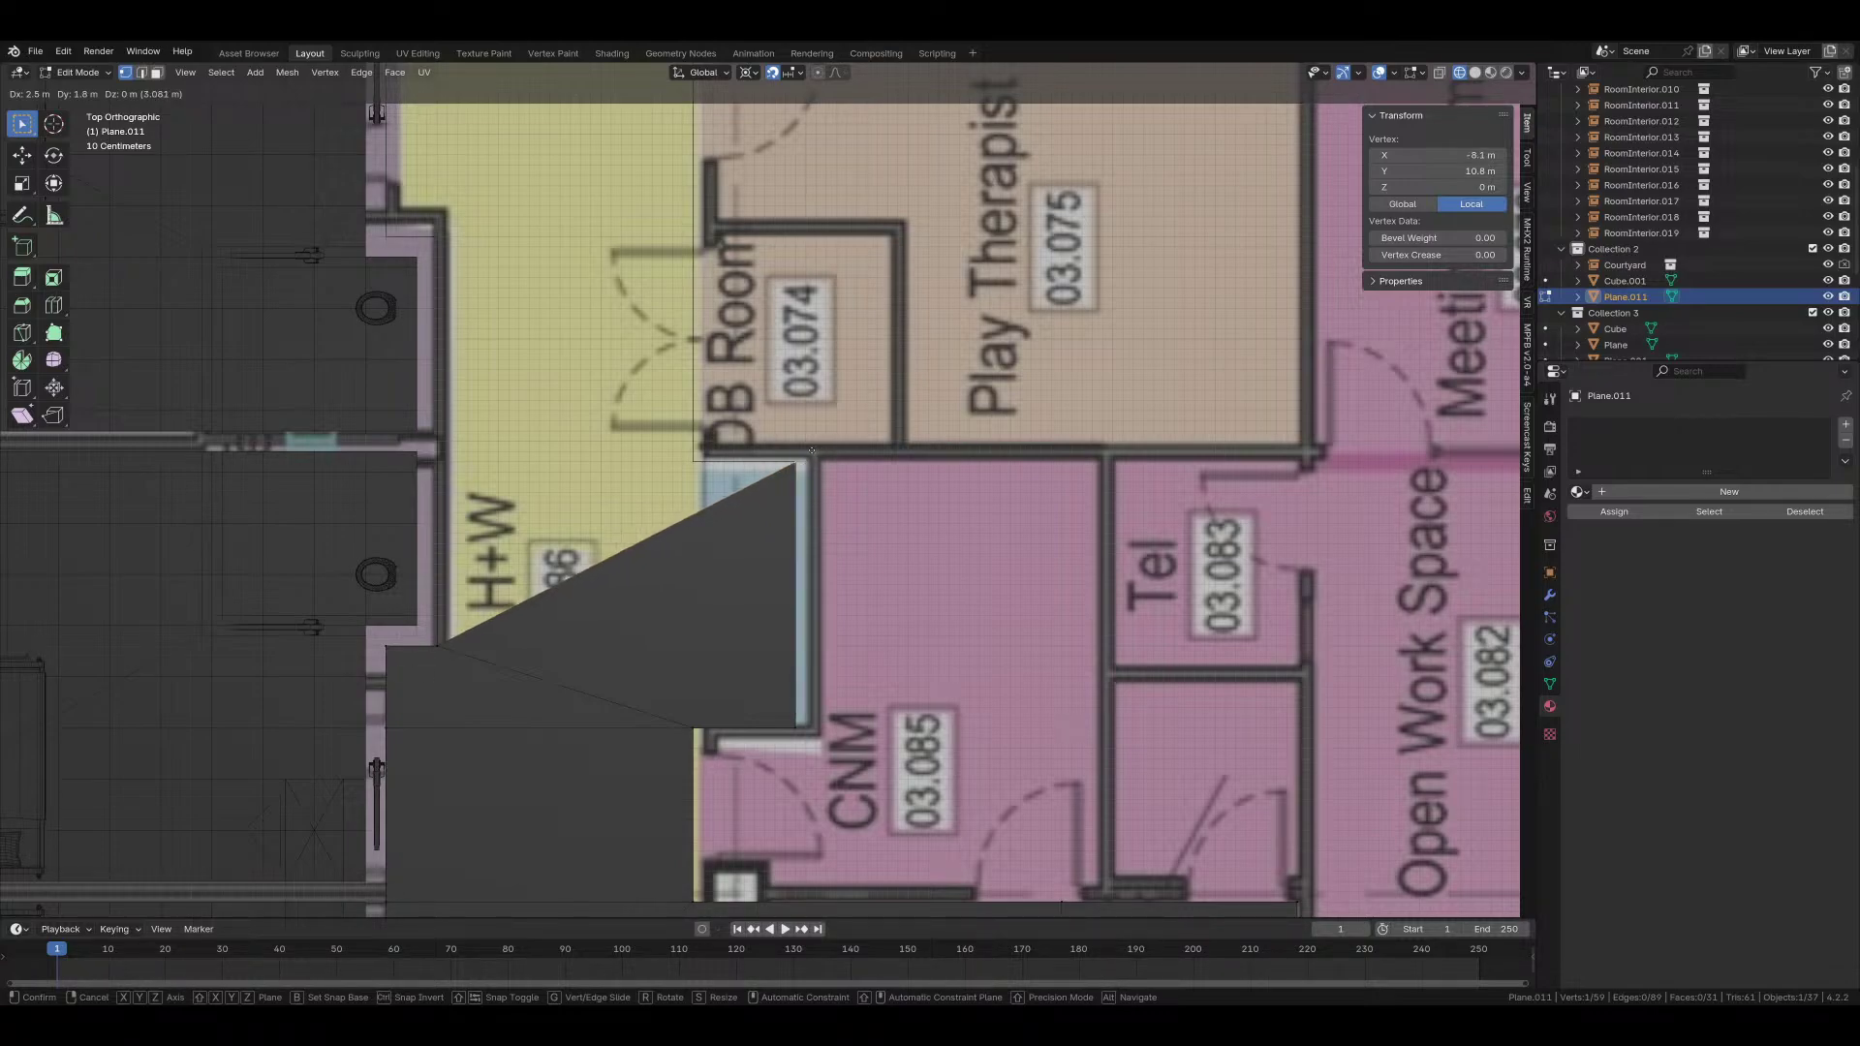
left_click(809, 454)
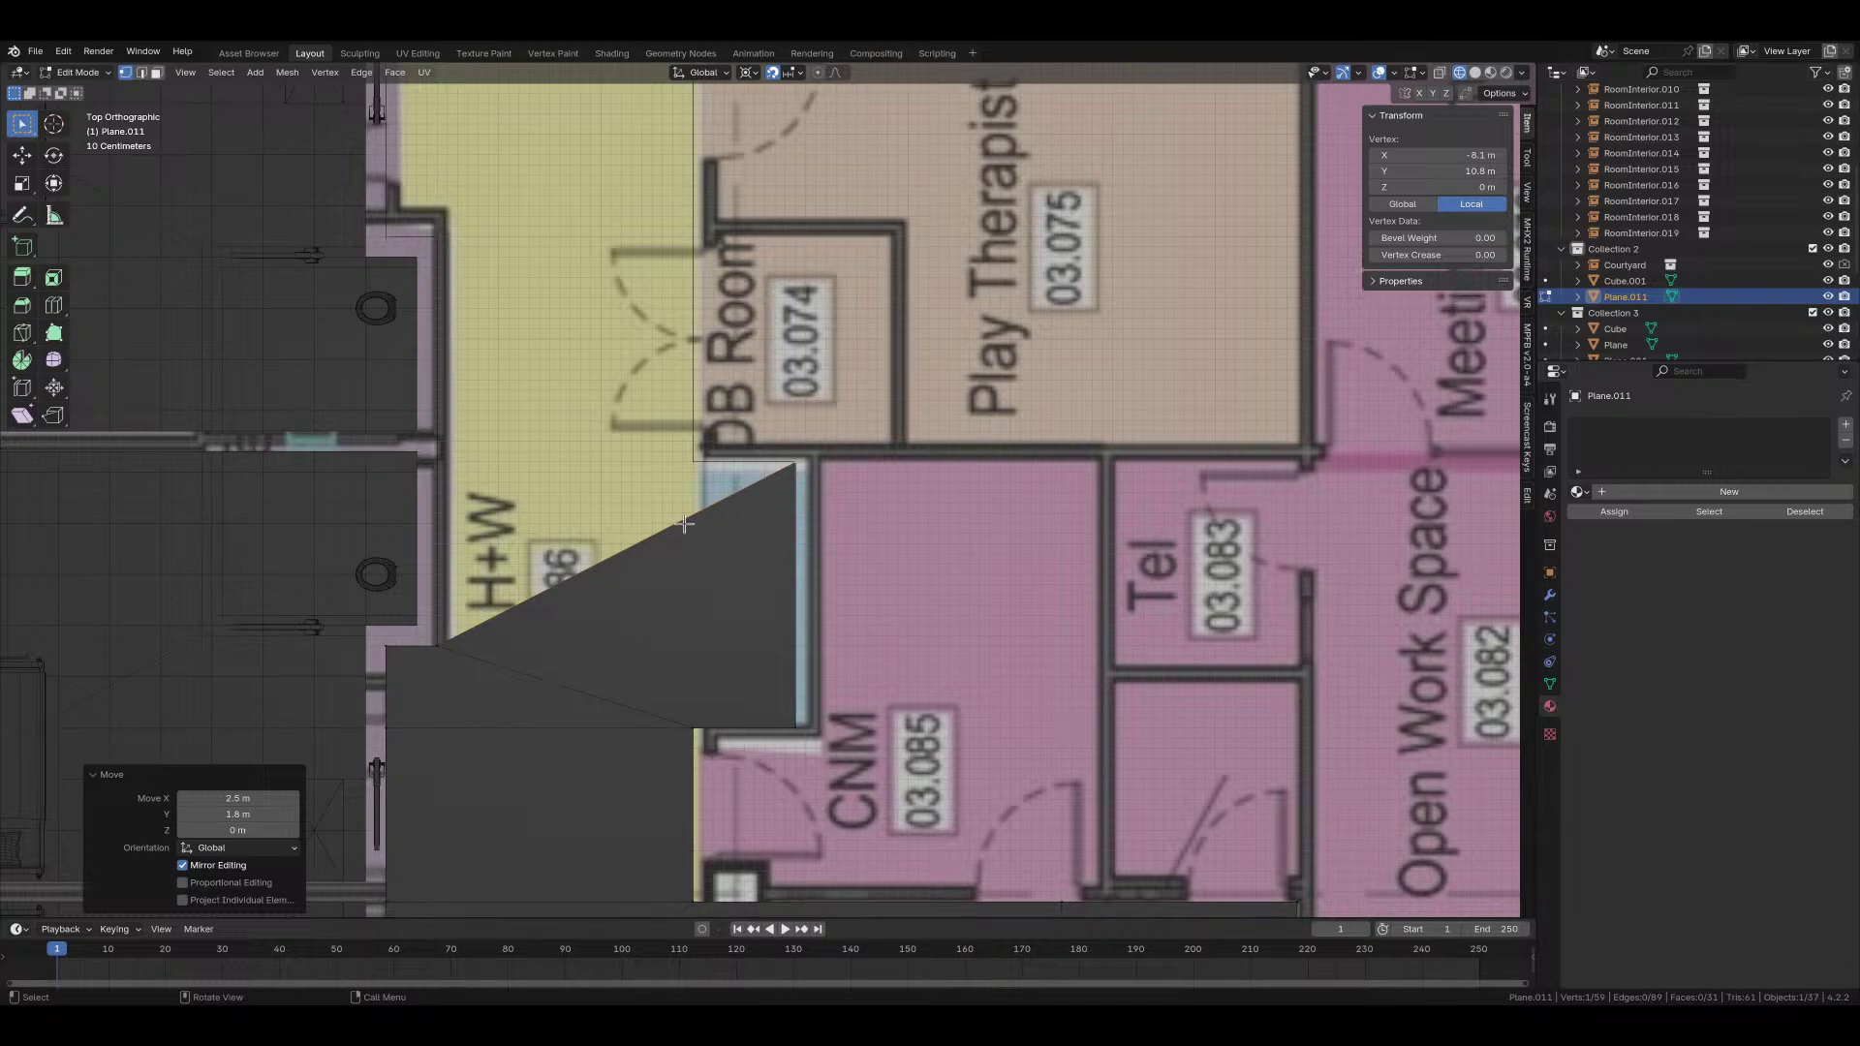
Step: Extrude the slanted edge beside Bay H+W 1 m along negative X, and move its lower vertex 1 m along X back to the bedroom wall corner
left_click(437, 645, "shift")
key("e")
key("x")
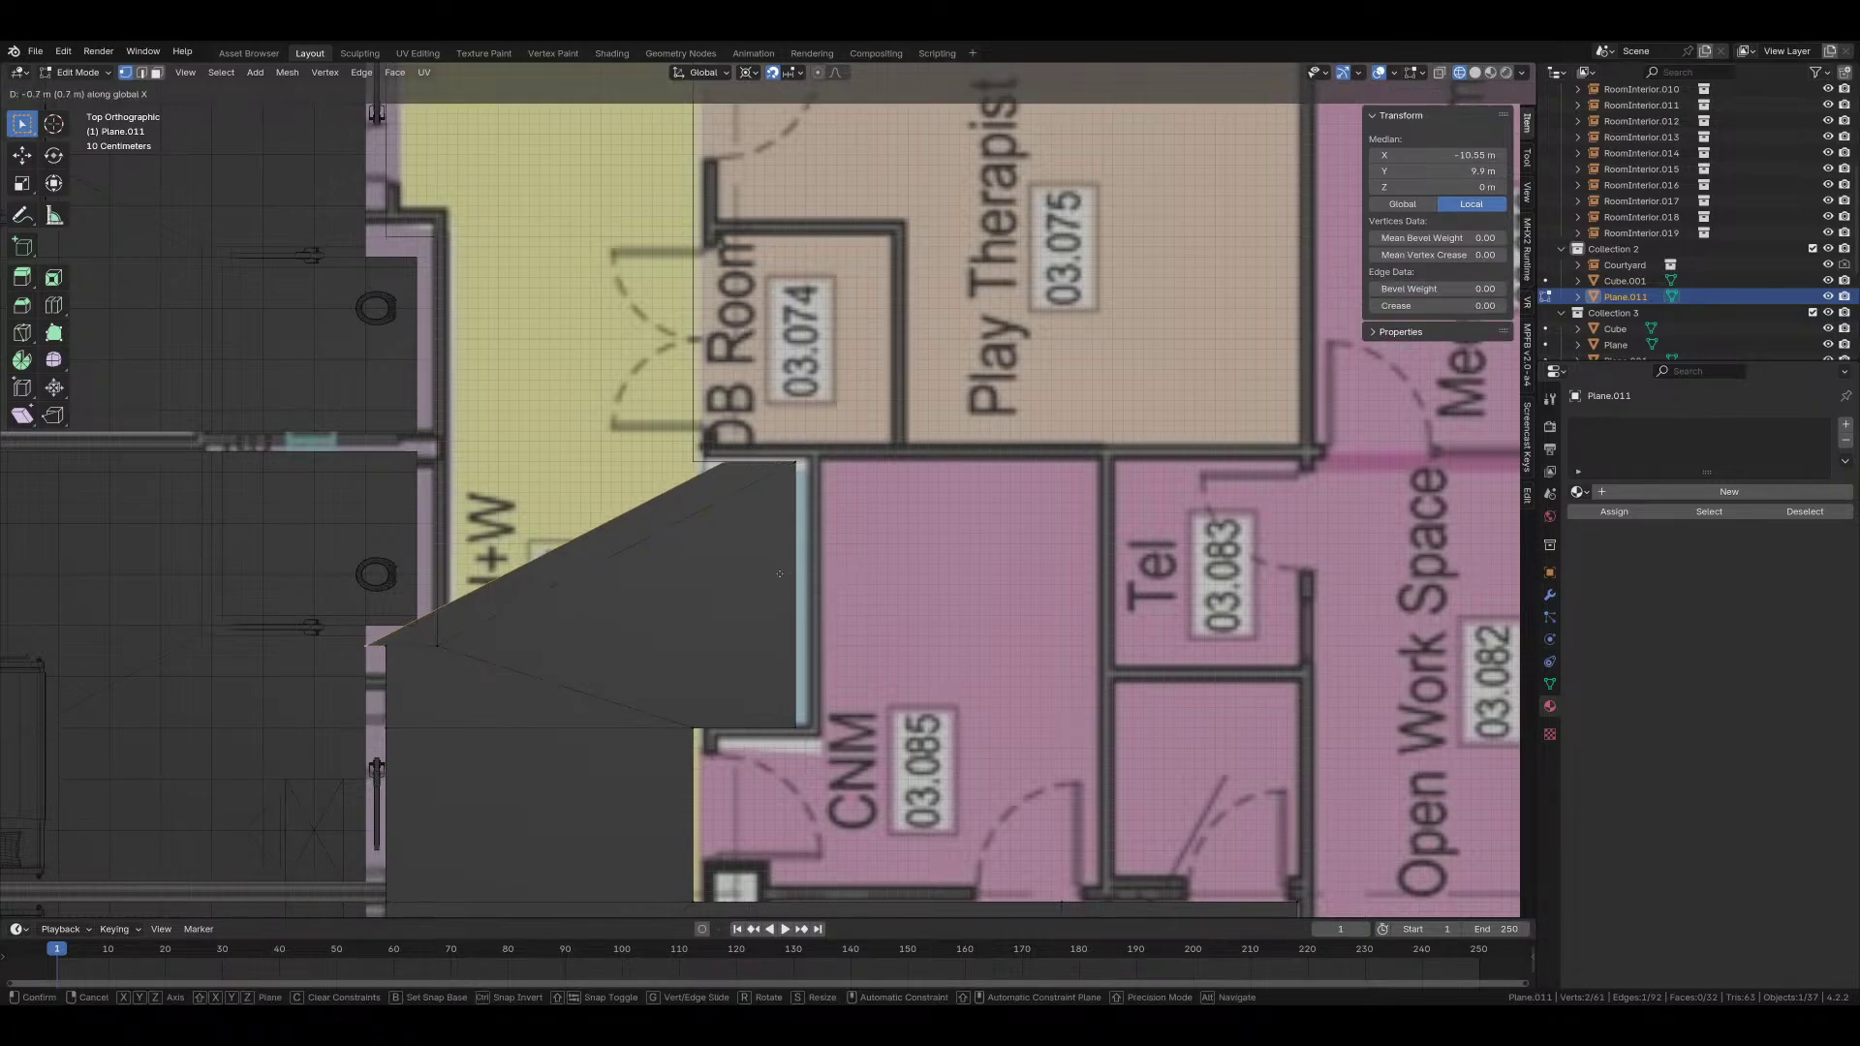
key("Return")
left_click(364, 639)
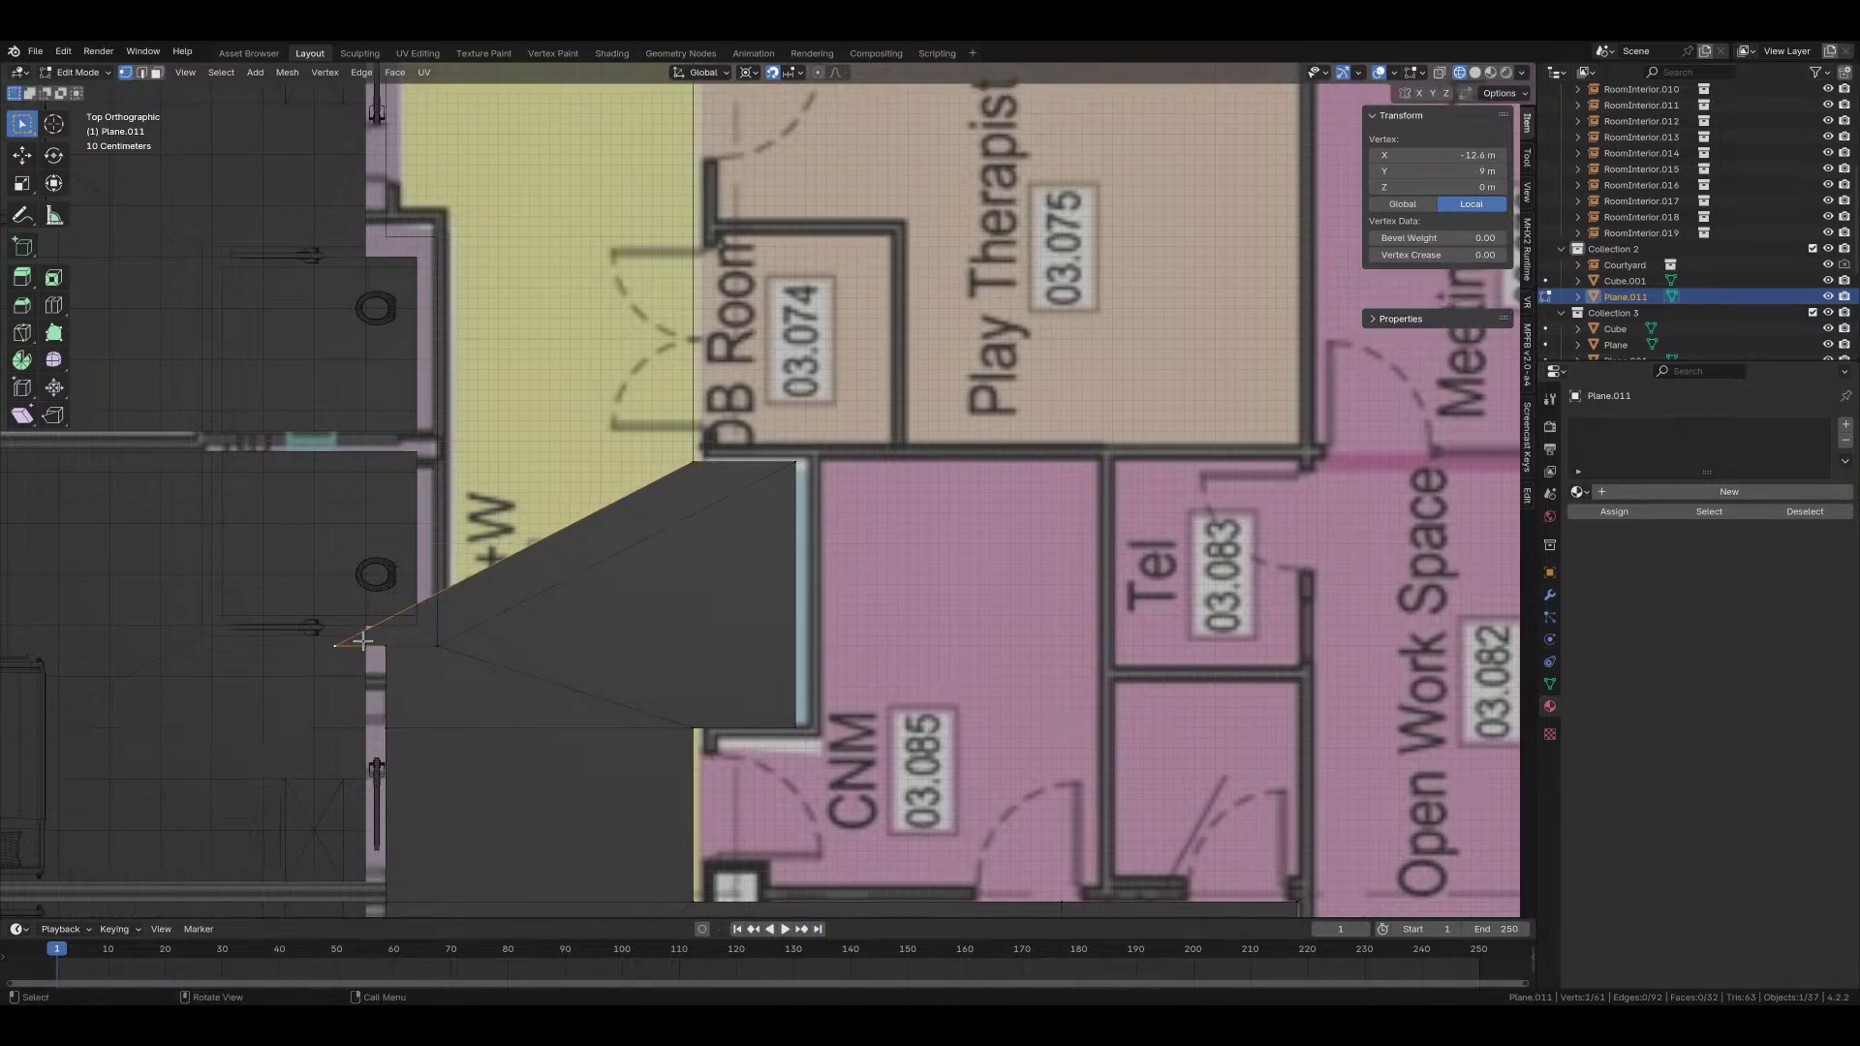
key("g")
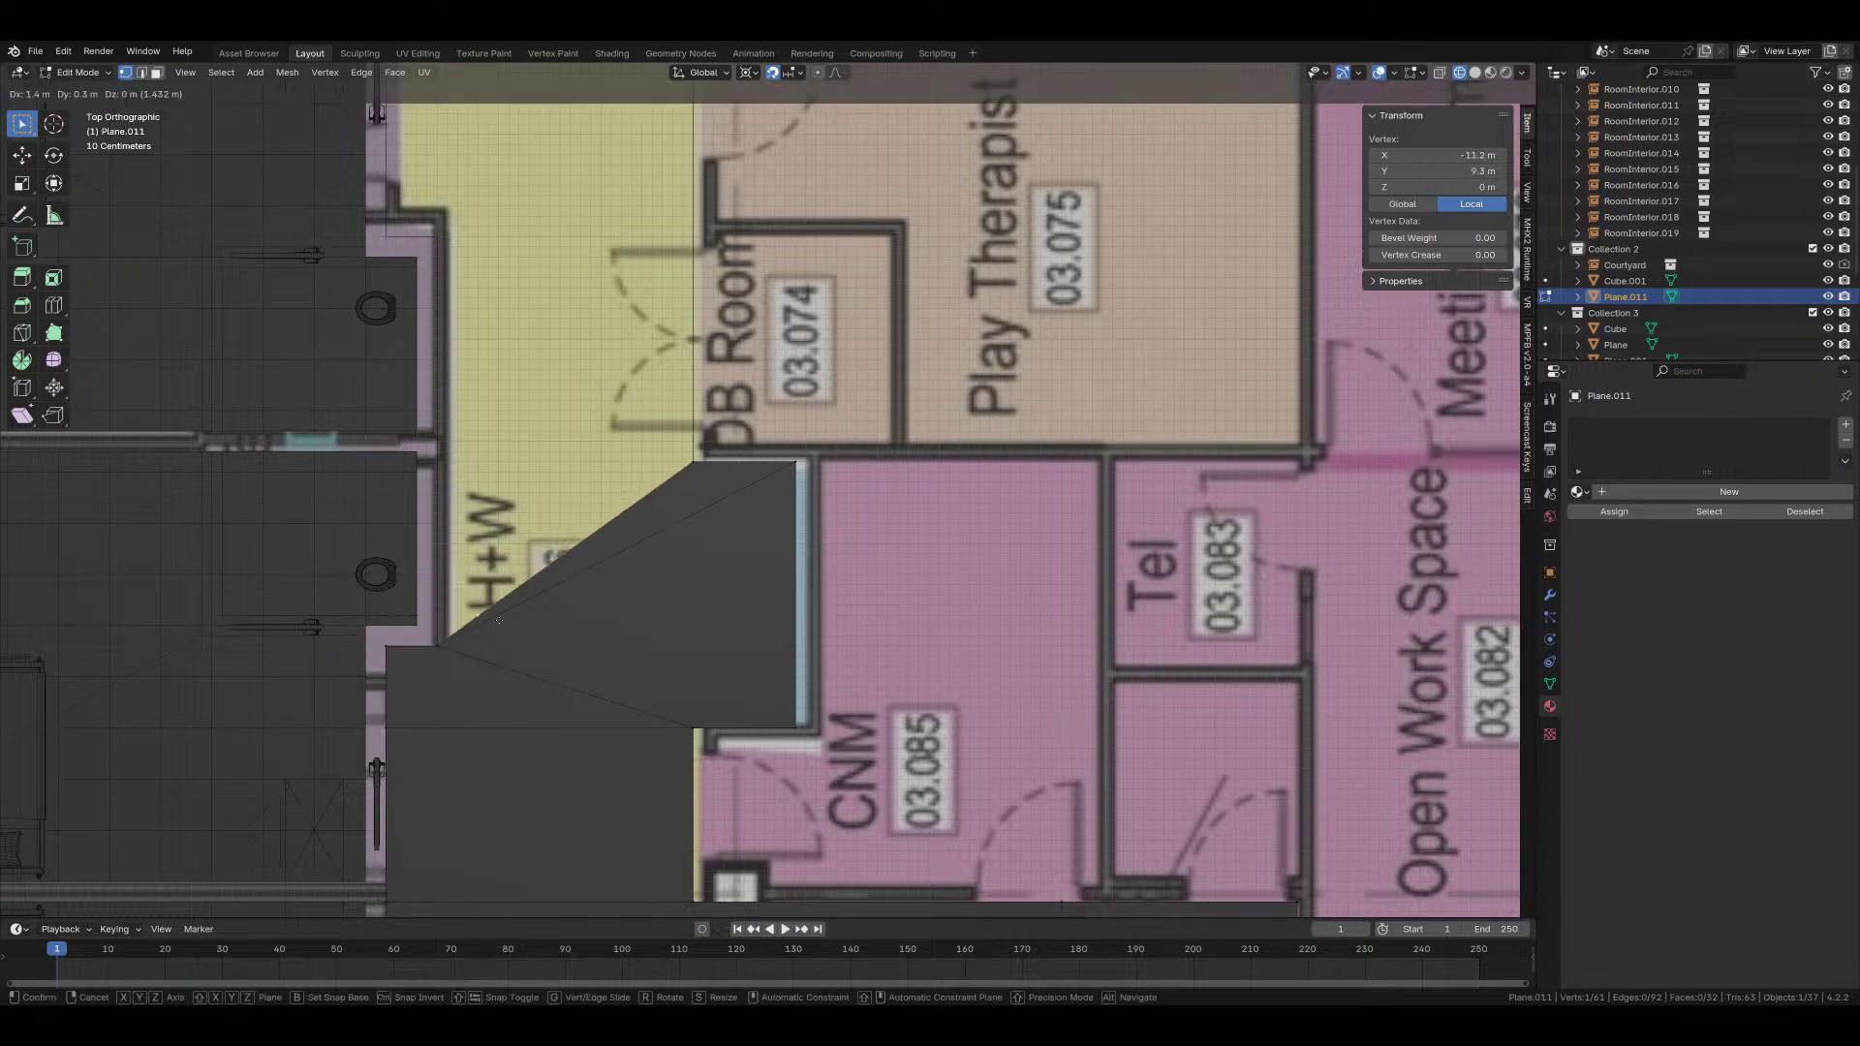
left_click(455, 650)
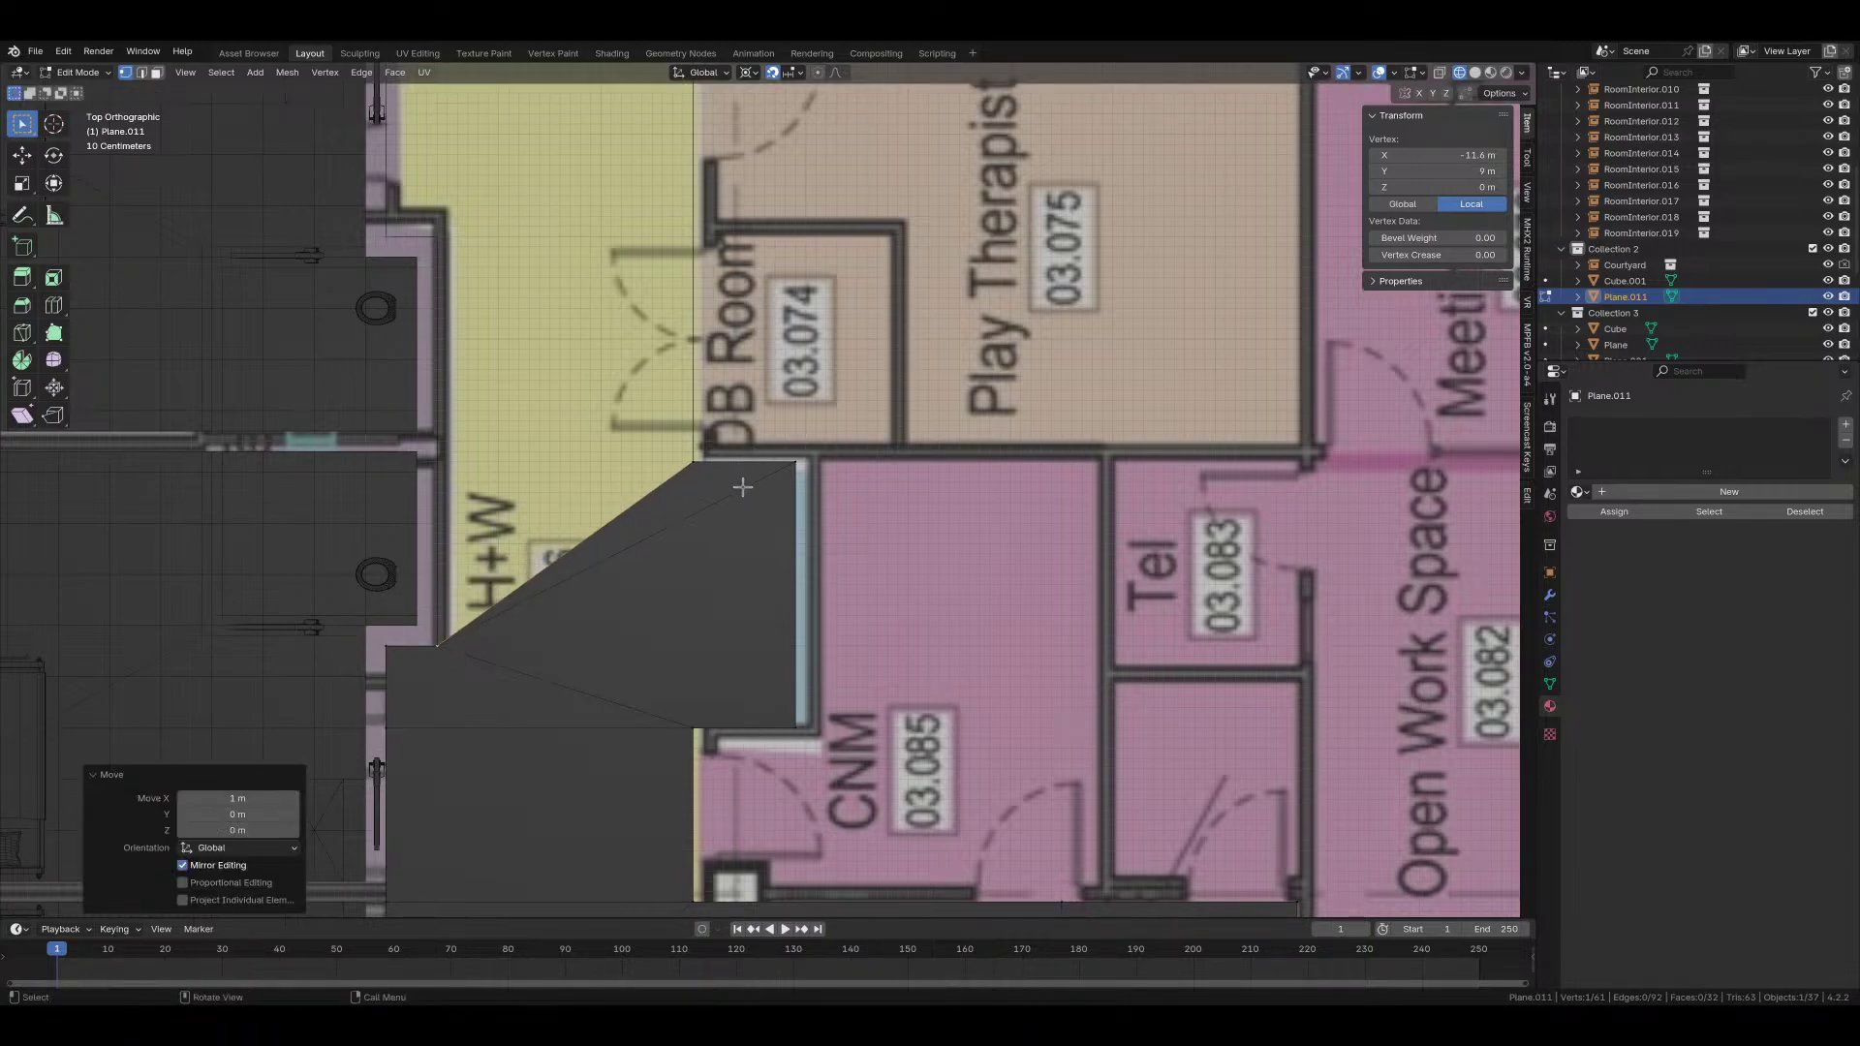
Step: Move the hand-wash bay's two outer vertices 1 m along negative X onto the corridor edge
key("3")
left_click(790, 527)
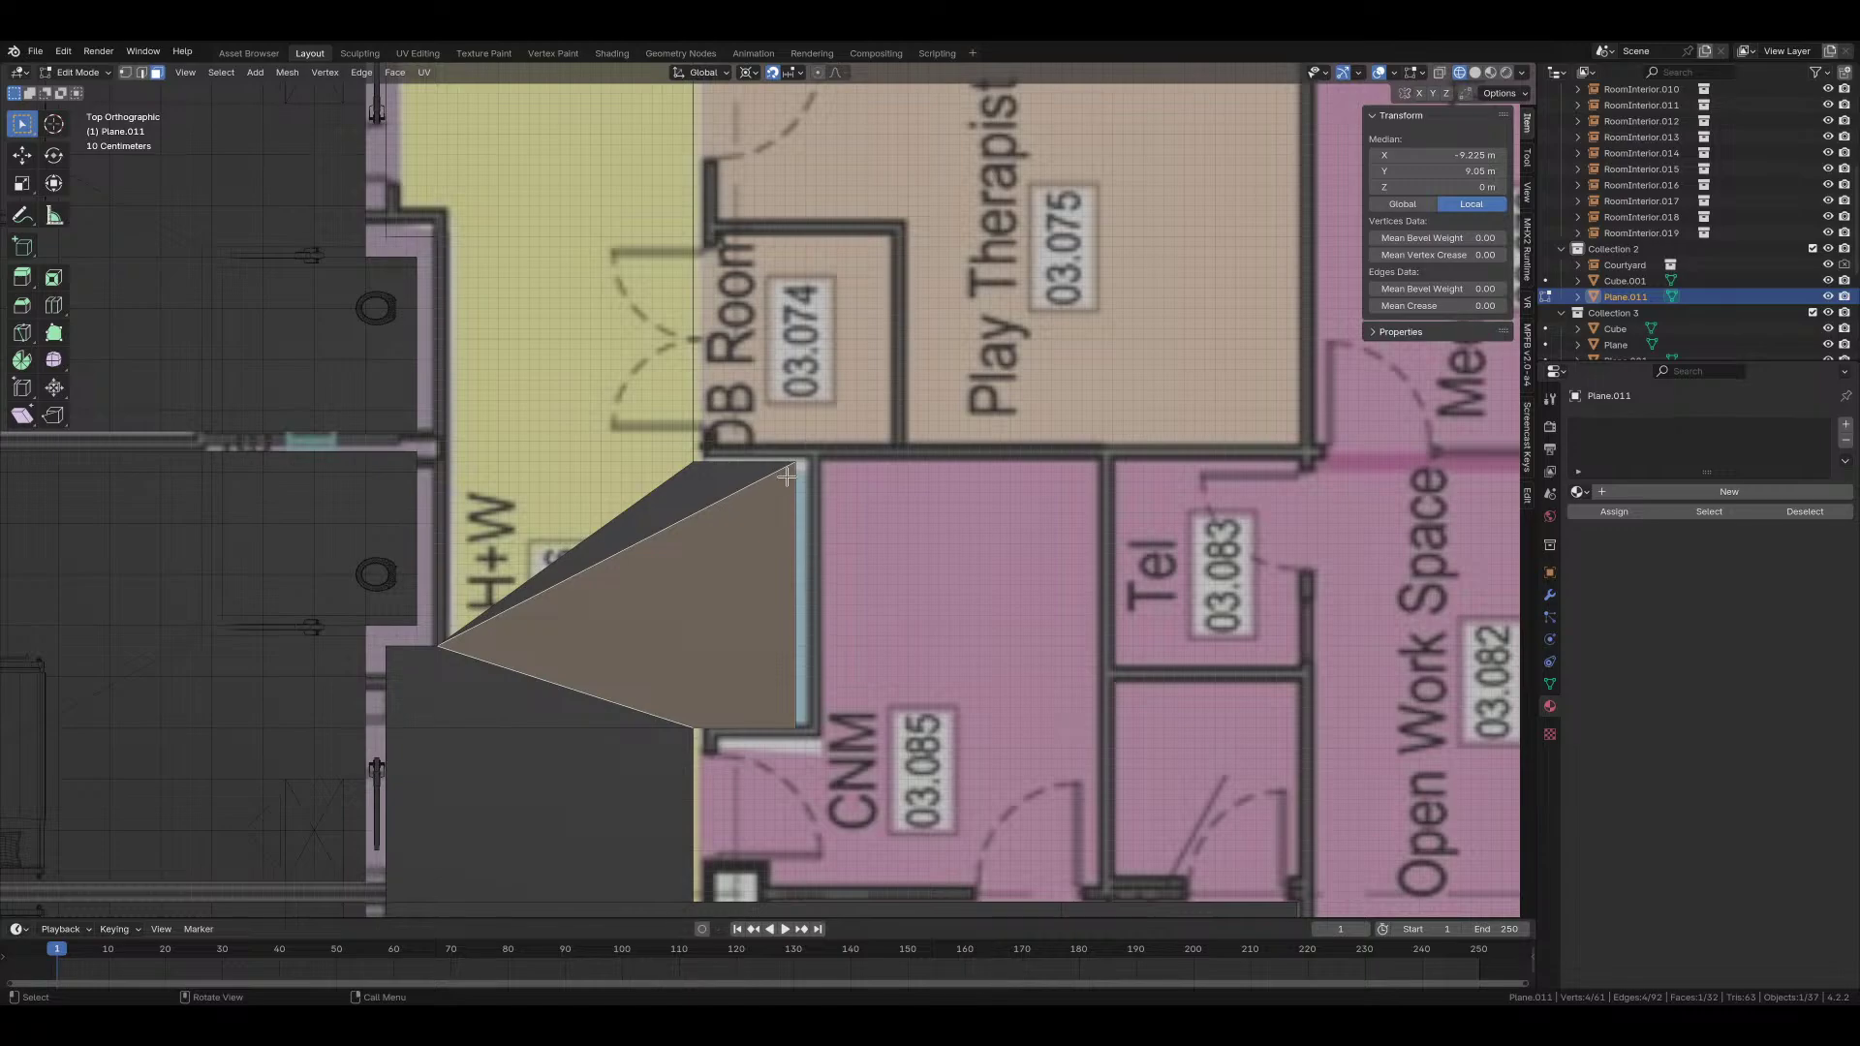
key("2")
left_click(792, 514)
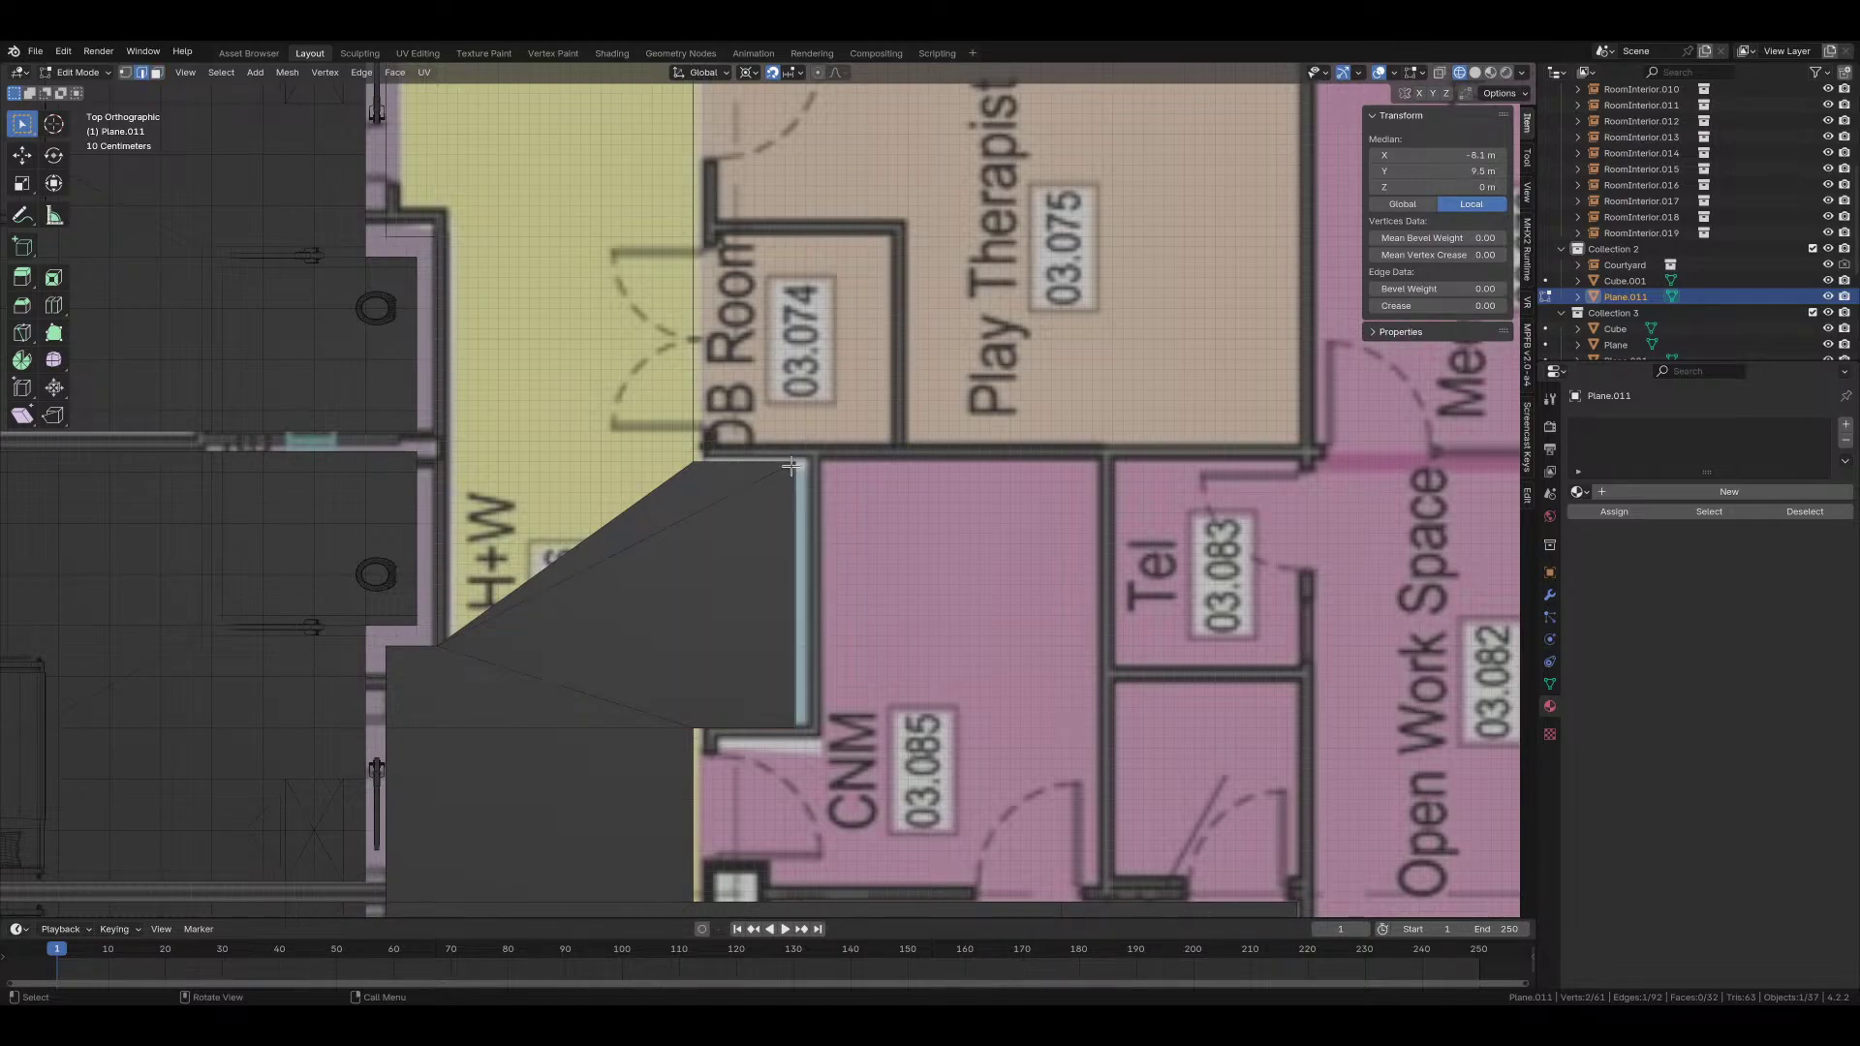
key("1")
left_click(827, 845)
left_click_drag(766, 444, 817, 738)
middle_click_drag(776, 610, 893, 681)
key("KP_7")
key("g")
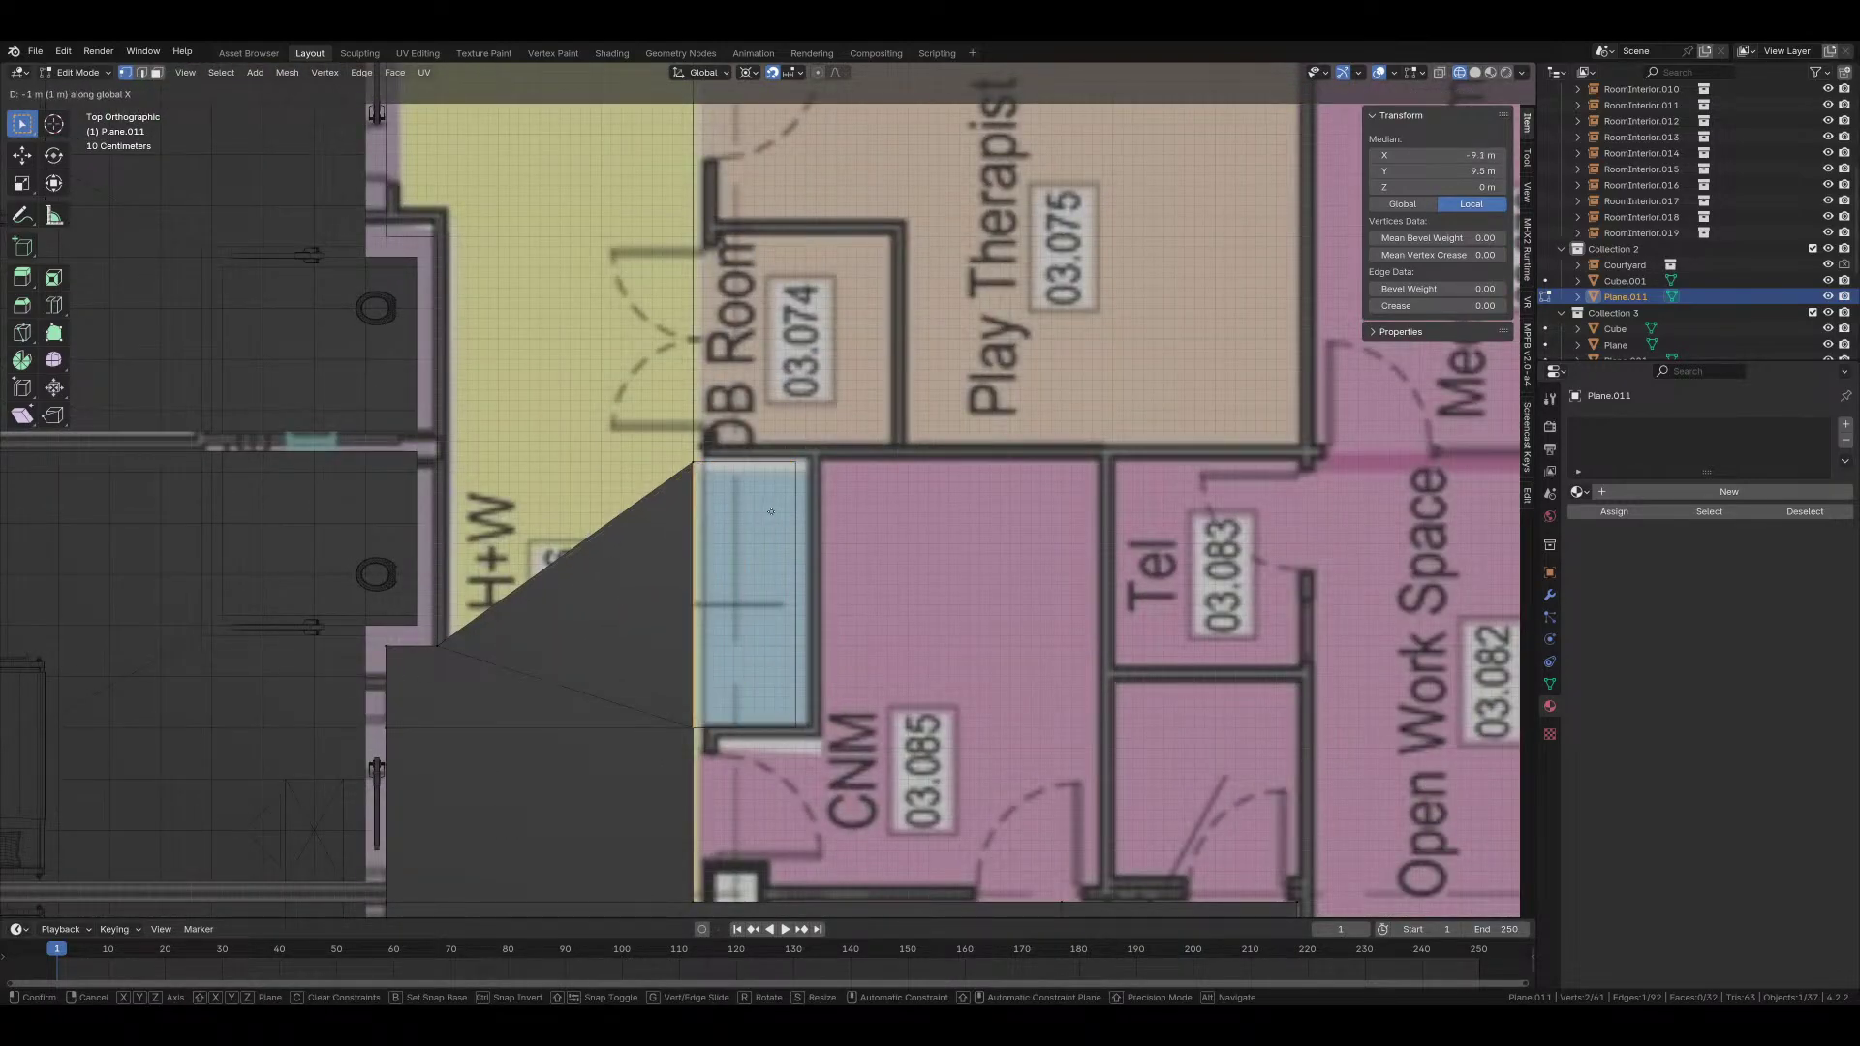
left_click(752, 541)
Step: Merge all of the floor mesh's vertices by distance
key("a")
key("m")
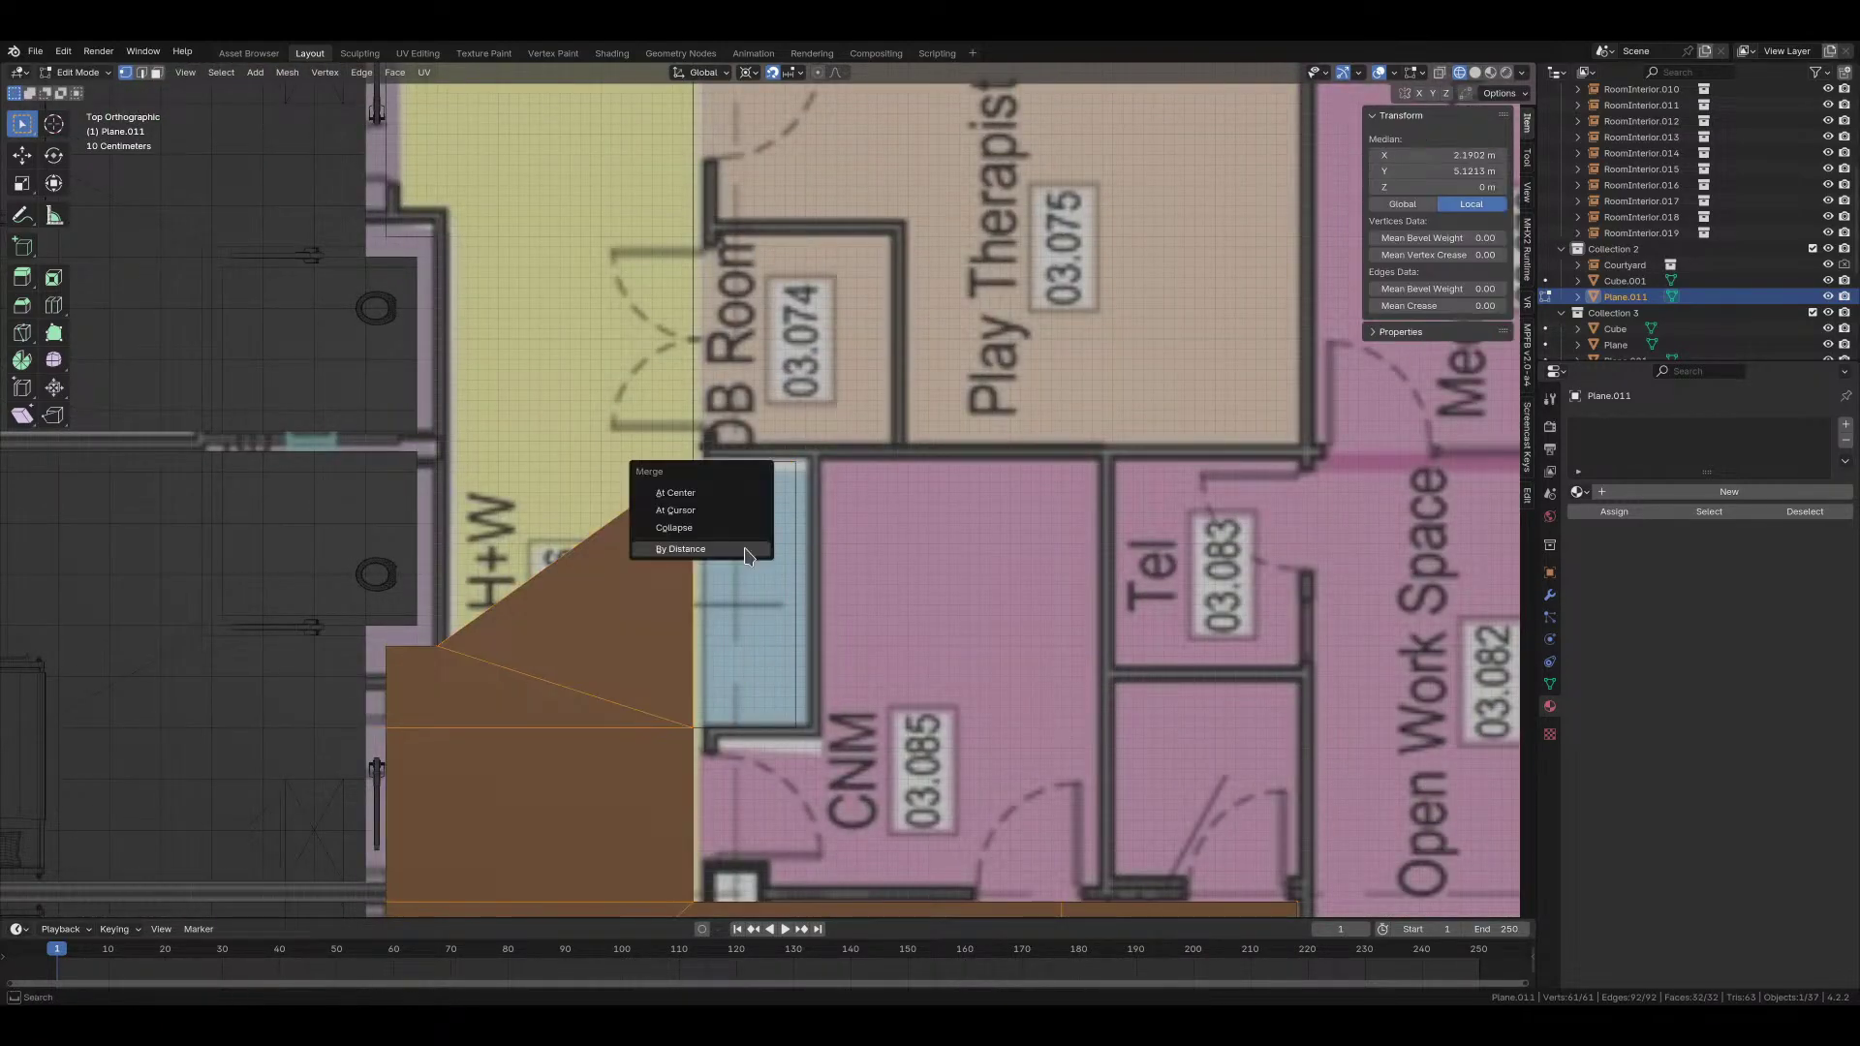
left_click(744, 547)
Step: Extrude the corridor edge beside the blue hand-wash bay 1 m along X to cover the bay
key("2")
left_click(708, 587)
type("g")
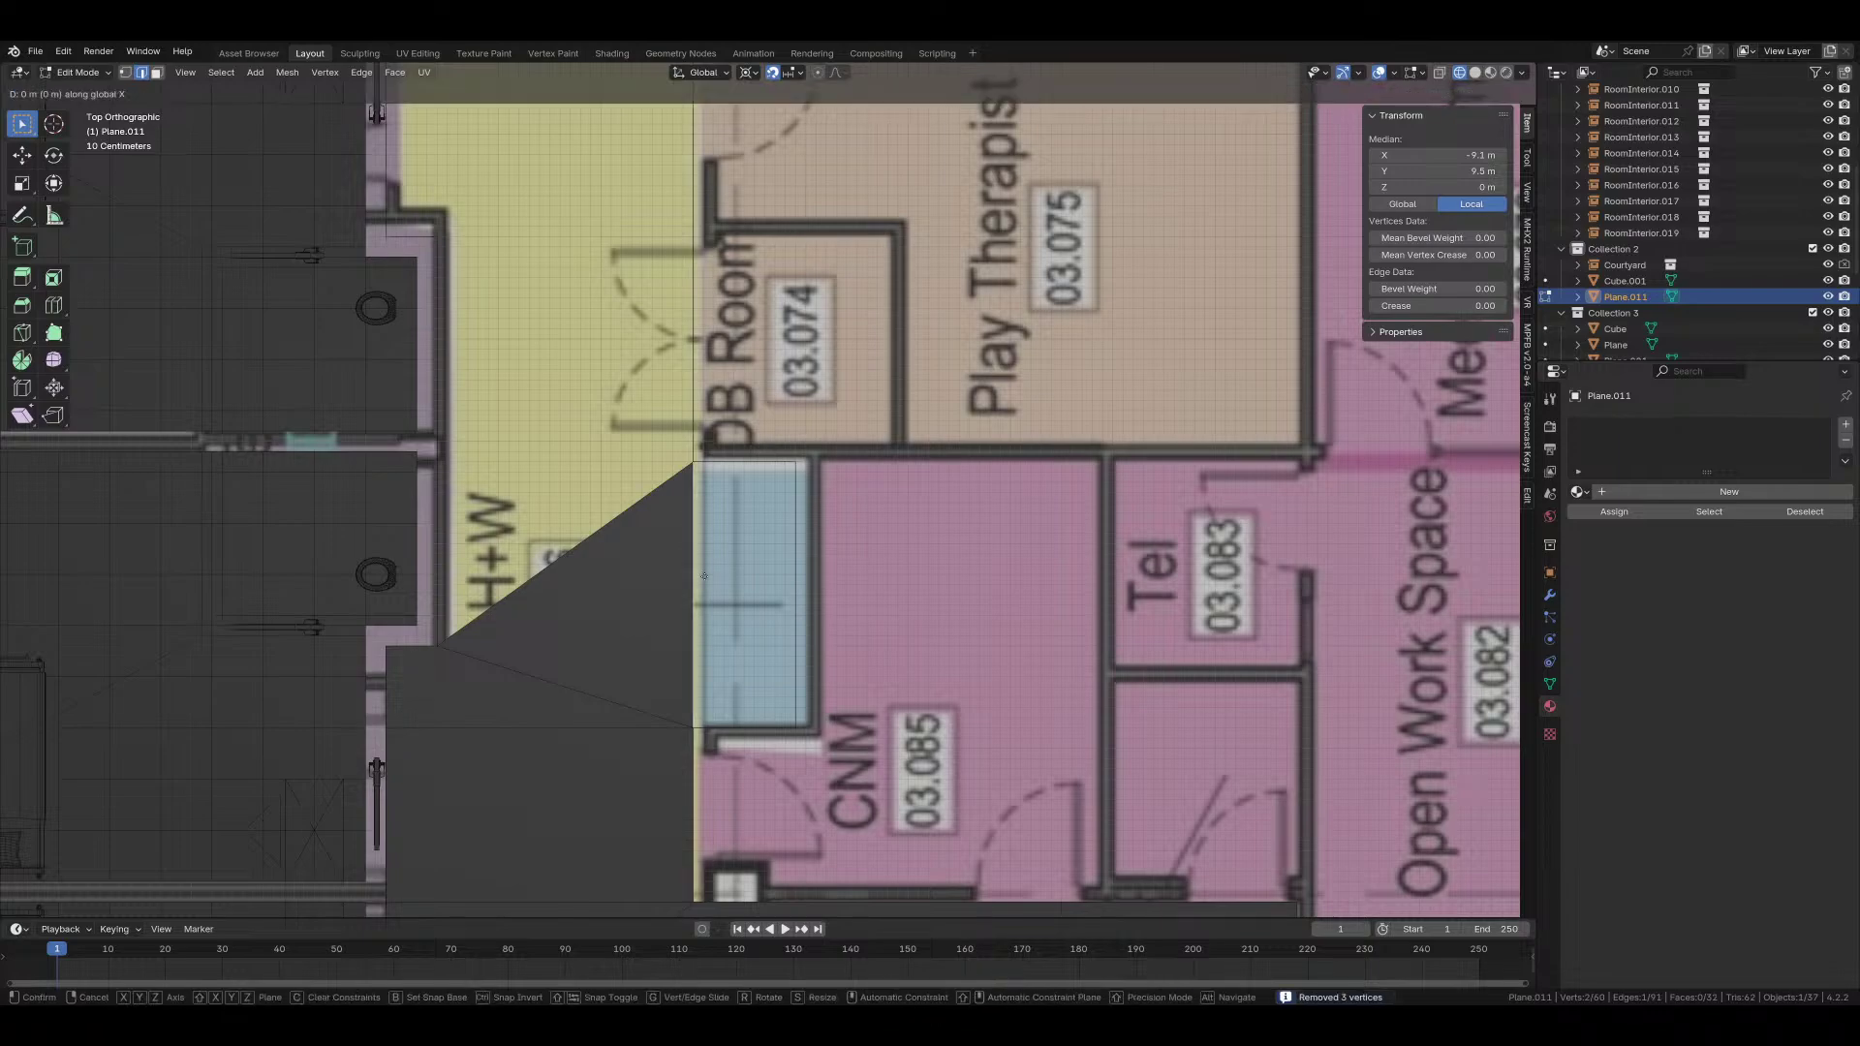
type("x")
type("1")
key("Return")
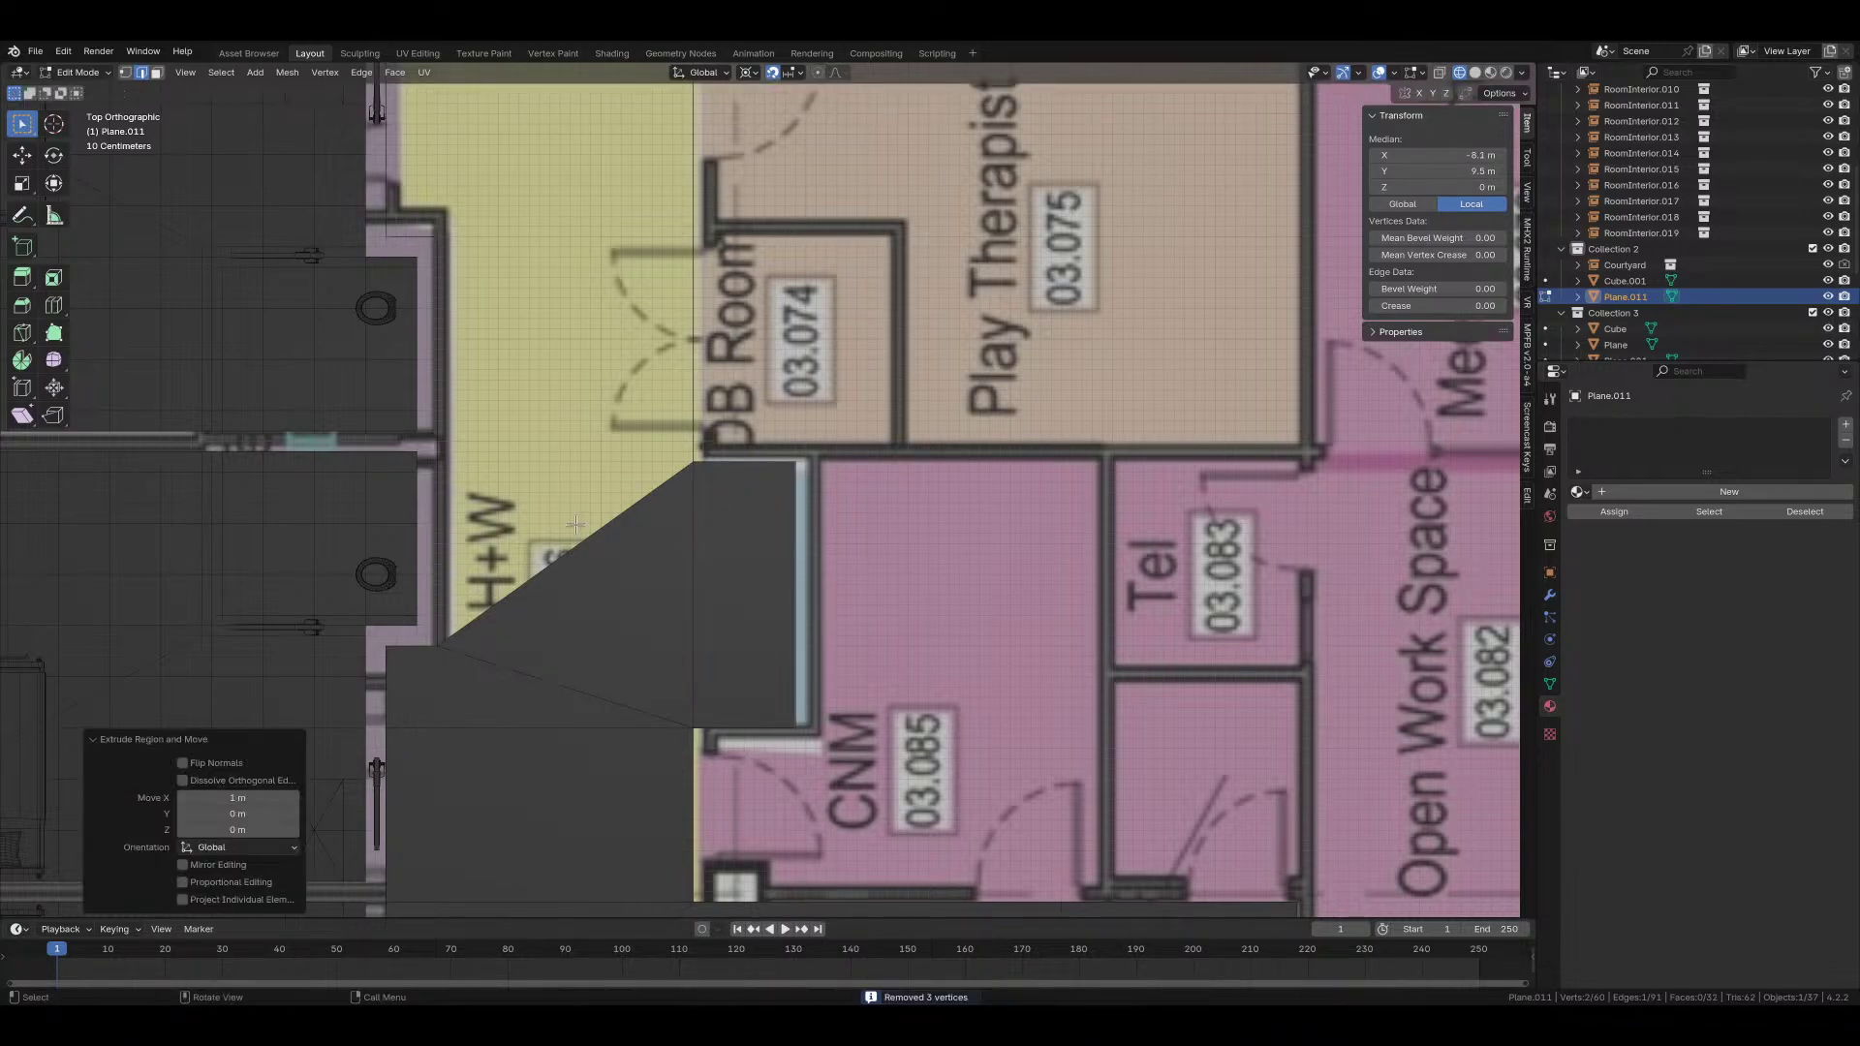
Step: Extrude the slanted corridor edge 4 m along Y past DB Room 03.074
left_click(539, 575)
middle_click_drag(538, 574, 637, 683, "shift")
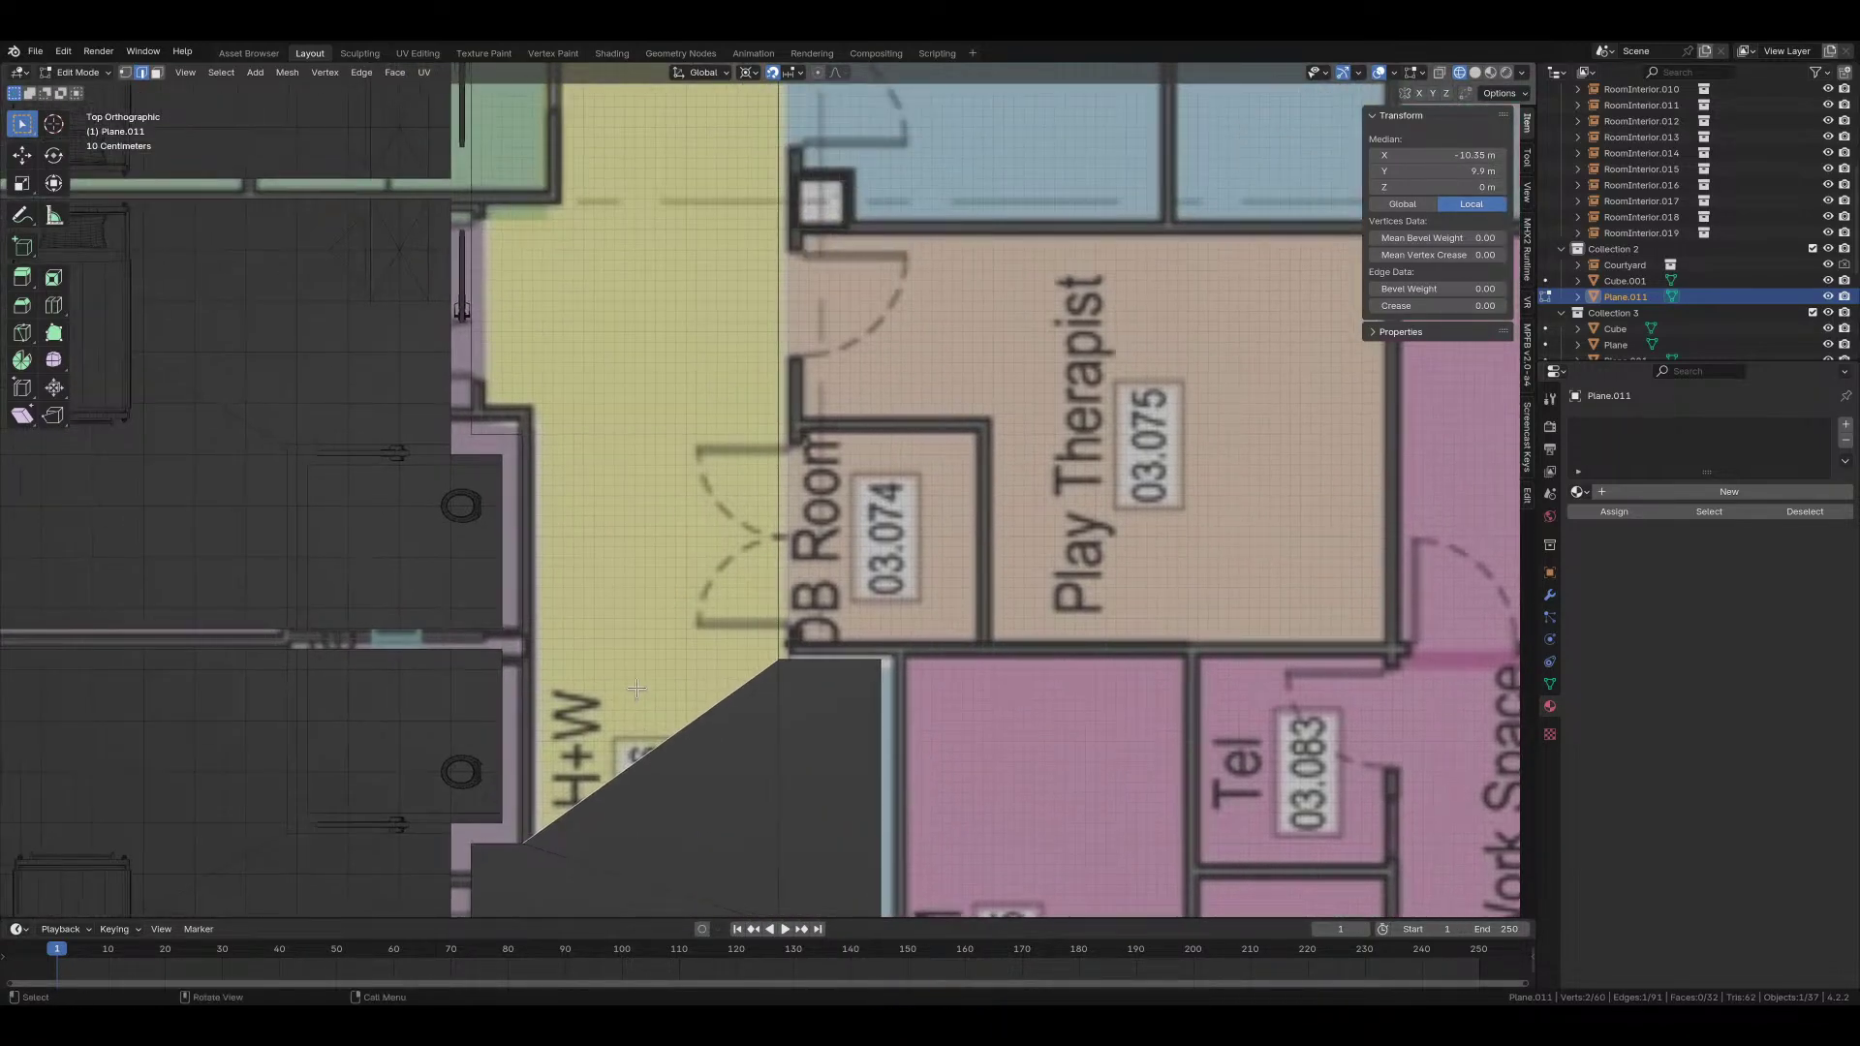
key("e")
key("y")
left_click(780, 254)
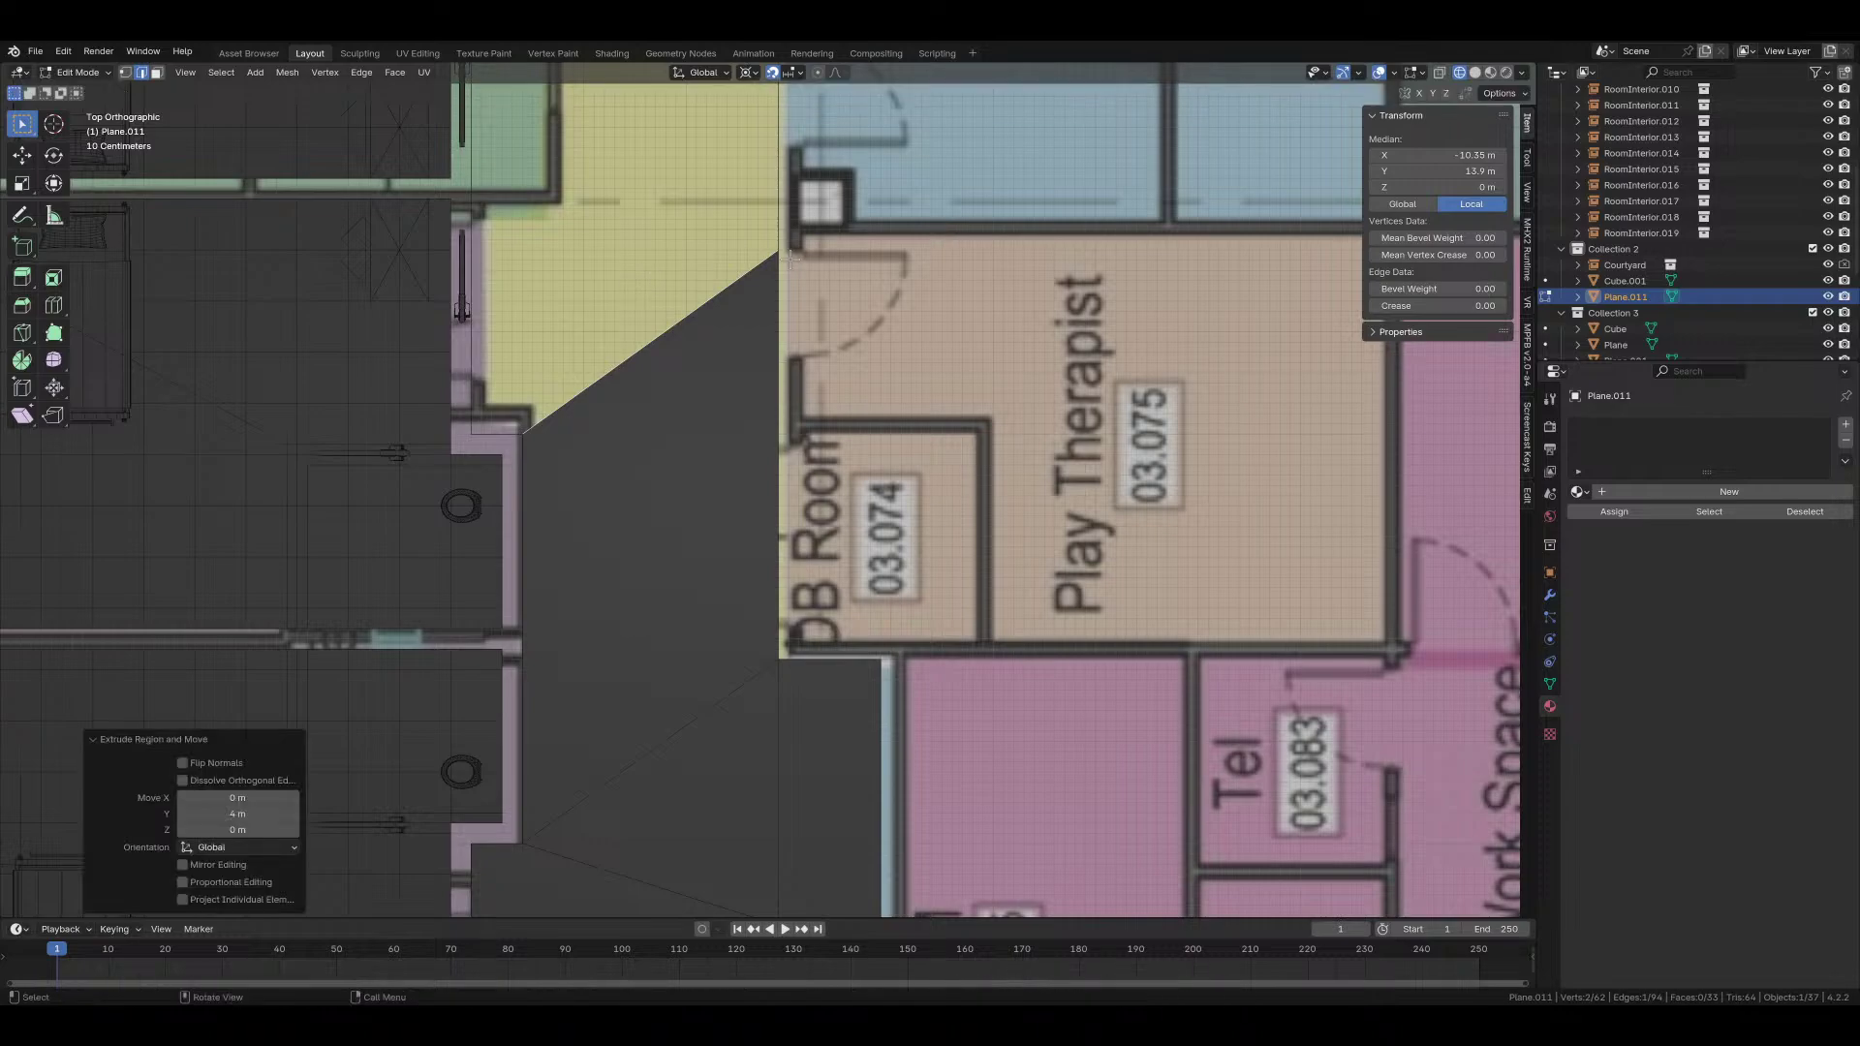
Step: Move the new edge's Play Therapist-side vertex 1.8 m along negative Y, level with the opposite bedroom wall corner
key("1")
left_click(781, 254)
key("g")
key("y")
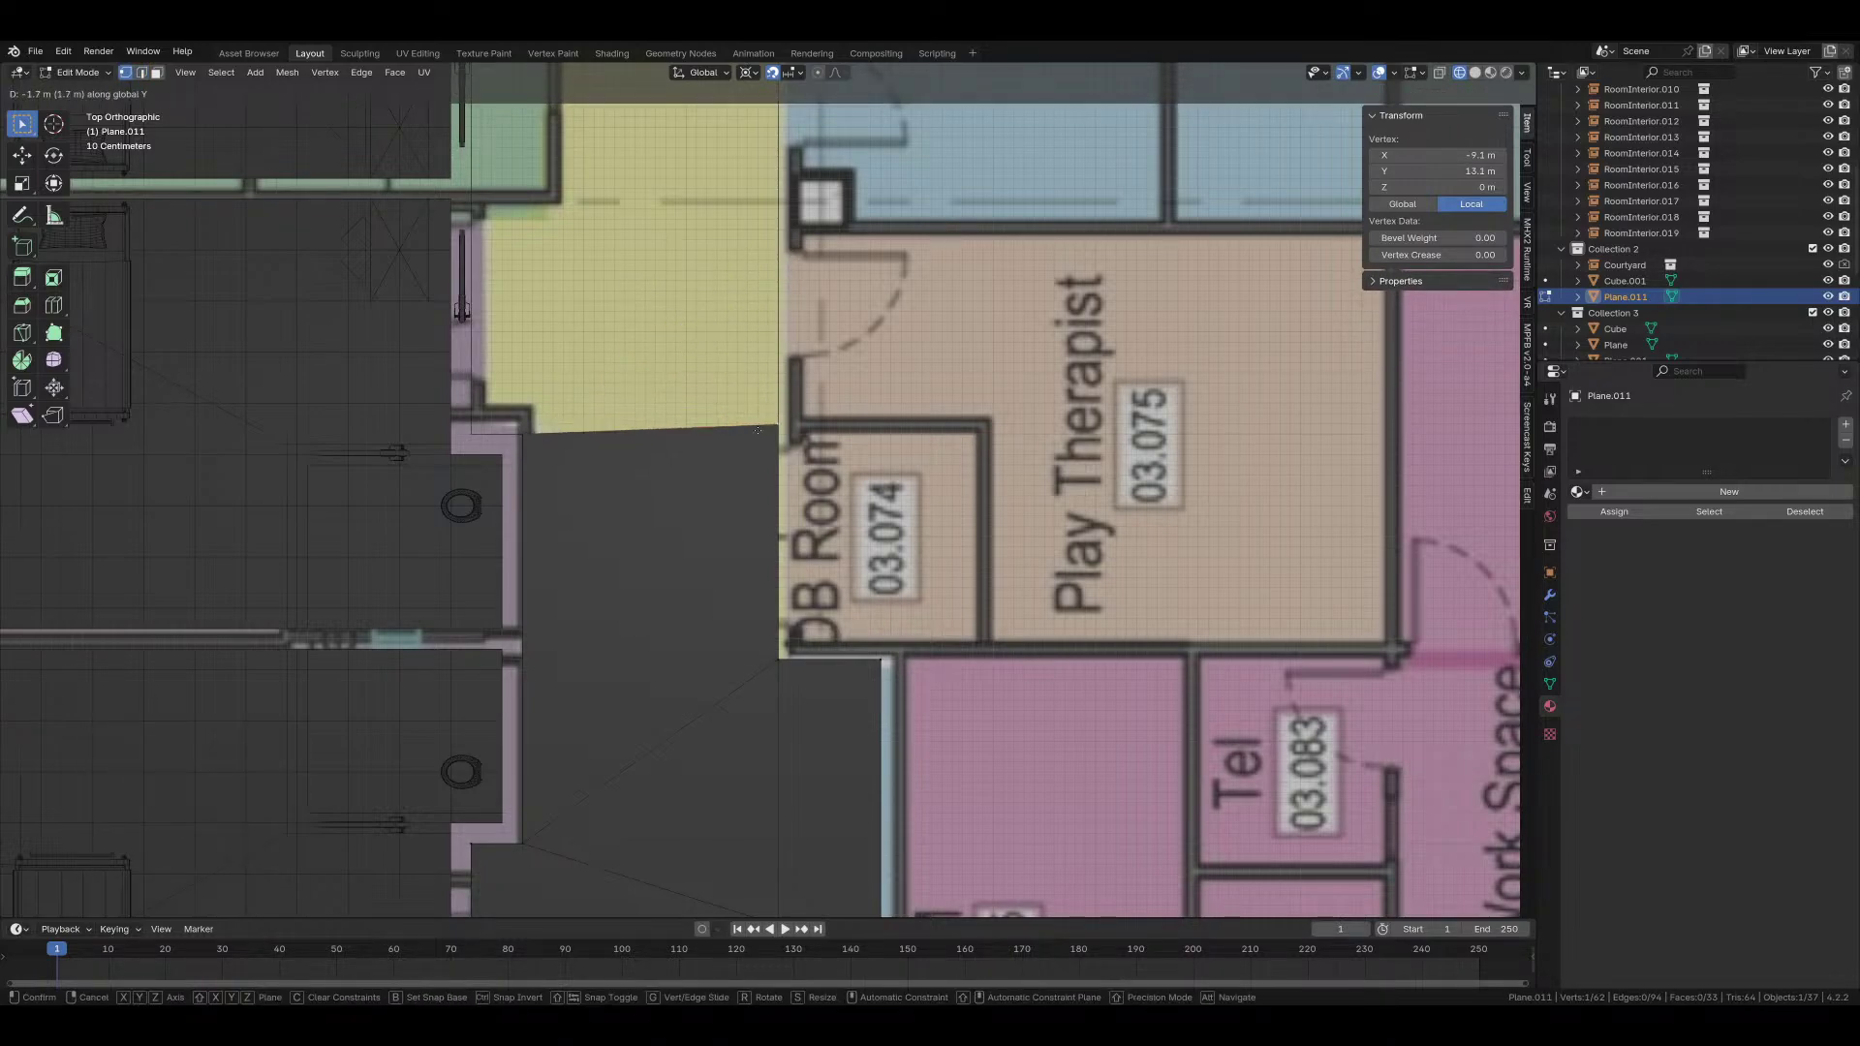
left_click(755, 439)
Step: Extrude the straightened end edge 4.8 m along Y, up the corridor beside Kitchen 03.073
key("2")
left_click(562, 434)
scroll(562, 434, "down", 3)
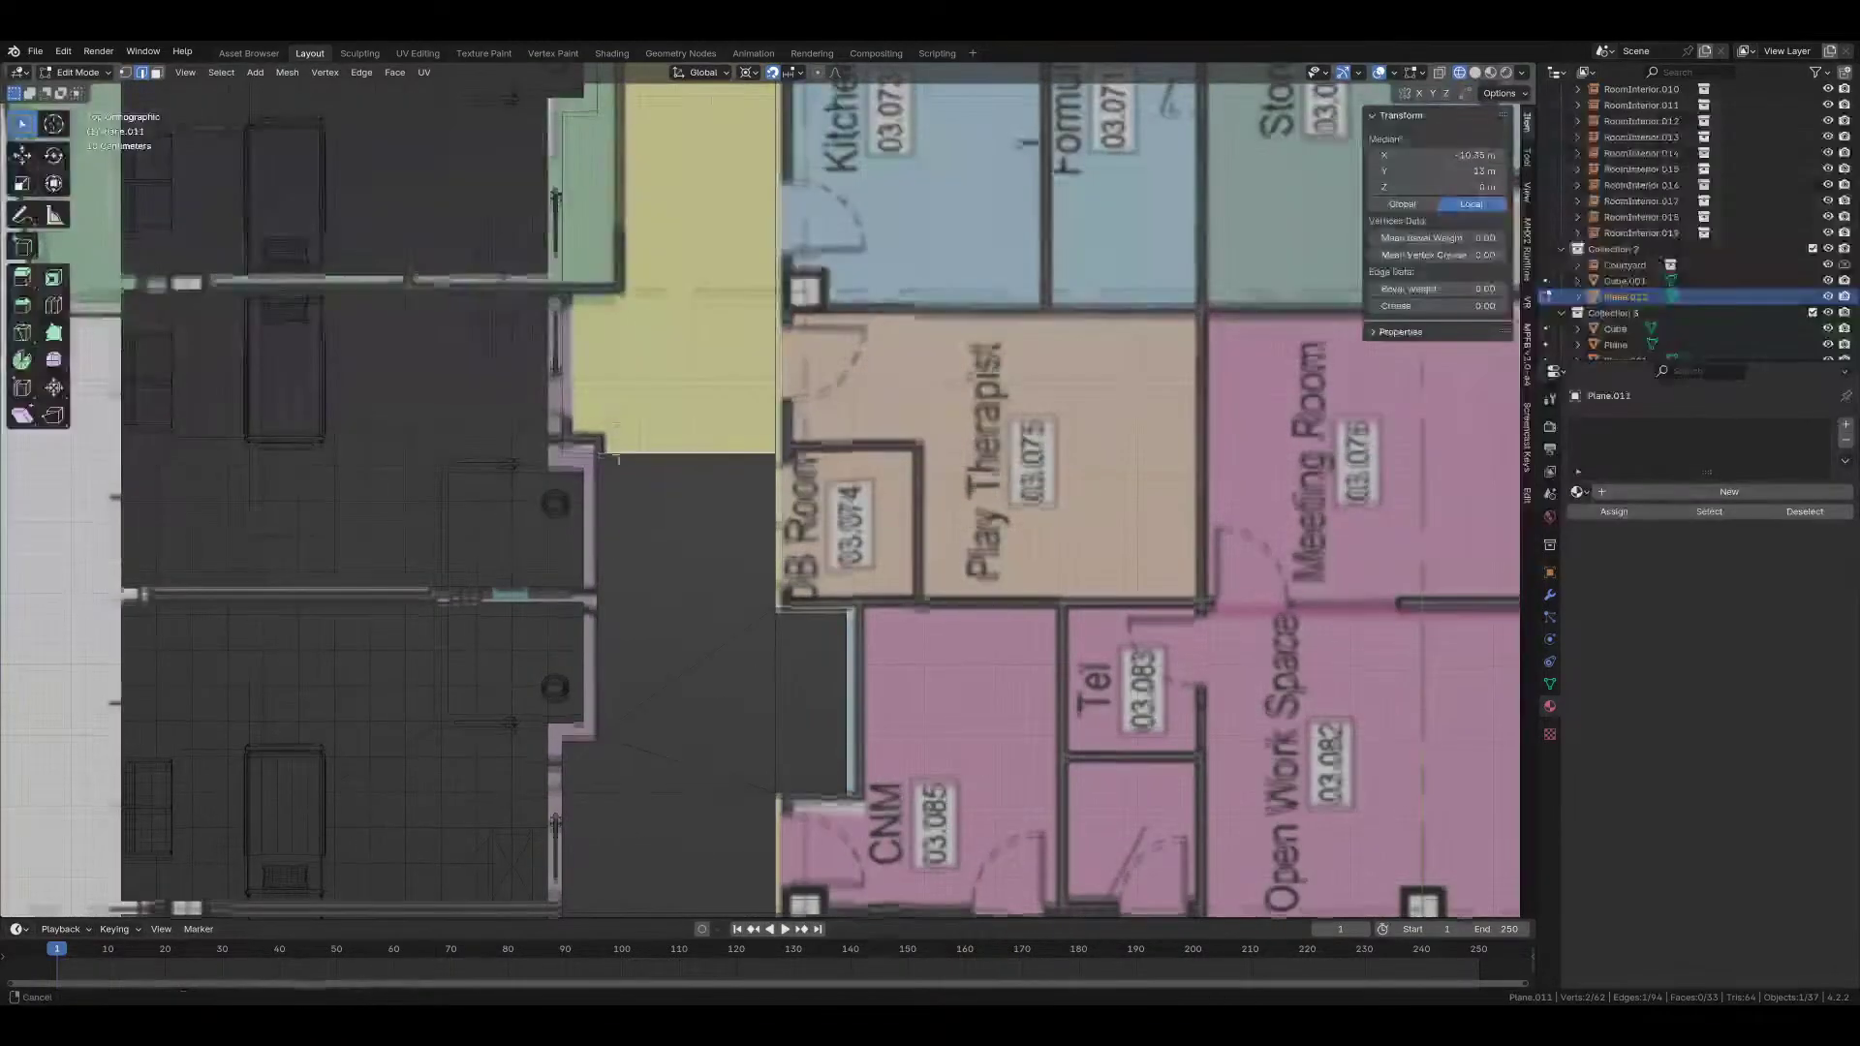
scroll(690, 597, "up", 2)
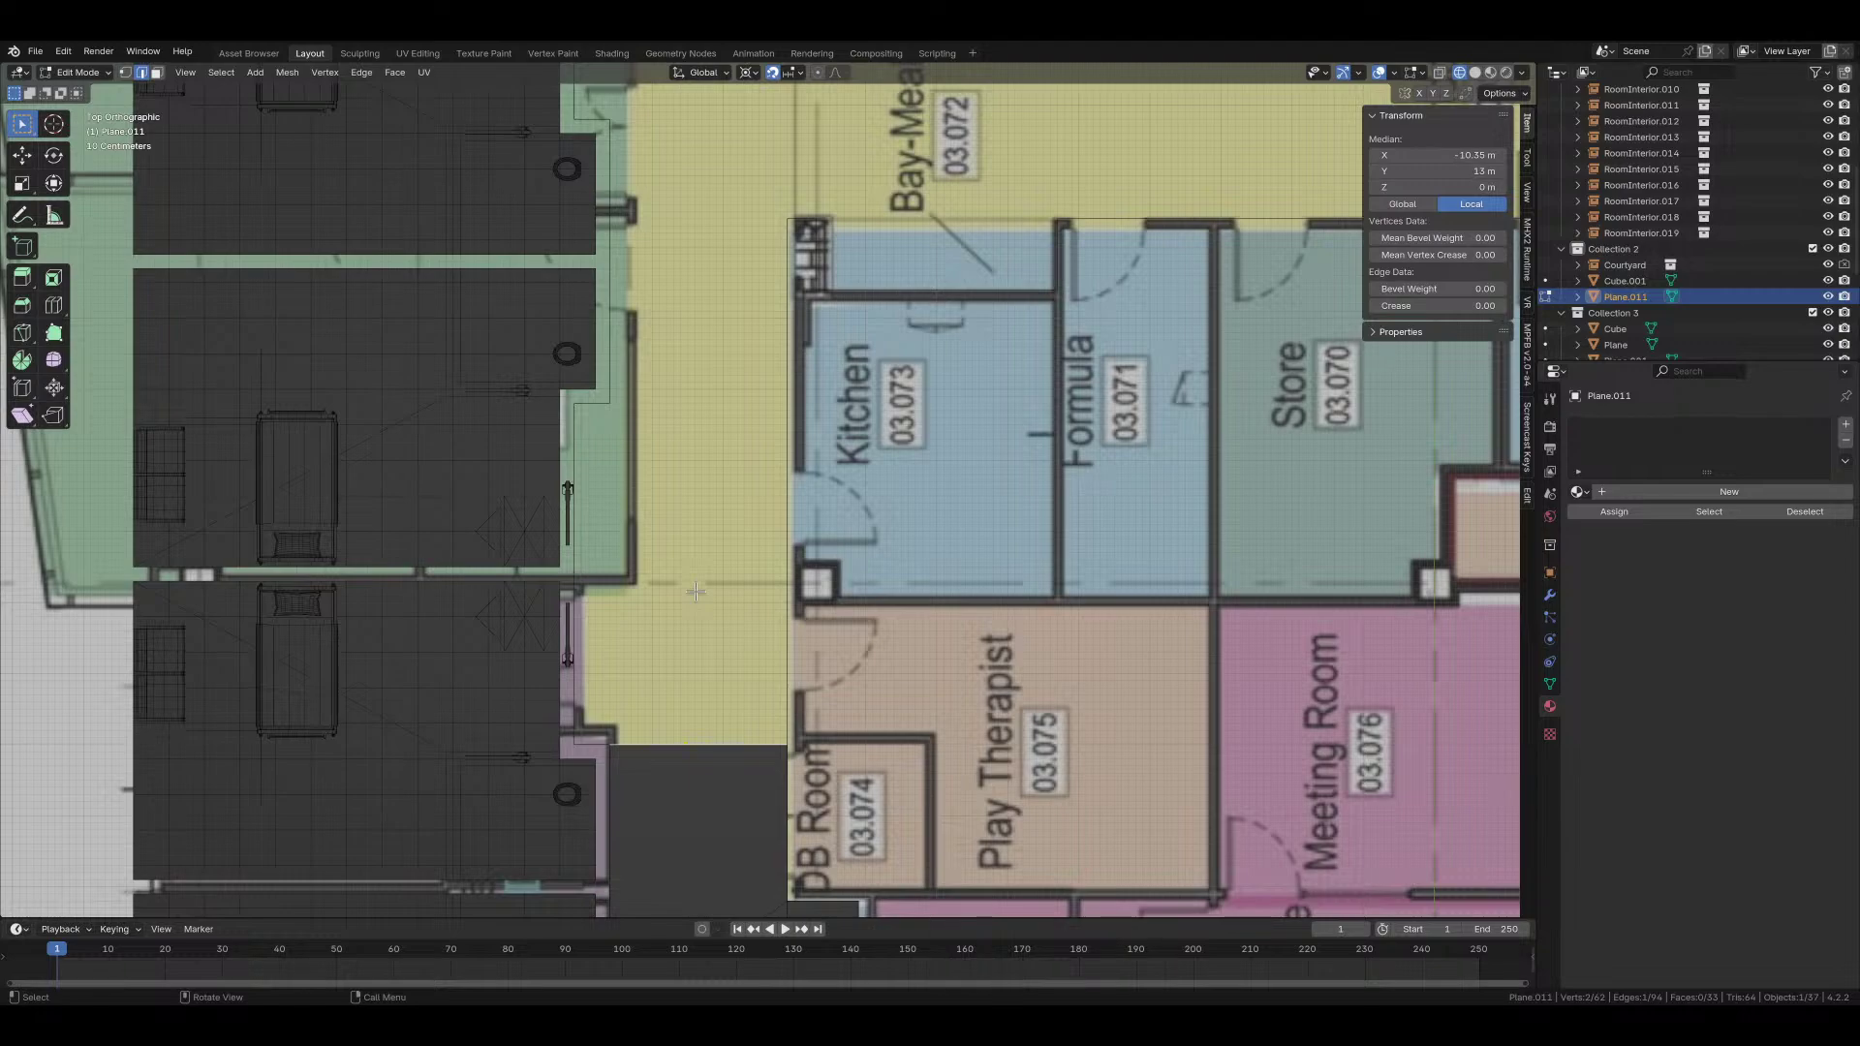
key("e")
key("y")
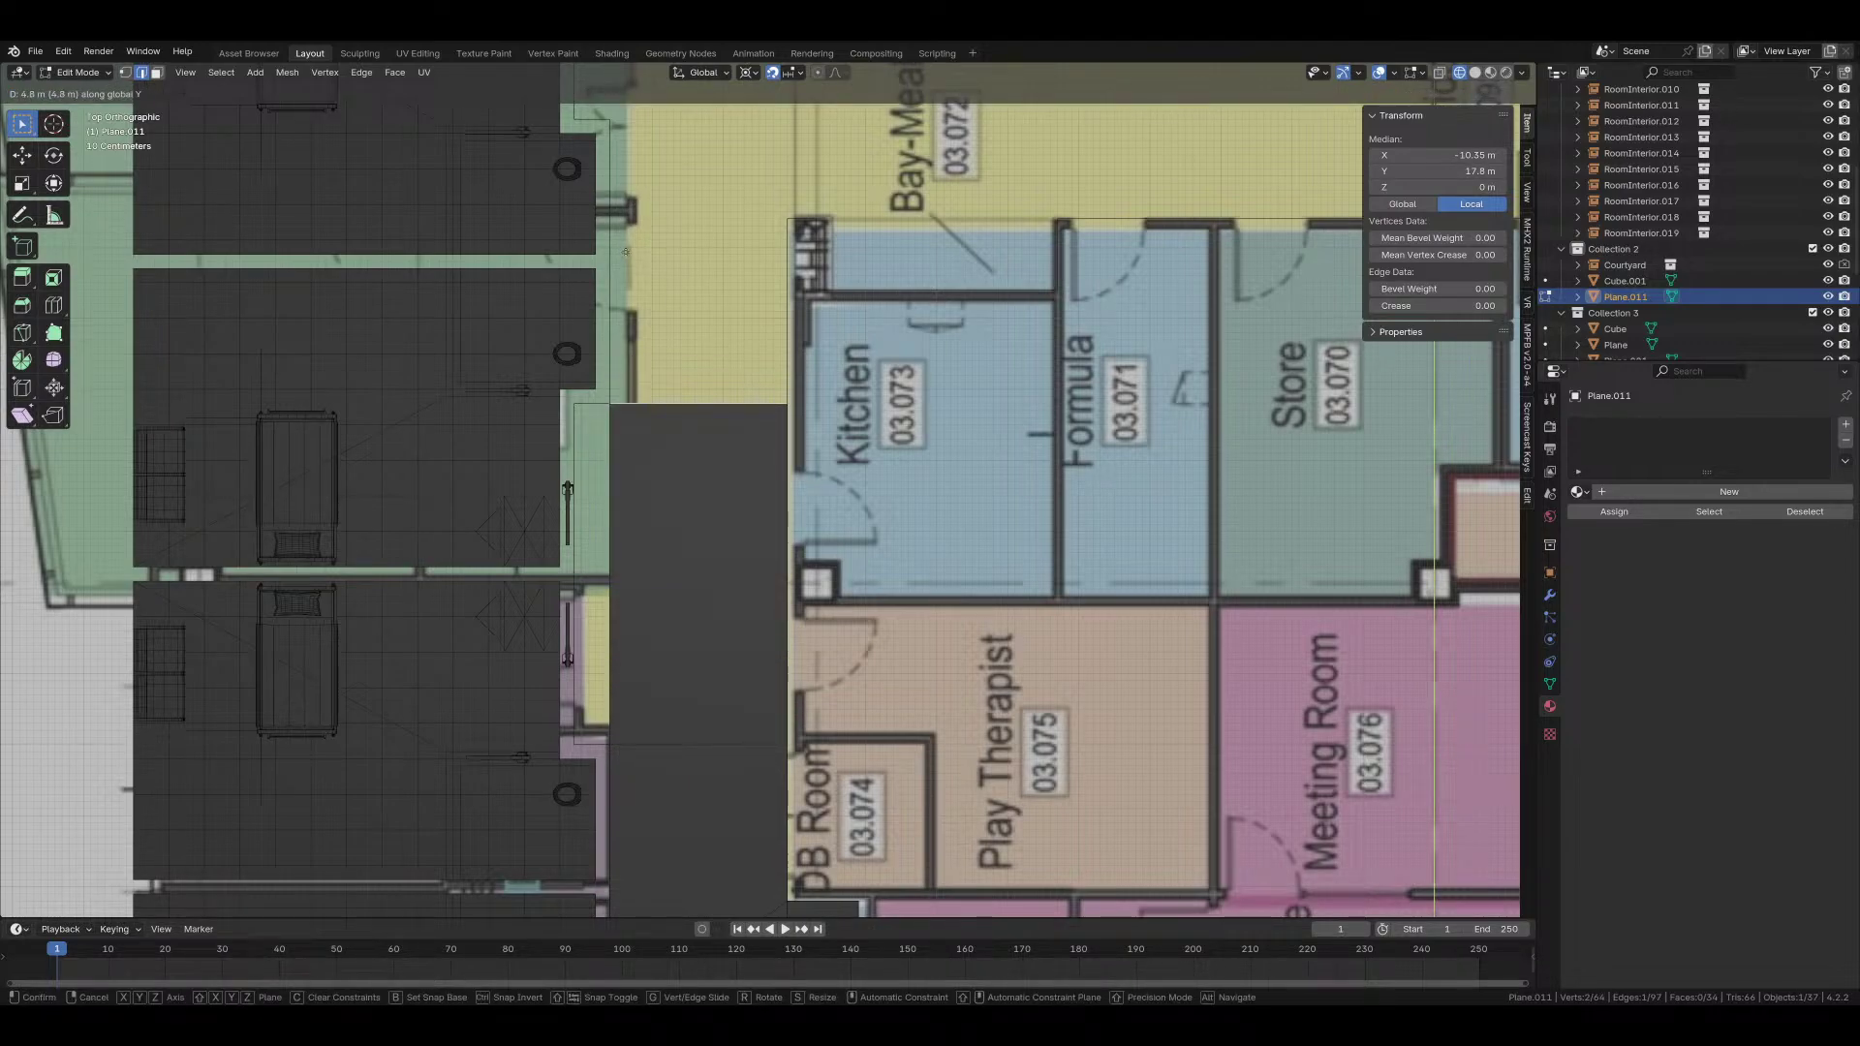
left_click(626, 252)
Step: Extrude the new section's bedroom-side edge 0.5 m along negative X into the doorway recess
left_click(605, 586)
scroll(687, 564, "up", 3)
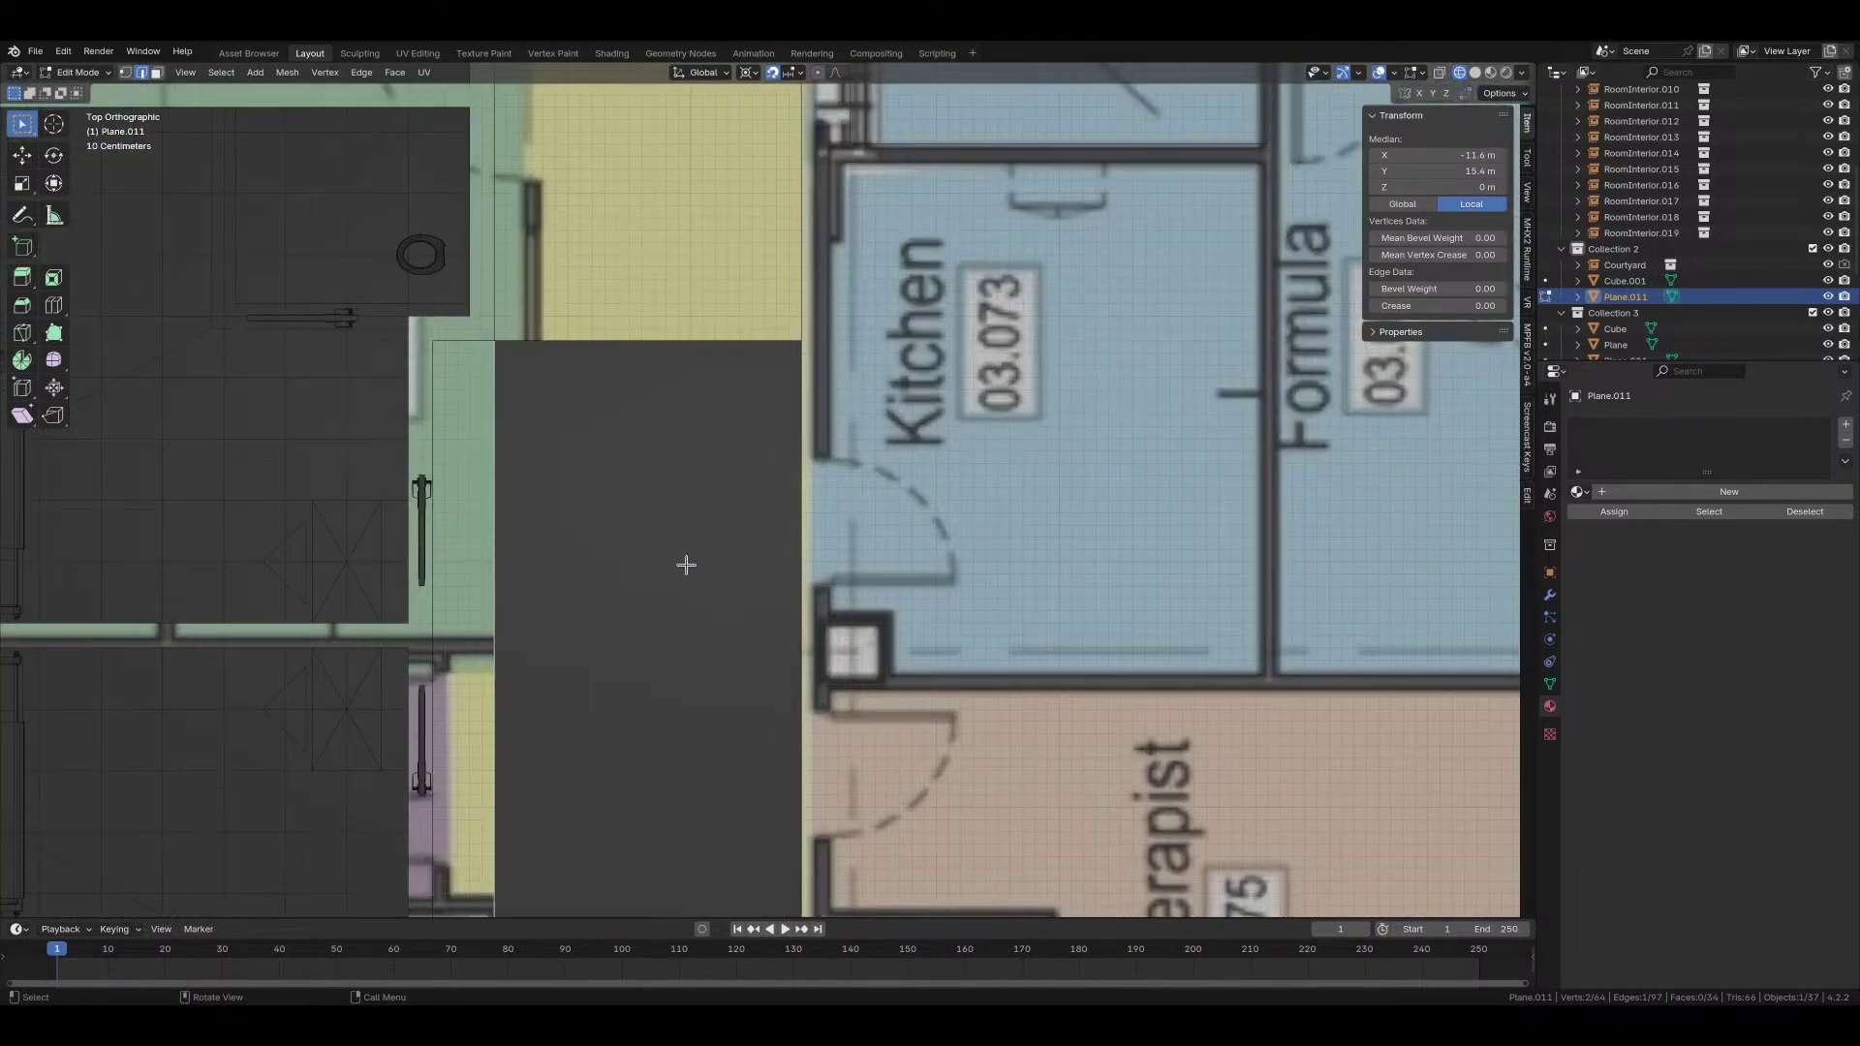
key("e")
key("x")
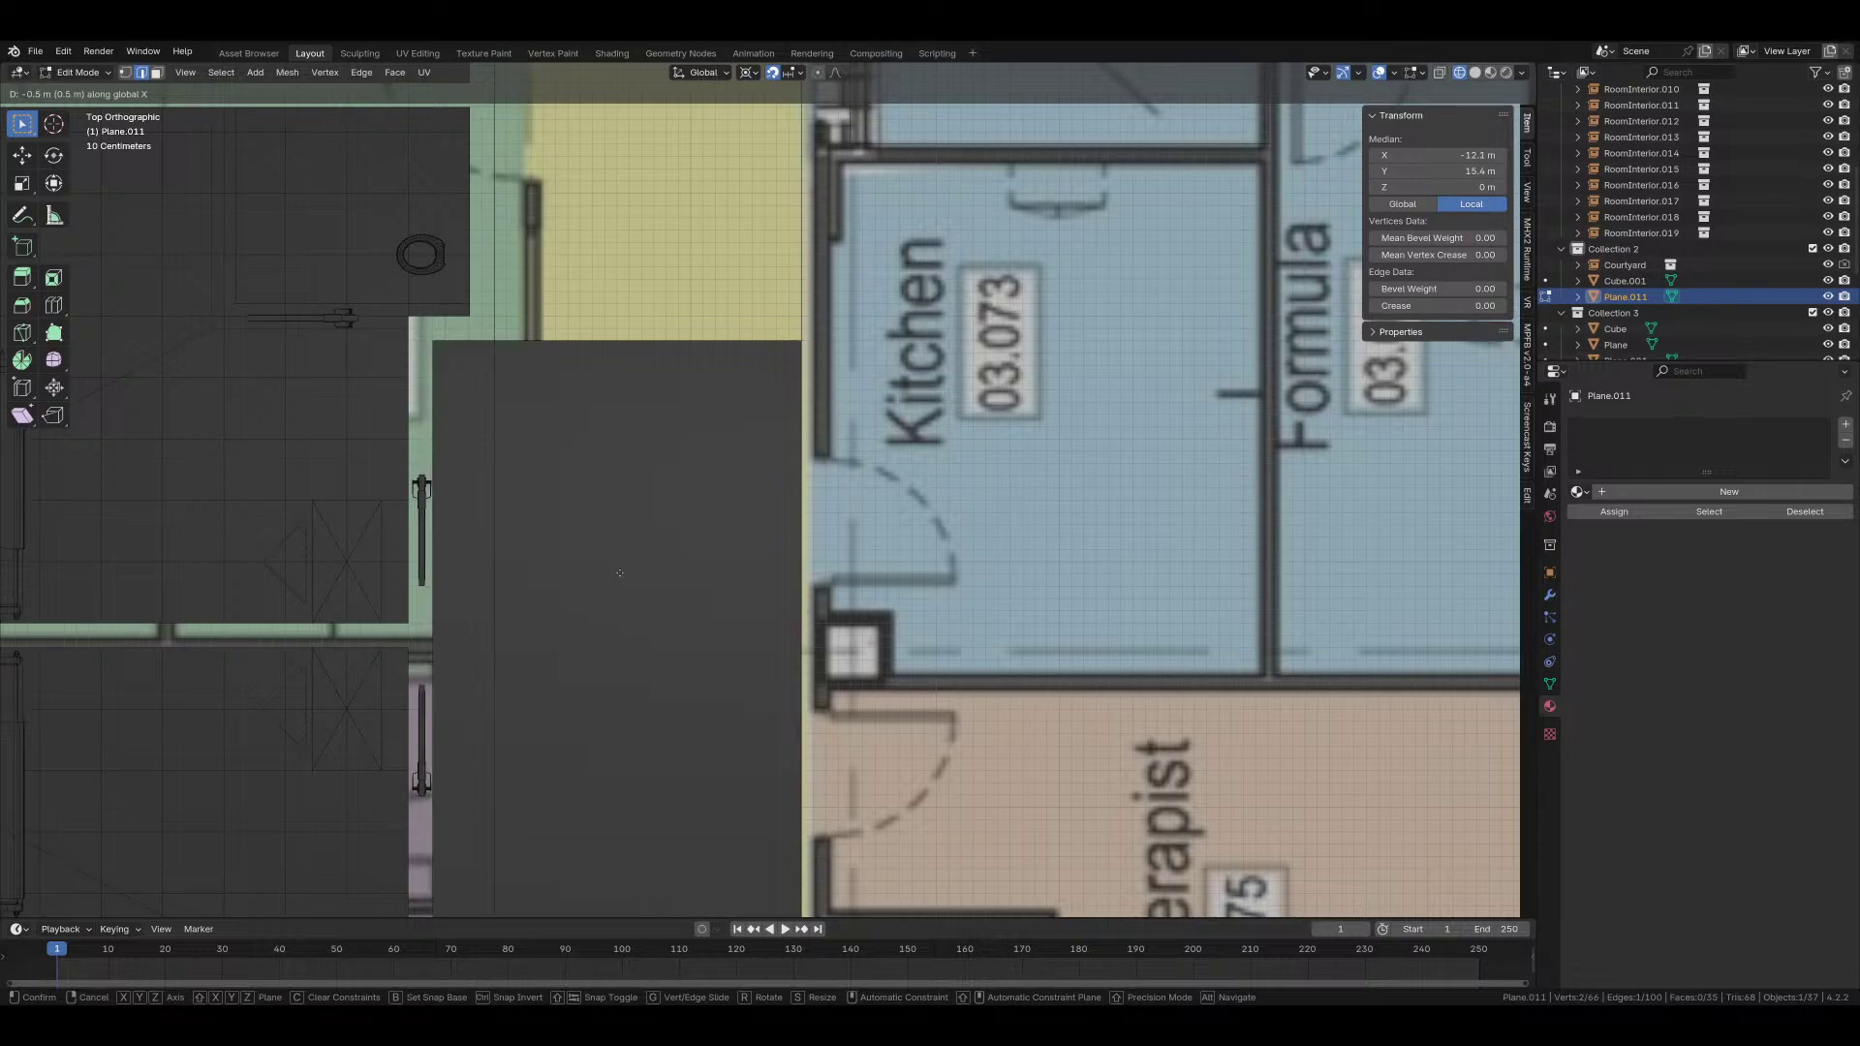
left_click(621, 548)
Step: Extrude the corridor's end edge 2.6 m along Y to the Kitchen corner, and move its bedroom-side vertex another 1.4 m along Y
scroll(592, 348, "down", 3)
middle_click_drag(595, 368, 631, 639, "shift")
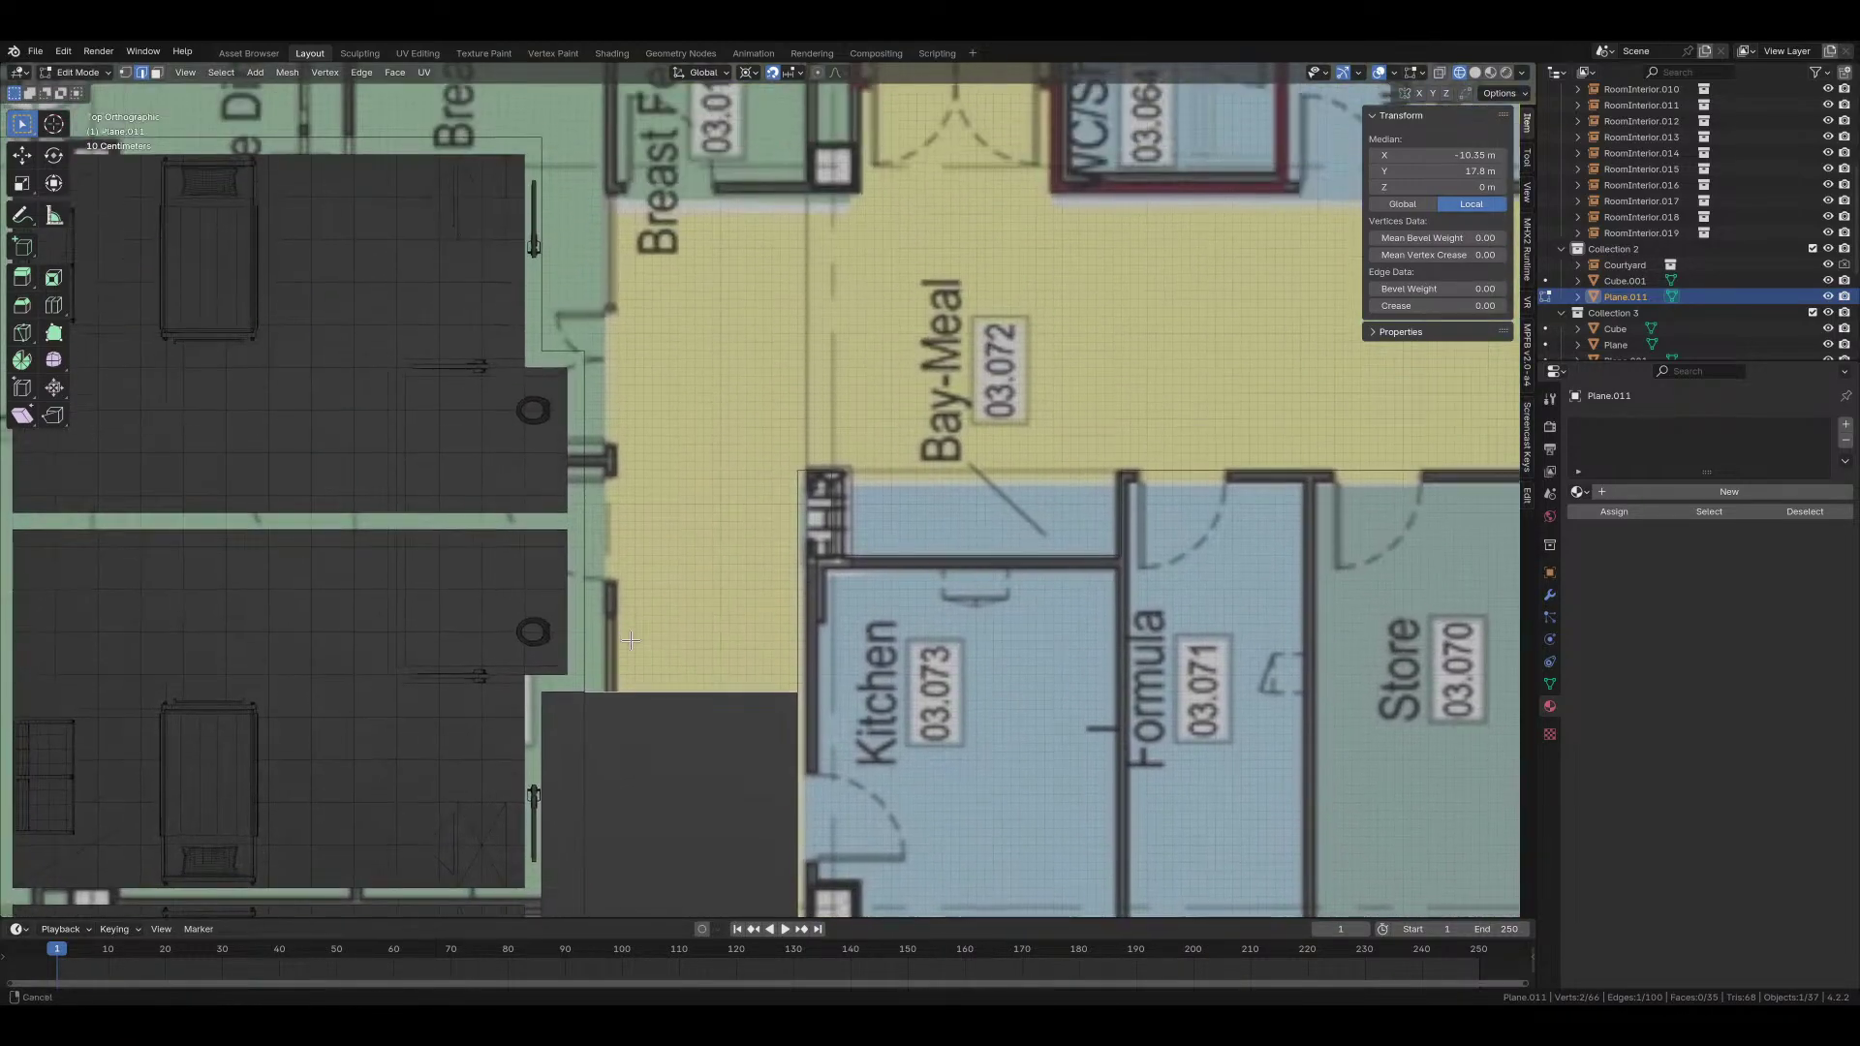
left_click(632, 639)
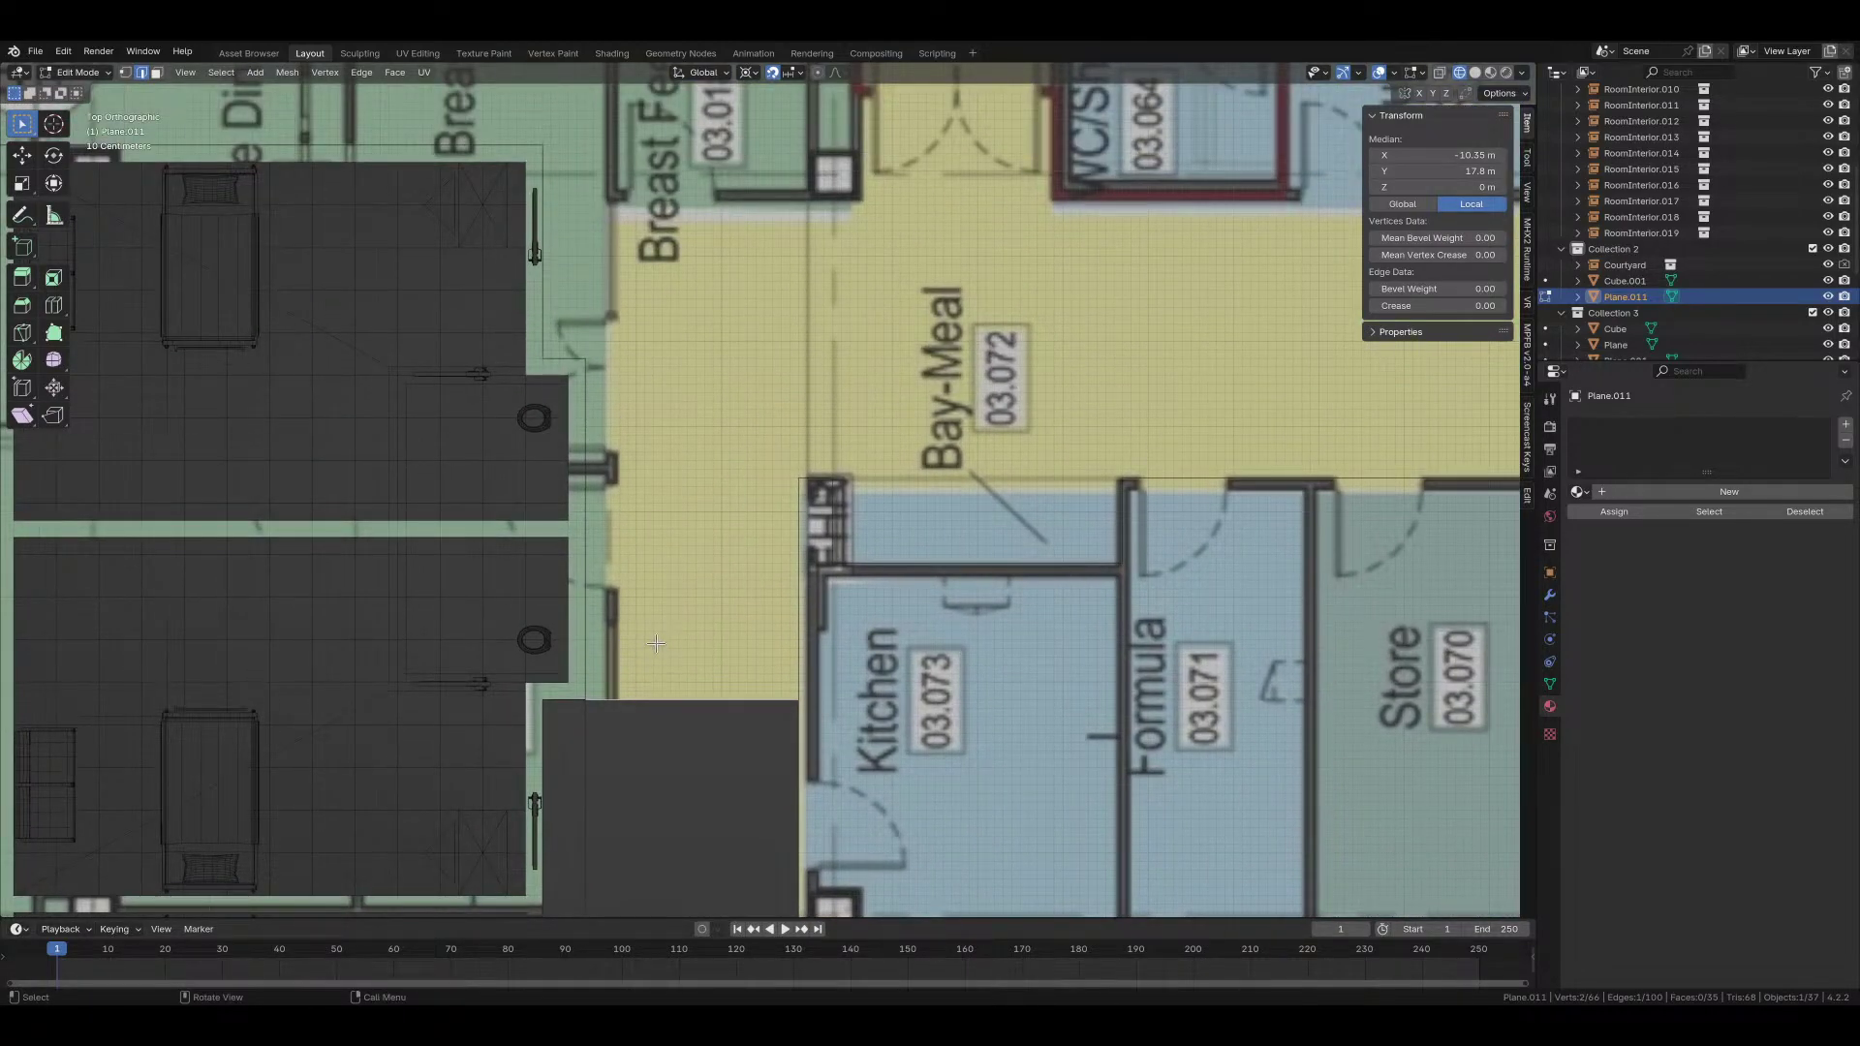
key("e")
left_click(592, 480)
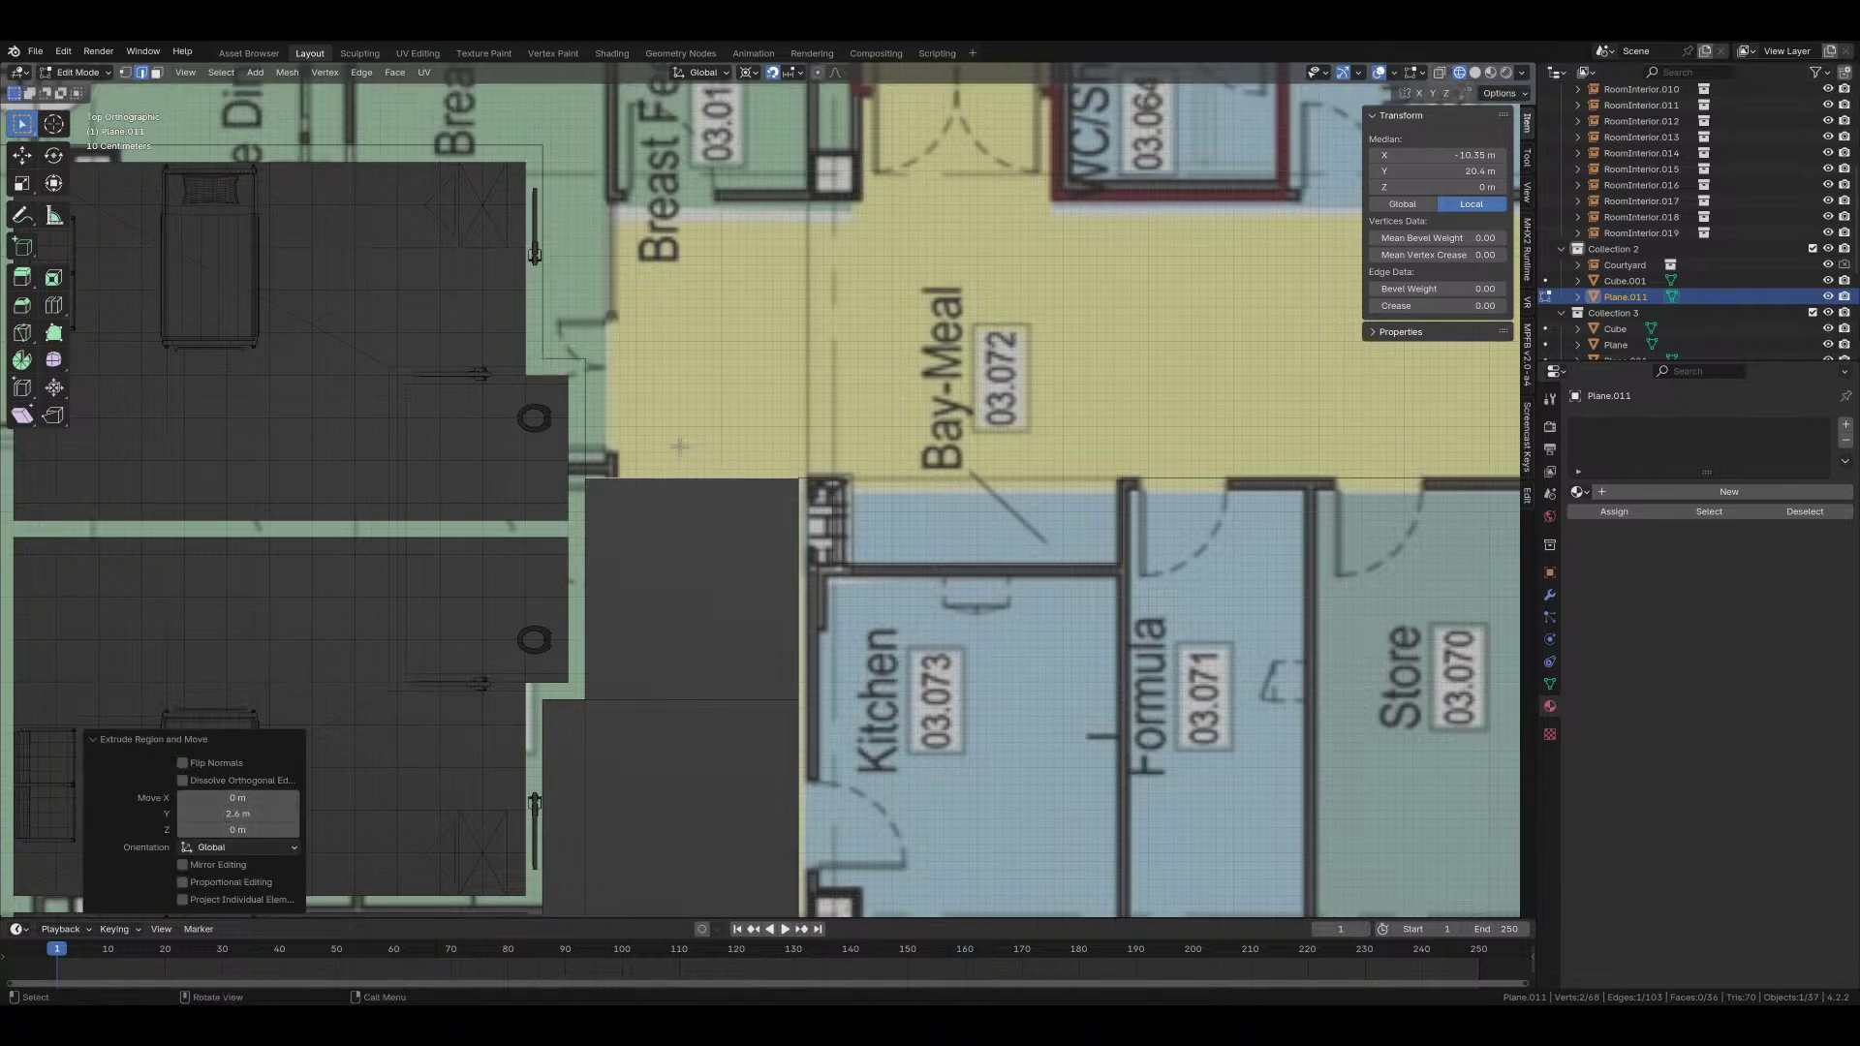
key("1")
left_click(592, 477)
left_click_drag(592, 478, 592, 359)
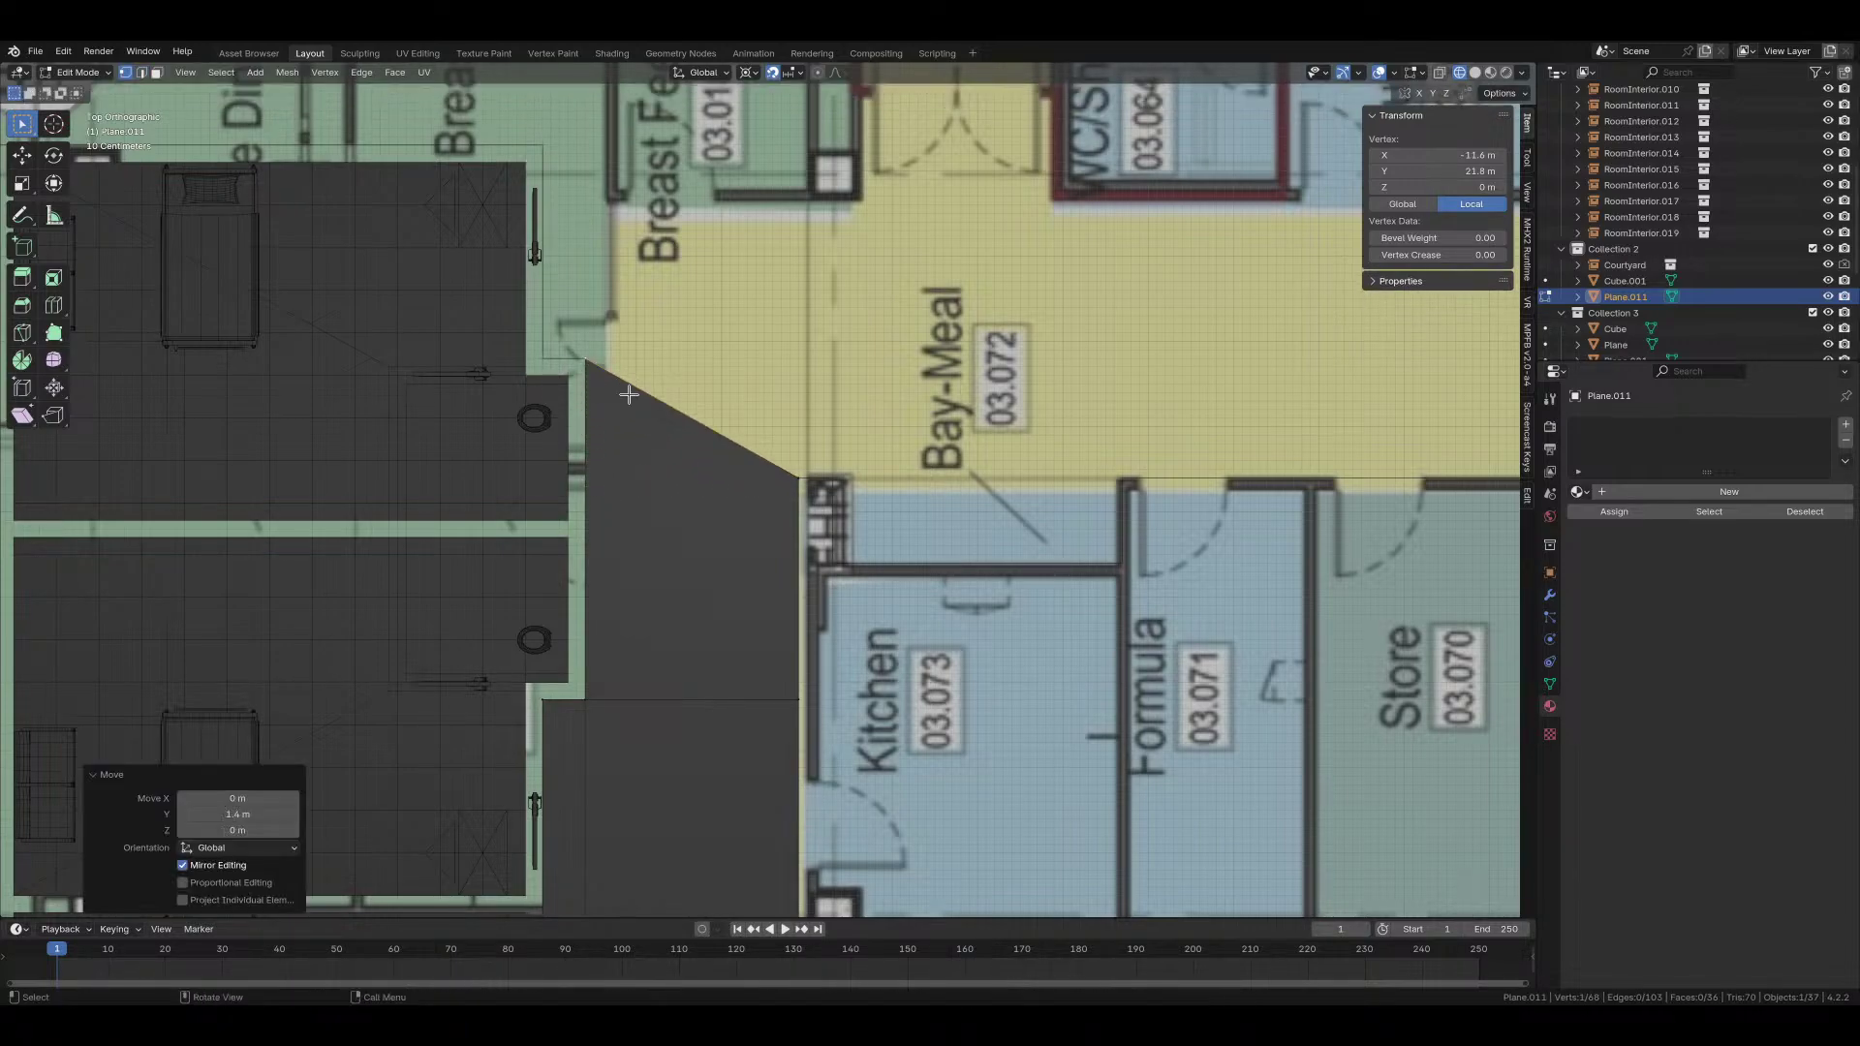
Step: Extrude the slanted end edge 2.5 m along Y toward Breast Feeding 03.018
middle_click_drag(645, 417, 657, 699, "shift")
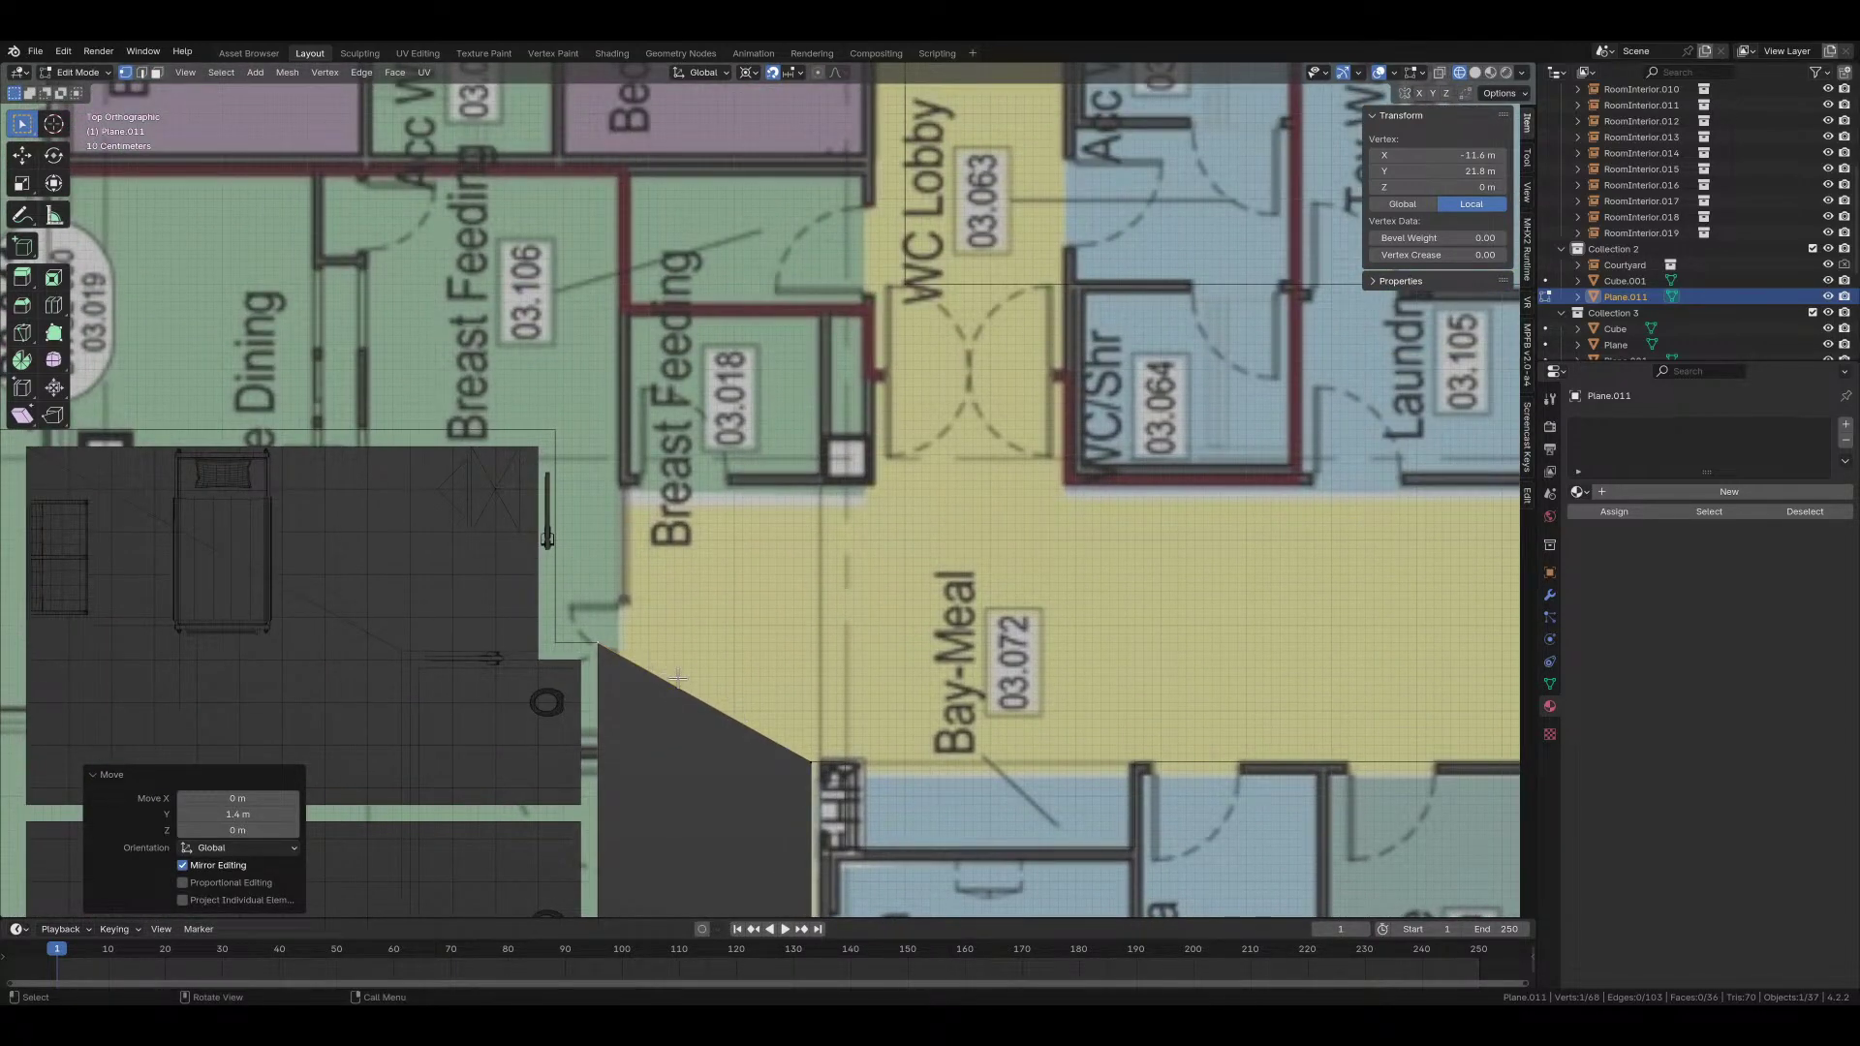
key("2")
left_click(697, 710)
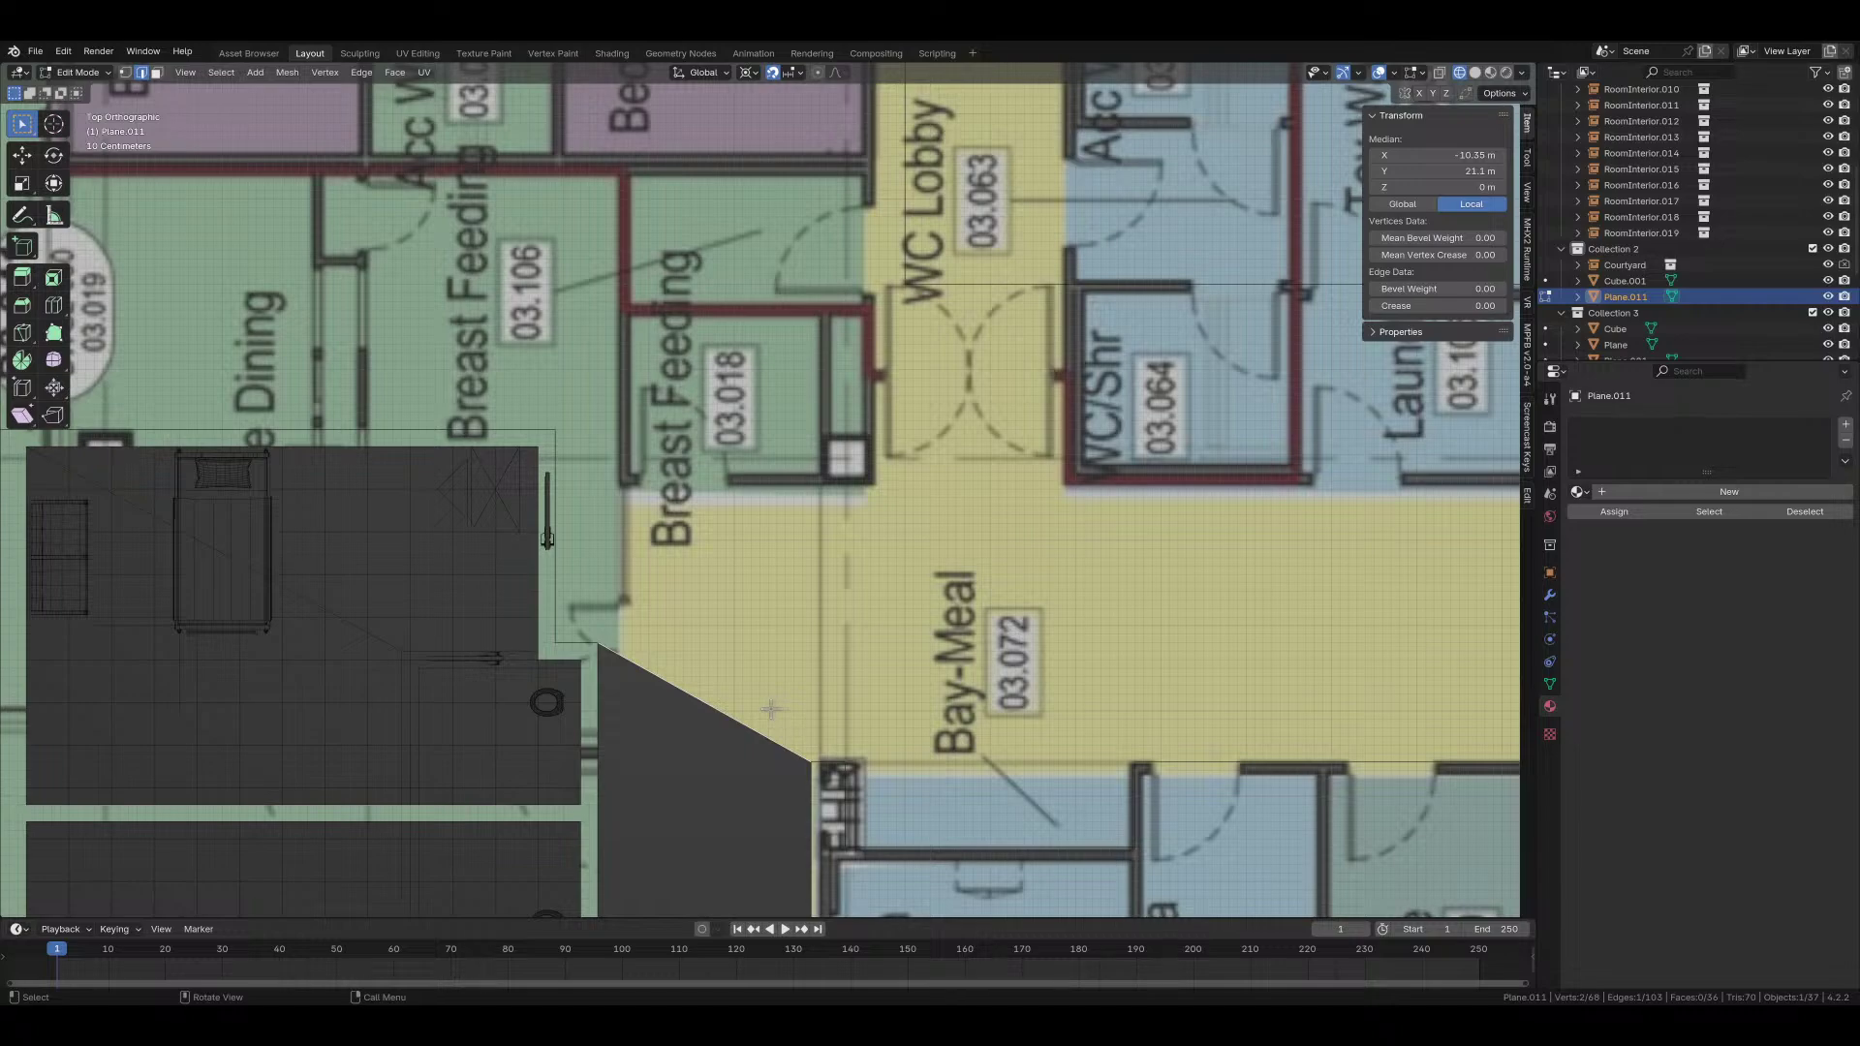
key("e")
key("y")
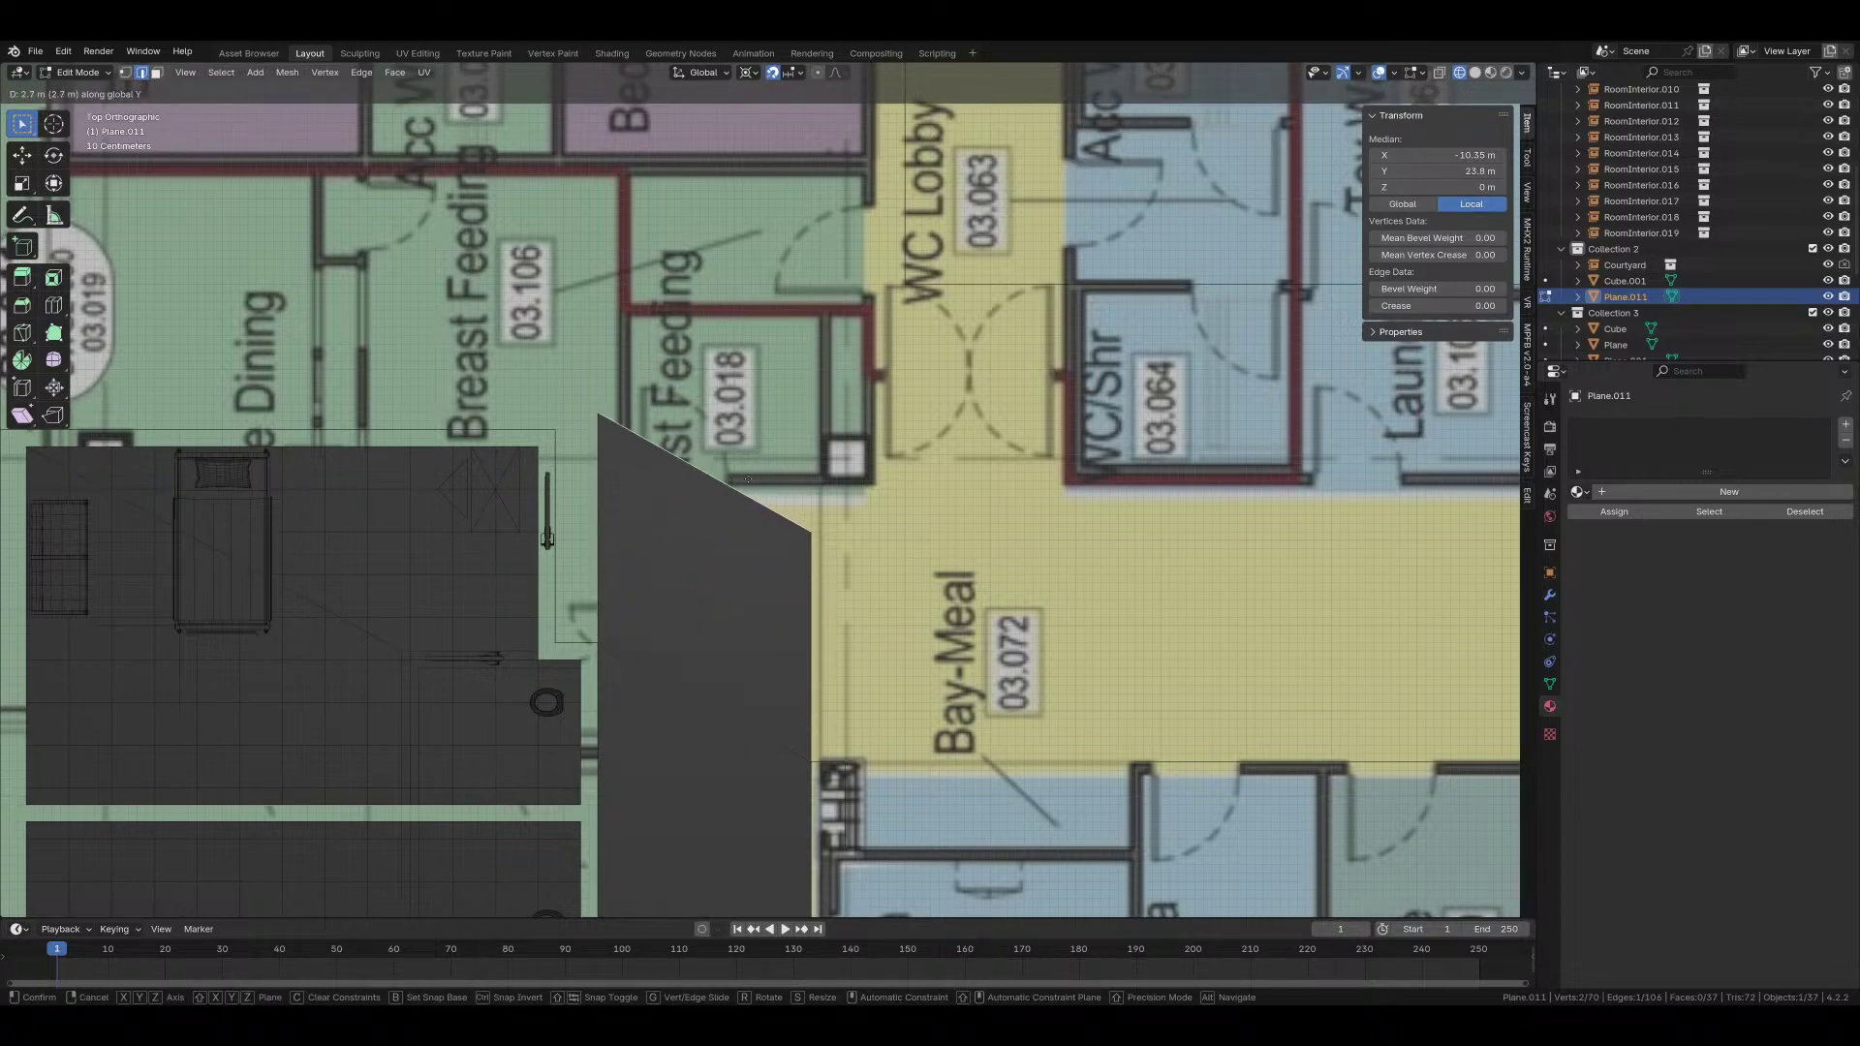
left_click(585, 477)
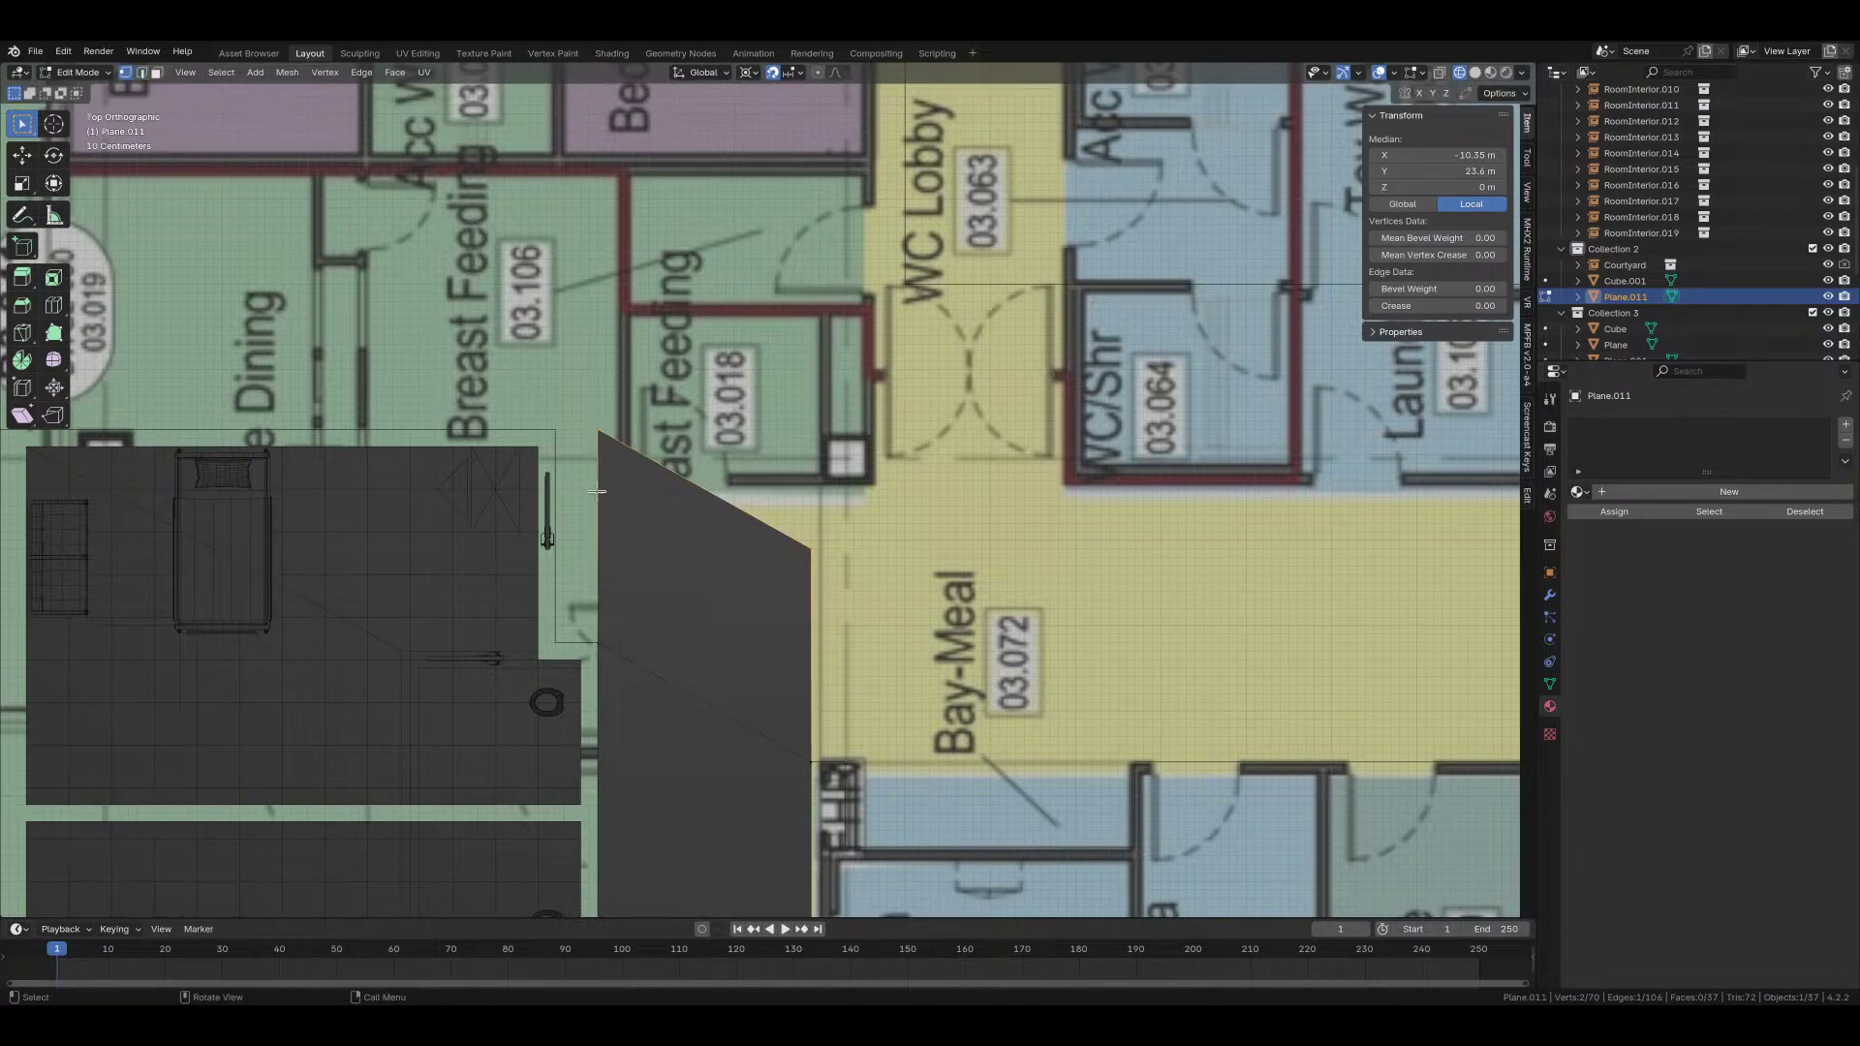
Step: Extrude the newest section's bedroom-side edge 0.5 m along negative X
key("2")
left_click(597, 492)
key("e")
left_click(618, 504)
Step: Extrude the edge facing Bay-Meal 03.072 by 0.4 m along X, and extrude it again by 3.4 m
middle_click_drag(759, 593, 652, 585, "shift")
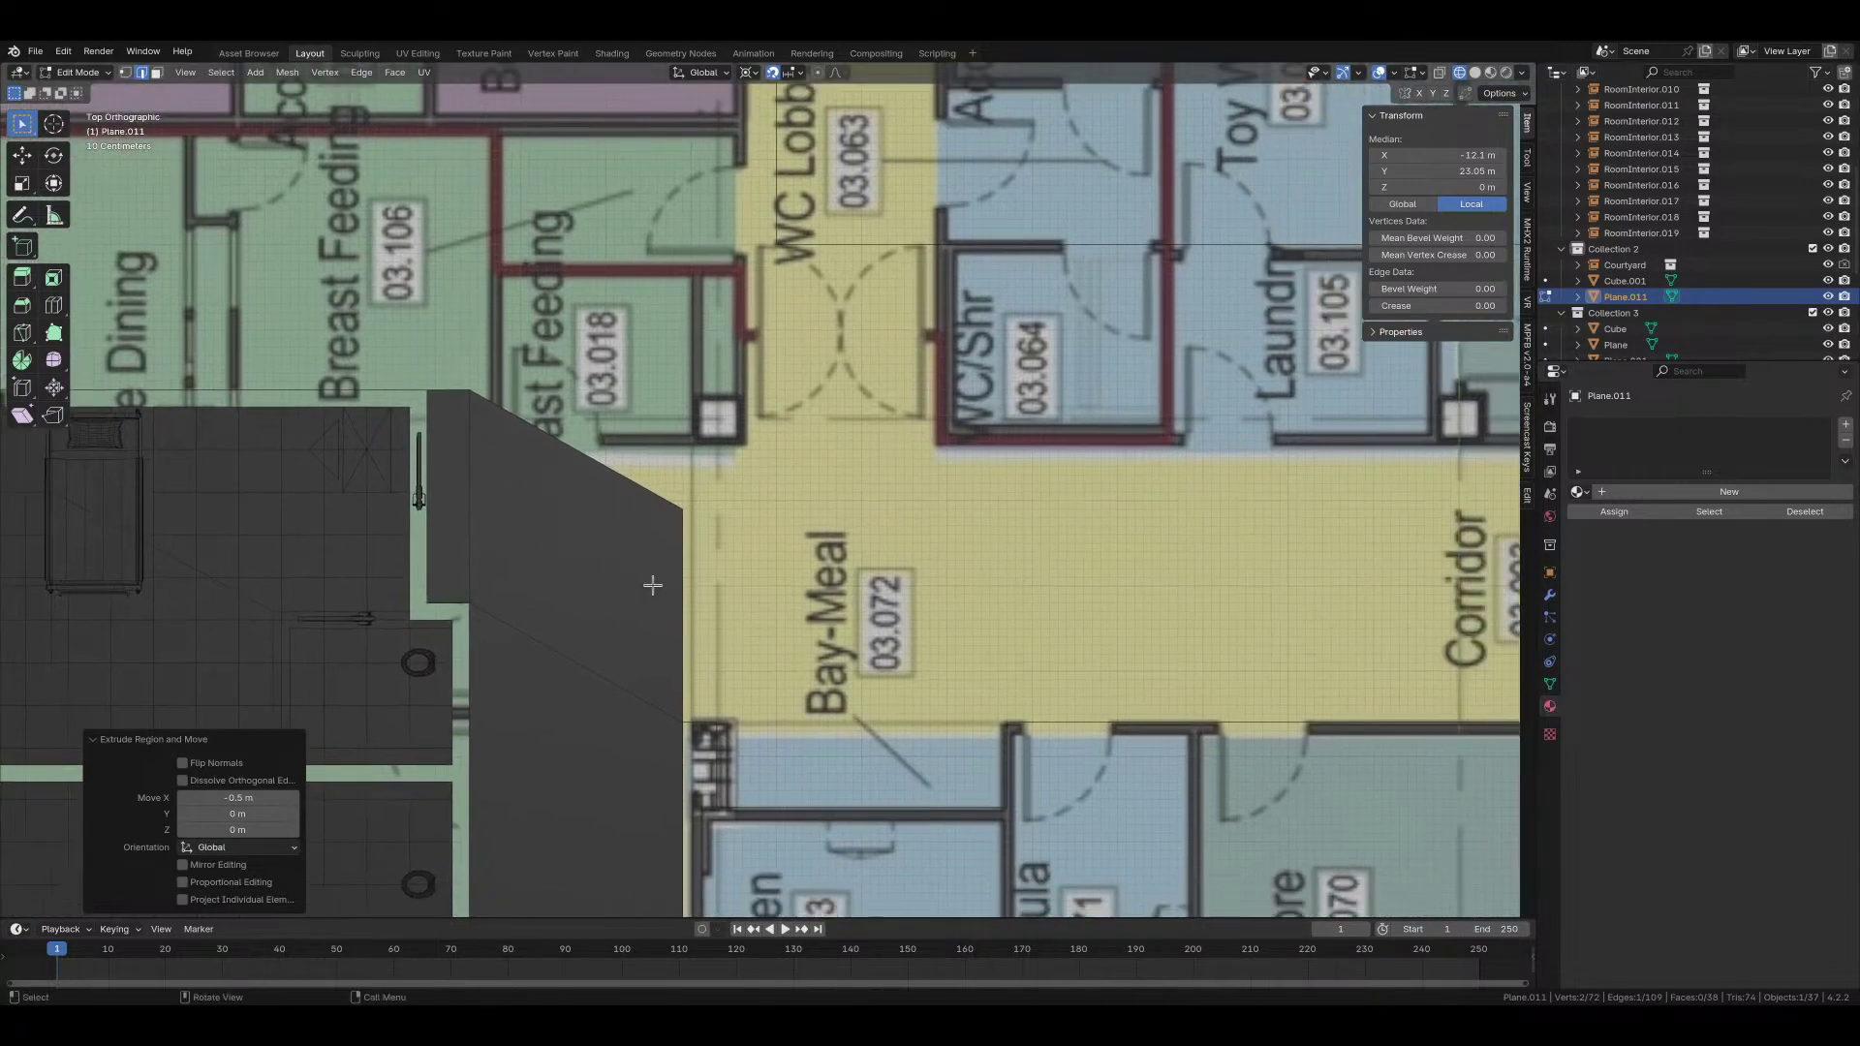
left_click(681, 581)
scroll(678, 581, "down", 1)
middle_click_drag(917, 662, 714, 605, "shift")
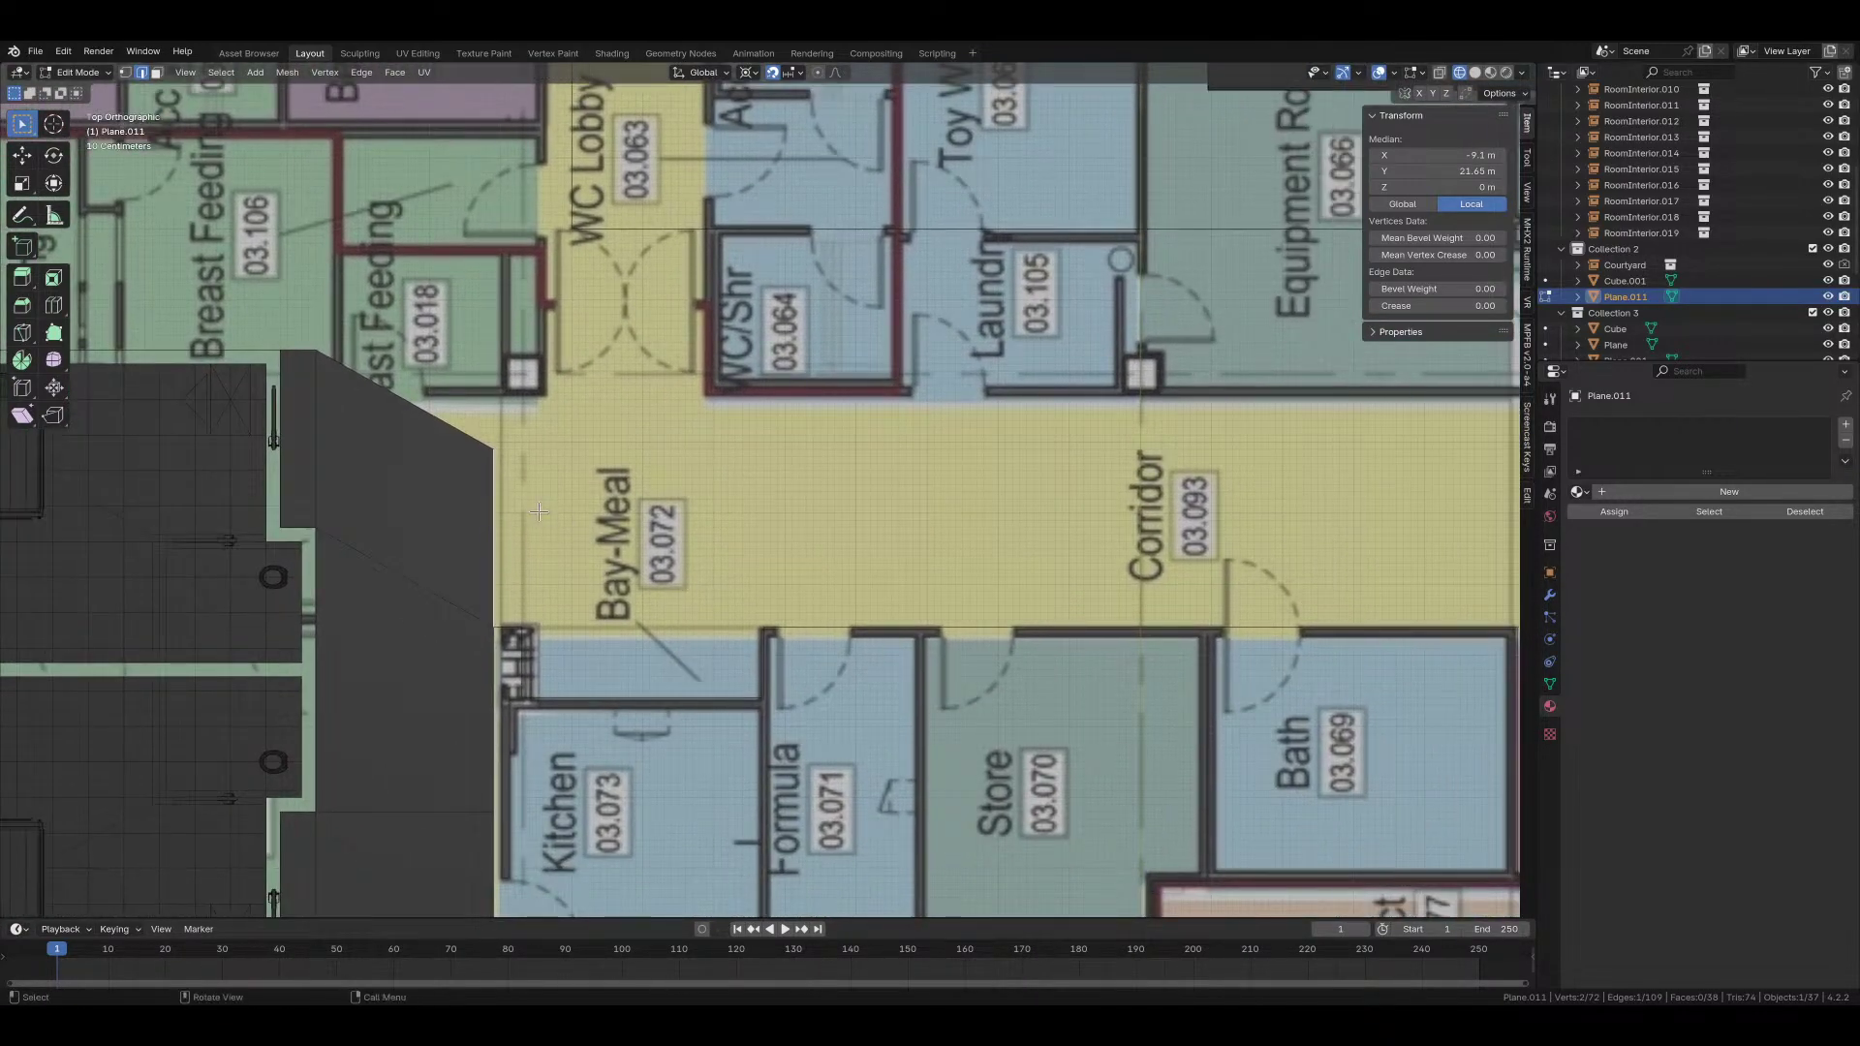
key("e")
left_click(569, 518)
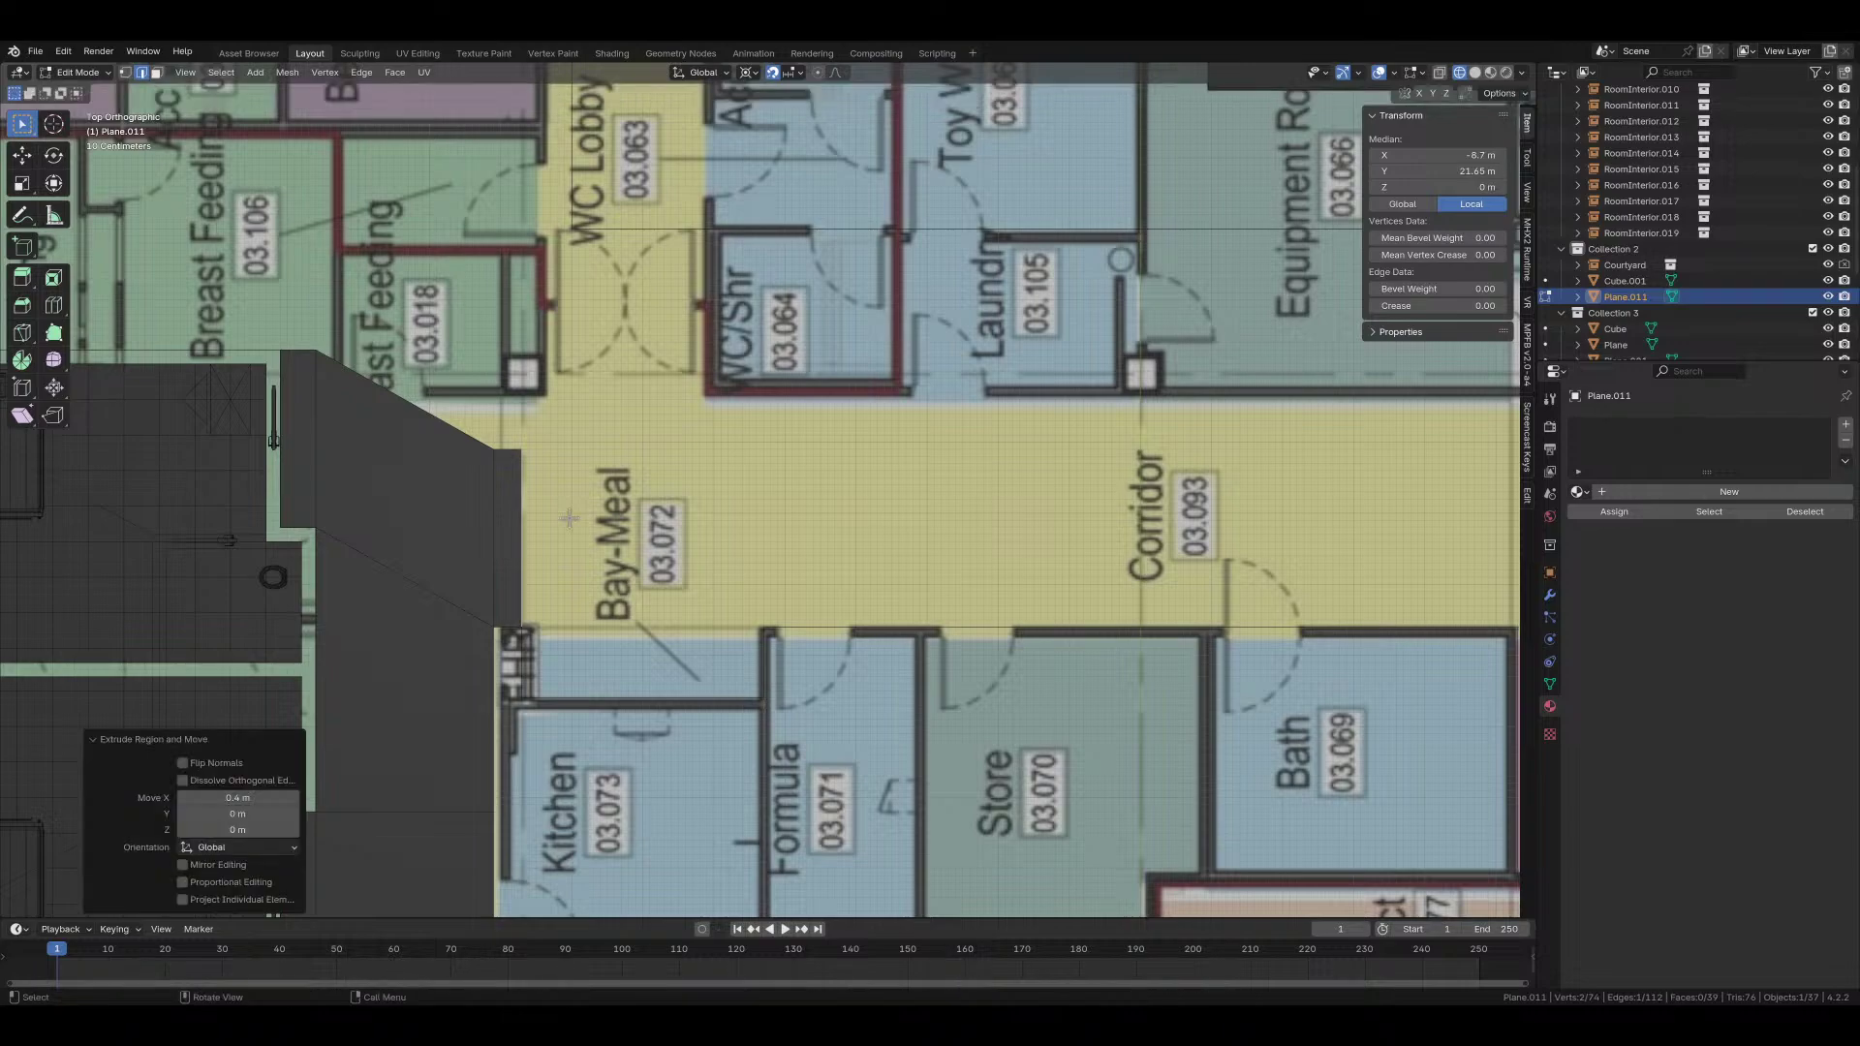
key("e")
left_click(812, 523)
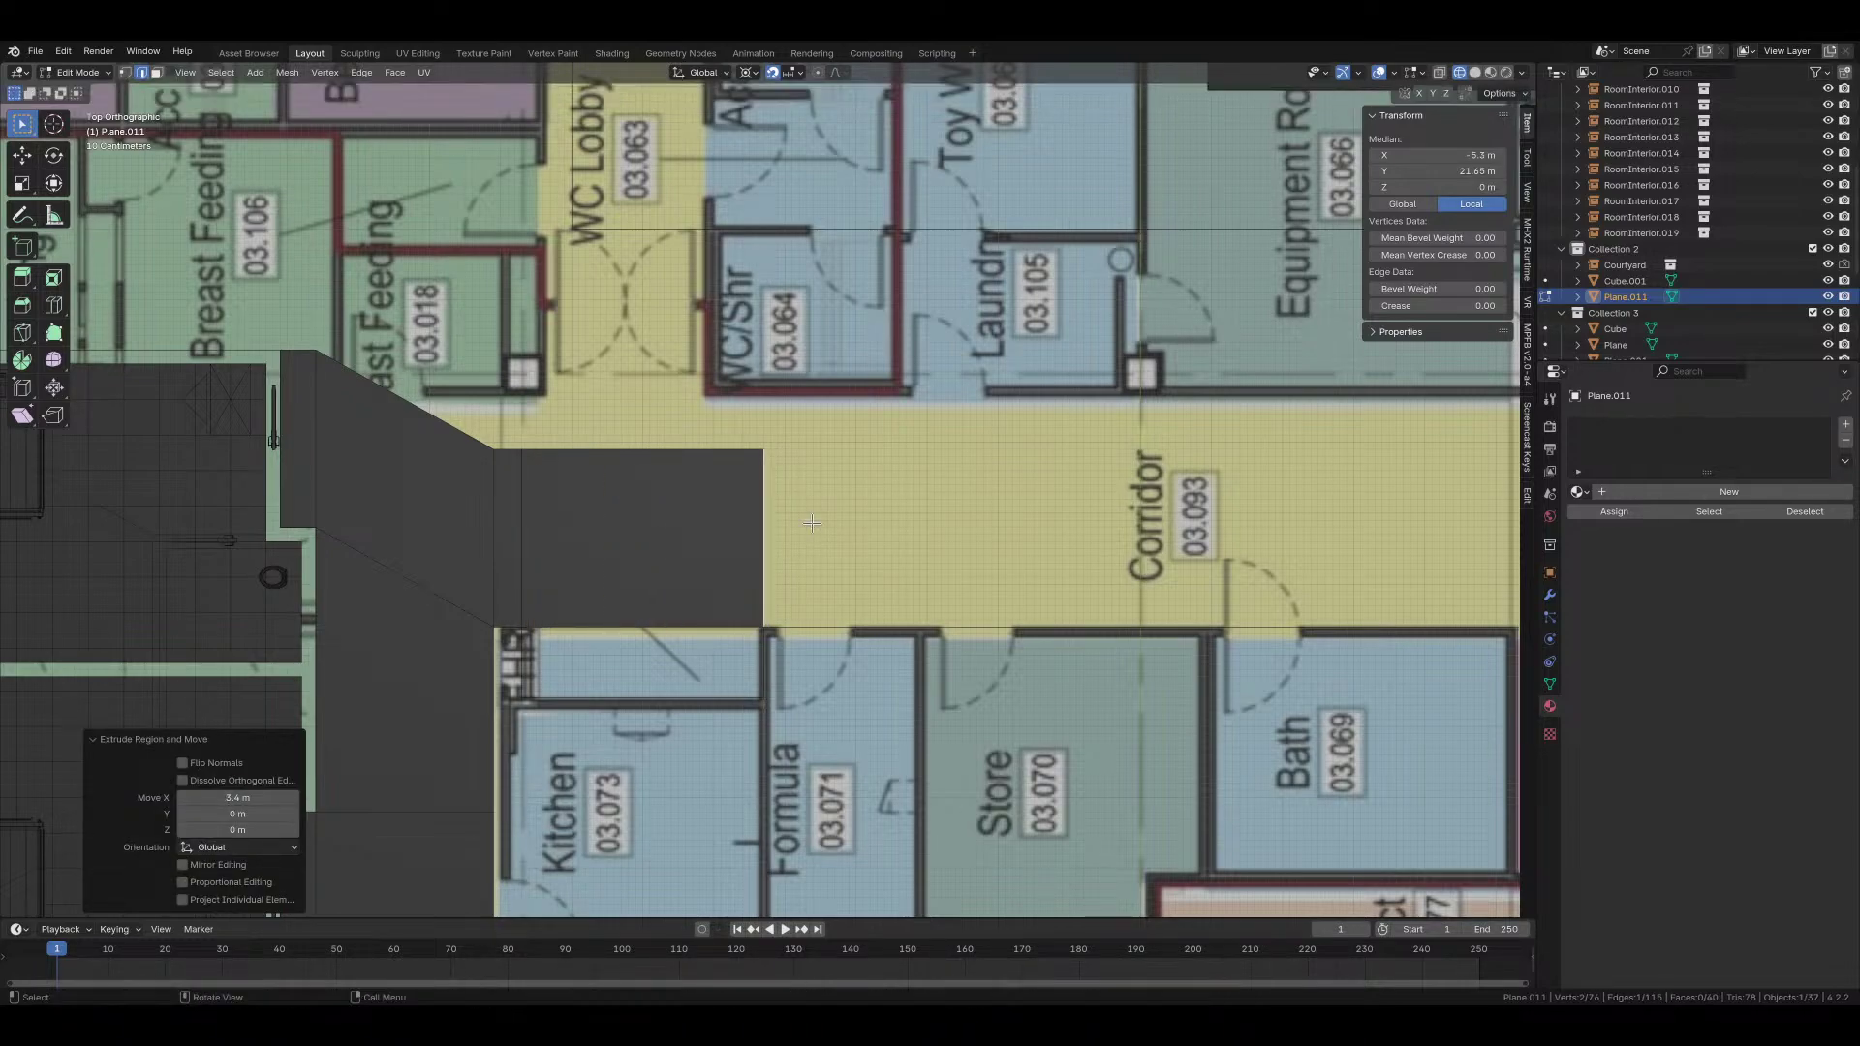
Step: Extrude the Bay-Meal section's Kitchen-side edge 1 m along negative Y into the blue alcove above Kitchen 03.073
left_click(652, 629)
key("e")
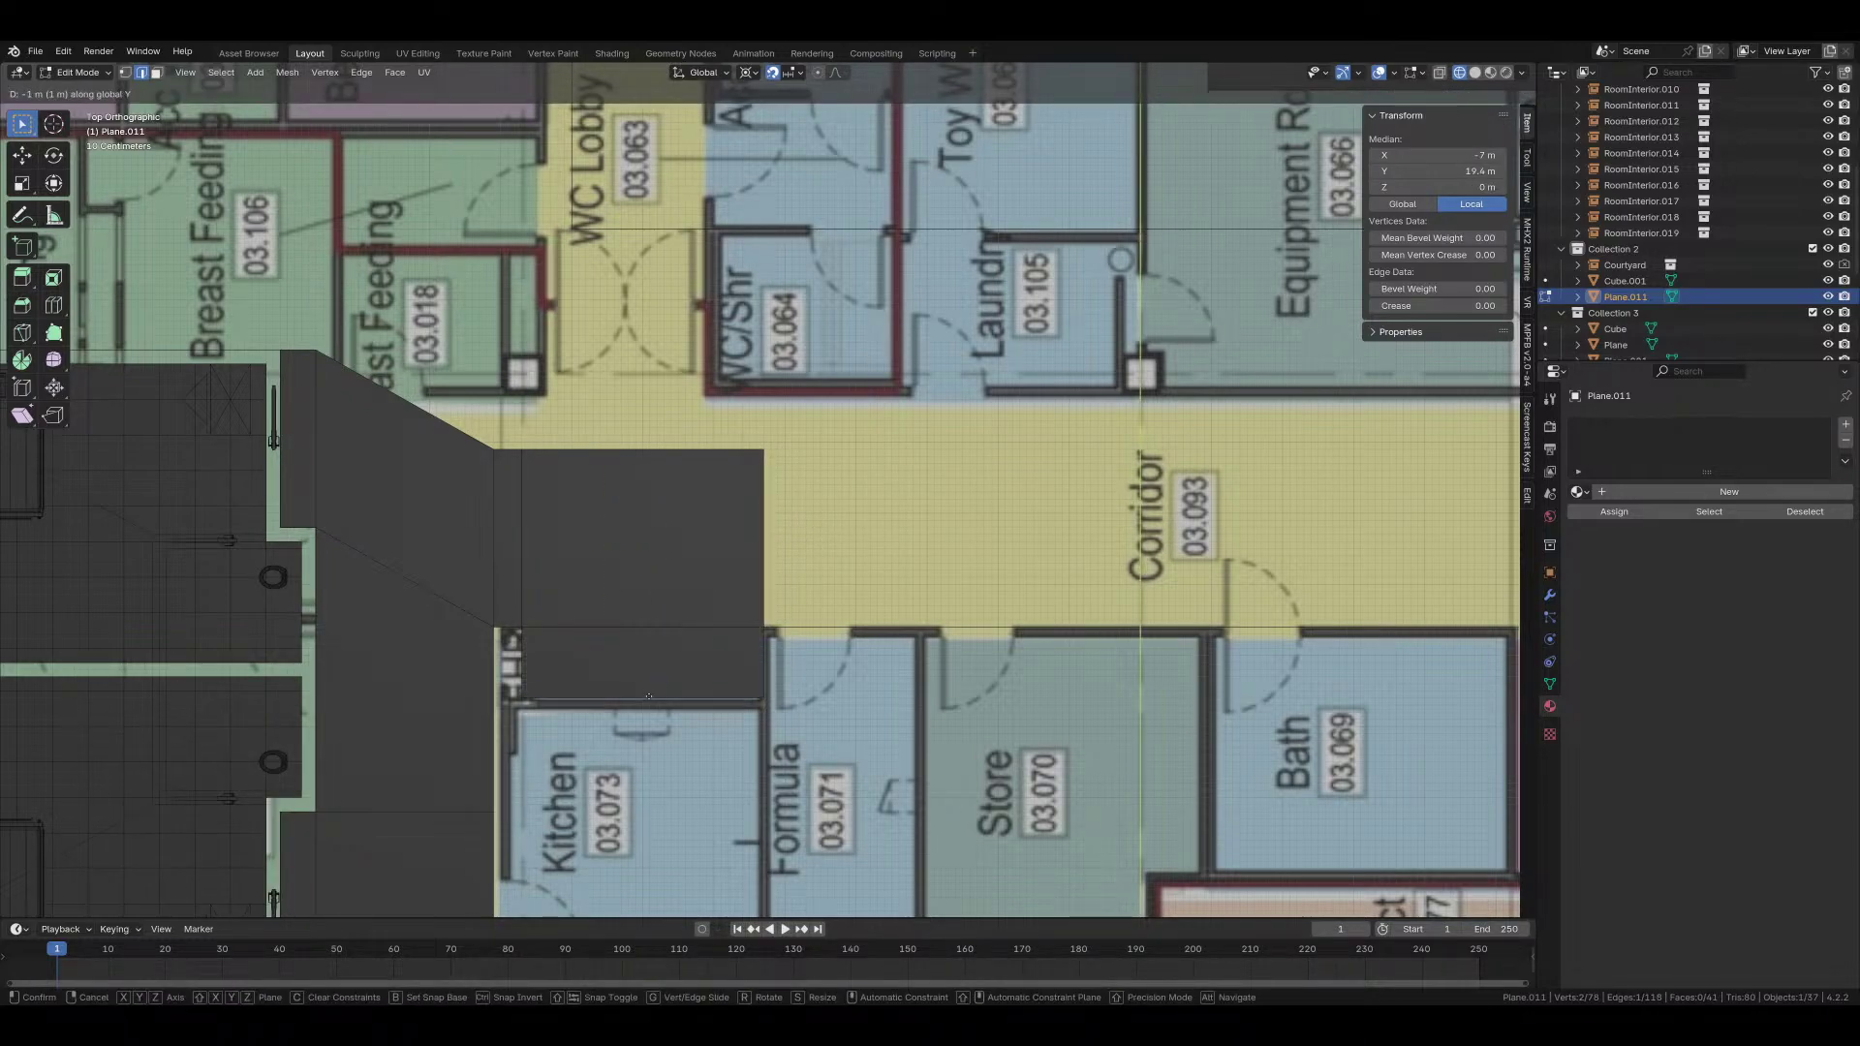
left_click(666, 665)
Step: Extrude the Bay-Meal section's end edge 10.6 m along X through Corridor 03.093 to the Bath's far wall
left_click(755, 537)
scroll(756, 537, "down", 2)
middle_click_drag(897, 576, 727, 552, "shift")
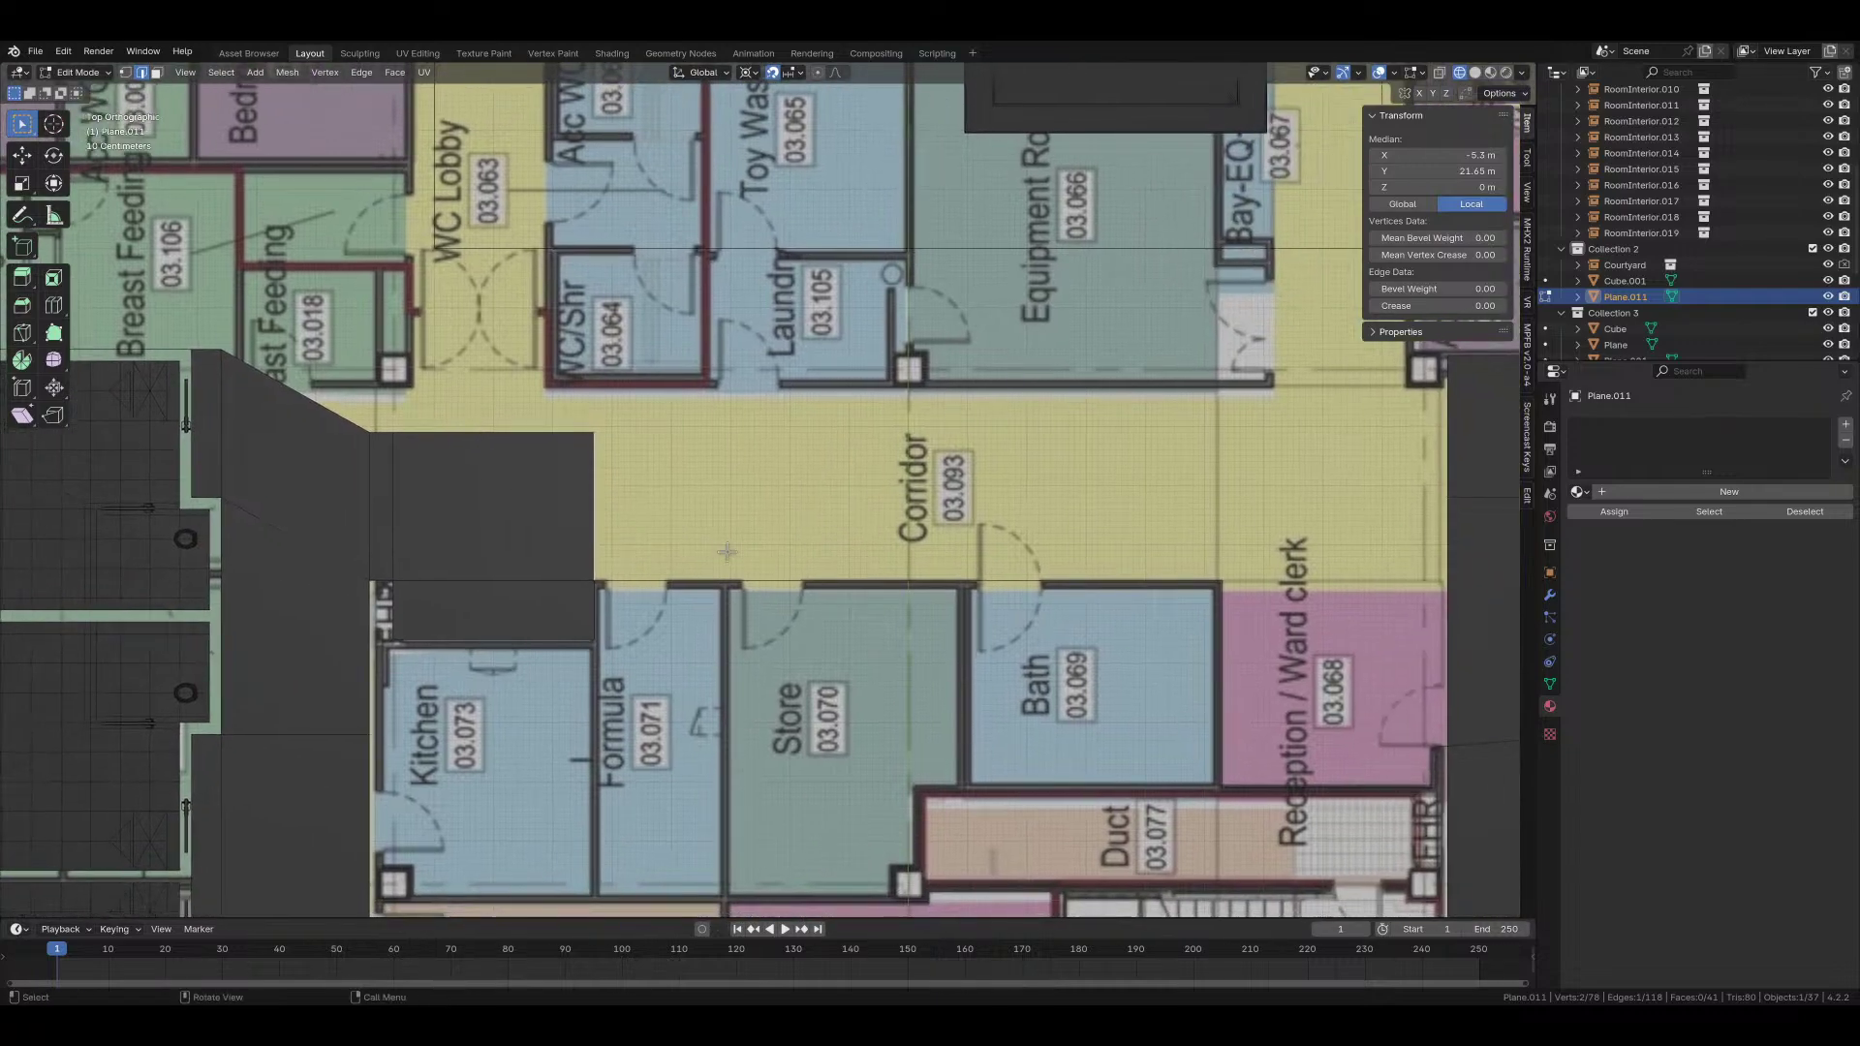
key("e")
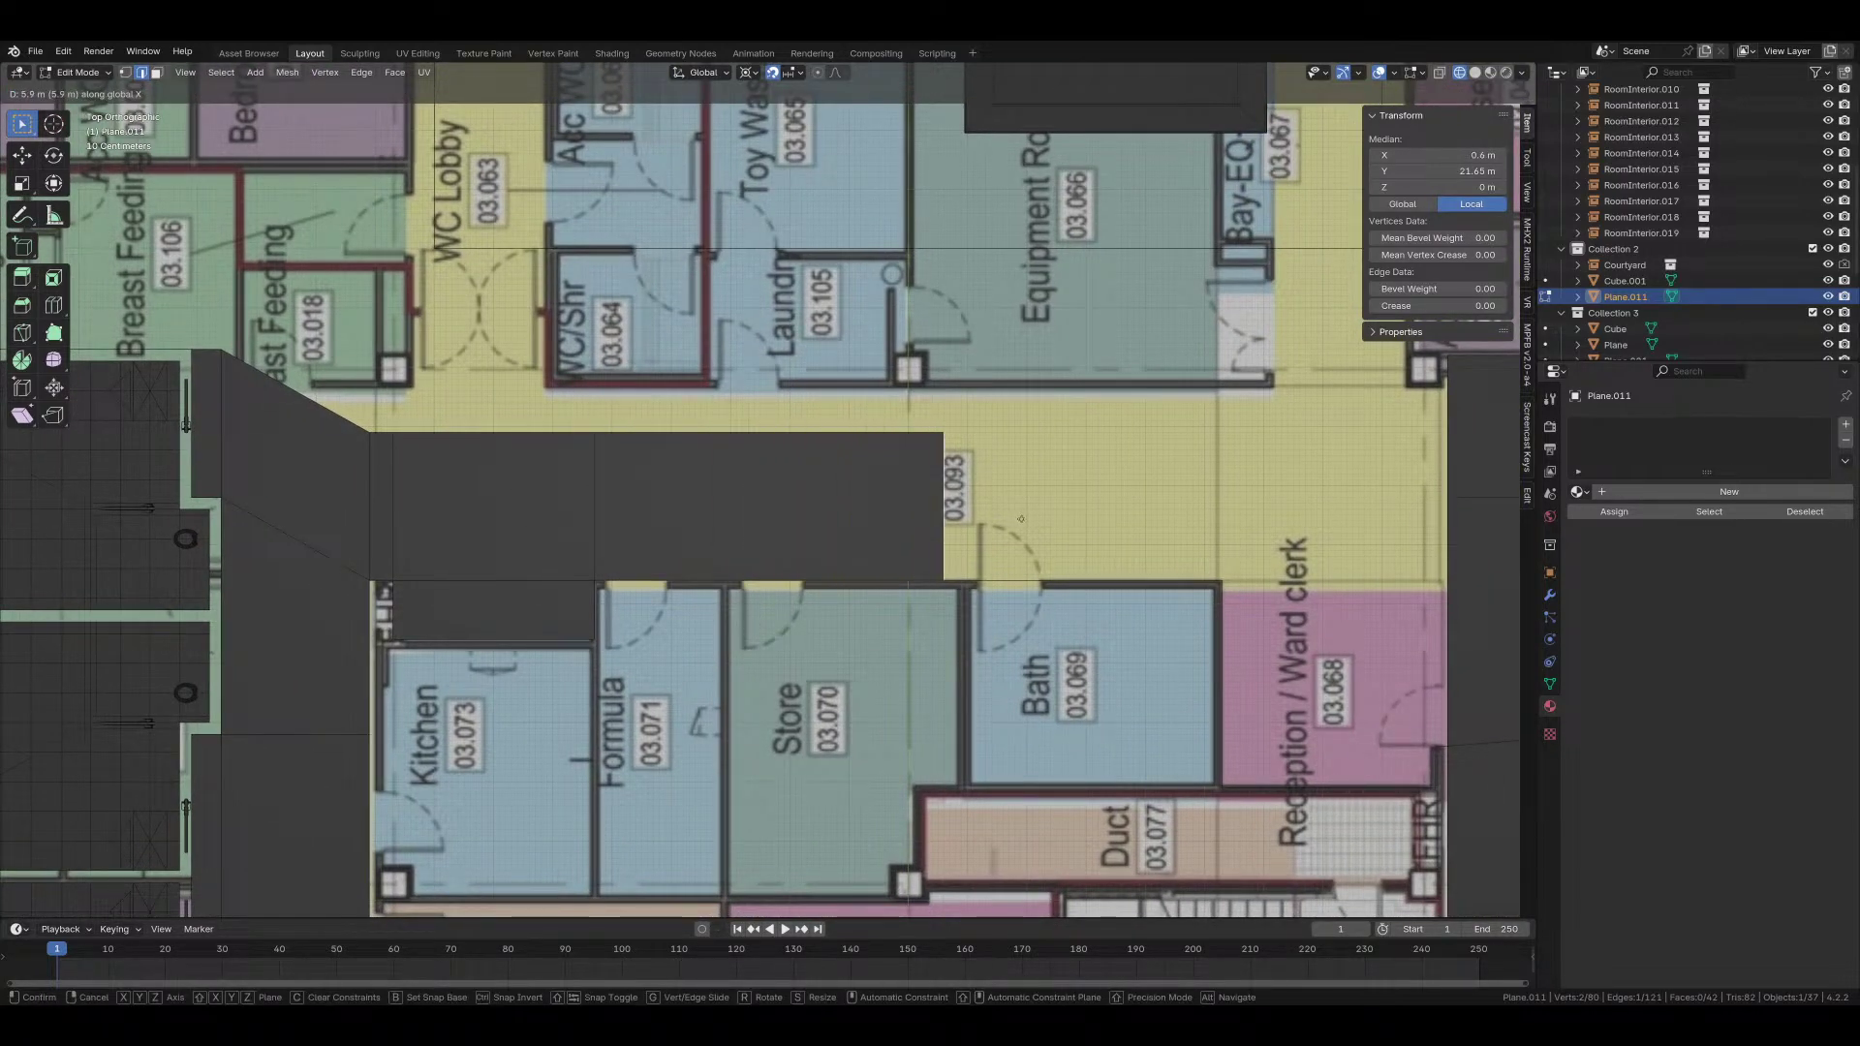
left_click(1303, 531)
Step: Extrude the corridor section's end edge 3.8 m along X above Reception 03.068 to meet the bedroom-side corridor
middle_click_drag(1302, 531, 817, 556, "shift")
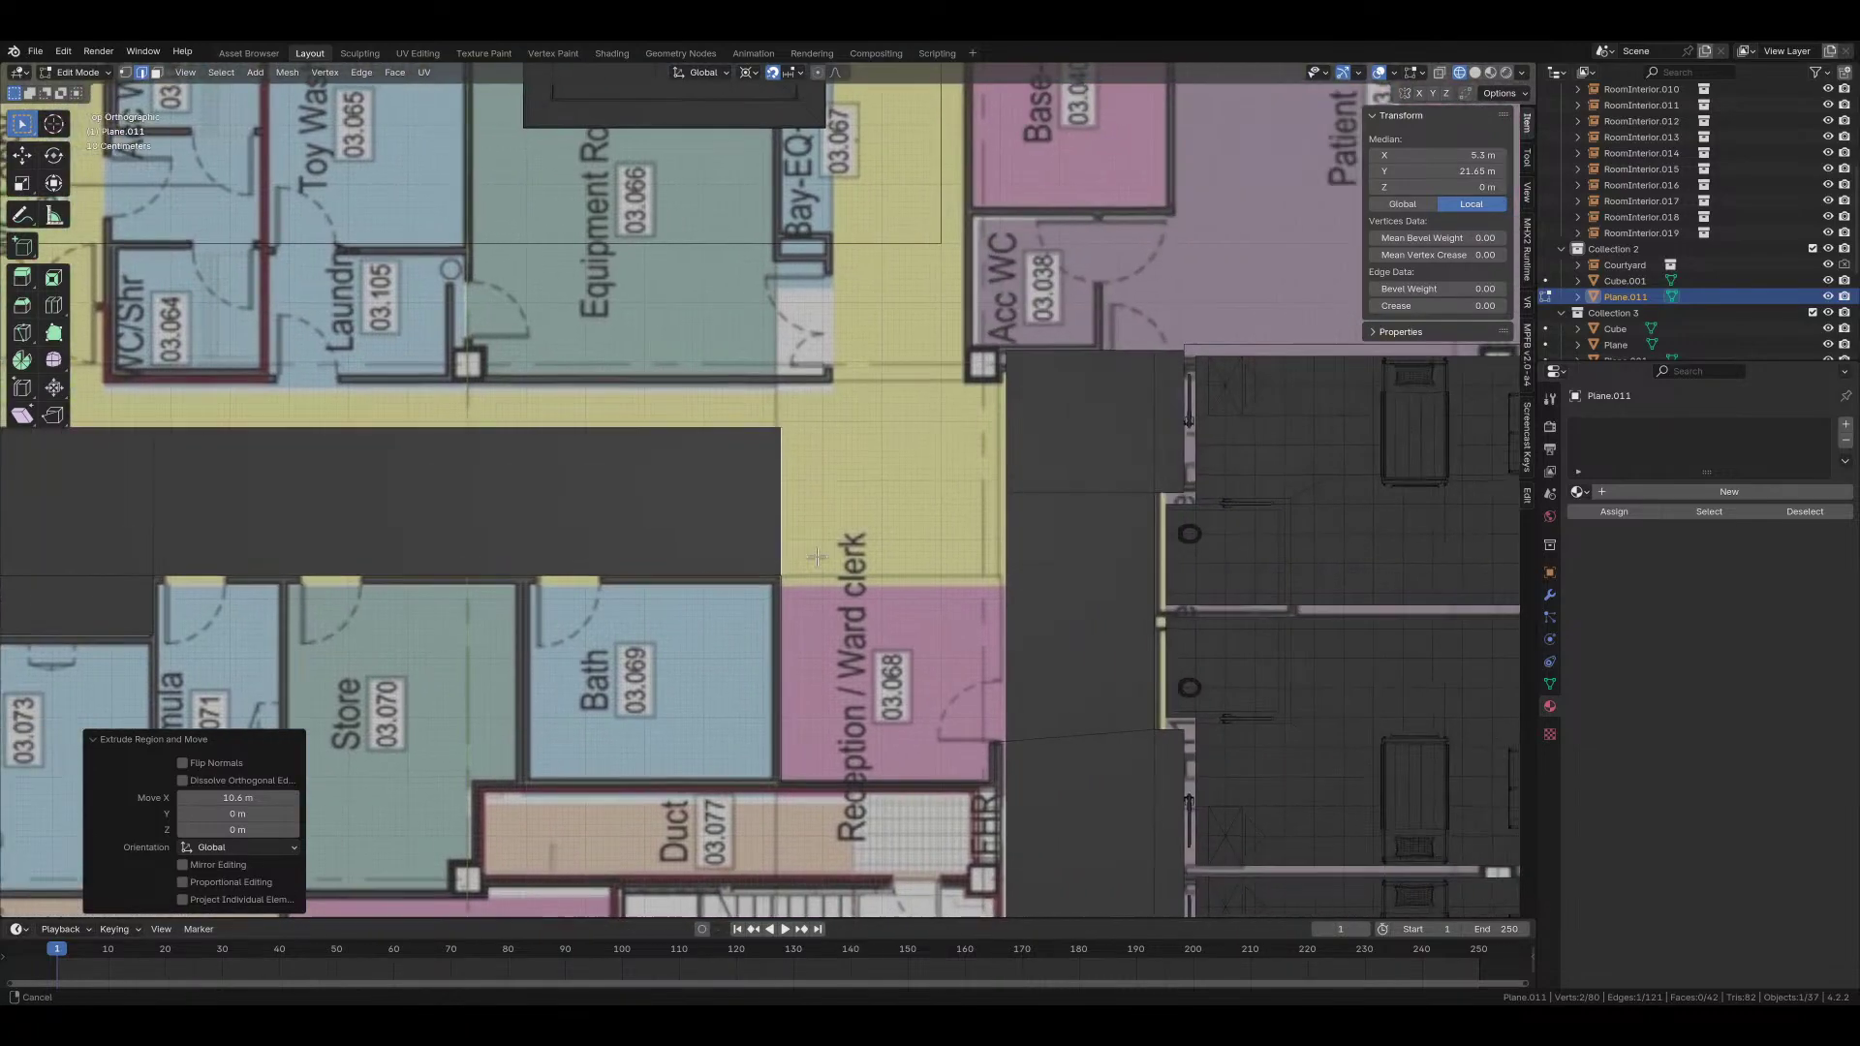
key("e")
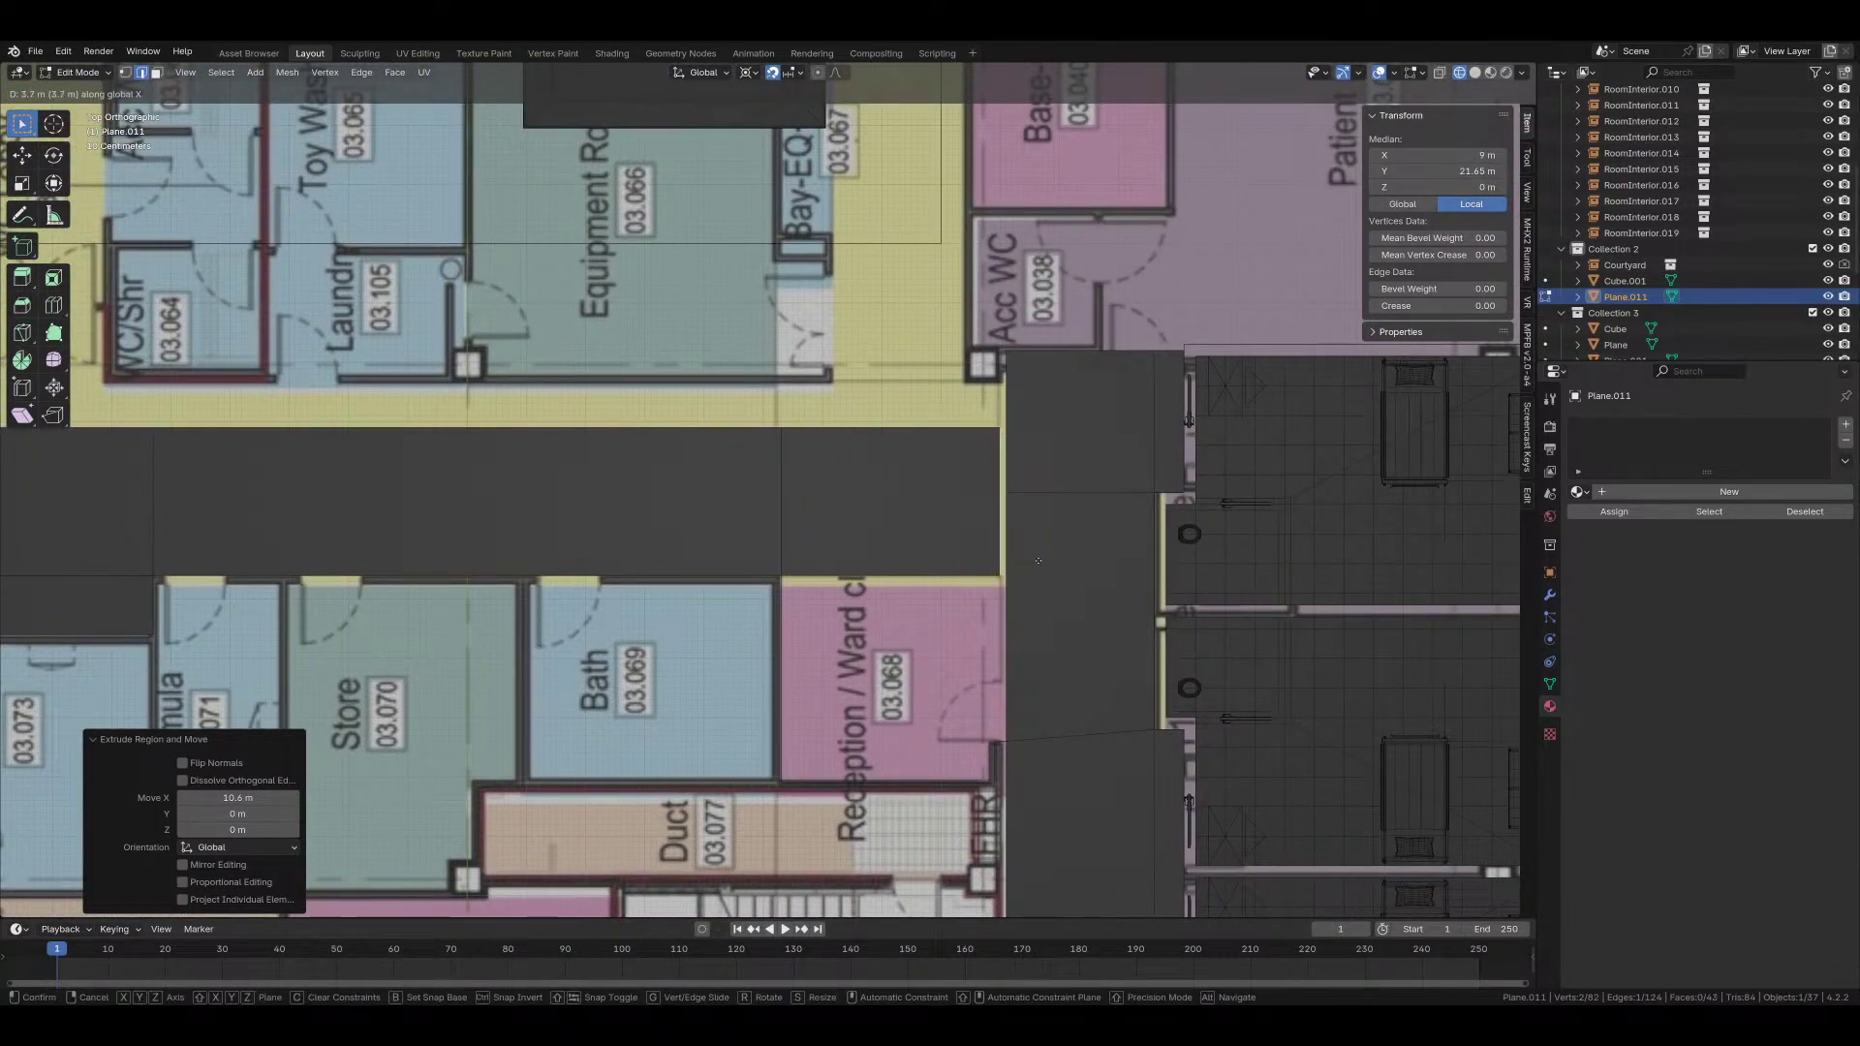
left_click(1039, 562)
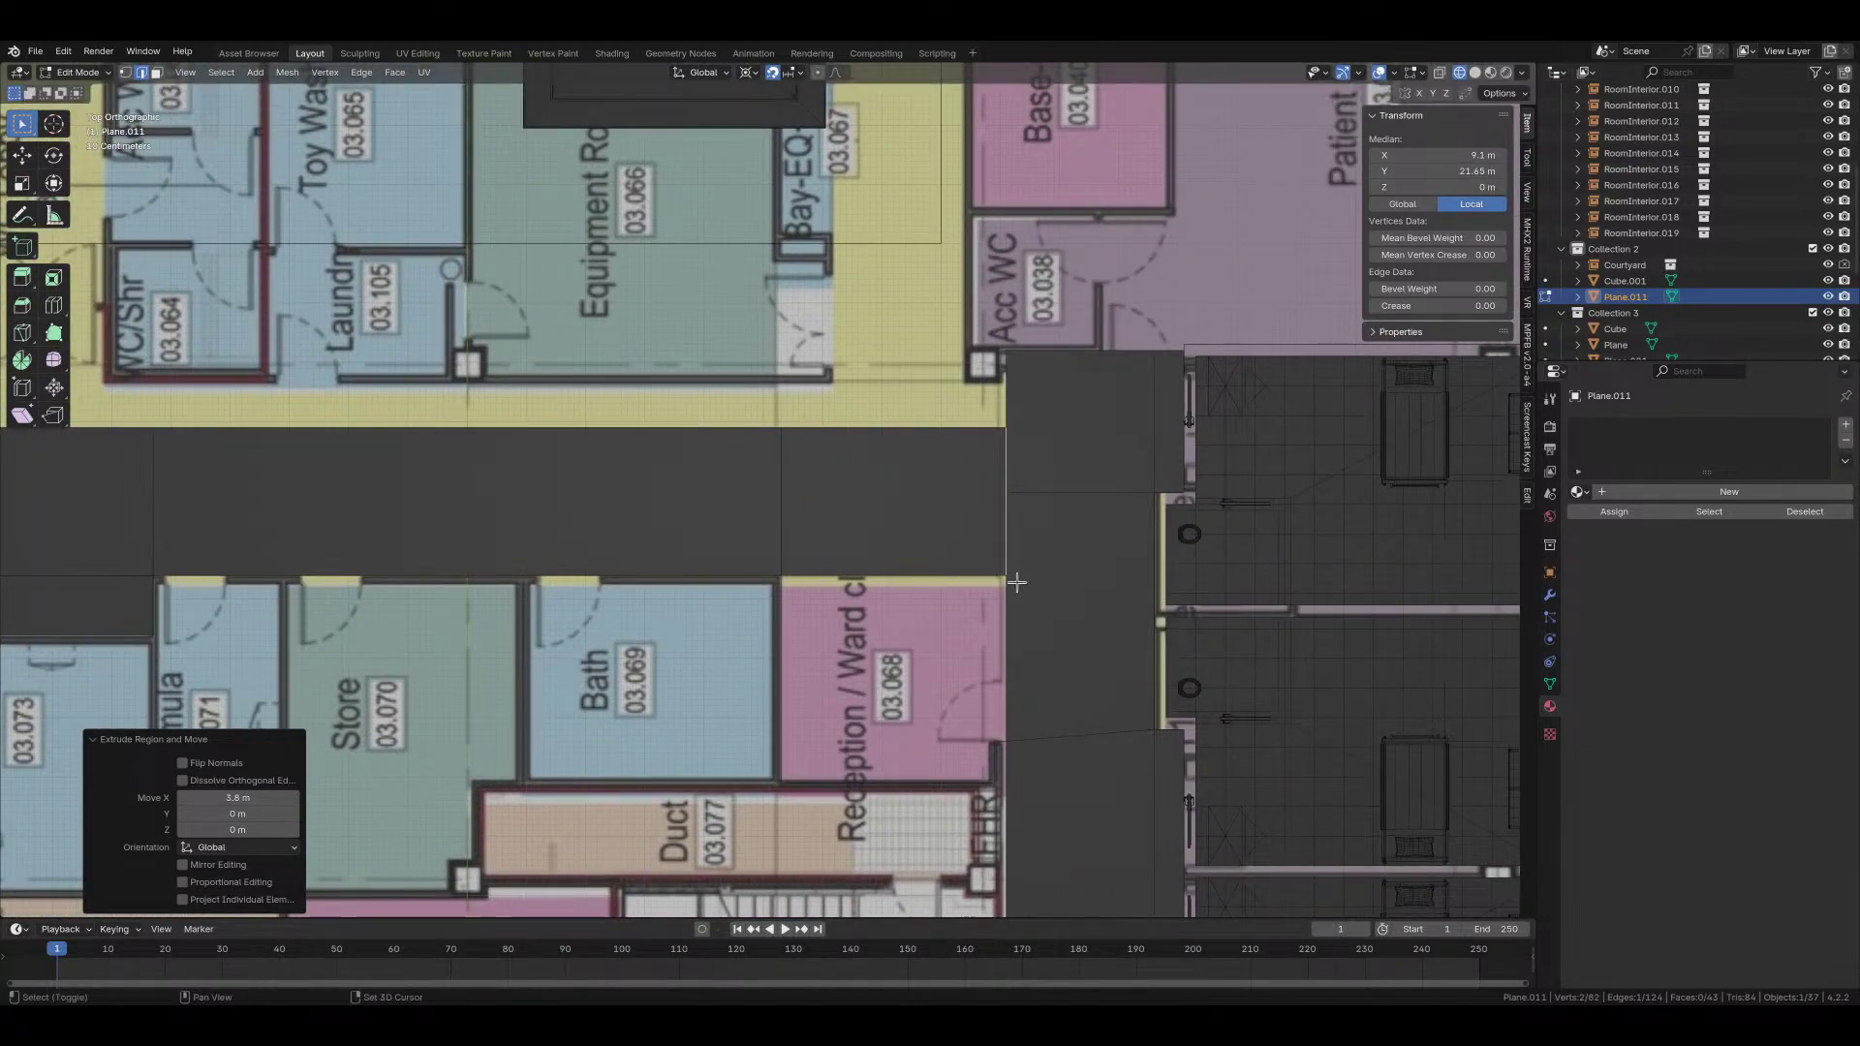
Step: Move the bedroom-side corridor's edge vertex 1.4 m along negative Y to the cross-corridor's corner by Reception 03.068
middle_click_drag(1040, 562, 765, 407, "shift")
left_click(778, 406)
key("g")
key("y")
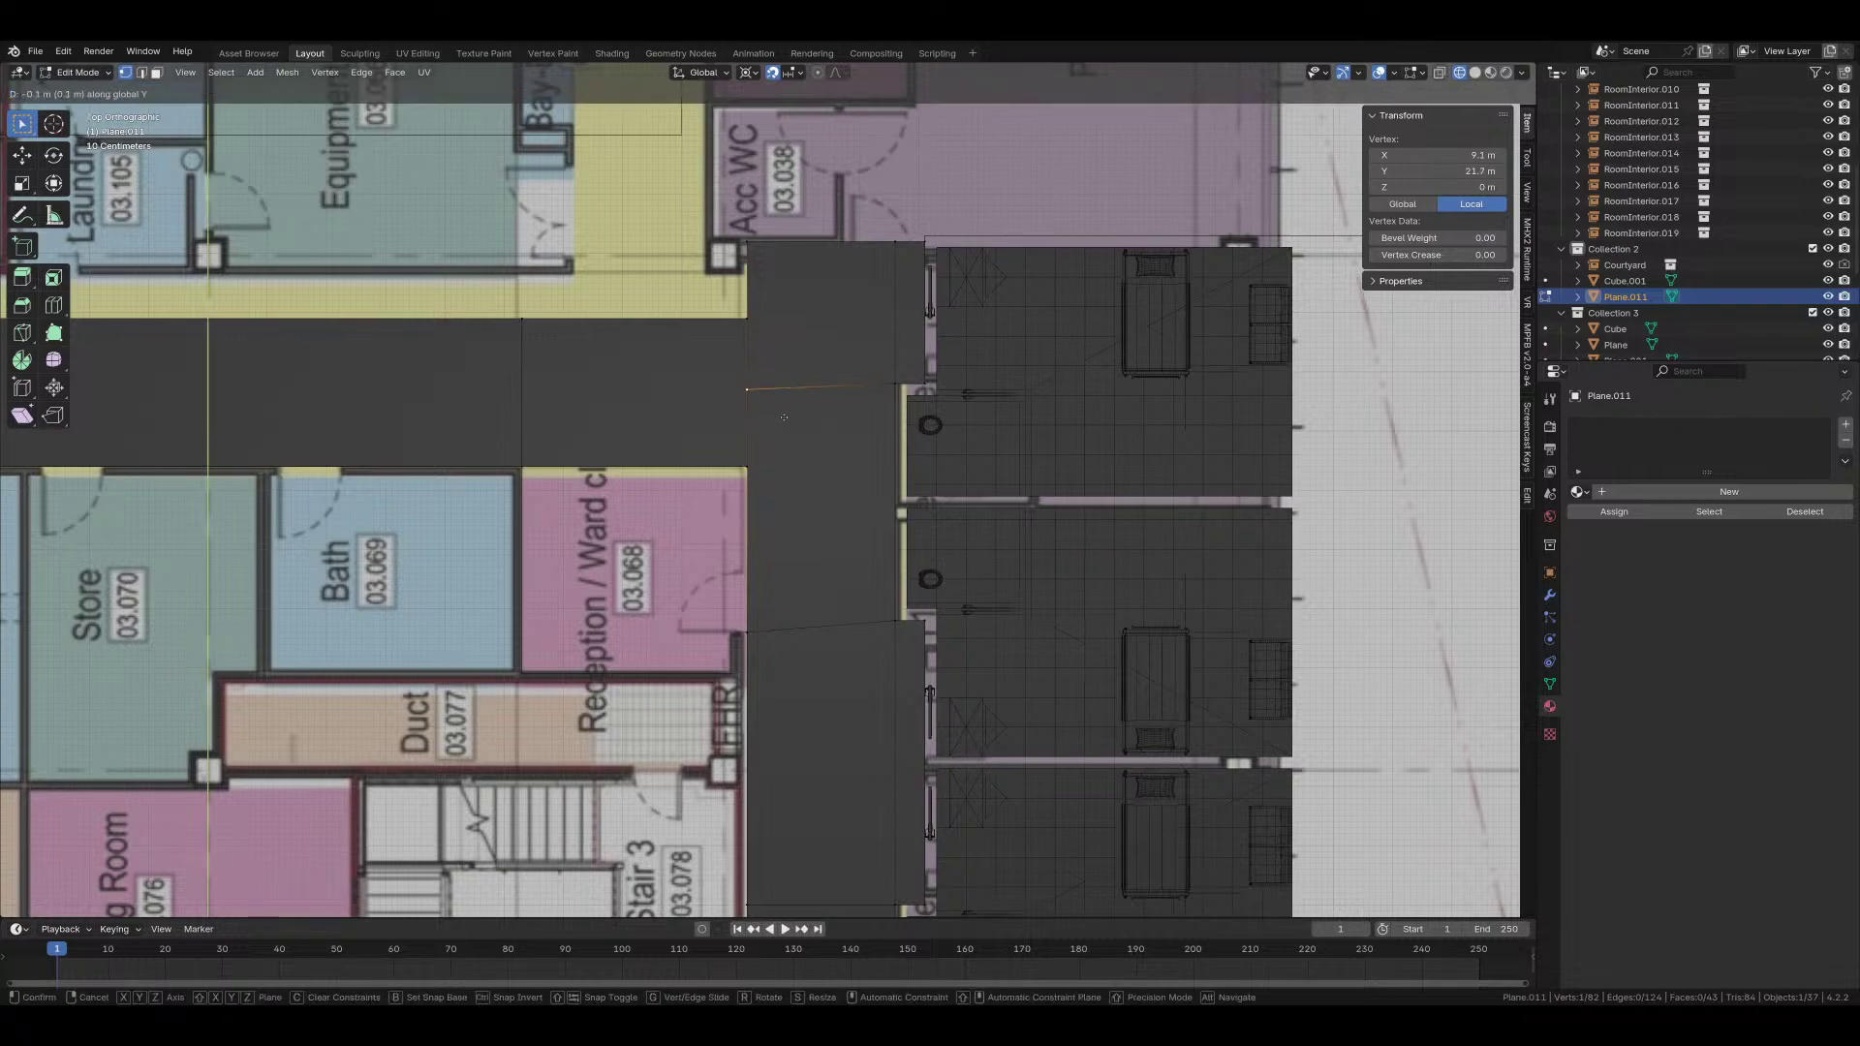
left_click(774, 488)
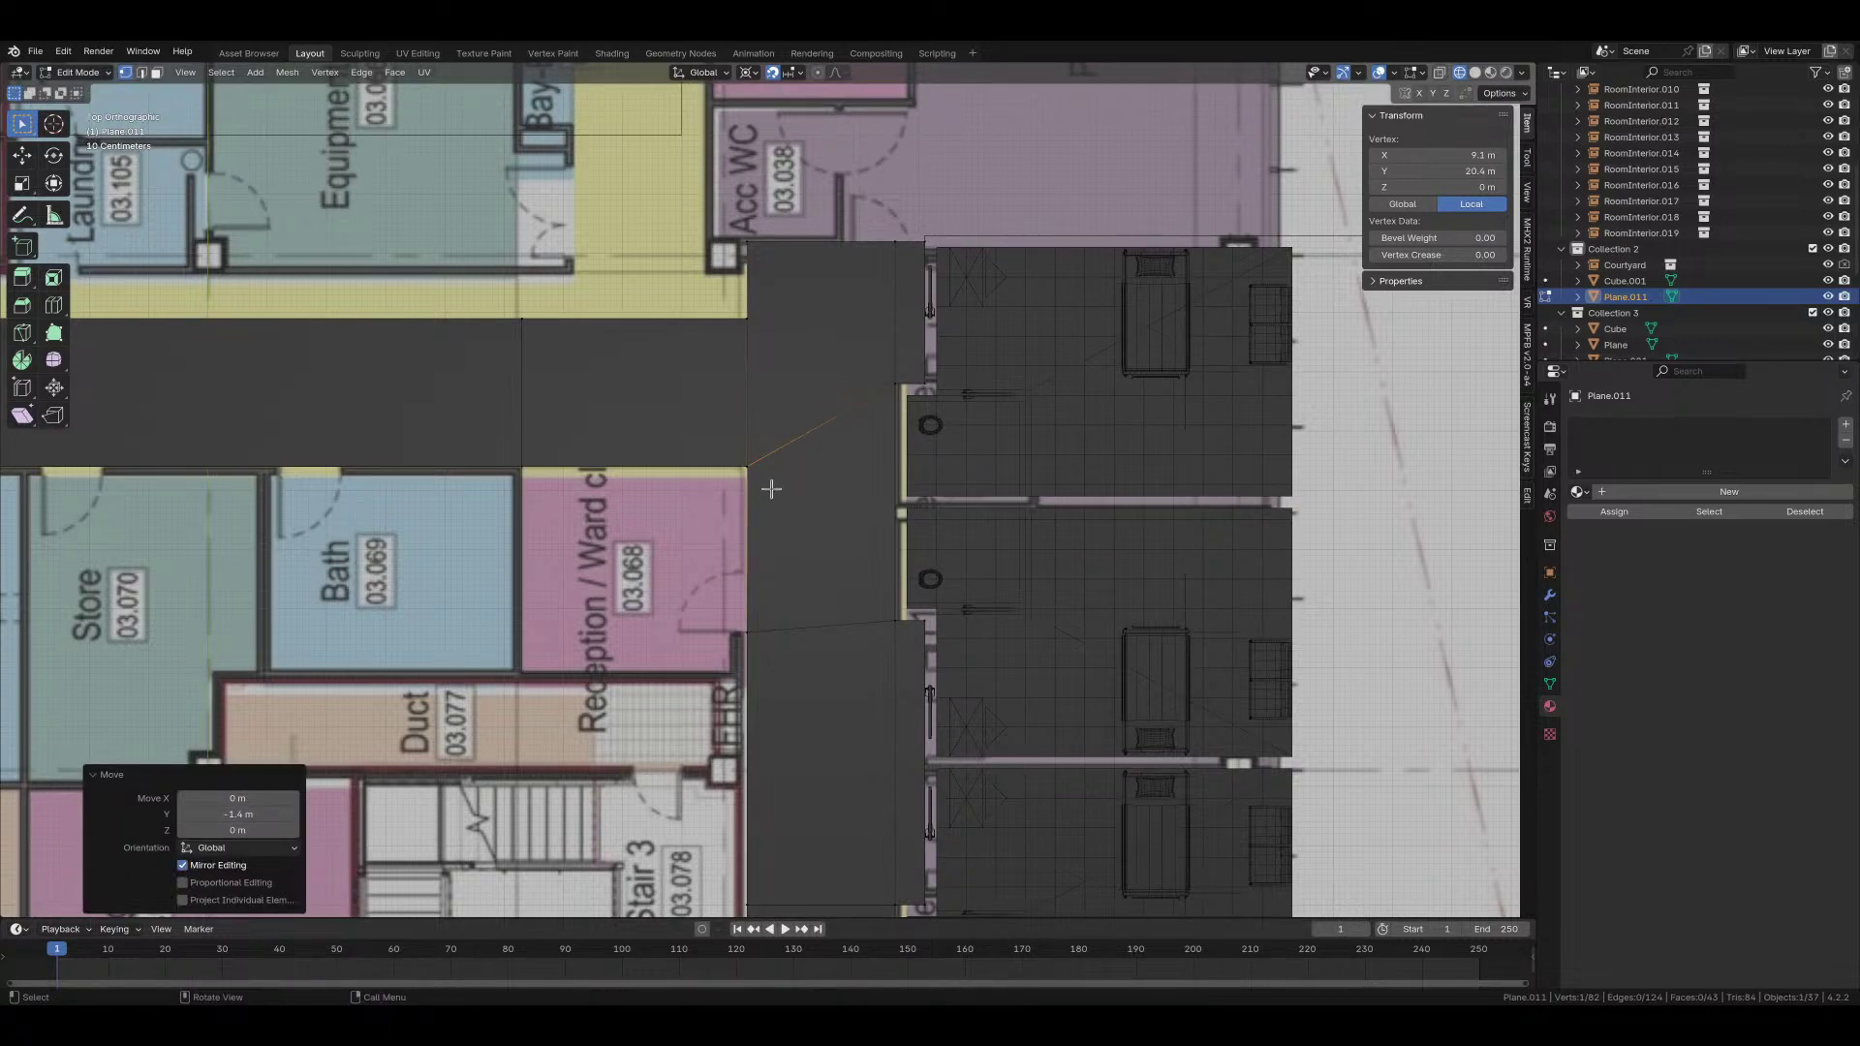
Step: Move the cross-corridor's end edge 0.3 m along negative X, and extrude it 0.3 m along X back to the side corridor
scroll(762, 500, "up", 2)
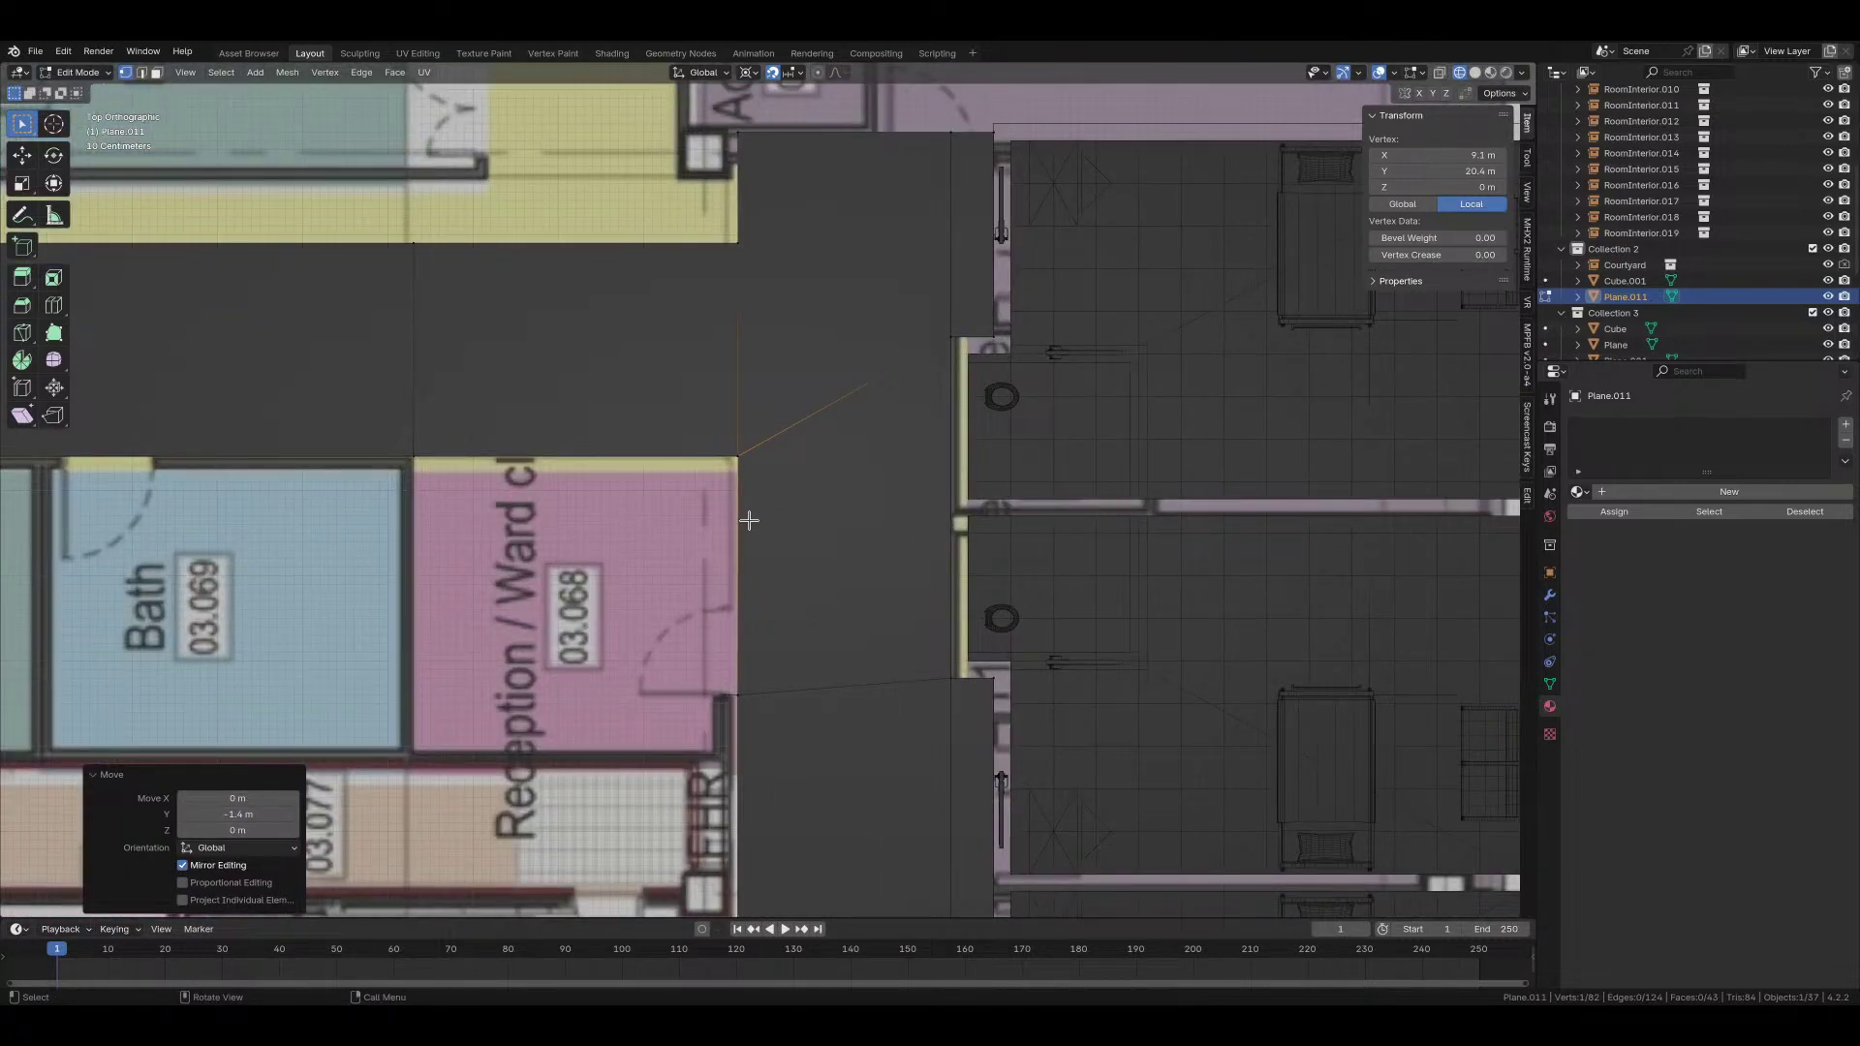
key("2")
left_click(743, 360)
key("g")
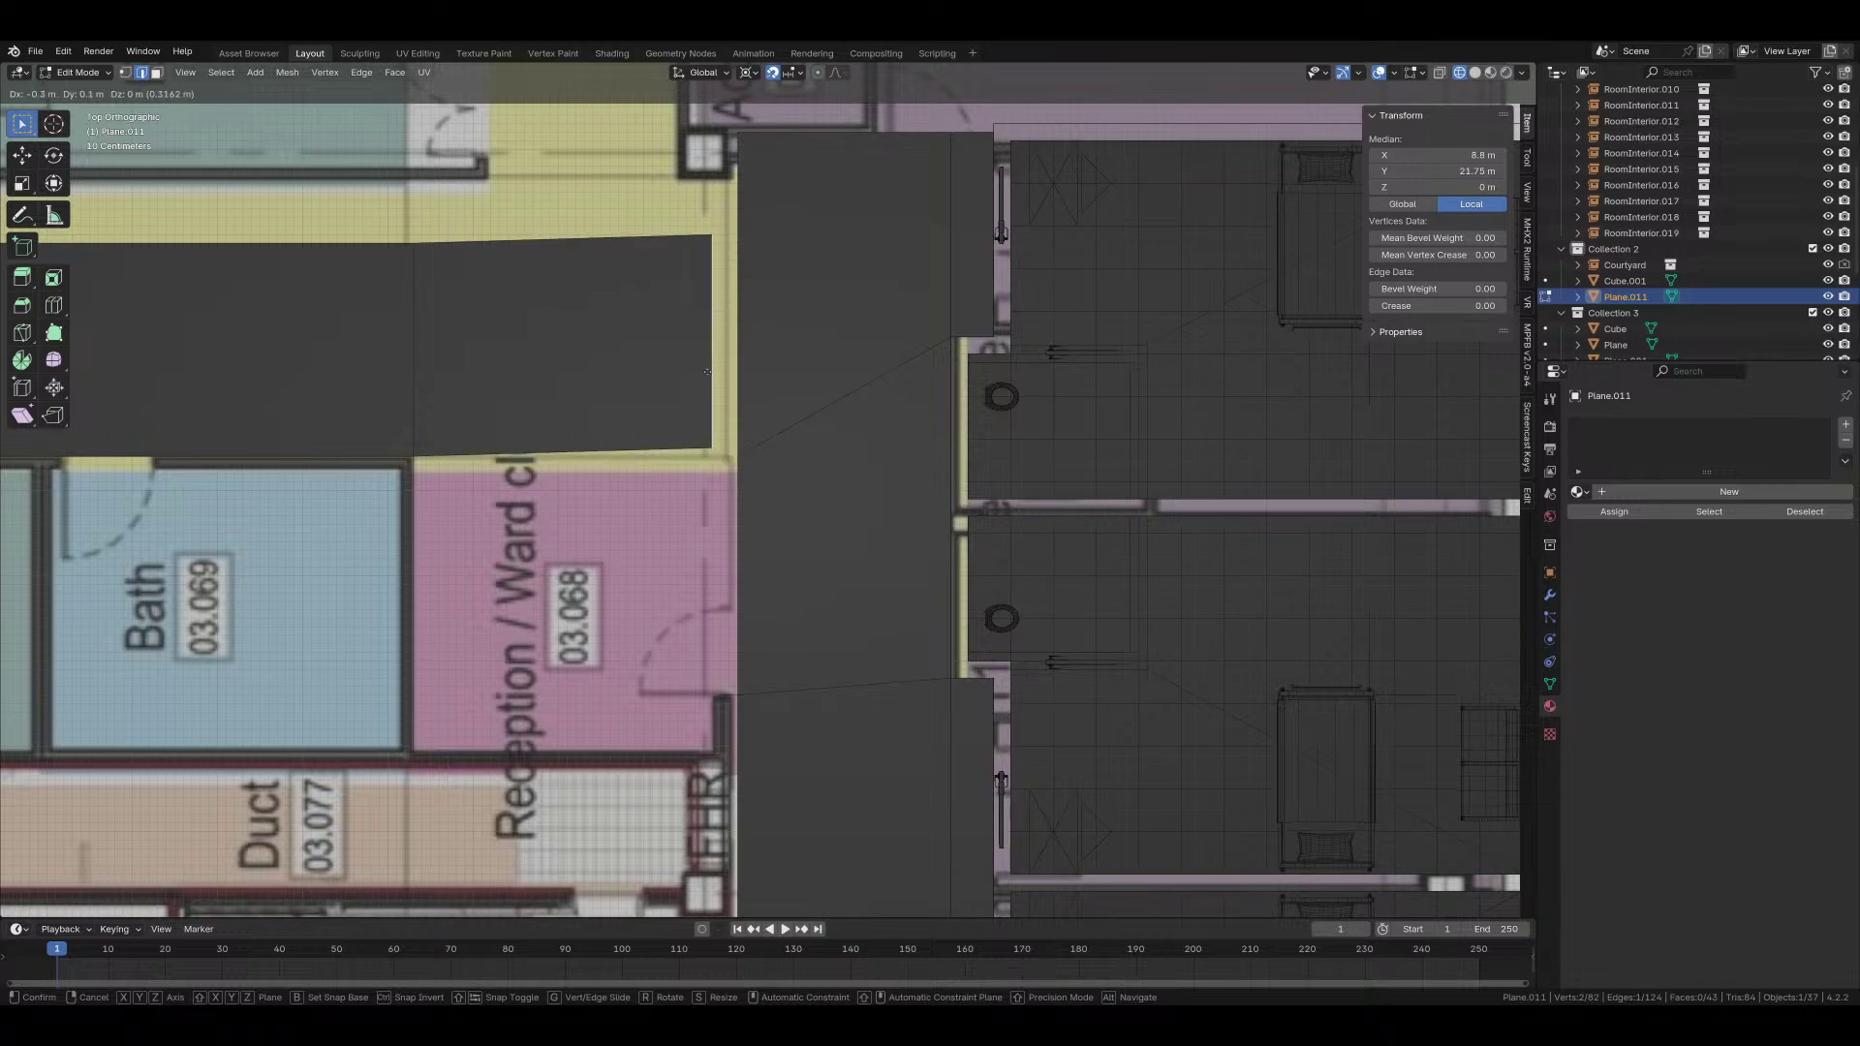
left_click(712, 428)
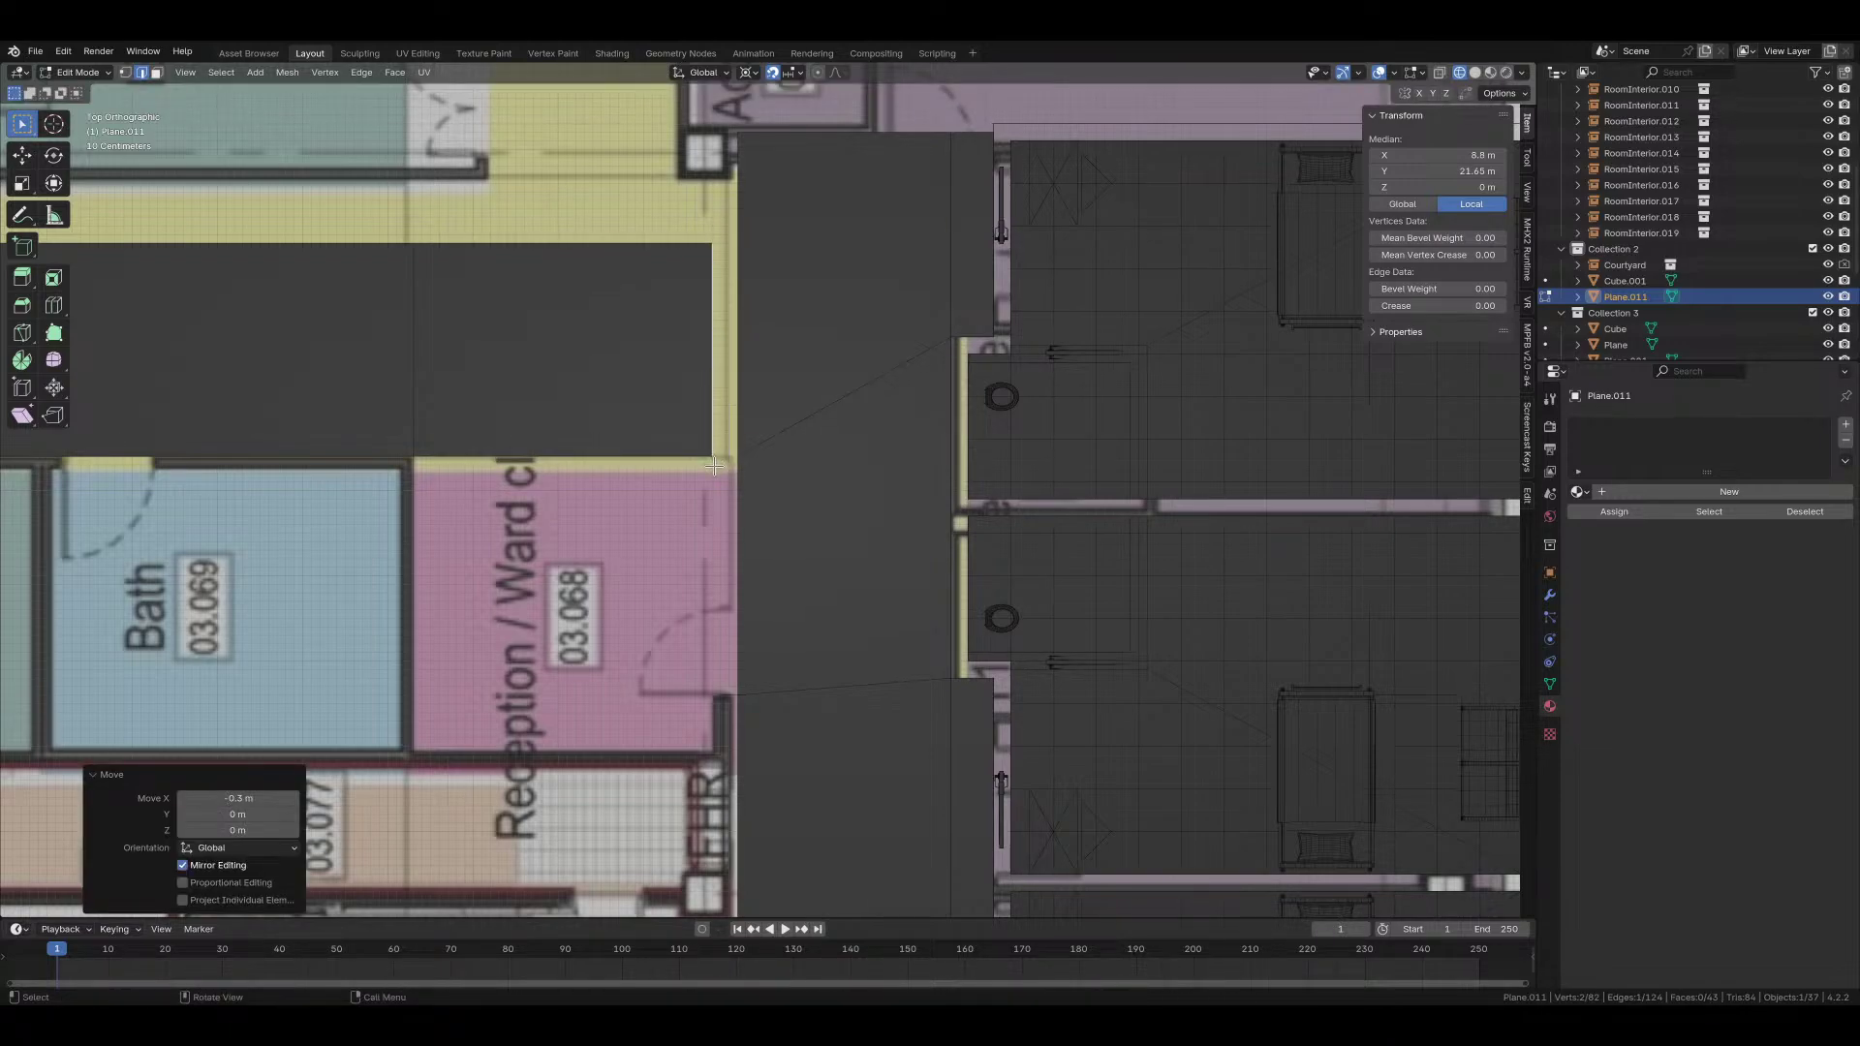
scroll(714, 466, "up", 2)
key("e")
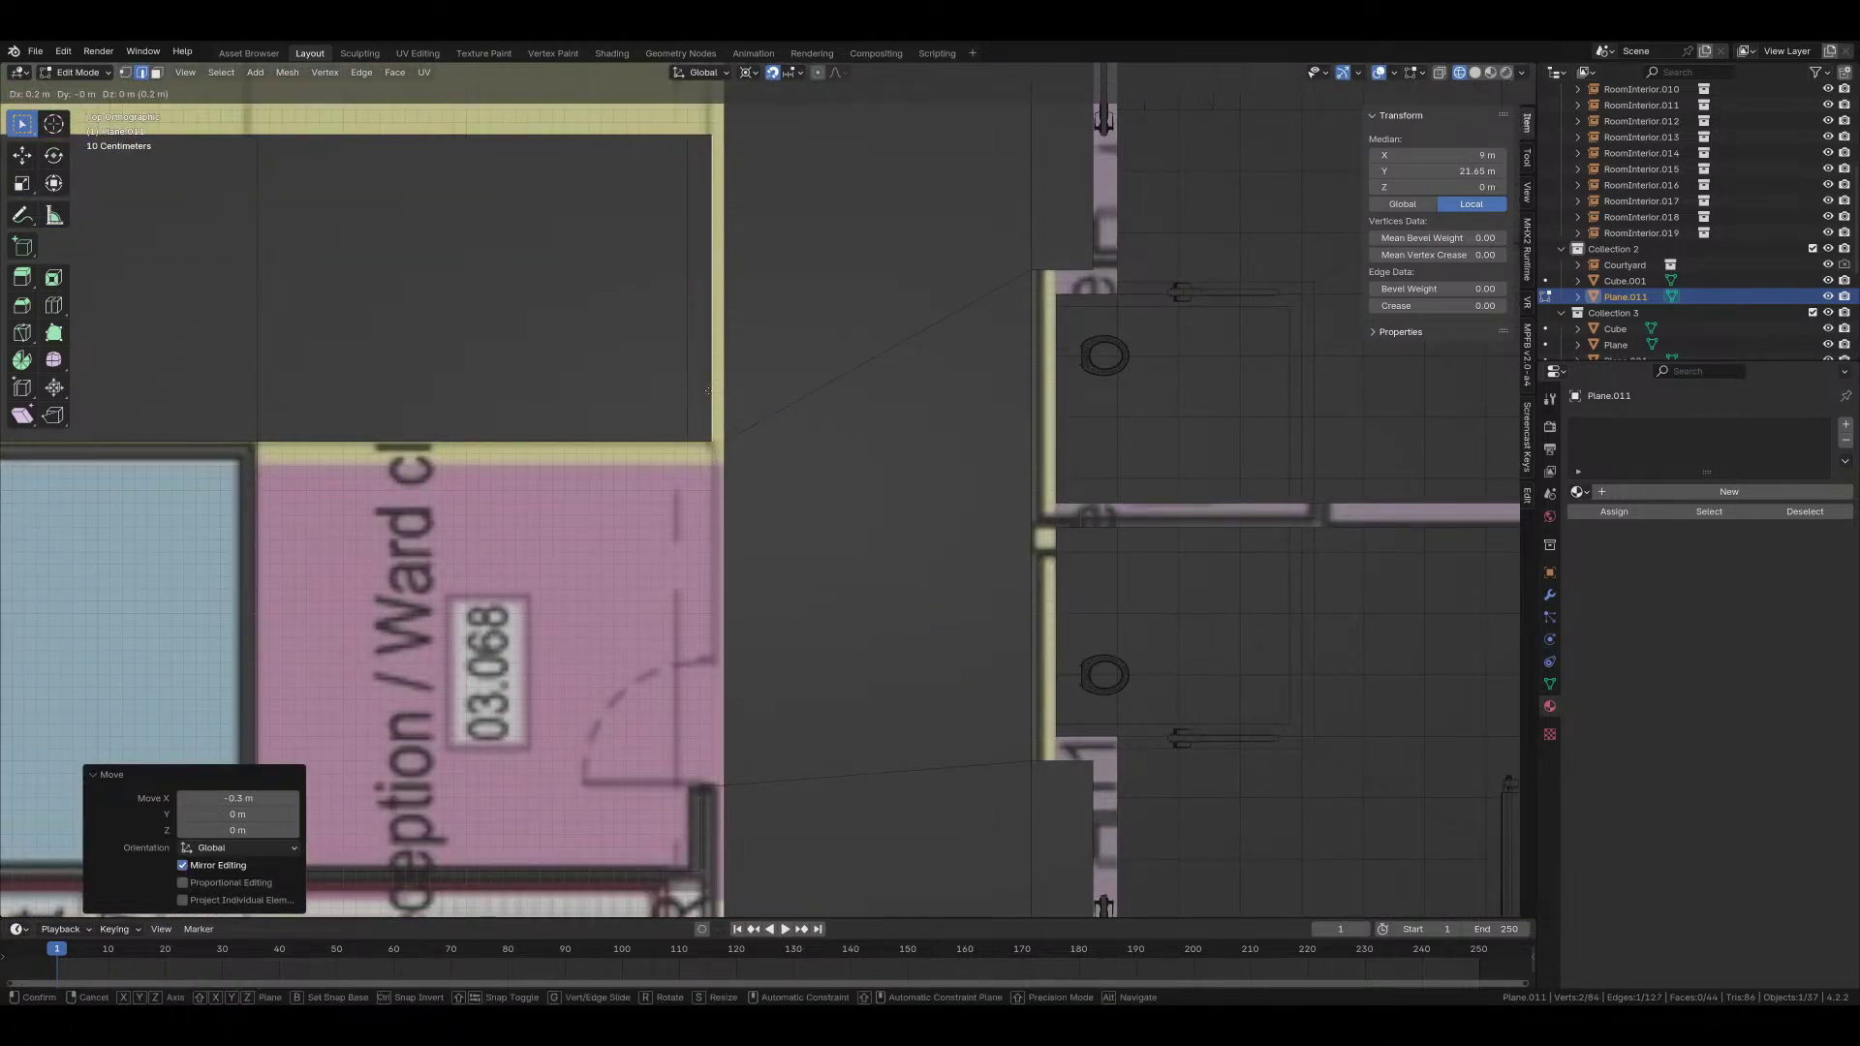
left_click(719, 392)
Step: Extrude the short edge beside Reception 03.068 by 2.8 m along negative Y, and shift the narrow strip's inner edges 0.1 m along X
left_click(704, 440)
key("e")
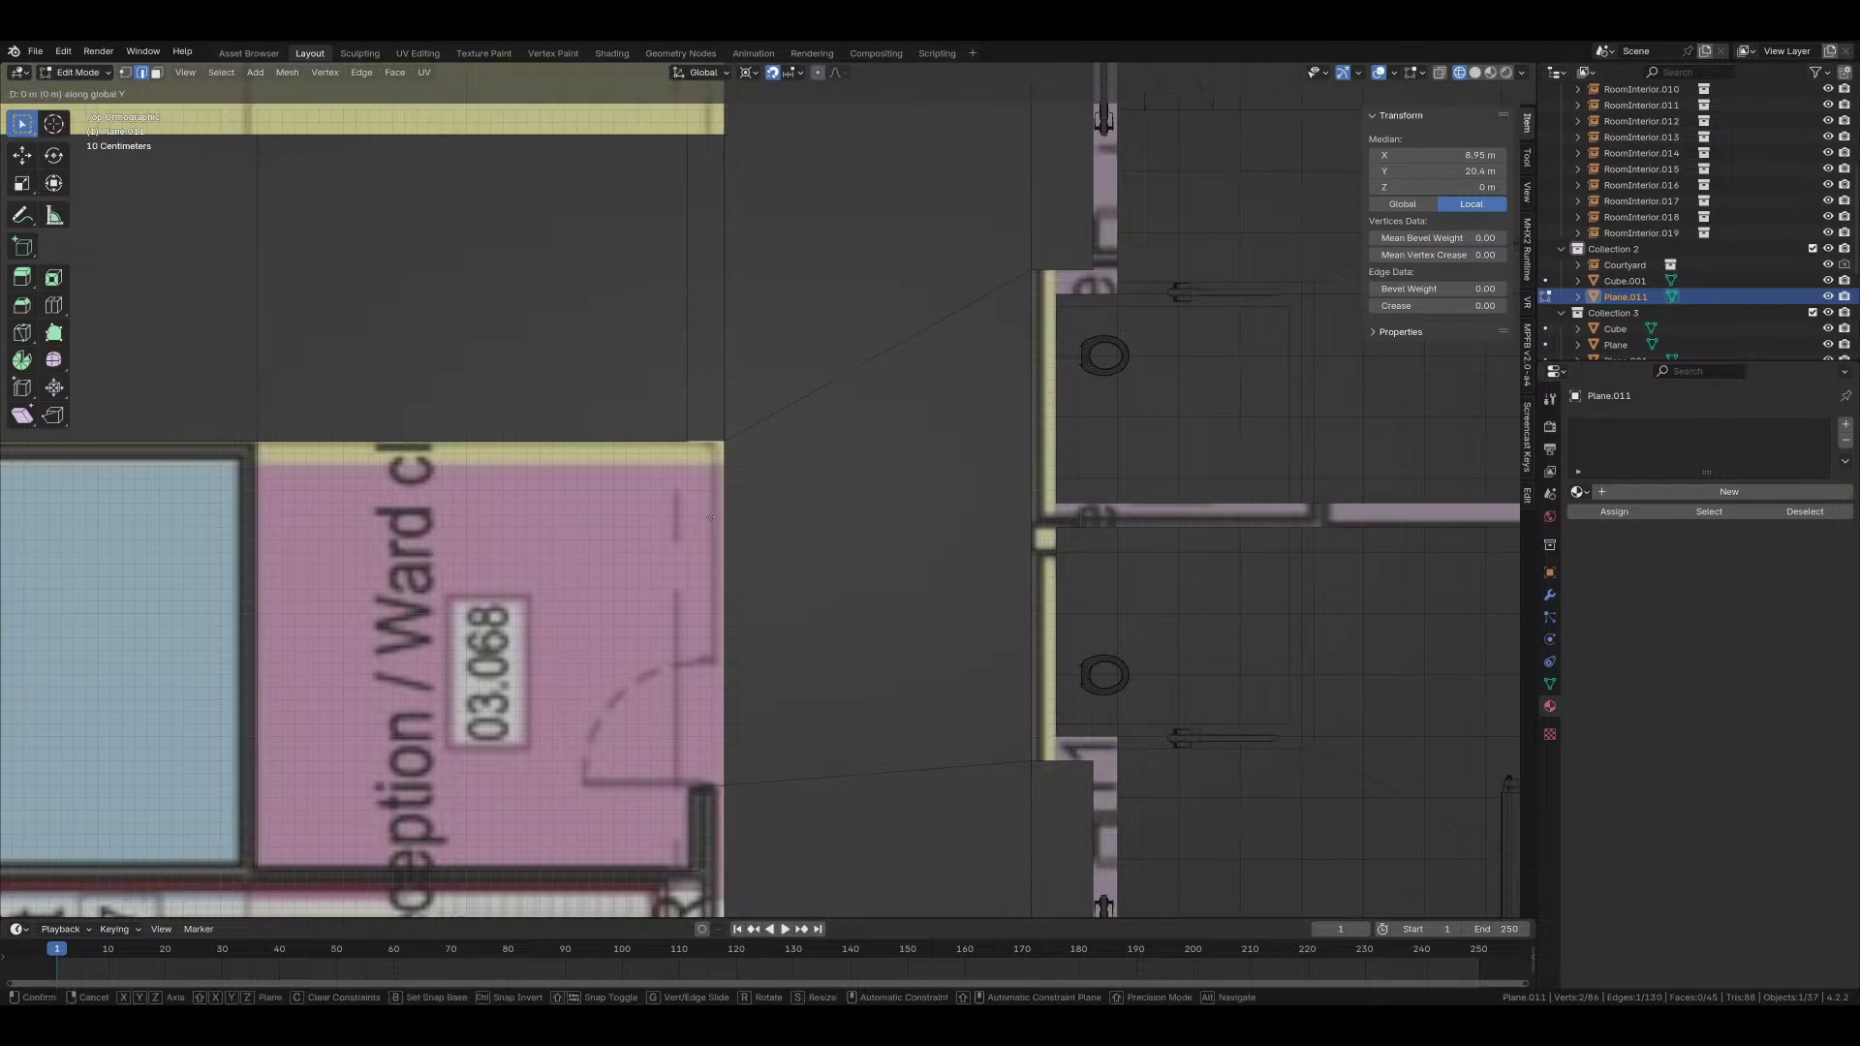
left_click(709, 854)
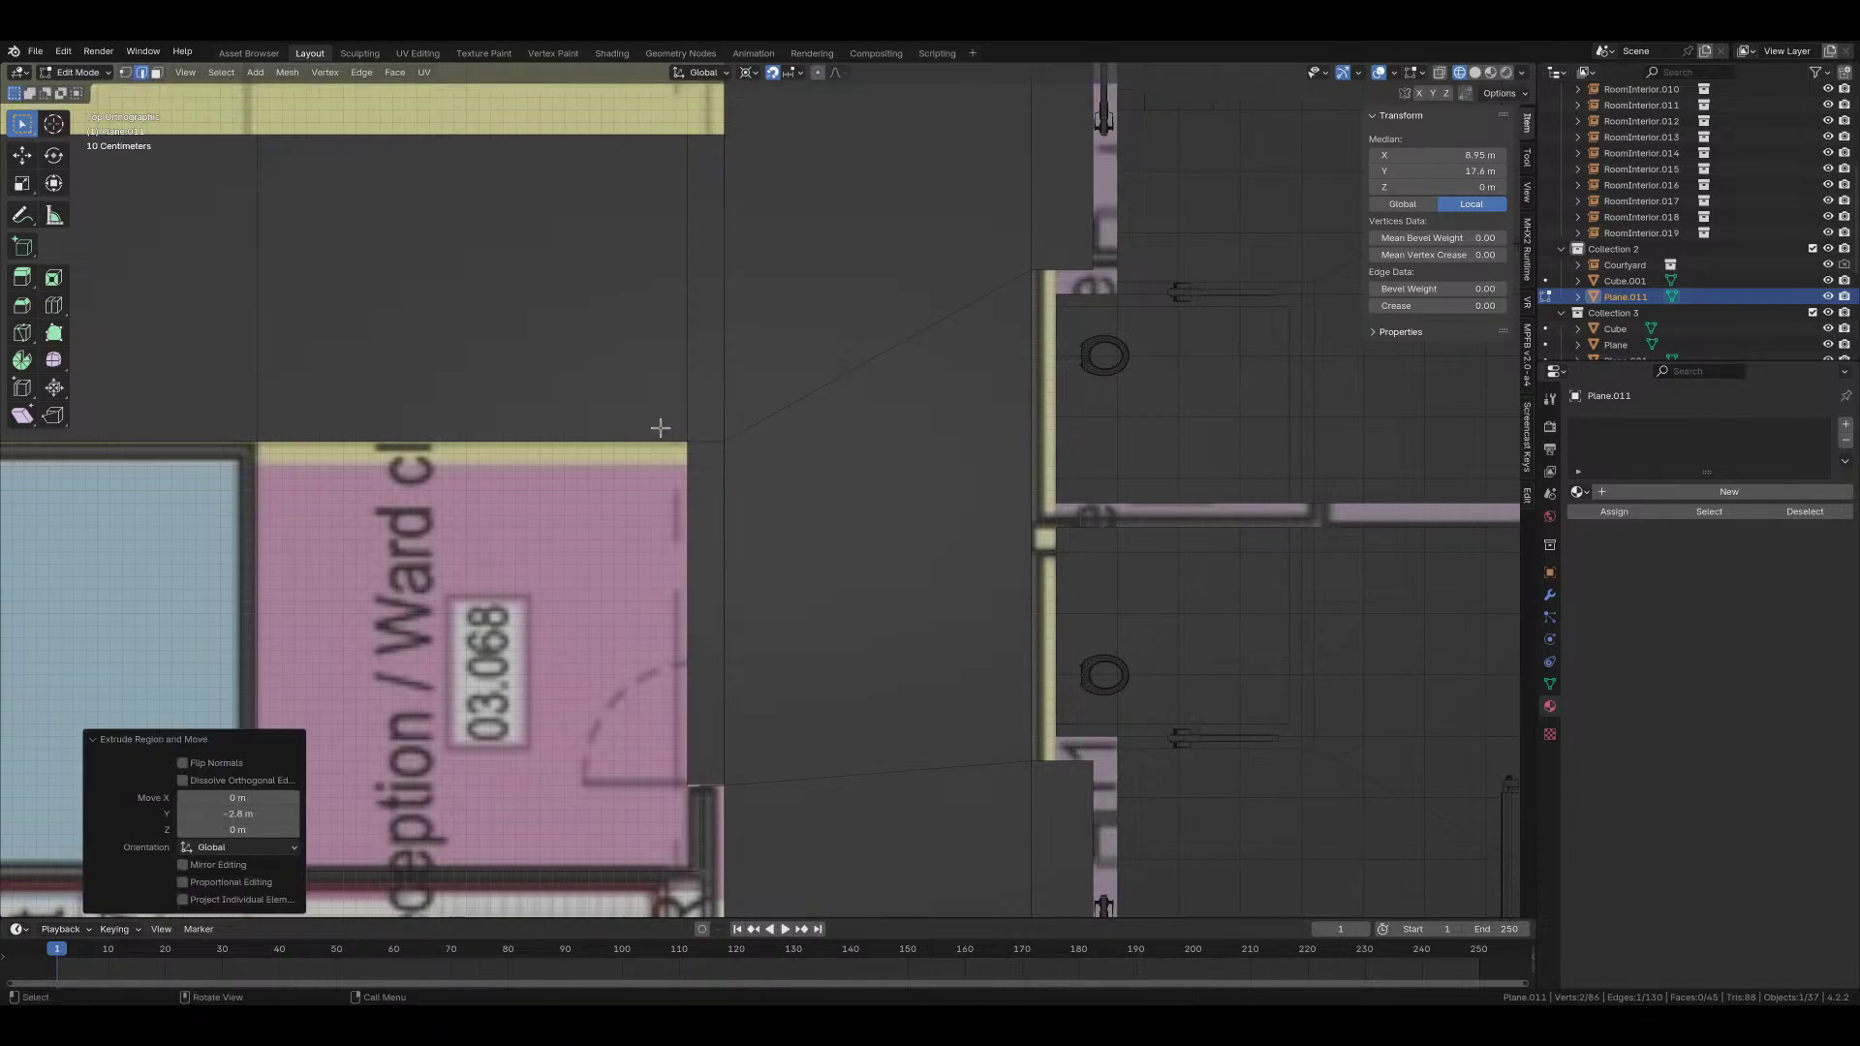
left_click(685, 414)
left_click(688, 476, "shift")
key("g")
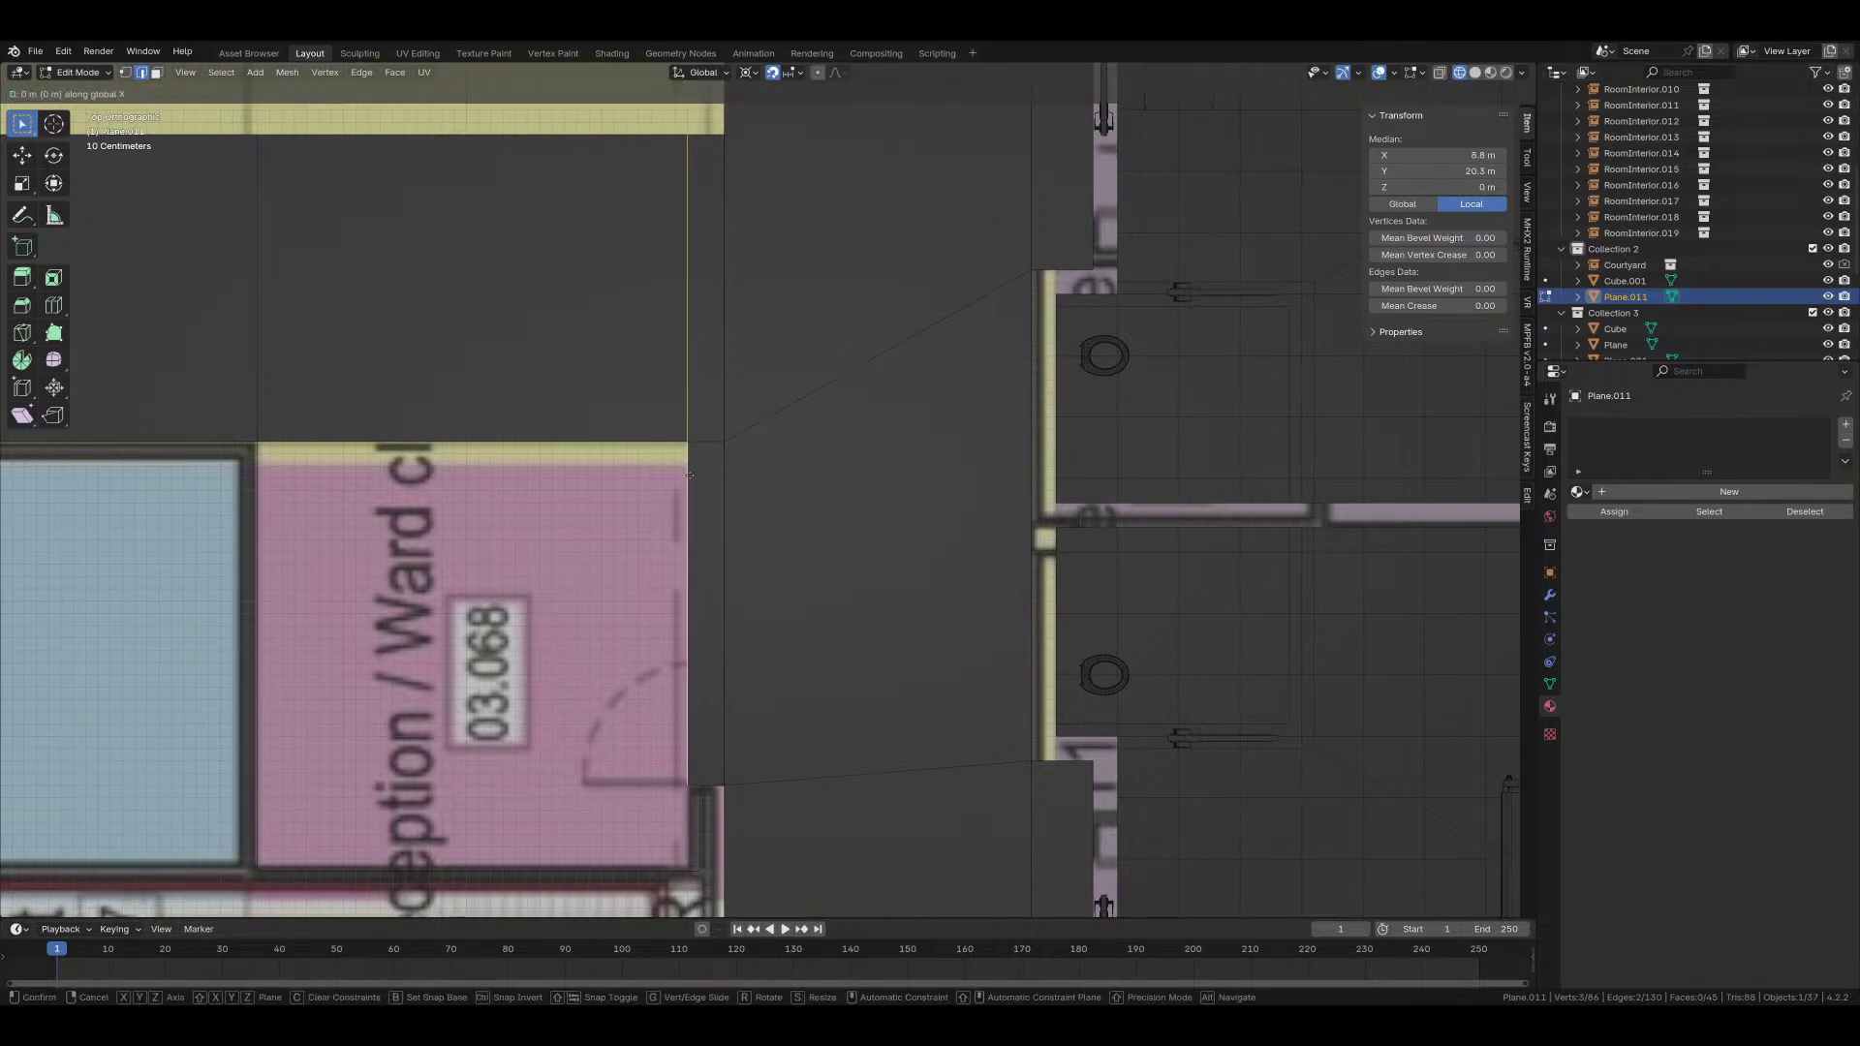
key("x")
left_click(695, 475)
Step: Extrude the strip's inner edge 3.6 m along negative X across Reception 03.068 to the Bath's wall
scroll(694, 475, "down", 1)
middle_click_drag(694, 475, 718, 414, "shift")
left_click(808, 422)
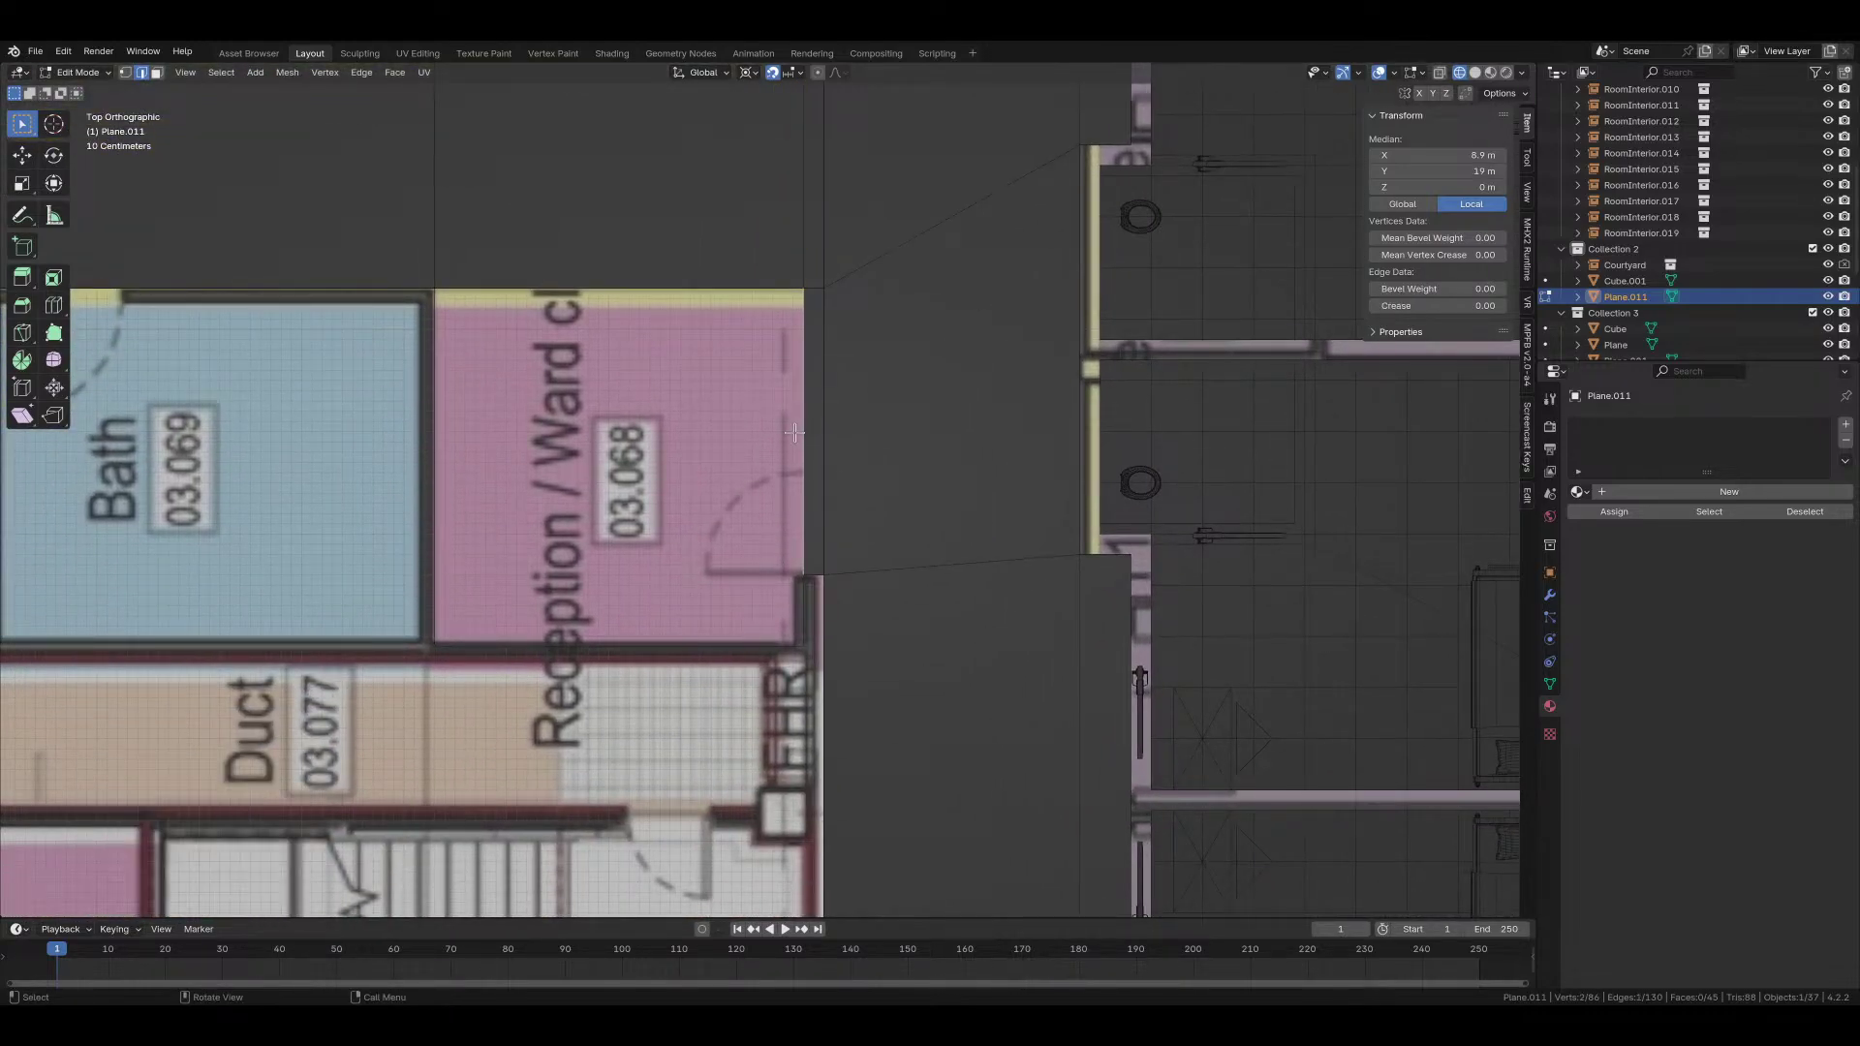
key("e")
key("x")
left_click(526, 550)
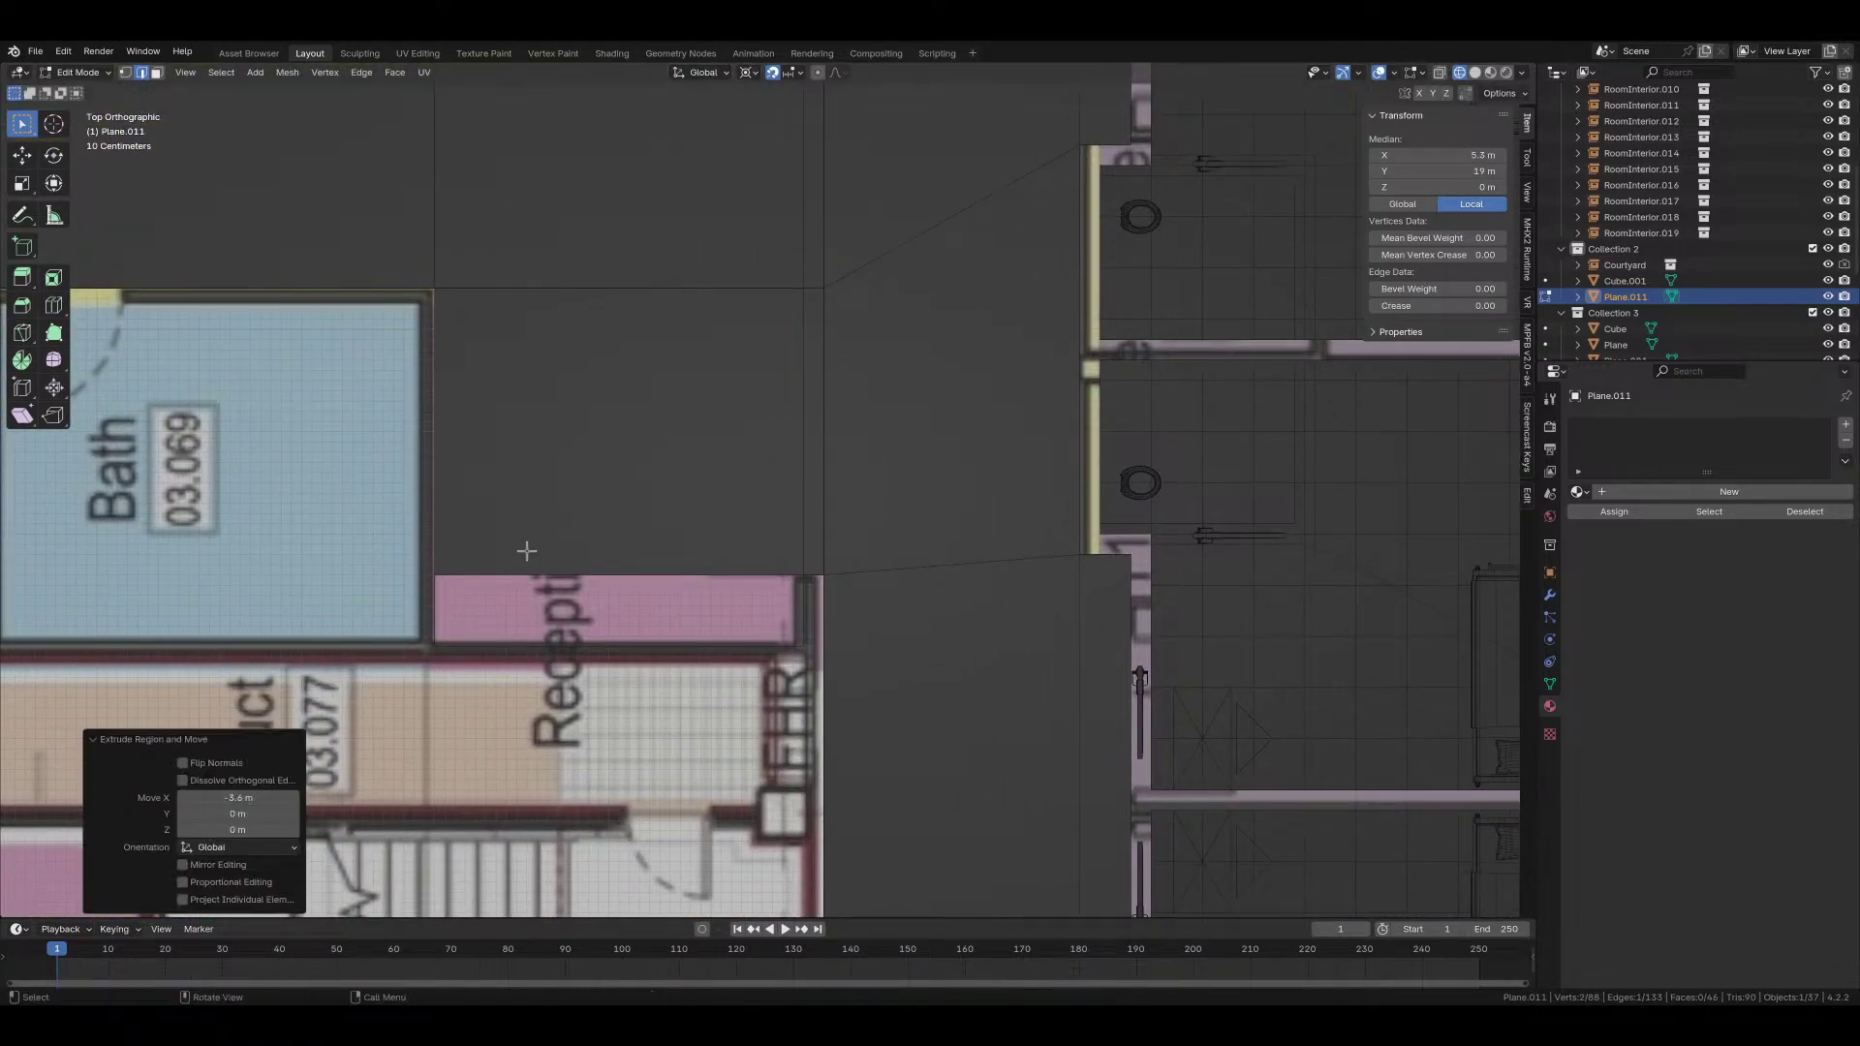
Step: Extrude the Reception floor's Duct-side edge 0.7 m along negative Y, and slide the Bath-side vertex onto the new corner
left_click(578, 573)
key("e")
key("y")
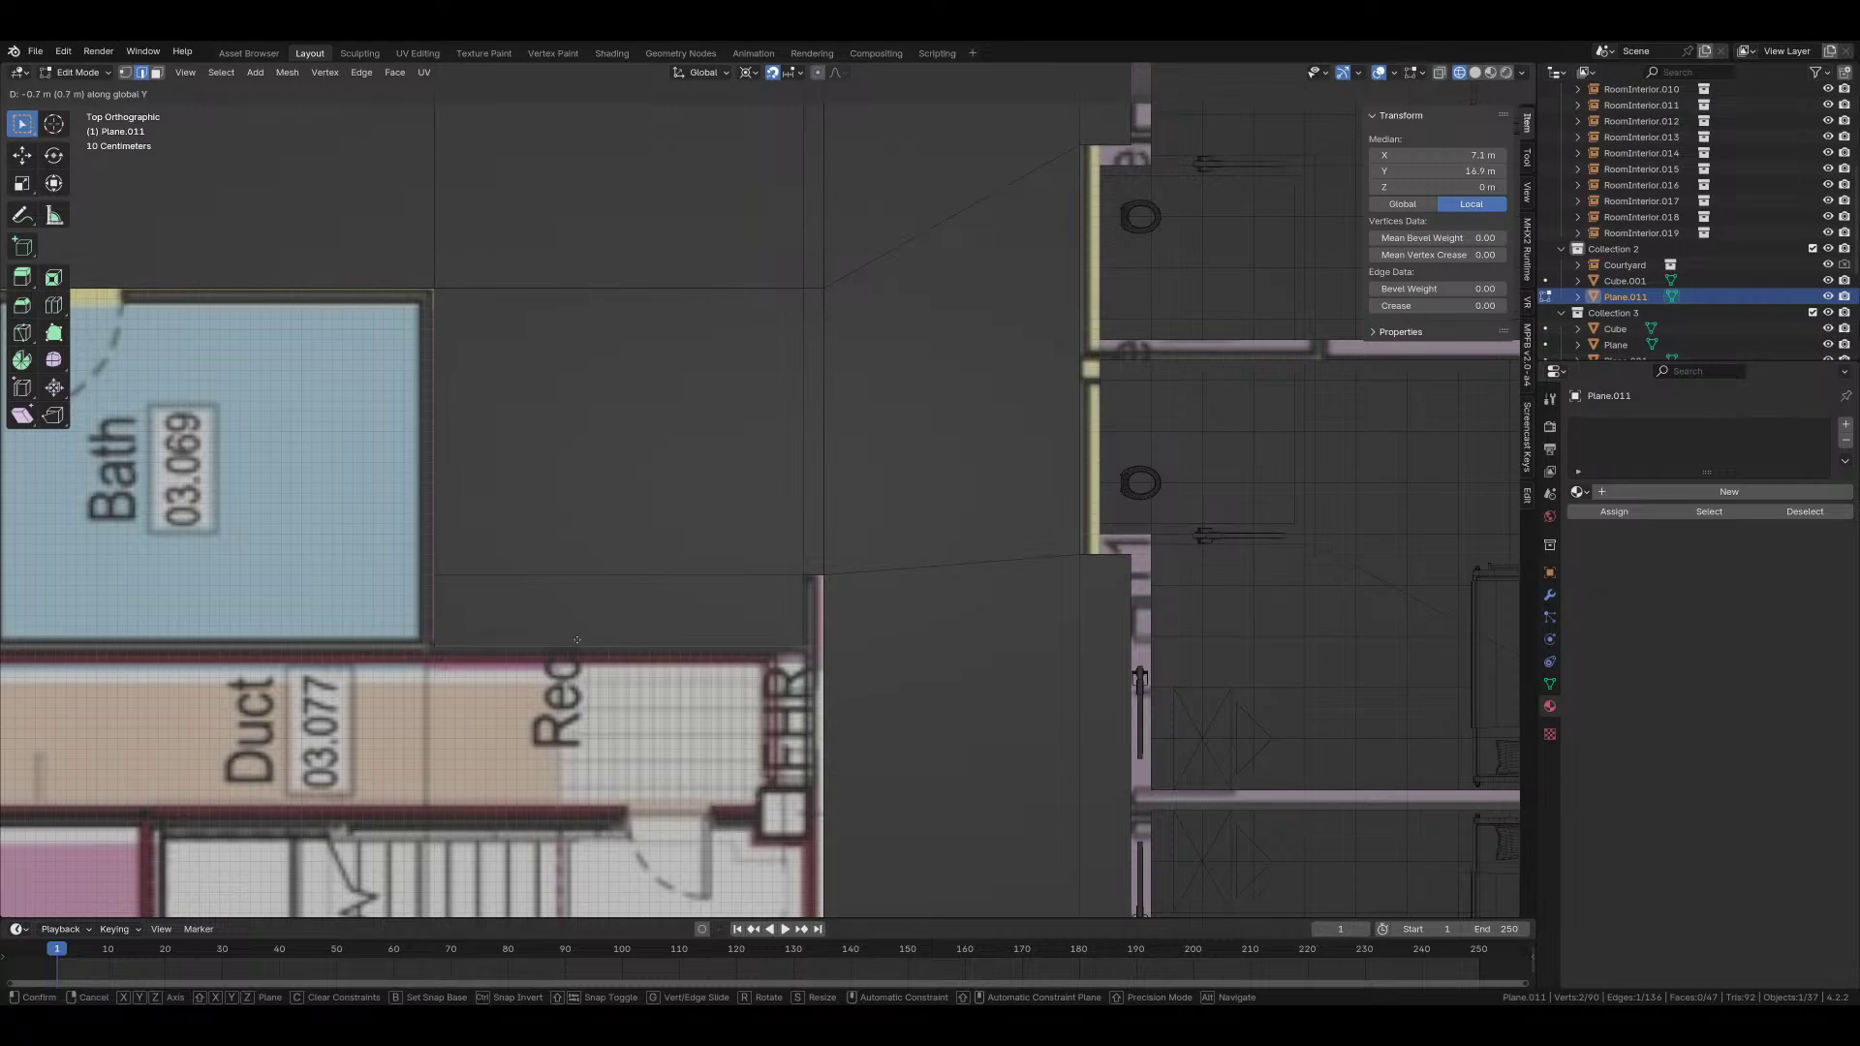
left_click(577, 640)
left_click(436, 572)
key("shift+v")
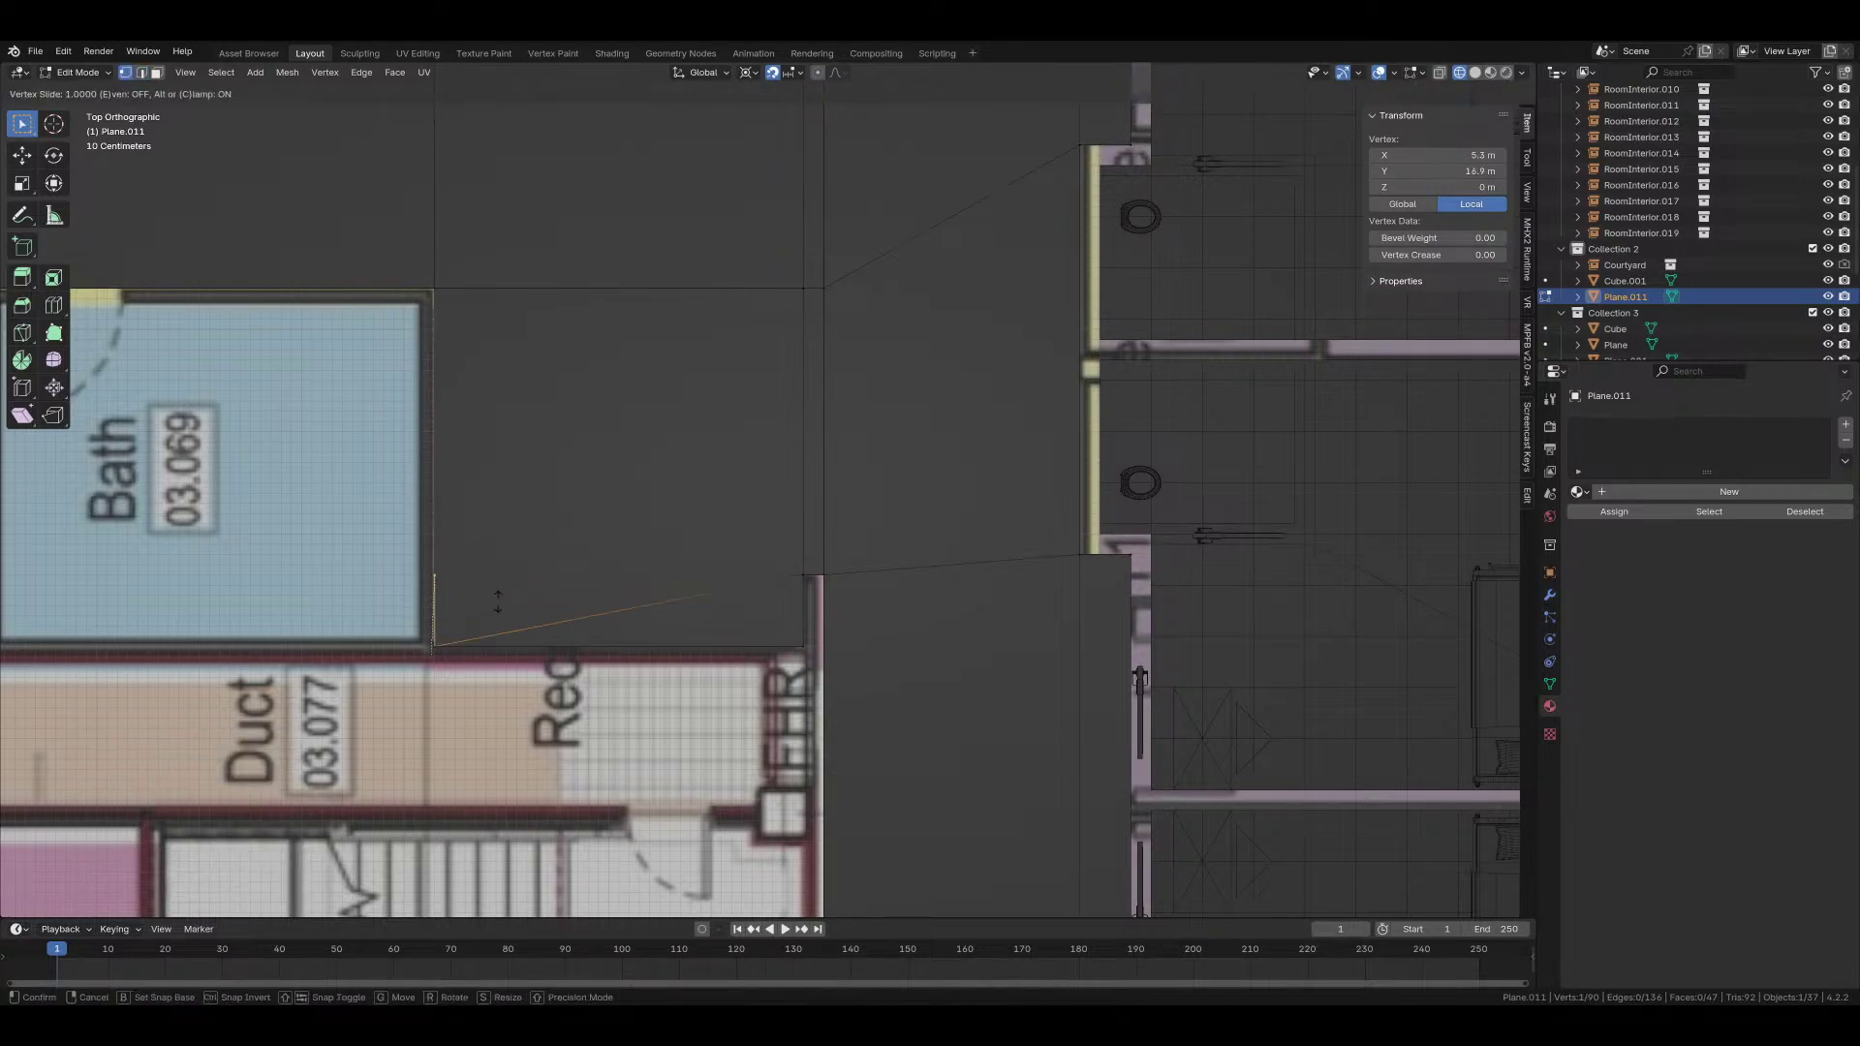
left_click(581, 569)
Step: Slide the cross-corridor's edge nearest the side corridor along its faces onto the edge in line with the Bath's far wall
scroll(748, 390, "down", 2)
left_click(760, 412)
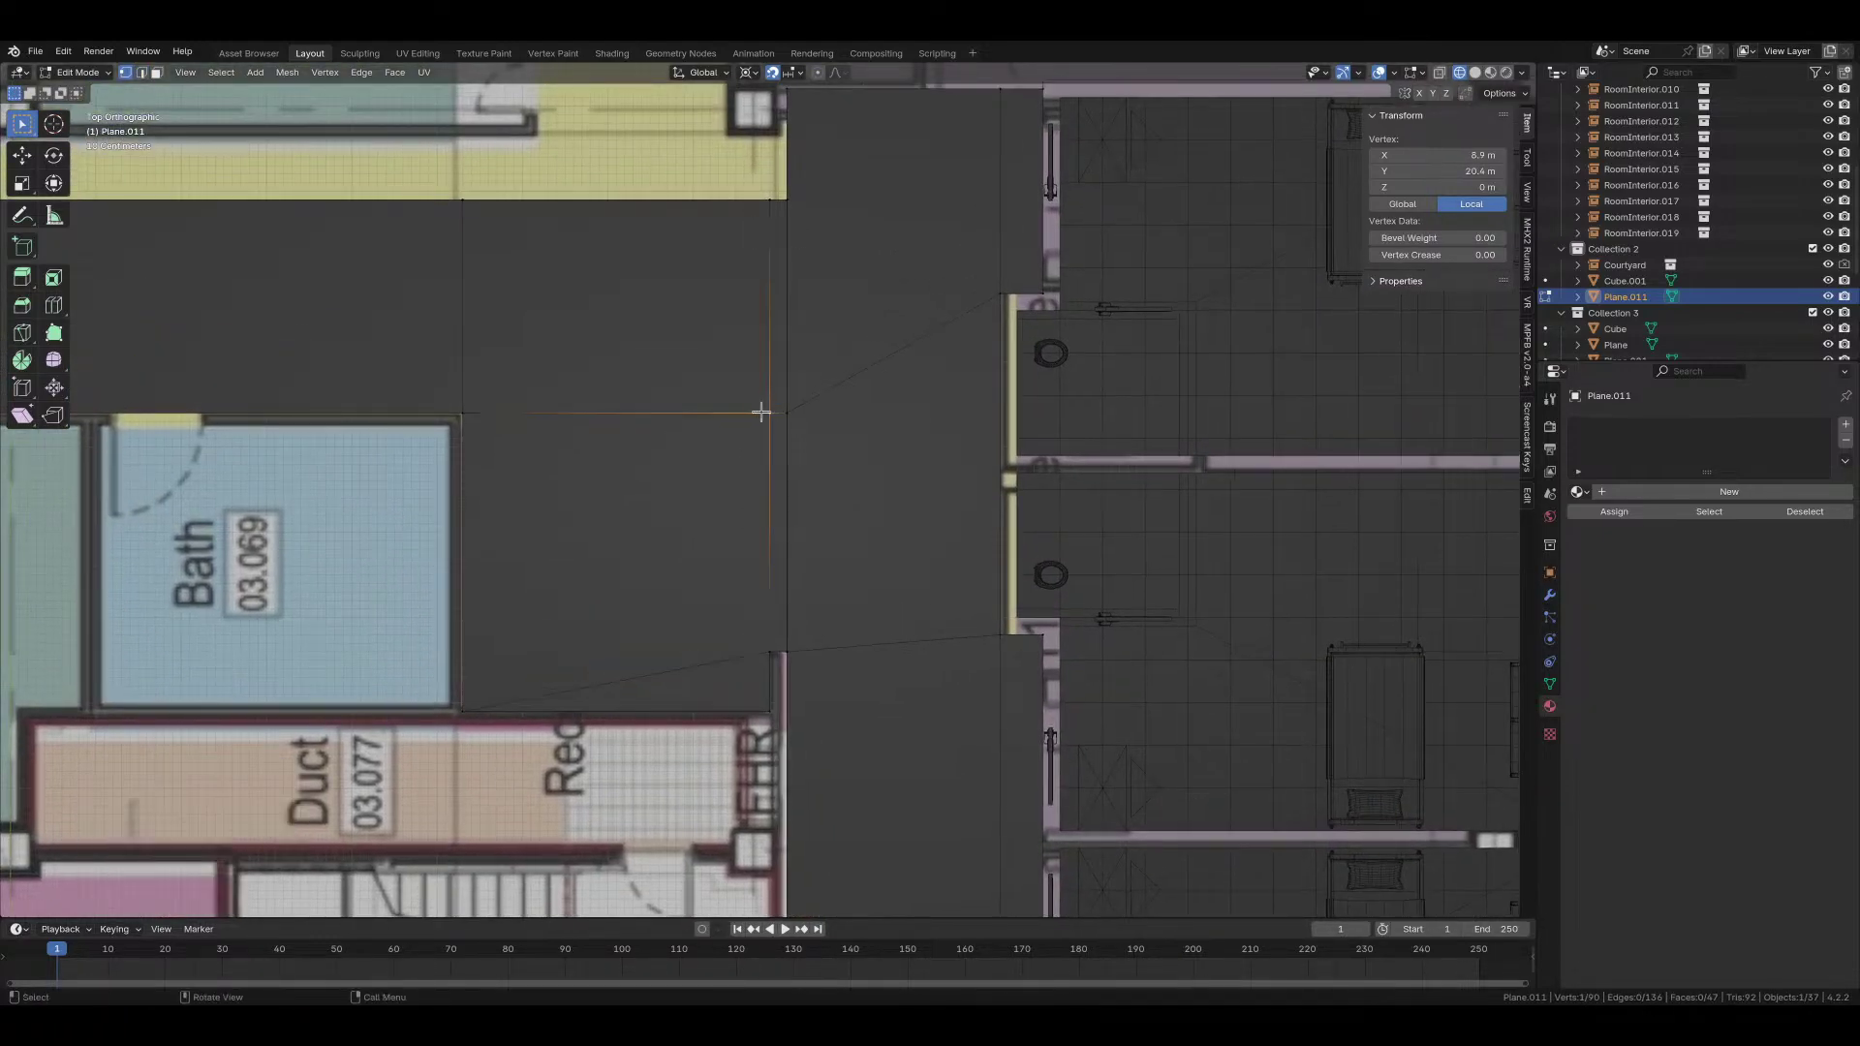
left_click(748, 200, "shift")
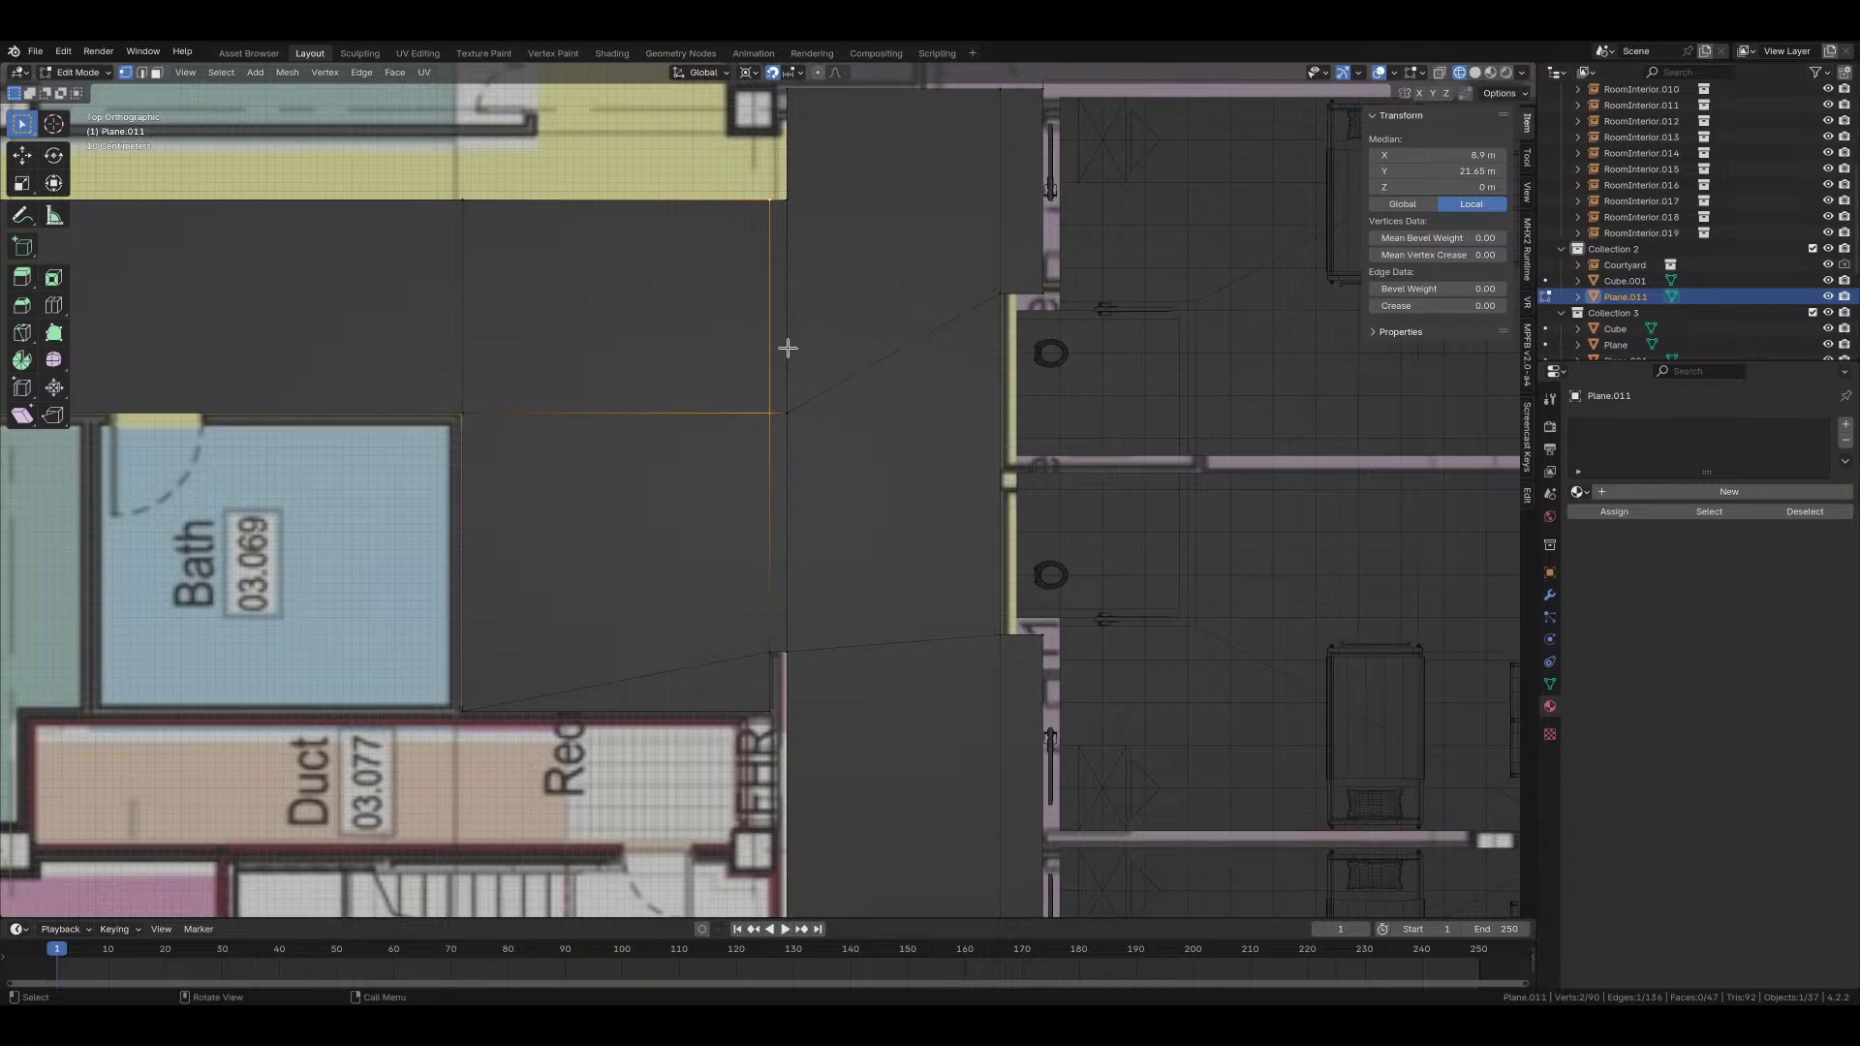
key("g")
key("g")
left_click(493, 368)
Step: Move the side corridor's corner vertex below Acc WC 03.038 by 1.3 m along negative Y onto the cross-corridor's corner
middle_click_drag(752, 516, 759, 531, "shift")
left_click(751, 529)
scroll(895, 406, "down", 2)
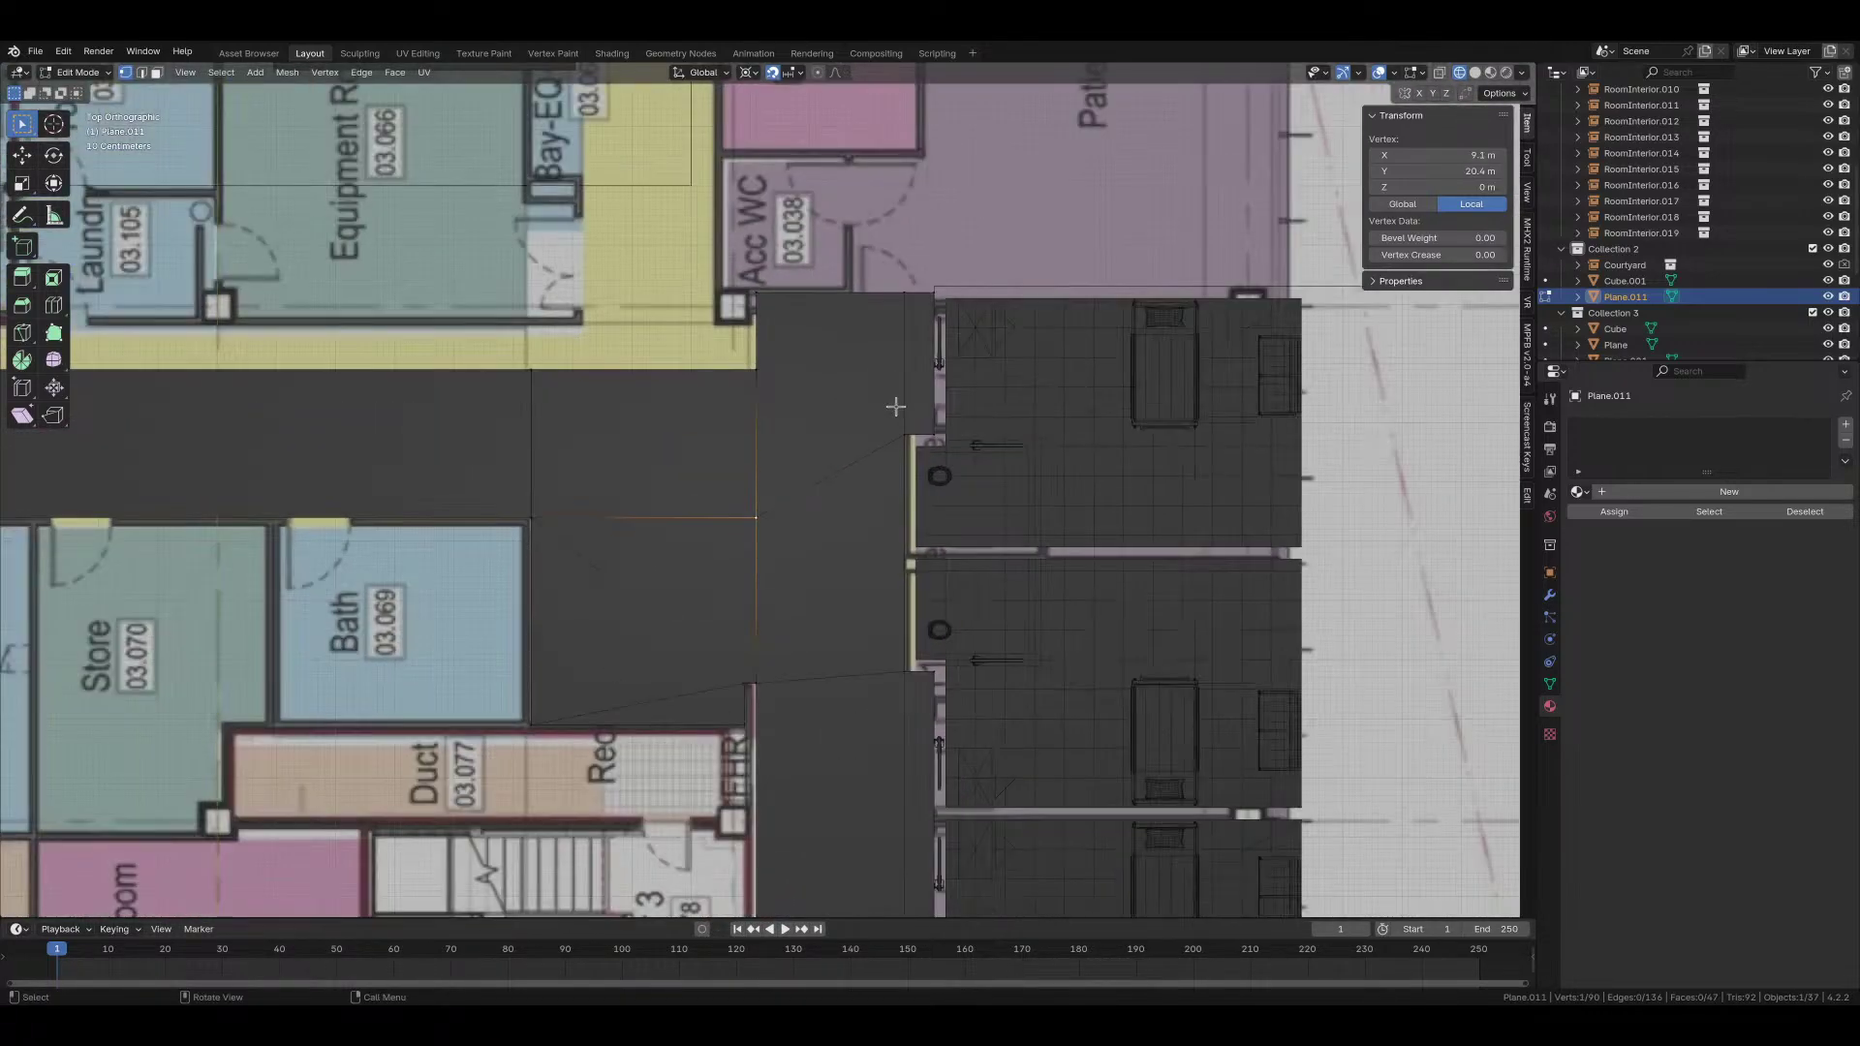
middle_click_drag(903, 296, 842, 427, "shift")
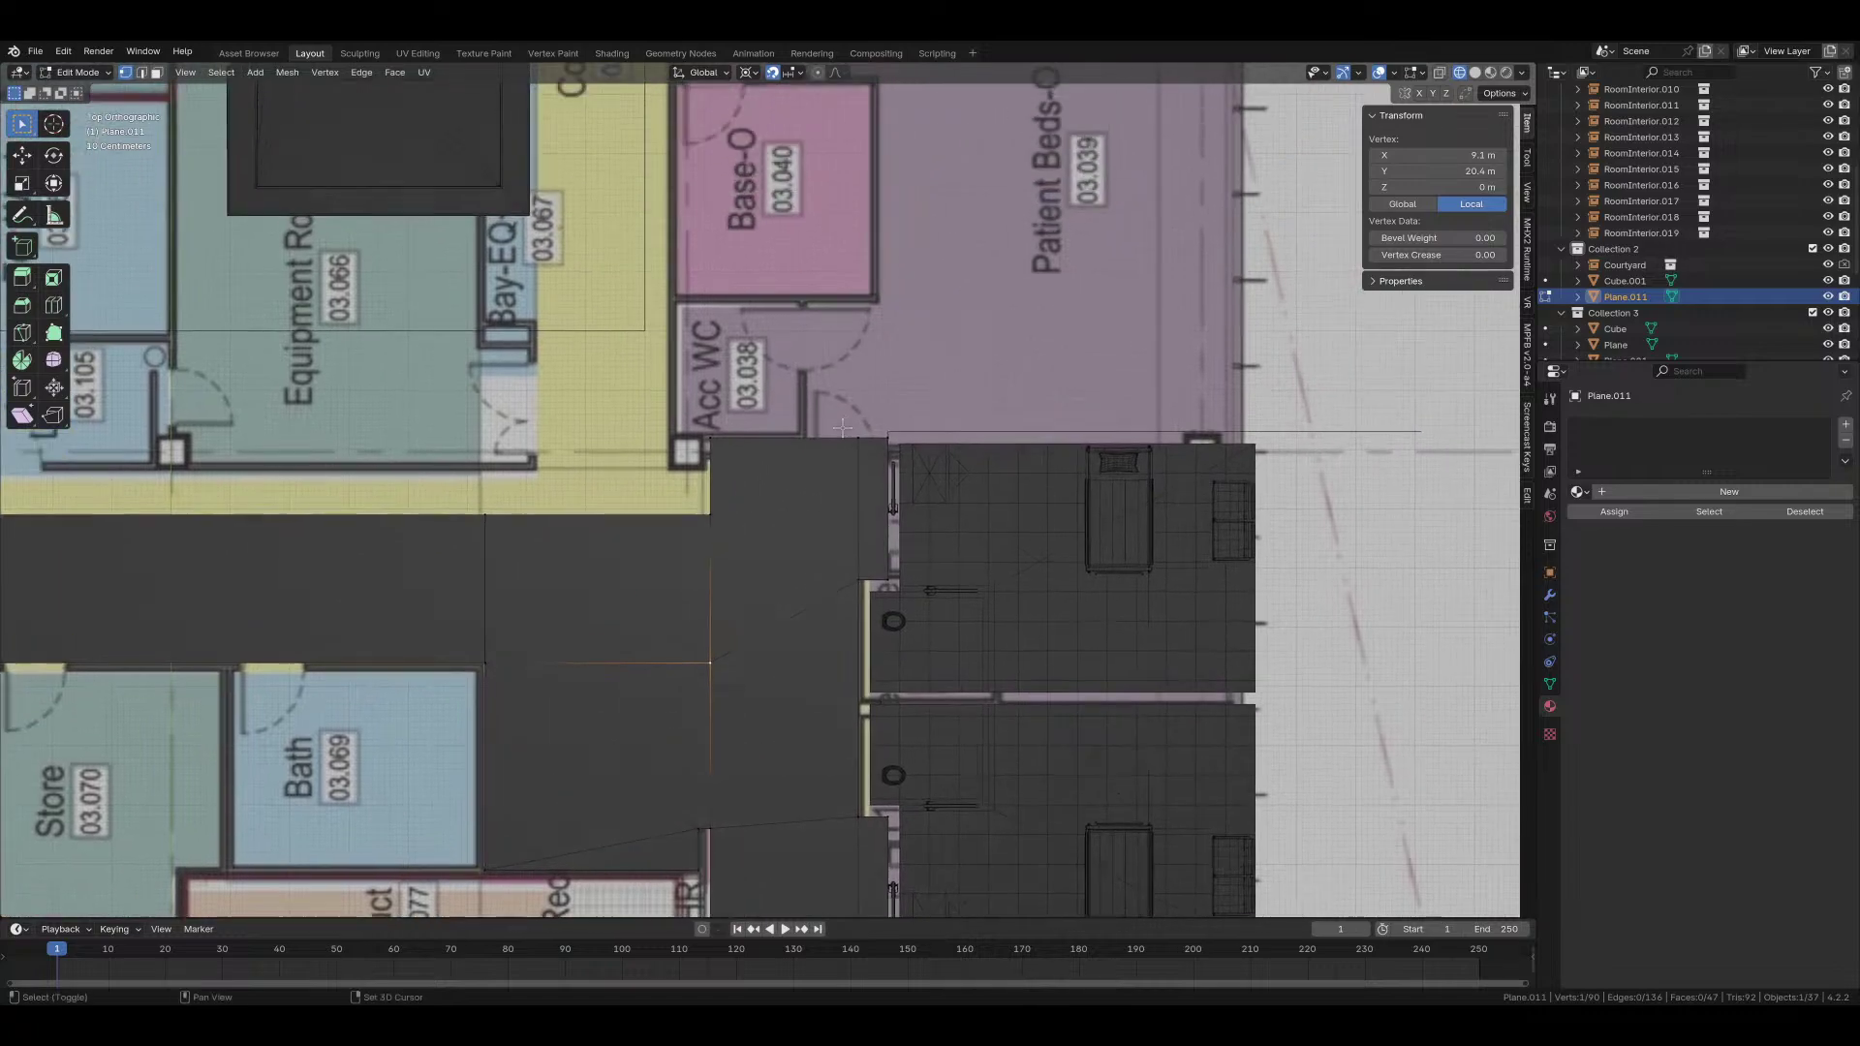
left_click_drag(712, 439, 701, 513)
middle_click_drag(854, 442, 788, 552, "shift")
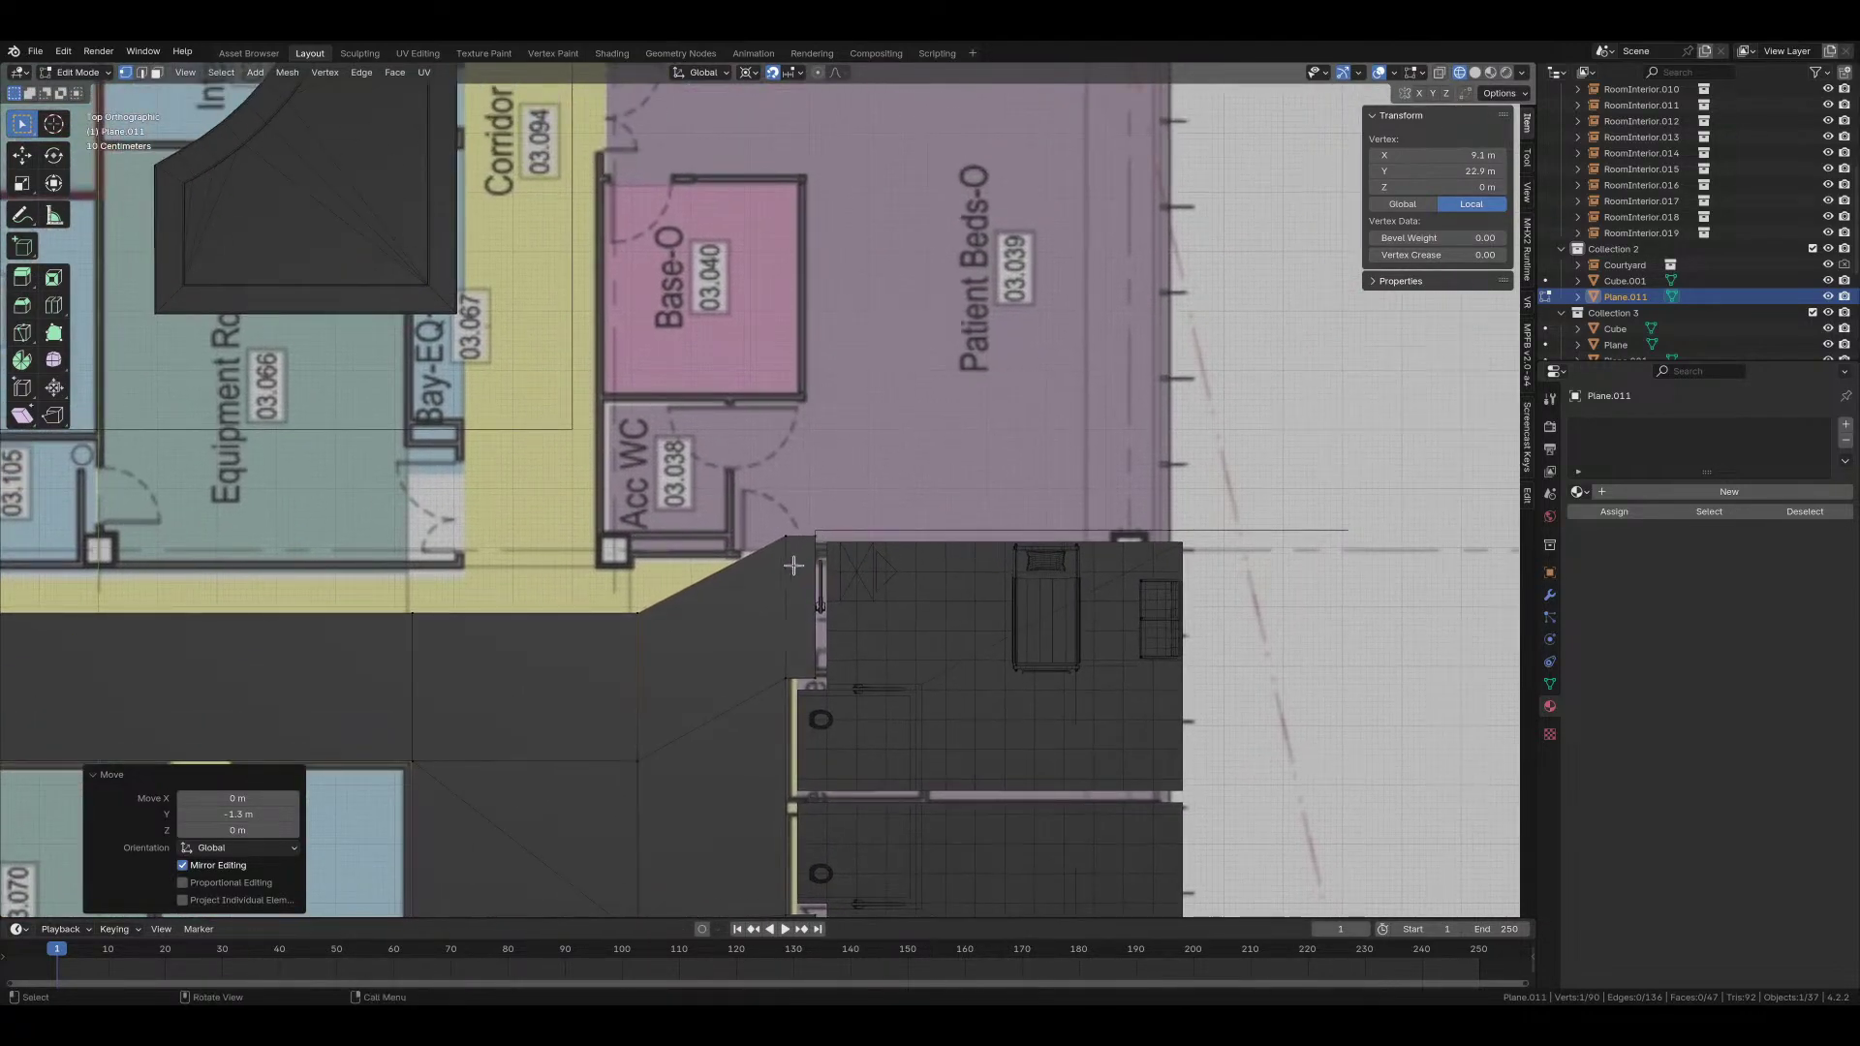
Step: Move the two end vertices of the side corridor below Patient Beds-O 03.039 by 0.1 m along Y
scroll(788, 552, "up", 3)
left_click(819, 572)
left_click(851, 571, "shift")
left_click_drag(833, 572, 833, 560)
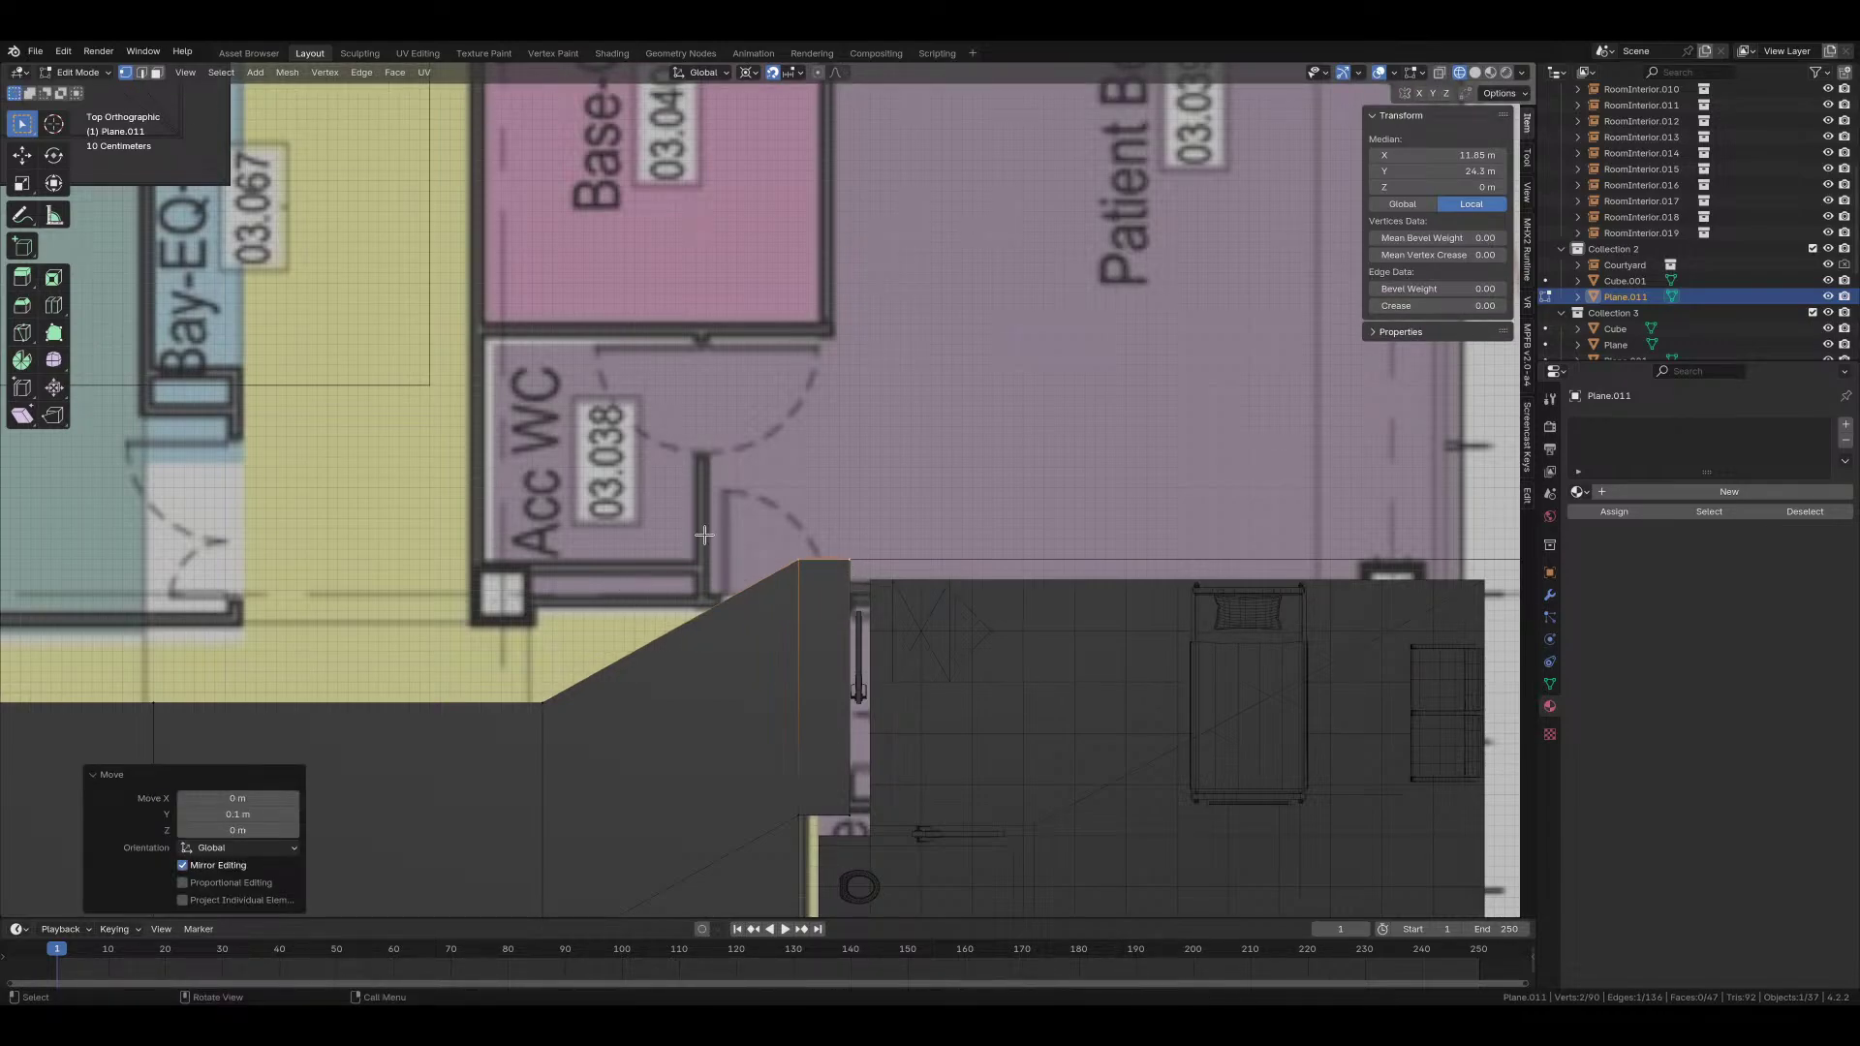
Step: Add one centred loop cut across the cross-corridor section above Store 03.070
scroll(704, 535, "down", 3)
scroll(826, 547, "down", 2)
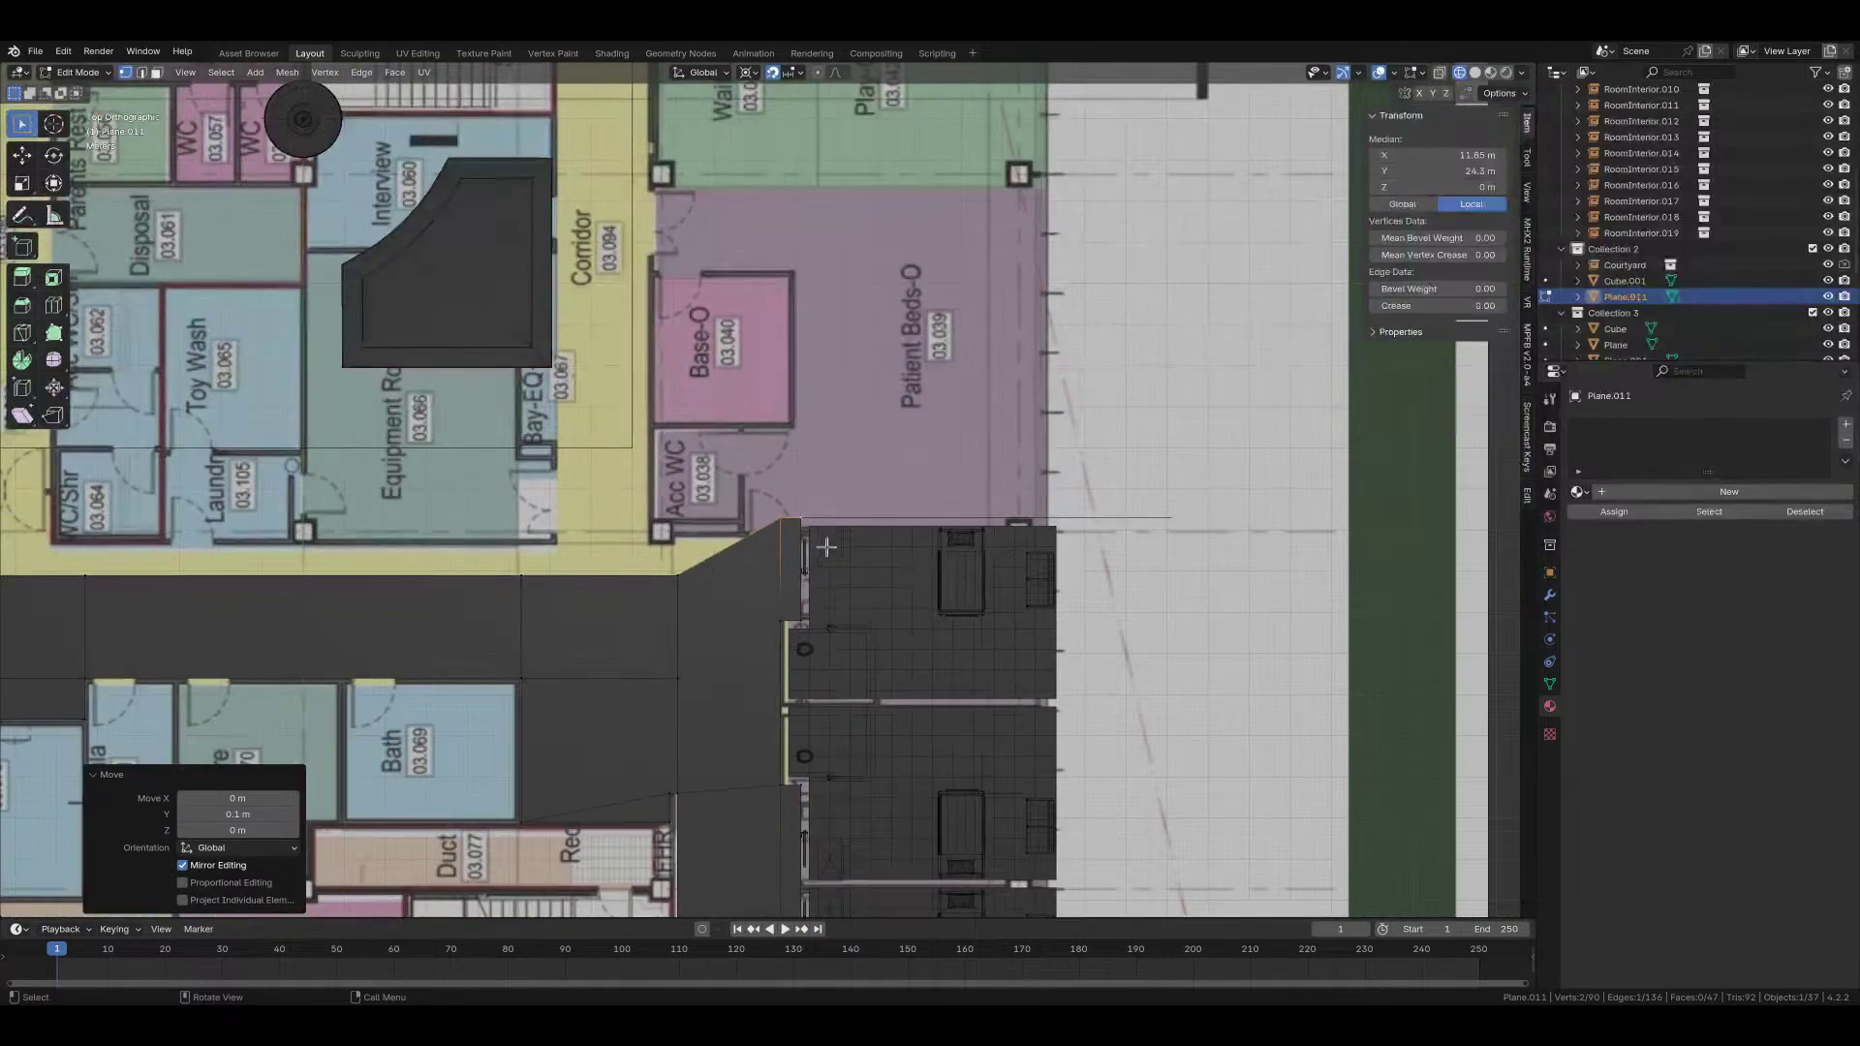
middle_click_drag(516, 644, 811, 595, "shift")
middle_click_drag(417, 603, 558, 557, "shift")
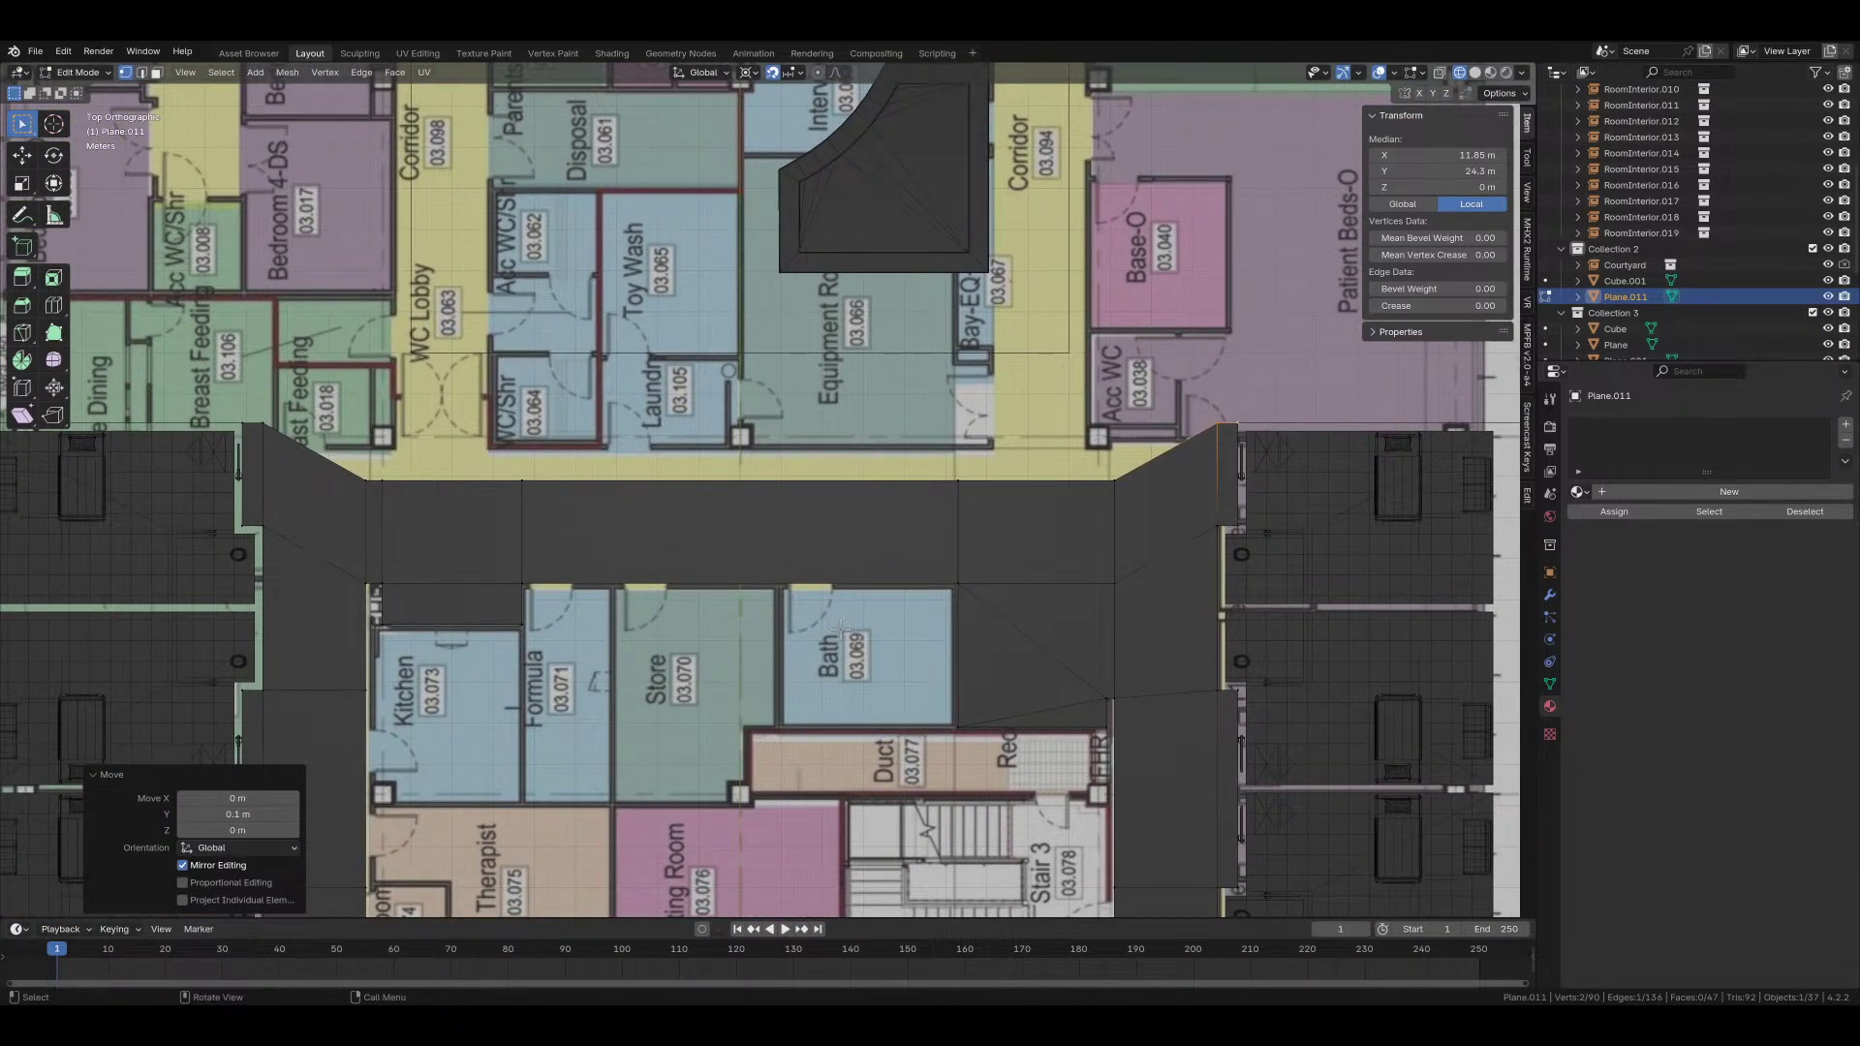
middle_click_drag(727, 600, 671, 455, "shift")
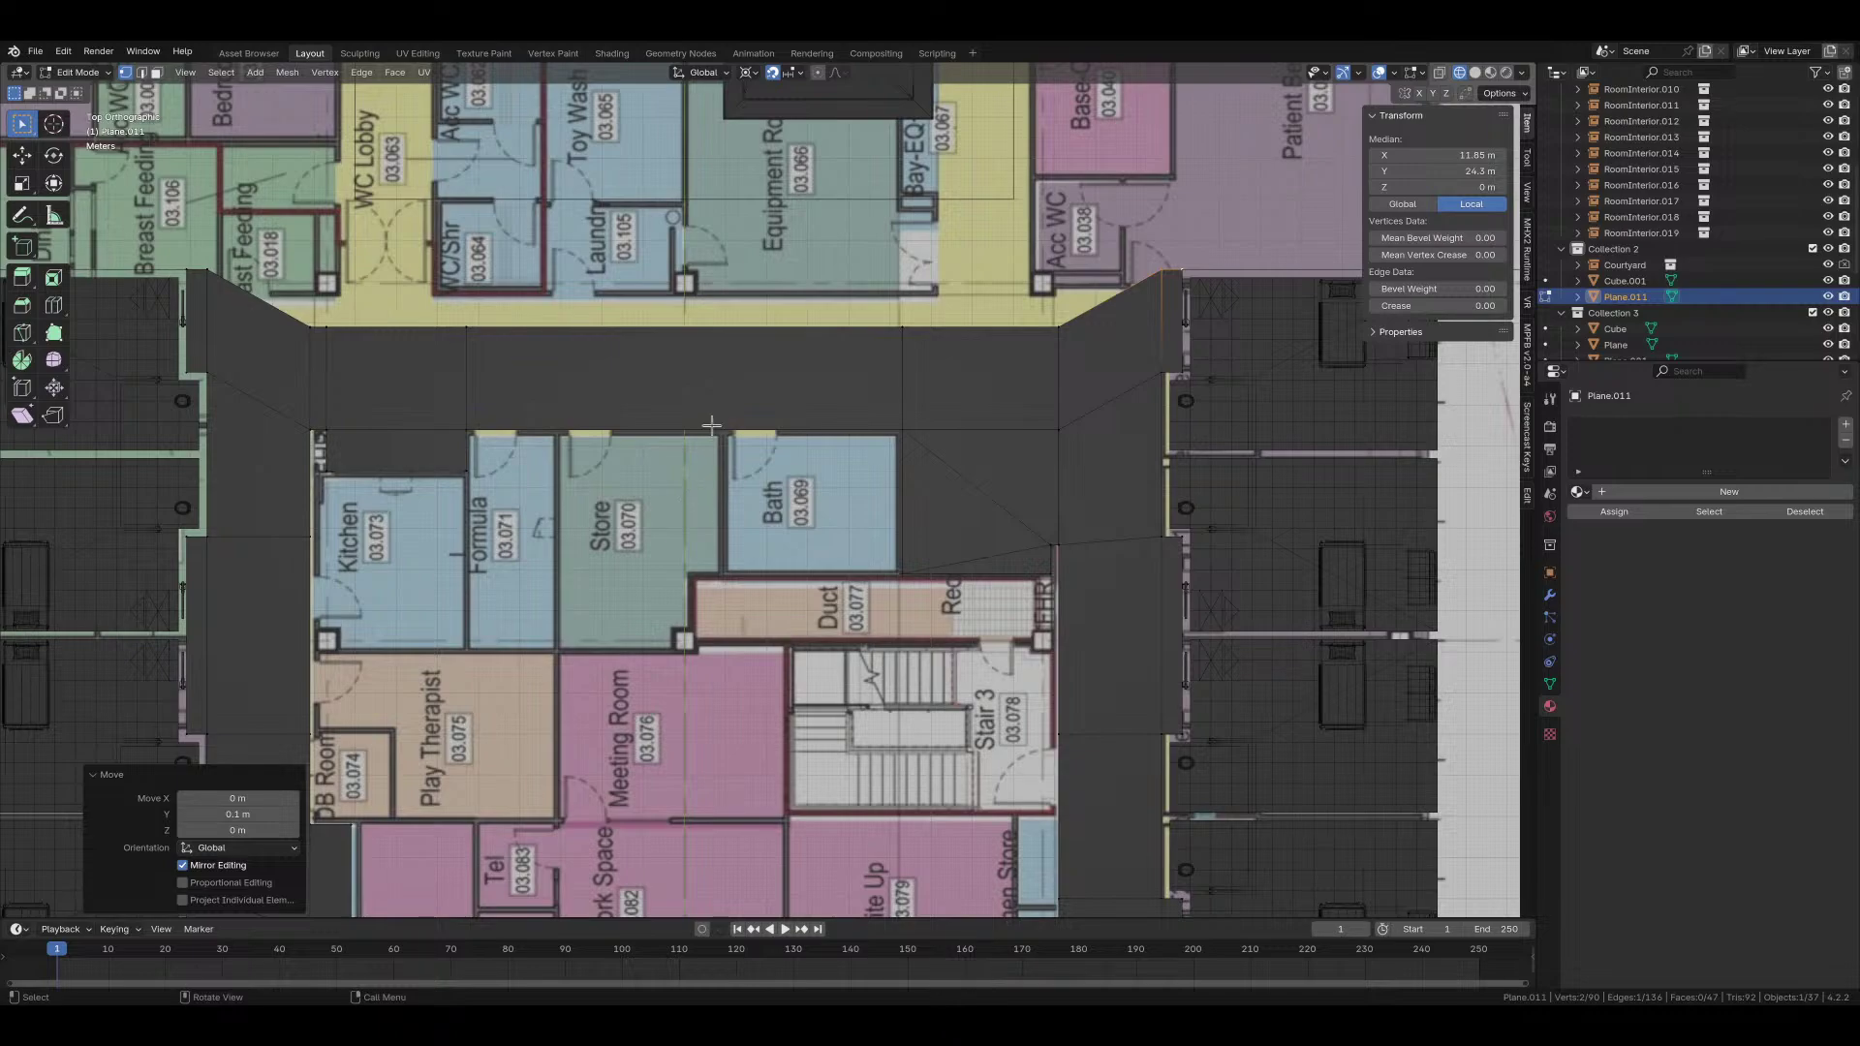
key("ctrl+r")
left_click(698, 416)
right_click(698, 416)
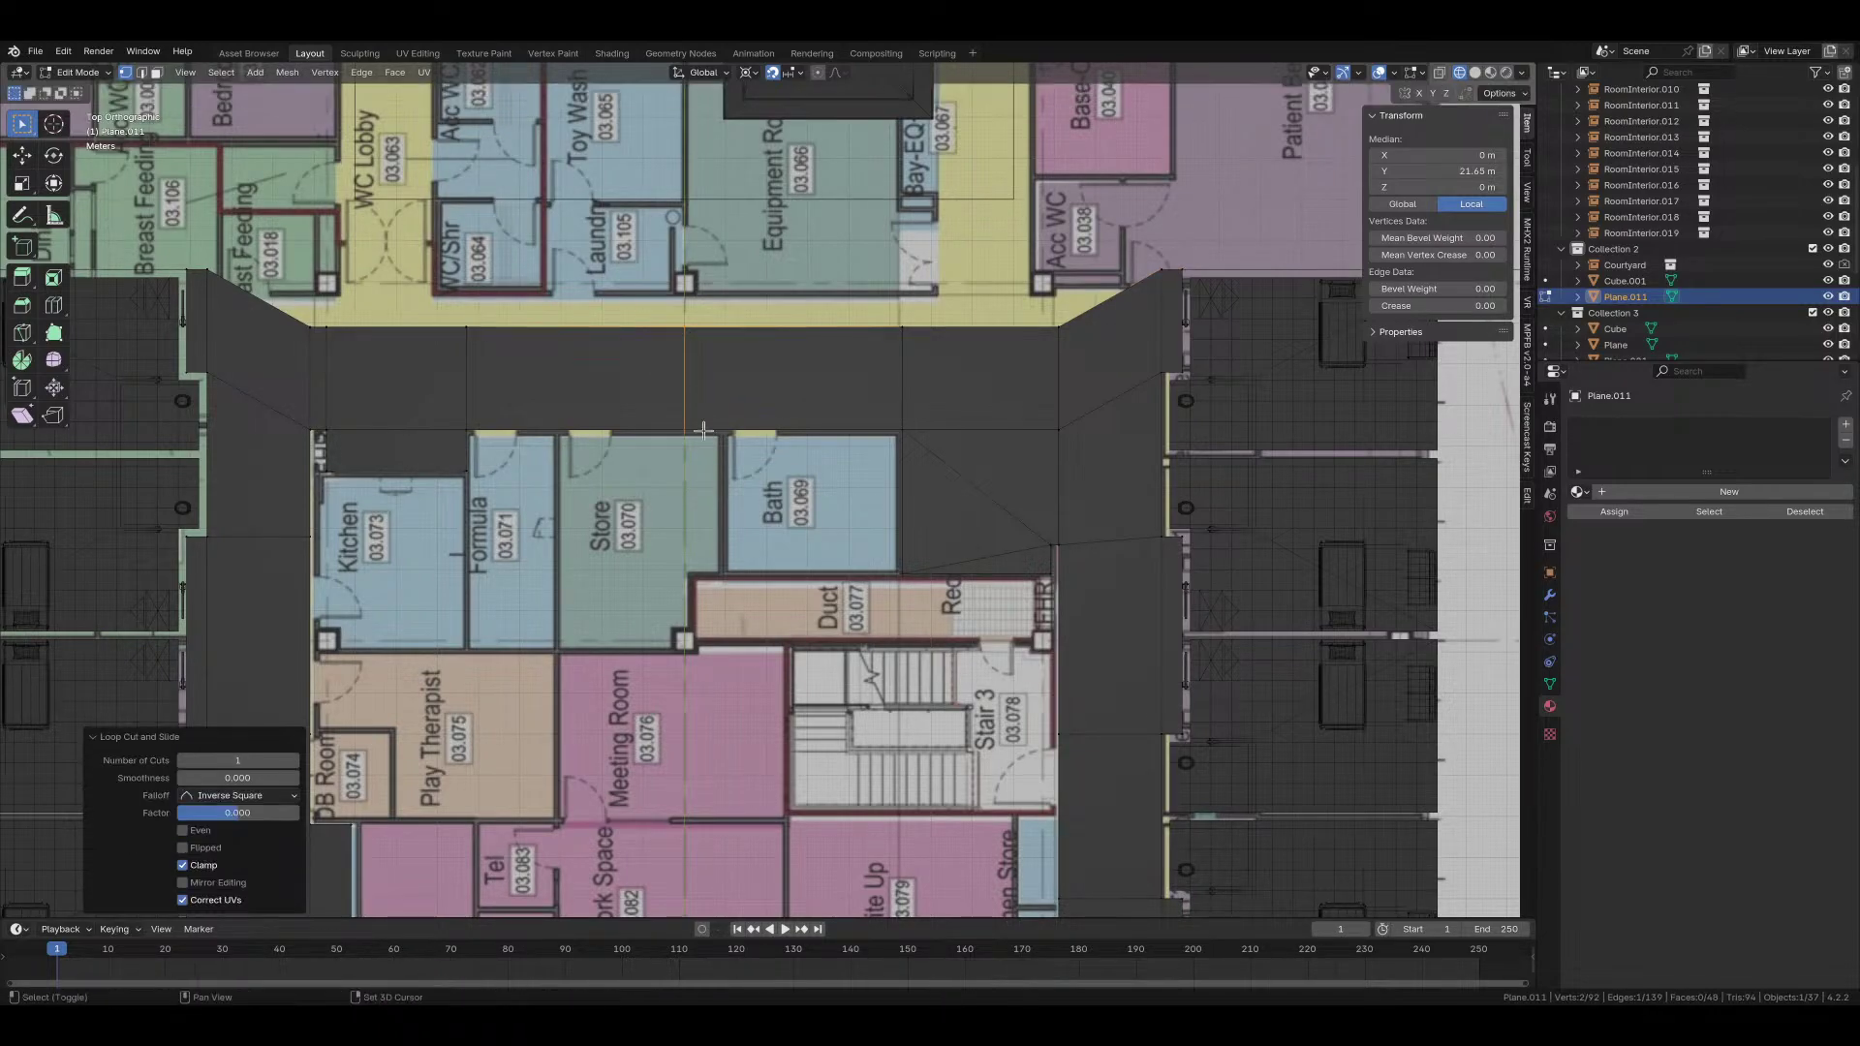
Step: Select the entire corridor floor mesh and merge its overlapping vertices by distance
middle_click_drag(701, 433, 693, 593, "shift")
middle_click_drag(774, 473, 805, 551, "shift")
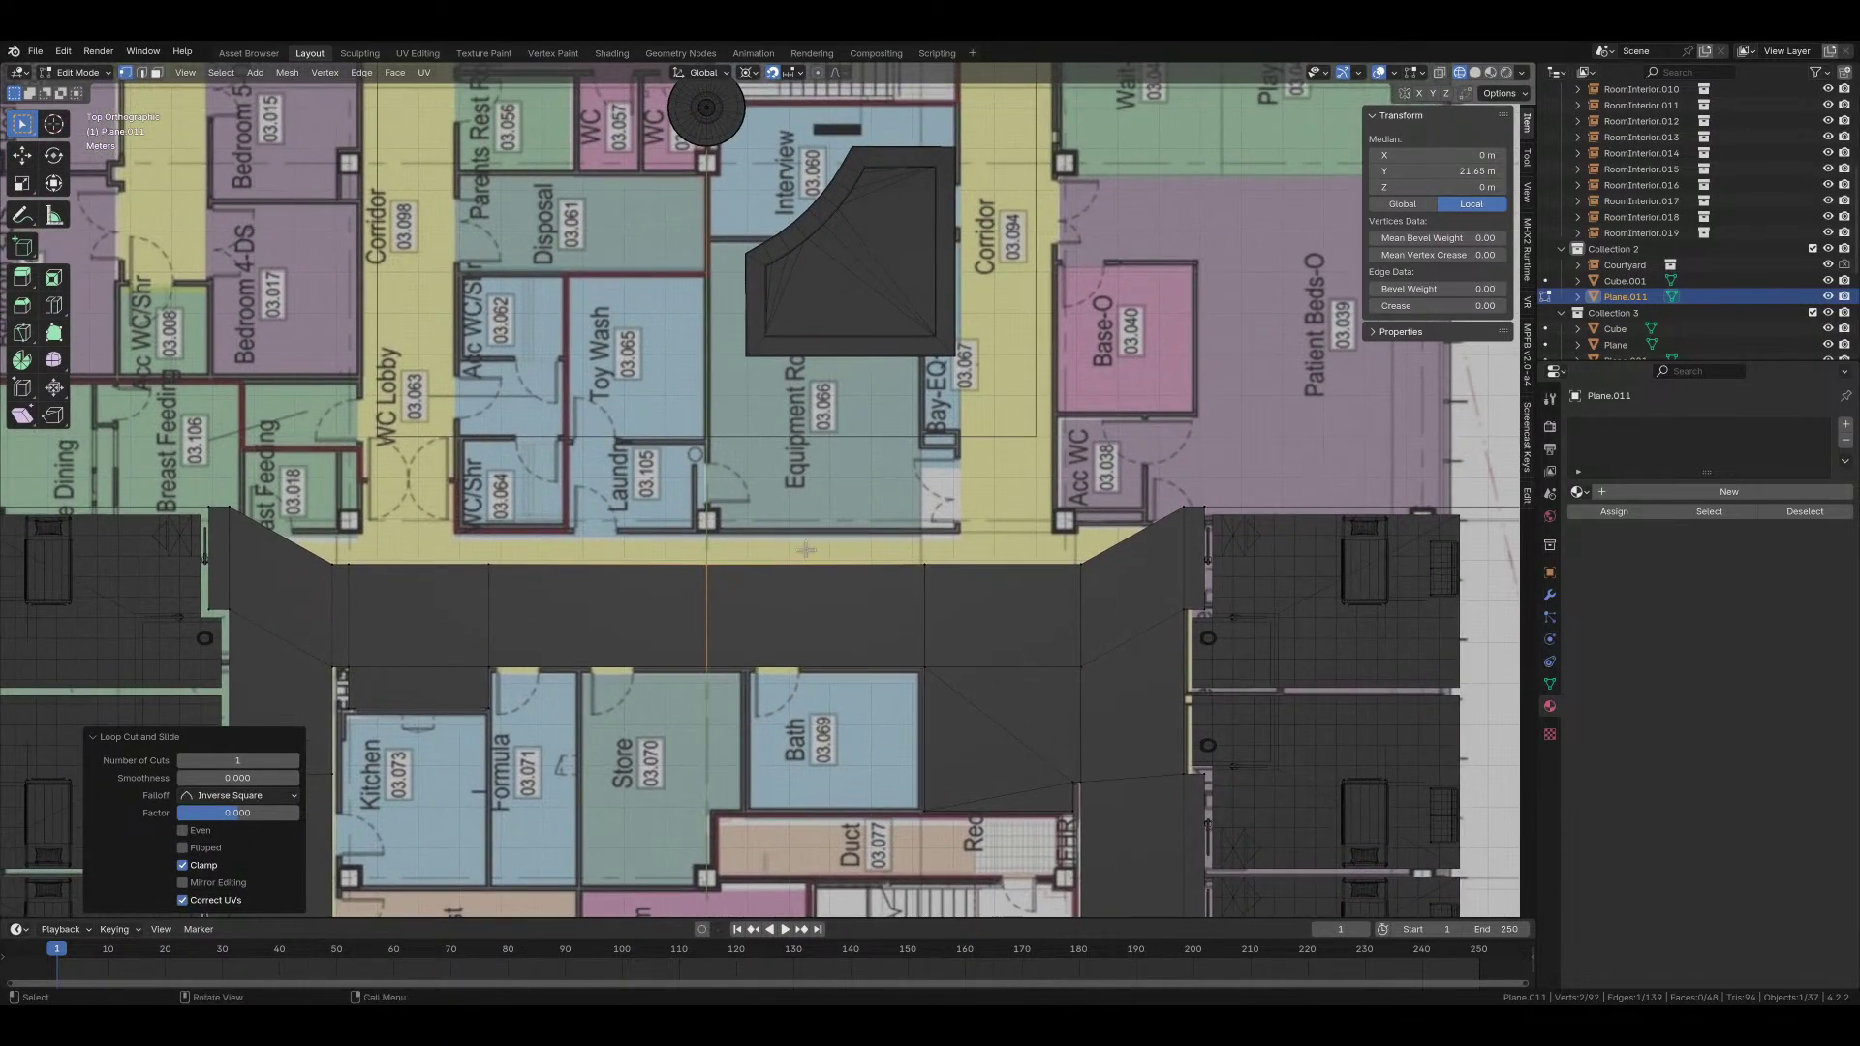
left_click(1086, 567)
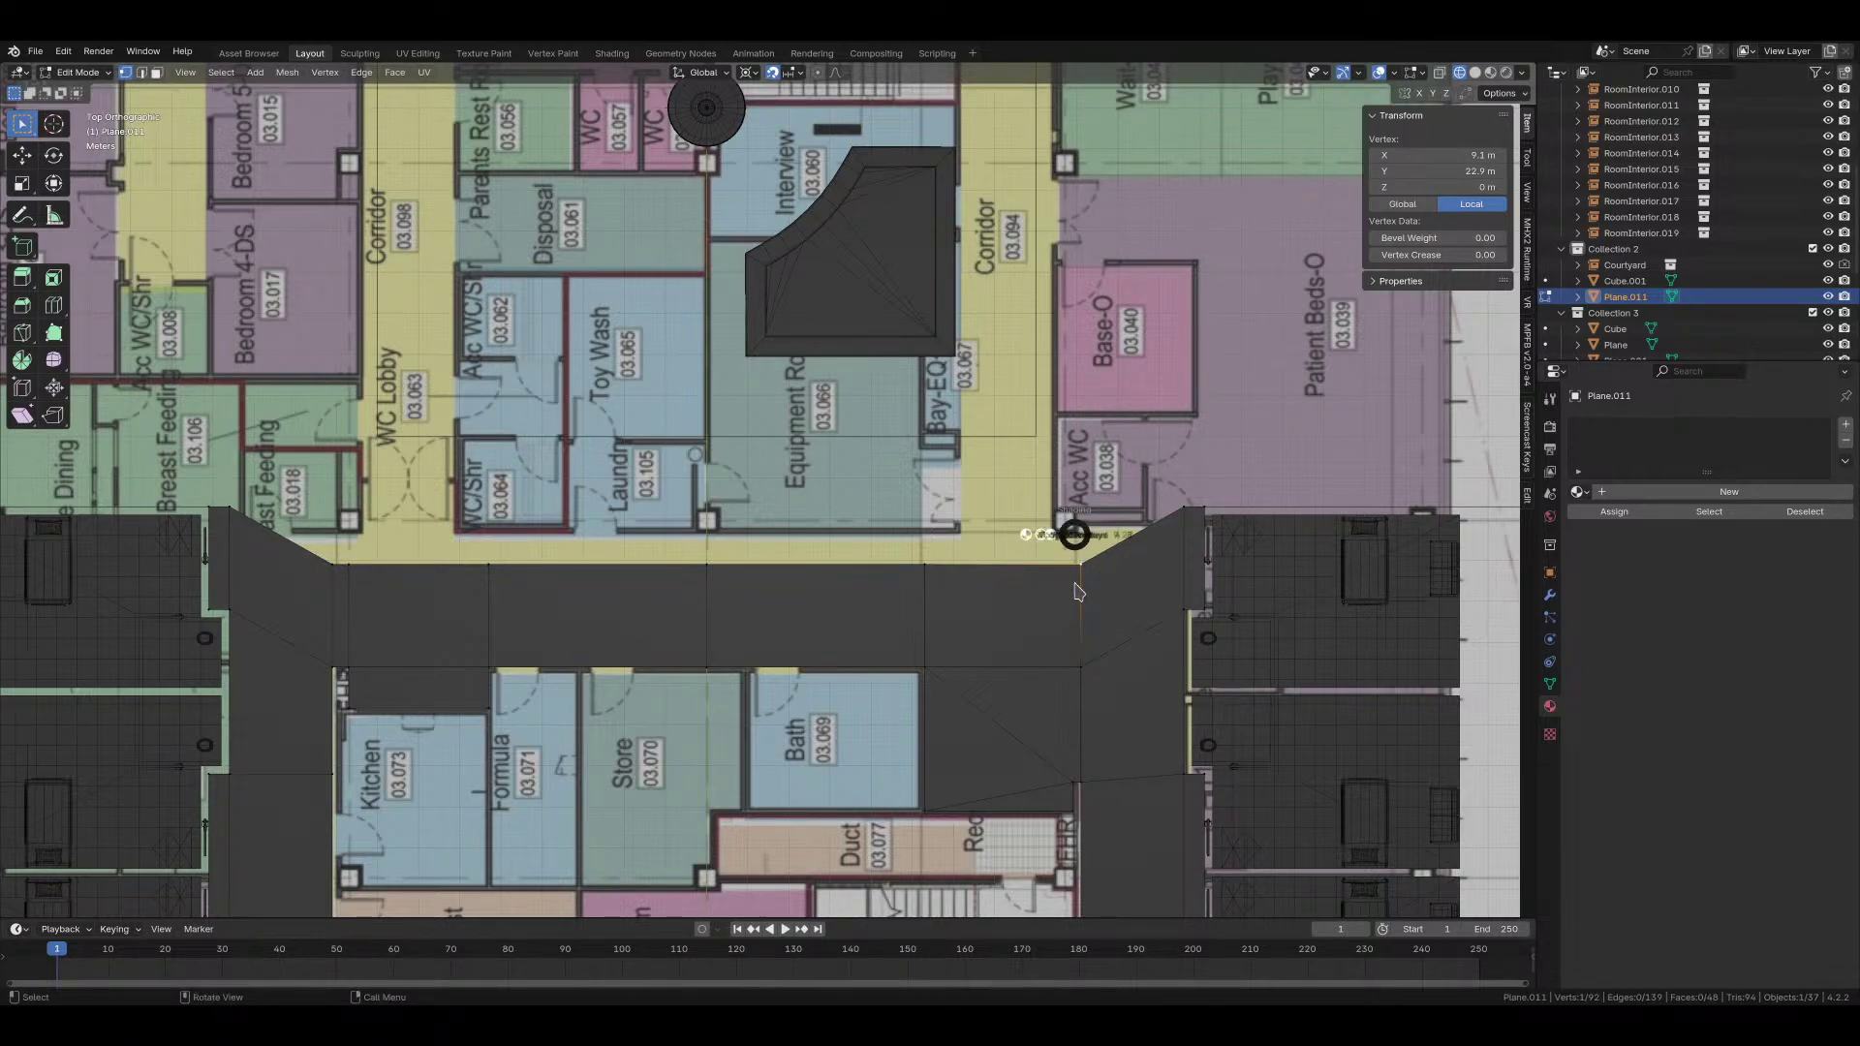
key("alt+z")
key("alt+z")
key("a")
key("m")
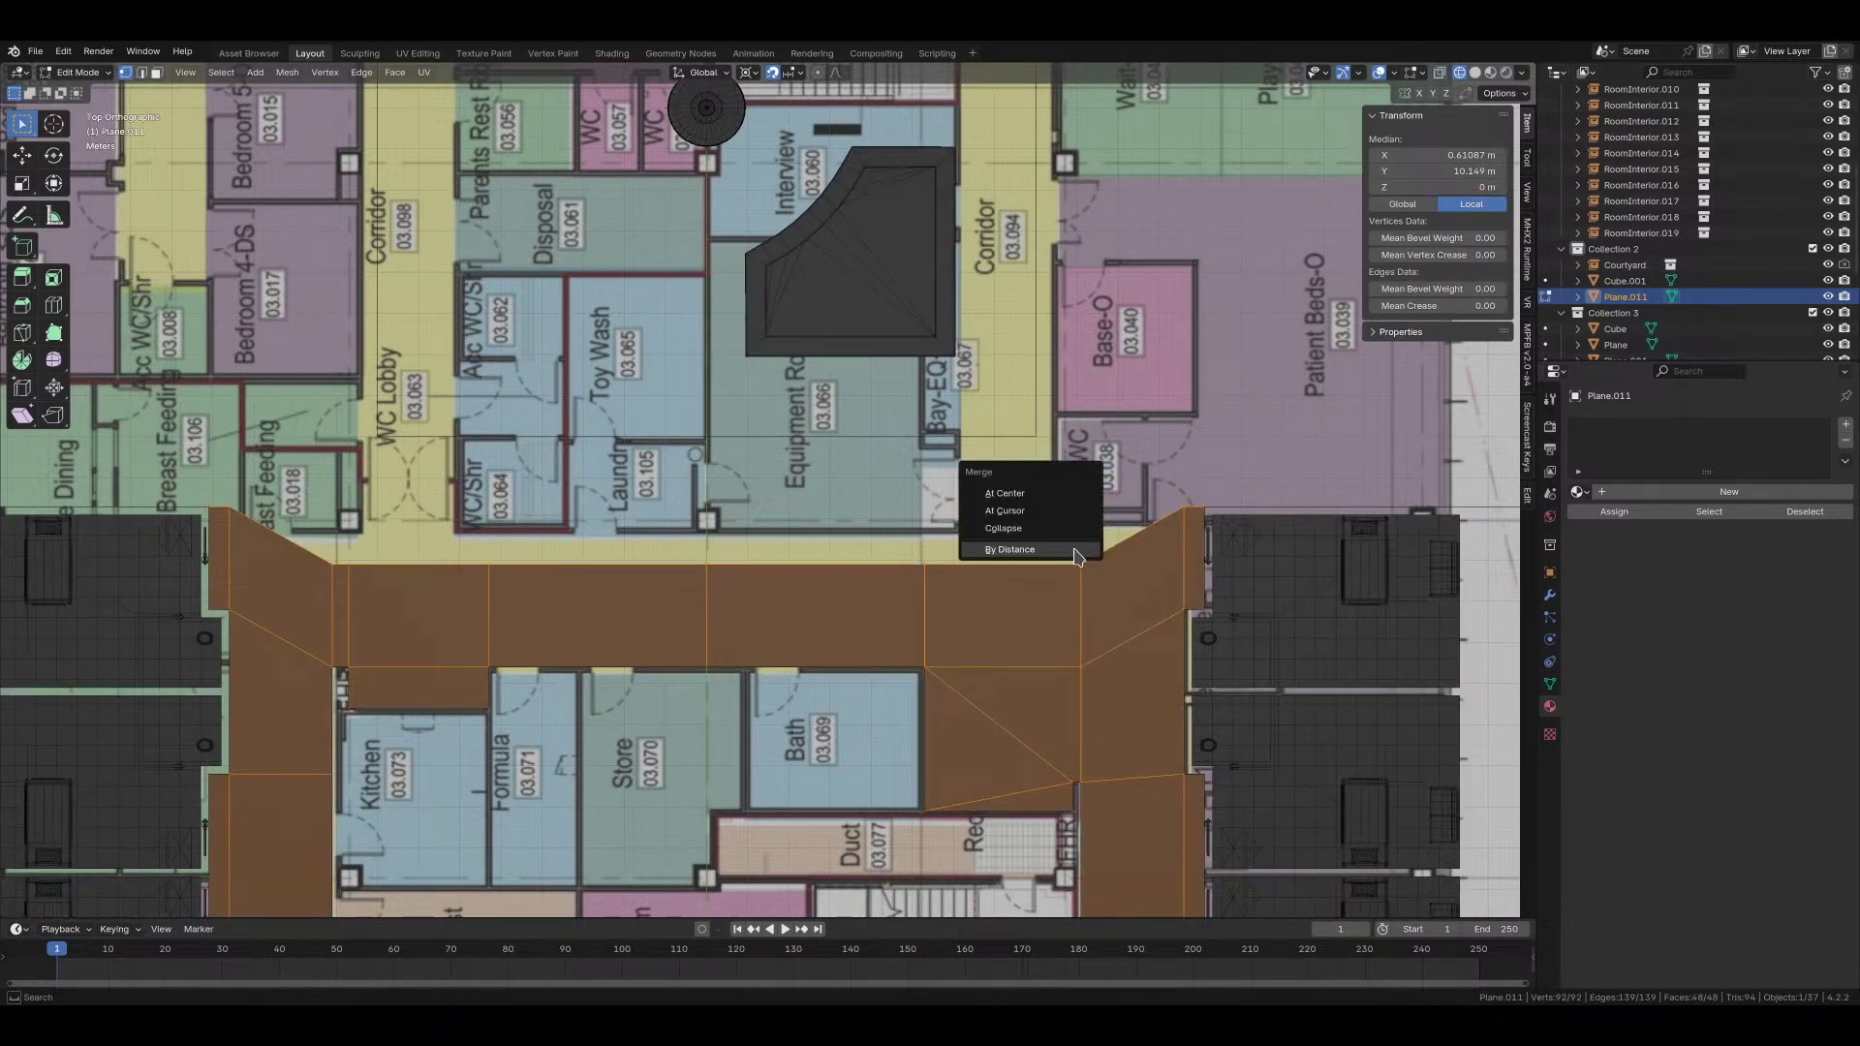
left_click(1069, 563)
Step: Extrude the bedroom-side edge of the floor section beside Dirty Utility 03.088 by 0.5 m along negative X
scroll(1069, 562, "down", 2)
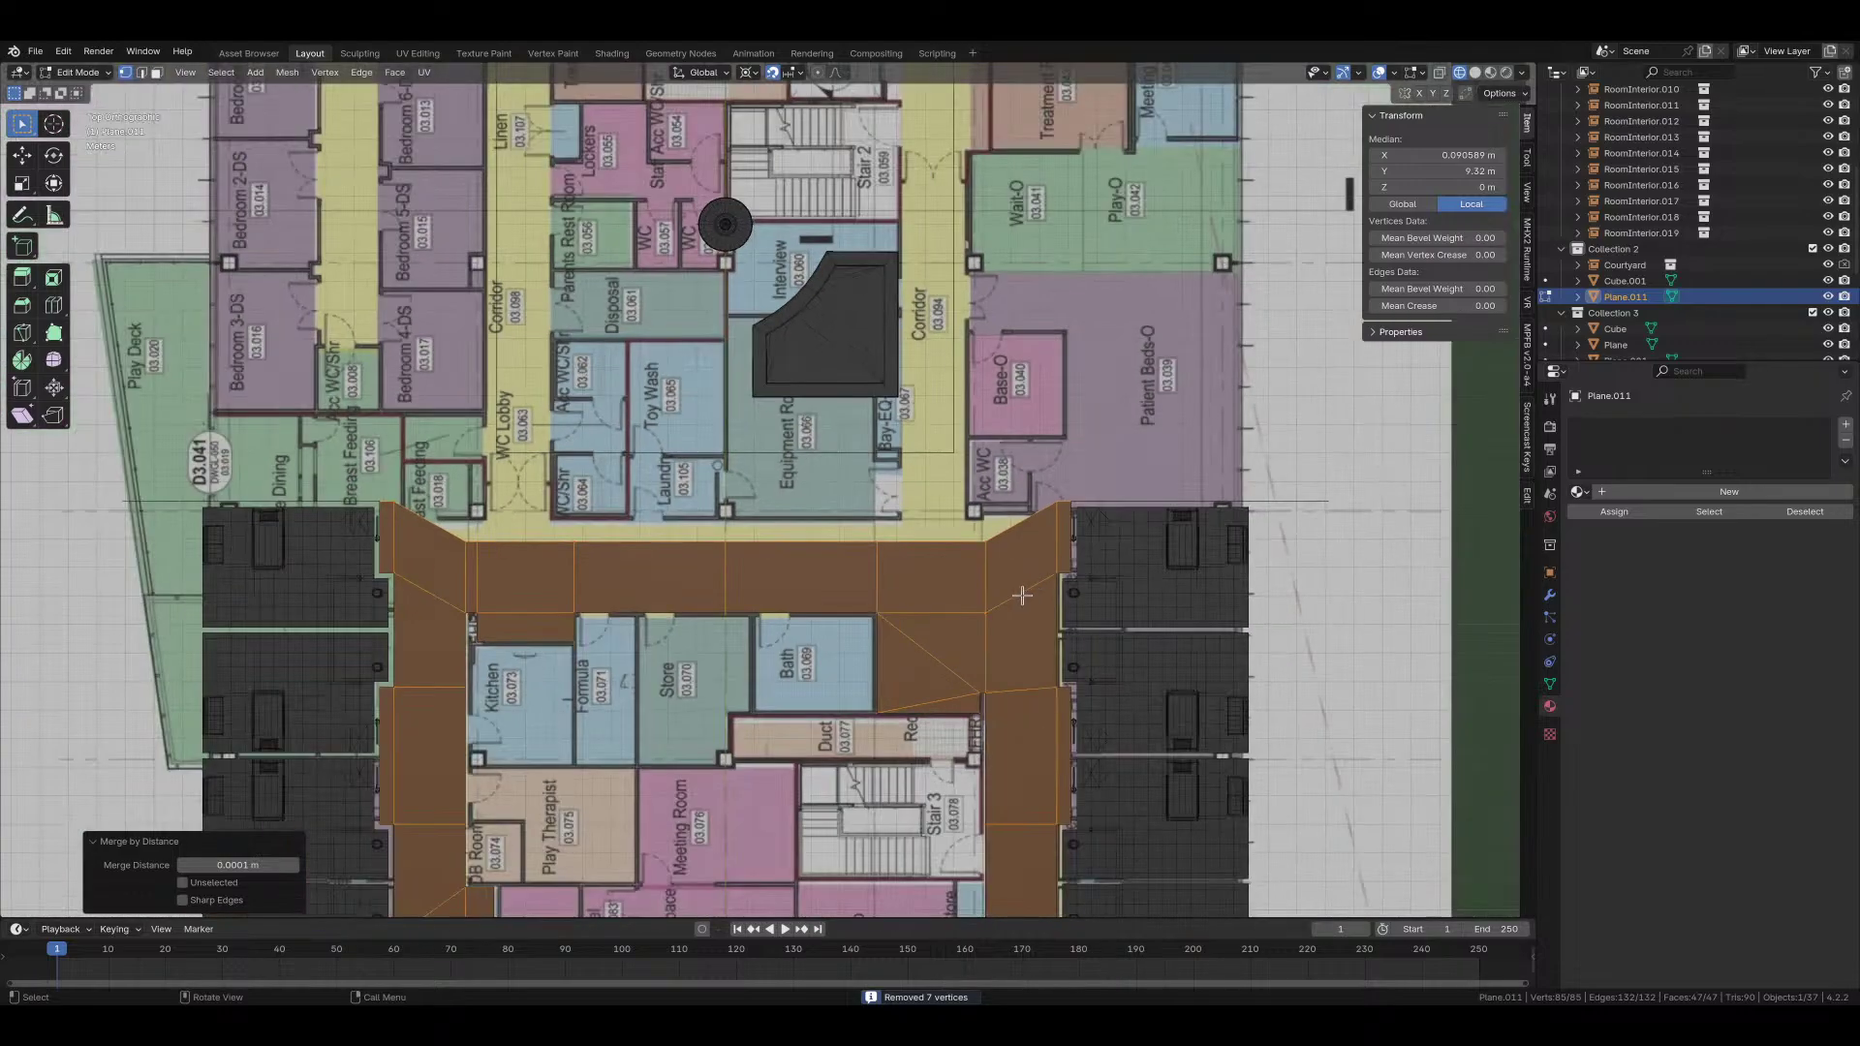
middle_click_drag(691, 738, 719, 404, "shift")
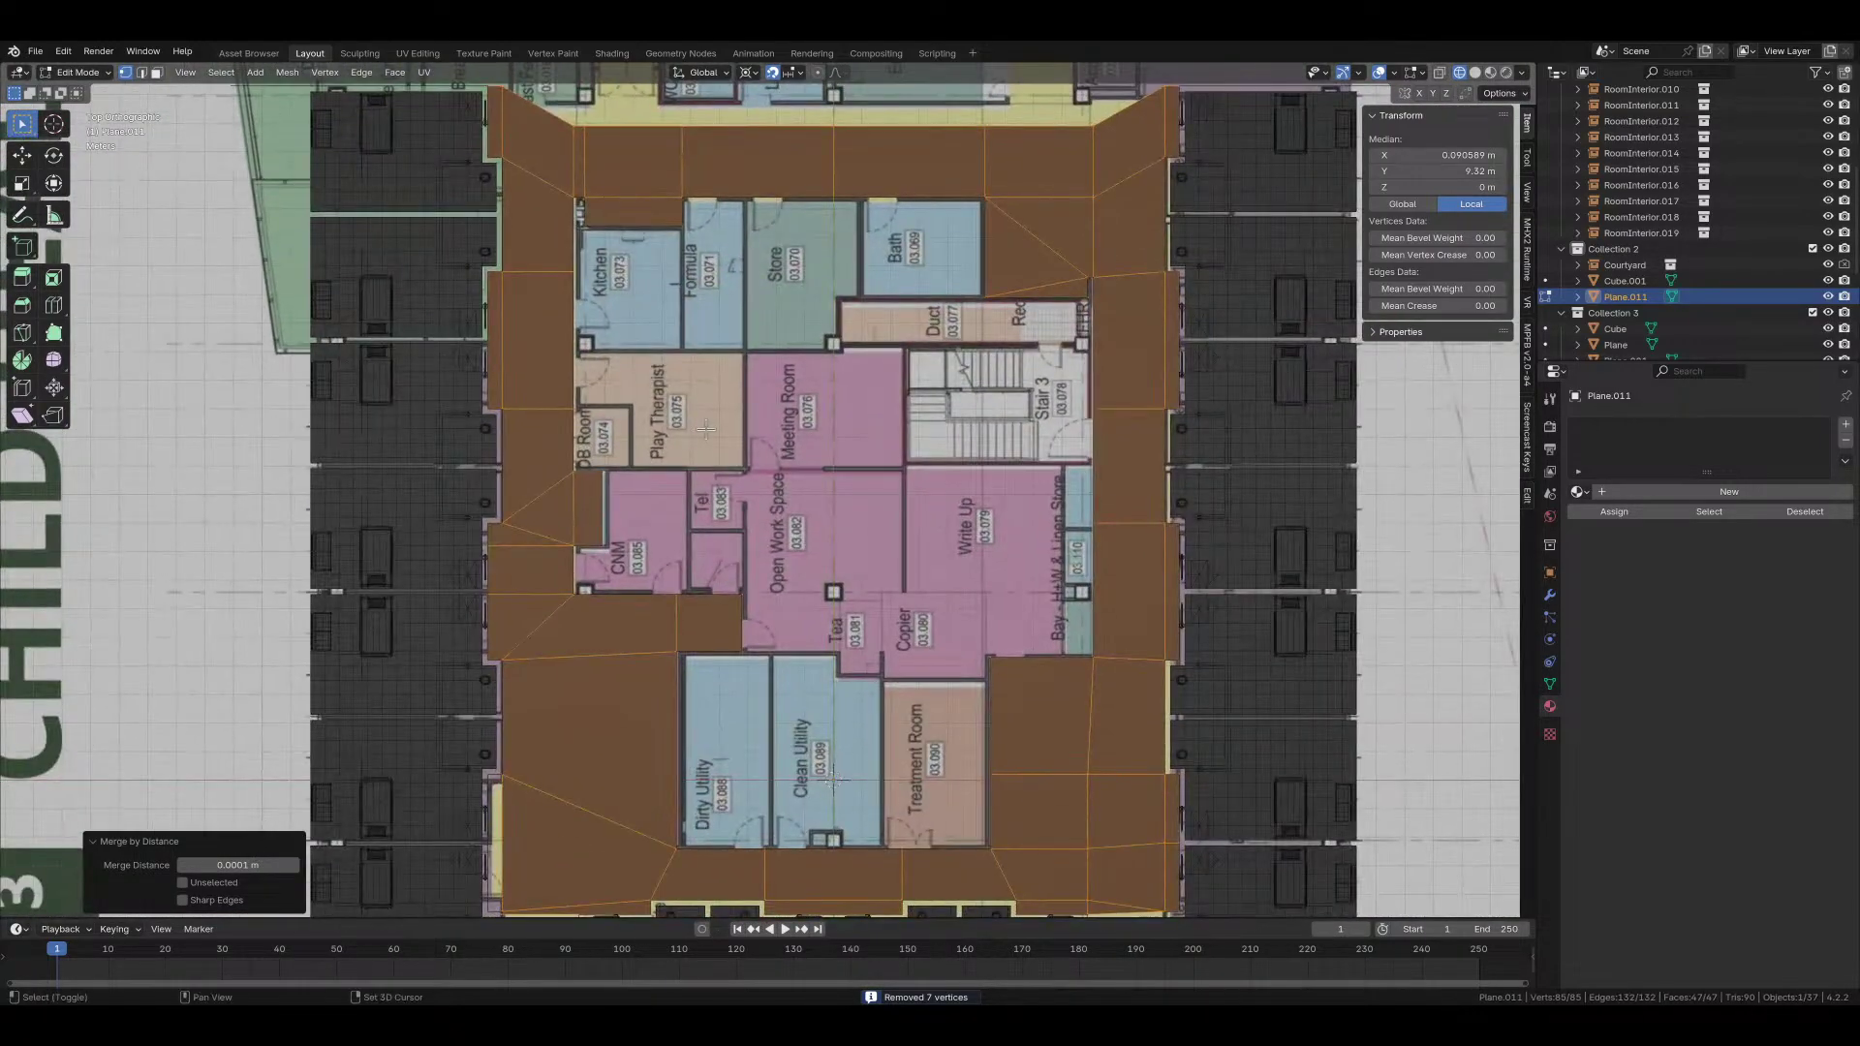
middle_click_drag(656, 612, 650, 531, "shift")
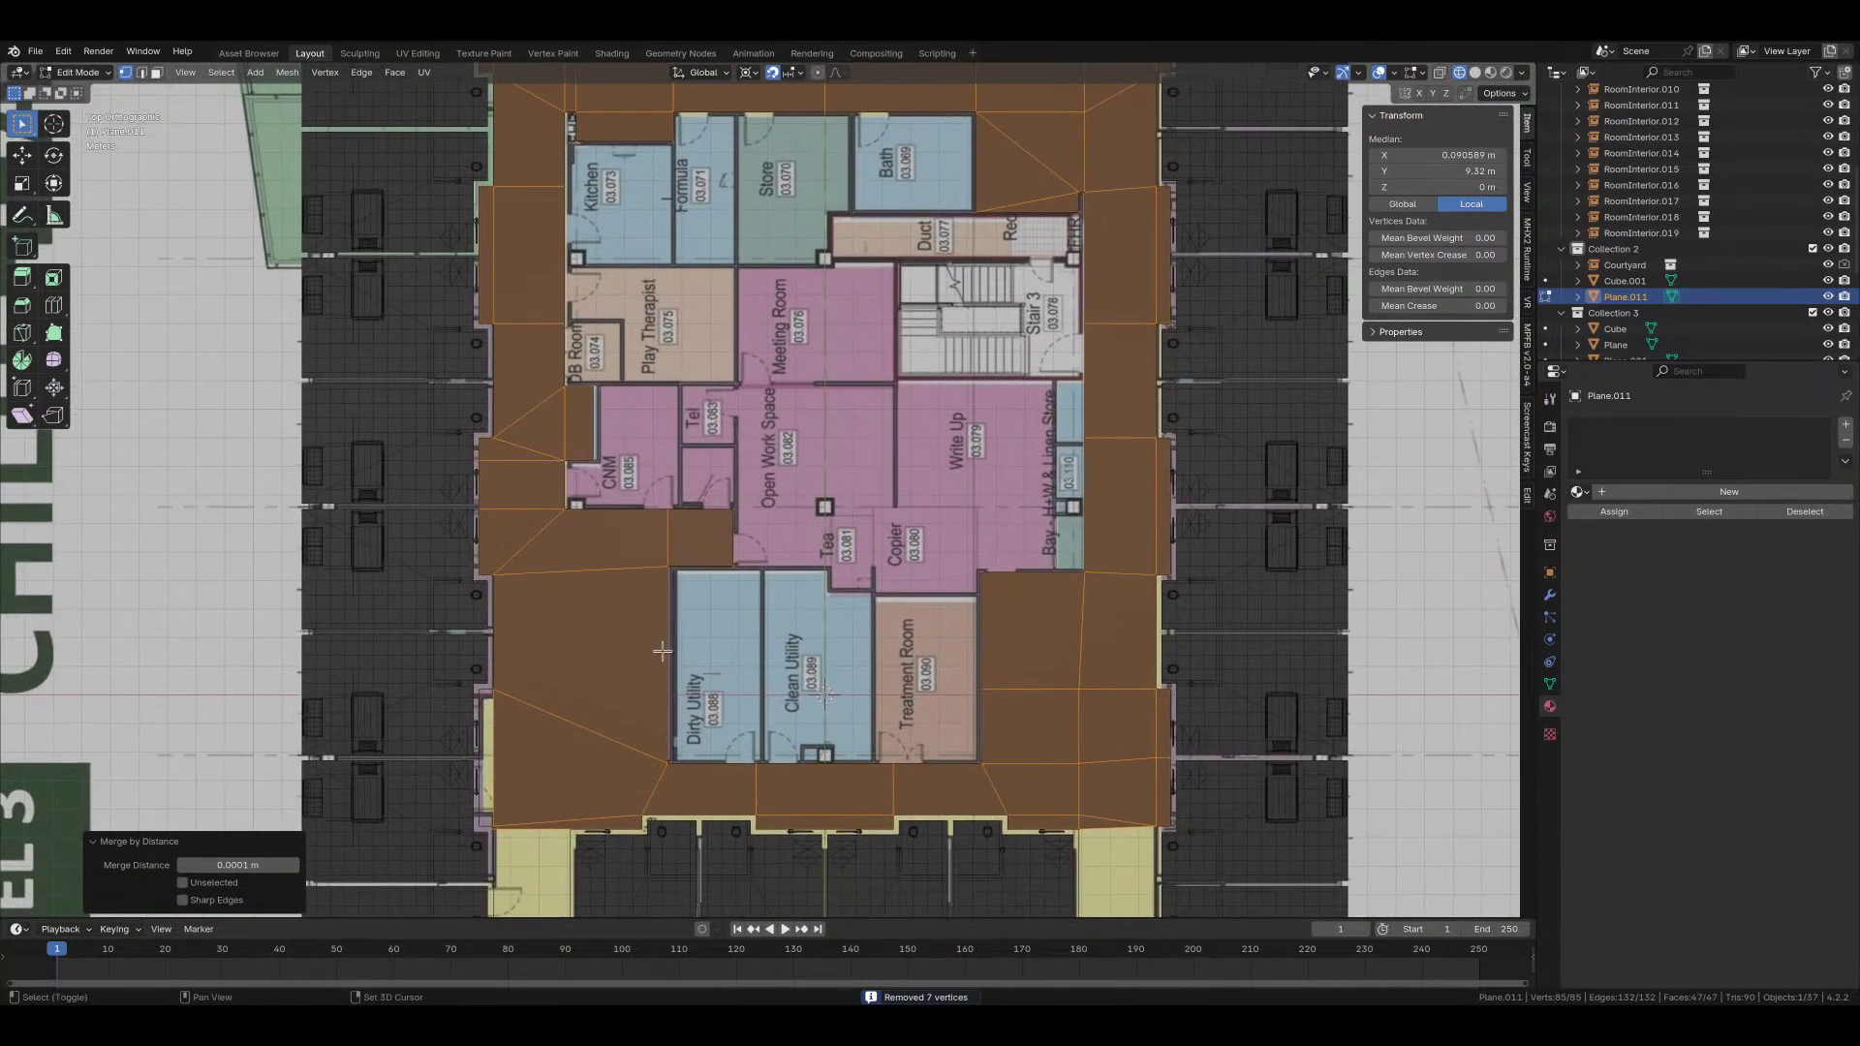
middle_click_drag(663, 651, 659, 606, "shift")
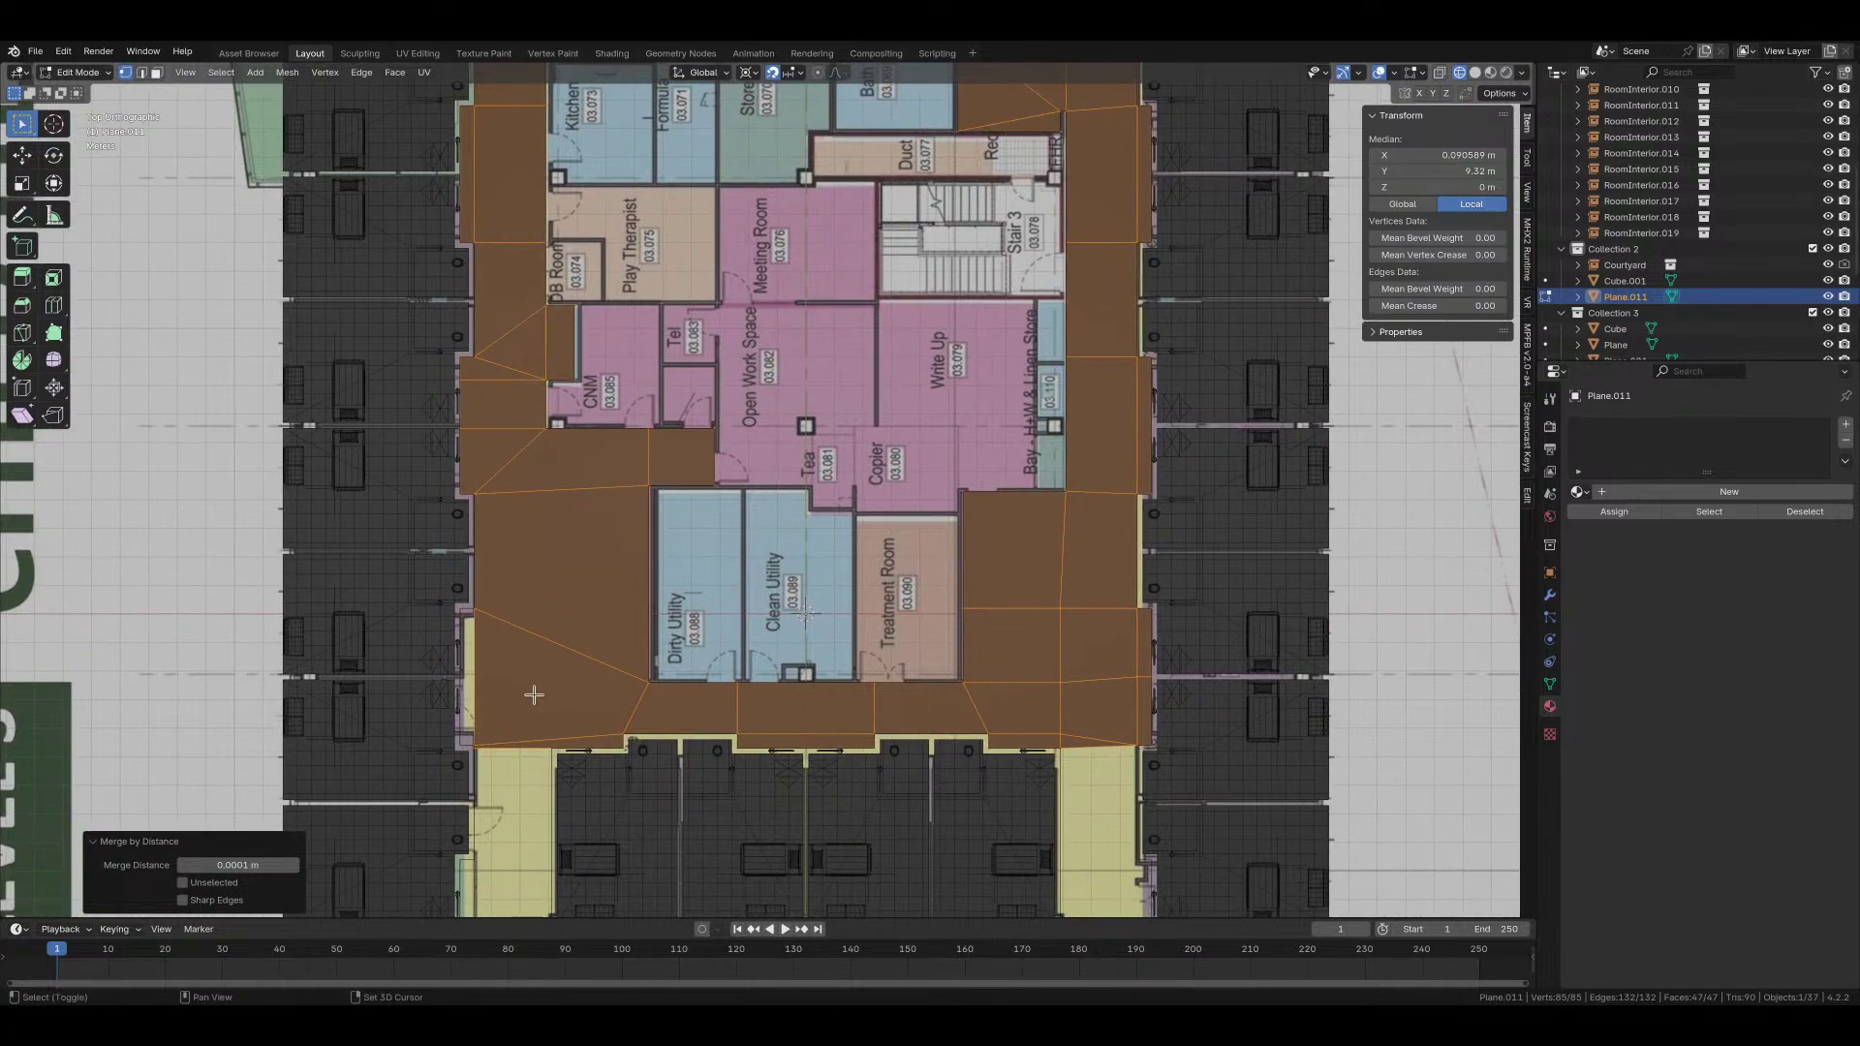
middle_click_drag(532, 697, 560, 620, "shift")
scroll(559, 620, "up", 2)
left_click(560, 620)
scroll(560, 620, "up", 3)
key("e")
key("x")
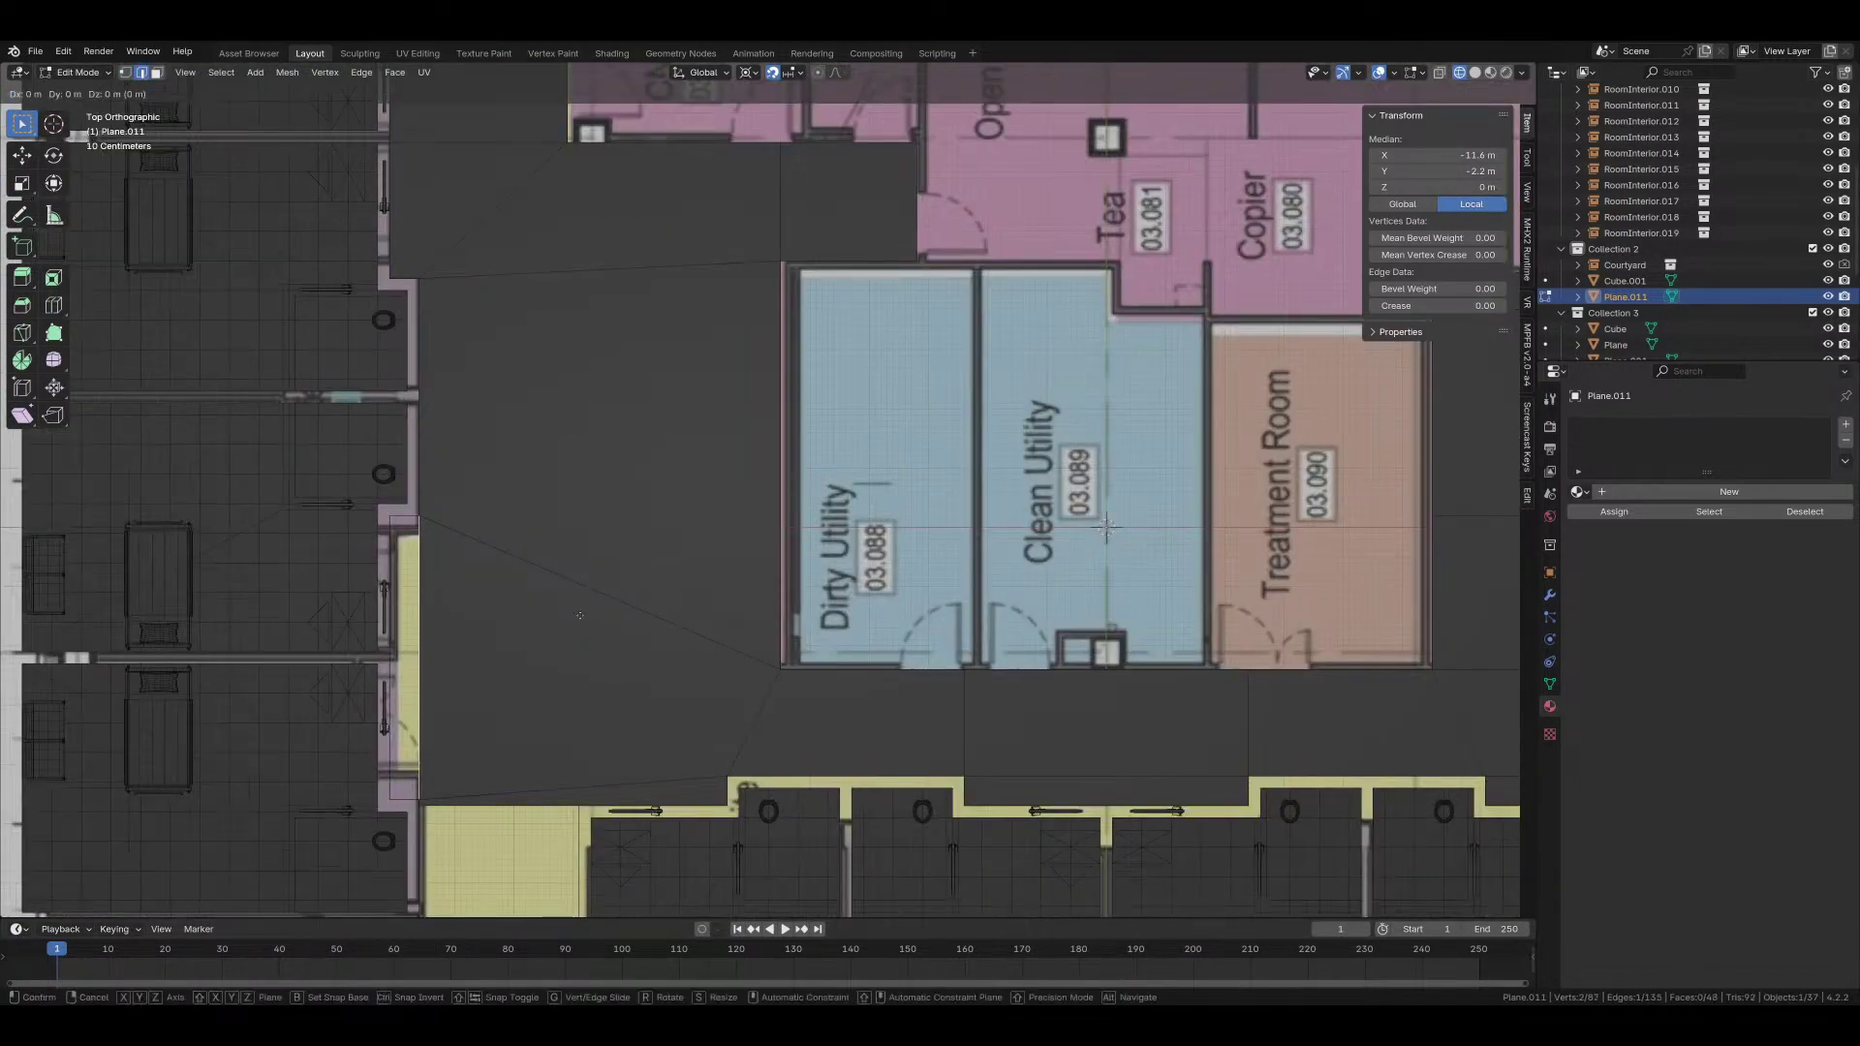
left_click(549, 611)
middle_click_drag(594, 790, 644, 519, "shift")
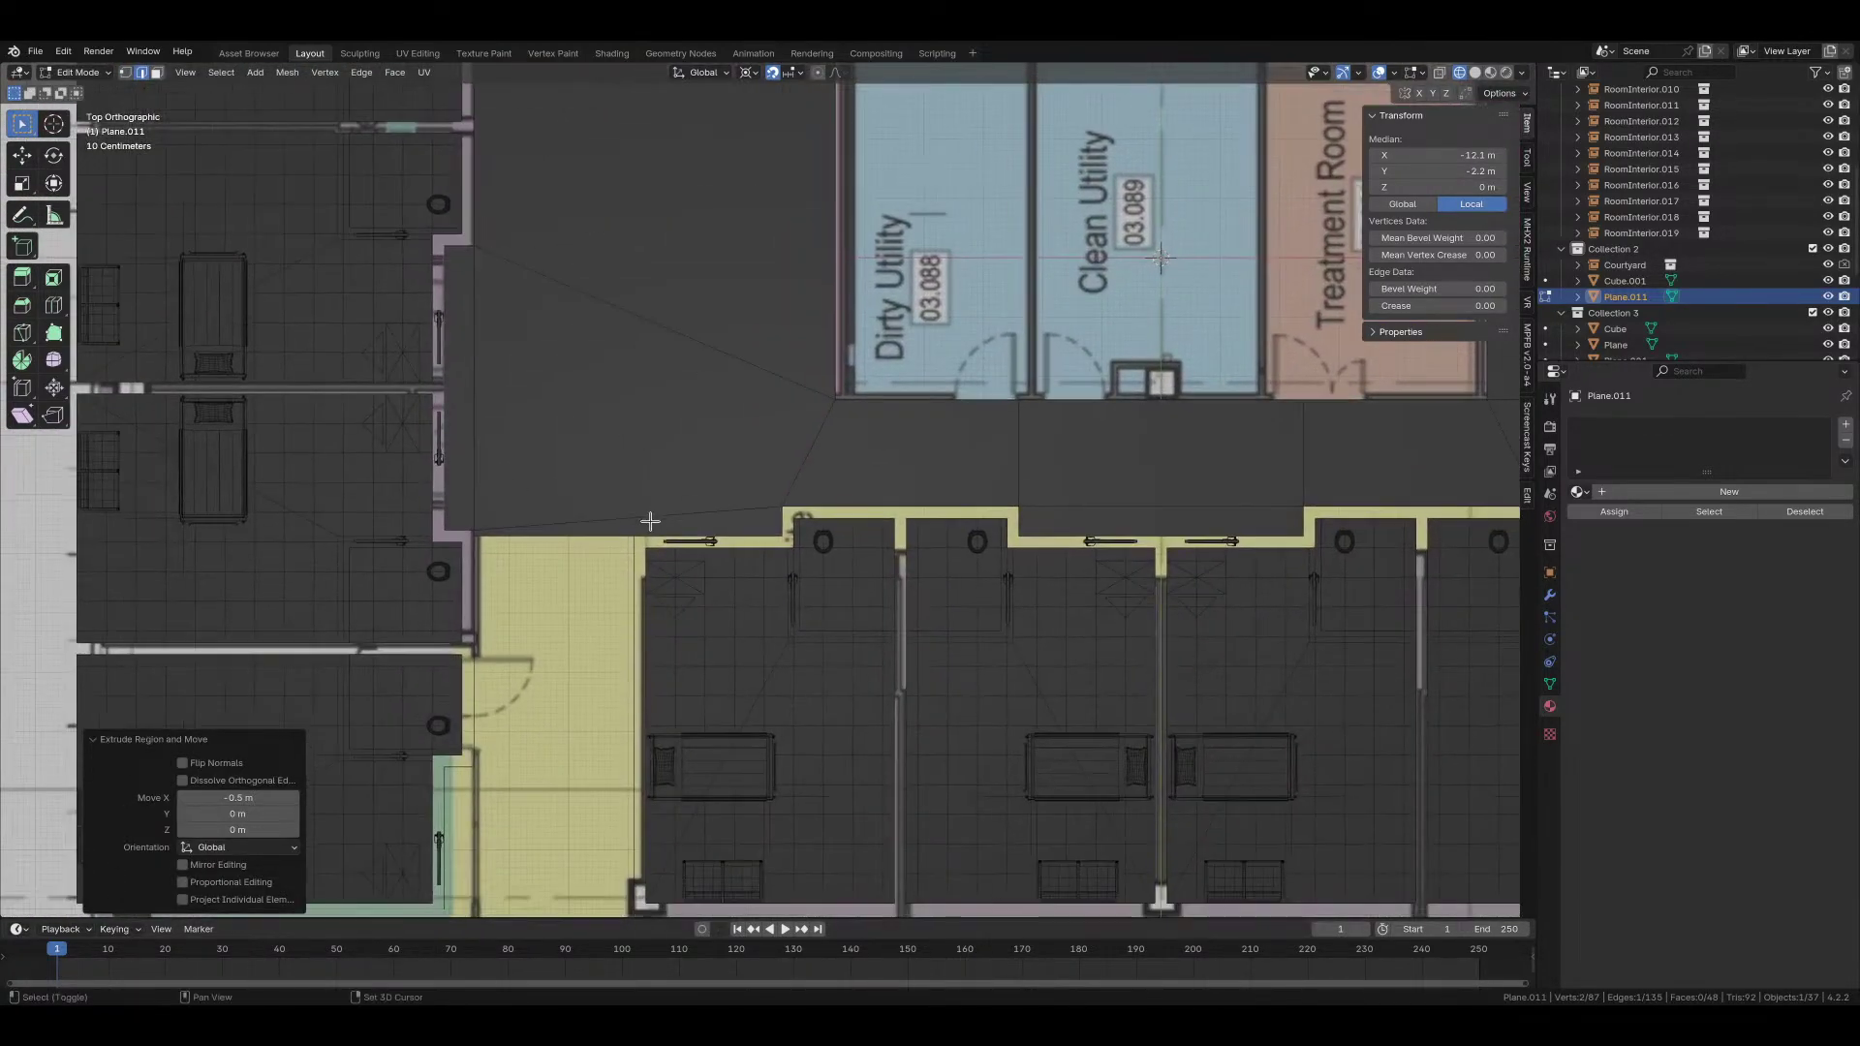
Step: Move the corridor corner vertex near the passage beside Lounge 03.027 by 2.7 m along X to the opposite bedroom wall
key("1")
left_click(475, 536)
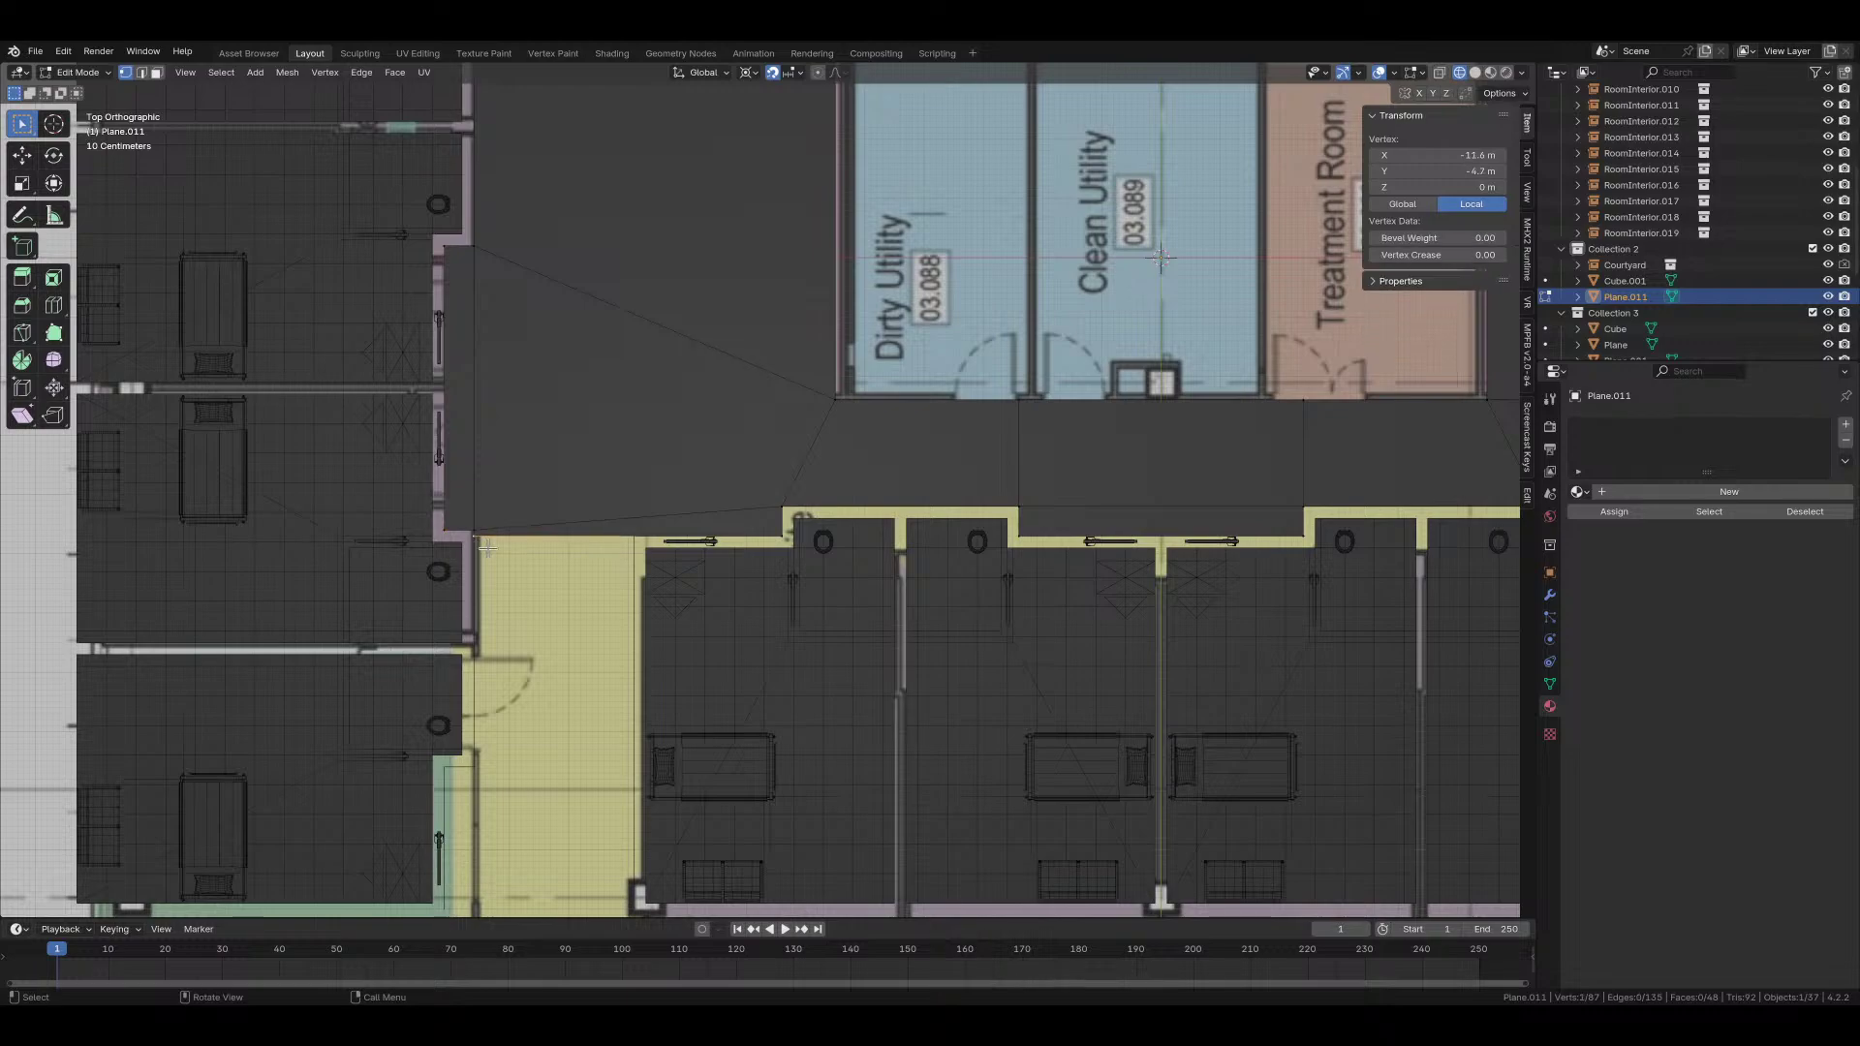
key("g")
key("x")
left_click(646, 562)
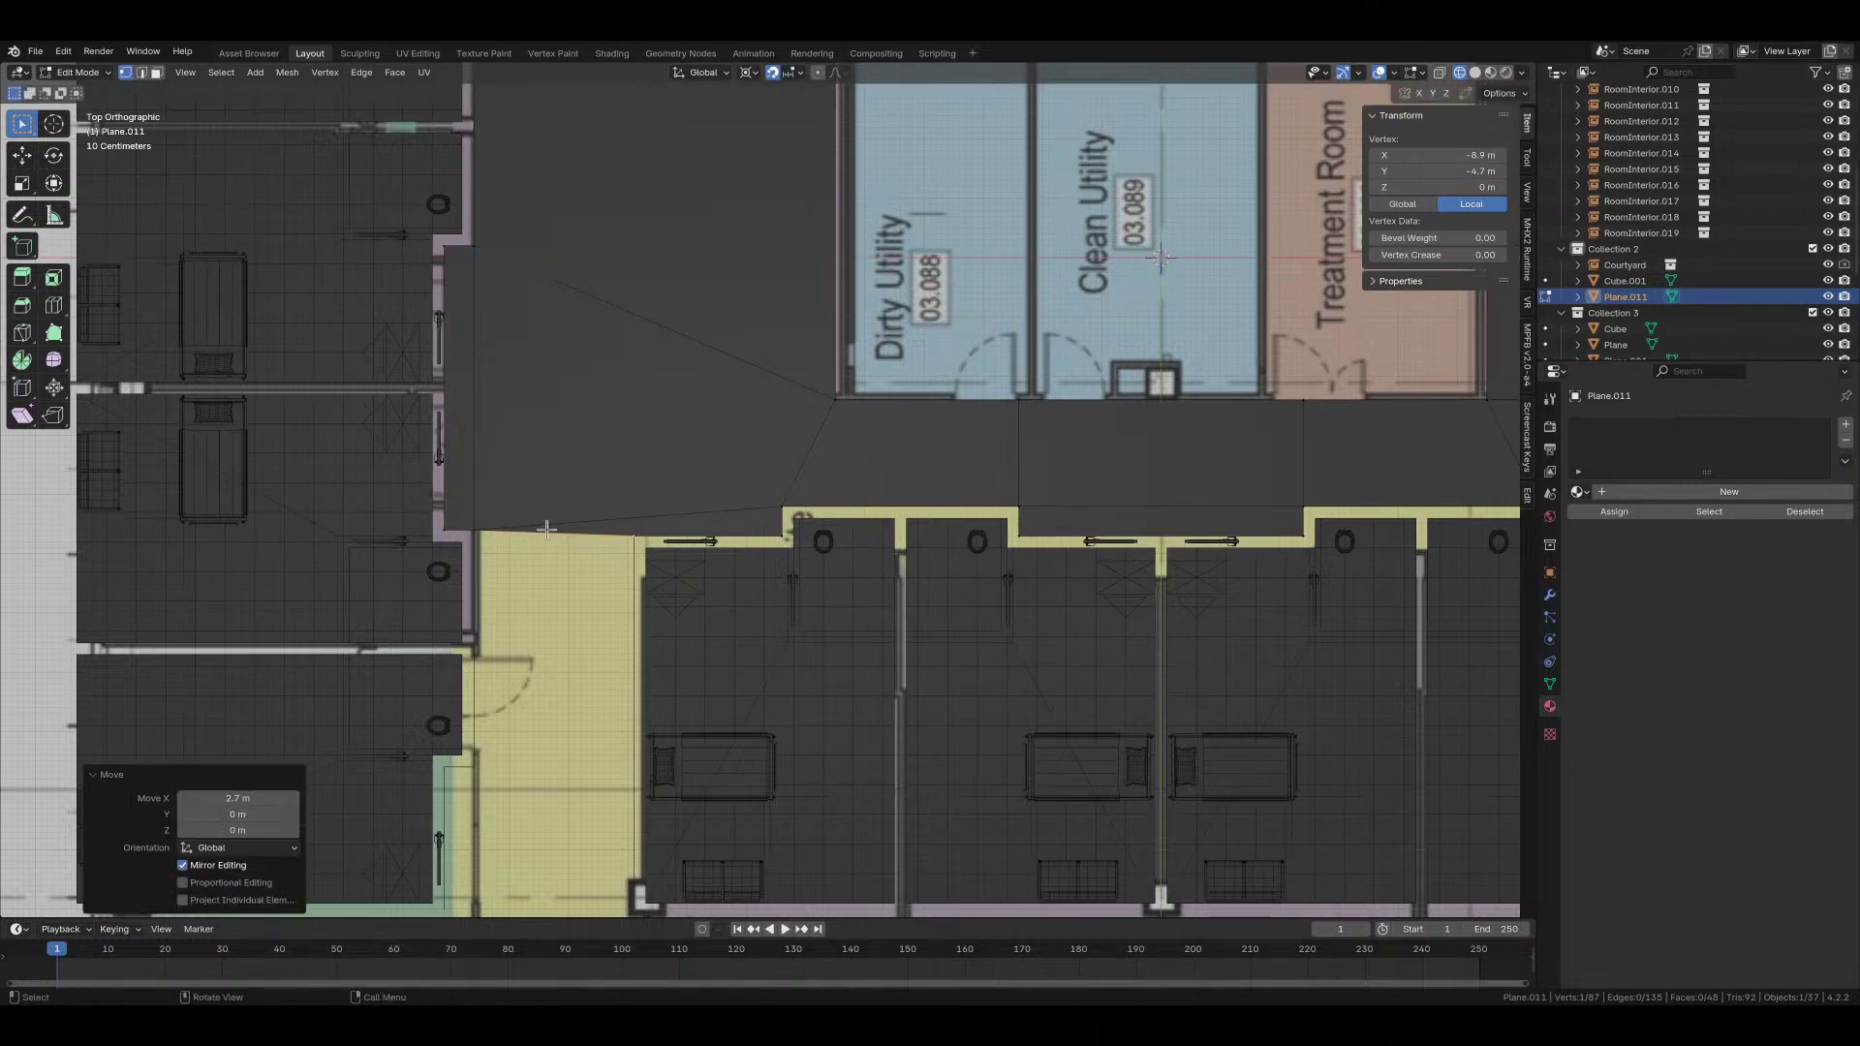
Step: Extrude the floor edge across the opening of the passage beside Lounge 03.027 by 4 m along negative Y
key("2")
left_click(555, 533)
middle_click_drag(582, 629, 672, 440, "shift")
key("e")
key("y")
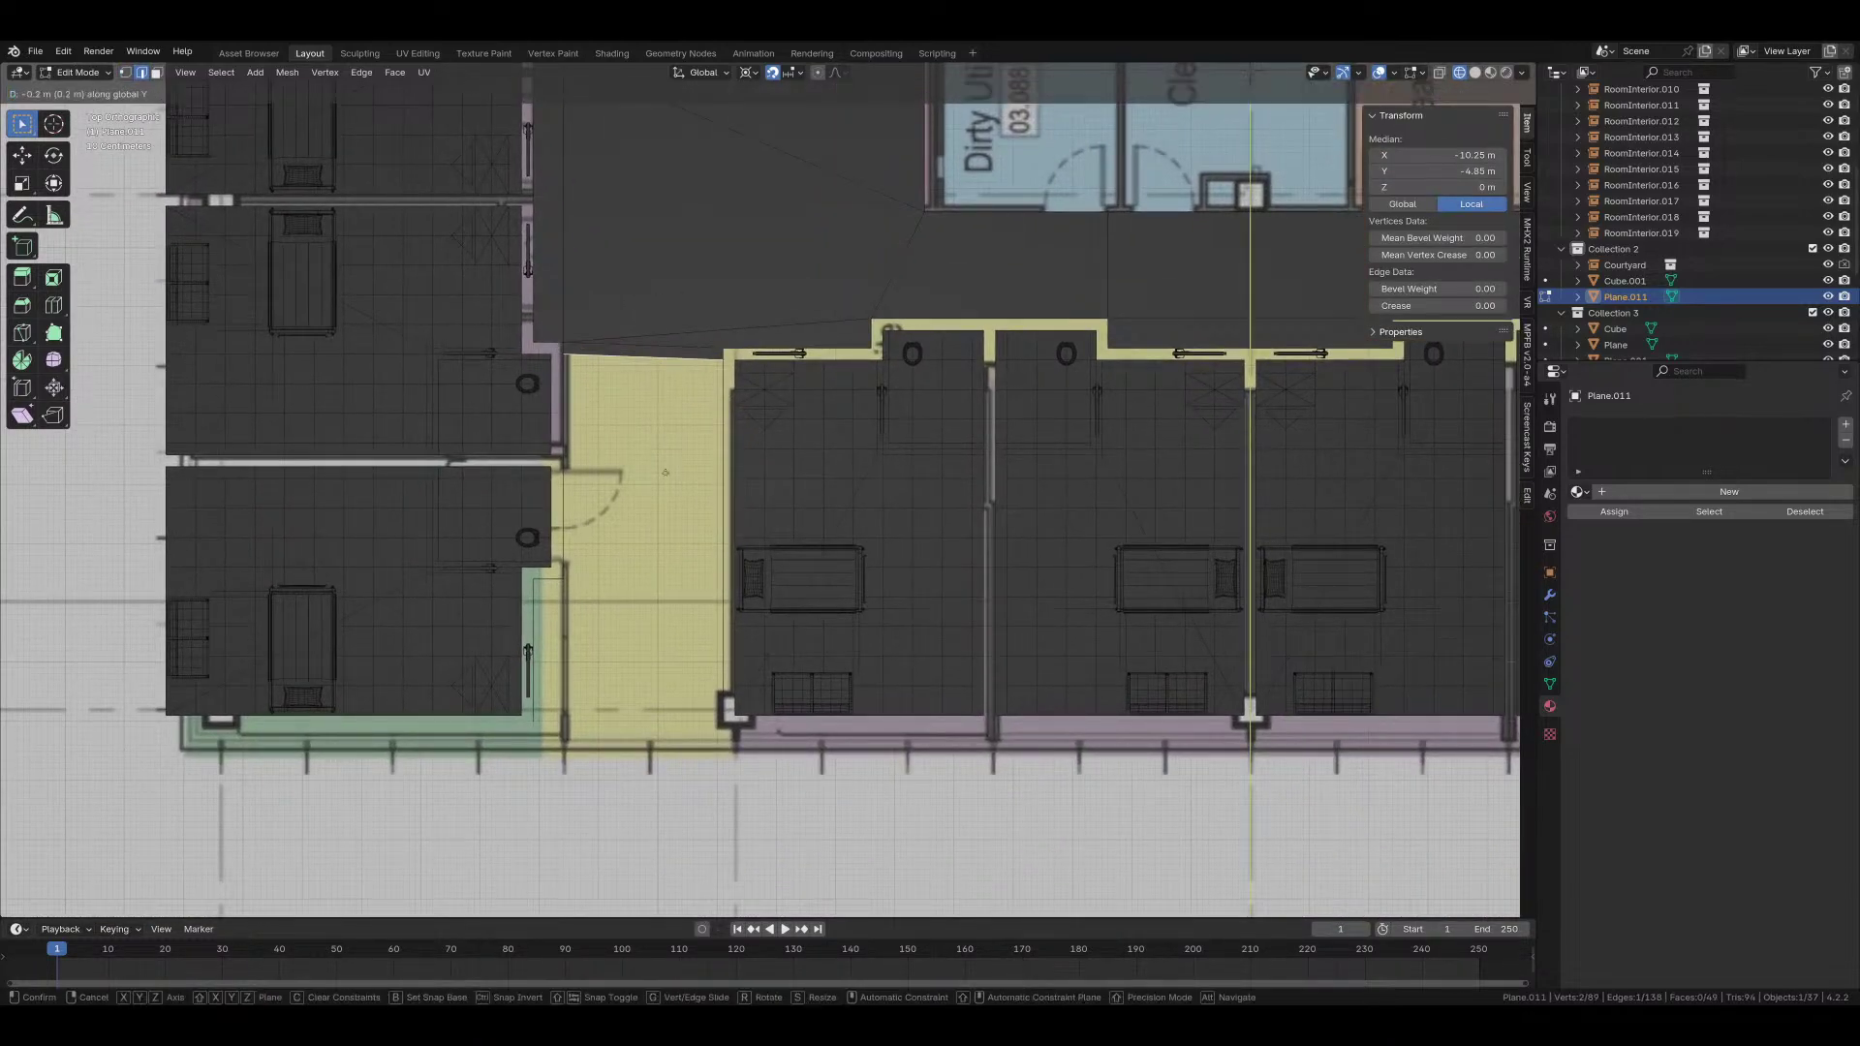
left_click(648, 673)
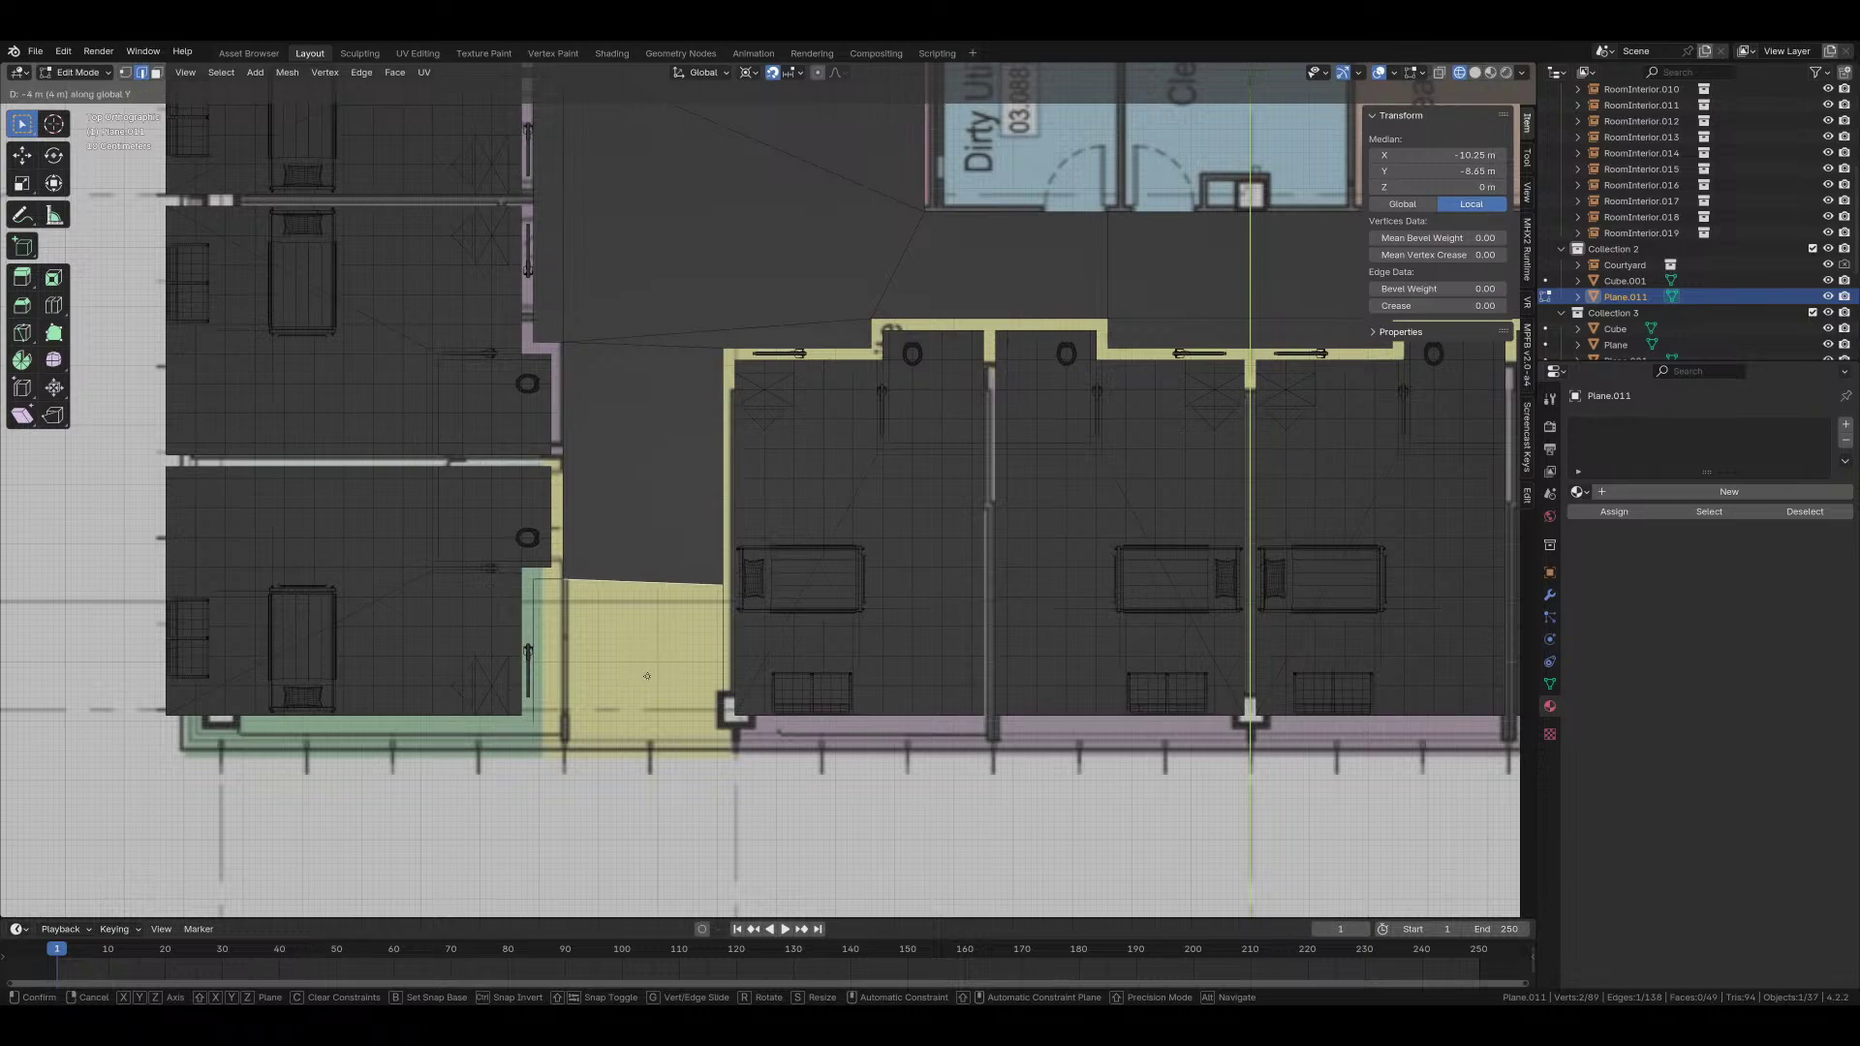
Step: Move the bedroom-side end vertex of the passage floor along Y, level with the vertex on the Lounge side
scroll(648, 673, "up", 2)
key("1")
left_click(726, 606)
key("g")
key("y")
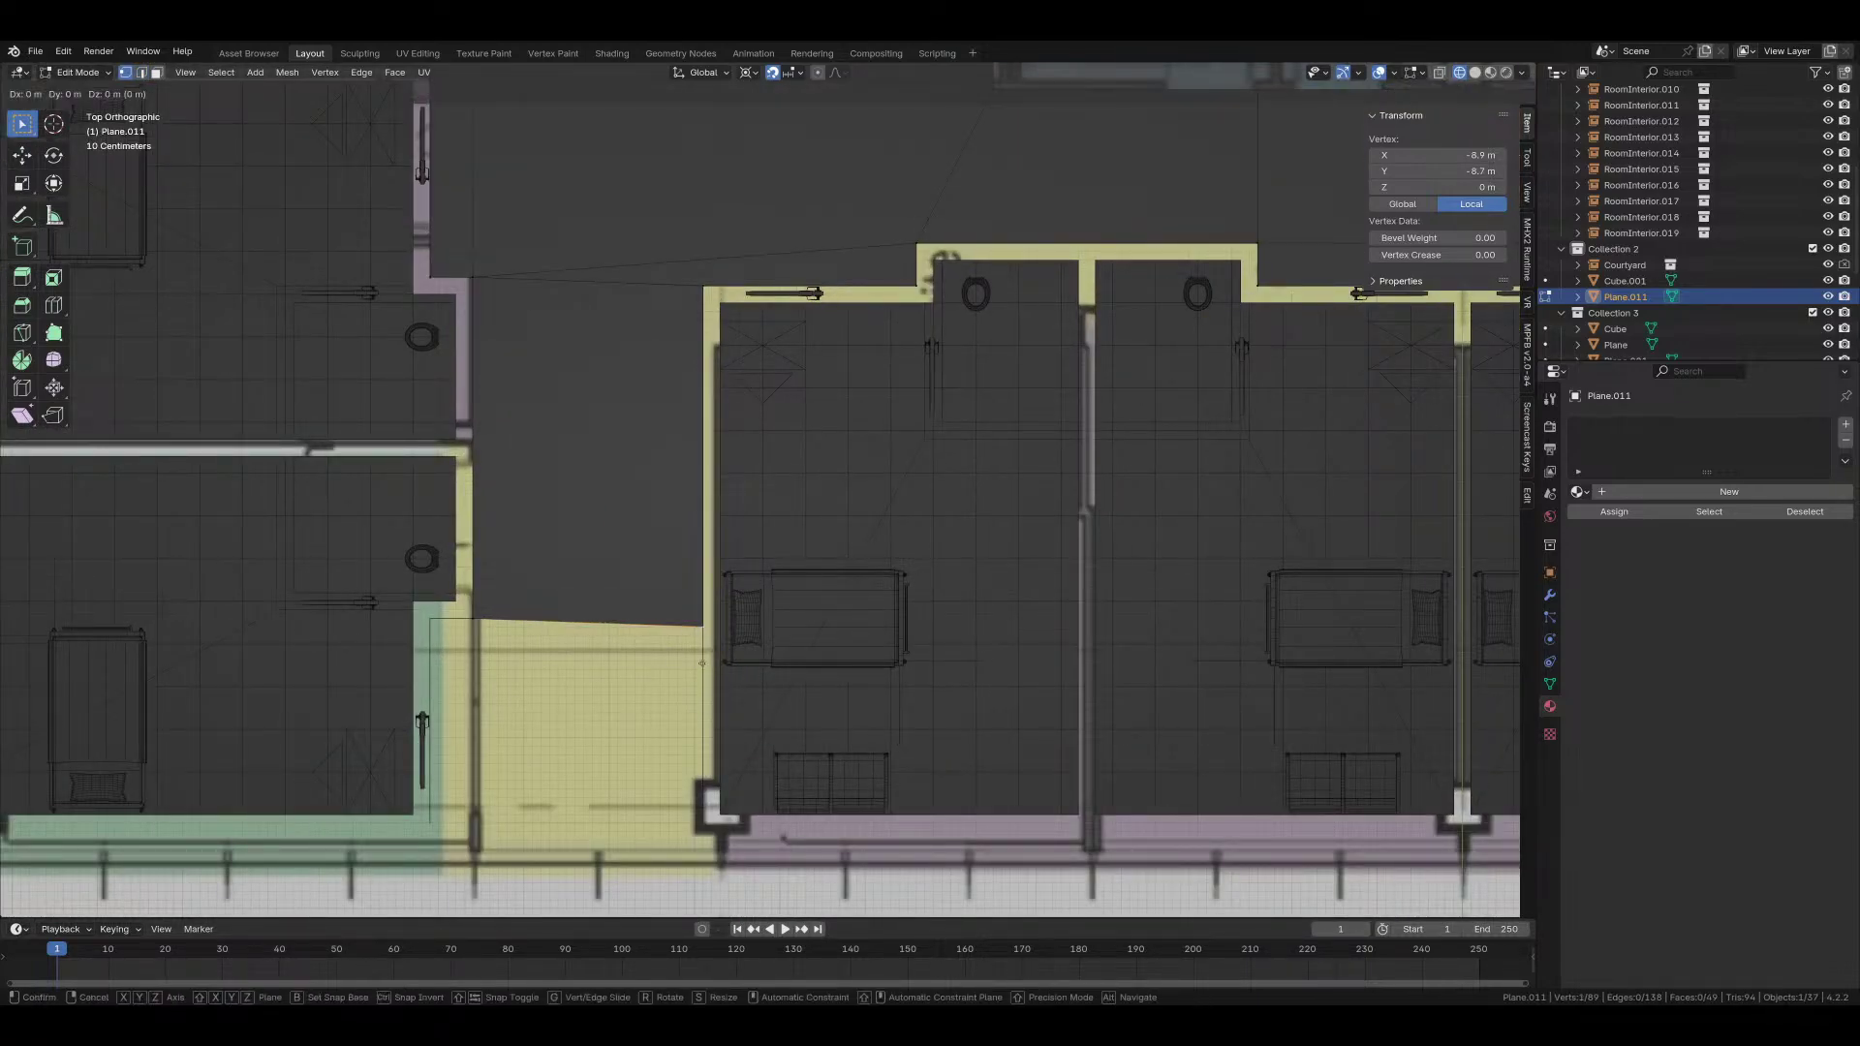
left_click(558, 613)
Step: Extrude the passage floor's end edge by 2.4 m along negative Y to the outer wall
key("2")
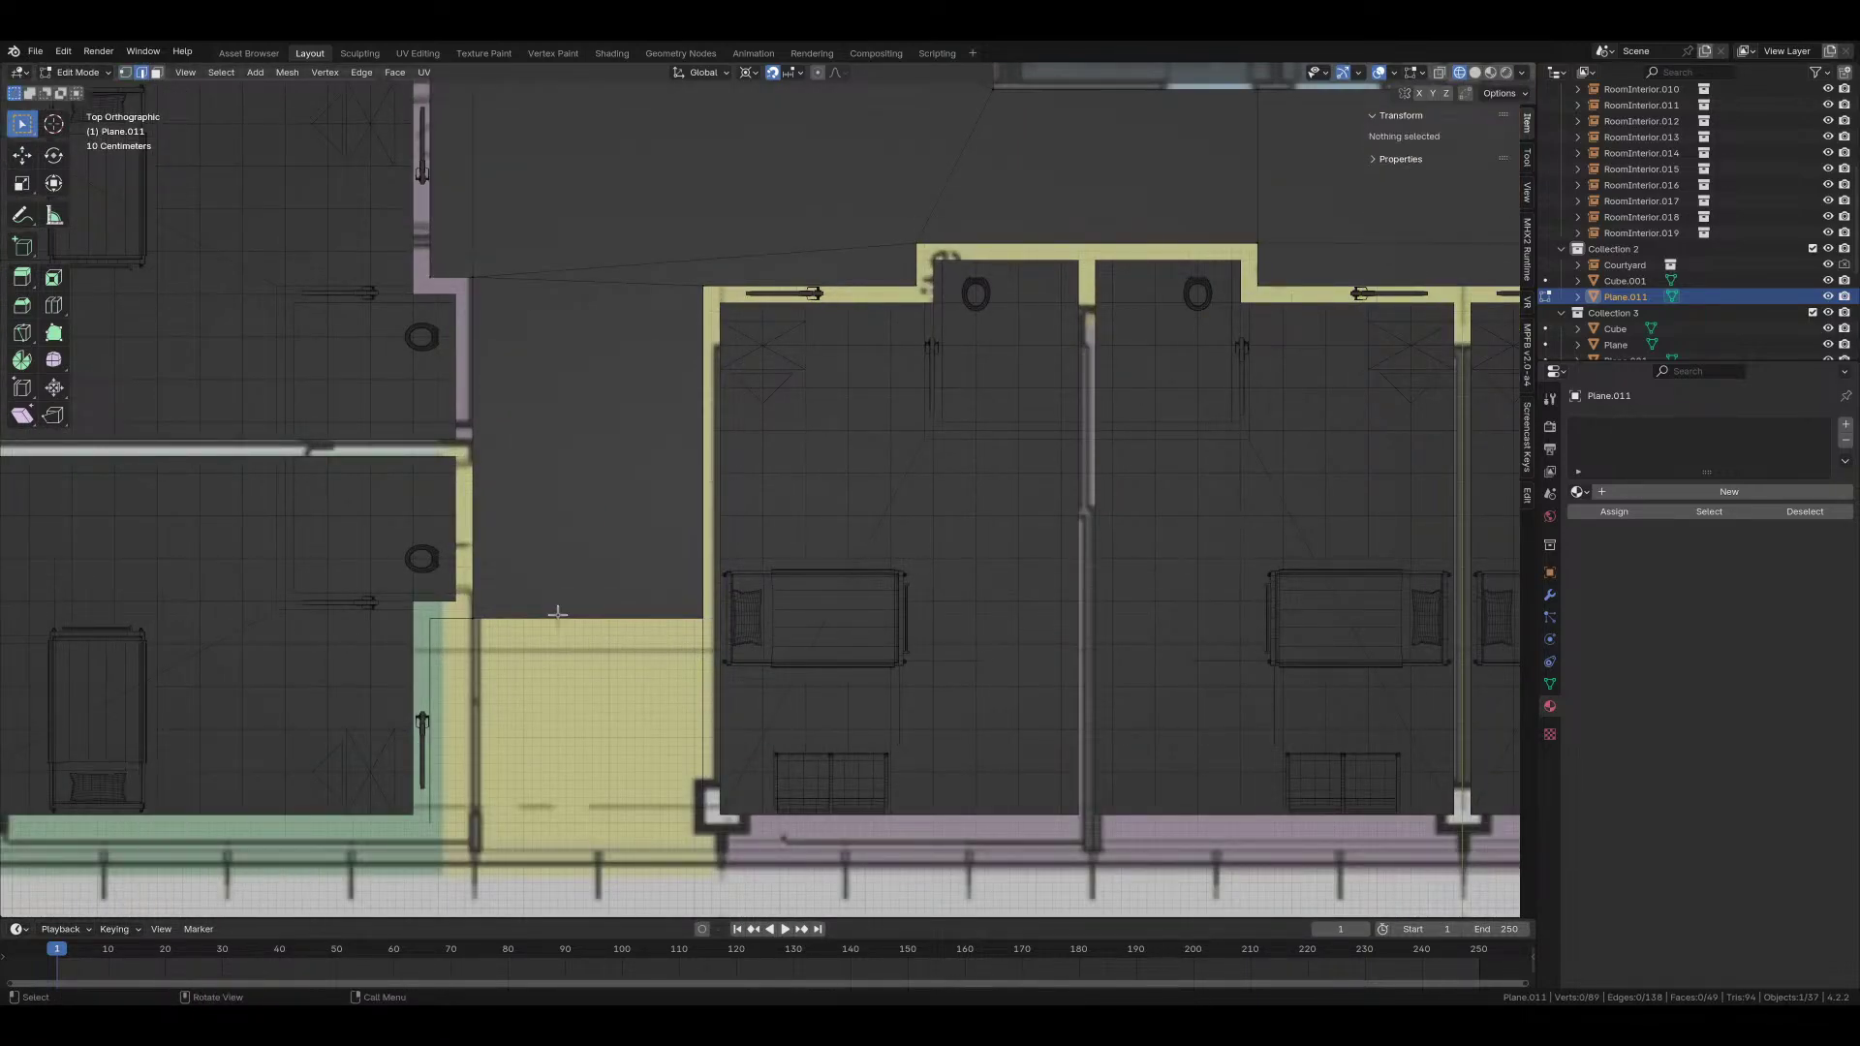
left_click(558, 617)
middle_click_drag(558, 617, 623, 403, "shift")
key("g")
key("y")
left_click(657, 617)
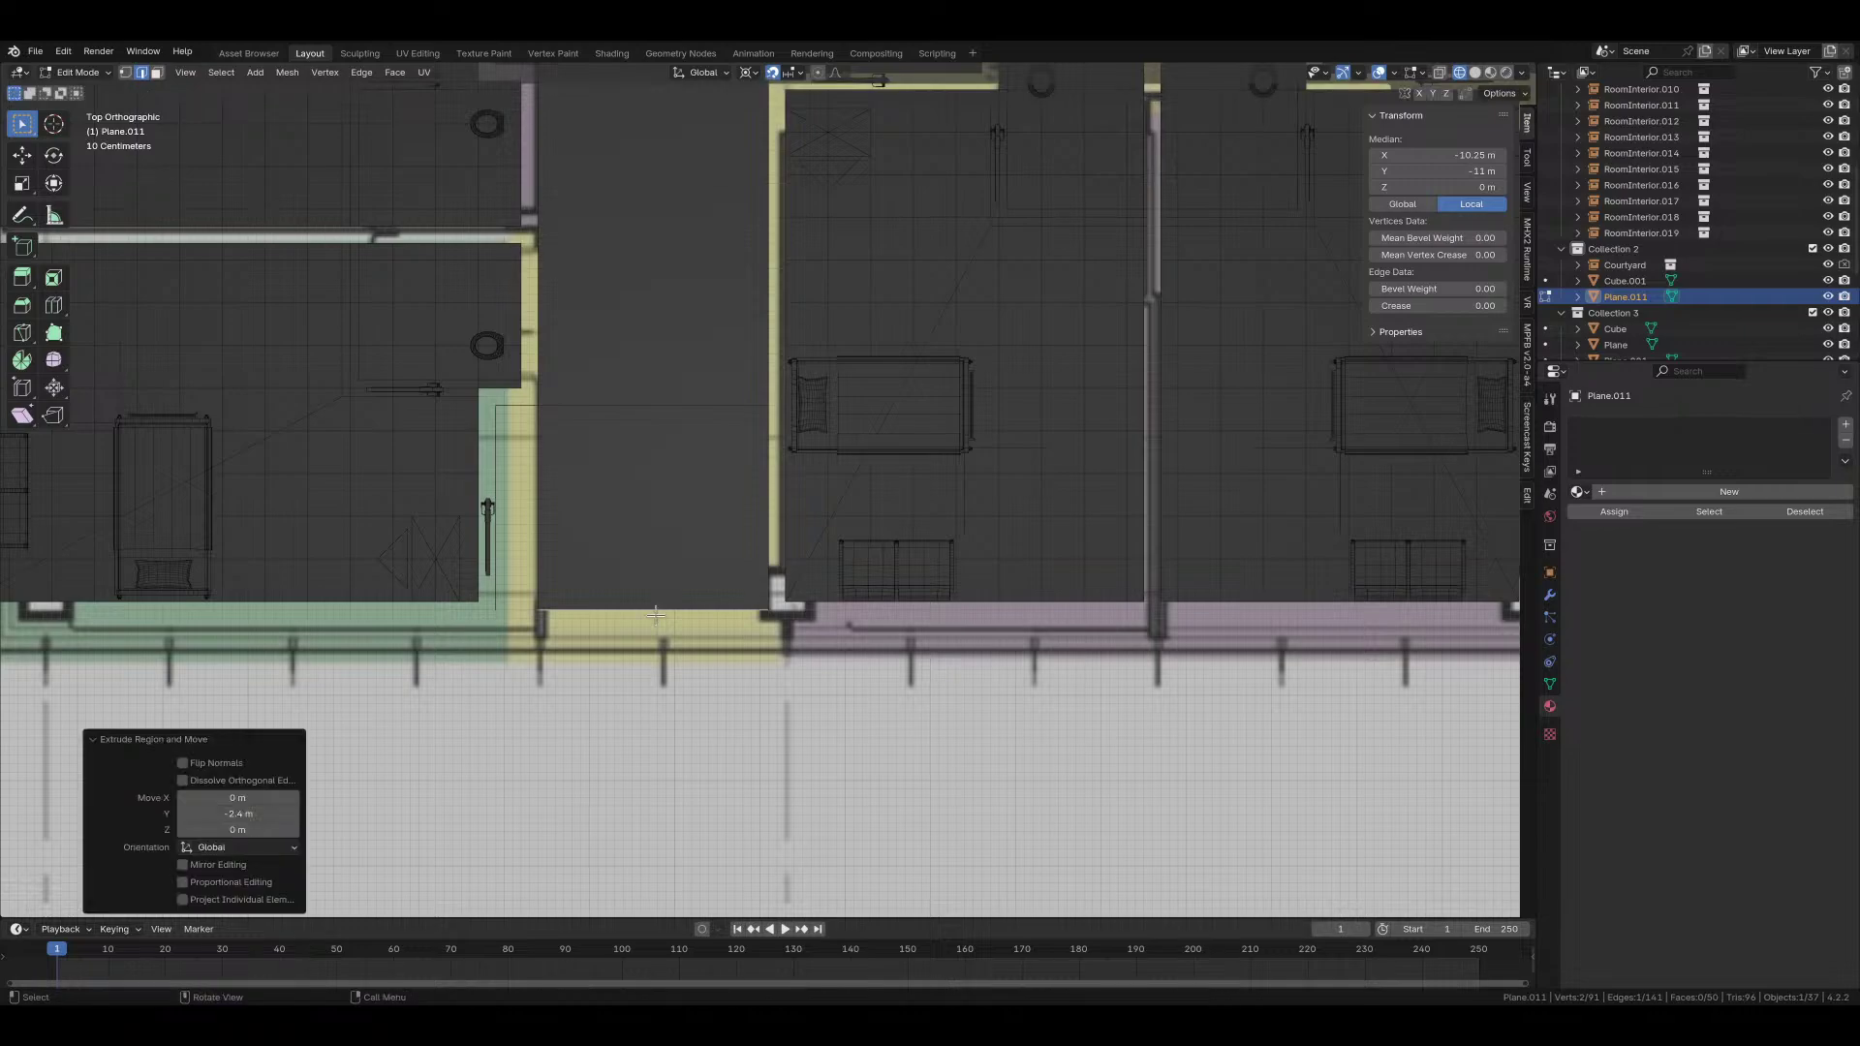
Step: Extrude the Lounge-side edge of the new passage section by 0.5 m along negative X
key("e")
key("x")
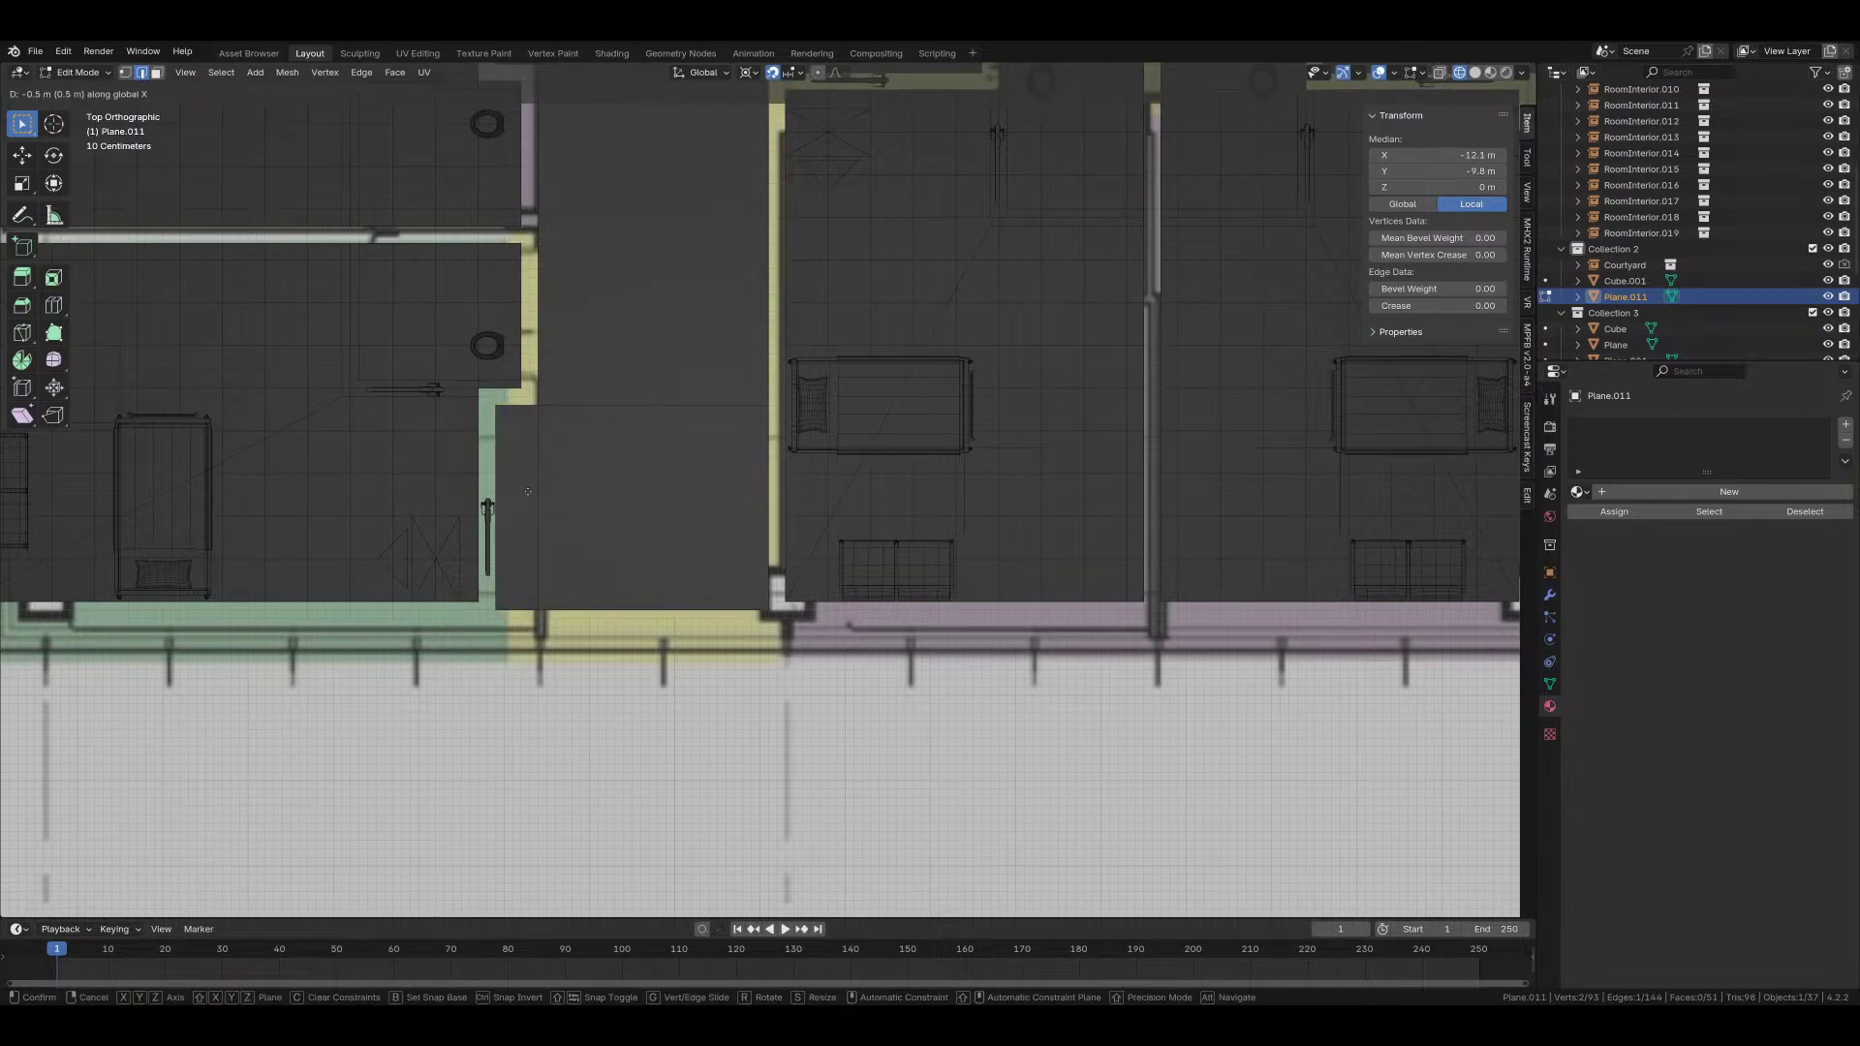
left_click(529, 489)
Step: Examine the floor mesh against the plan around Base 03.087 and Base 03.091, toggling X-ray
middle_click_drag(740, 414, 644, 599, "shift")
scroll(706, 520, "down", 3)
middle_click_drag(696, 481, 617, 651, "shift")
key("3")
left_click(631, 606)
key("KP_7")
scroll(586, 501, "up", 3)
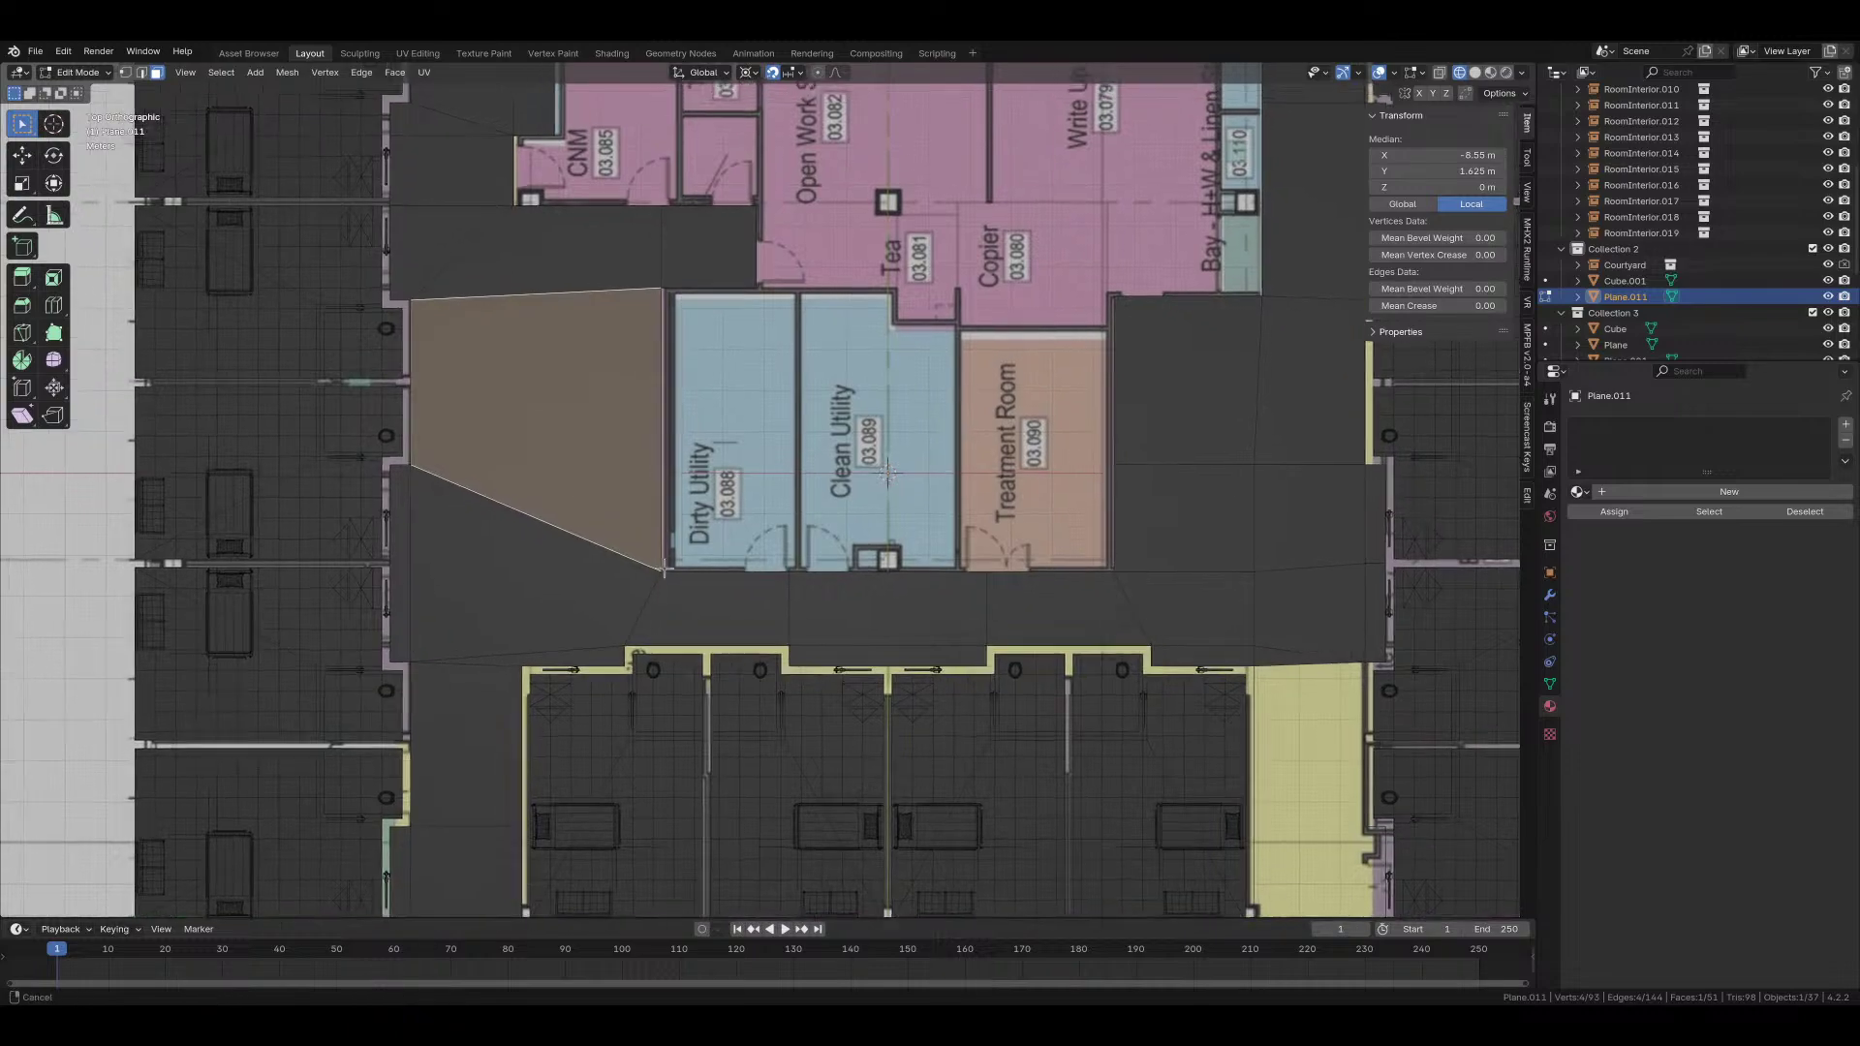
key("alt+z")
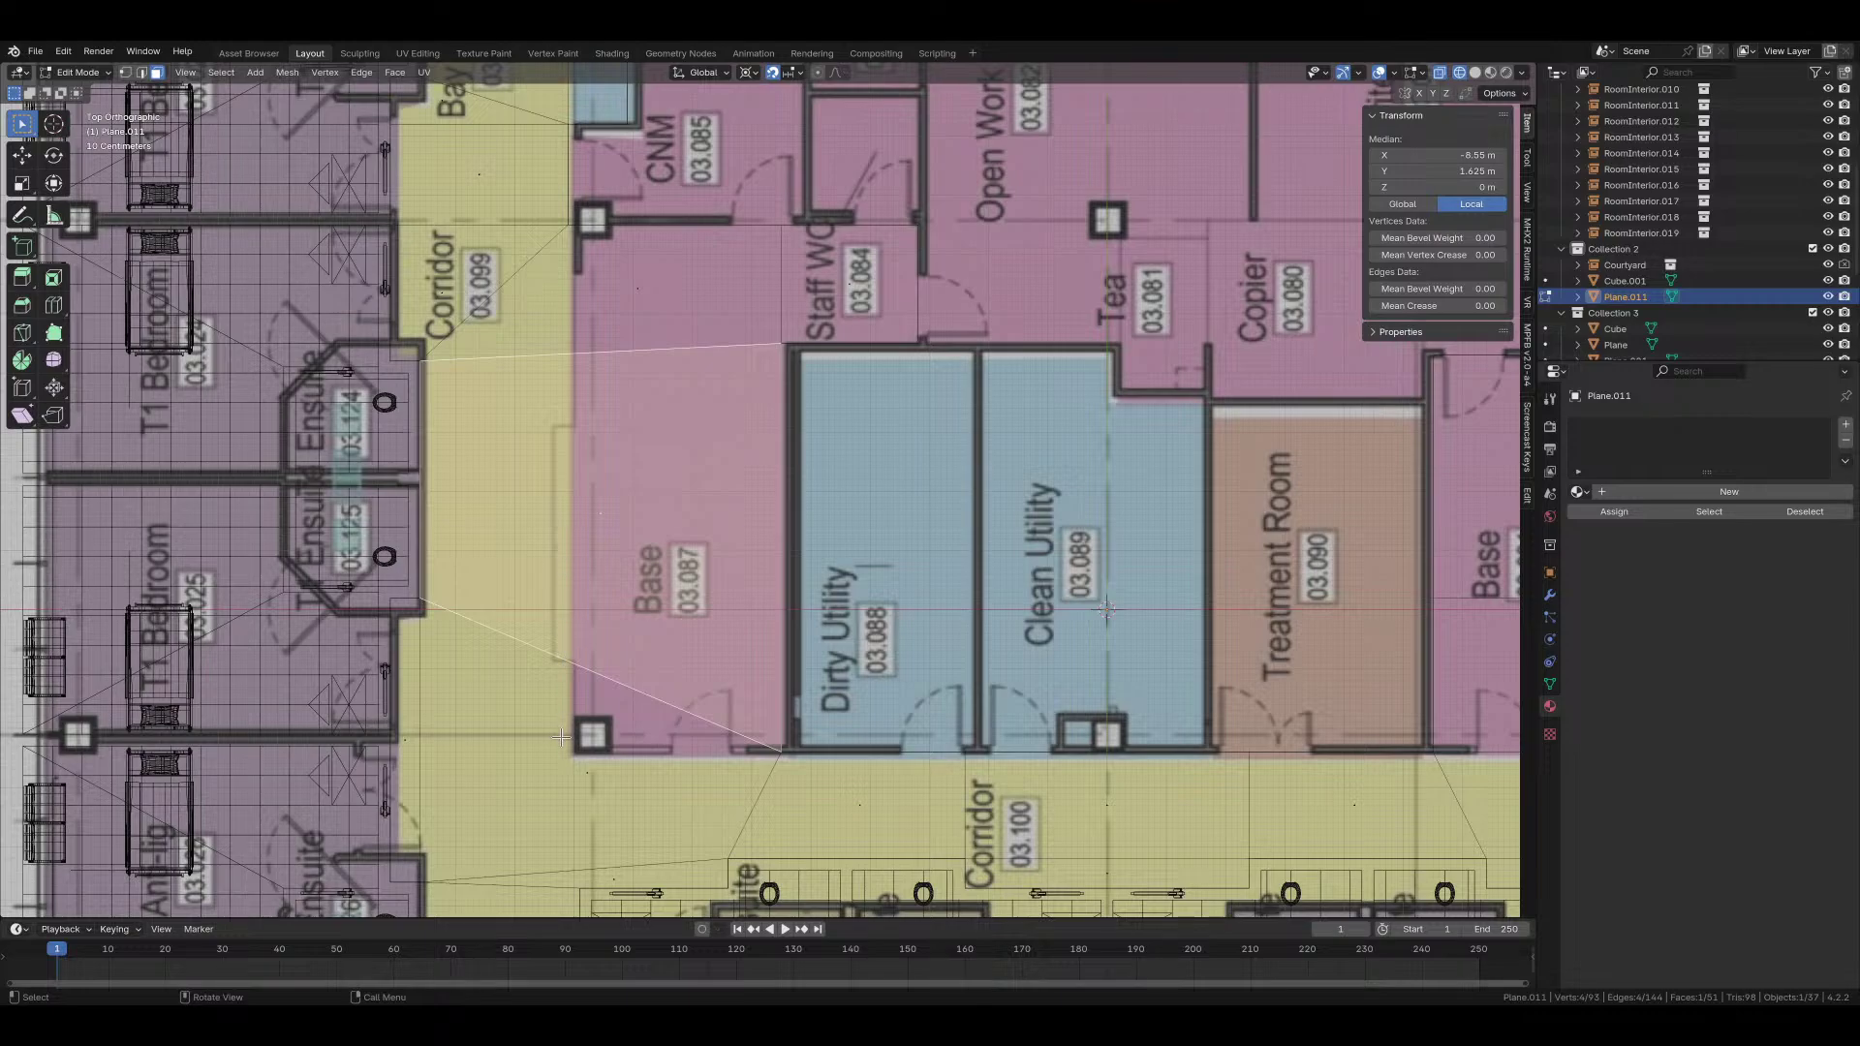
key("alt+z")
scroll(756, 620, "down", 2)
middle_click_drag(1070, 536, 619, 689, "shift")
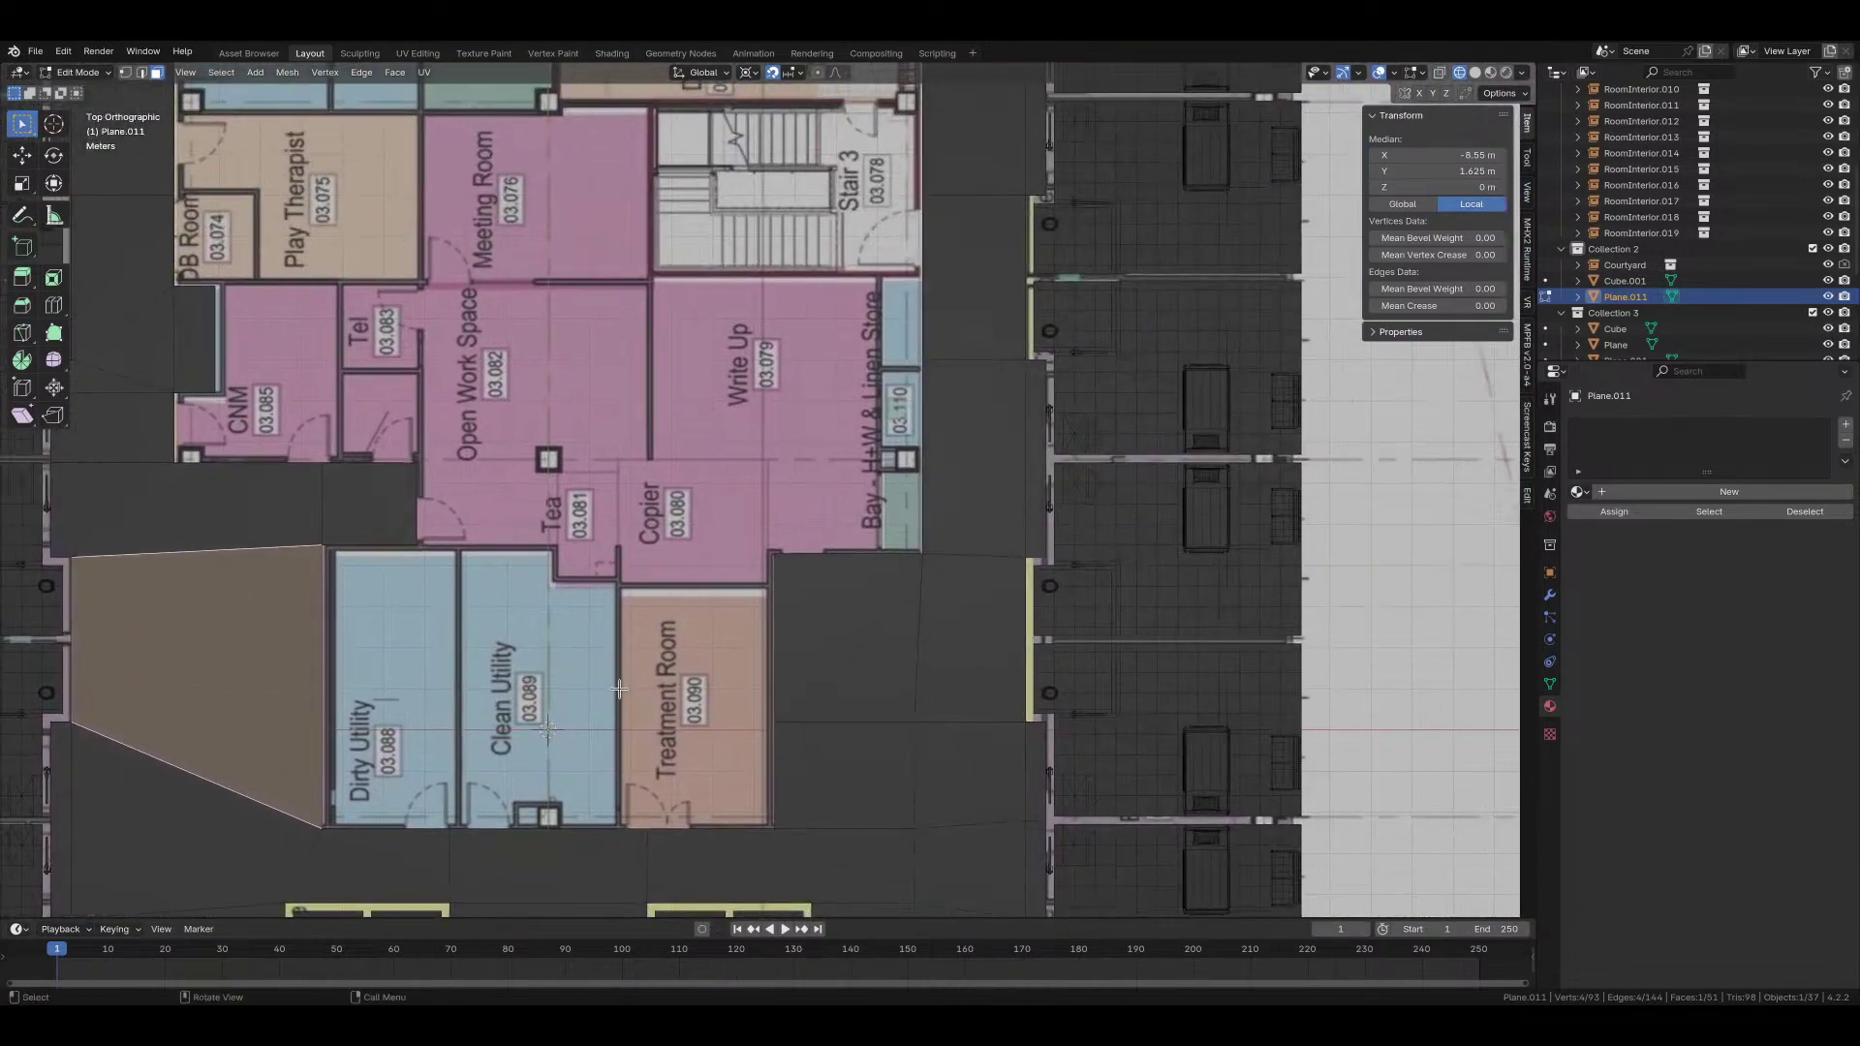
key("alt+z")
middle_click_drag(729, 566, 582, 382, "shift")
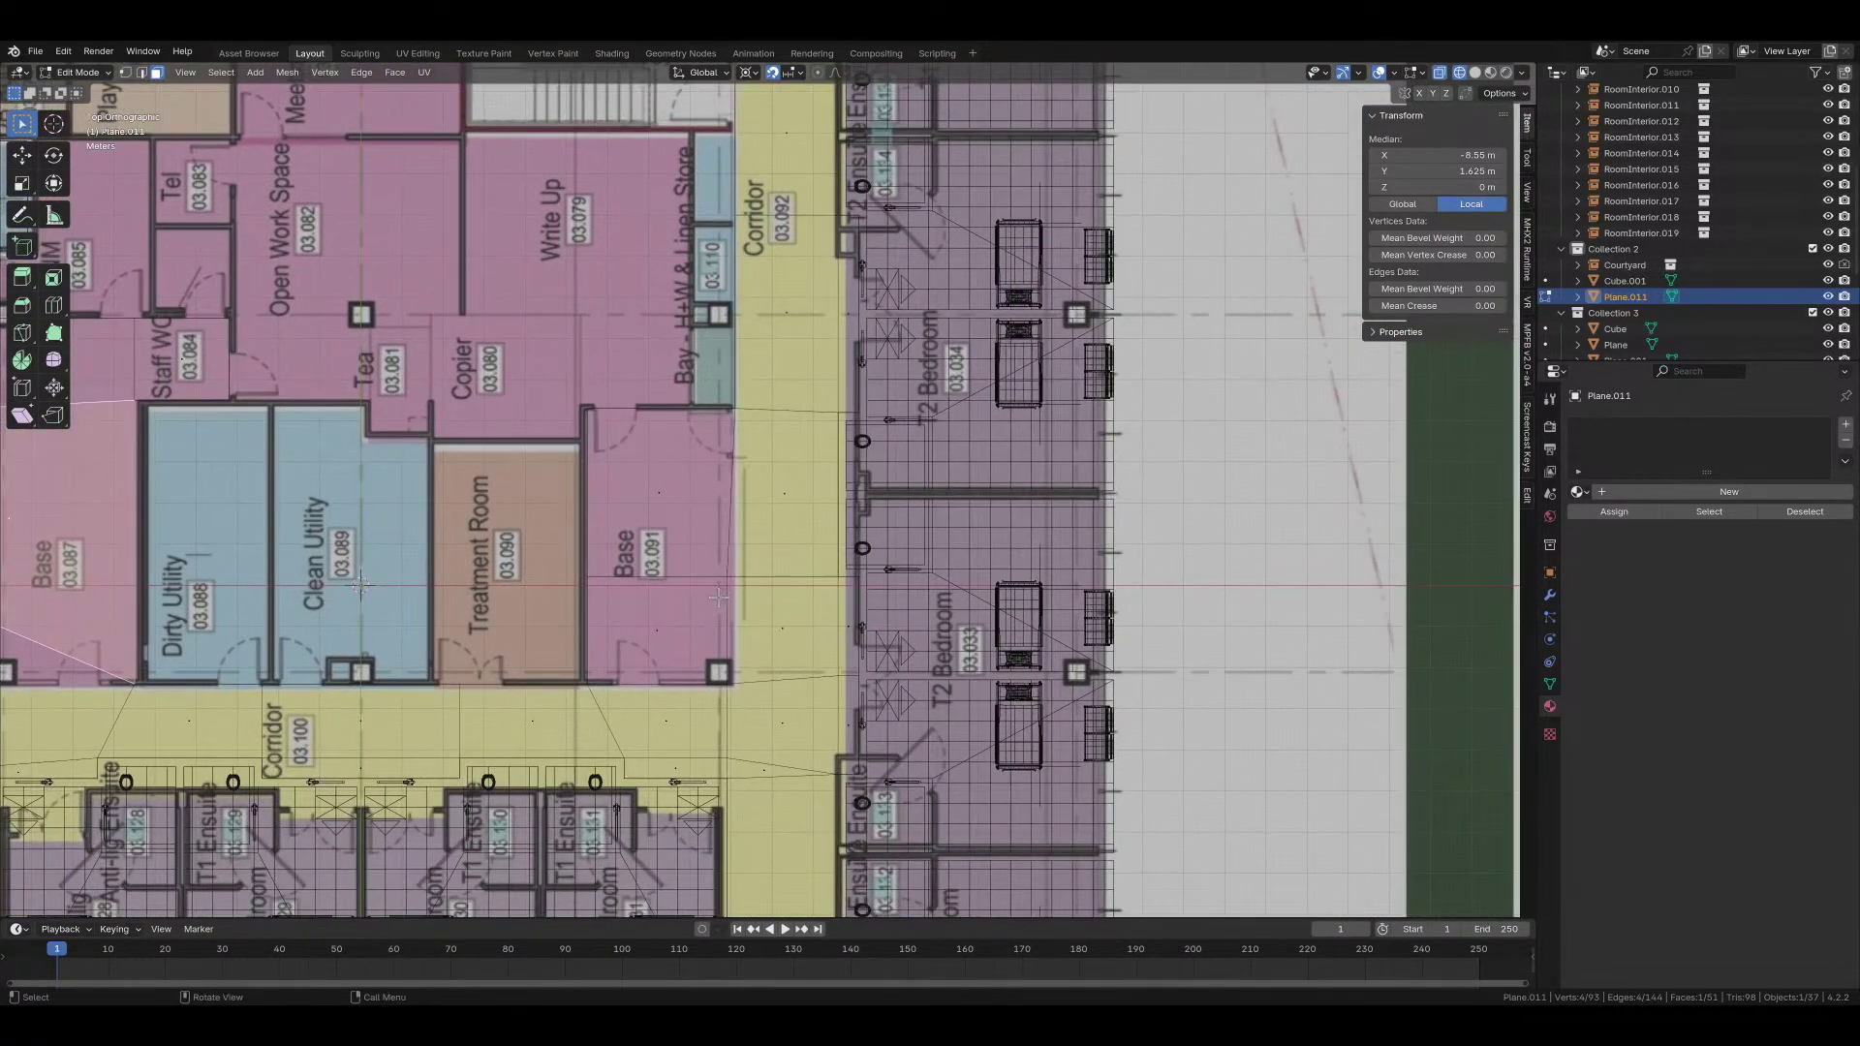
Step: Move the corridor-side floor edge at Base 03.091 by 0.2 m along X
scroll(721, 690, "up", 2)
key("2")
left_click(722, 690)
scroll(722, 690, "up", 2)
middle_click_drag(722, 689, 742, 586, "shift")
key("g")
key("x")
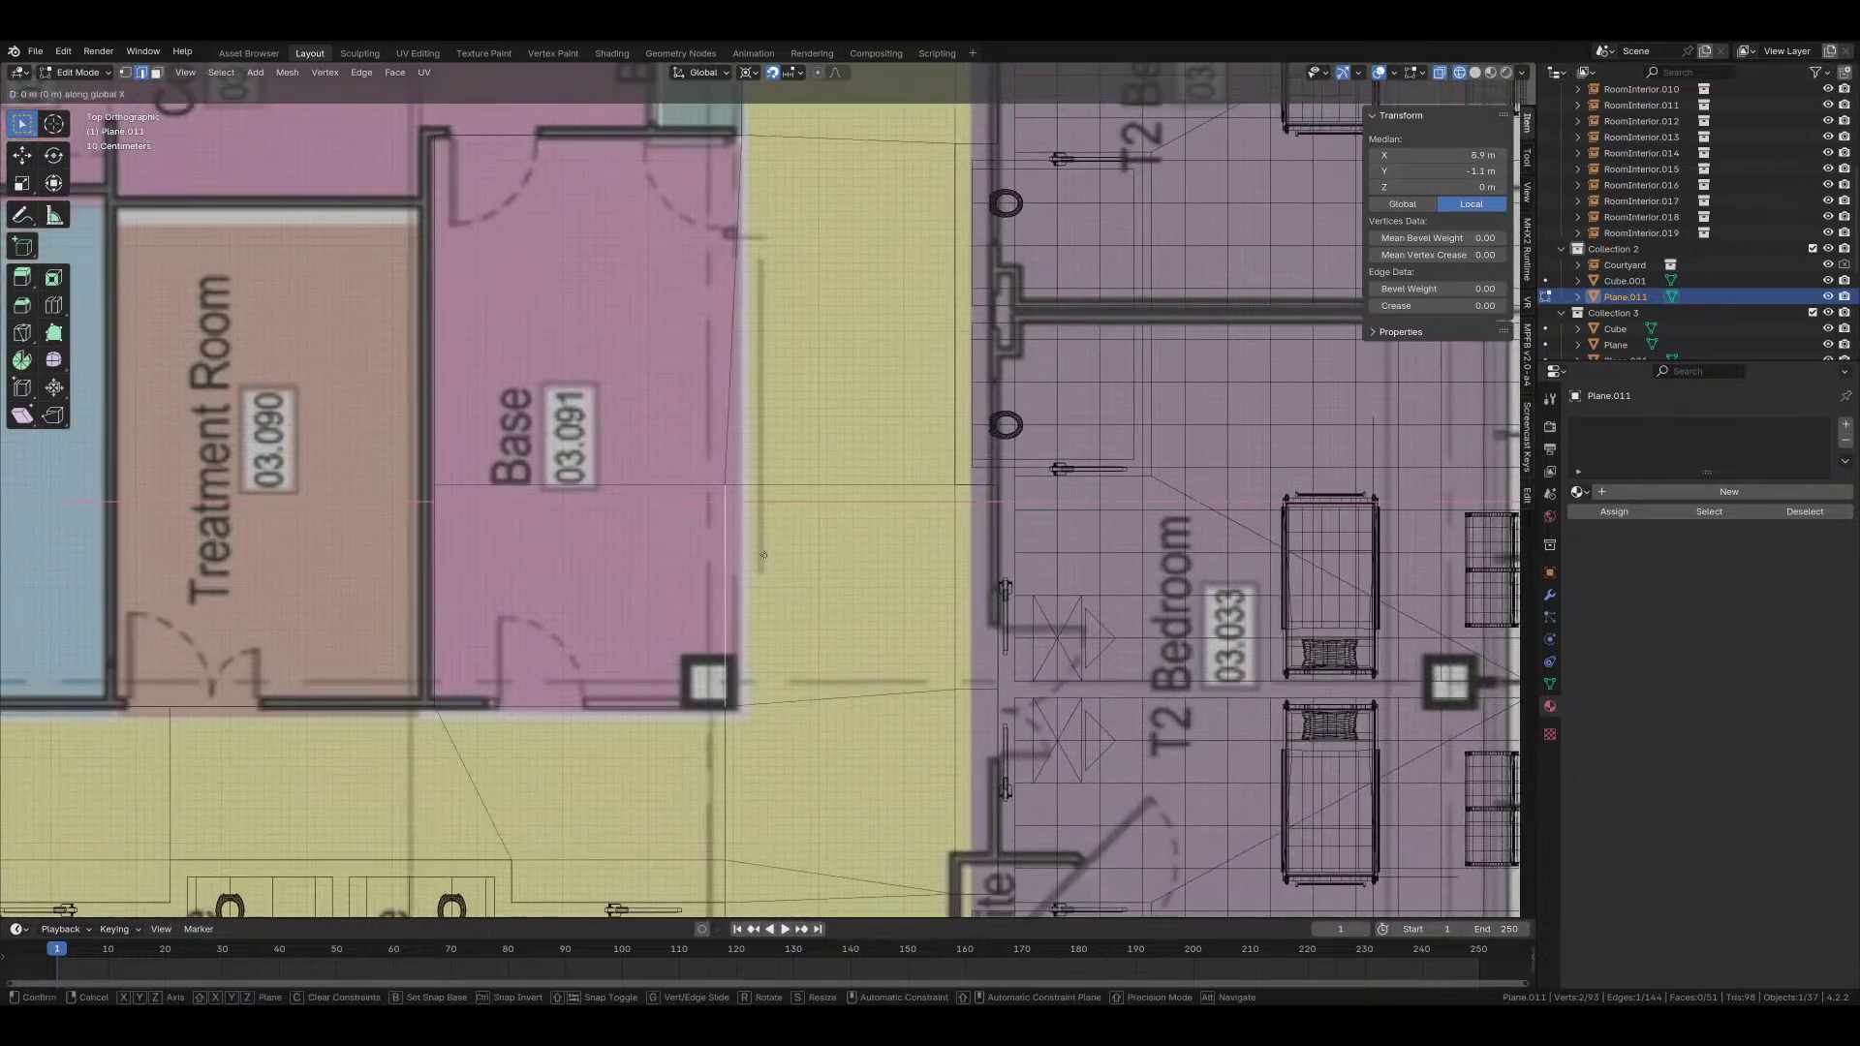
left_click(778, 563)
scroll(559, 602, "down", 4)
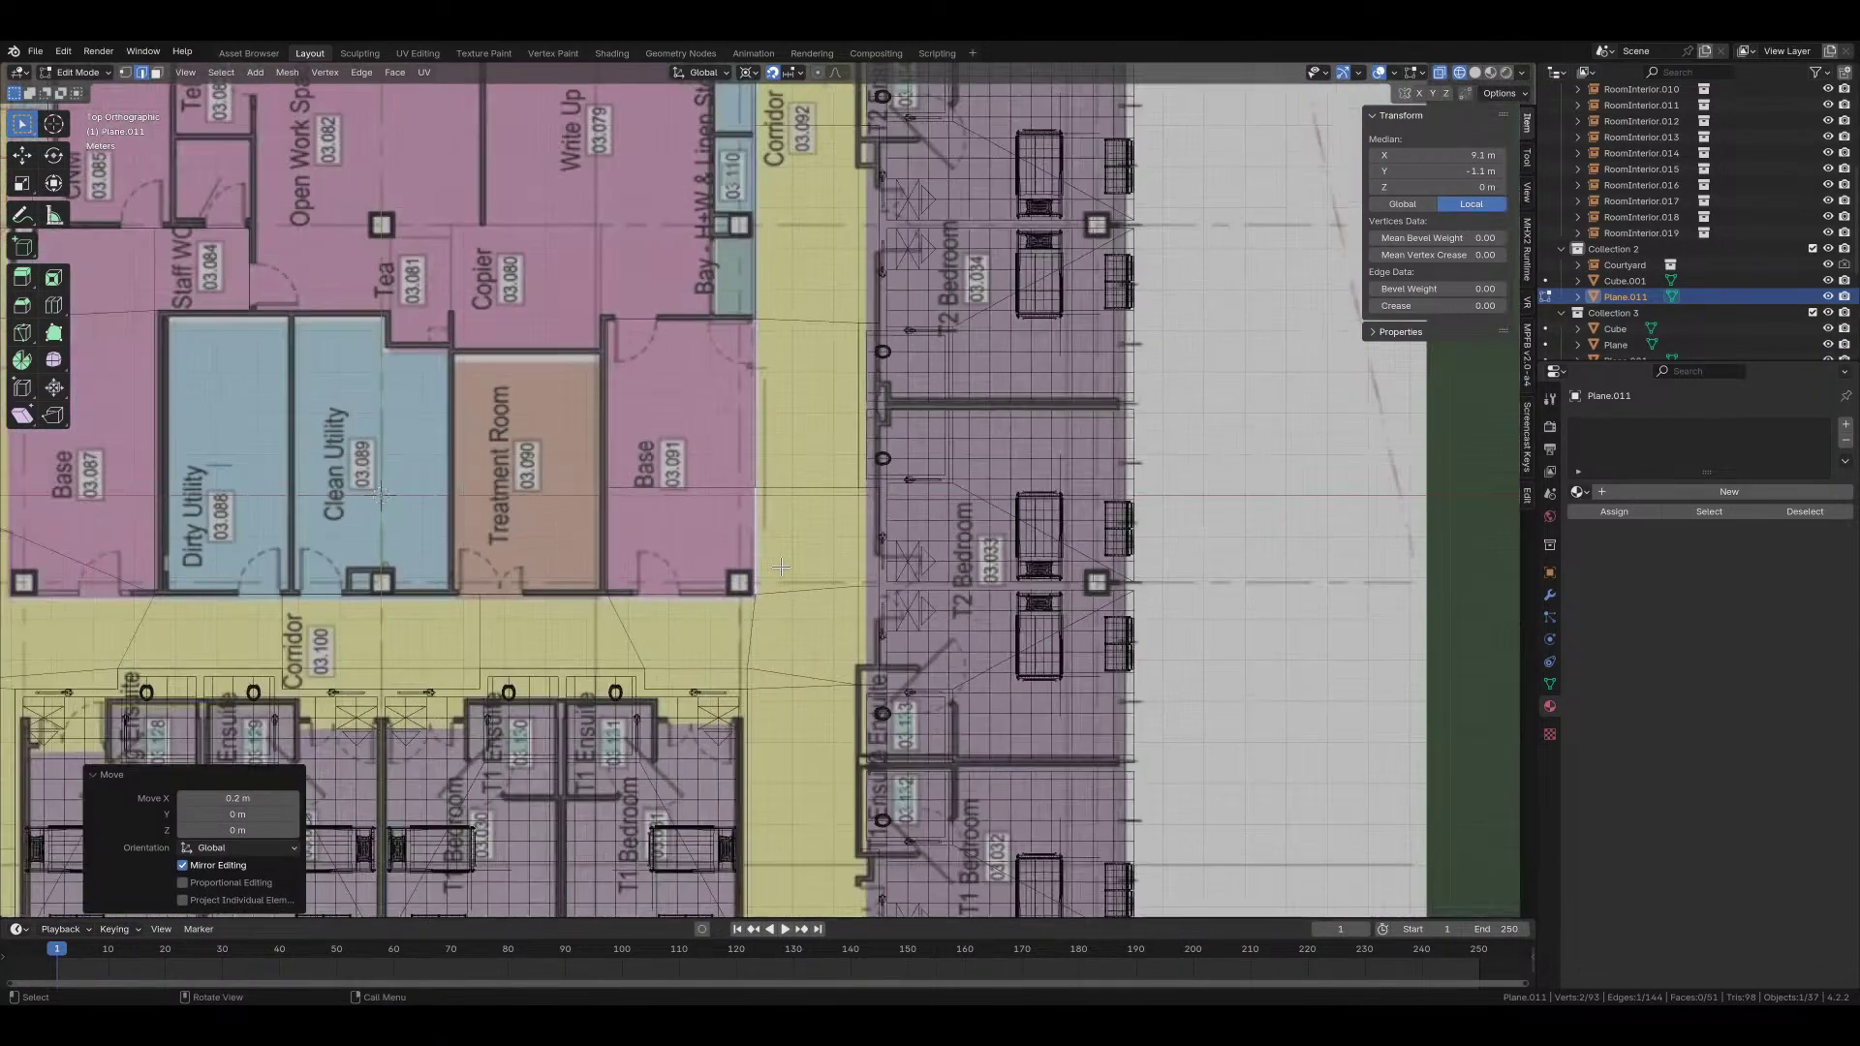
Step: Delete the slanted floor face covering Base 03.087 and the adjoining corridor
middle_click_drag(559, 602, 856, 582, "shift")
left_click(967, 472)
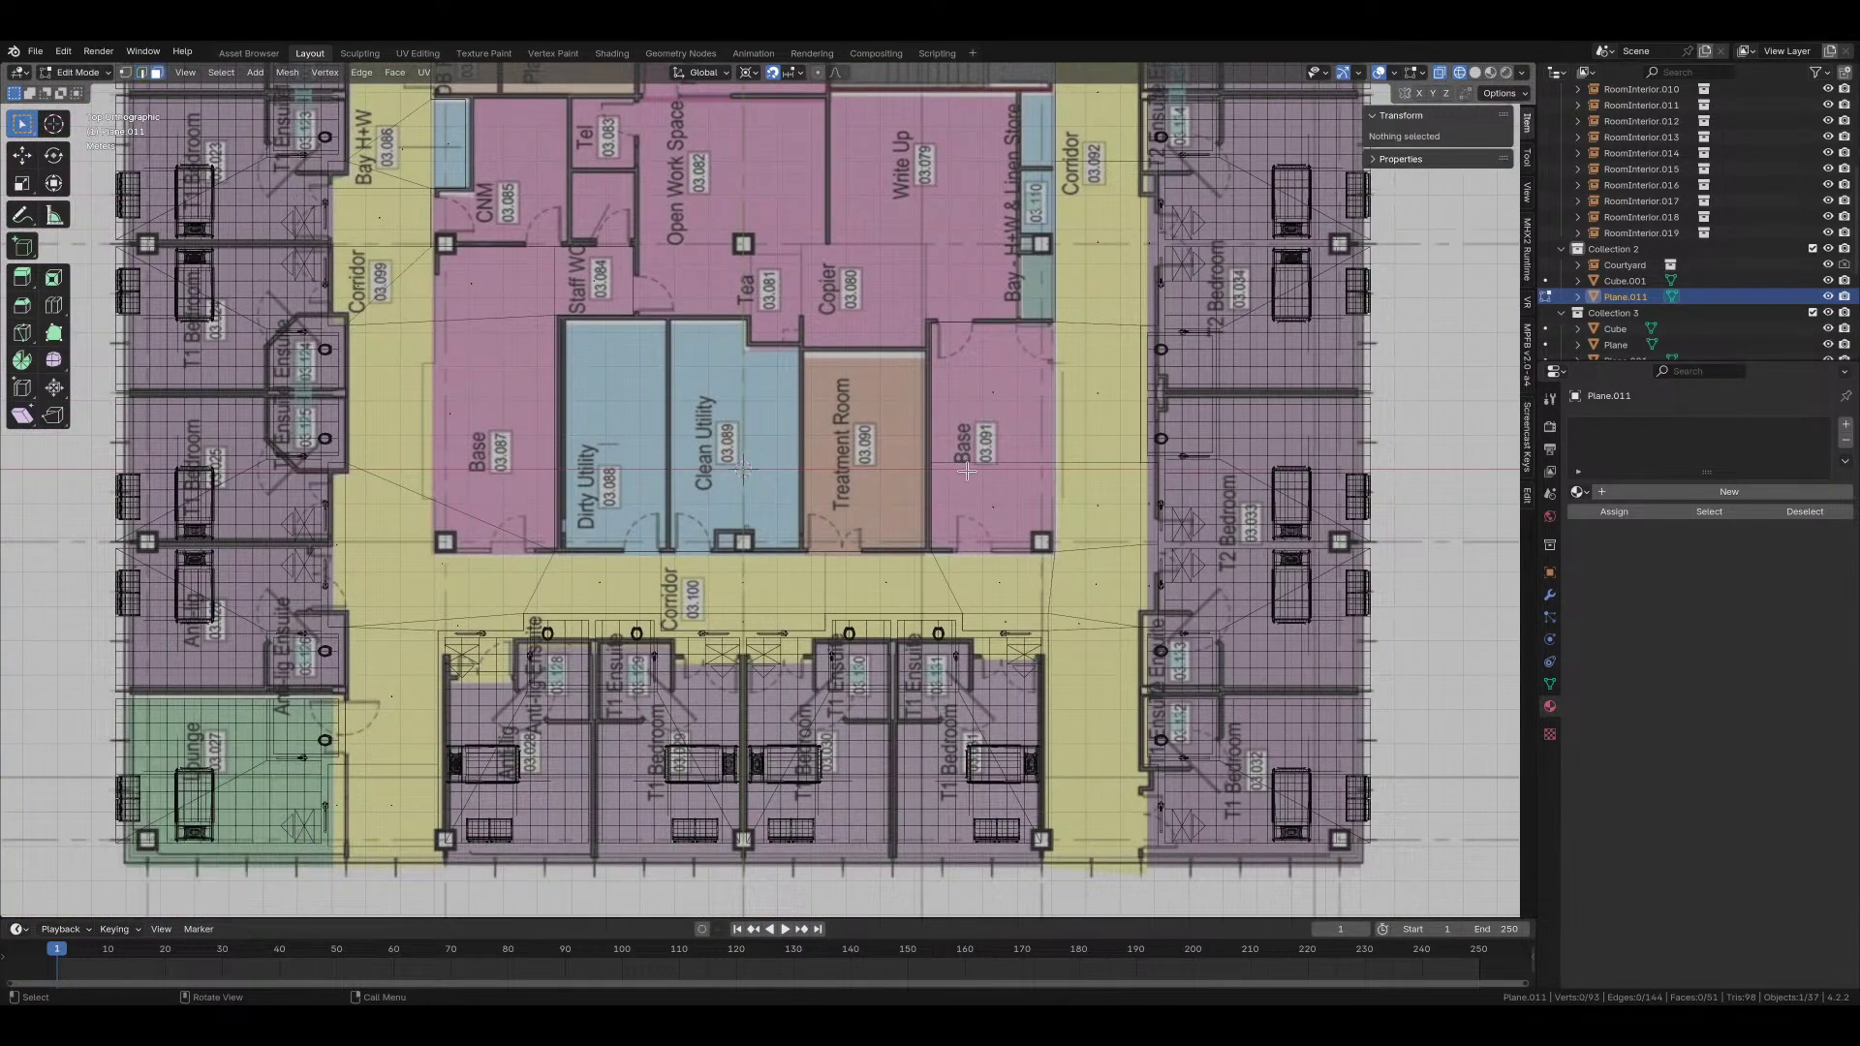
left_click(983, 503)
left_click(993, 393, "shift")
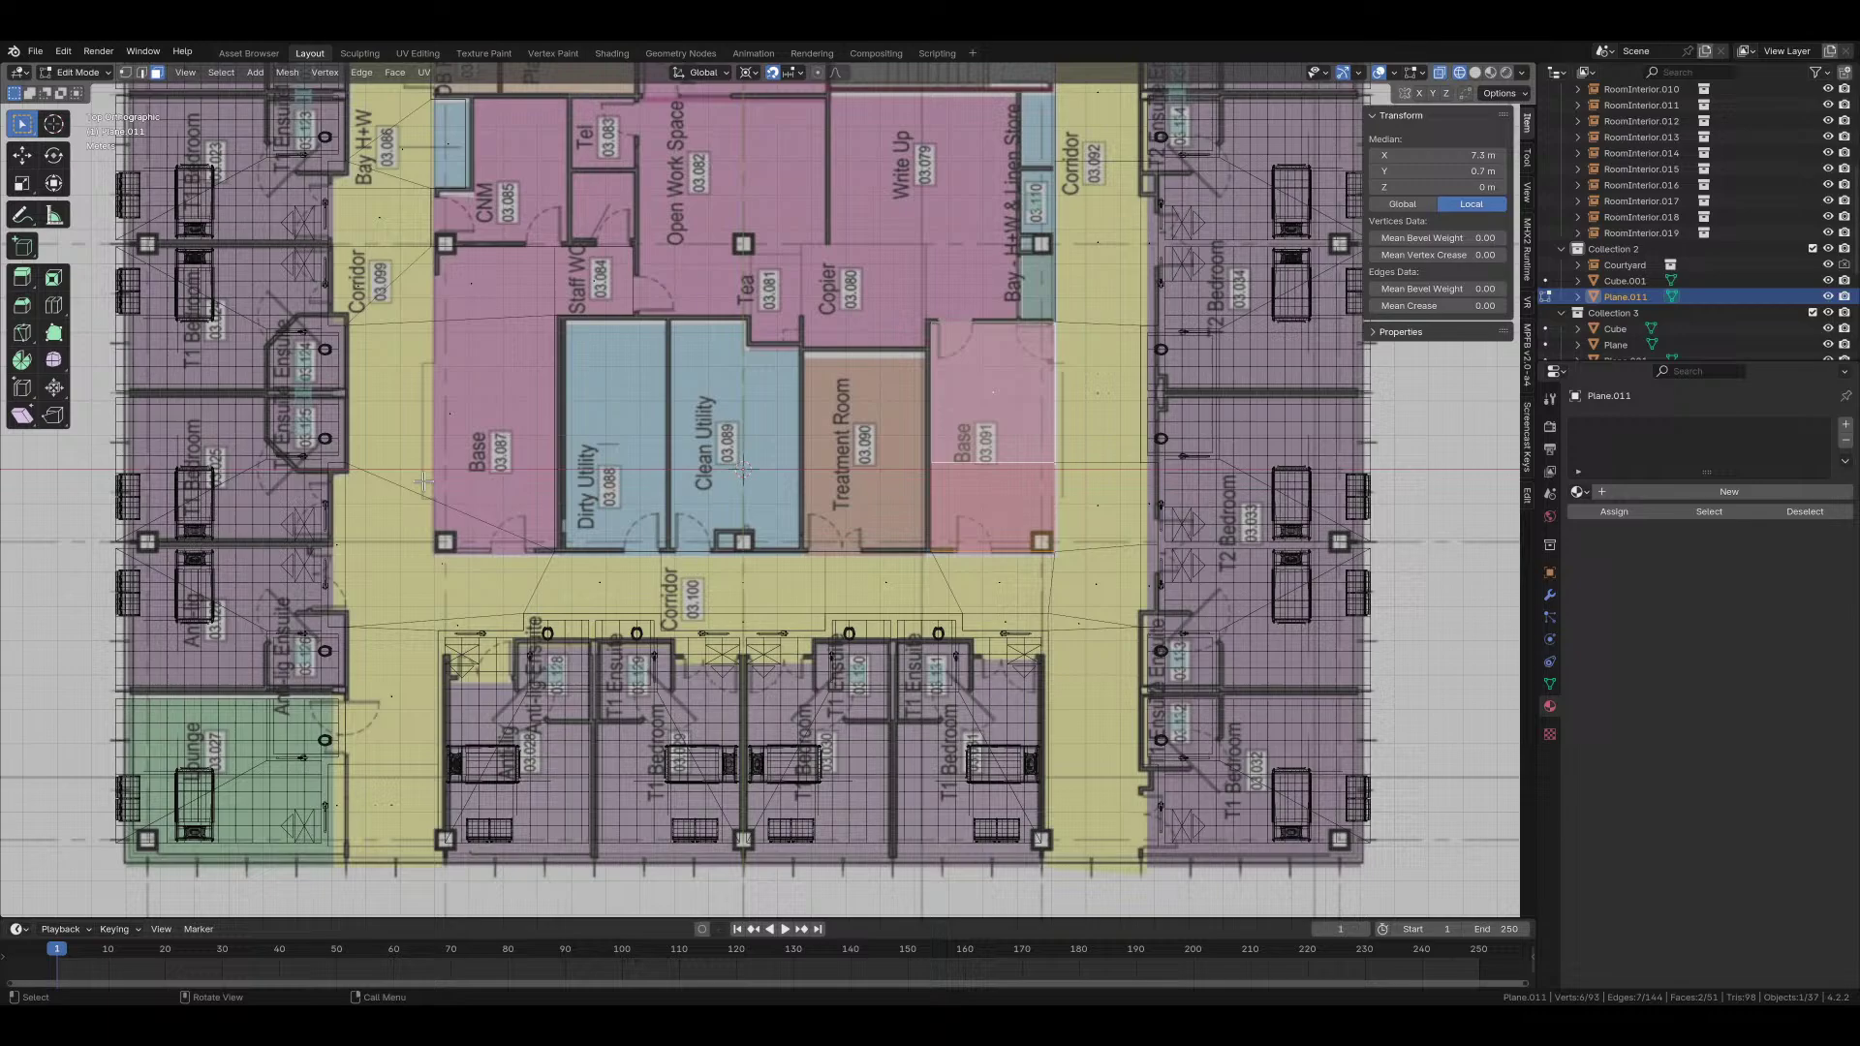
left_click(459, 412)
middle_click_drag(446, 293, 629, 410, "shift")
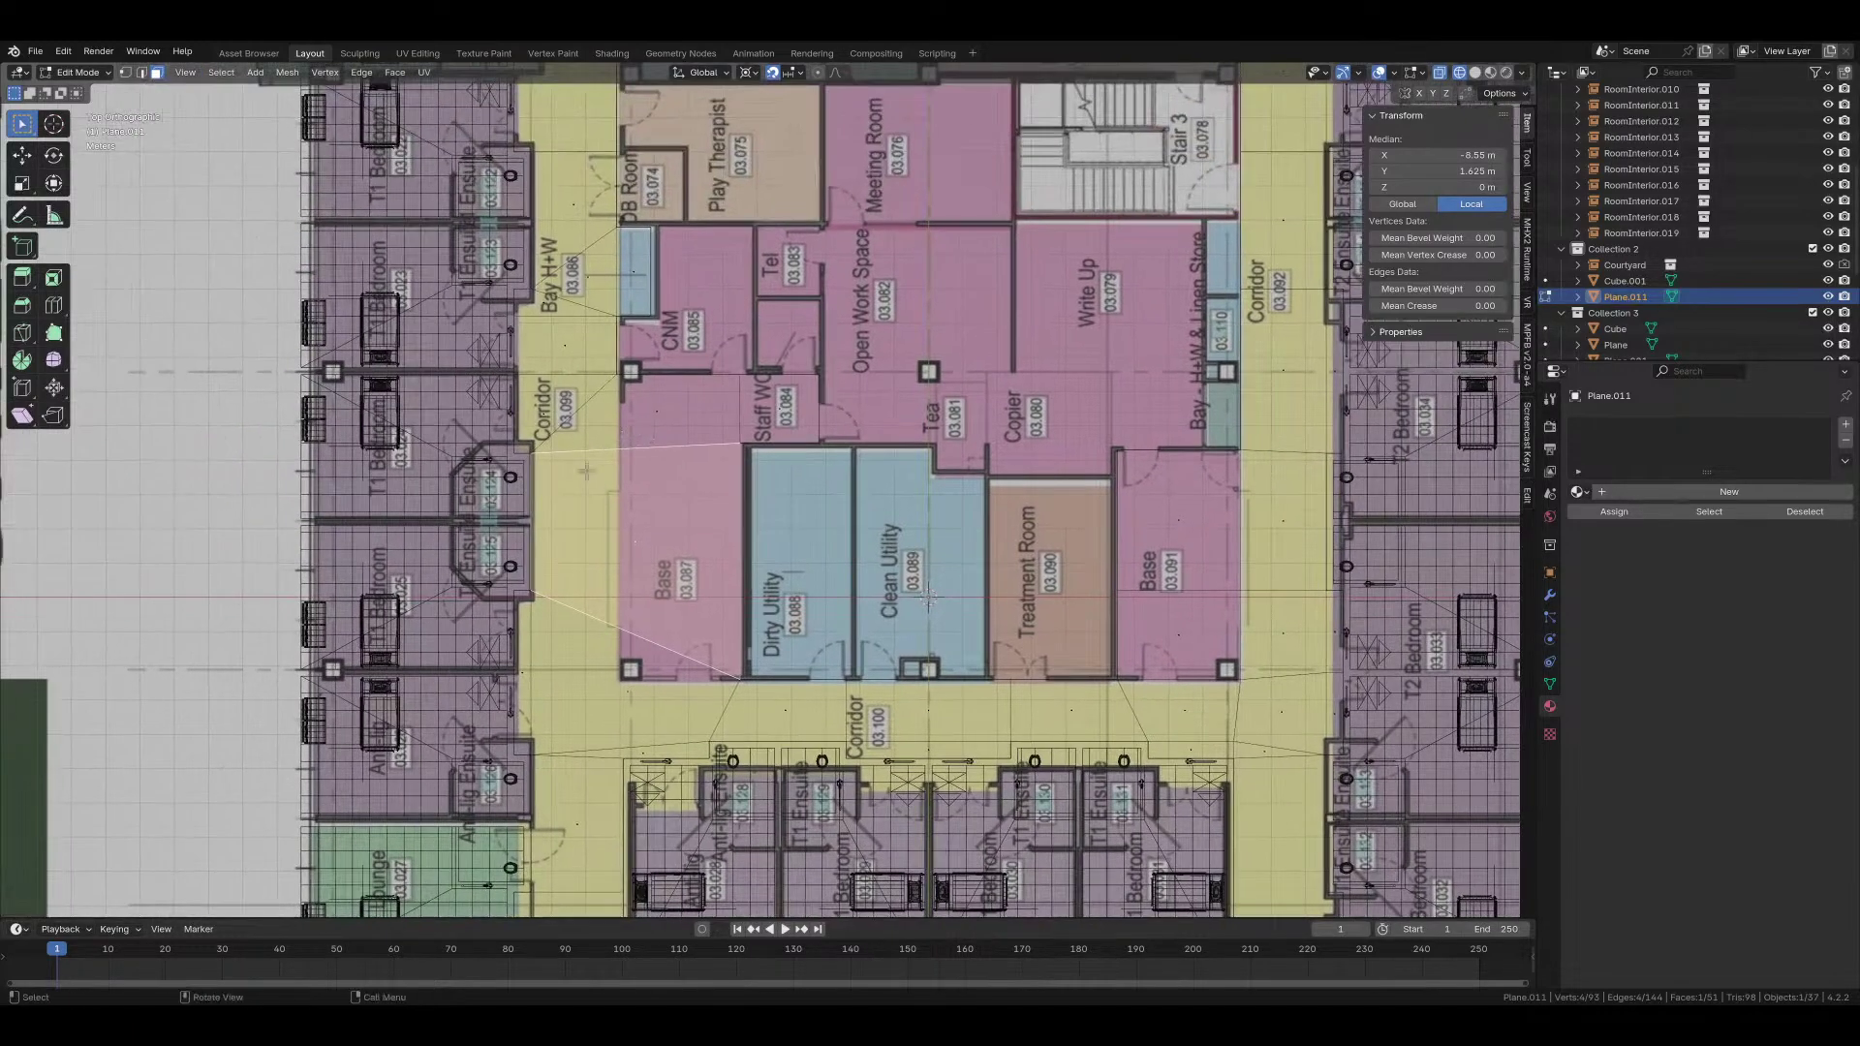
scroll(579, 516, "up", 3)
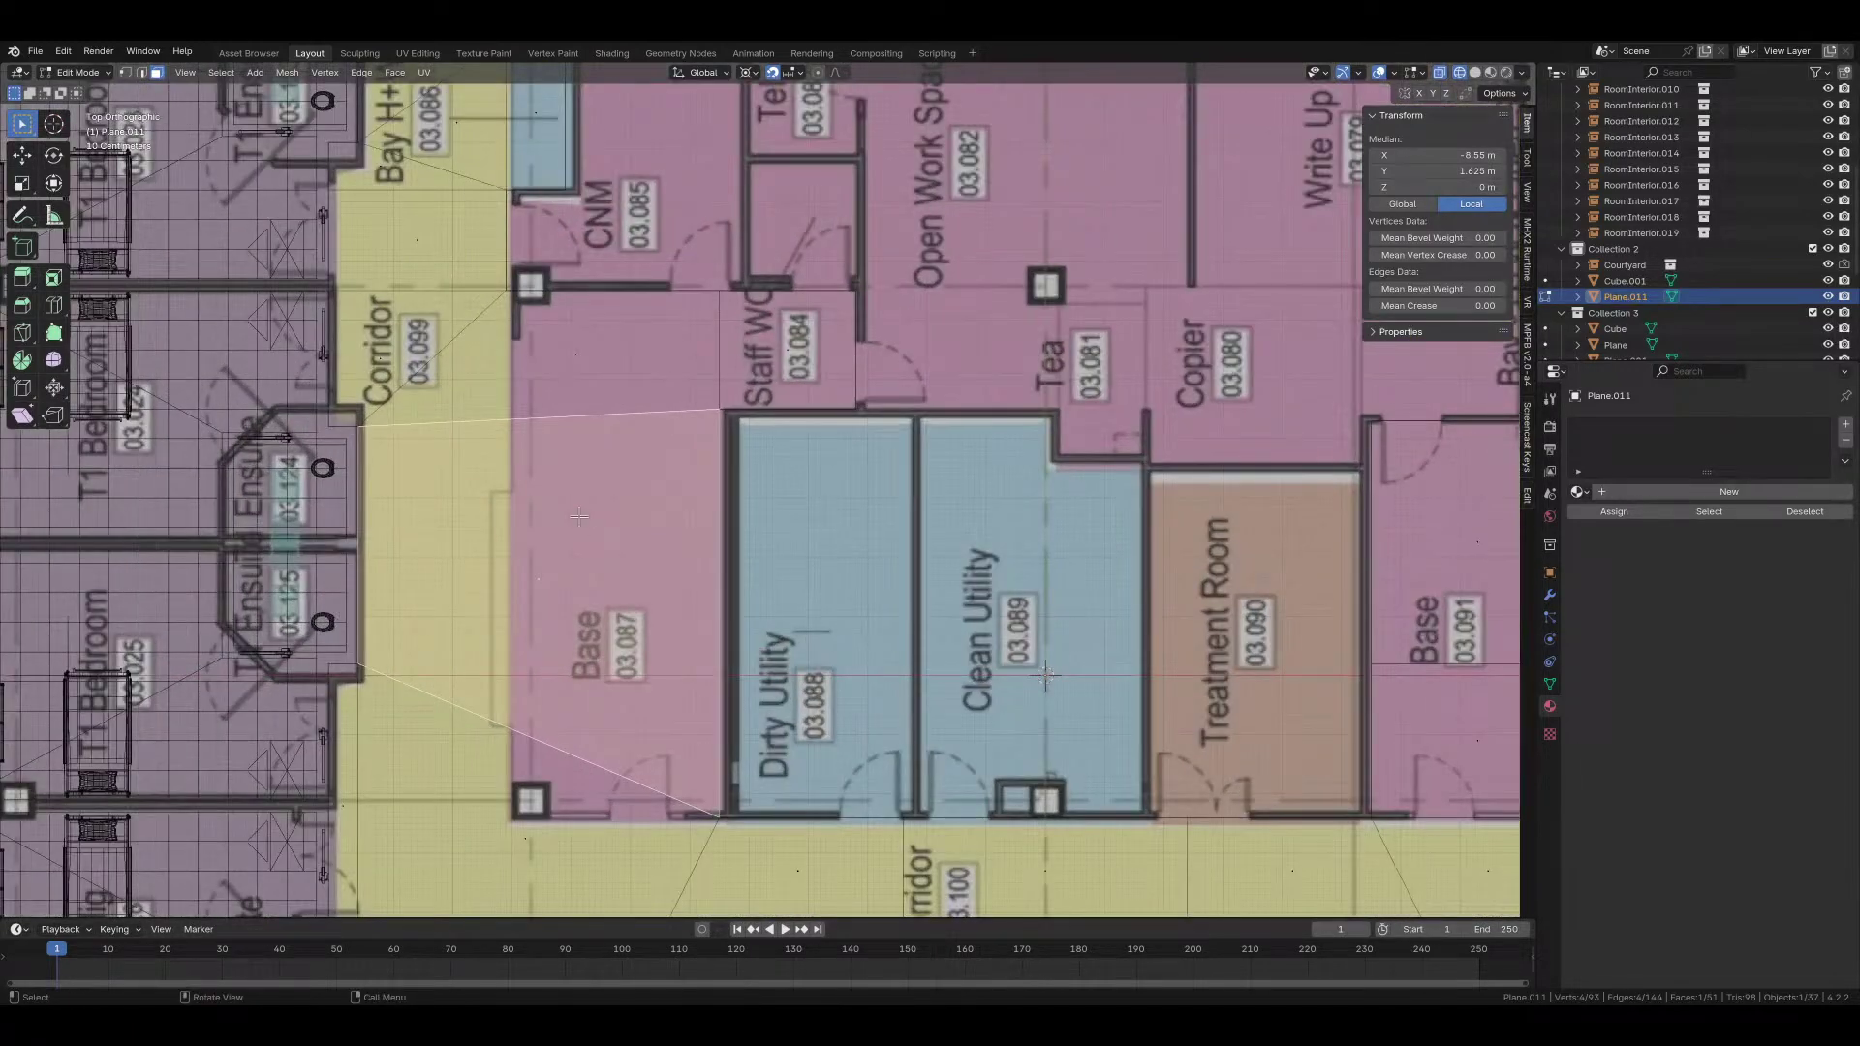
key("x")
left_click(511, 521)
Step: Rip the corridor vertex at Ensuite 03.124 by 2.5 m in X and 0.3 m in Y, then fill a triangular face there
key("1")
left_click(417, 433)
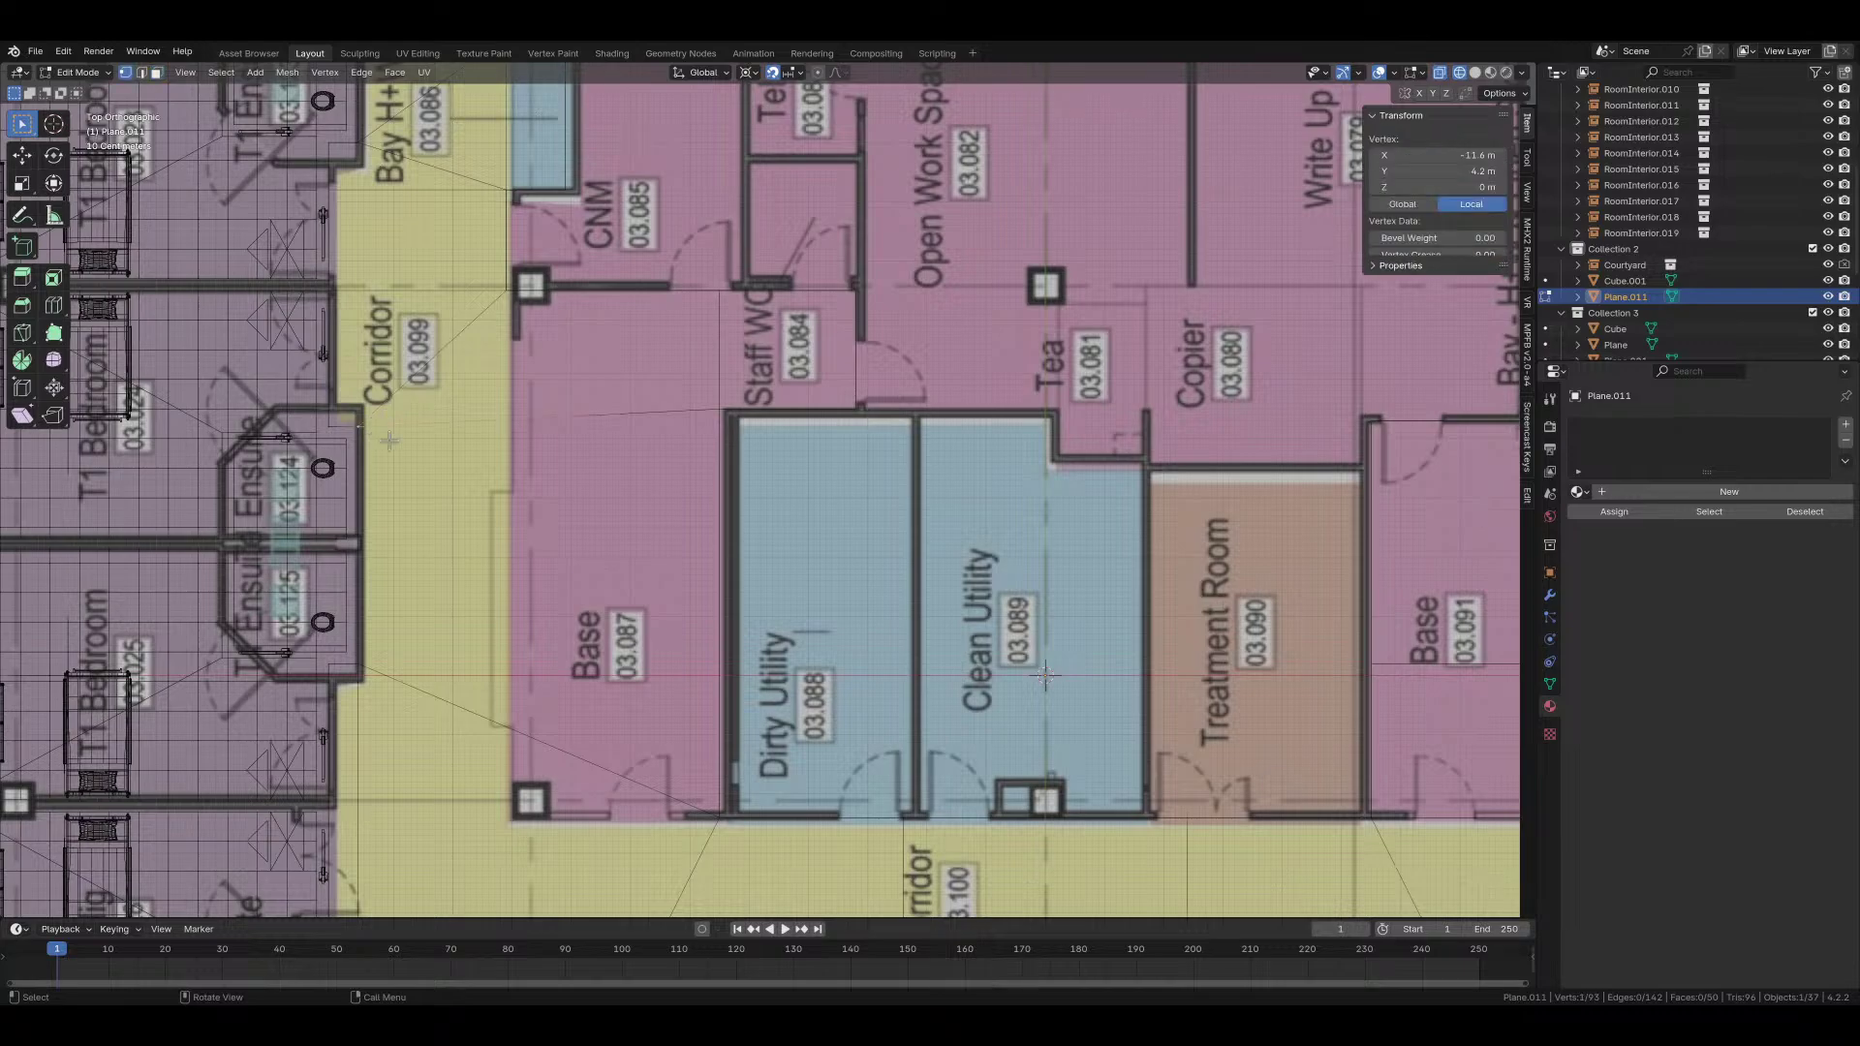
key("g")
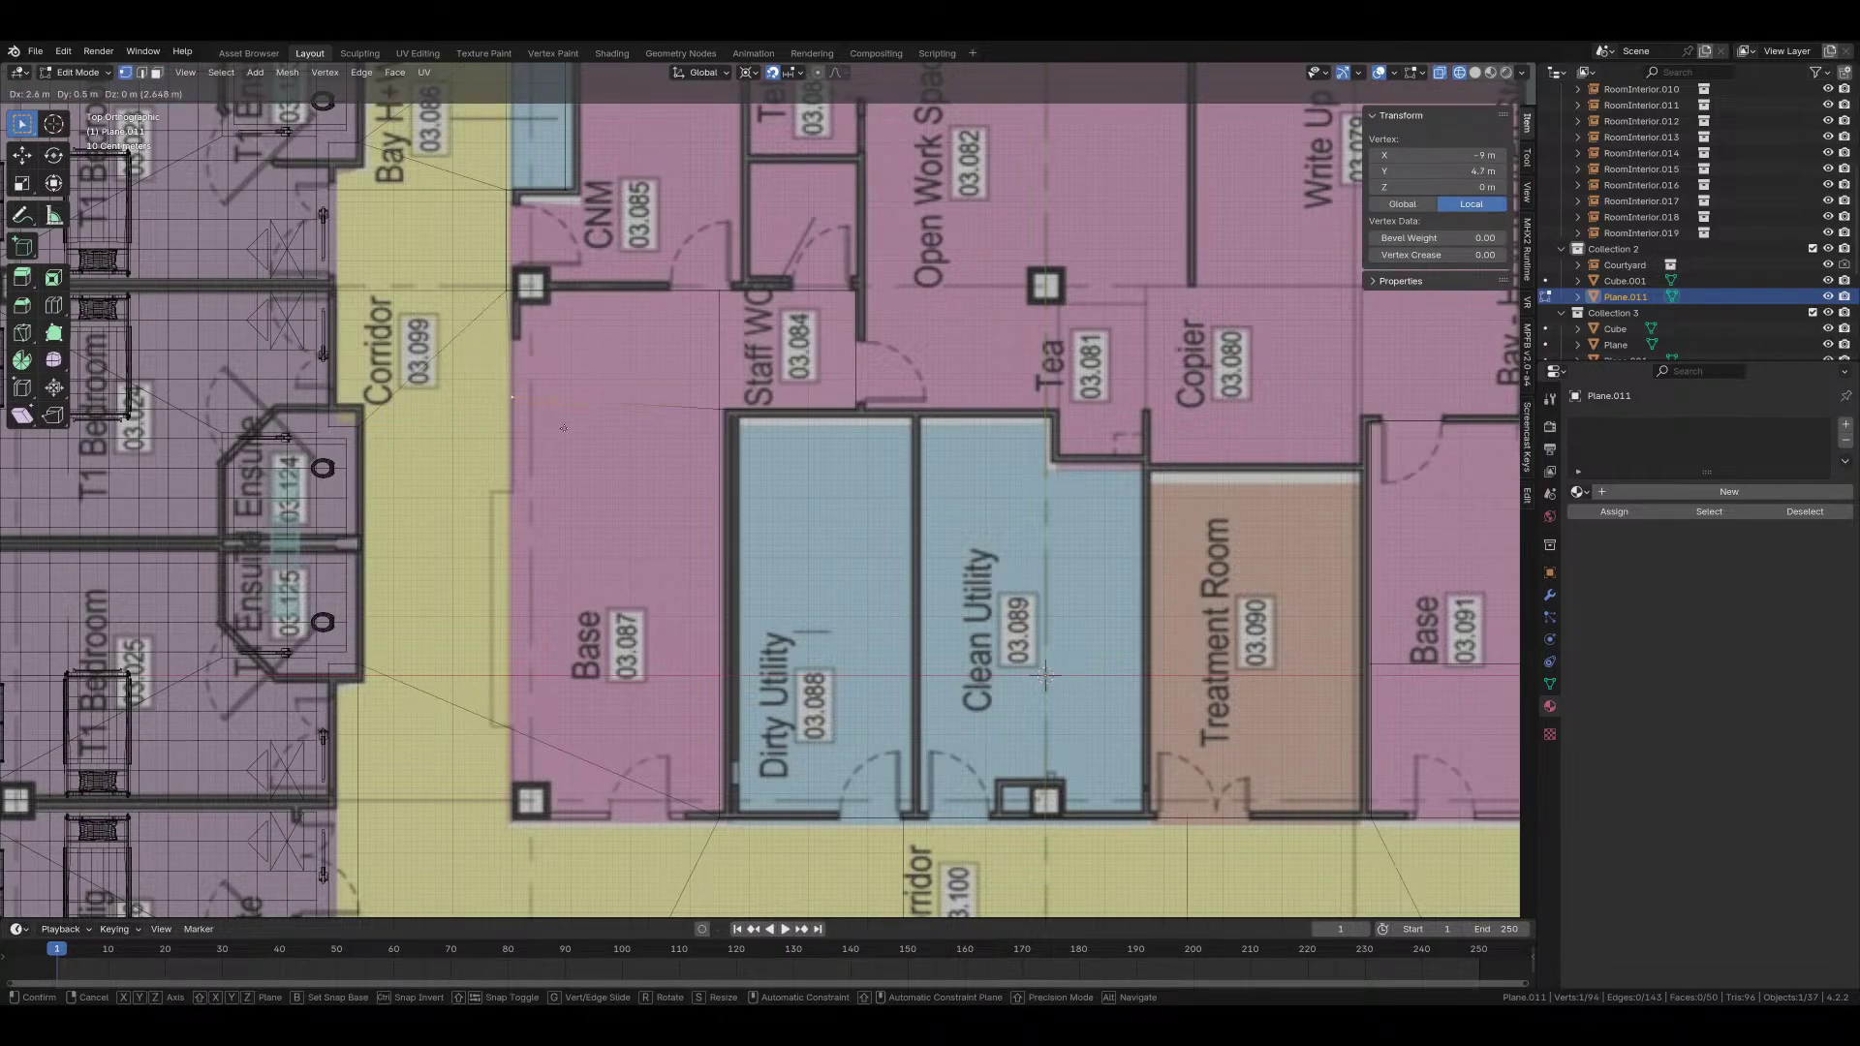
left_click(559, 436)
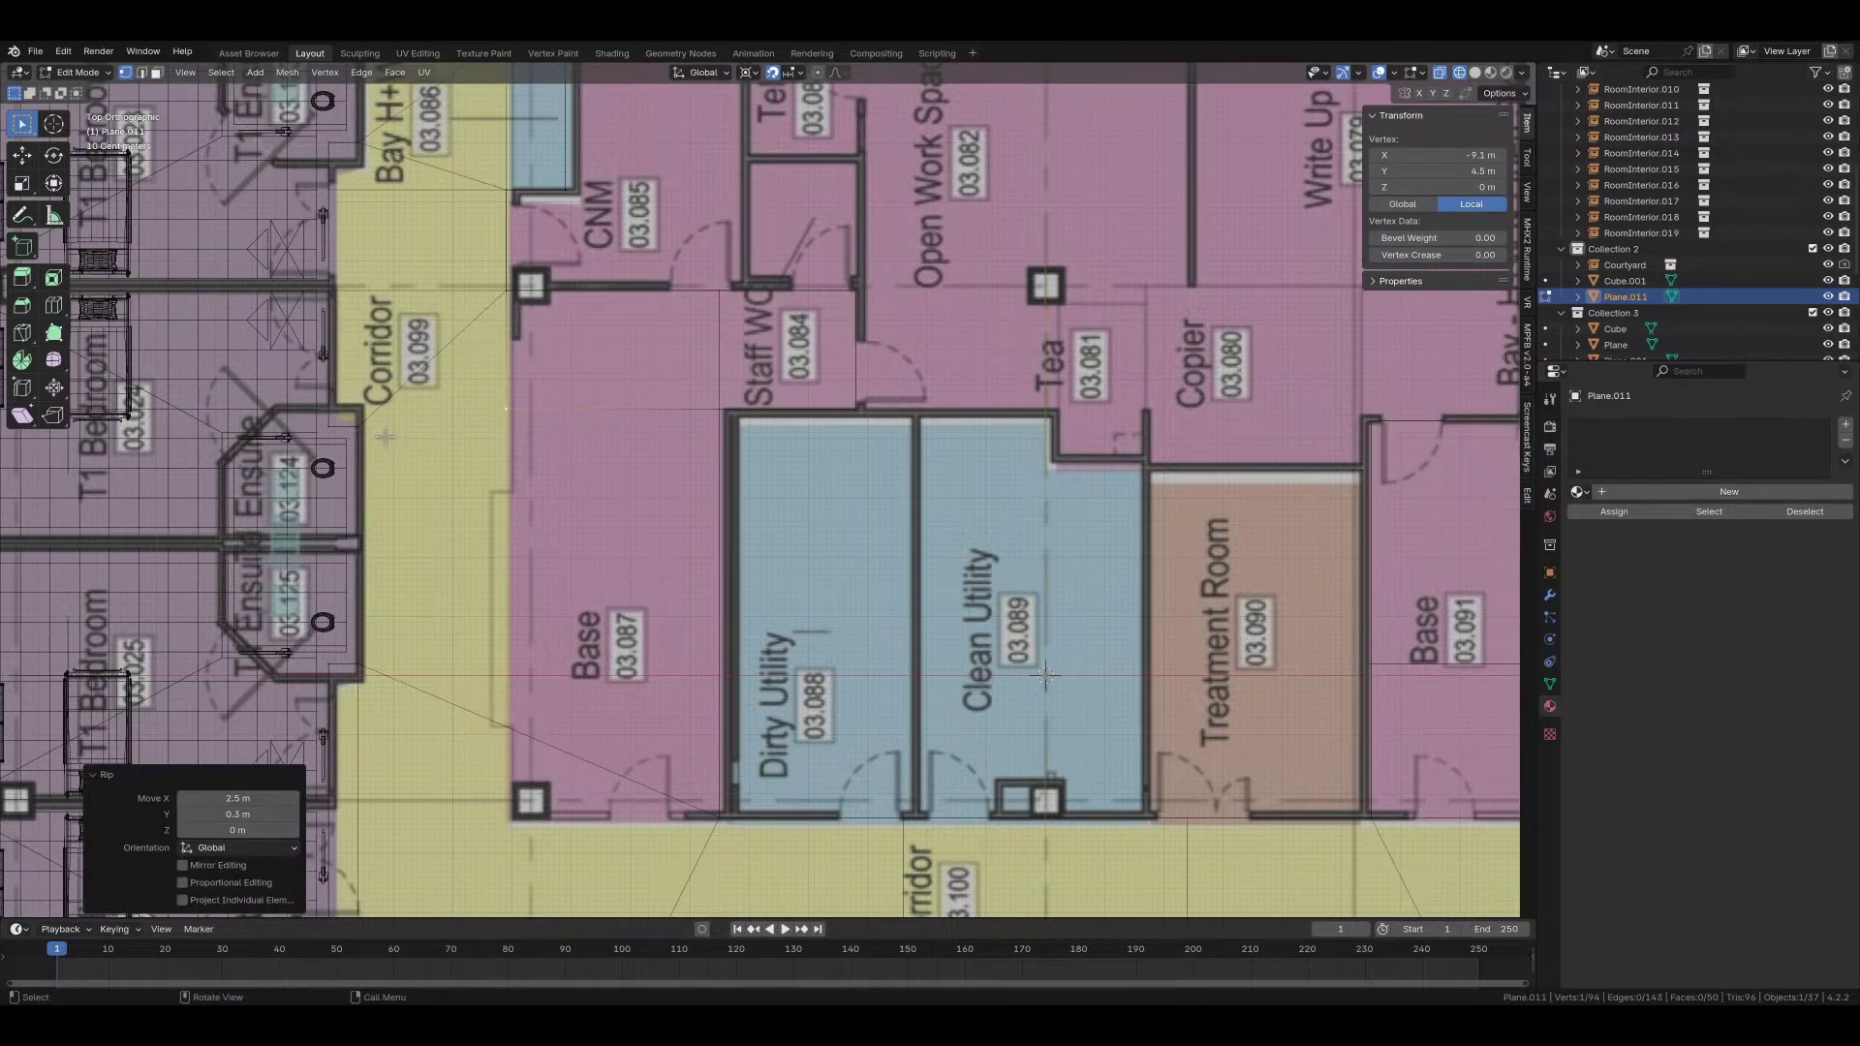
key("f")
key("2")
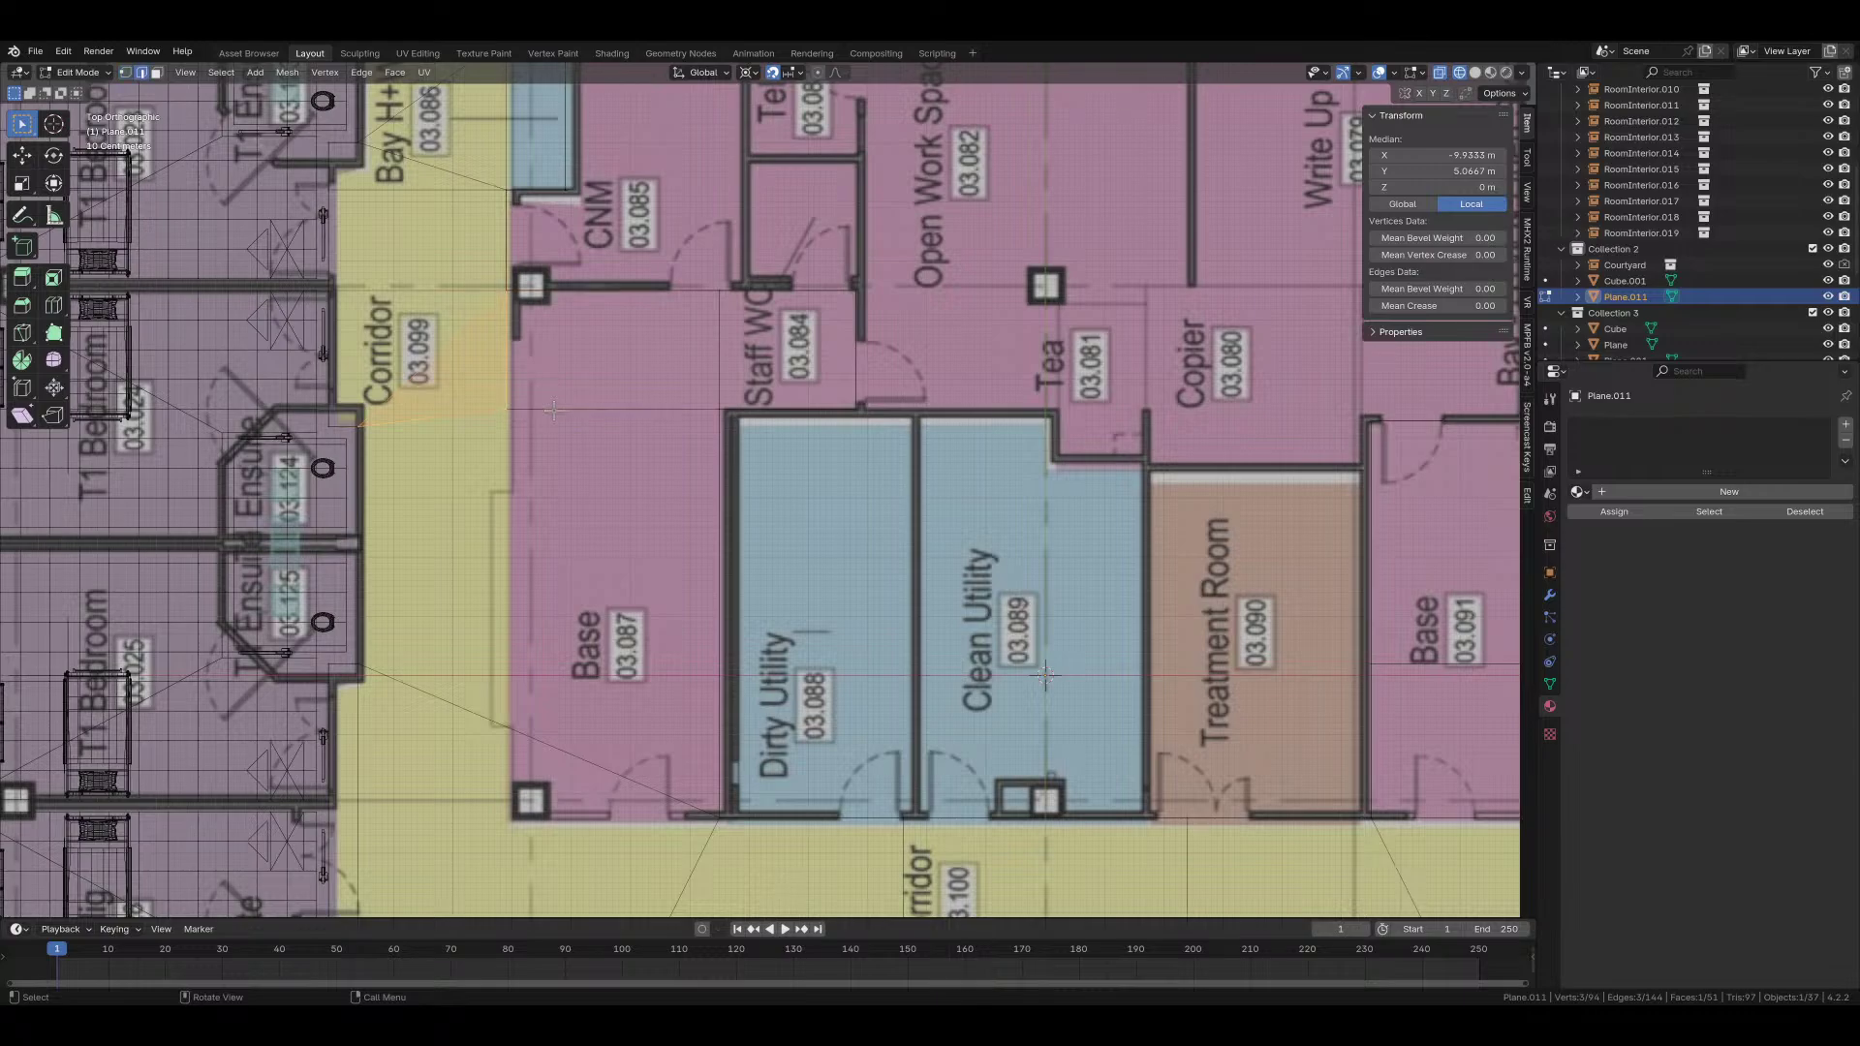
Step: Delete the slanted floor face at the corridor junction outside the corner of Base 03.087
middle_click_drag(500, 779, 510, 476, "shift")
key("alt+a")
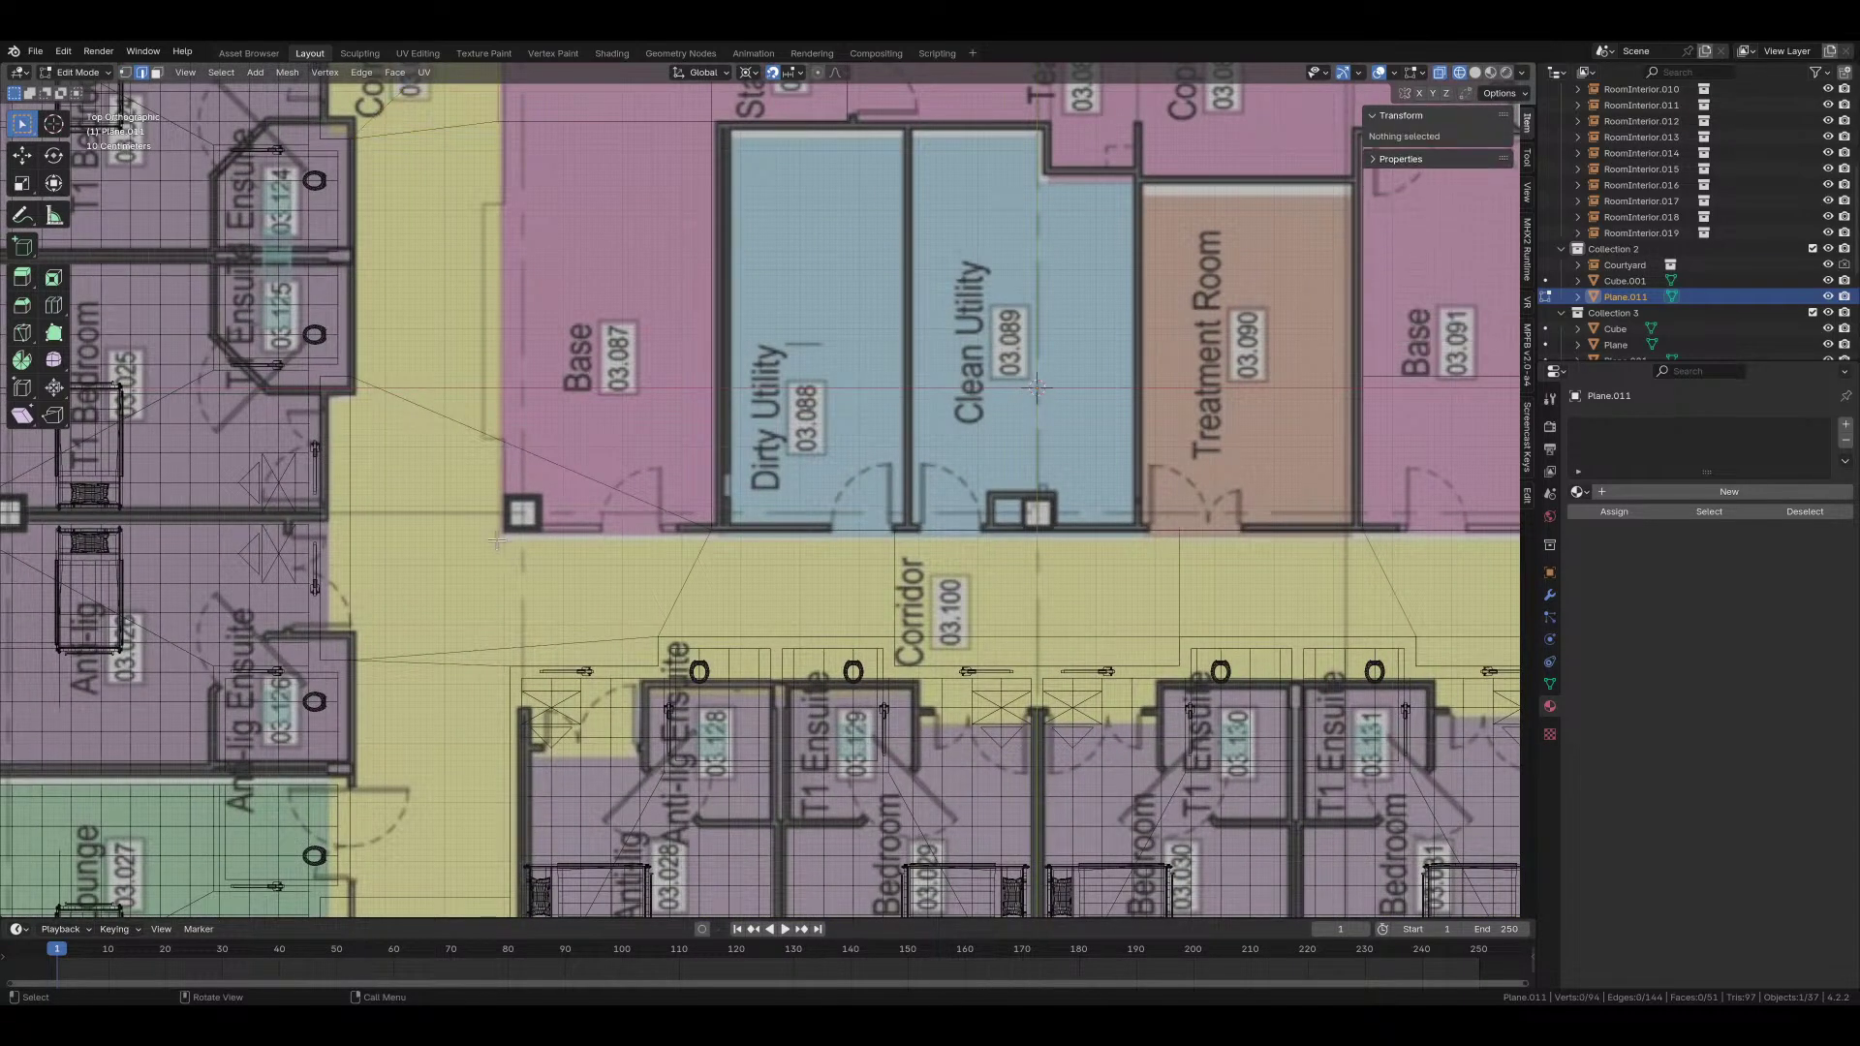
left_click(497, 543)
key("x")
left_click(521, 551)
Step: Extrude the floor edge below Staff WC 03.084 by 6.9 m along negative Y to cover Base 03.087
middle_click_drag(508, 169, 496, 300, "shift")
key("2")
left_click(539, 246)
key("e")
key("y")
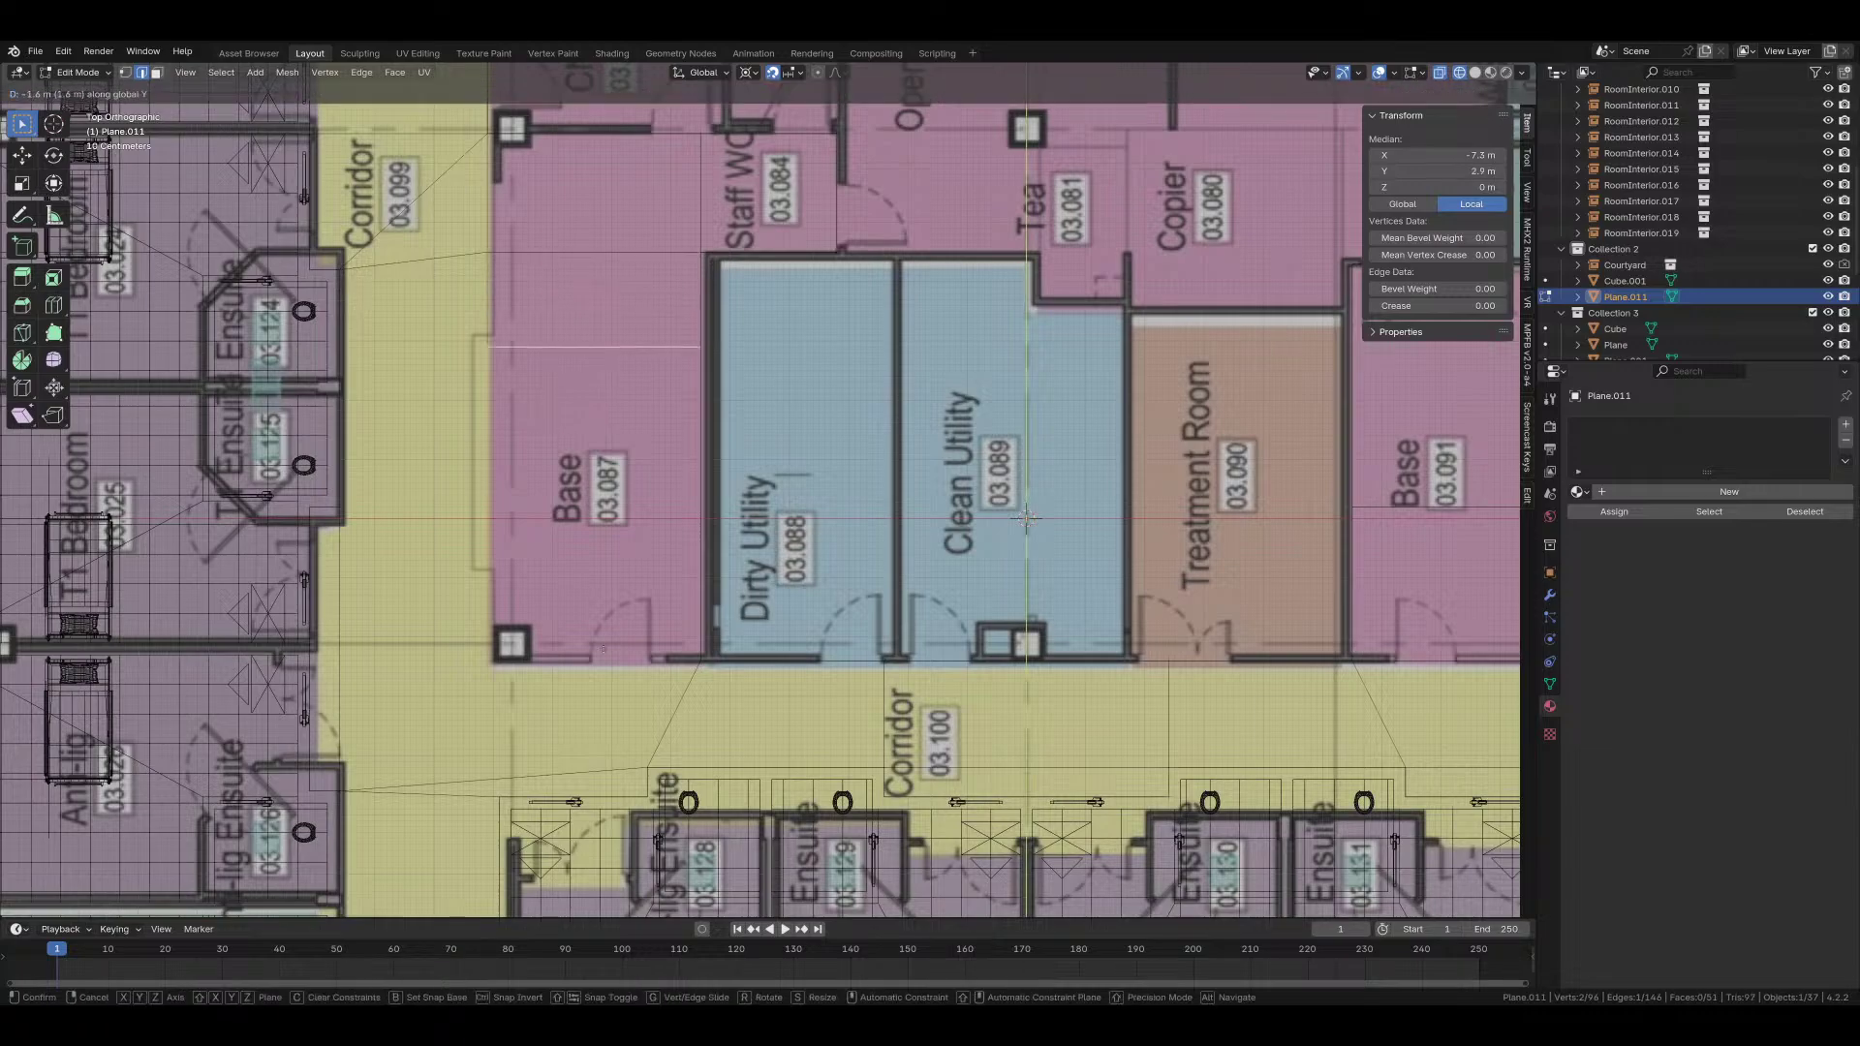
left_click(605, 830)
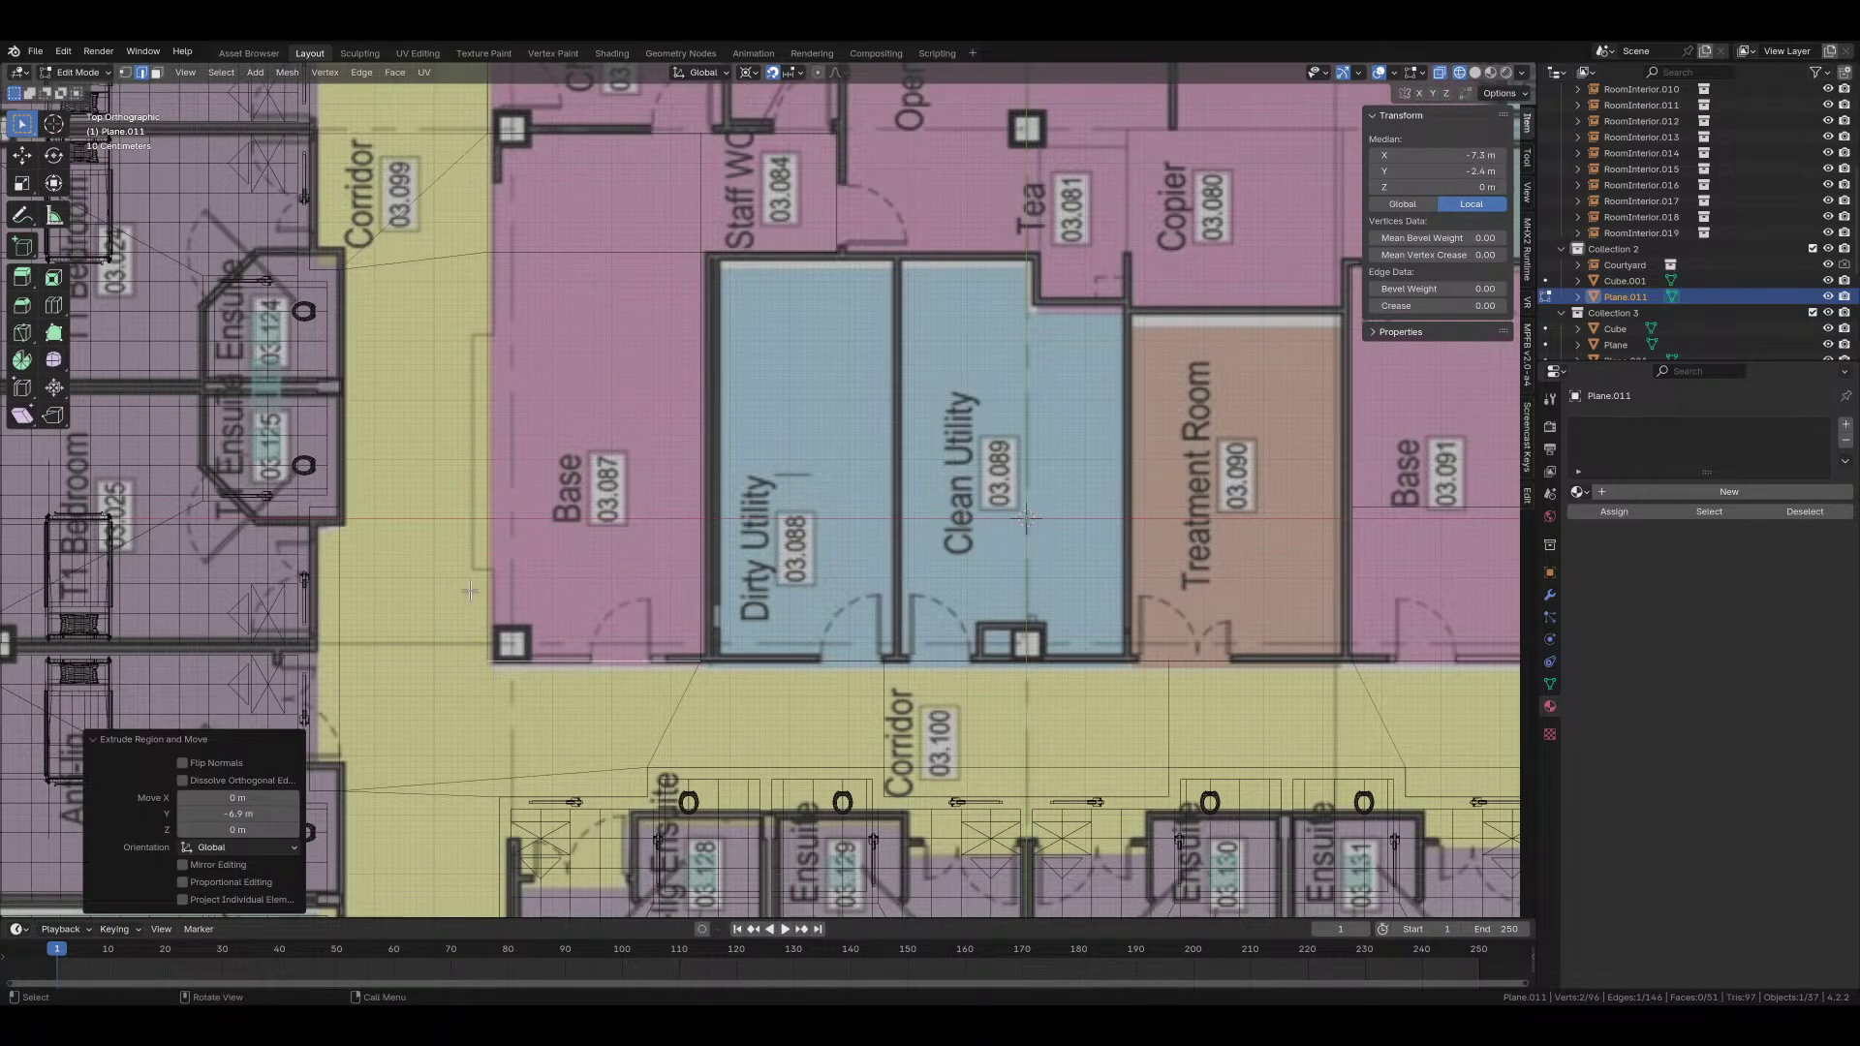
Step: Select the whole floor mesh and merge its overlapping vertices by distance
left_click(487, 655)
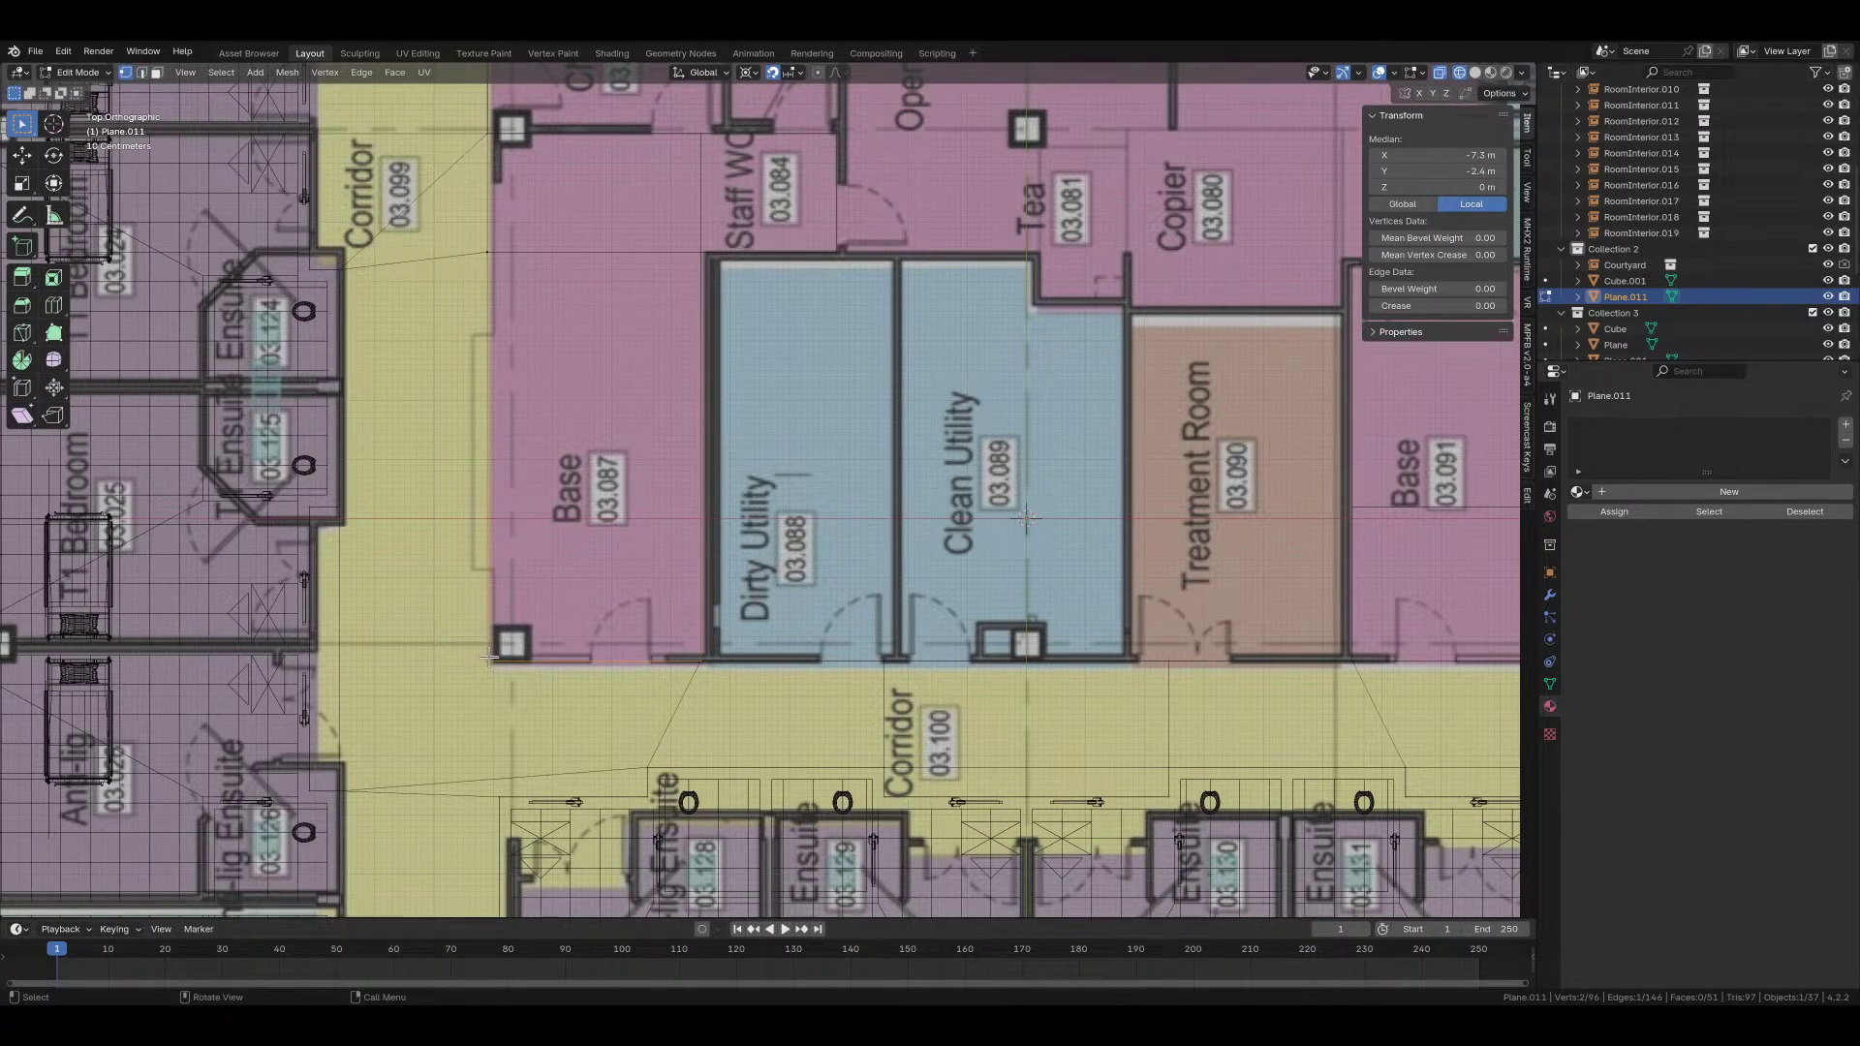
key("a")
key("m")
left_click(489, 657)
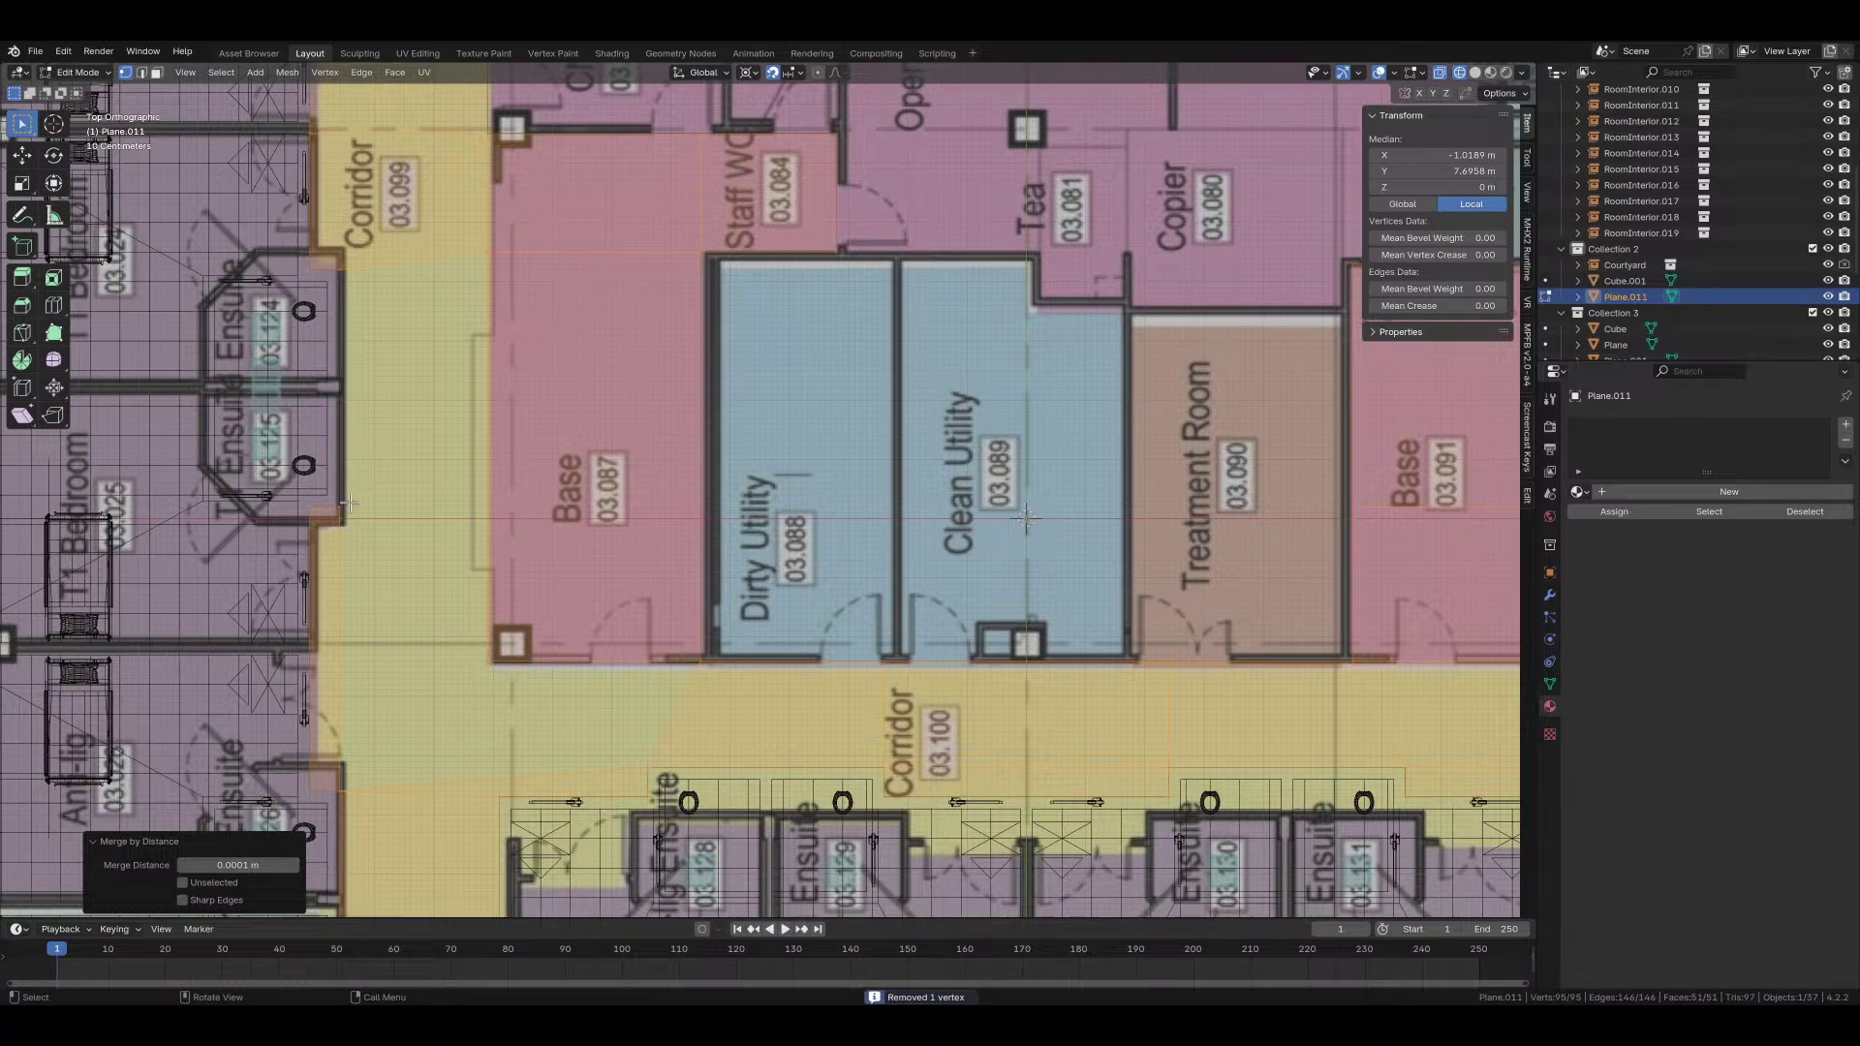
Step: Fill the corridor strip between Ensuites 03.124 and 03.125 and Base 03.087 with a four-sided face
left_click(533, 670)
left_click(489, 659, "shift")
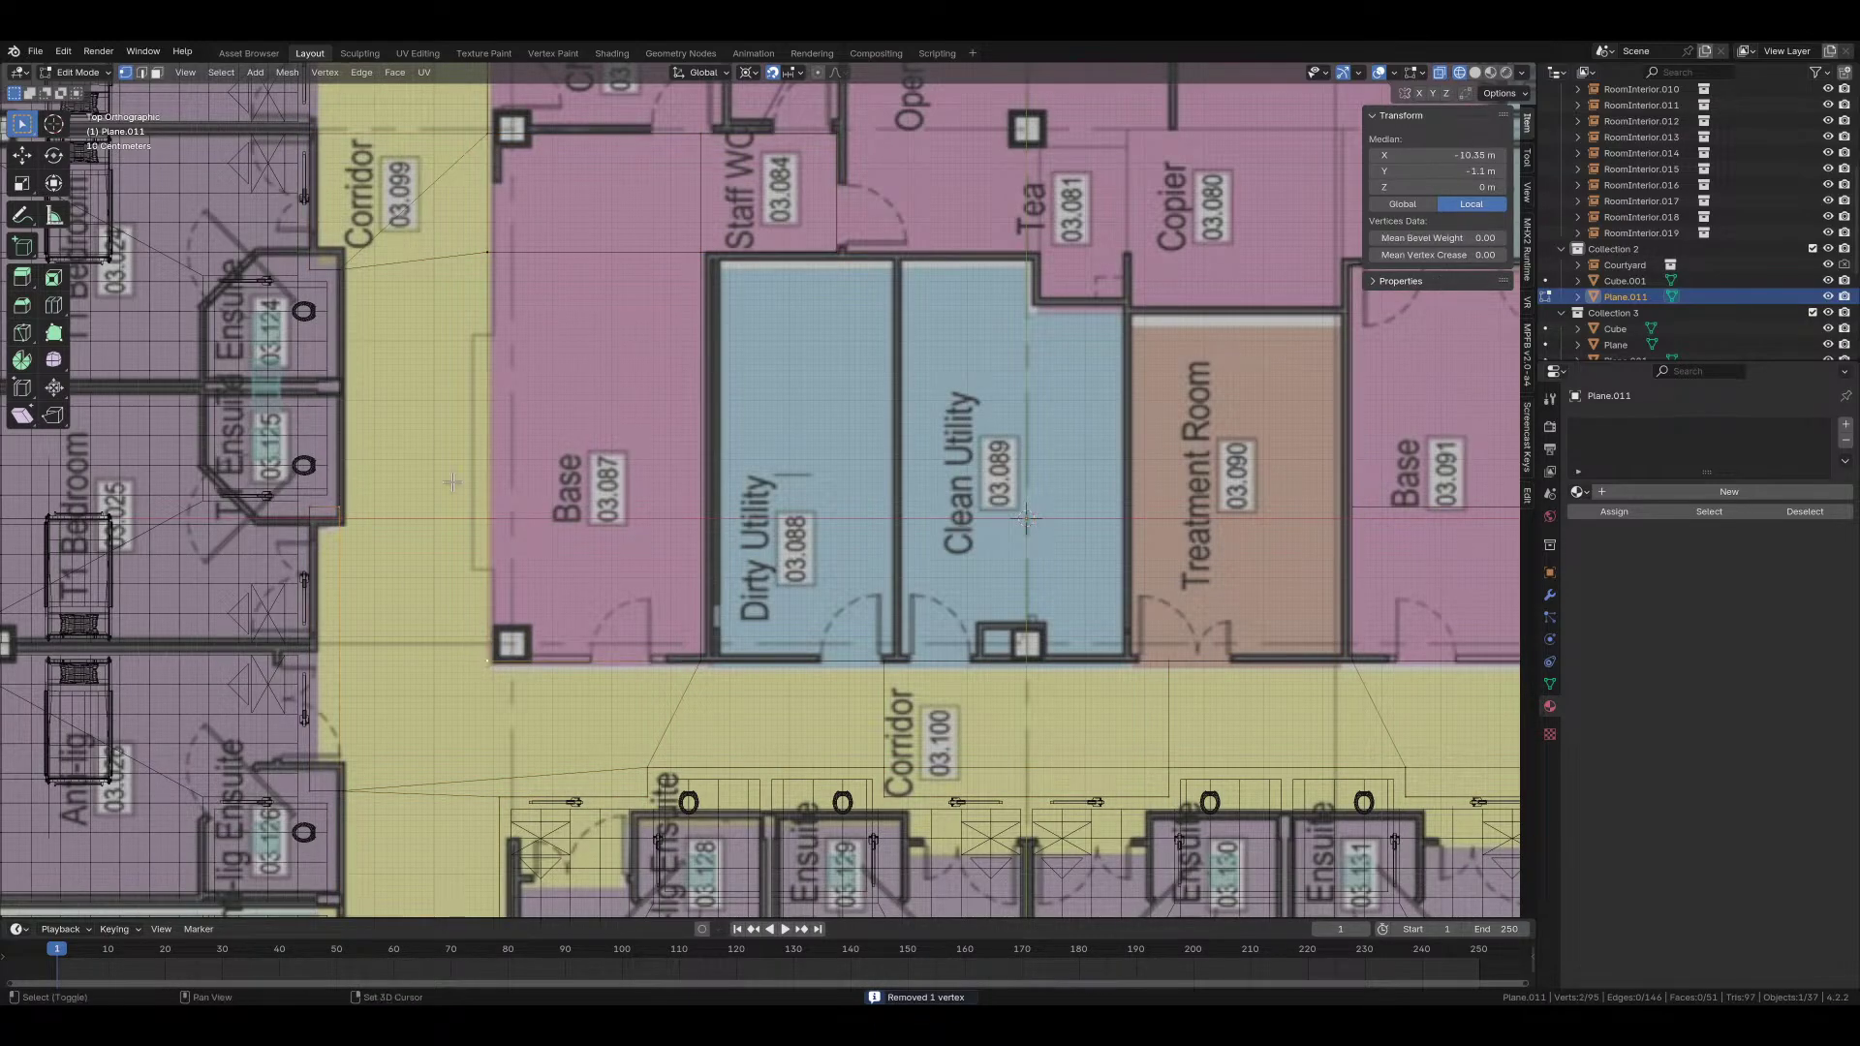
left_click(484, 252, "shift")
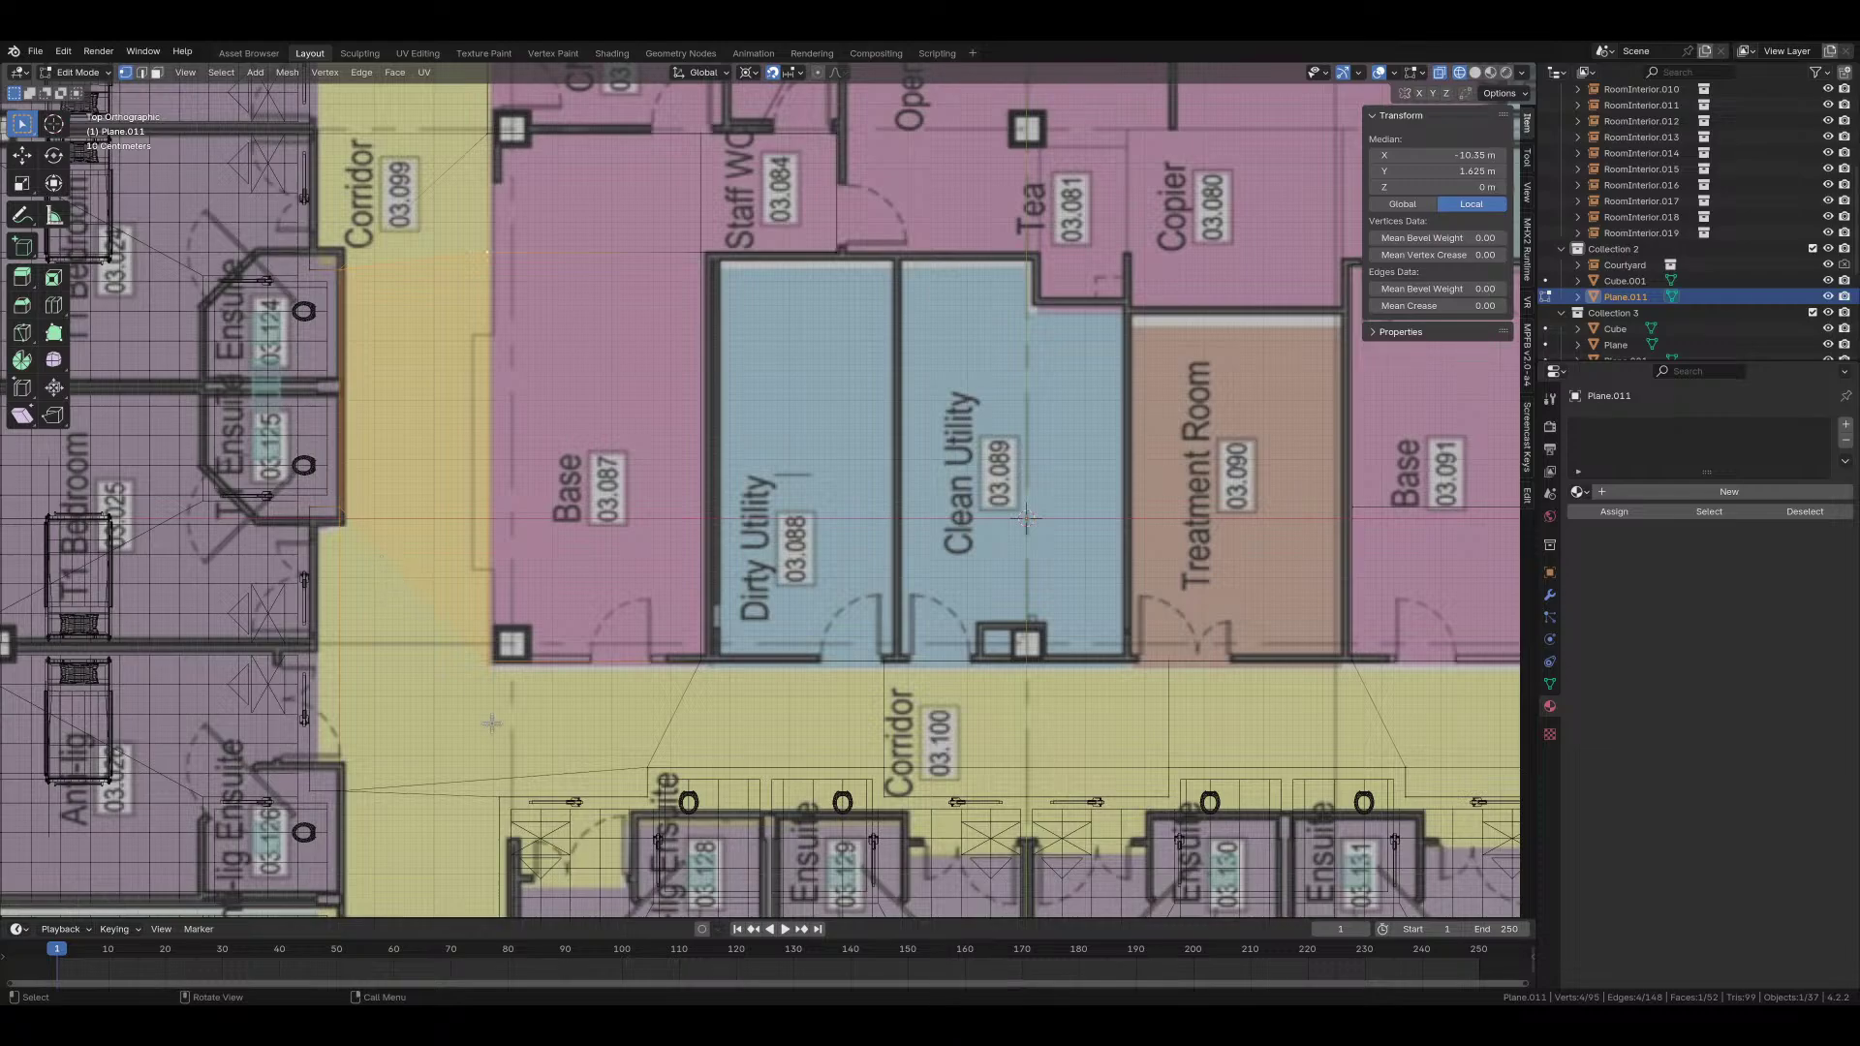
Step: Fill the corridor junction outside the corner of Base 03.087 with one triangular and one four-sided face
left_click(498, 664)
left_click(340, 802, "ctrl")
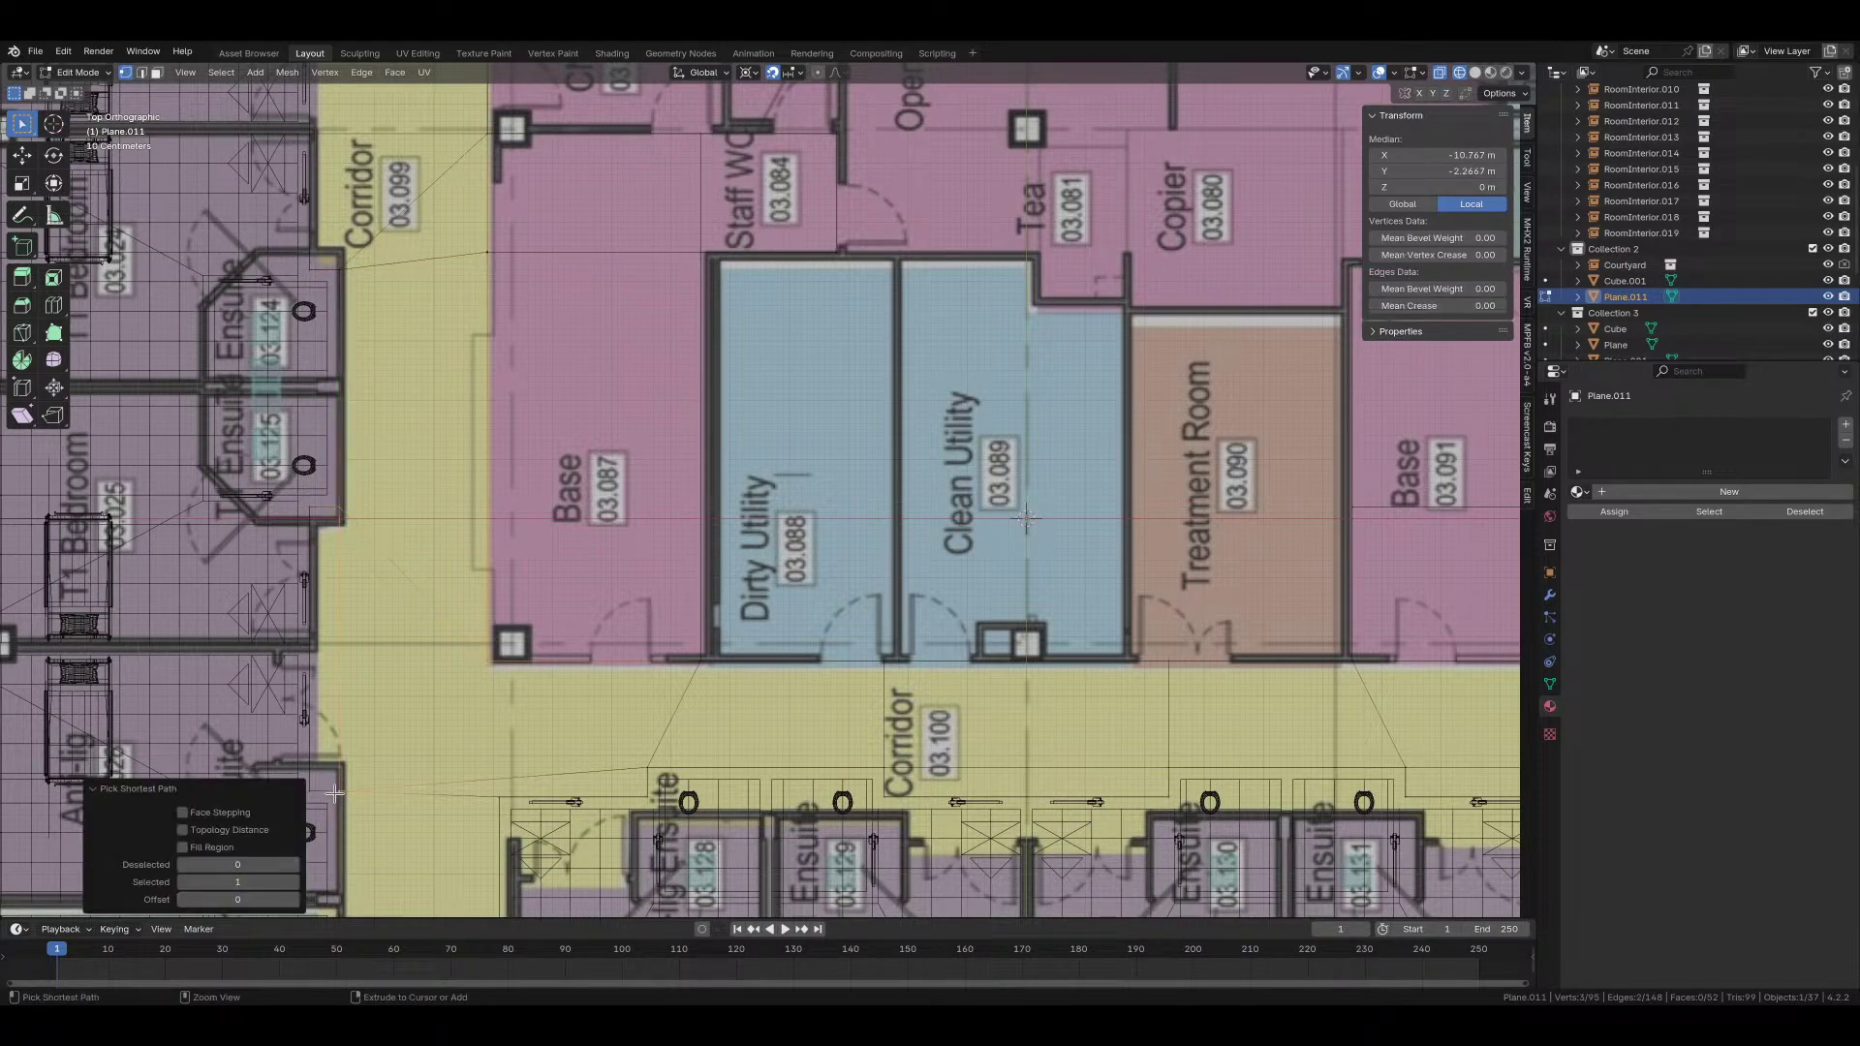
key("f")
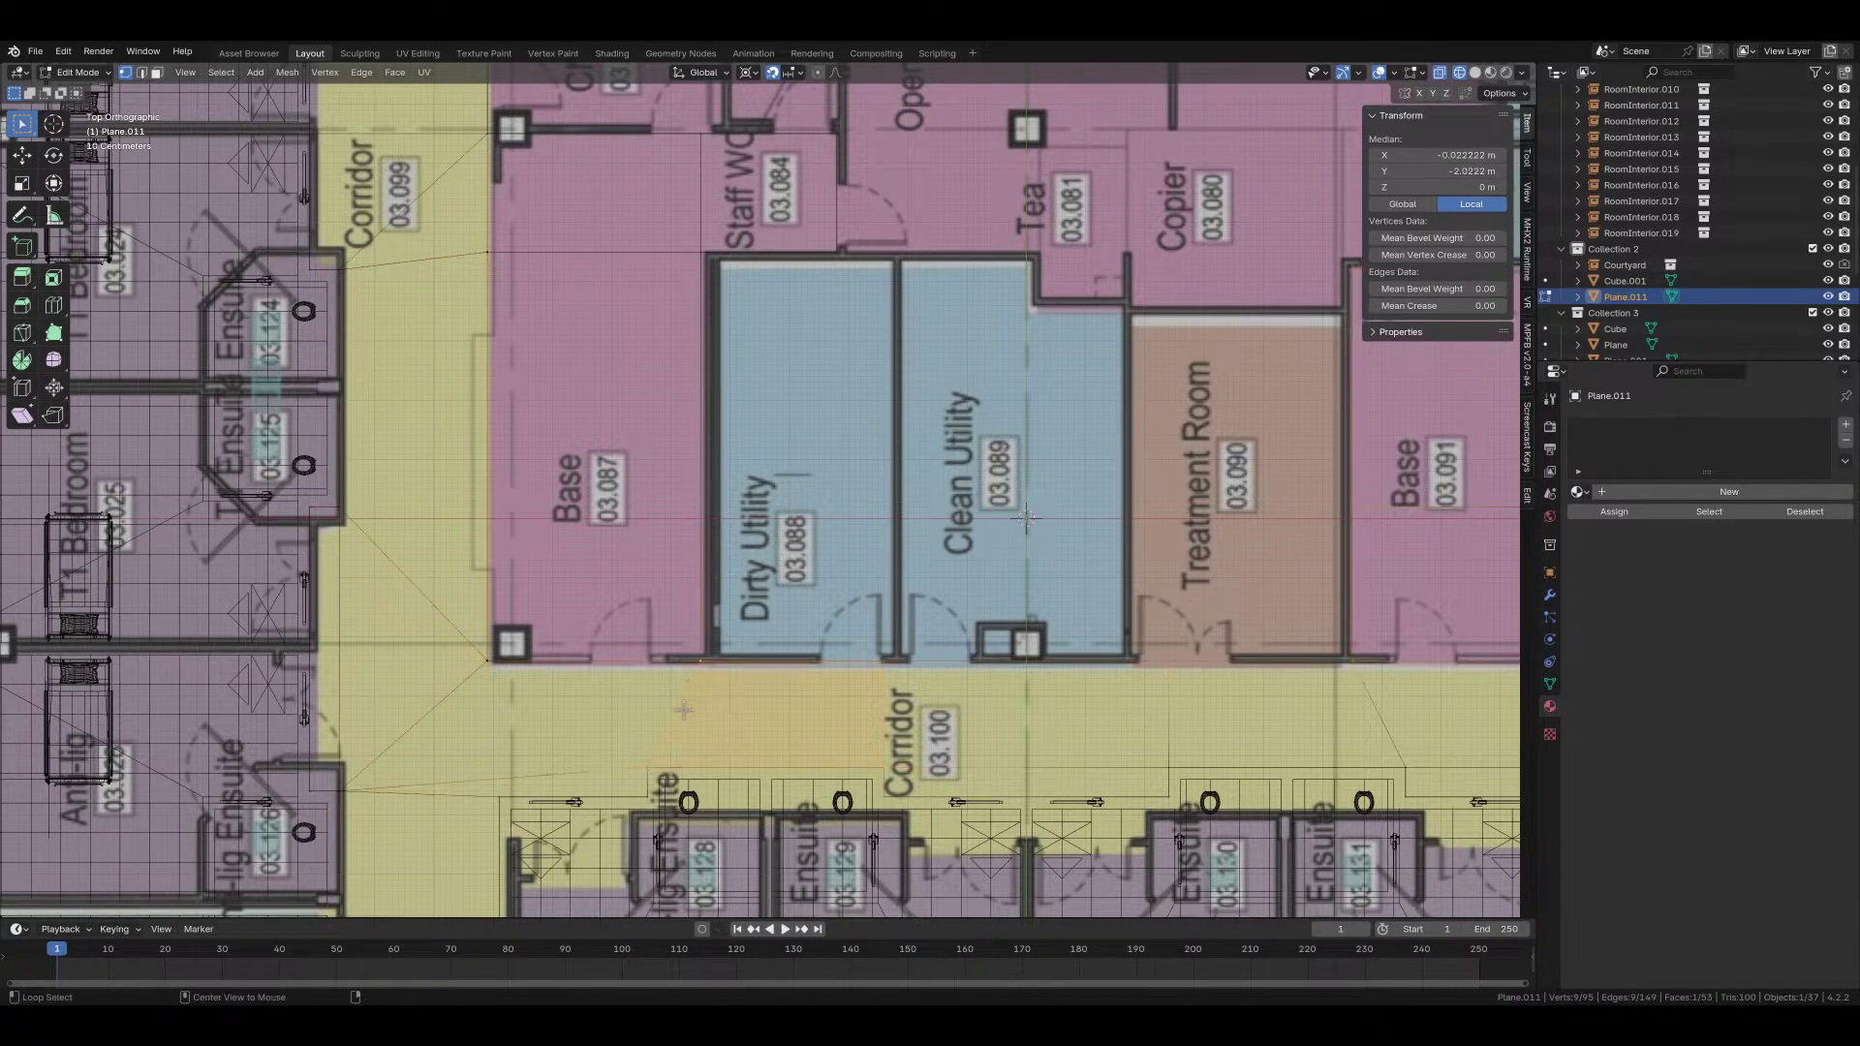
left_click(698, 664)
left_click(351, 783, "shift")
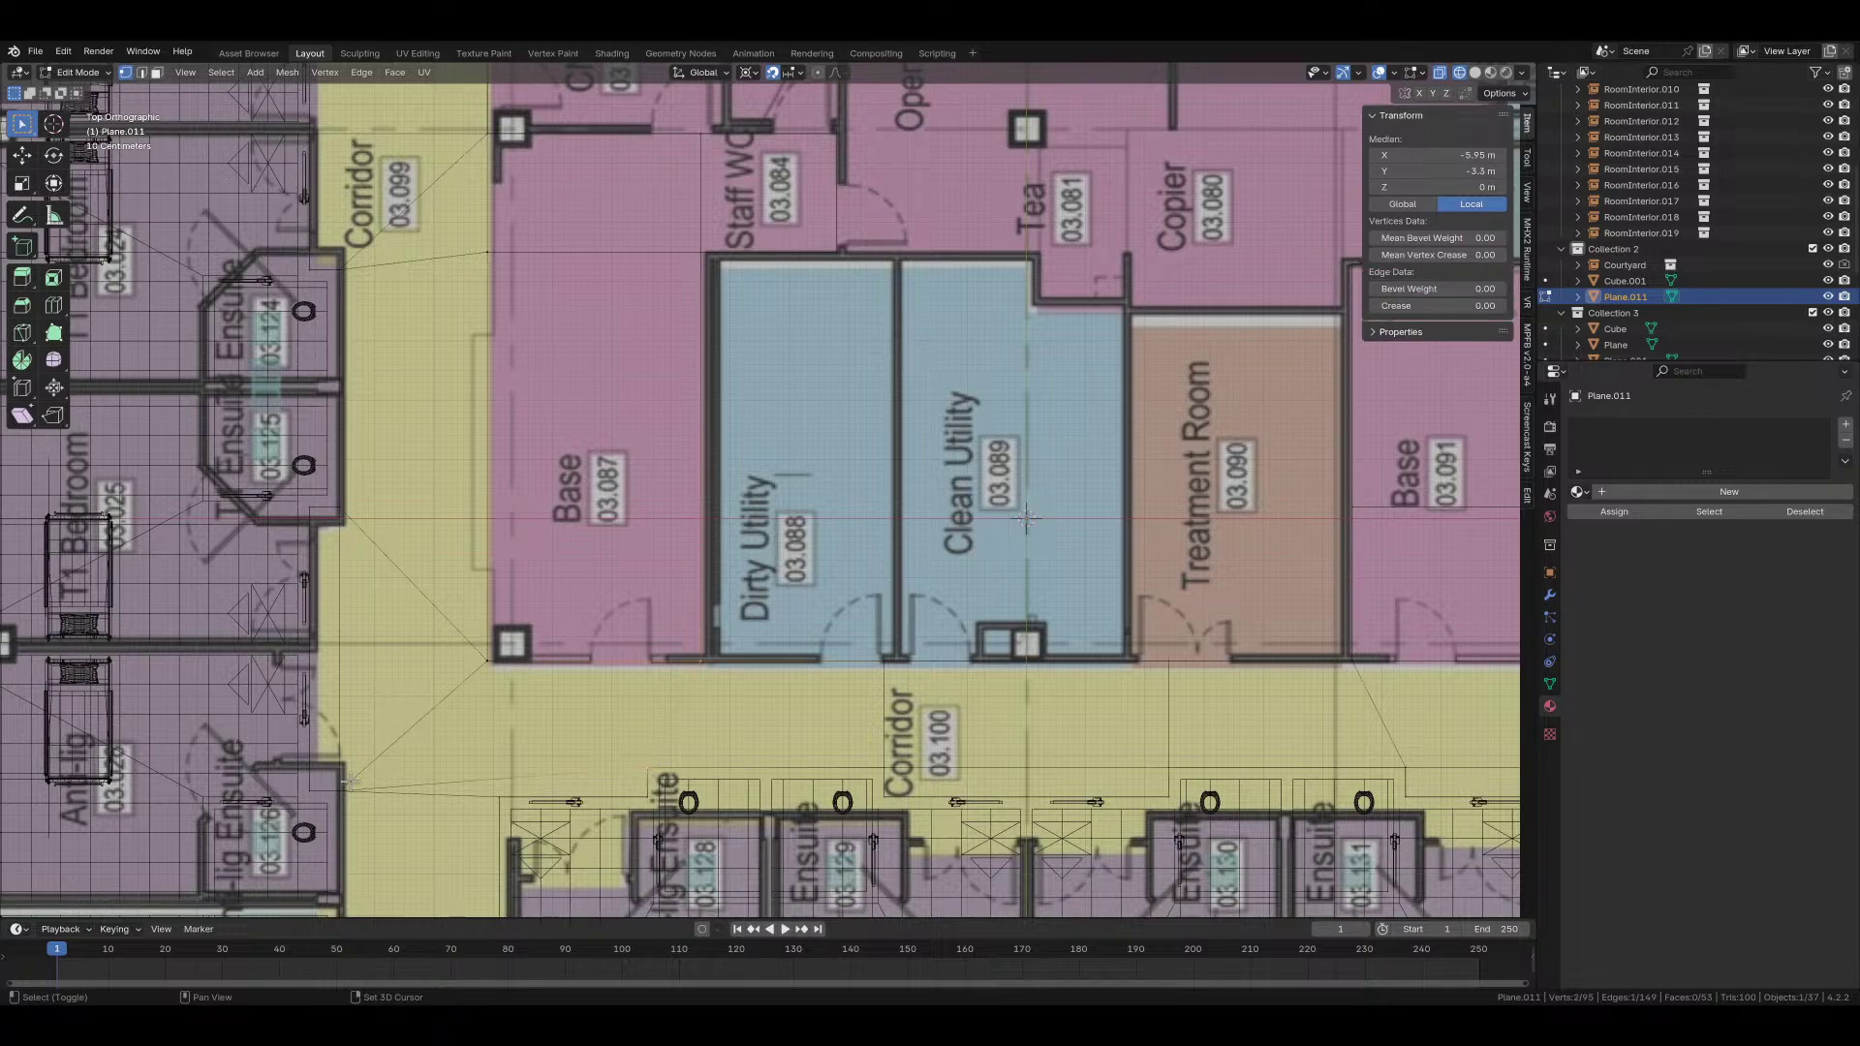
left_click(489, 671, "shift")
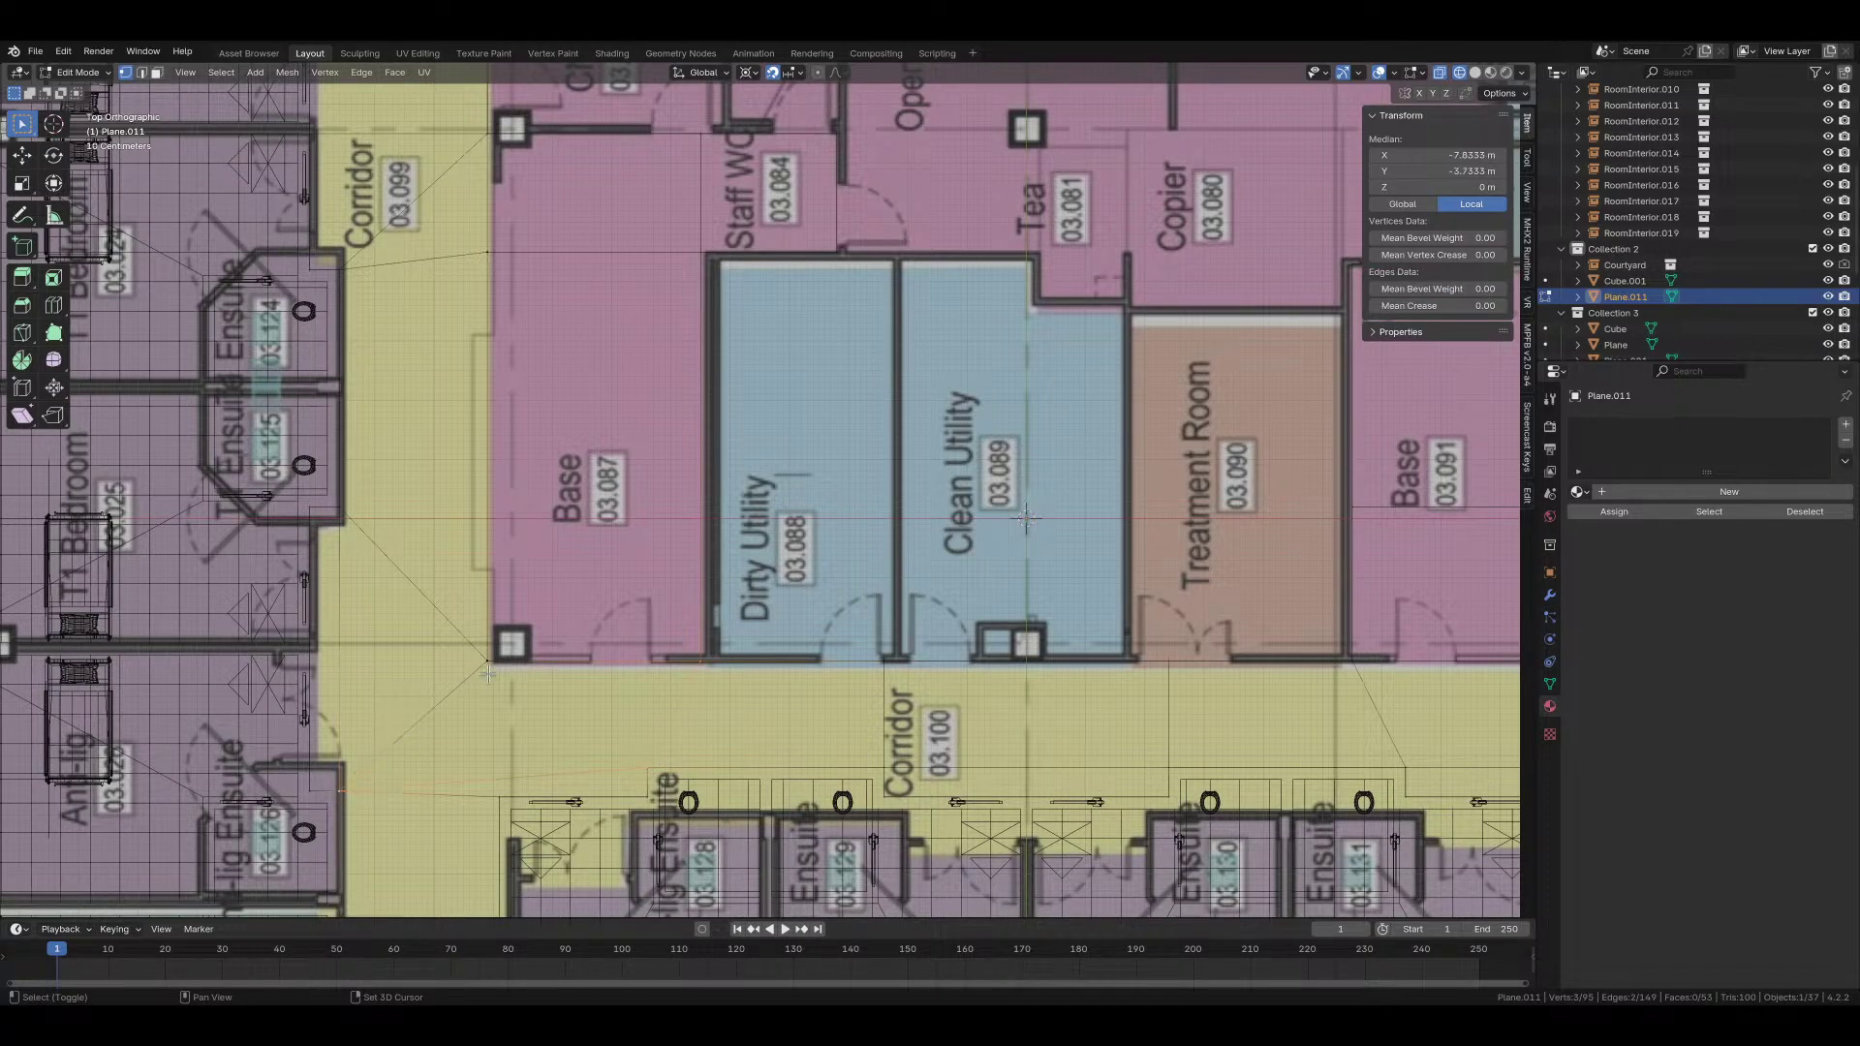
Step: Run merge by distance on the entire floor mesh once more after closing the corridor junction
key("a")
key("m")
left_click(530, 717)
Step: View the floor in perspective with X-ray off and Material Preview shading
mouse_move(529, 717)
middle_mouse_down()
mouse_move(661, 715)
mouse_move(723, 681)
middle_mouse_up()
key("alt+z")
key("z")
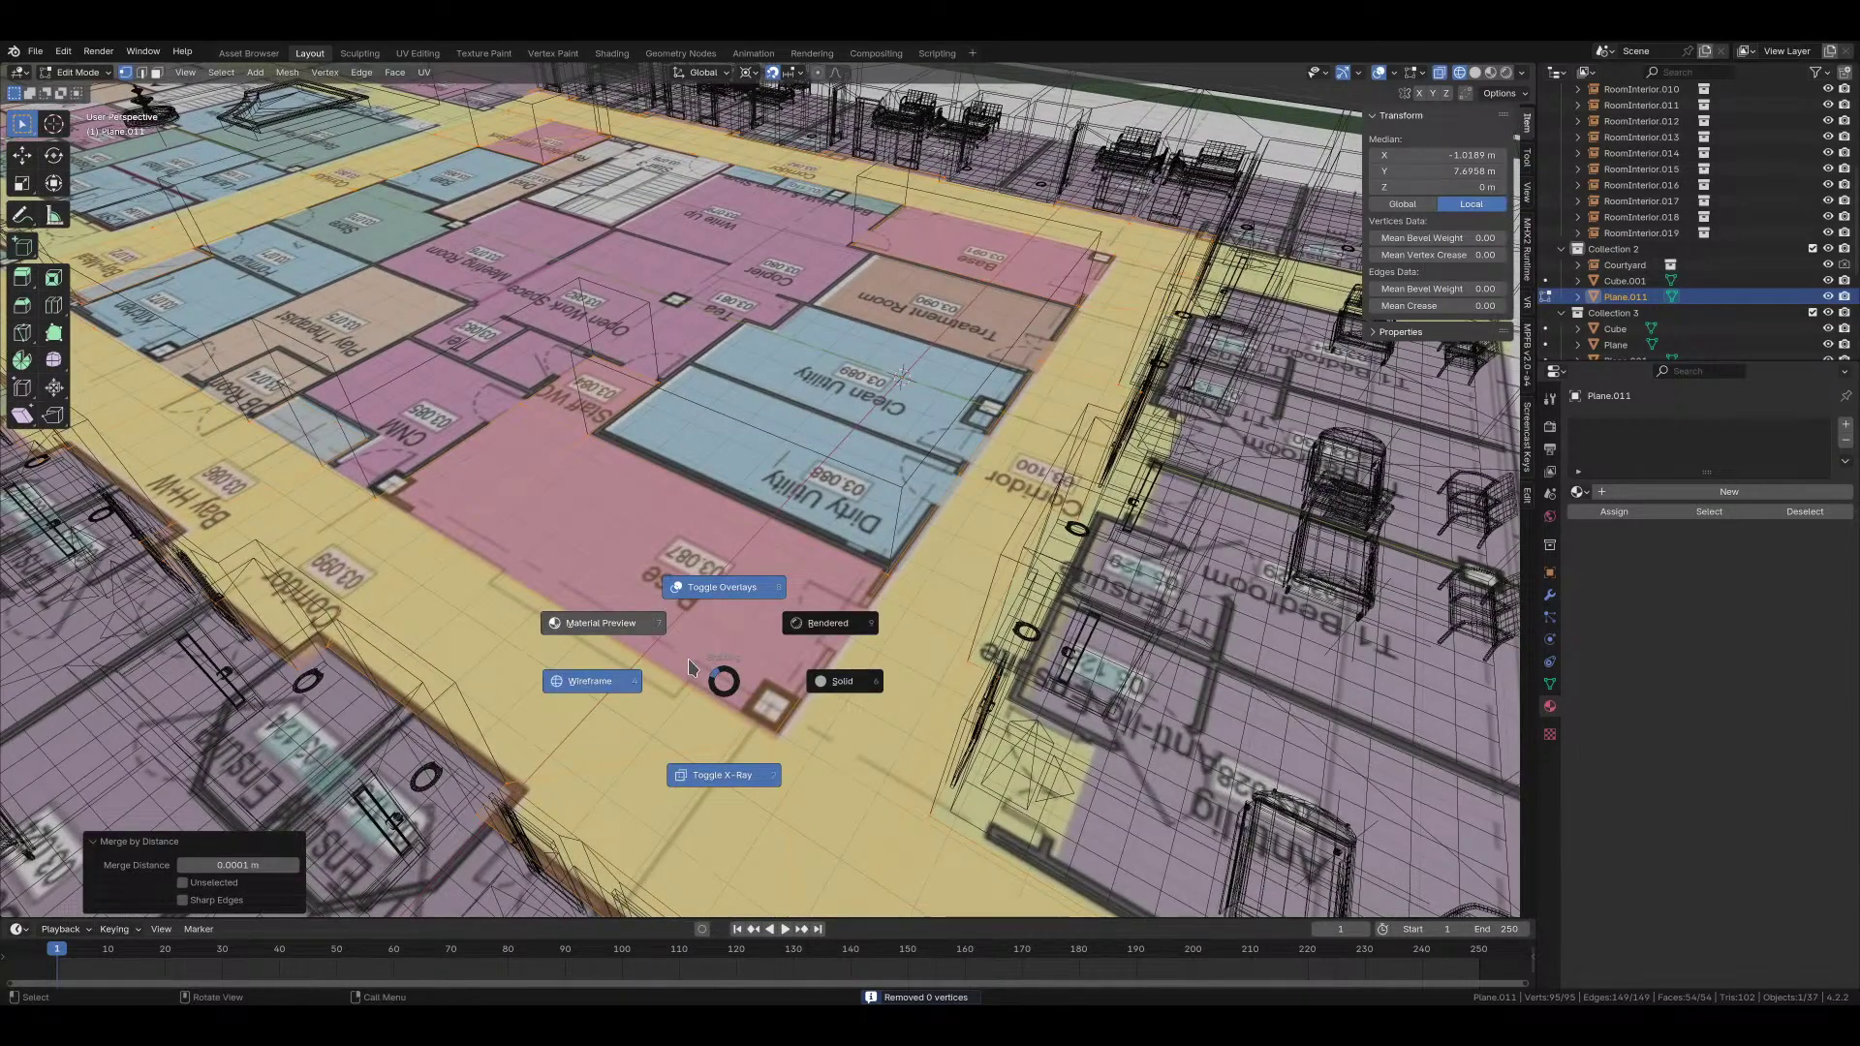
left_click(675, 653)
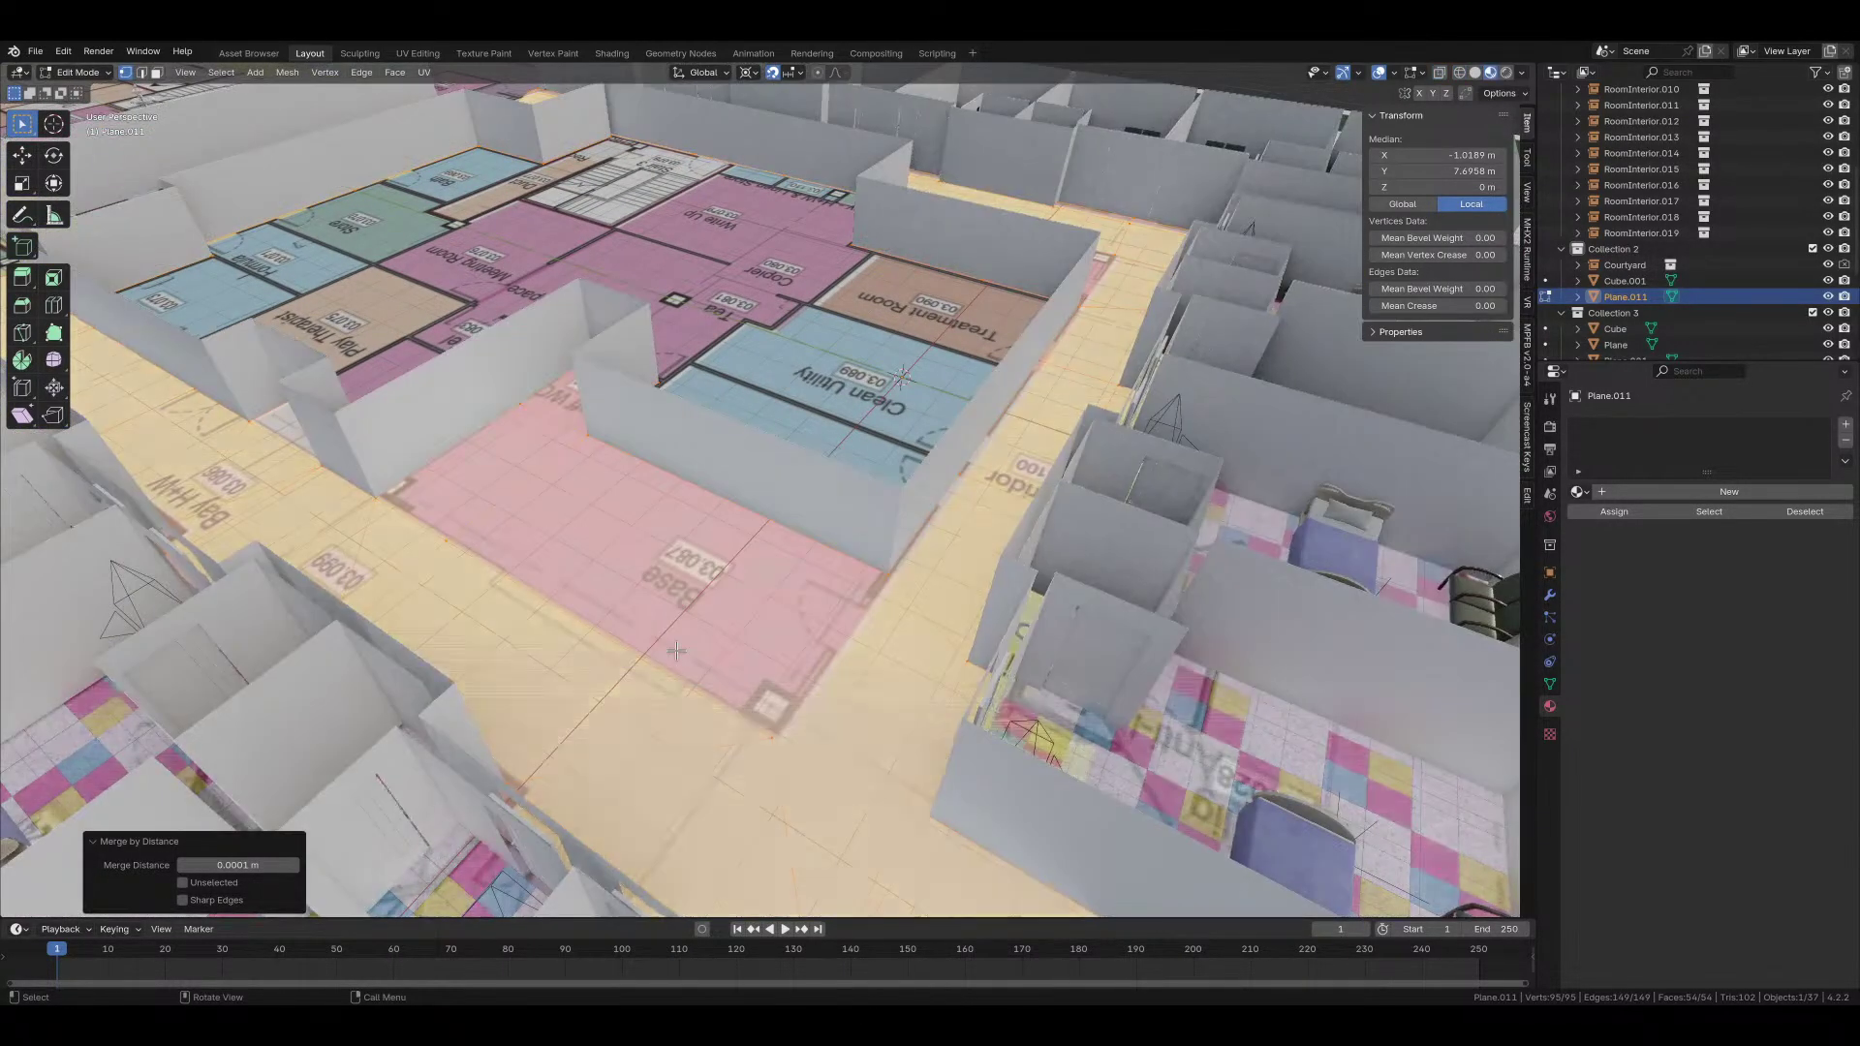
Step: Examine the corridor and Base room floor from several angles with overlays hidden and with X-ray on, ending with overlays shown
middle_click_drag(619, 505, 786, 777)
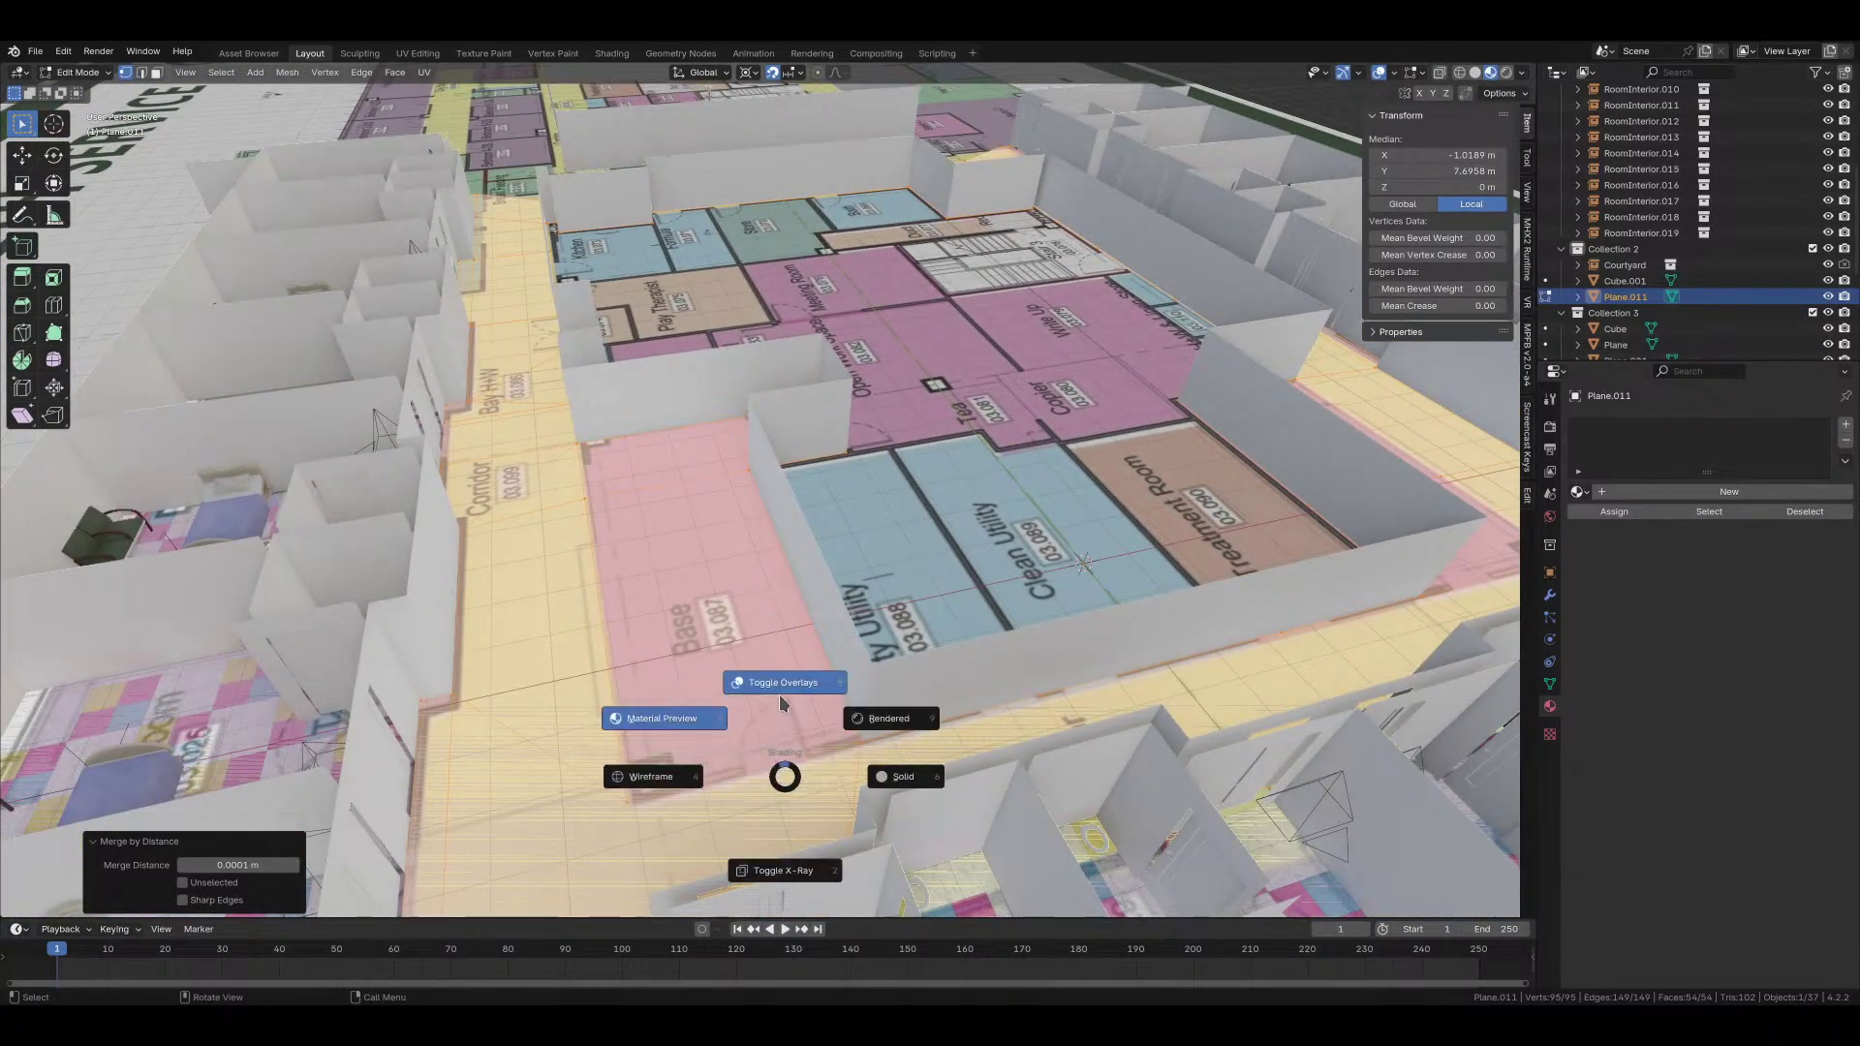
left_click(754, 842)
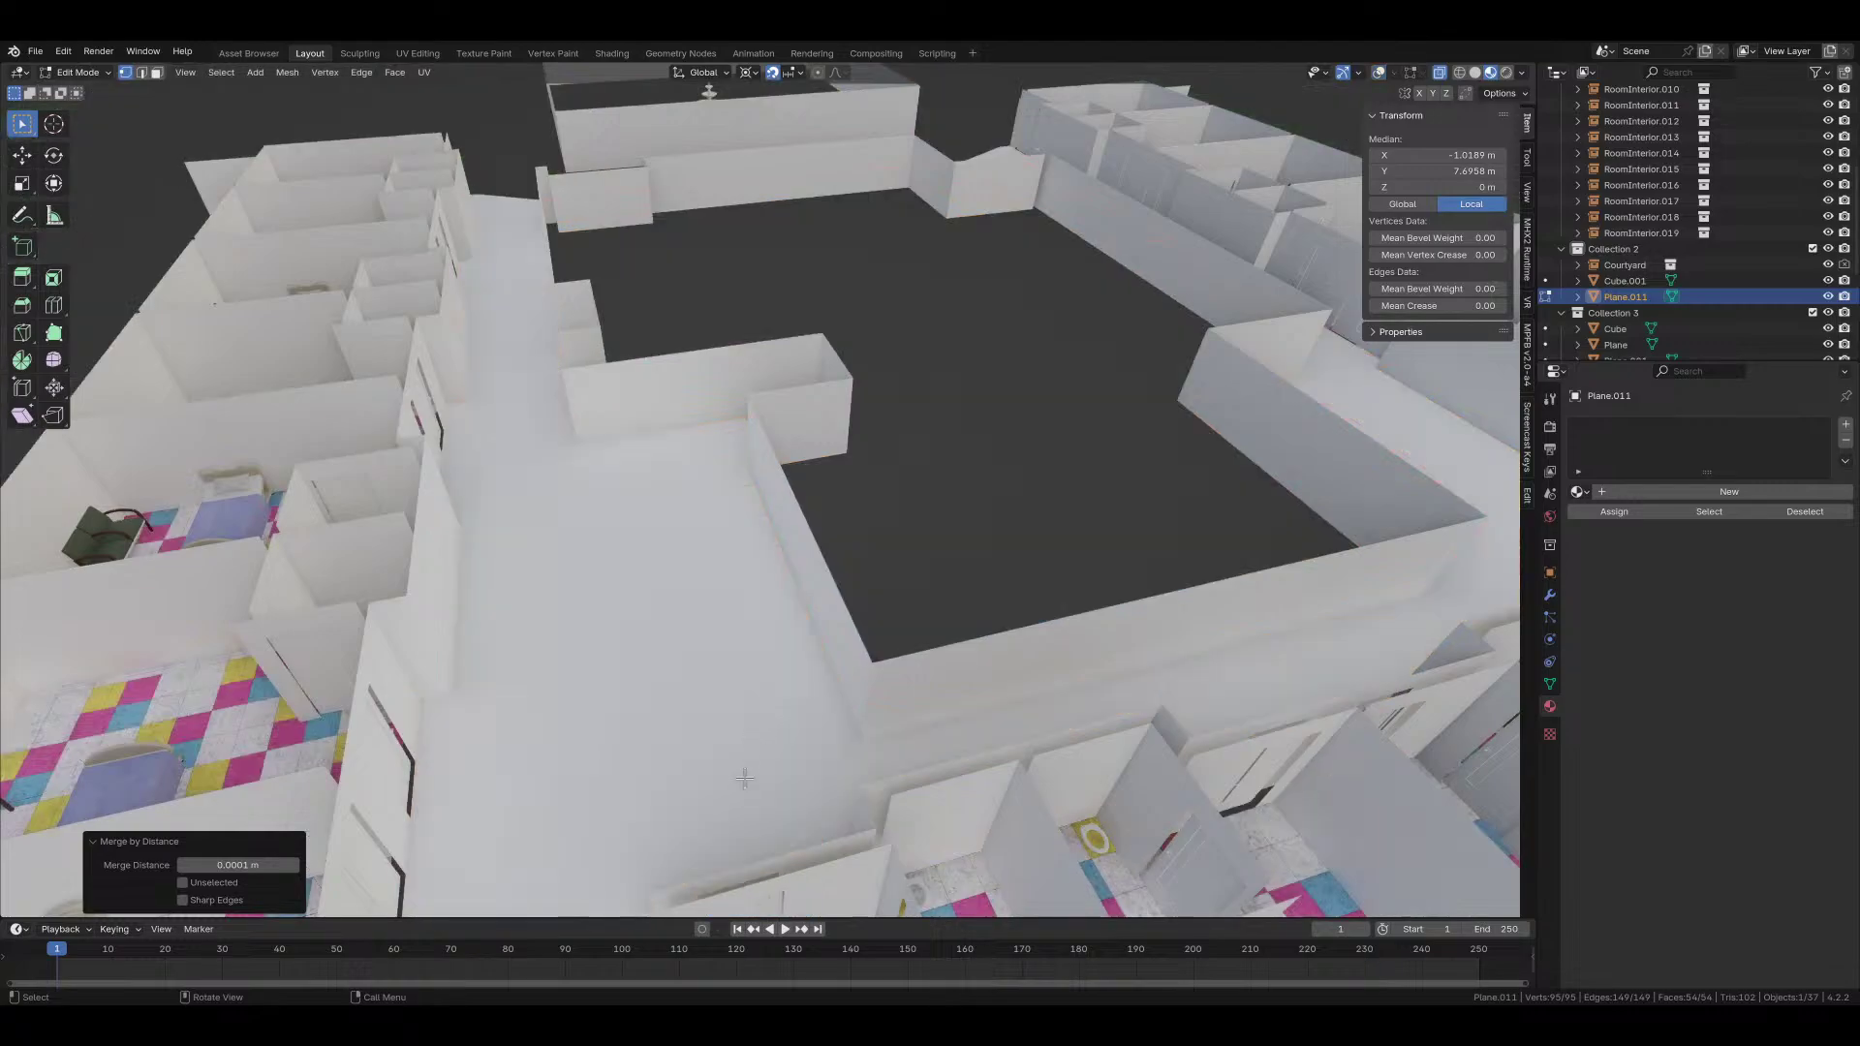
mouse_move(748, 775)
middle_mouse_down()
mouse_move(879, 701)
mouse_move(885, 731)
mouse_move(809, 765)
mouse_move(804, 810)
middle_mouse_up()
key("alt+z")
scroll(813, 721, "up", 3)
key("alt+z")
scroll(816, 762, "down", 4)
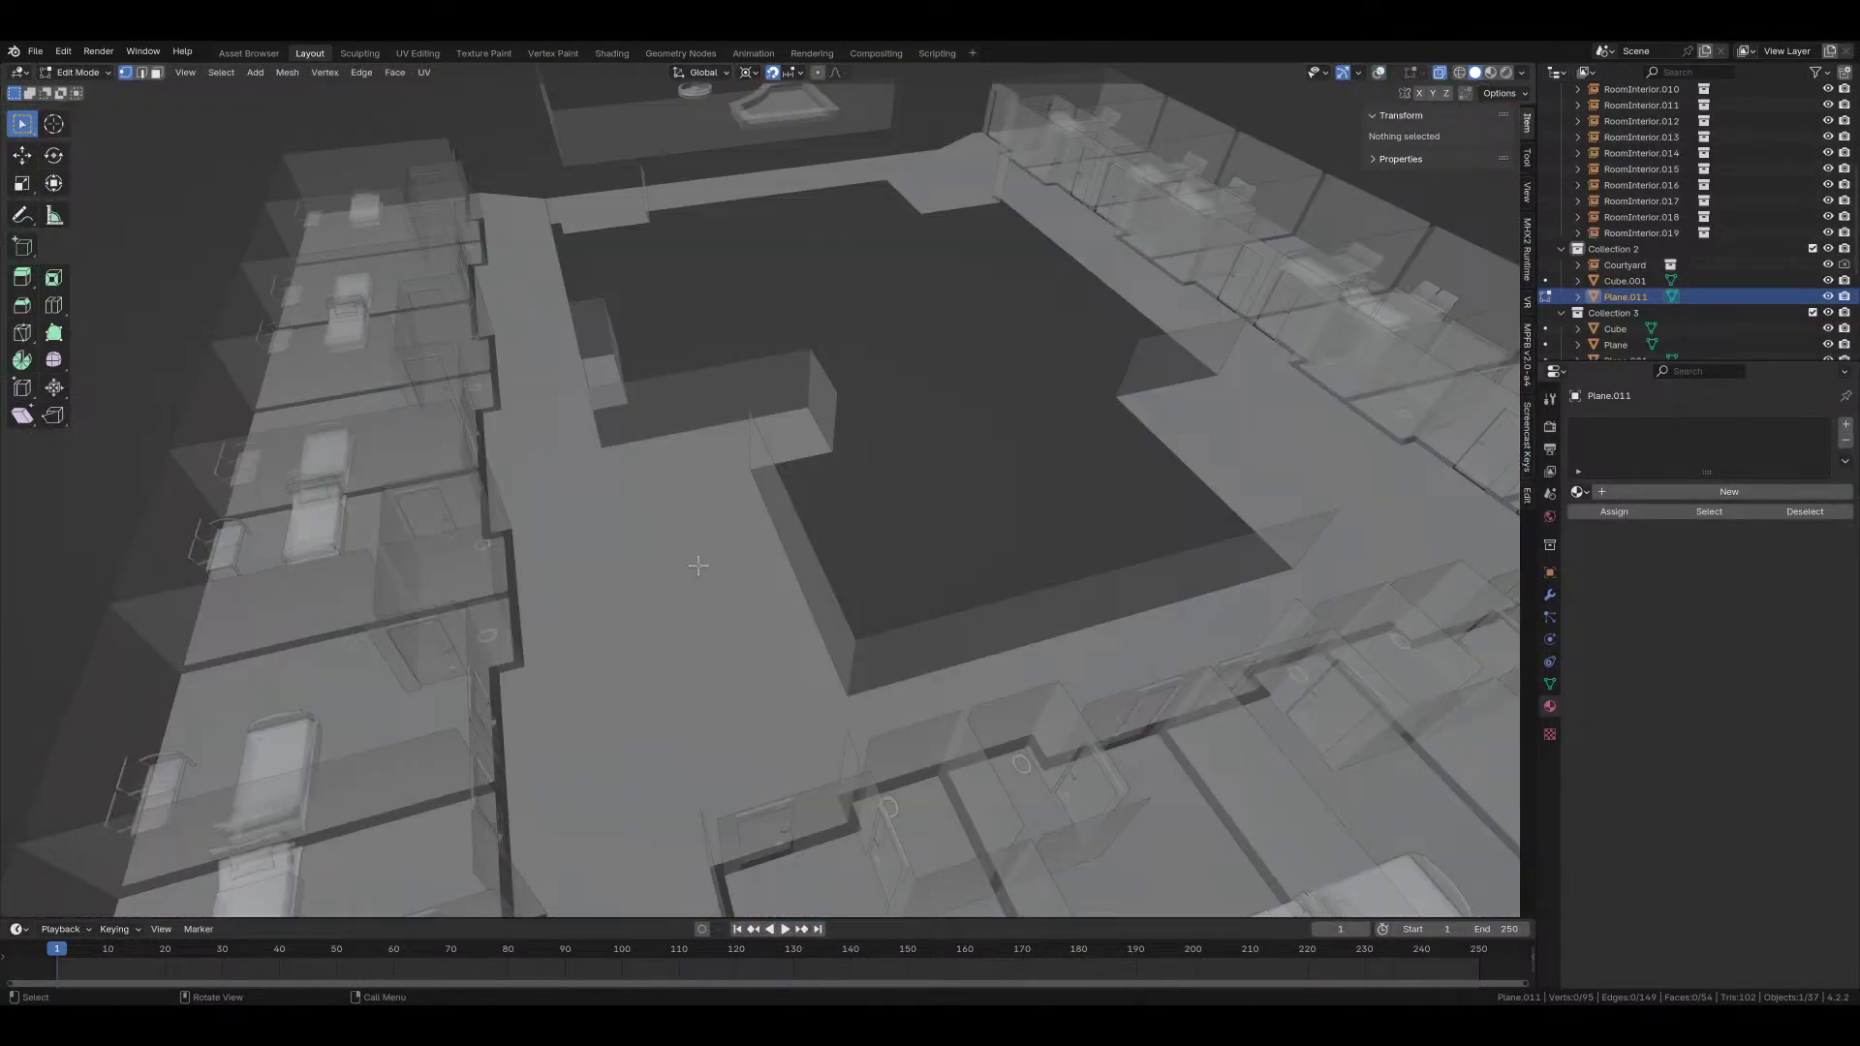
key("z")
left_click(718, 694)
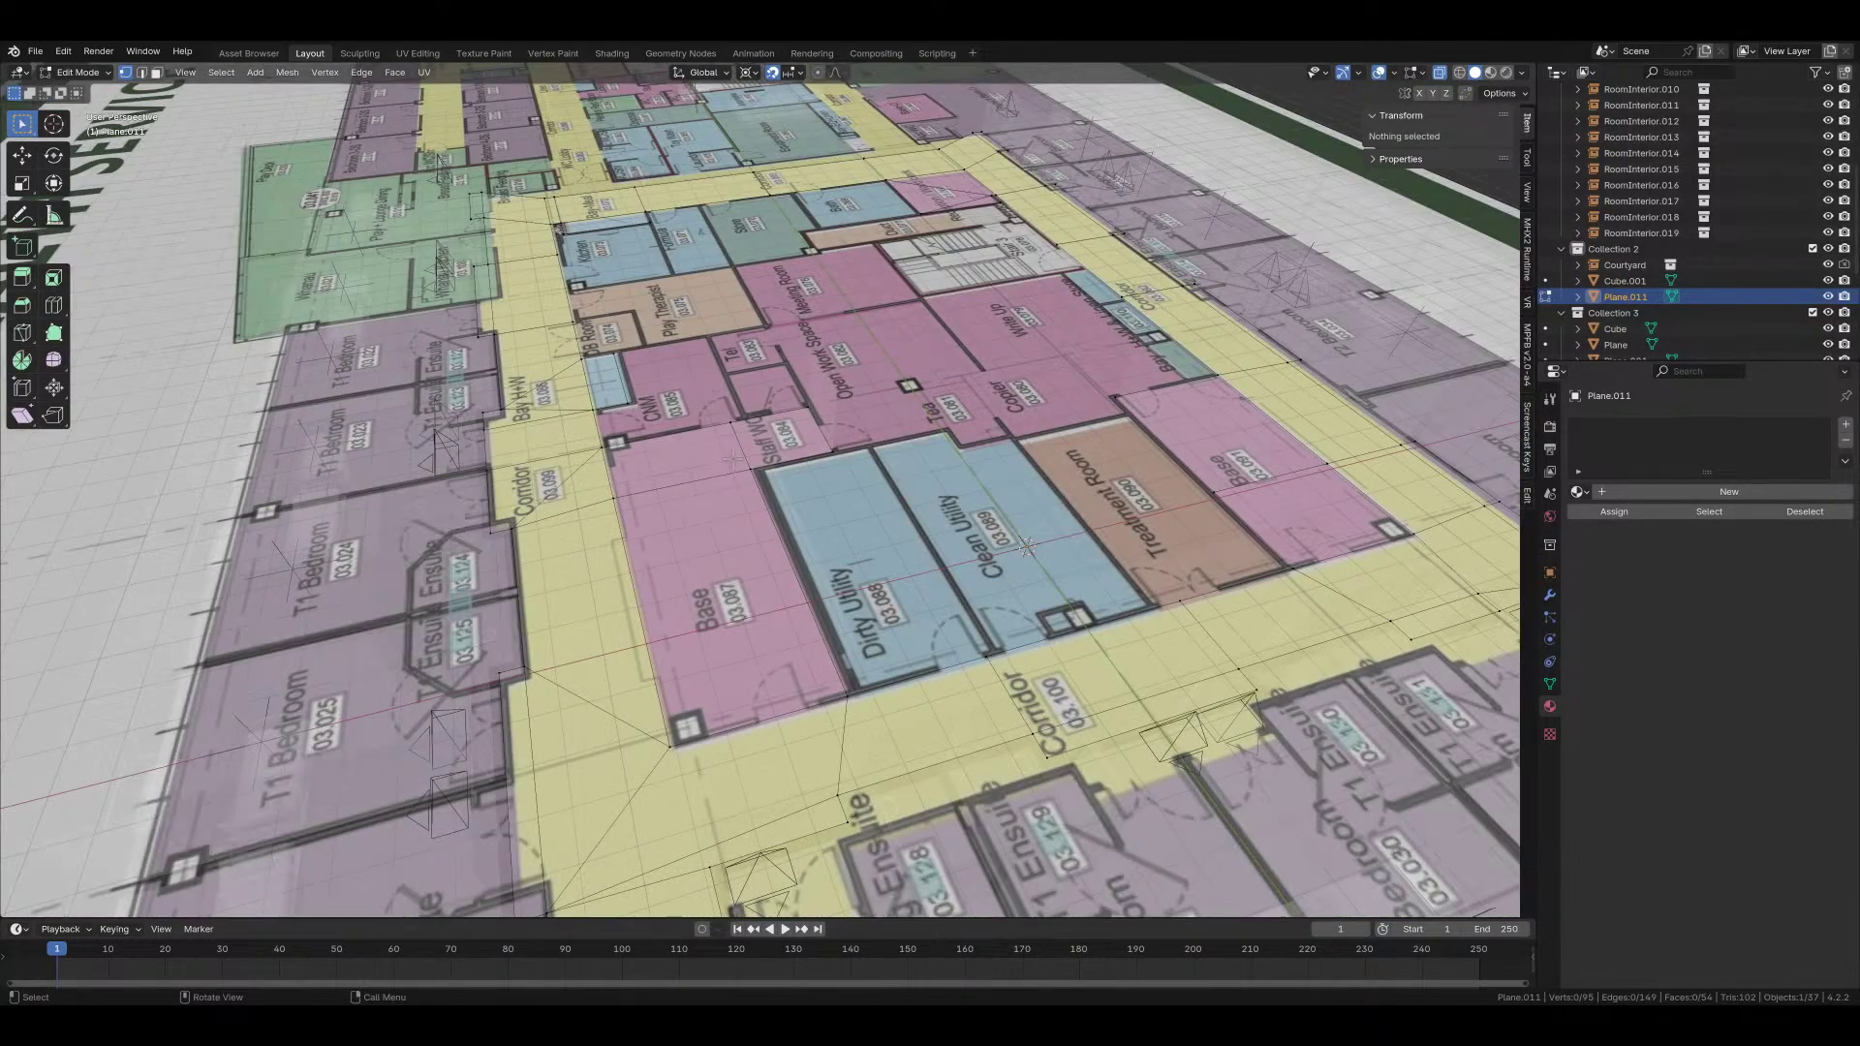
mouse_move(718, 693)
middle_mouse_down()
mouse_move(1035, 563)
mouse_move(949, 552)
middle_mouse_up()
scroll(892, 544, "down", 5)
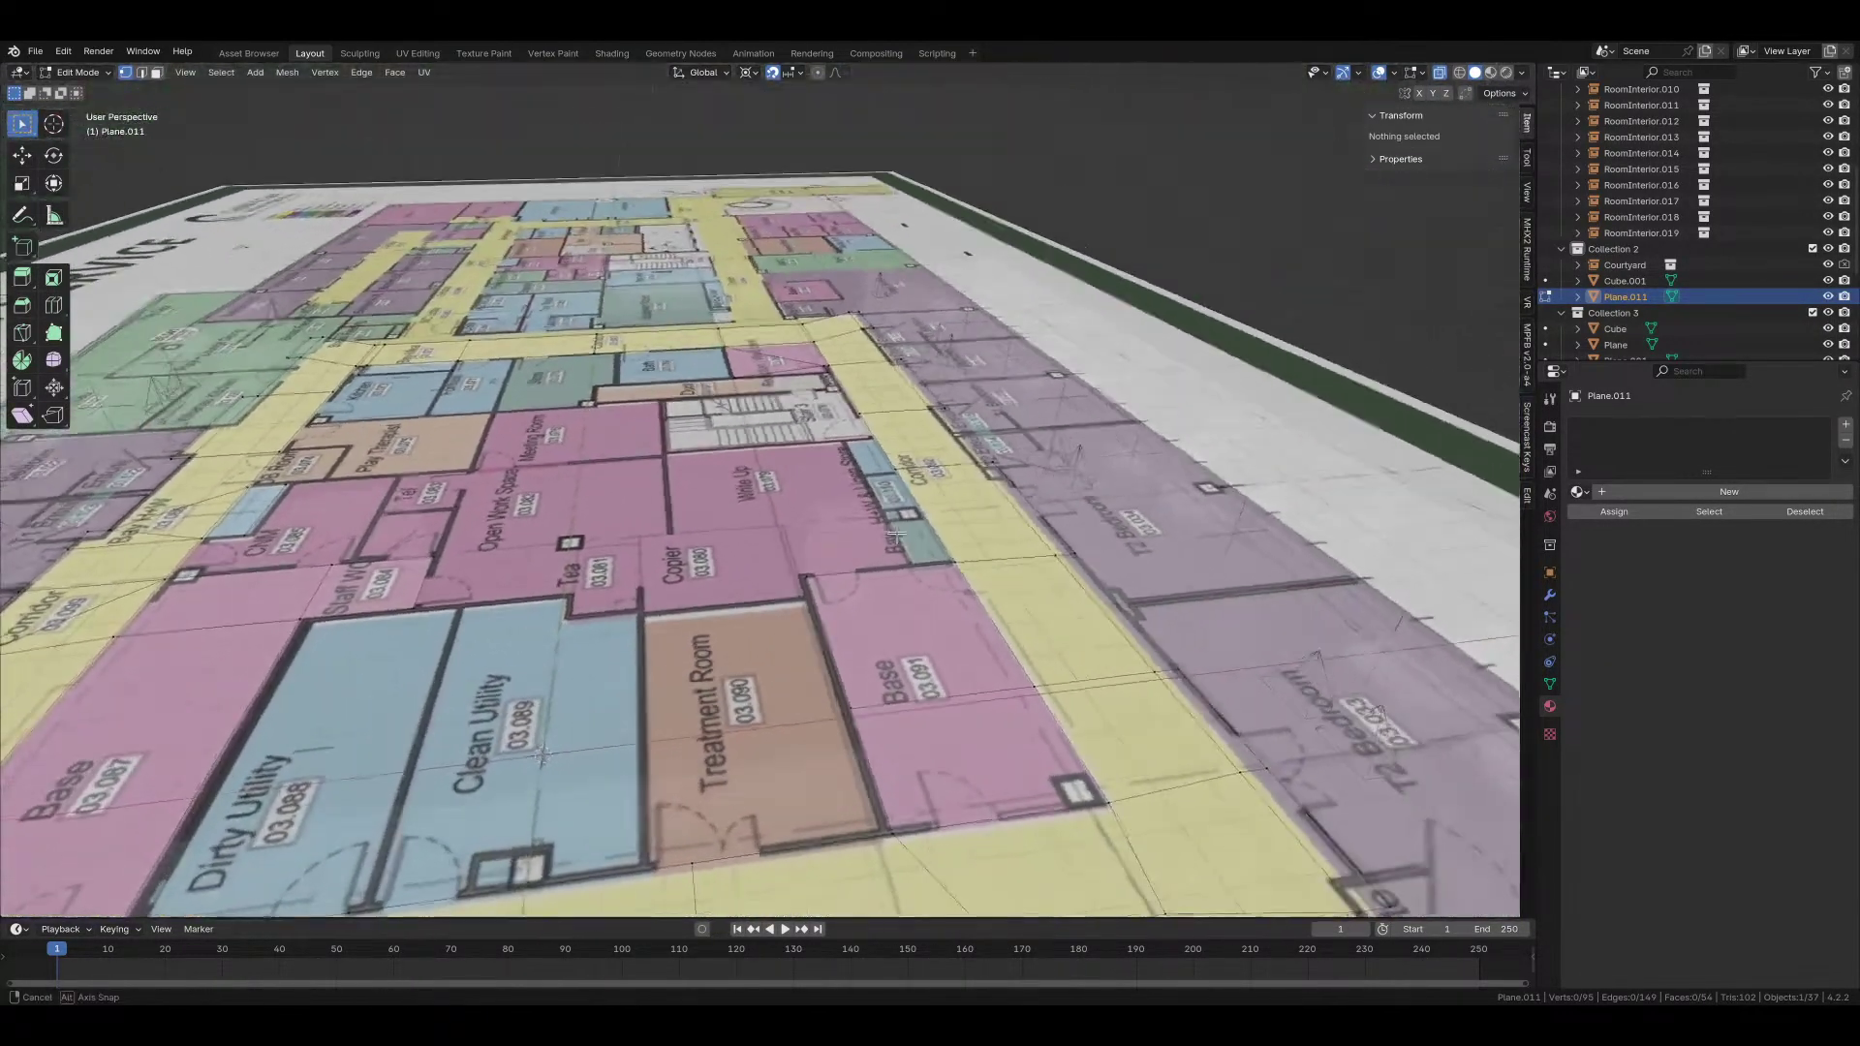
scroll(855, 516, "up", 4)
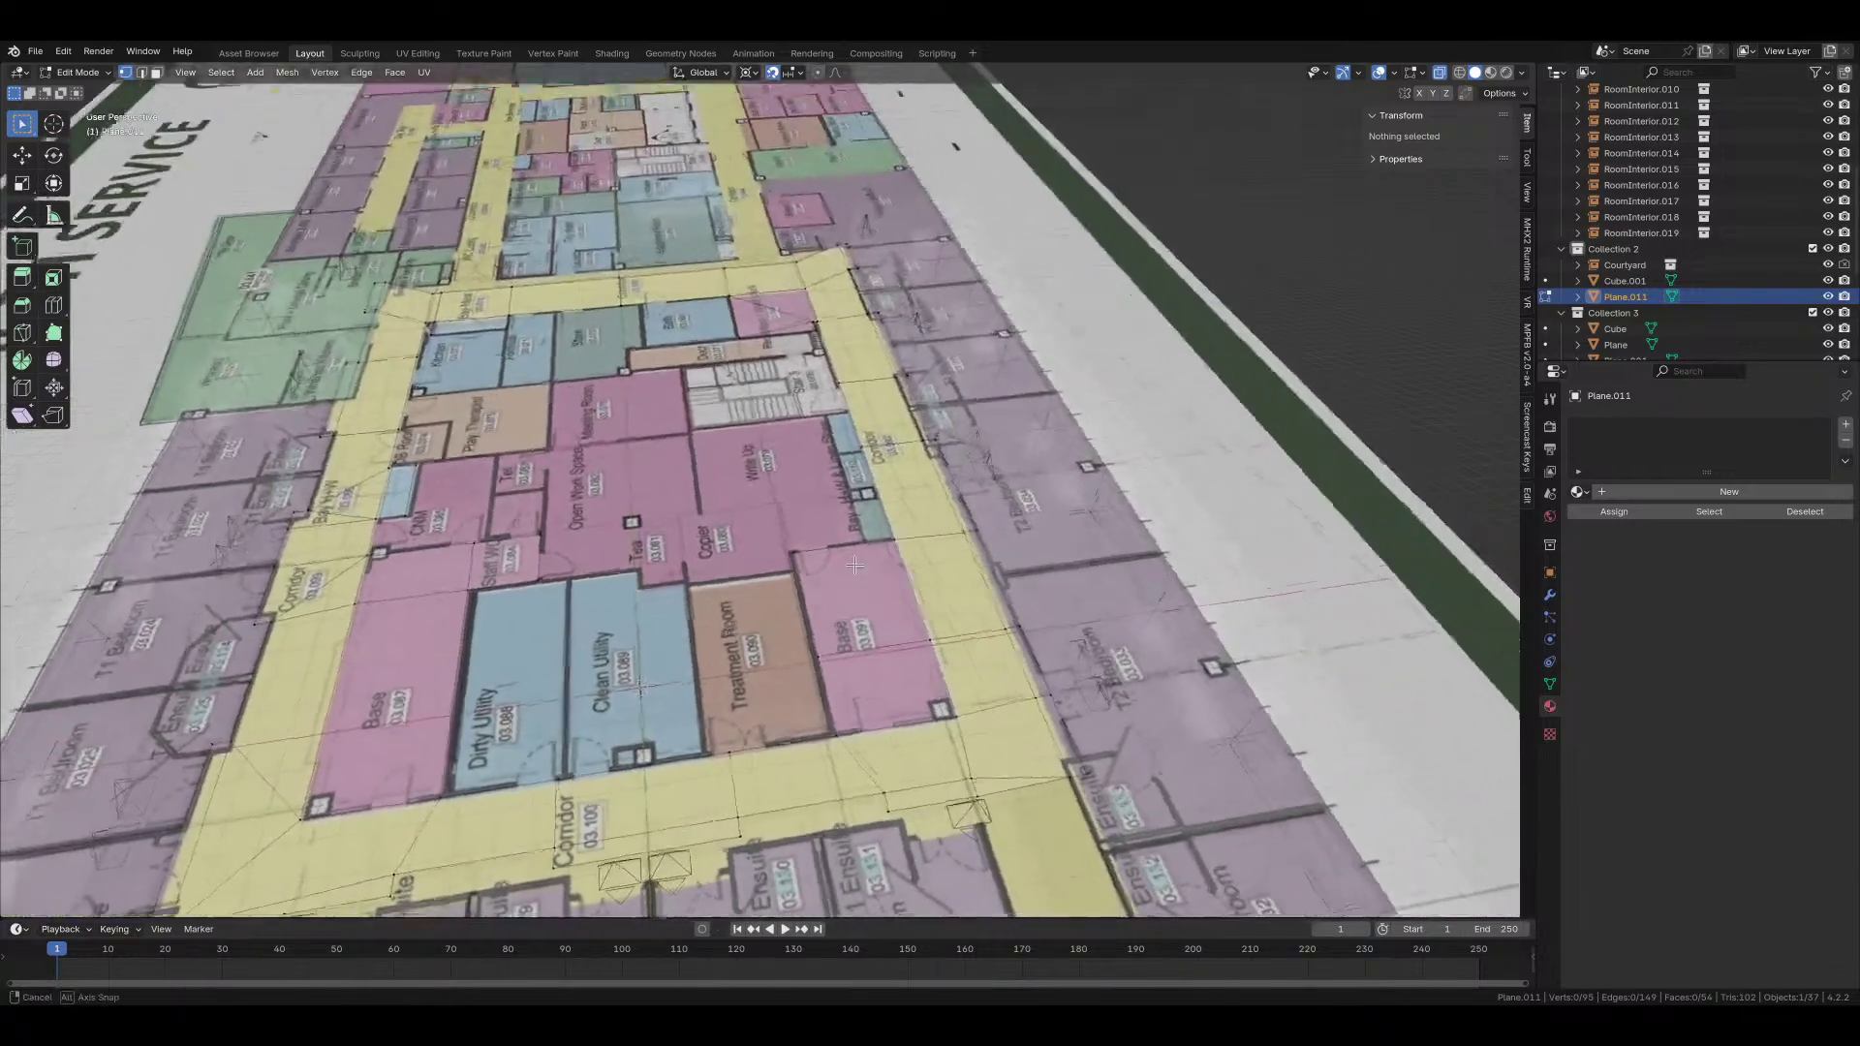
Step: Leave mesh editing and examine the whole ward in Solid shading for corridor ends that still lack floor or walls
key("Tab")
scroll(857, 614, "down", 3)
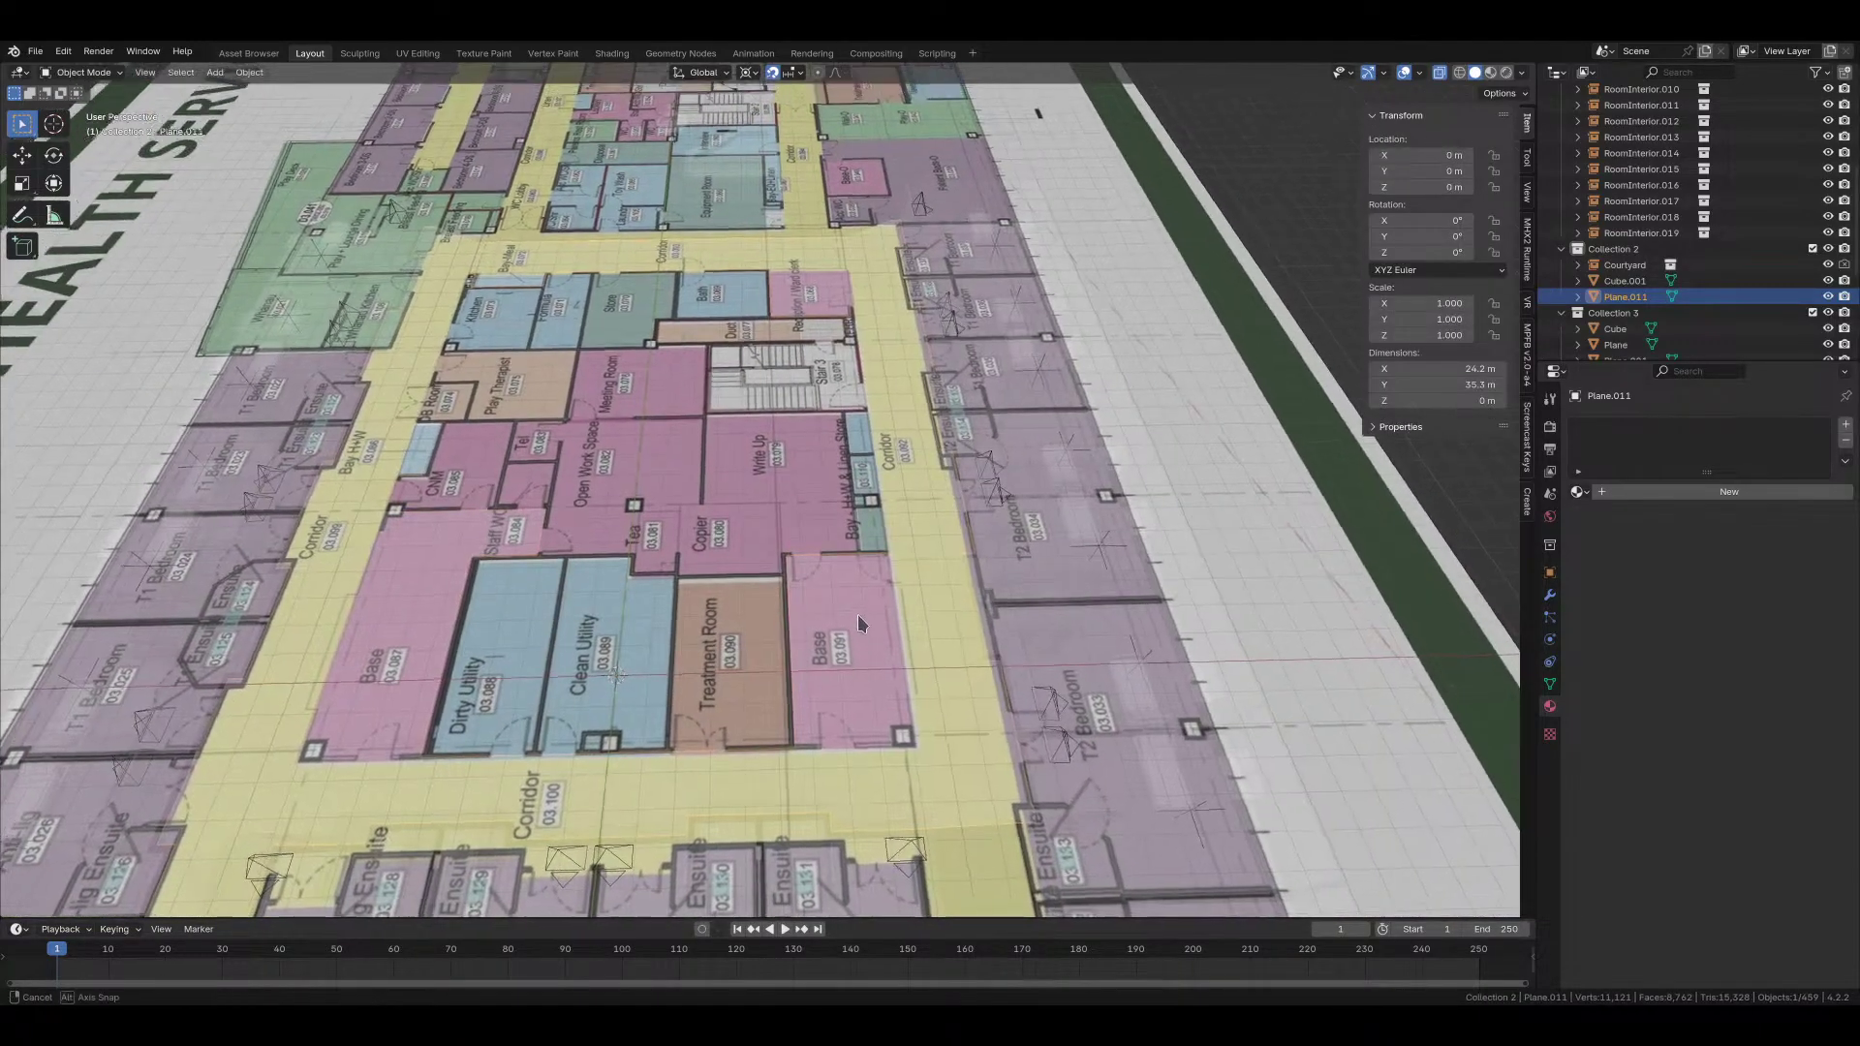
scroll(865, 687, "down", 4)
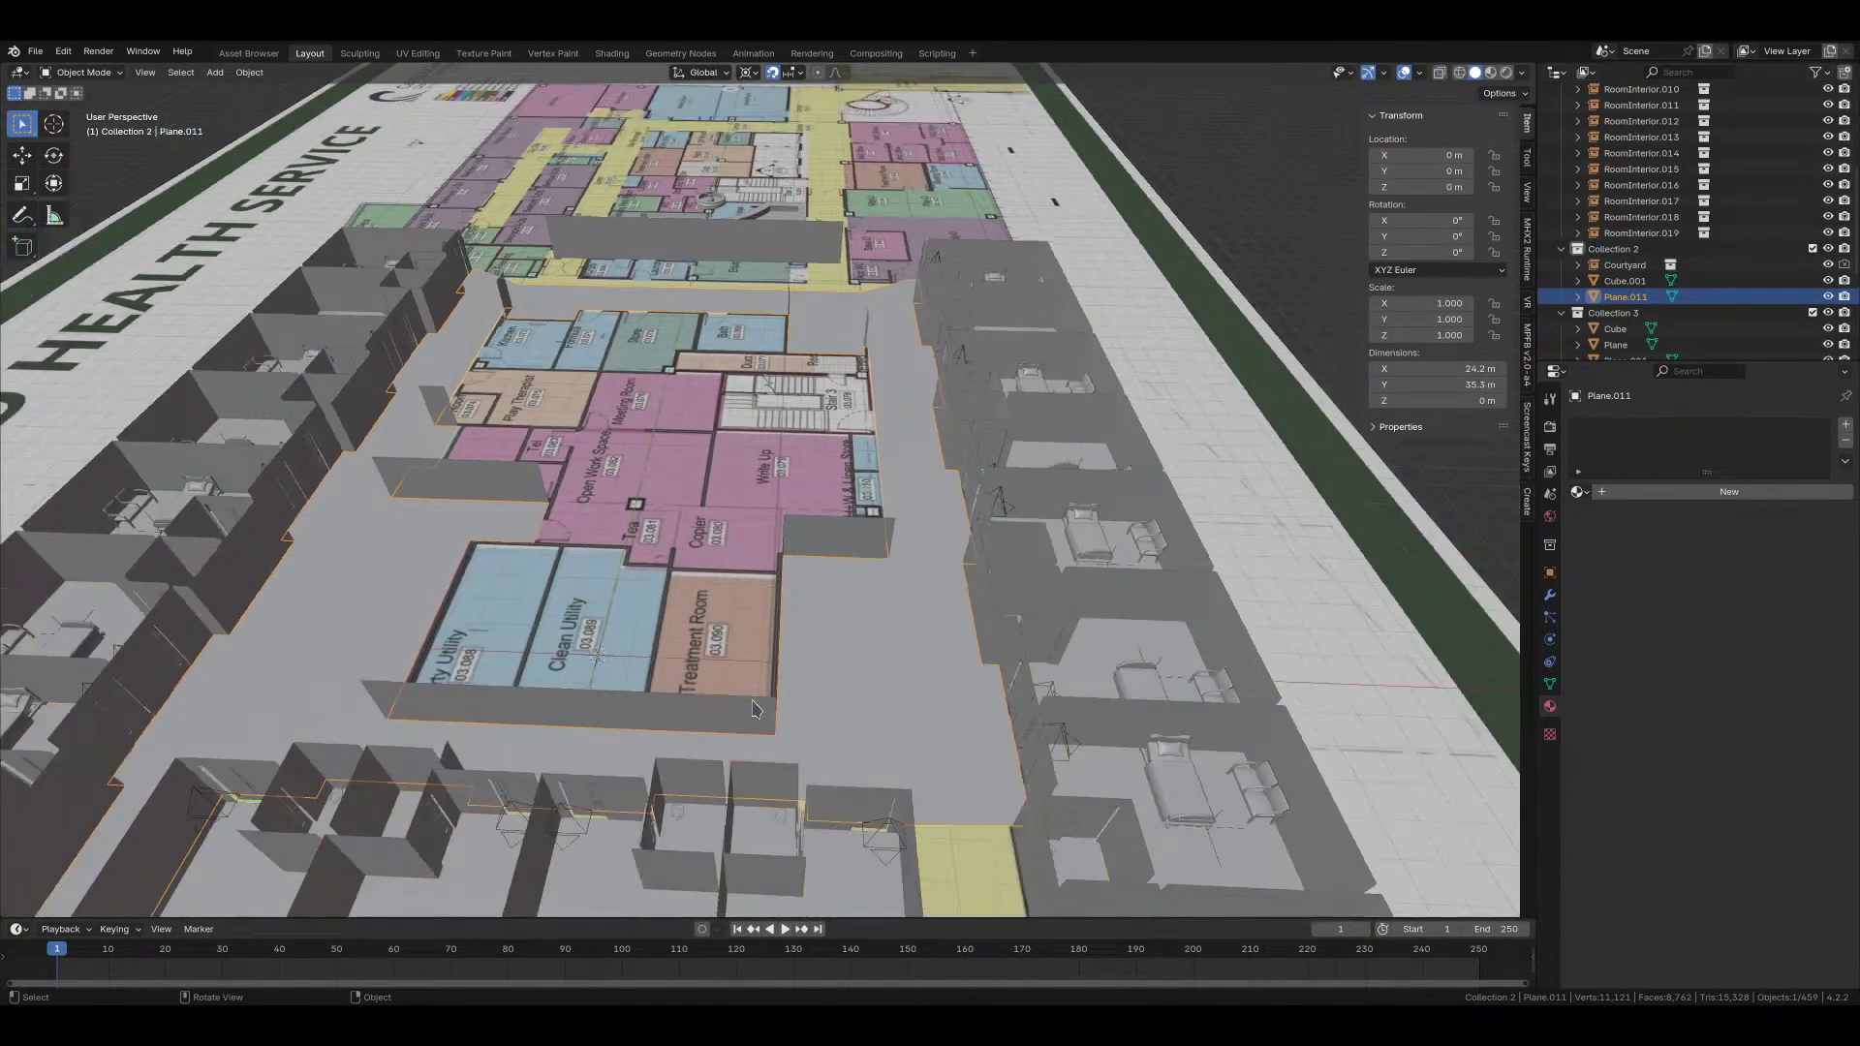
scroll(752, 702, "up", 3)
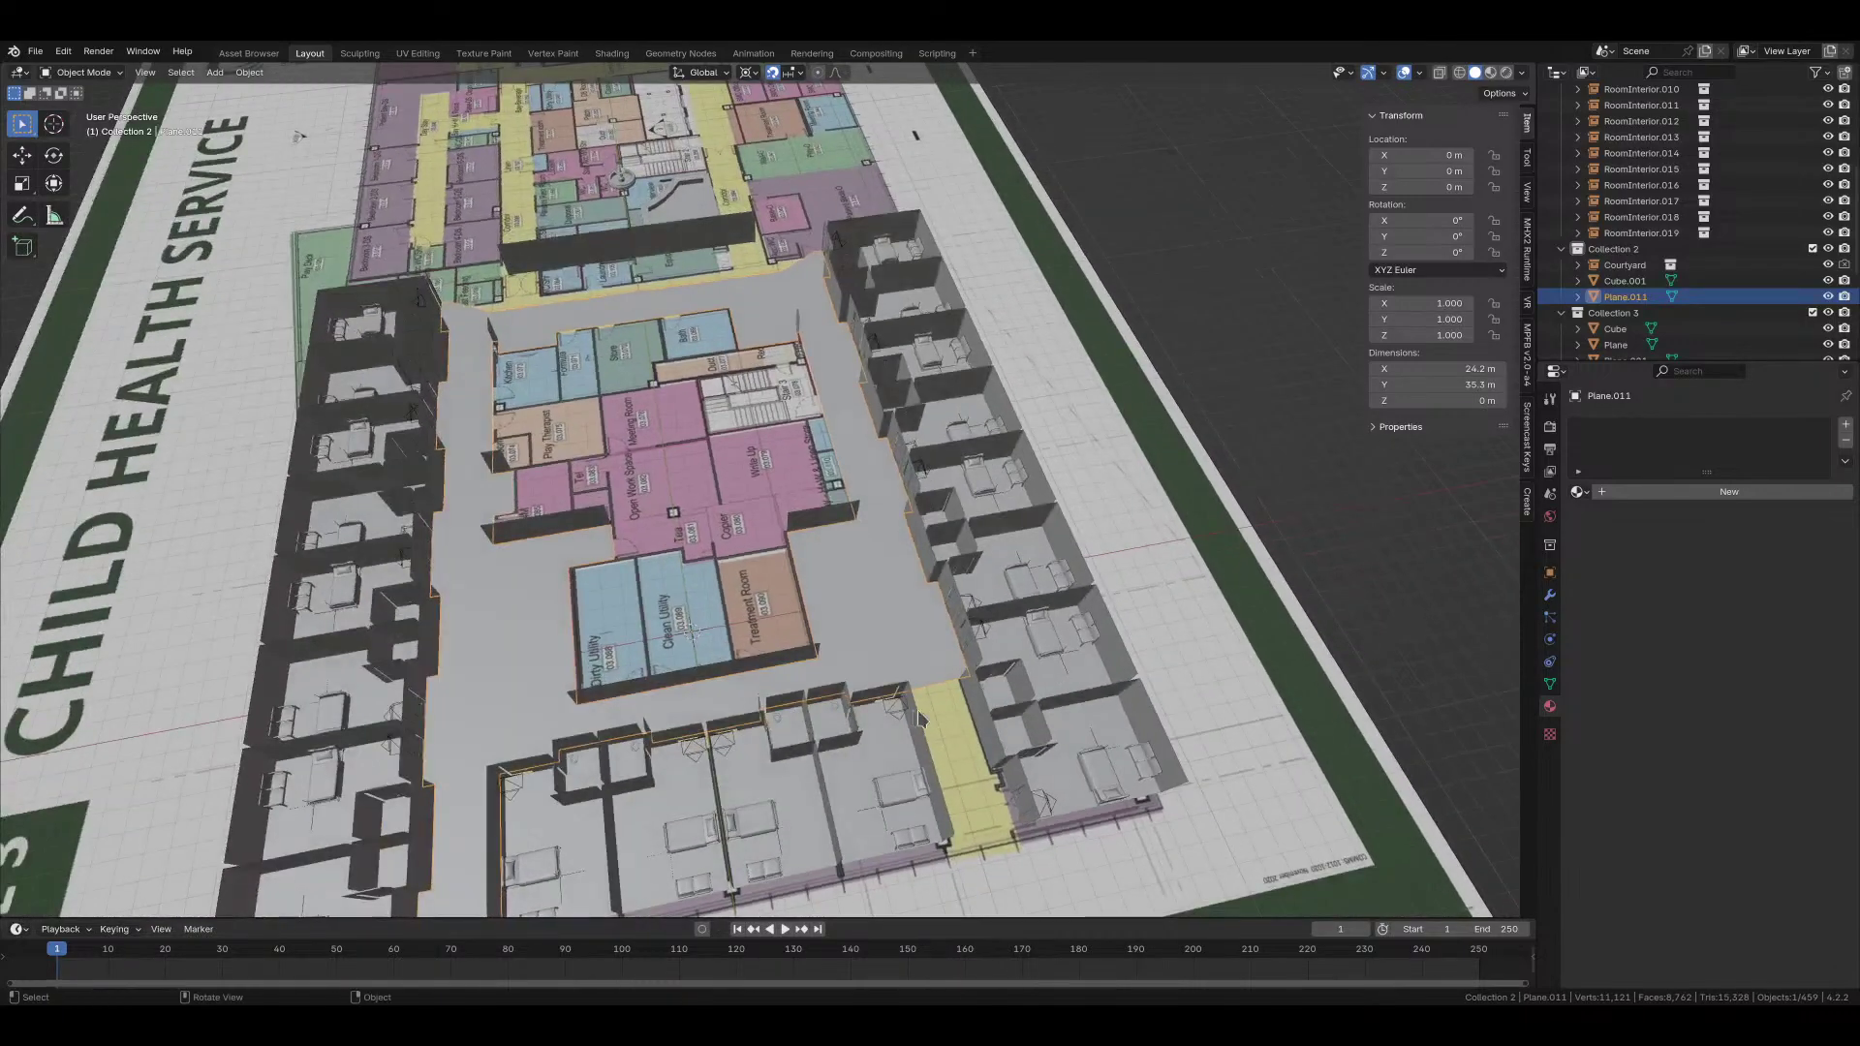
left_click(899, 709)
scroll(901, 740, "up", 2)
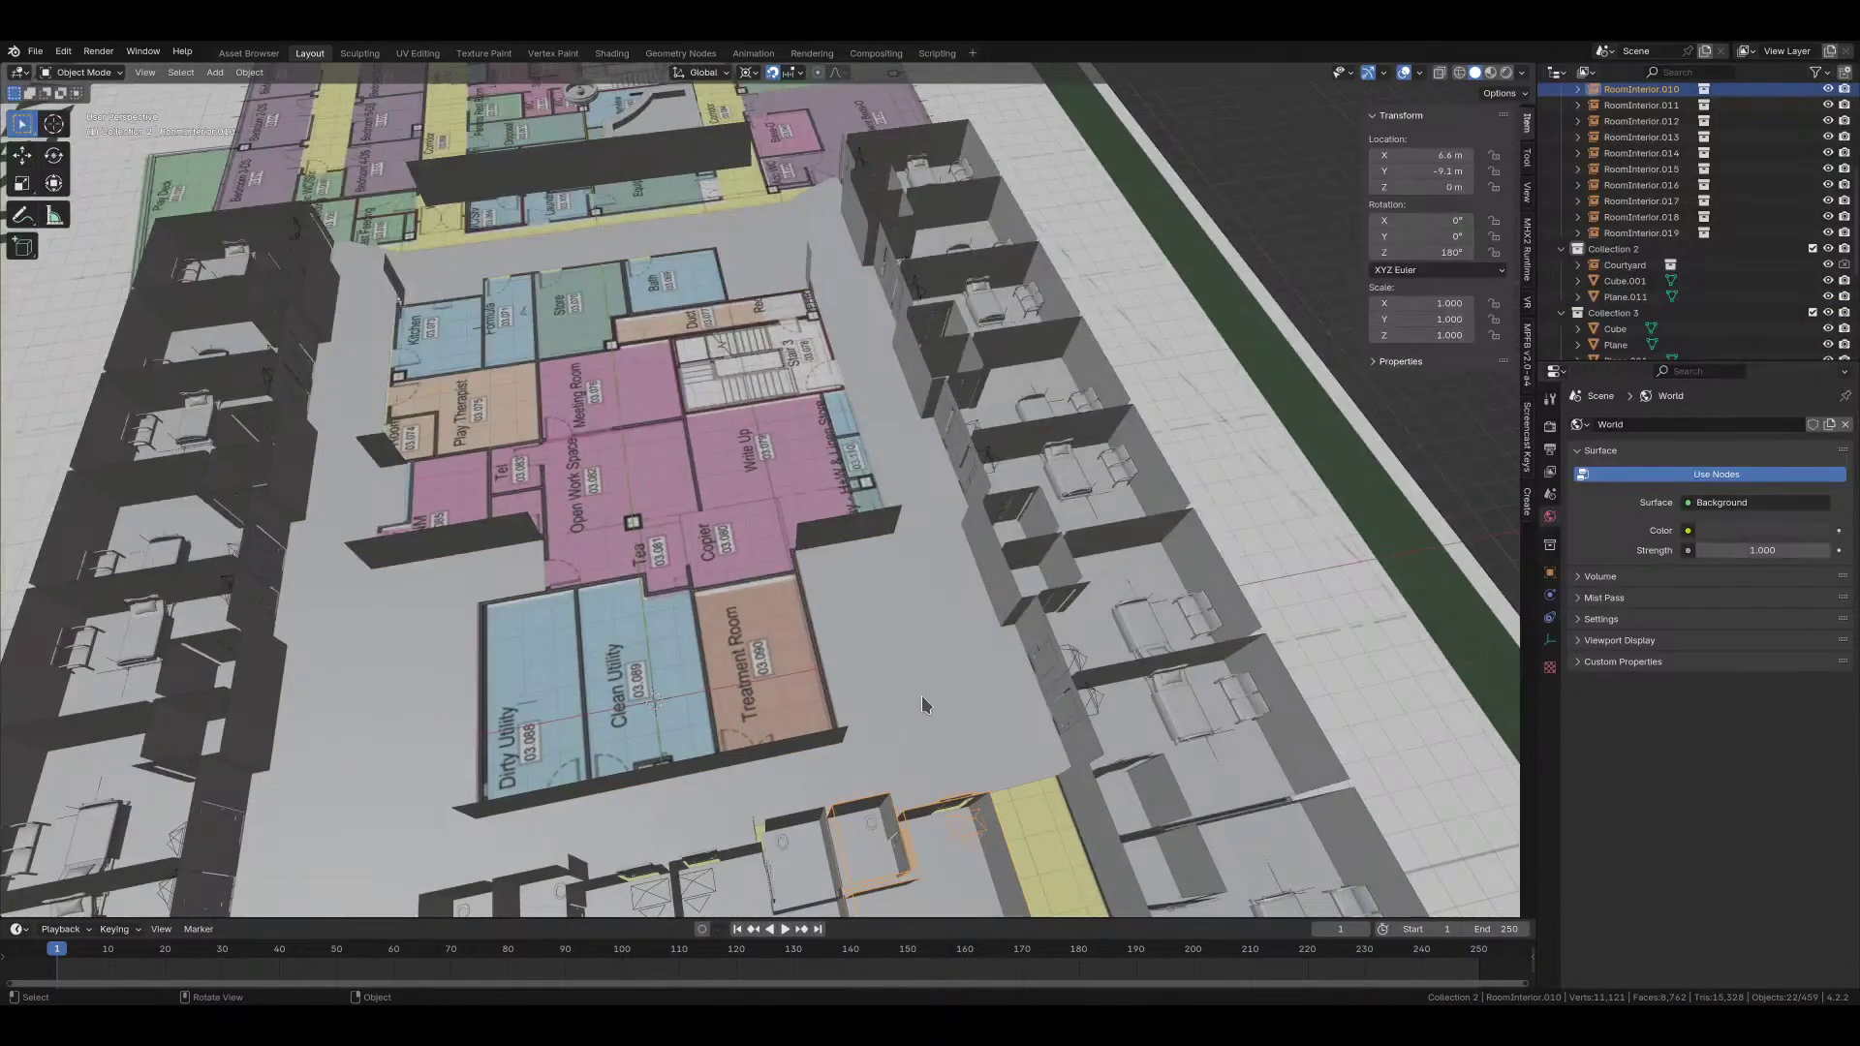
middle_click_drag(921, 694, 860, 604)
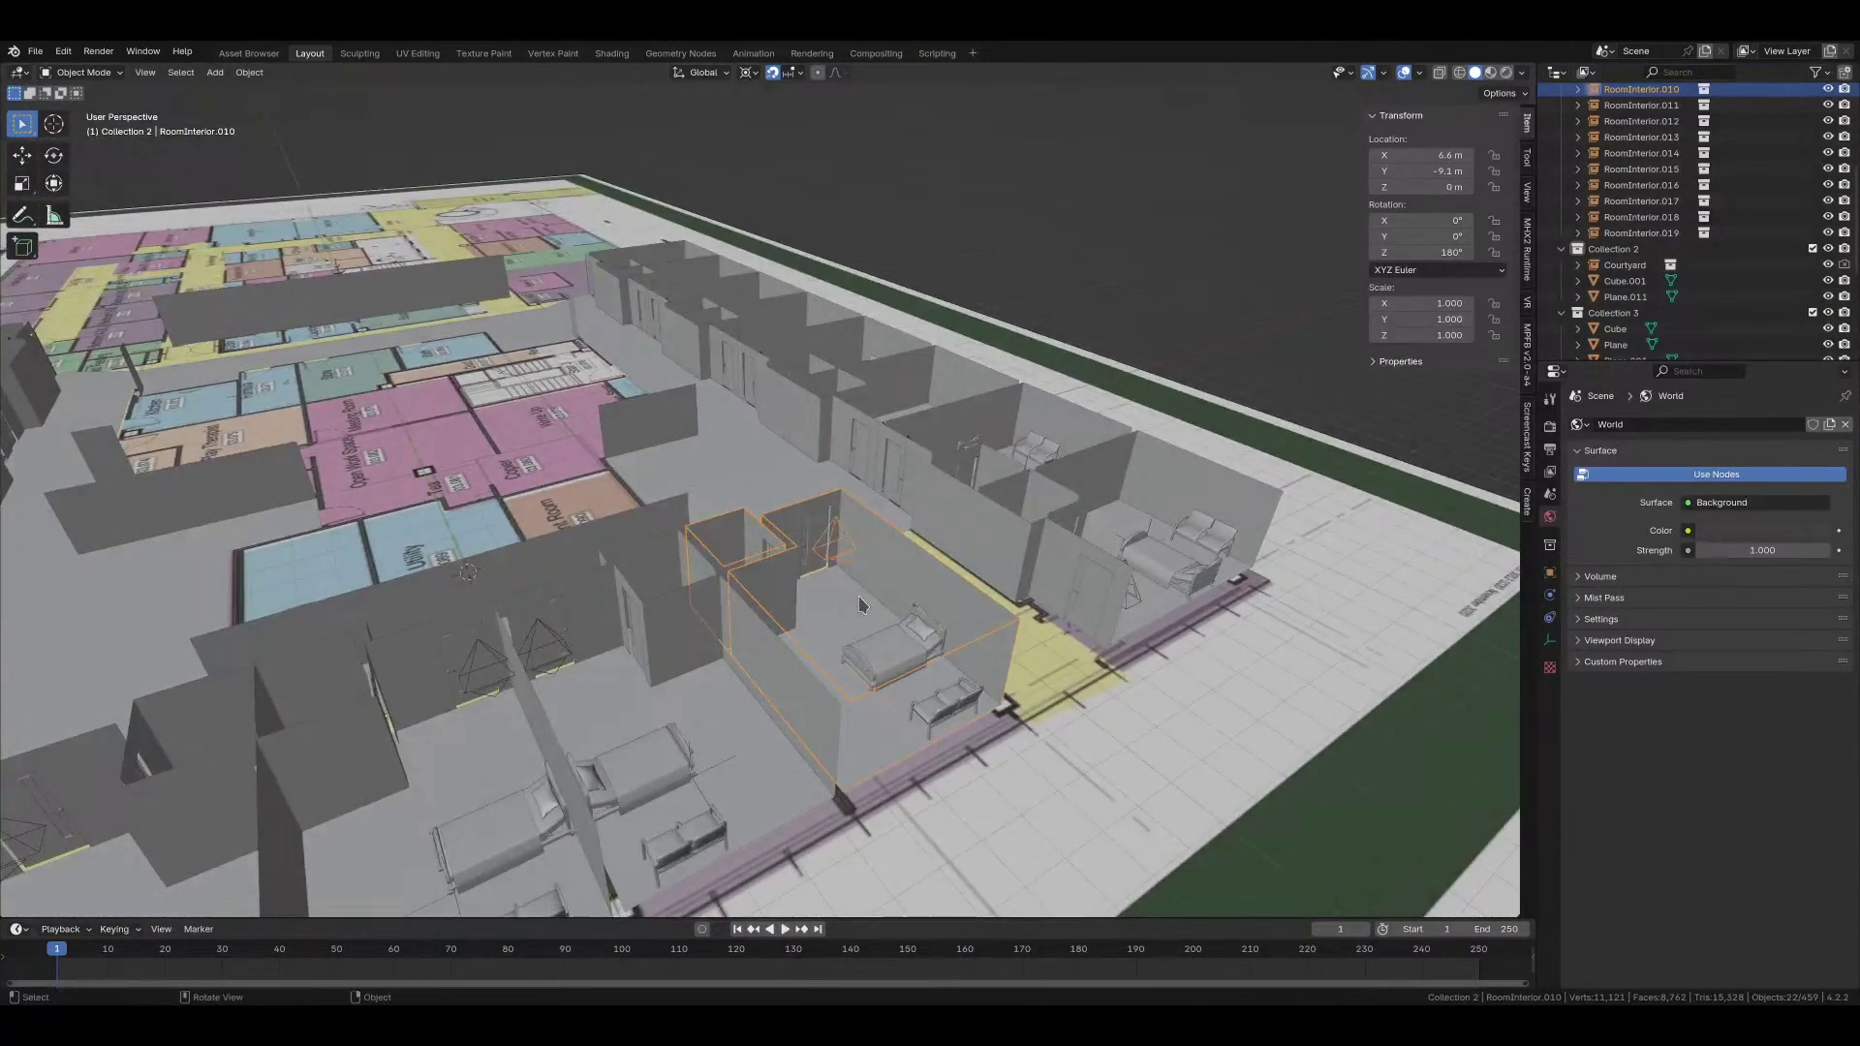
scroll(860, 605, "up", 2)
middle_click_drag(620, 496, 631, 630)
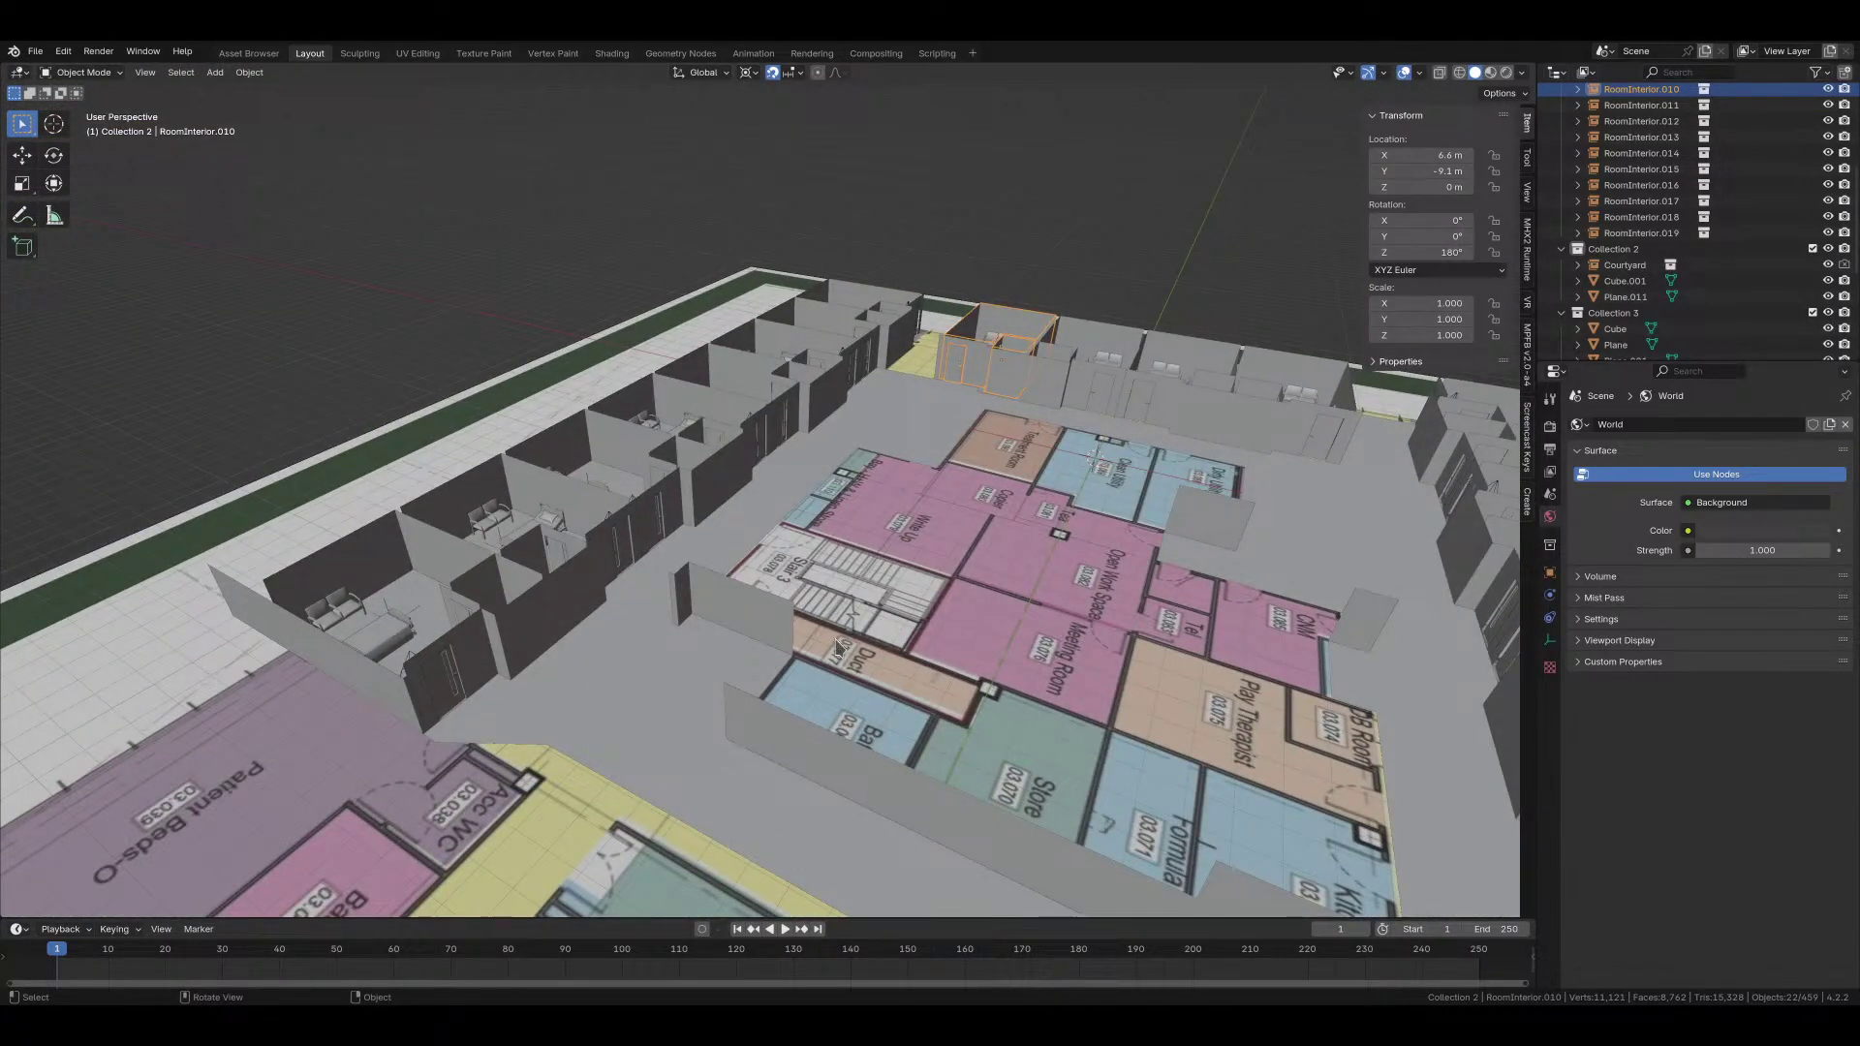
scroll(644, 591, "up", 3)
middle_click_drag(667, 553, 712, 484, "shift")
middle_click_drag(705, 733, 510, 508, "shift")
middle_click_drag(833, 518, 615, 482, "shift")
middle_click_drag(910, 581, 552, 612, "shift")
mouse_move(920, 626)
middle_mouse_down("shift")
mouse_move(625, 618)
mouse_move(789, 557)
mouse_move(800, 660)
mouse_move(851, 605)
middle_mouse_up("shift")
scroll(800, 660, "down", 3)
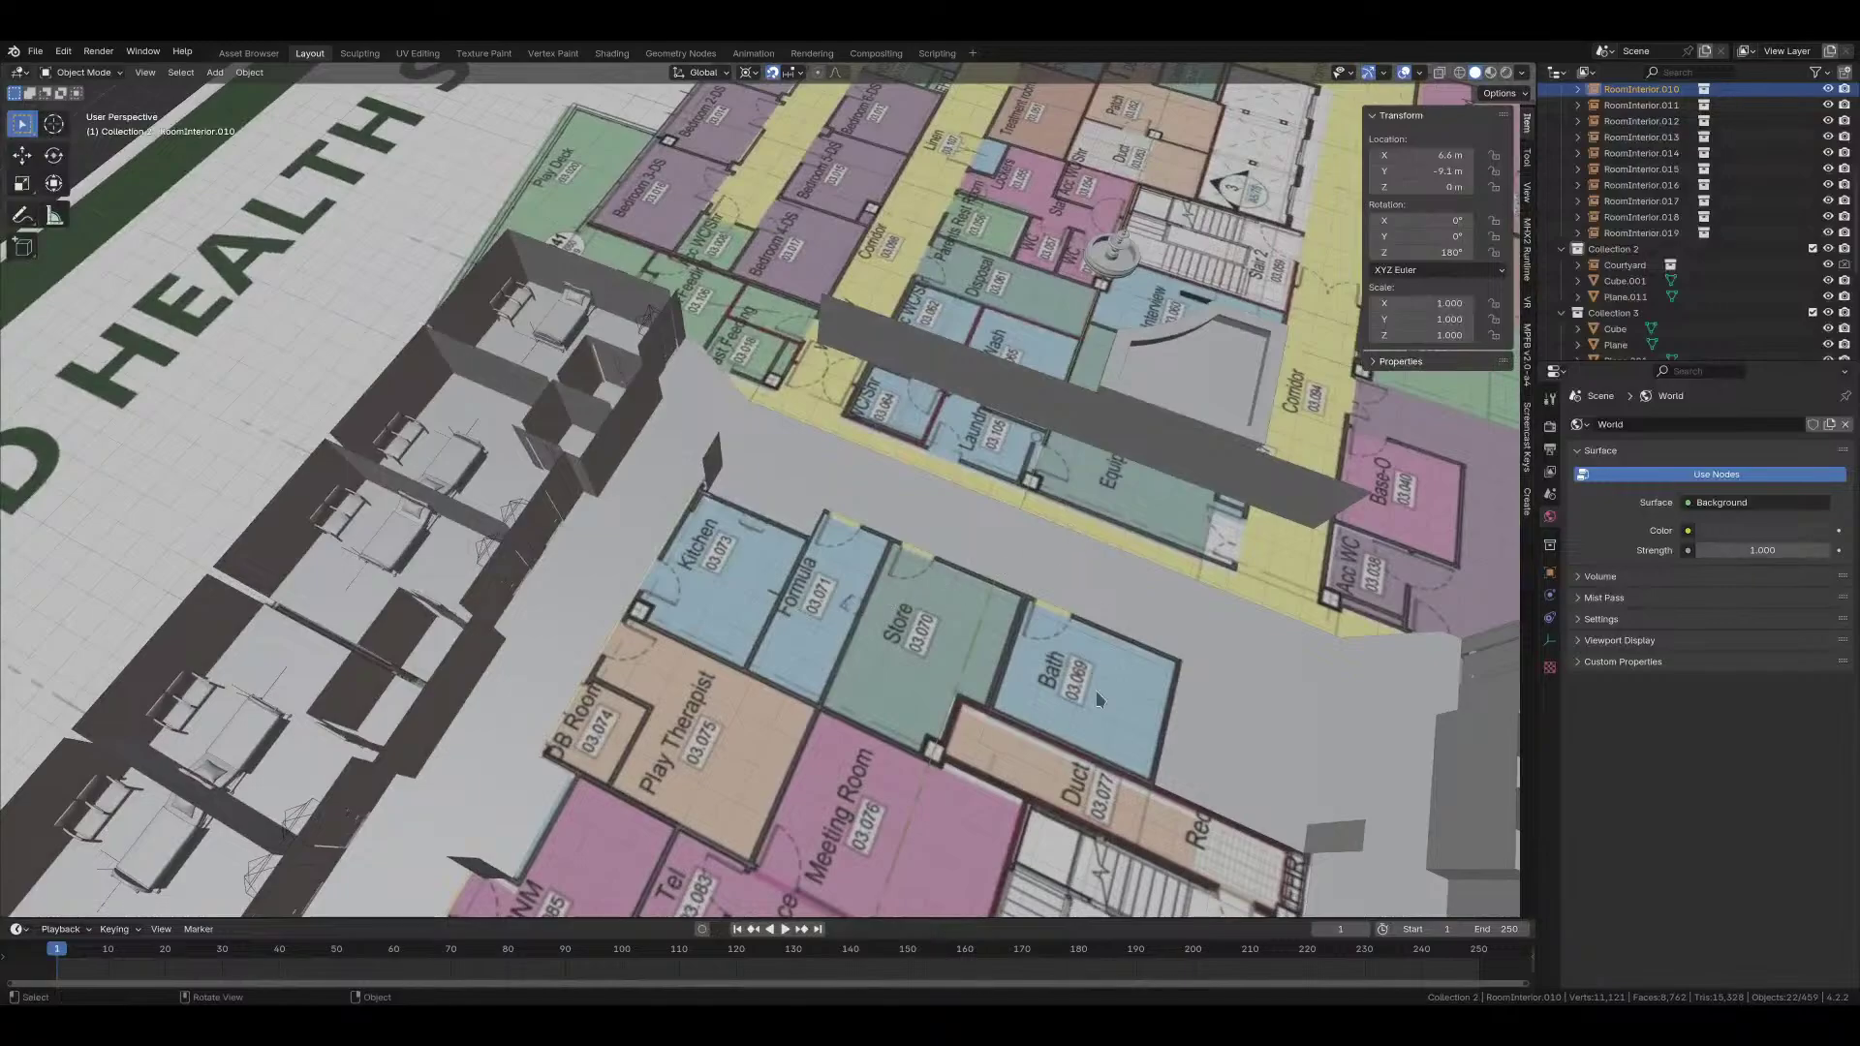
scroll(1098, 698, "down", 3)
middle_click_drag(1037, 742, 747, 557)
scroll(748, 560, "up", 2)
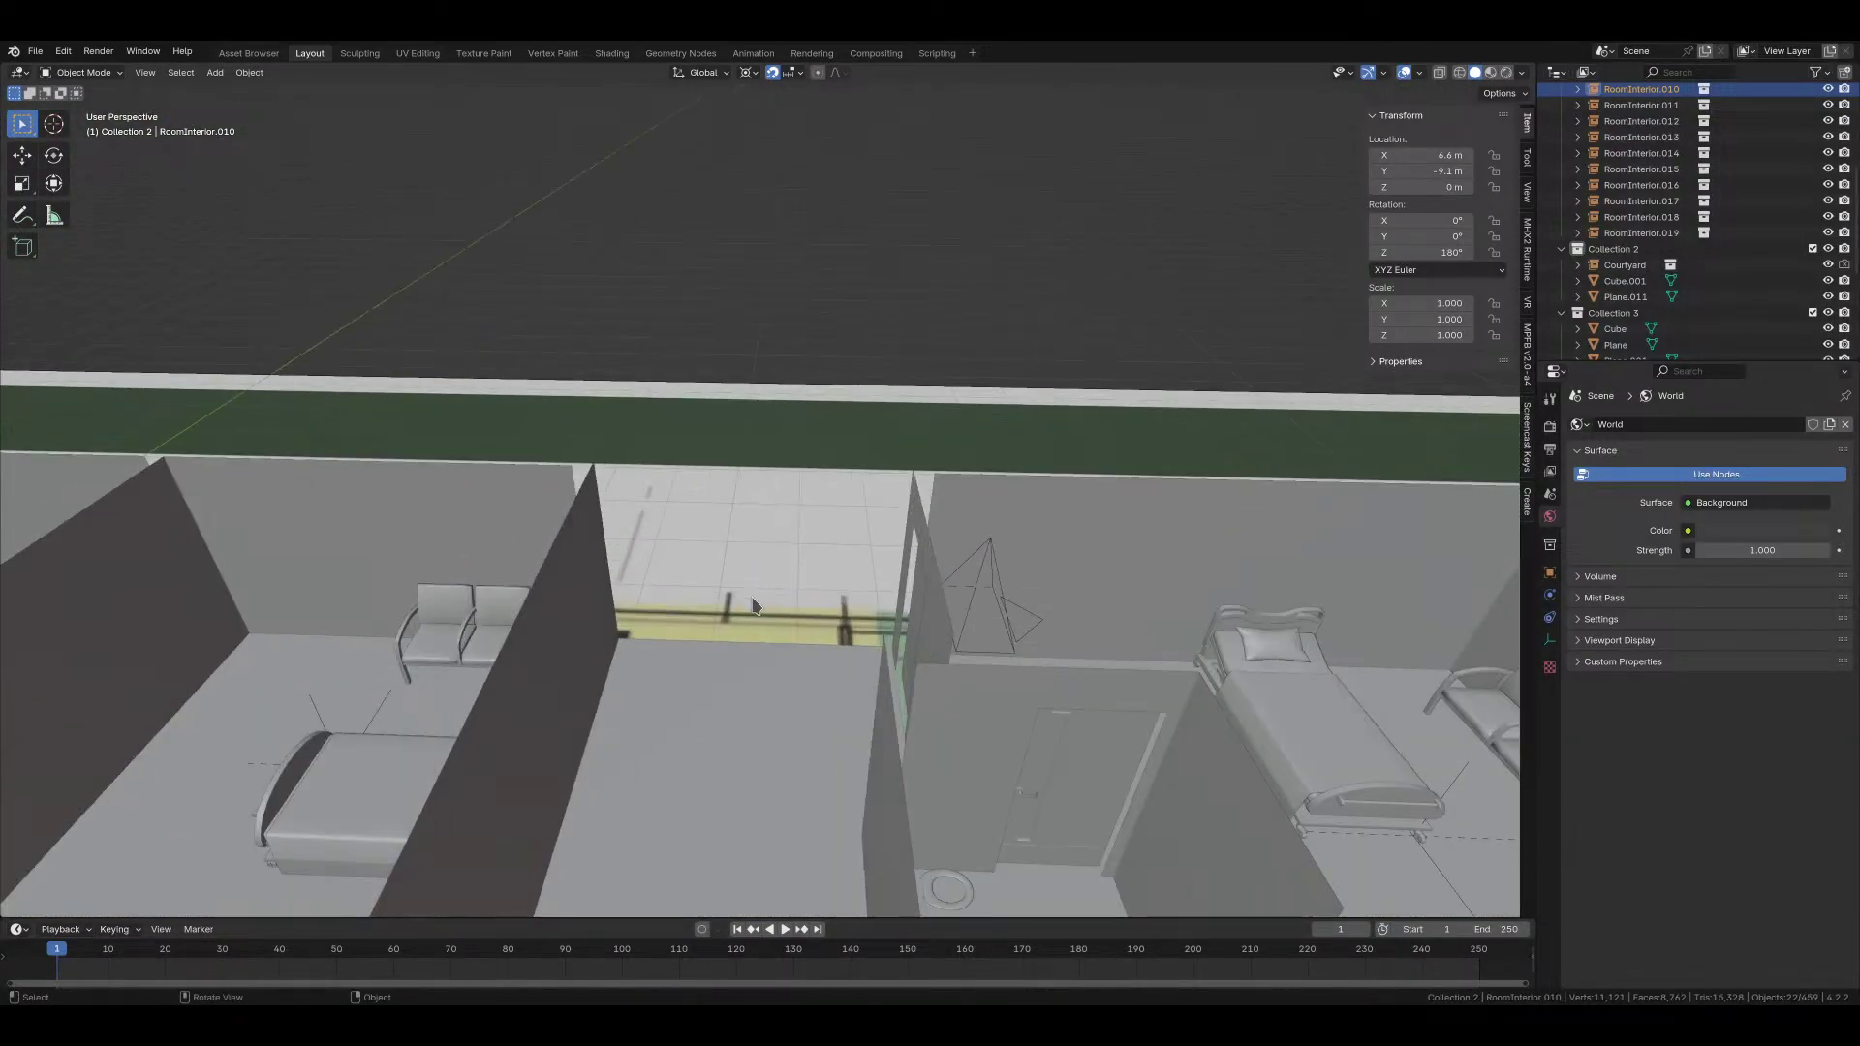
scroll(754, 605, "down", 6)
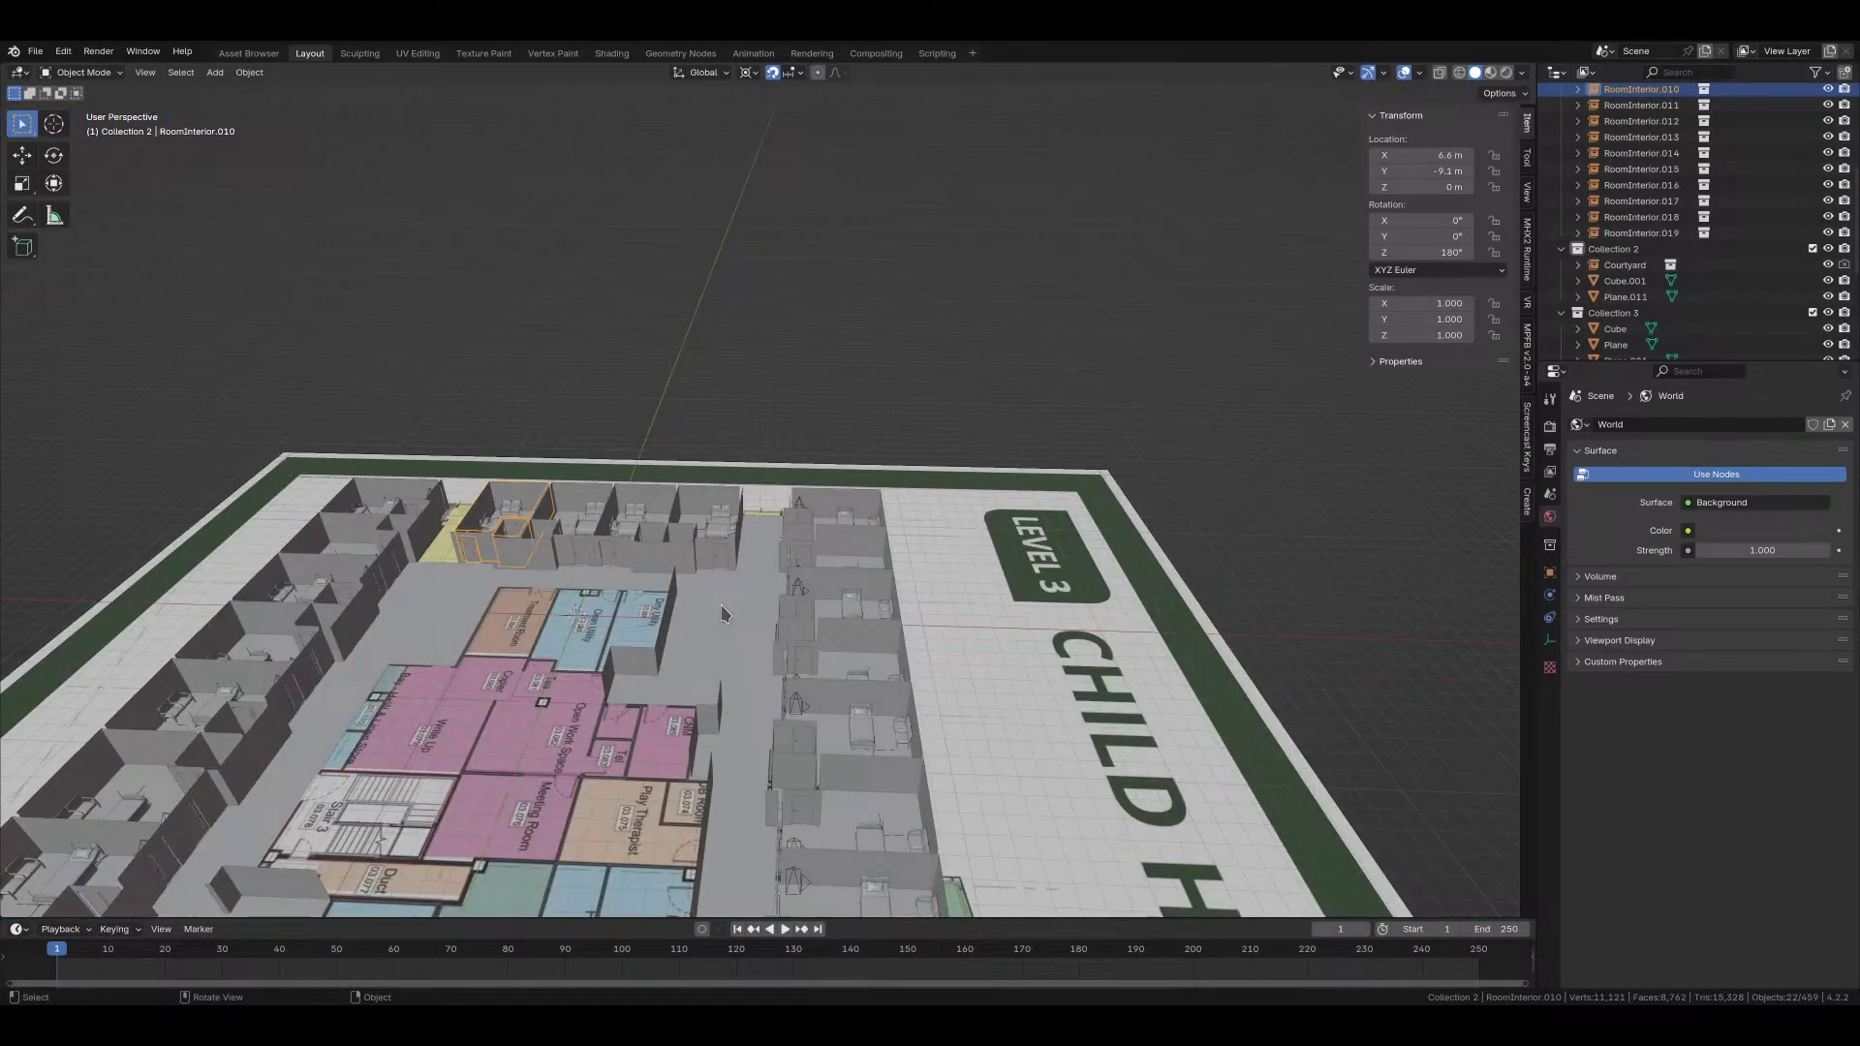
Step: Add a plane, rotate its mesh -90° about X so it stands upright, and raise the mesh 1 m along Z
key("shift+a")
left_click(814, 580)
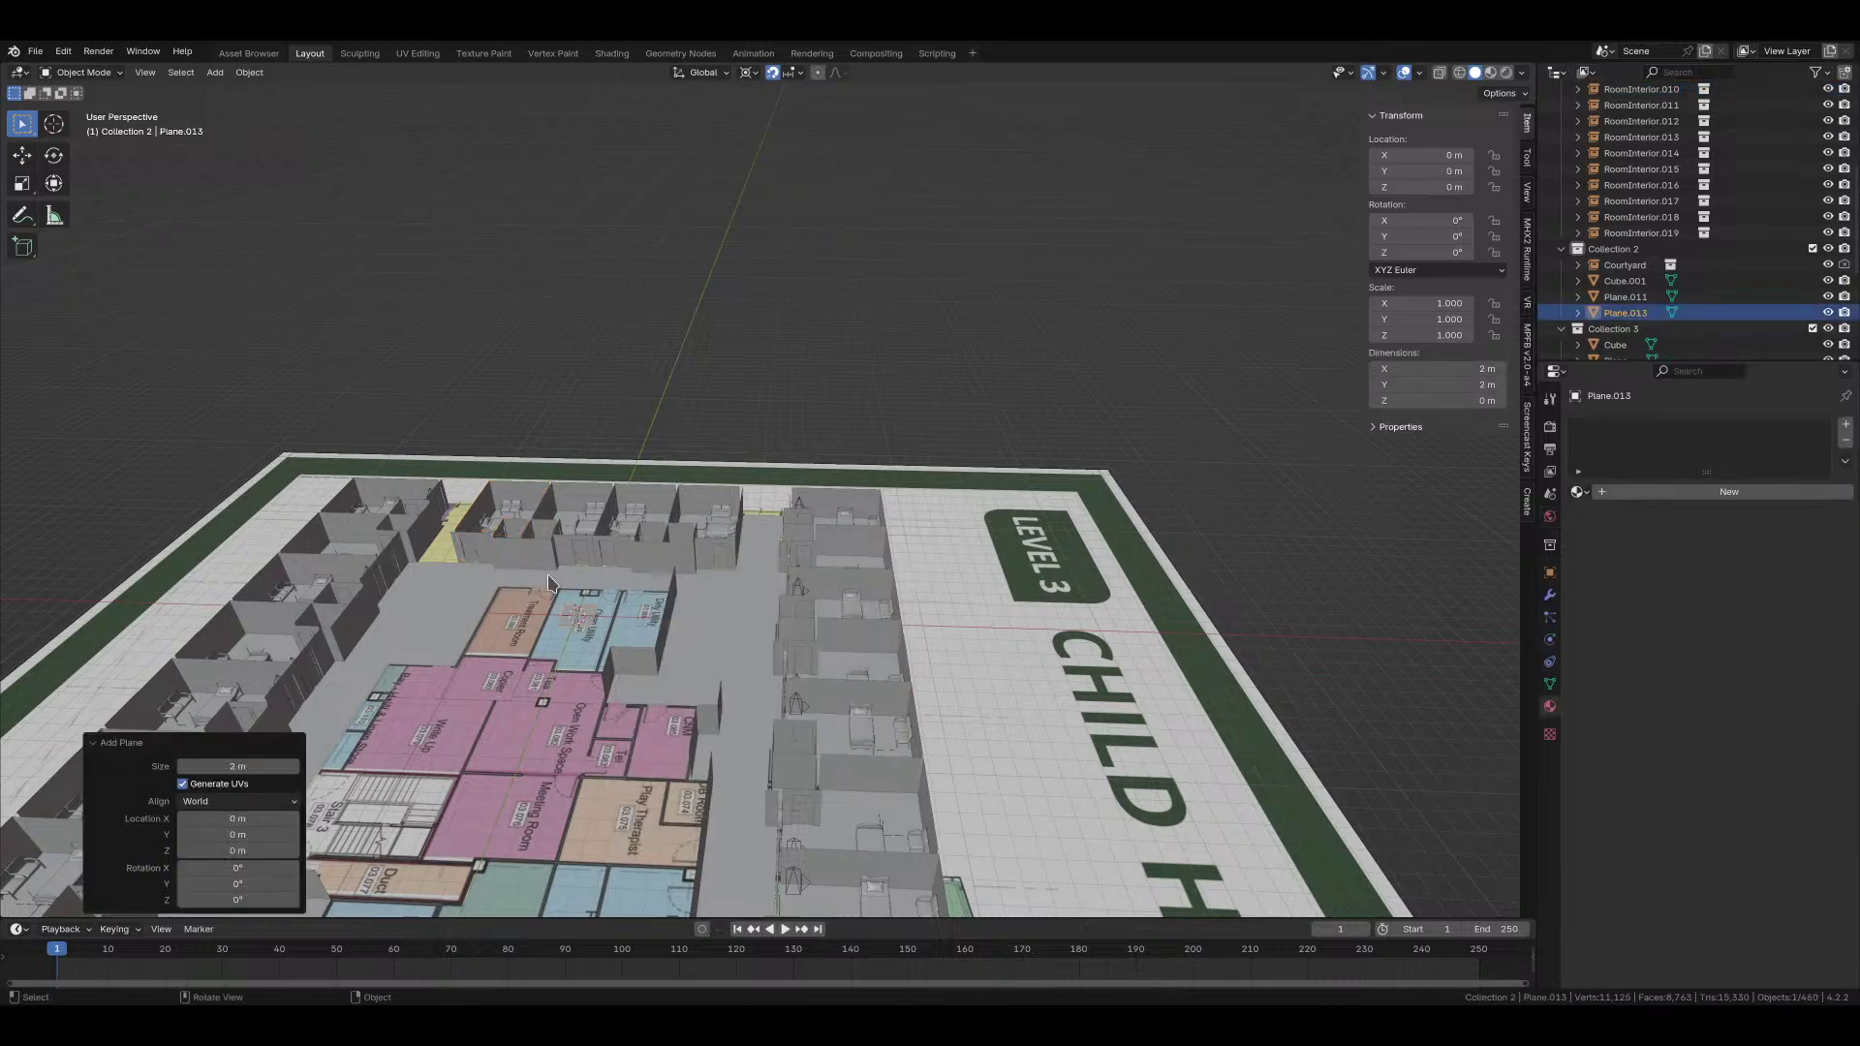
key("Tab")
key("r")
key("x")
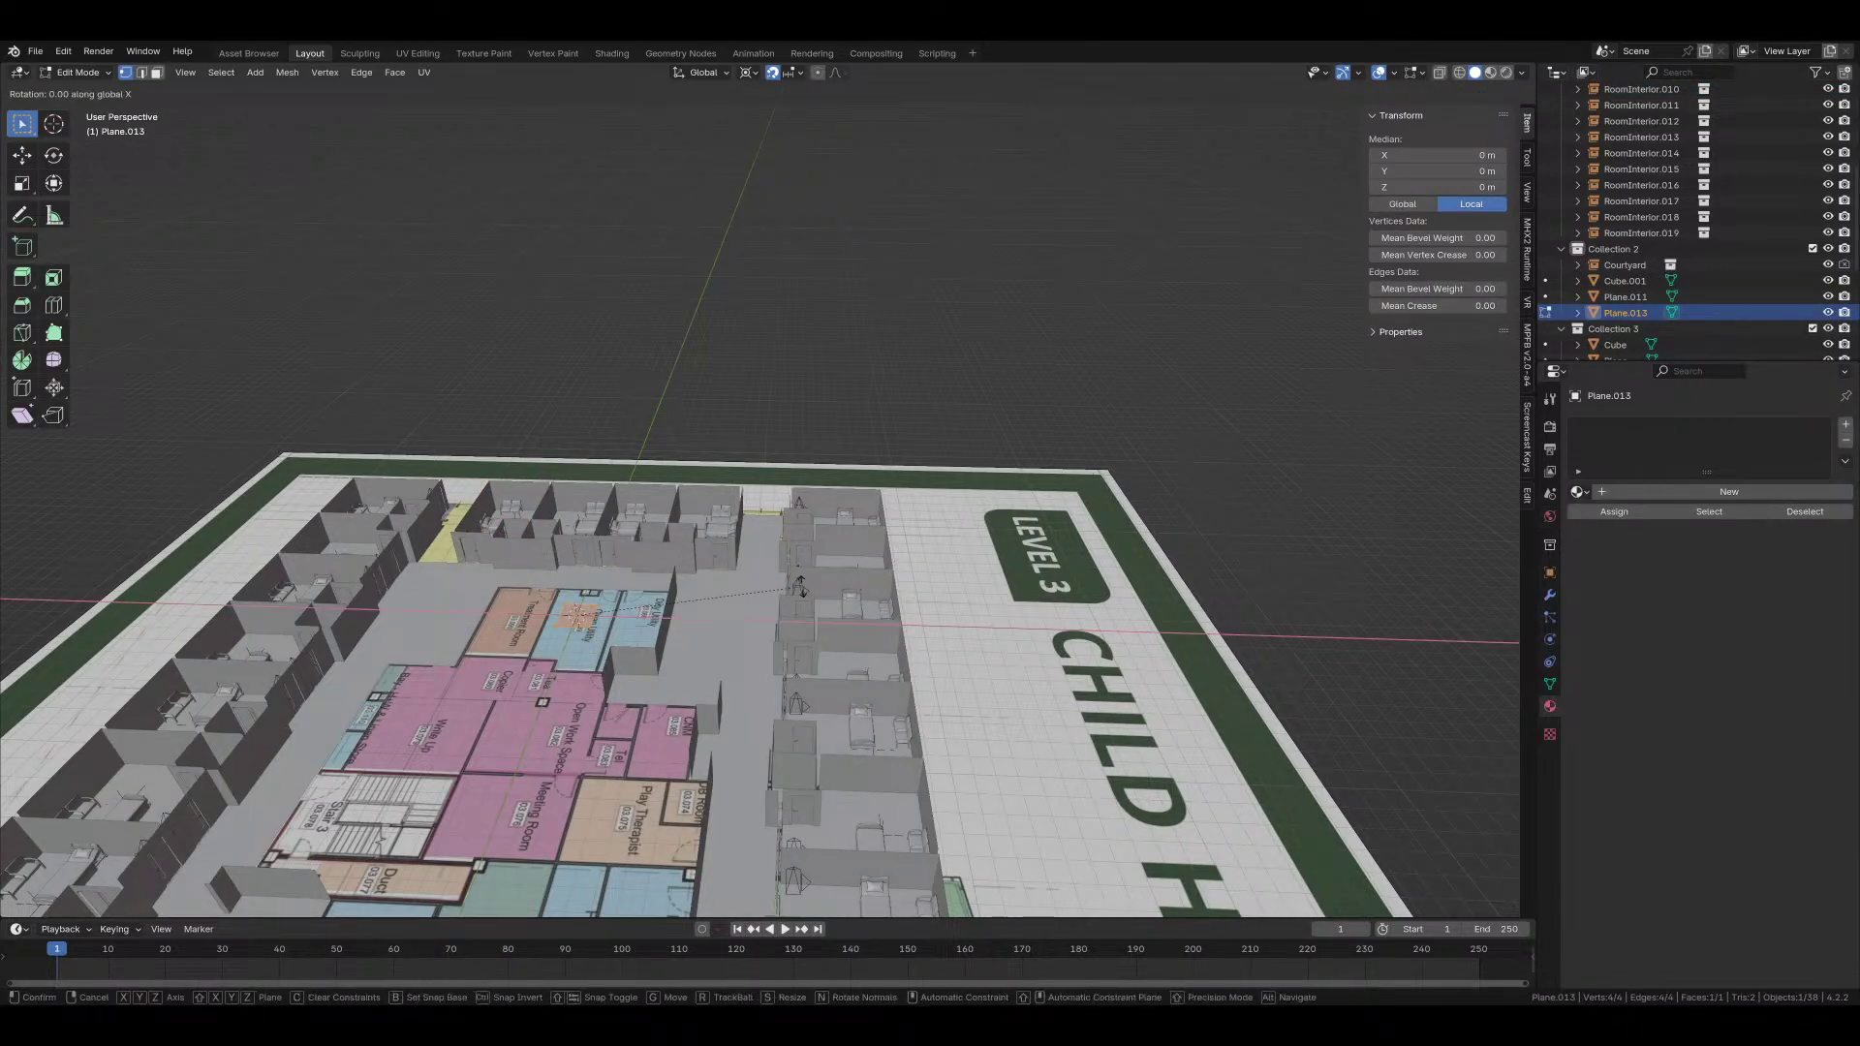
key("9")
key("0")
key("Return")
key("g")
key("z")
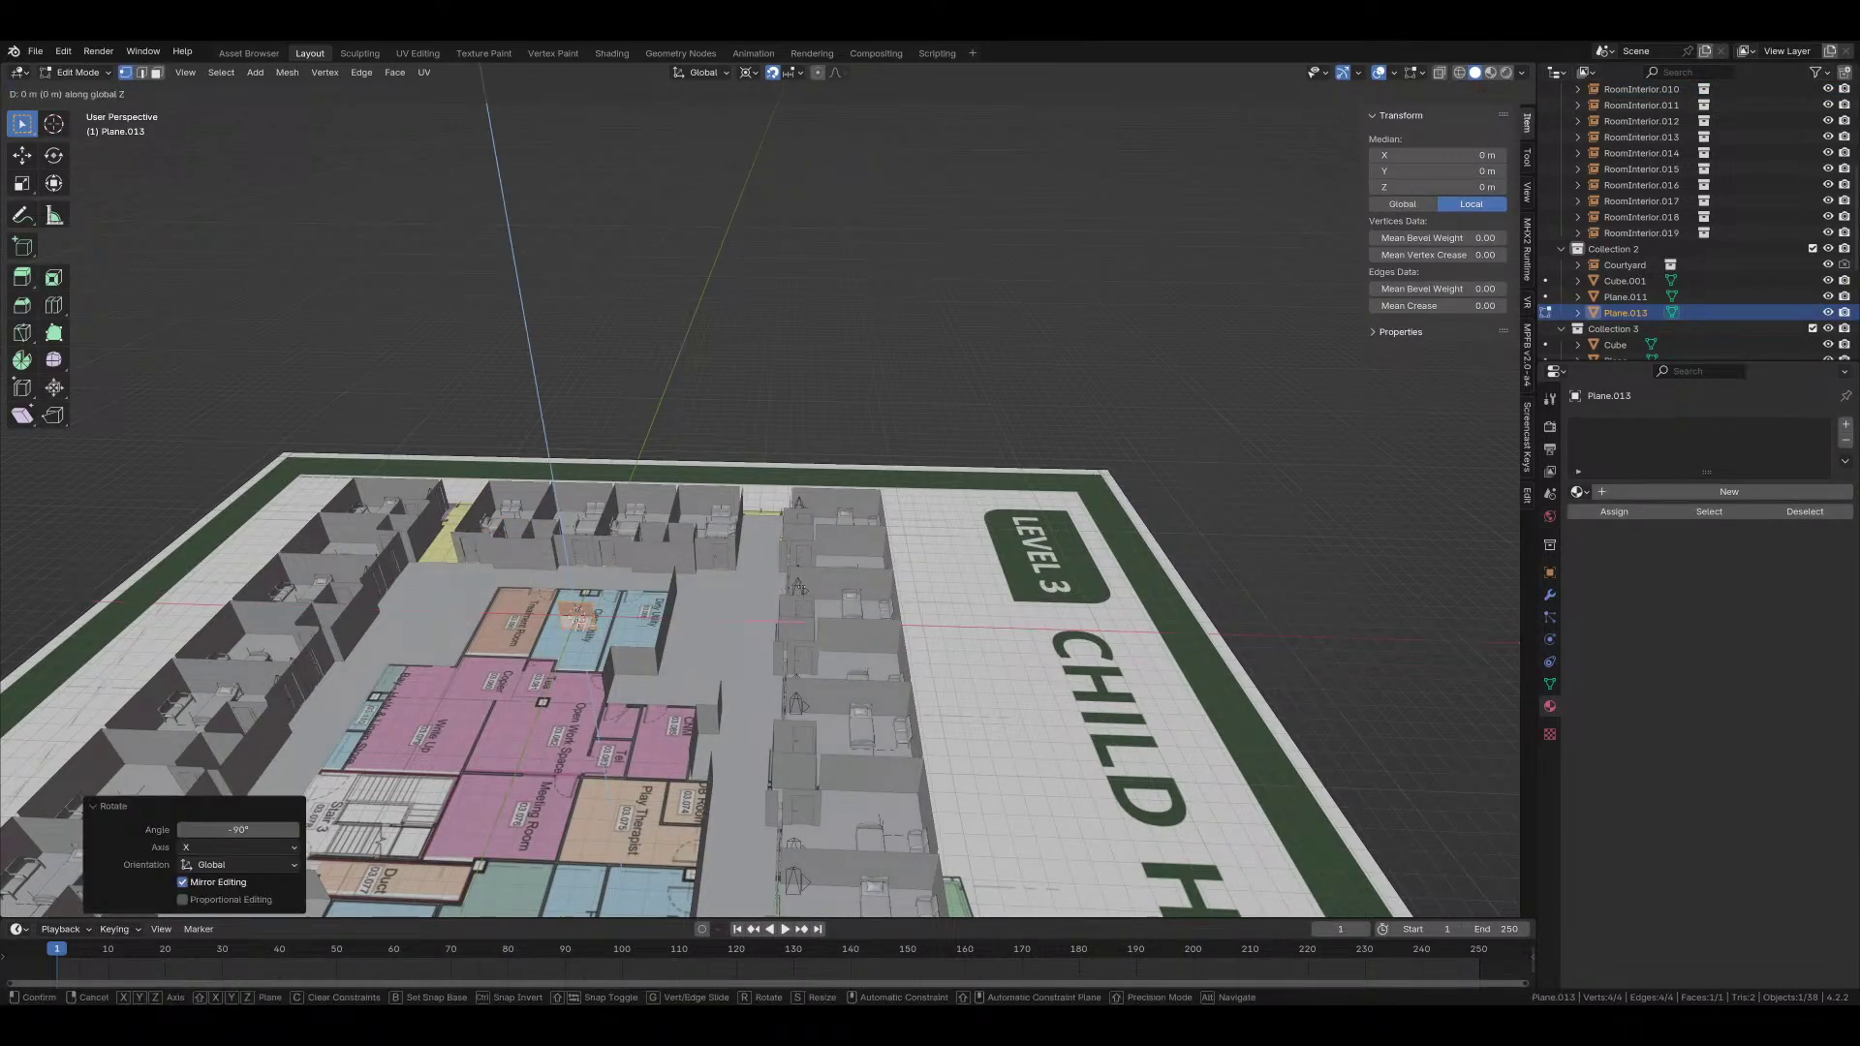
key("1")
key("Return")
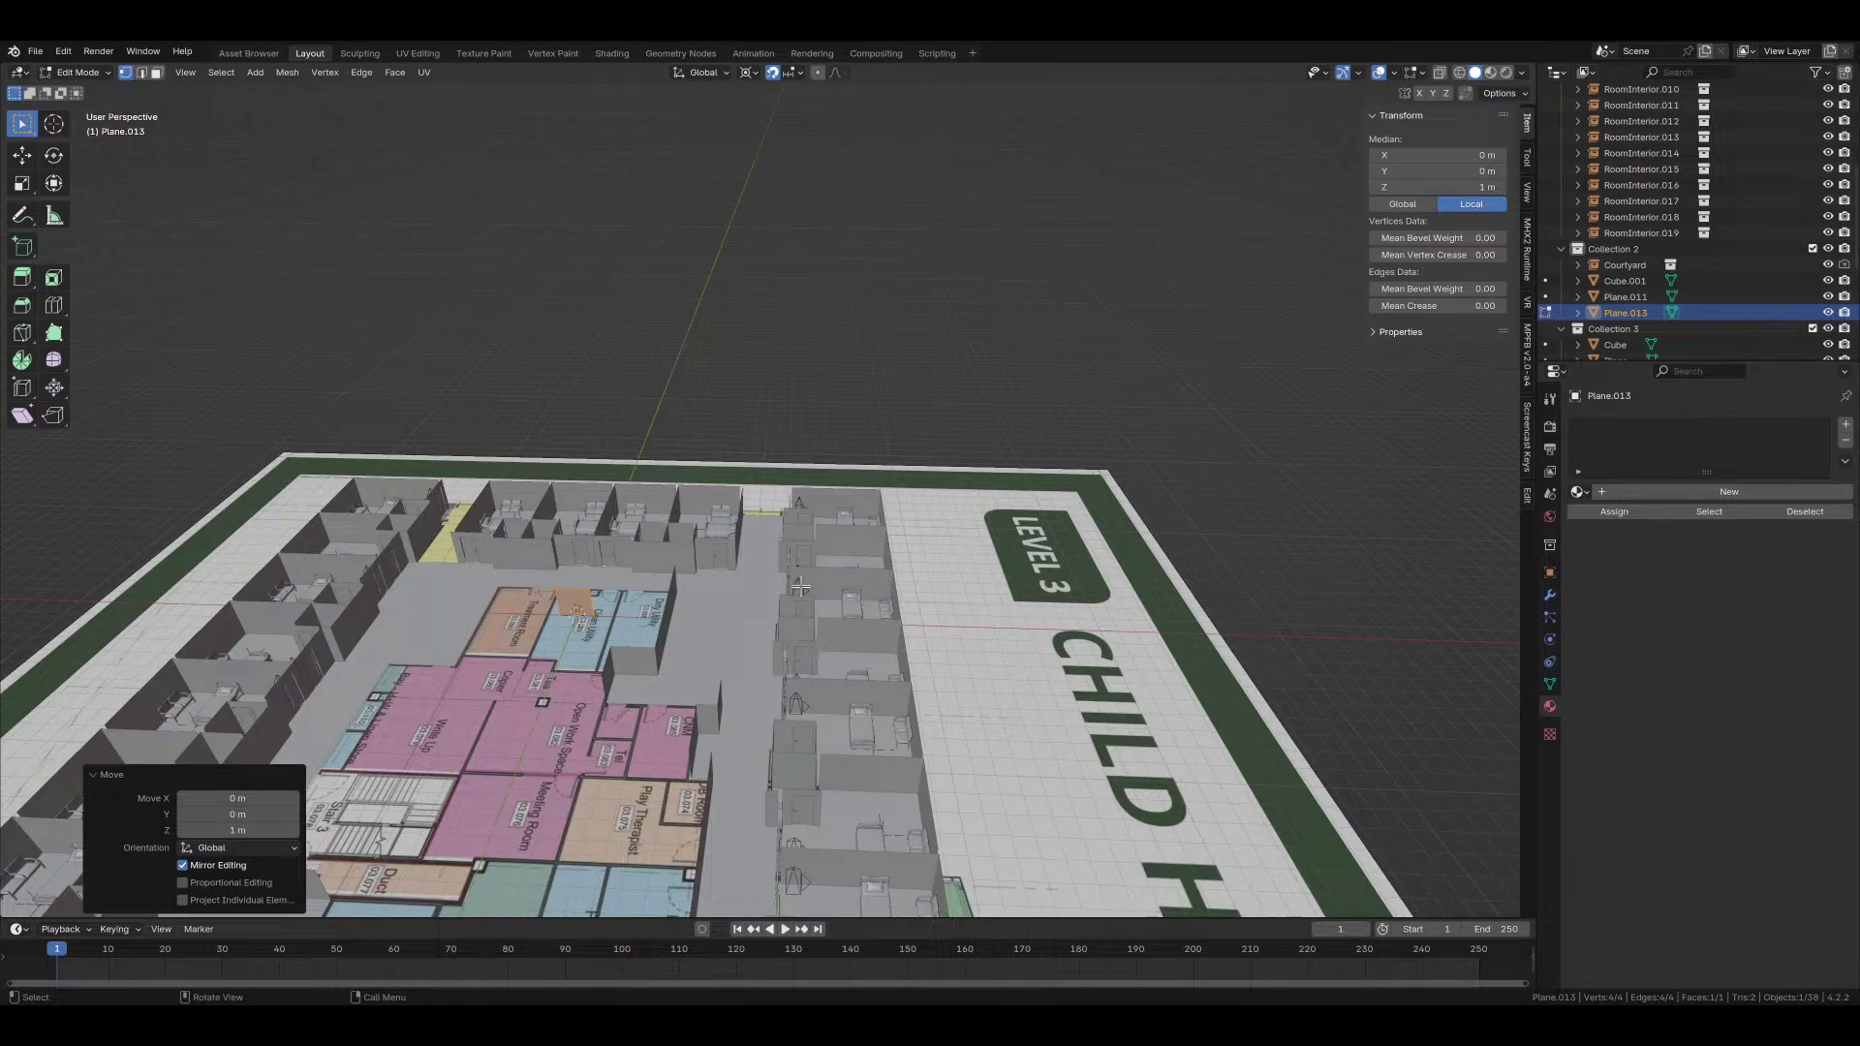
Step: Rotate the upright plane's mesh 180° about Z, and rotate the plane object 180° about Z as well
key("r")
key("z")
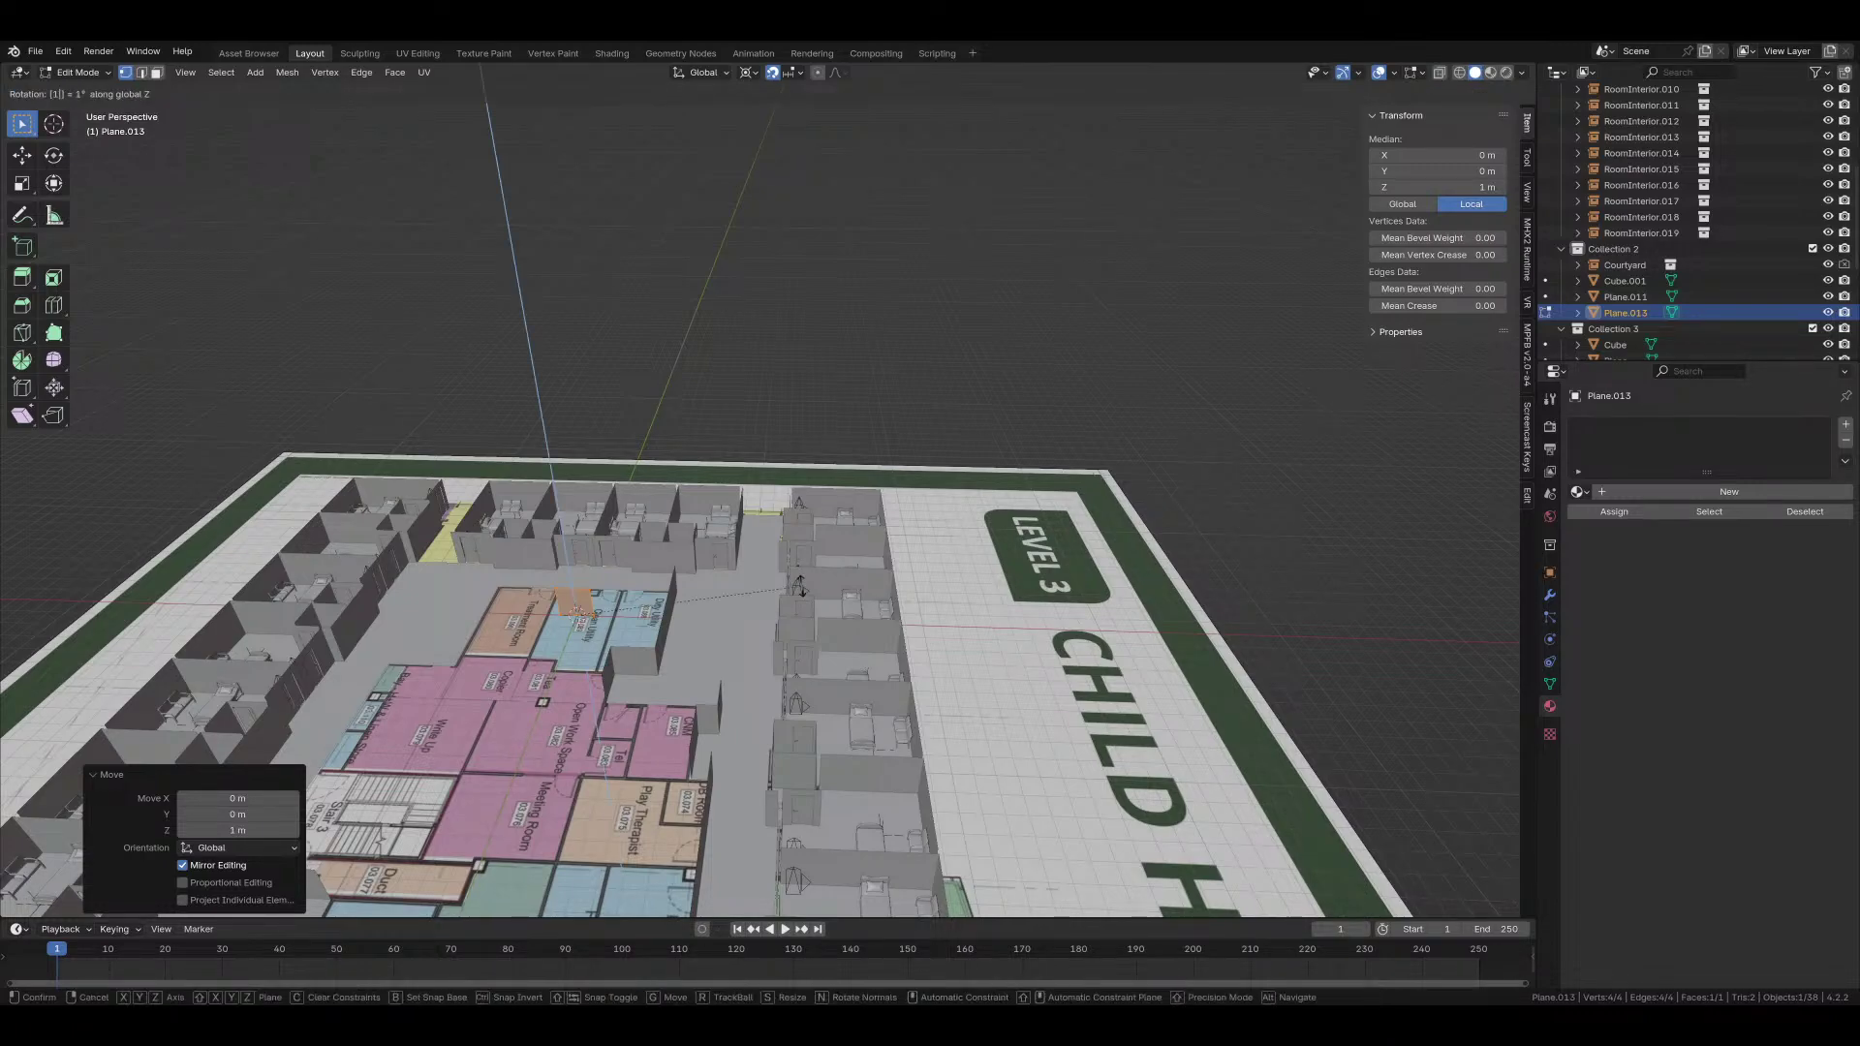
key("1")
key("8")
key("0")
key("Return")
key("Tab")
type("rz")
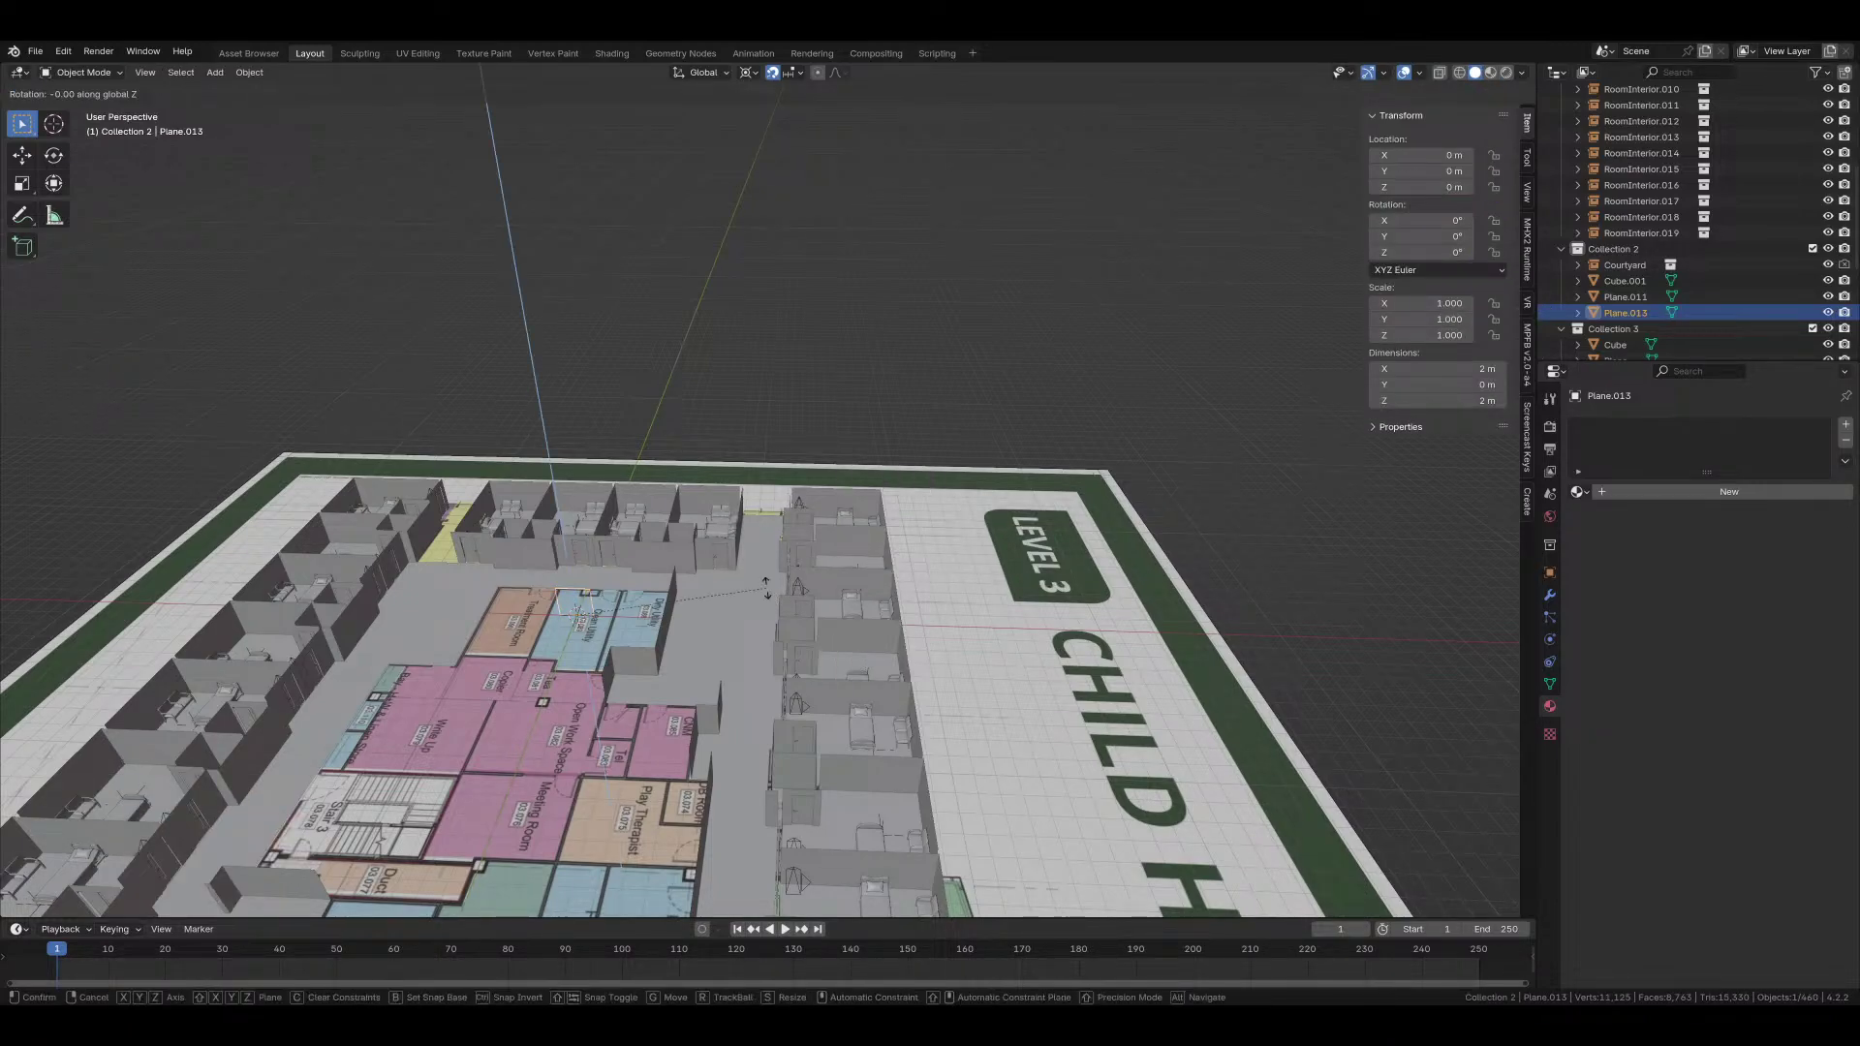
type("180")
key("Return")
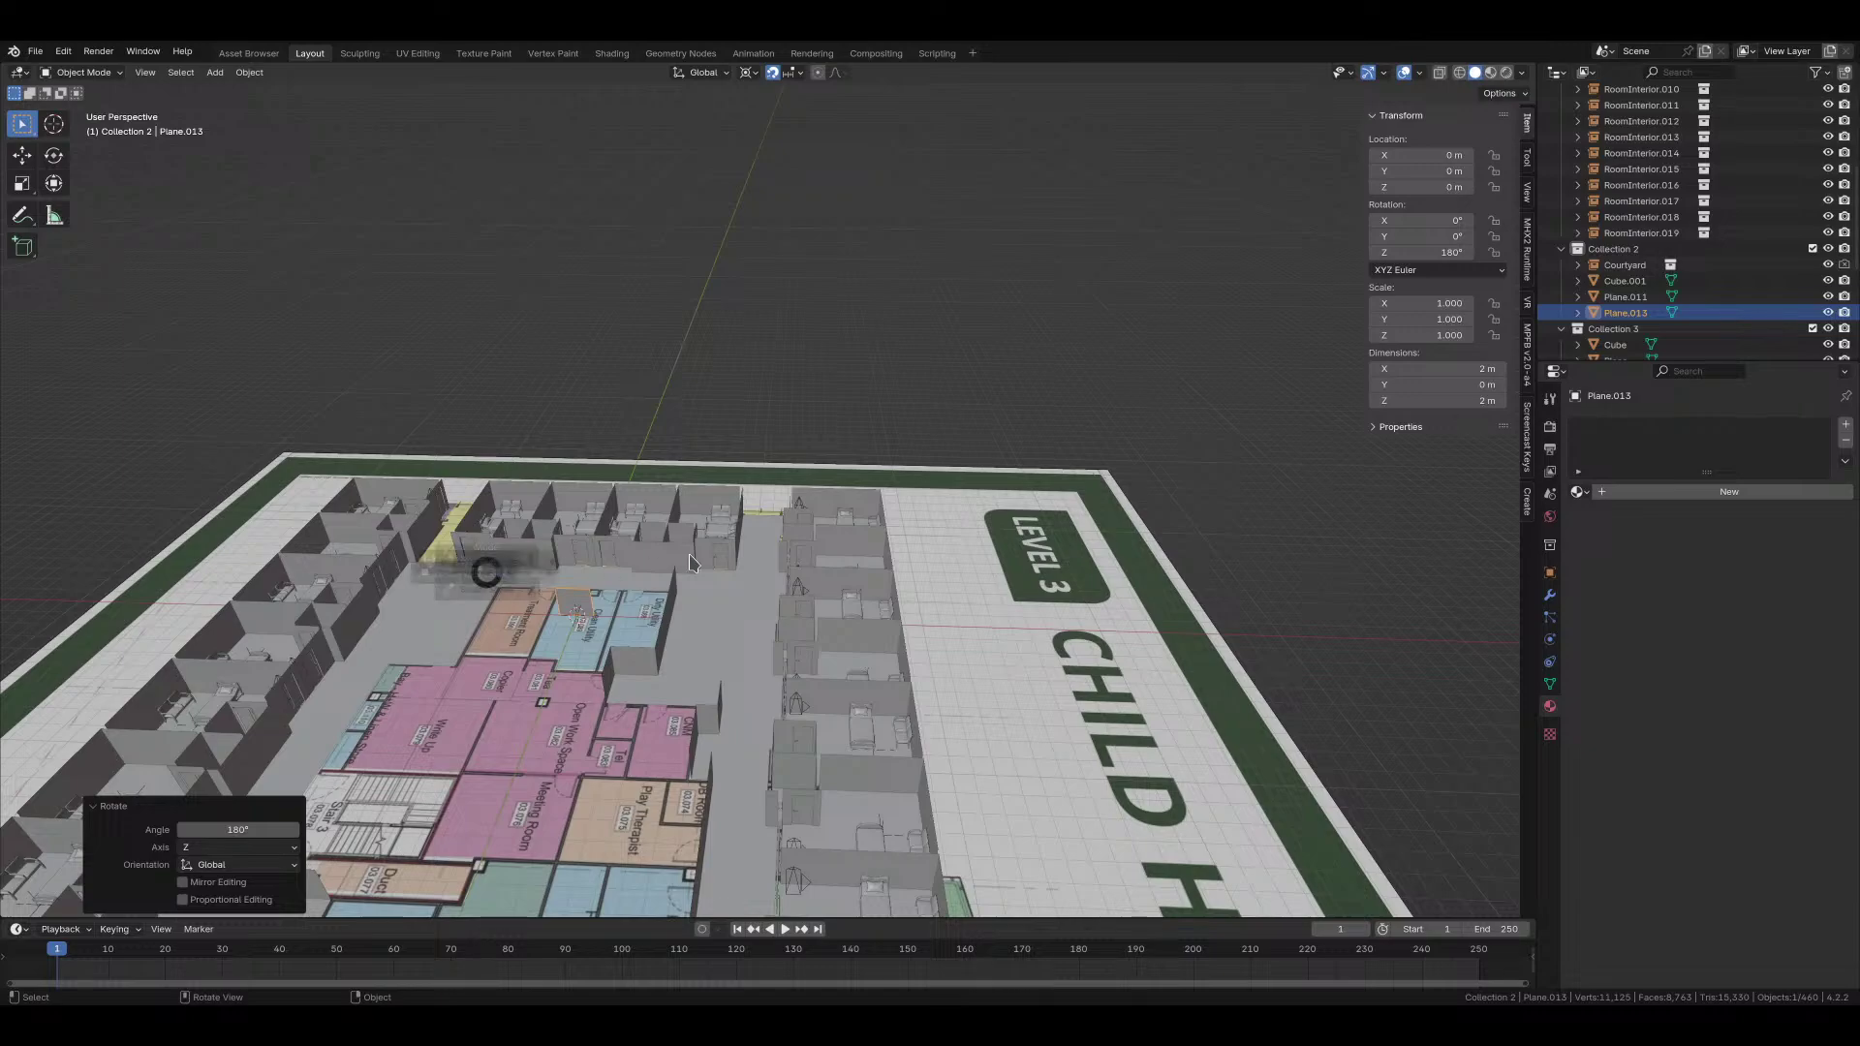
Step: Raise the upright plane's top edge 0.4 m along Z in front wireframe view so it matches the ward's wall height
key("Tab")
key("KP_Decimal")
left_click(357, 702)
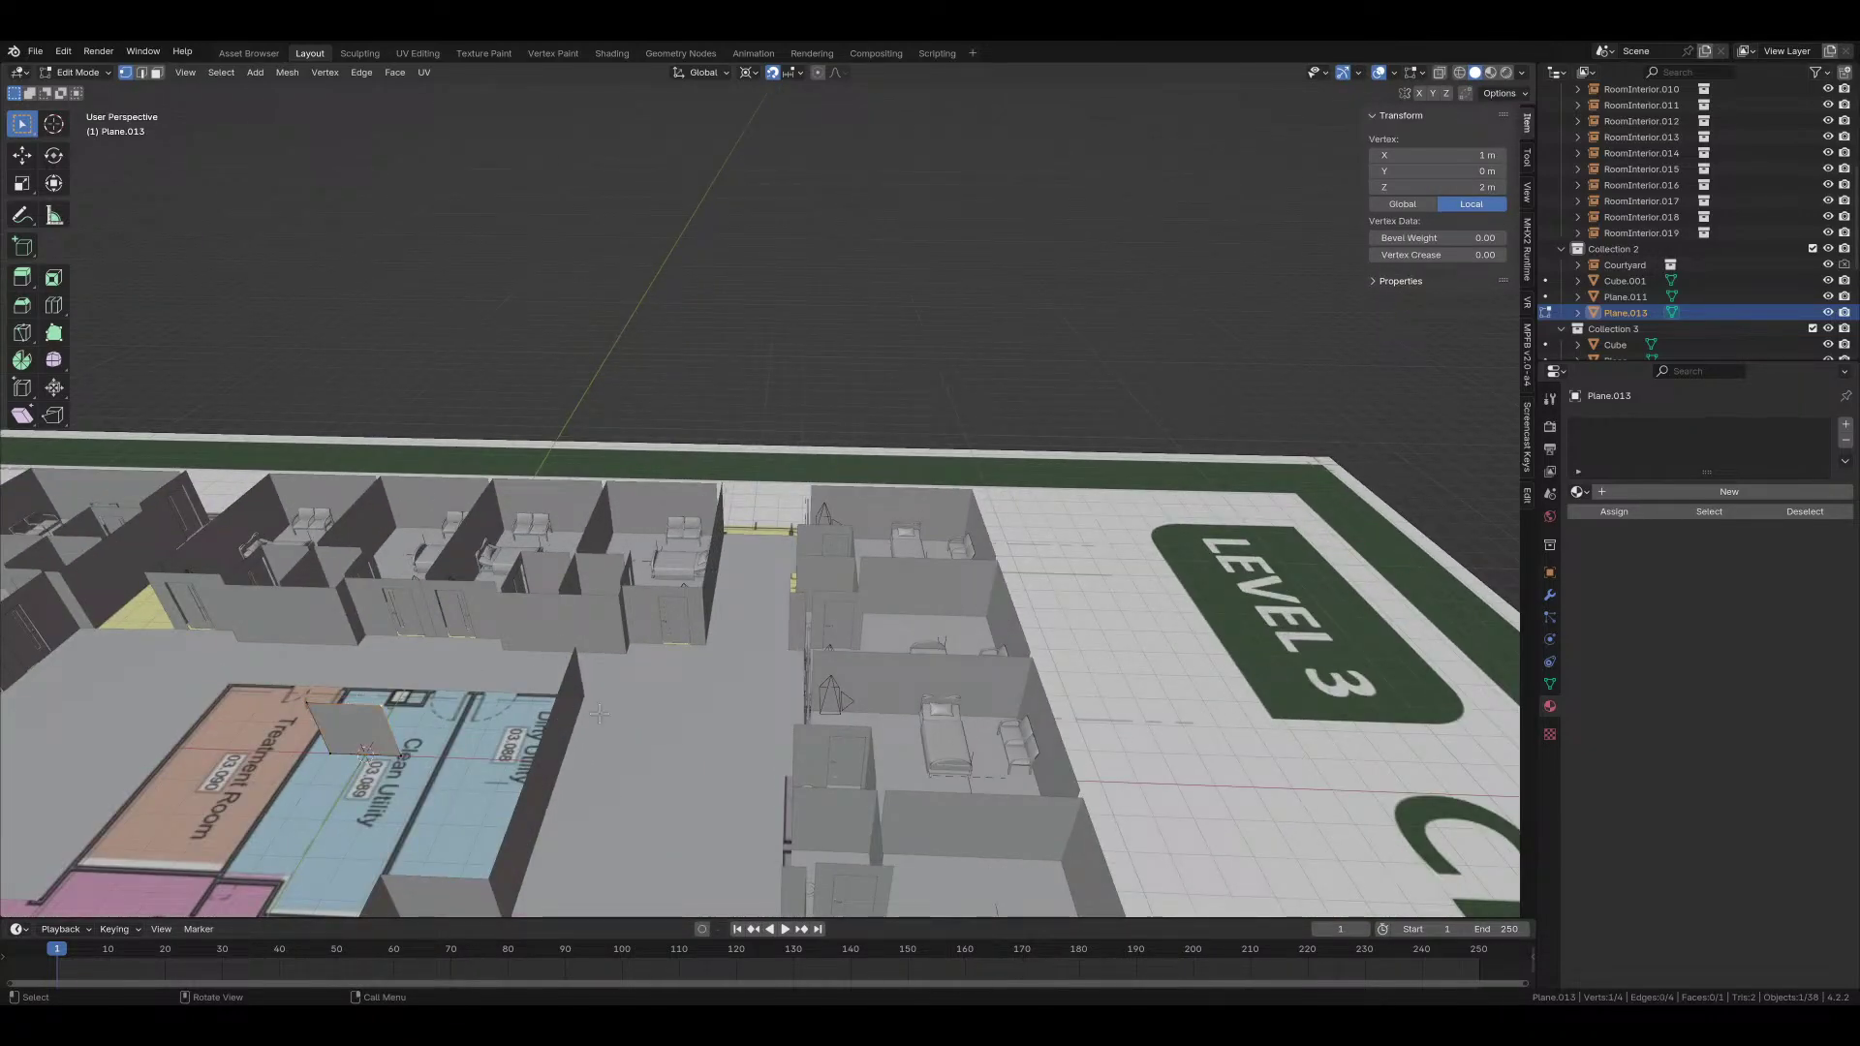
key("2")
left_click(329, 710)
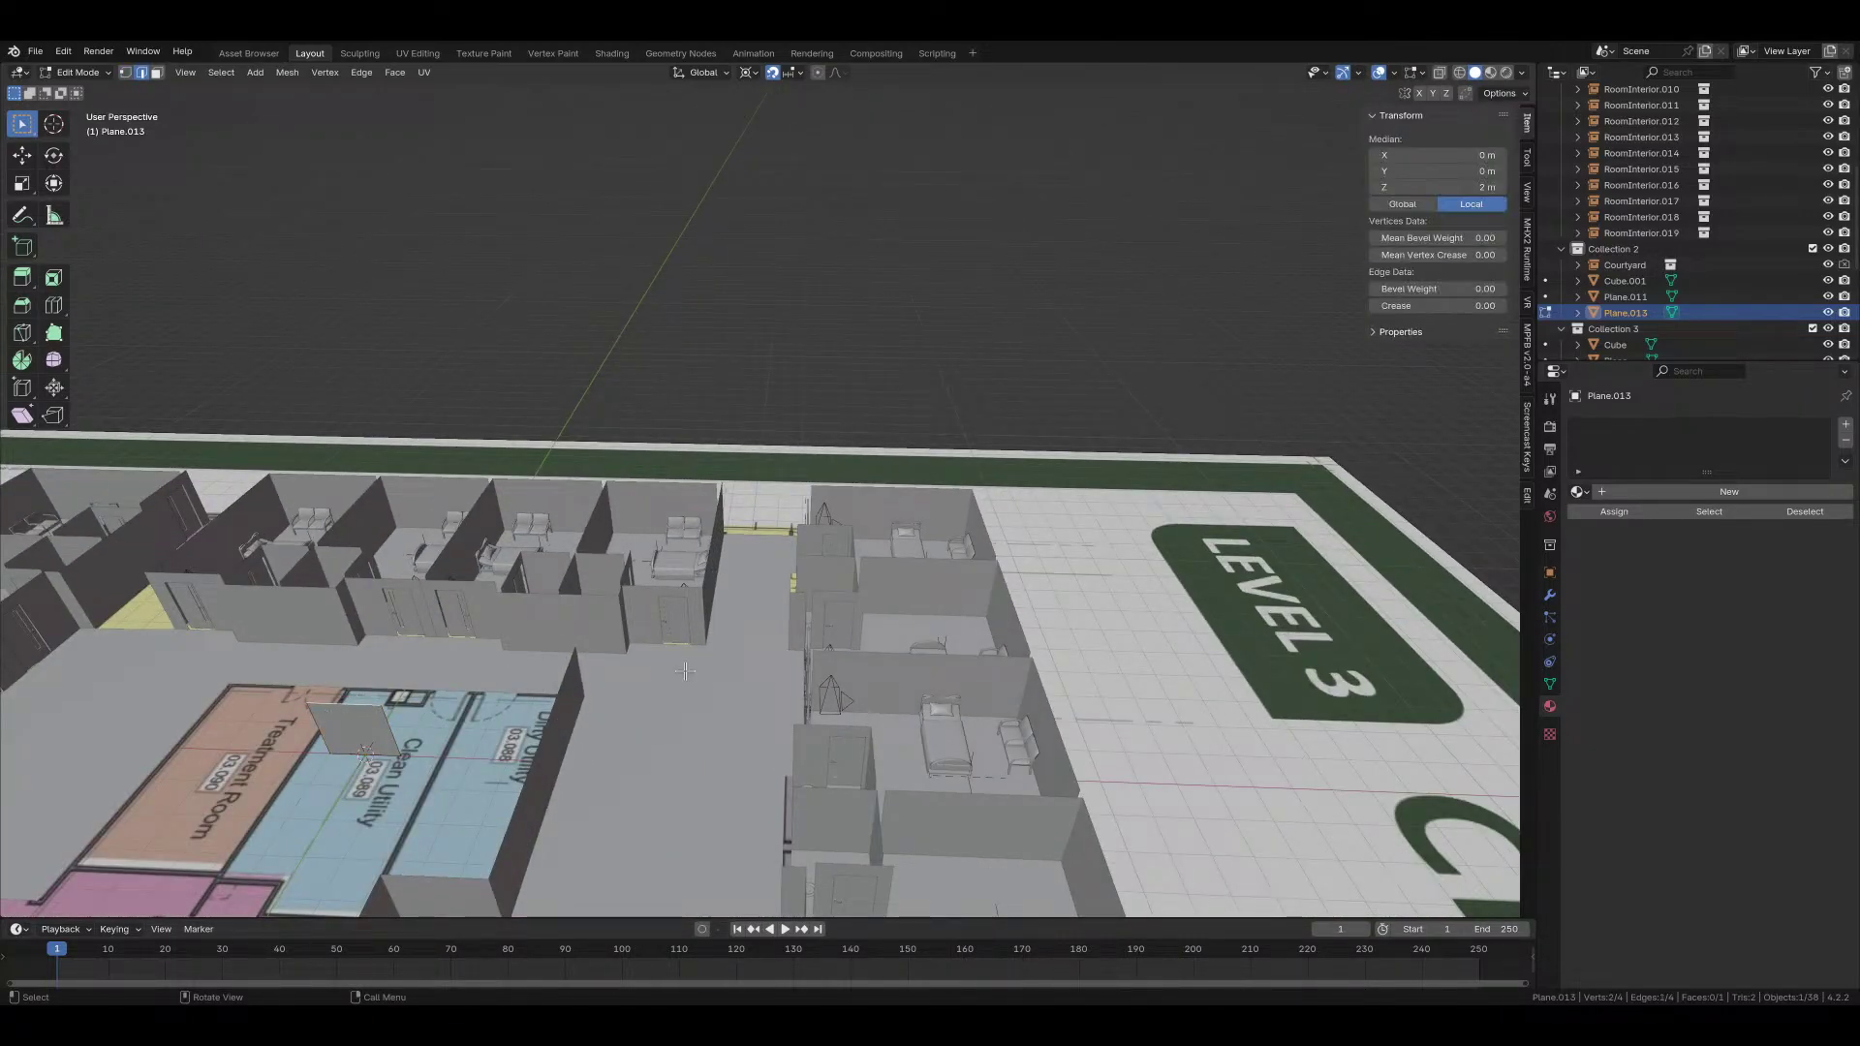
key("KP_1")
scroll(1059, 531, "up", 2)
key("shift+z")
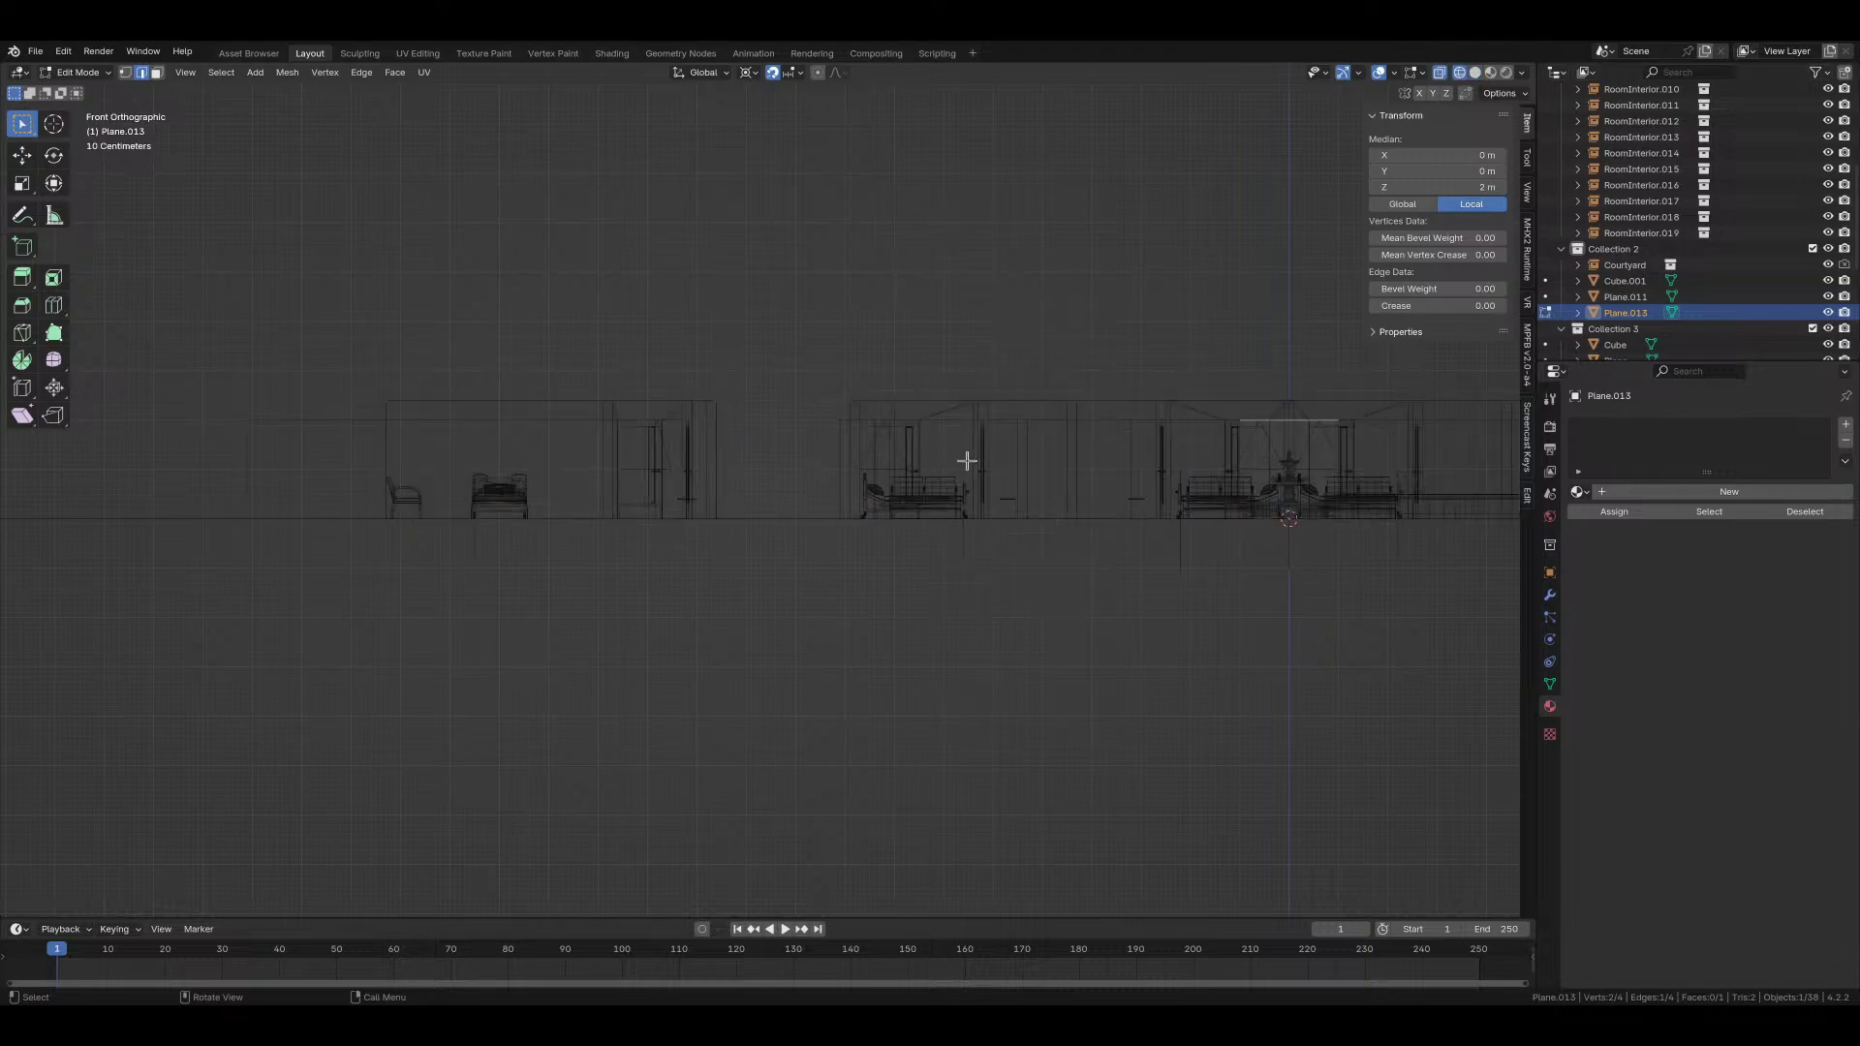
scroll(1064, 591, "up", 4)
key("g")
key("z")
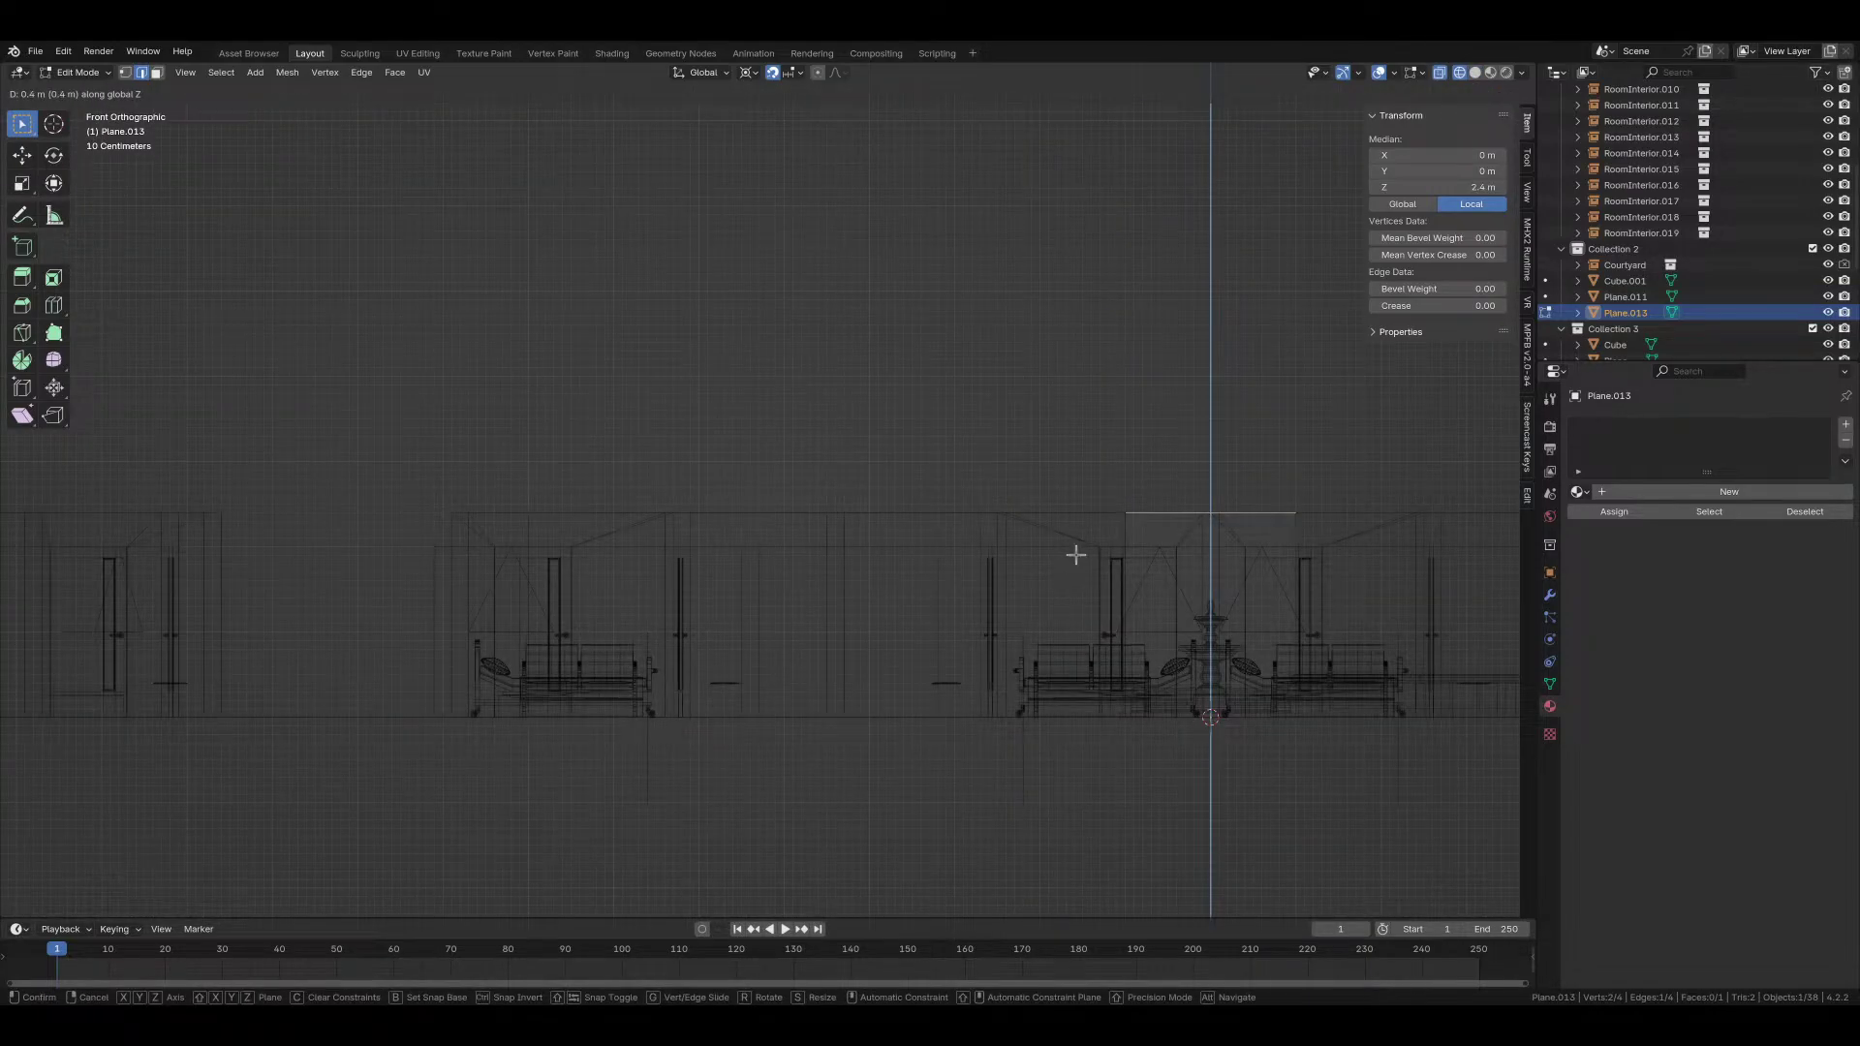
left_click(1075, 554)
key("Tab")
Step: Move the wall plane to the outer end of the corridor between Lounge 03.027 and room 03.028, at X -10.2 m, Y -11 m
middle_click_drag(1048, 574, 1141, 644)
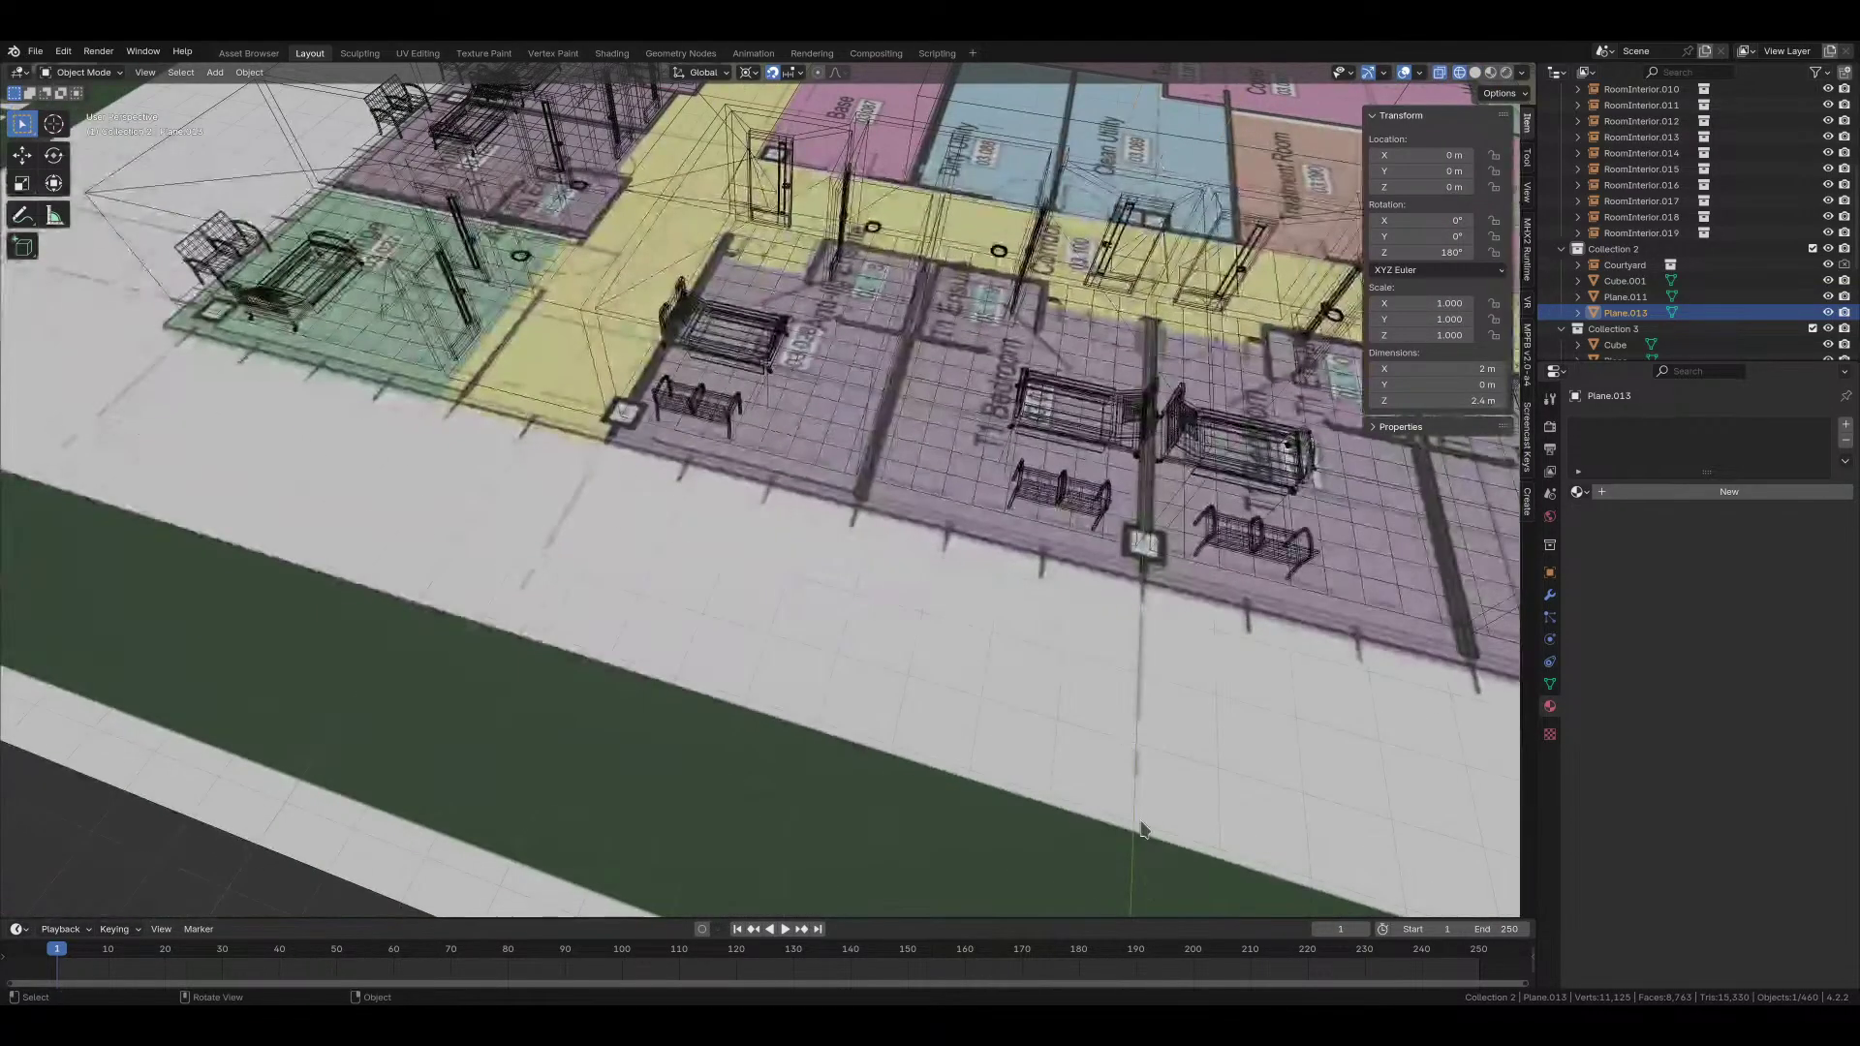
key("KP_7")
key("g")
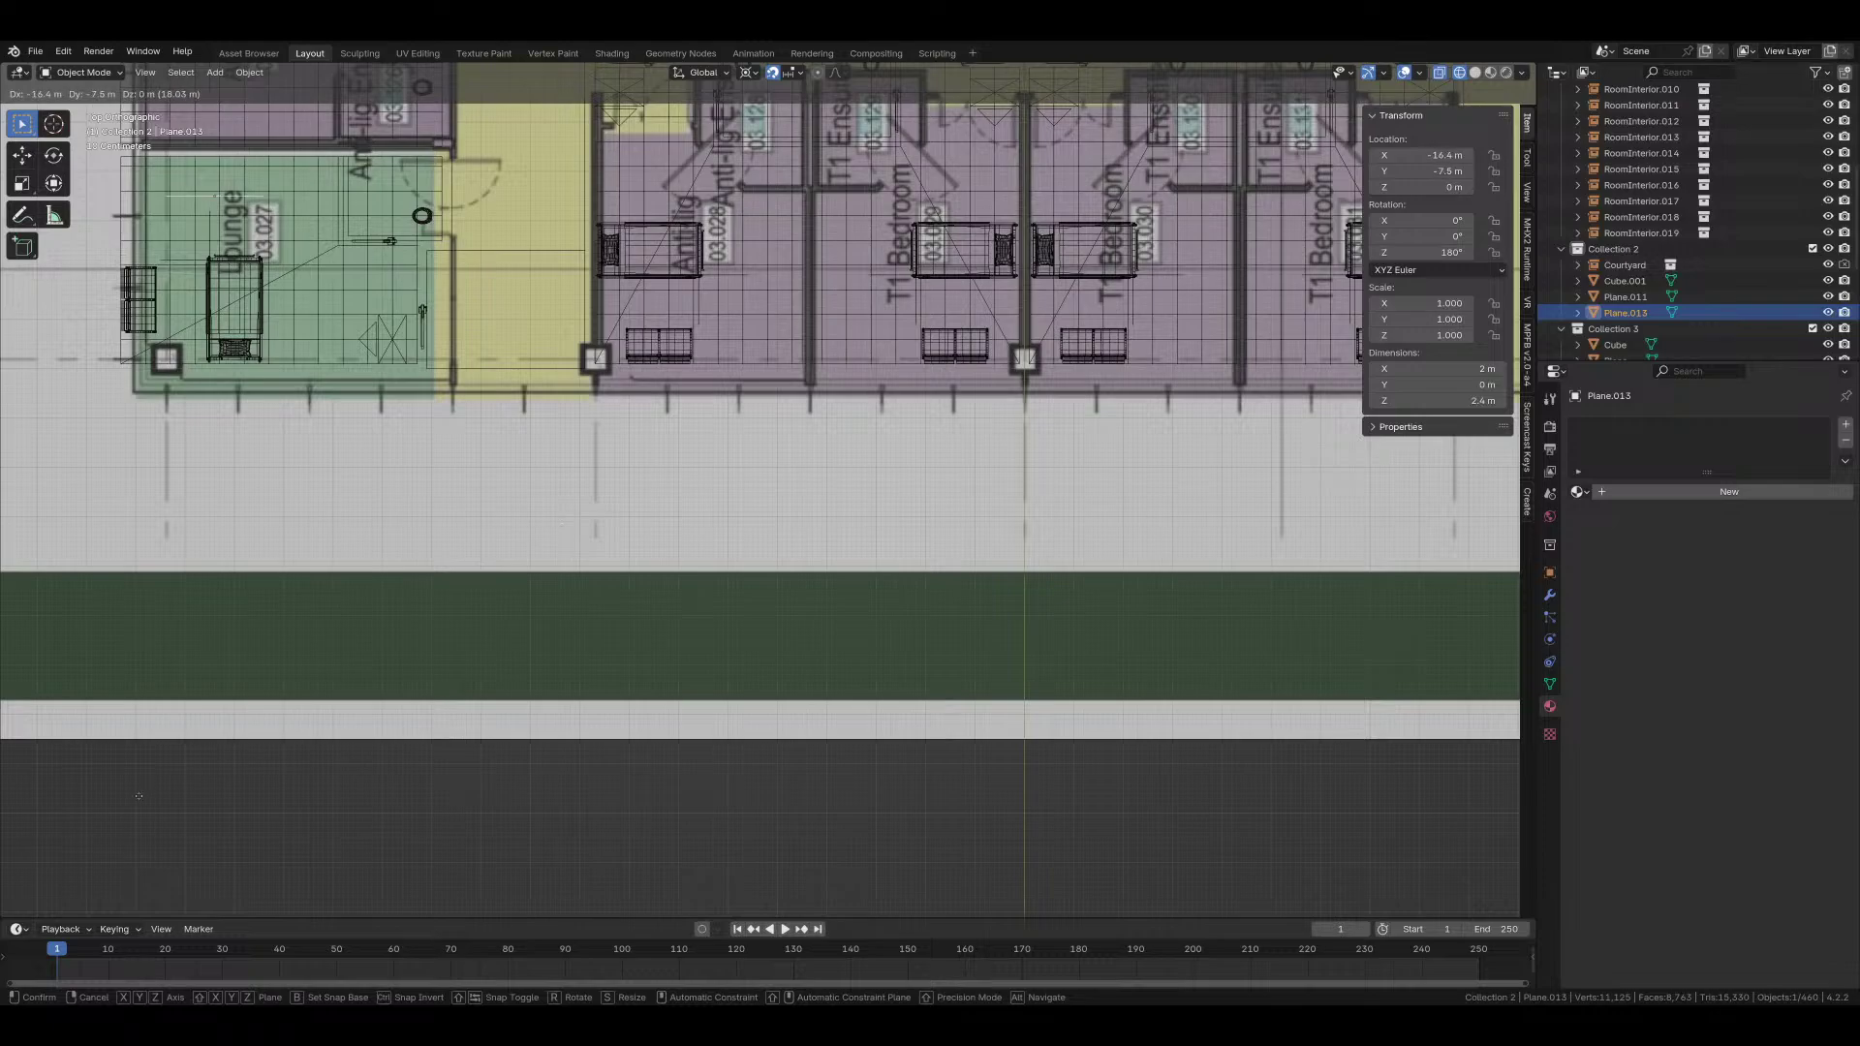
left_click(581, 901)
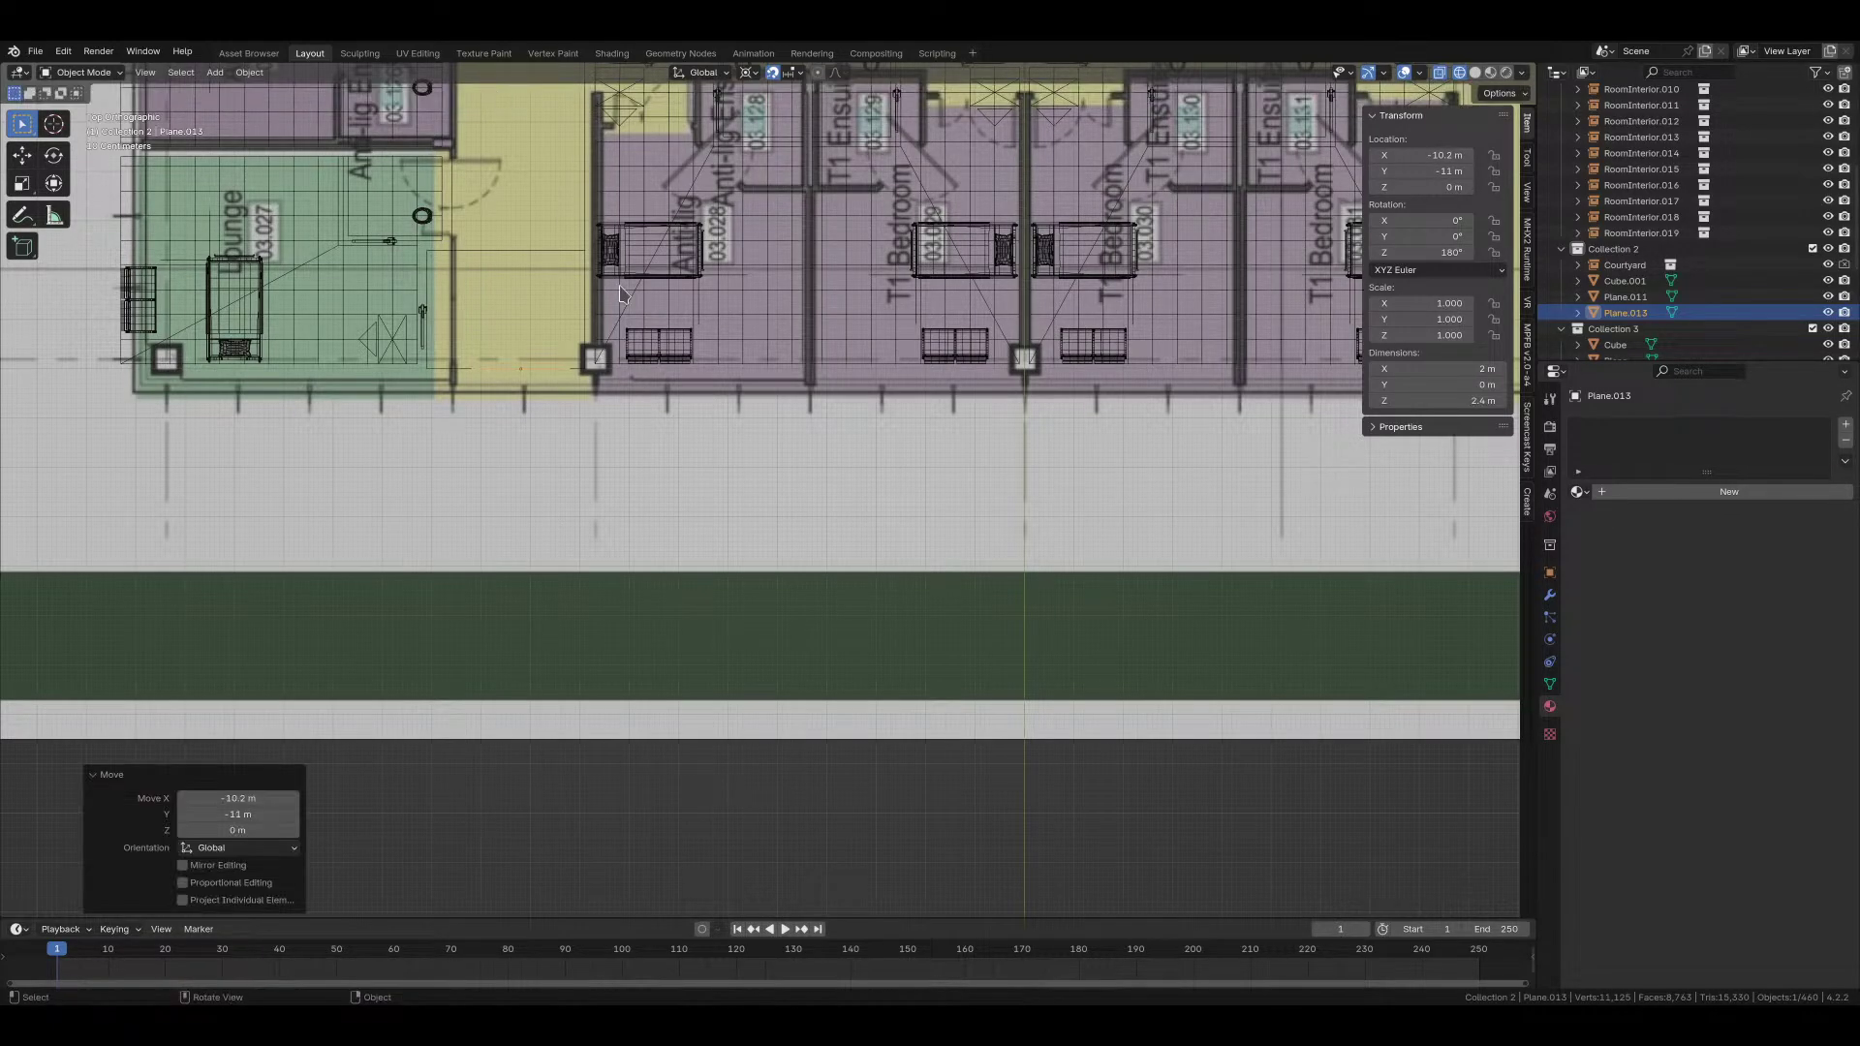
mouse_move(617, 310)
middle_mouse_down("shift")
mouse_move(787, 474)
mouse_move(968, 405)
middle_mouse_up("shift")
key("z")
left_click(973, 534)
middle_click_drag(973, 535, 928, 531)
key("KP_7")
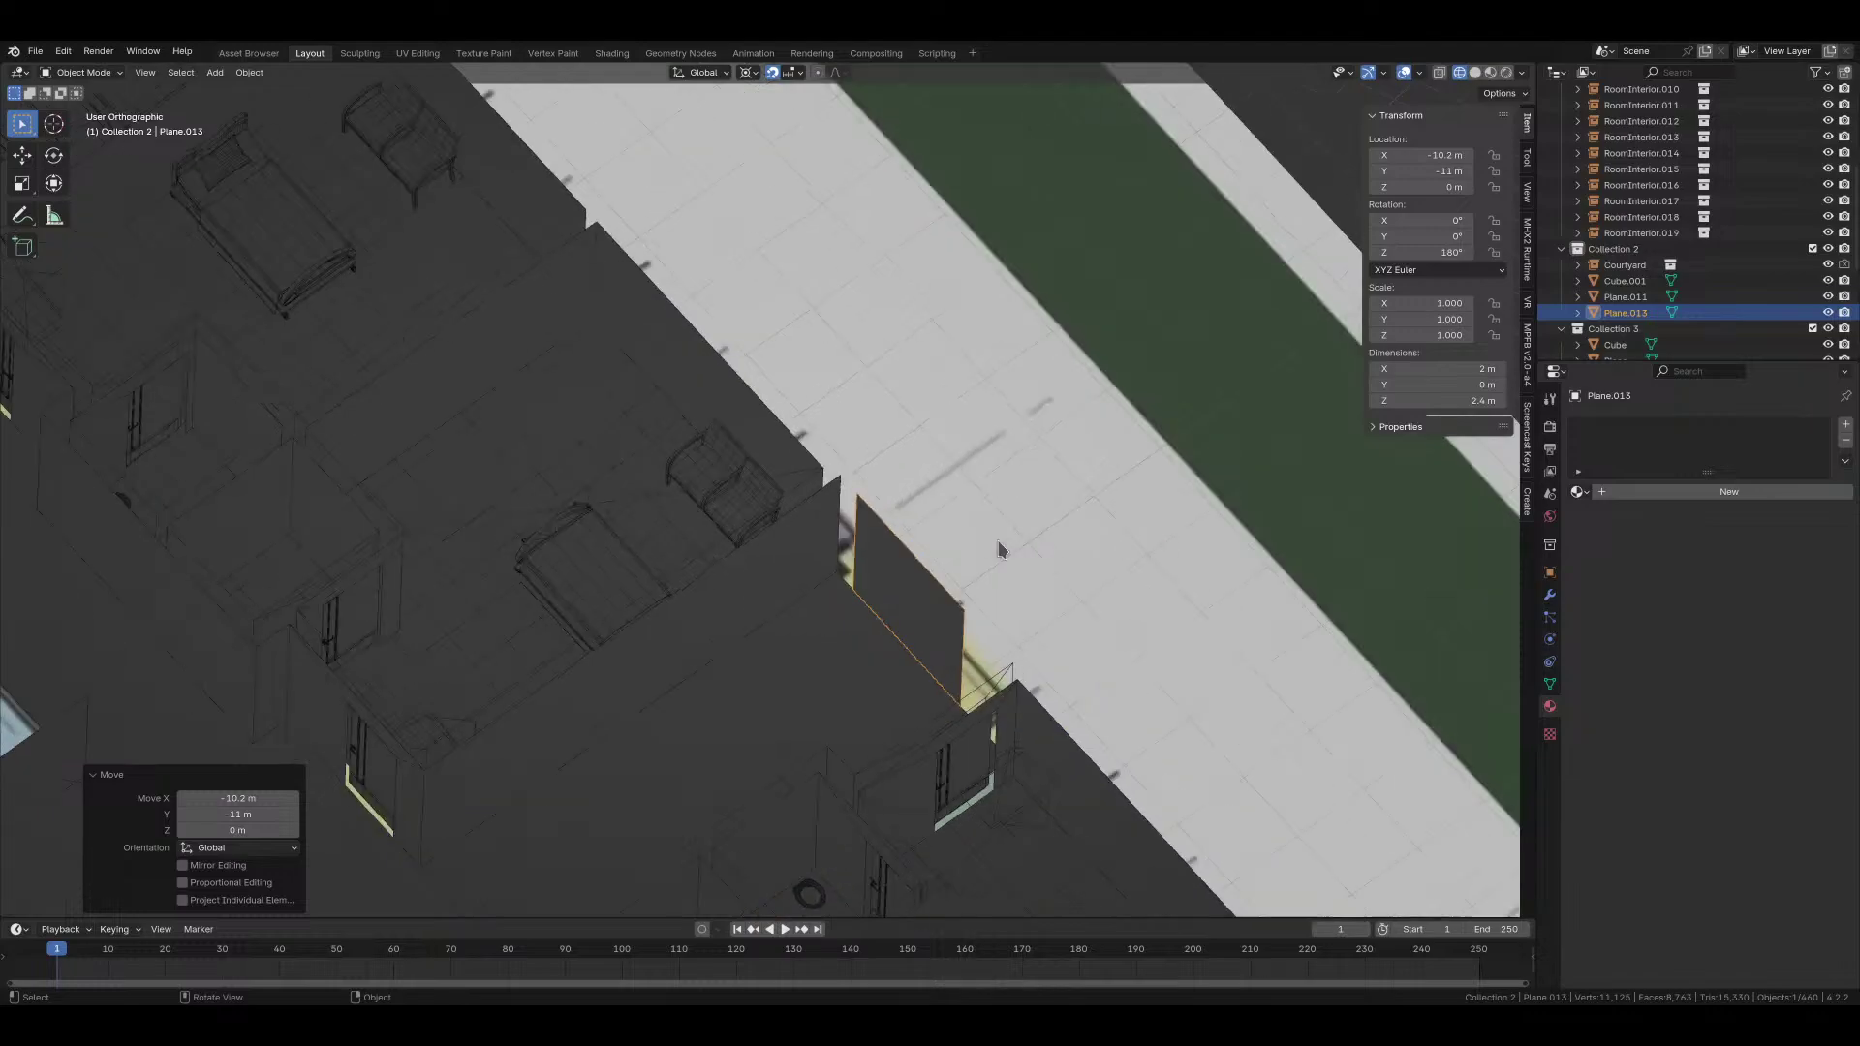
Step: Extend the wall plane towards the column beside room 03.028 by moving that end's vertices 0.3 m along X
scroll(717, 536, "up", 4)
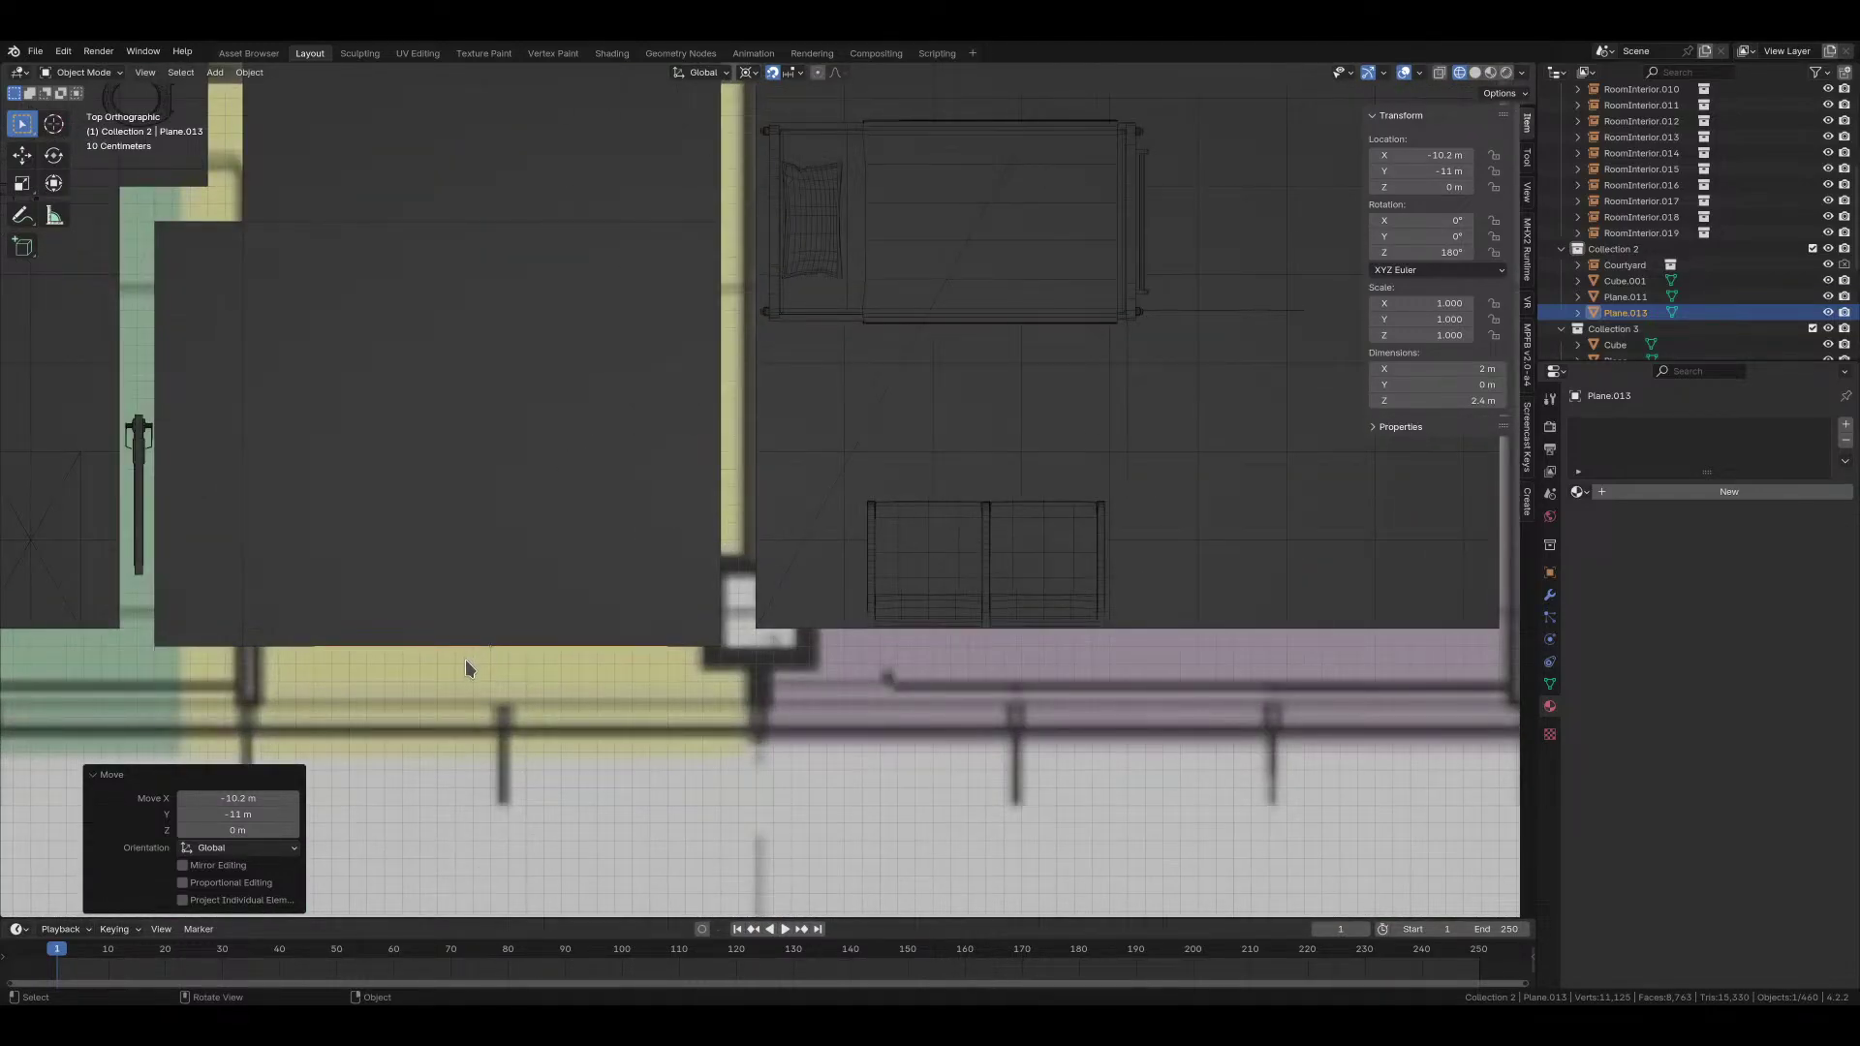
key("Tab")
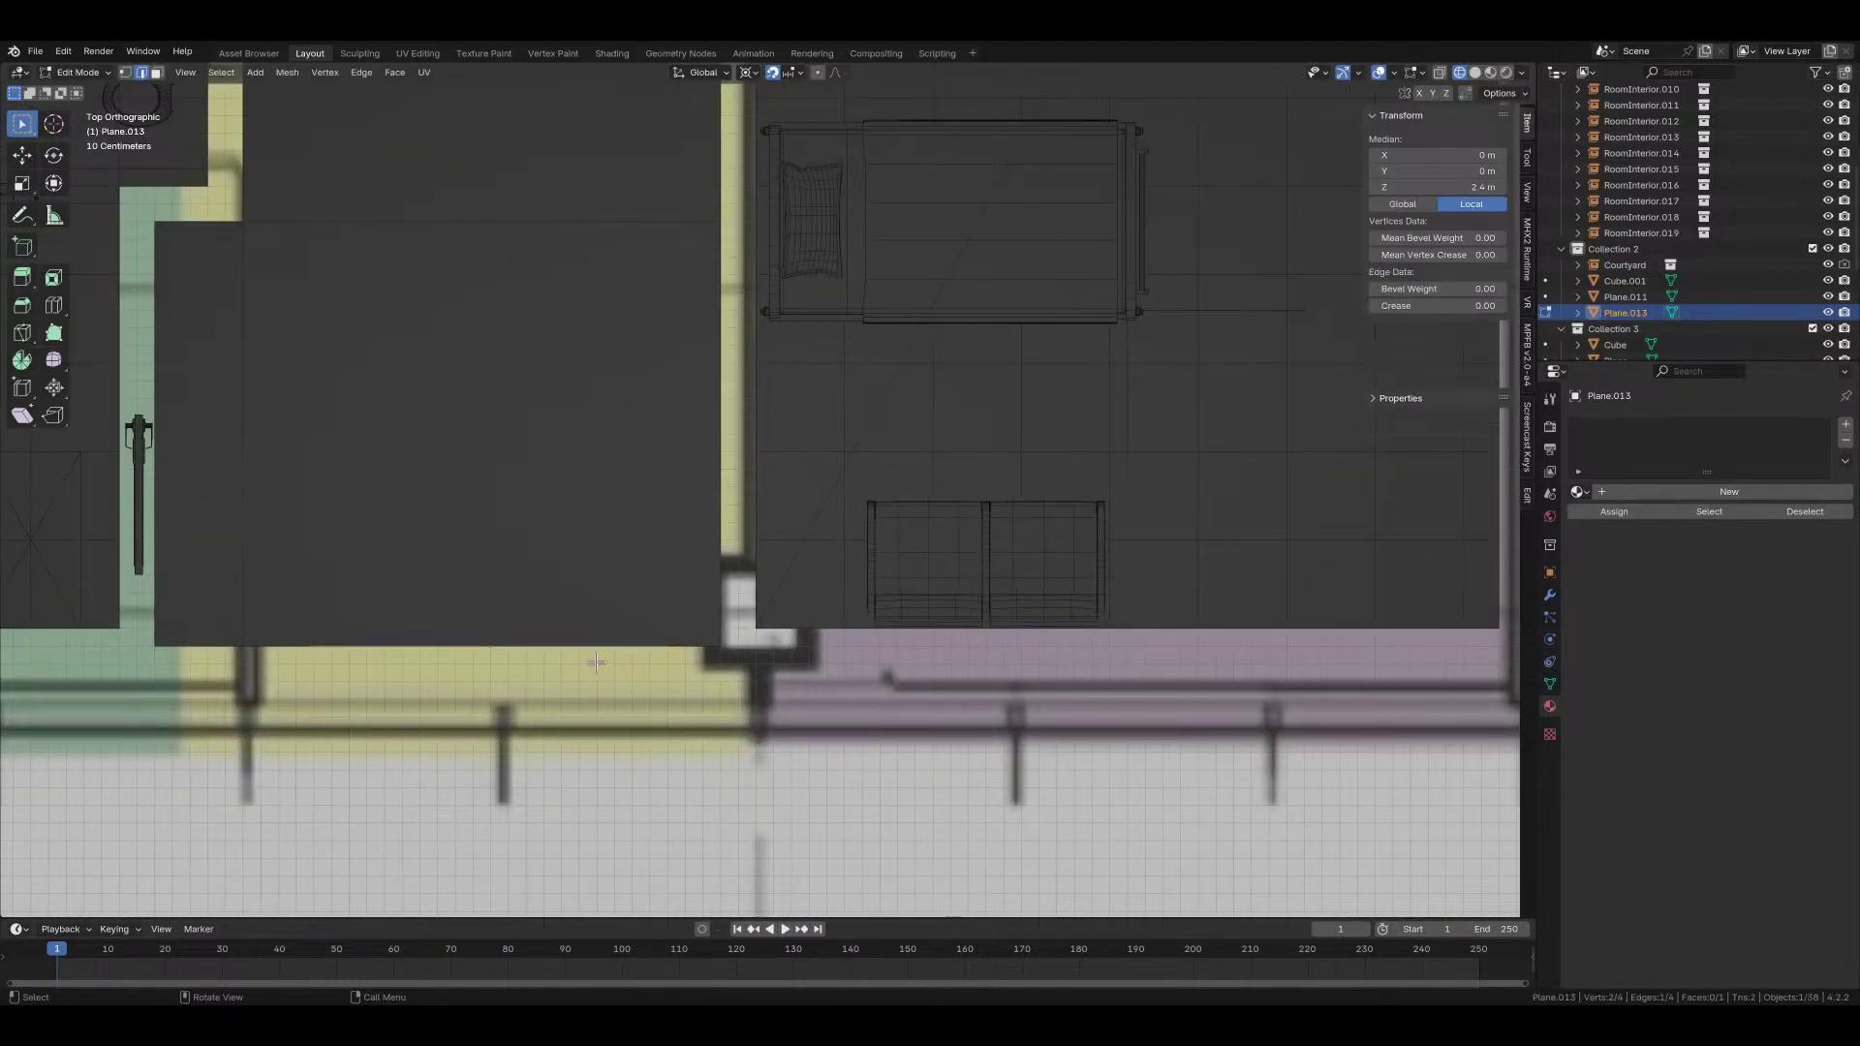
key("alt+z")
key("1")
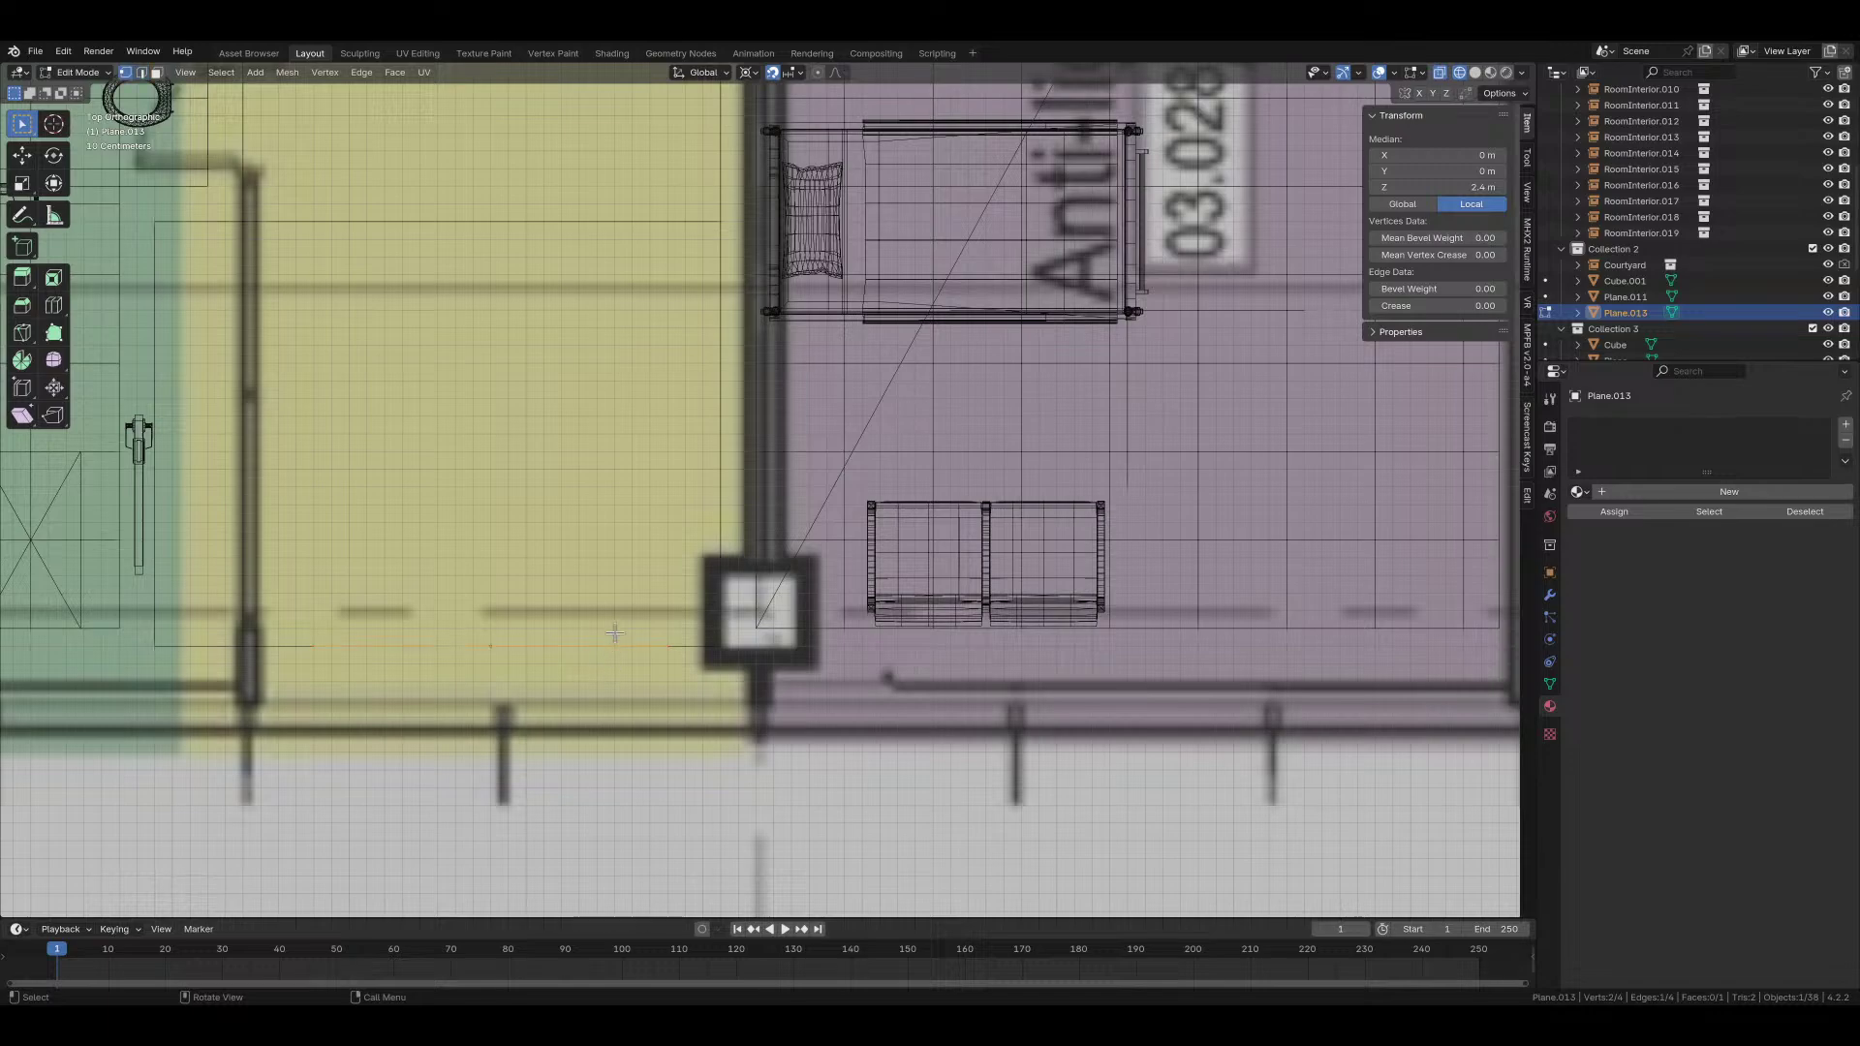
left_click(1418, 93)
key("alt+z")
key("alt+z")
key("g")
key("x")
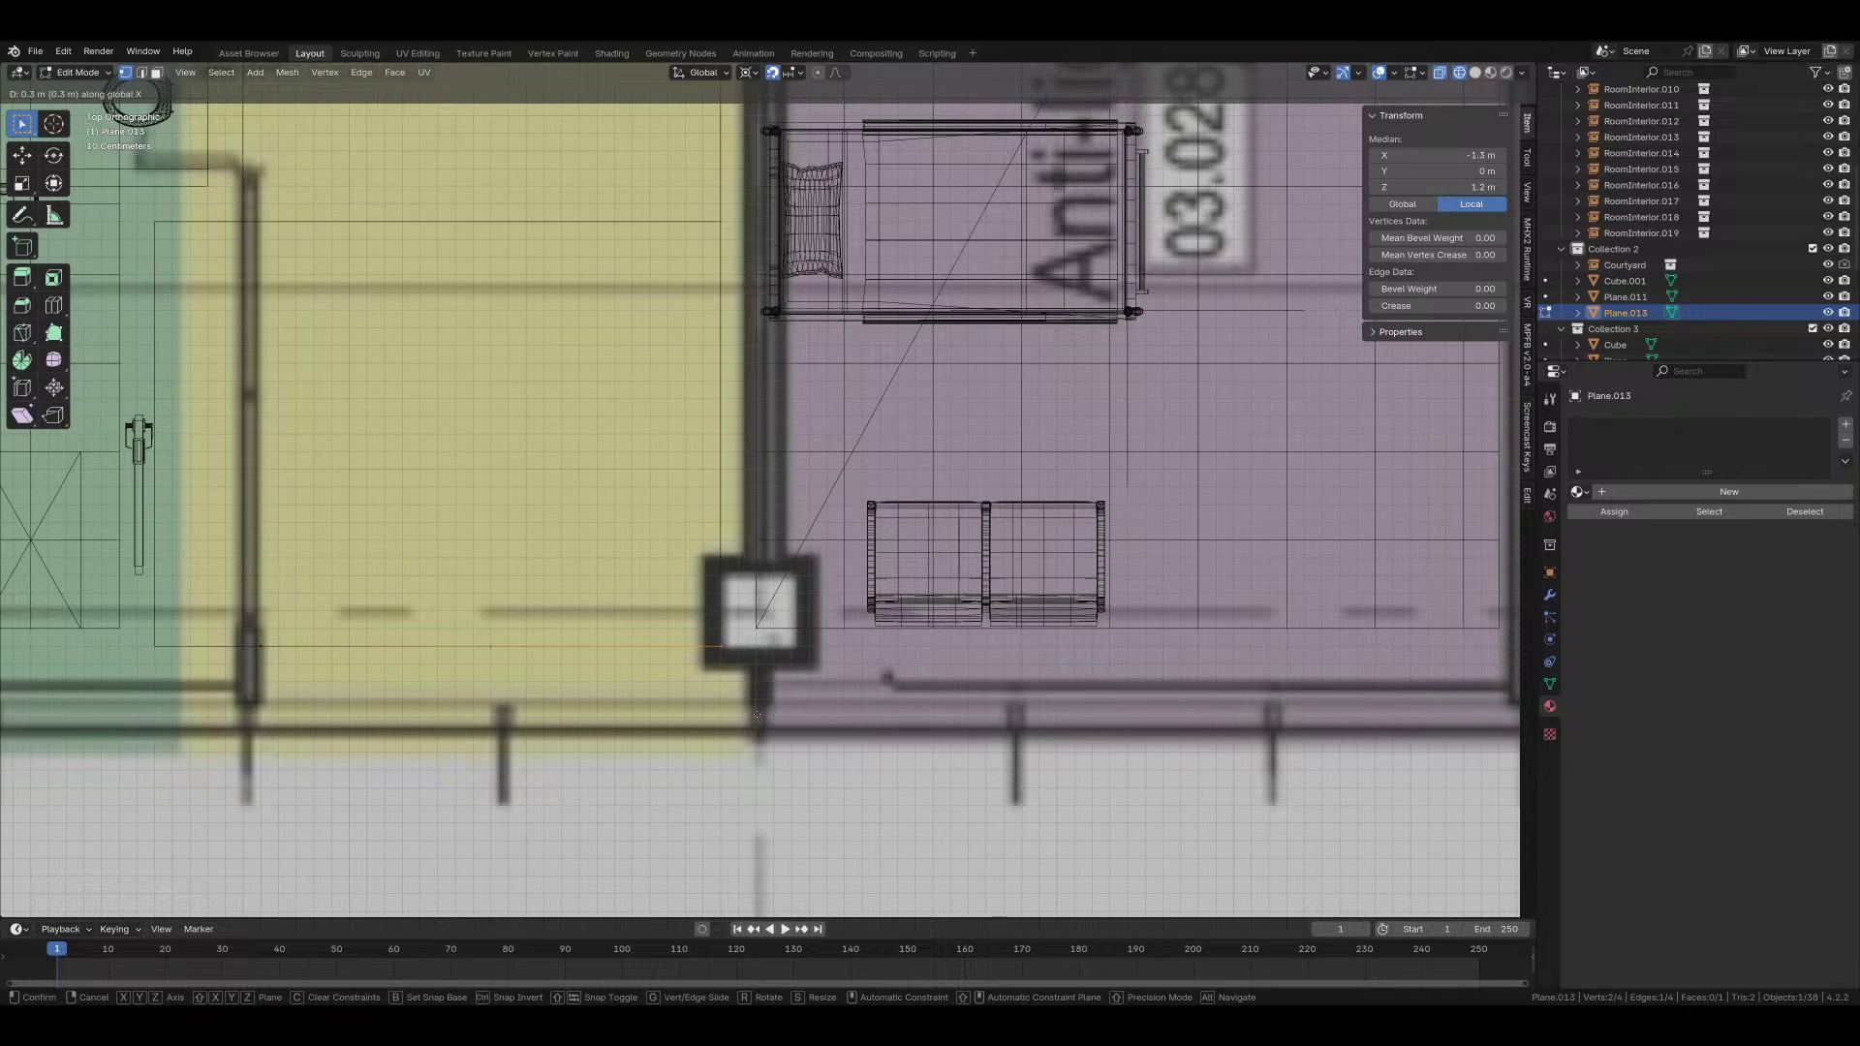
left_click(757, 715)
Step: Move the end vertices of the wall plane beside room 03.028 a further 0.05 m along X
scroll(758, 715, "up", 2)
key("g")
key("x")
key("equal")
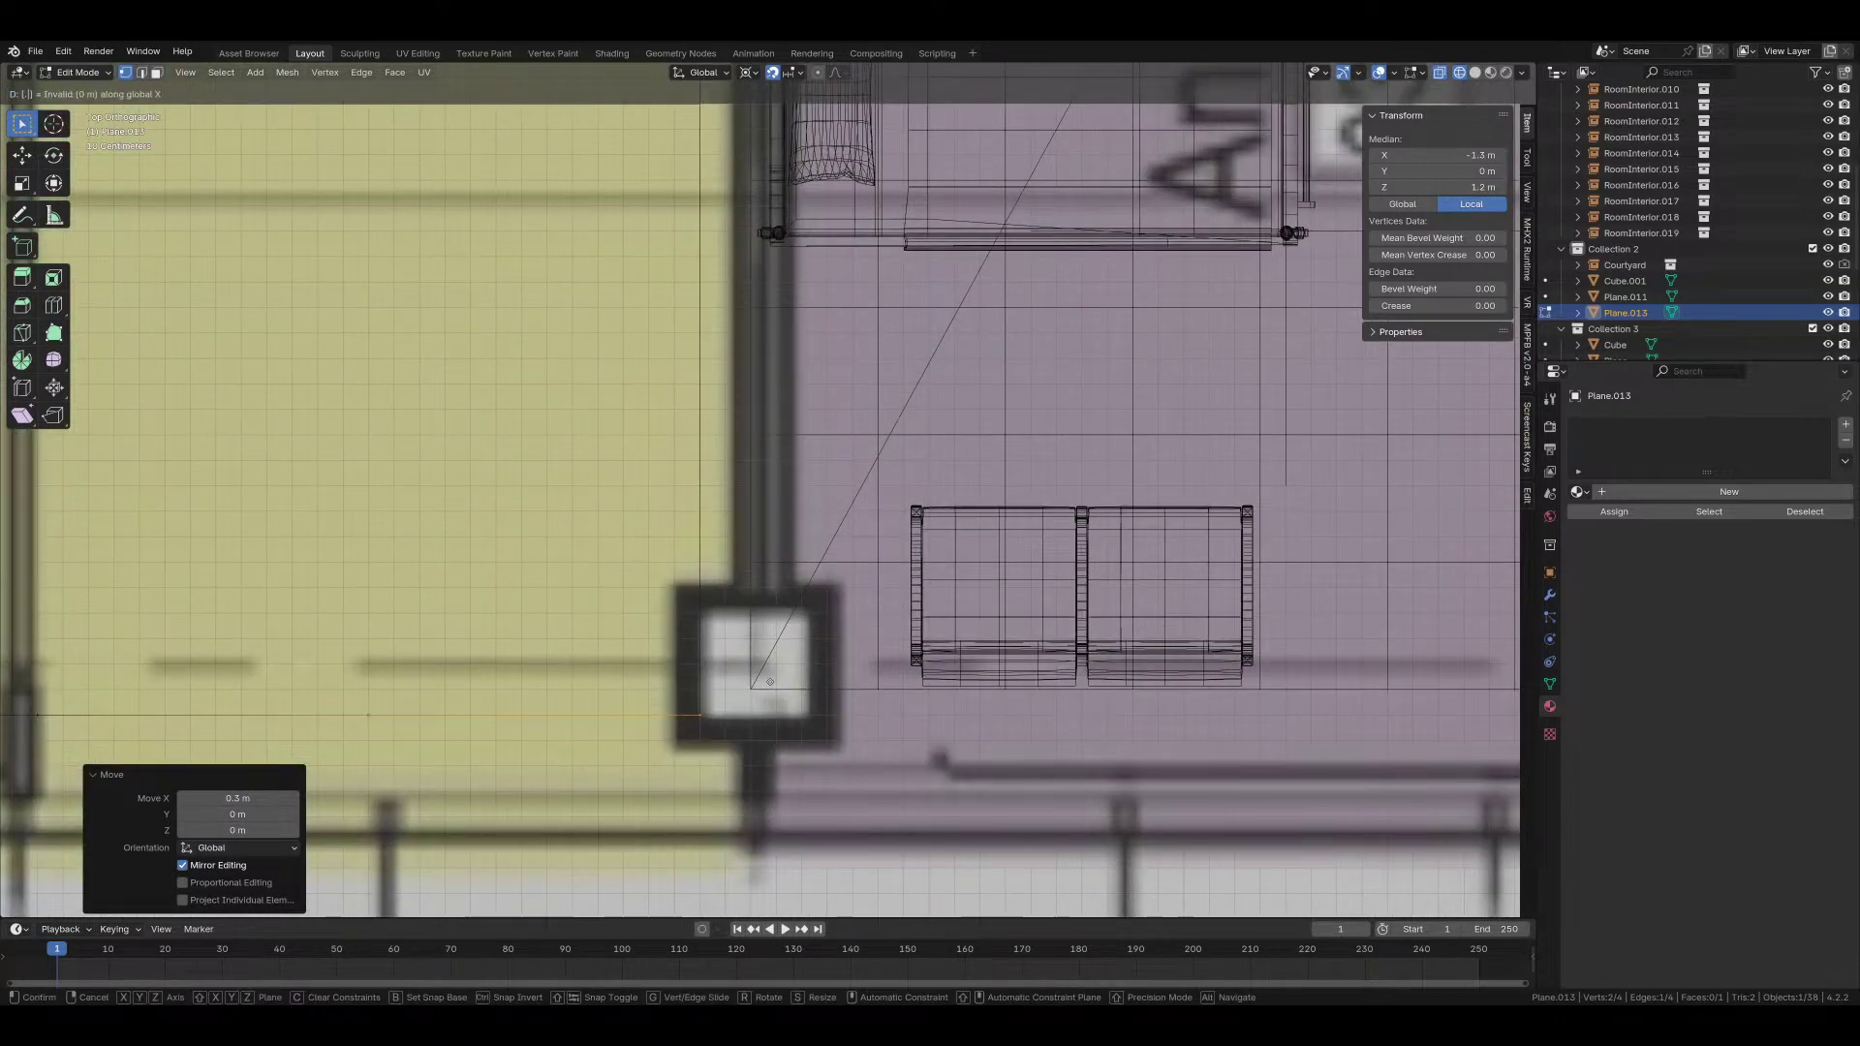
type("0.05")
key("Return")
Step: Shift the whole wall plane object -0.05 m along X, to X -10.25 m
key("Tab")
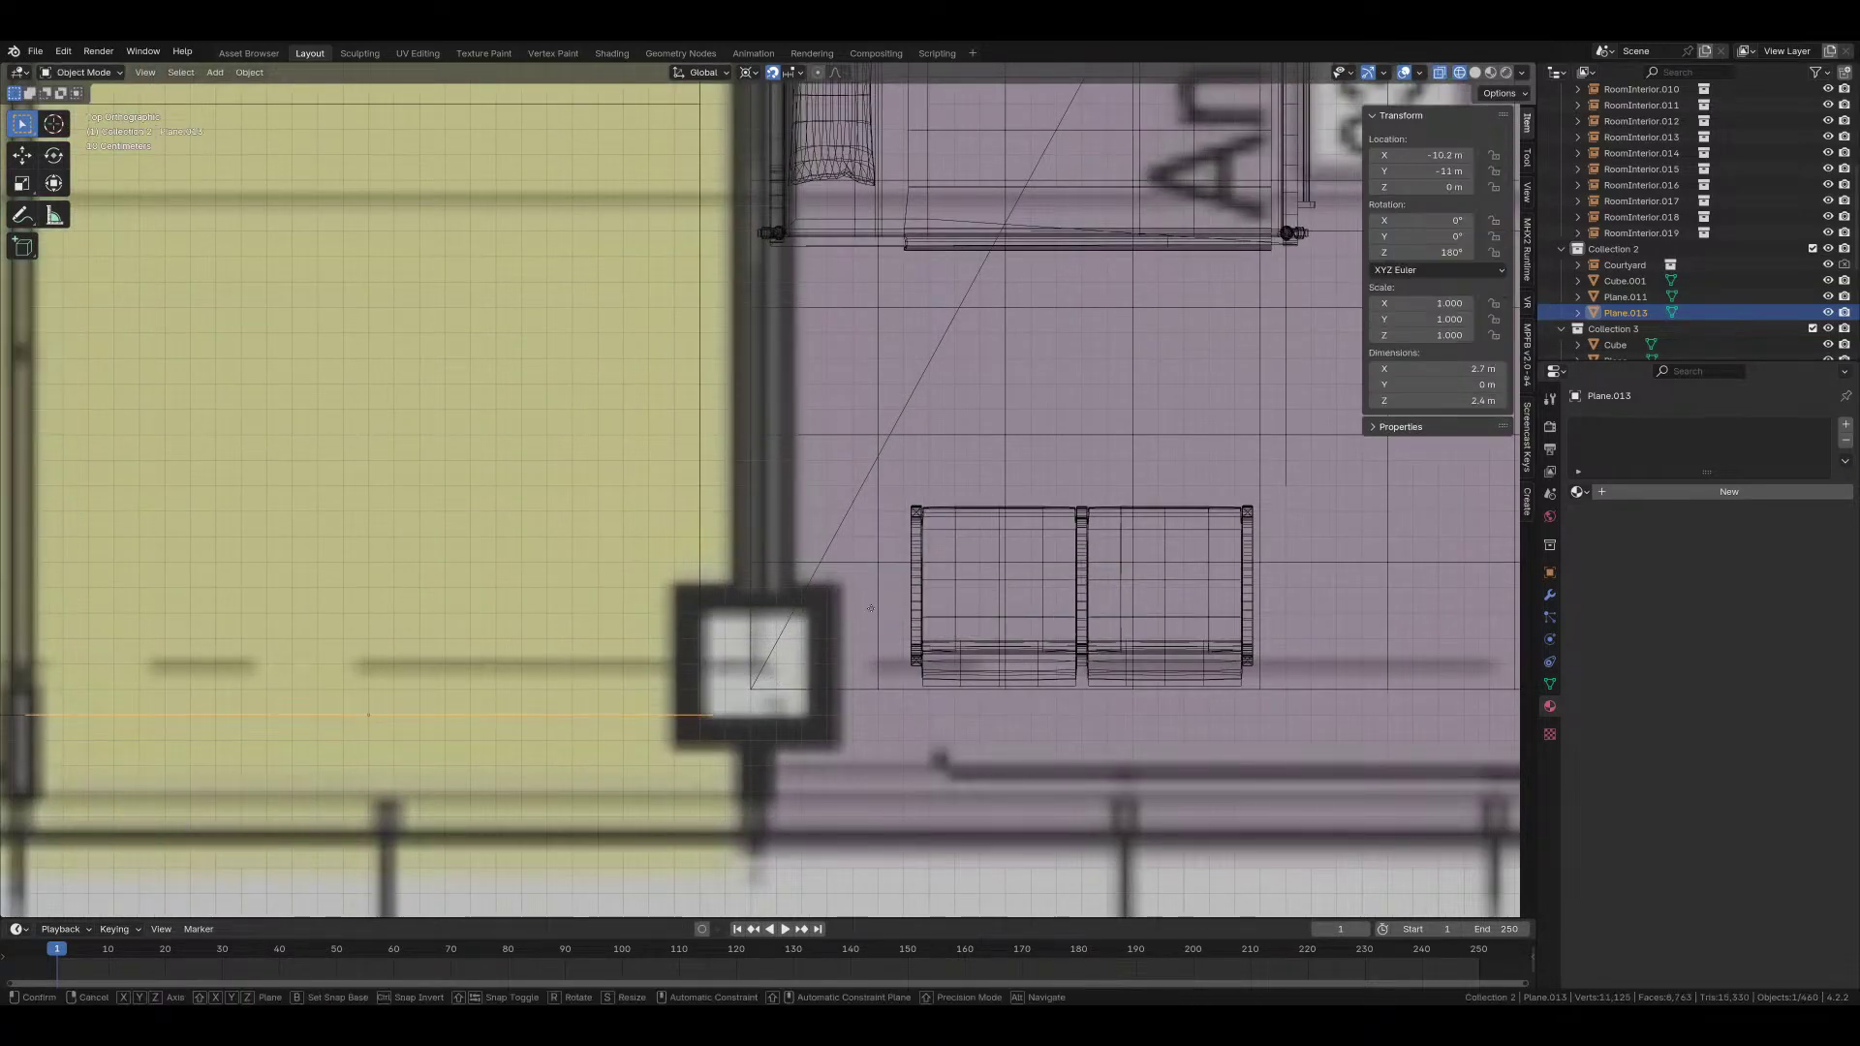
key("g")
key("x")
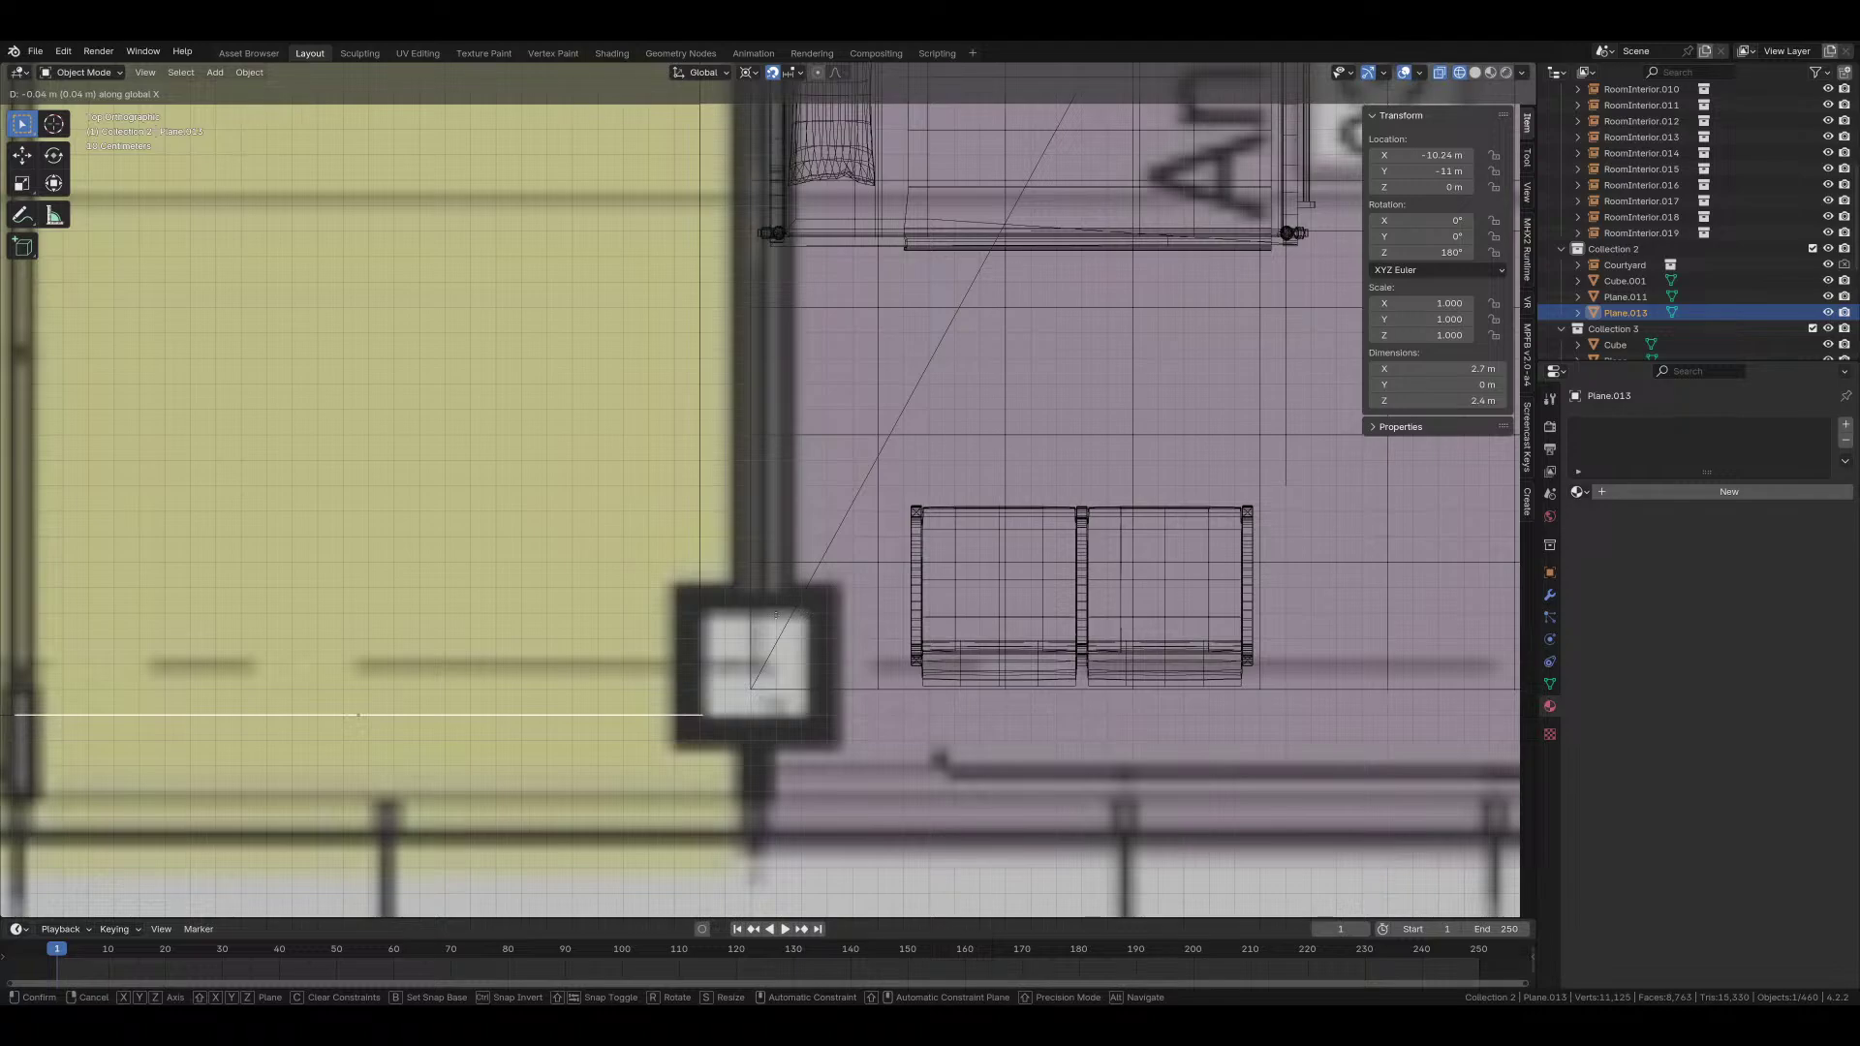
key("Return")
Step: Turn off the see-through display and move the wall plane along X to -10.5 m, centring it on the corridor floor's outer end
scroll(756, 616, "down", 3)
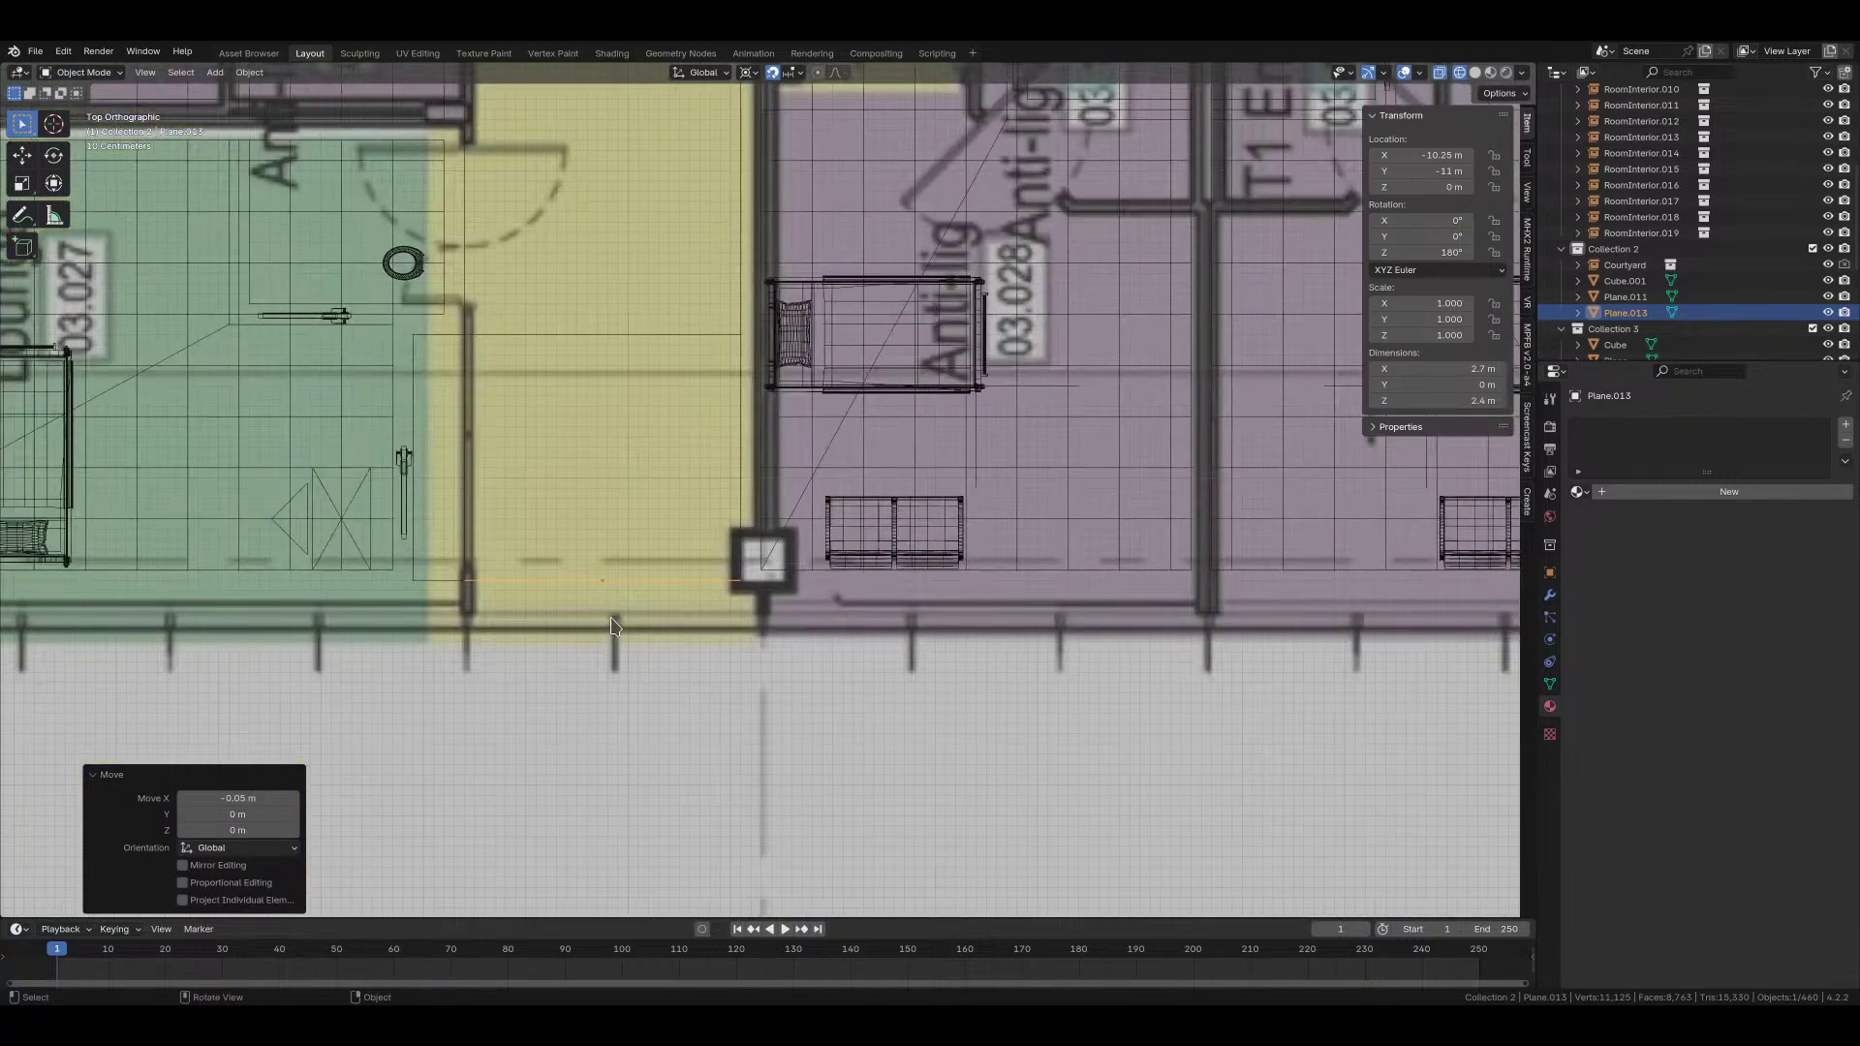
mouse_move(901, 504)
middle_mouse_down()
mouse_move(957, 602)
mouse_move(757, 636)
mouse_move(754, 676)
middle_mouse_up()
key("z")
left_click(961, 572)
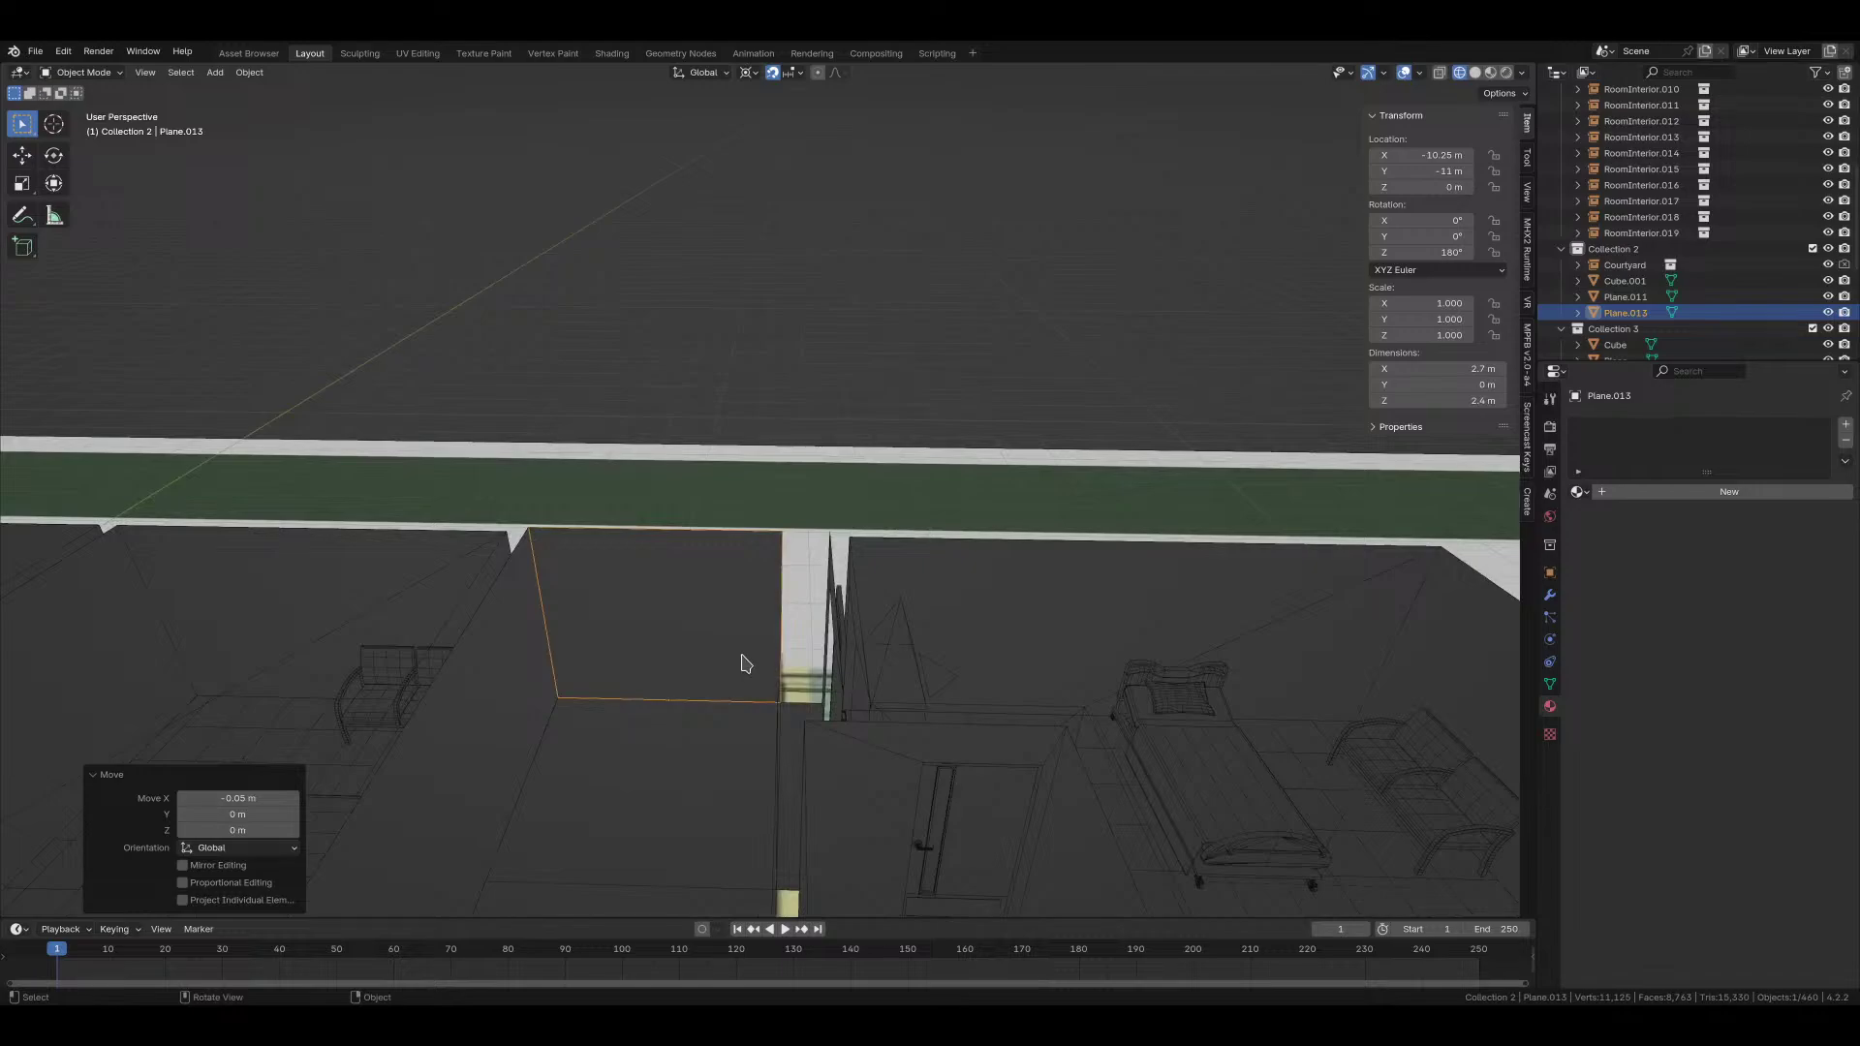
key("KP_7")
scroll(782, 518, "up", 5)
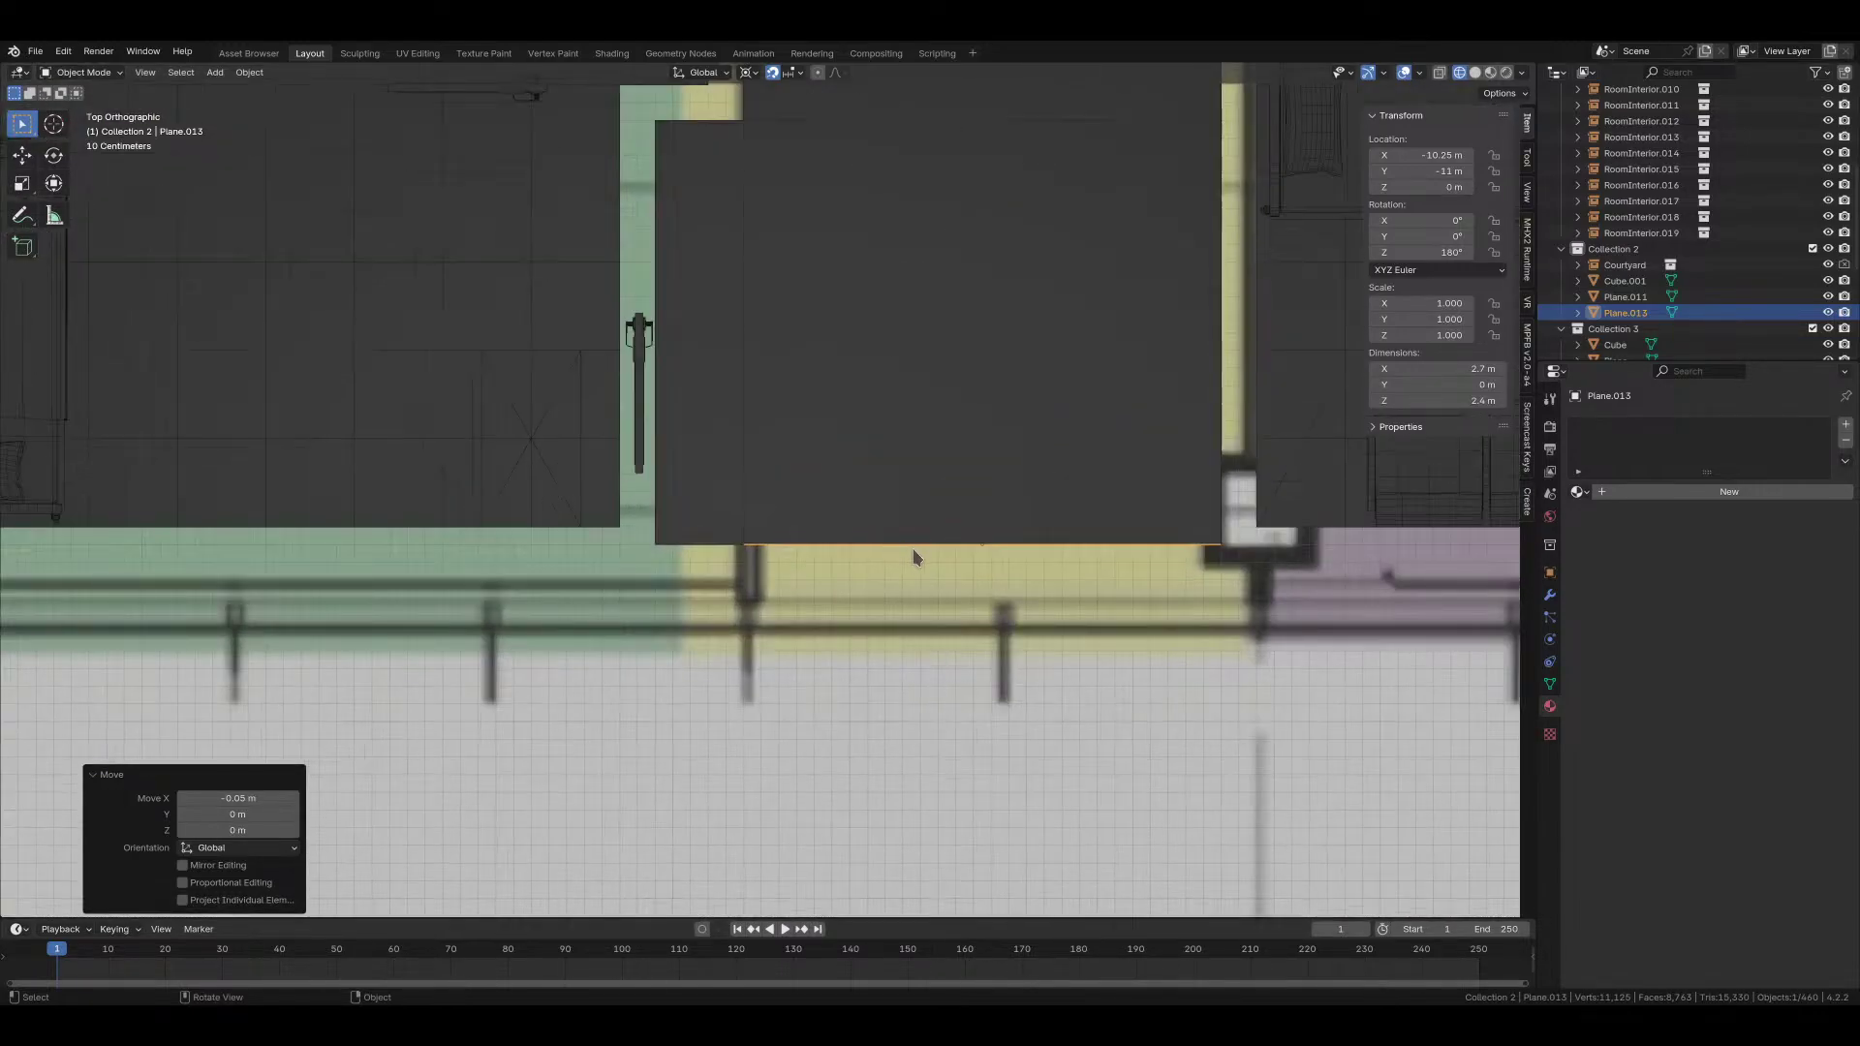
key("g")
key("x")
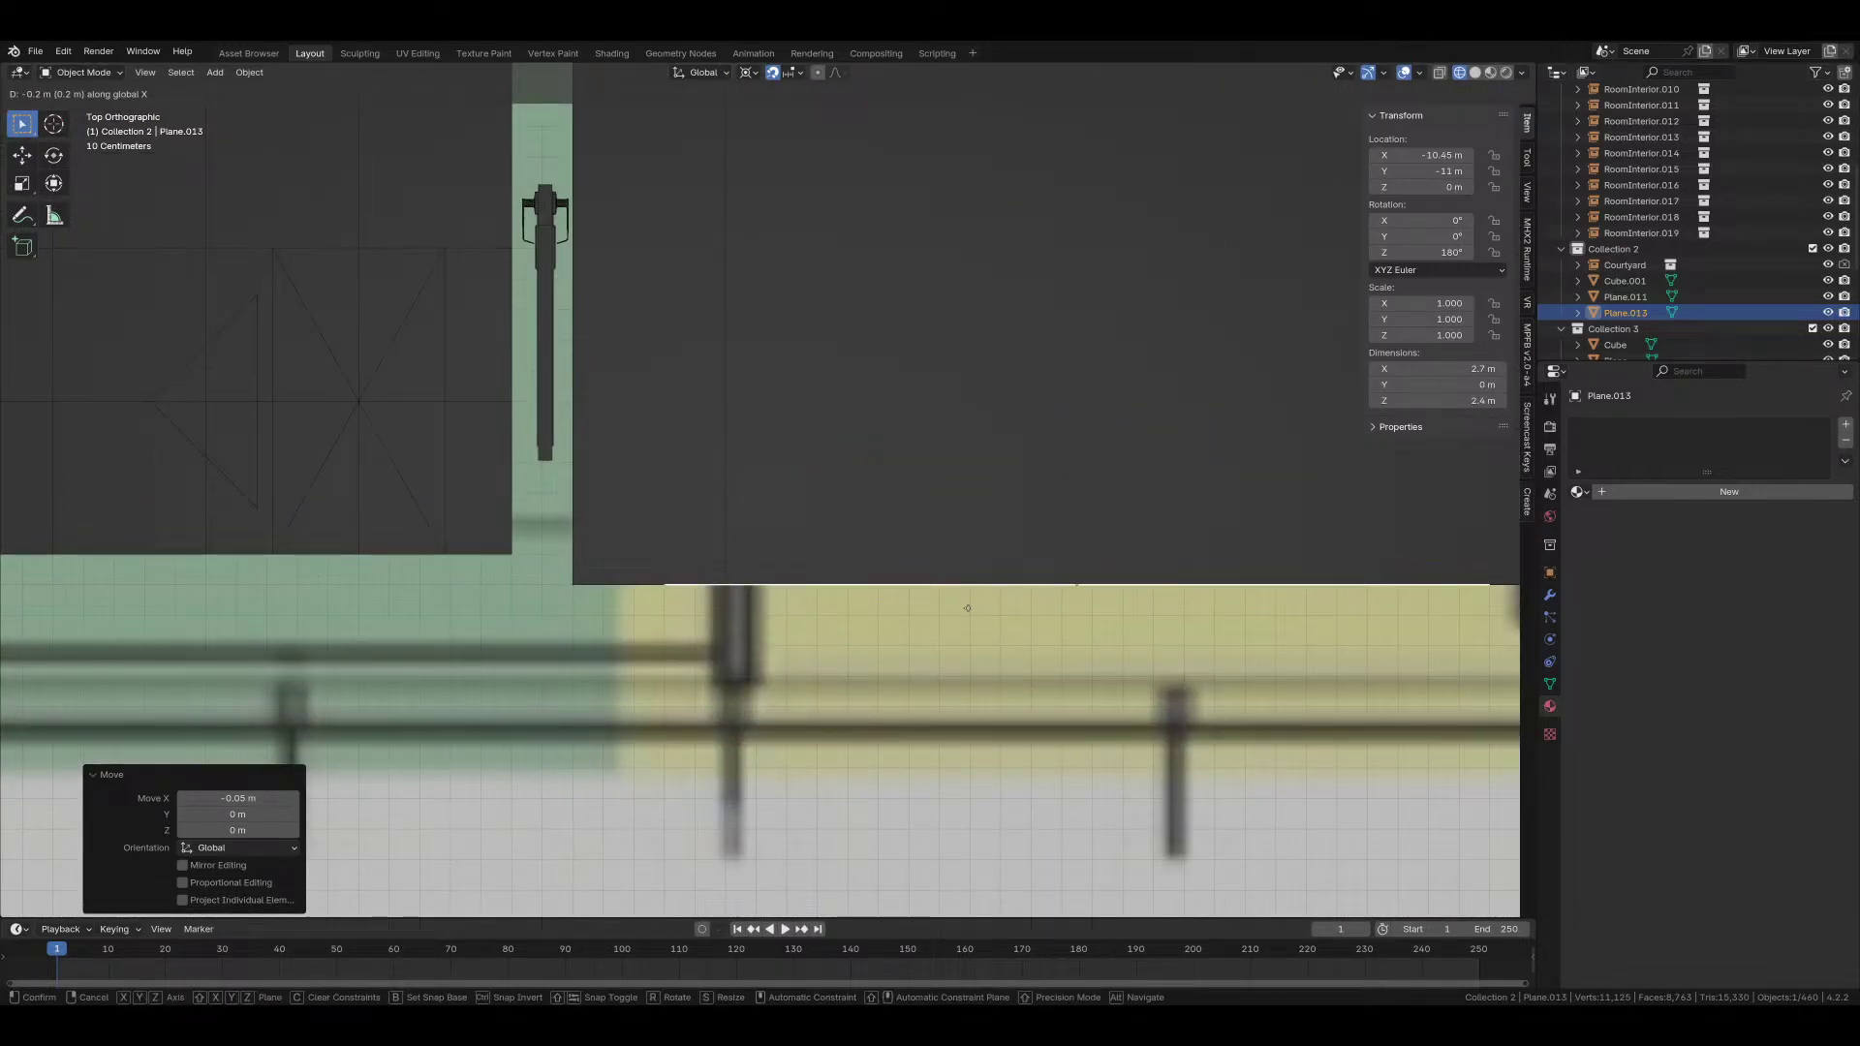
left_click(967, 608)
middle_click_drag(963, 616, 722, 628, "shift")
type("g")
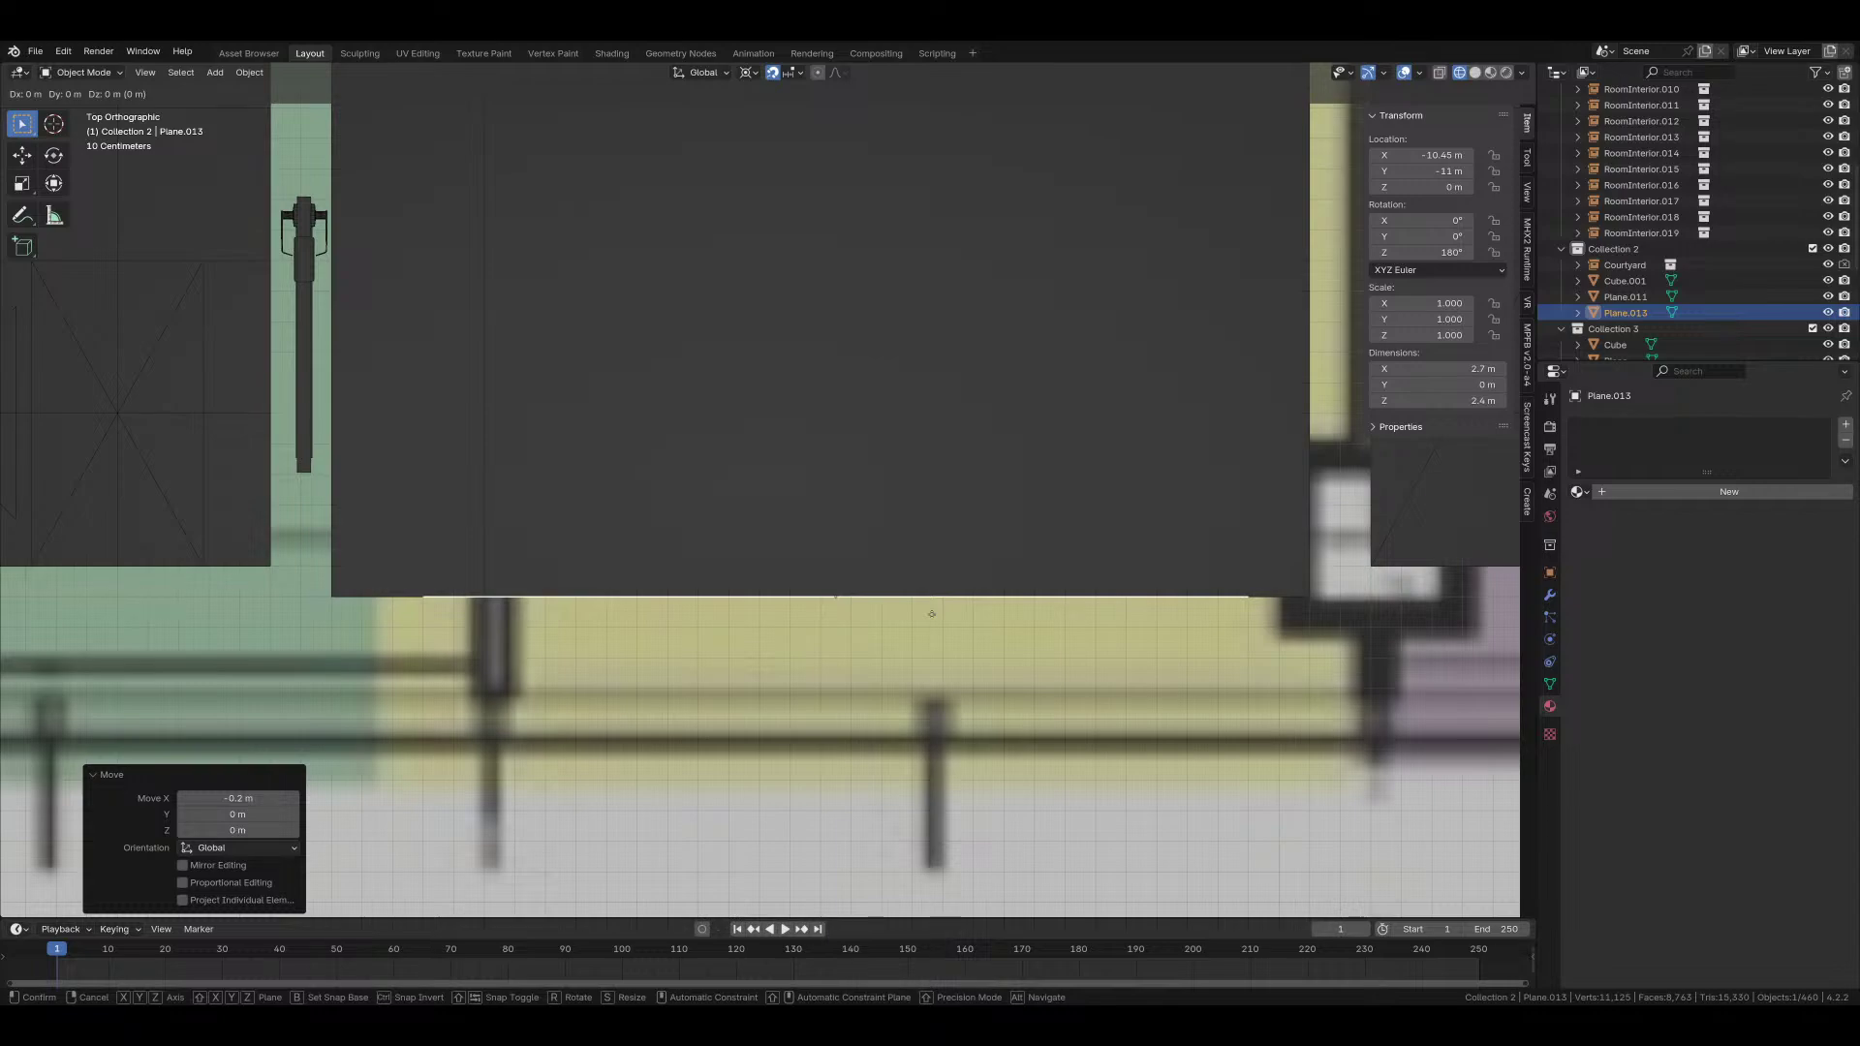
type("x-.05")
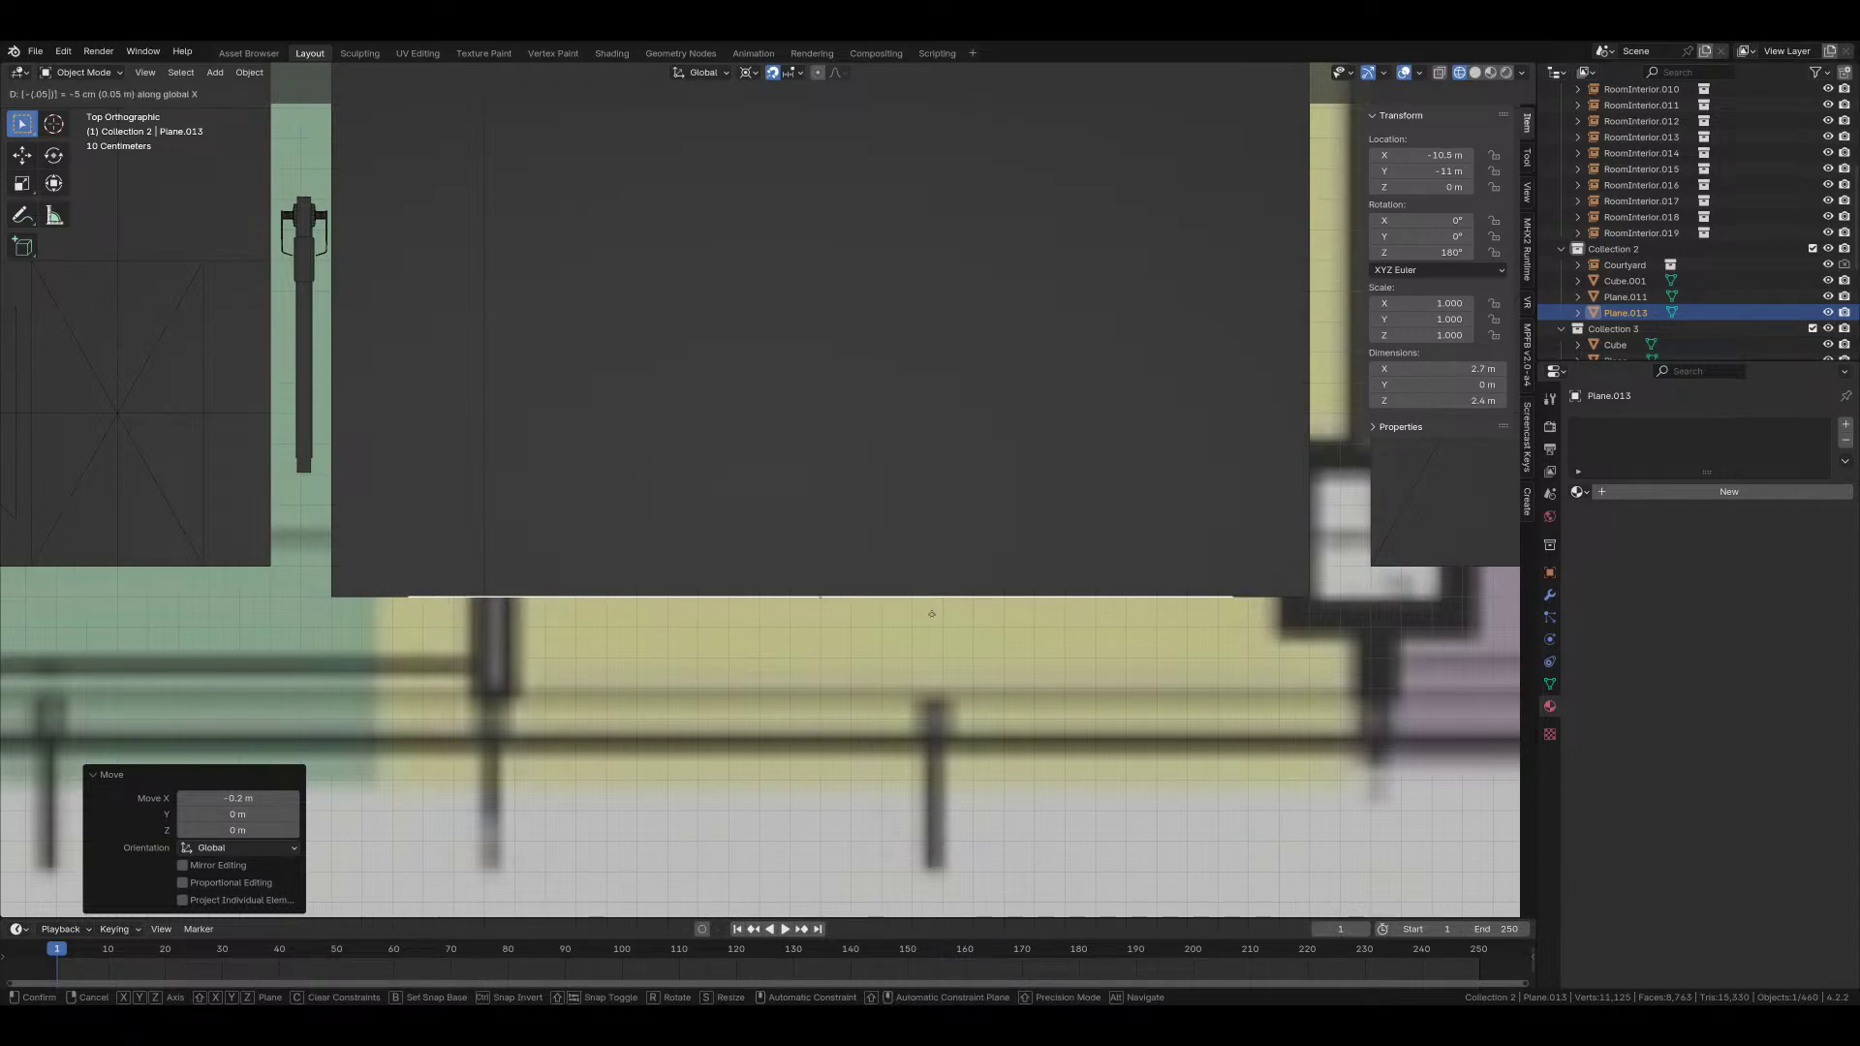
key("Return")
Step: Widen the wall plane to 3.2 m by moving its end vertices 0.05 m and 0.2 m along X with mirrored editing
key("Tab")
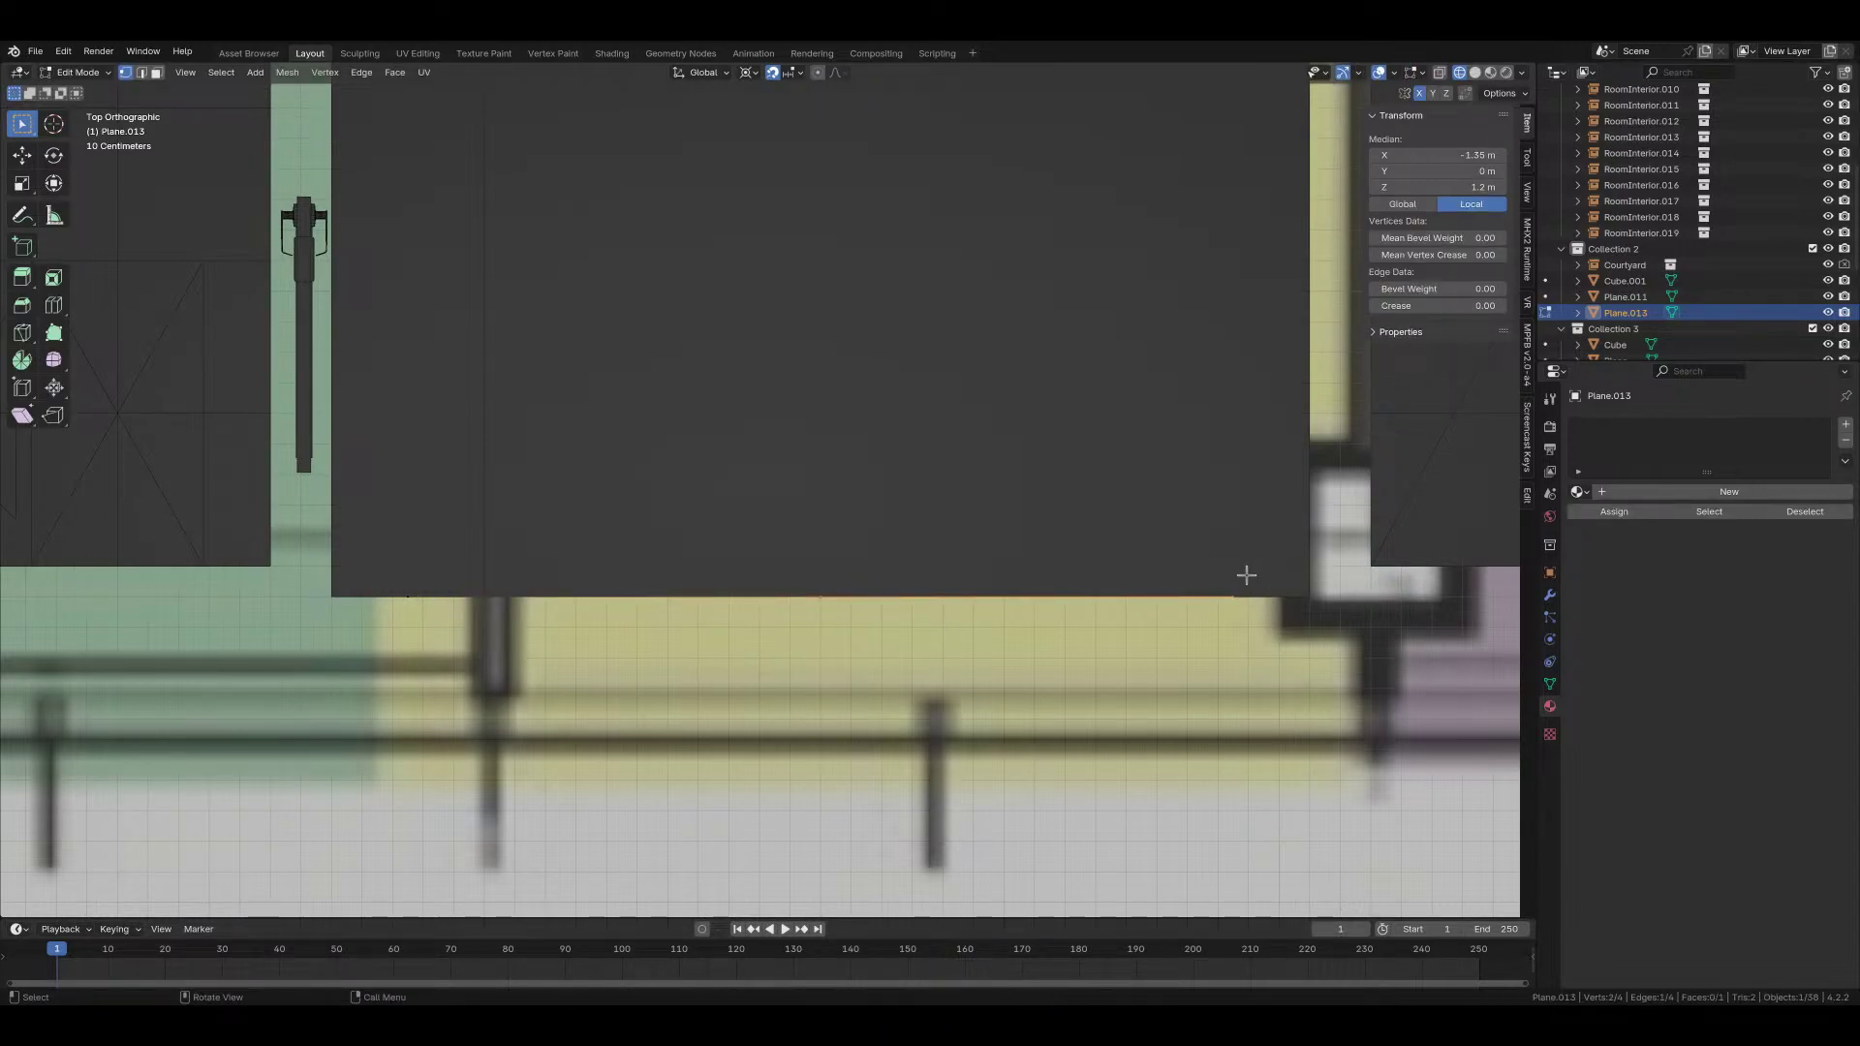
type("gx.05")
key("Return")
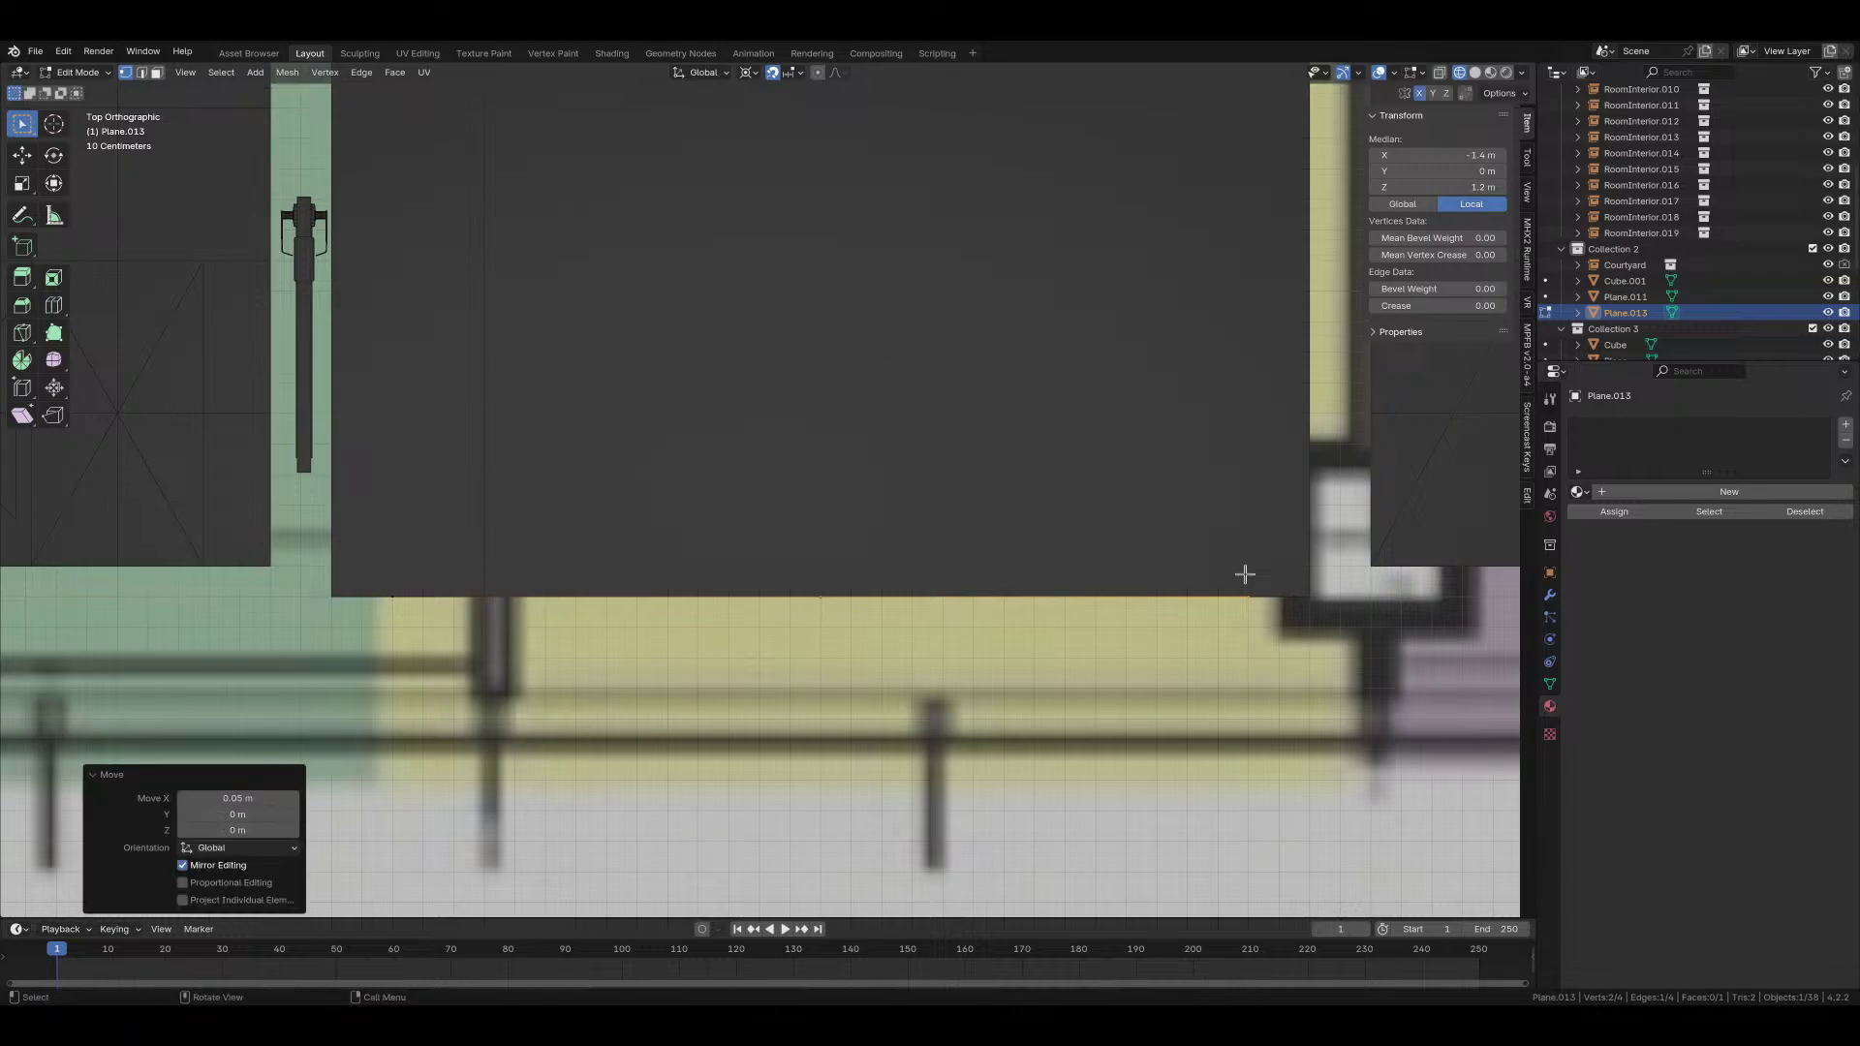
key("g")
key("x")
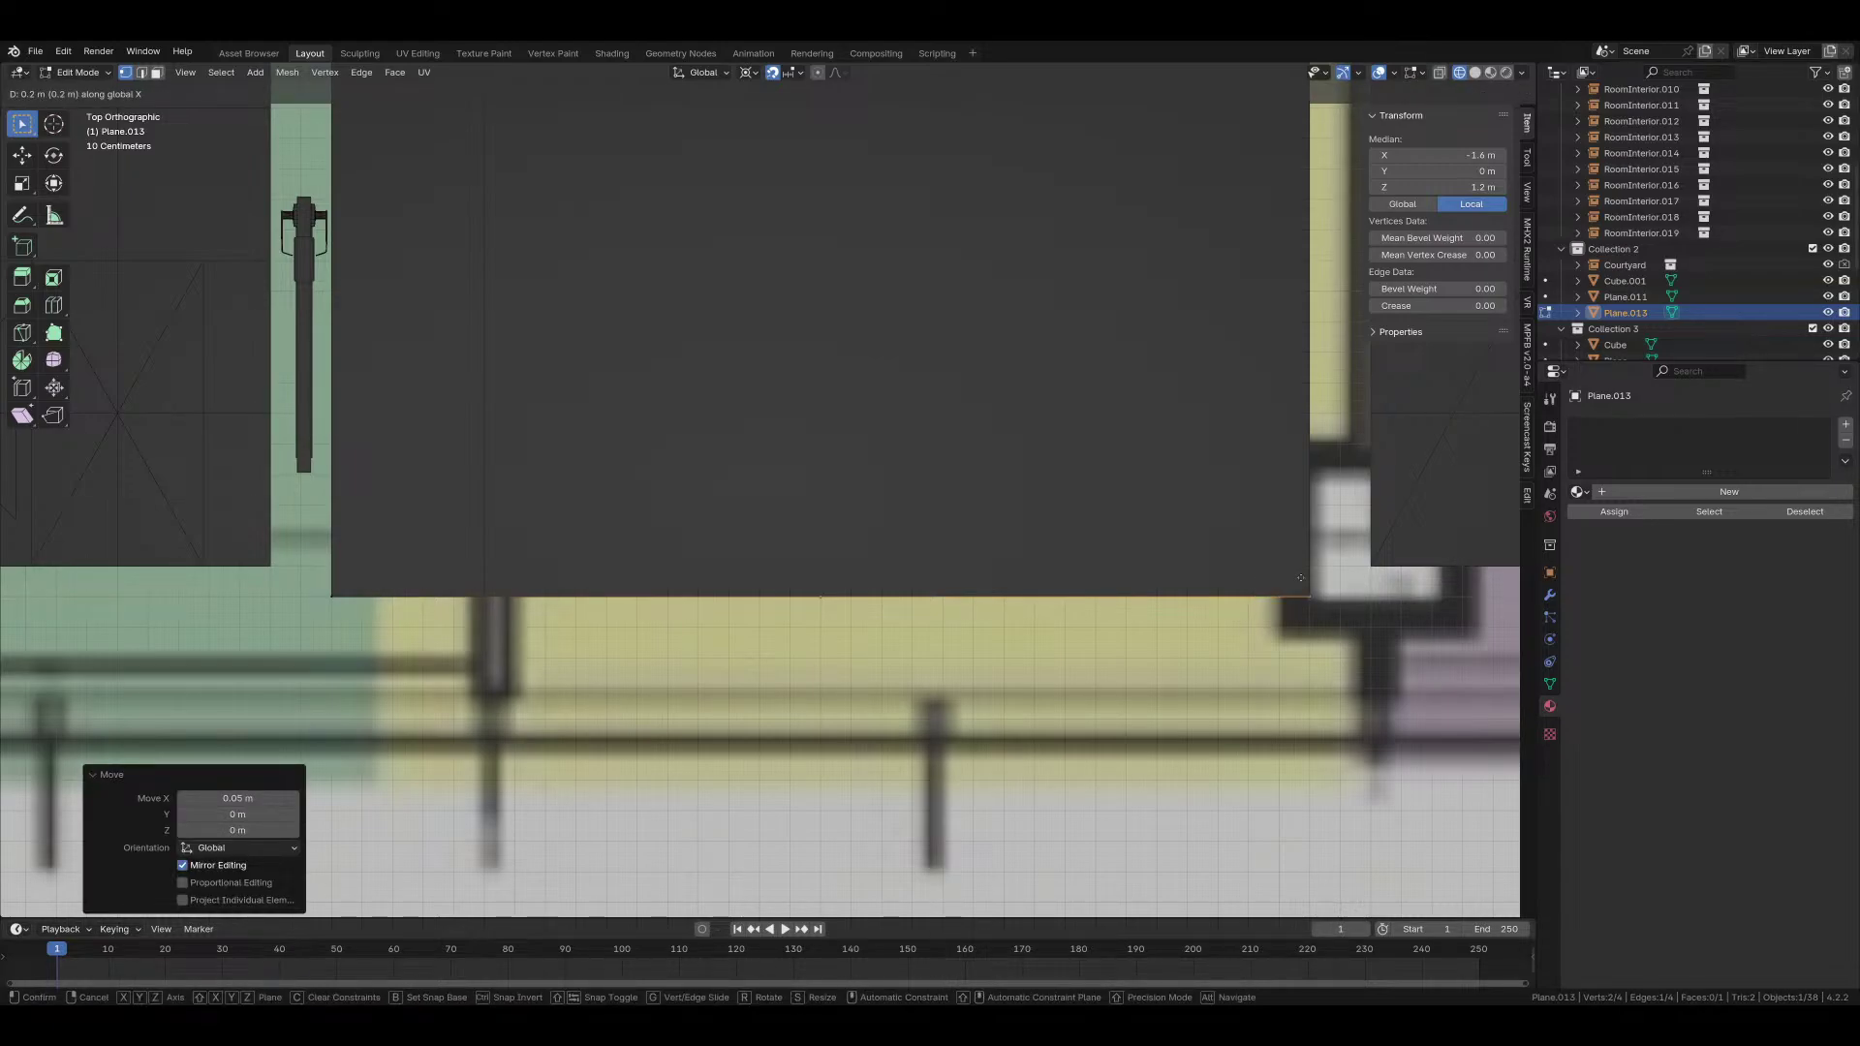
left_click(1300, 578)
key("Tab")
Step: Make a linked duplicate of the wall plane 21 m along X to close the opposite corridor's outer end
middle_click_drag(1004, 568, 1173, 627)
scroll(692, 556, "down", 2)
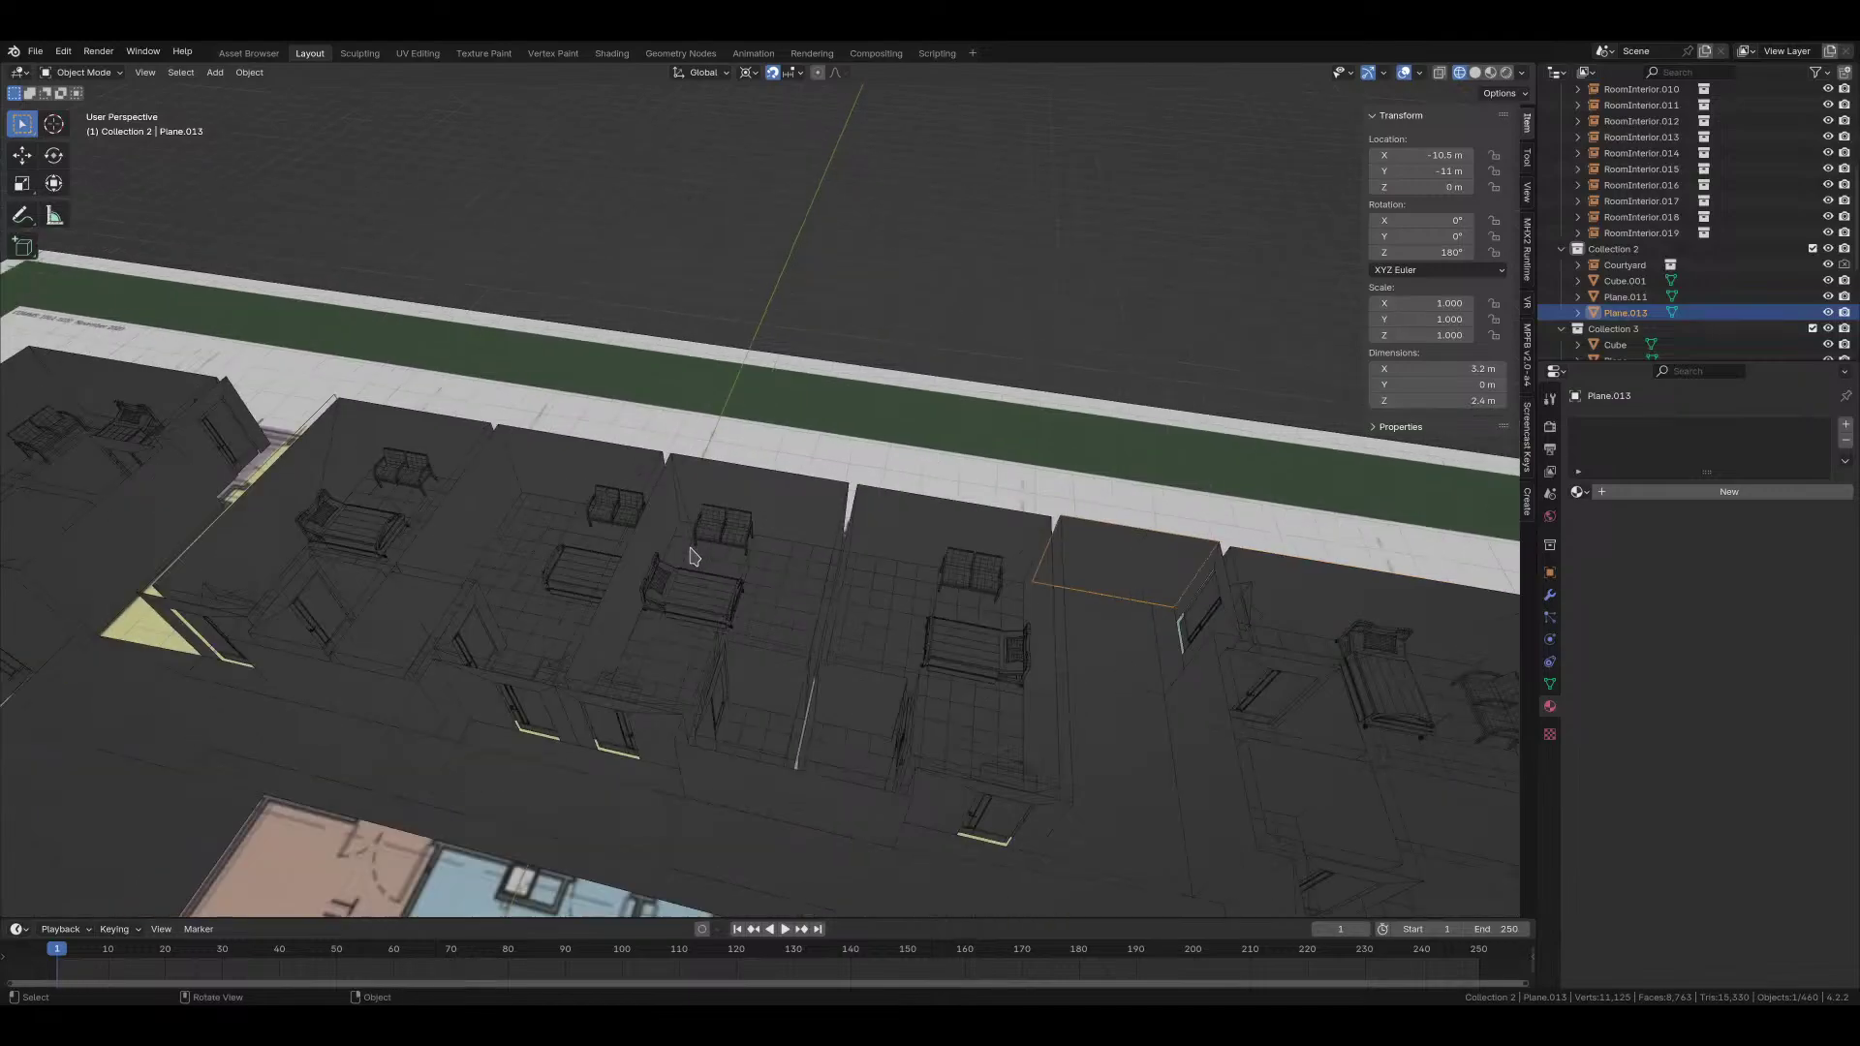
scroll(692, 556, "down", 2)
key("shift+d")
key("x")
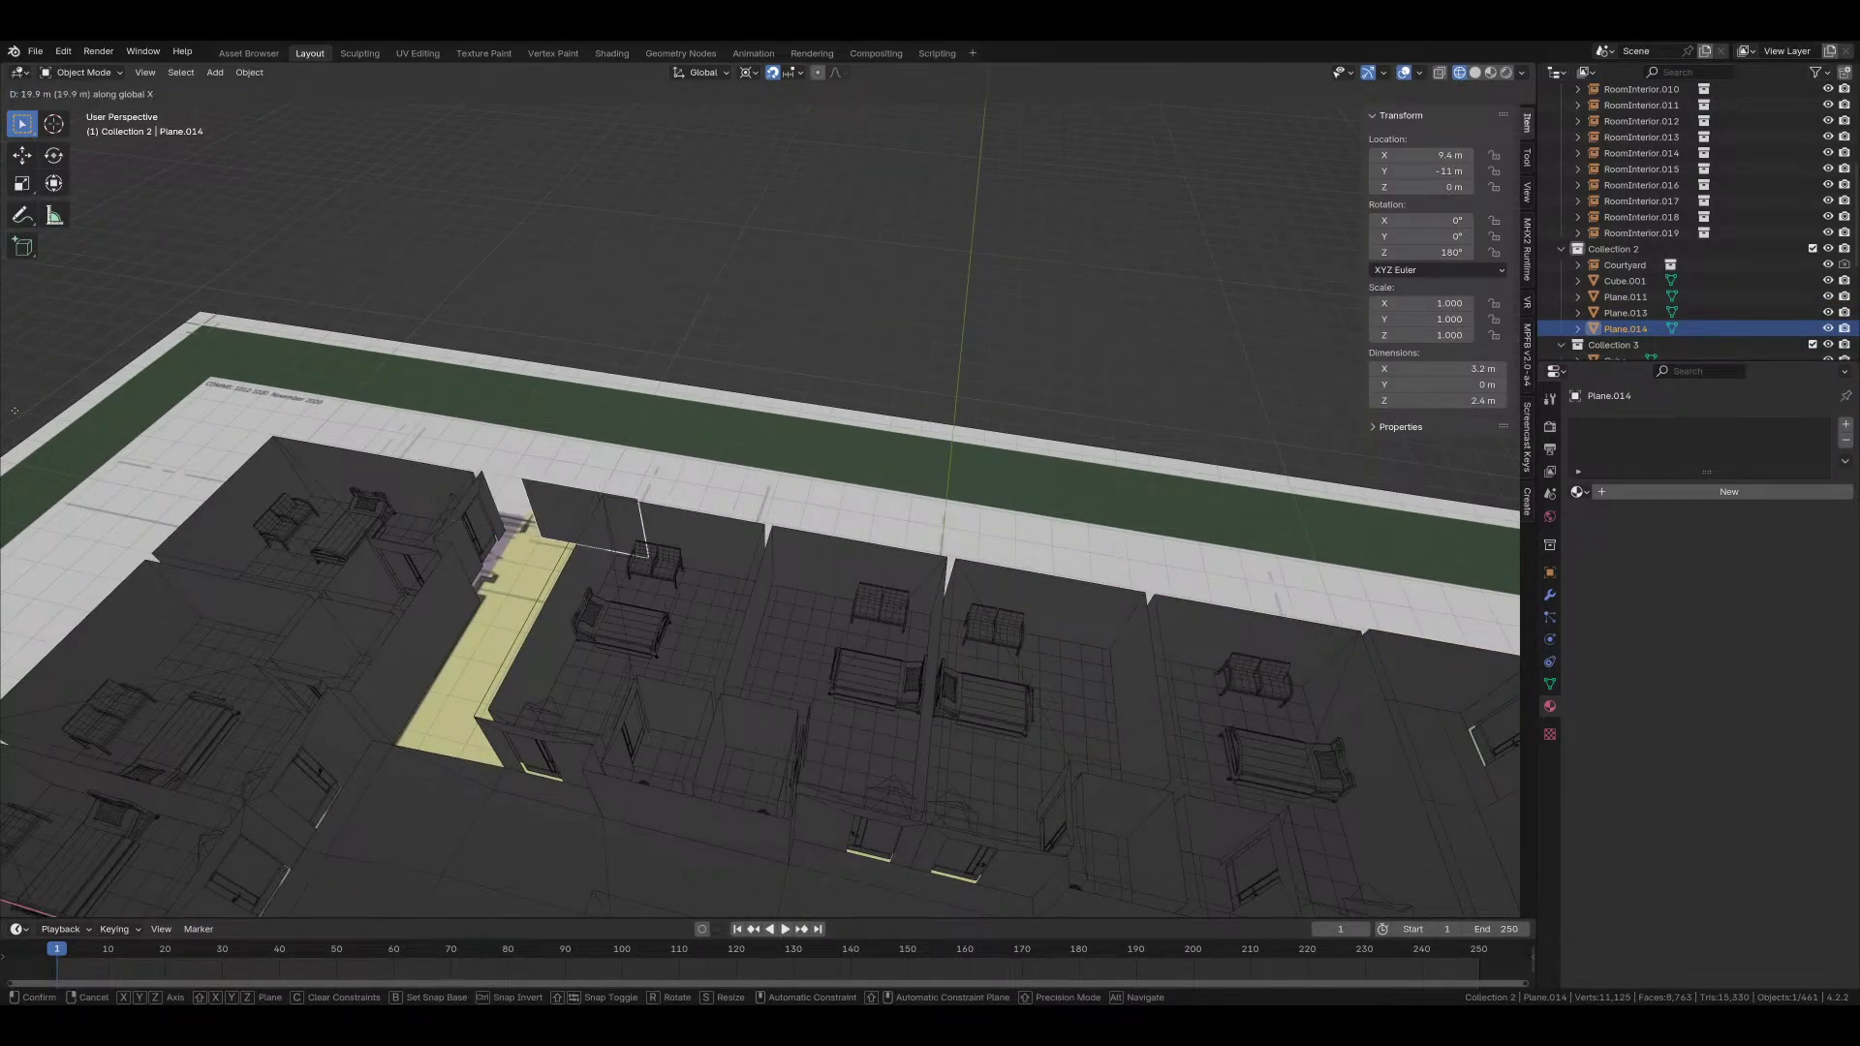
type("21")
key("Return")
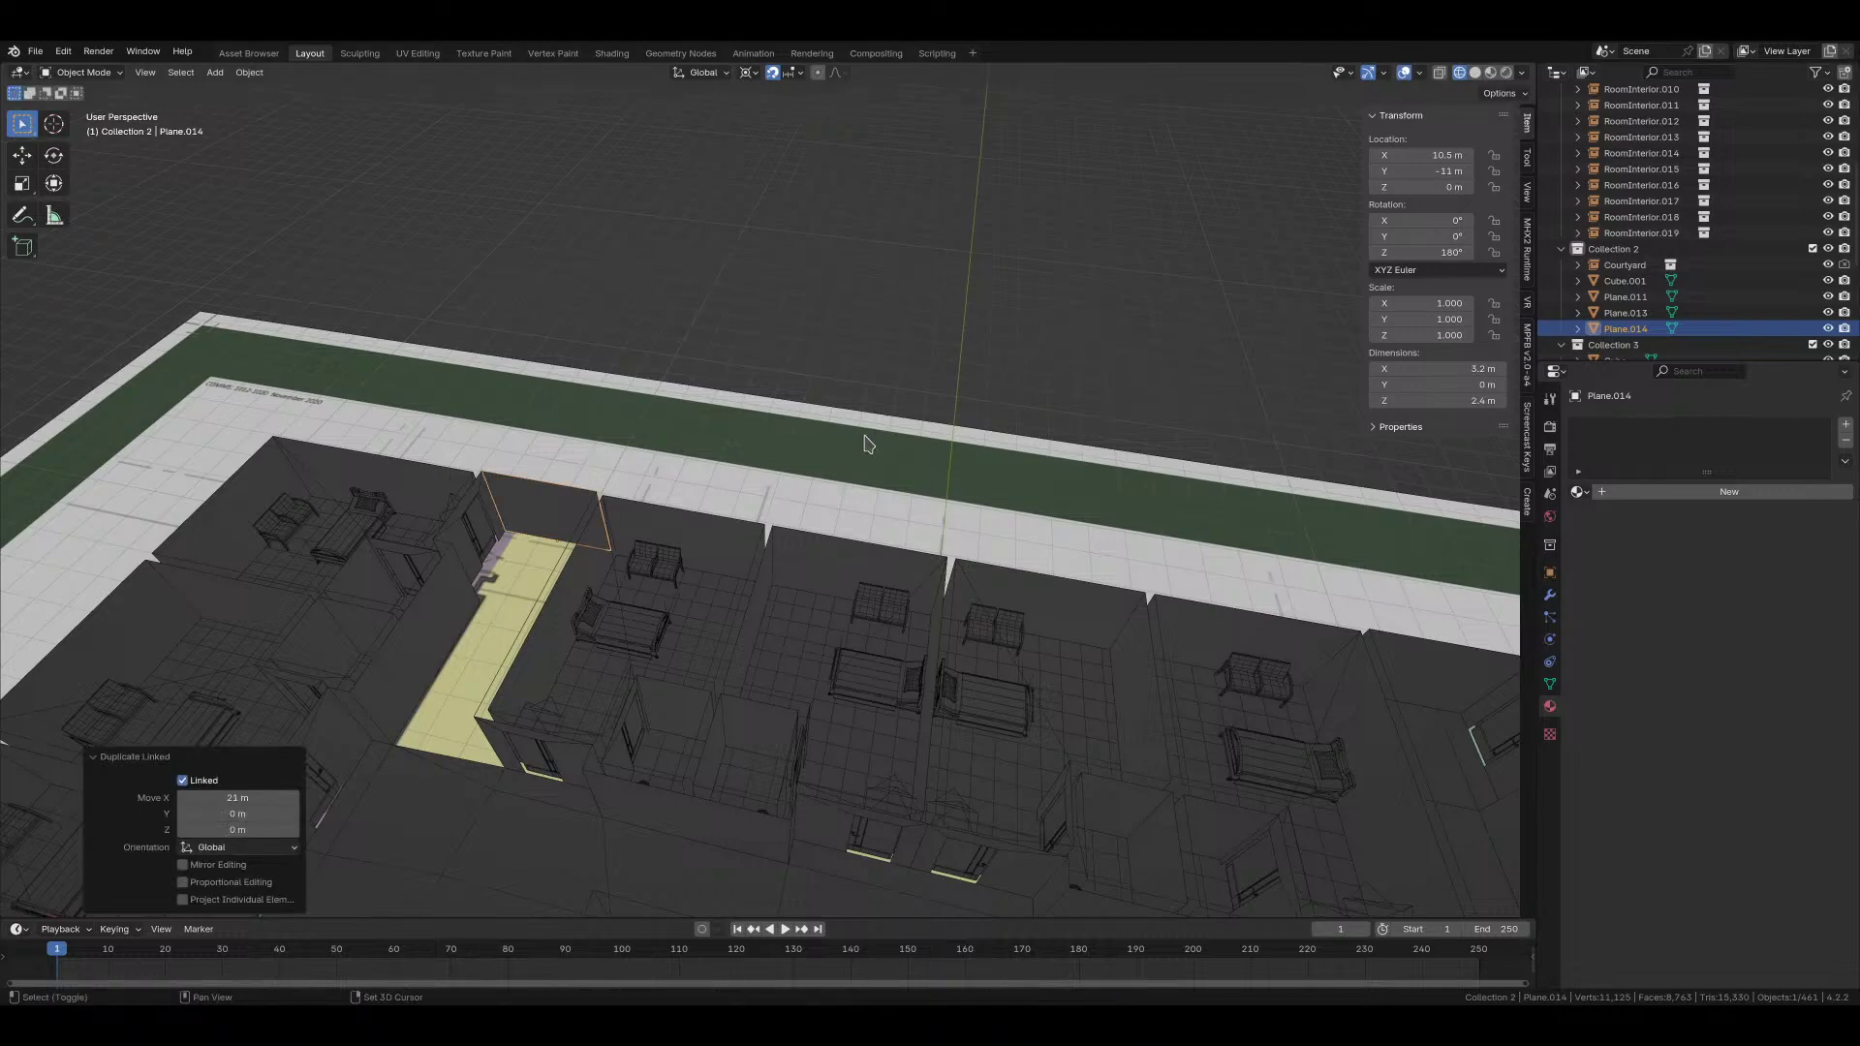
Step: Extrude the corridor floor's open edge along Y into the unfilled corridor, as far as the wall recess at about Y -8.7 m
middle_click_drag(868, 436, 565, 526)
left_click(896, 751)
scroll(896, 751, "down", 2)
scroll(565, 526, "up", 3)
key("Tab")
key("2")
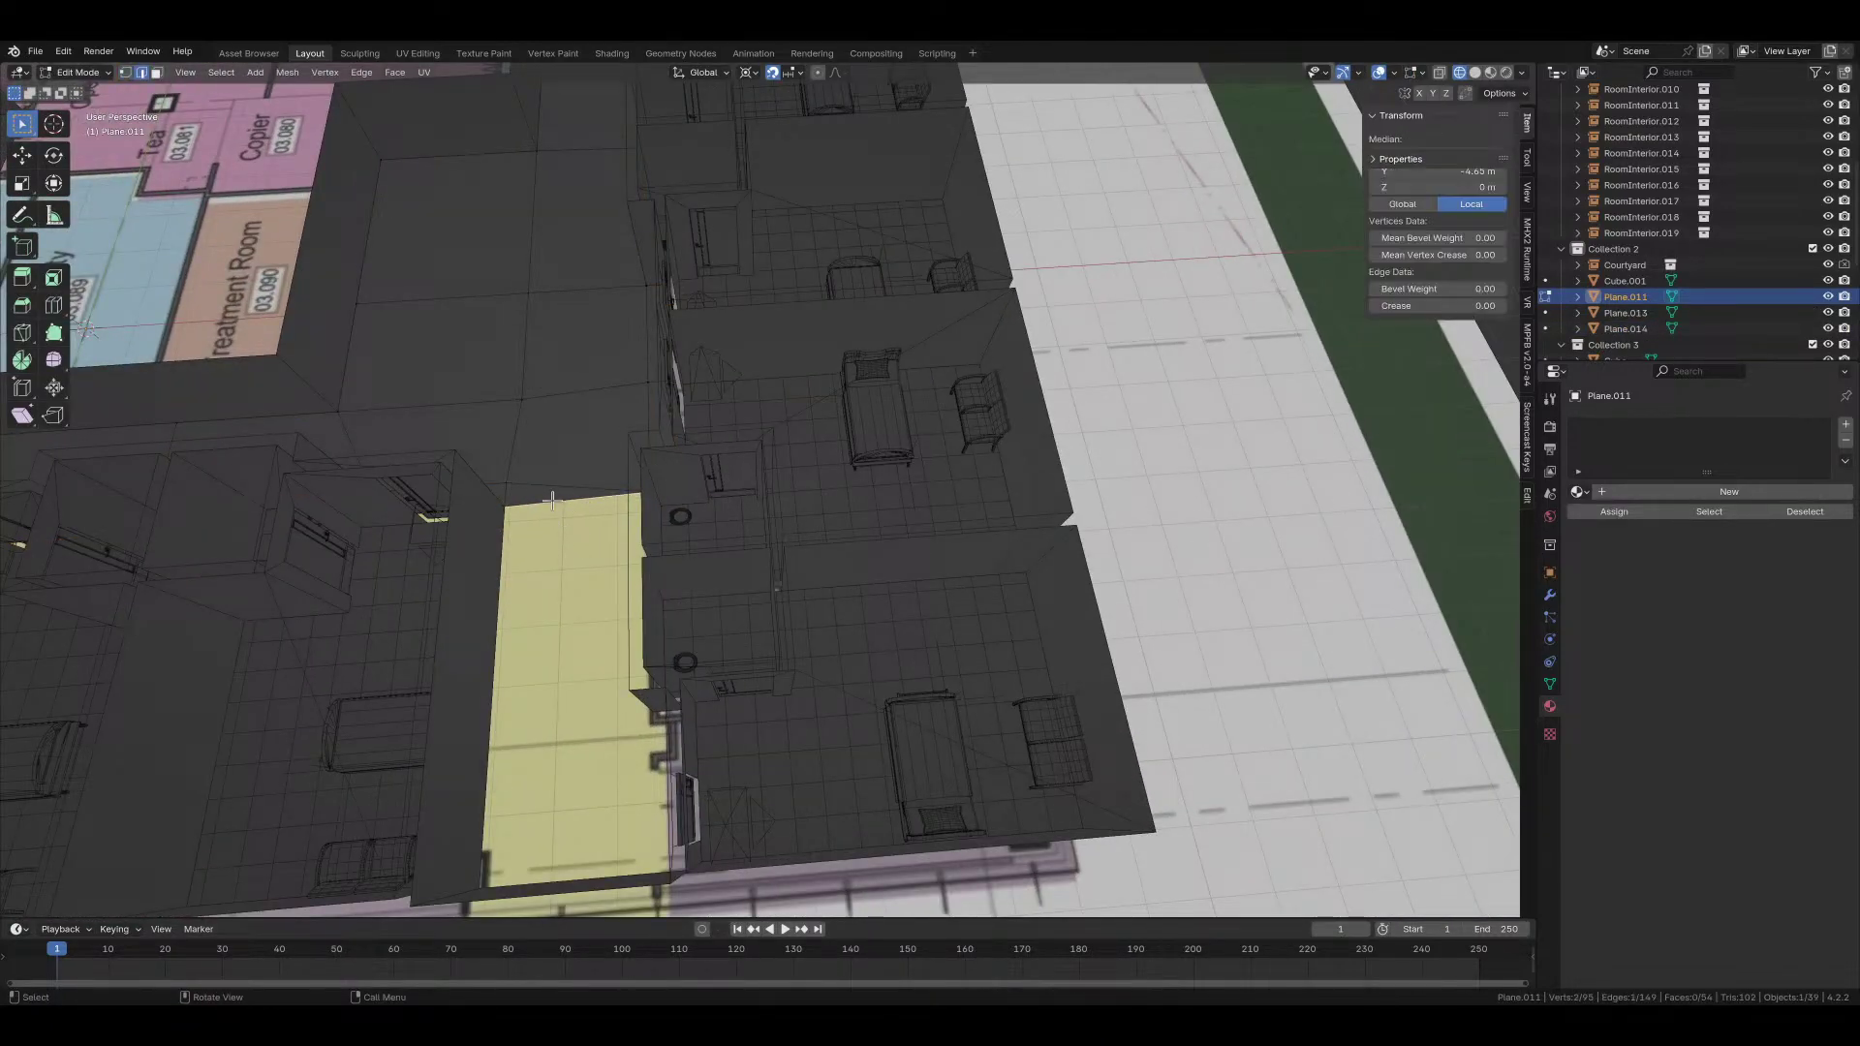
left_click(659, 566)
key("KP_7")
middle_click_drag(644, 464, 967, 449, "shift")
key("e")
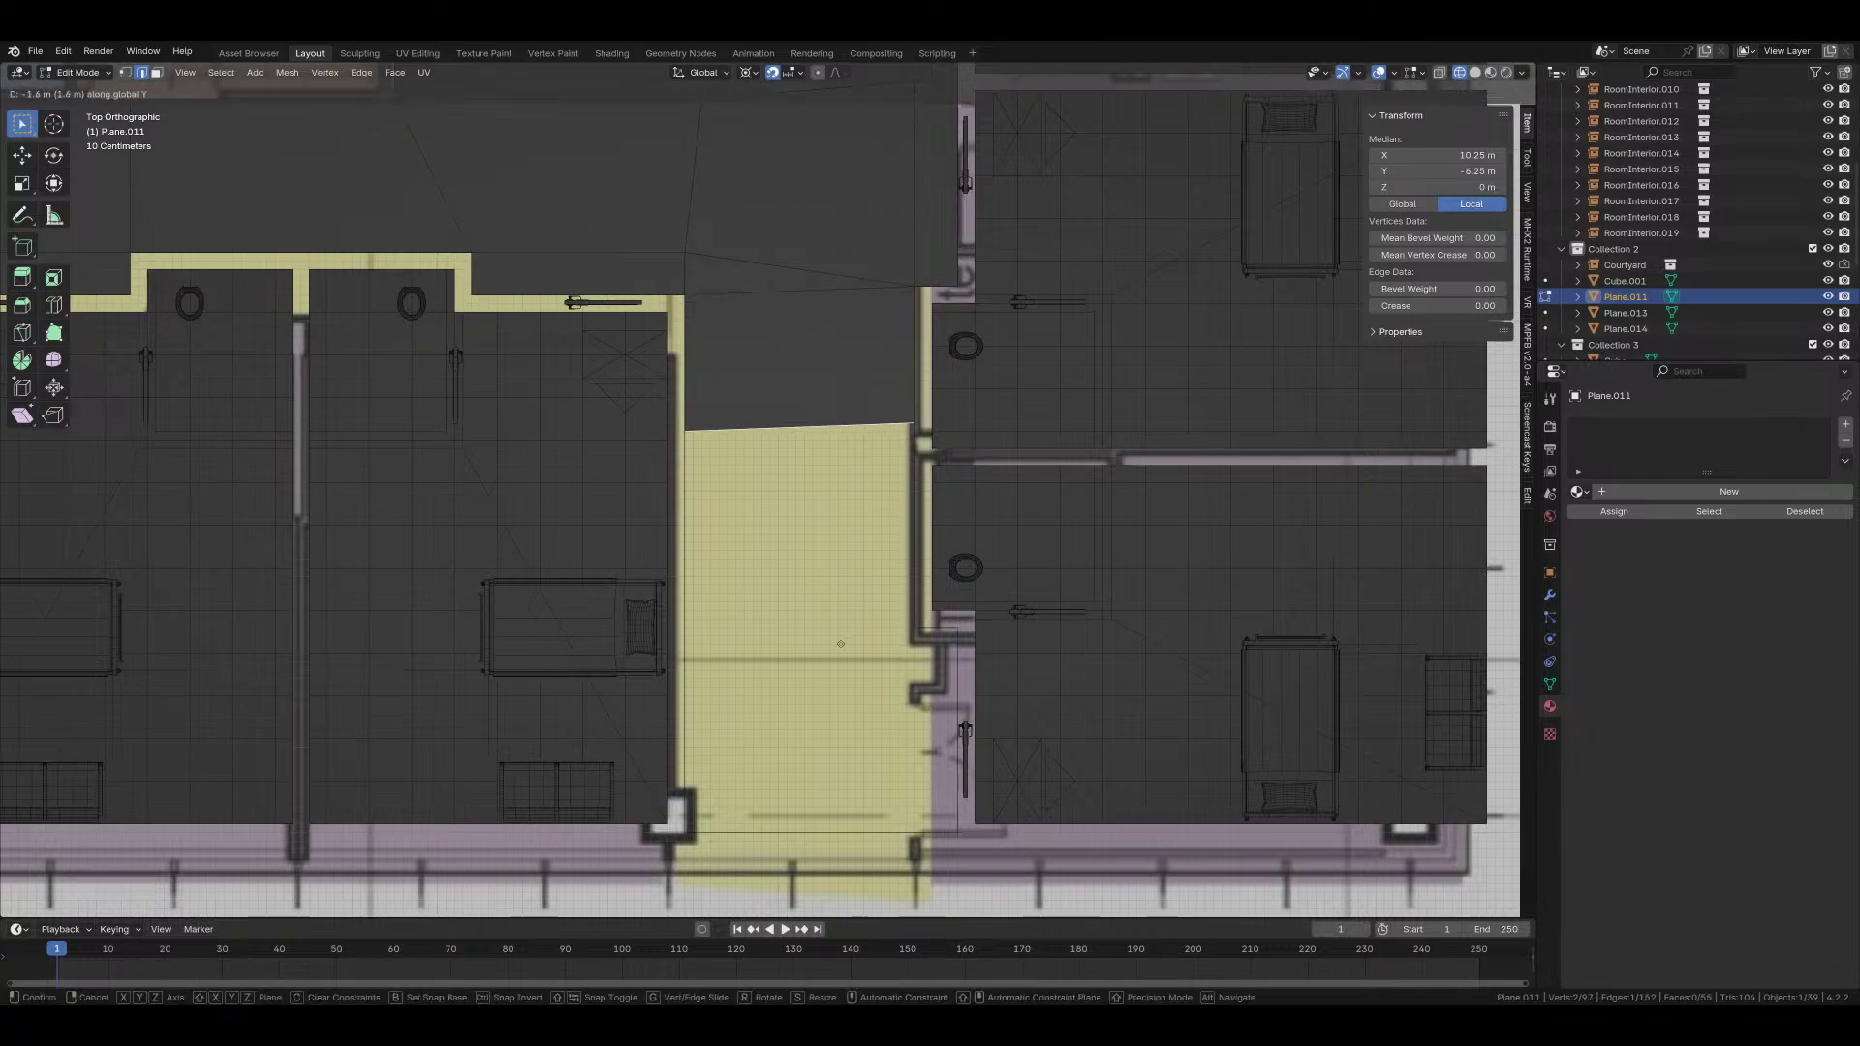
left_click(725, 653)
Step: Straighten the new floor edge by moving its slanted corner vertex to Y -8.6 m
key("1")
left_click(678, 636)
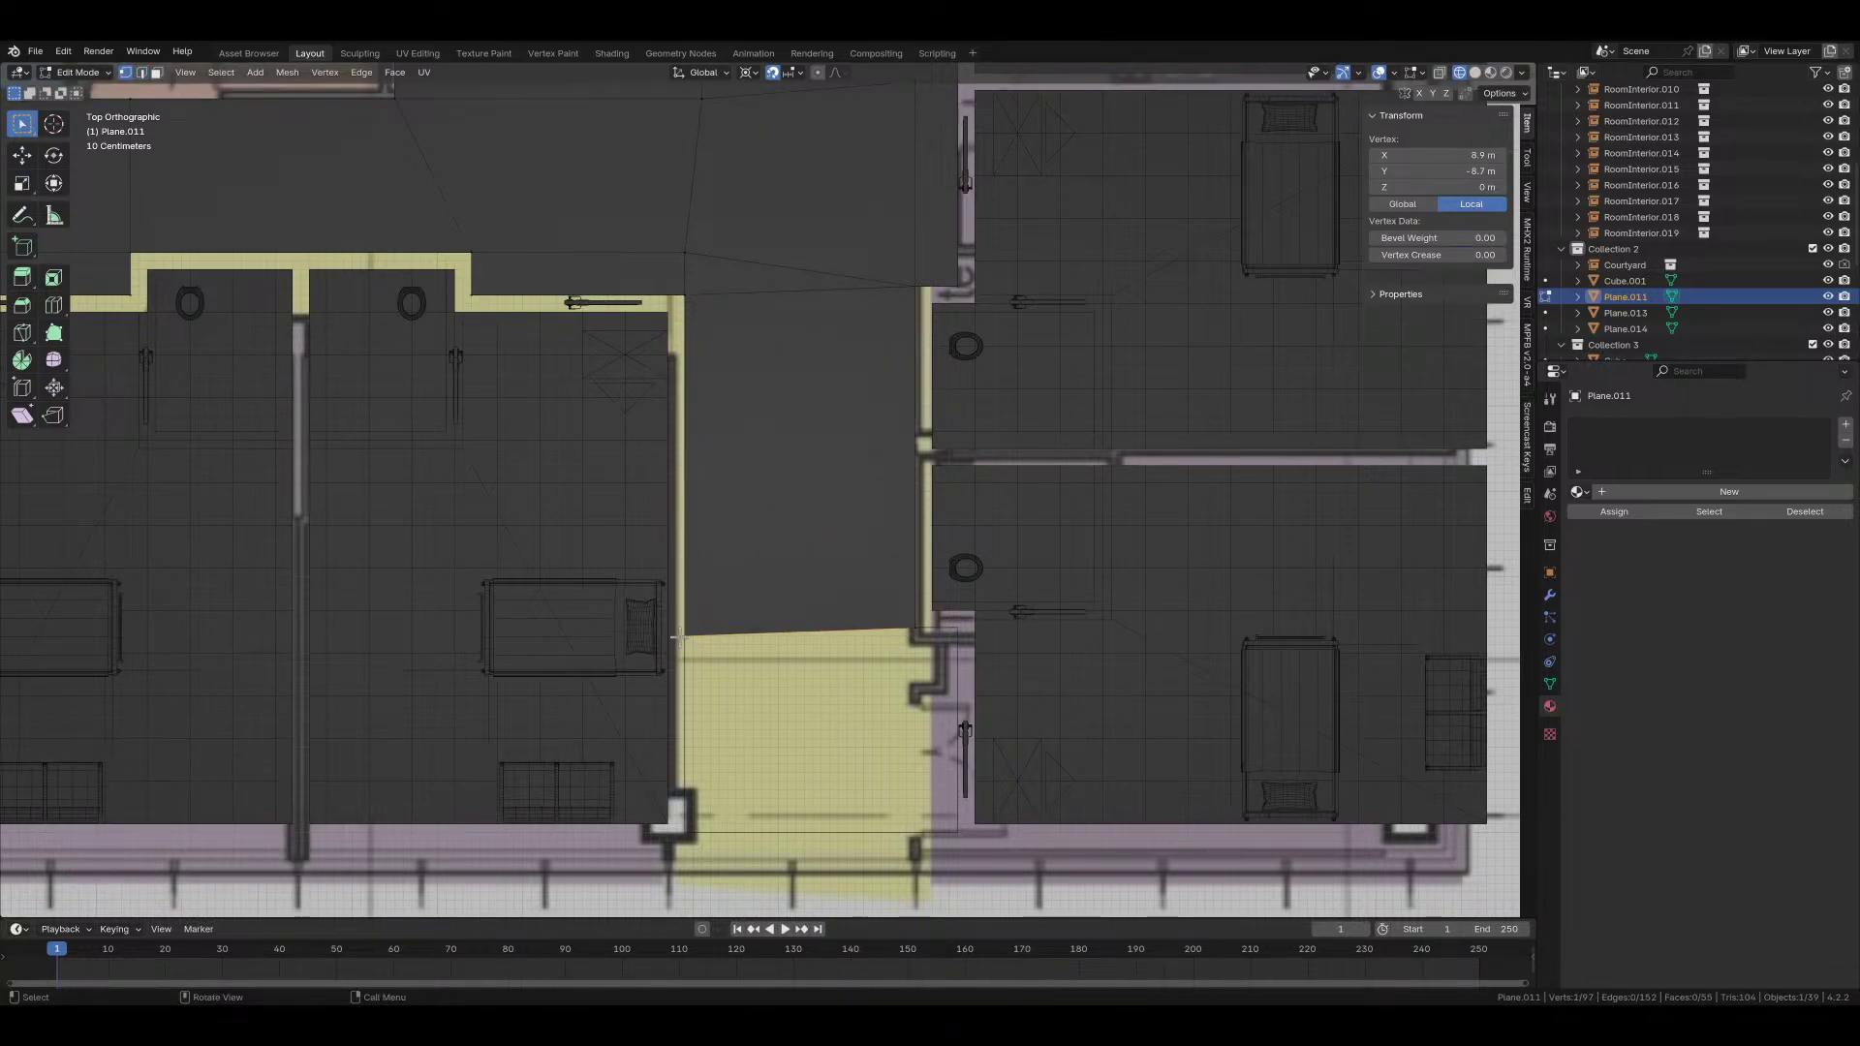
key("g")
left_click(676, 628)
Step: Extrude the straightened floor edge -2.4 m along Y to the corridor's outer end at Y -11 m
key("2")
left_click(746, 625)
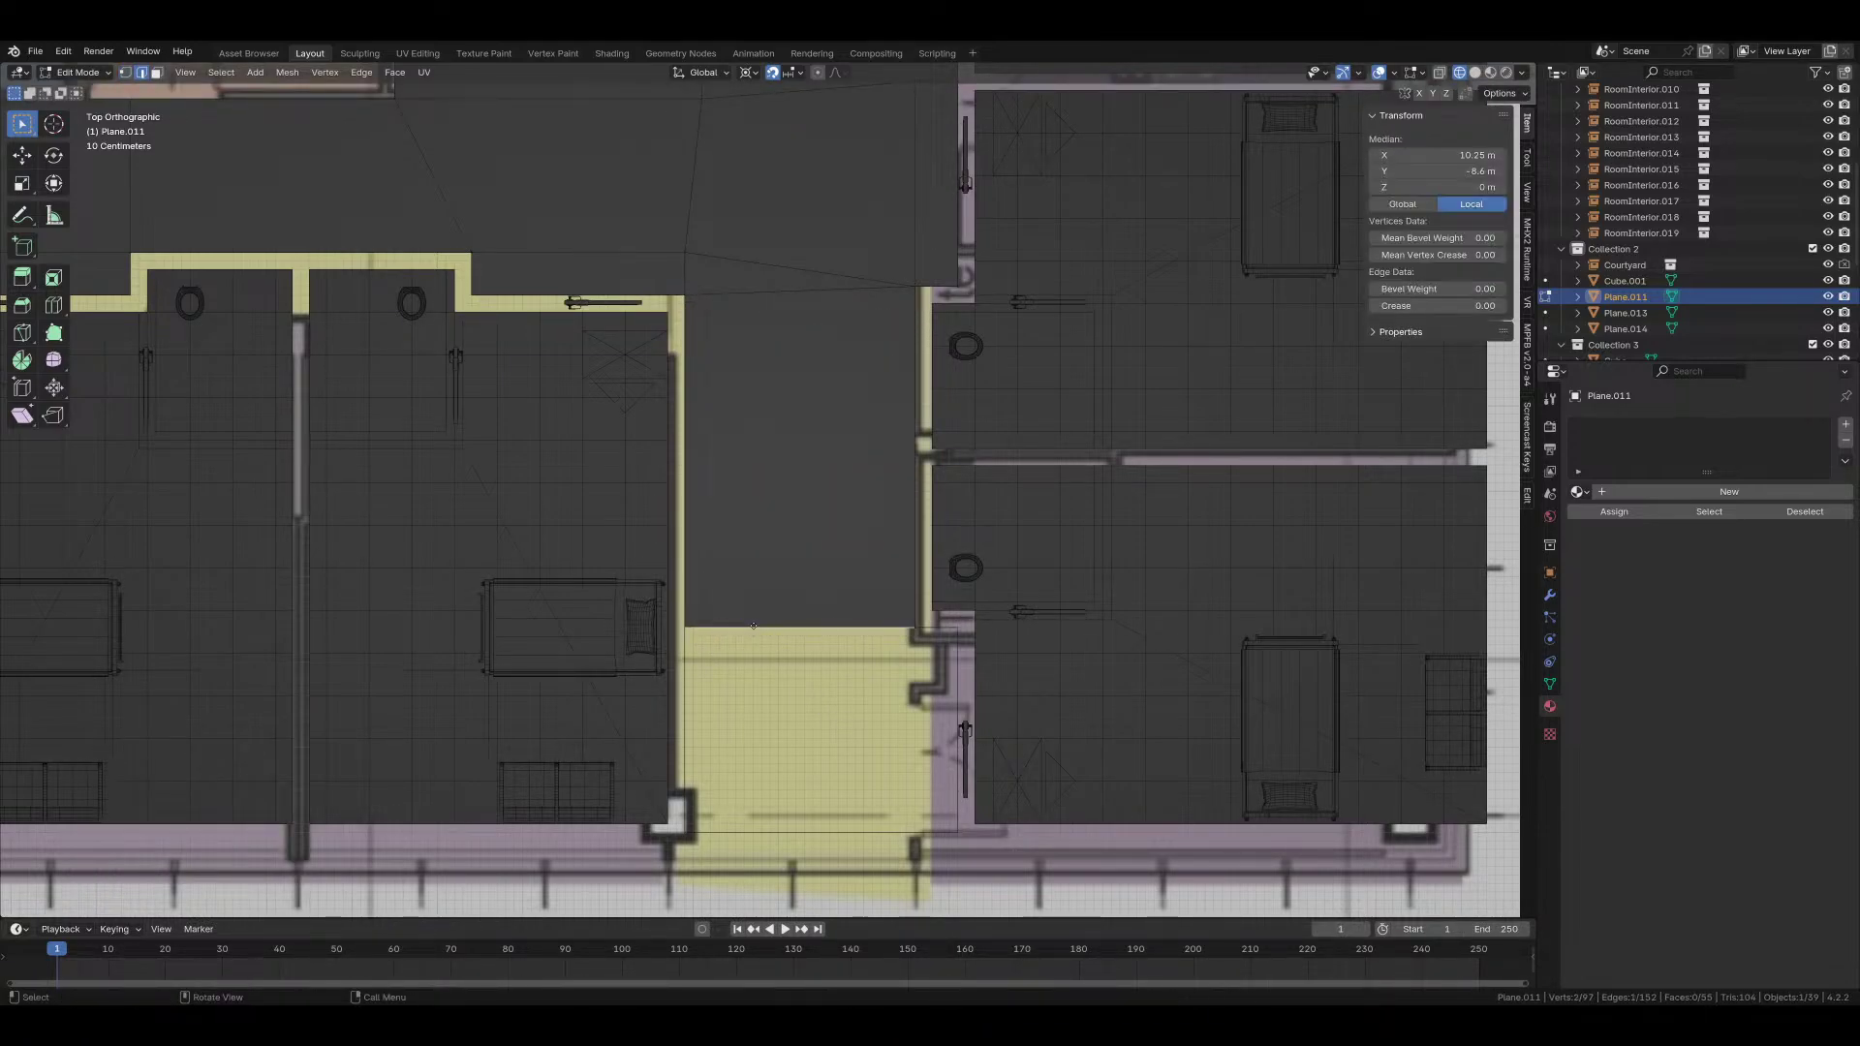
key("g")
key("y")
left_click(774, 826)
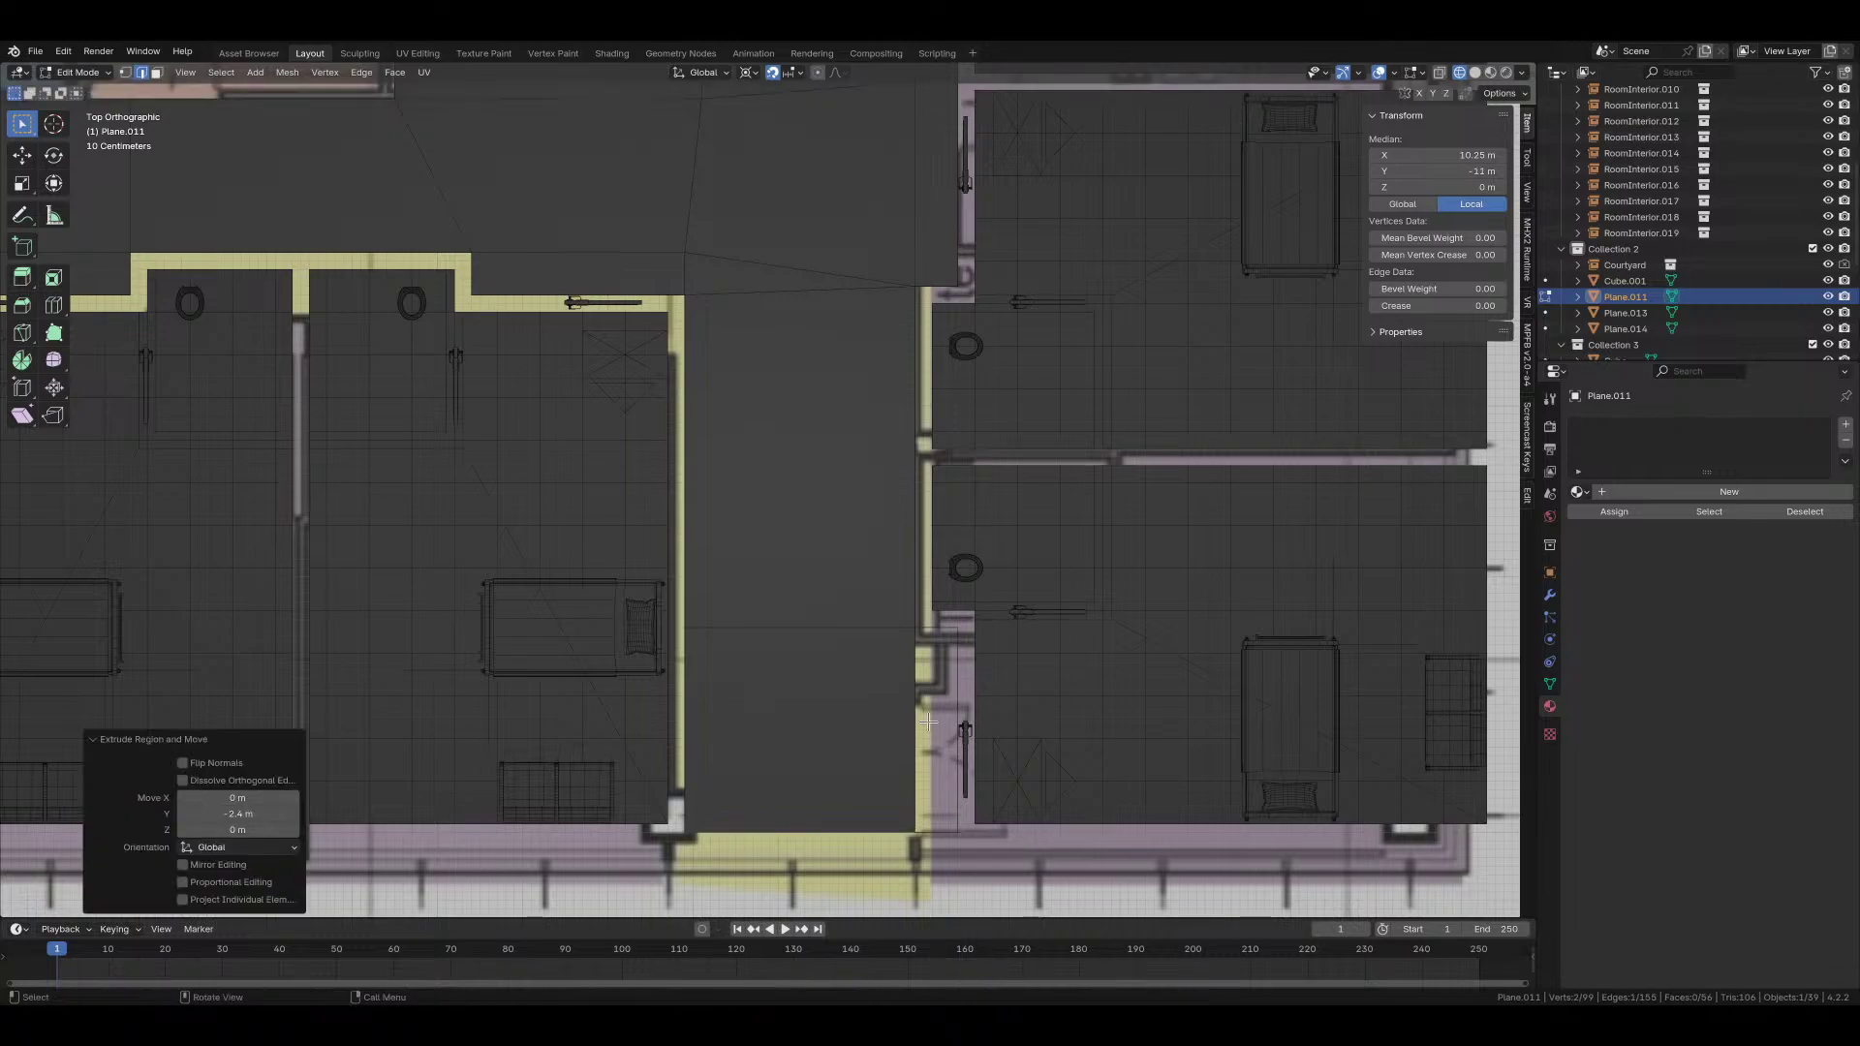
Step: Extrude the last floor section's side edge 0.5 m along X to fill the recess beside the corner bedroom
left_click(926, 712)
key("e")
key("x")
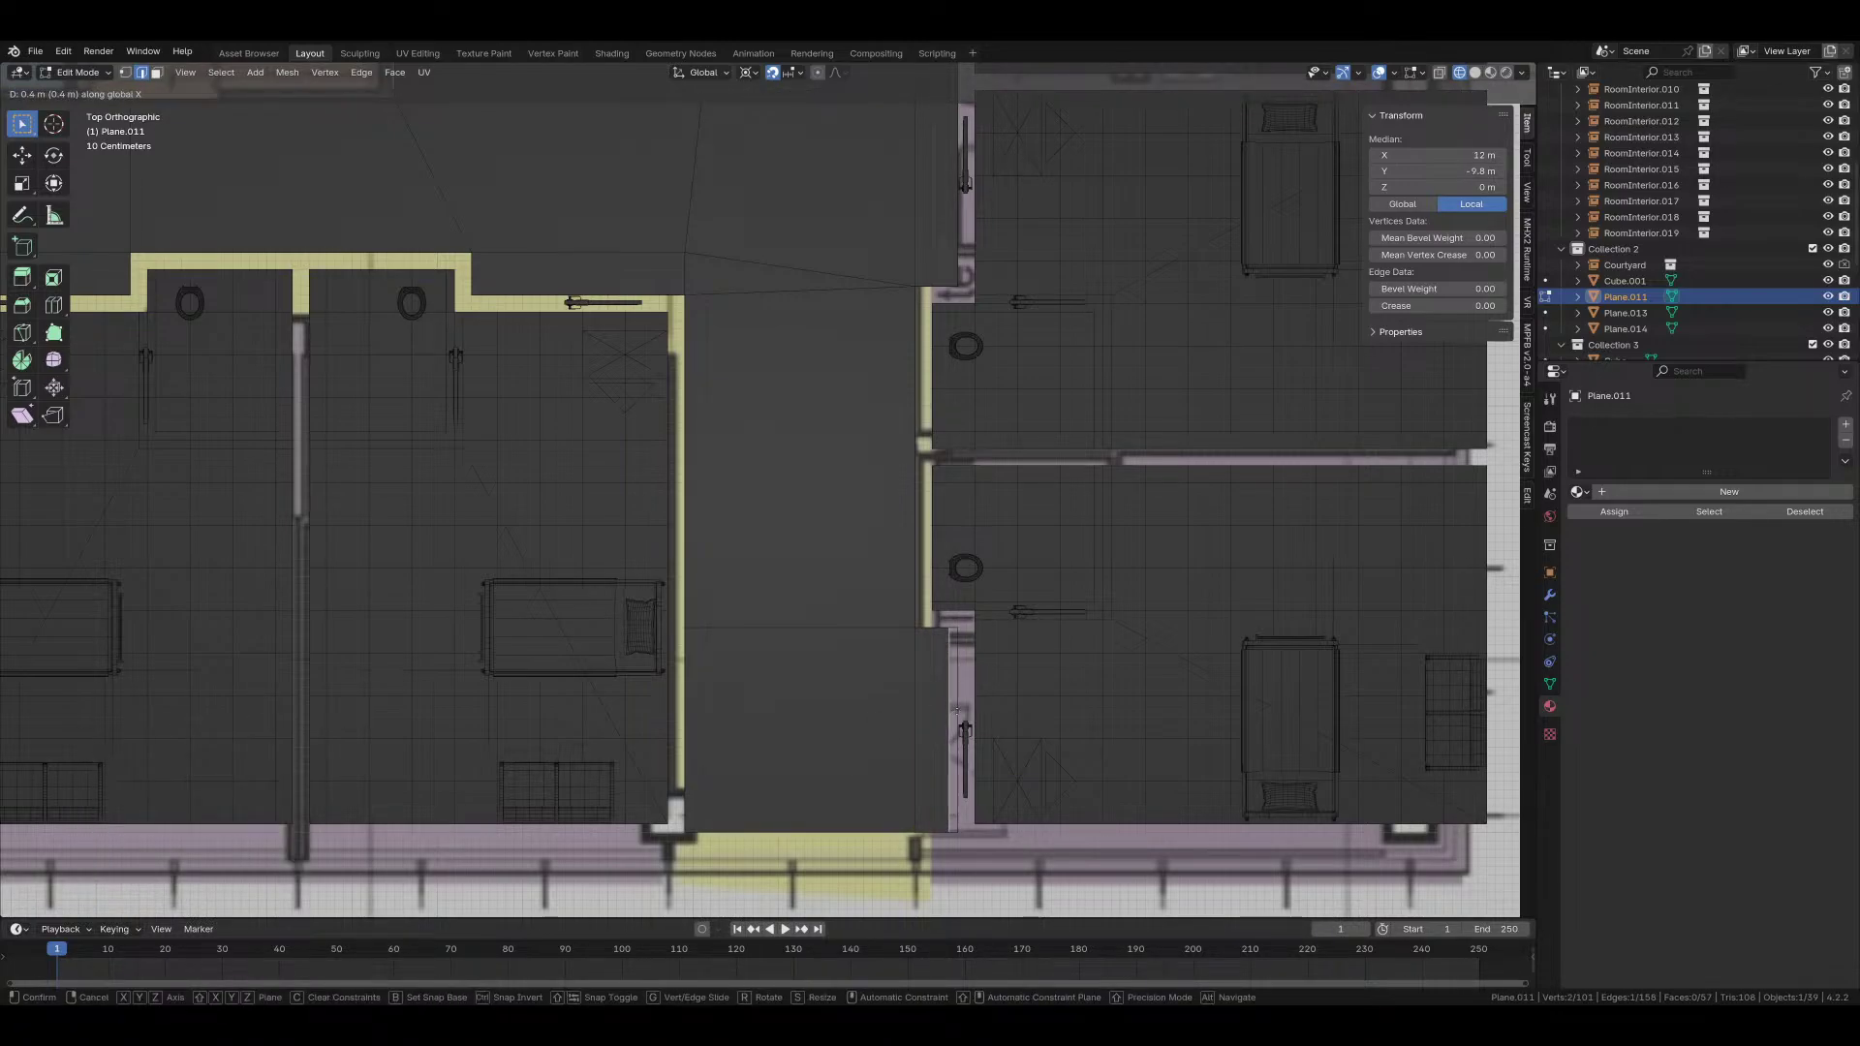
left_click(959, 711)
Step: Examine the corridor floor against the floor plan, from the Treatment Room to the courtyard and Stair 2, from above and in perspective
middle_click_drag(752, 323, 817, 606, "shift")
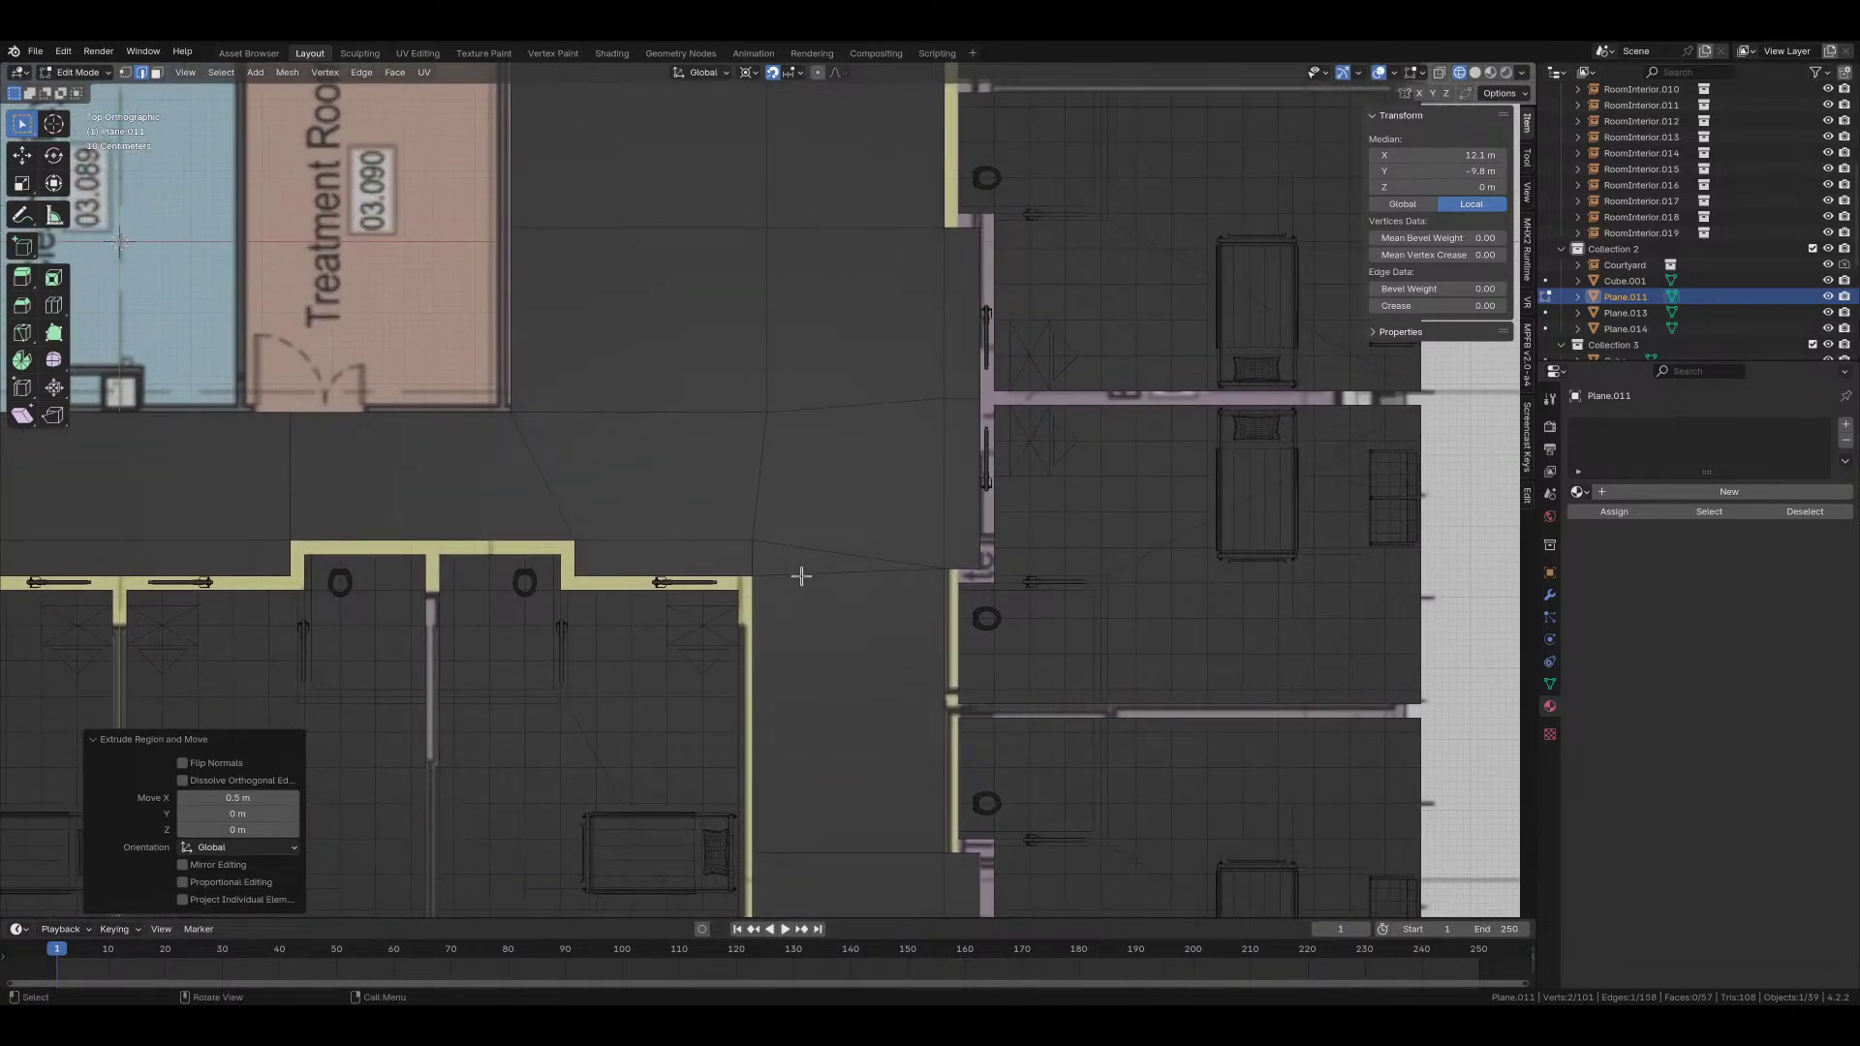
key("1")
left_click(751, 540)
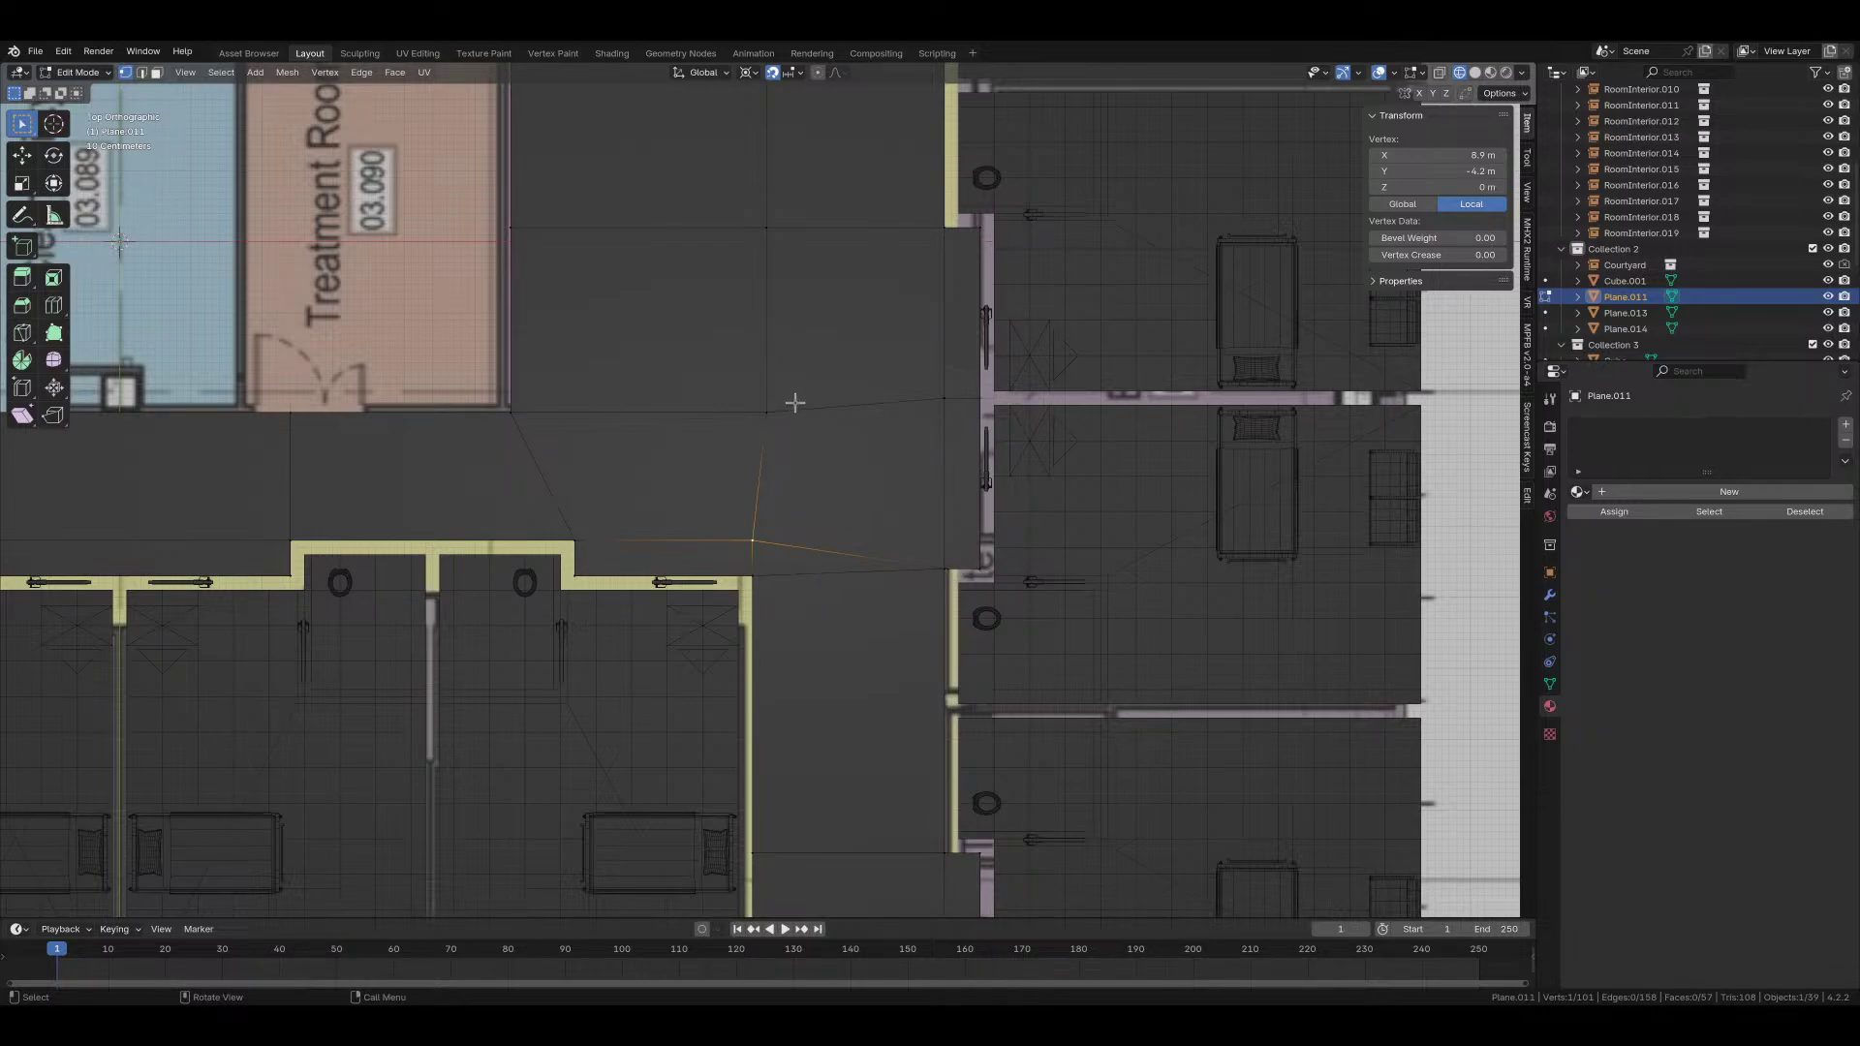
scroll(801, 430, "down", 2)
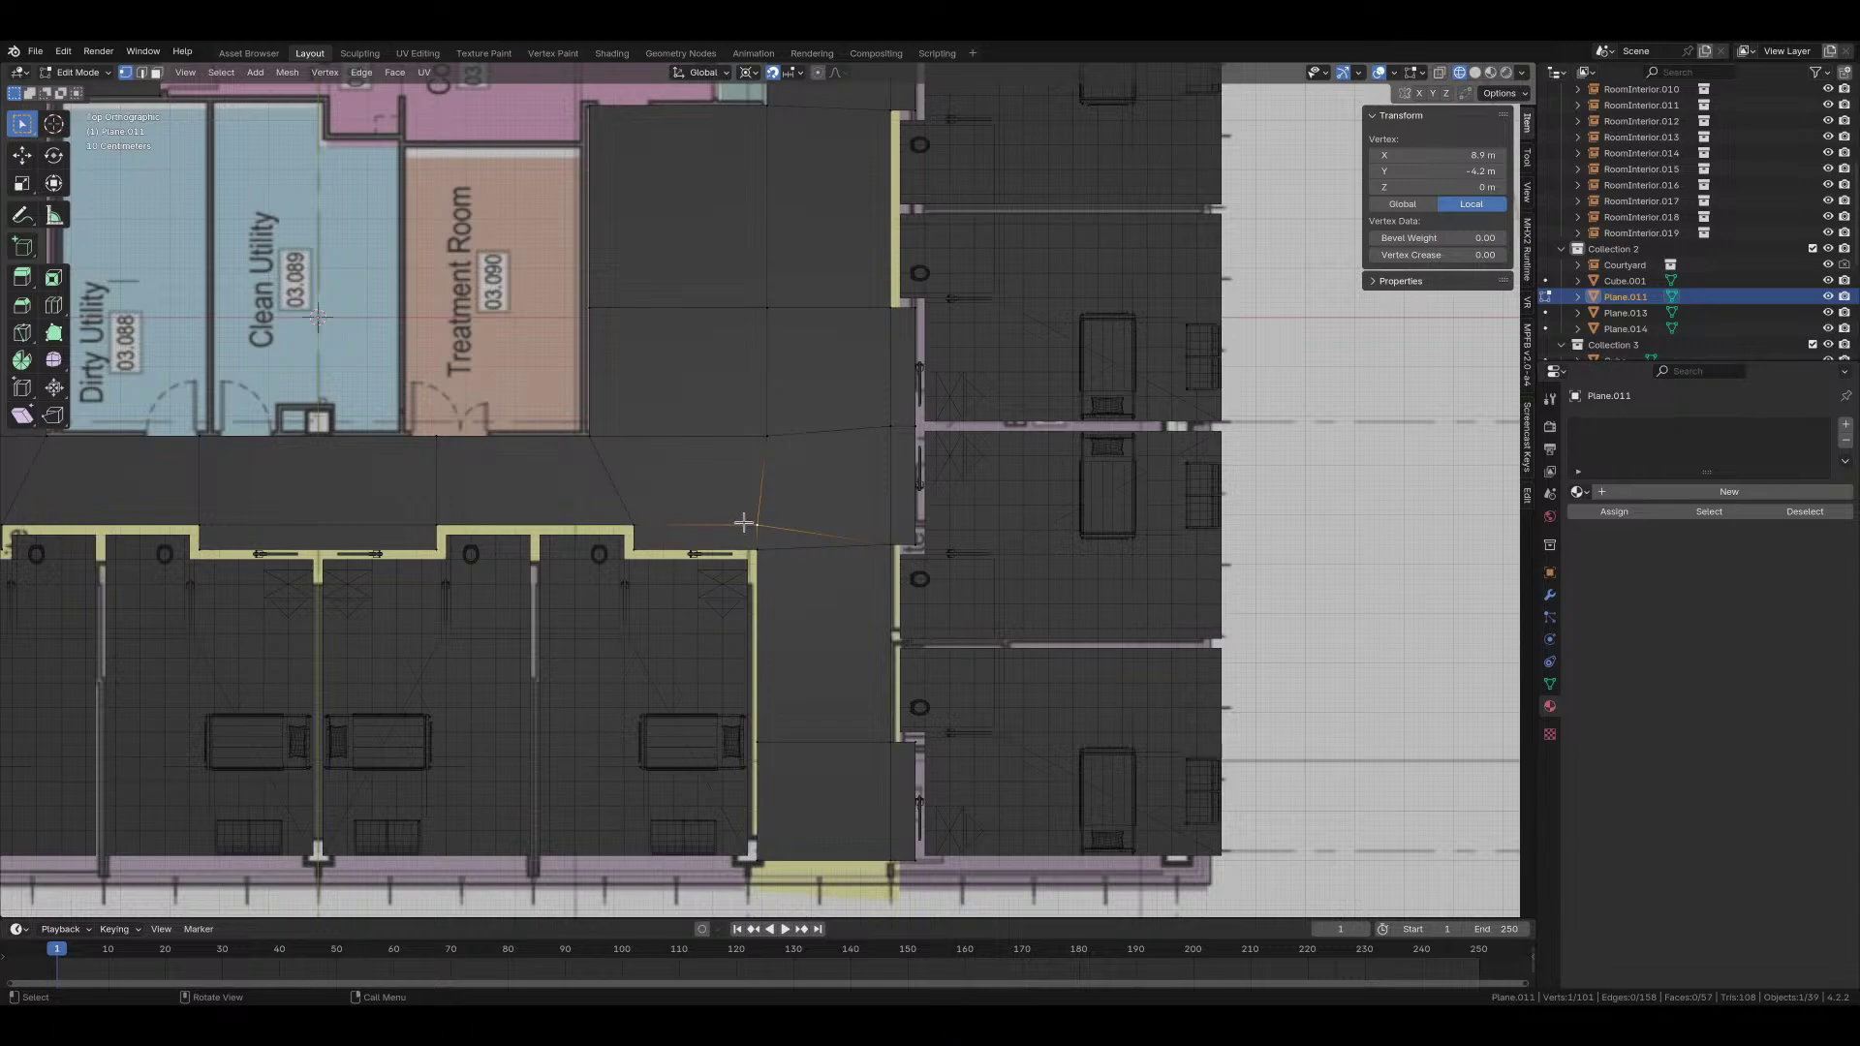
scroll(778, 540, "down", 2)
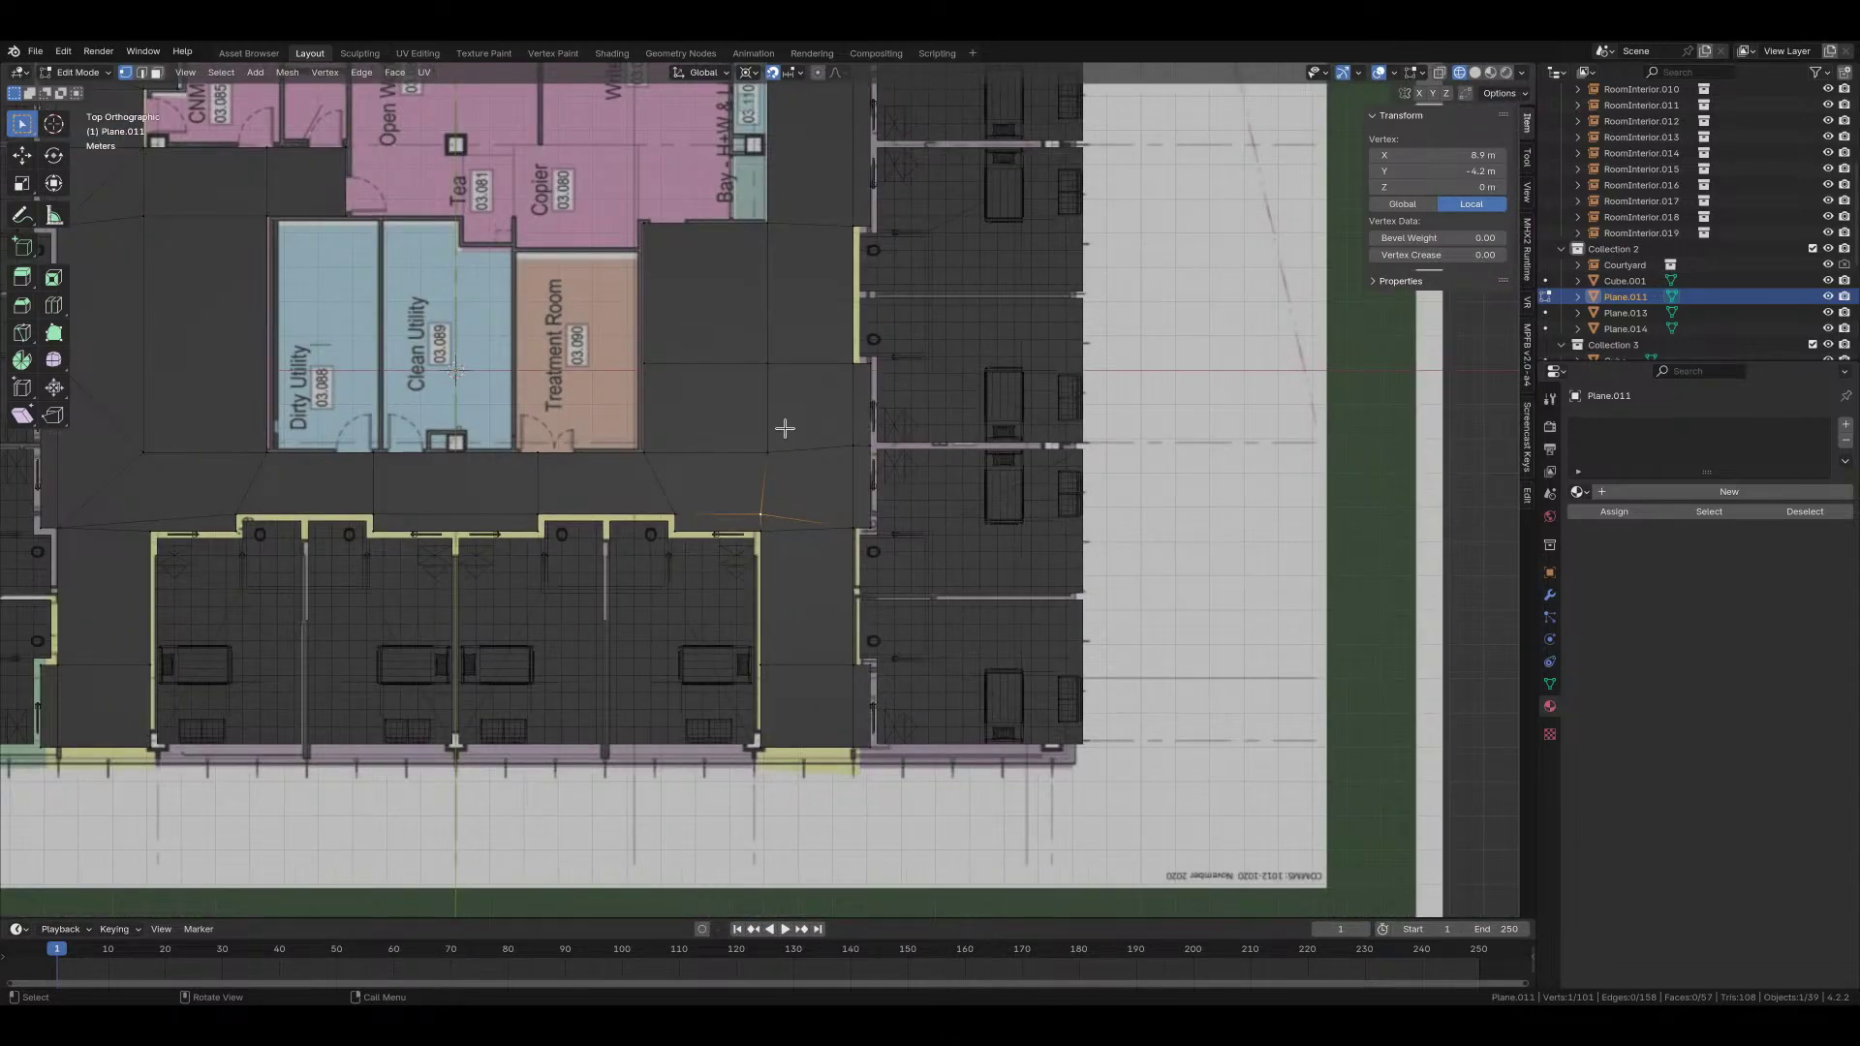
middle_click_drag(787, 408, 783, 643, "shift")
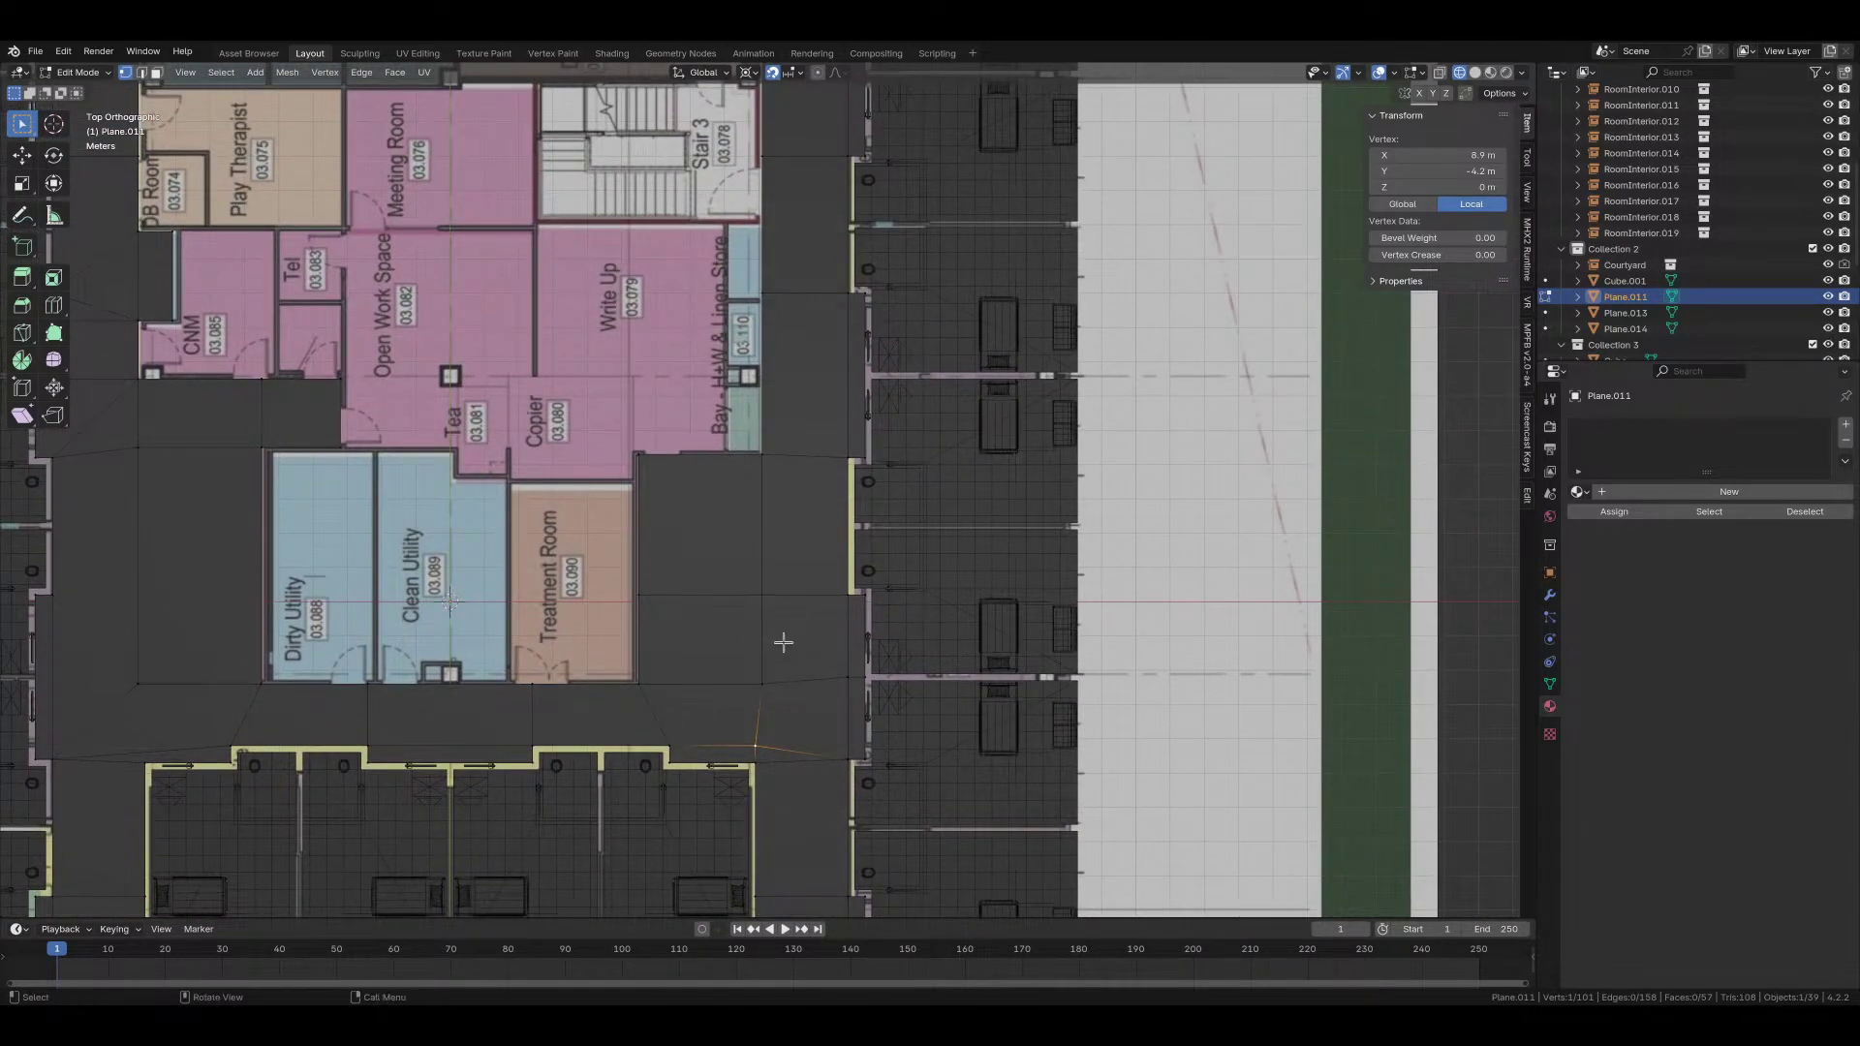
scroll(826, 497, "down", 3)
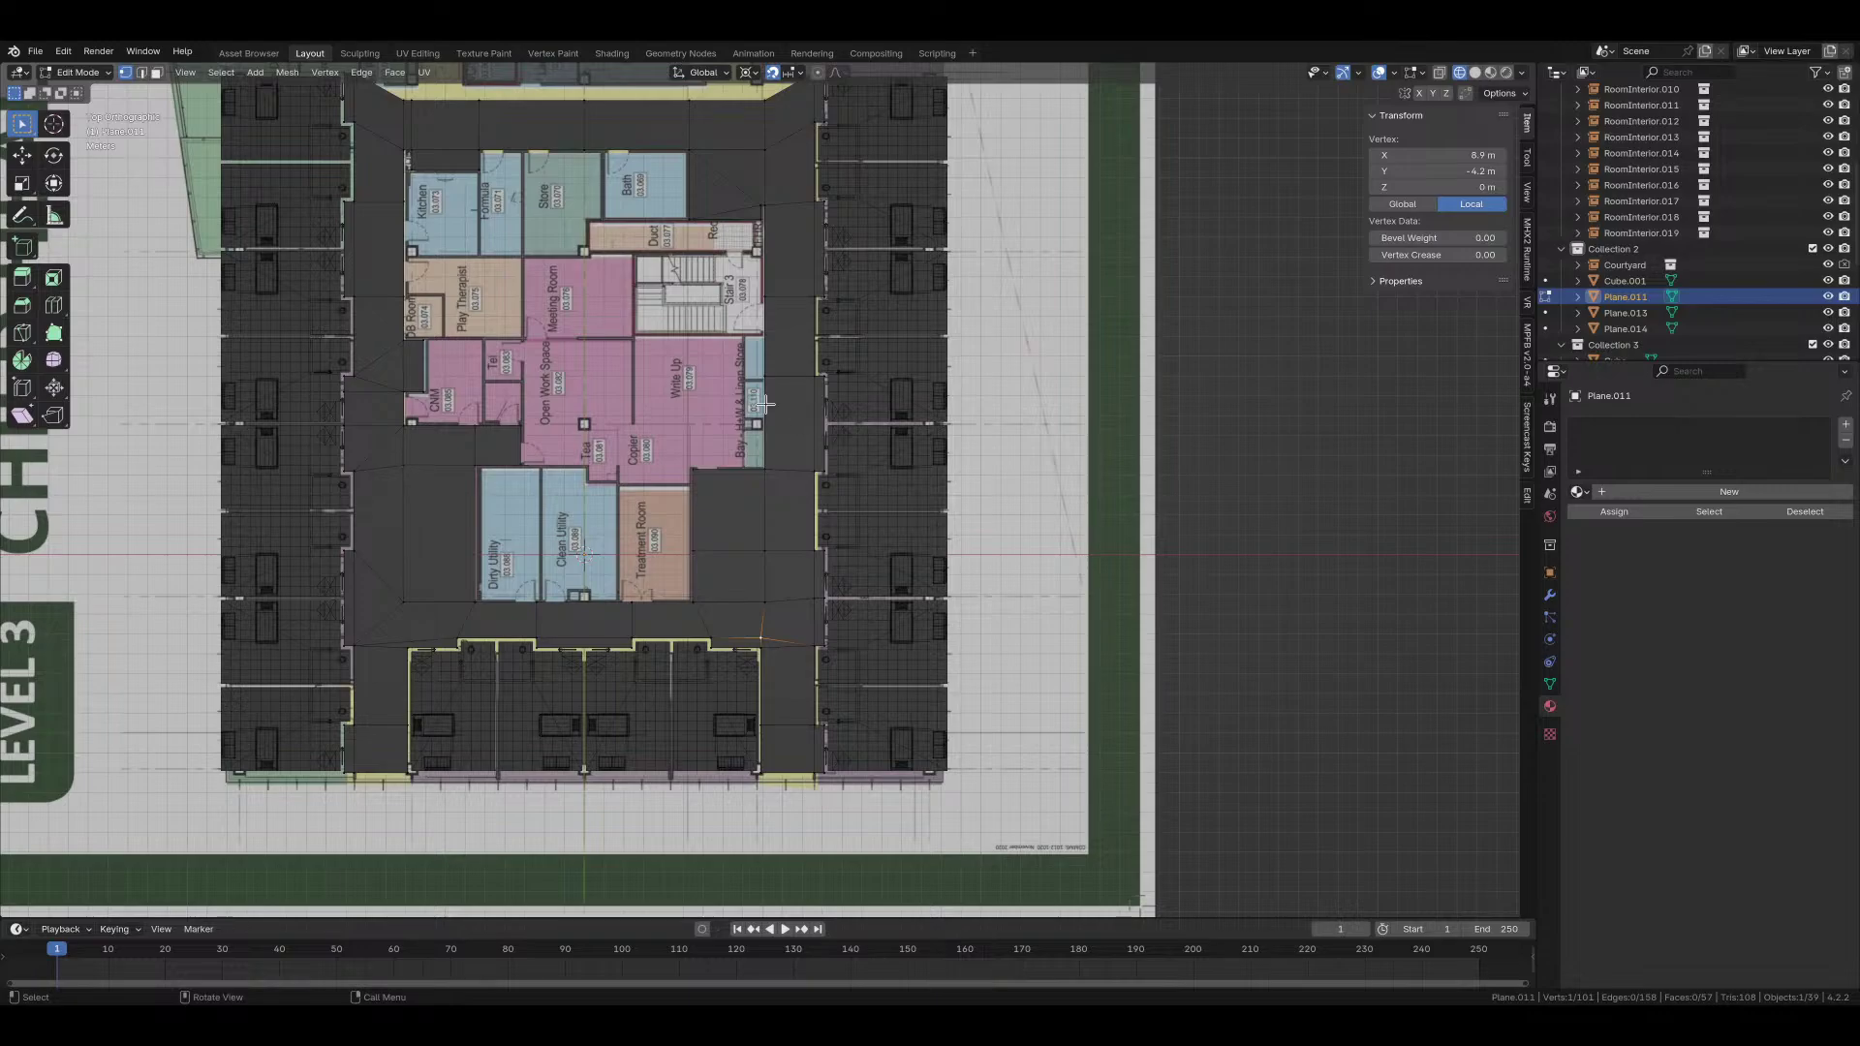
middle_click_drag(765, 404, 856, 607, "shift")
middle_click_drag(860, 540, 862, 620, "shift")
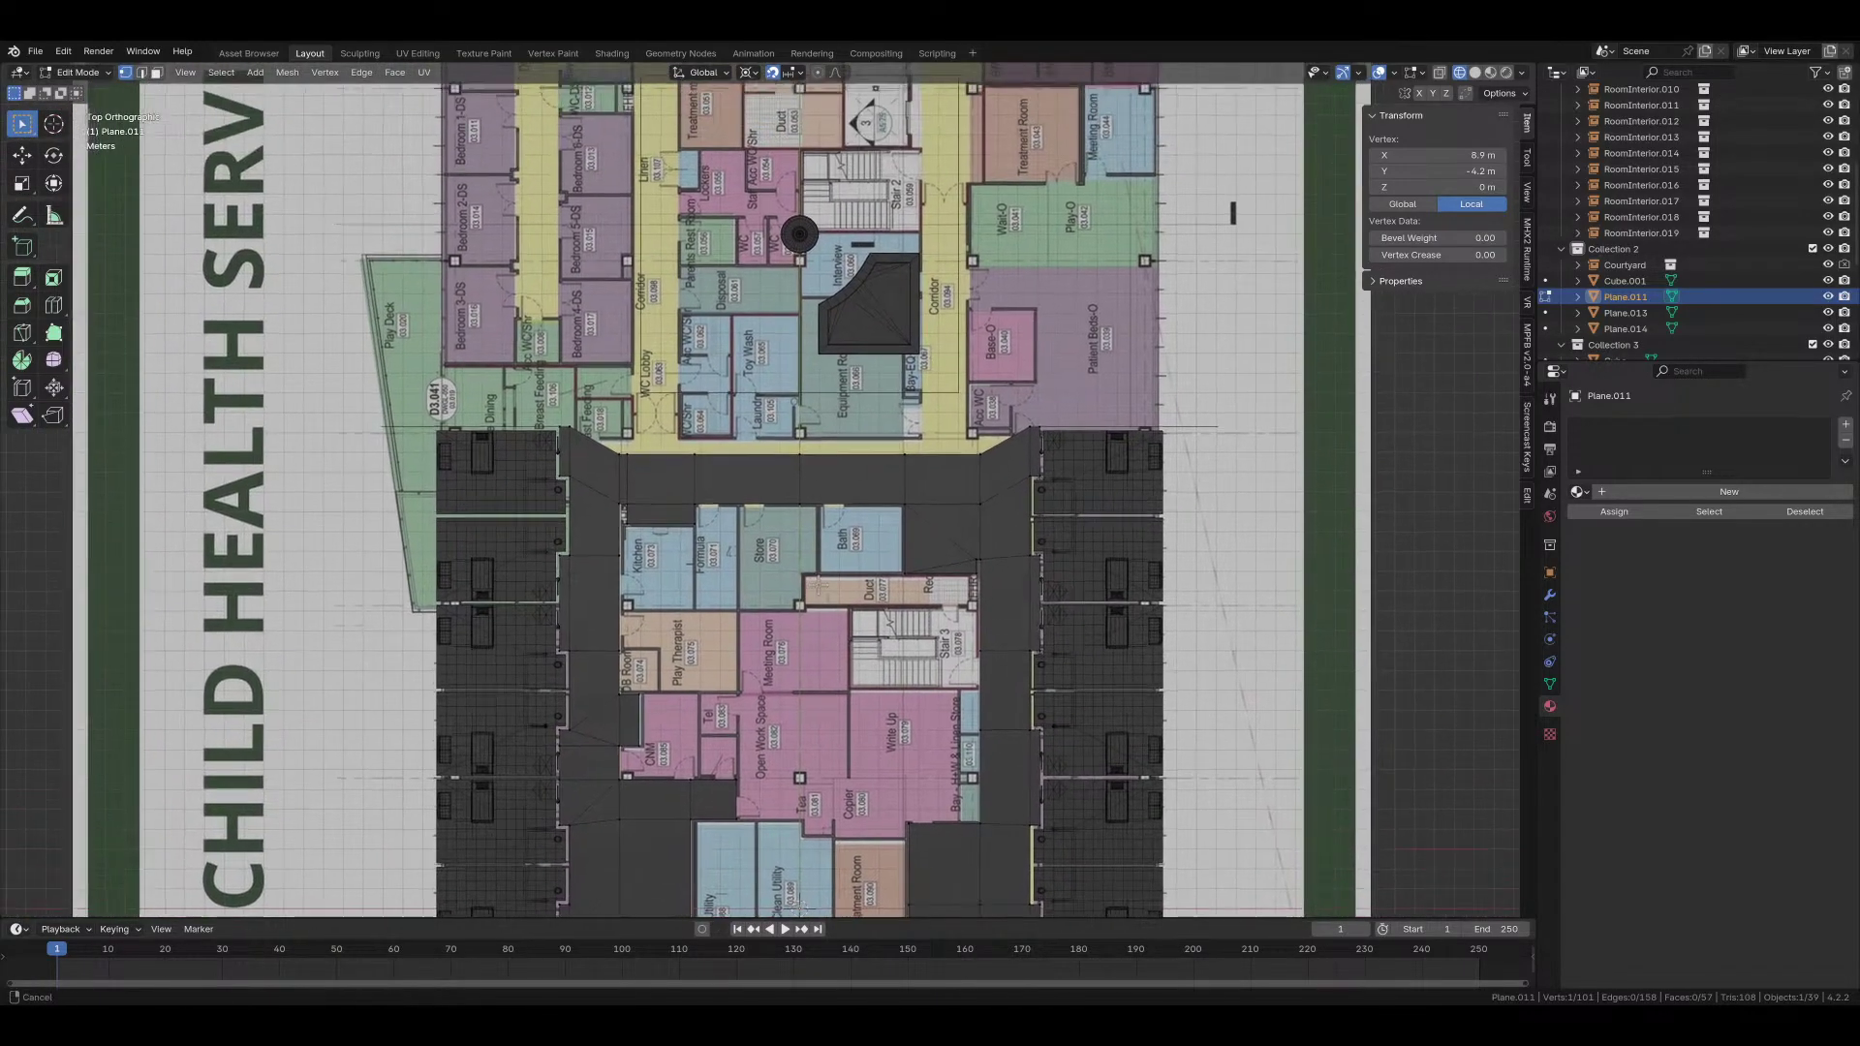
scroll(662, 470, "up", 2)
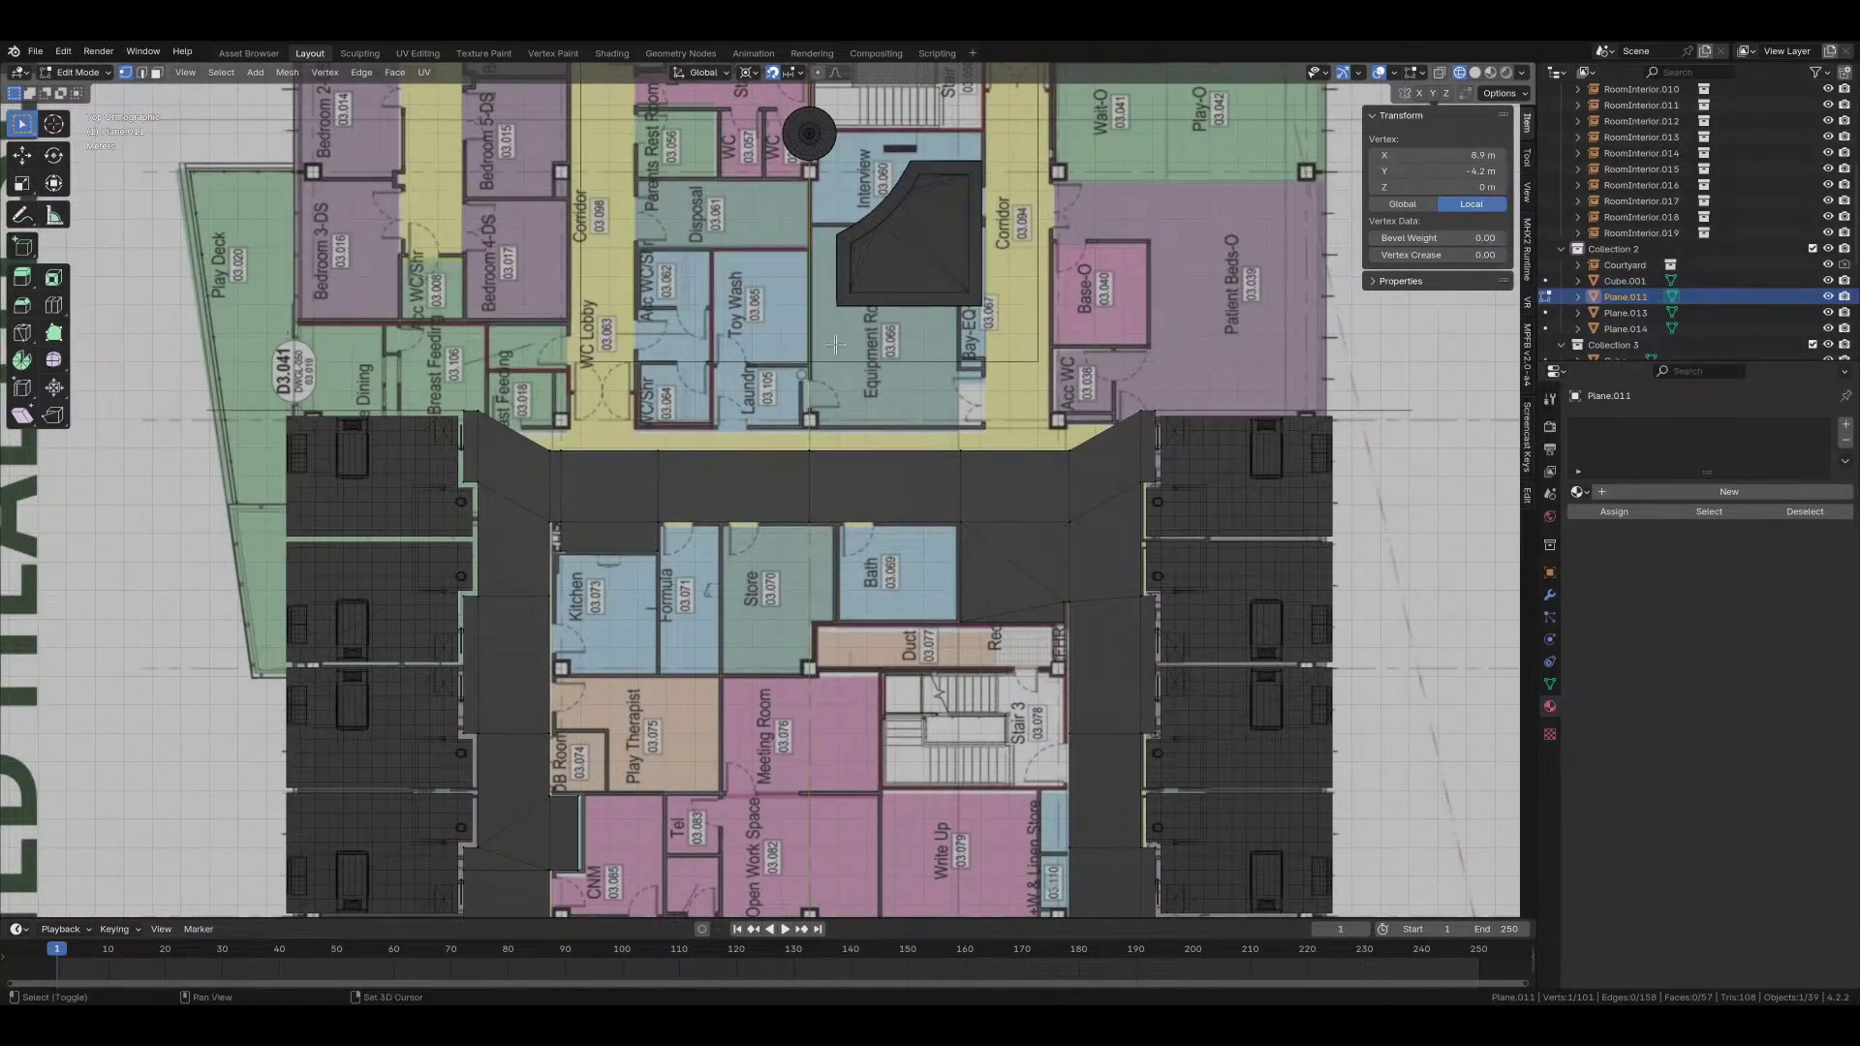
middle_click_drag(849, 352, 853, 489)
middle_click_drag(839, 664, 1000, 535)
key("Tab")
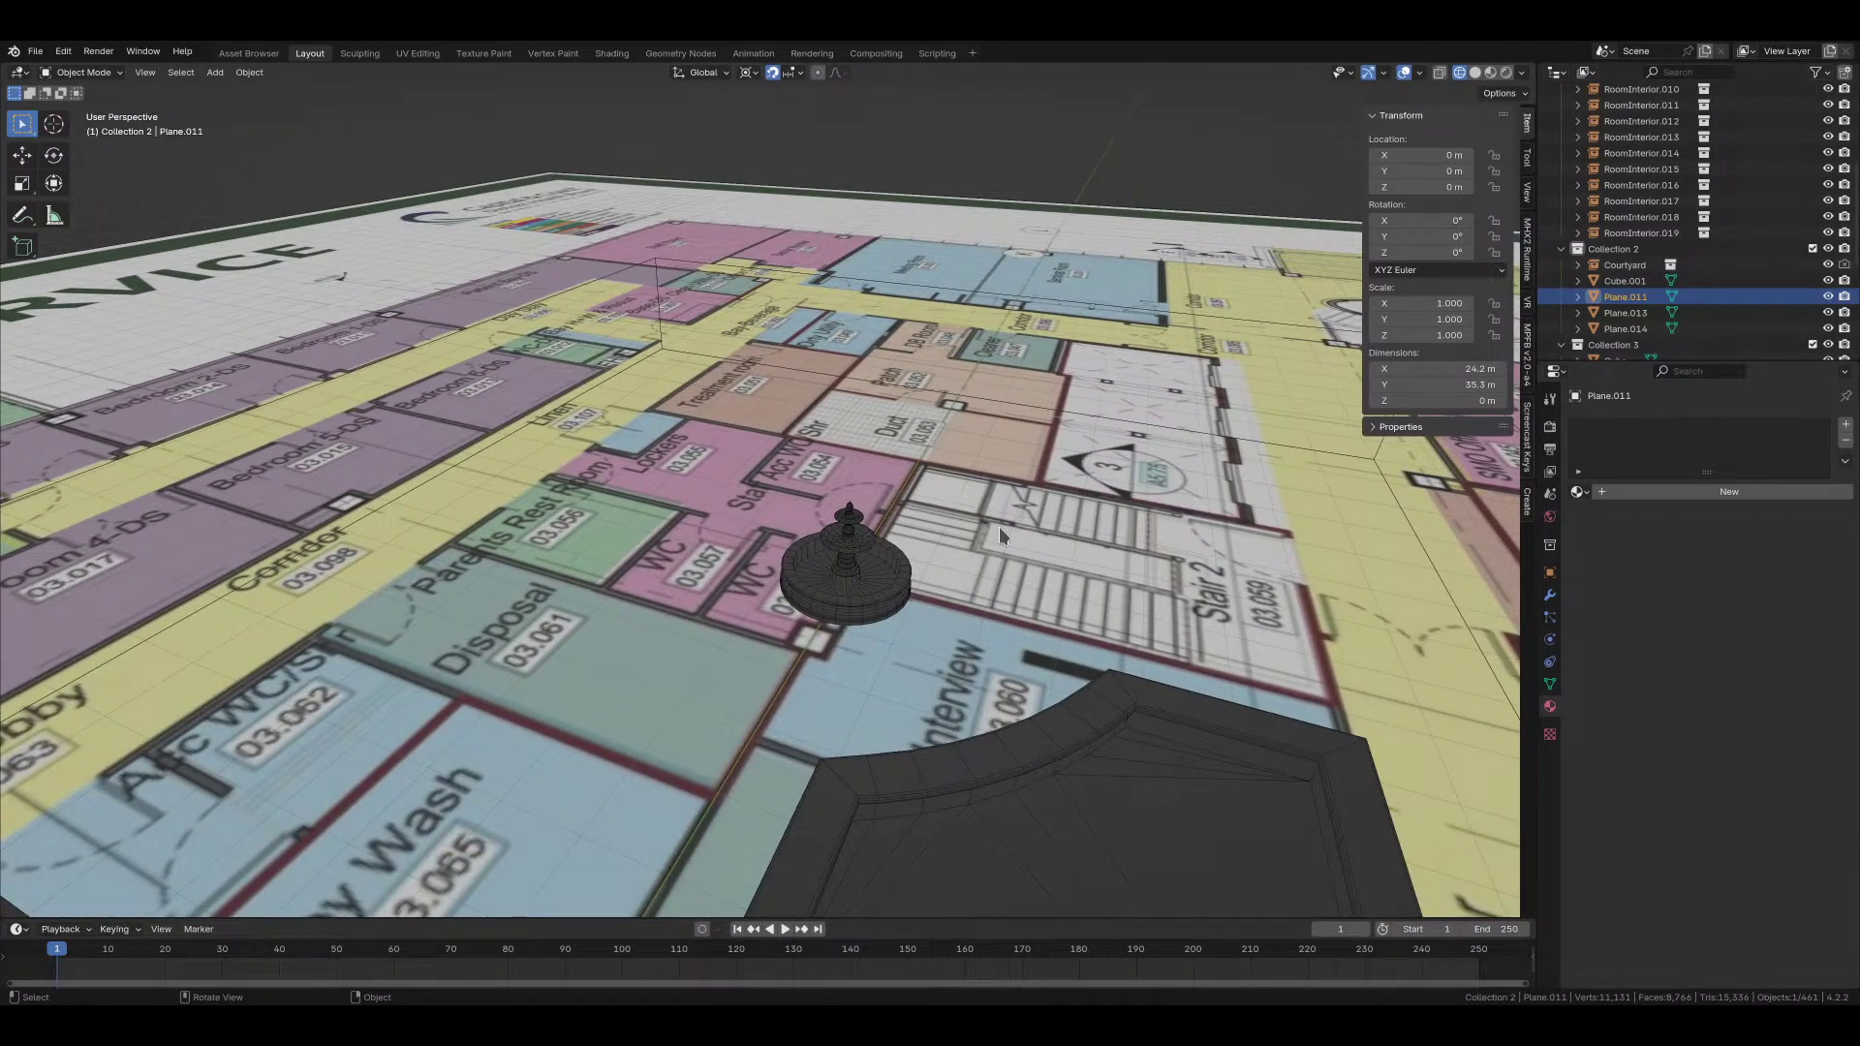
middle_click_drag(1001, 535, 783, 586)
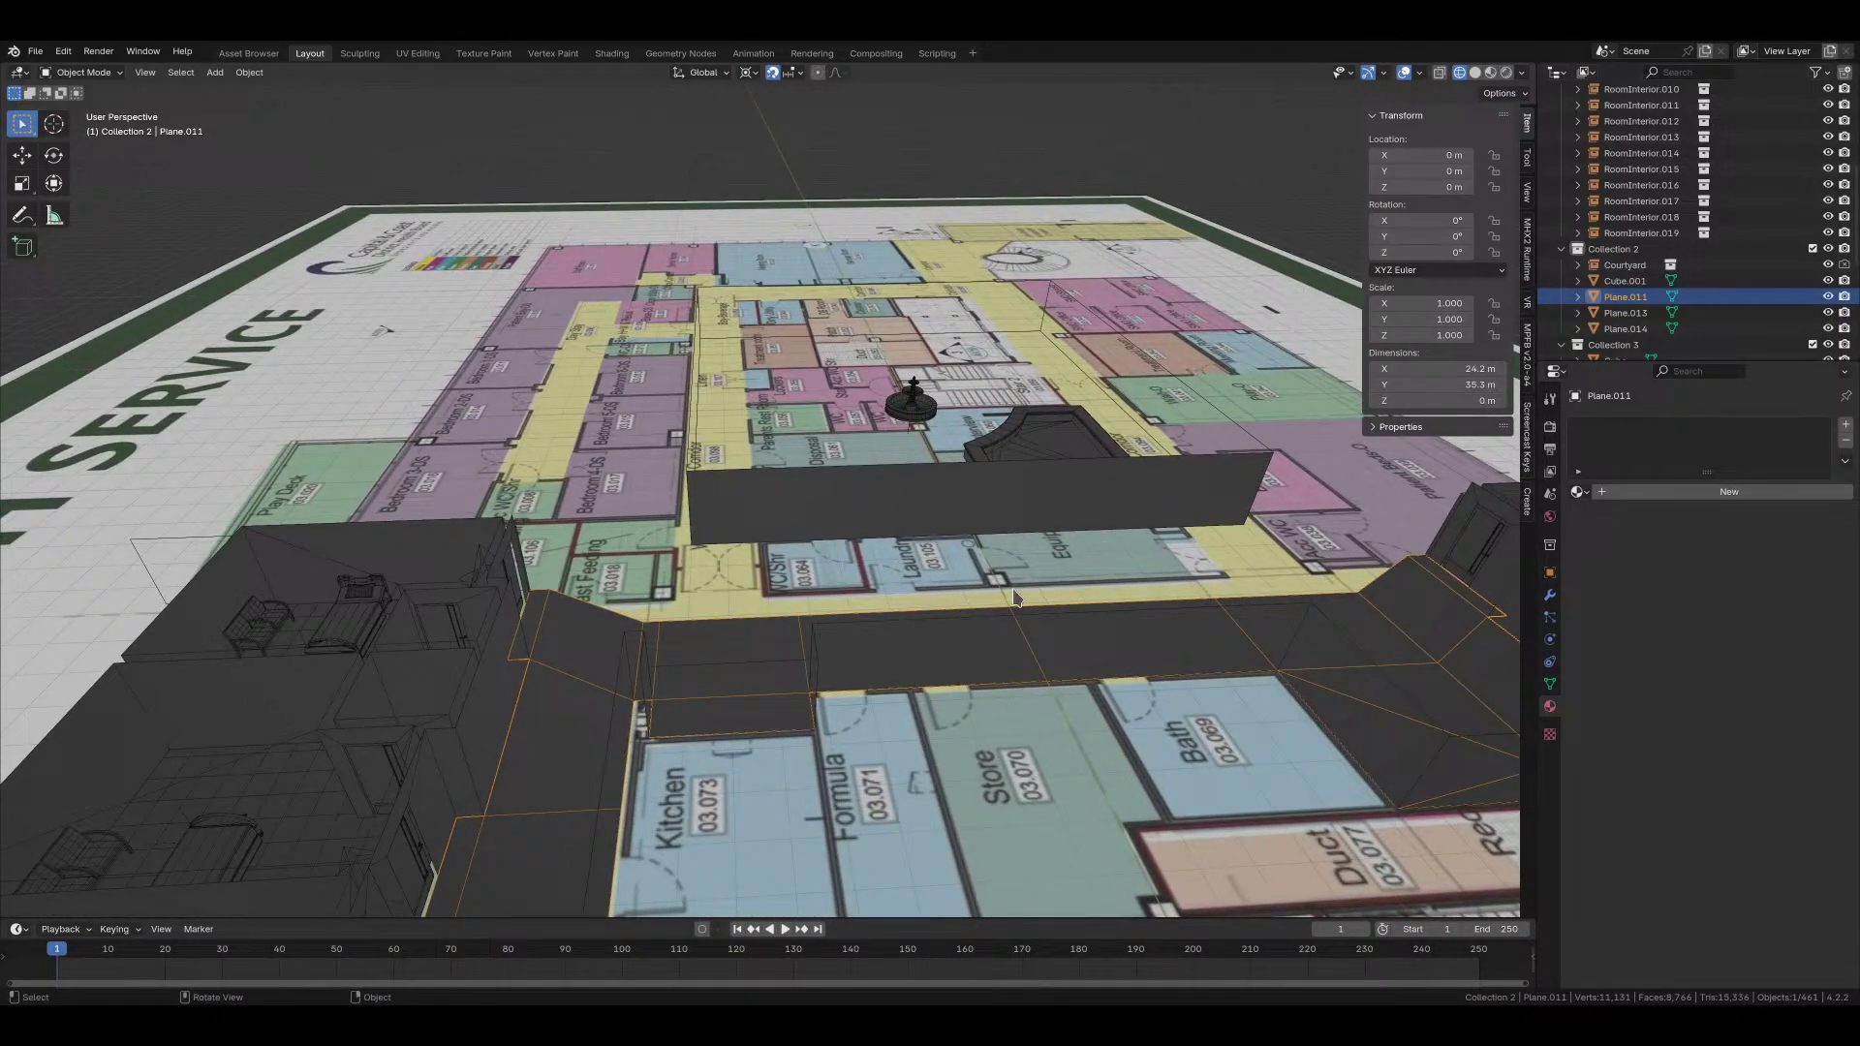
middle_click_drag(1014, 595, 623, 572)
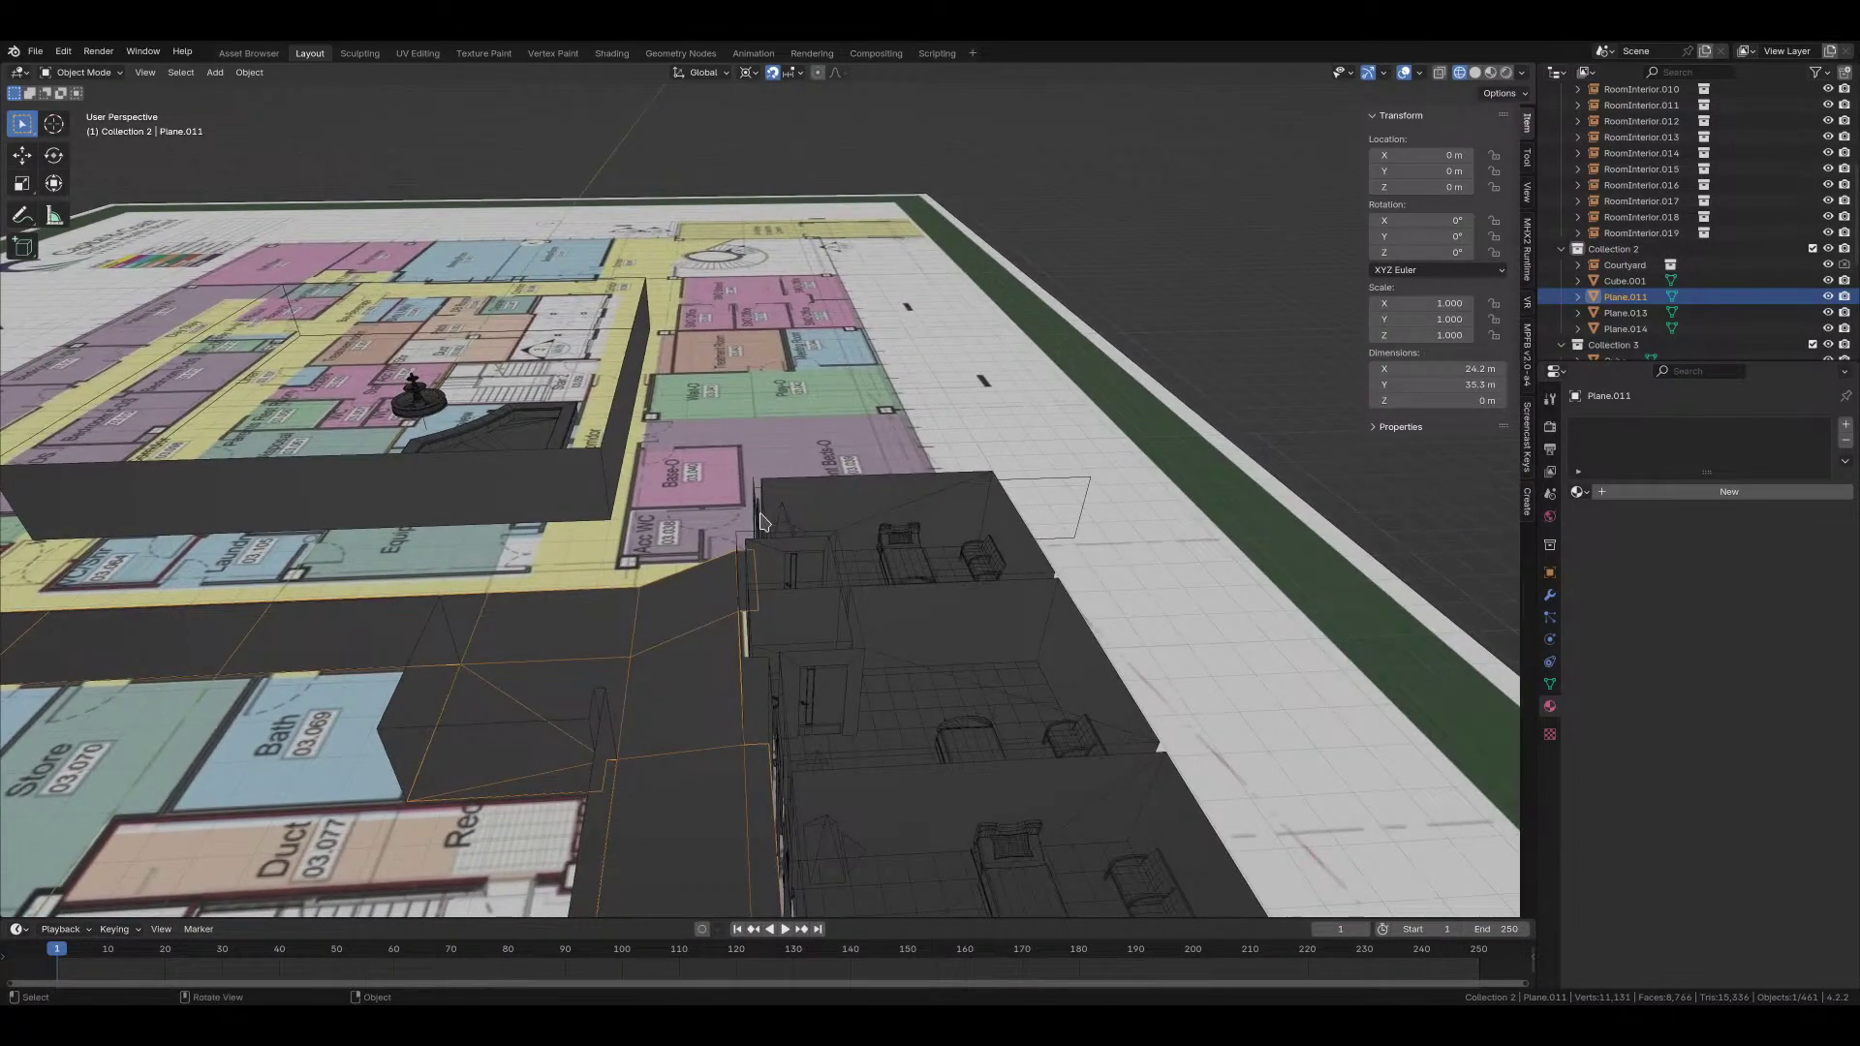
middle_click_drag(760, 521, 736, 606)
Step: Extrude the corridor floor's edge loop facing the courtyard 3.1 m along Y
key("Tab")
key("grave")
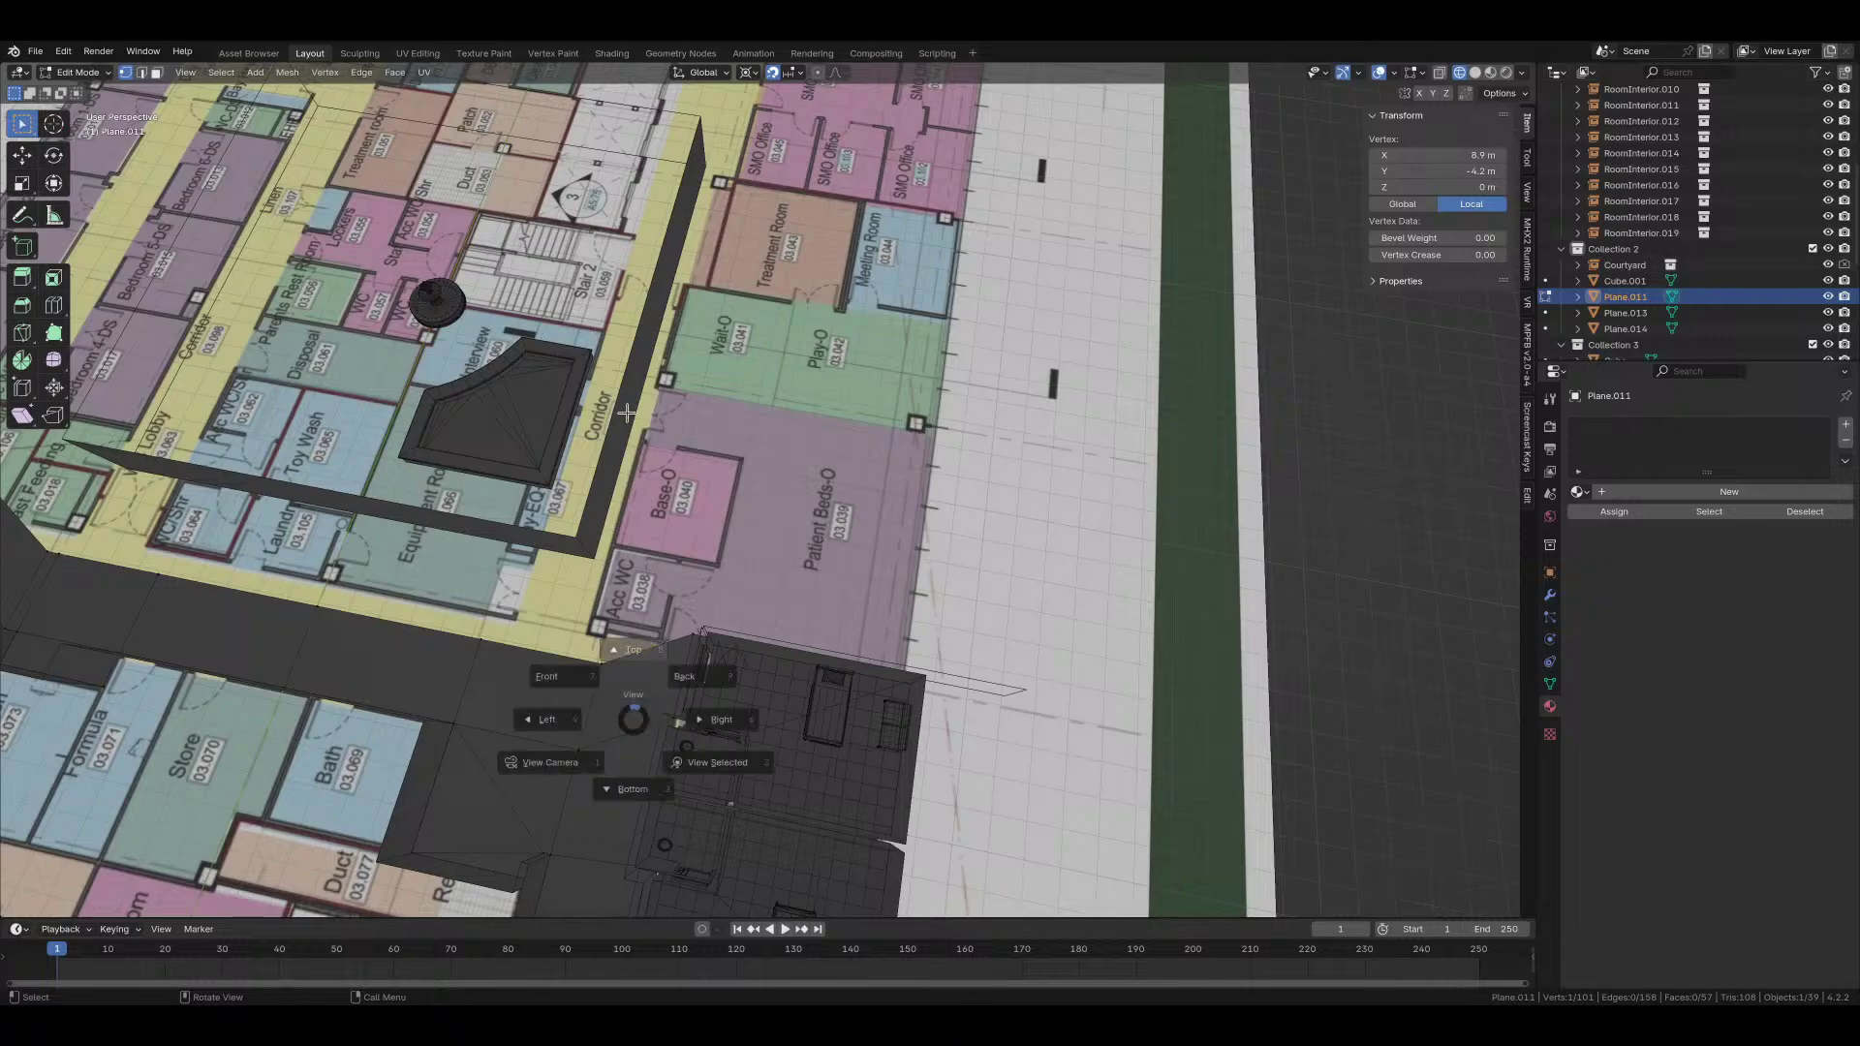
left_click(626, 413)
key("2")
left_click(447, 696, "alt")
middle_click_drag(436, 701, 774, 709, "shift")
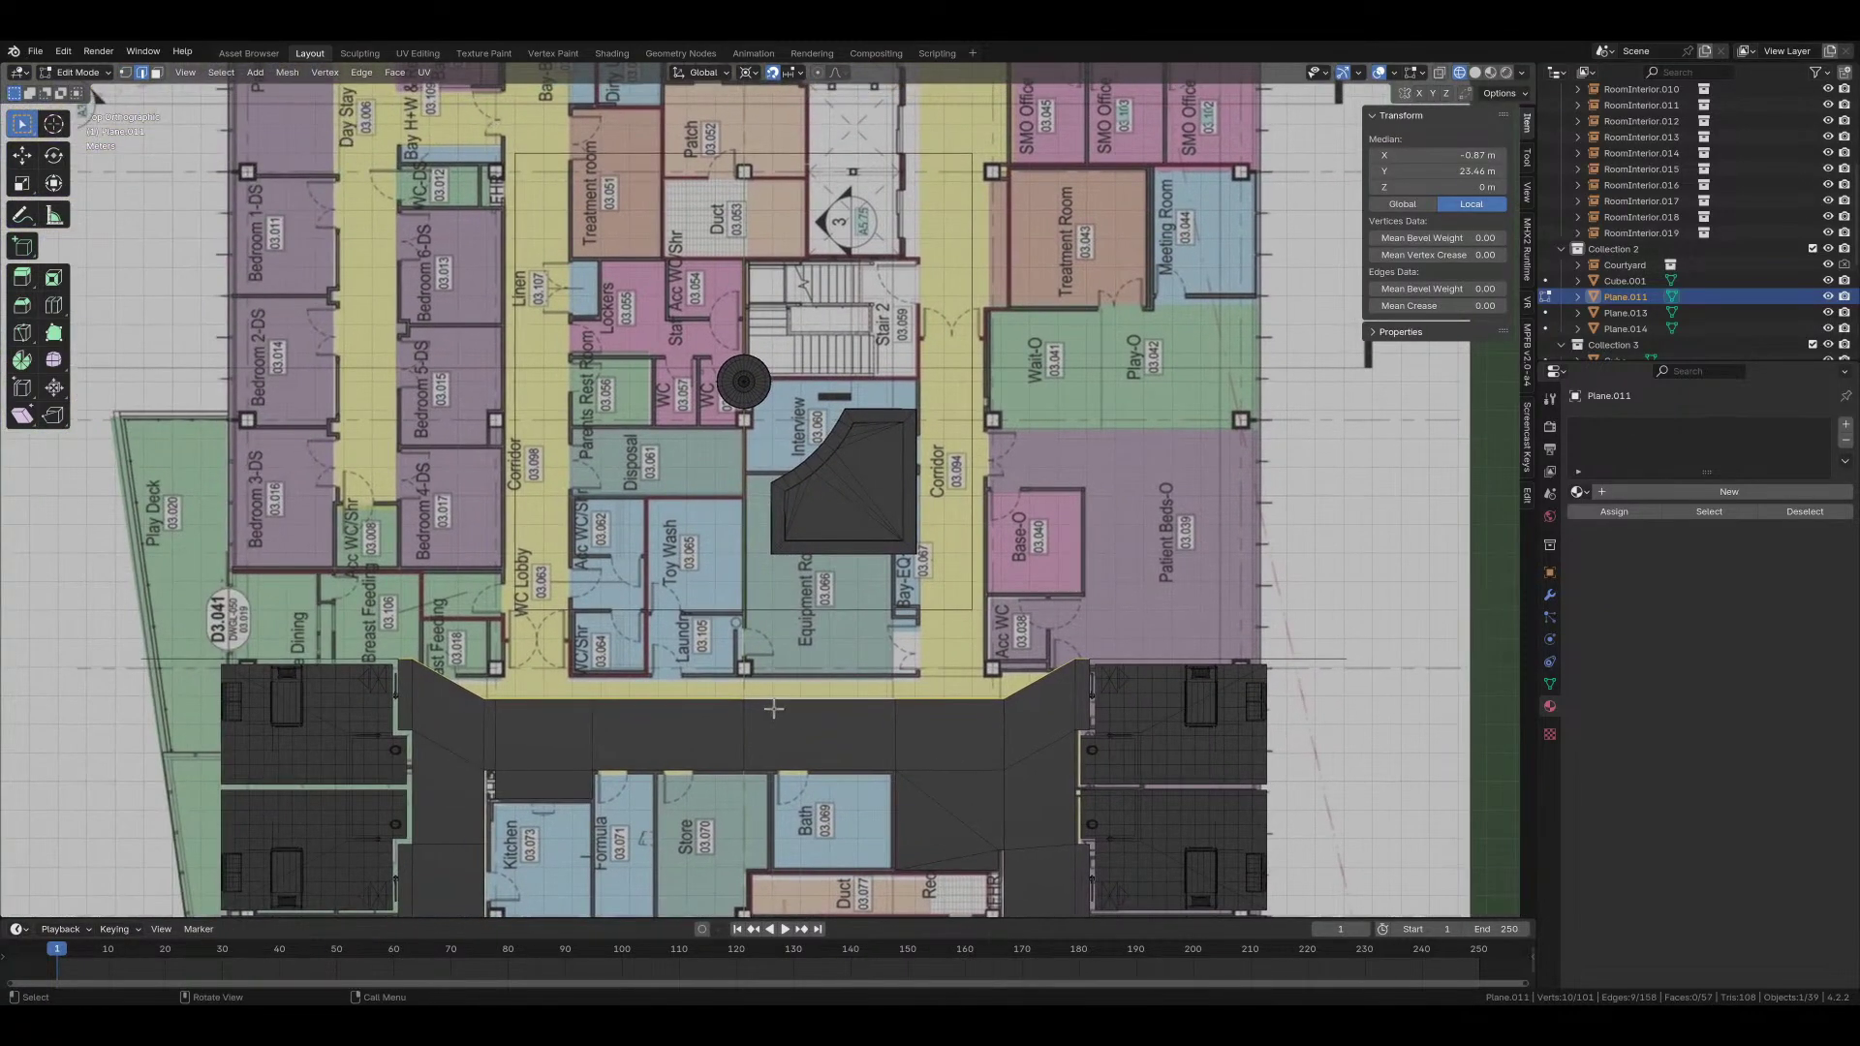
key("e")
key("y")
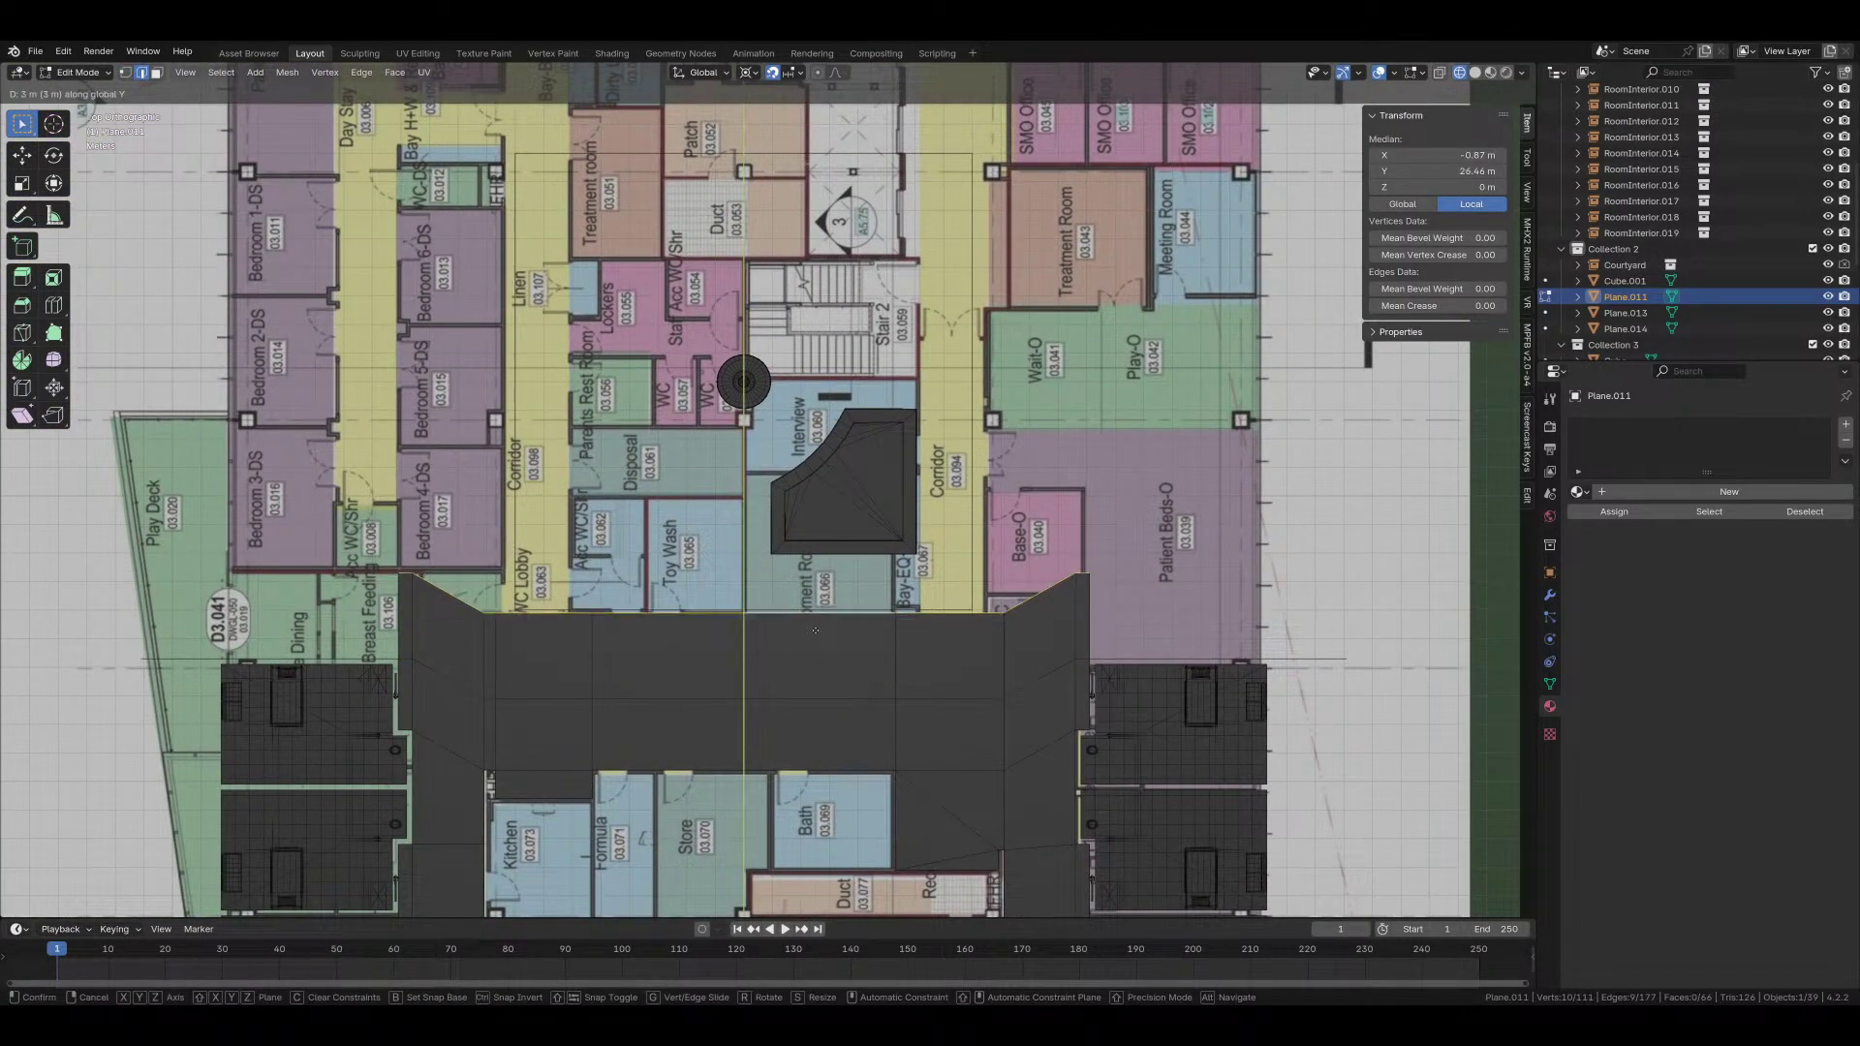
left_click(816, 618)
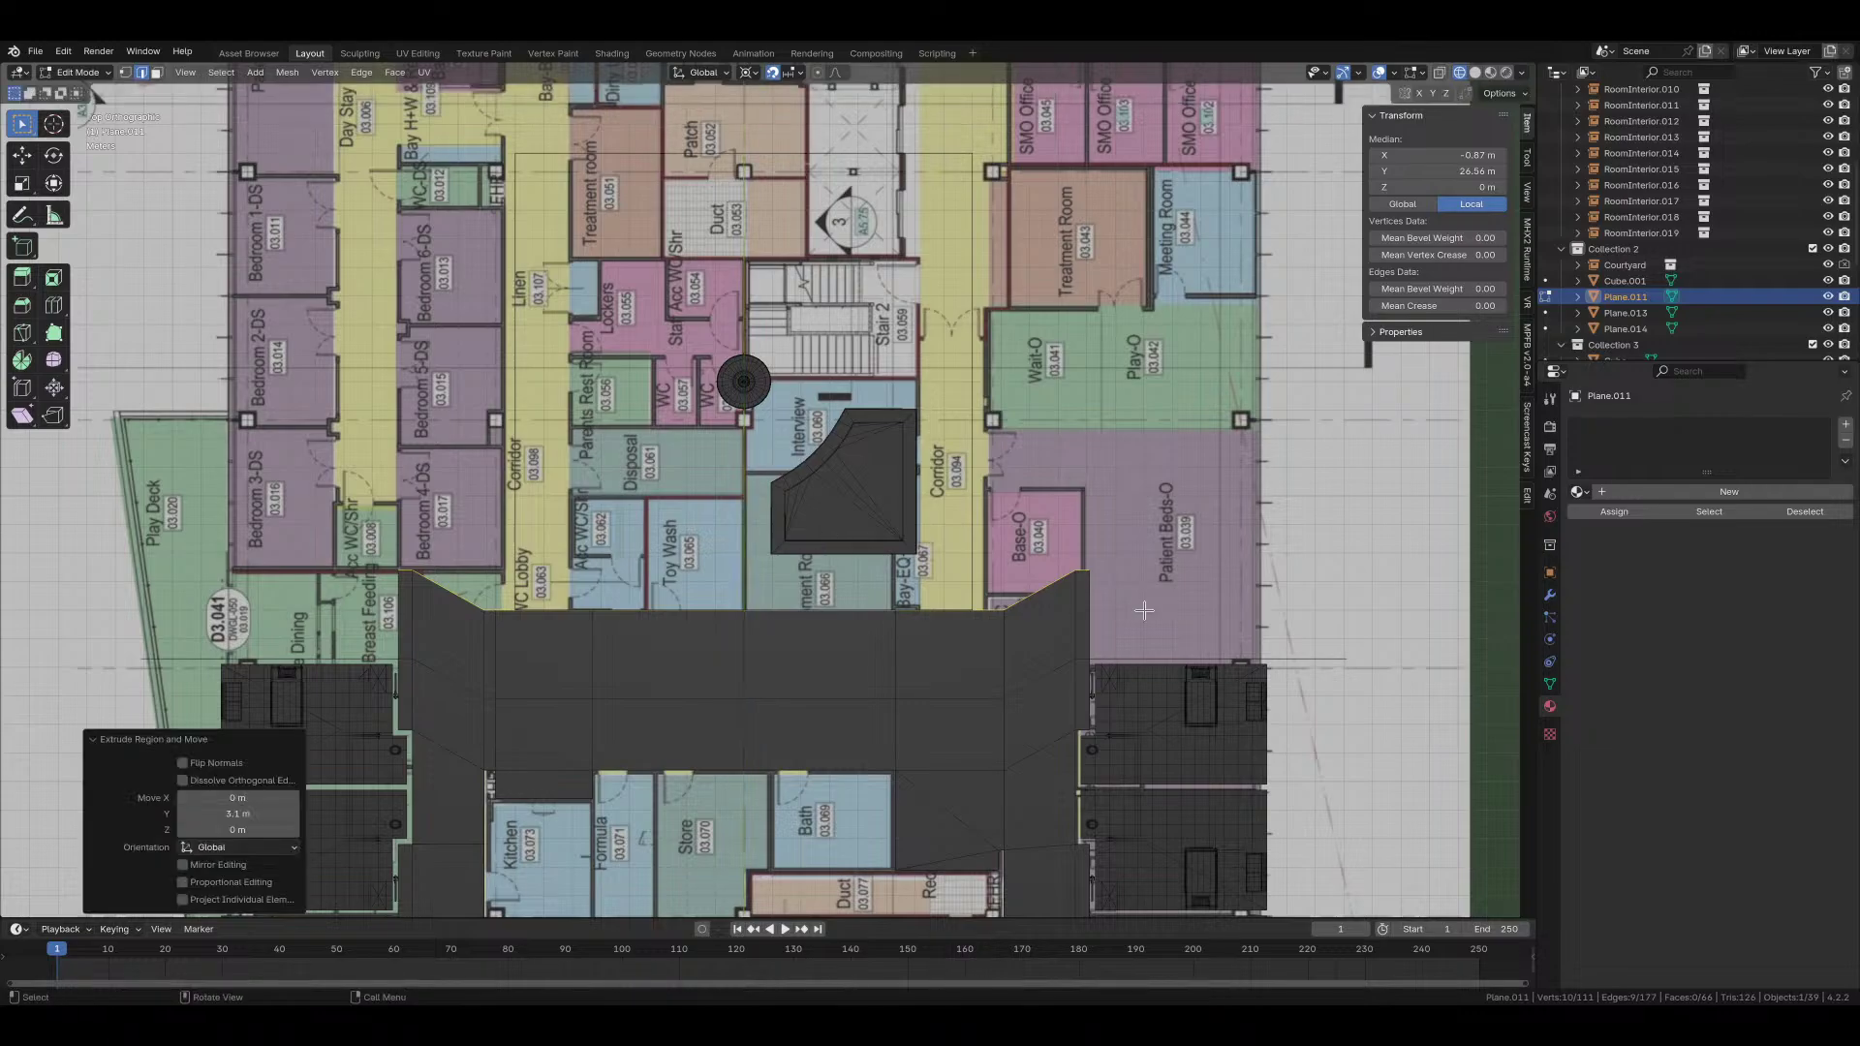
Step: Straighten the extruded floor border by moving its protruding outer end edges at Base-O and Breast Feeding -1.4 m along Y
middle_click_drag(980, 556, 819, 493, "shift")
scroll(819, 493, "up", 6)
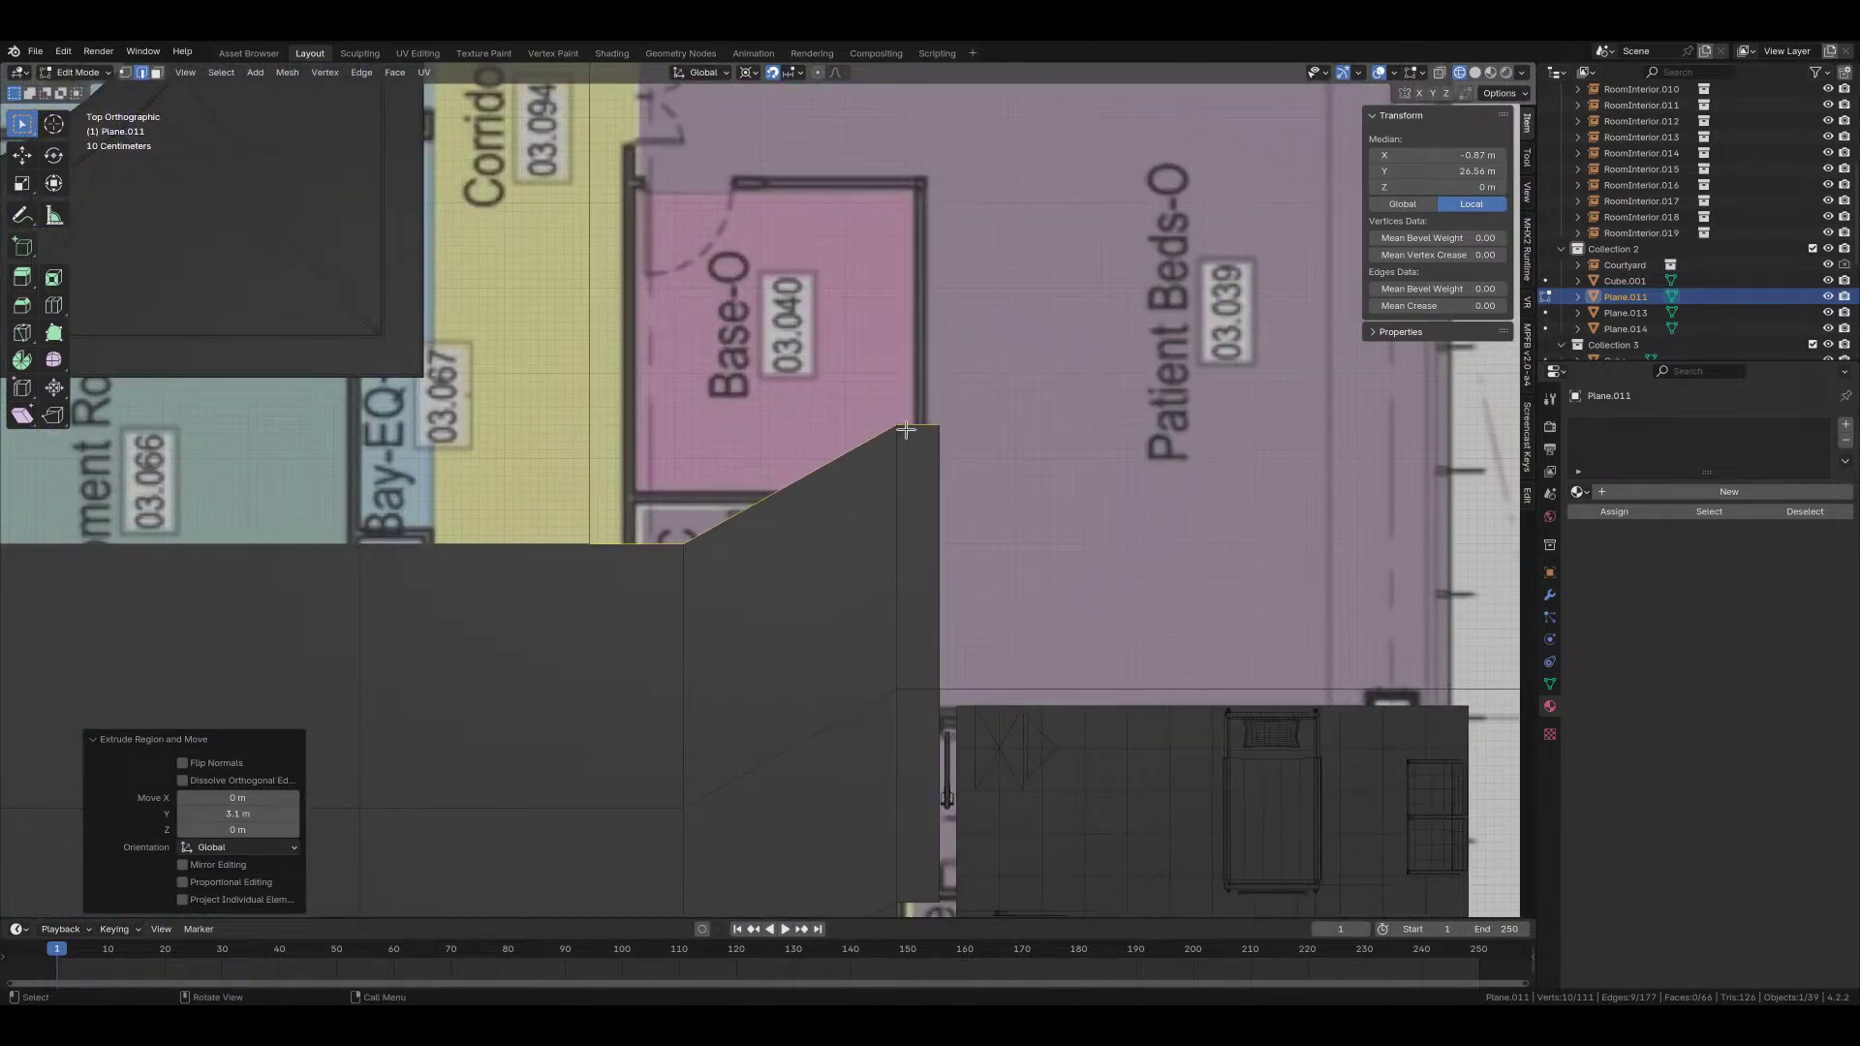
left_click(906, 430)
key("g")
key("y")
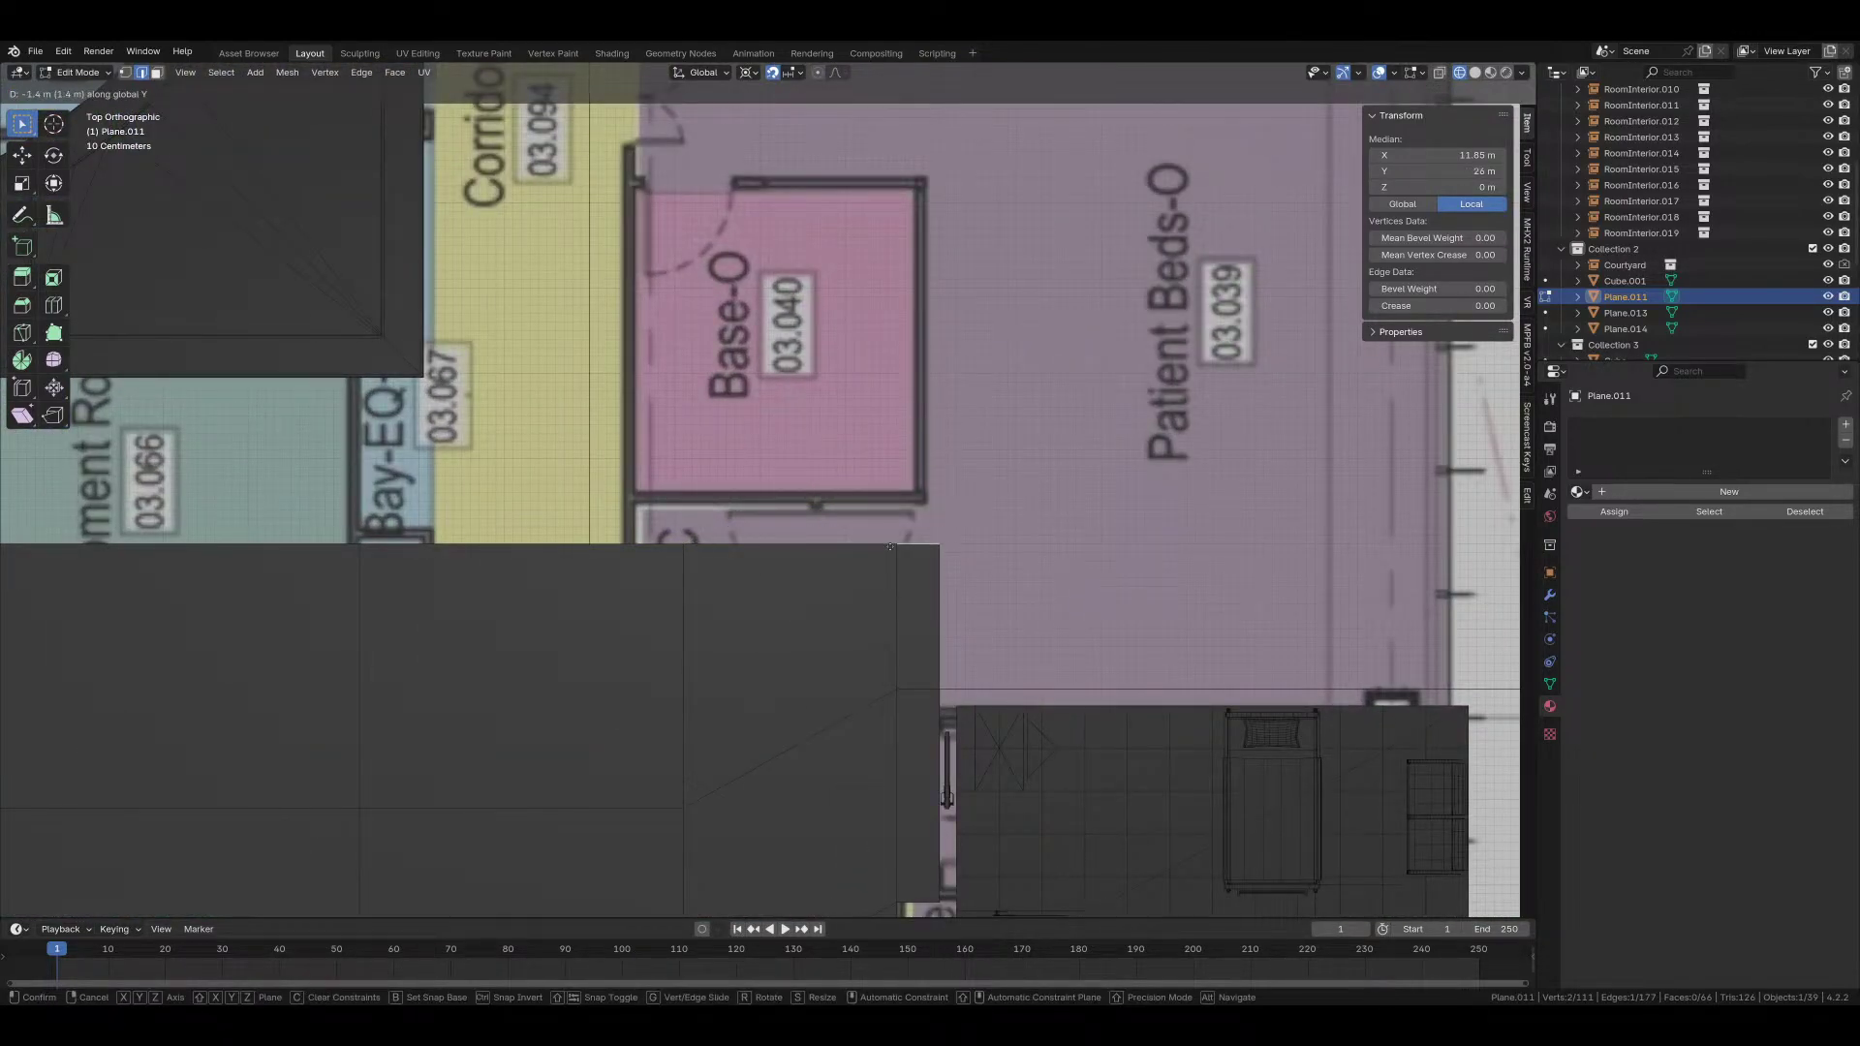
left_click(891, 543)
scroll(896, 542, "down", 6)
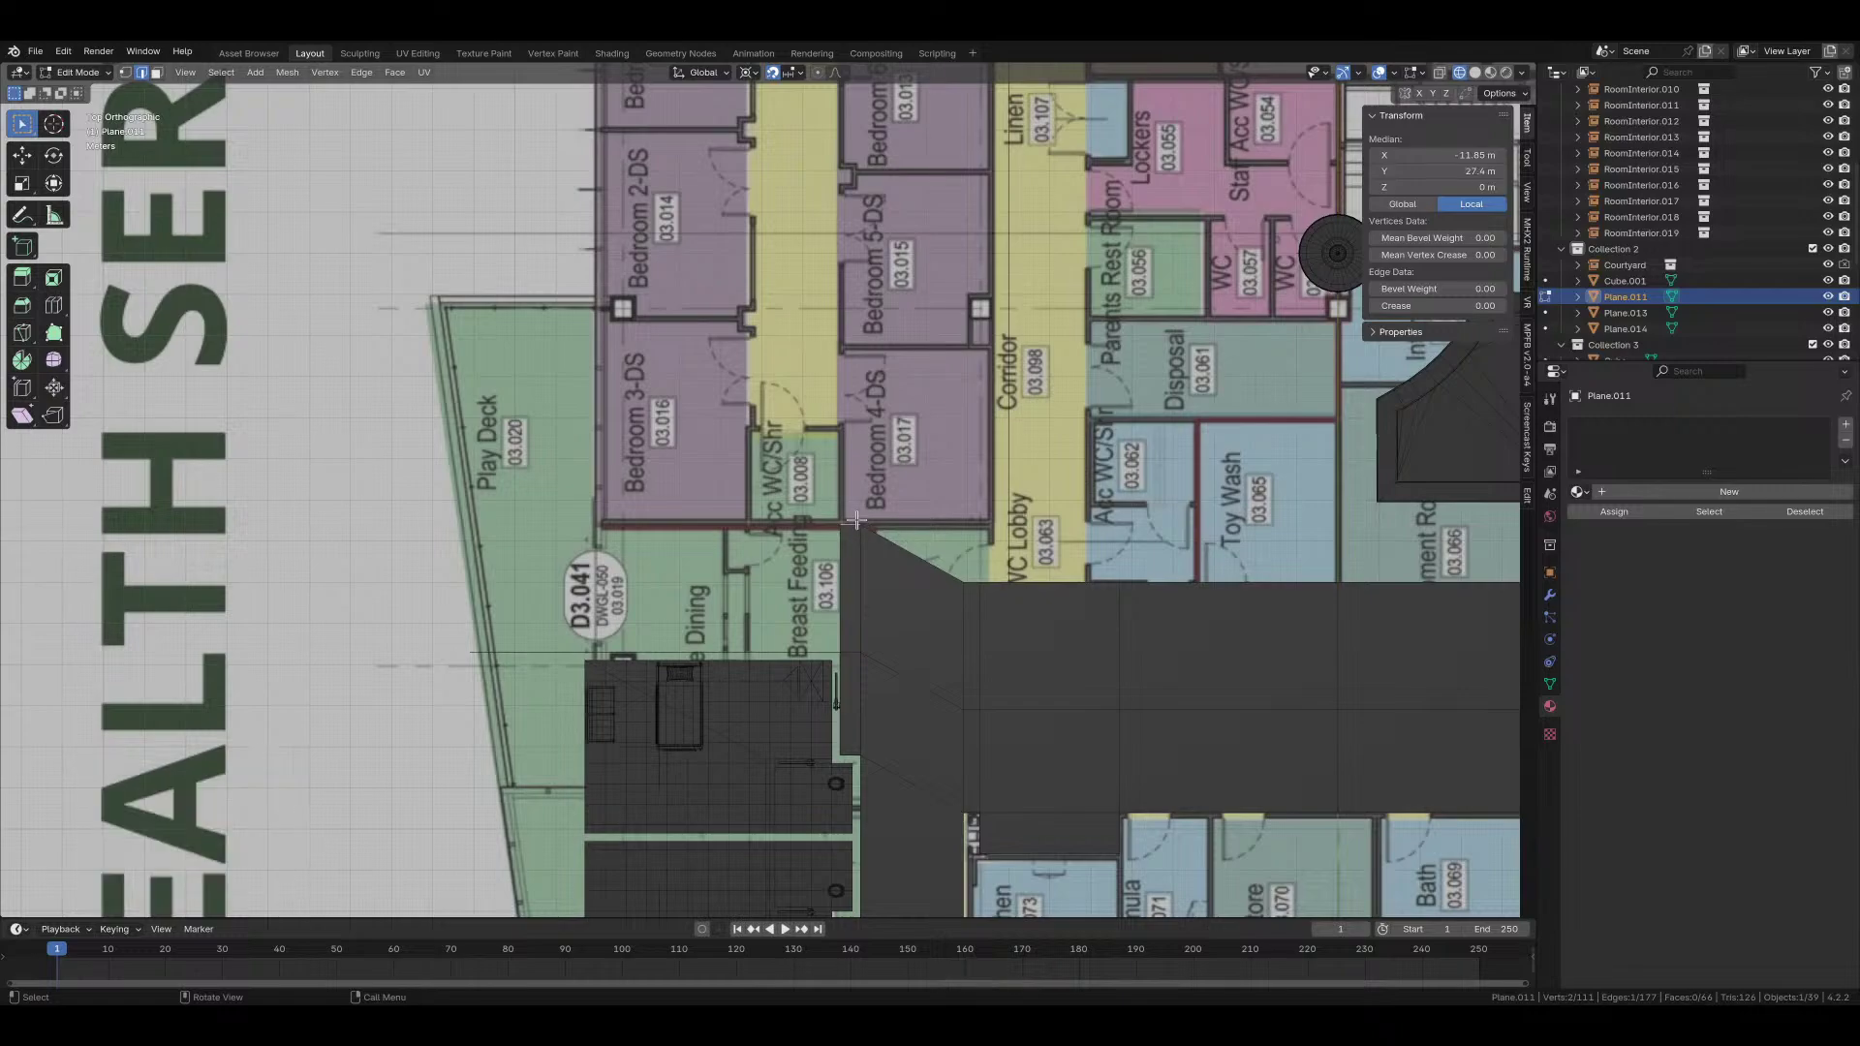
key("g")
key("y")
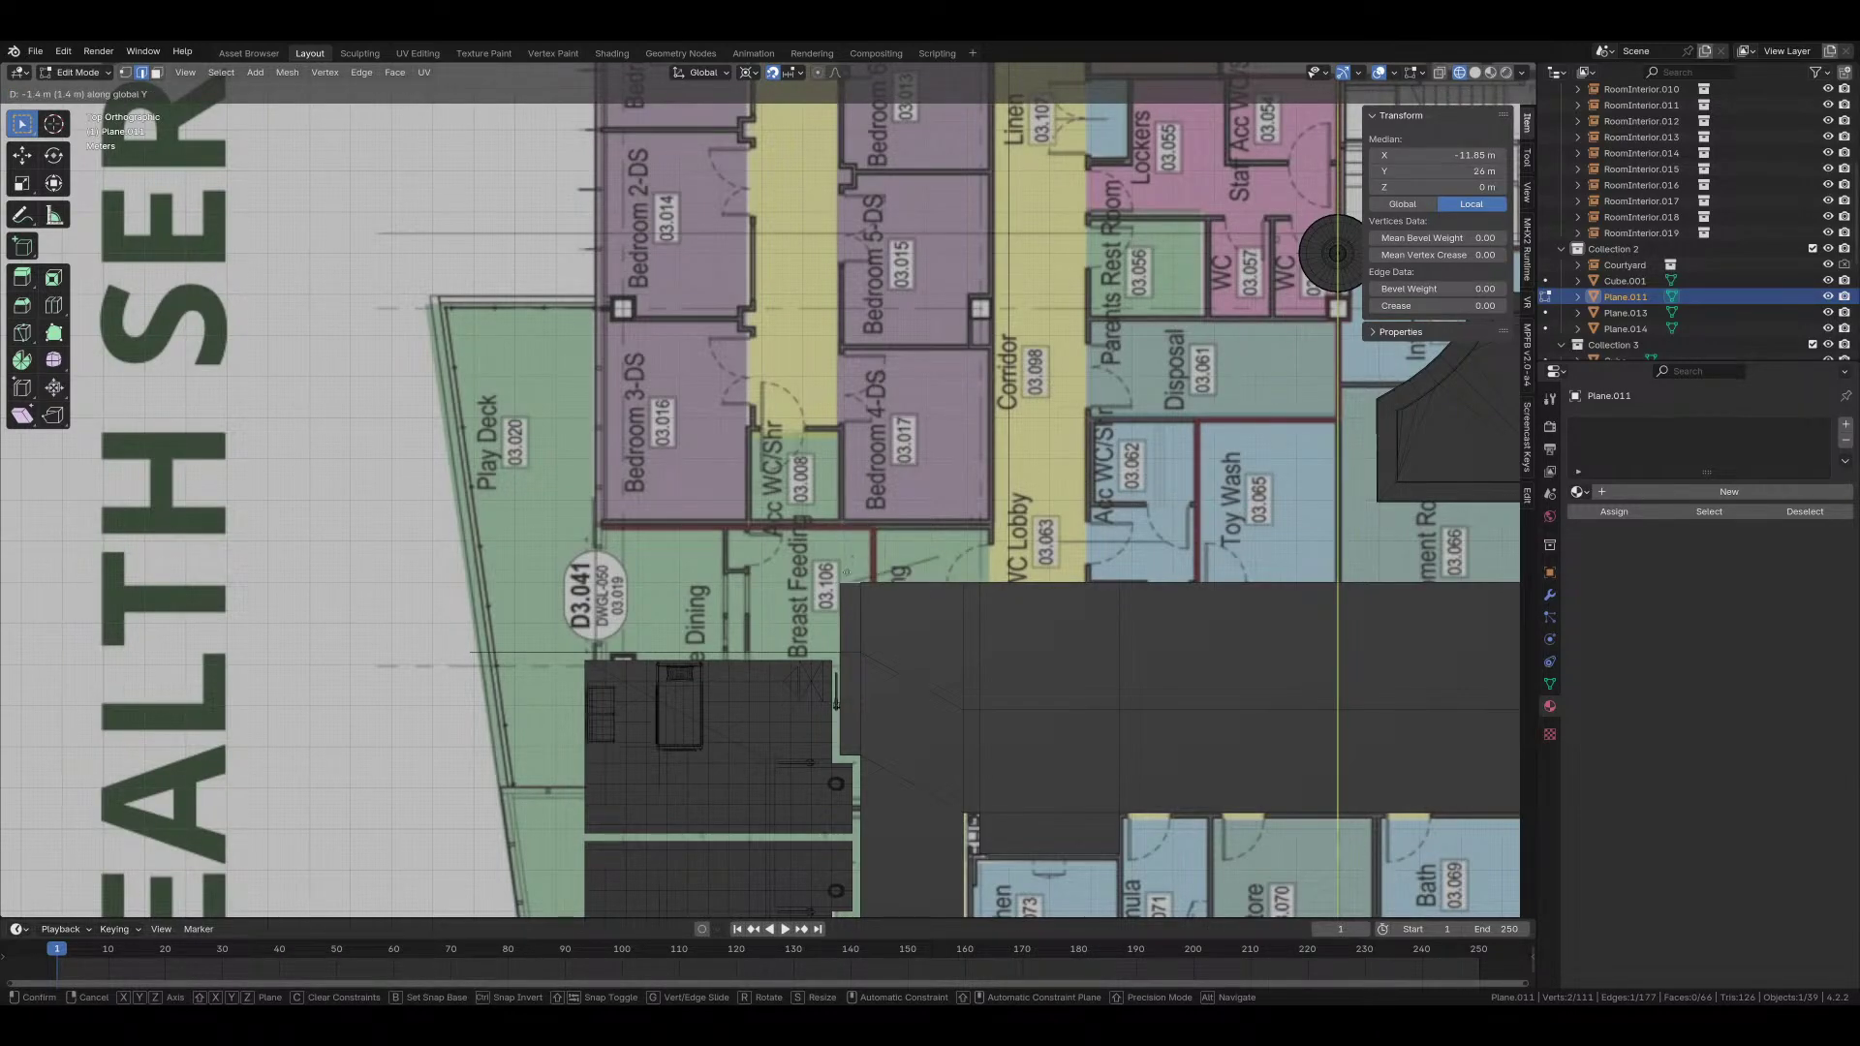
left_click(845, 571)
Step: Move the floor border vertex below Base-O -1.1 m along X to X 8 m, in line with the courtyard corner
scroll(781, 552, "right", 5, "ctrl")
scroll(930, 585, "up", 4)
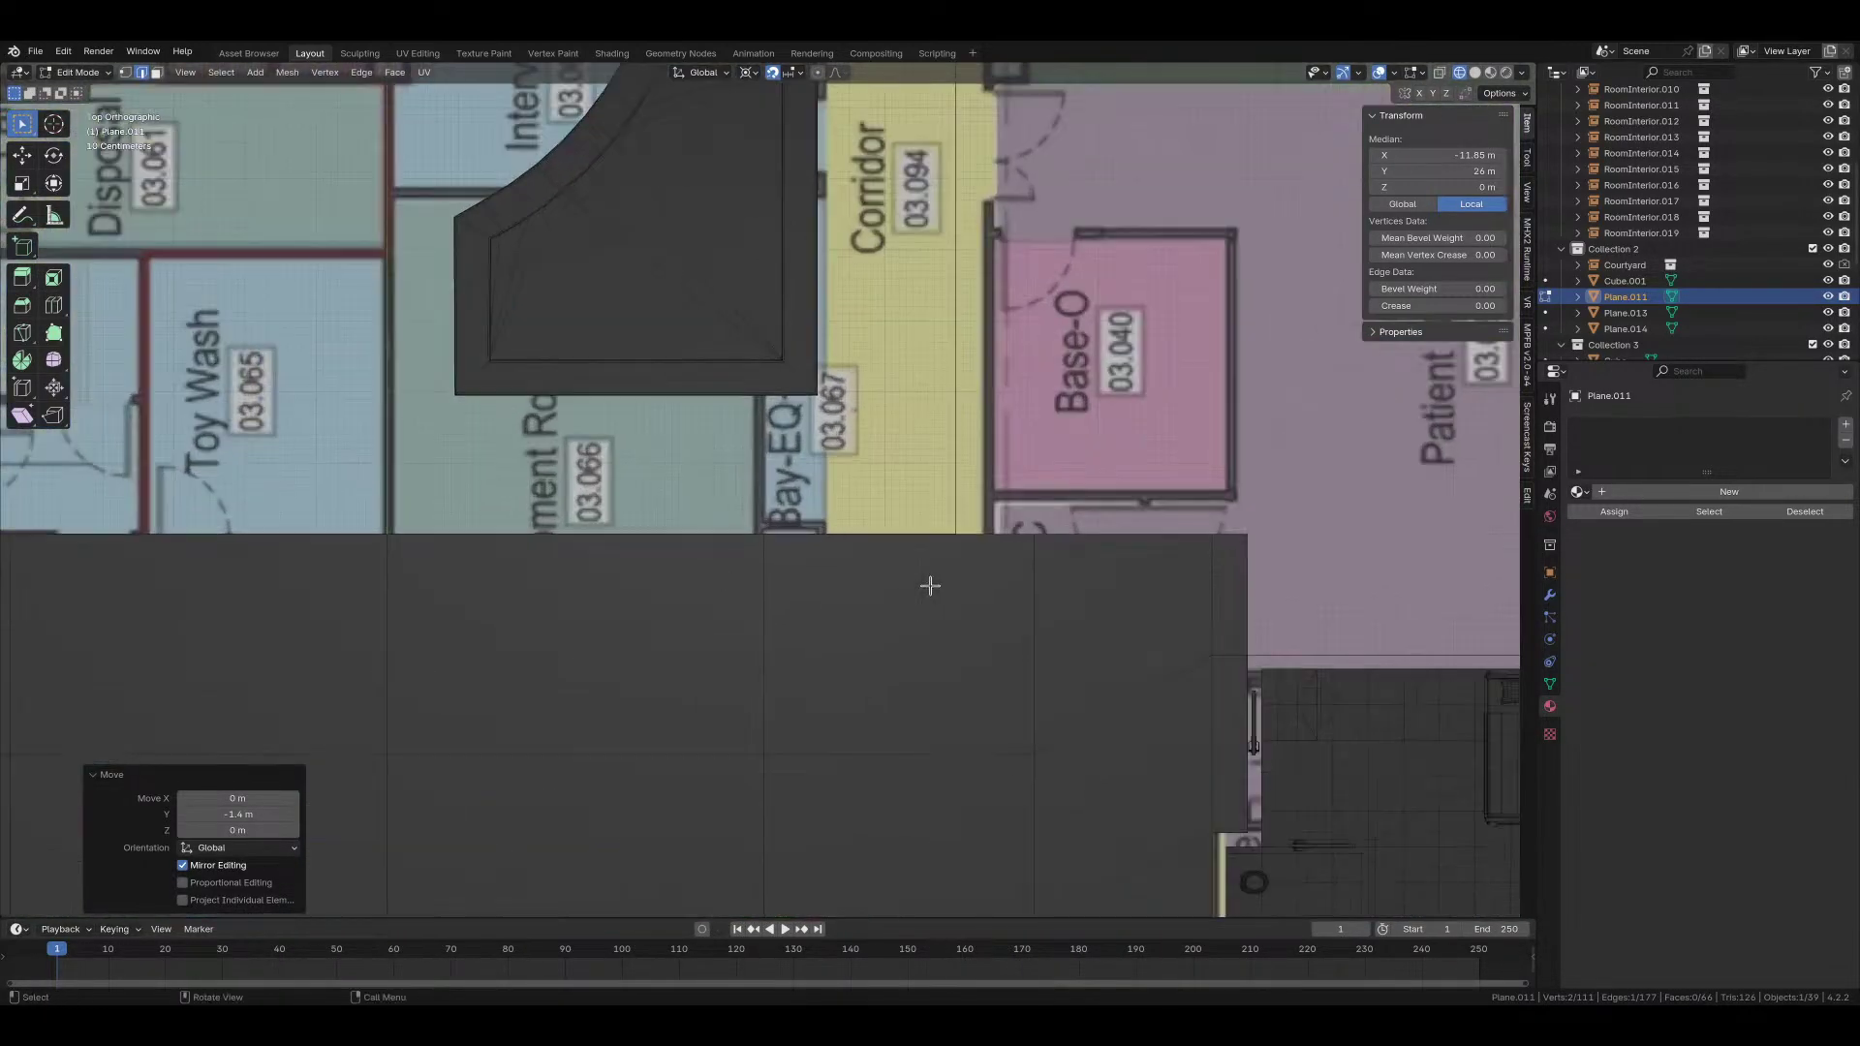
middle_click_drag(930, 585, 1084, 444)
left_click(1084, 445)
key("KP_7")
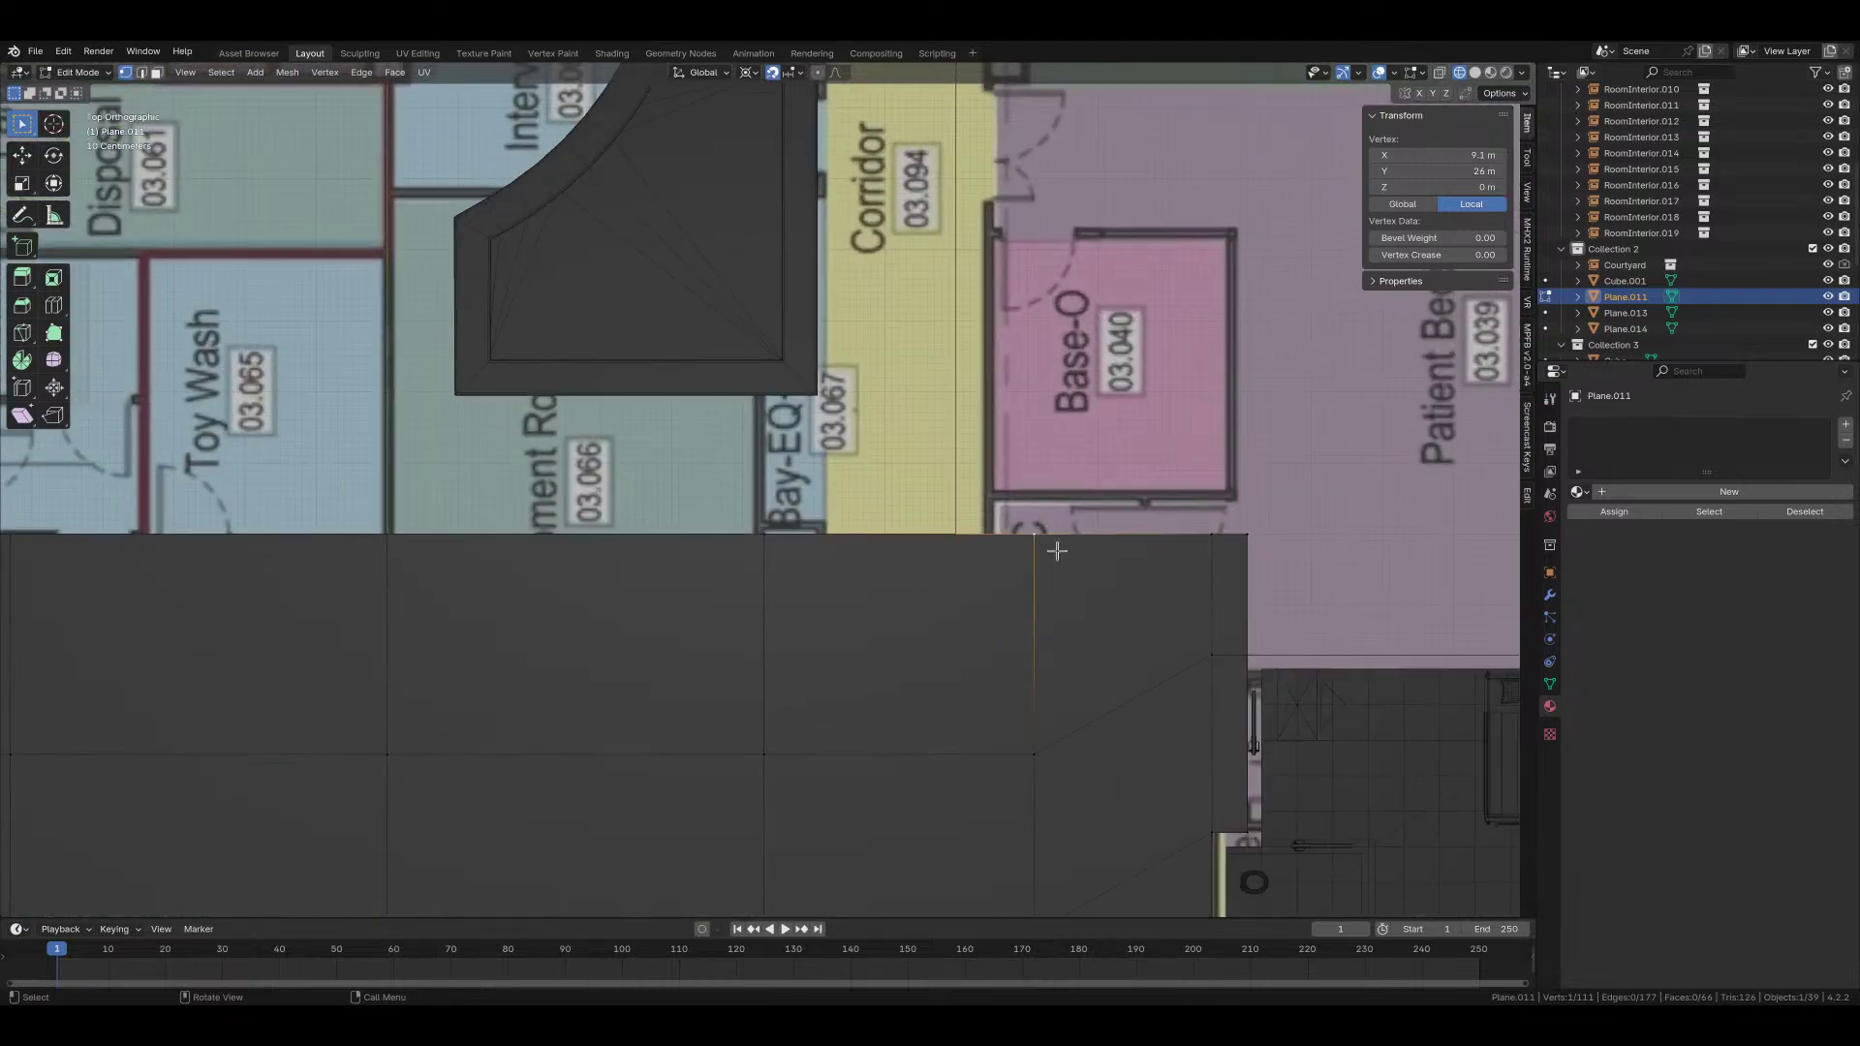
key("g")
key("x")
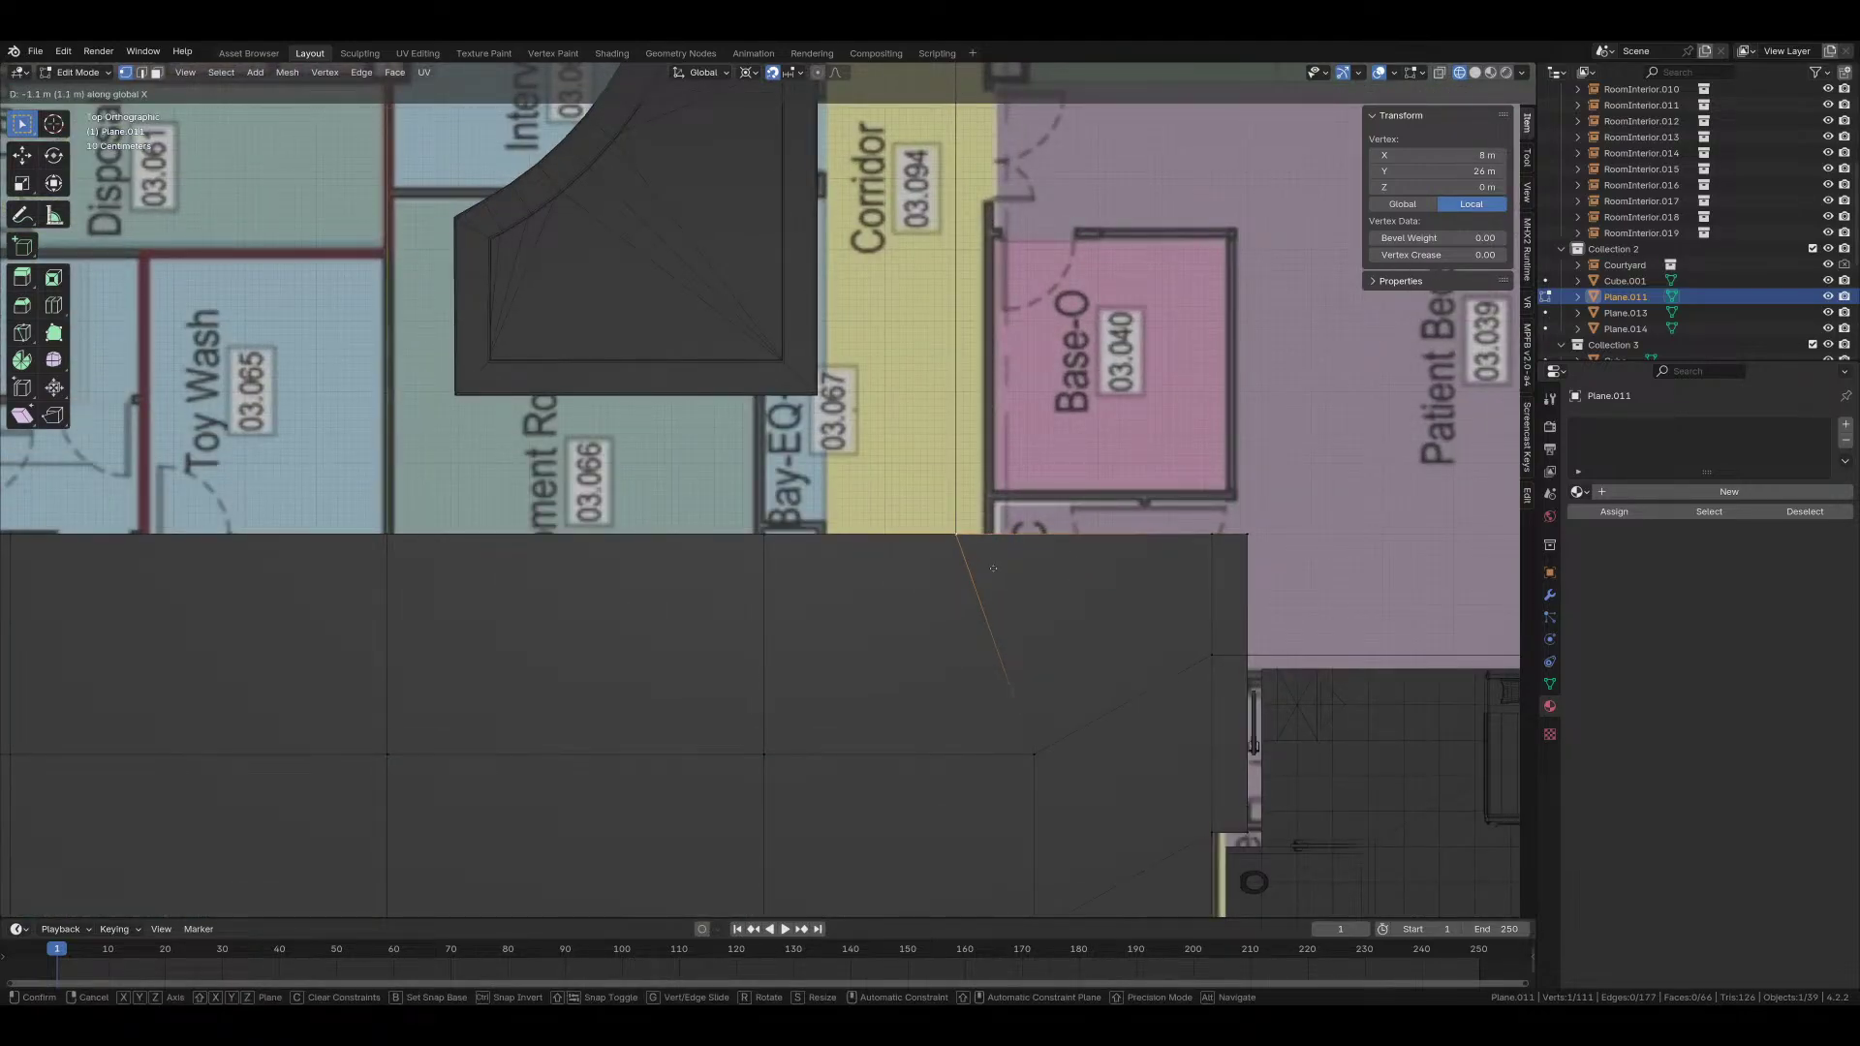
left_click(993, 567)
key("Tab")
scroll(811, 561, "down", 5)
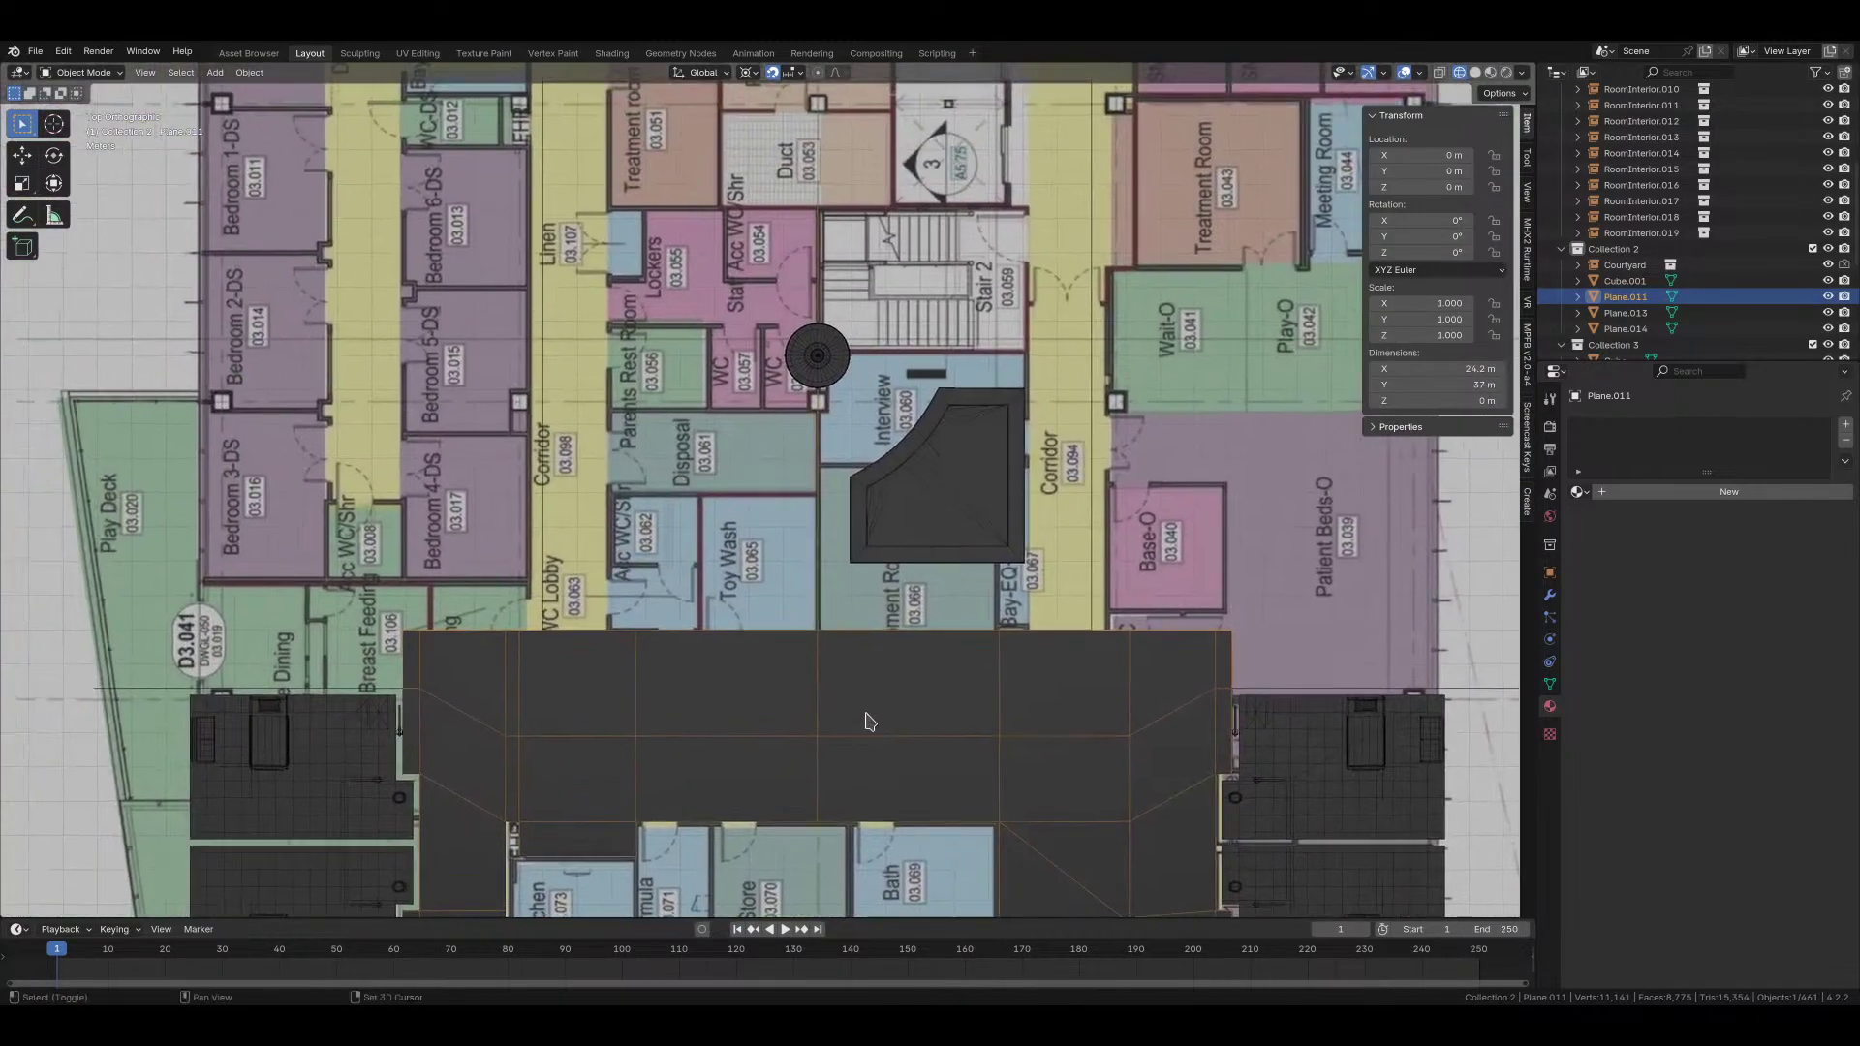
Step: Examine the courtyard wall face where it meets the extended corridor floor, in perspective
middle_click_drag(868, 718, 966, 631)
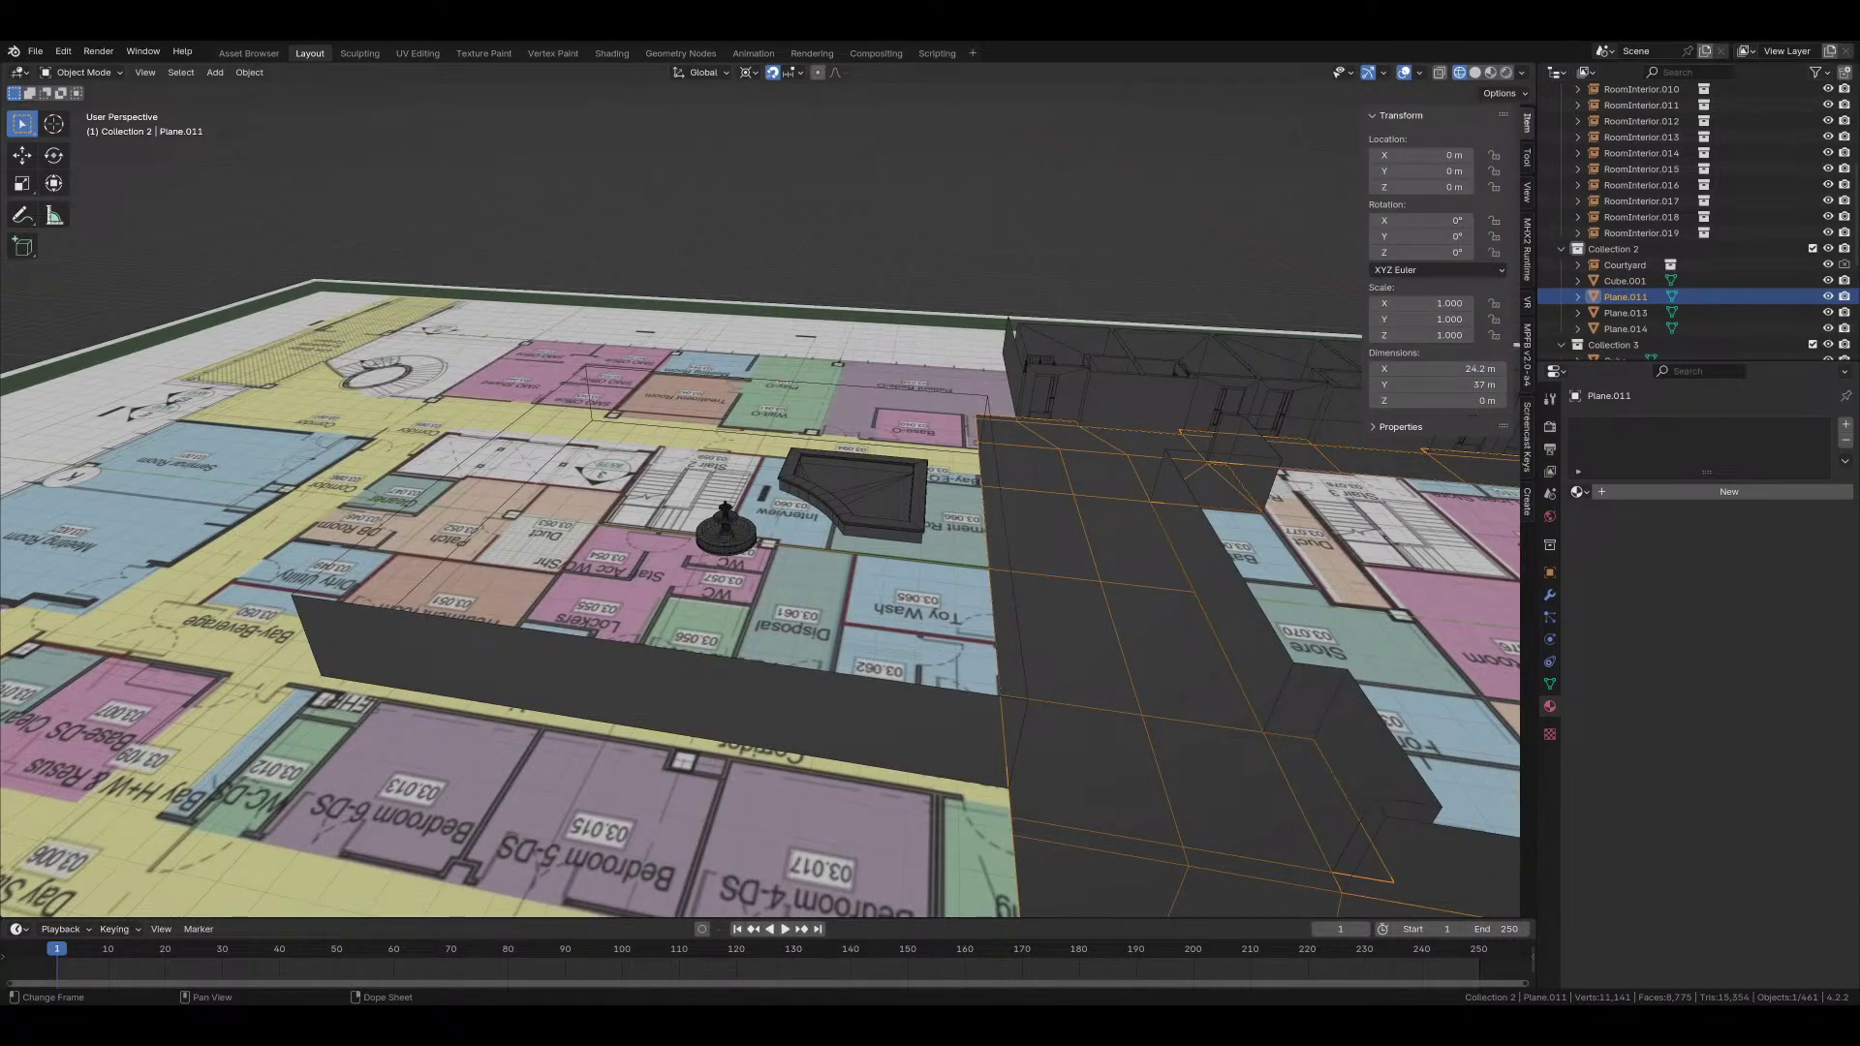
mouse_move(794, 581)
middle_mouse_down()
mouse_move(736, 523)
mouse_move(840, 542)
mouse_move(718, 449)
mouse_move(739, 515)
mouse_move(828, 559)
mouse_move(737, 514)
mouse_move(625, 531)
mouse_move(783, 688)
mouse_move(847, 643)
mouse_move(776, 610)
middle_mouse_up()
left_click(782, 688)
key("Tab")
middle_click_drag(979, 577, 859, 561)
key("3")
left_click(568, 461)
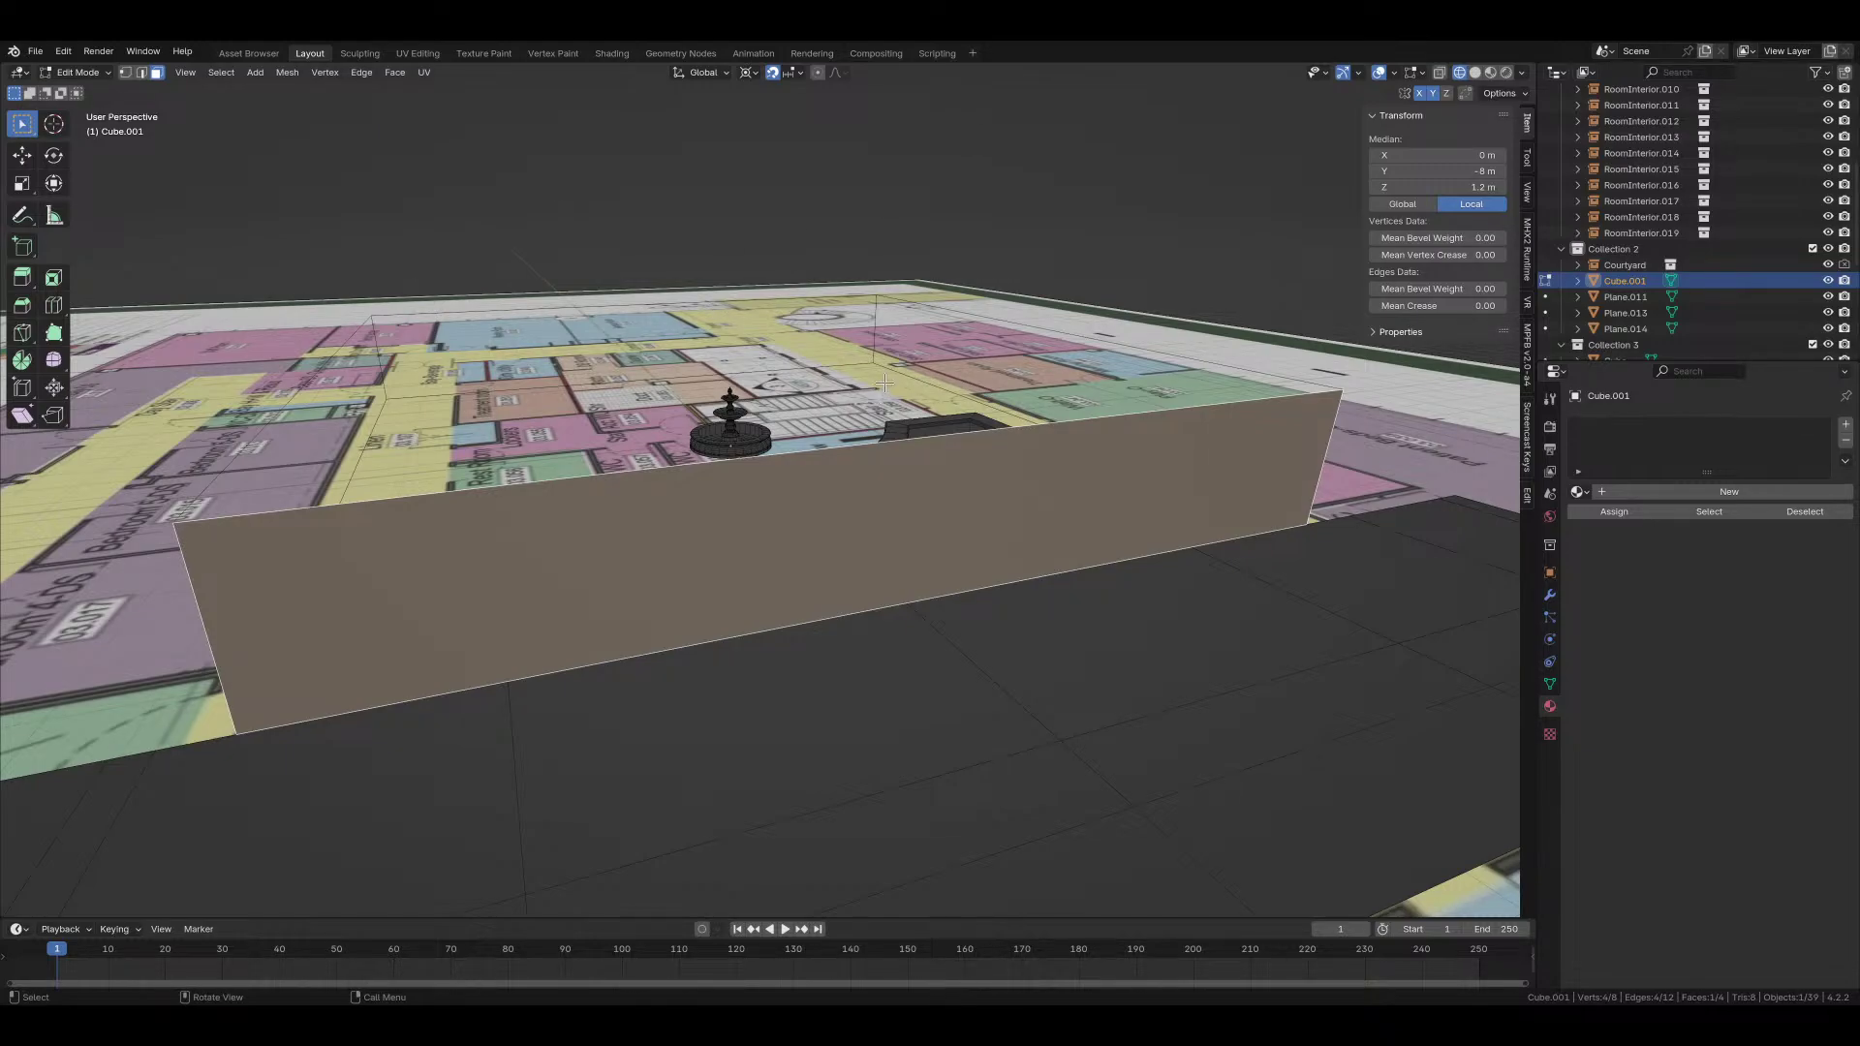
middle_click_drag(307, 264, 286, 307, "shift")
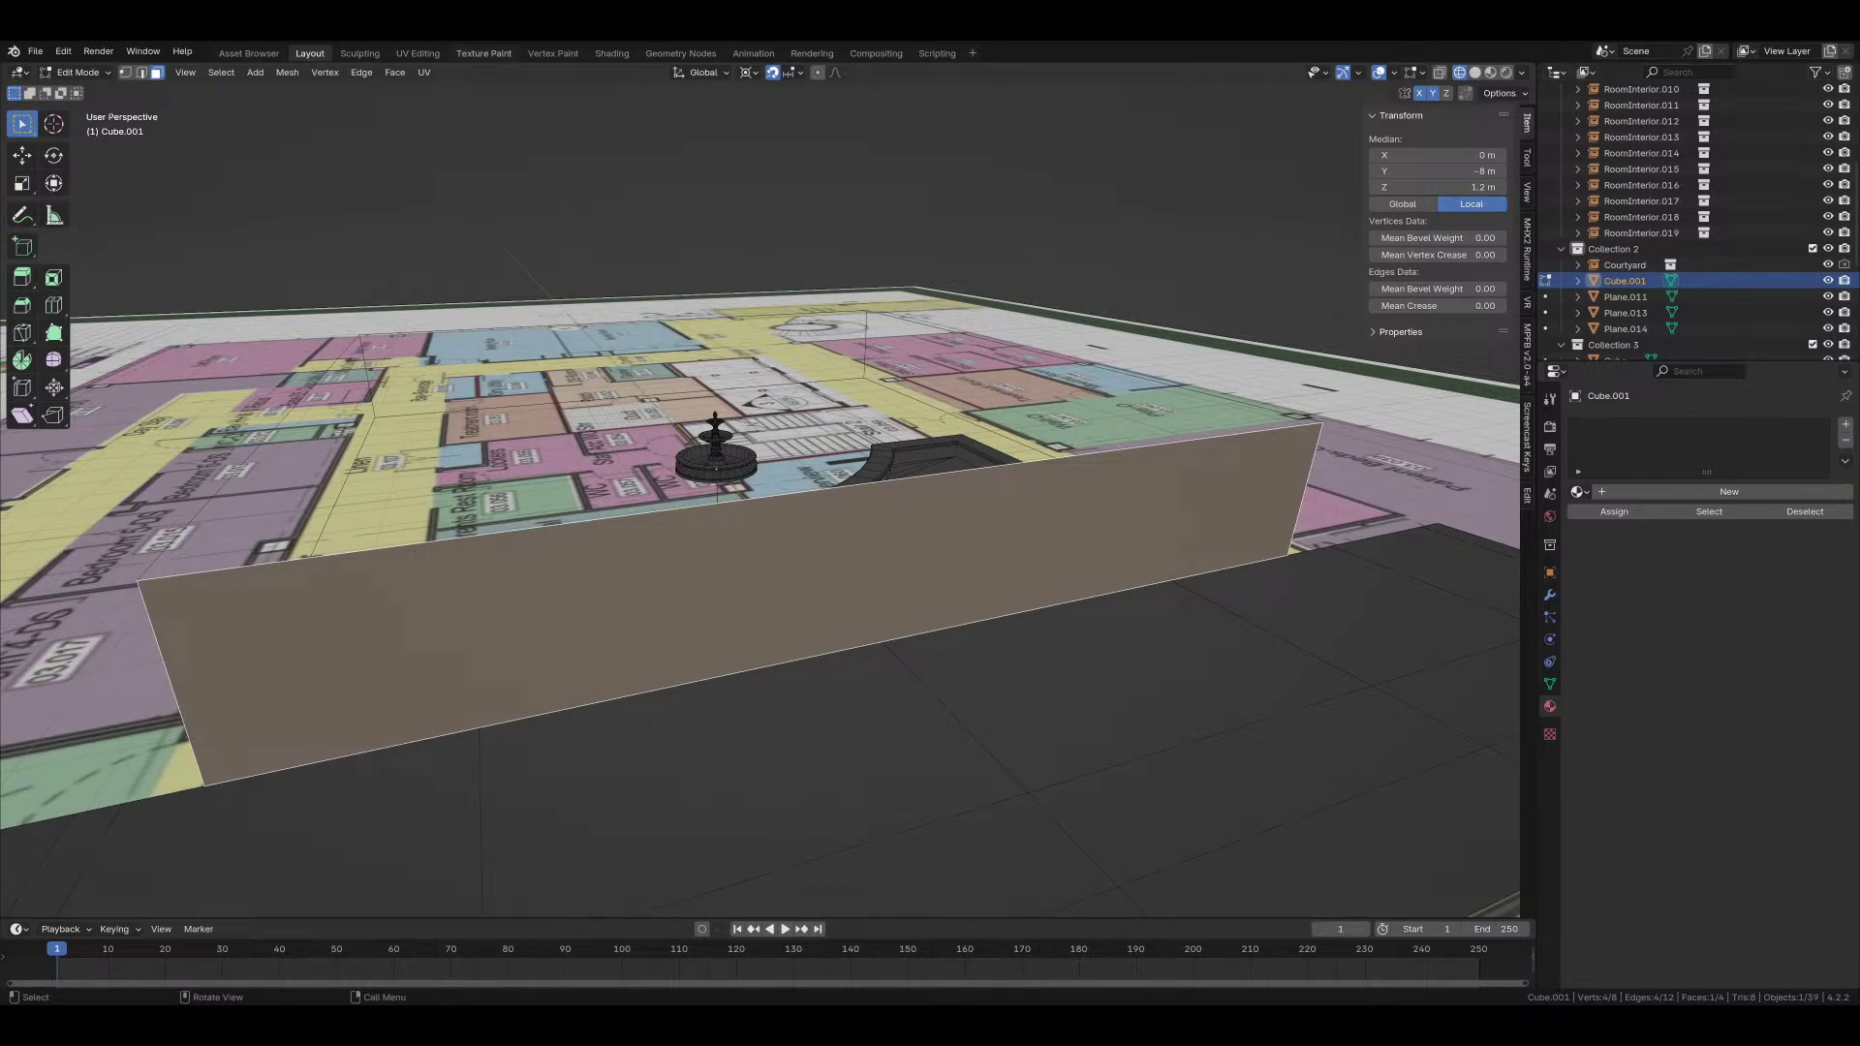
middle_click_drag(1071, 494, 980, 504)
Step: Finish editing the courtyard wall, deselect it and save the file
key("Tab")
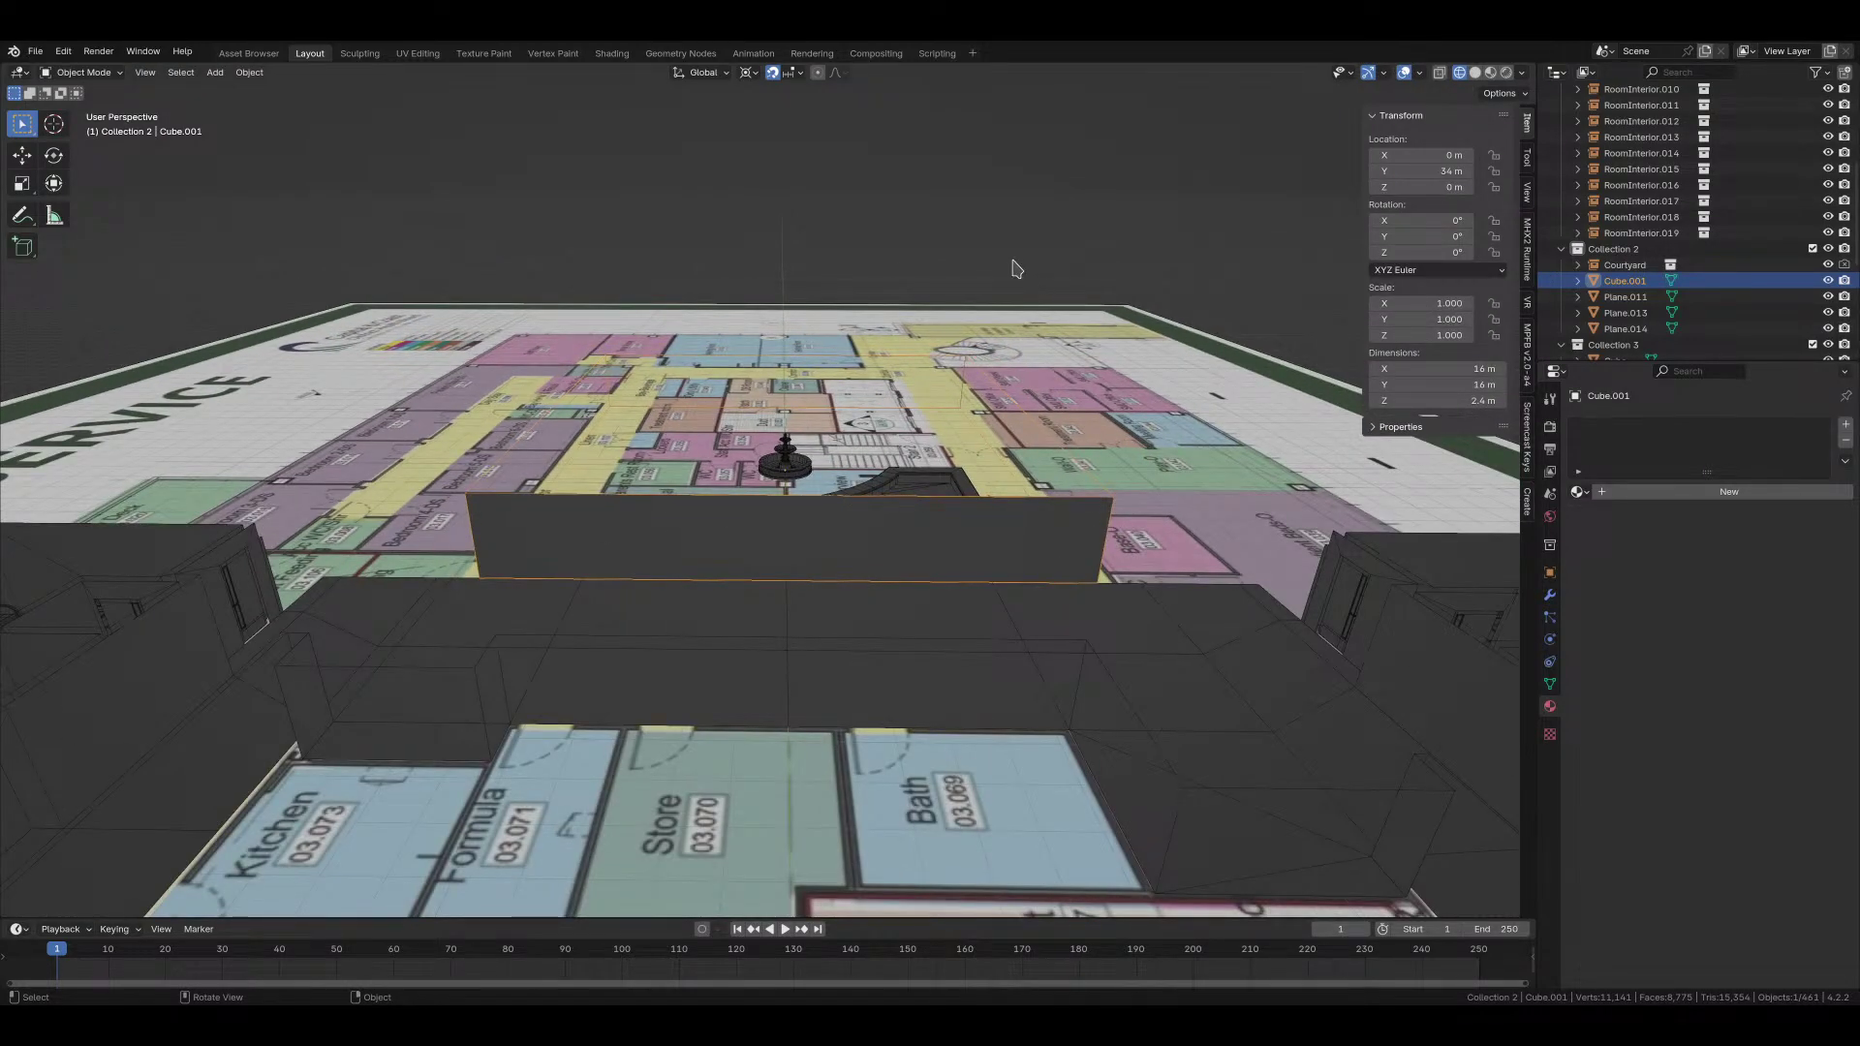
left_click(822, 229)
key("ctrl+s")
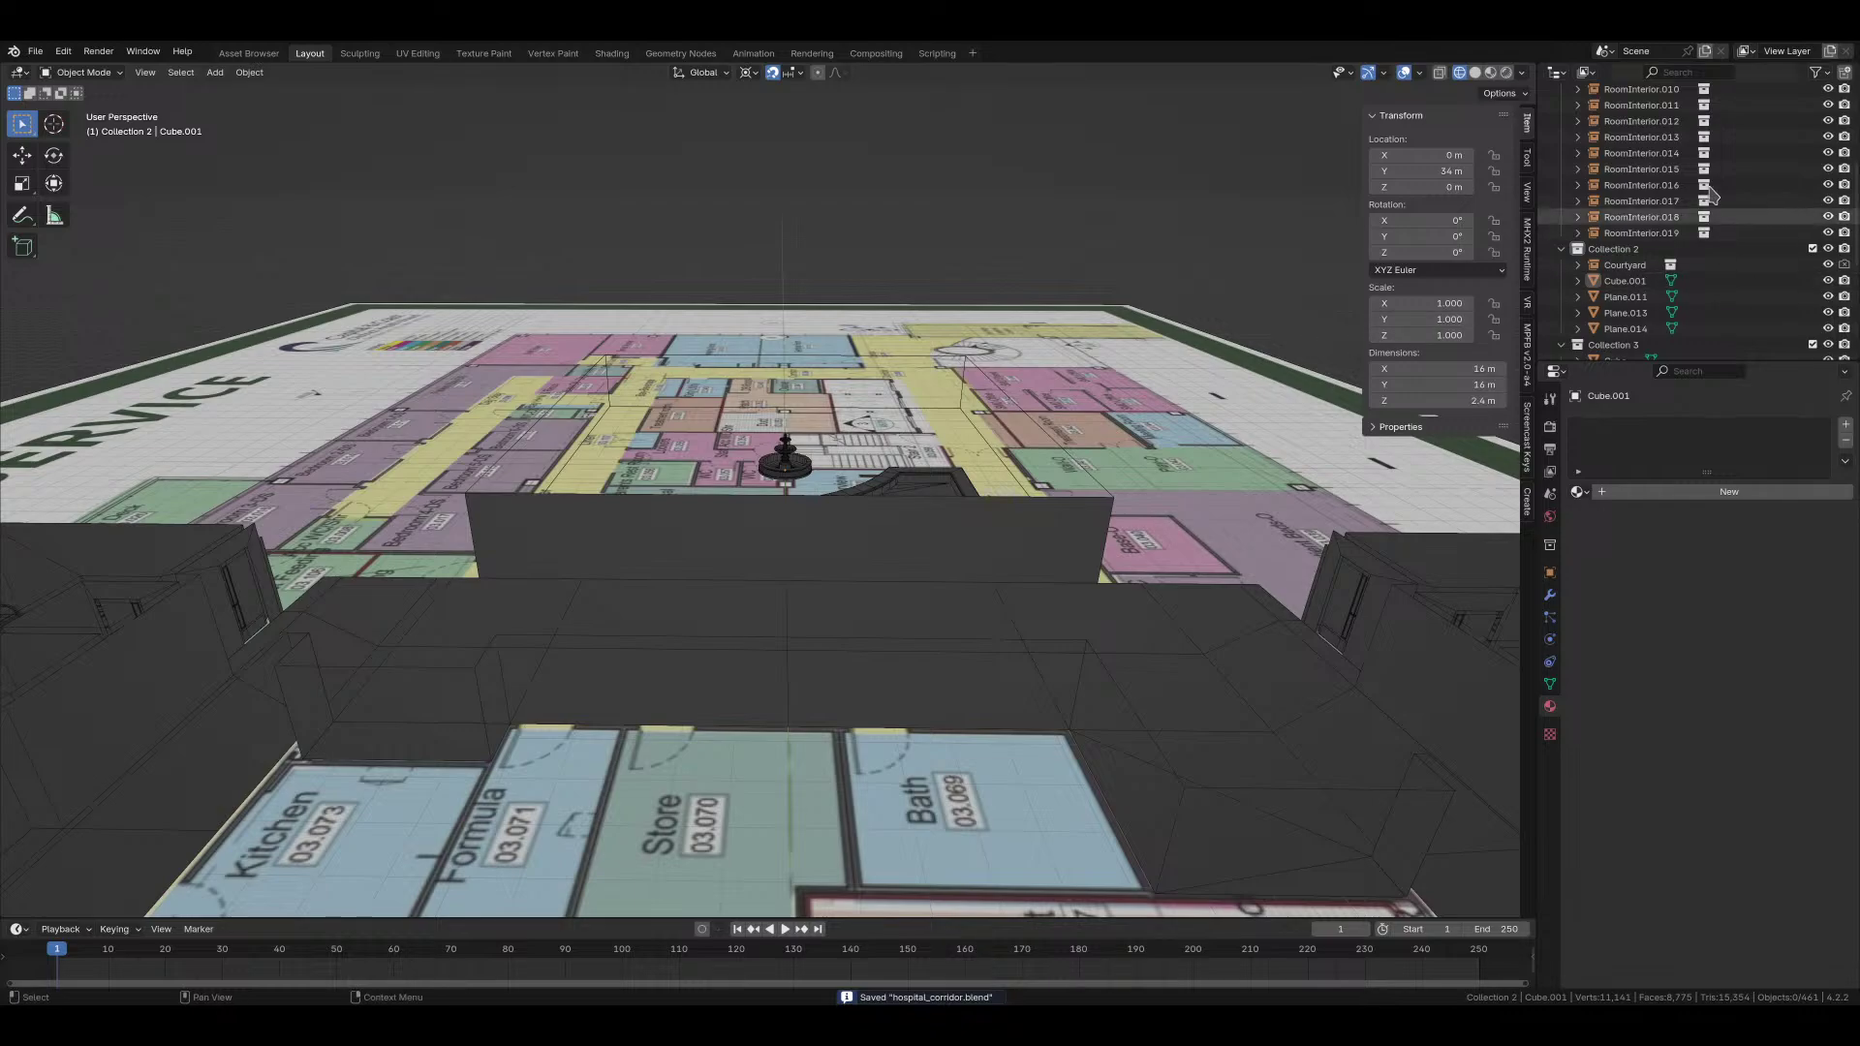
Step: Collapse the collections and hide Rooms, Collection 2, Collection 3 and the Empty floor plan image to clear the scene
scroll(1638, 193, "up", 5)
left_click(1560, 107)
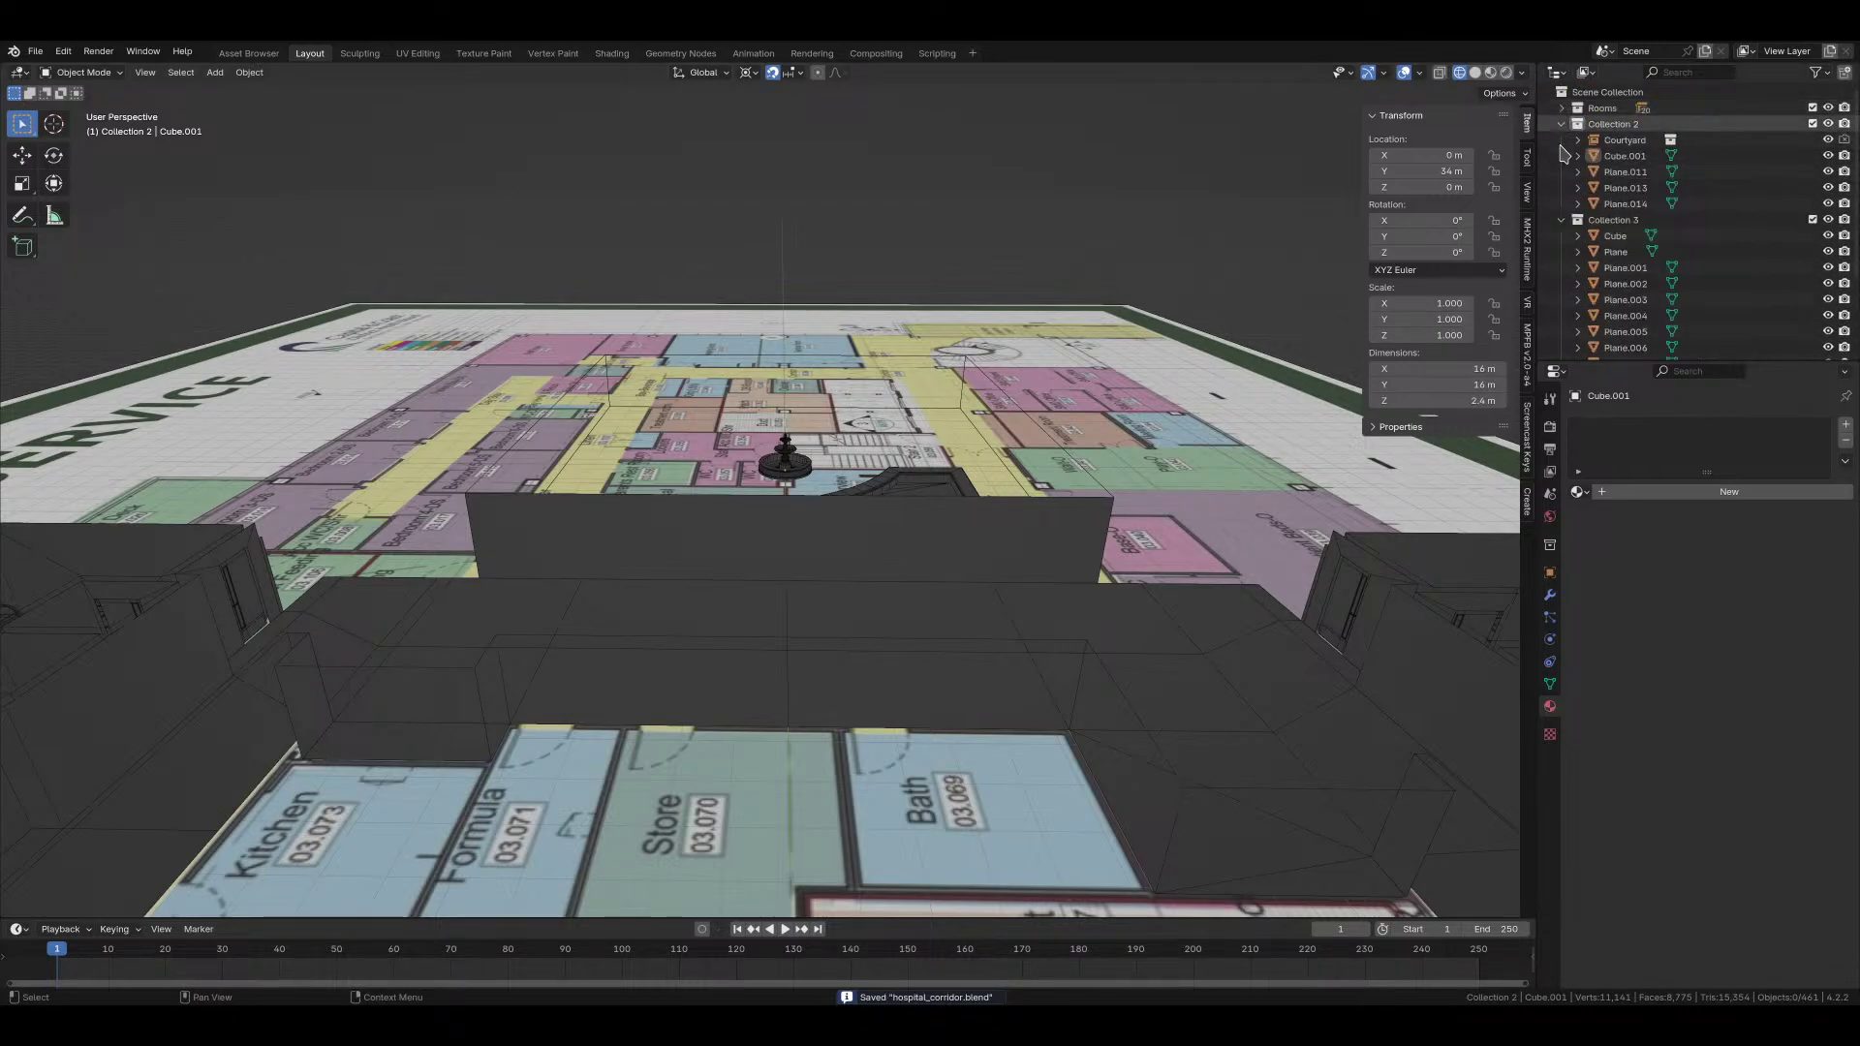
left_click(1561, 124)
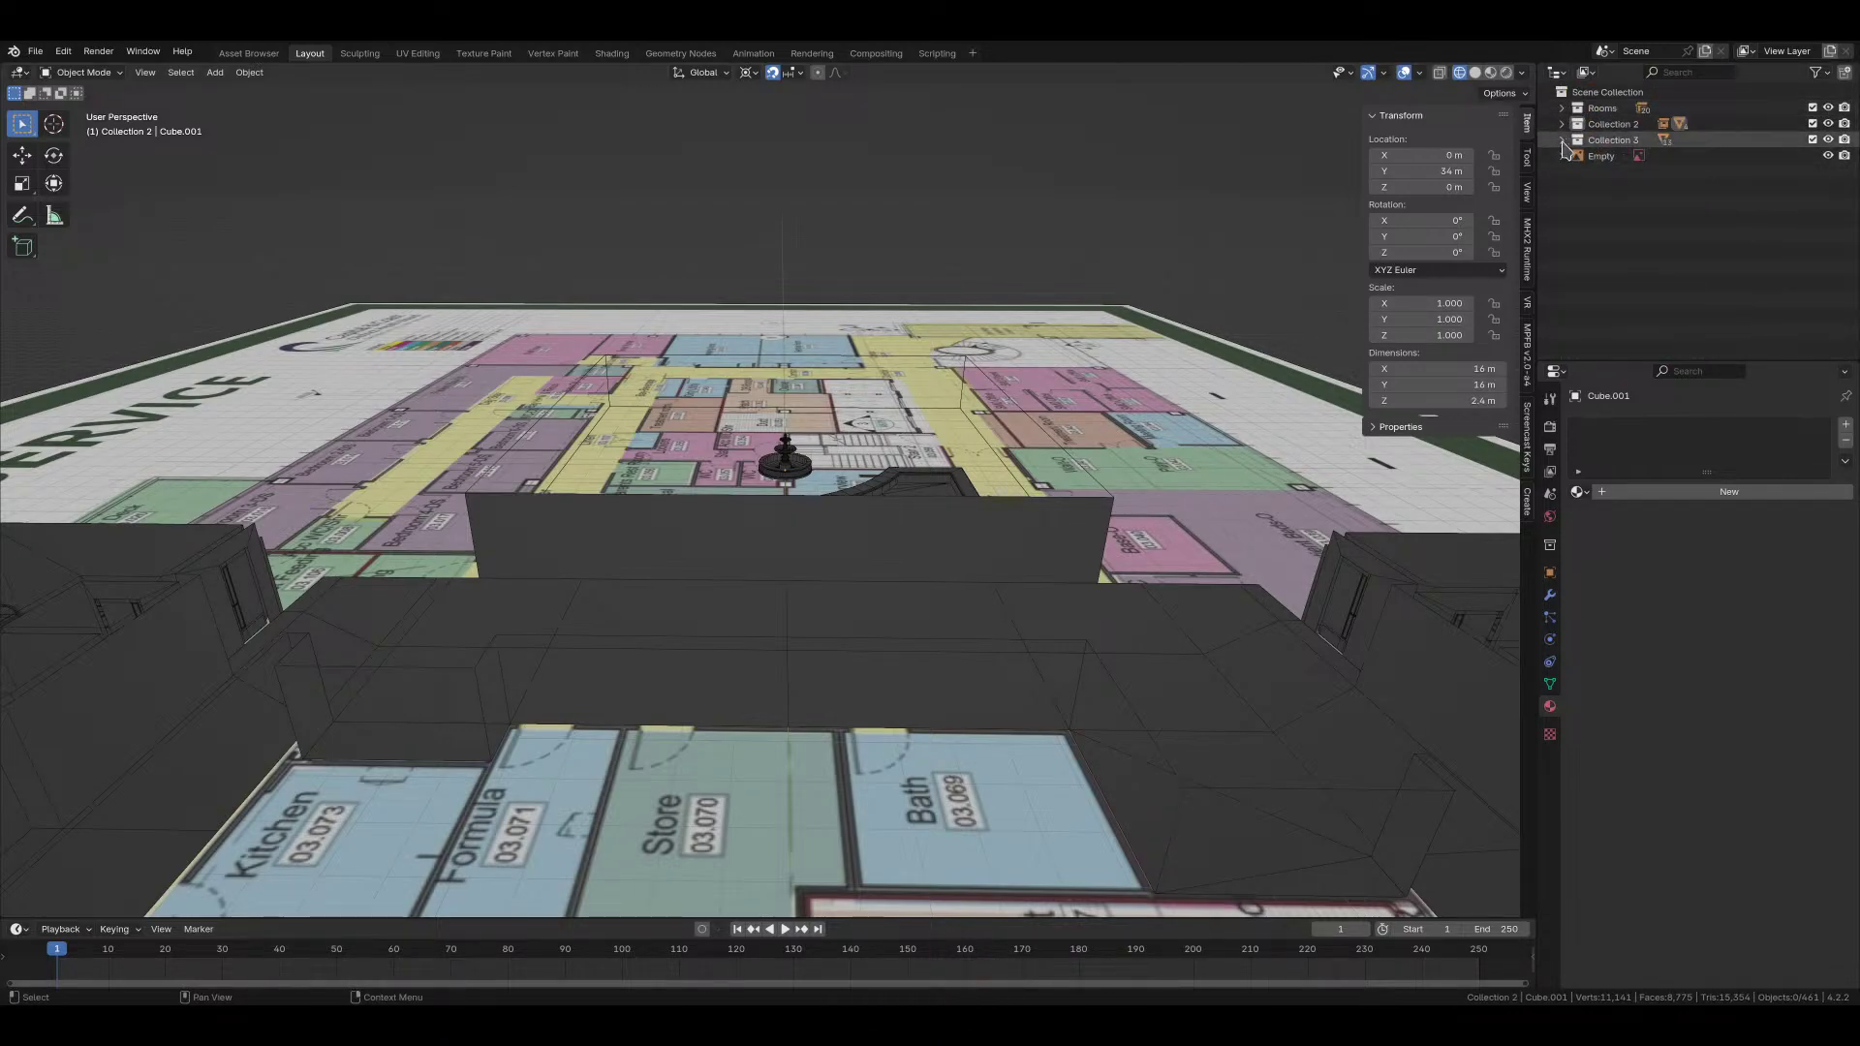
left_click(1827, 109)
left_click(1827, 124)
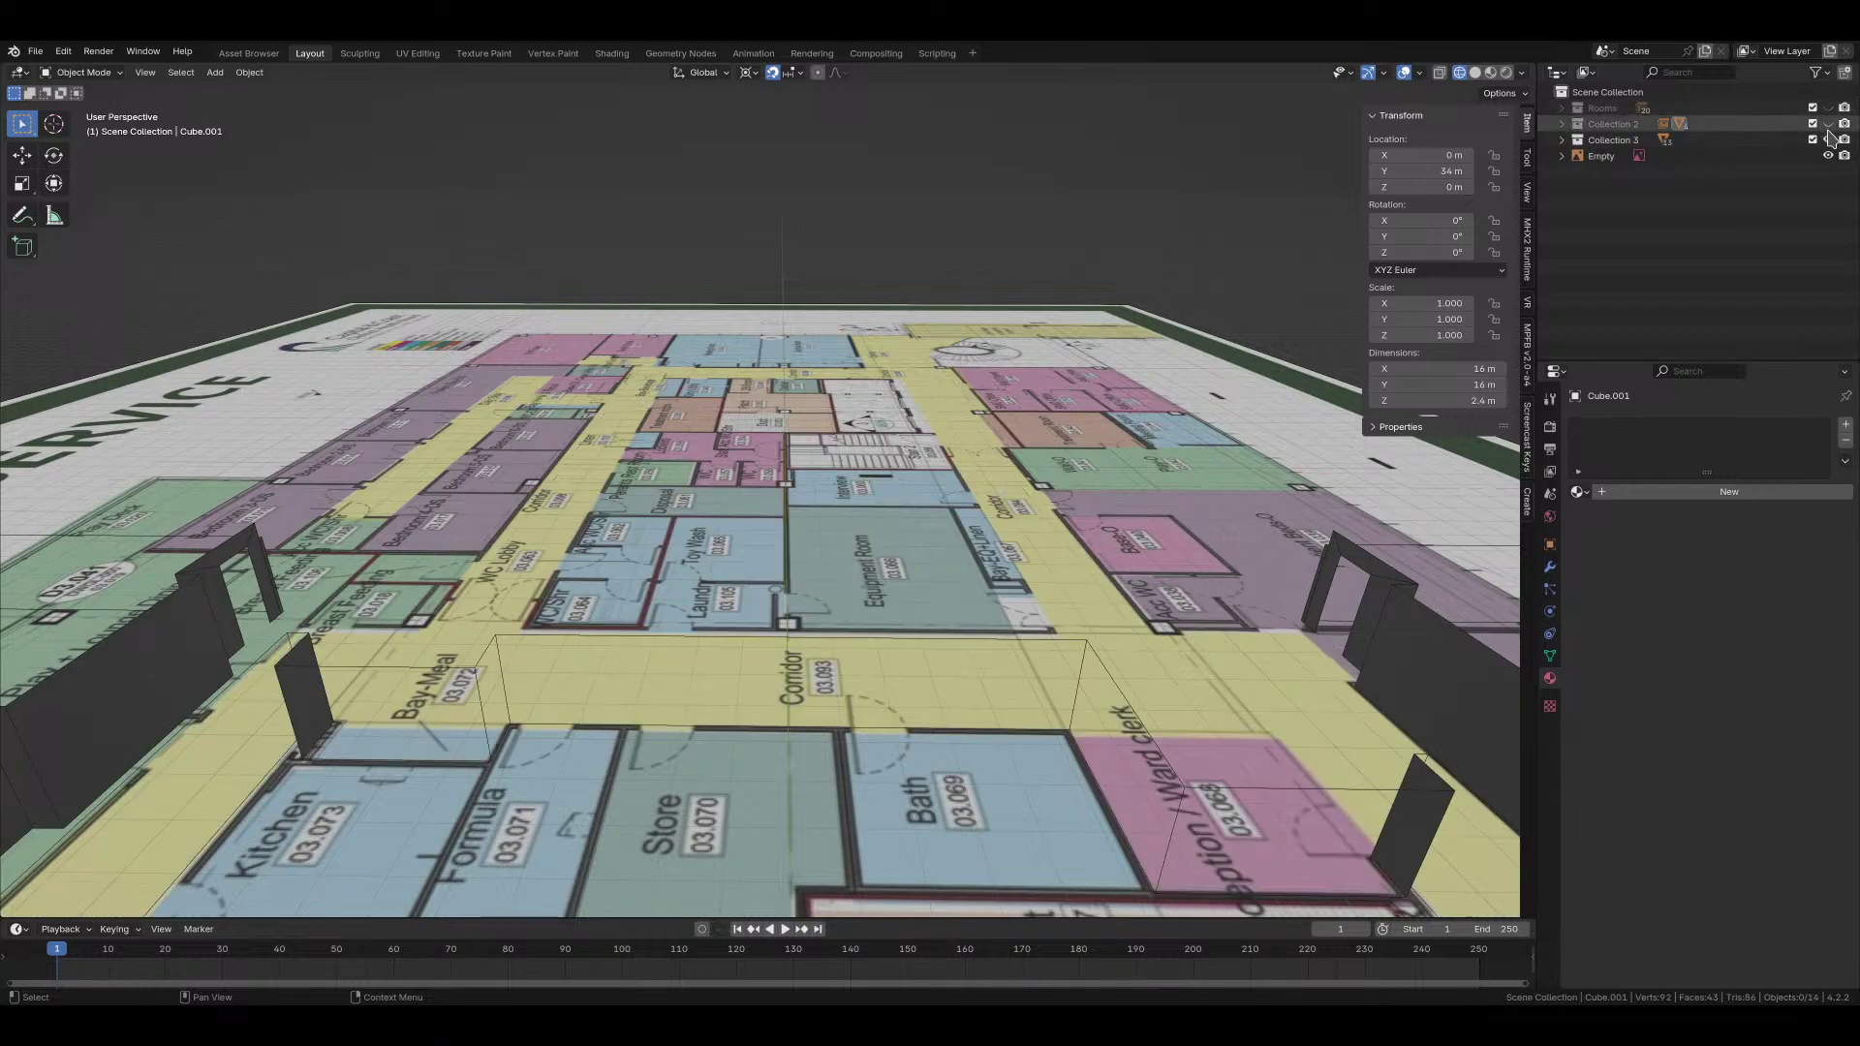
left_click(1827, 139)
left_click(1827, 156)
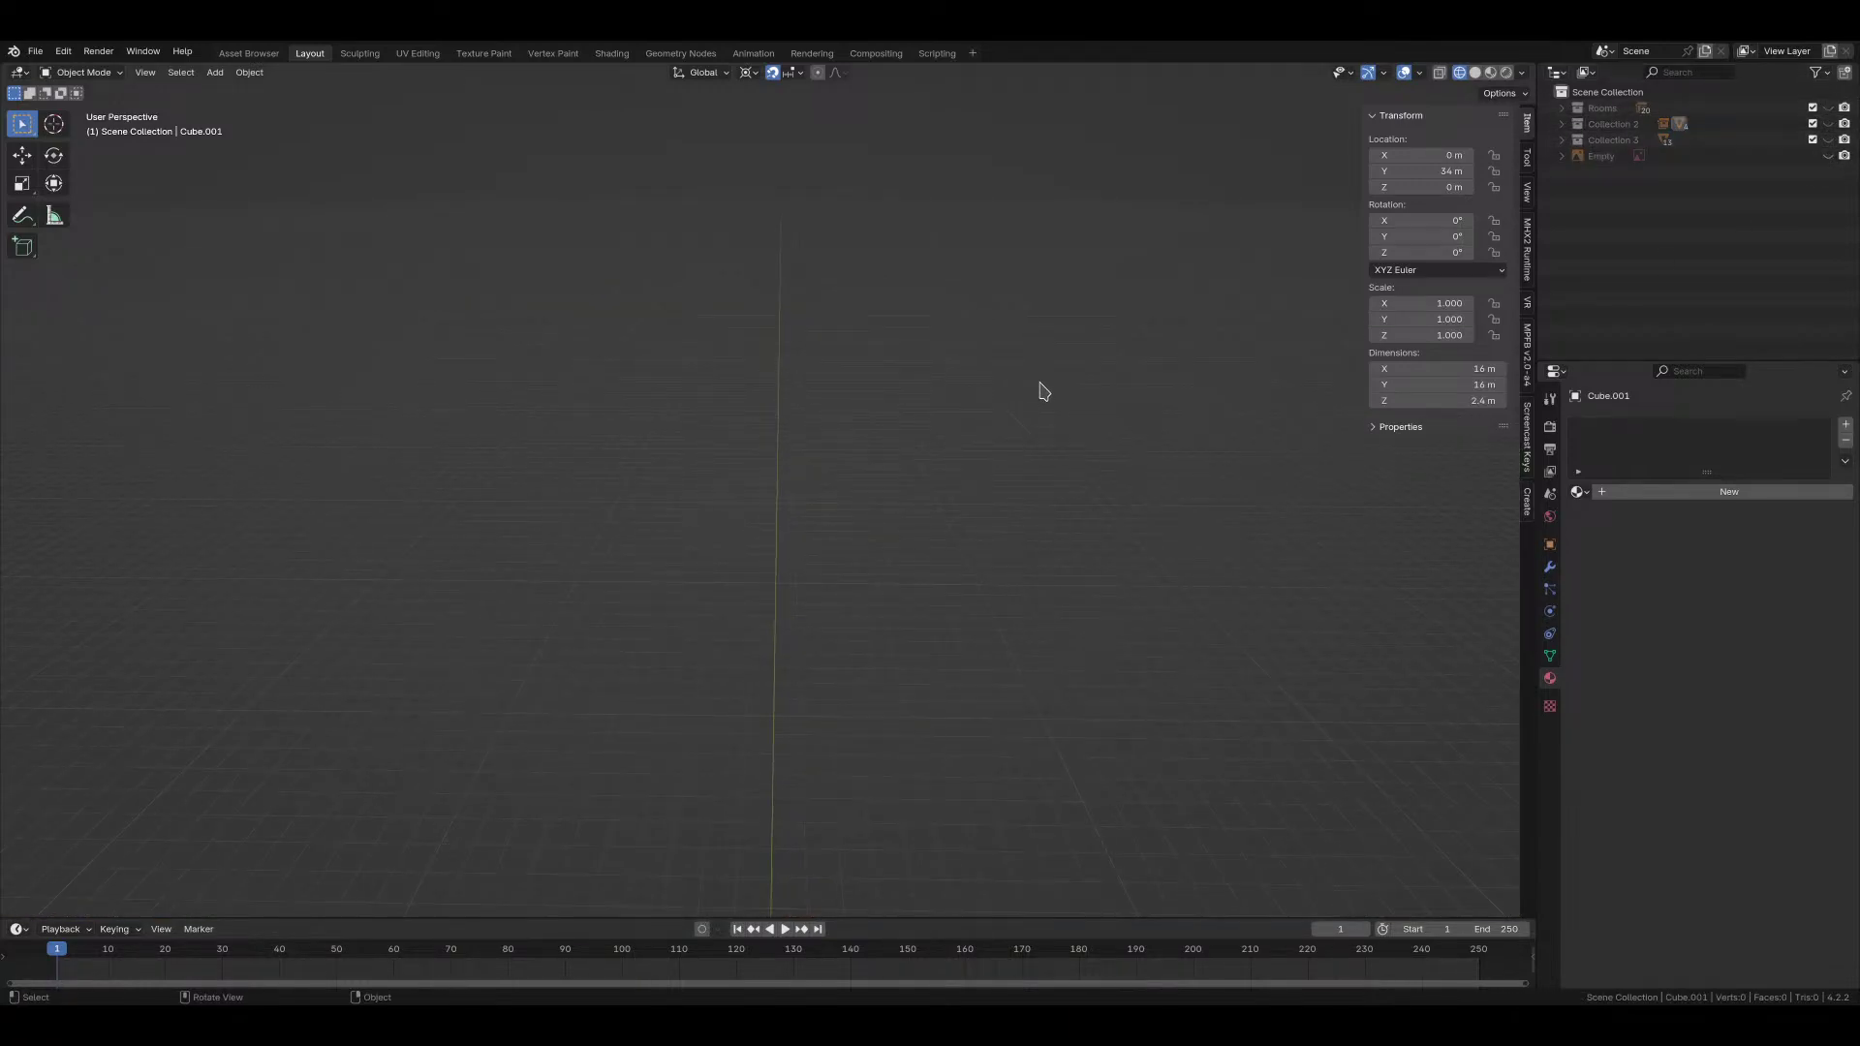
Step: Add a 2 m cube at the world origin and frame it in the front view
key("shift+a")
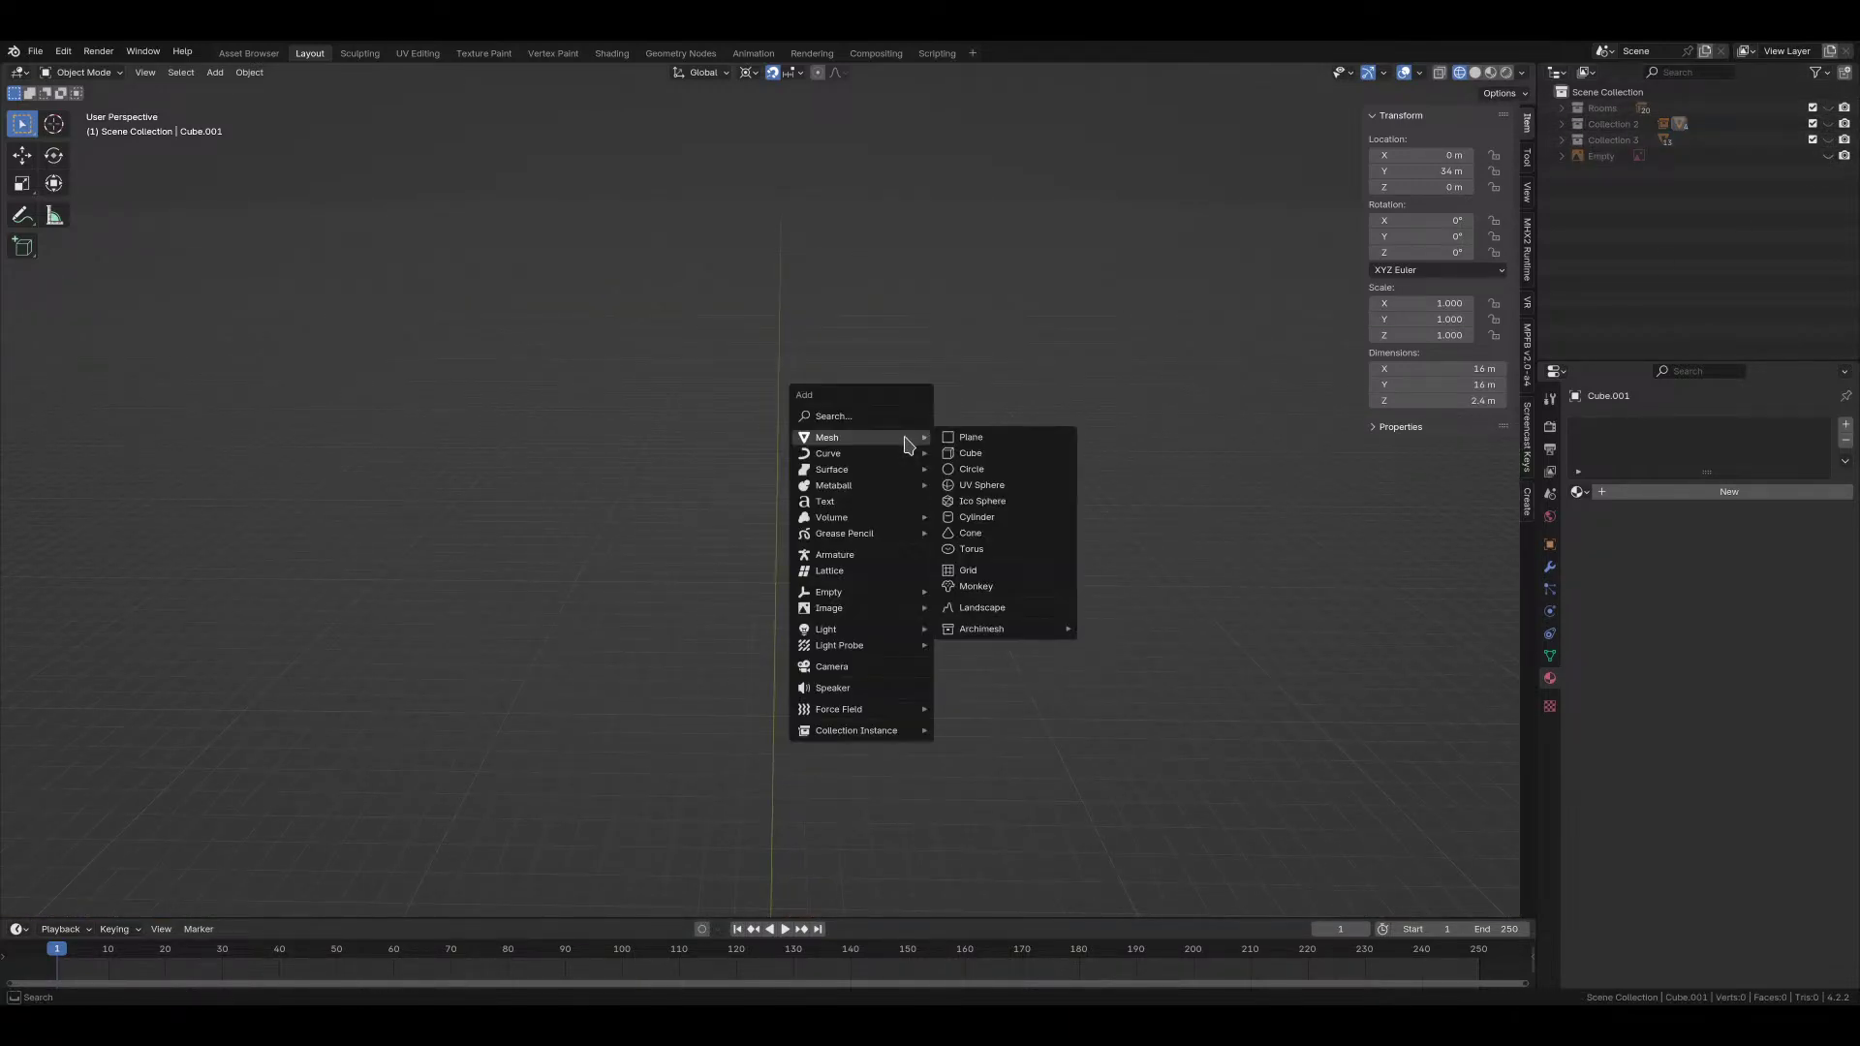
left_click(980, 453)
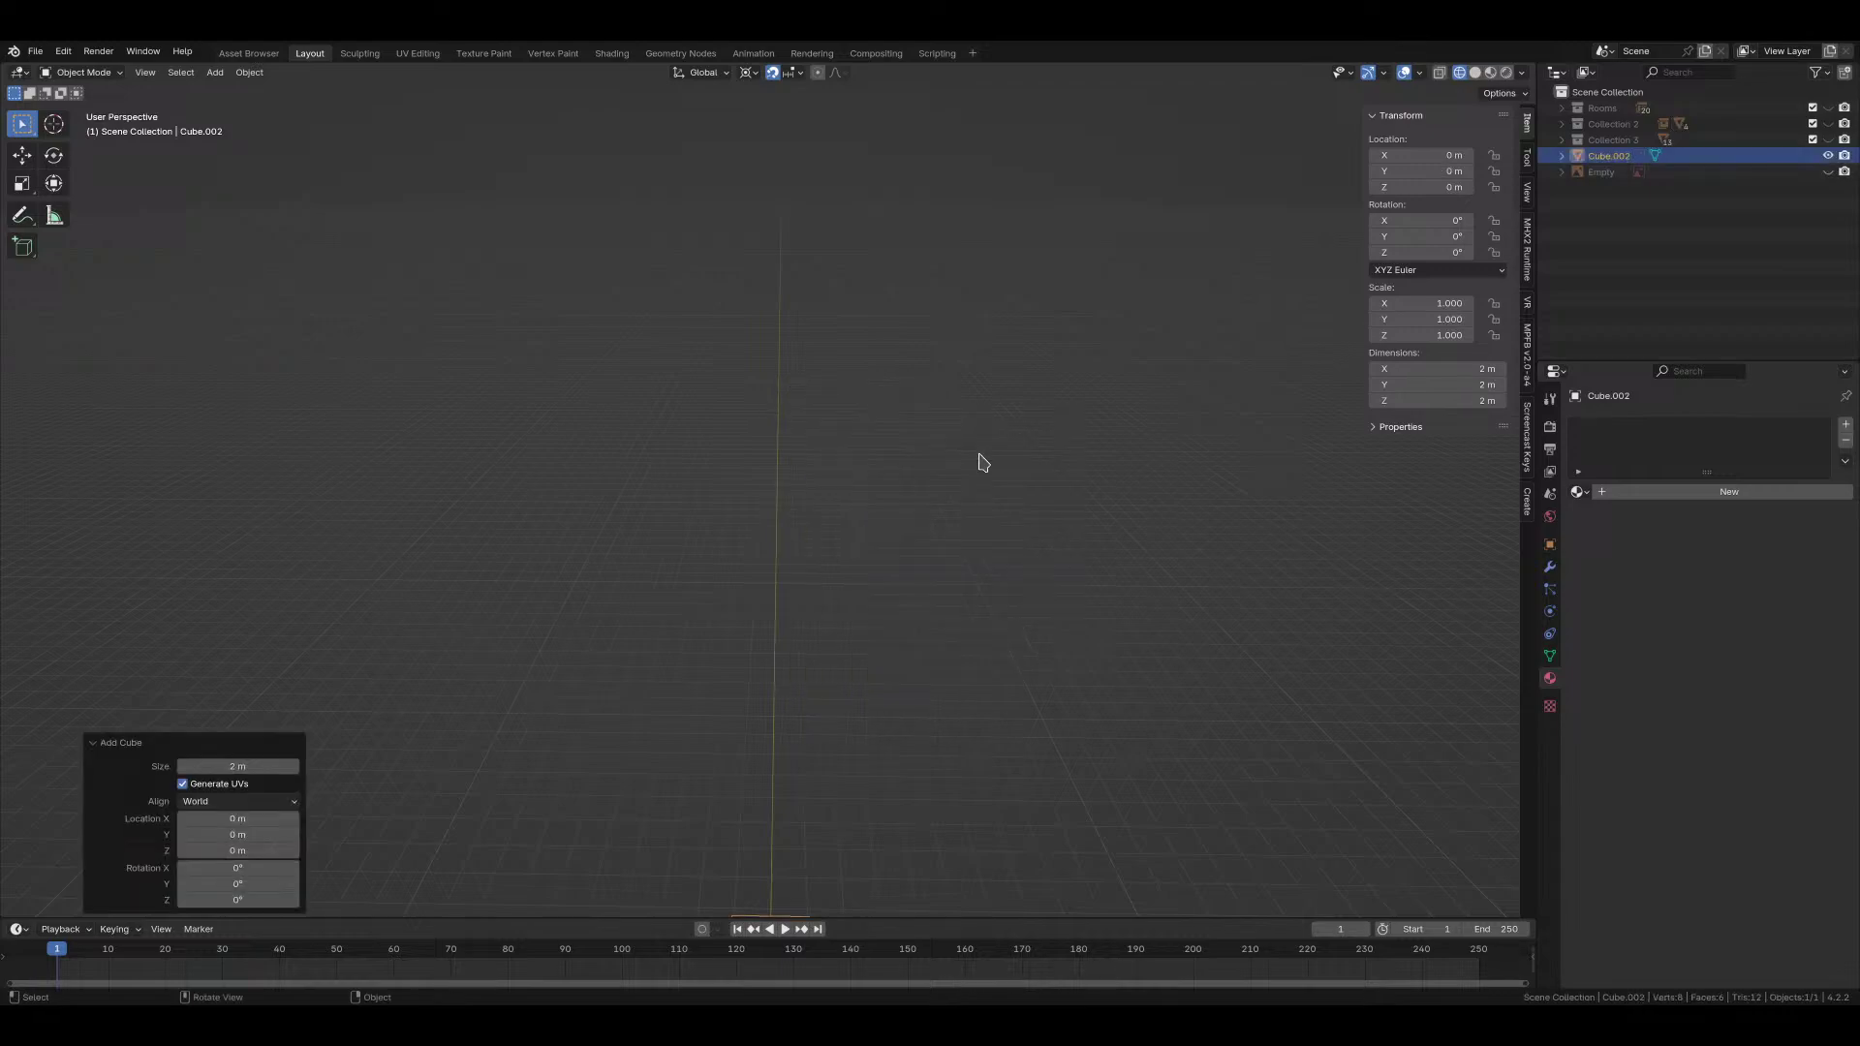
key("KP_Decimal")
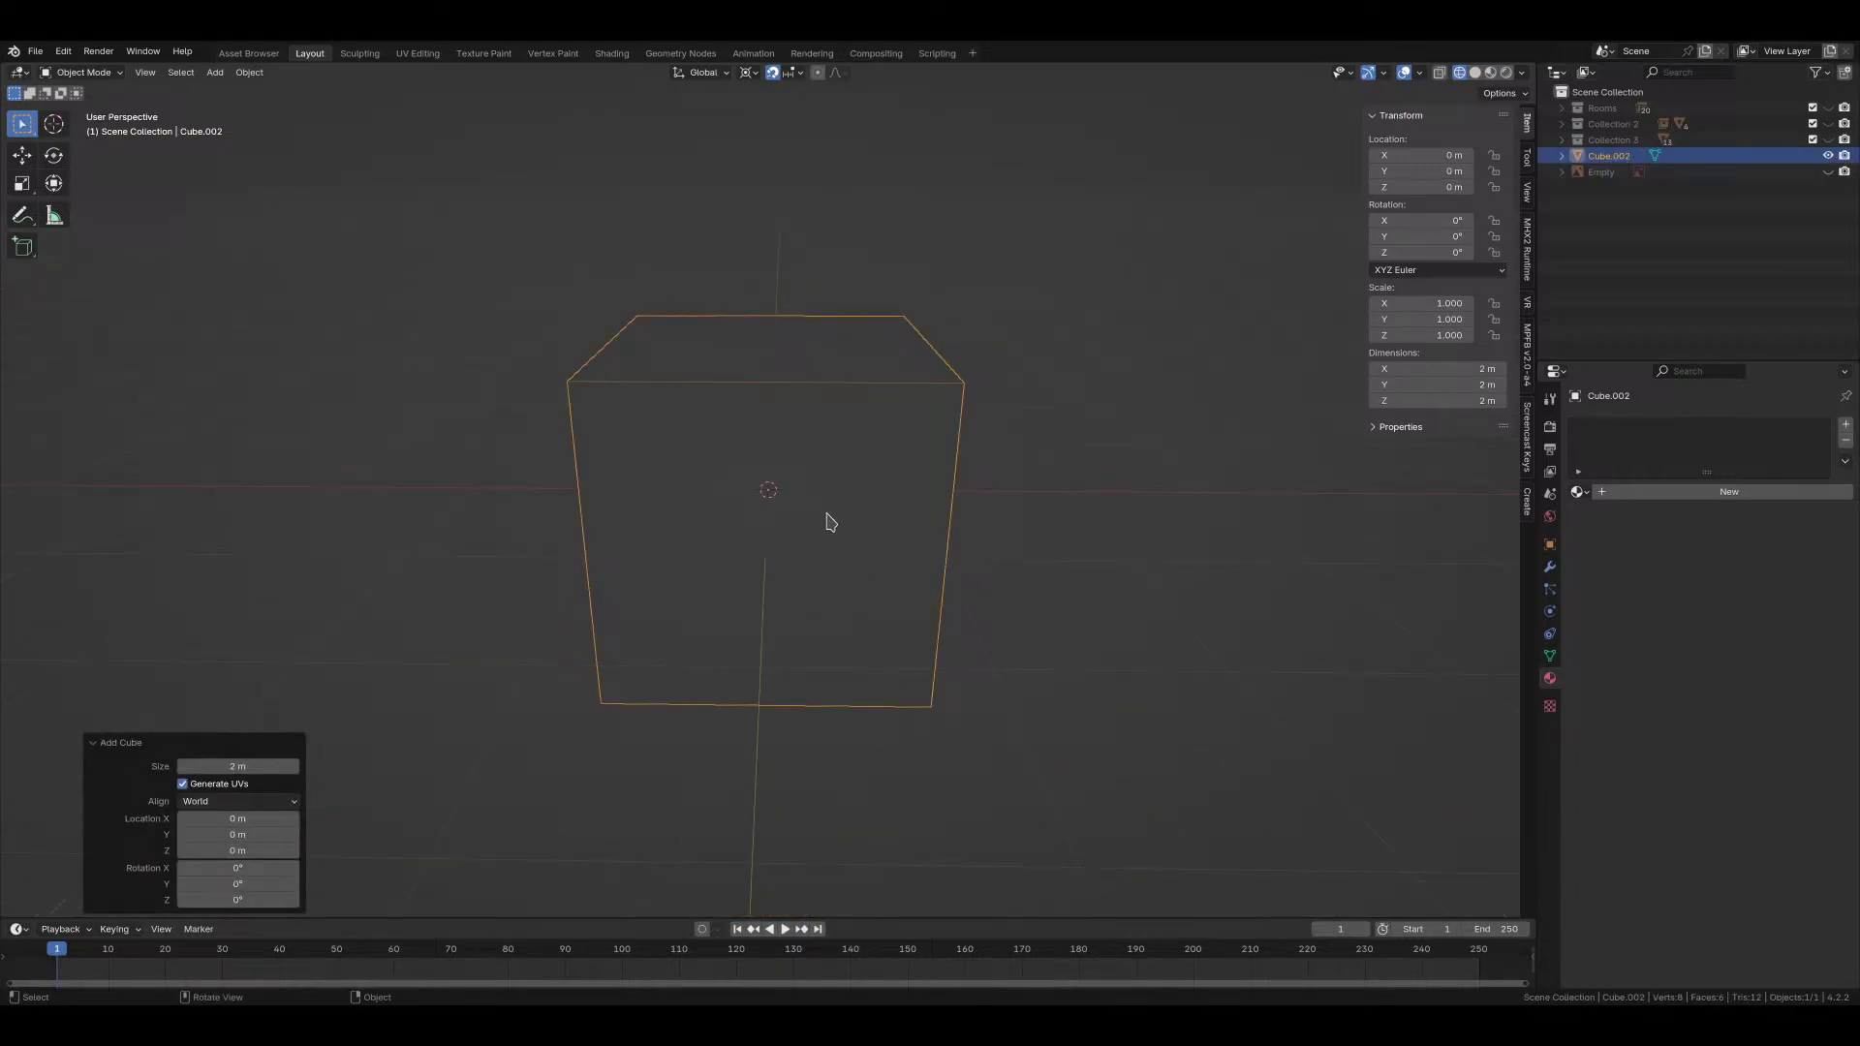
key("KP_1")
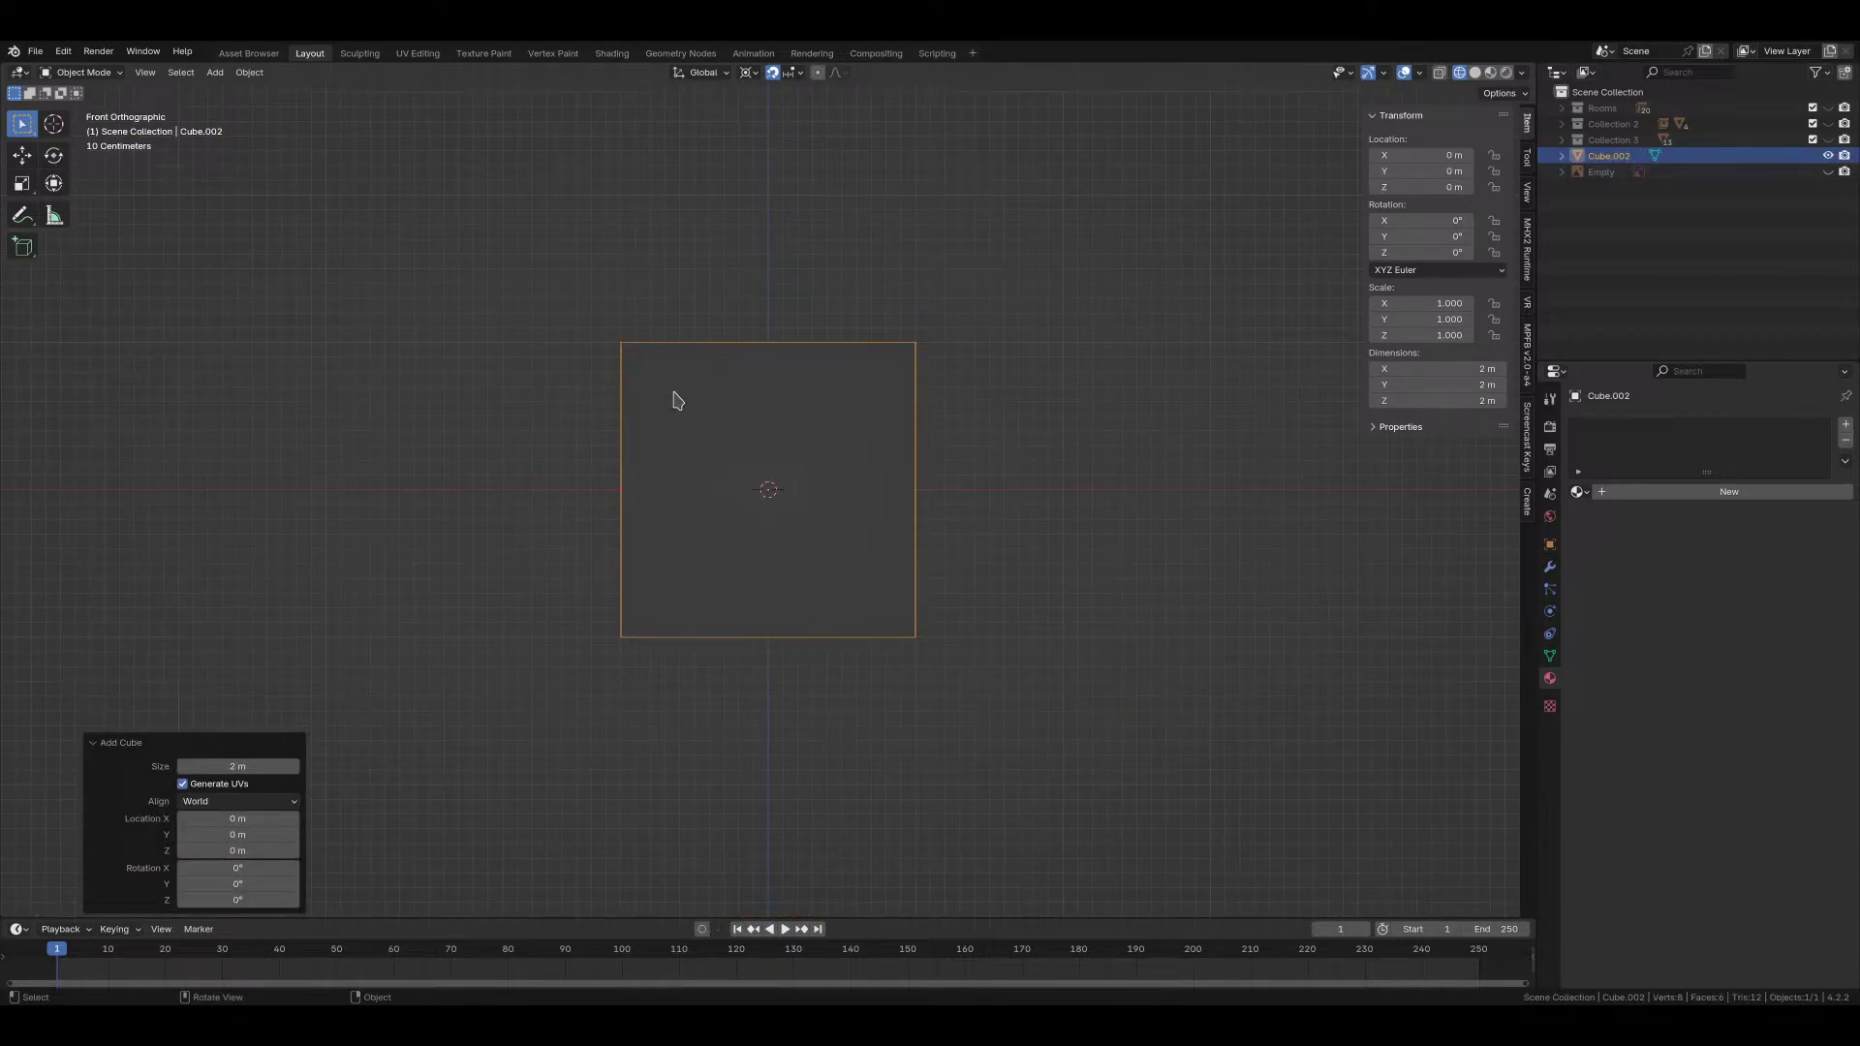
Step: Raise the cube's mesh 1 m along Z so its base rests on its origin
key("Tab")
key("s")
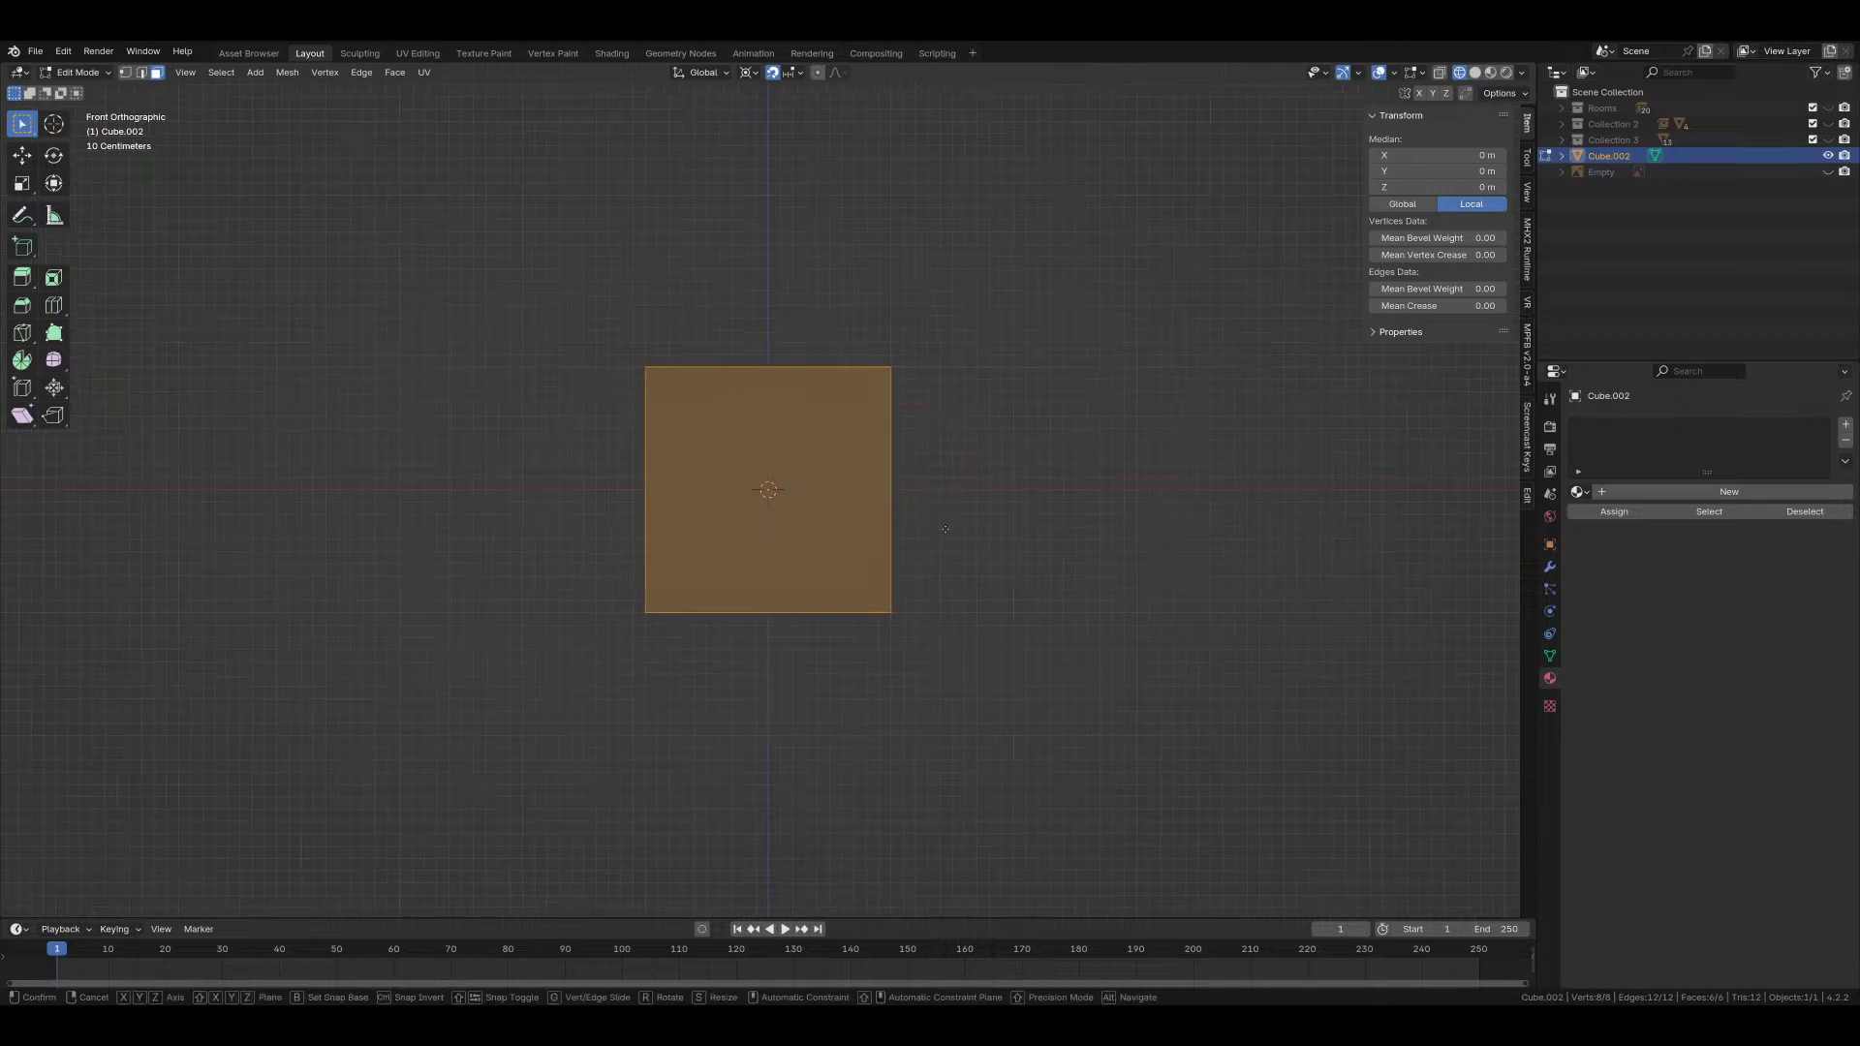
key("z")
left_click(884, 369)
middle_click_drag(884, 369, 859, 526, "shift")
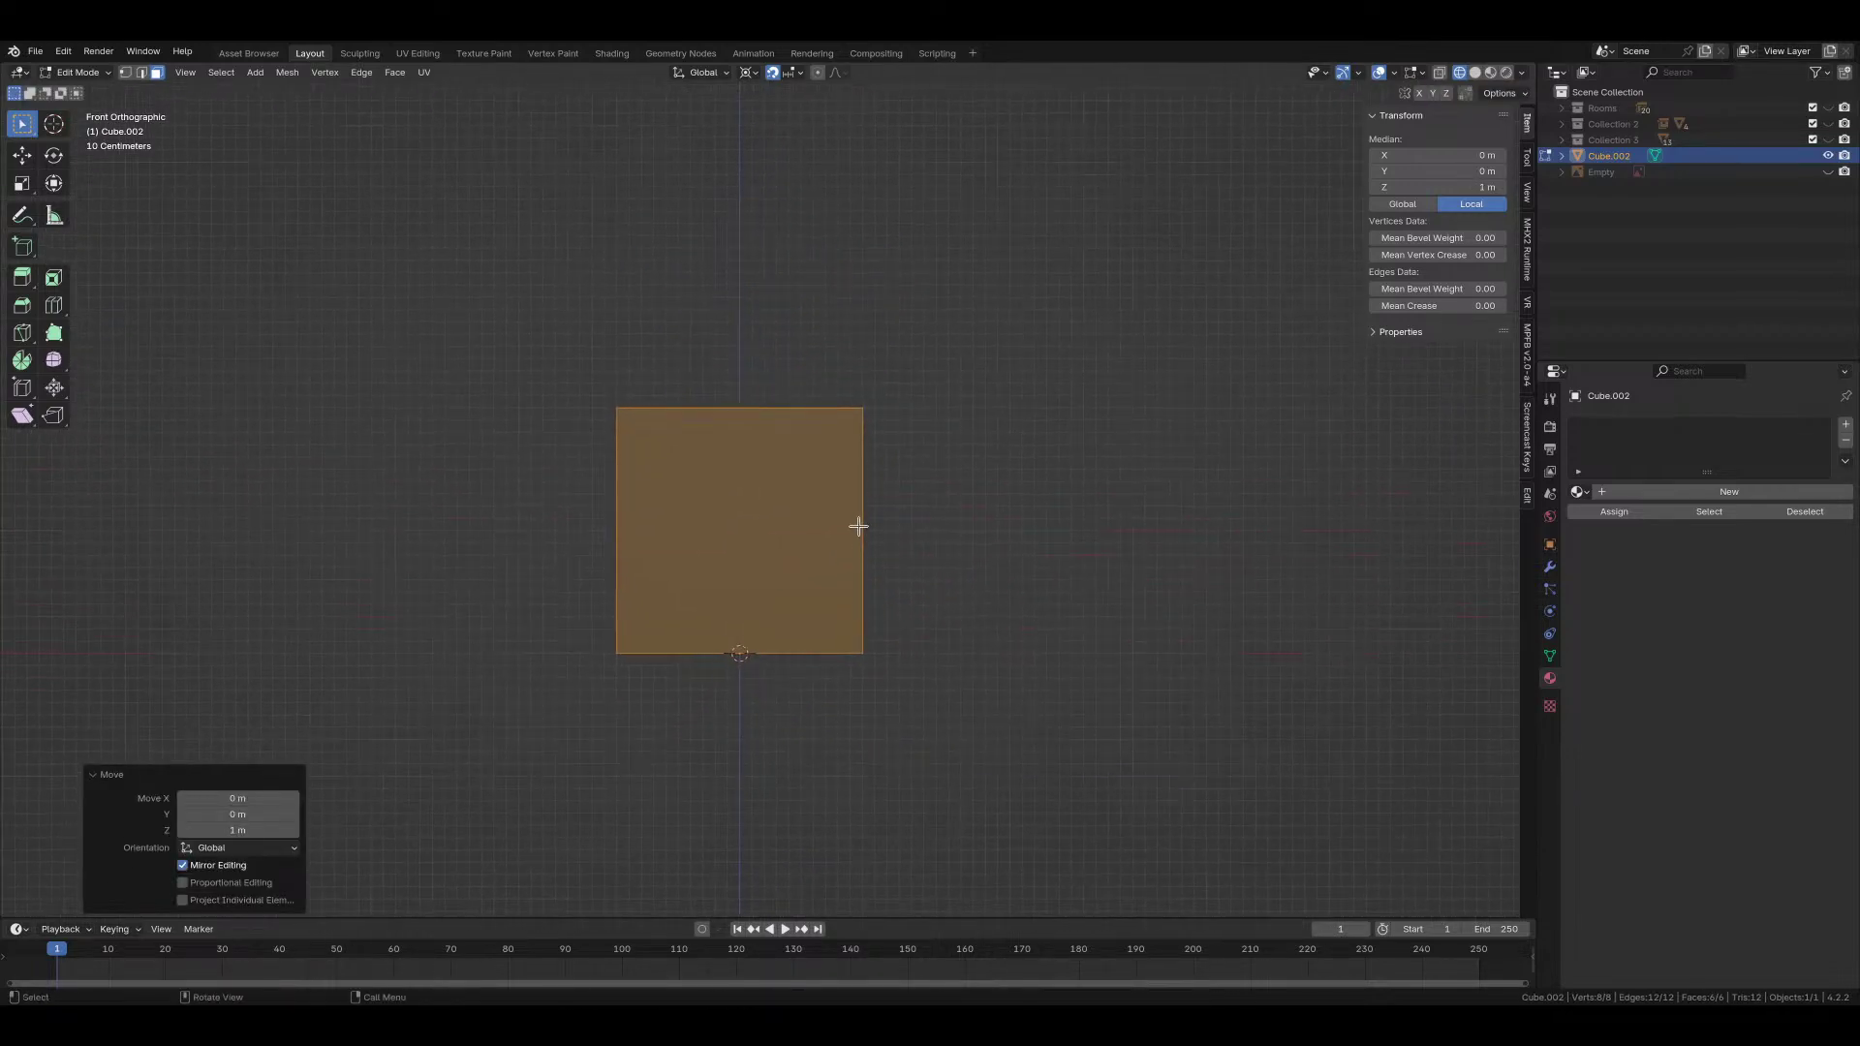
Step: Narrow the cube to 0.2 m by moving its +X side to X -0.8 m, and shift the whole mesh -1 m along X
scroll(858, 496, "up", 1)
key("alt+z")
key("1")
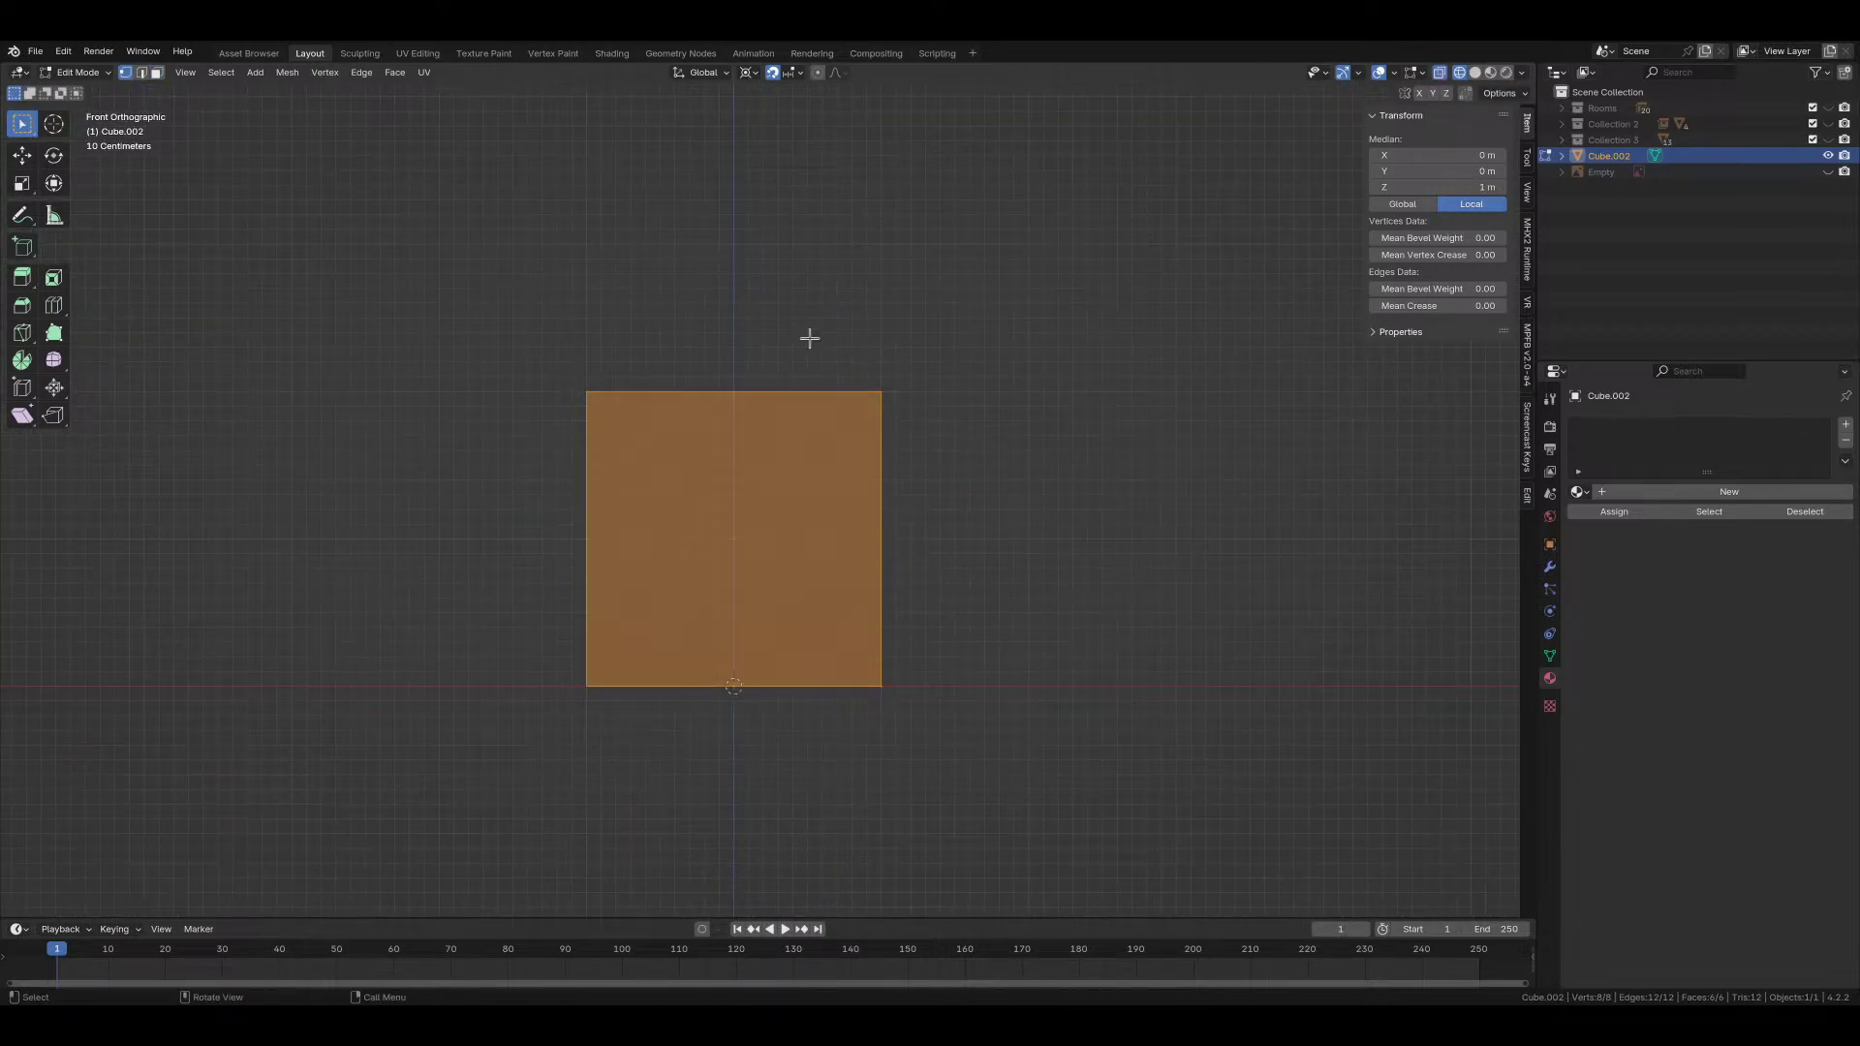
left_click_drag(809, 336, 965, 741)
key("g")
key("x")
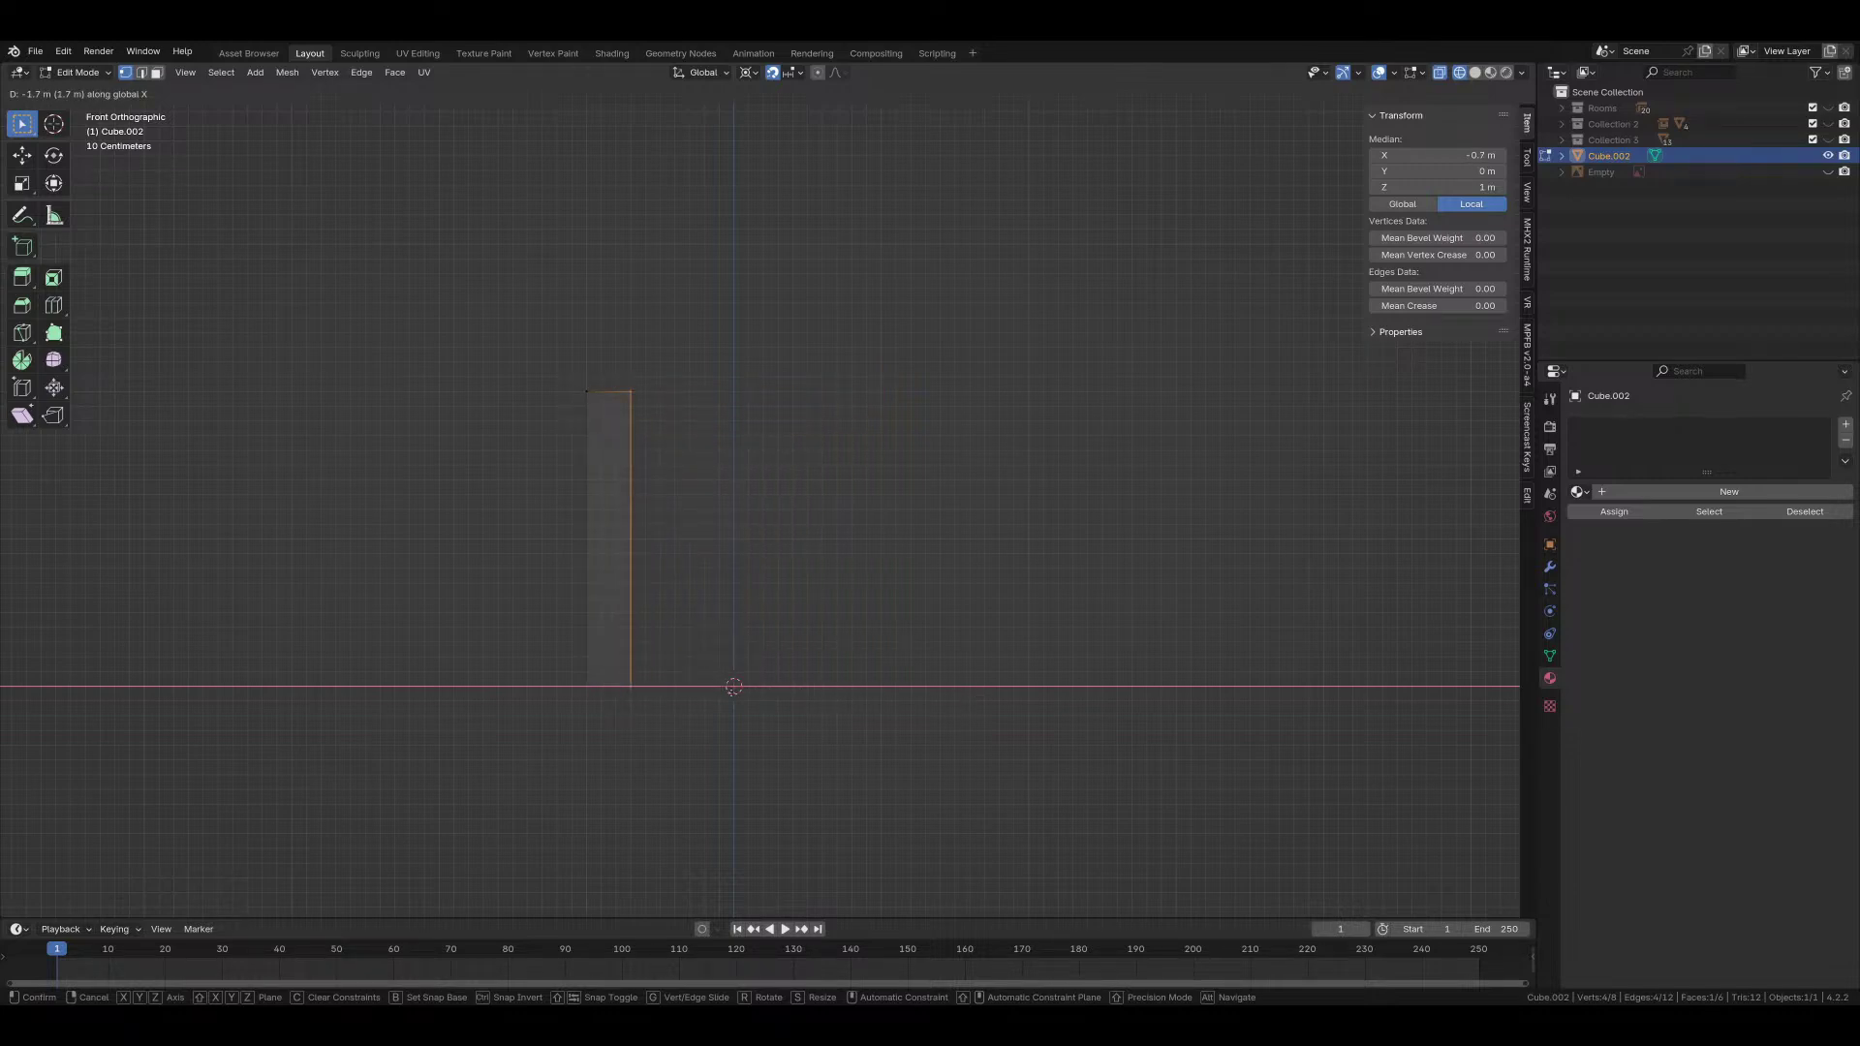
left_click(718, 684)
left_click_drag(532, 324, 762, 787)
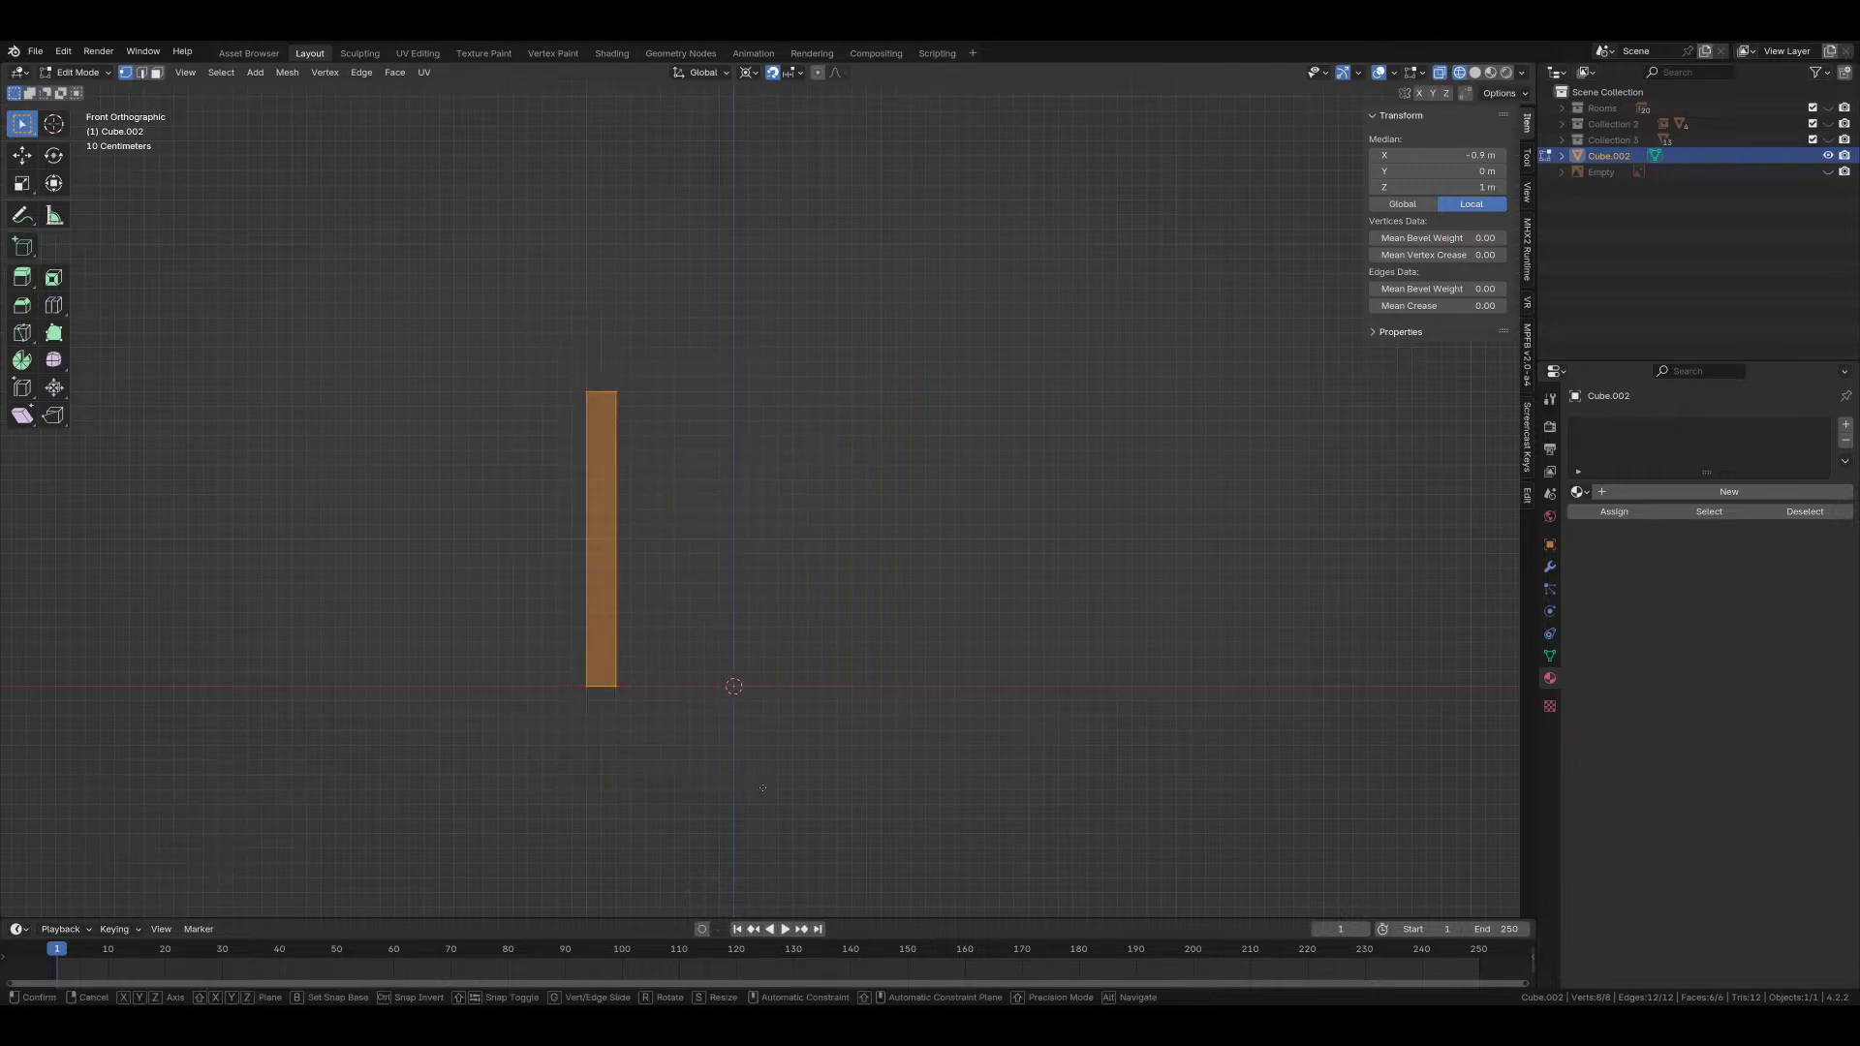
left_click(613, 766)
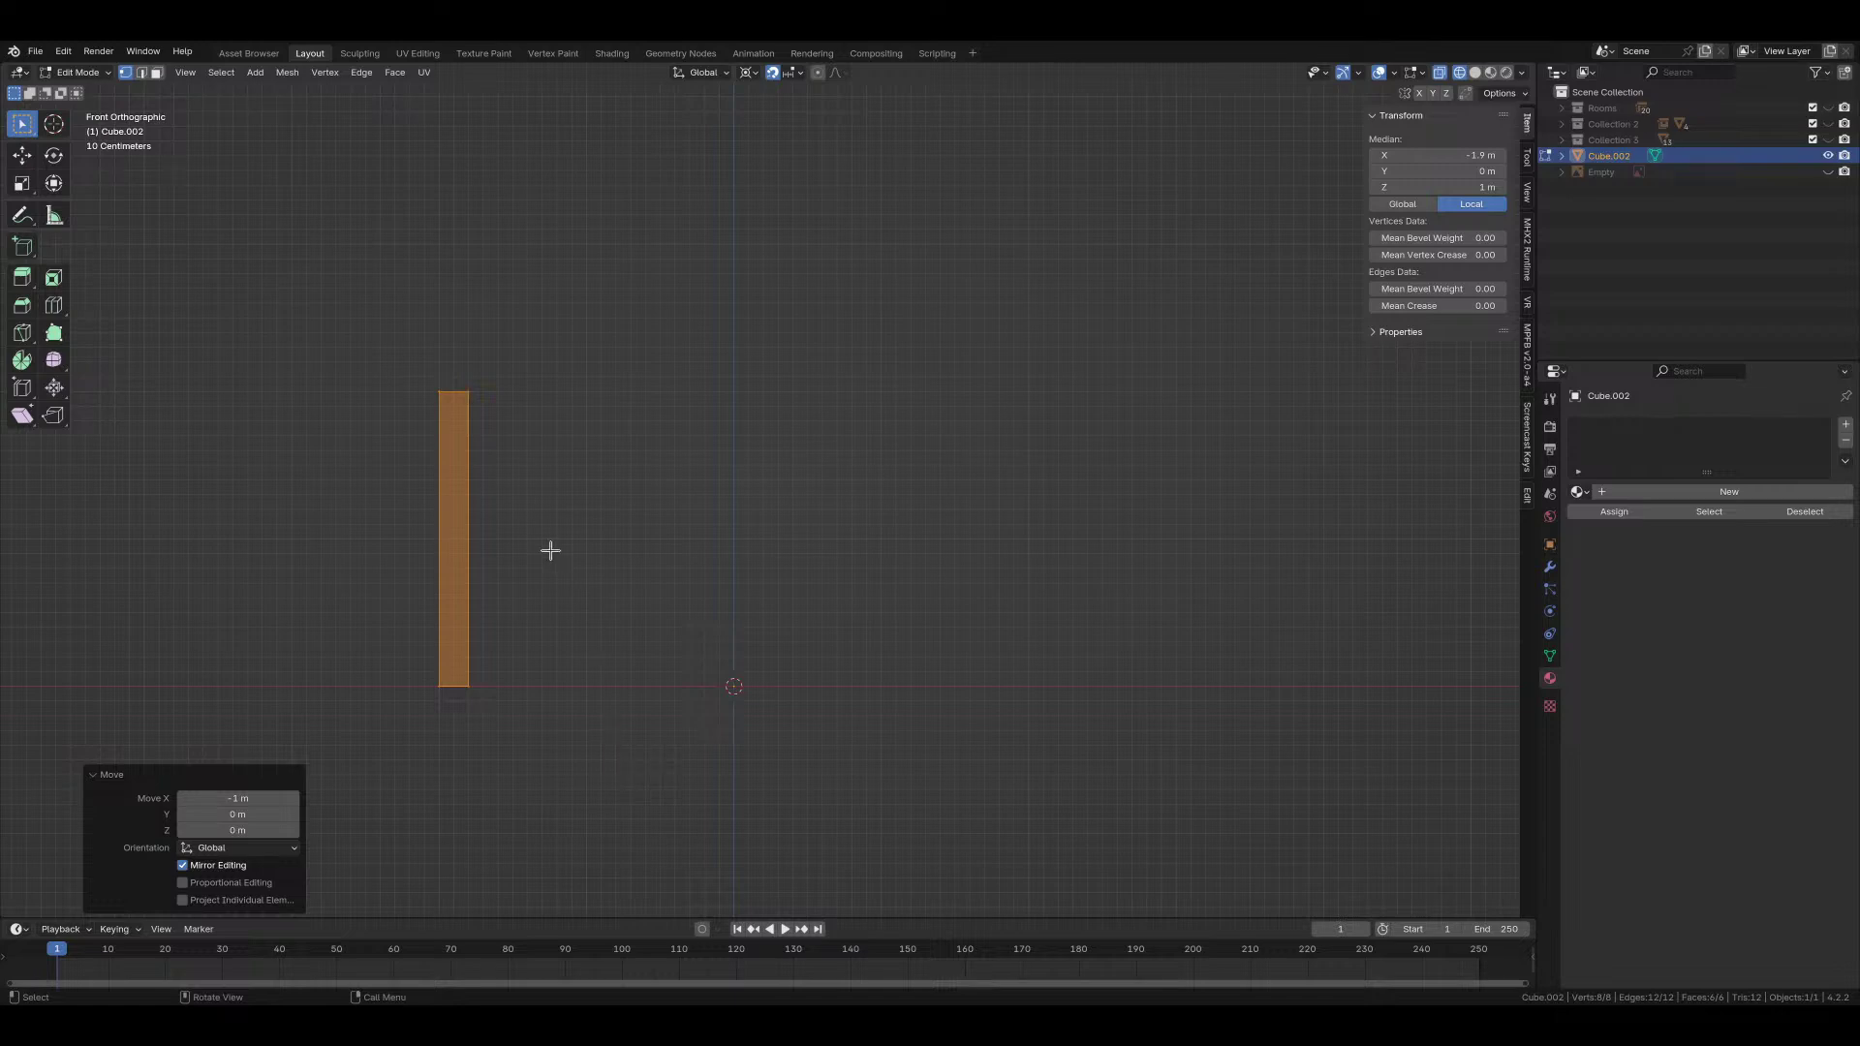
Step: Shorten the block to 0.3 m in depth by moving its front side to Y -0.2 m and its back side to Y 0.1 m
key("KP_7")
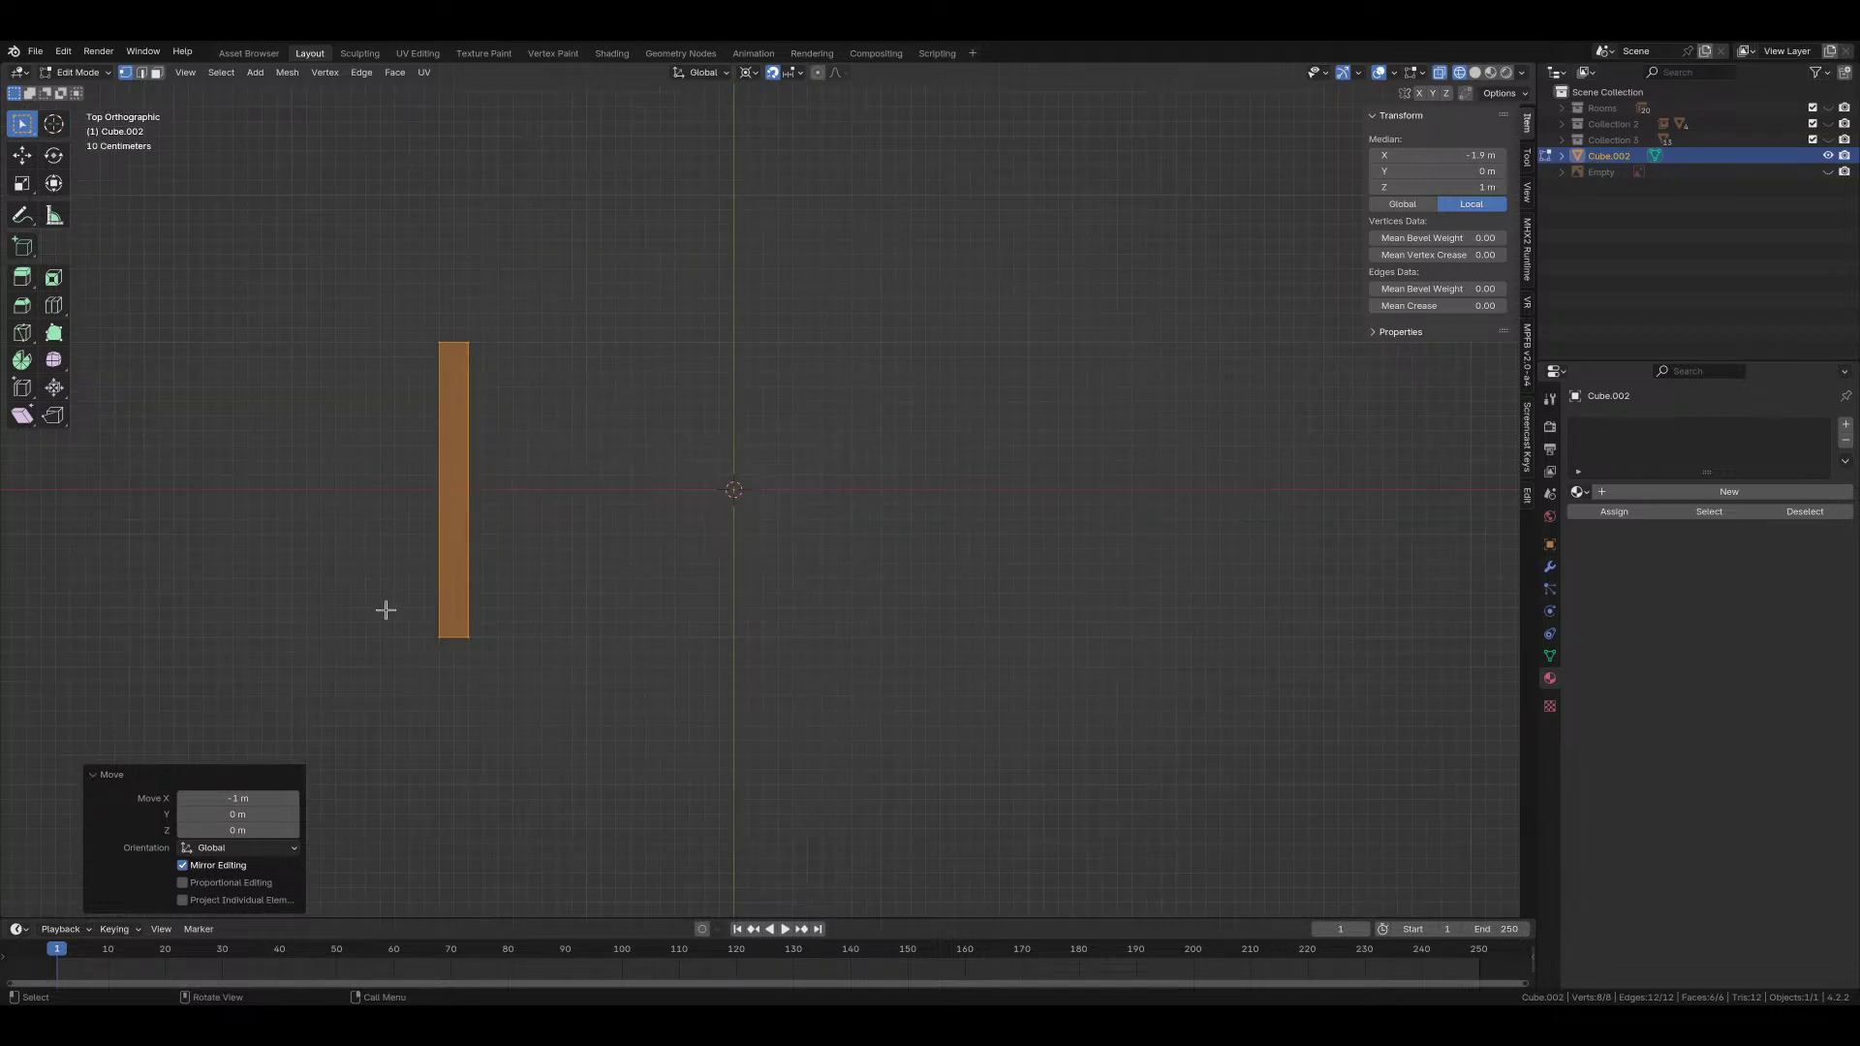
left_click_drag(367, 584, 677, 725)
key("g")
key("y")
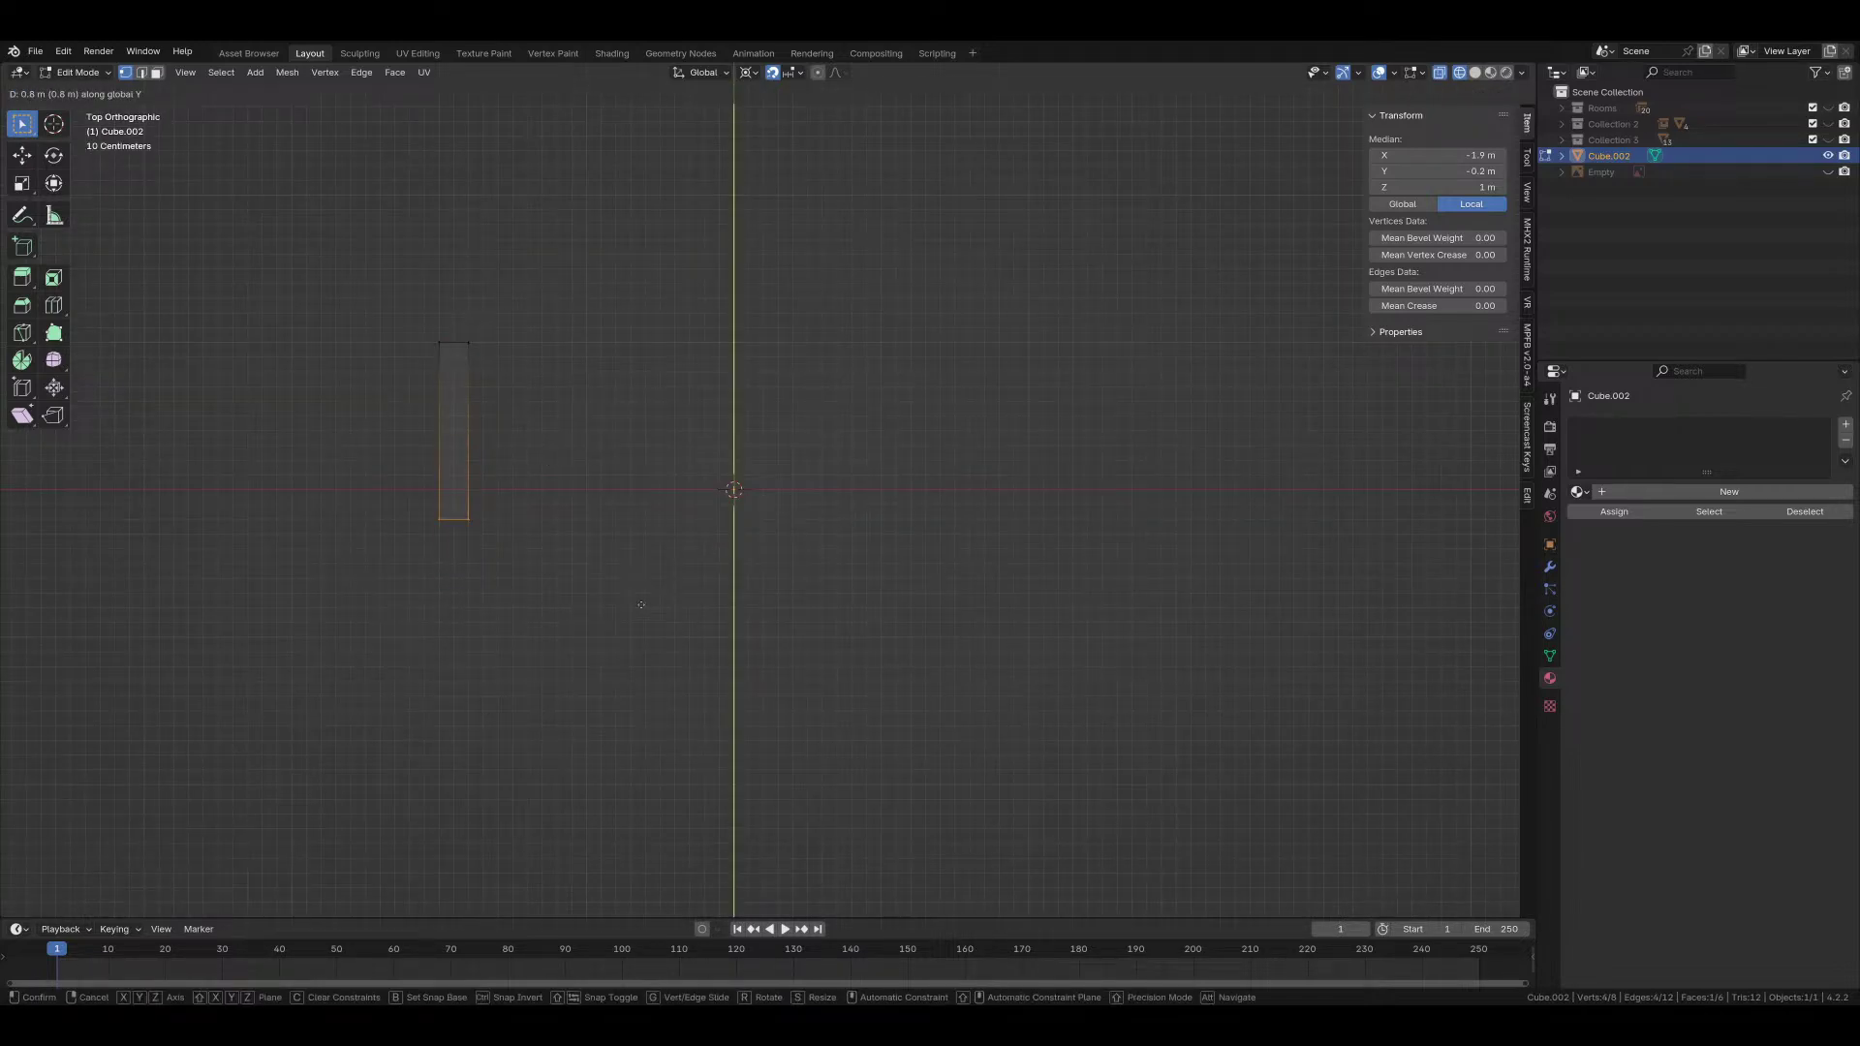
left_click(641, 605)
key("g")
key("y")
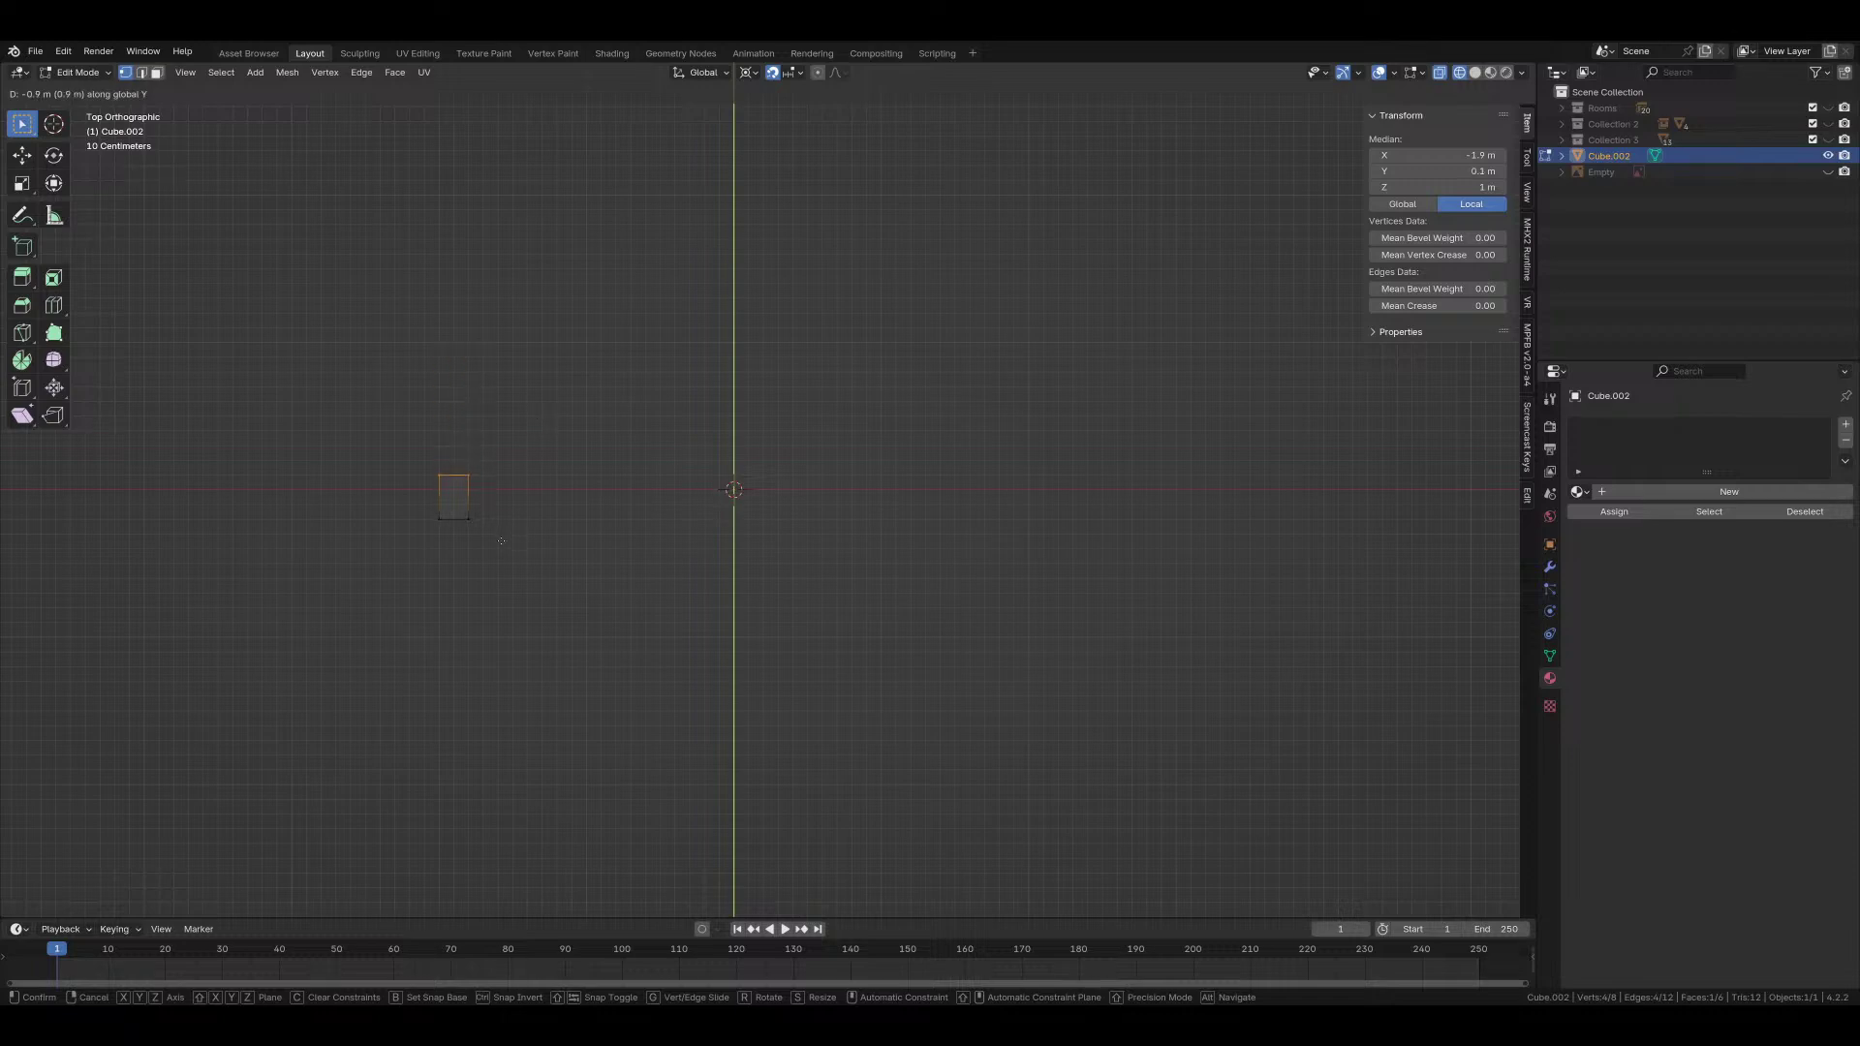
left_click(501, 541)
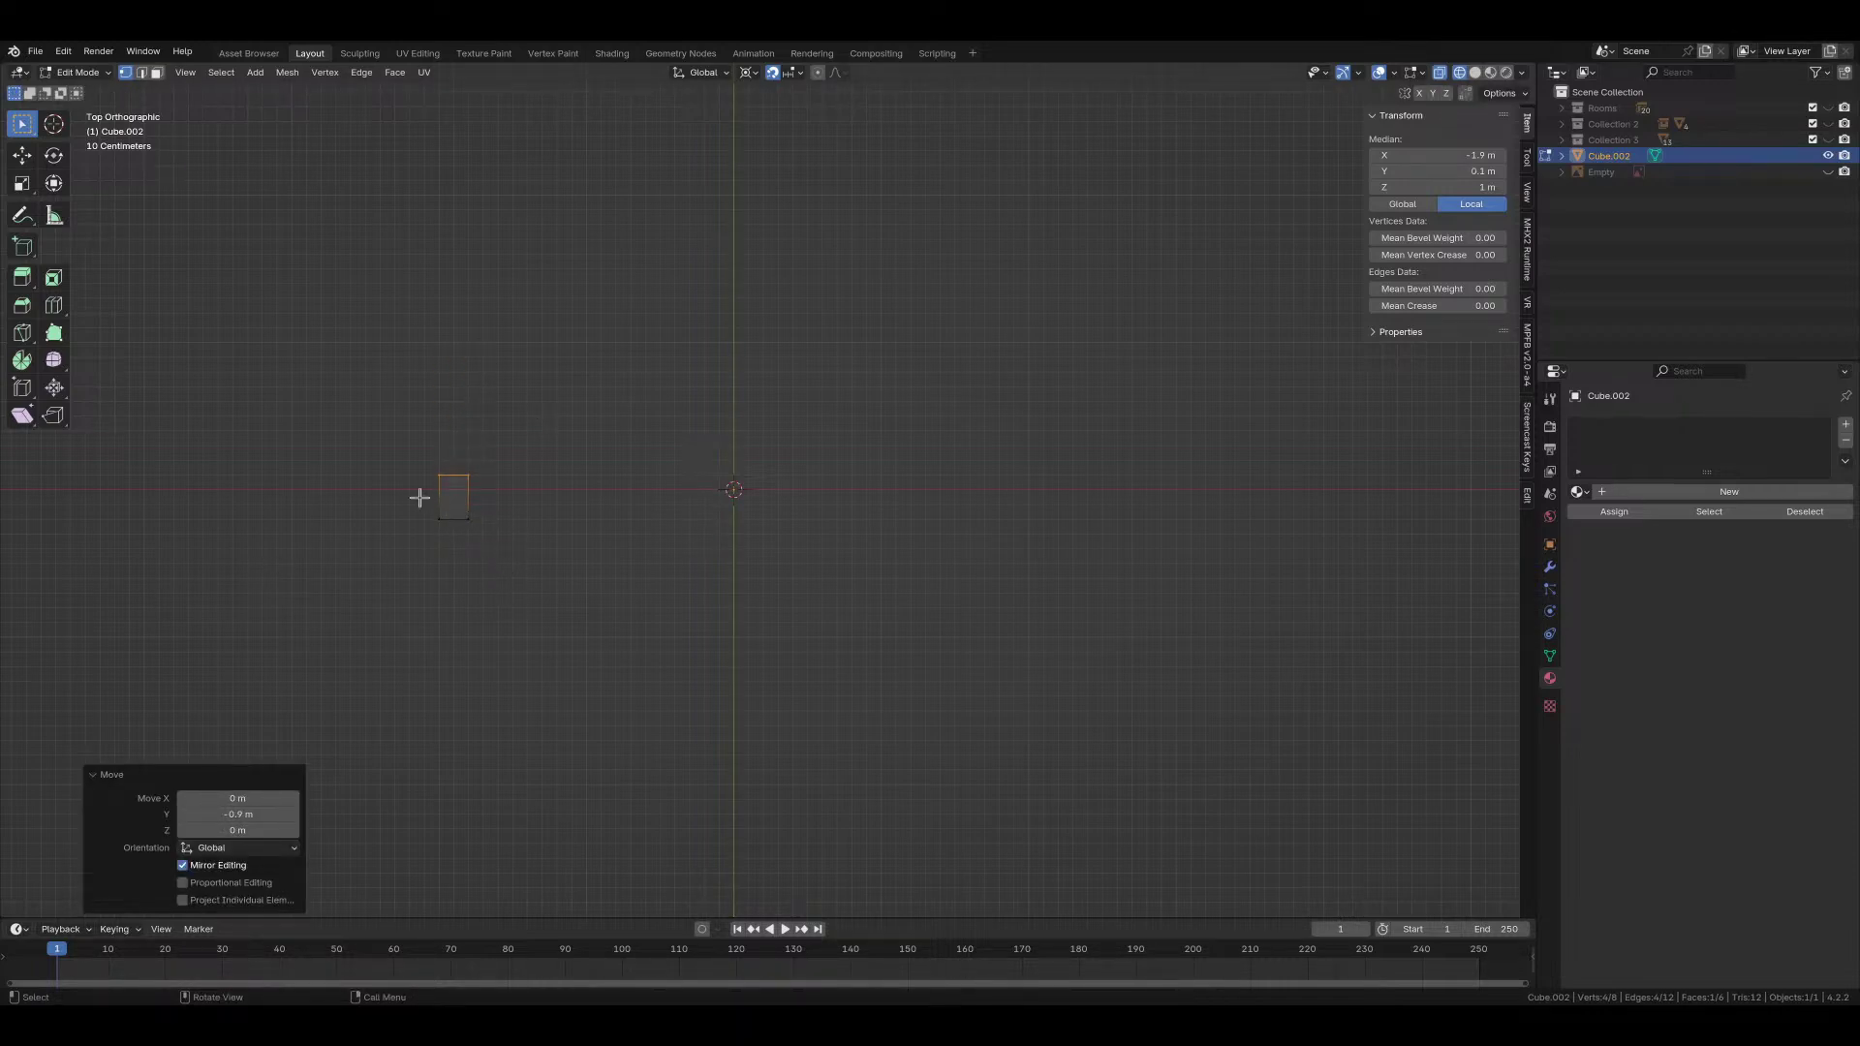
Step: Reduce the block's depth to 0.2 m by moving its front side 0.1 m along Y to Y -0.1 m
key("g")
key("y")
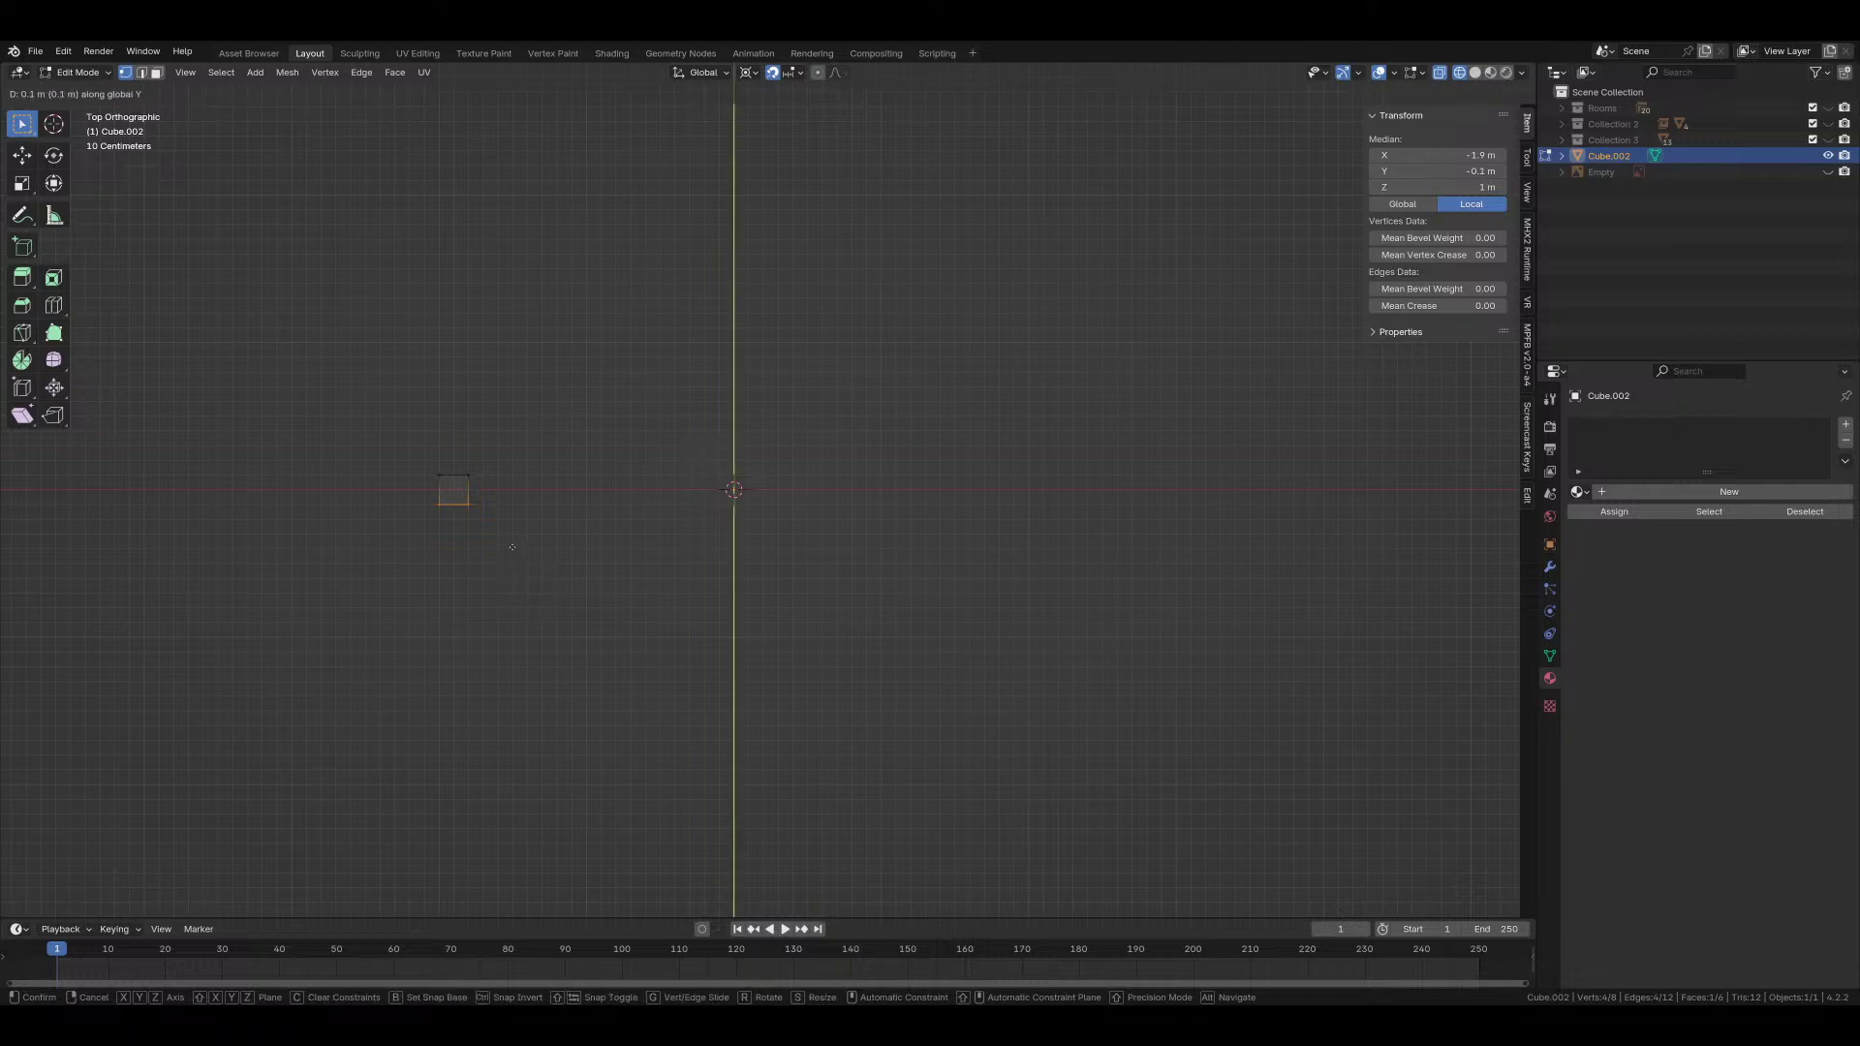
left_click(512, 546)
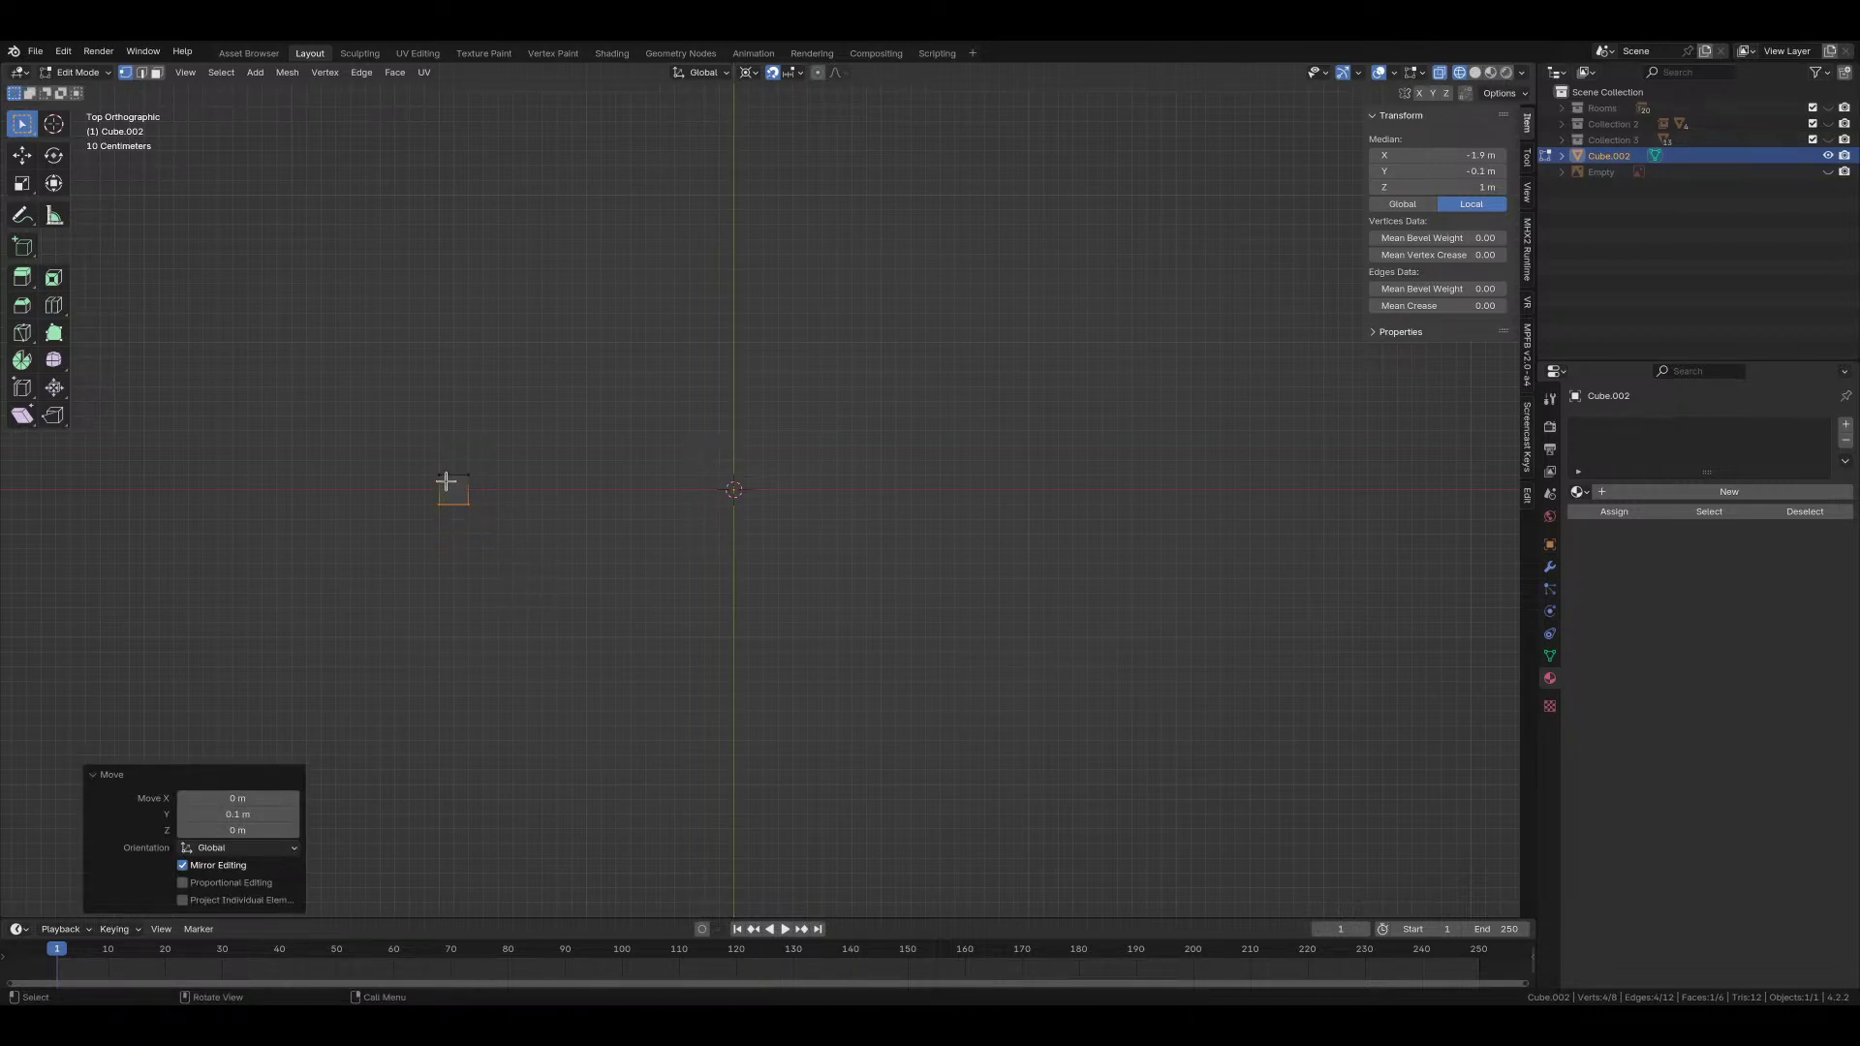
left_click_drag(423, 450, 512, 549)
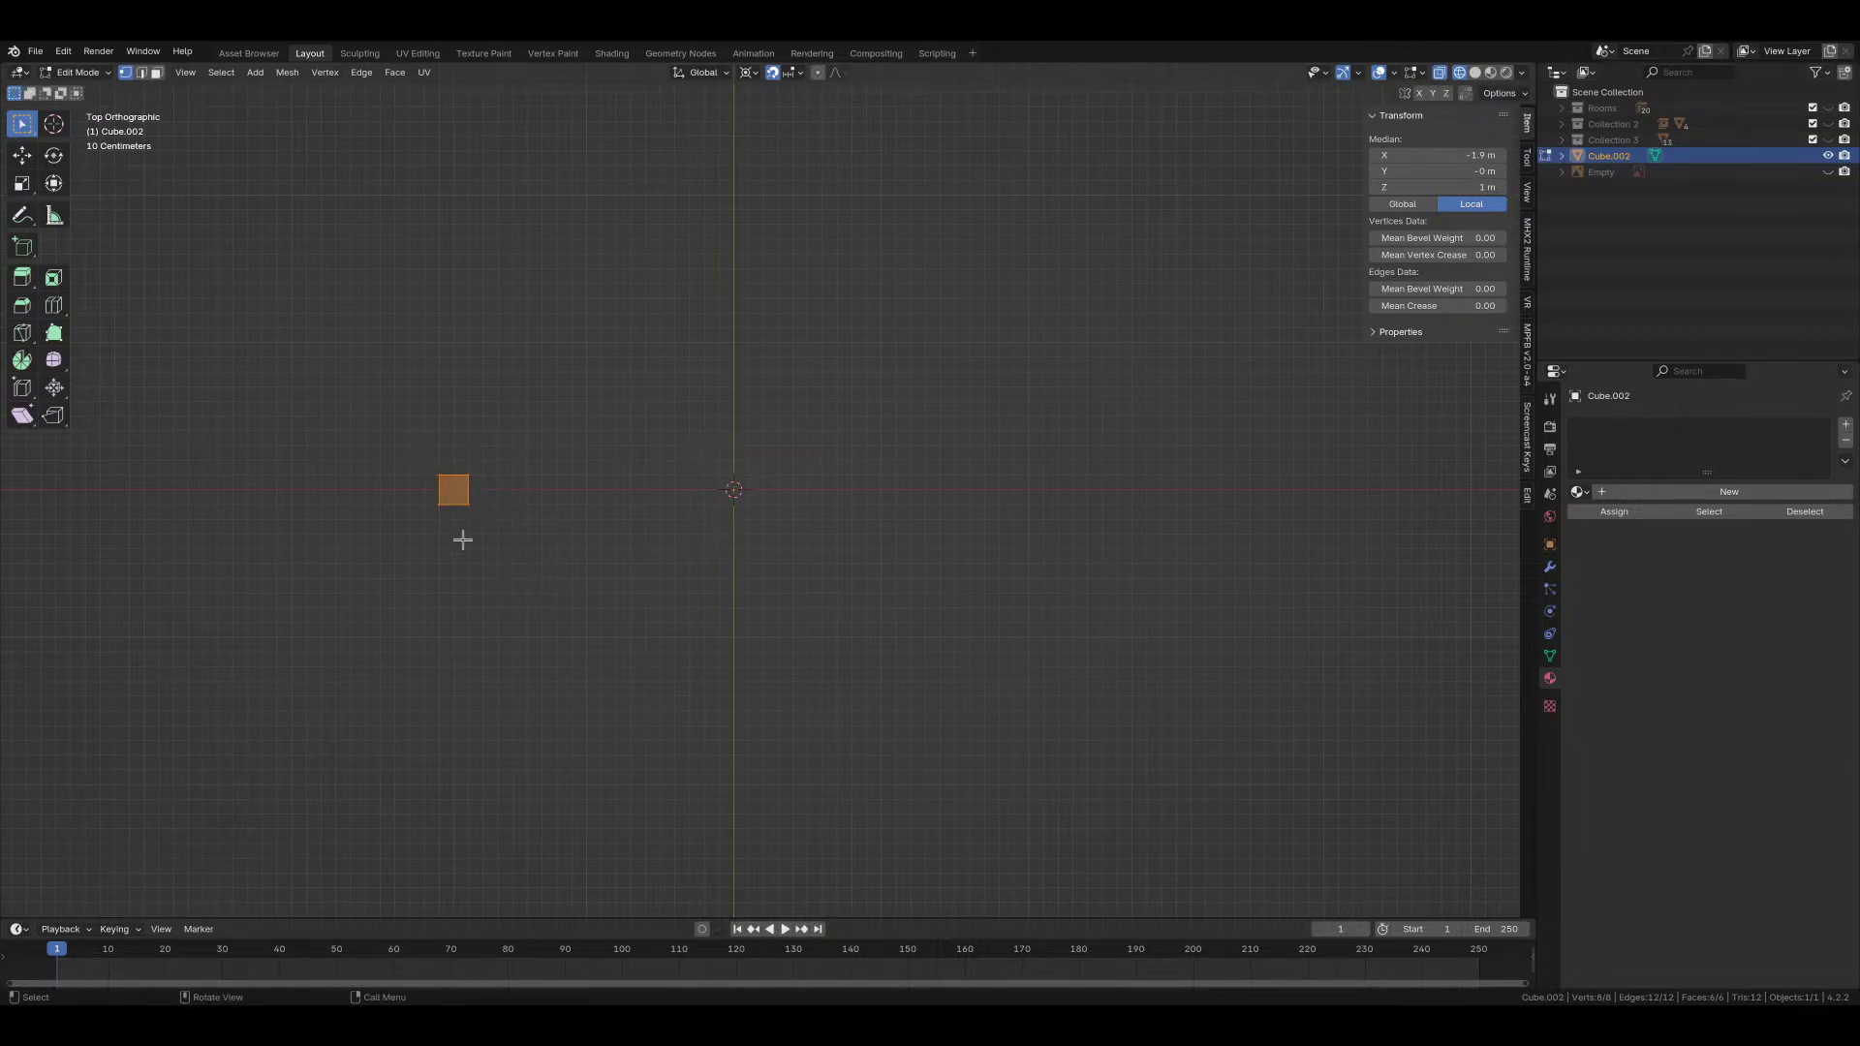
key("KP_1")
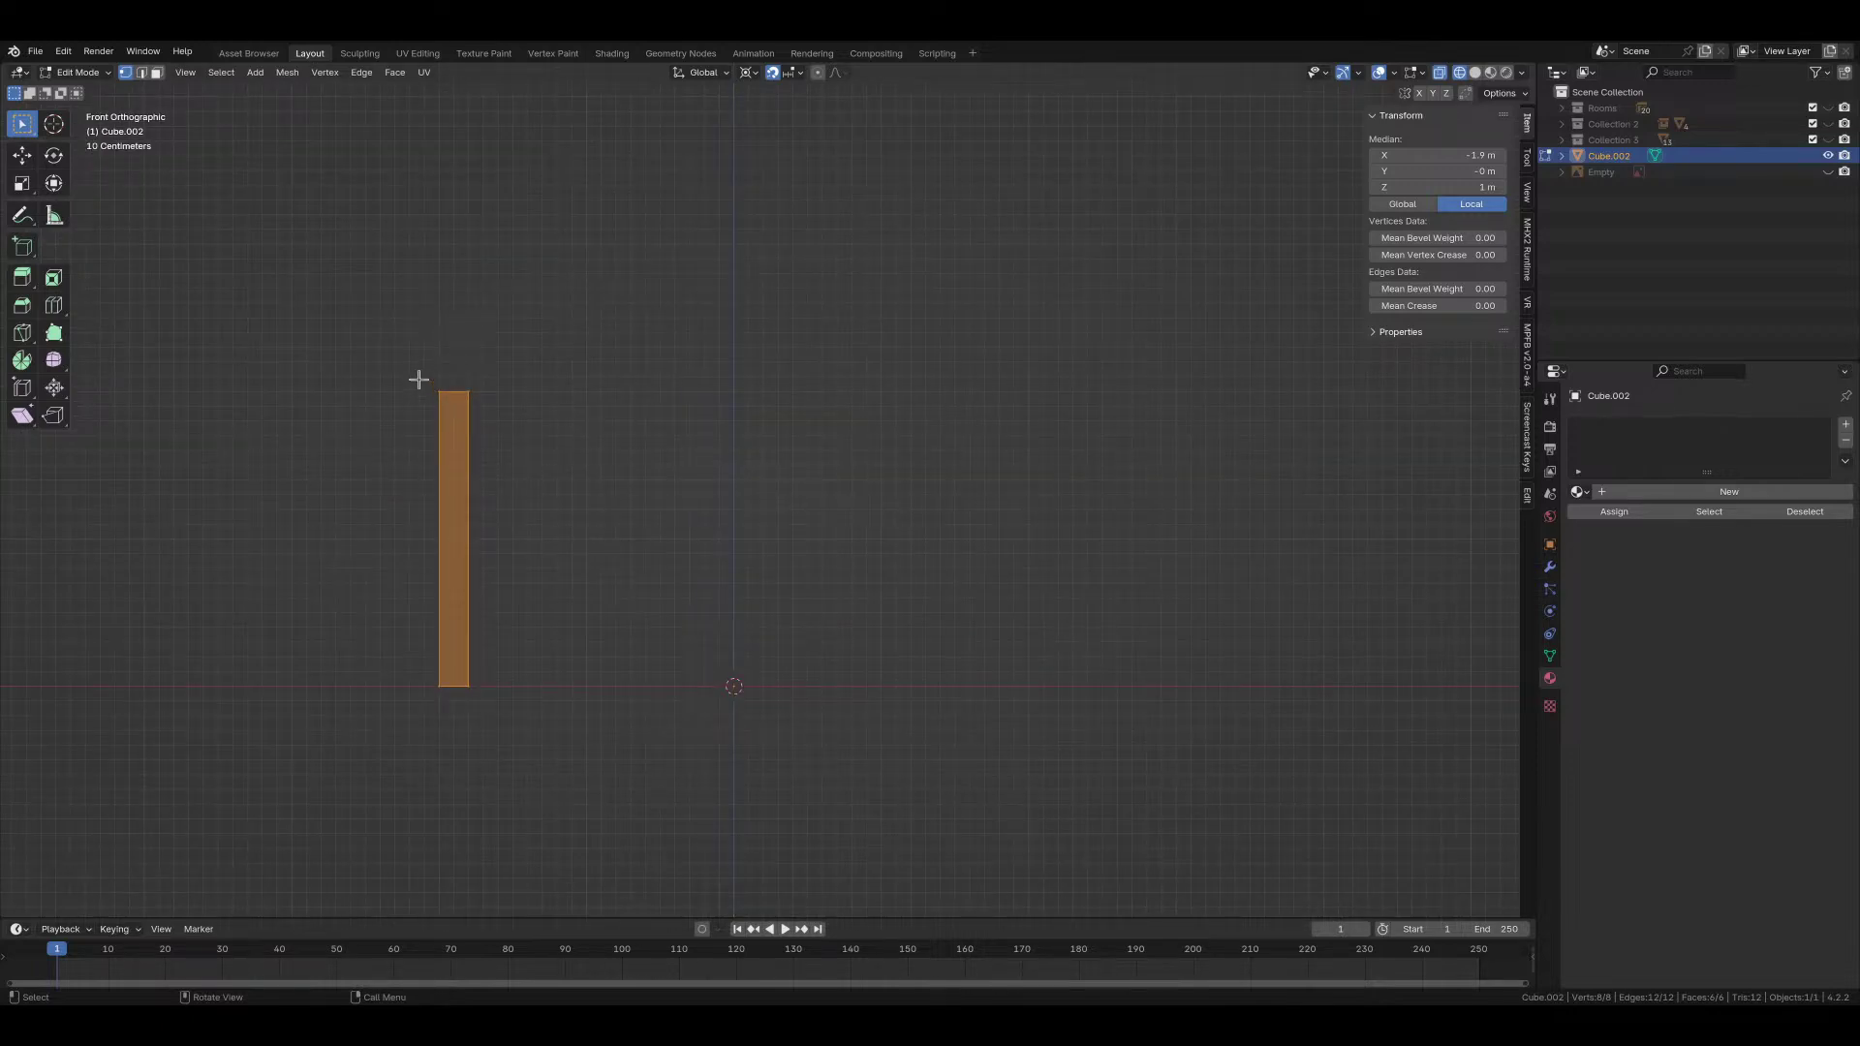
Step: Add a 32-vertex circle of 1 m radius to the mesh, rotate it 90° about X and raise it 2 m along Z
key("alt+a")
key("shift+a")
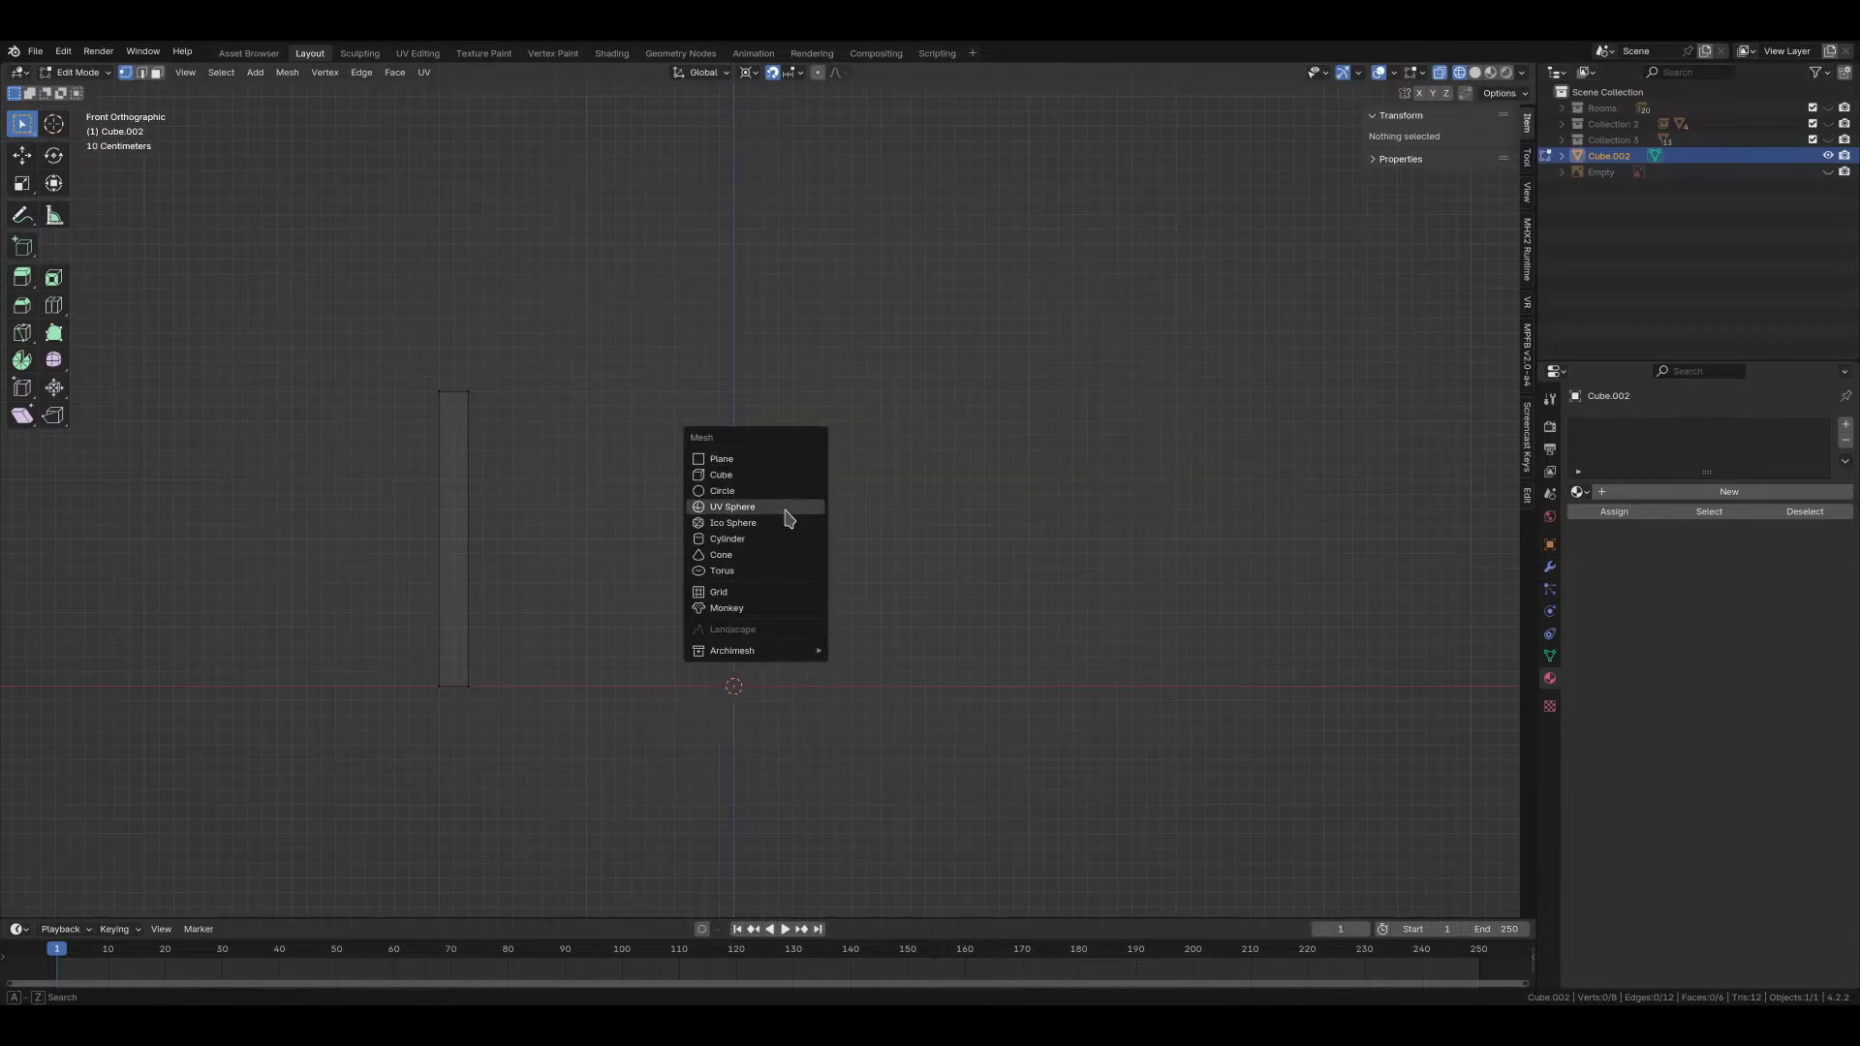
left_click(782, 492)
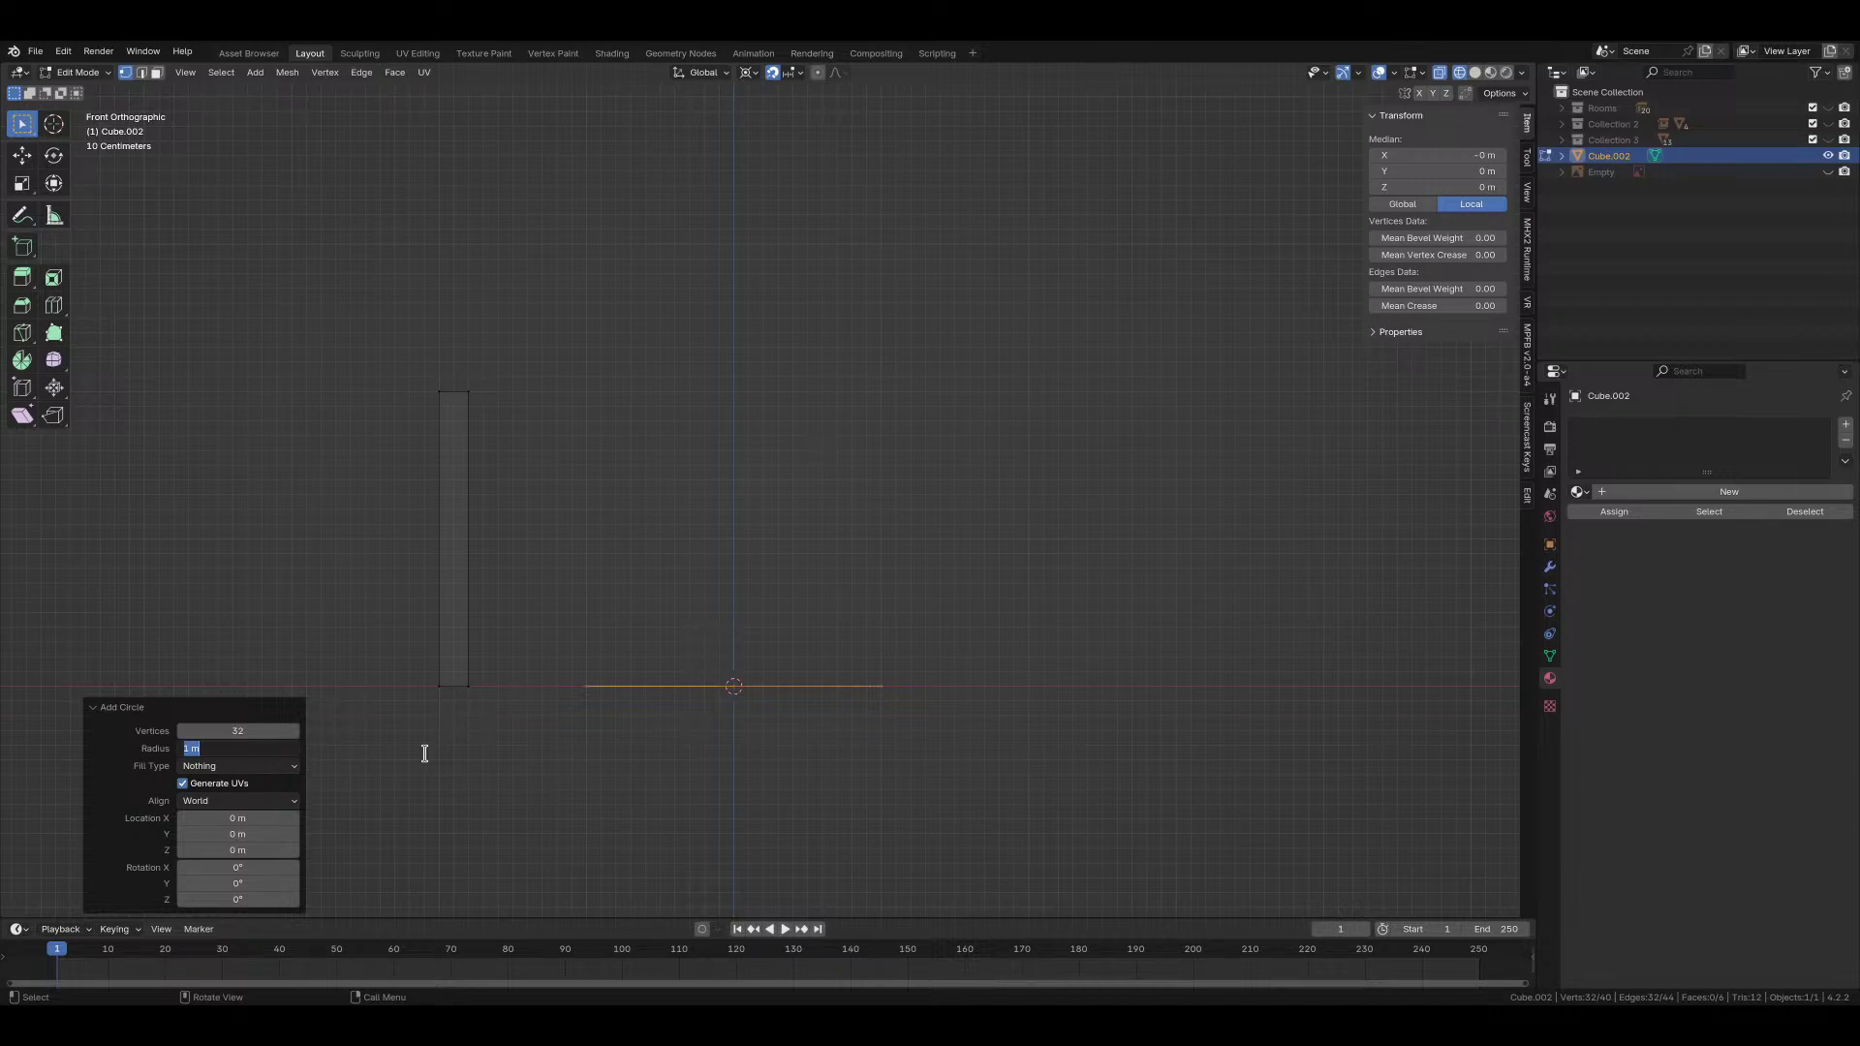
left_click(232, 867)
left_click(233, 867)
type("90")
key("Return")
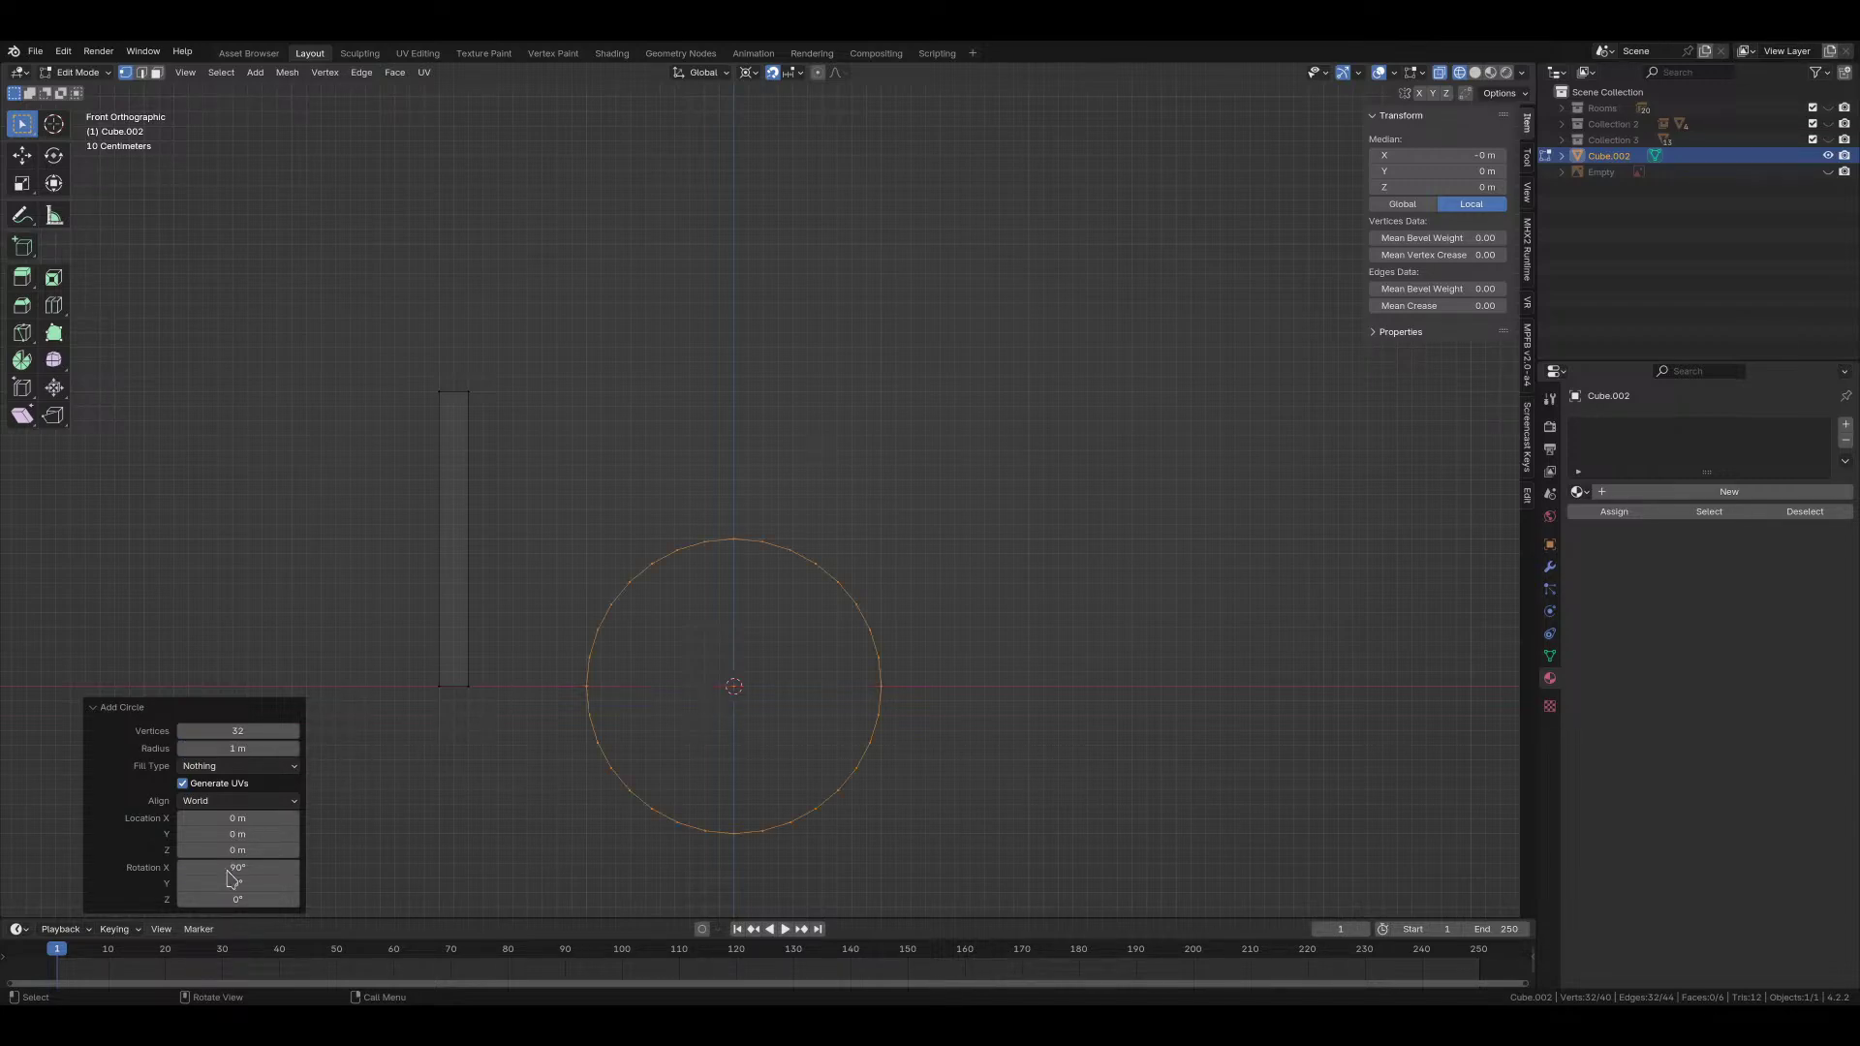
key("g")
key("z")
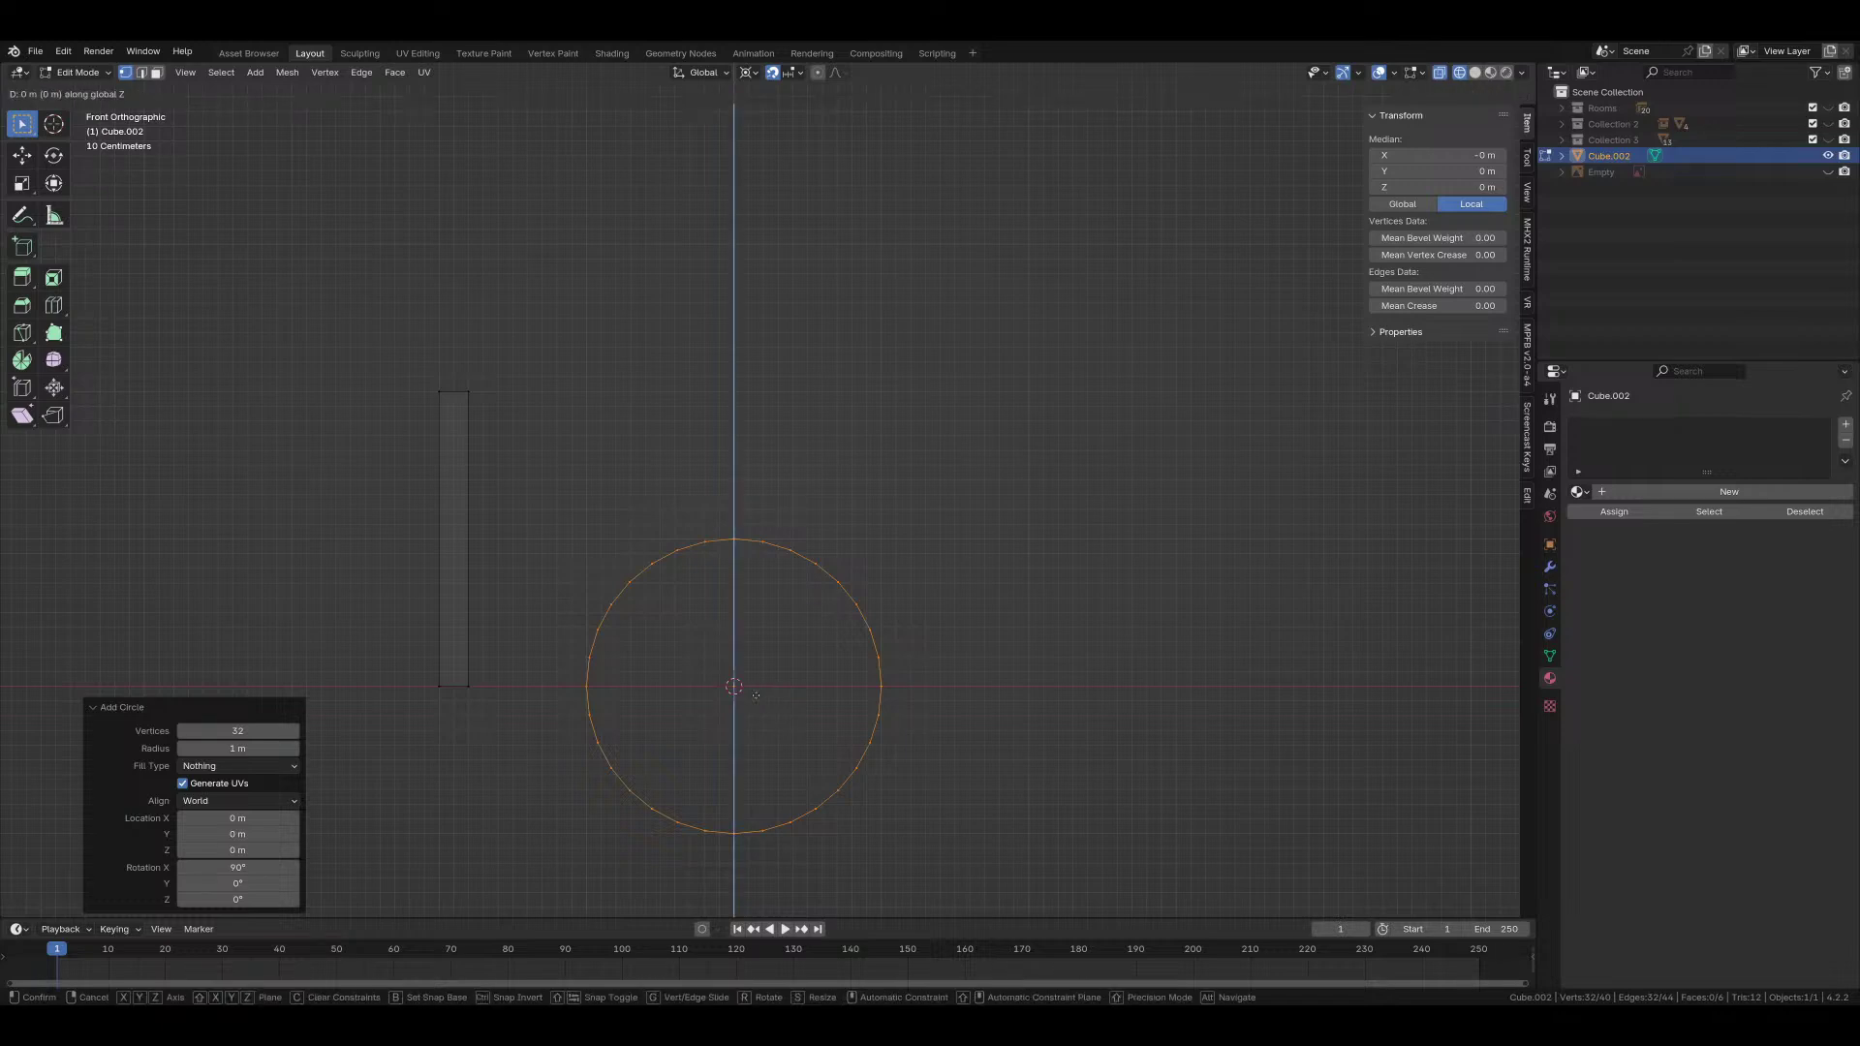
left_click(687, 406)
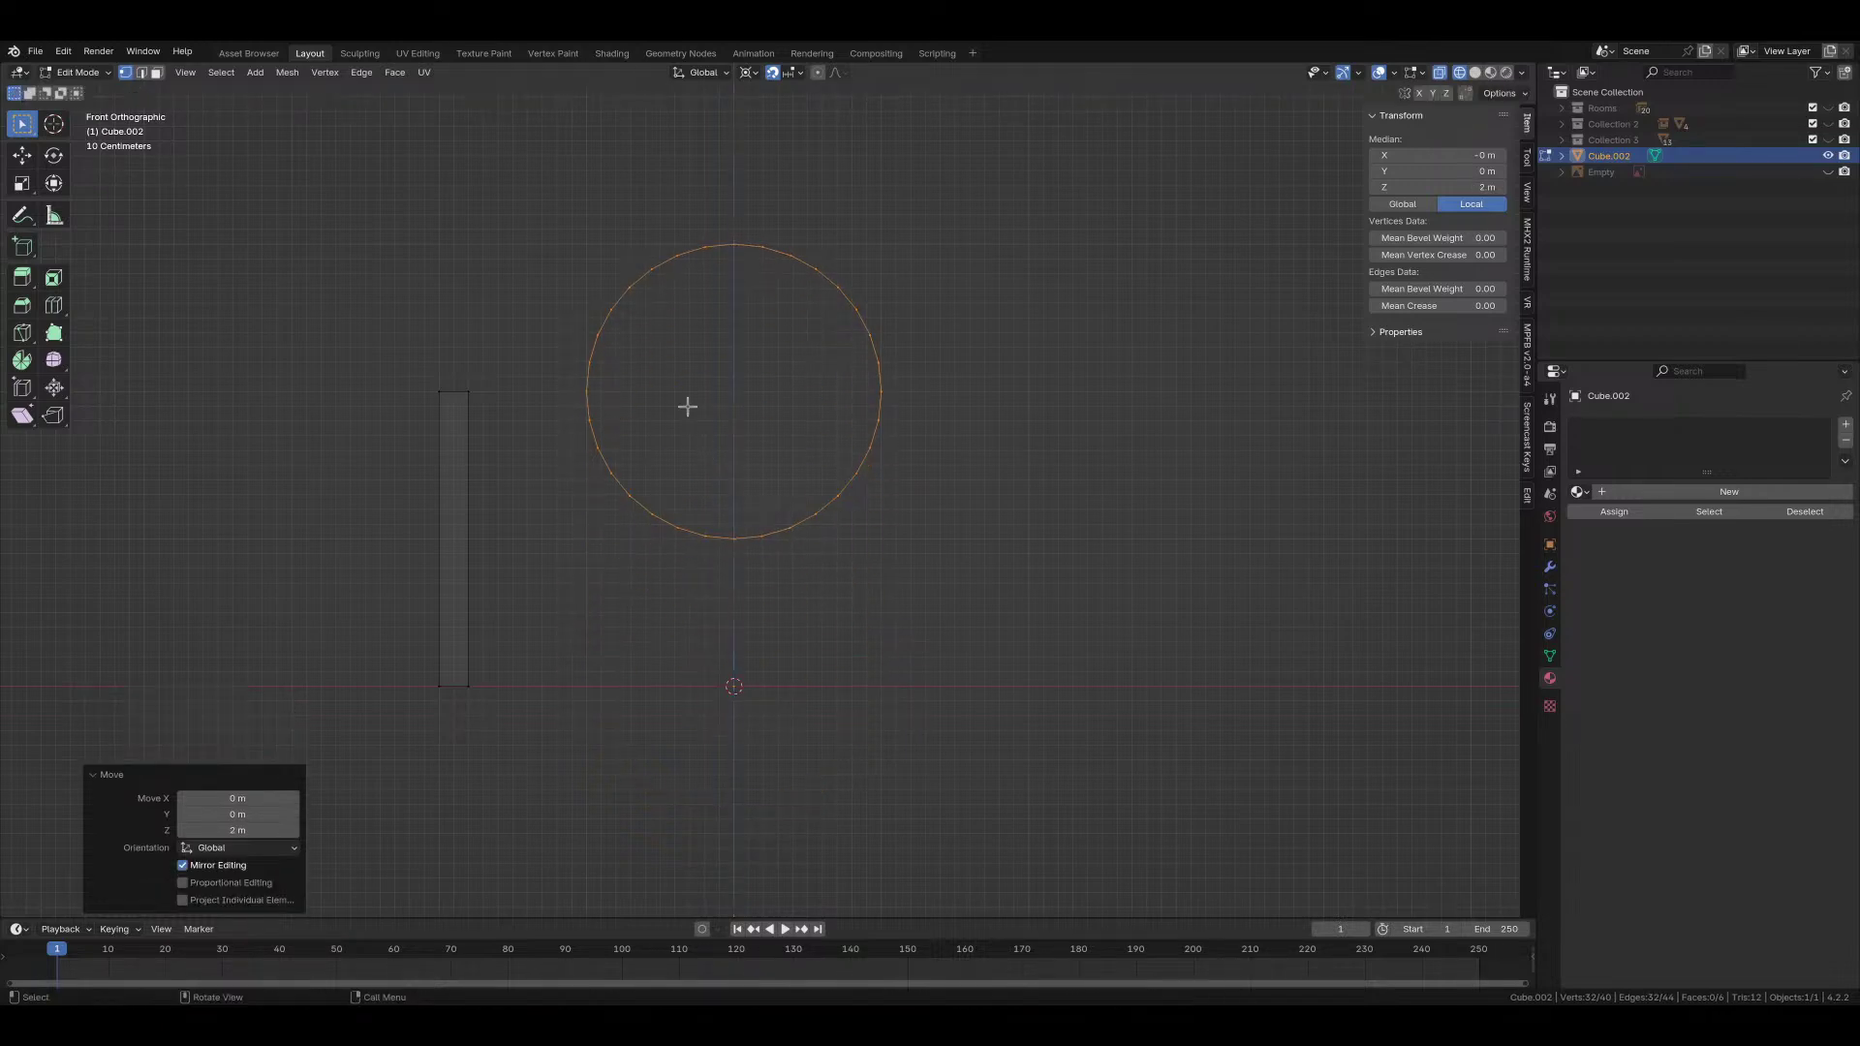
Step: Delete the vertices of the circle's lower half, keeping the upper semicircular arc
left_click_drag(564, 411, 1045, 588)
key("x")
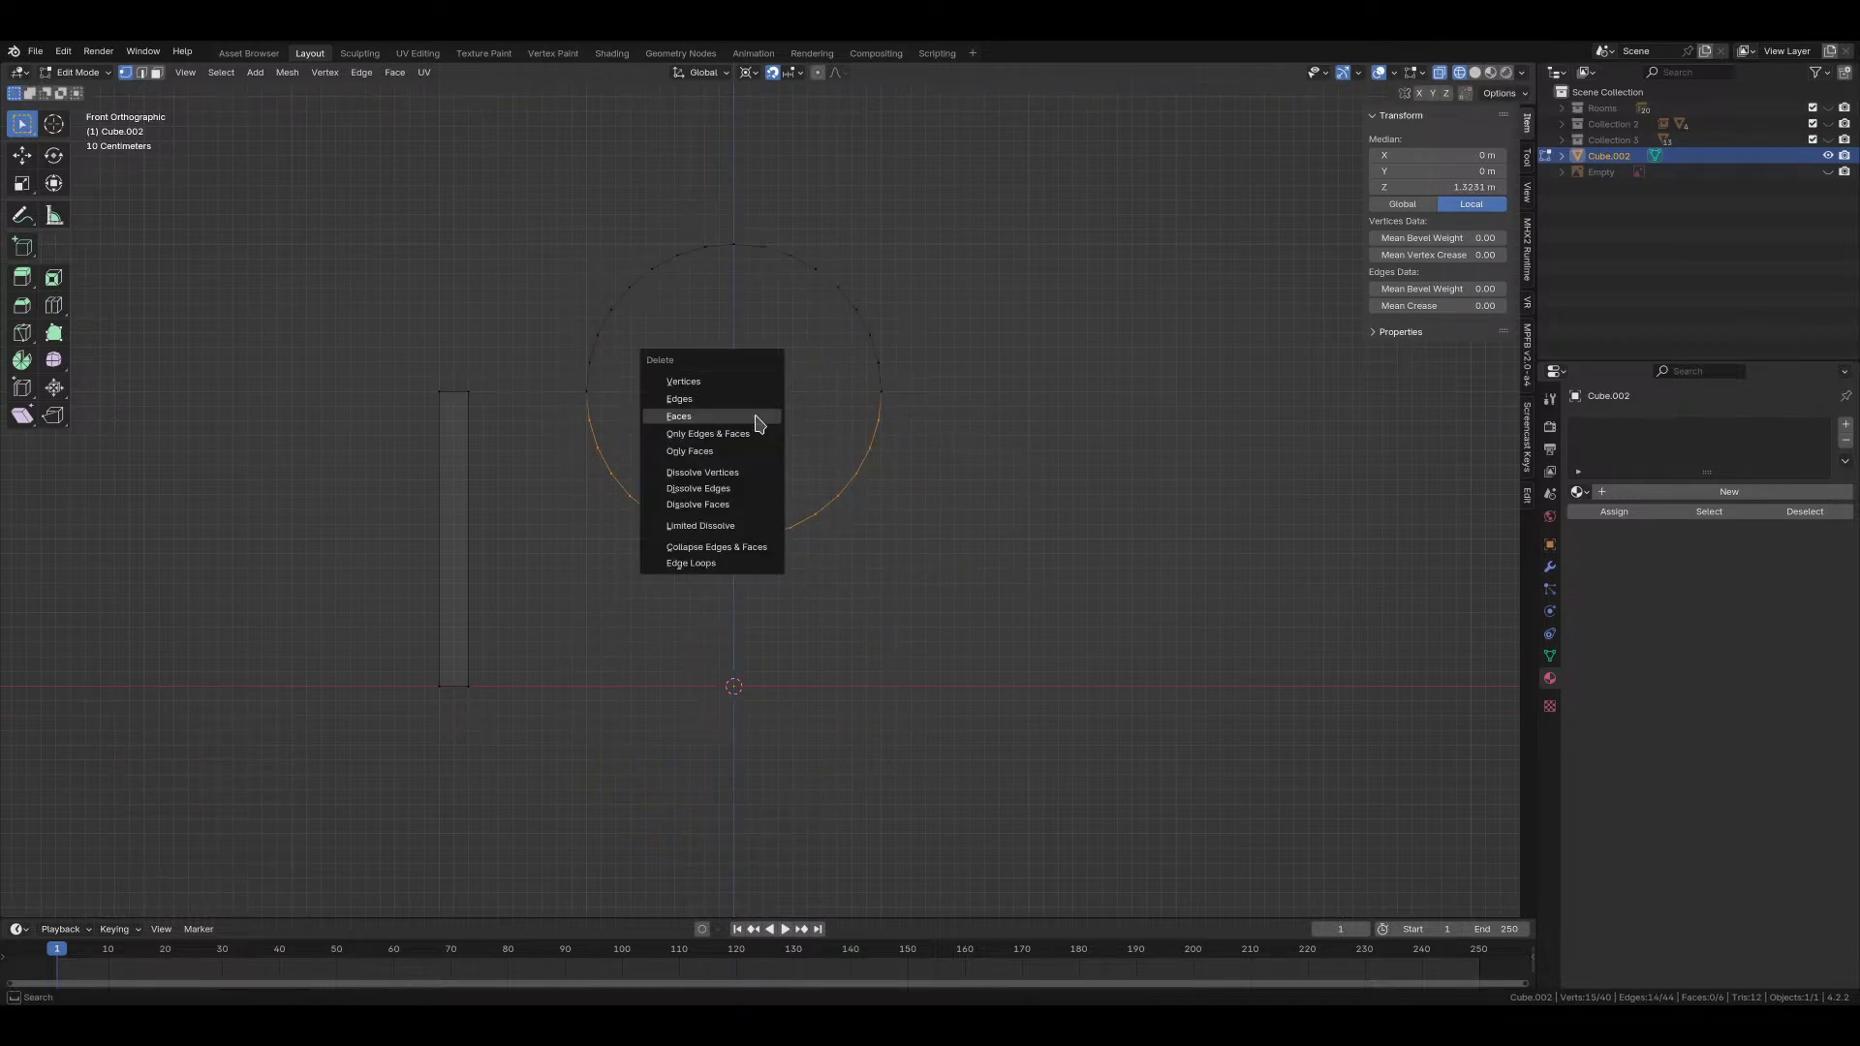
left_click(751, 381)
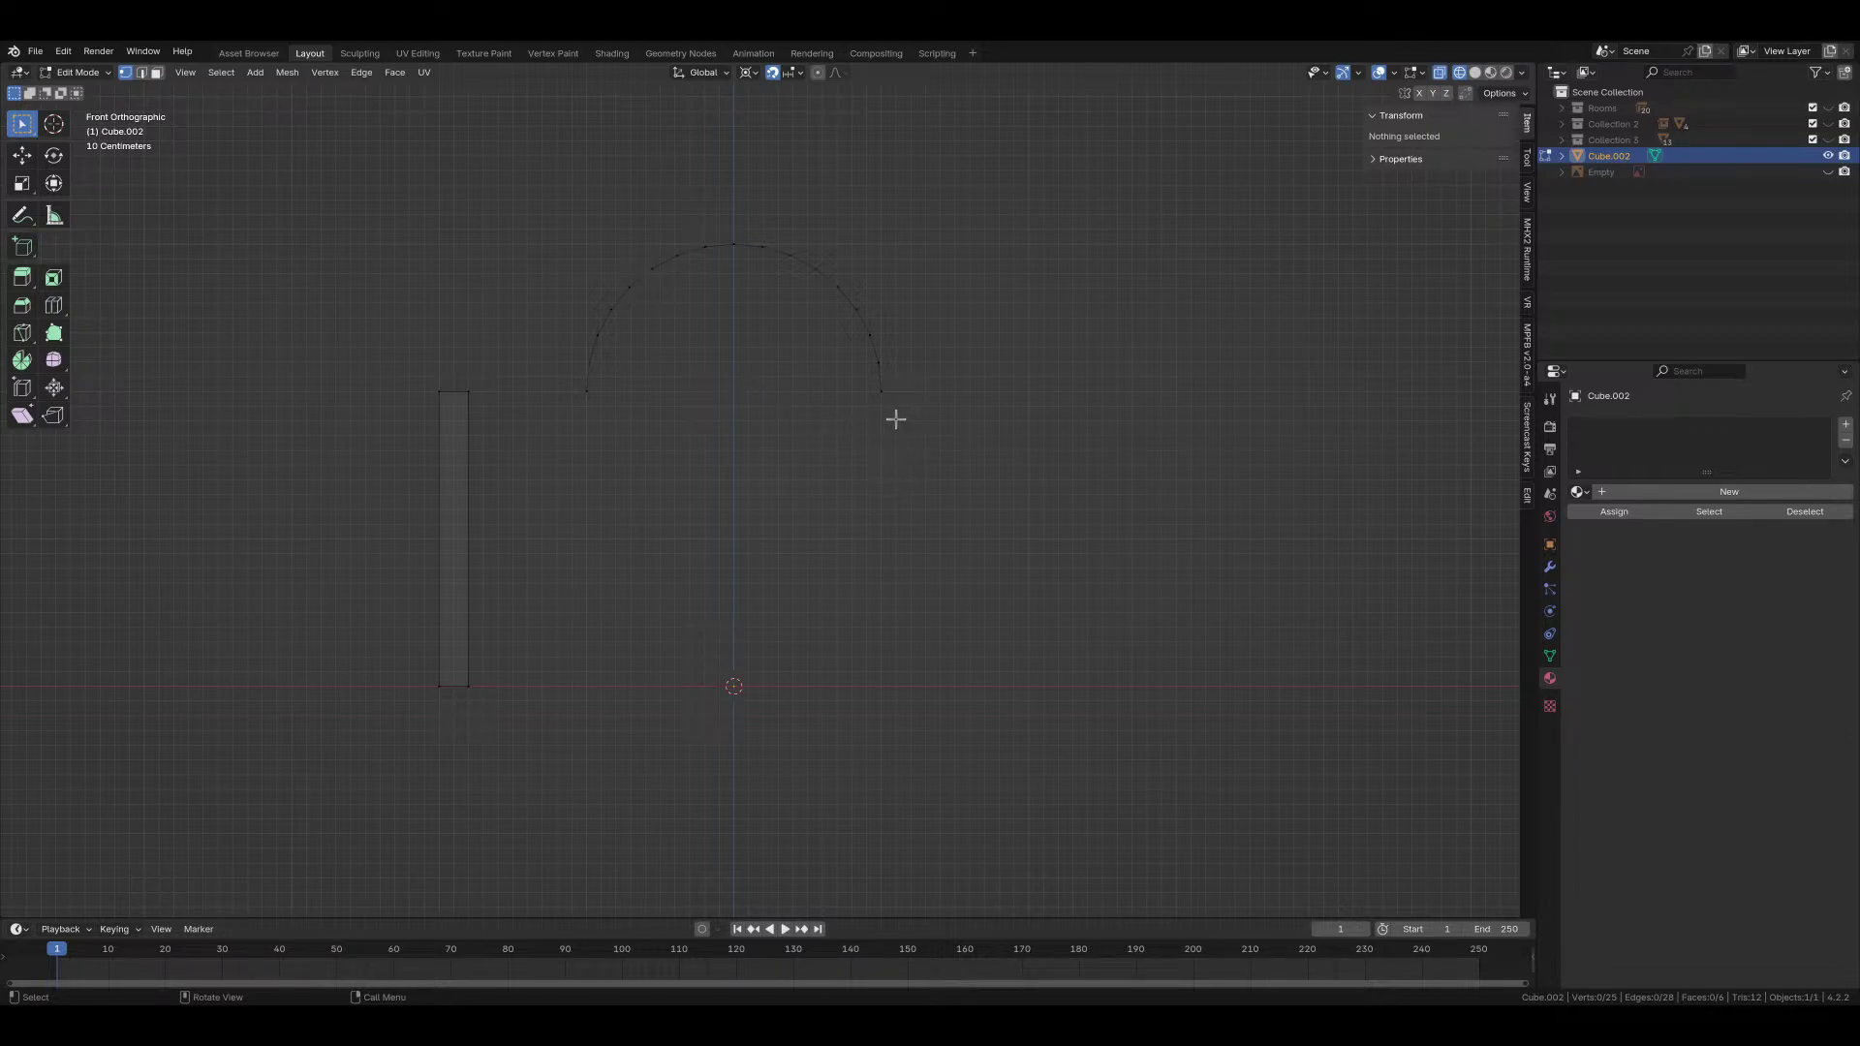
Step: Move the whole block 0.8 m along X so its inner side meets the arc's end
left_click_drag(386, 356, 500, 736)
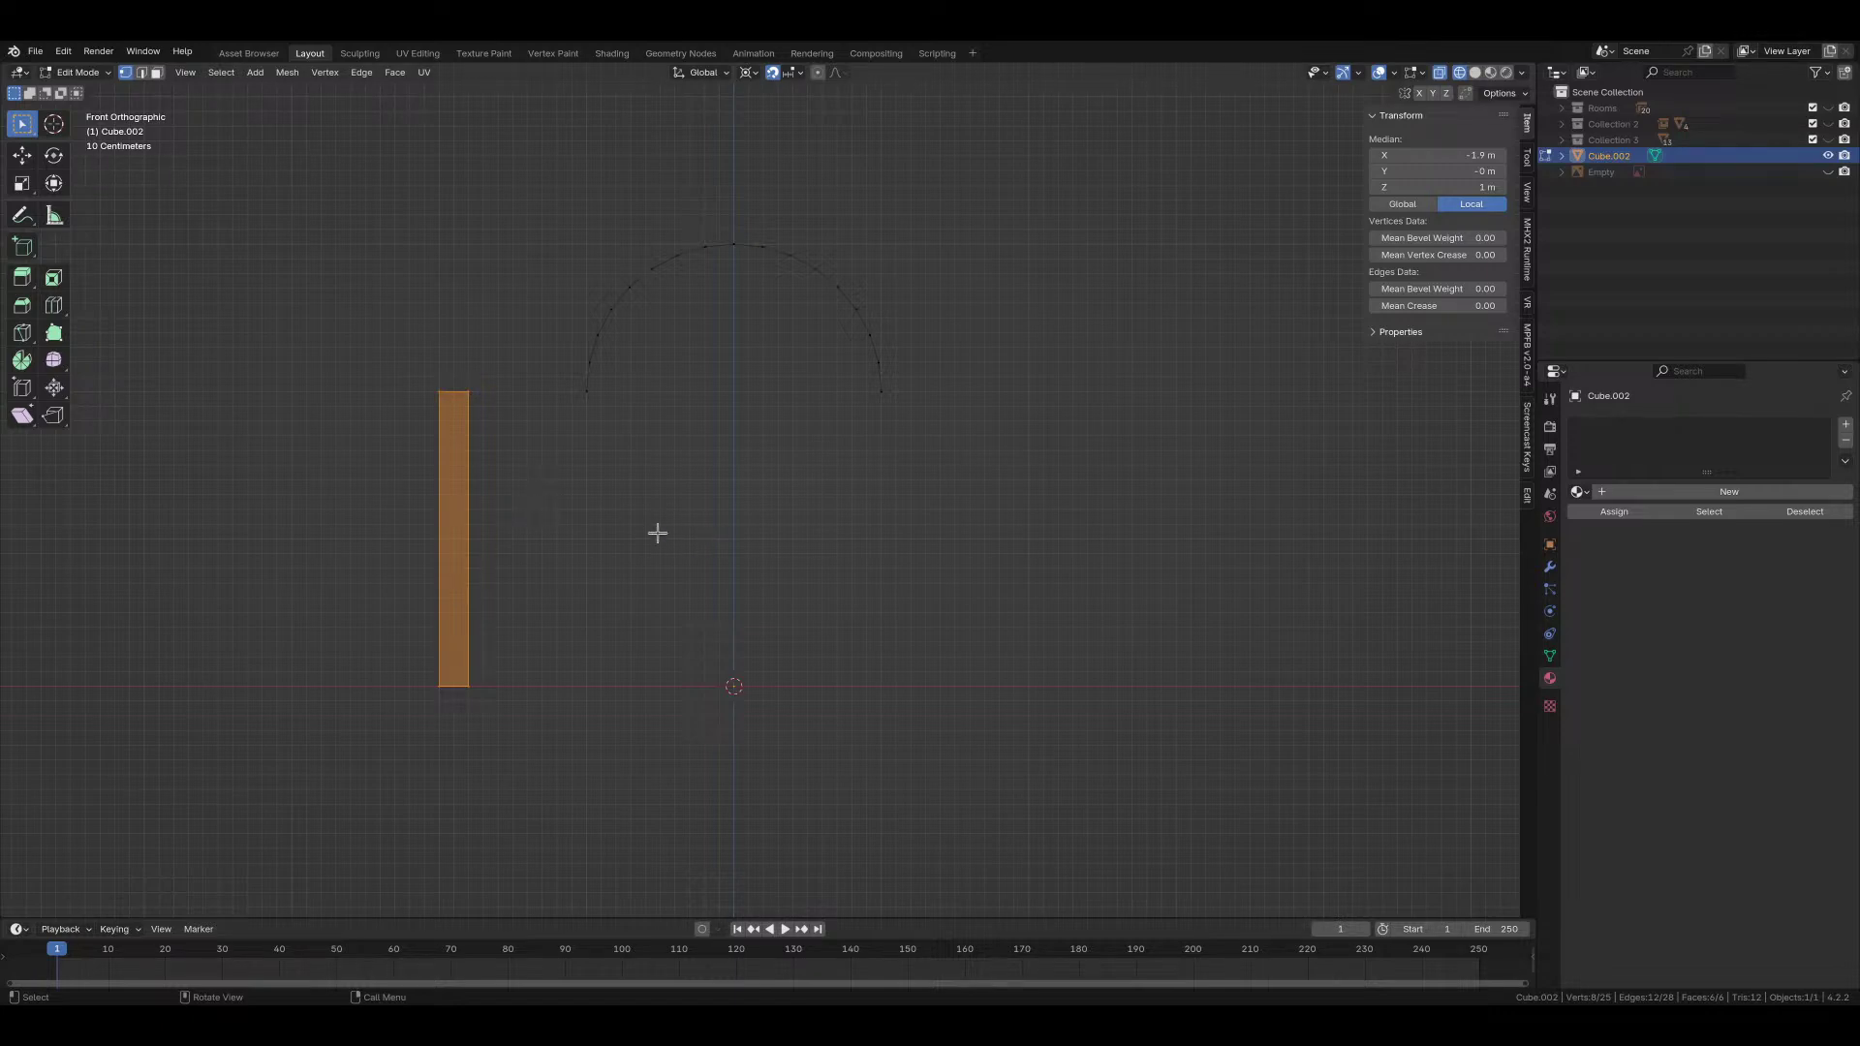
key("g")
key("x")
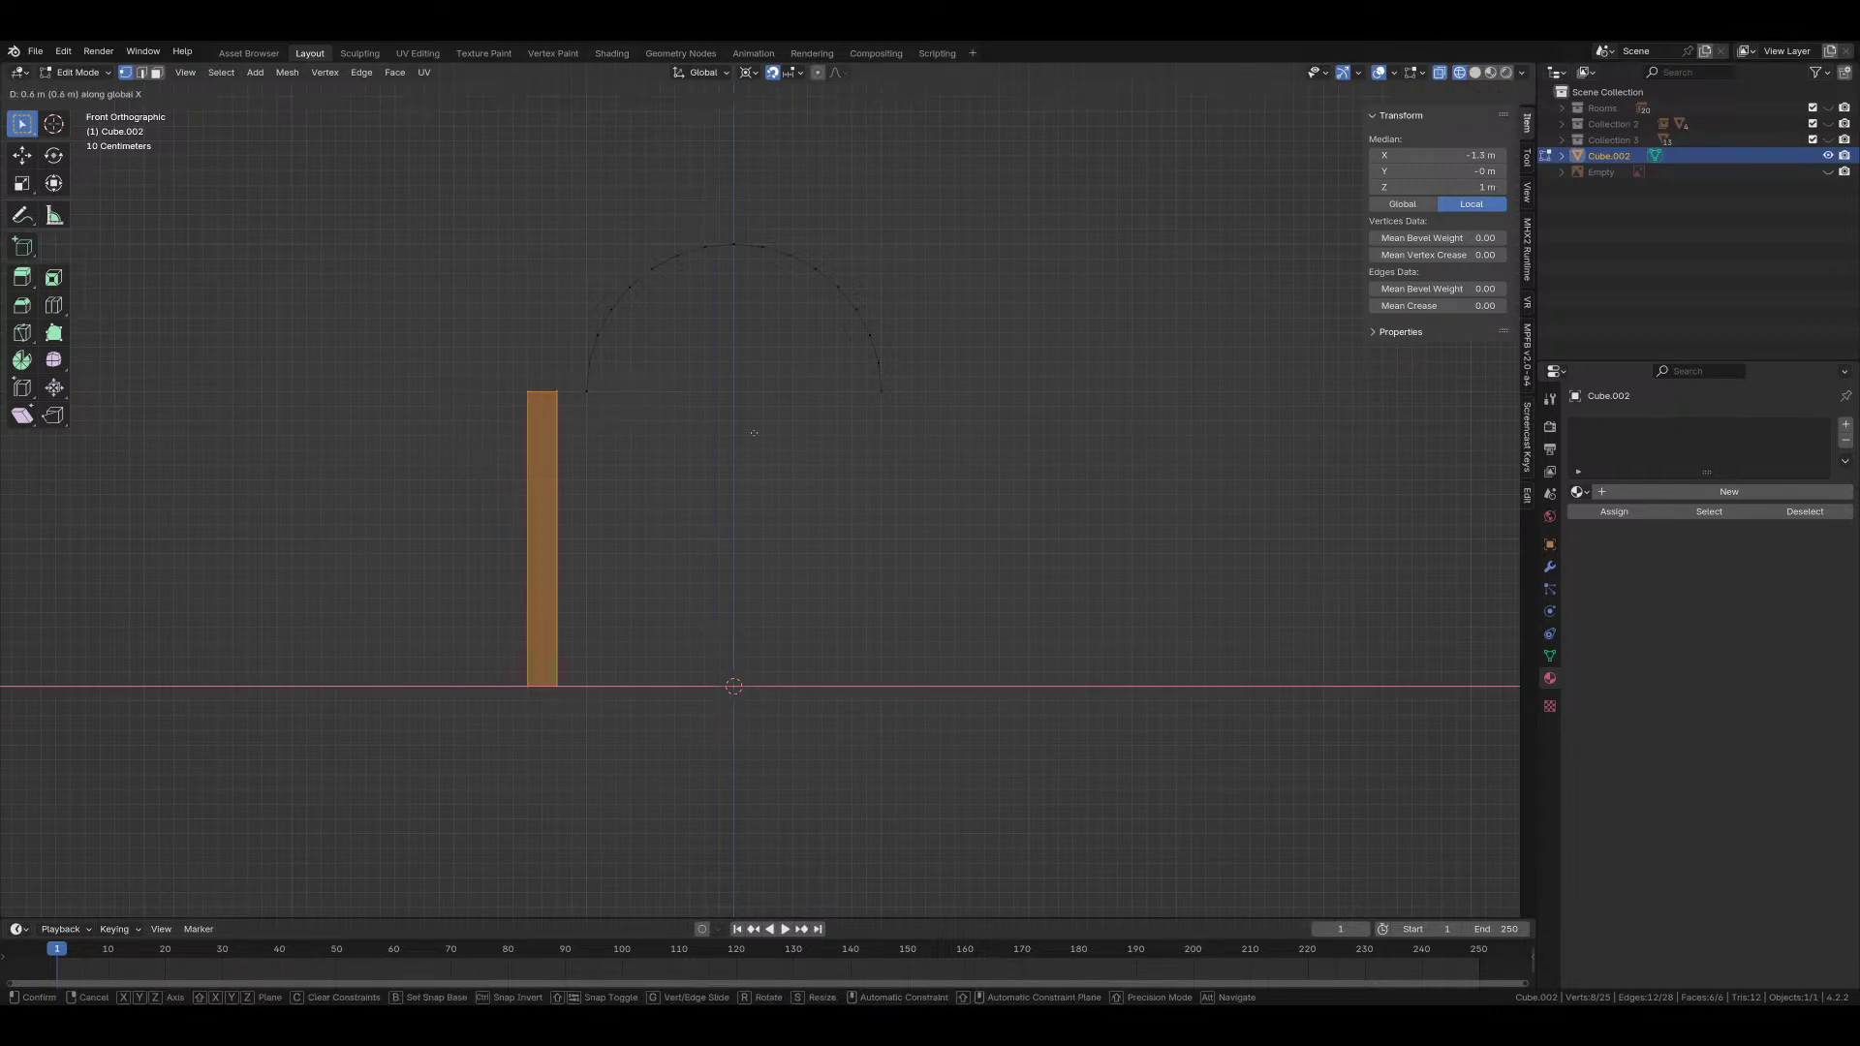
left_click(736, 428)
Step: Move the arc -0.1 m along Y and extrude it 0.2 m along Y into a strip as deep as the block
key("KP_7")
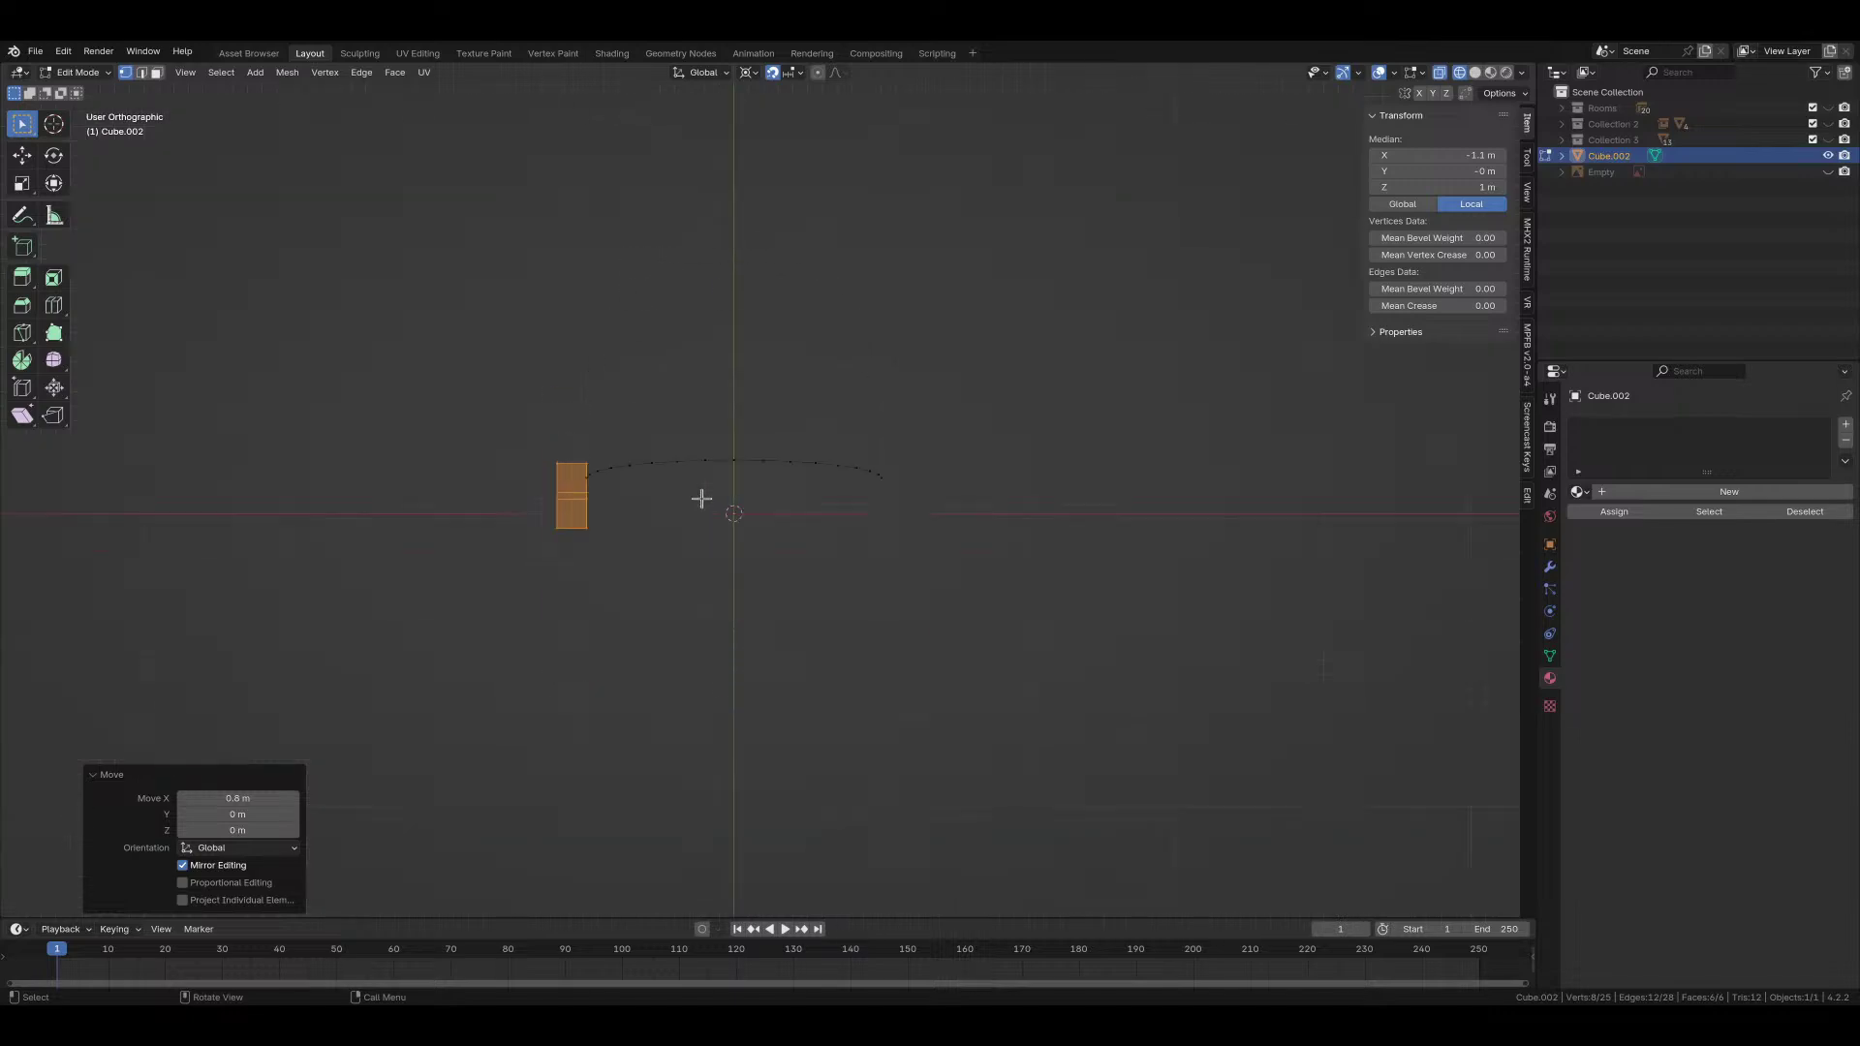
key("alt+a")
key("l")
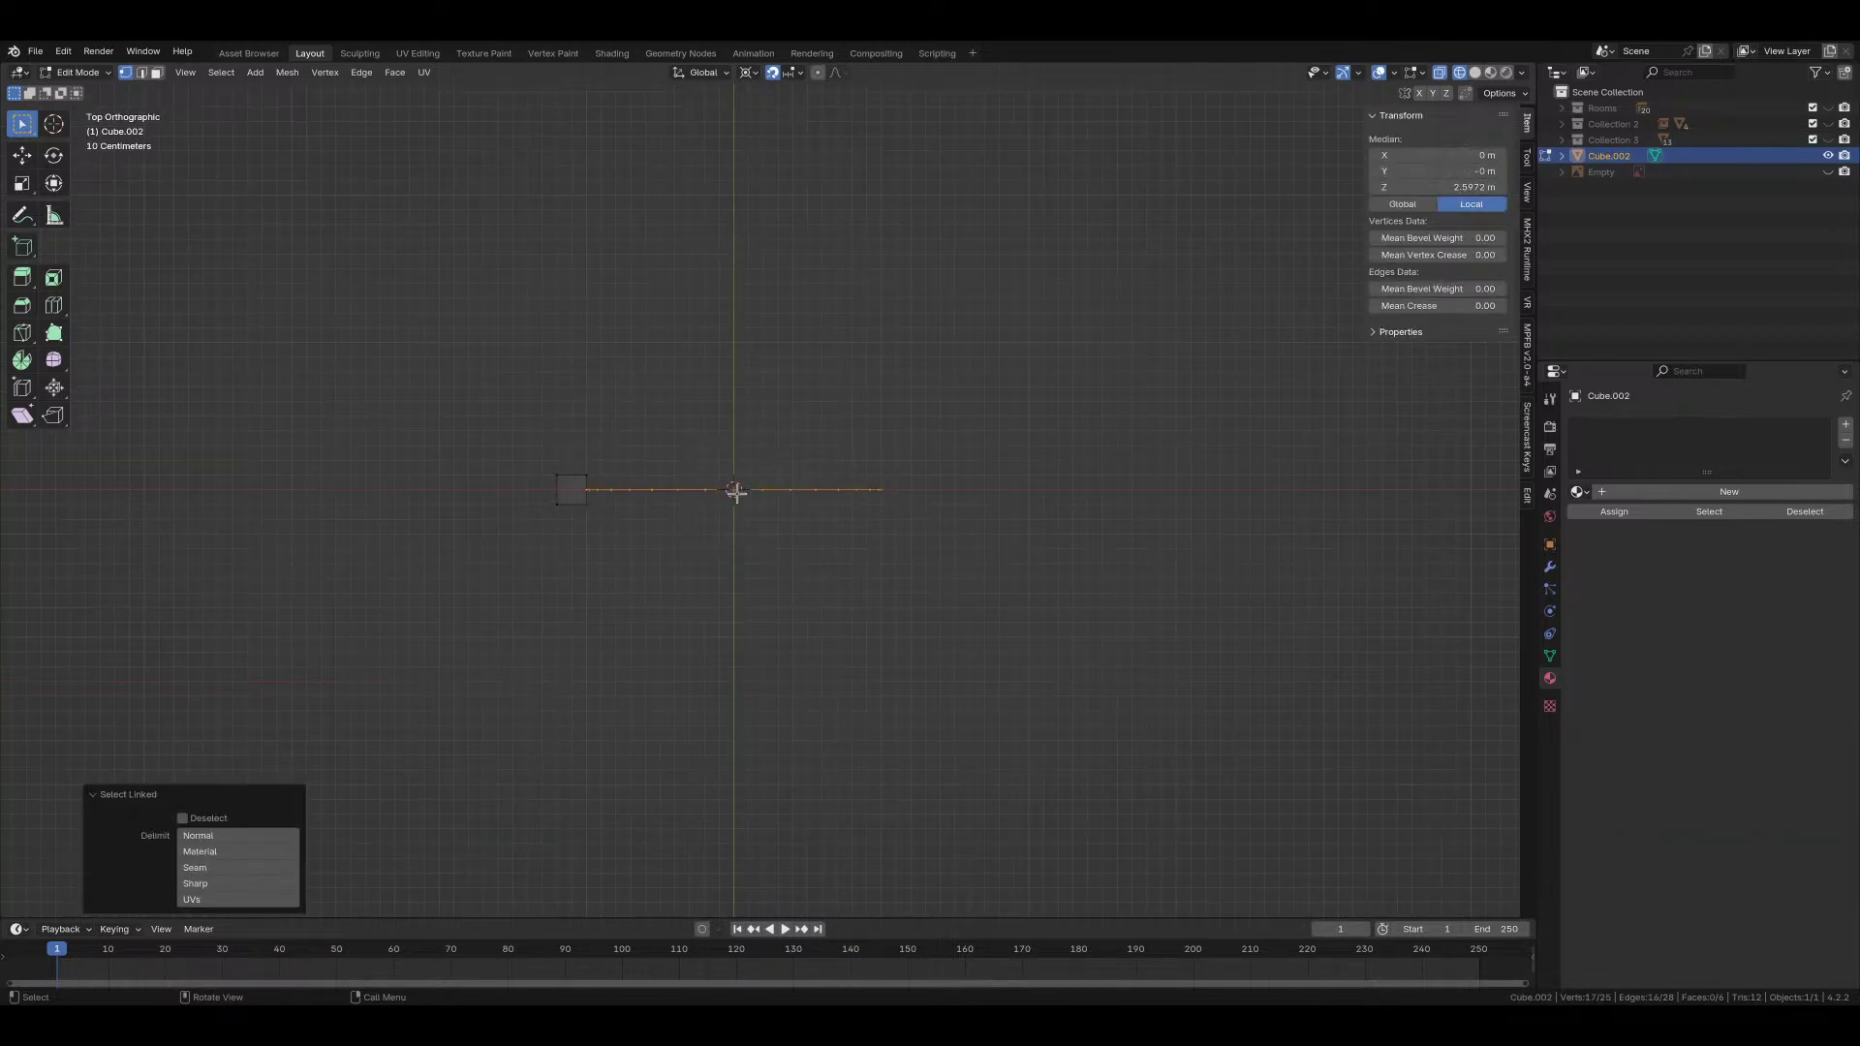
key("e")
key("y")
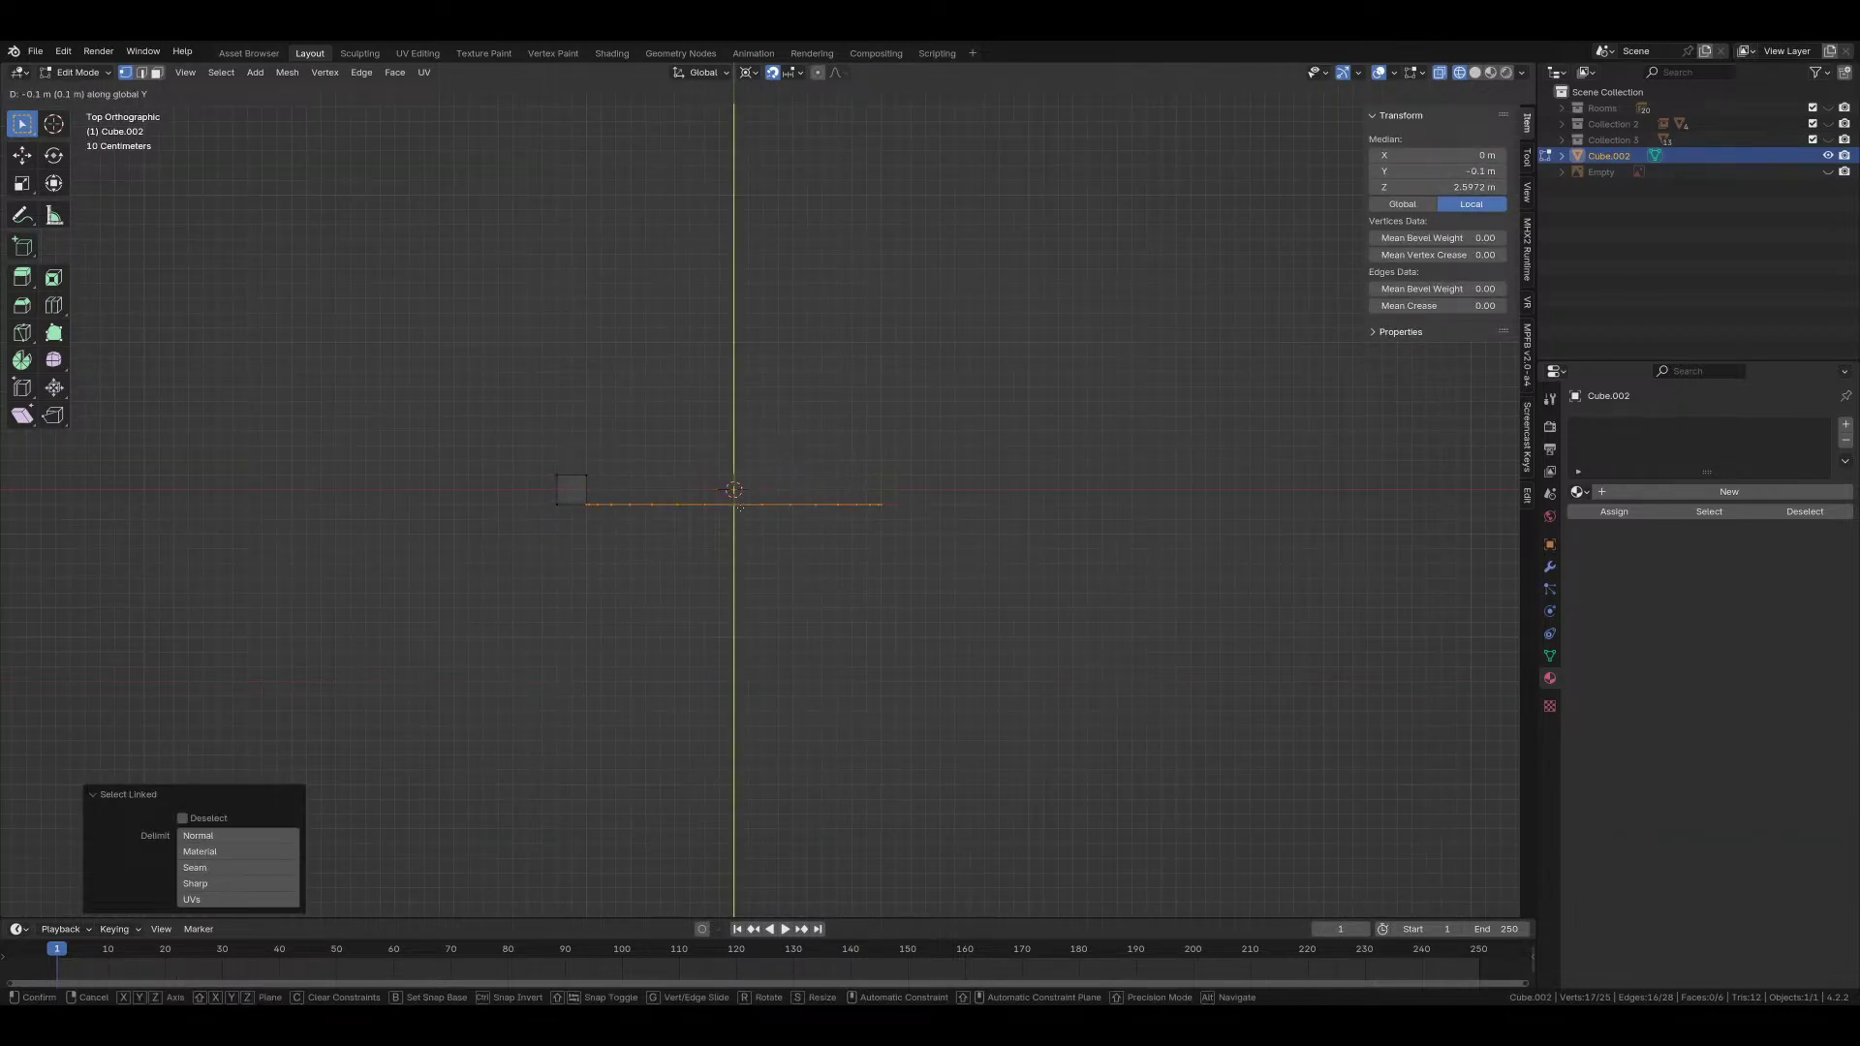
left_click(740, 506)
key("g")
left_click(724, 483)
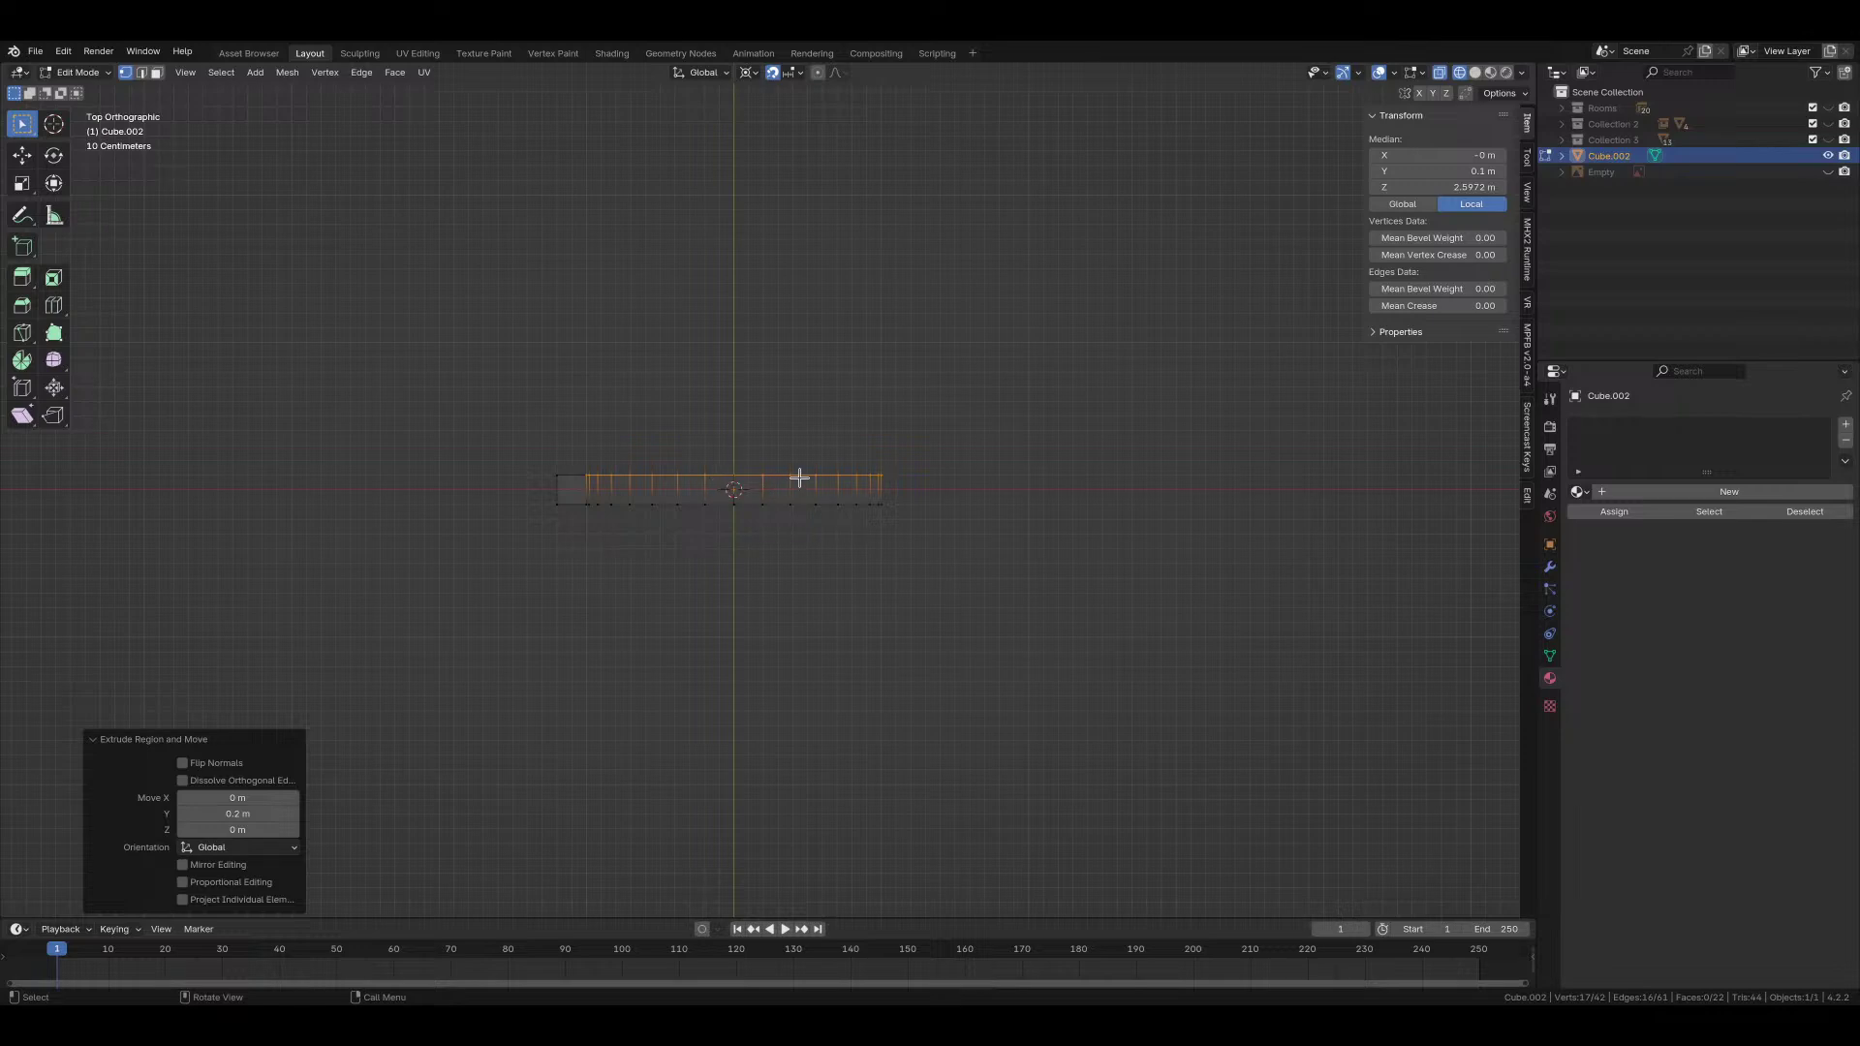
Step: Delete the block's top and bottom faces
key("KP_1")
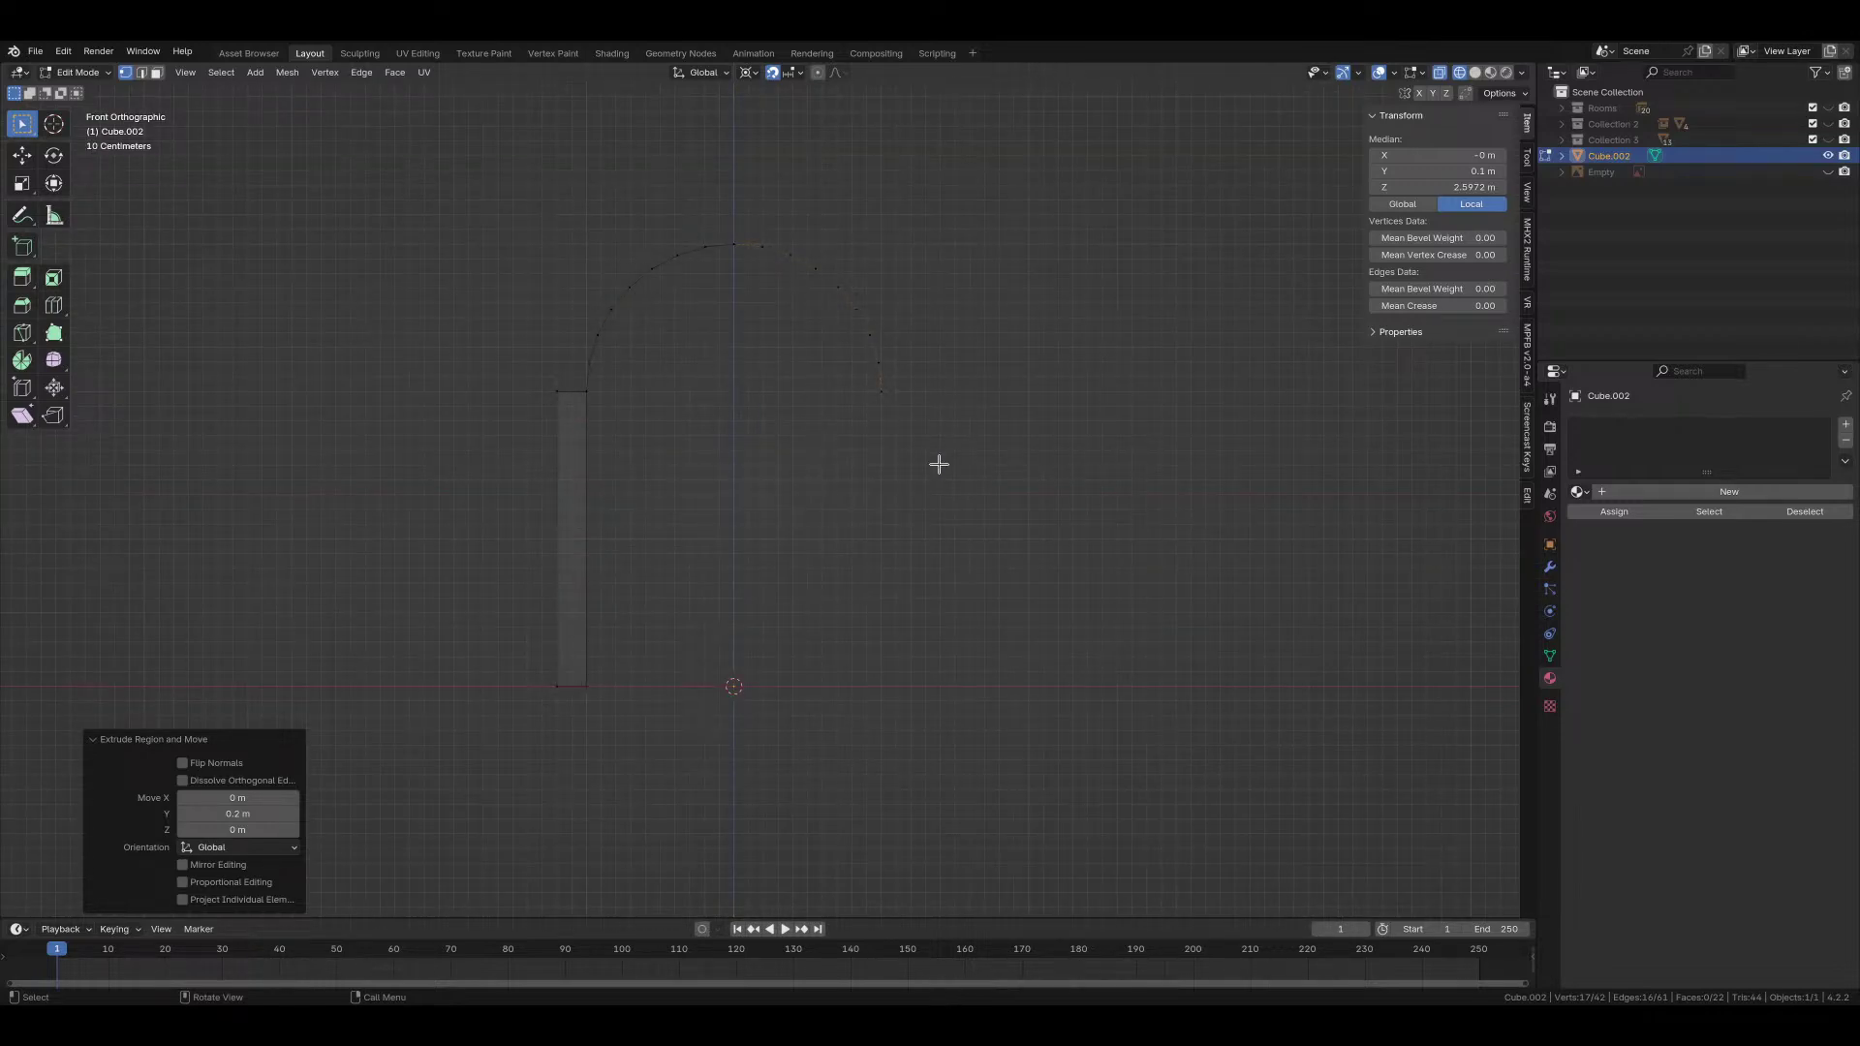
left_click(575, 392)
left_click_drag(575, 391, 568, 714)
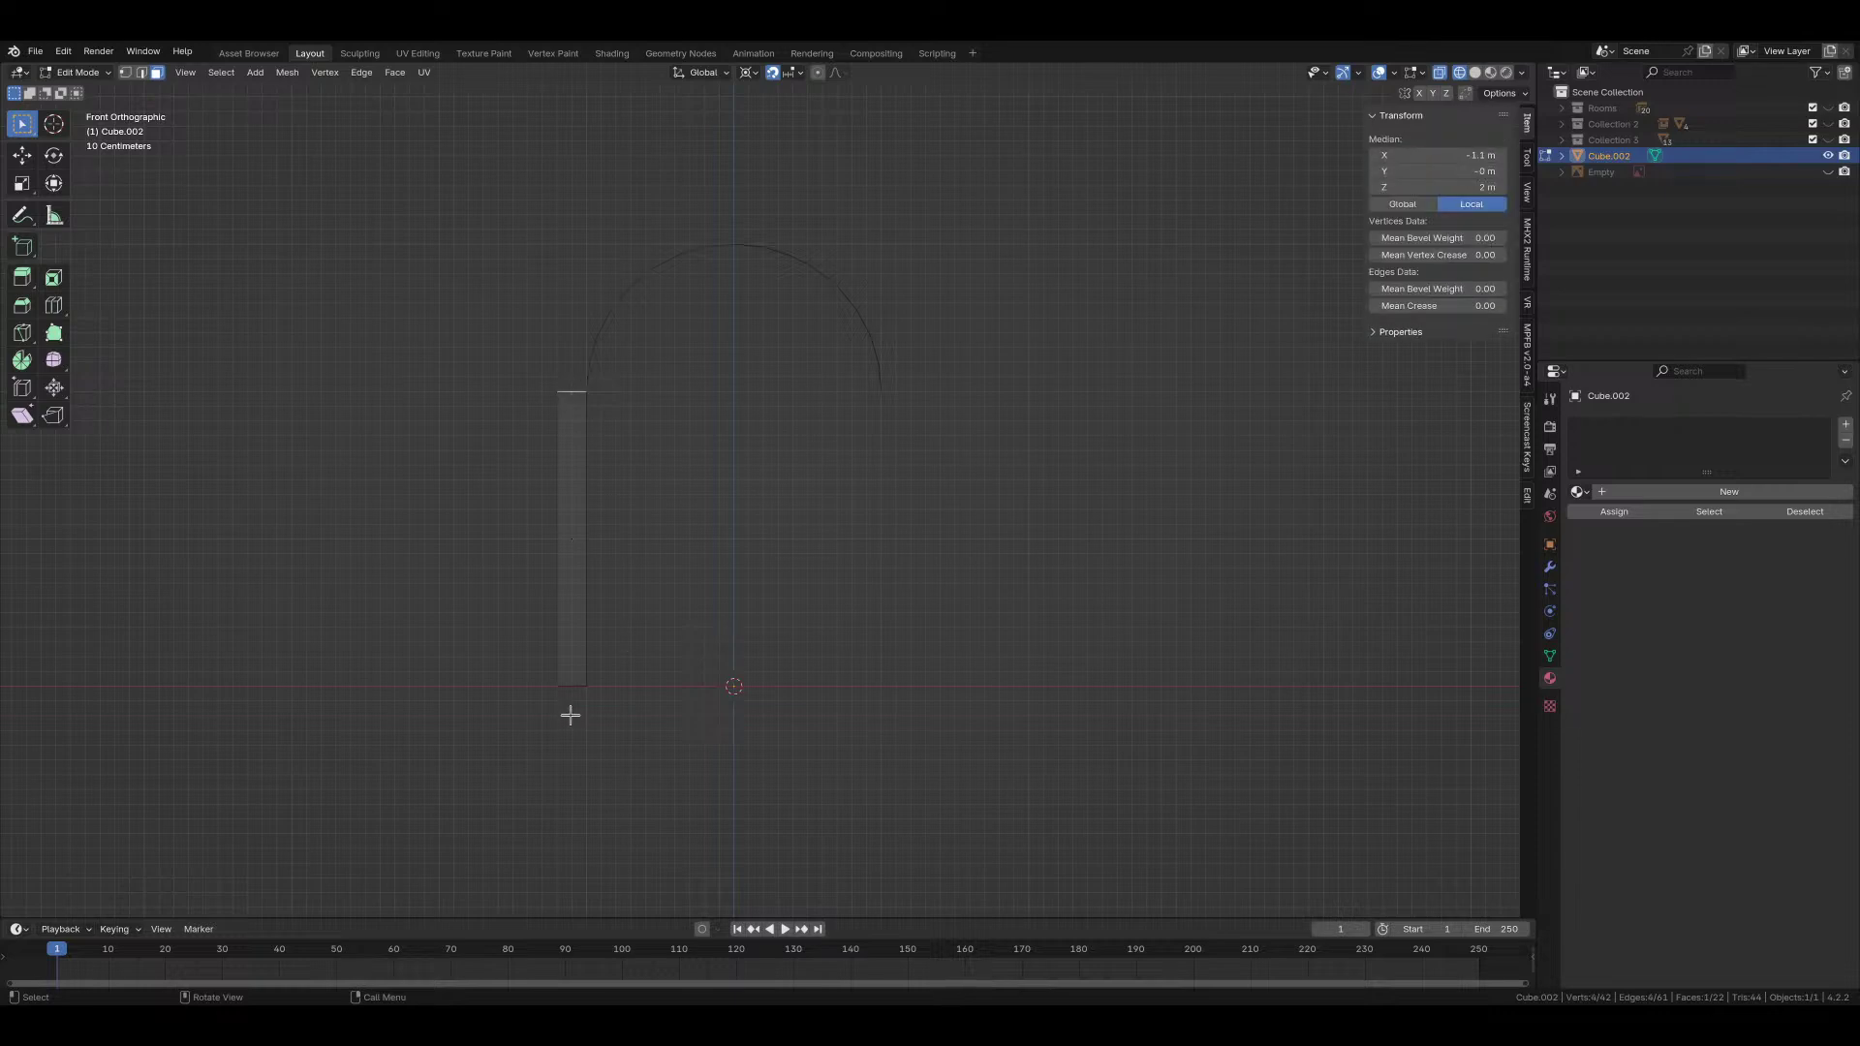
key("x")
left_click(557, 724)
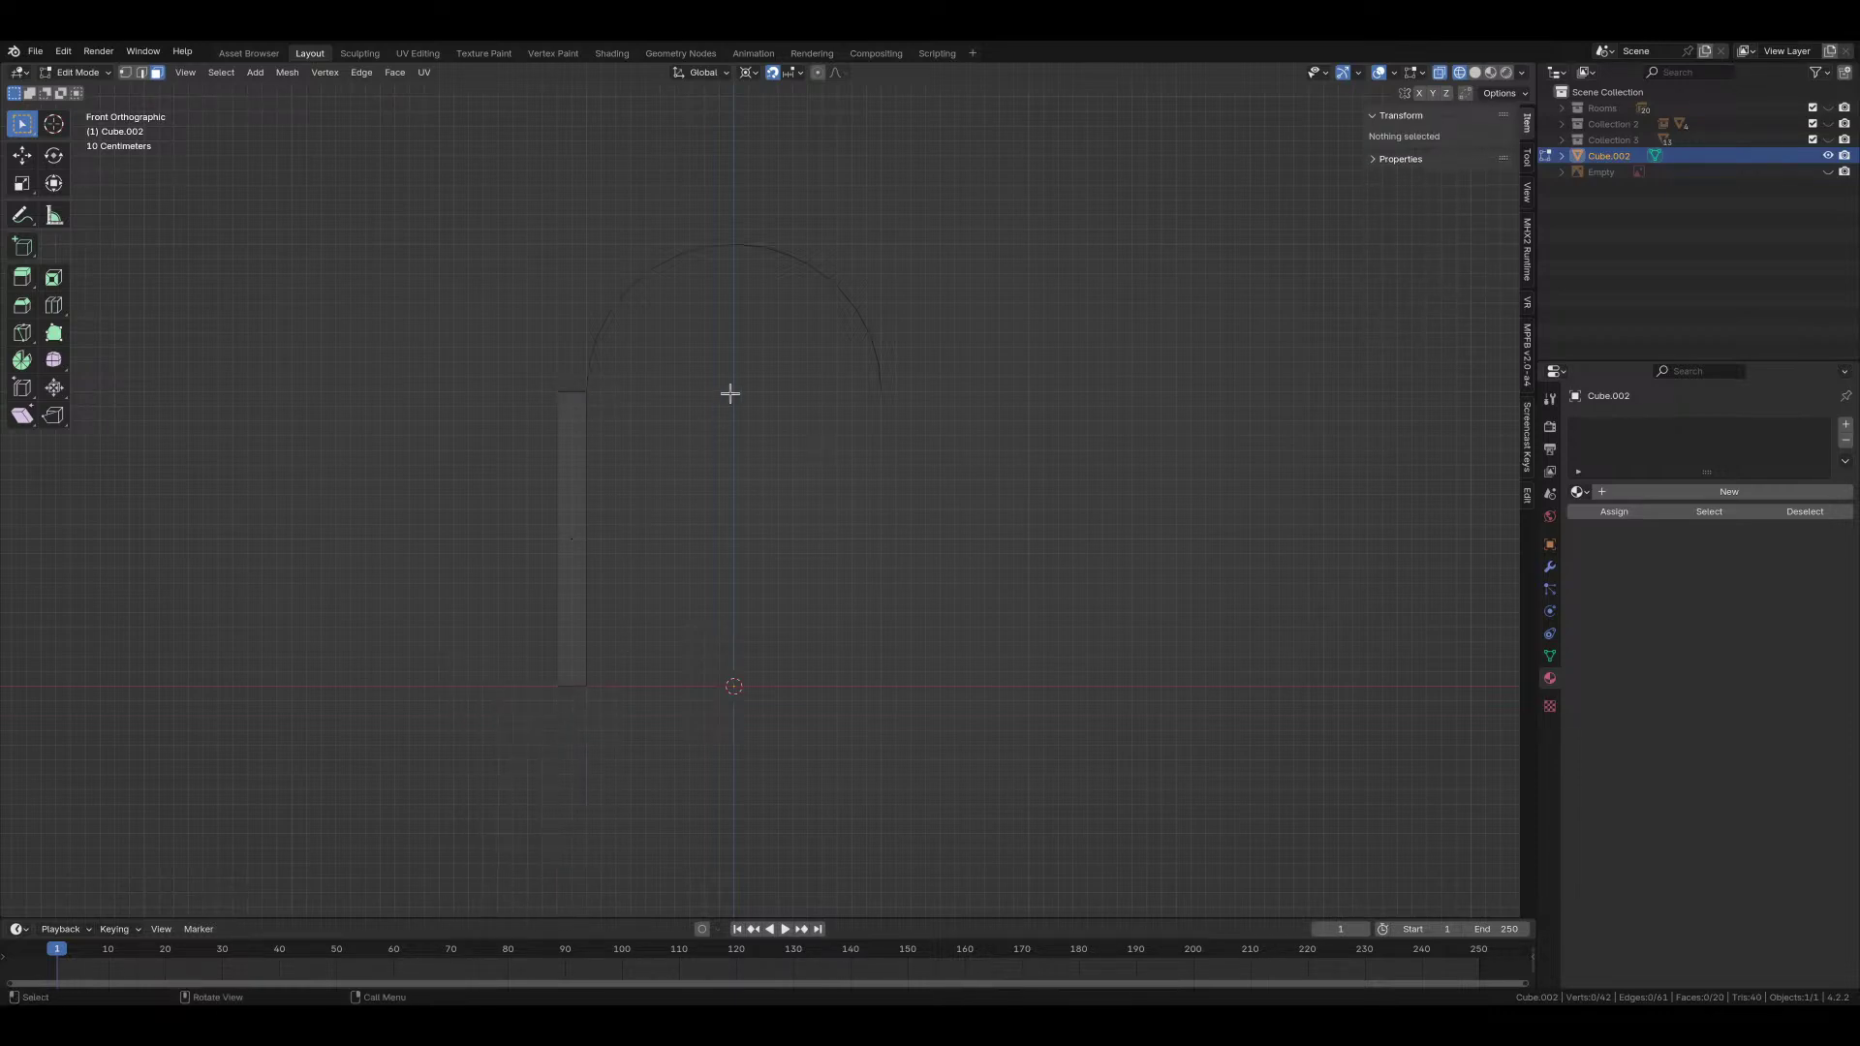
Step: Snap the 3D cursor to the midpoint between the end edges at both feet of the arch
middle_click_drag(652, 440, 614, 403)
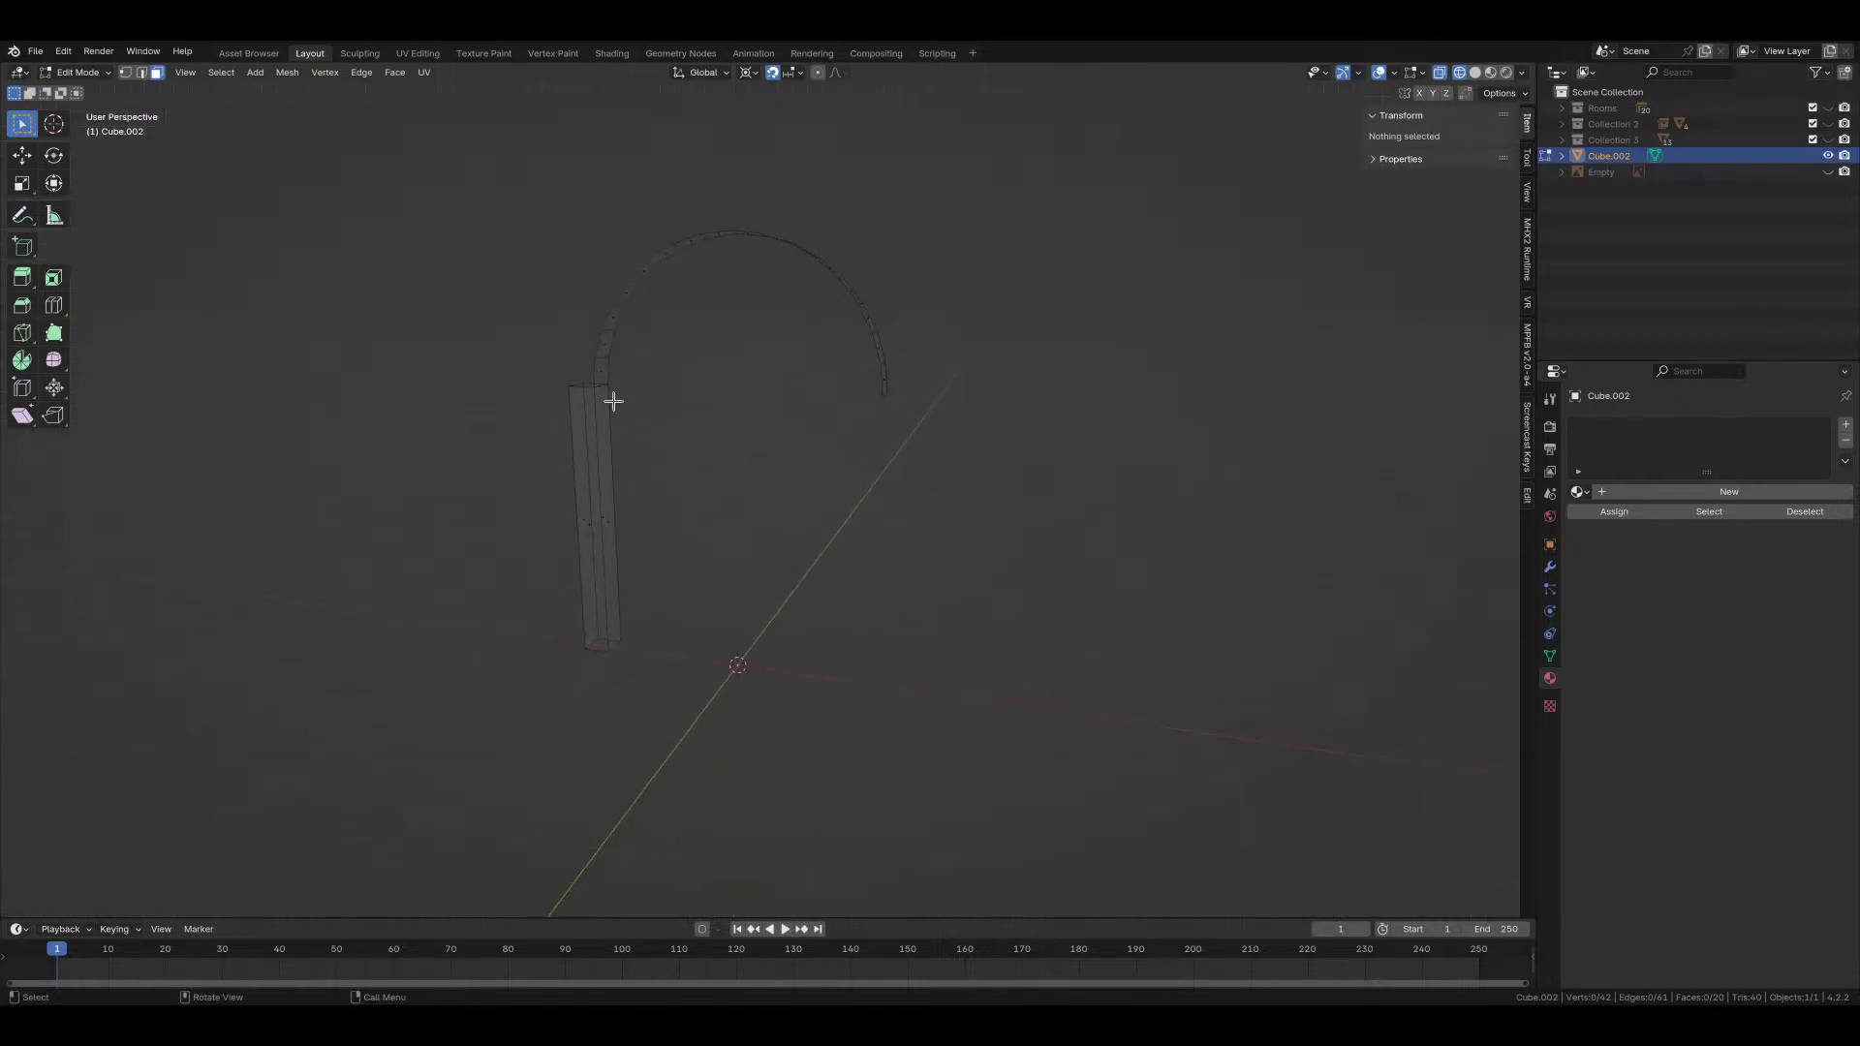
key("2")
left_click(896, 409)
left_click(890, 402, "shift")
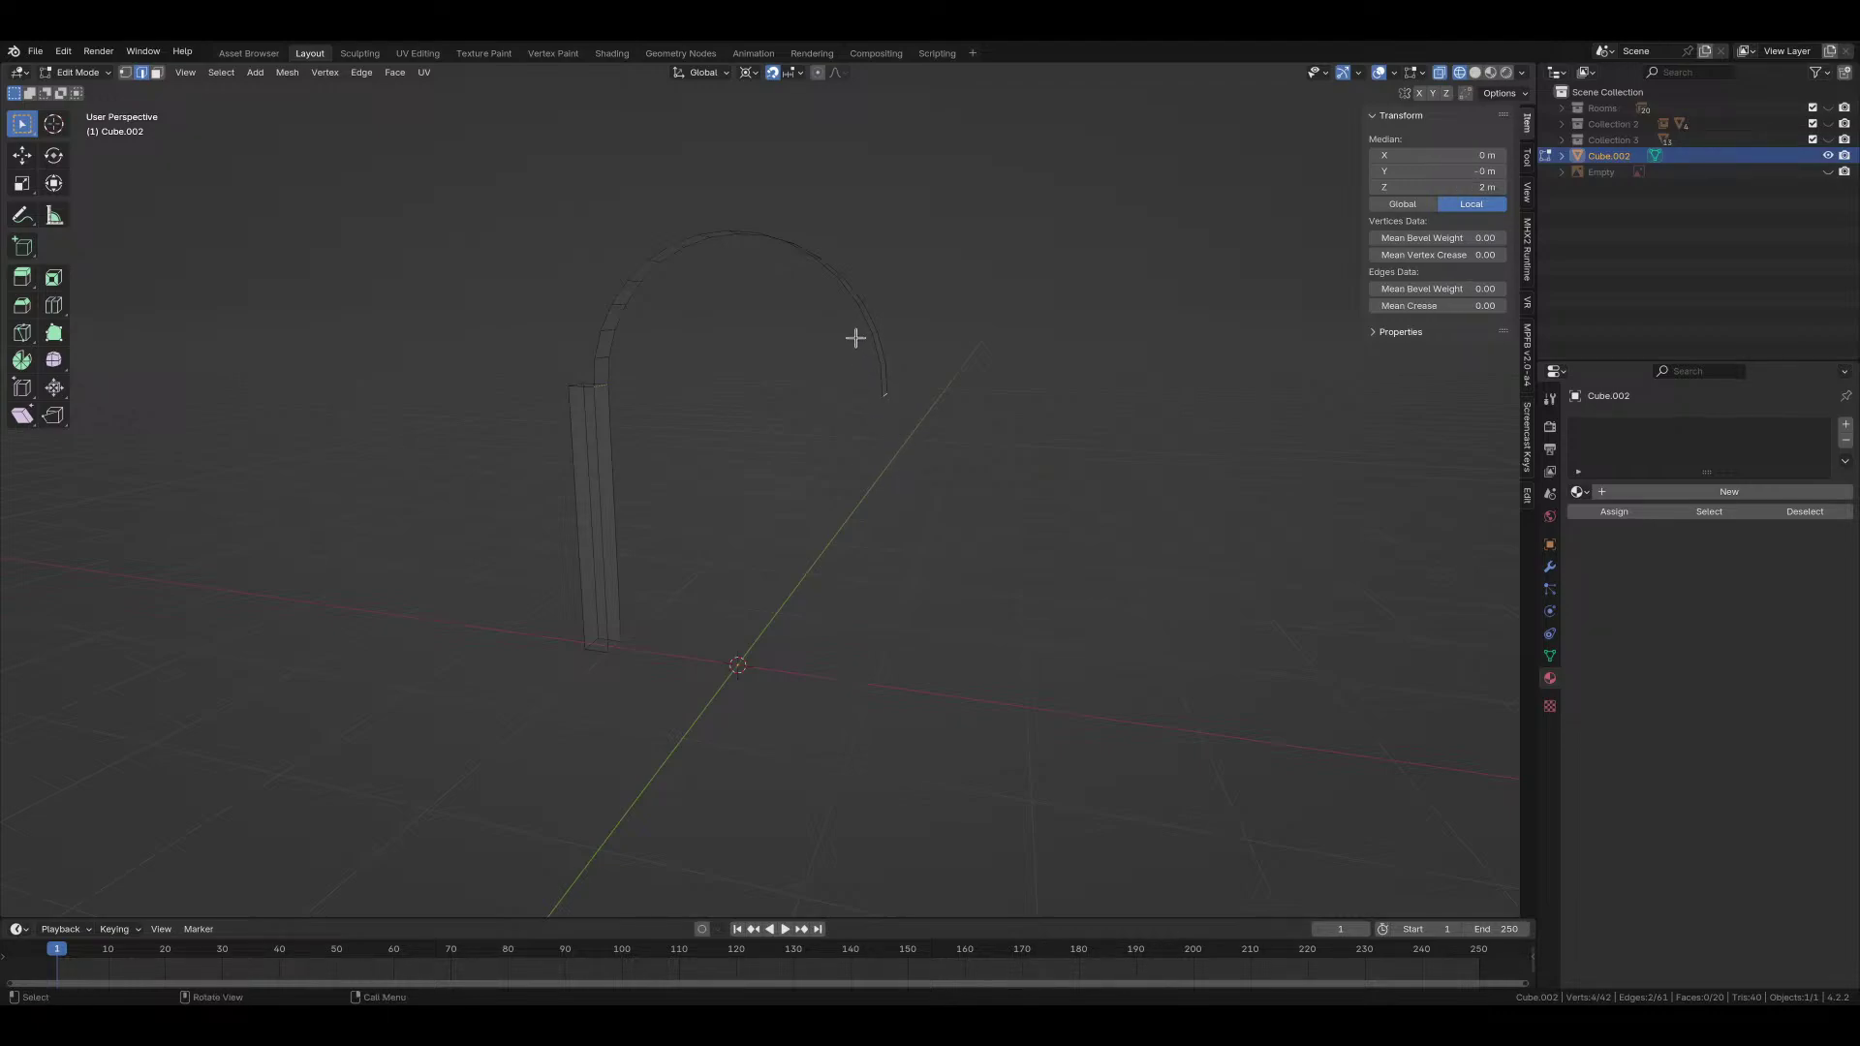
middle_click_drag(919, 443, 783, 284, "alt")
key("shift+s")
left_click(812, 442)
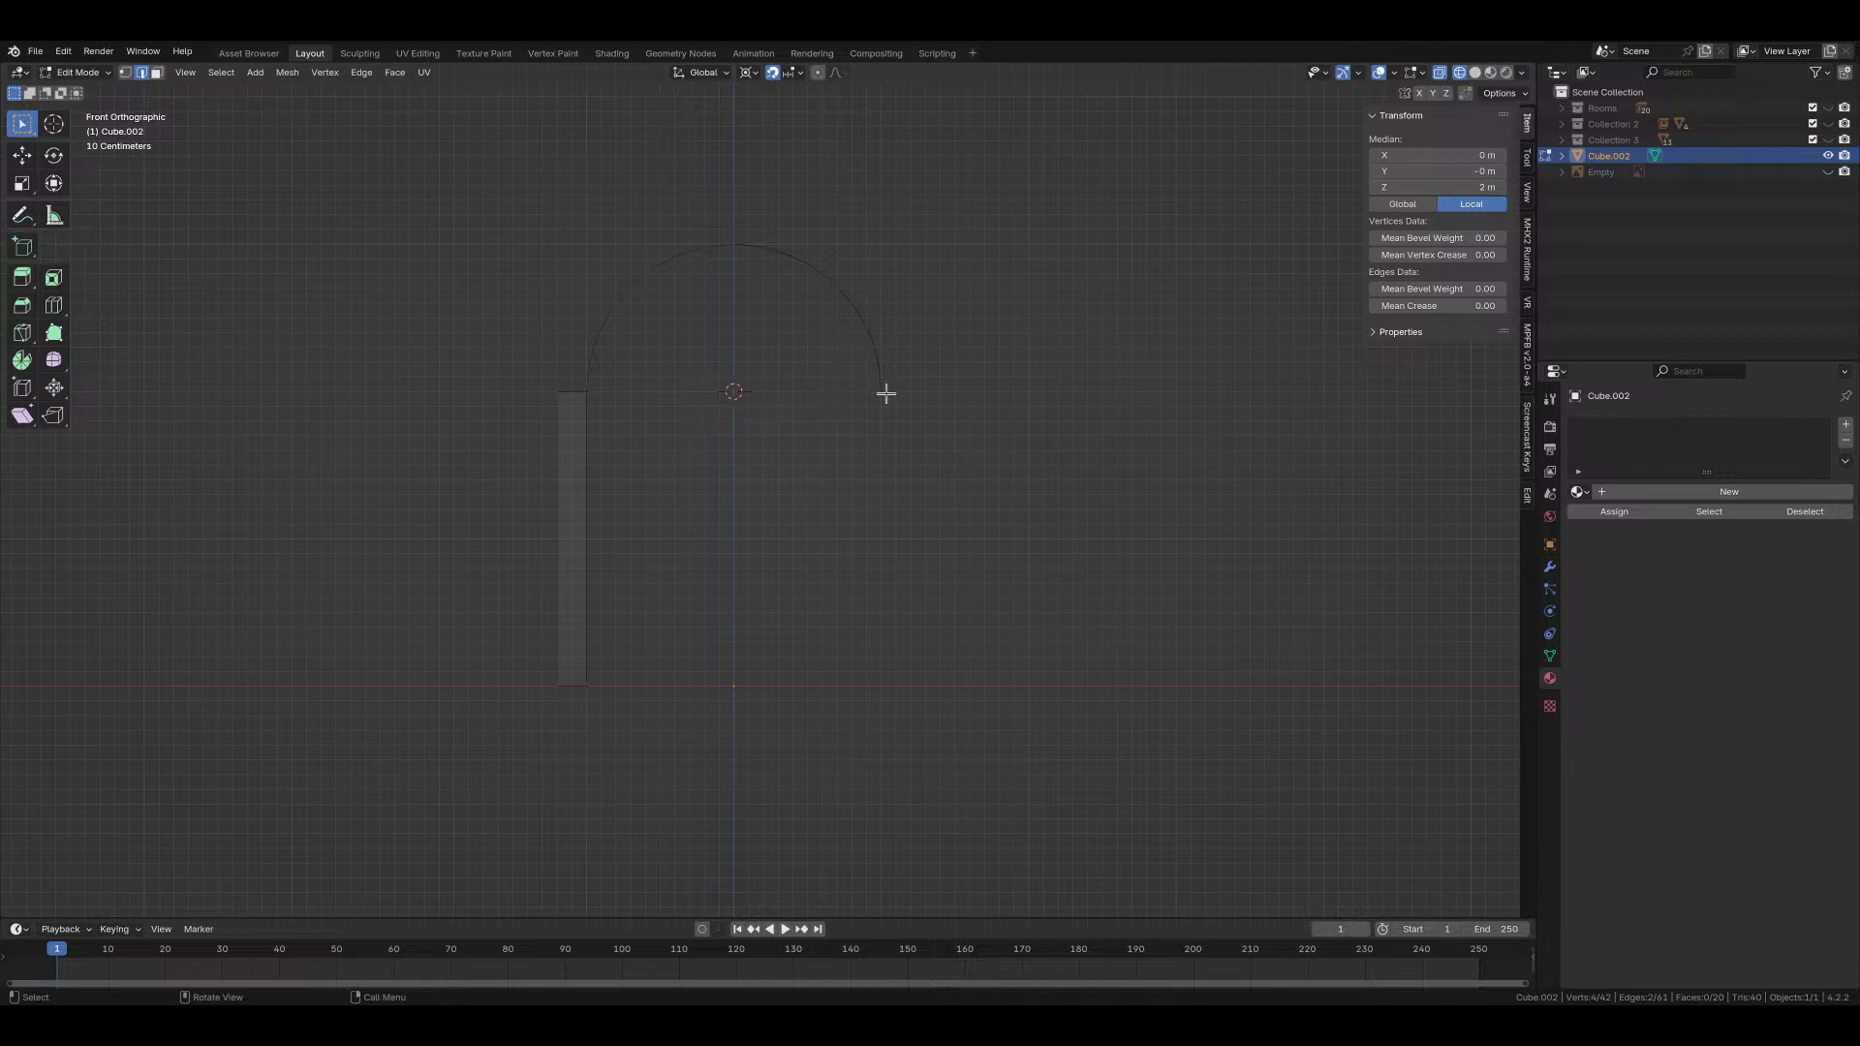
Step: Duplicate the arch strip in place and scale the copy by 1.2 around the 3D cursor
key("l")
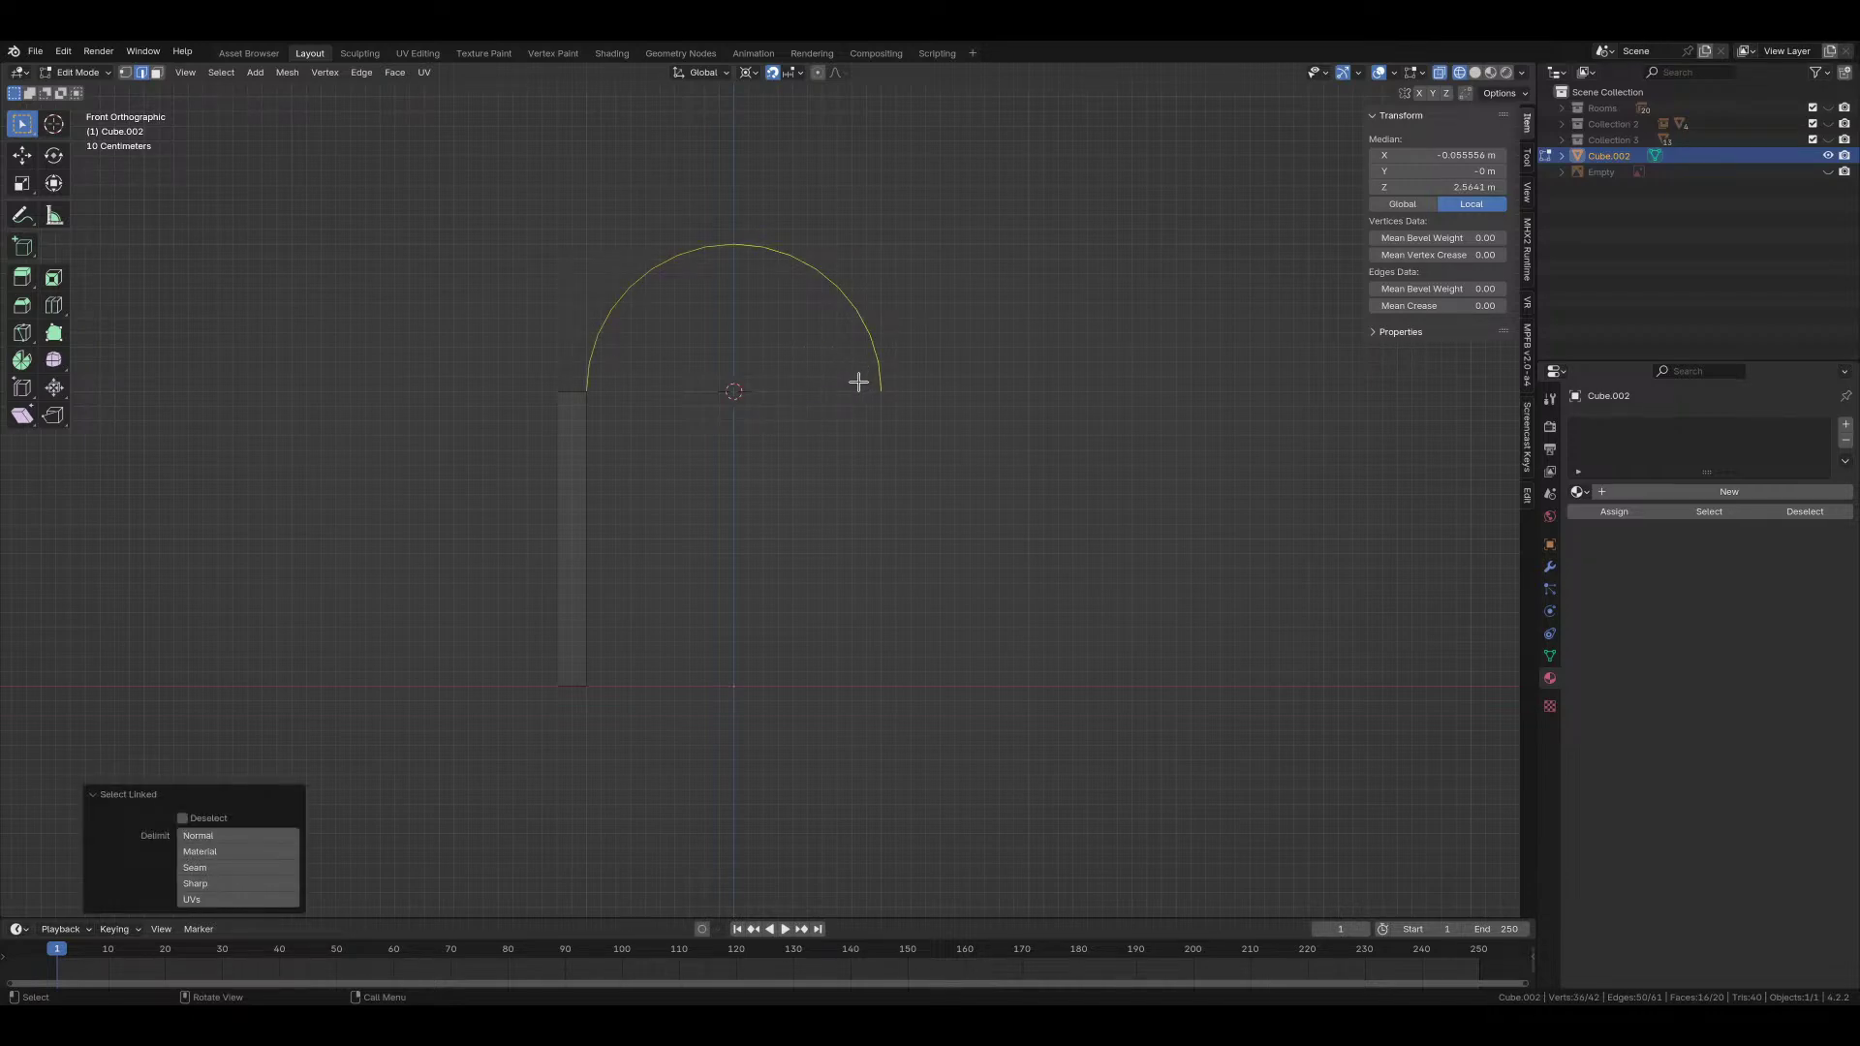
key("shift+d")
right_click(809, 427)
key("period")
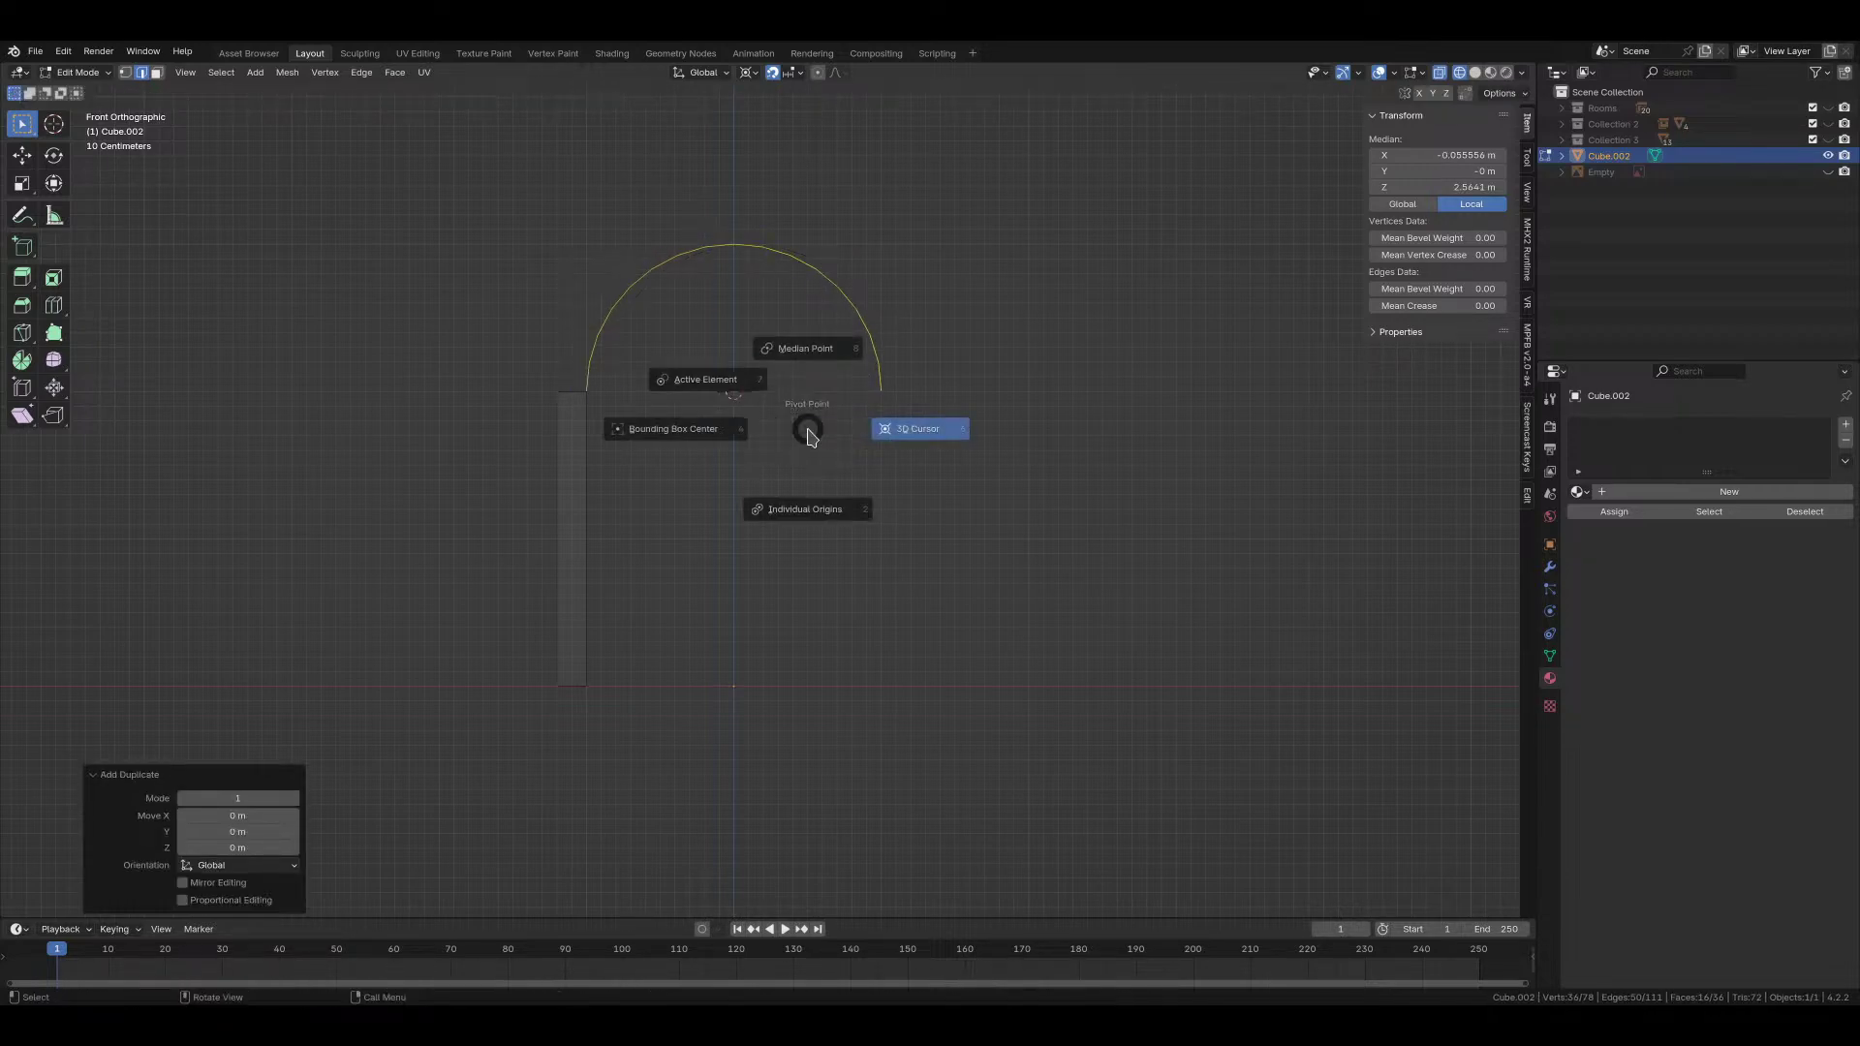
left_click(847, 443)
key("s")
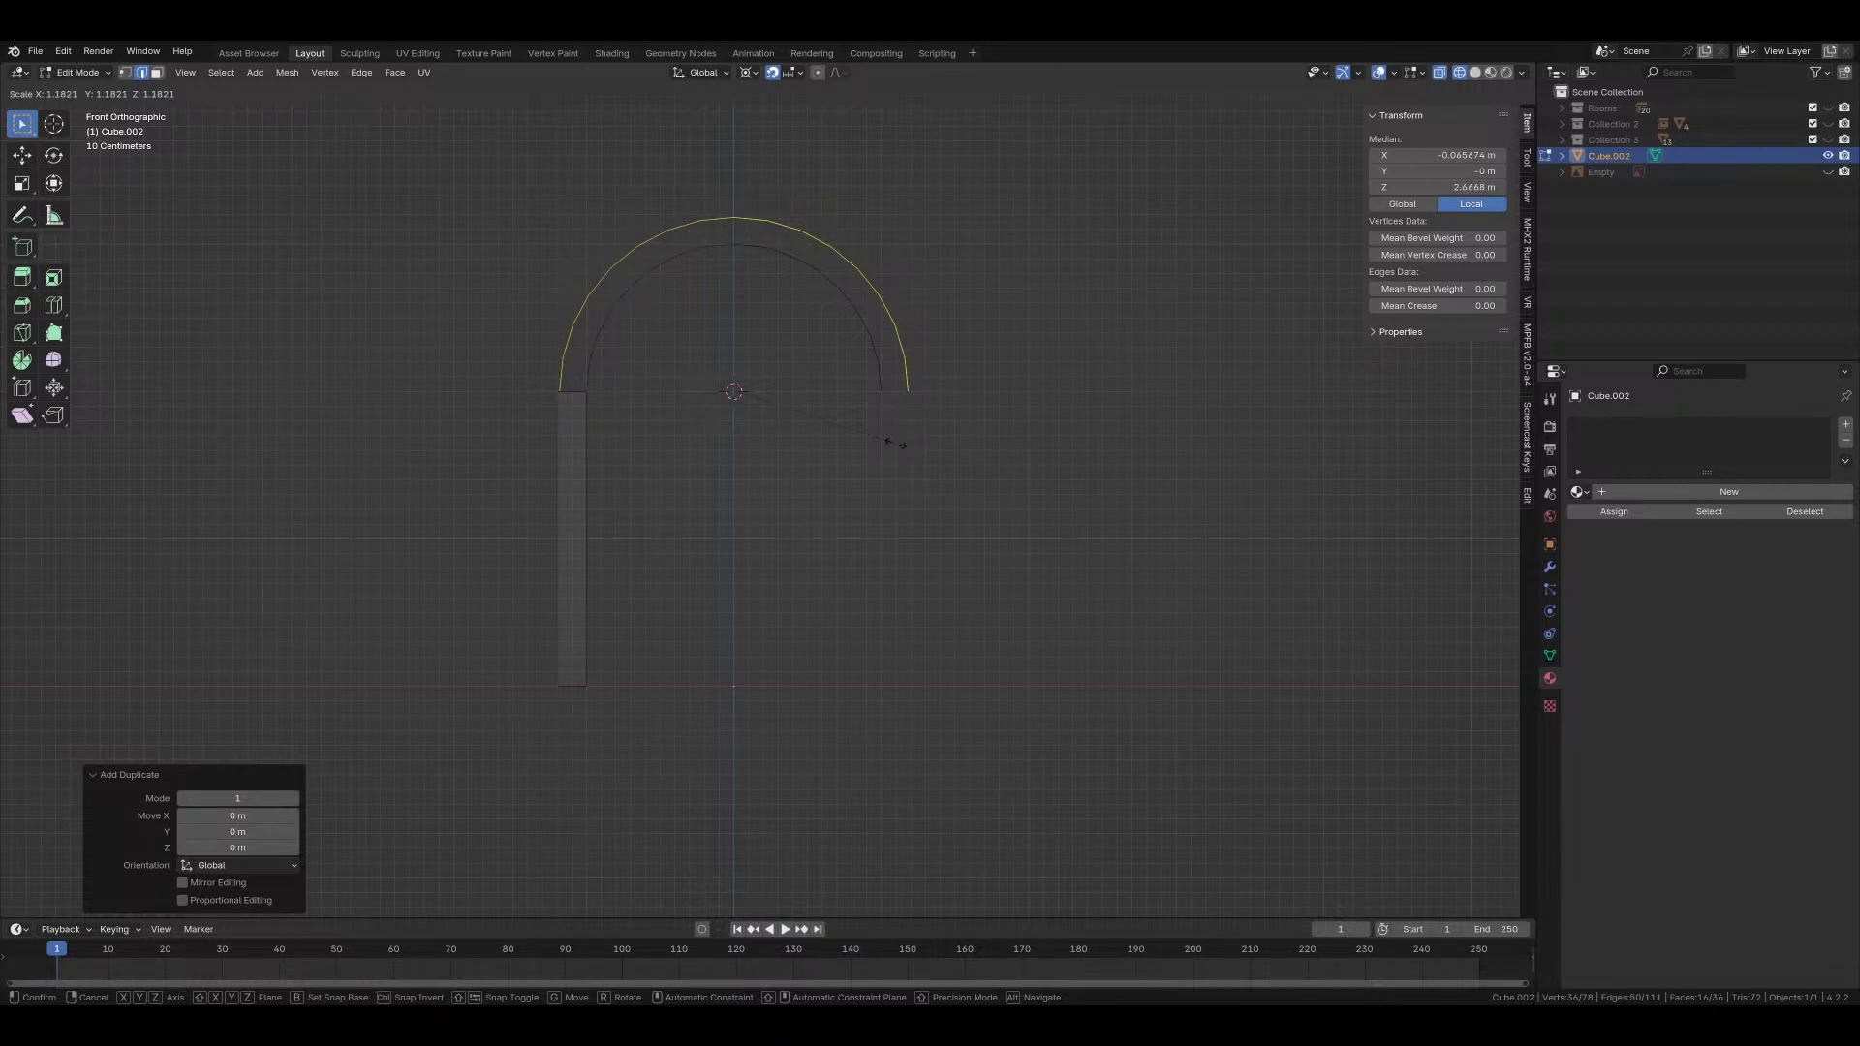
type("1.2")
key("Return")
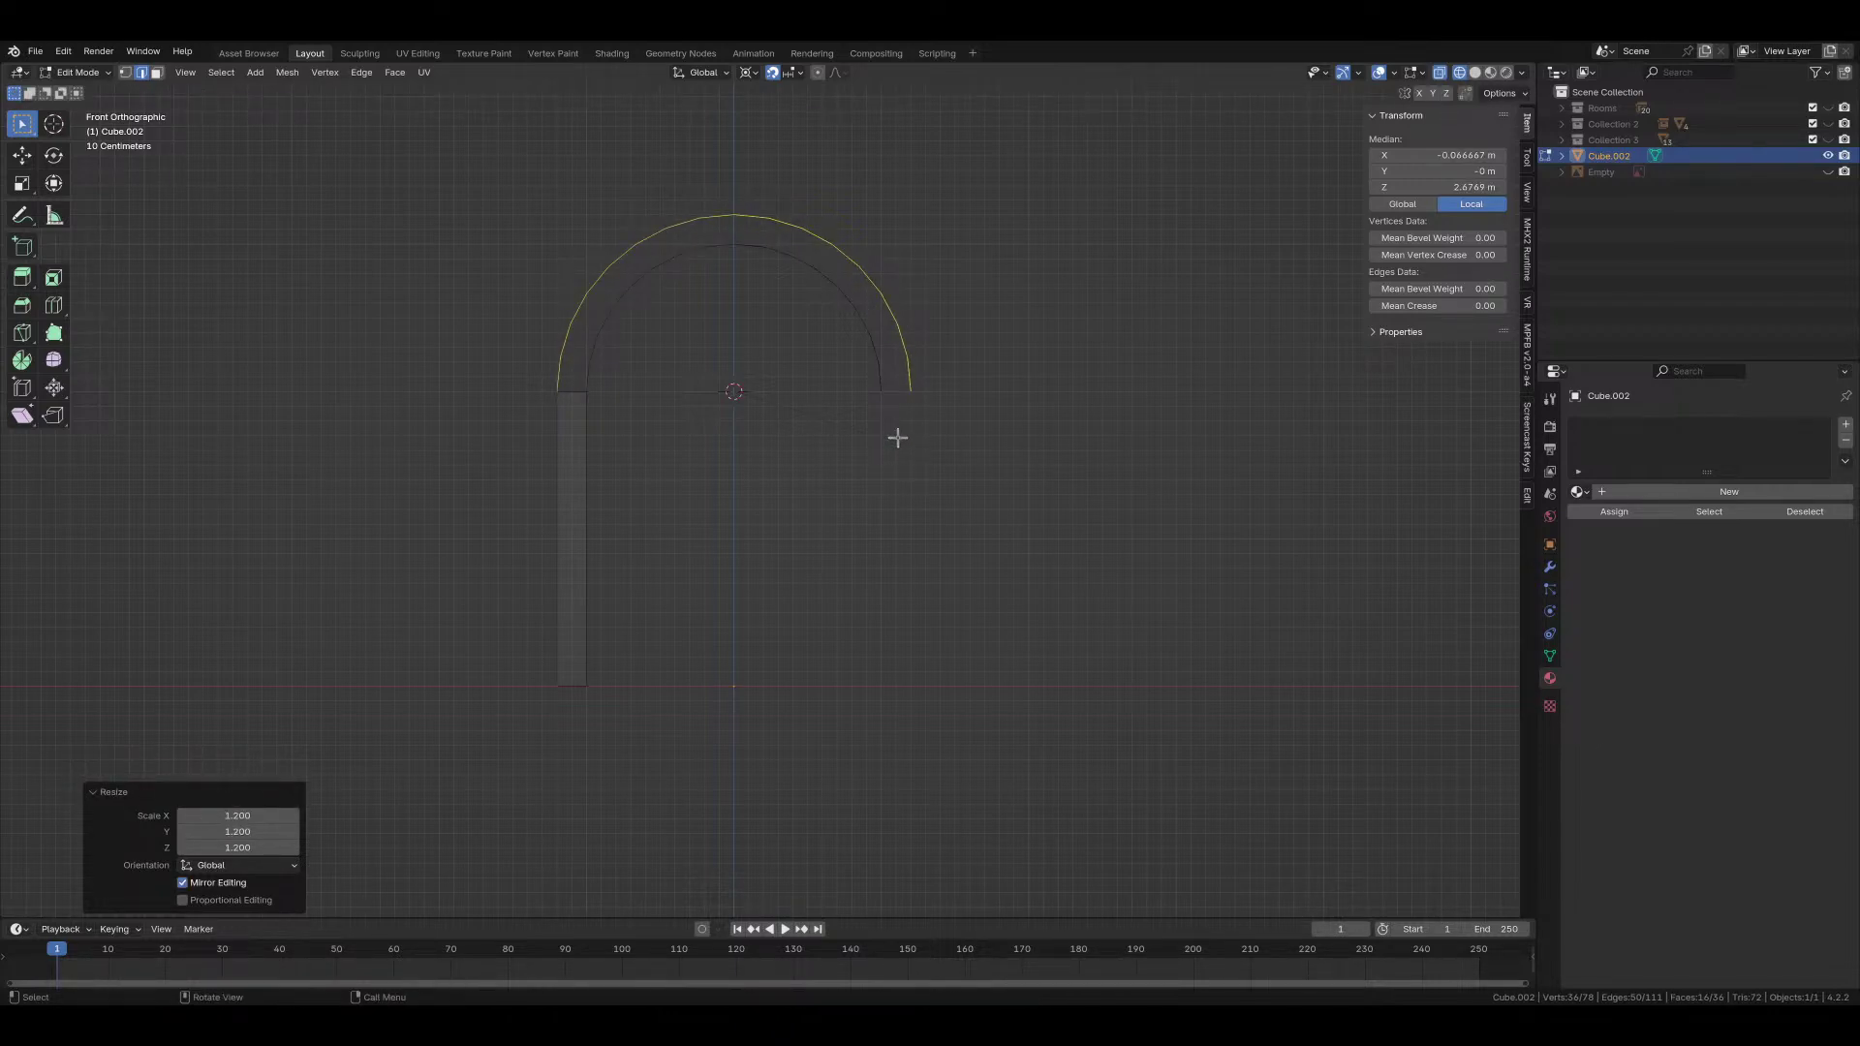
Step: Recalculate the outer arch strip's normals and turn off the wireframe display
key("shift+n")
mouse_move(897, 432)
middle_mouse_down()
mouse_move(909, 411)
mouse_move(792, 559)
mouse_move(897, 556)
mouse_move(863, 594)
mouse_move(773, 436)
middle_mouse_up()
key("shift+z")
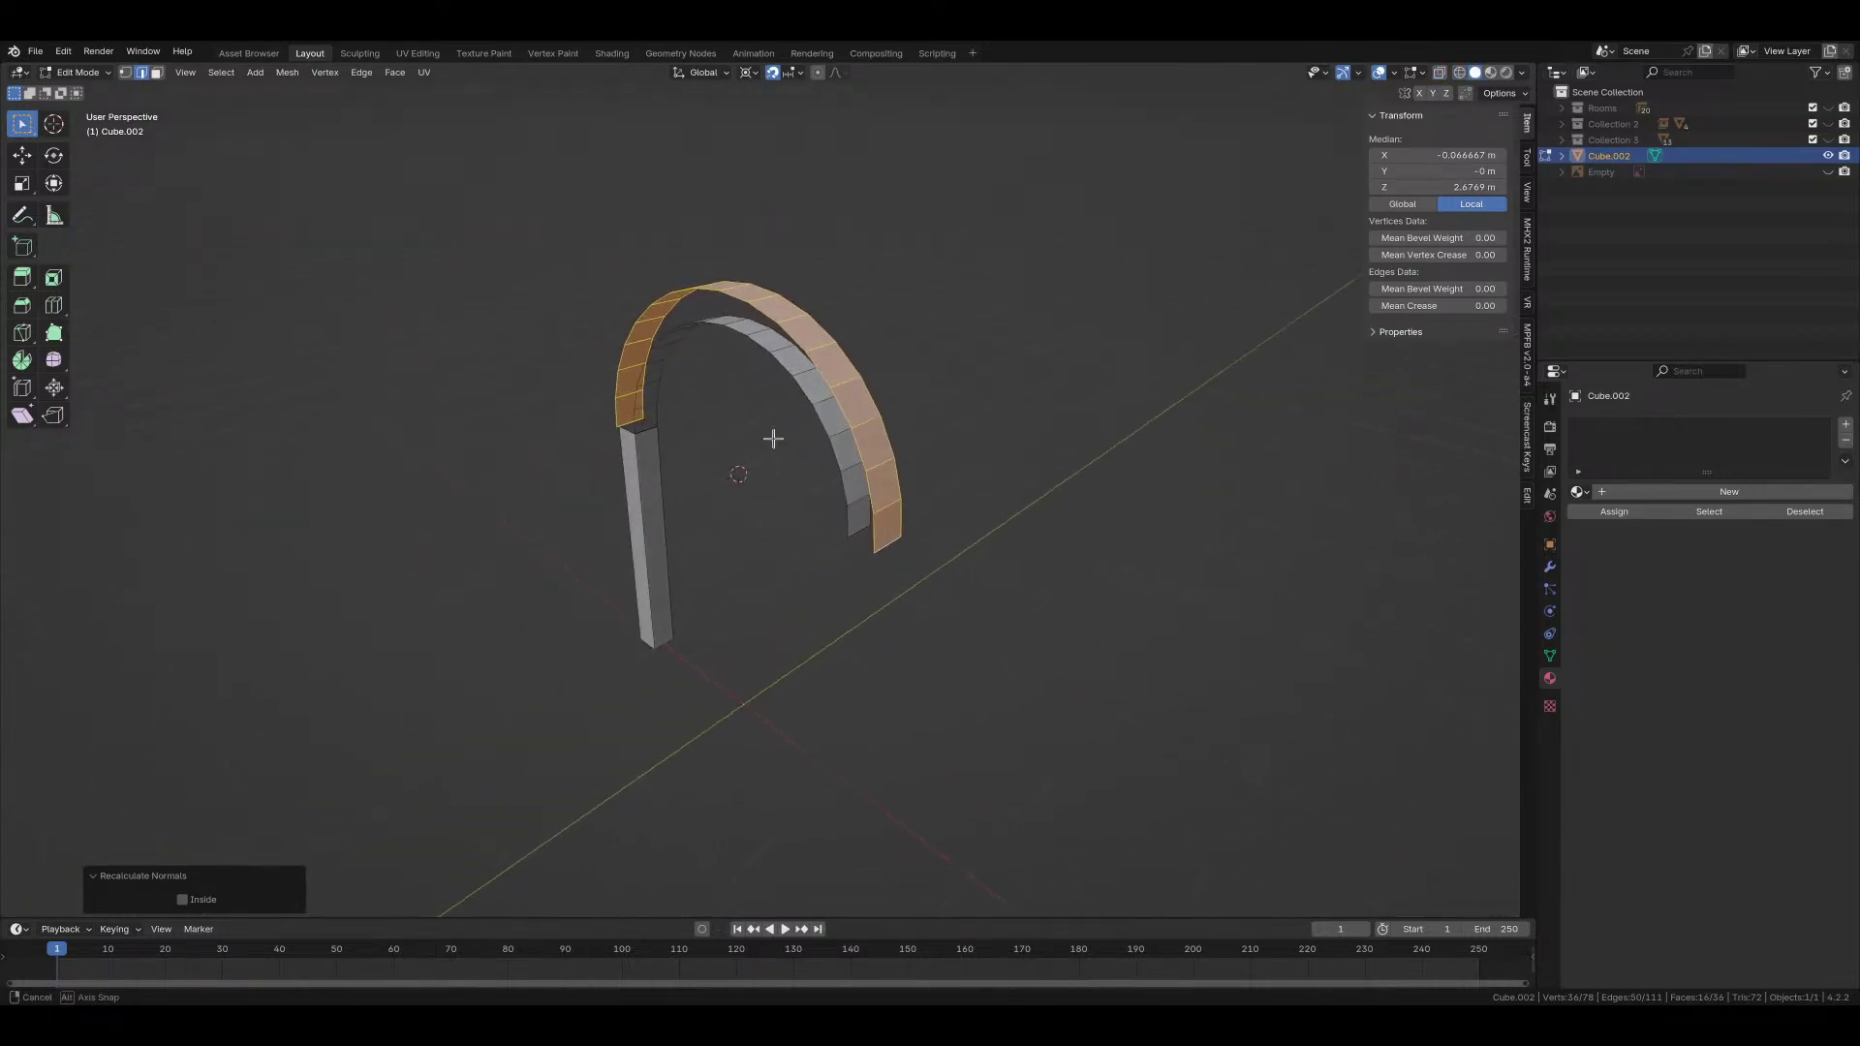
Step: Flip the normals of the inner arch strip so its faces point into the opening
left_click(775, 427)
key("l")
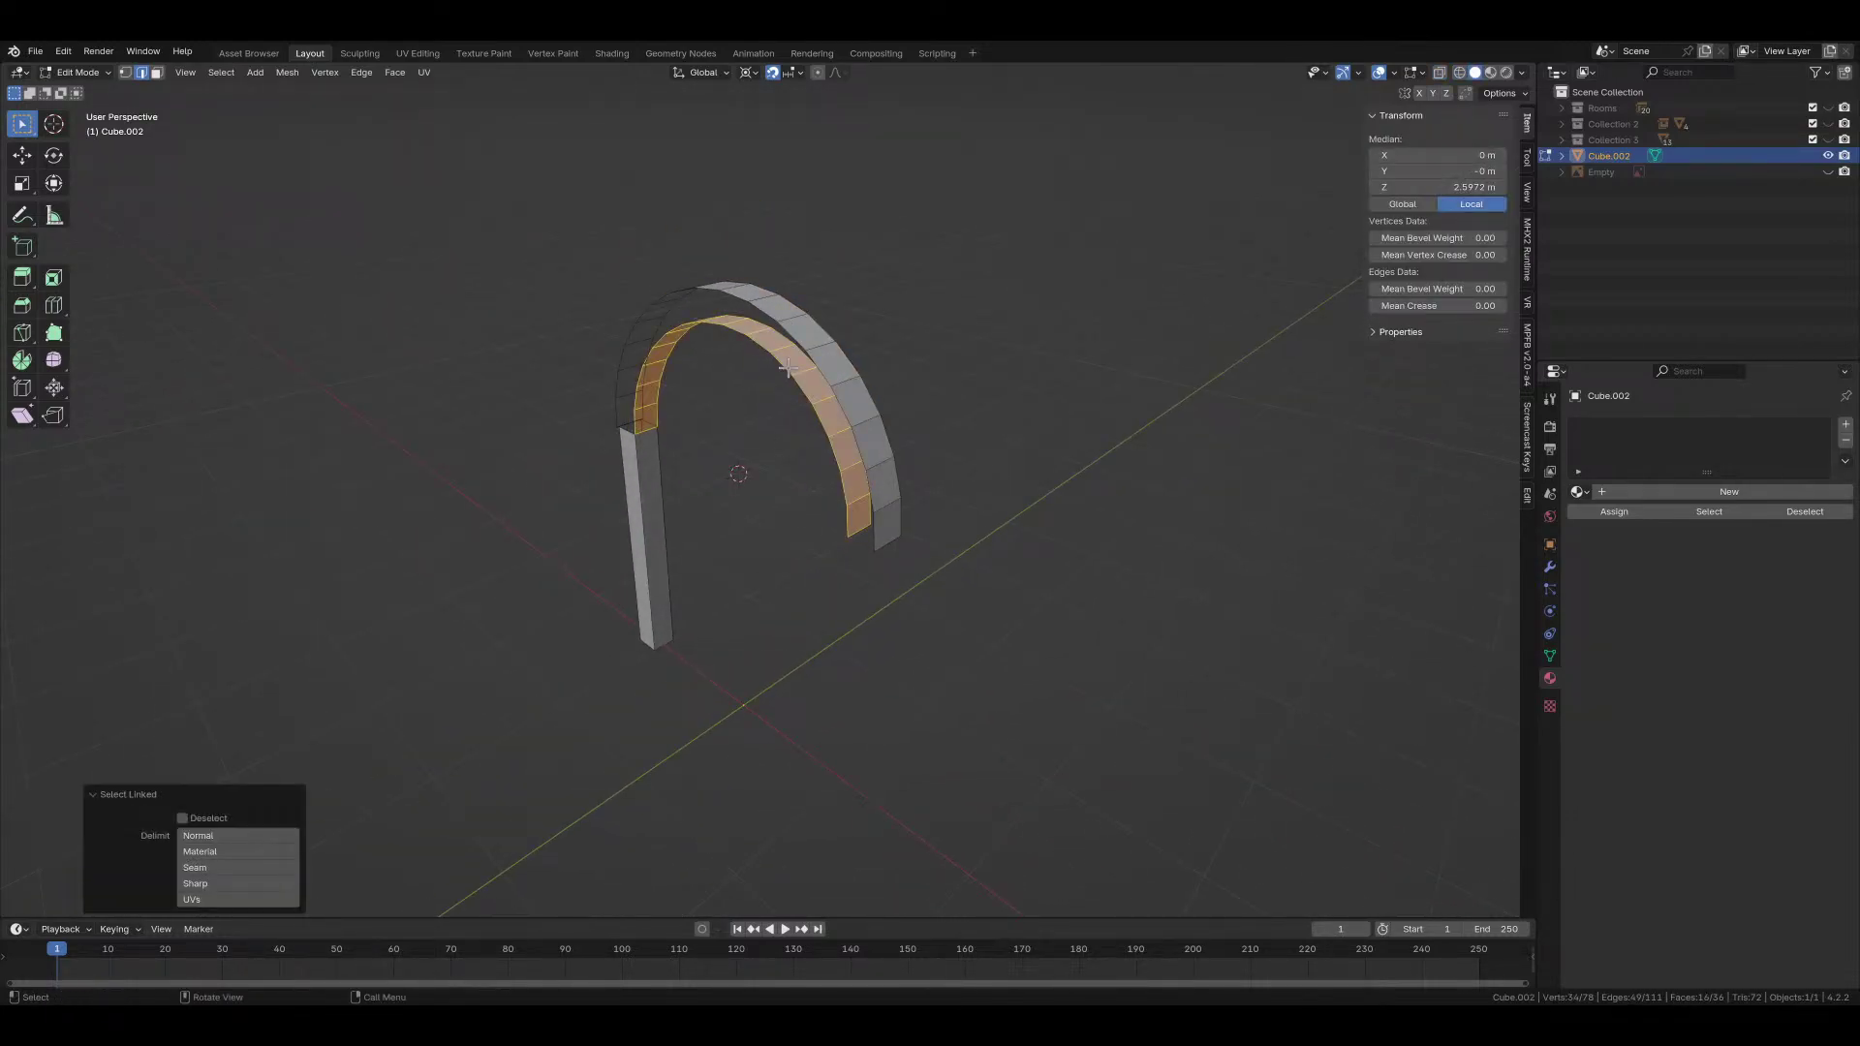
key("alt+m")
key("alt+n")
left_click(632, 328)
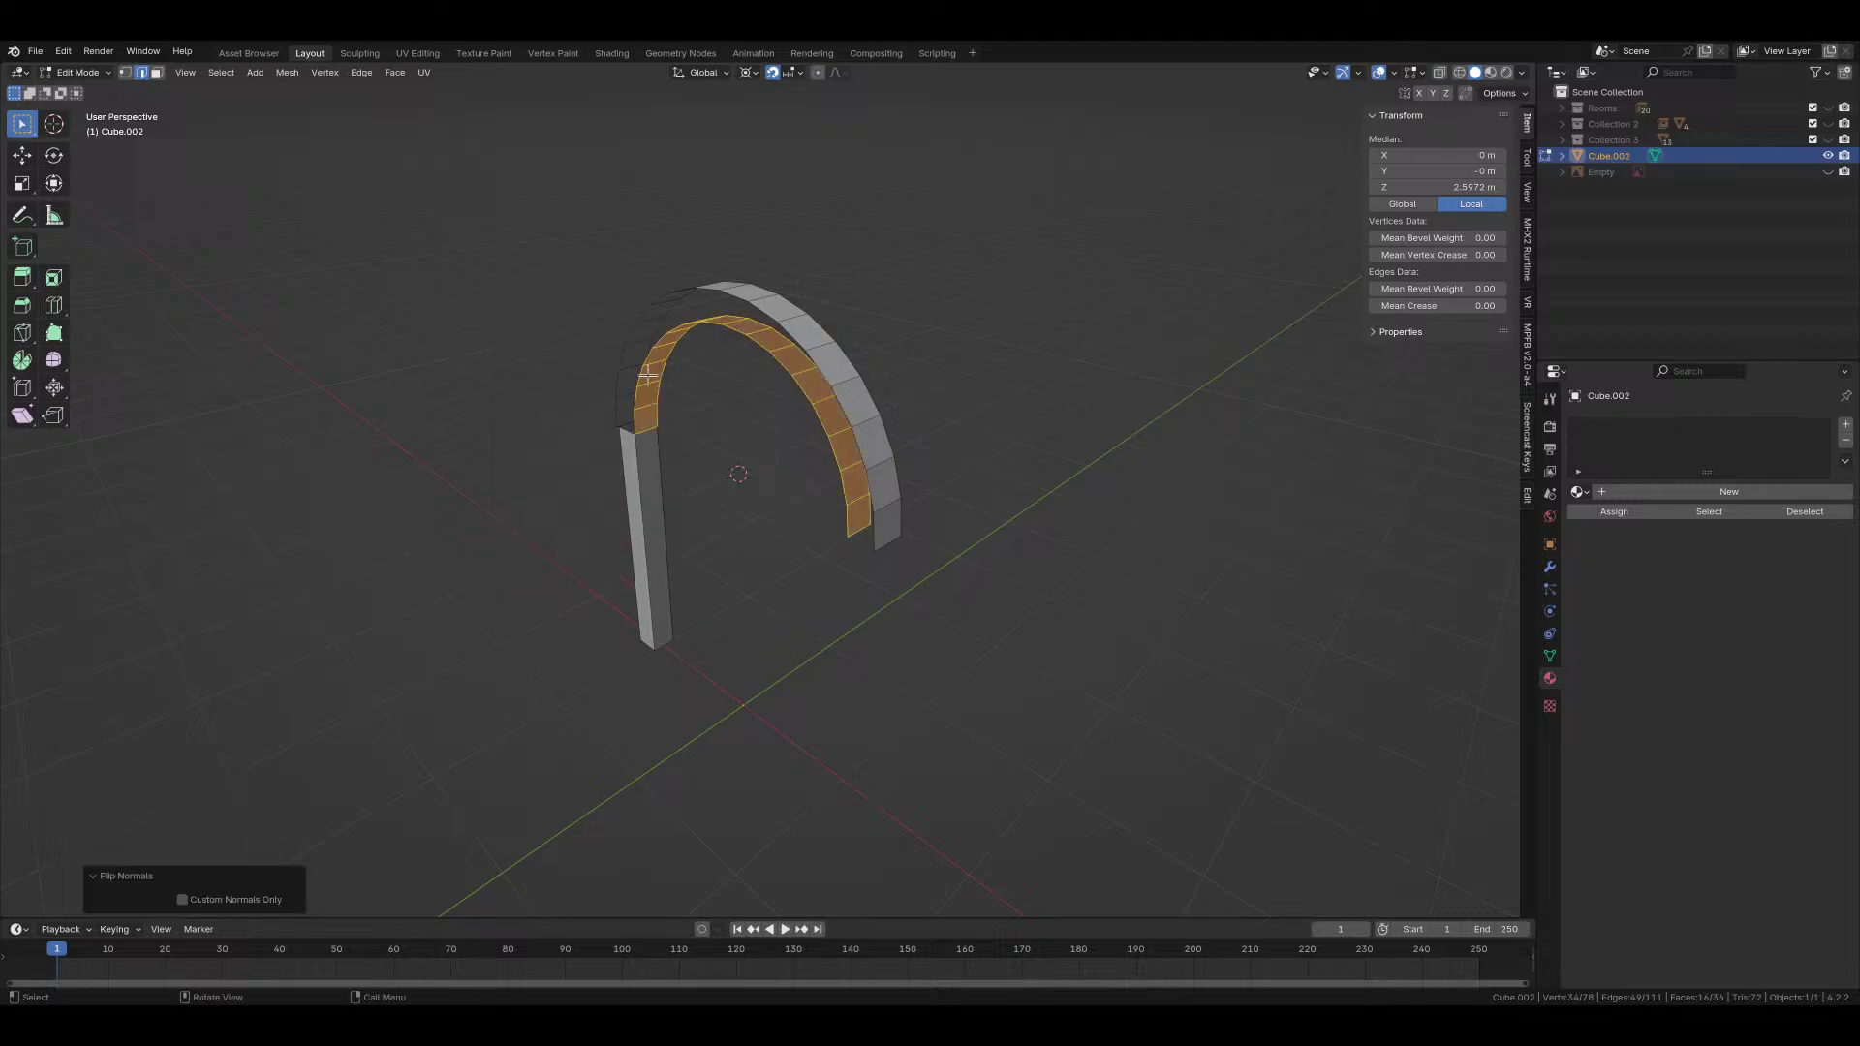
middle_click_drag(648, 375, 677, 507)
scroll(683, 523, "up", 4)
scroll(681, 527, "up", 2)
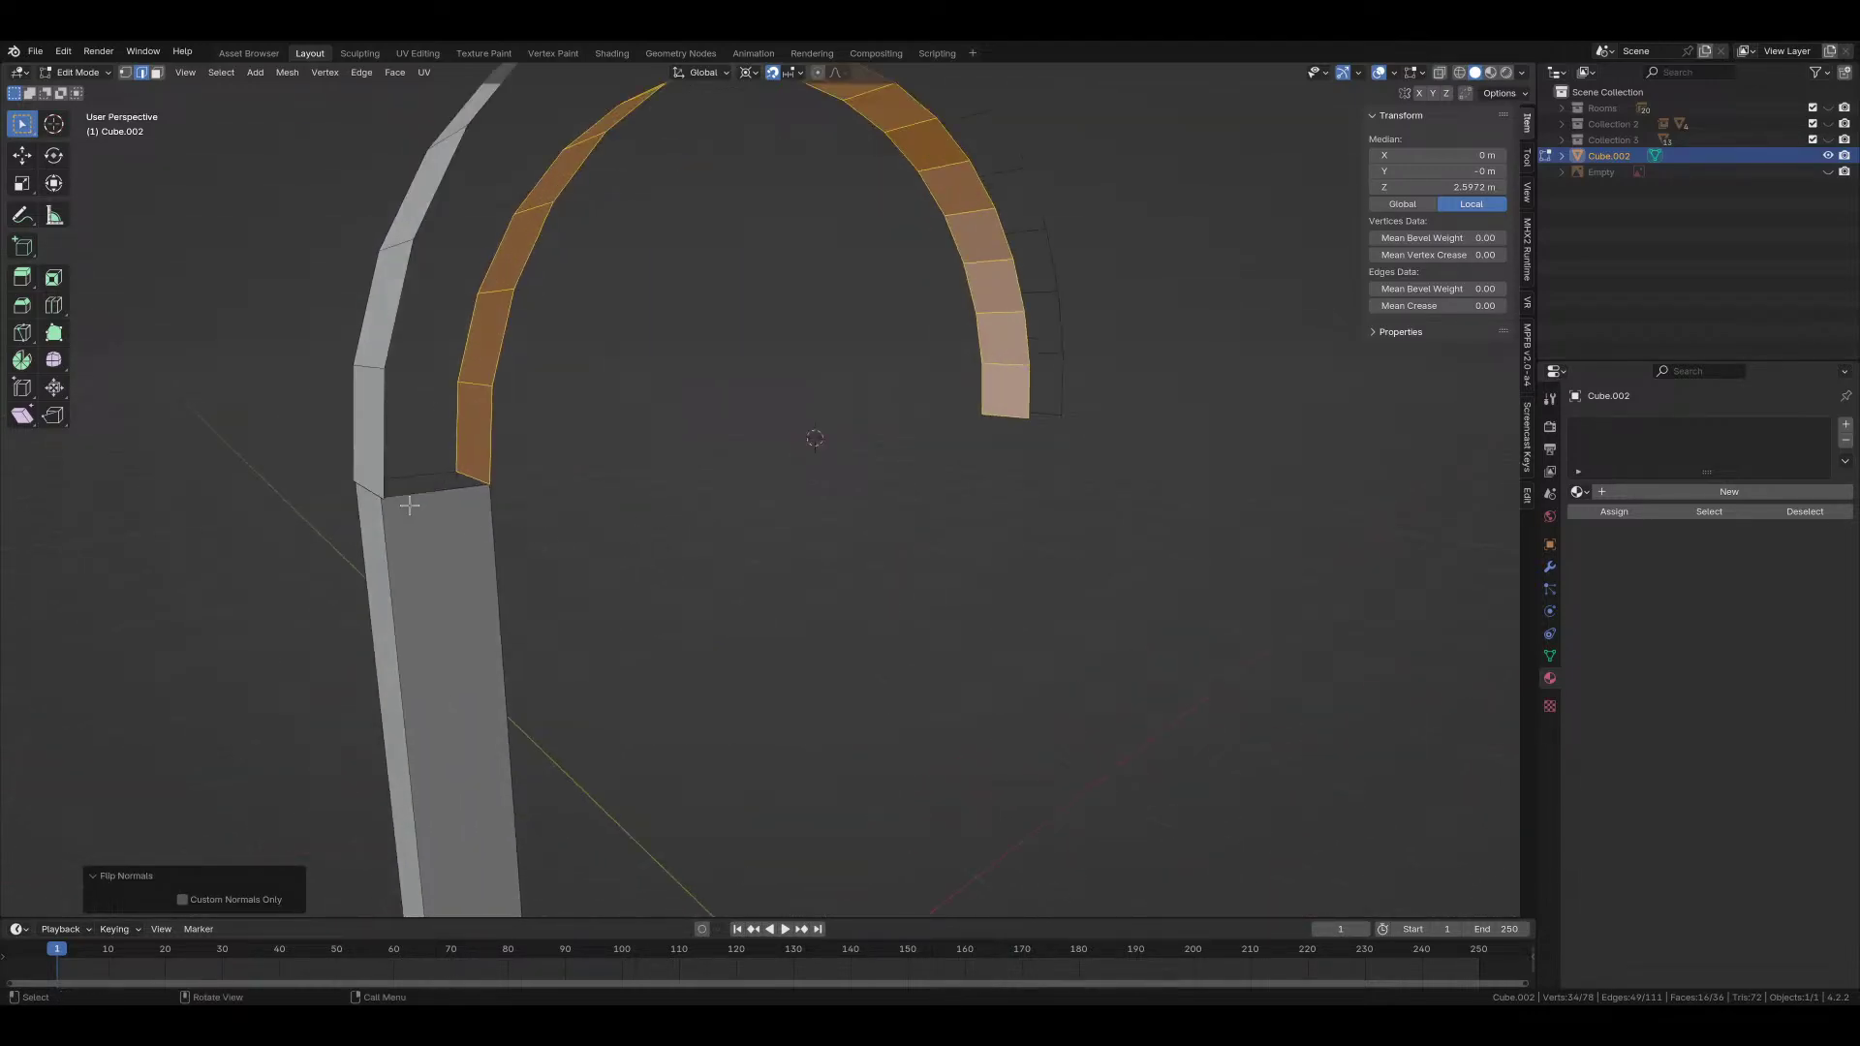
Step: Undo the last normals flip and the scaling of the duplicated arch strip
middle_click_drag(412, 504, 489, 513)
middle_click_drag(603, 508, 485, 525)
key("ctrl+z")
key("ctrl+z")
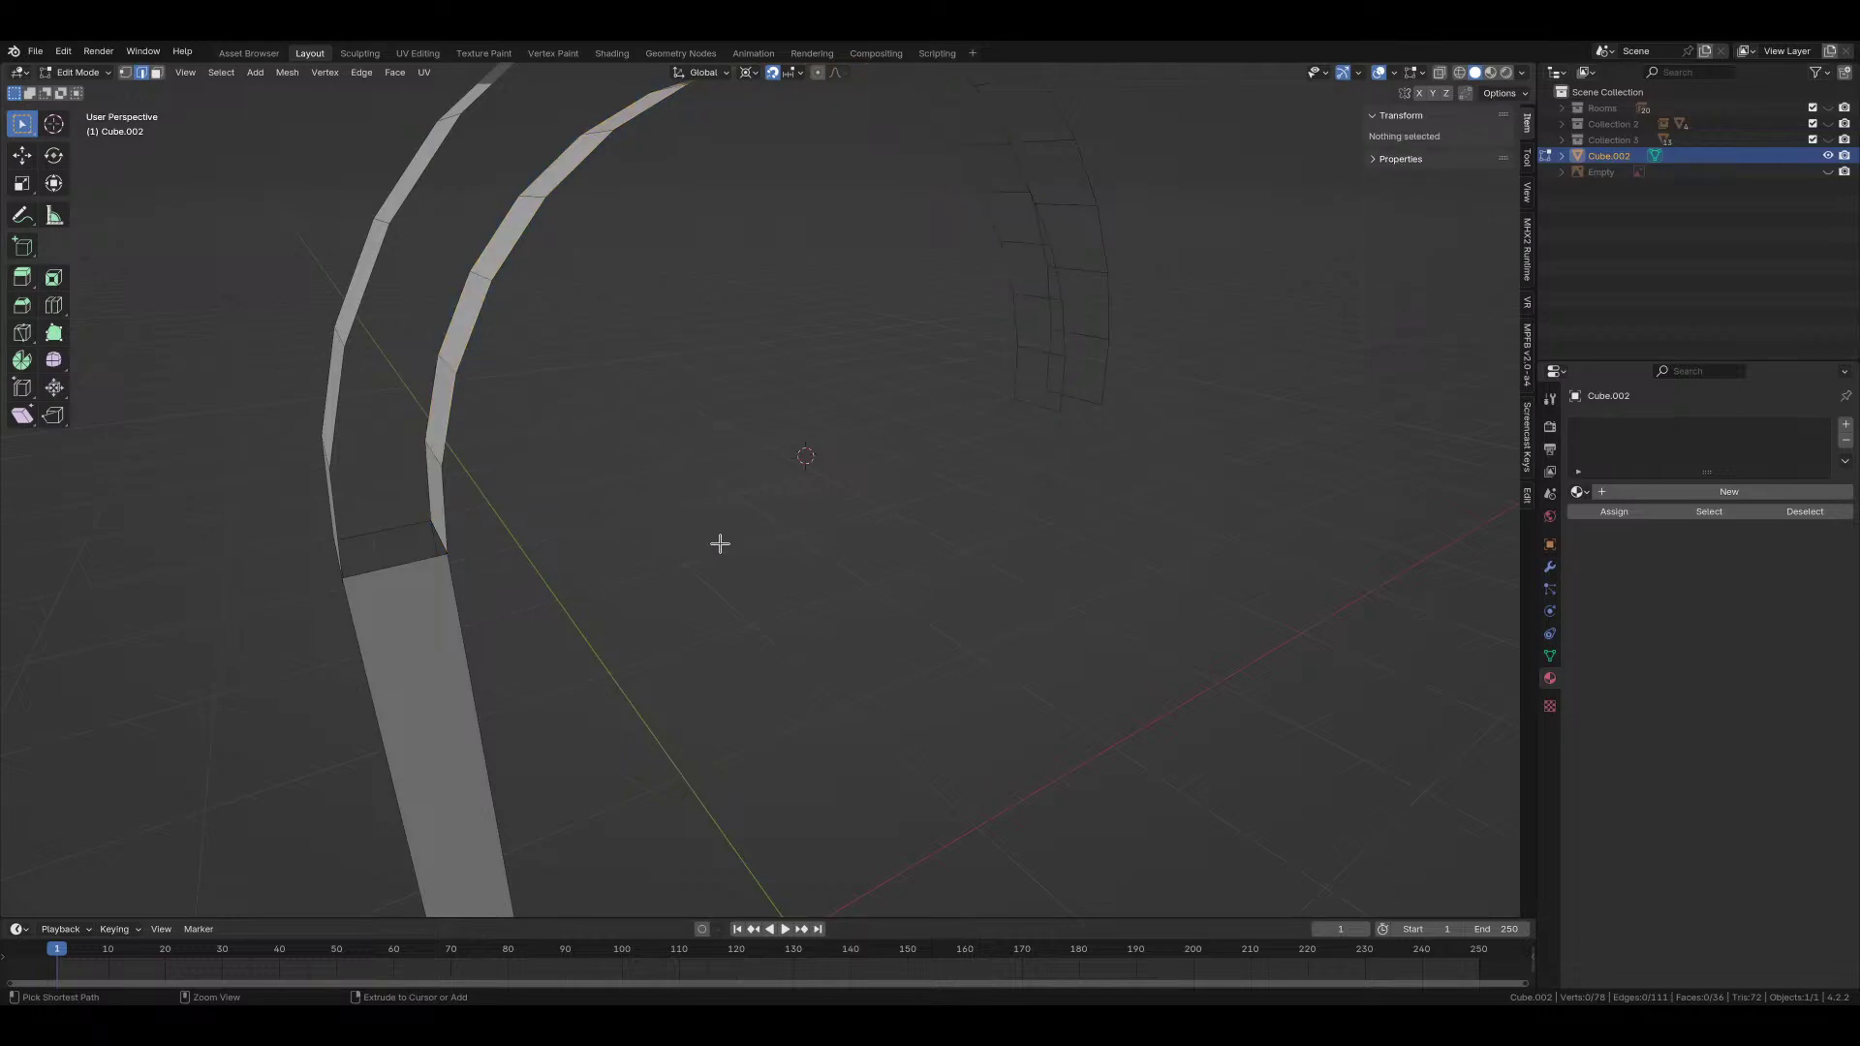
key("ctrl+z")
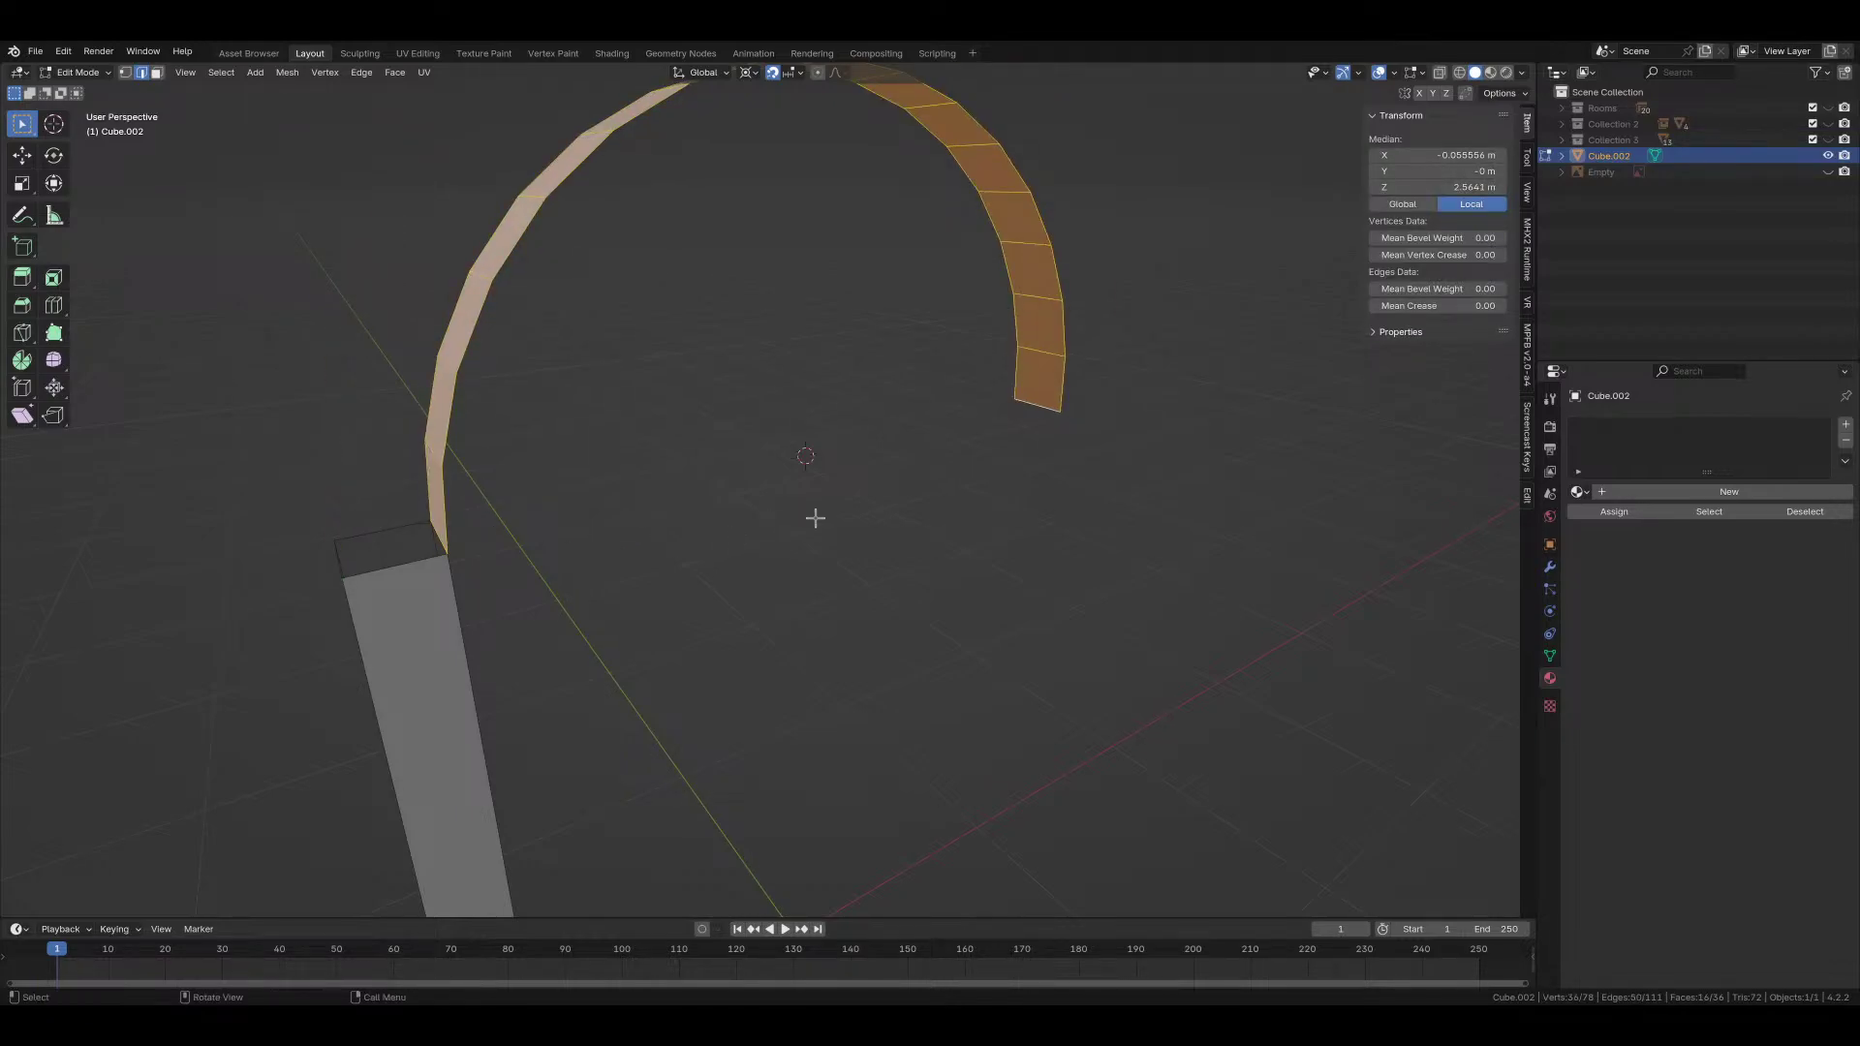
Step: Scale the selected duplicate arch strip by 1.2 in X and Z, leaving its Y width out of the scaling
key("s")
key("shift+y")
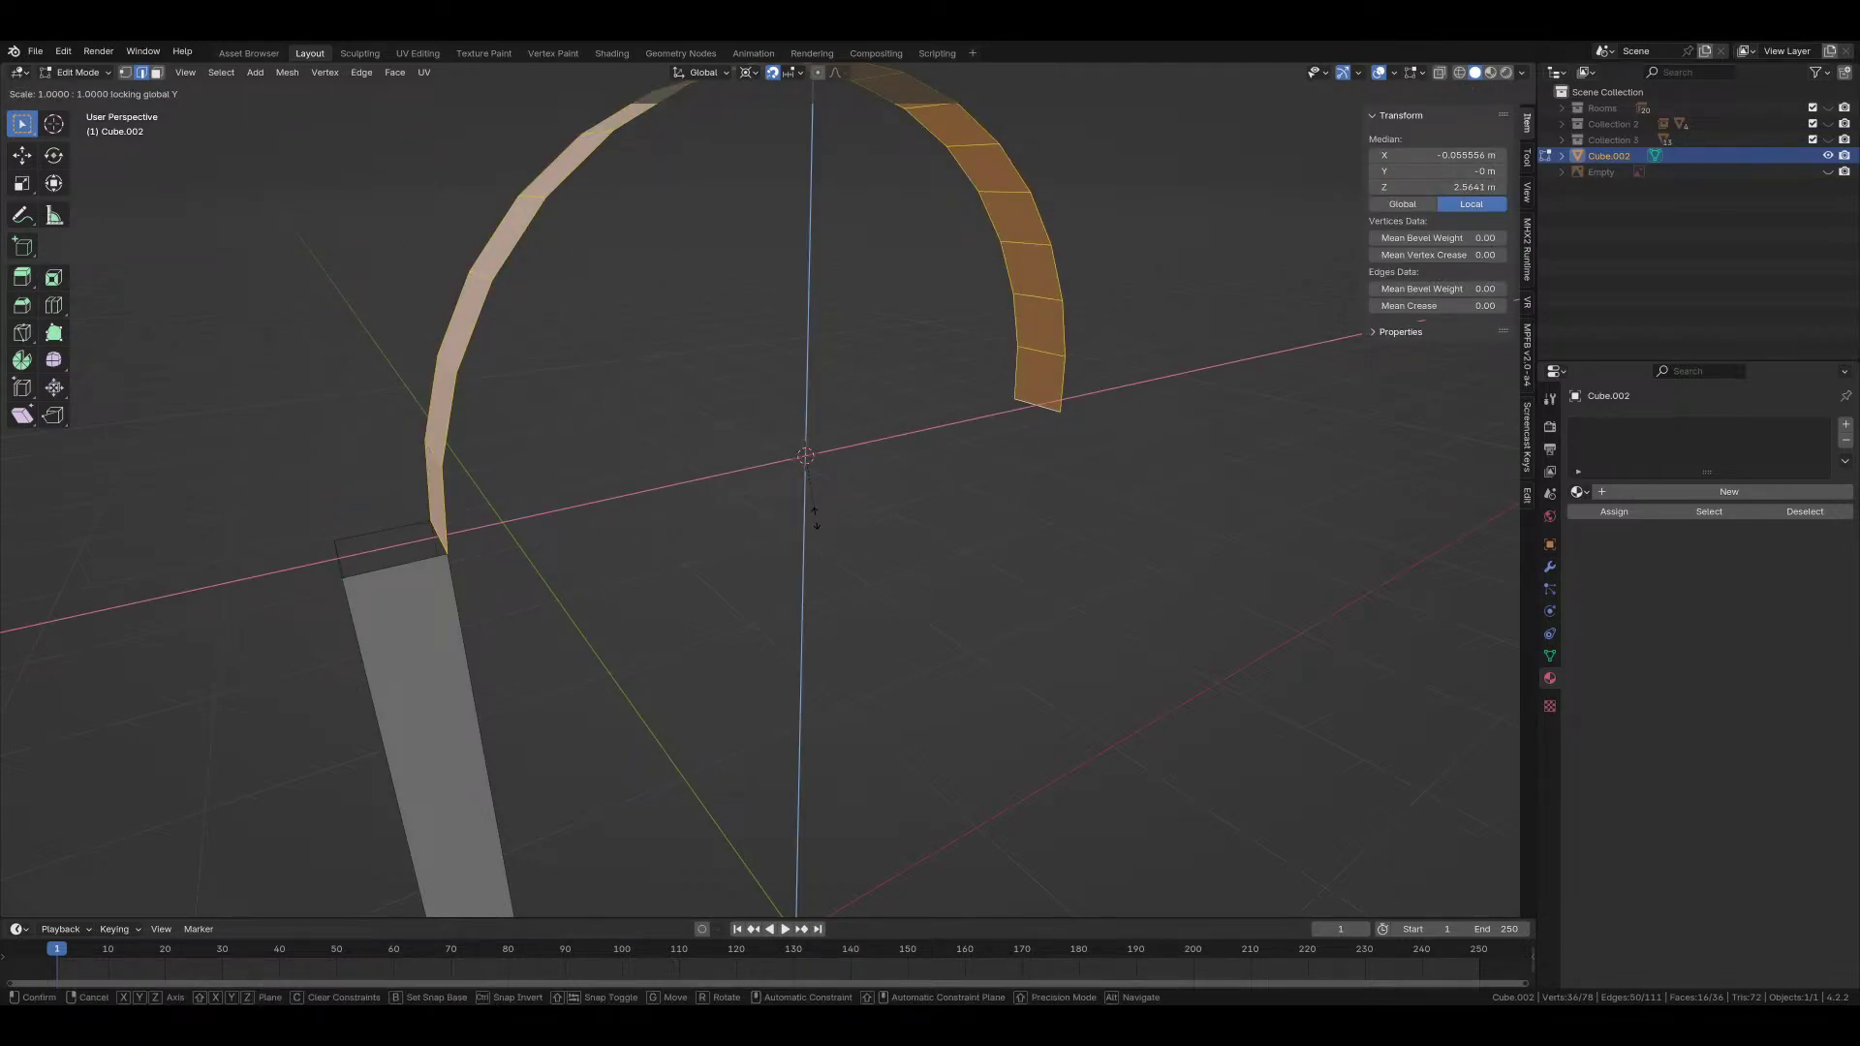
type("1.2")
key("Return")
middle_click_drag(789, 520, 775, 329)
scroll(765, 545, "down", 10)
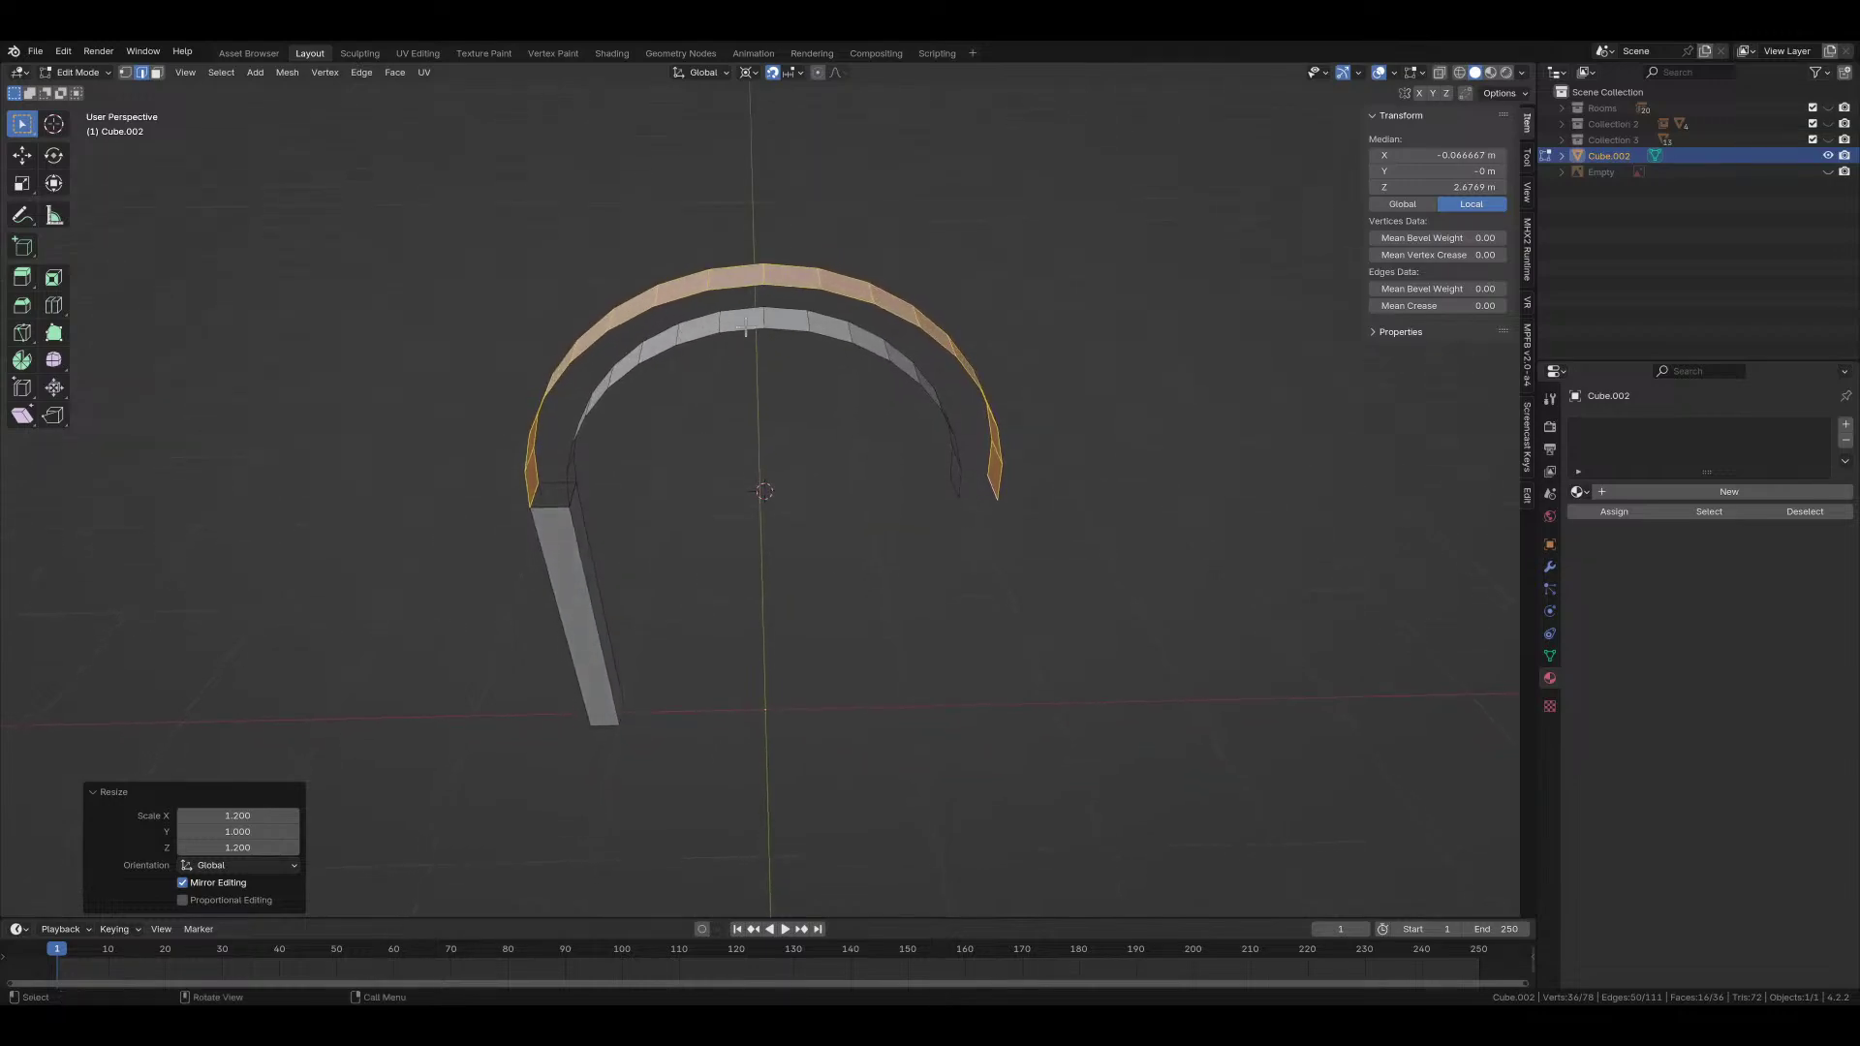
Step: Flip the normals of the whole inner arch strip and clear the selection
left_click(775, 329)
key("l")
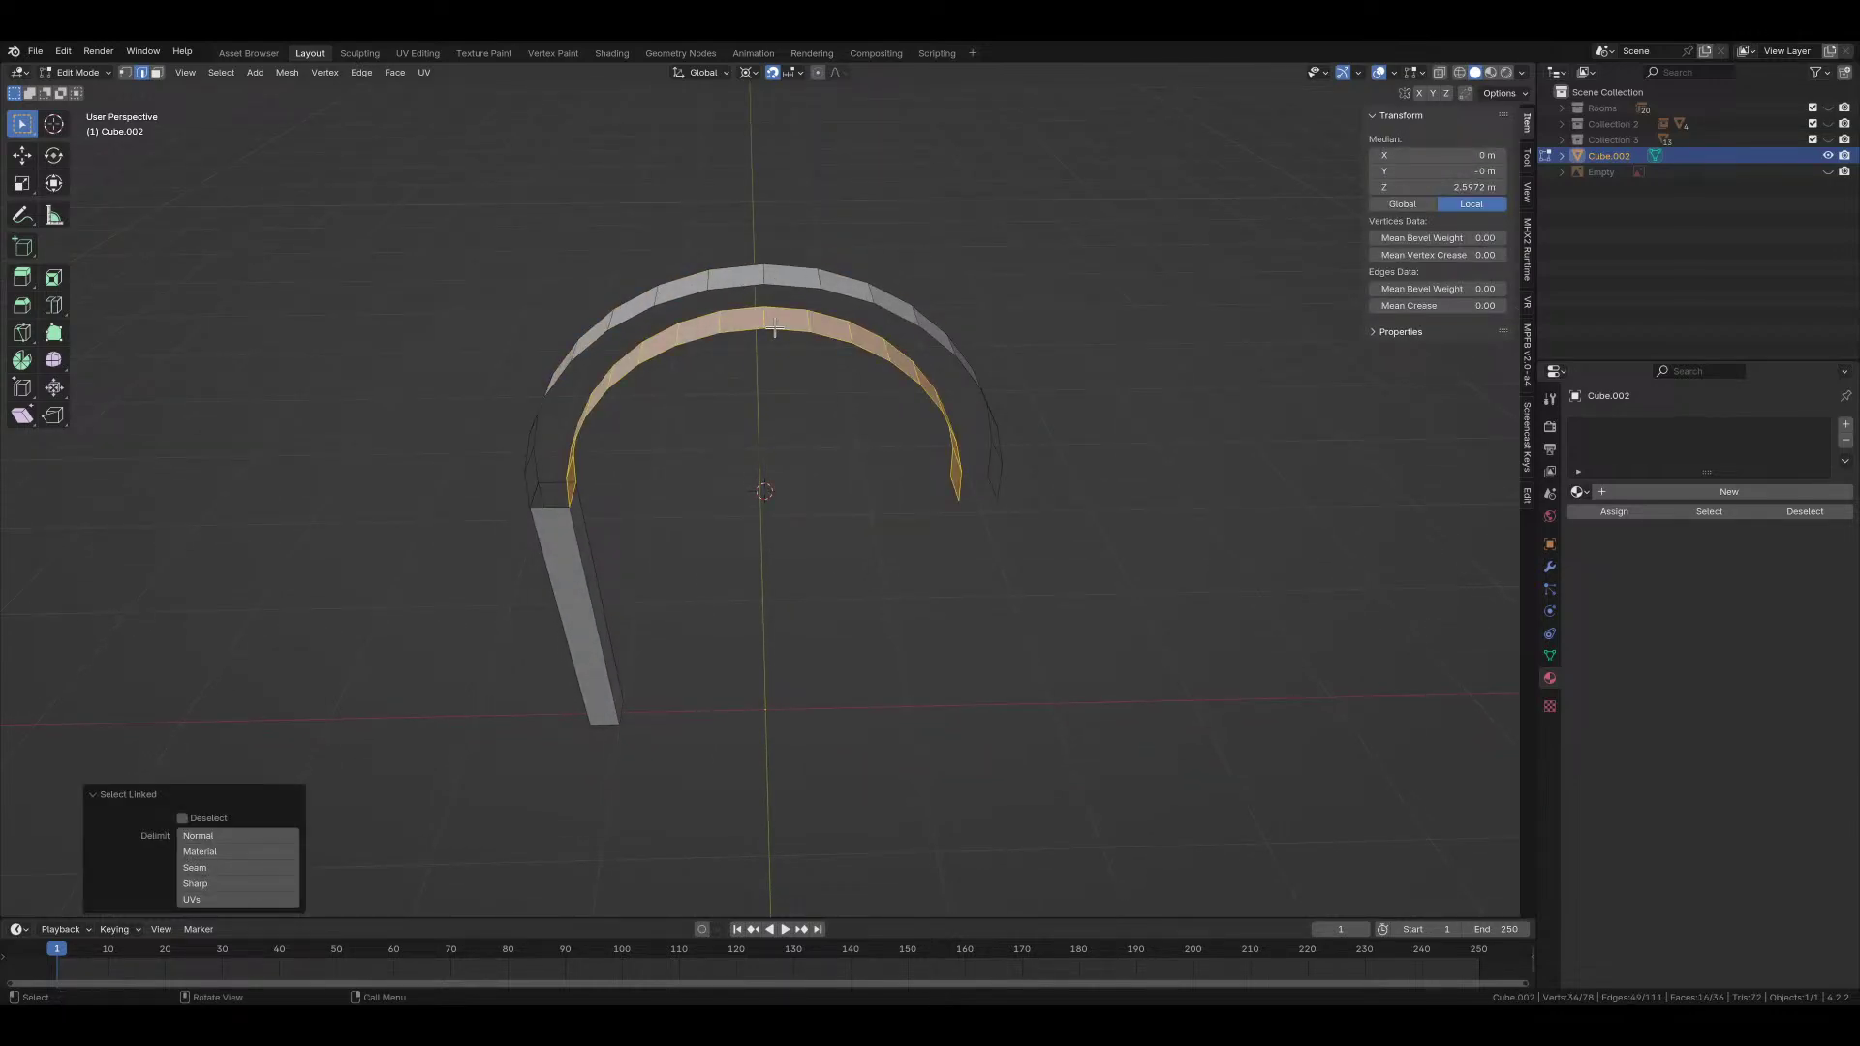
key("alt+n")
left_click(727, 328)
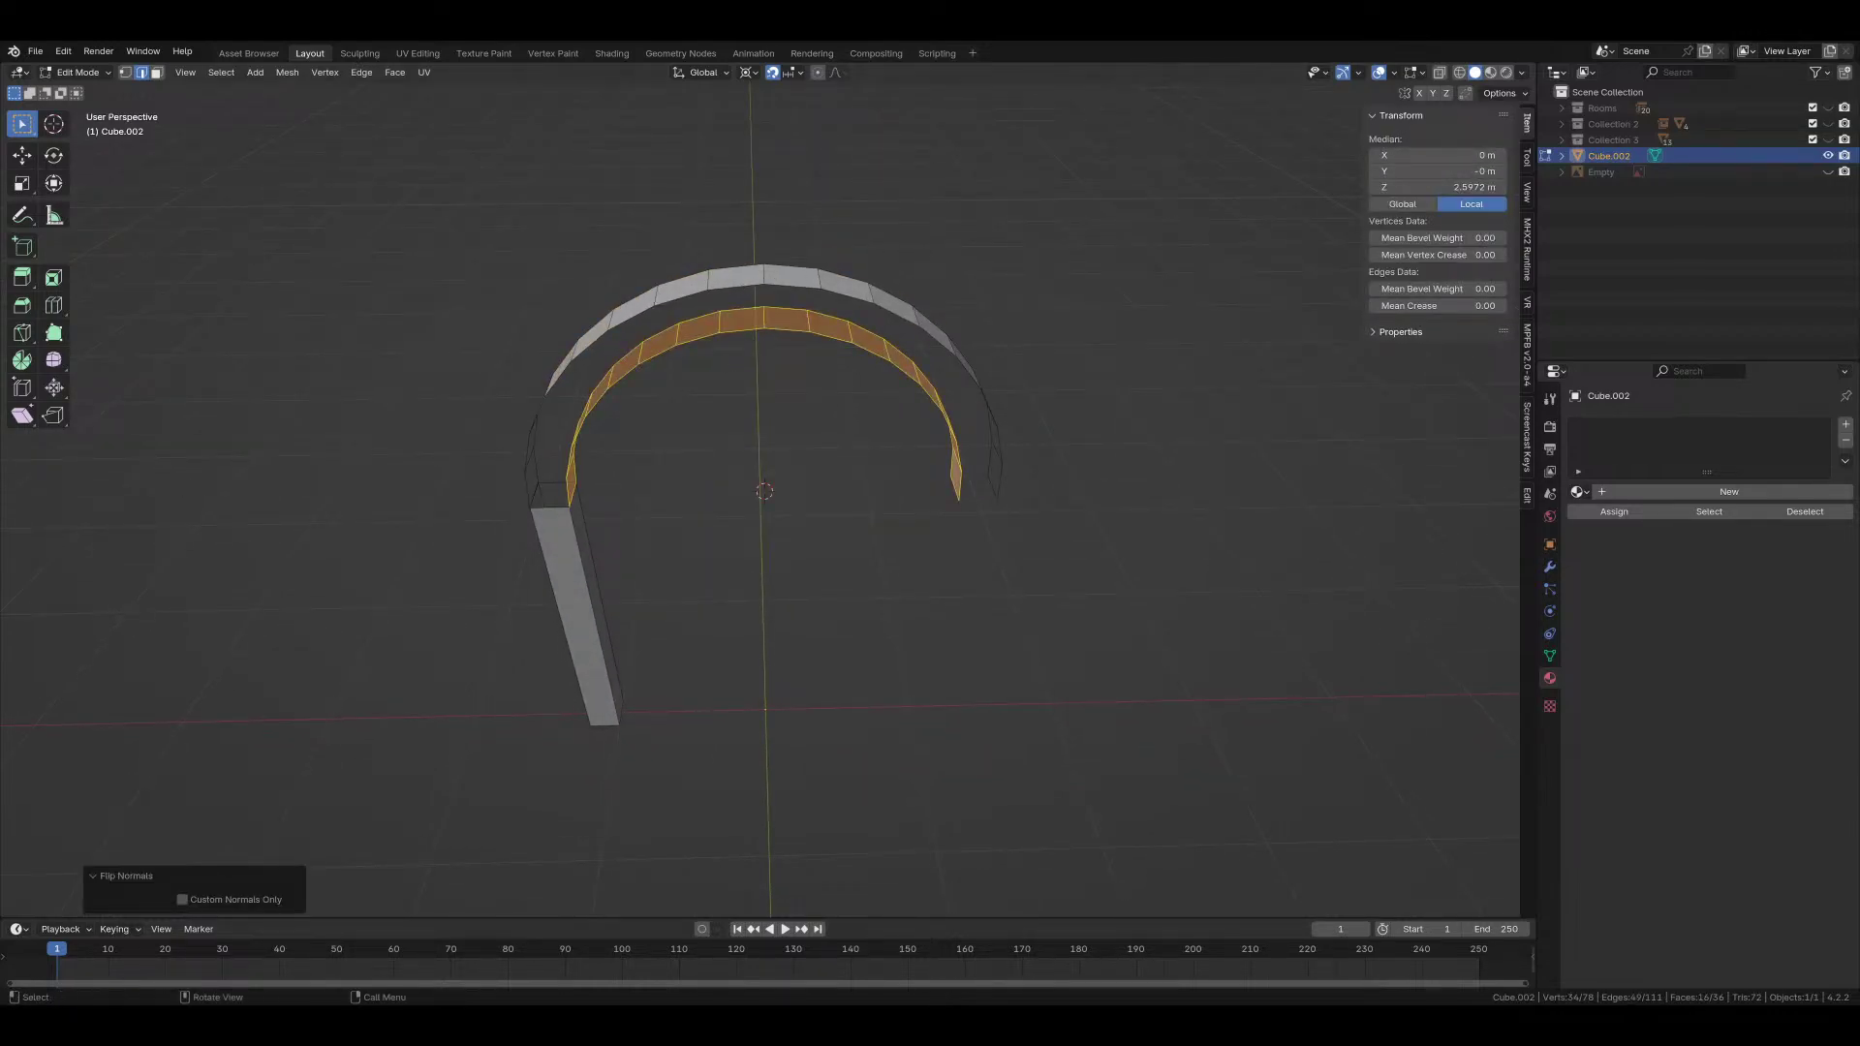
key("alt+a")
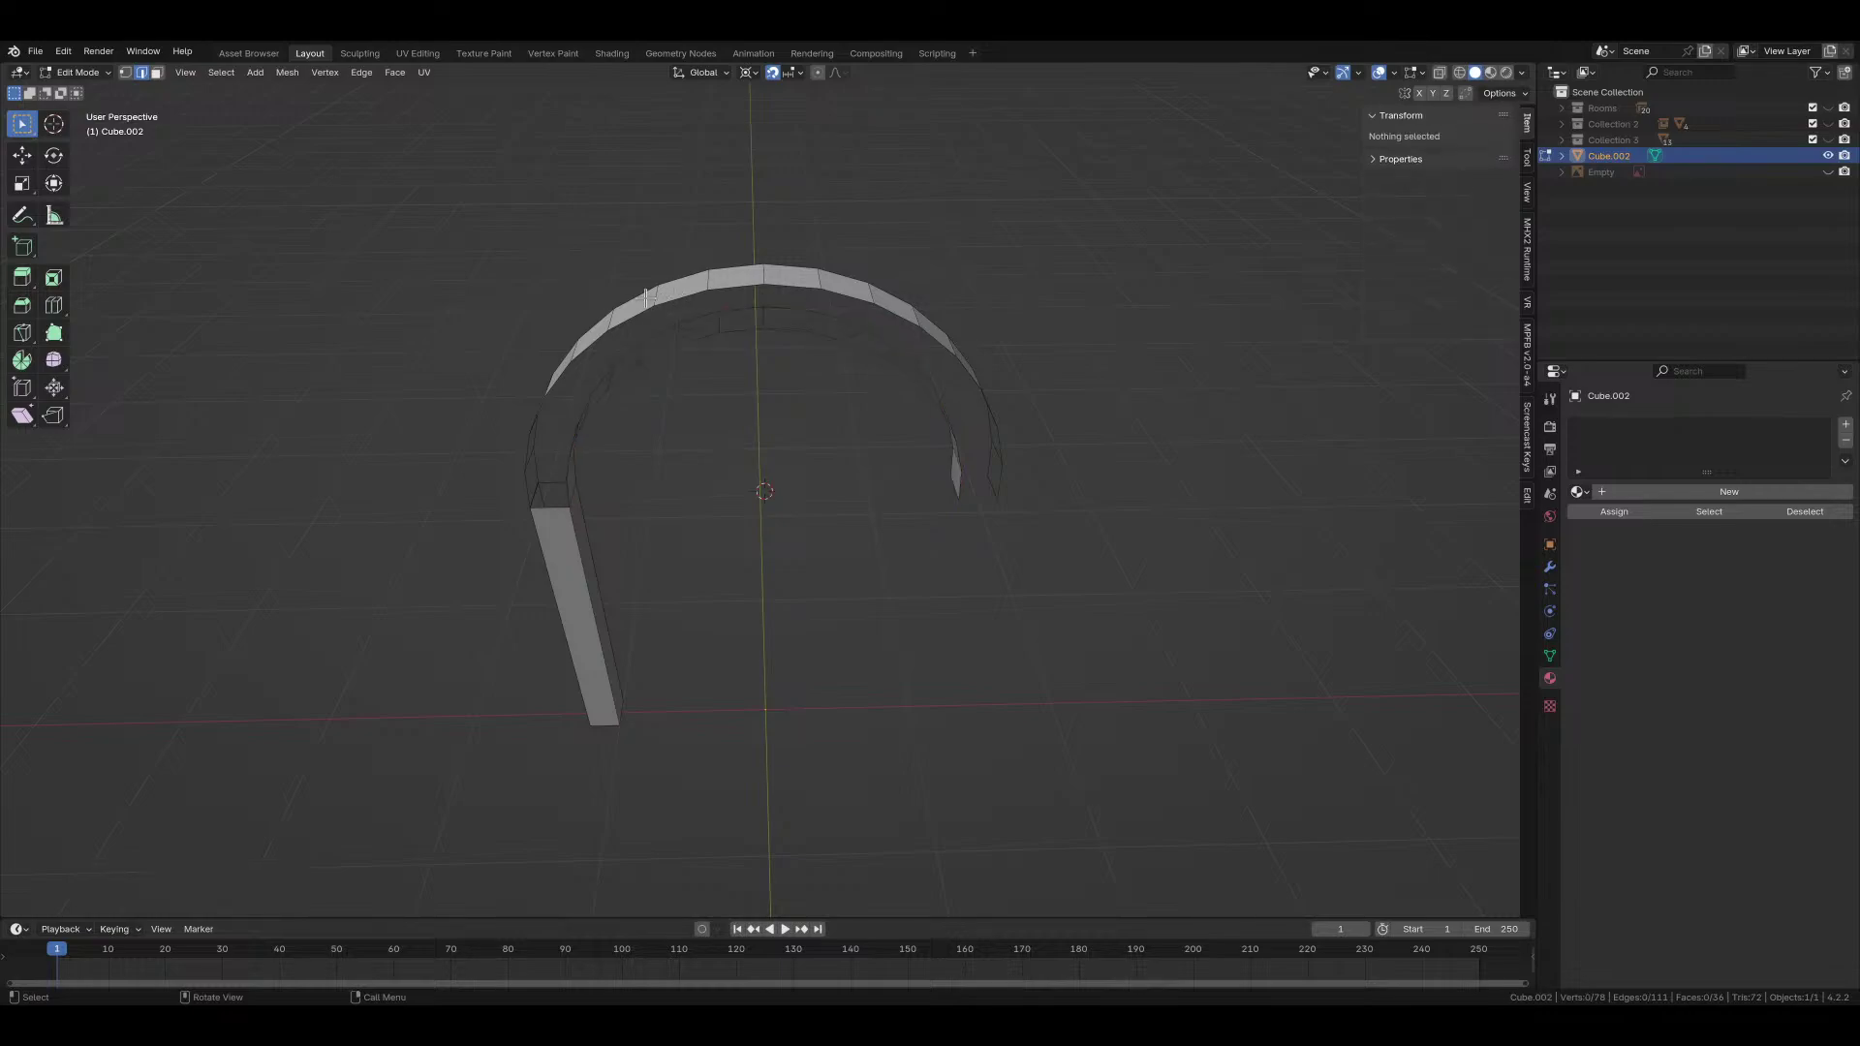
Step: Select the entire outer arch strip and delete its vertices
left_click(649, 291, "alt")
key("x")
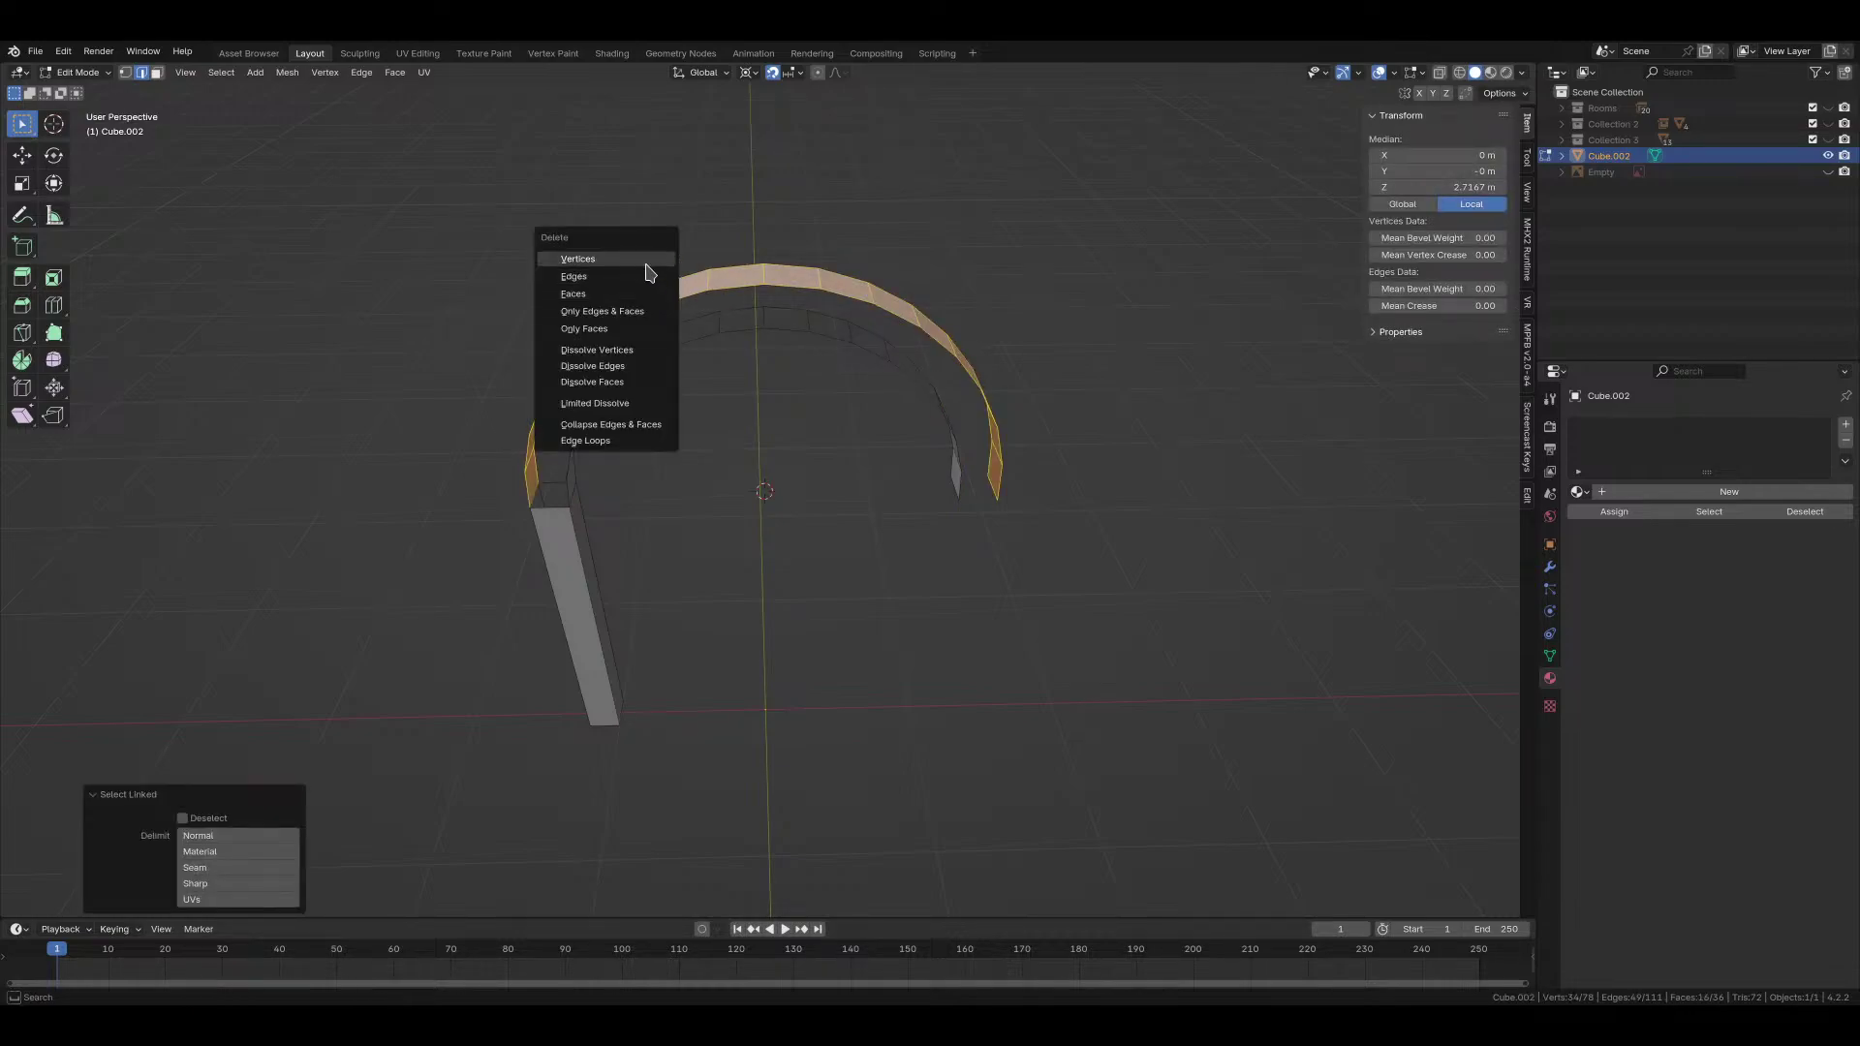
left_click(641, 258)
mouse_move(843, 490)
middle_mouse_down()
mouse_move(810, 439)
mouse_move(855, 493)
middle_mouse_up()
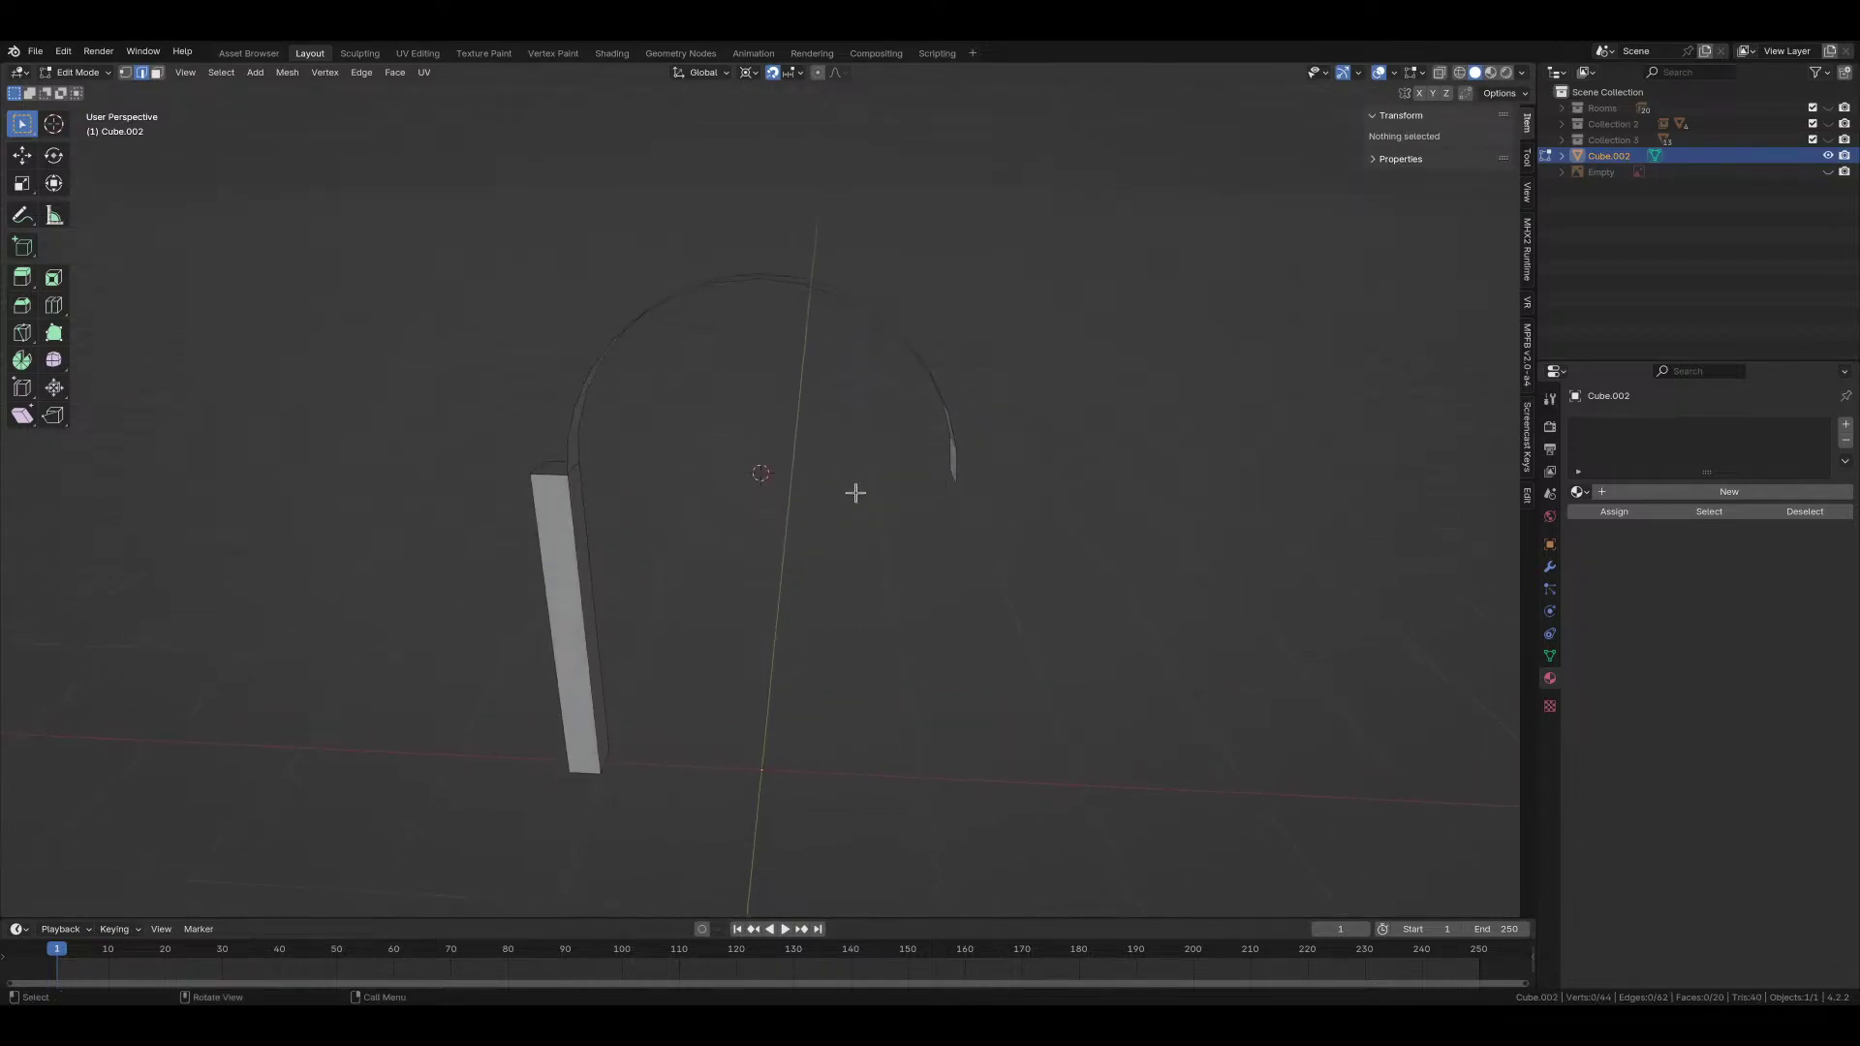
Step: Move the pillar's outer side face 0.1 m along X towards the arch and delete that face
middle_click_drag(575, 551, 619, 665)
key("3")
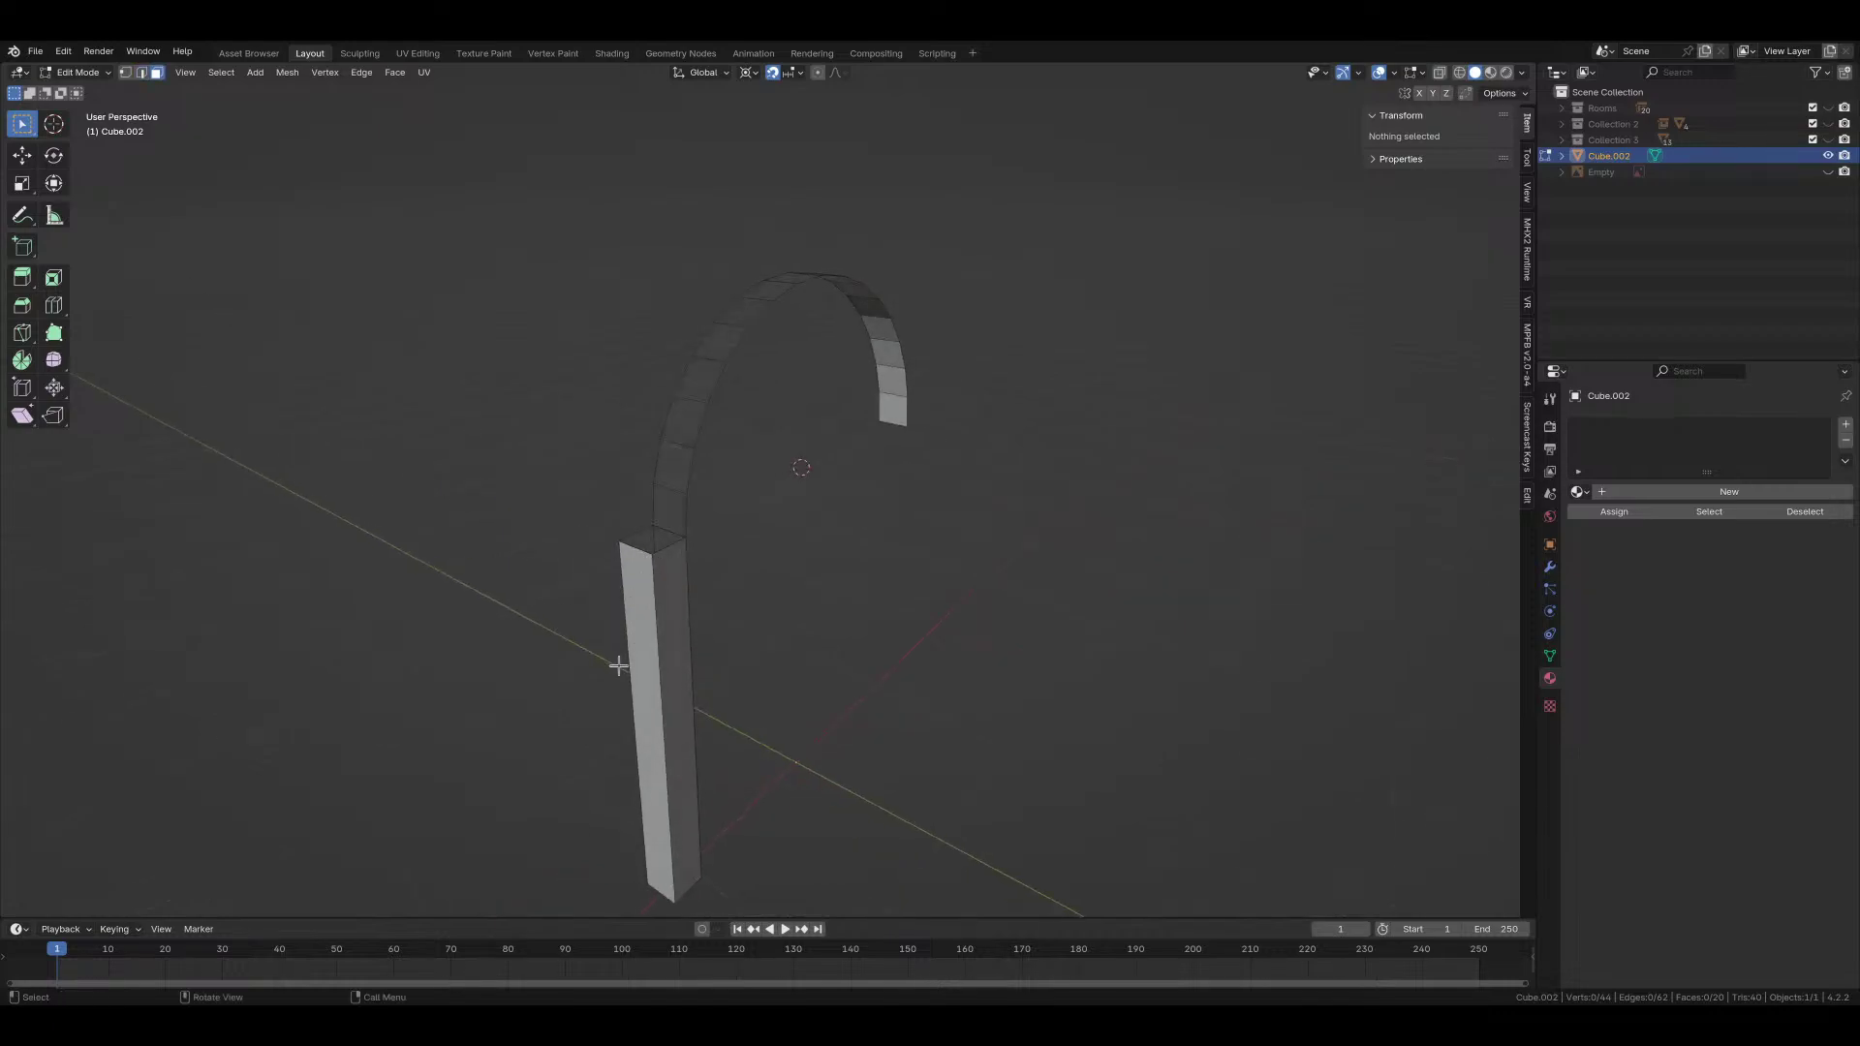
left_click(639, 668)
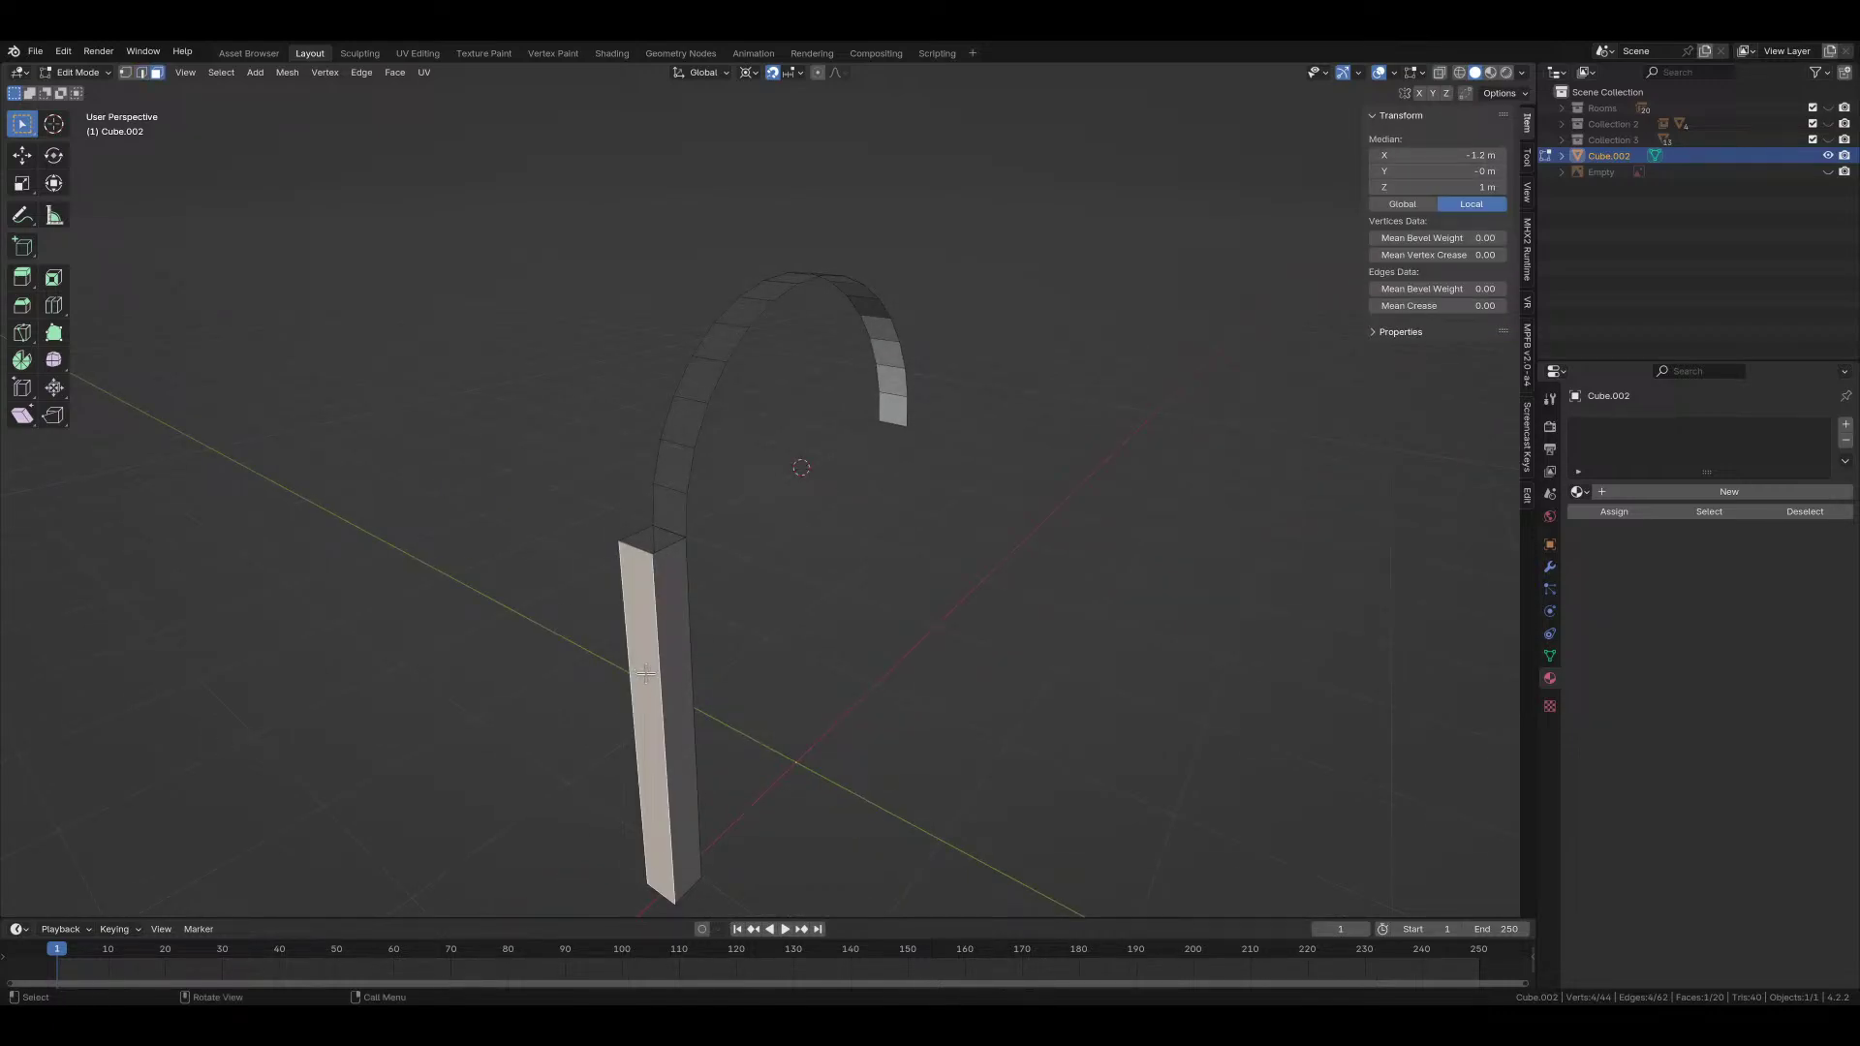
key("KP_1")
key("g")
key("x")
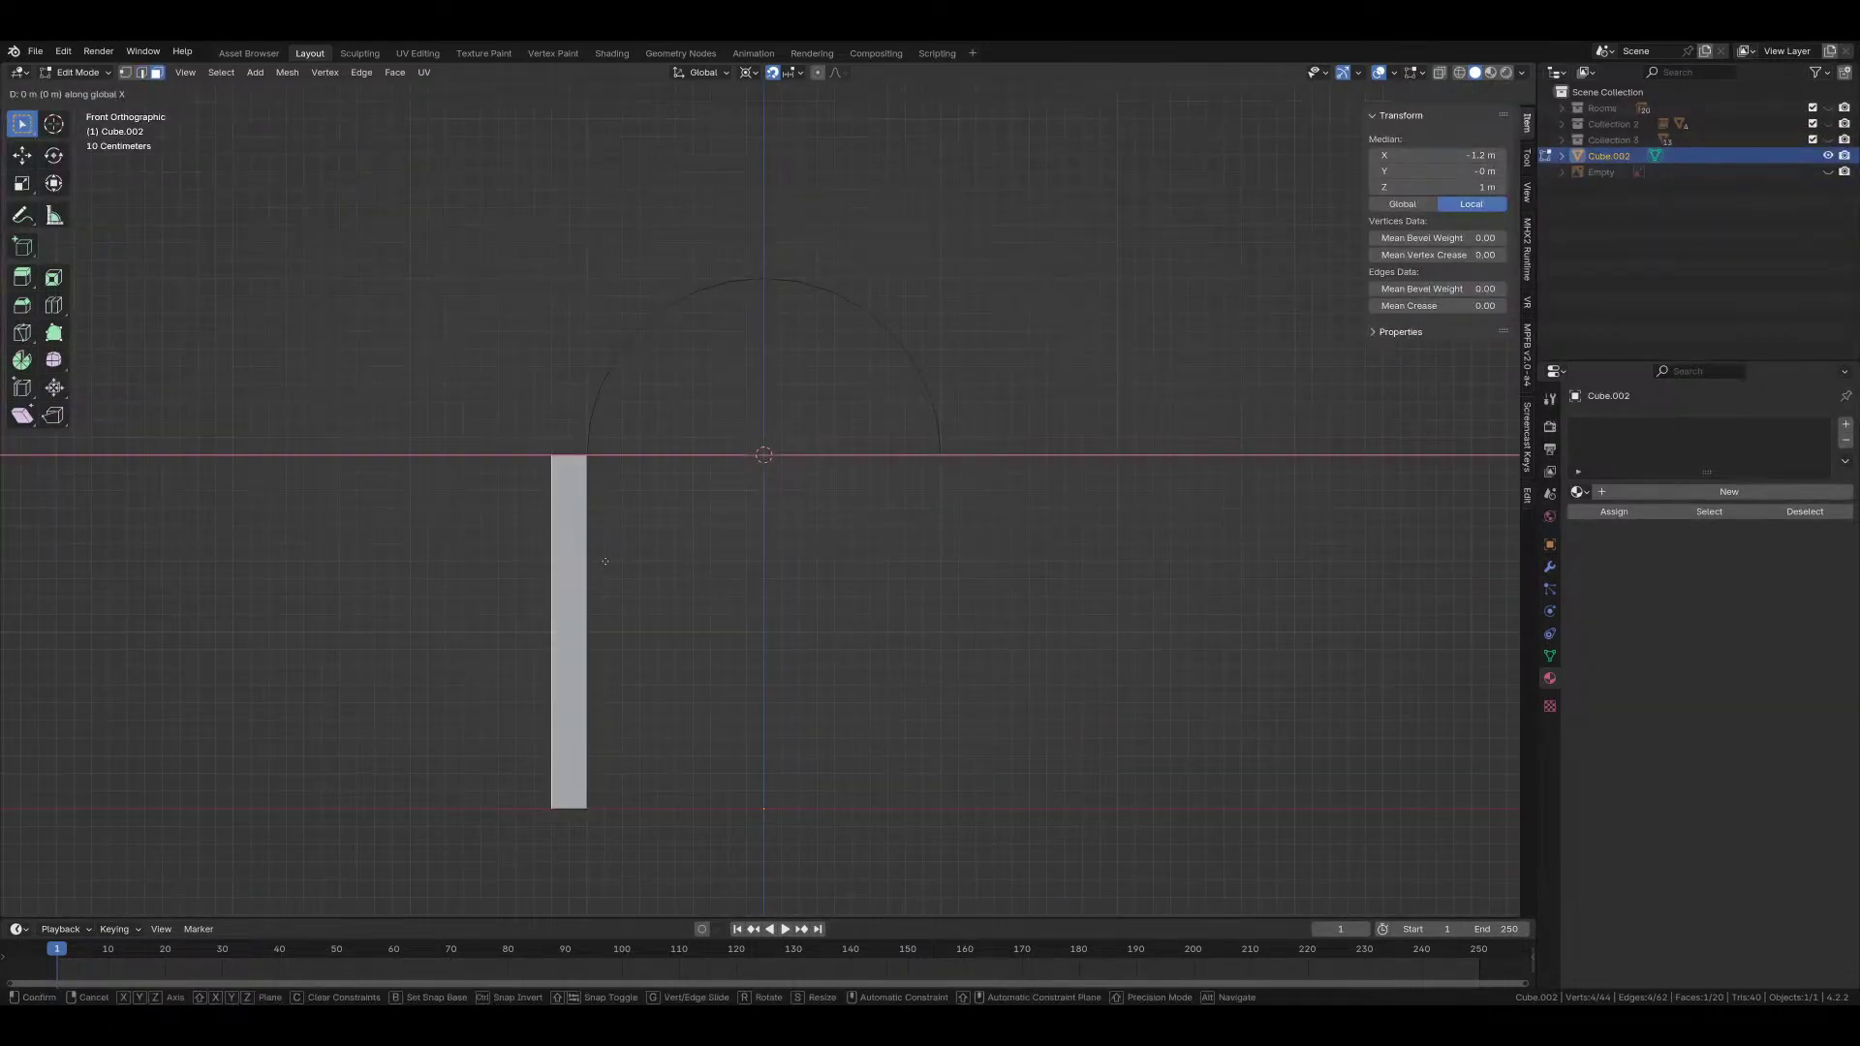
left_click(607, 562)
key("x")
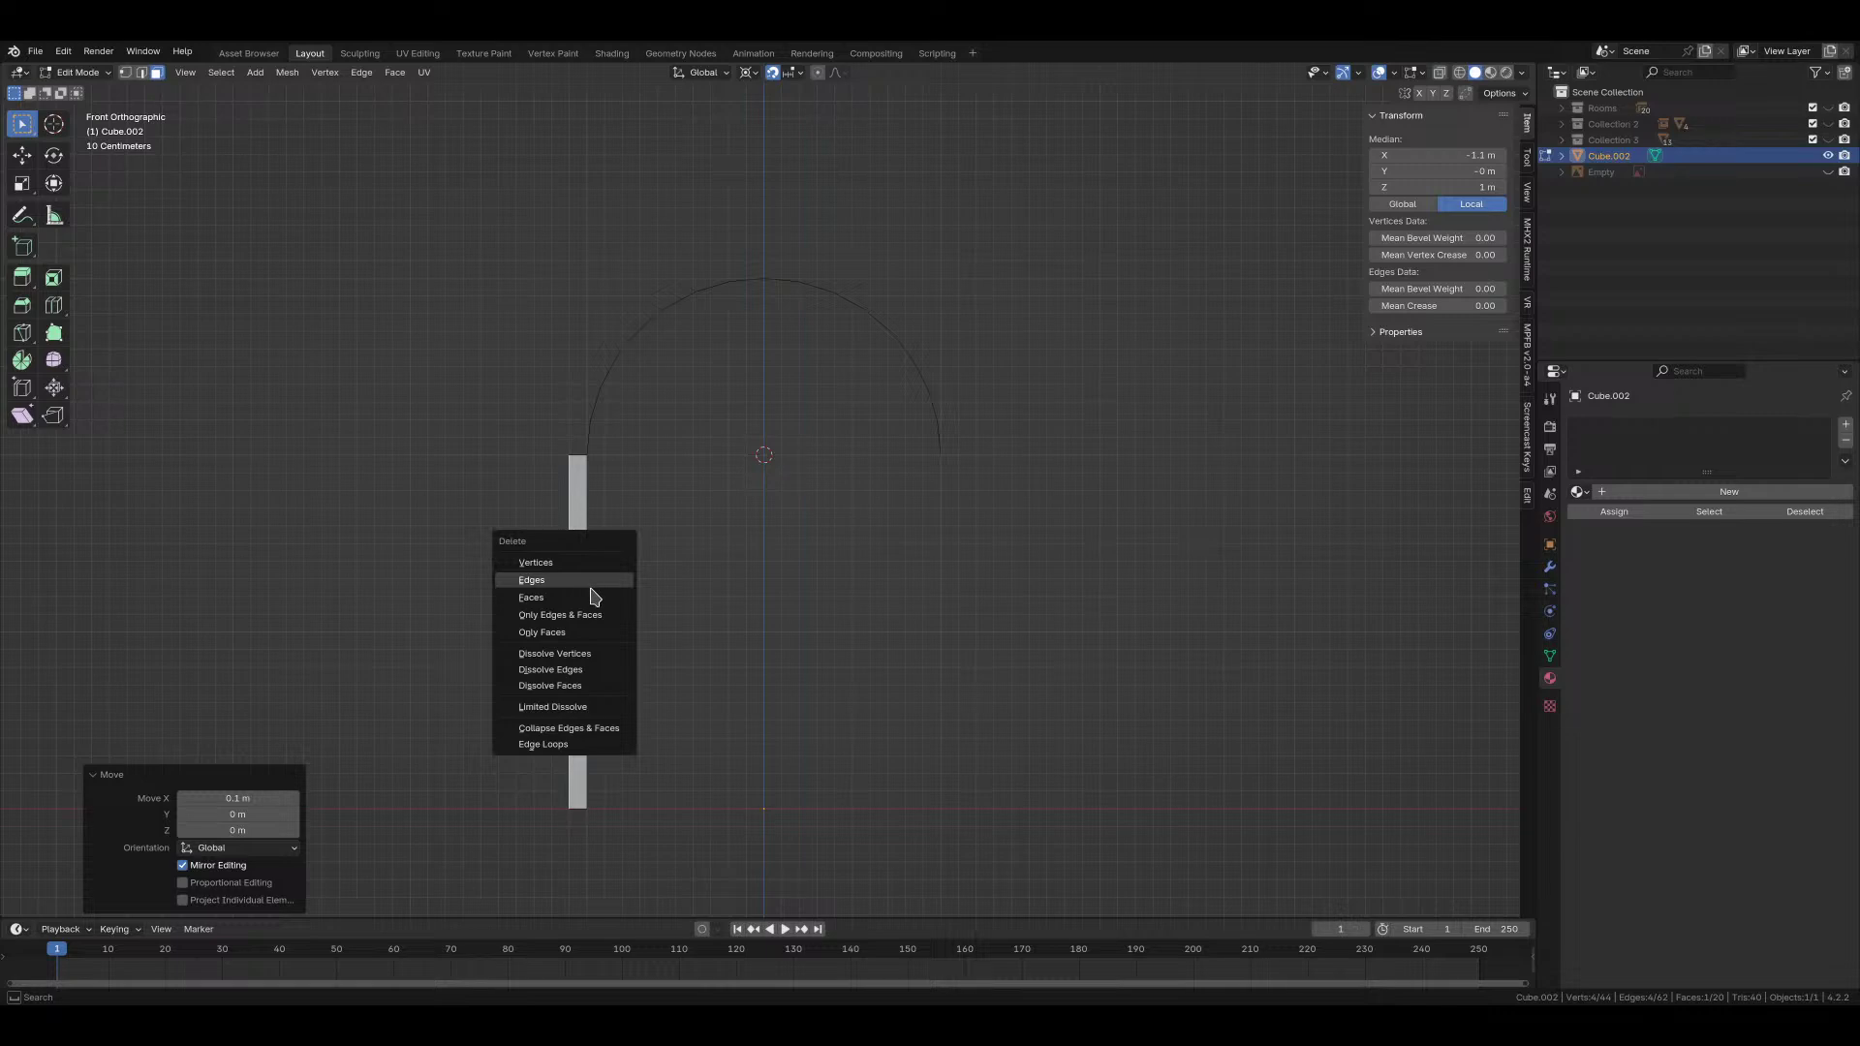
left_click(587, 580)
Step: Duplicate the linked pillar faces and rotate the copy 180° about Z to the opposite side of the arch
key("l")
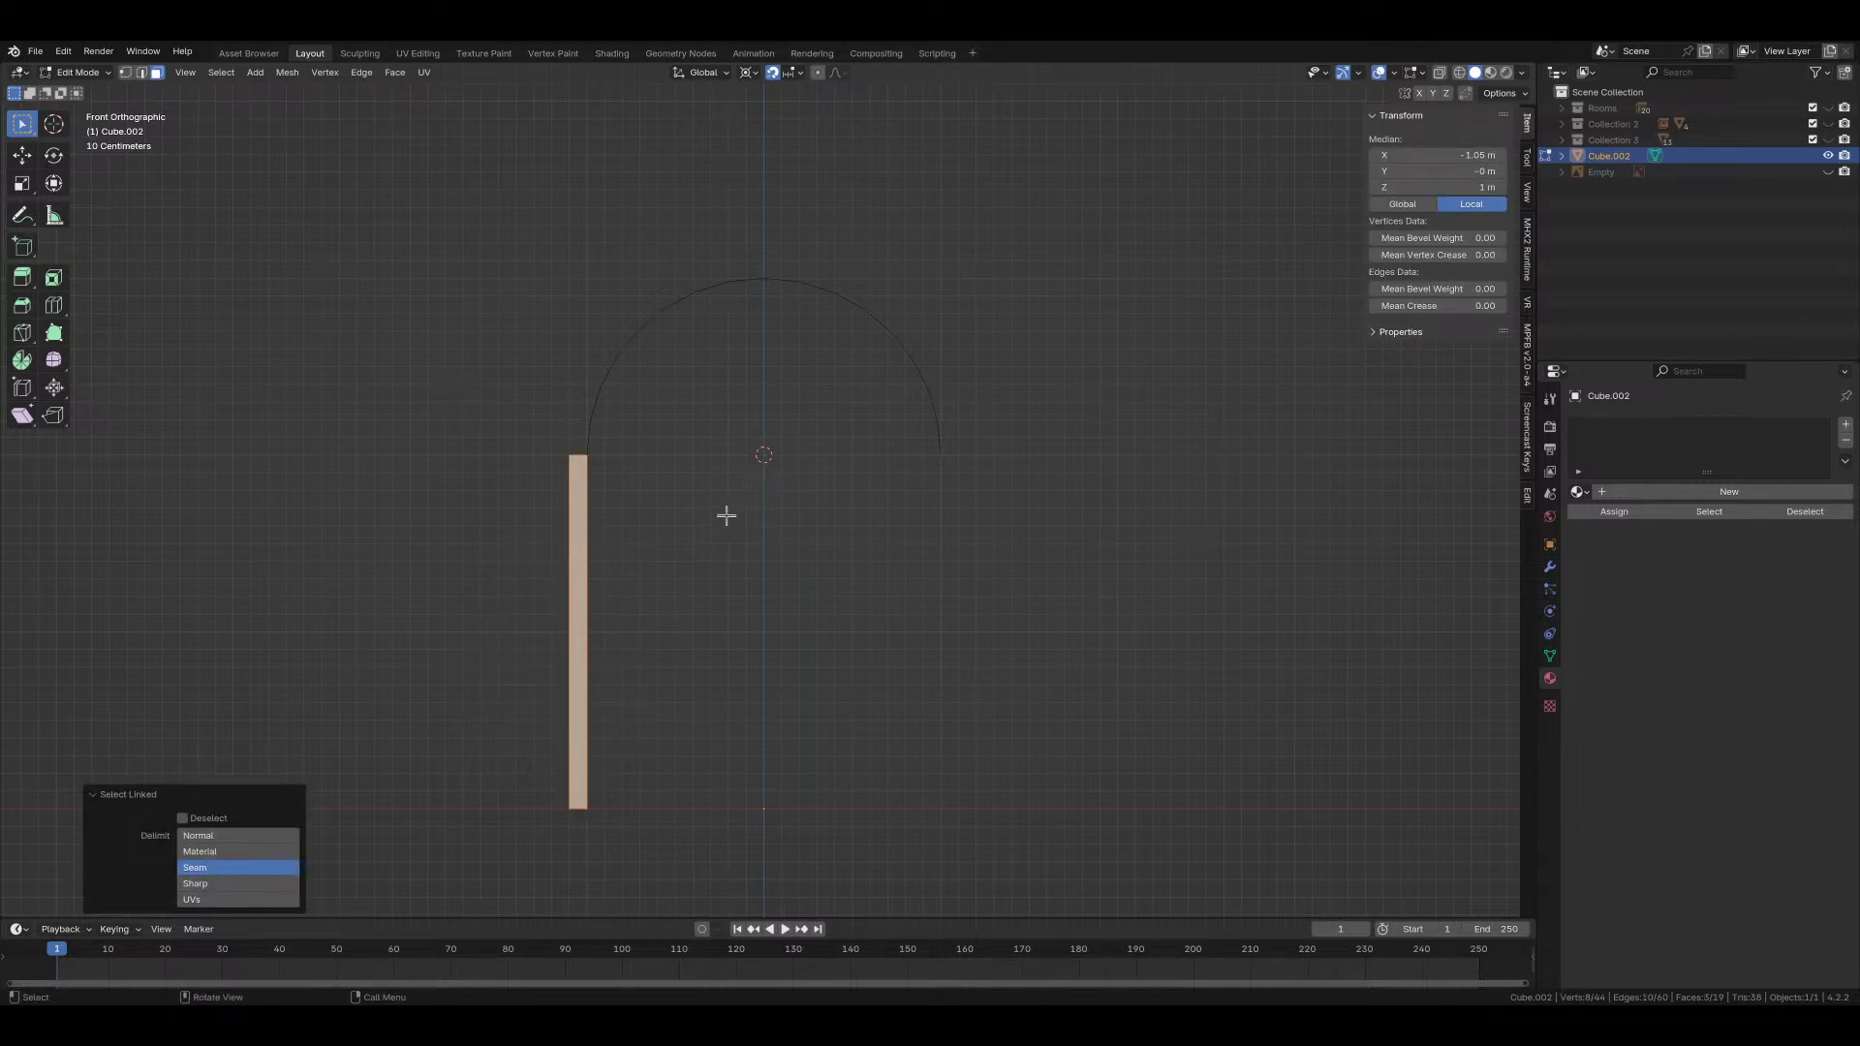
key("shift+d")
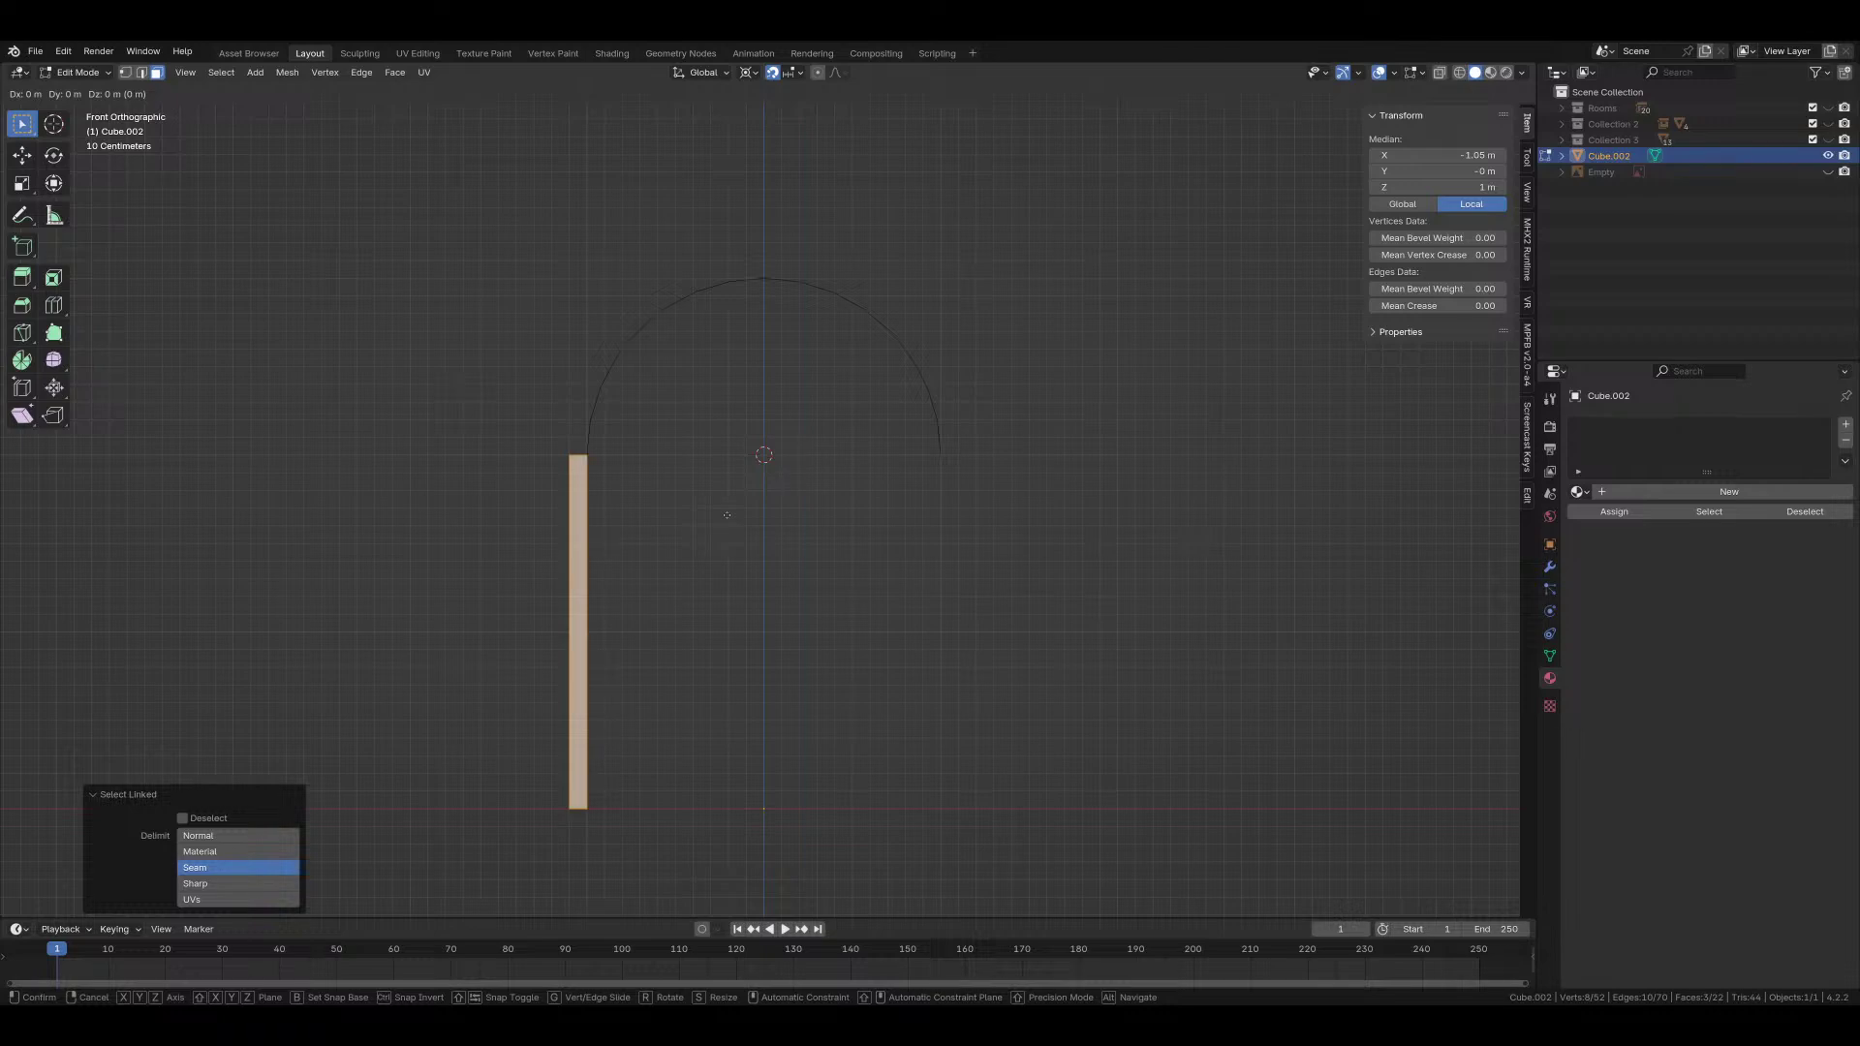
type("rz180")
key("Return")
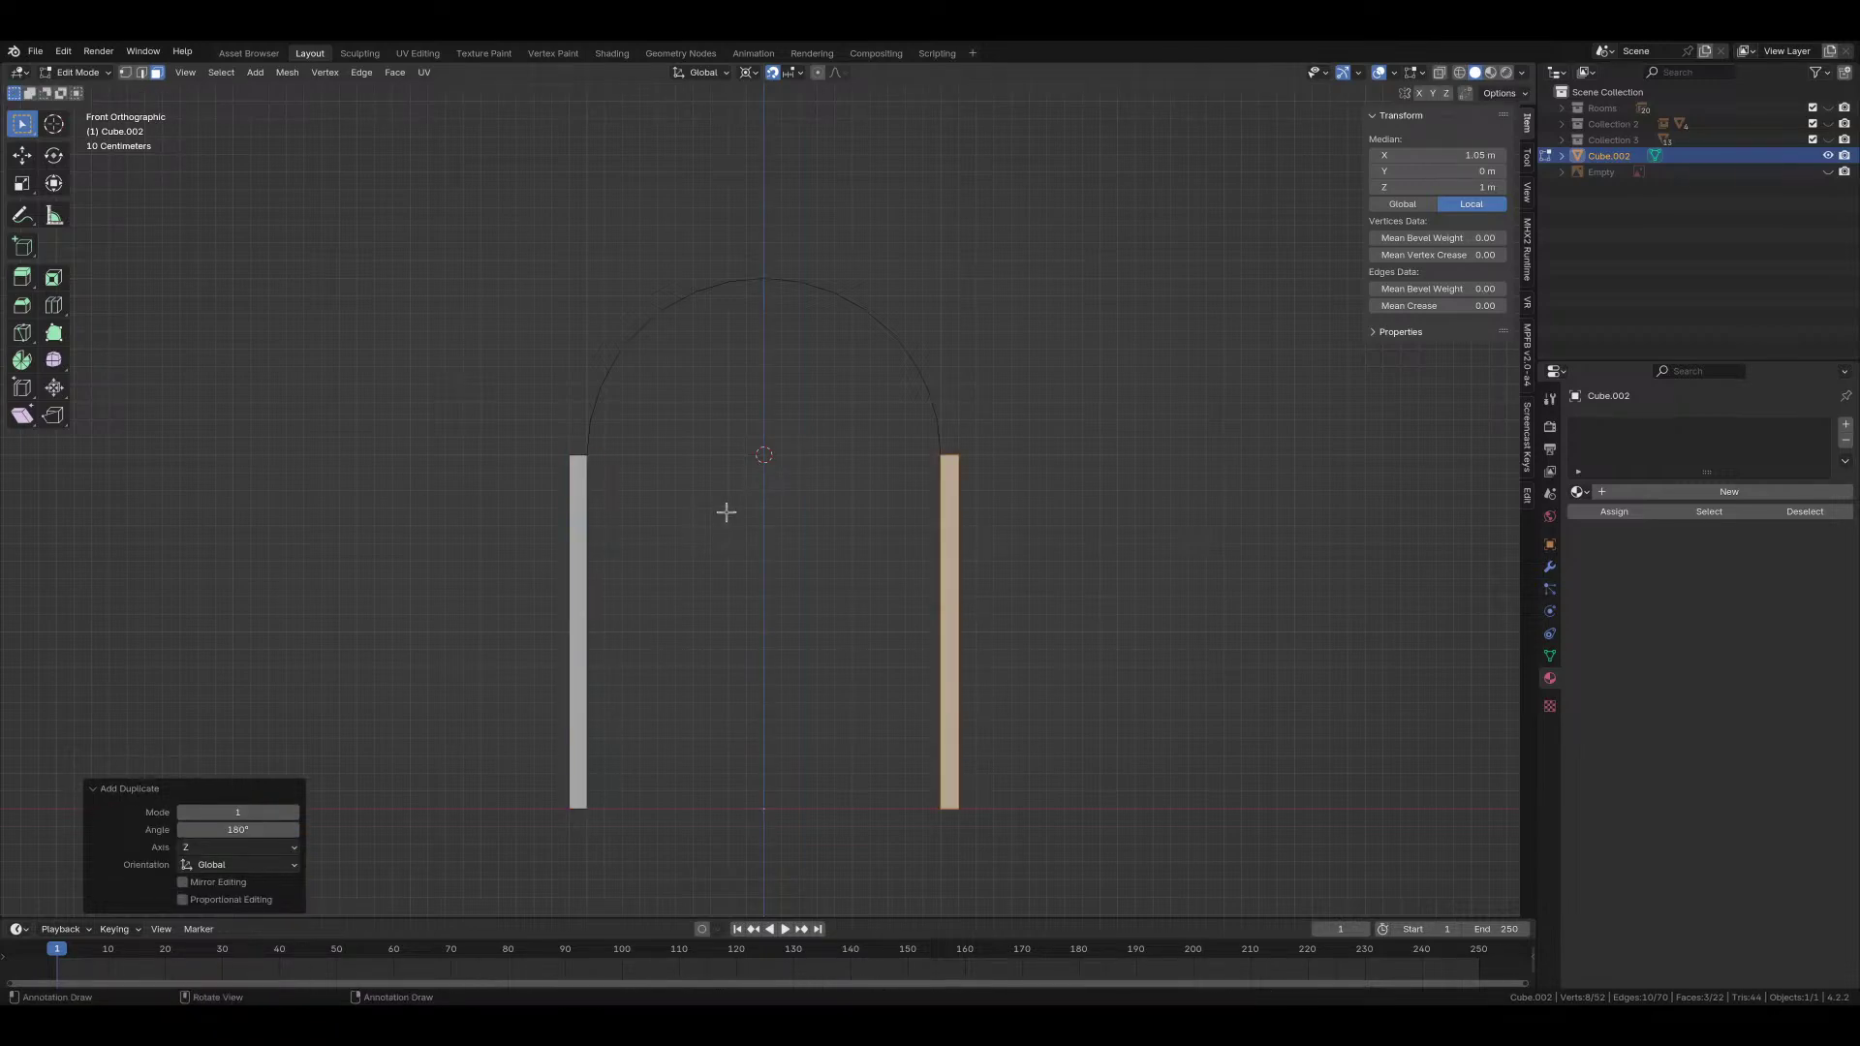
Step: With X-ray on, extrude the outer top vertices of the copied pillar 1.4 m up along Z
middle_click_drag(909, 468, 910, 540, "shift")
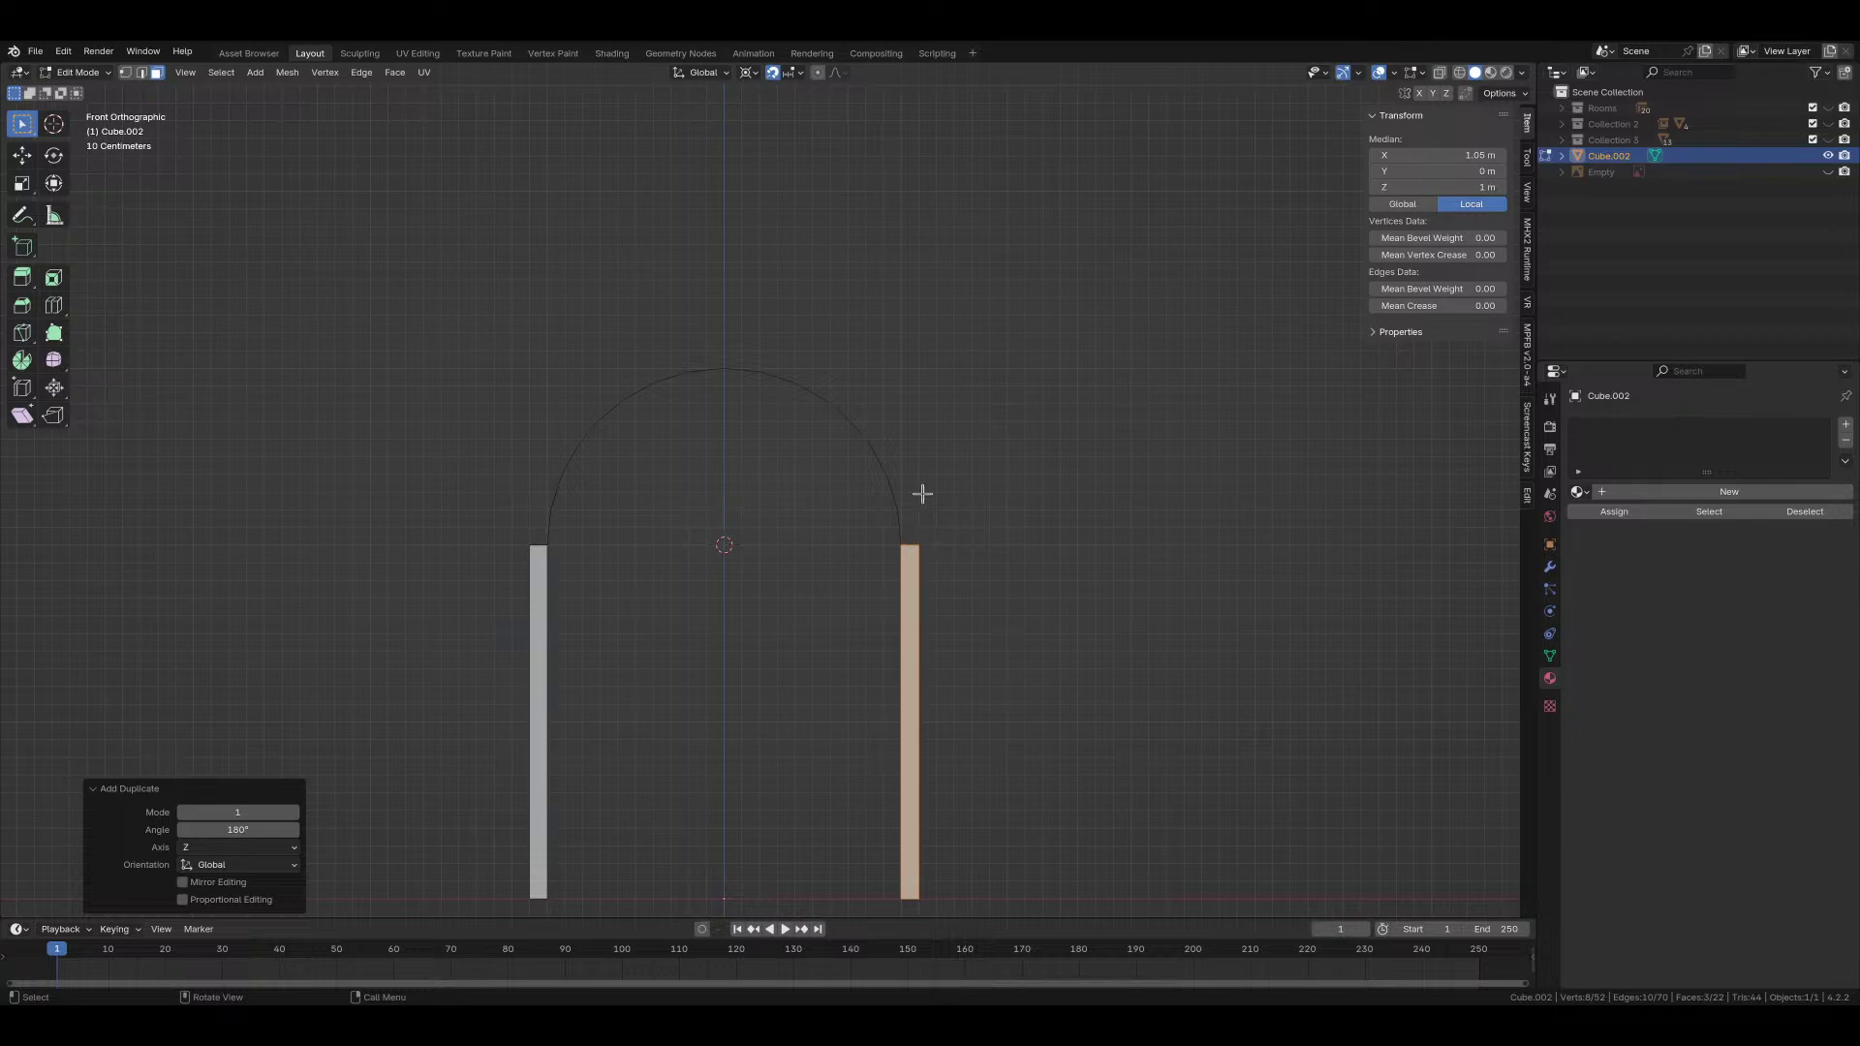
key("alt+z")
key("b")
left_click_drag(932, 556, 940, 575)
key("1")
key("e")
key("z")
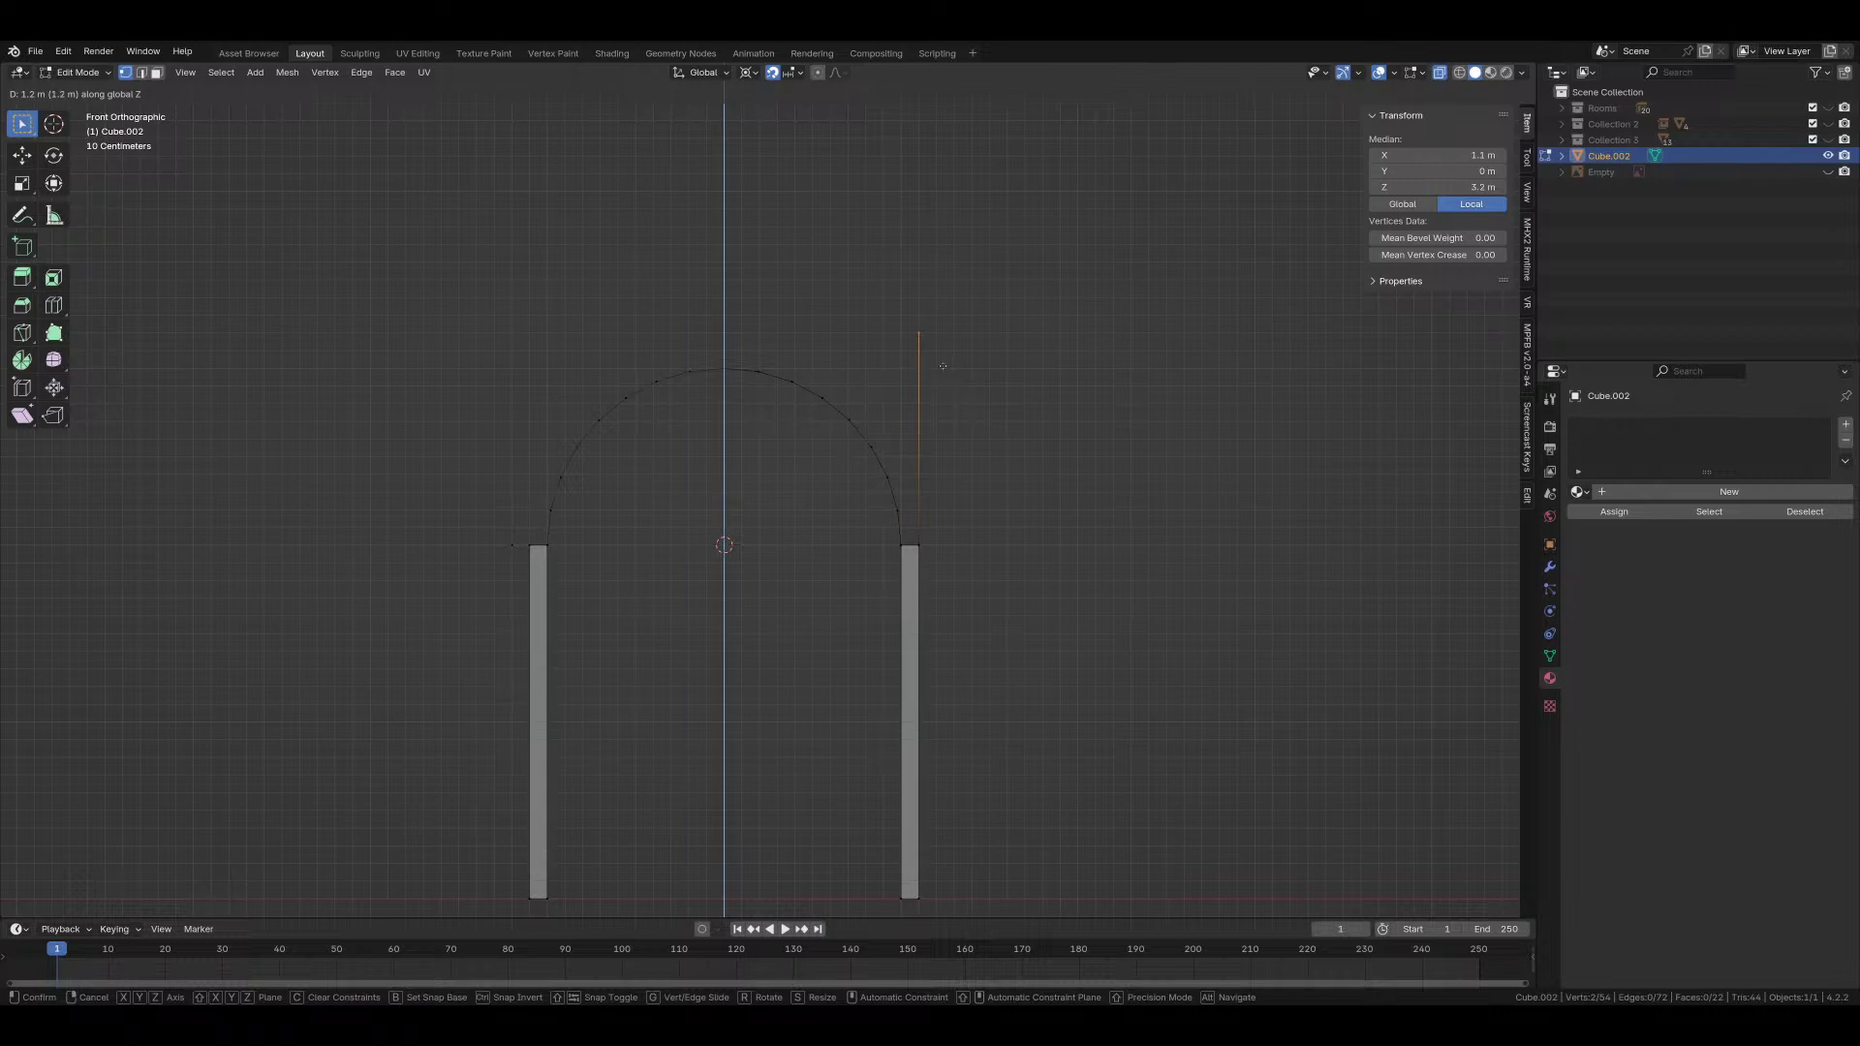
left_click(941, 329)
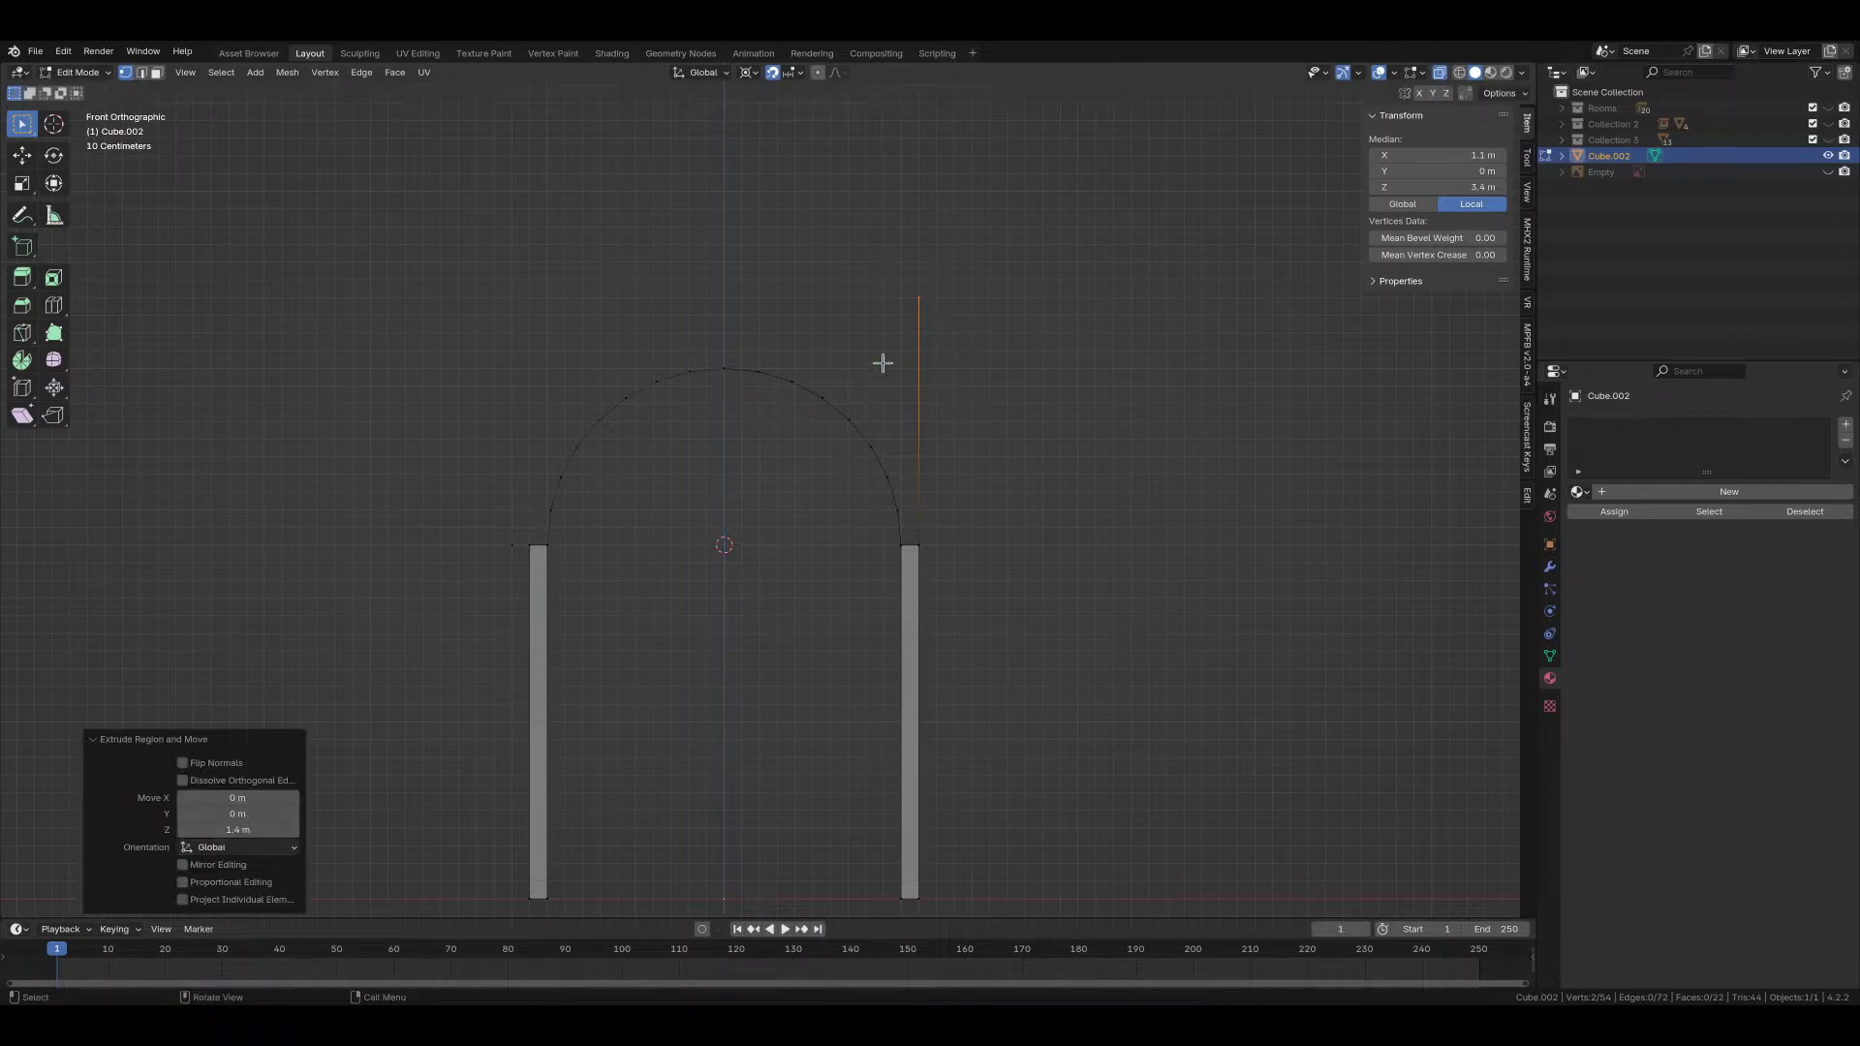
scroll(844, 384, "down", 3)
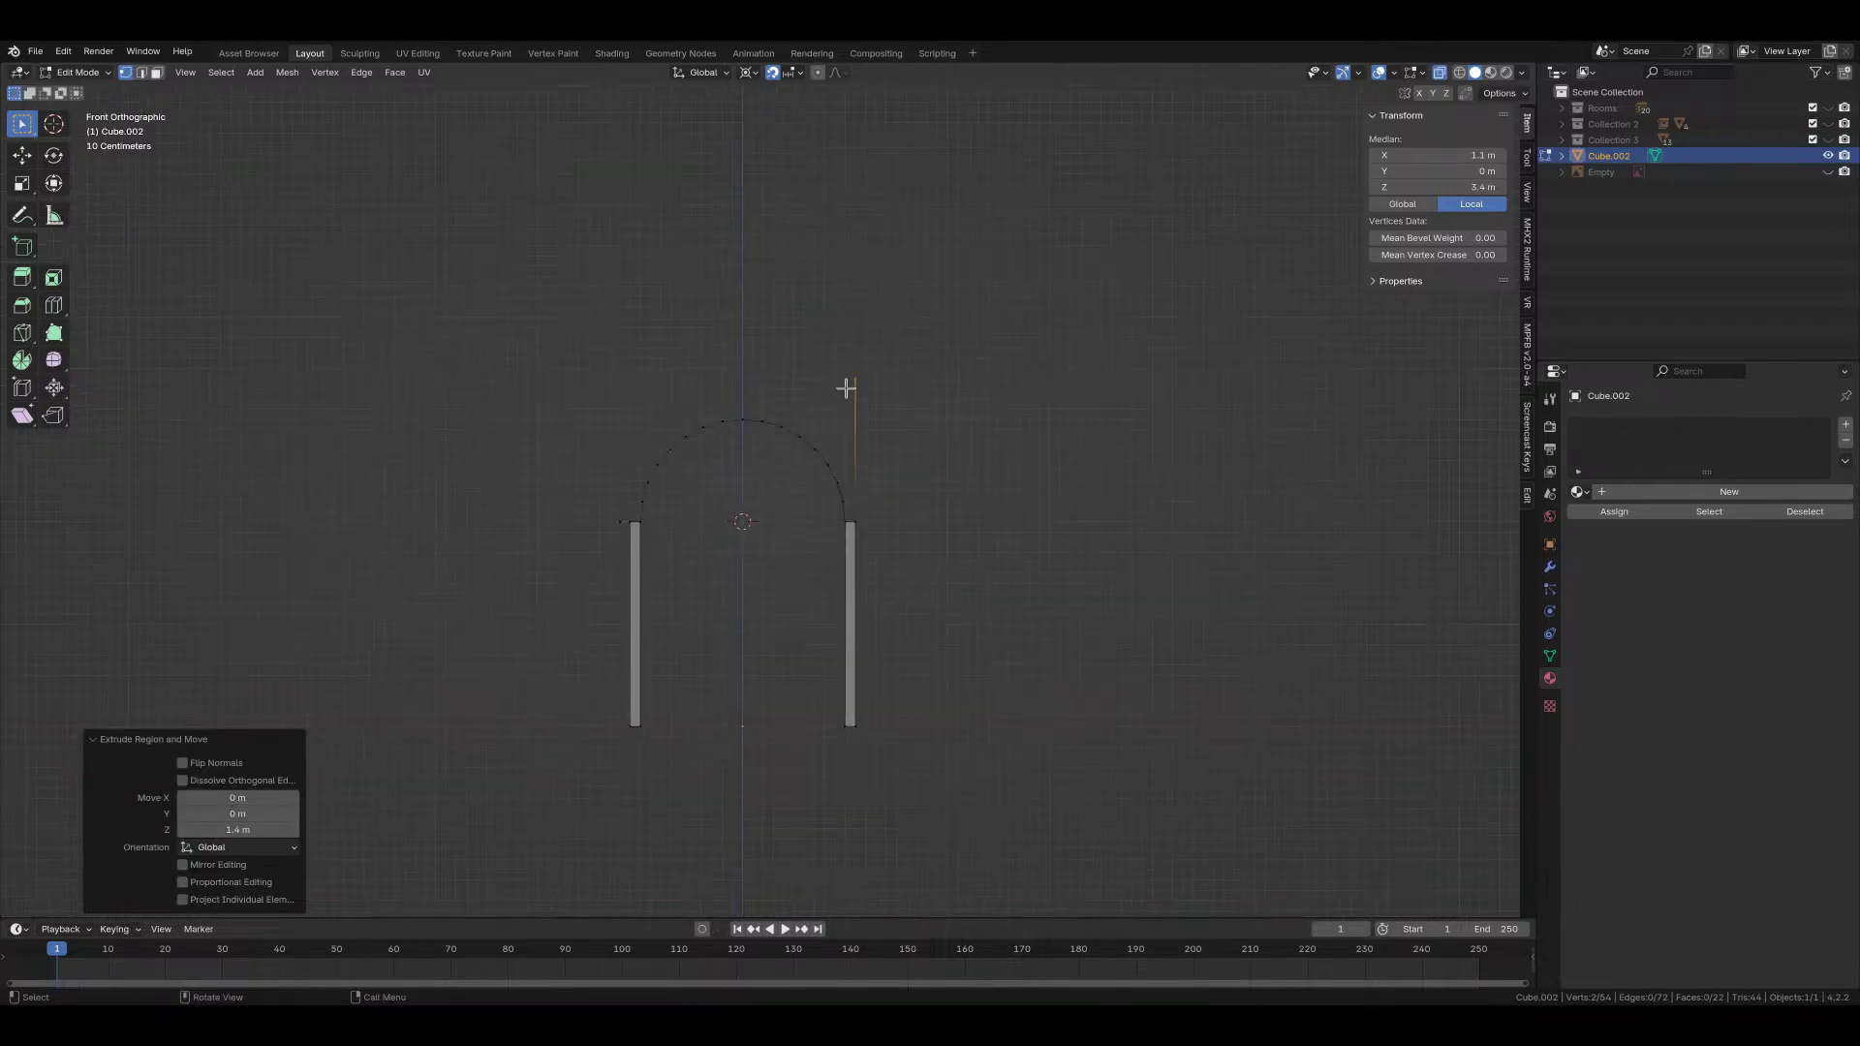
Step: Delete the two stray vertices at X -1.2 m beside the top of the original pillar
left_click(618, 523)
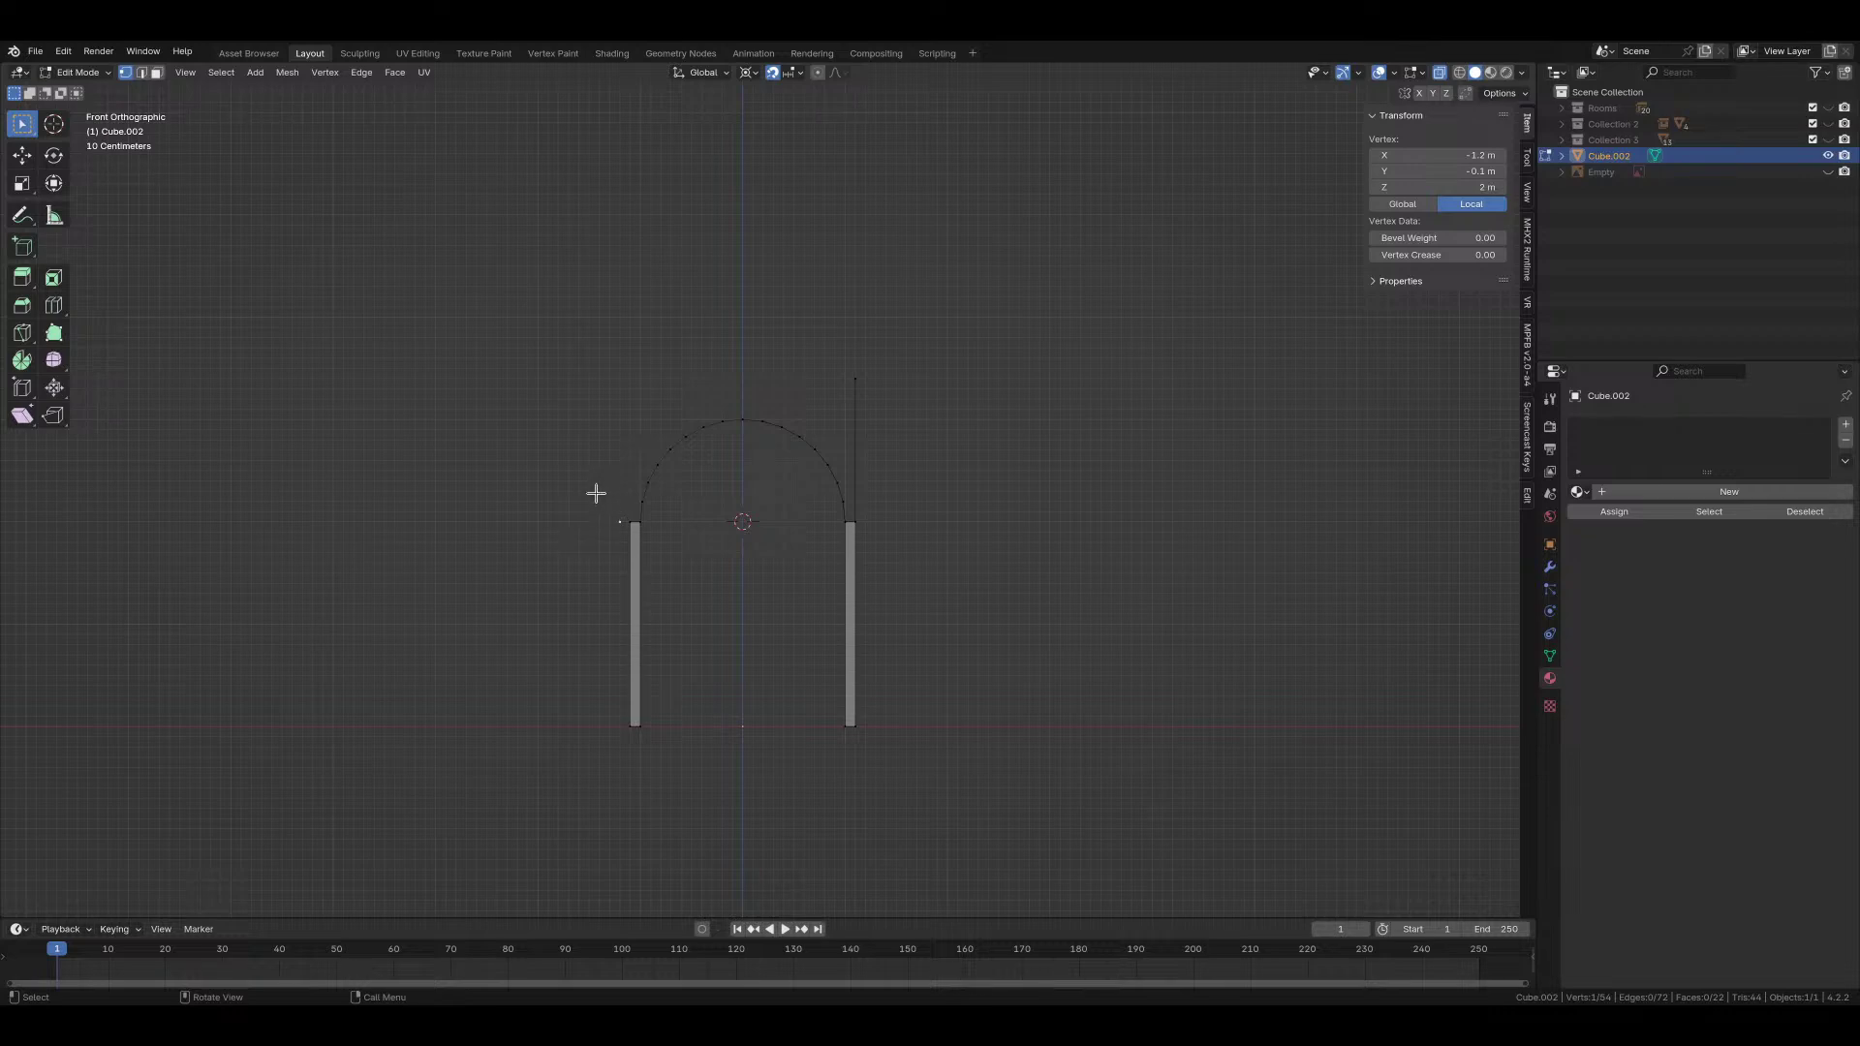
middle_click_drag(595, 494, 512, 610)
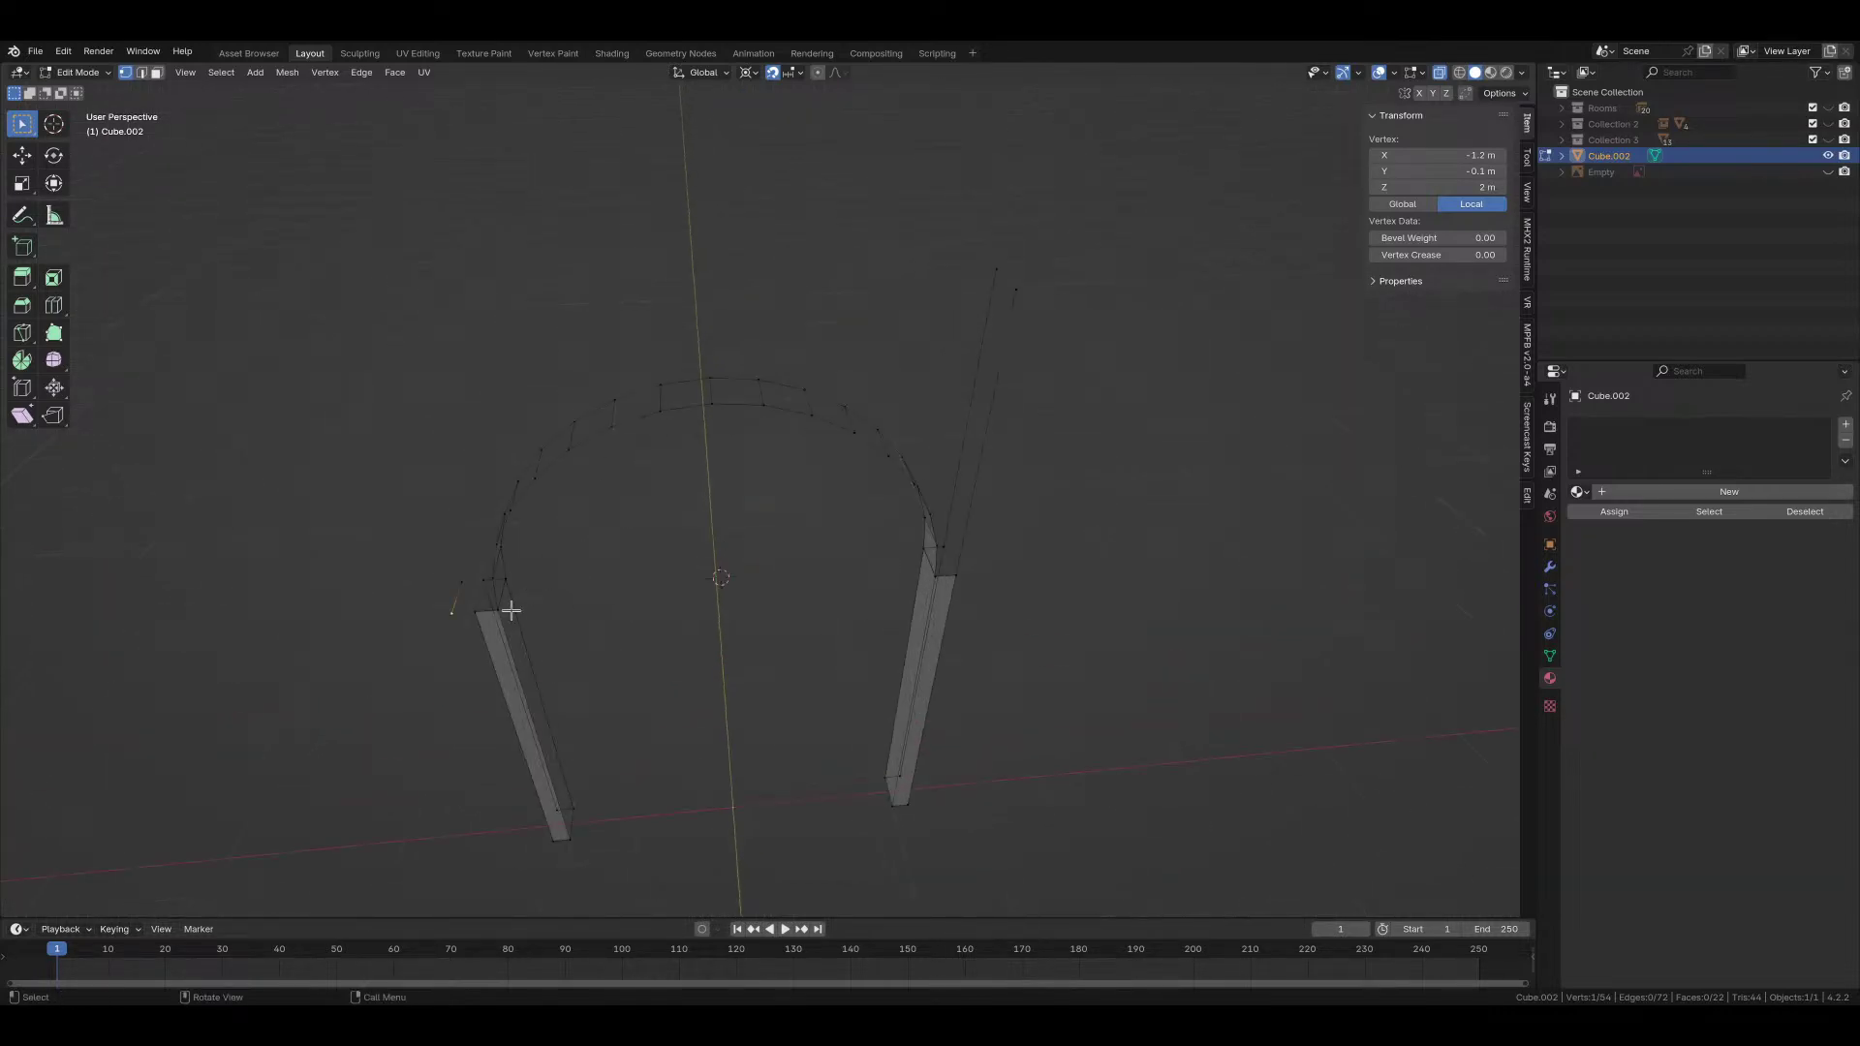
left_click(461, 582, "shift")
key("x")
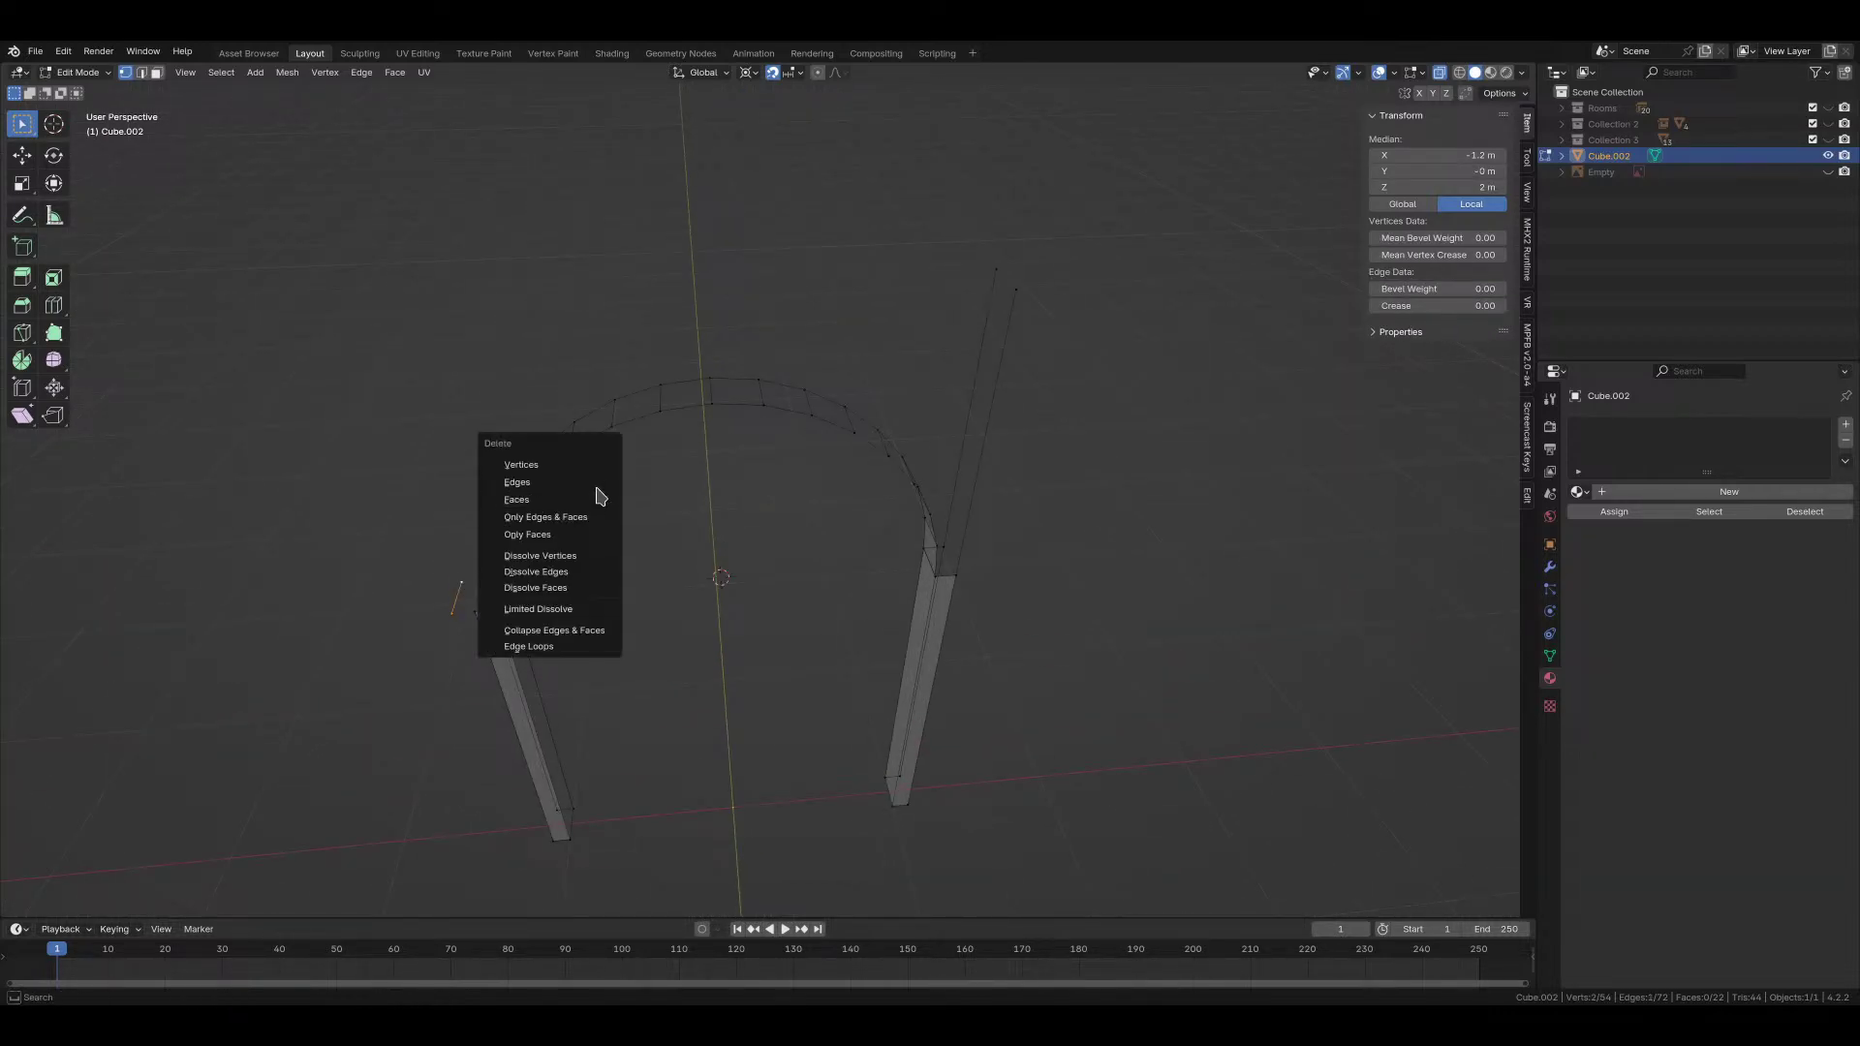
left_click(581, 465)
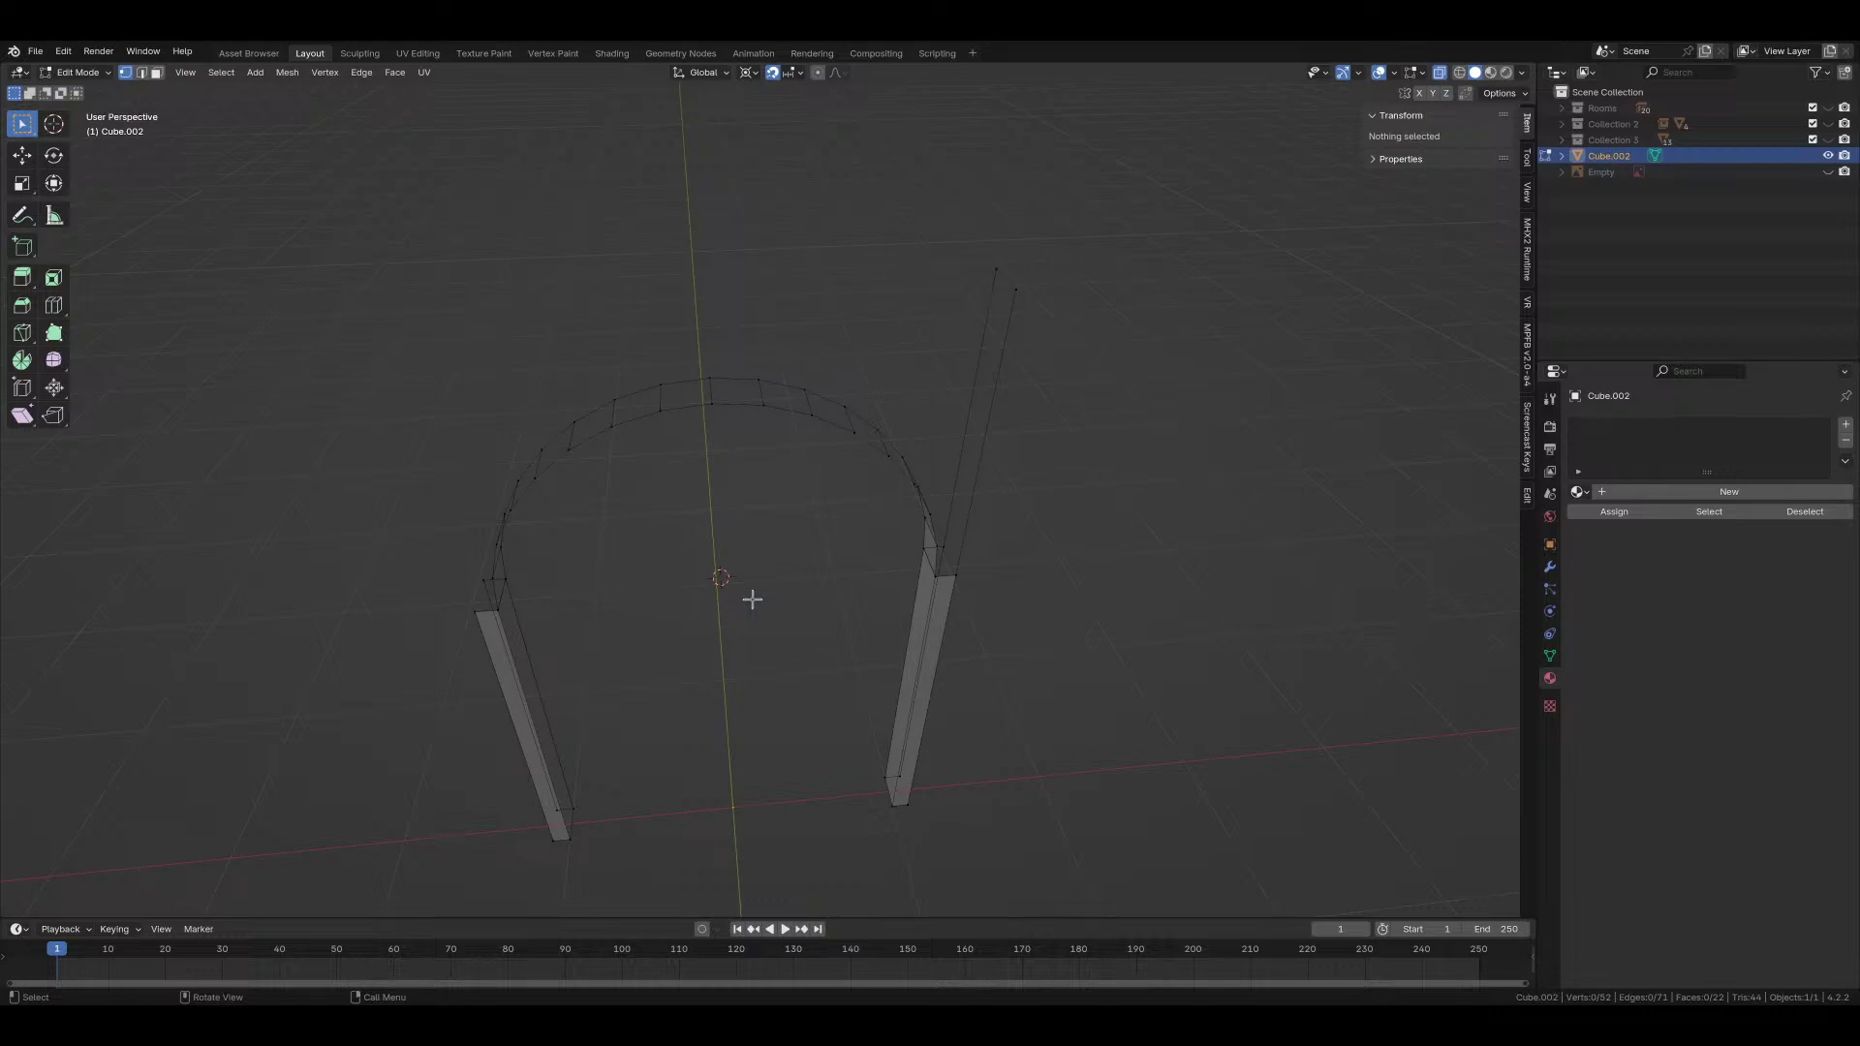
Step: In front view, extrude the outer top vertices of the original pillar 1.4 m up along Z
key("KP_1")
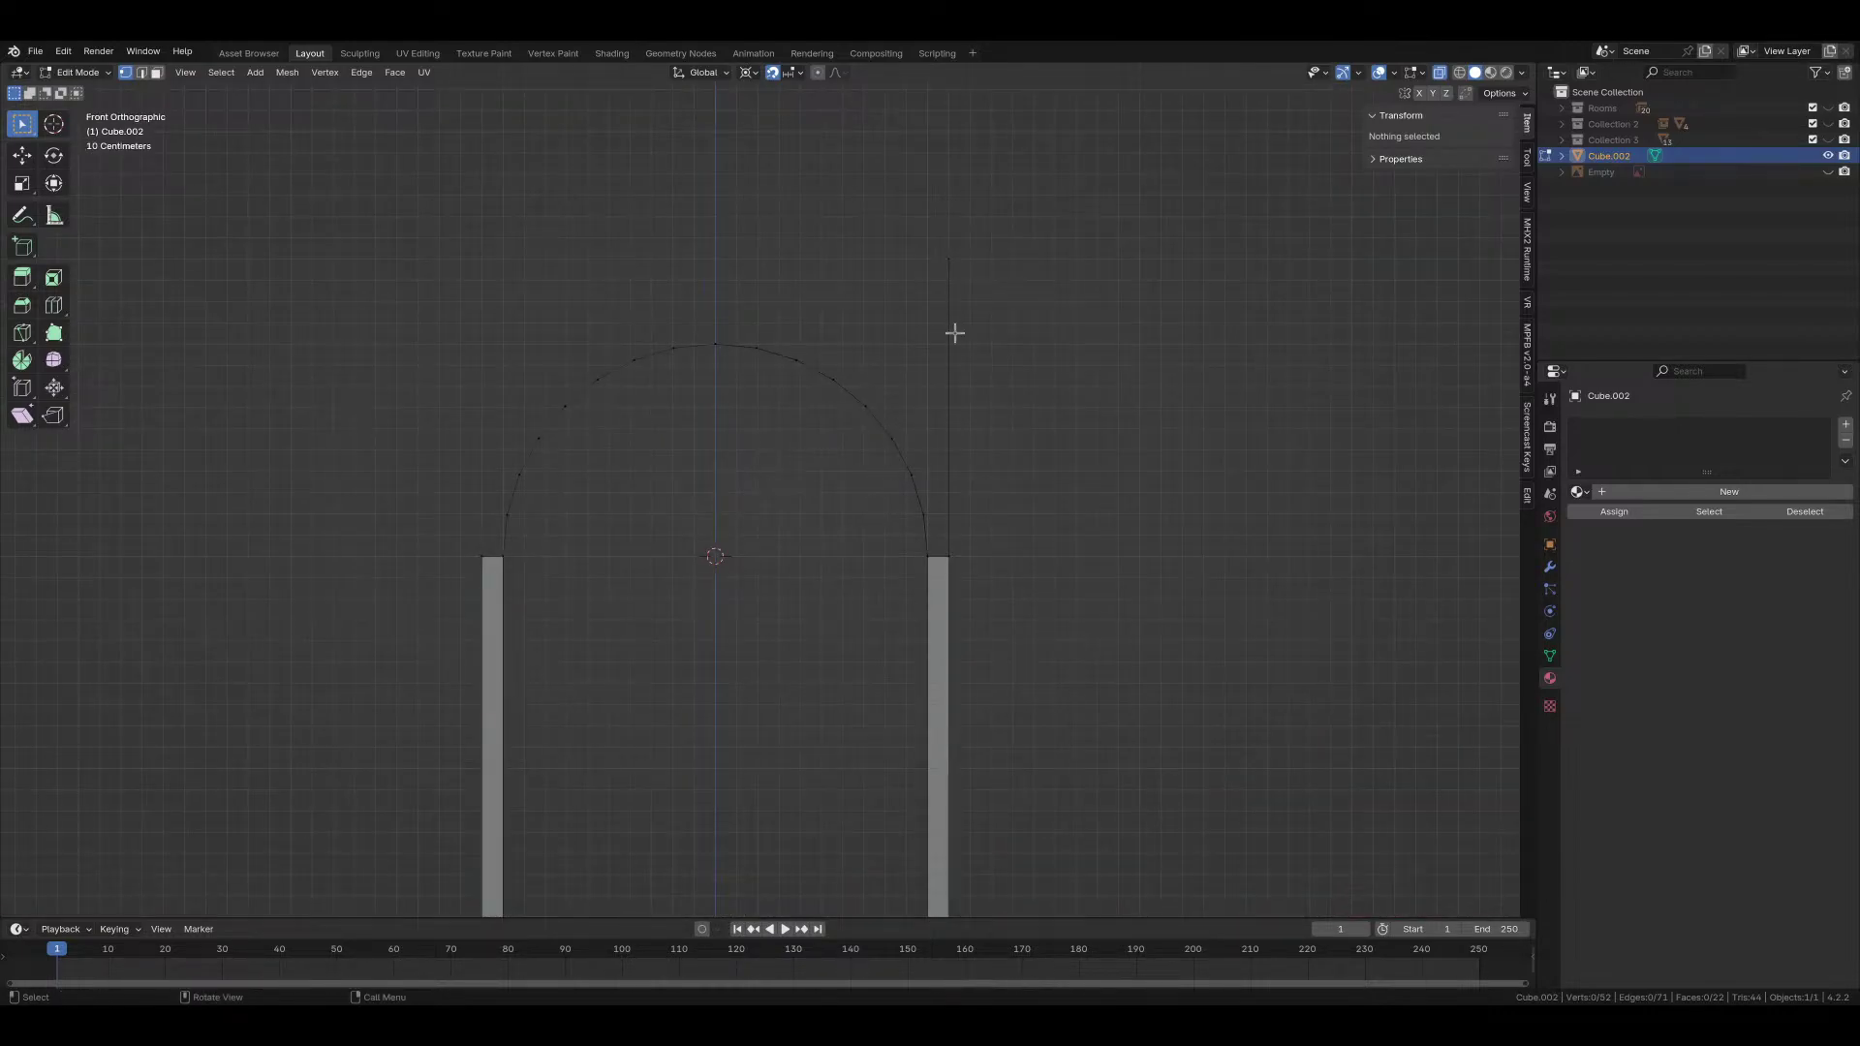
left_click_drag(464, 537, 501, 567)
key("e")
key("z")
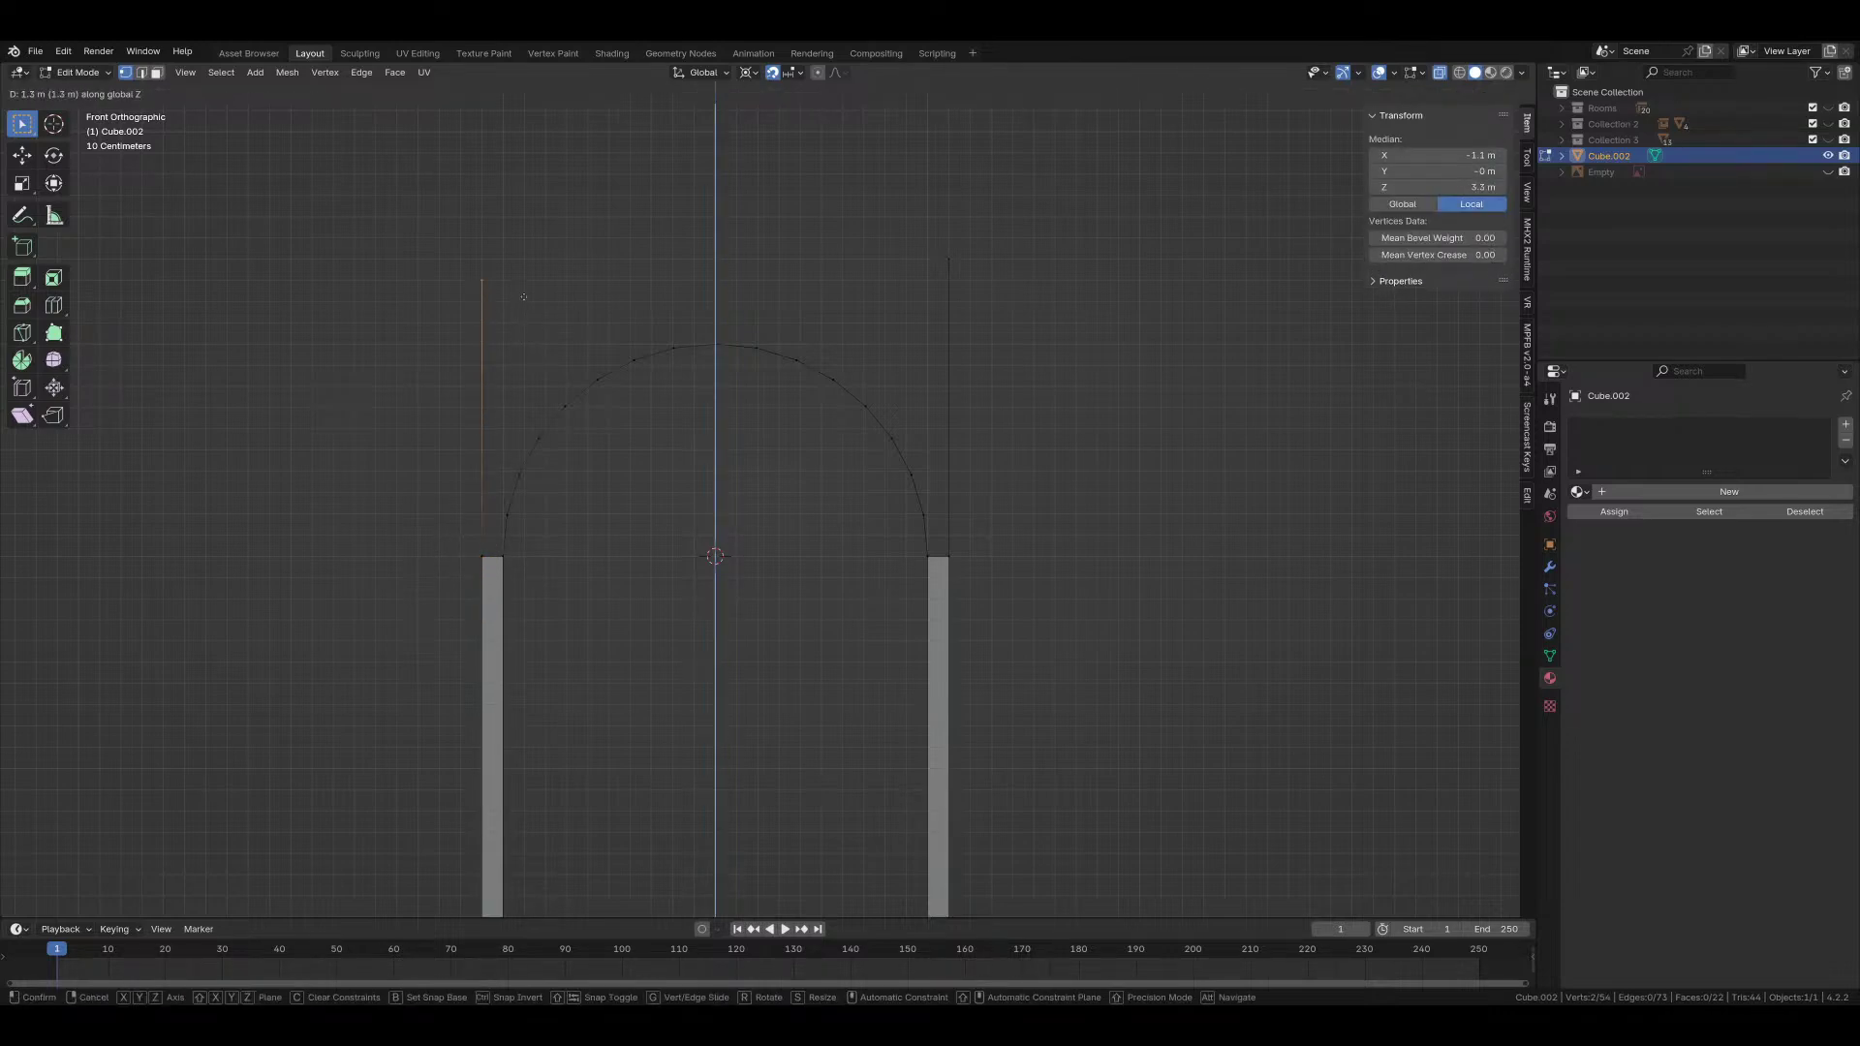
left_click(517, 278)
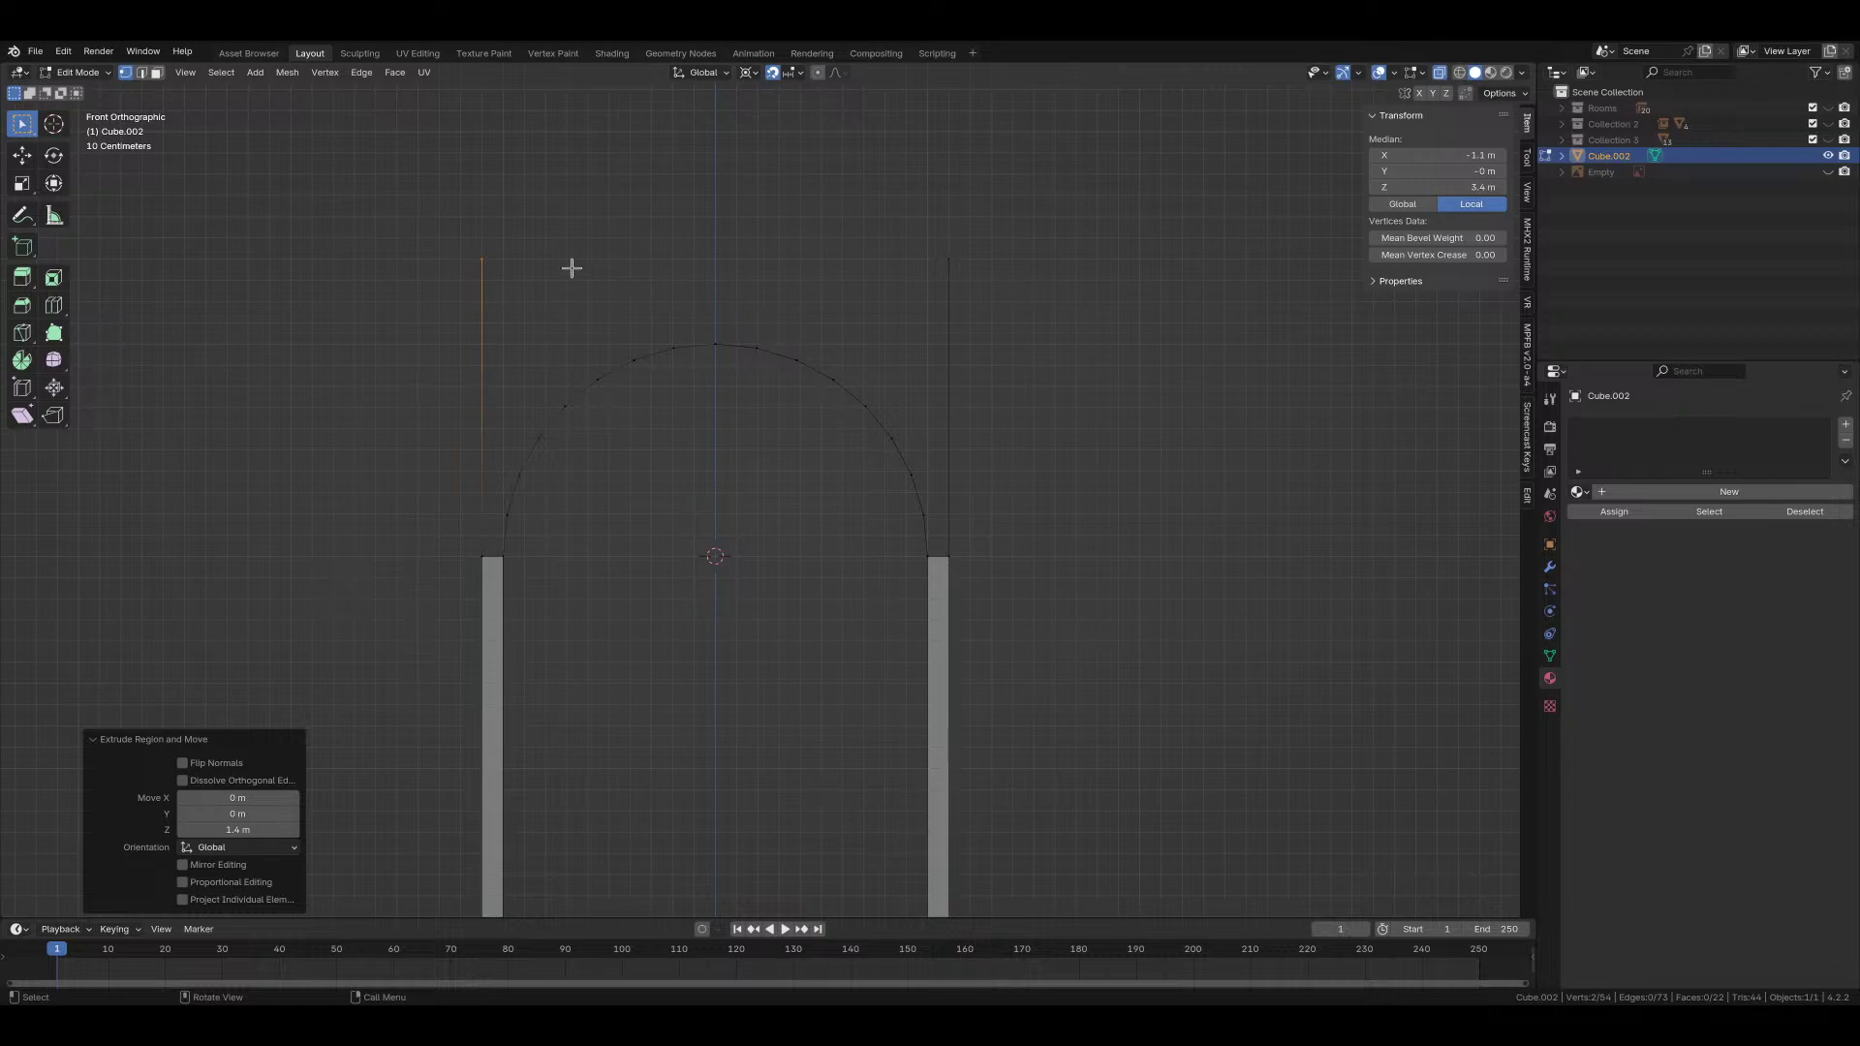
scroll(764, 427, "down", 4)
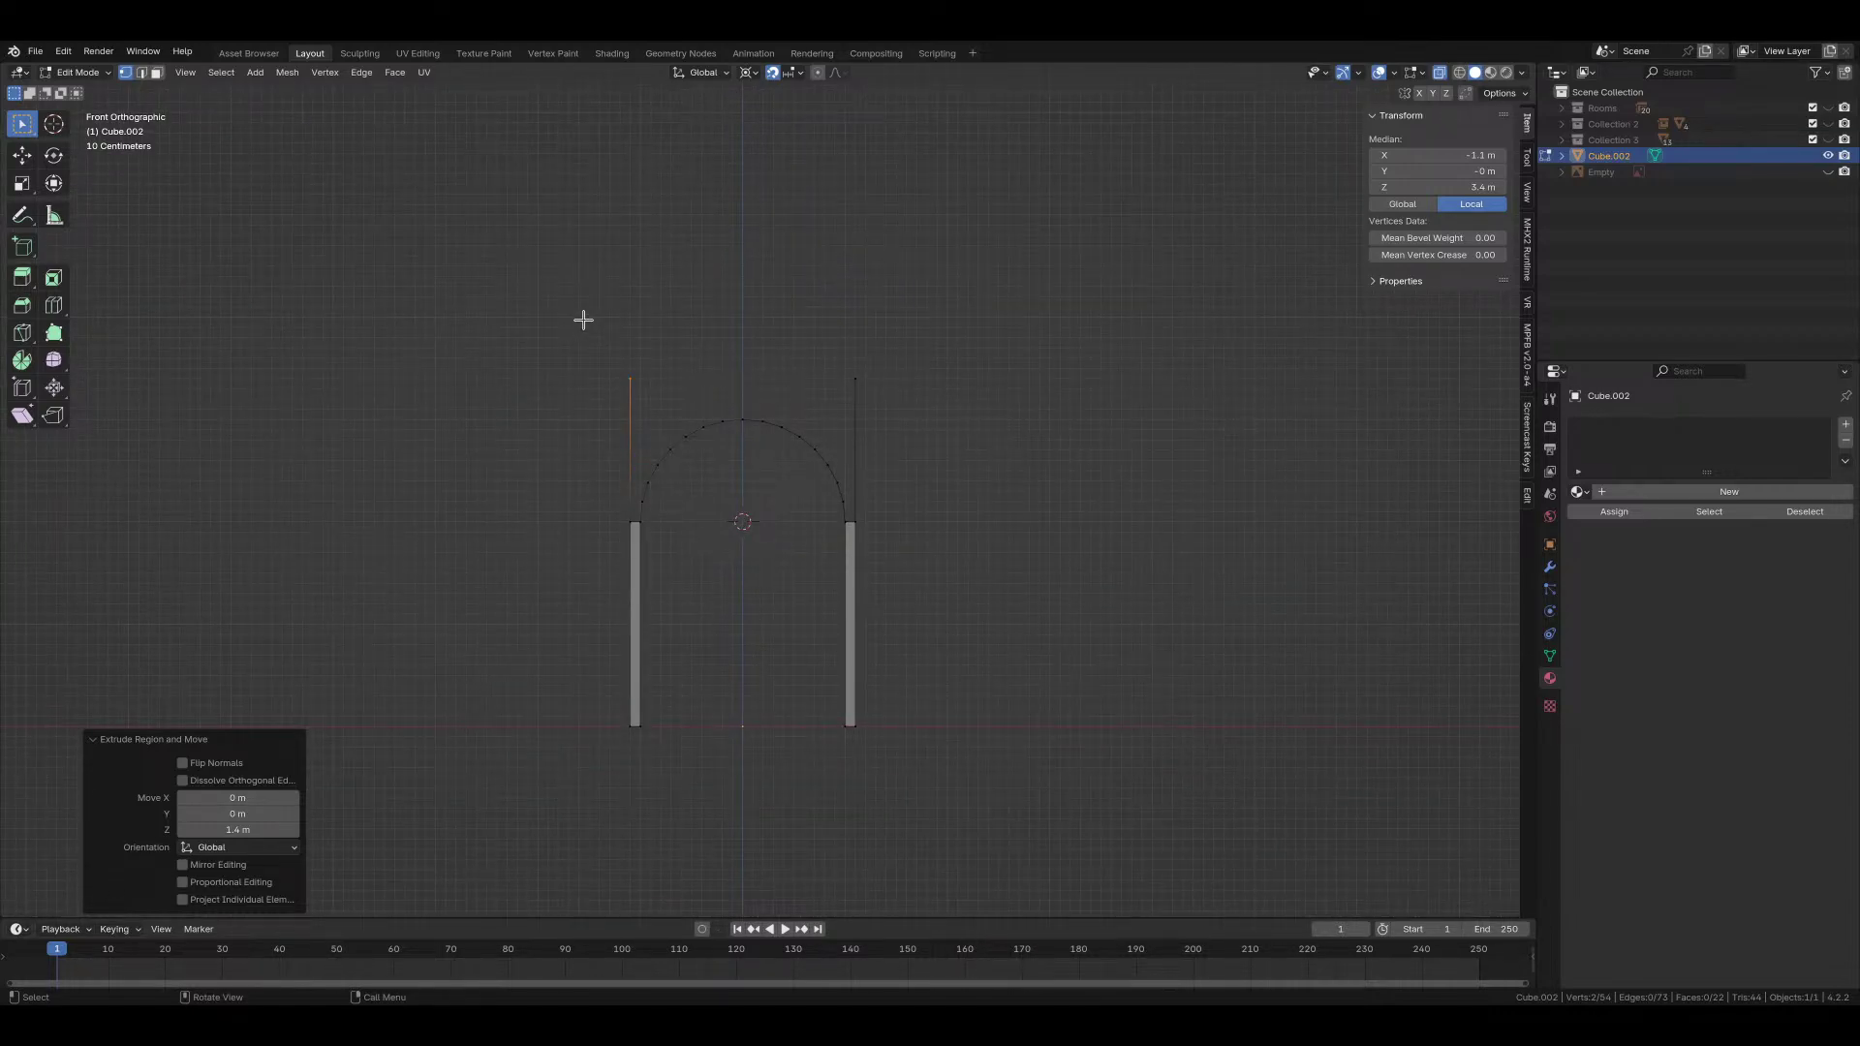
left_click_drag(592, 341, 913, 544)
scroll(852, 431, "up", 1)
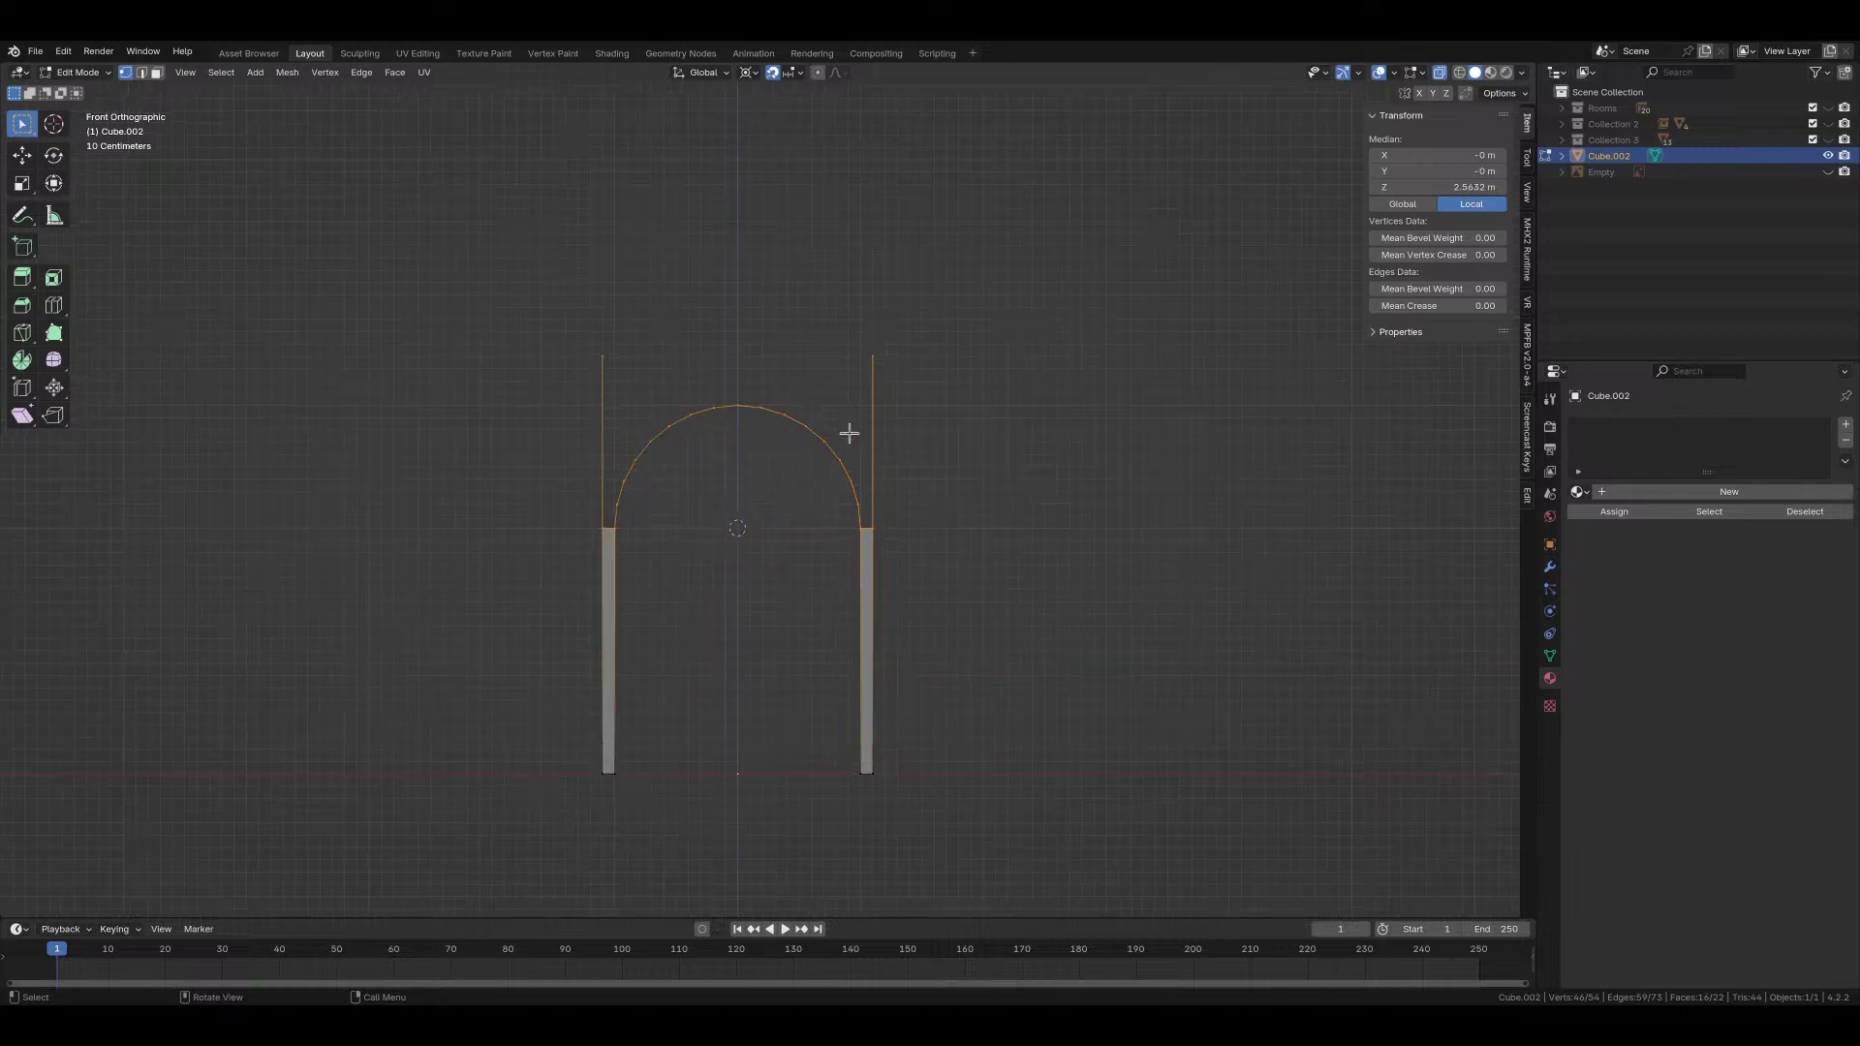
left_click_drag(591, 341, 903, 380)
middle_click_drag(903, 379, 871, 416)
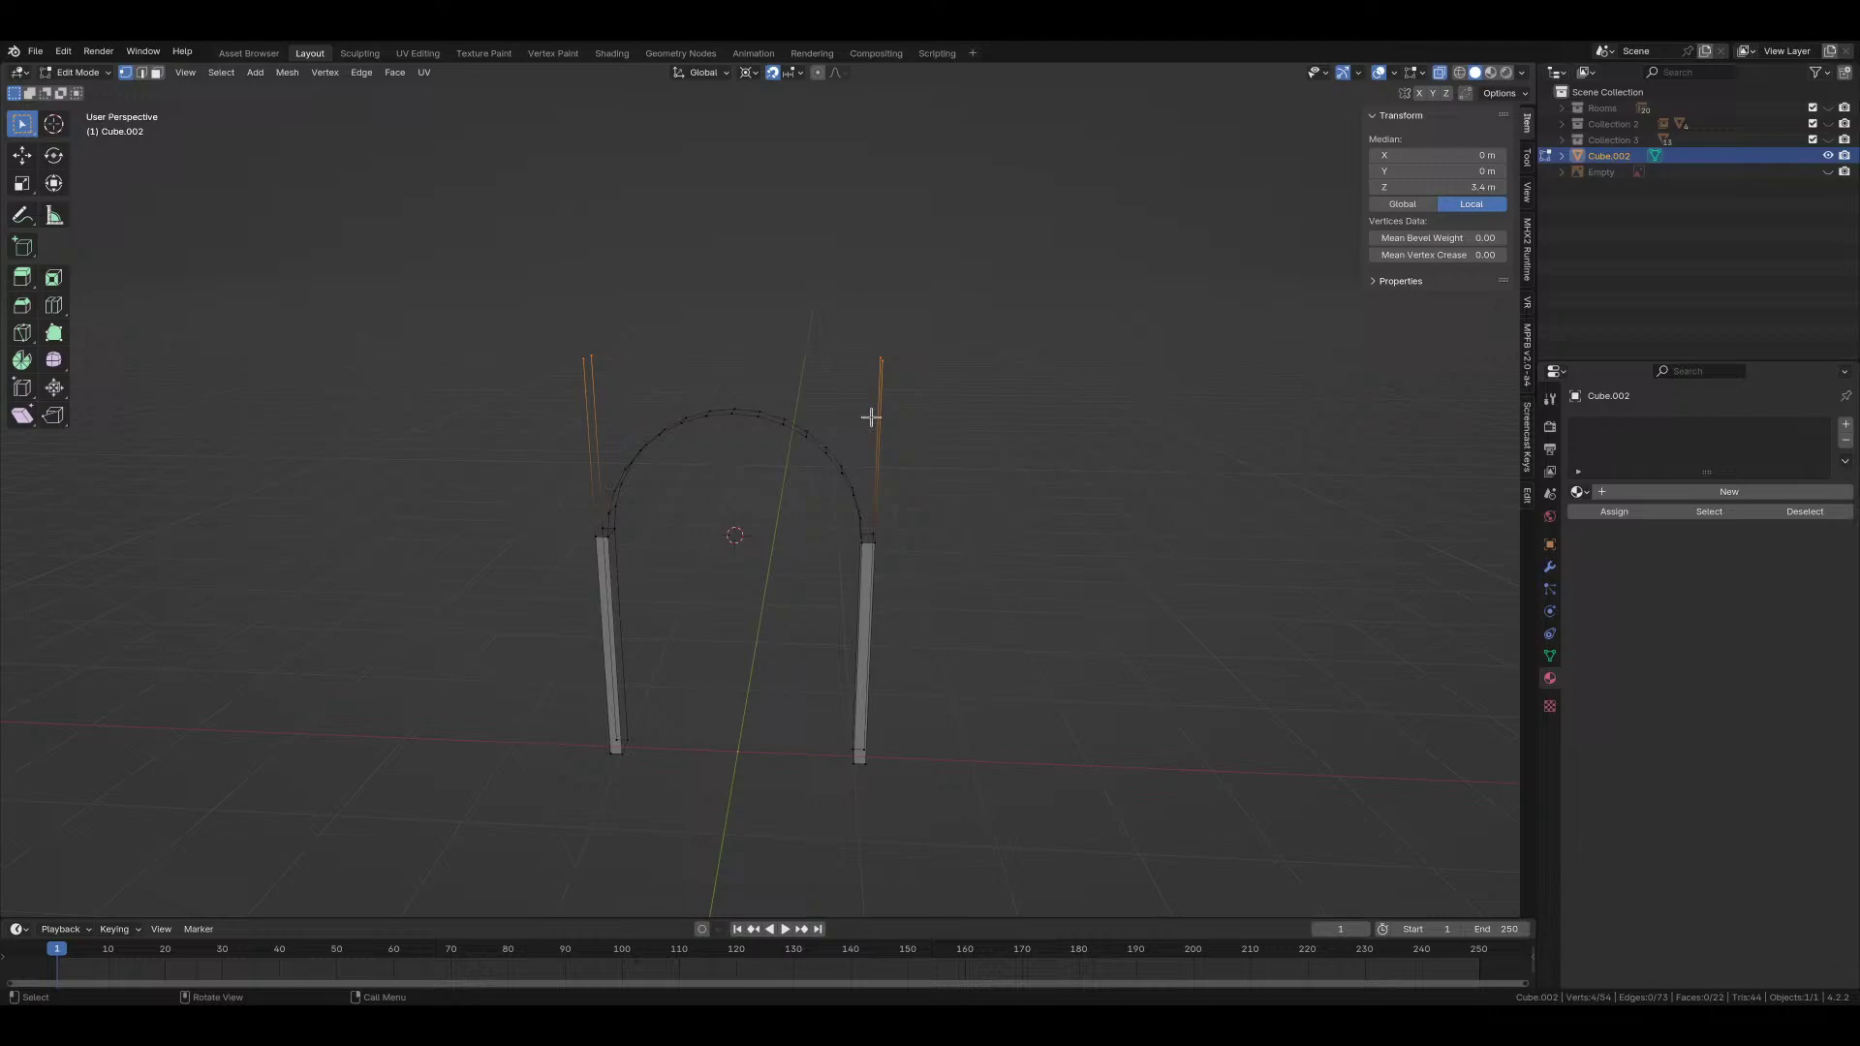
Step: Try connecting an arch vertex above the copied pillar to the top vertex of its extruded edge, and undo the connection
left_click(862, 529)
middle_click_drag(863, 494, 815, 433)
left_click(843, 487)
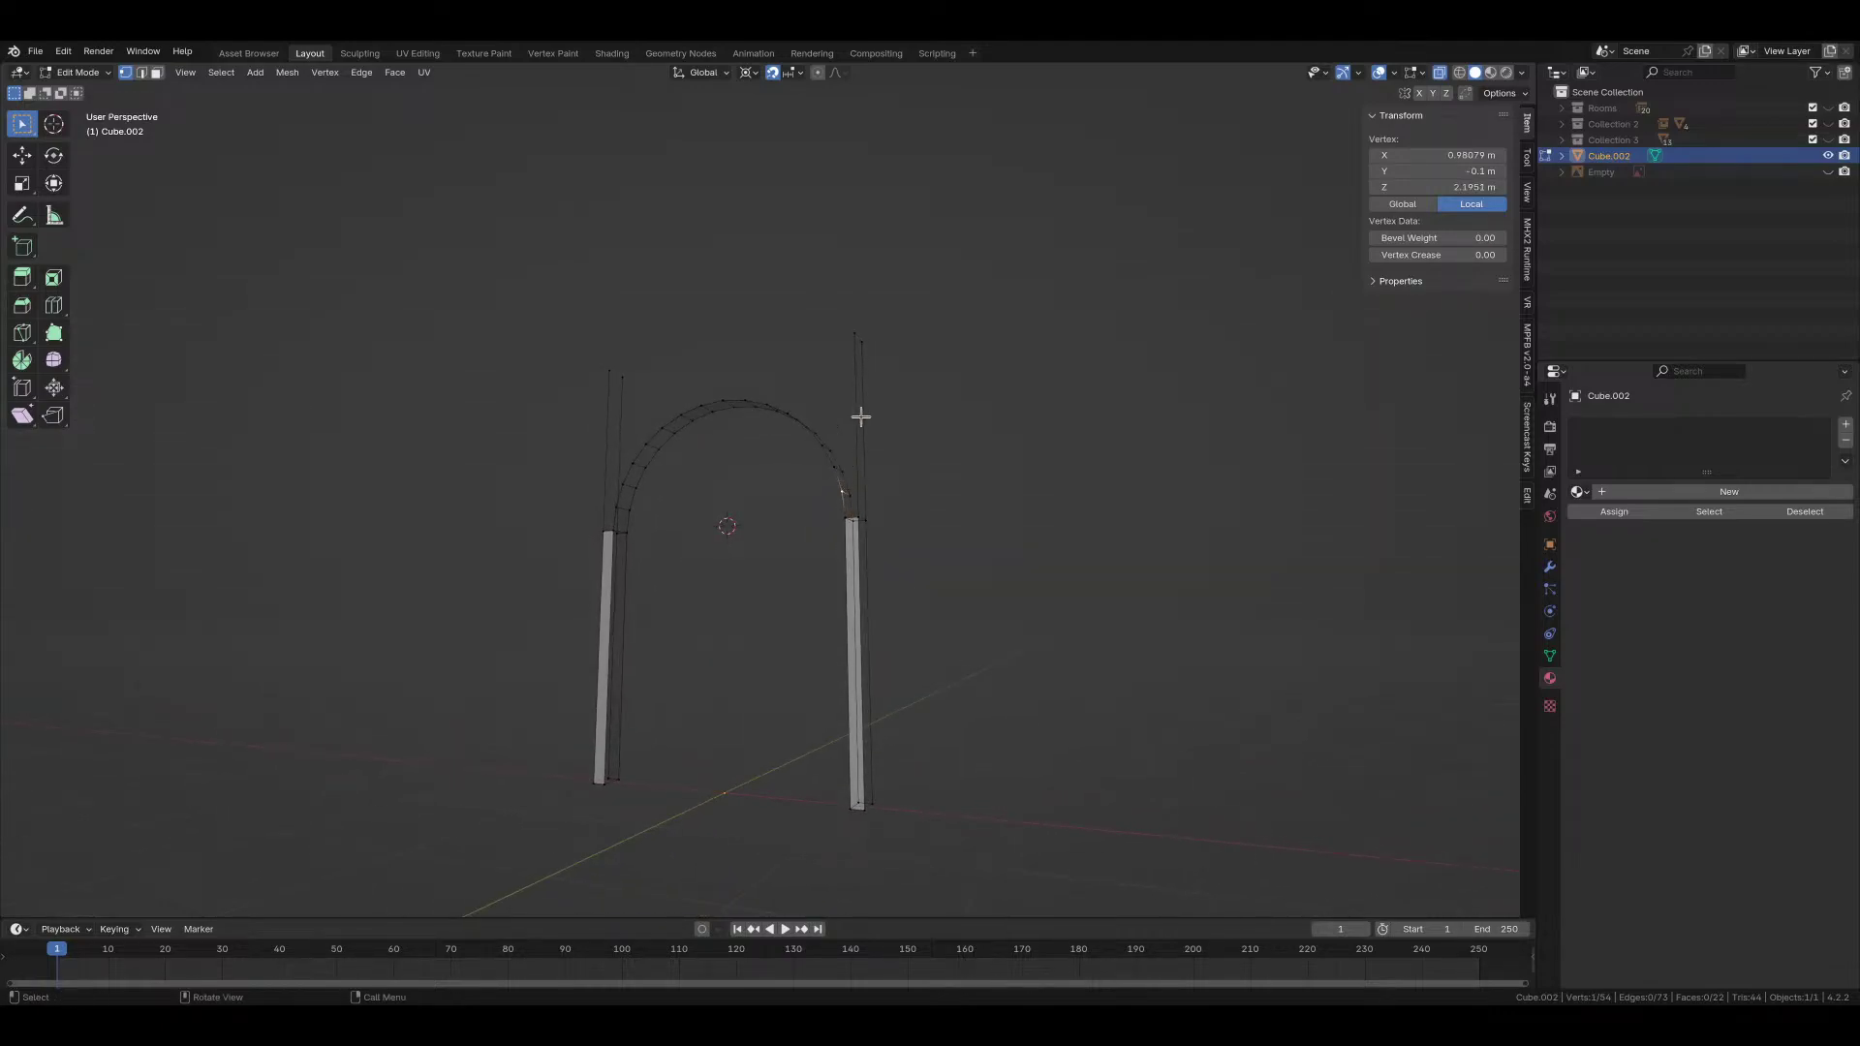
left_click(850, 329, "shift")
key("f")
key("KP_1")
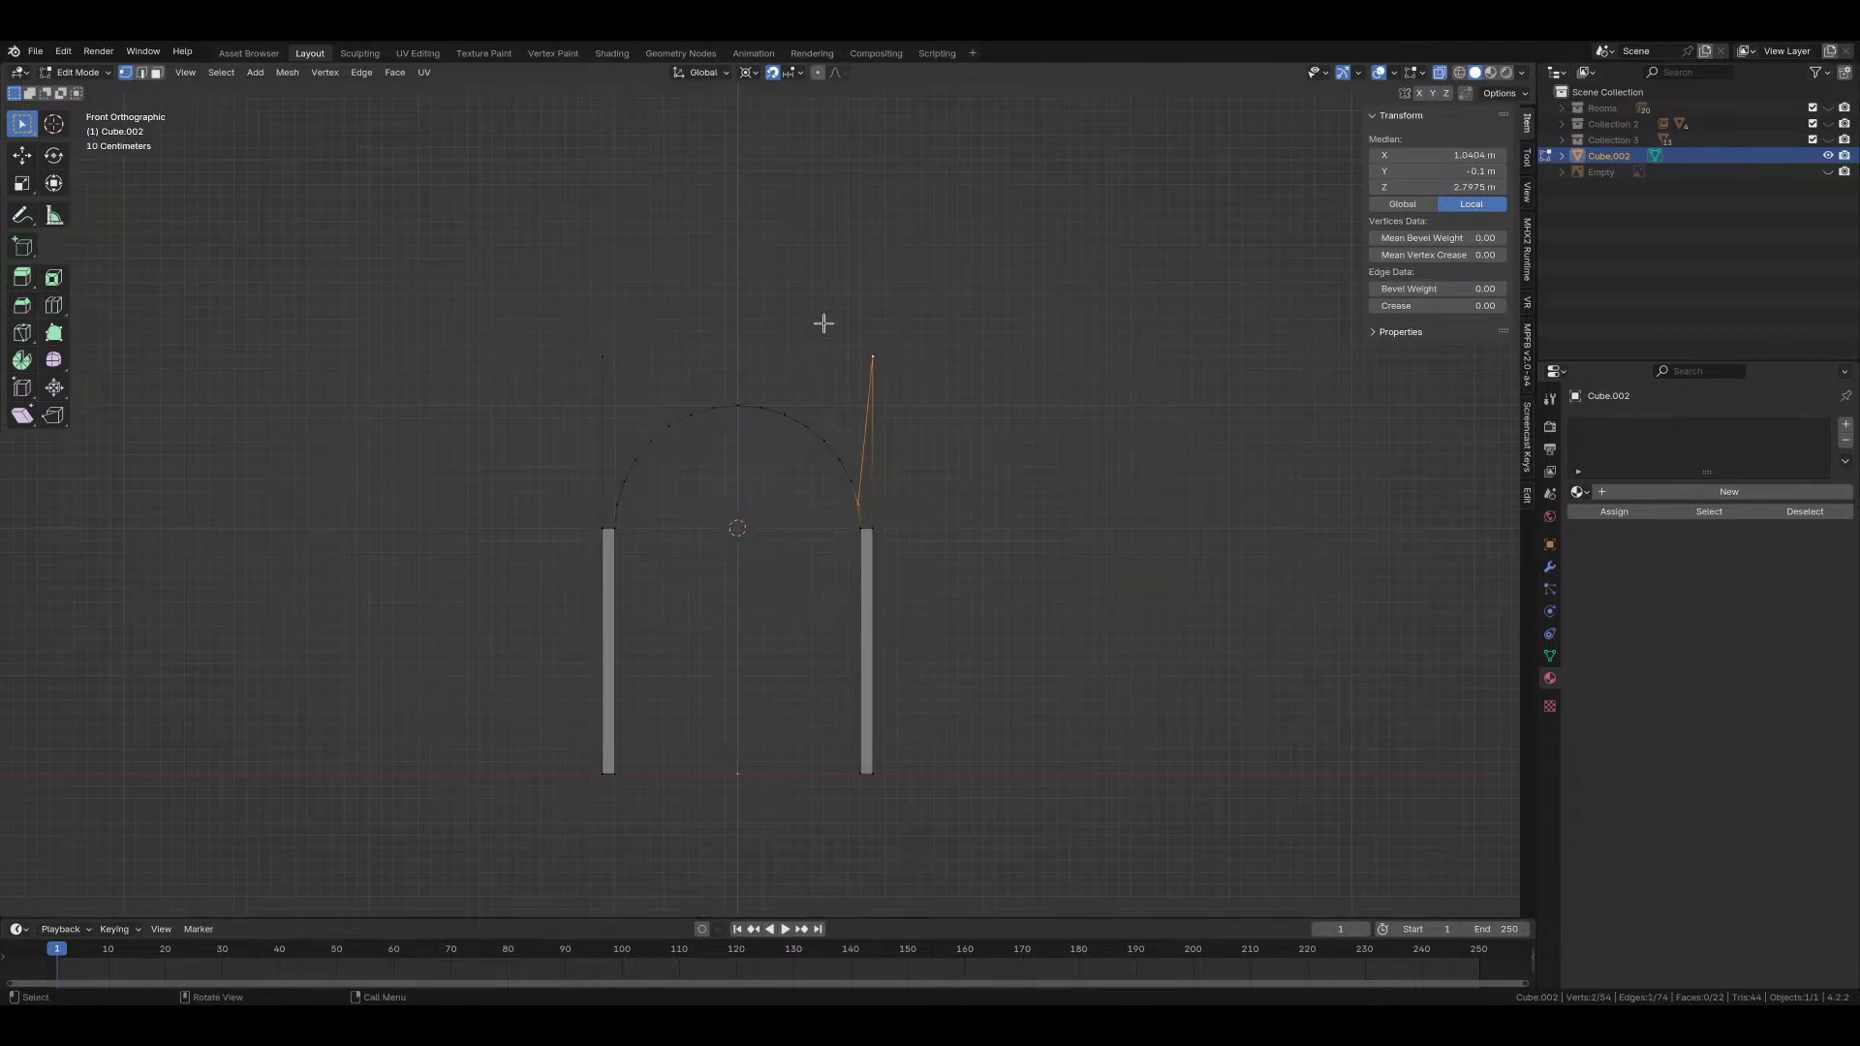
key("ctrl+z")
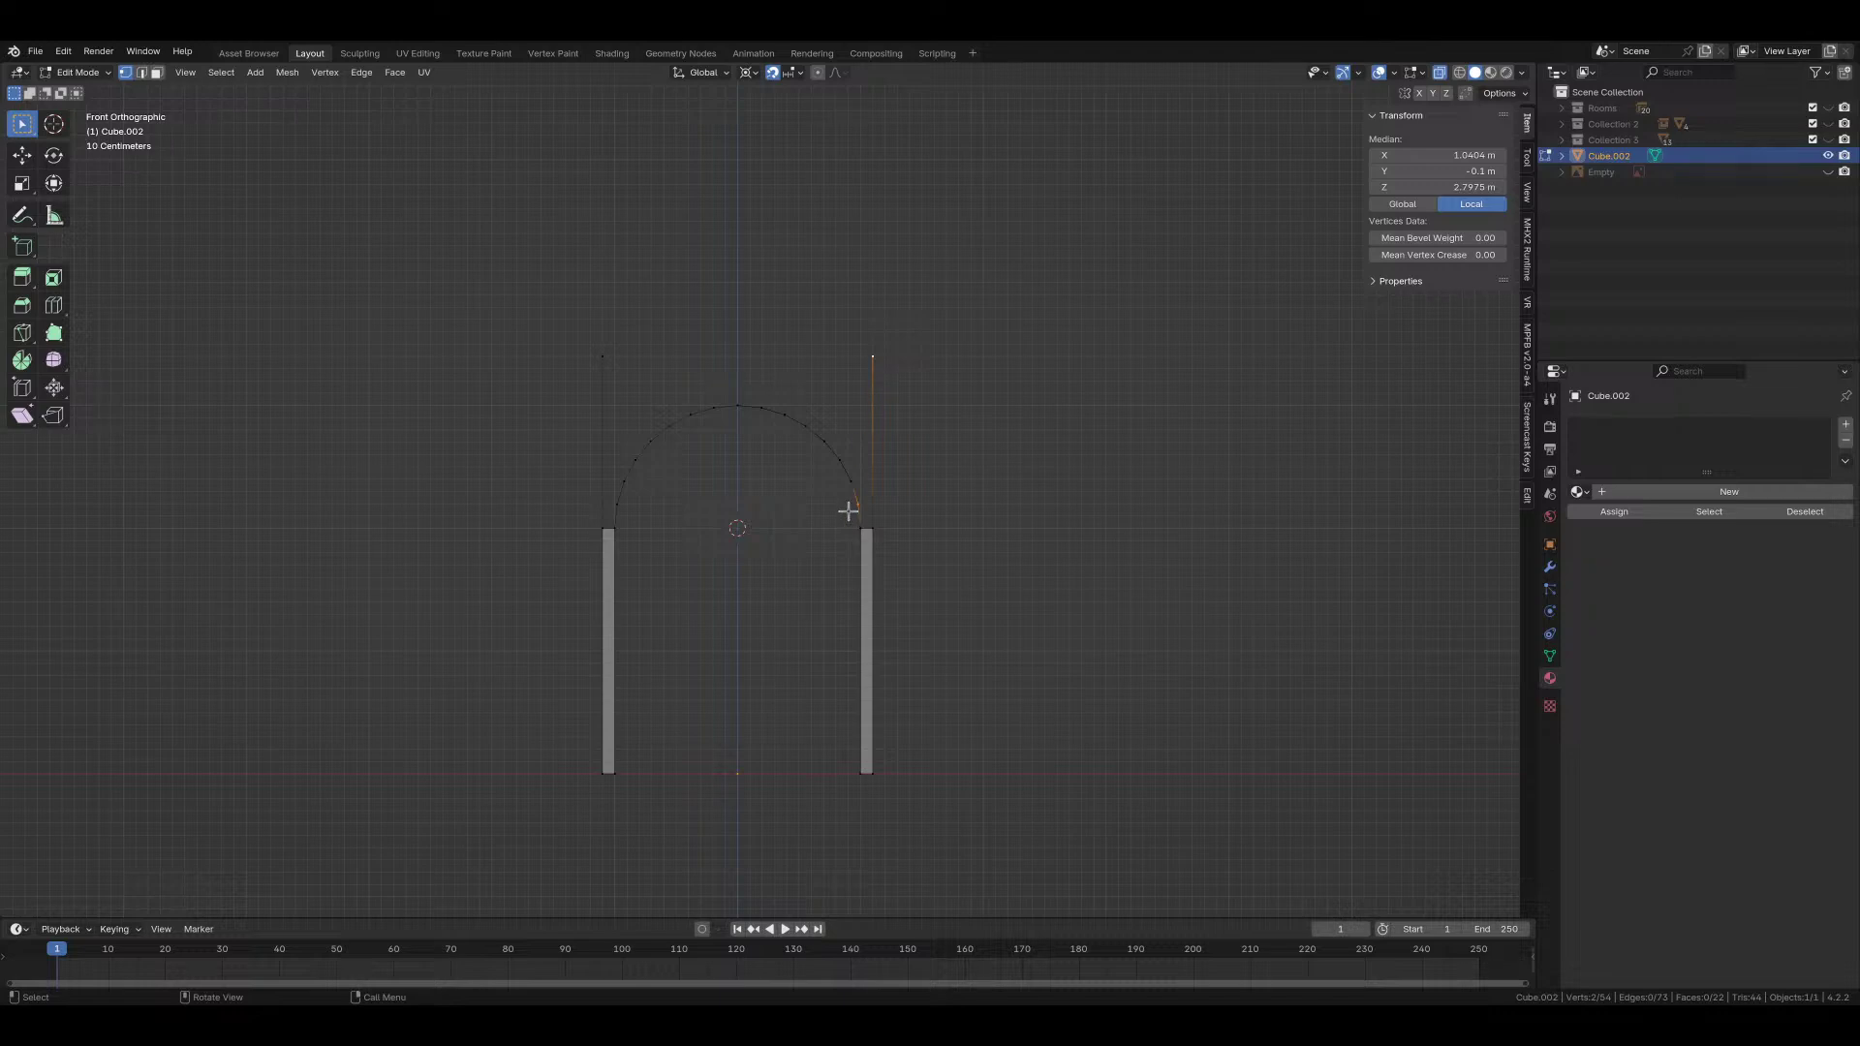
Step: Merge all vertices of the mesh by distance at 0.0001 m, and select the arch vertex just above the copied pillar
key("a")
key("m")
left_click(920, 473)
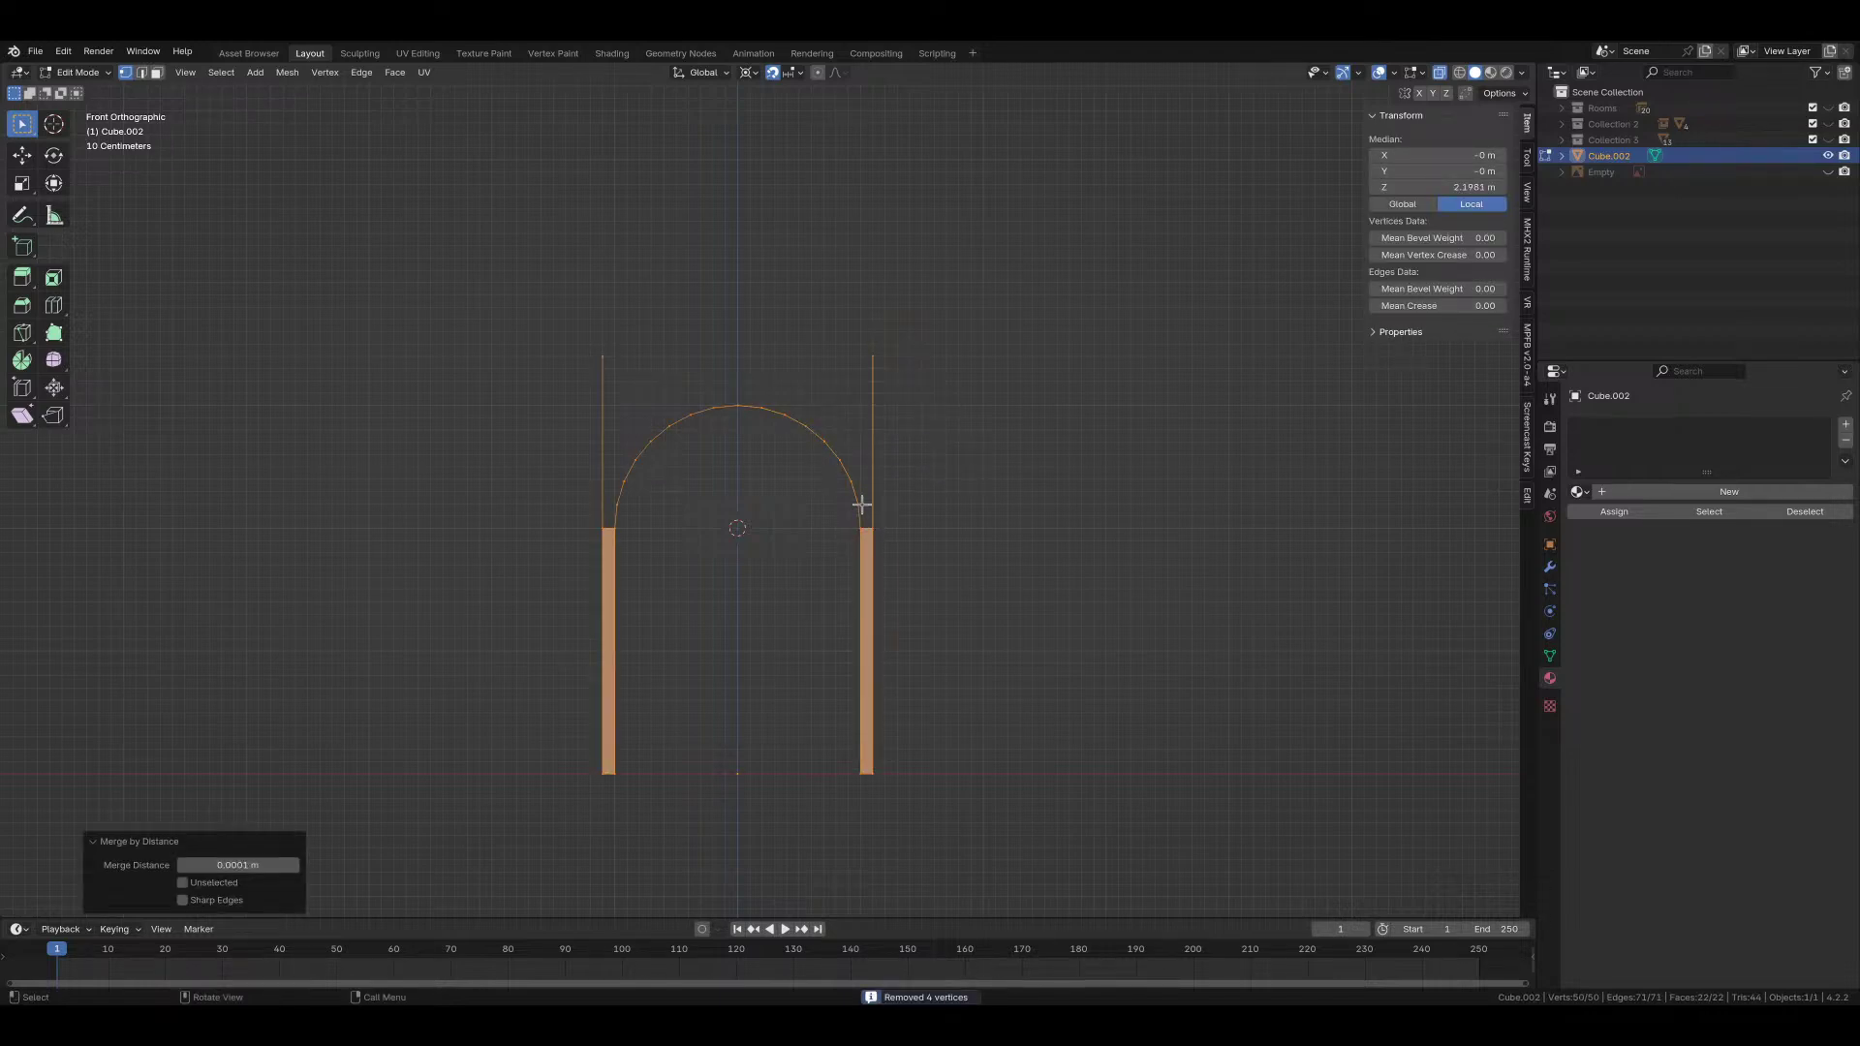
left_click(886, 365)
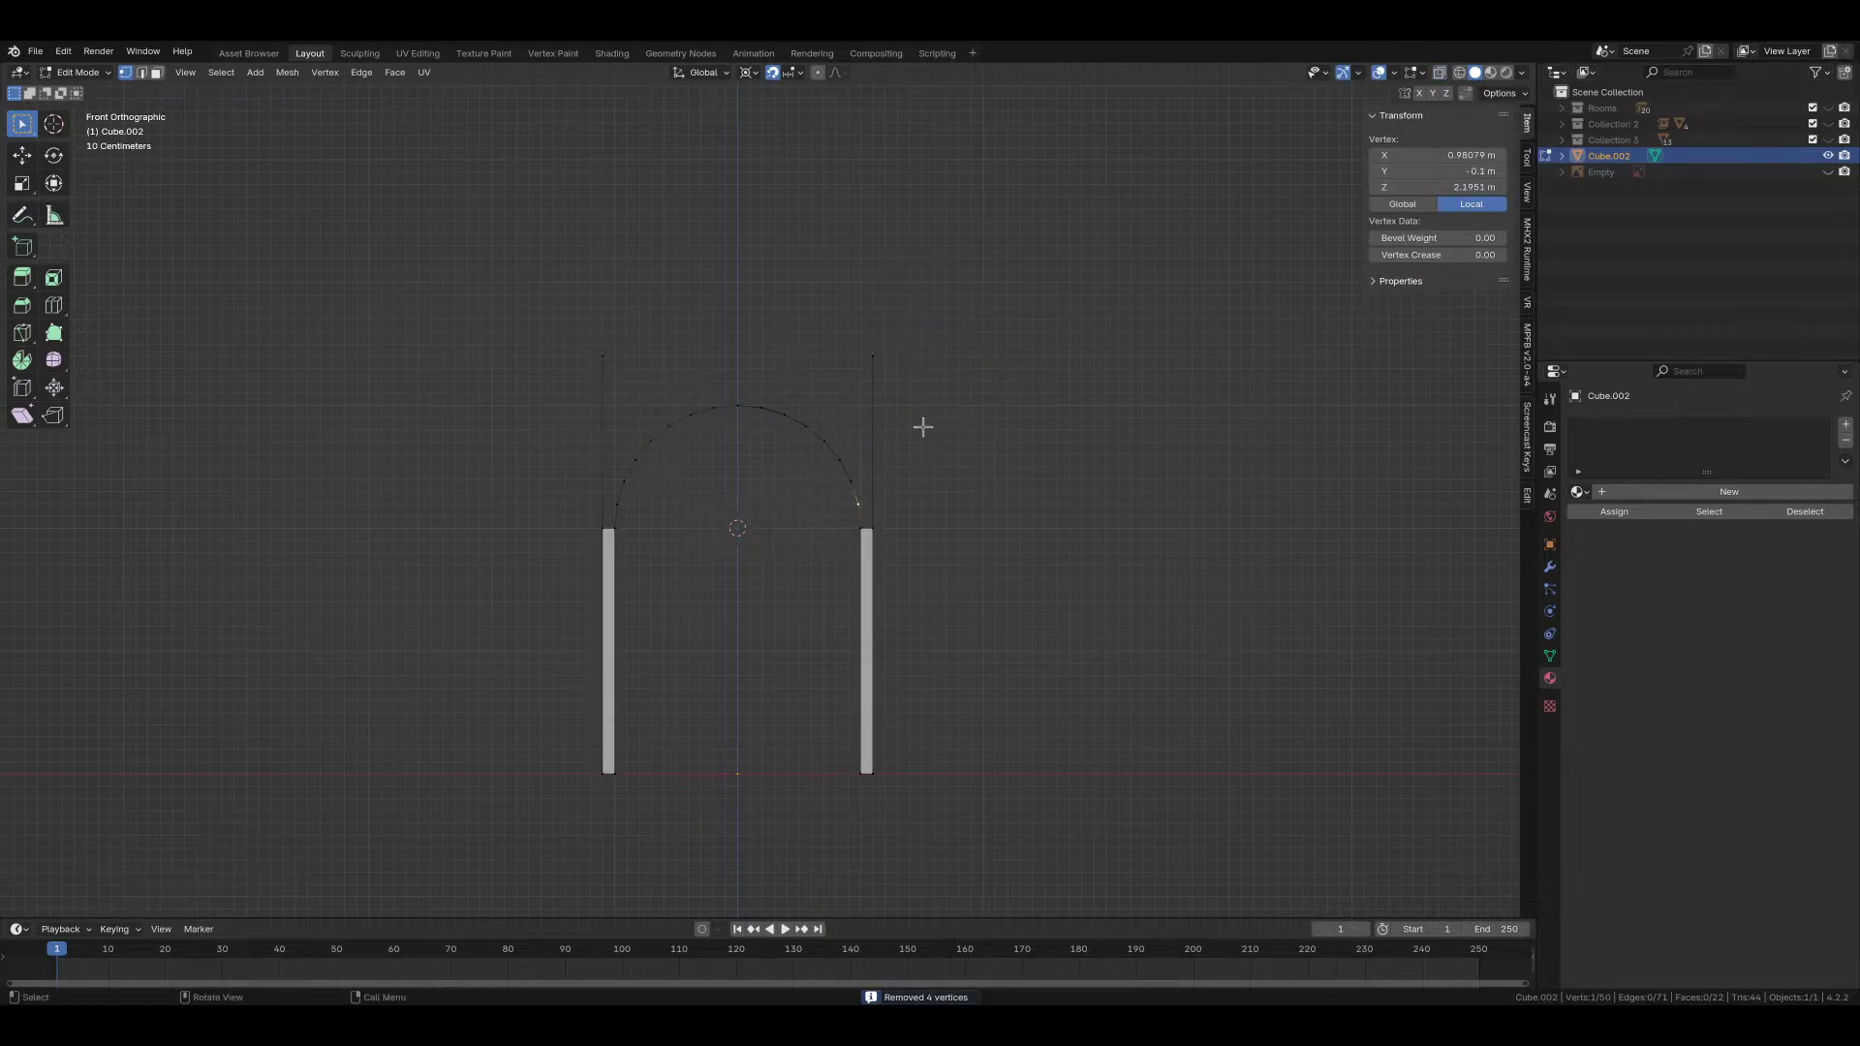
Step: Fill five triangular faces fanning from the top vertex above the copied pillar to the lower arch vertices, starting beside the pillar
left_click(875, 352, "ctrl")
key("f")
left_click(852, 482)
left_click(872, 360, "ctrl")
key("f")
left_click(846, 457)
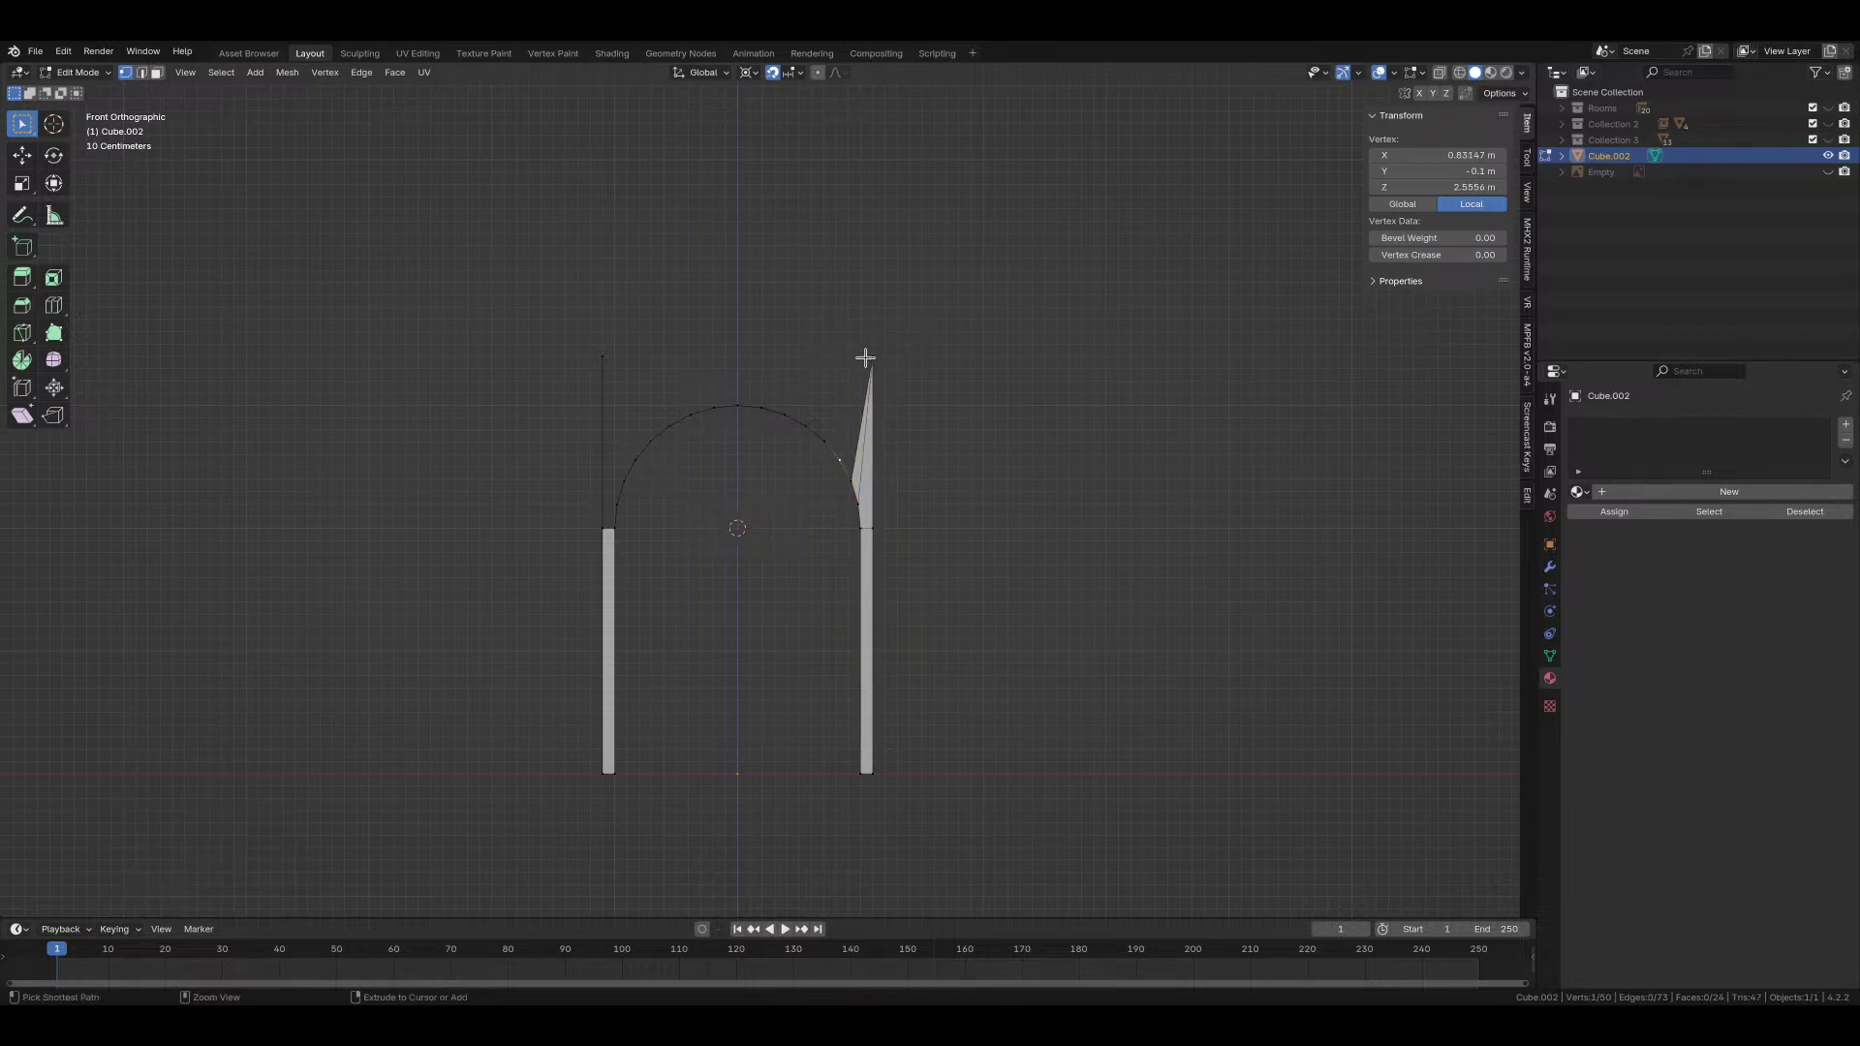
left_click(872, 358, "ctrl")
key("f")
left_click(871, 359)
left_click(805, 427, "ctrl")
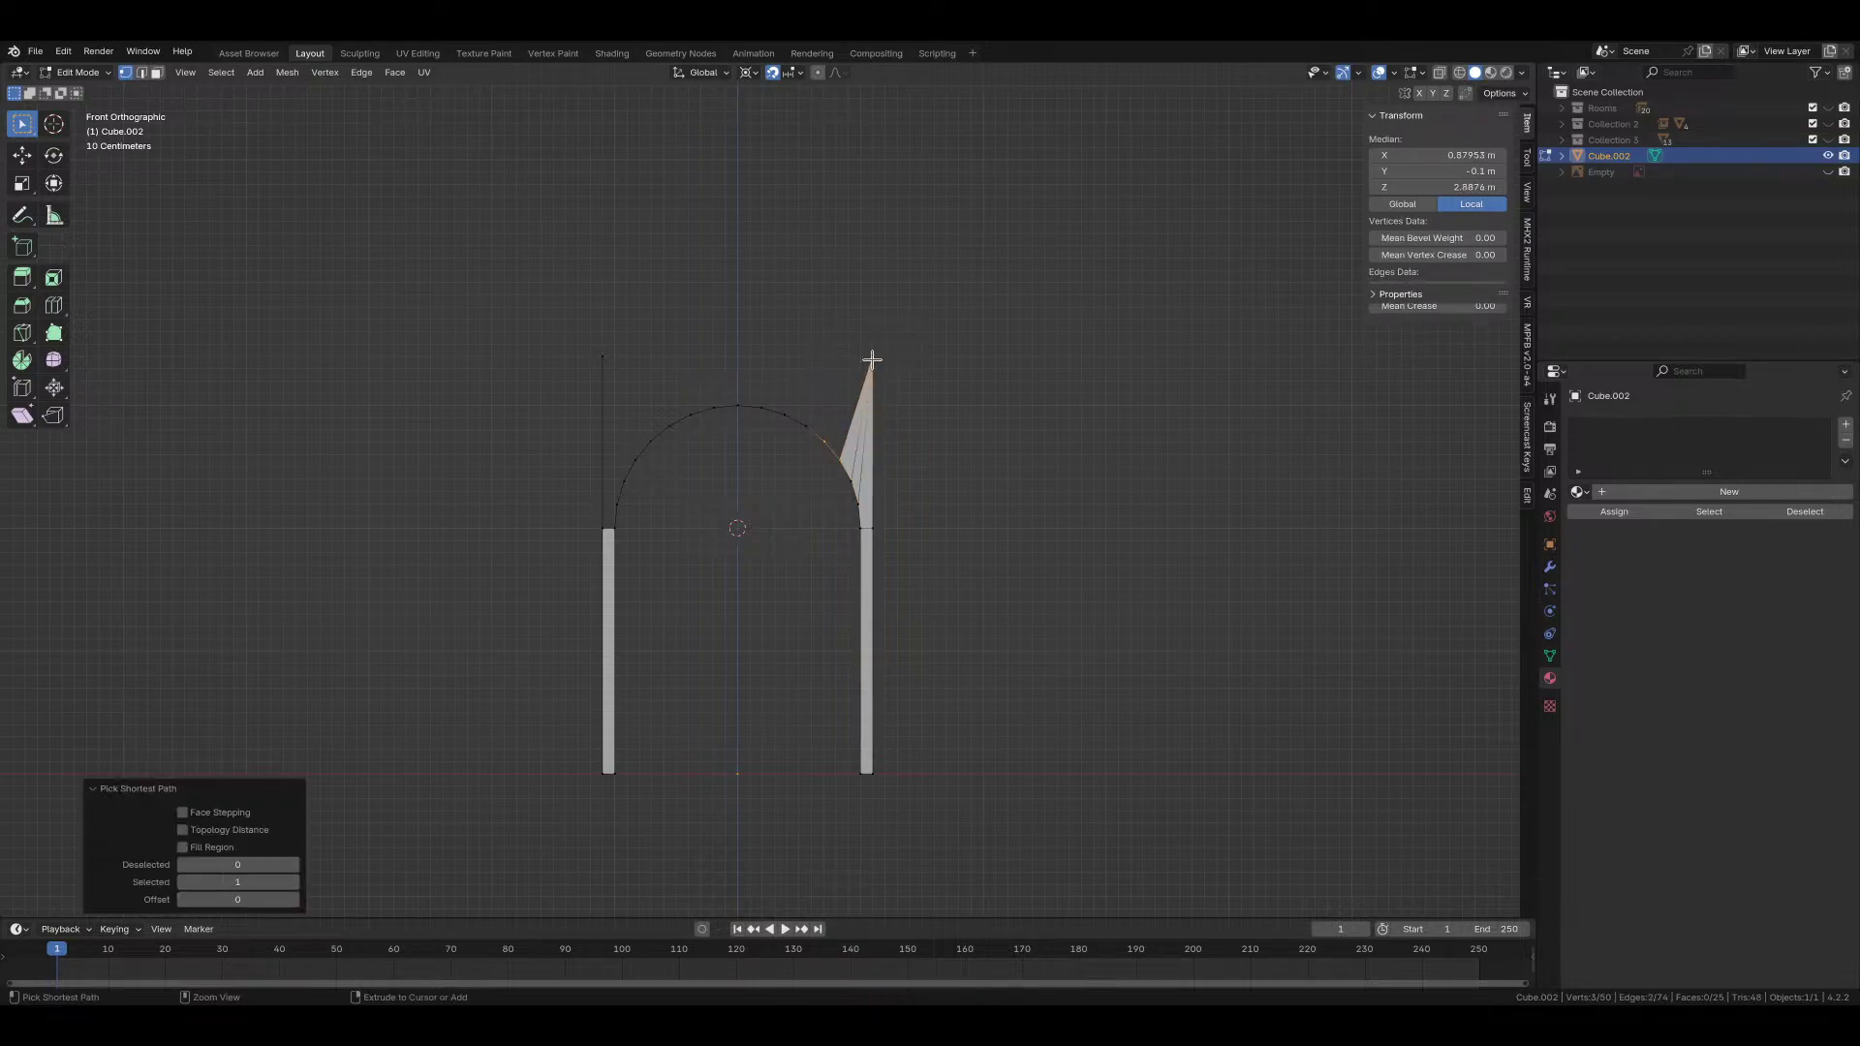
key("f")
left_click(874, 357)
left_click(875, 357, "ctrl")
key("f")
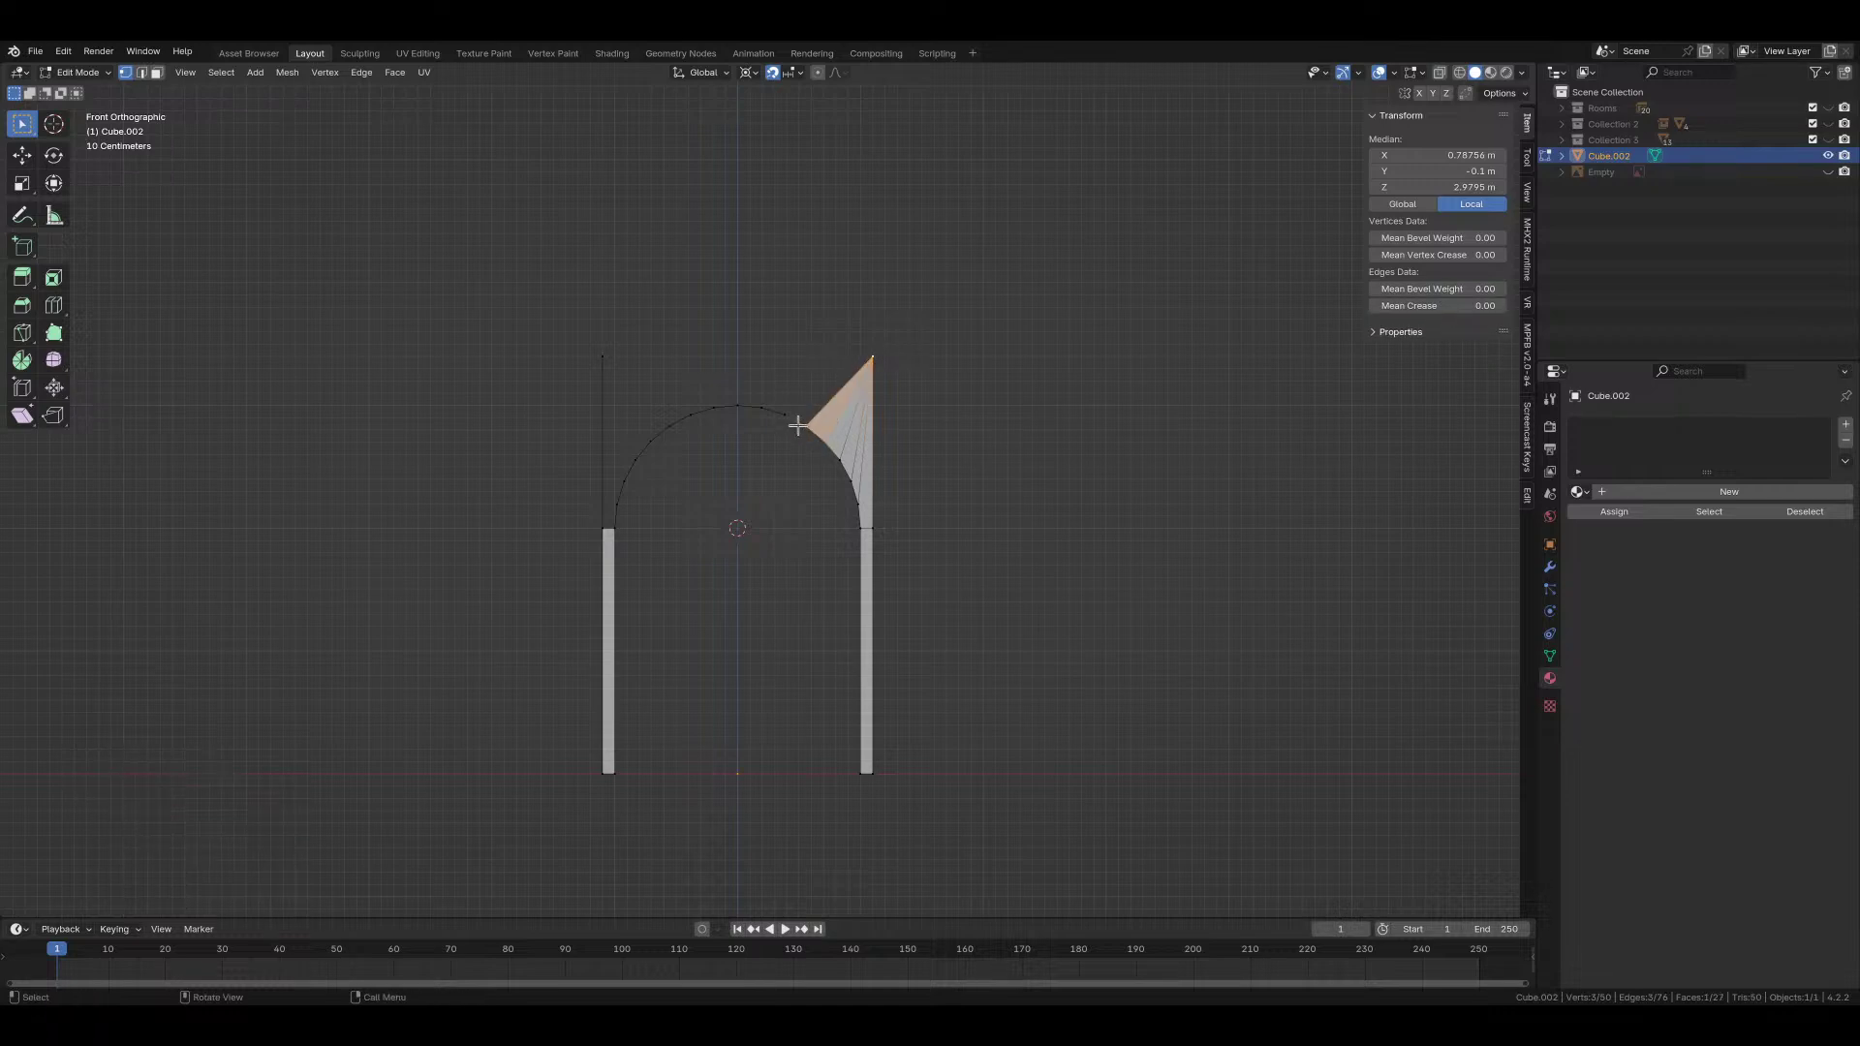
Step: Complete the fan with three more triangular faces reaching the arch crown at X 0 m
left_click(785, 414)
left_click(864, 357, "ctrl")
key("f")
left_click(871, 358)
left_click(766, 407, "ctrl")
key("f")
left_click(737, 405)
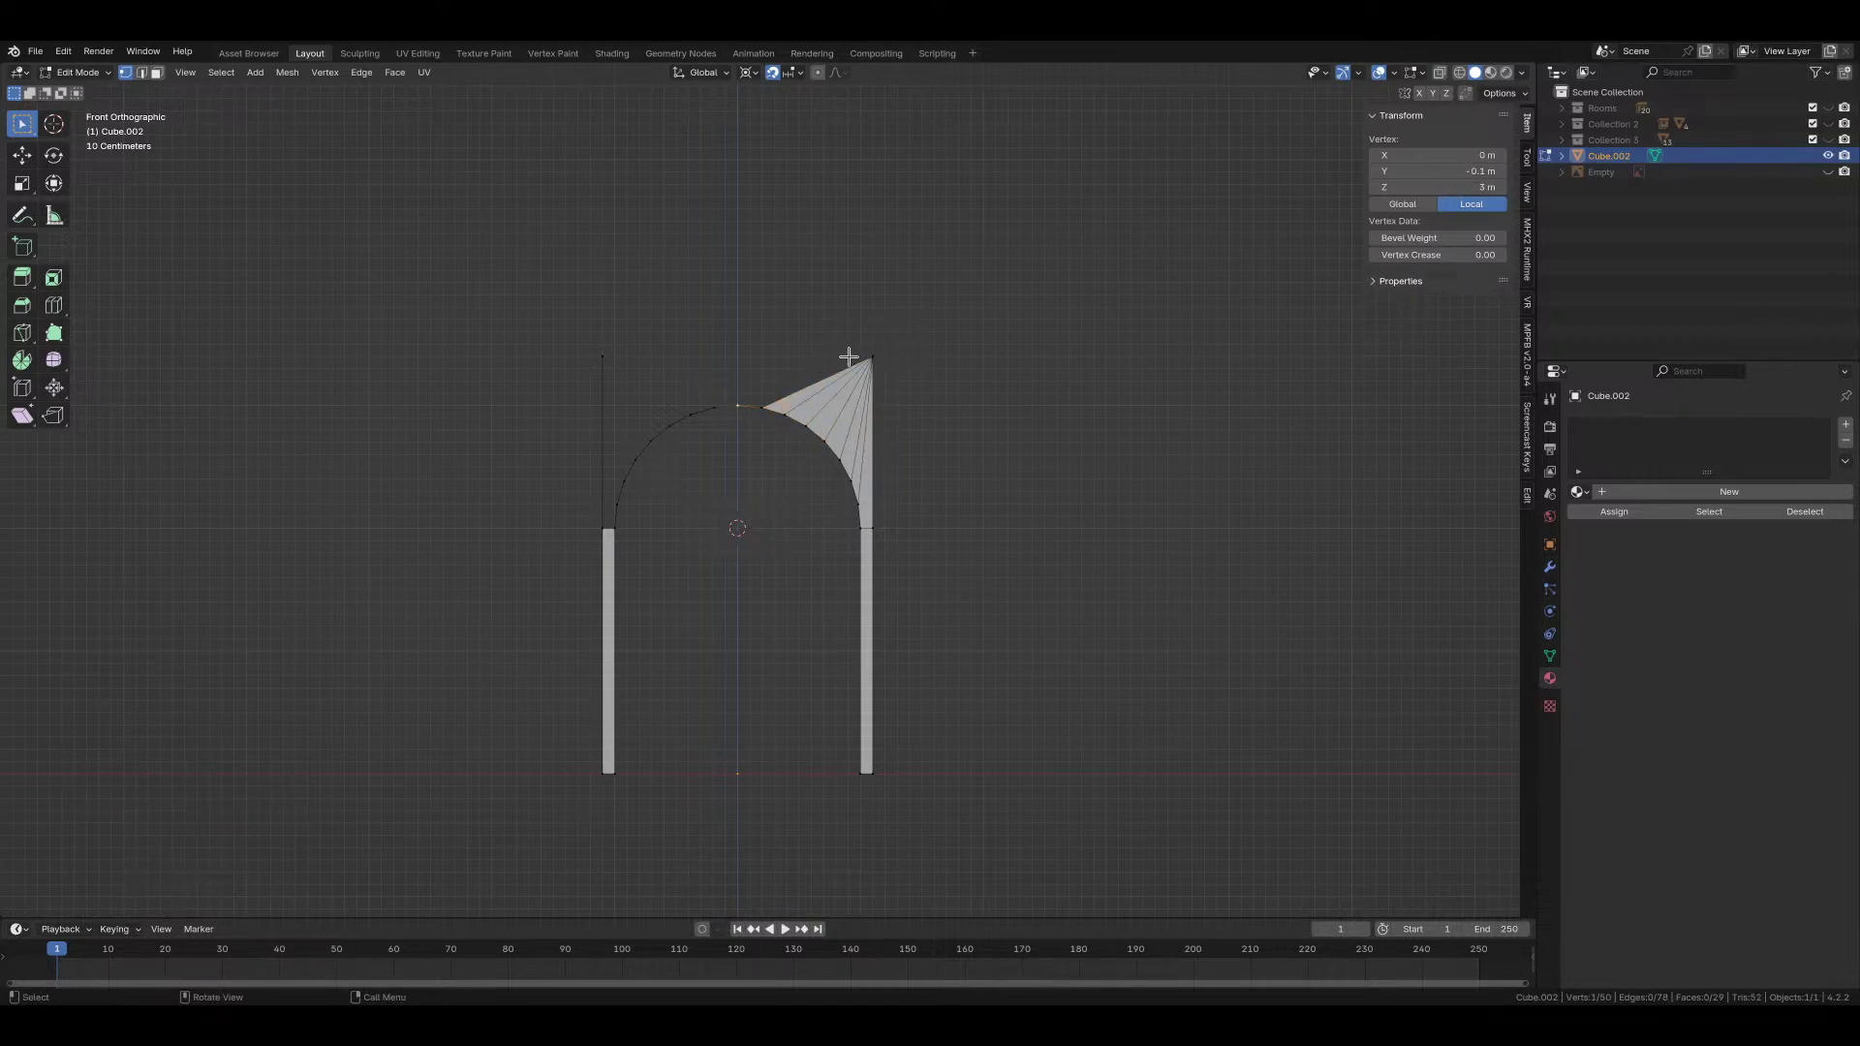
left_click(872, 357, "ctrl")
key("f")
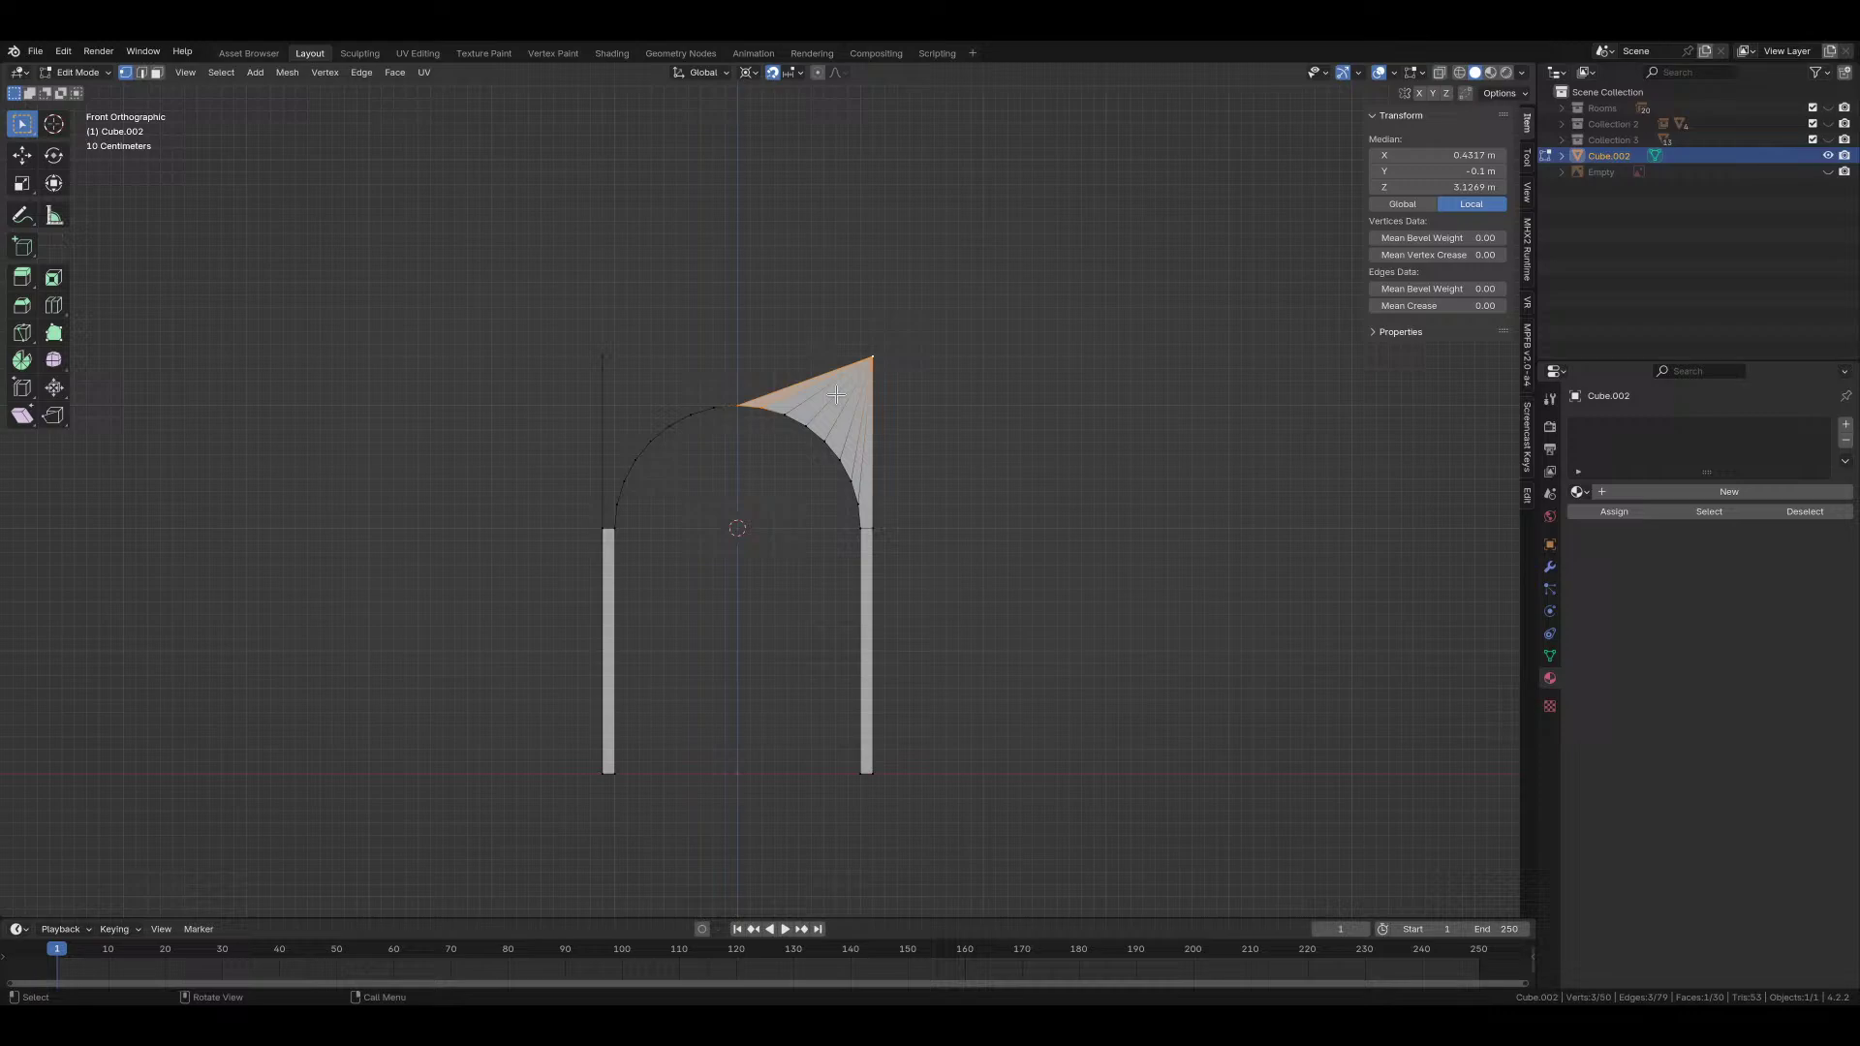
Step: Select the fan of faces above the copied pillar and symmetrize it with the direction +X to -X
key("3")
left_click(780, 392)
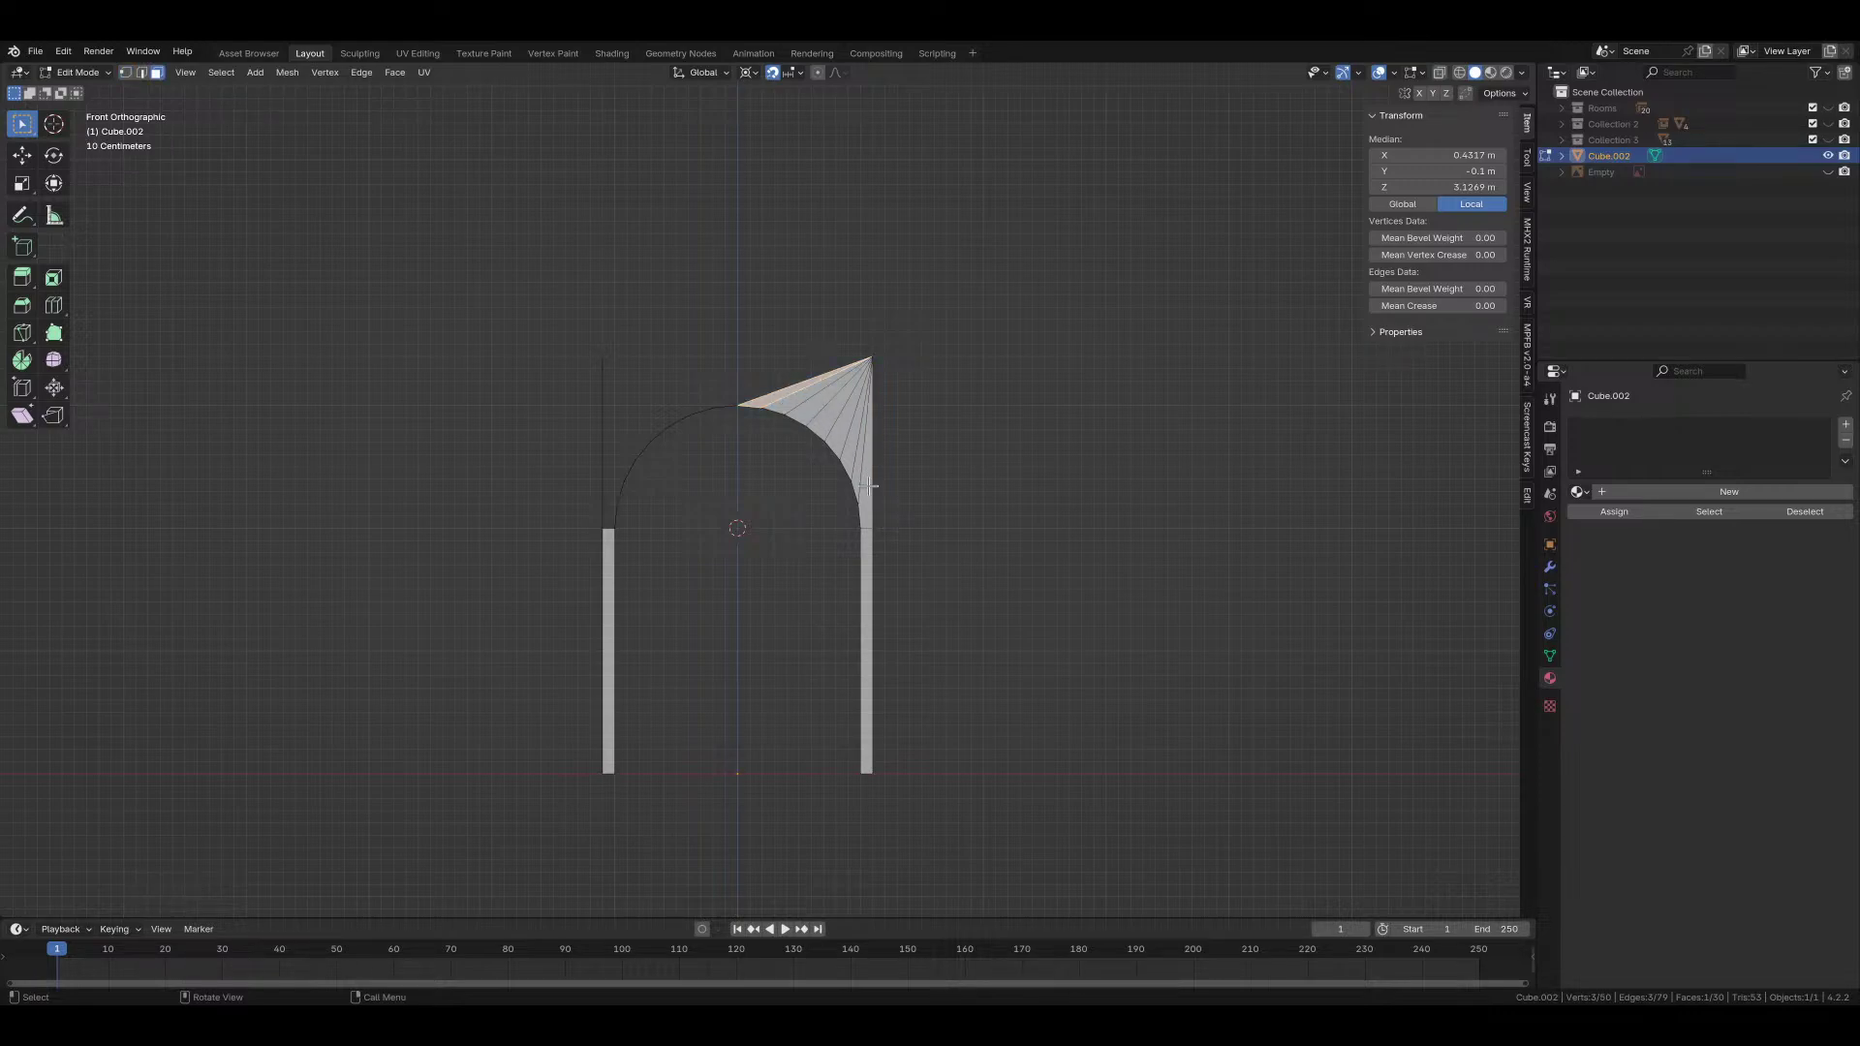
left_click(866, 481, "ctrl")
key("F3")
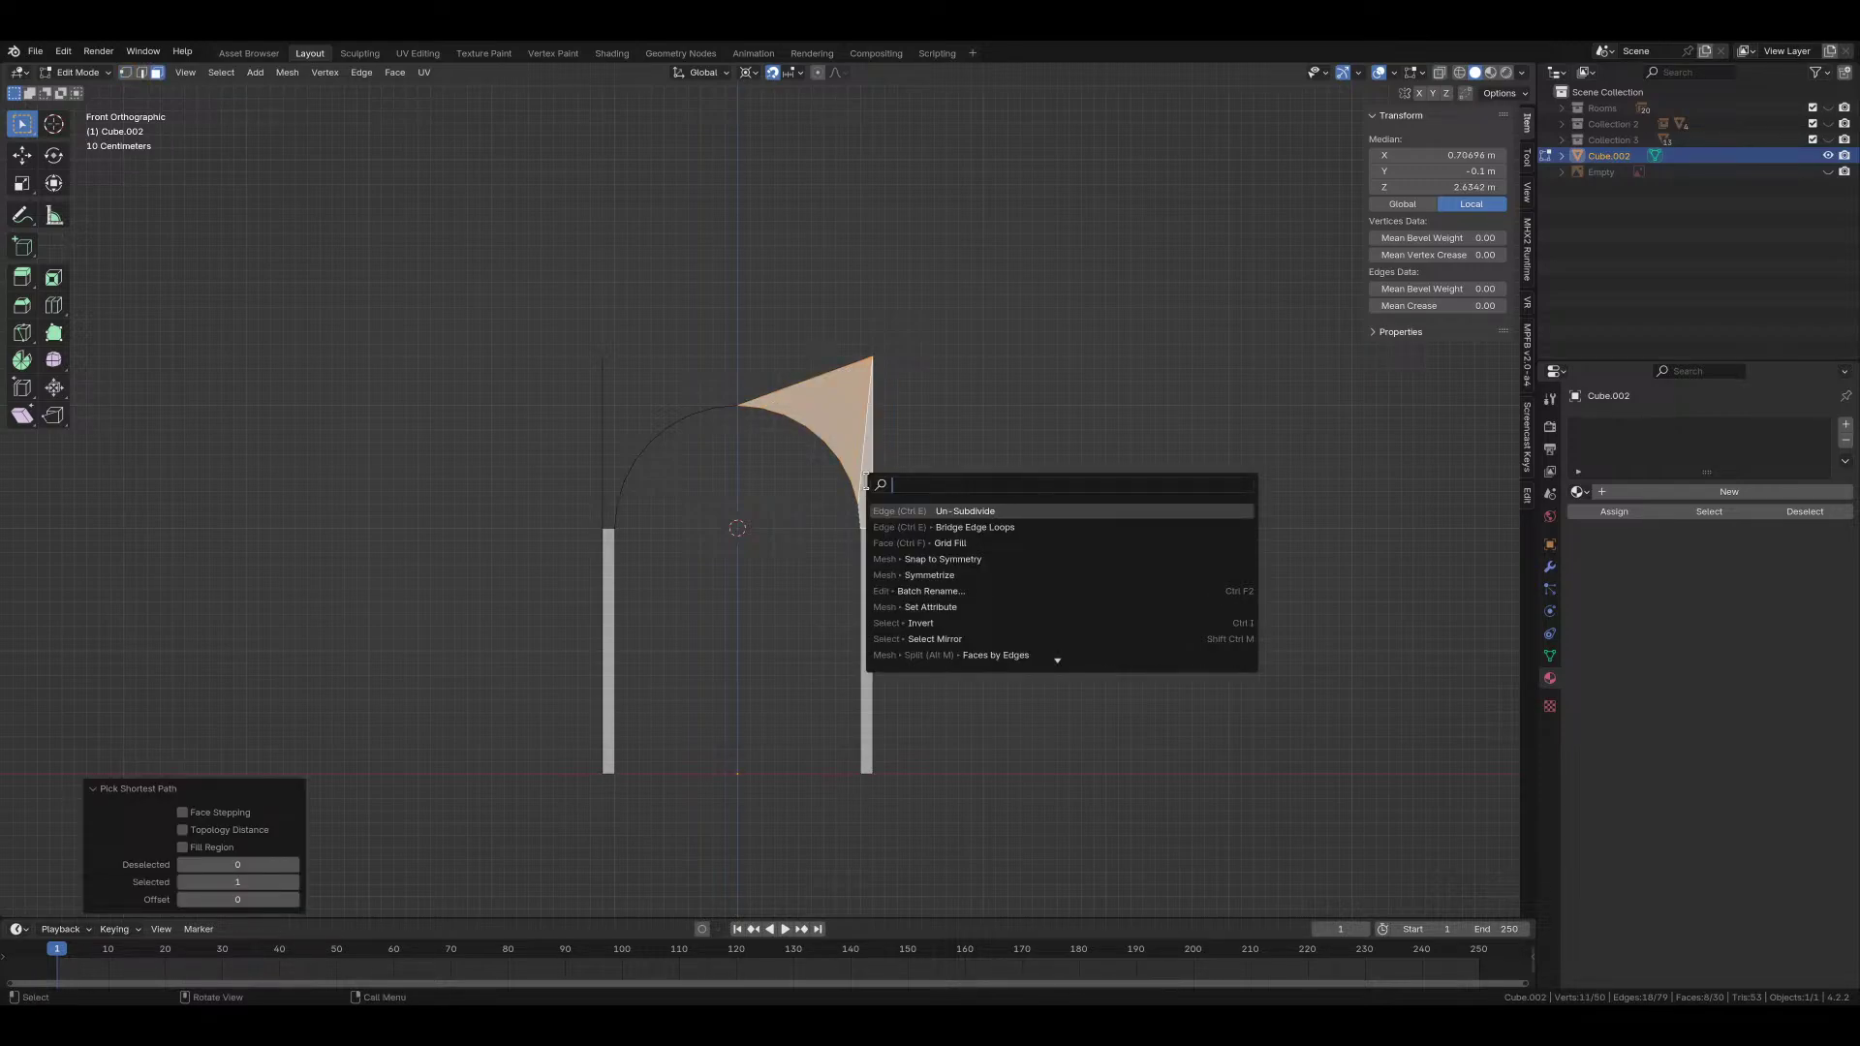
type("sym")
key("Return")
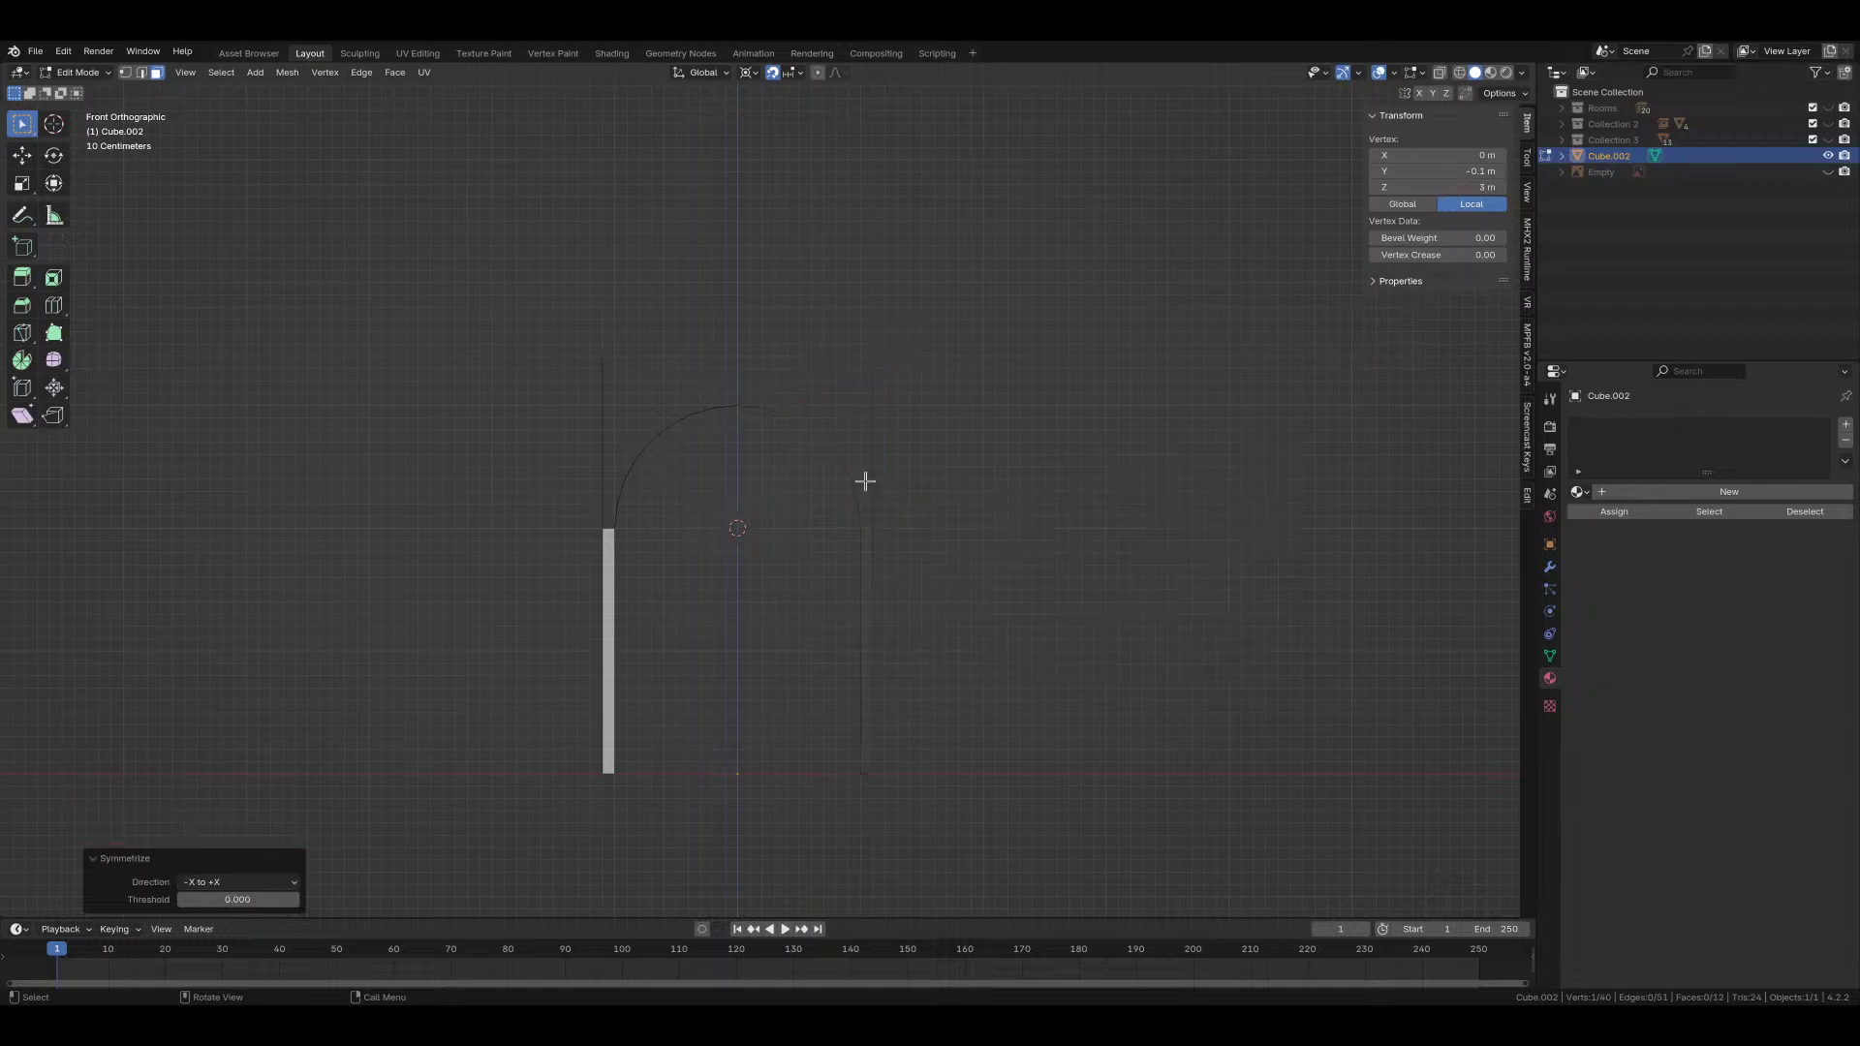
left_click(237, 882)
left_click(232, 914)
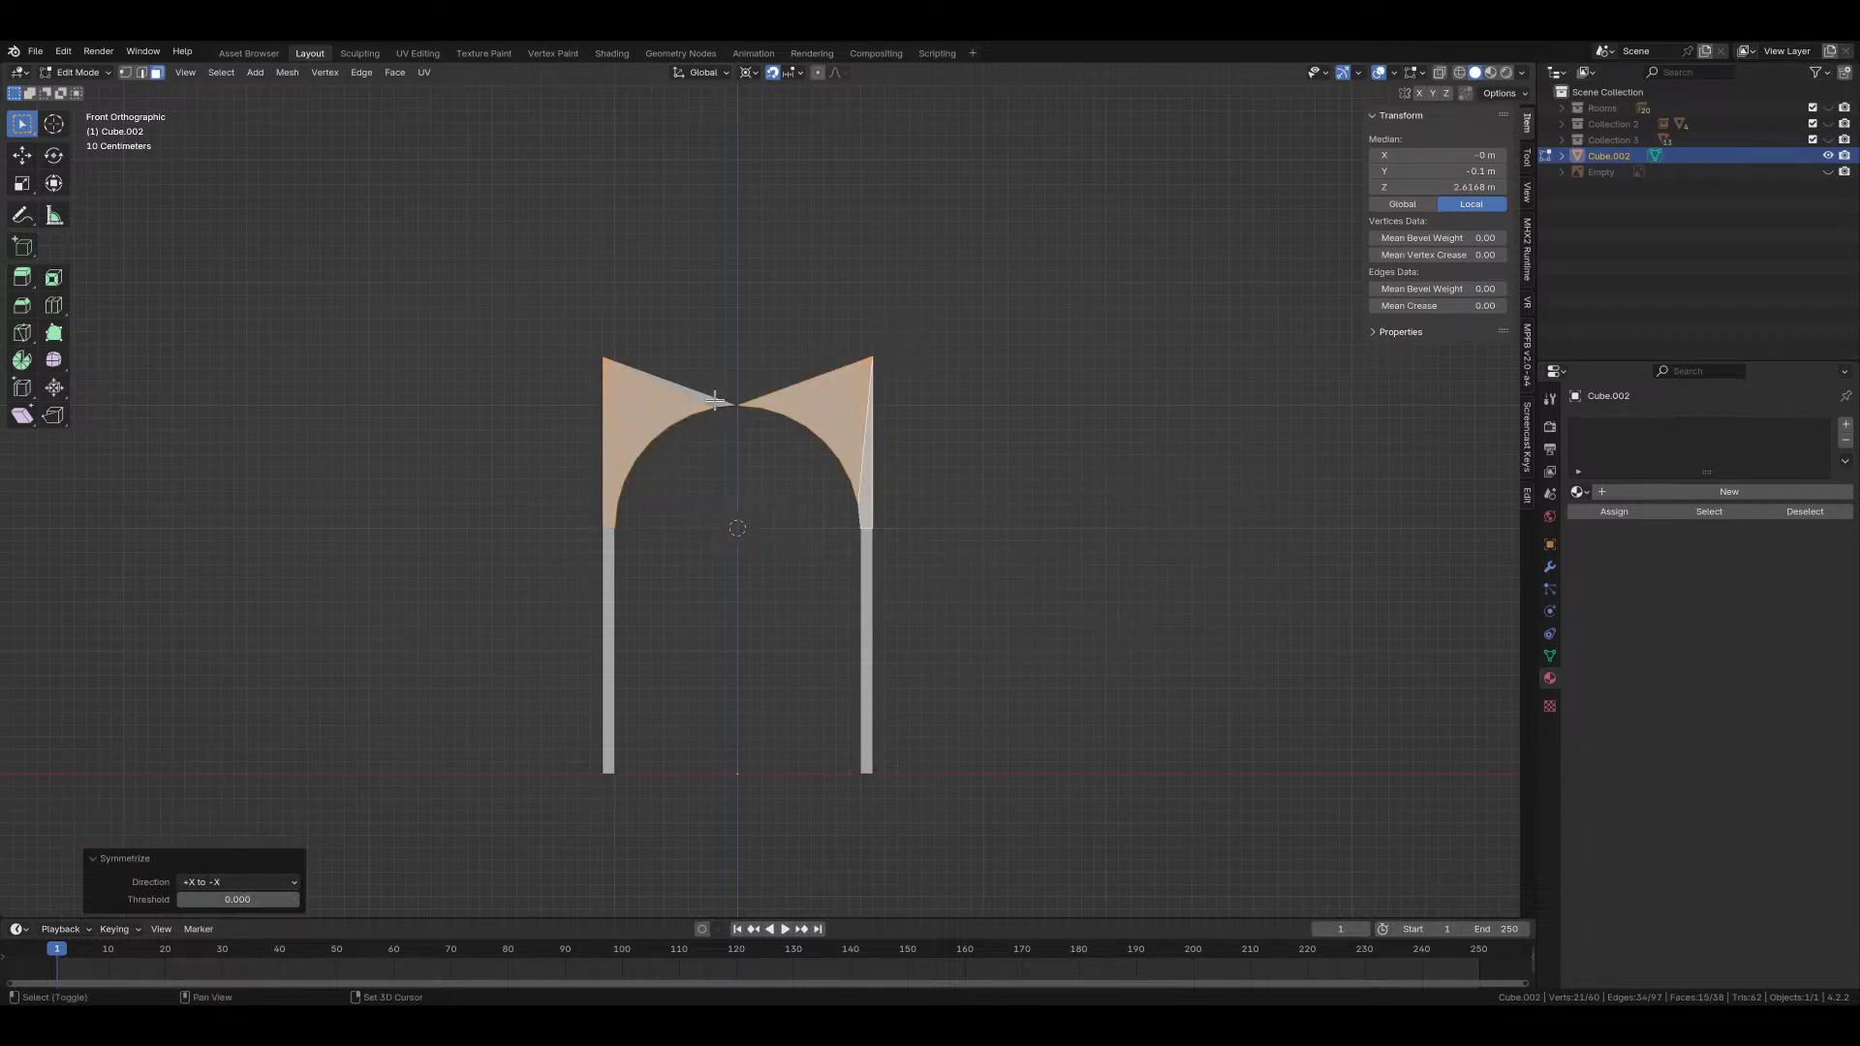
Step: Add the face left of the arch crown to the selection and symmetrize the faces along Y, from front to back
left_click(721, 407, "shift")
key("F3")
key("Return")
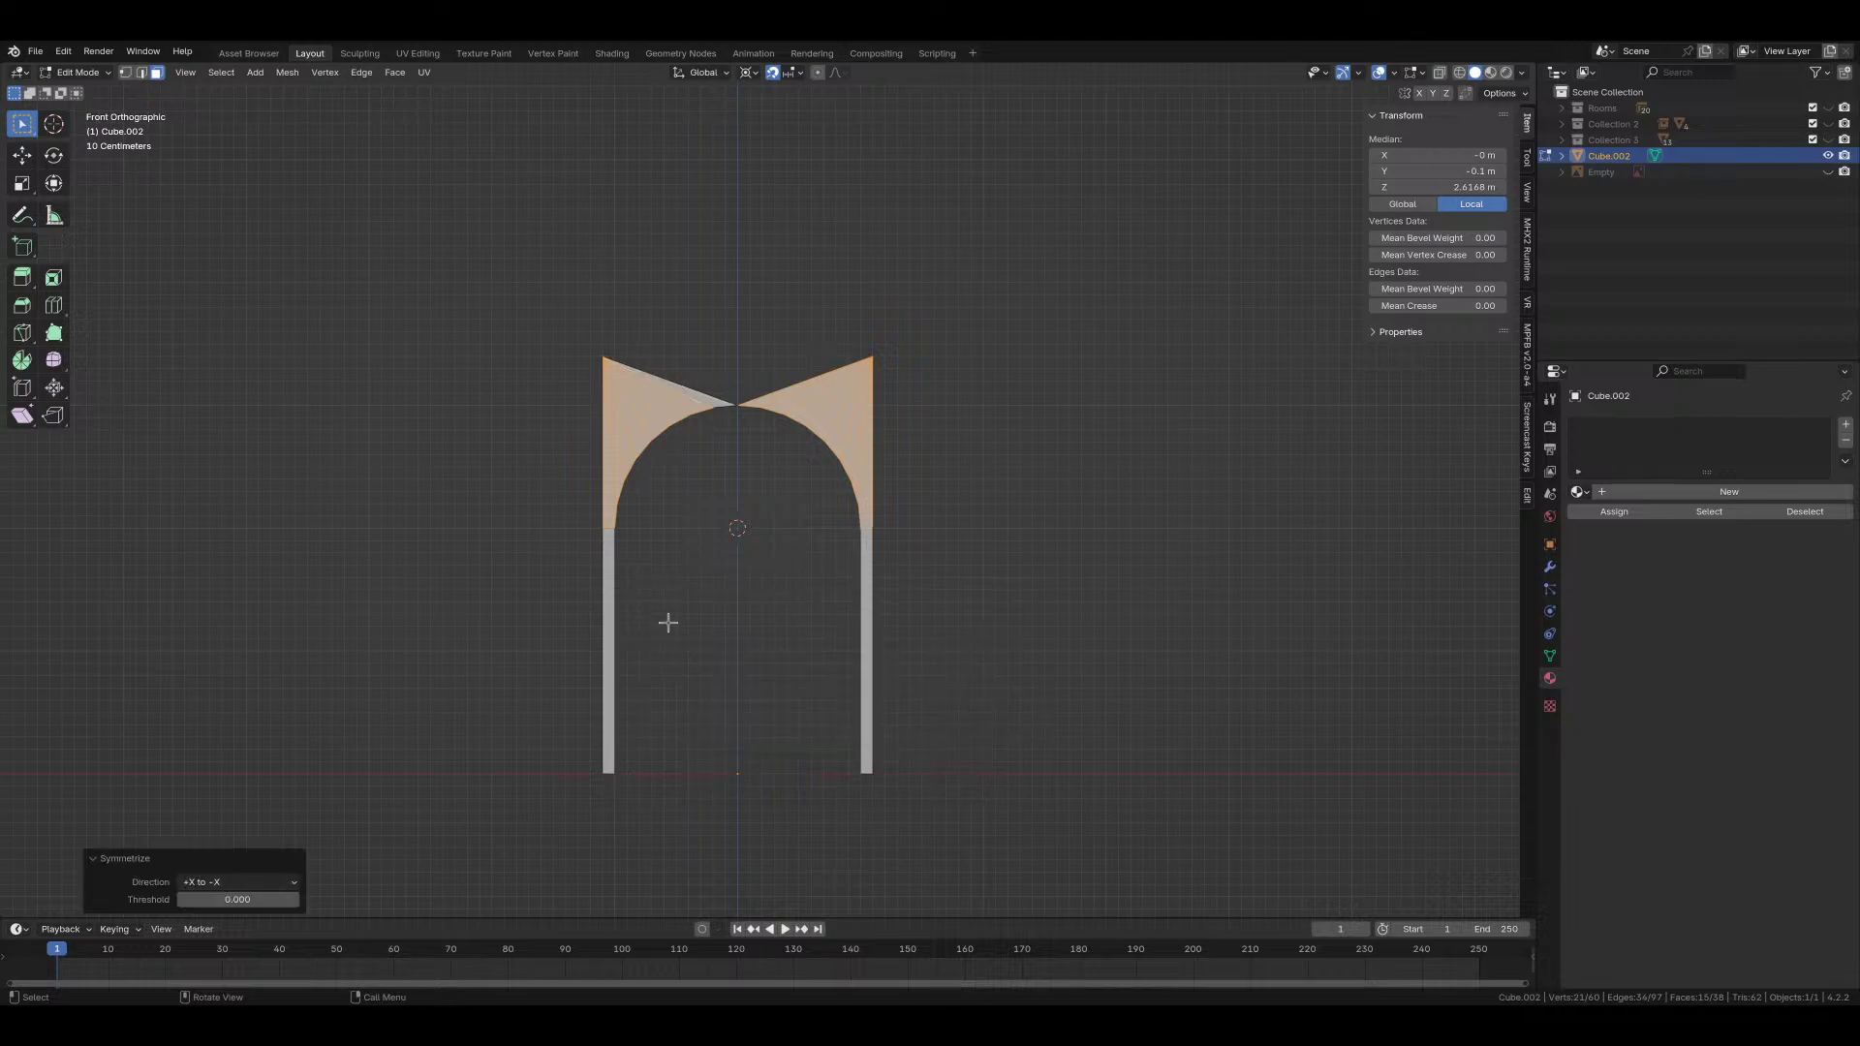
middle_click_drag(441, 742, 640, 662)
left_click(281, 884)
left_click(258, 936)
Step: Select the whole mesh and merge its vertices by distance
key("a")
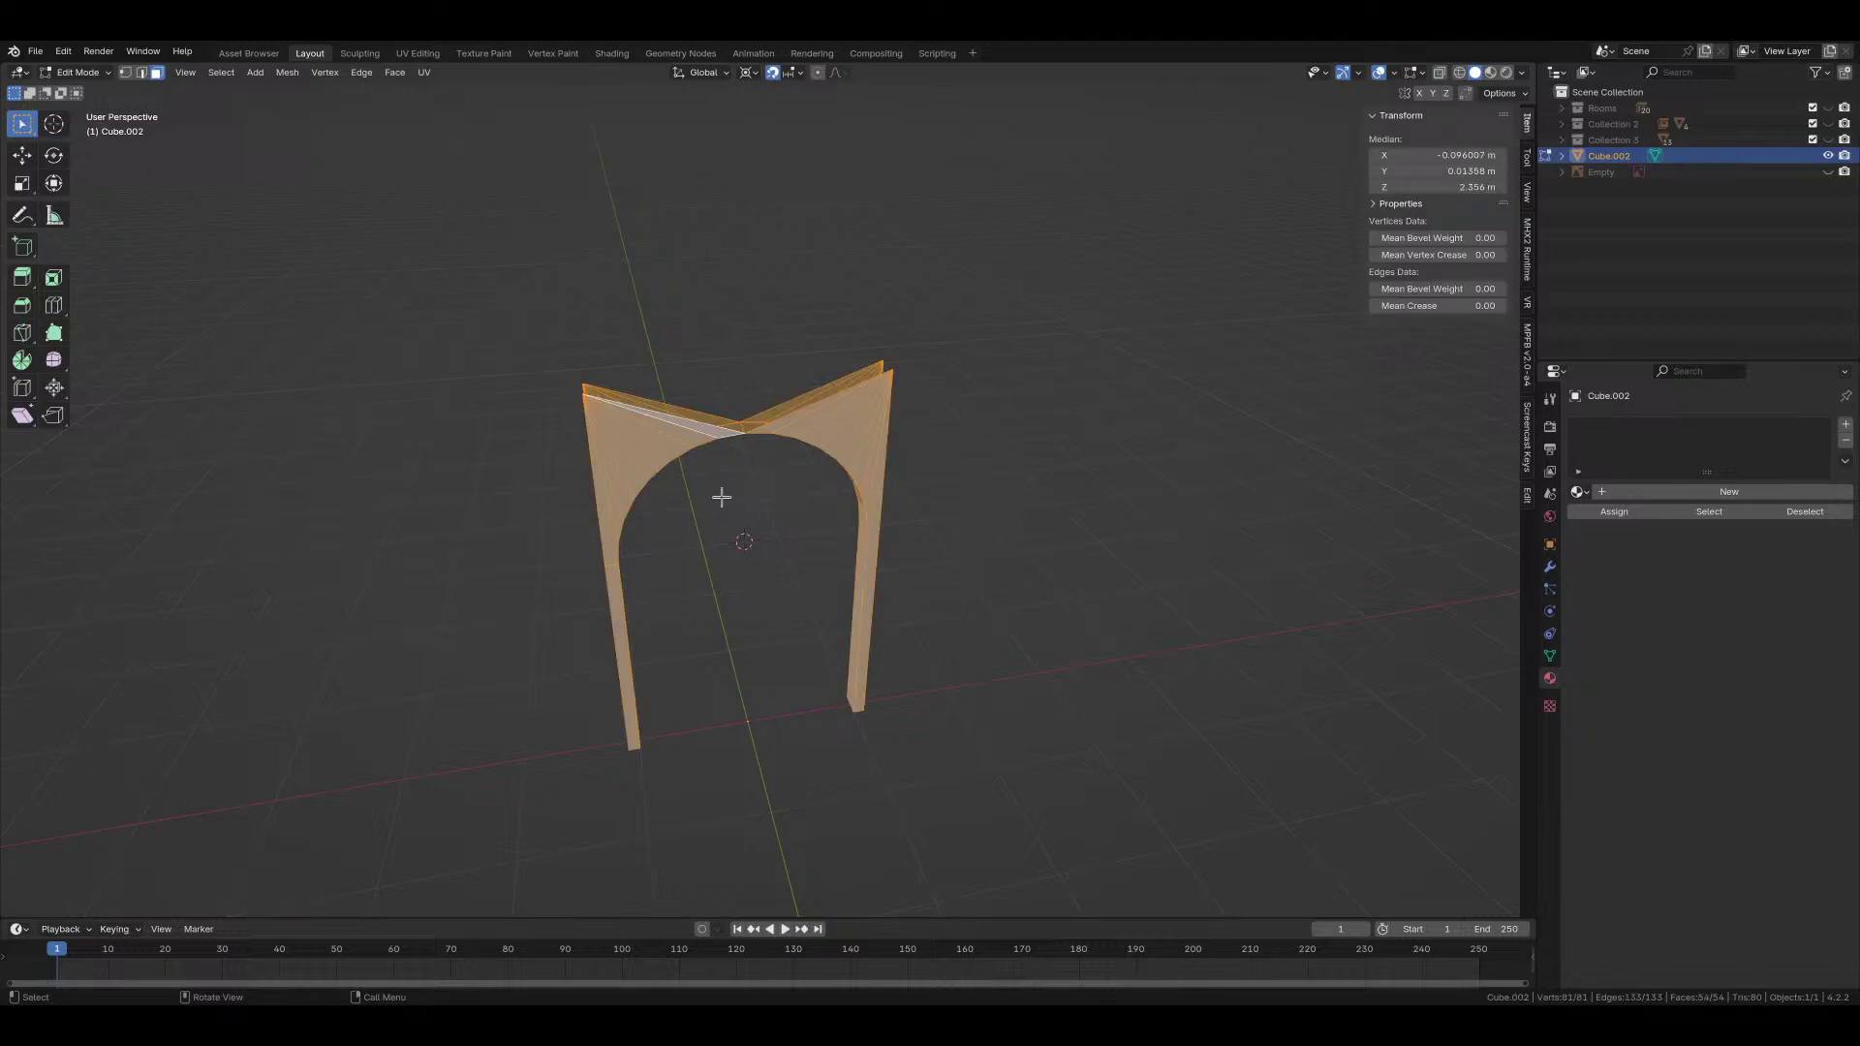
key("m")
left_click(717, 500)
Step: Fill the triangular gap between the two top corners and the arch crown on both the front and back sides
left_click(582, 395)
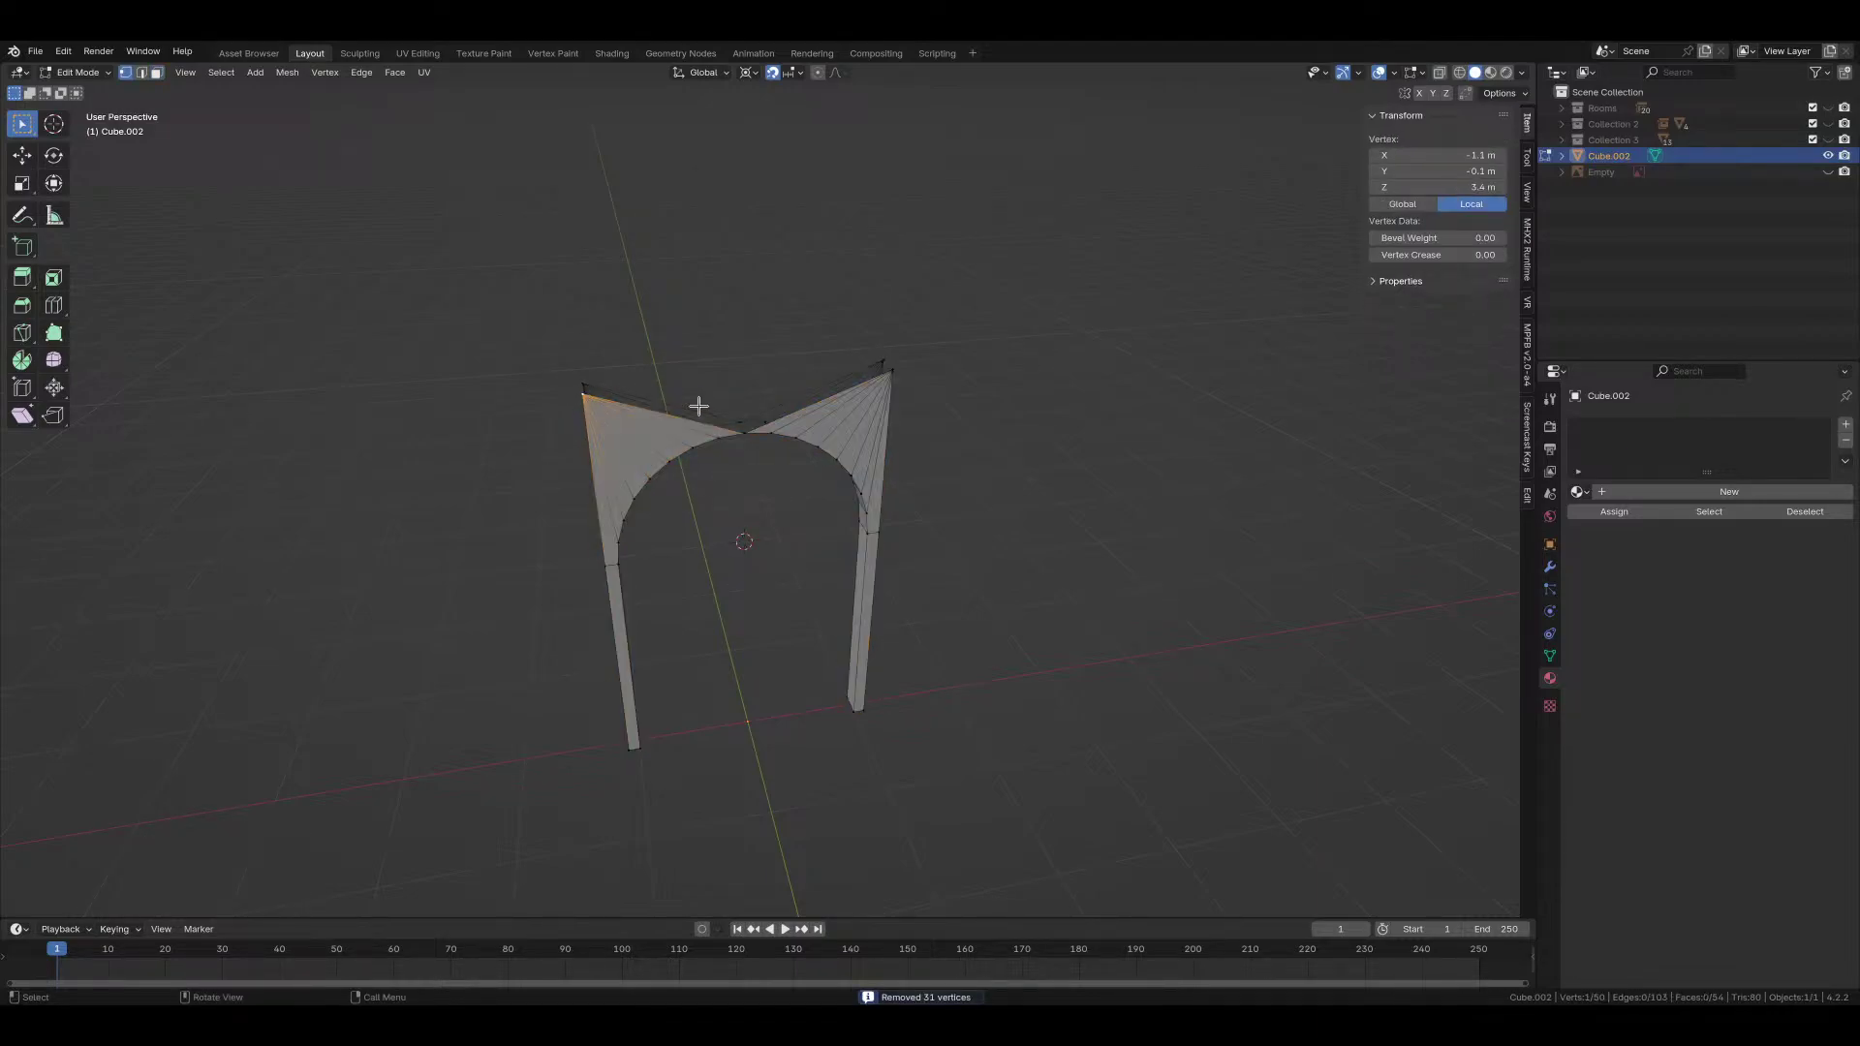
left_click(881, 371, "ctrl")
key("ctrl+z")
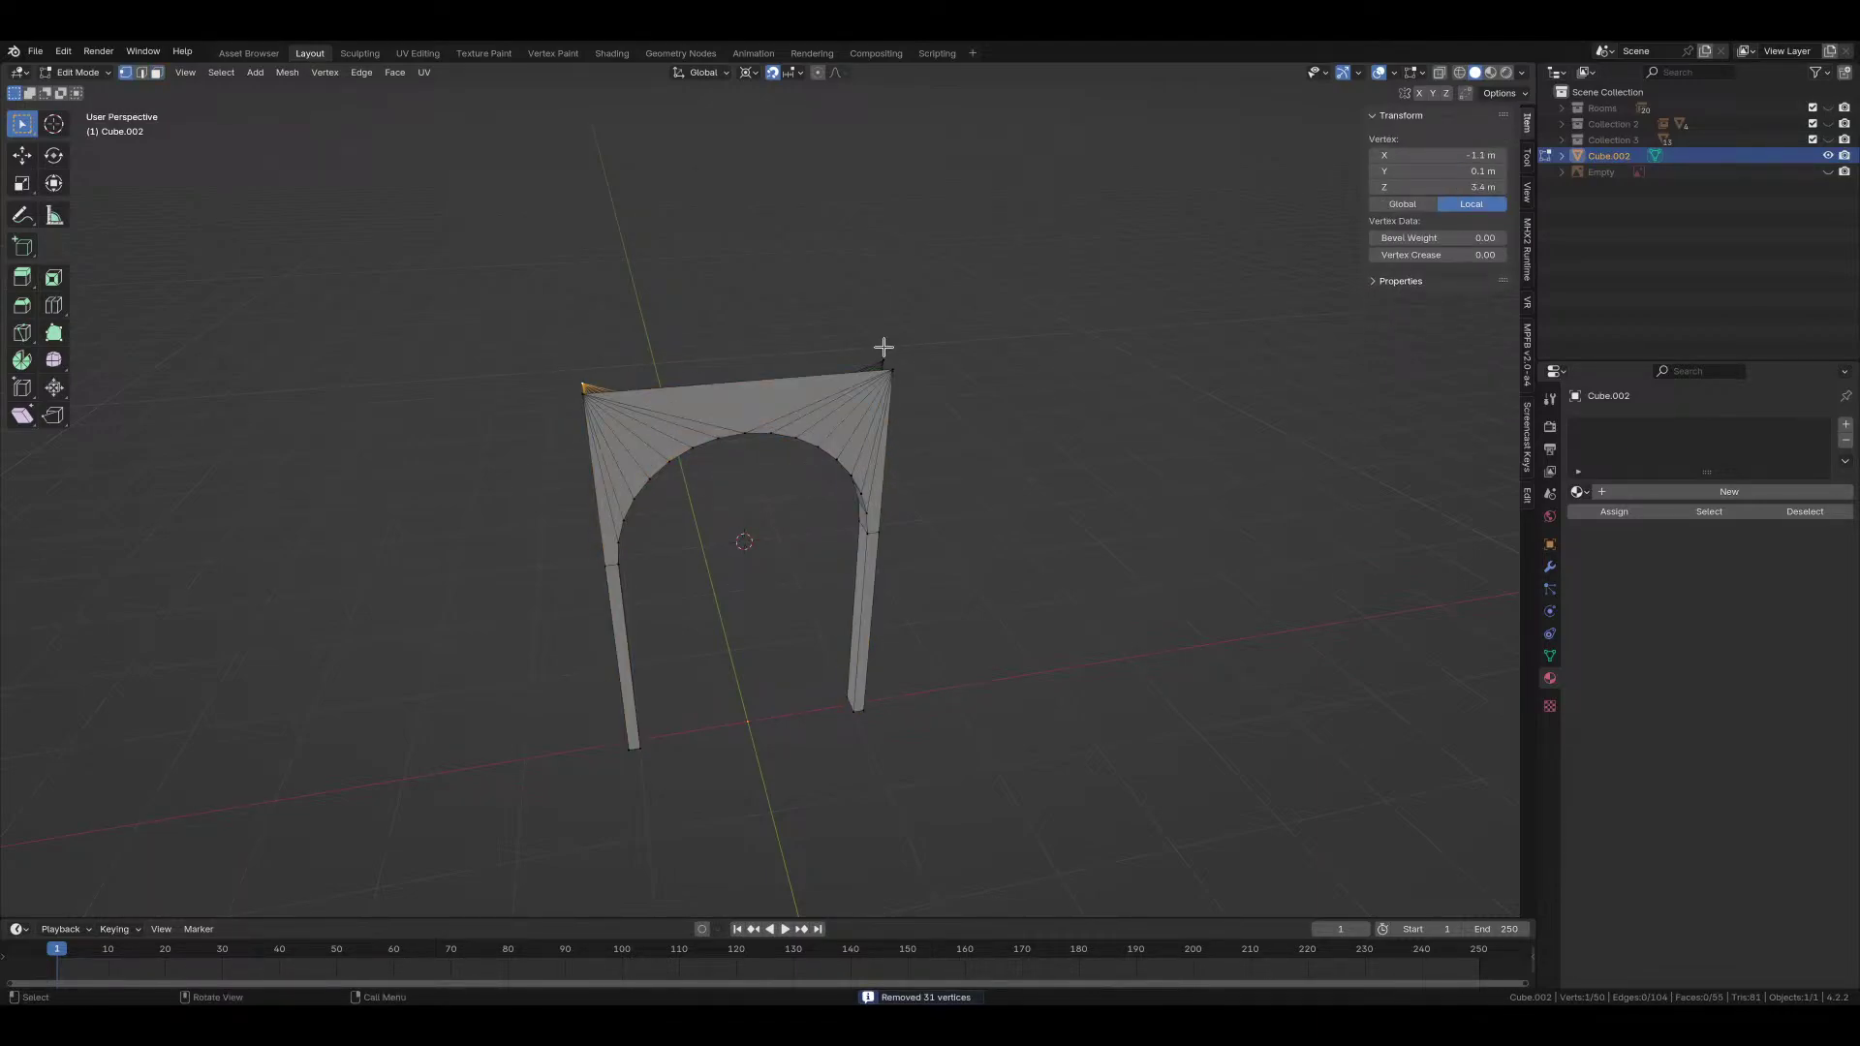
left_click(883, 347, "ctrl")
key("f")
key("KP_1")
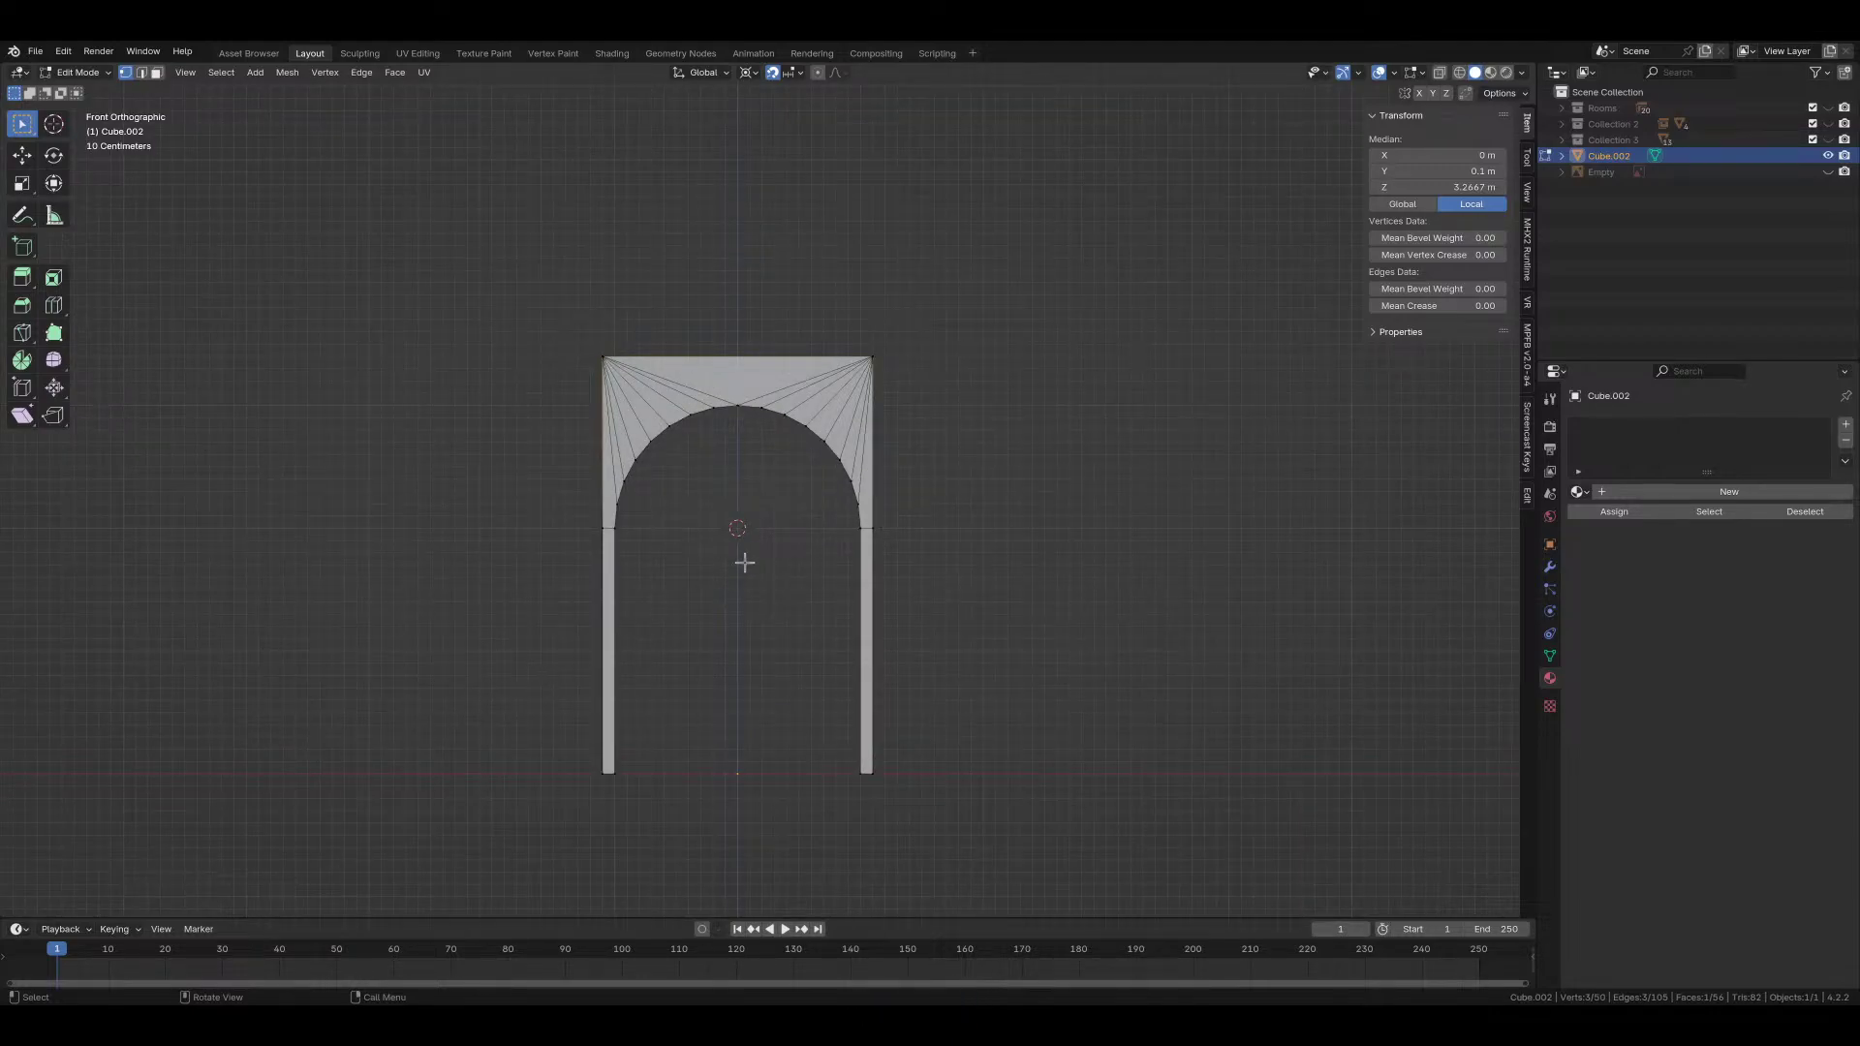
Step: Add a loop cut at the top of the copied pillar and move it down 0.2 m along Z
scroll(821, 565, "up", 3)
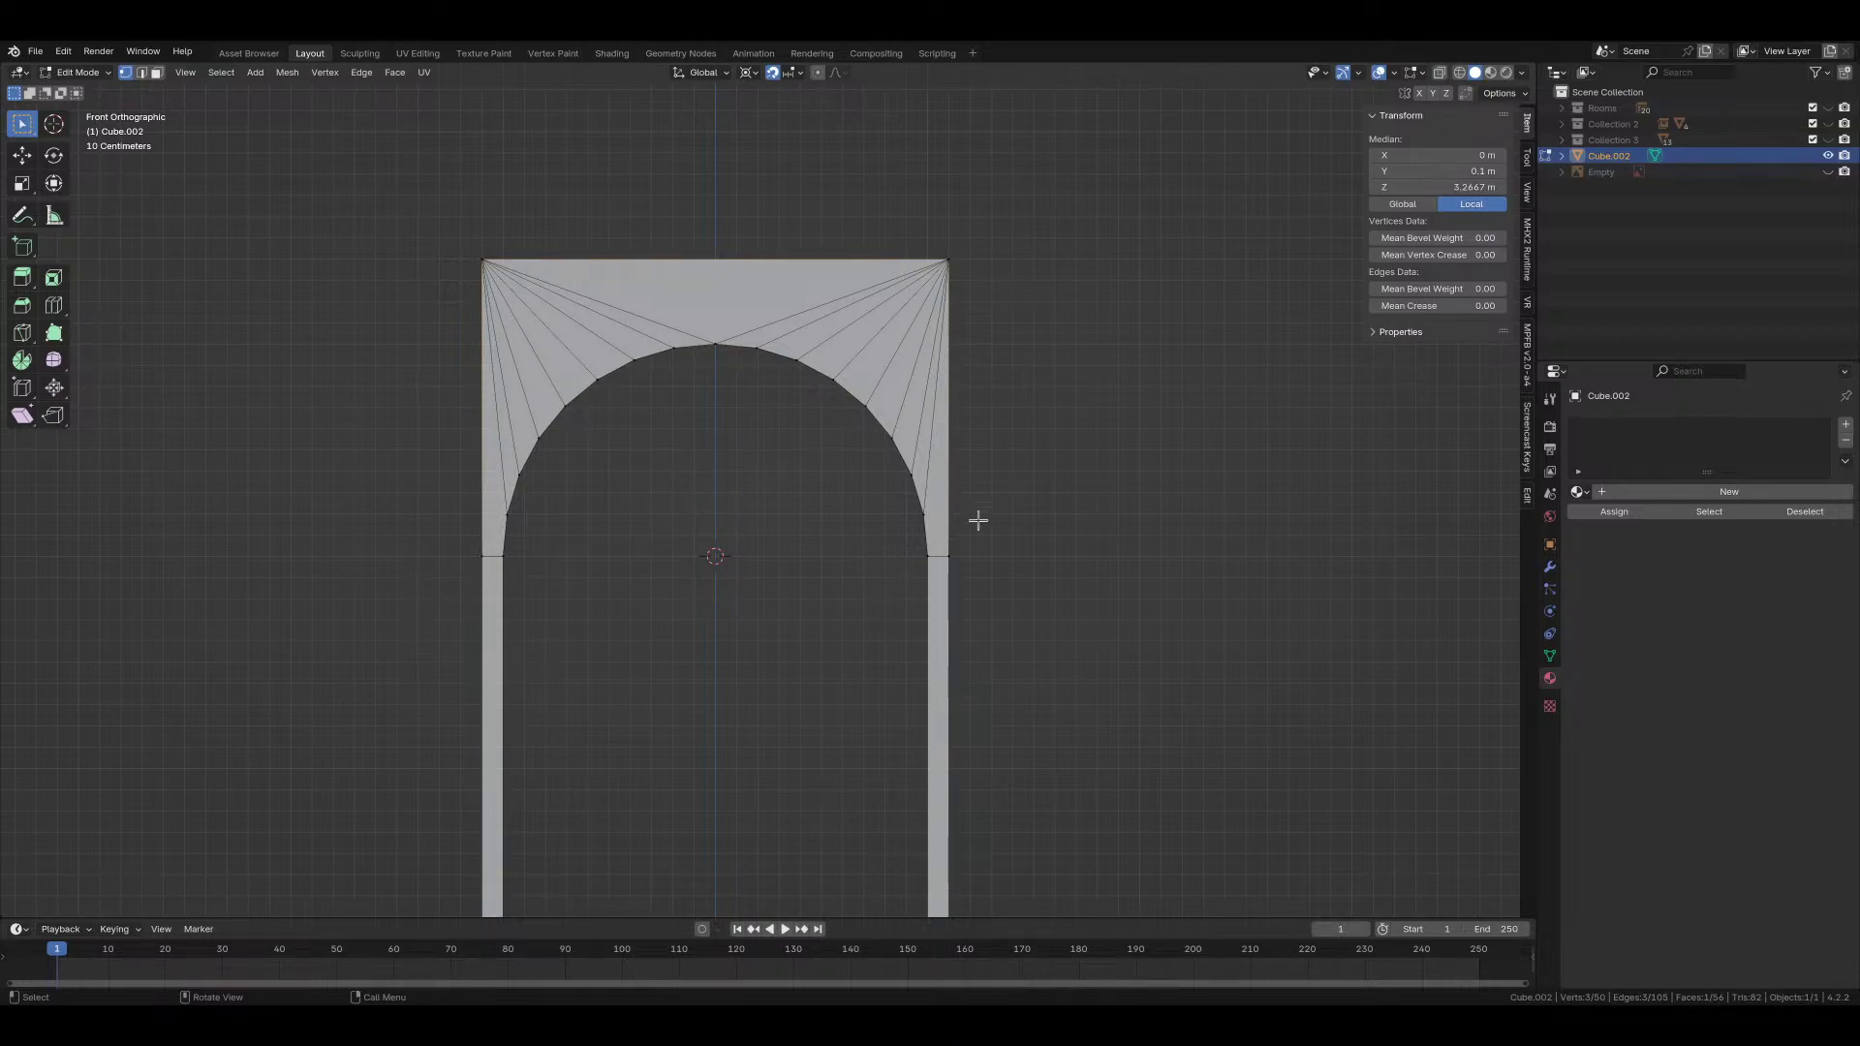
middle_click_drag(930, 558, 939, 582)
key("alt+a")
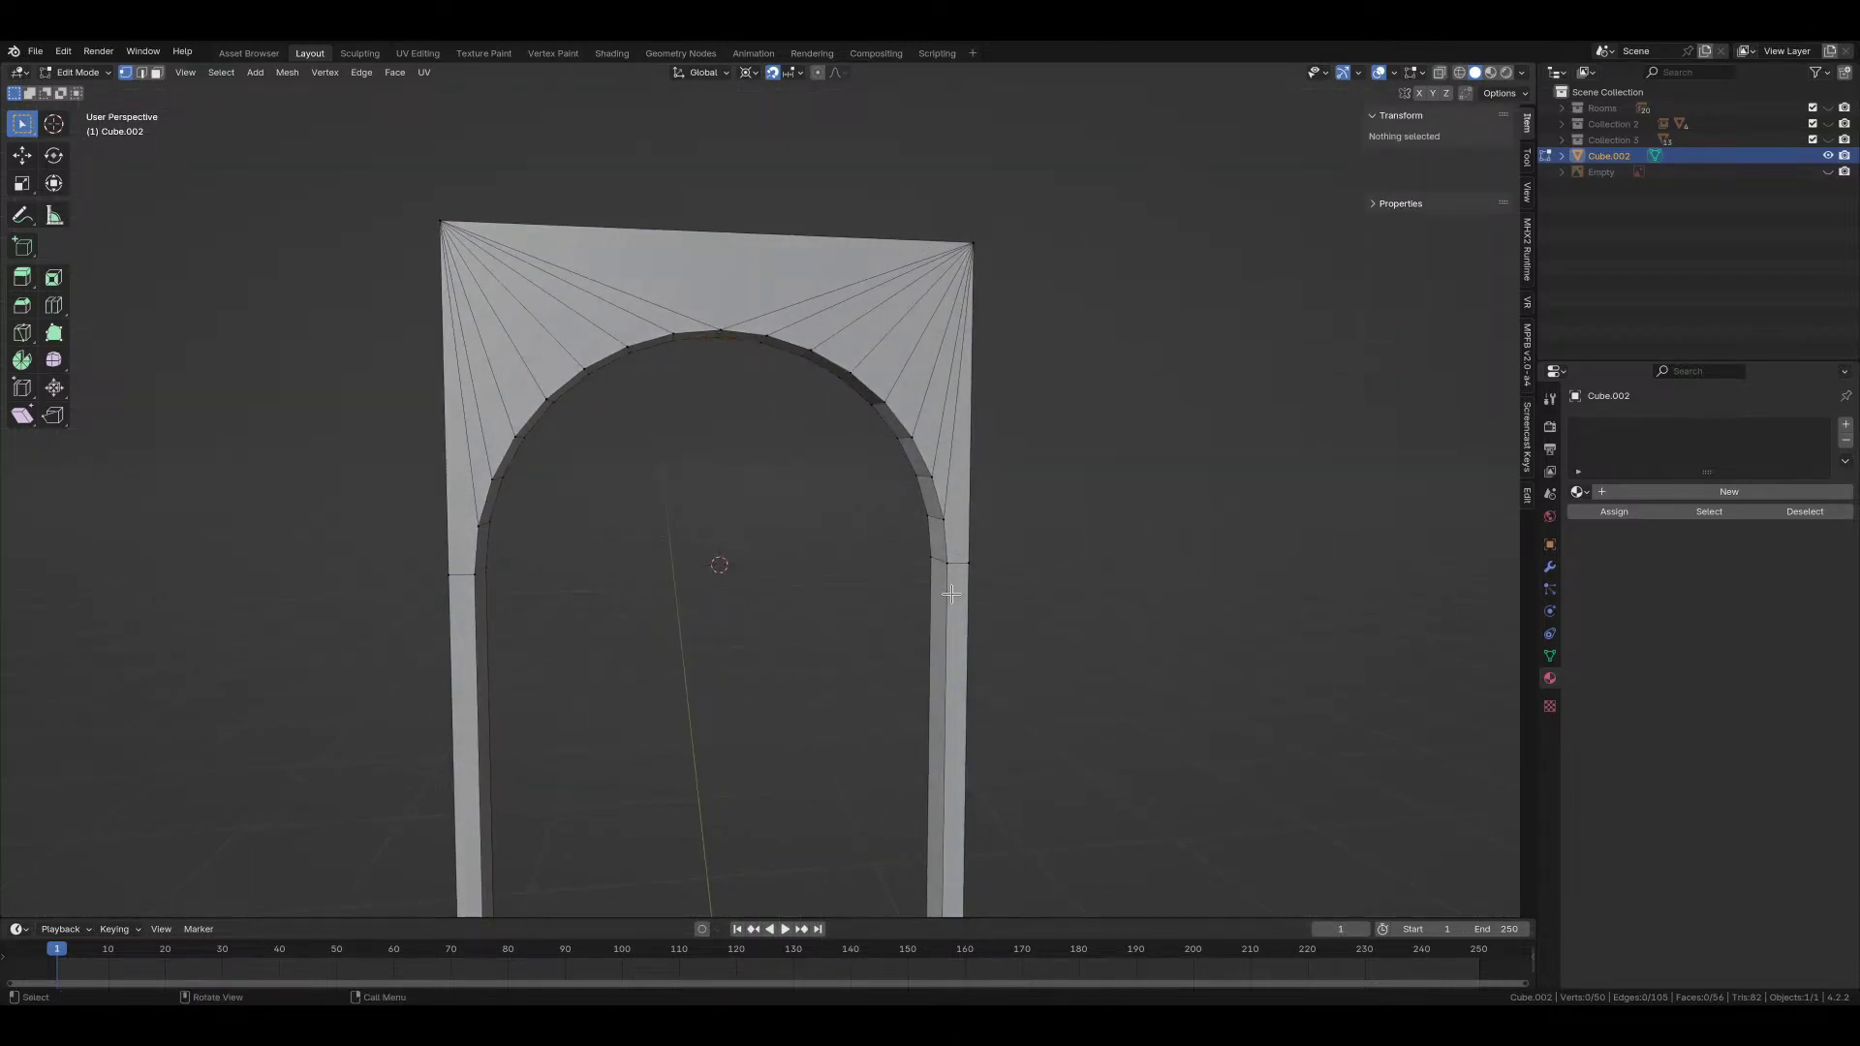
scroll(947, 597, "down", 4)
key("ctrl+r")
left_click(858, 620)
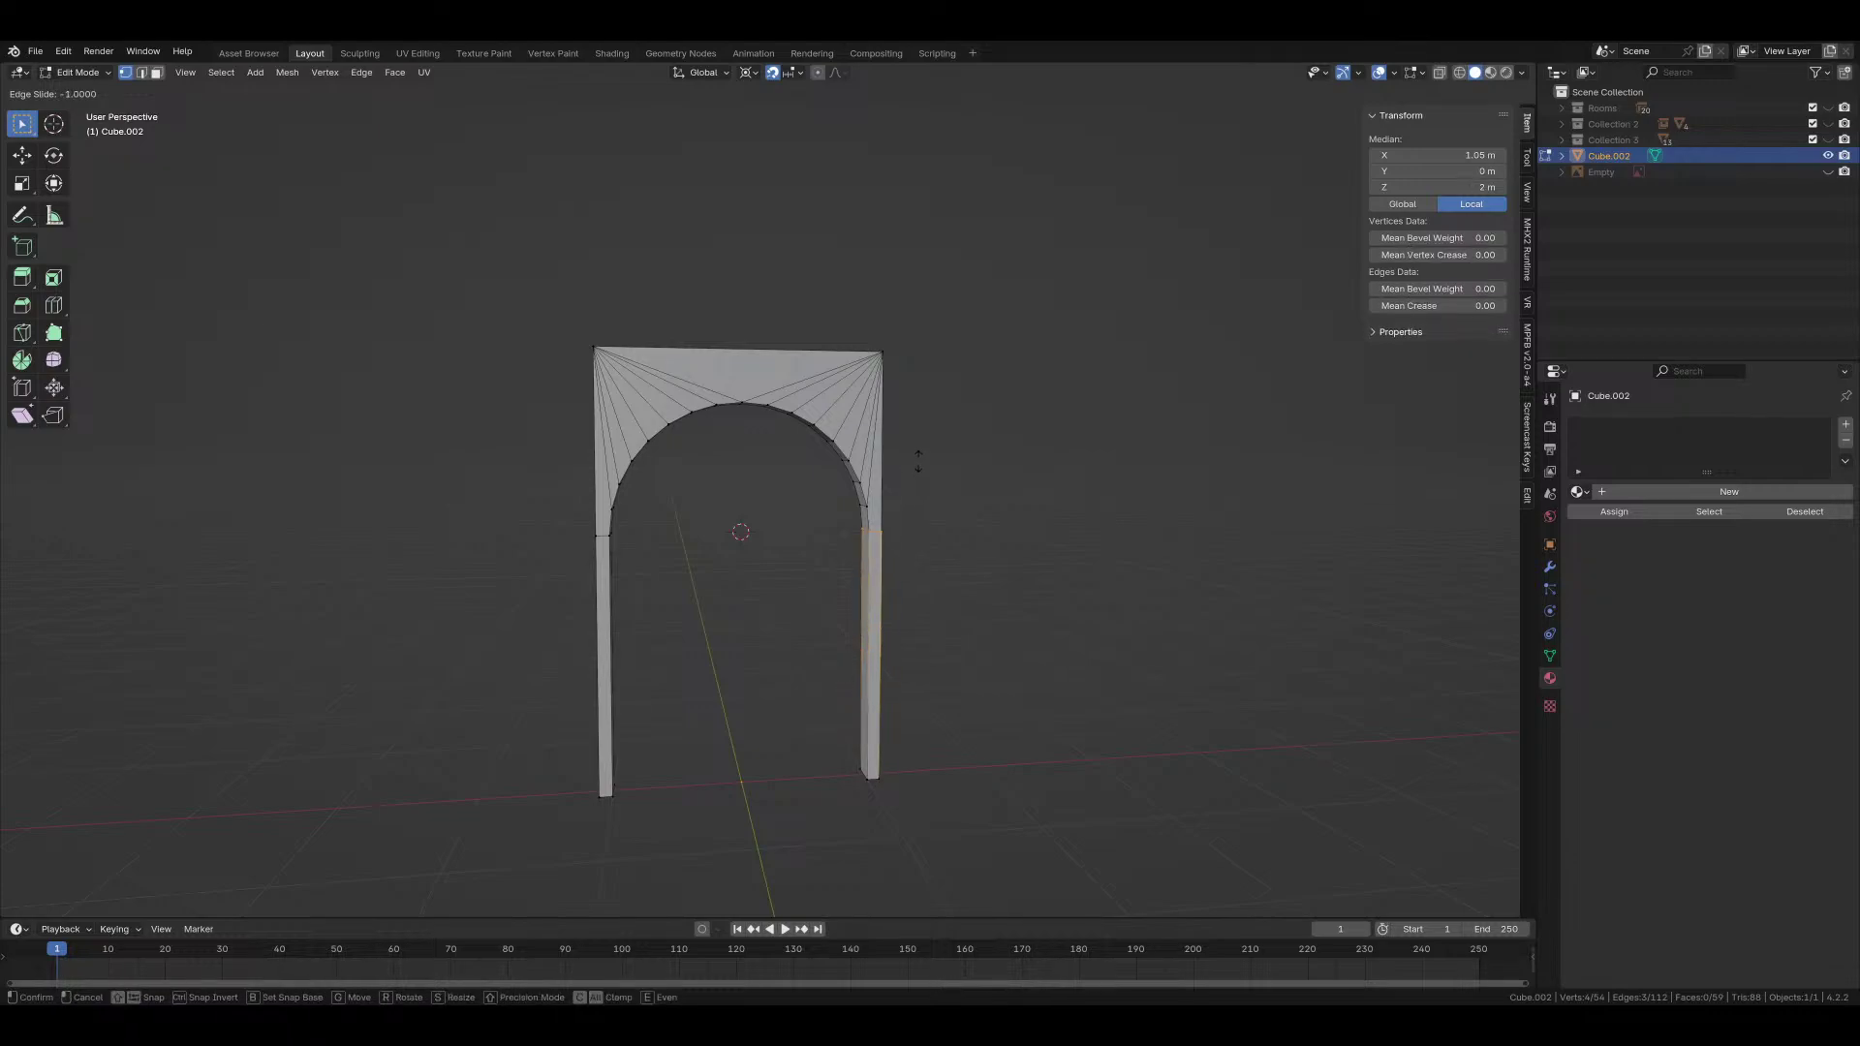
left_click(855, 544)
scroll(855, 545, "up", 4)
key("KP_1")
key("g")
key("z")
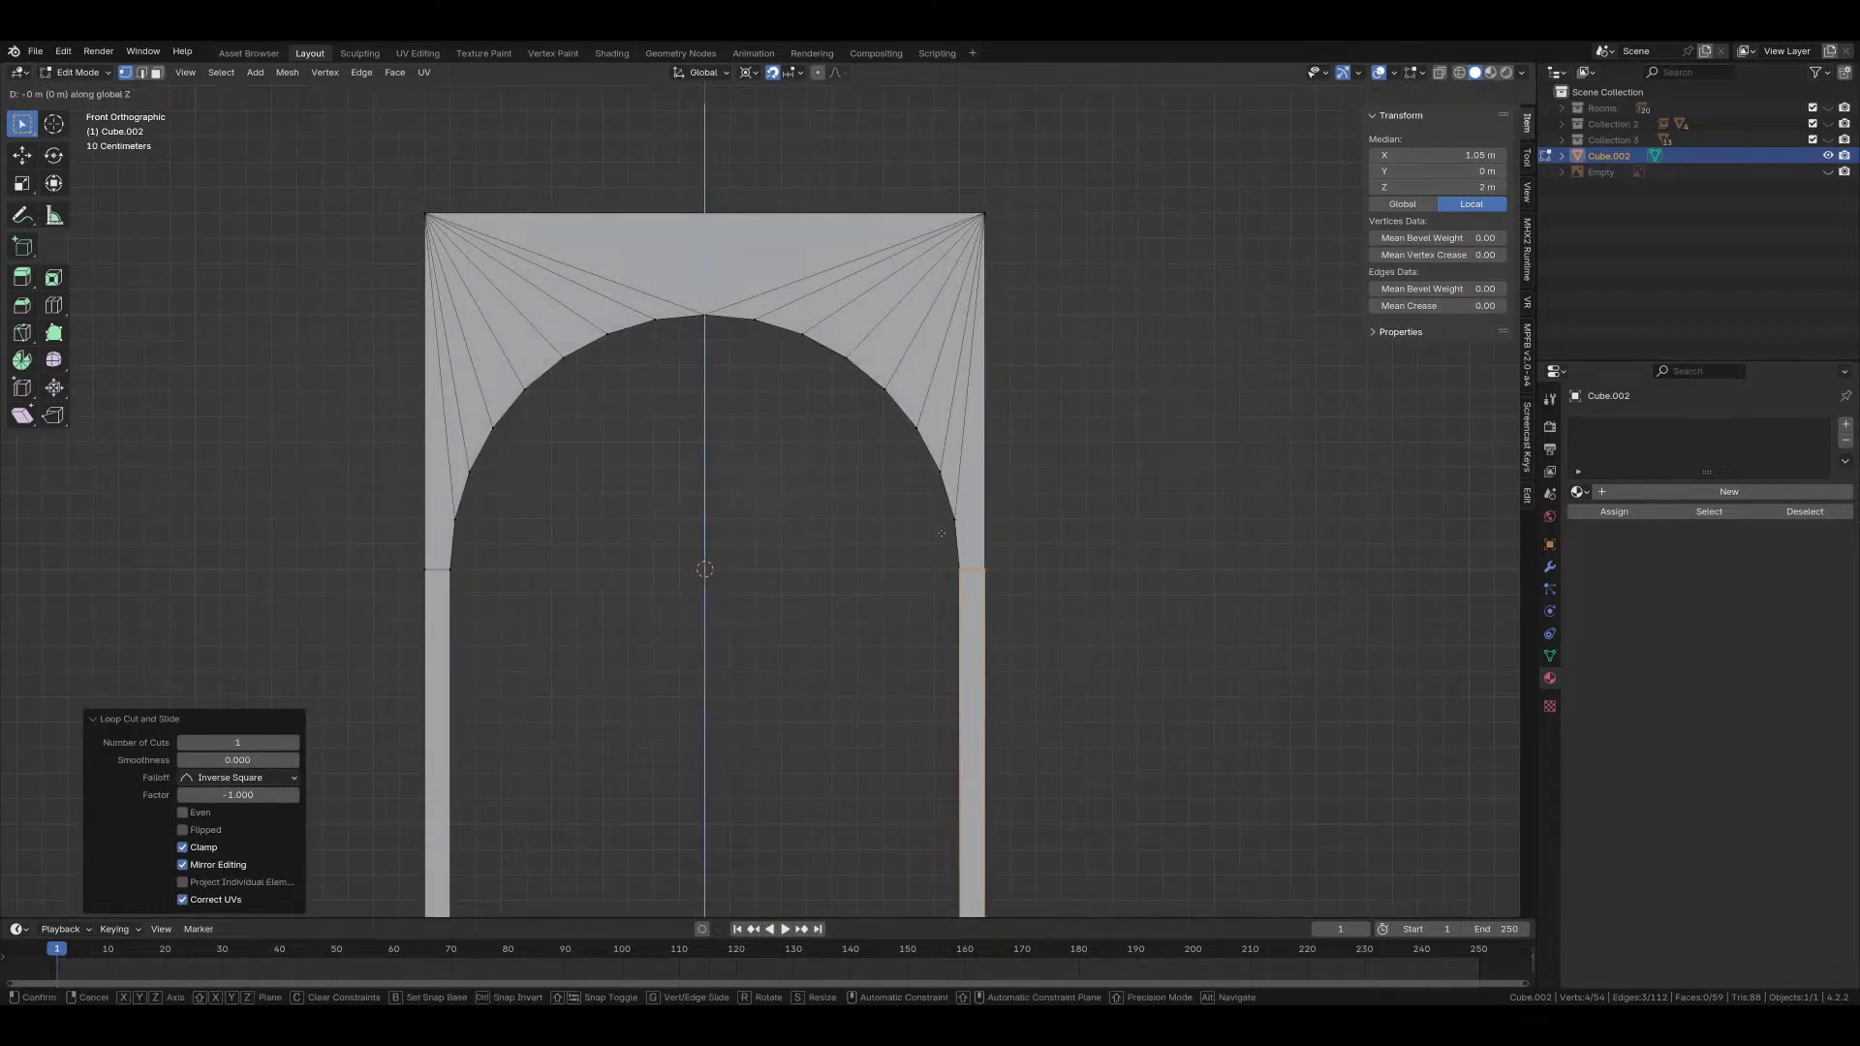
left_click(939, 578)
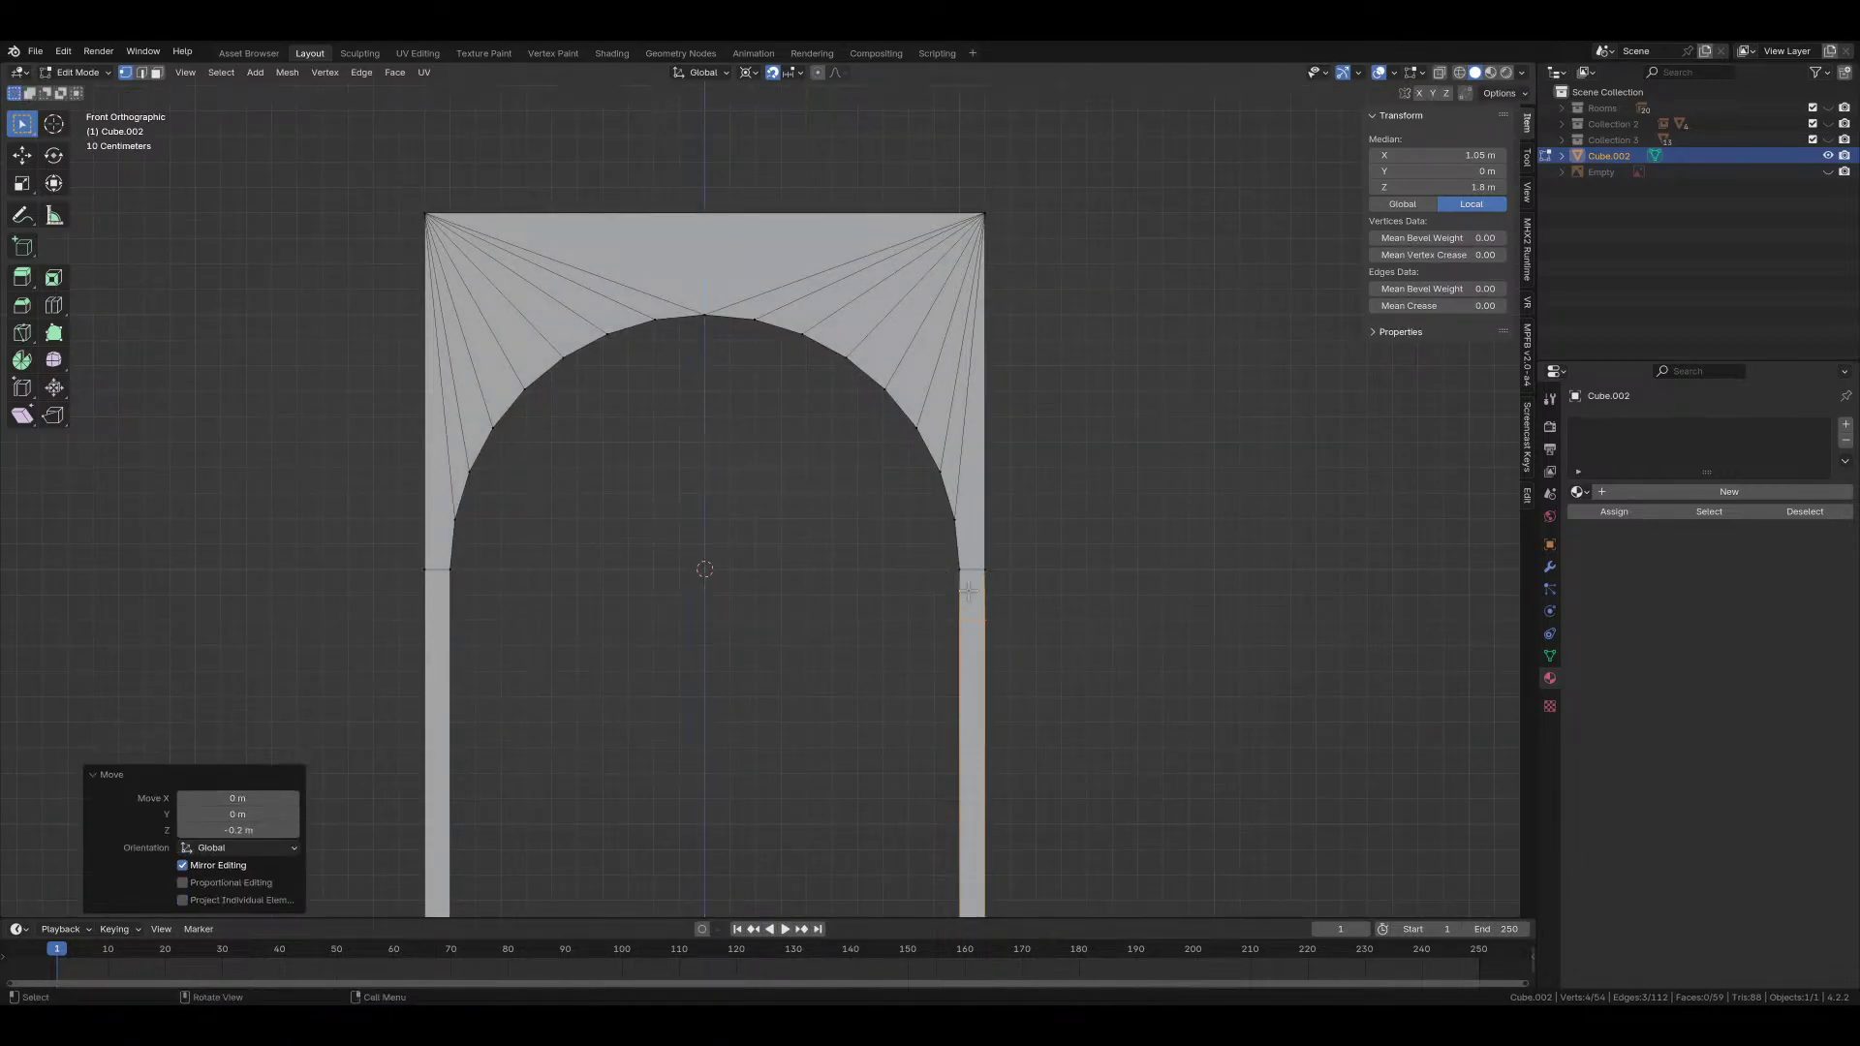
Step: Add another loop cut in the copied pillar's short upper section and slide it fully down to Z 1.8 m
key("ctrl+r")
left_click(965, 615)
left_click(970, 604)
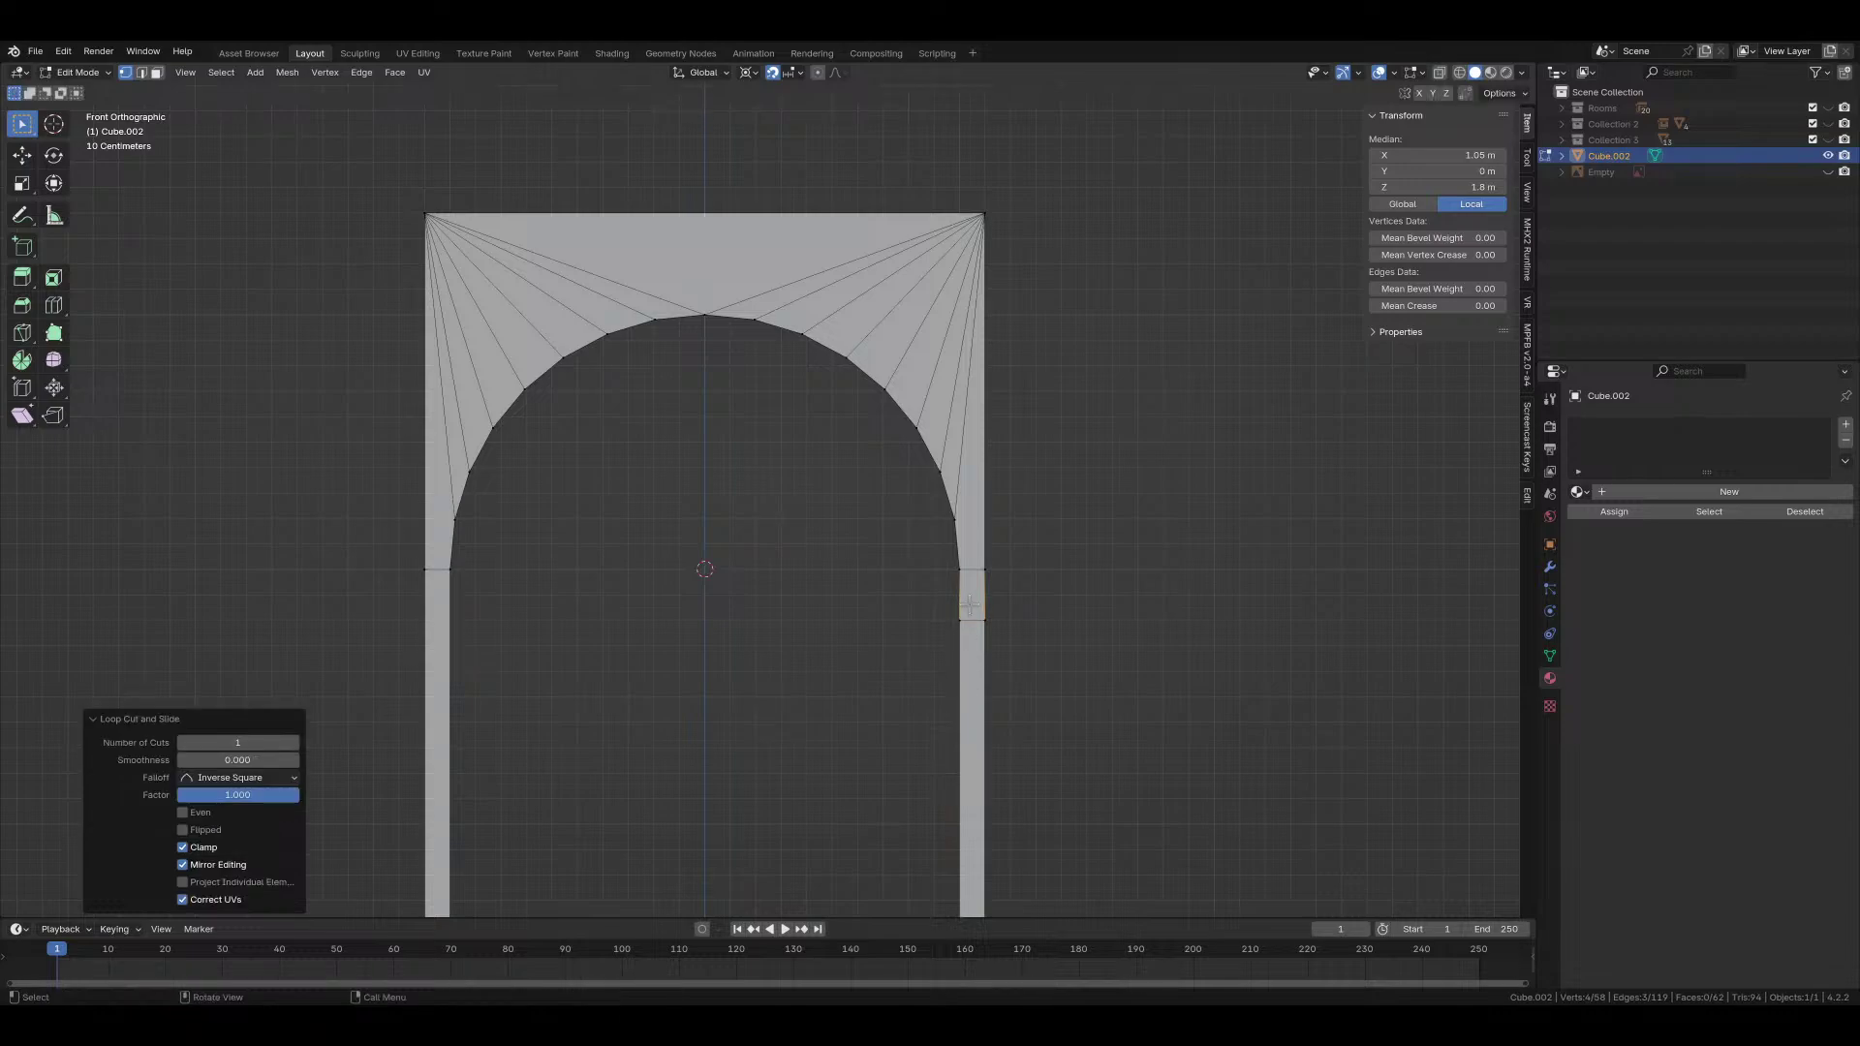
key("3")
left_click(972, 594)
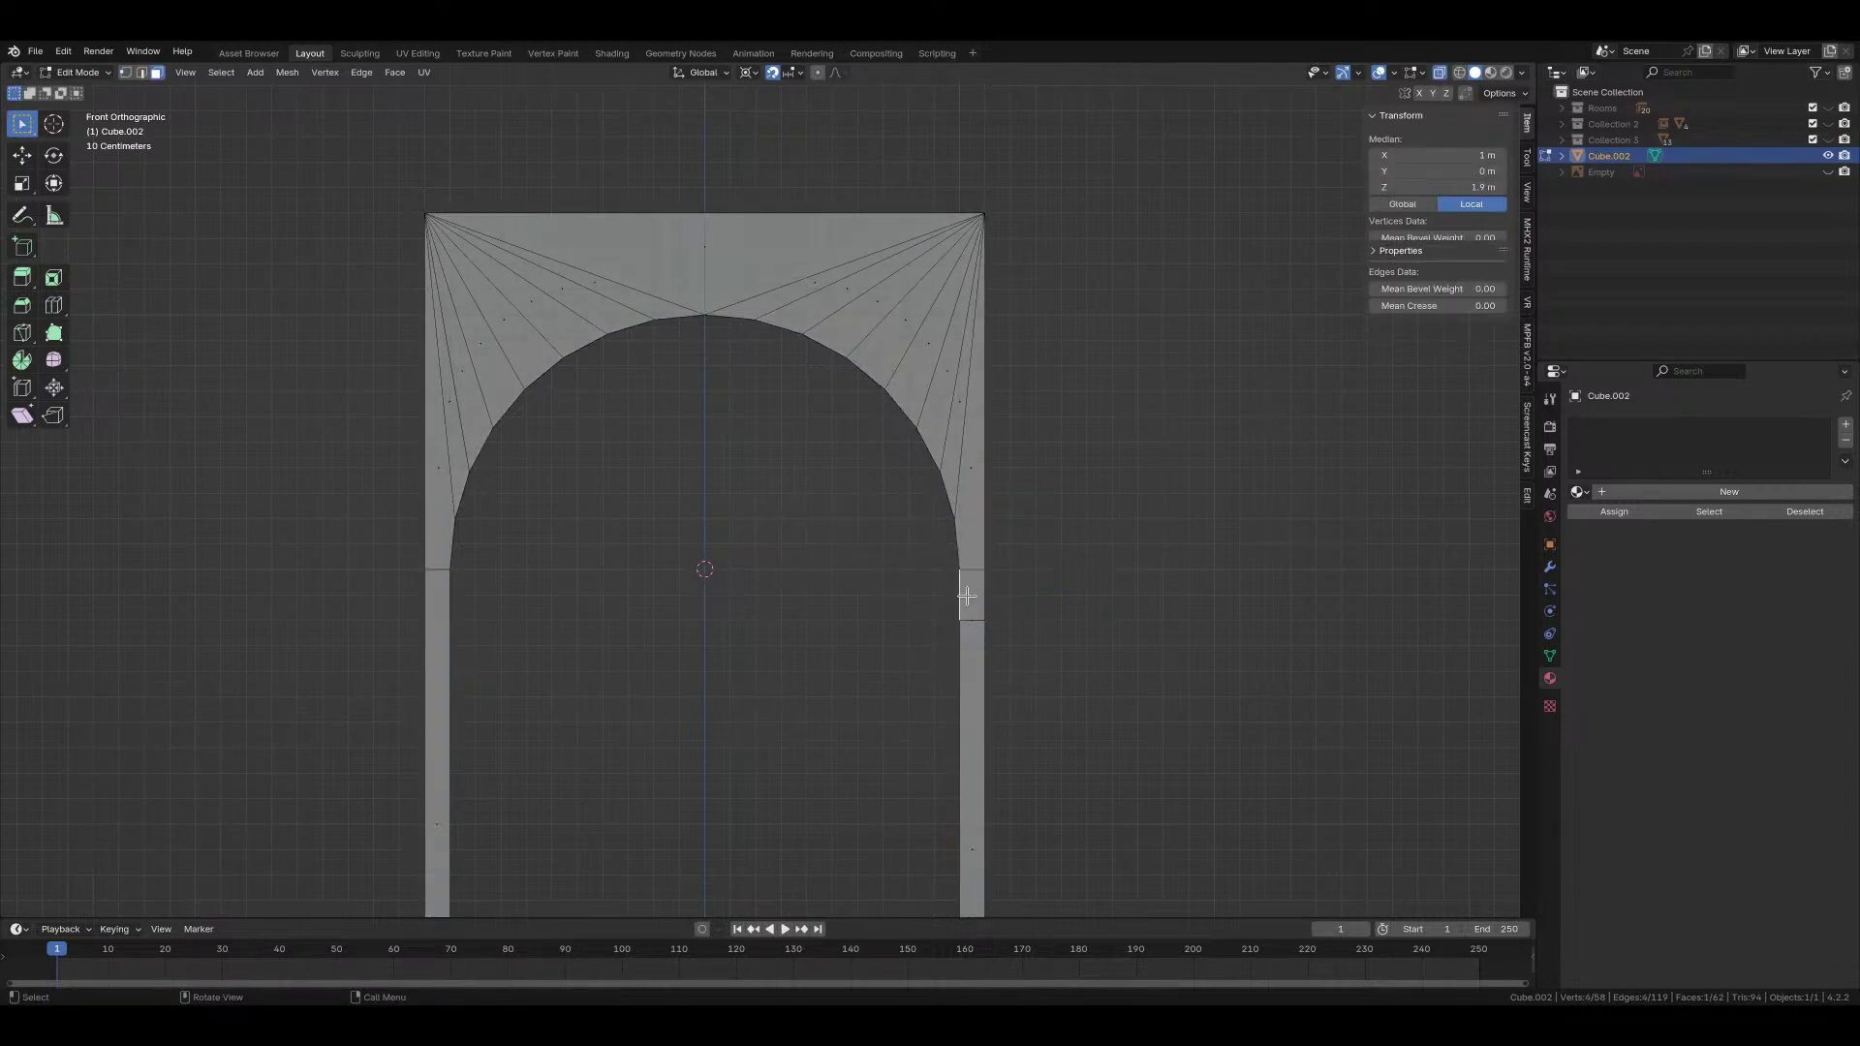
key("g")
key("x")
key("Escape")
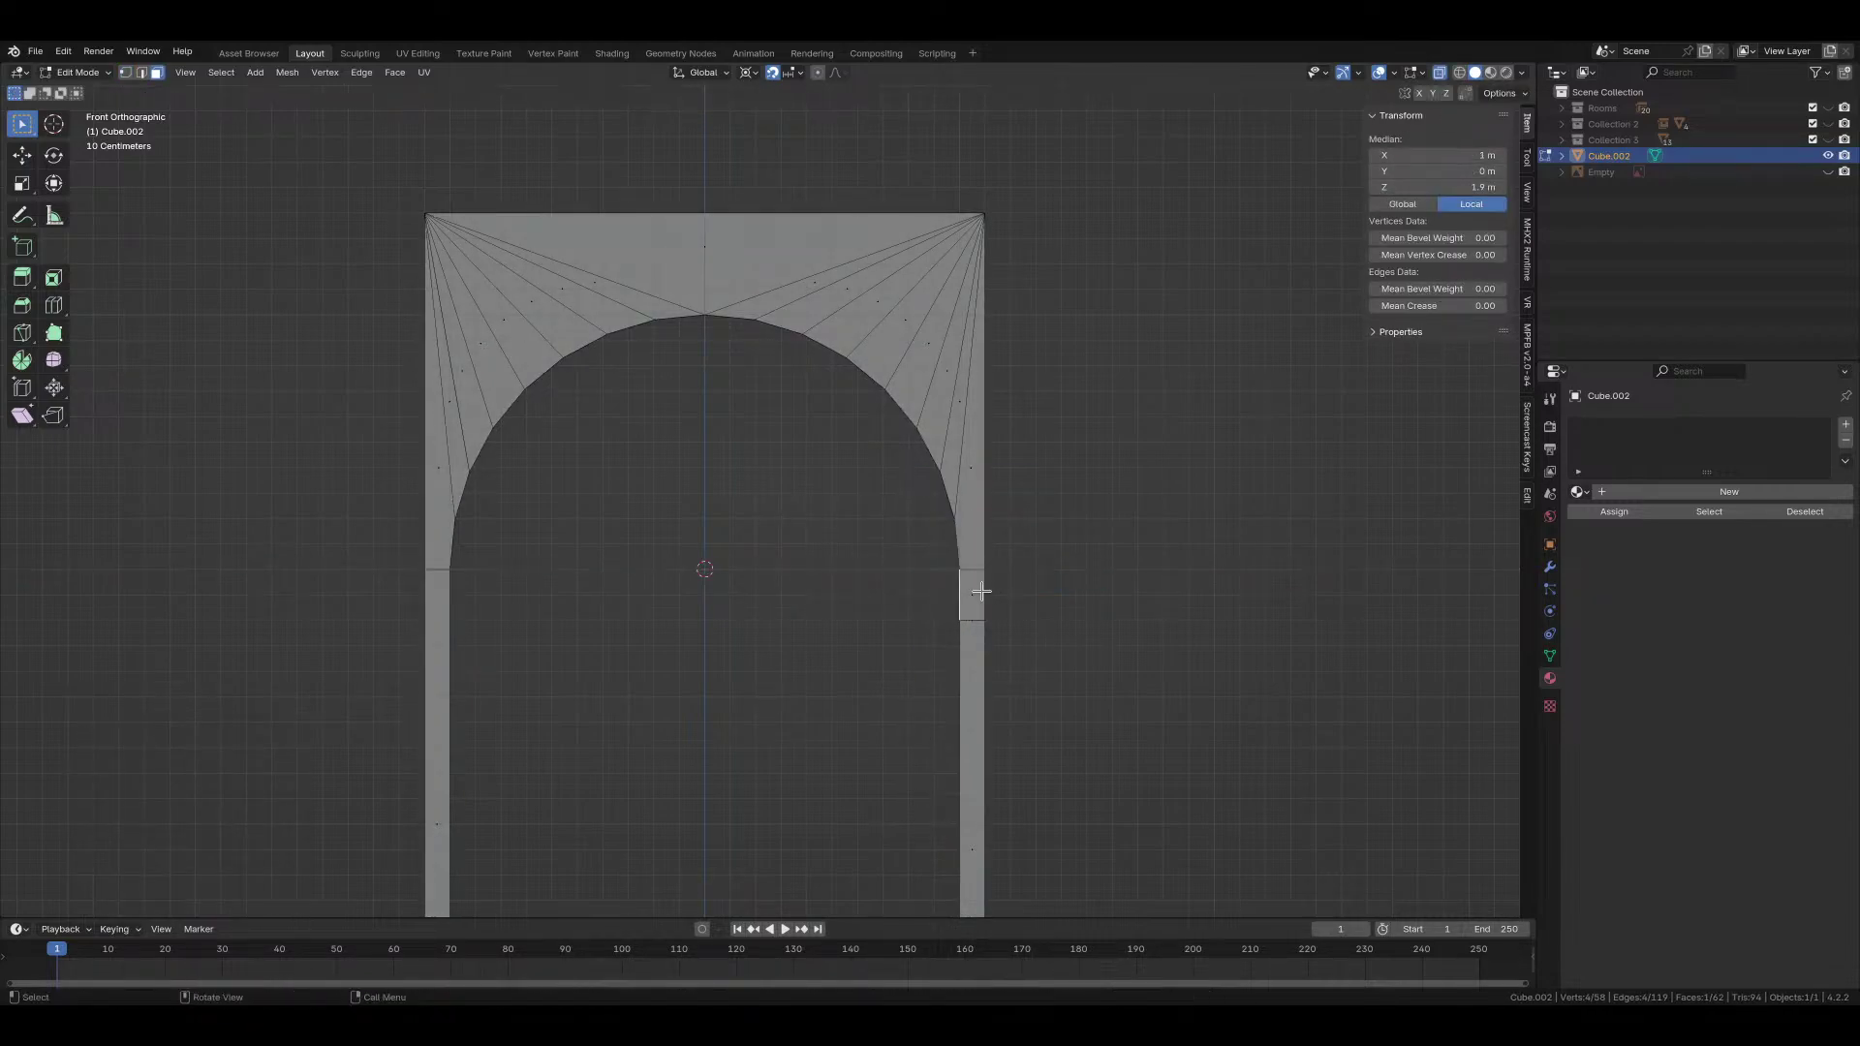
Step: Add one more loop cut in the short upper section and slide it to the section's end
key("ctrl+r")
left_click(968, 591)
left_click(986, 616)
Step: Try moving the short section's face -0.1 m along X, and undo the move
left_click(969, 589)
type("gx-0.1")
key("Return")
middle_click_drag(964, 594, 975, 644)
key("ctrl+z")
Step: Select the inner face of the short pillar section and move it -0.1 m along X into the doorway
key("3")
left_click(965, 593)
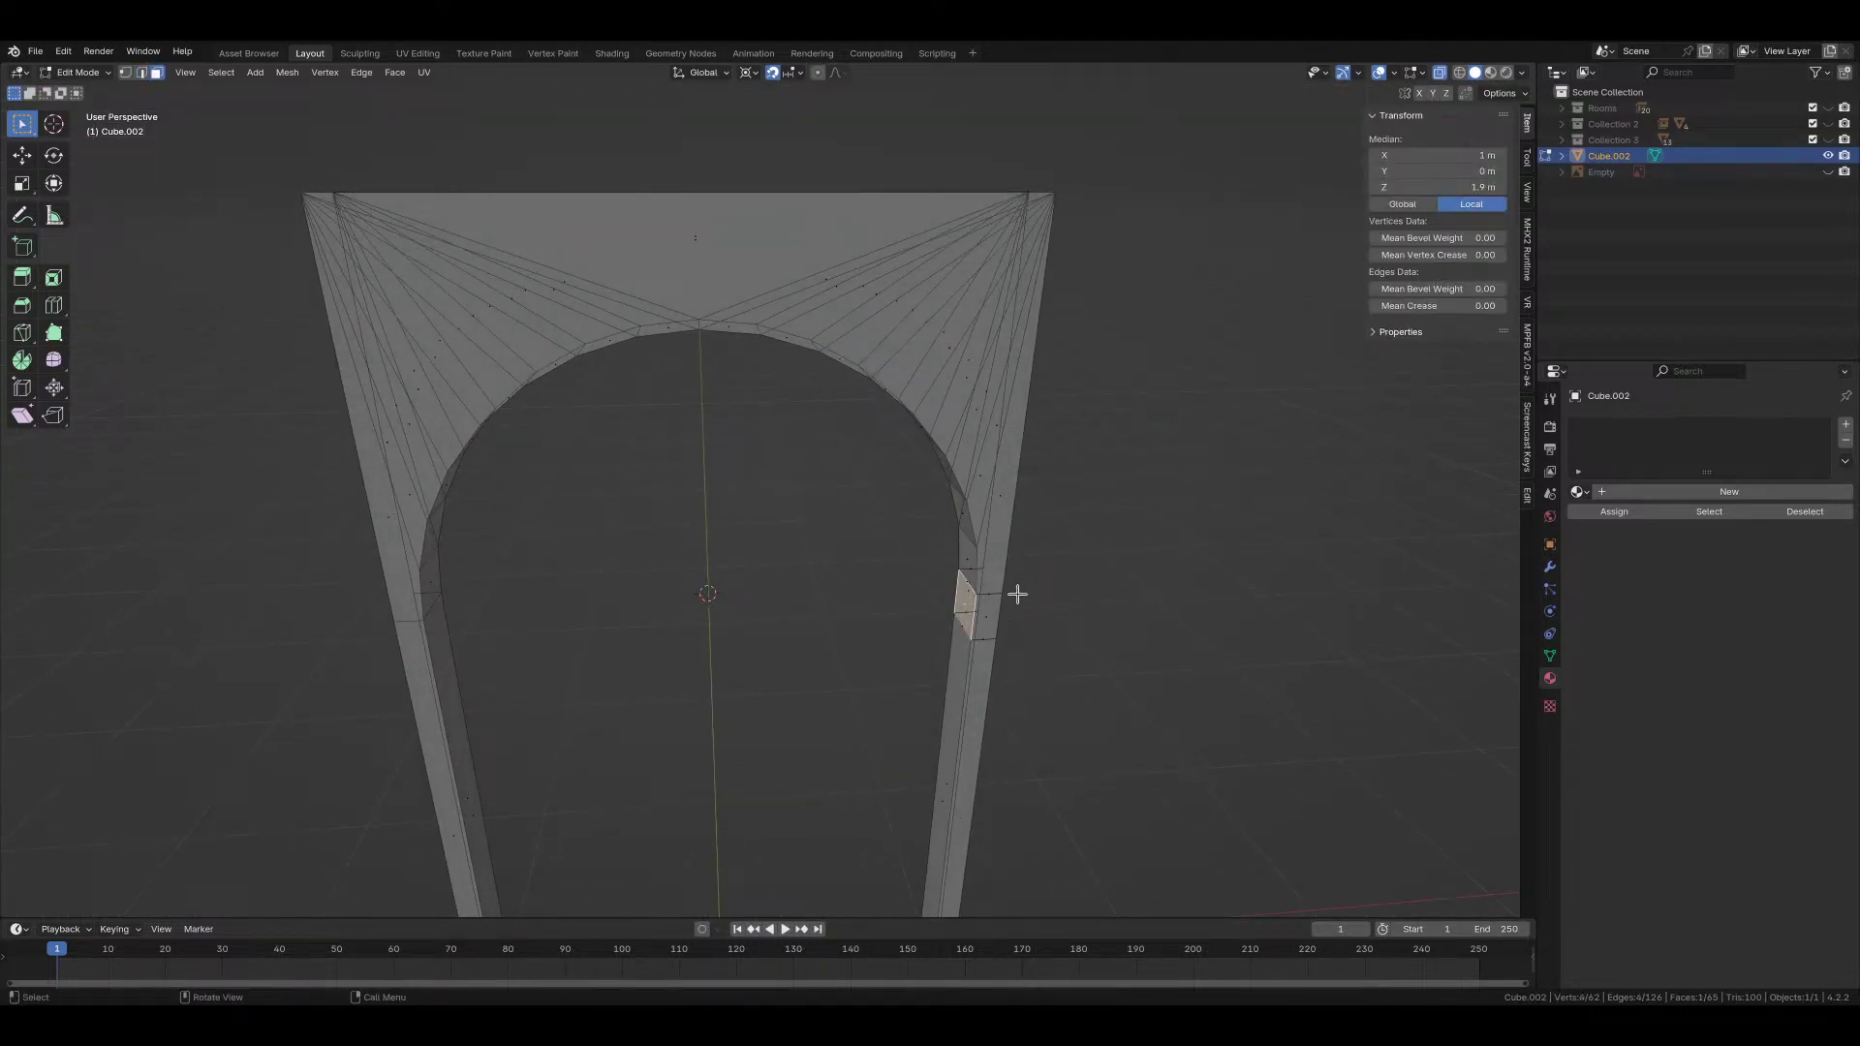
key("KP_1")
type("gx-0.1")
key("Return")
mouse_move(945, 539)
middle_mouse_down()
mouse_move(1051, 614)
mouse_move(966, 569)
middle_mouse_up()
key("ctrl+z")
Step: In right view, move the block's front face -0.1 m and its back face 0.1 m along Y
left_click(965, 570)
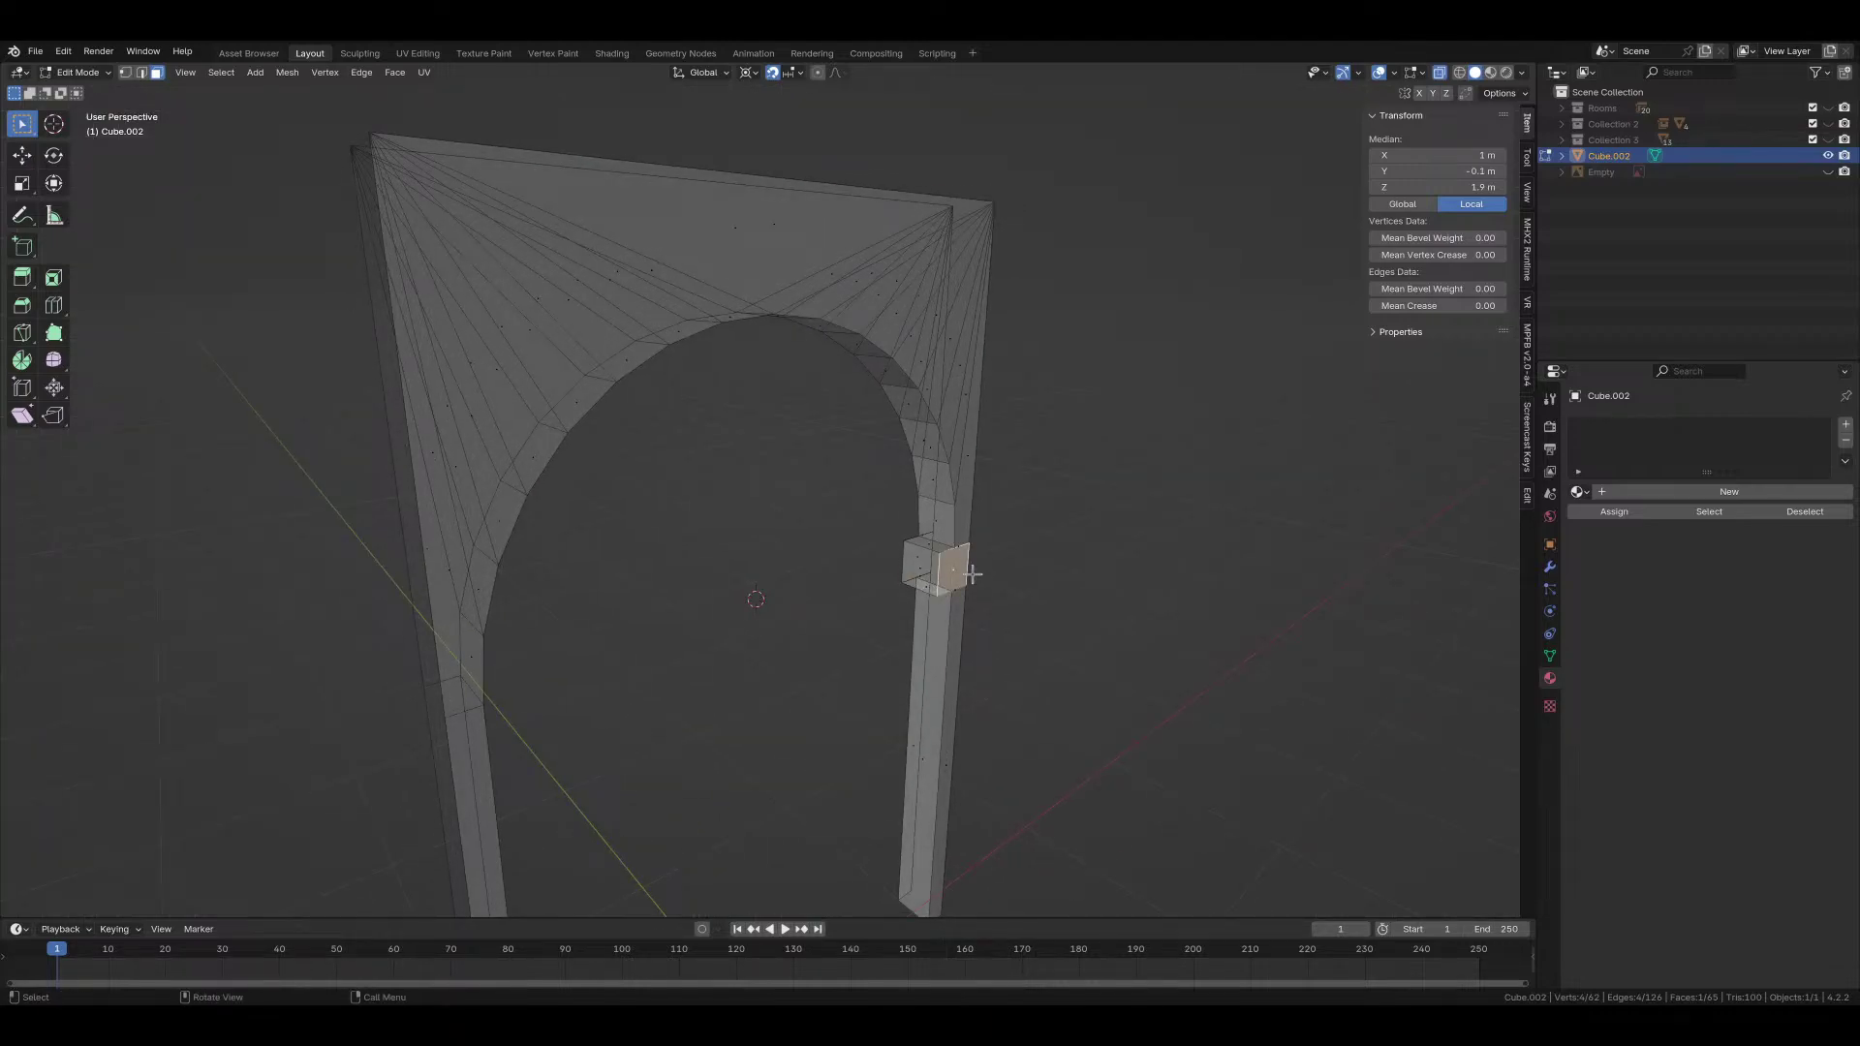
key("KP_1")
key("KP_3")
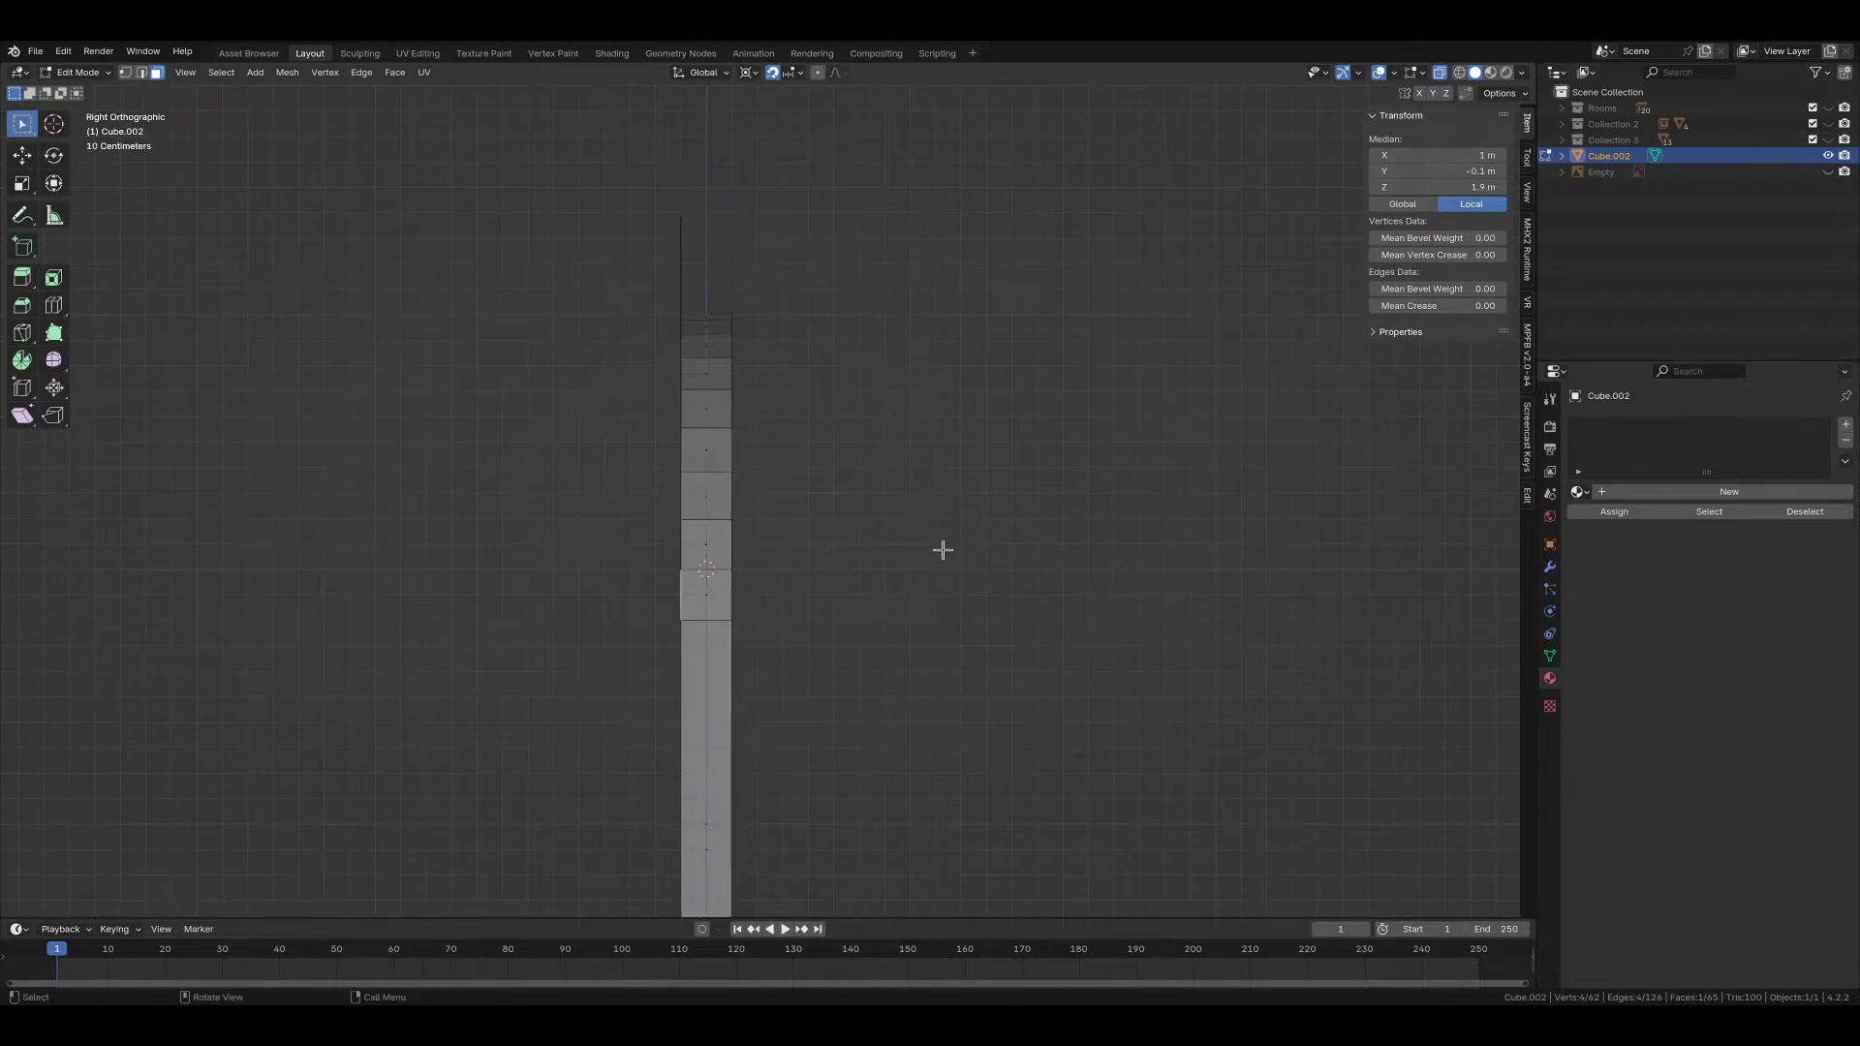
key("g")
left_click(928, 551)
left_click(733, 594)
middle_click_drag(818, 606, 868, 625)
key("KP_3")
key("g")
left_click(746, 593)
key("KP_3")
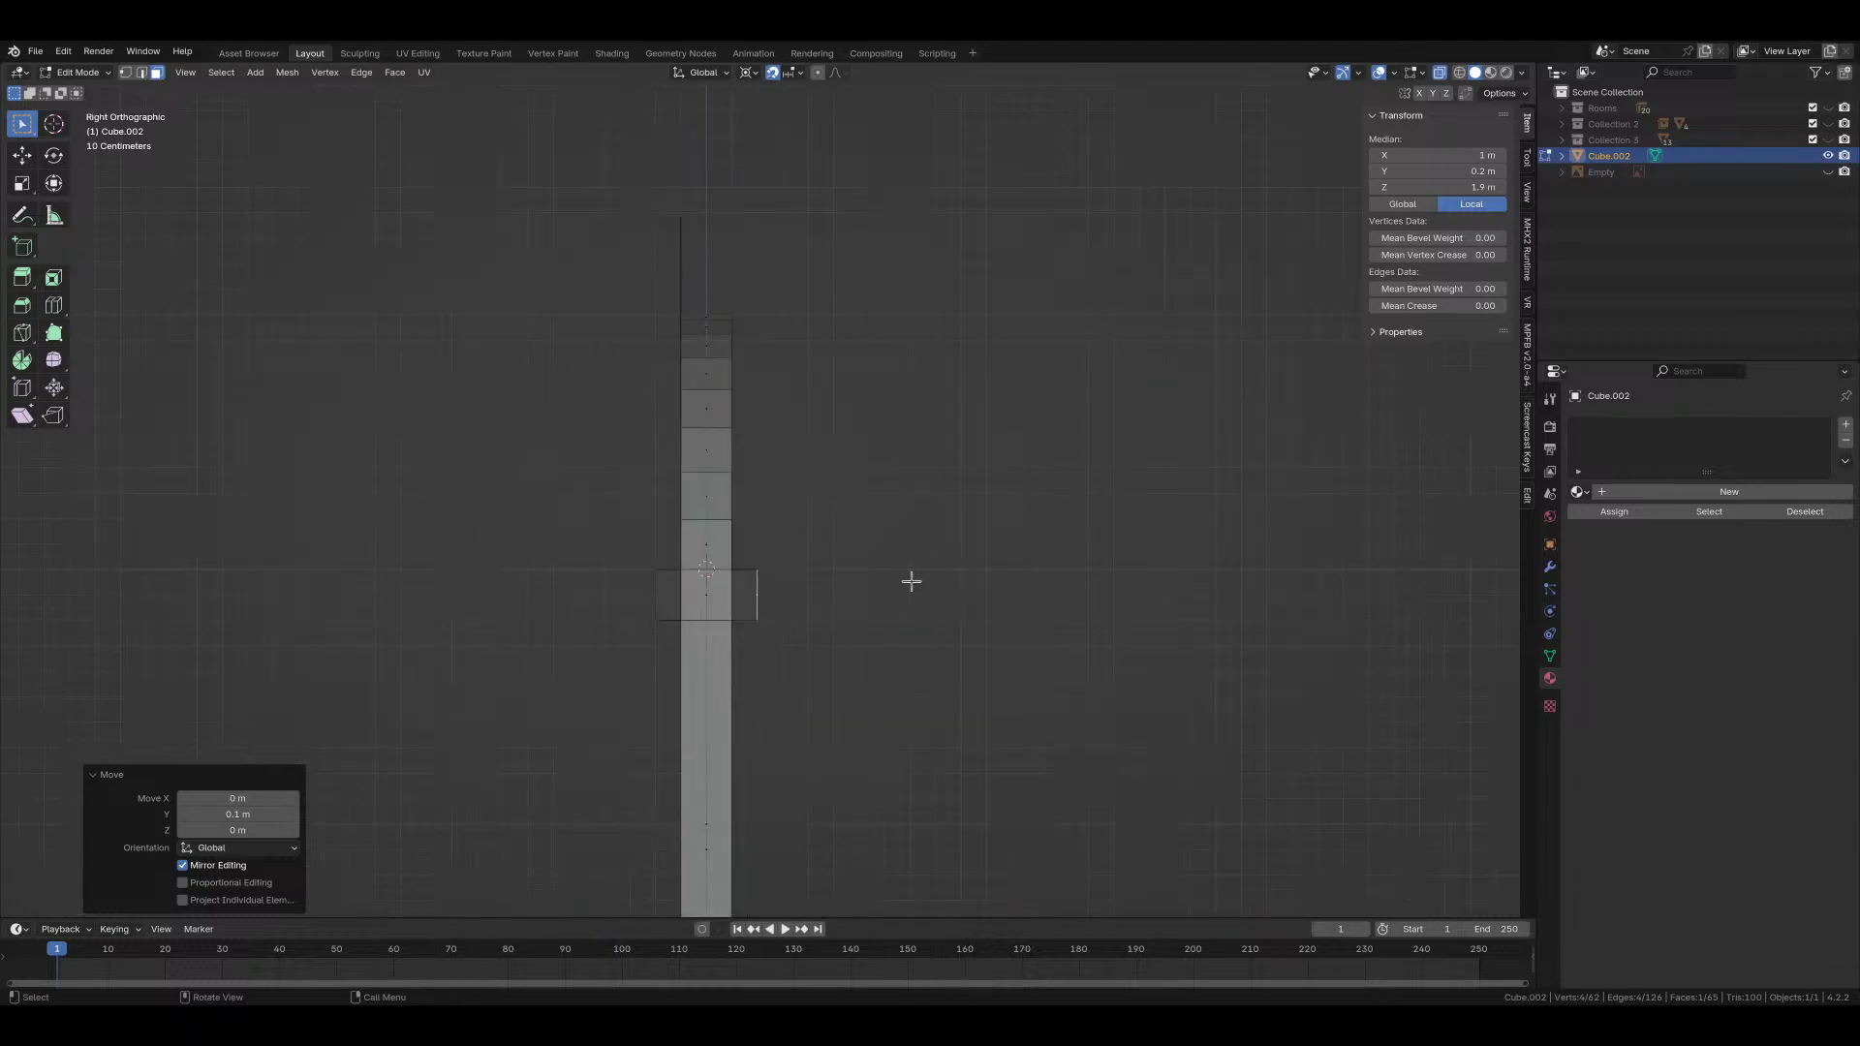
Step: Try moving the block's lower vertices down 0.1 m along Z in front view, and undo the move
key("KP_1")
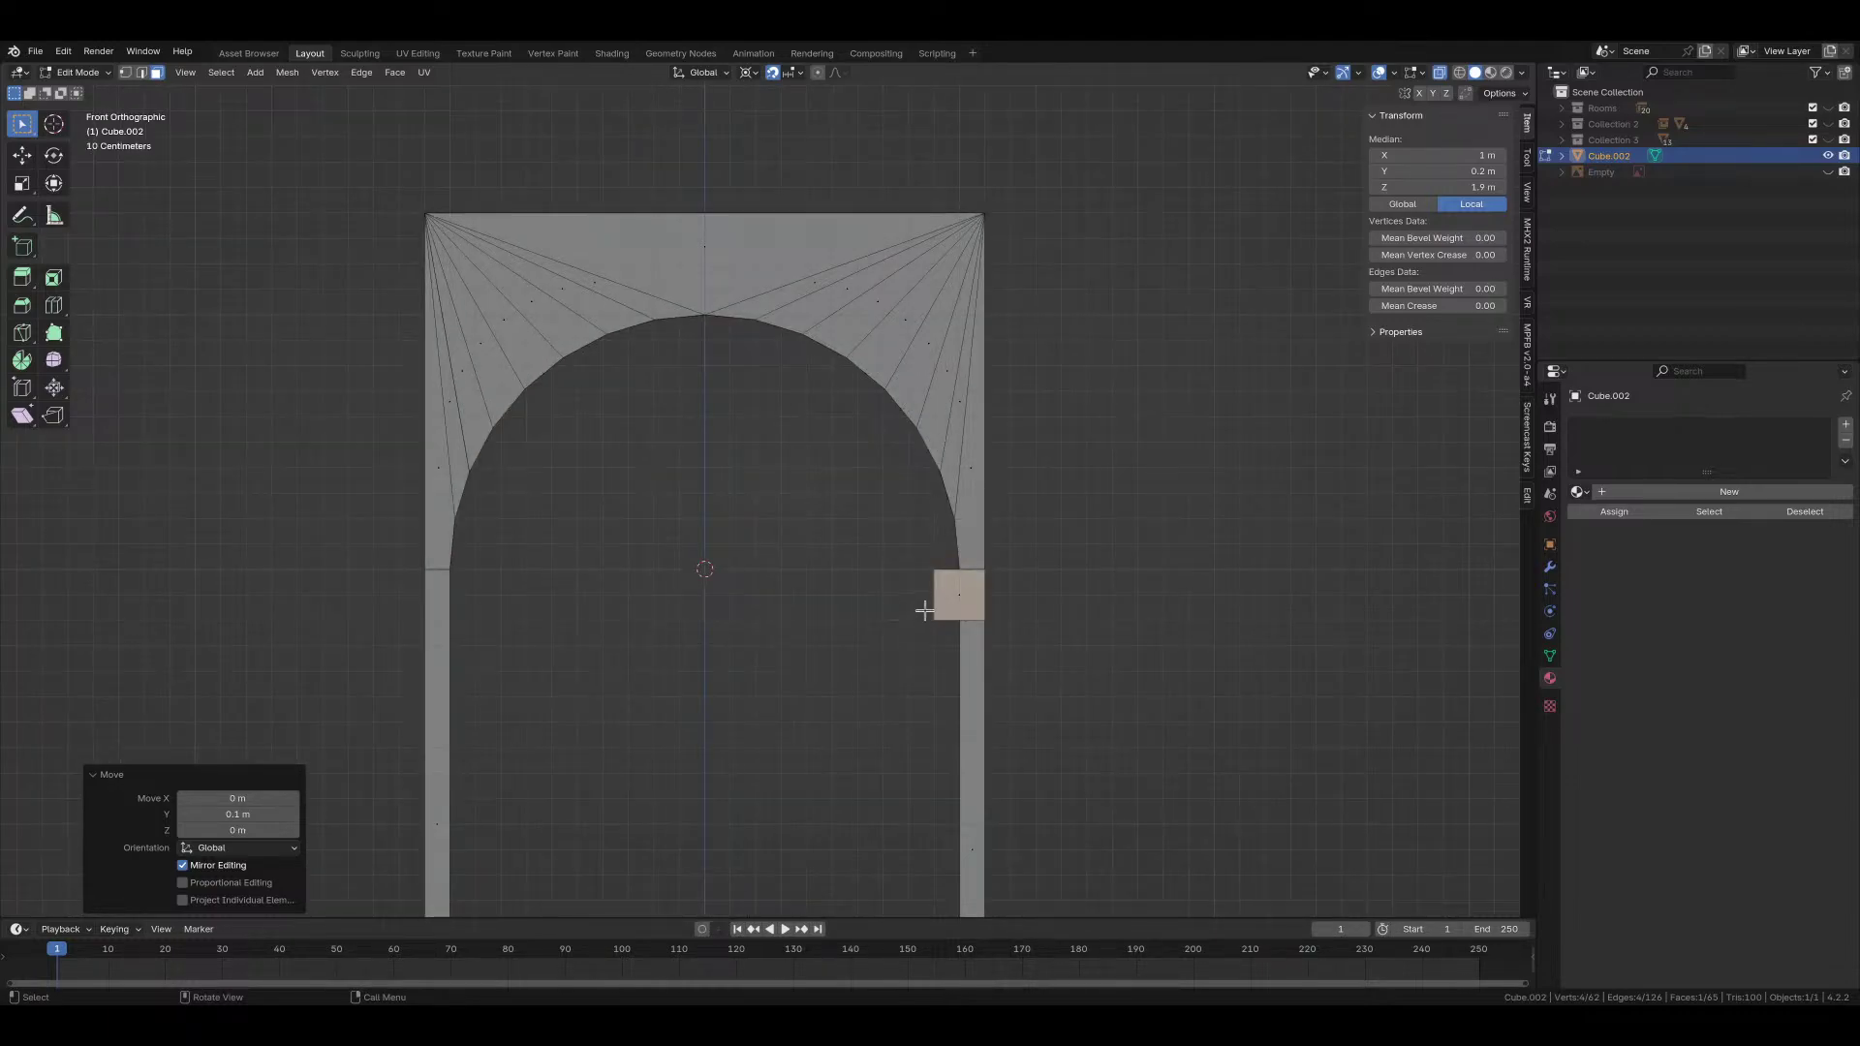
left_click_drag(923, 608, 1046, 647)
key("g")
key("z")
left_click(1036, 663)
scroll(1034, 660, "down", 1)
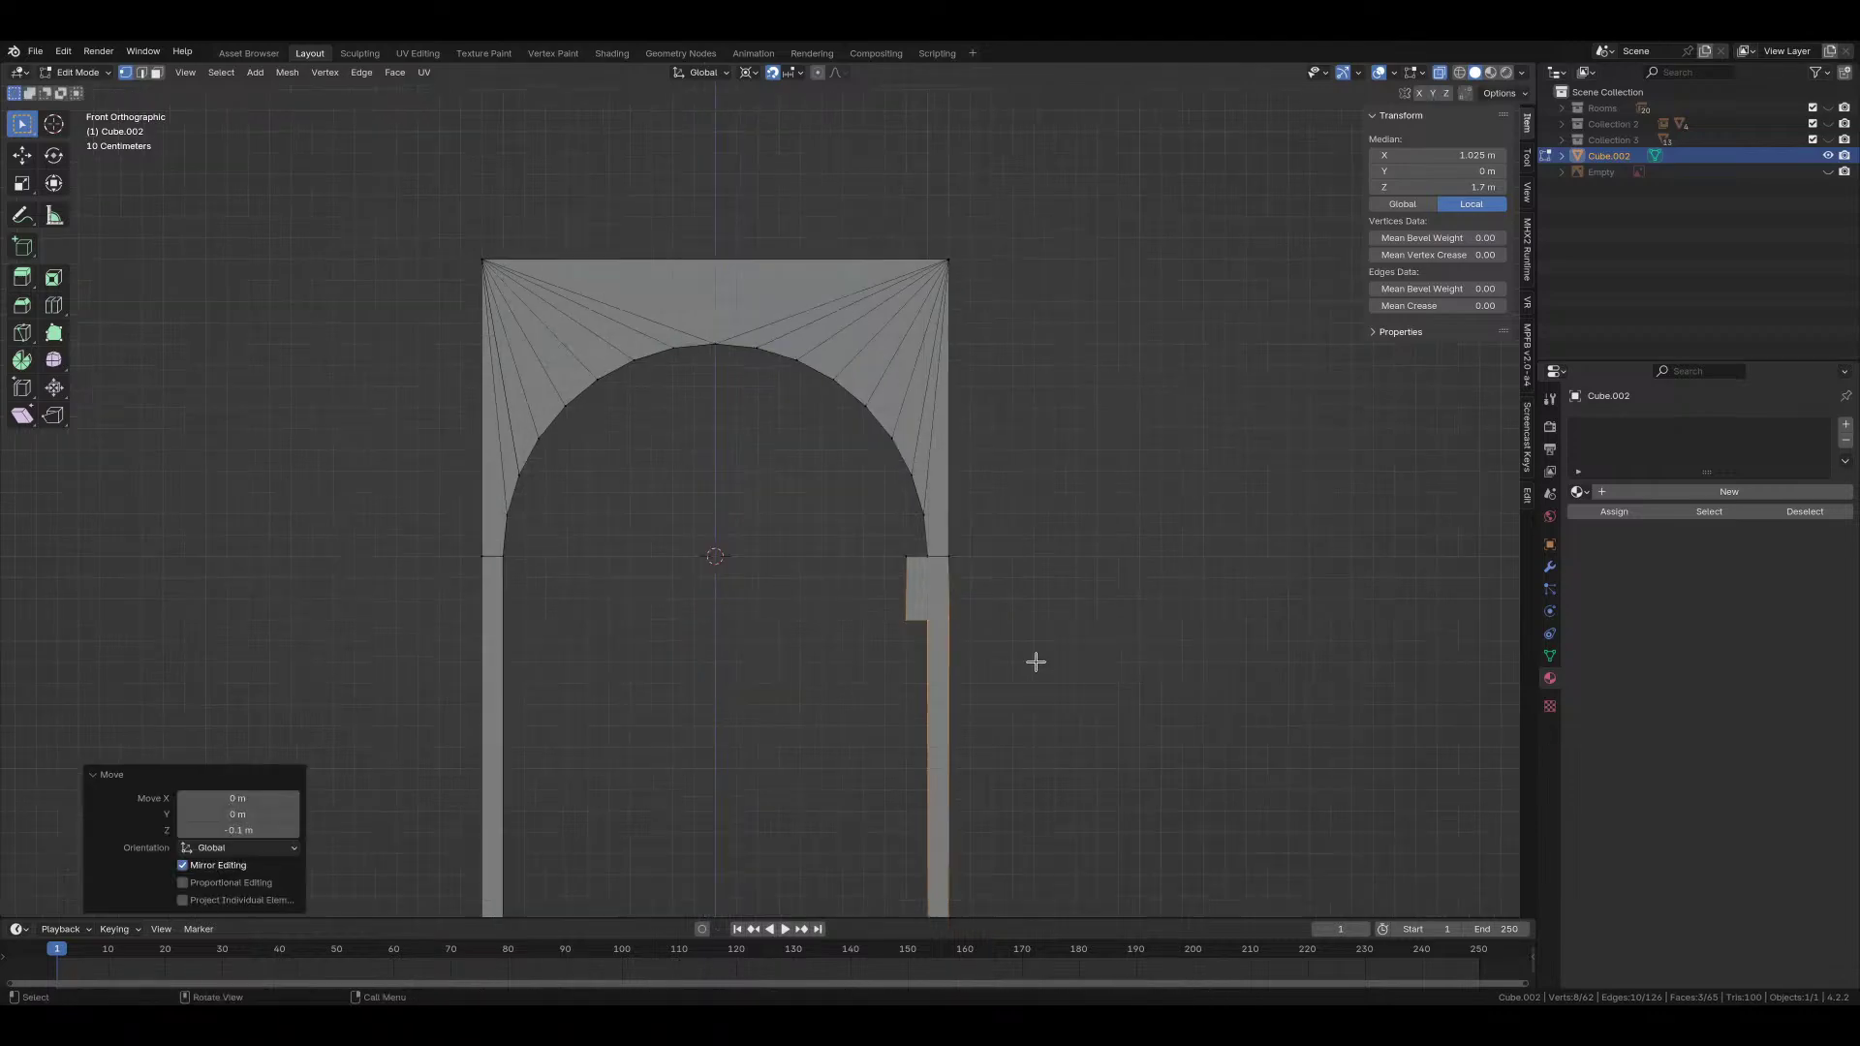
mouse_move(1034, 660)
middle_mouse_down()
mouse_move(1000, 619)
mouse_move(1108, 619)
mouse_move(1007, 629)
mouse_move(1071, 582)
mouse_move(1011, 643)
middle_mouse_up()
key("ctrl+z")
Step: In top view, move the block's front face 0.05 m and its back face -0.05 m along Y
scroll(1068, 577, "up", 2)
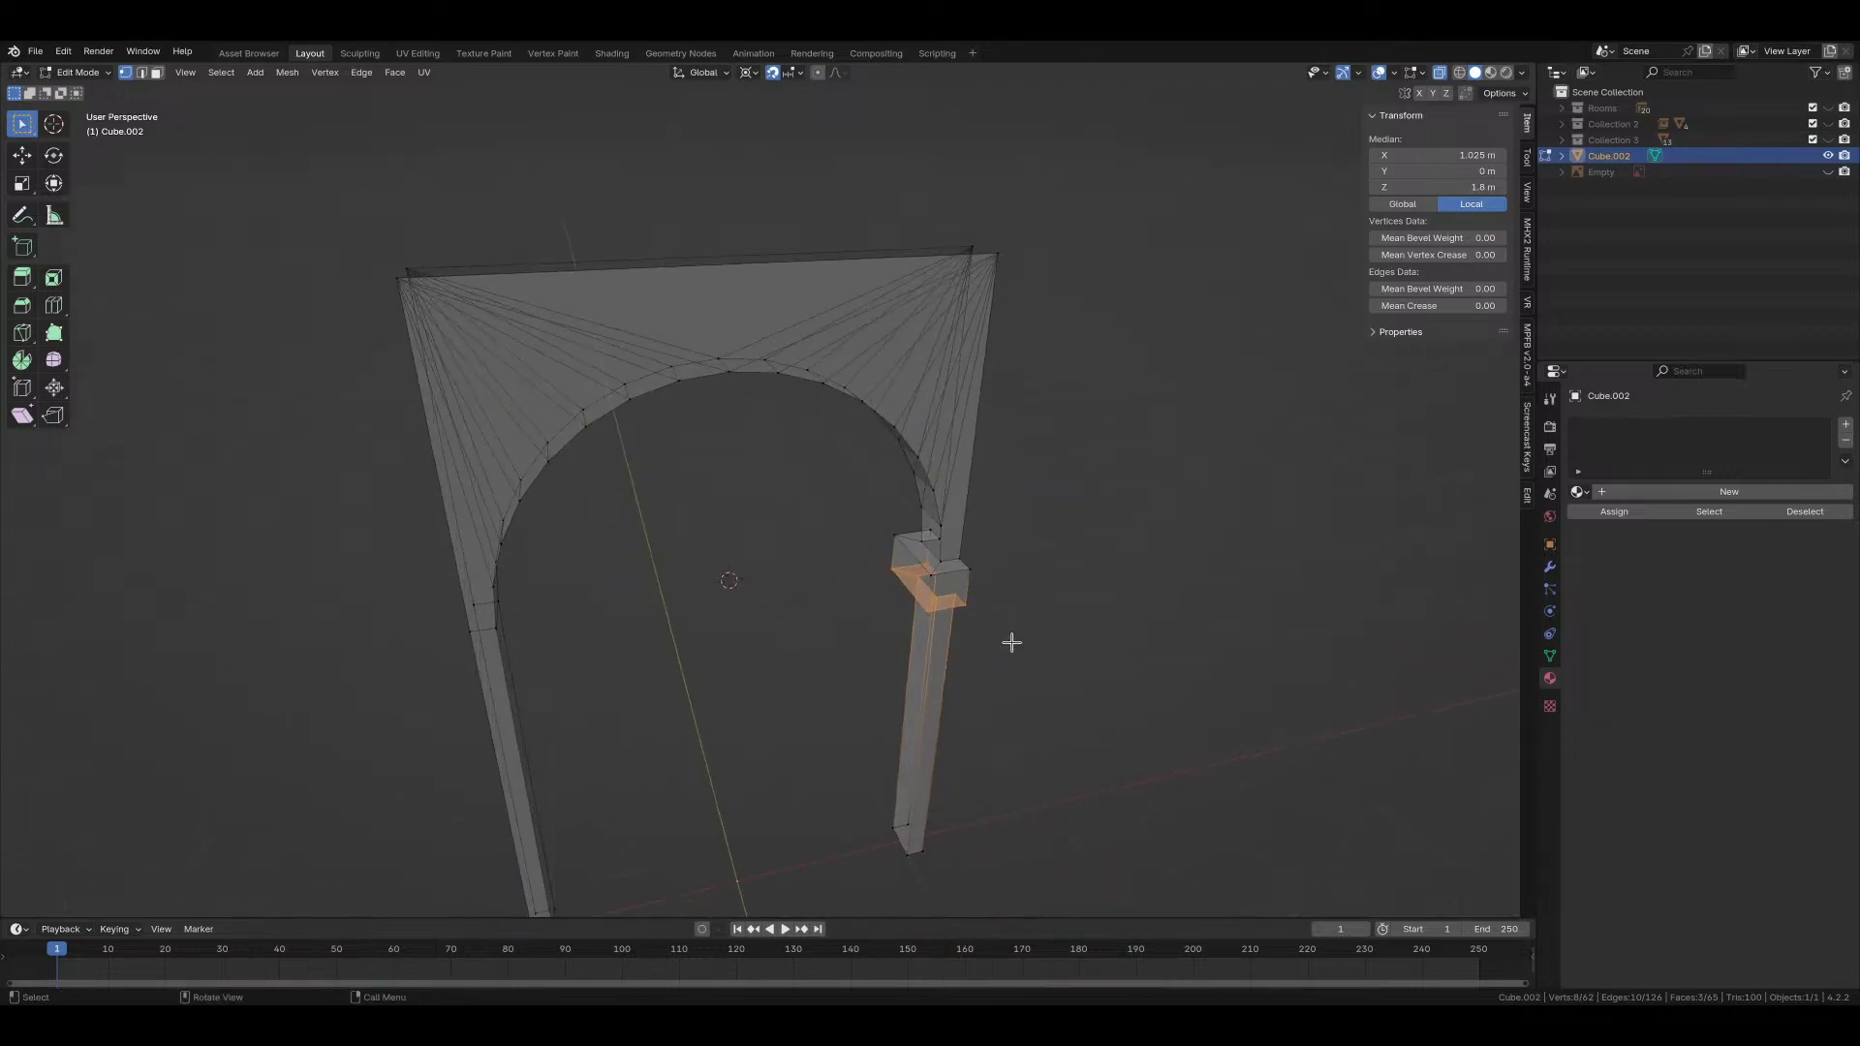
left_click(959, 589)
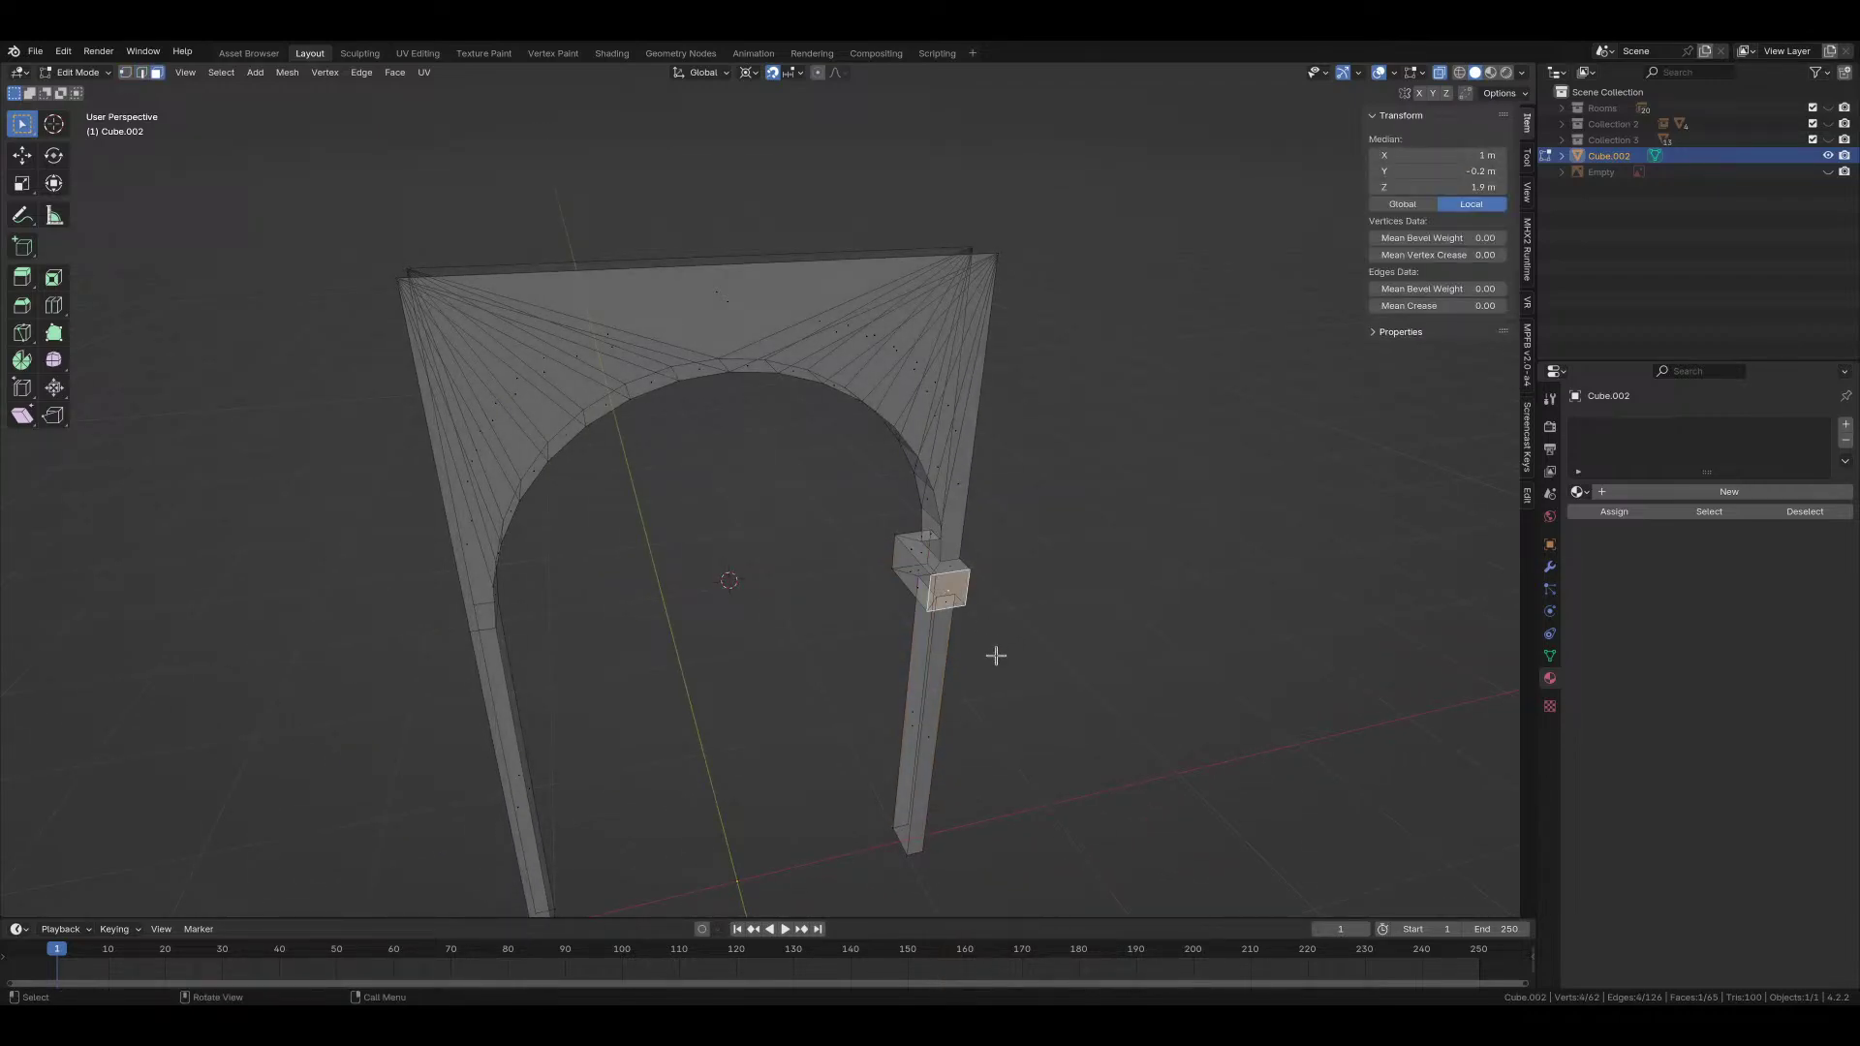
key("KP_7")
scroll(988, 586, "up", 1)
key("g")
key("y")
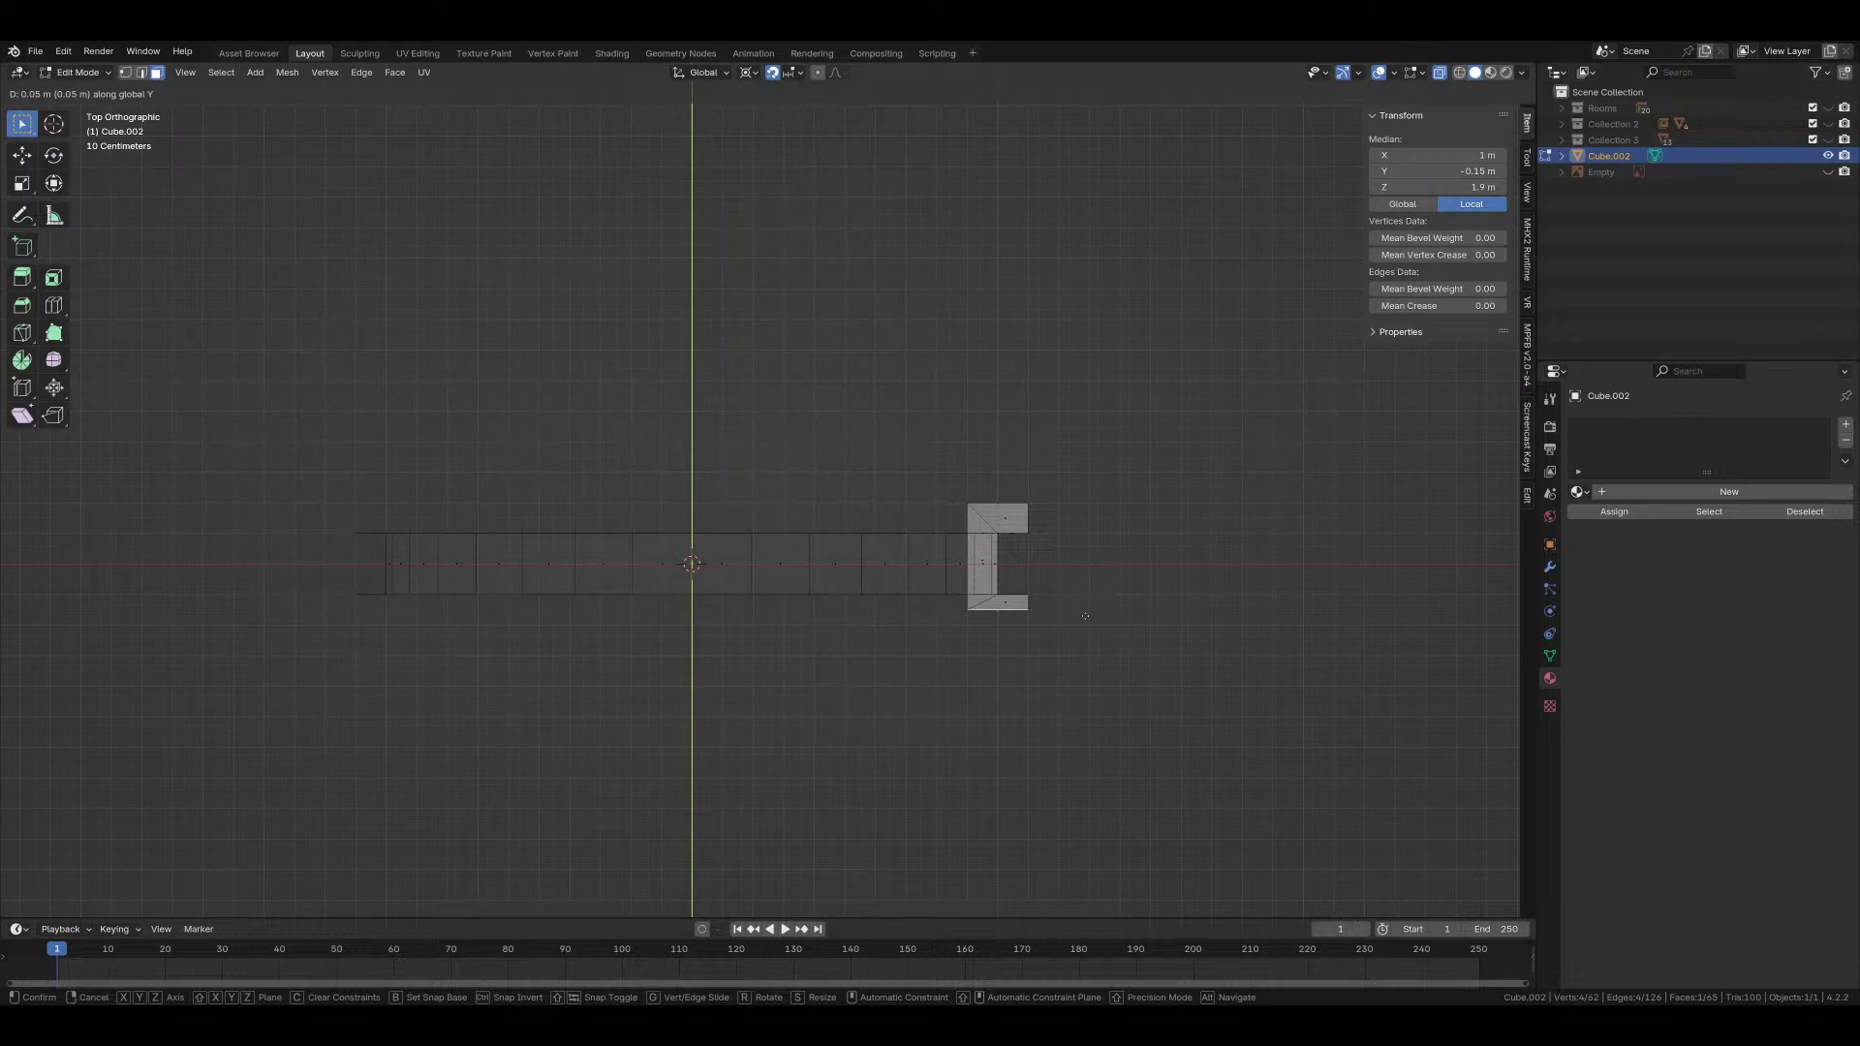
left_click(1085, 616)
left_click(1010, 520)
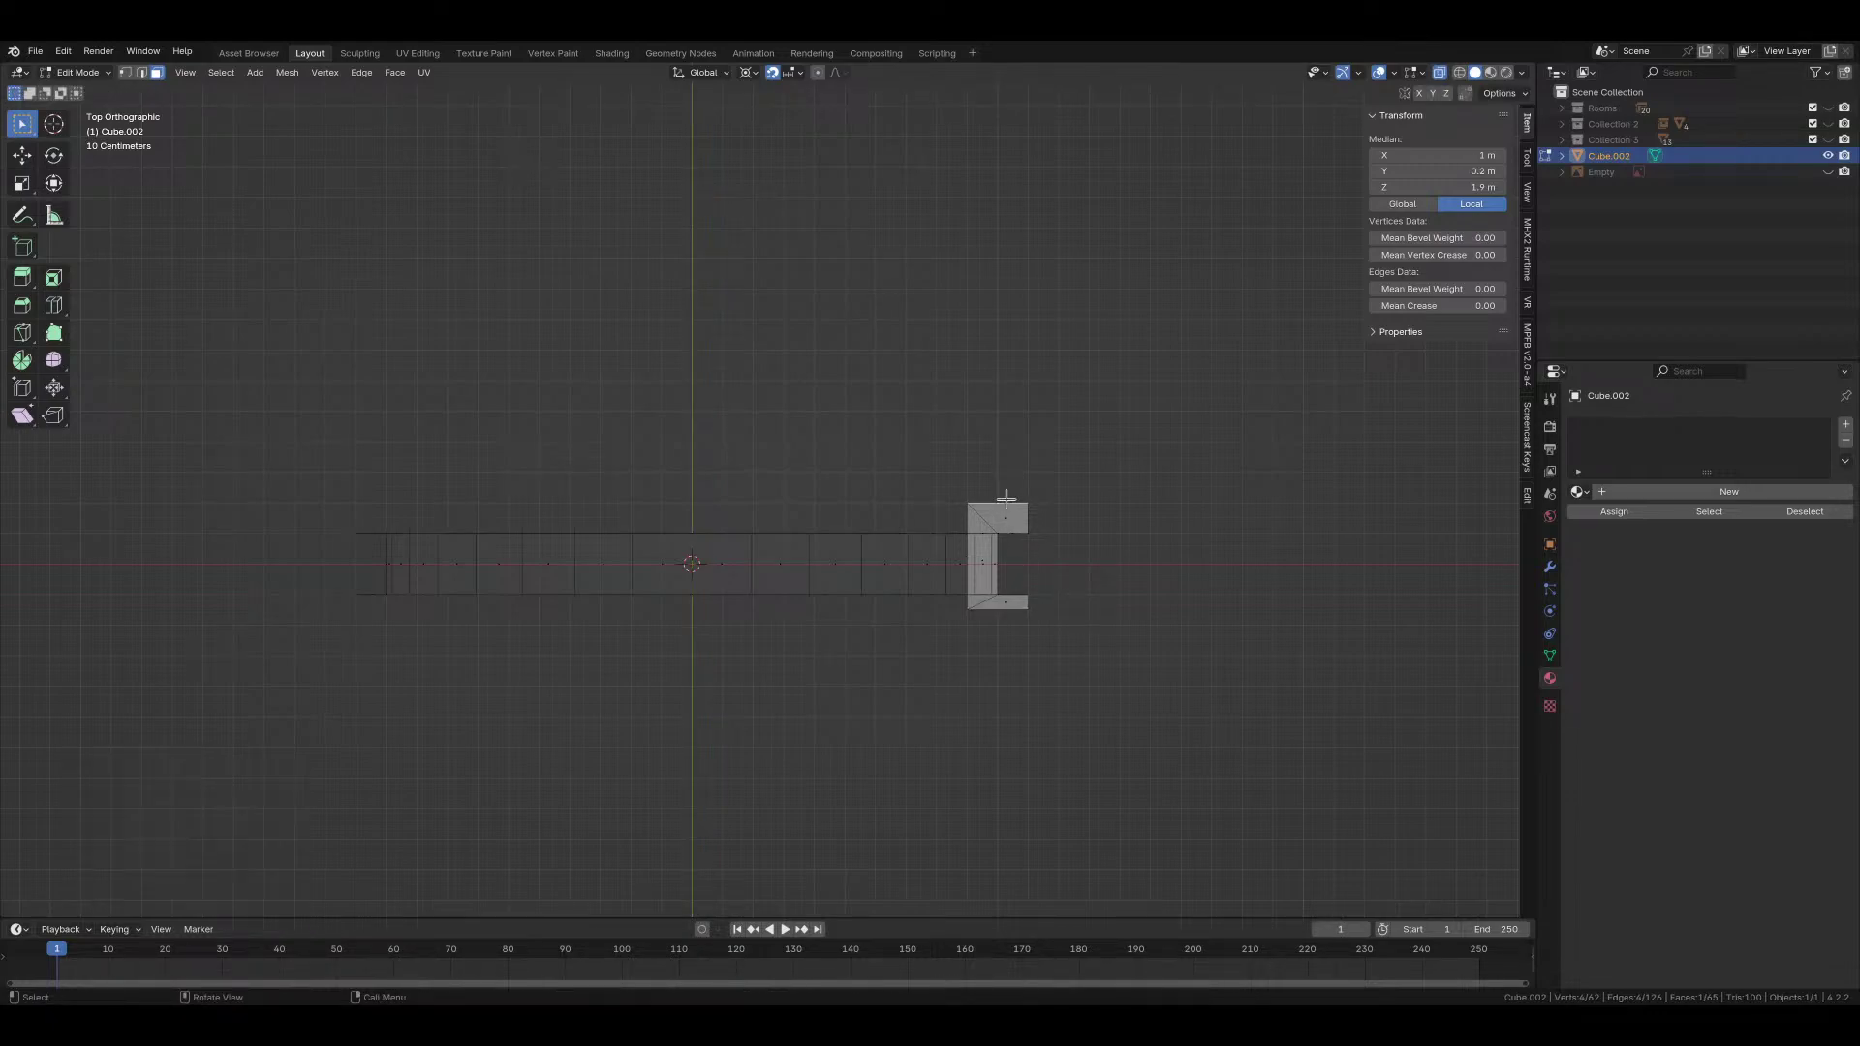
key("g")
key("y")
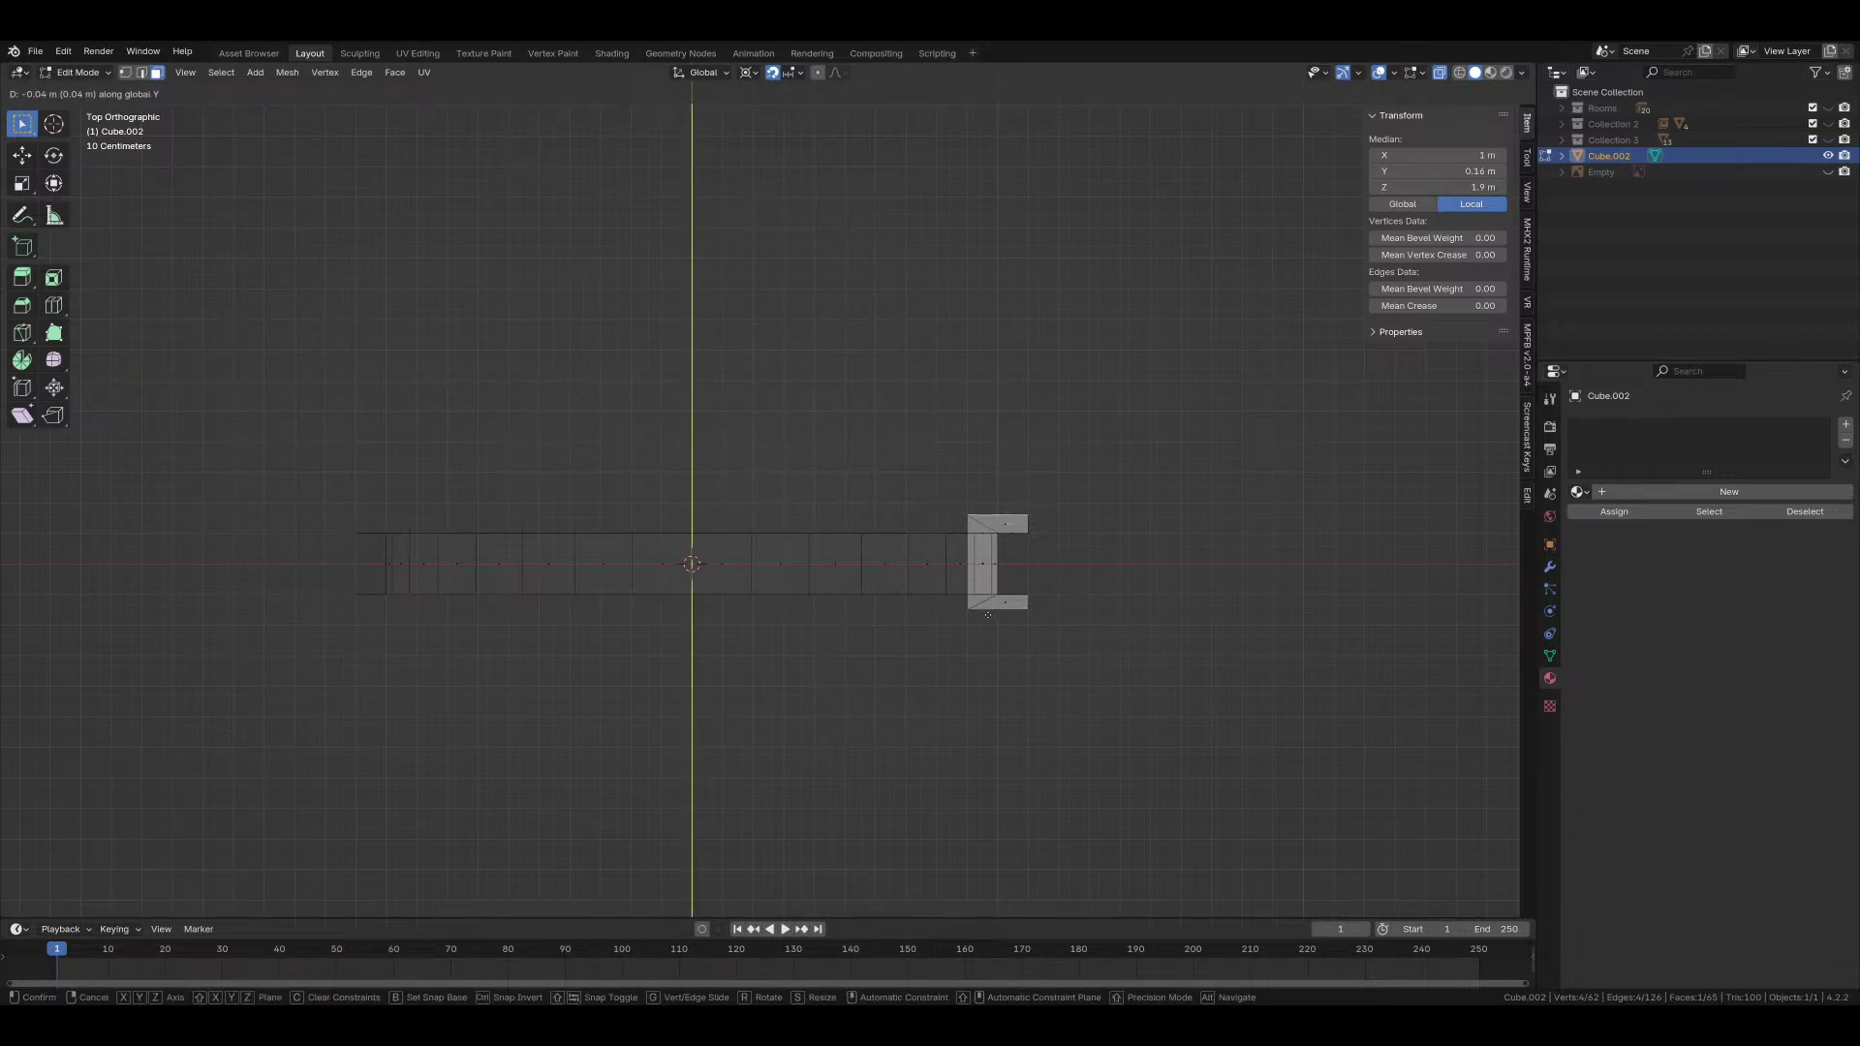
left_click(980, 646)
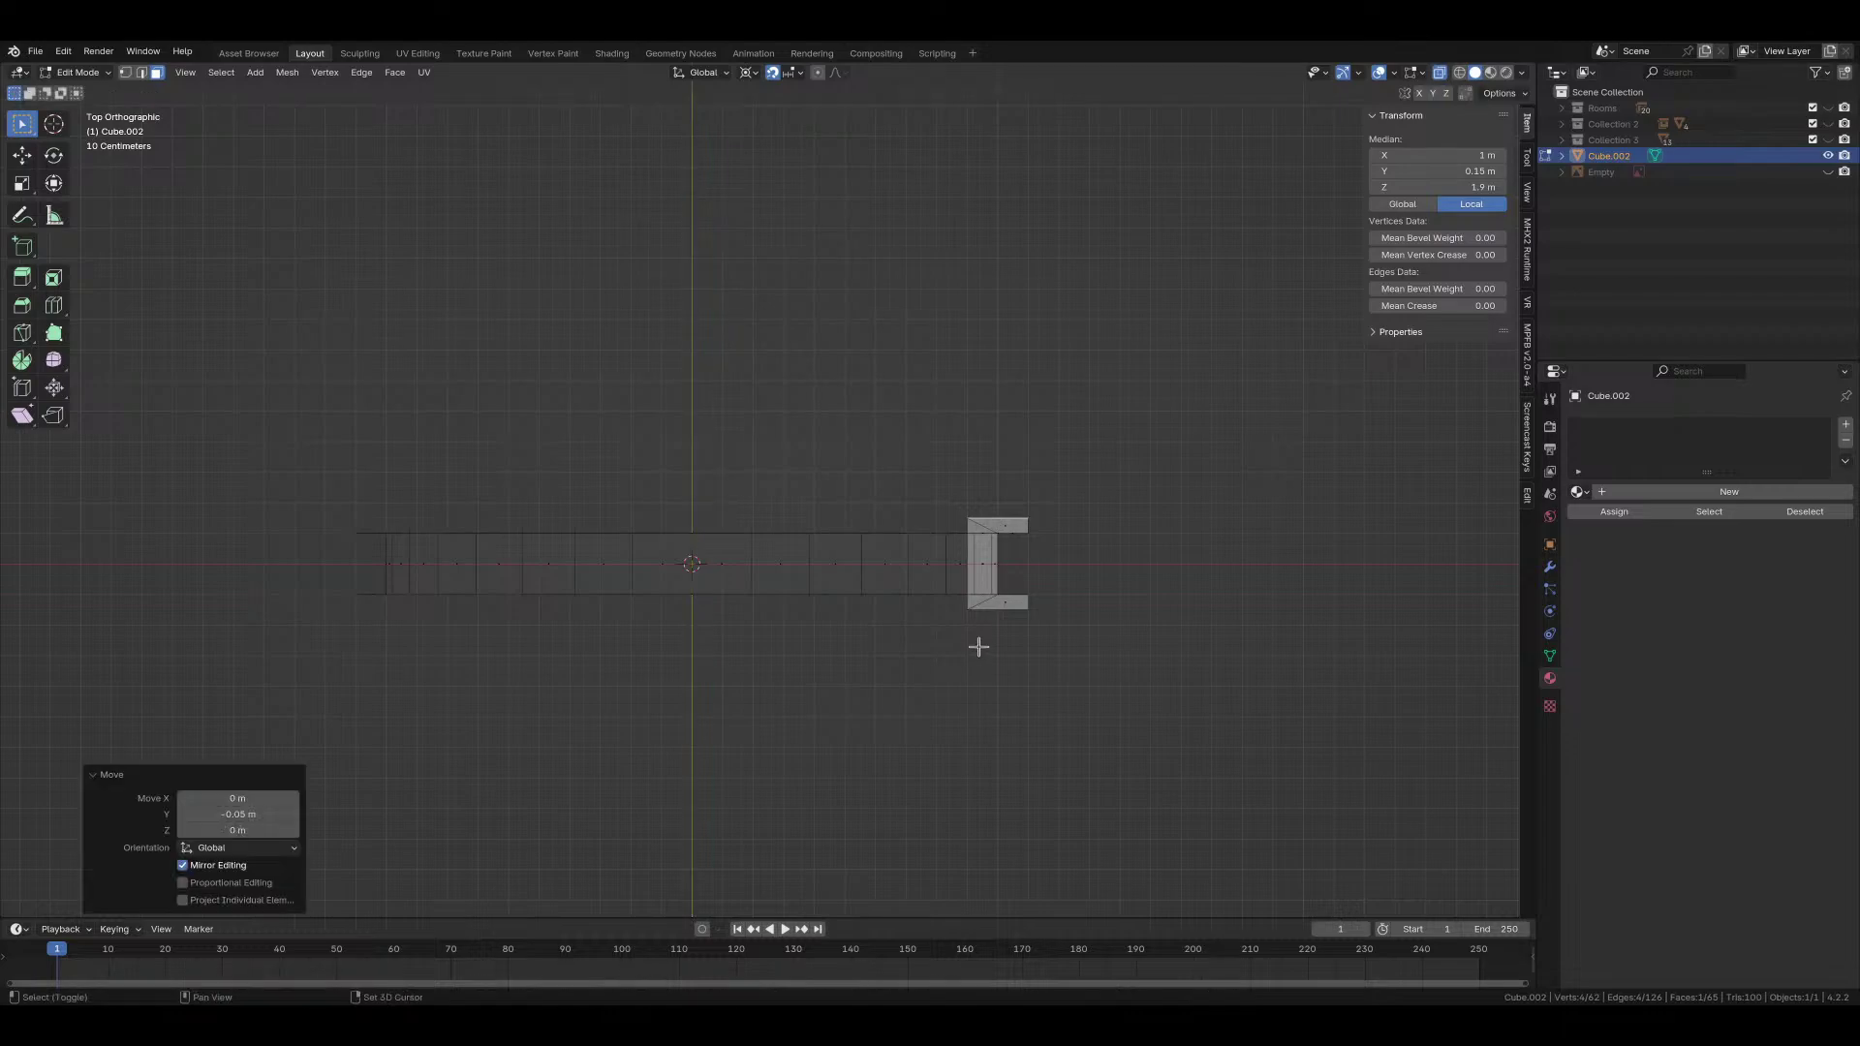
Step: Move the capital block's inner face 0.05 m along X in top view
left_click(971, 576)
key("g")
key("x")
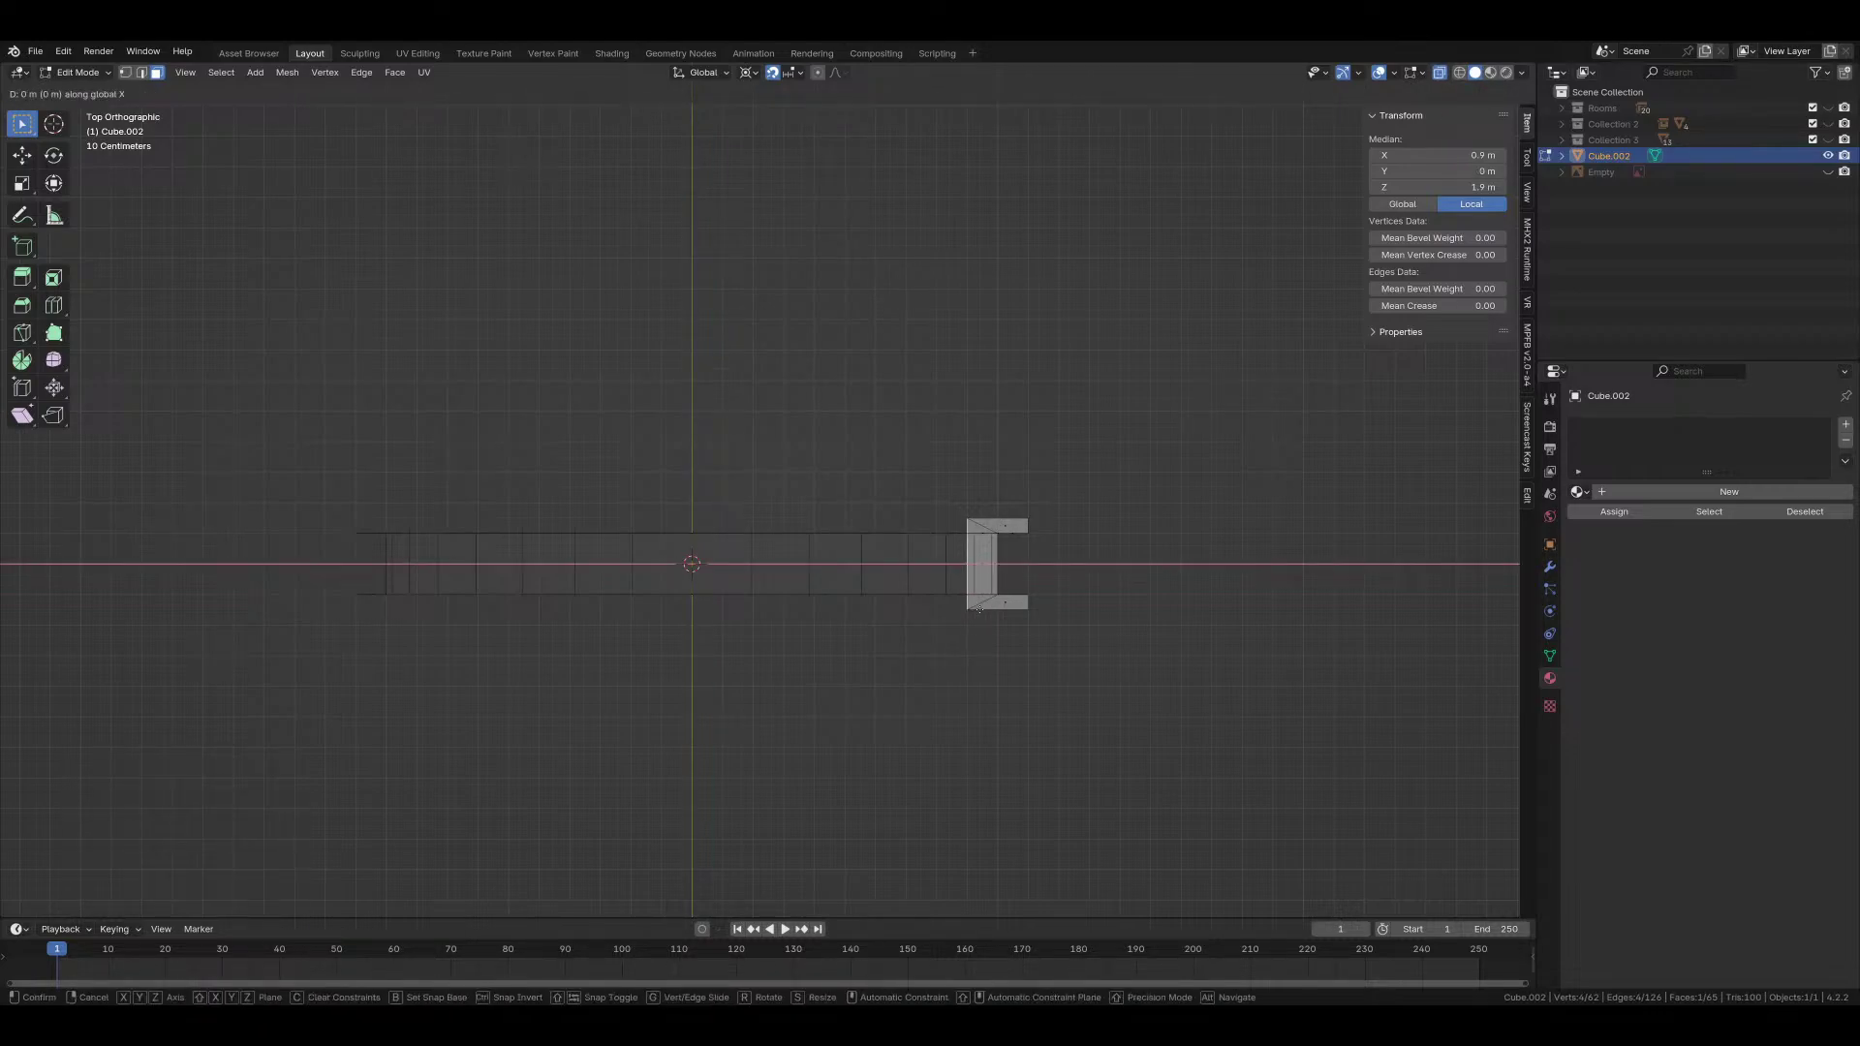
left_click(1125, 619)
middle_click_drag(1125, 619, 1129, 490)
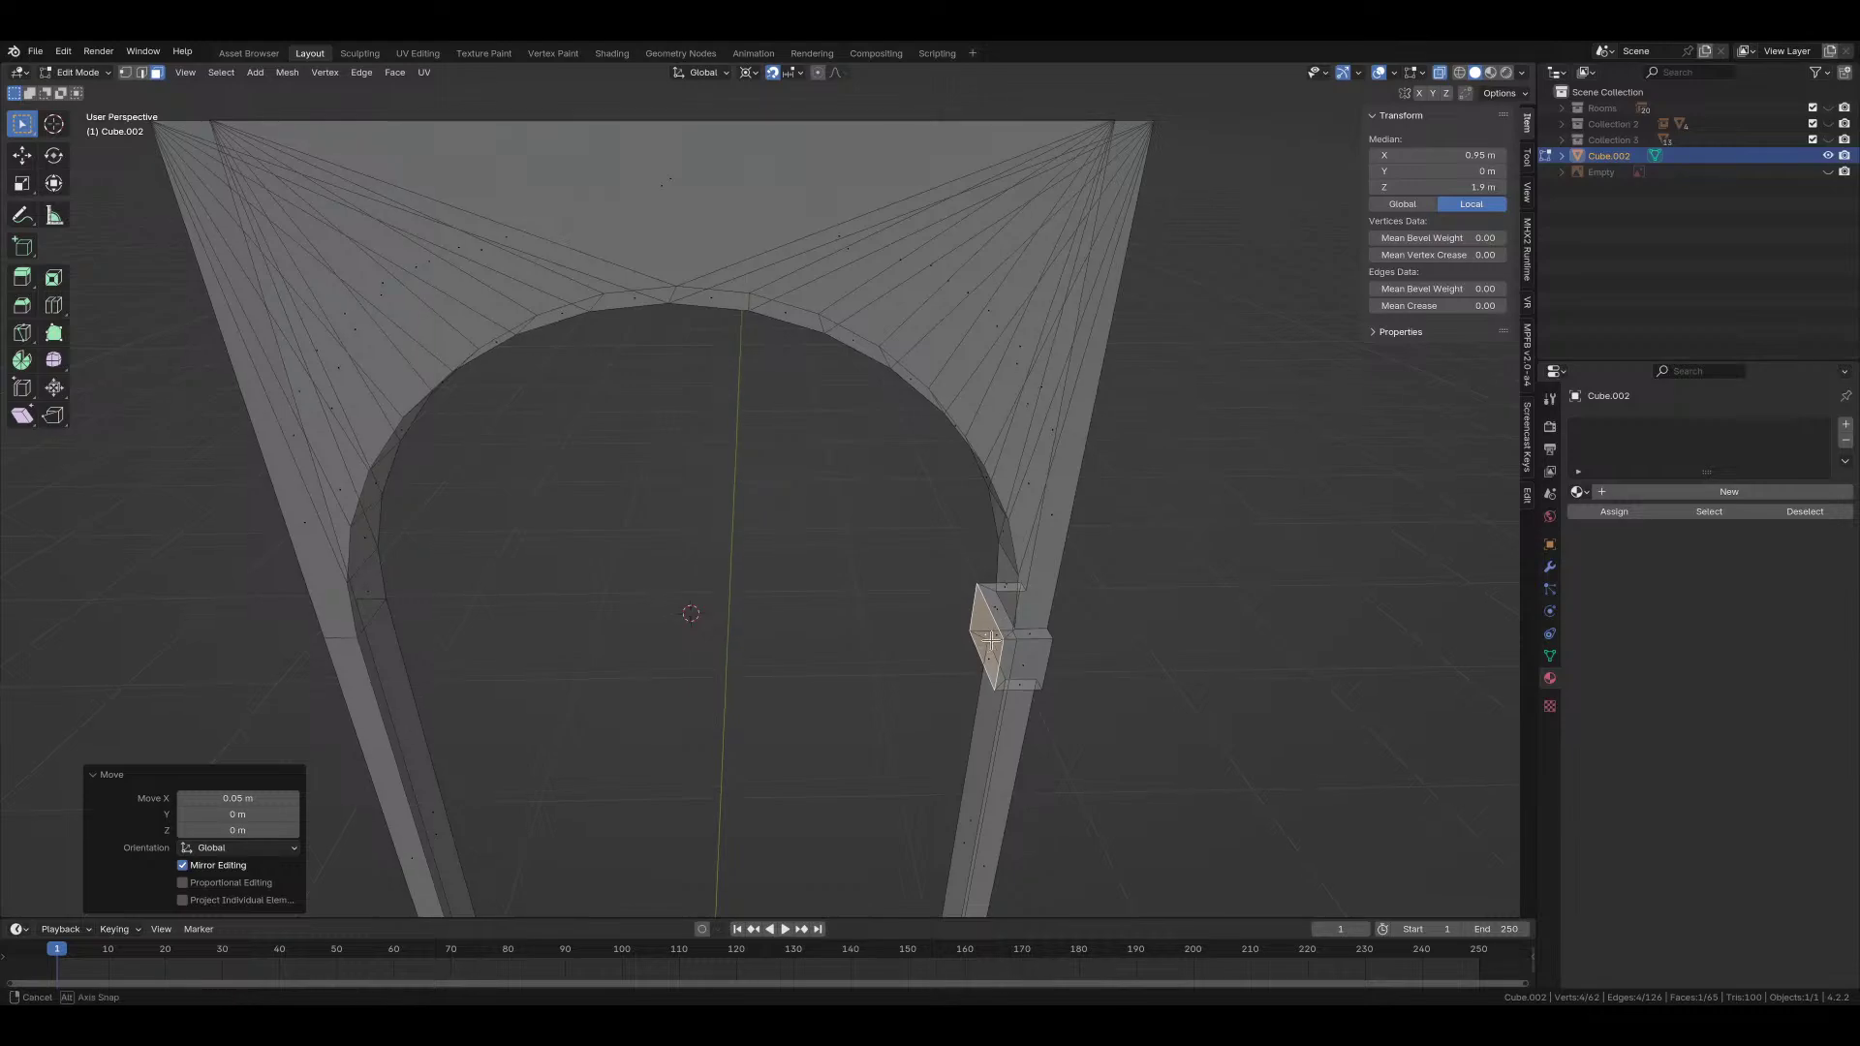
Step: Select the faces of the plain pillar opposite the capital block and delete them
scroll(1004, 628, "down", 5)
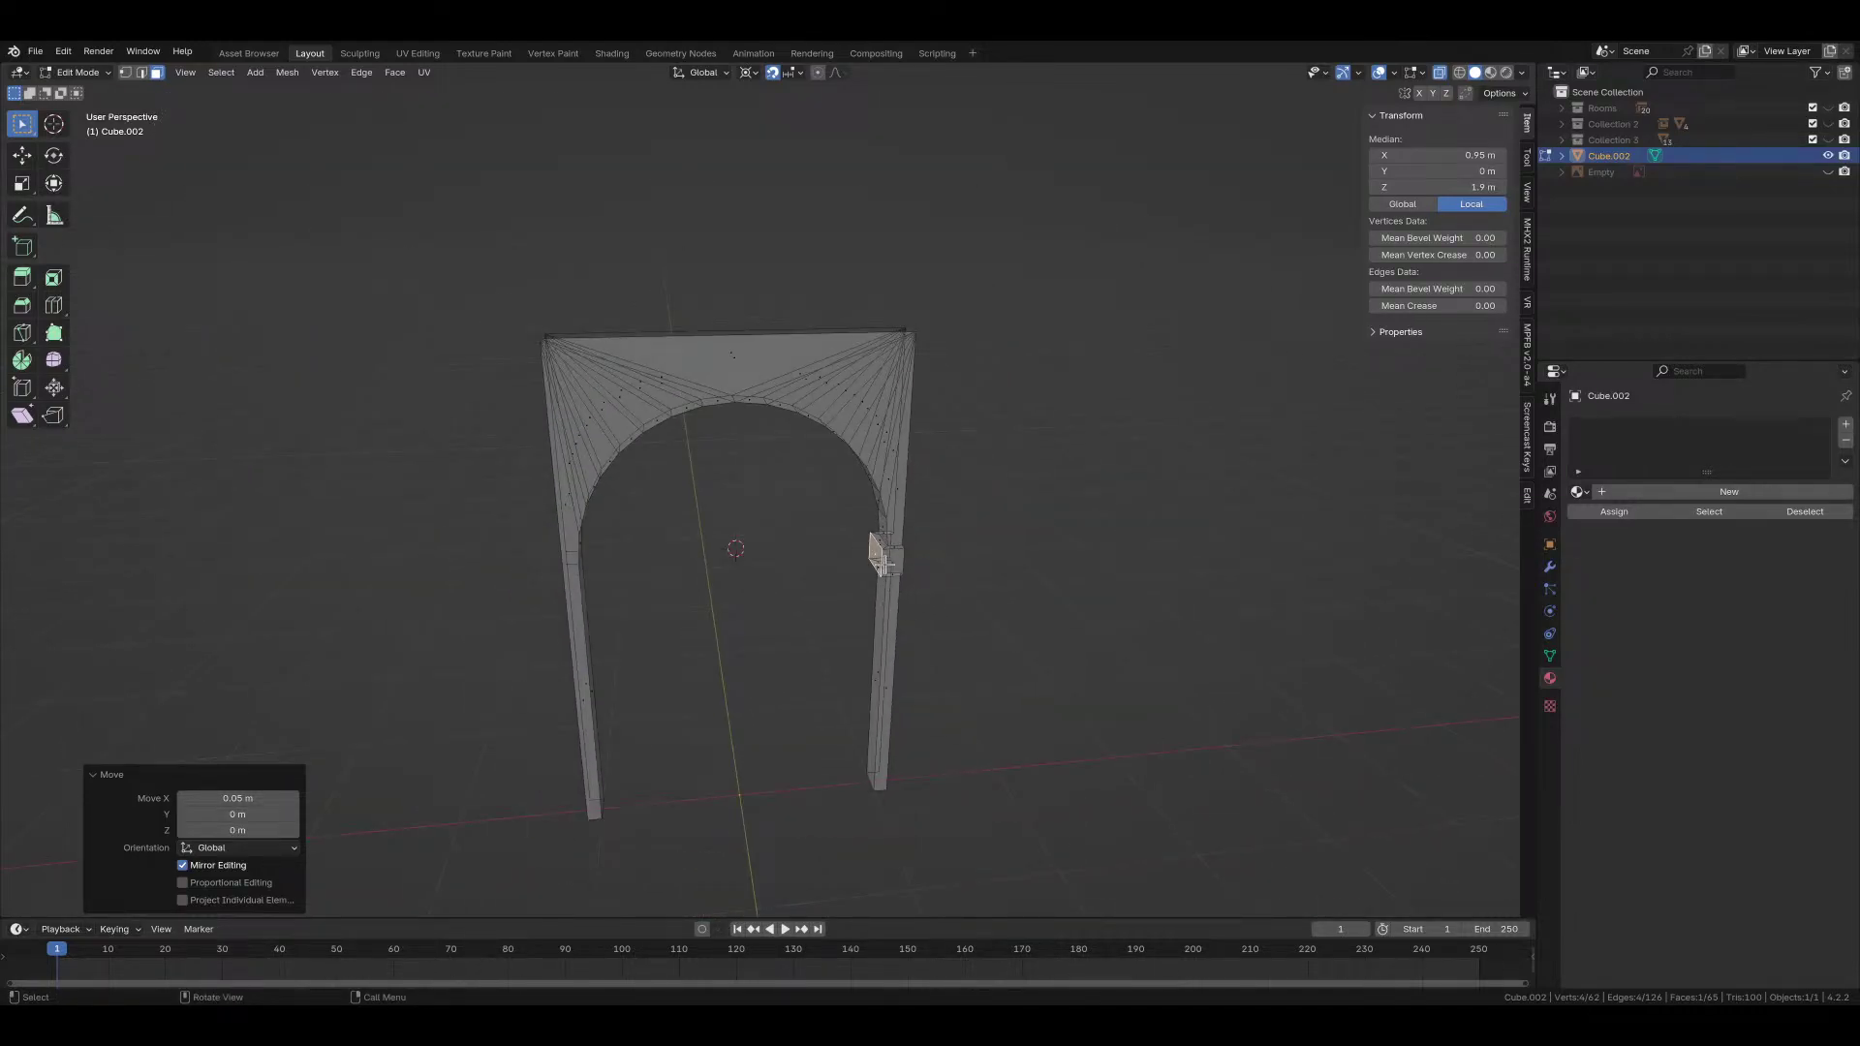
left_click(884, 562, "alt")
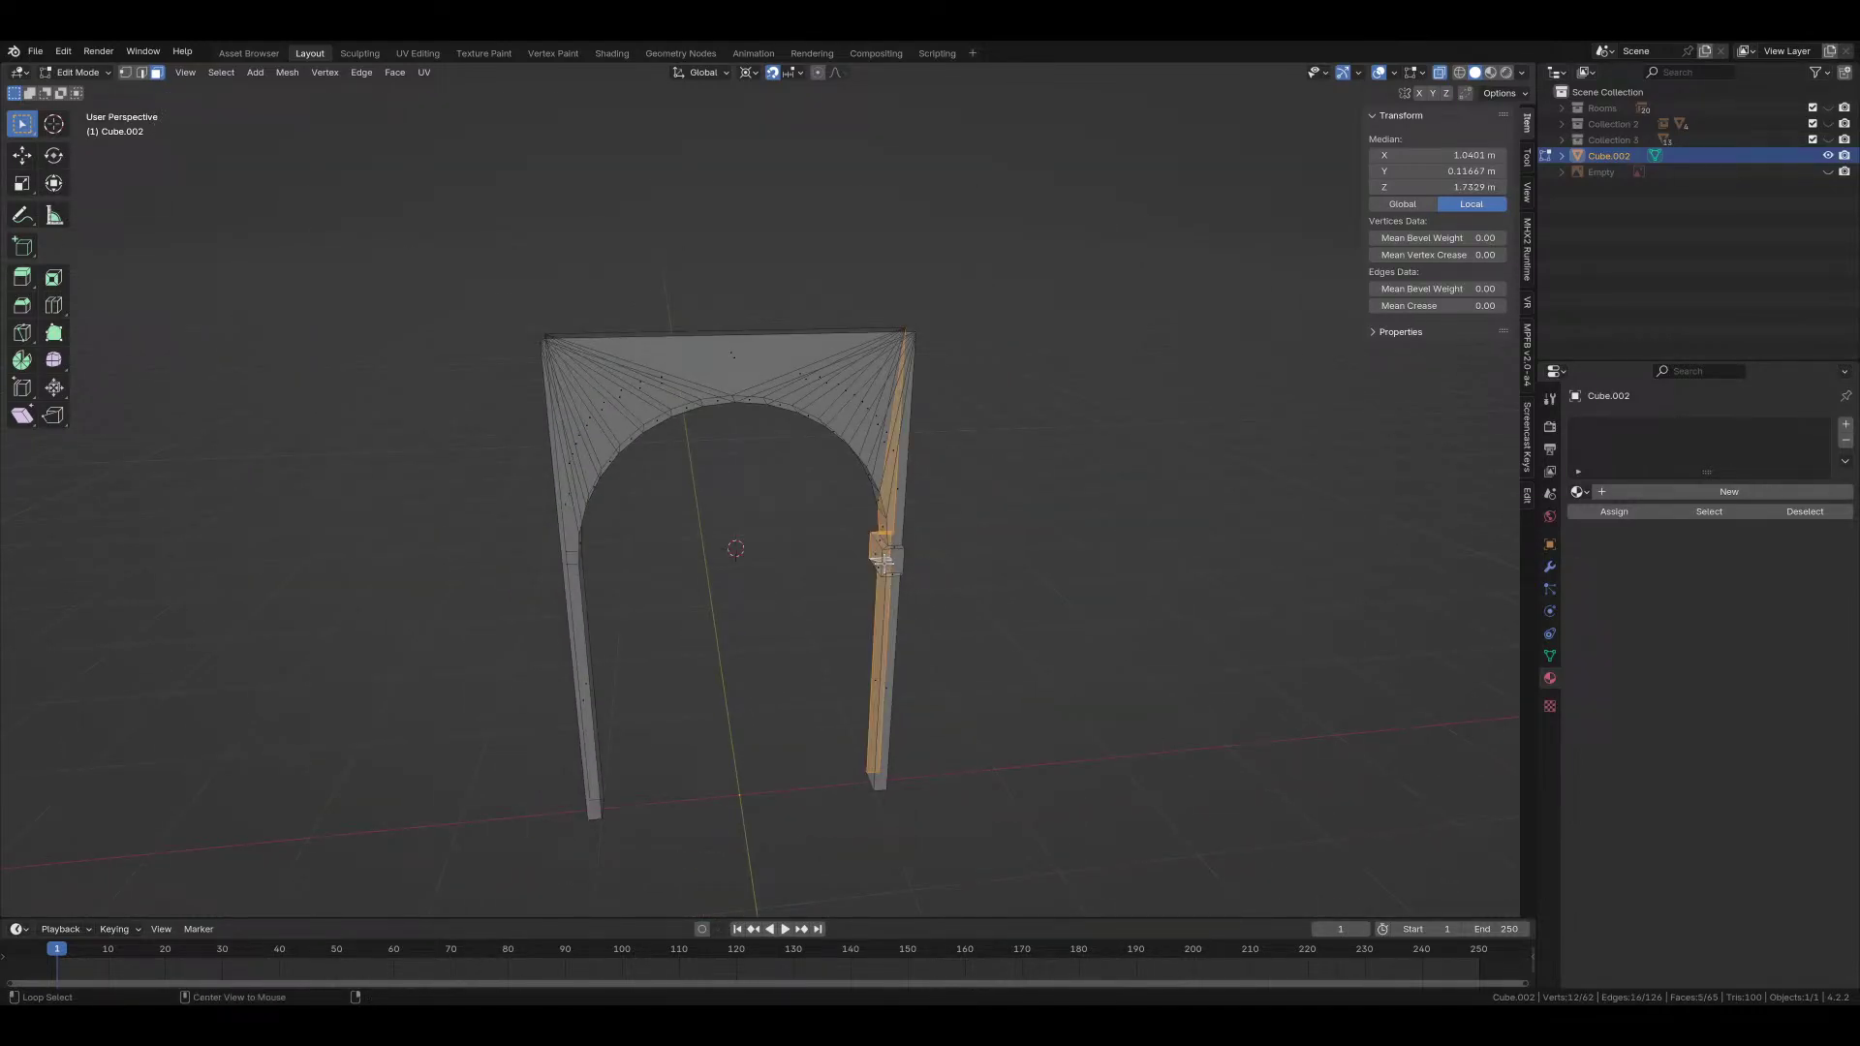
left_click(592, 698, "alt")
key("x")
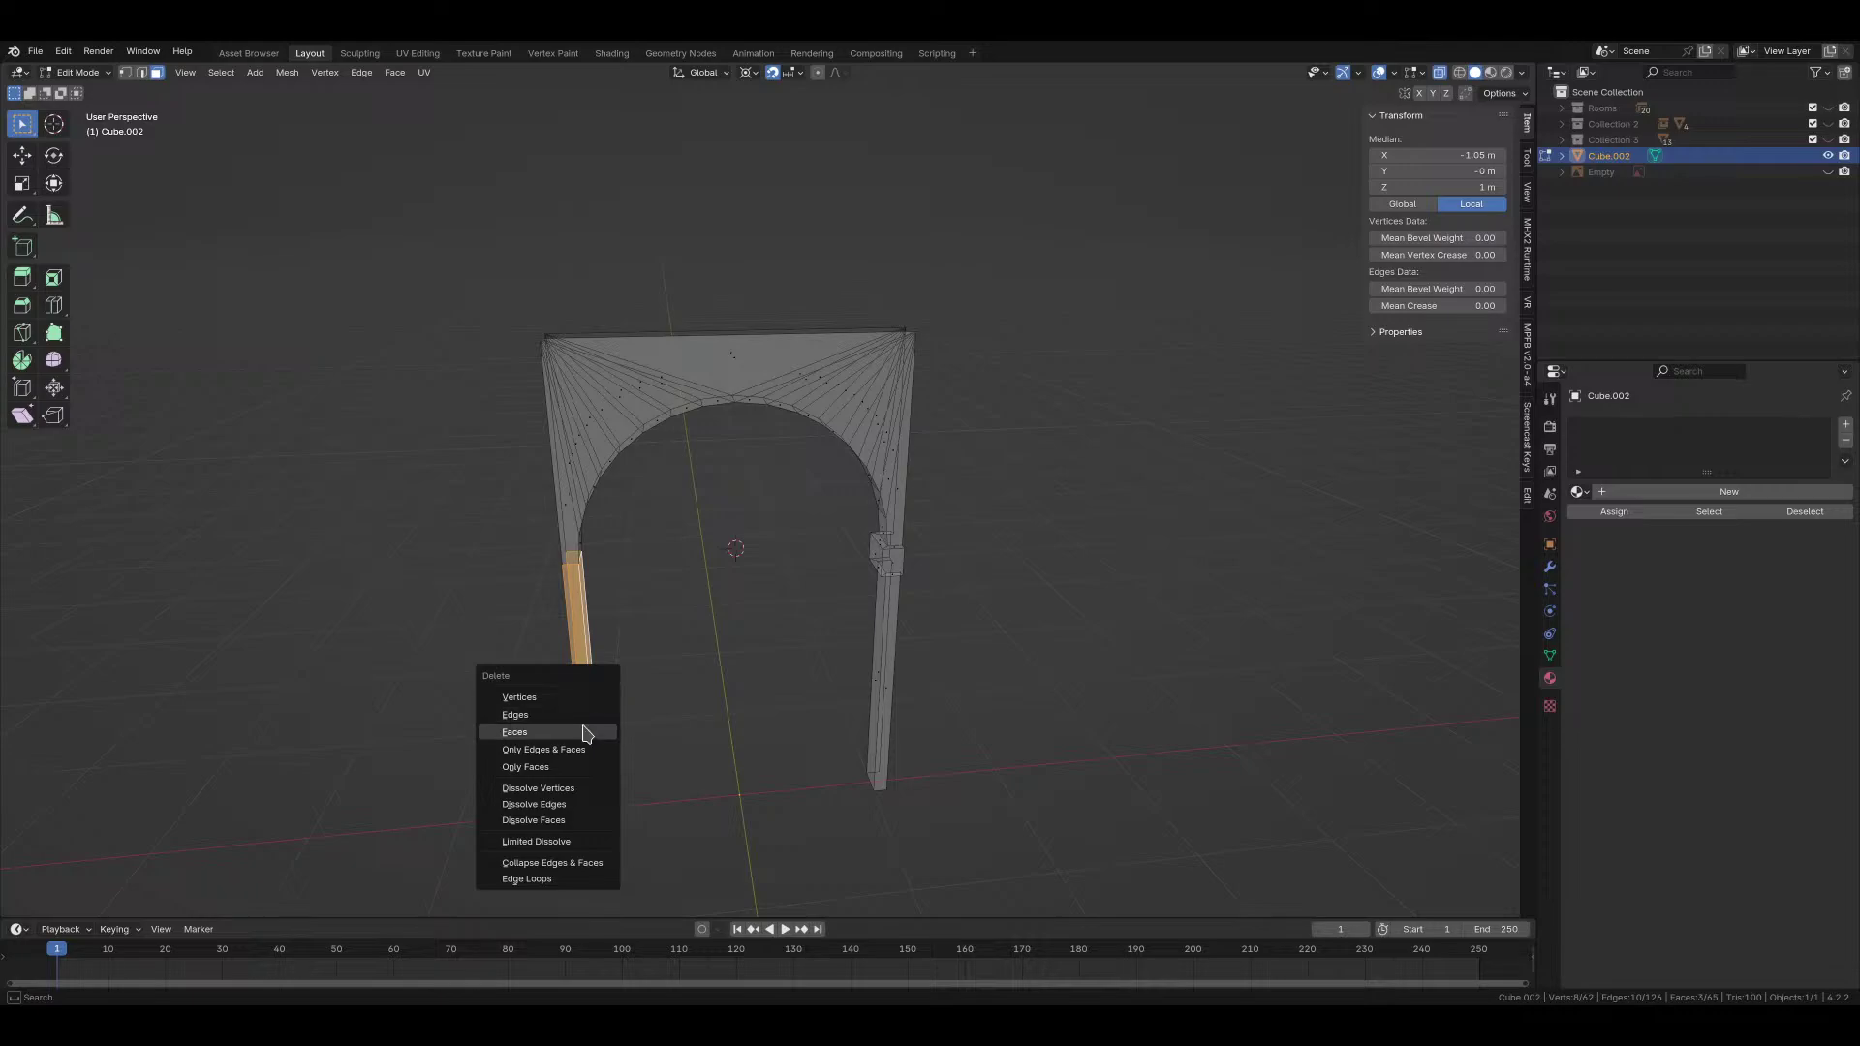
left_click(583, 732)
scroll(852, 640, "up", 4)
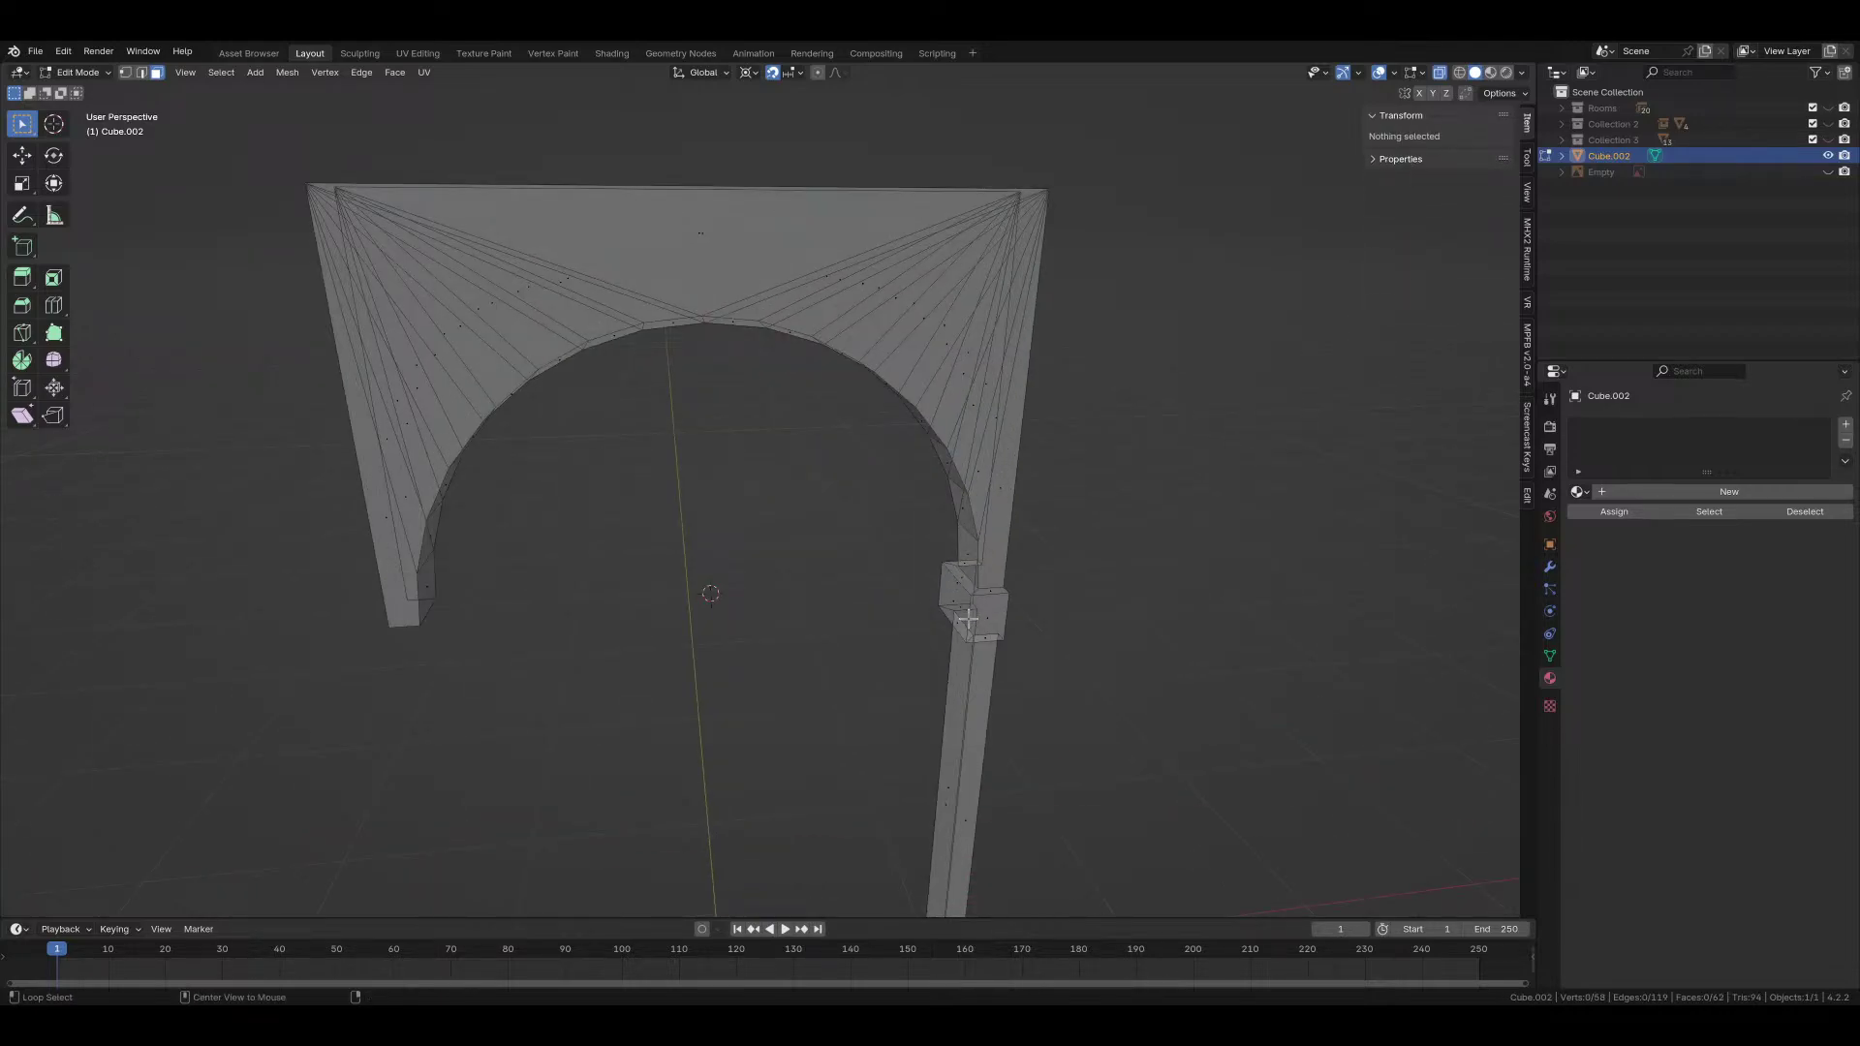
Step: Select all faces of the capital block and its pillar and symmetrize them from +X to -X
left_click(967, 619, "alt")
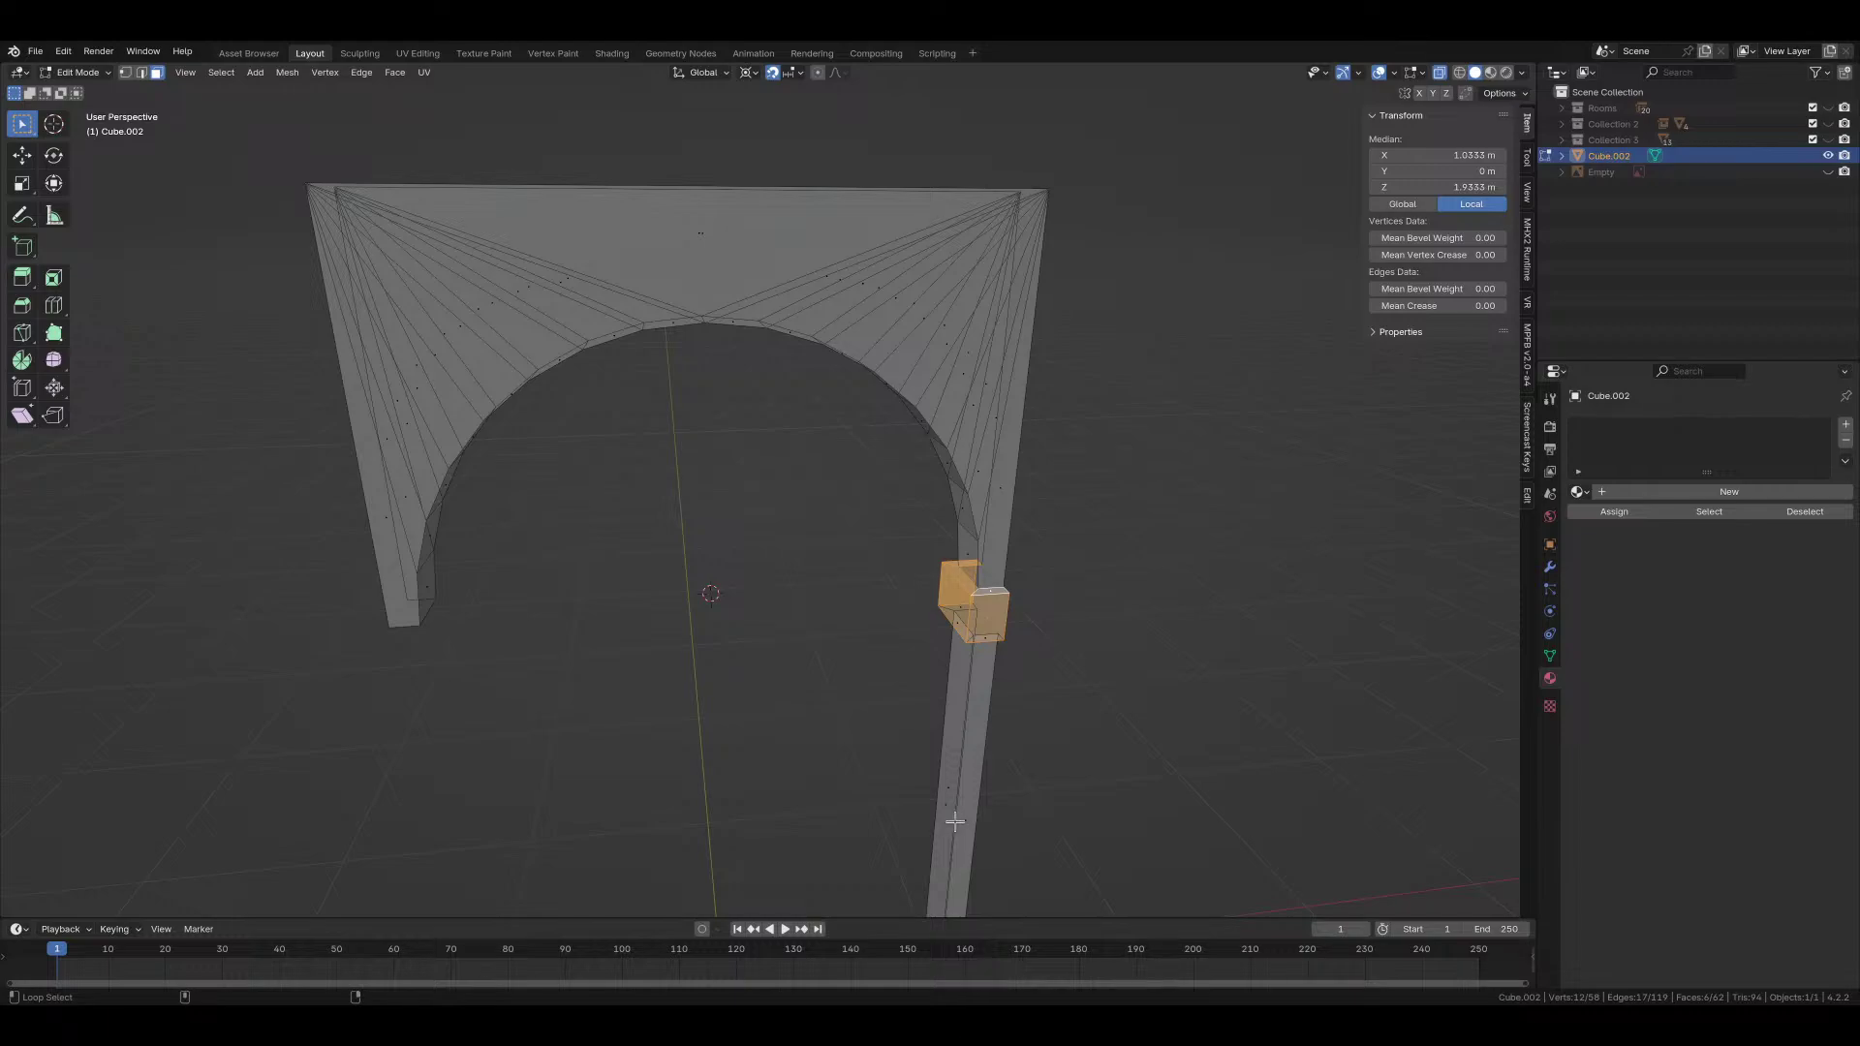
middle_click_drag(955, 821, 1005, 714)
left_click(945, 668, "alt+shift")
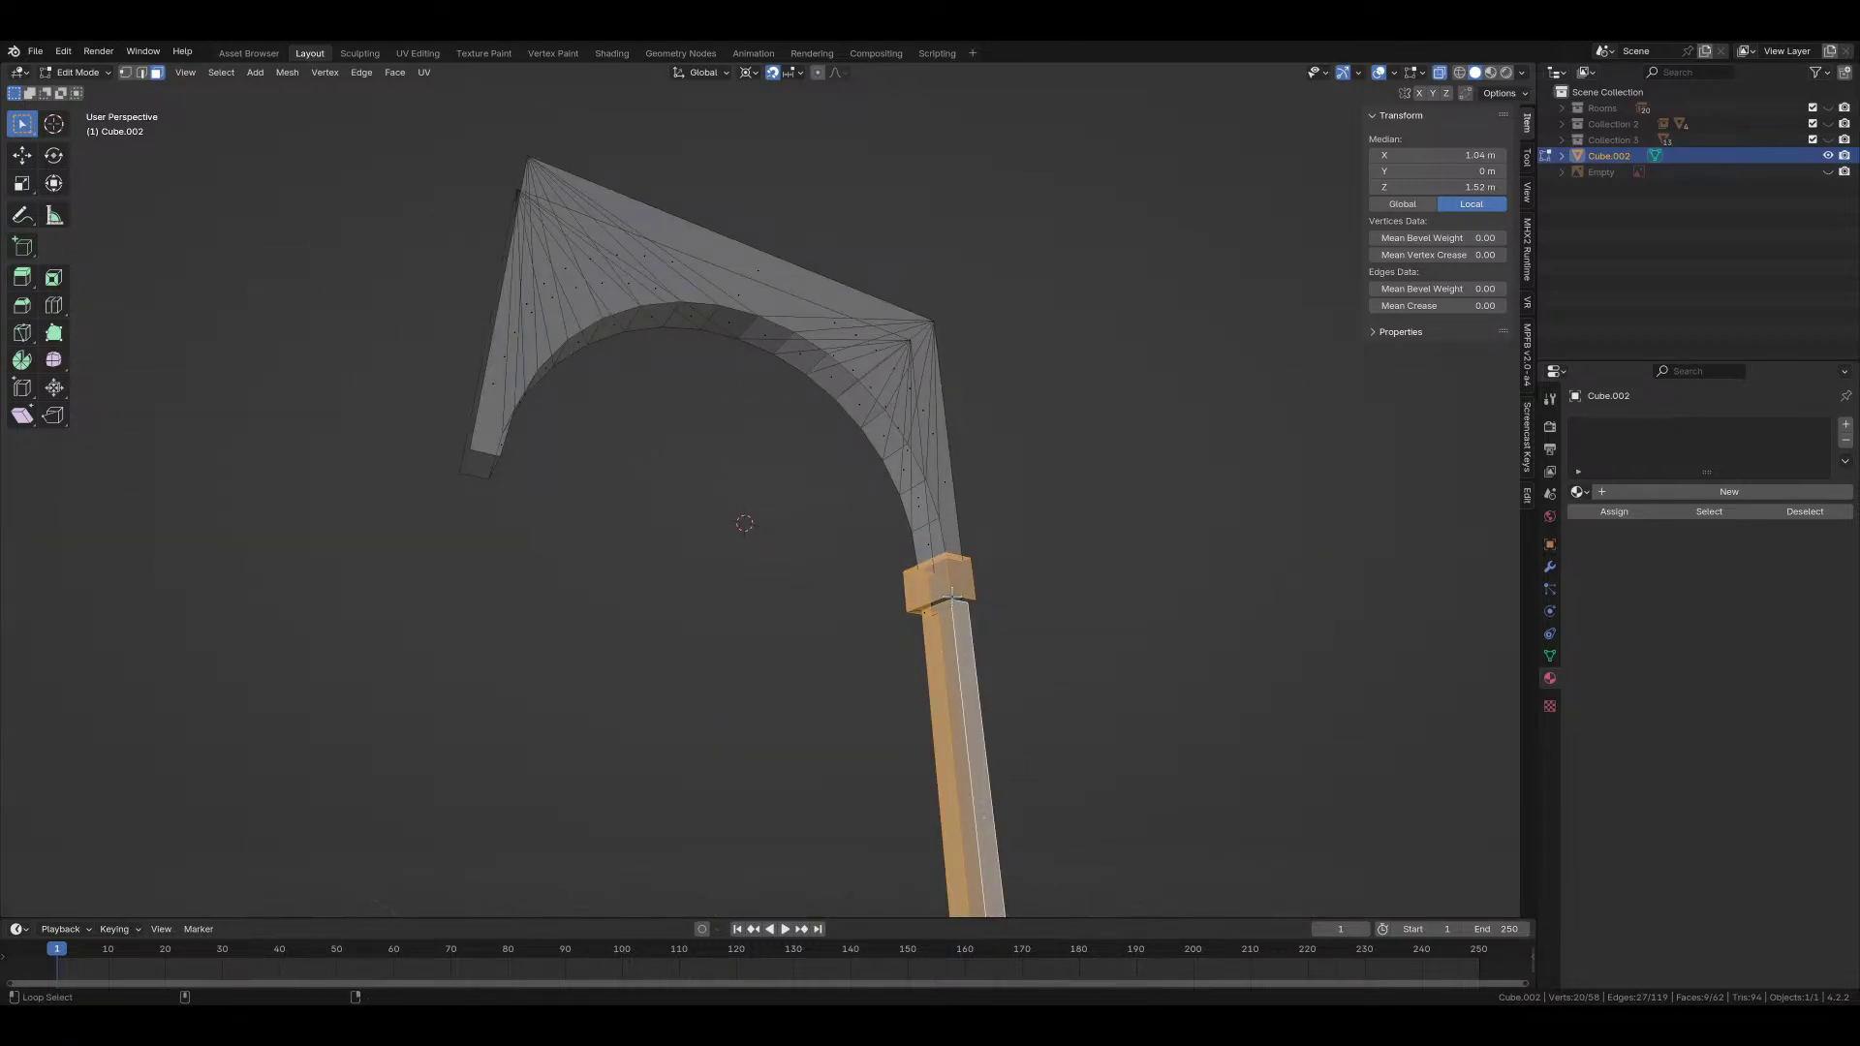
left_click(951, 595, "alt+shift")
key("F3")
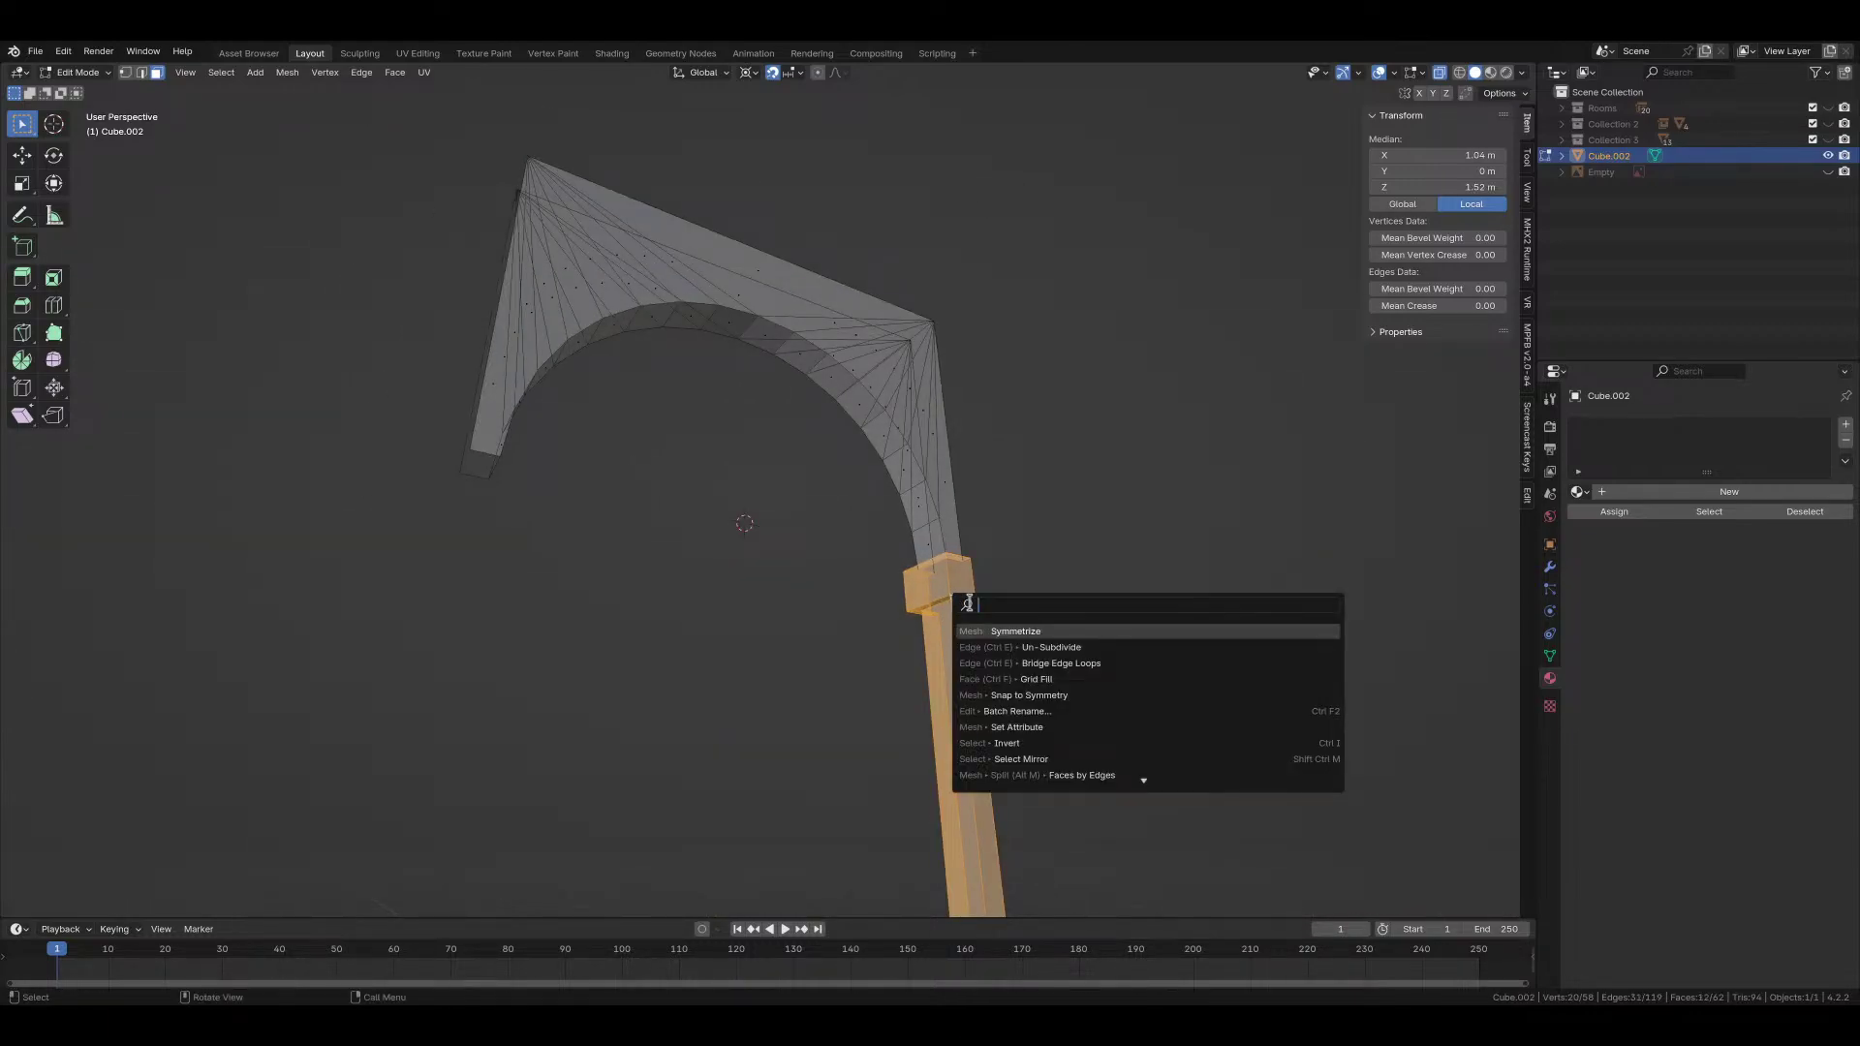
left_click(977, 628)
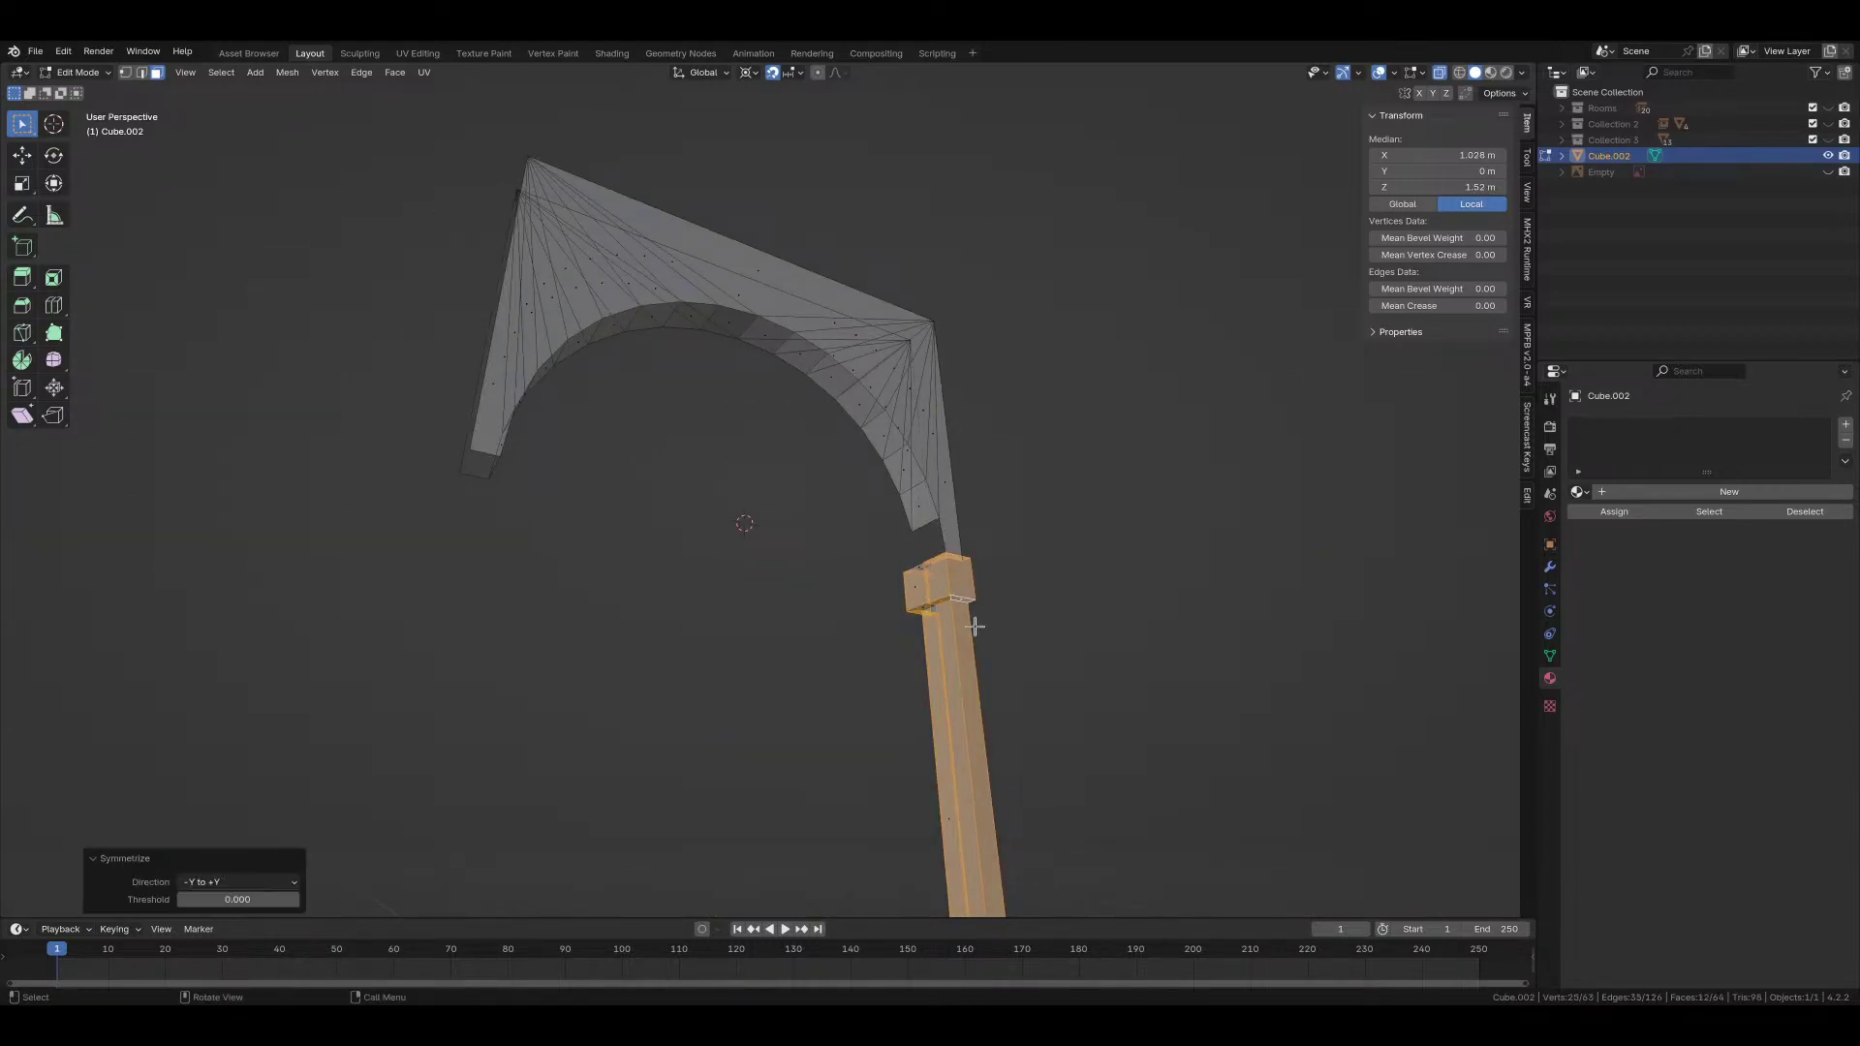
left_click(215, 879)
left_click(223, 932)
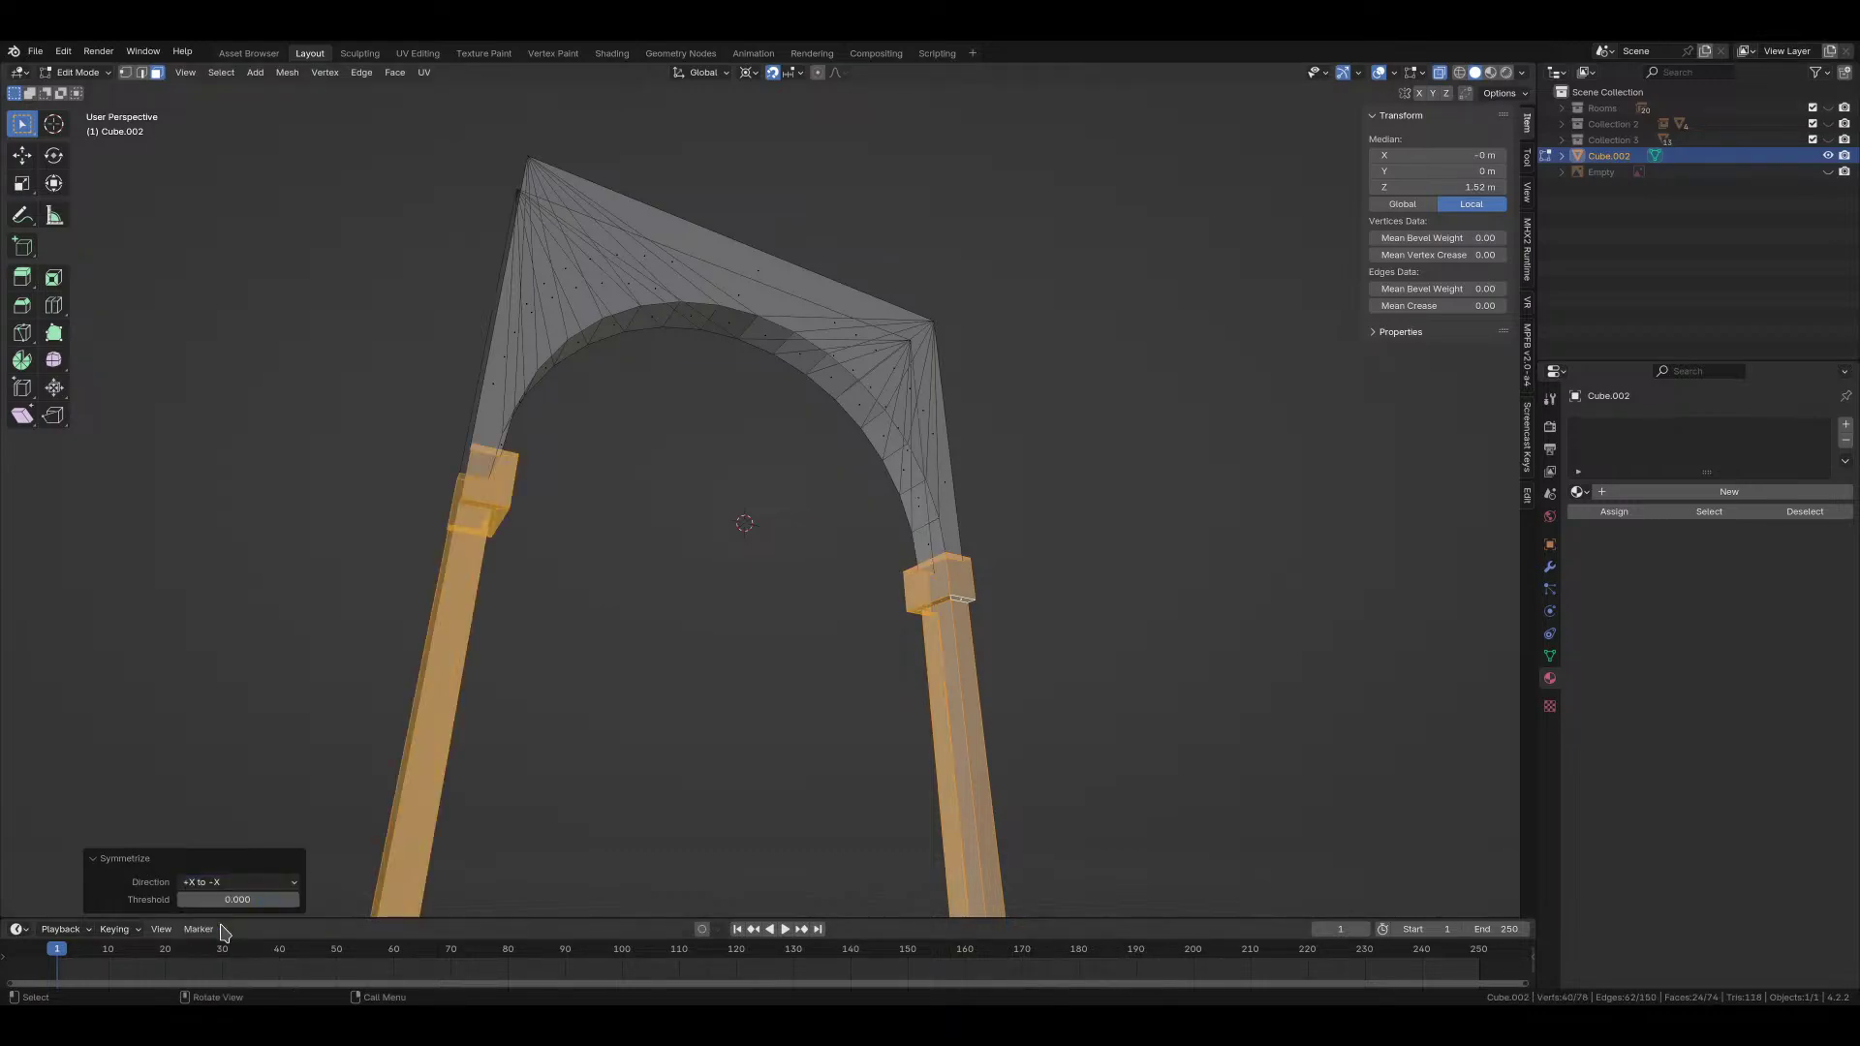
Step: Select the whole arch mesh and merge its vertices by distance
middle_click_drag(923, 612, 789, 747)
key("alt+a")
key("a")
key("m")
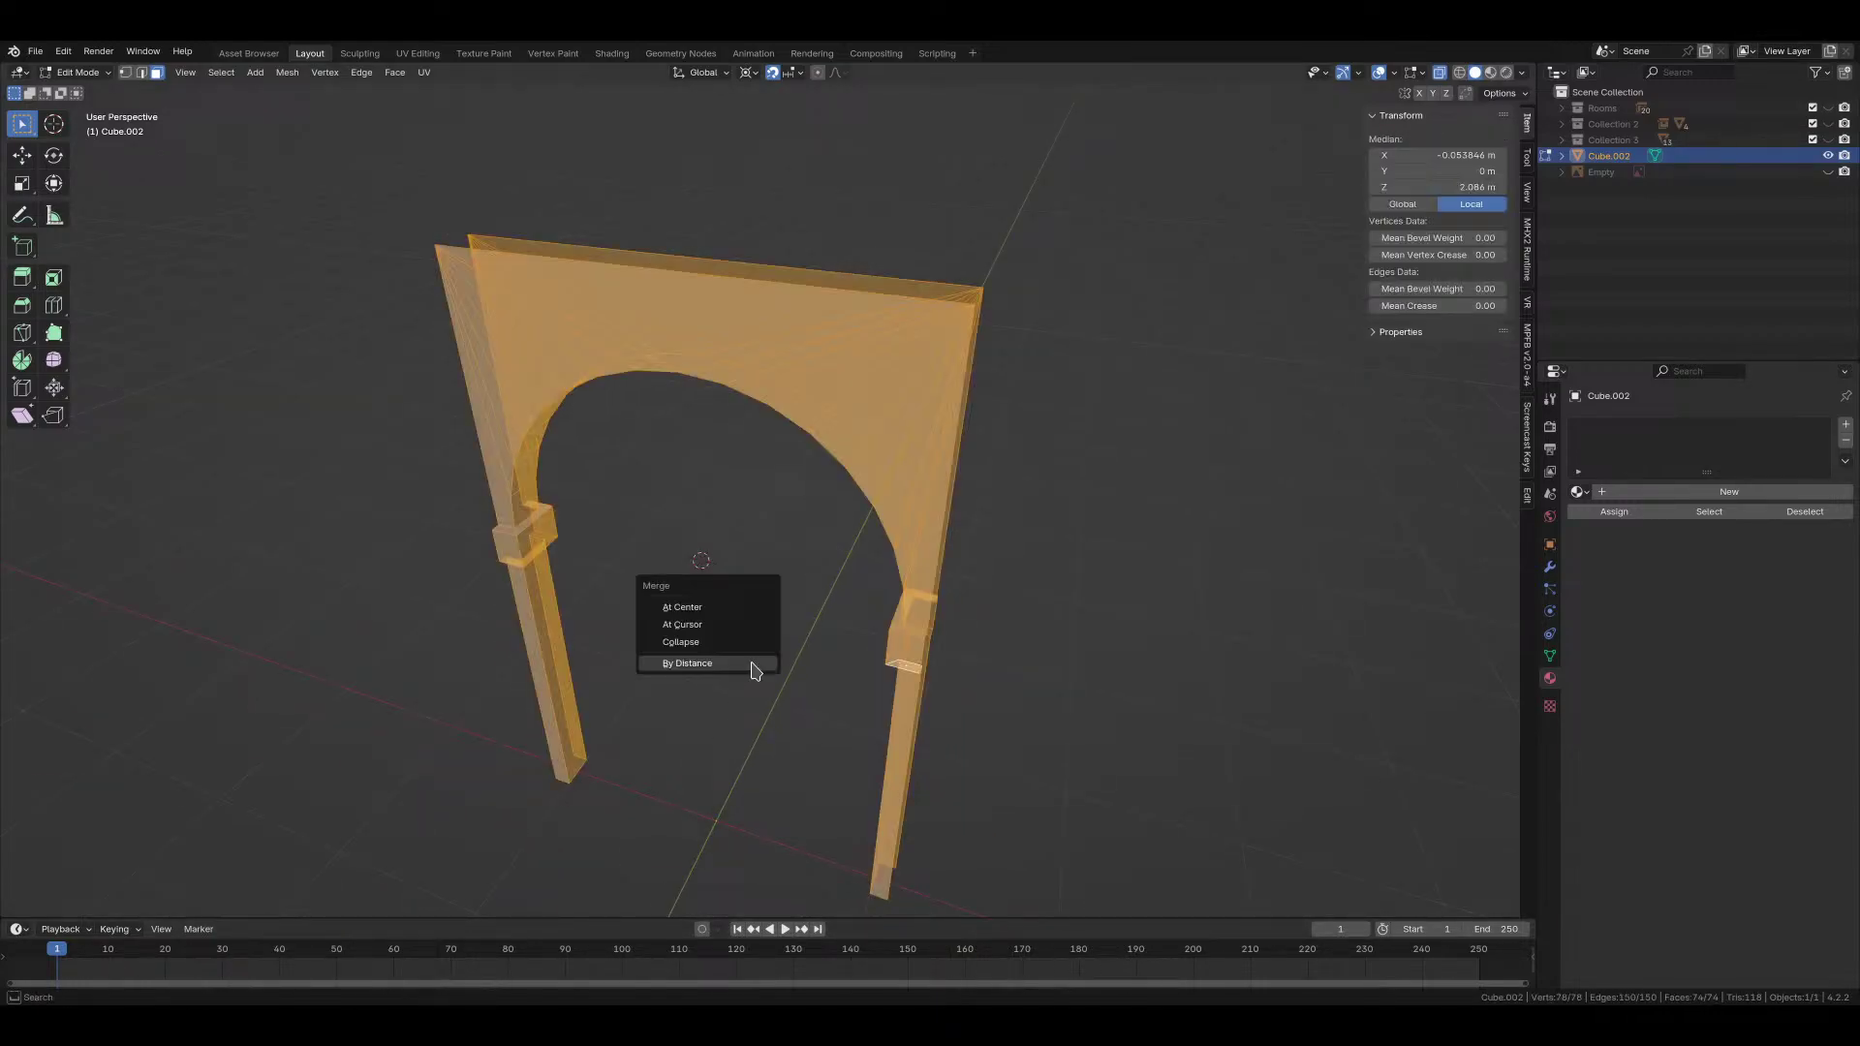
left_click(756, 660)
Step: Turn off X-ray and select the edges outlining the capital block on the +X pillar, including those around its inner face
scroll(769, 652, "up", 3)
key("2")
left_click(1034, 741, "alt")
middle_click_drag(1033, 741, 1124, 651)
key("alt+z")
left_click(1085, 653, "alt")
left_click(1080, 644, "alt")
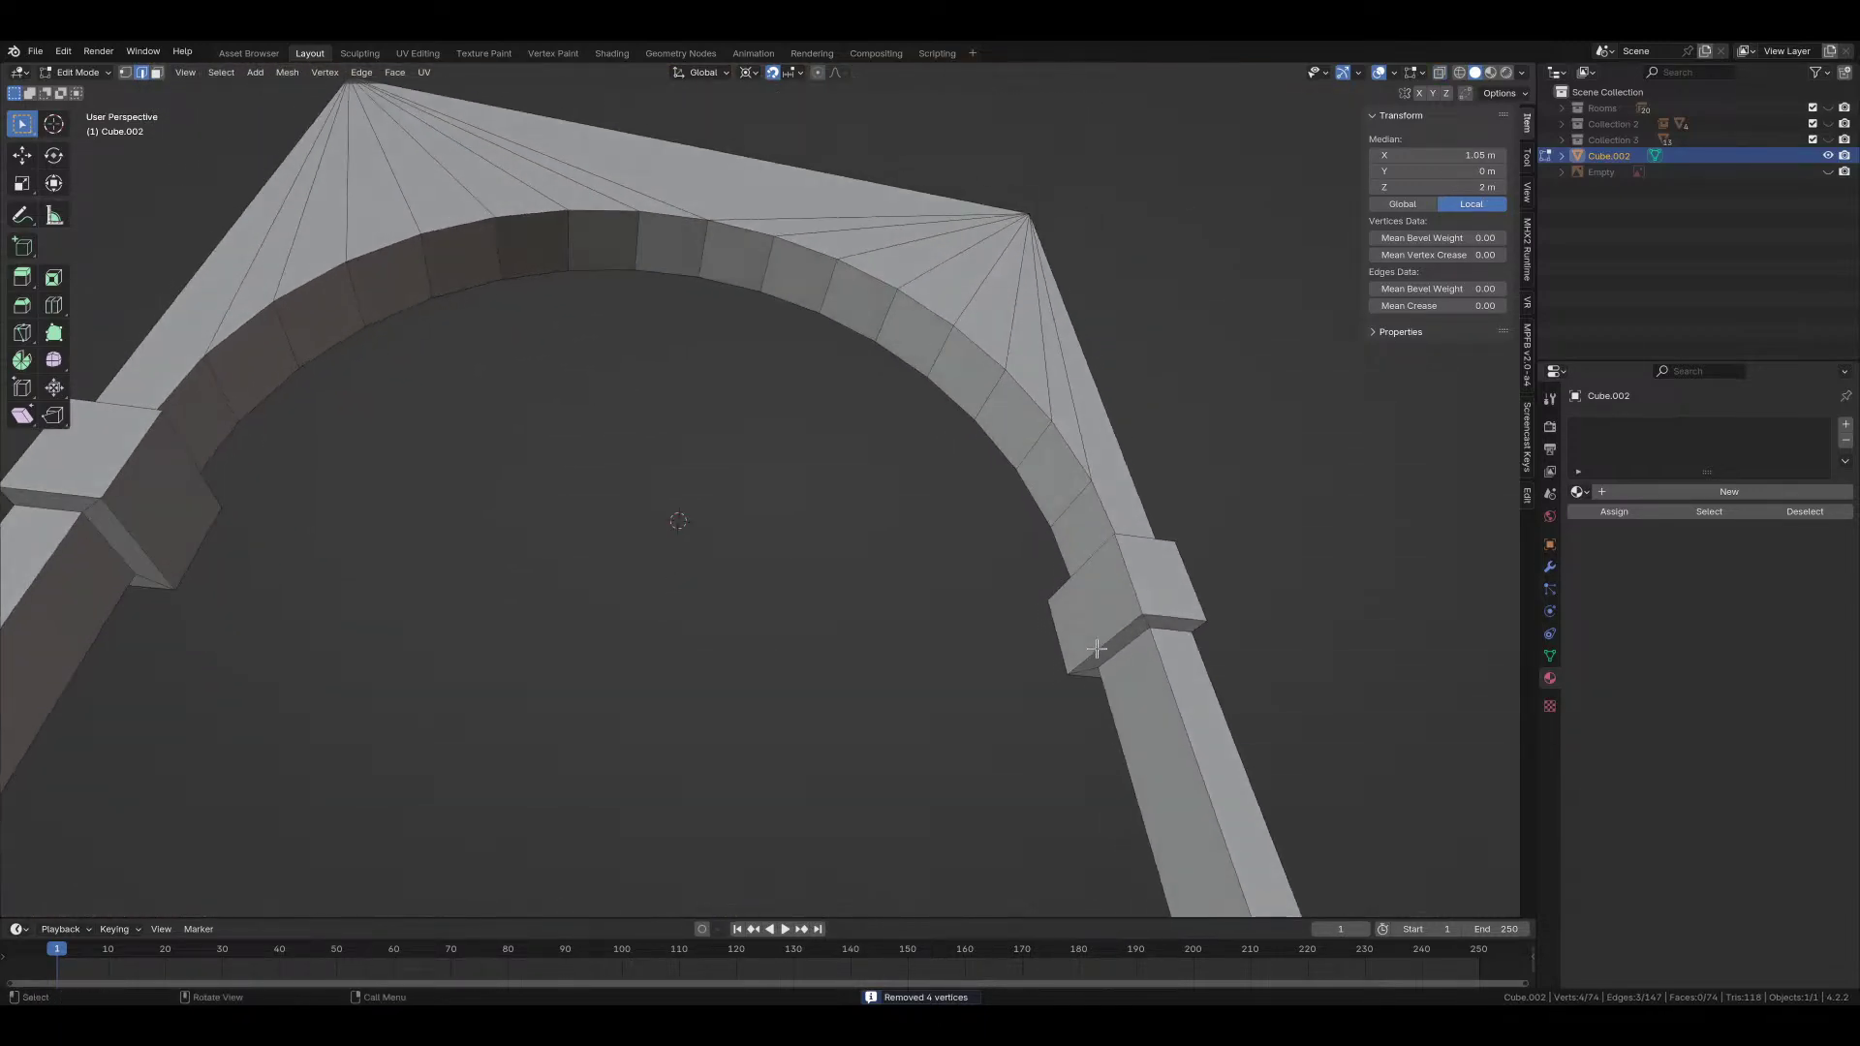
left_click(1128, 576, "shift")
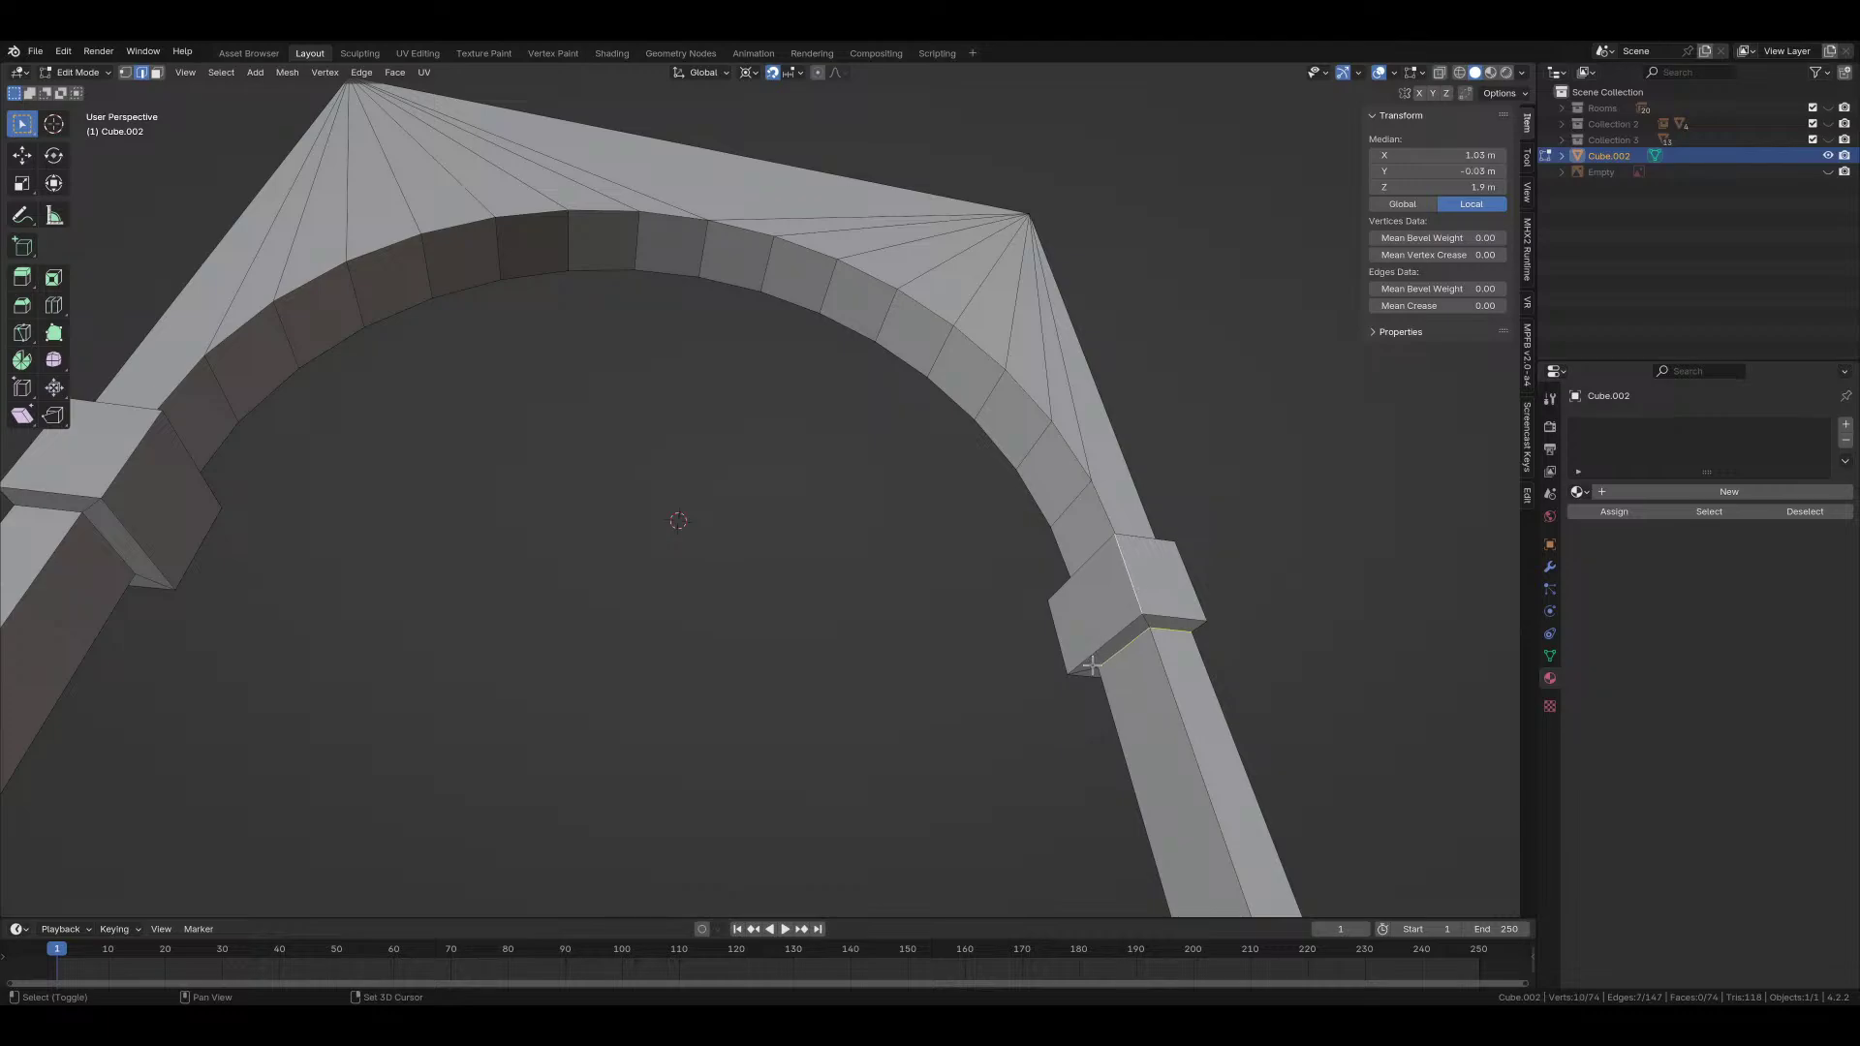
left_click(1109, 649, "alt+shift")
left_click(1100, 560, "alt+shift")
middle_click_drag(1101, 560, 490, 578)
left_click(613, 581, "shift")
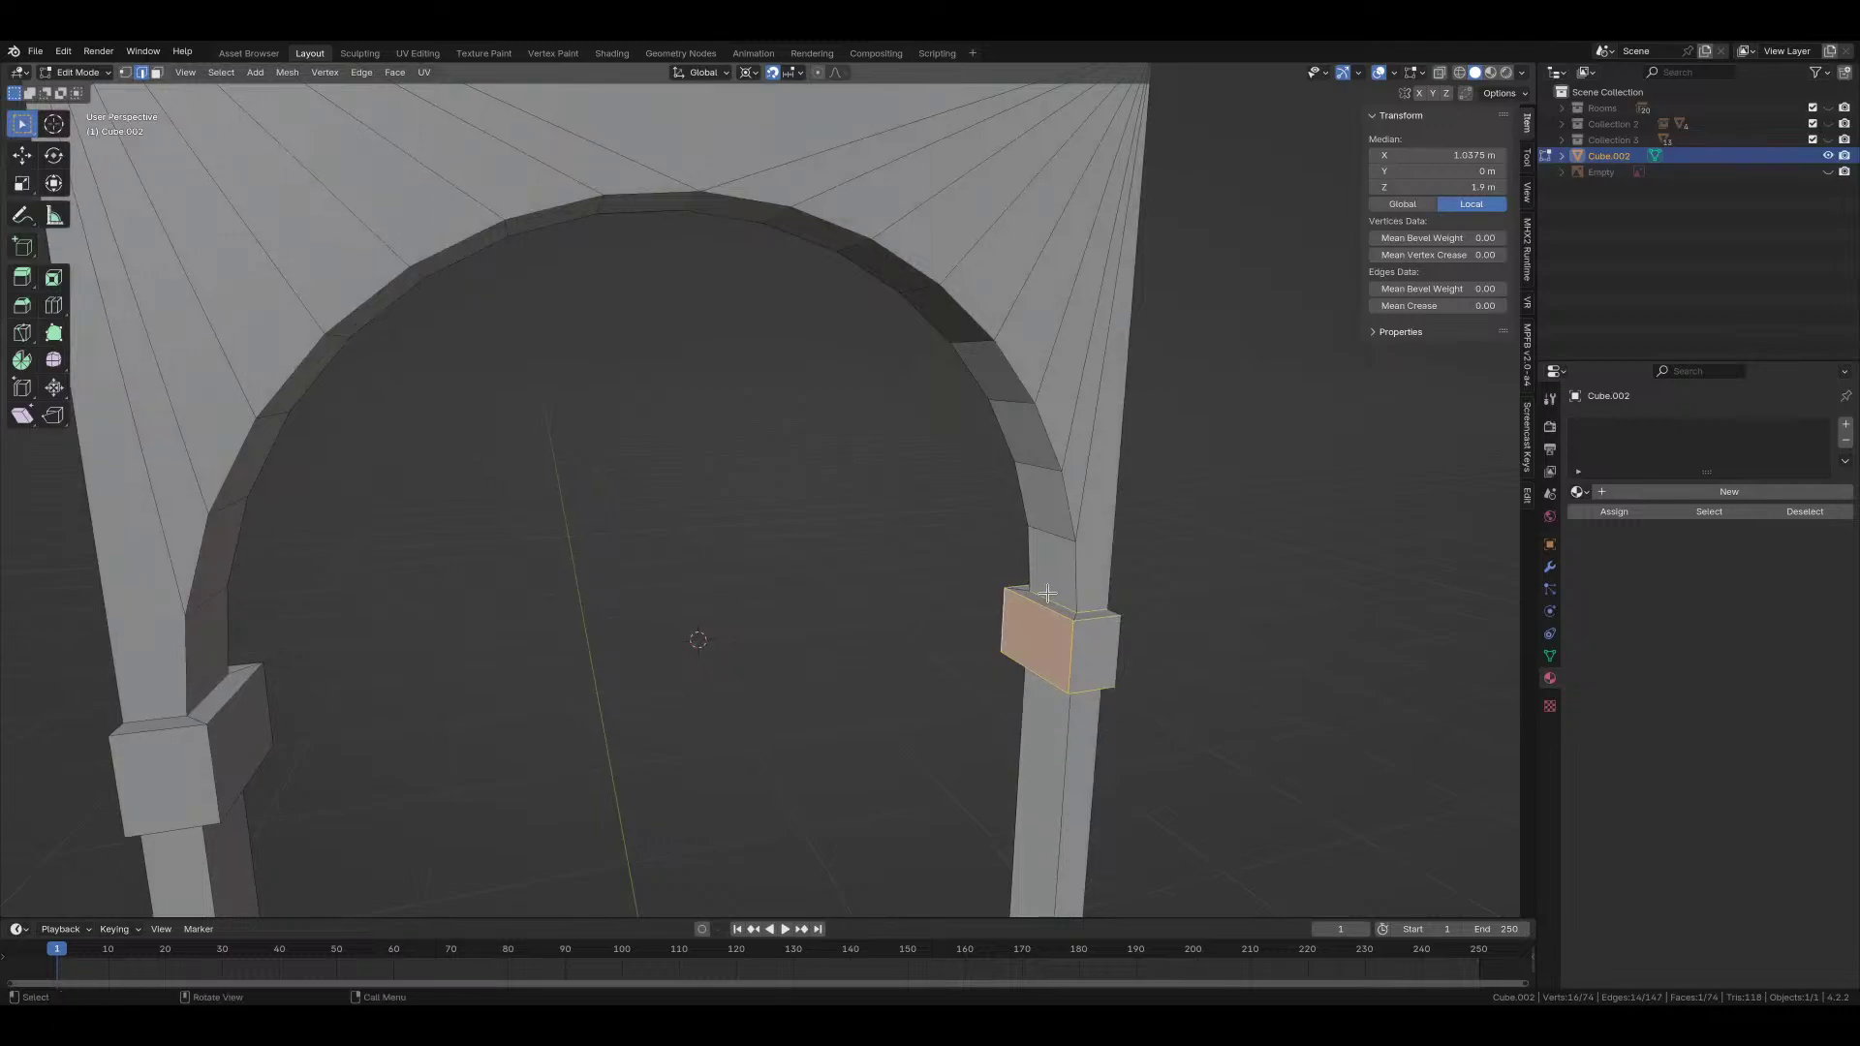
Step: Try adding the arch's complete front edge loop to the selection, and undo those selections
left_click(1068, 498, "alt+shift")
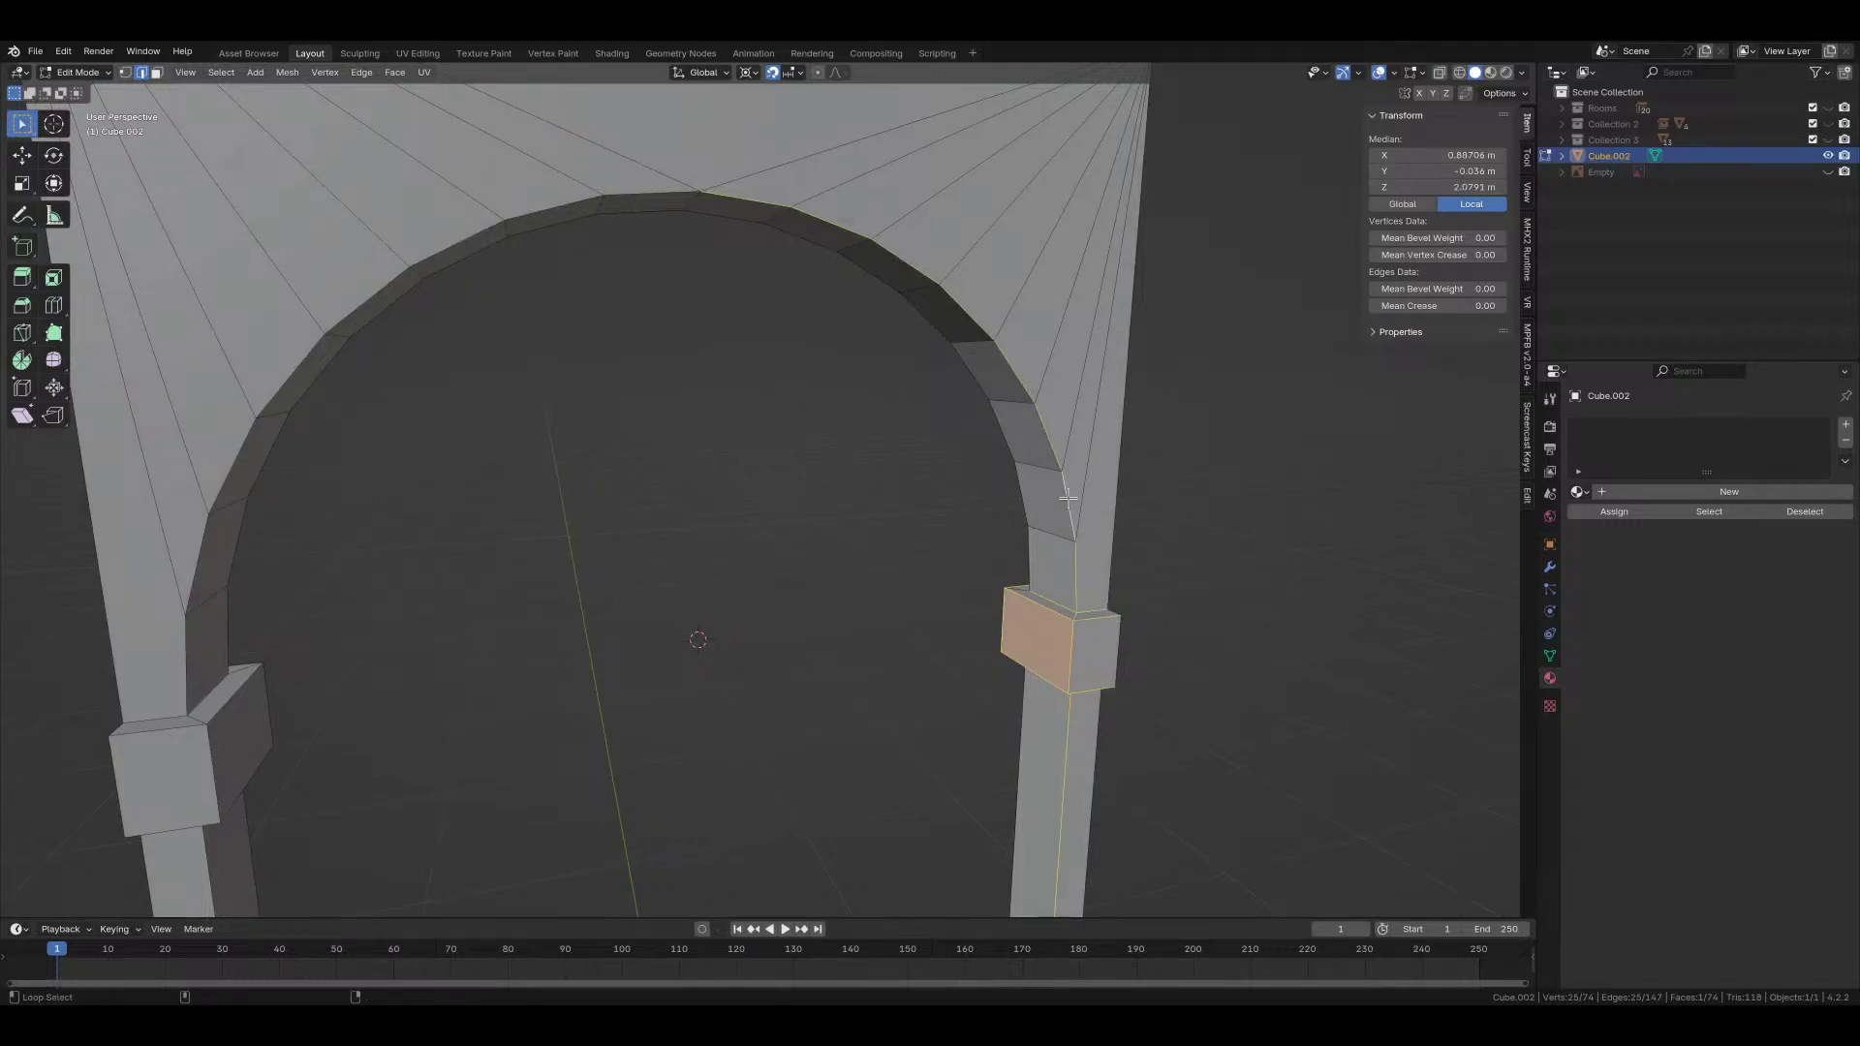
left_click(645, 196, "alt+shift")
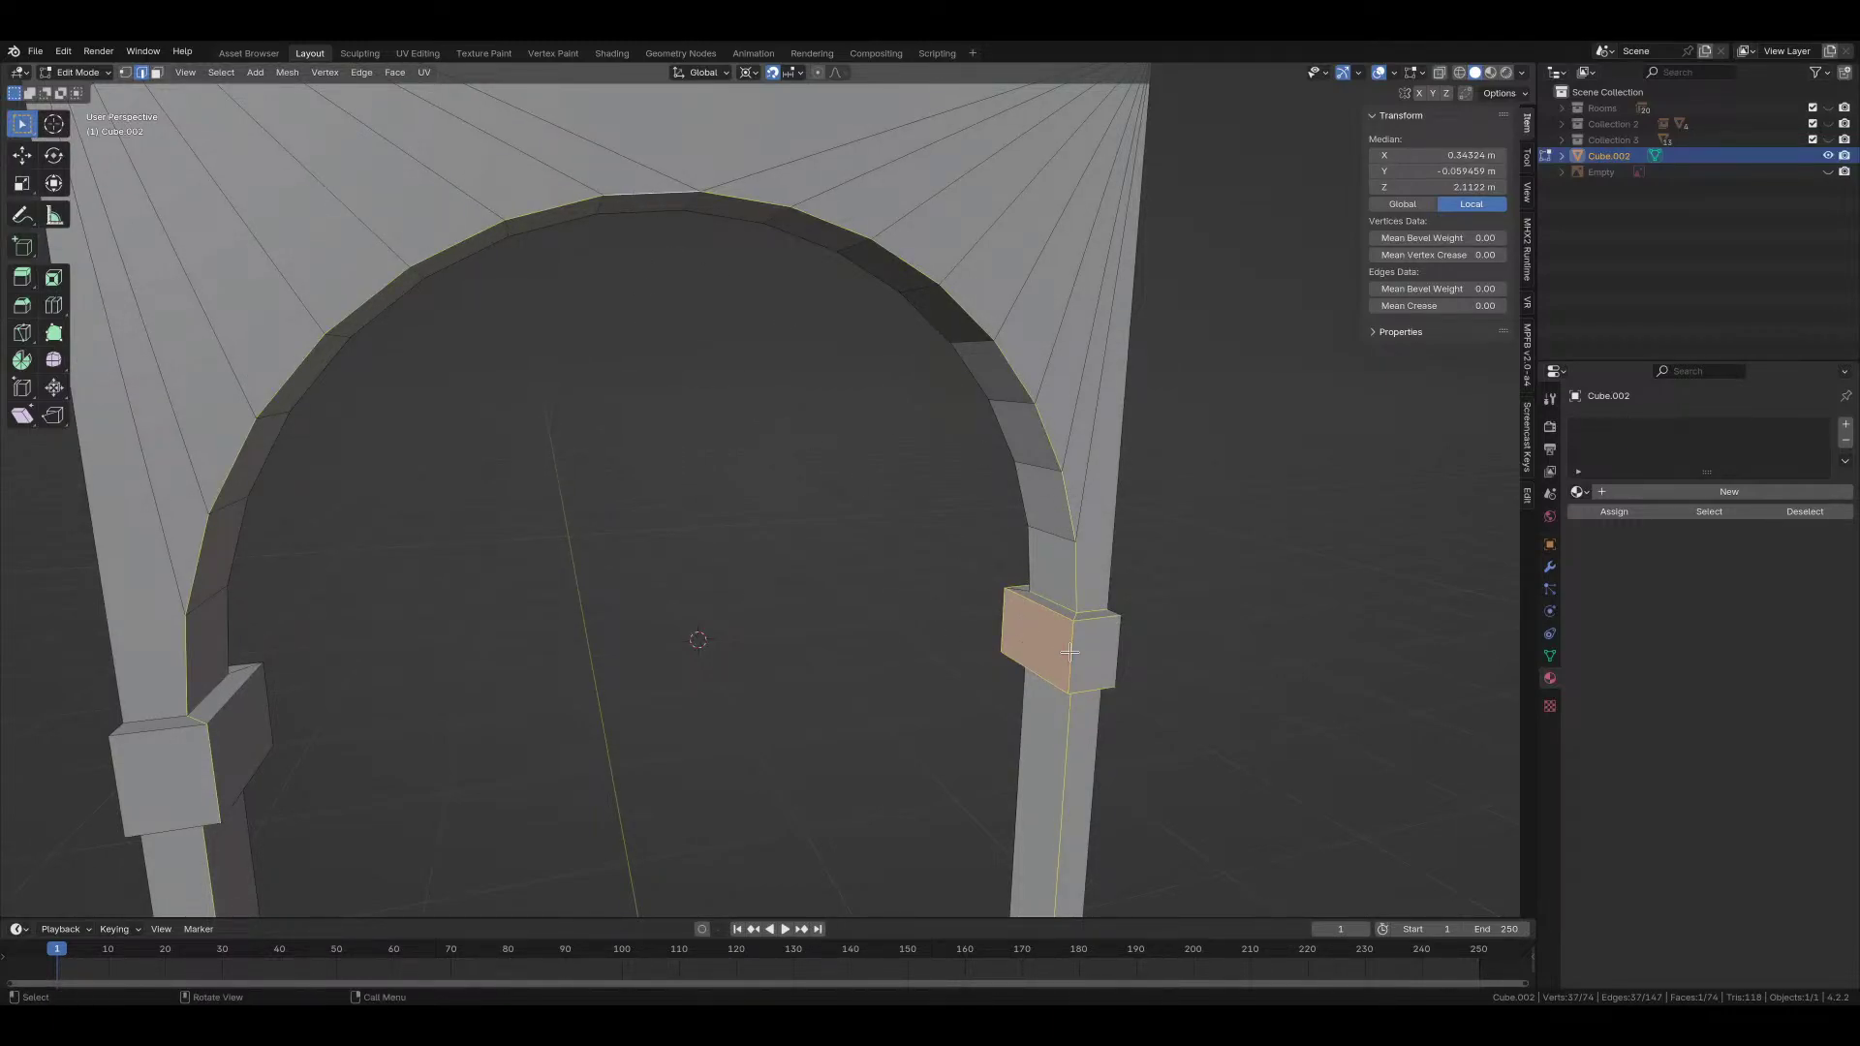
scroll(1083, 615, "up", 2)
key("ctrl+z")
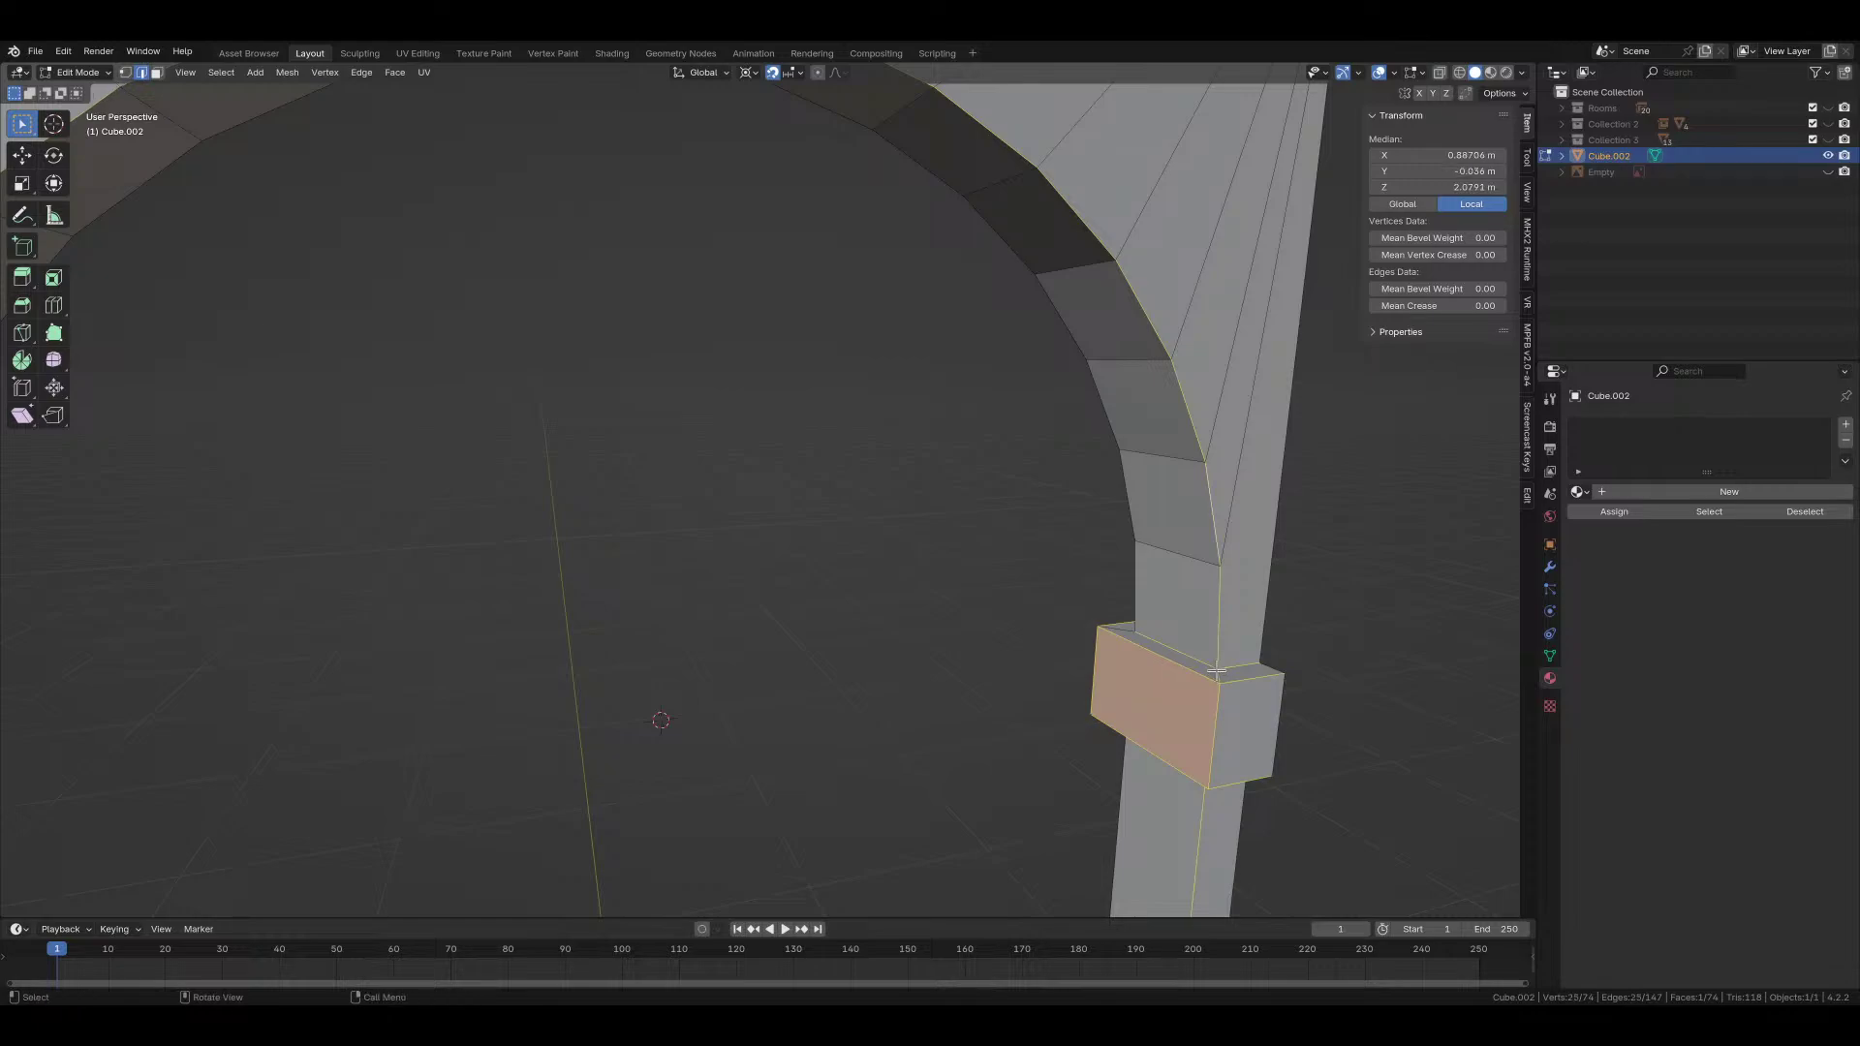
key("ctrl+z")
scroll(1146, 466, "down", 3)
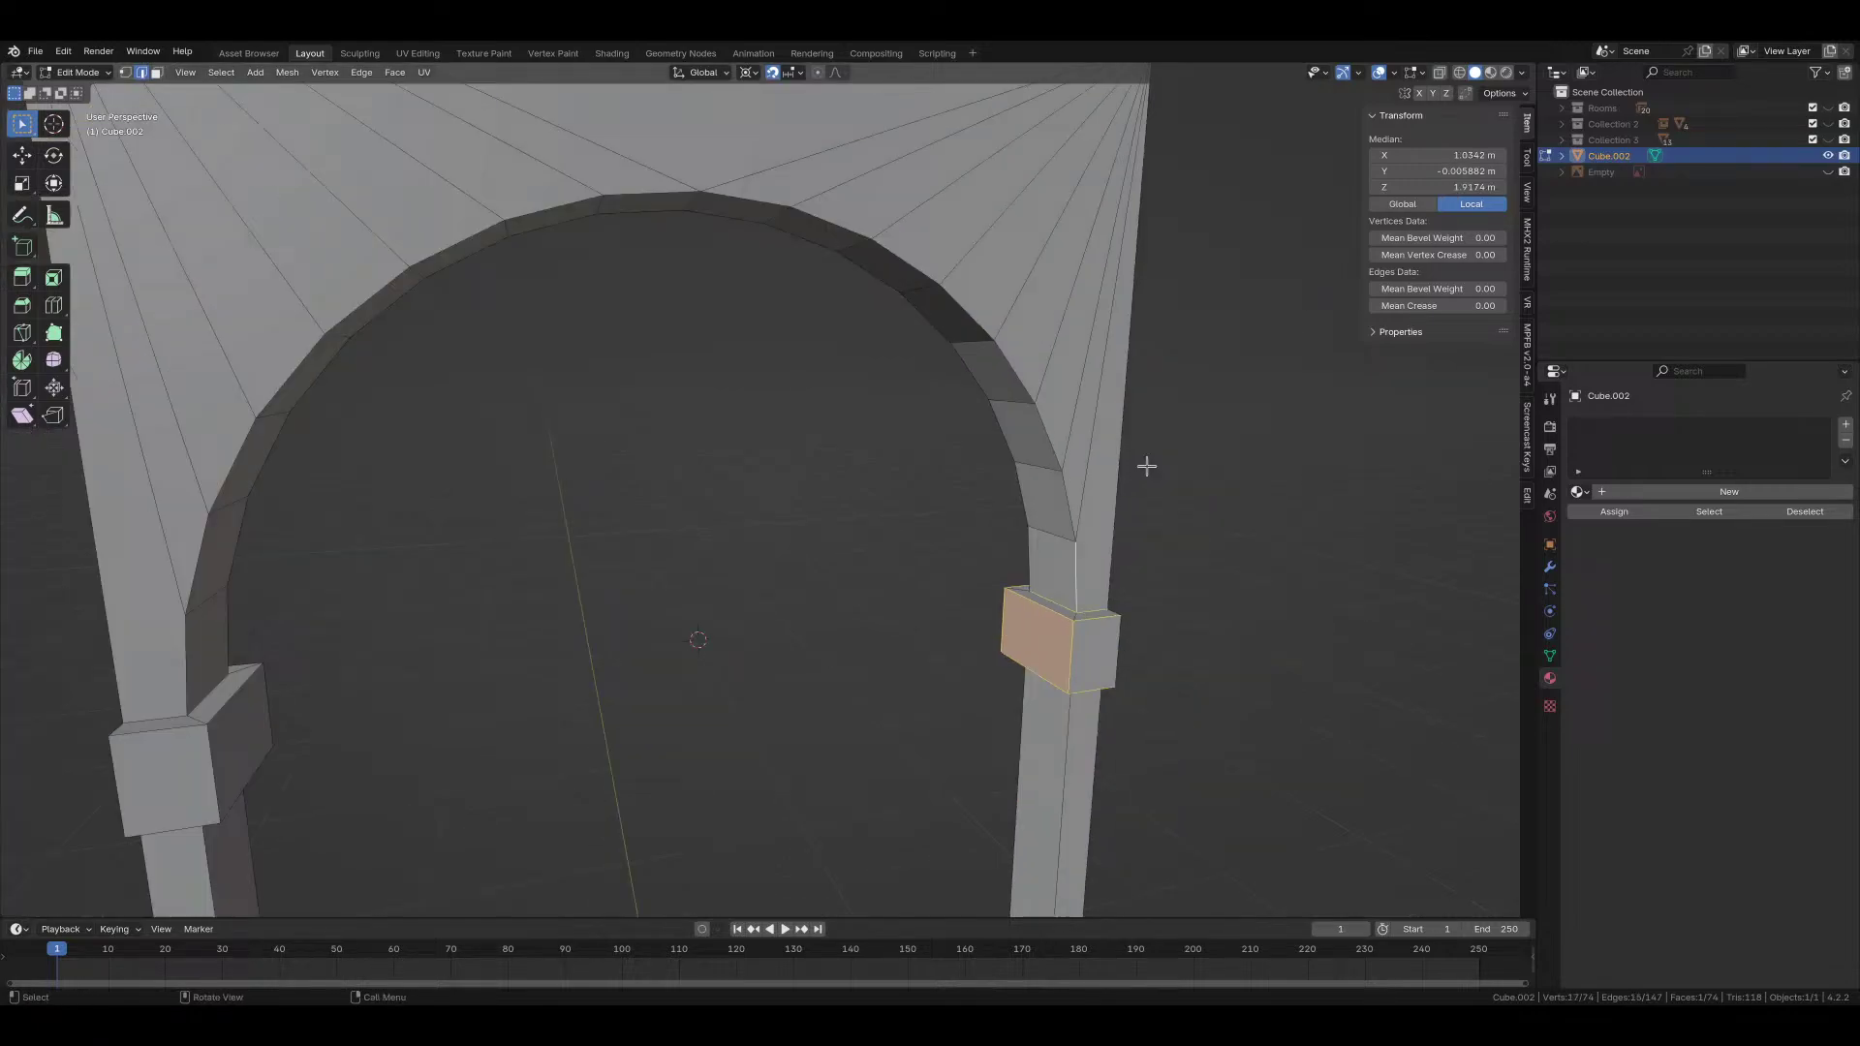
Step: Add the front and back arch edges up to the apex and the +X pillar's inner vertical edges to the selection
left_click(782, 207, "alt+shift")
left_click(725, 219, "ctrl")
scroll(925, 439, "up", 3)
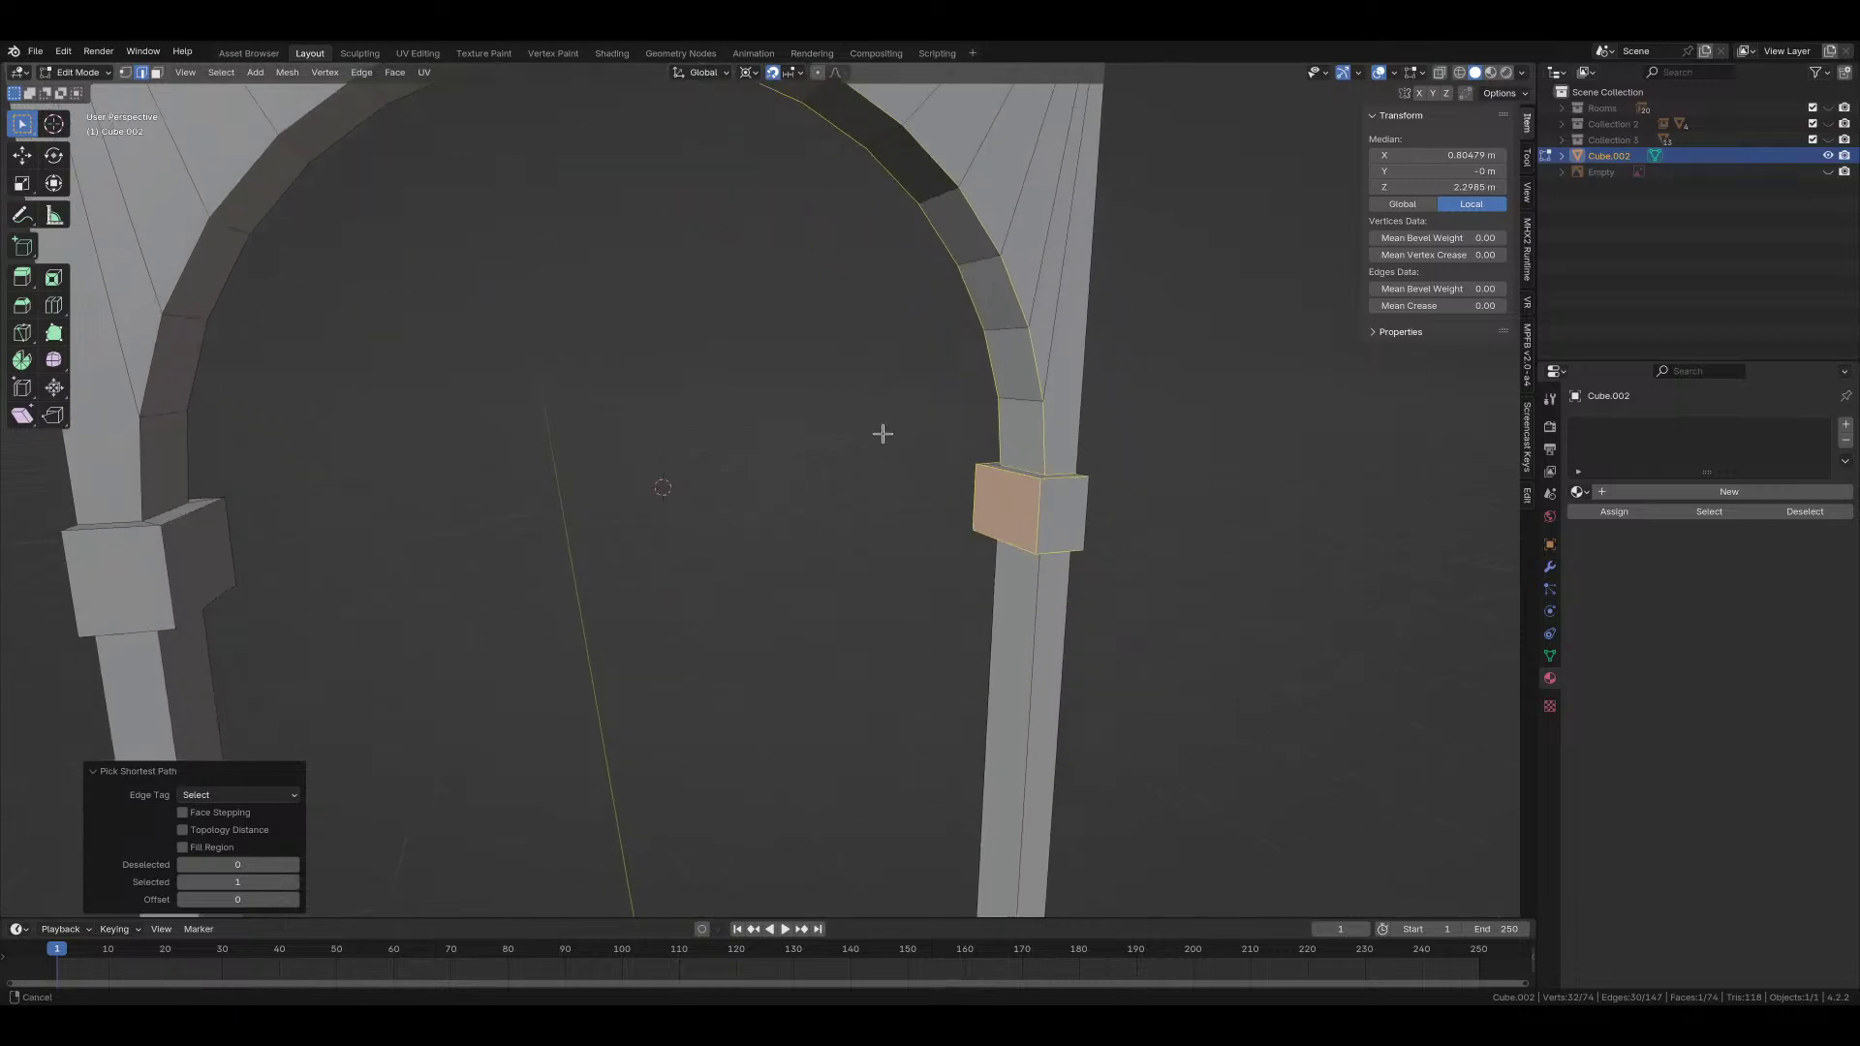
left_click(963, 607, "ctrl")
mouse_move(963, 608)
middle_mouse_down()
mouse_move(1166, 561)
mouse_move(1171, 540)
mouse_move(917, 585)
mouse_move(858, 632)
mouse_move(963, 622)
middle_mouse_up()
Step: Extend the edge selection to its mirror across X and mark all selected edges as sharp
key("ctrl+shift+m")
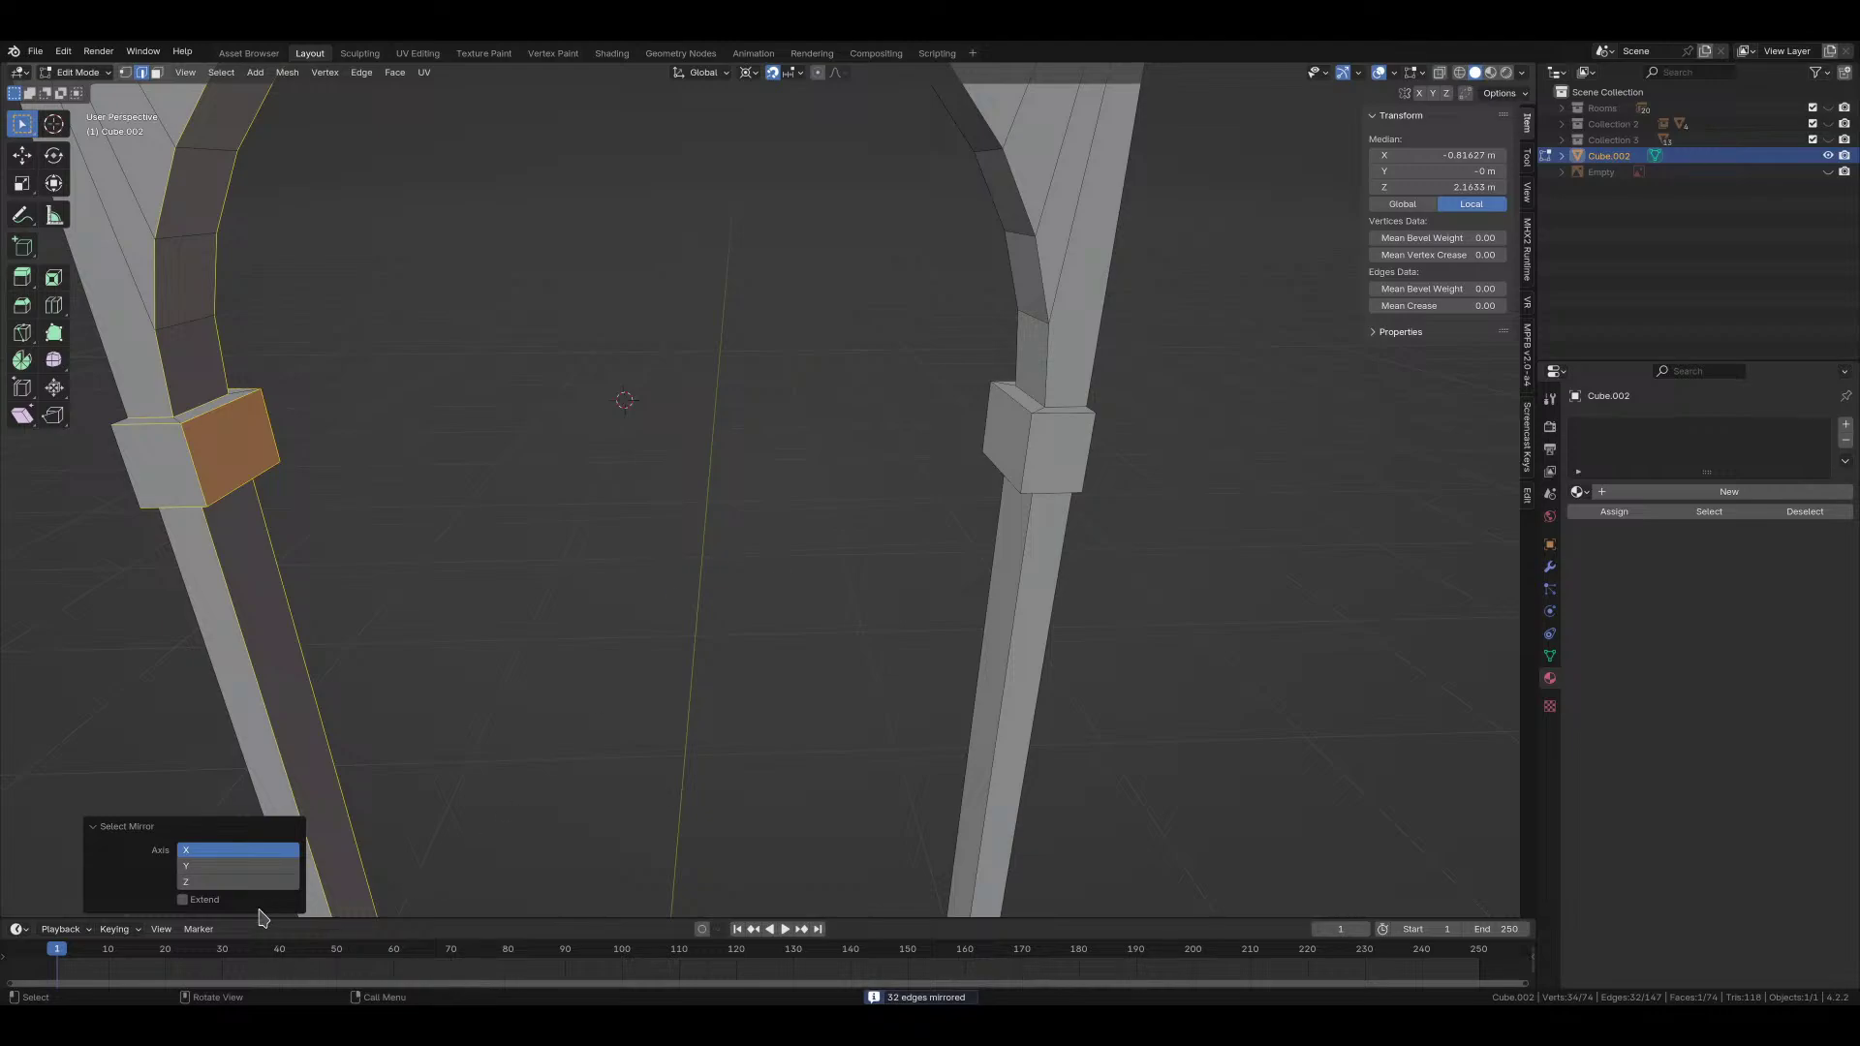
left_click(183, 900)
right_click(761, 527)
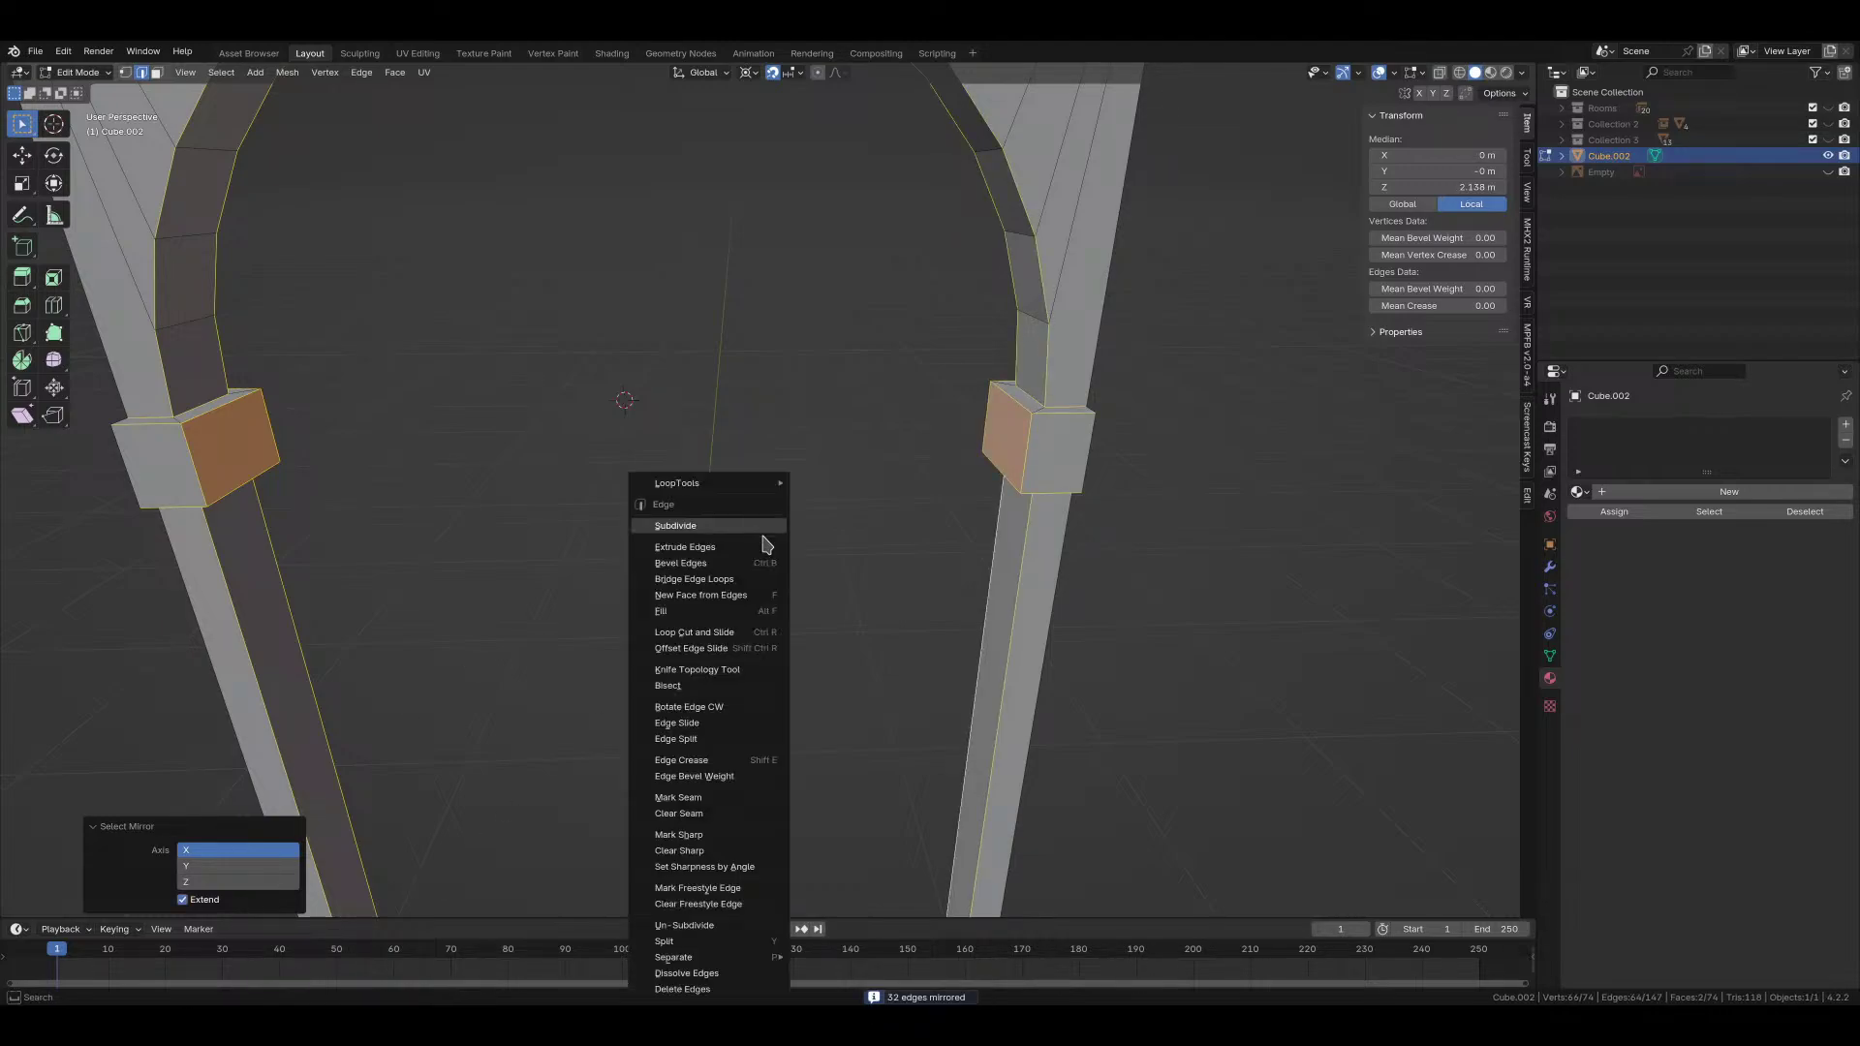
left_click(716, 839)
scroll(879, 485, "down", 4)
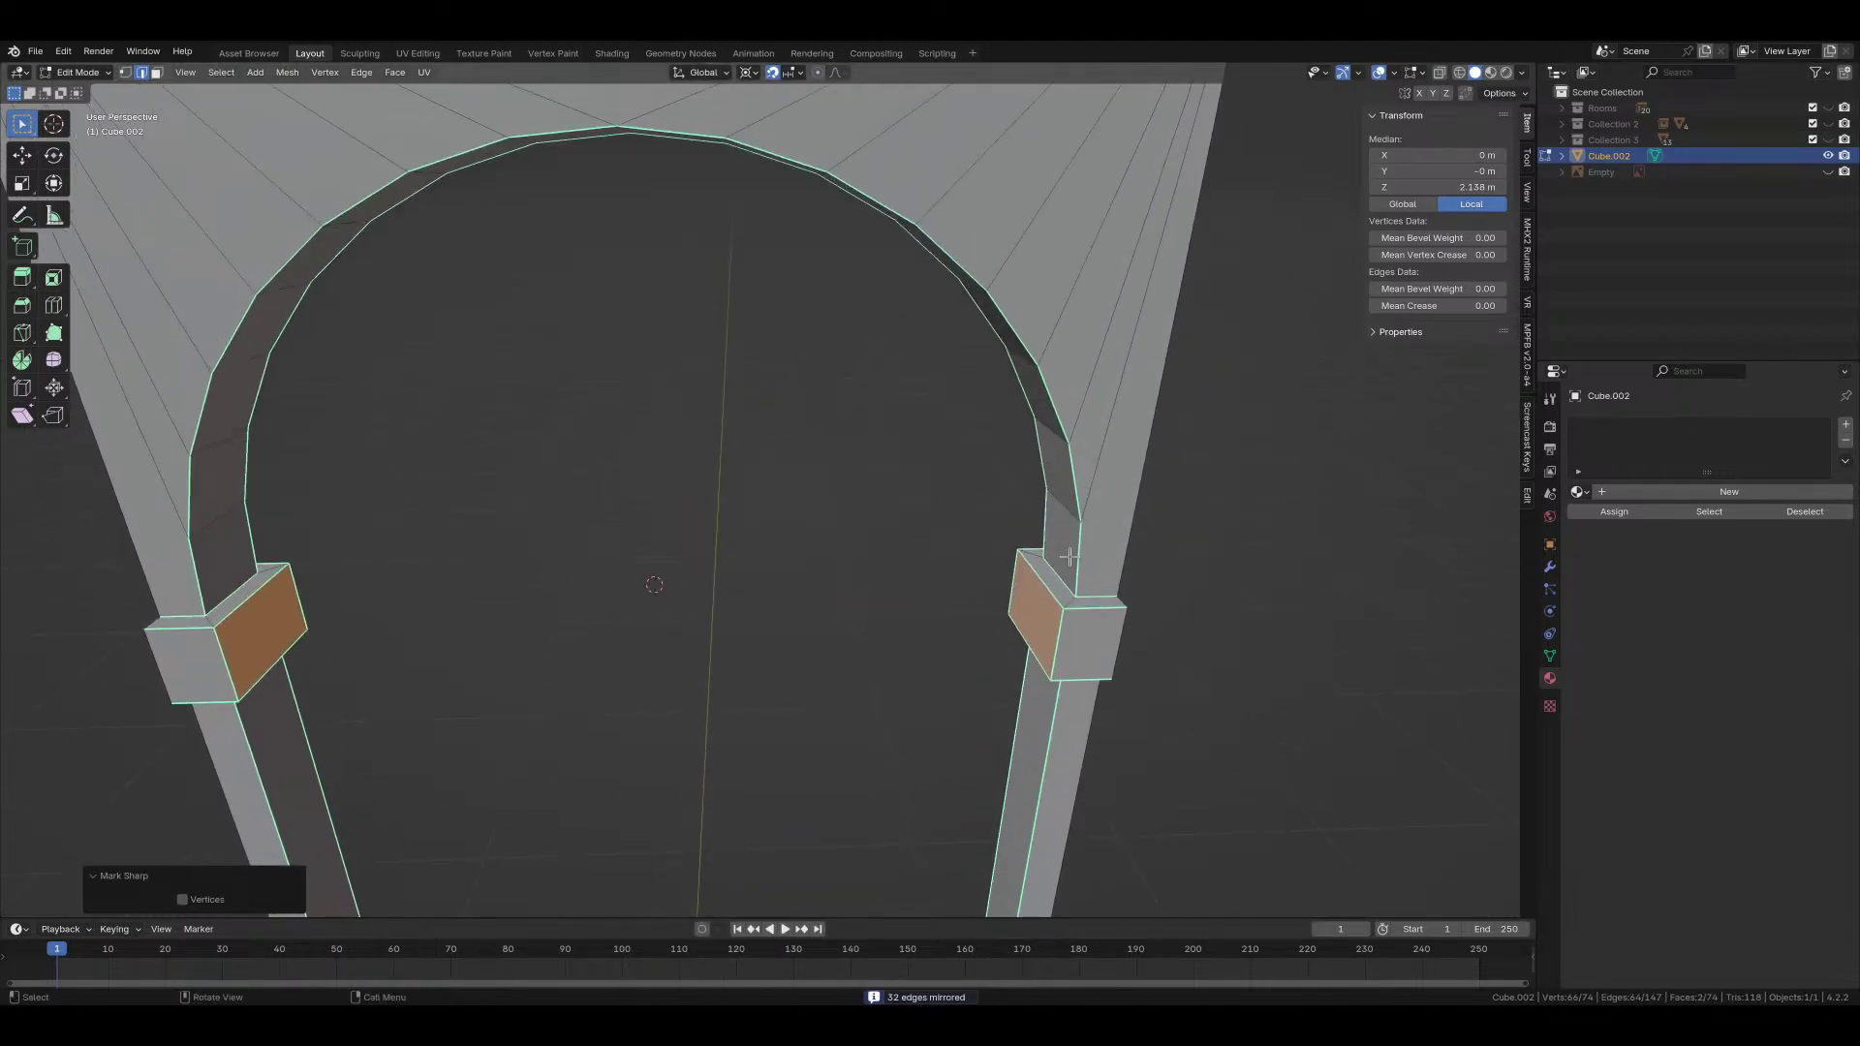
Step: Return to Object Mode and shade the arch smooth, keeping sharp edges
key("Tab")
right_click(972, 429)
left_click(975, 431)
Step: Make a linked duplicate of the arch and place it 2.2 m along X beside the original
mouse_move(976, 444)
middle_mouse_down()
mouse_move(852, 465)
mouse_move(930, 407)
mouse_move(965, 459)
middle_mouse_up()
middle_click_drag(870, 489, 810, 529)
key("shift+d")
key("x")
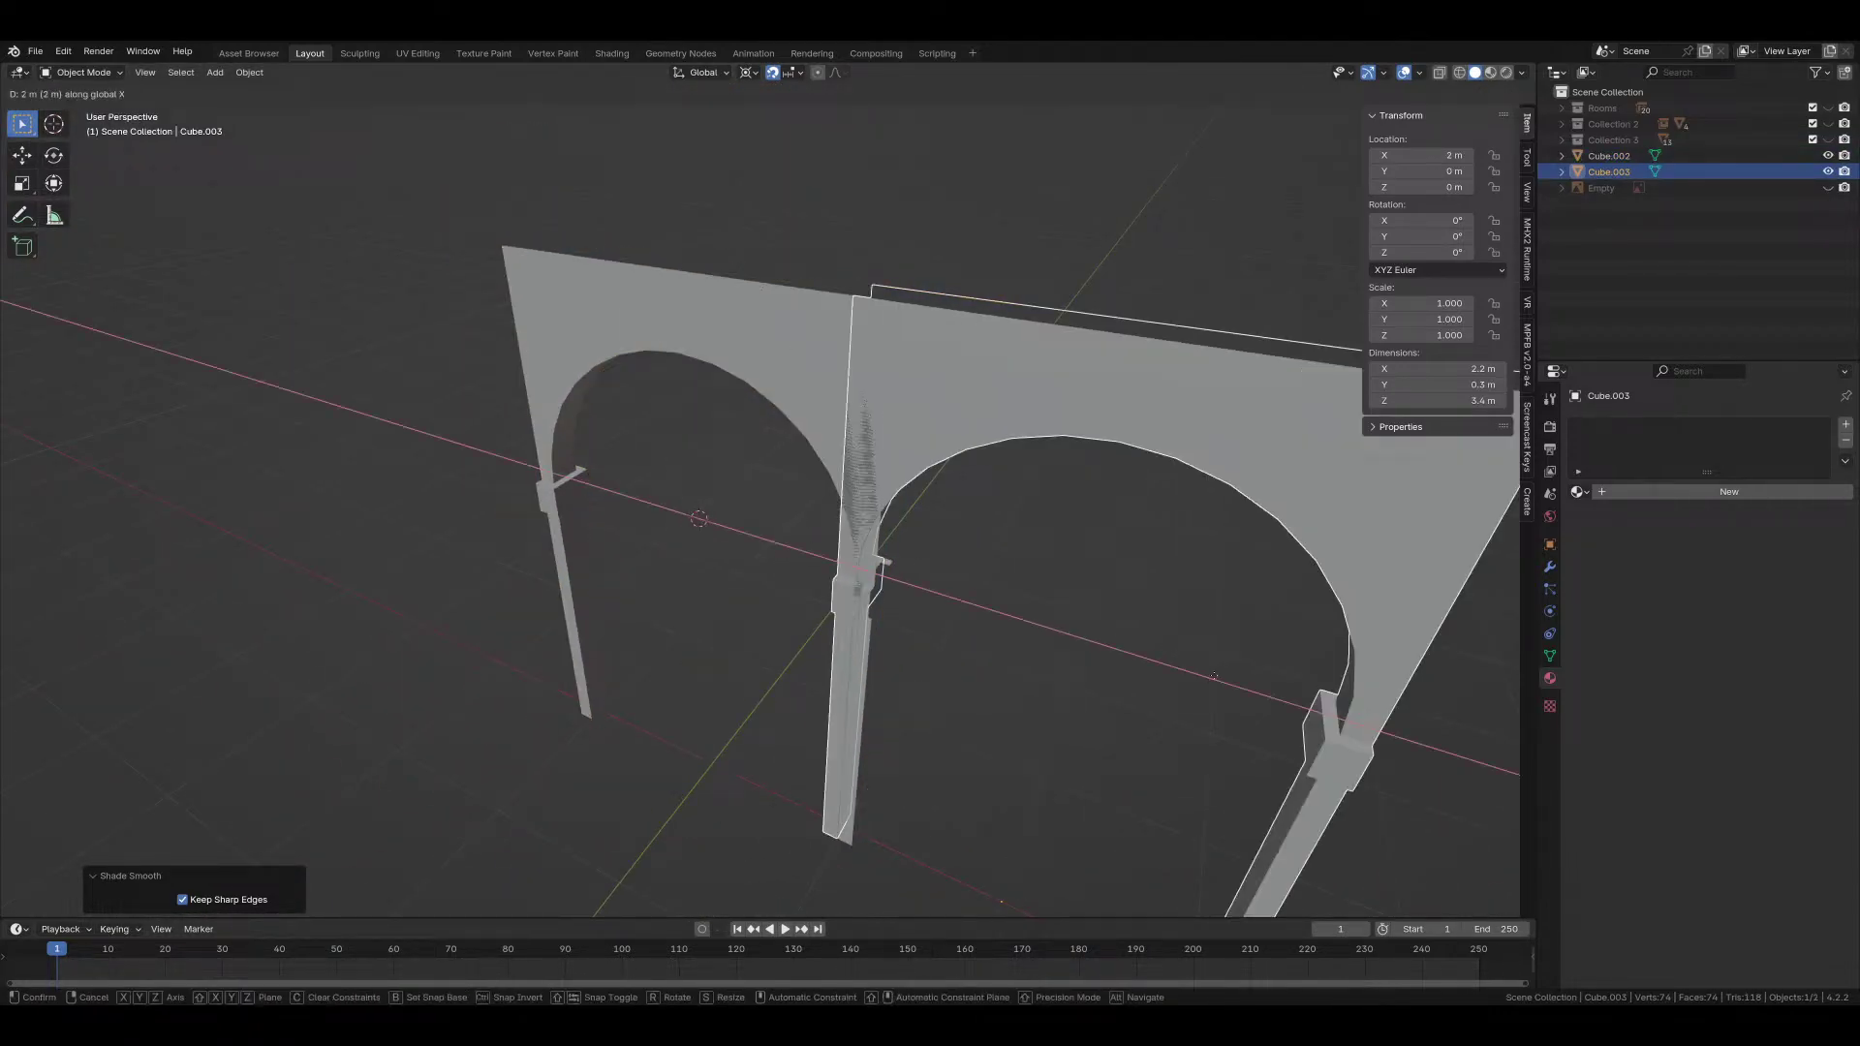
left_click(1245, 683)
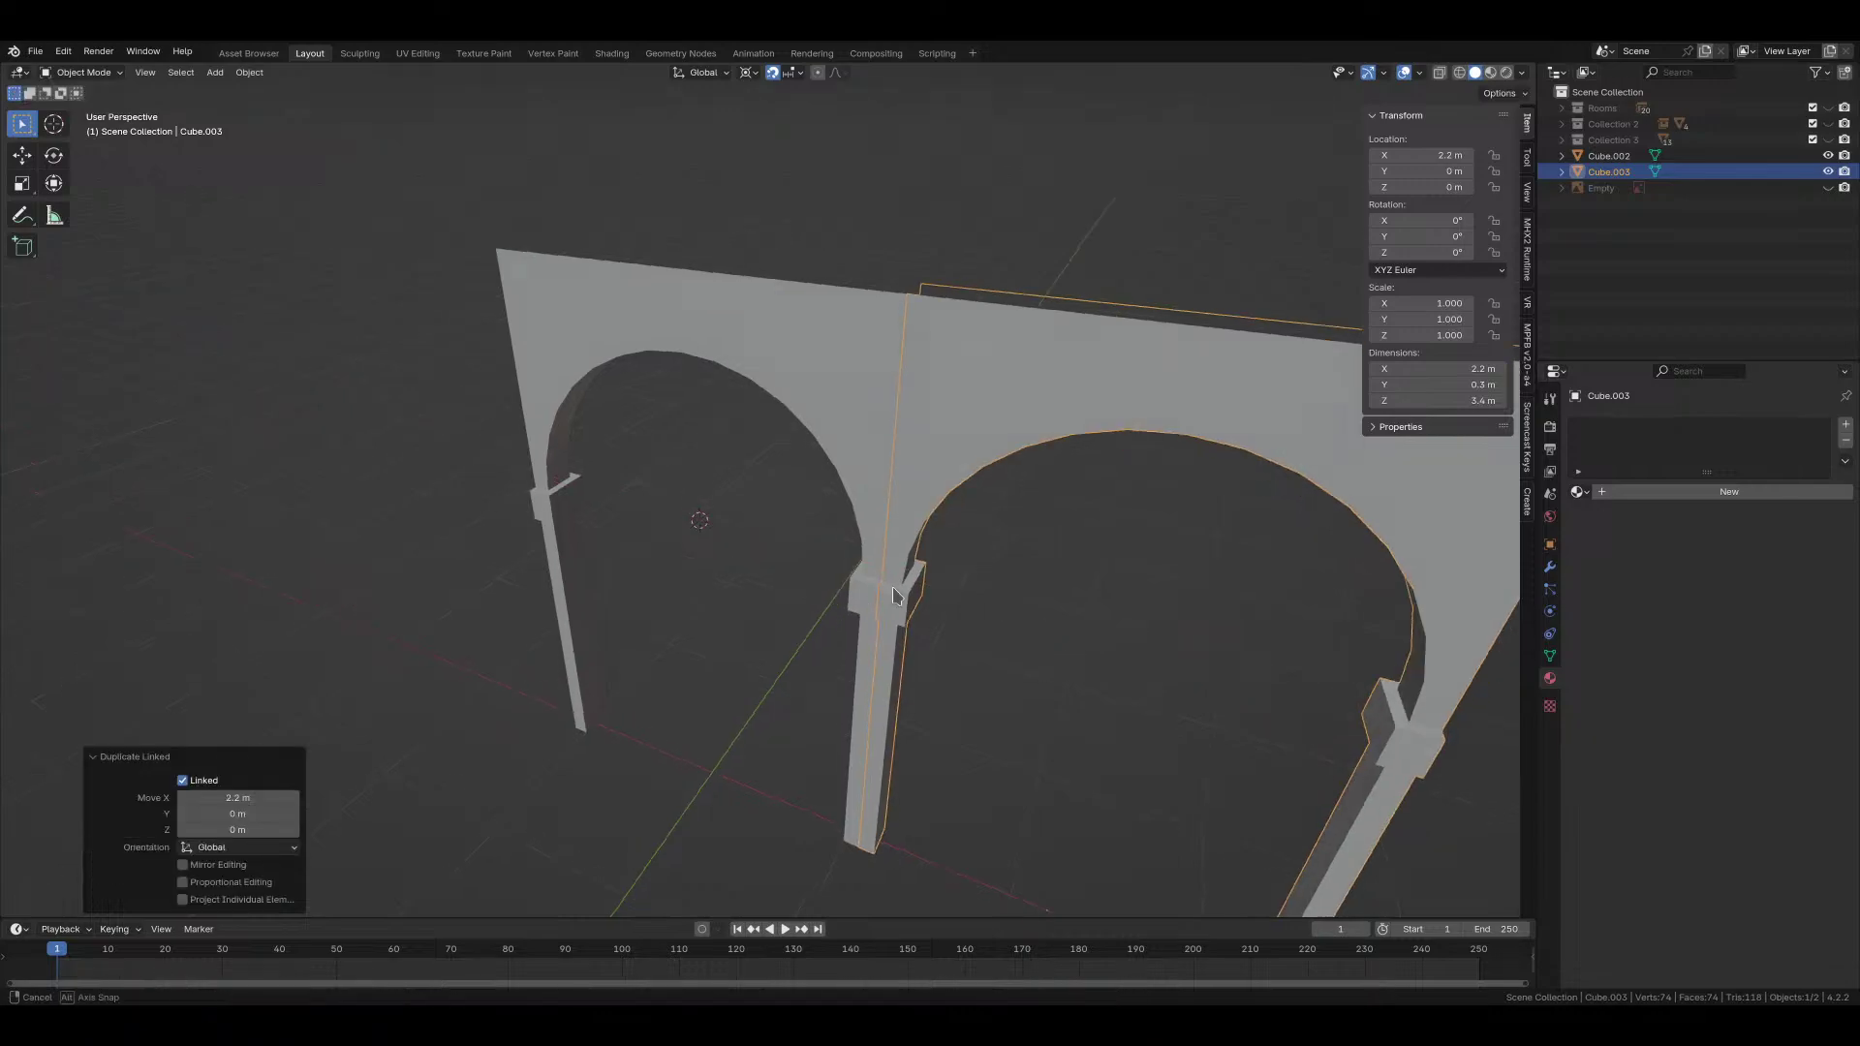
Step: Examine the two adjoining arches, the shared capital block and the bases of the pillars
left_click(1063, 643)
middle_click_drag(1114, 629, 802, 472)
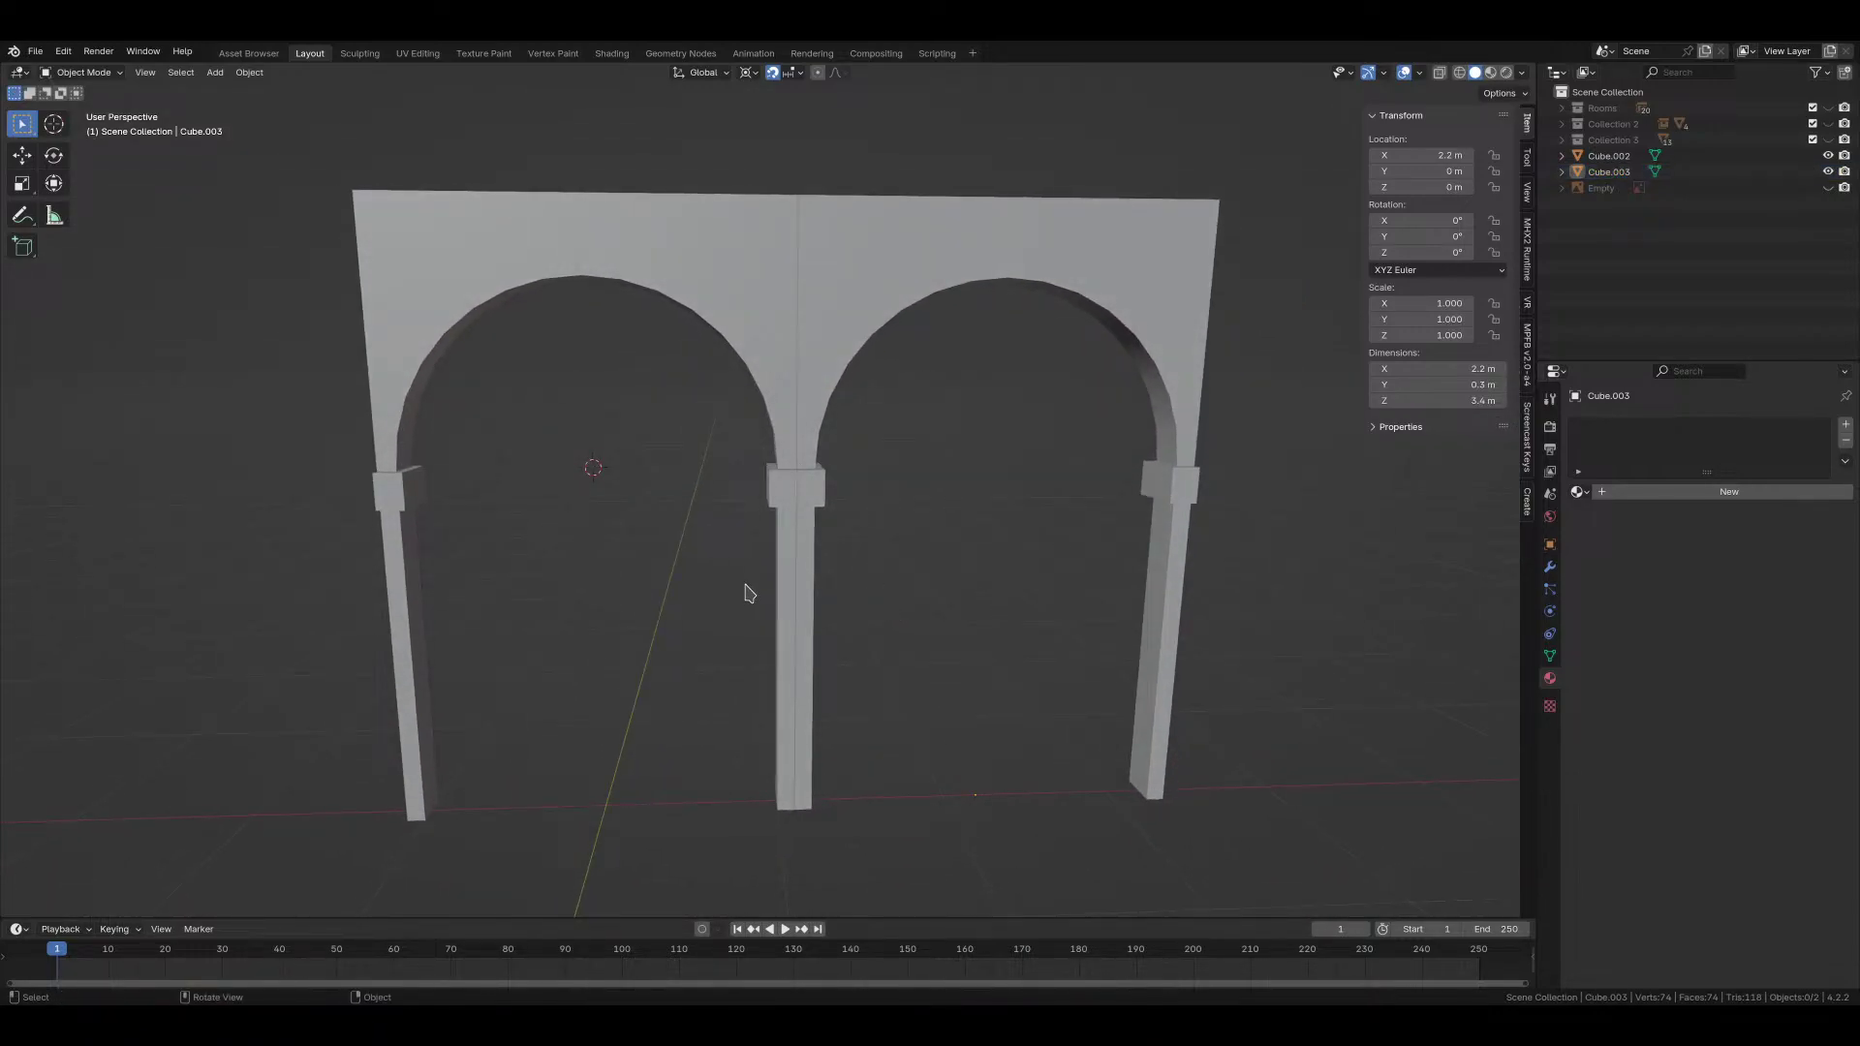
middle_click_drag(867, 500, 782, 472)
scroll(781, 472, "up", 4)
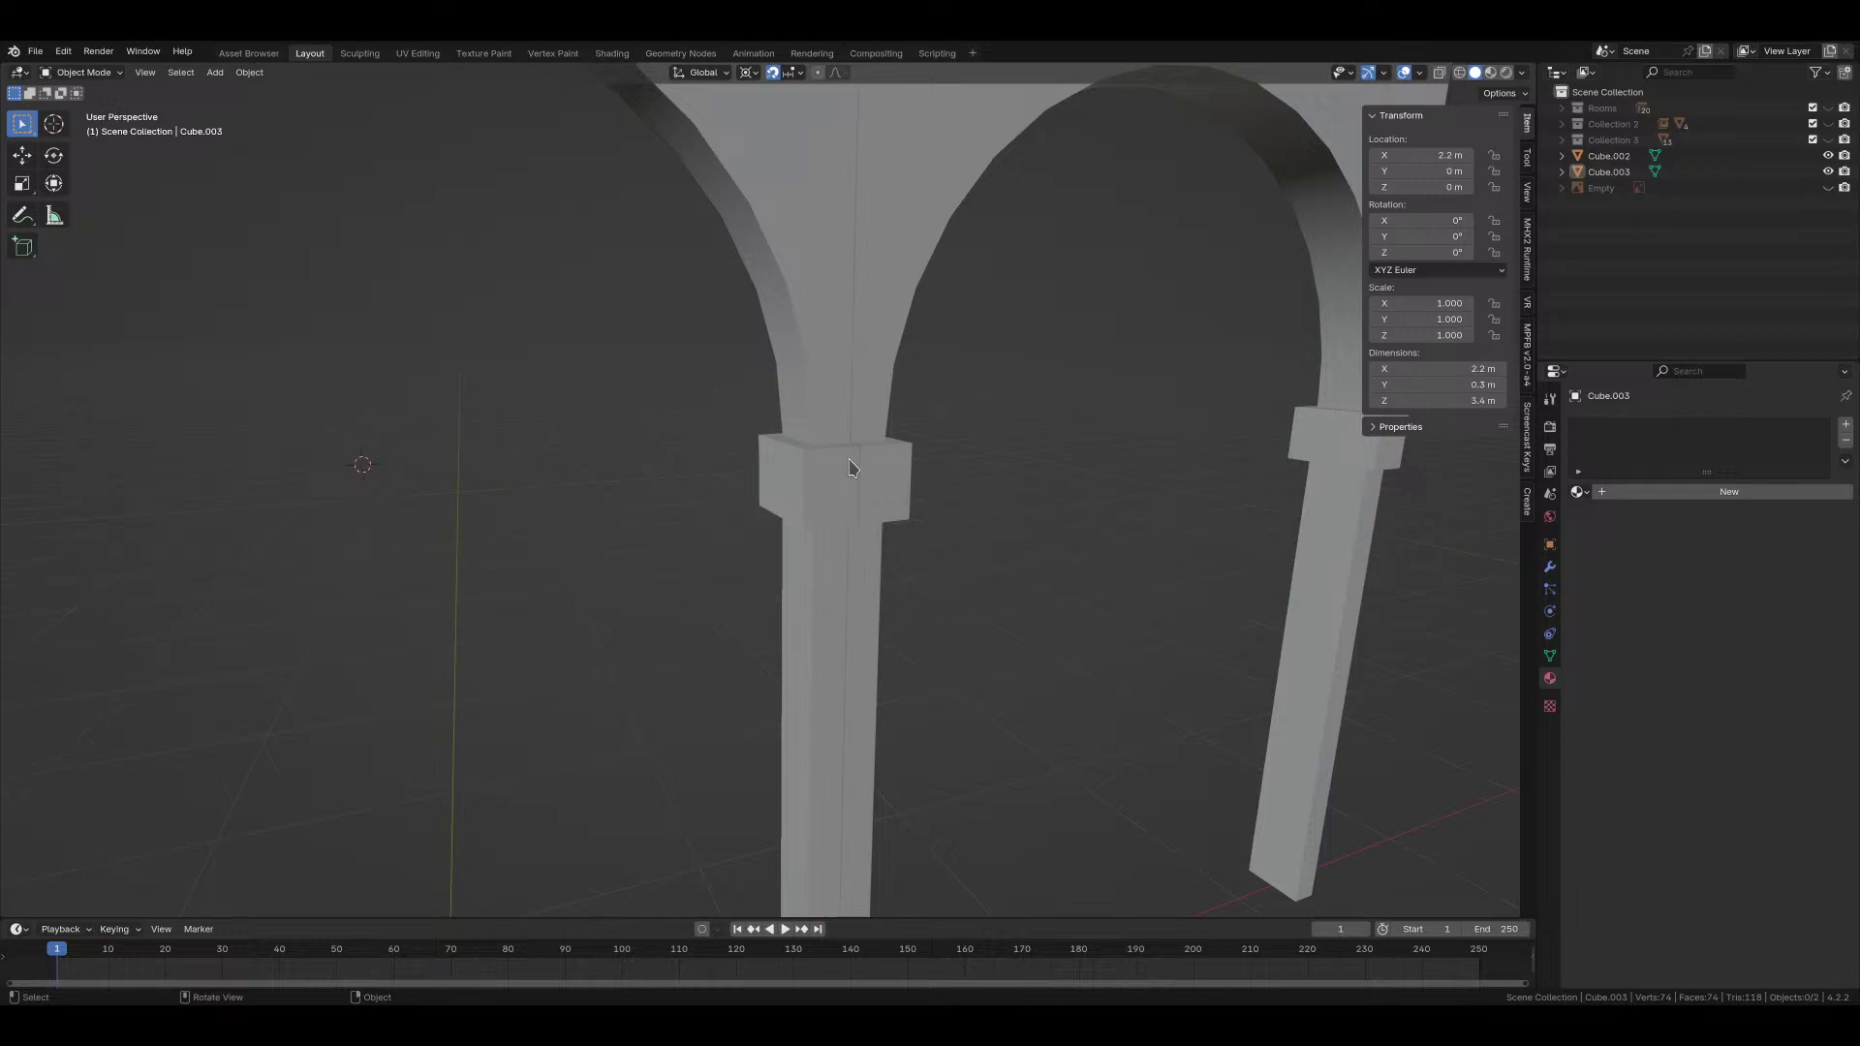
middle_click_drag(921, 447, 803, 624)
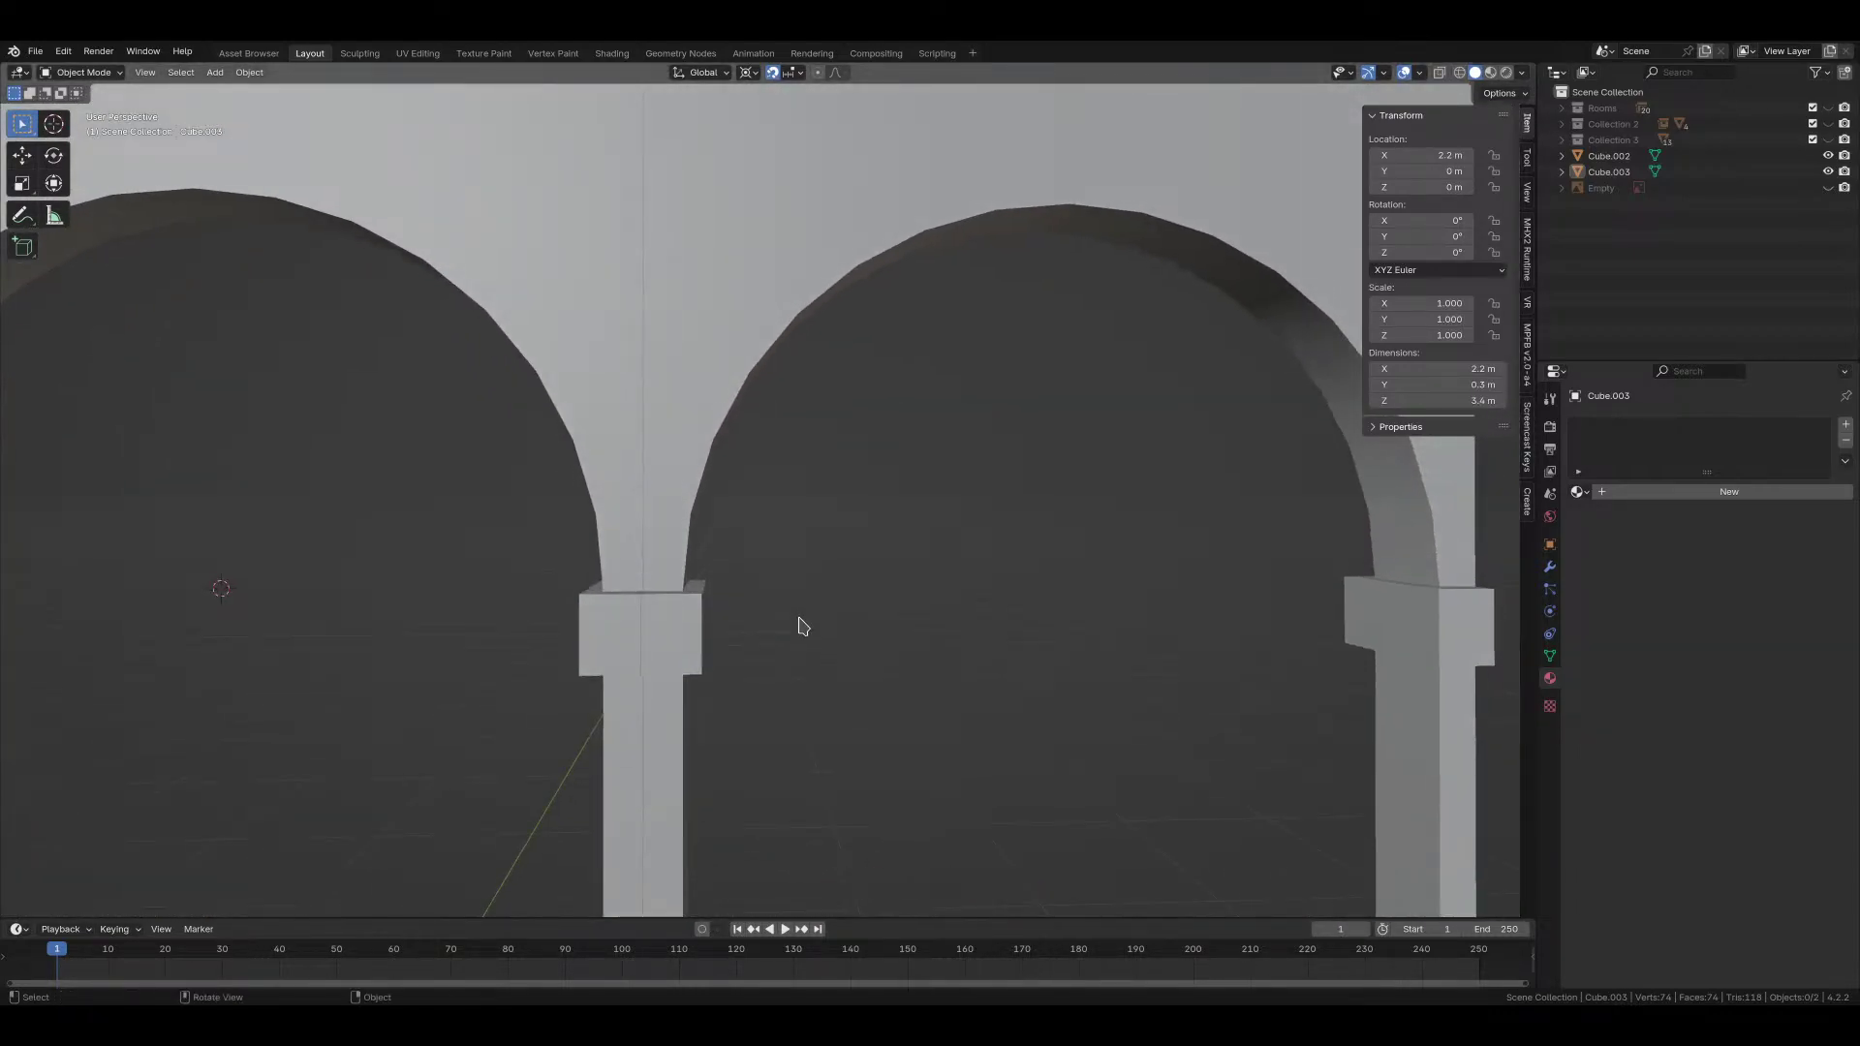
scroll(810, 712, "down", 3)
middle_click_drag(797, 698, 738, 717)
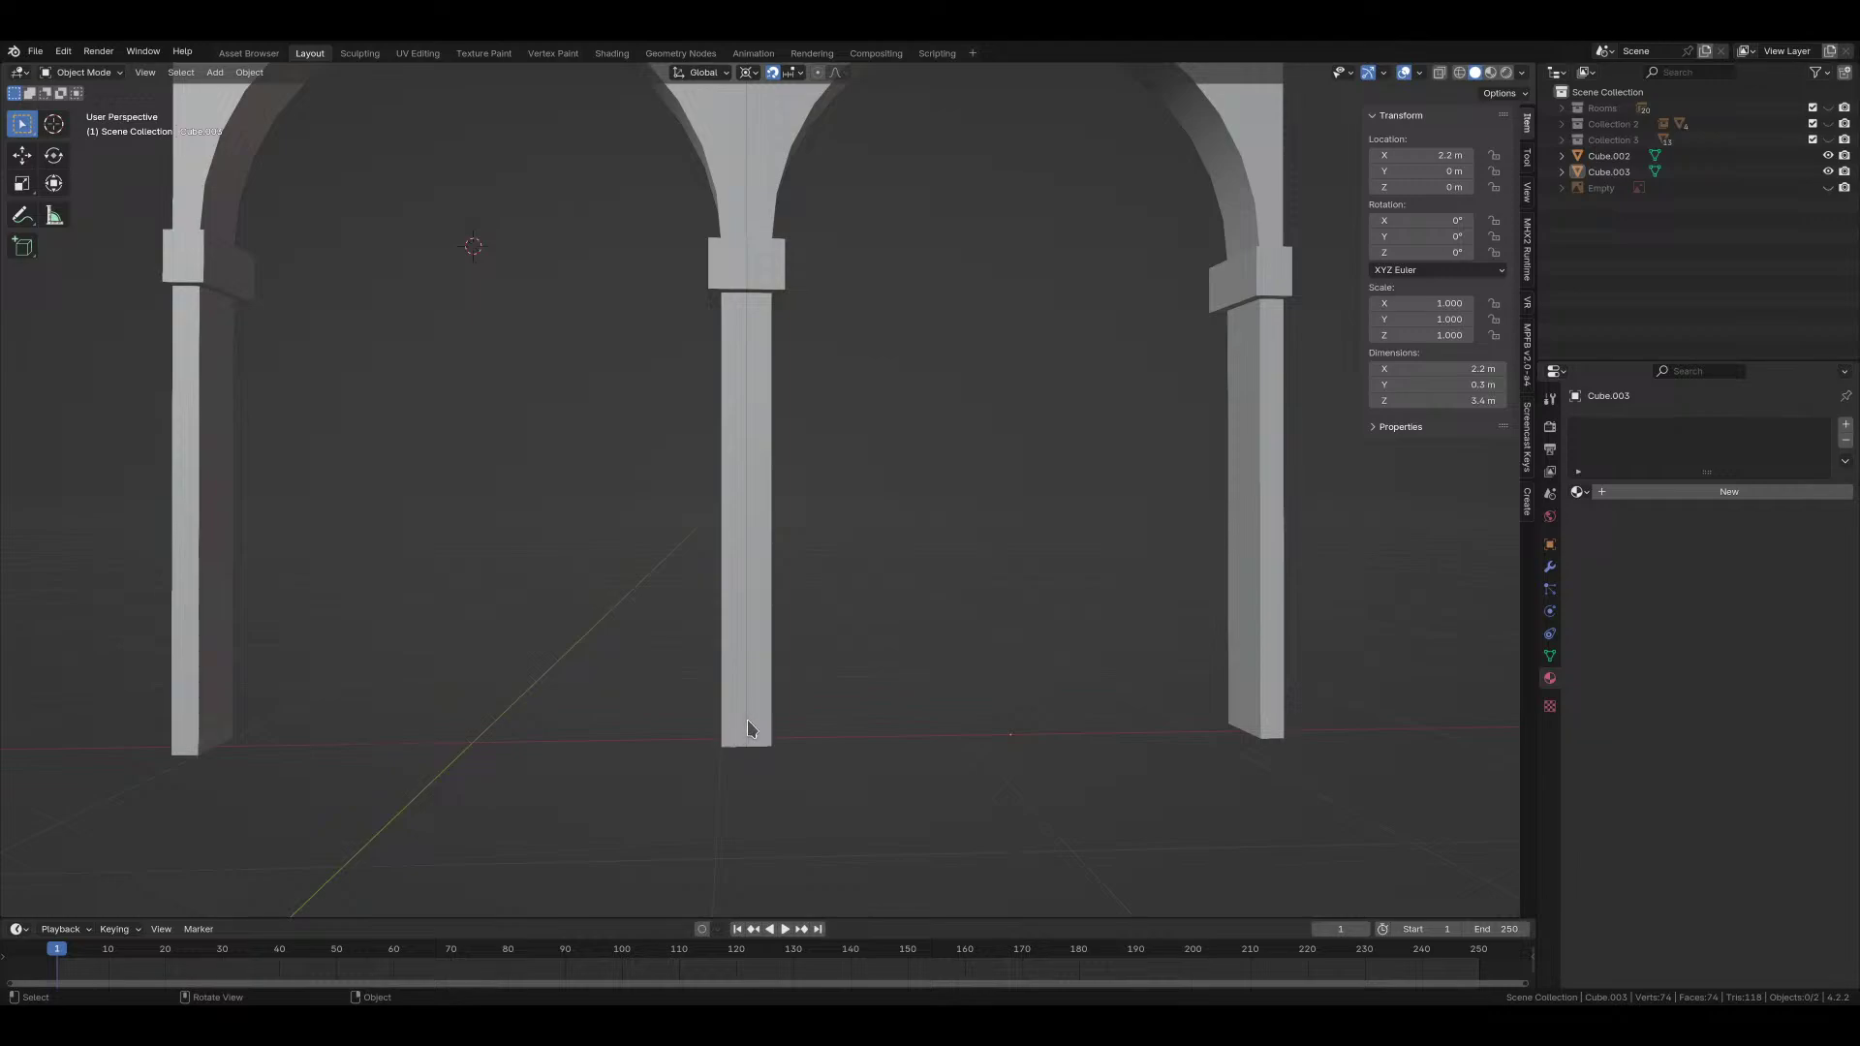
Step: Add a loop cut to the first arch's +X pillar, slide it to the pillar's foot and move it up 0.2 m along Z
left_click(719, 722)
key("Tab")
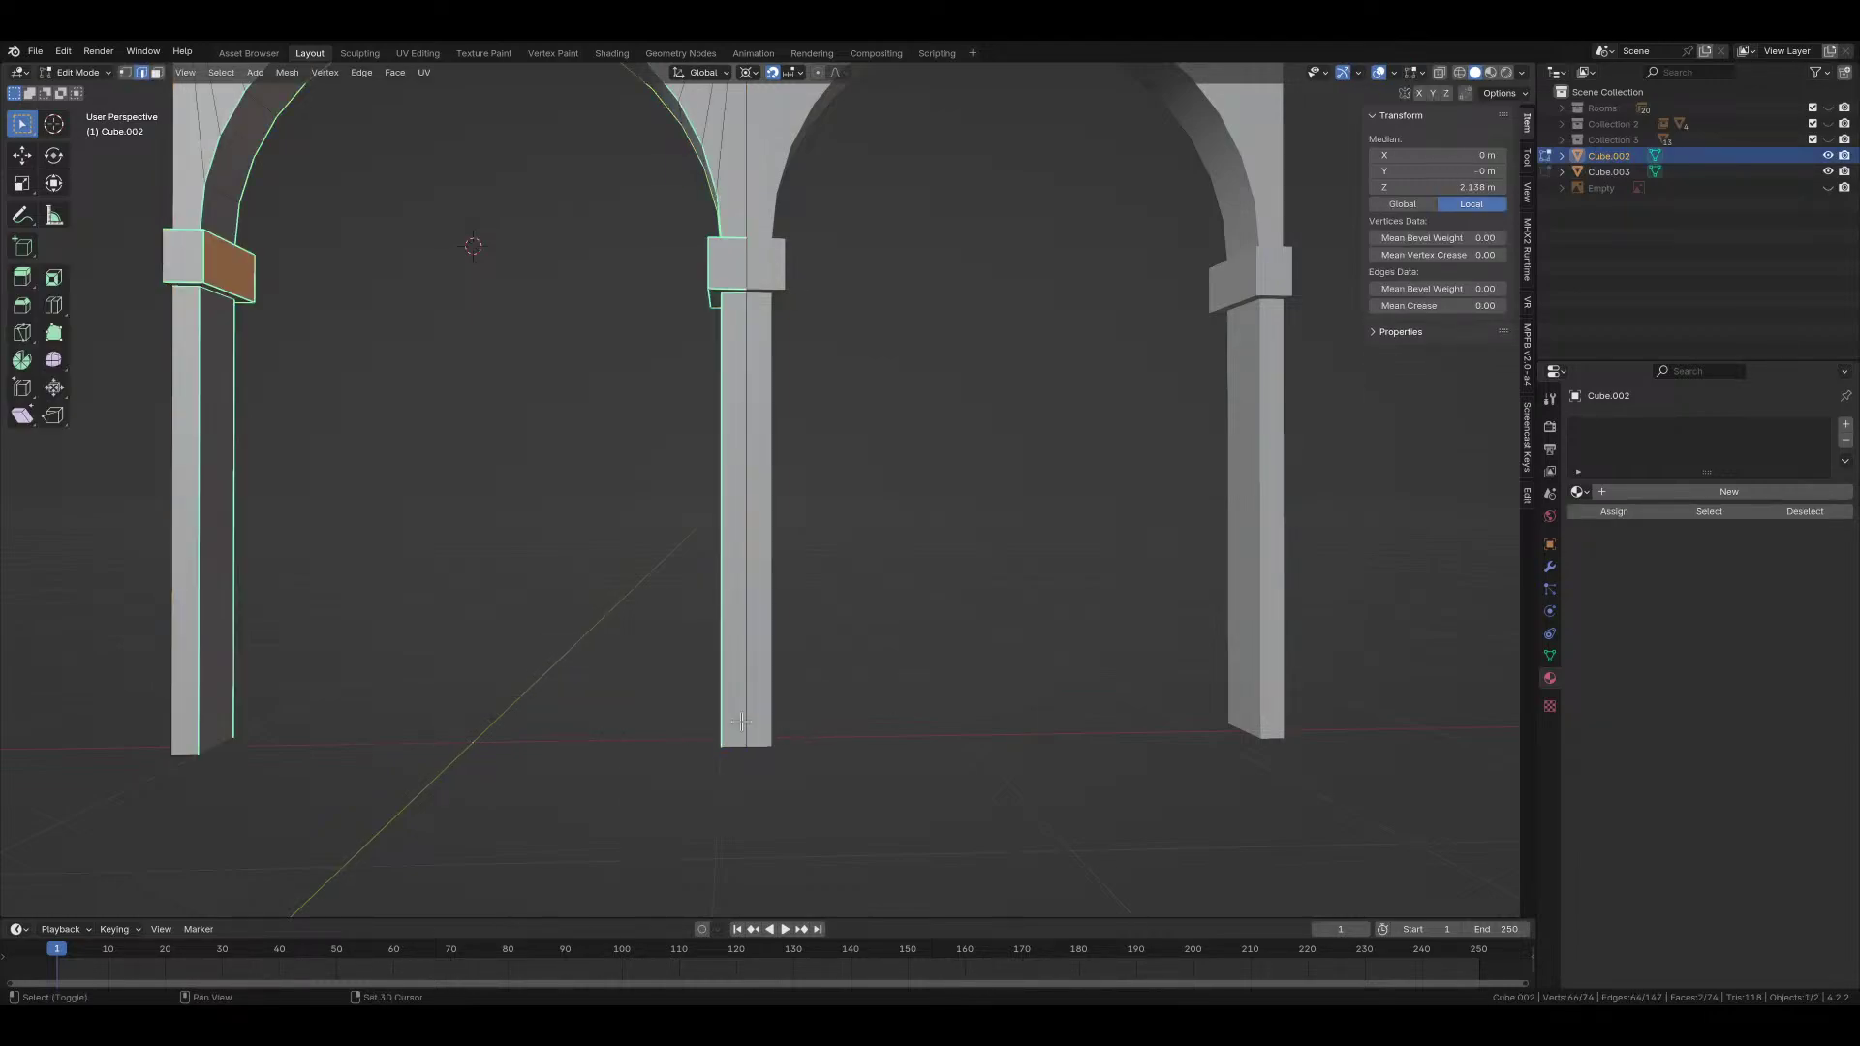
middle_click_drag(719, 547, 797, 457, "shift")
key("ctrl+r")
left_click(799, 454)
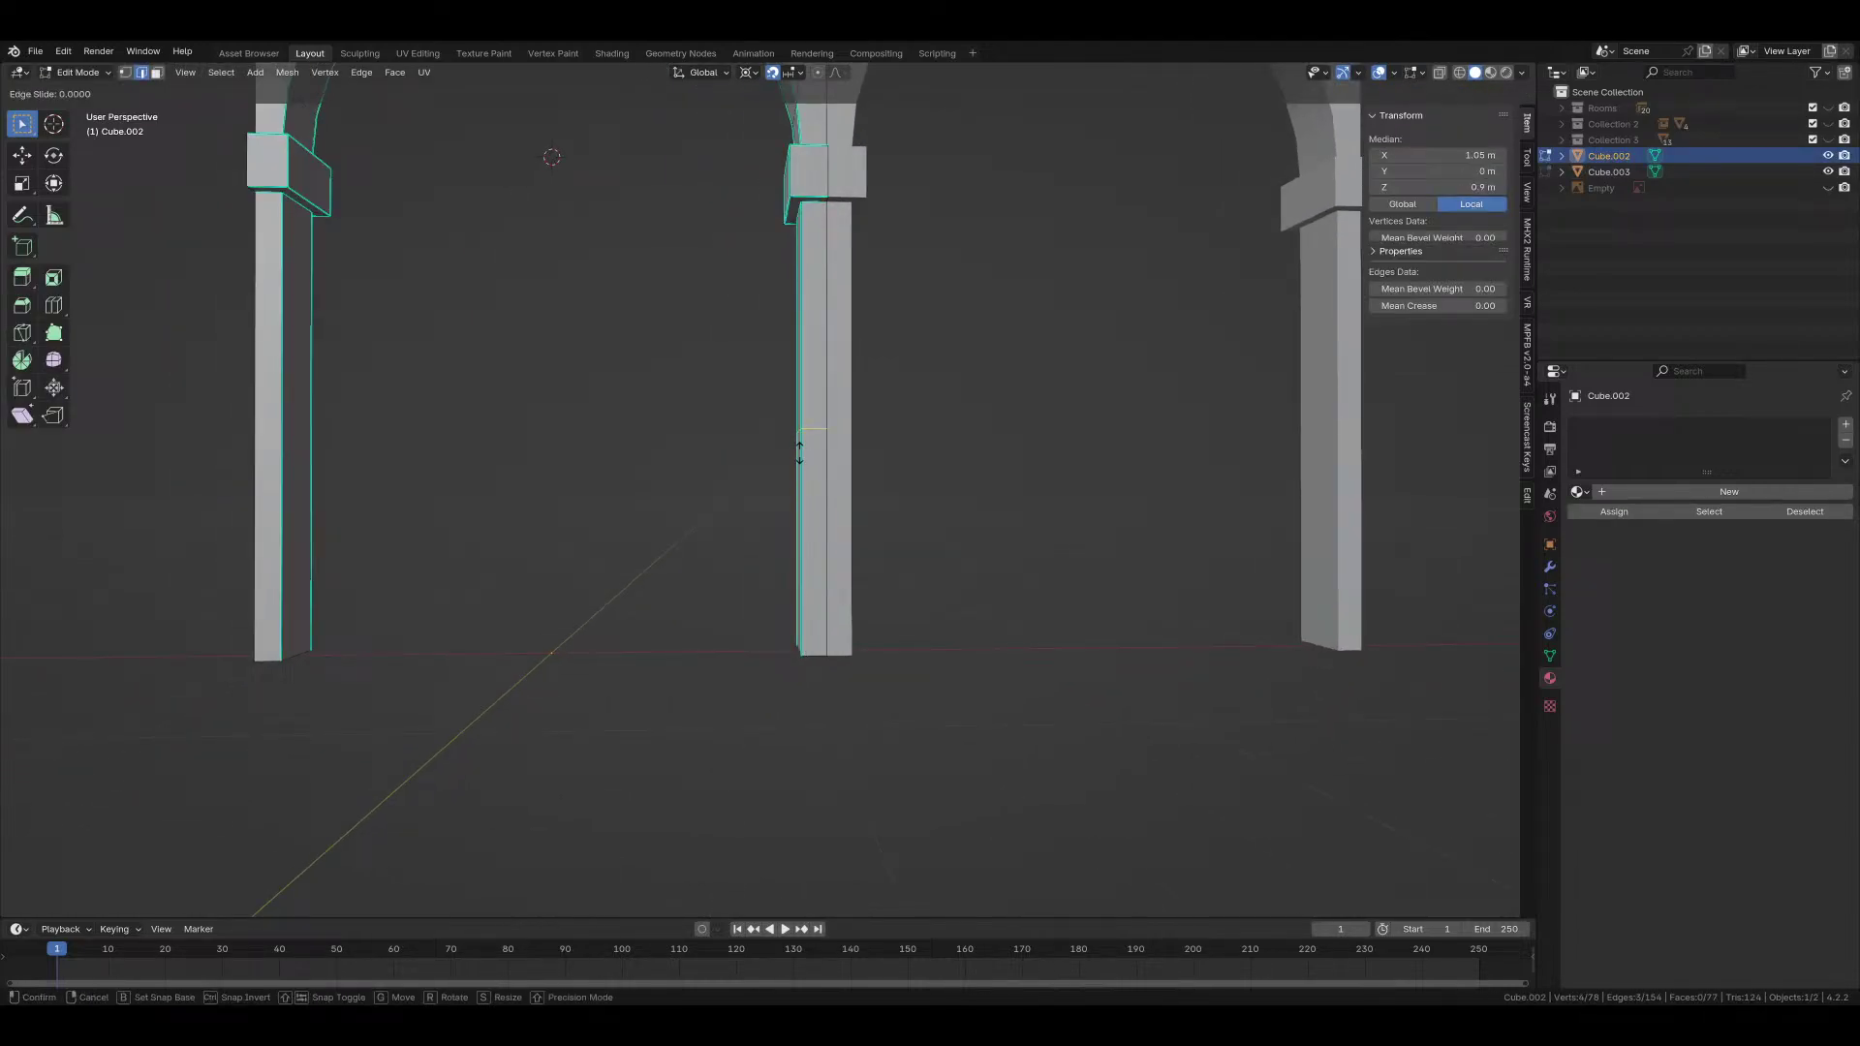
left_click(788, 766)
key("KP_1")
key("g")
key("z")
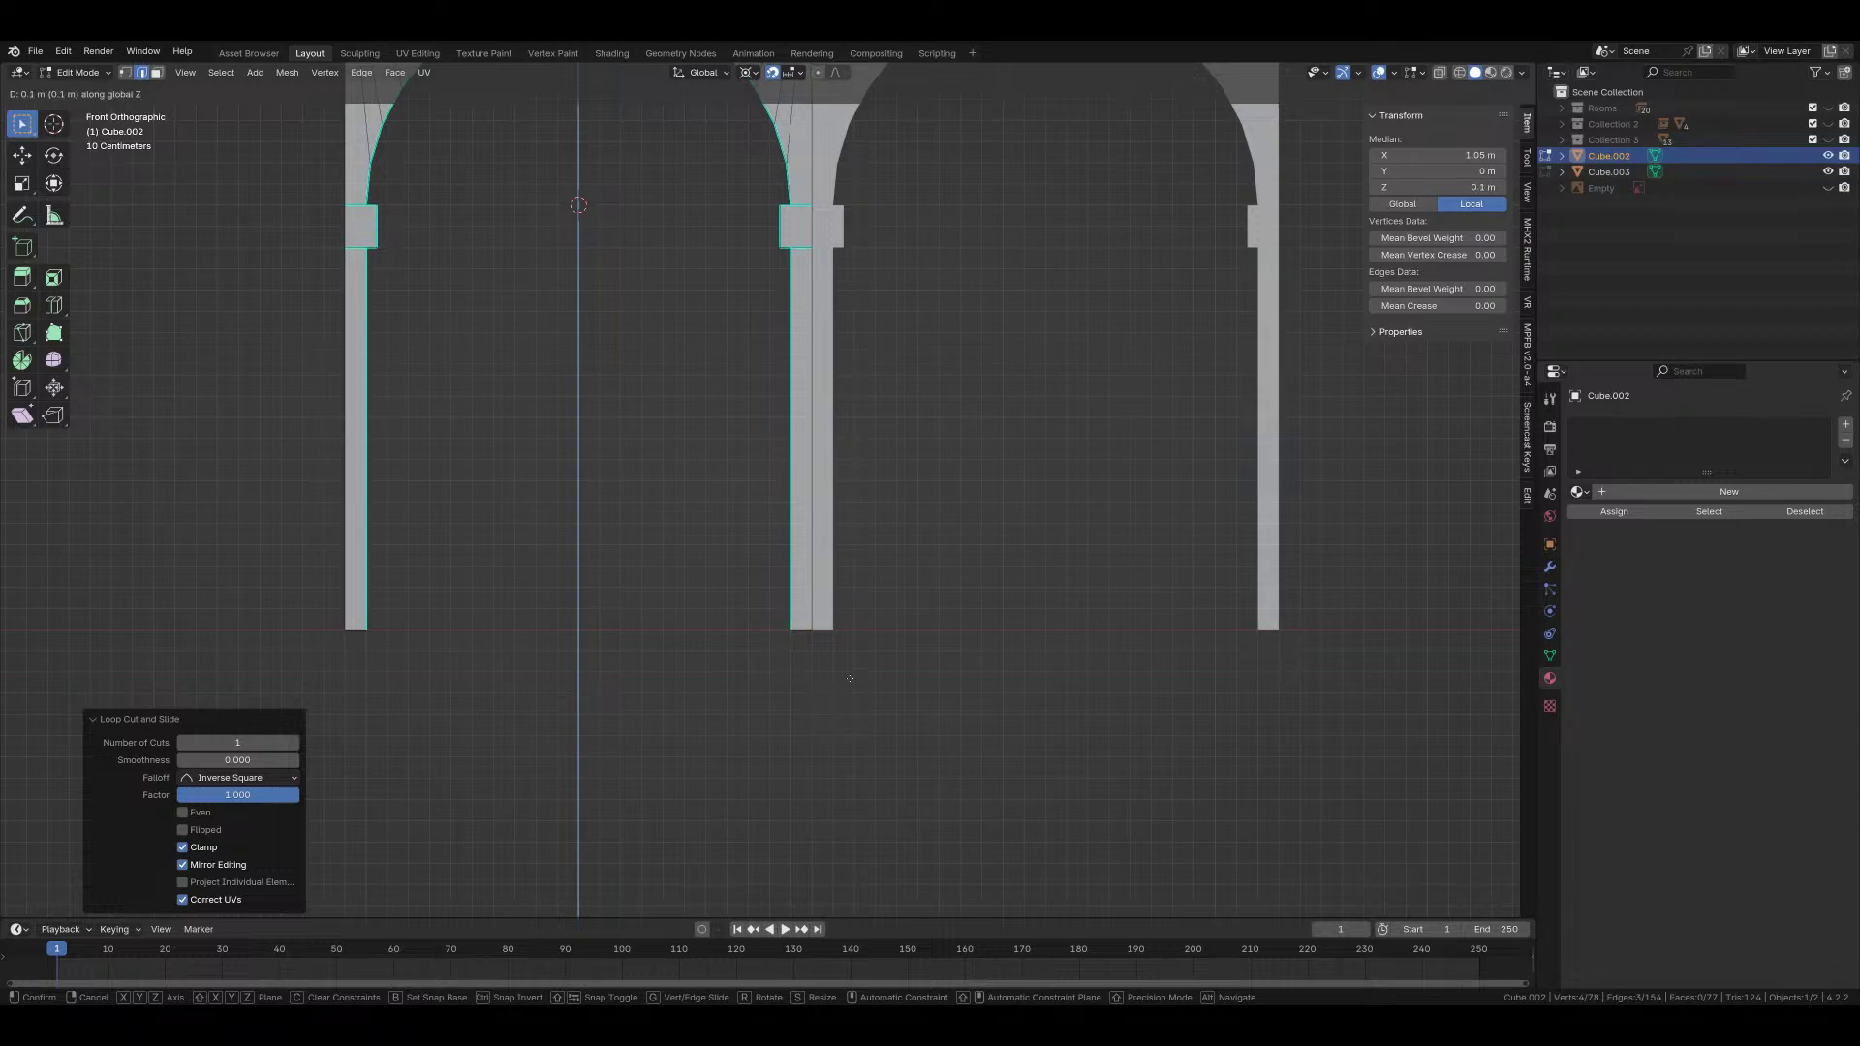
left_click(839, 649)
Step: Add a second loop cut in the pillar's base section and slide it up onto the first cut
key("ctrl+r")
left_click(789, 615)
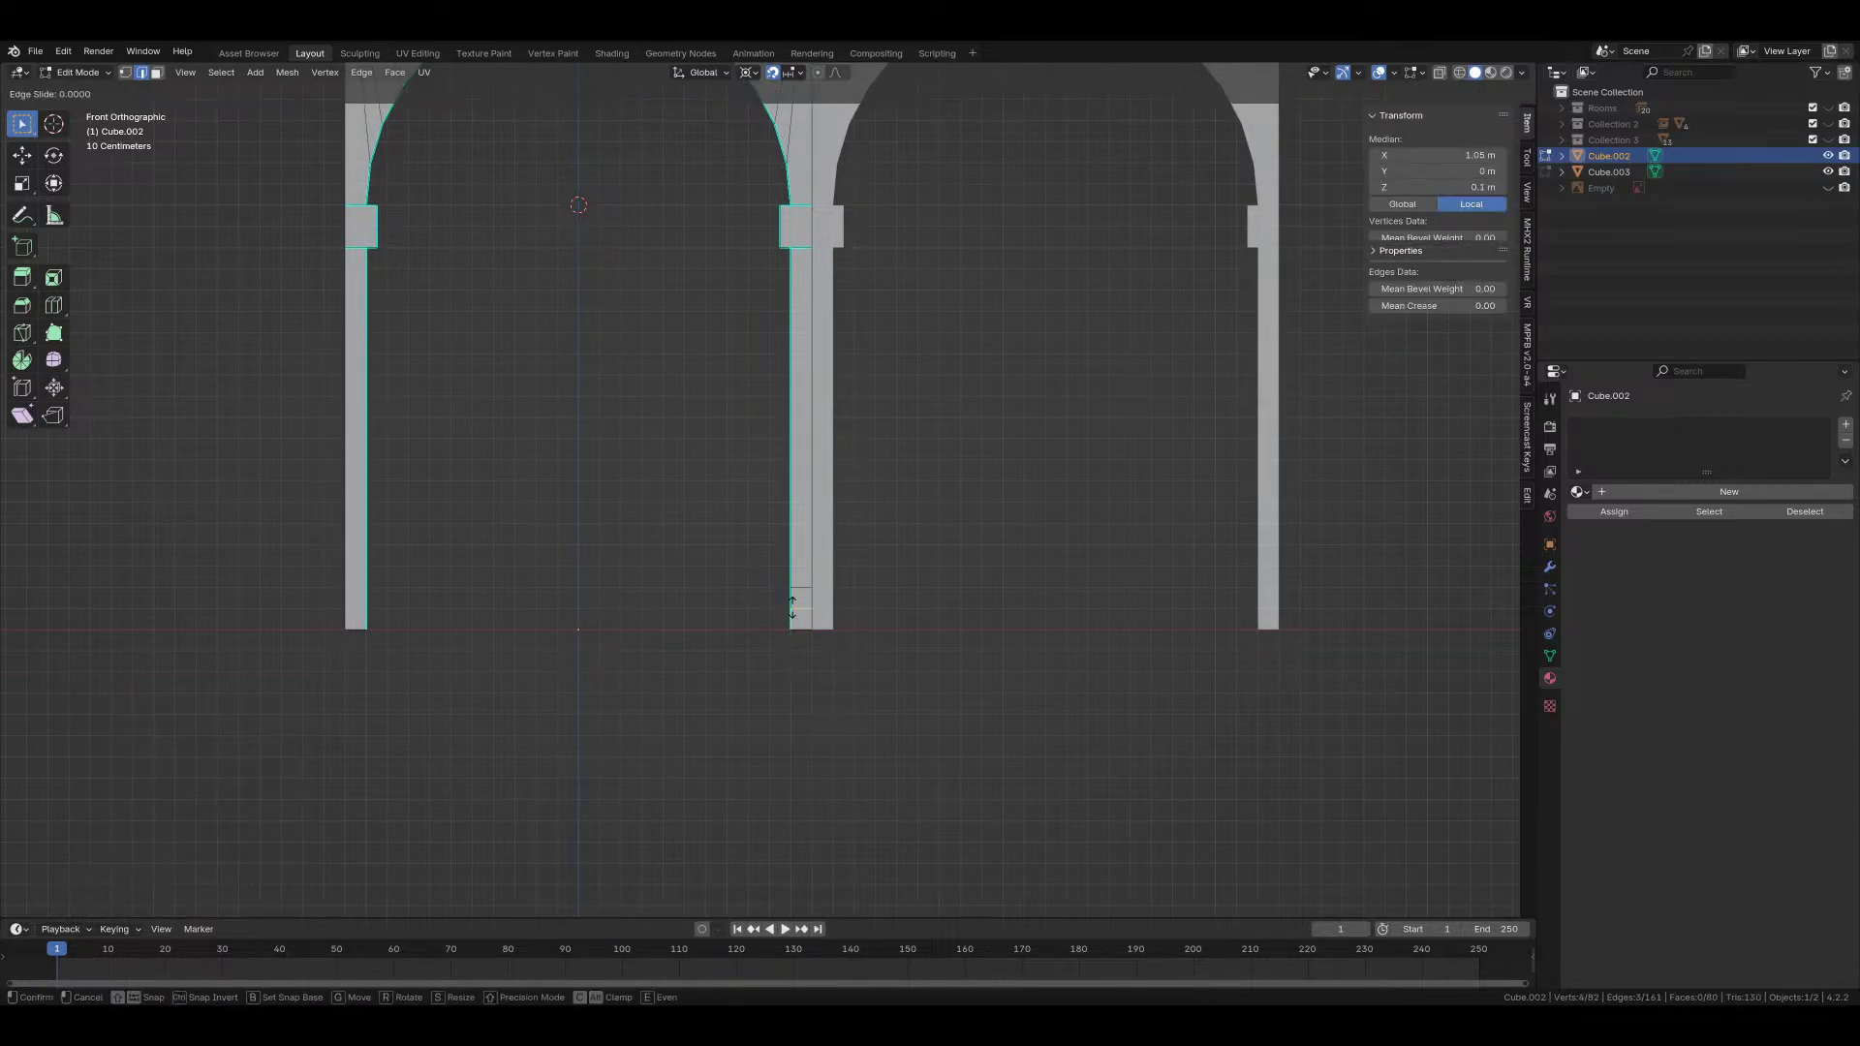
left_click(792, 557)
left_click(780, 617)
Step: Move the inner side face of the +X pillar's base section -0.05 m along X
scroll(819, 629, "up", 5)
key("ctrl+Tab")
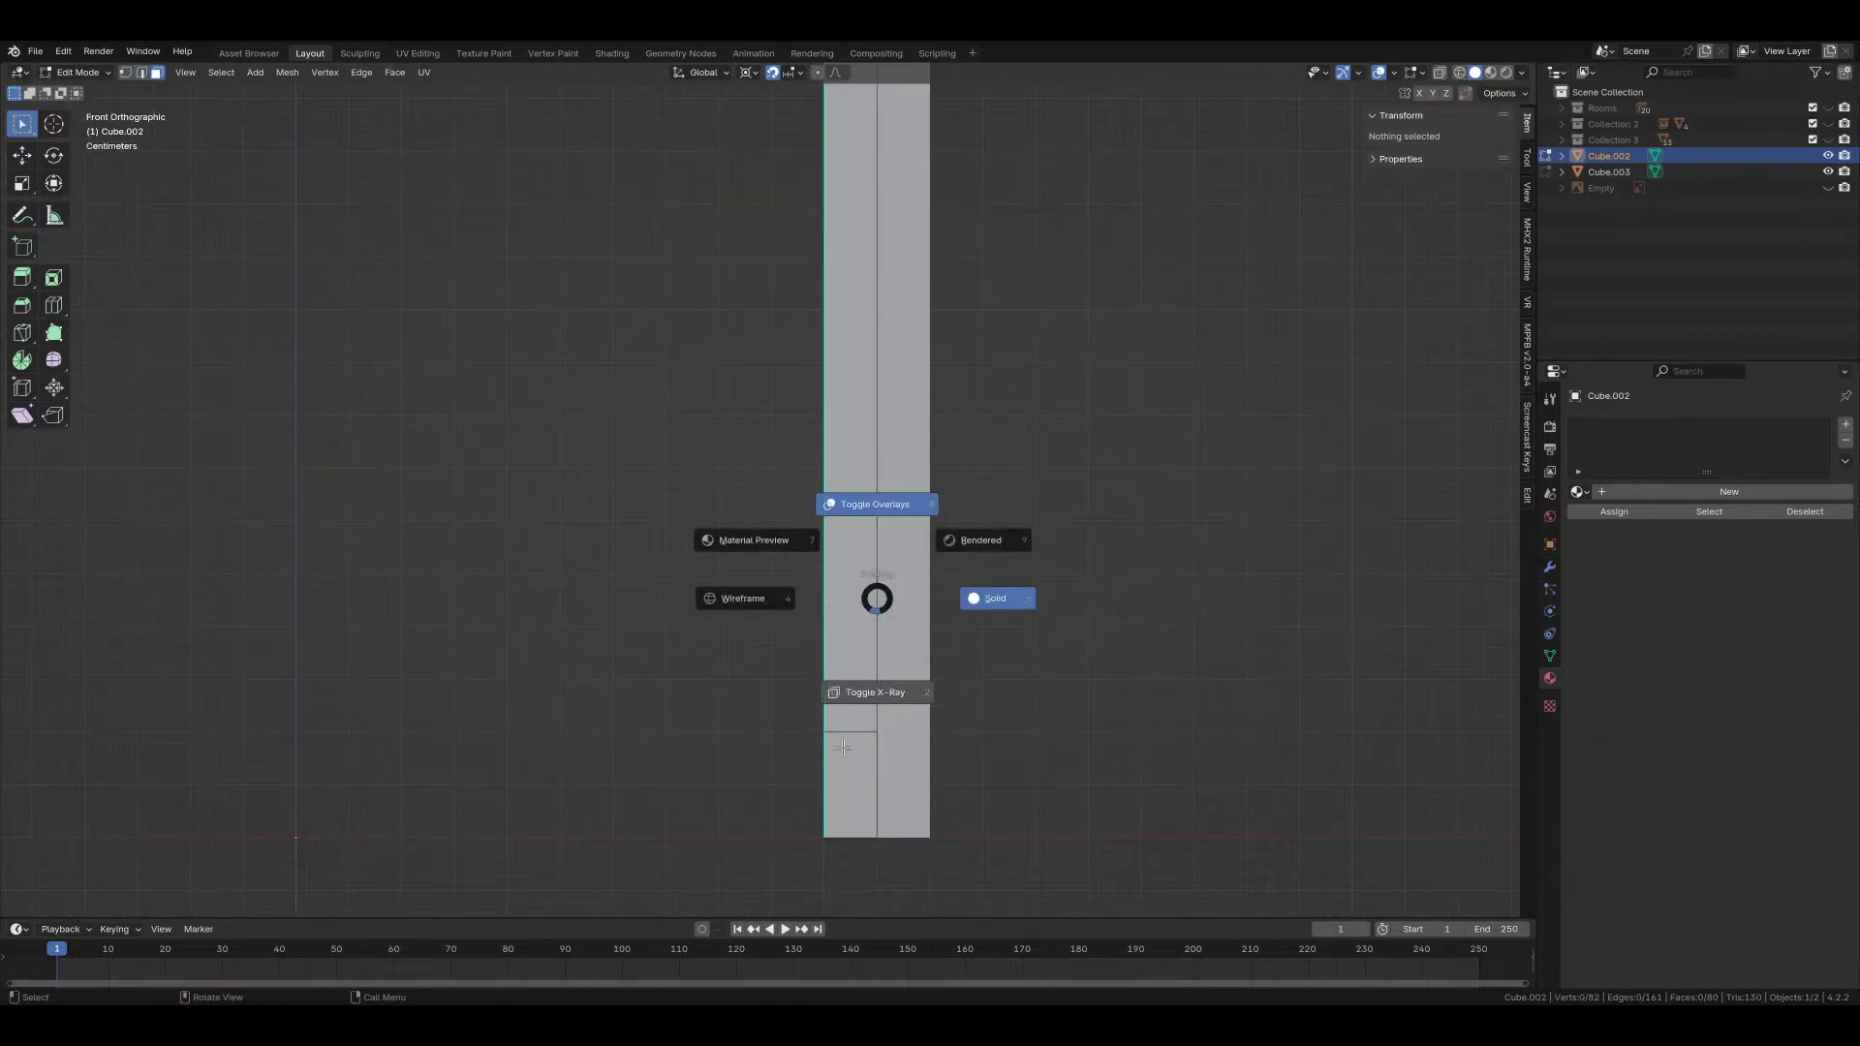
left_click(828, 772)
key("g")
key("x")
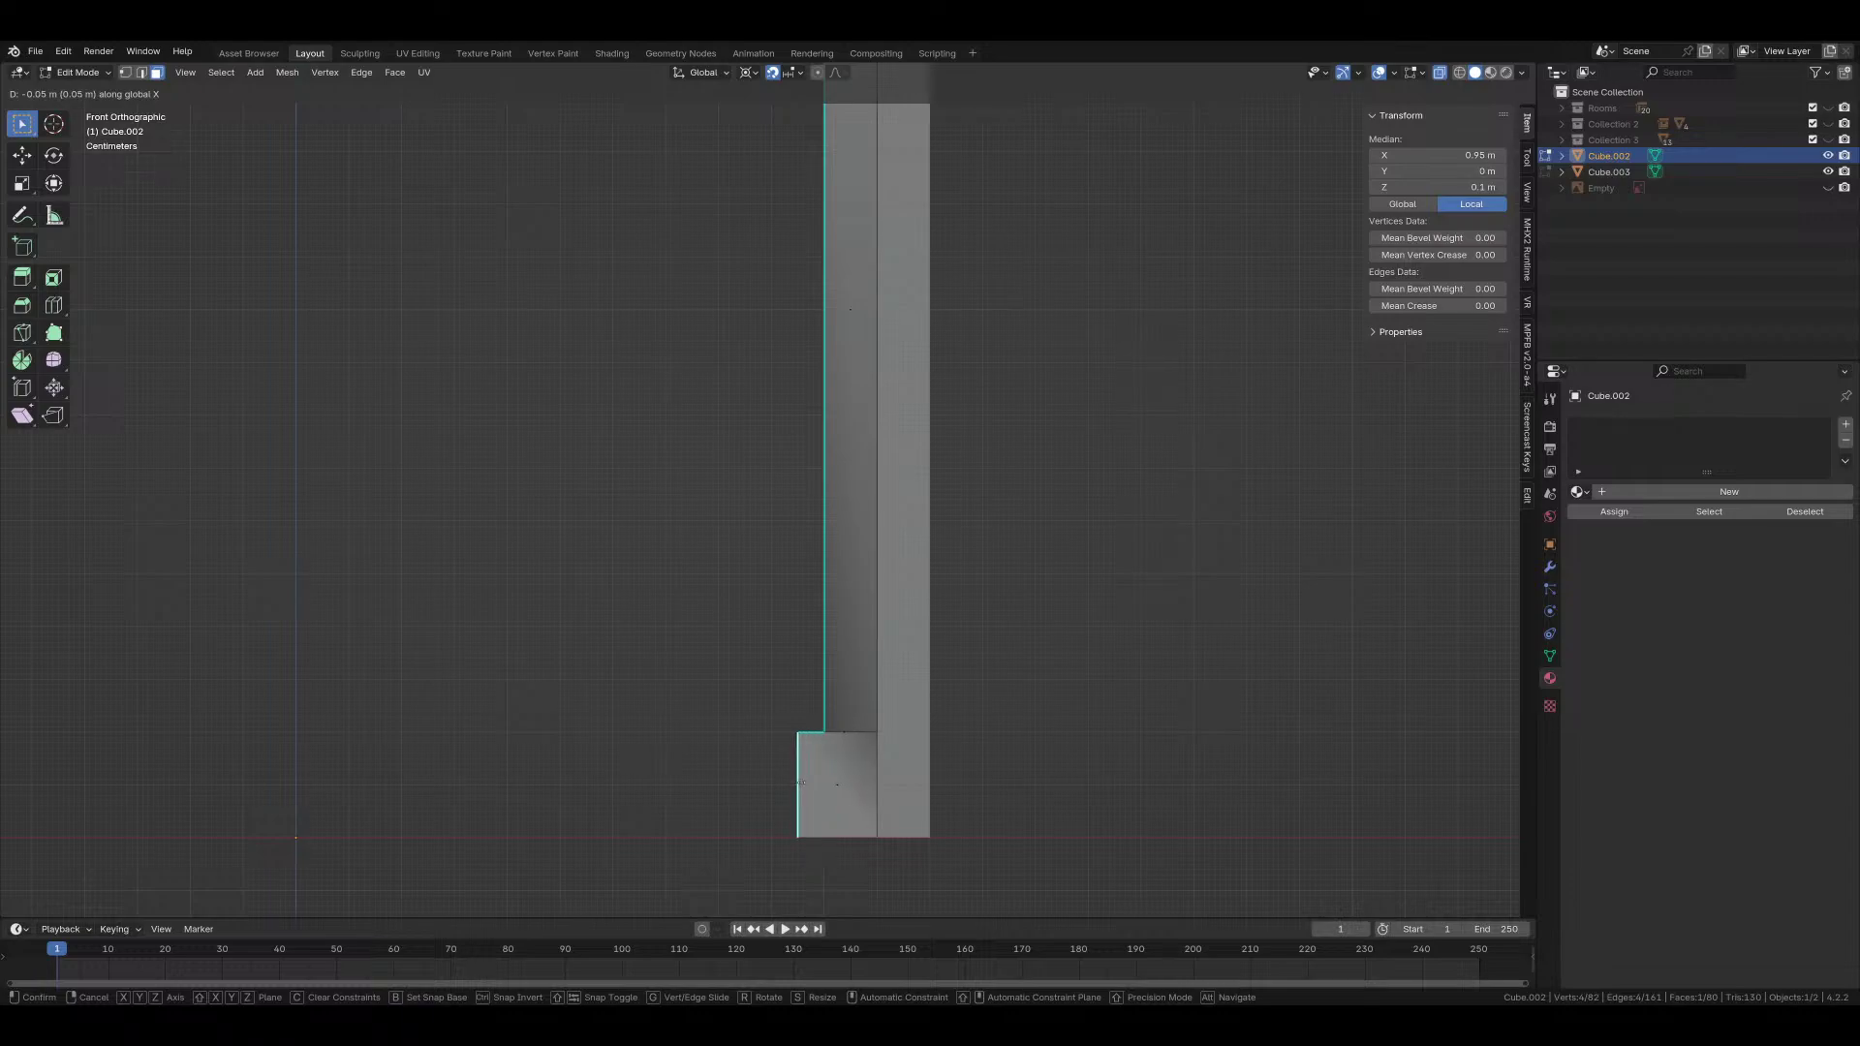
left_click(801, 783)
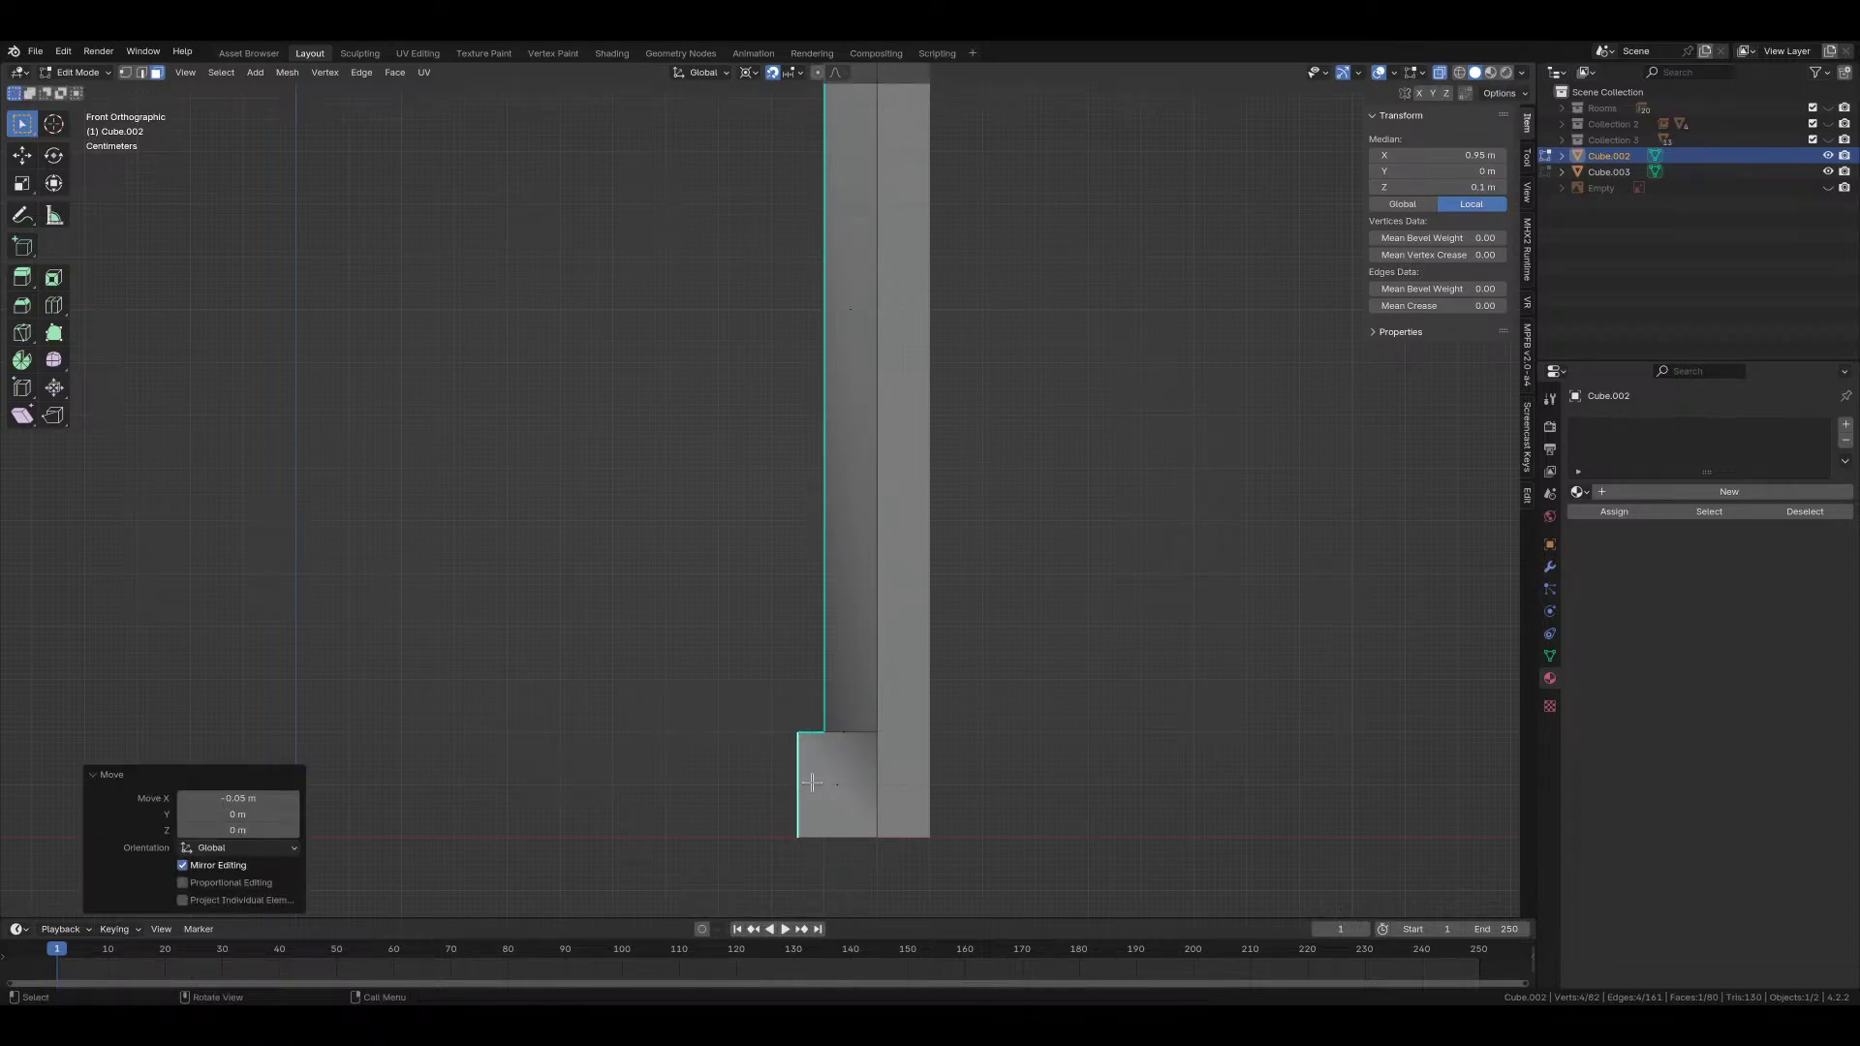
Step: Move the front and back faces of the pillar's base section outward 0.05 m each along Y
left_click(845, 781)
middle_click_drag(844, 781, 992, 717)
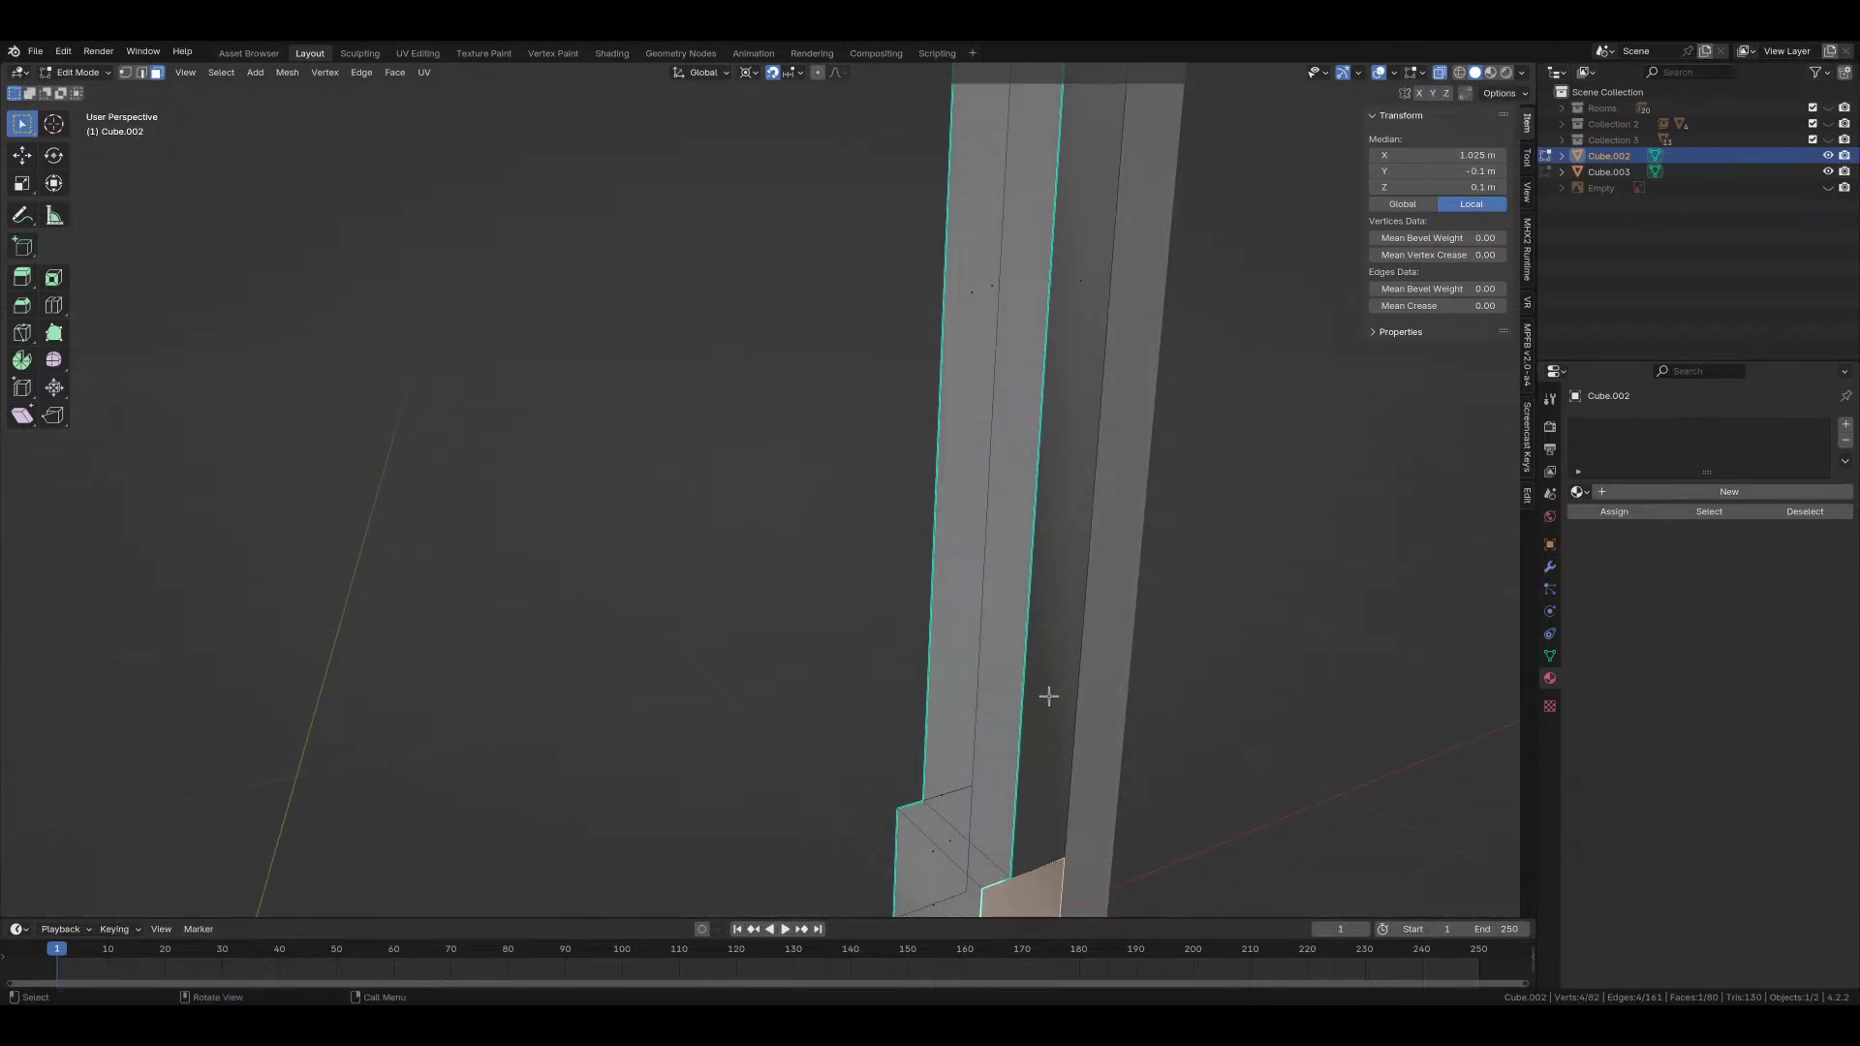
key("ctrl+KP_3")
key("g")
key("x")
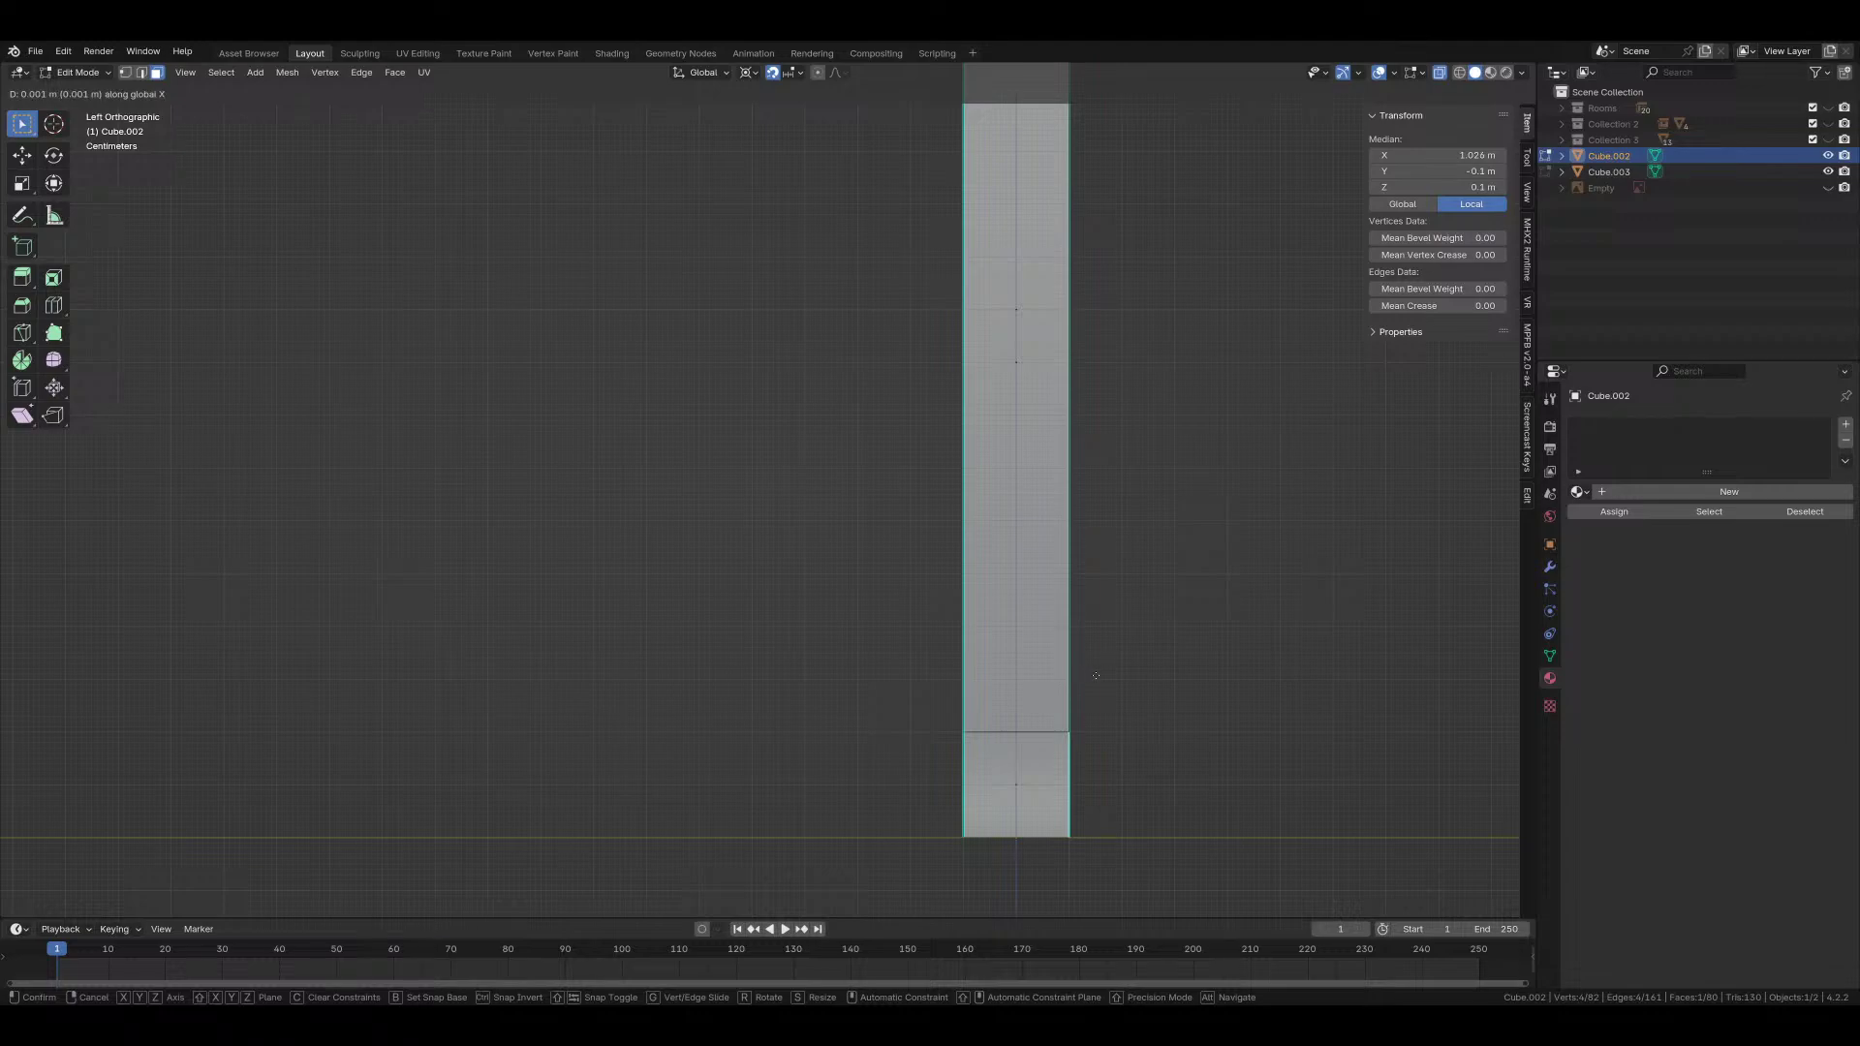
key("y")
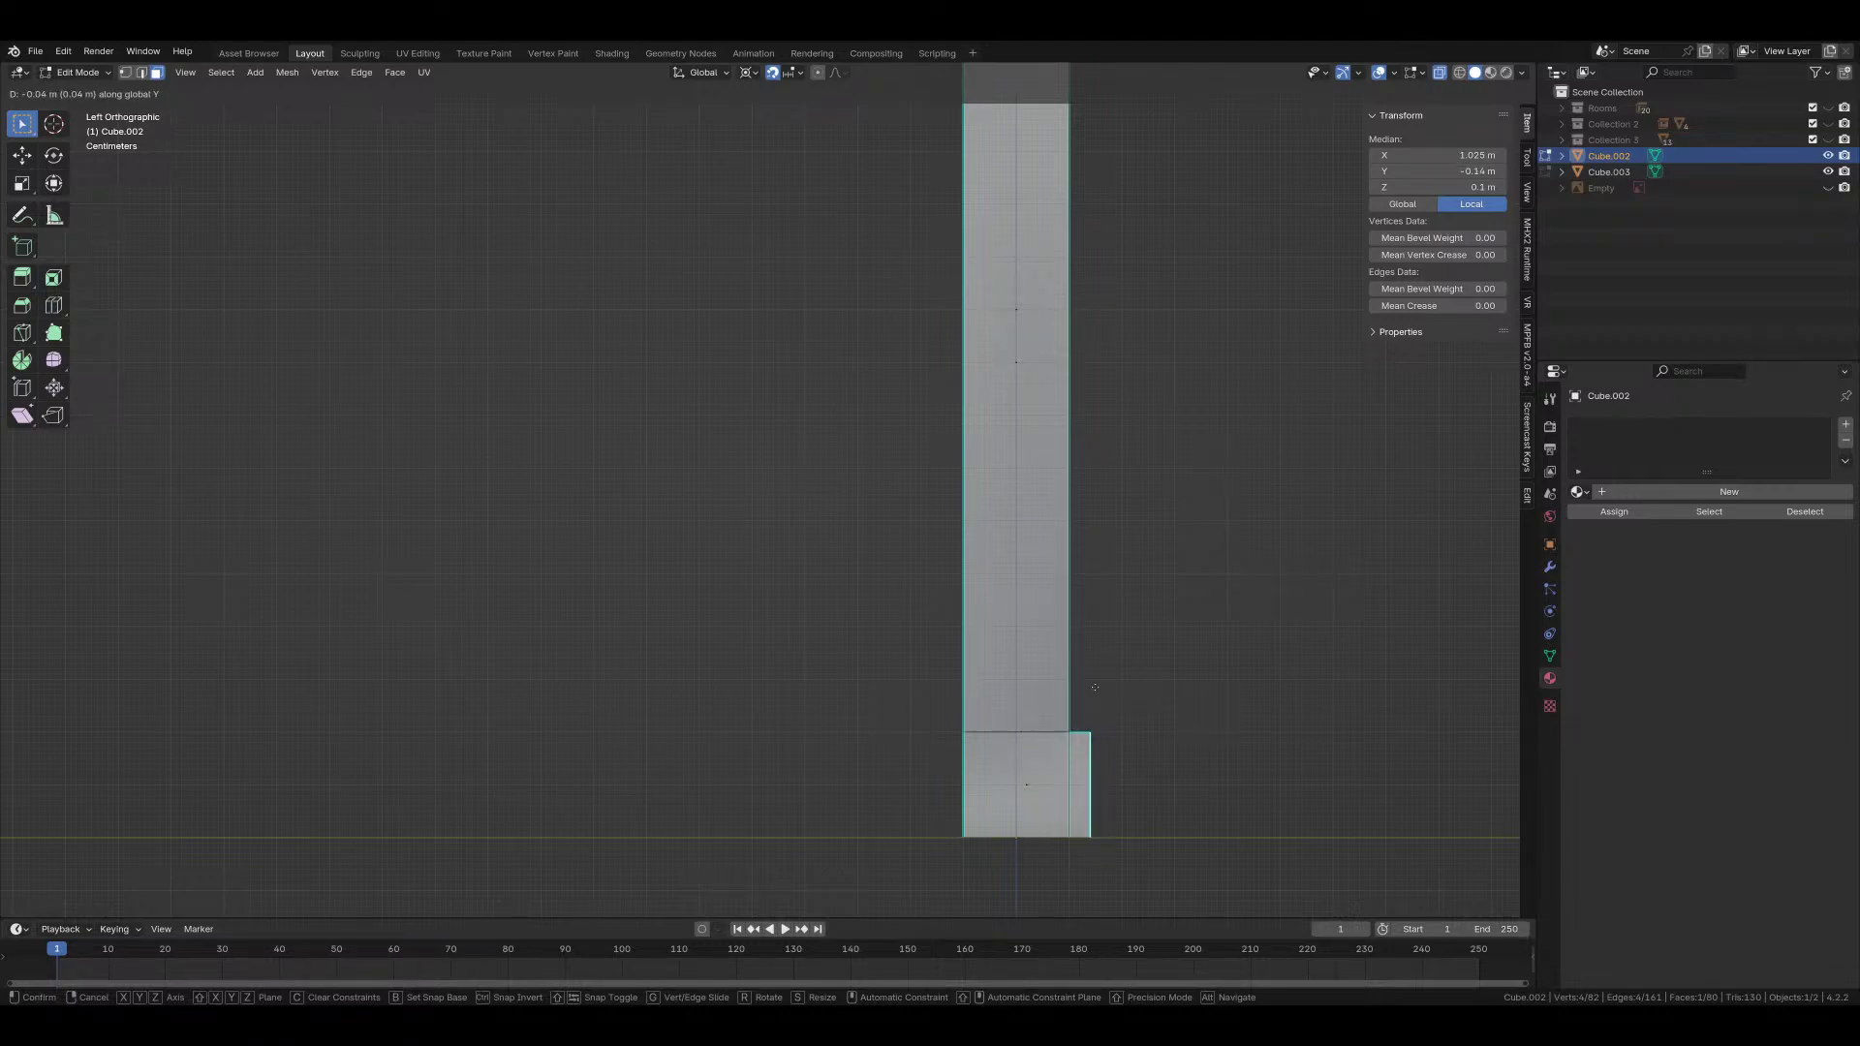
left_click(1102, 686)
key("g")
key("x")
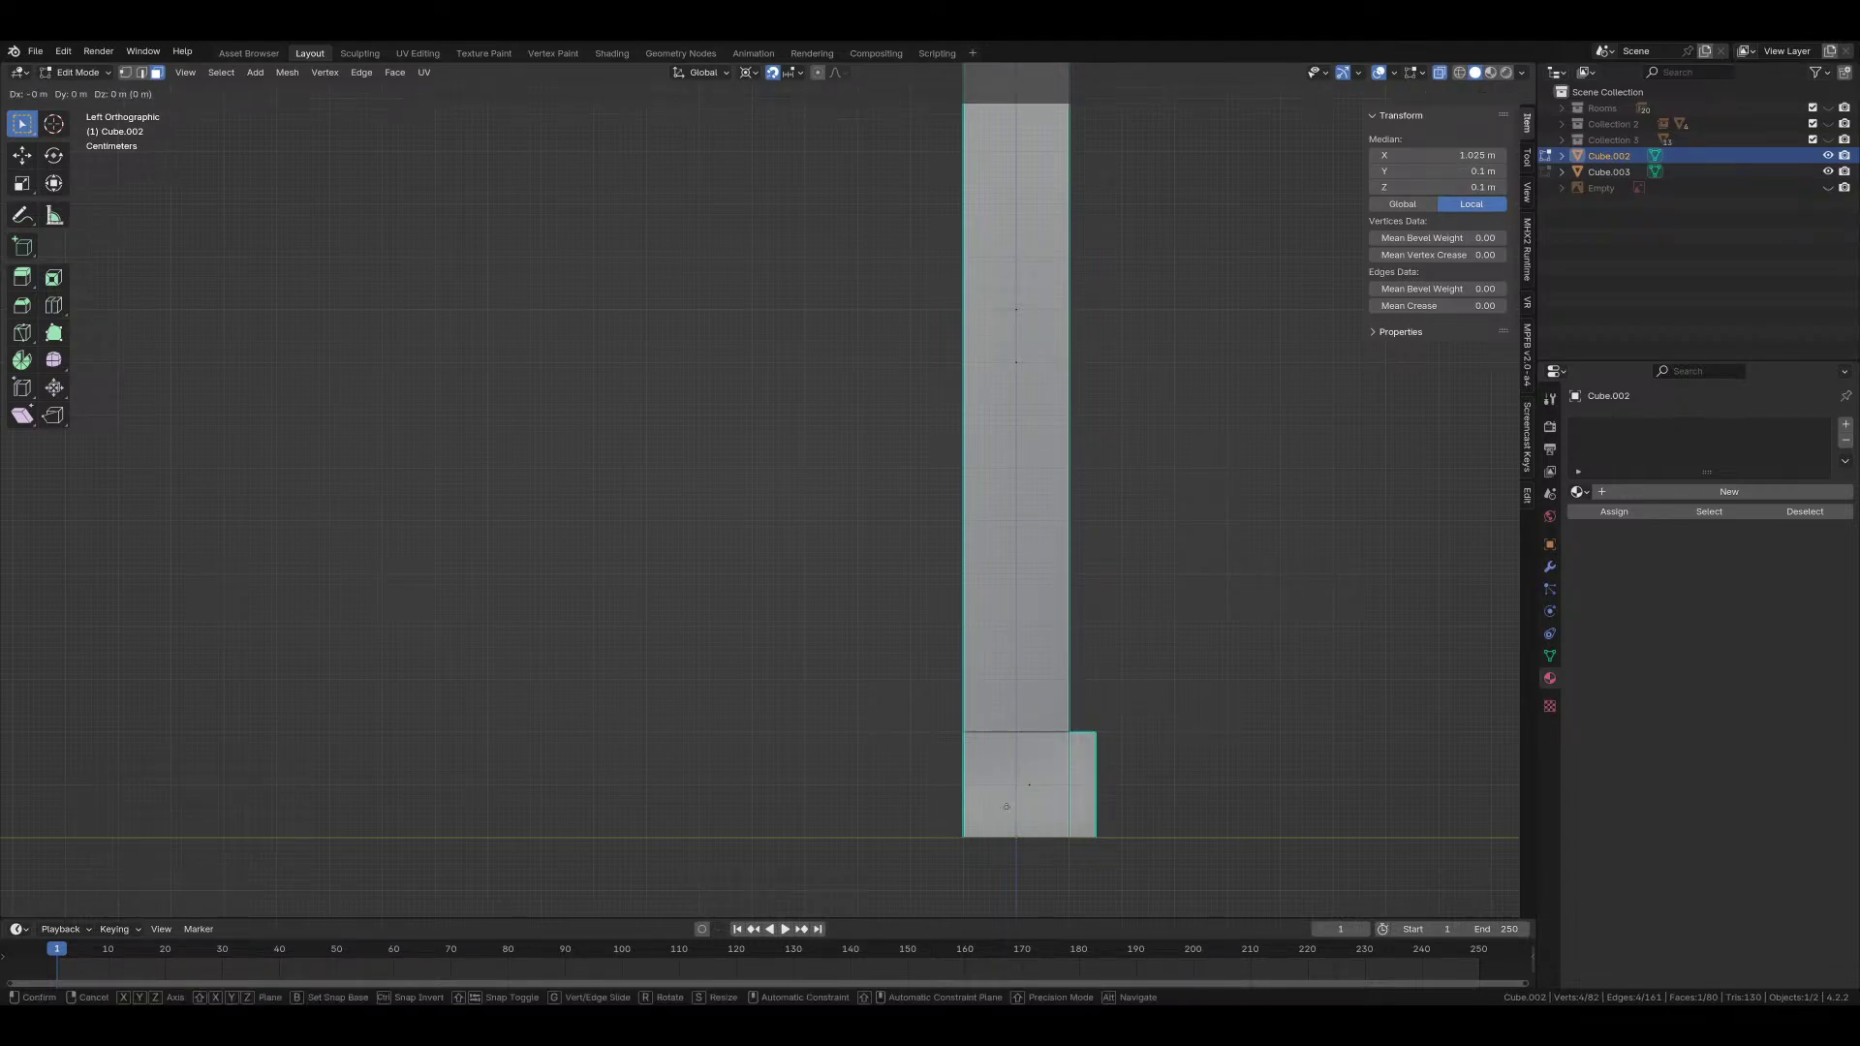
key("y")
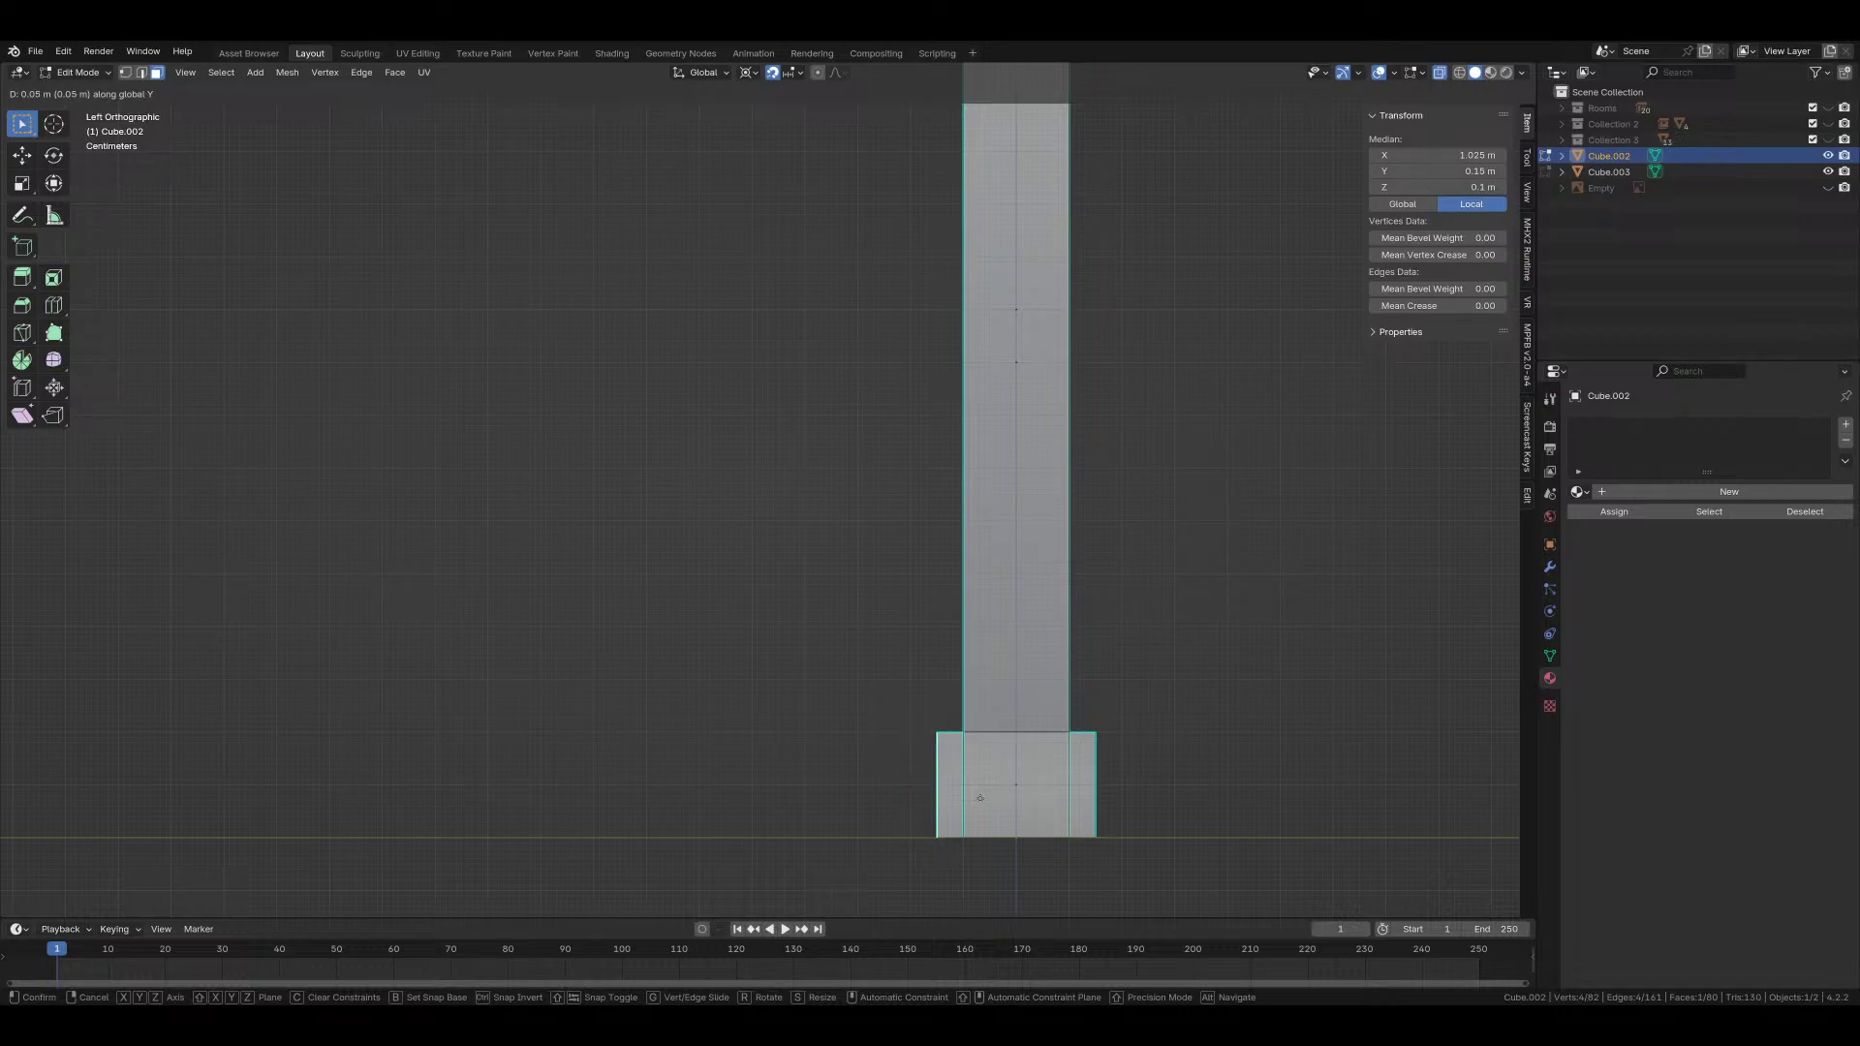
left_click(979, 797)
Step: Mark as sharp the edge loop where the pillar meets its base block and the two diagonal corner edges on the block's upper side
middle_click_drag(979, 798, 1017, 705)
key("2")
left_click(971, 759, "alt")
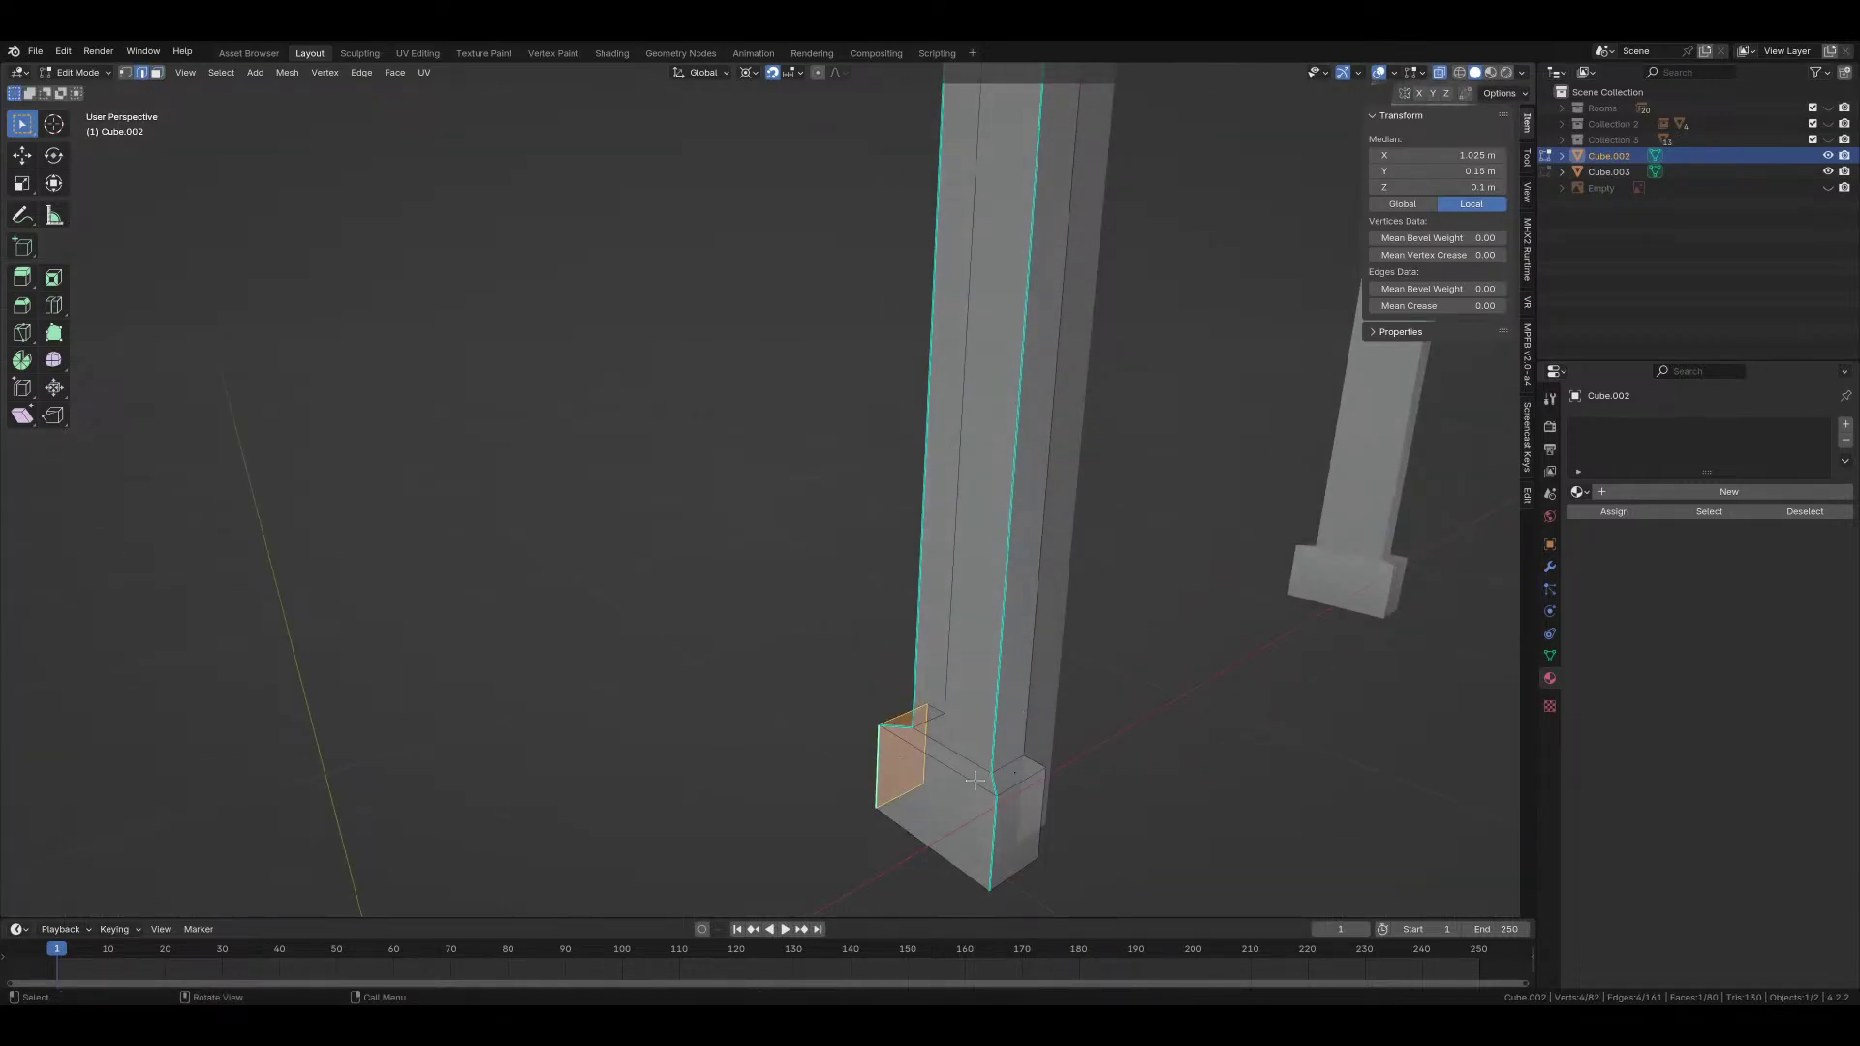
right_click(971, 759)
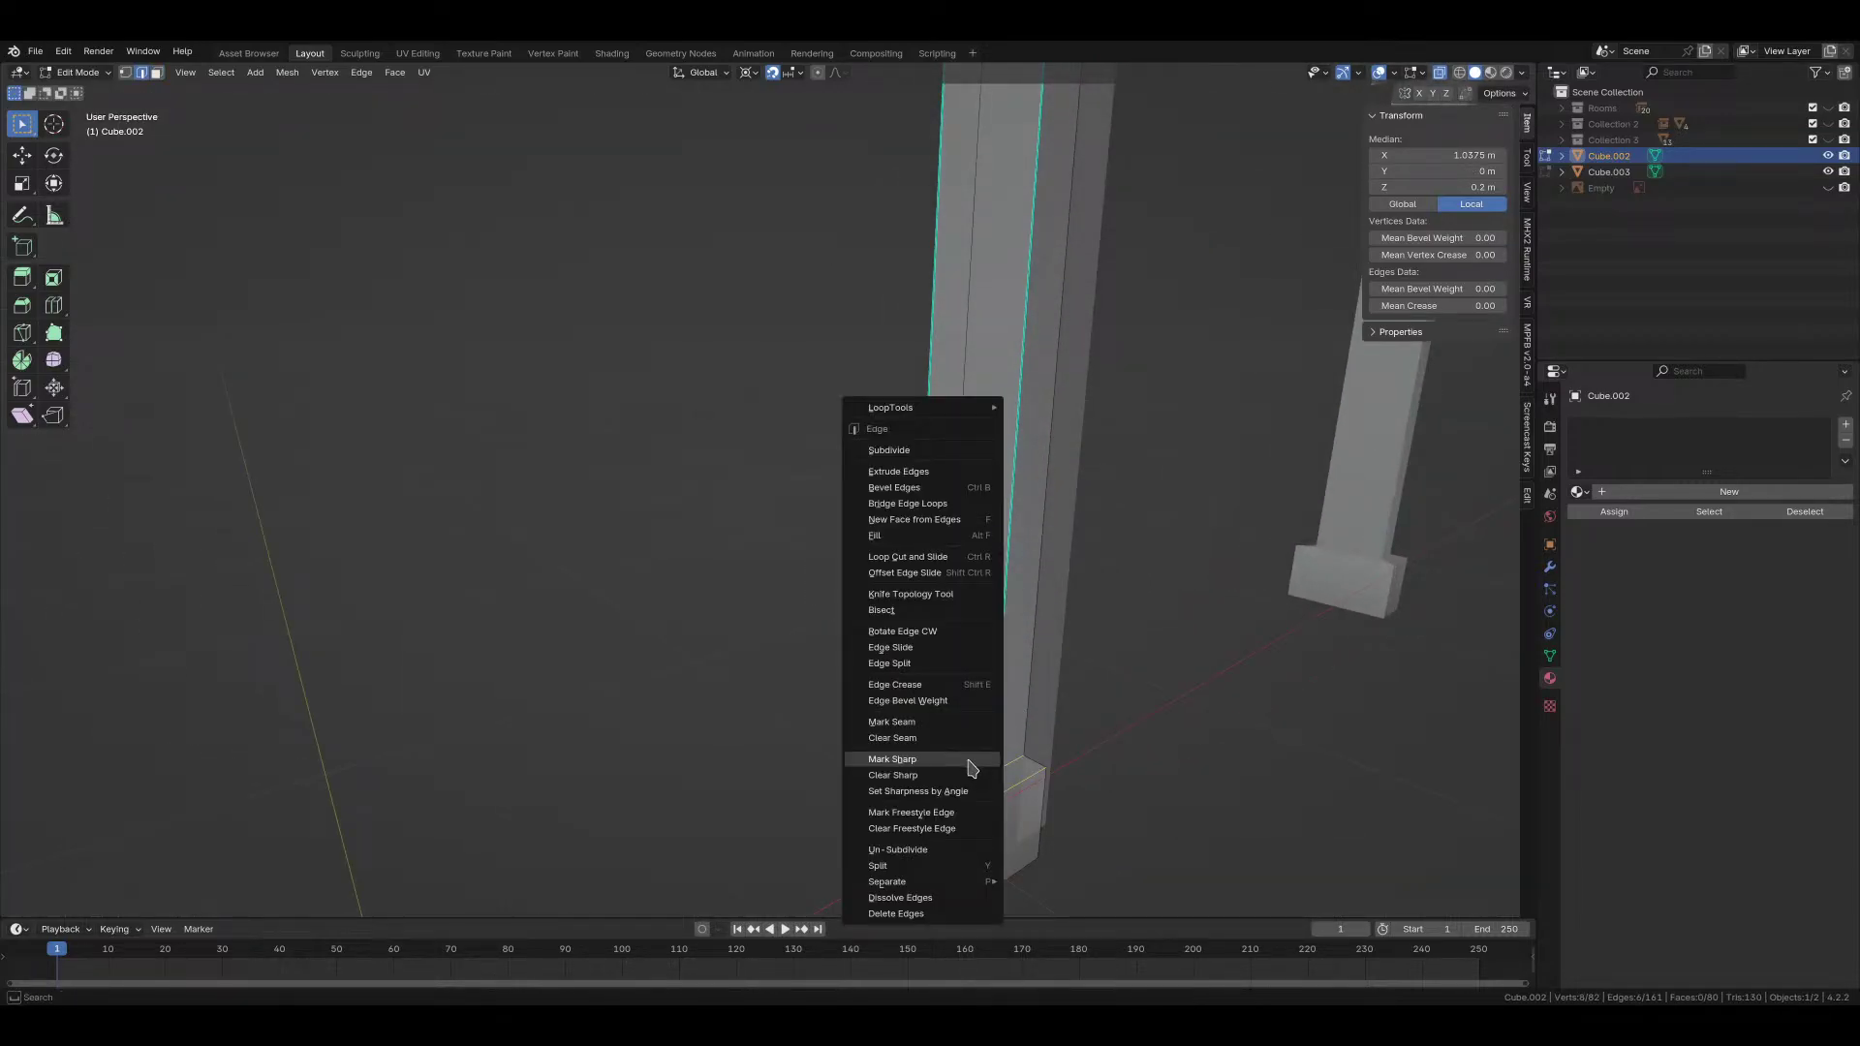
left_click(972, 768)
left_click(990, 785)
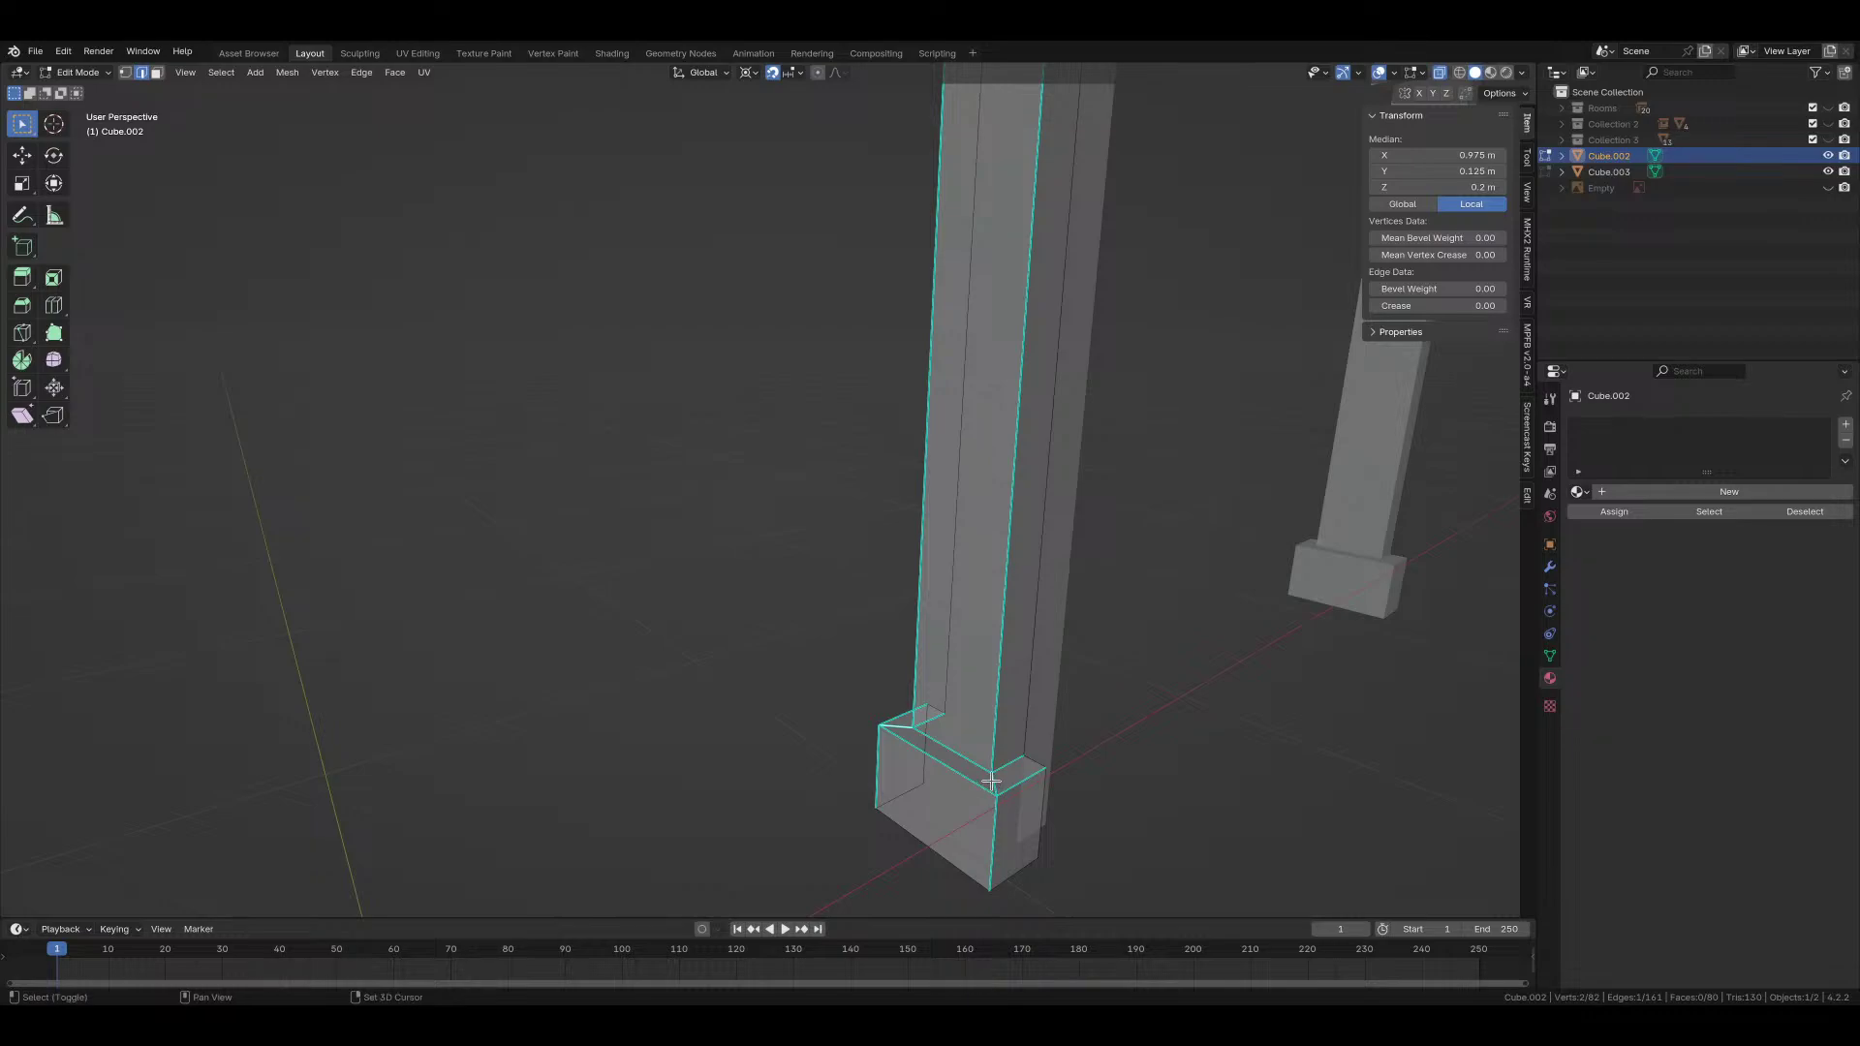
left_click(992, 786, "shift")
right_click(995, 792)
left_click(995, 798)
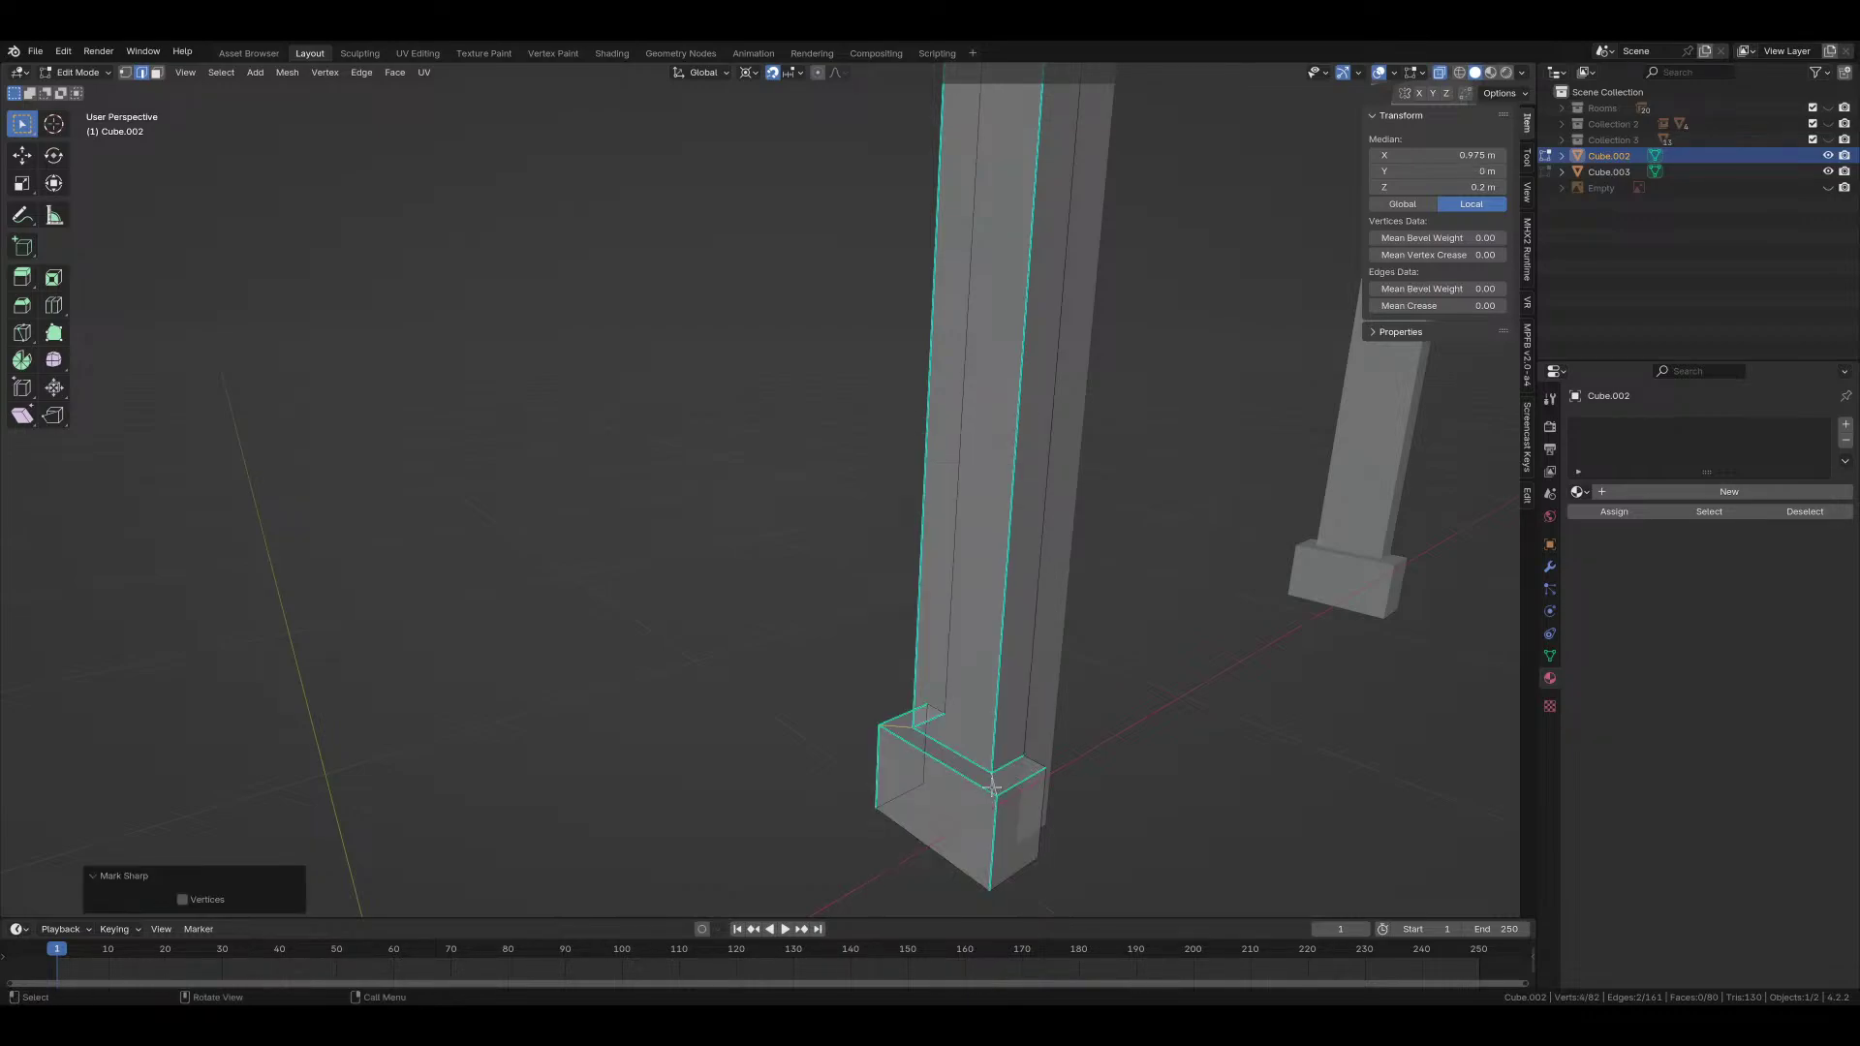
Step: Delete the faces of the first arch's -X pillar shaft below its capital block
middle_click_drag(1104, 727, 772, 677)
key("Tab")
key("Tab")
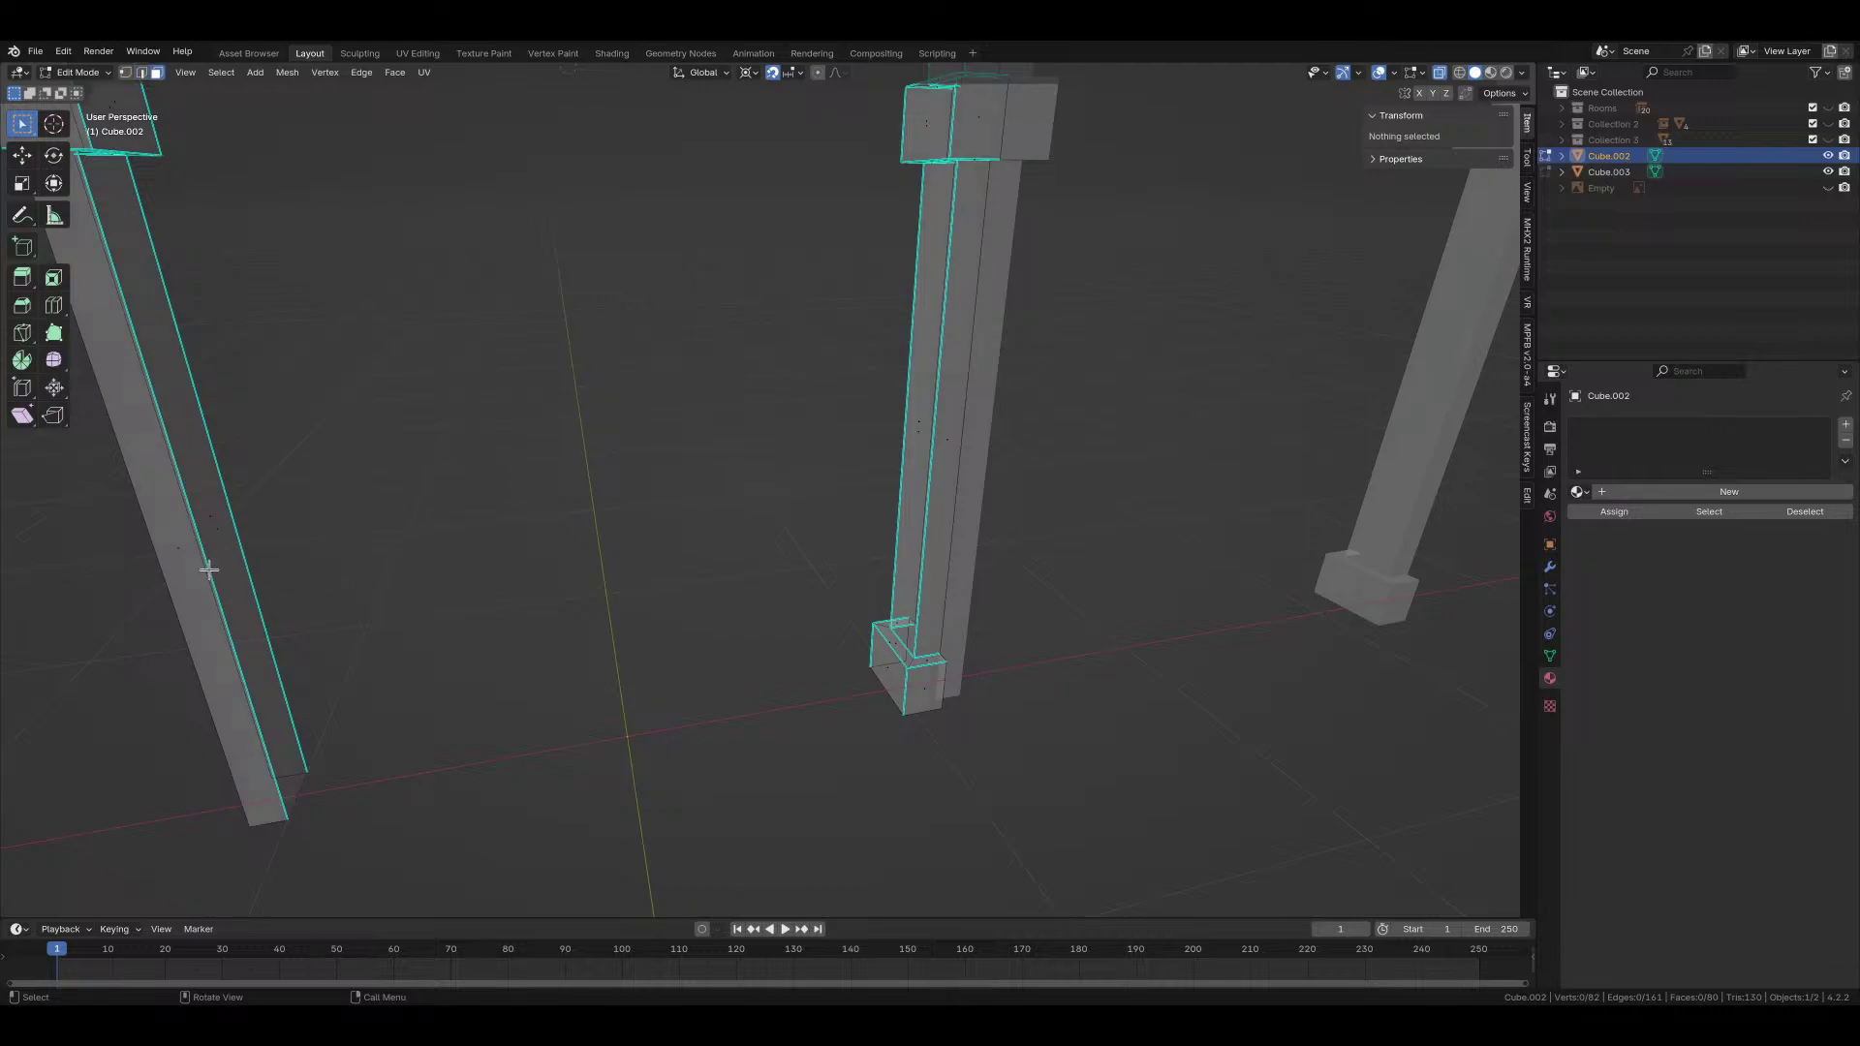
left_click(207, 548, "alt")
key("x")
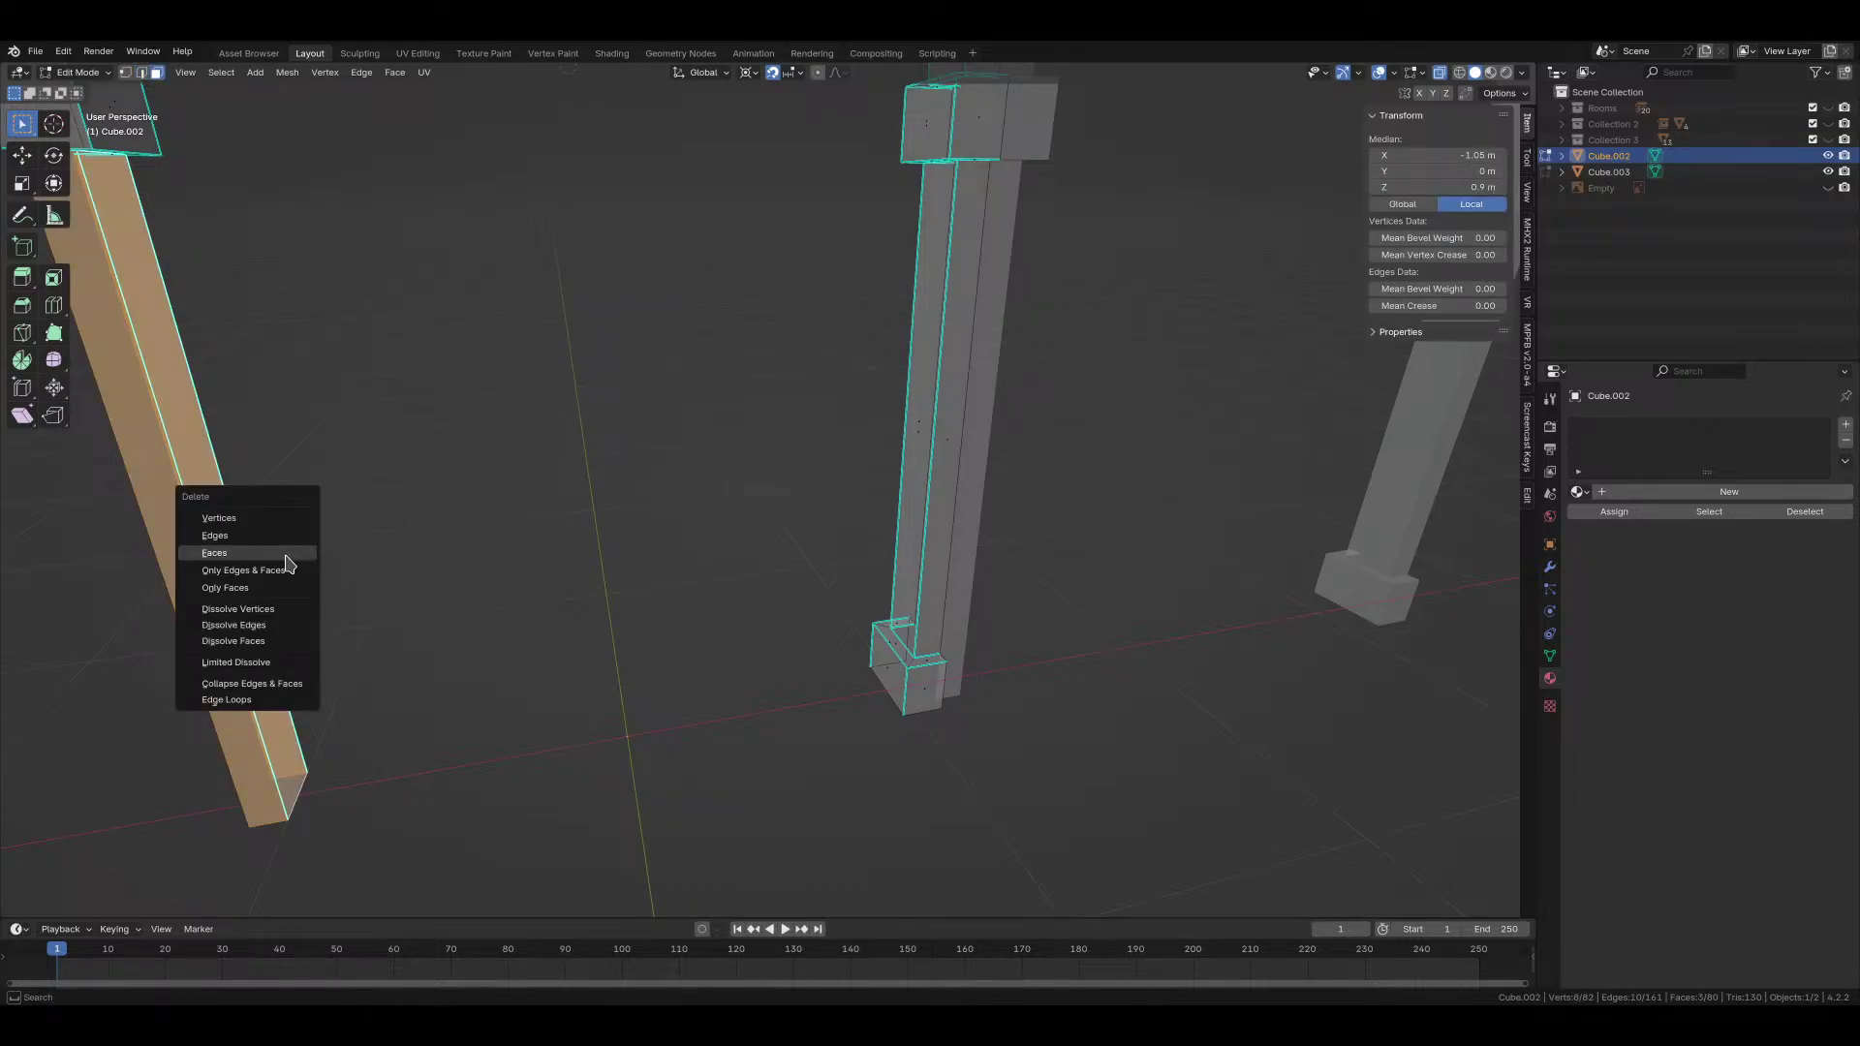
left_click(286, 557)
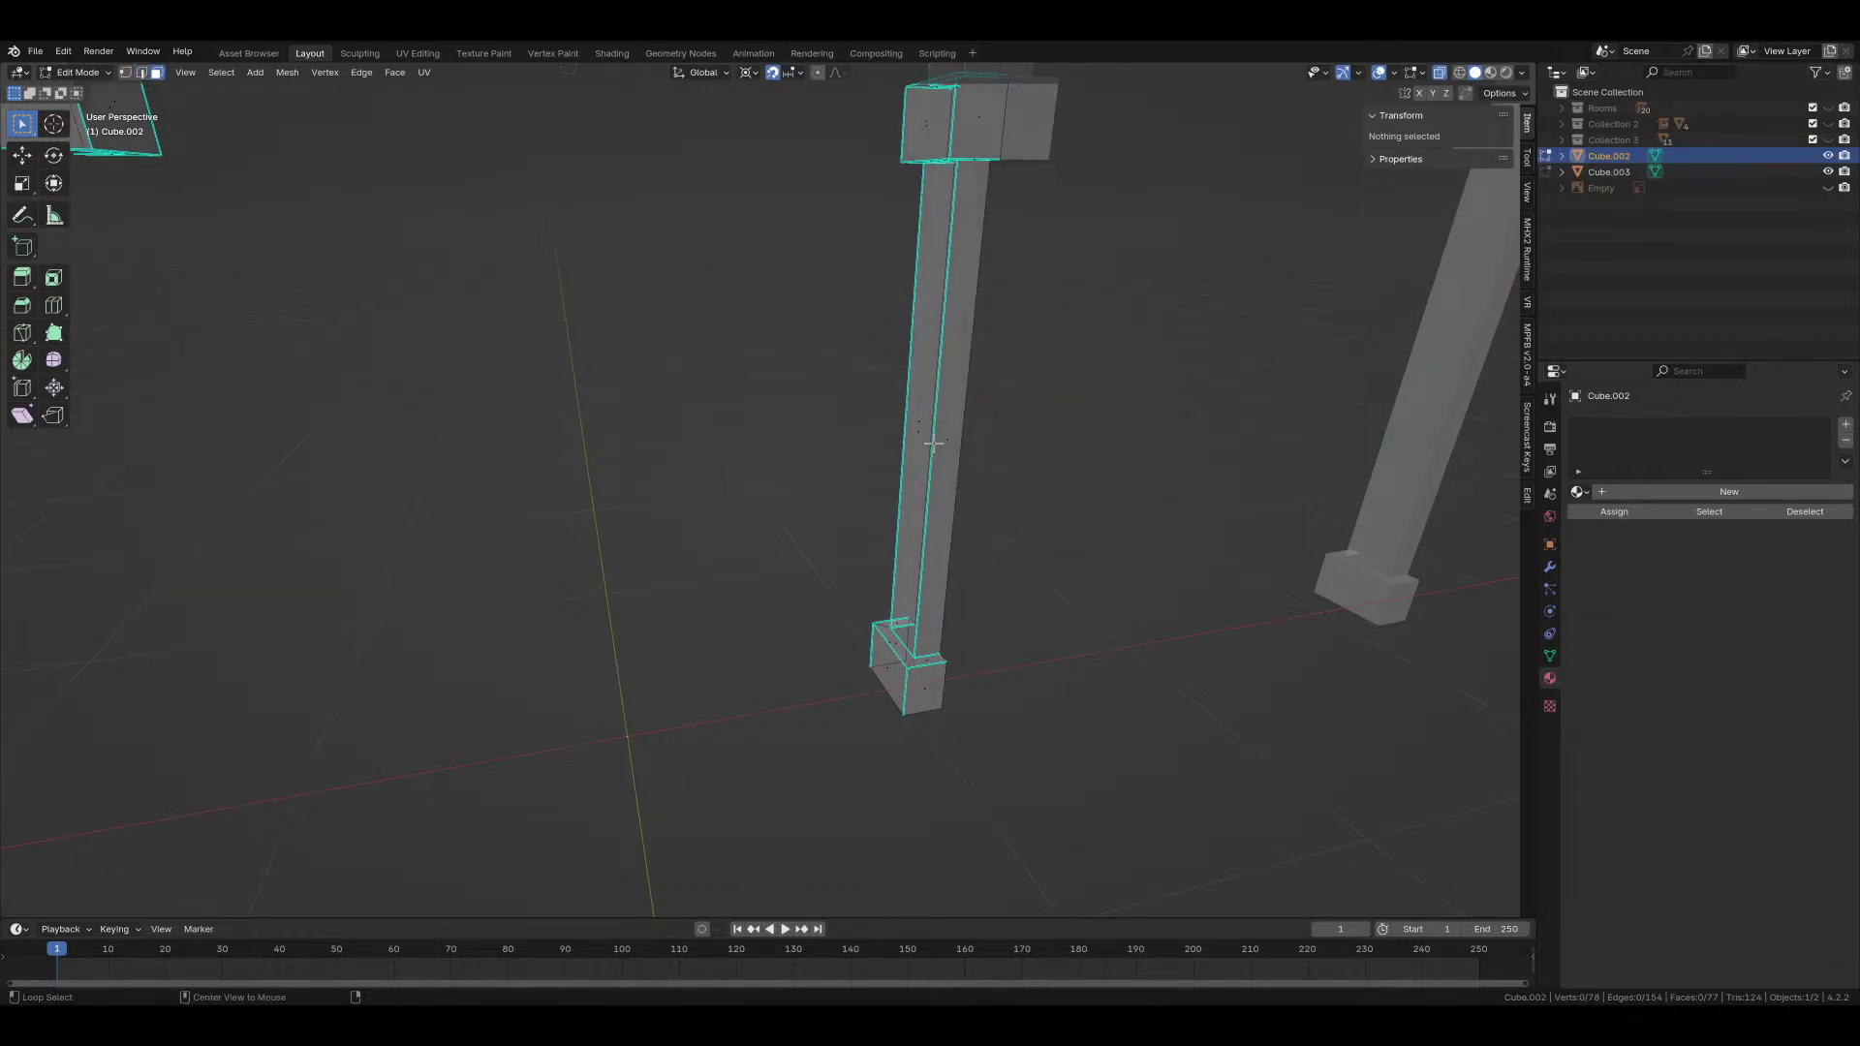
Step: Symmetrize the faces of the +X pillar shaft and its base block from +X to -X
left_click(918, 634, "alt")
left_click(911, 676, "alt+shift")
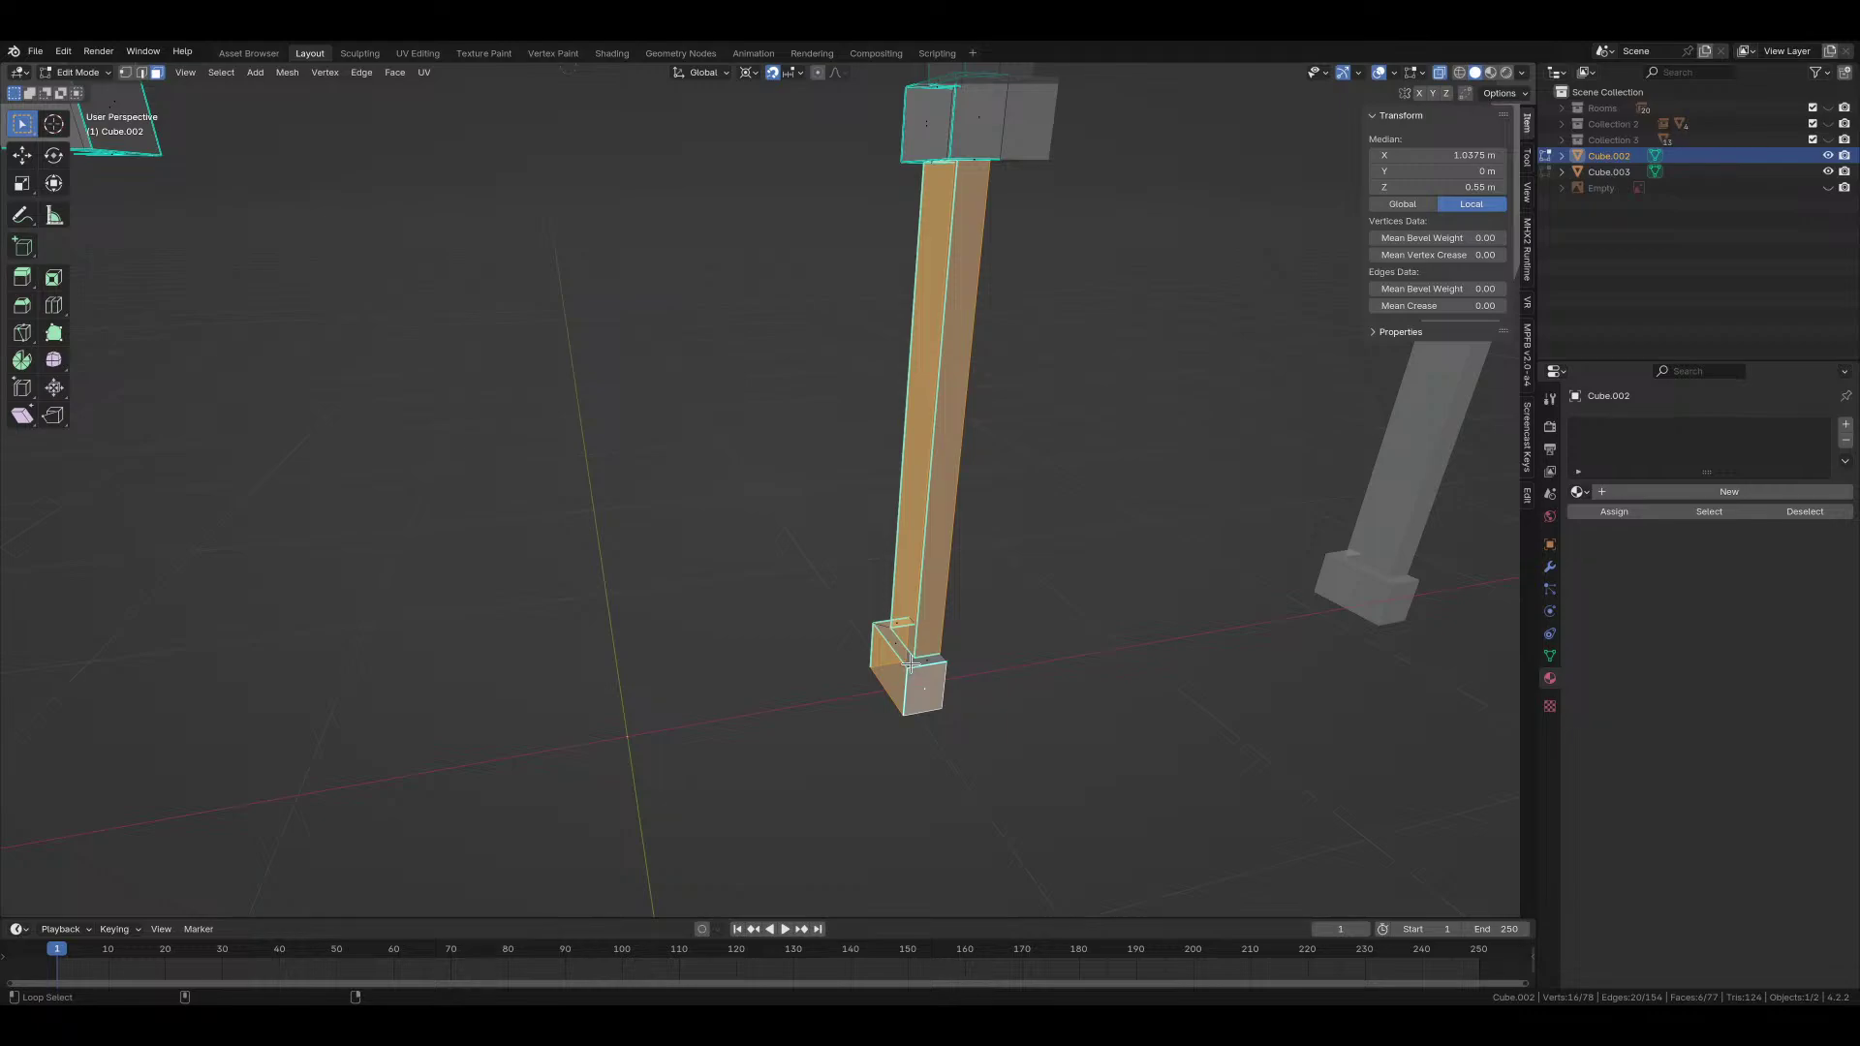
key("F3")
left_click(938, 687)
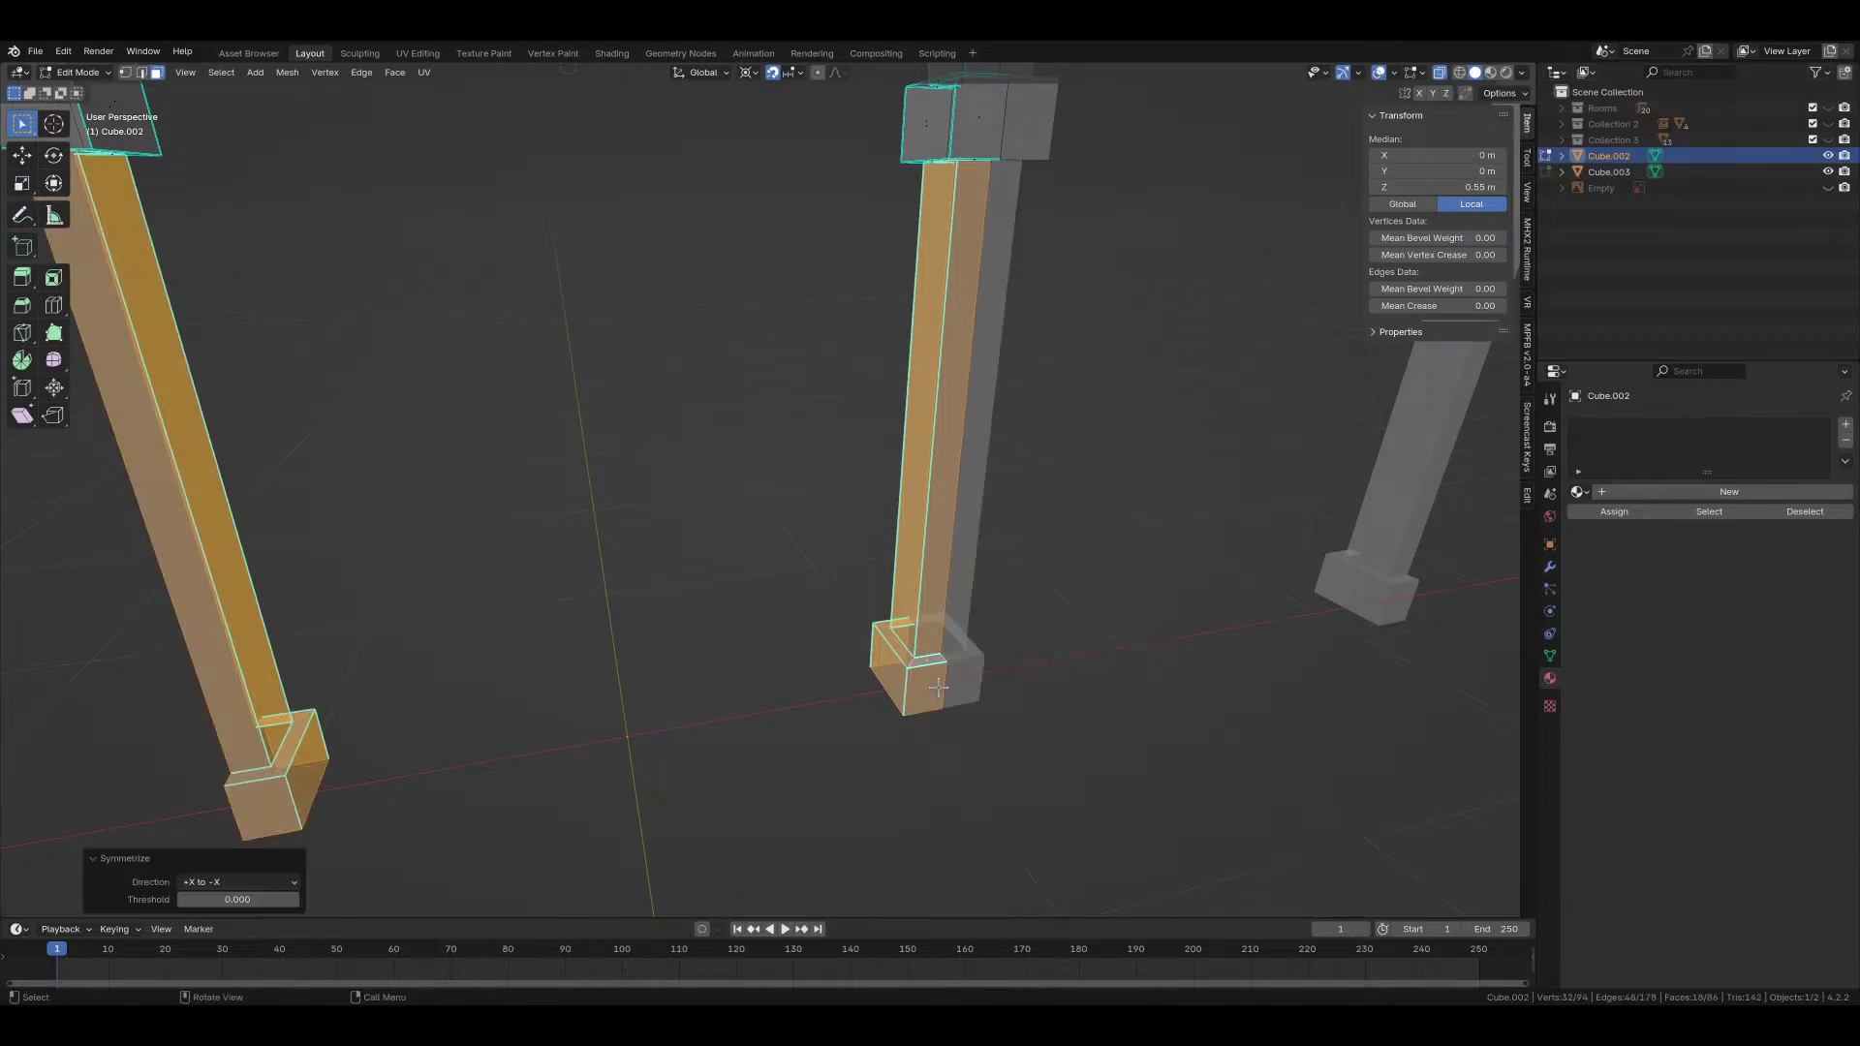
Step: Merge all of the arch's vertices by distance at 0.0001 m, then return to Object Mode with X-ray off
key("alt+a")
key("a")
key("m")
left_click(935, 689)
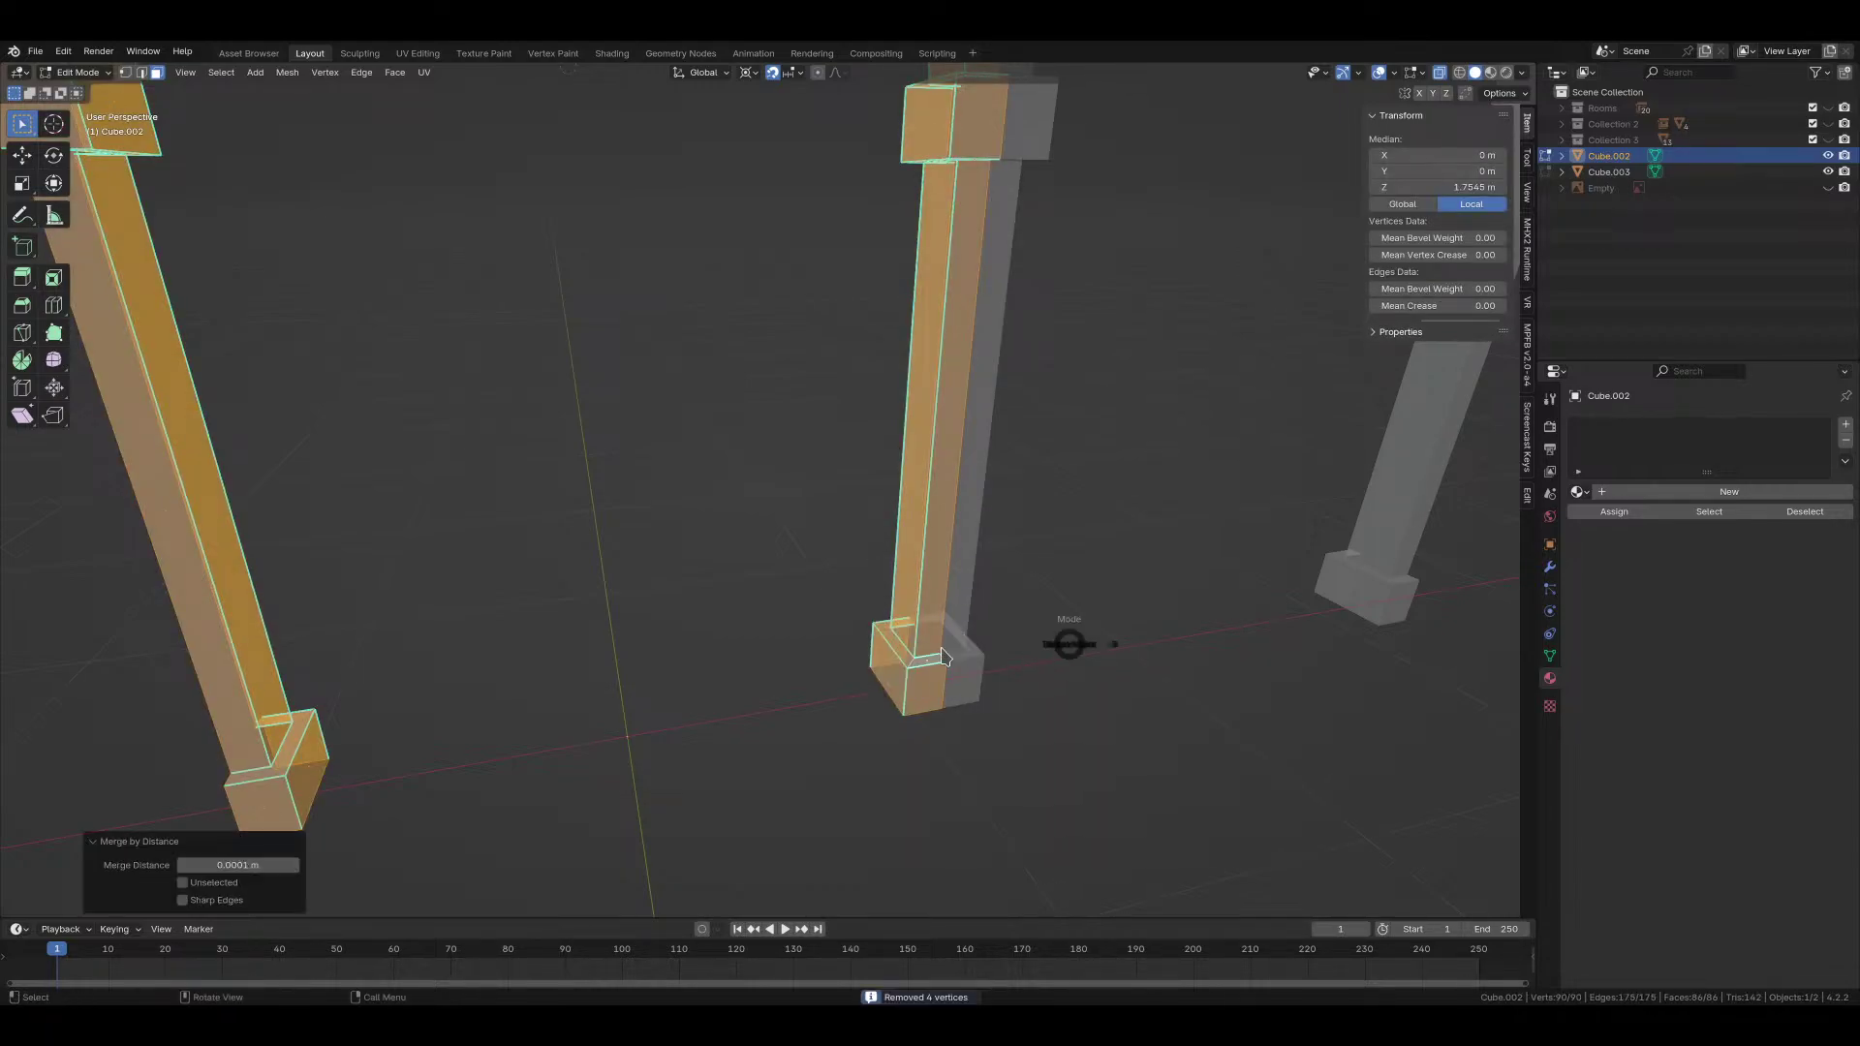
left_click(945, 657)
scroll(944, 657, "down", 2)
middle_click_drag(944, 717, 801, 593)
key("alt+z")
key("alt+a")
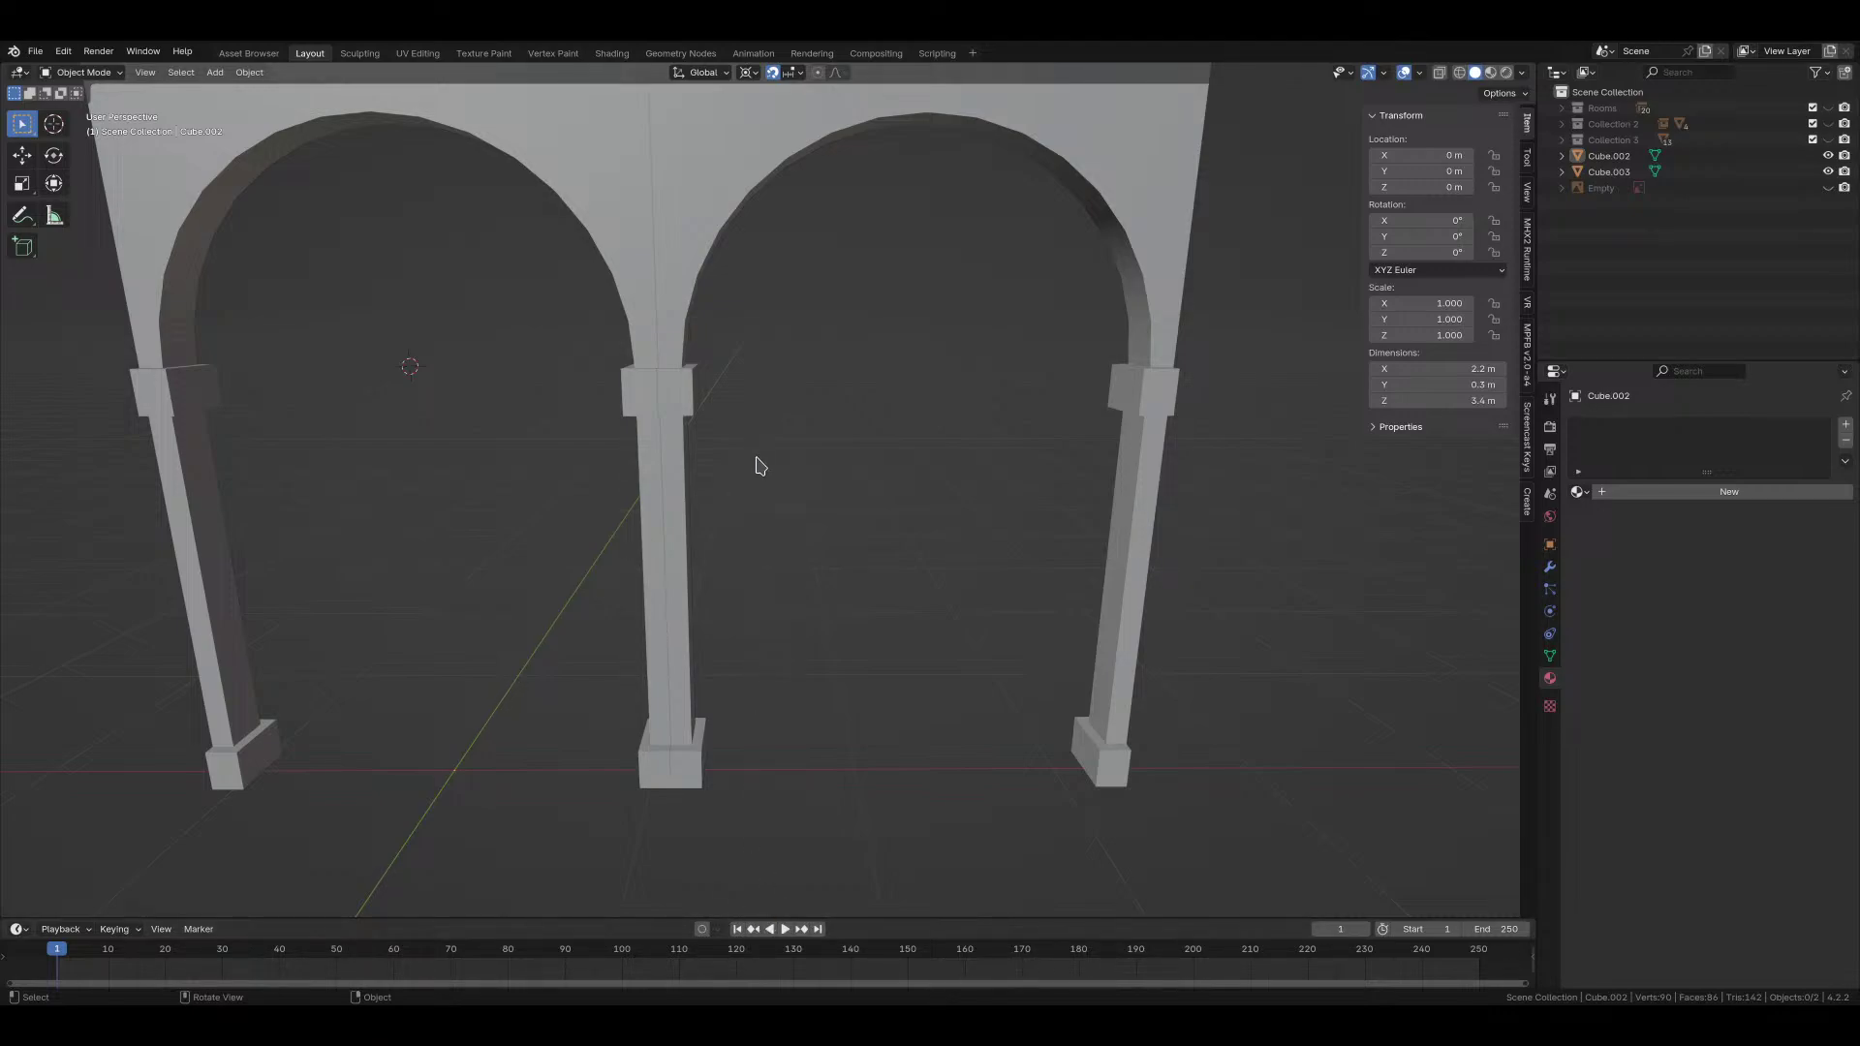
Step: Rename the original arch object CourtyardArch
left_click(1610, 156)
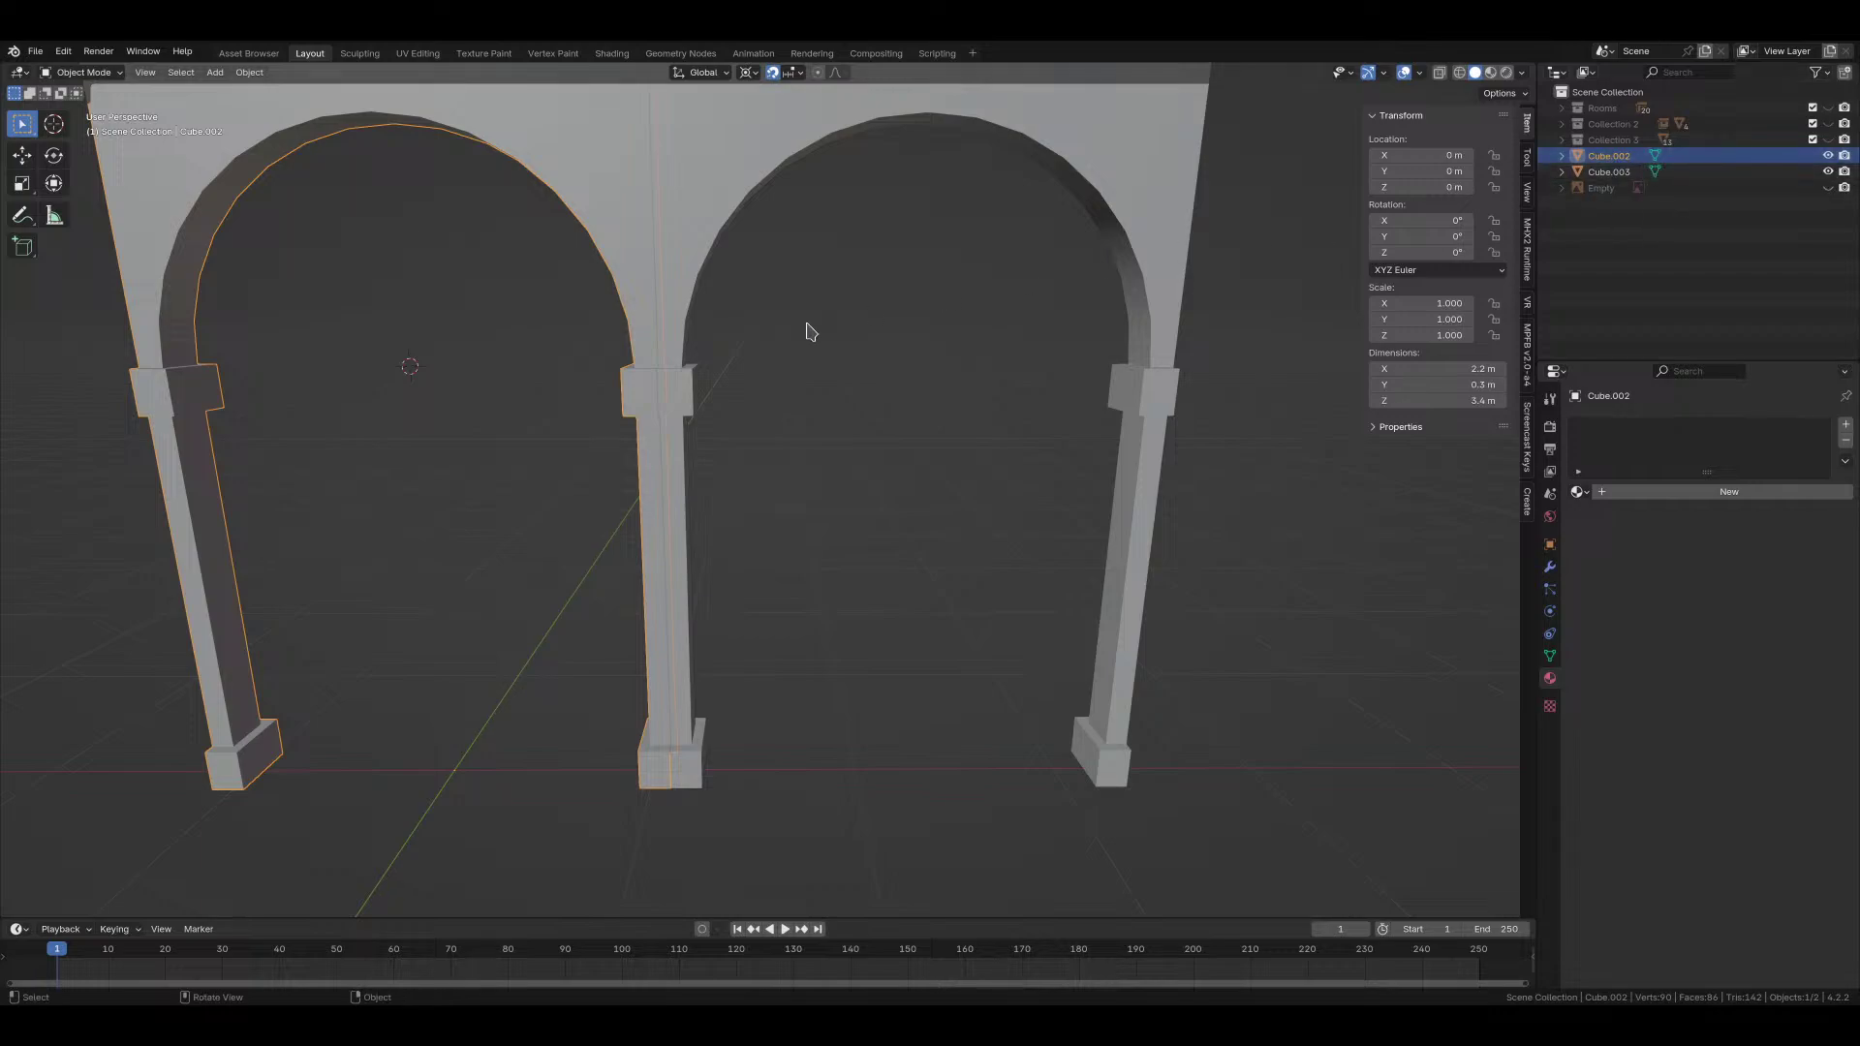
middle_click_drag(812, 332, 942, 411, "shift")
double_click(1610, 156)
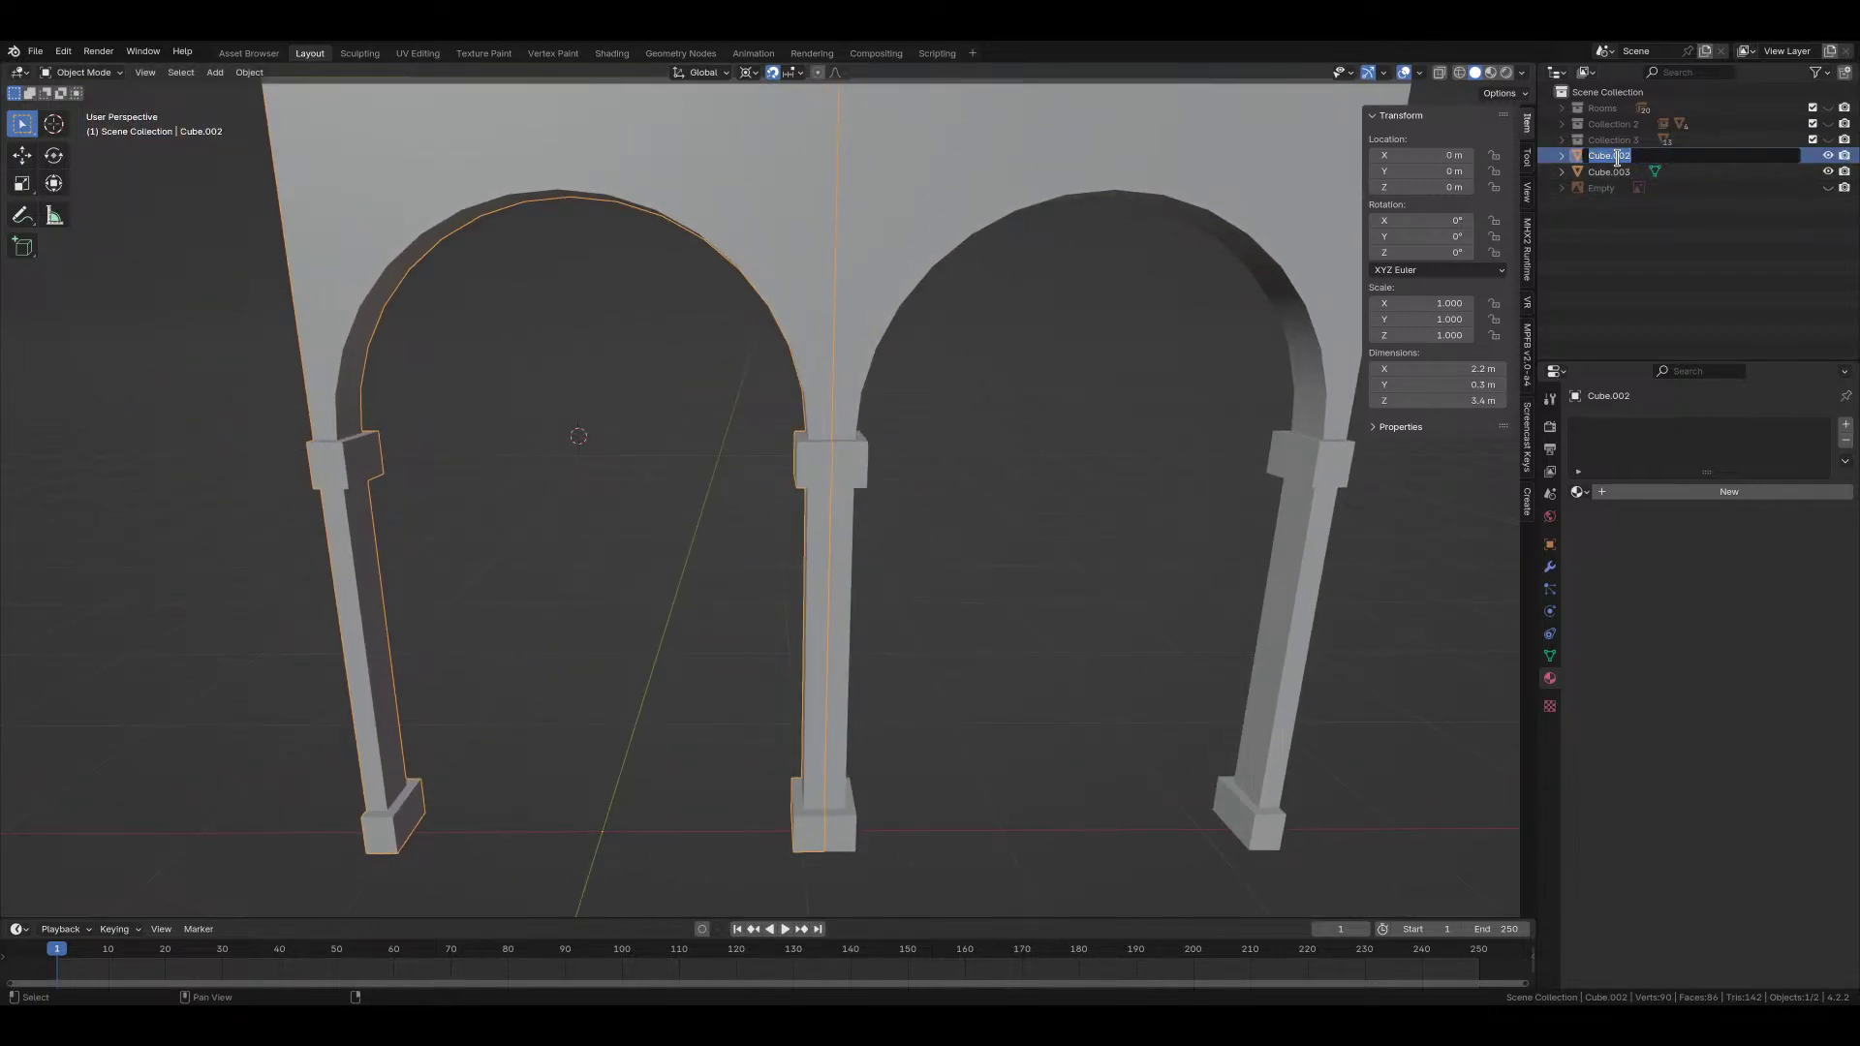
type("CourtyardArch")
key("Return")
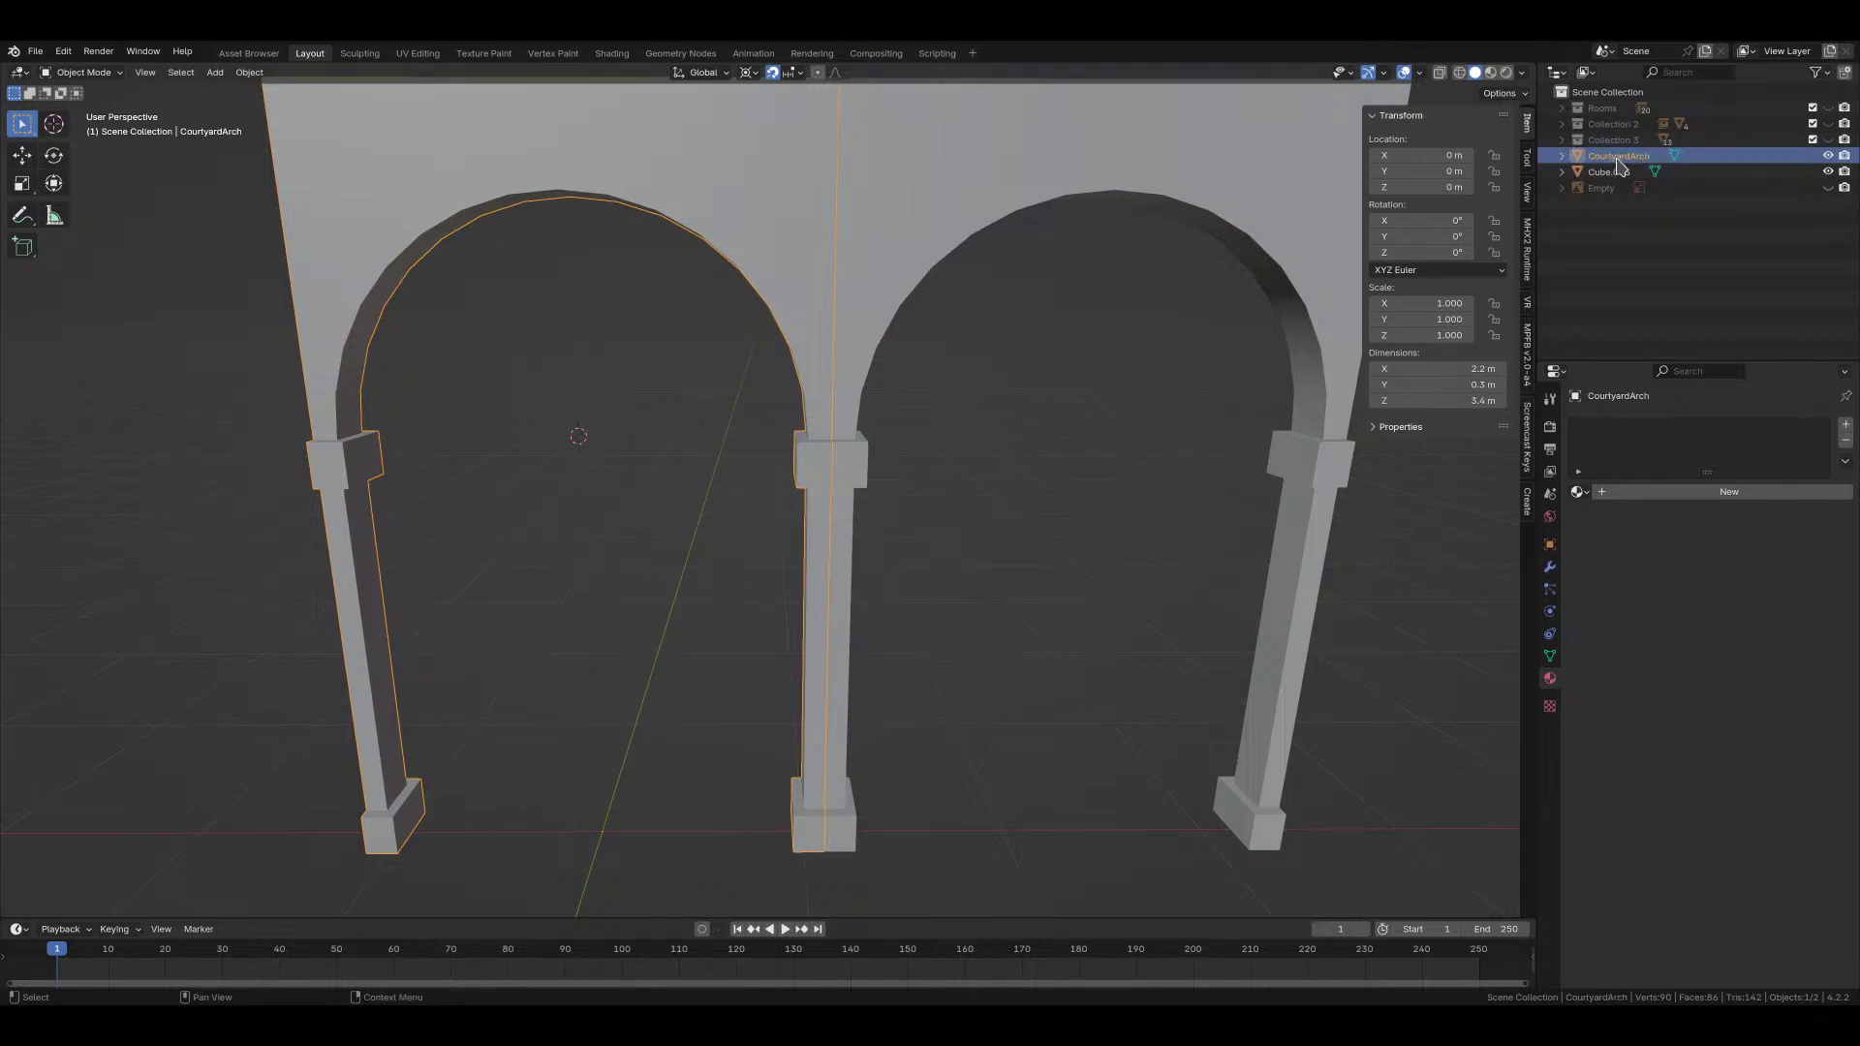
Step: Rename the arch's mesh data courtyard_arch and save the file
left_click(1550, 656)
left_click(1691, 424)
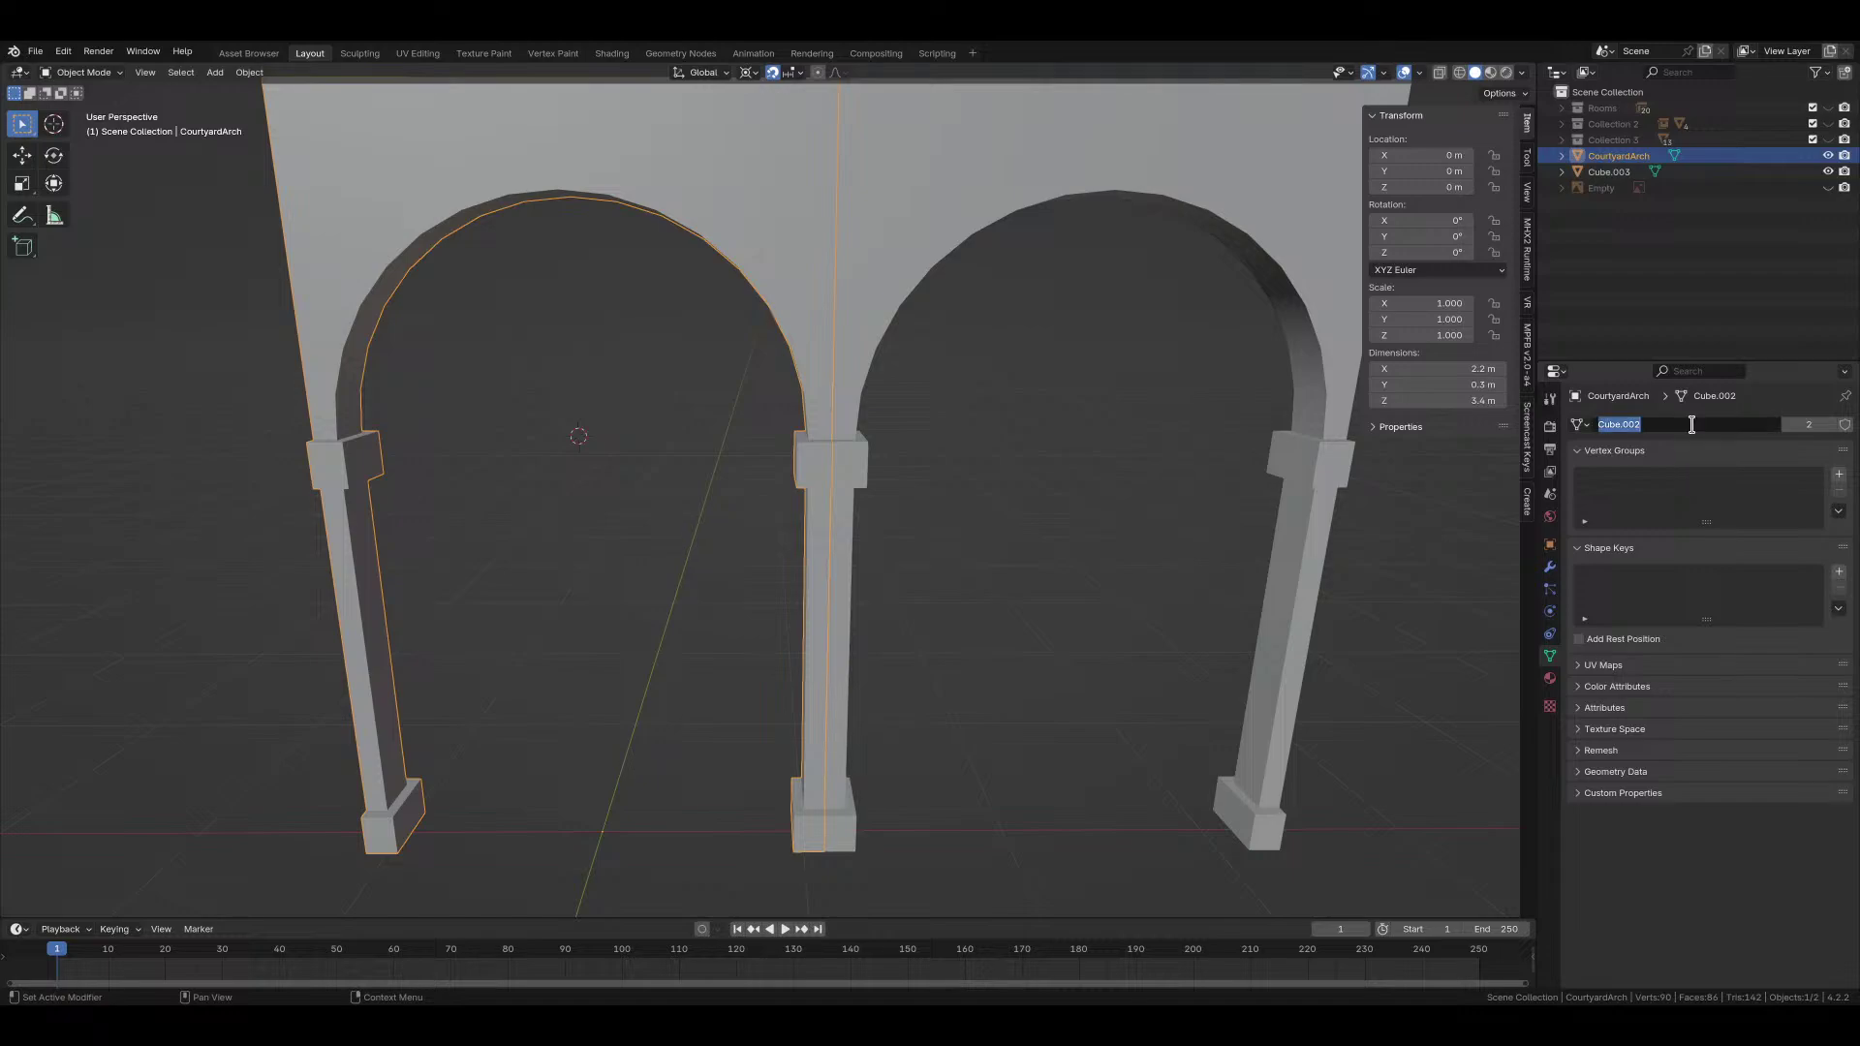
type("courtyard")
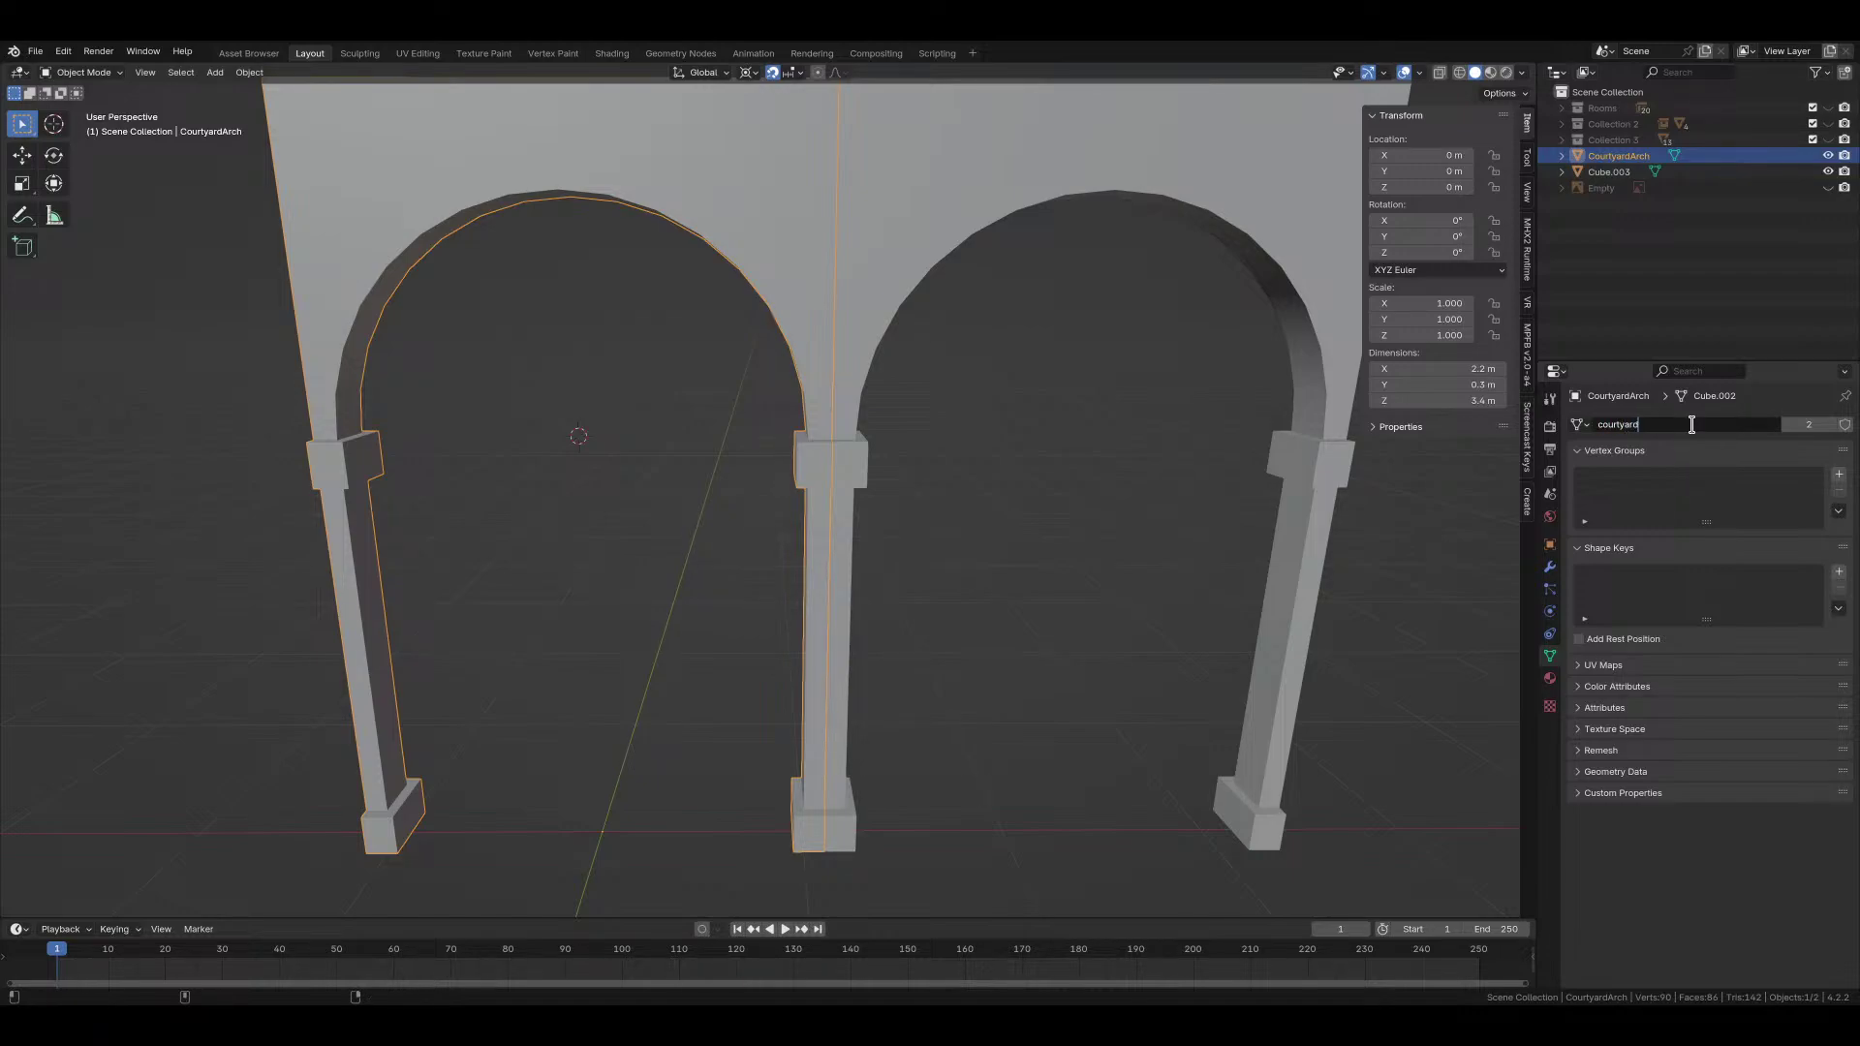
type("_arch")
key("Return")
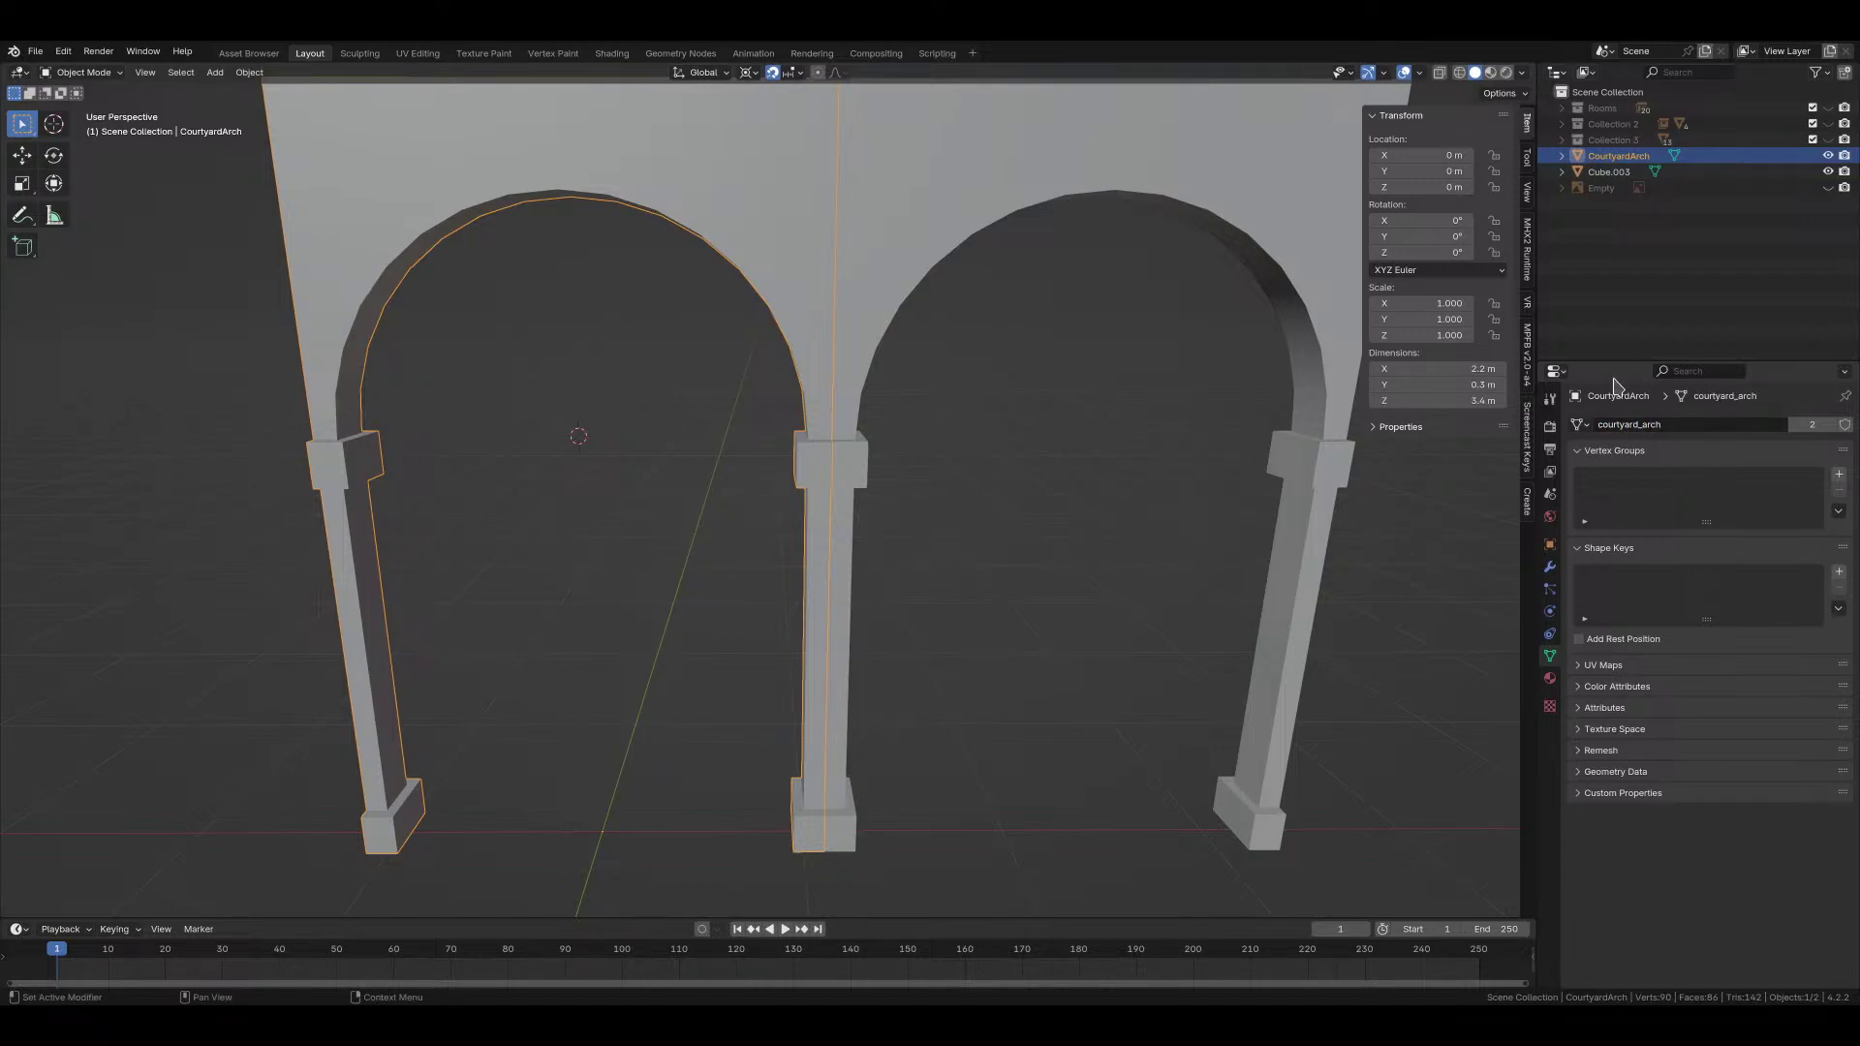
key("ctrl+s")
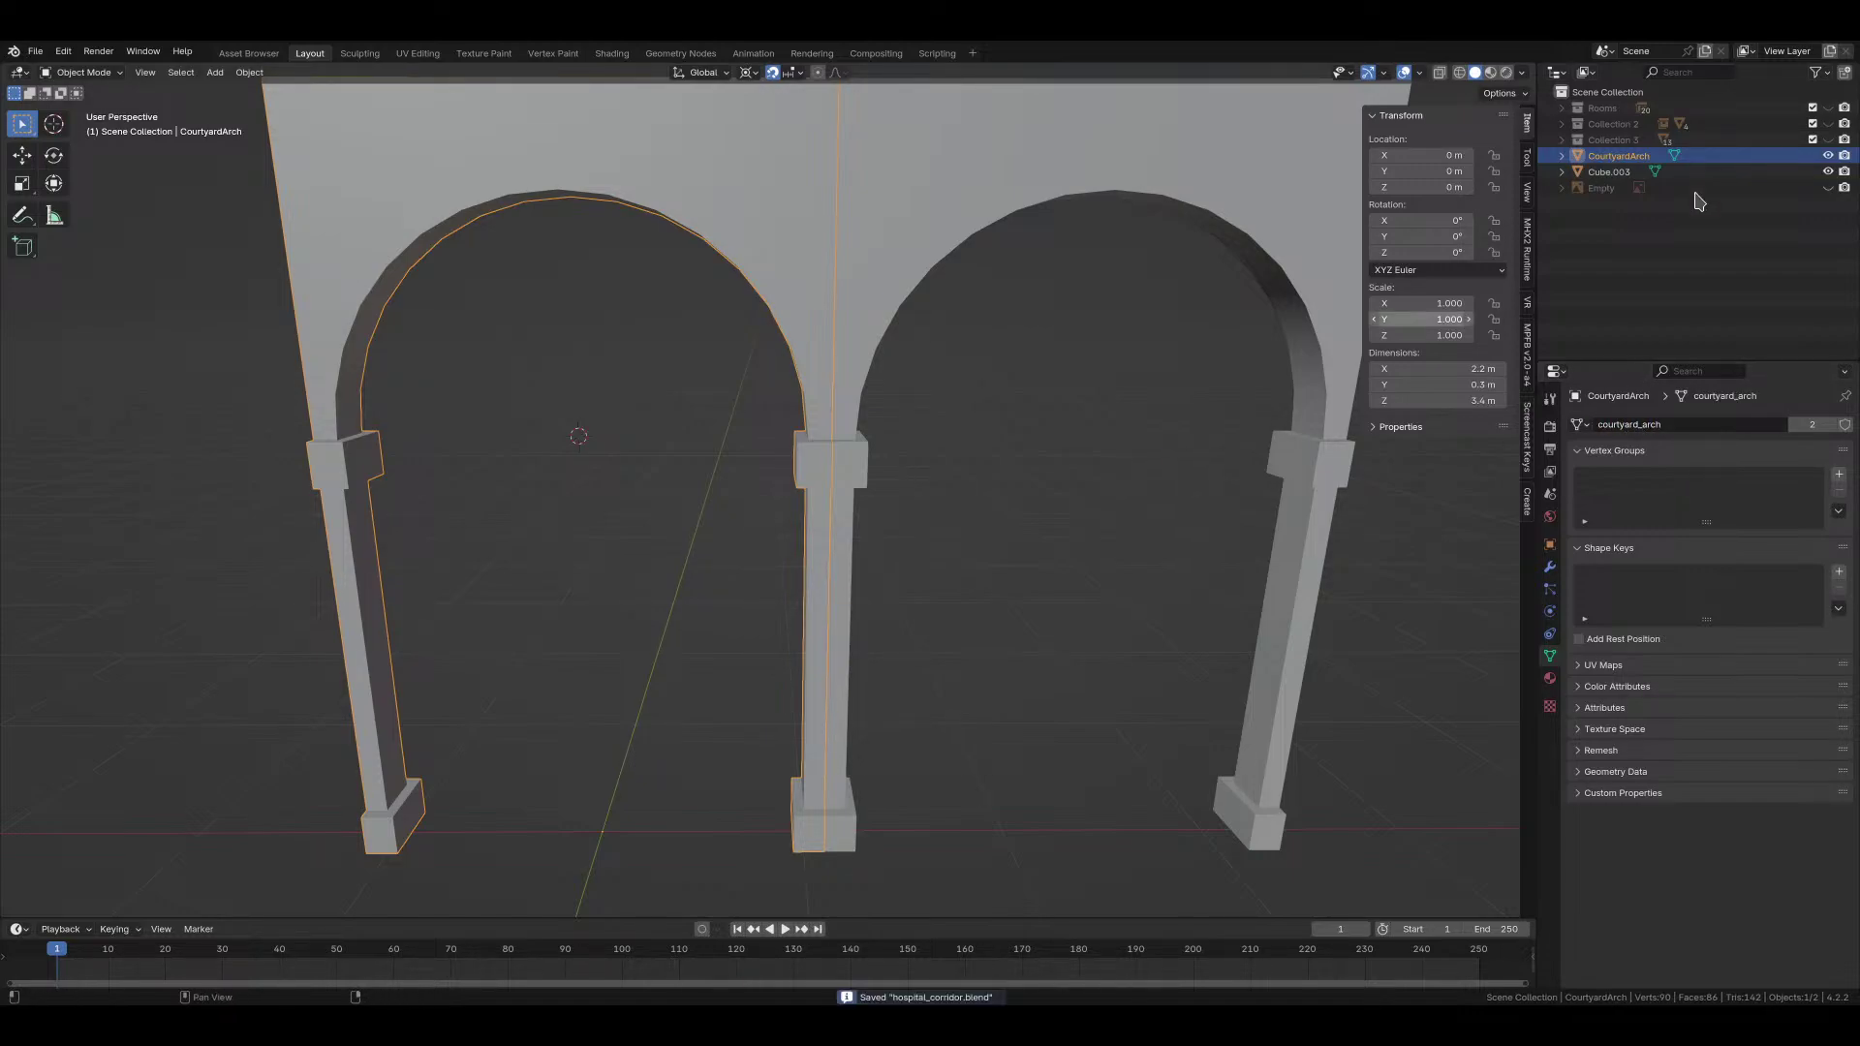
Step: Delete the linked duplicate arch Cube.003 and select the remaining CourtyardArch
left_click(1609, 174)
key("x")
left_click(1163, 528)
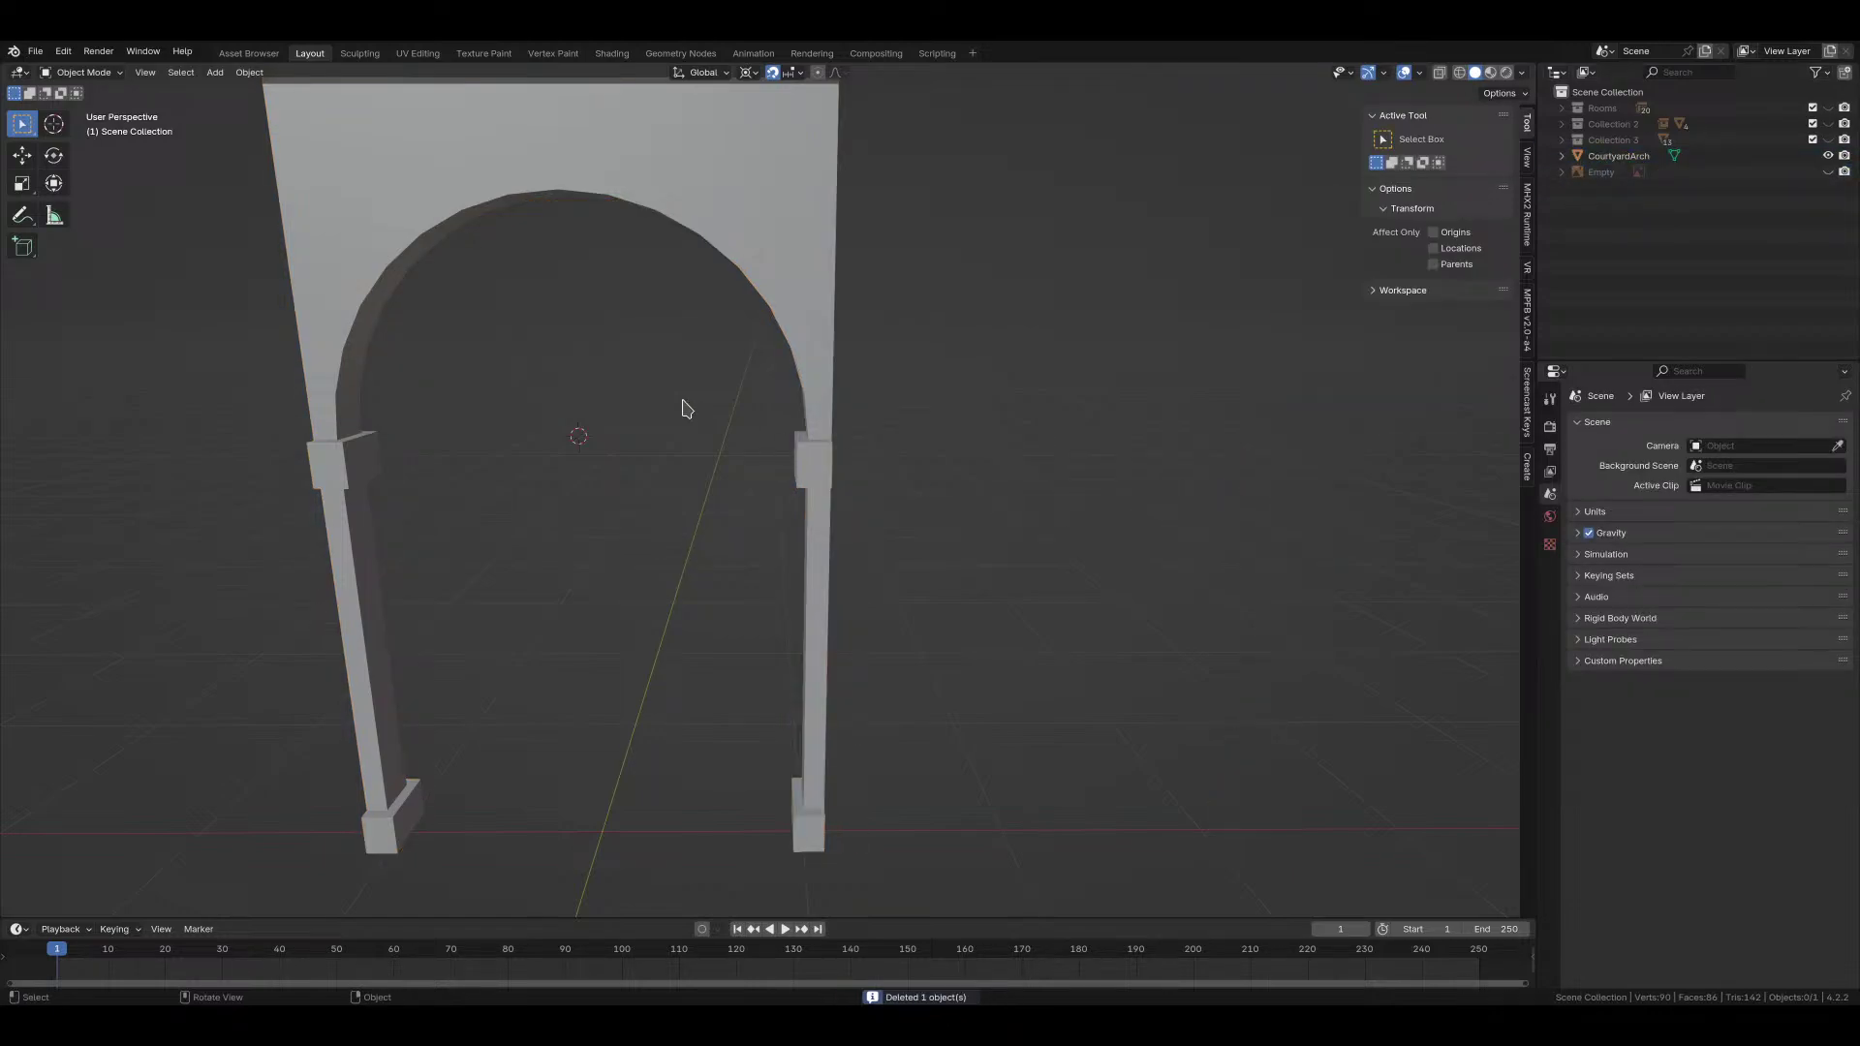
left_click(775, 320)
middle_click_drag(672, 490, 997, 572)
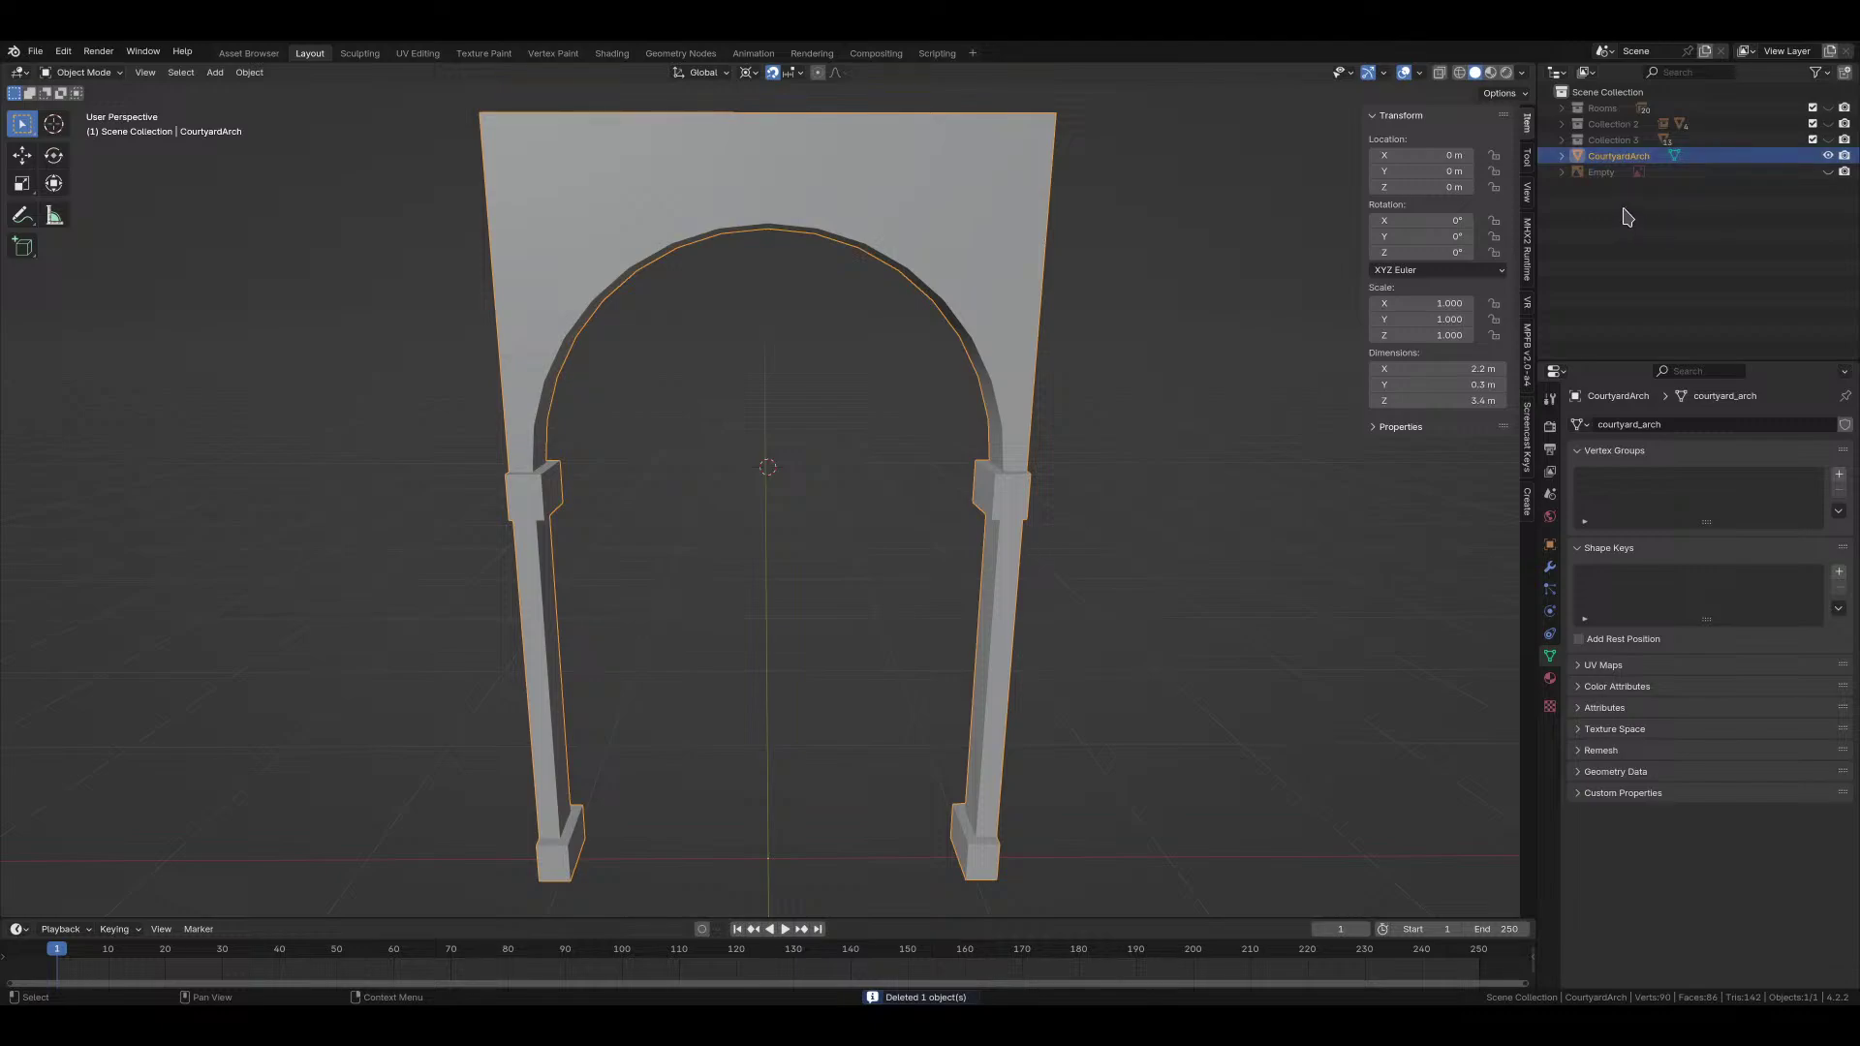
Step: Unhide the Rooms, Collection 2 and Collection 3 collections and the Empty floor plan image, keeping CourtyardArch selected
left_click(1828, 156)
left_click(1829, 155)
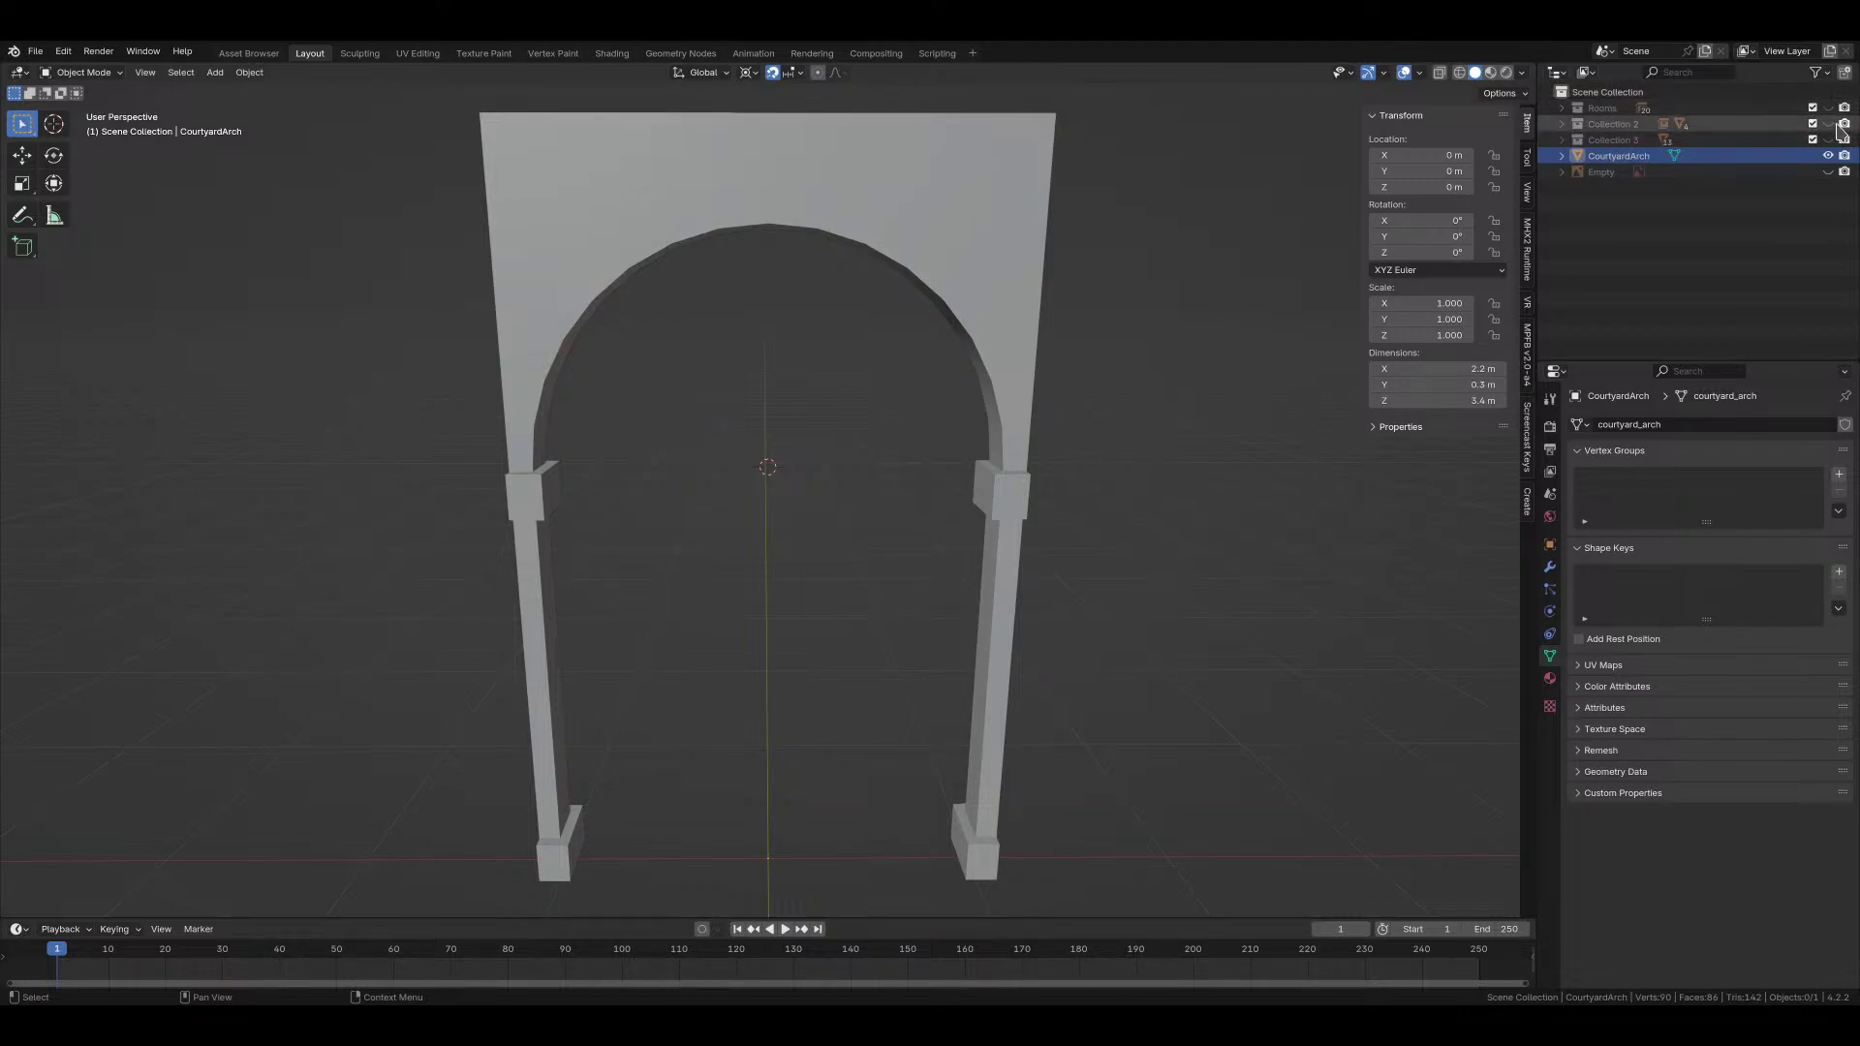
left_click_drag(1828, 140, 1828, 108)
scroll(1059, 435, "down", 5)
scroll(1059, 435, "down", 4)
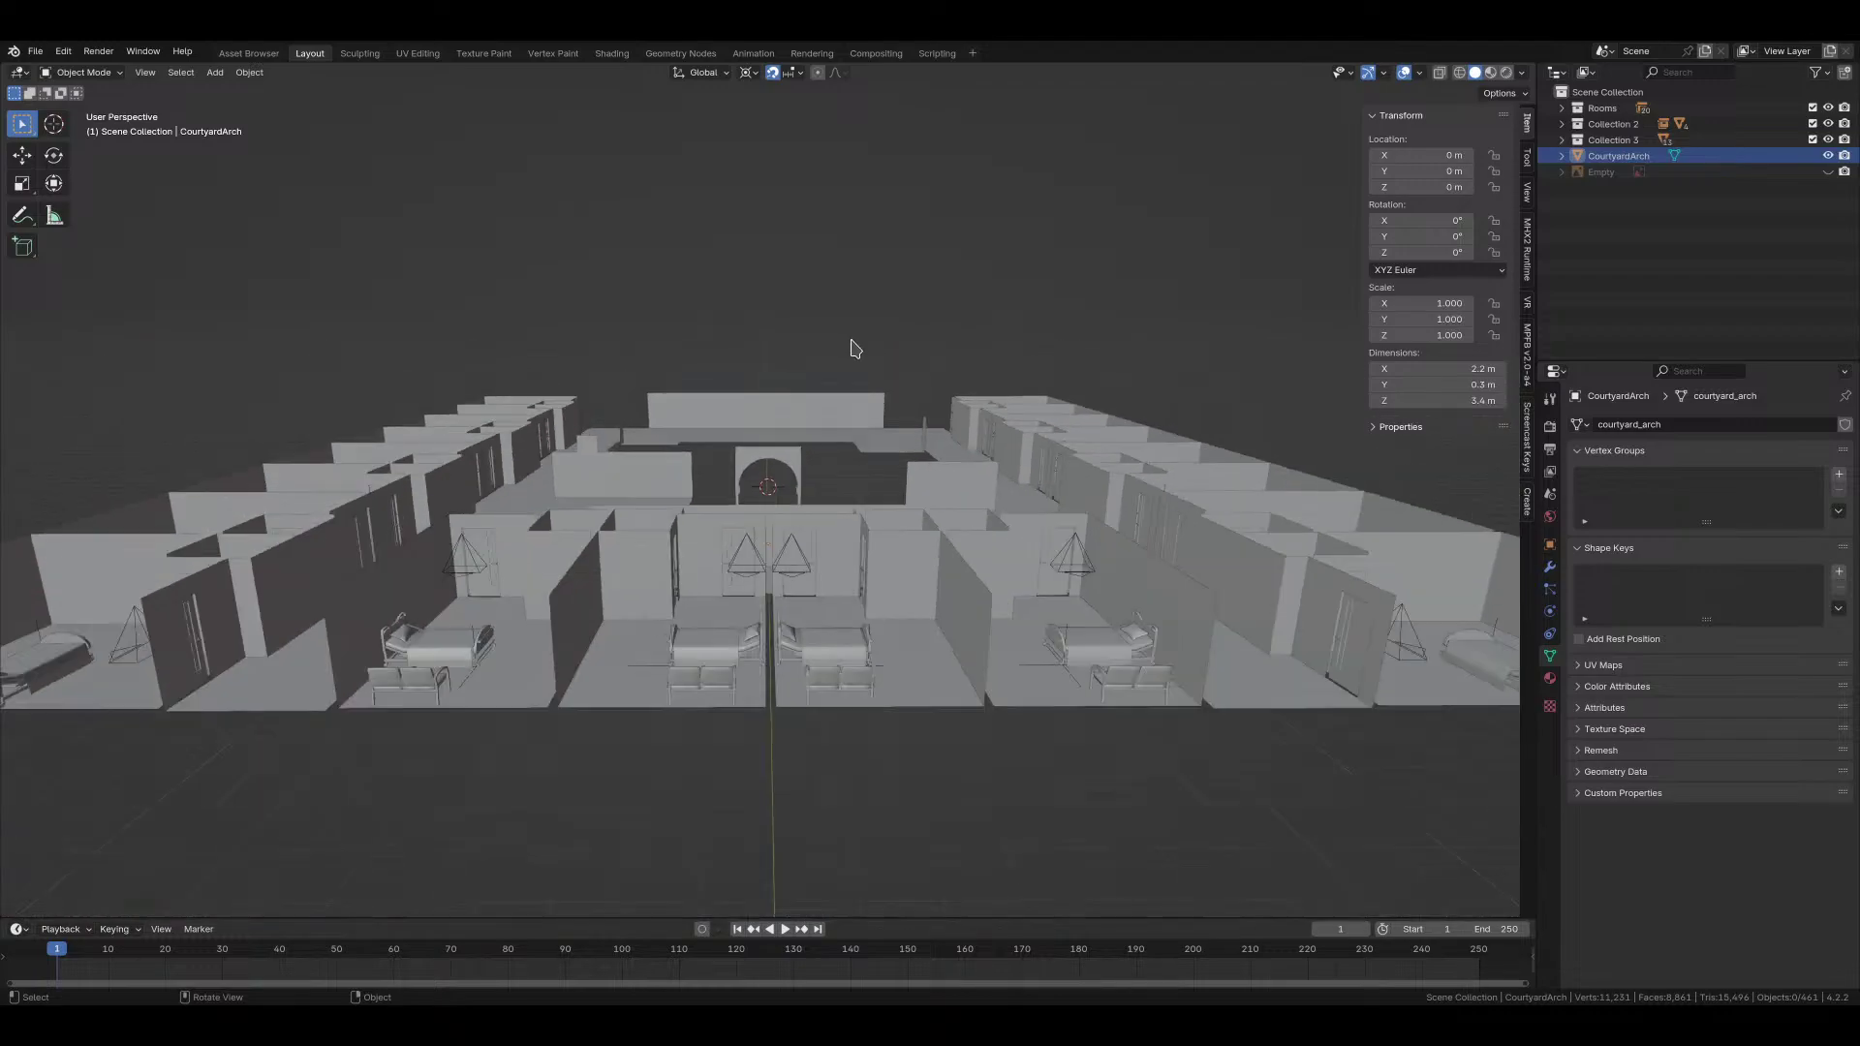
middle_click_drag(852, 352, 744, 494)
left_click(748, 504)
scroll(748, 504, "down", 5)
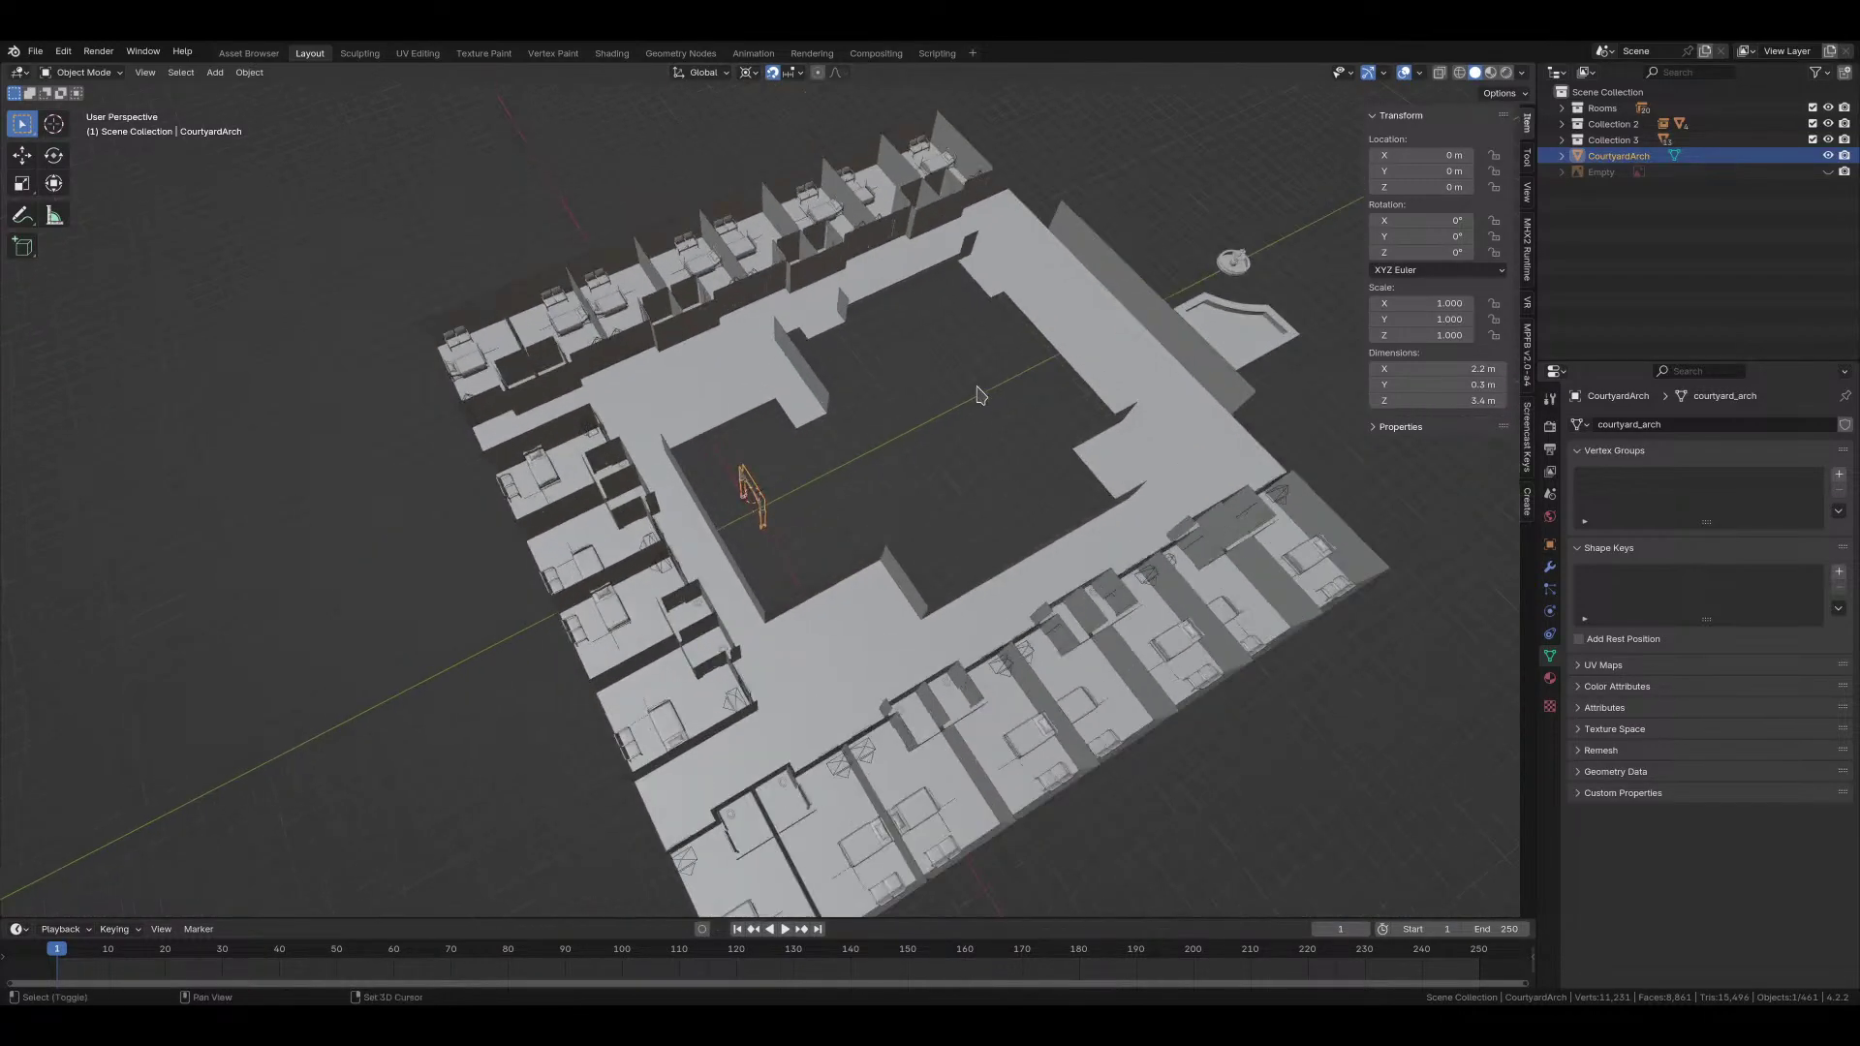
left_click(1828, 171)
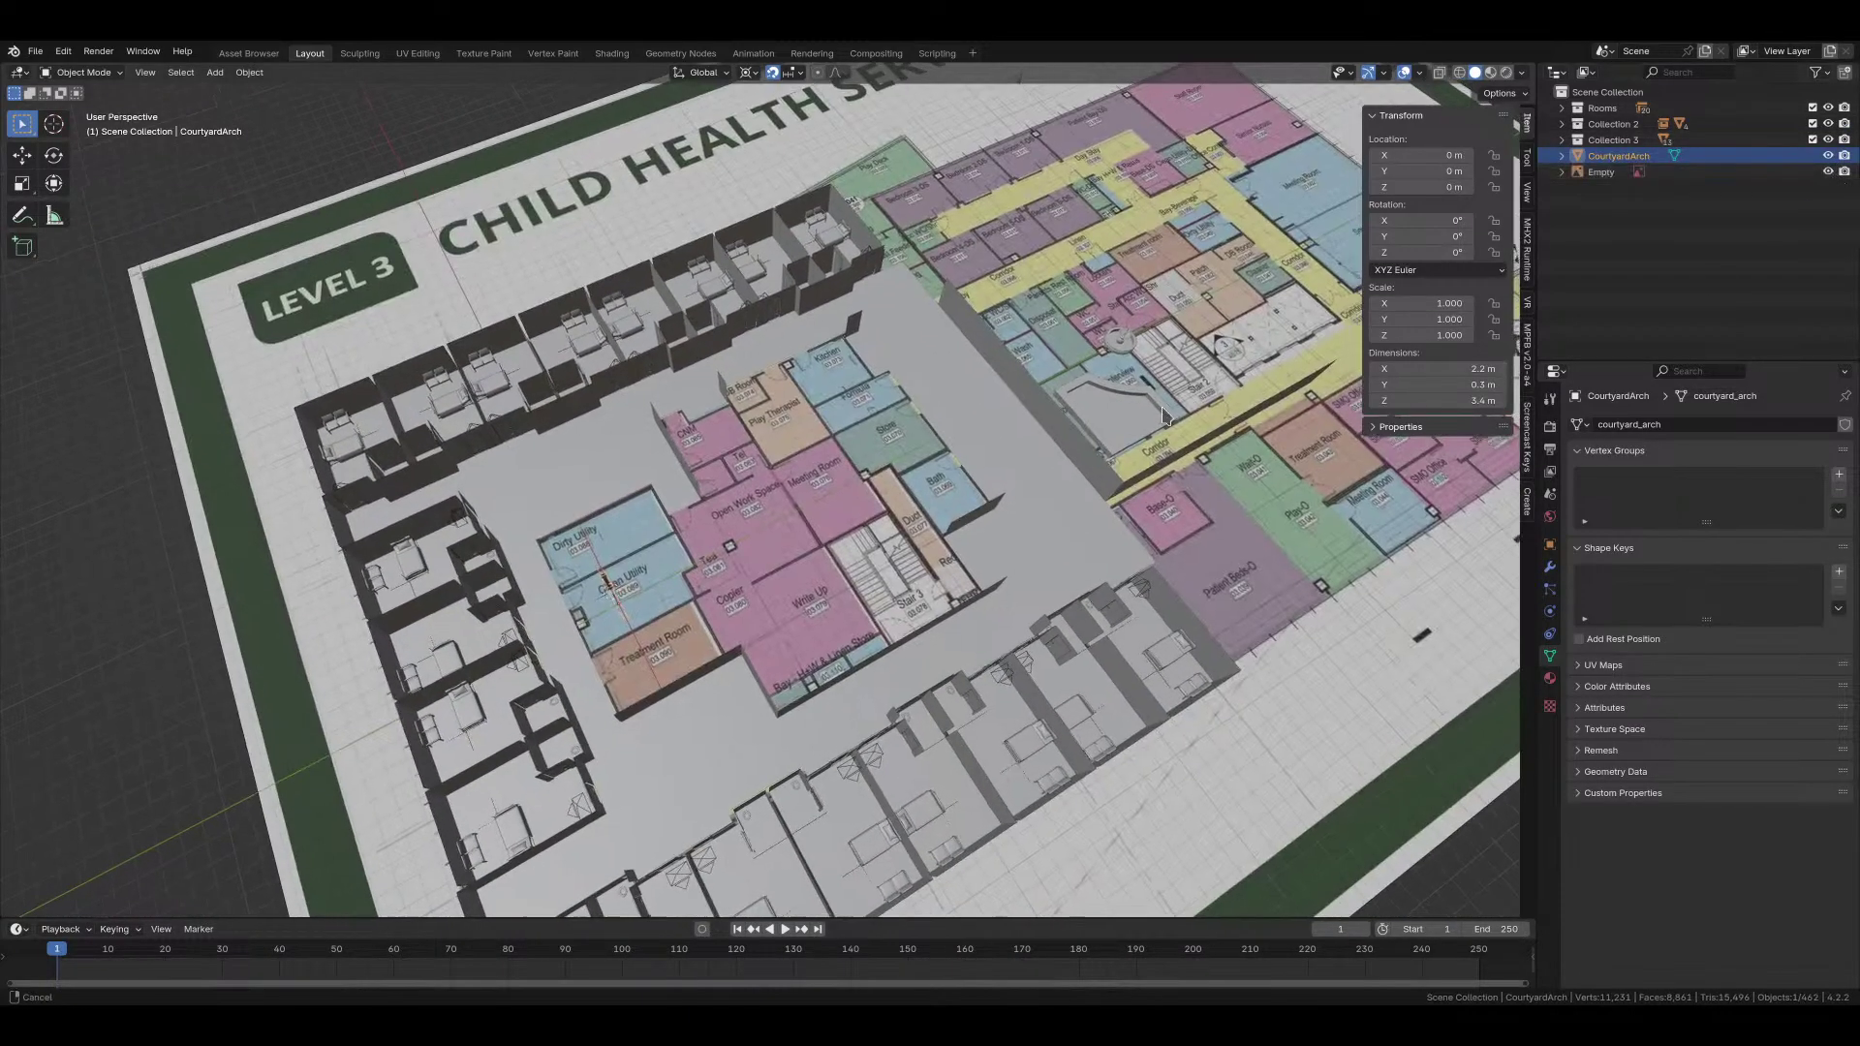
middle_click_drag(794, 543, 839, 580)
scroll(839, 579, "down", 1)
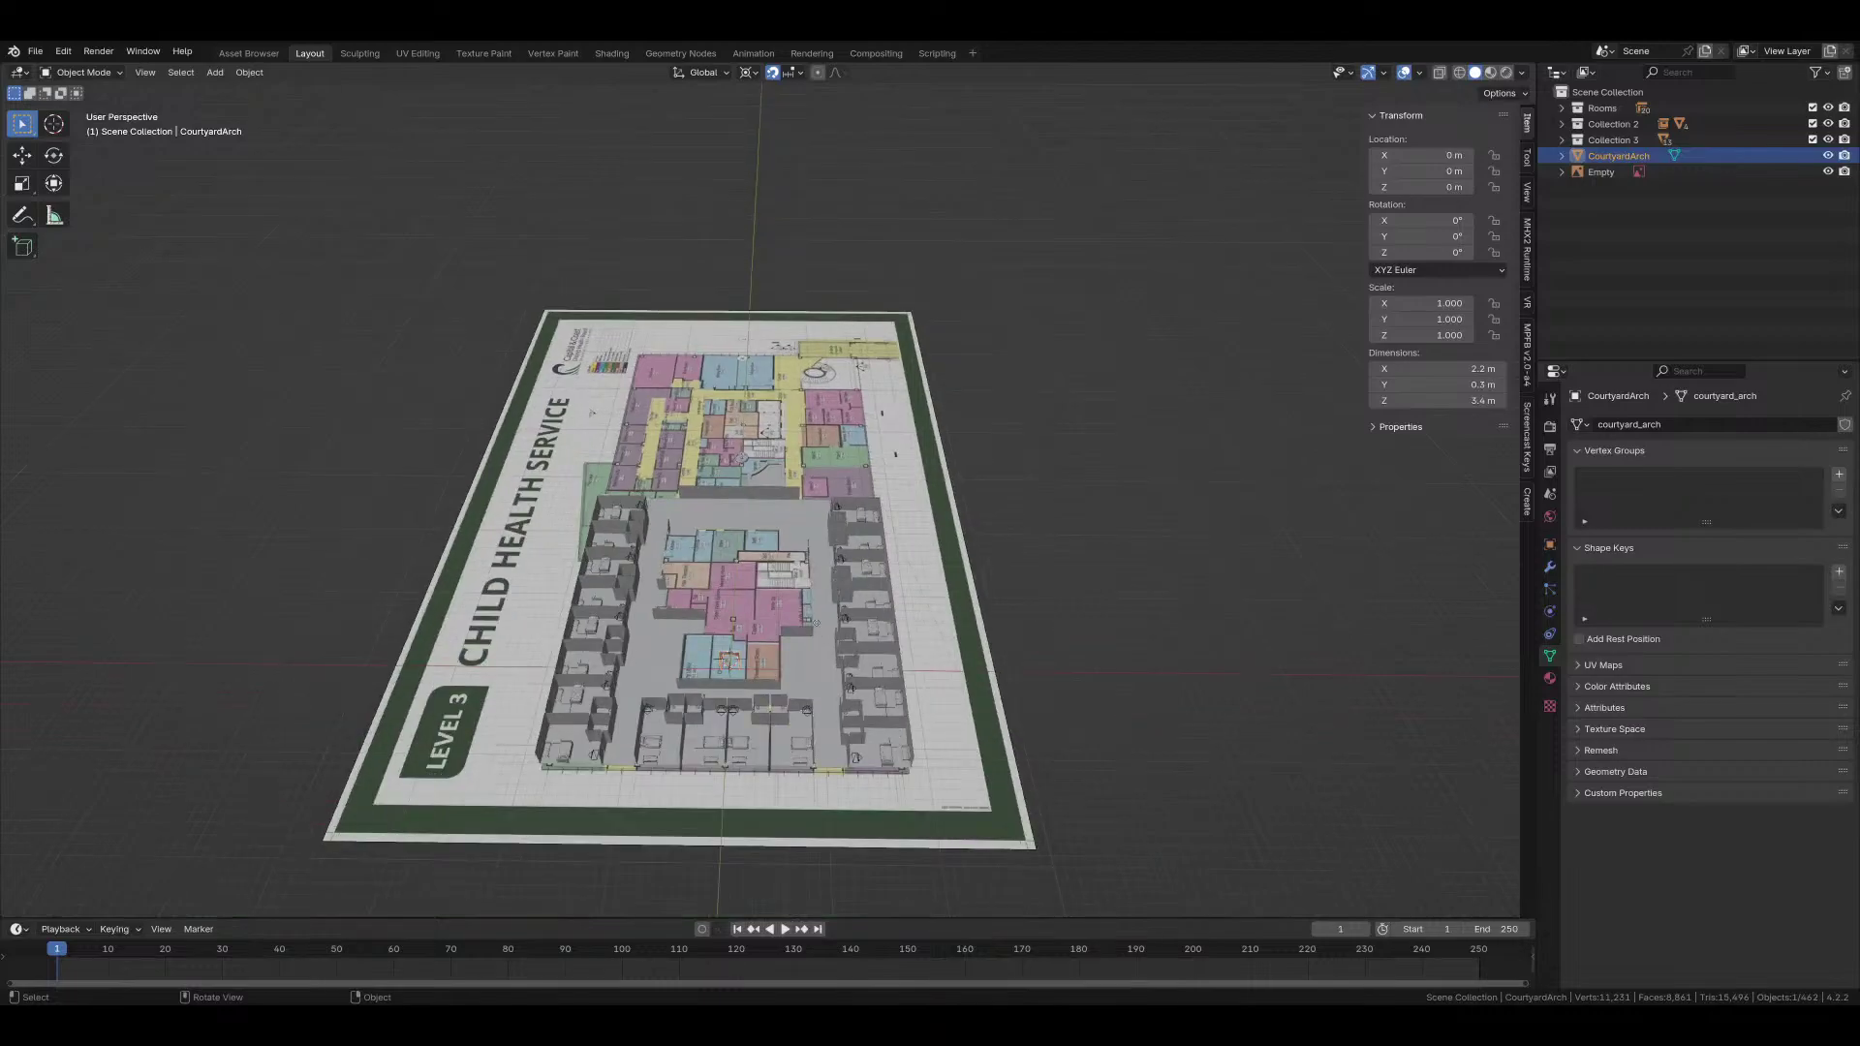
Step: Move CourtyardArch 24 m along Y to the long wall at the far side of the corridor
key("g")
key("y")
key("Return")
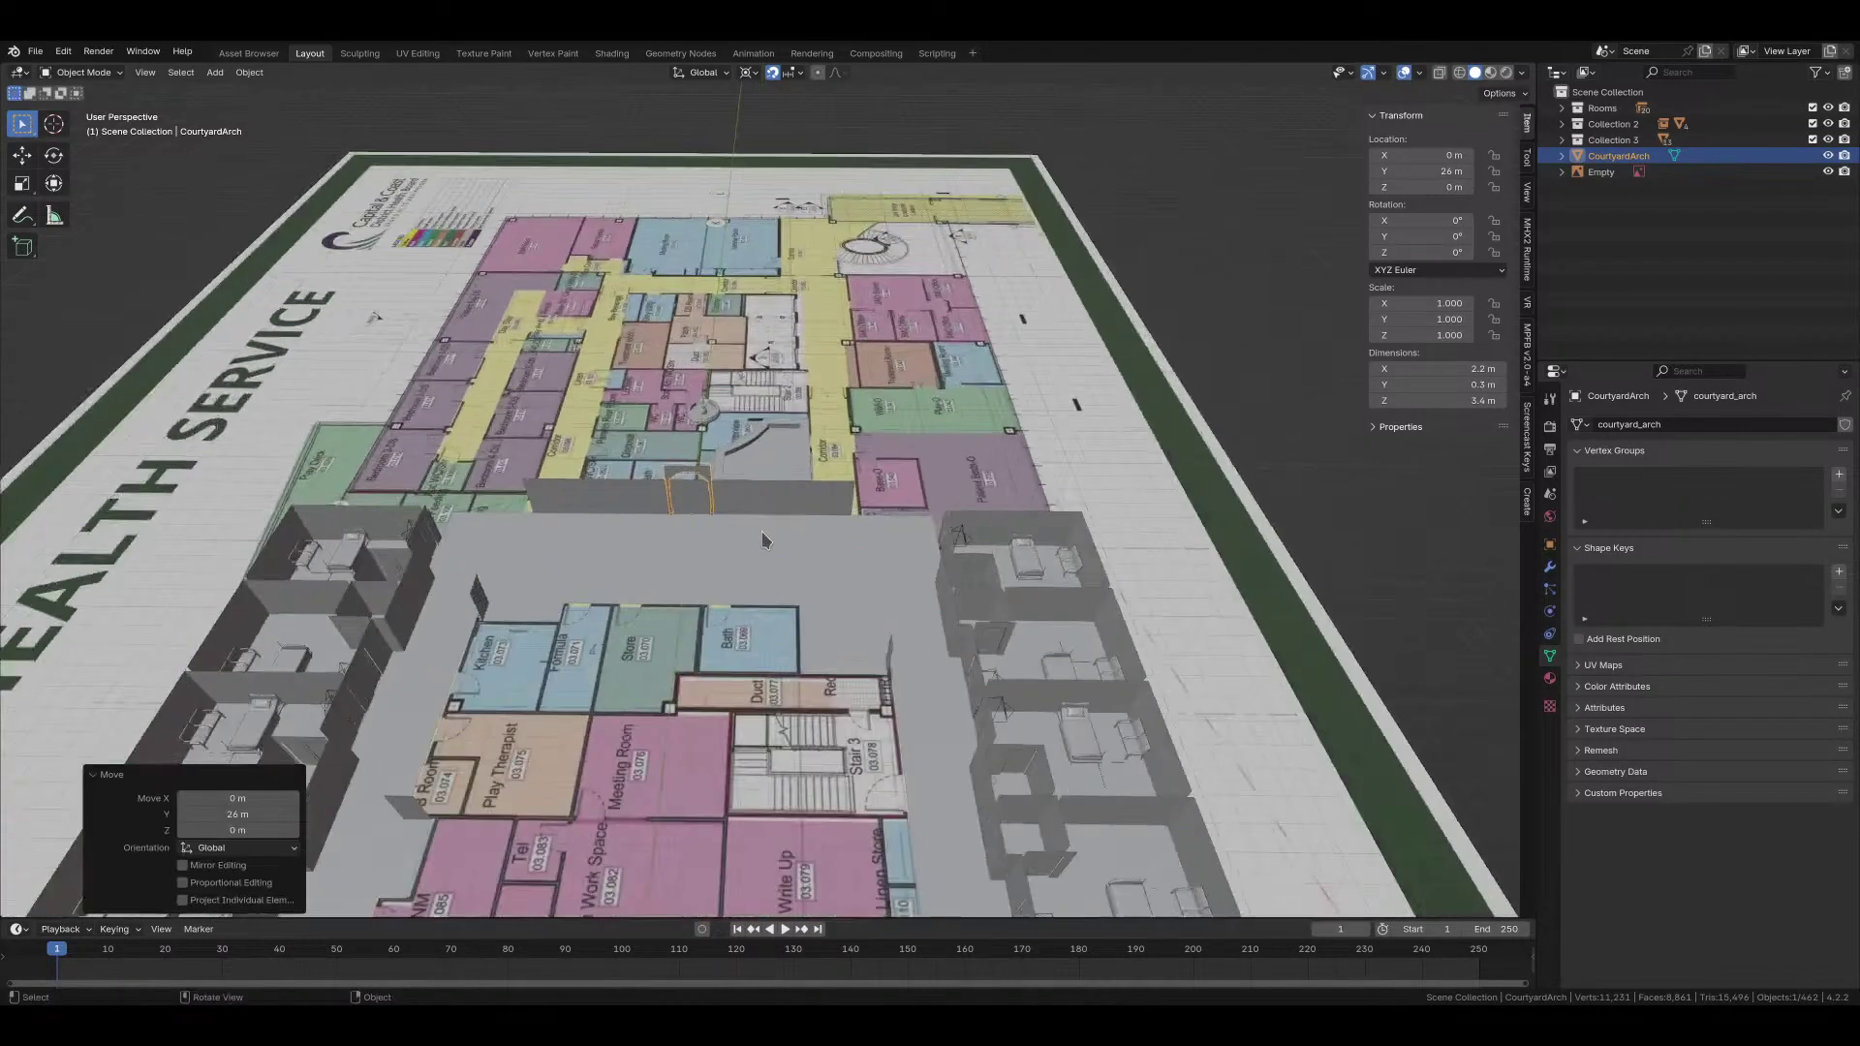
scroll(739, 548, "up", 5)
middle_click_drag(738, 549, 698, 462)
scroll(628, 601, "up", 2)
middle_click_drag(627, 601, 717, 444)
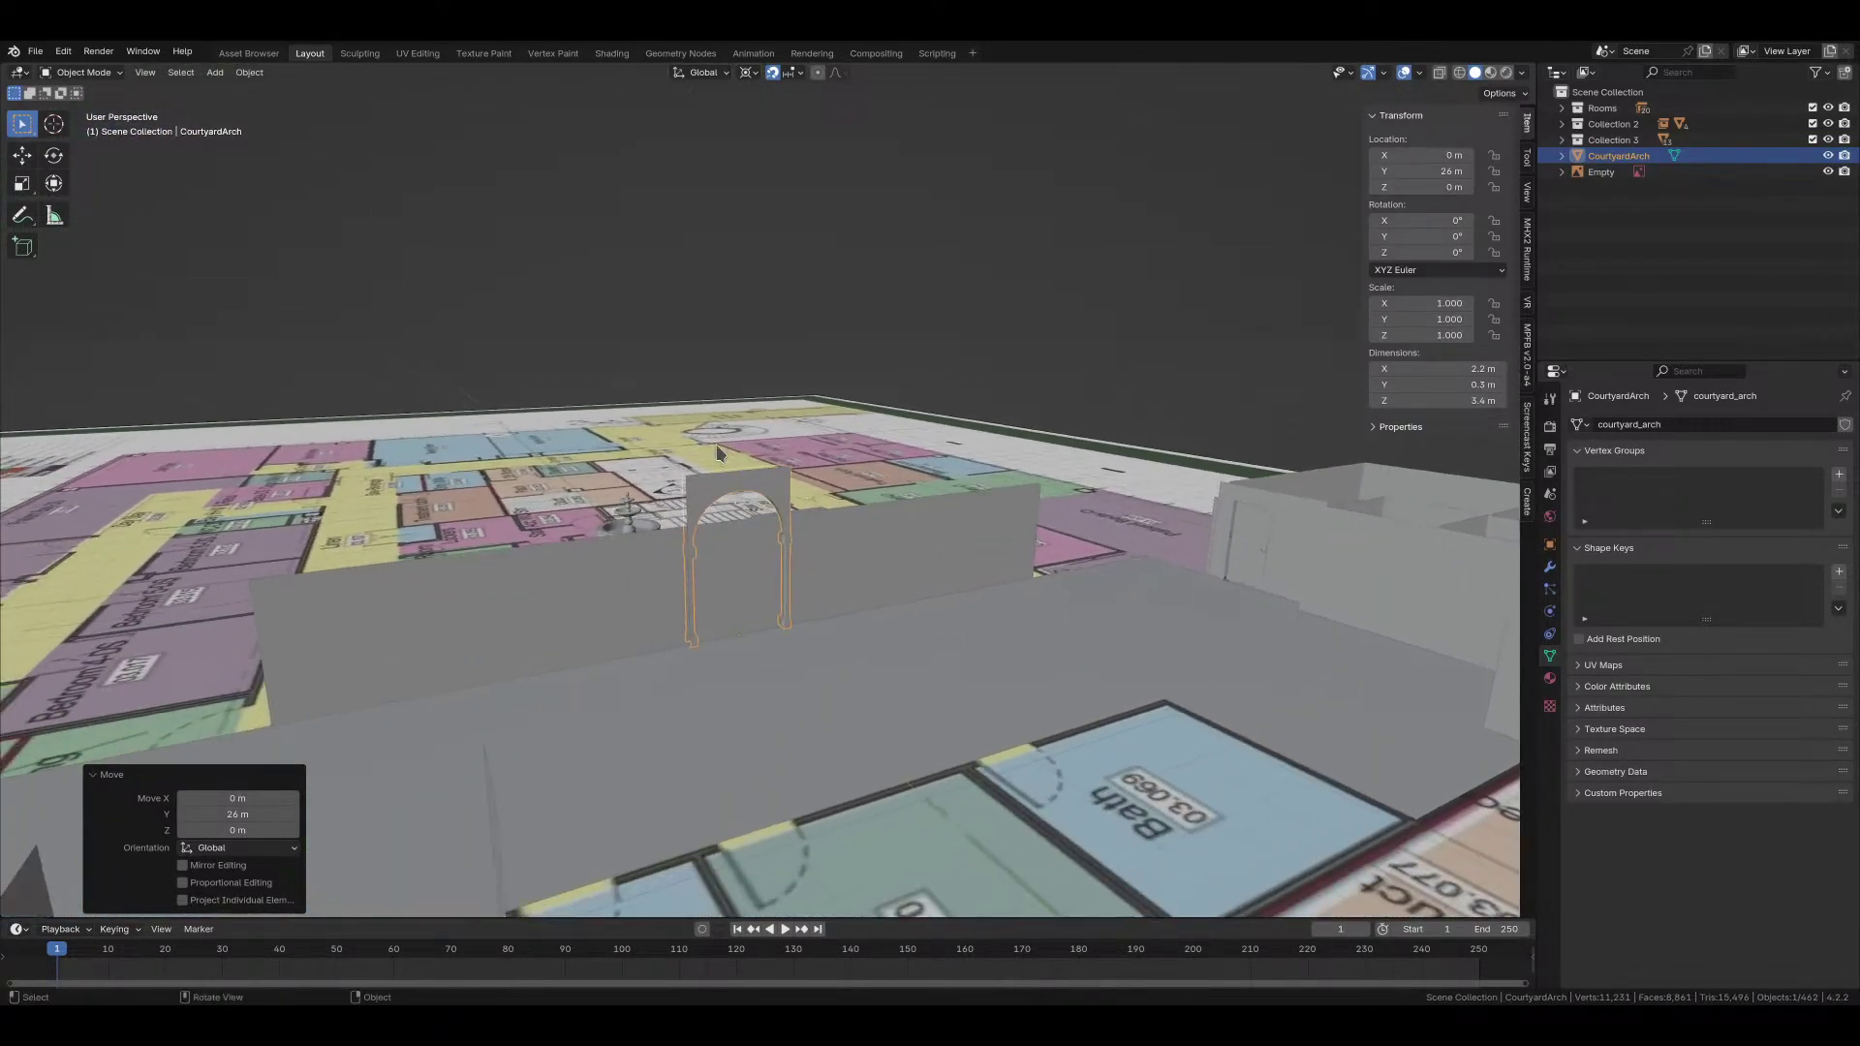
Step: Create a linked duplicate of CourtyardArch offset 2.2 m along X, directly beside the original
key("KP_Decimal")
middle_click_drag(797, 544, 731, 578)
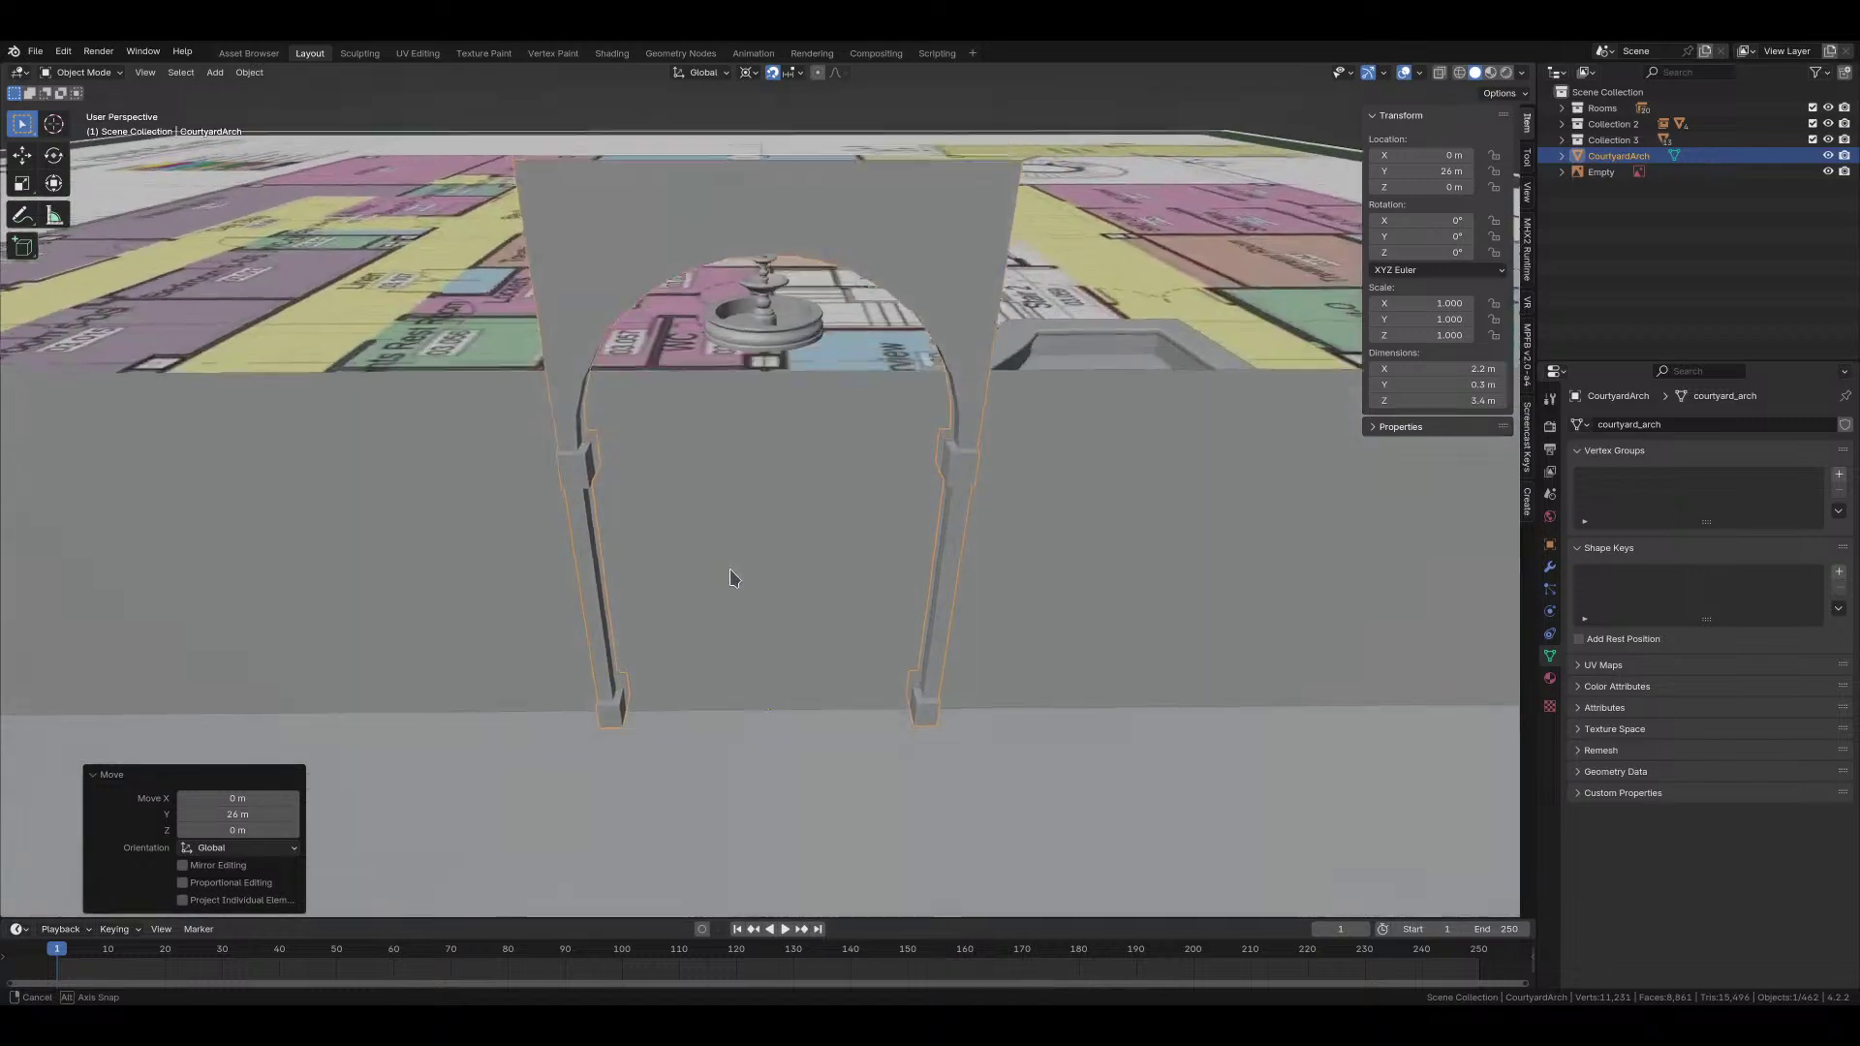
scroll(735, 589, "down", 4)
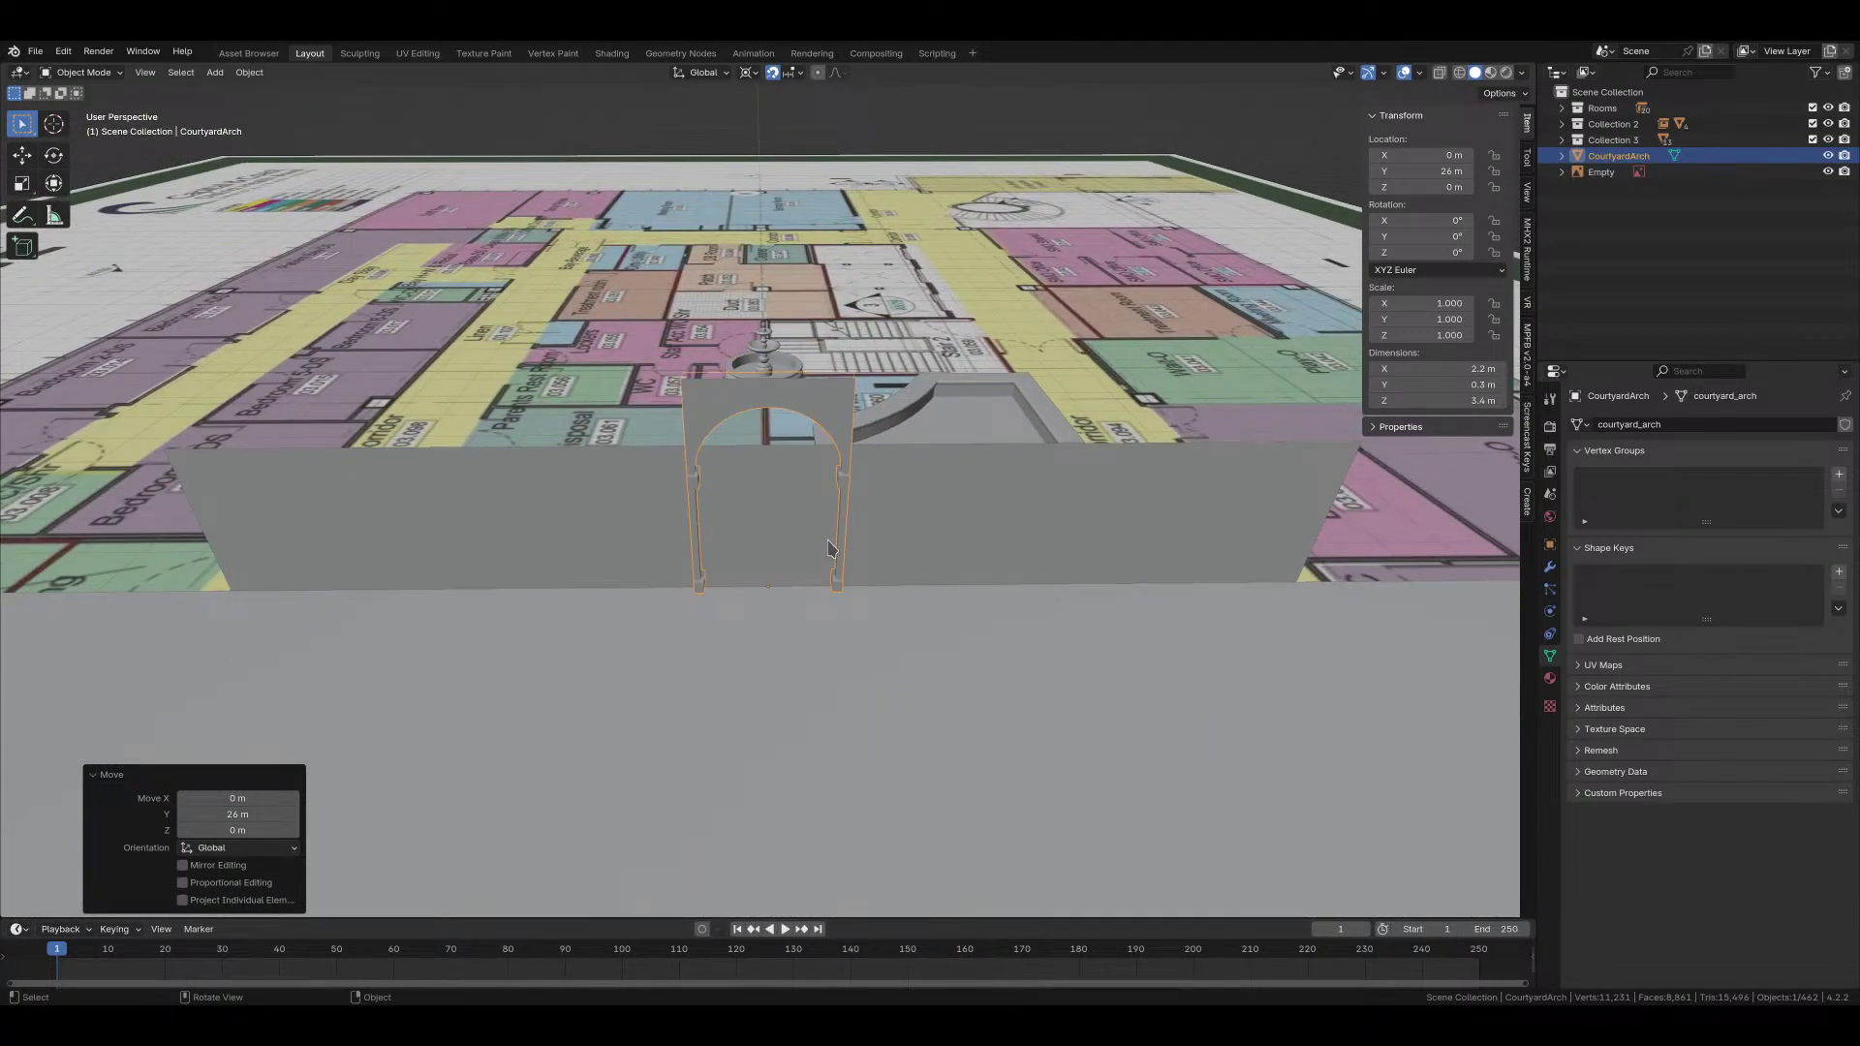
key("shift+d")
type("x2.2")
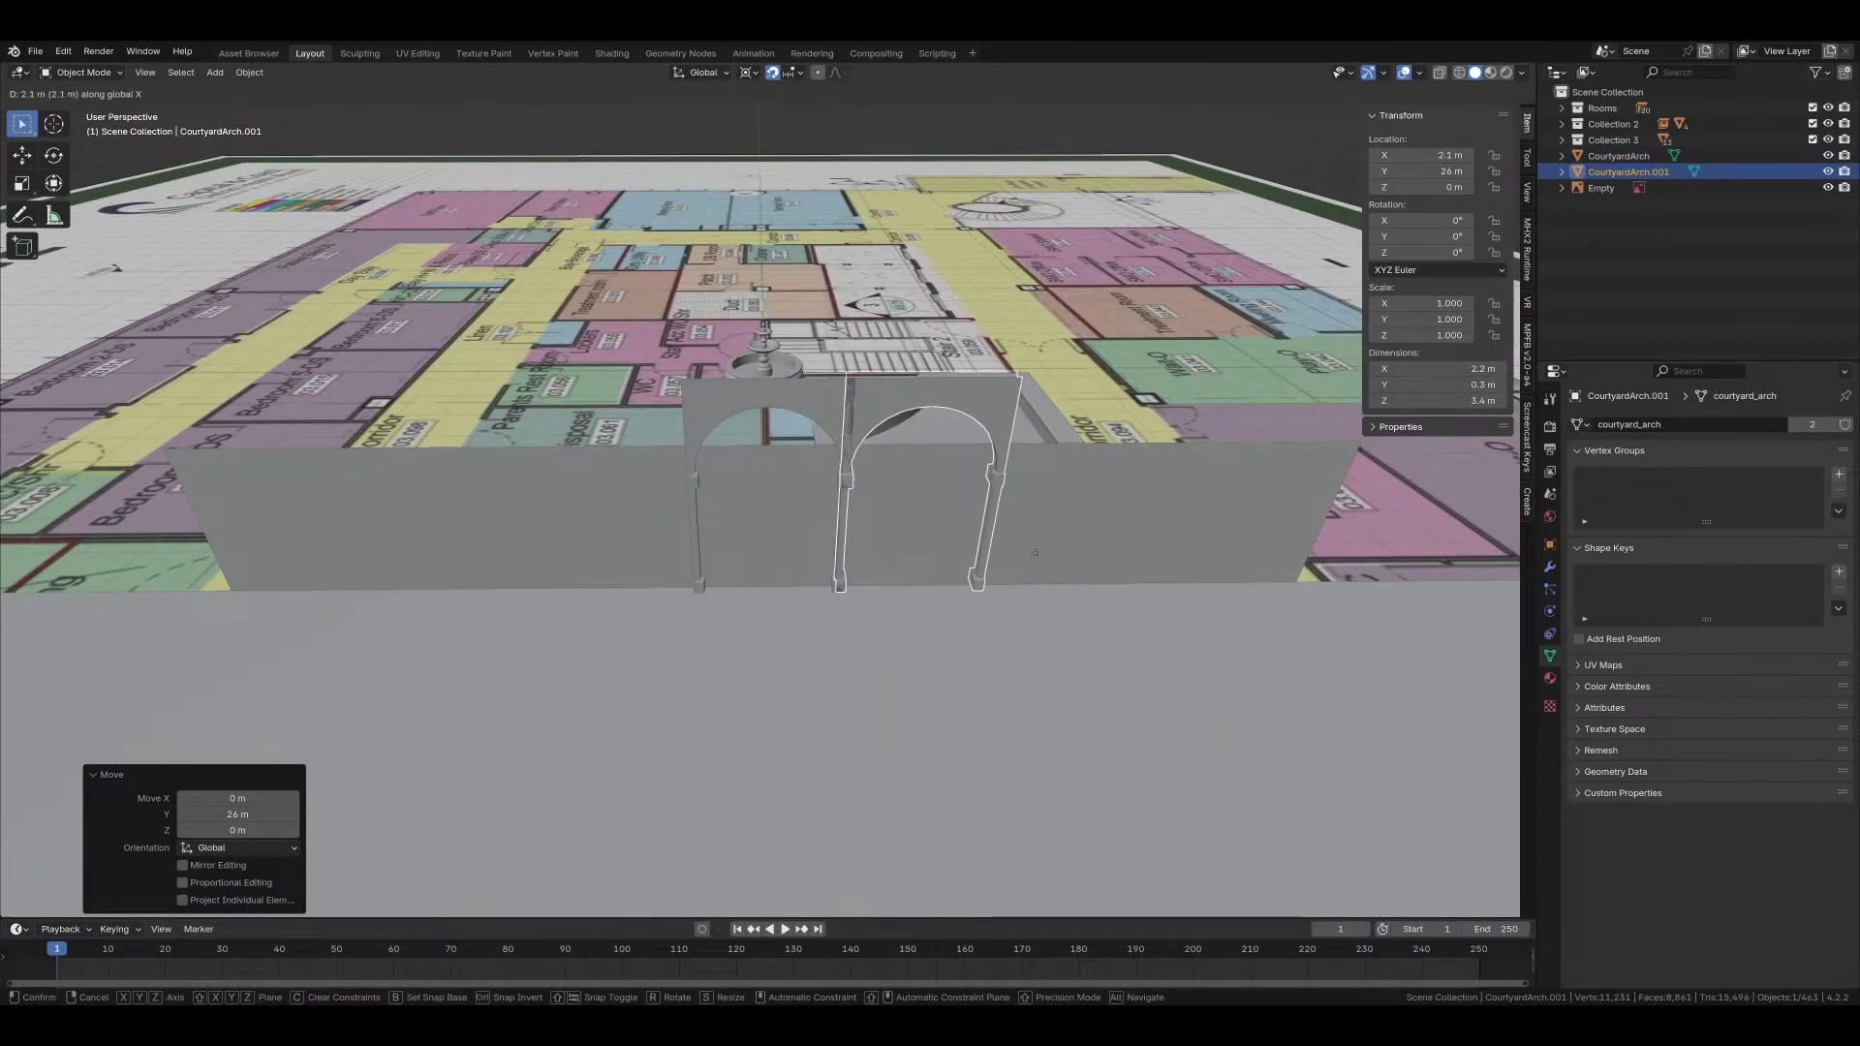
key("Return")
Step: Add a third linked arch beside the second one by duplicating it along X to 4.4 m
key("KP_Decimal")
key("shift+d")
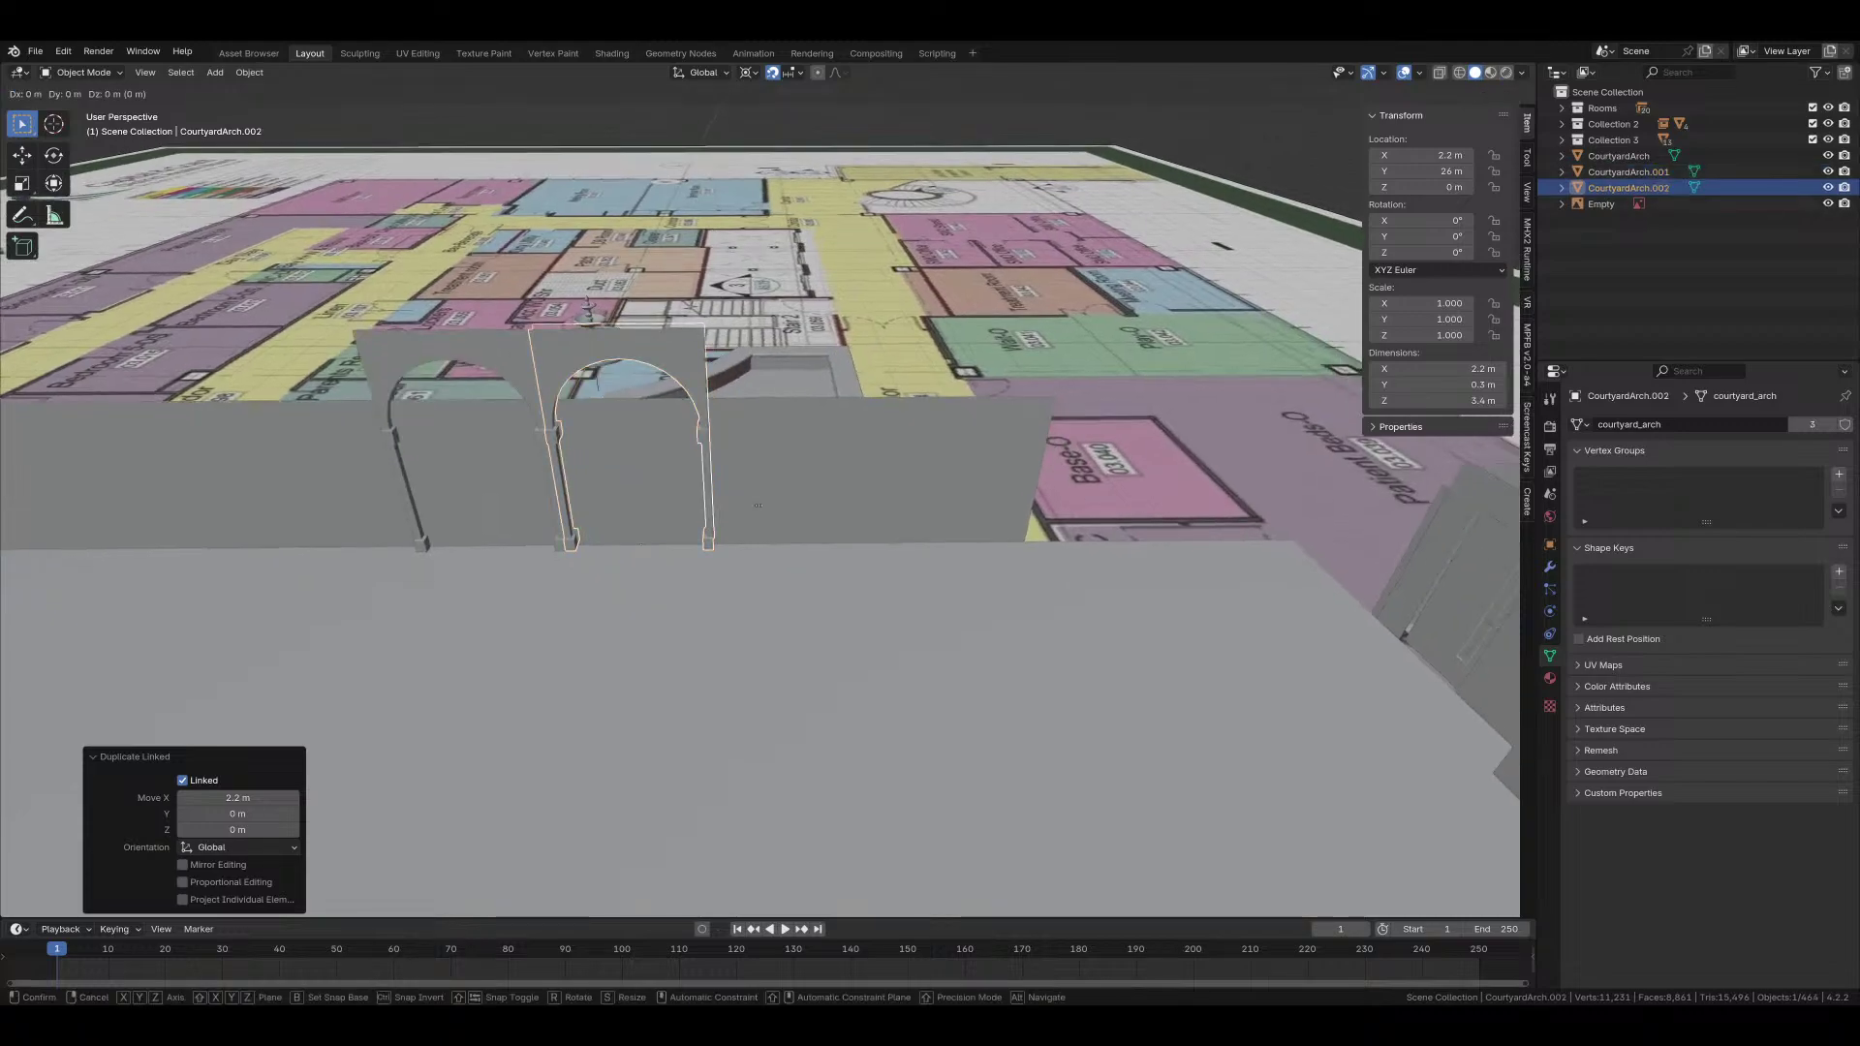
key("x")
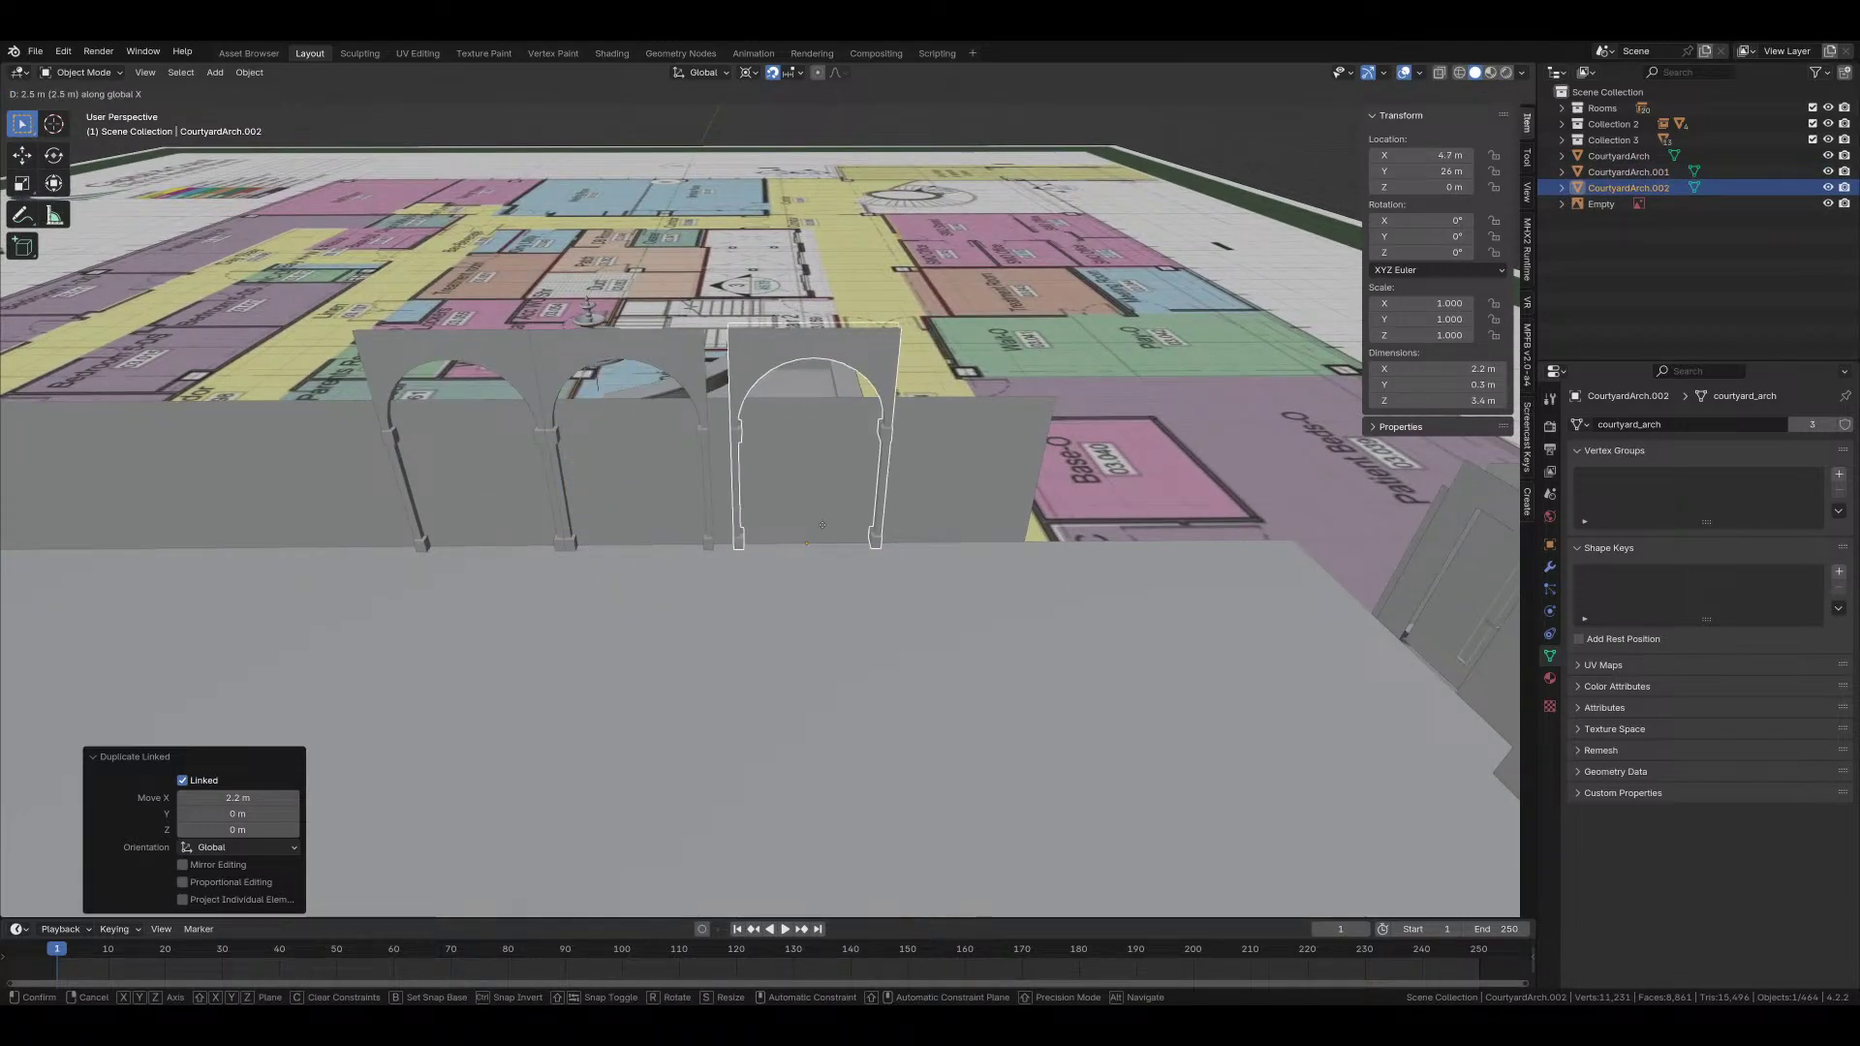
left_click(673, 506)
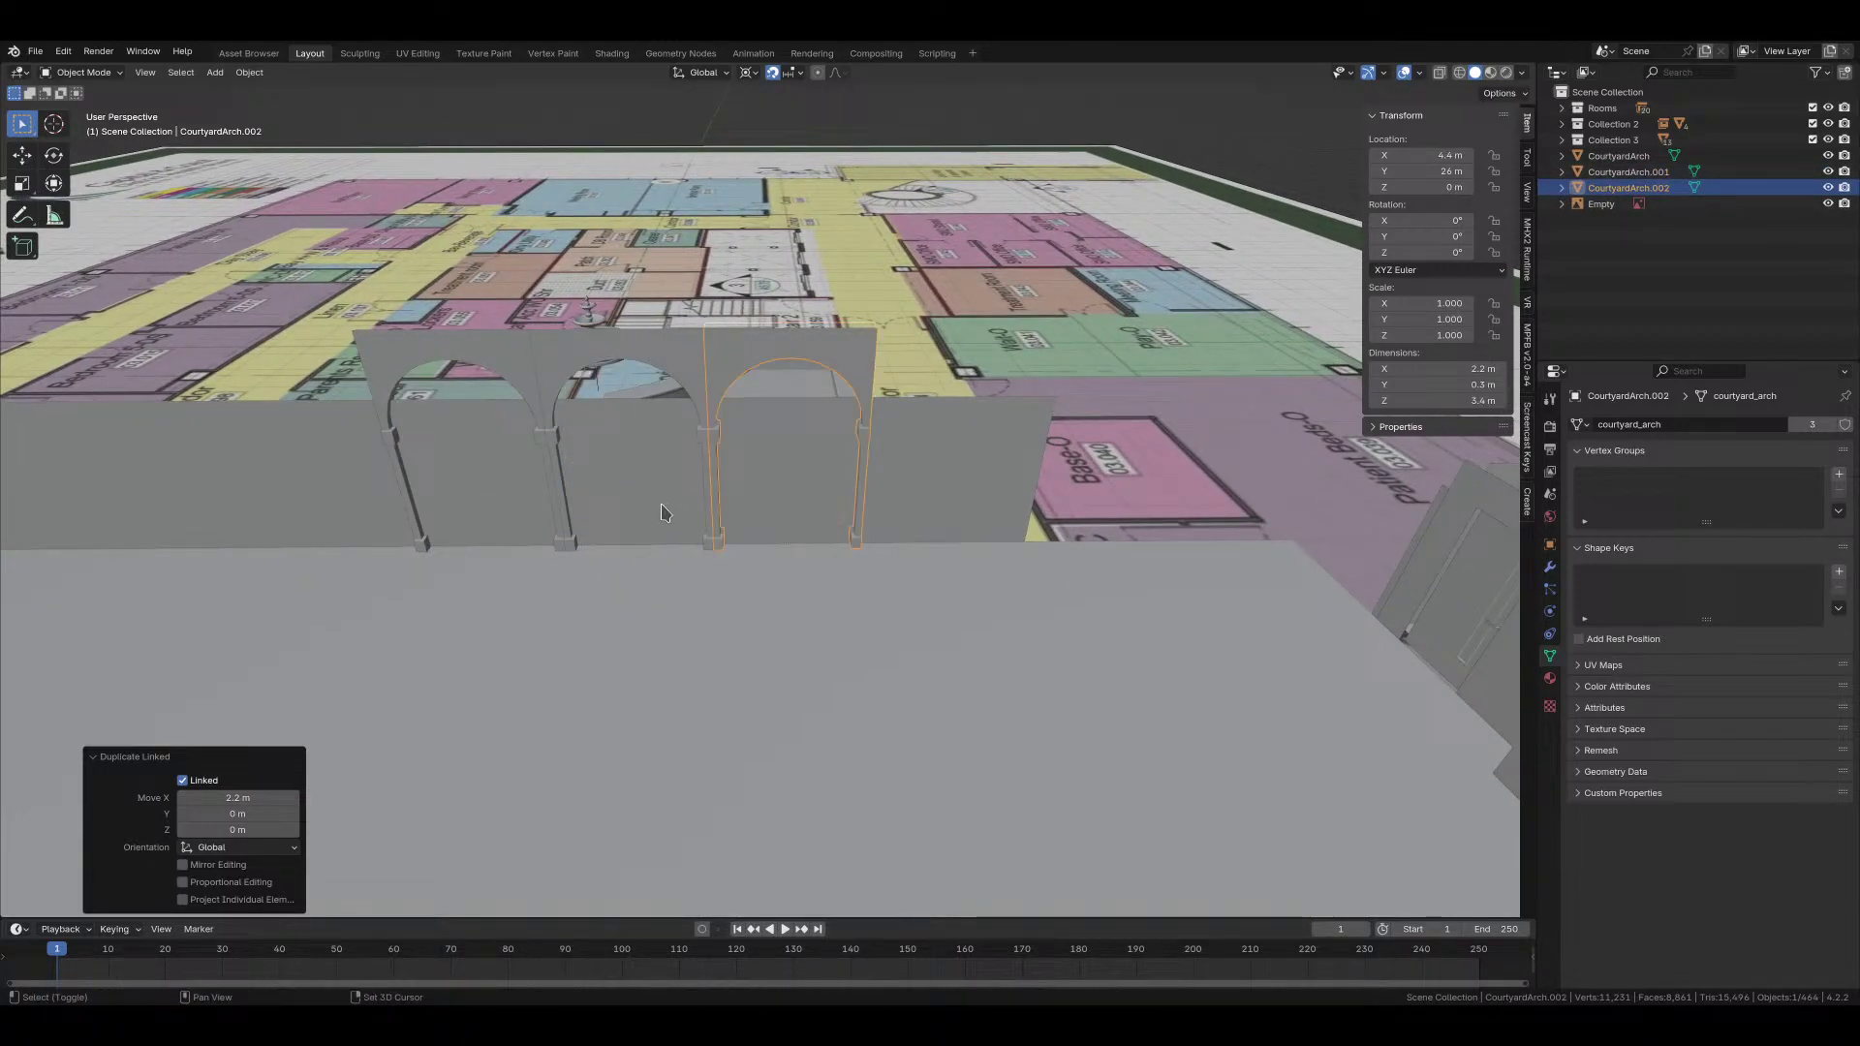
Step: Create a new collection under the Scene Collection and move the three CourtyardArch objects into it
left_click(1603, 92)
right_click(1608, 101)
left_click(1607, 96)
left_click(1639, 203)
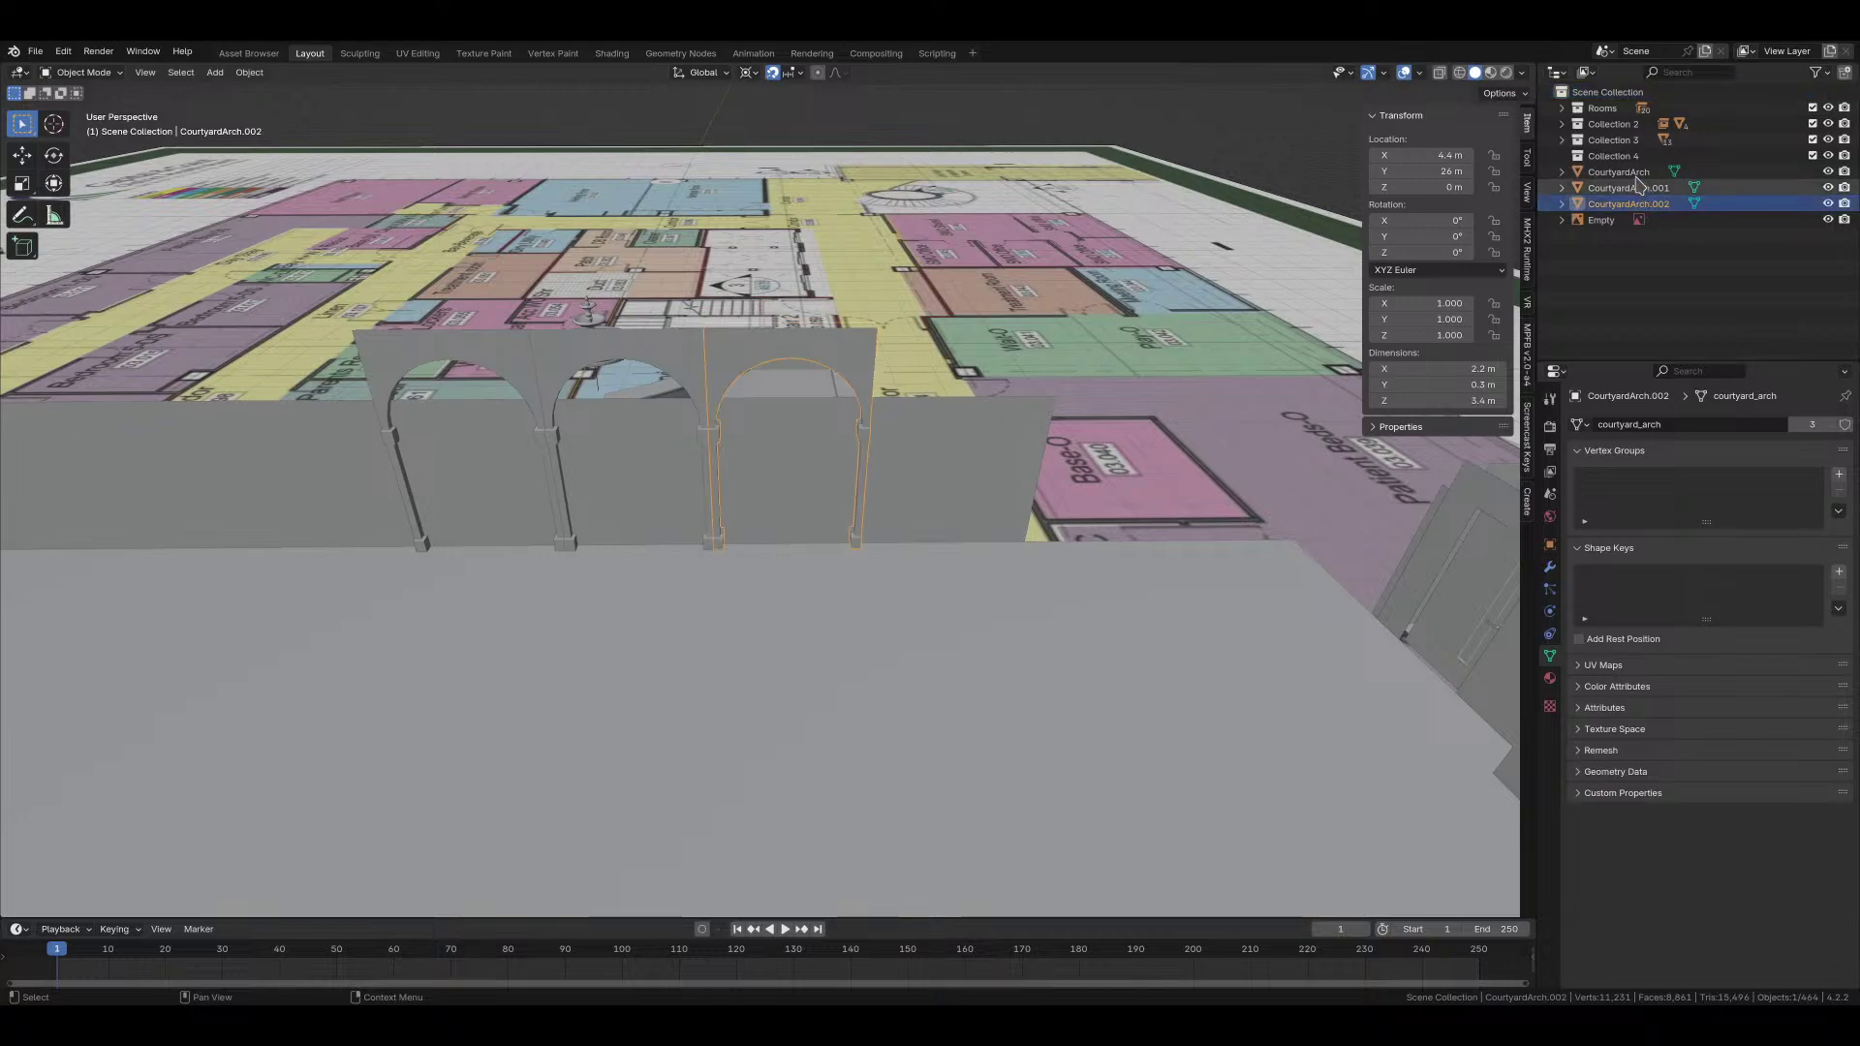
left_click(1632, 173, "shift")
left_click_drag(1631, 173, 1622, 158)
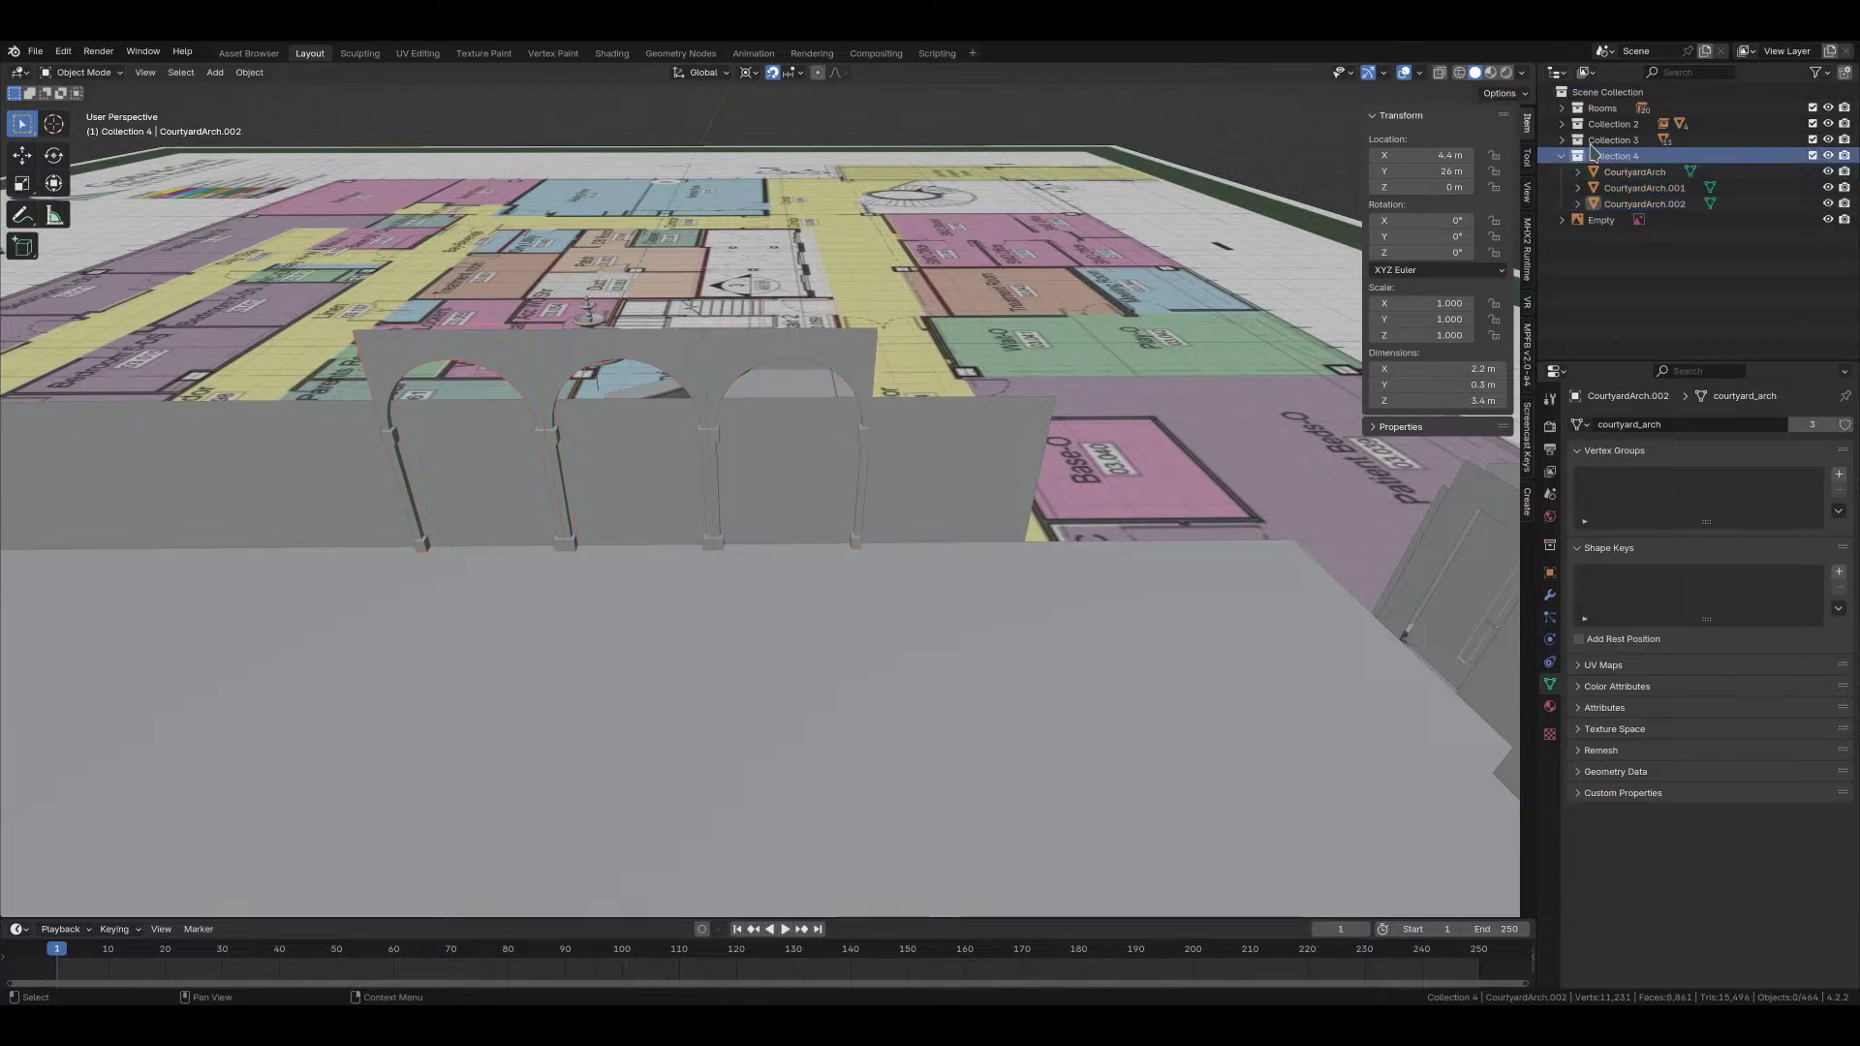
Step: Inspect which scene parts Plane.011, Plane.013 and Plane.014 in Collection 2 are, and check the Rooms collection's contents
left_click(1579, 124)
left_click(1564, 124)
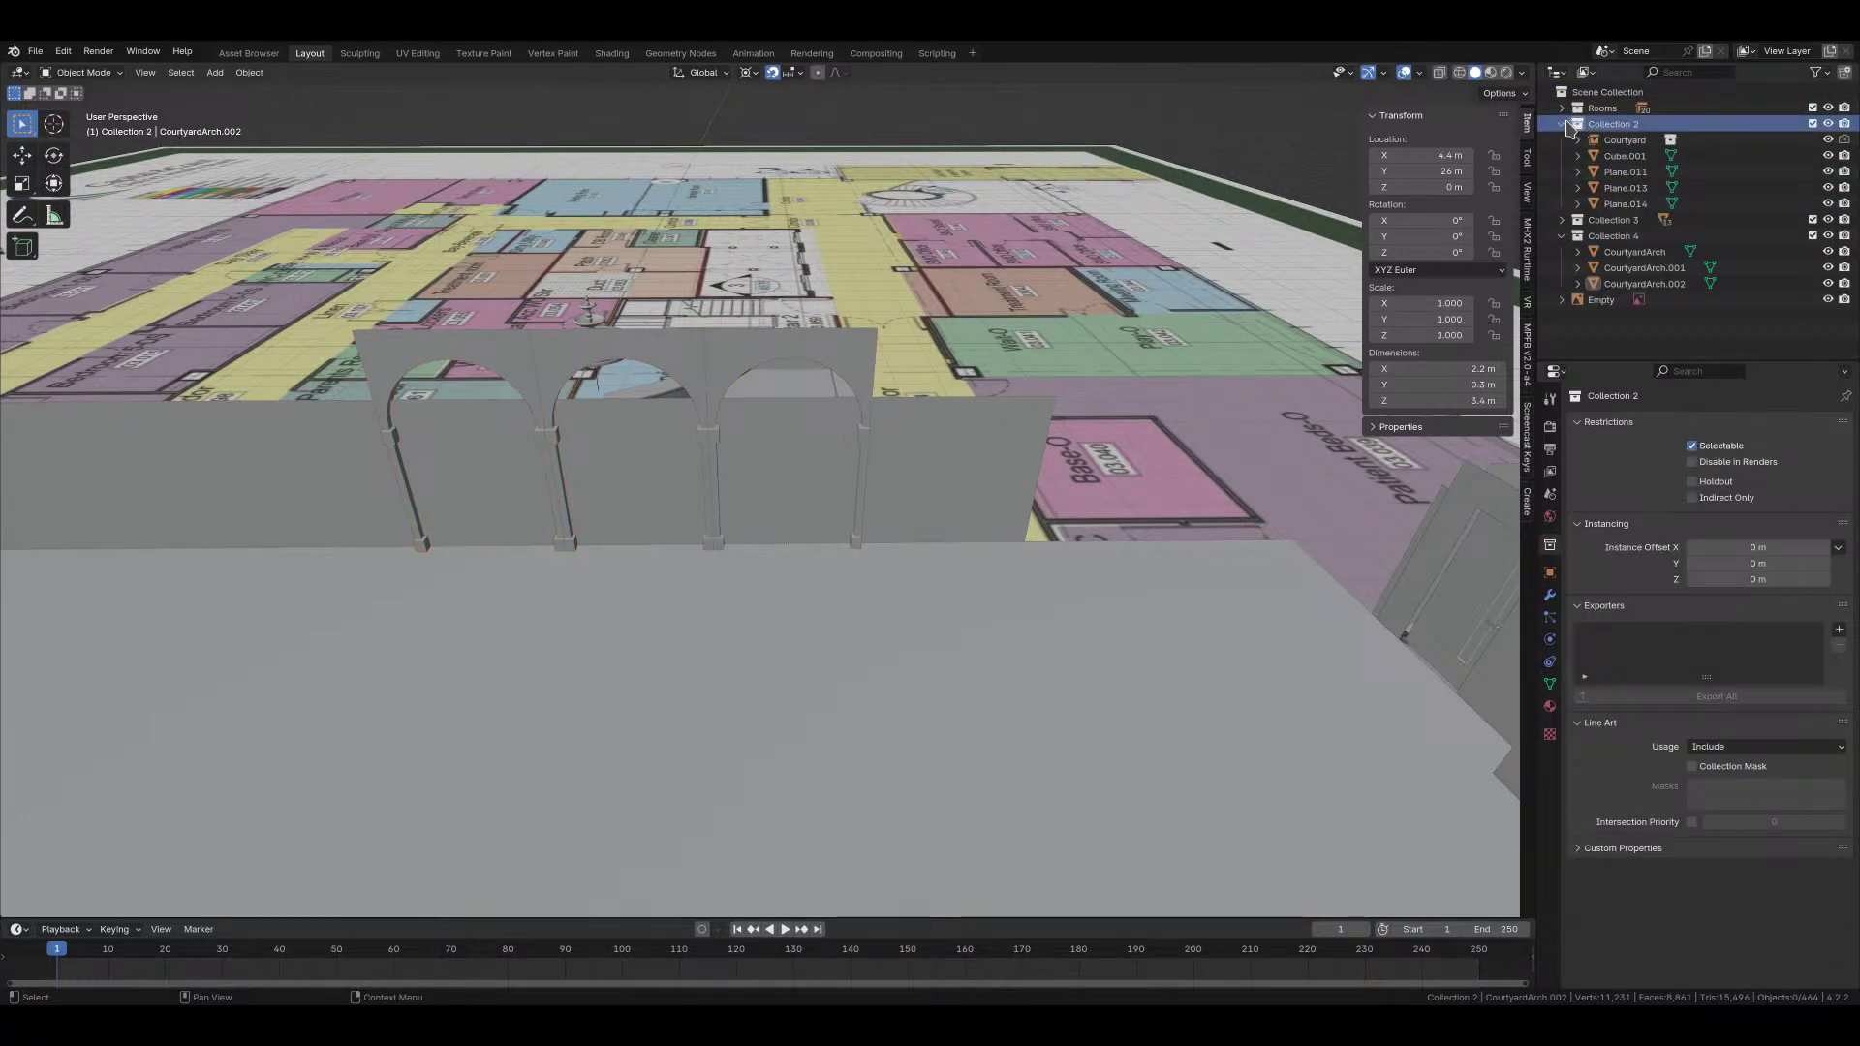
left_click(1627, 172)
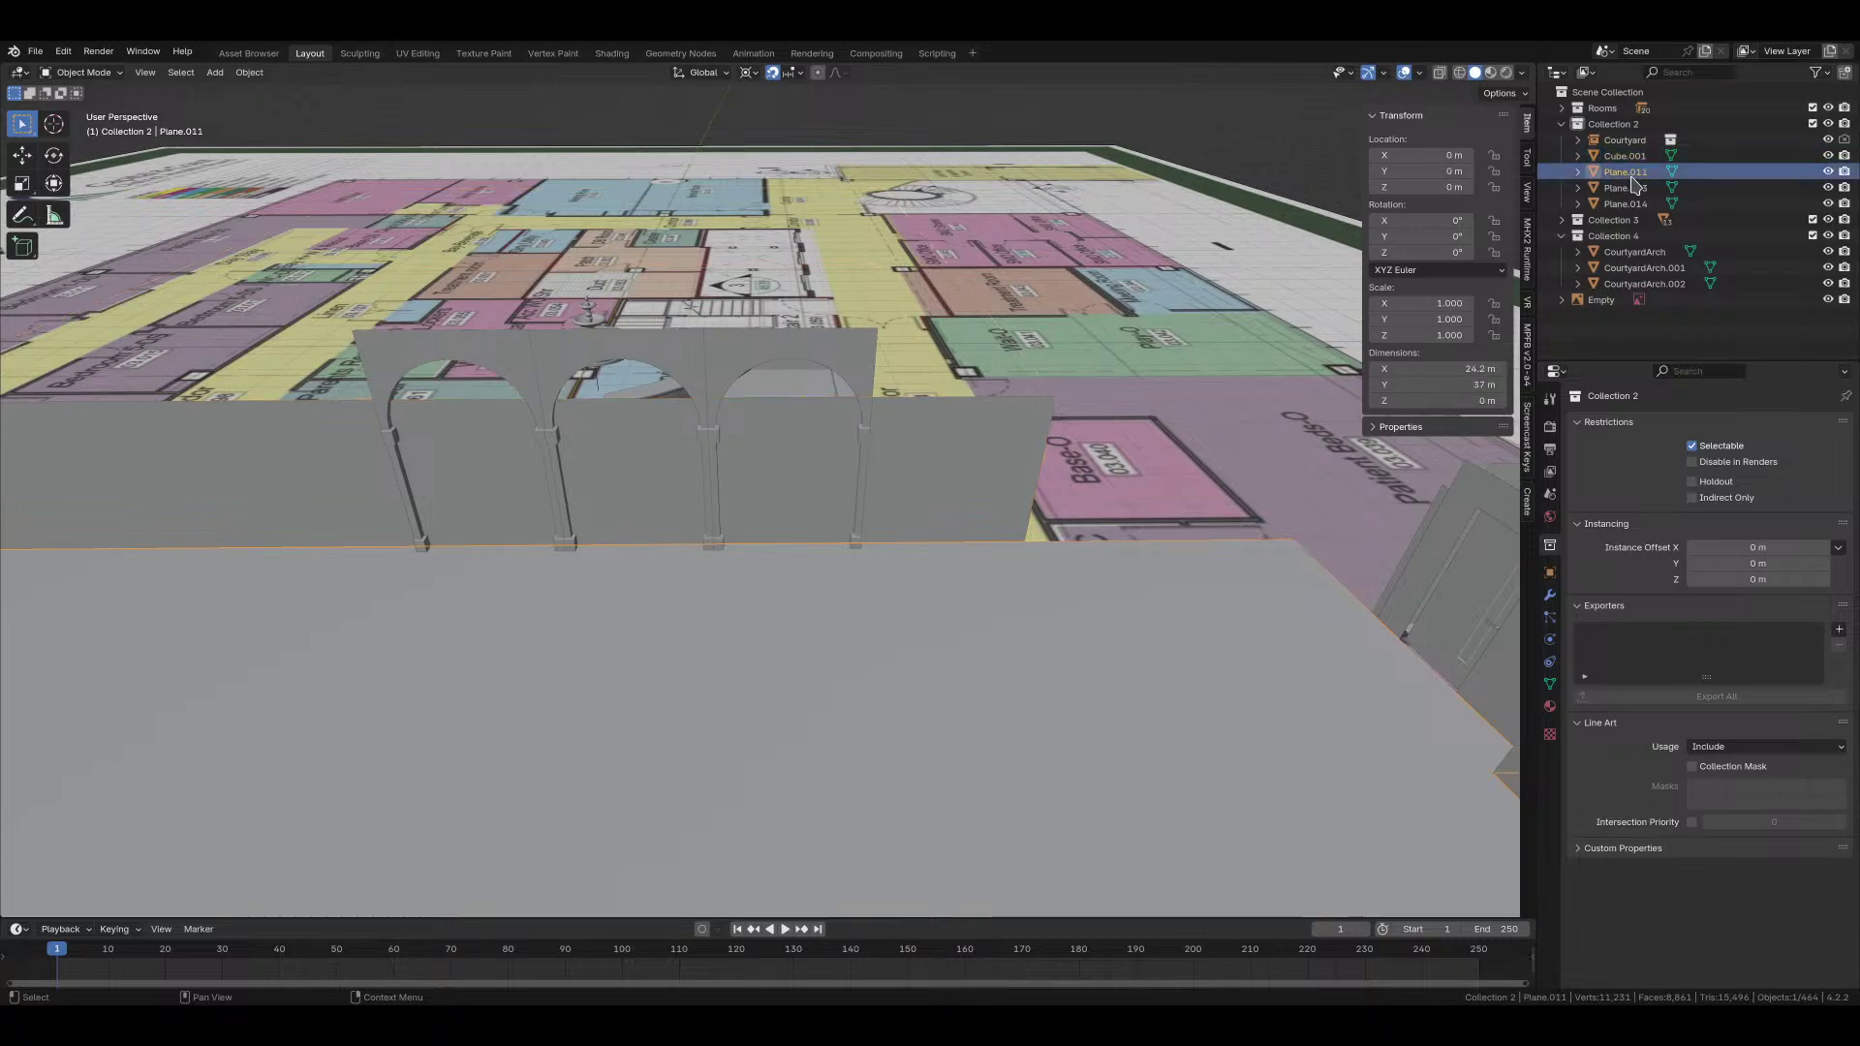
key("KP_Decimal")
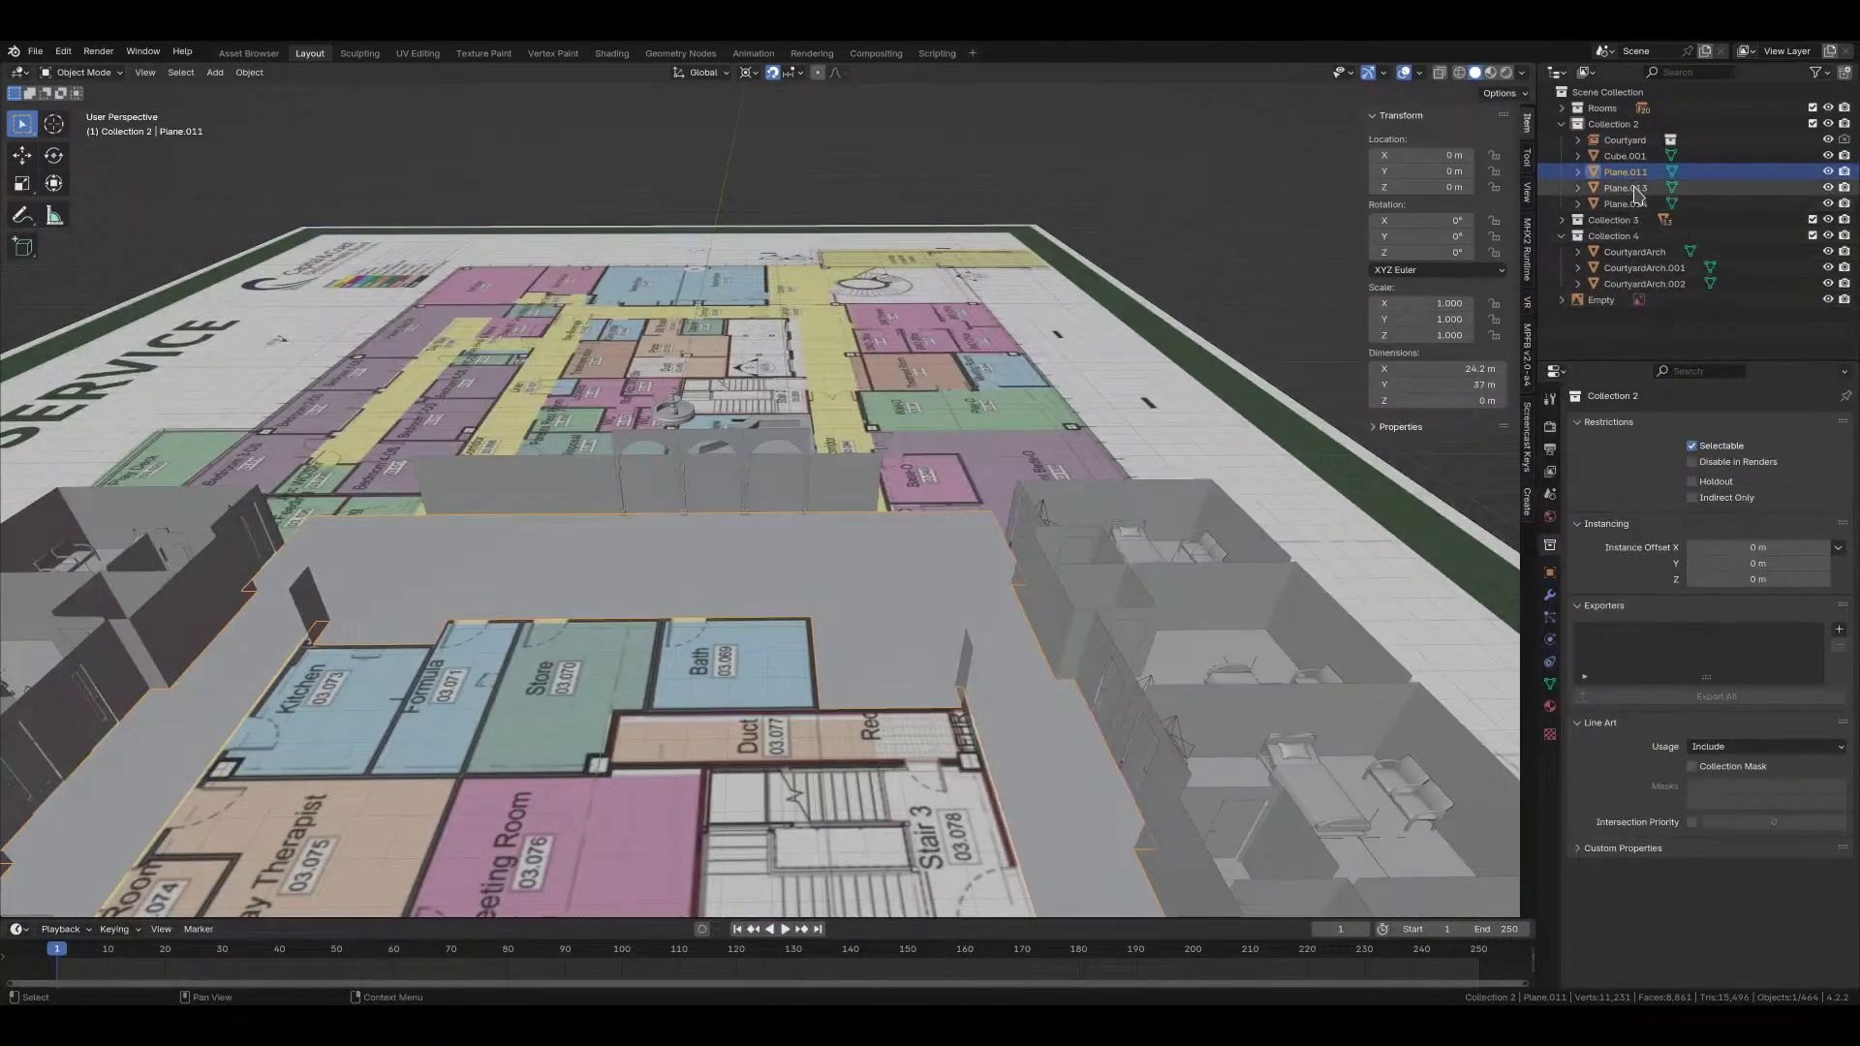
left_click(1636, 190)
scroll(1088, 394, "down", 5)
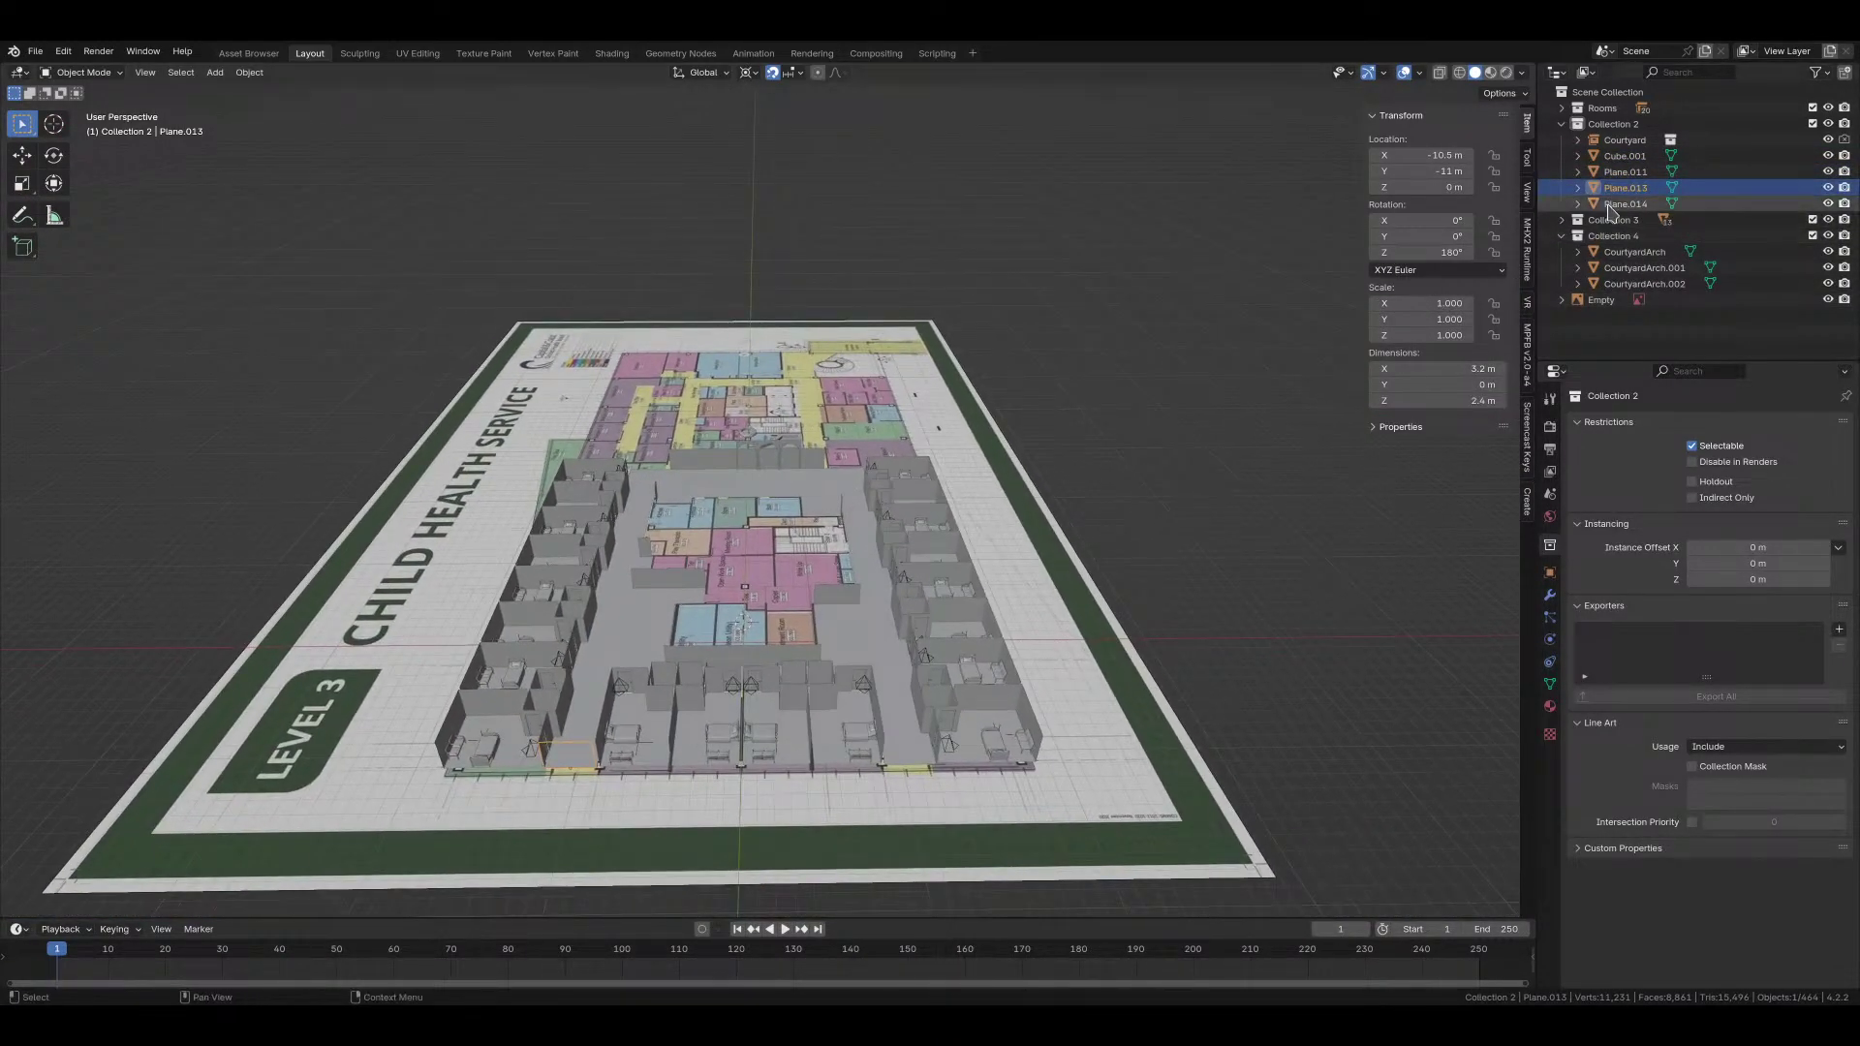
left_click(1623, 204)
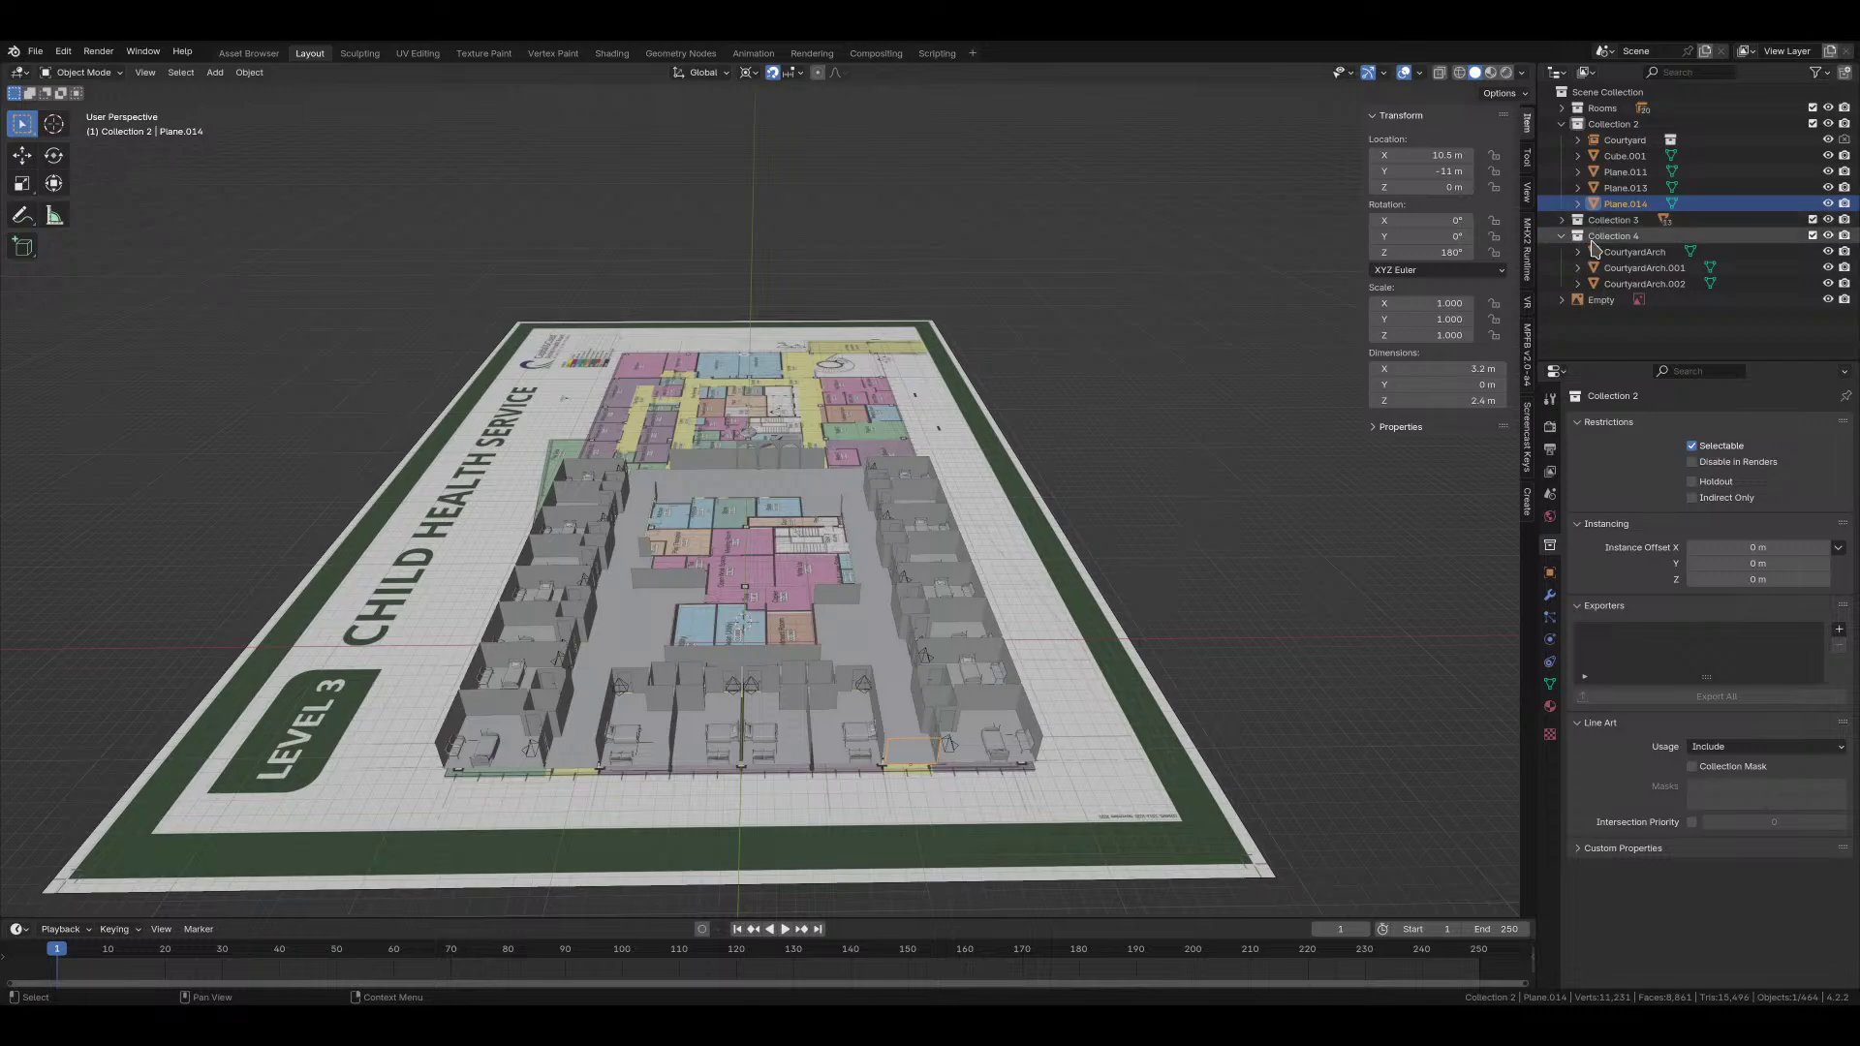
left_click(1561, 109)
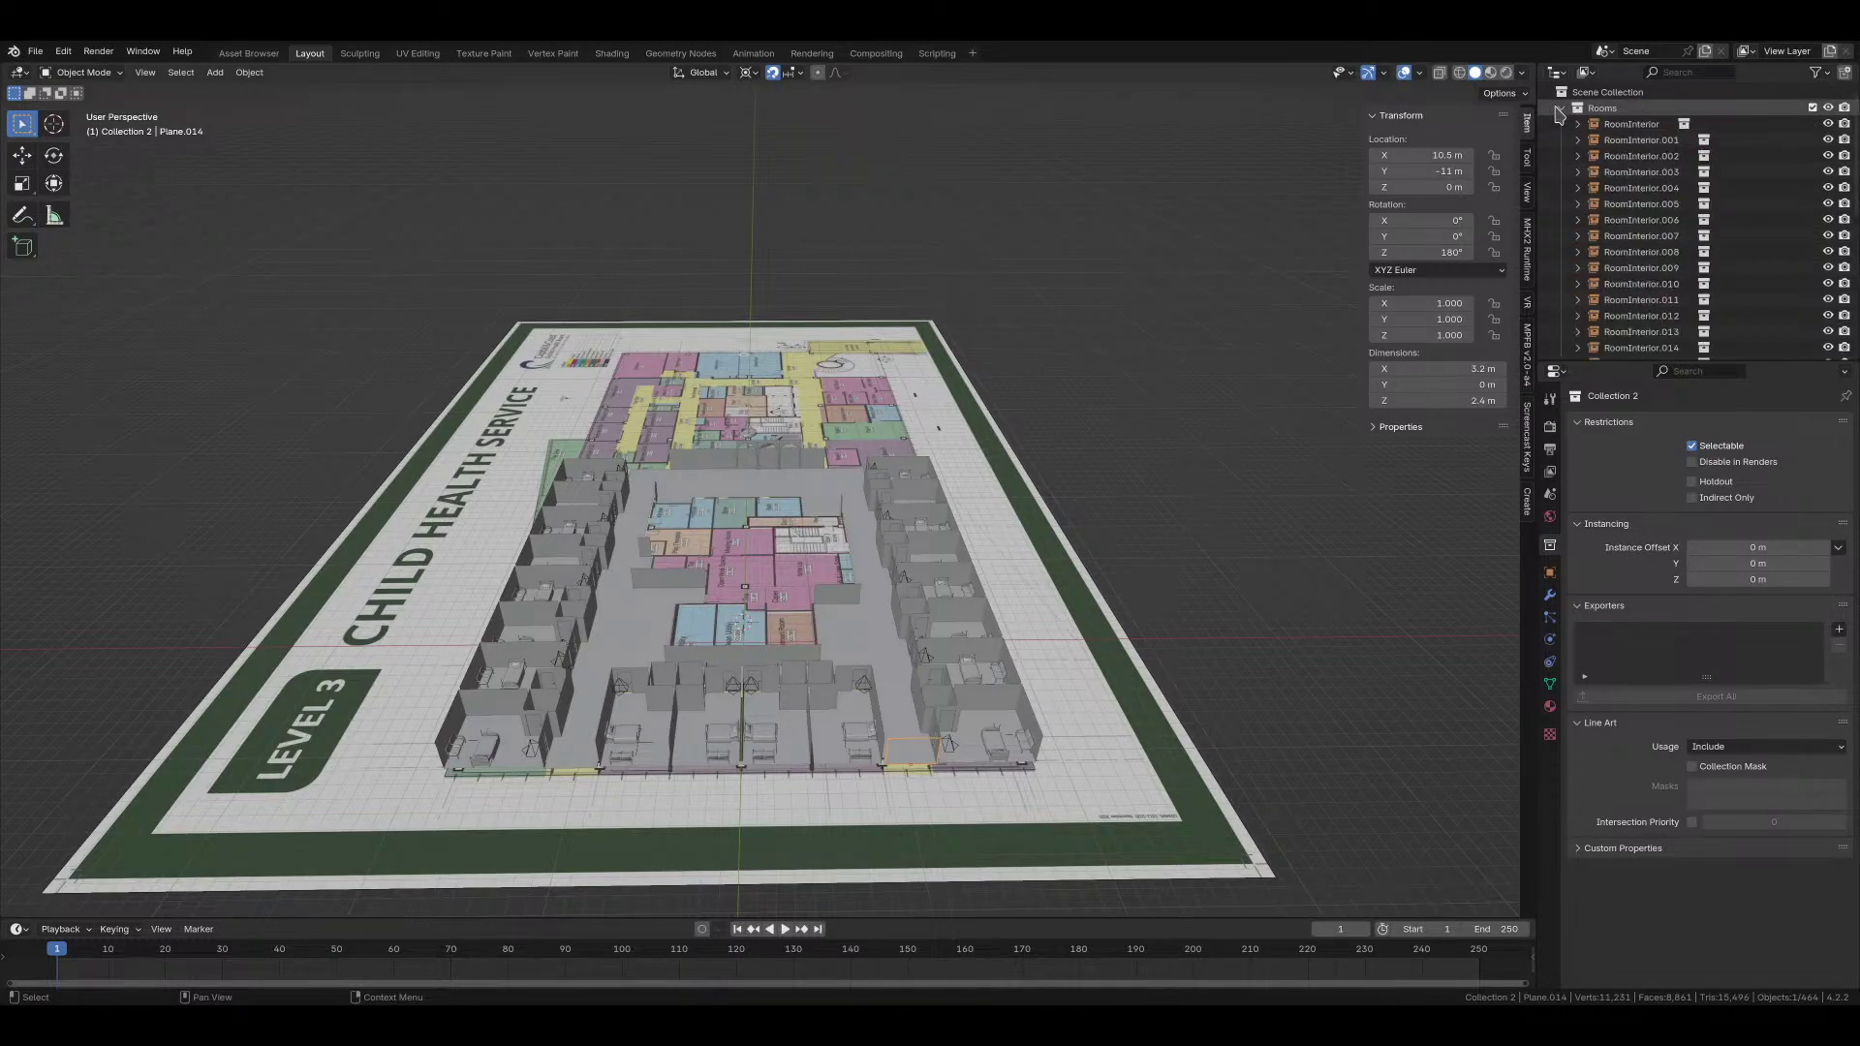
left_click(1561, 108)
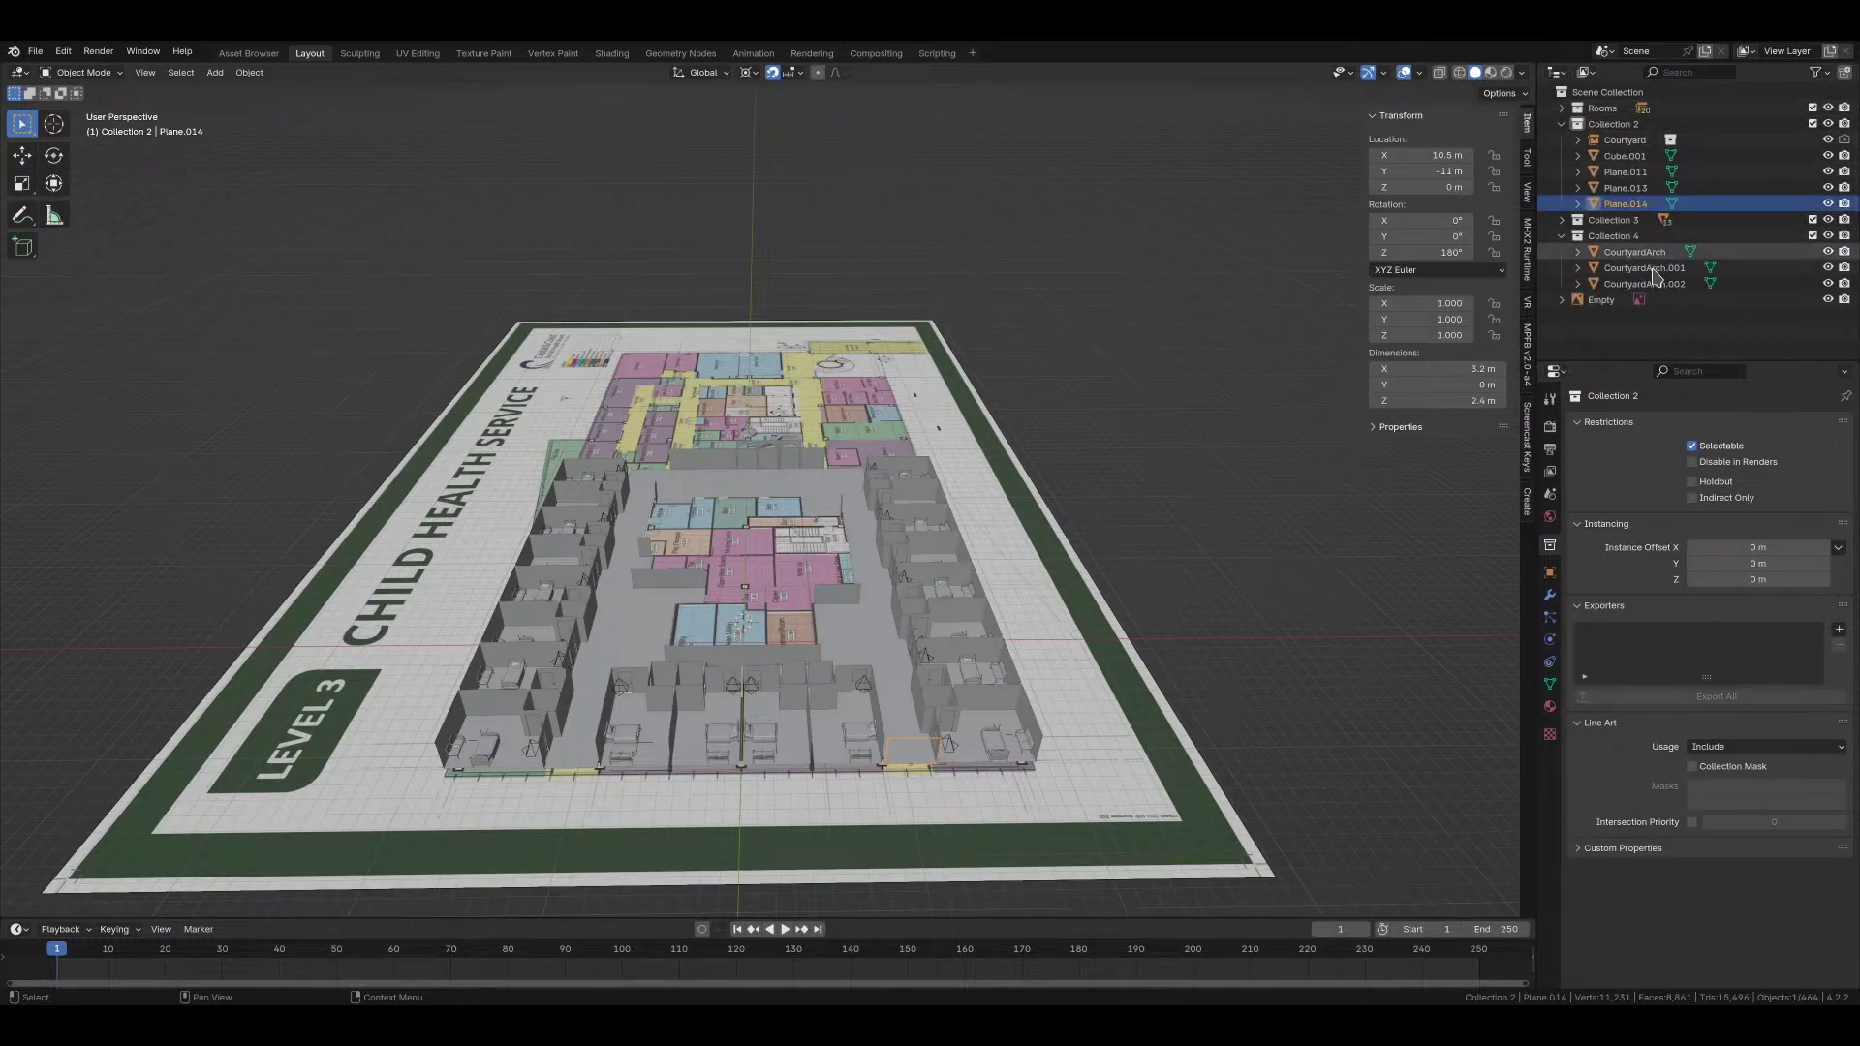
left_click(1561, 220)
Step: Move Plane.011, Plane.013 and Plane.014 from Collection 2 into Collection 3
left_click(1596, 187)
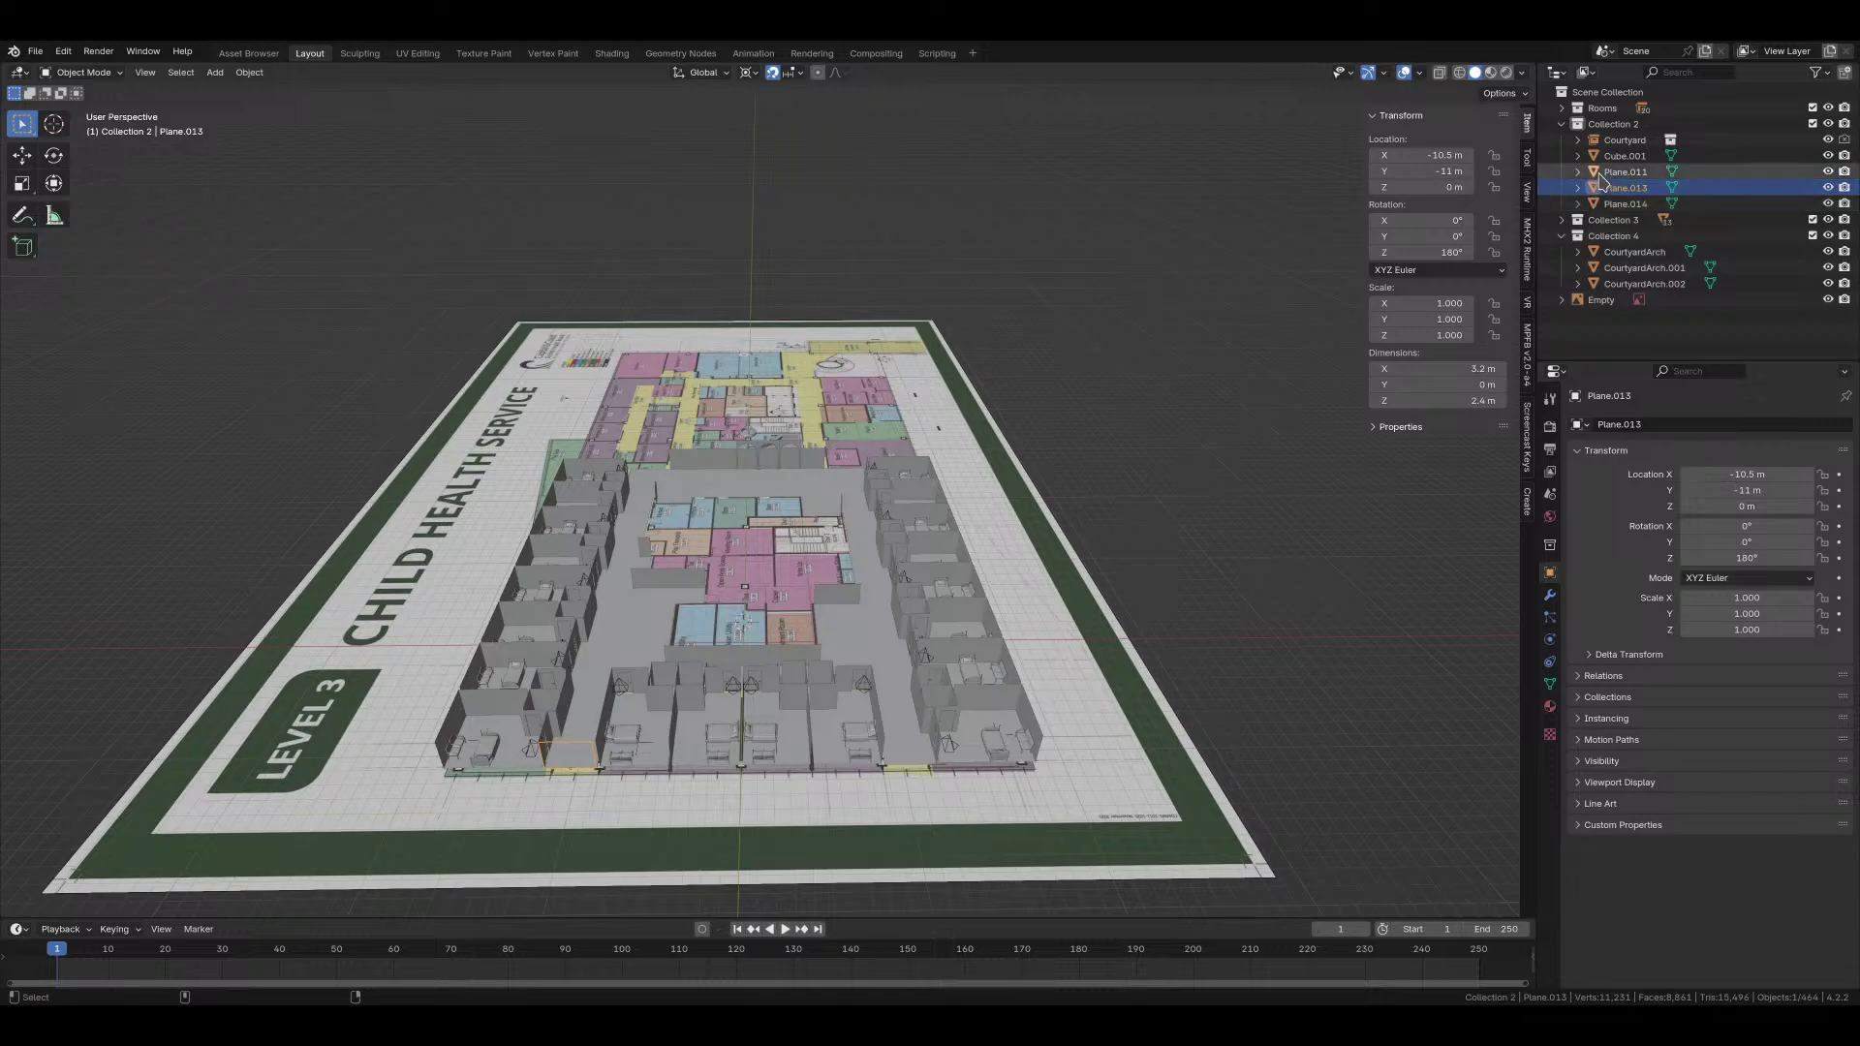
left_click(1600, 173)
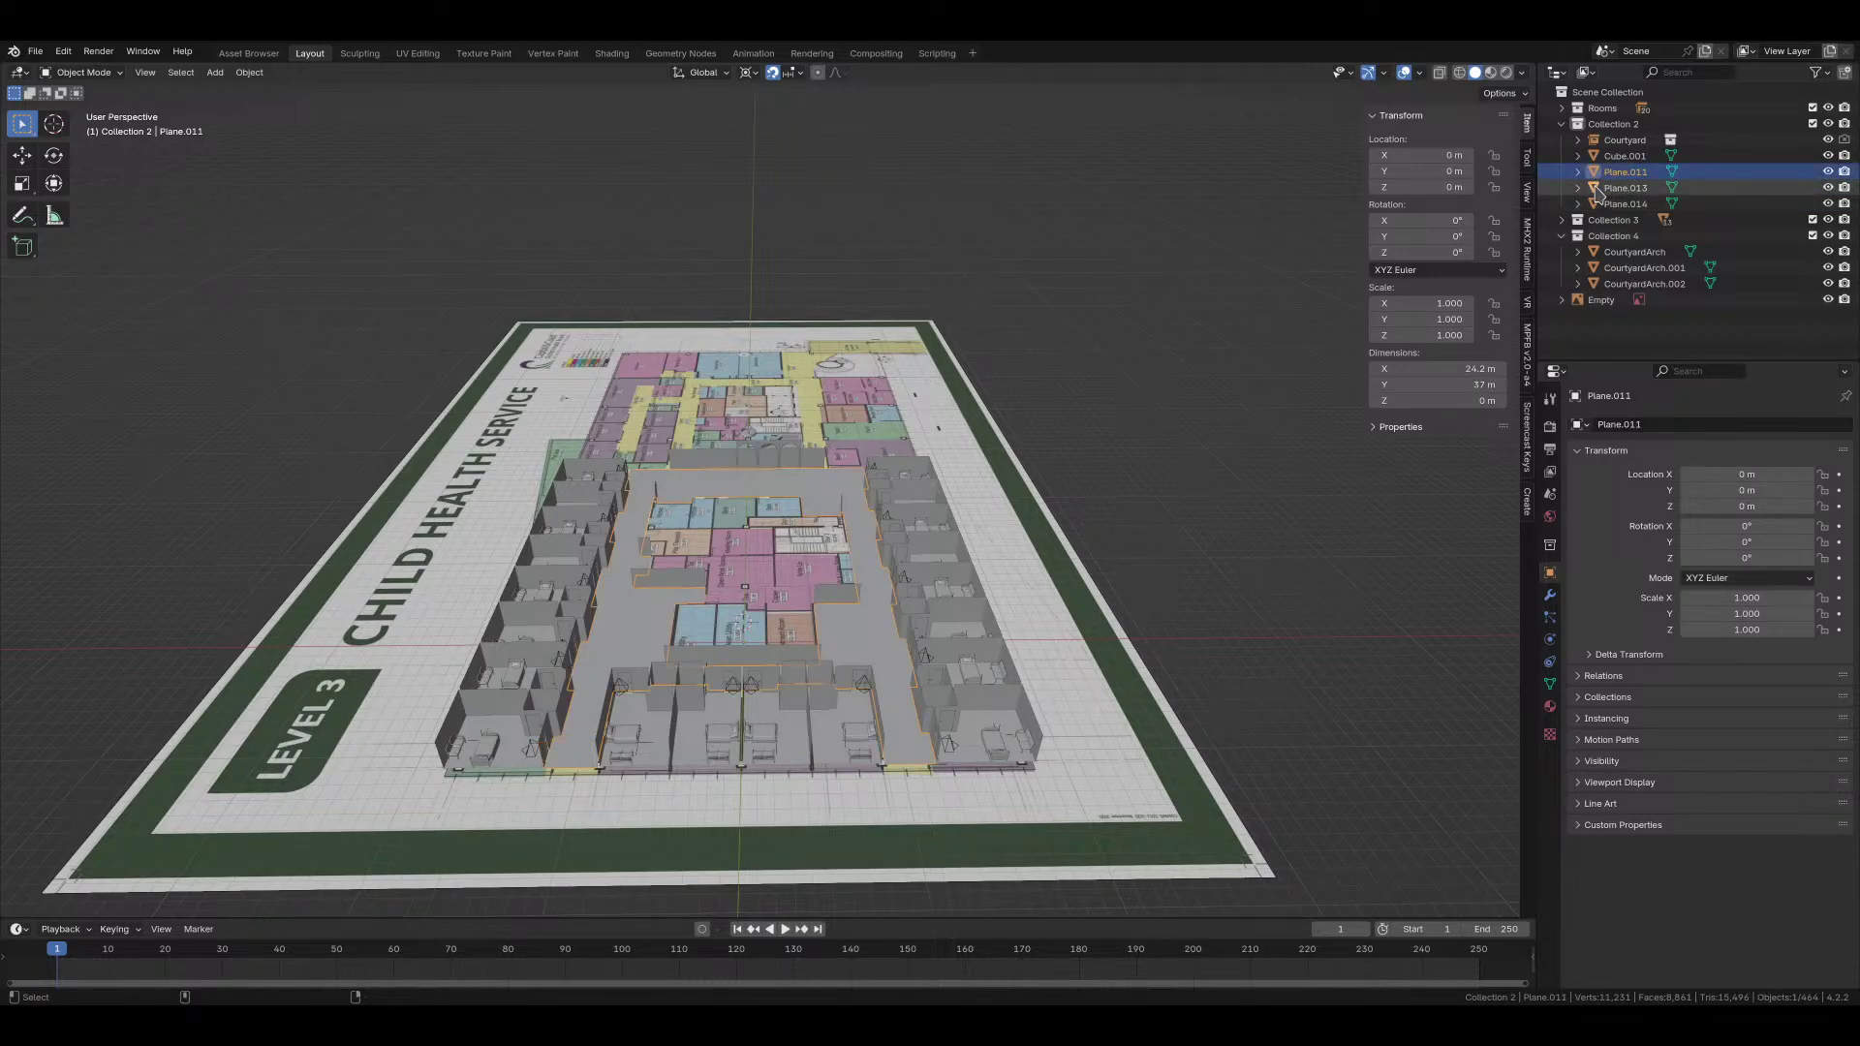
left_click(1619, 188)
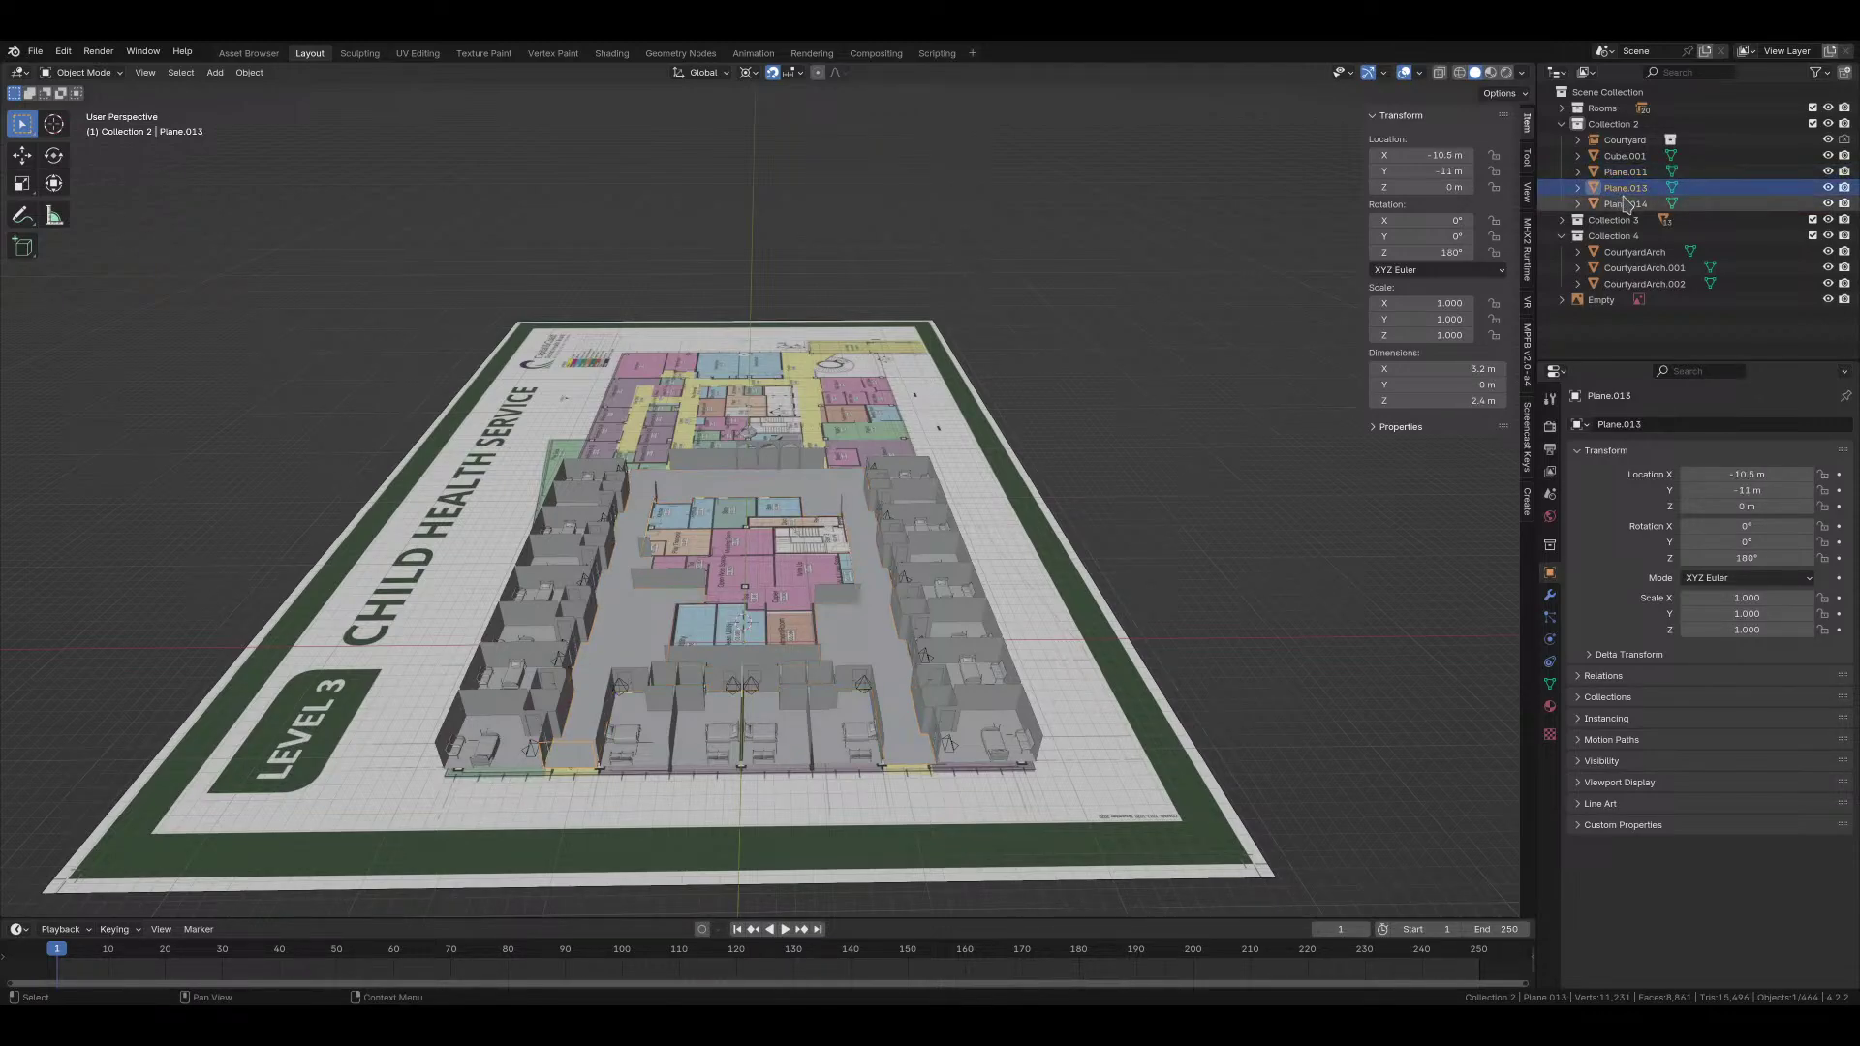
left_click(1624, 171, "ctrl")
left_click(1625, 204, "ctrl")
left_click_drag(1624, 204, 1616, 220)
Step: Check what Cube.001 is in the scene and rename Collection 2 as Courtyard
left_click(1624, 156)
key("KP_Decimal")
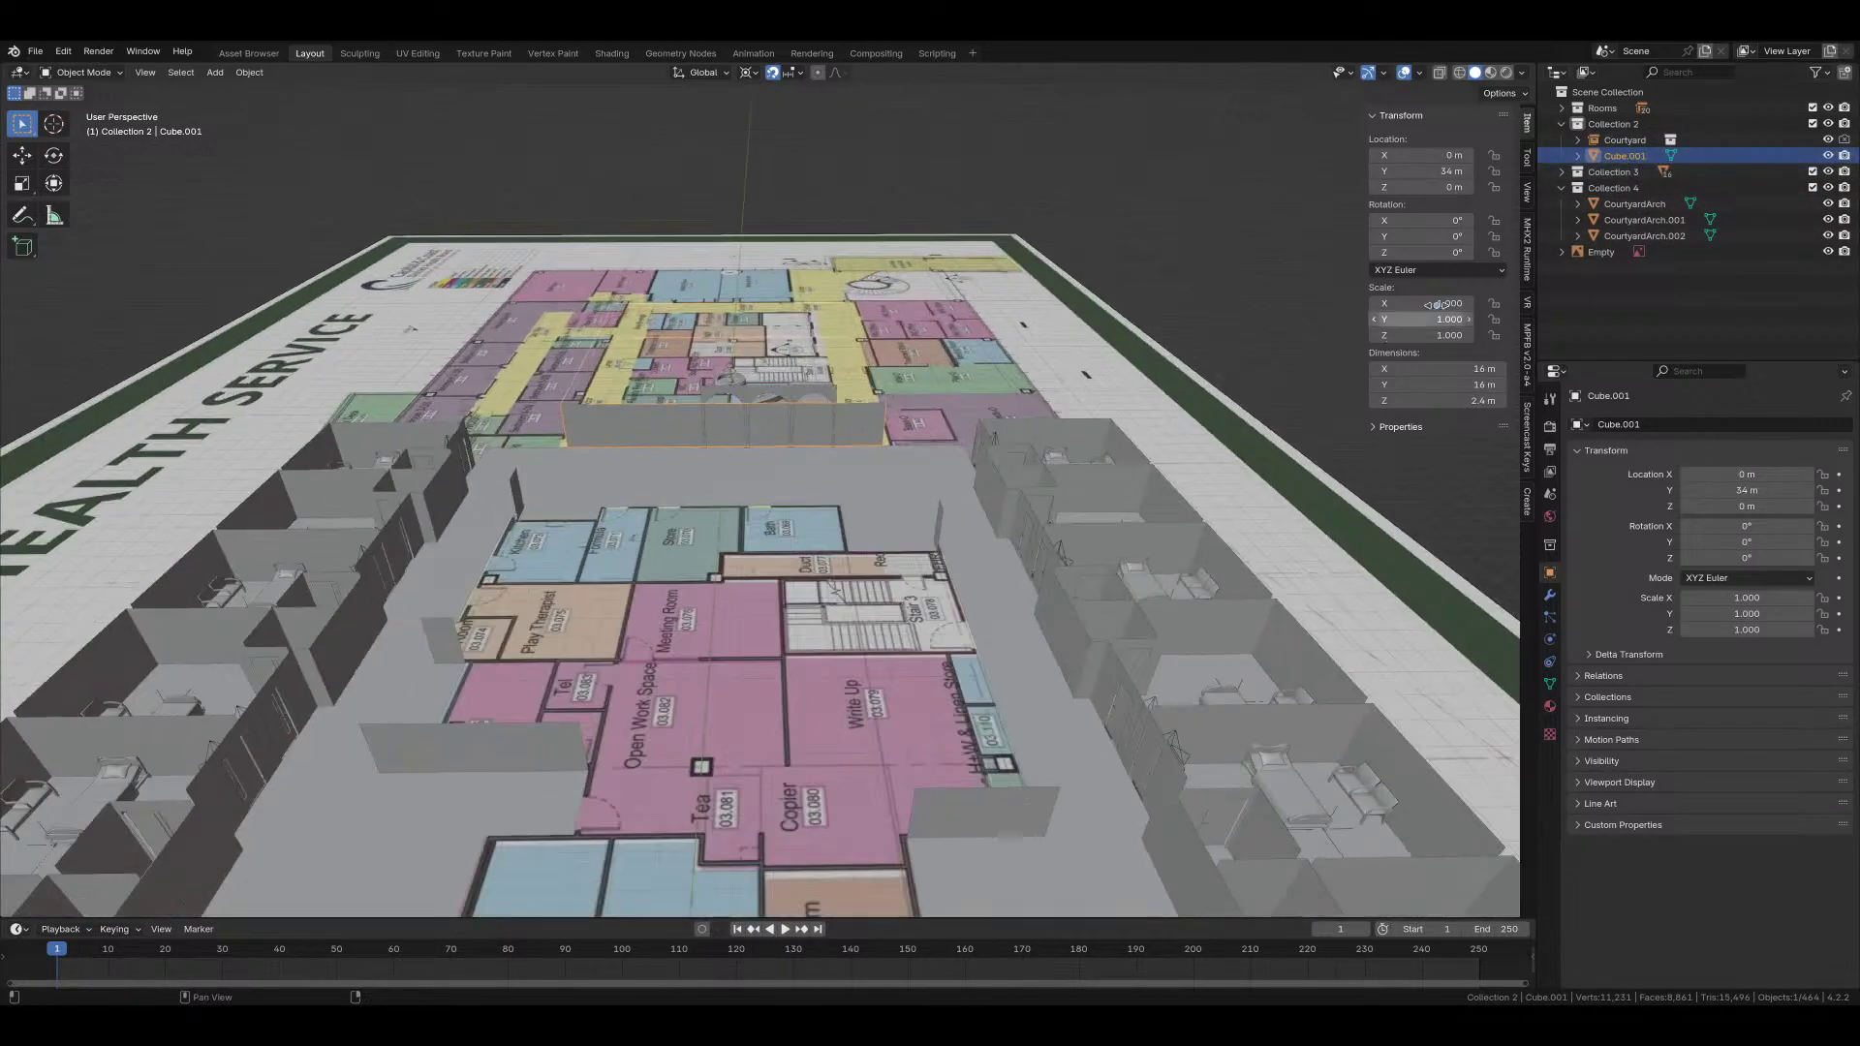
double_click(1611, 124)
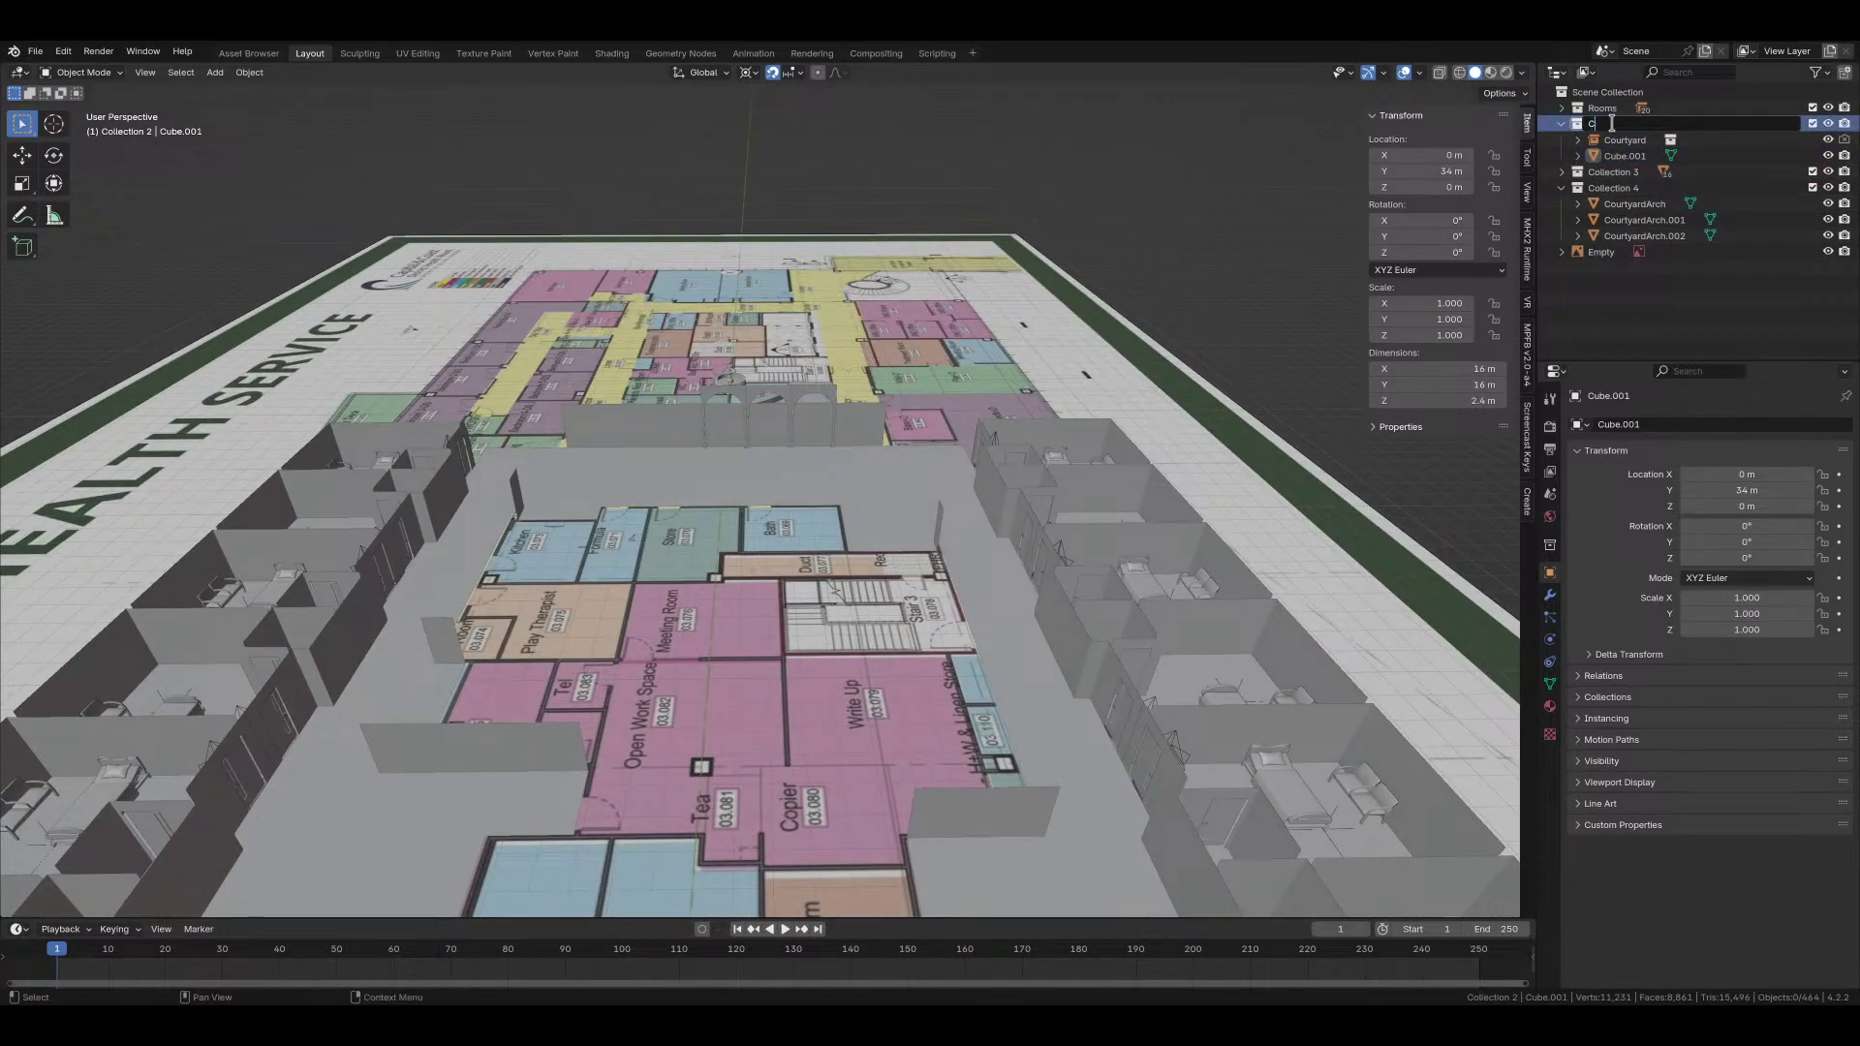
type("Courtyard")
key("Return")
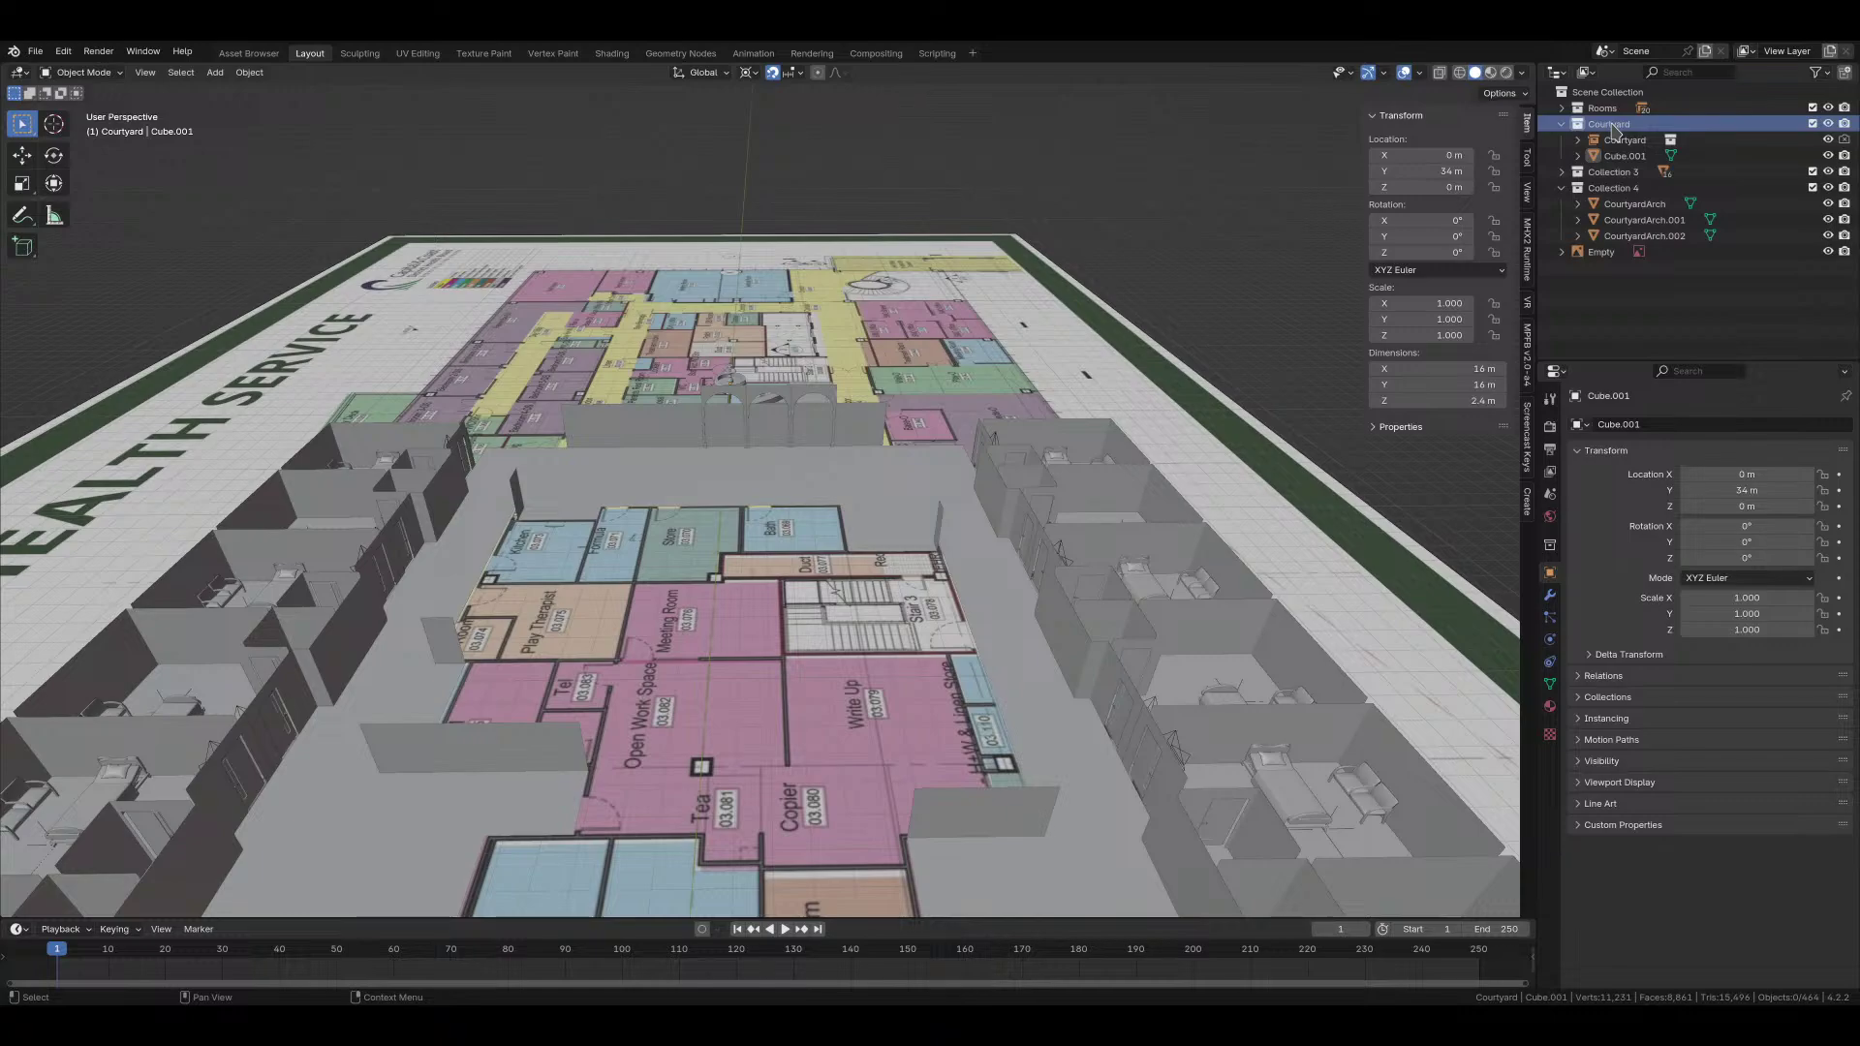
Step: Nest Collection 4 inside the Courtyard collection and rename it Arches
left_click(1586, 191)
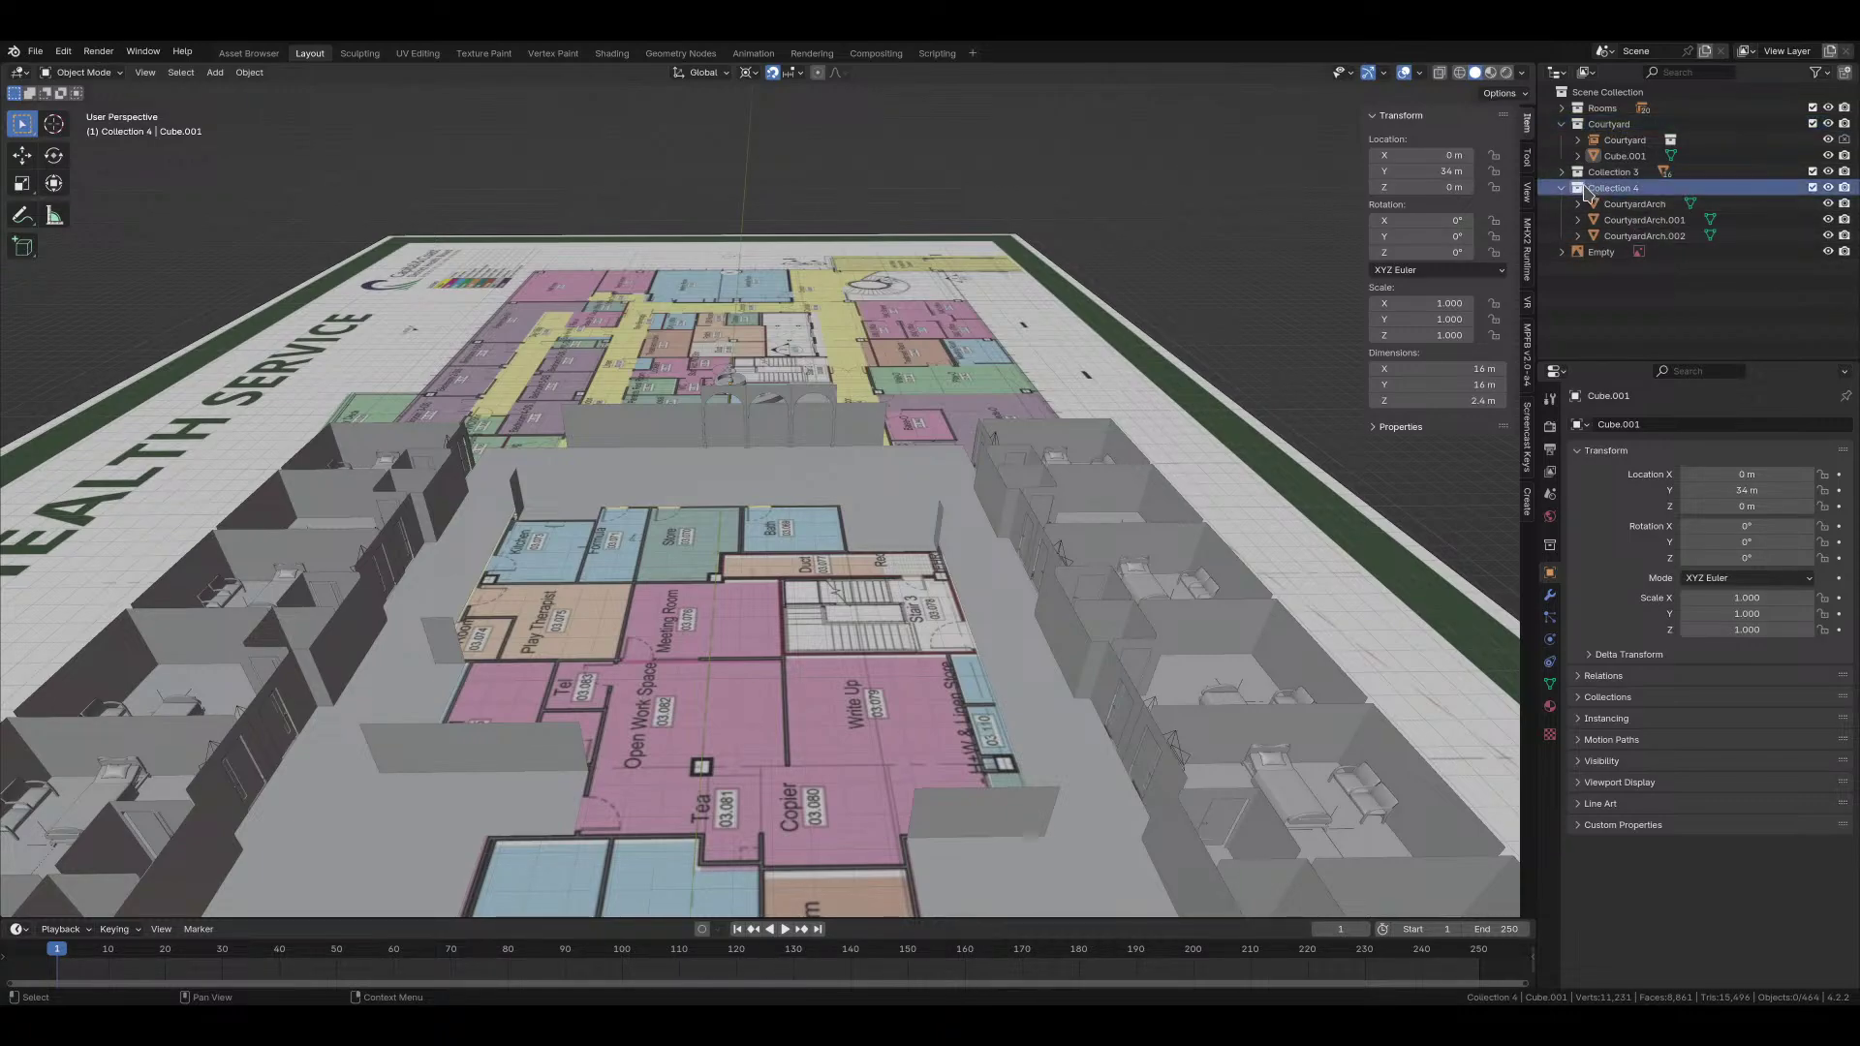
left_click_drag(1585, 191, 1610, 124)
double_click(1622, 140)
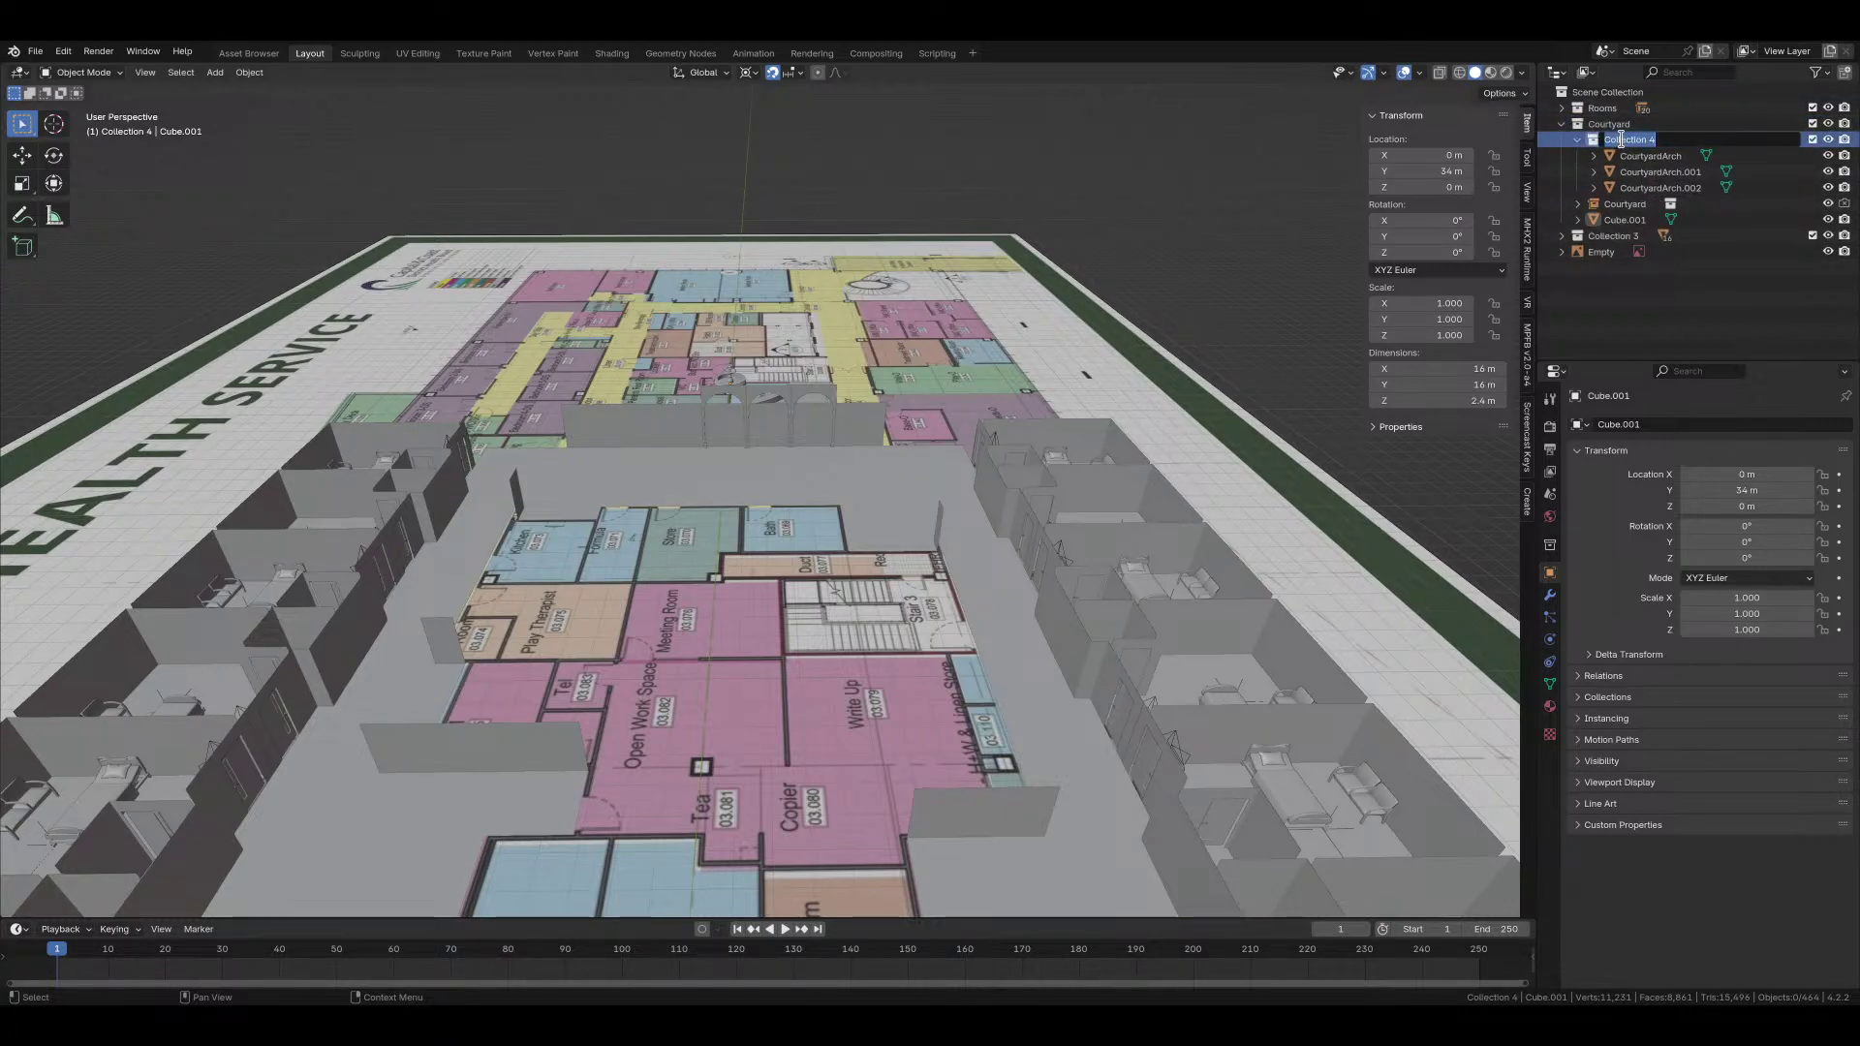
type("Arches")
key("Return")
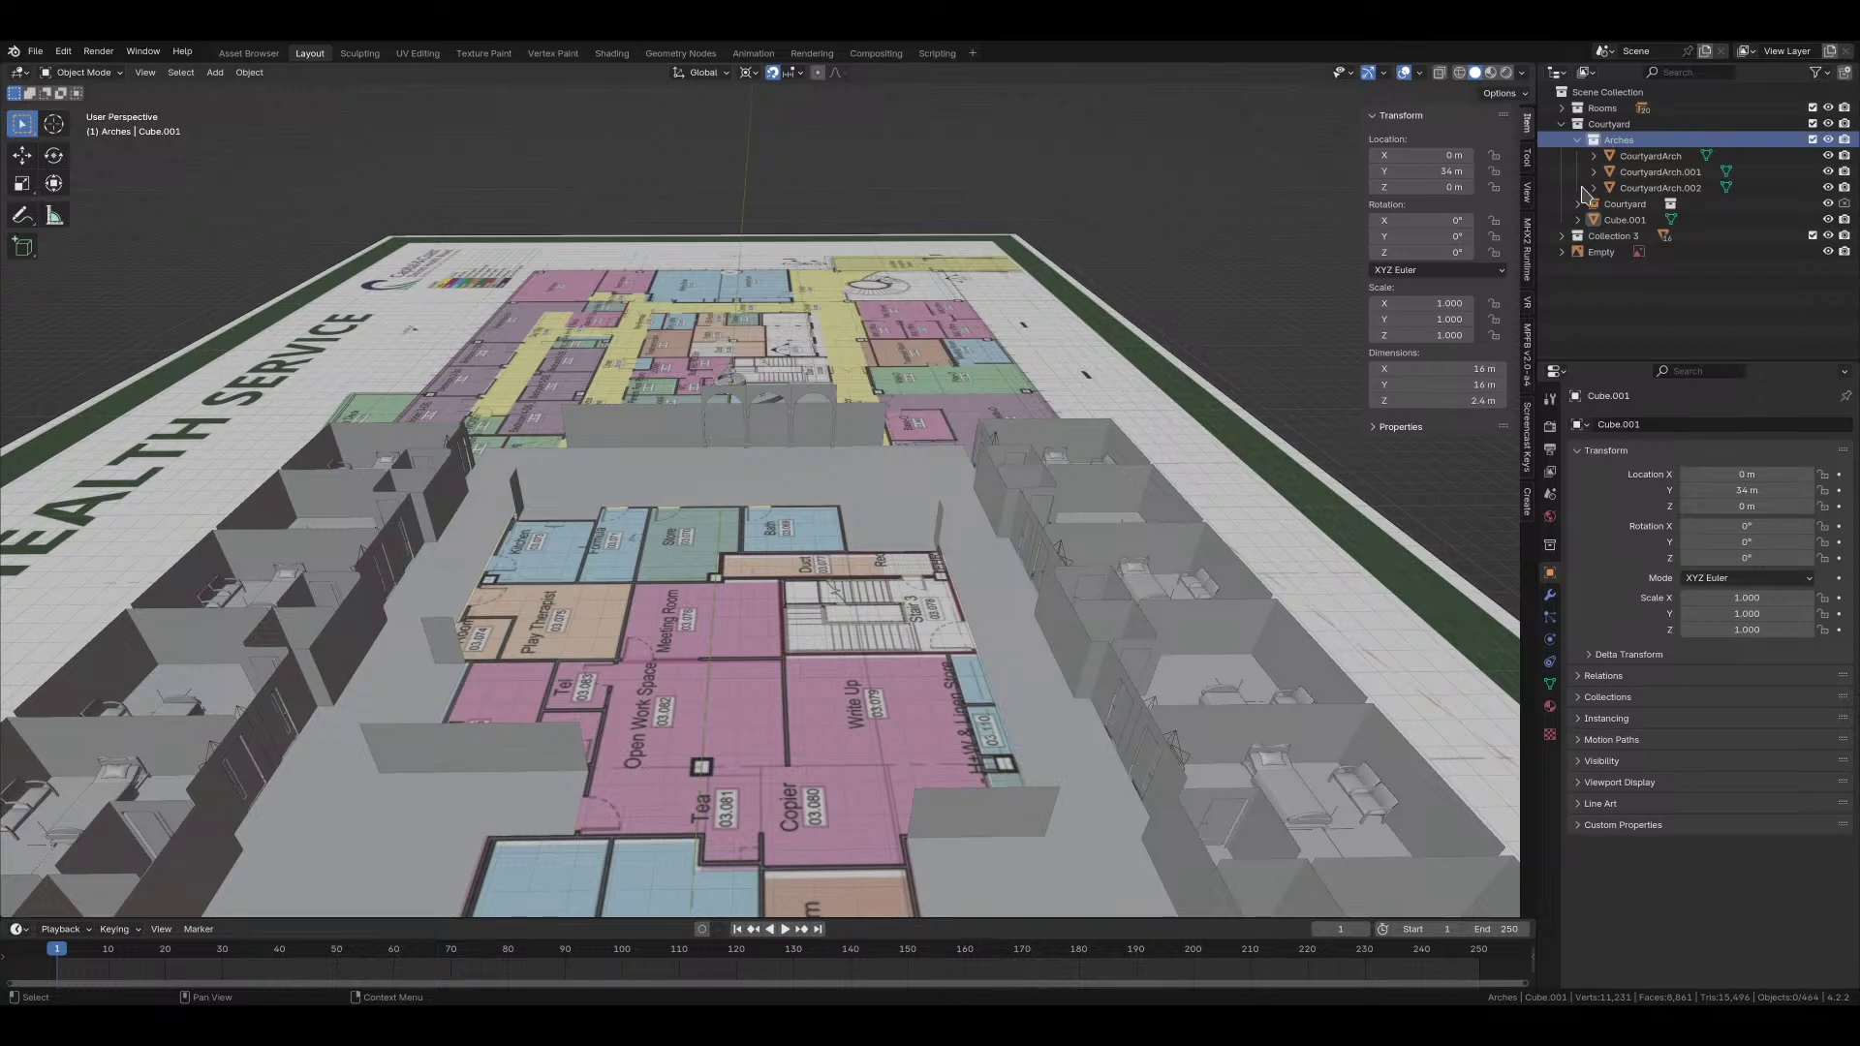
double_click(1609, 235)
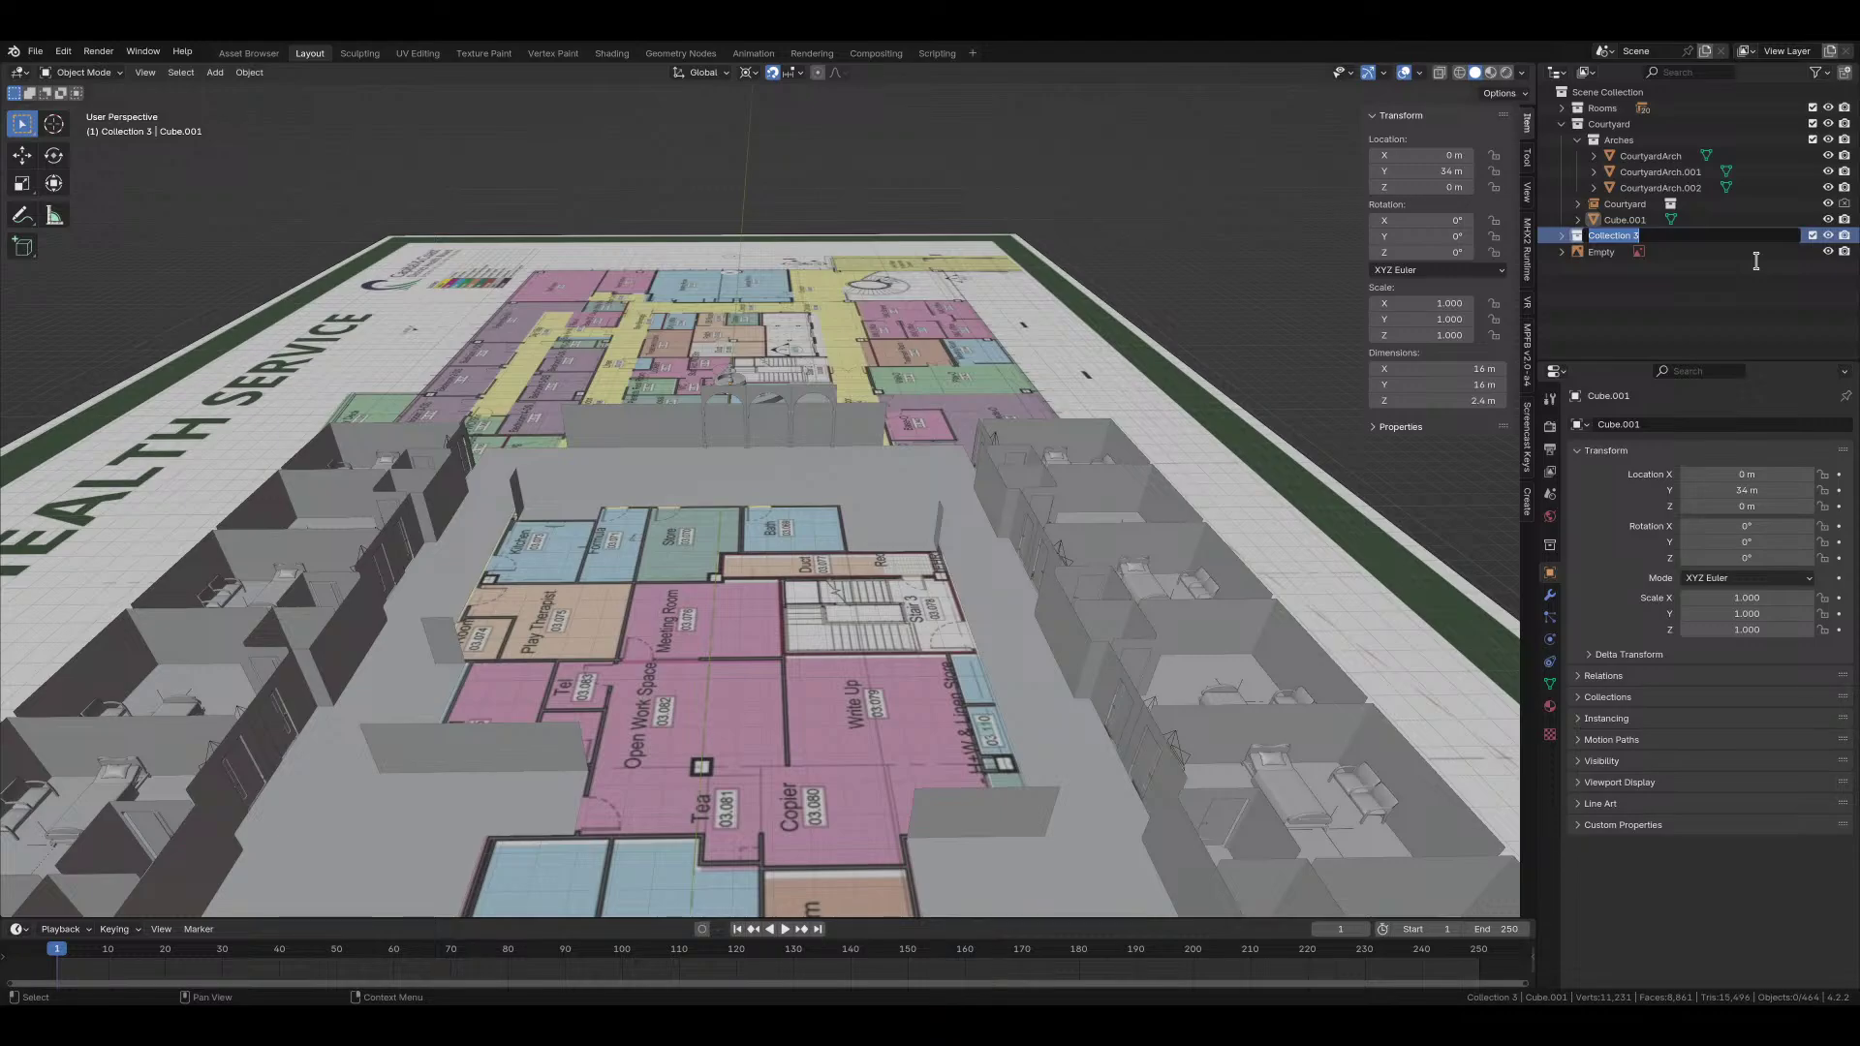
key("Escape")
scroll(1192, 414, "down", 4)
middle_click_drag(1114, 422, 883, 515)
scroll(881, 518, "up", 5)
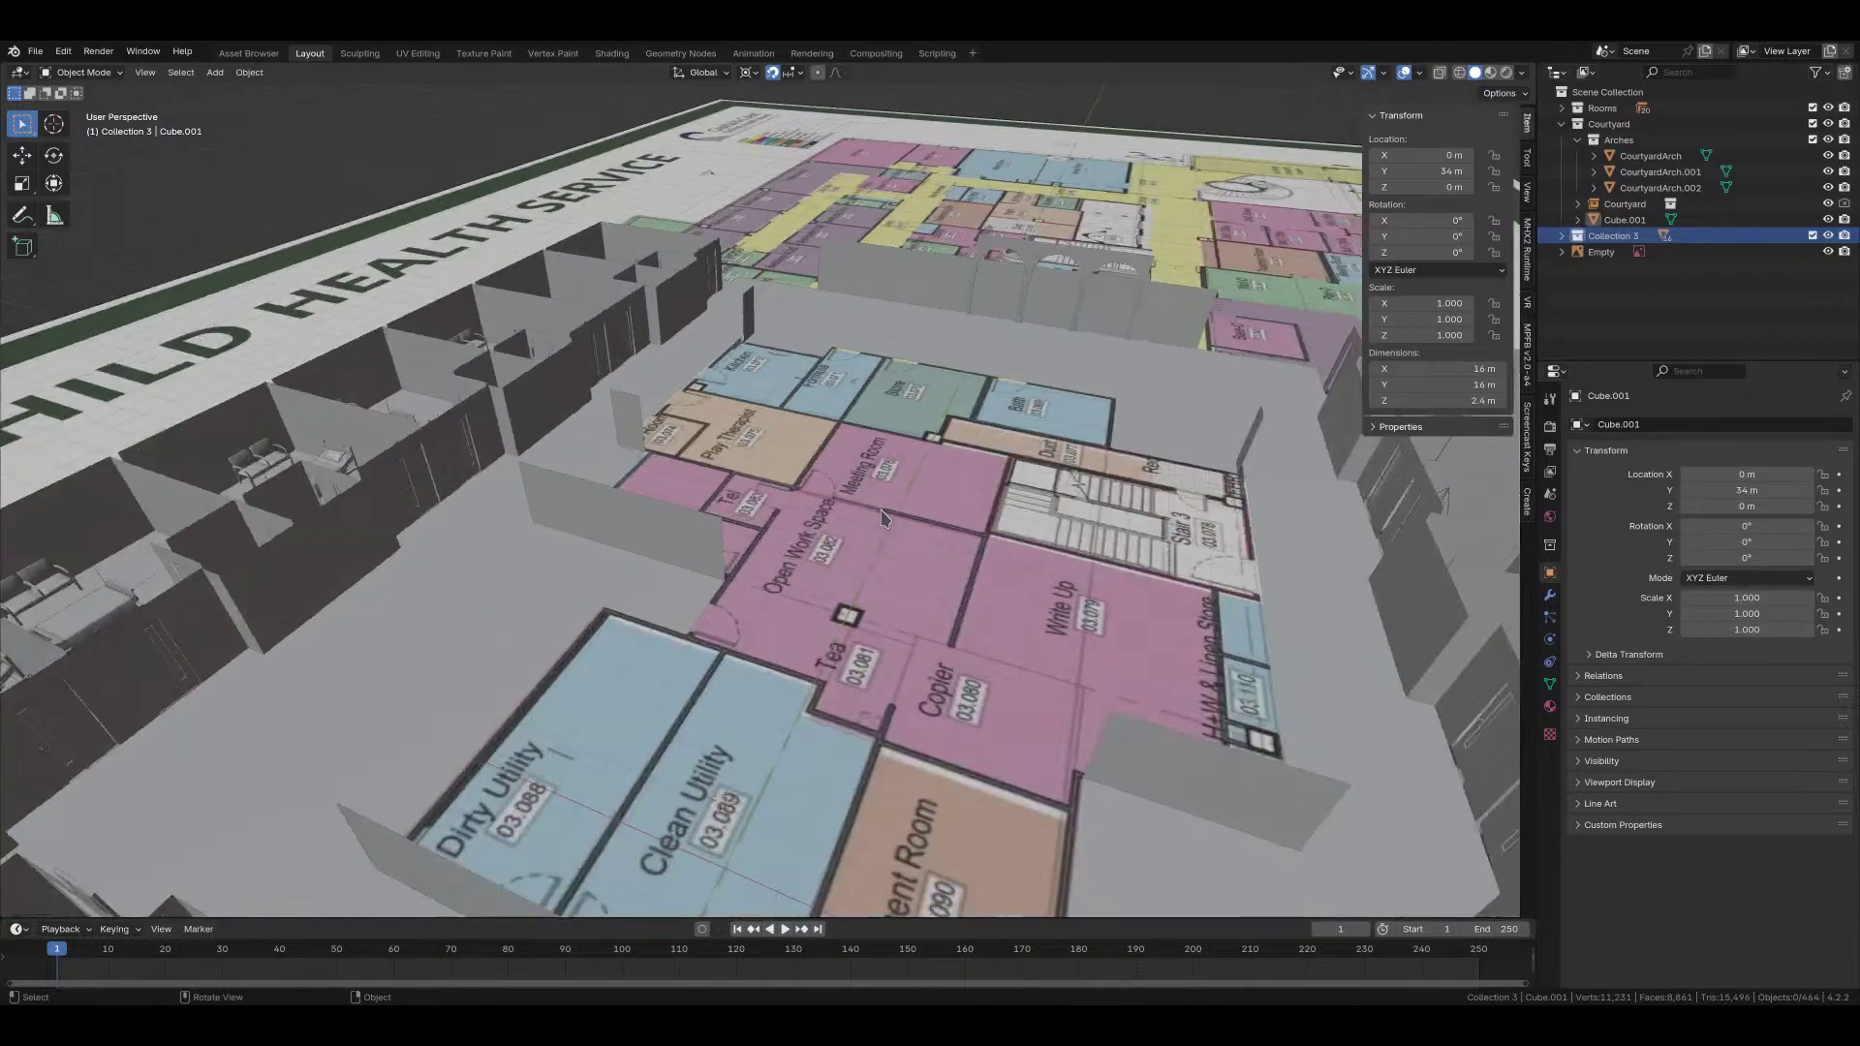
scroll(824, 432, "down", 3)
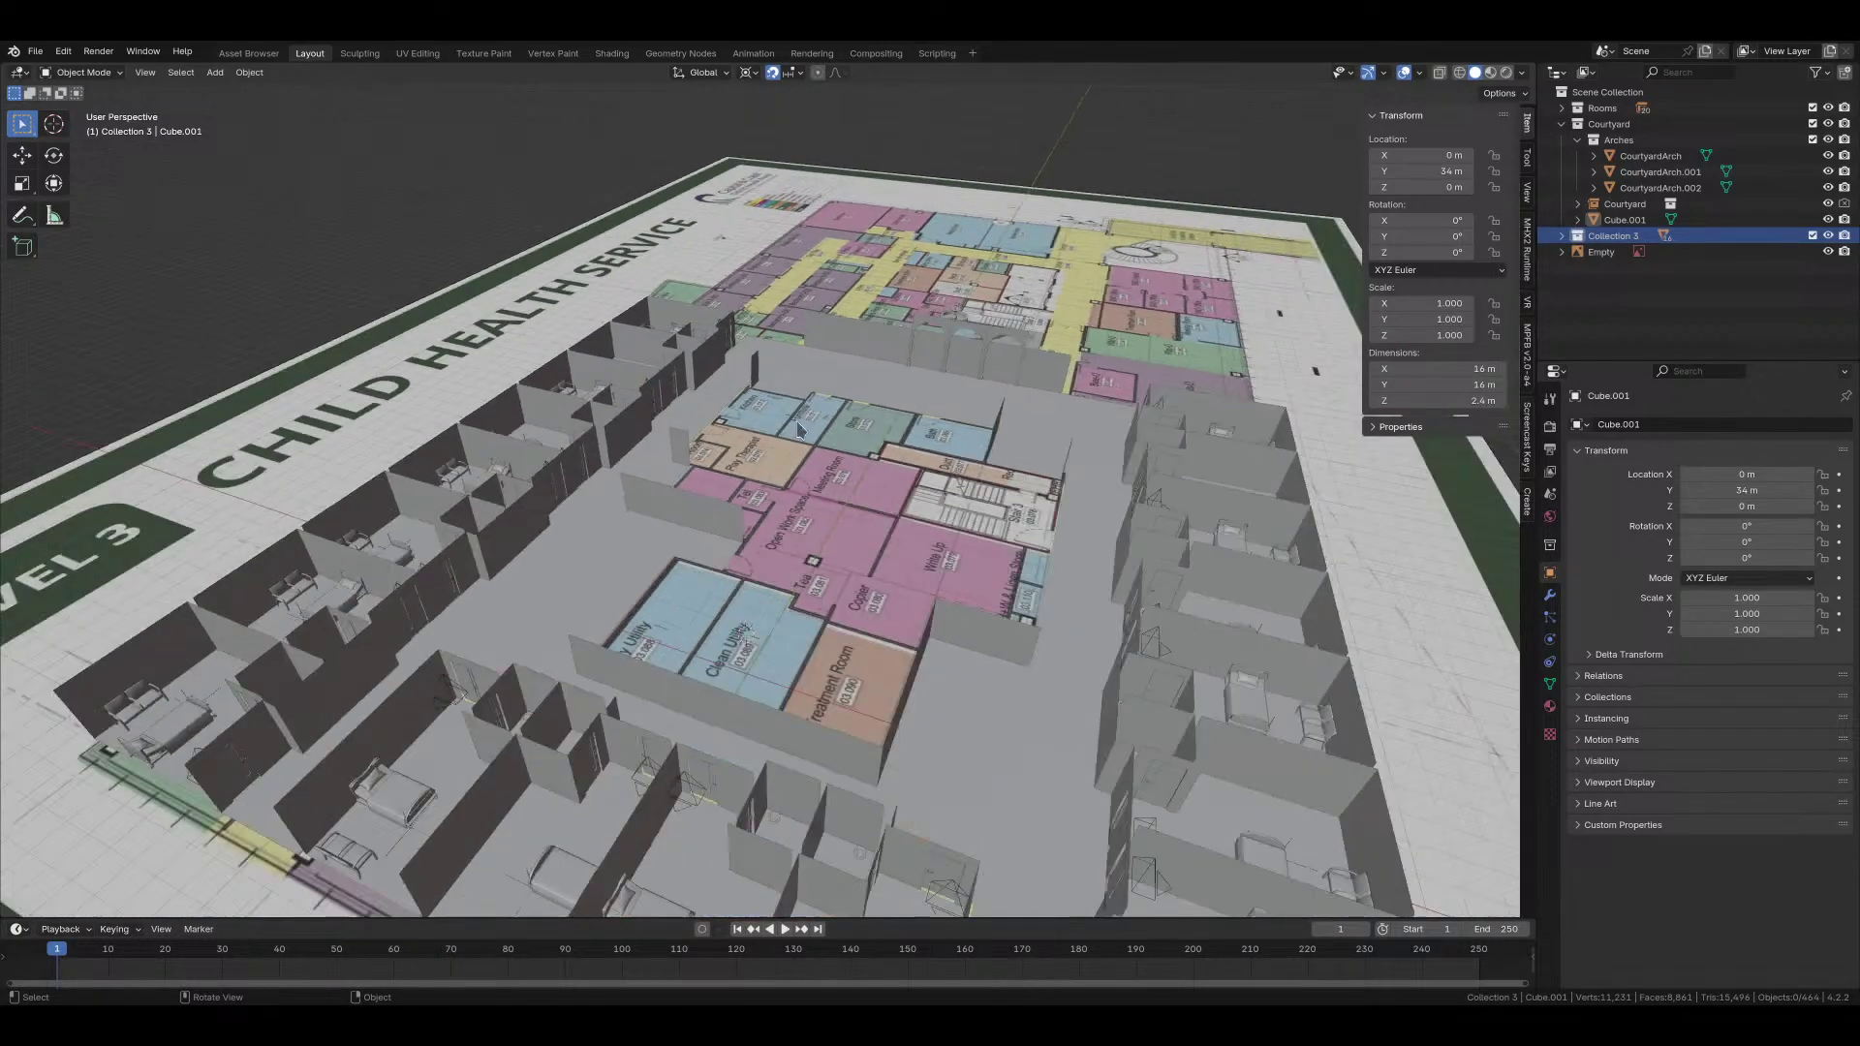
Step: Rename Collection 3 as WestArea
double_click(1610, 238)
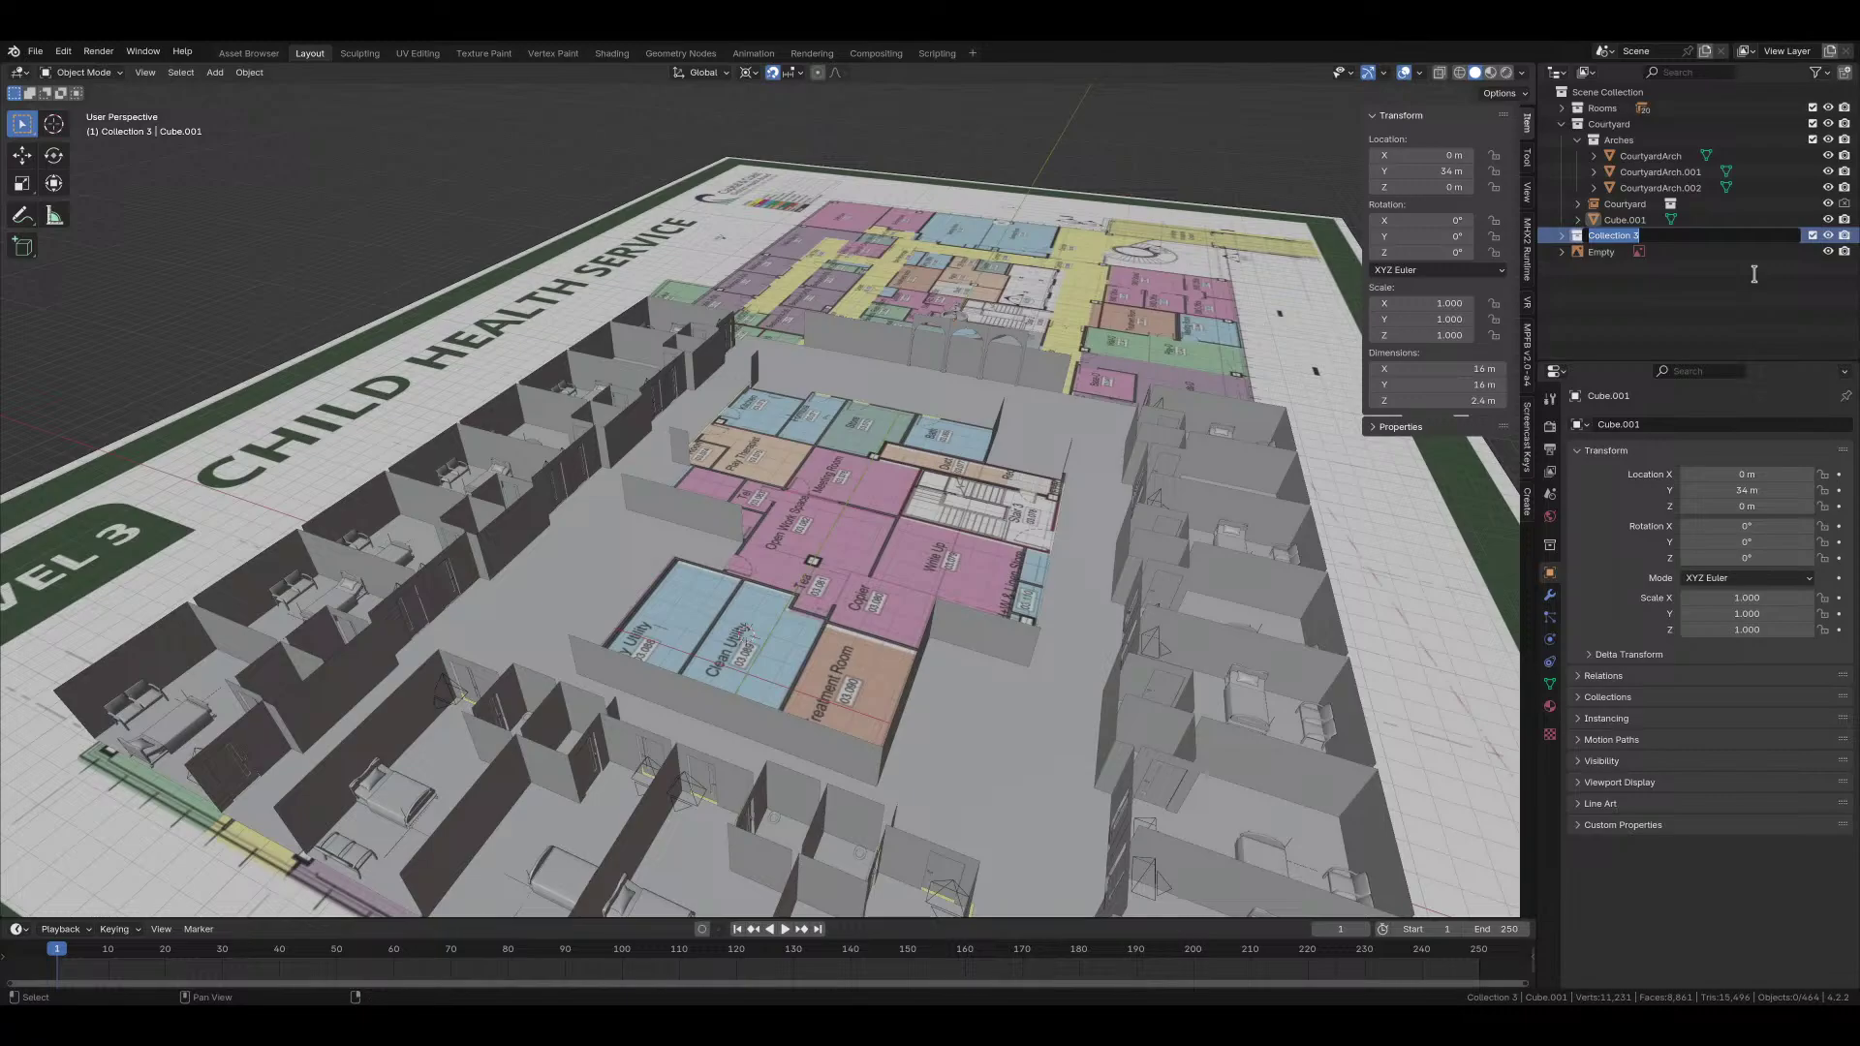
type("WestArea")
key("Return")
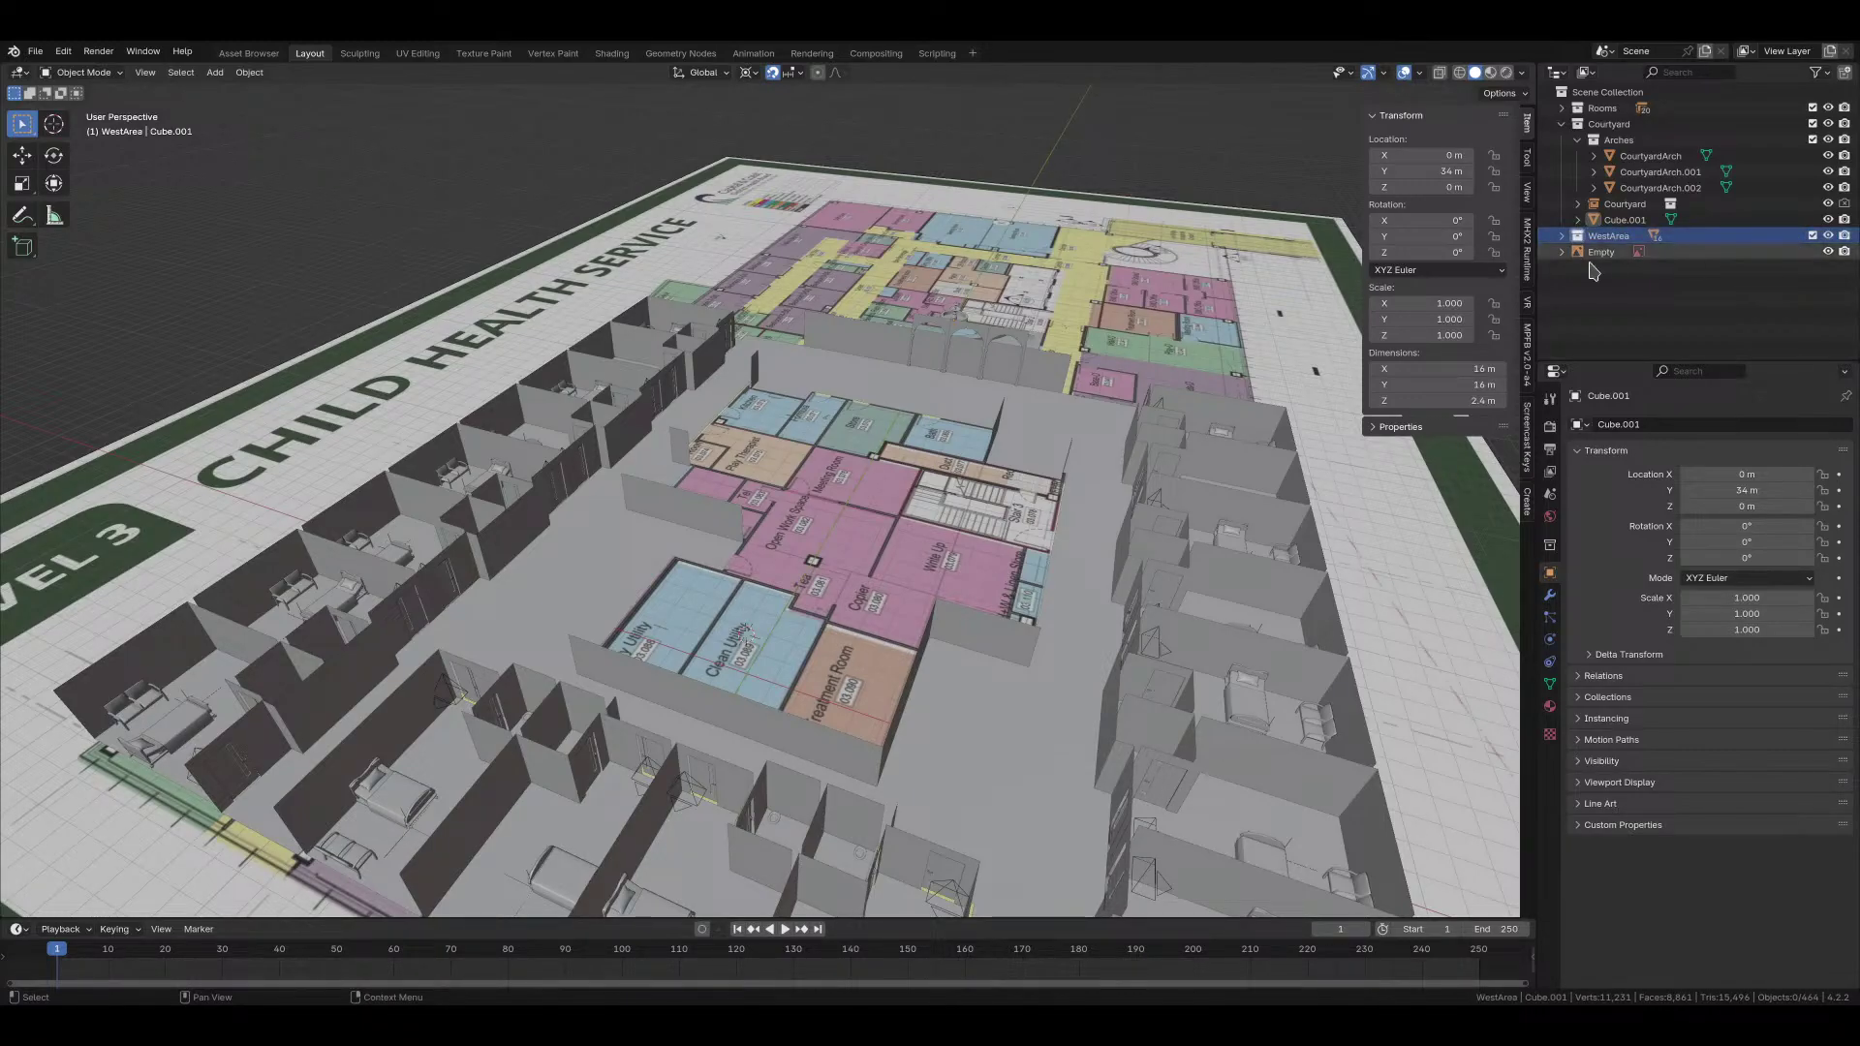
Step: Examine the floor plan from above and at an angle, comparing the modelled rooms with the areas beyond the courtyard wall
mouse_move(1230, 382)
middle_mouse_down()
mouse_move(1026, 499)
mouse_move(891, 543)
mouse_move(920, 456)
mouse_move(948, 571)
mouse_move(895, 513)
mouse_move(841, 725)
middle_mouse_up()
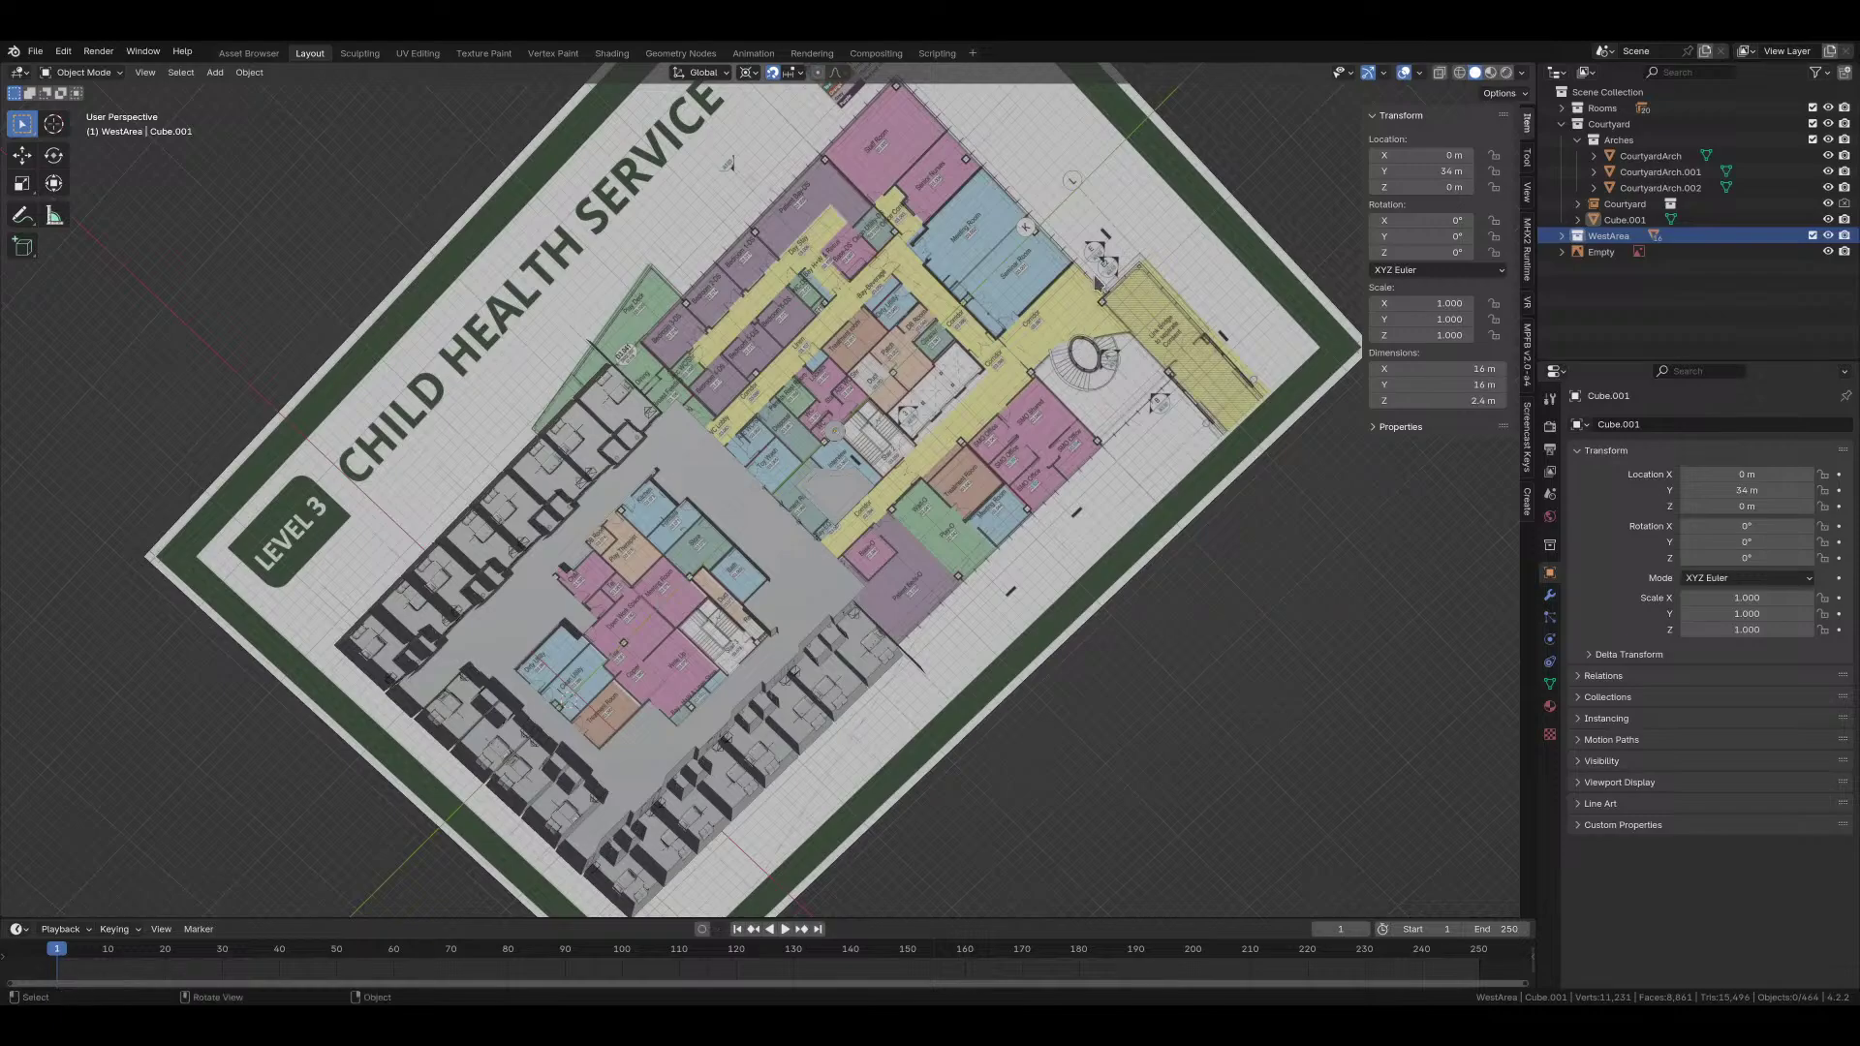
scroll(839, 722, "up", 3)
scroll(1211, 242, "down", 1)
middle_click_drag(1211, 243, 811, 538, "shift")
scroll(712, 636, "down", 2)
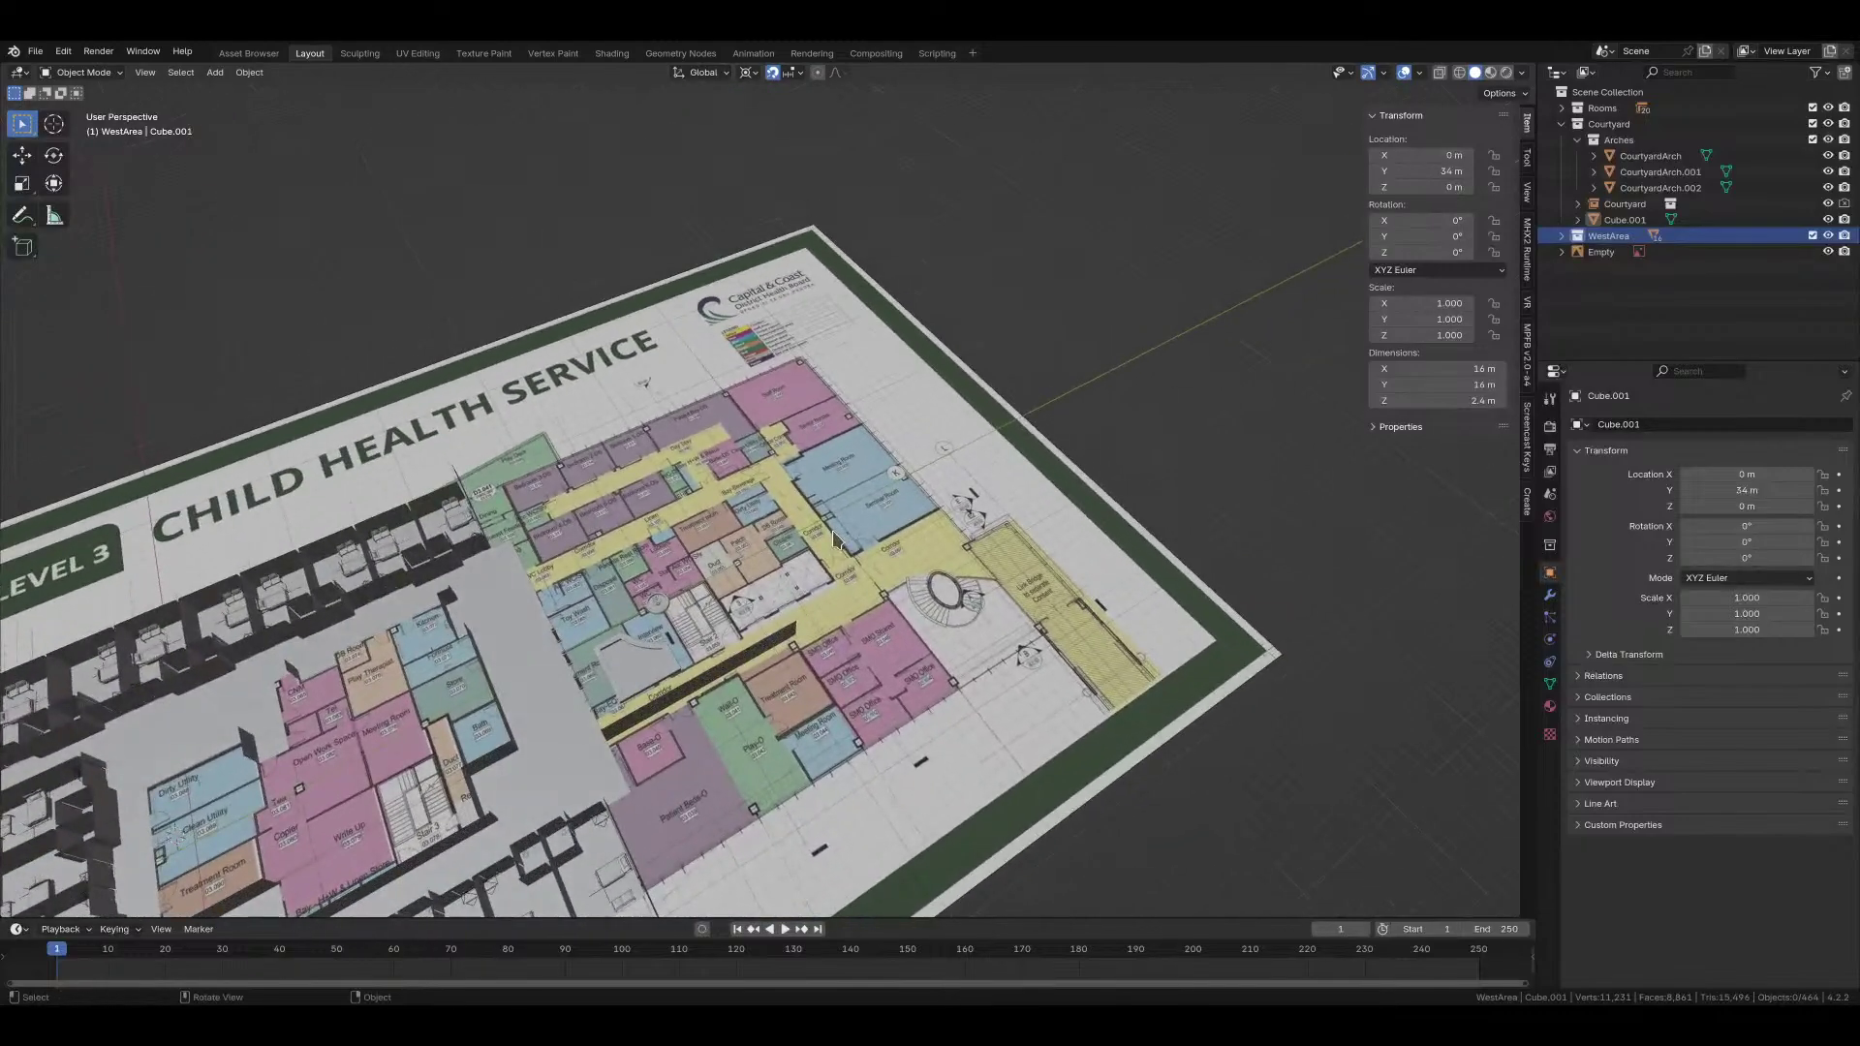
scroll(812, 539, "up", 3)
scroll(614, 631, "up", 3)
scroll(614, 632, "down", 4)
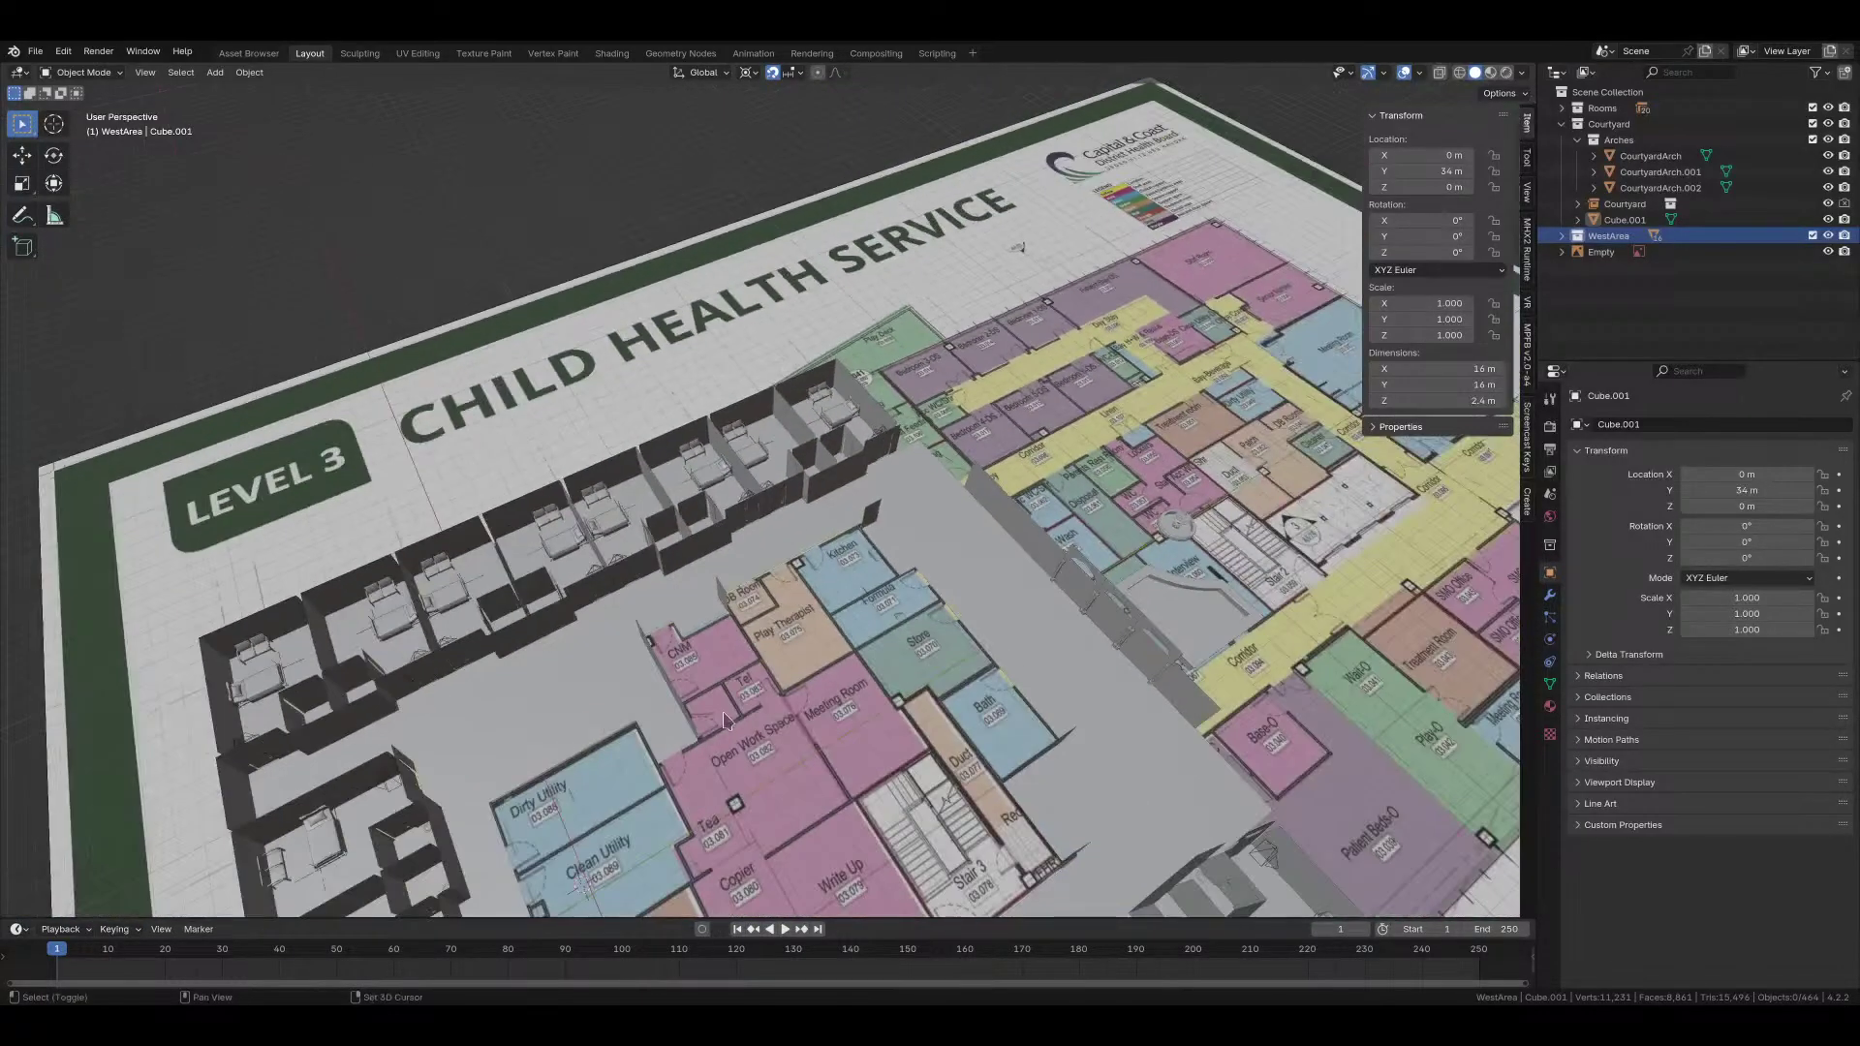
Step: Add a linked copy of CourtyardArch.002 at a 2.2 m offset along X
middle_click_drag(614, 632, 900, 584)
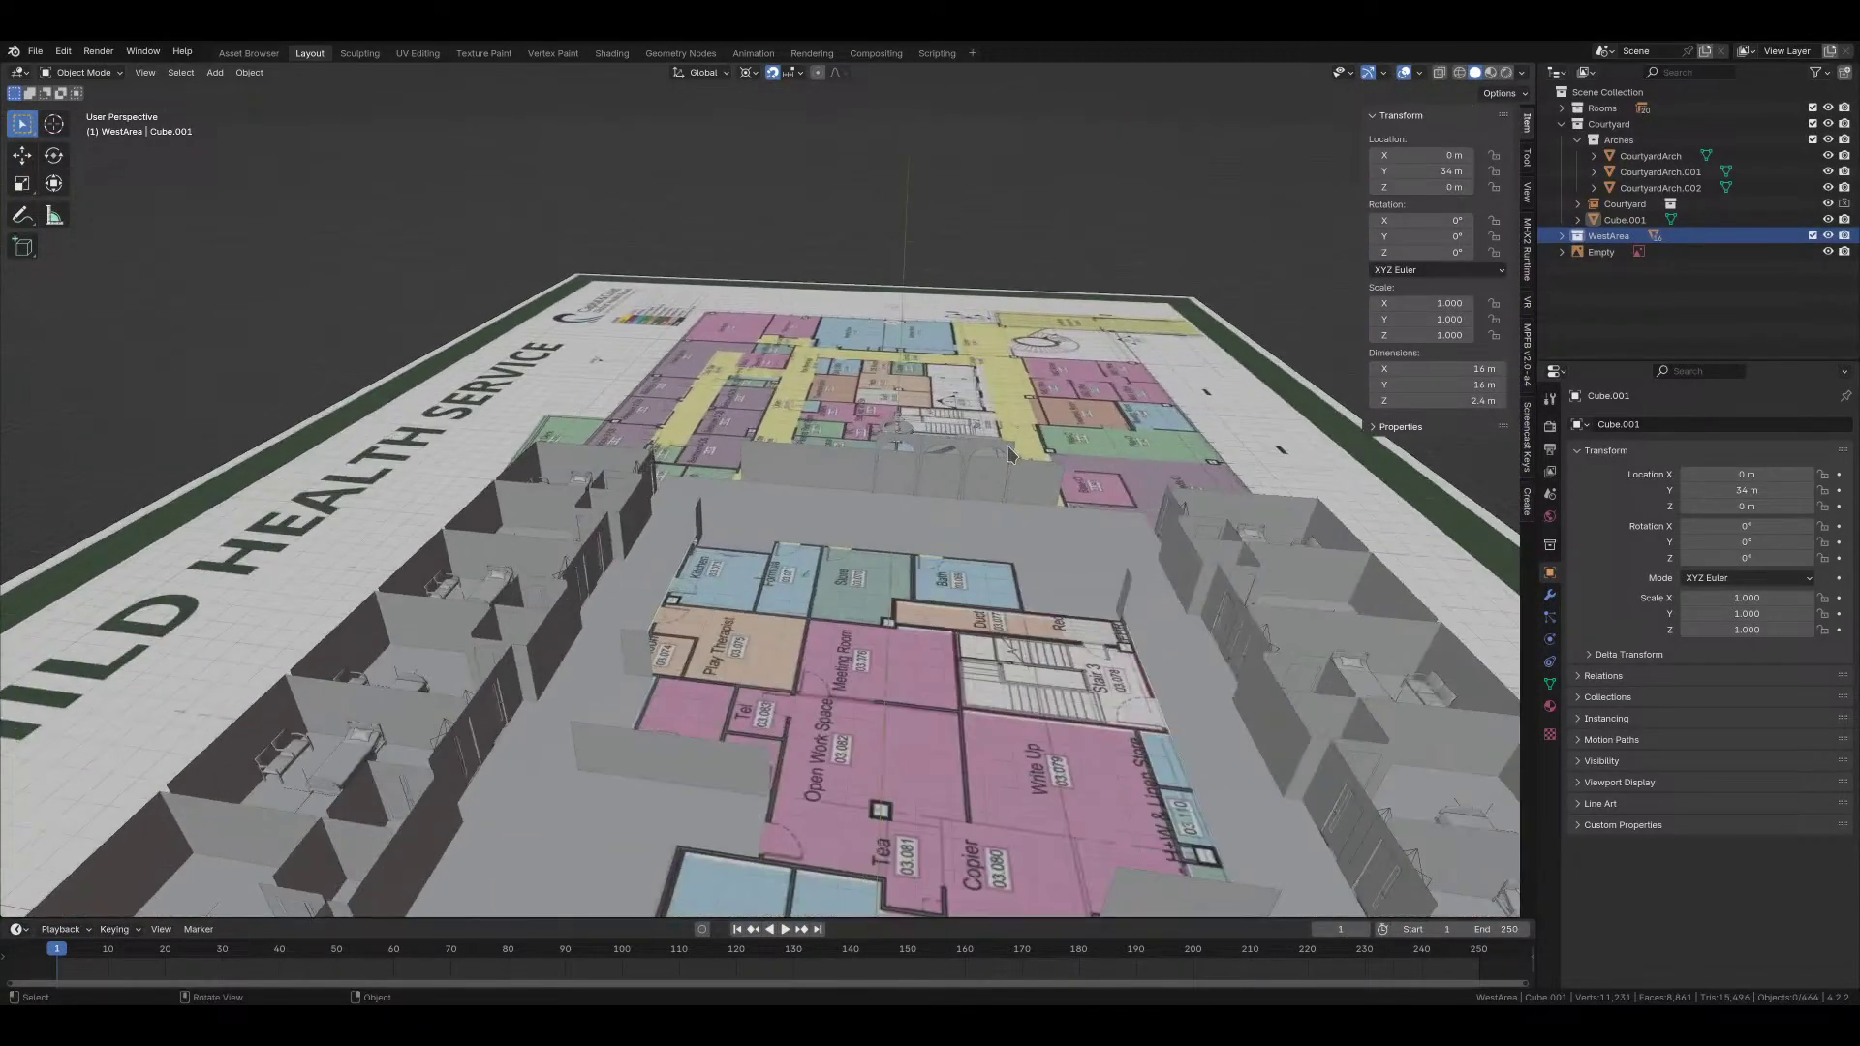
left_click(1003, 439)
key("KP_Decimal")
scroll(1031, 542, "down", 4)
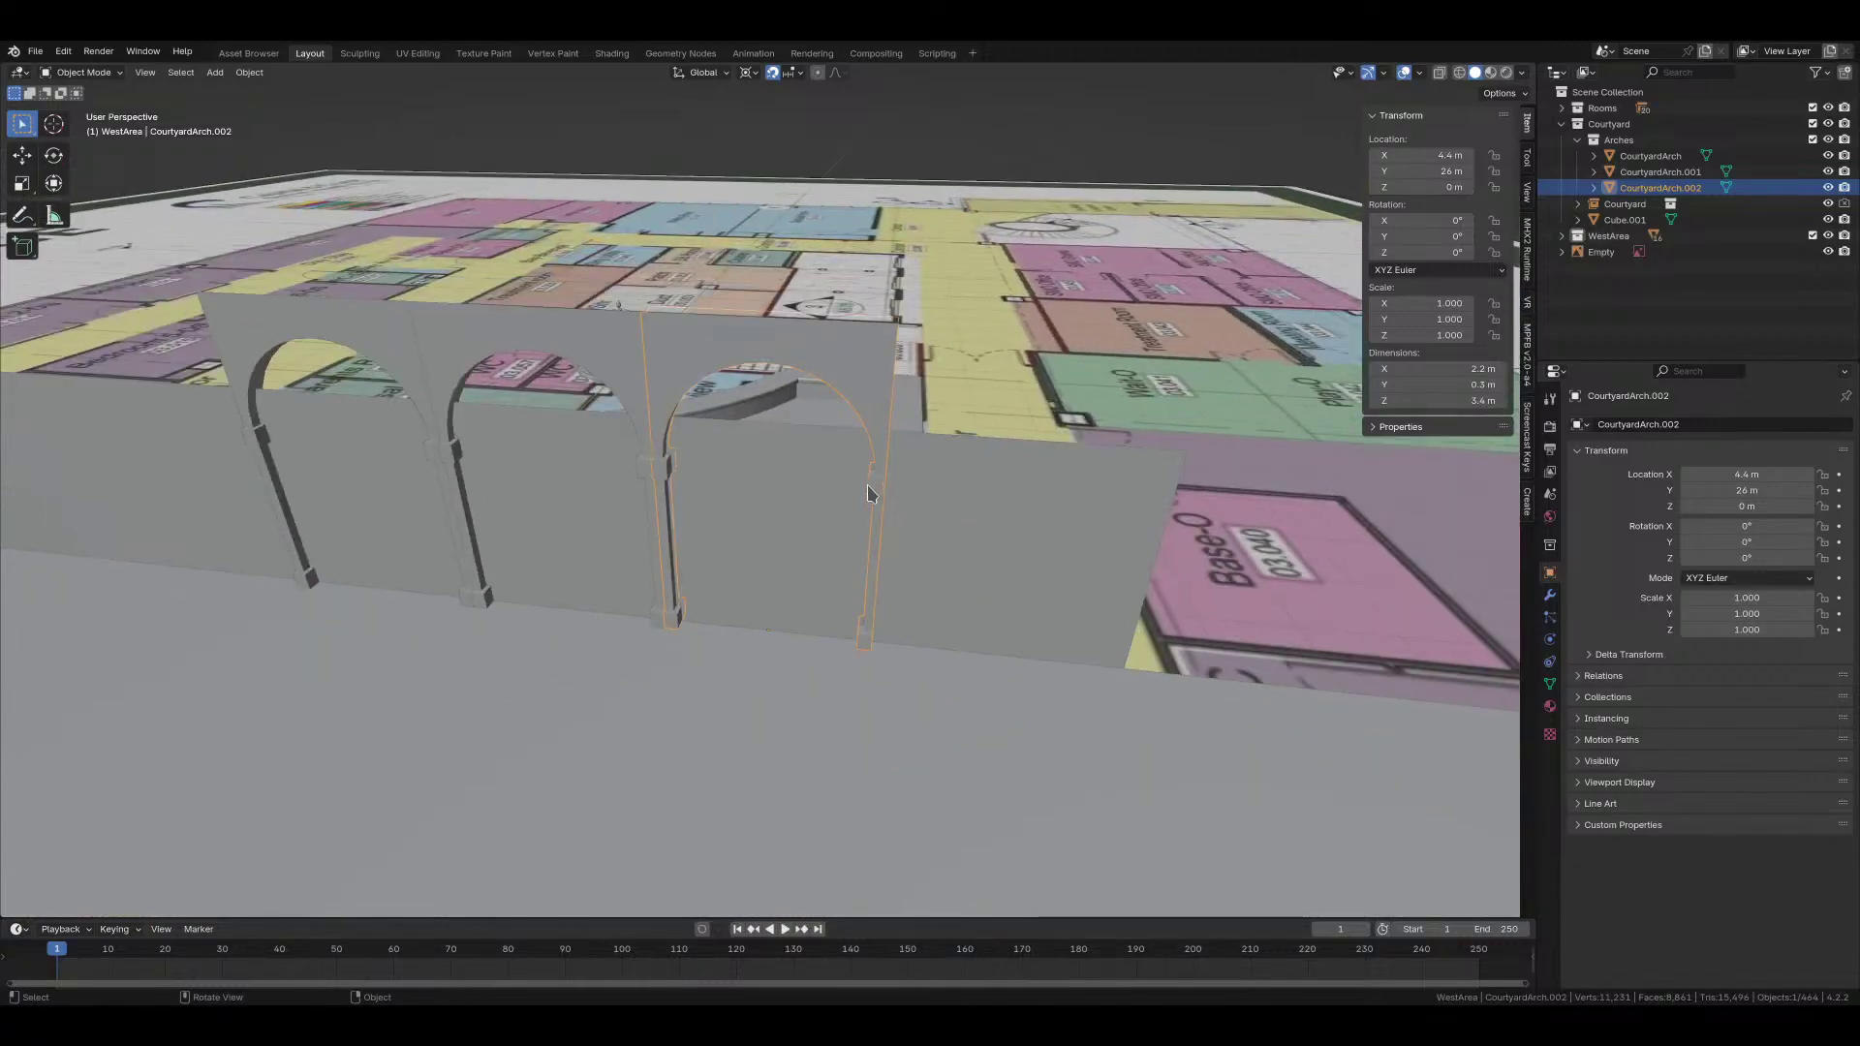
key("shift+d")
type("x")
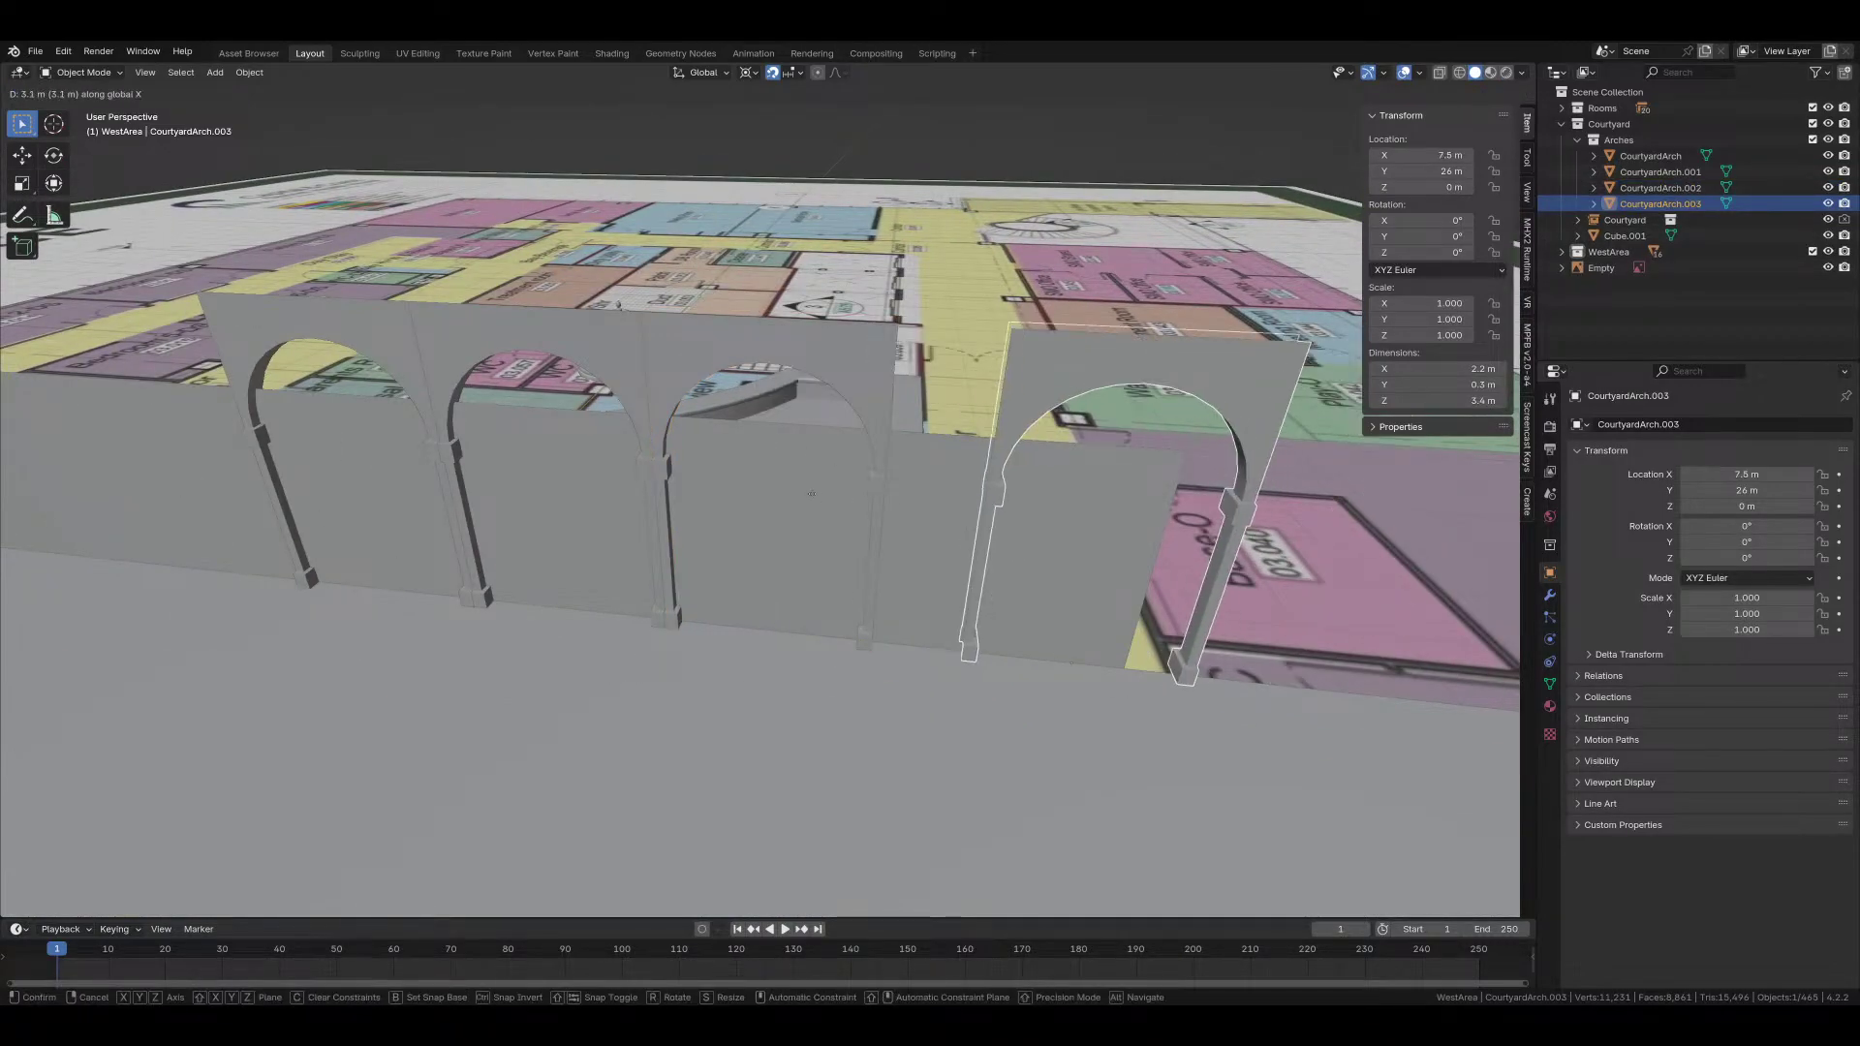
type("2.2")
key("Return")
Step: Add a linked copy of the first courtyard arch at -2.2 m along X and repeat the duplication twice
middle_click_drag(739, 514, 937, 517)
left_click(801, 472)
key("shift+d")
key("x")
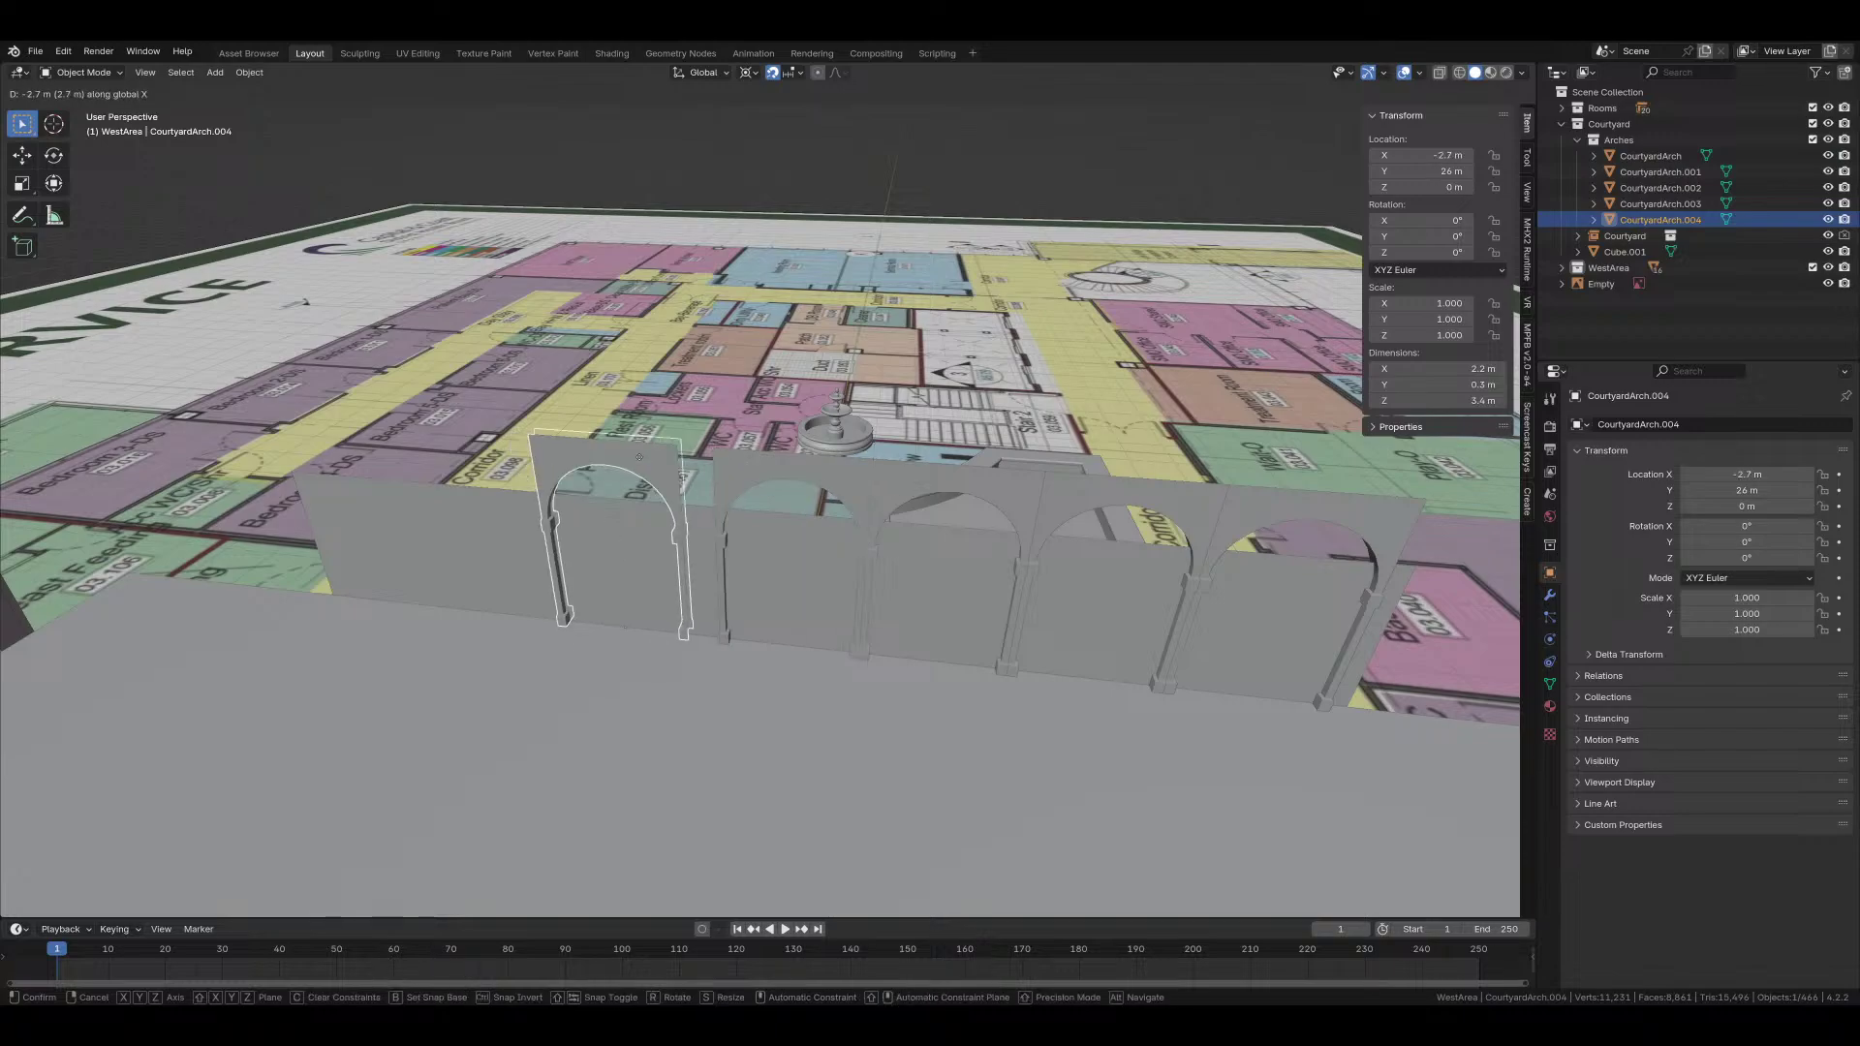
left_click(948, 576)
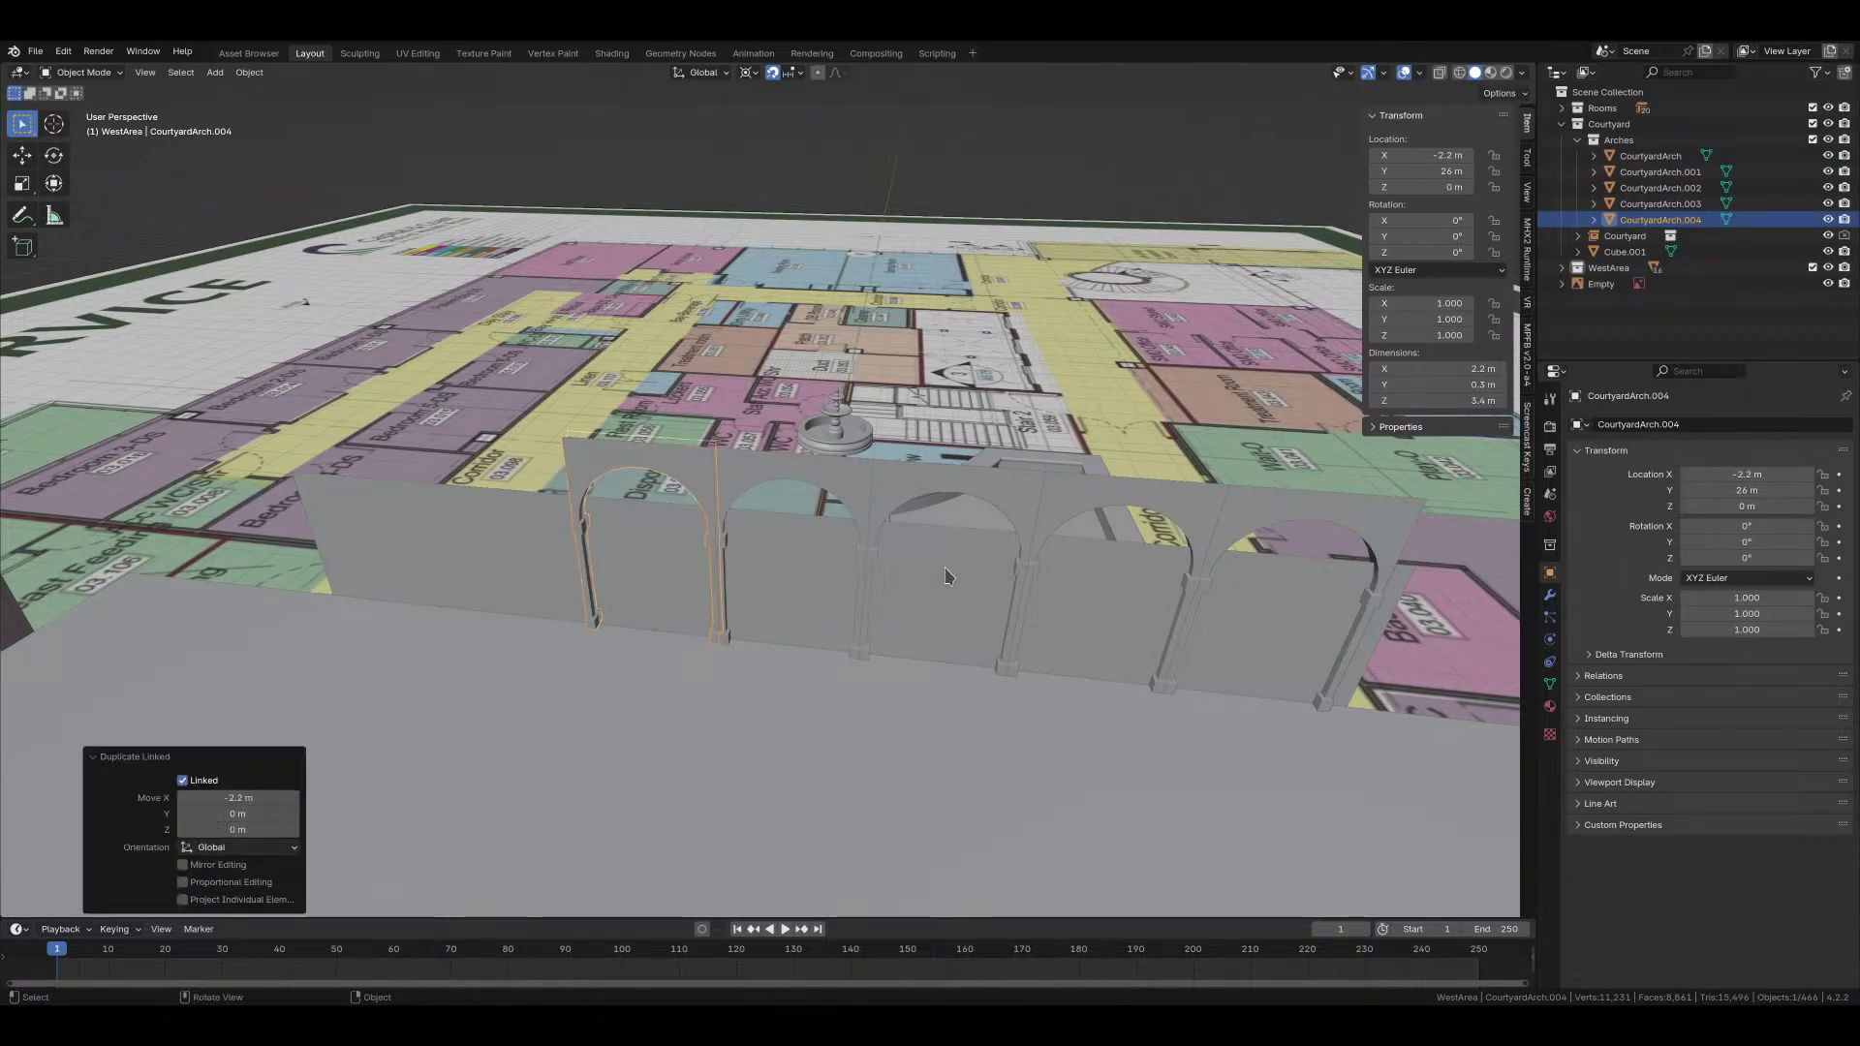
key("shift+r")
key("shift+r")
Step: Try extending the arch row with one more repeated linked copy at its negative X end
scroll(895, 537, "down", 5)
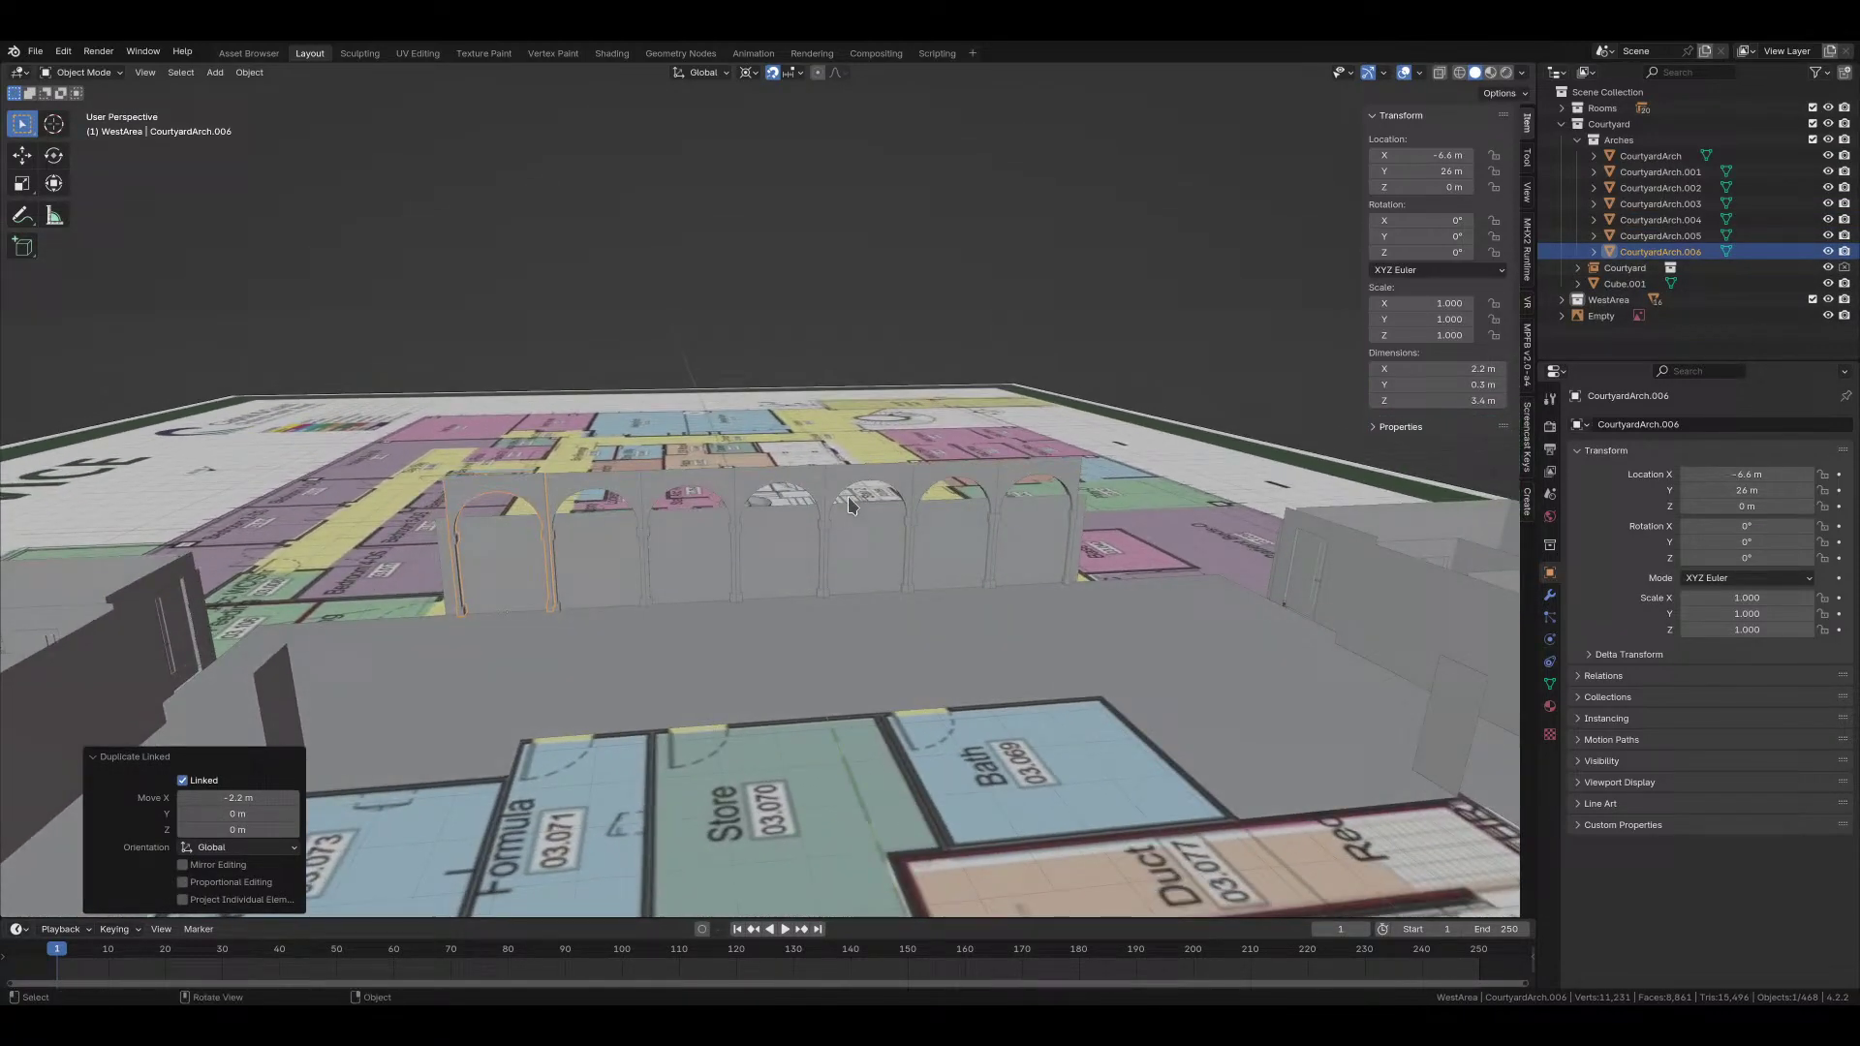
scroll(848, 504, "down", 4)
middle_click_drag(693, 506, 559, 614, "shift")
key("shift+r")
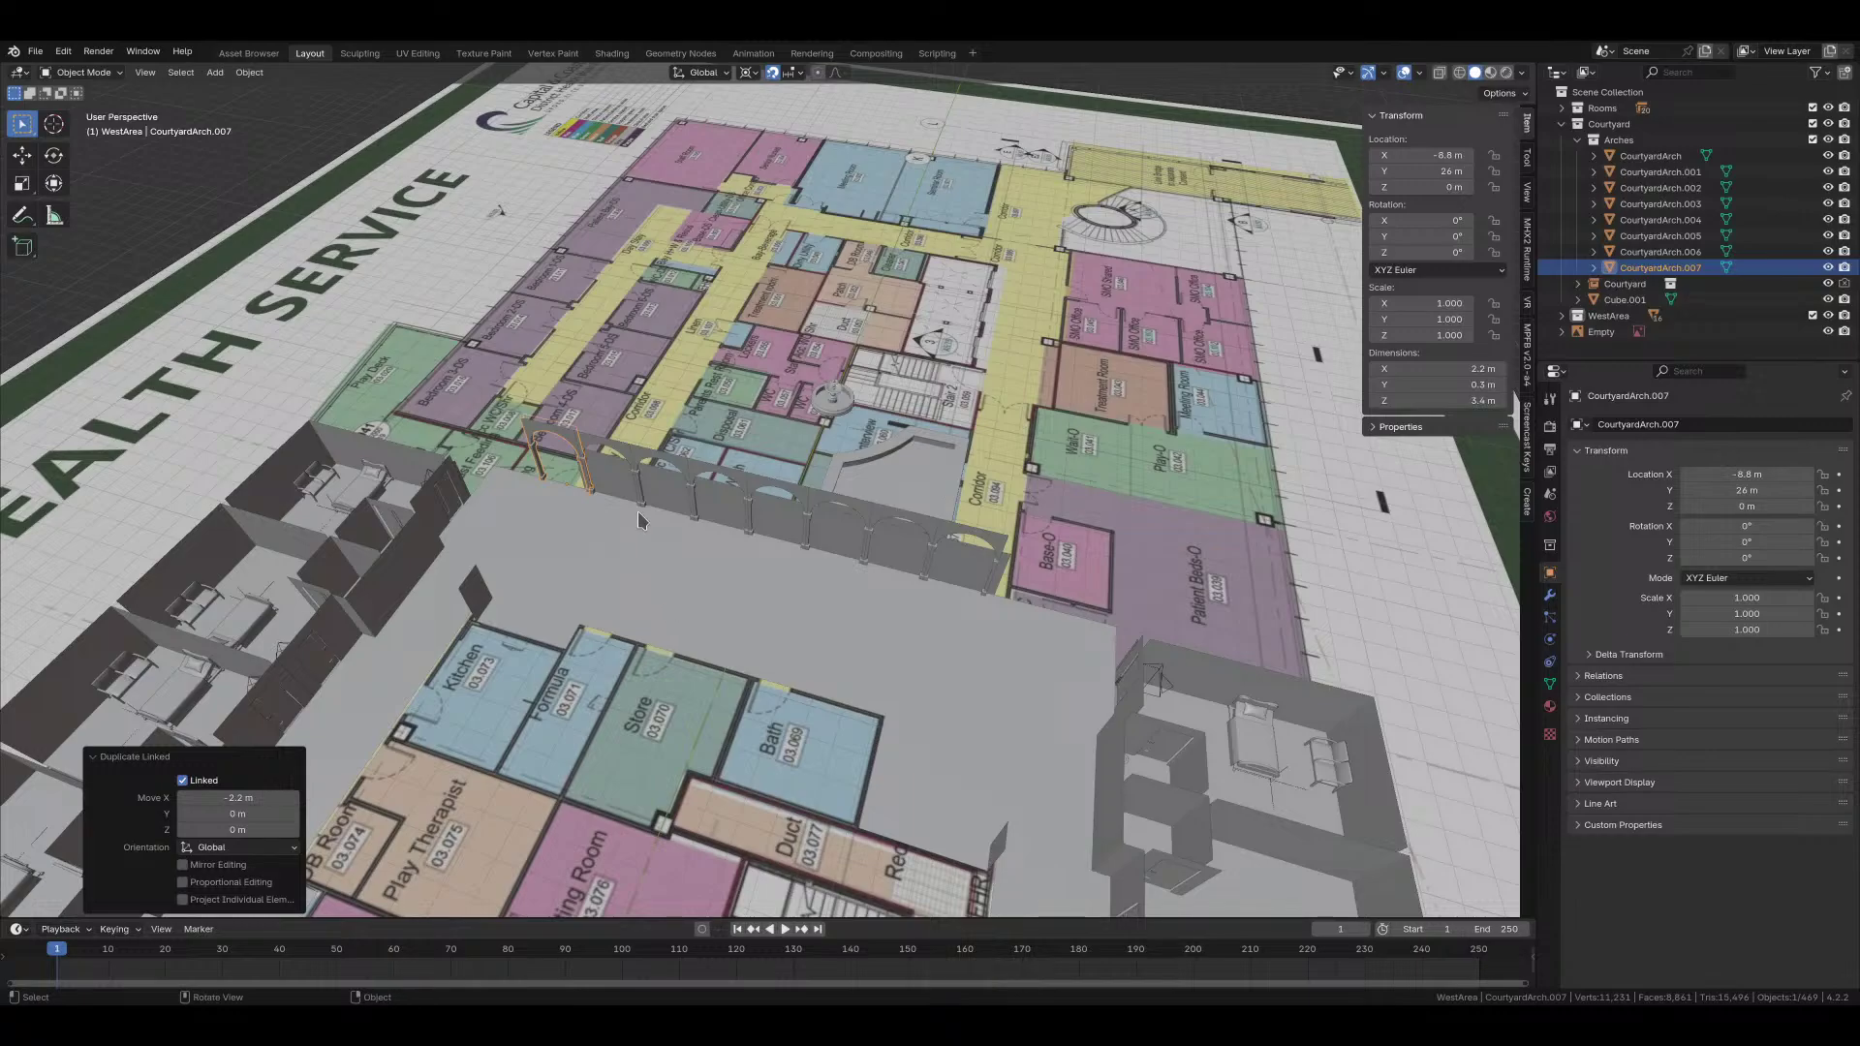
middle_click_drag(638, 520, 880, 550)
scroll(731, 560, "up", 4)
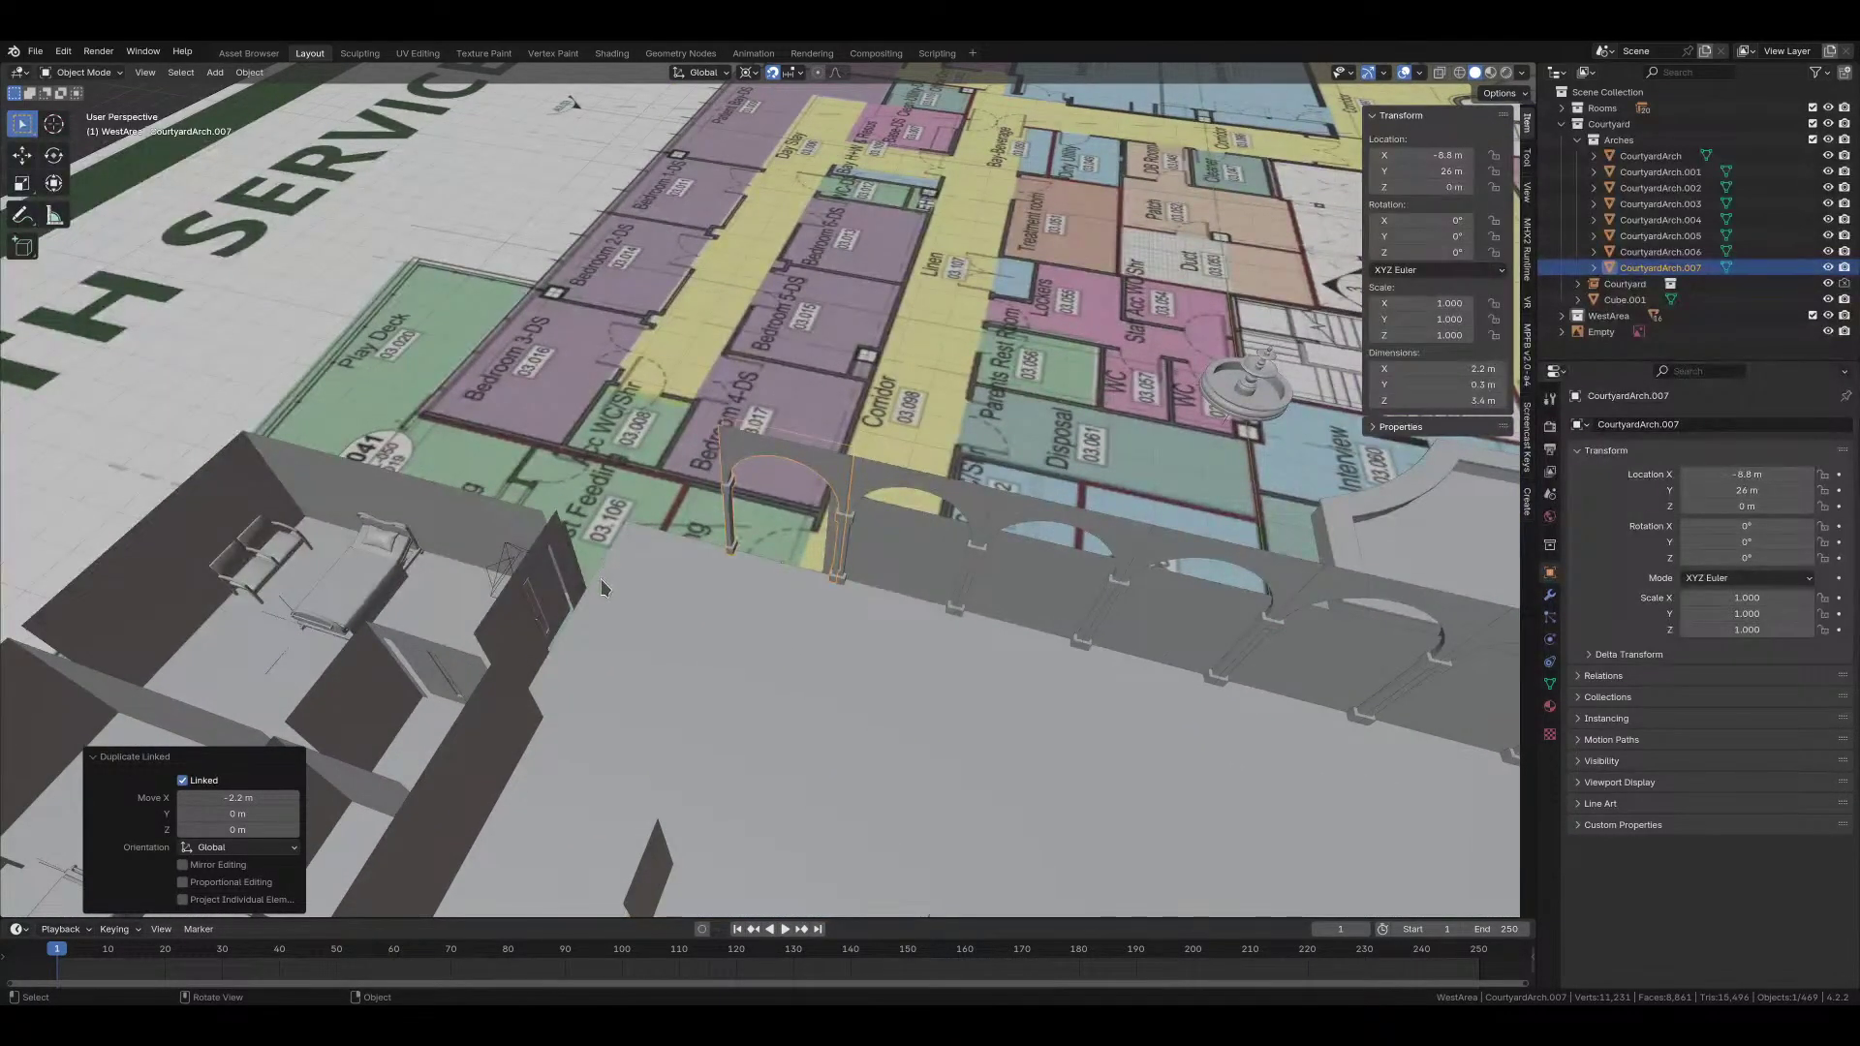
key("ctrl+z")
key("ctrl+shift+z")
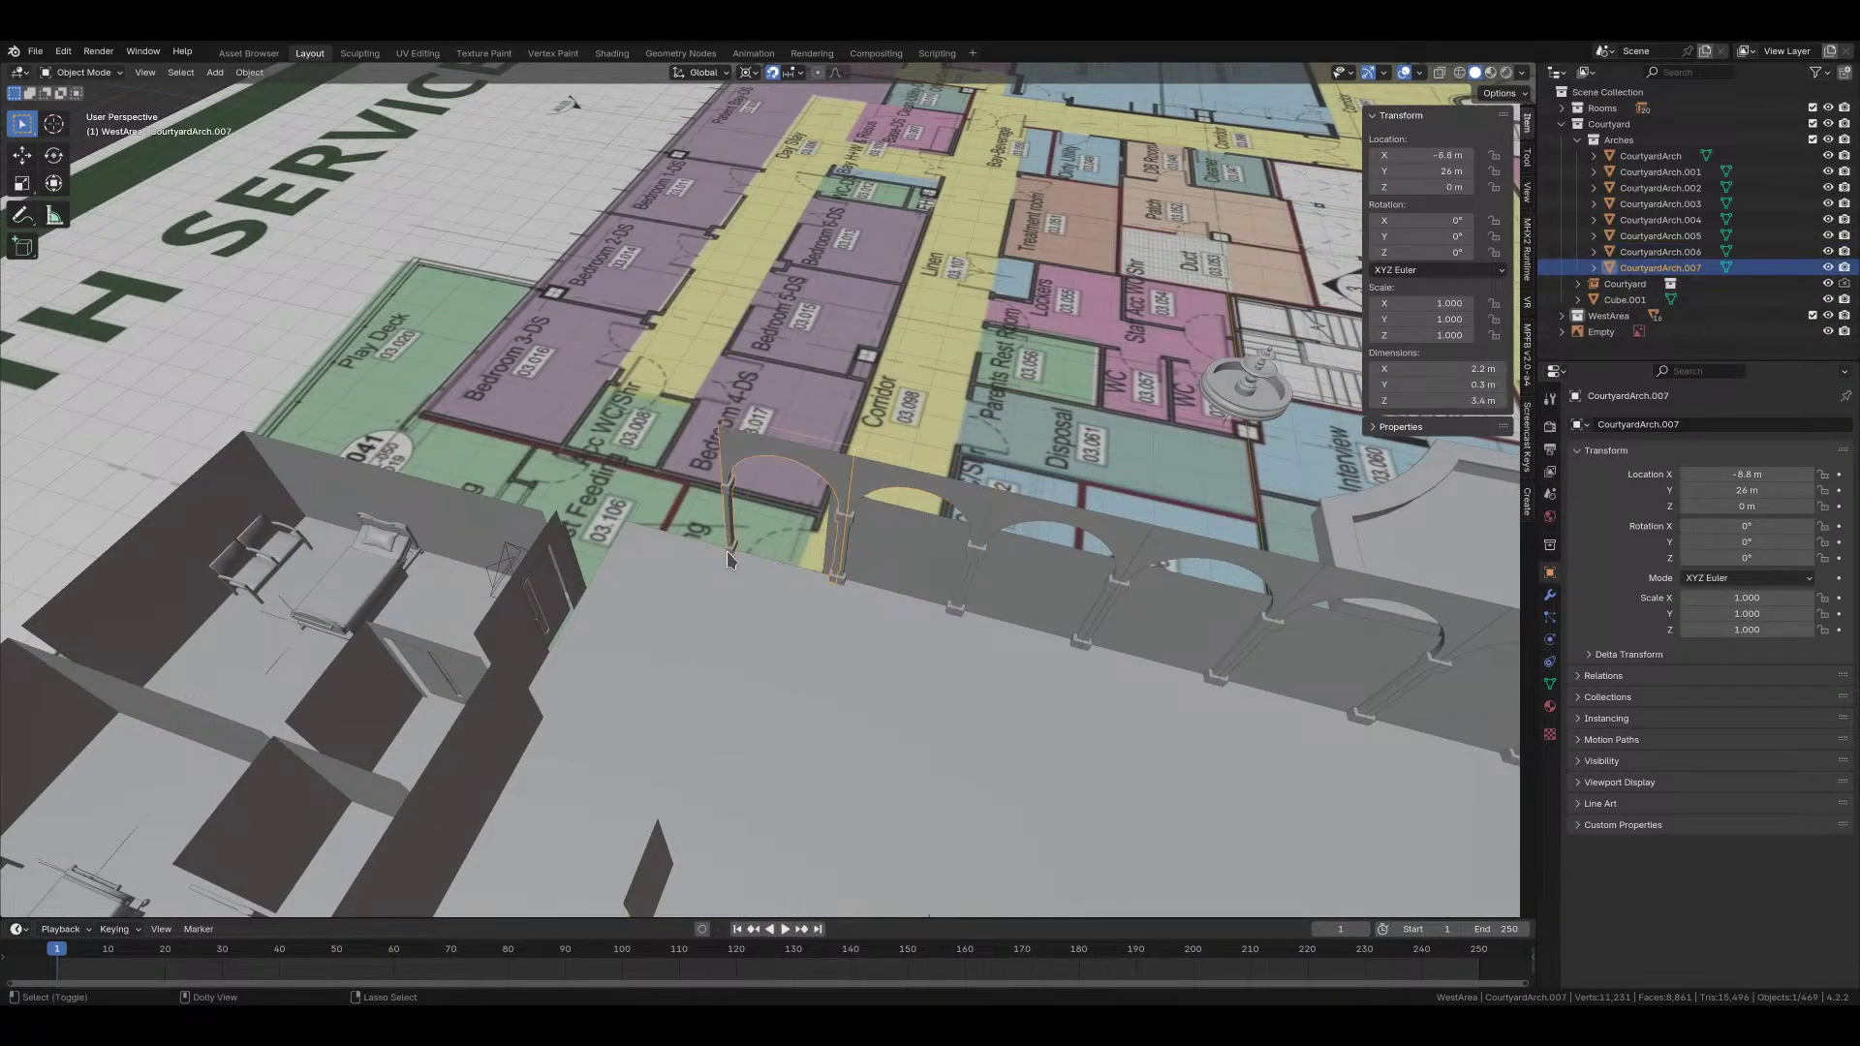
key("ctrl+z")
Step: Duplicate CourtyardArch.003 as an unlinked copy 2.2 m along X, across the corridor opening
scroll(725, 550, "down", 4)
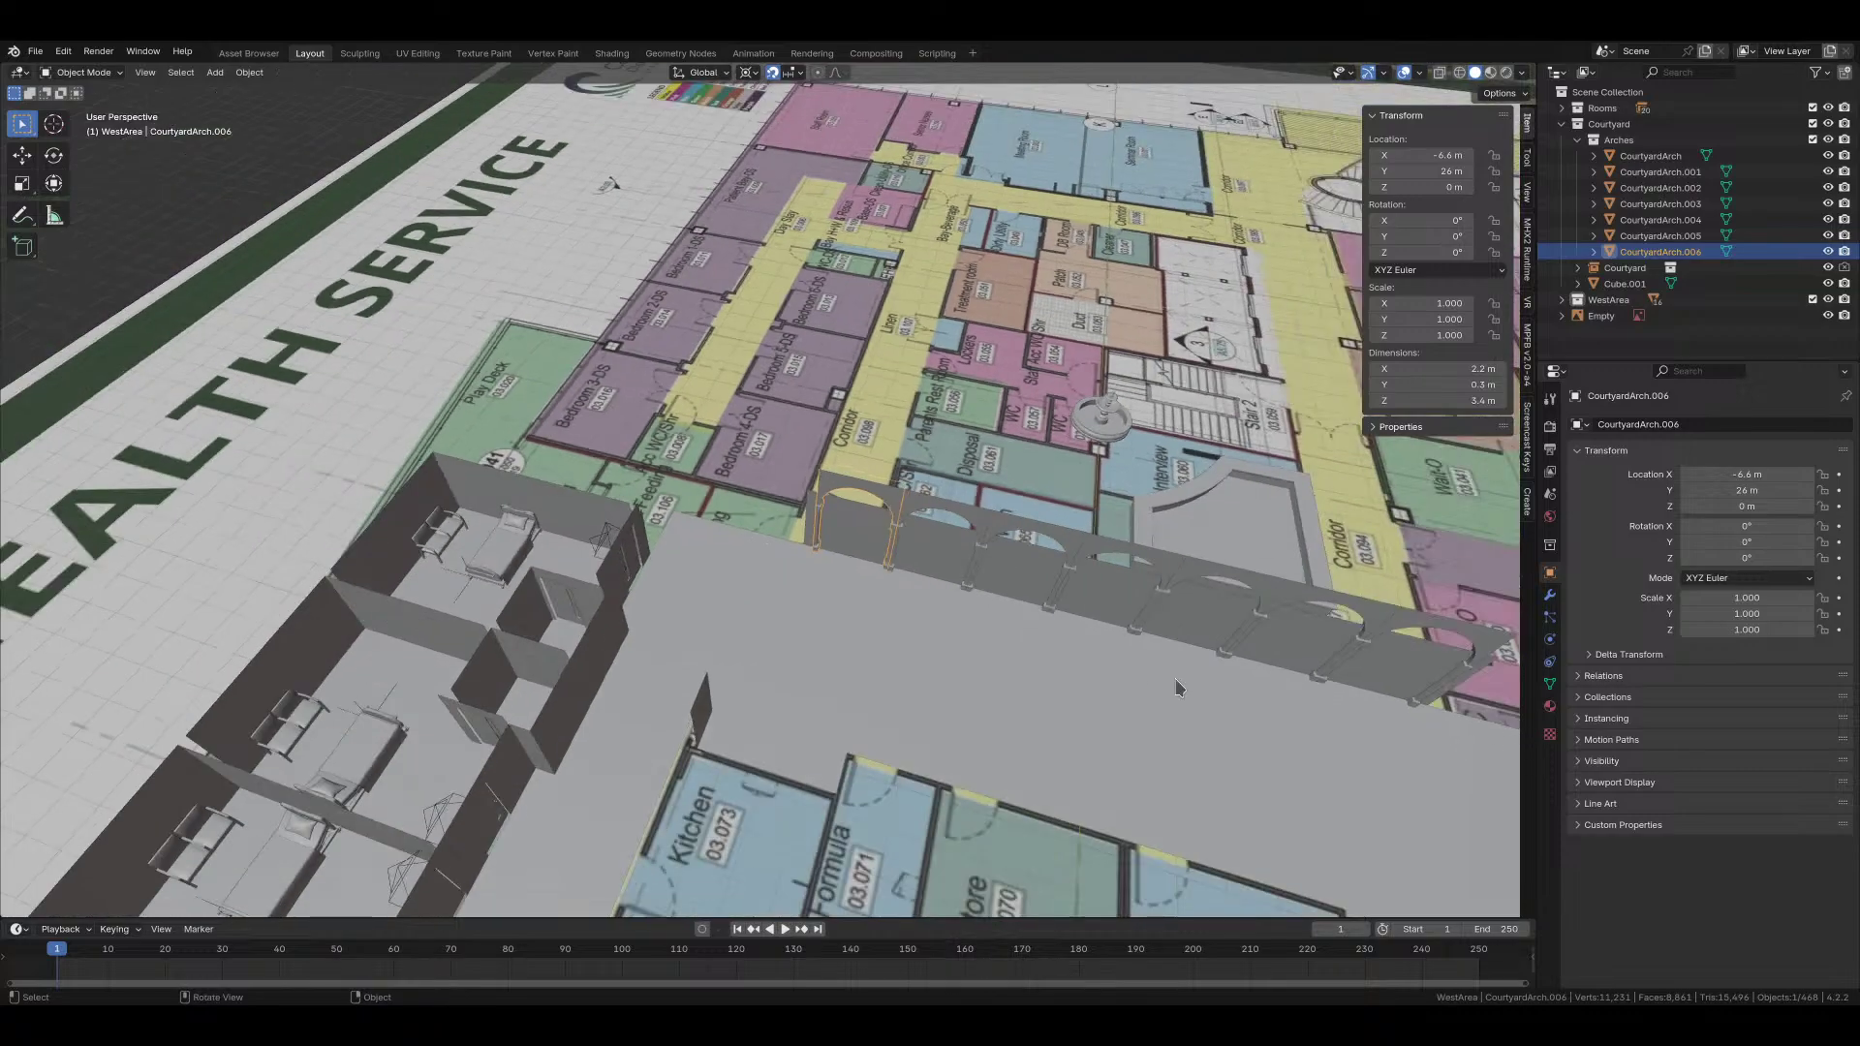
left_click(901, 536)
scroll(901, 536, "up", 5)
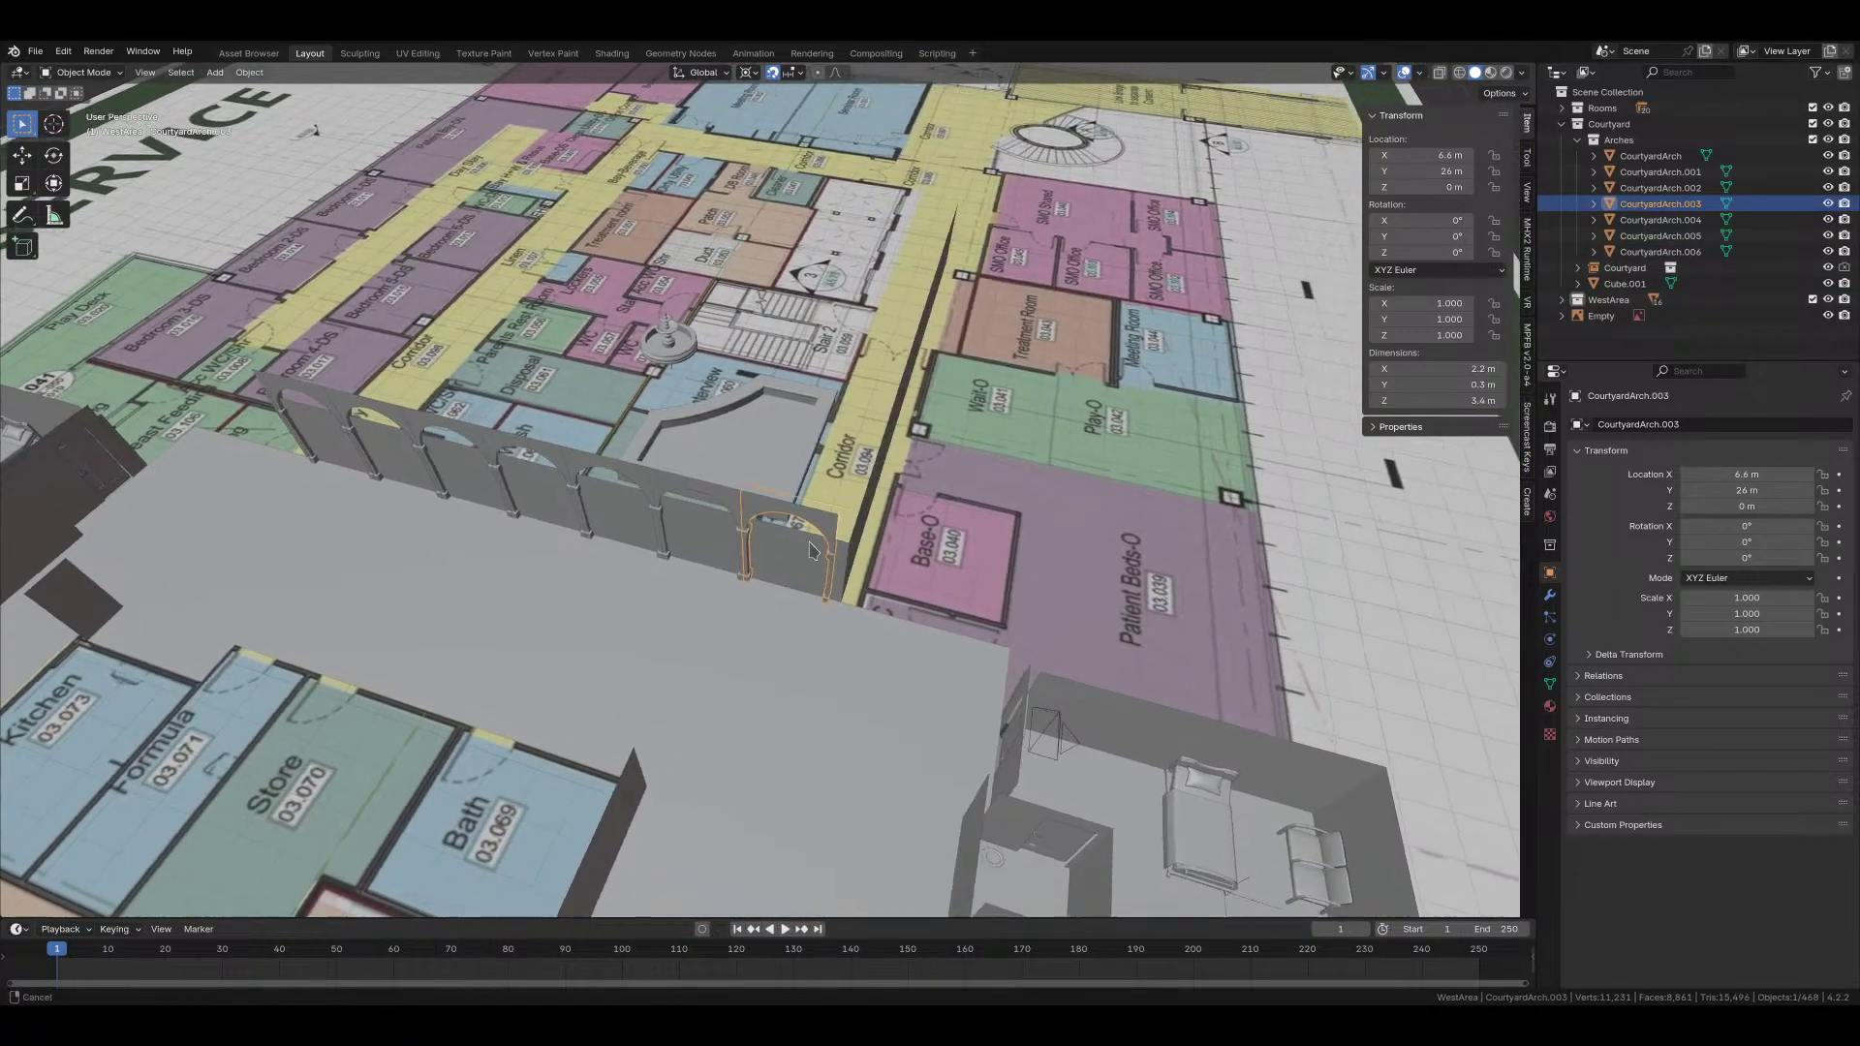
middle_click_drag(814, 582, 760, 548)
key("shift+d")
key("x")
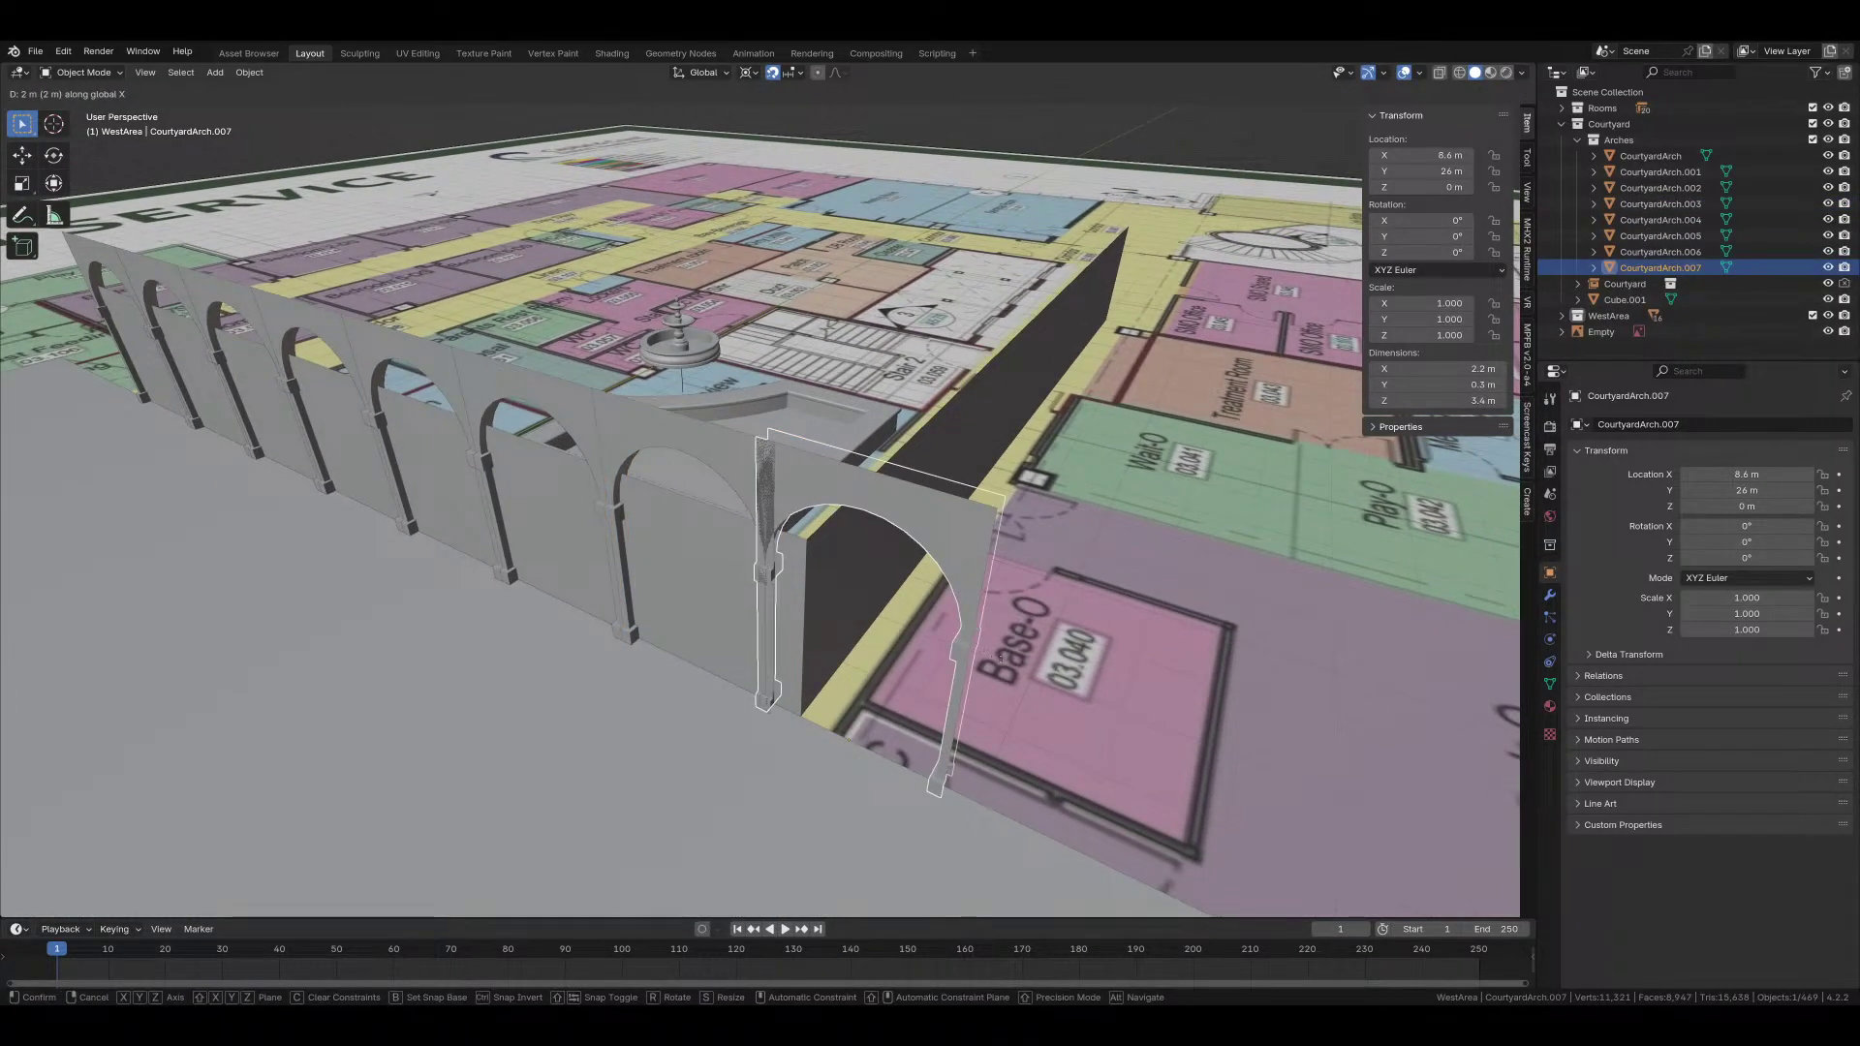
left_click(990, 688)
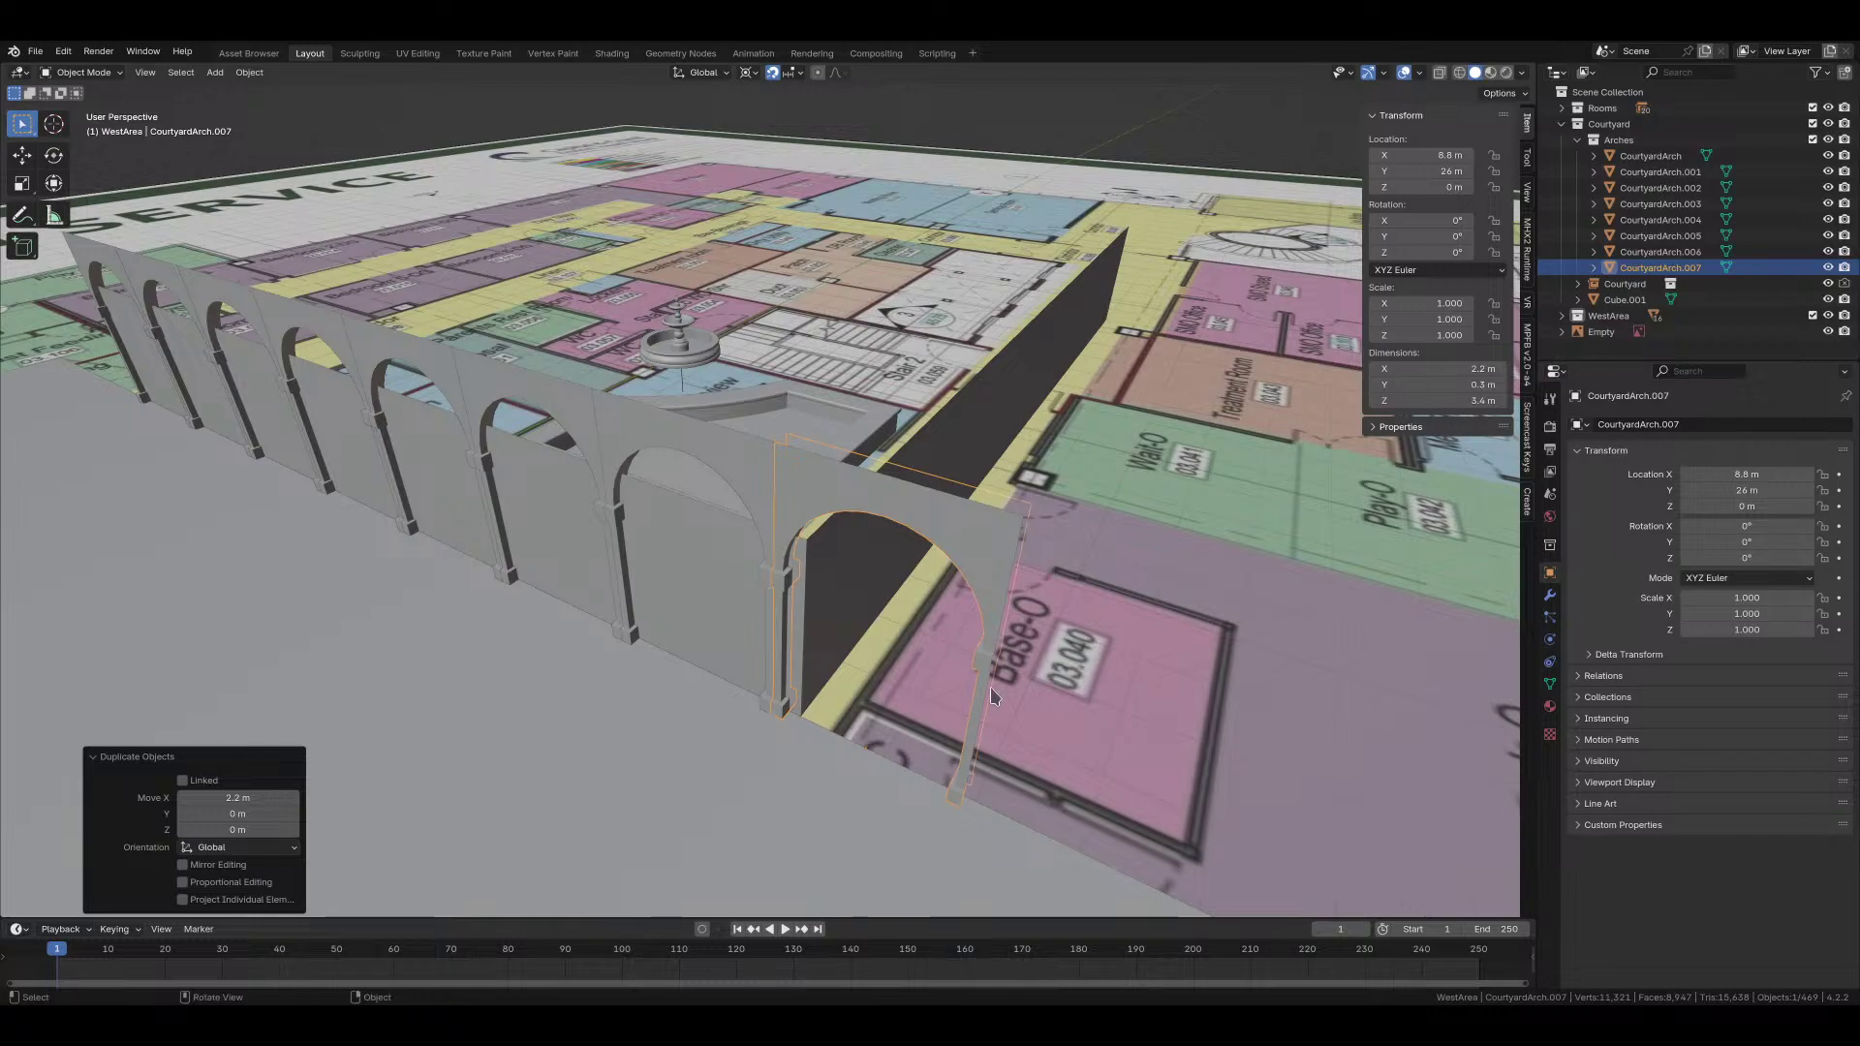
Step: Move the new arch object -1 m along X, and shift its mesh 1 m along X in Edit Mode
key("g")
key("x")
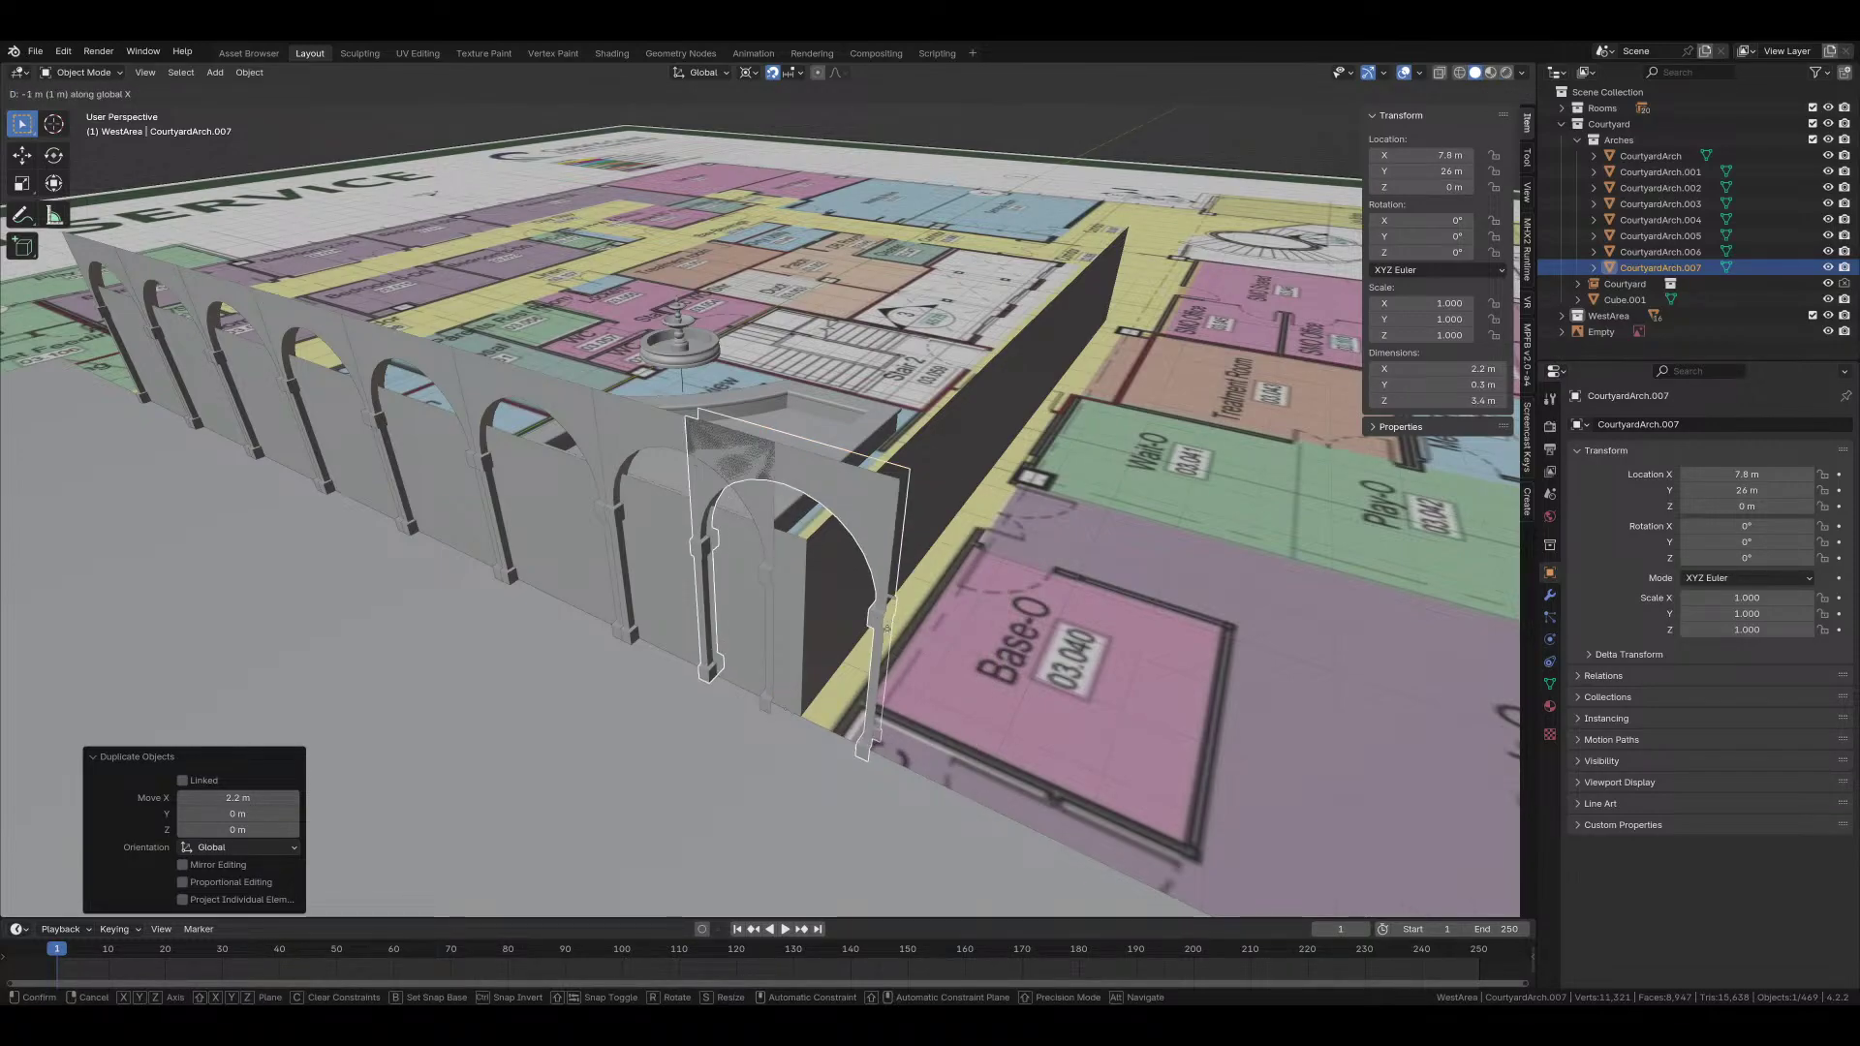
left_click(814, 600)
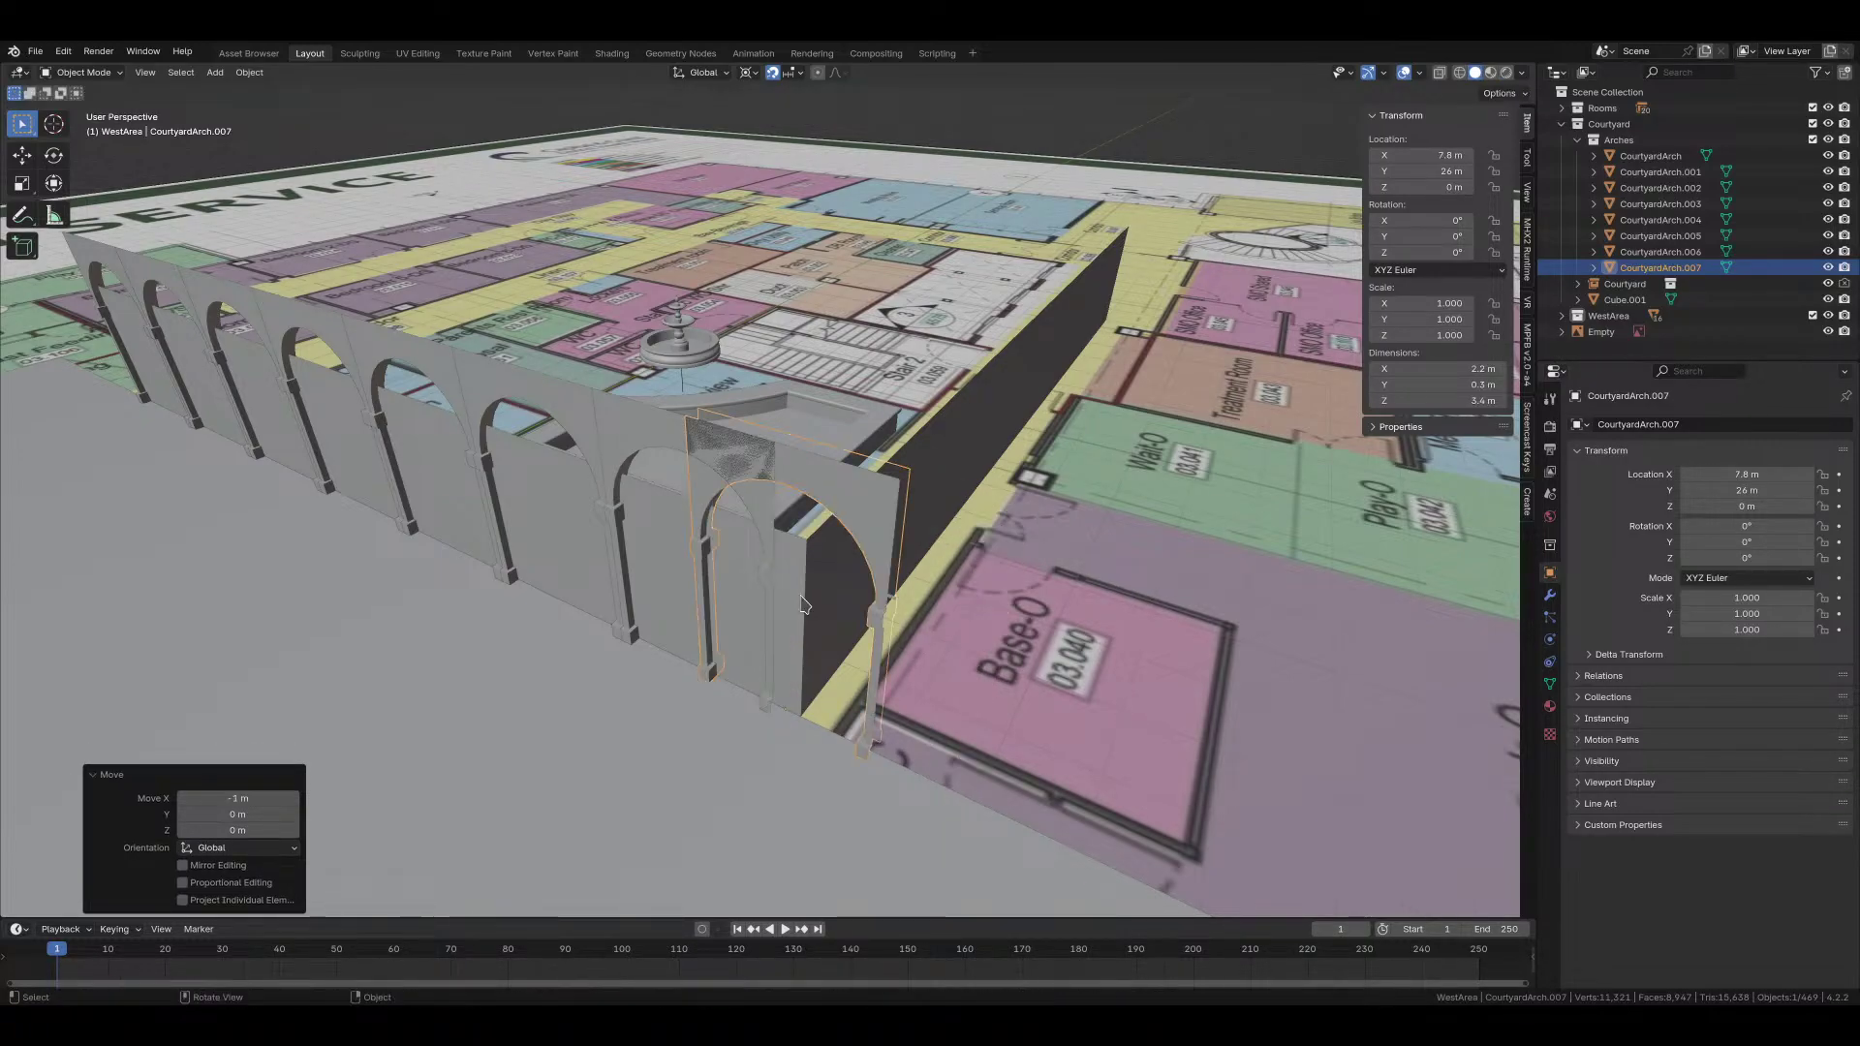
middle_click_drag(813, 600, 920, 565)
key("Tab")
type("gx")
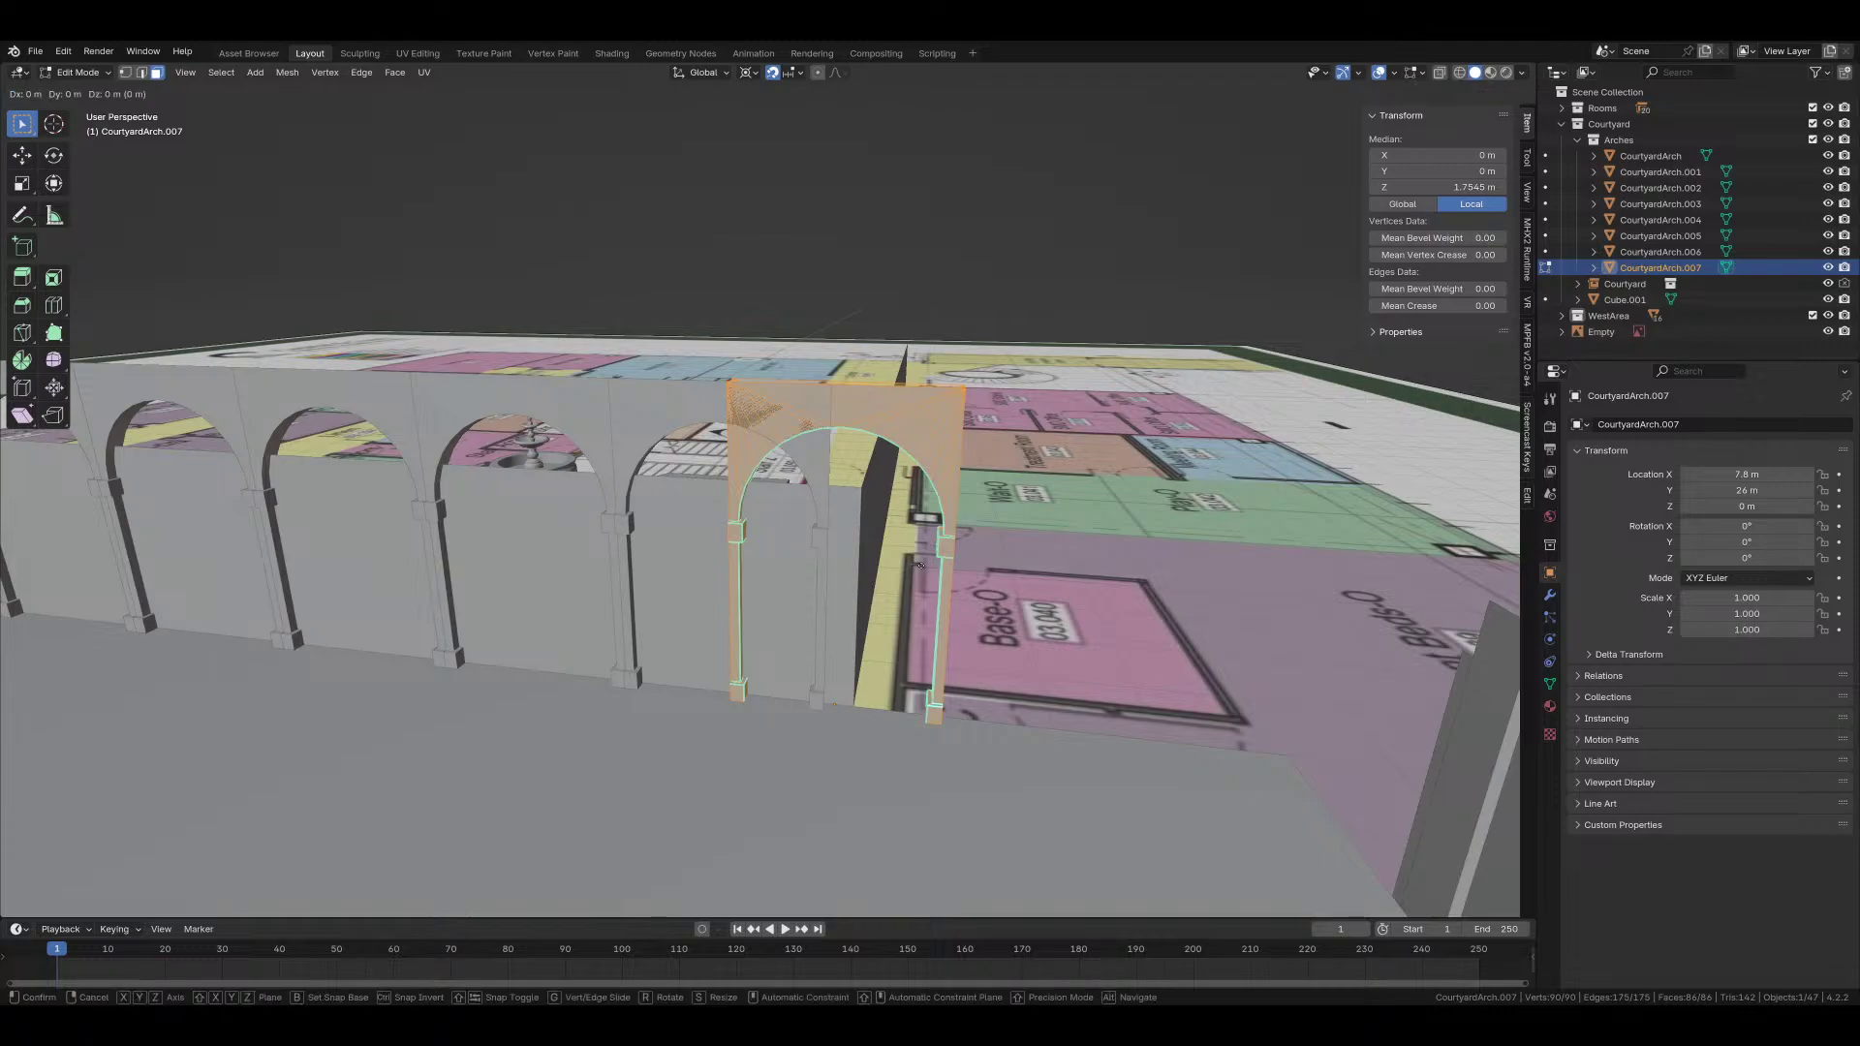
type("1")
key("Return")
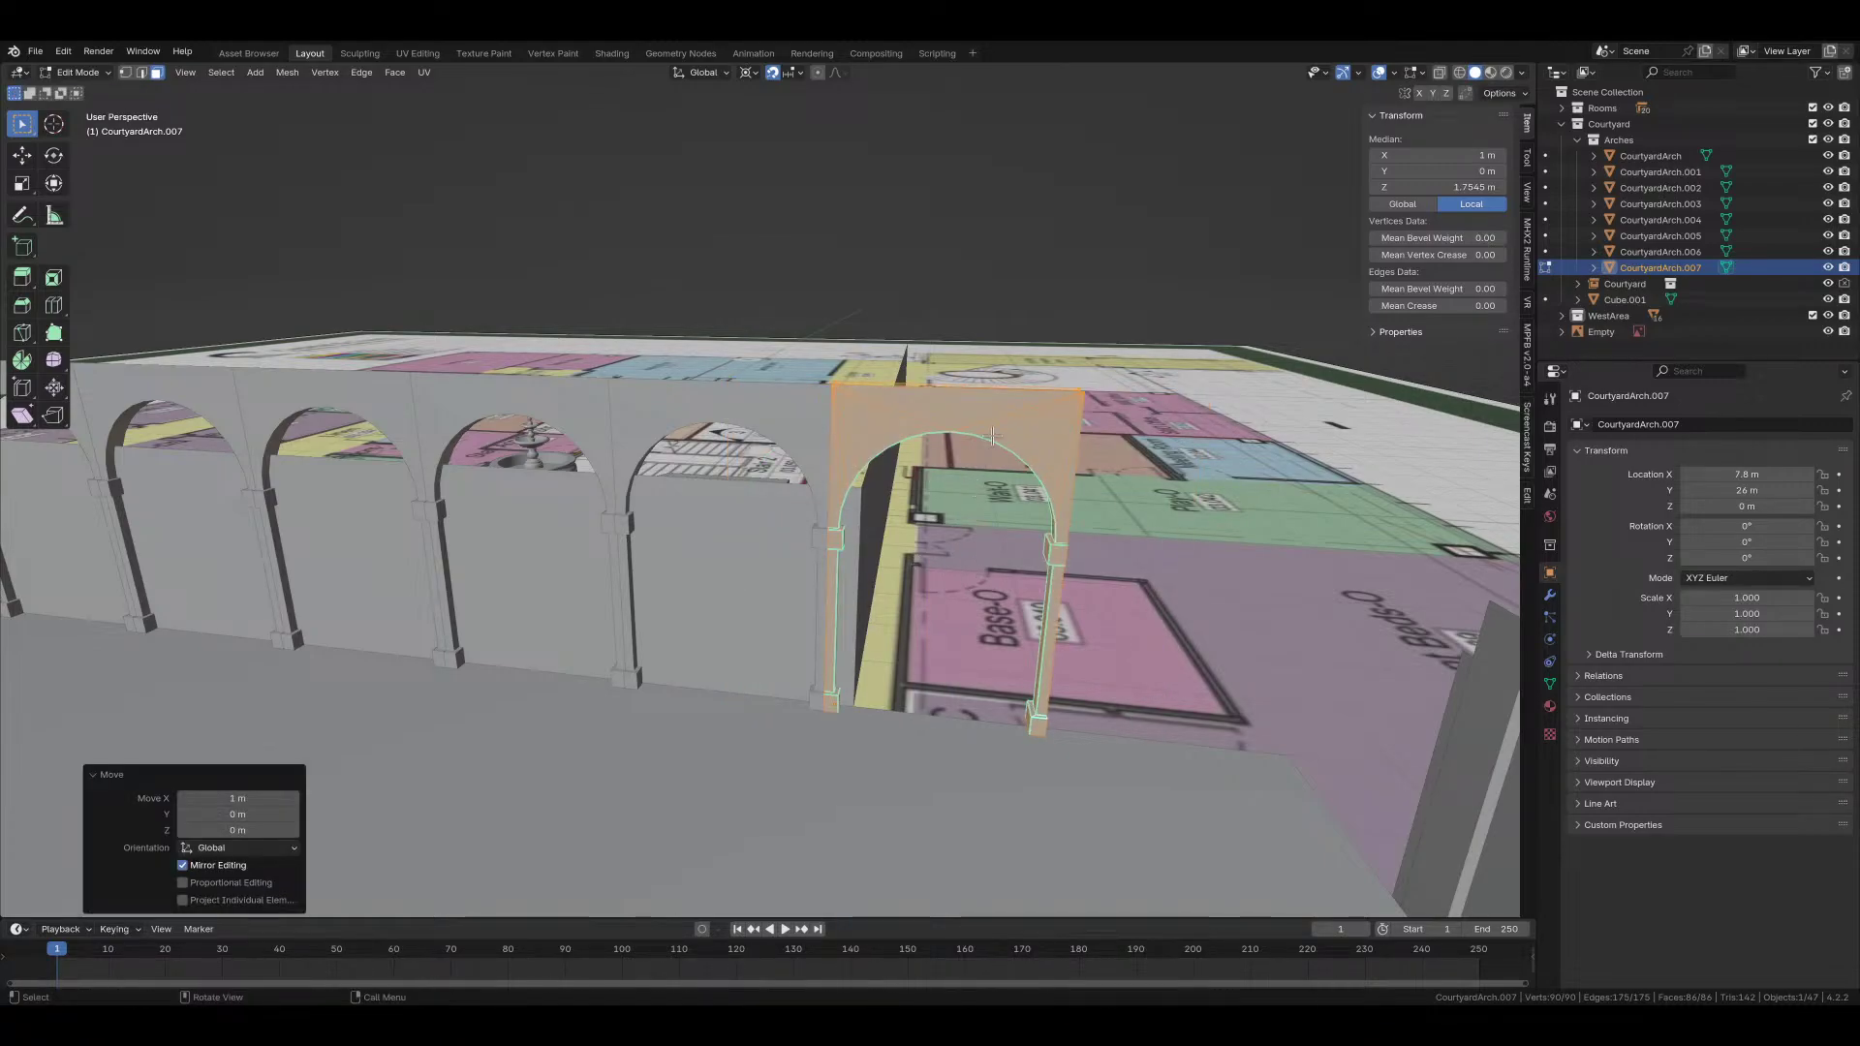
middle_click_drag(993, 436, 901, 659)
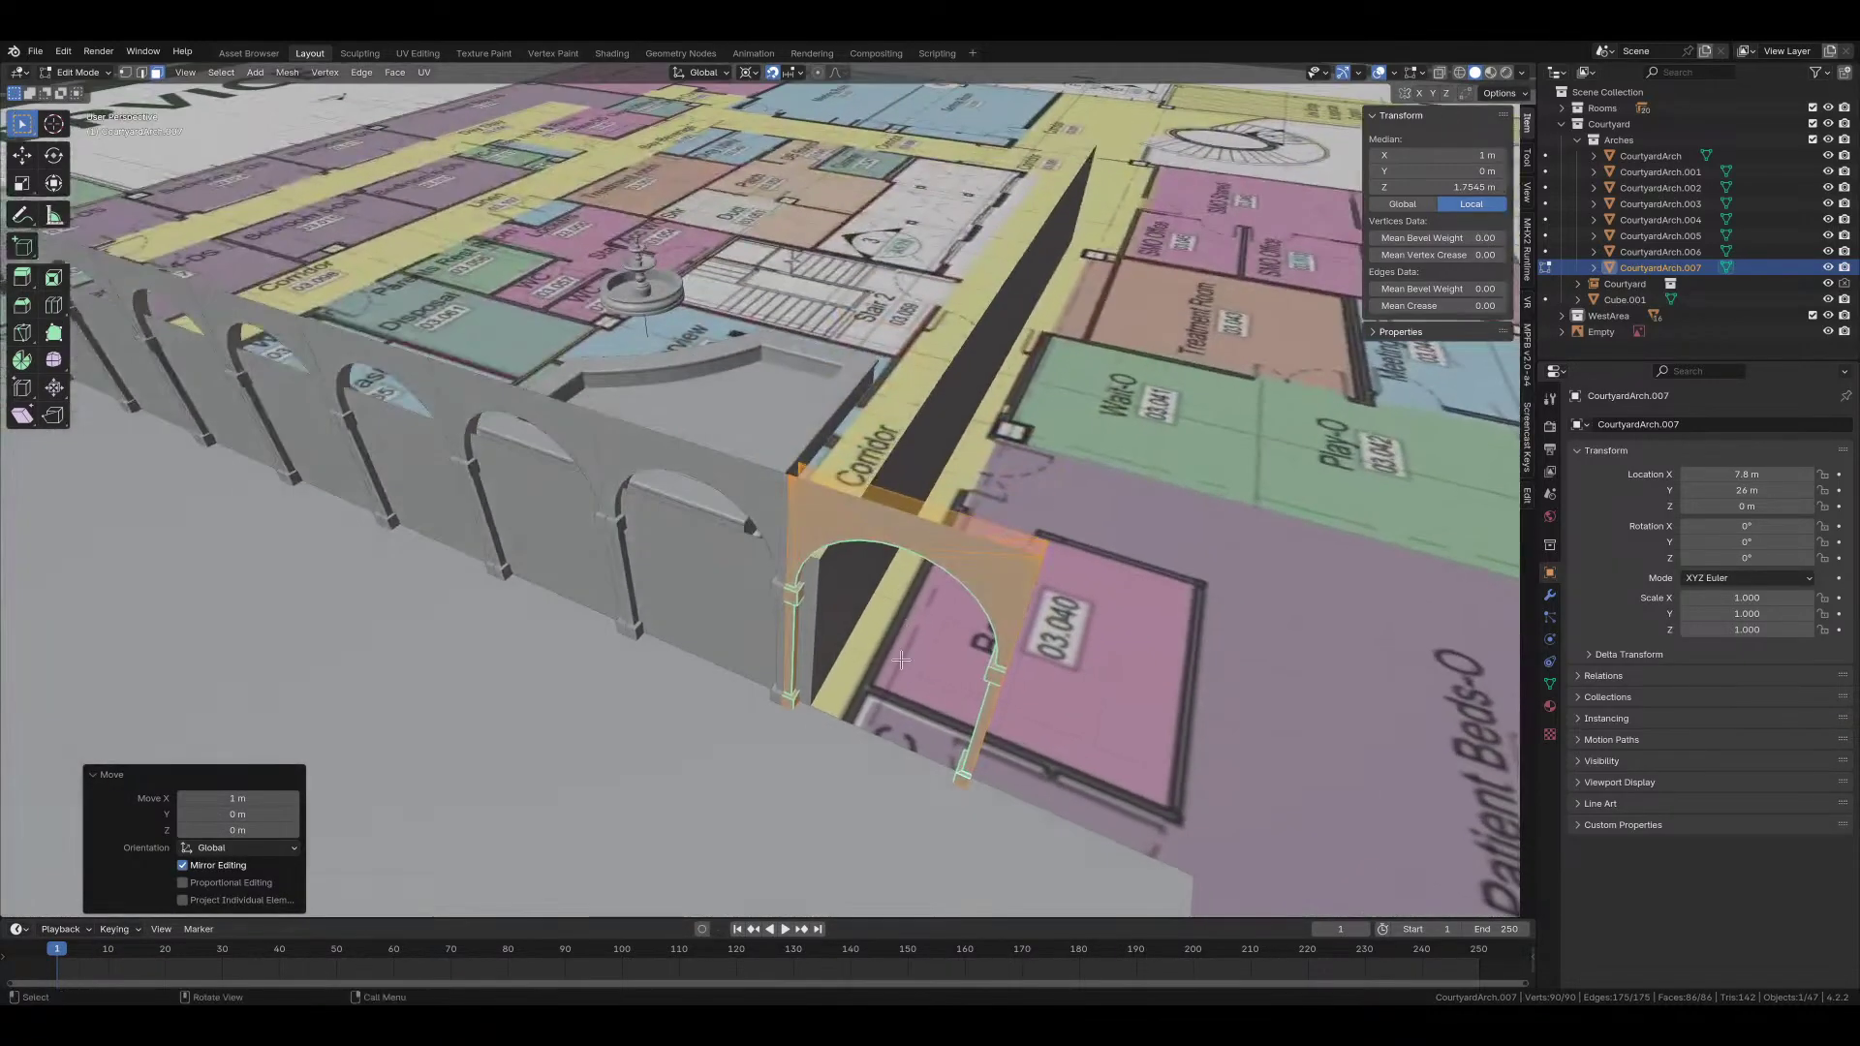
Step: Check the unlinked arch copy against the floor plan from above and delete the object
key("KP_7")
scroll(1044, 634, "up", 3)
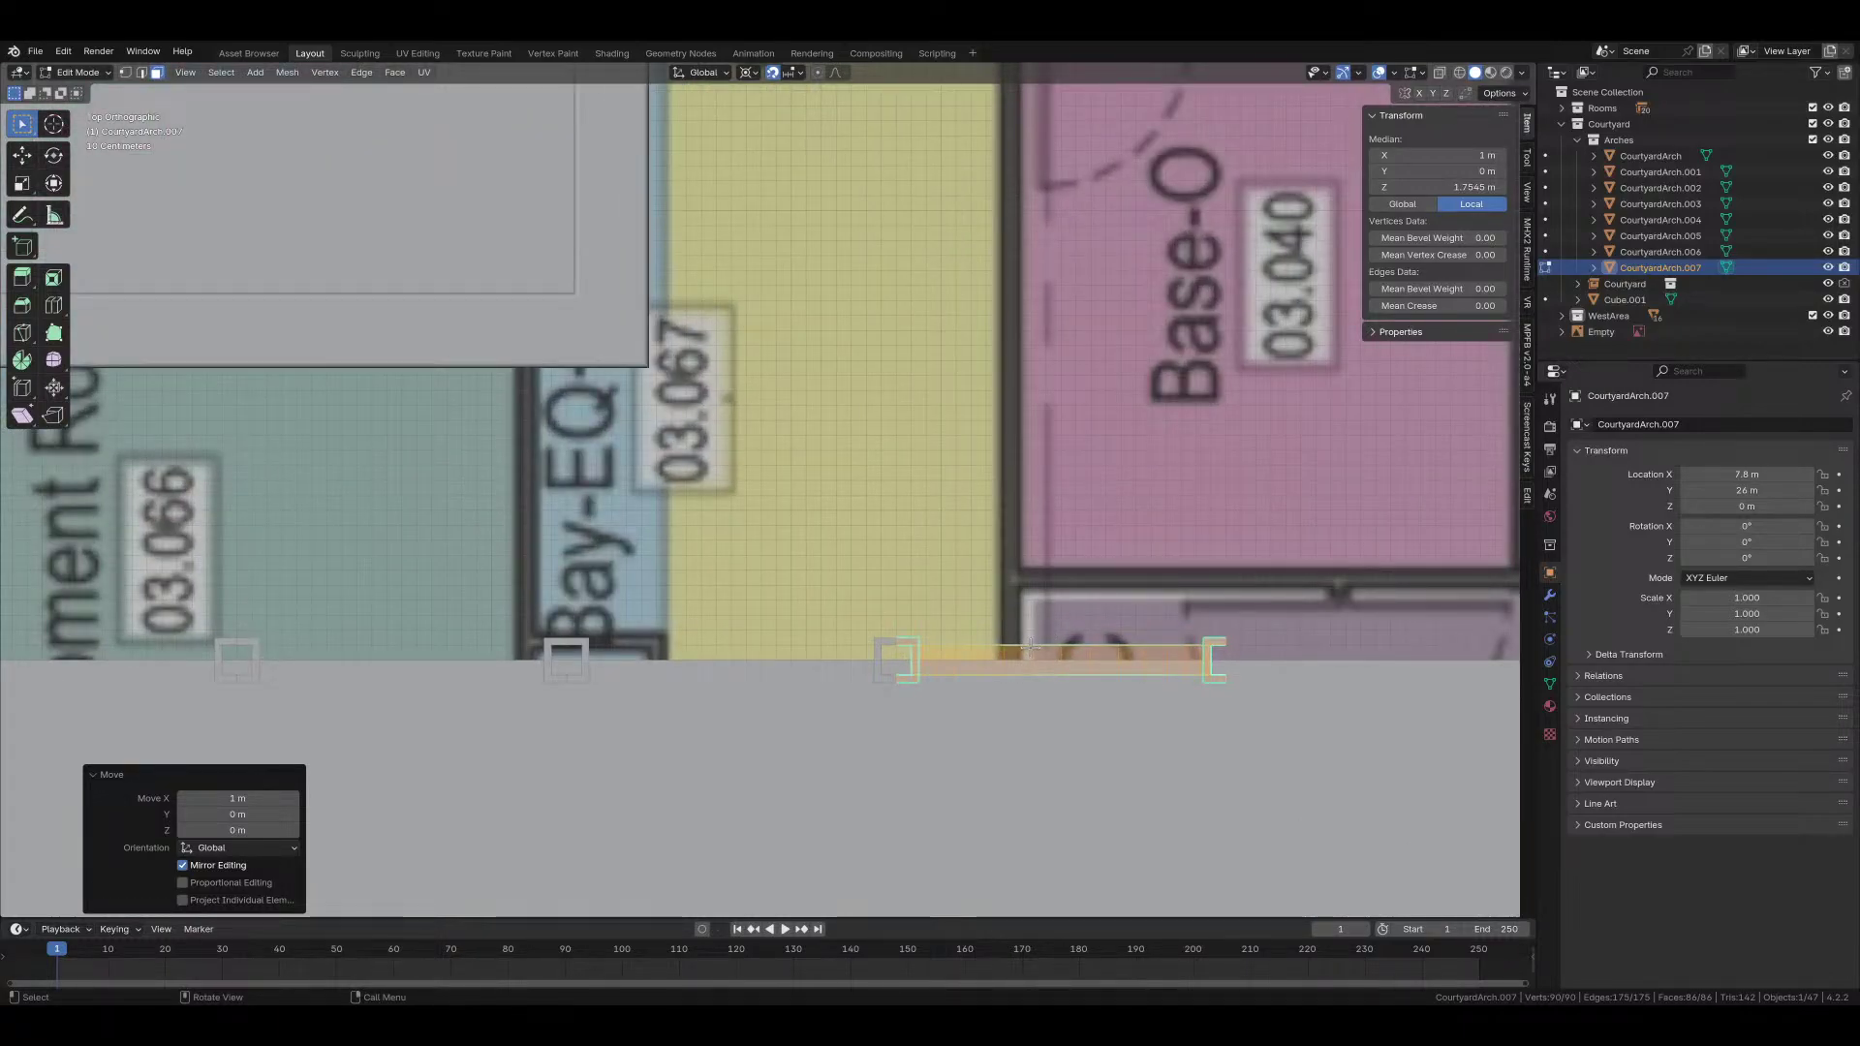
key("g")
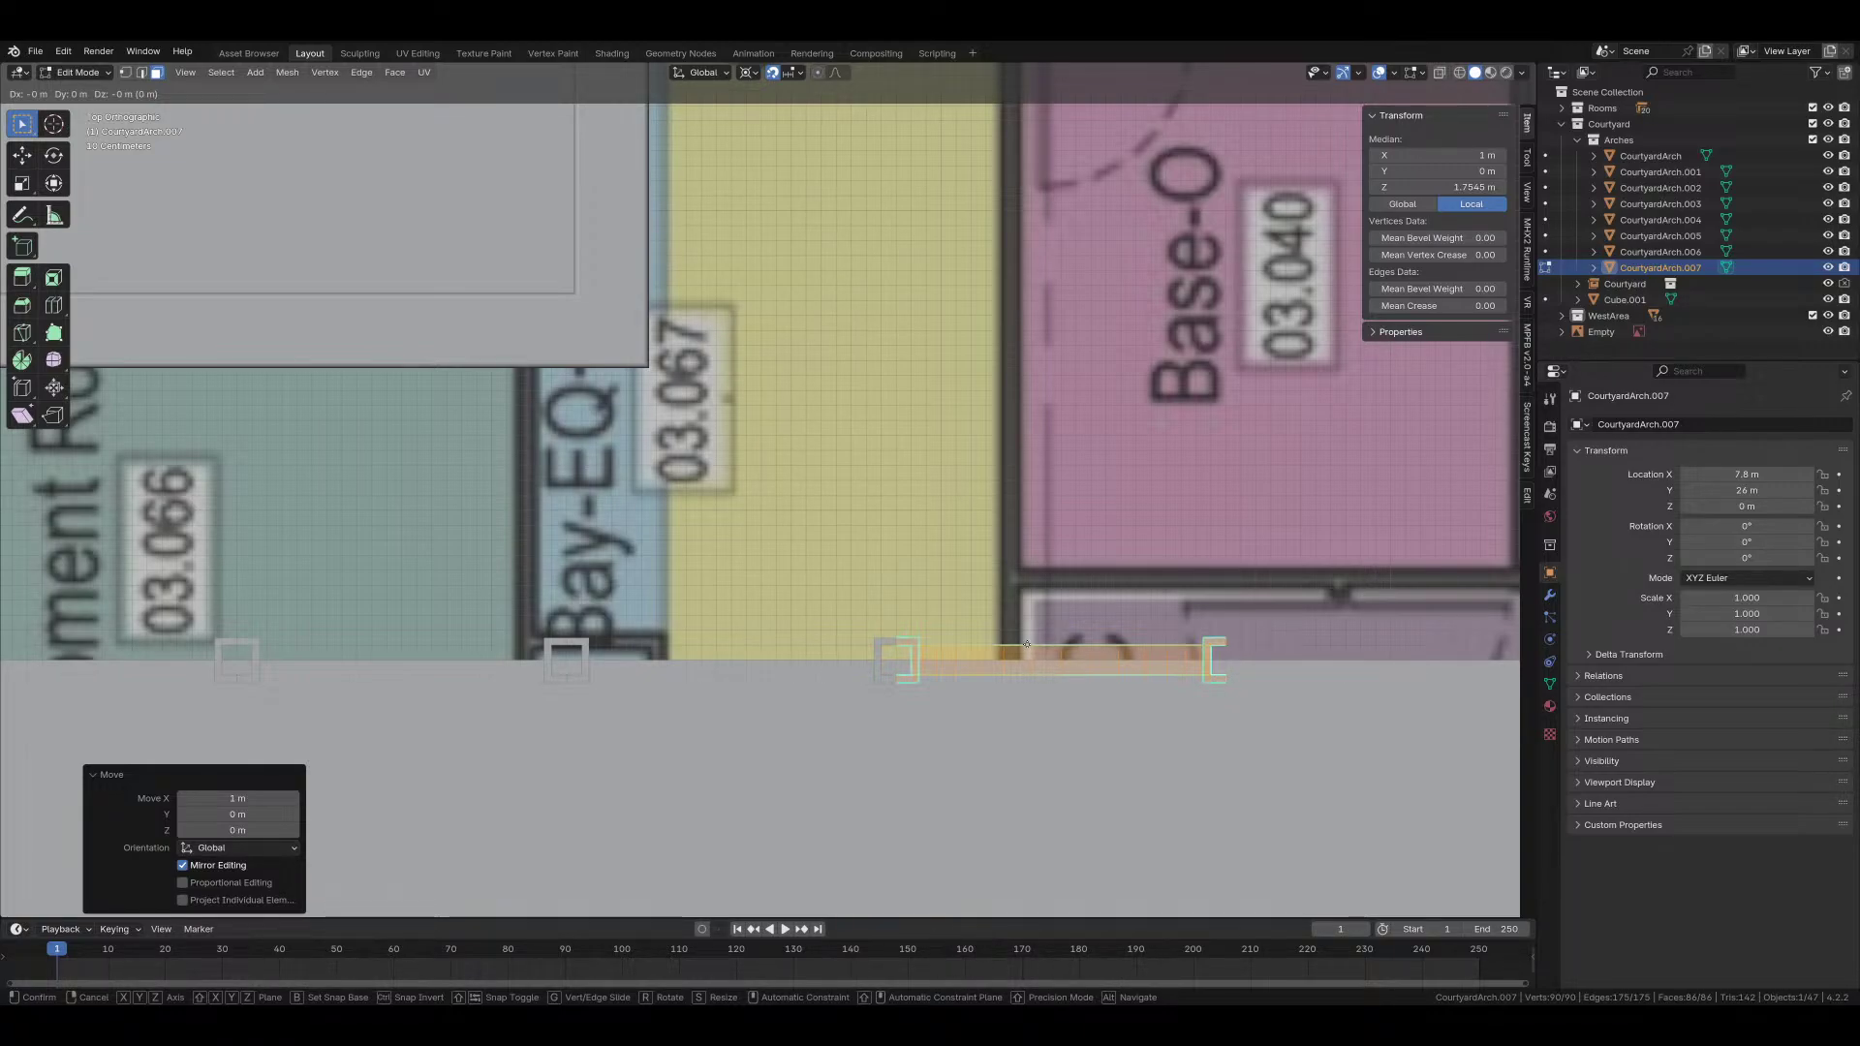
key("Escape")
key("Tab")
key("Delete")
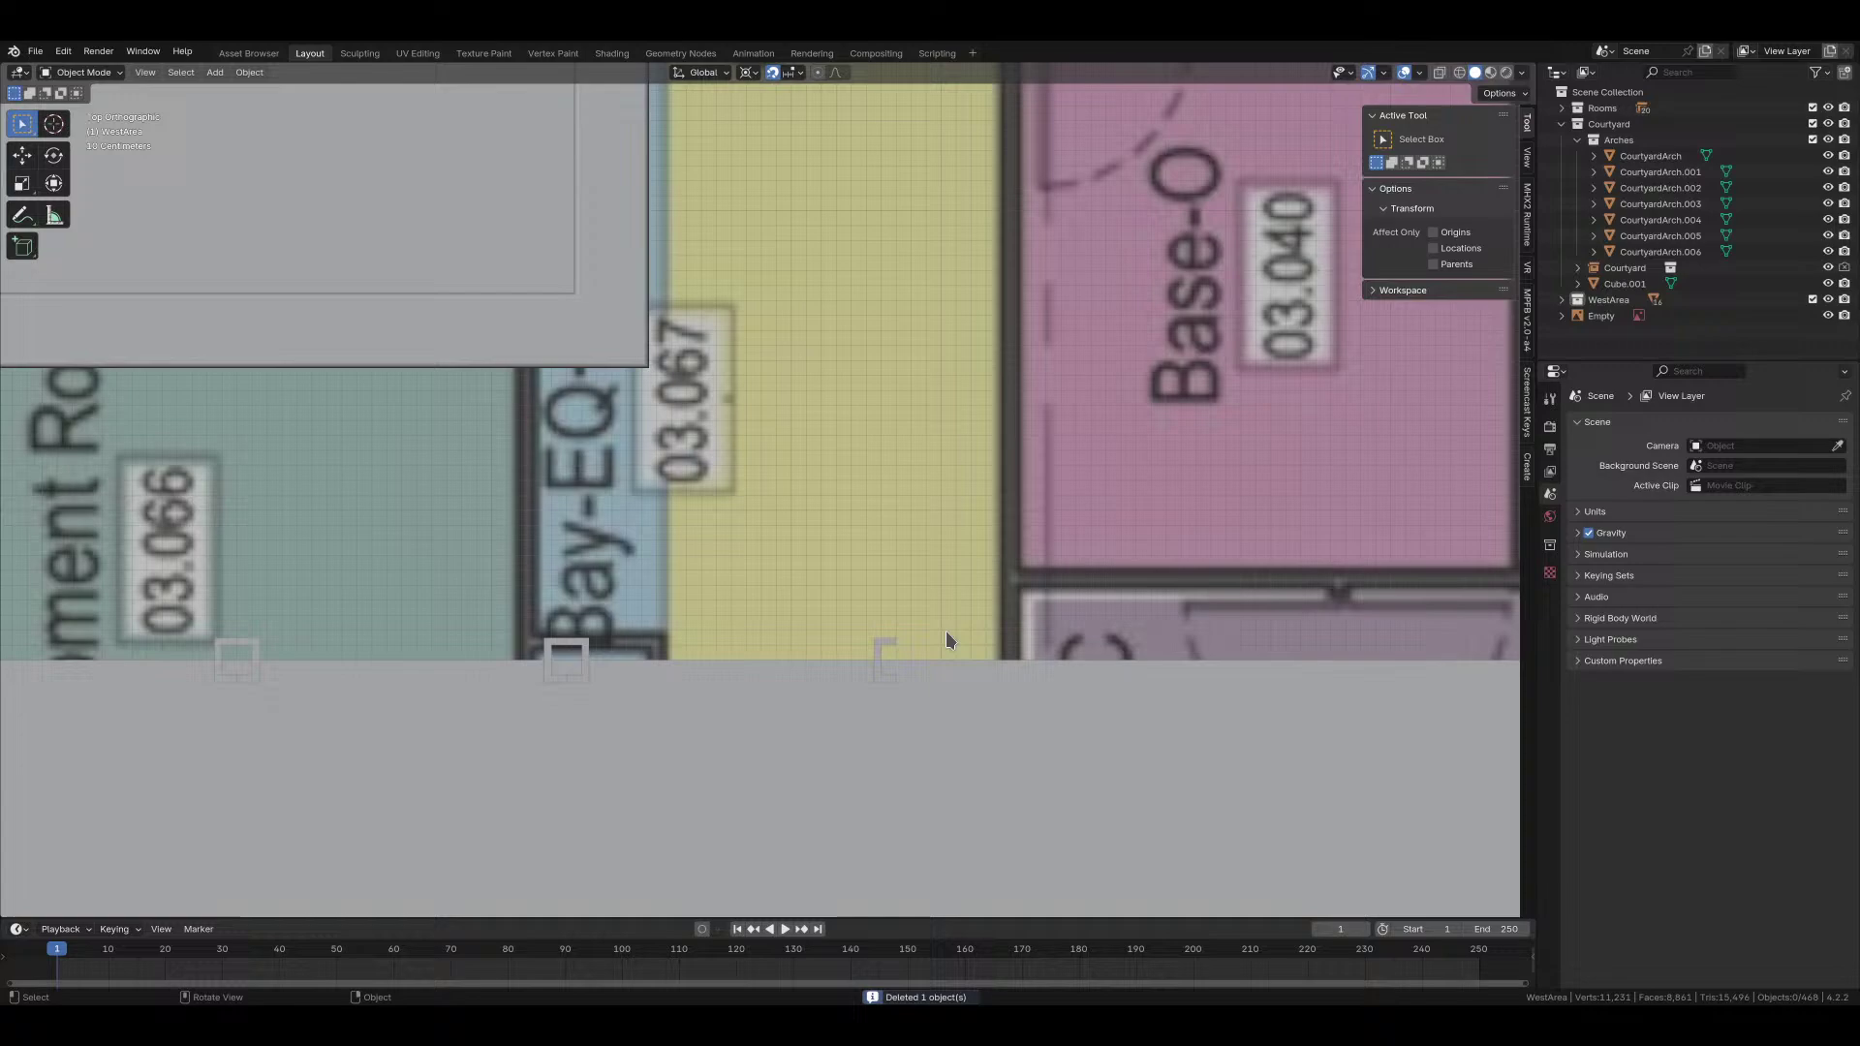
Step: Make the mesh data of CourtyardArch.003 single-user so it is independent of the other arches
left_click(878, 667)
left_click(1549, 684)
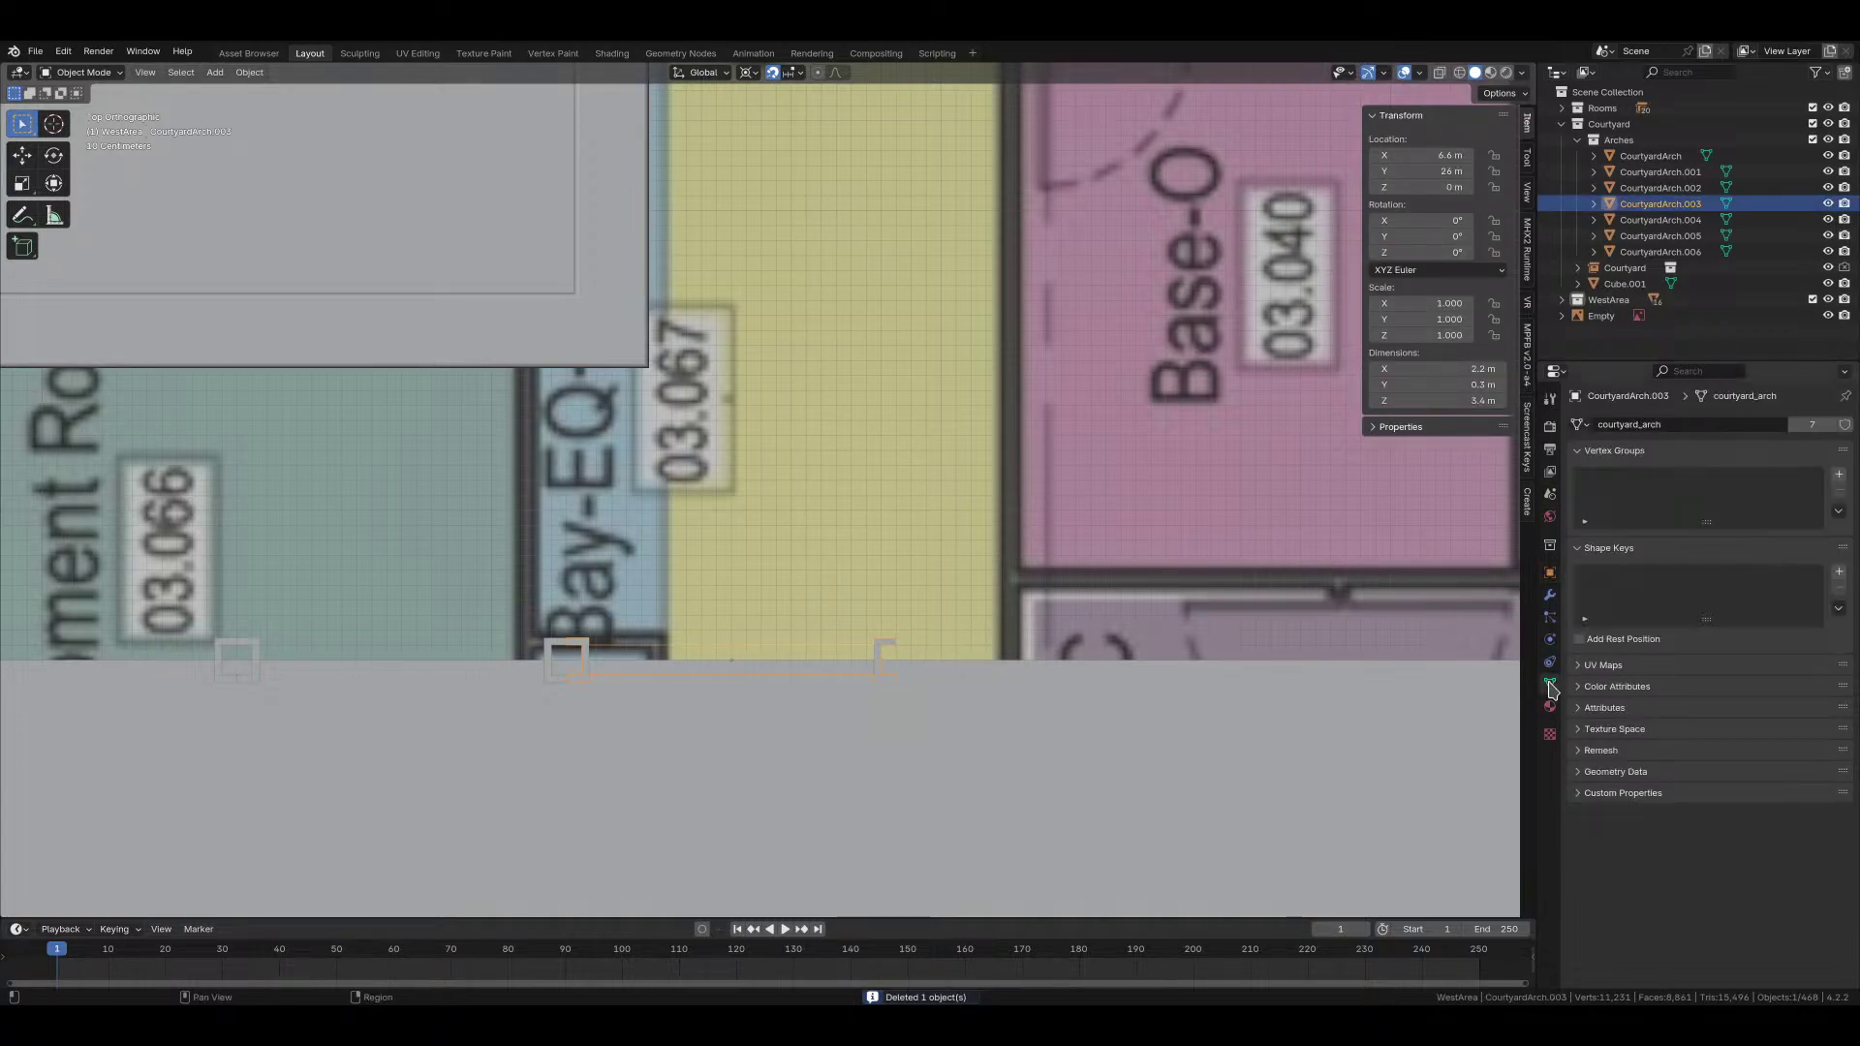
left_click(1813, 426)
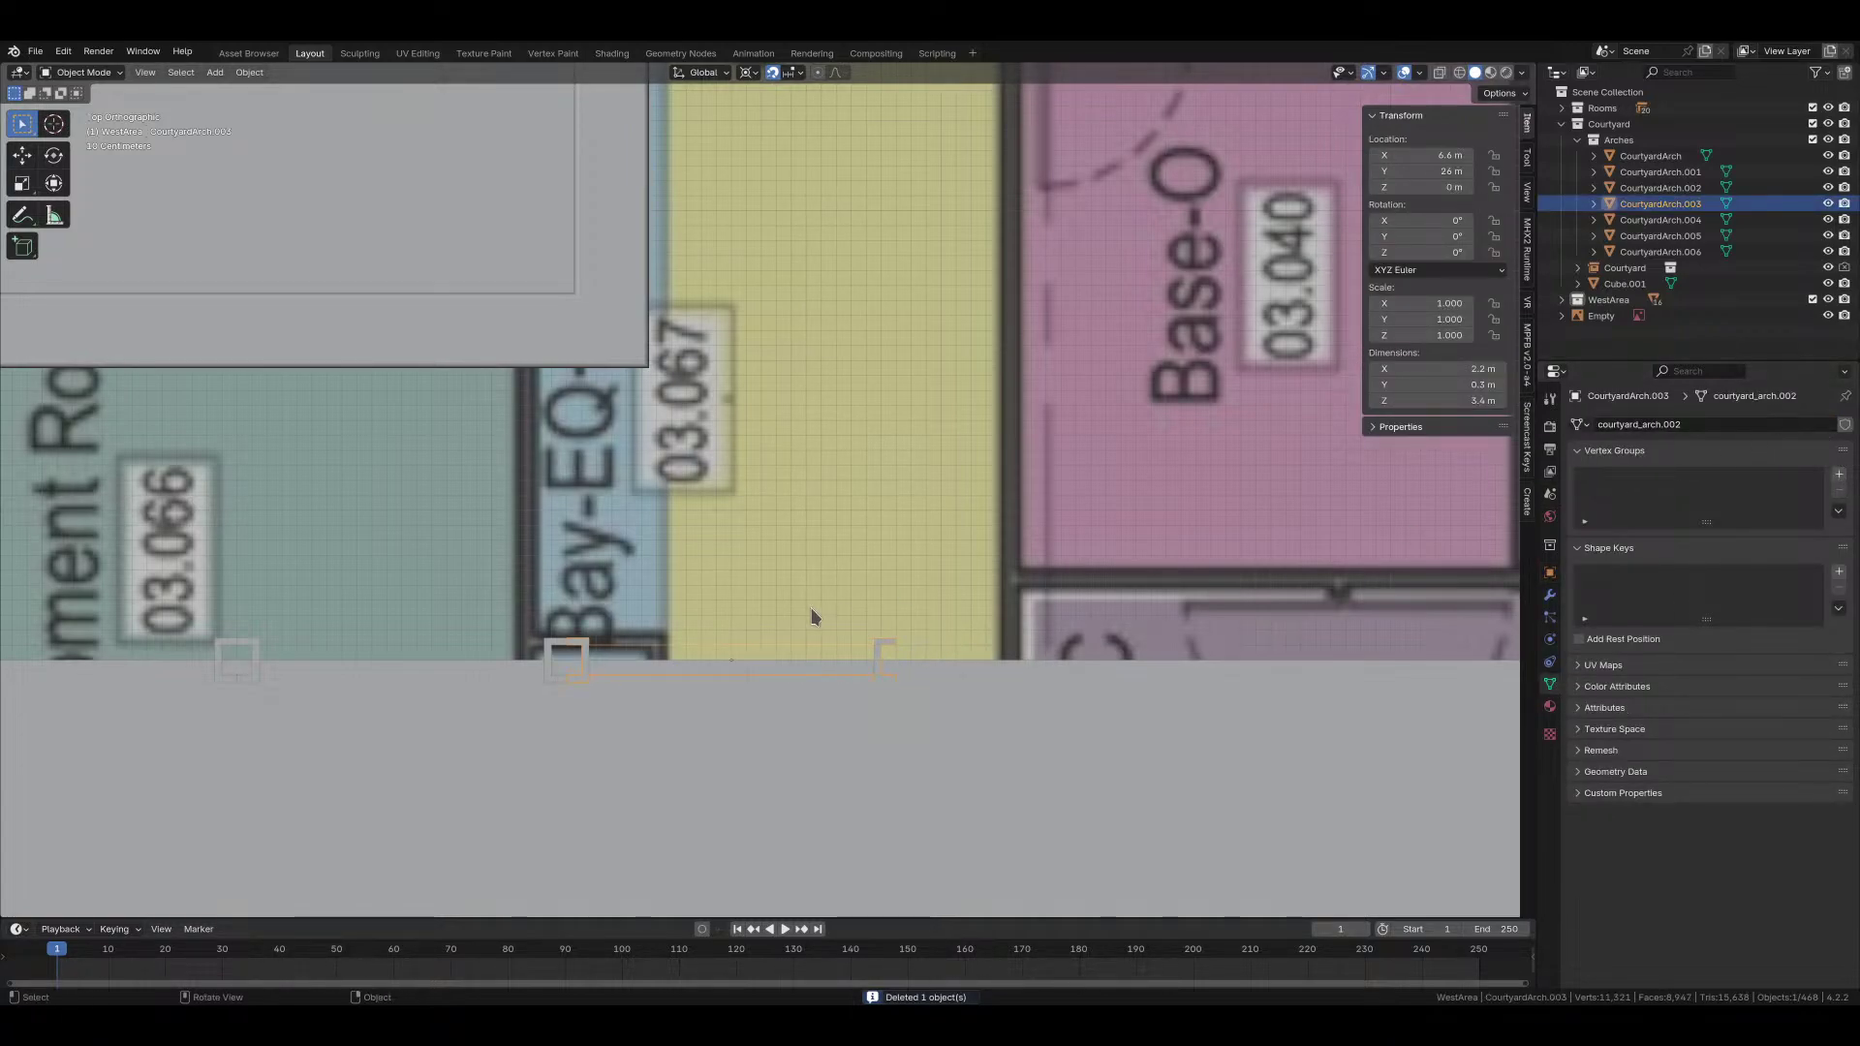
Step: Duplicate the mesh of CourtyardArch.003 in Edit Mode and rotate the copy 90° about its own centre
key("Tab")
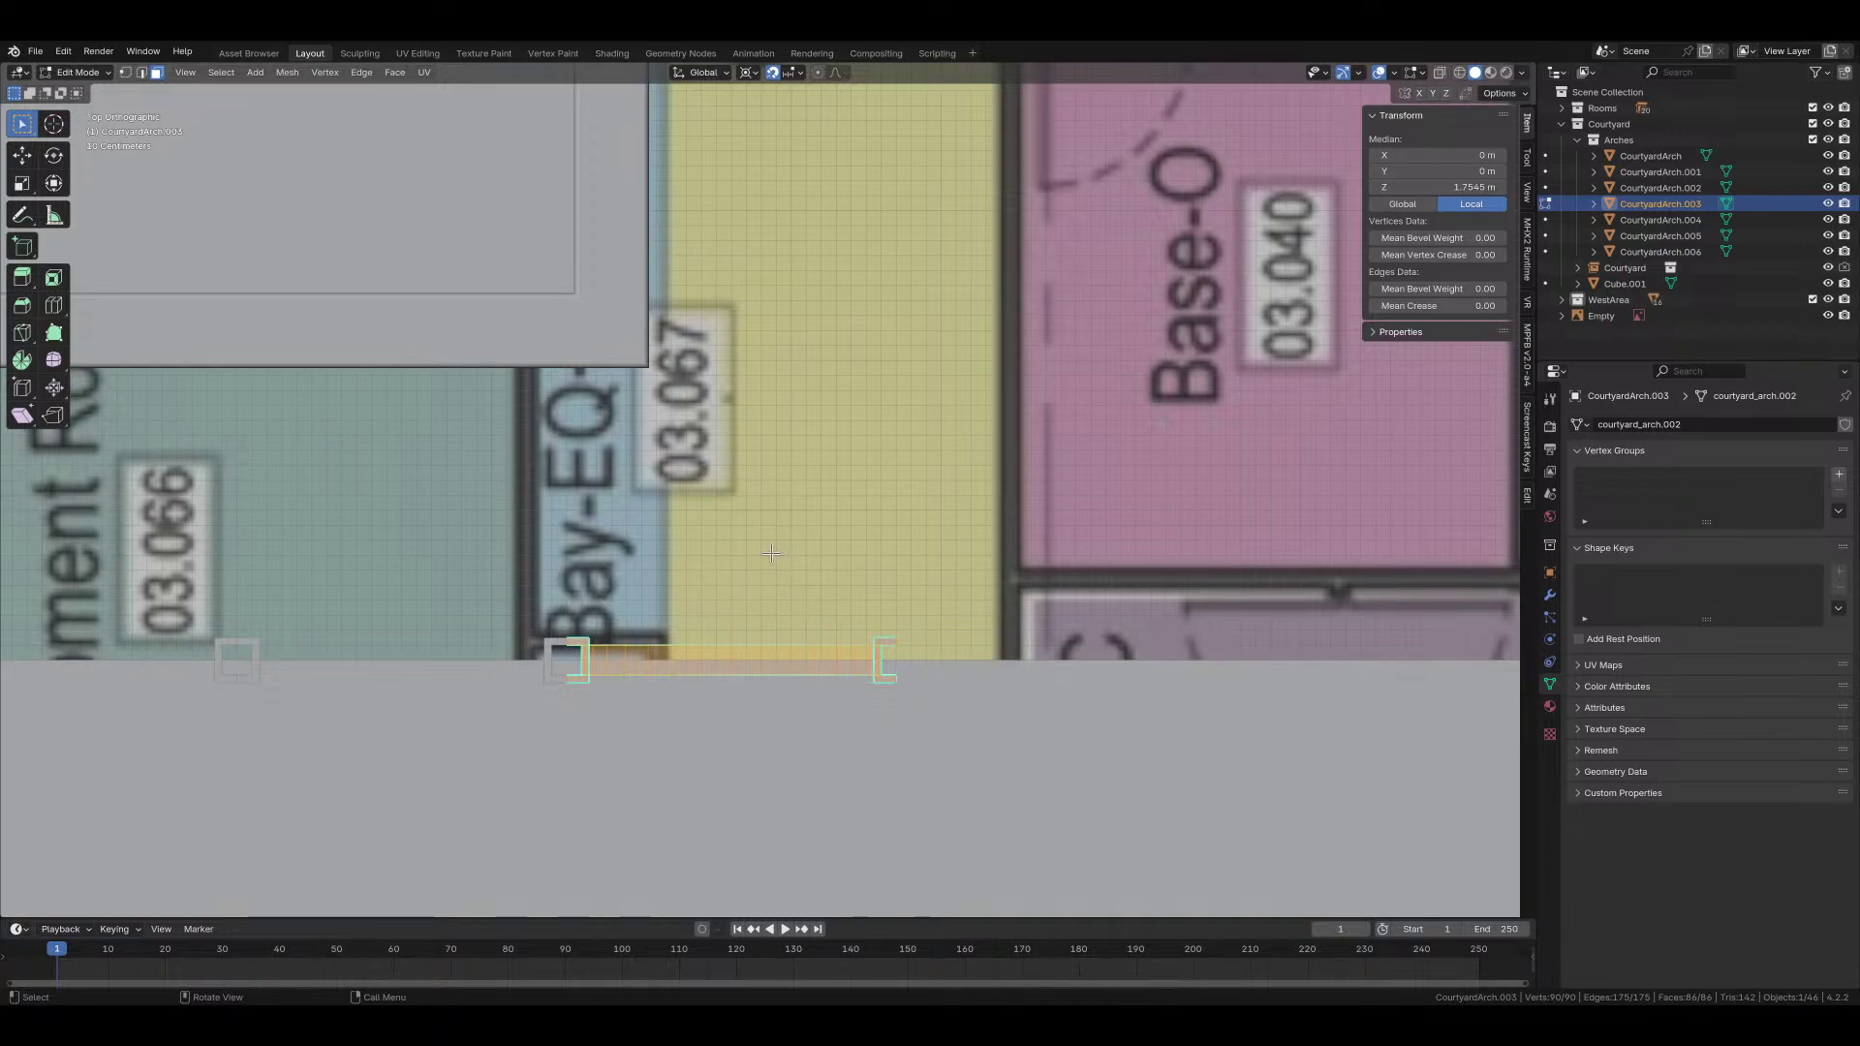
key("shift+d")
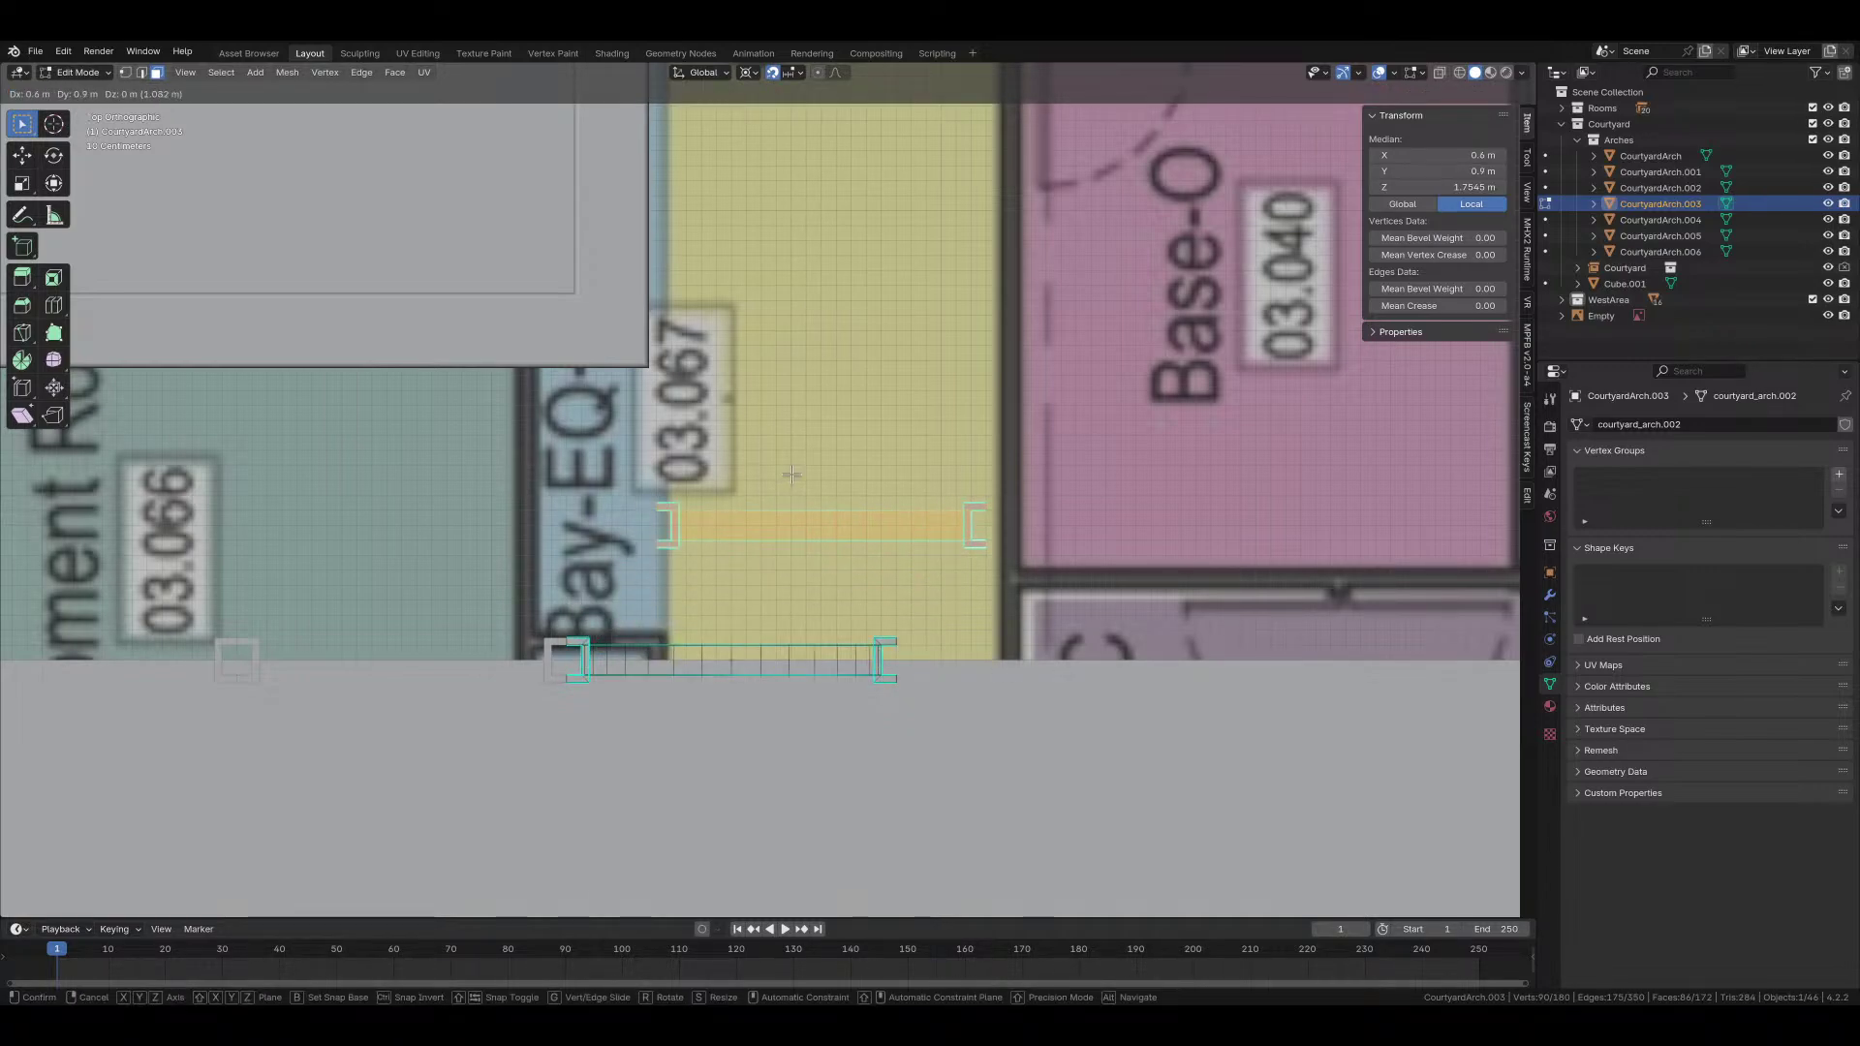
left_click(812, 499)
key("period")
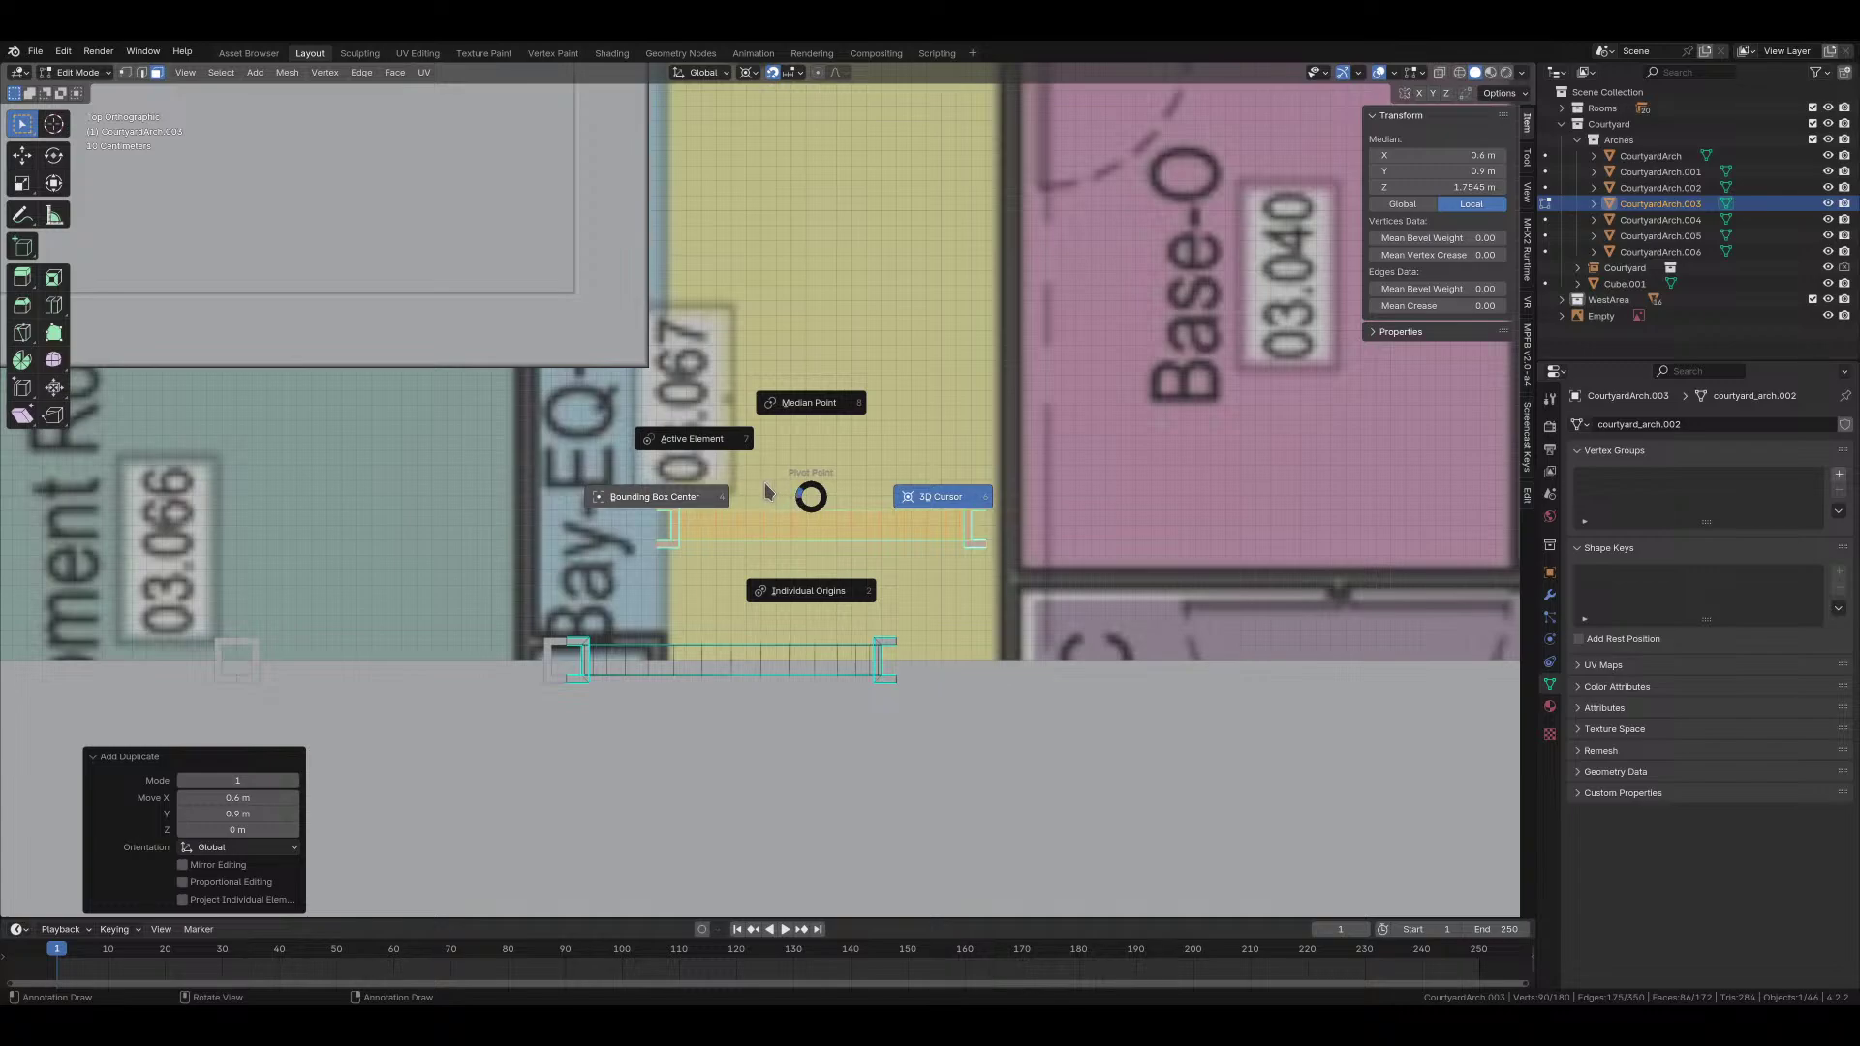
left_click(765, 482)
type("r90")
key("Return")
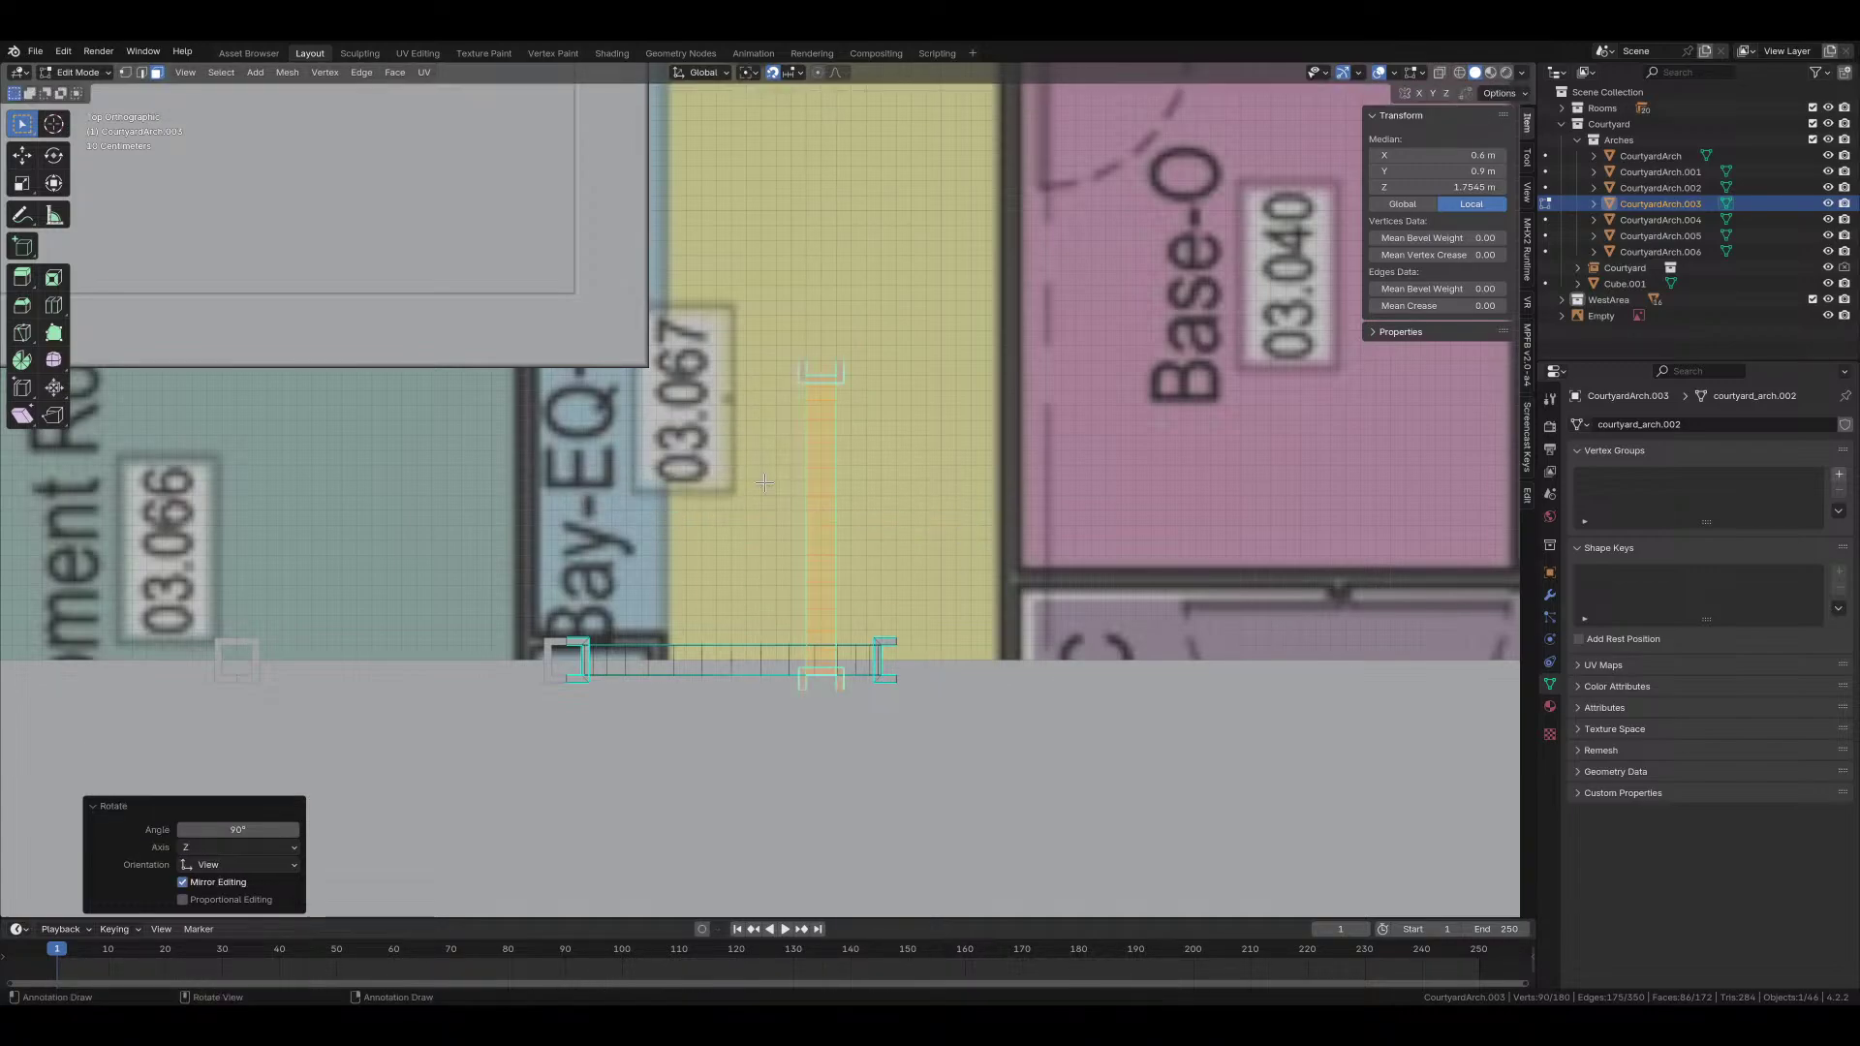
Step: Move the rotated arch mesh 0.5 m in X and 0.2 m in Y to form the courtyard corner
key("g")
left_click(840, 453)
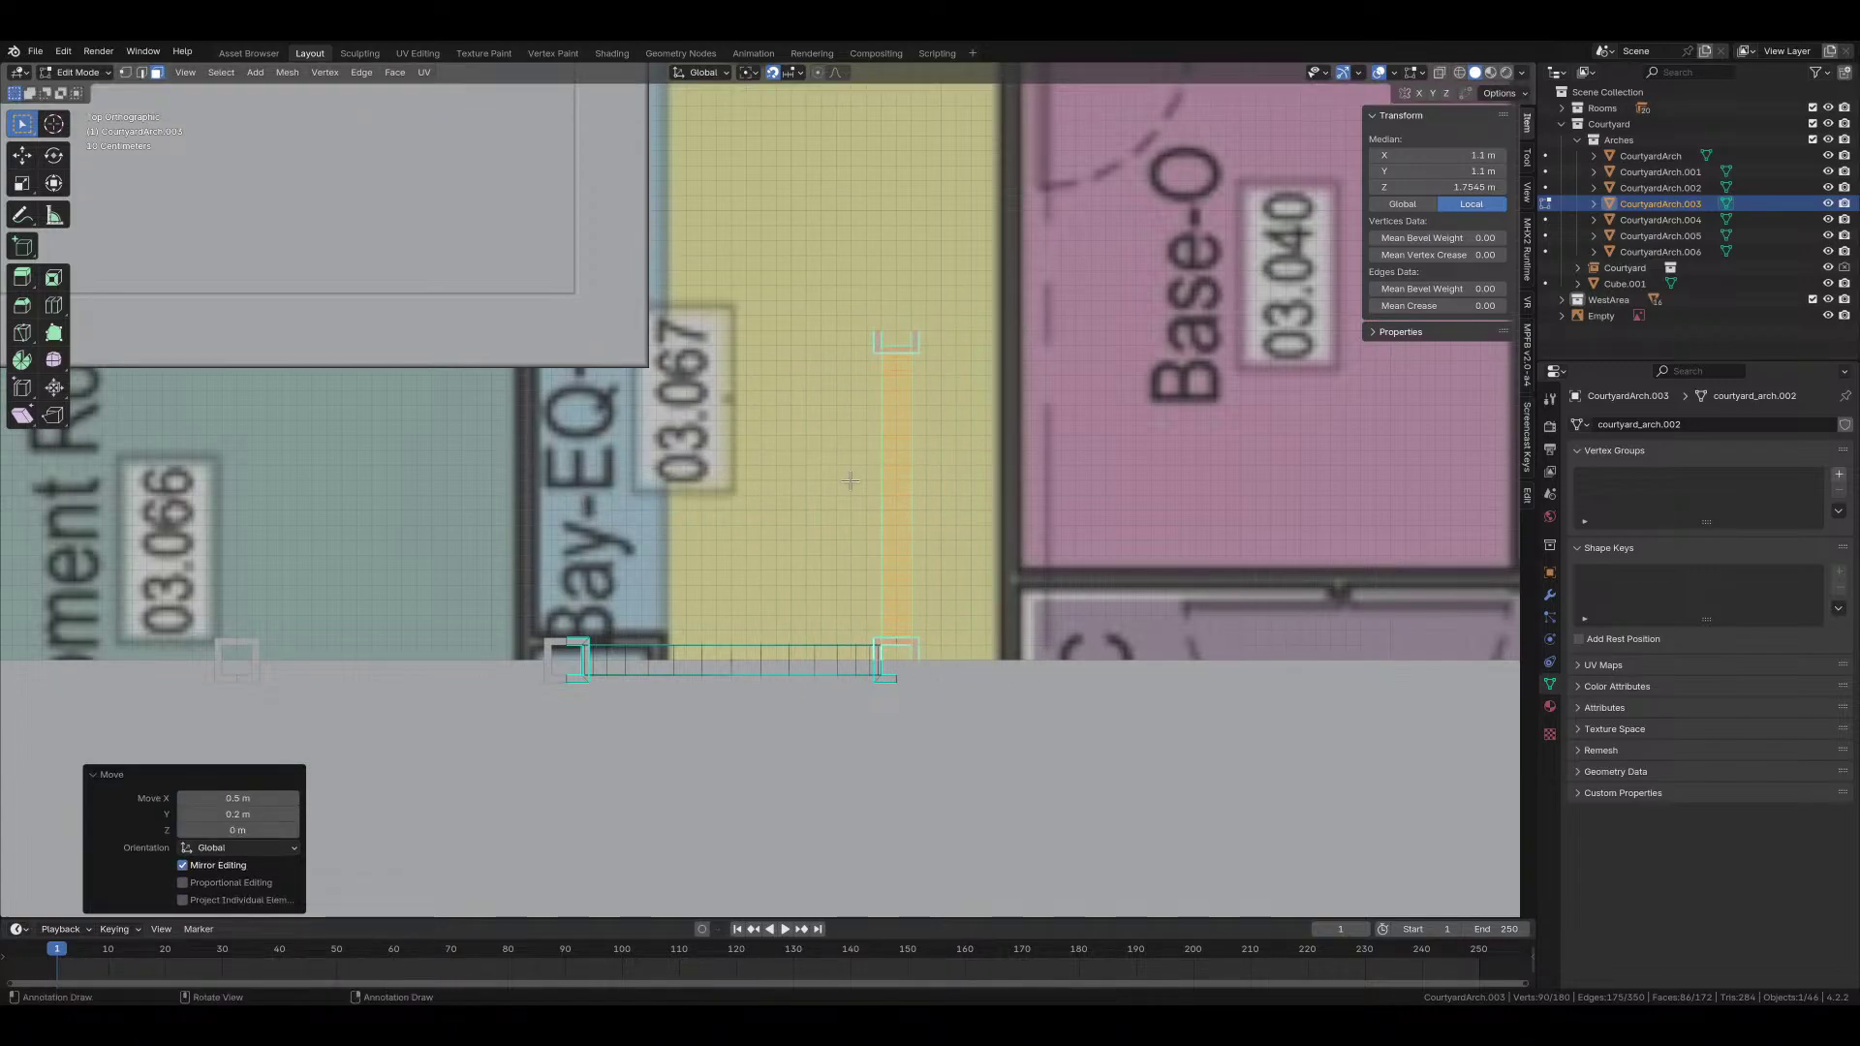
scroll(849, 664, "up", 4)
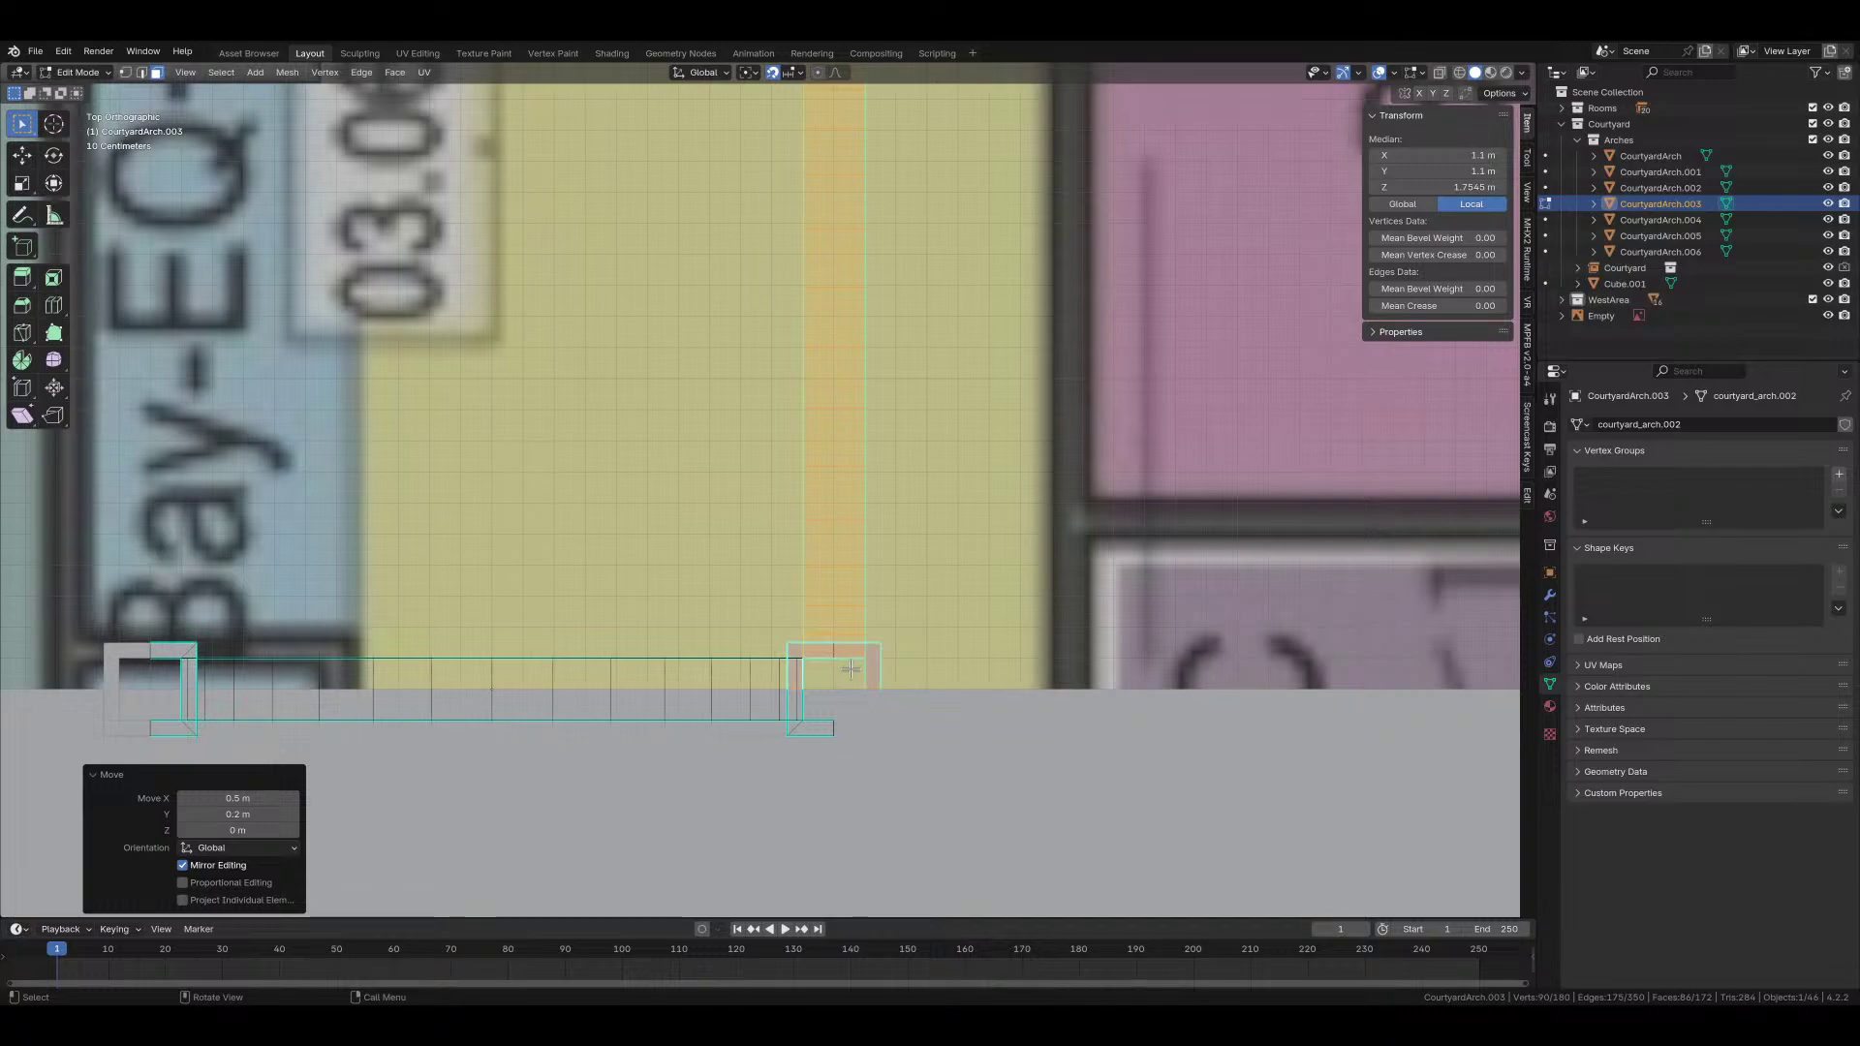
Step: Try to delete the outer edge loop on one side of the rotated arch
mouse_move(850, 669)
middle_mouse_down()
mouse_move(872, 607)
mouse_move(1014, 540)
mouse_move(970, 528)
mouse_move(1008, 516)
mouse_move(926, 465)
mouse_move(464, 317)
middle_mouse_up()
key("alt+z")
left_click(954, 487, "alt")
key("x")
left_click(928, 463)
key("ctrl+z")
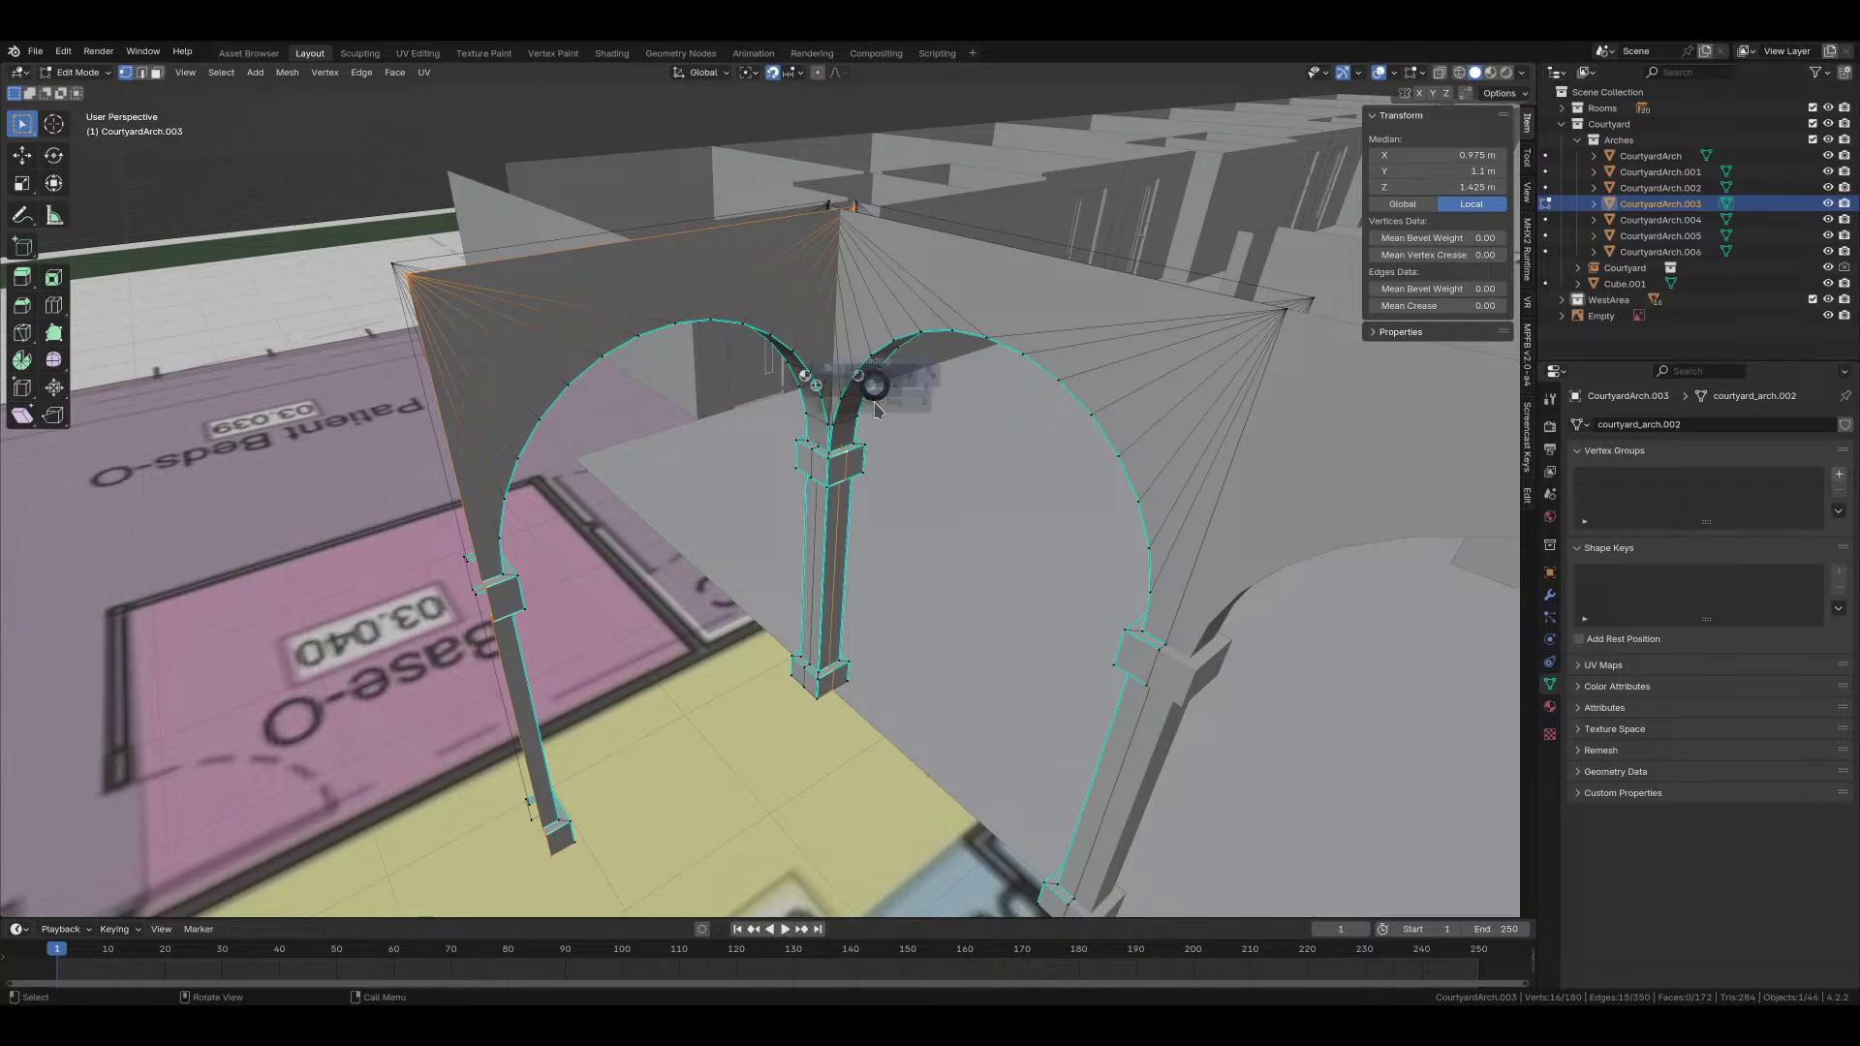
Step: Delete the rotated arch's inner column-edge vertices at the shared corner, from the capital down to the base
key("alt+z")
middle_click_drag(872, 394, 814, 266)
scroll(813, 266, "up", 2)
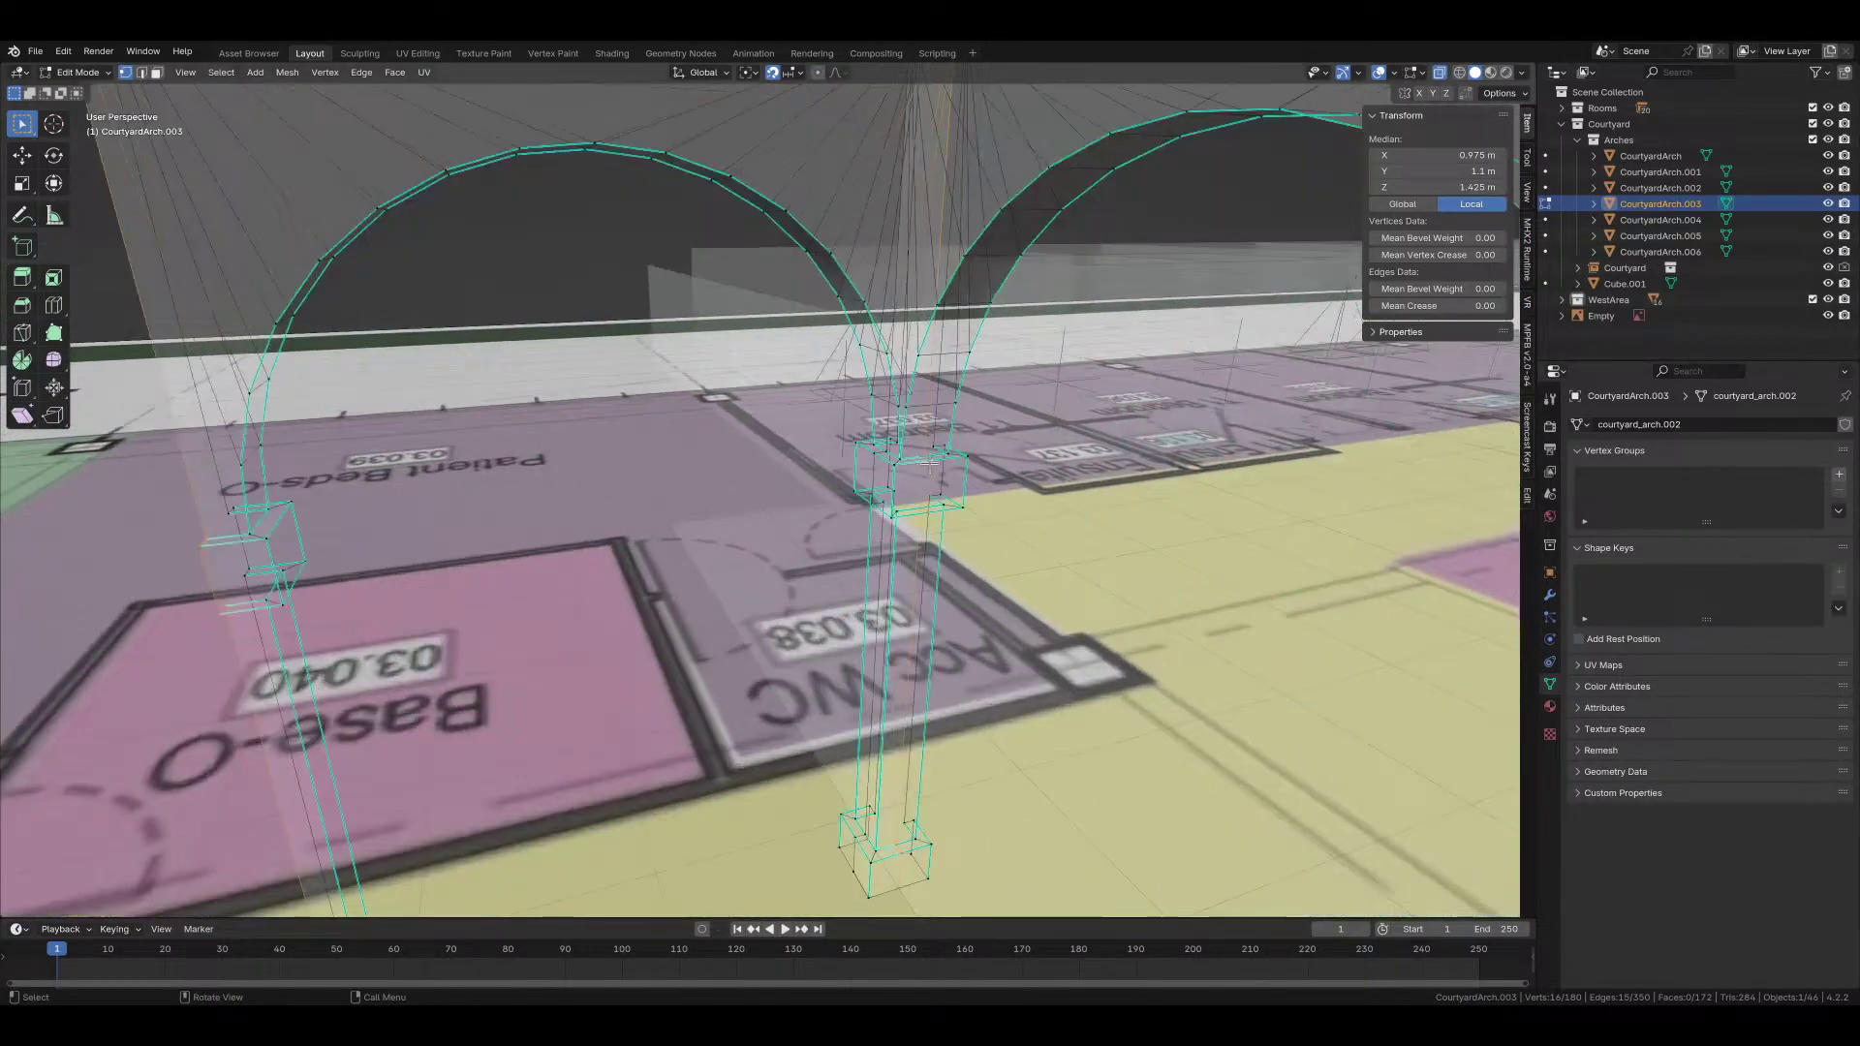
left_click(930, 465)
left_click(900, 886, "ctrl")
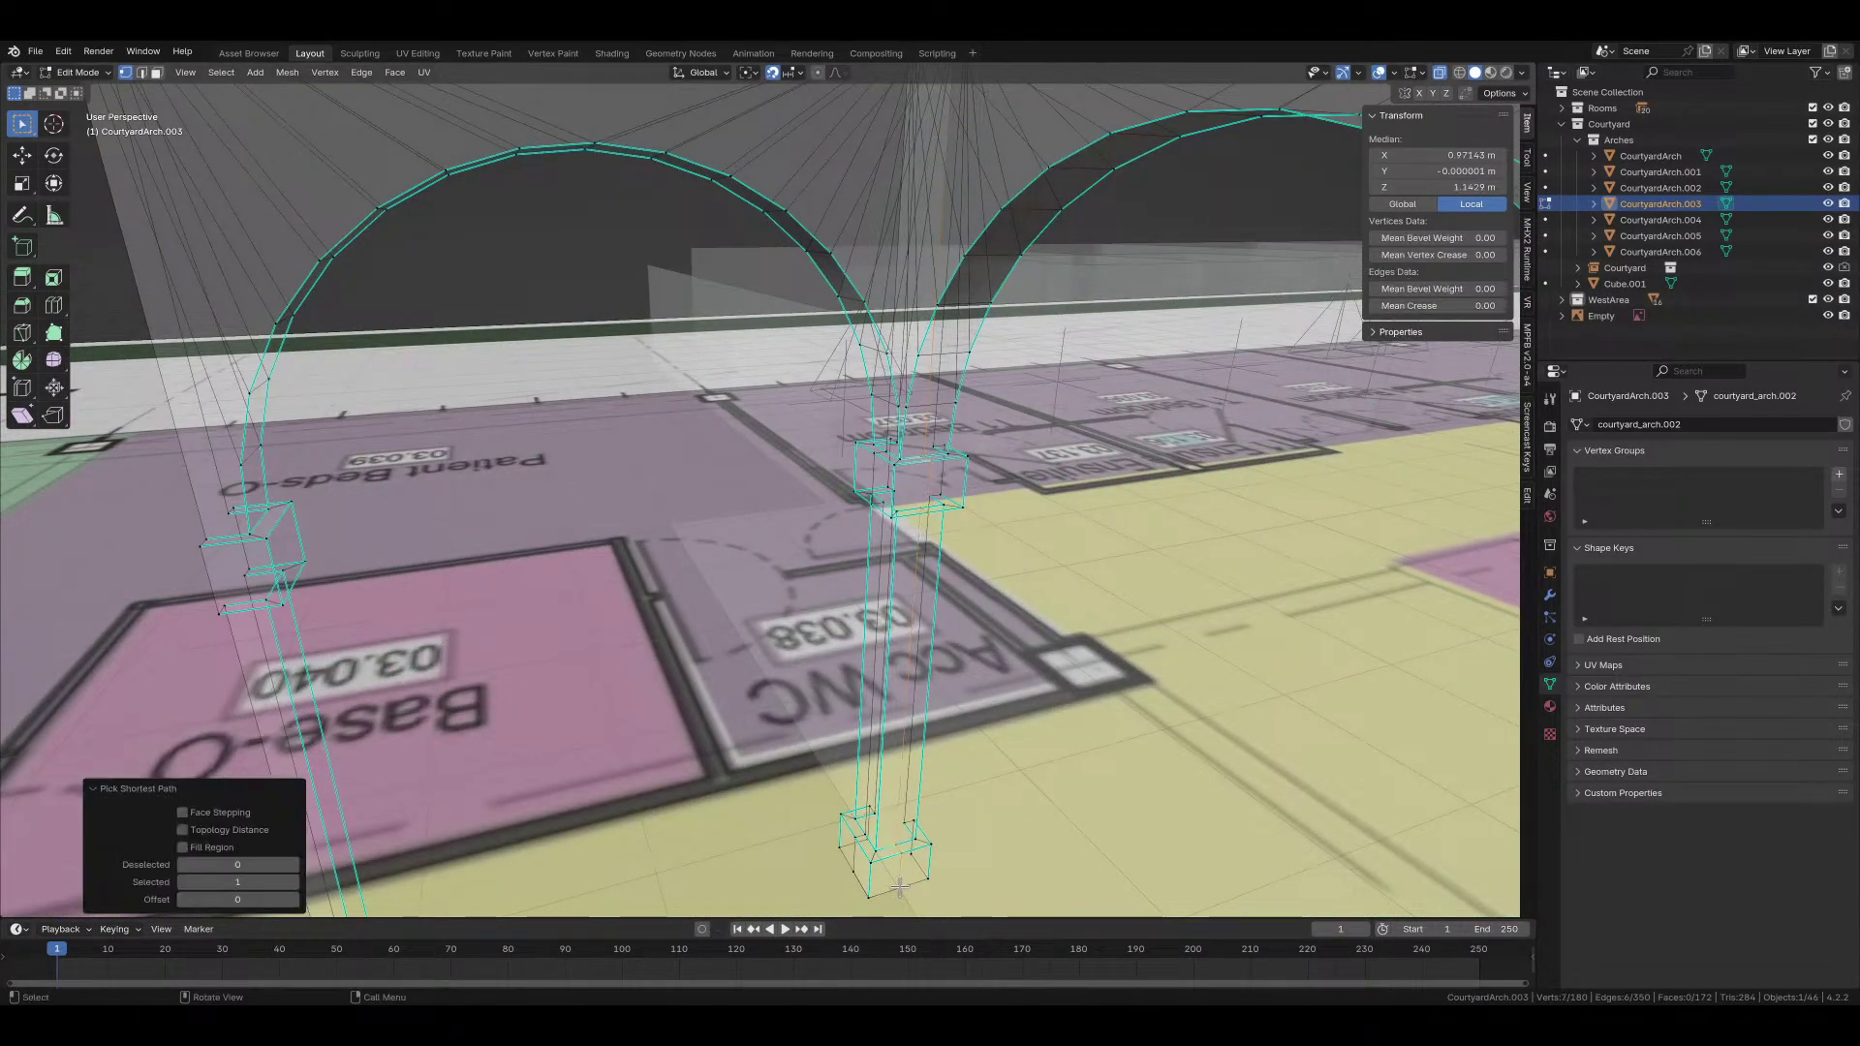
key("x")
left_click(930, 741)
Step: Delete the matching inner column-edge vertices of the original arch at the shared corner
left_click(843, 881)
middle_click_drag(842, 879, 906, 872)
left_click(837, 426, "ctrl")
key("x")
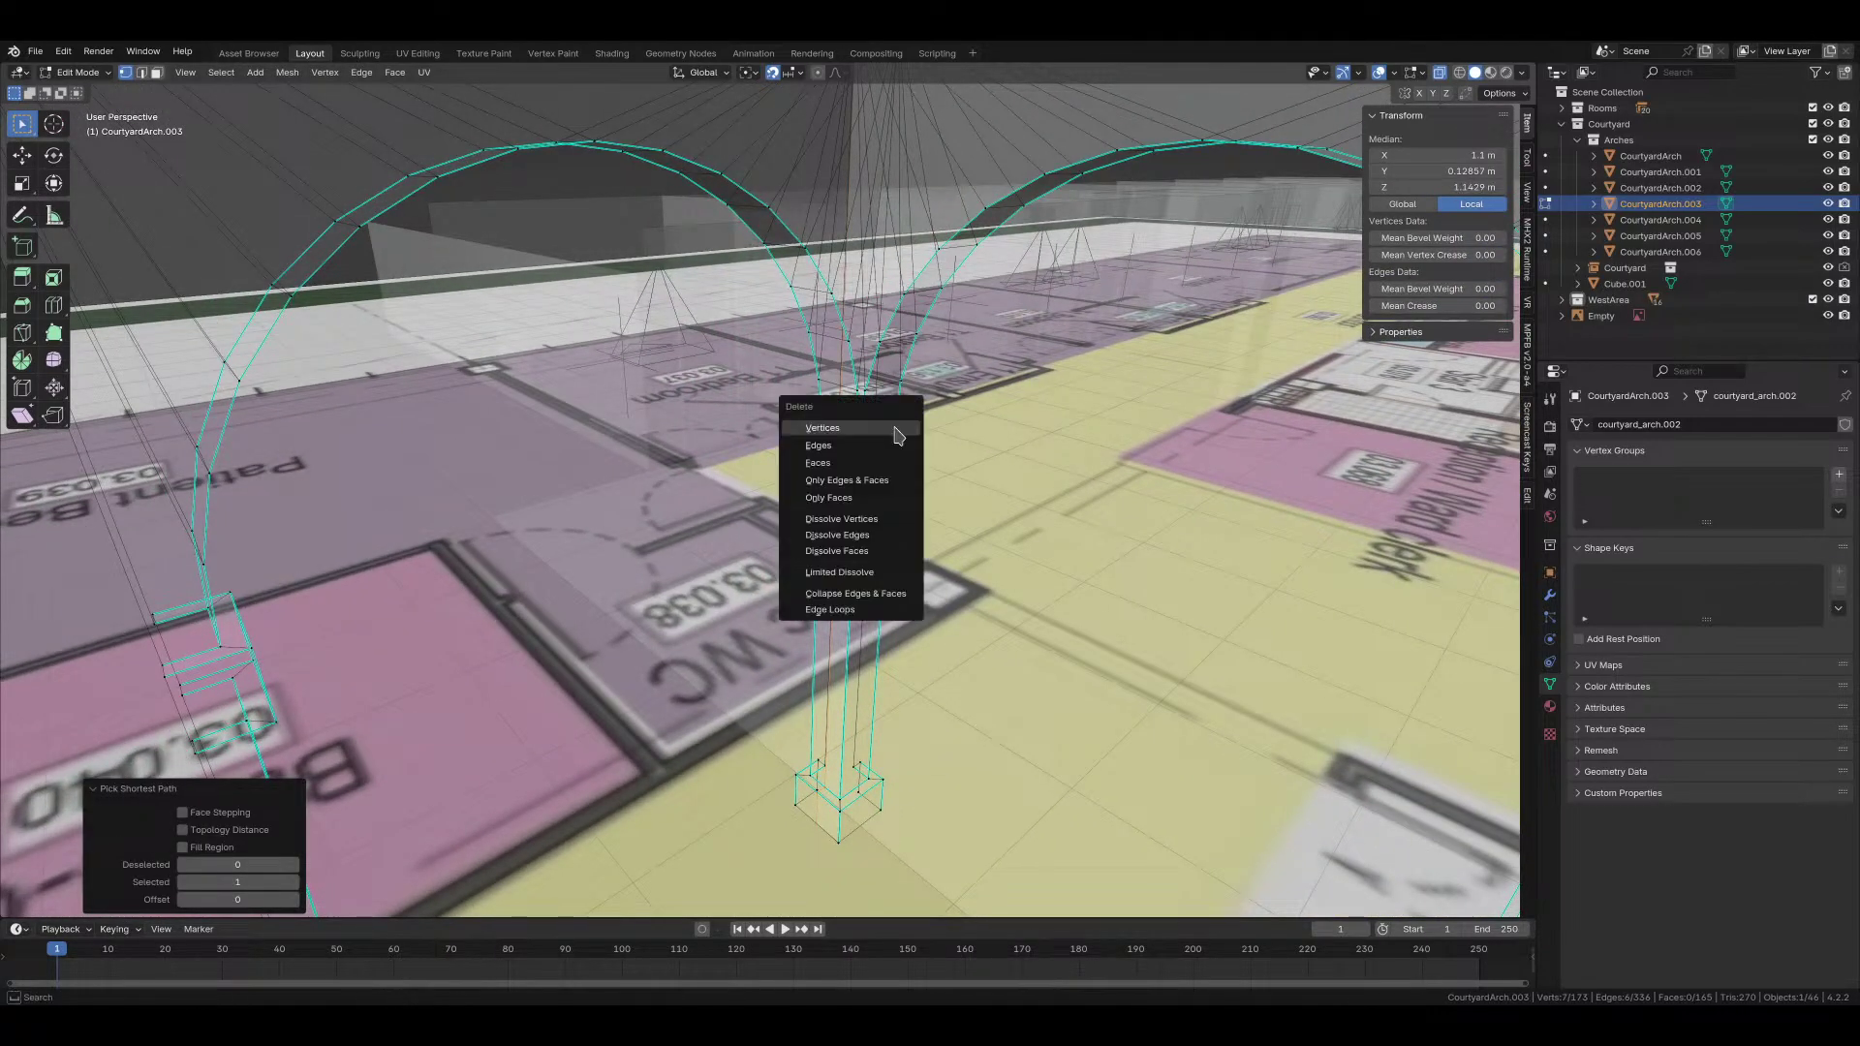
left_click(898, 435)
Step: Move one arch wall's top vertex at the inner corner by -0.1 m in X
middle_click_drag(898, 435, 830, 533)
scroll(812, 600, "up", 5)
key("KP_7")
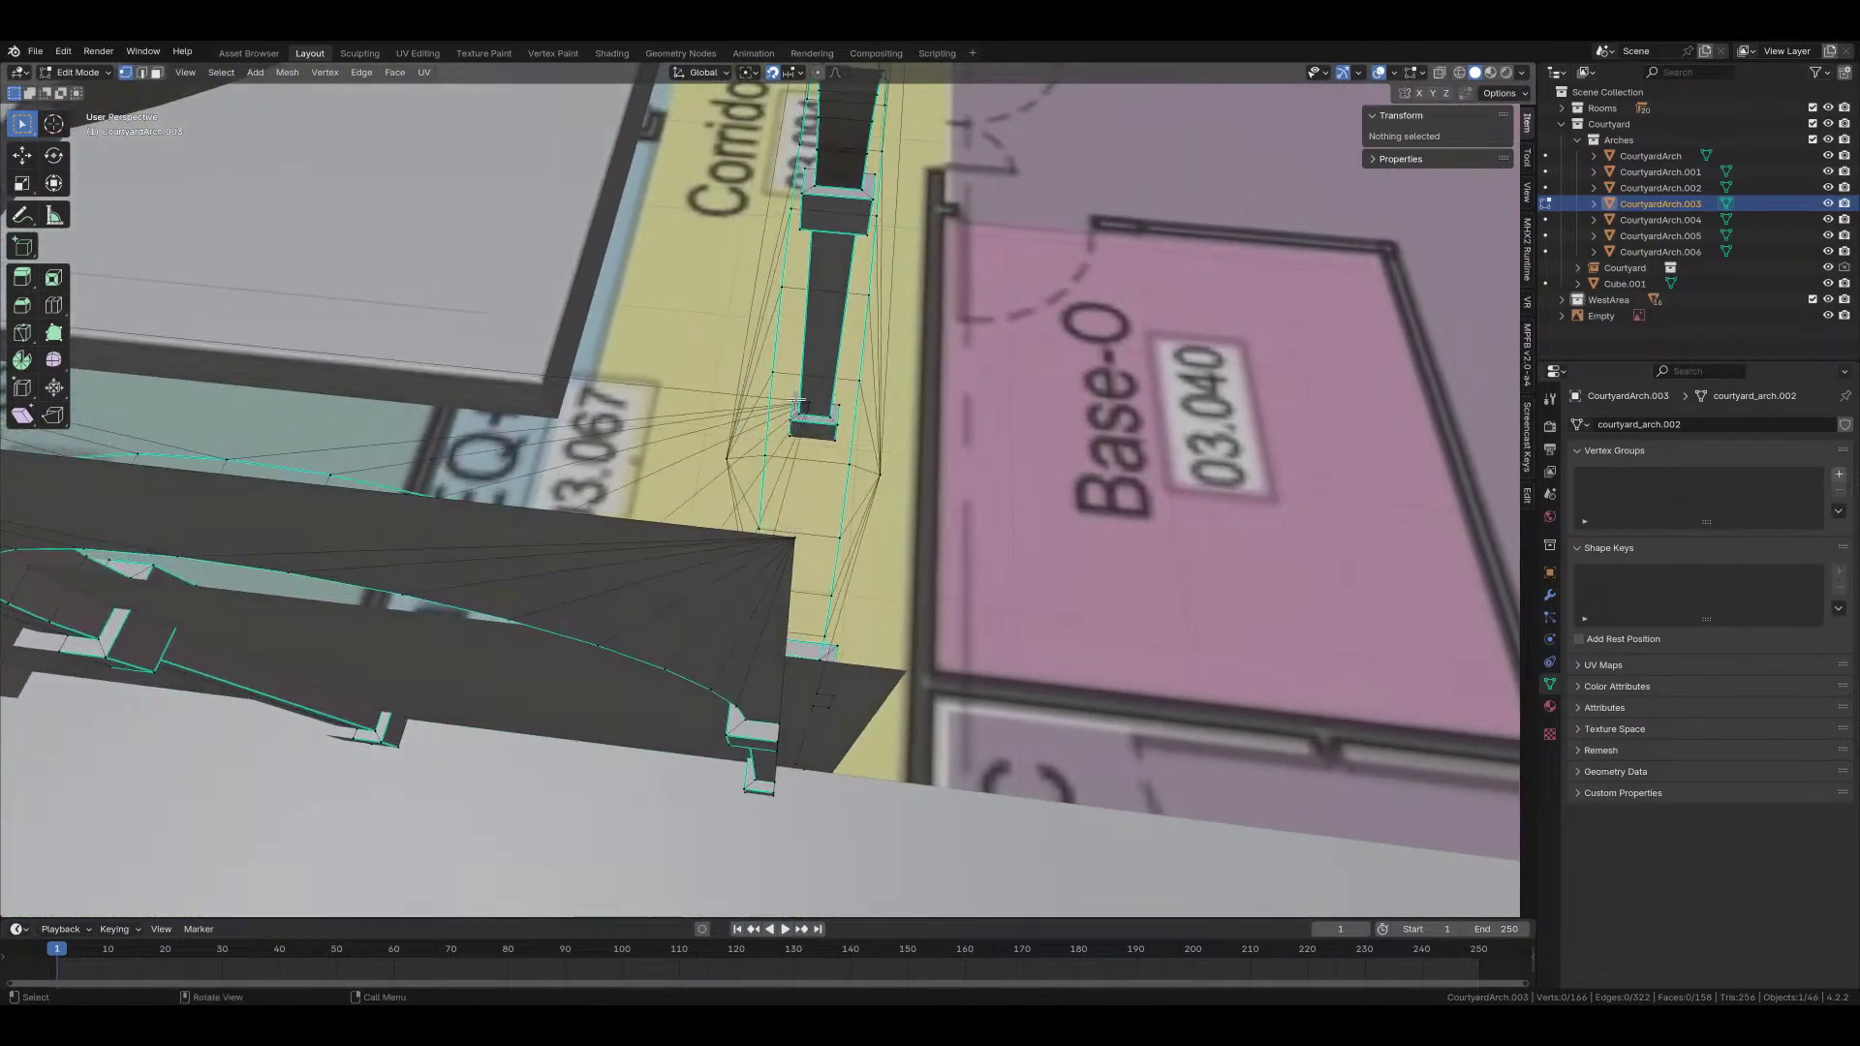
left_click(804, 407)
key("KP_7")
key("g")
key("x")
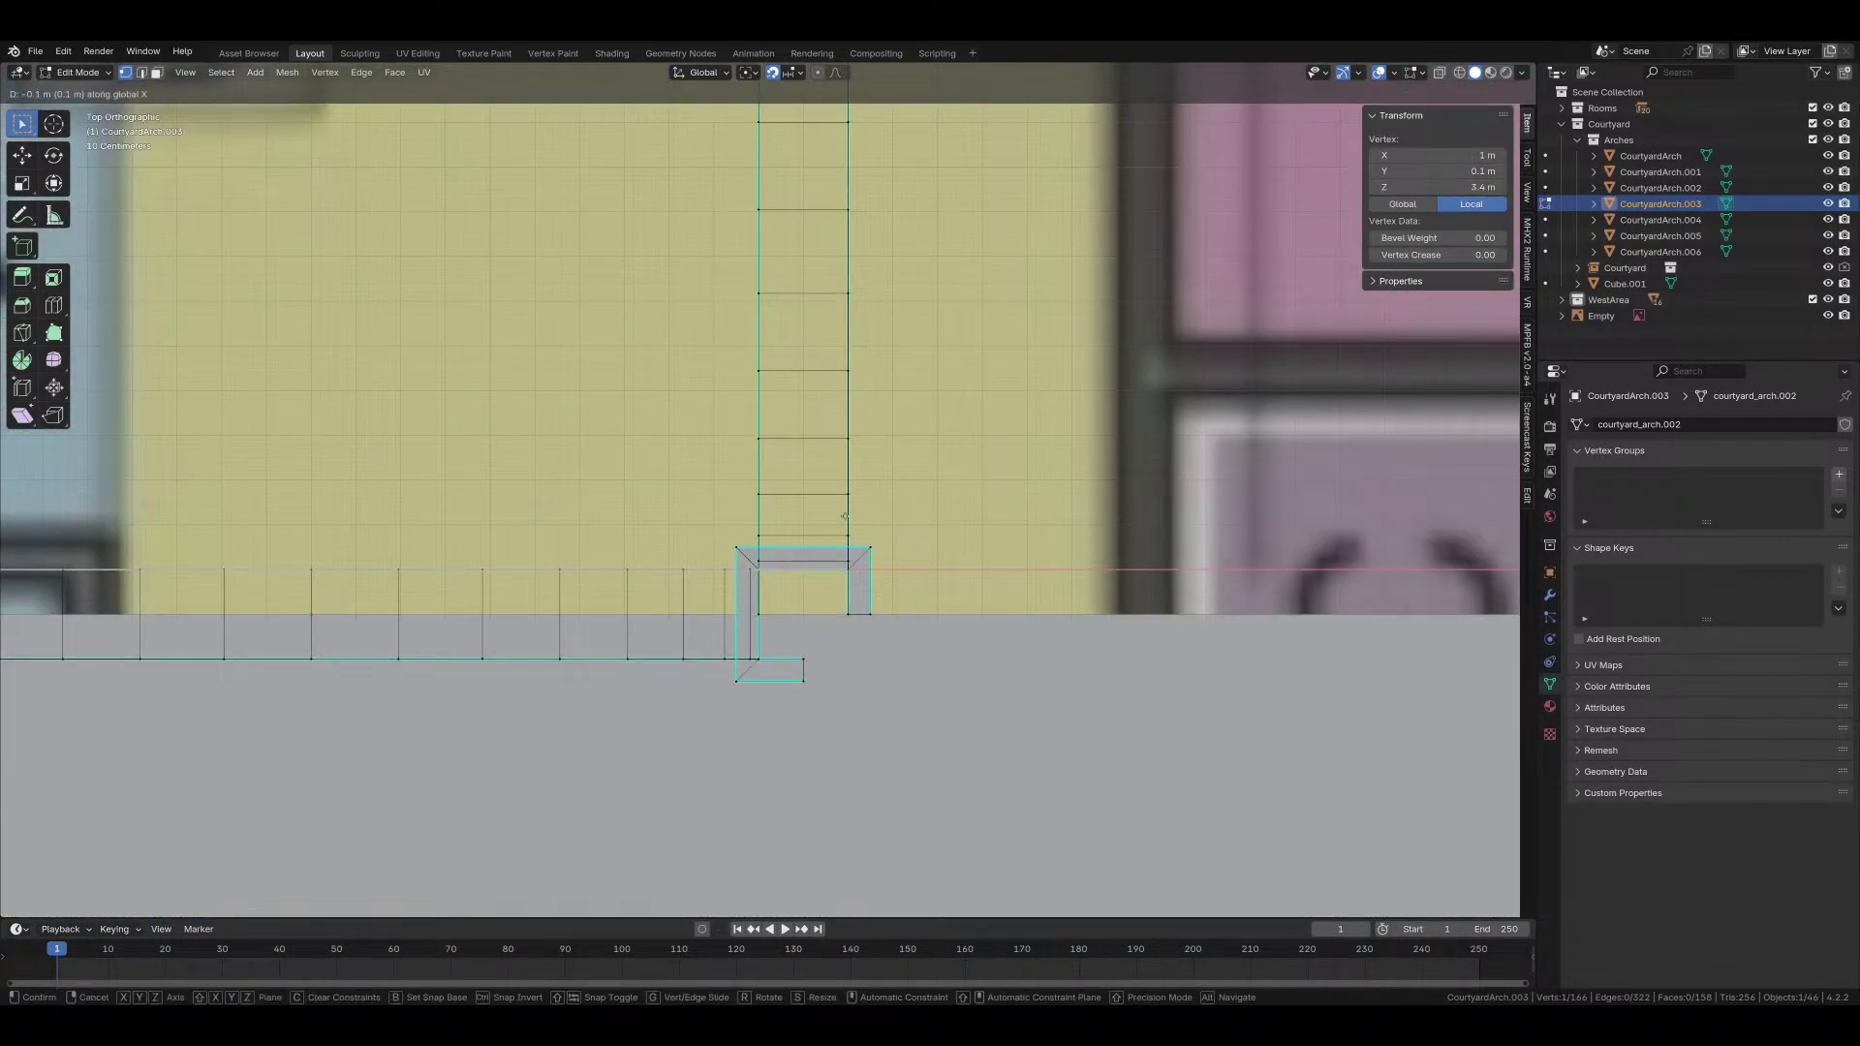
left_click(843, 516)
middle_click_drag(843, 517, 945, 320)
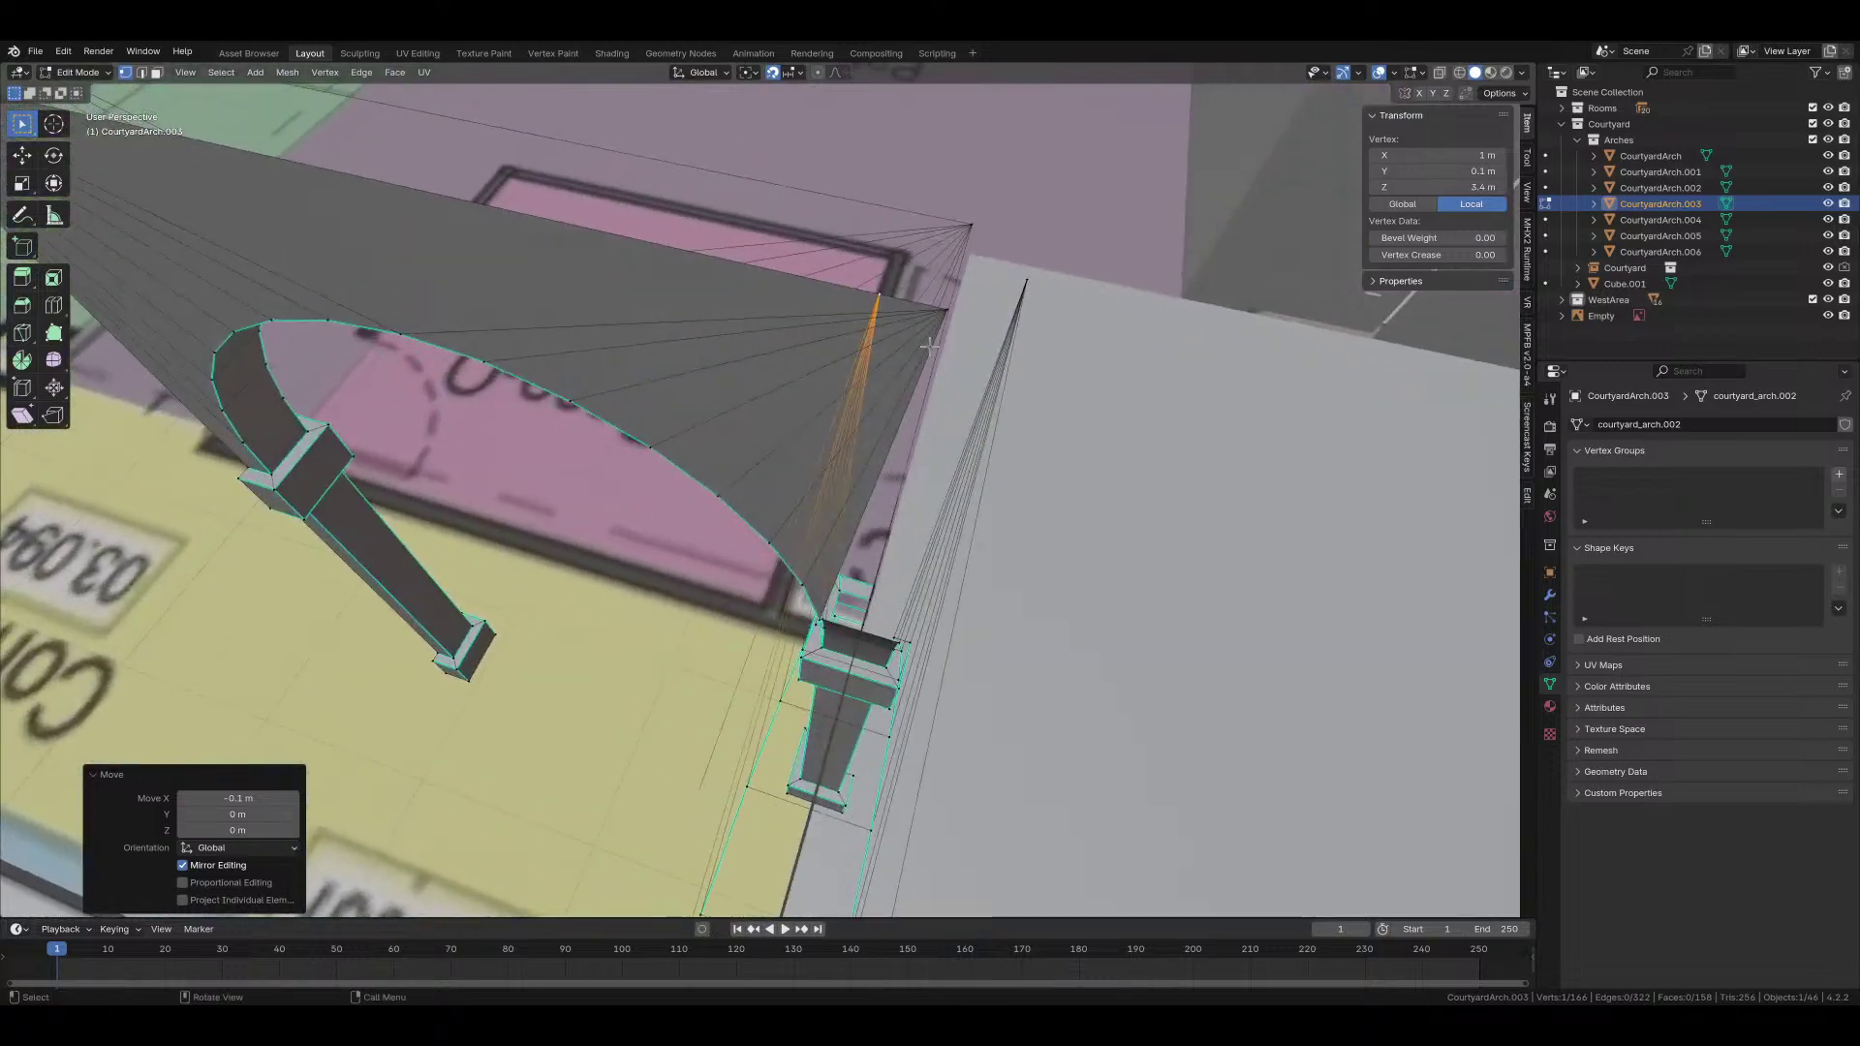
Step: Move the other arch wall's top vertex at the inner corner by 0.1 m in Y
left_click(948, 315)
key("KP_7")
key("g")
key("y")
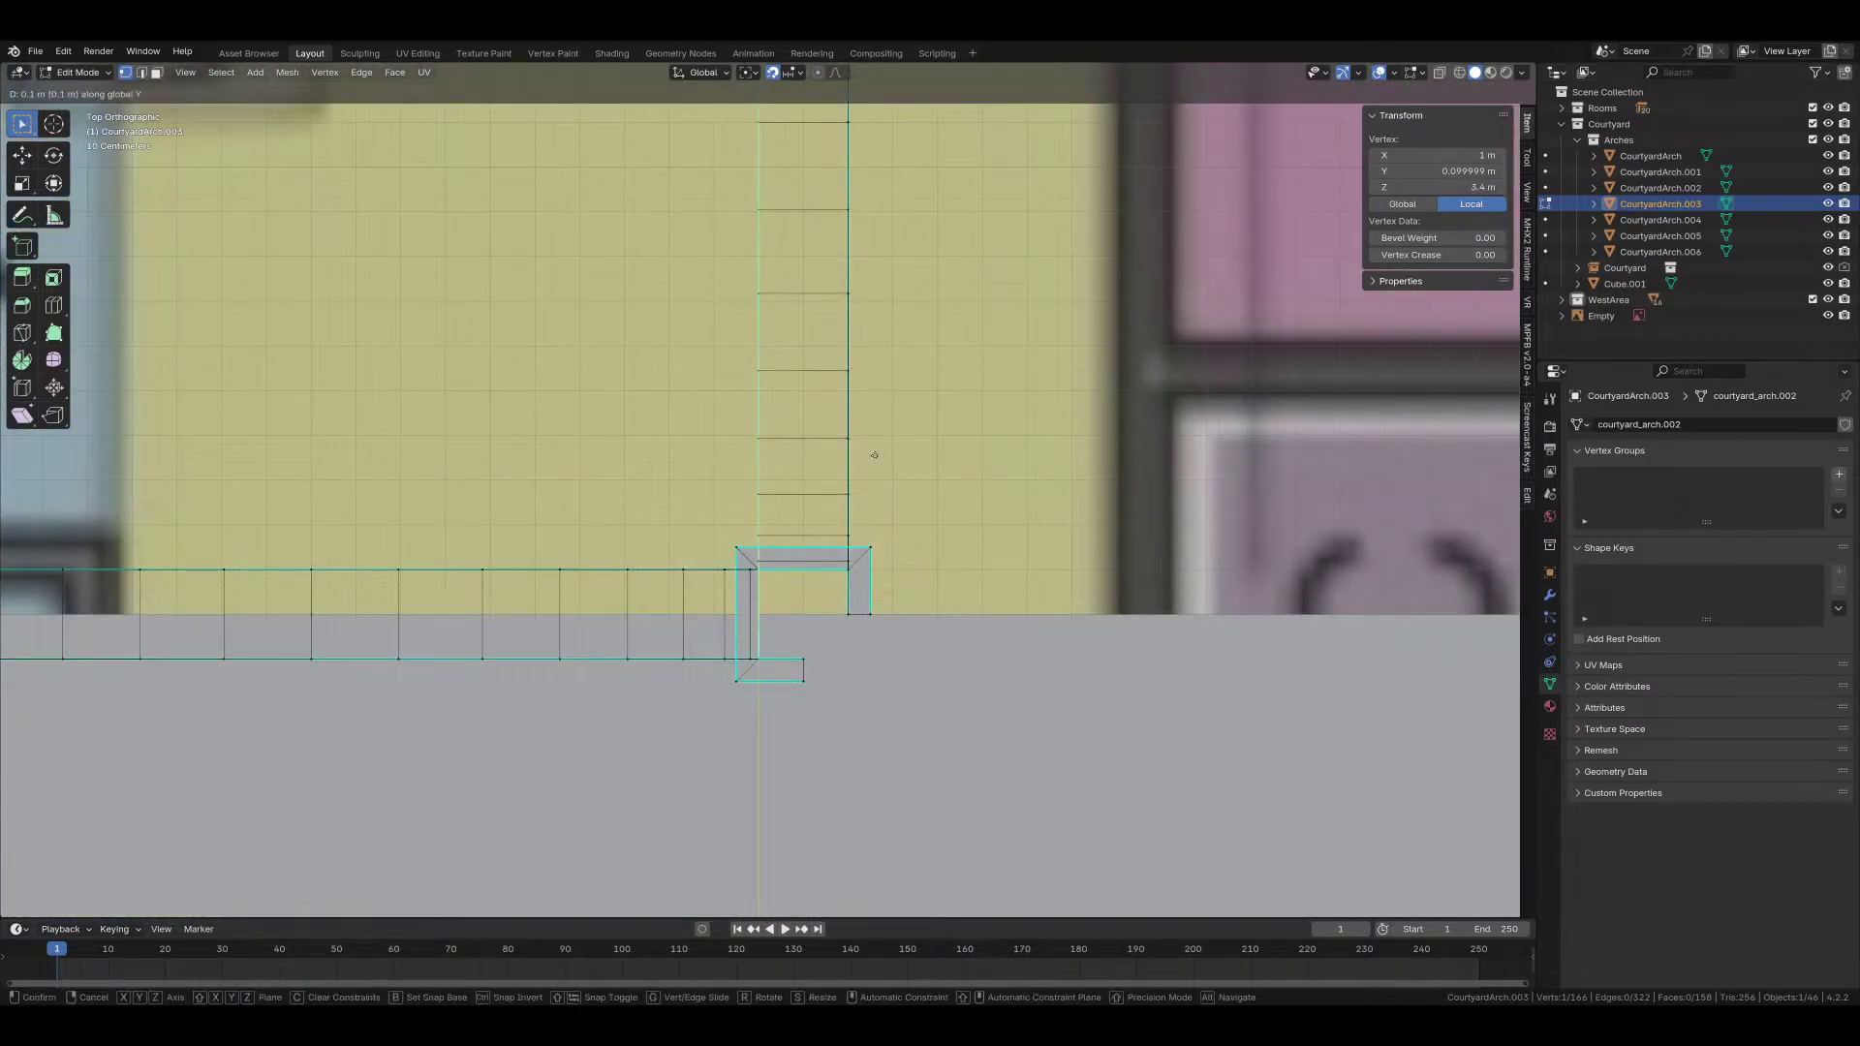
left_click(833, 524)
middle_click_drag(833, 524, 915, 597)
scroll(873, 545, "up", 4)
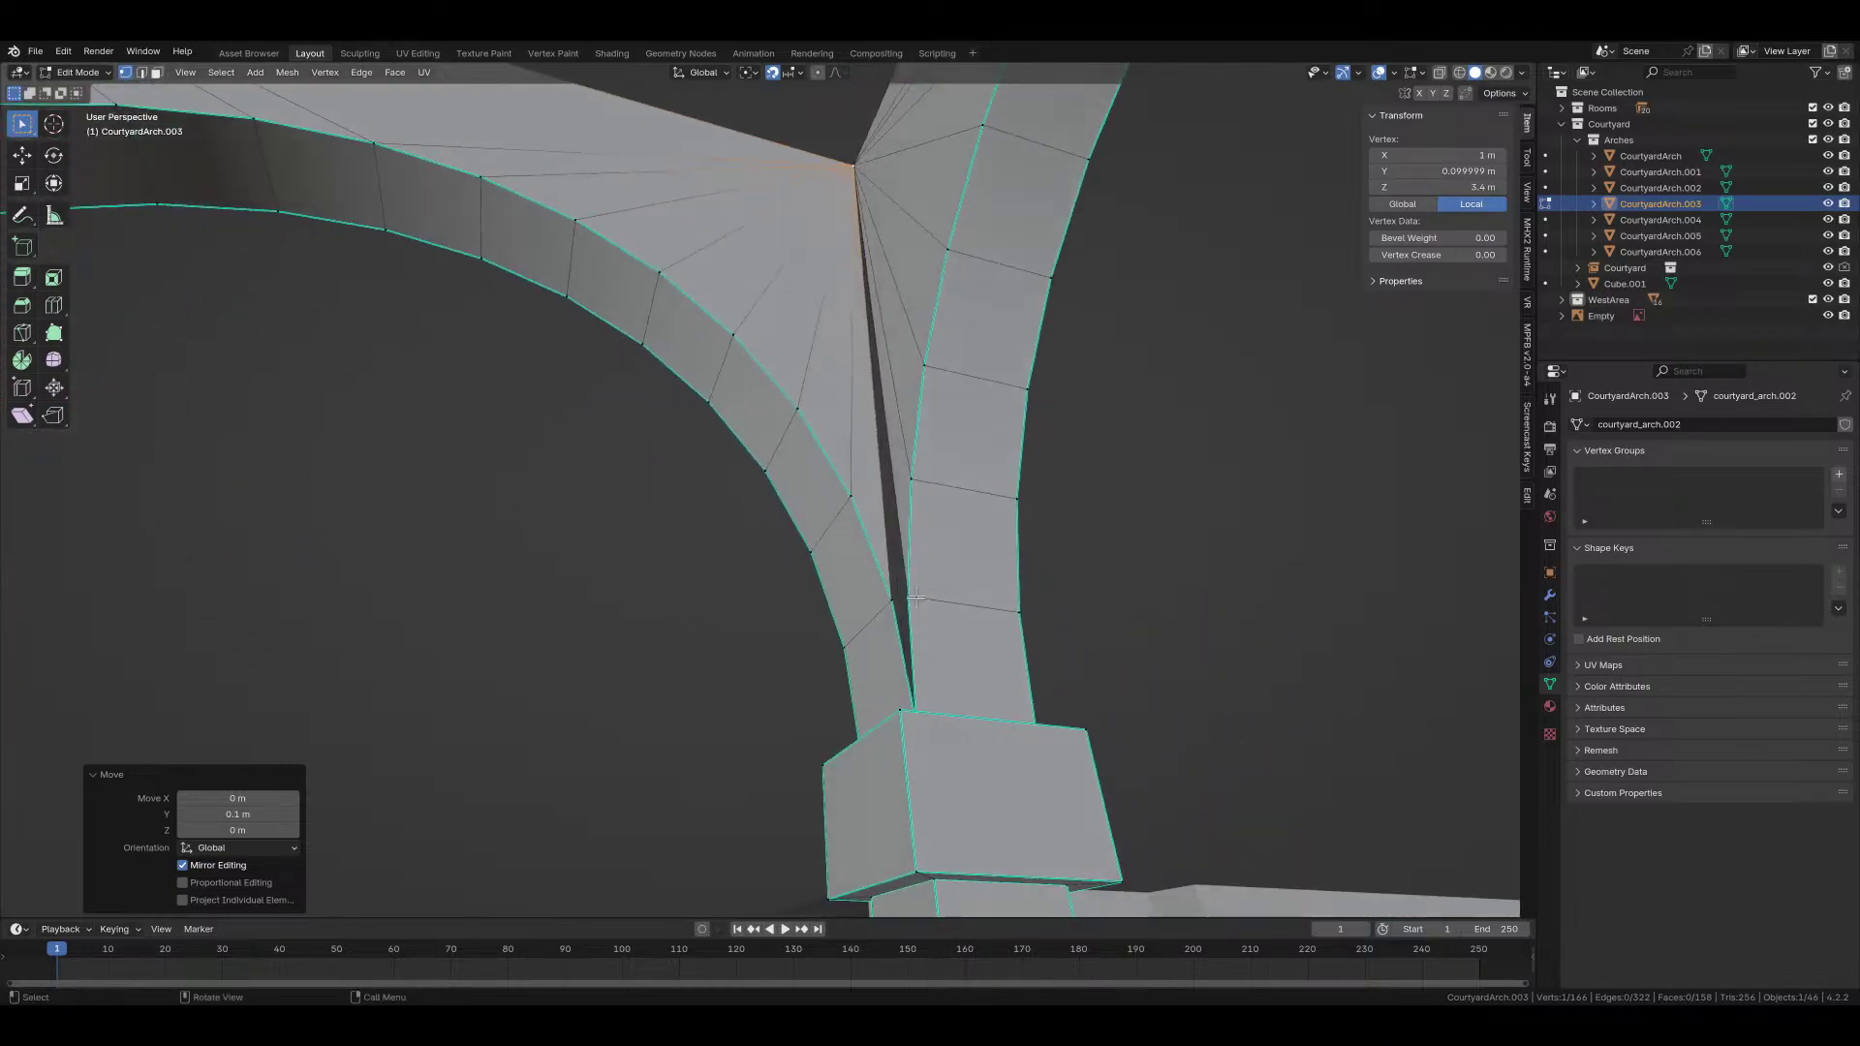
Step: Fill the two narrow gaps between the top inner corner and the capital with faces, one on each arch wall
middle_click_drag(904, 661, 911, 717)
left_click(878, 669, "ctrl")
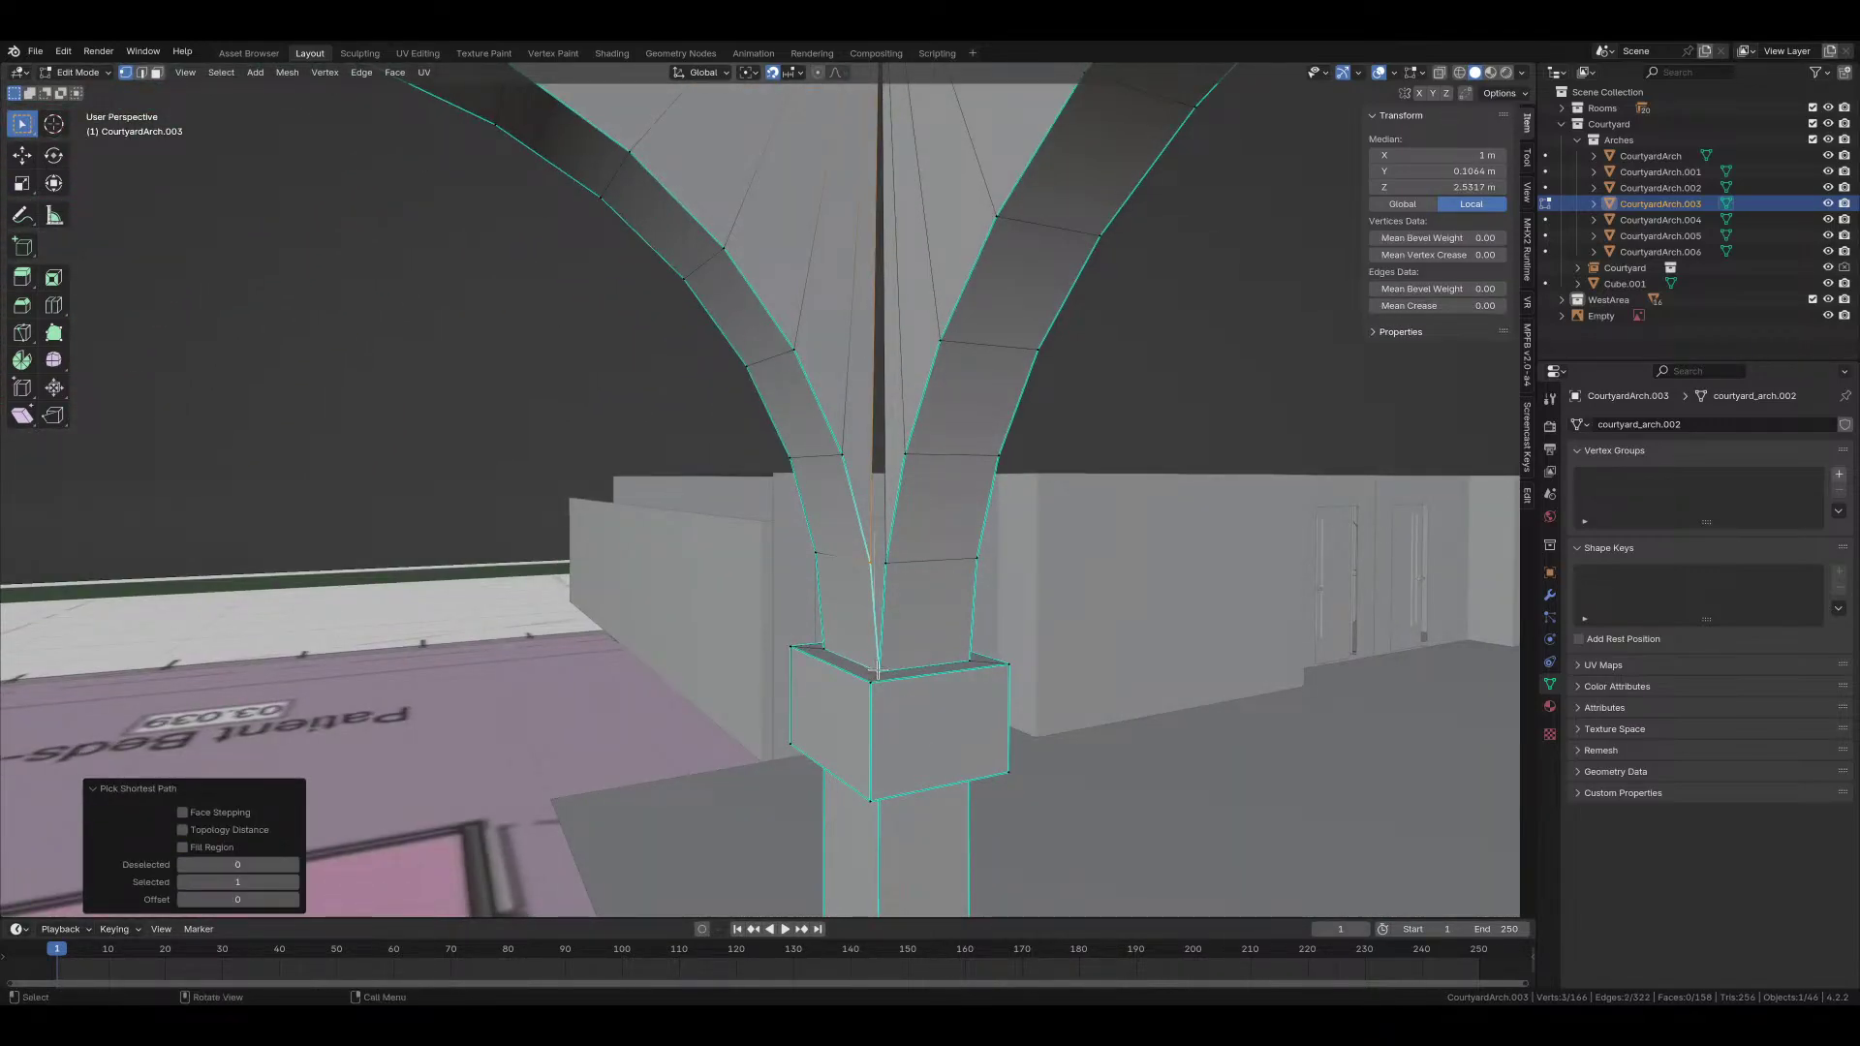
key("f")
left_click(878, 669, "shift")
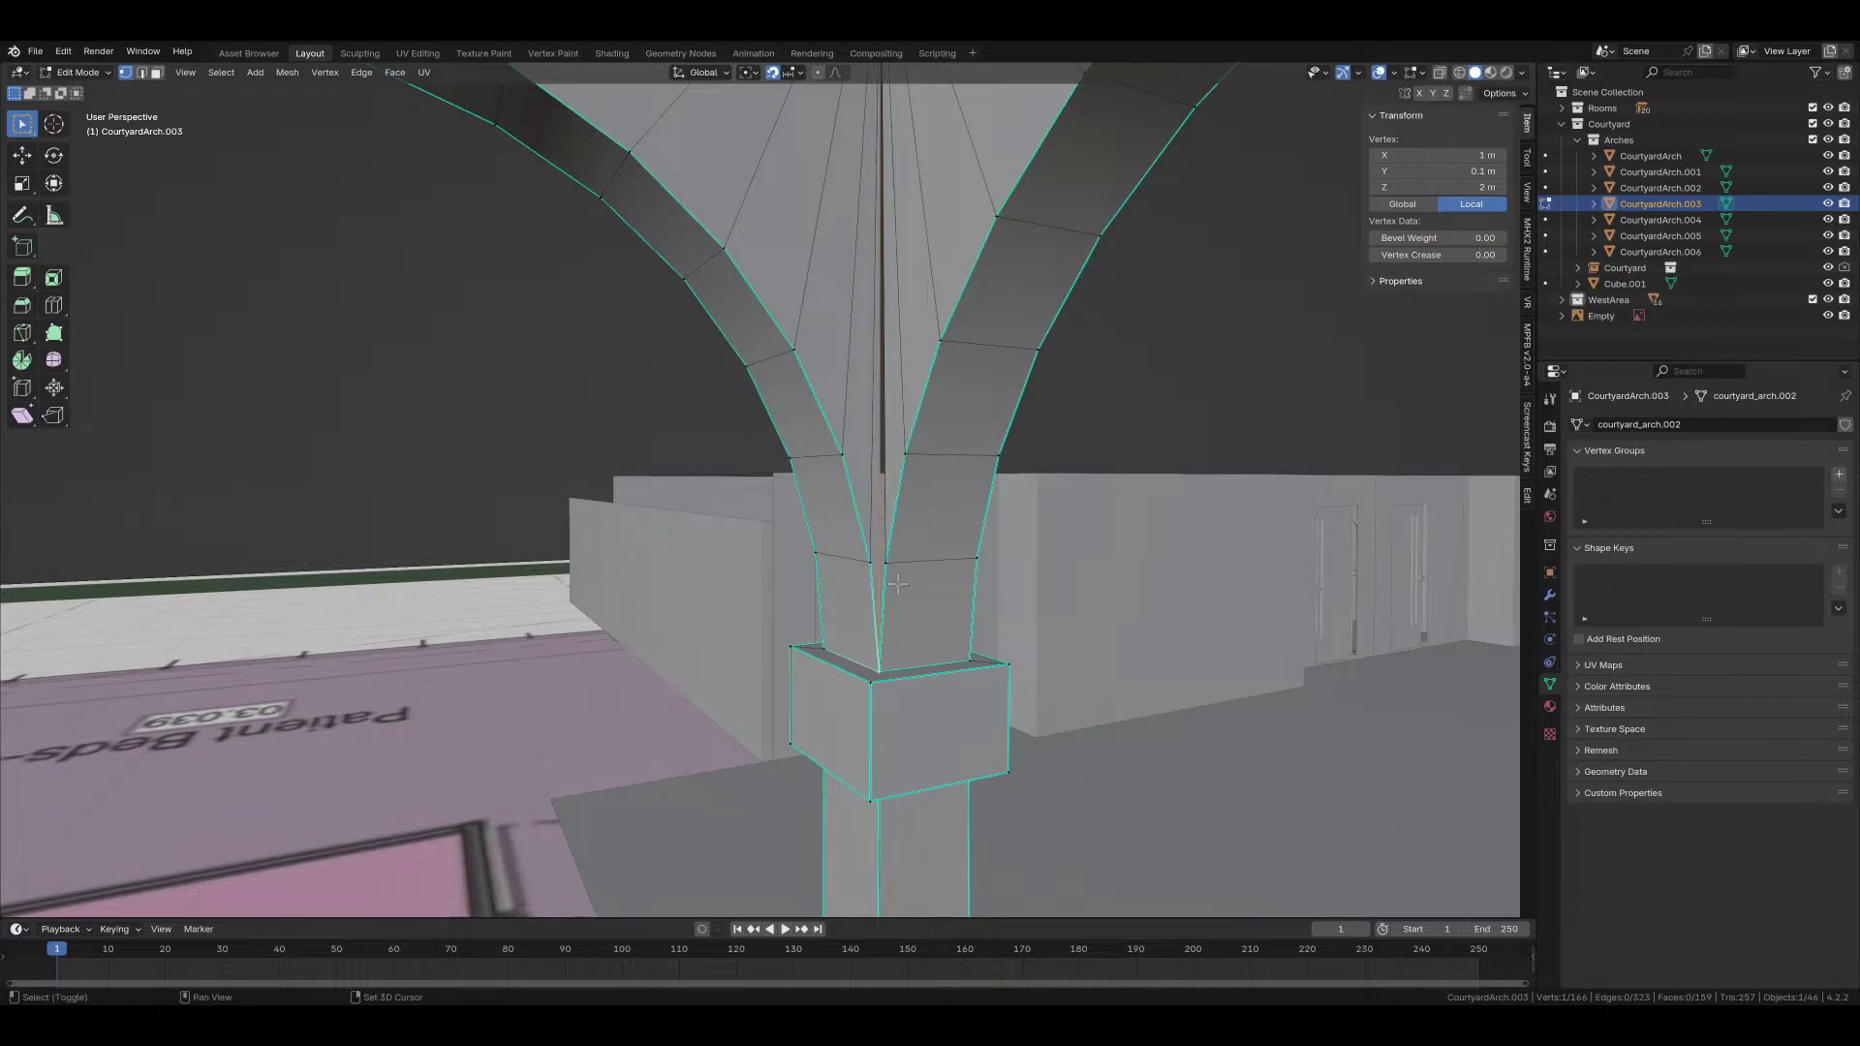
middle_click_drag(878, 669, 870, 302)
left_click(861, 284, "ctrl")
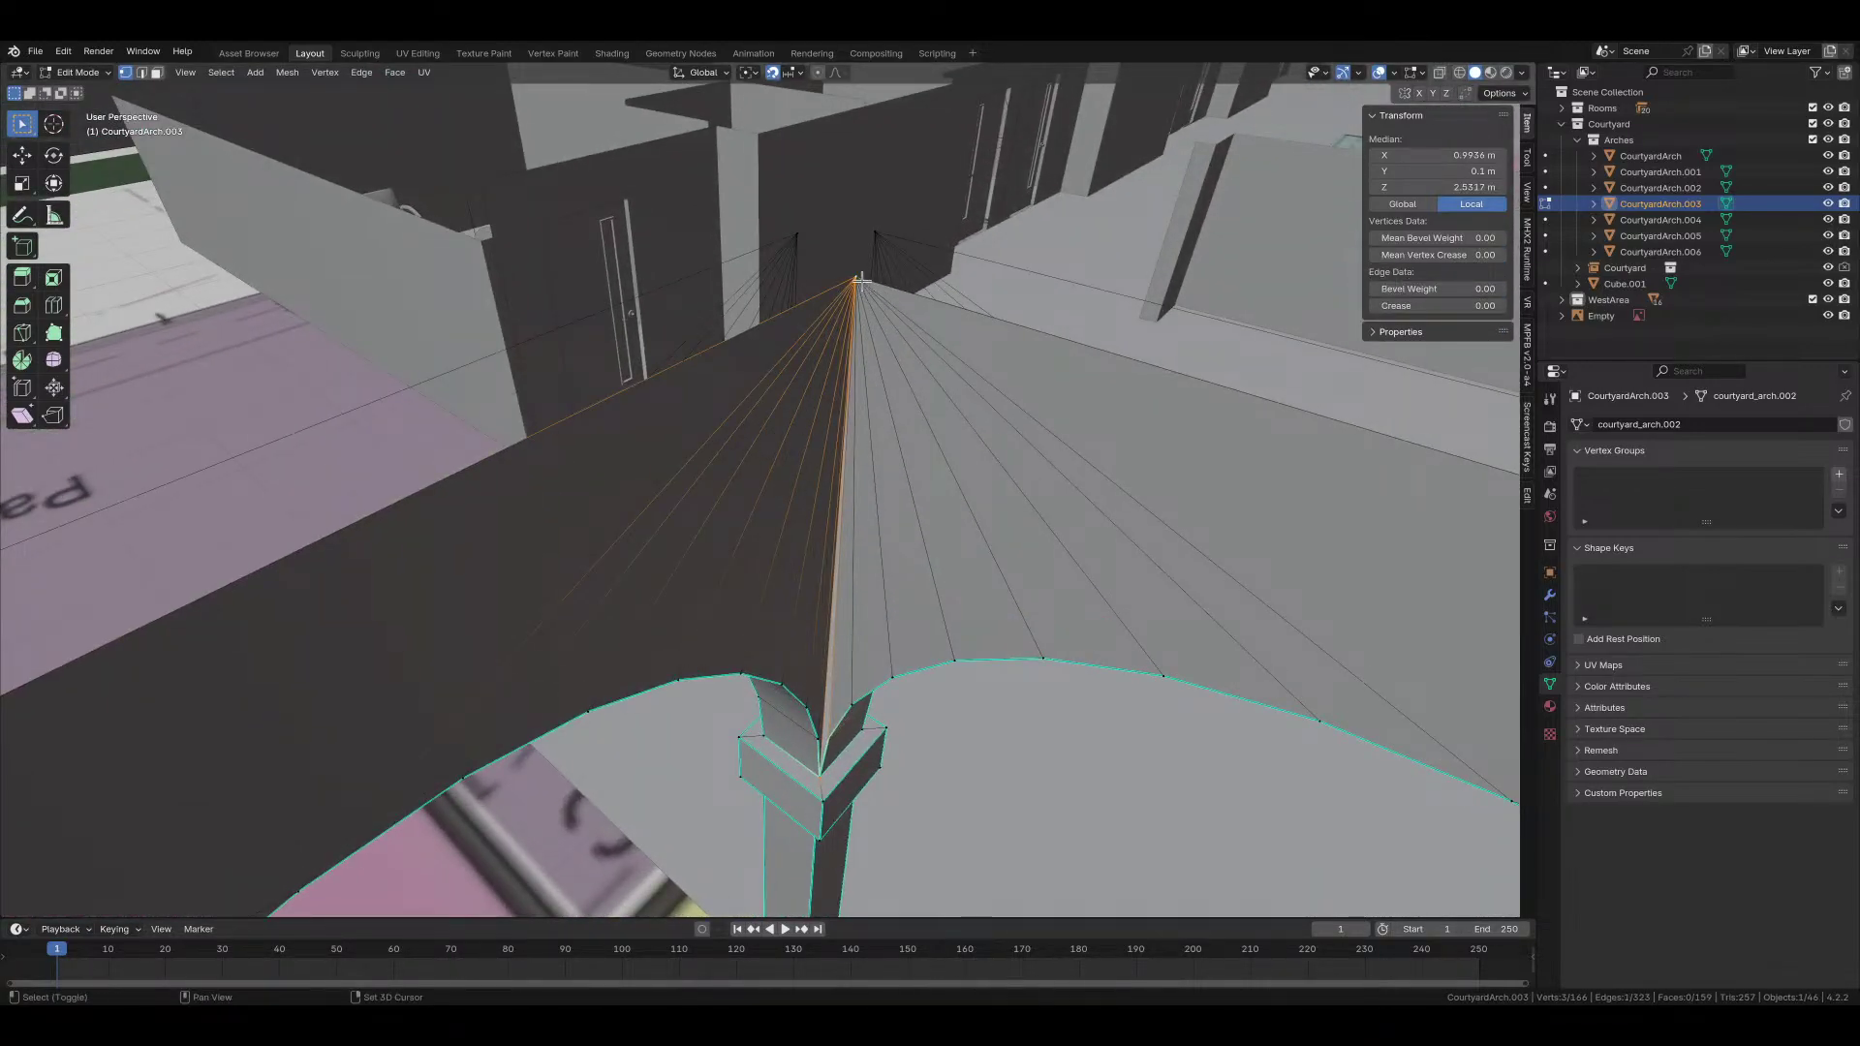
key("alt+z")
left_click(853, 265, "shift")
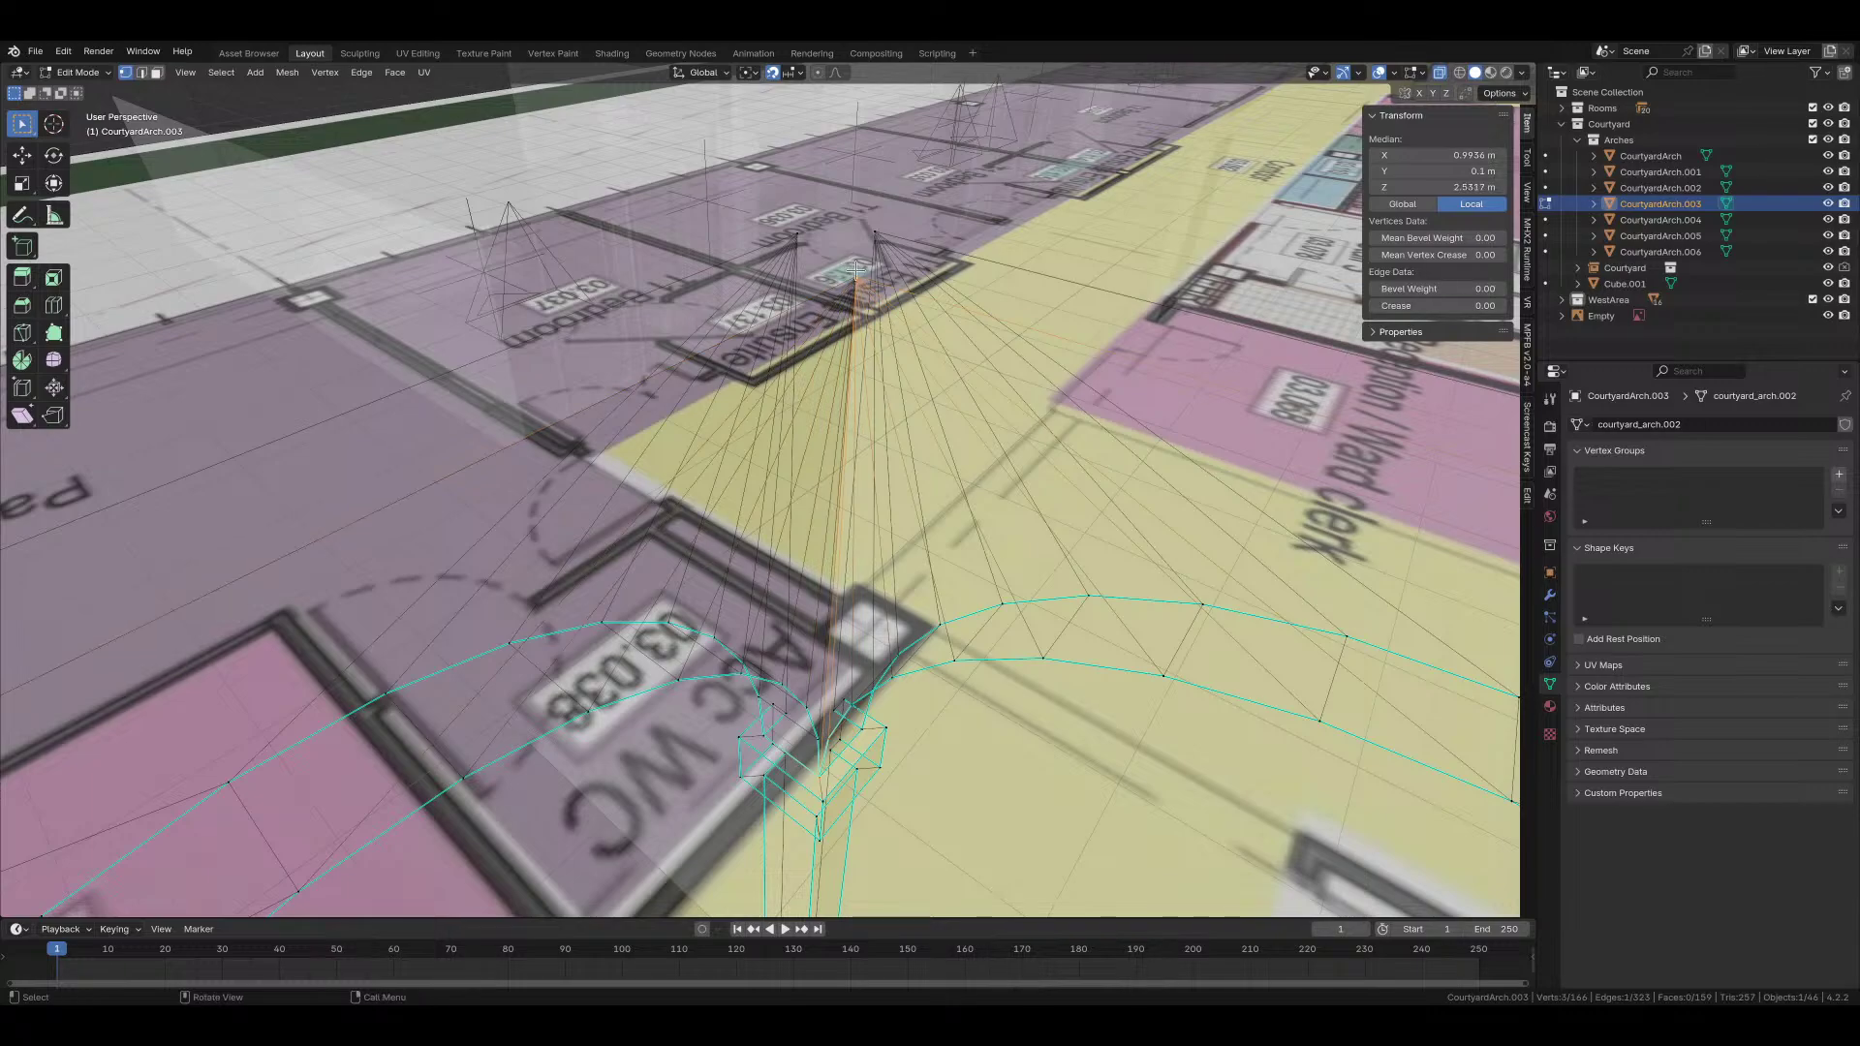
key("alt+z")
middle_click_drag(861, 657, 856, 633)
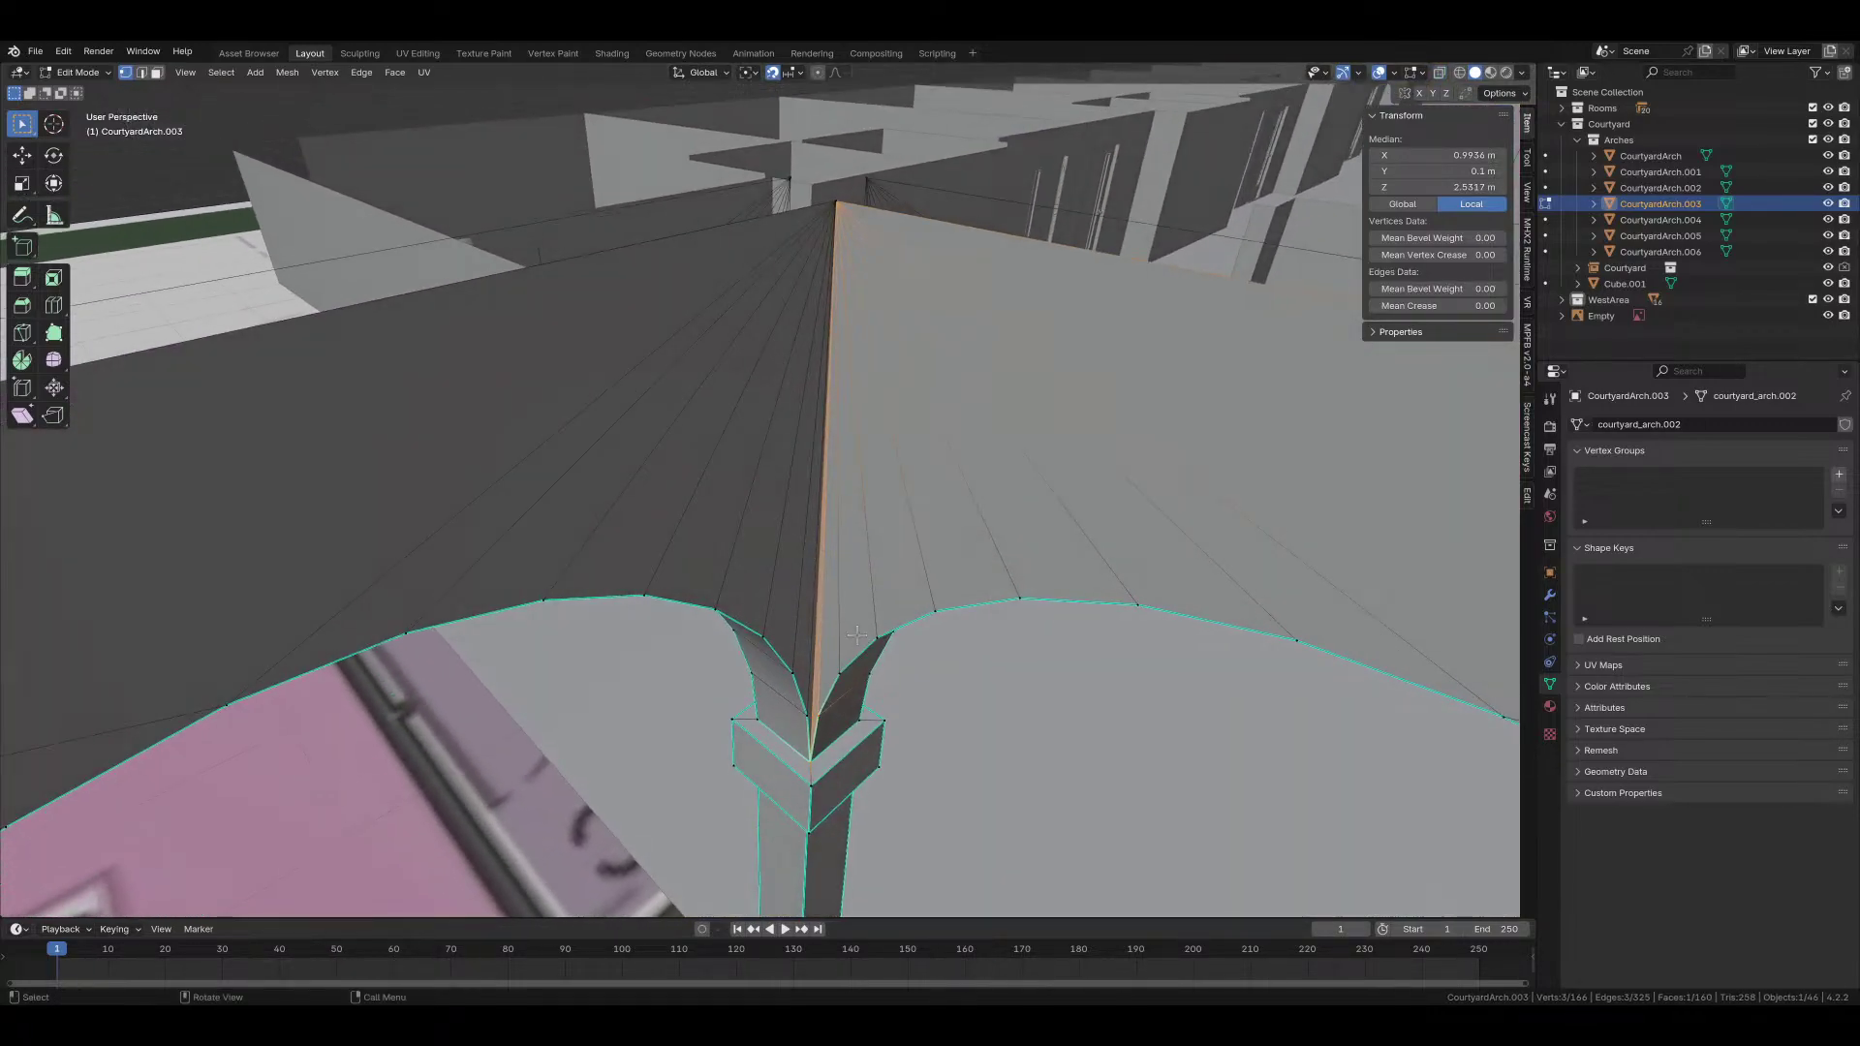
Step: Merge all of the corner arch's vertices by distance
key("2")
key("a")
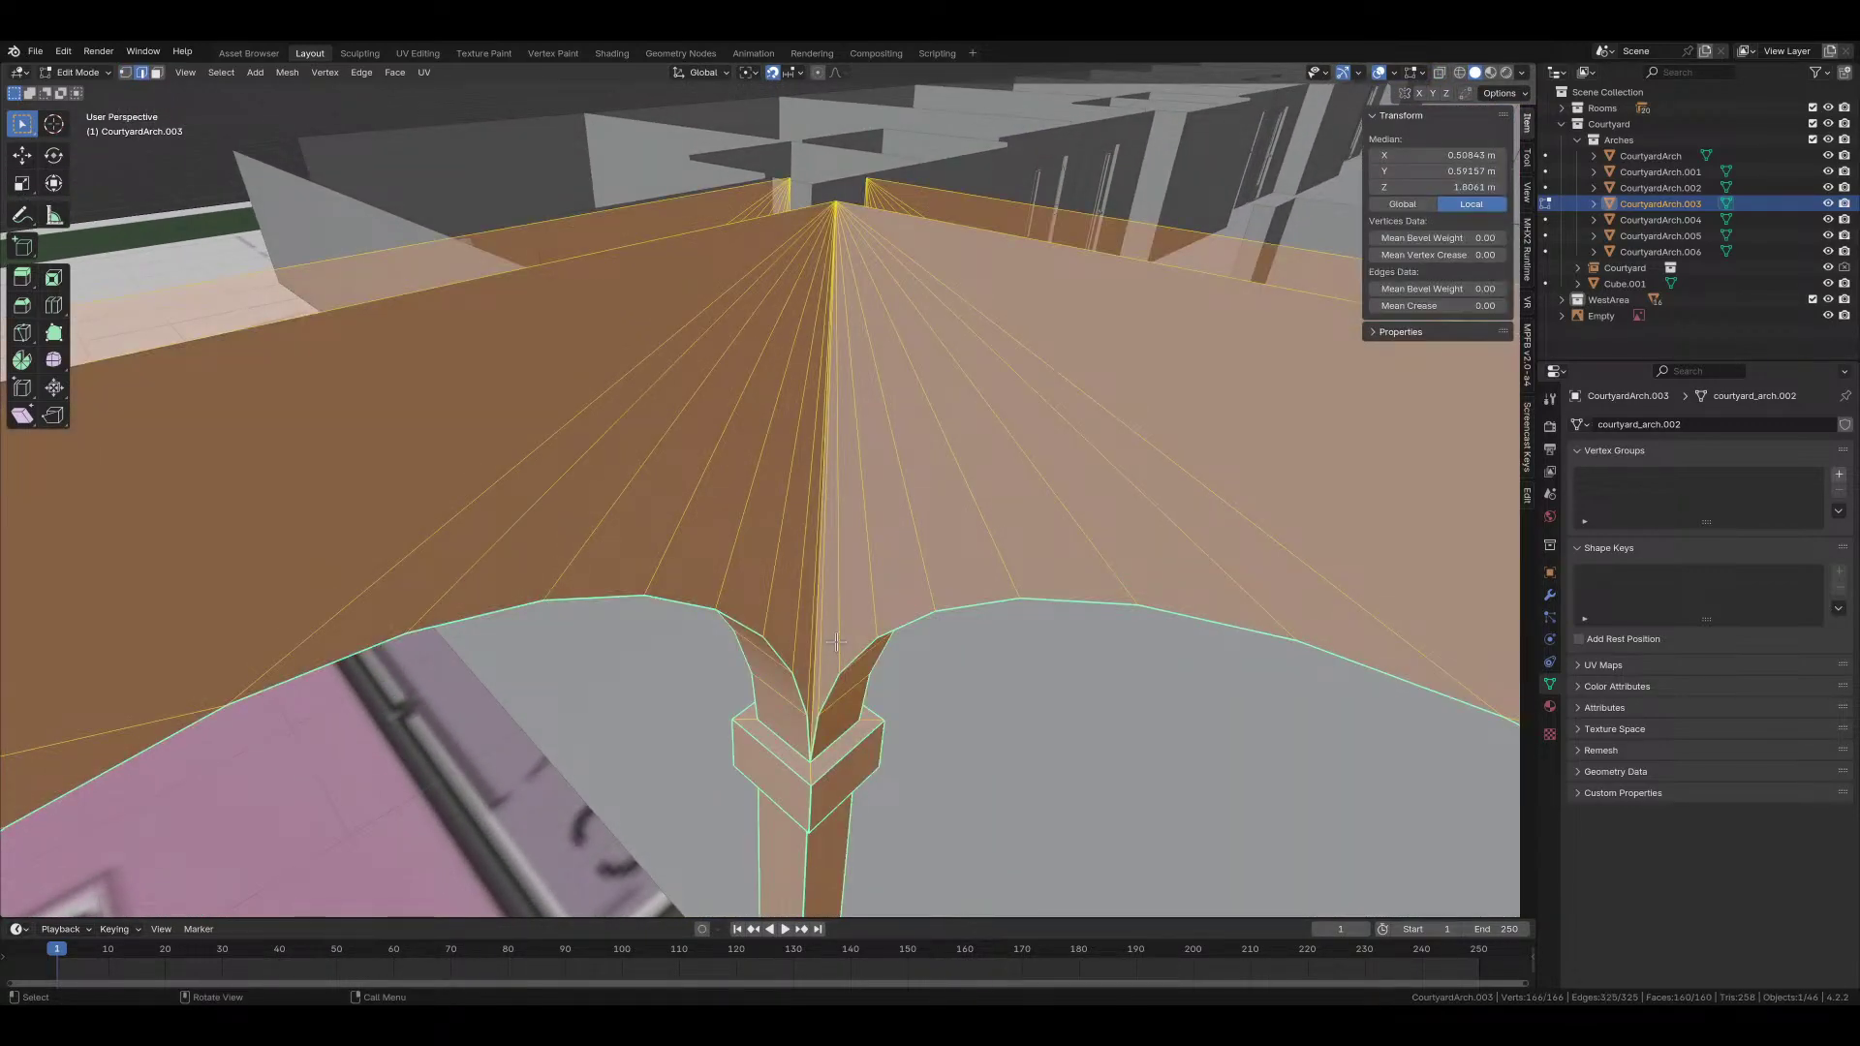
key("m")
left_click(838, 643)
scroll(836, 642, "down", 5)
middle_click_drag(388, 739, 856, 503)
key("m")
left_click(819, 642)
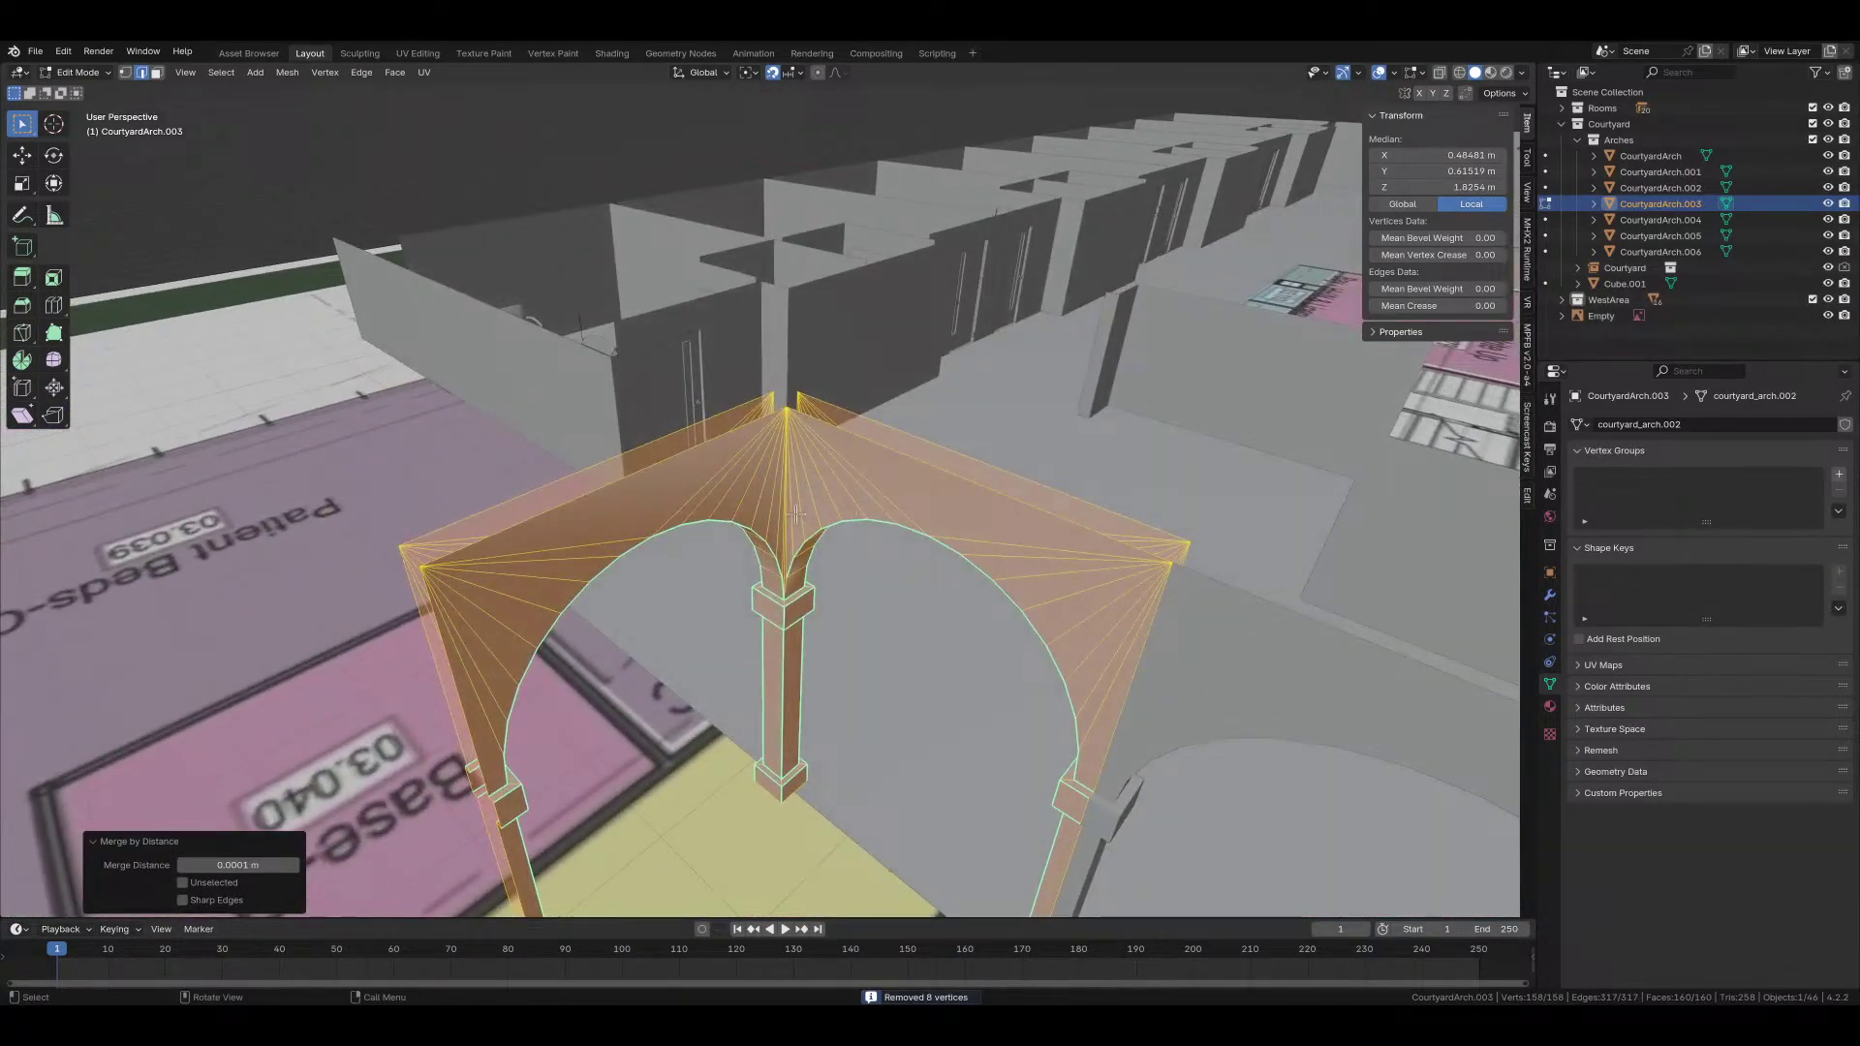
Step: Mark the vertical edge where the two arch walls meet at the inner corner as sharp
scroll(785, 526, "up", 8)
left_click(845, 670)
right_click(850, 678)
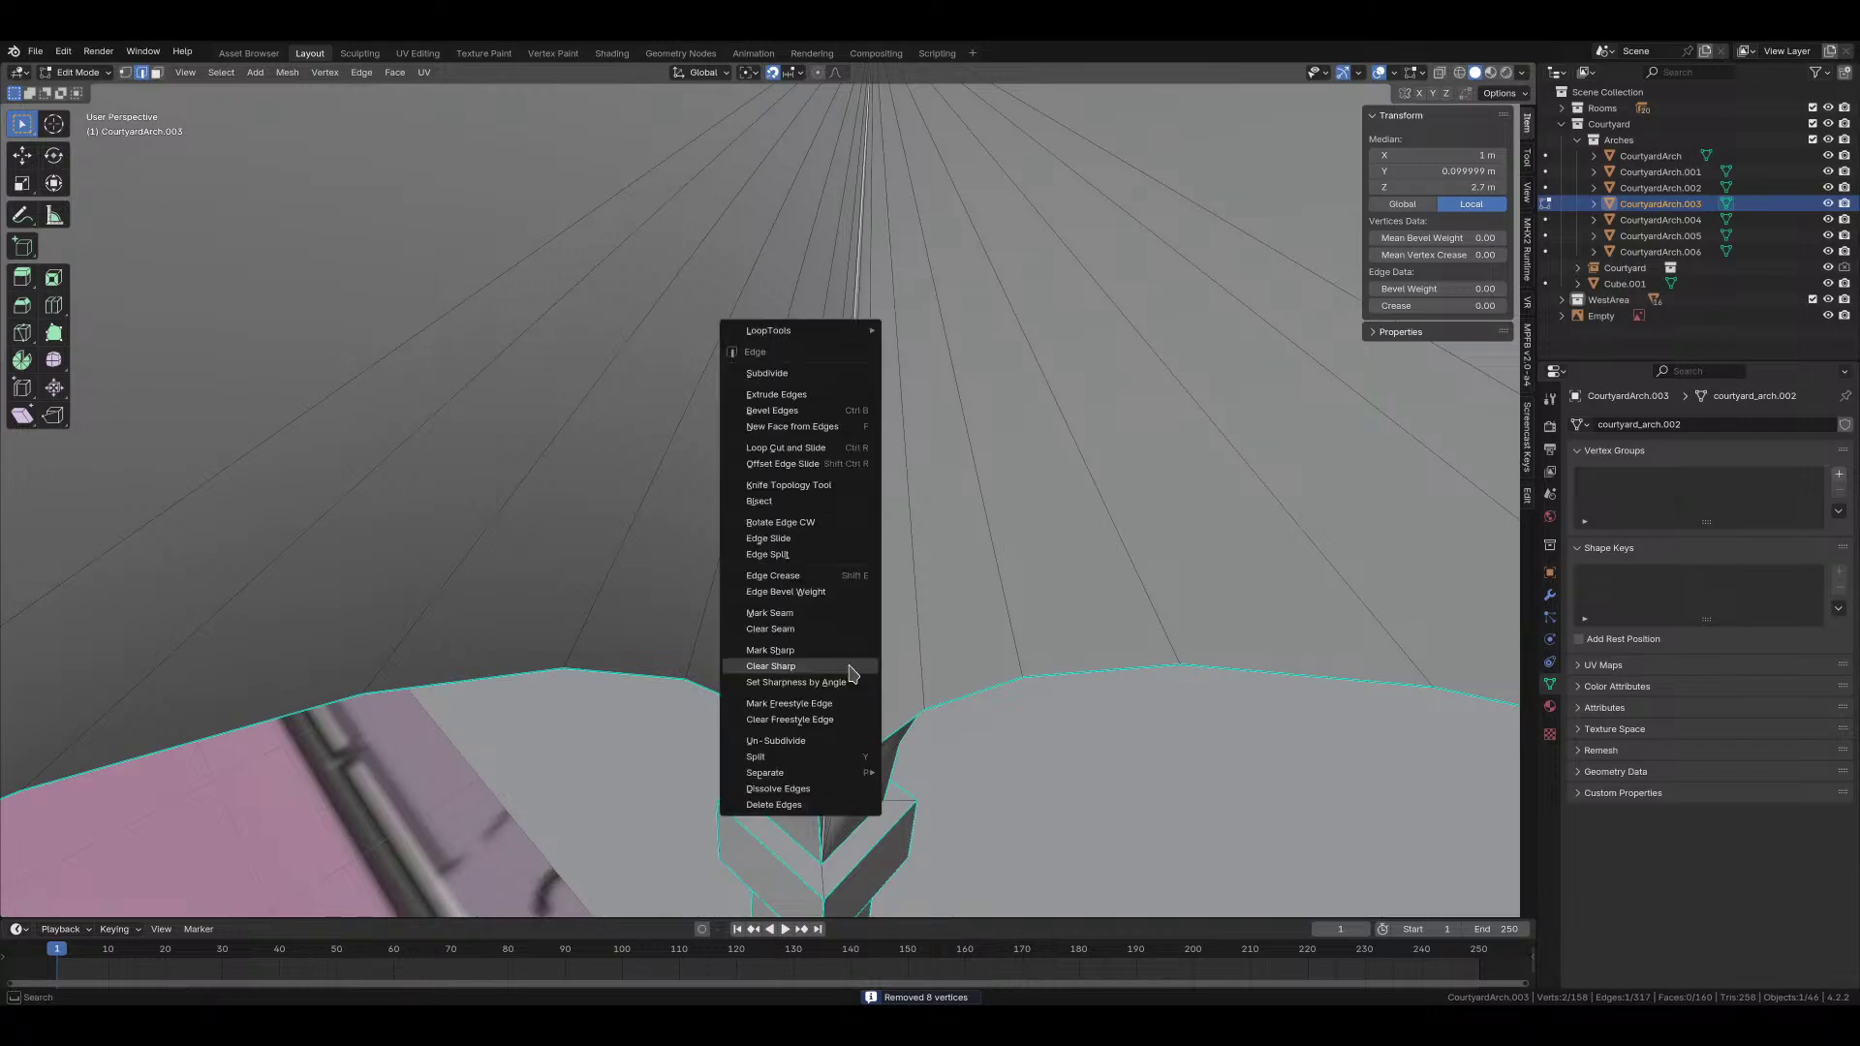
left_click(799, 649)
scroll(799, 647, "down", 5)
Step: Leave mesh editing and hide the Cube.001 wall that covers the corner arch
middle_click_drag(800, 647, 874, 641)
scroll(874, 641, "up", 3)
key("Tab")
left_click(928, 728)
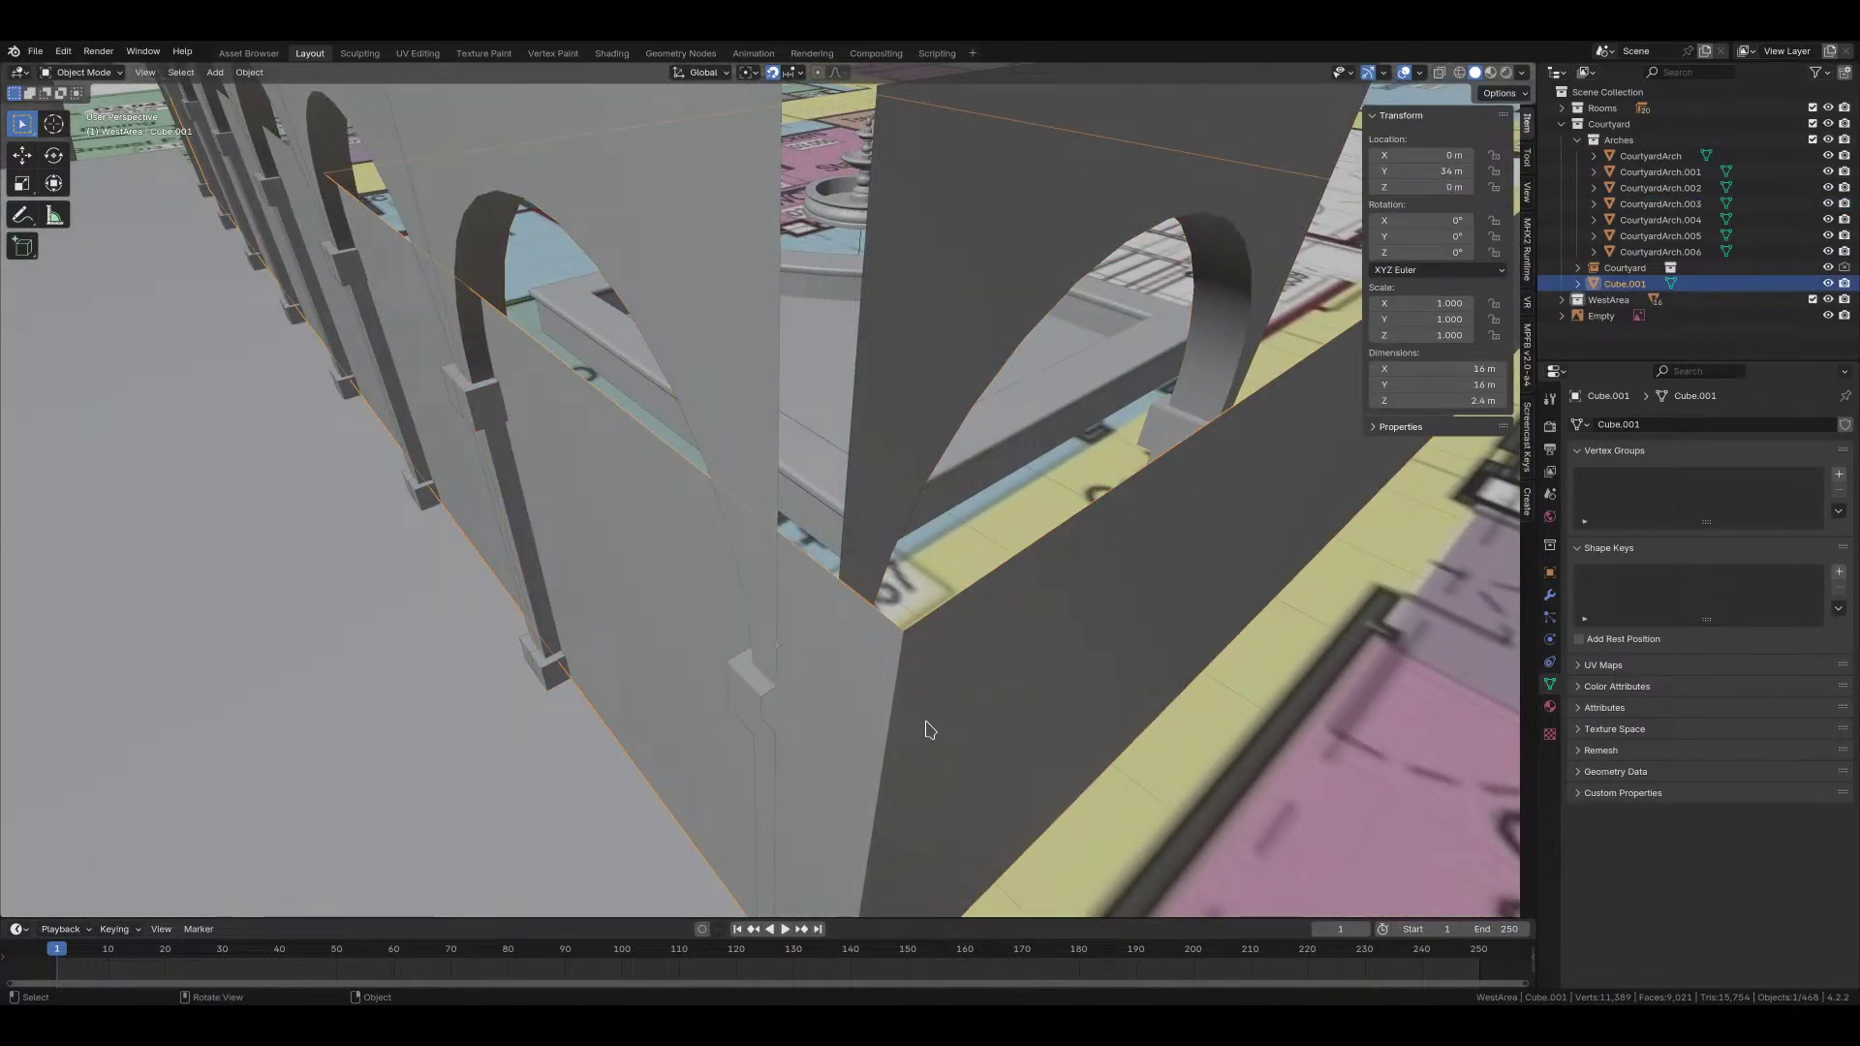
key("Delete")
Step: Edit the corner arch and move the capital's open outer edge -0.15 m in Y to the column's outer corner
left_click(843, 639)
key("Tab")
scroll(808, 589, "up", 3)
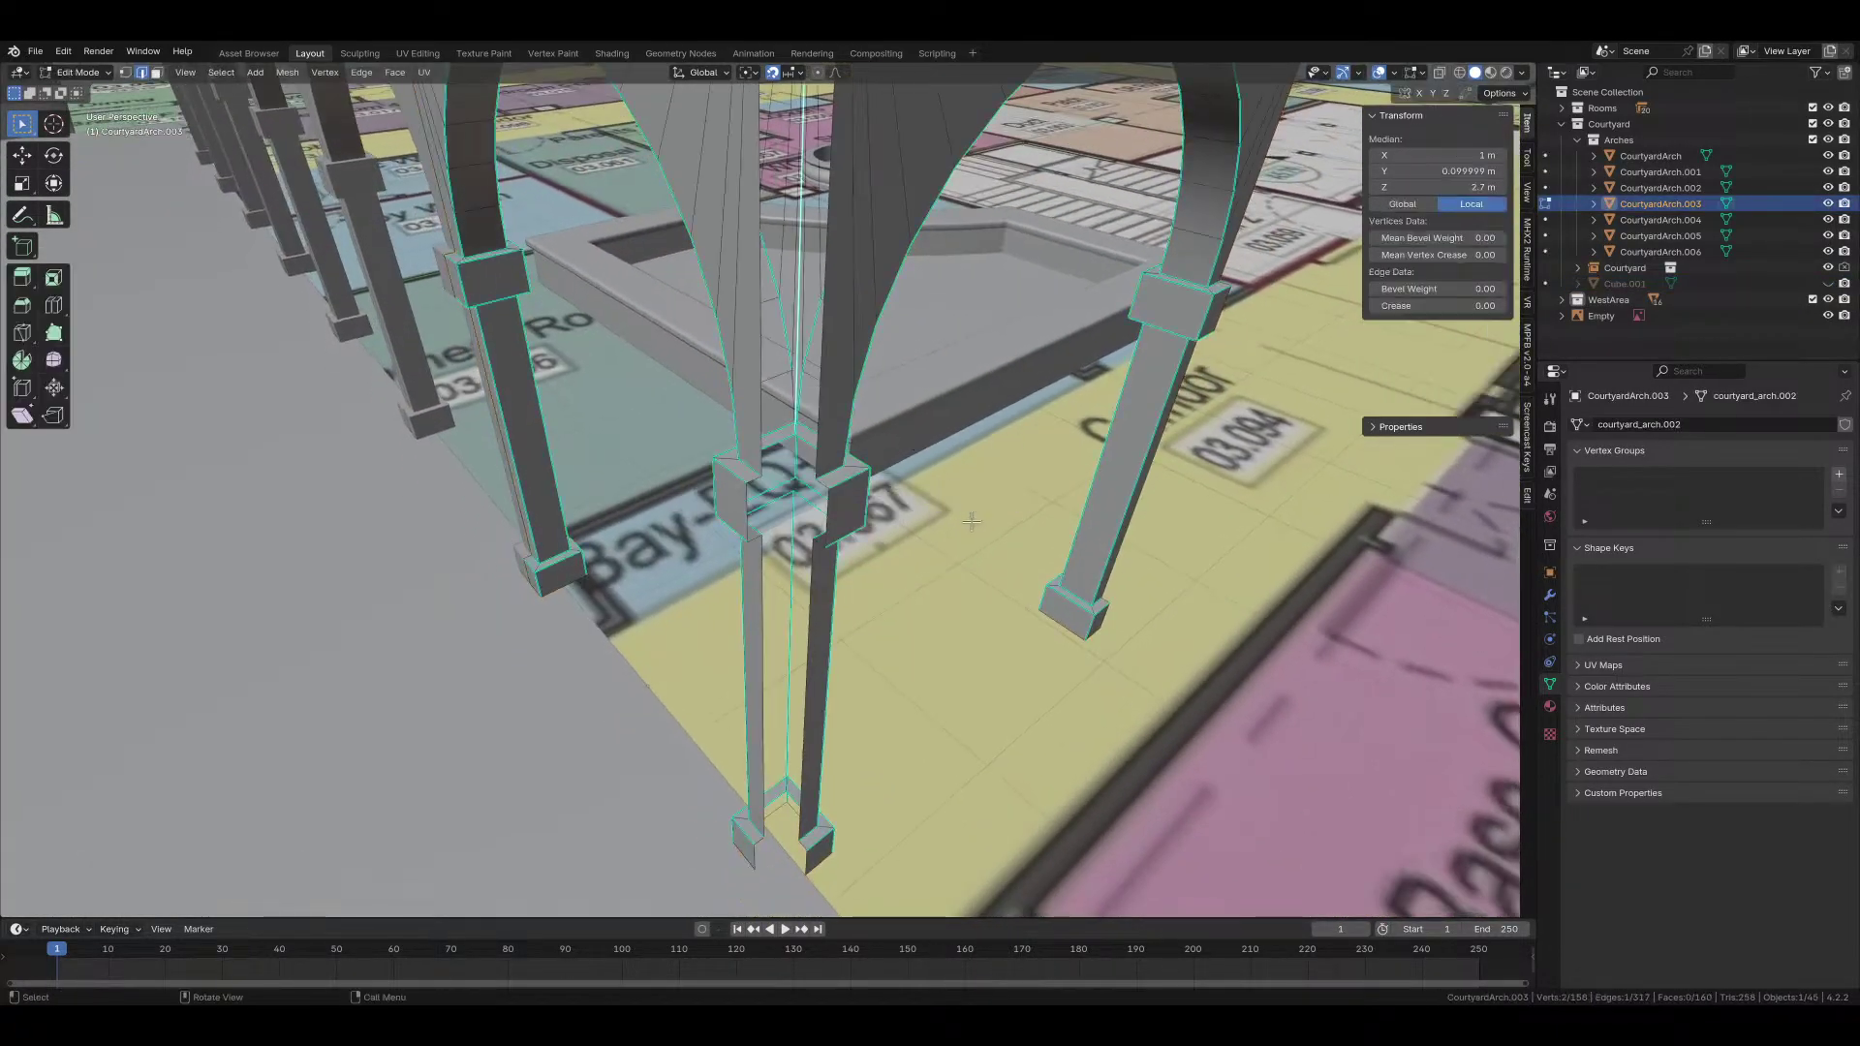
scroll(877, 537, "up", 2)
left_click(877, 537)
left_click(881, 509)
key("KP_7")
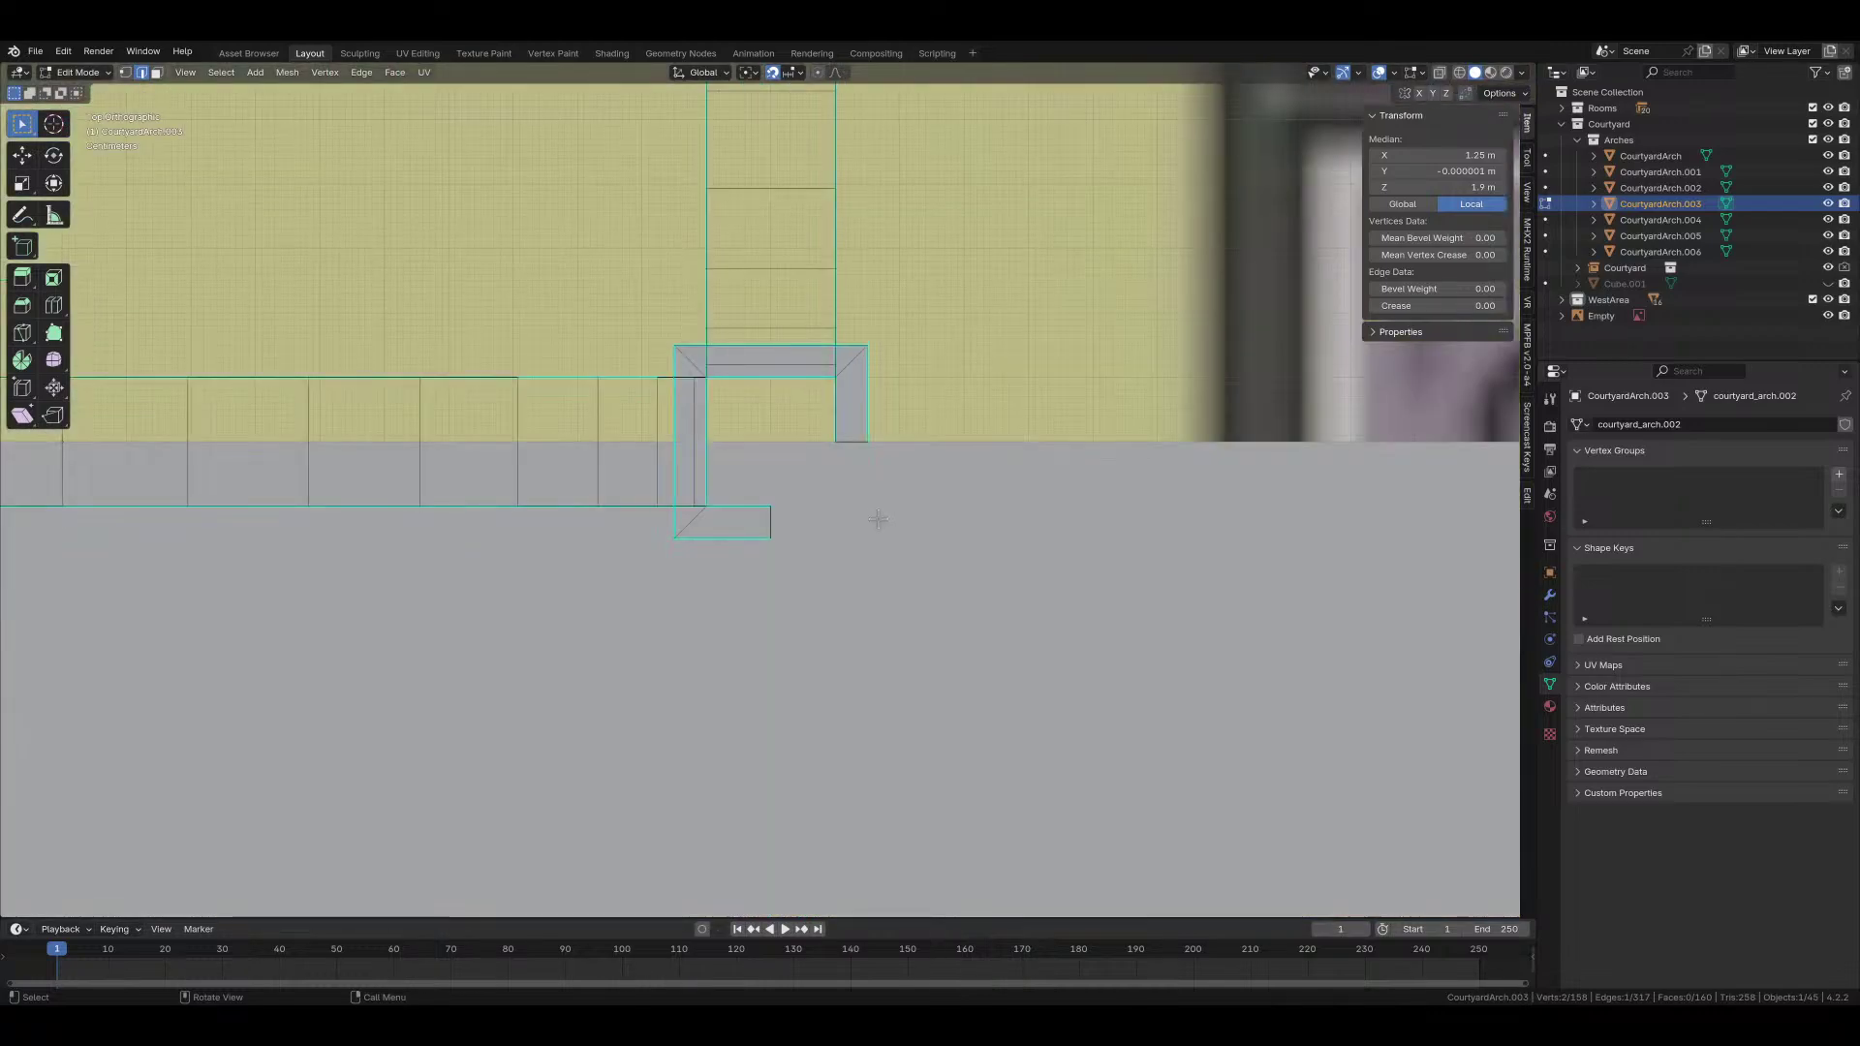
key("alt+z")
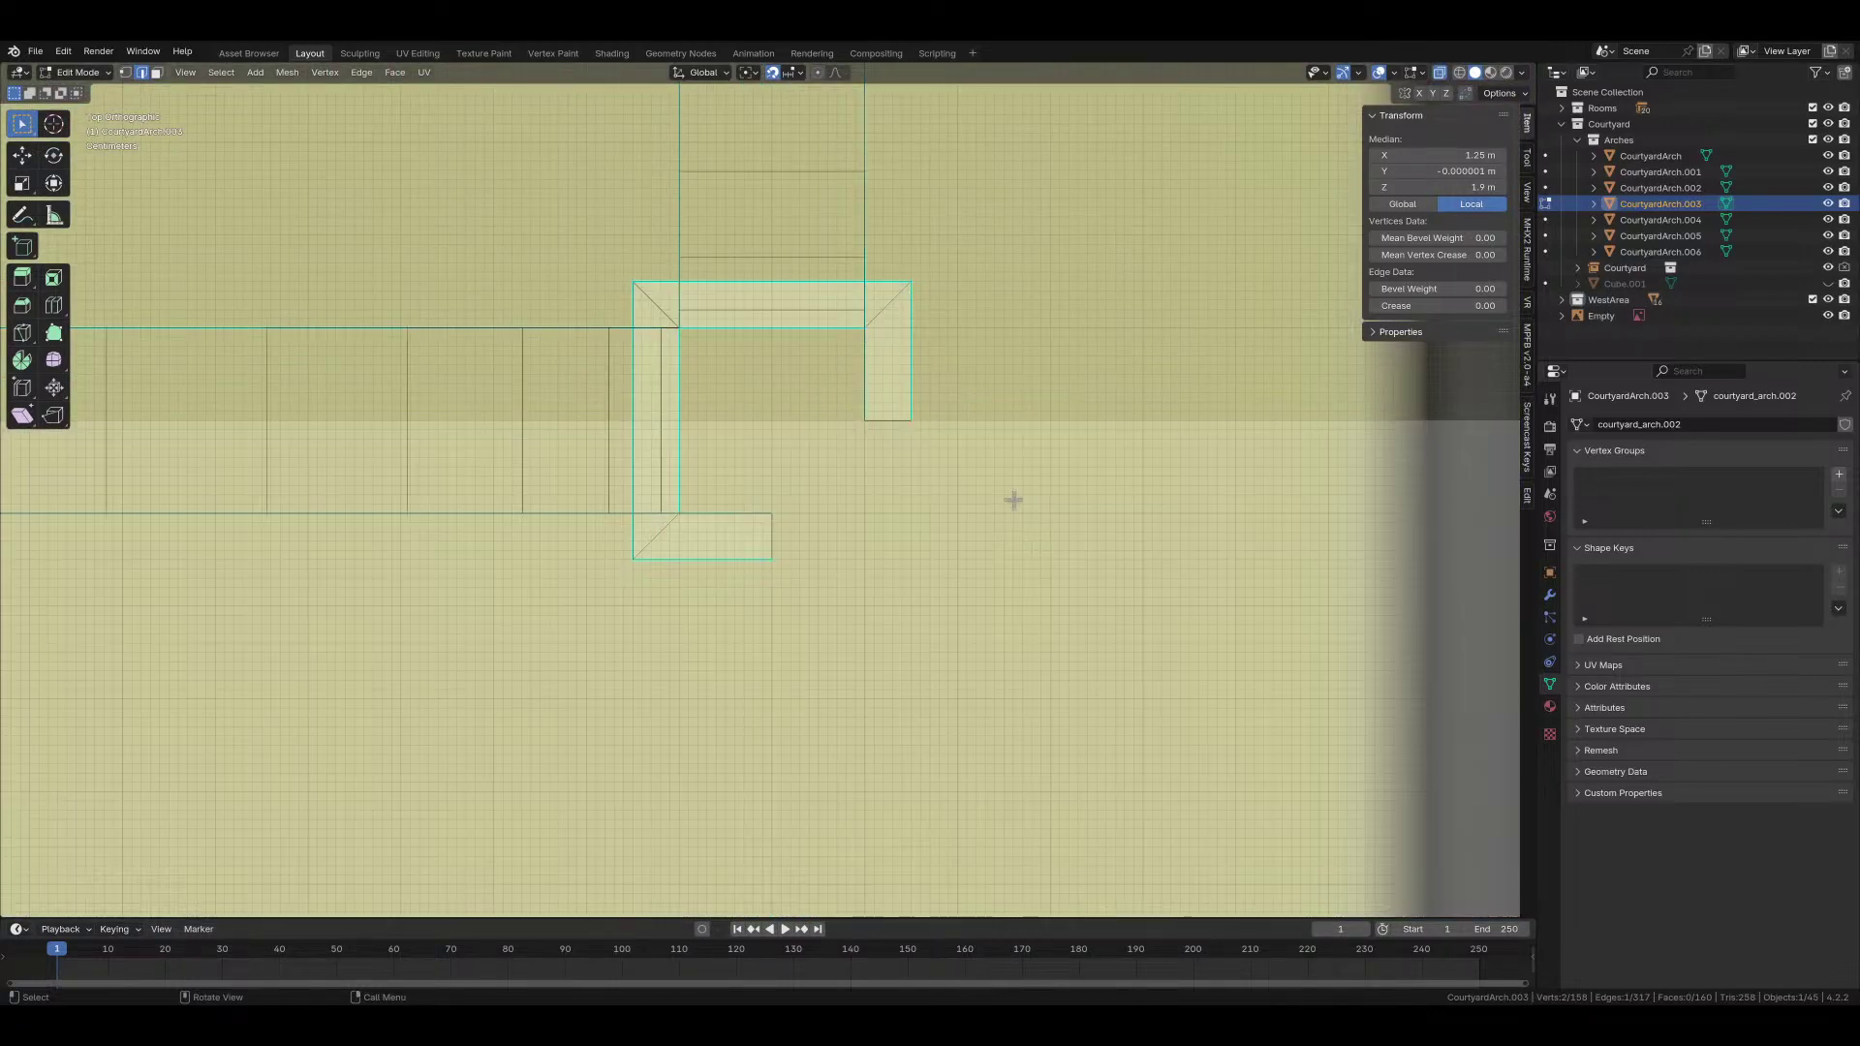
key("g")
key("y")
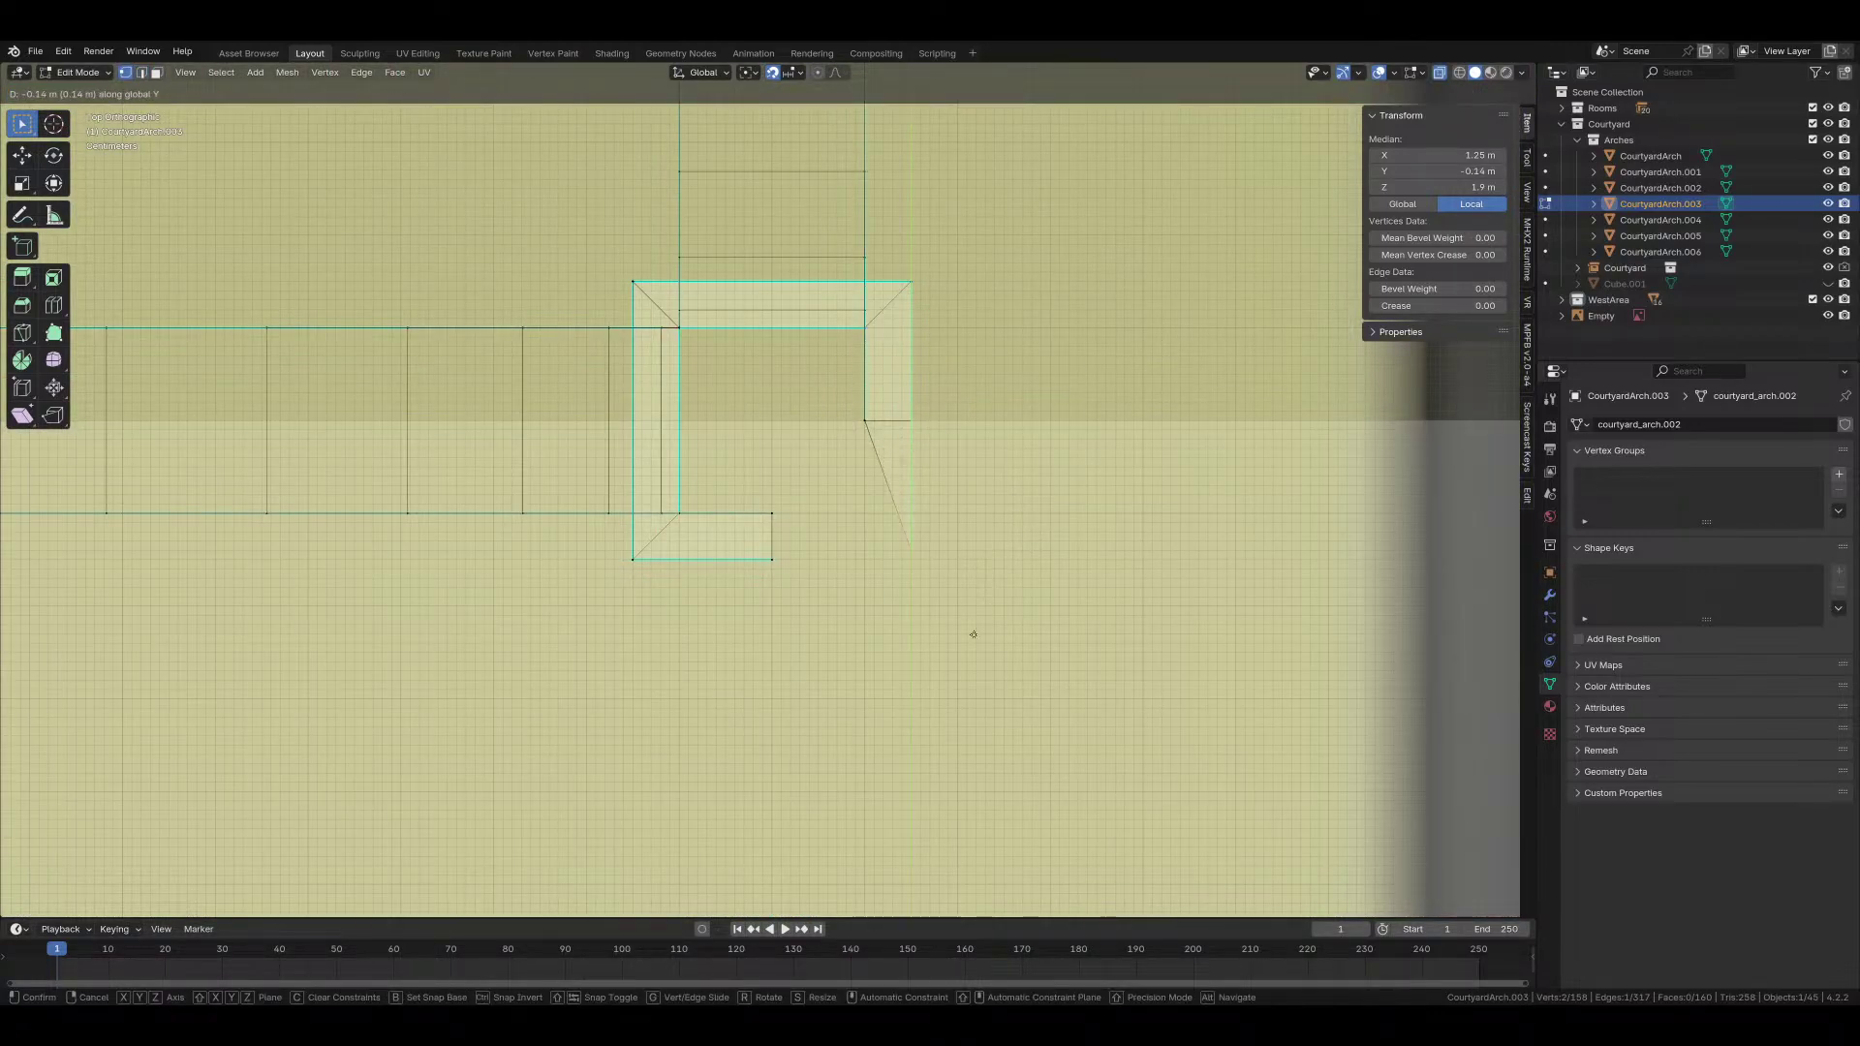
left_click(974, 636)
Step: Move the other side's open outer and inner column vertices along X to meet the outer corner of the column
left_click_drag(745, 537, 812, 586)
key("g")
key("x")
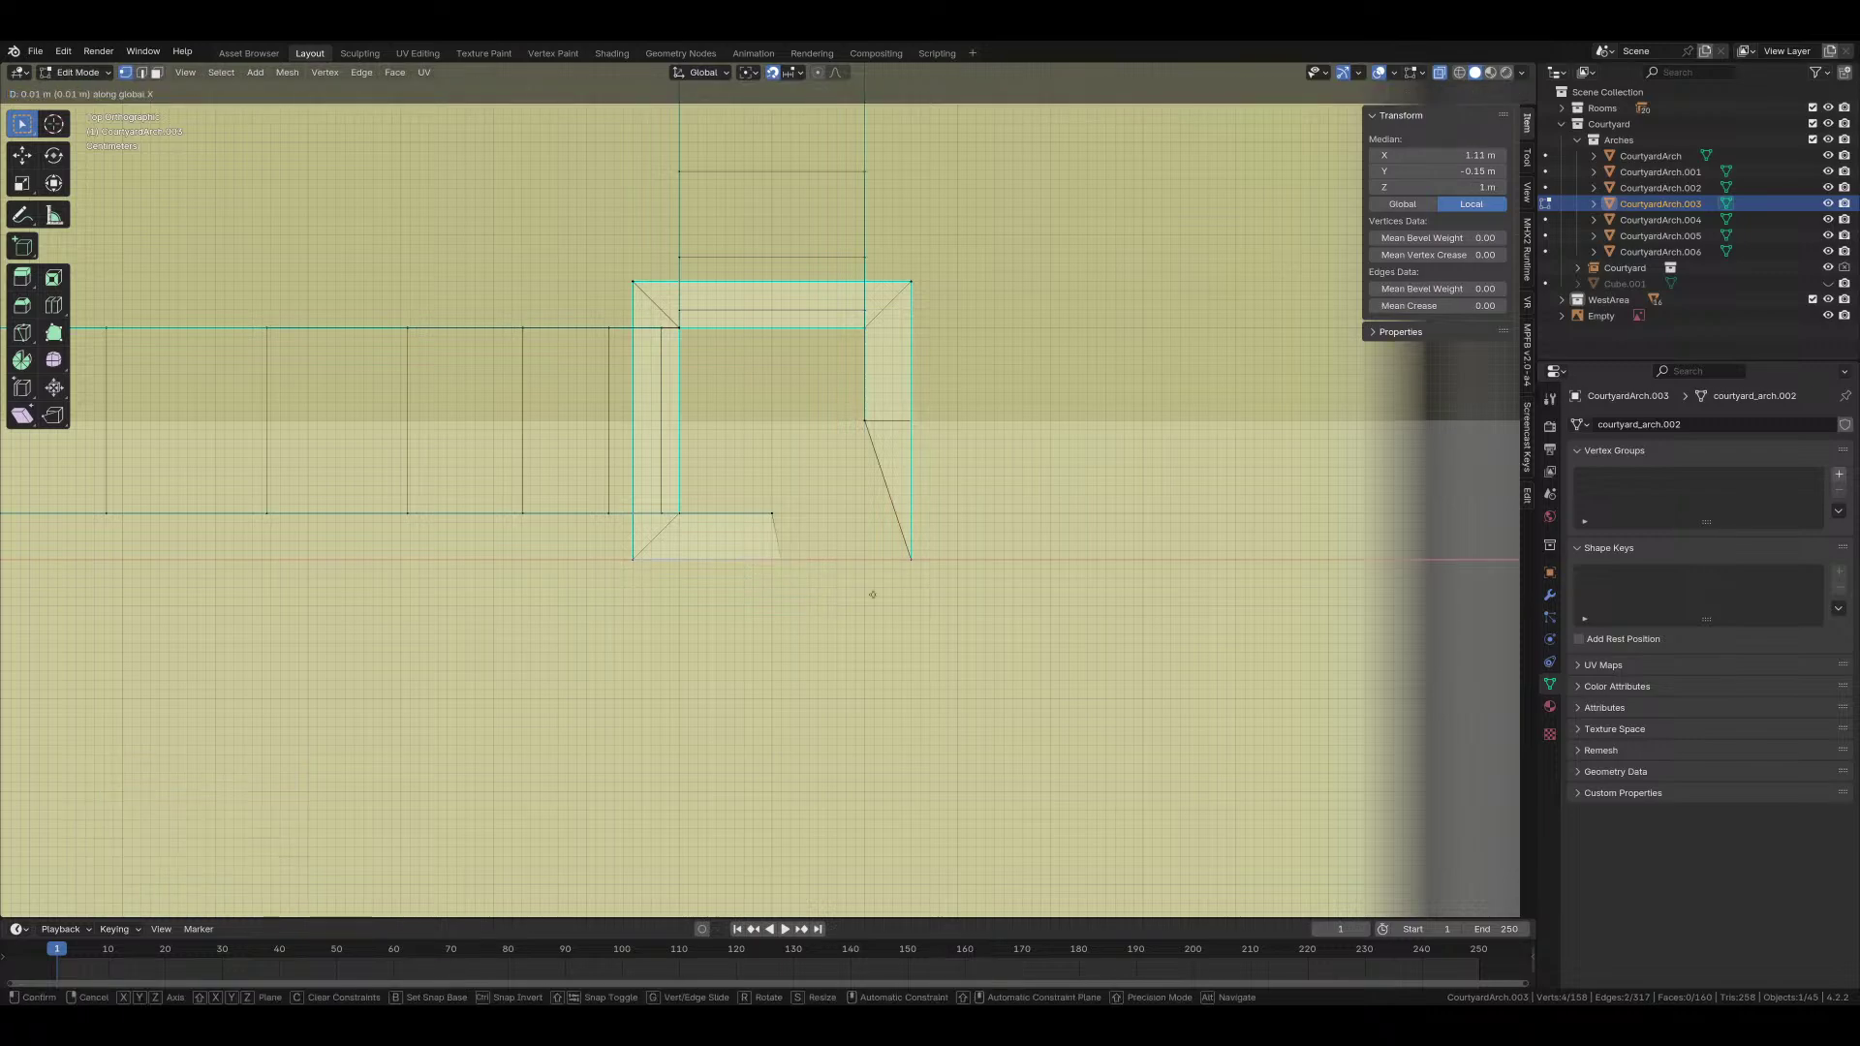
left_click(951, 599)
left_click_drag(739, 486, 830, 543)
key("g")
key("x")
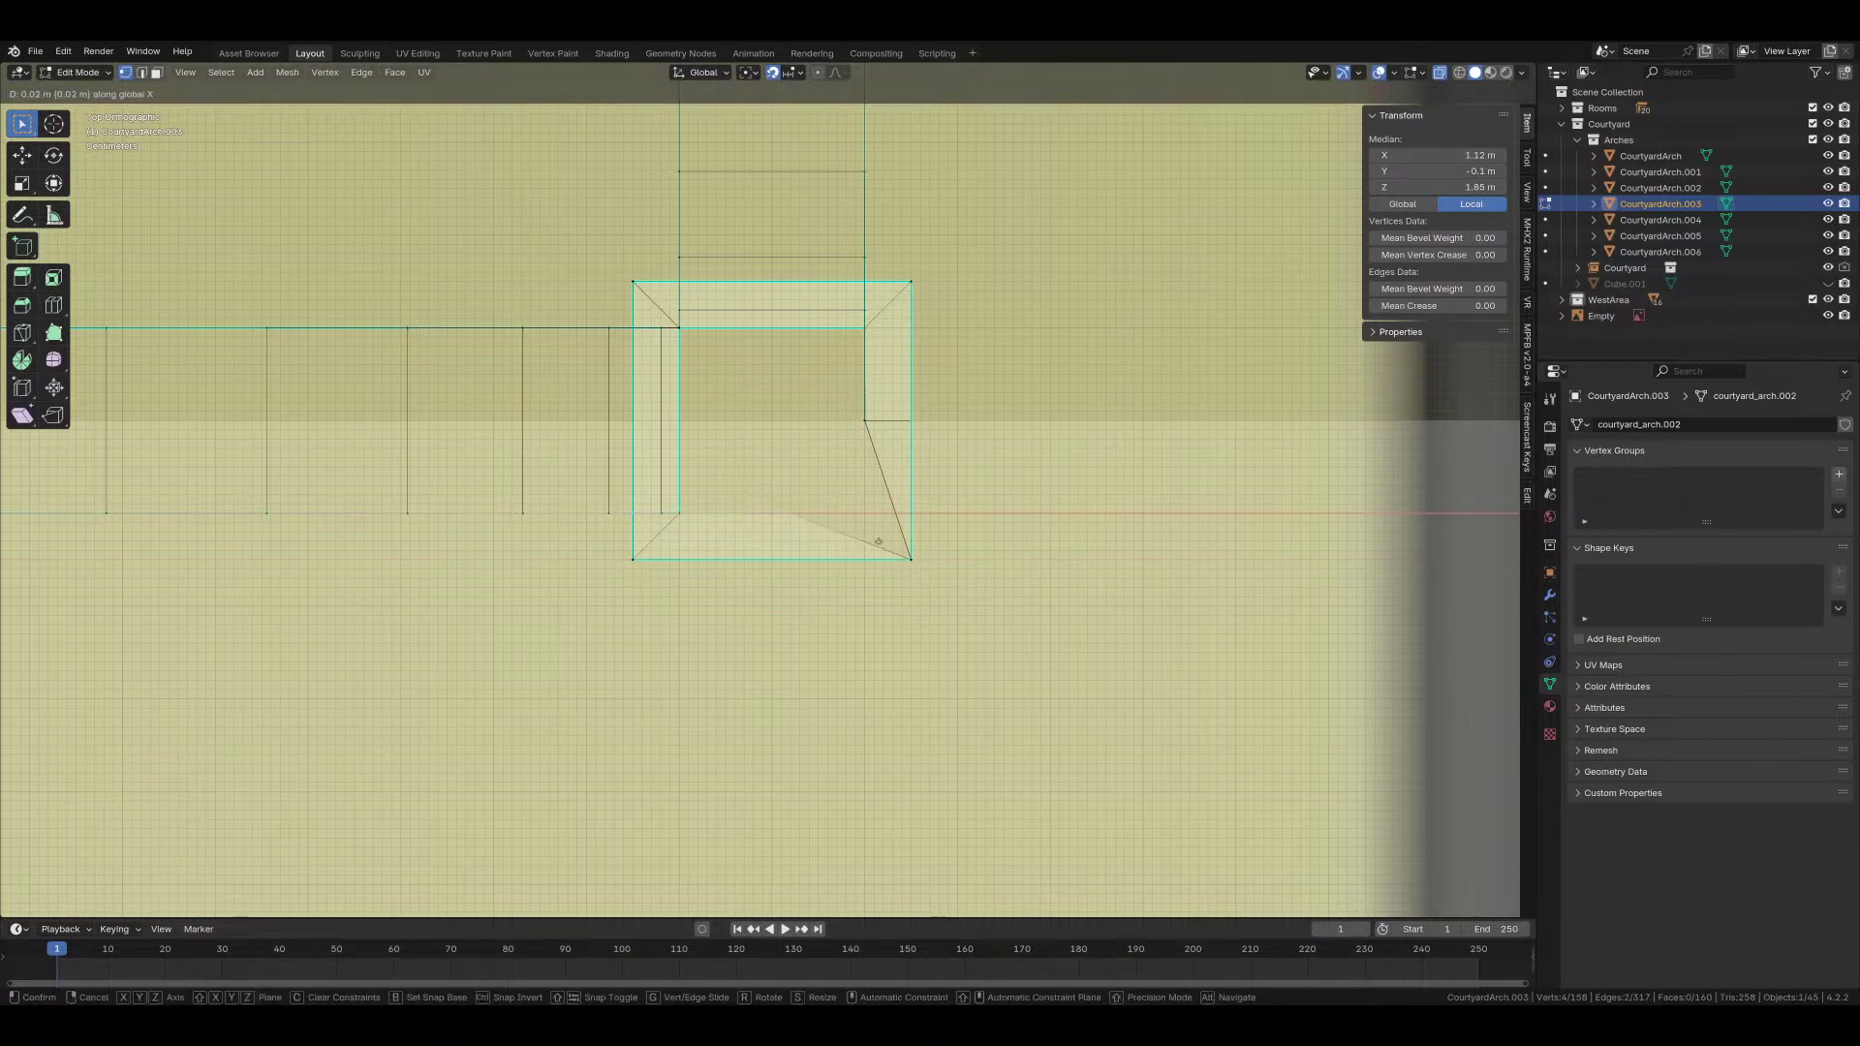
key("ctrl+z")
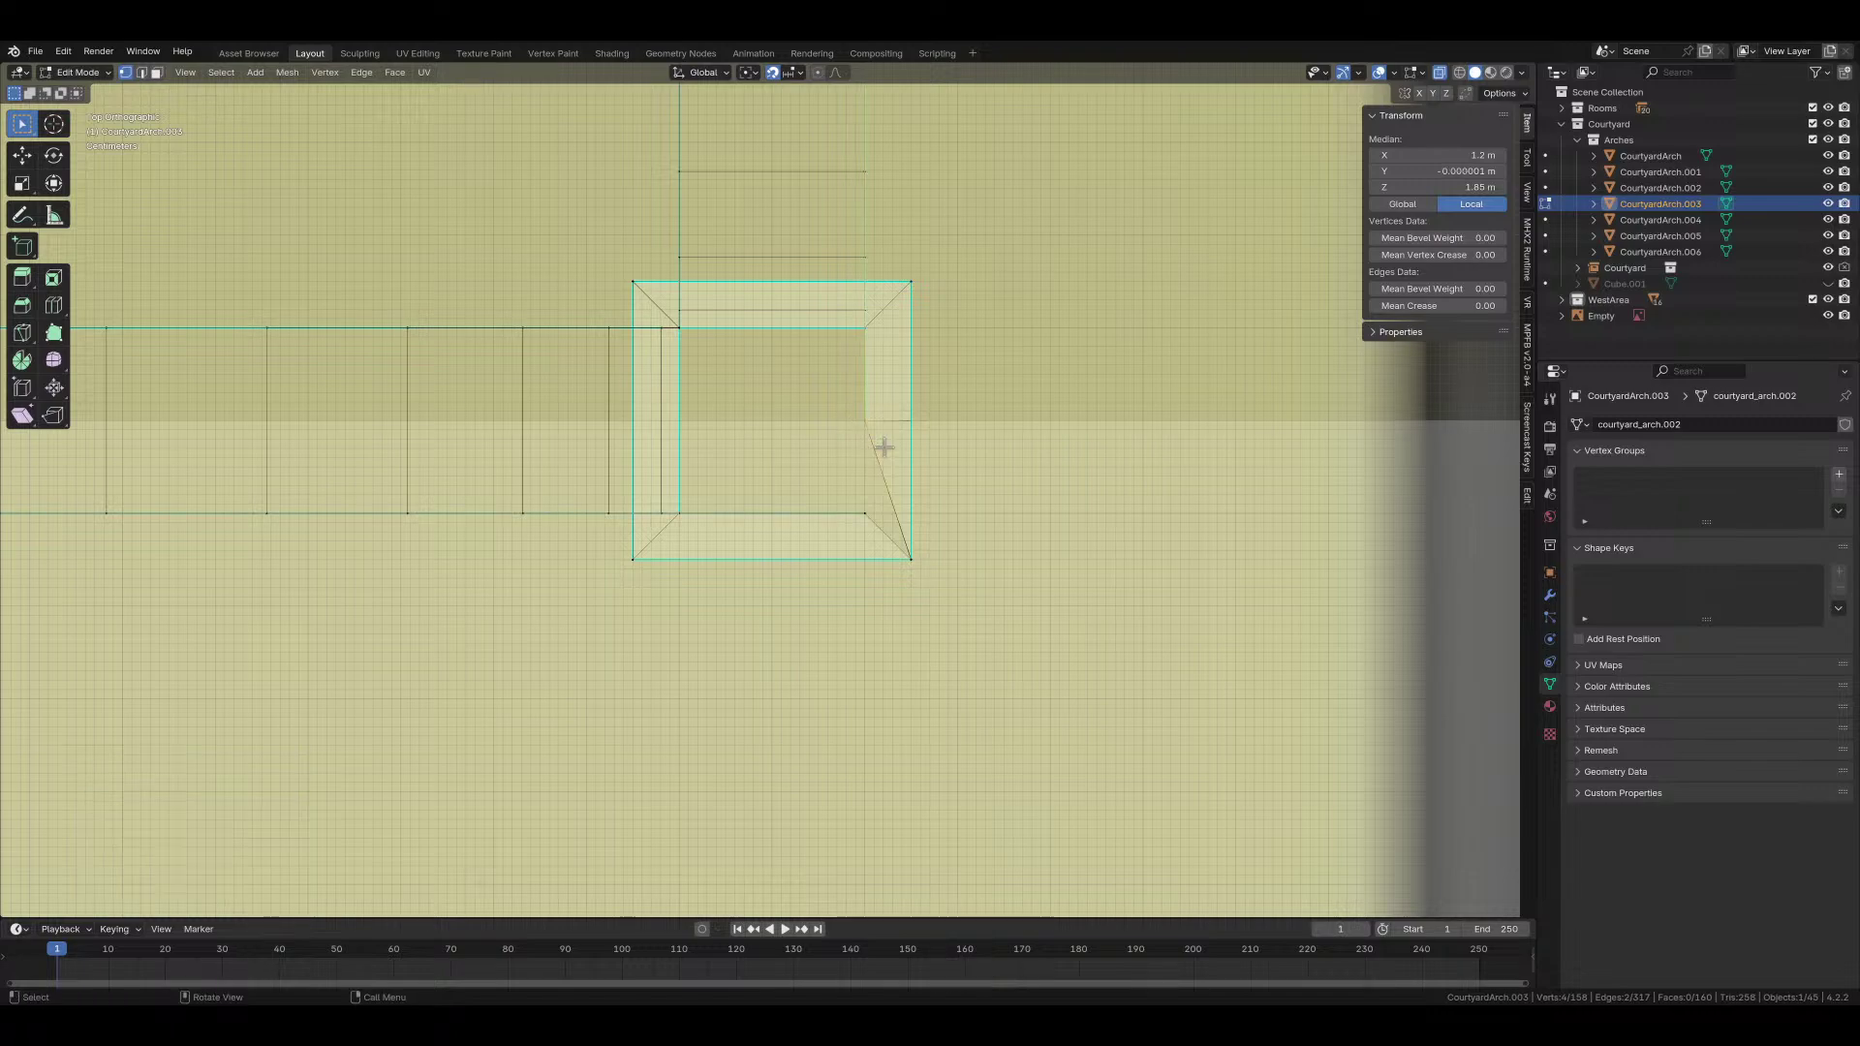
Step: Move the remaining inner column vertices along Y to the inner ring's corner, and the base's outer edge -0.15 m in Y
key("g")
key("y")
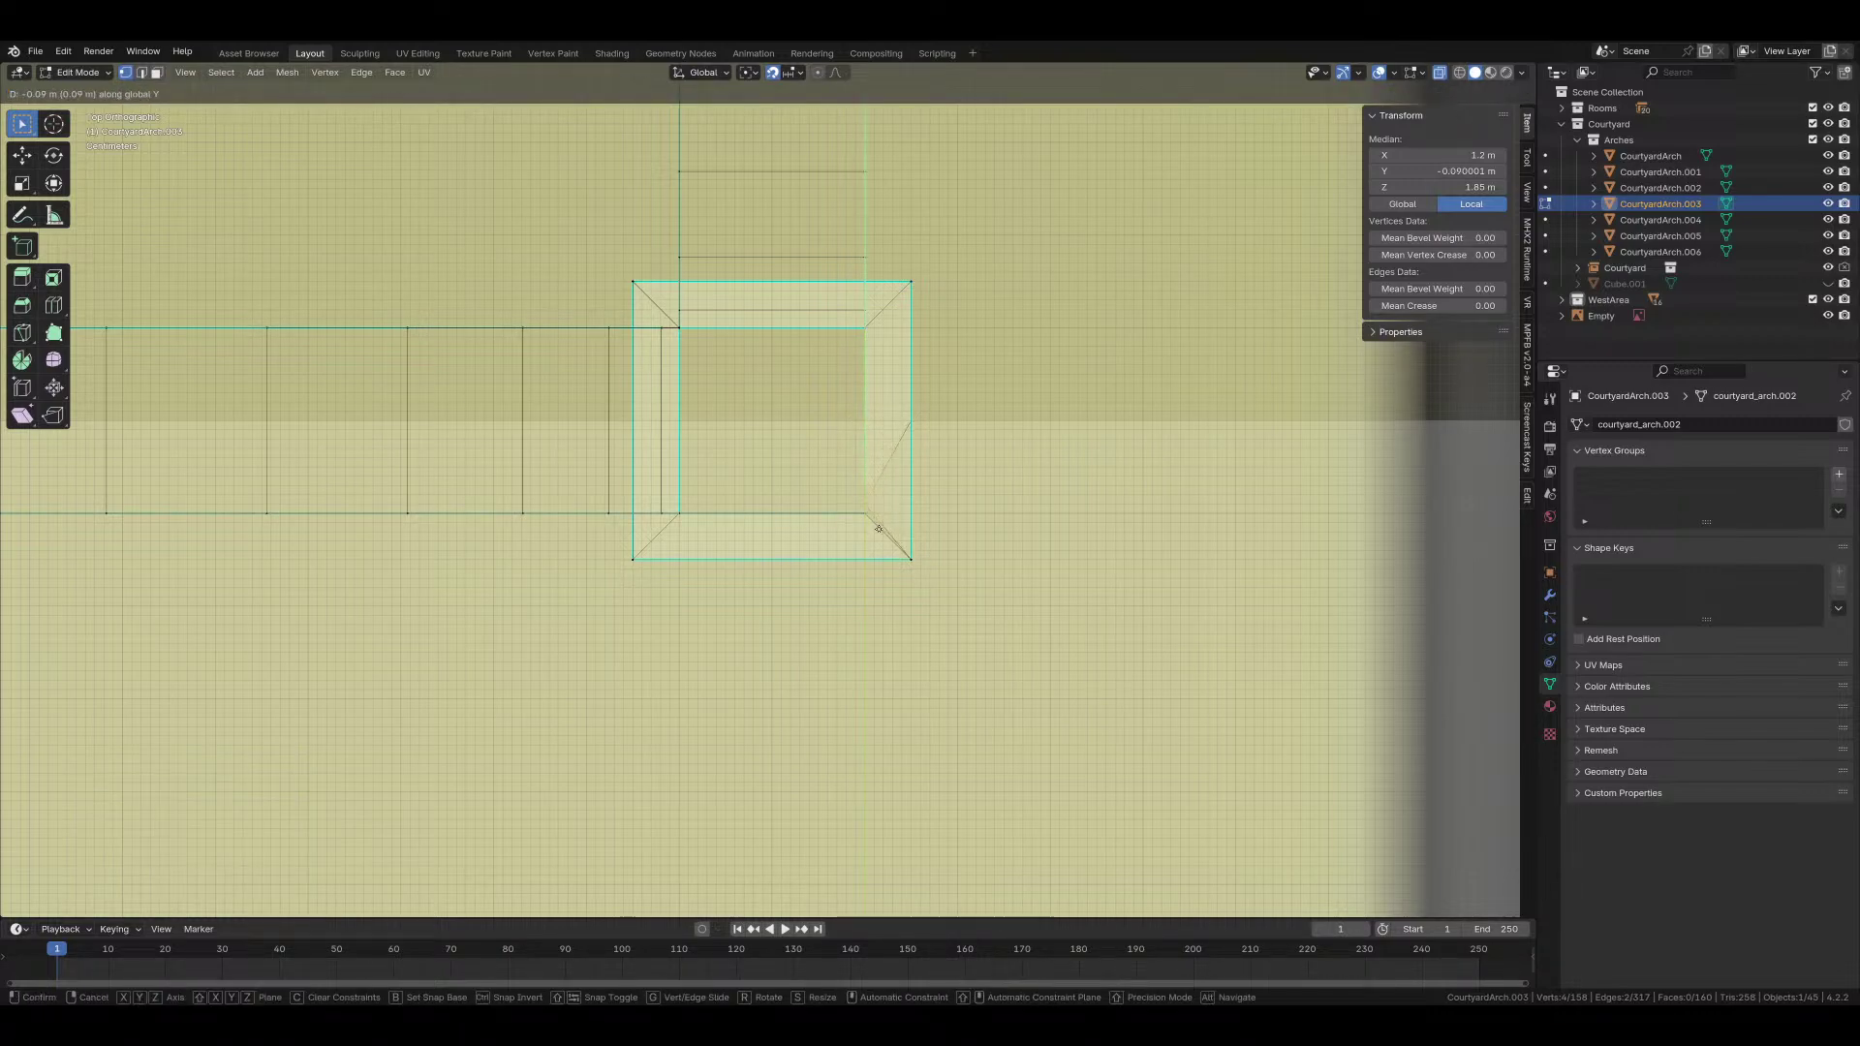
left_click(875, 537)
key("ctrl+z")
key("g")
key("y")
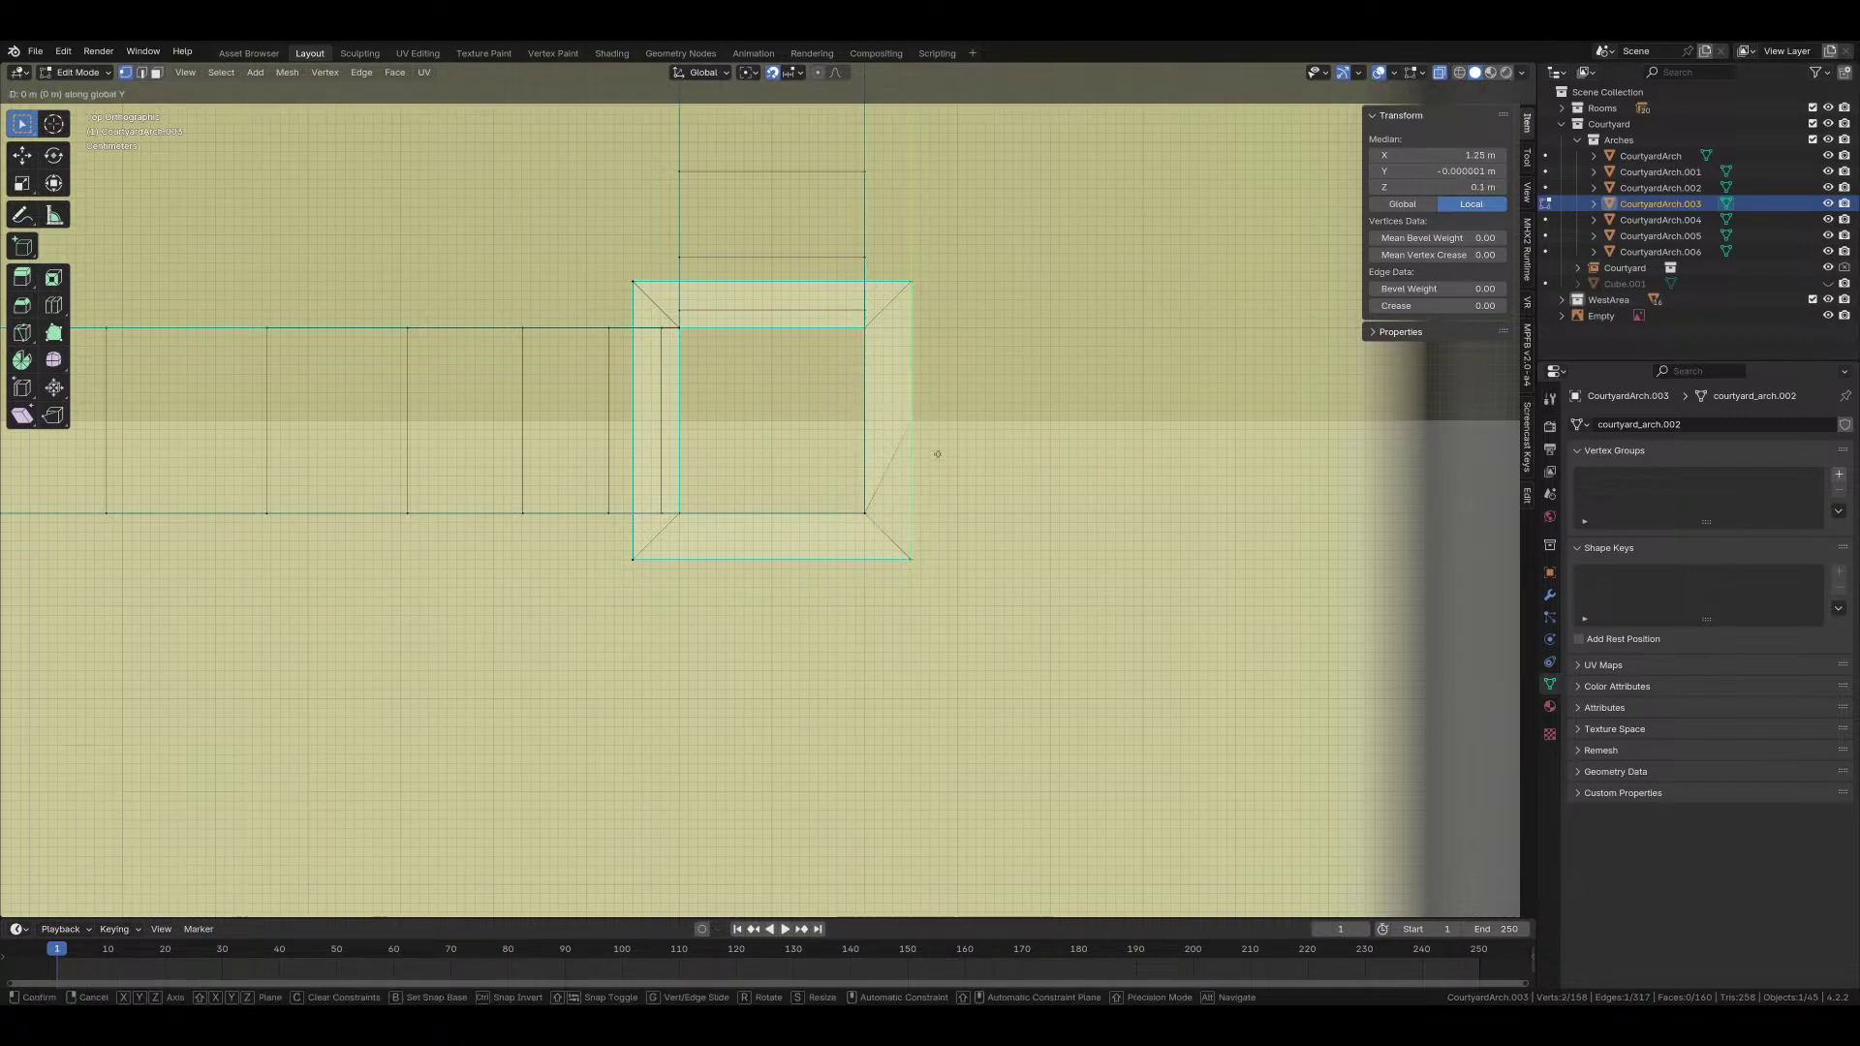
left_click(921, 590)
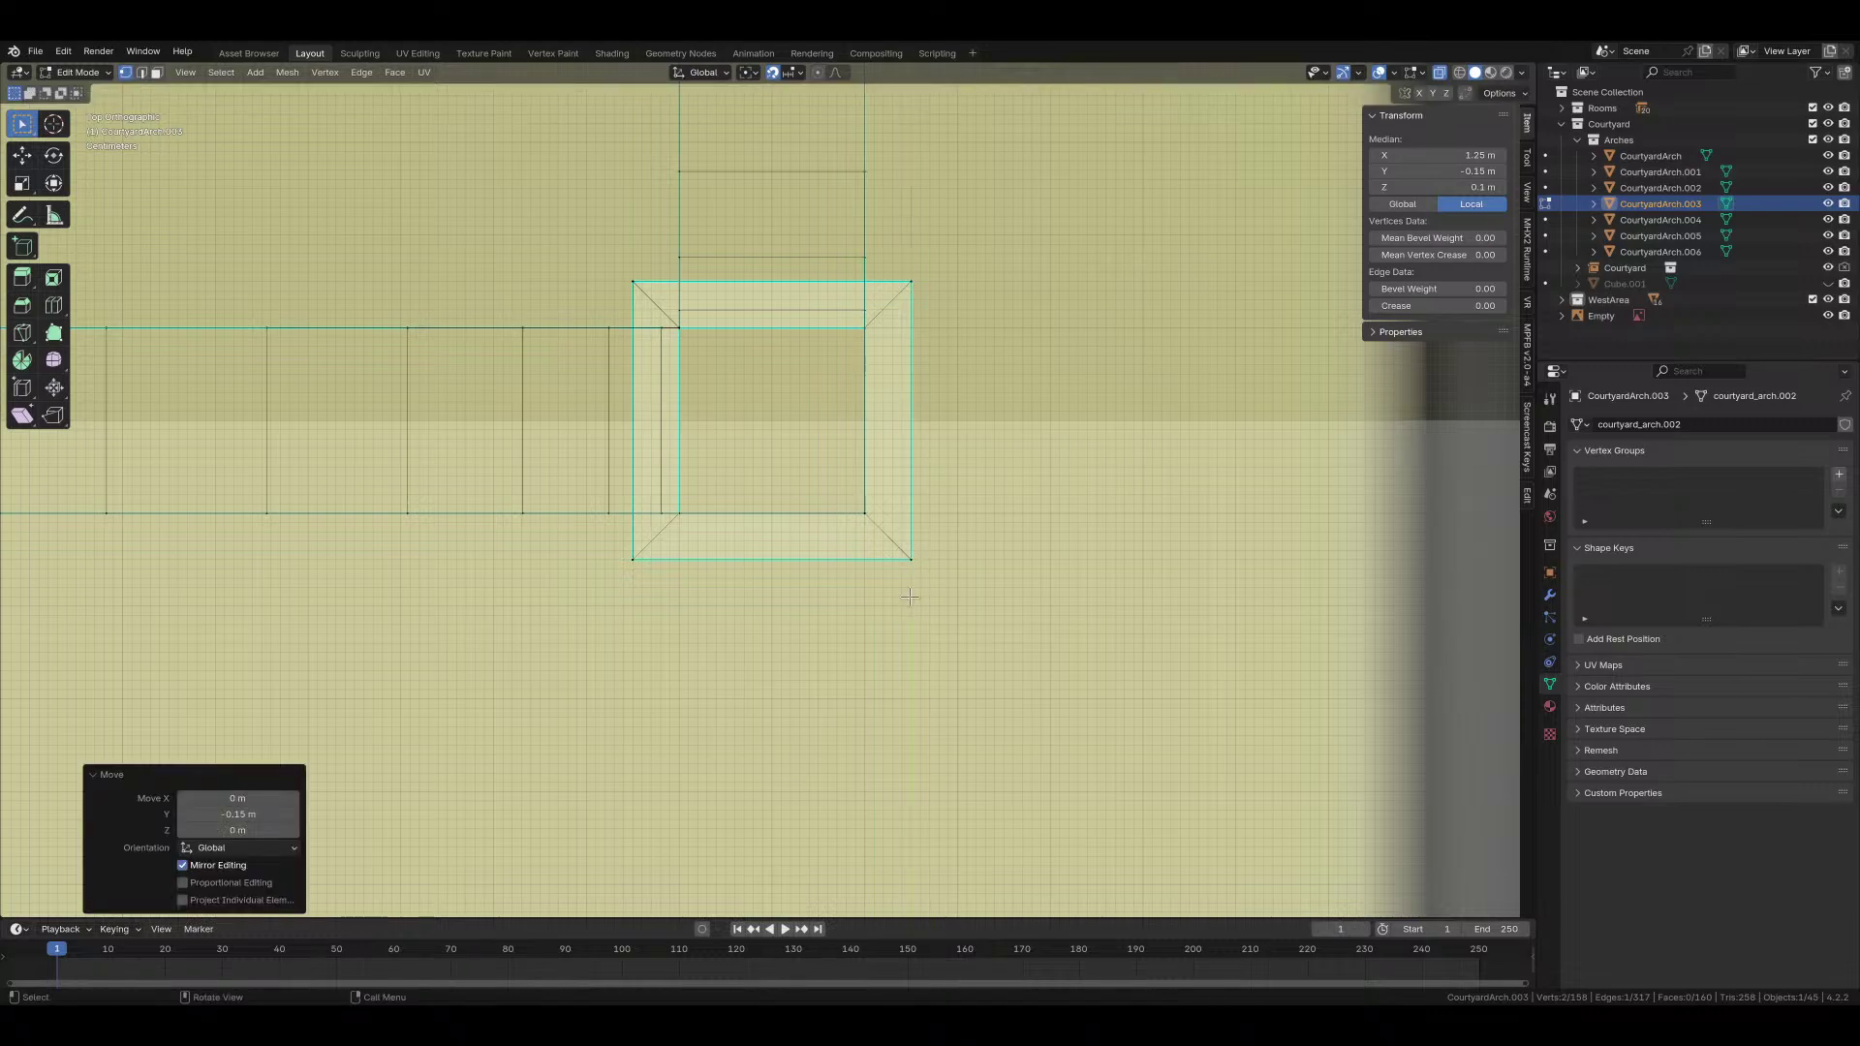
Step: Merge the whole mesh by distance to weld the closed corner column
middle_click_drag(914, 594, 833, 620)
key("a")
key("m")
left_click(895, 431)
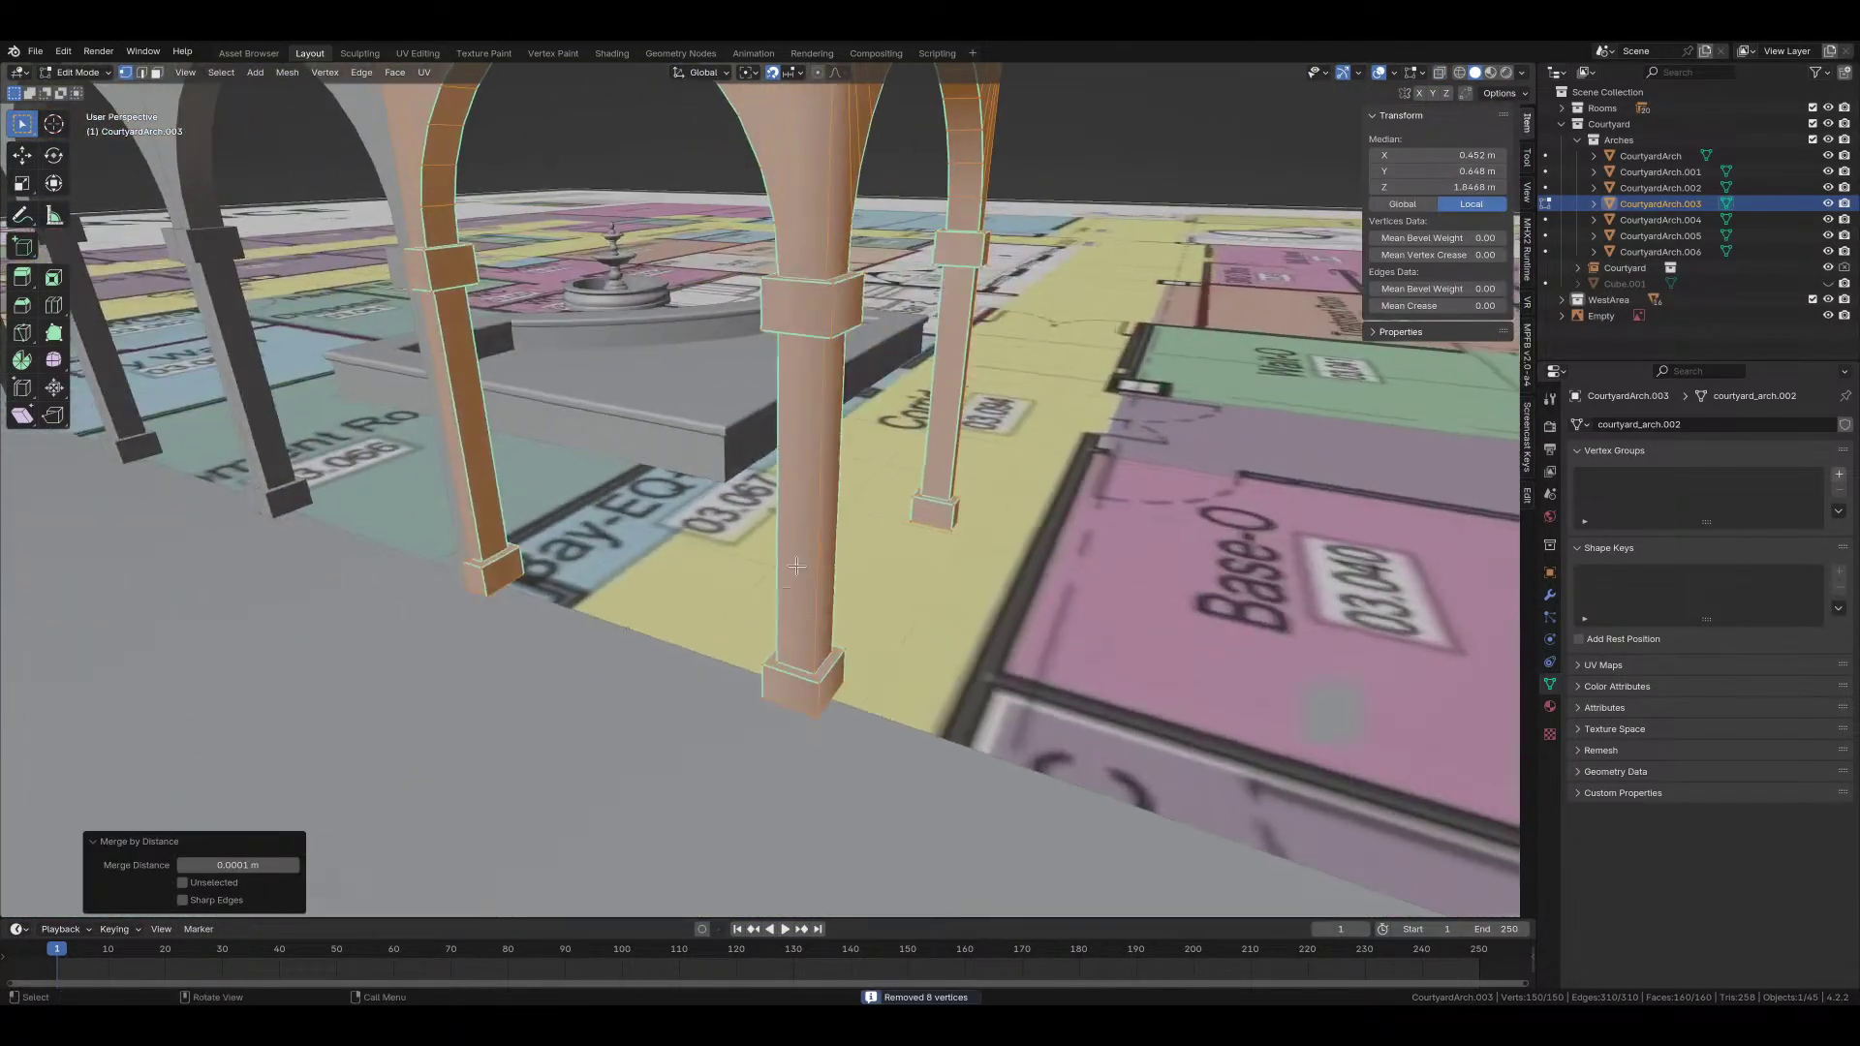
Step: Mark the vertical edges at the column's outer corner as sharp, from the base up past the capital
key("2")
left_click(828, 671)
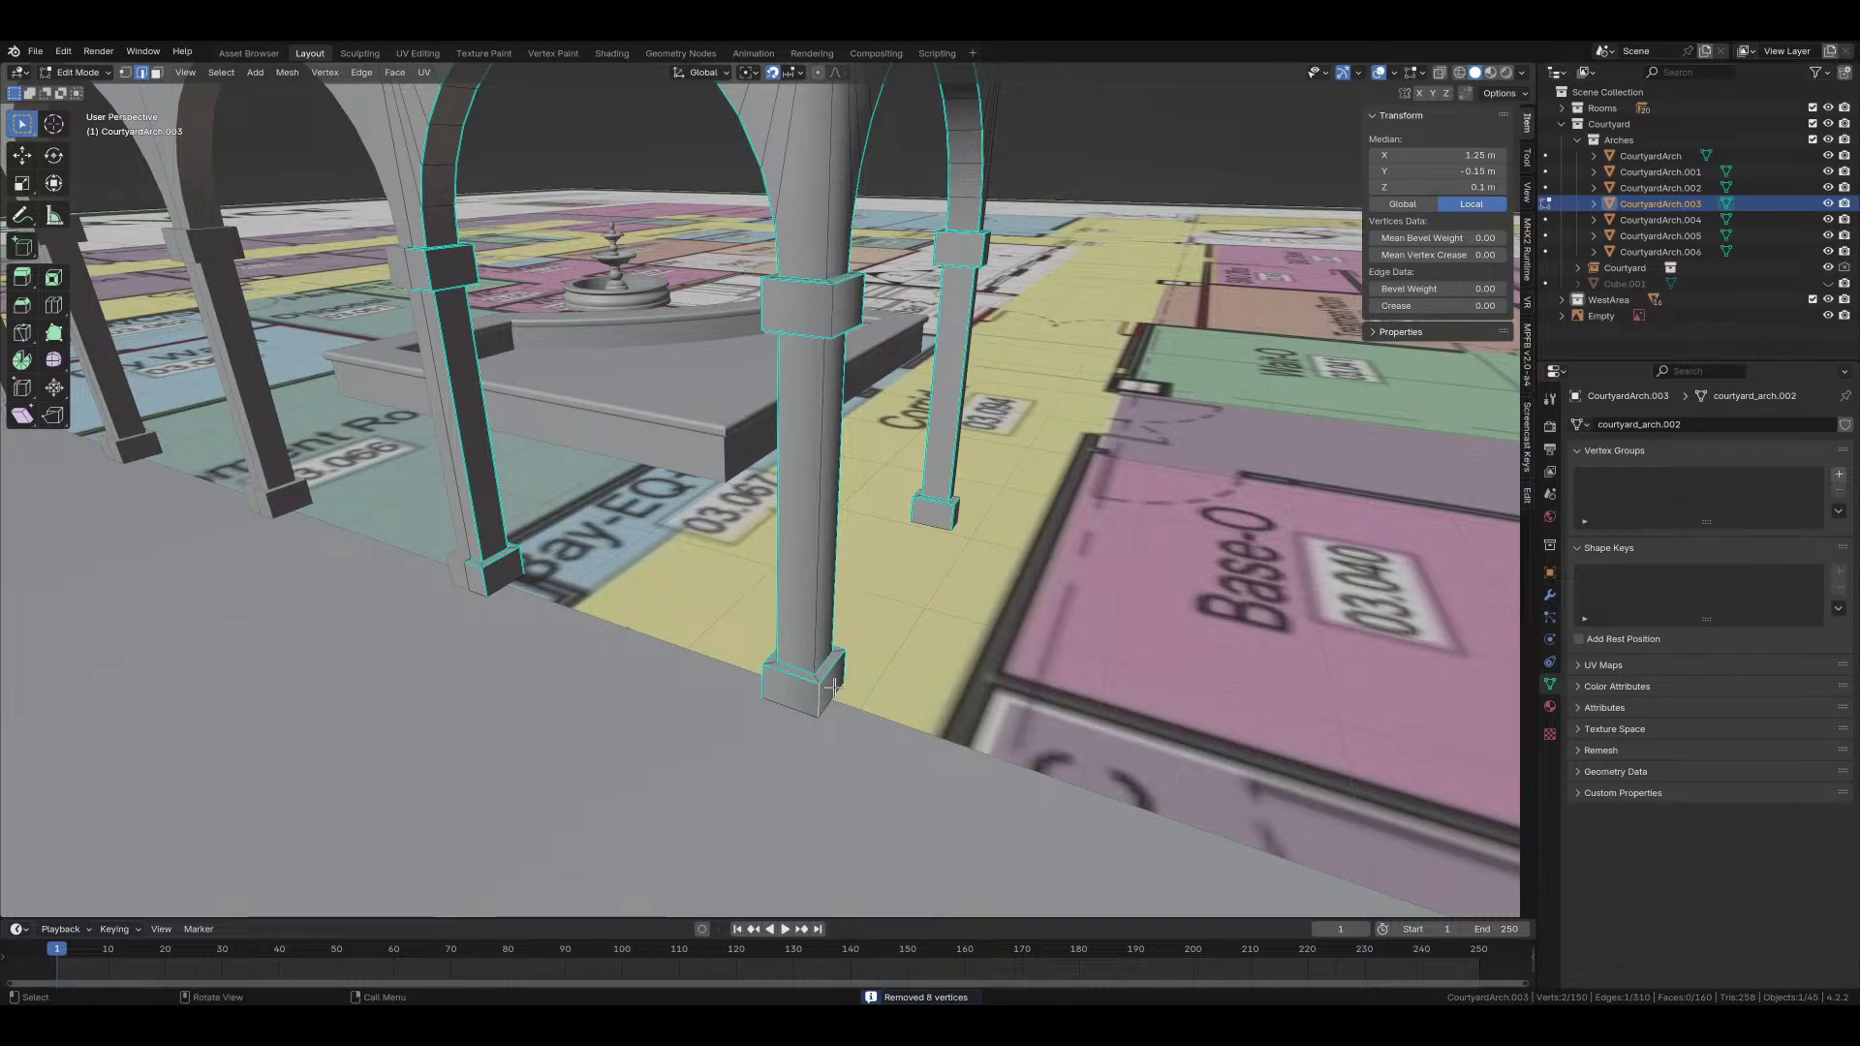
left_click(824, 424, "shift")
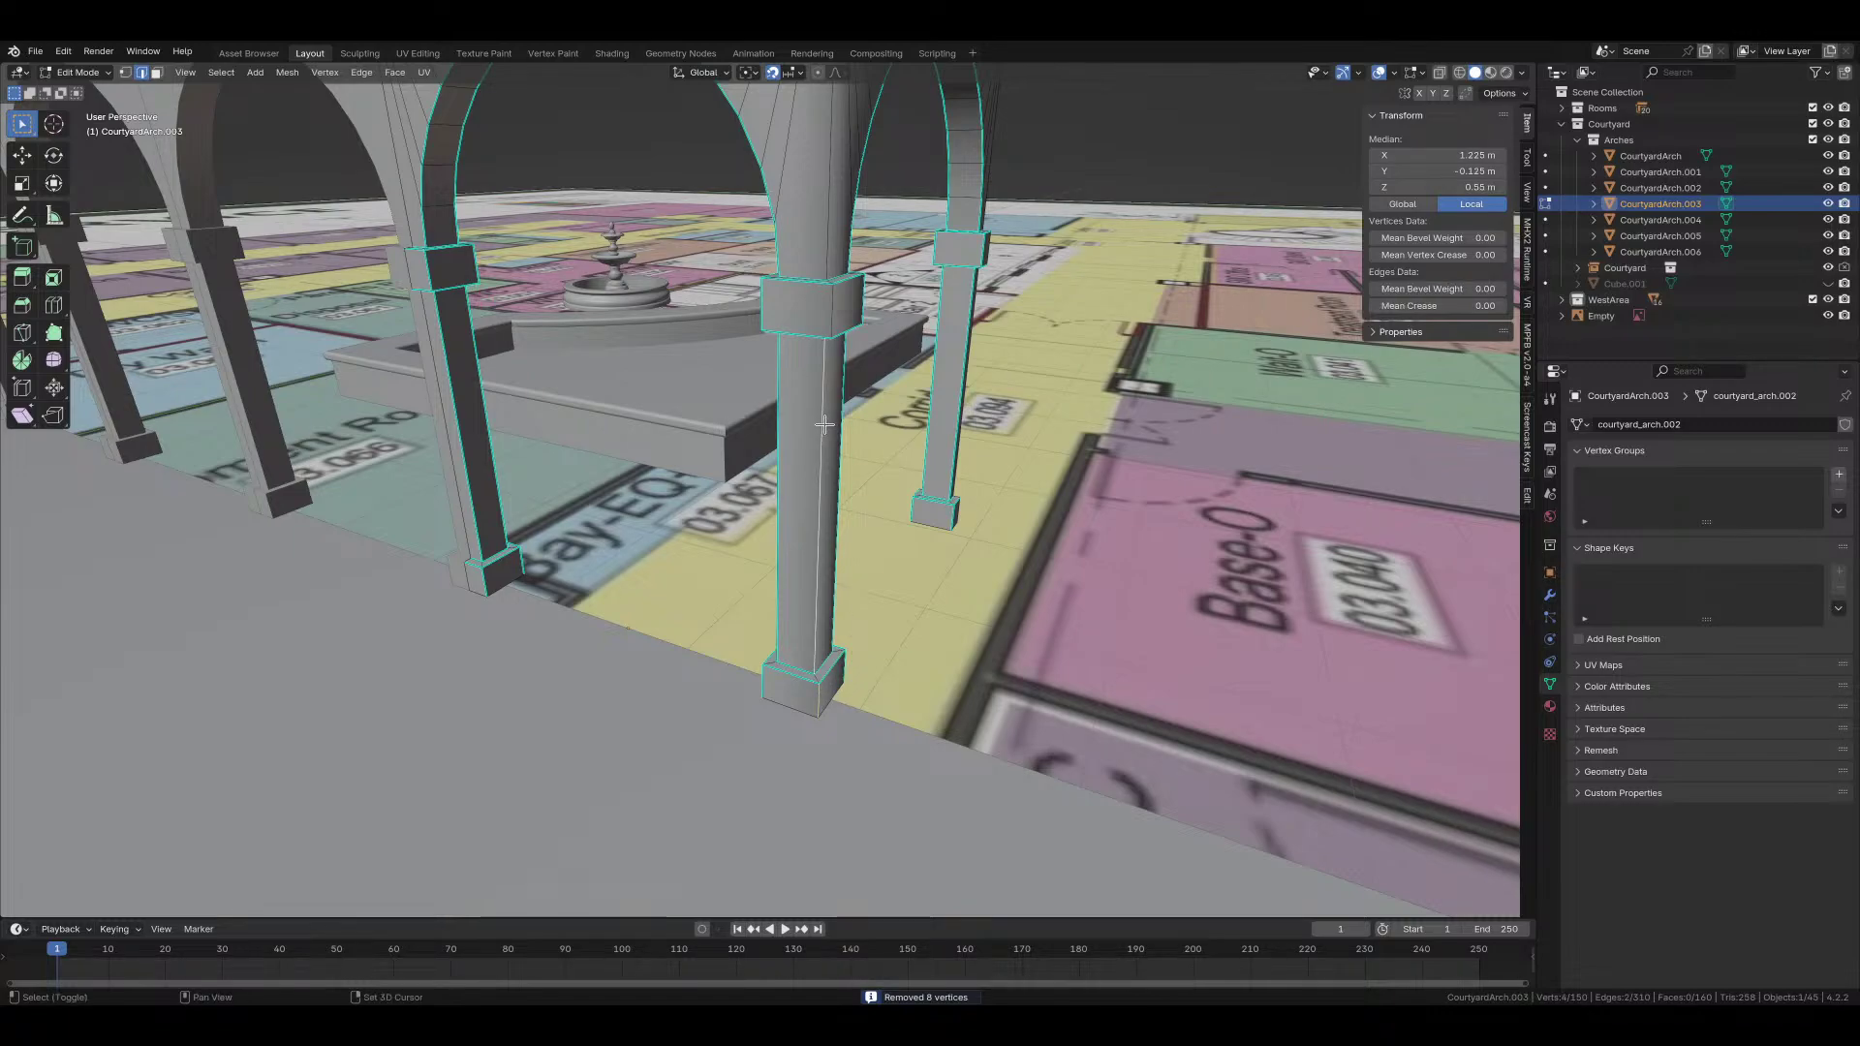
left_click(812, 254, "shift")
middle_click_drag(812, 254, 840, 482)
key("ctrl+e")
left_click(820, 509)
left_click(846, 229)
key("ctrl+e")
left_click(857, 455)
Step: Set the corner arch's origin to the 3D cursor at the corner column's base
scroll(862, 438, "down", 3)
middle_click_drag(743, 532, 826, 651)
key("Tab")
key("Tab")
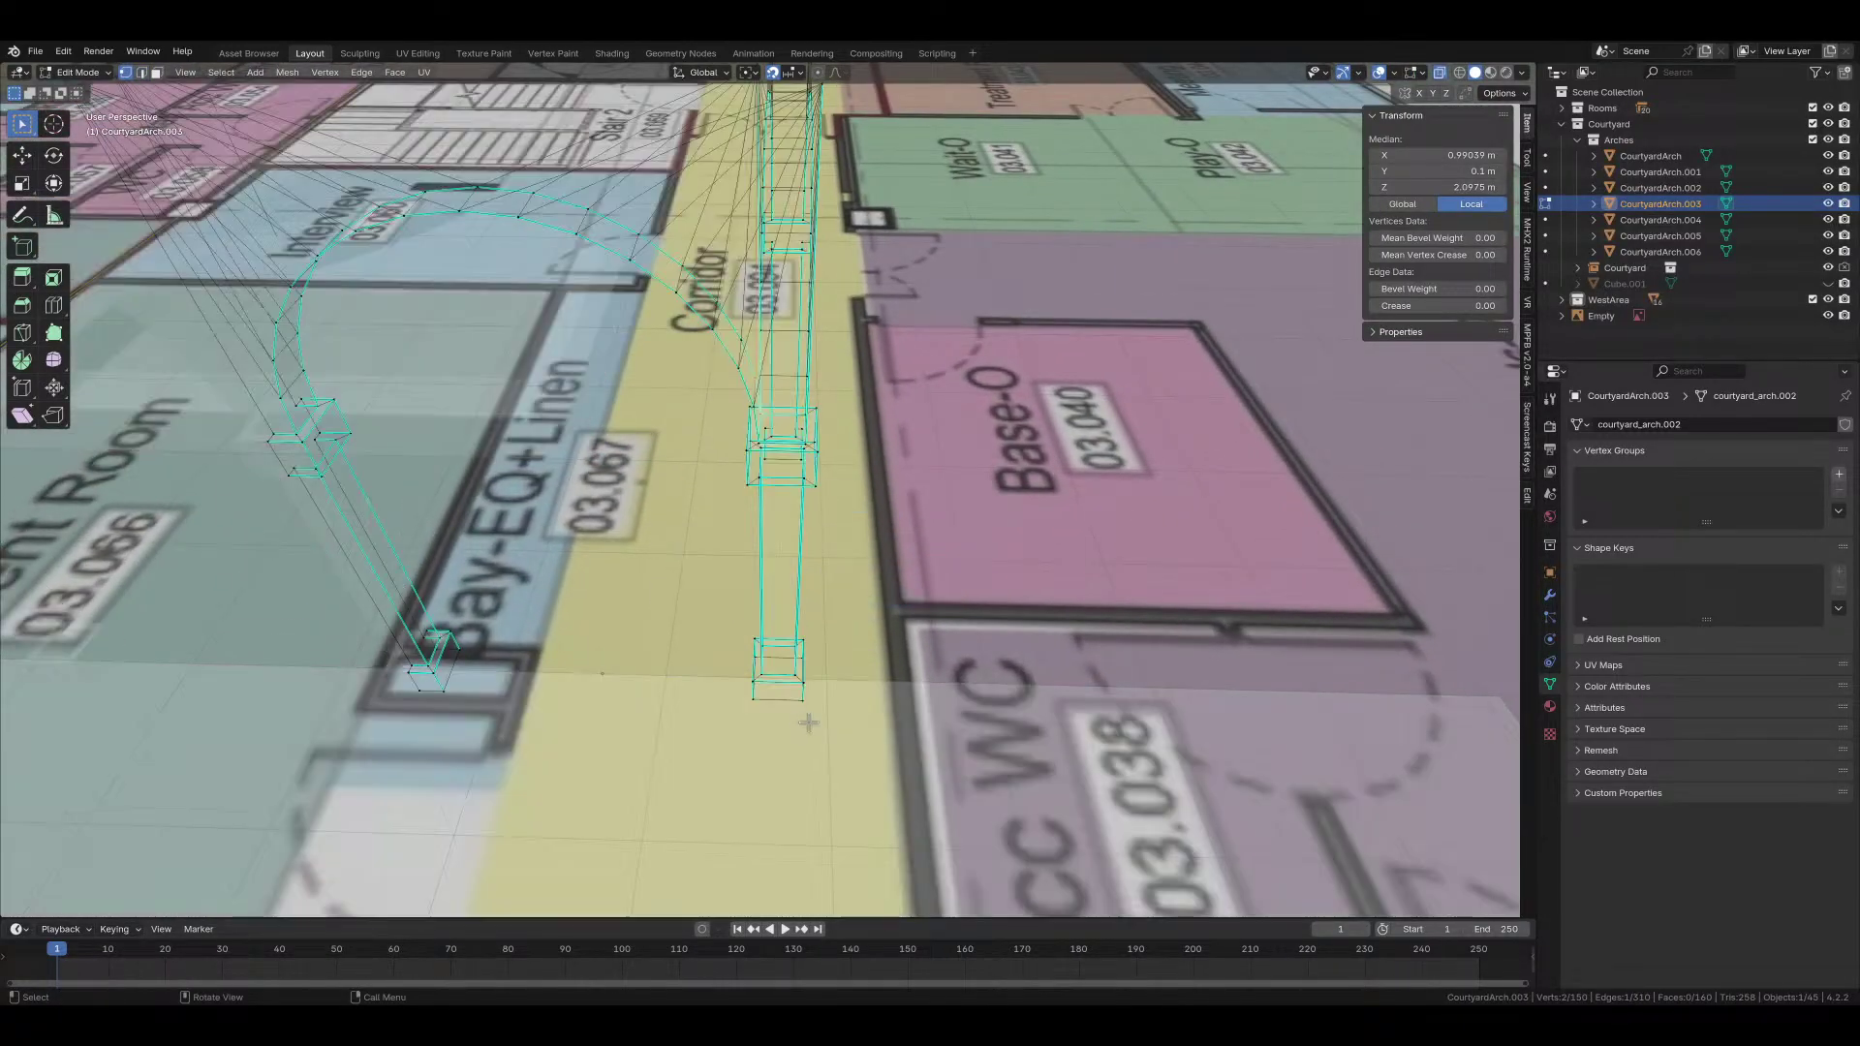
right_click(788, 581)
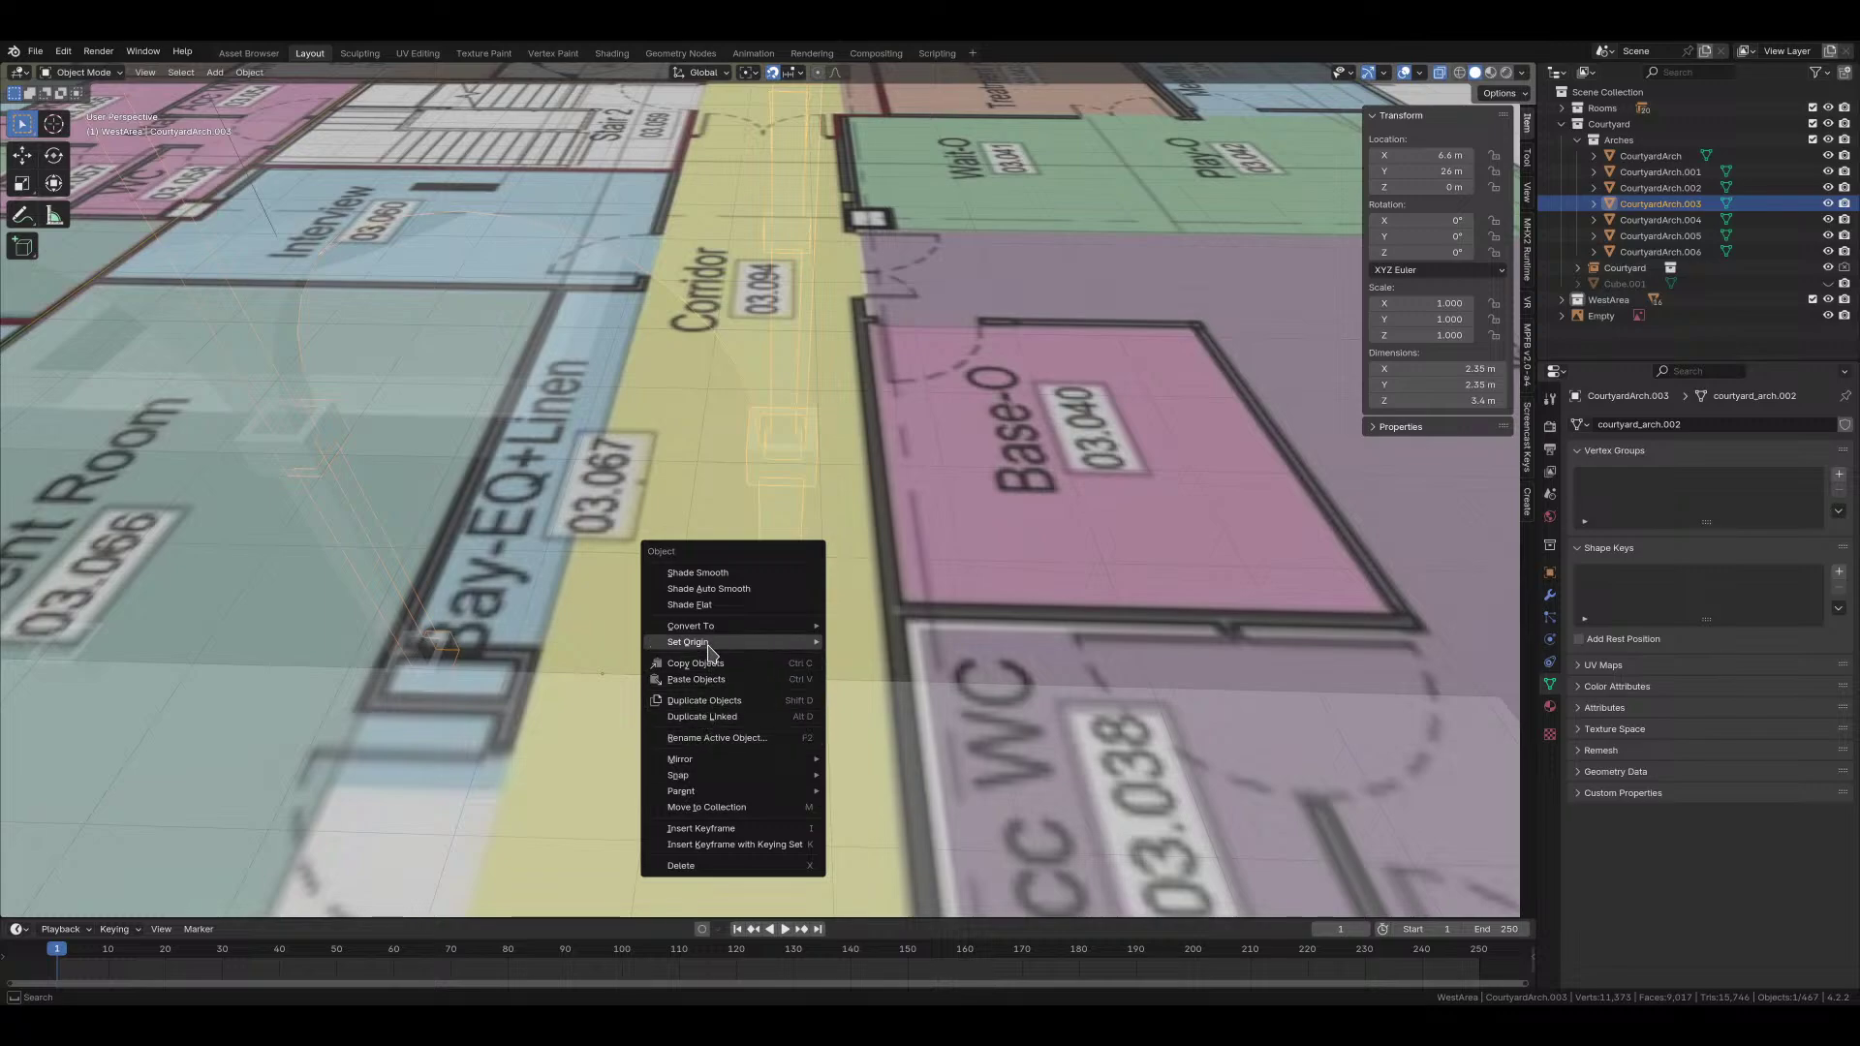
mouse_move(736, 642)
left_click(887, 675)
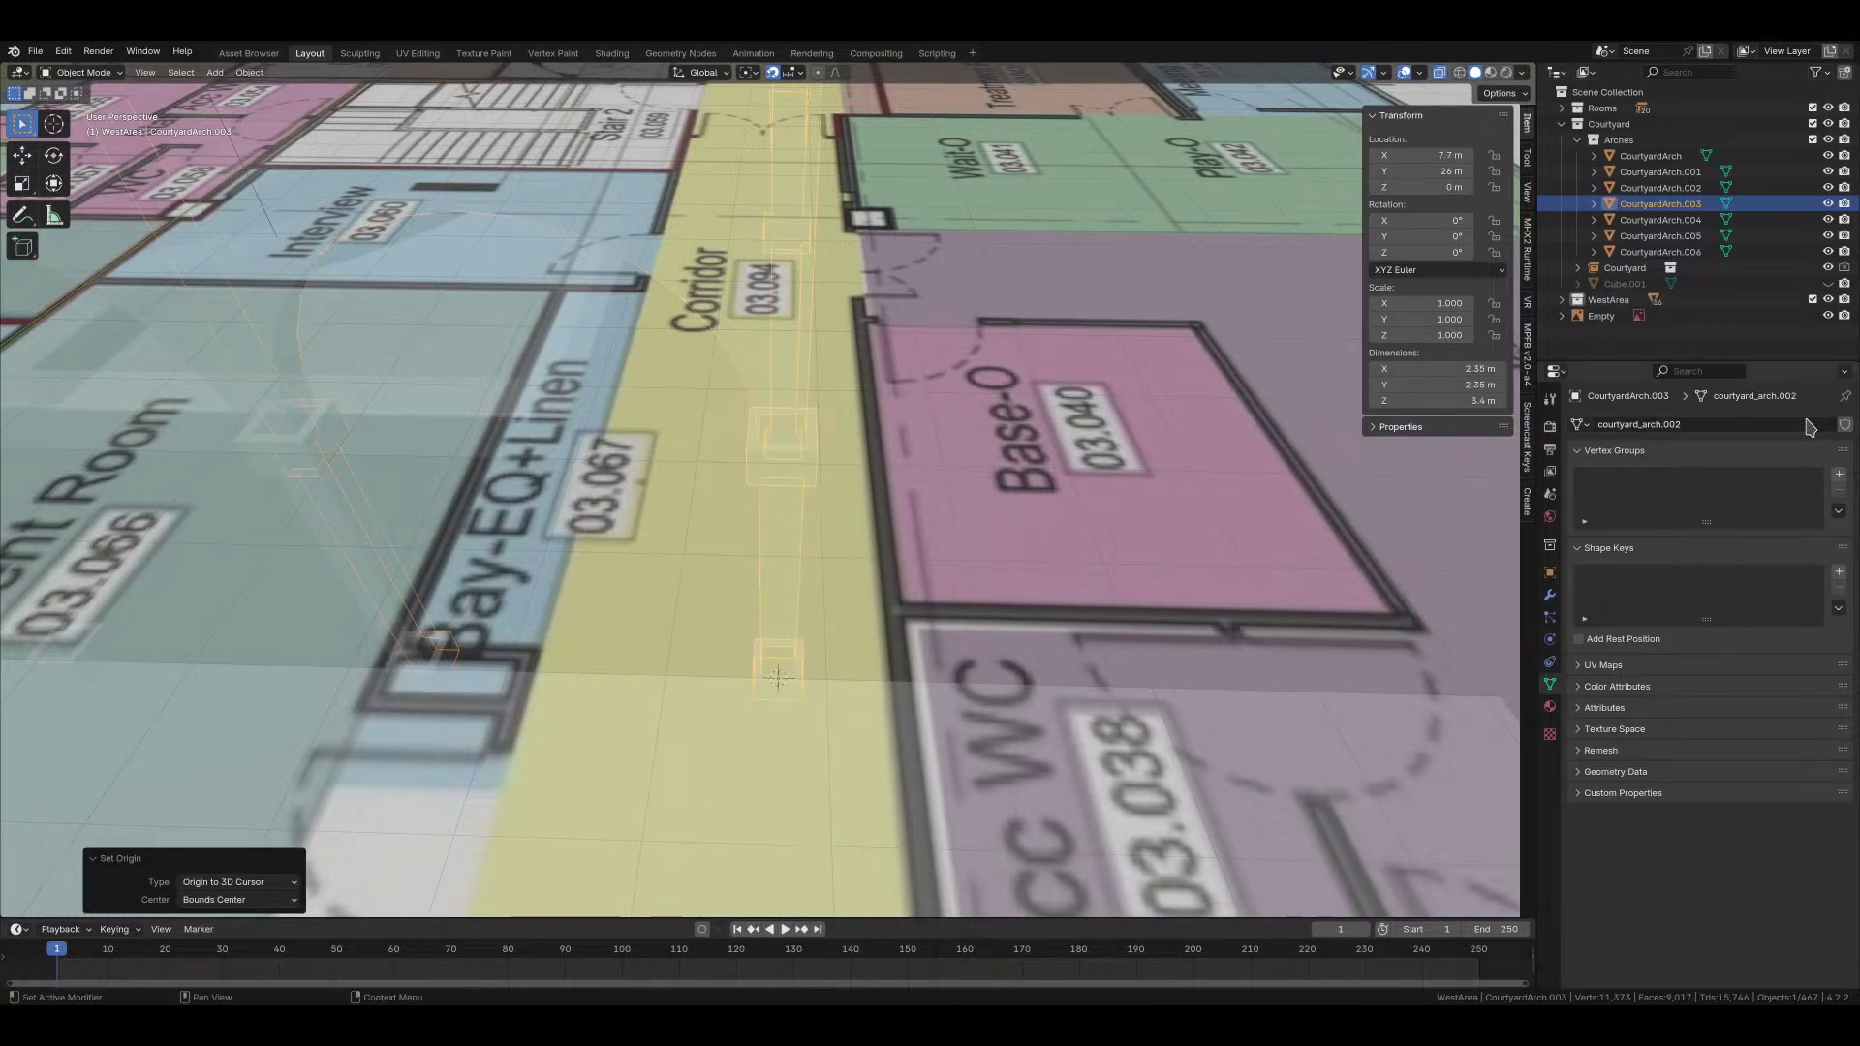
Step: Rename the corner arch's mesh data to courtyard_arch_corner and its object to CourtyardArchCorner
left_click(1693, 430)
left_click(1663, 427)
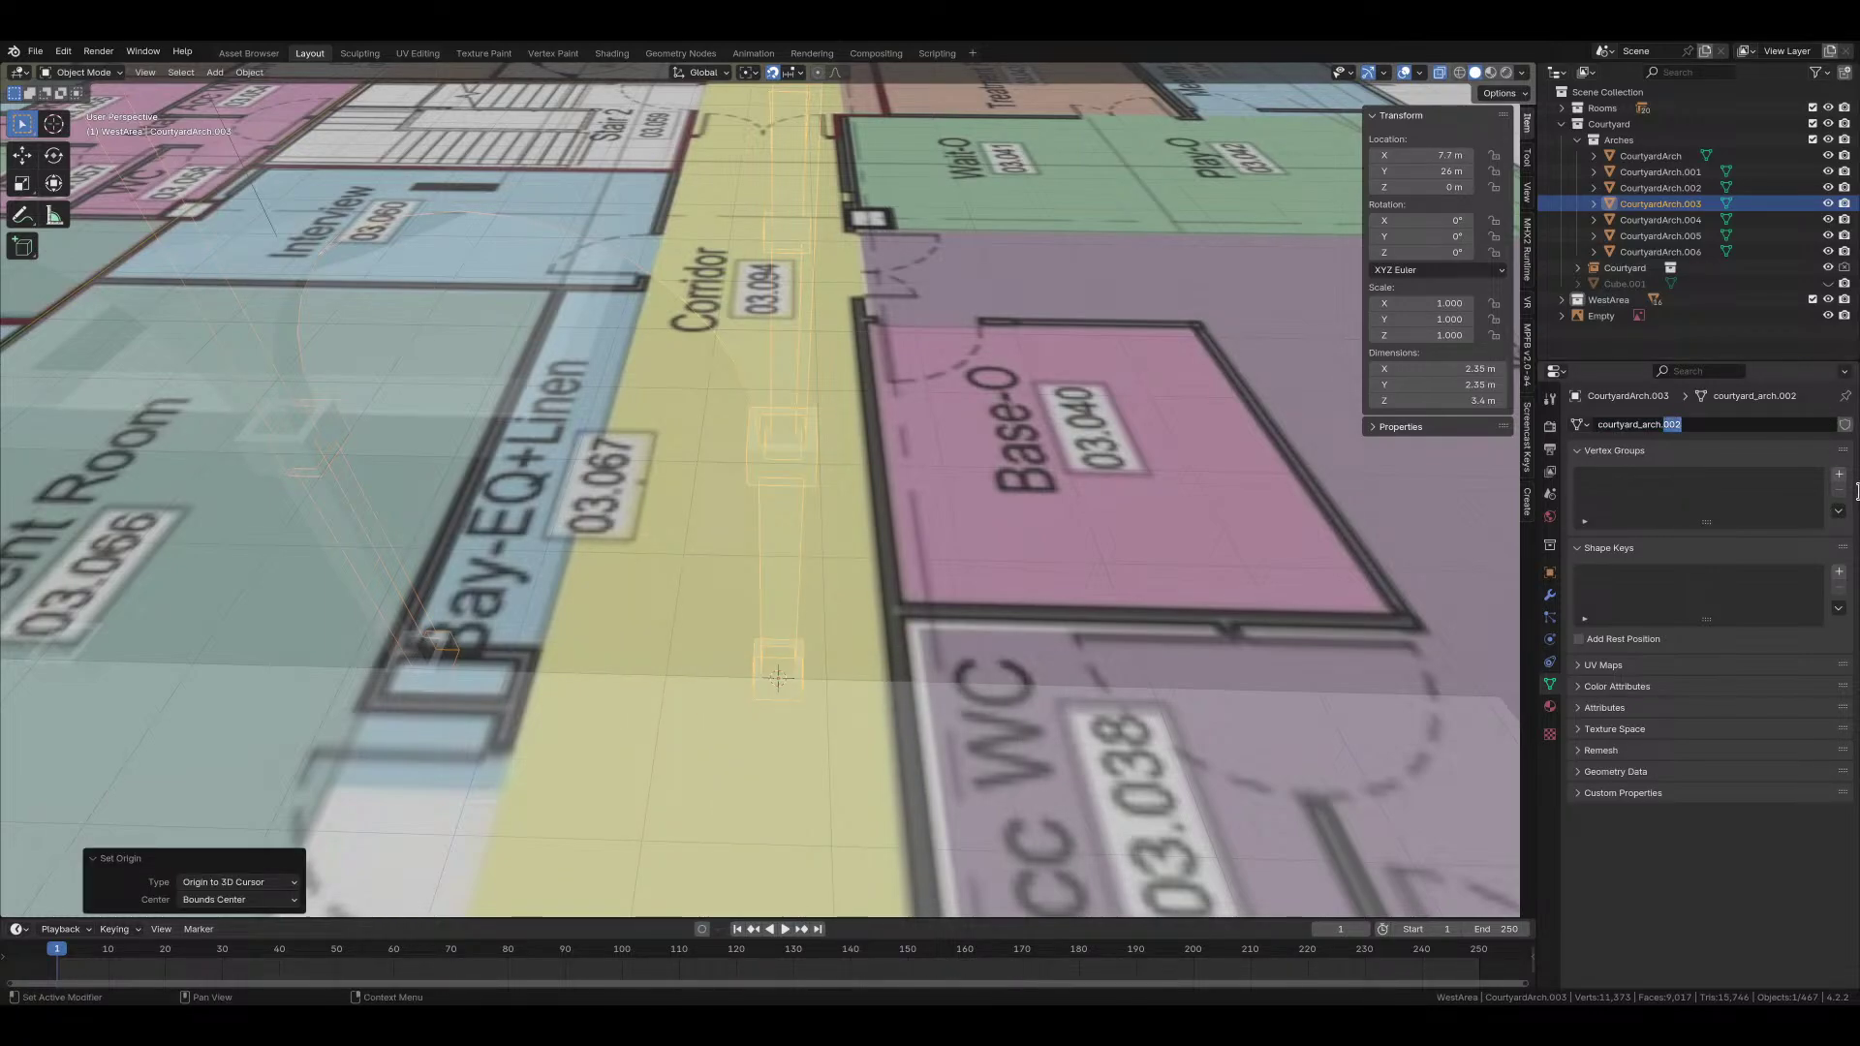
type("_corner")
left_click(1550, 571)
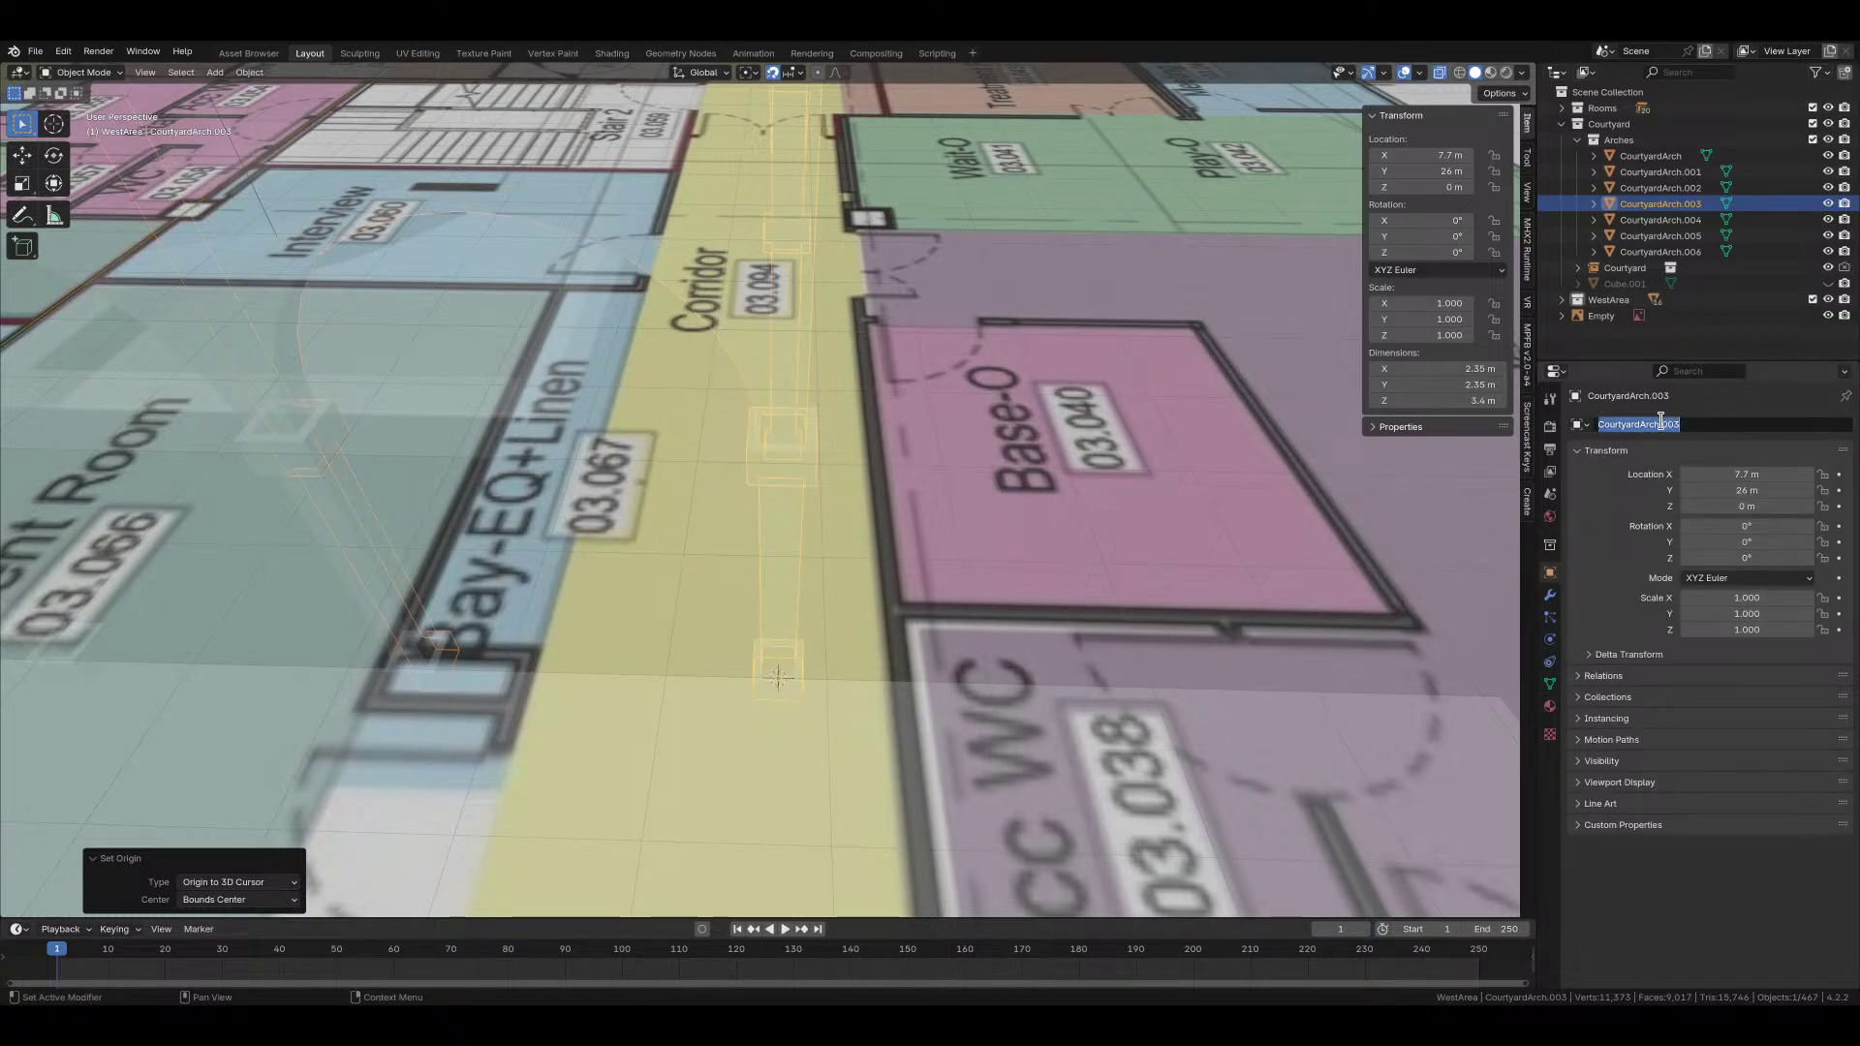
left_click_drag(1659, 424, 1792, 436)
type("Corner")
key("Return")
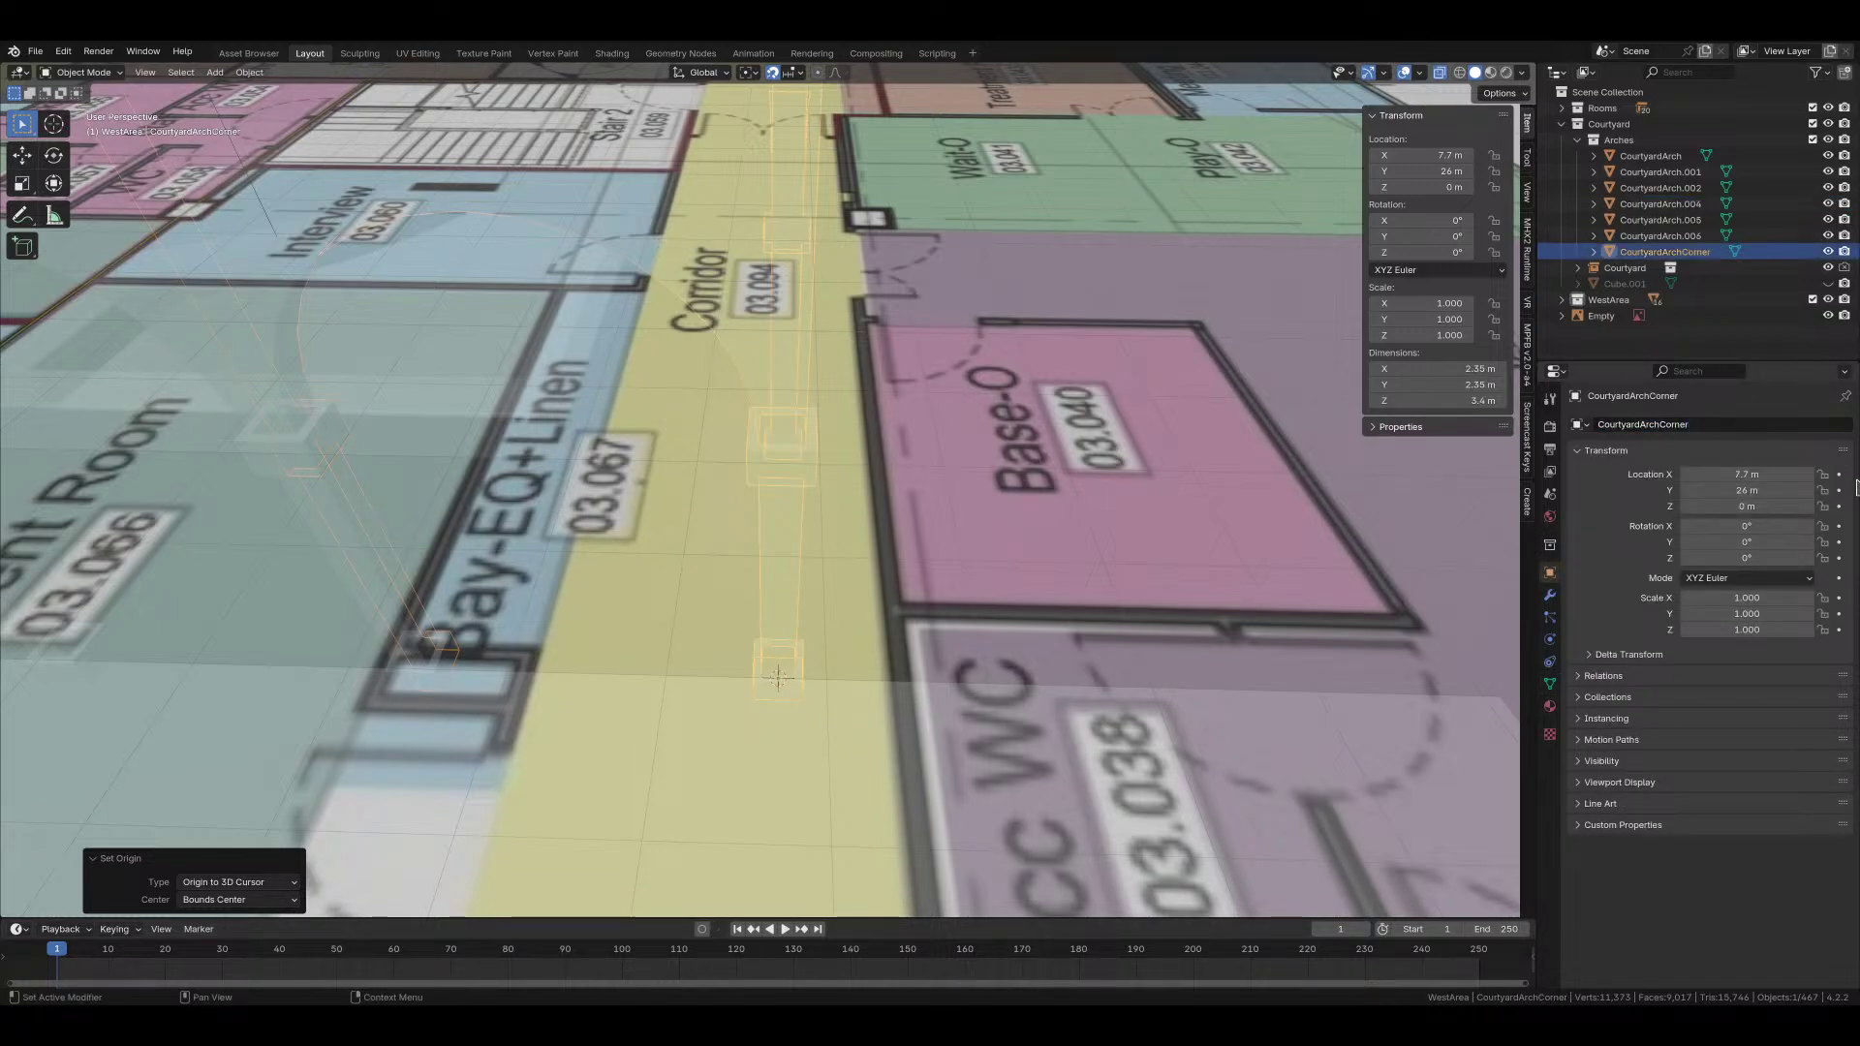
Step: Save the file, turn off the see-through display and select the CourtyardArch.002 arch beside the corner
key("ctrl+s")
scroll(736, 562, "down", 3)
key("alt+z")
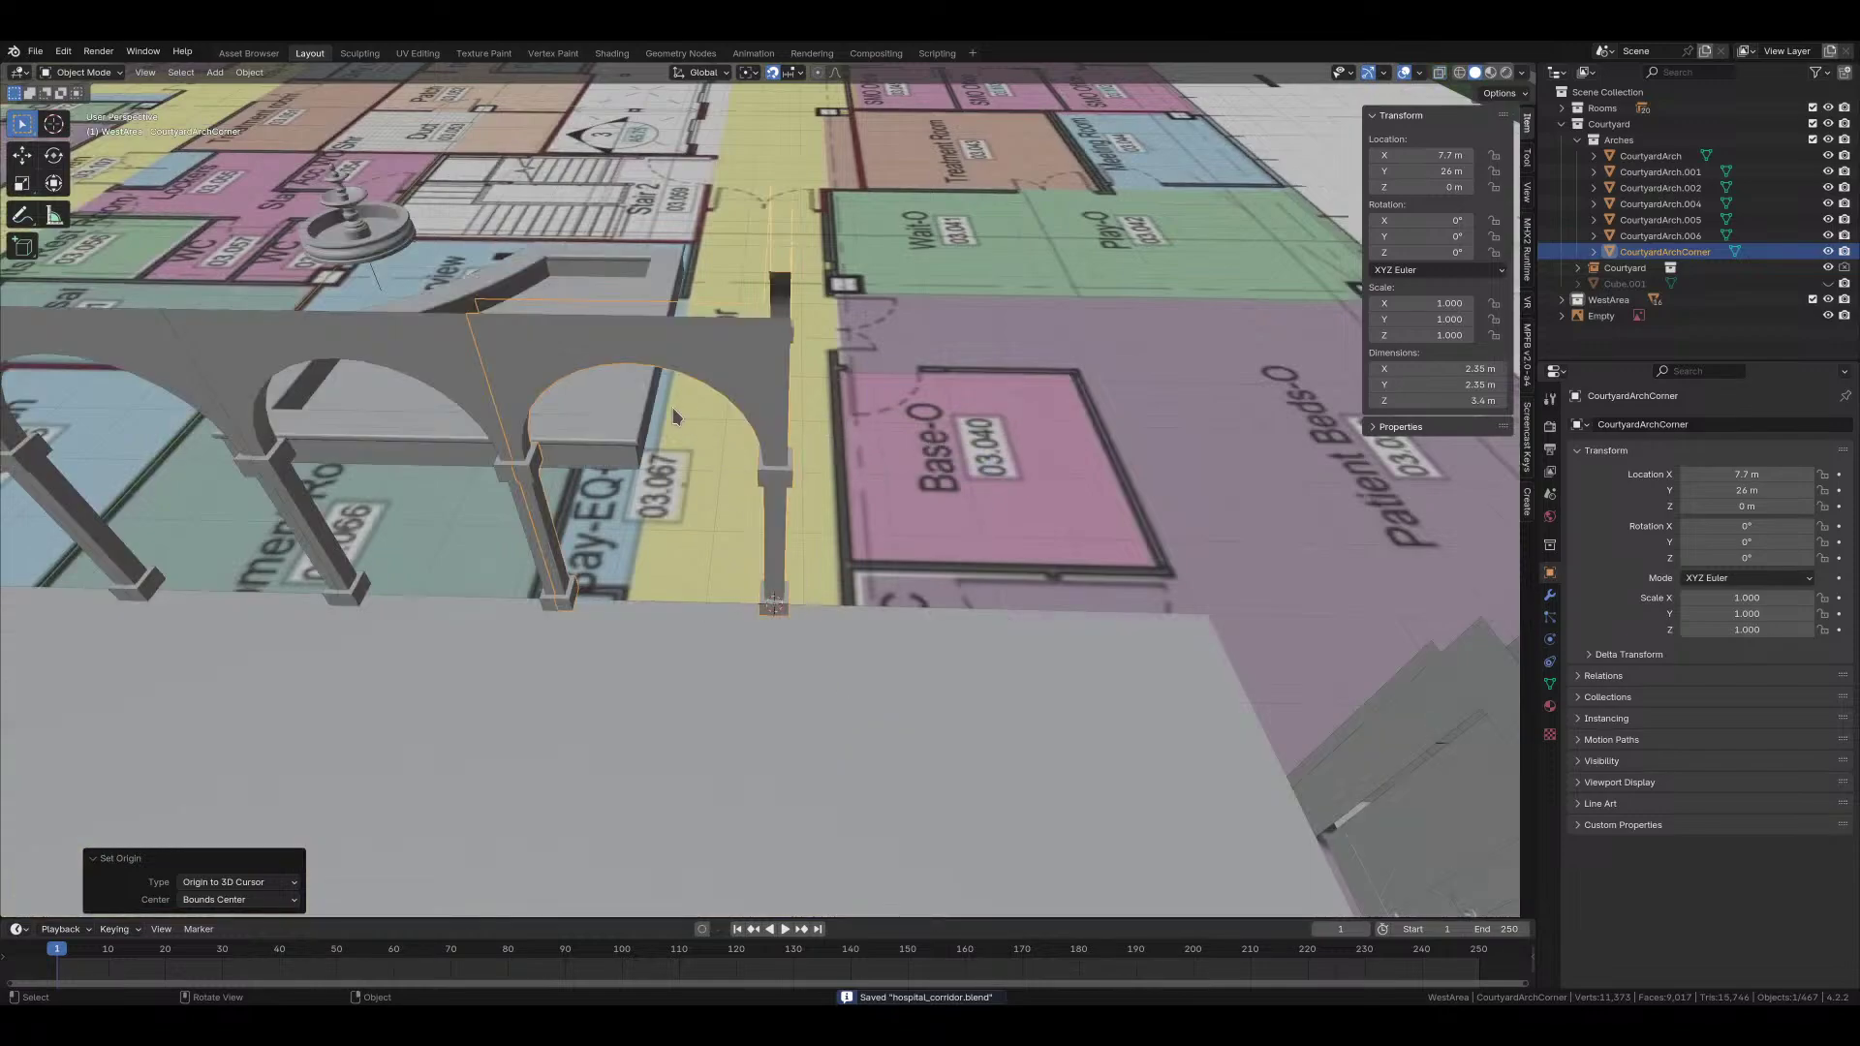
left_click(464, 366)
middle_click_drag(858, 443, 623, 364)
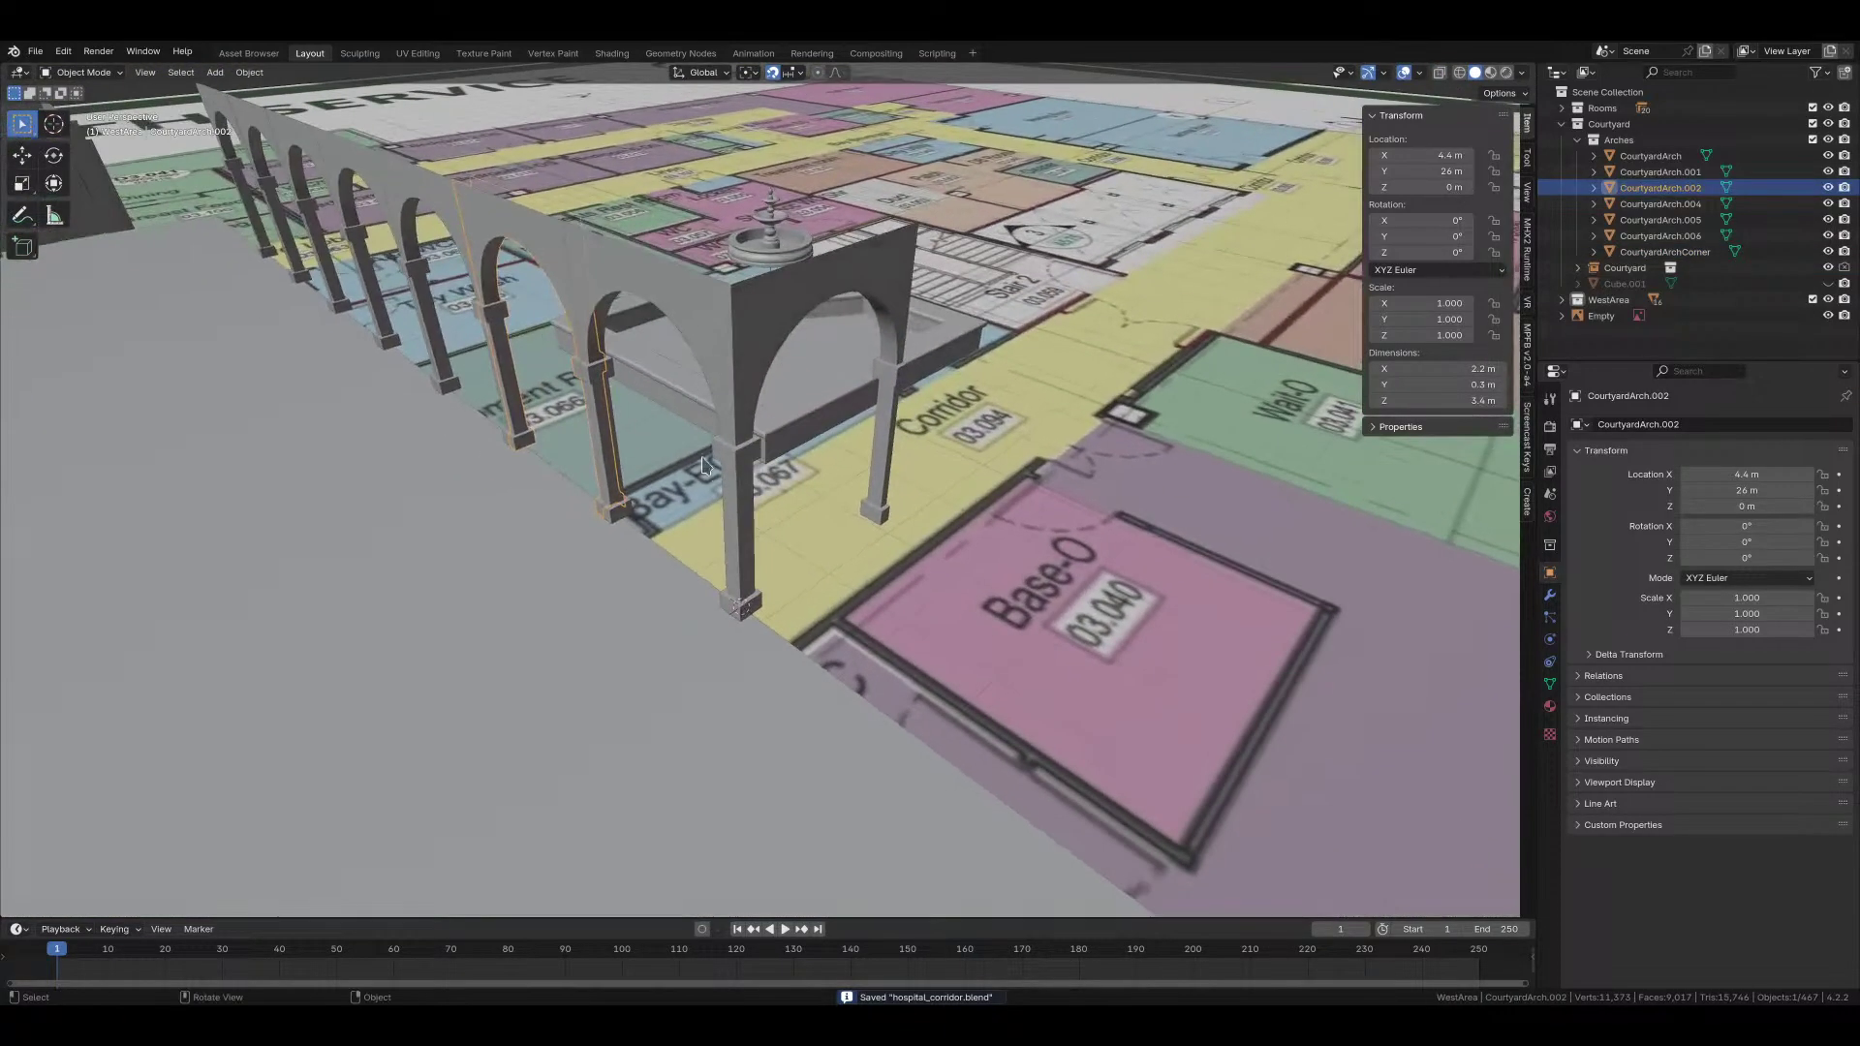
Step: Make a linked duplicate of the selected arch at about X 7.7 m, Y 29.3 m and rotate it 90° about Z
key("KP_7")
middle_click_drag(793, 647, 795, 890, "shift")
key("shift+d")
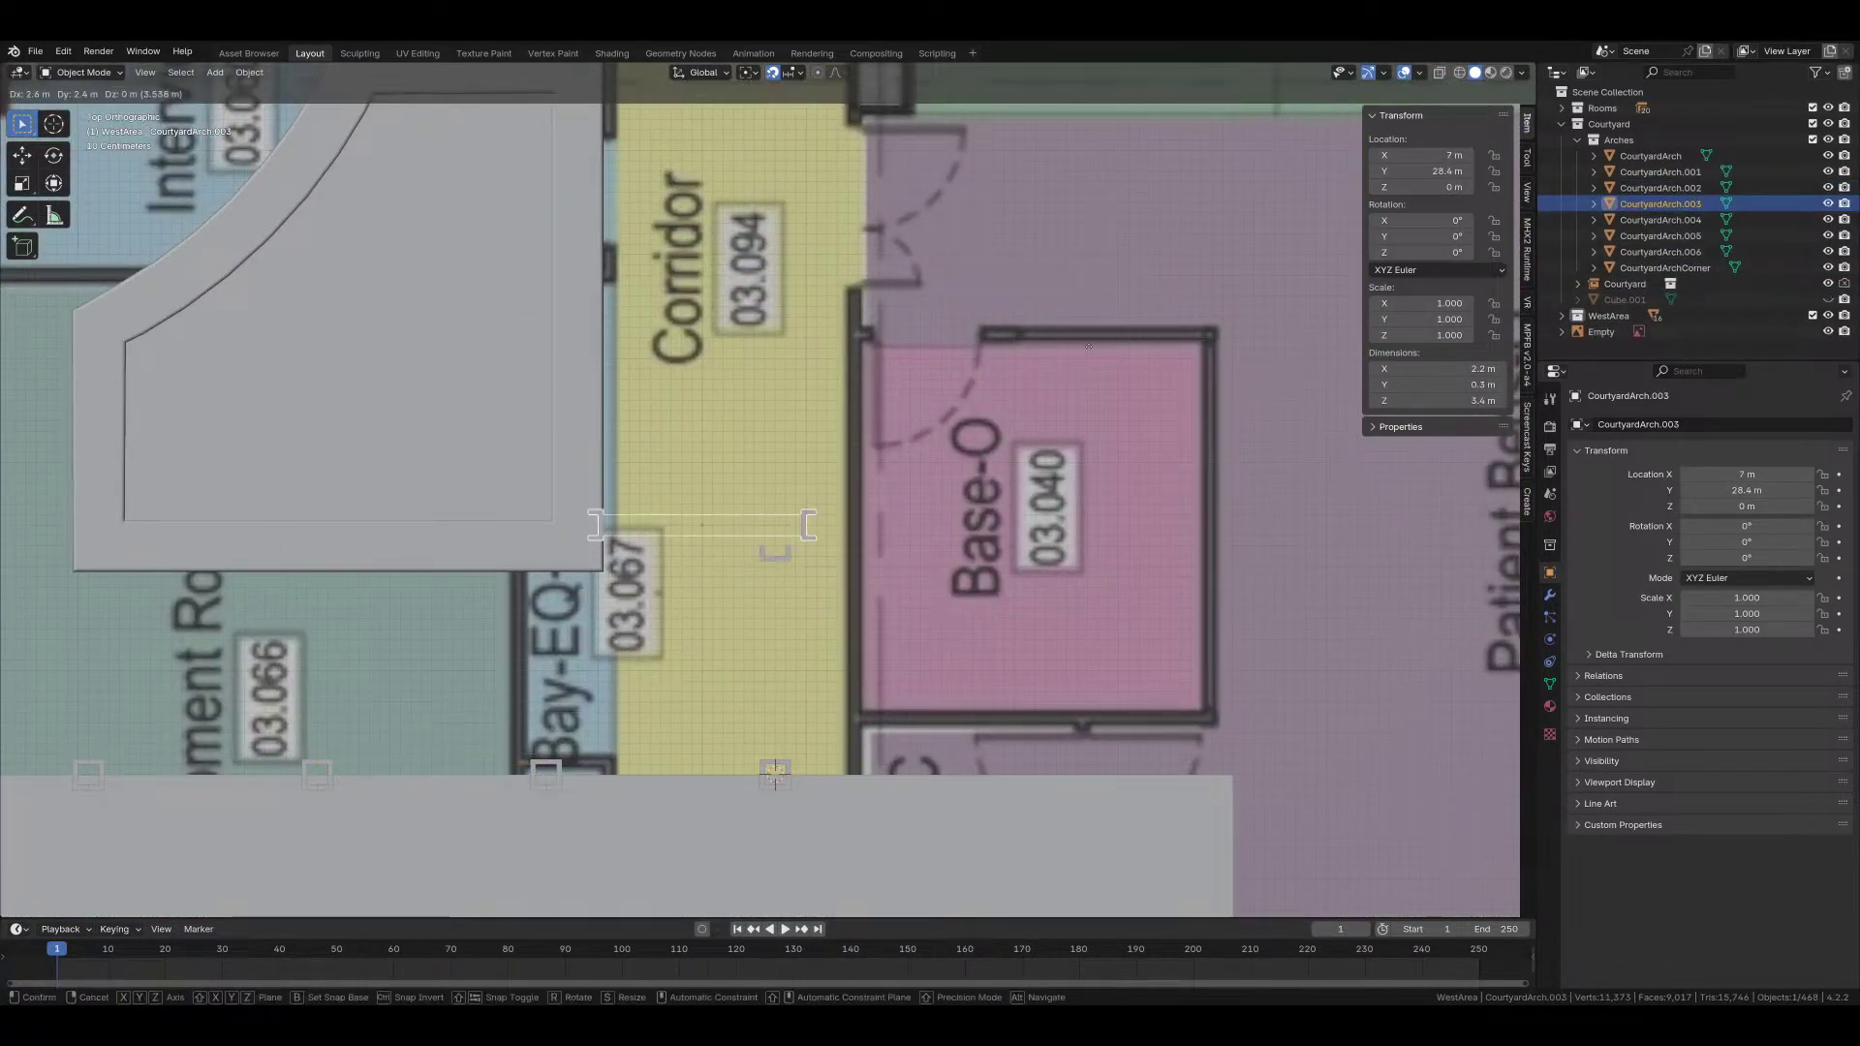
left_click(1121, 313)
type("r")
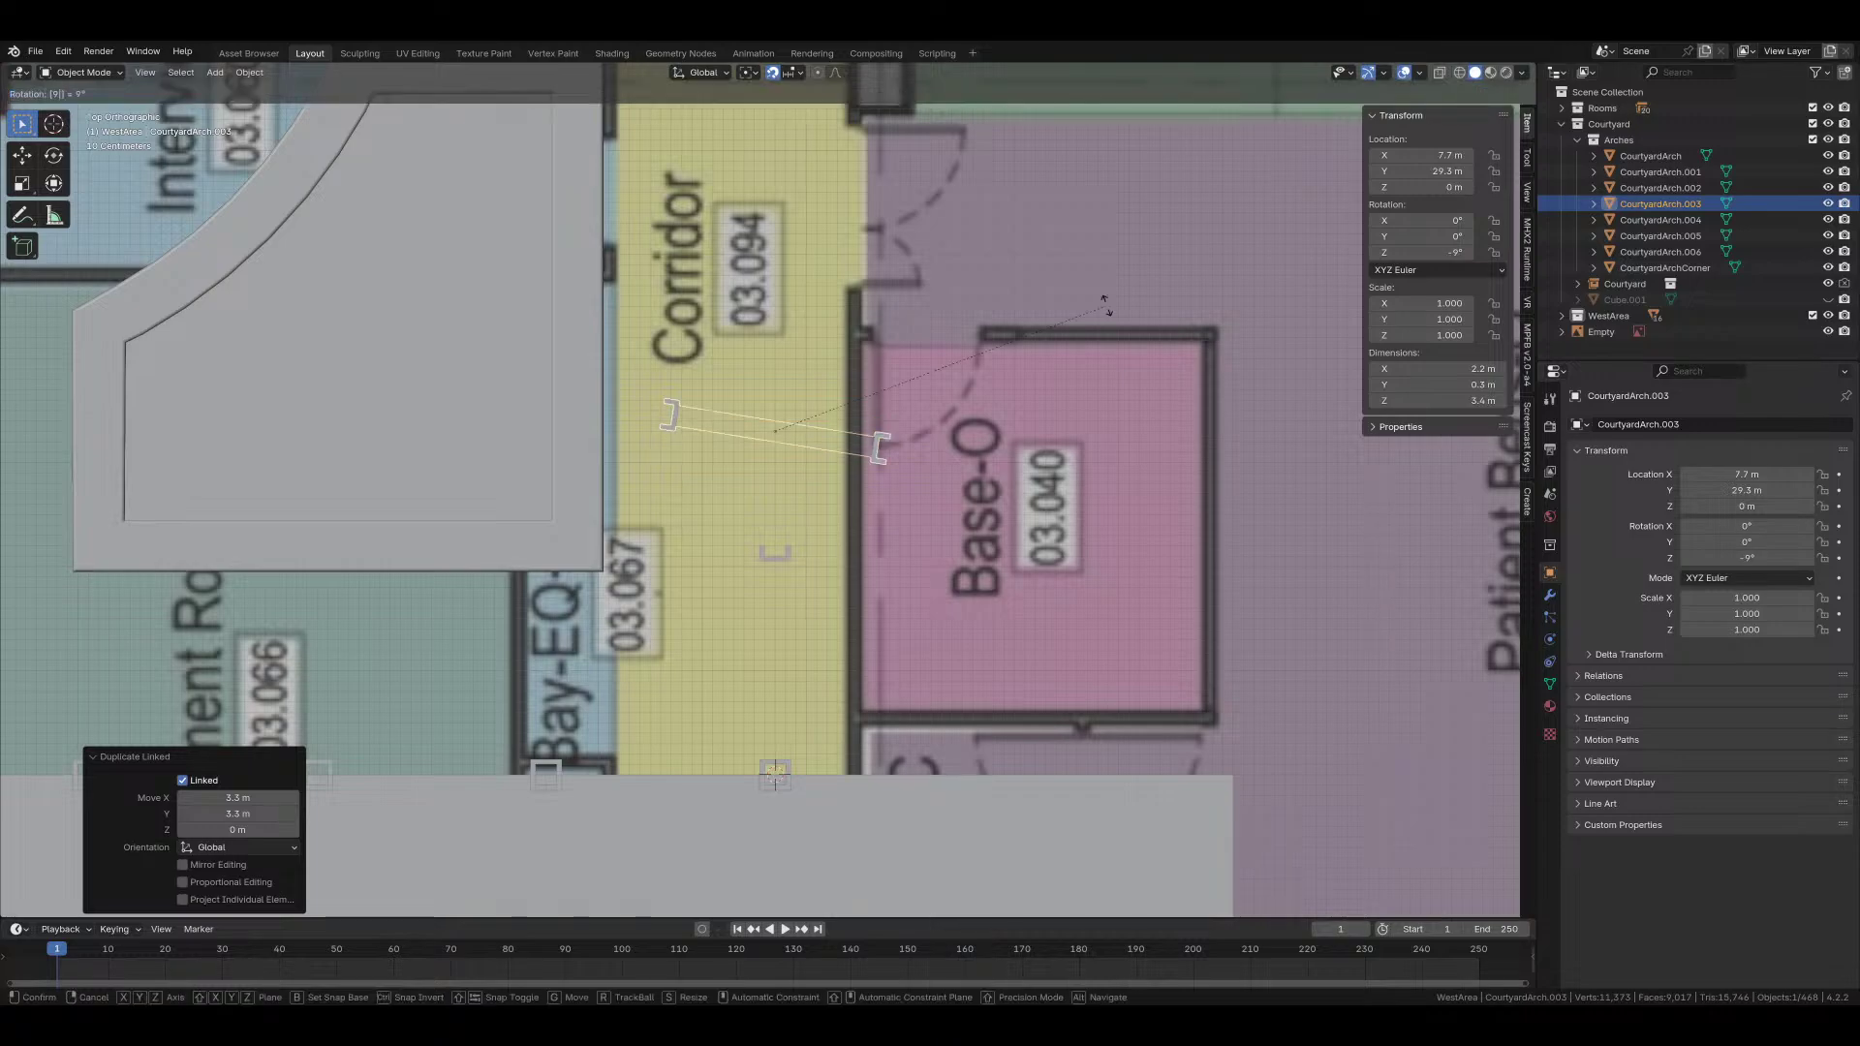
type("90")
key("Return")
Step: Make a linked duplicate of the rotated arch 2.2 m farther along Y
scroll(1080, 330, "down", 2)
middle_click_drag(1080, 331, 1080, 539, "shift")
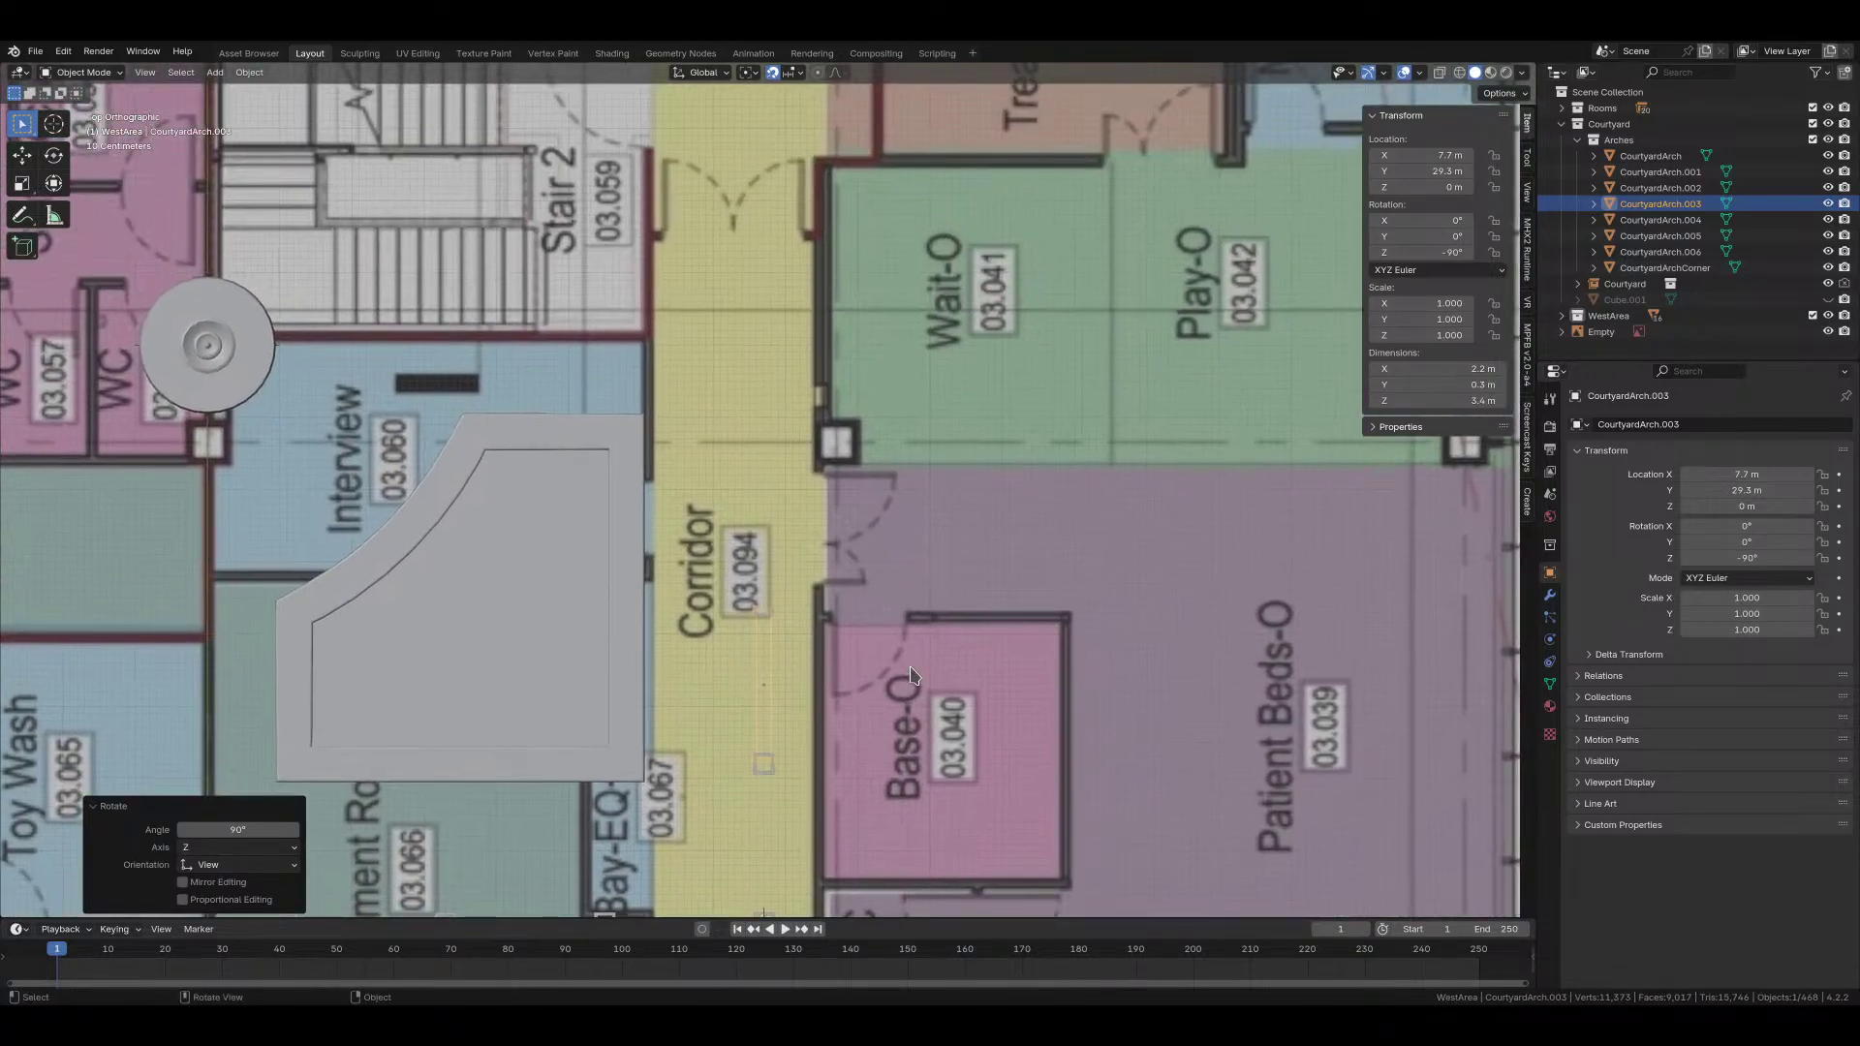
key("shift+d")
key("y")
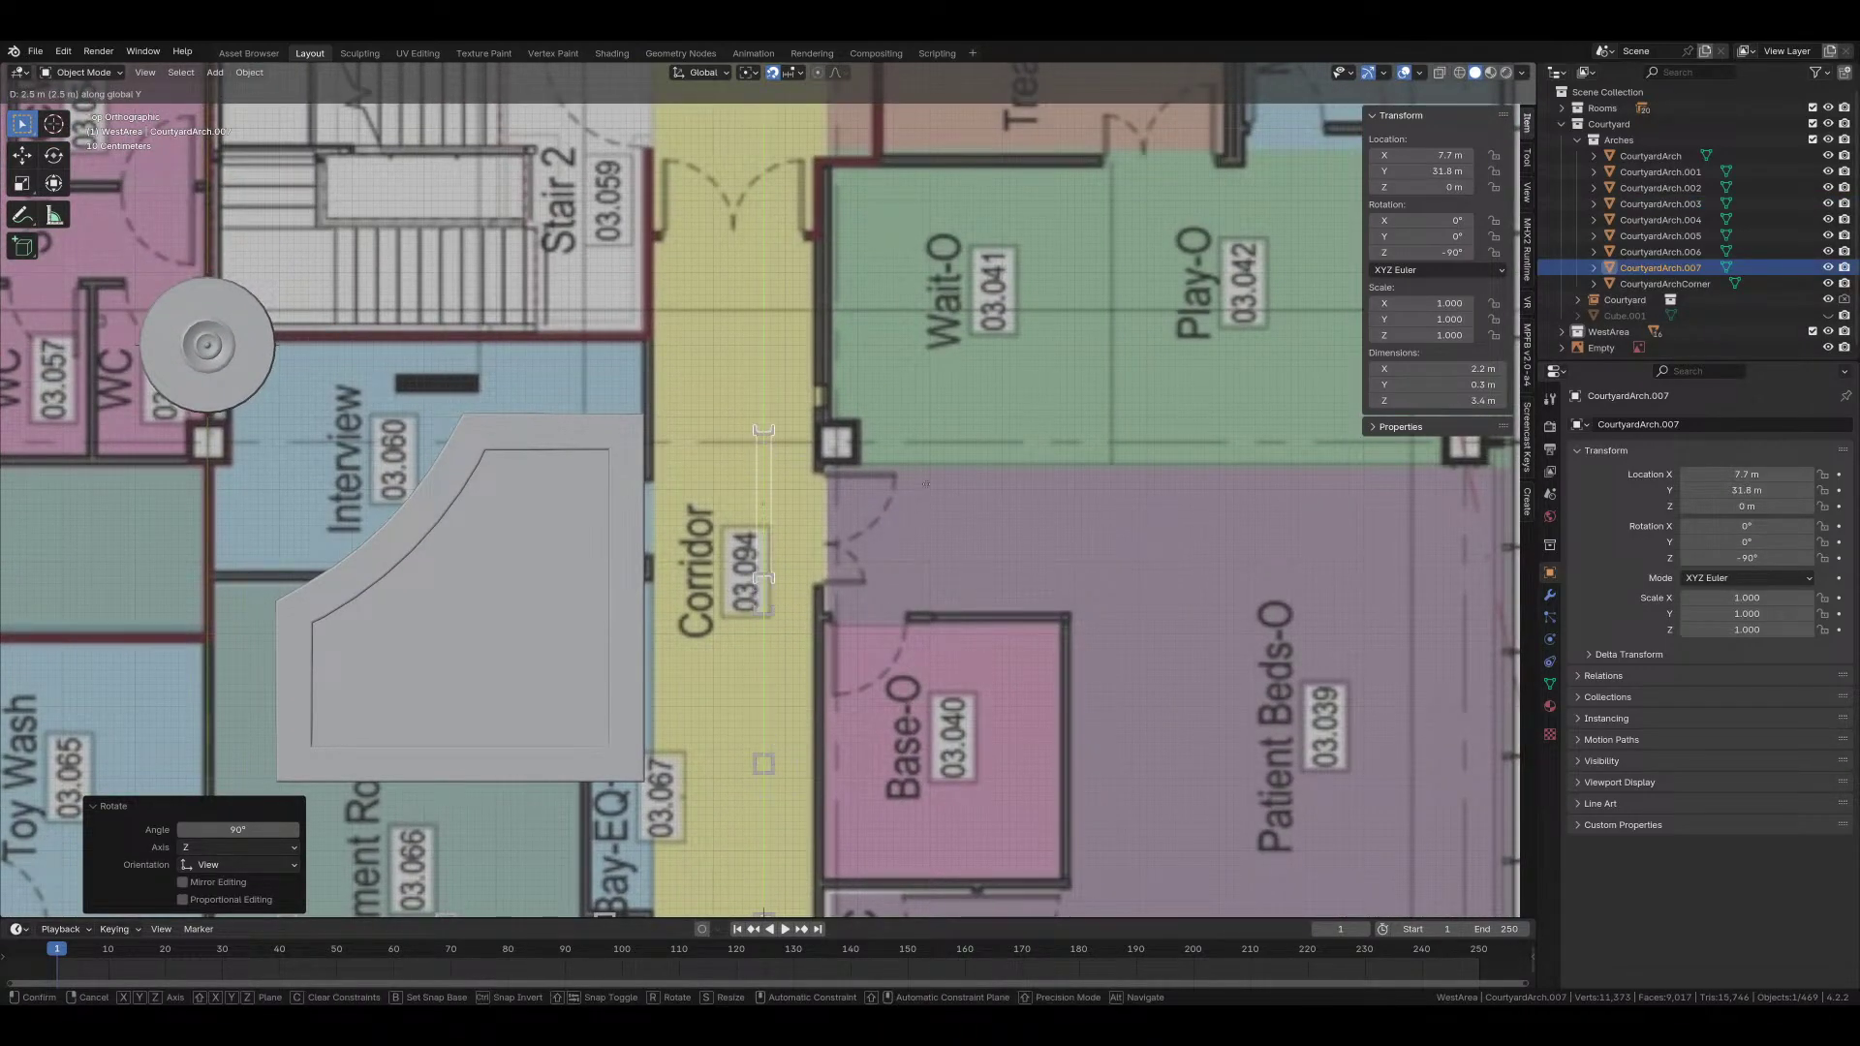
left_click(915, 505)
Step: Repeat the linked duplication four more times to extend the corridor-side row of arches to Y 40.3 m
scroll(909, 509, "down", 3)
middle_click_drag(908, 510, 721, 392)
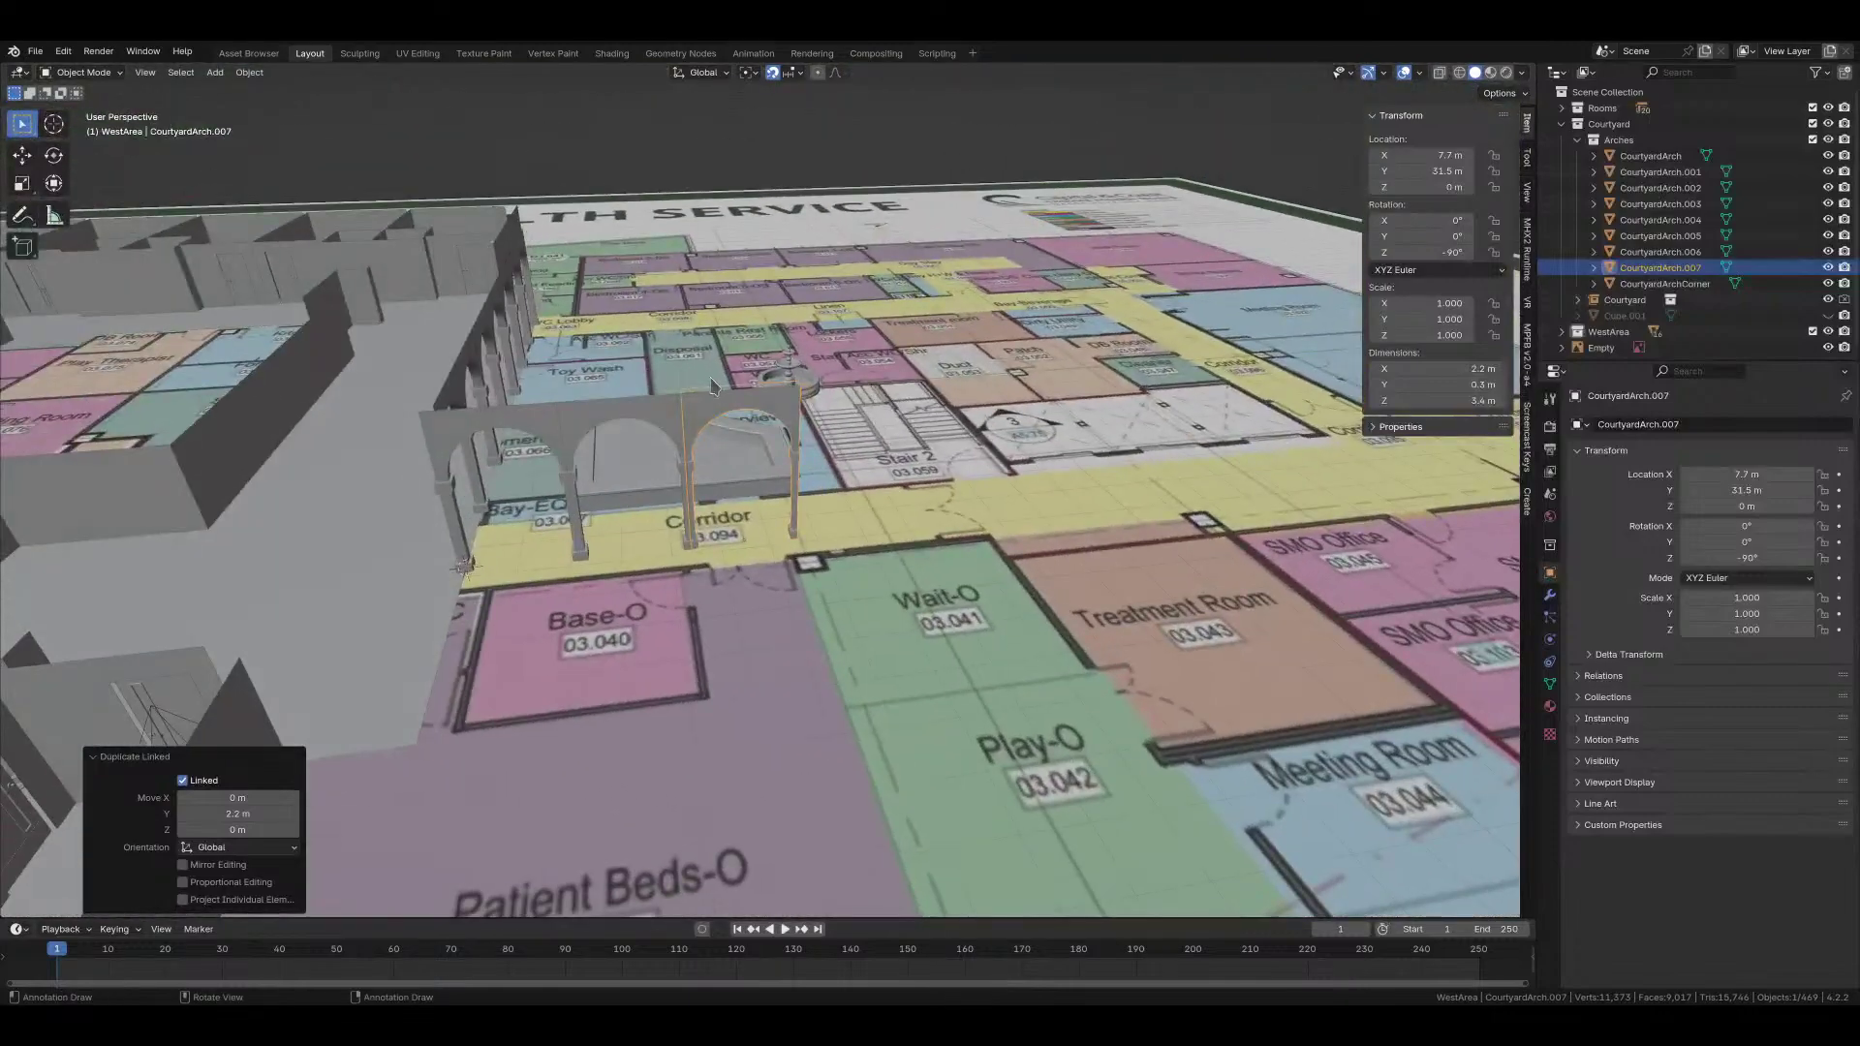
key("shift+r")
key("shift+r")
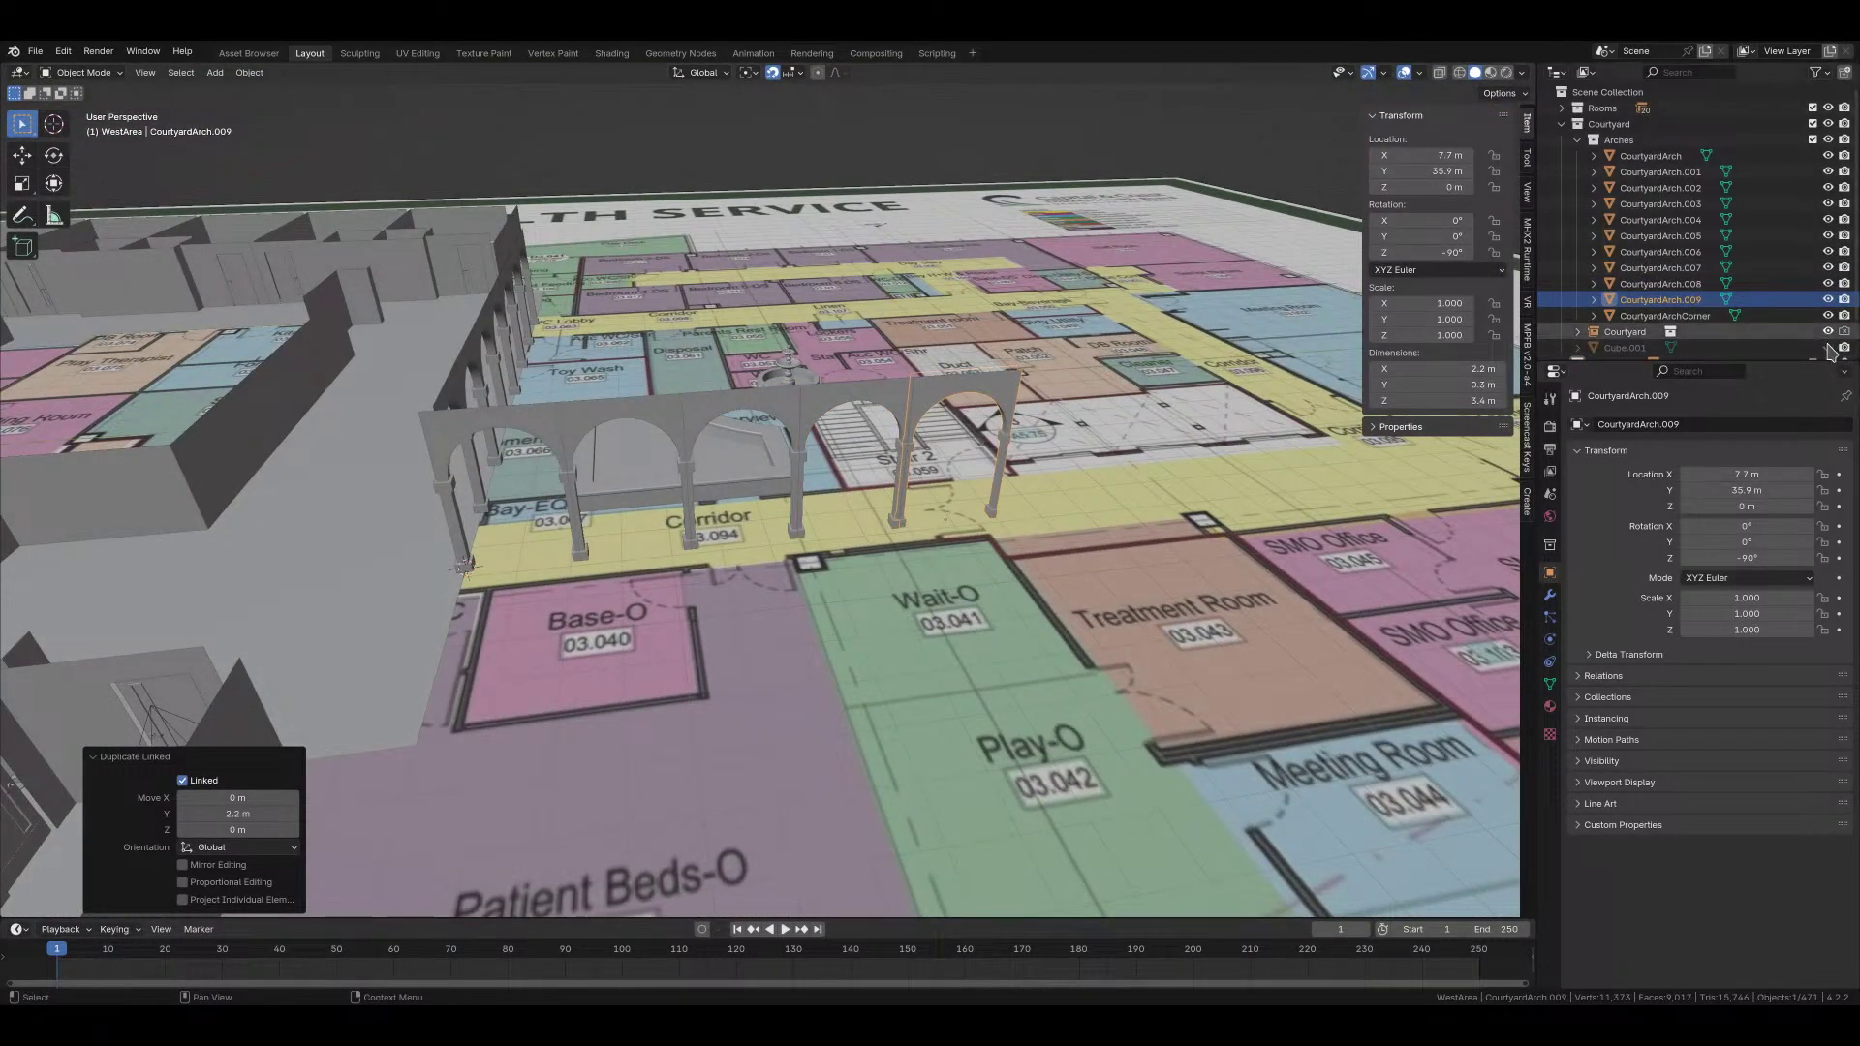
scroll(1201, 372, "down", 2)
middle_click_drag(1201, 372, 877, 405, "shift")
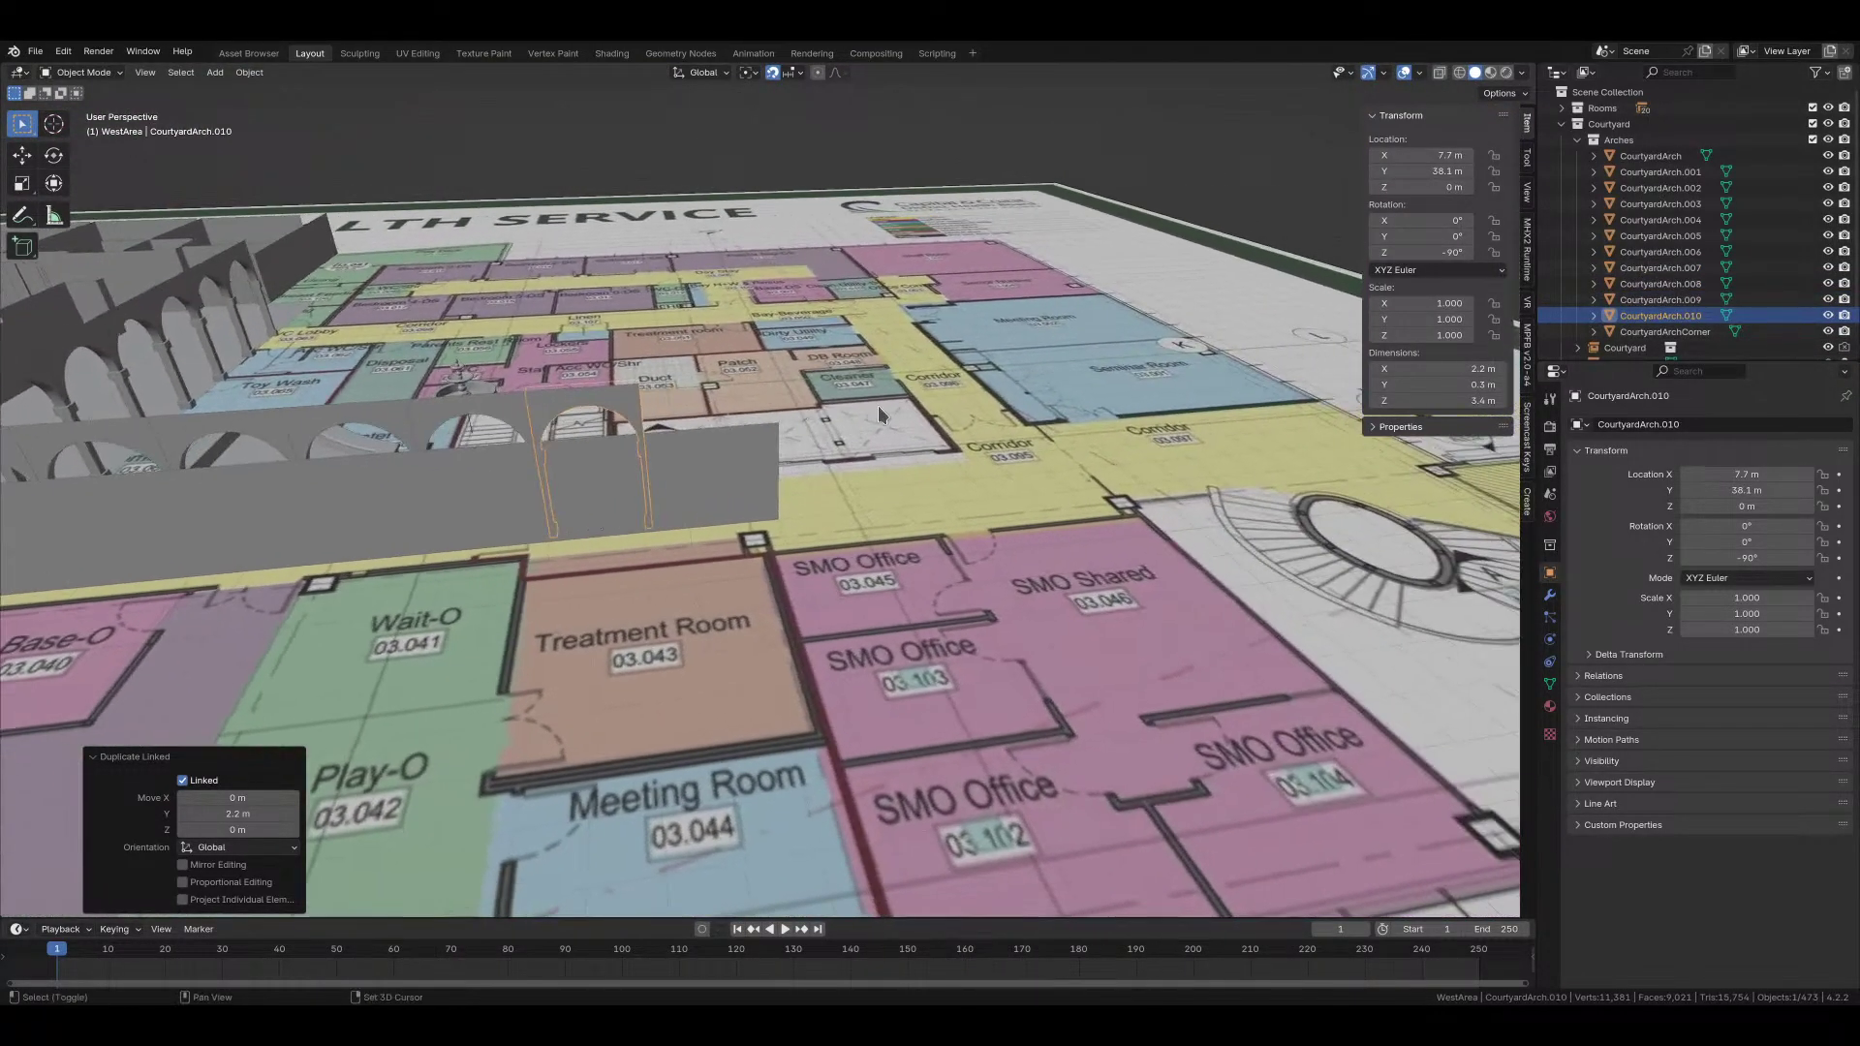
key("shift+r")
Step: Make a linked duplicate of the corner arch and move it 16 m along Y to the row's far end
scroll(857, 410, "down", 2)
scroll(336, 430, "down", 1)
middle_click_drag(377, 436, 393, 433)
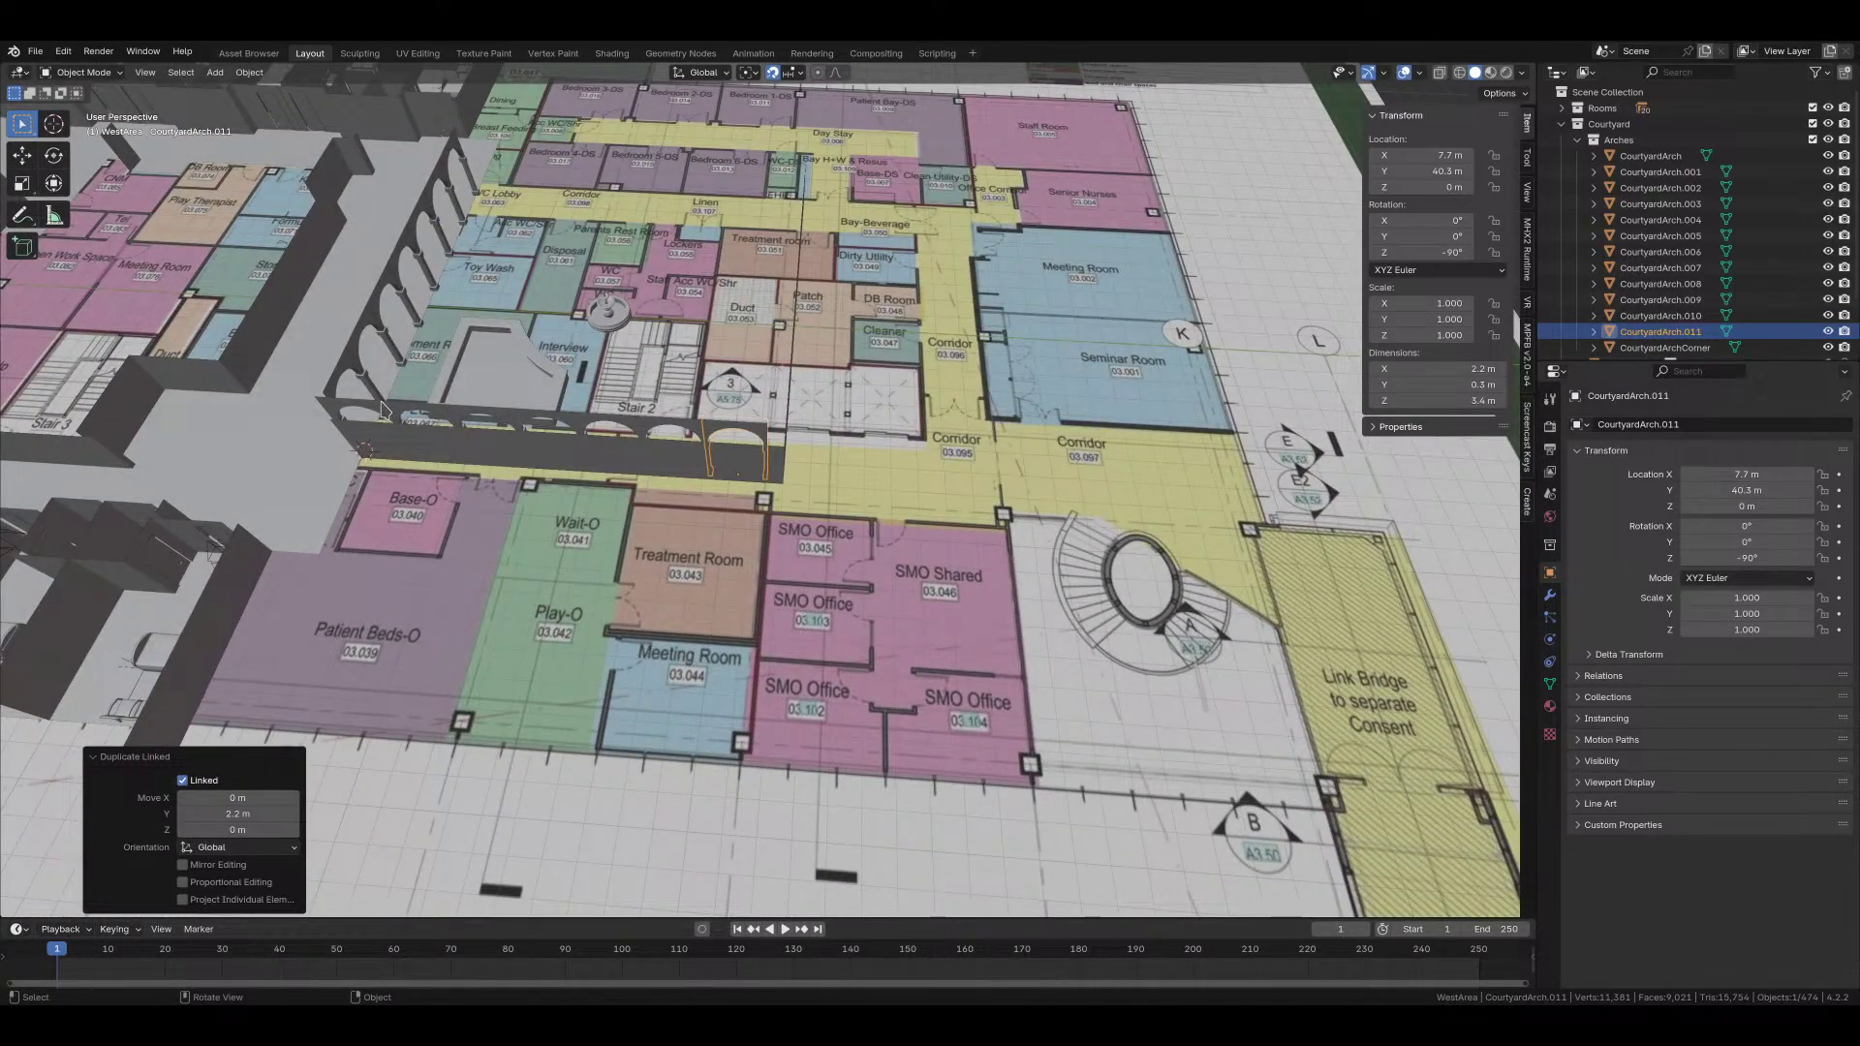
left_click(380, 409)
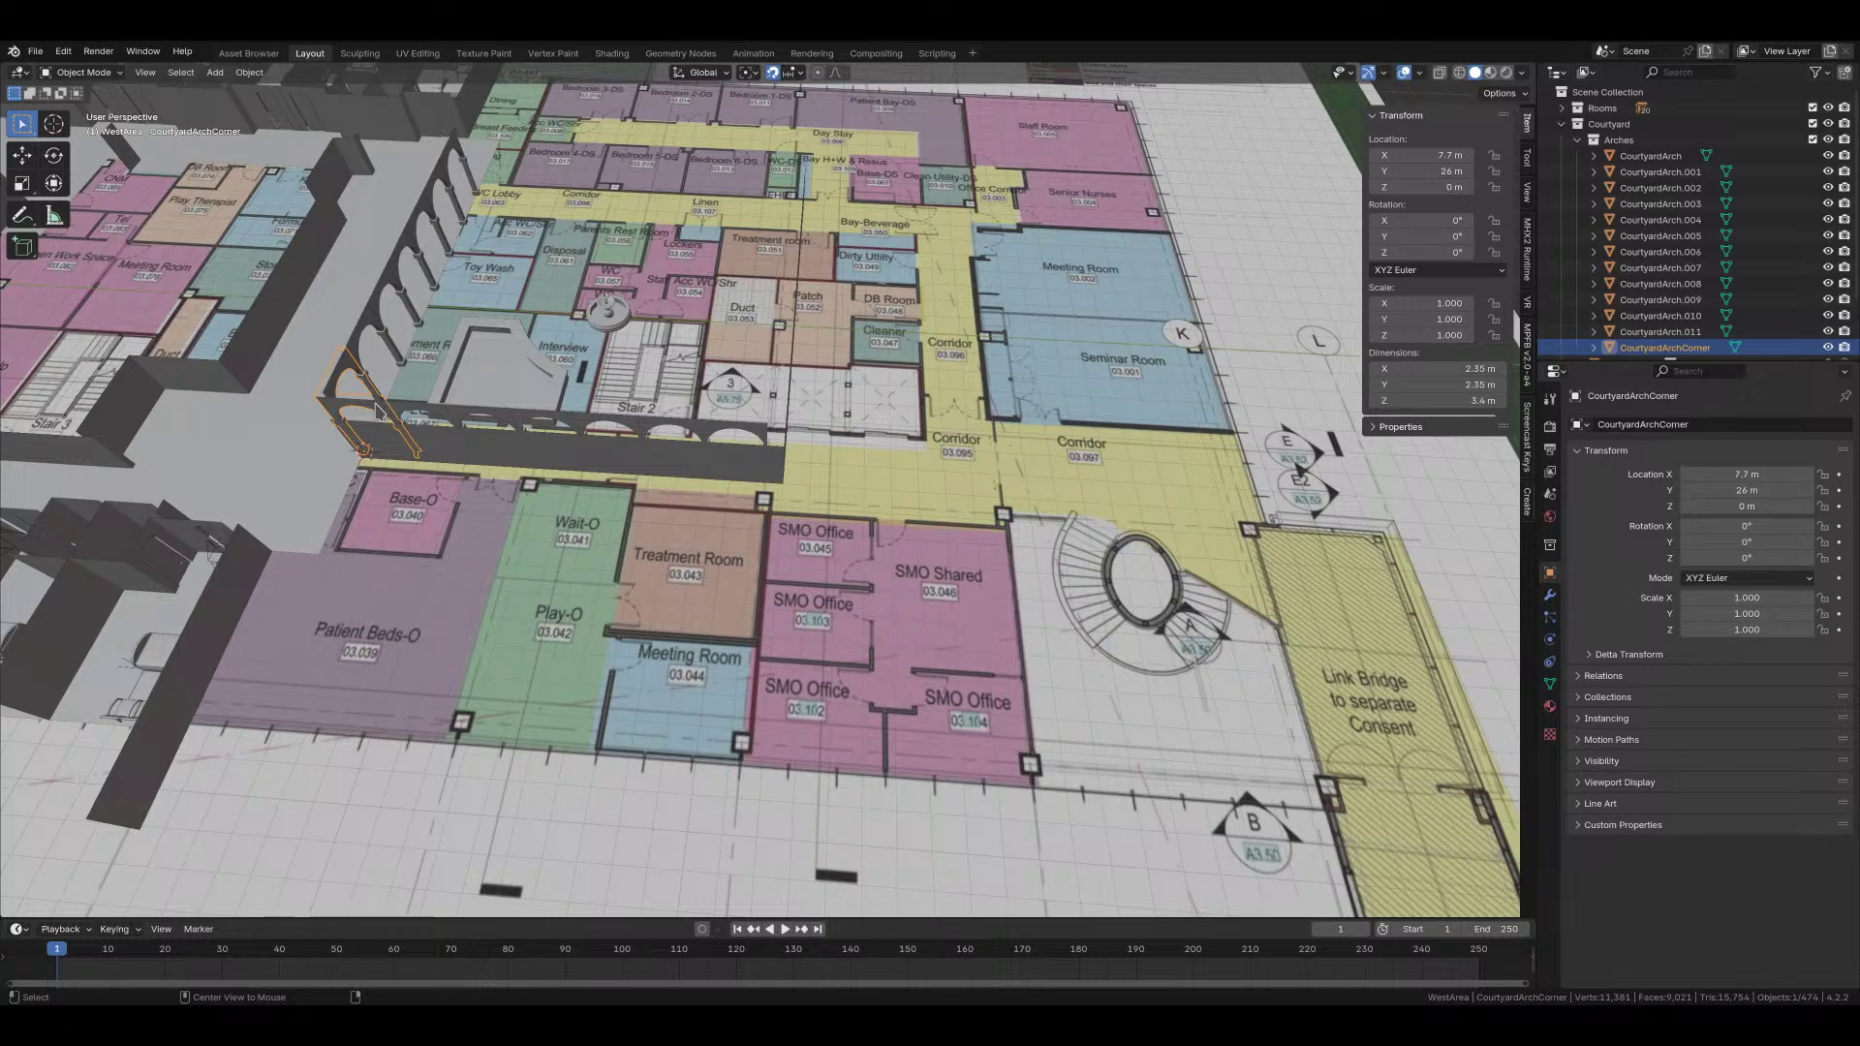
key("alt+d")
key("y")
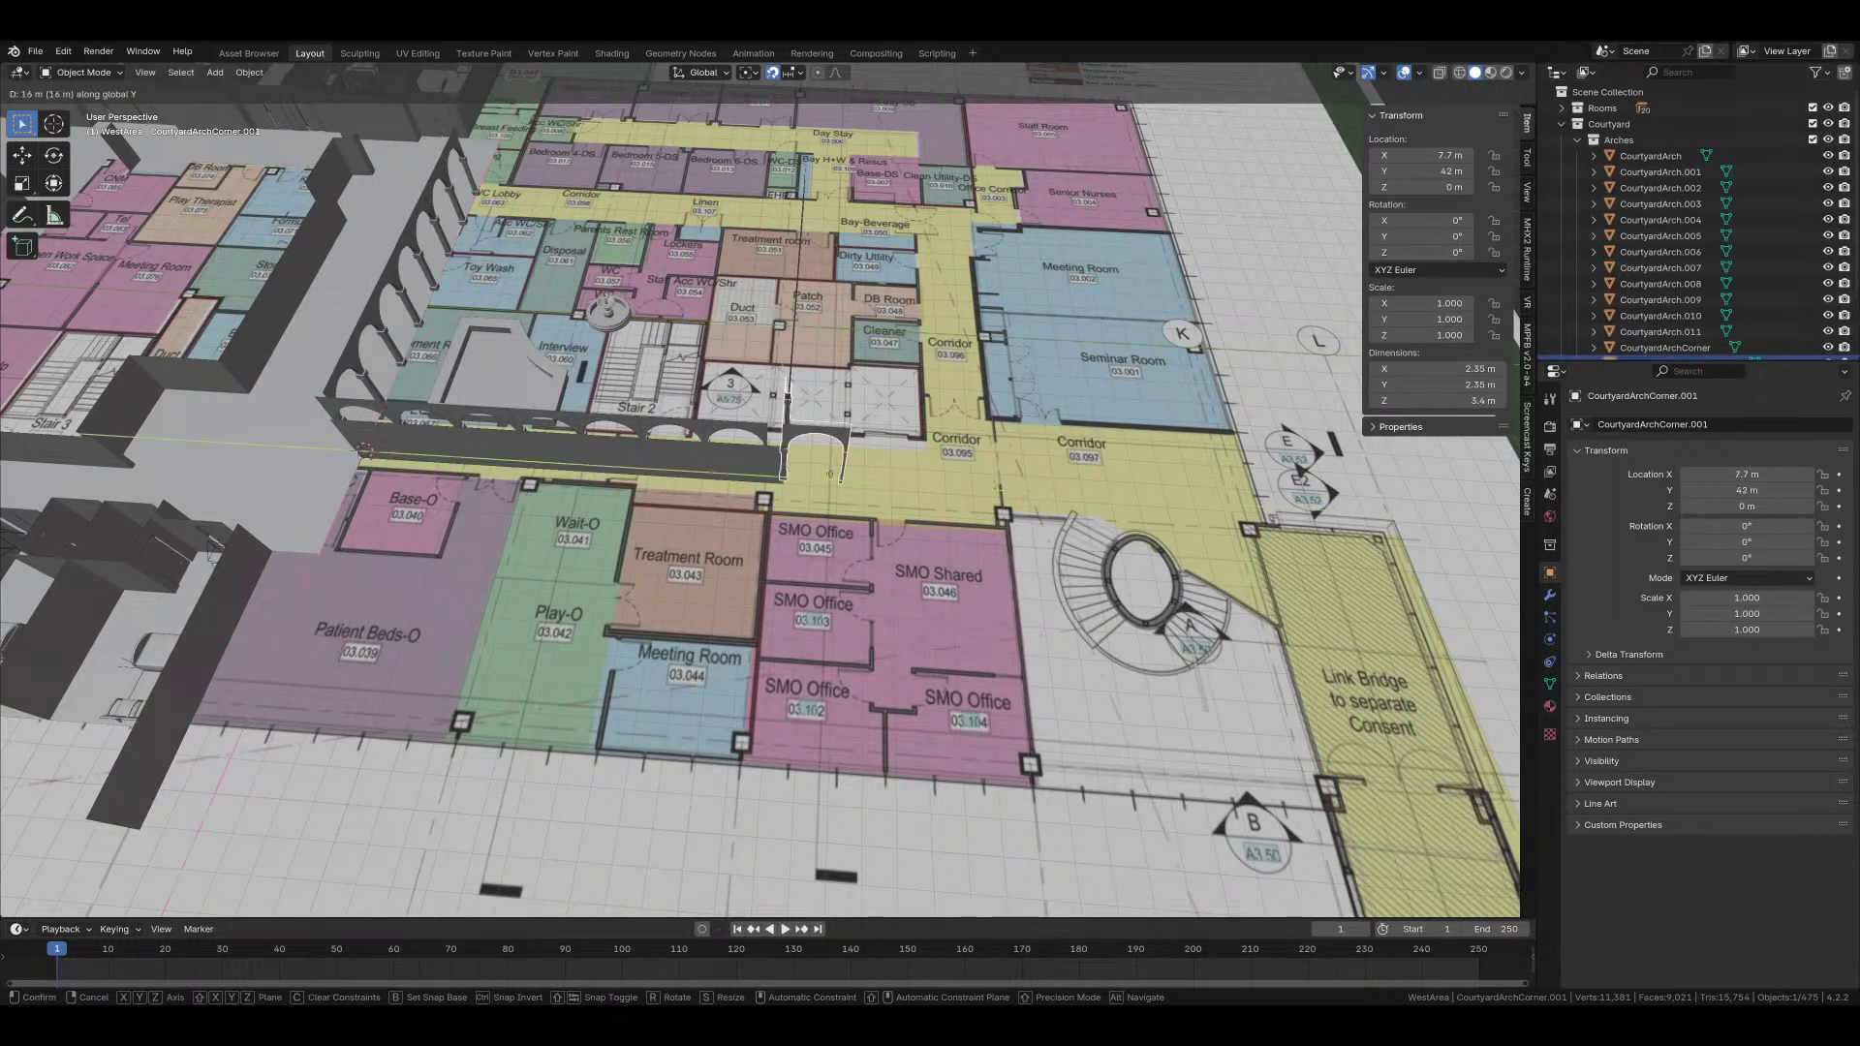
left_click(828, 473)
Step: Rotate the corner arch copy 90° about the global Z axis
type("r")
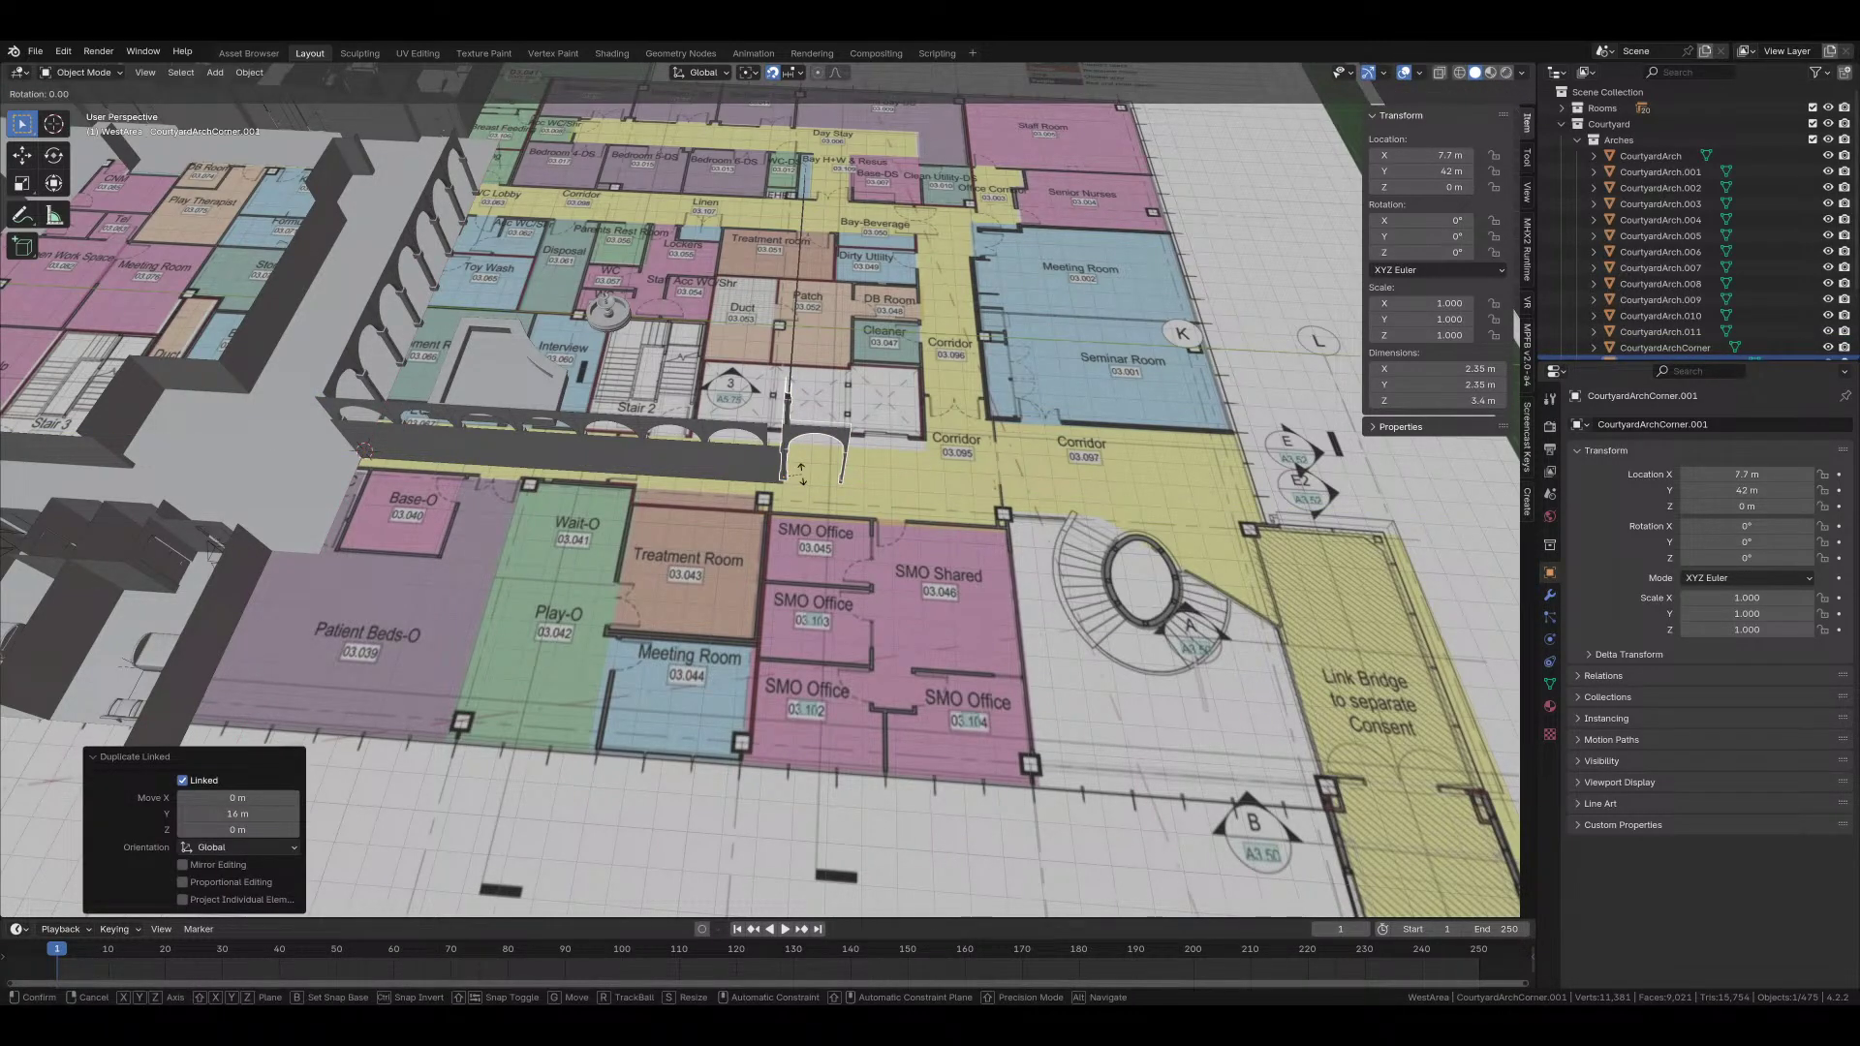
type("180z")
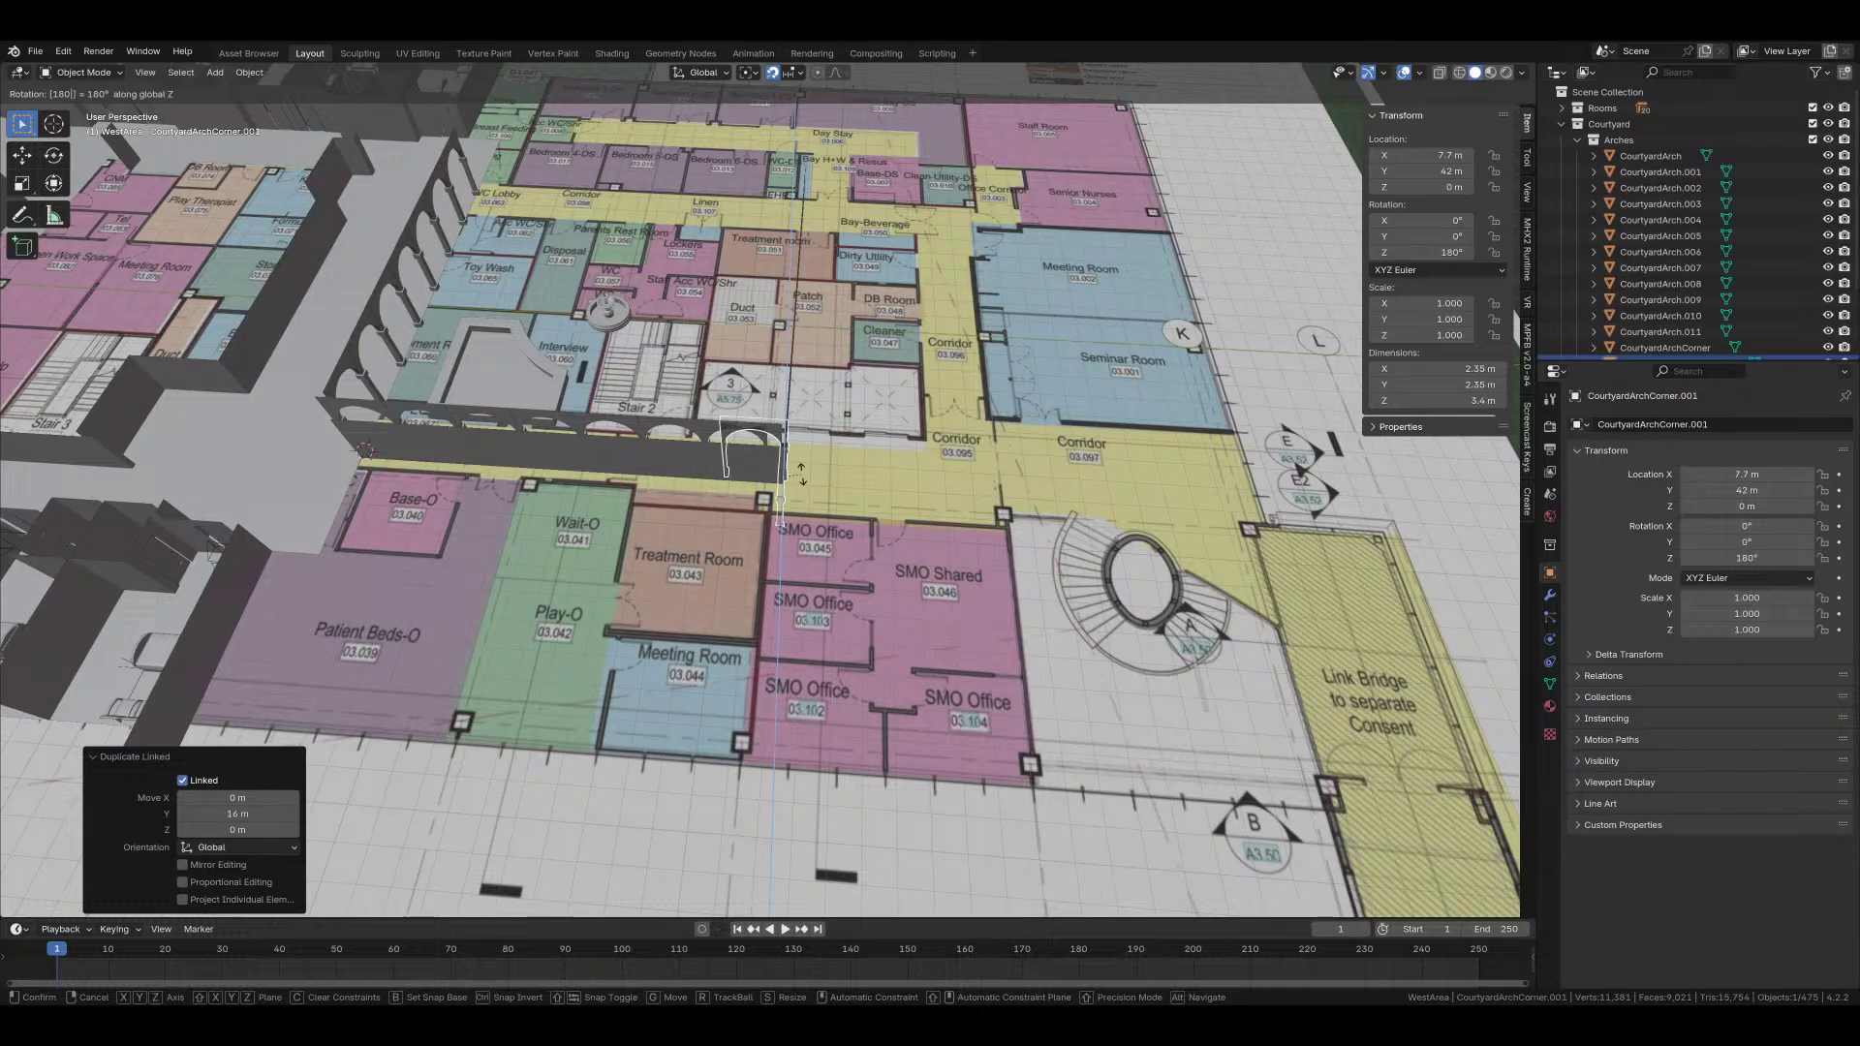
key("BackSpace")
key("BackSpace")
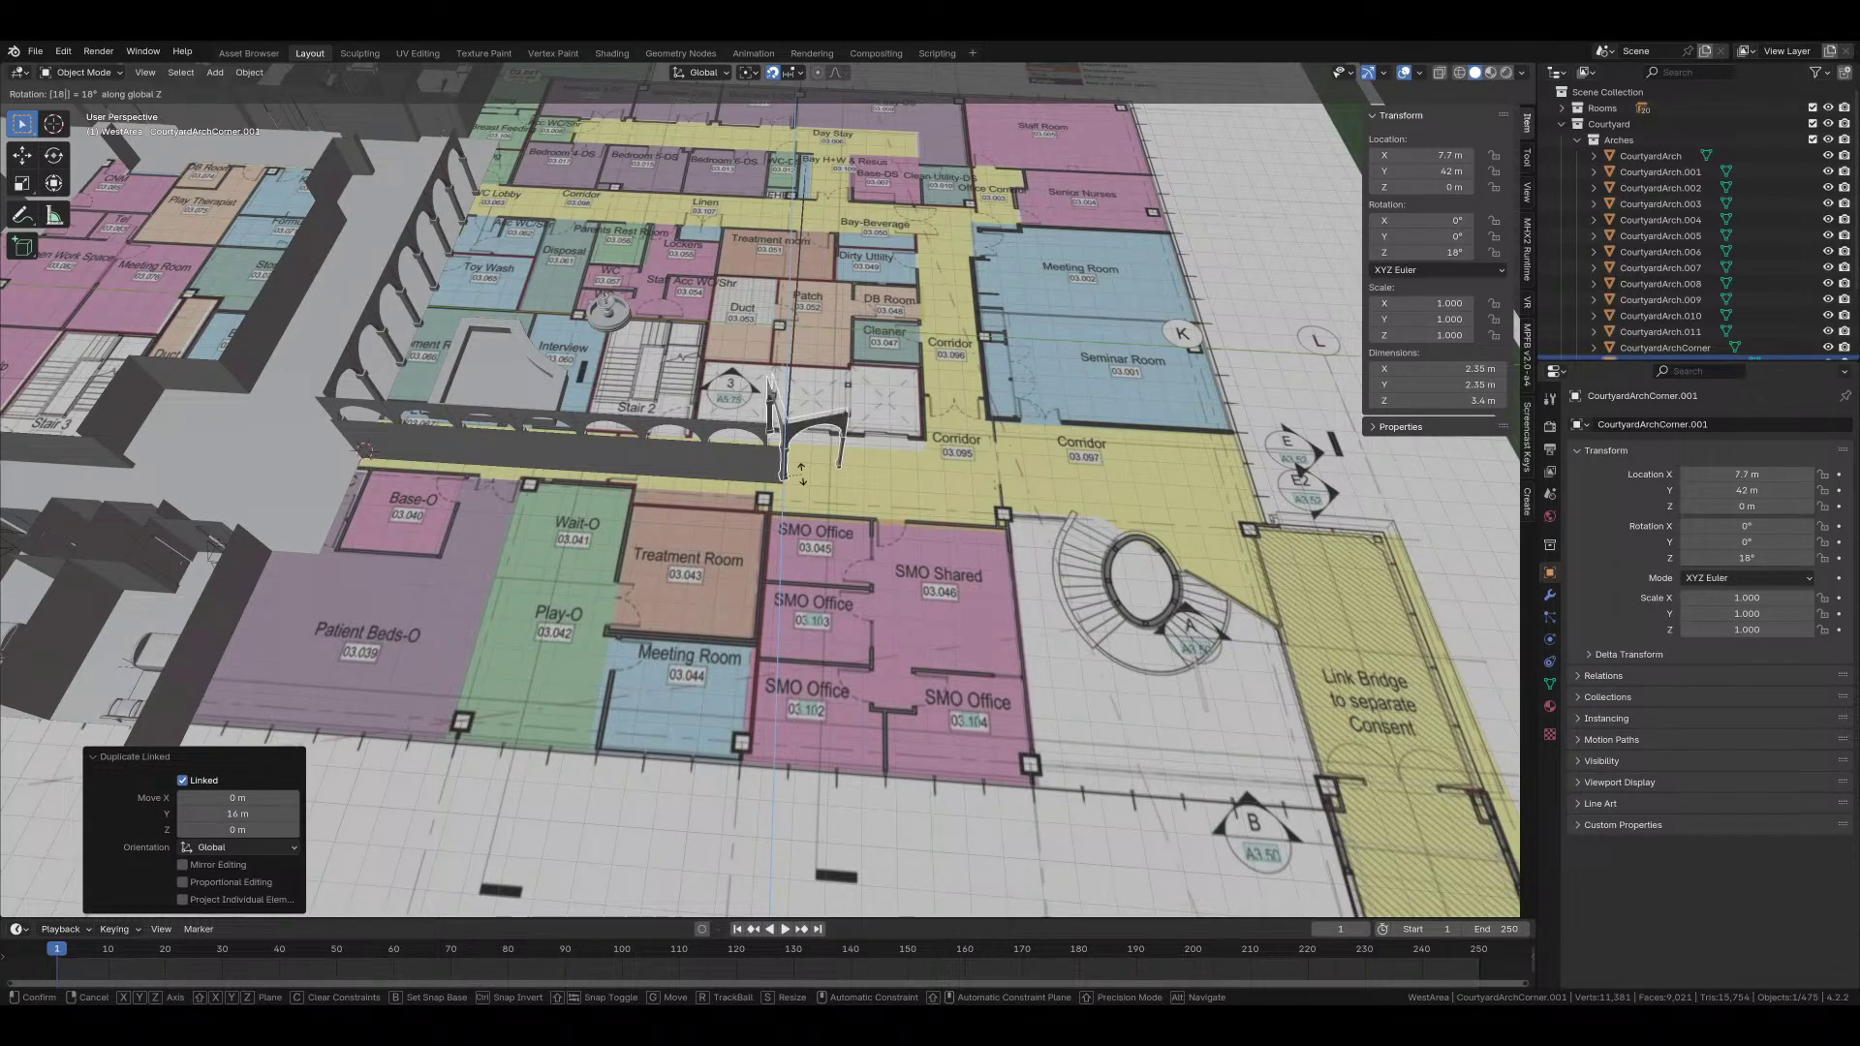
type("90")
key("BackSpace")
key("BackSpace")
key("BackSpace")
type("90")
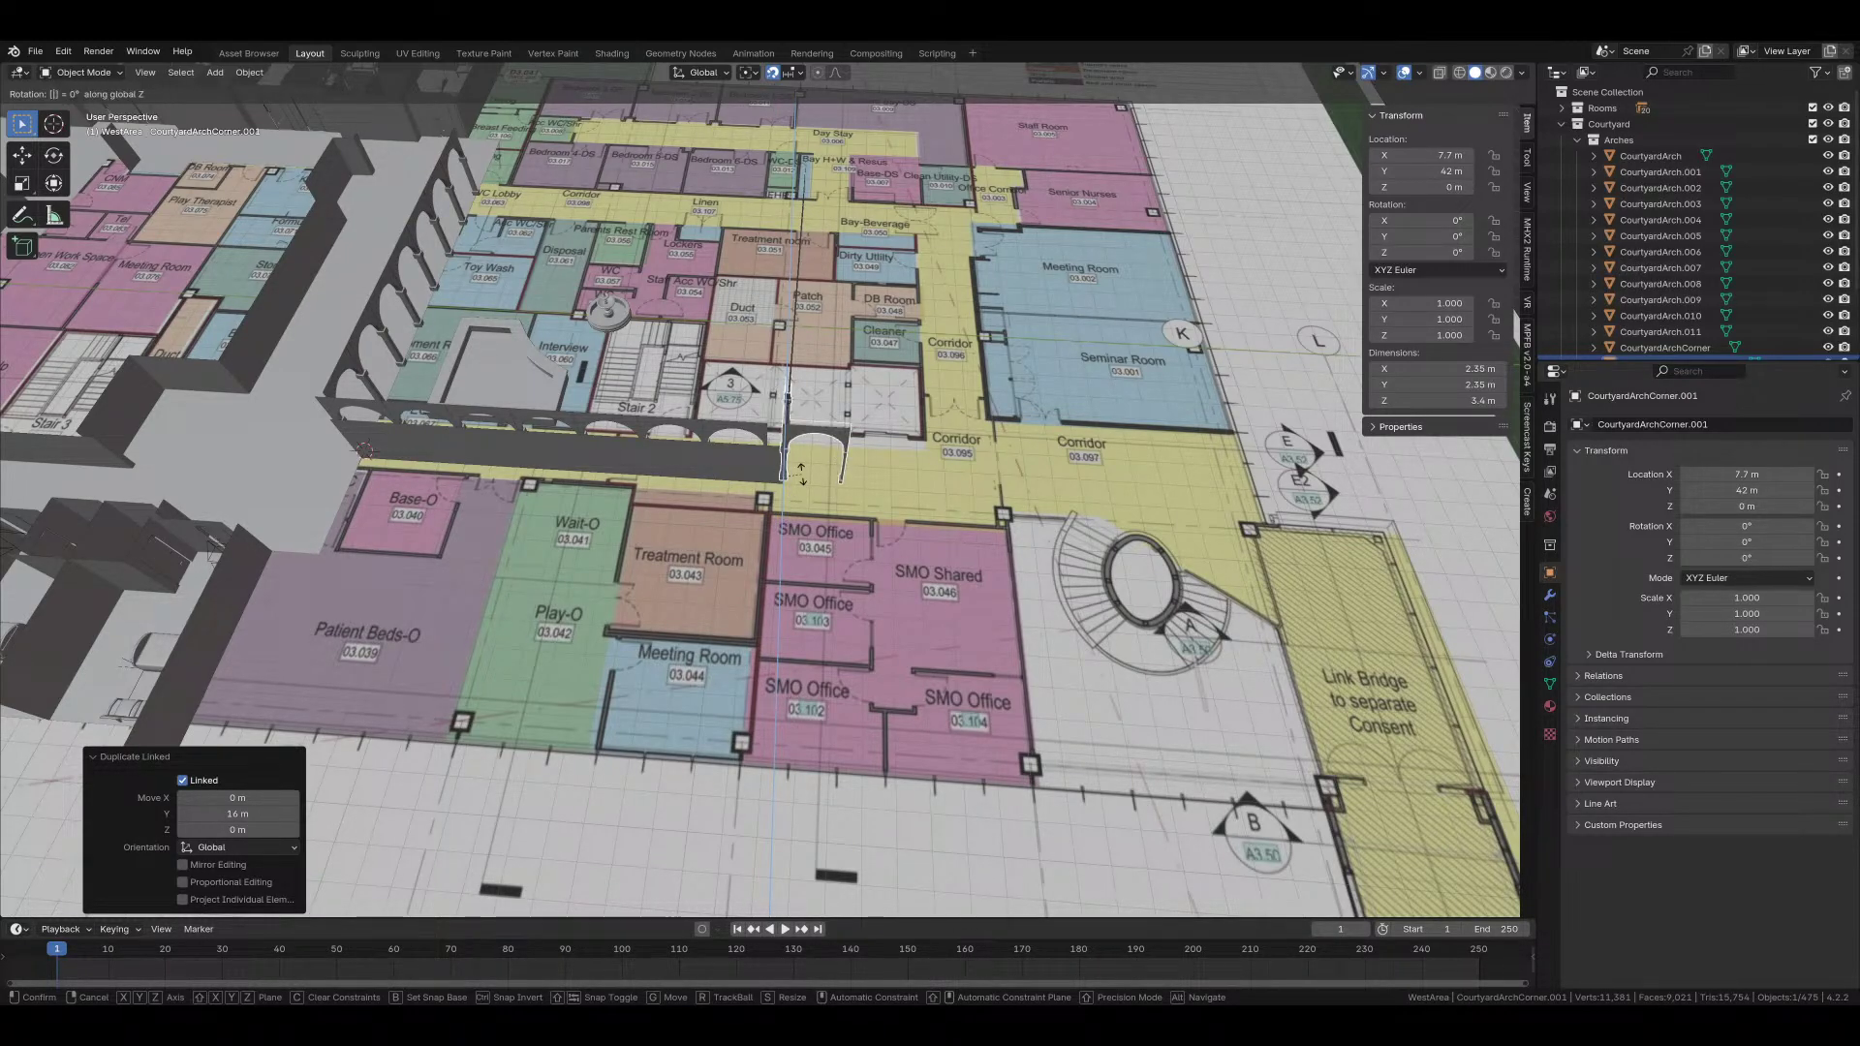
key("Return")
Step: Move the rotated corner arch along Y to 43.6 m, working in top view
key("grave")
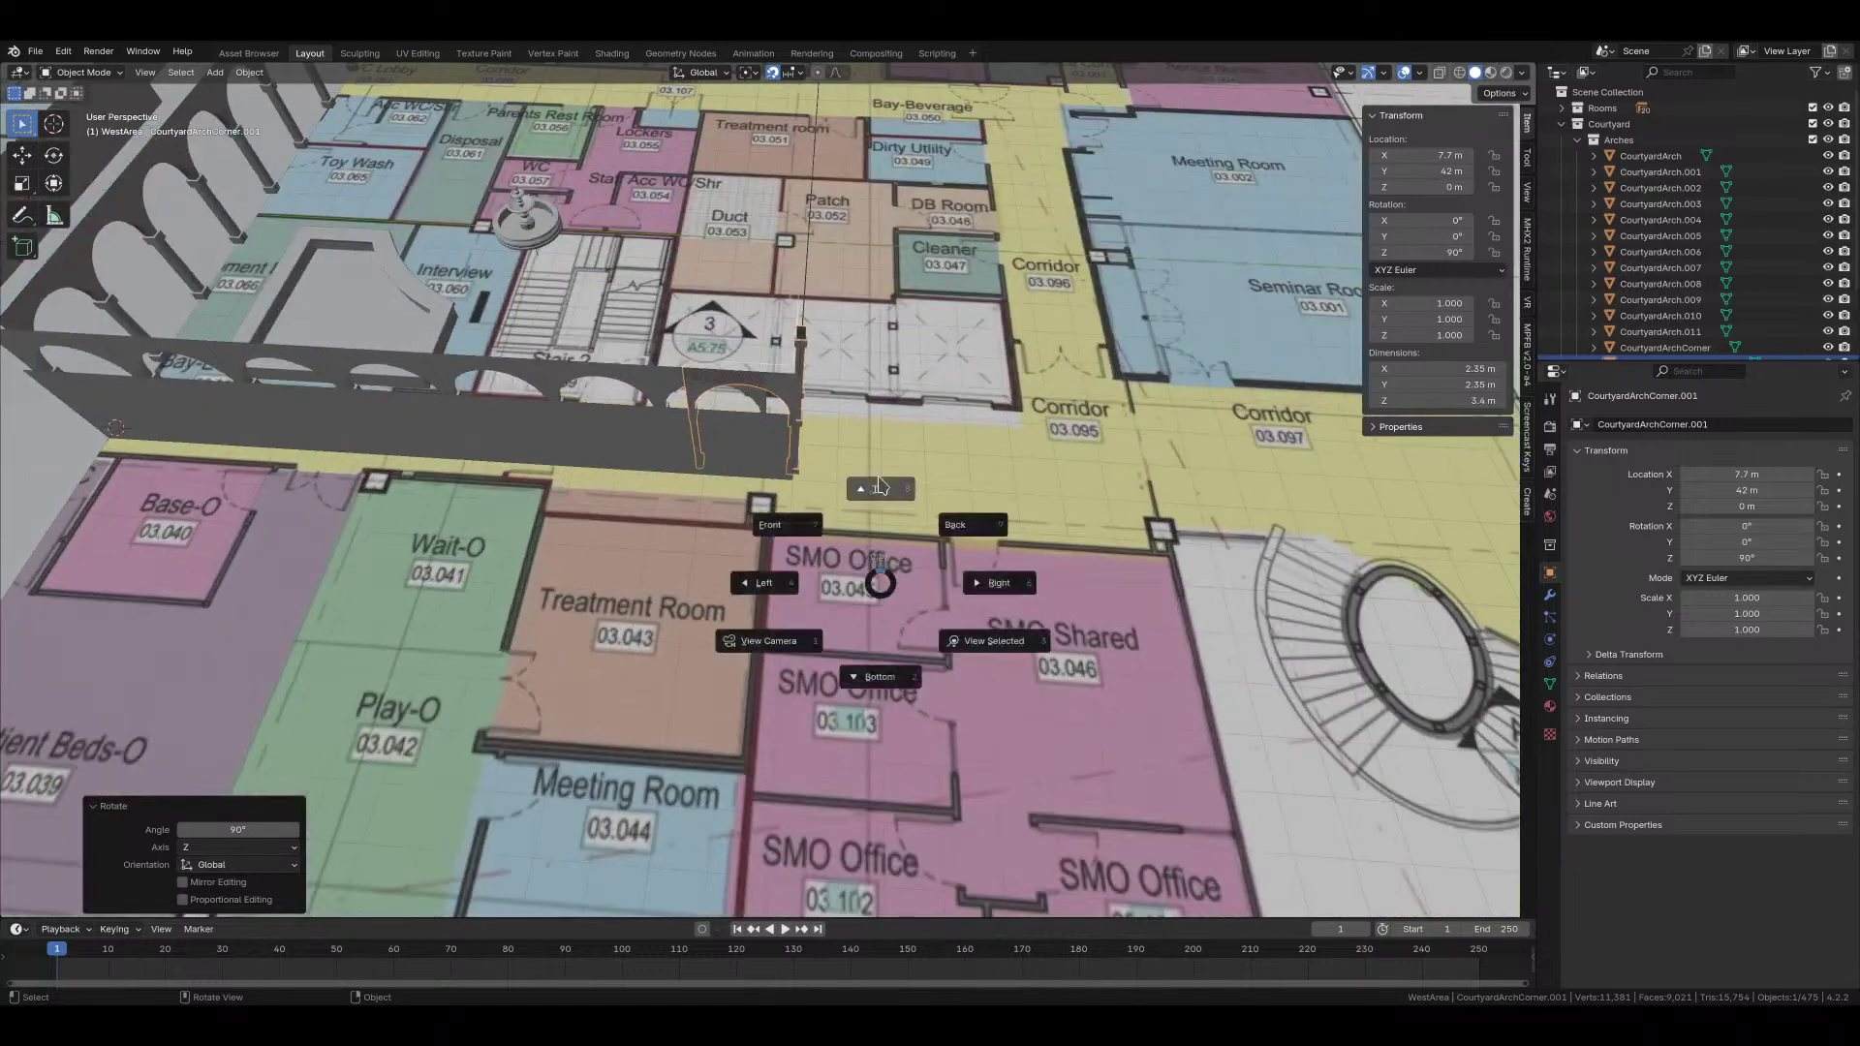
key("g")
key("y")
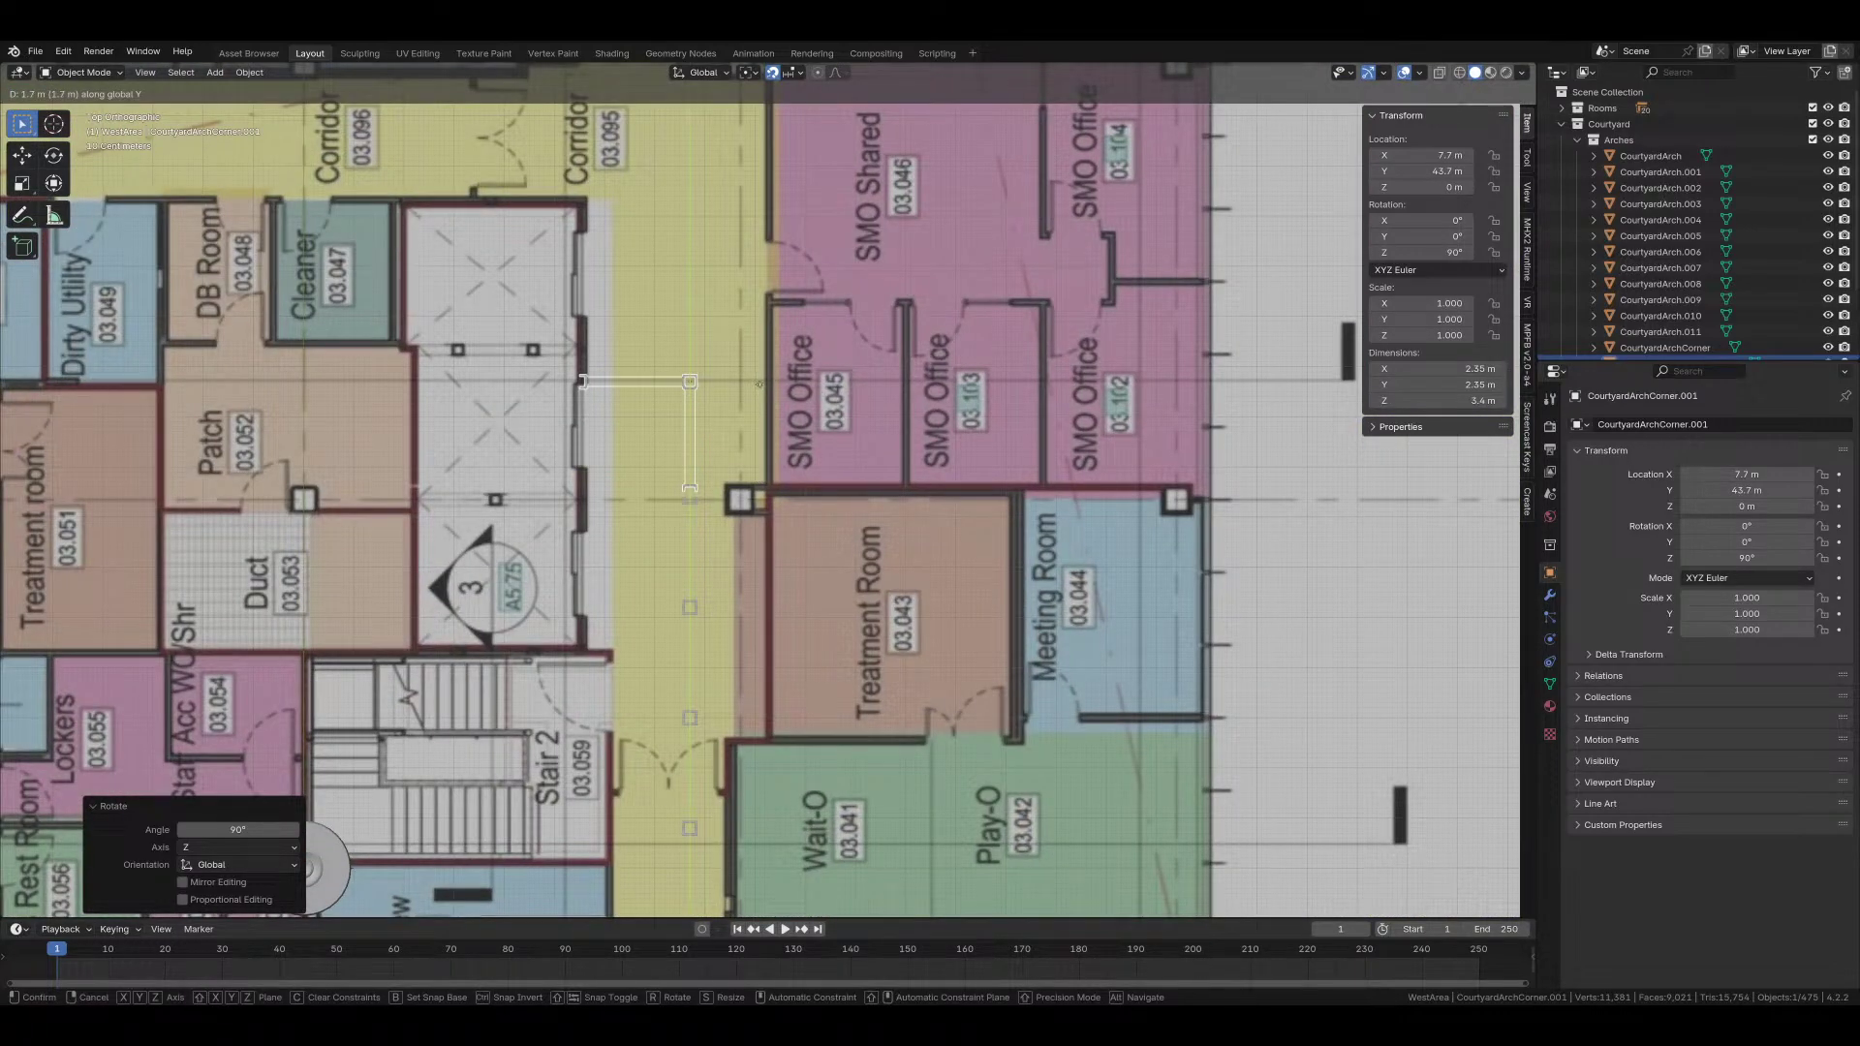
left_click(759, 387)
Step: Move the last arch of the corridor-side row to about X 3.5 m, Y 43.6 m and rotate it -90° about Z
middle_click_drag(764, 397, 660, 462)
left_click(528, 436)
scroll(528, 432, "down", 2)
middle_click_drag(528, 417, 732, 467, "shift")
key("KP_7")
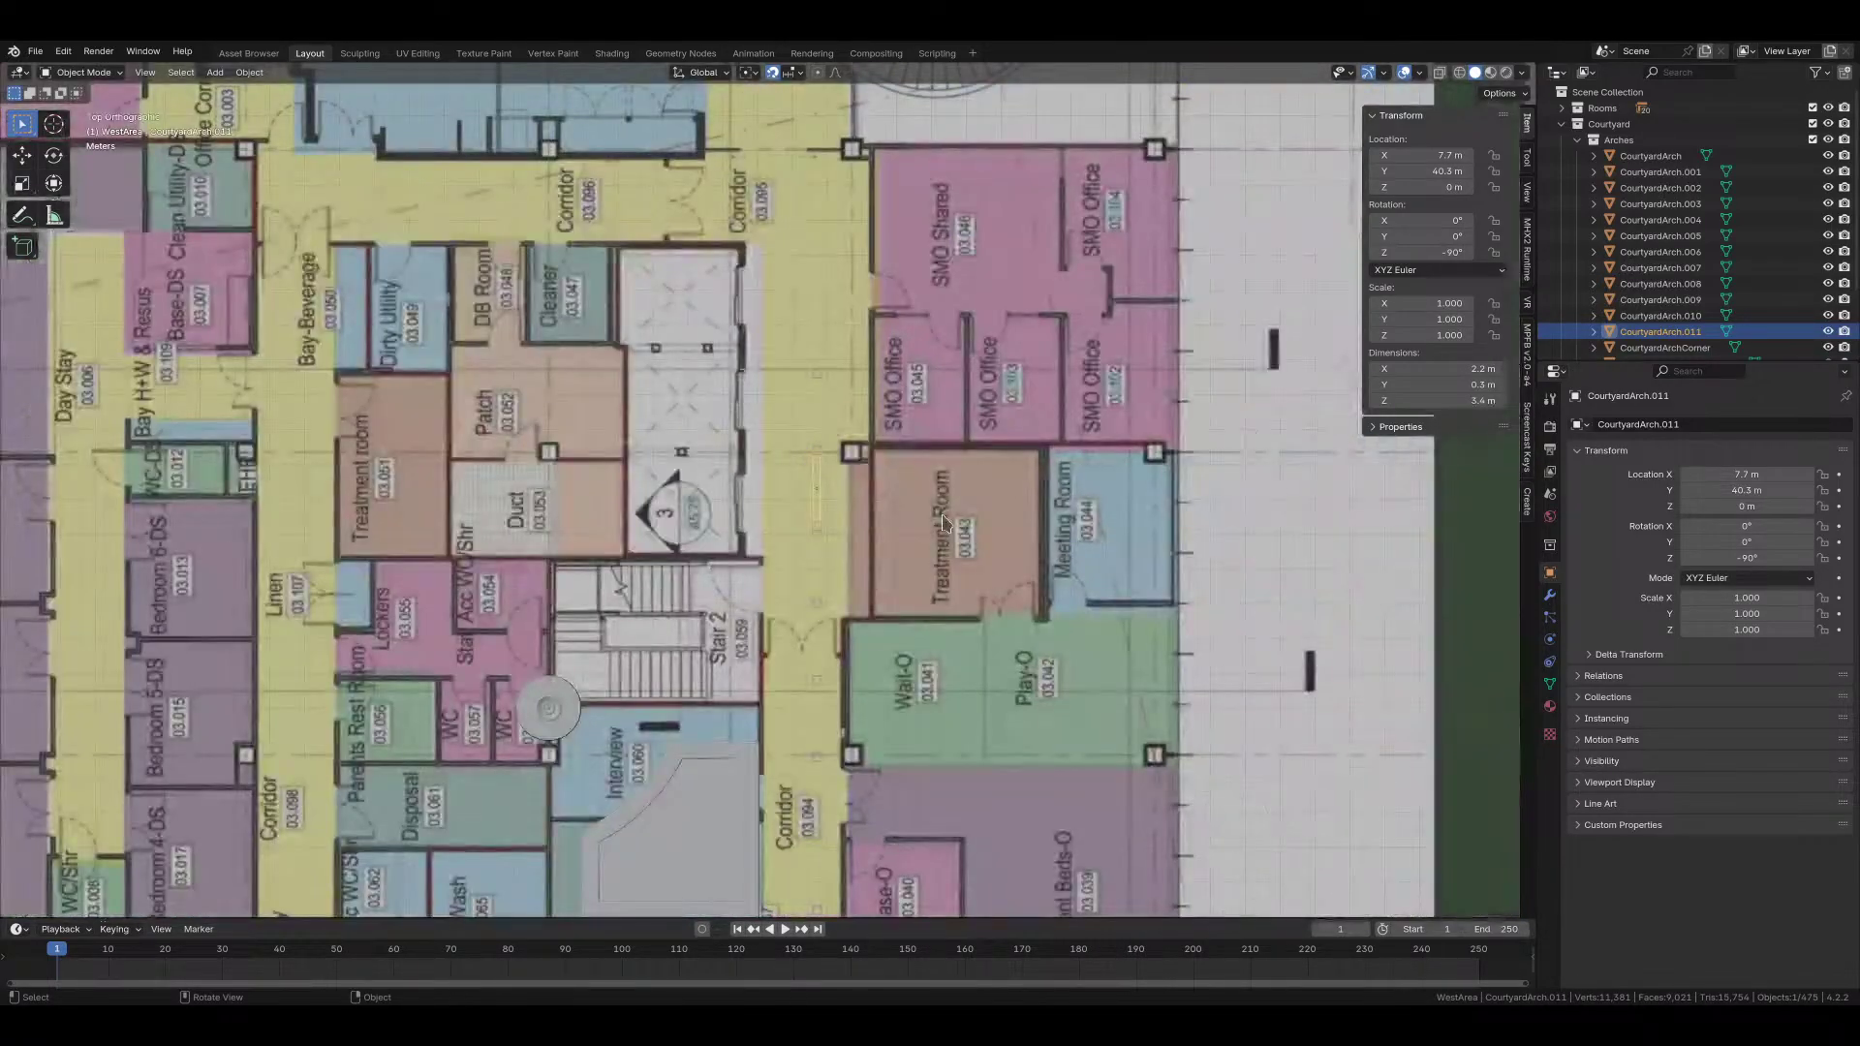
key("g")
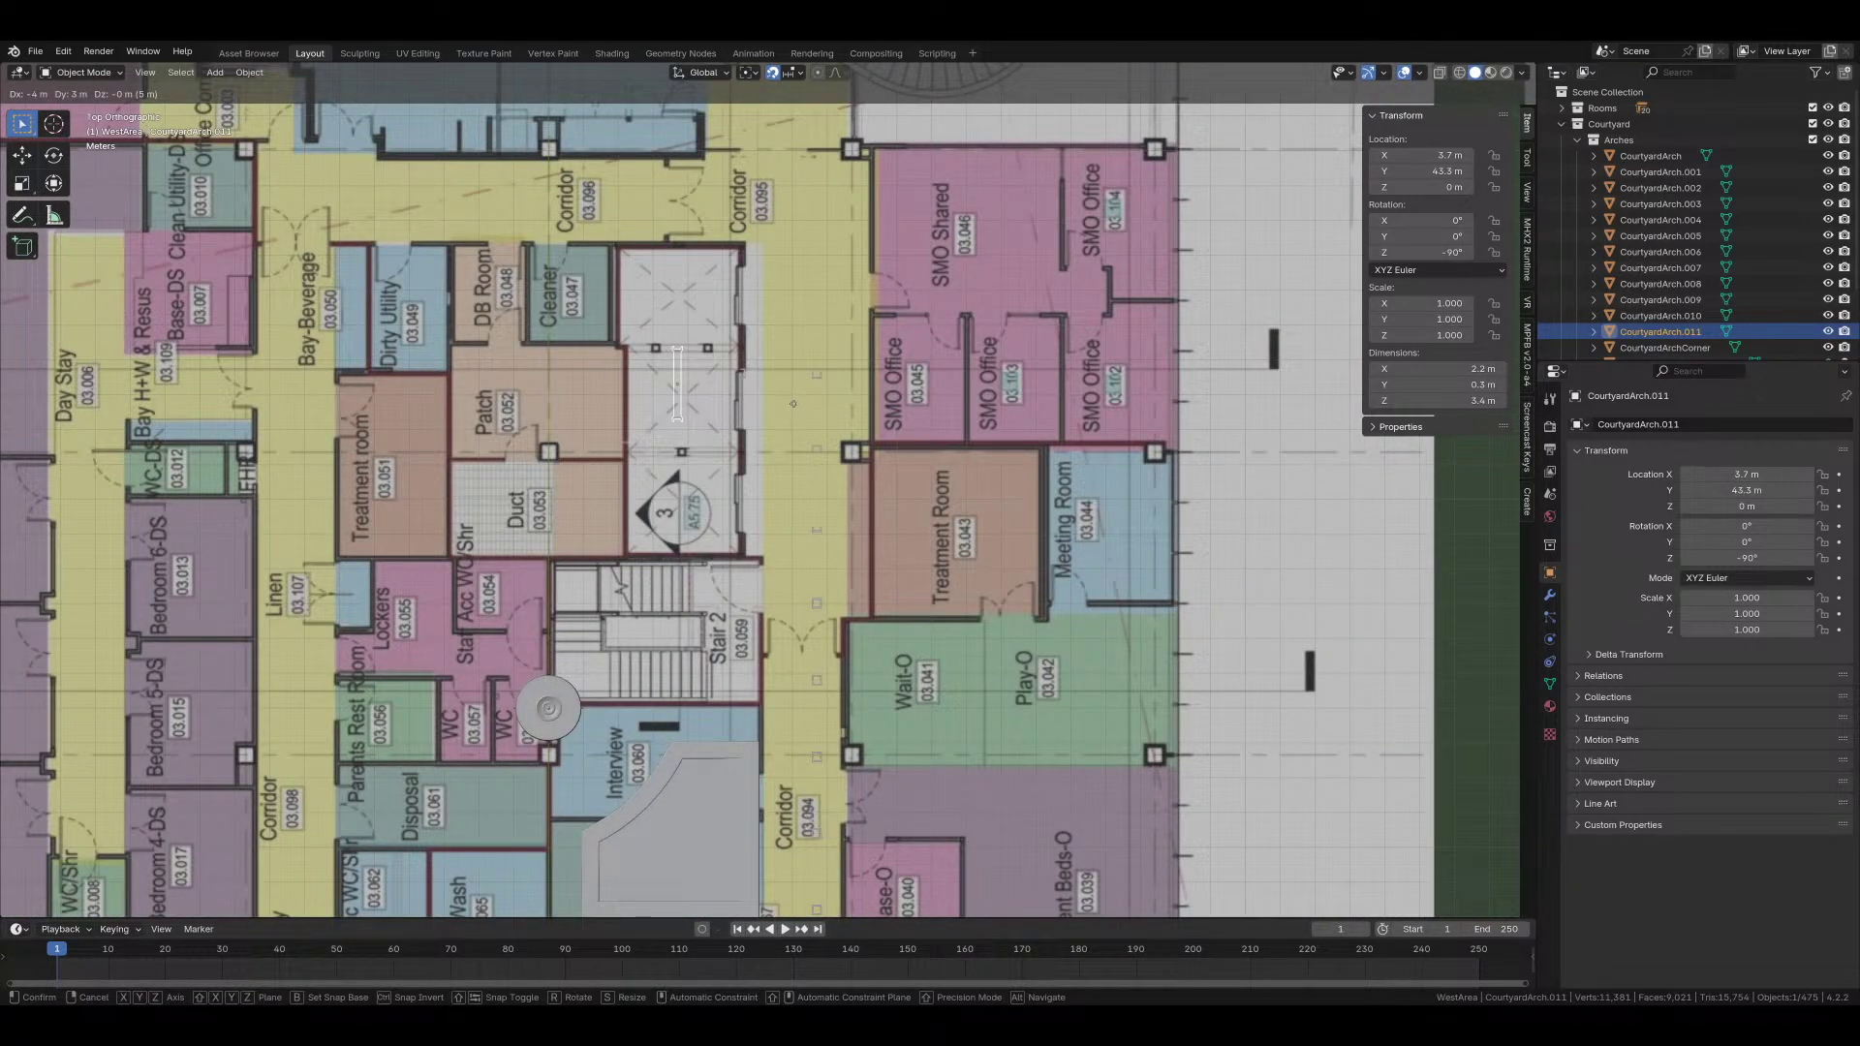
left_click(795, 396)
key("r")
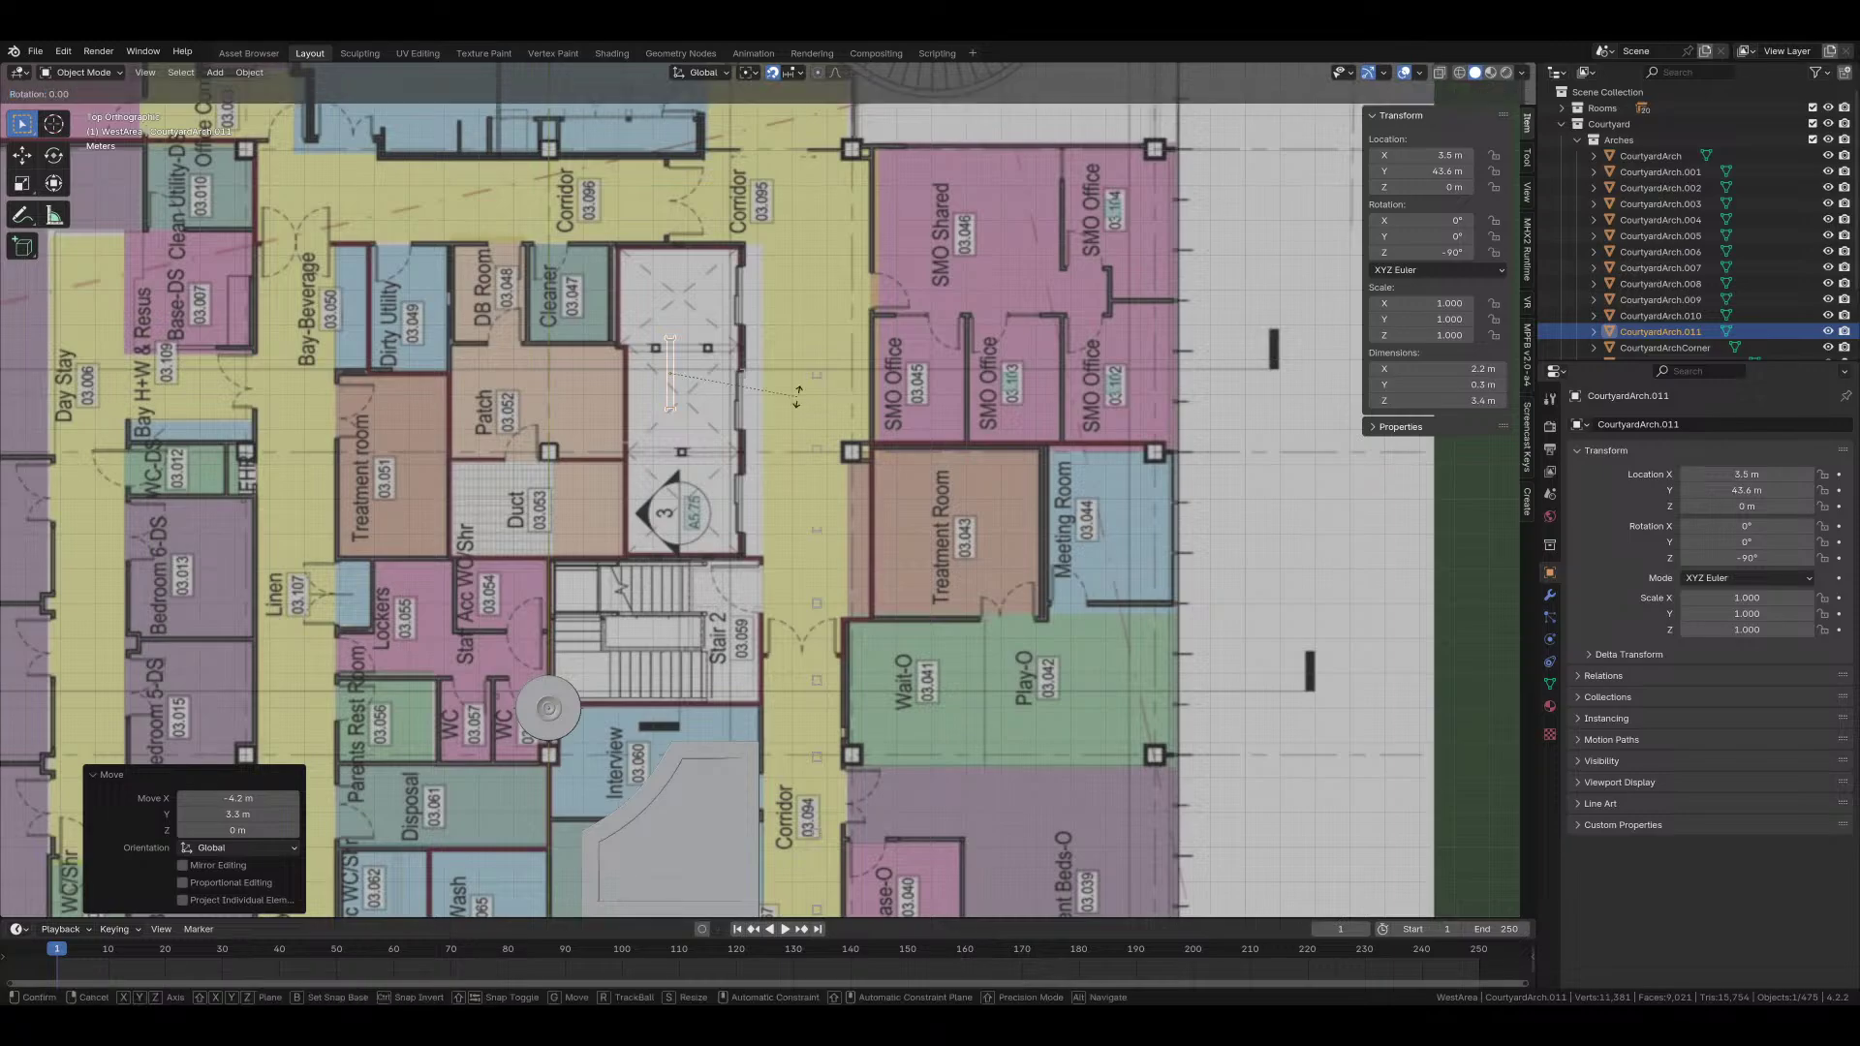
key("Return")
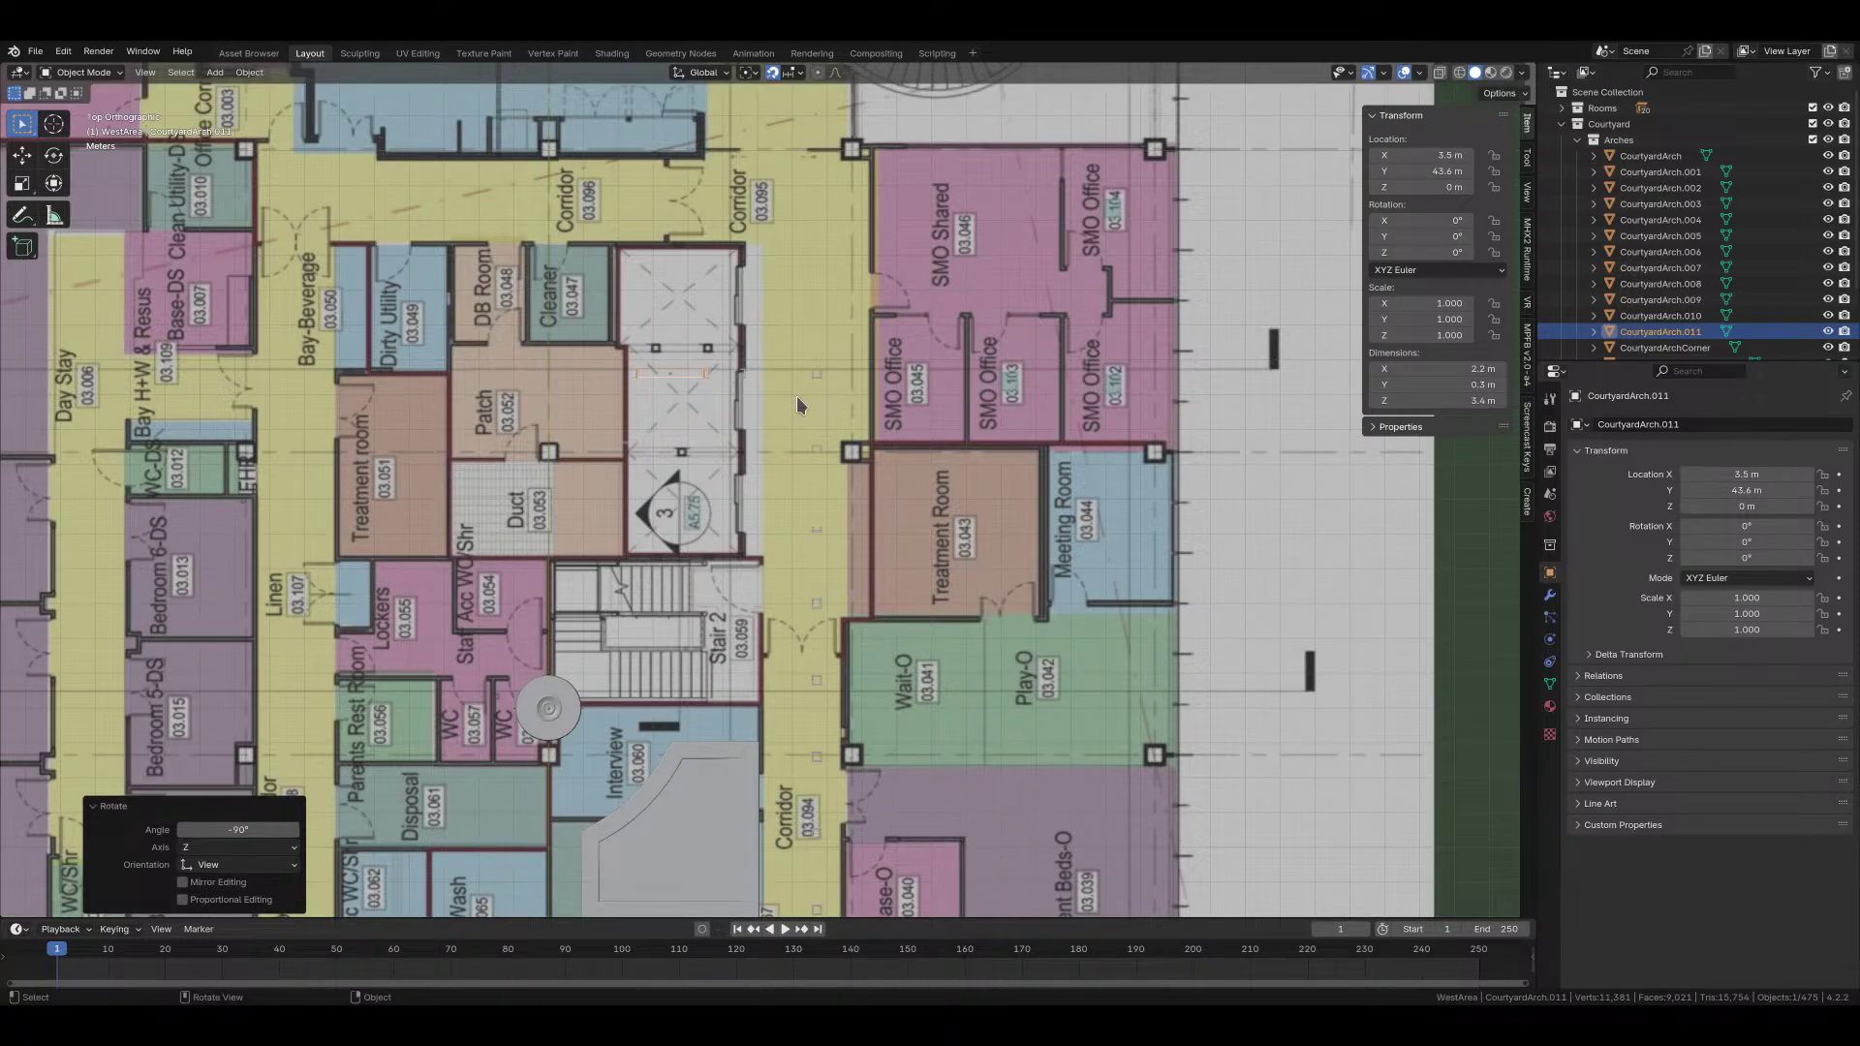
Step: Move the turned arch 0.9 m along X against the new corner arch
scroll(830, 435, "up", 4)
key("g")
key("x")
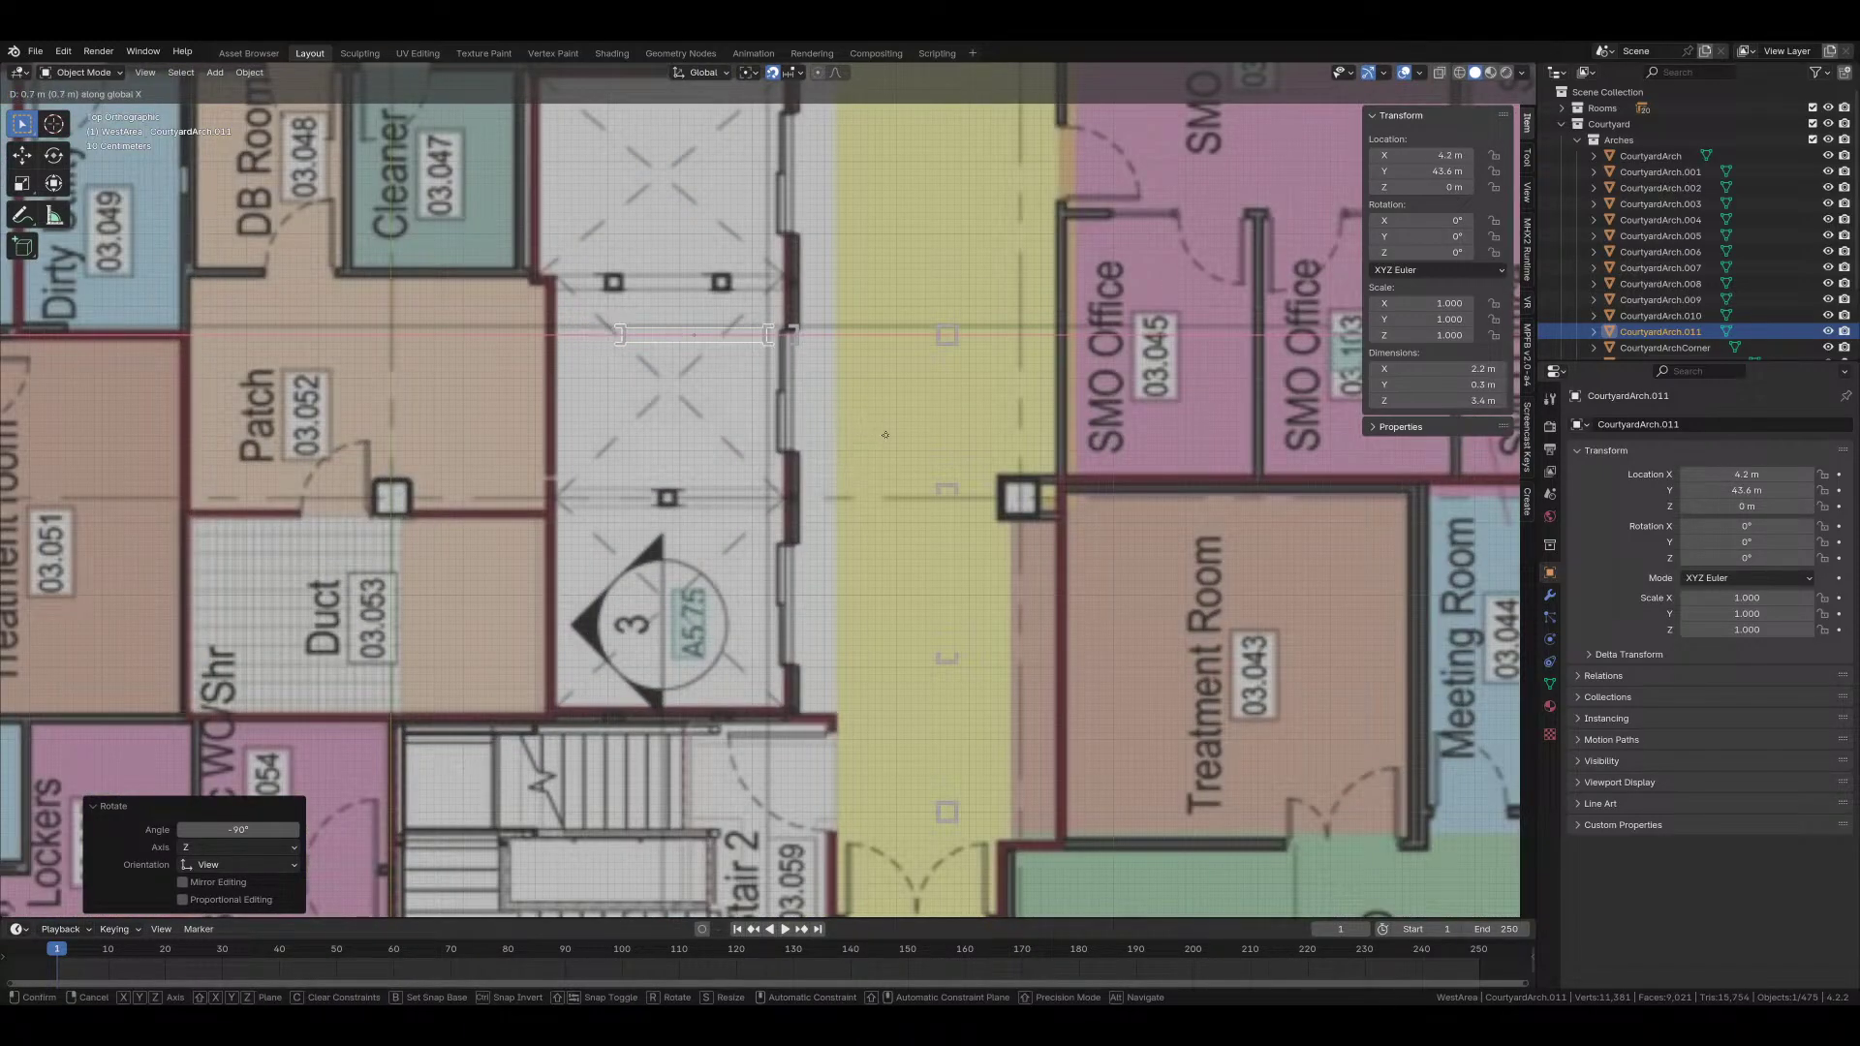
left_click(892, 436)
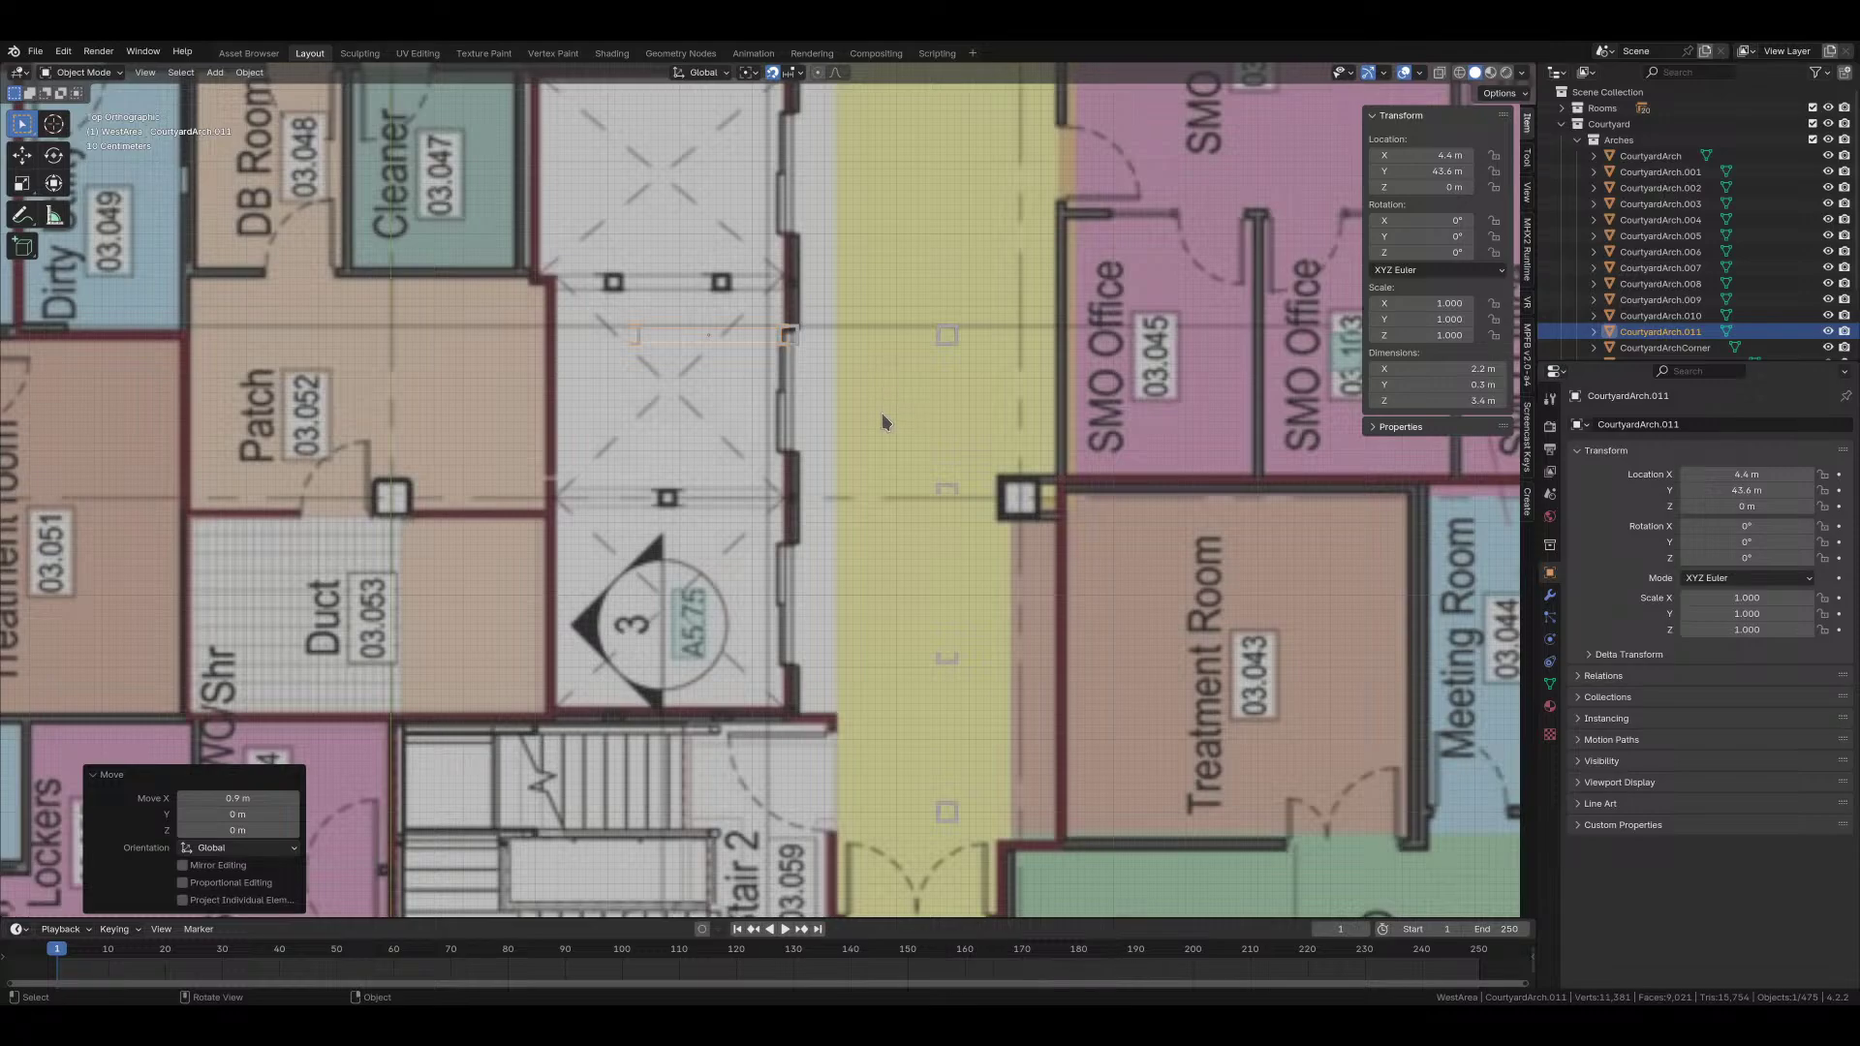
Step: Make a linked duplicate of the arch 2.2 m along negative X to begin the courtyard's far row
scroll(881, 422, "down", 3)
middle_click_drag(882, 422, 698, 490)
key("shift+d")
key("x")
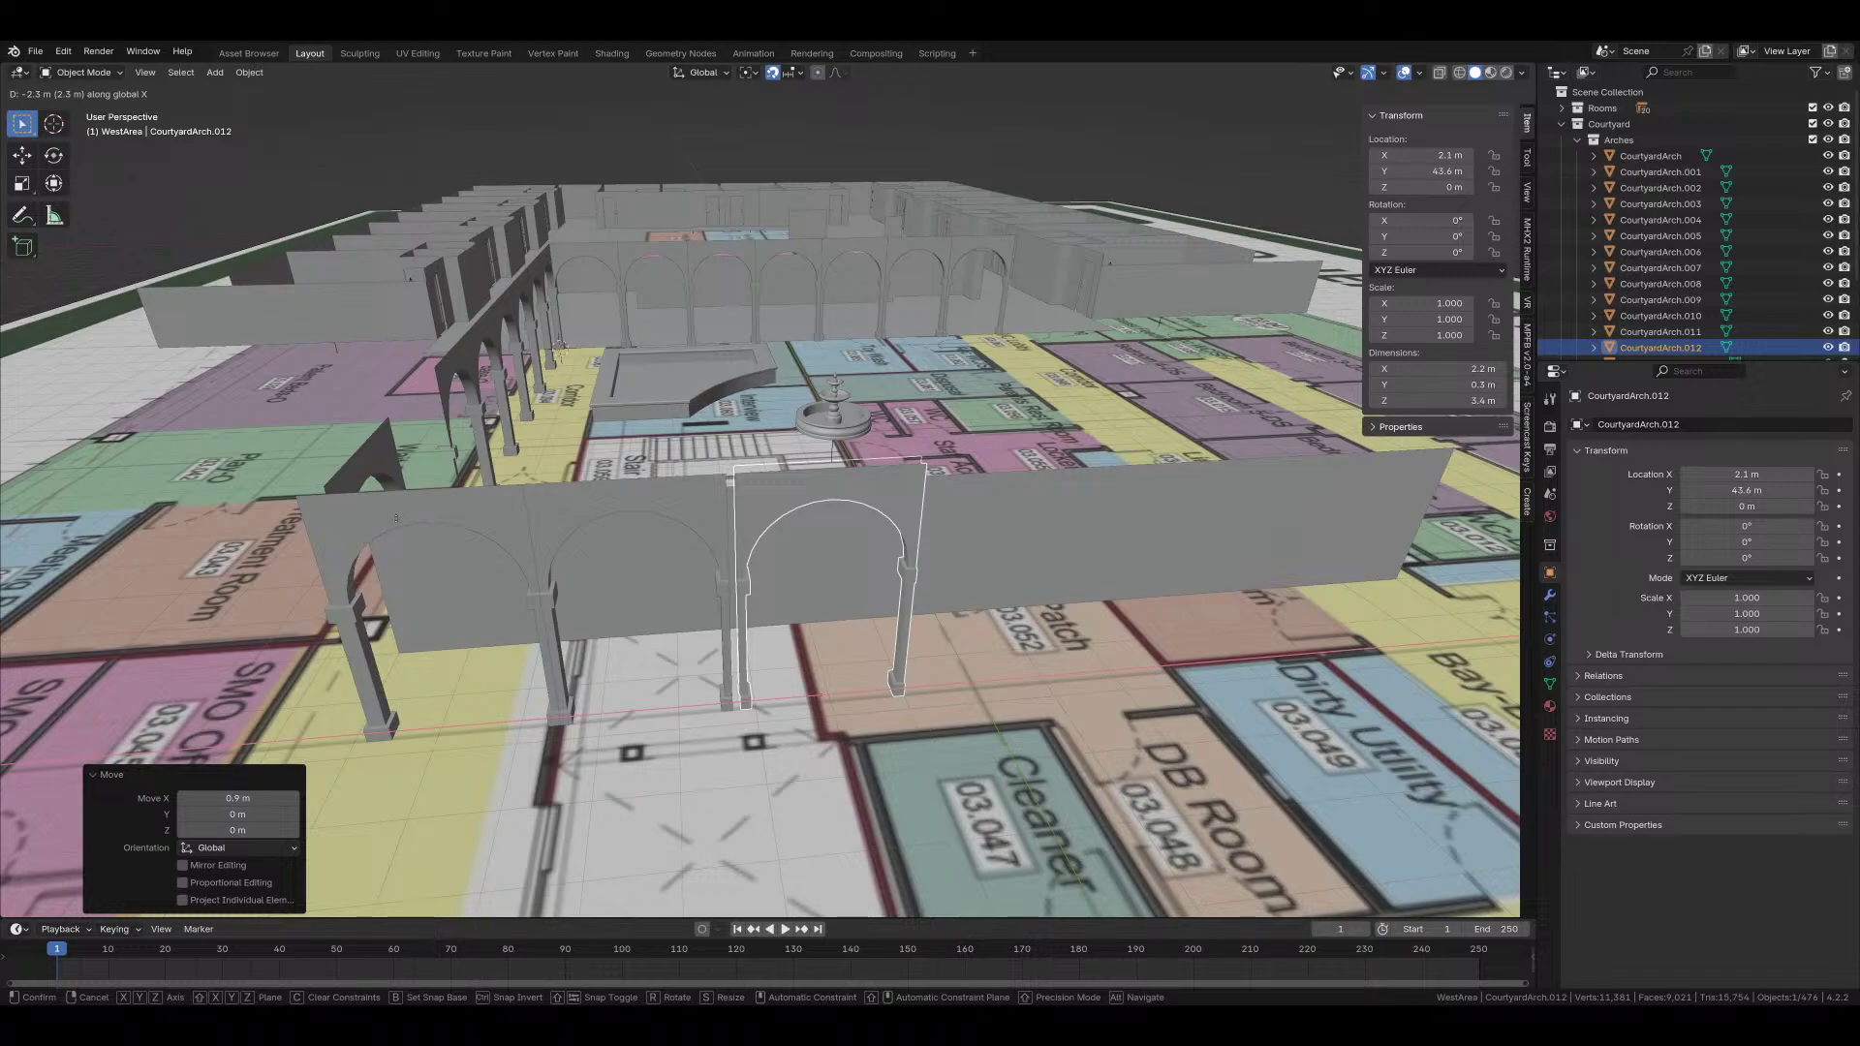
left_click(381, 526)
Step: Repeat the linked duplication four more times to extend the far row to X -6.6 m
key("shift+r")
key("shift+r")
key("shift+r")
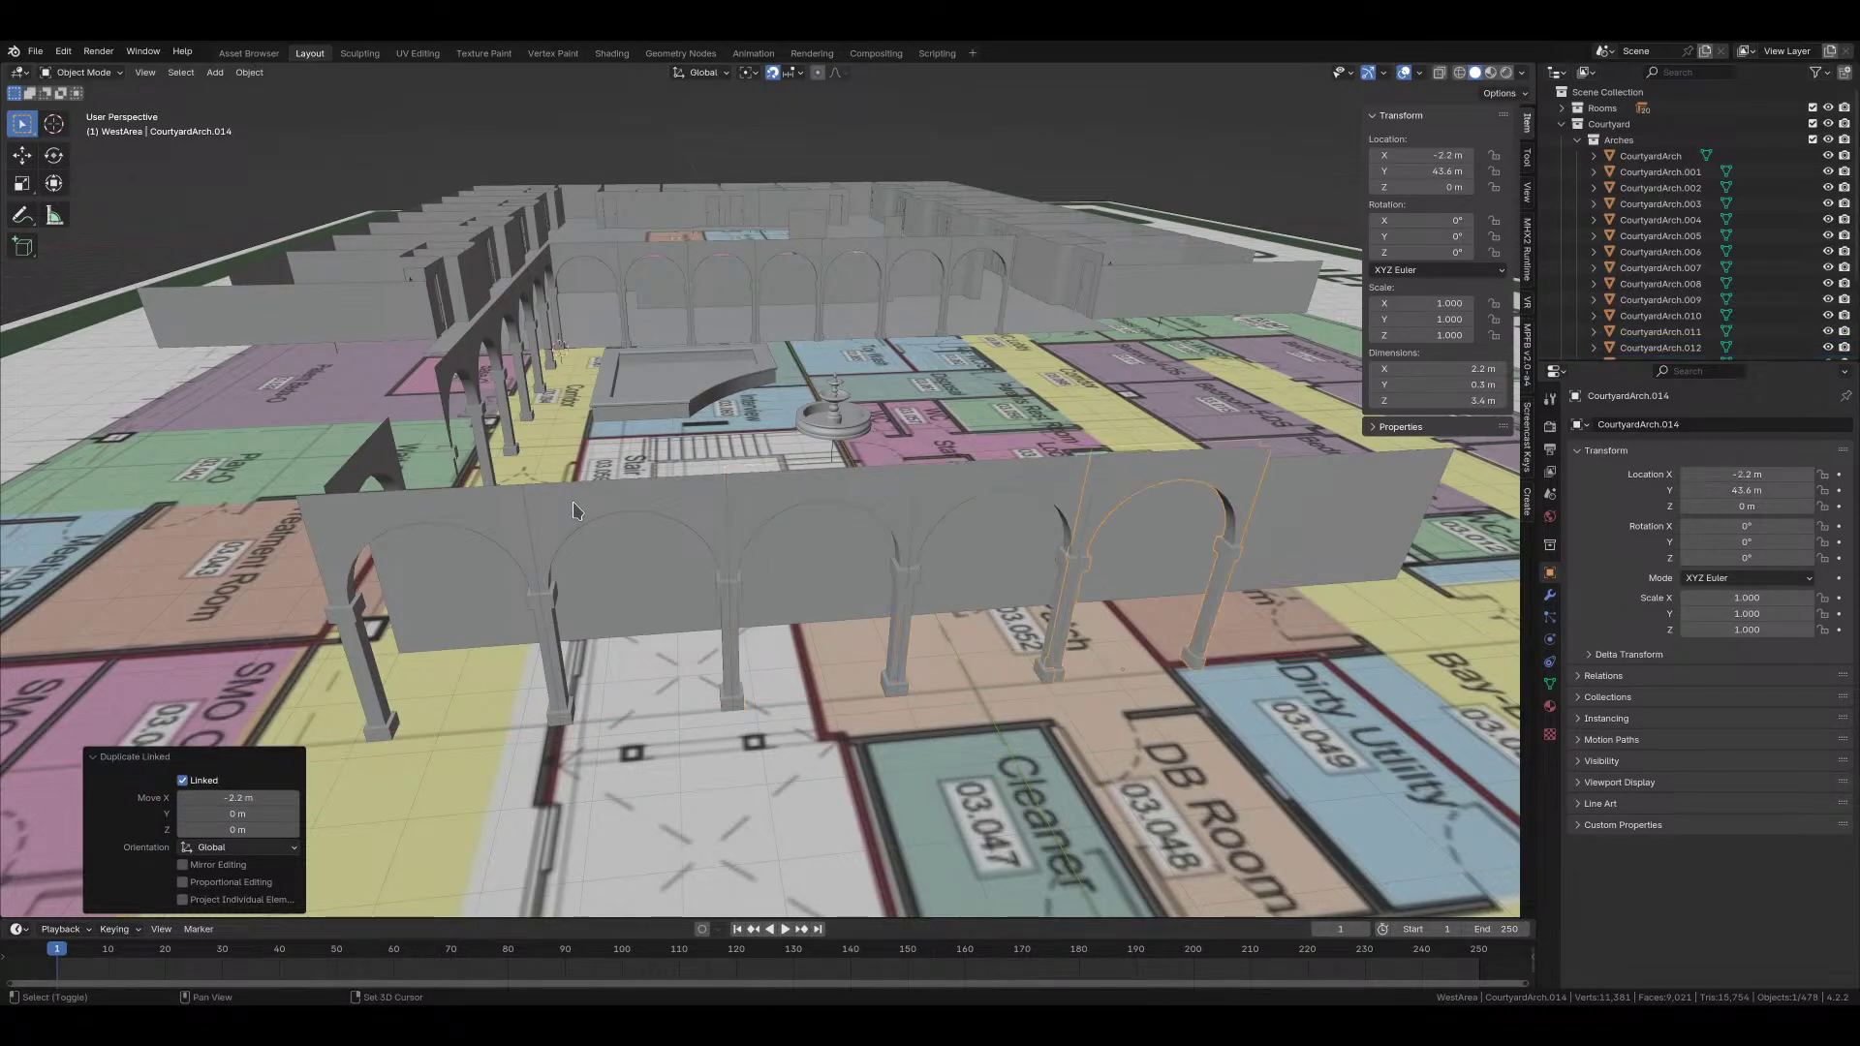
middle_click_drag(573, 502, 763, 557)
key("shift+r")
Step: Select the second corner arch with all arches of the far row and move them -2.2 m along Y
scroll(647, 518, "down", 3)
left_click(757, 536)
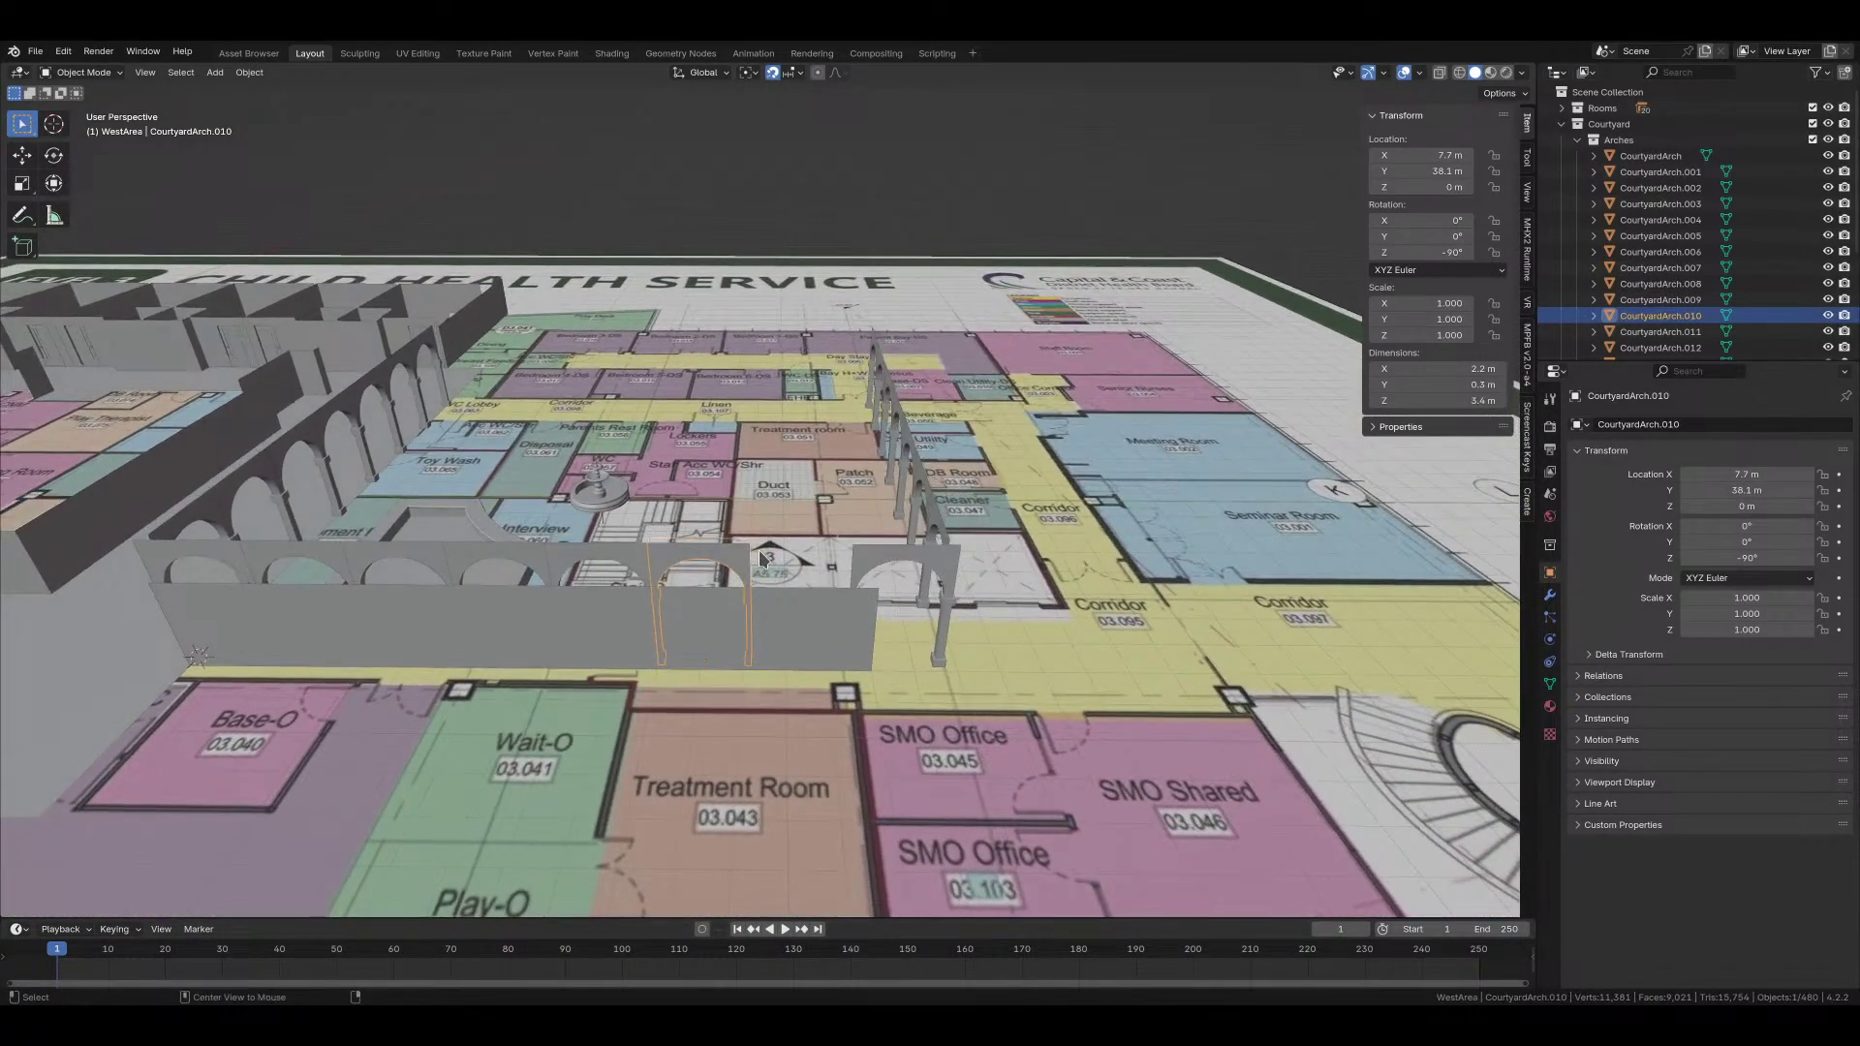
left_click(936, 558)
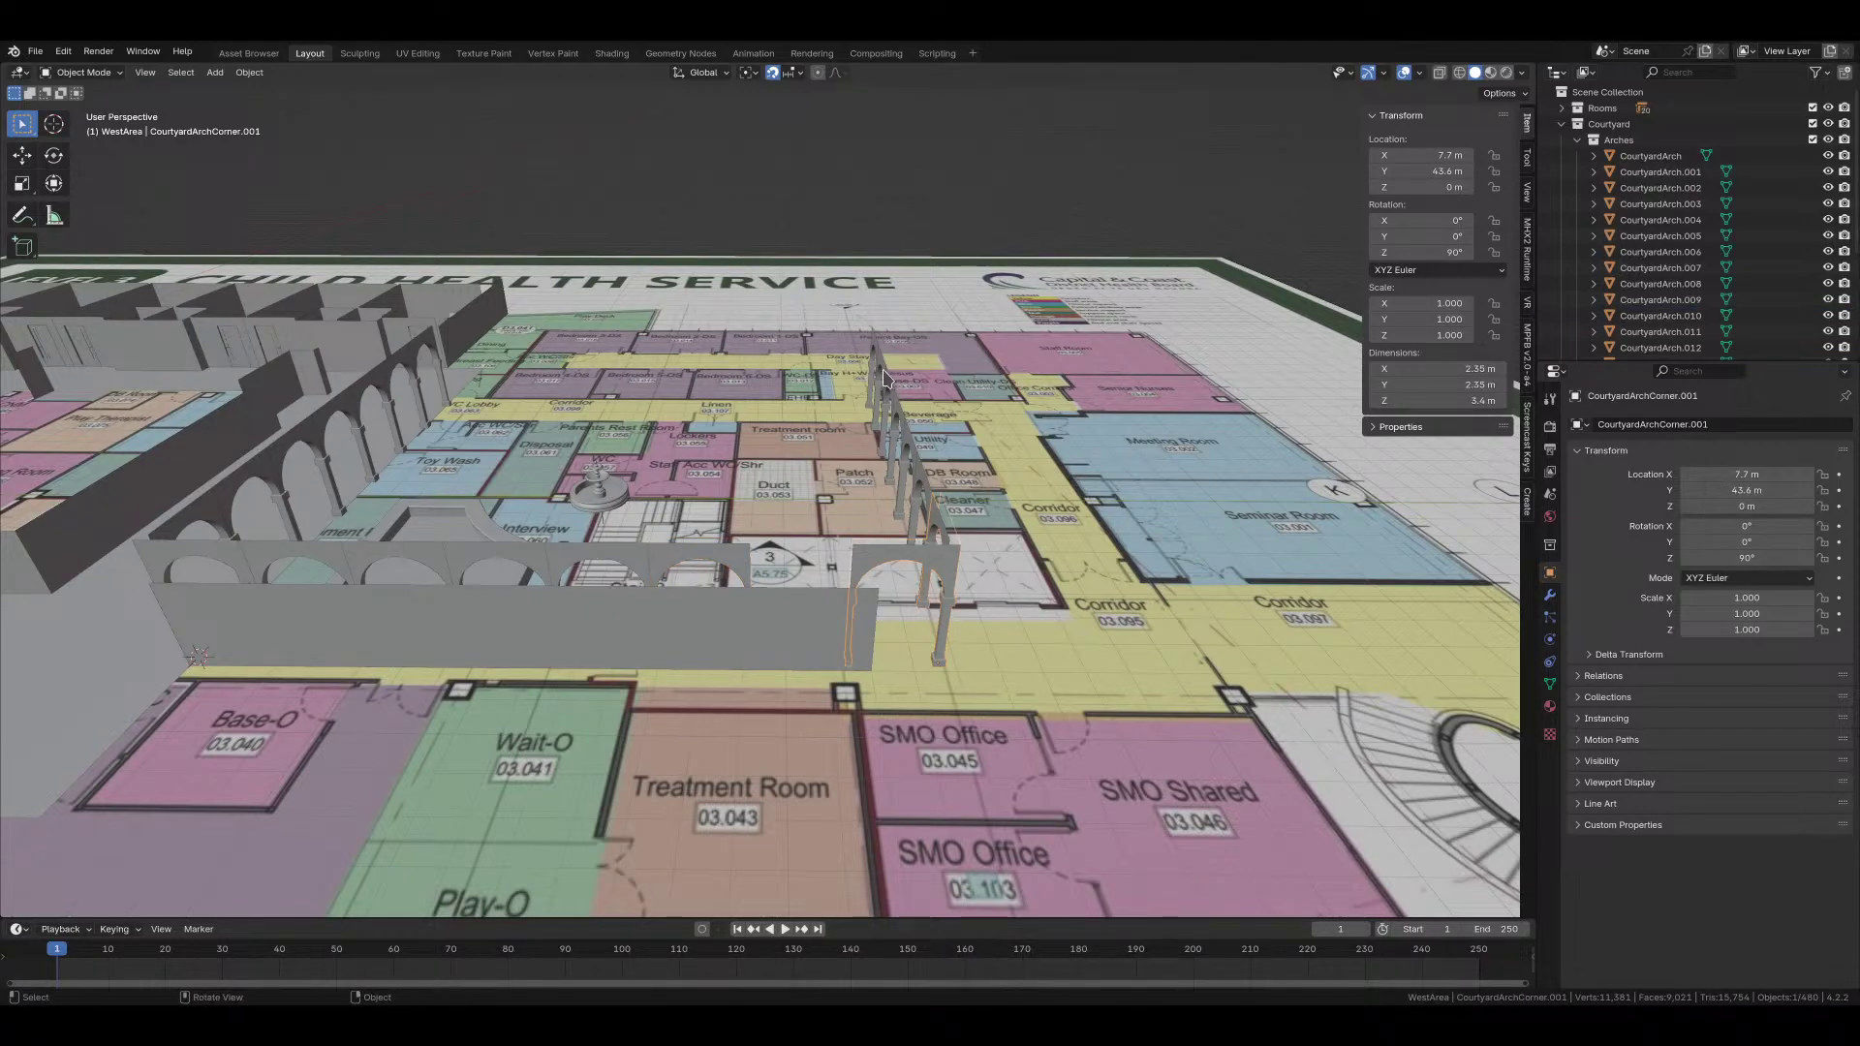
middle_click_drag(884, 376, 869, 442)
key("c")
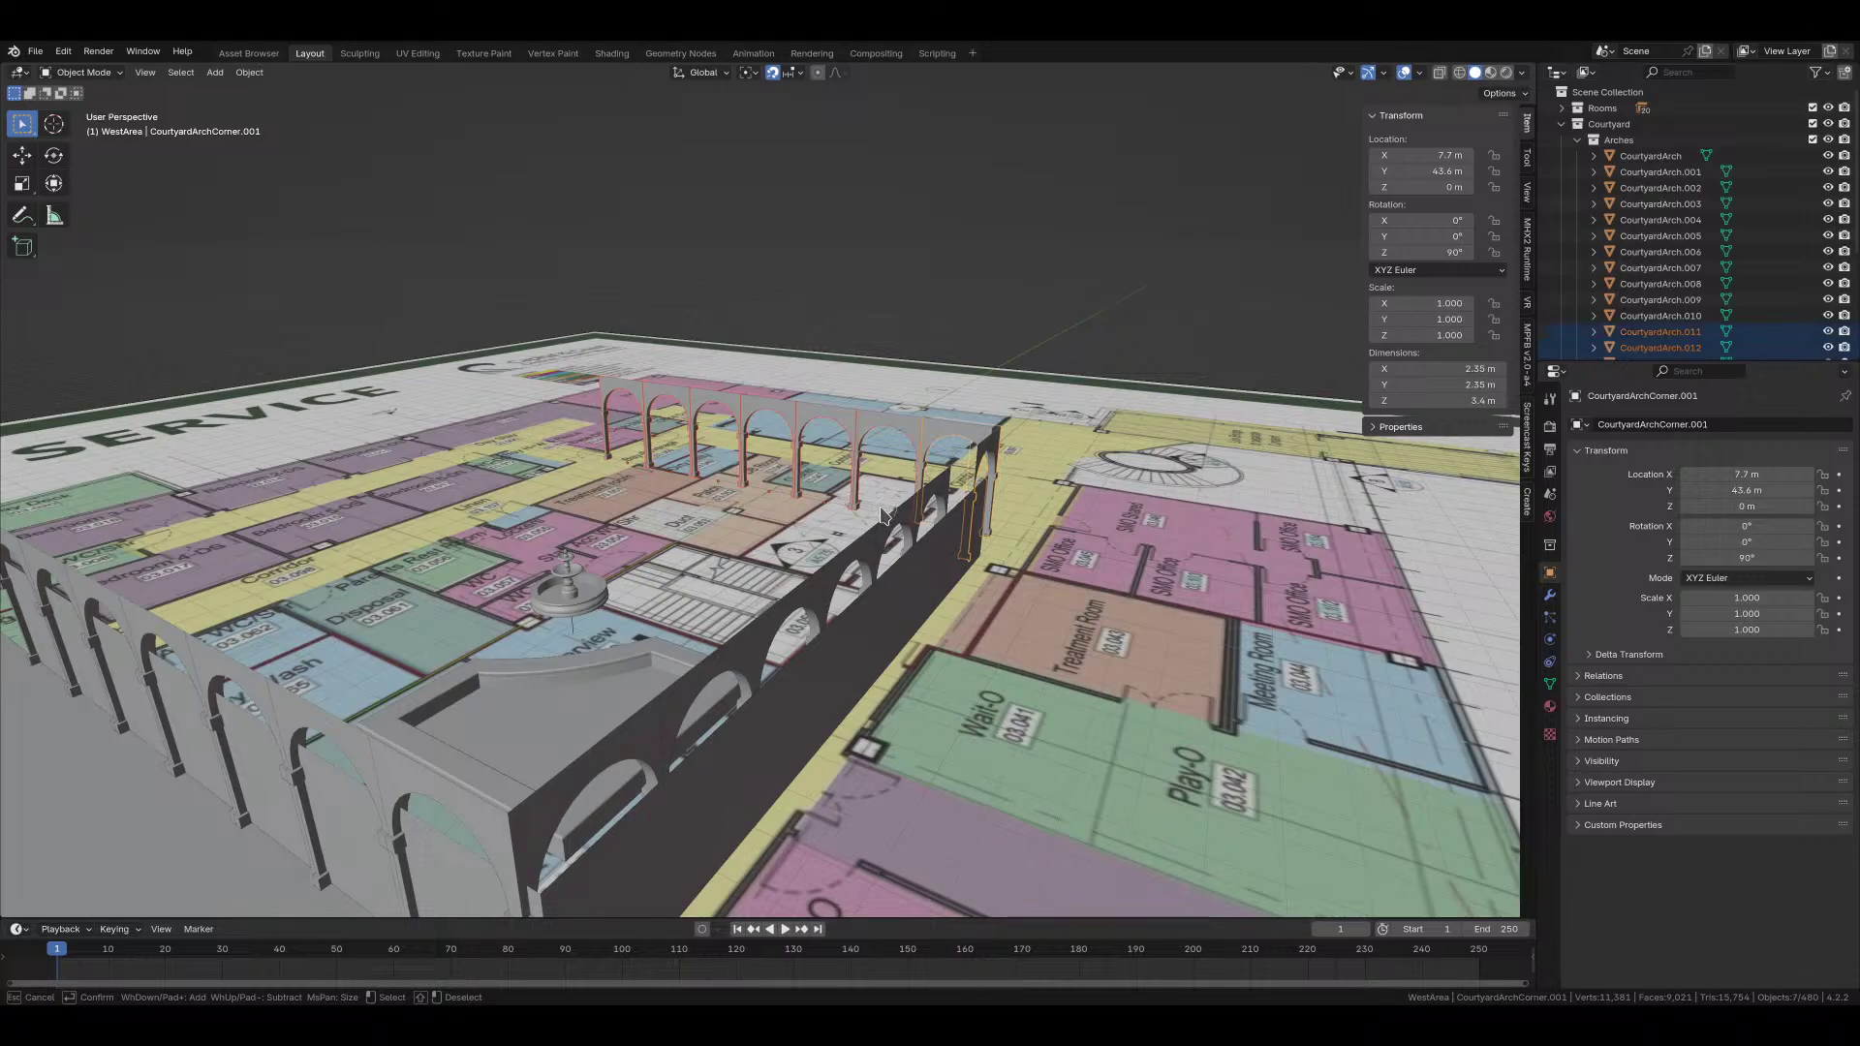
key("Escape")
middle_click_drag(884, 513, 1061, 484)
key("g")
key("y")
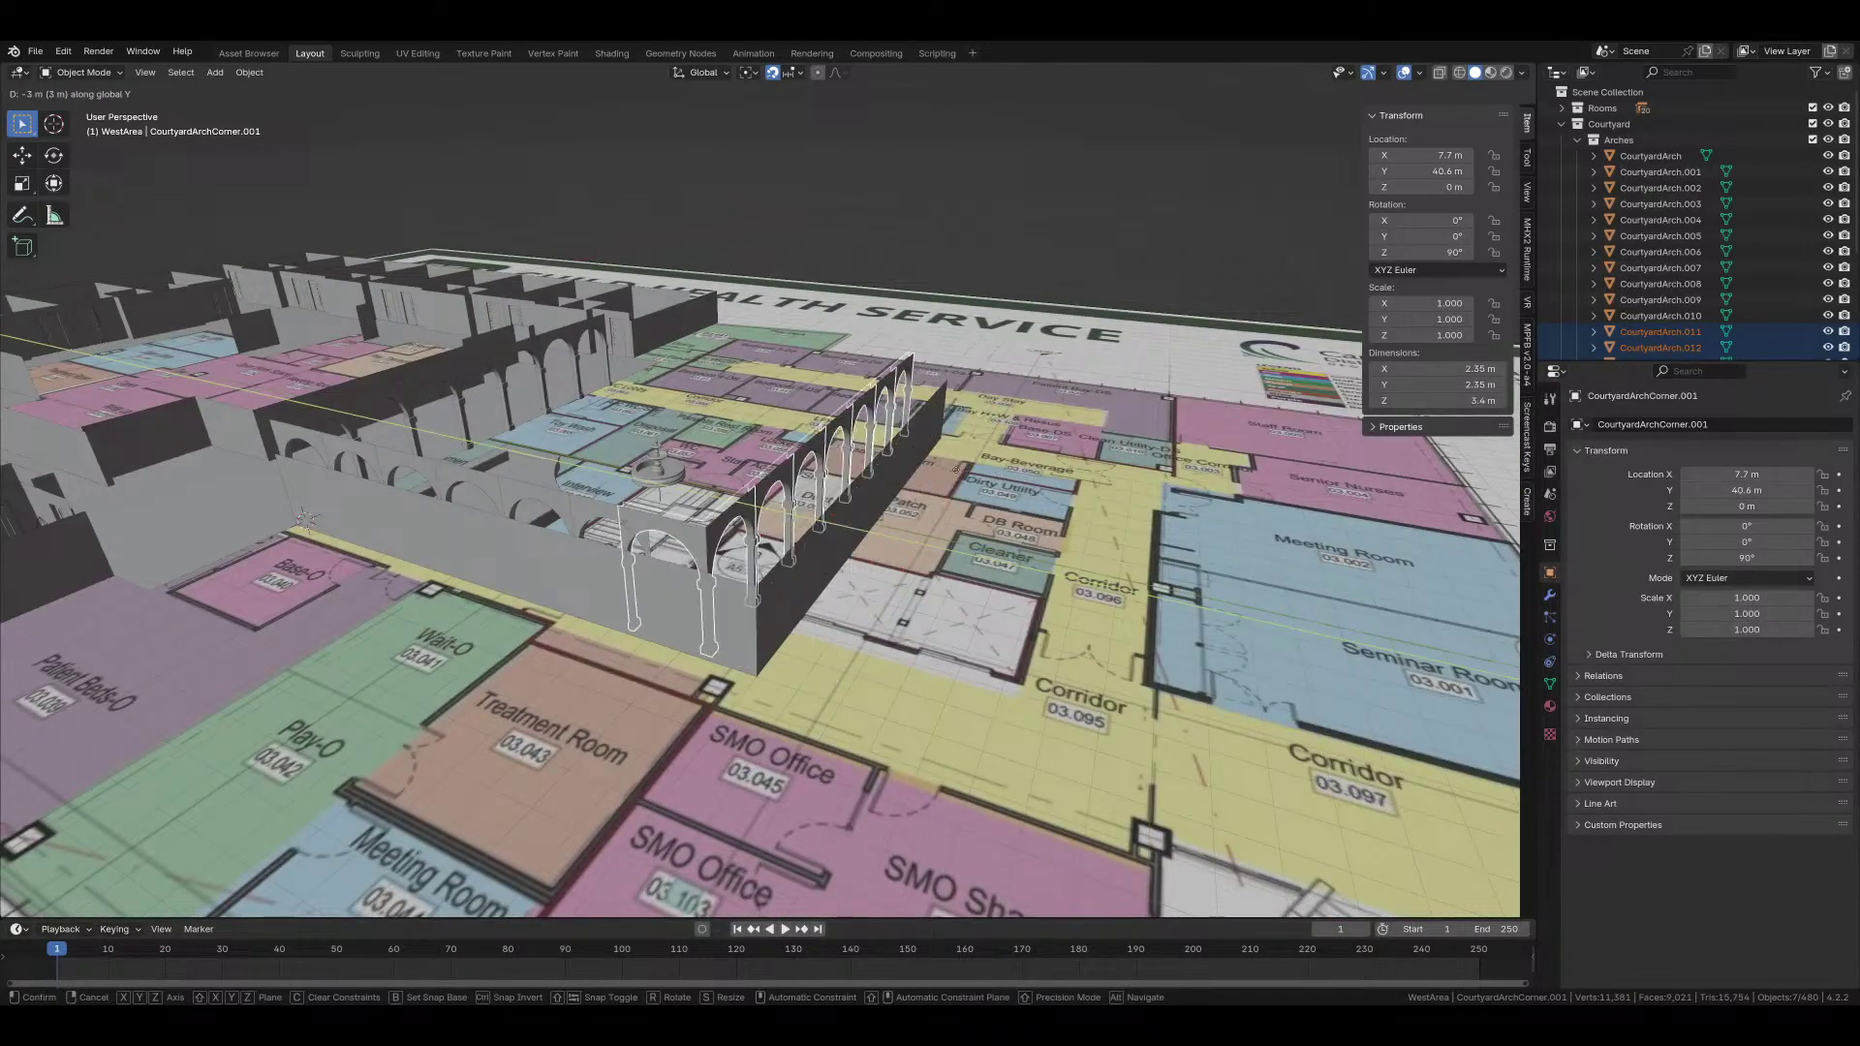
left_click(1034, 539)
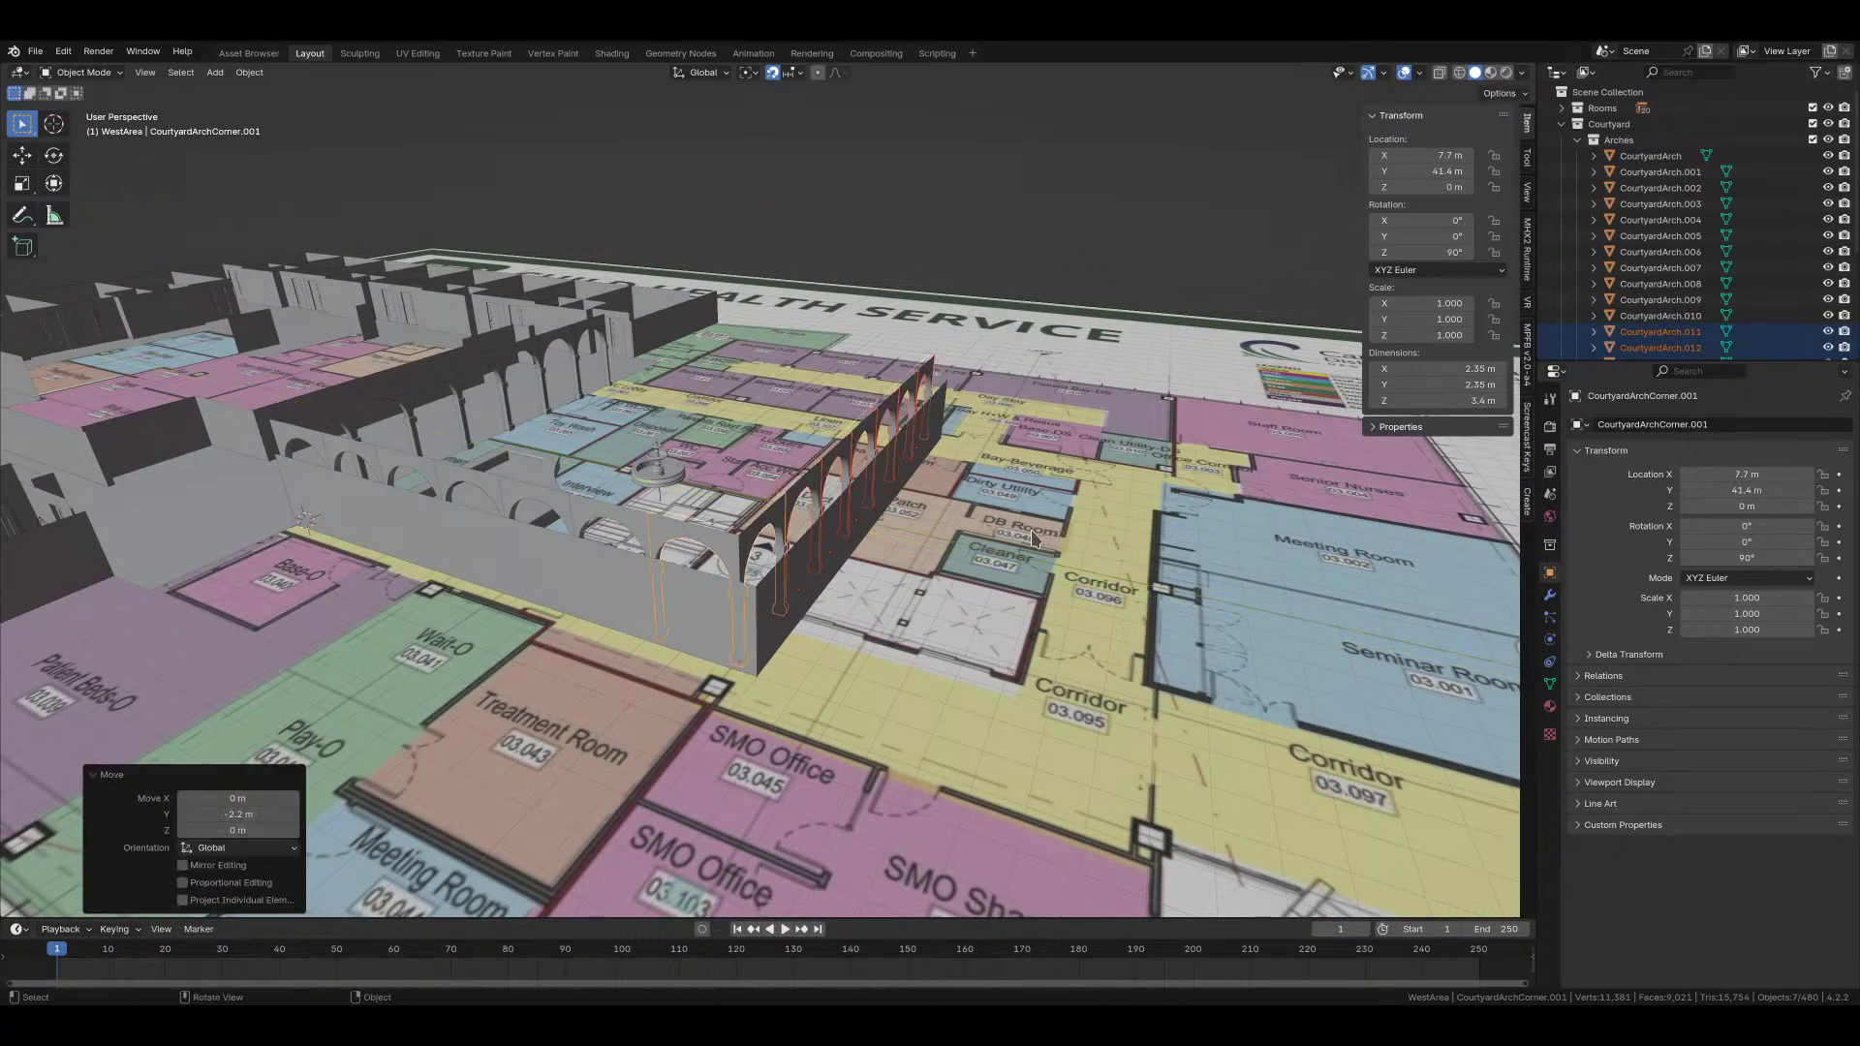
Step: Delete the end arches of the two opposite rows on the side without corner arches
middle_click_drag(1034, 539, 979, 599)
left_click(978, 597)
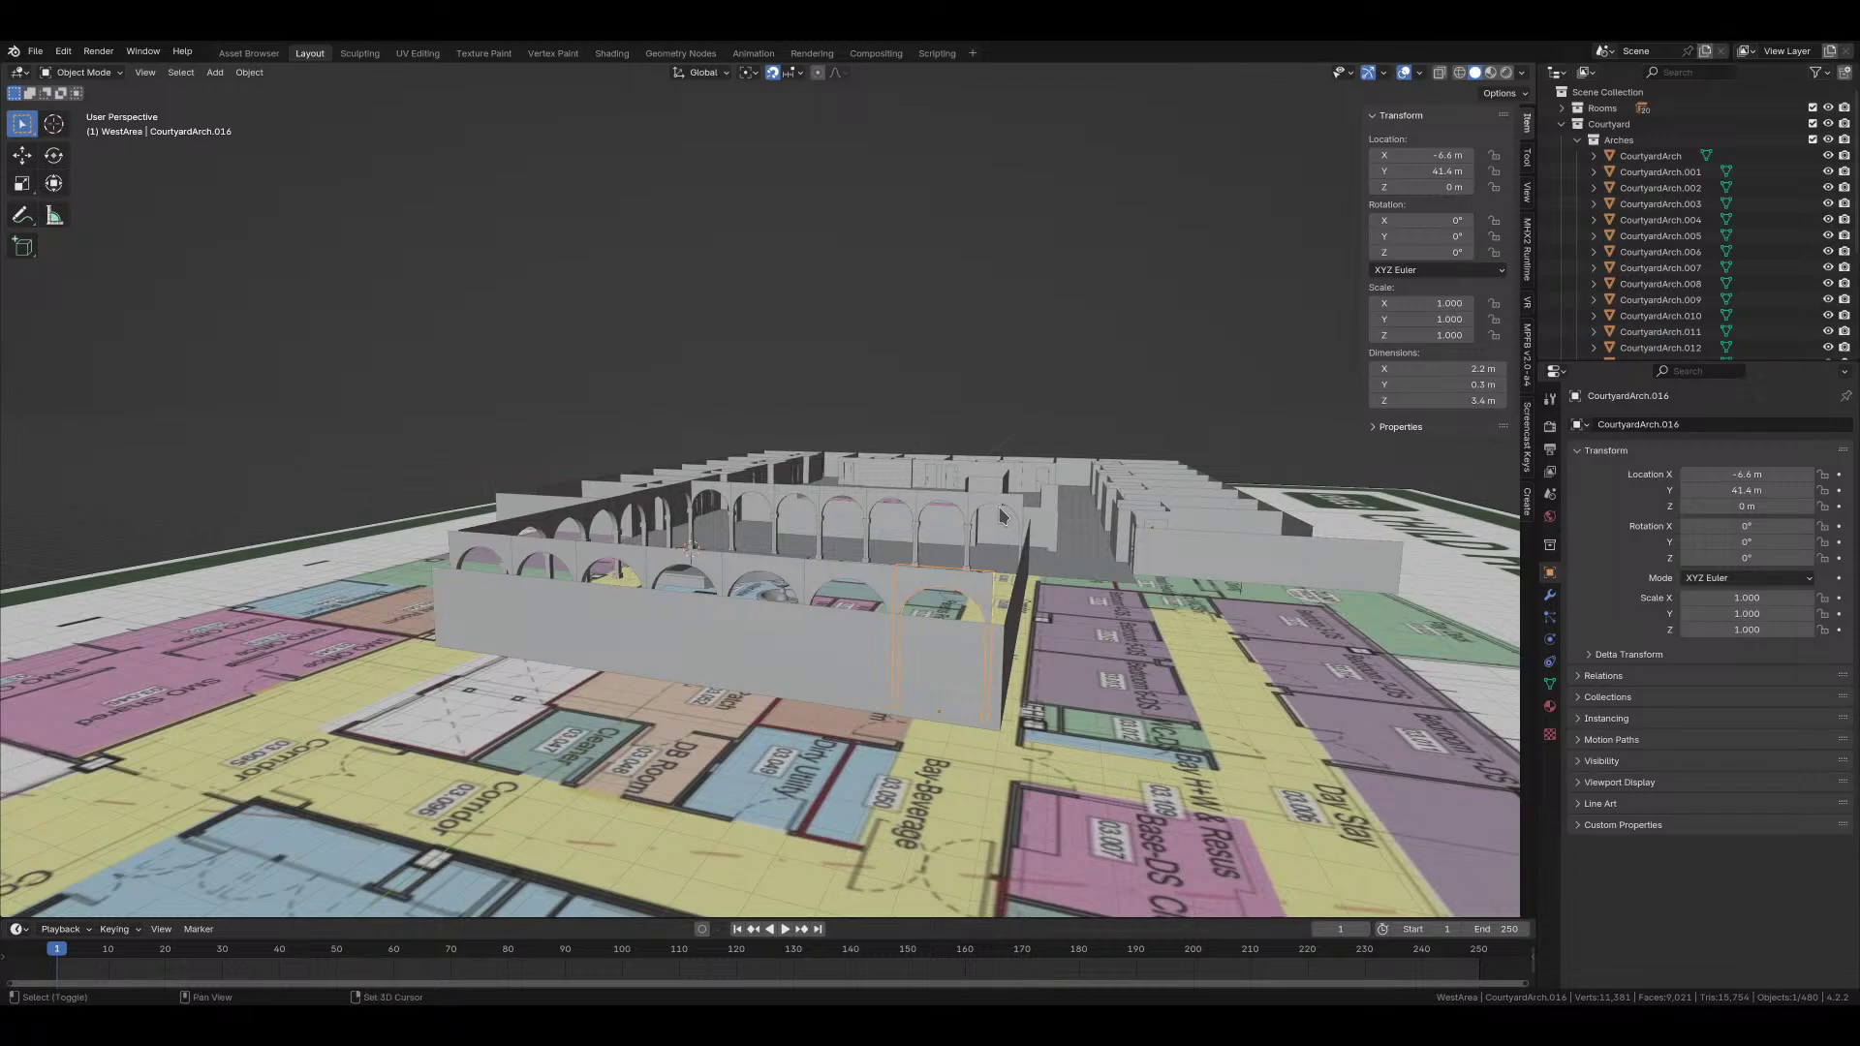
left_click(1001, 516, "shift")
key("x")
left_click(955, 512)
Step: Select the Courtyard object at the courtyard's centre and snap the 3D cursor to its origin
left_click(482, 539)
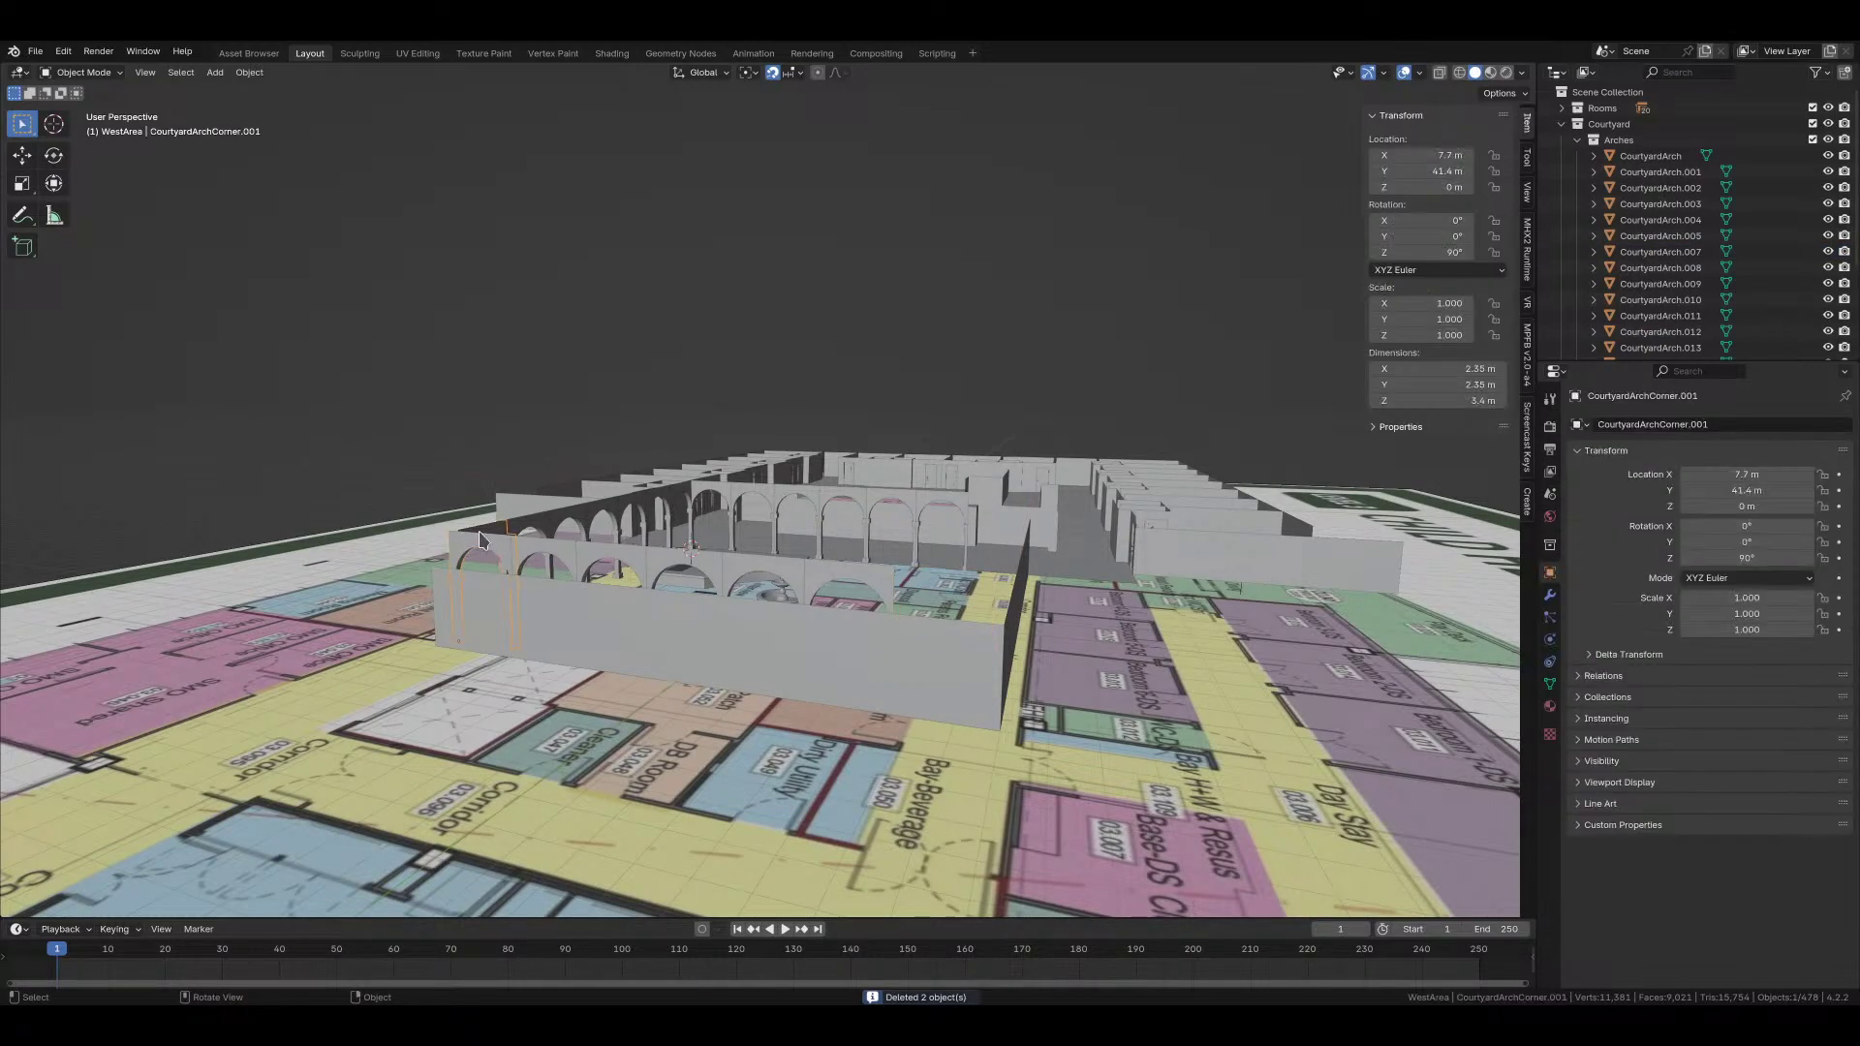
left_click(693, 489, "shift")
middle_click_drag(800, 591, 733, 660)
left_click(866, 508, "shift")
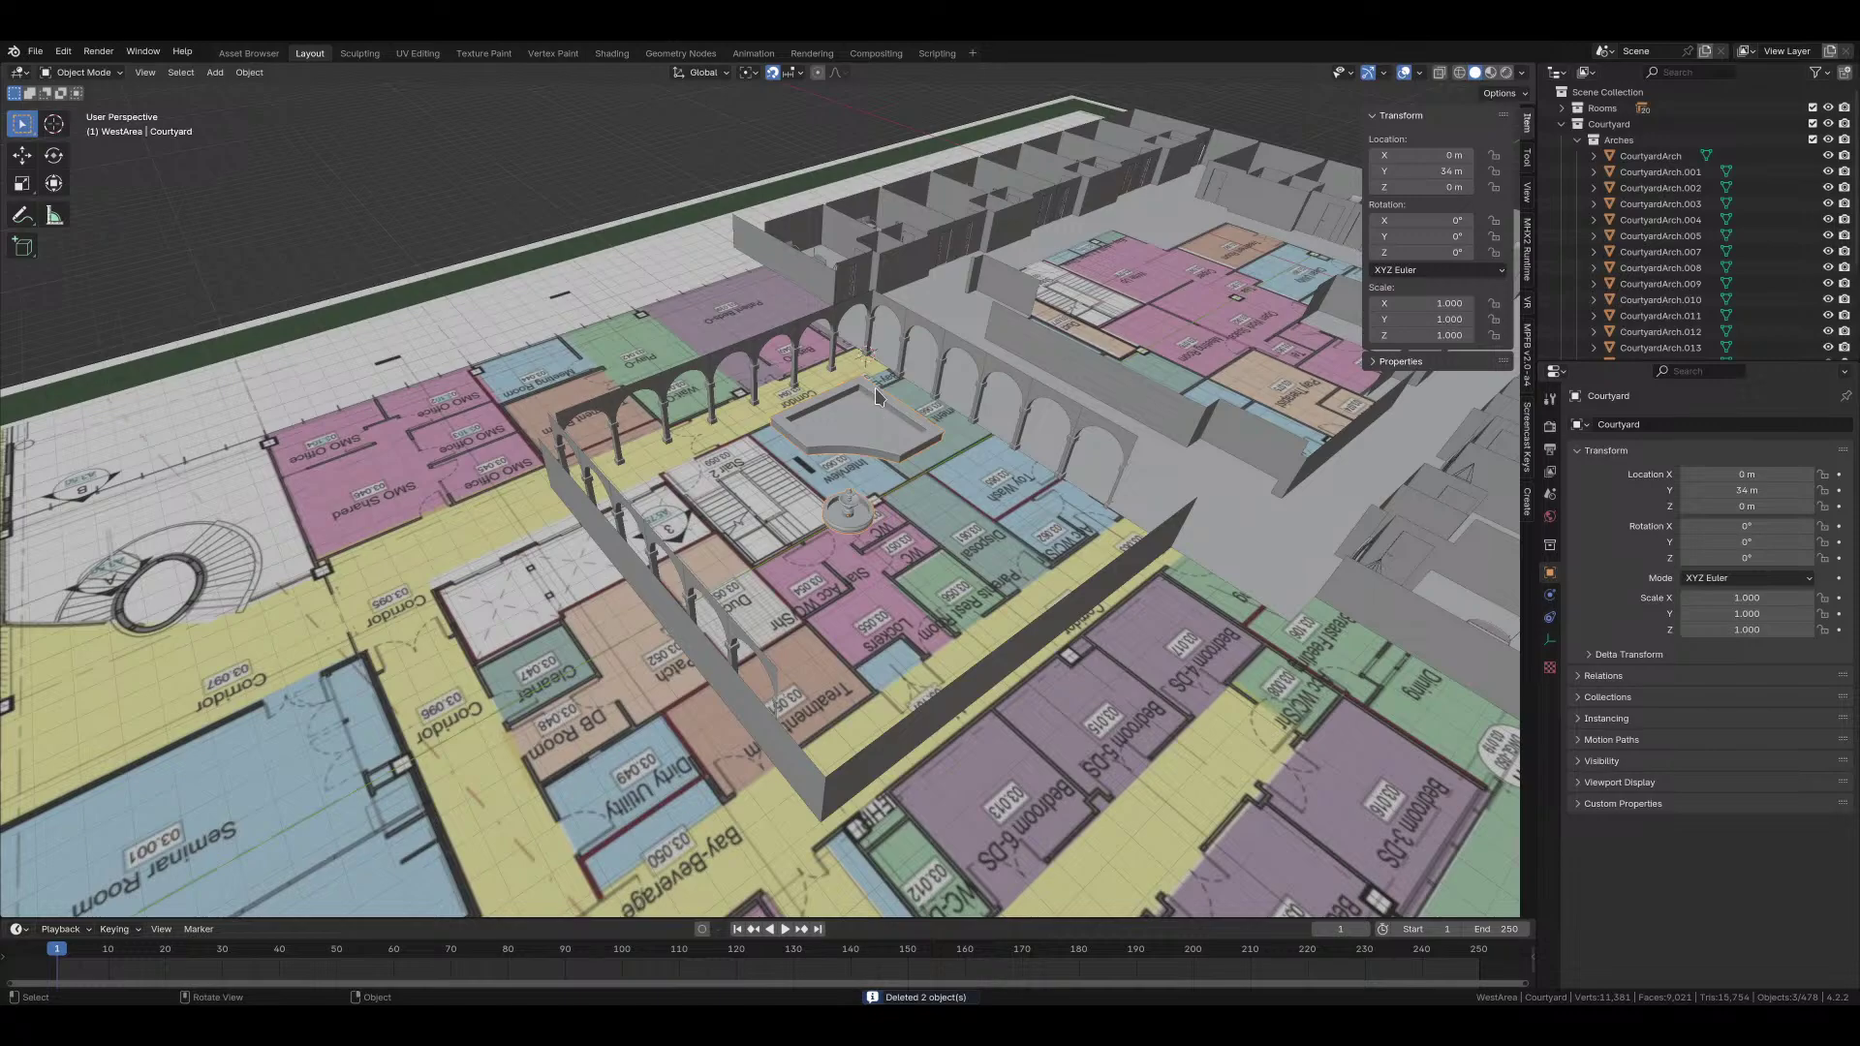
Step: Select both corner arches and set the transform pivot point to the 3D cursor
left_click(884, 337)
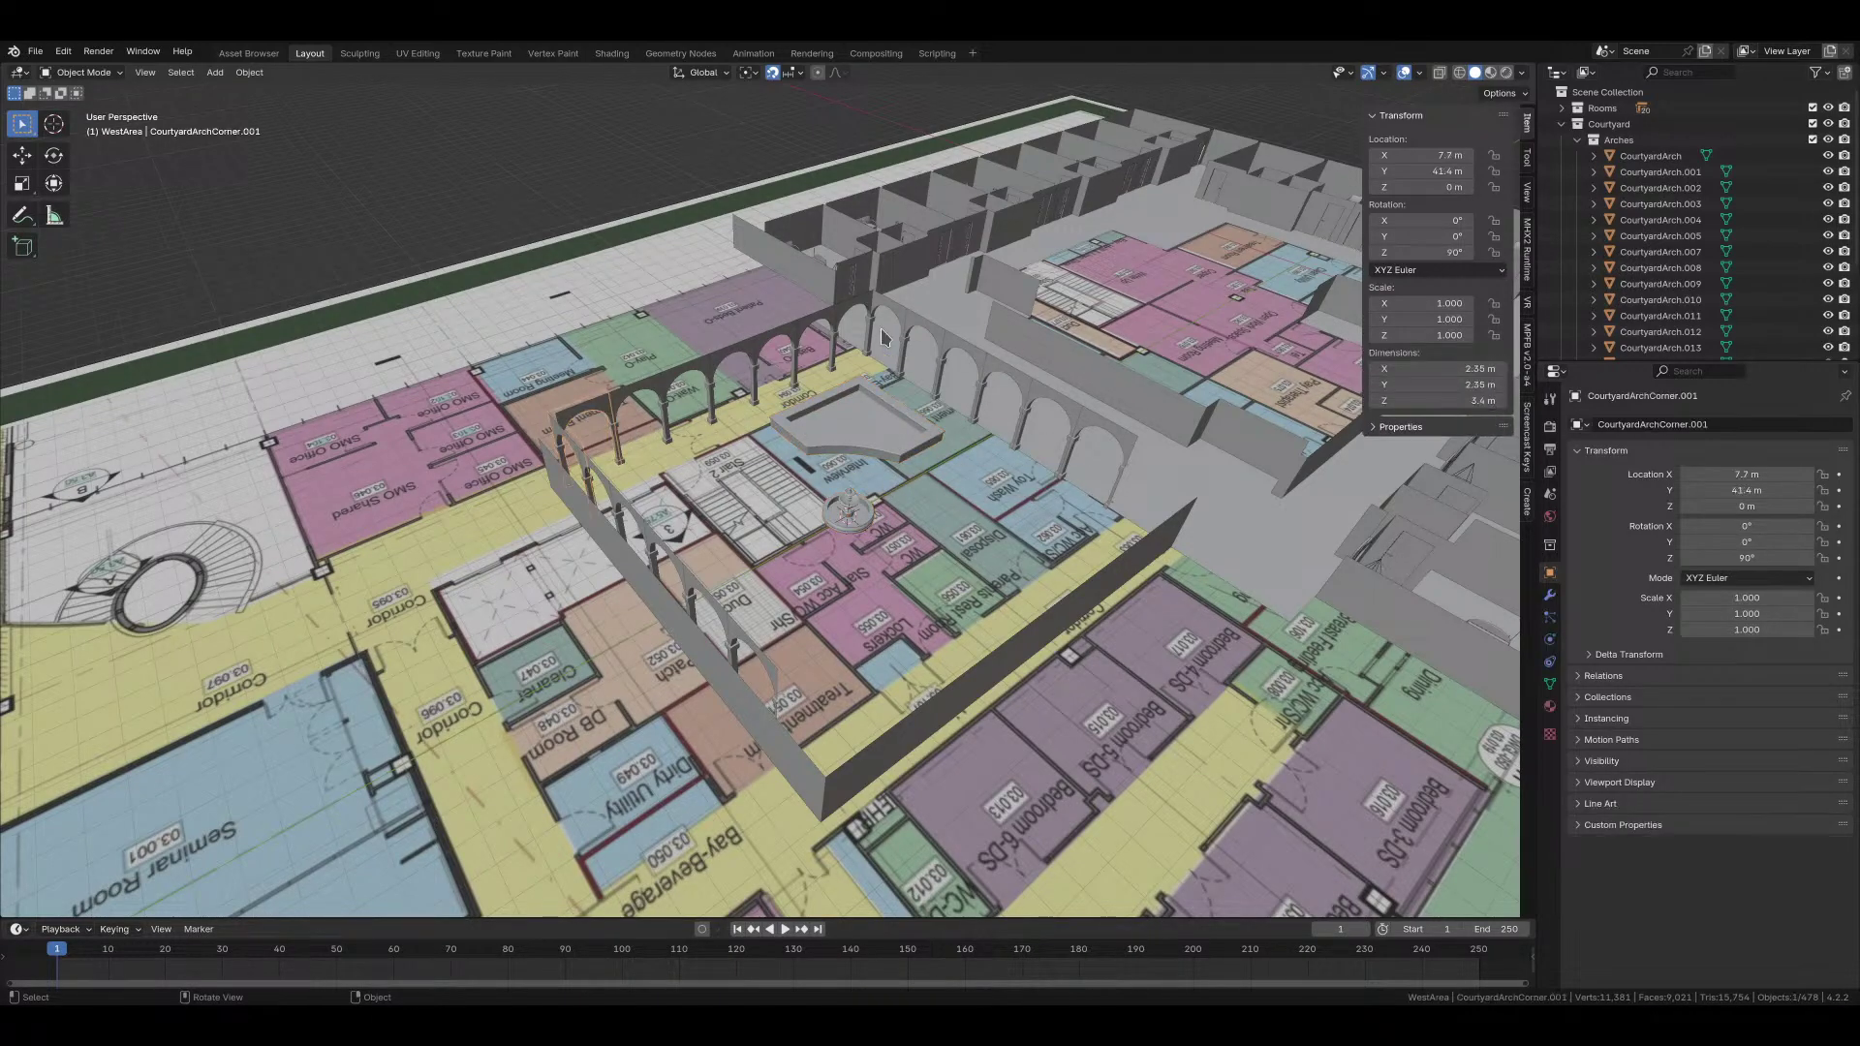
left_click(860, 314, "shift")
left_click(860, 312)
key("period")
left_click(954, 478)
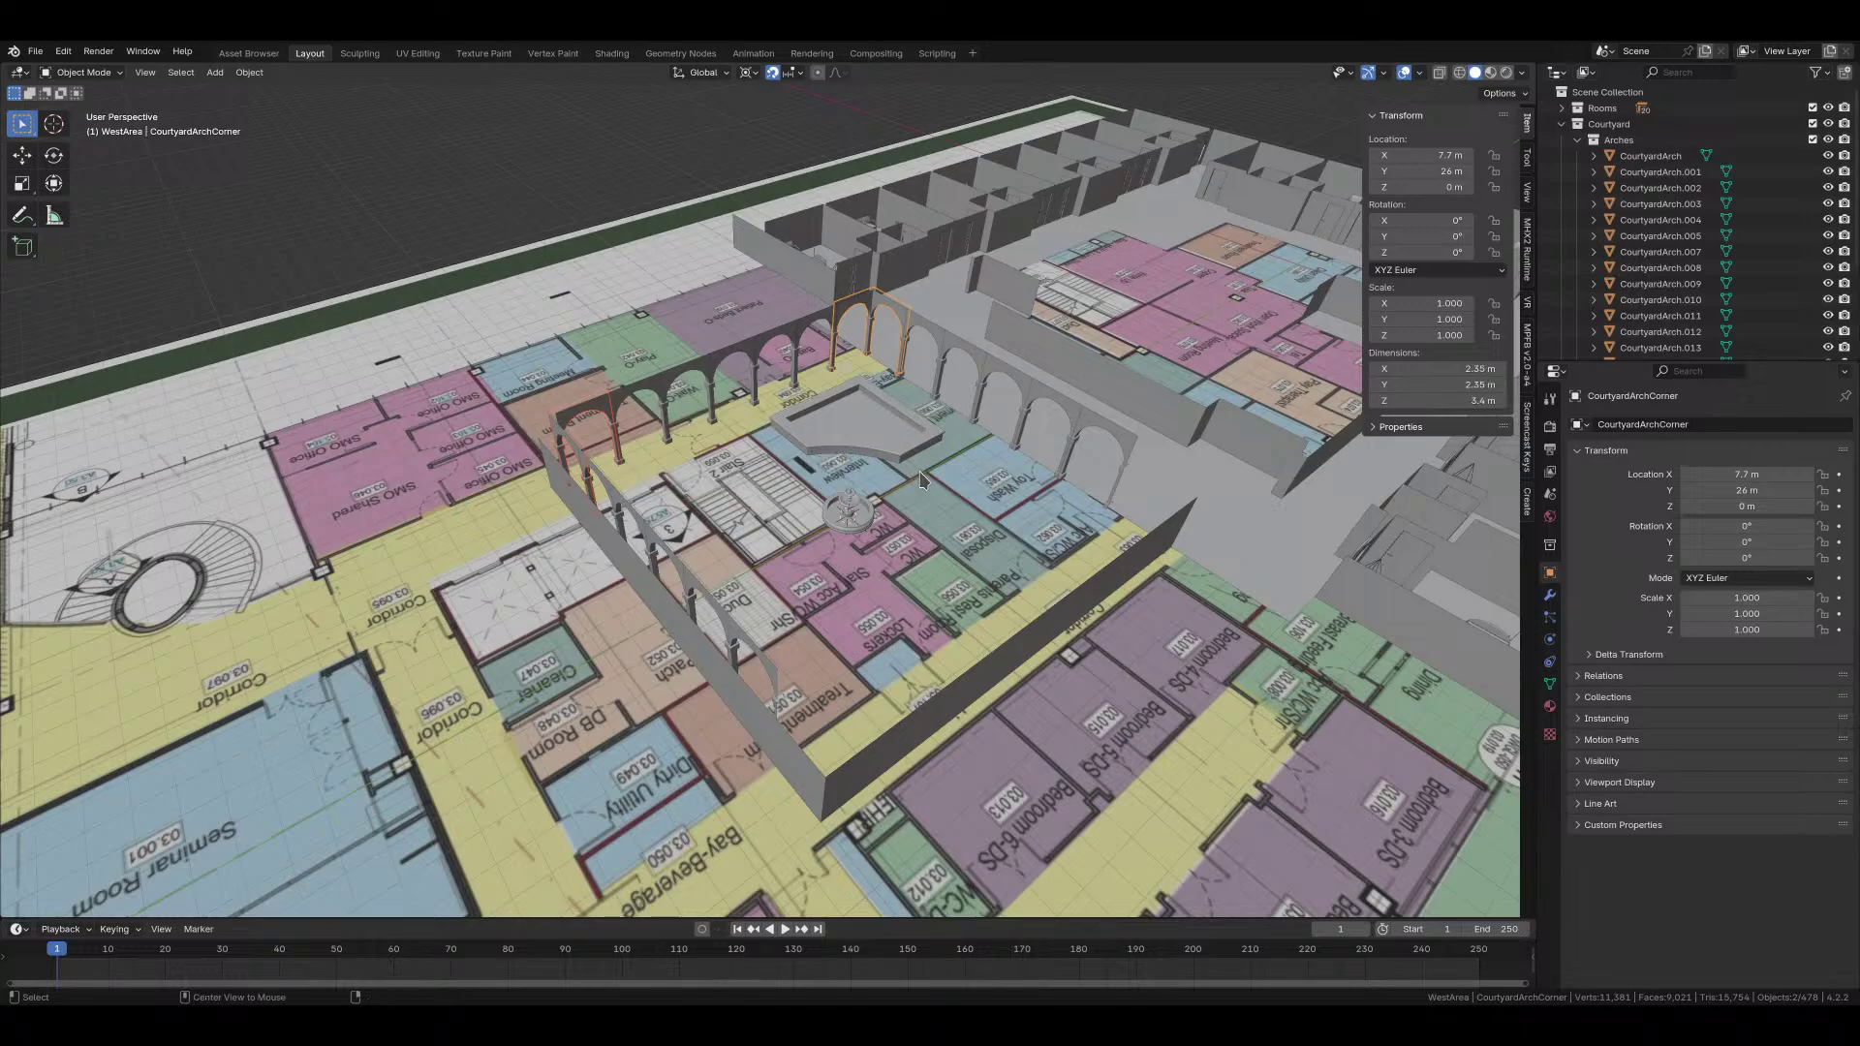
Step: Make linked duplicates of the two corner arches rotated 180° about Z around the 3D cursor
key("shift+d")
type("rz")
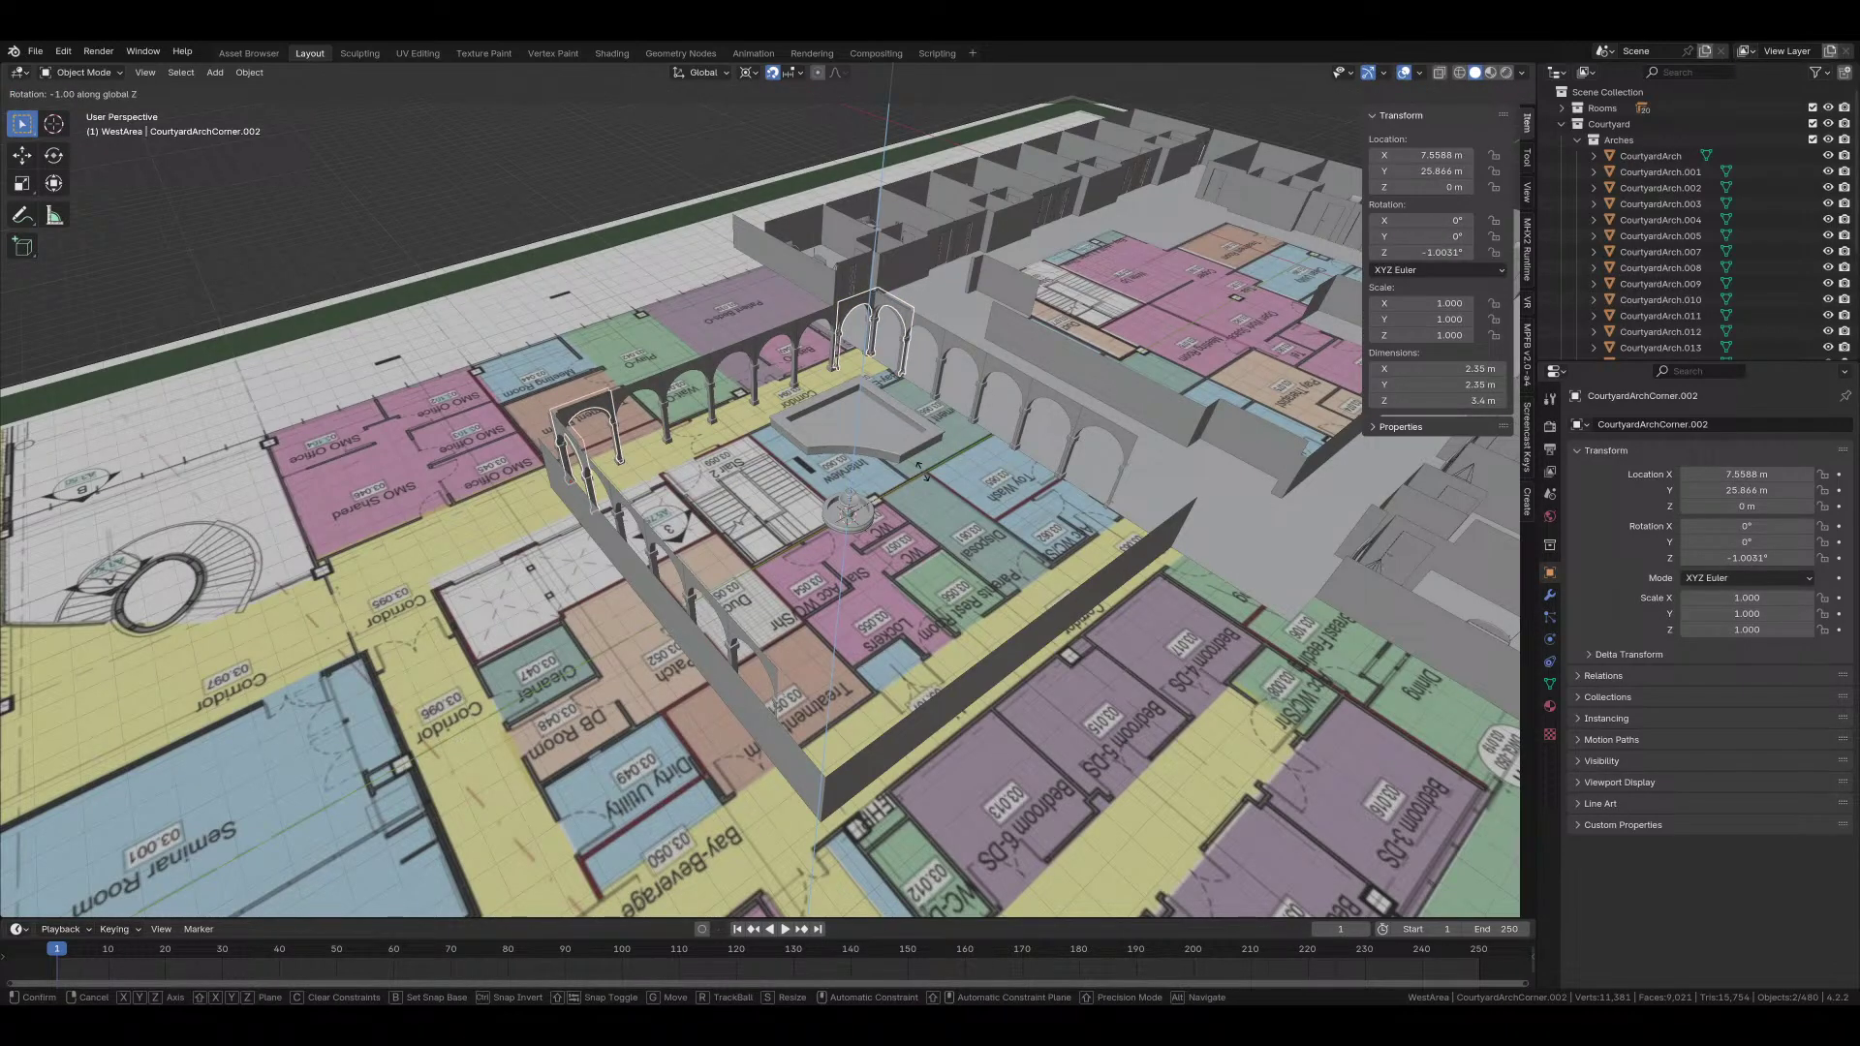
type("180")
key("Return")
Step: Move the two duplicated corner arches -0.6 m along Y
key("KP_7")
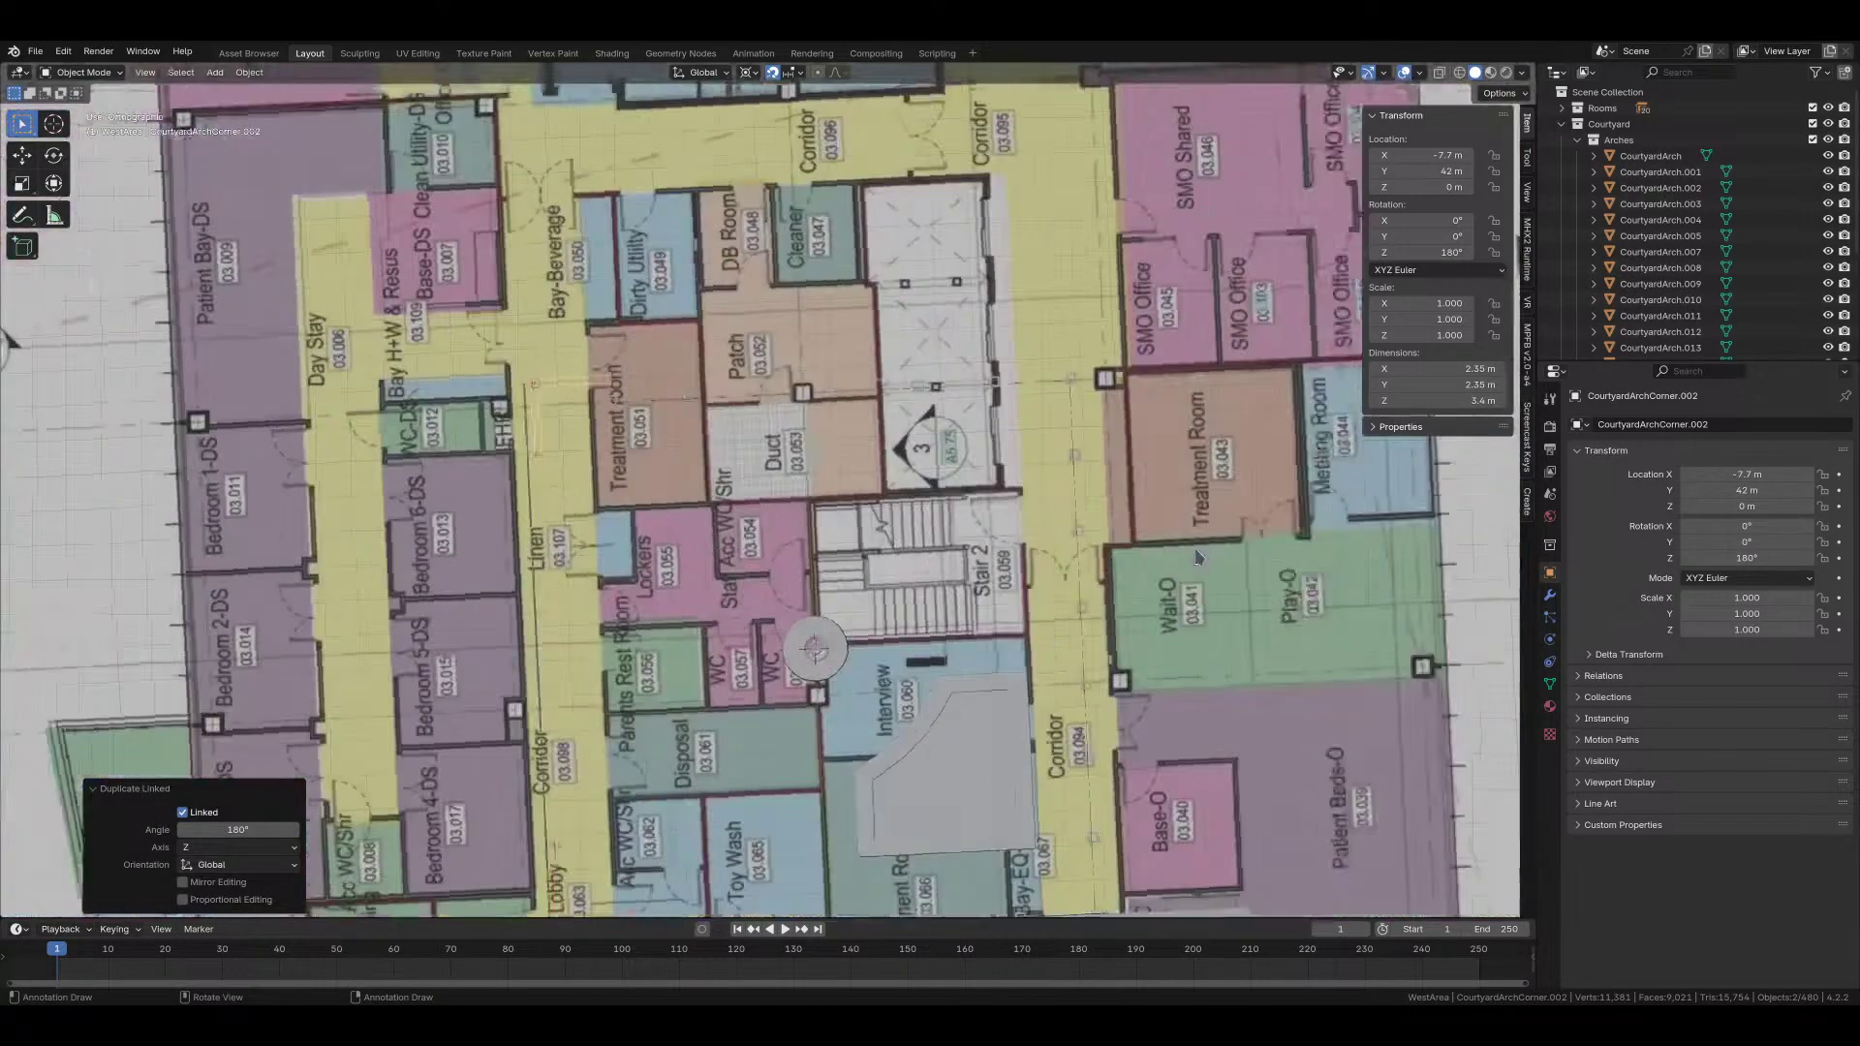
scroll(1198, 557, "up", 2)
key("g")
key("y")
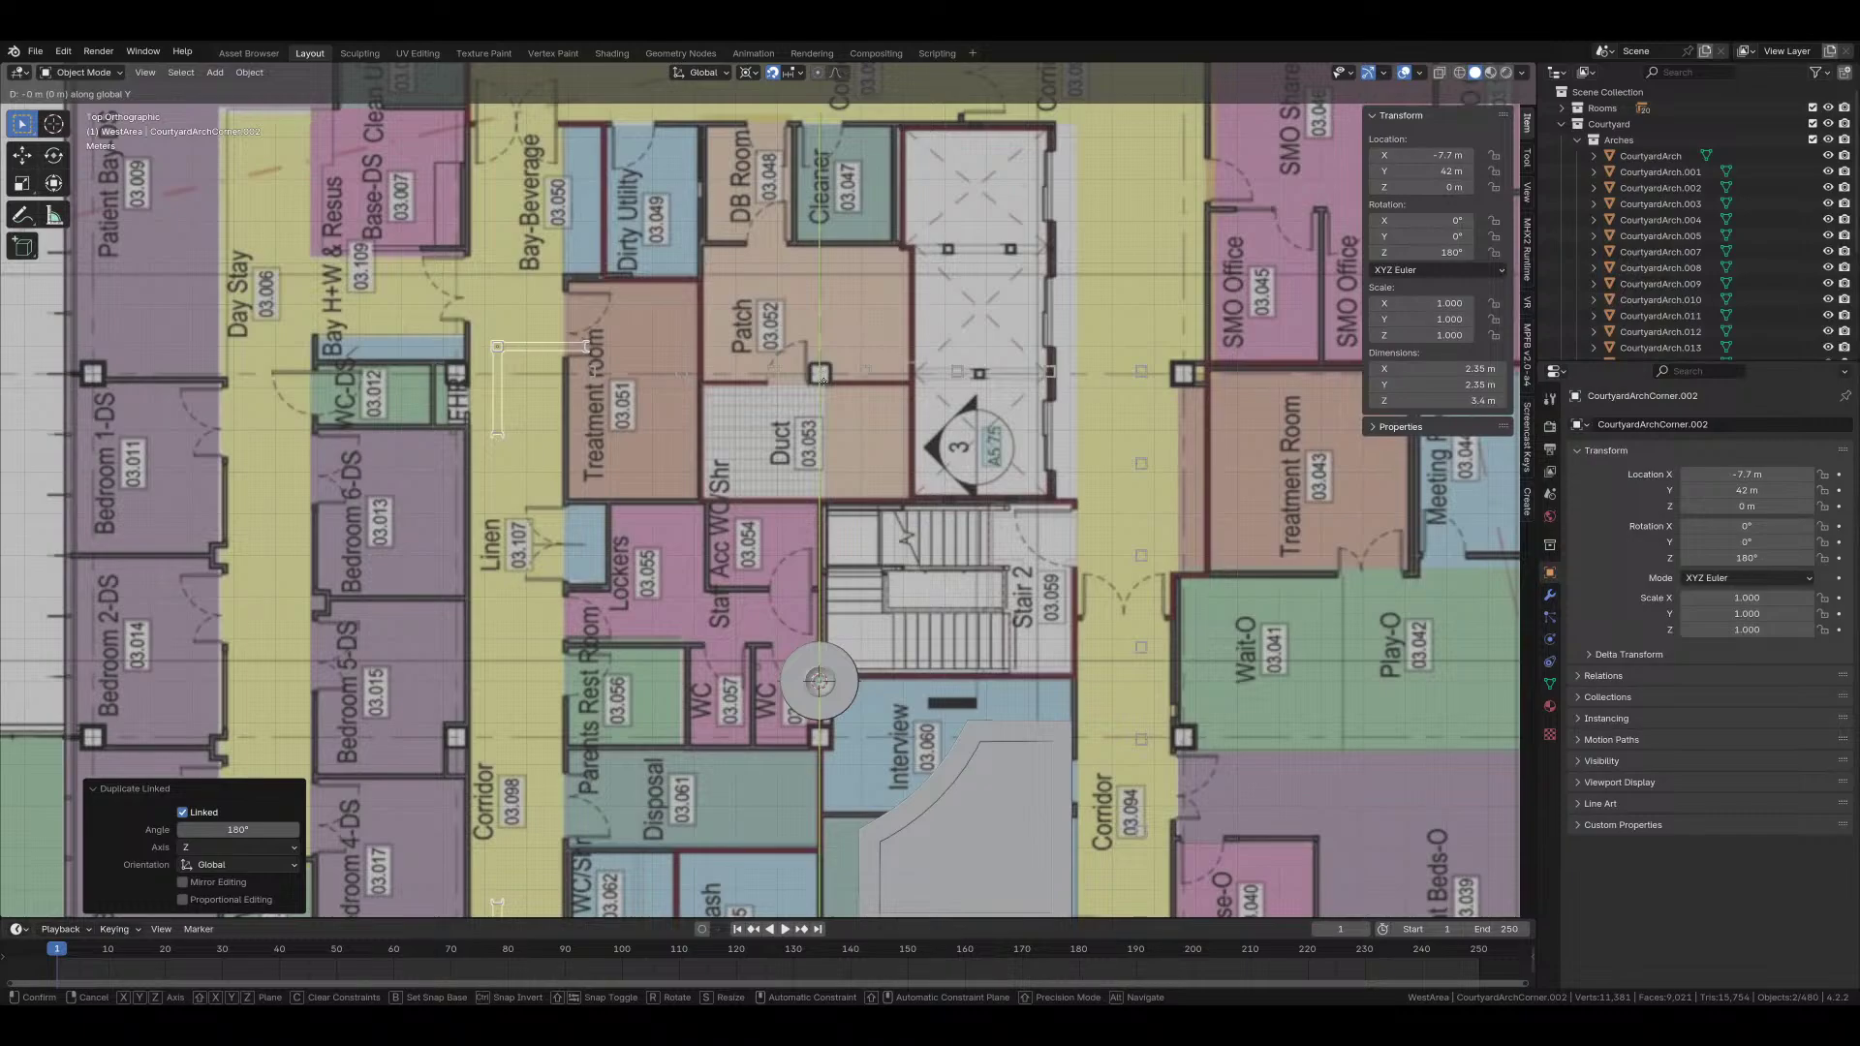
key("Return")
middle_click_drag(779, 638, 791, 380)
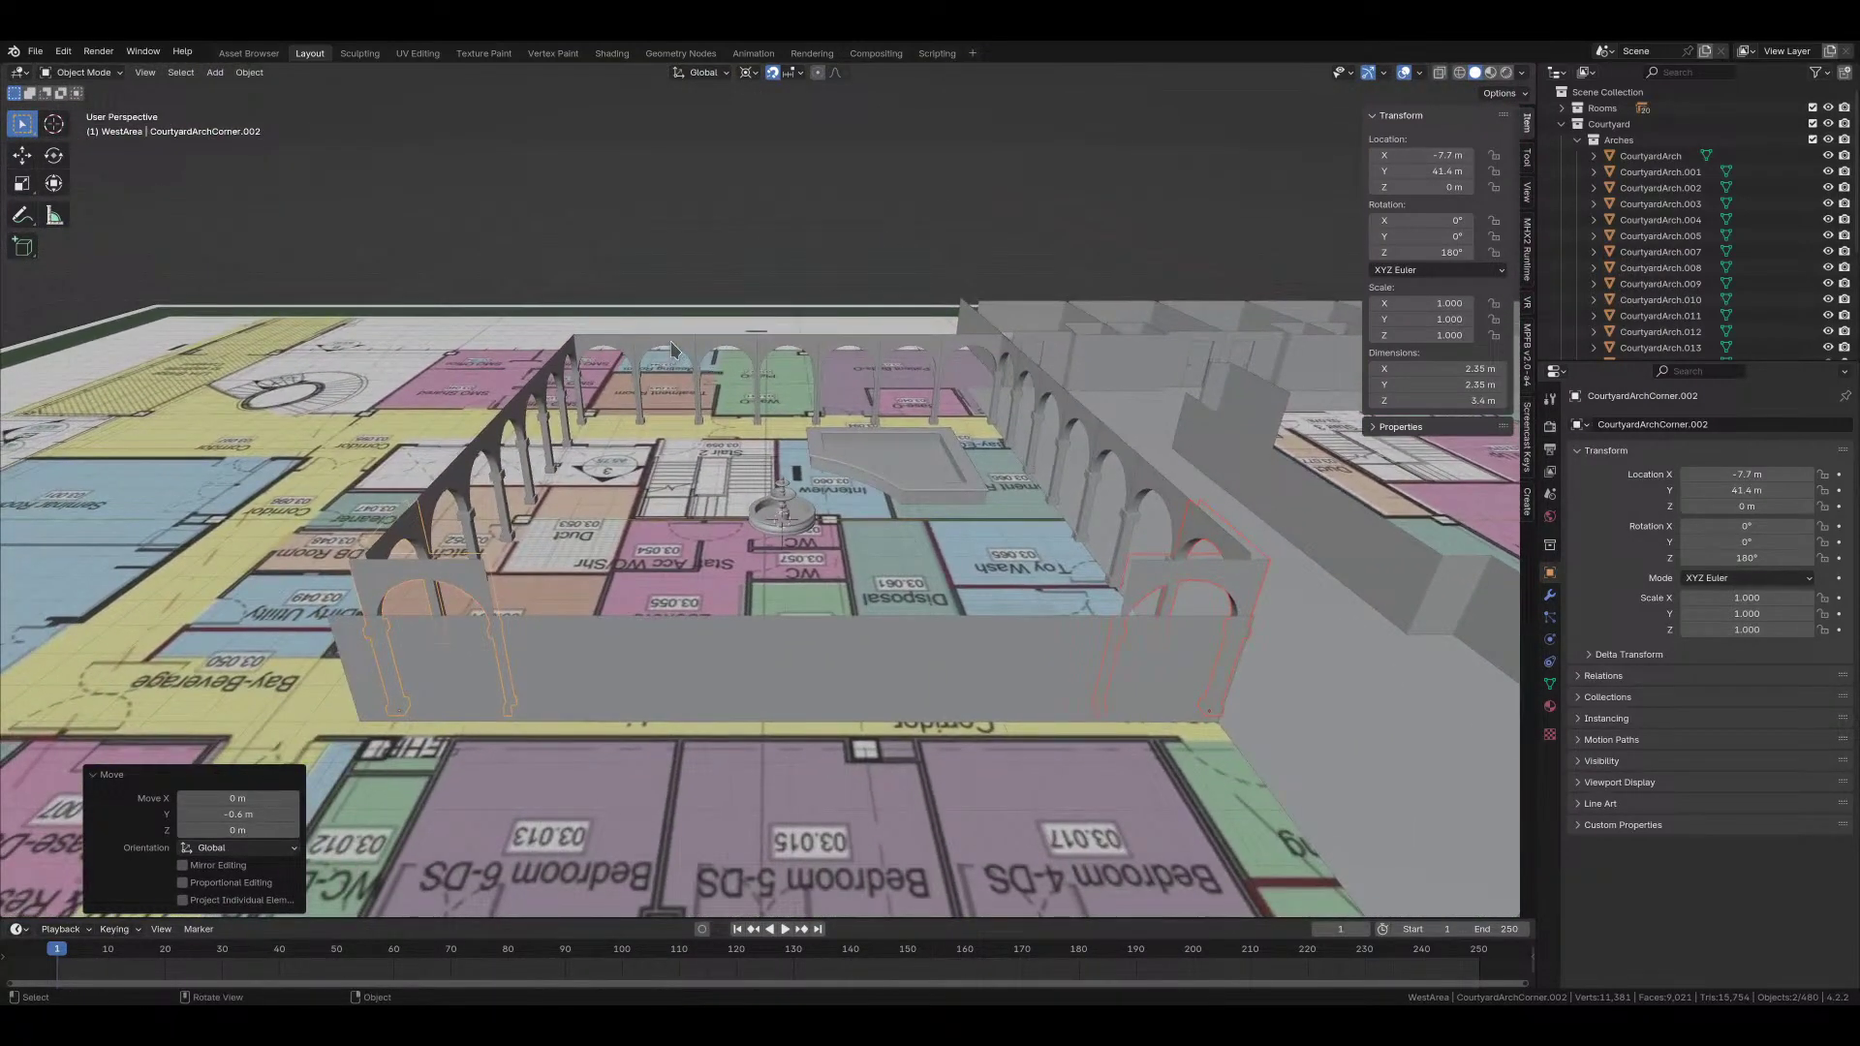
Step: Select the five arches between the first pair of corner arches and make linked duplicates rotated 180° about Z
left_click(673, 351)
left_click(738, 353, "shift")
left_click(795, 355, "shift")
left_click(856, 350, "shift")
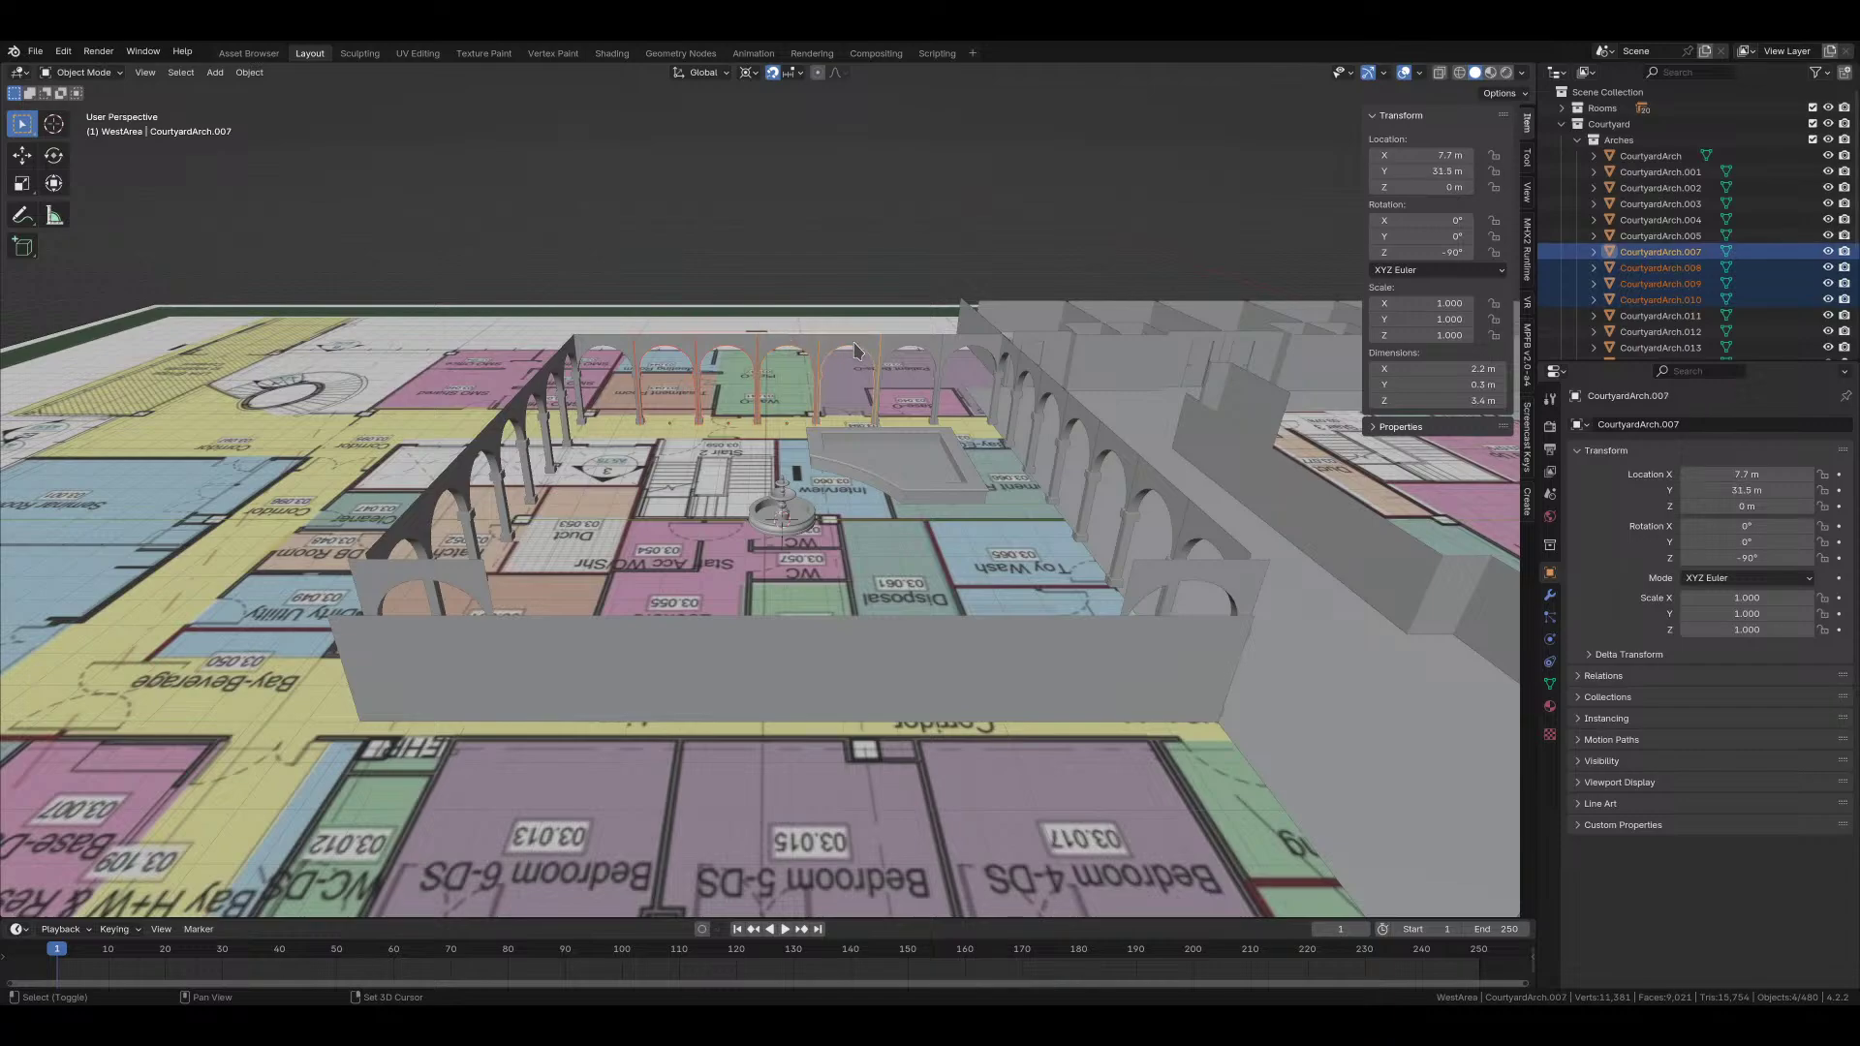
left_click(896, 351, "shift")
key("alt+d")
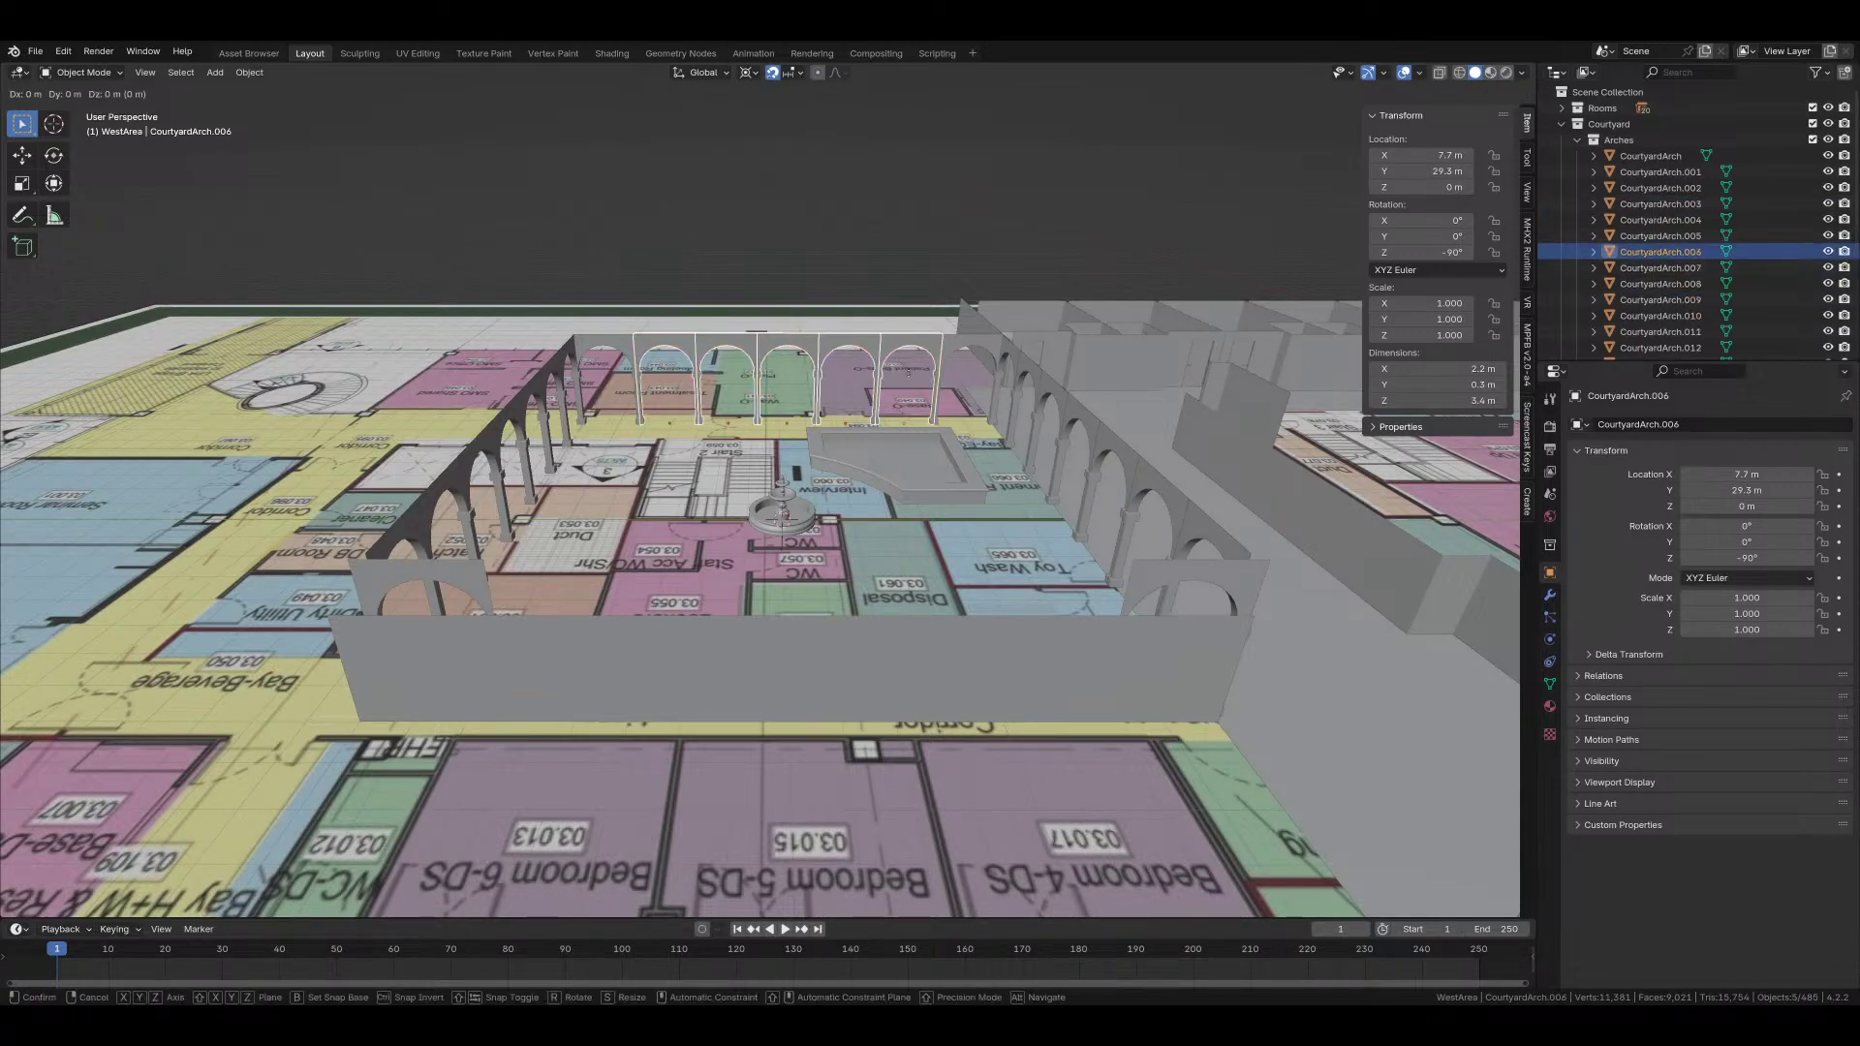
type("rz180")
key("Return")
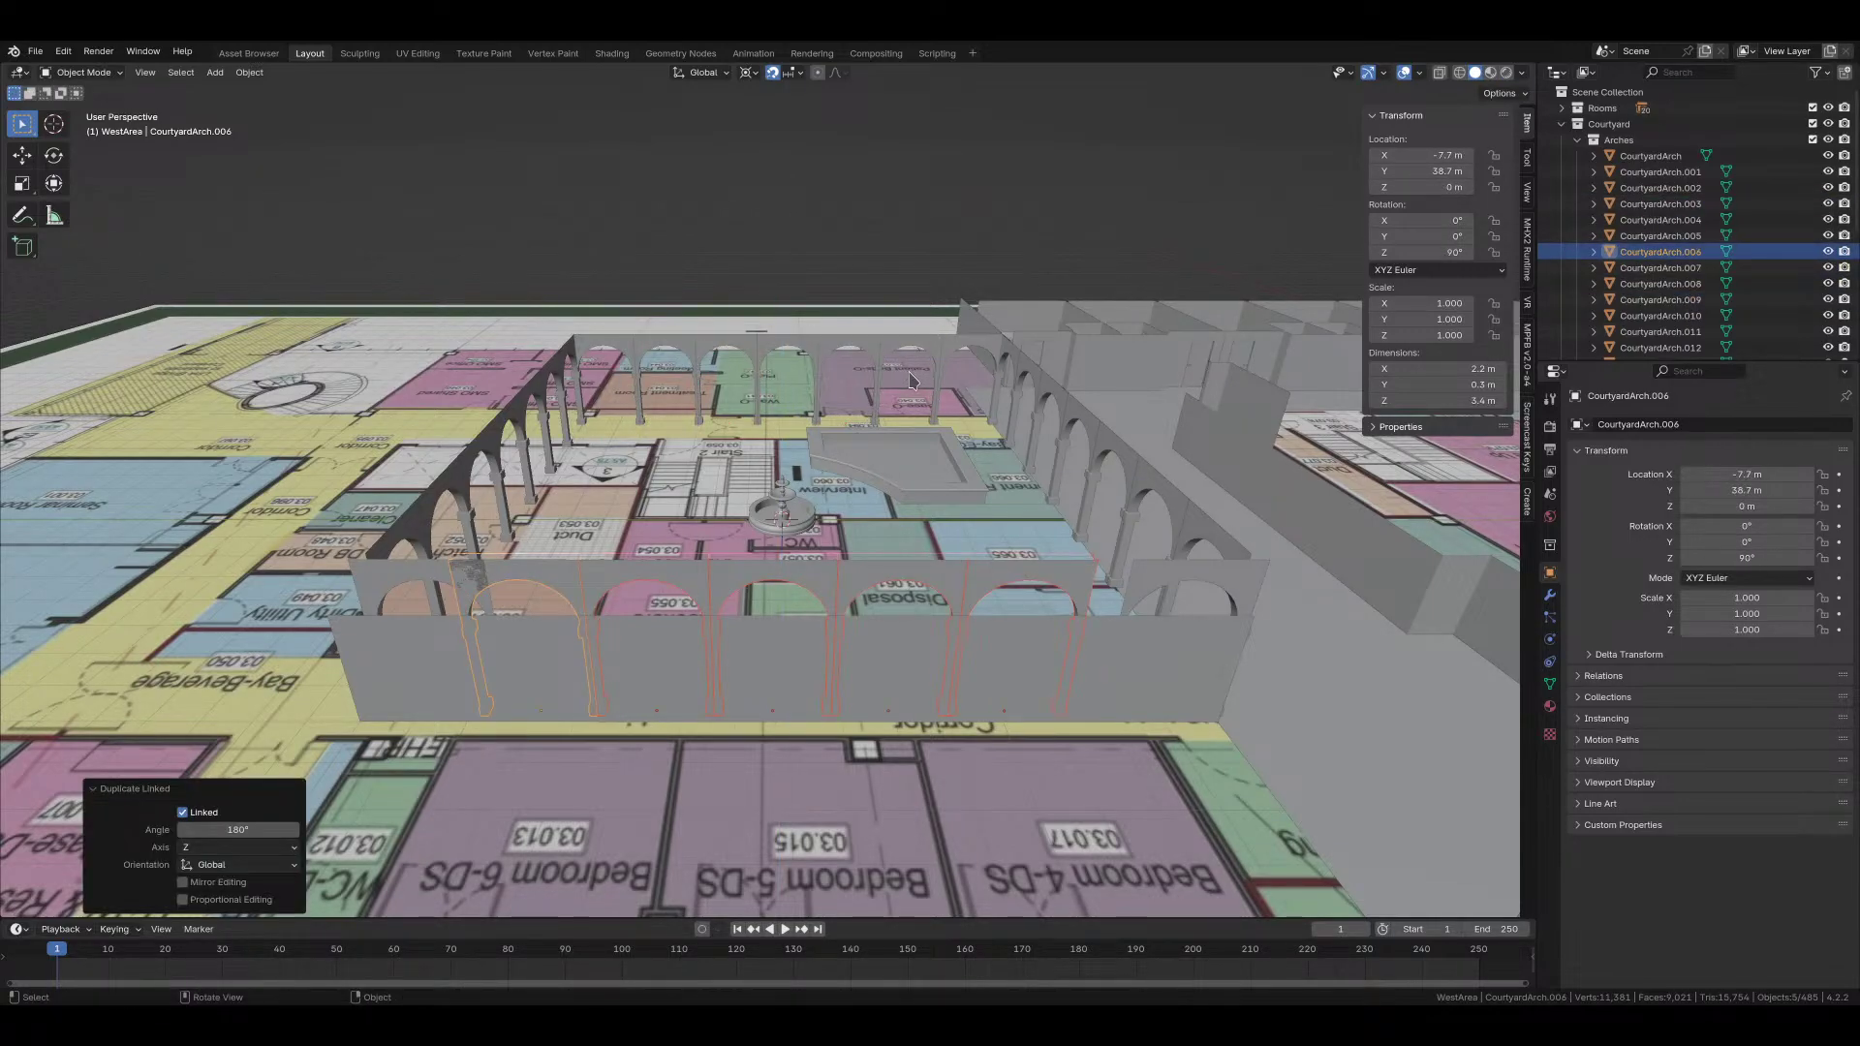
Step: Move the five duplicated arches -0.6 m along Y and deselect everything
type("gy")
type("-0.6")
key("Return")
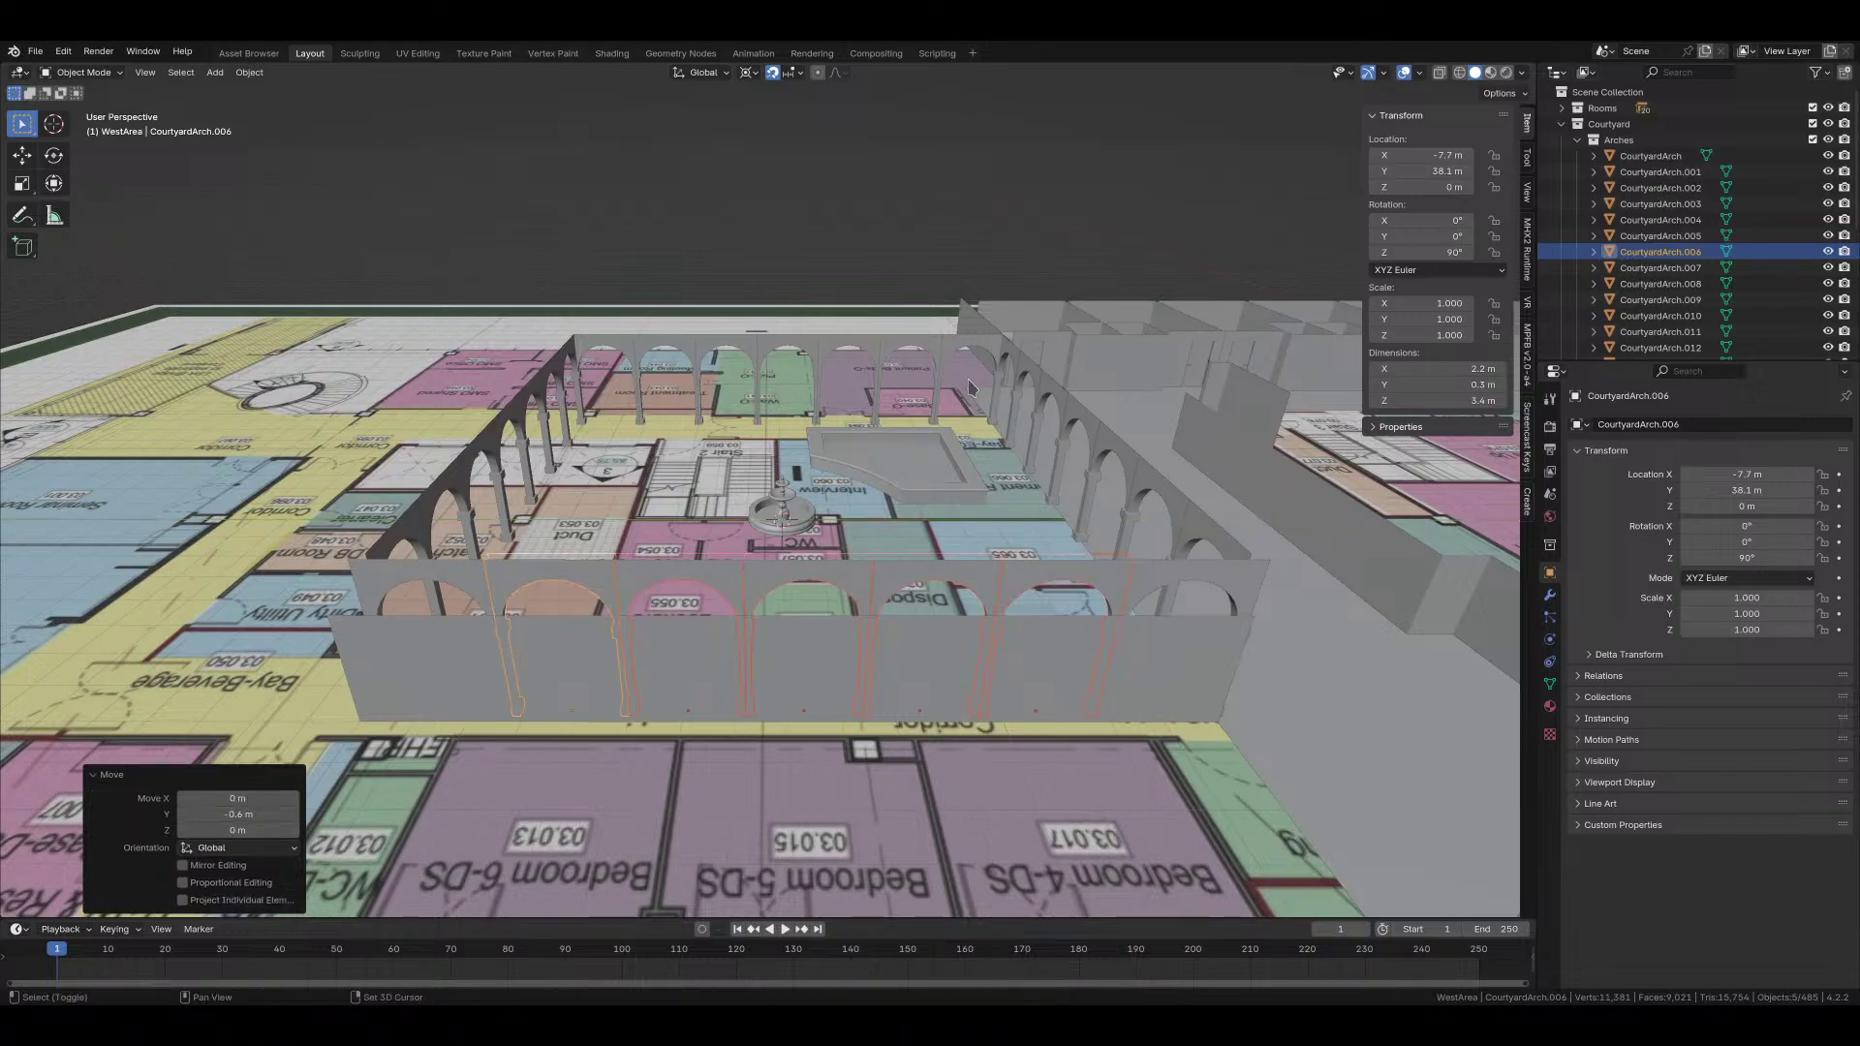
middle_click_drag(972, 388, 741, 528)
key("alt+a")
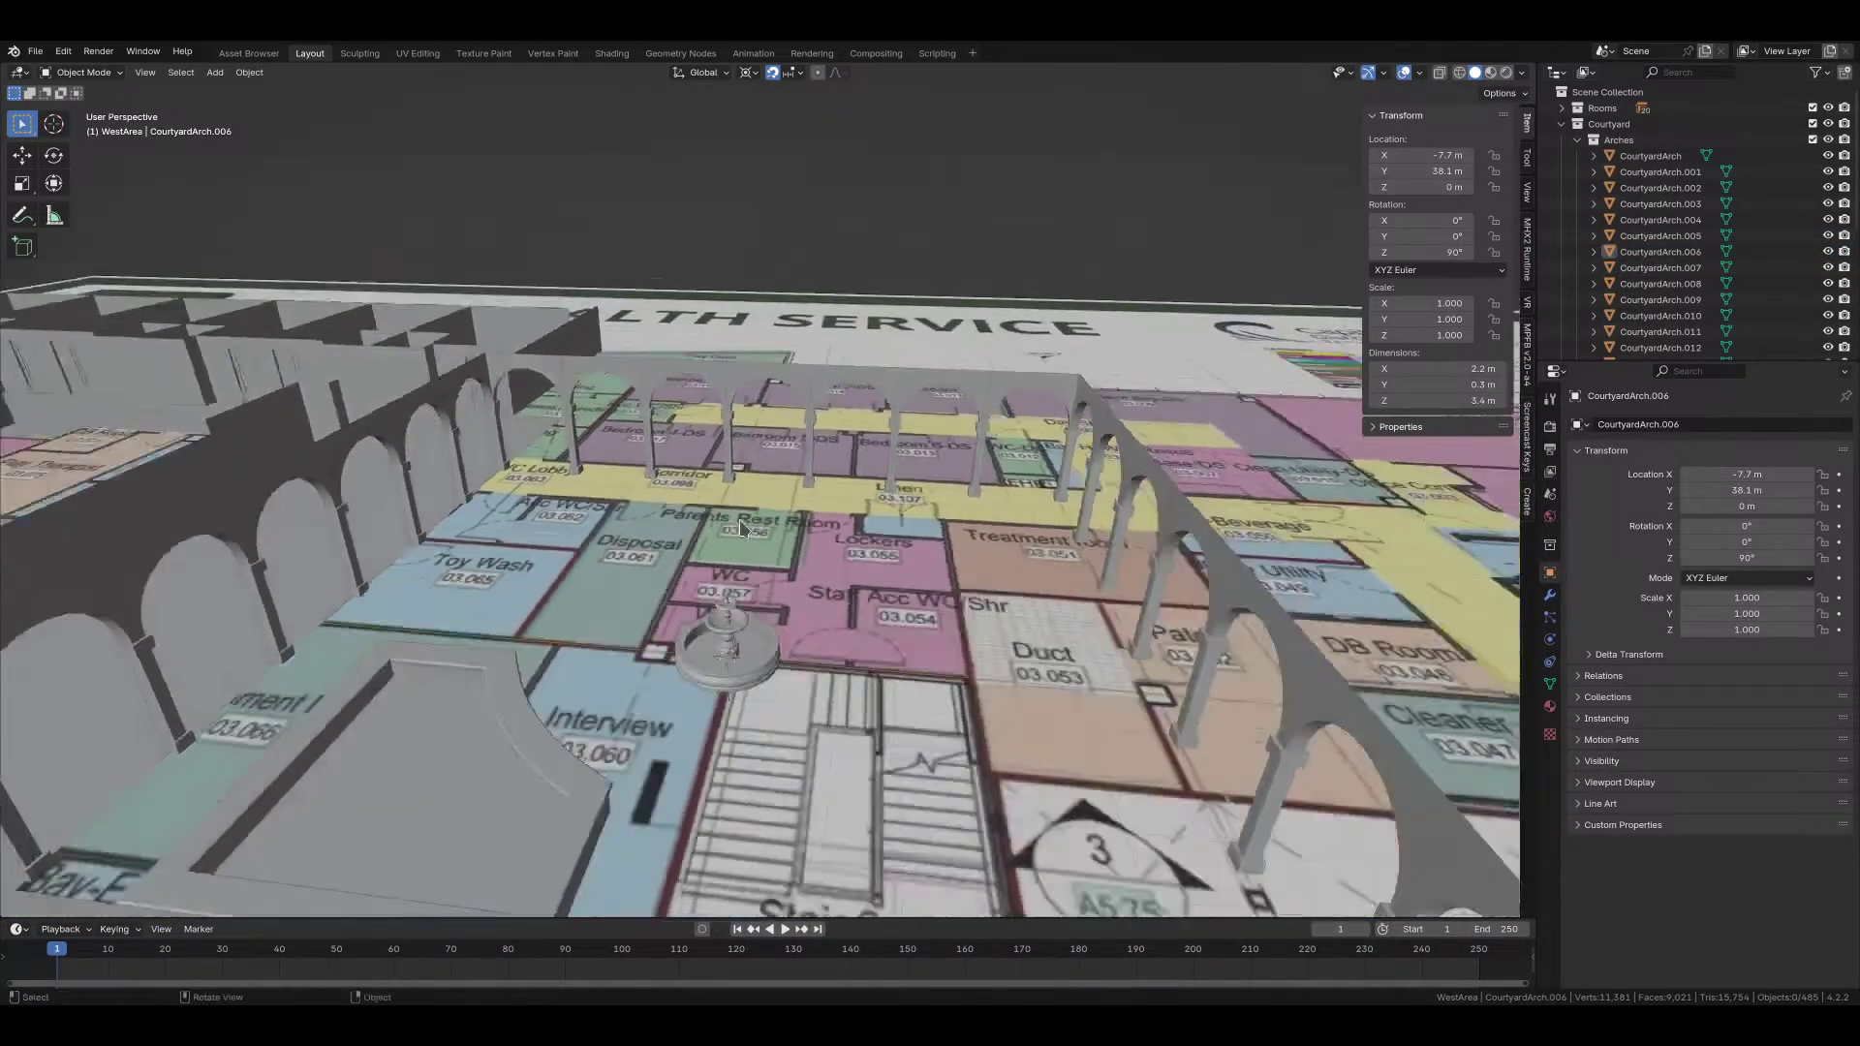
Step: Delete the plain box of placeholder walls surrounding the courtyard
scroll(741, 528, "down", 5)
left_click(594, 675)
key("x")
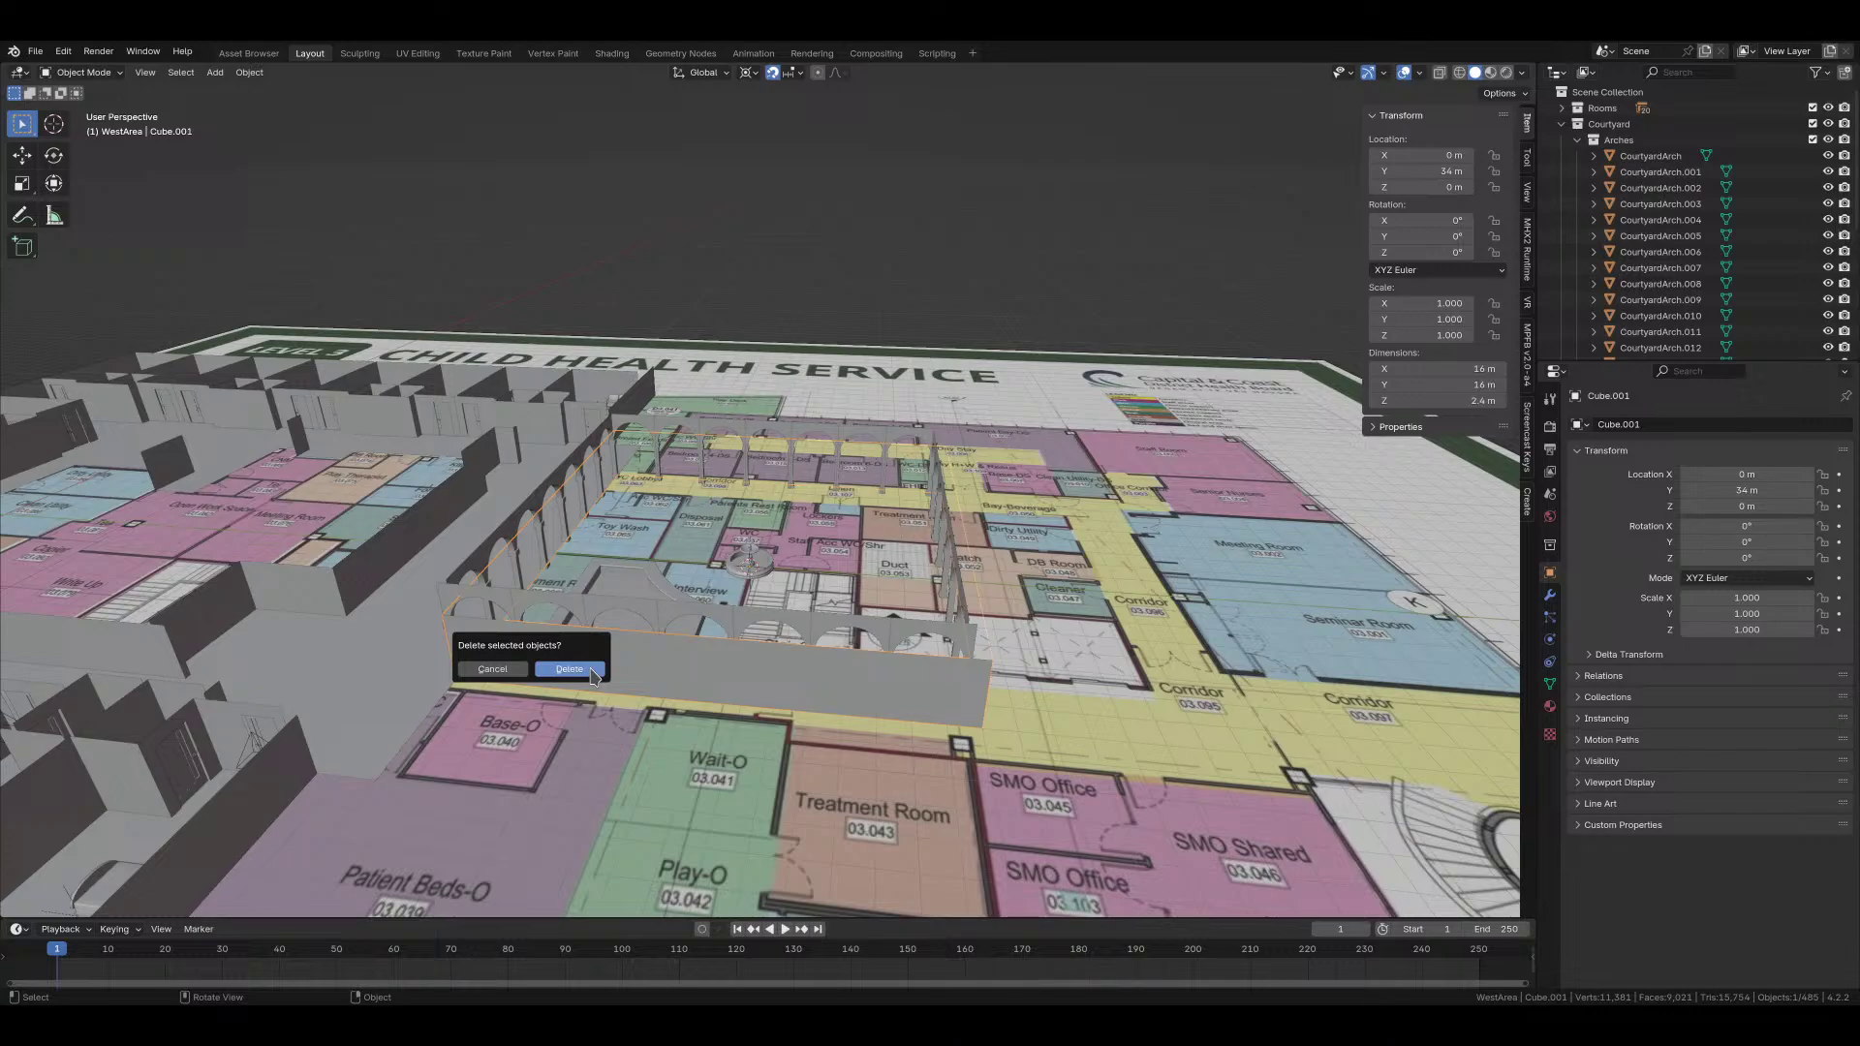
left_click(594, 676)
middle_click_drag(594, 675, 872, 465)
Step: Select all courtyard arches together, from CourtyardArch through CourtyardArchCorner.003
left_click(1675, 158)
scroll(1675, 194, "down", 5)
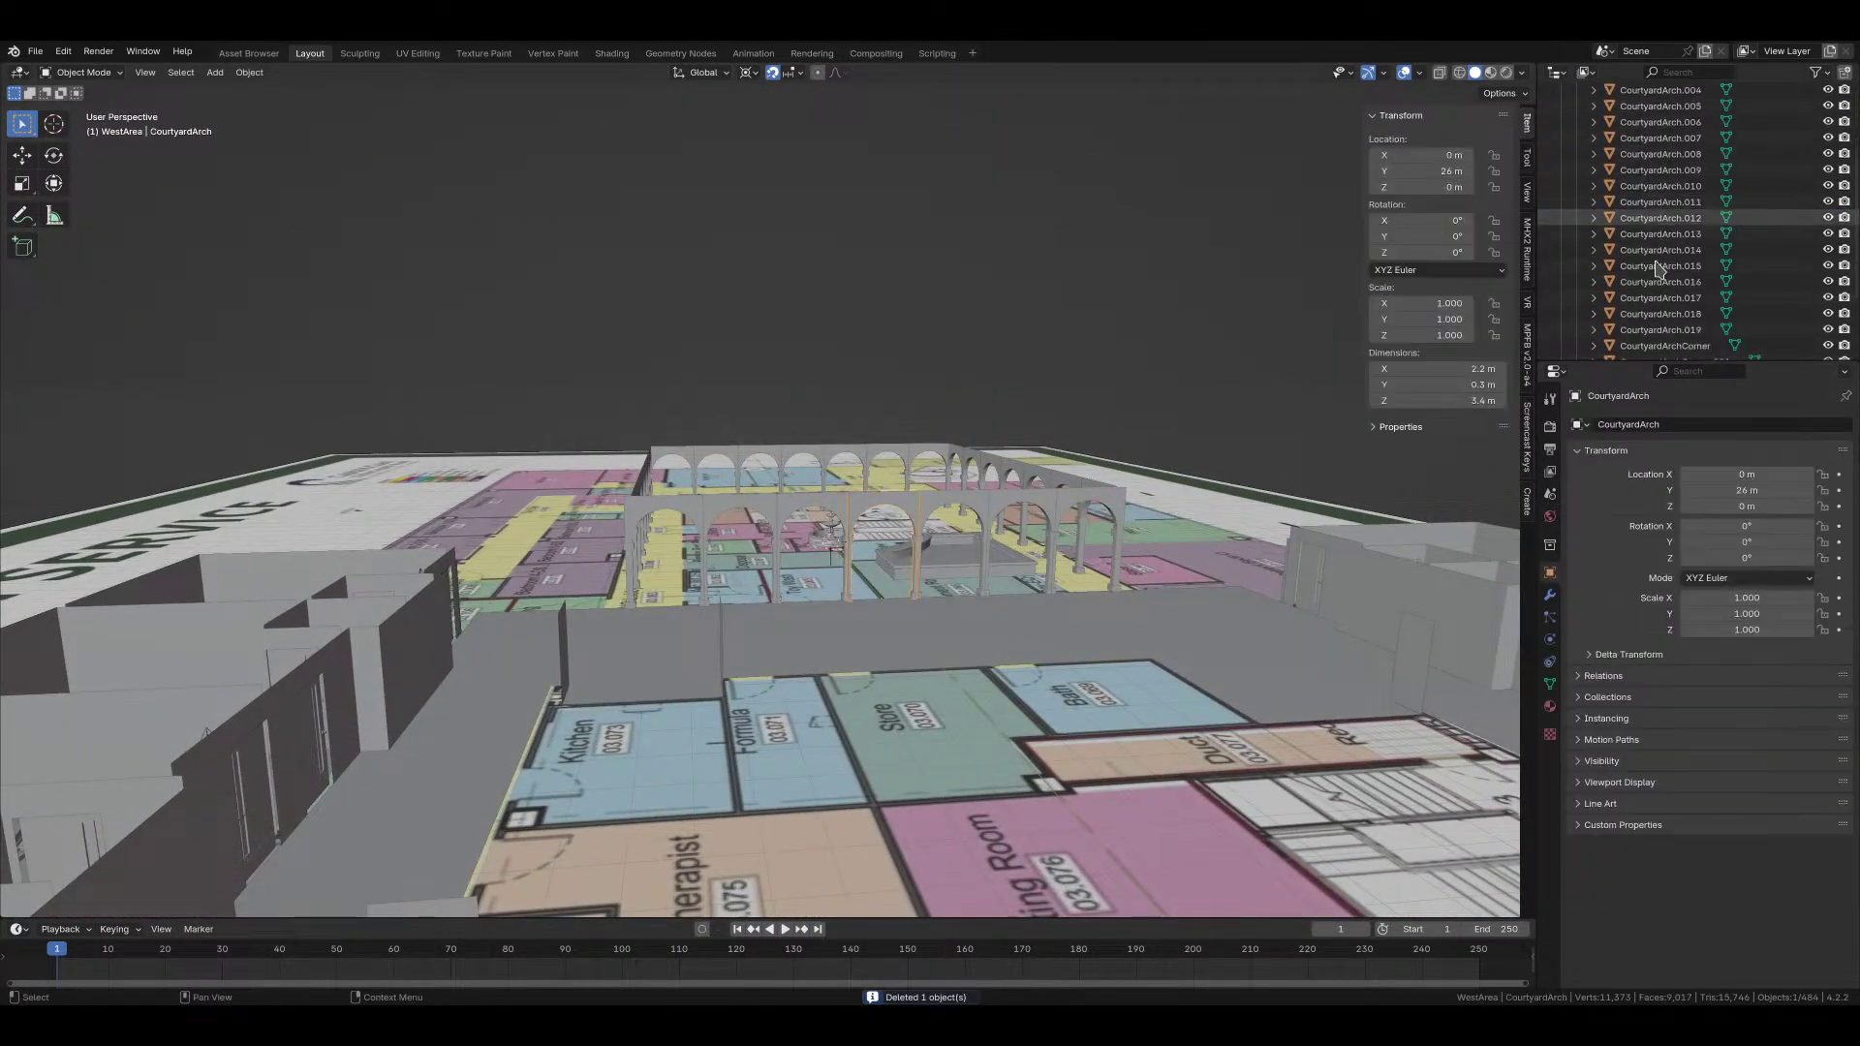
left_click(1675, 296, "shift")
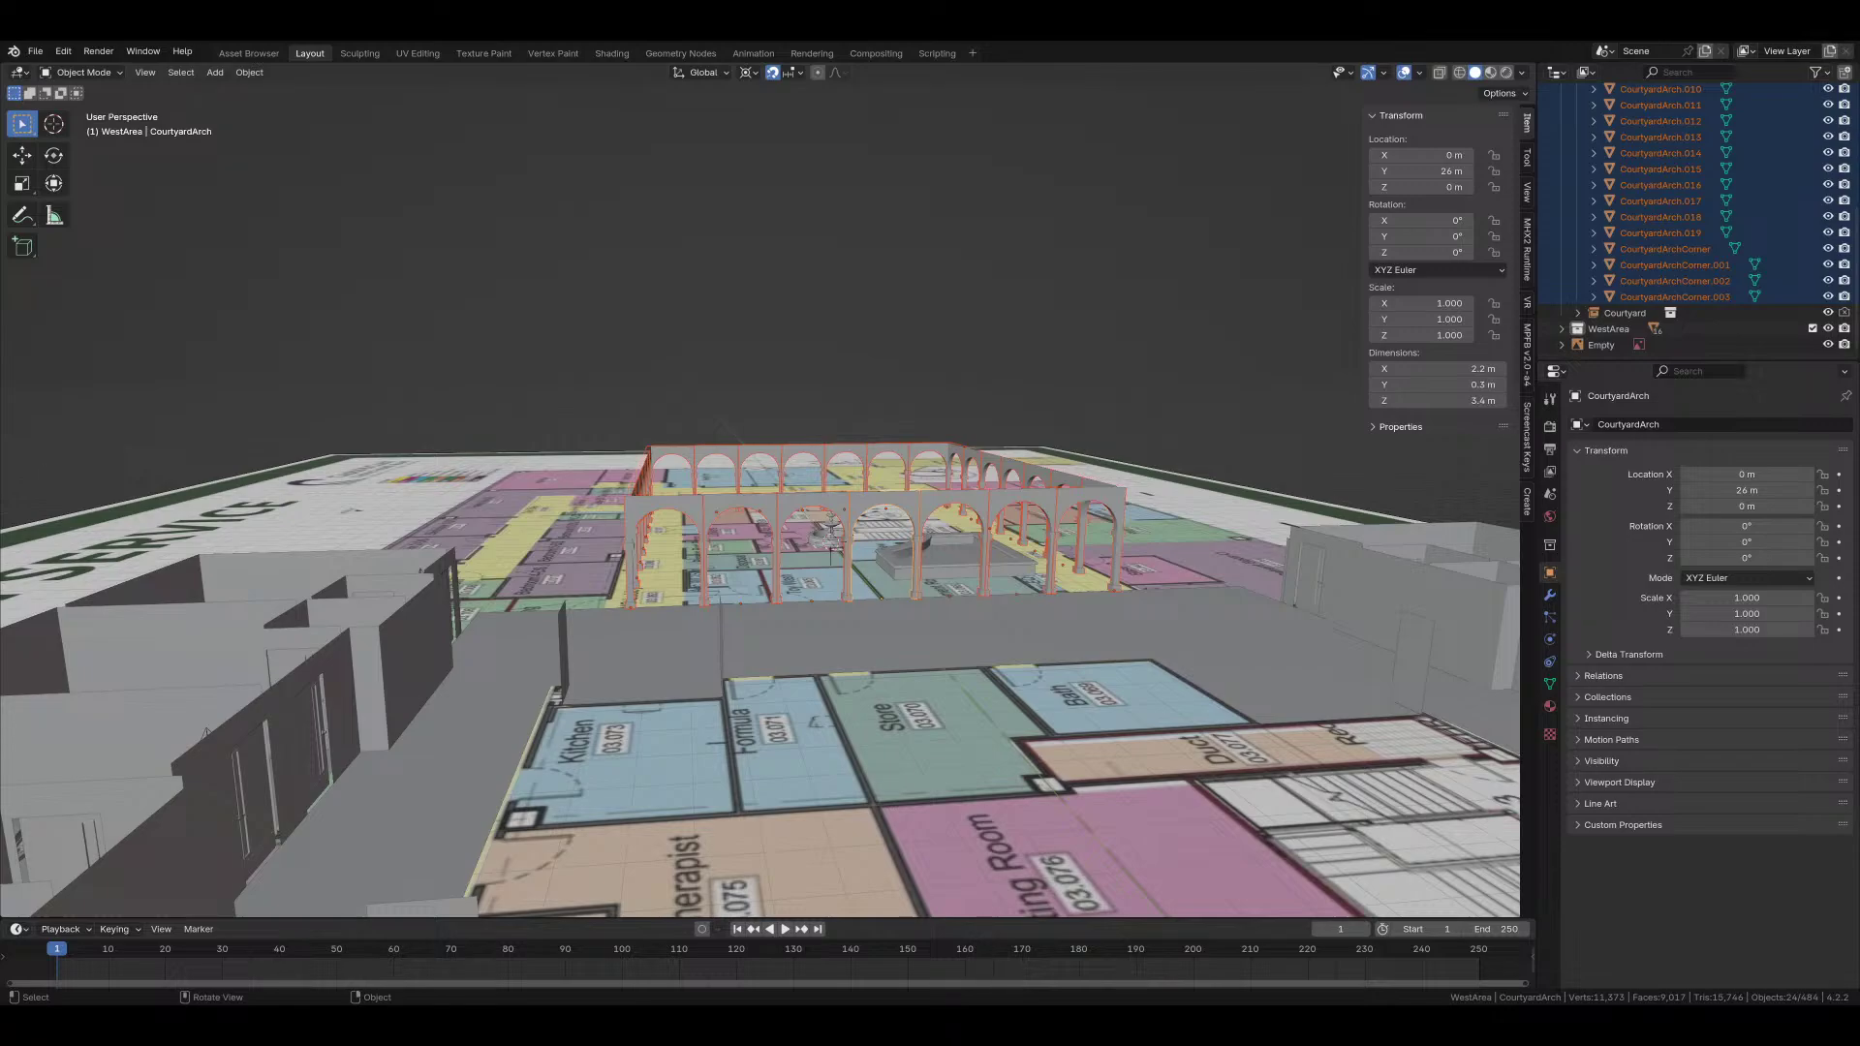
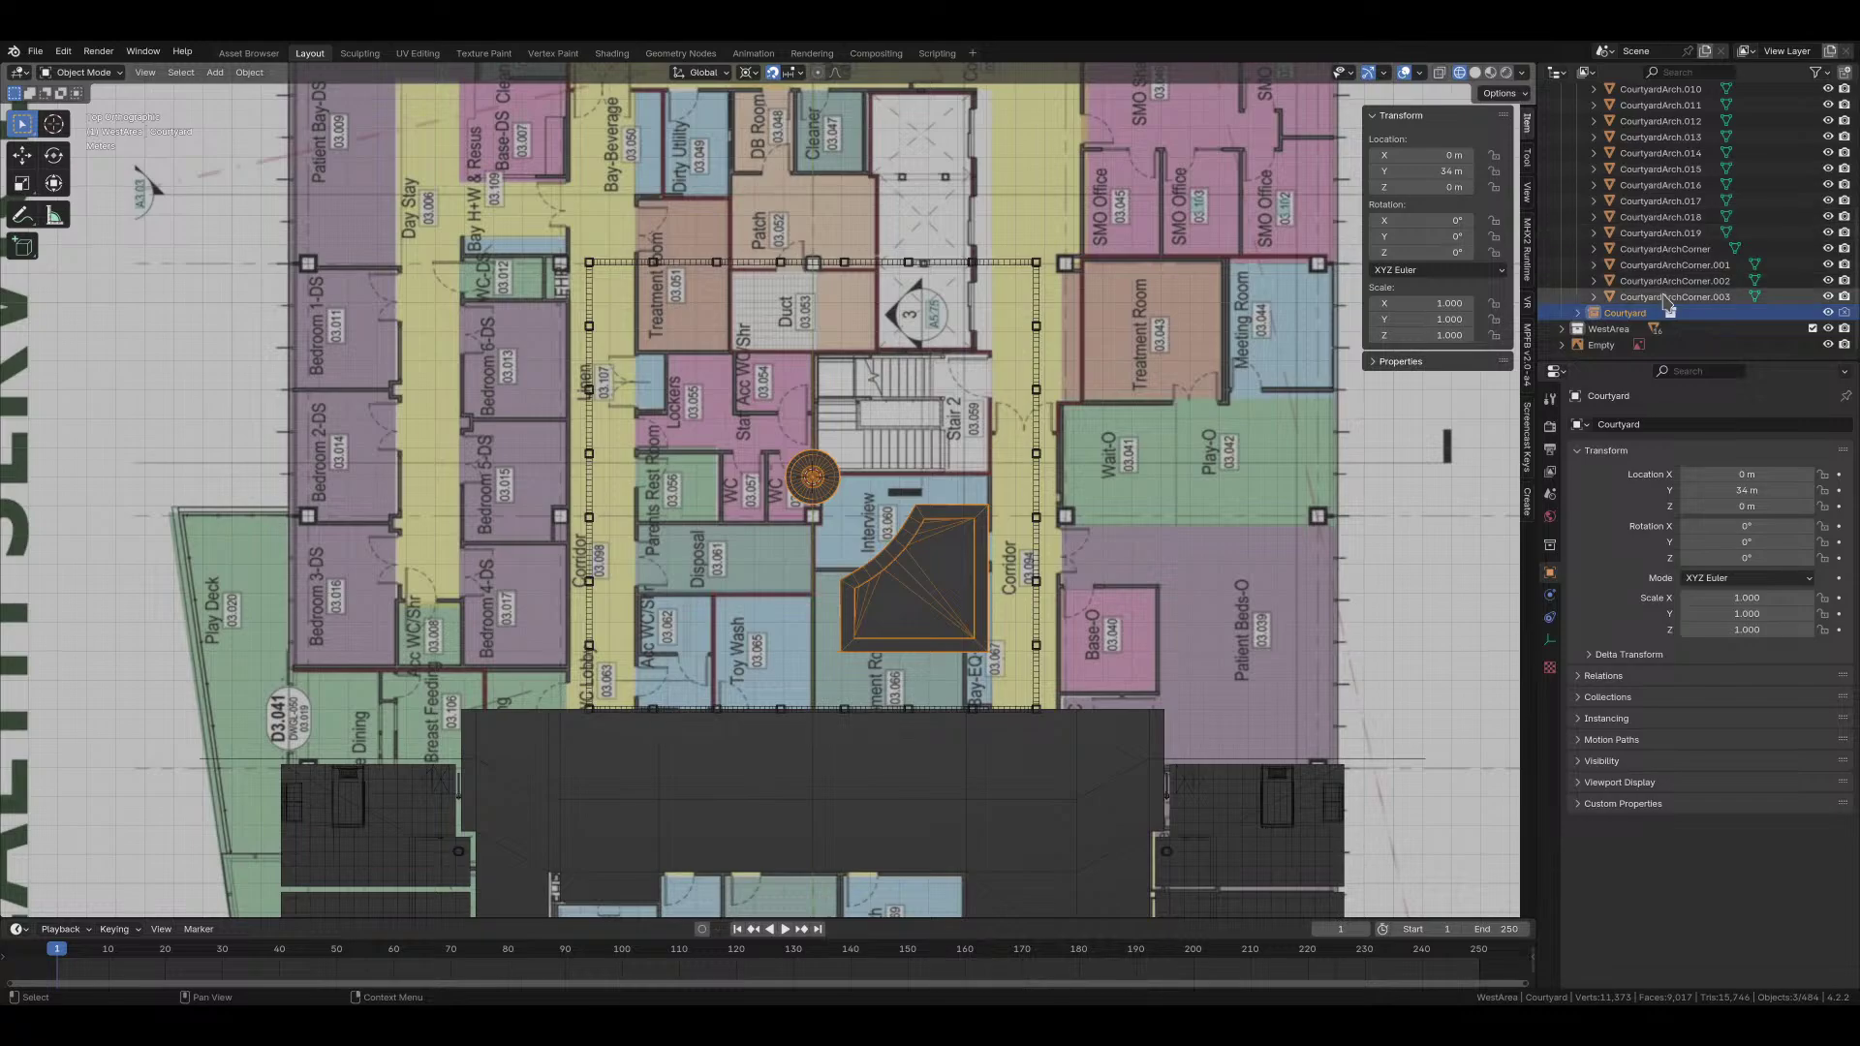
left_click(1674, 296)
scroll(1637, 232, "up", 5)
left_click(1650, 156, "shift")
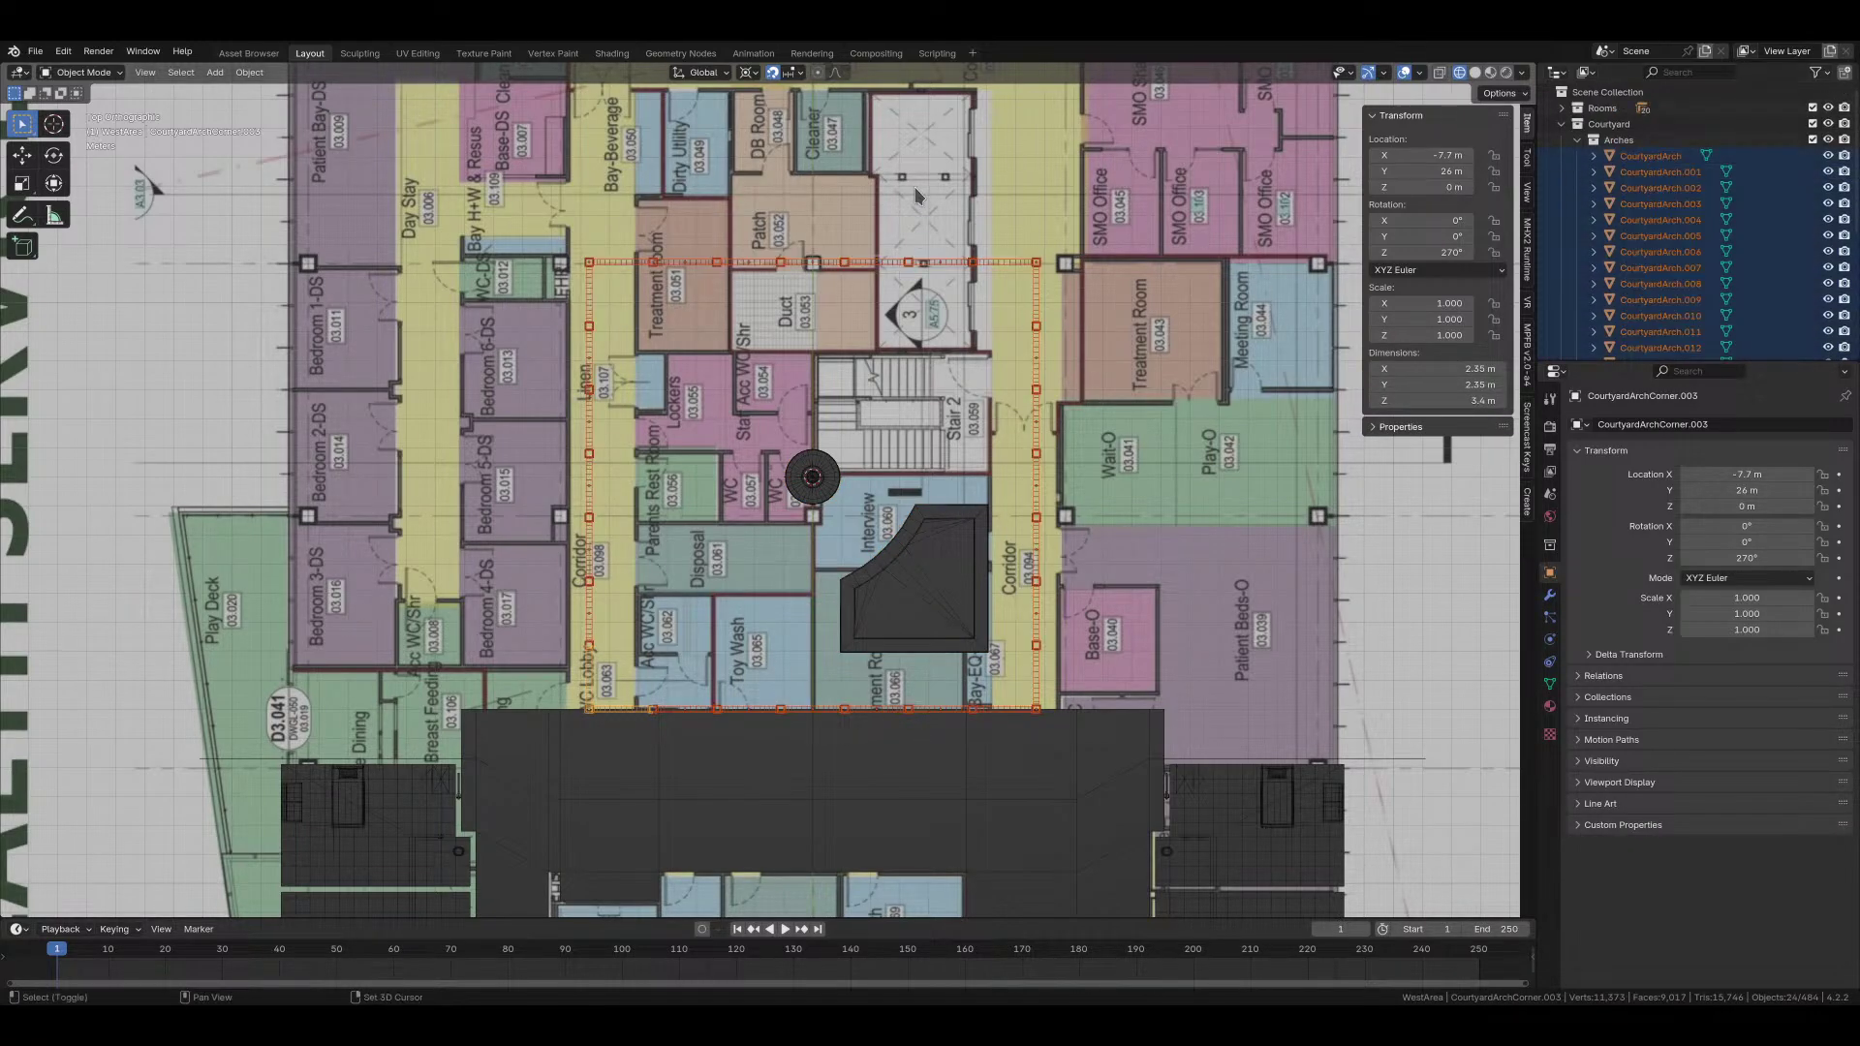
Step: Snap the Courtyard object with the fountain and planter to the 3D cursor and return to solid shading
left_click(816, 480)
key("shift+s")
scroll(819, 481, "up", 4)
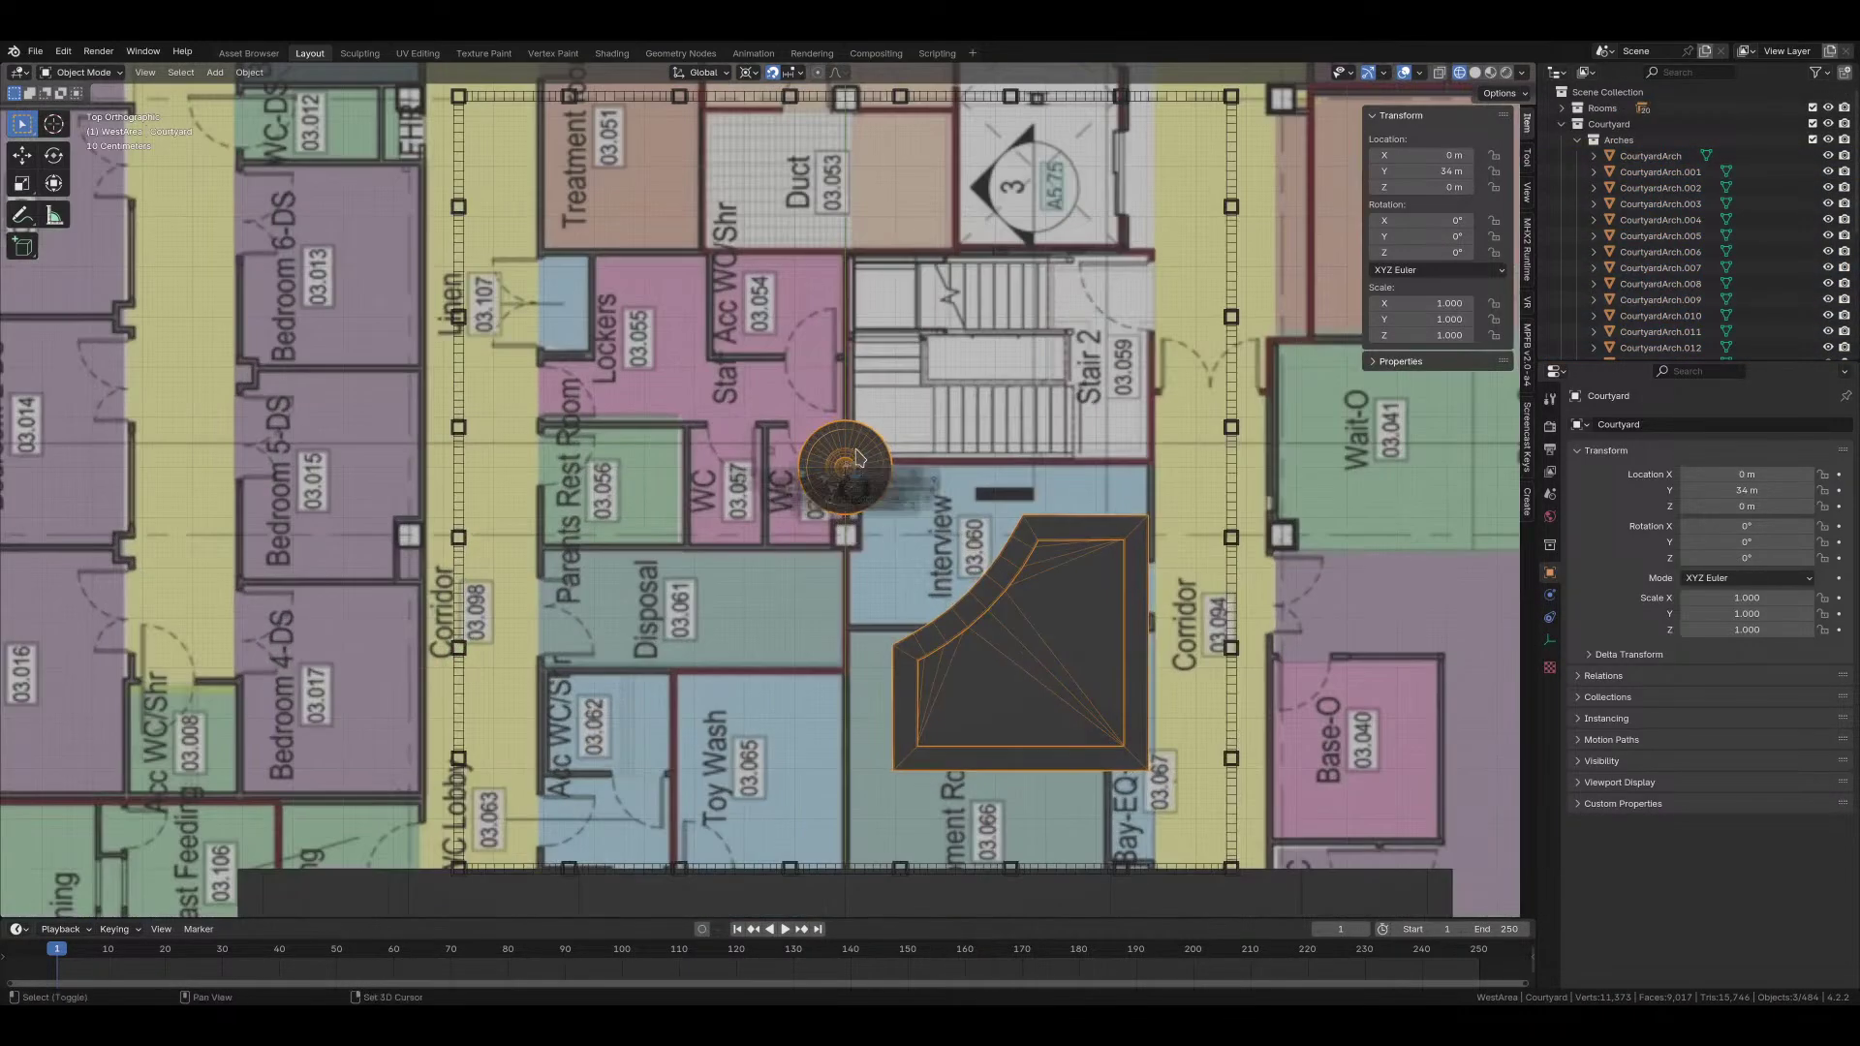
mouse_move(849, 477)
middle_mouse_down()
mouse_move(833, 566)
mouse_move(997, 427)
mouse_move(980, 550)
mouse_move(988, 506)
mouse_move(760, 492)
mouse_move(695, 523)
mouse_move(787, 520)
mouse_move(734, 513)
mouse_move(732, 569)
mouse_move(775, 536)
mouse_move(830, 538)
mouse_move(810, 495)
middle_mouse_up()
key("shift+z")
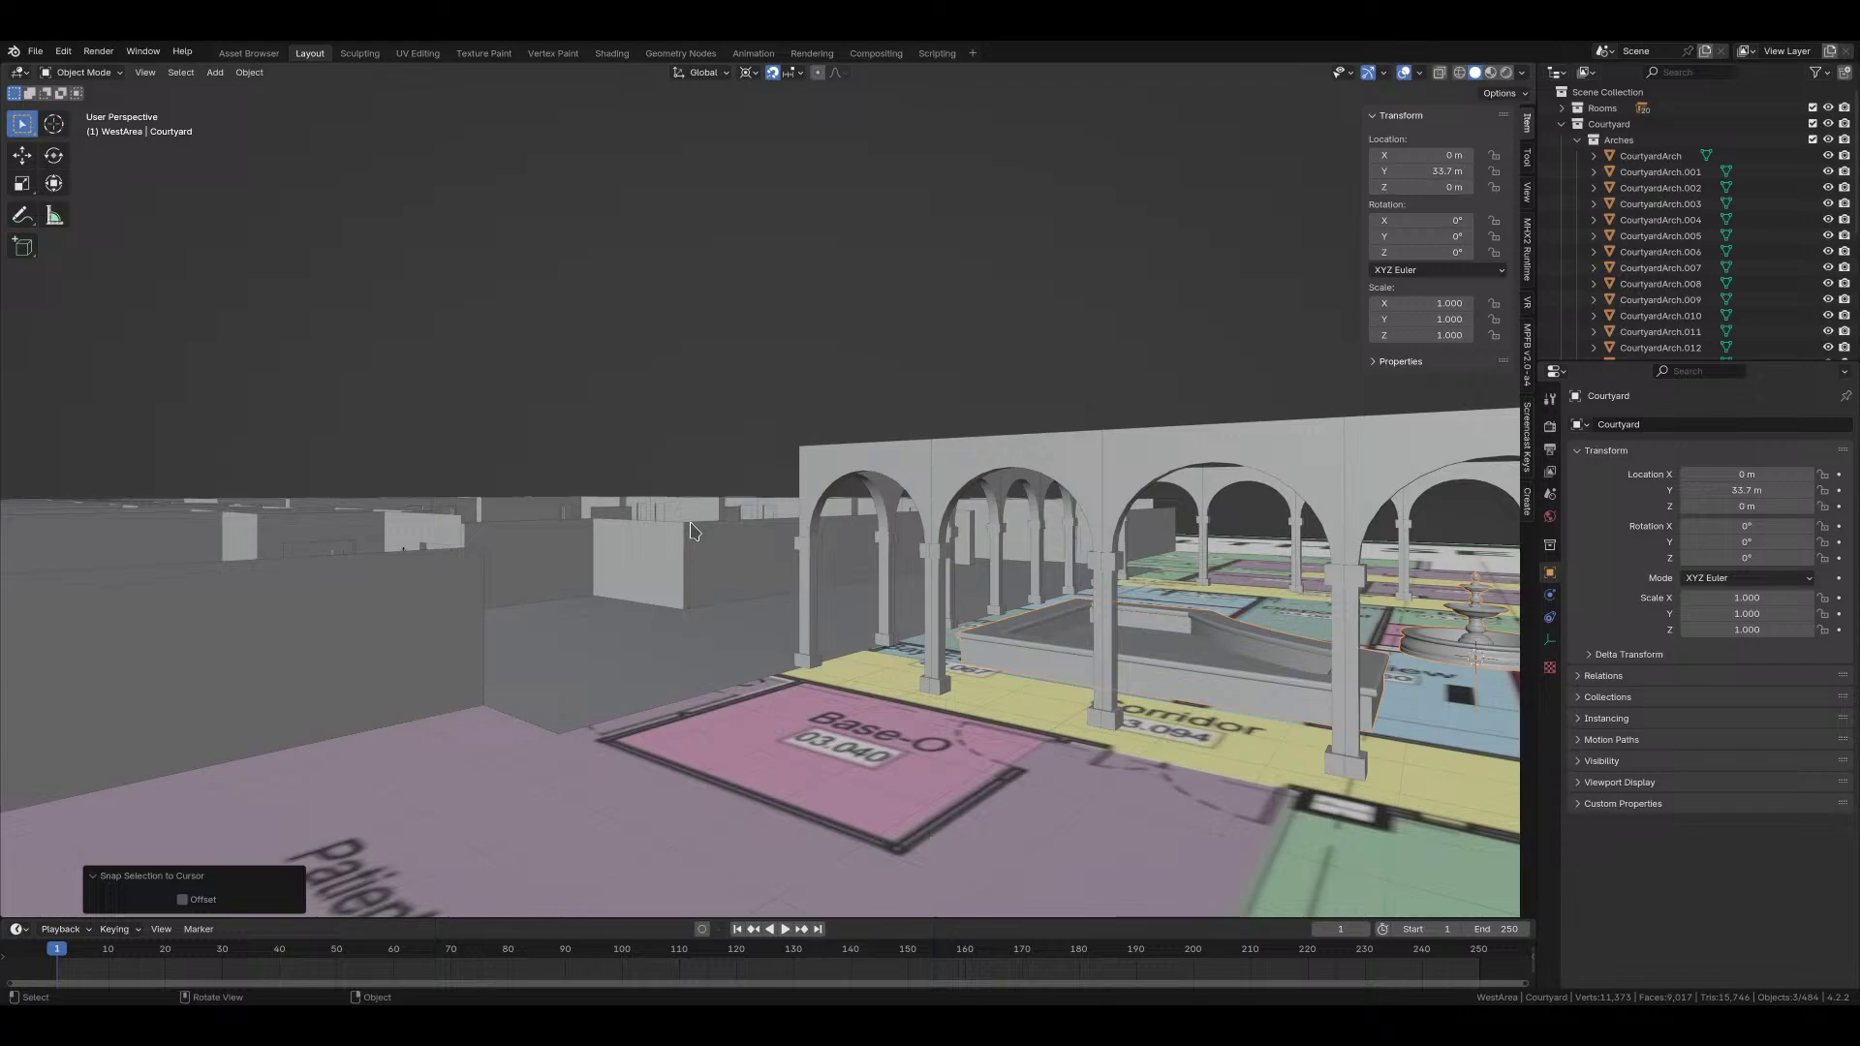
Step: Duplicate the corridor floor plane and raise the copy 2.4 m along Z as a ceiling
left_click(829, 456)
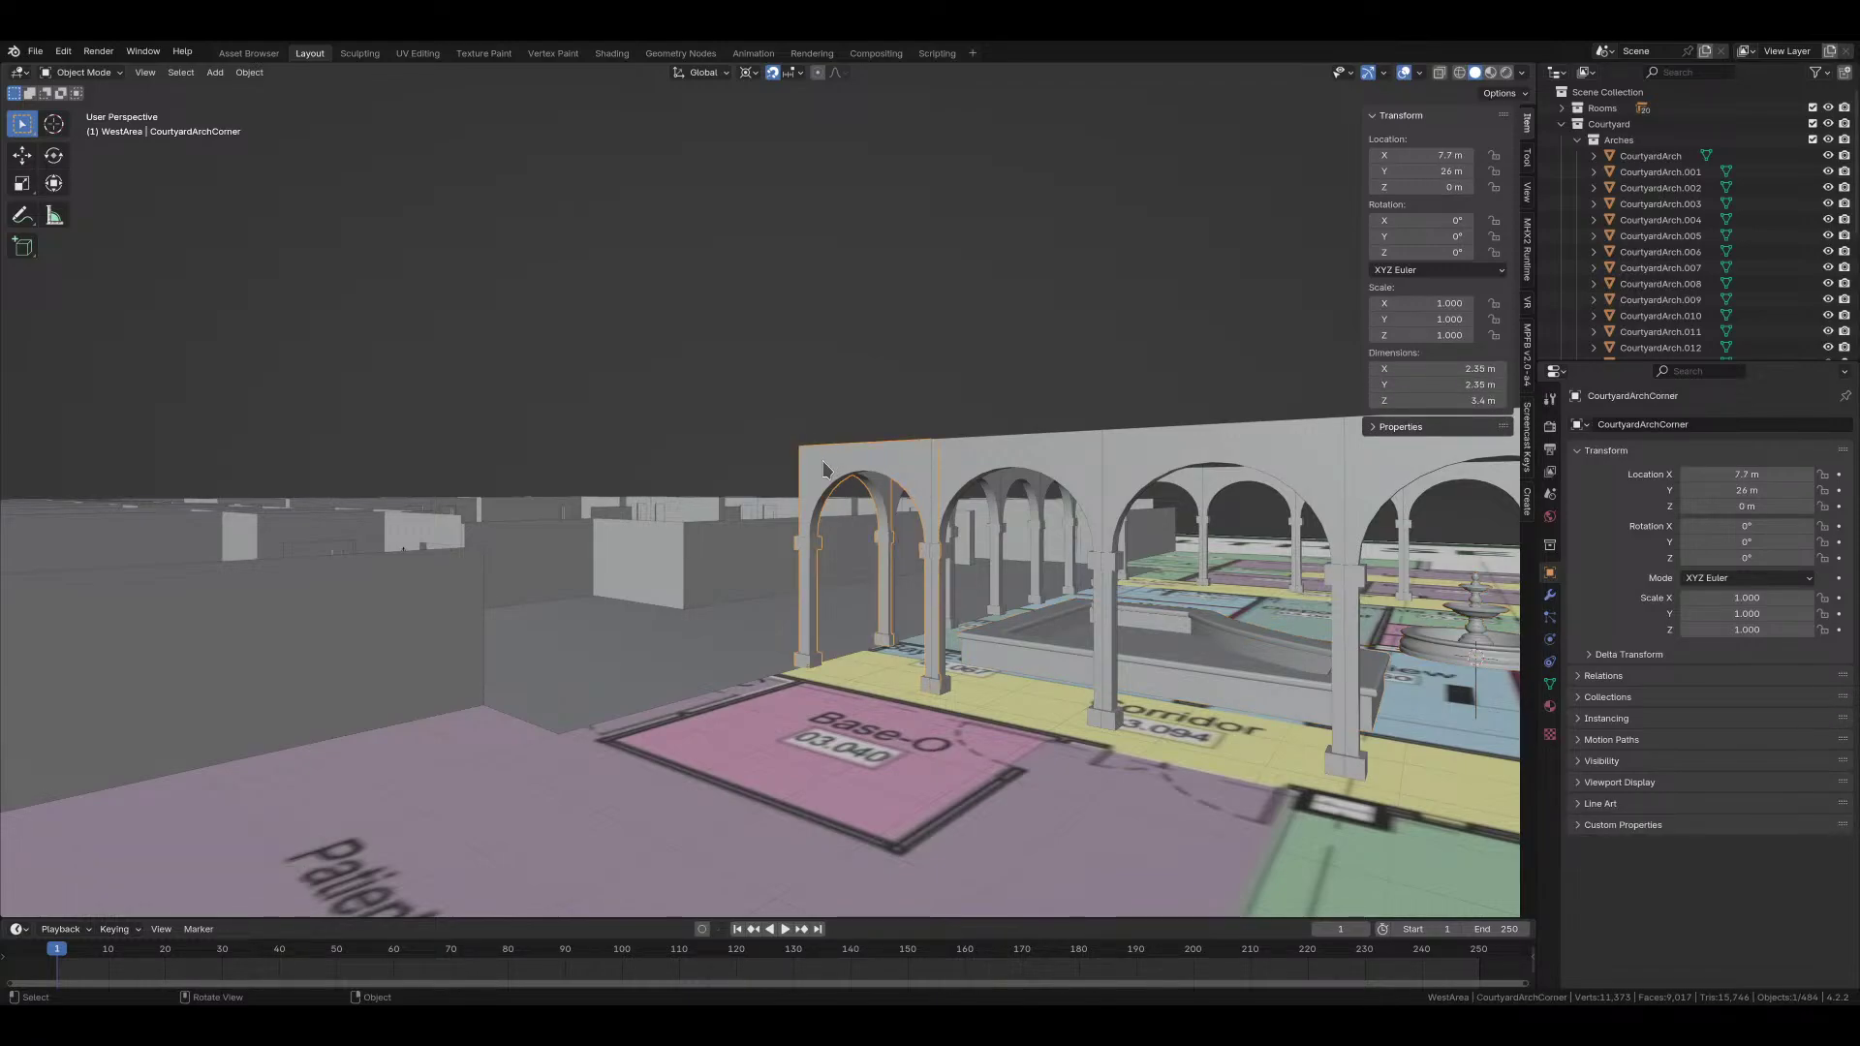
middle_click_drag(725, 510, 687, 522)
left_click(517, 504)
key("shift+d")
key("z")
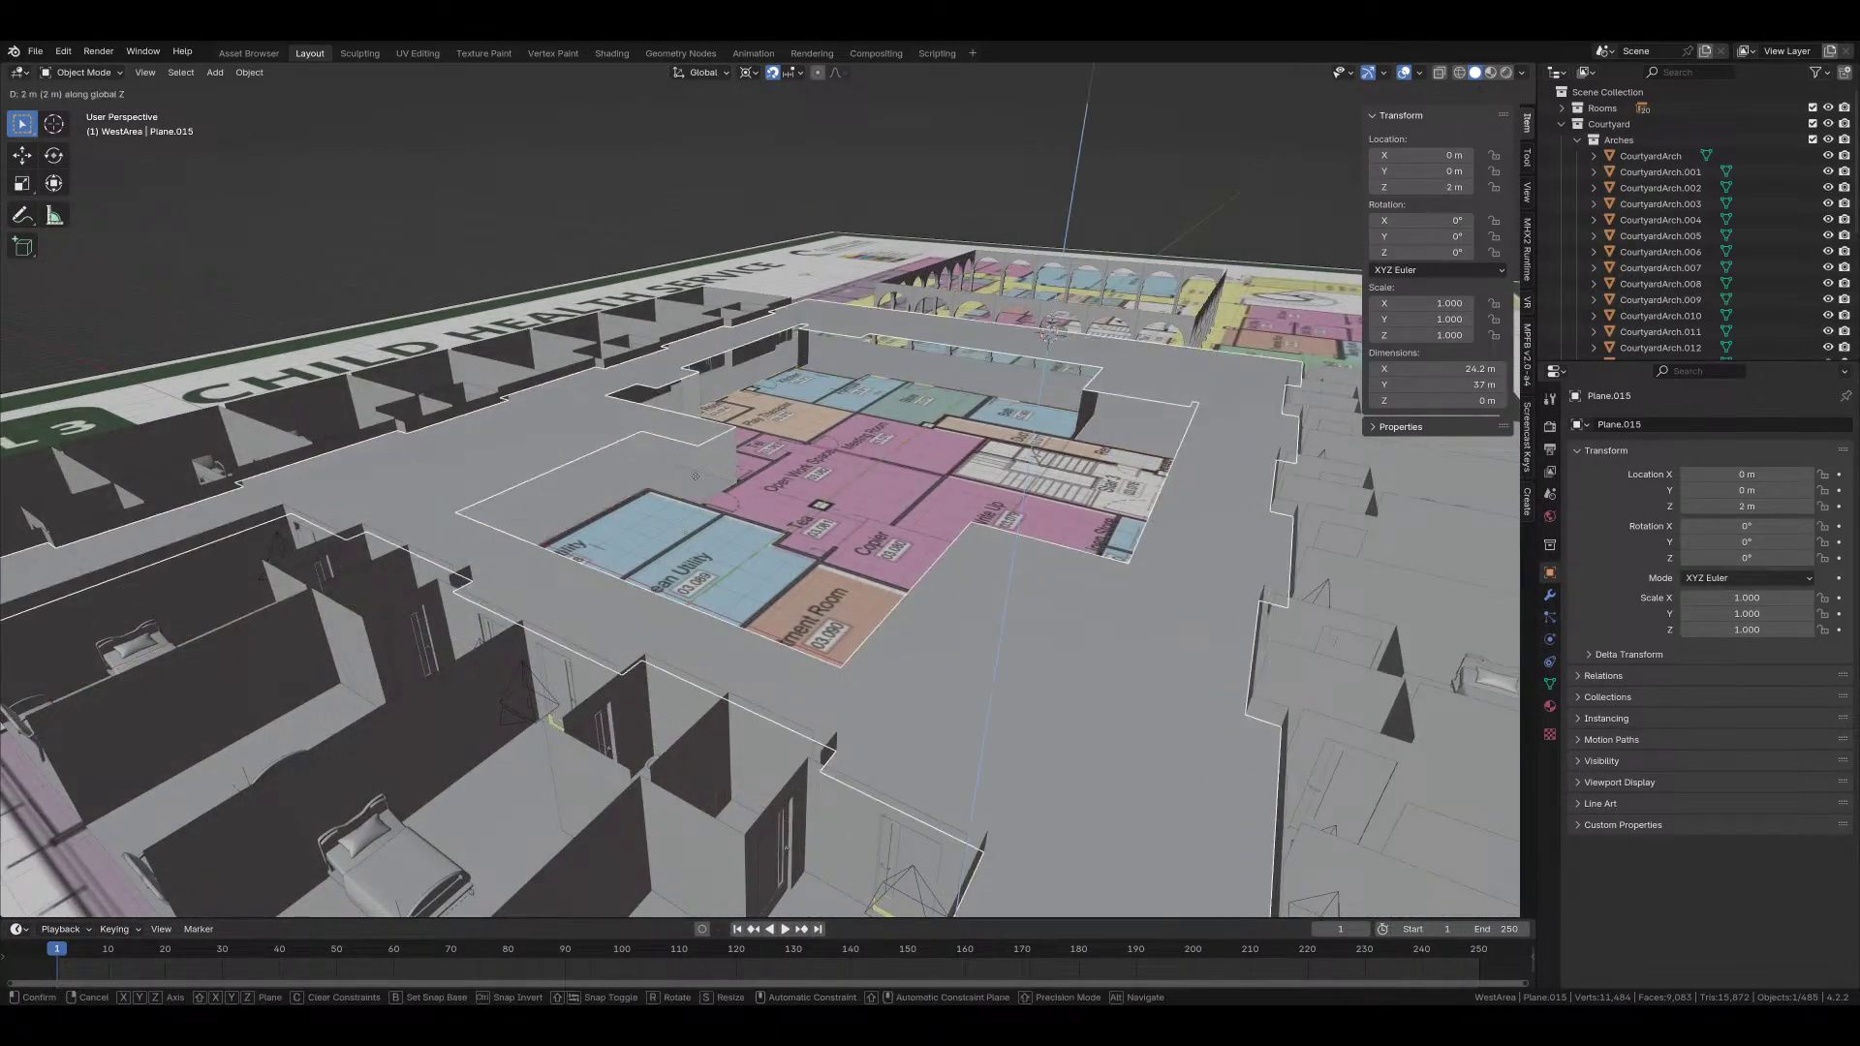
left_click(689, 450)
Step: Flip the normals of all faces of the corridor ceiling plane
key("Tab")
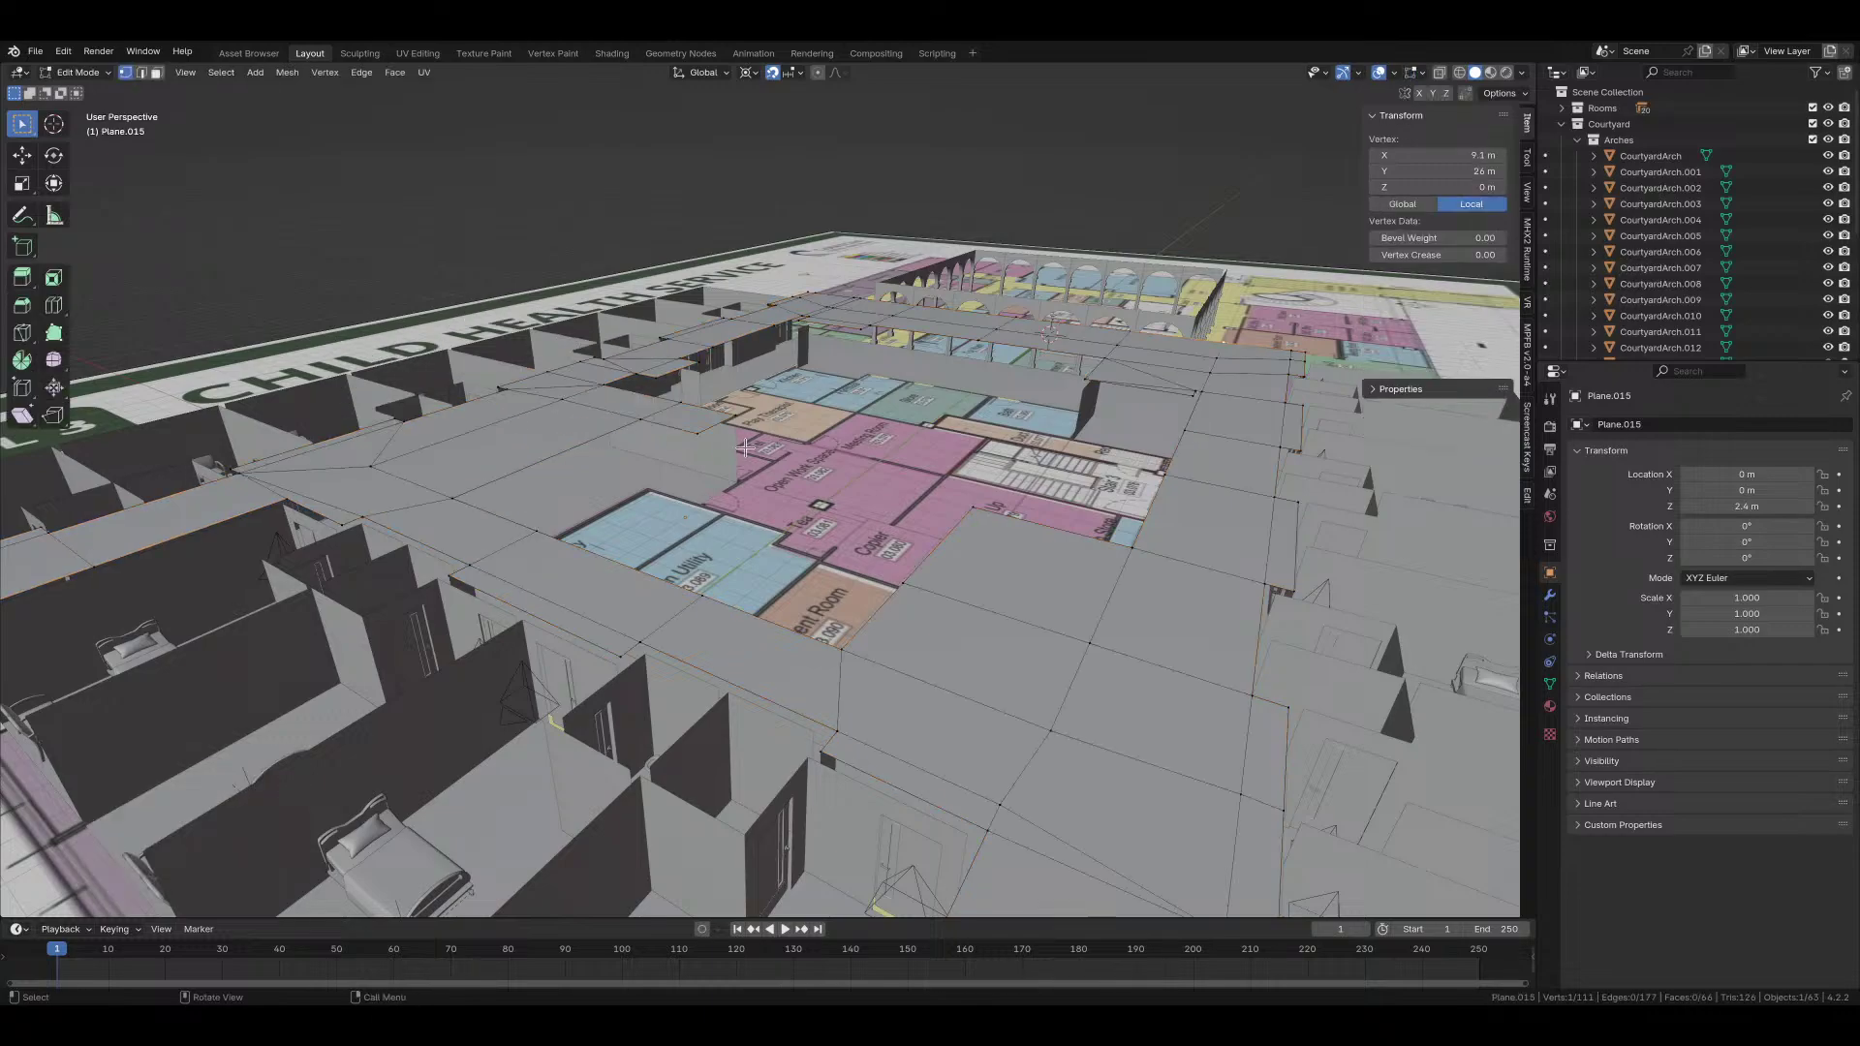
key("a")
key("x")
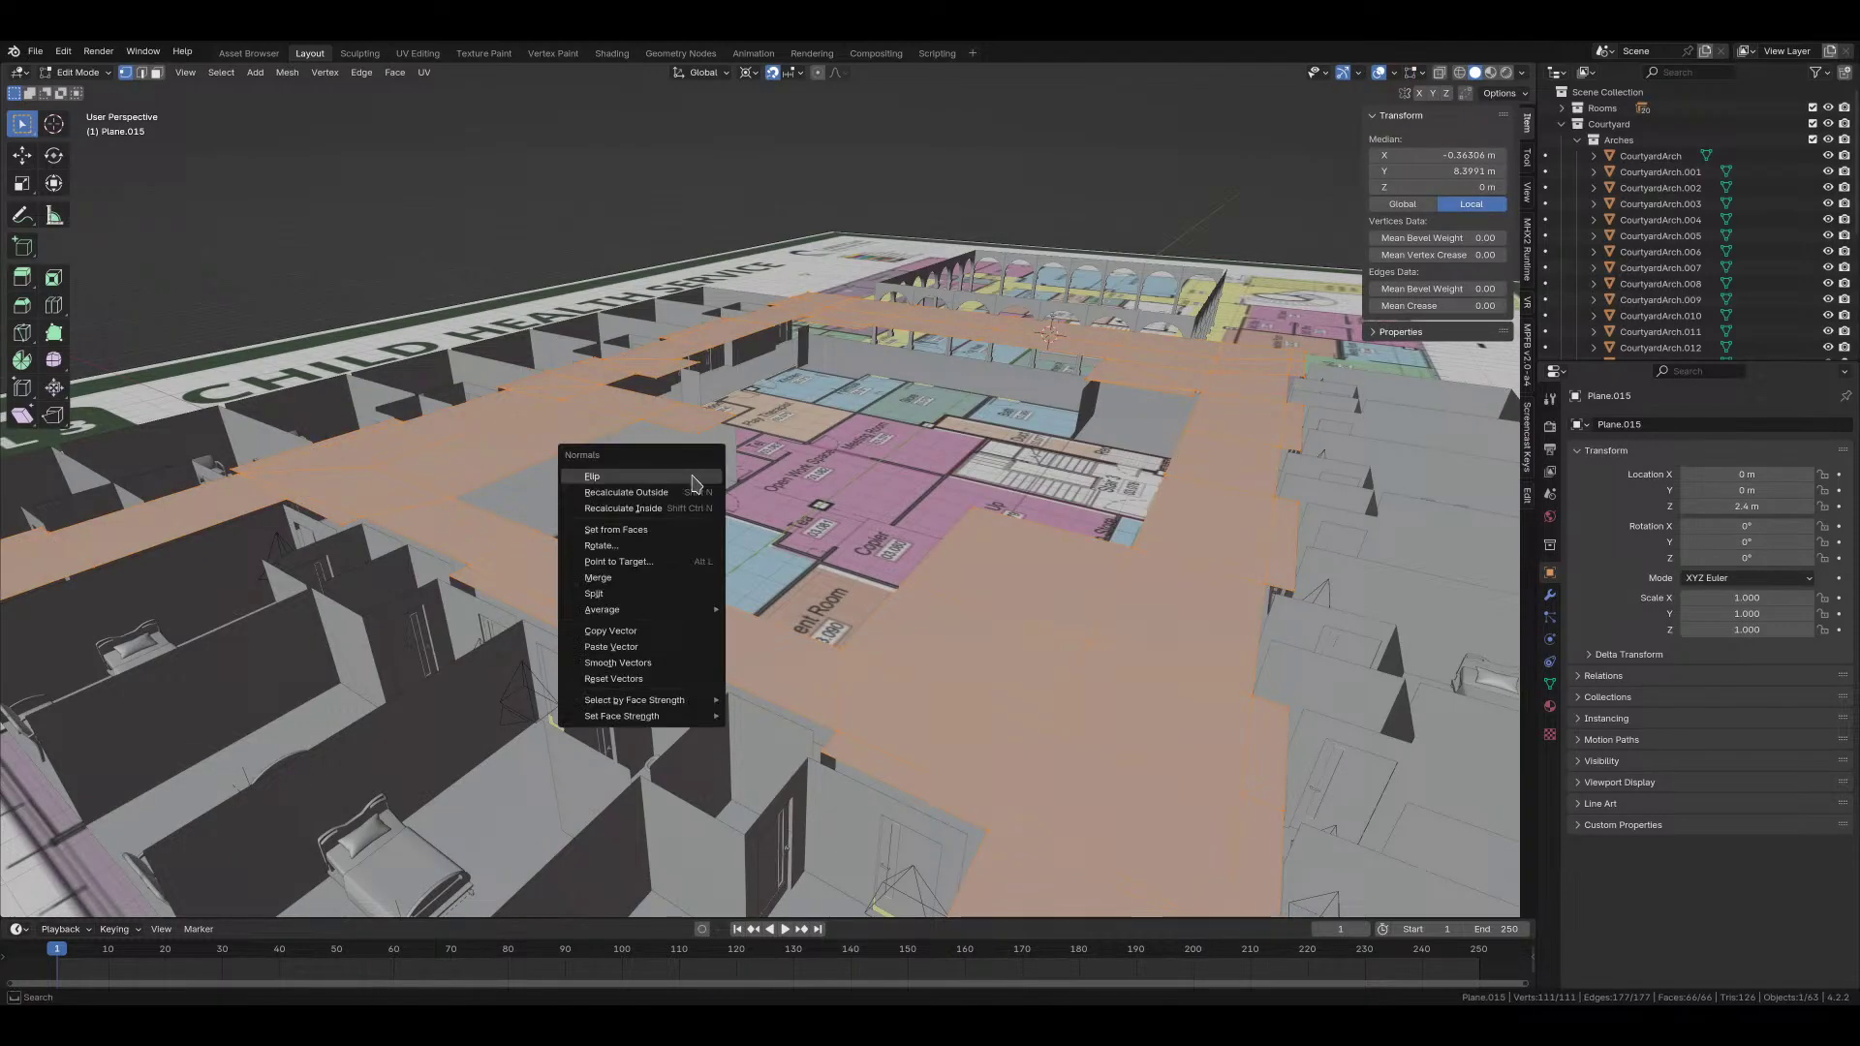
left_click(691, 475)
key("Tab")
Step: Raise the top edge loop of the corridor's inner walls 0.4 m along Z
middle_click_drag(800, 498, 722, 540)
scroll(723, 539, "down", 3)
left_click(717, 537)
key("Tab")
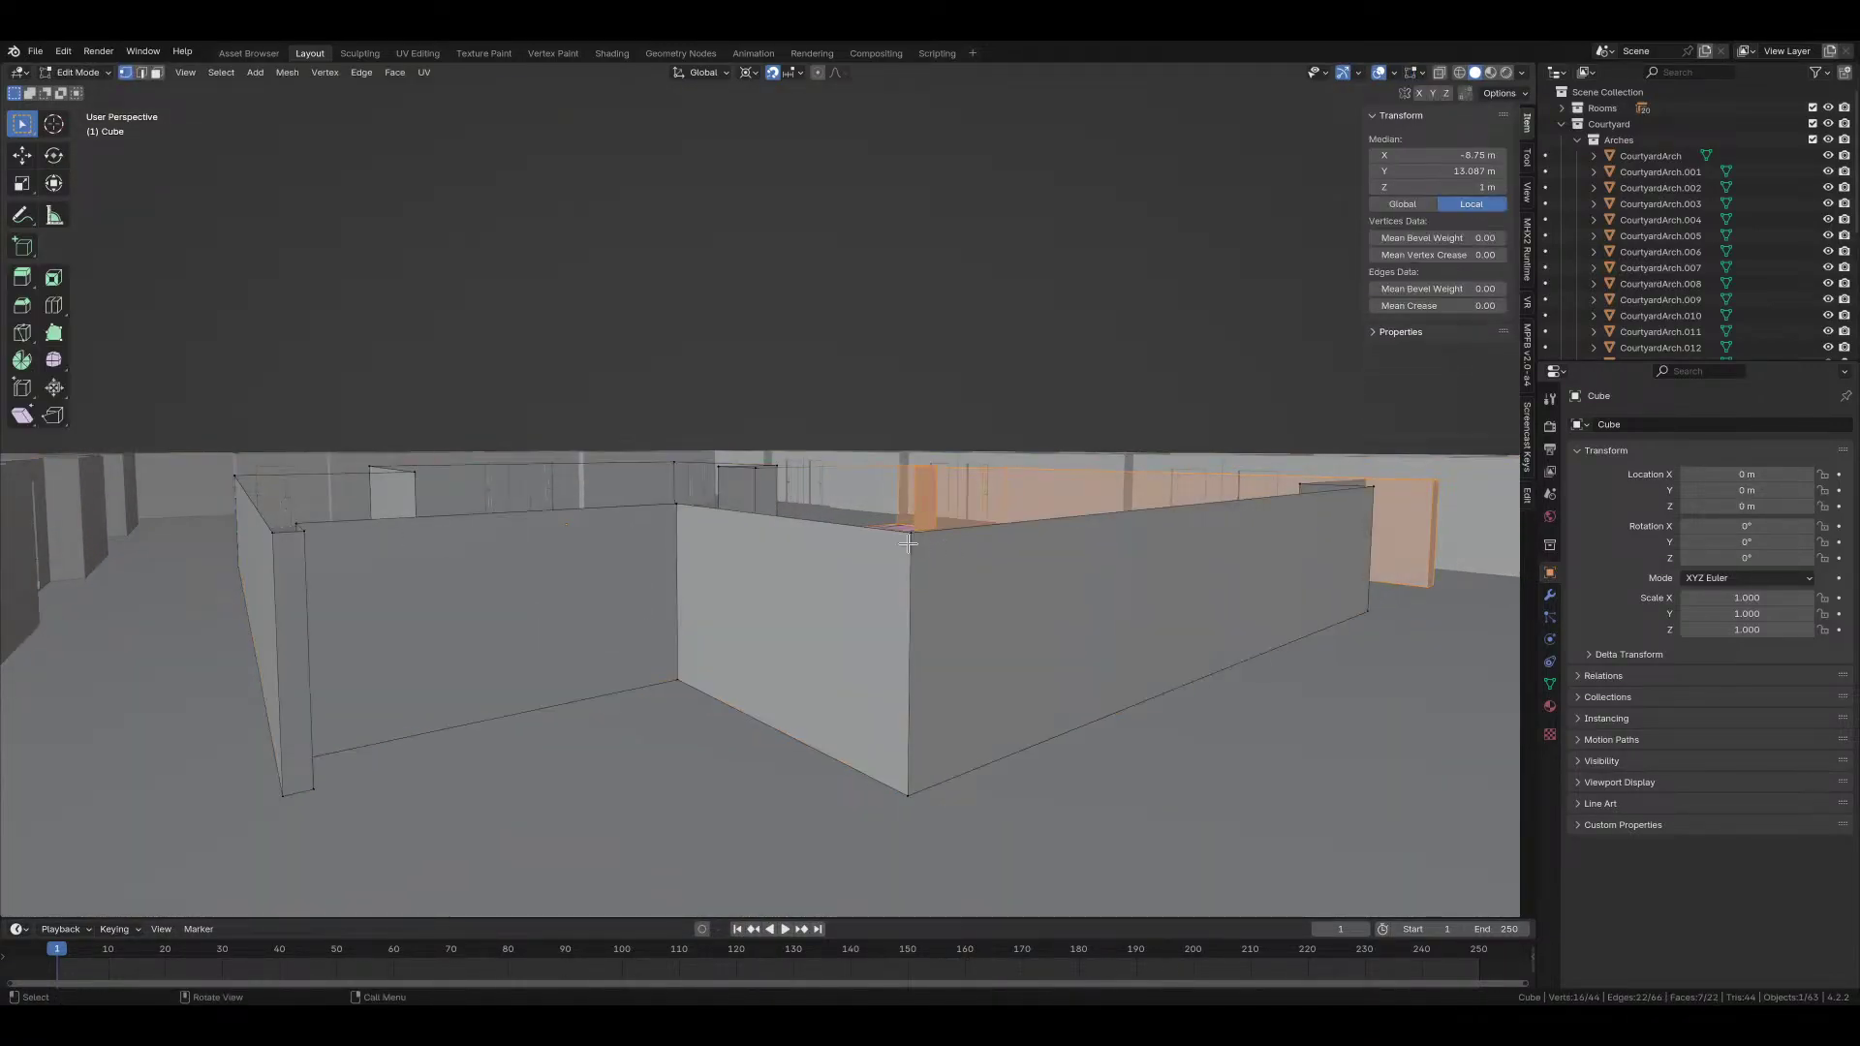
left_click(849, 526, "alt")
key("KP_1")
scroll(810, 484, "up", 3)
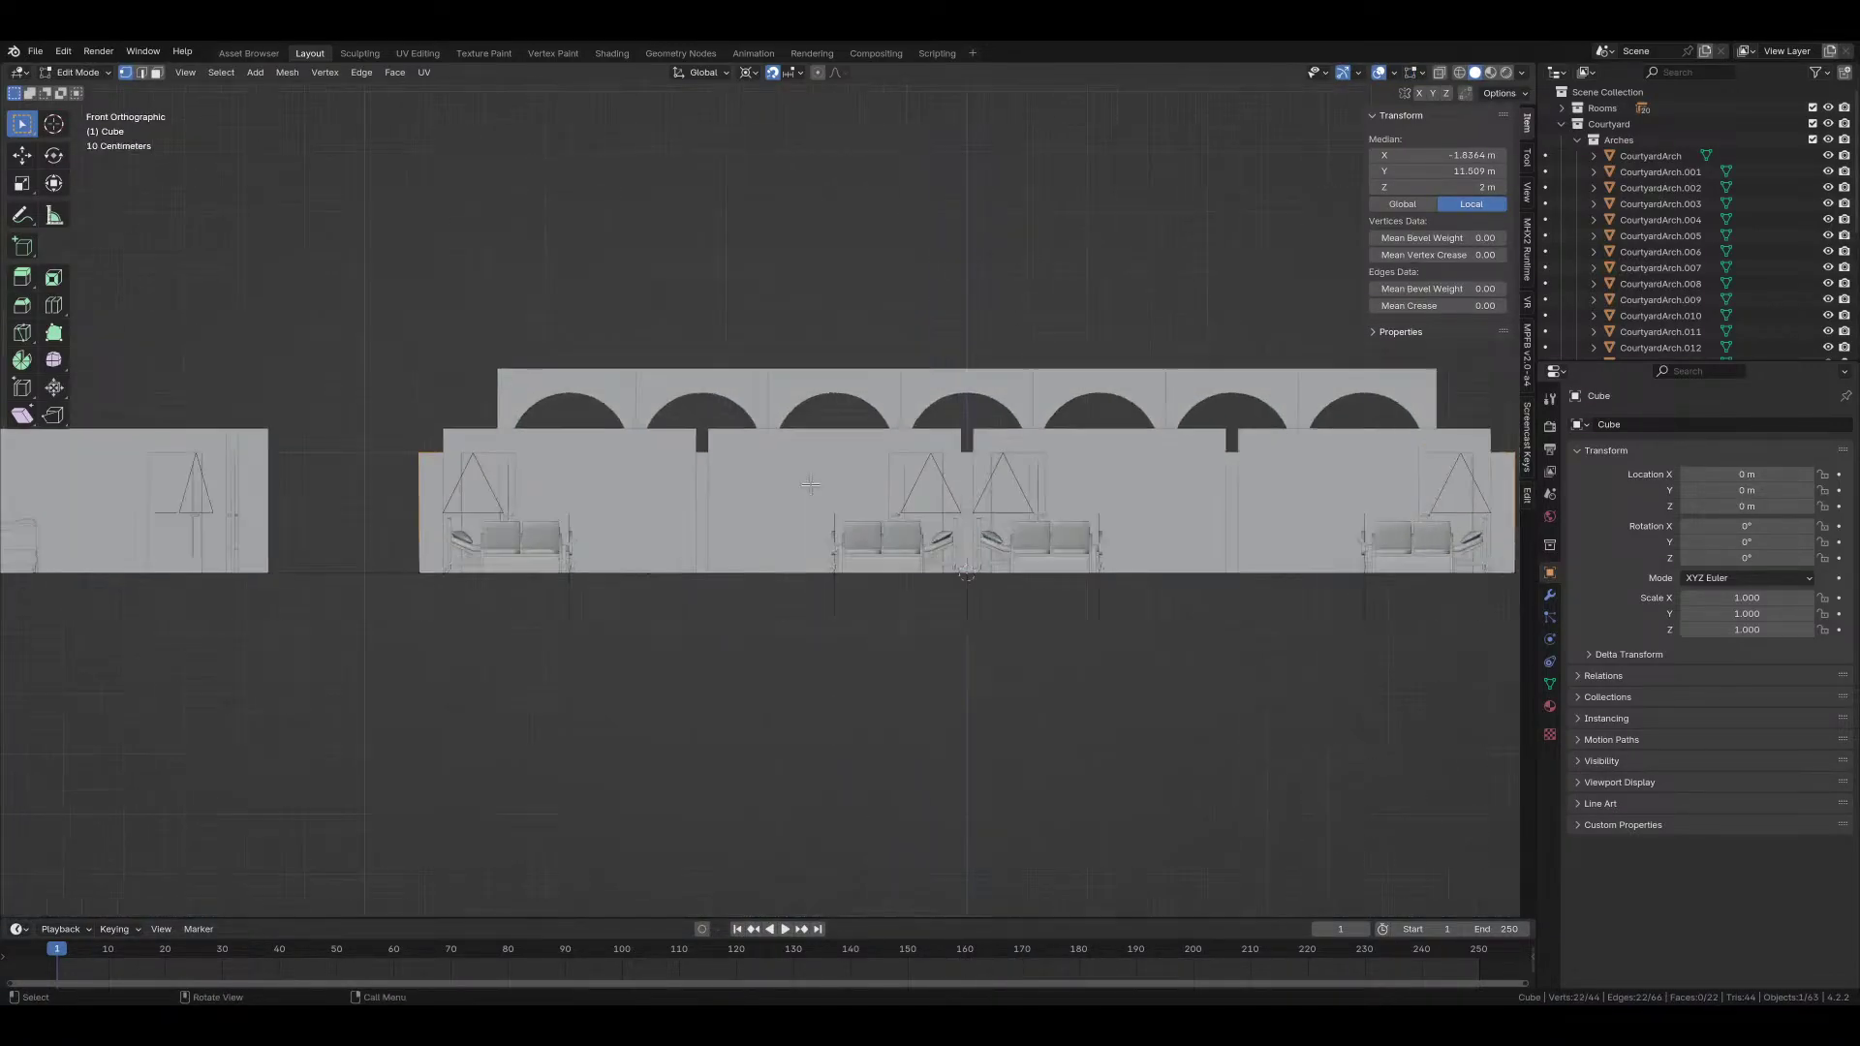
key("g")
key("z")
left_click(805, 448)
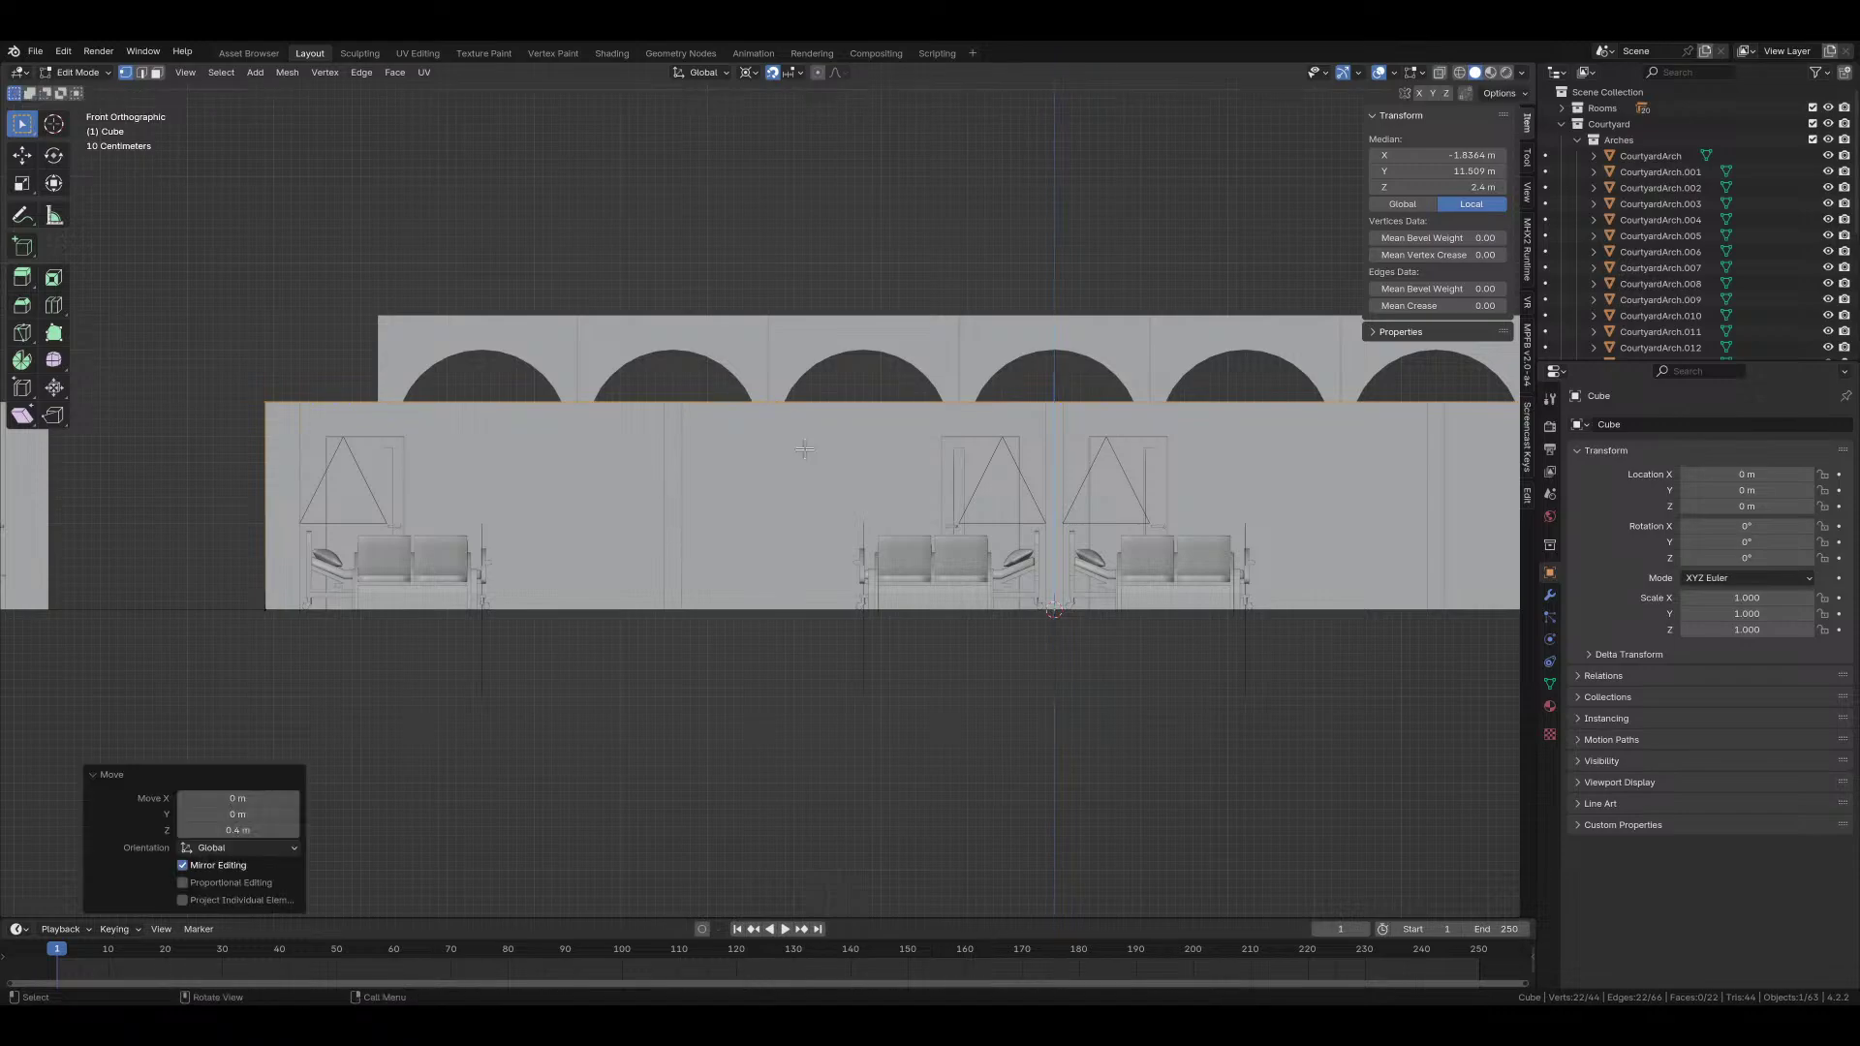
middle_click_drag(805, 448, 757, 510)
key("Tab")
Step: Switch the viewport to wireframe shading with X-ray off and select the corridor ceiling plane
scroll(656, 523, "down", 5)
middle_click_drag(656, 542, 621, 484)
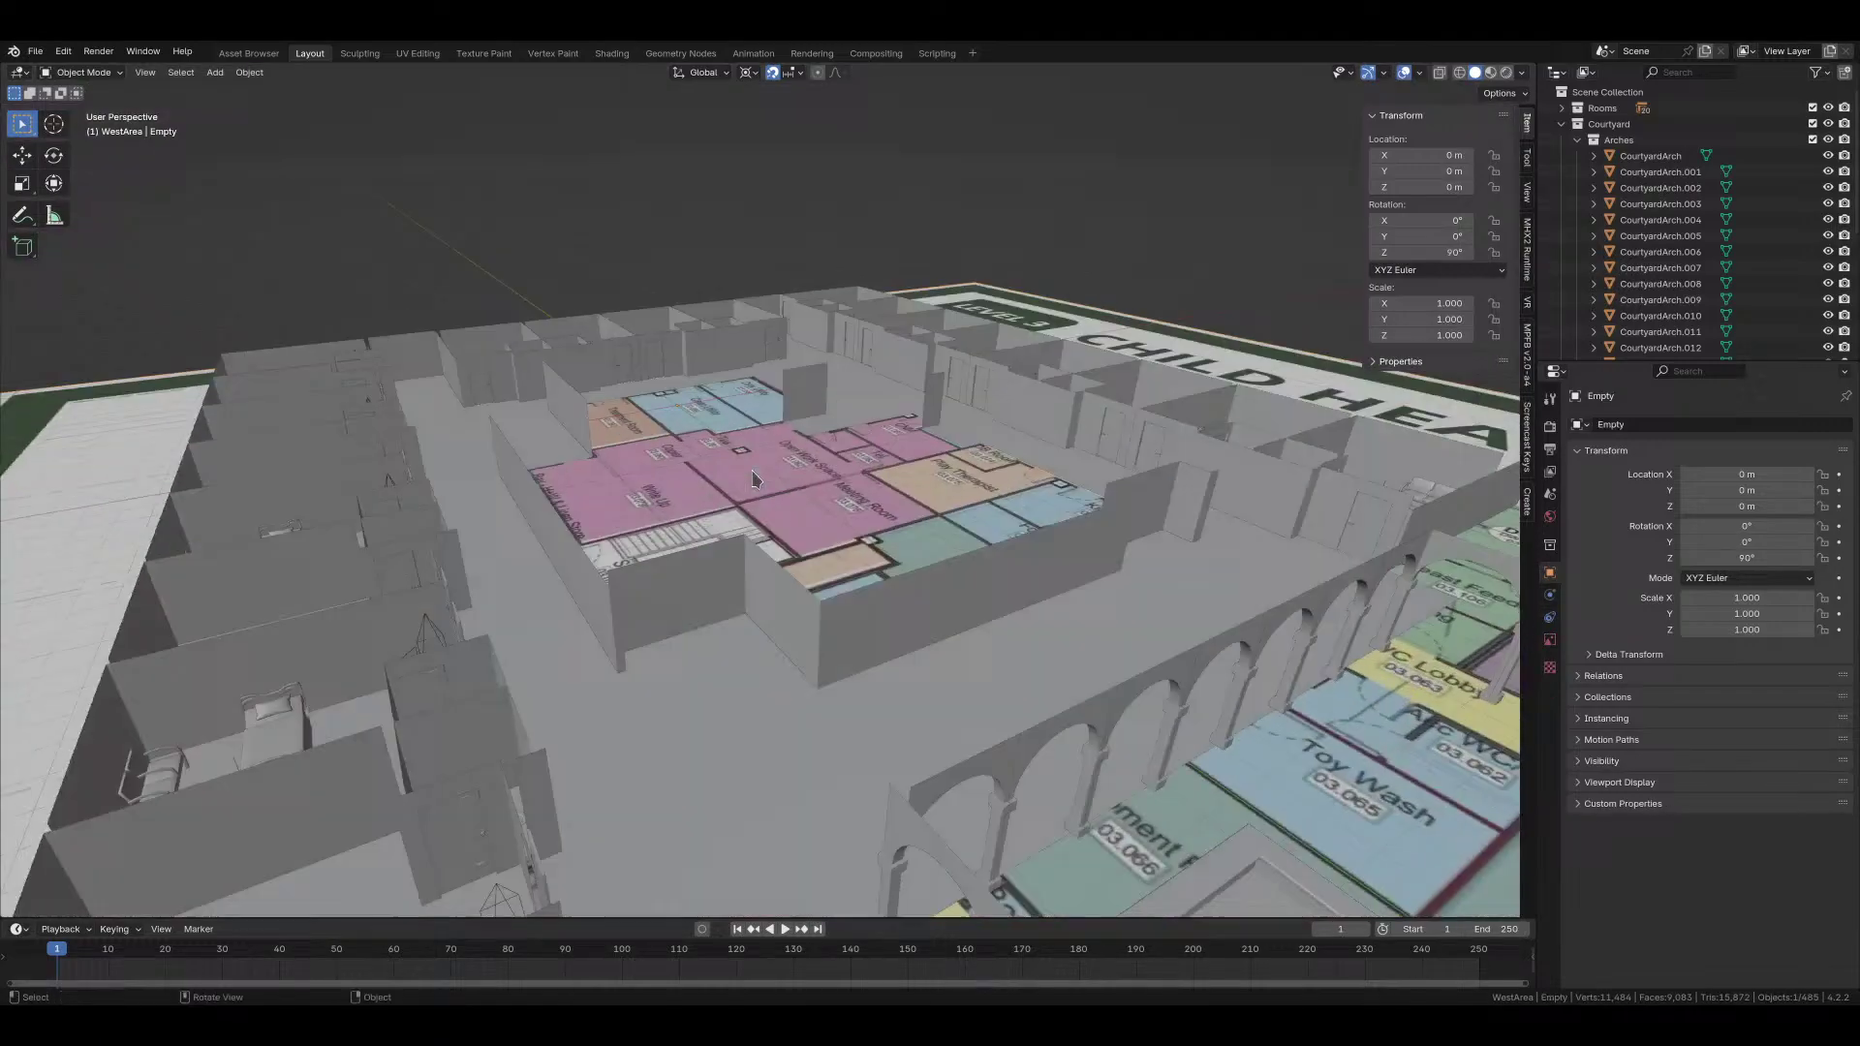
left_click(742, 666)
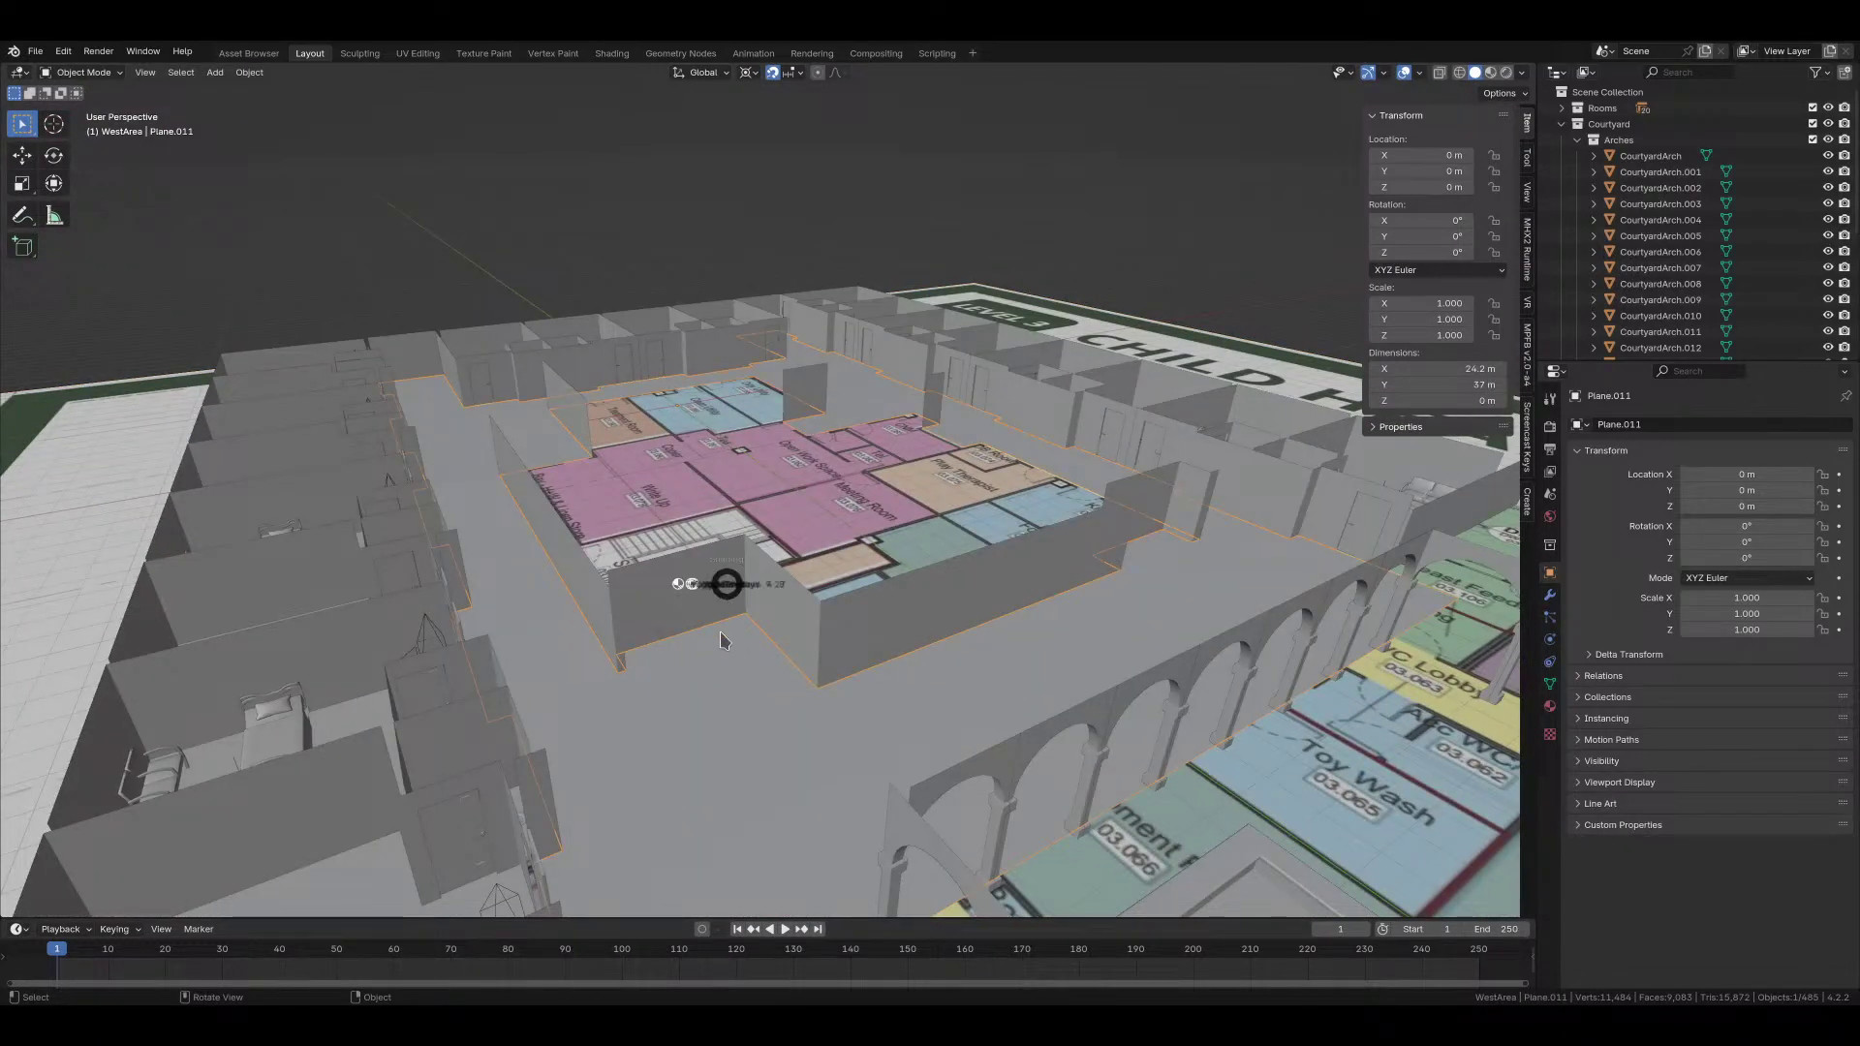
left_click(721, 636)
left_click(711, 630)
key("z")
left_click(607, 623)
key("z")
left_click(708, 669)
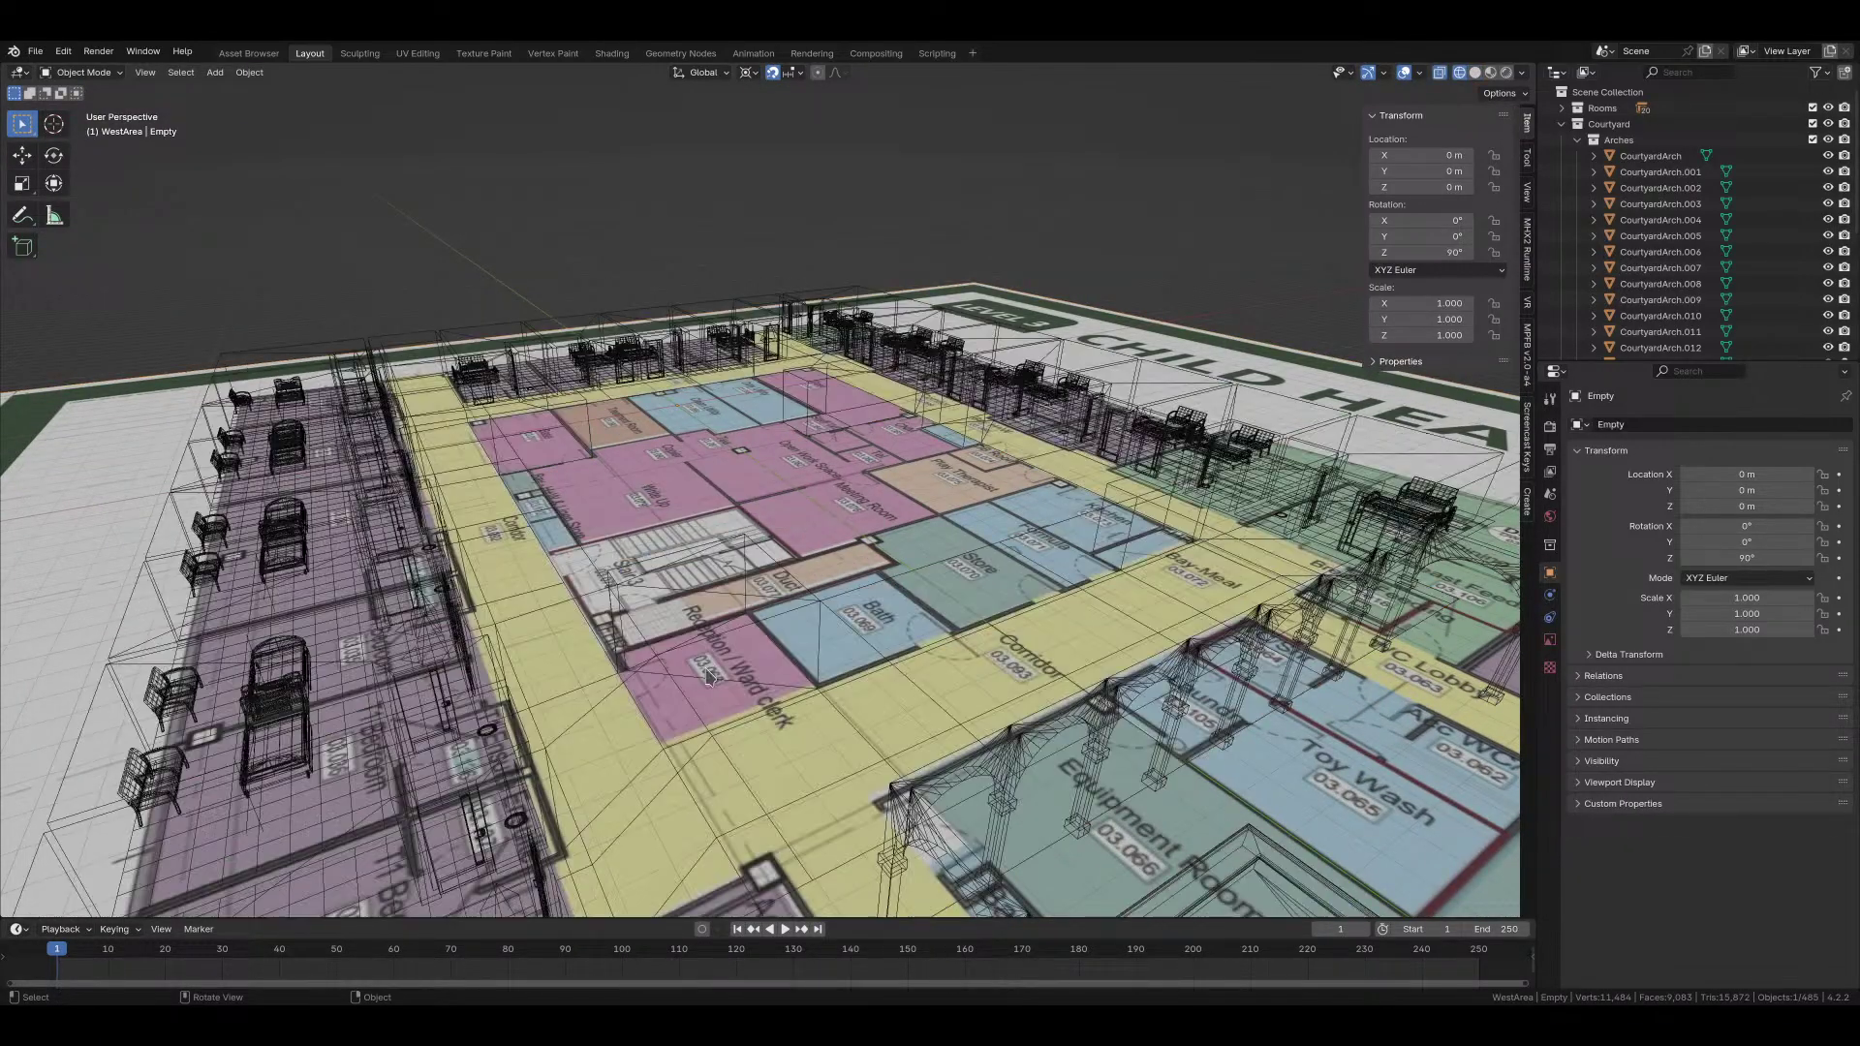
left_click(689, 644)
key("alt+z")
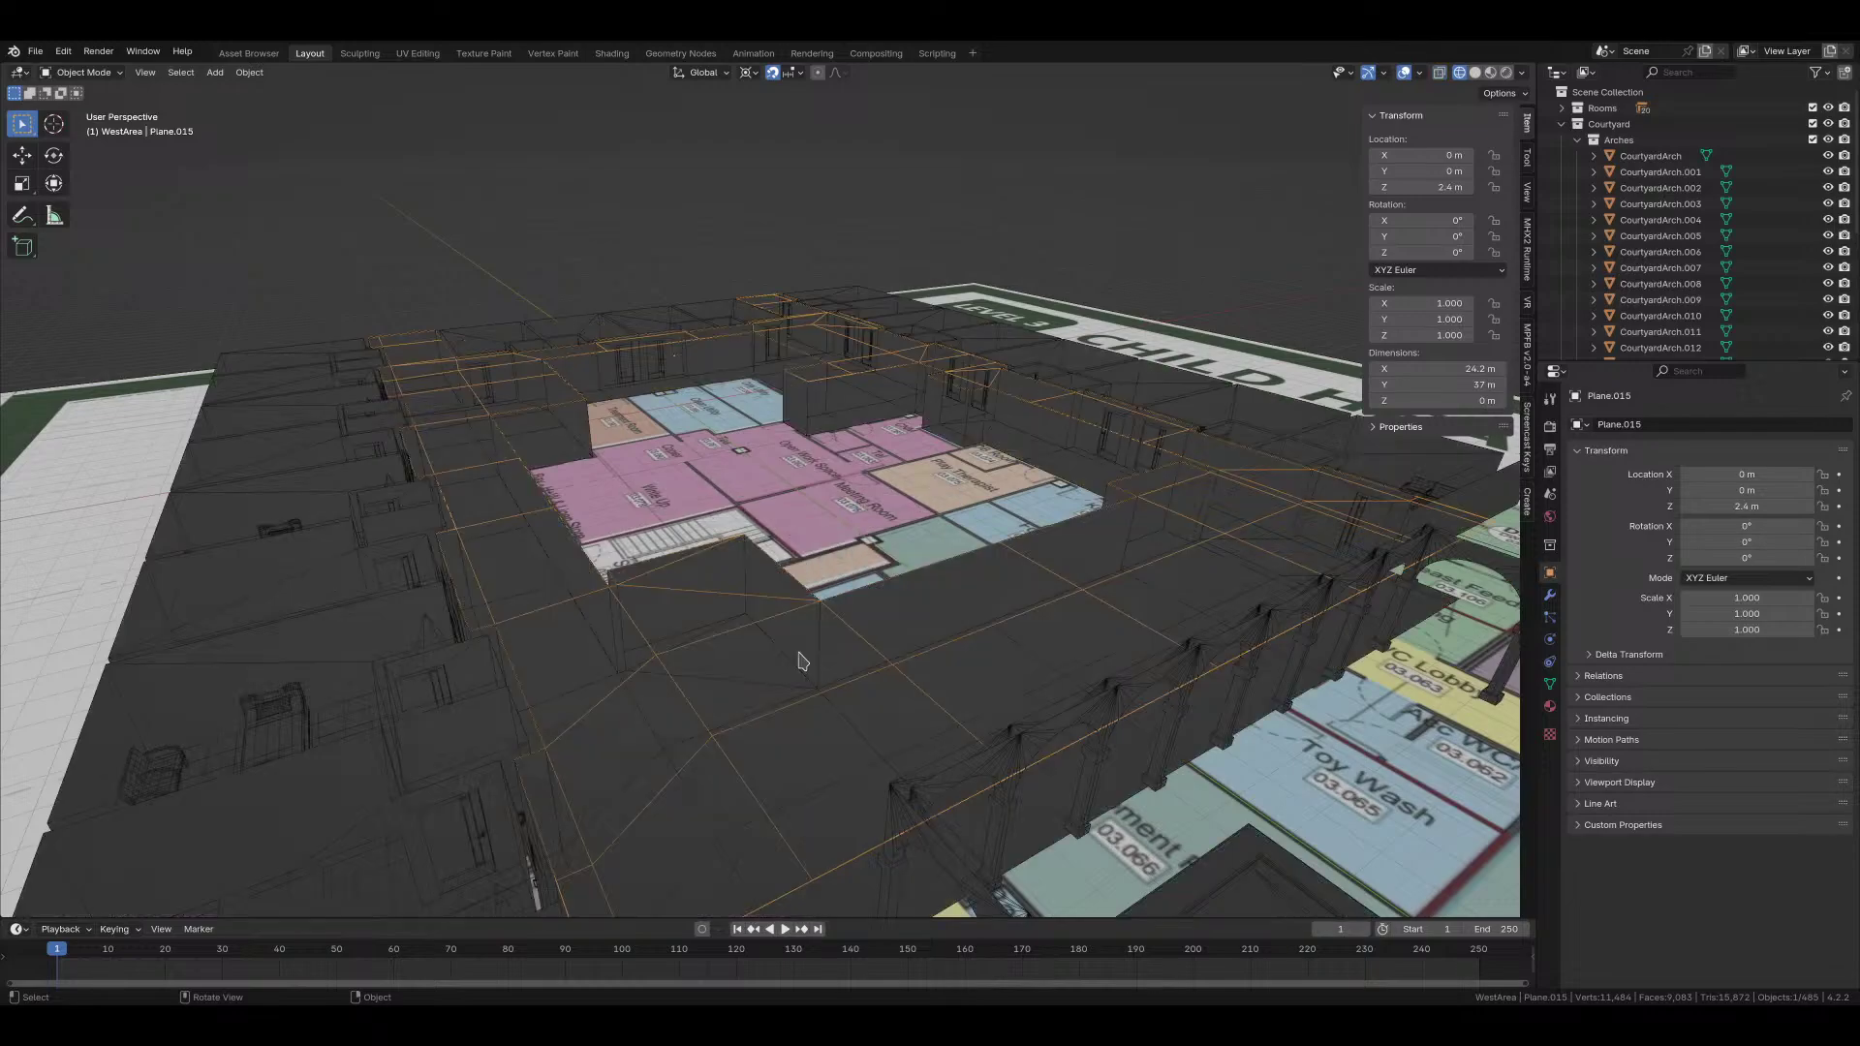
Step: Open the corridor ceiling plane for mesh editing in top view with edge selection
middle_click_drag(690, 644, 792, 646)
key("Tab")
middle_click_drag(963, 619, 693, 640)
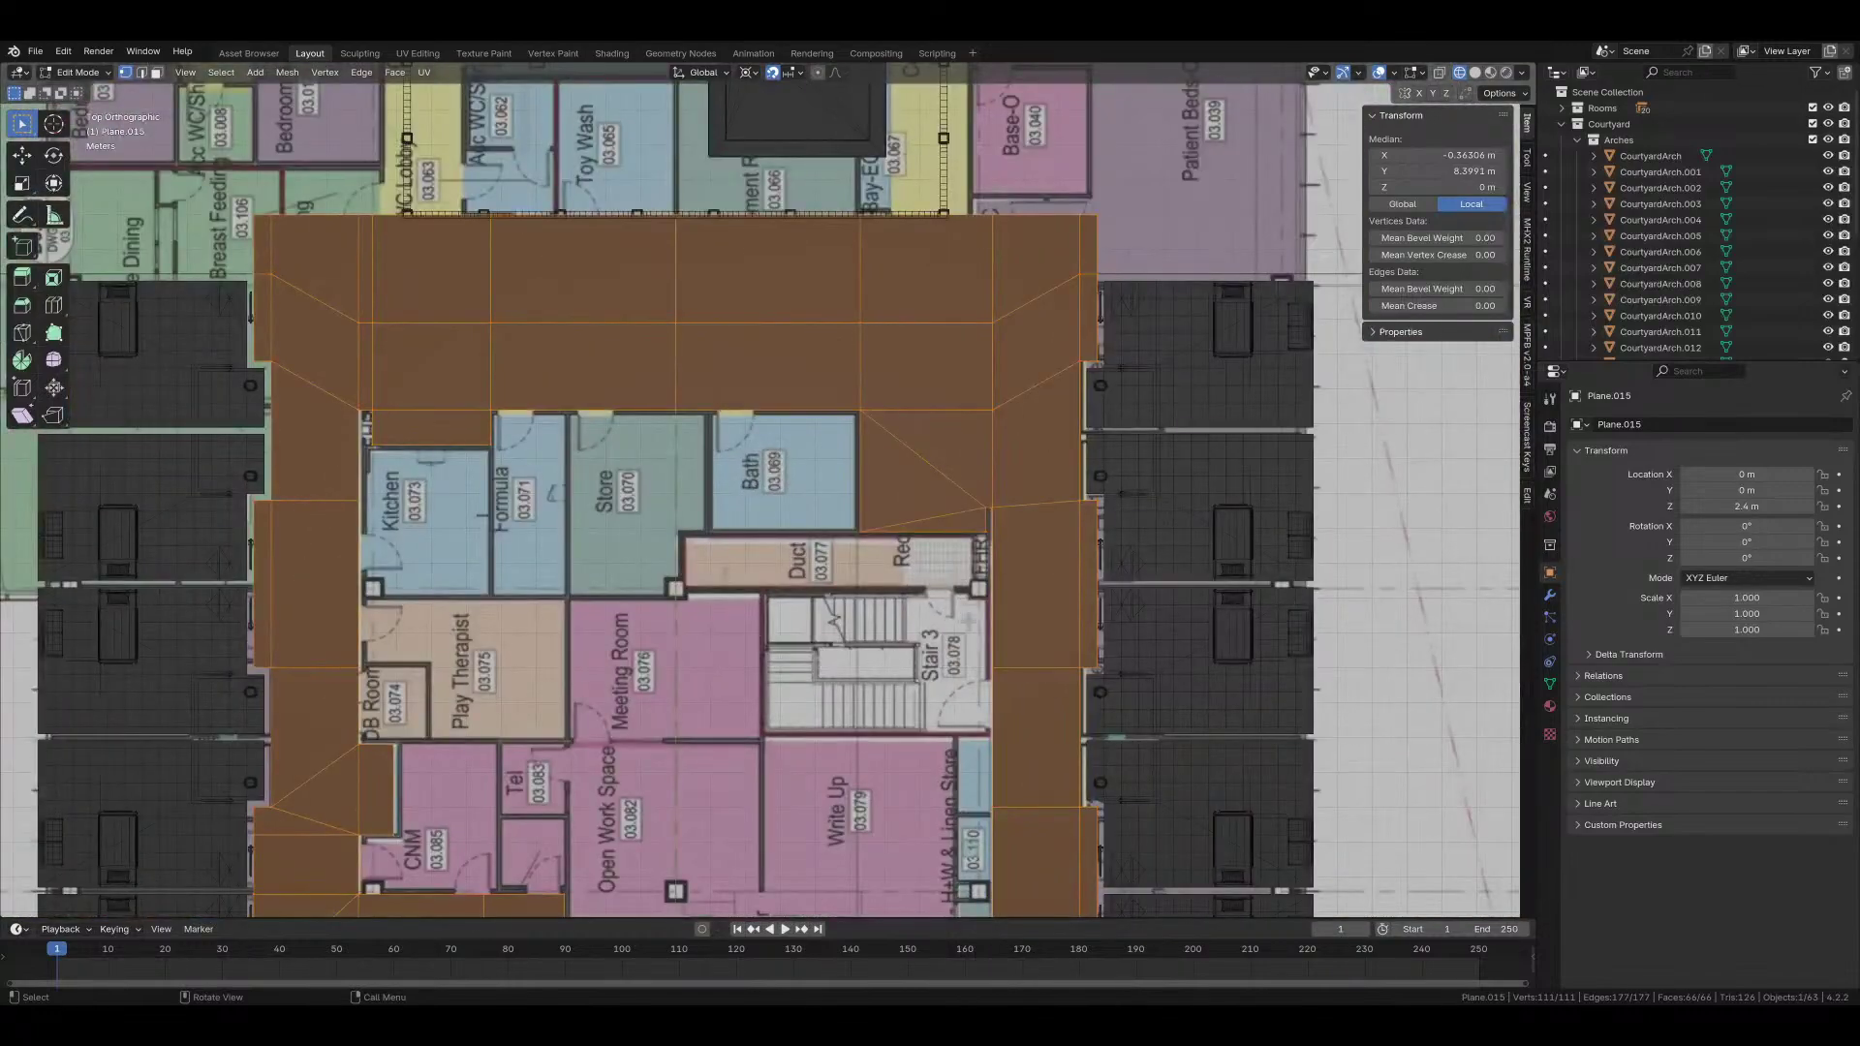
middle_click_drag(1016, 386, 867, 594, "shift")
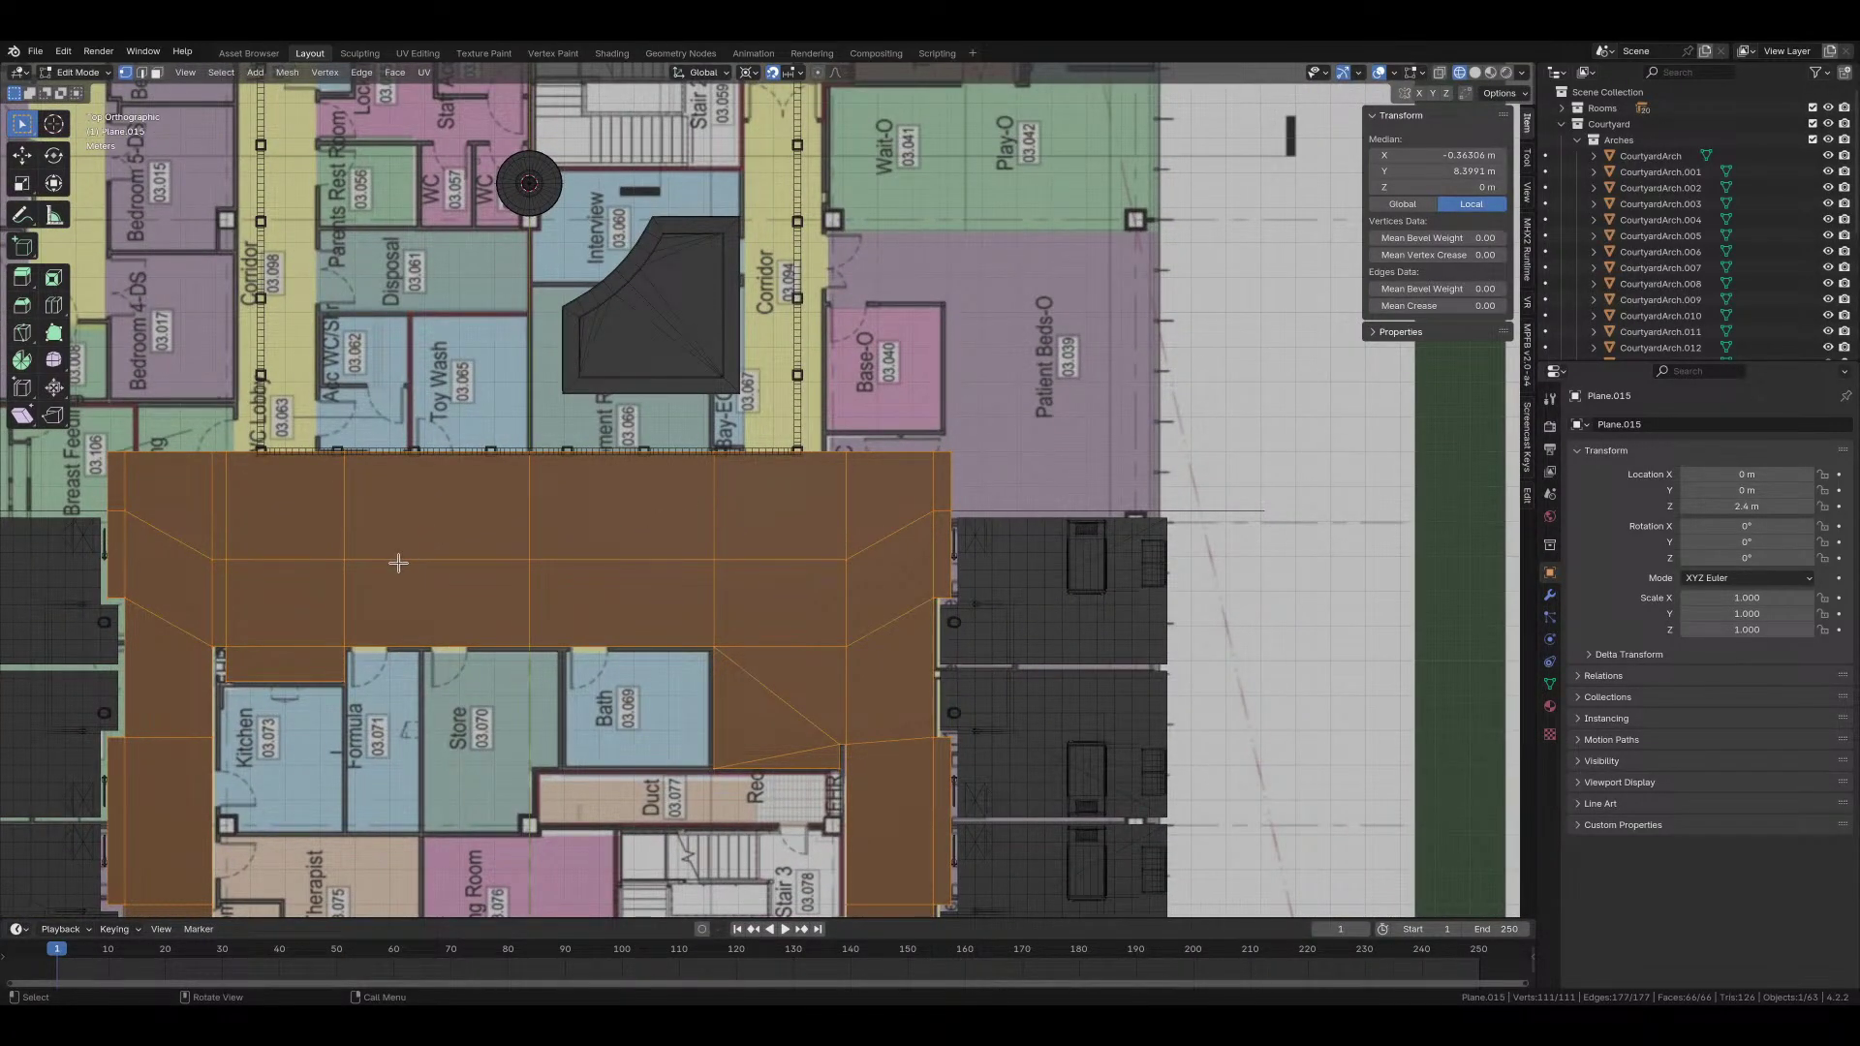
key("2")
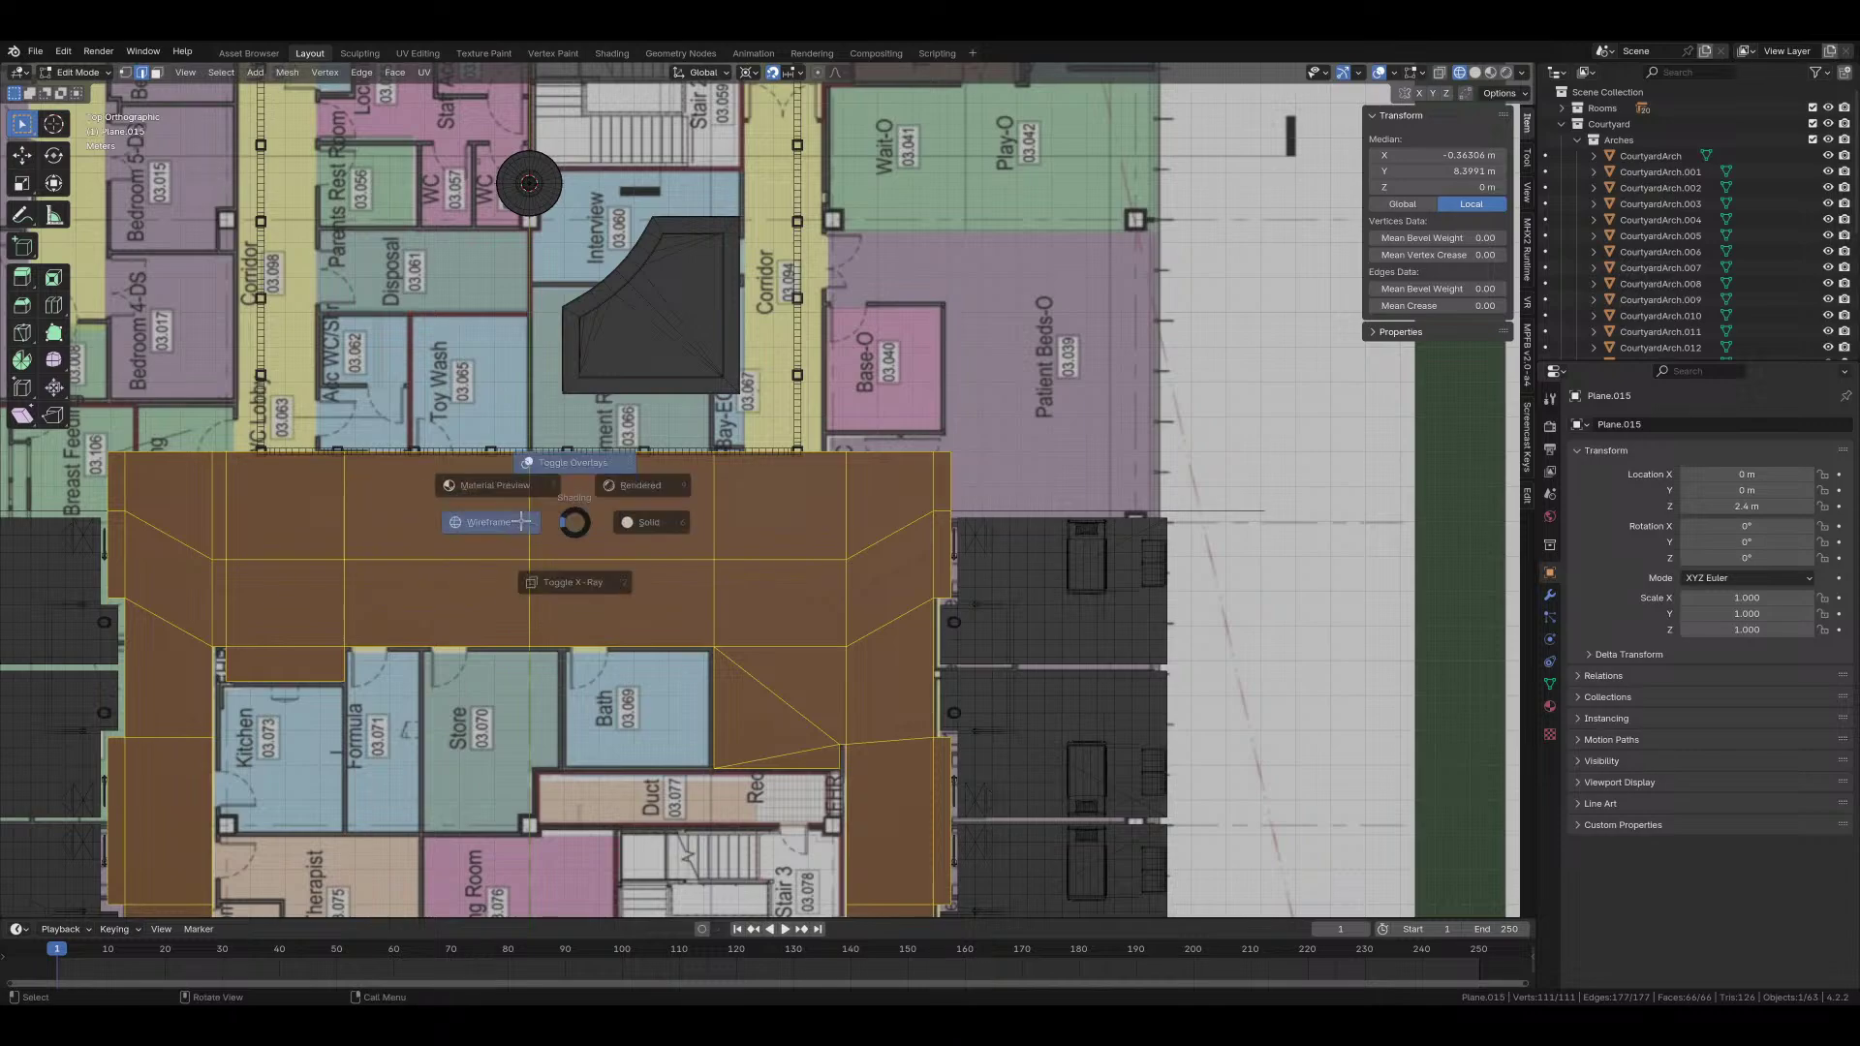
Step: Keep wireframe shading without X-ray and hide the Empty that holds the floor-plan image
scroll(509, 488, "up", 3)
key("alt+z")
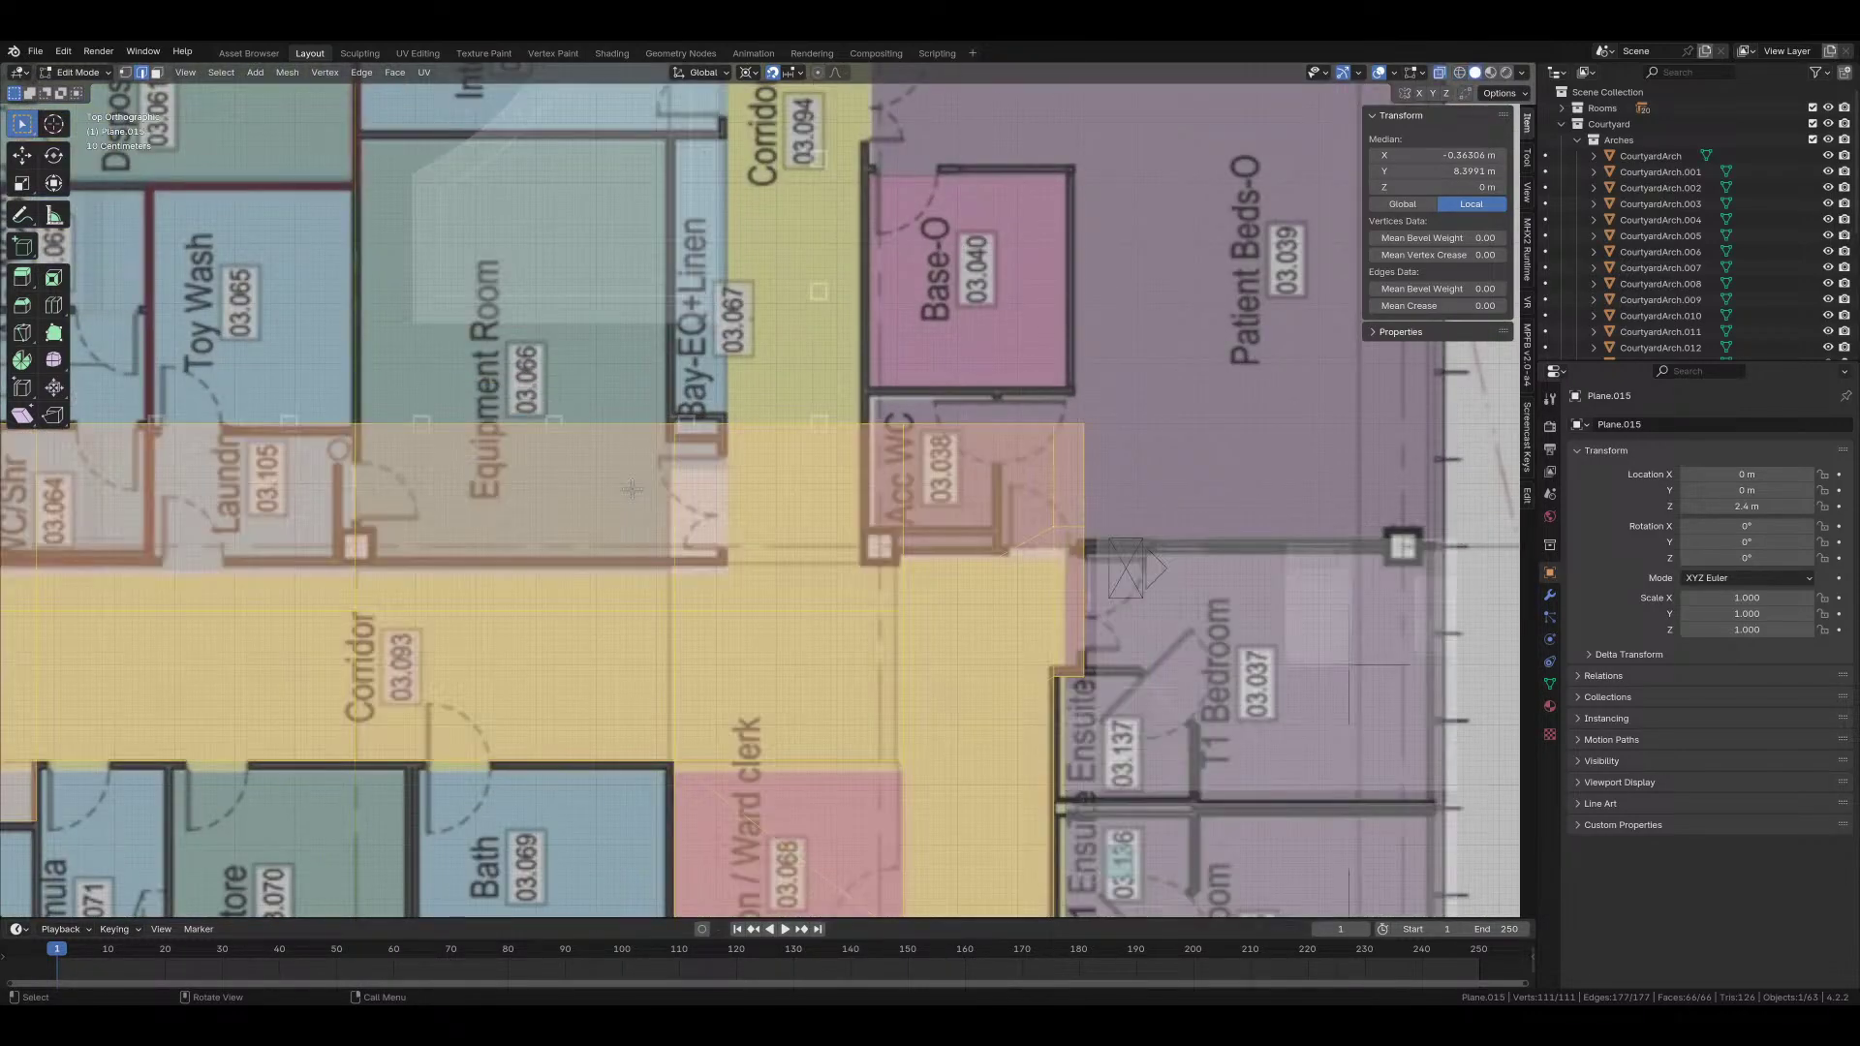
key("z")
left_click(739, 485)
key("shift+z")
scroll(752, 482, "up", 5, "ctrl")
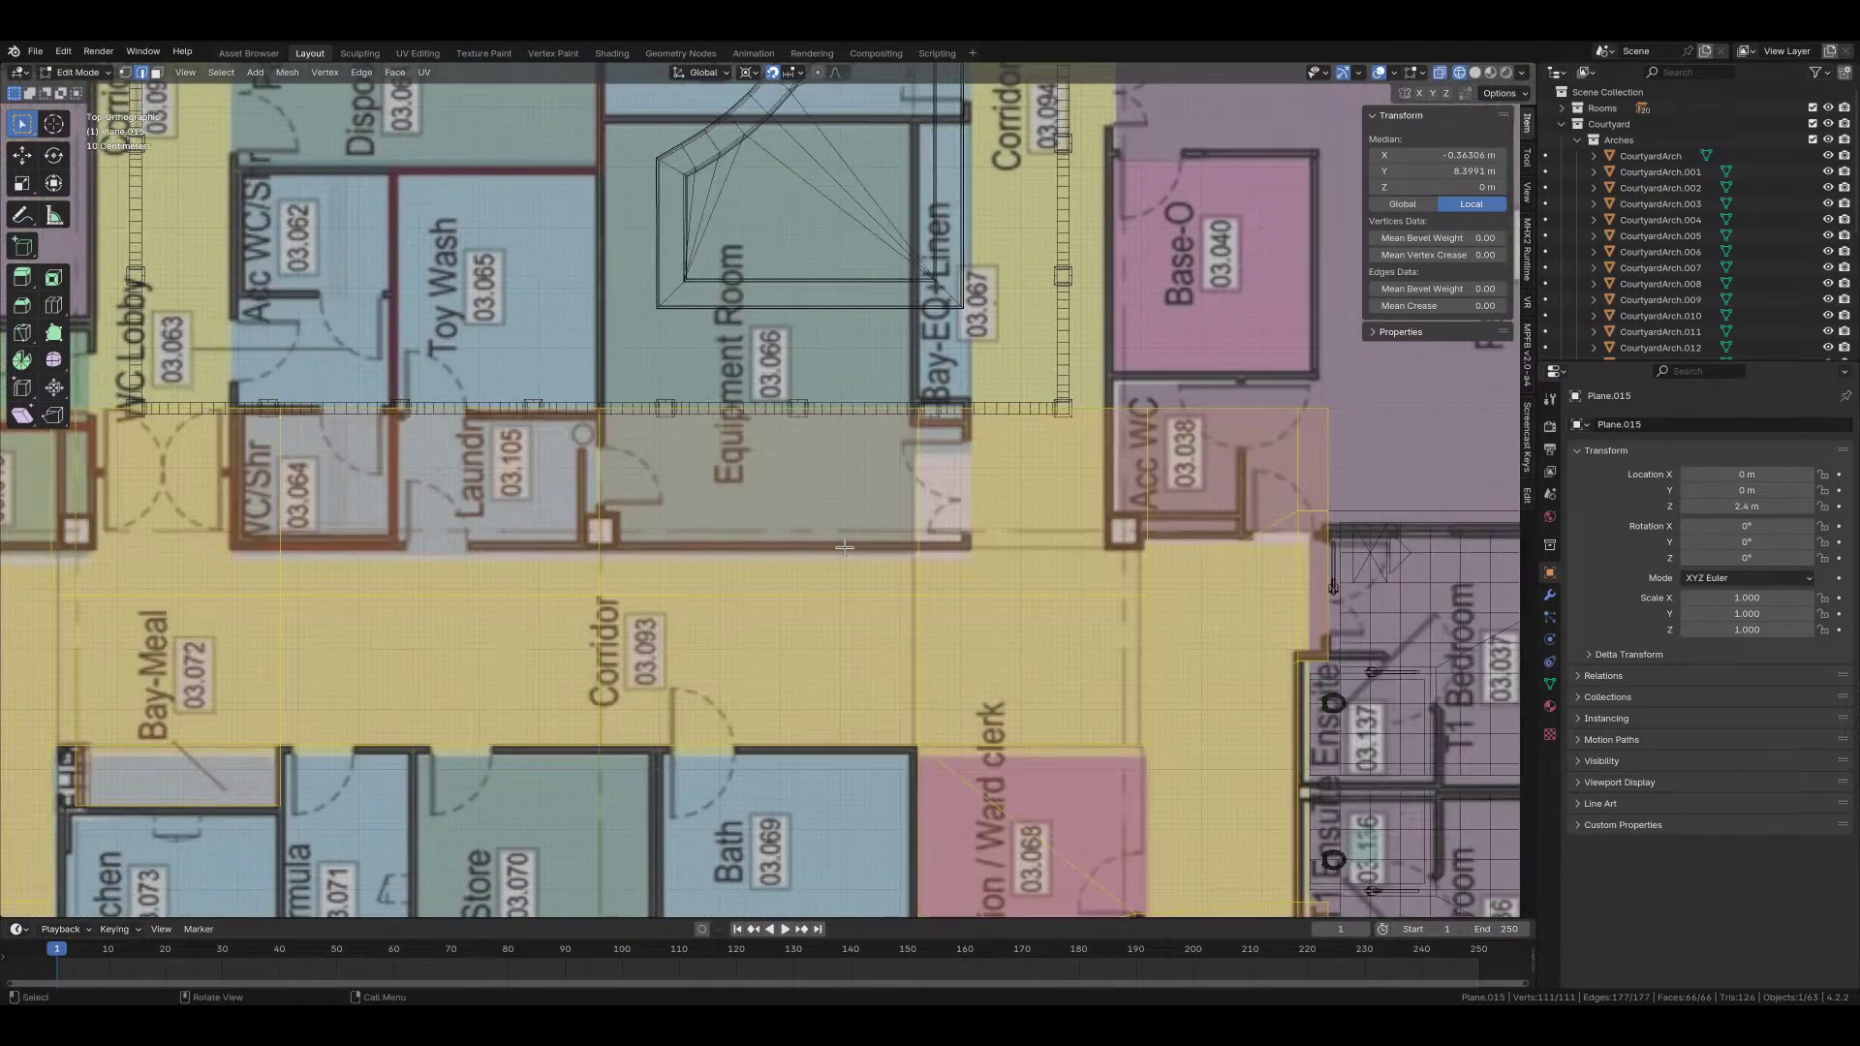
key("shift+z")
scroll(1840, 339, "down", 6)
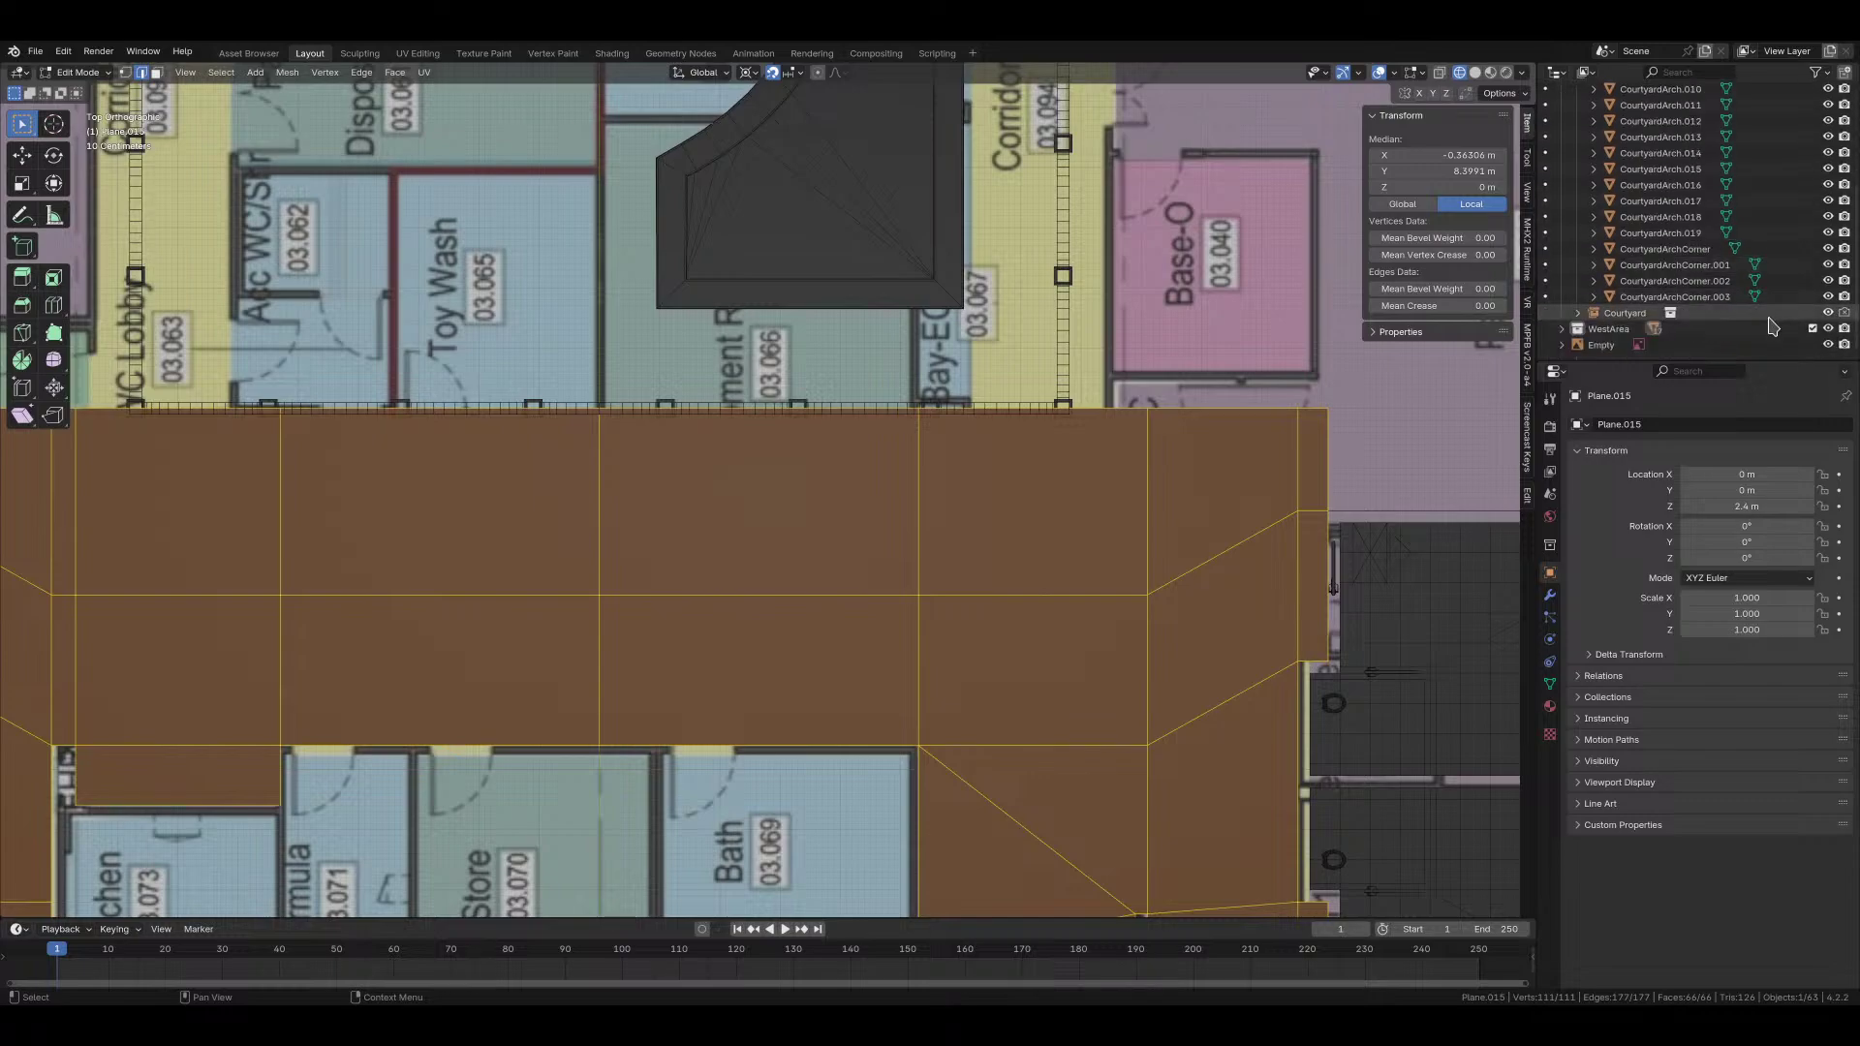
left_click(1828, 345)
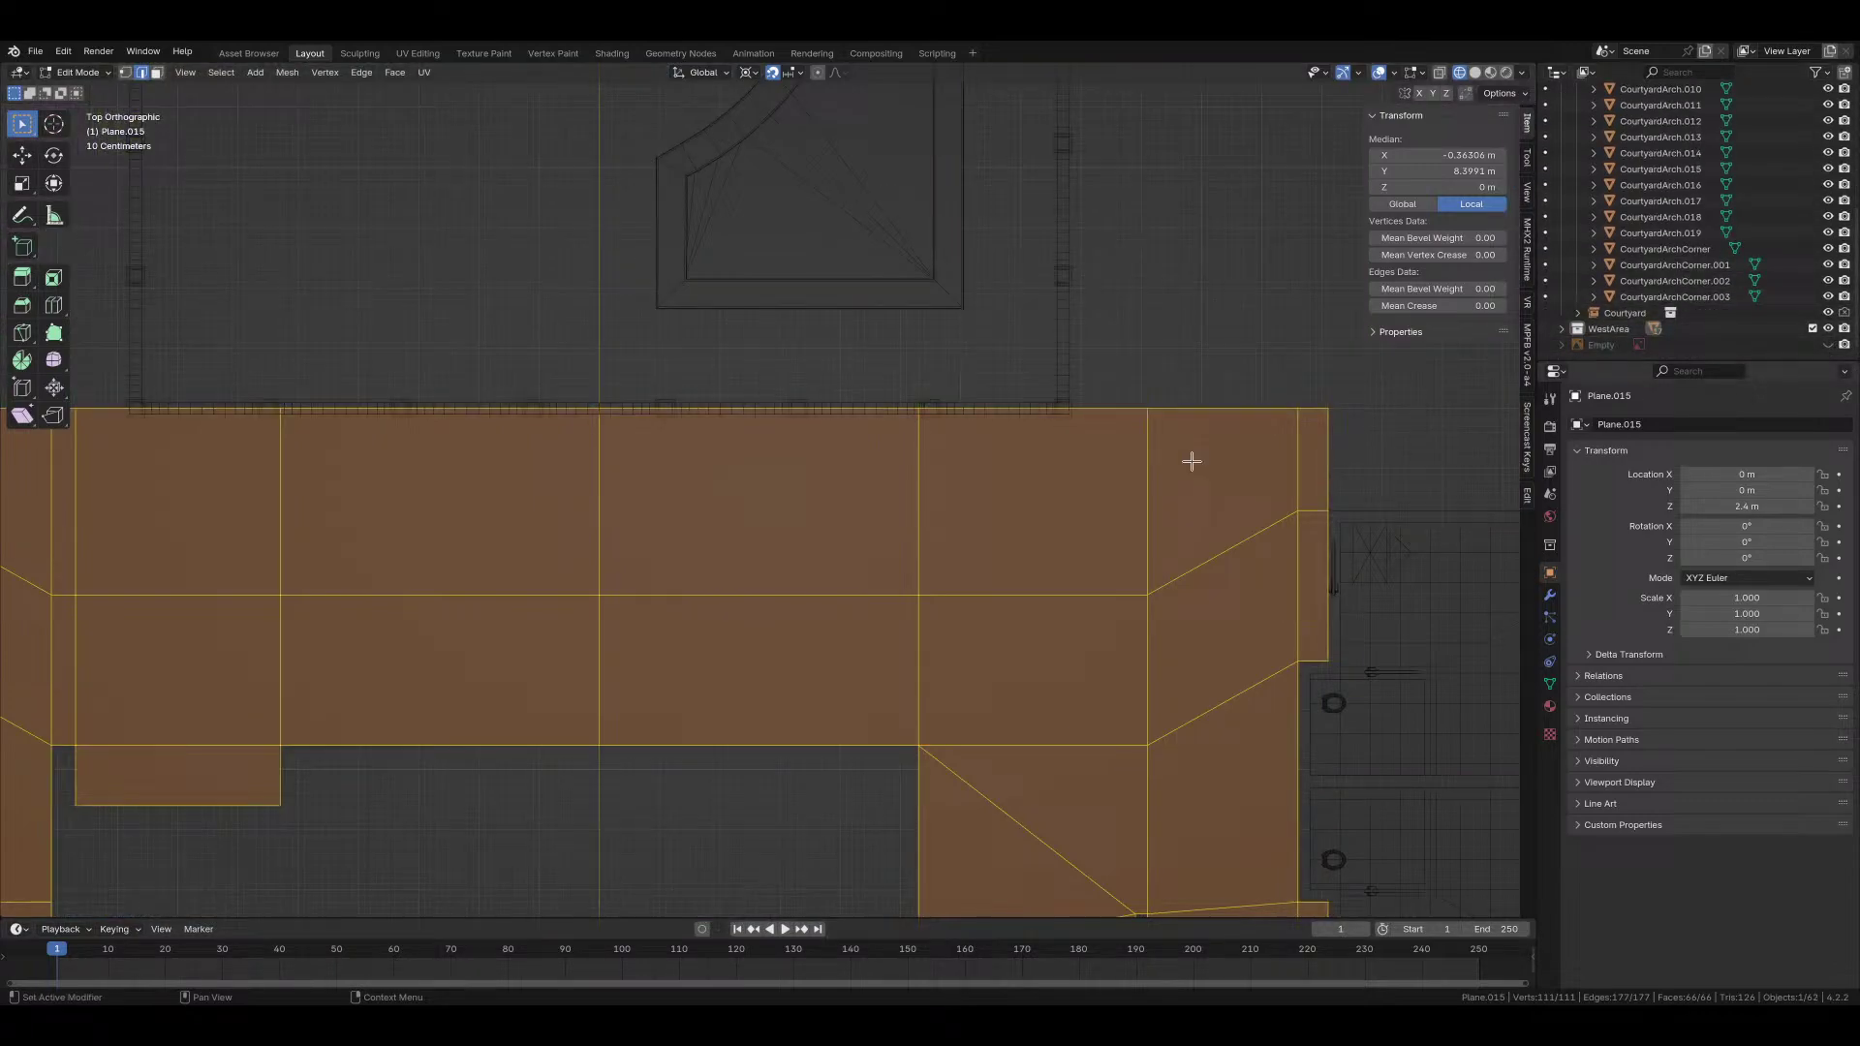
Step: Move the ceiling's straight edge loop beside the arches -0.1 m along Y, and switch the wireframe view for further editing
left_click(935, 409)
left_click(864, 408, "alt")
key("g")
key("y")
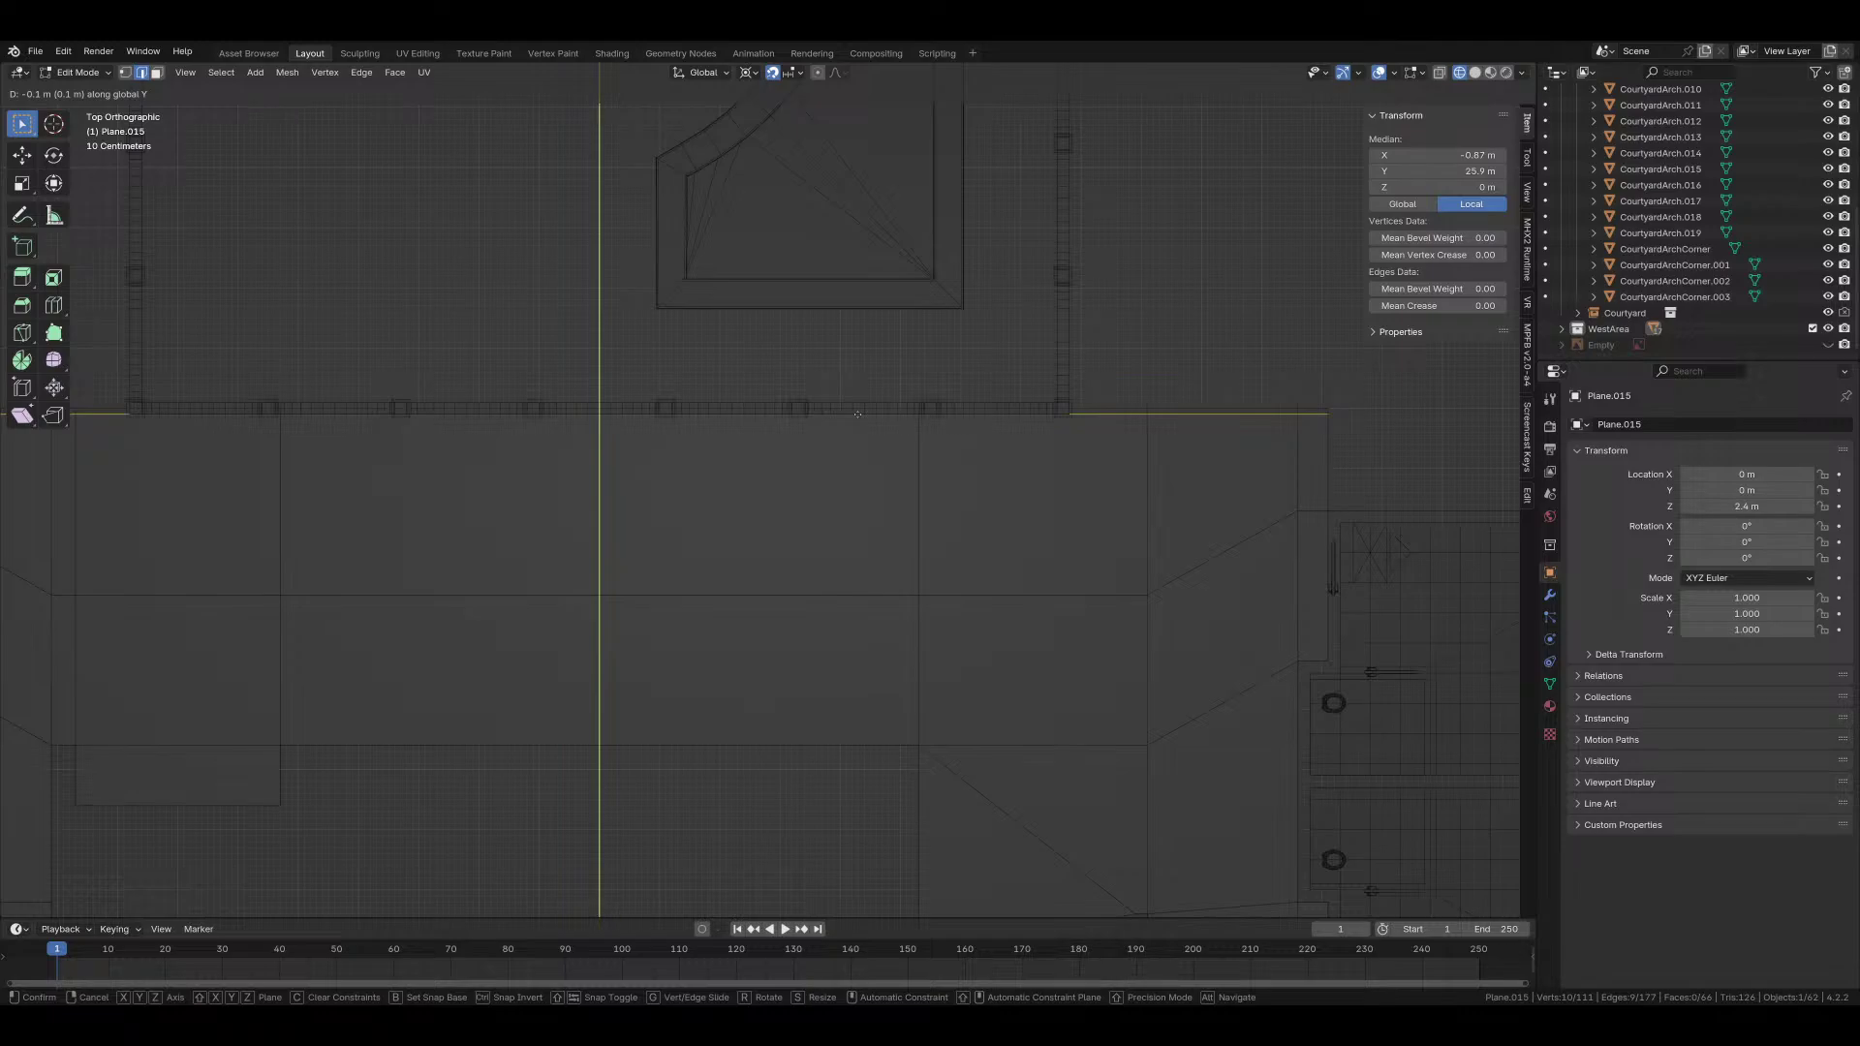
left_click(854, 416)
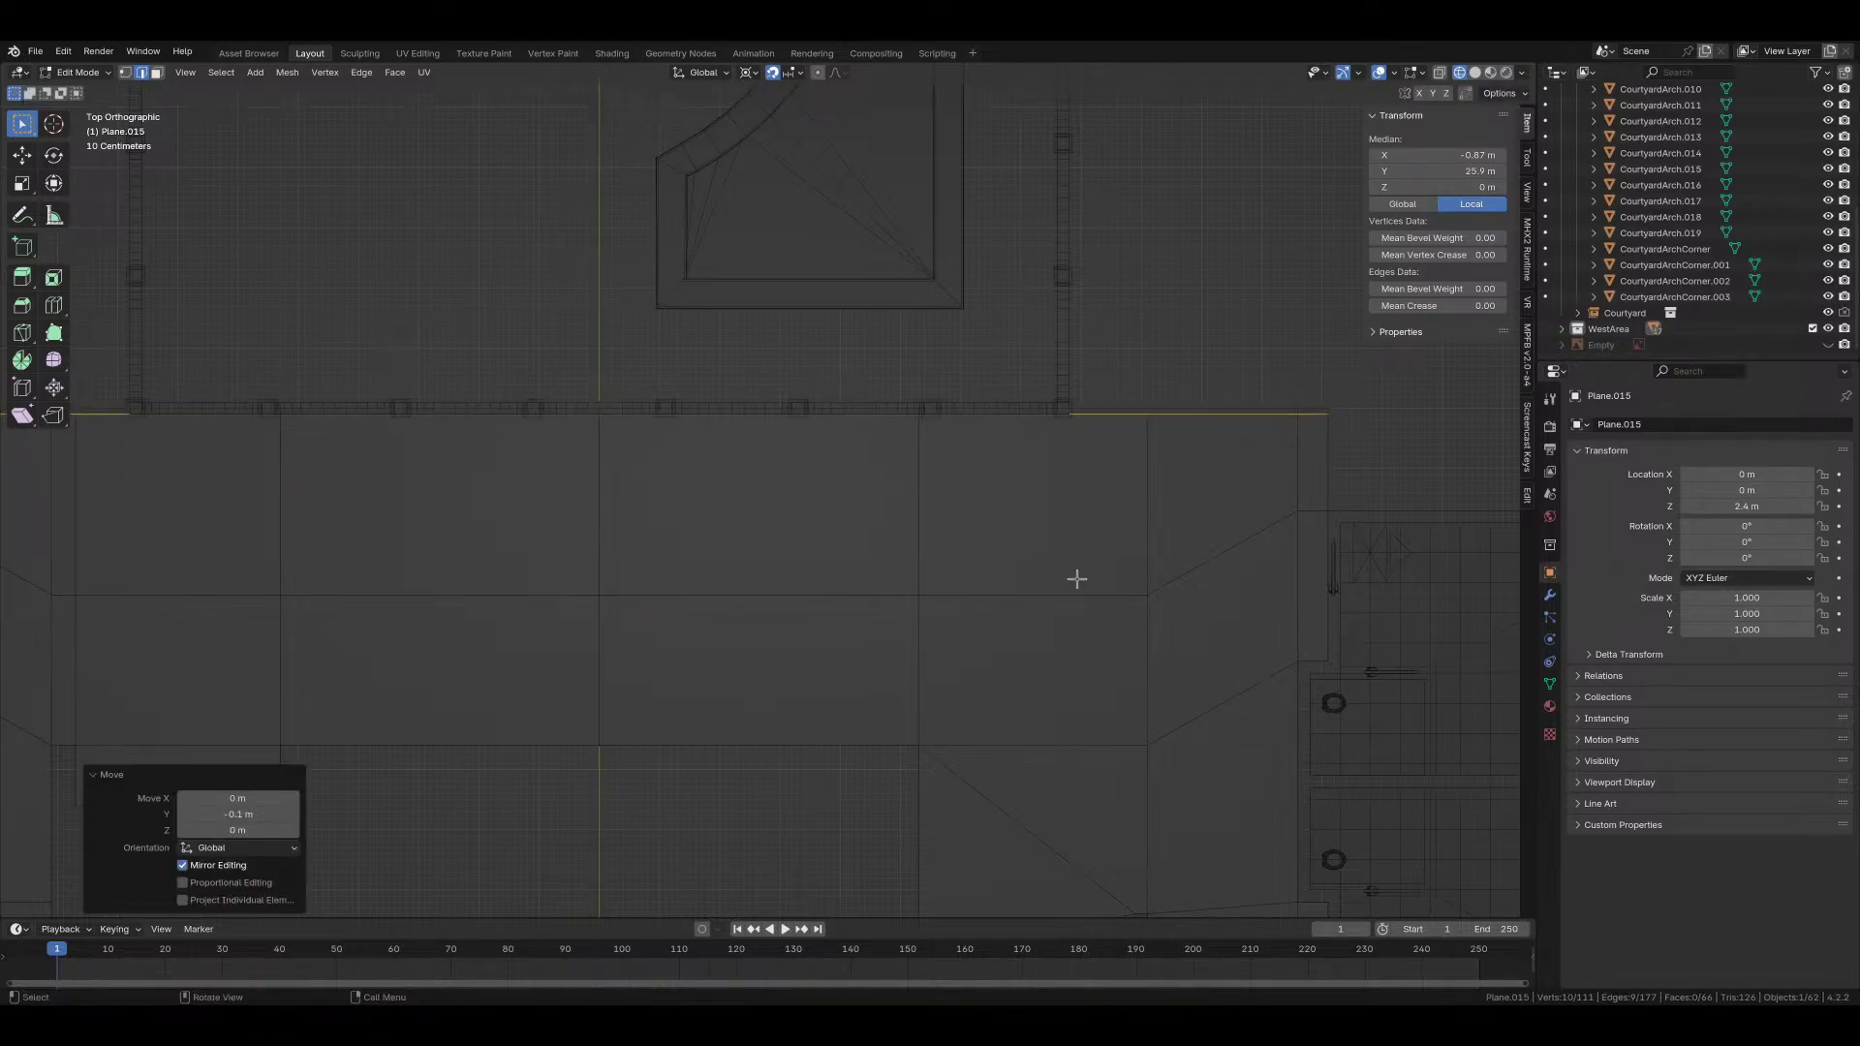
key("z")
left_click(1097, 601)
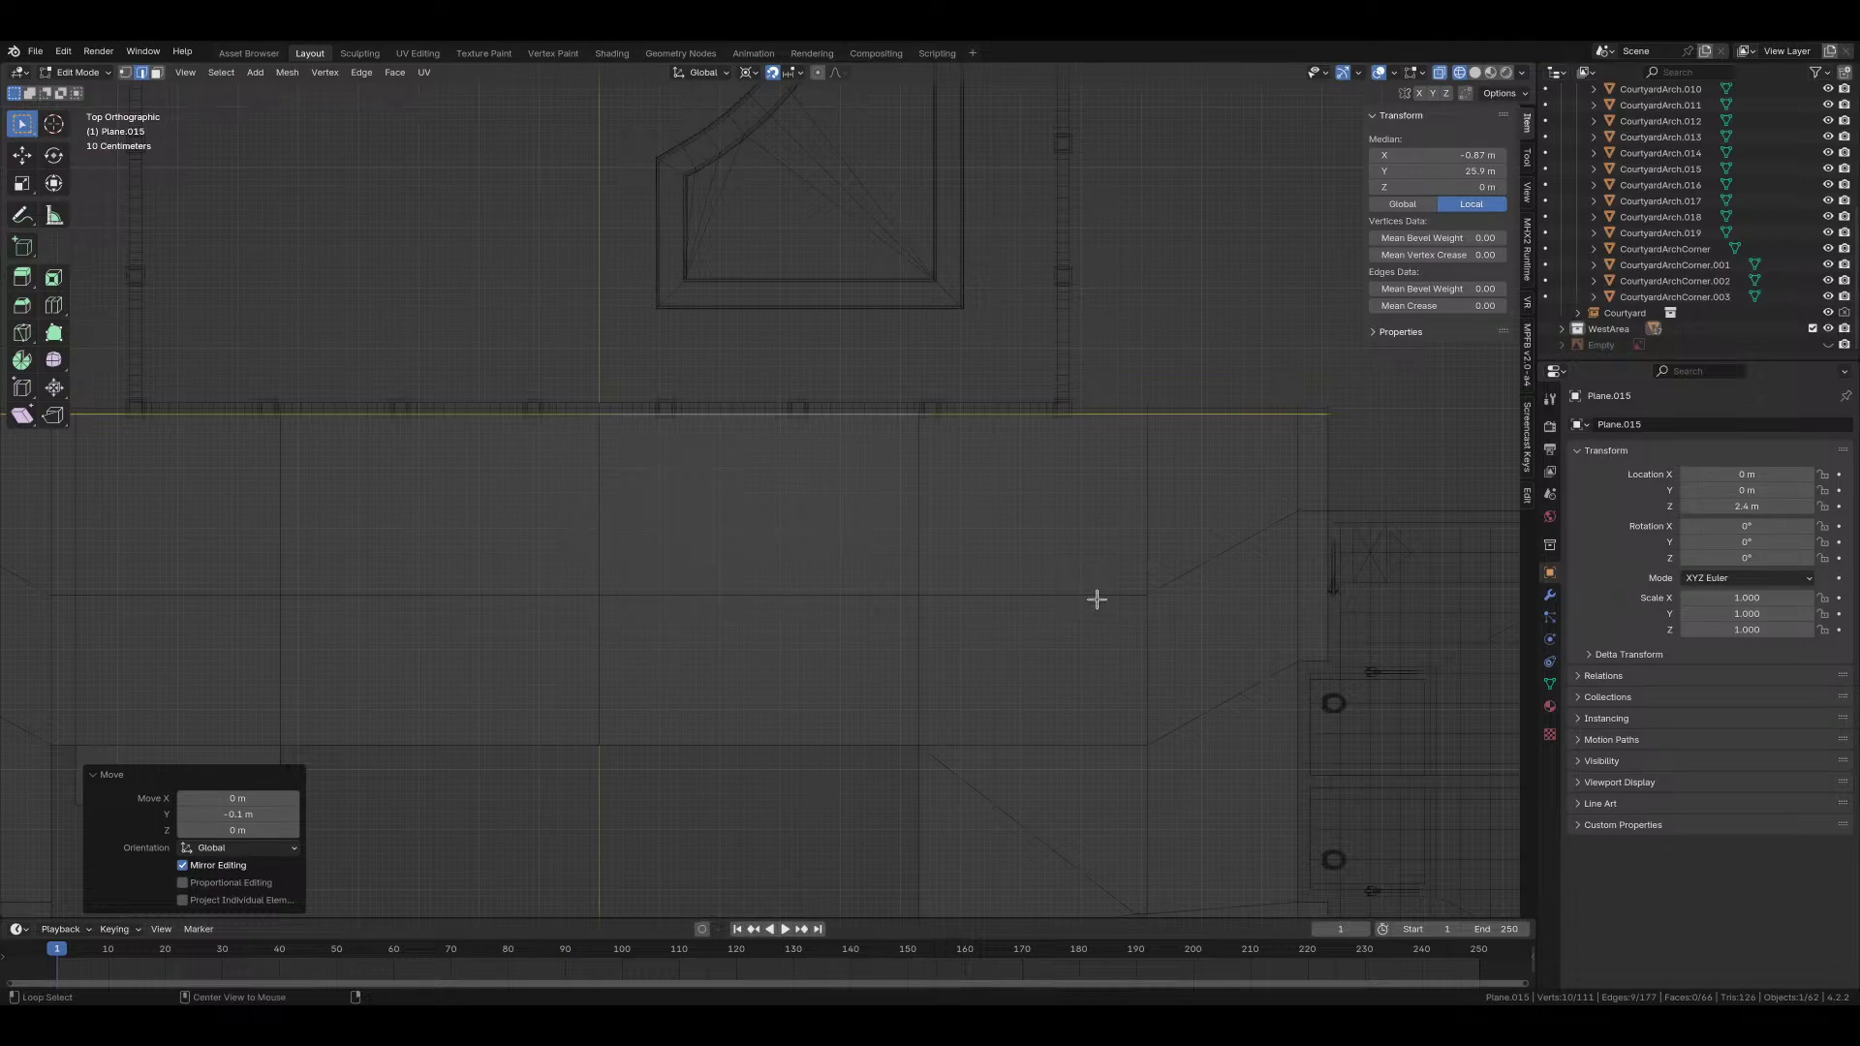
left_click(1096, 598)
left_click(229, 593, "ctrl")
scroll(901, 677, "up", 2)
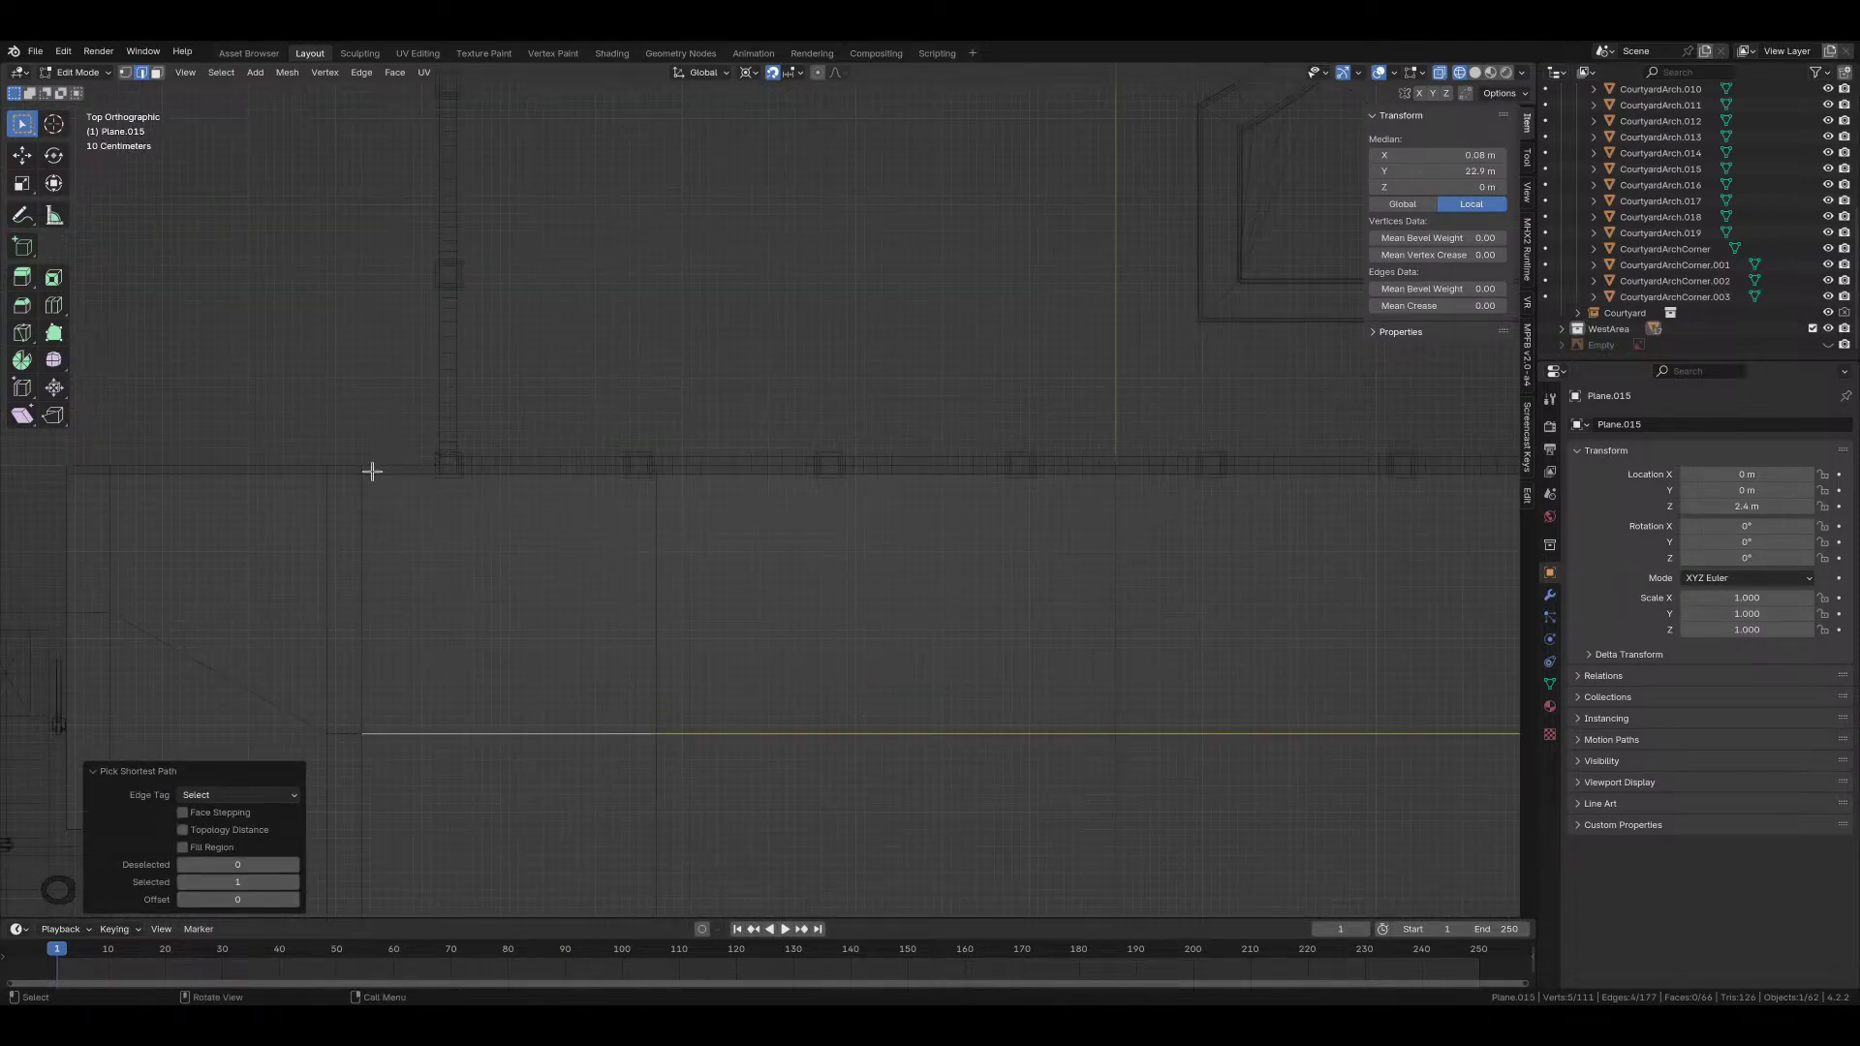
scroll(521, 619, "down", 3)
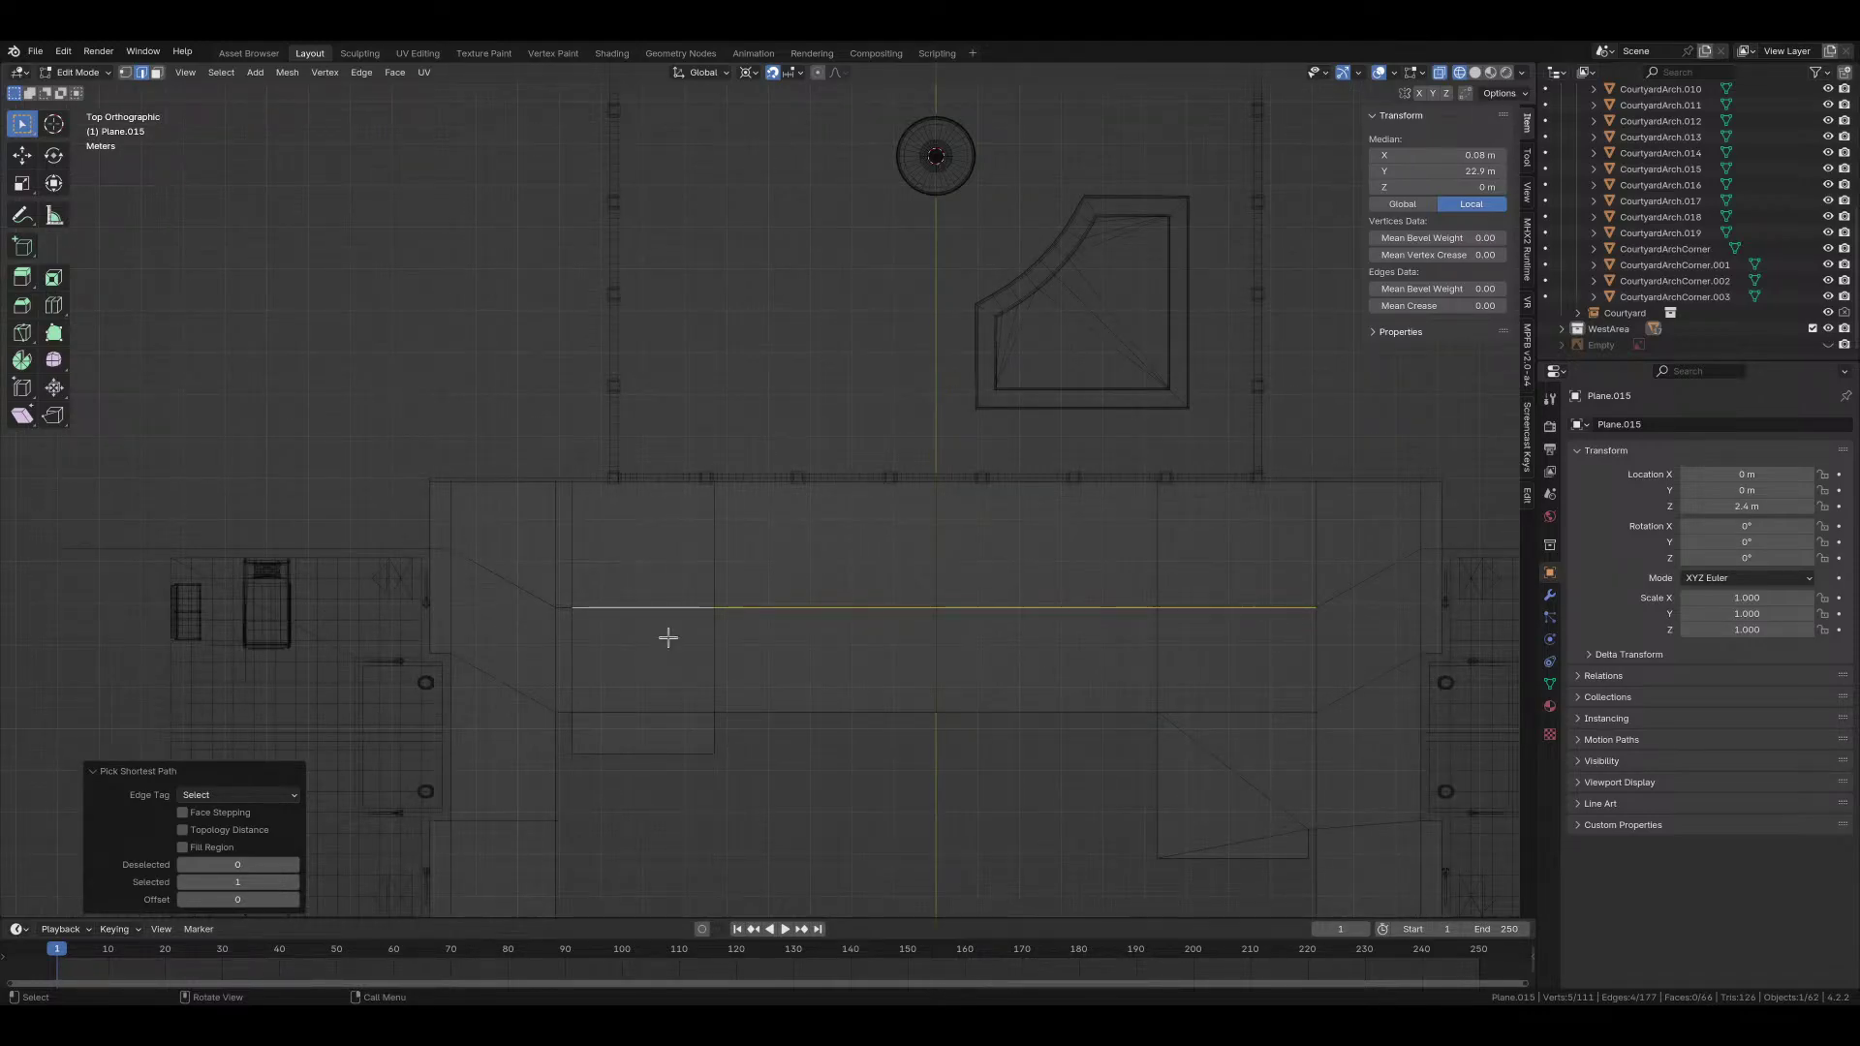
middle_click_drag(1223, 630, 1091, 630, "shift")
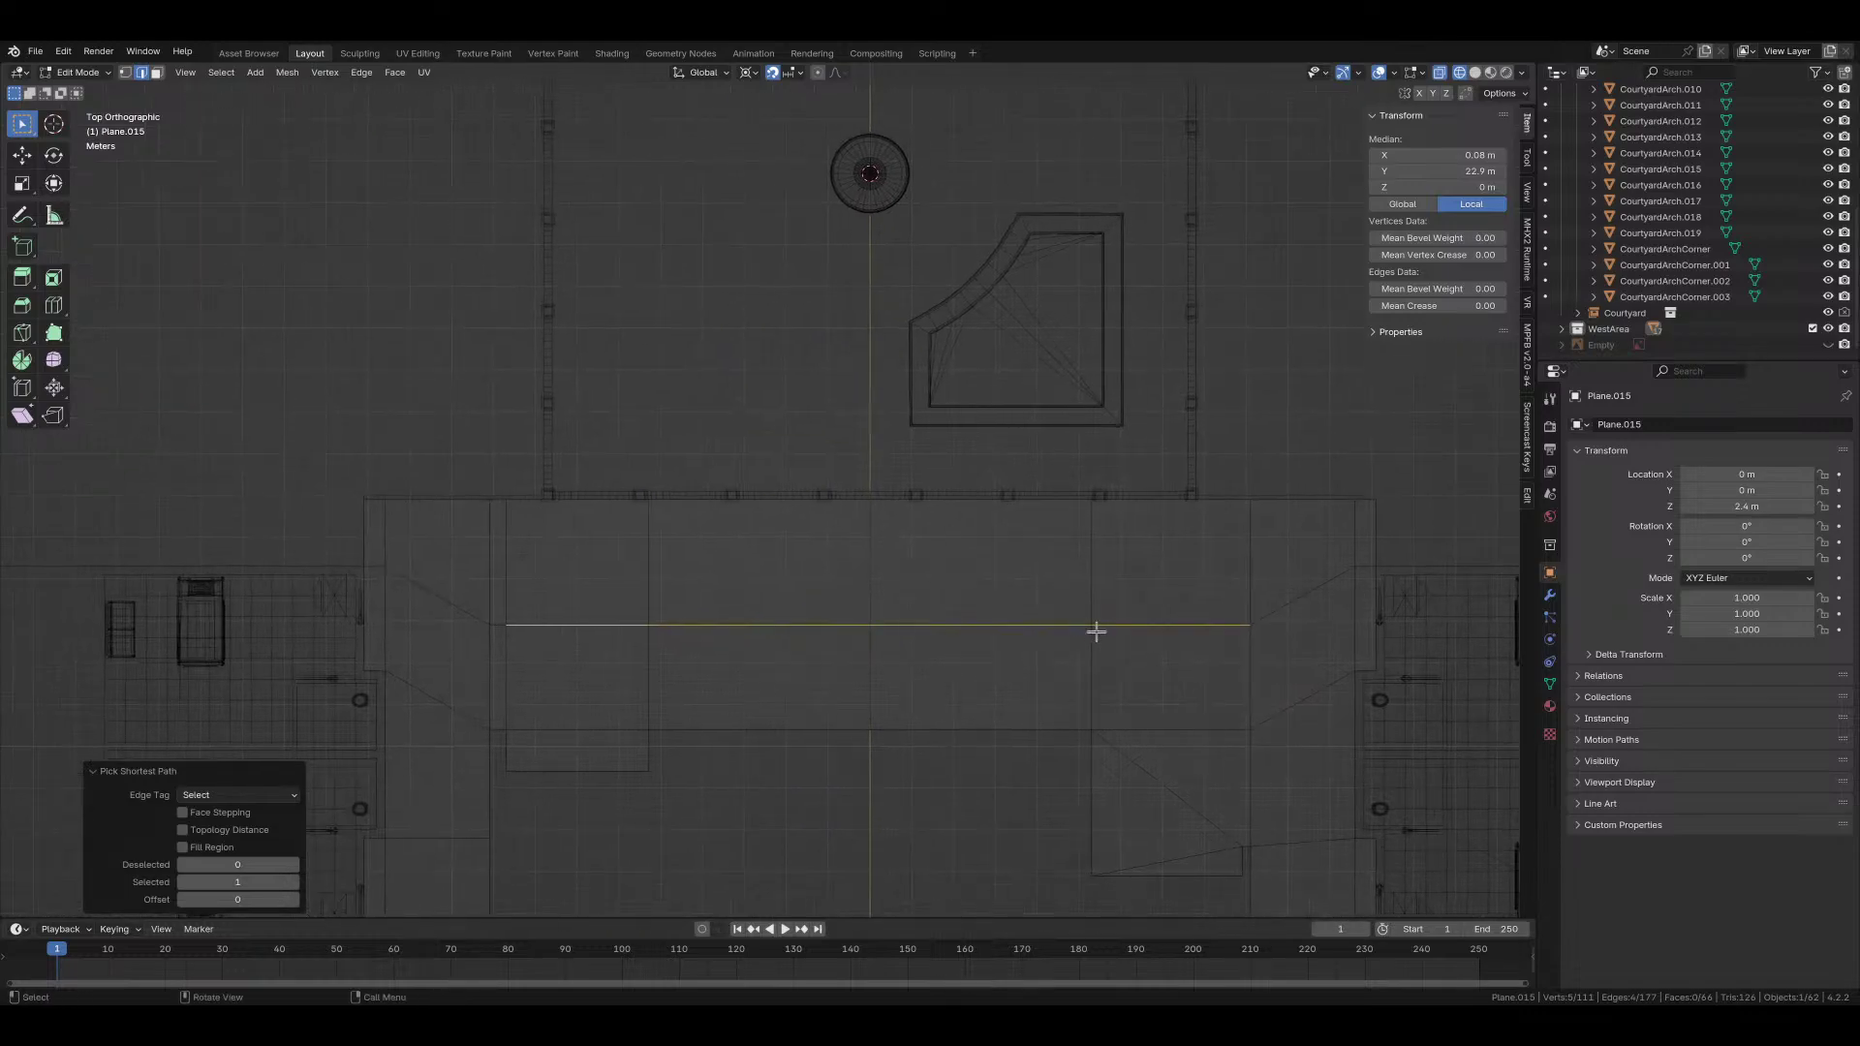
scroll(684, 581, "up", 3)
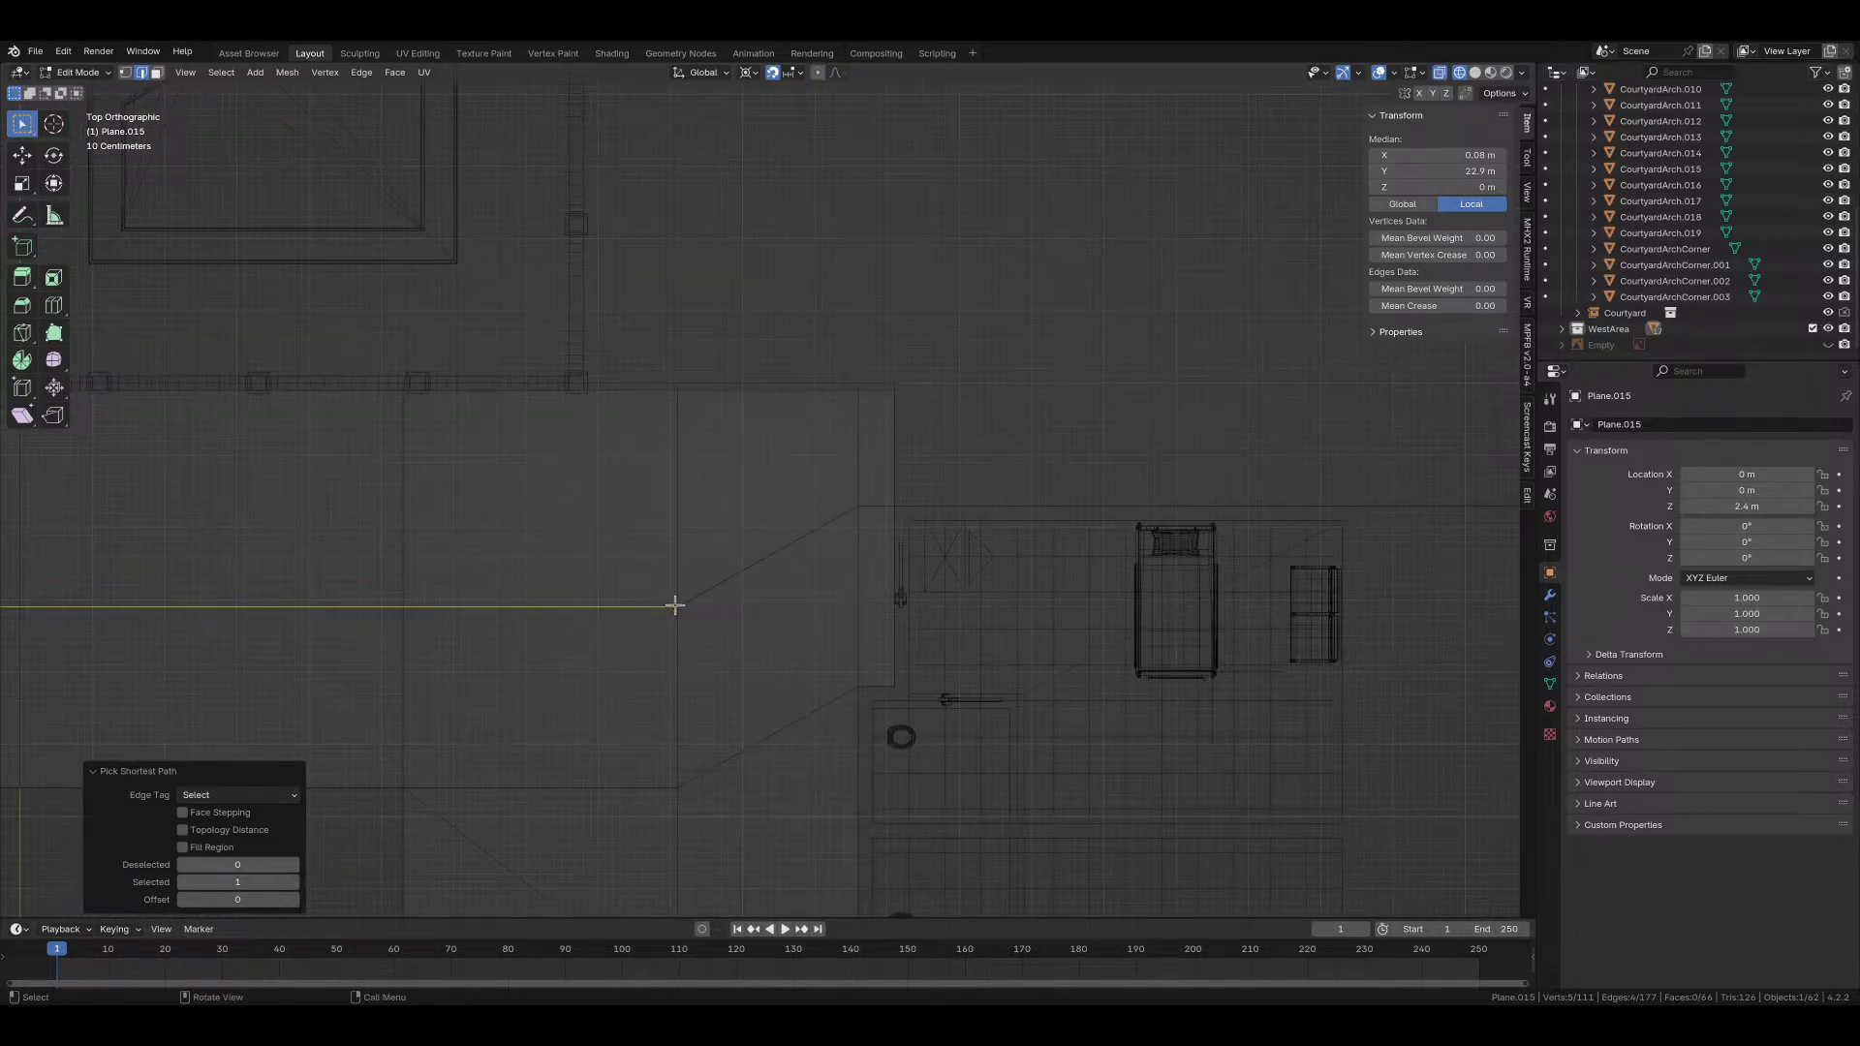
key("1")
left_click(676, 607)
key("g")
key("x")
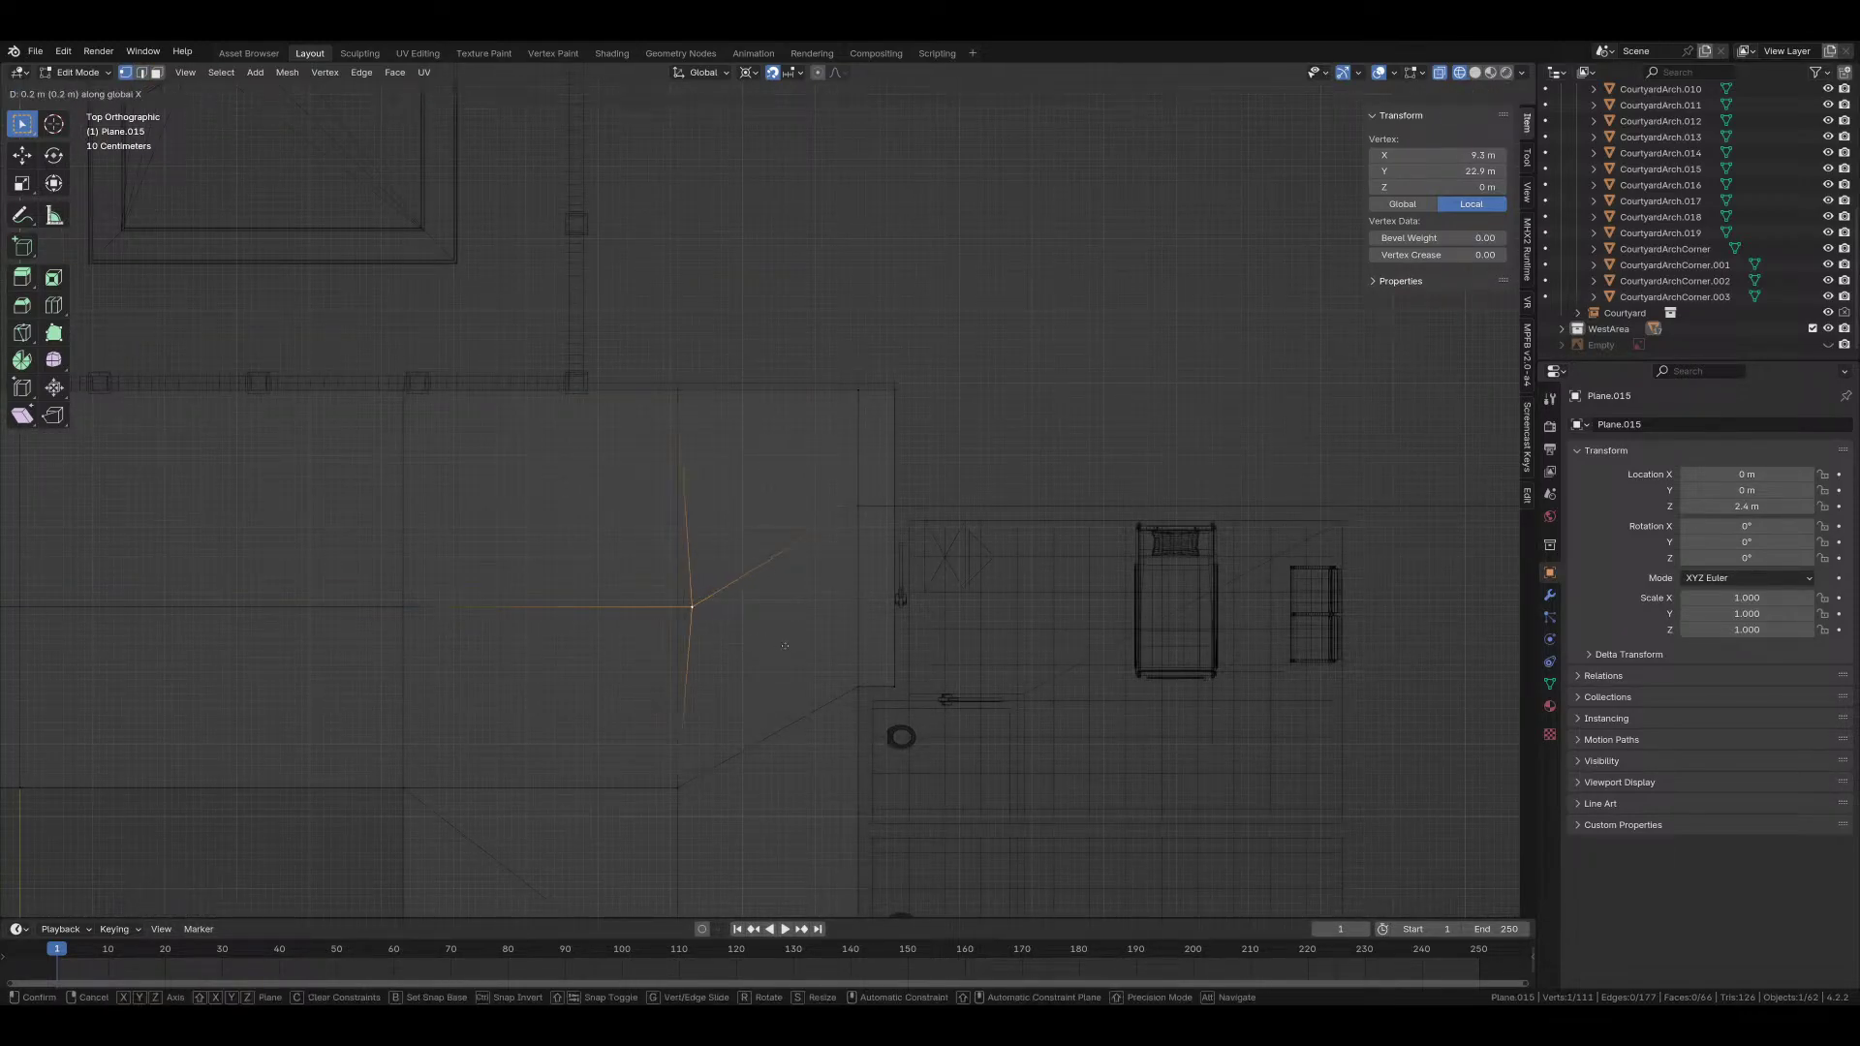
key("Escape")
Step: Move the ceiling's cross edge near the +X end, between the arch-side boundary and the middle line, 1.7 m along X
key("2")
left_click(678, 489)
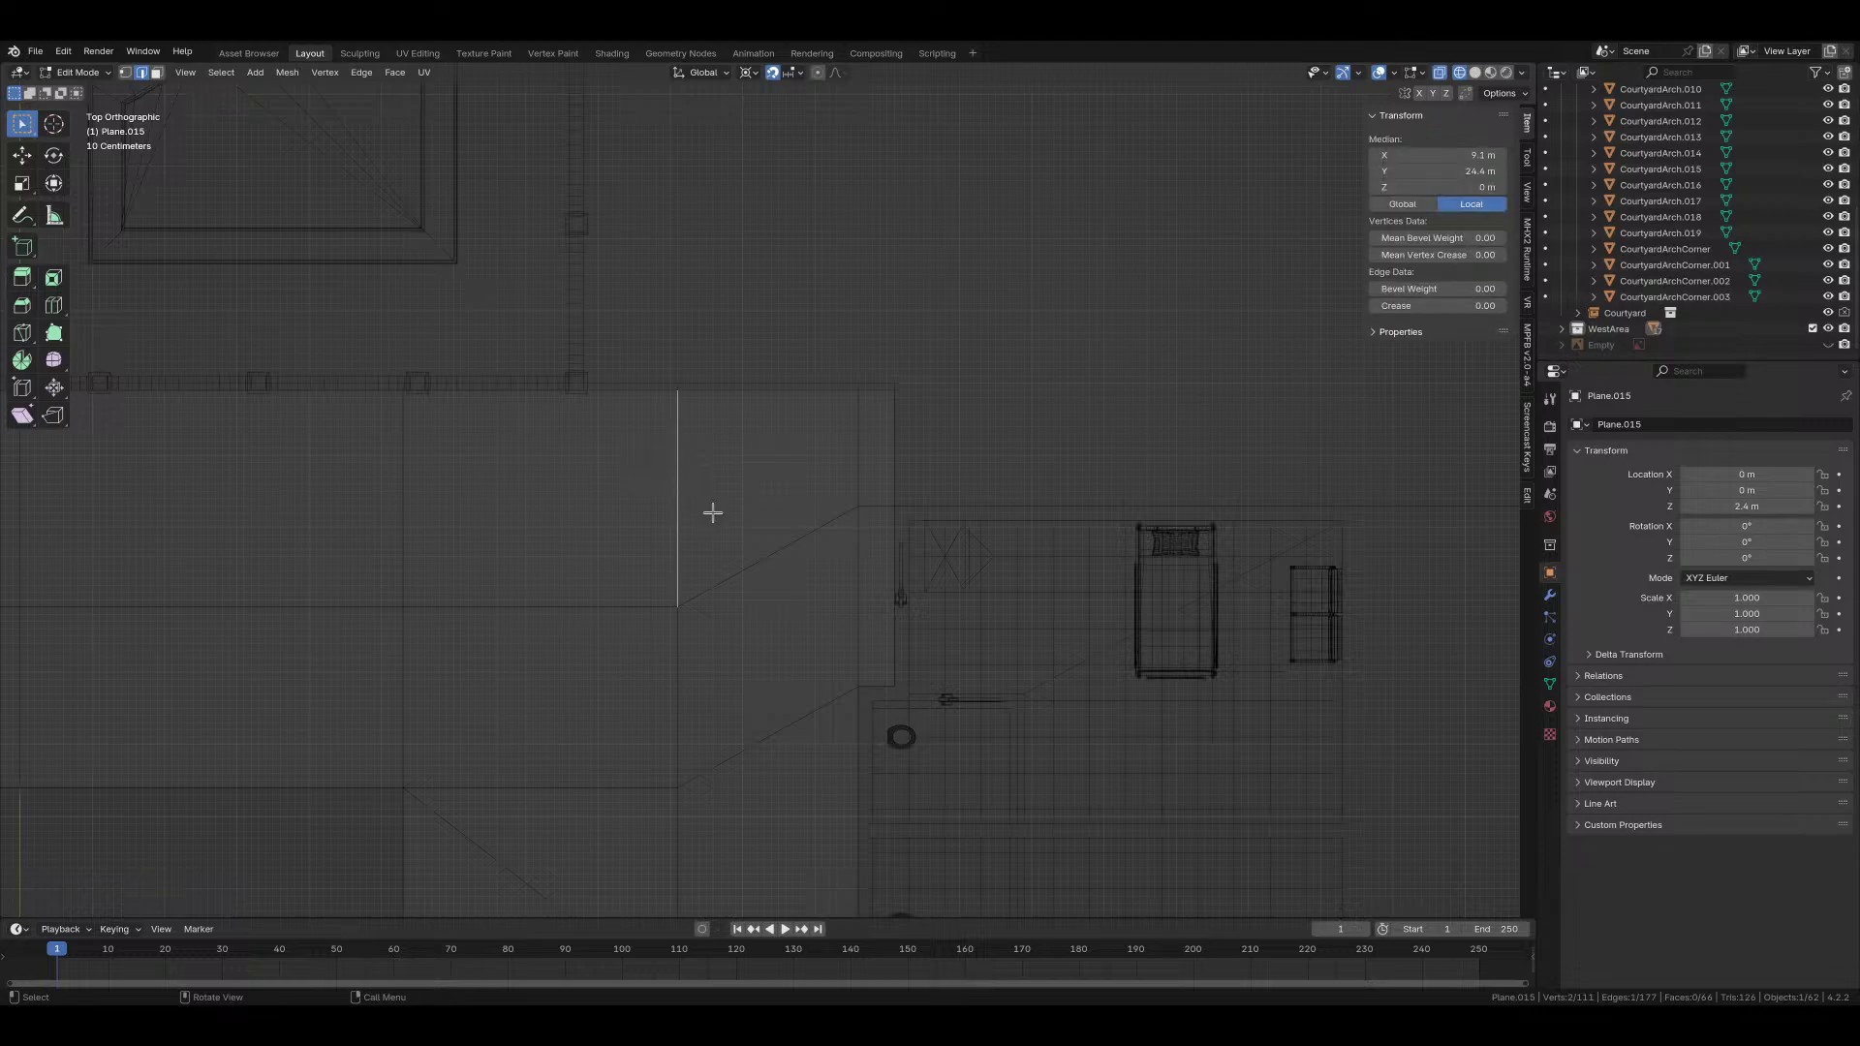
key("g")
key("x")
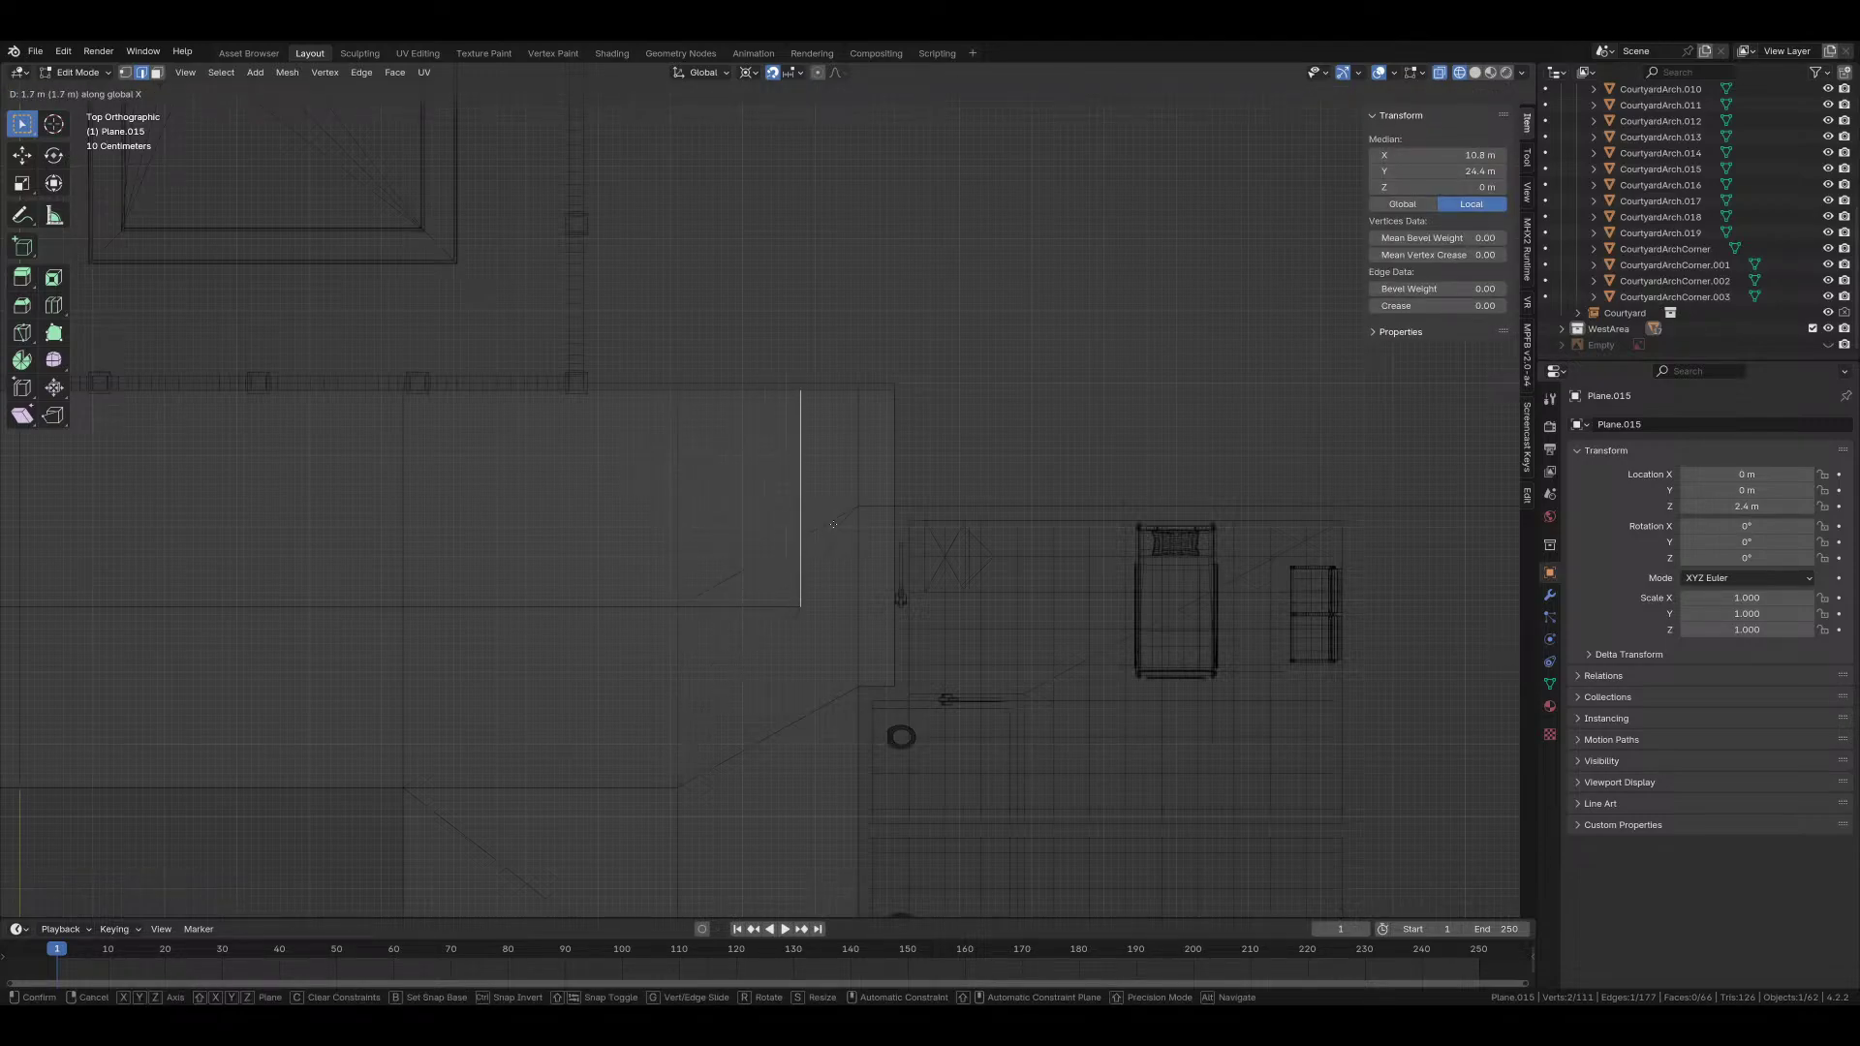
left_click(833, 524)
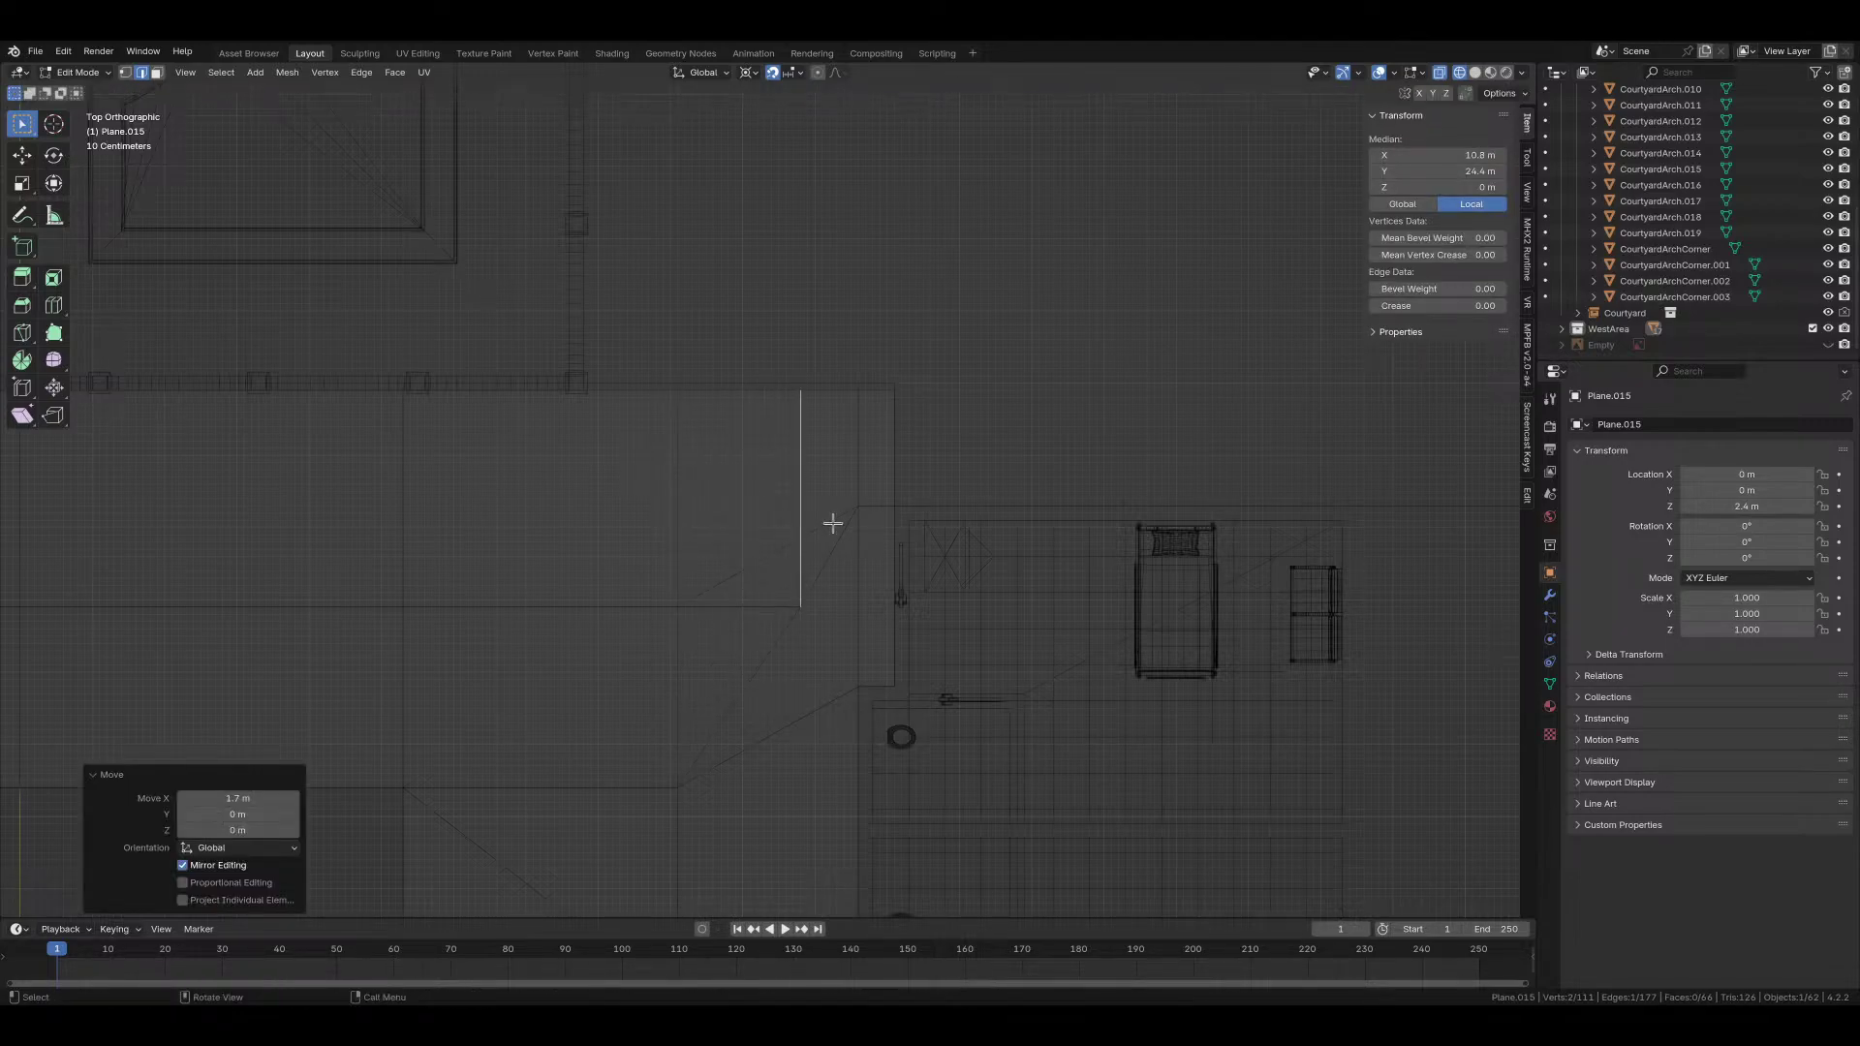
Step: Move the ceiling vertex on the +X room wall along Y to line up with the ceiling's middle edge line
scroll(830, 523, "down", 1)
key("1")
left_click(843, 543)
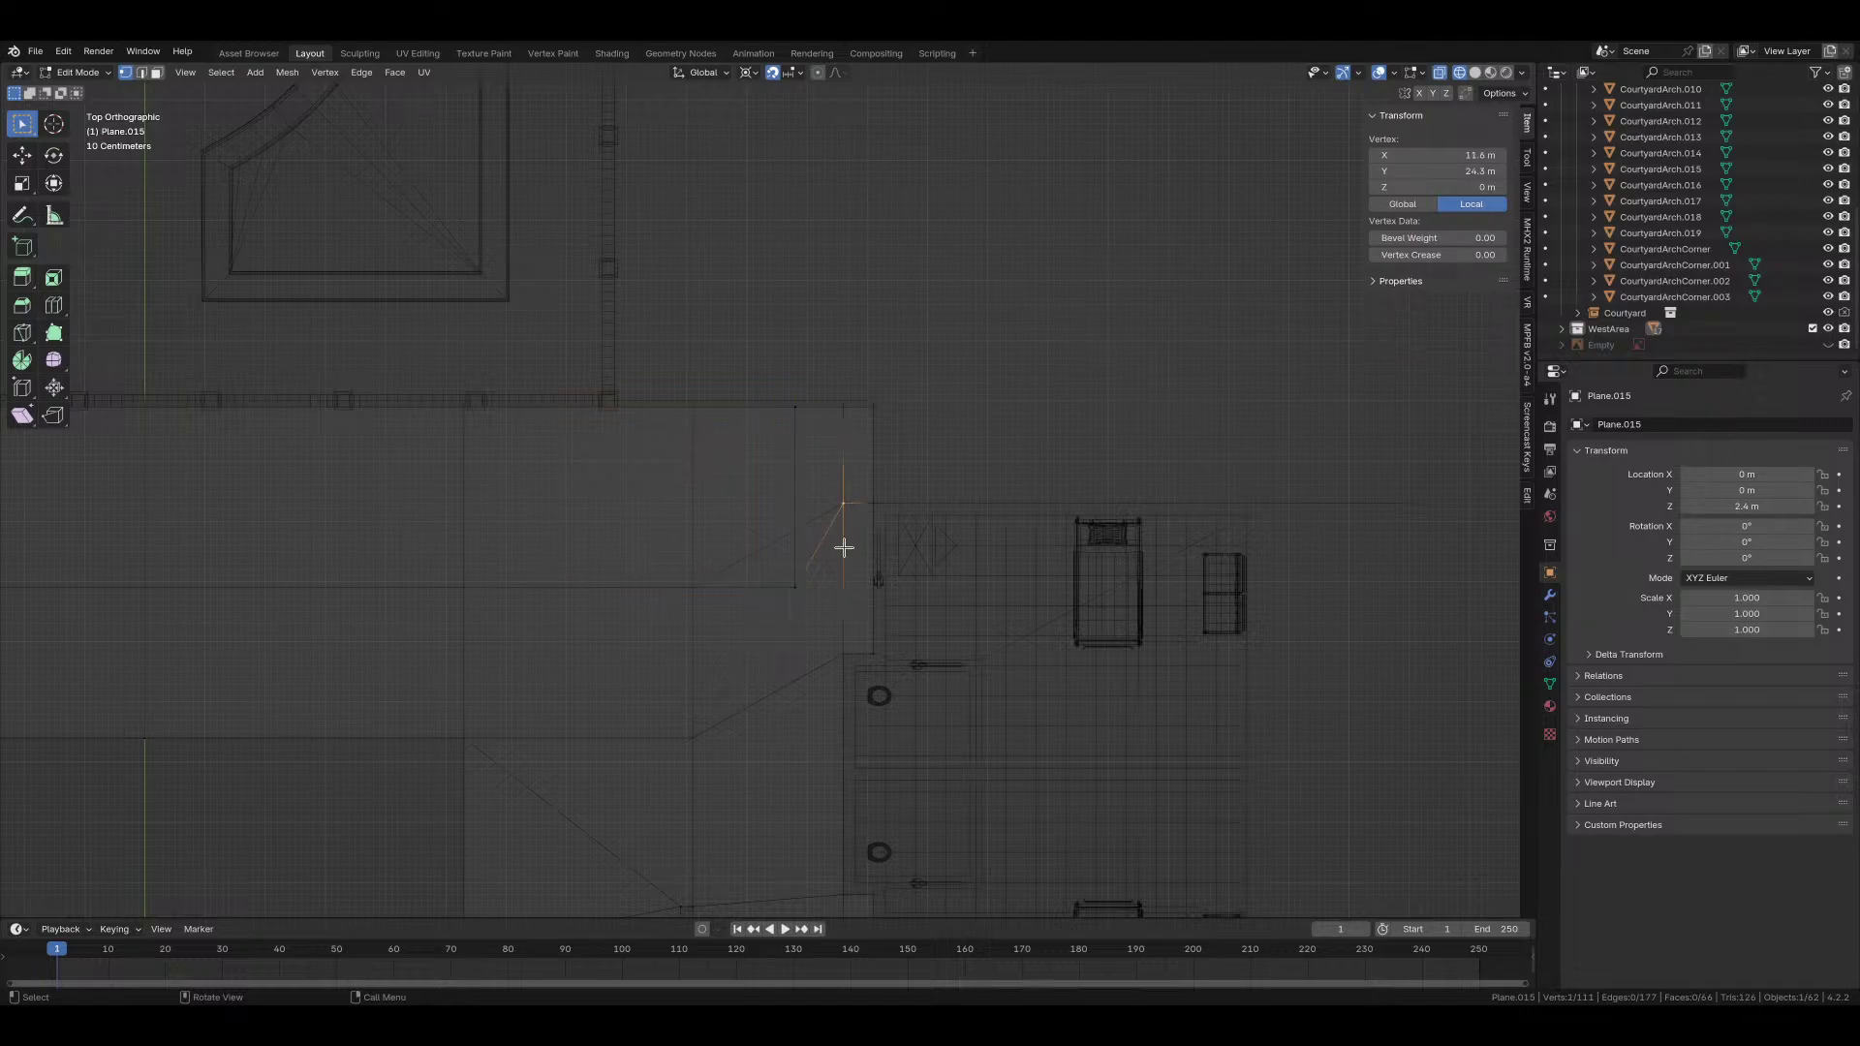
middle_click_drag(843, 543, 839, 511)
key("g")
key("y")
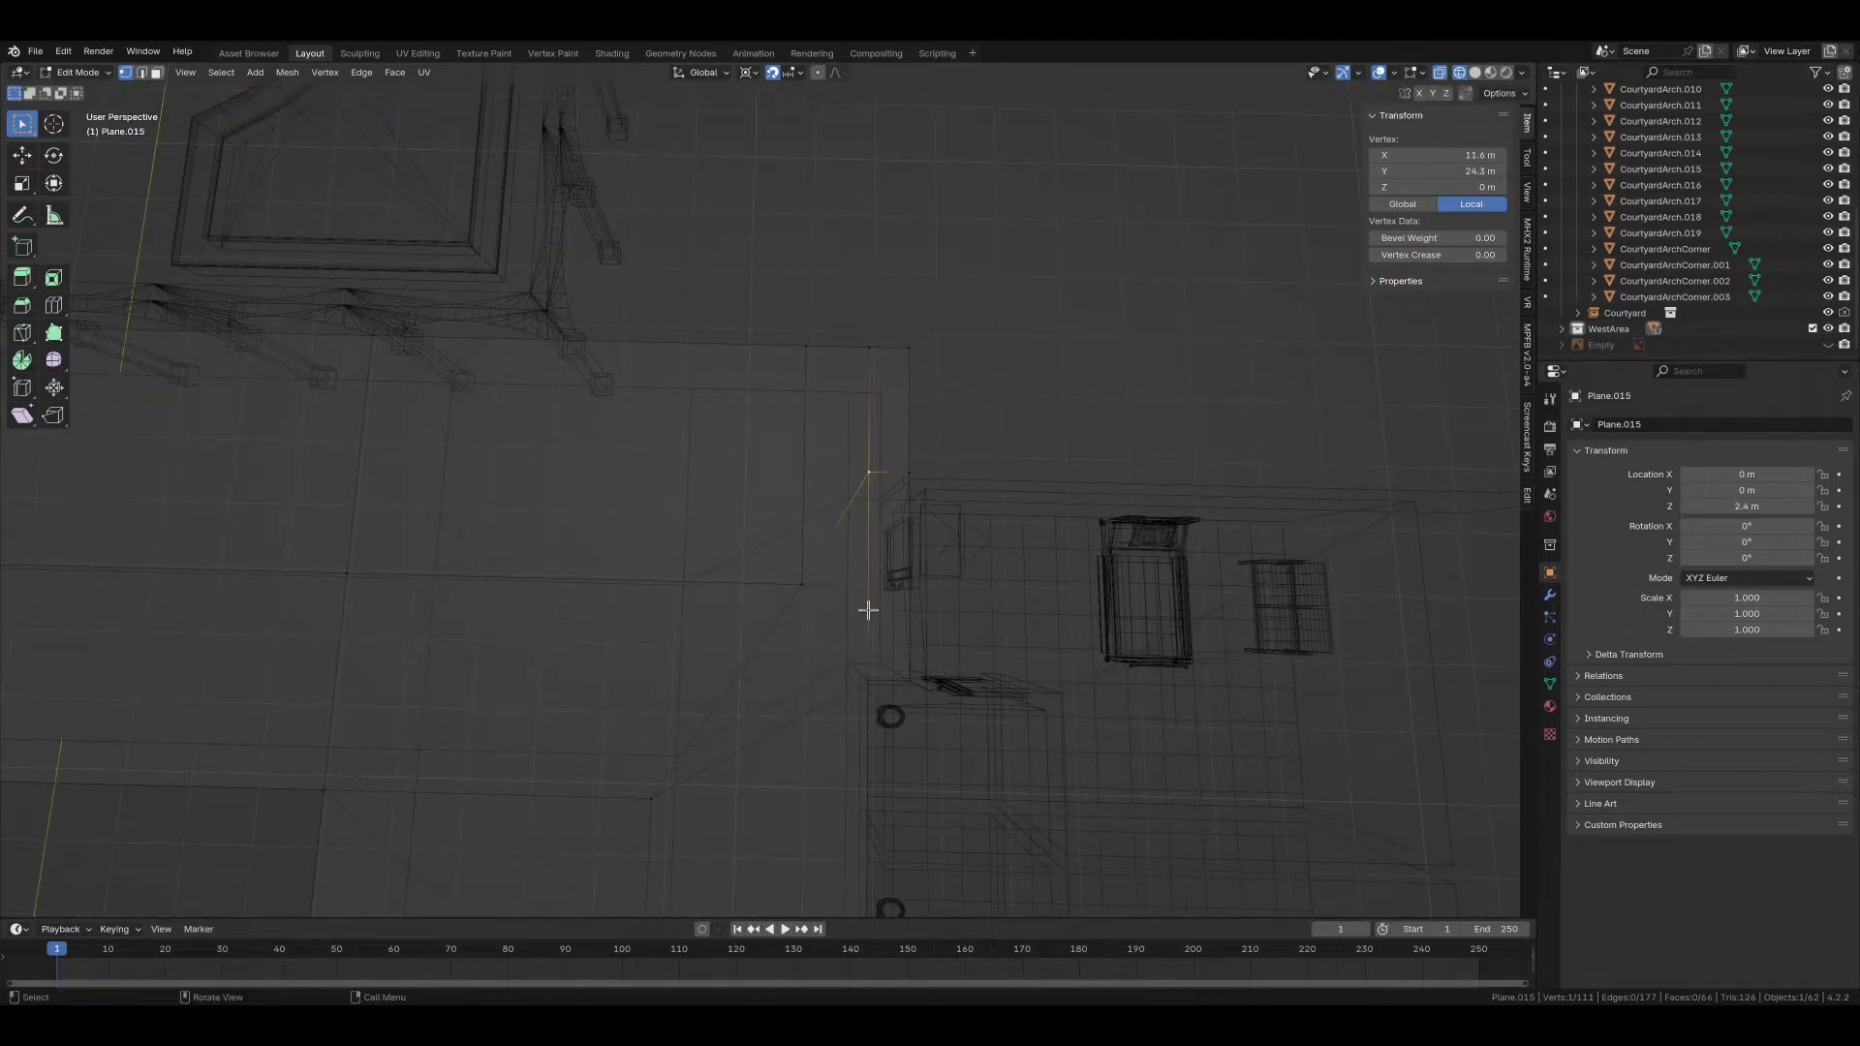
key("KP_7")
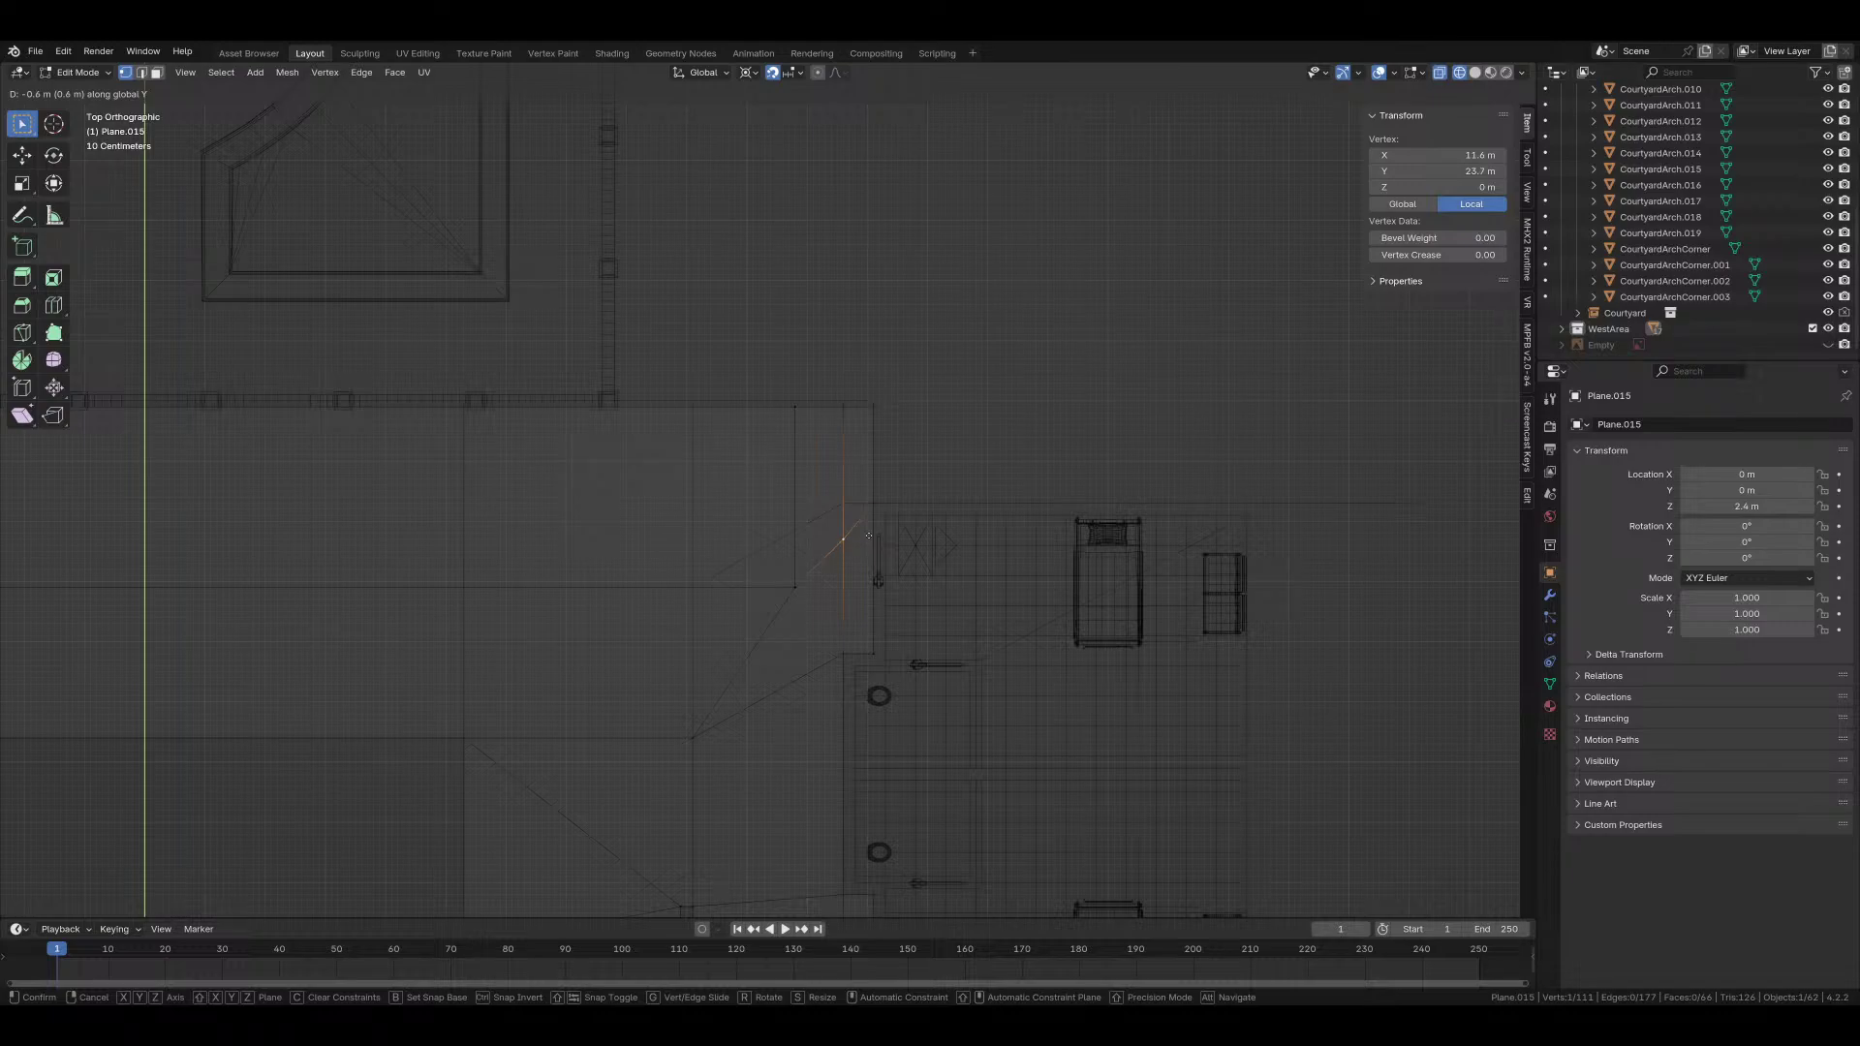
left_click(859, 587)
Step: Move the next inner cross edge on the +X side about 2.4 m along X to line up with the arcade's corner column
middle_click_drag(851, 581, 782, 348)
key("grave")
left_click(826, 478)
key("2")
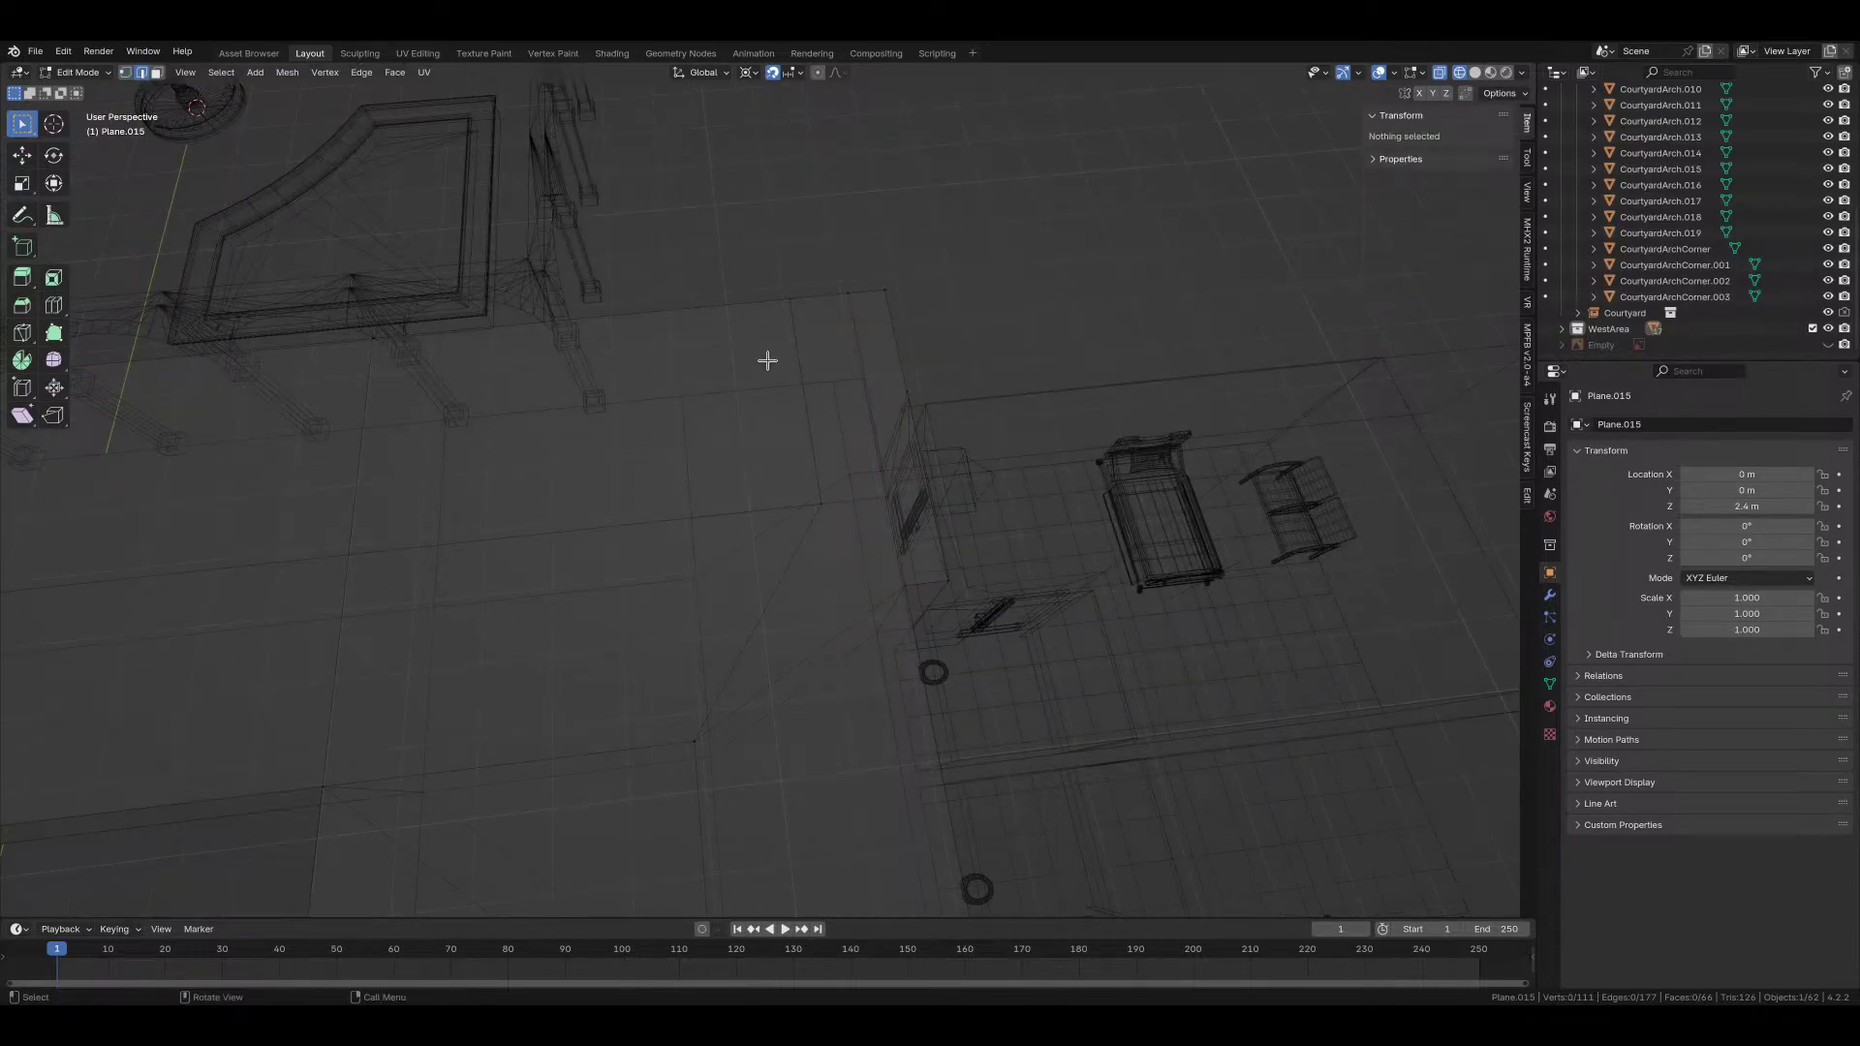
left_click(773, 448)
left_click(800, 469)
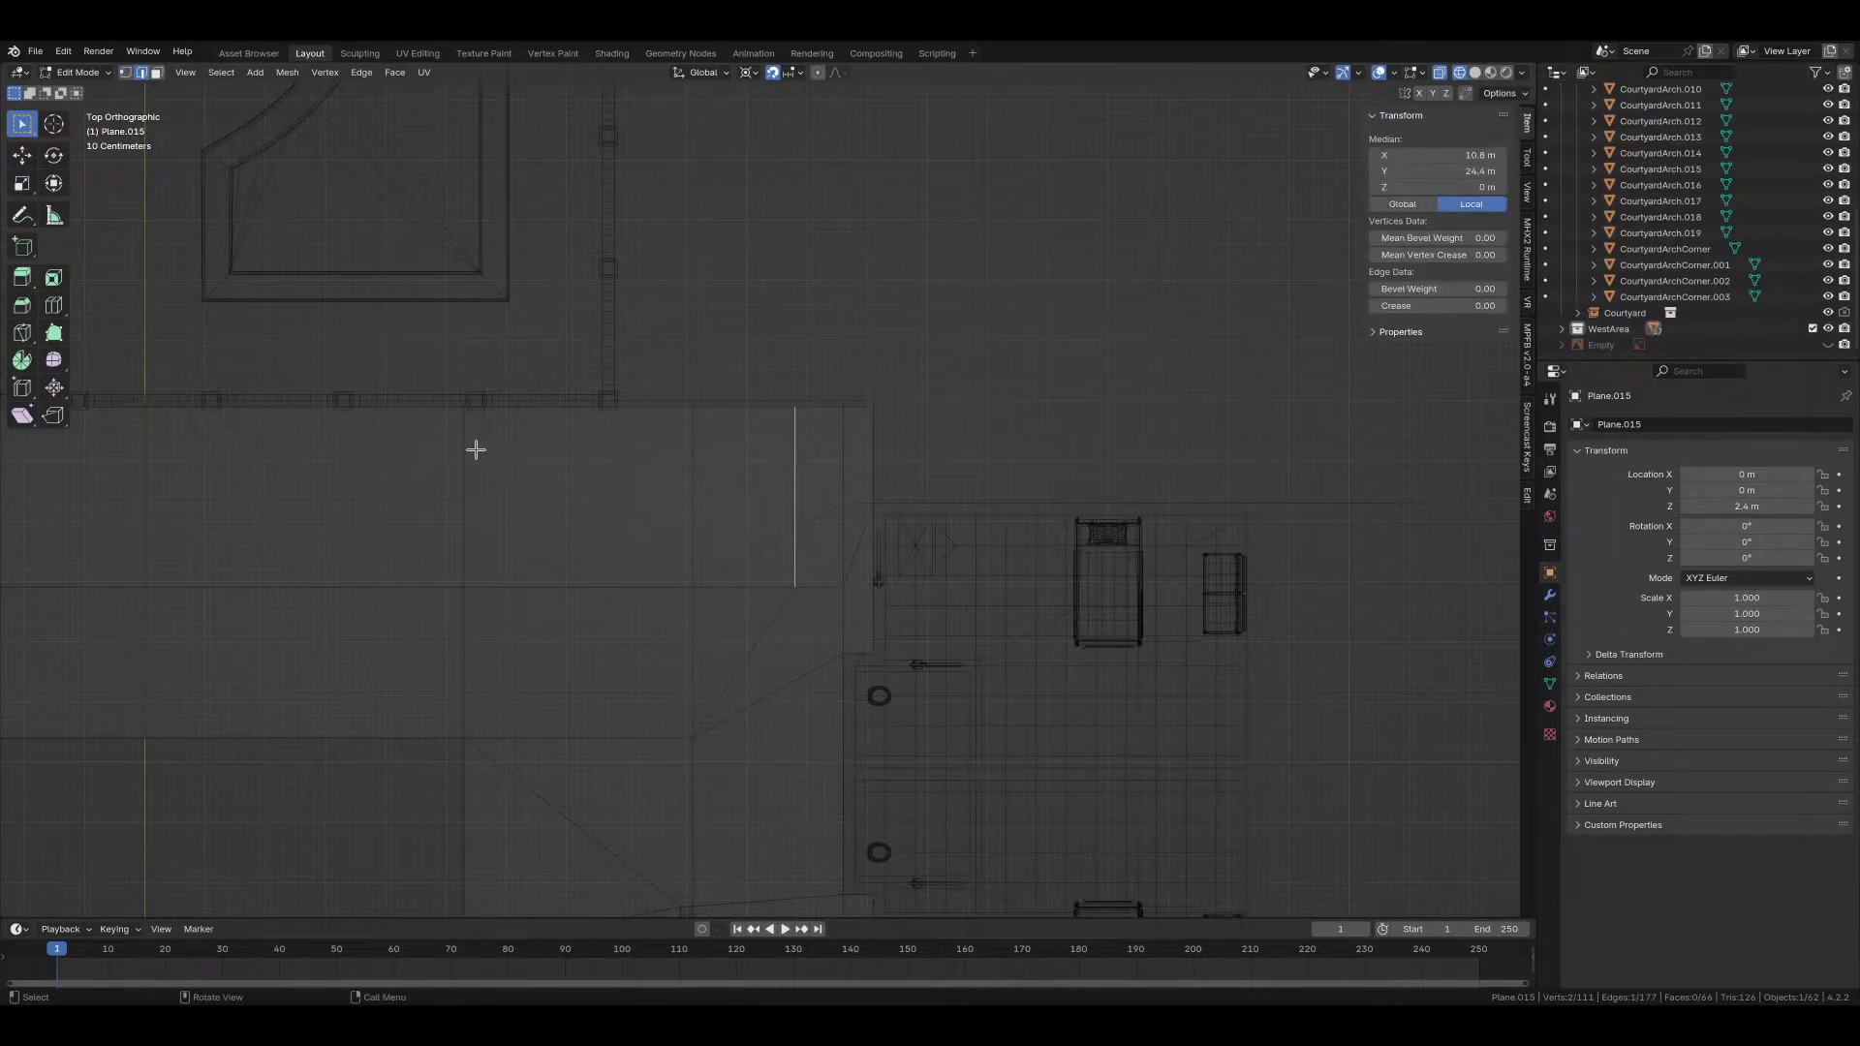
key("g")
key("x")
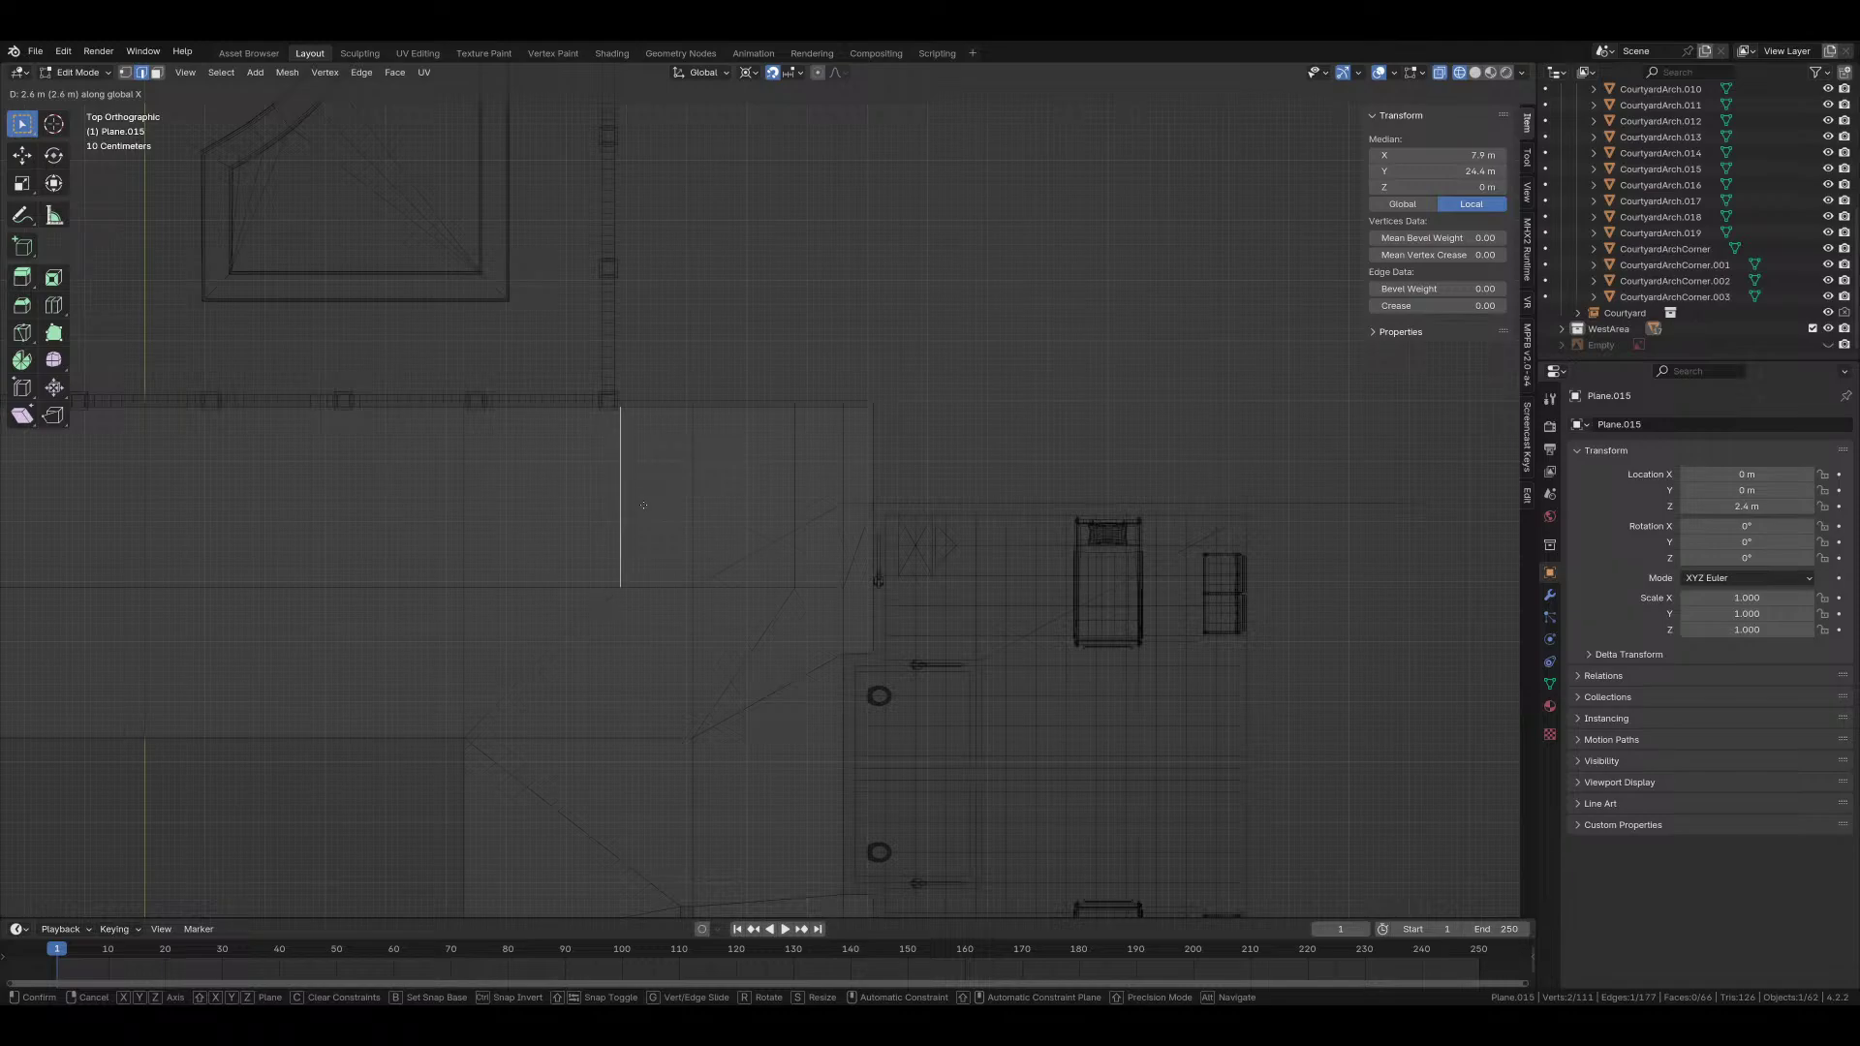
left_click(637, 502)
Step: Select the two neighbouring cross edges near the ceiling's -X end and move them -2.1 m along X
middle_click_drag(636, 503, 552, 607)
left_click(726, 502, "shift")
key("KP_7")
middle_click_drag(599, 473, 773, 624, "shift")
scroll(675, 601, "up", 4)
middle_click_drag(609, 615, 622, 527)
left_click(543, 540, "alt")
left_click(656, 540)
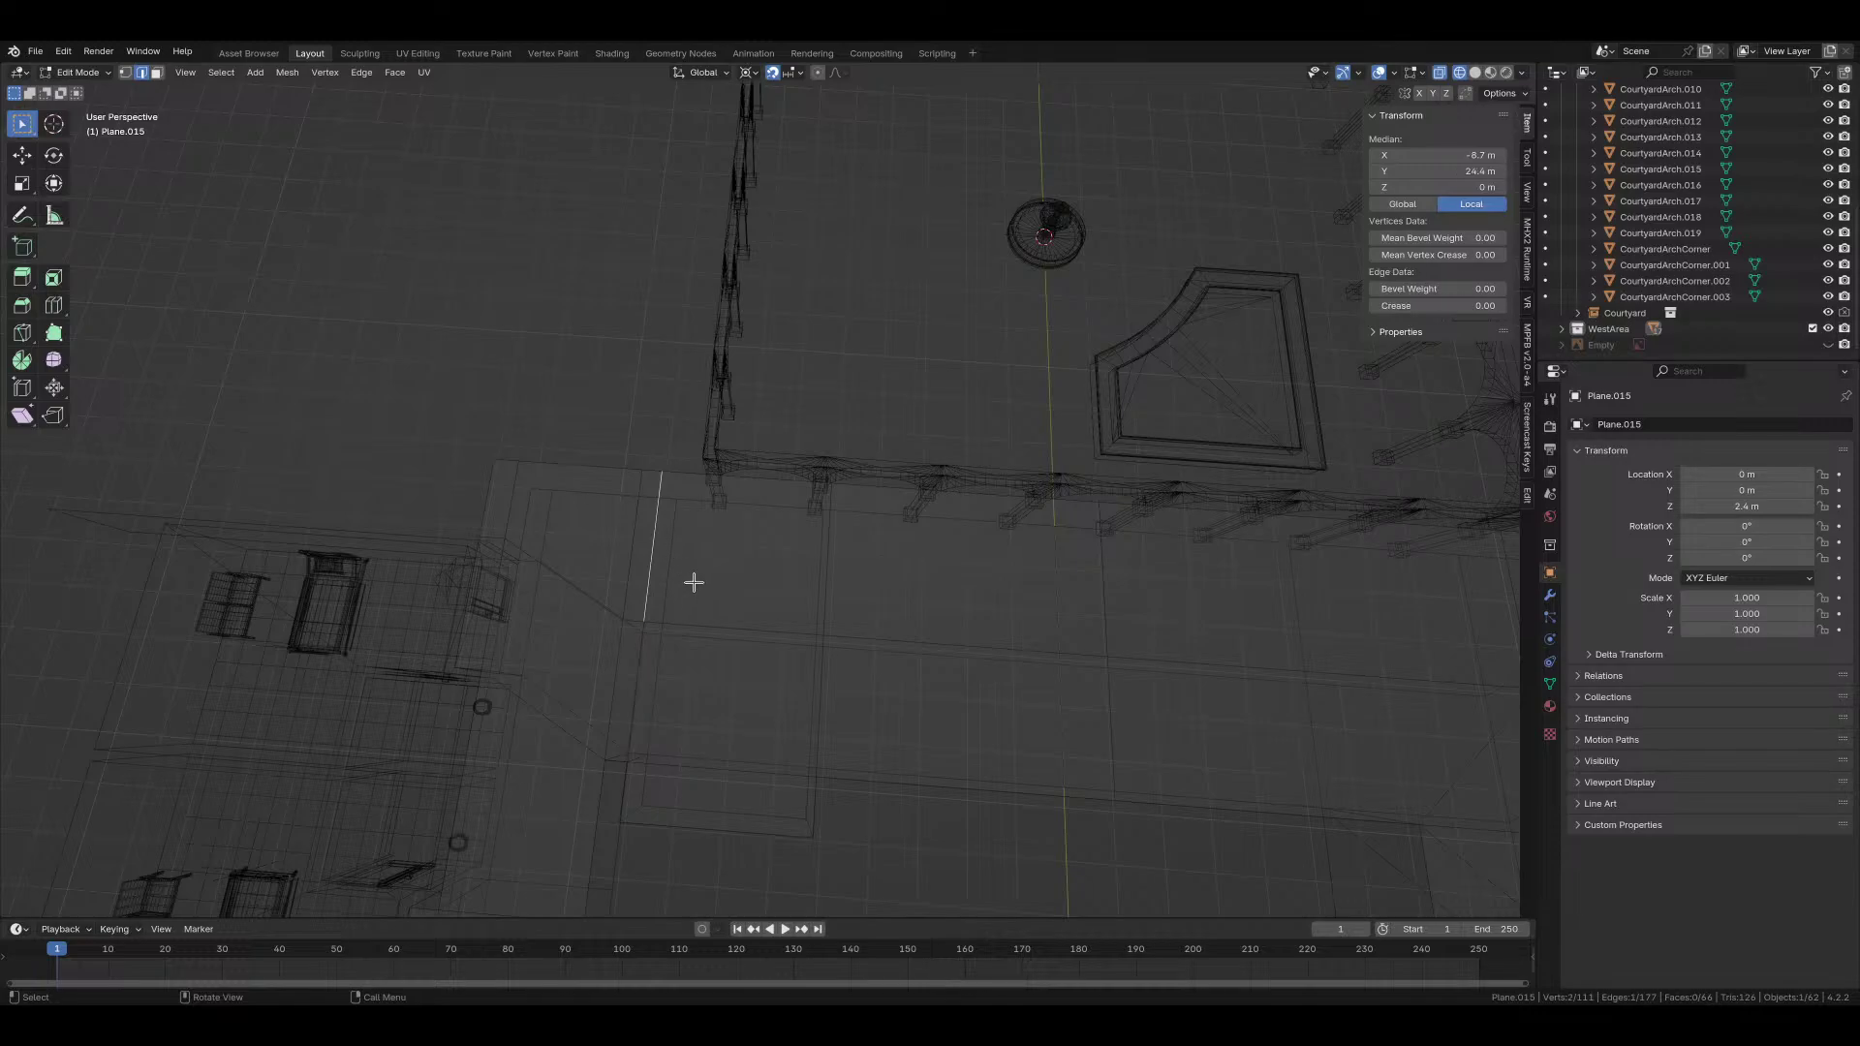
key("KP_7")
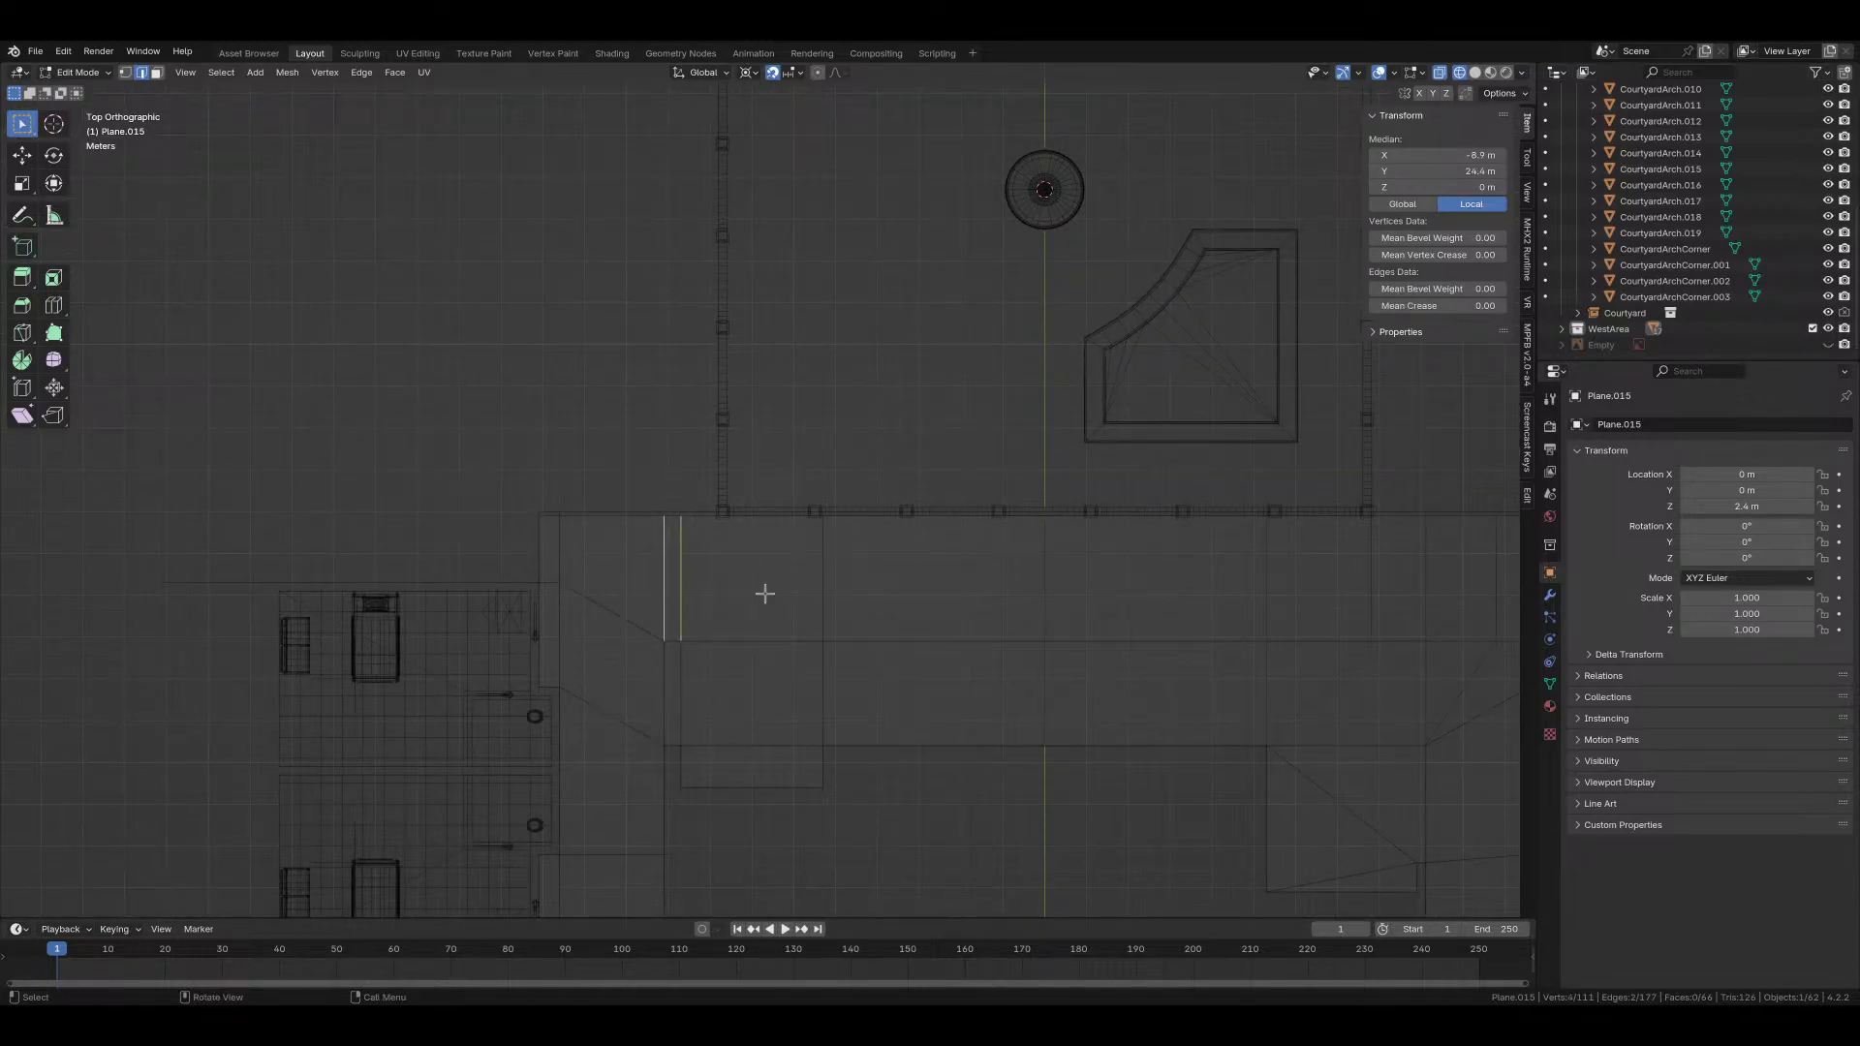
scroll(821, 605, "up", 2)
key("g")
key("x")
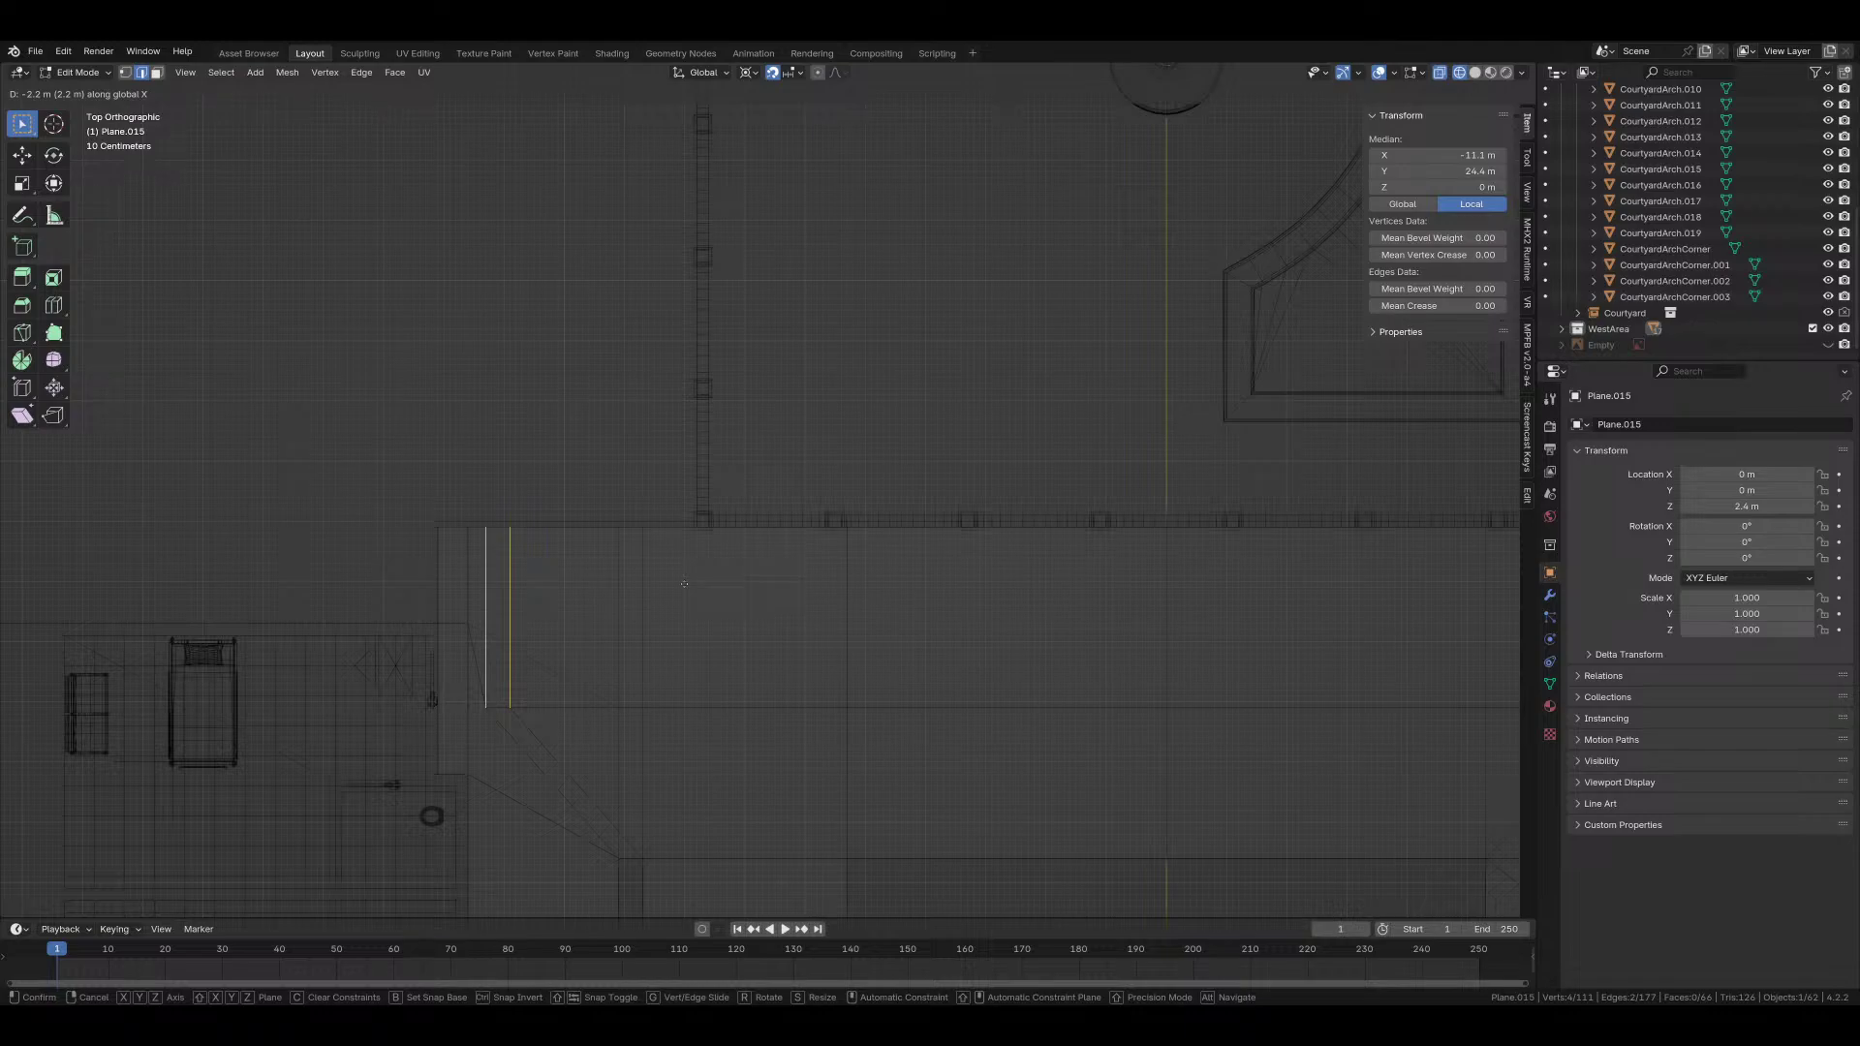
left_click(684, 584)
middle_click_drag(685, 585, 712, 514)
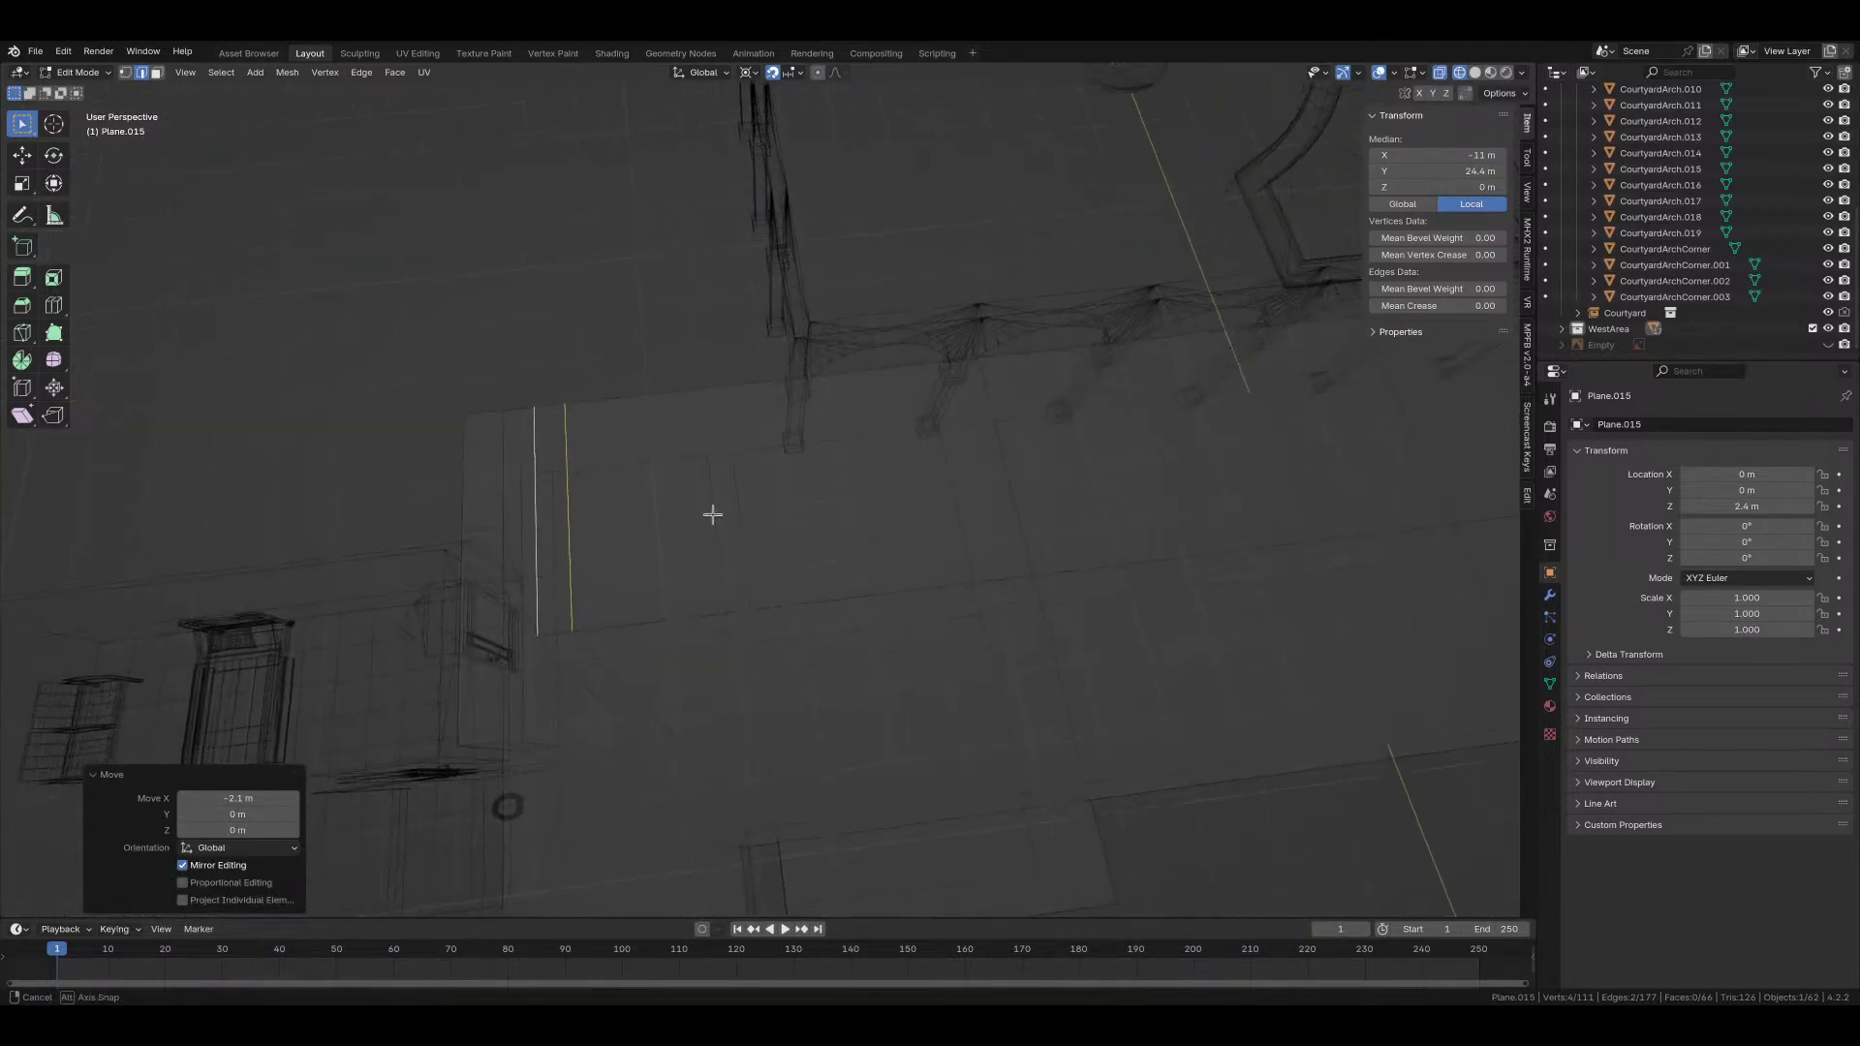
Step: Slide the outer of the two cross edges onto its neighbour with an edge slide factor of 1.000
left_click(534, 559)
key("g")
key("g")
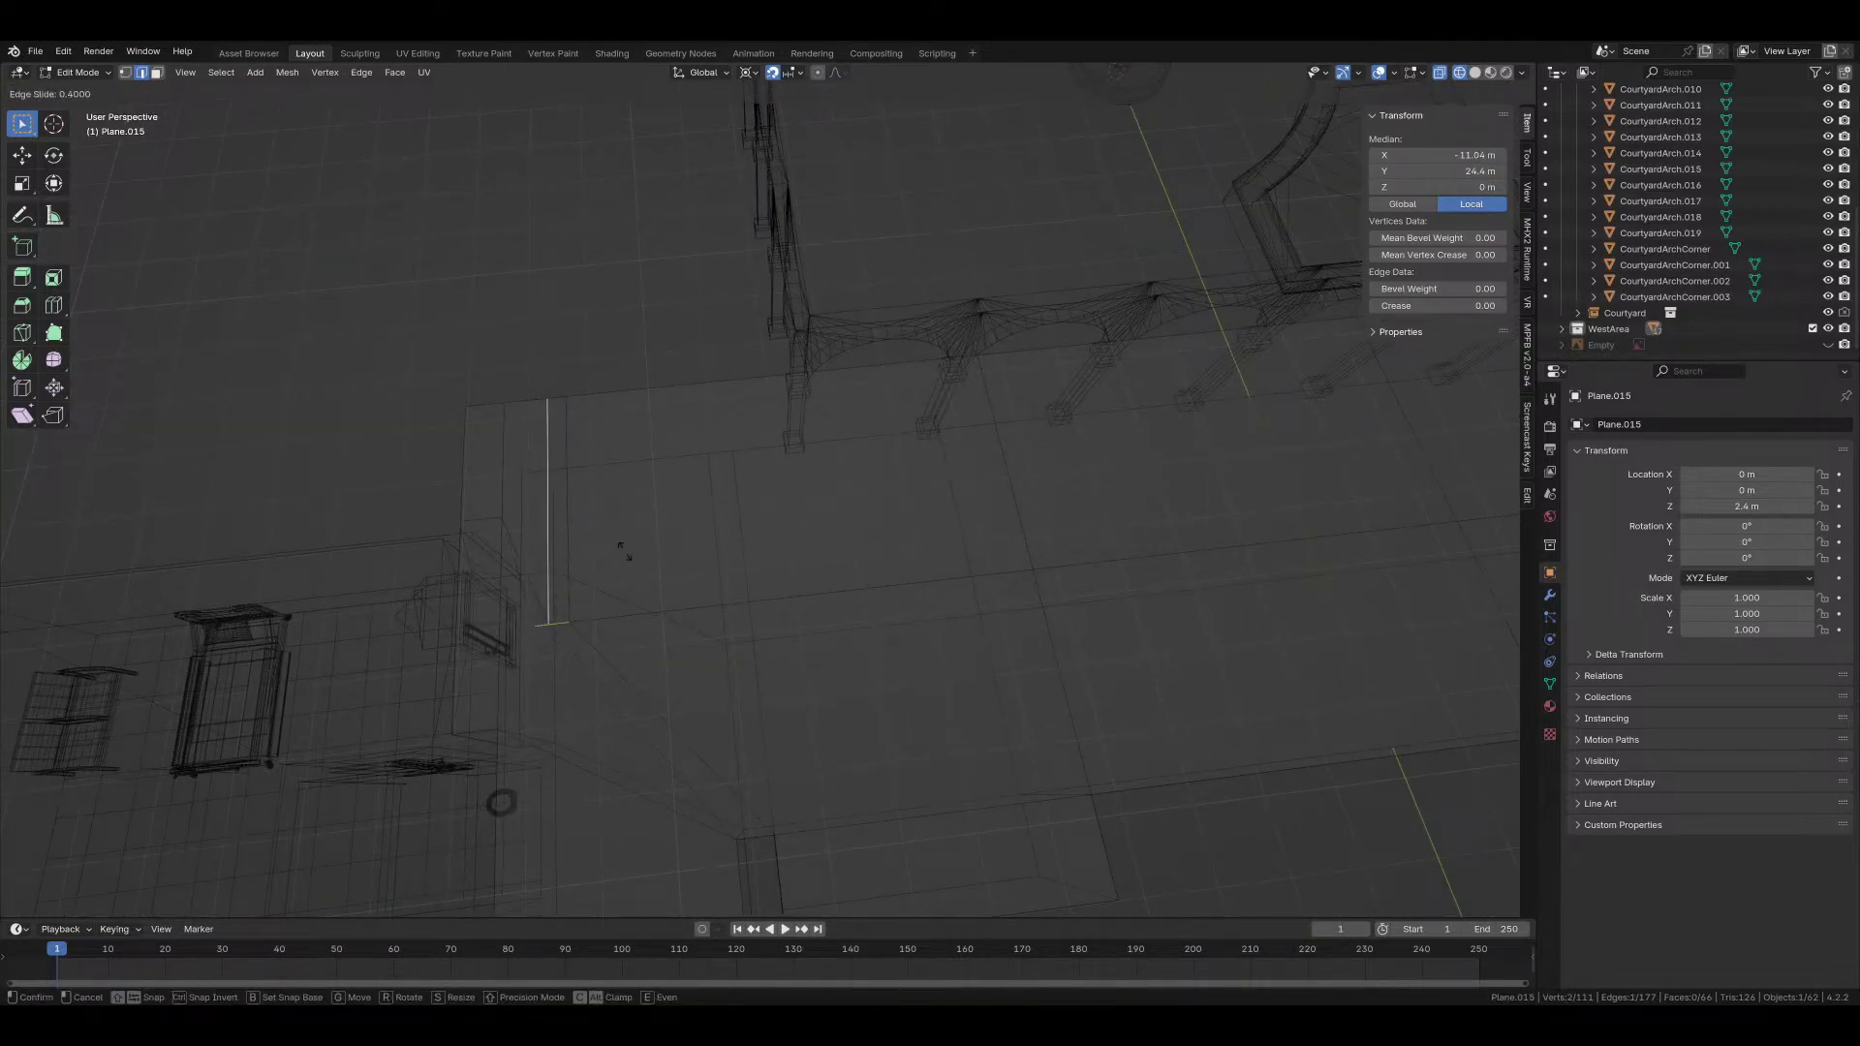
left_click(754, 555)
middle_click_drag(754, 556, 500, 537)
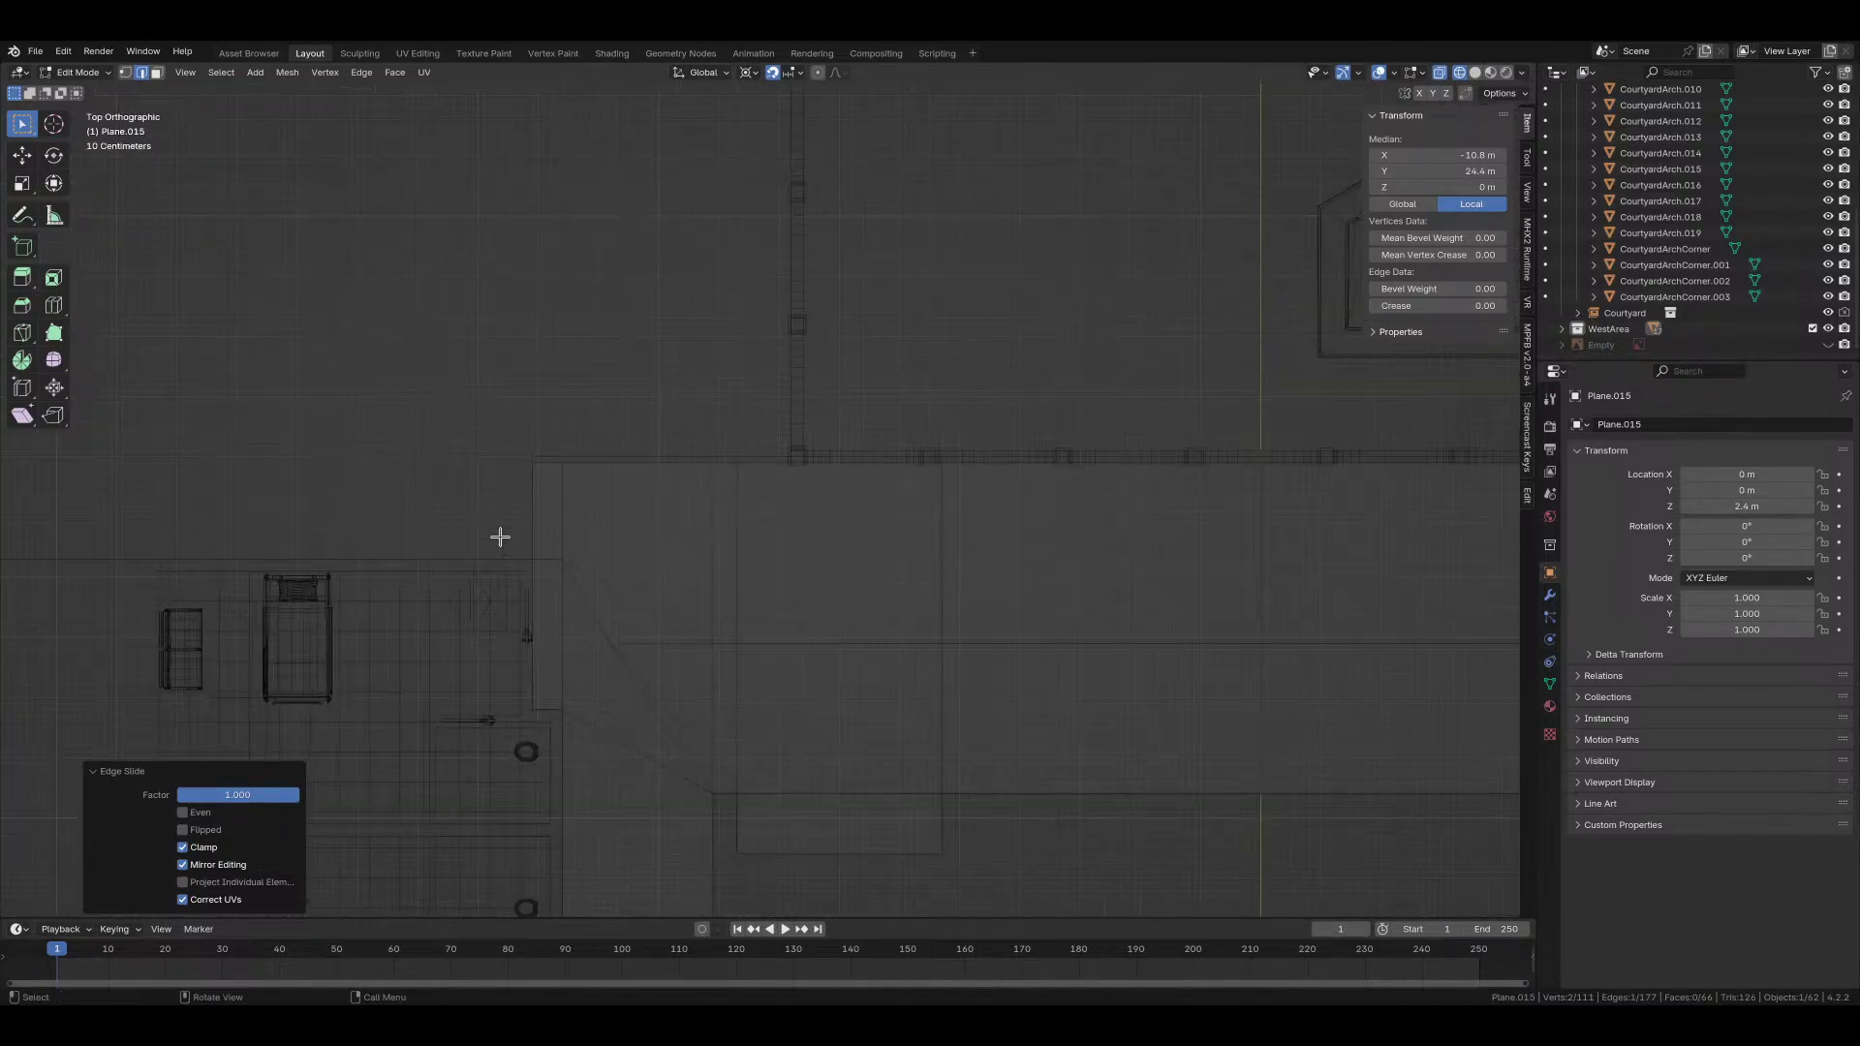
Step: Move the ceiling vertex on the -X room wall along Y to line up with the middle edge line
key("1")
left_click(558, 562)
key("g")
key("y")
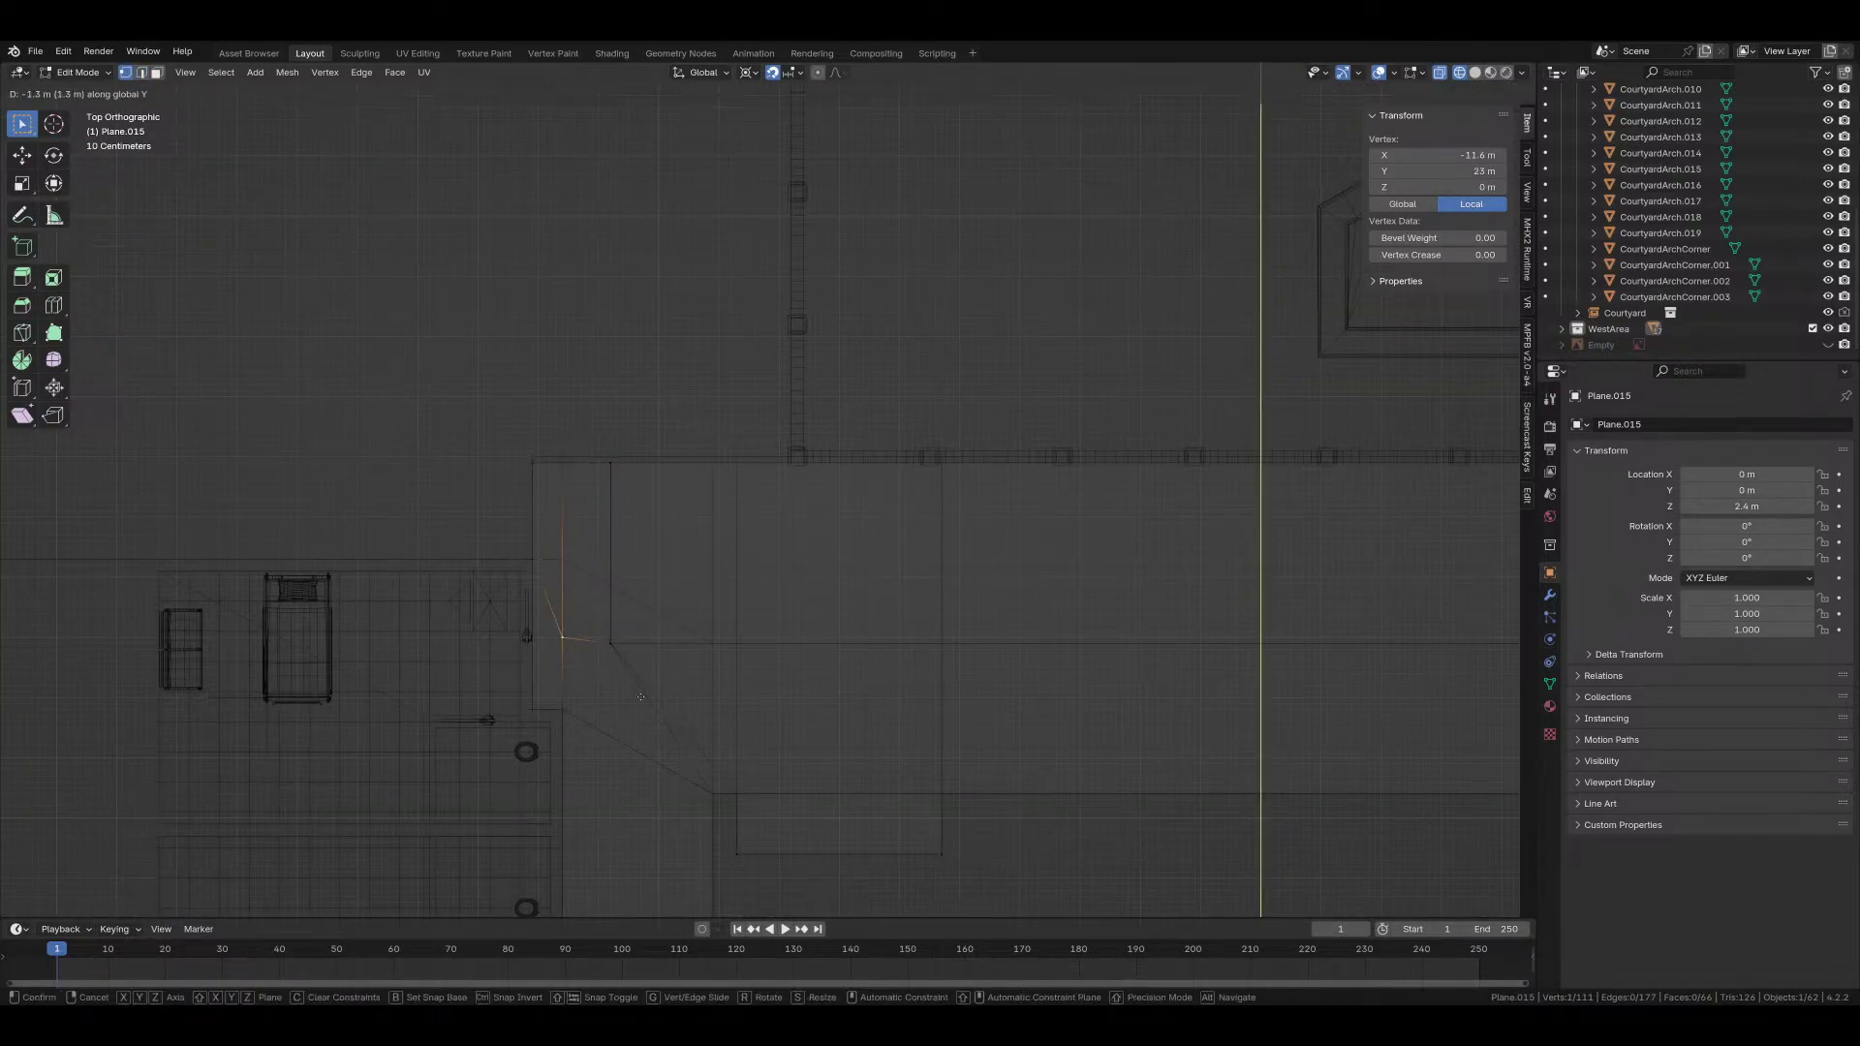
left_click(641, 701)
Step: Merge all of the ceiling's vertices by distance at 0.0001 m
key("alt+a")
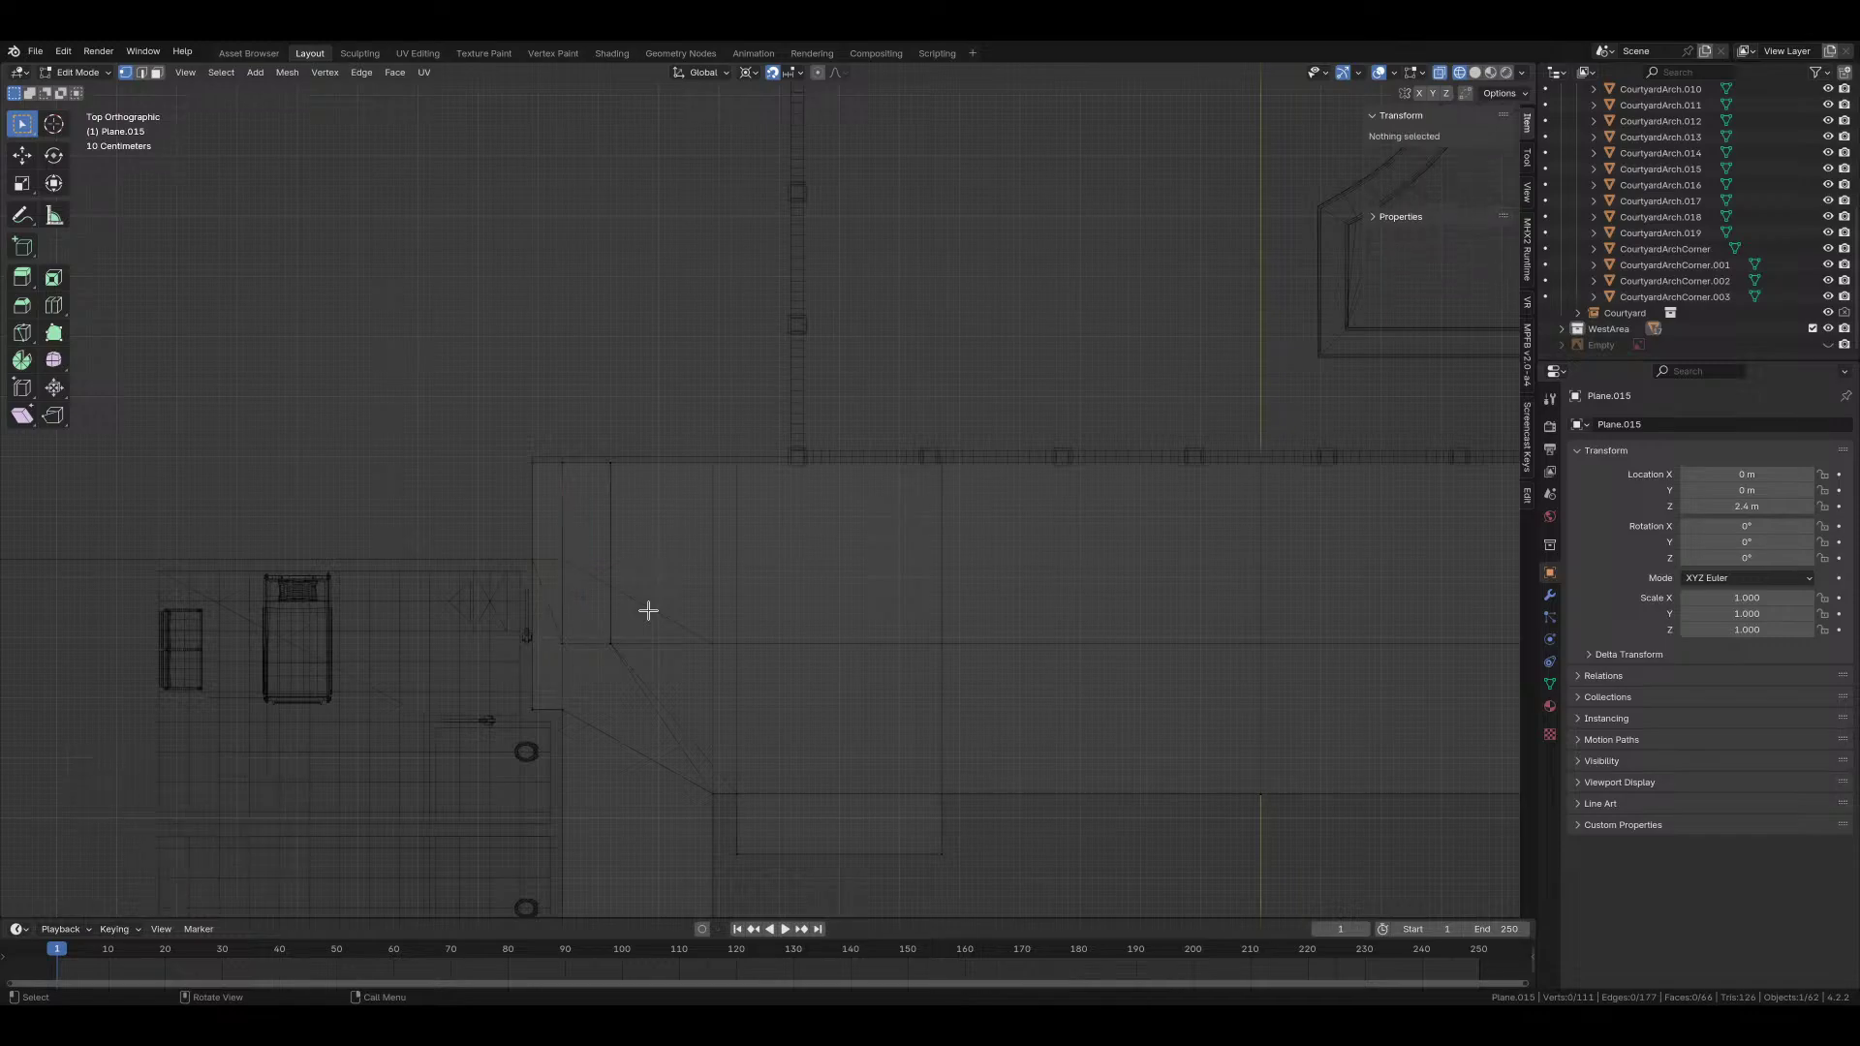
key("a")
key("m")
left_click(584, 611)
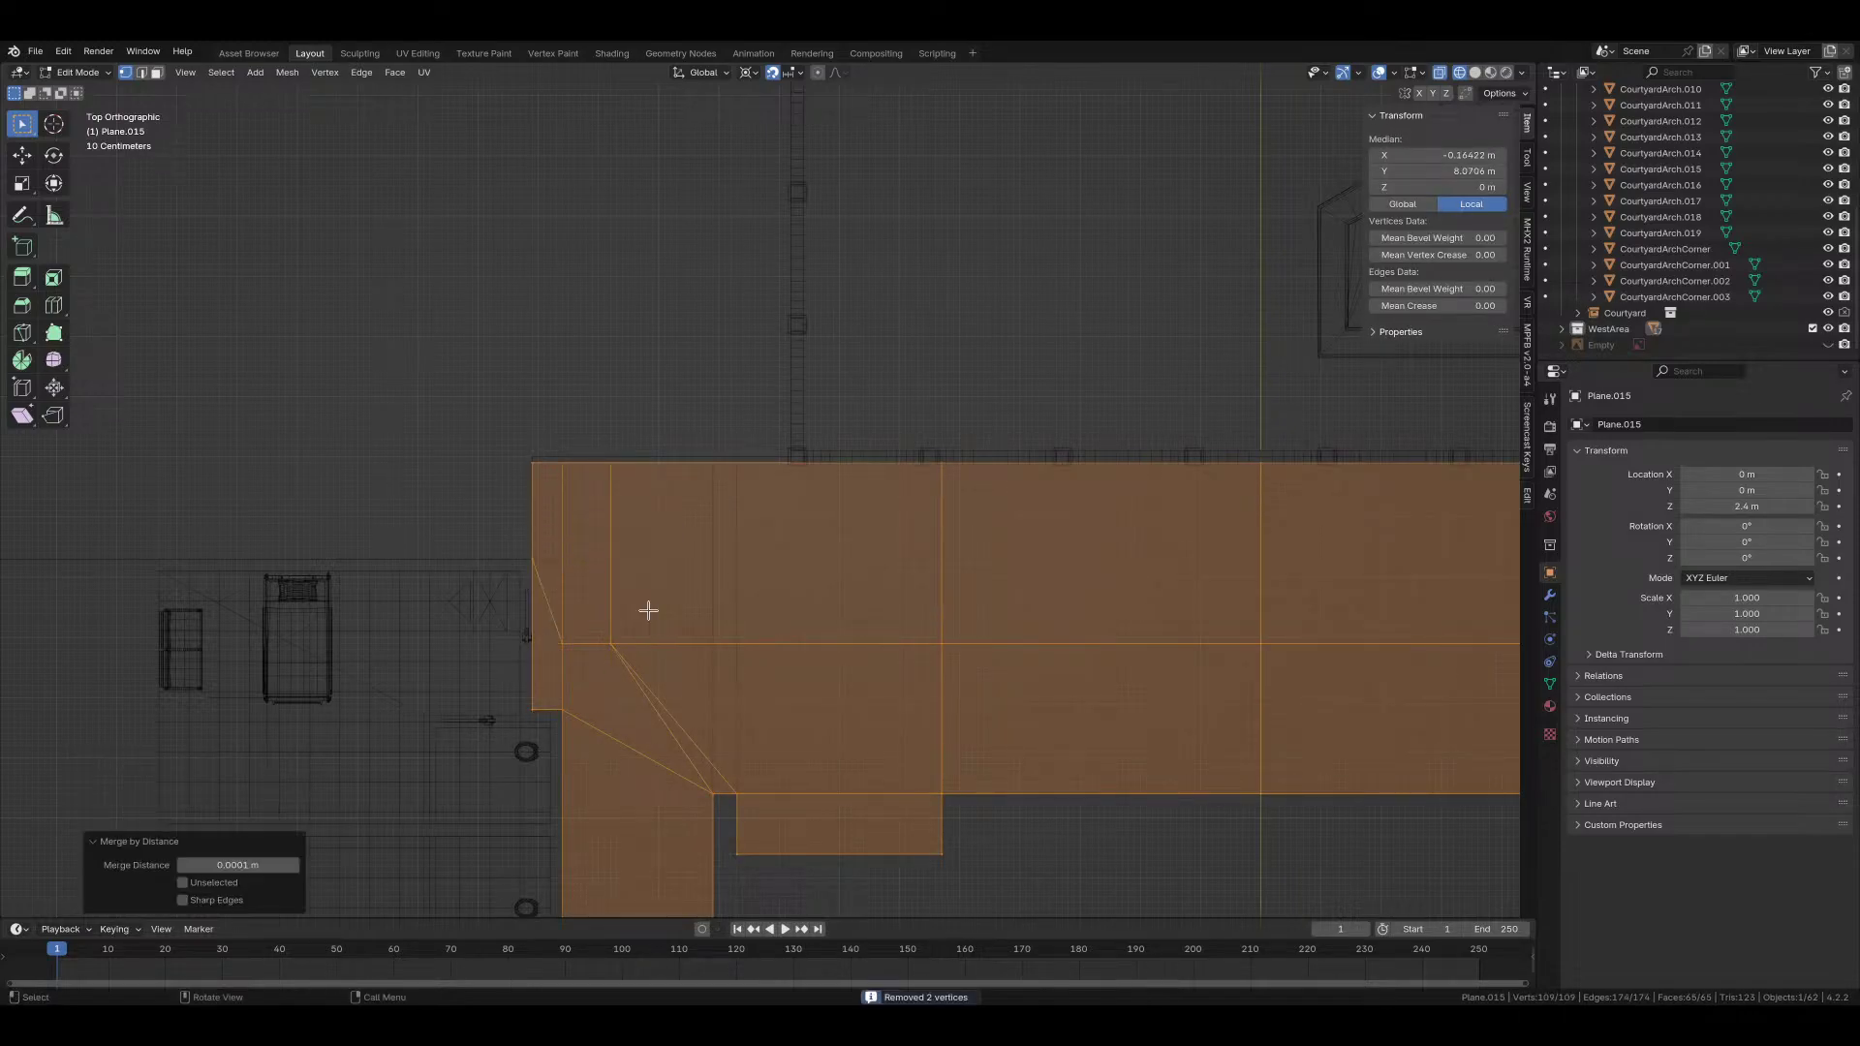
Step: Move the inner cross edge on the -X side -2.5 m along X to line up with the arcade's corner column
key("2")
left_click(947, 593)
key("g")
key("x")
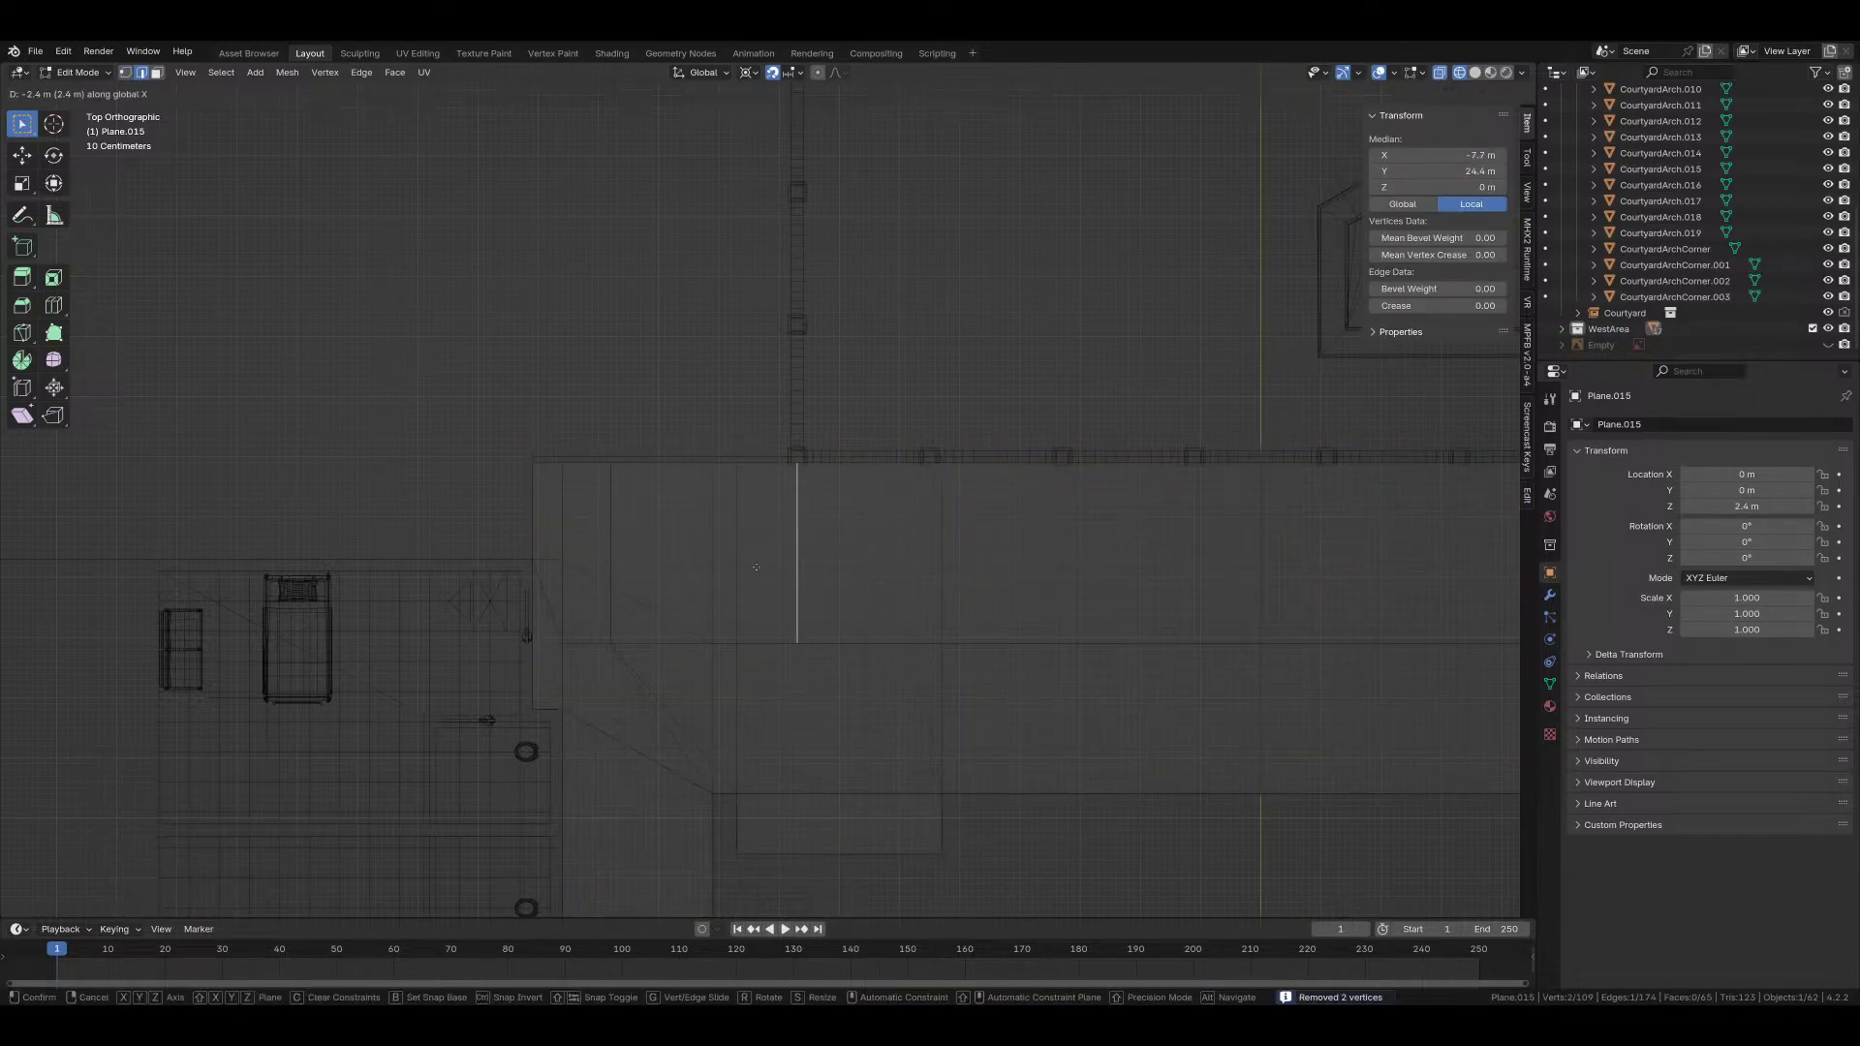
left_click(797, 578)
scroll(797, 578, "down", 3)
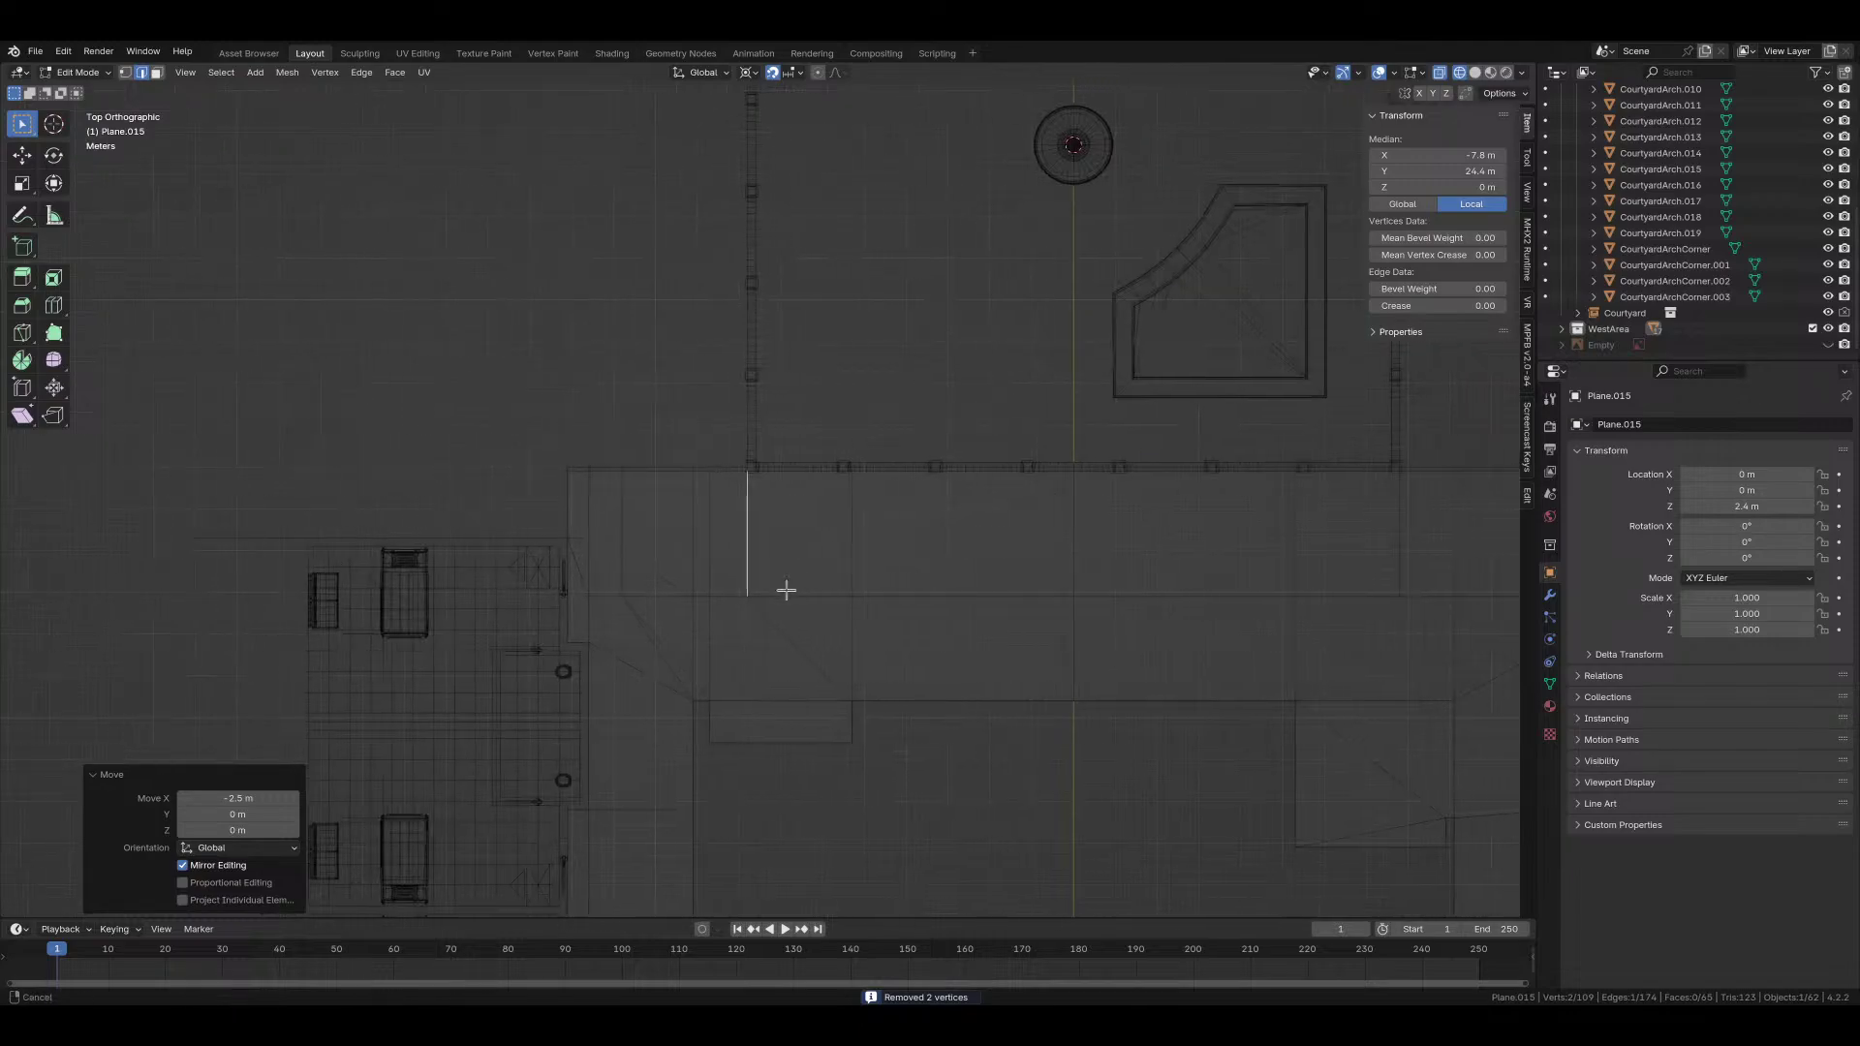
Step: In solid view, slide the boundary vertex beside the ceiling's outer corner near the arches fully onto that corner
middle_click_drag(791, 614, 867, 552)
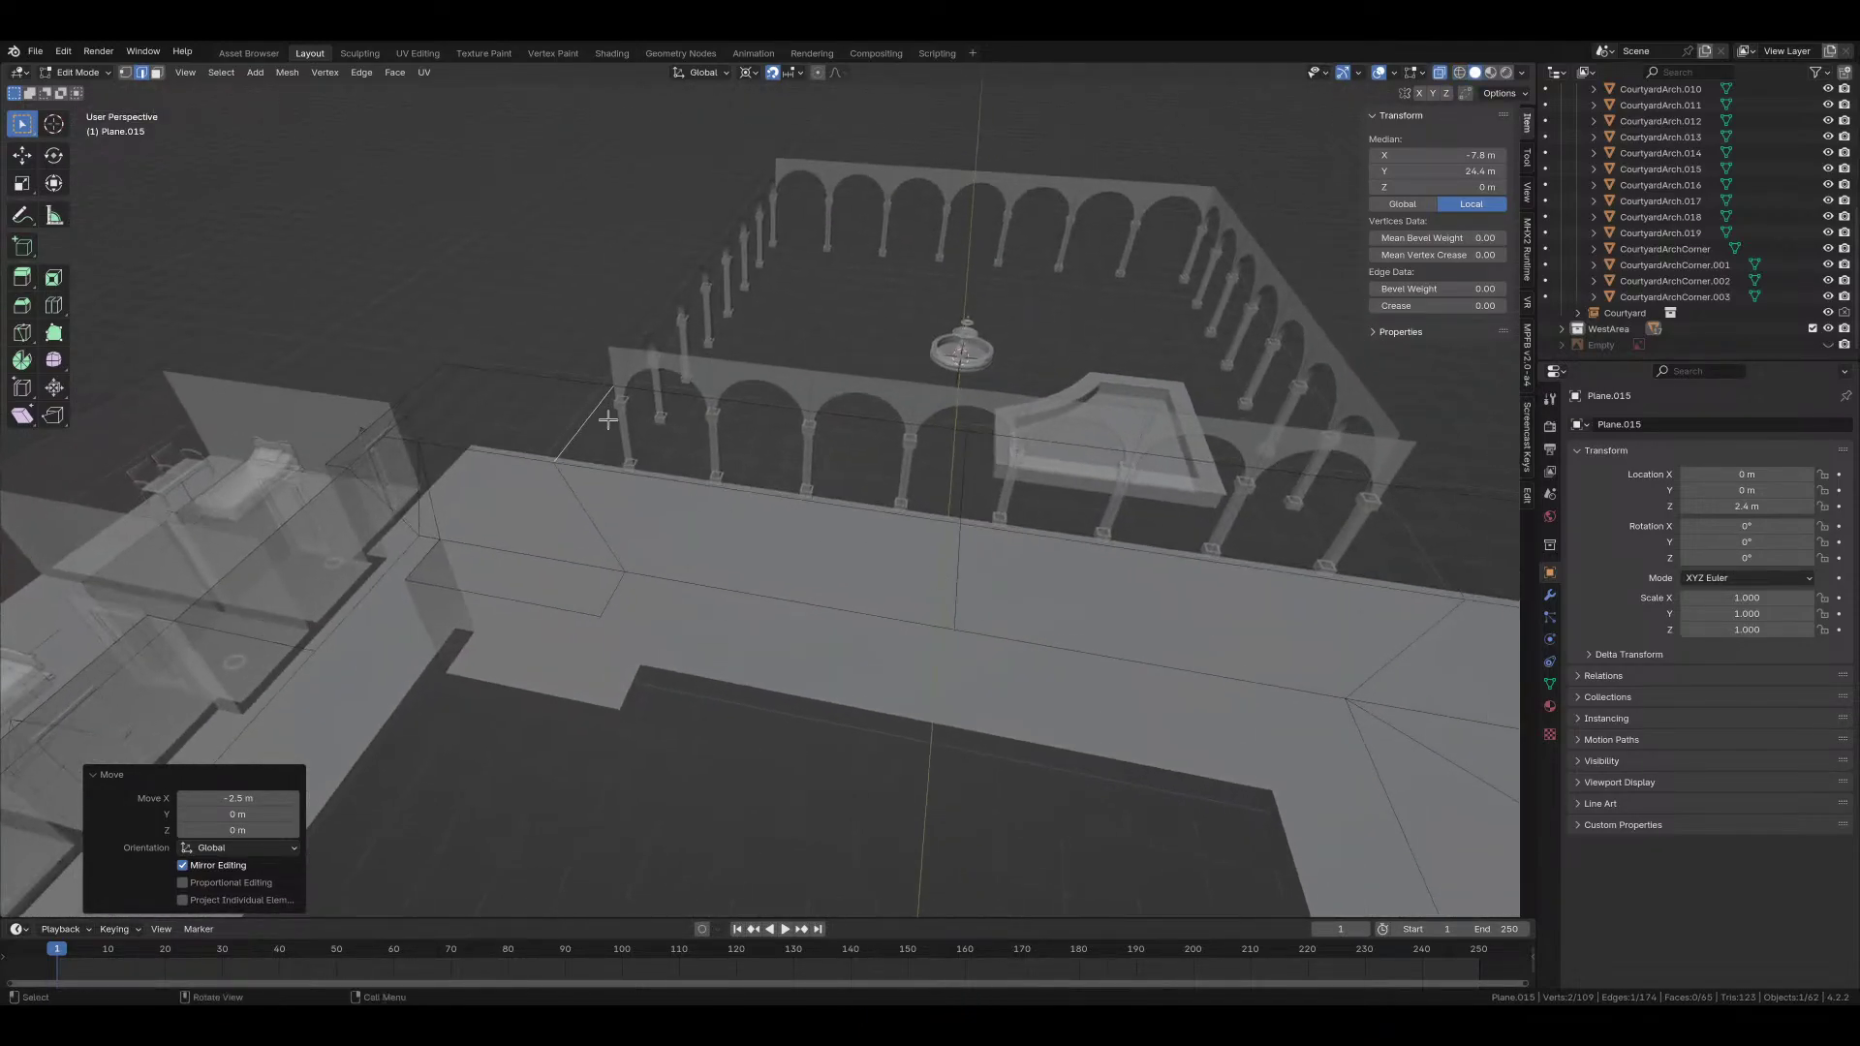
left_click(579, 377)
left_click(1434, 494, "shift")
scroll(1435, 494, "down", 5)
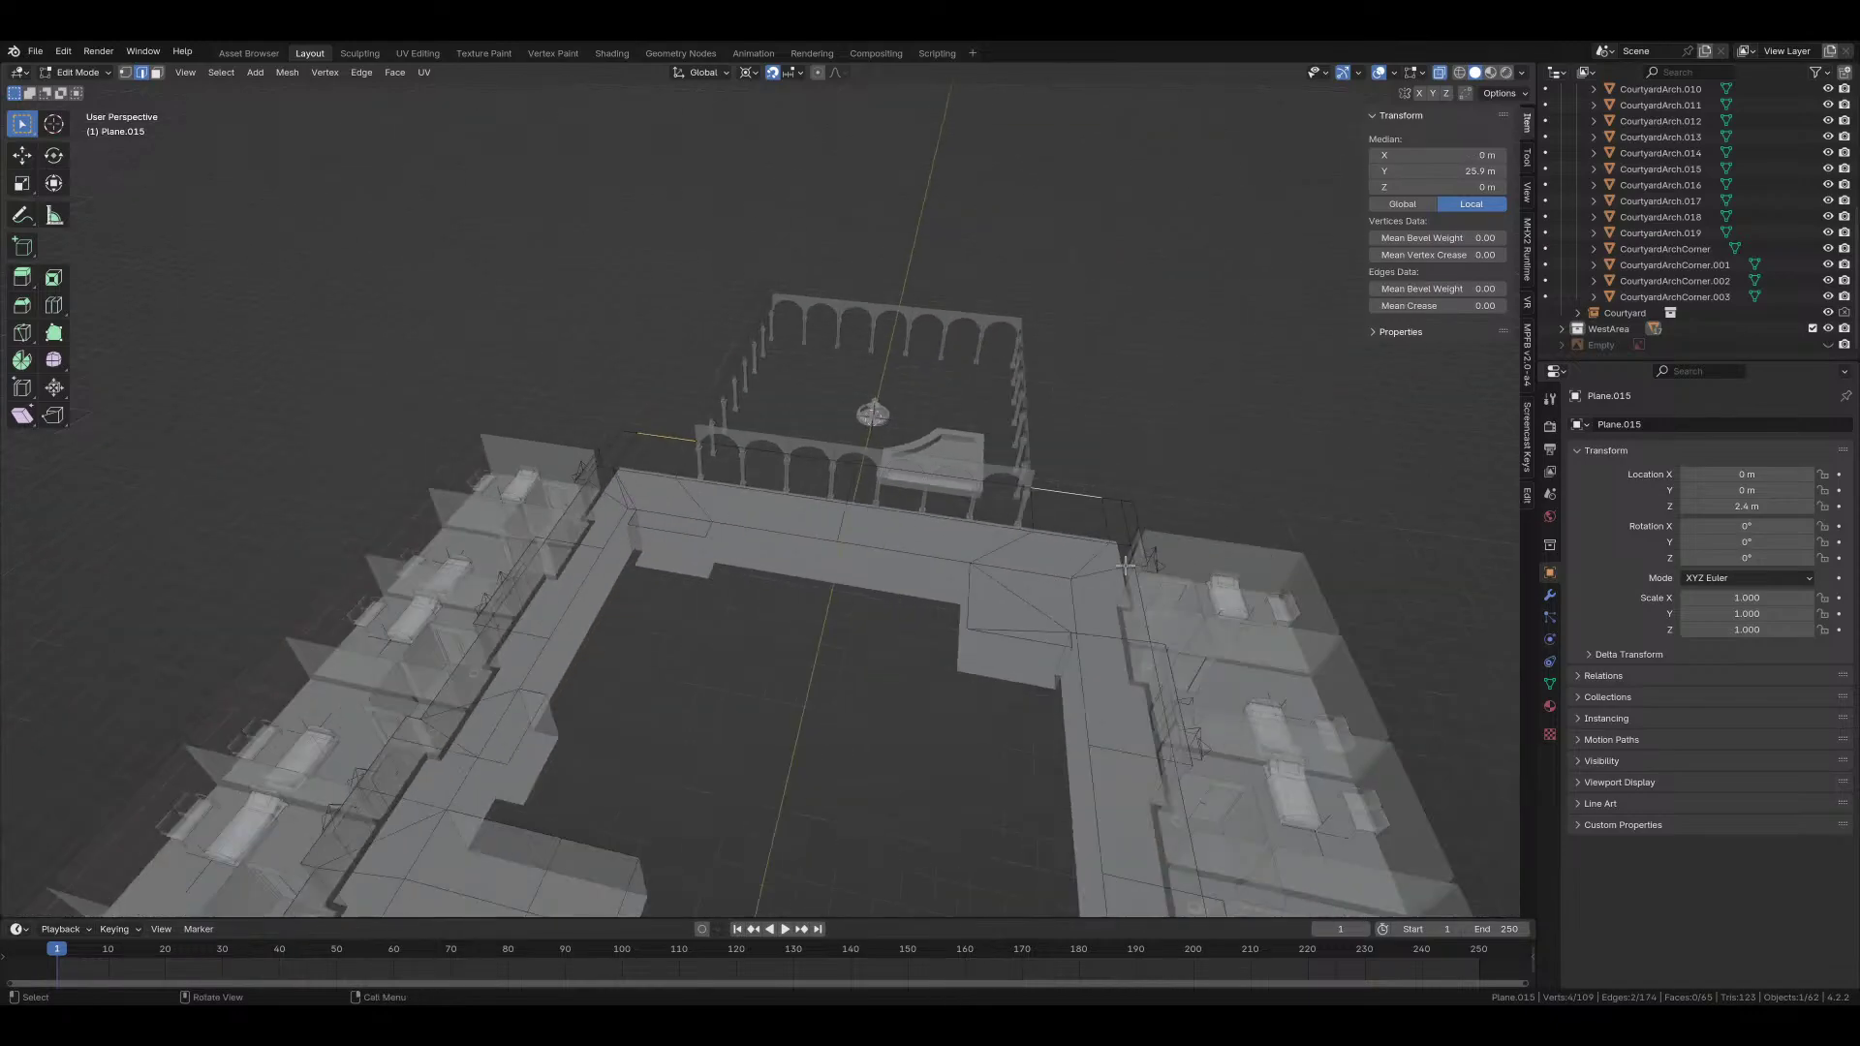
scroll(971, 614, "up", 4)
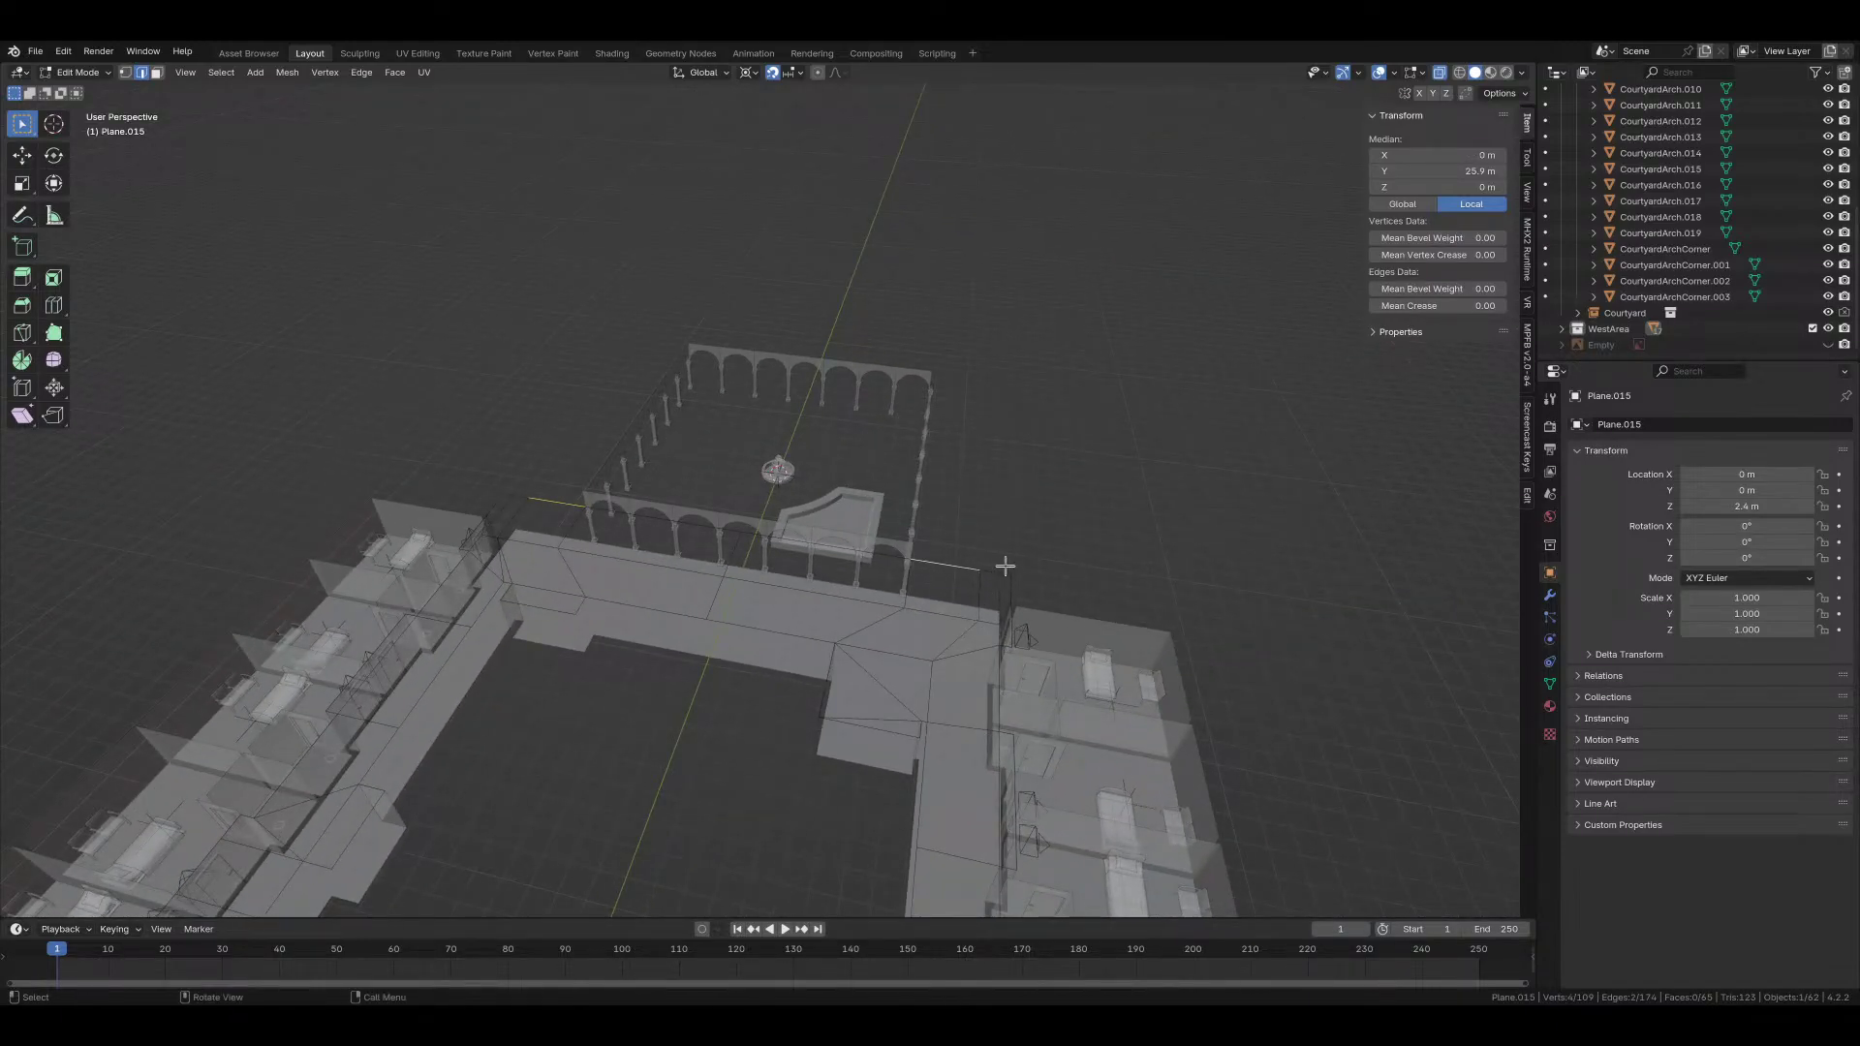
scroll(1005, 567, "up", 2)
key("1")
left_click(1113, 614)
key("g")
key("g")
left_click(1238, 615)
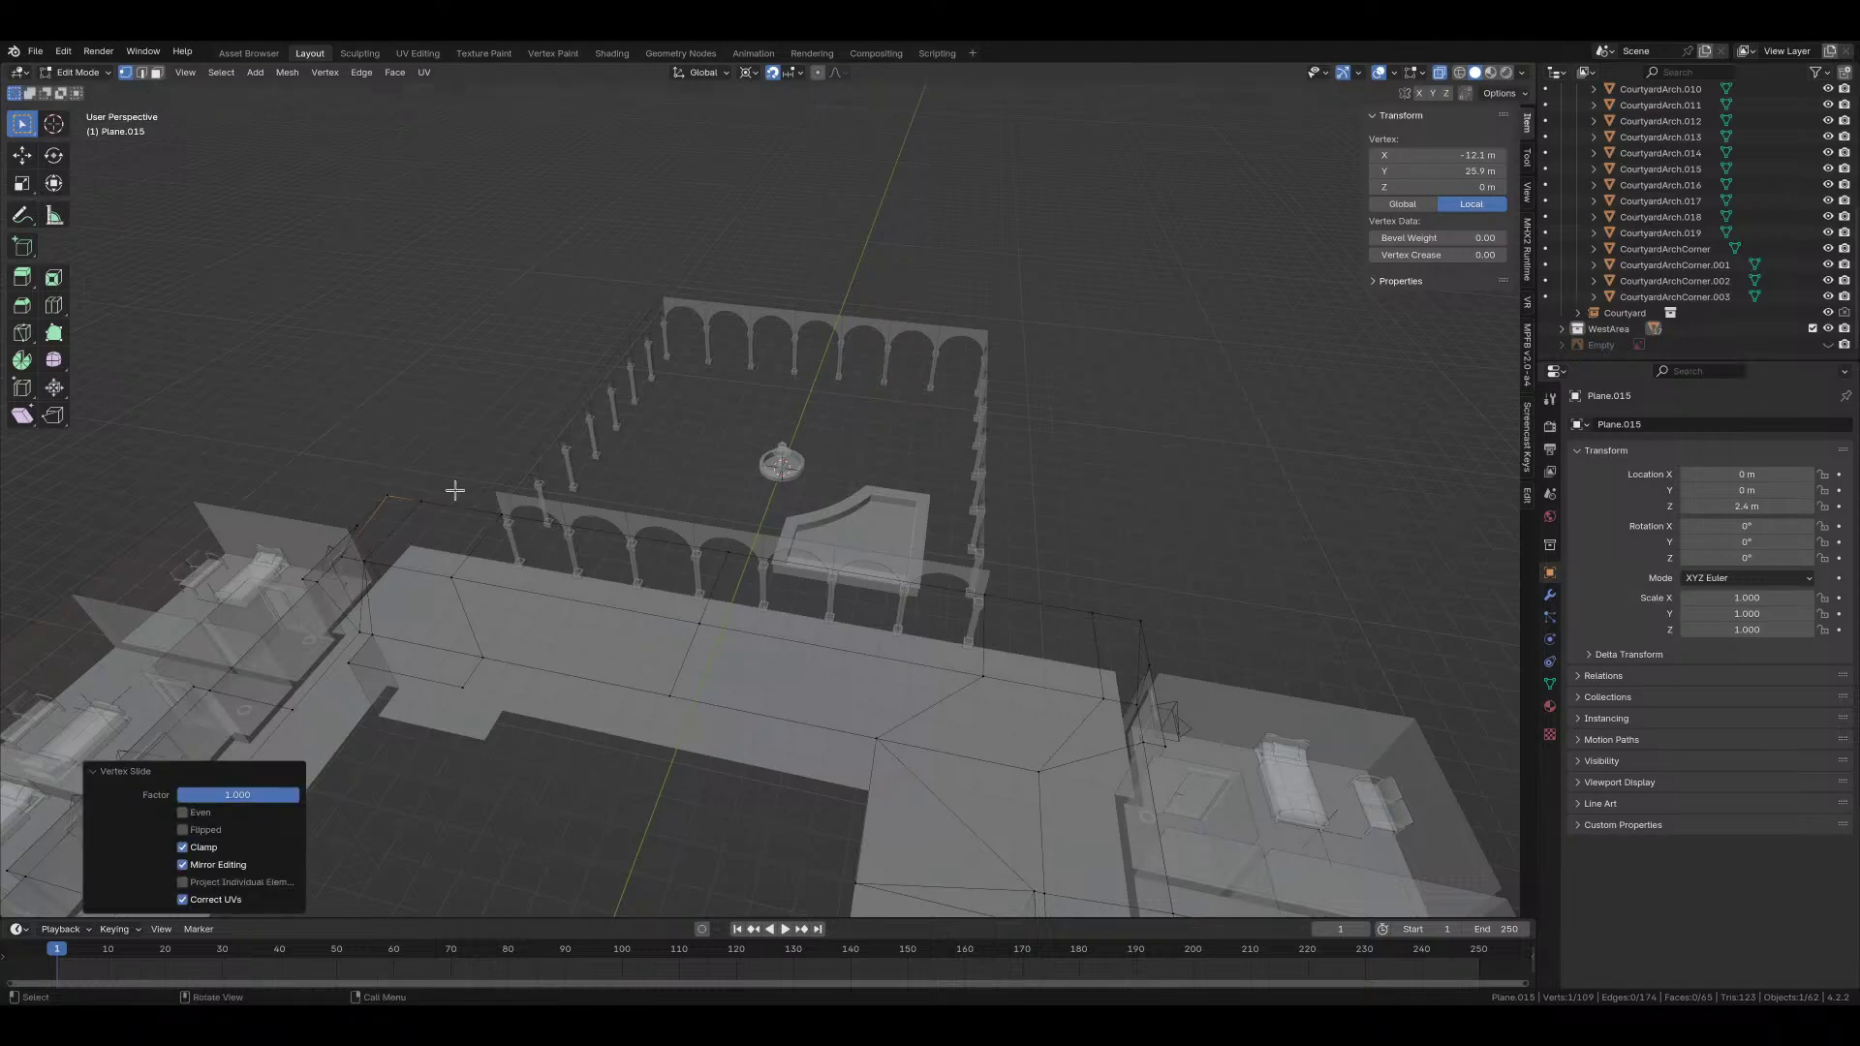
key("a")
left_click(347, 520)
key("grave")
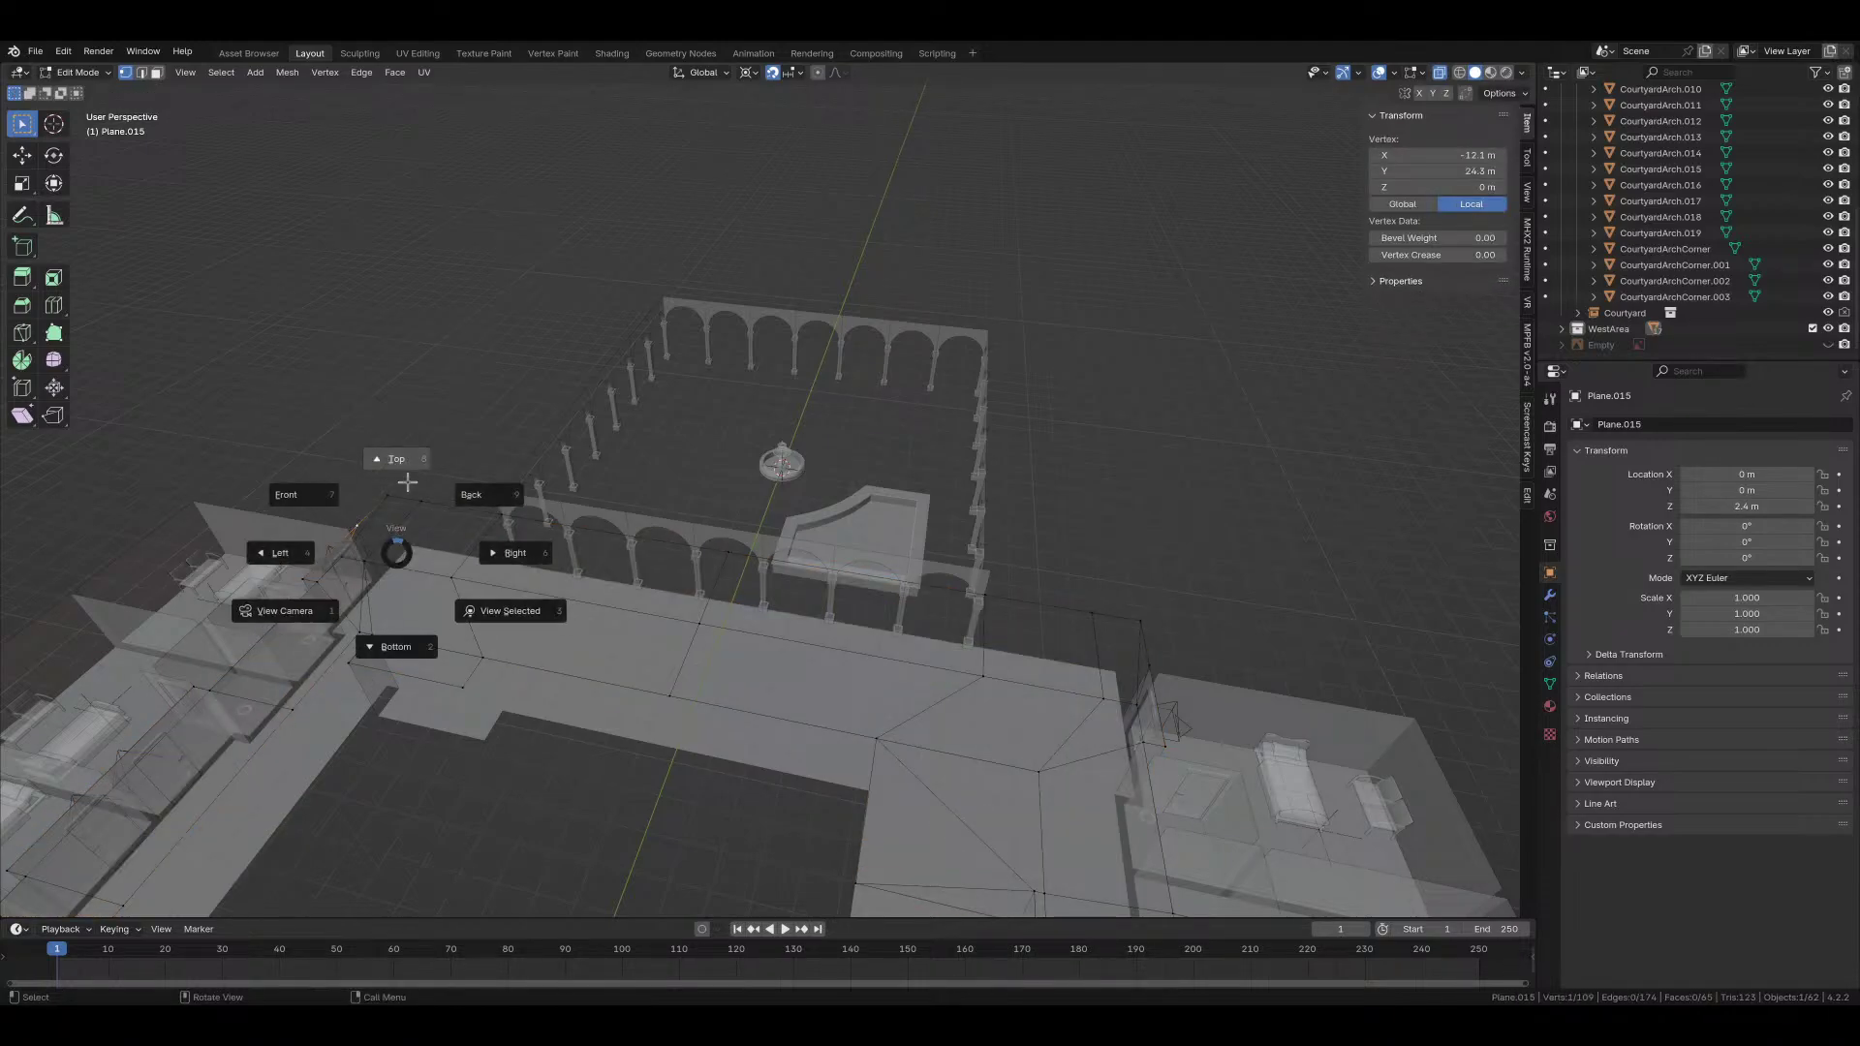
left_click(408, 481)
key("g")
key("y")
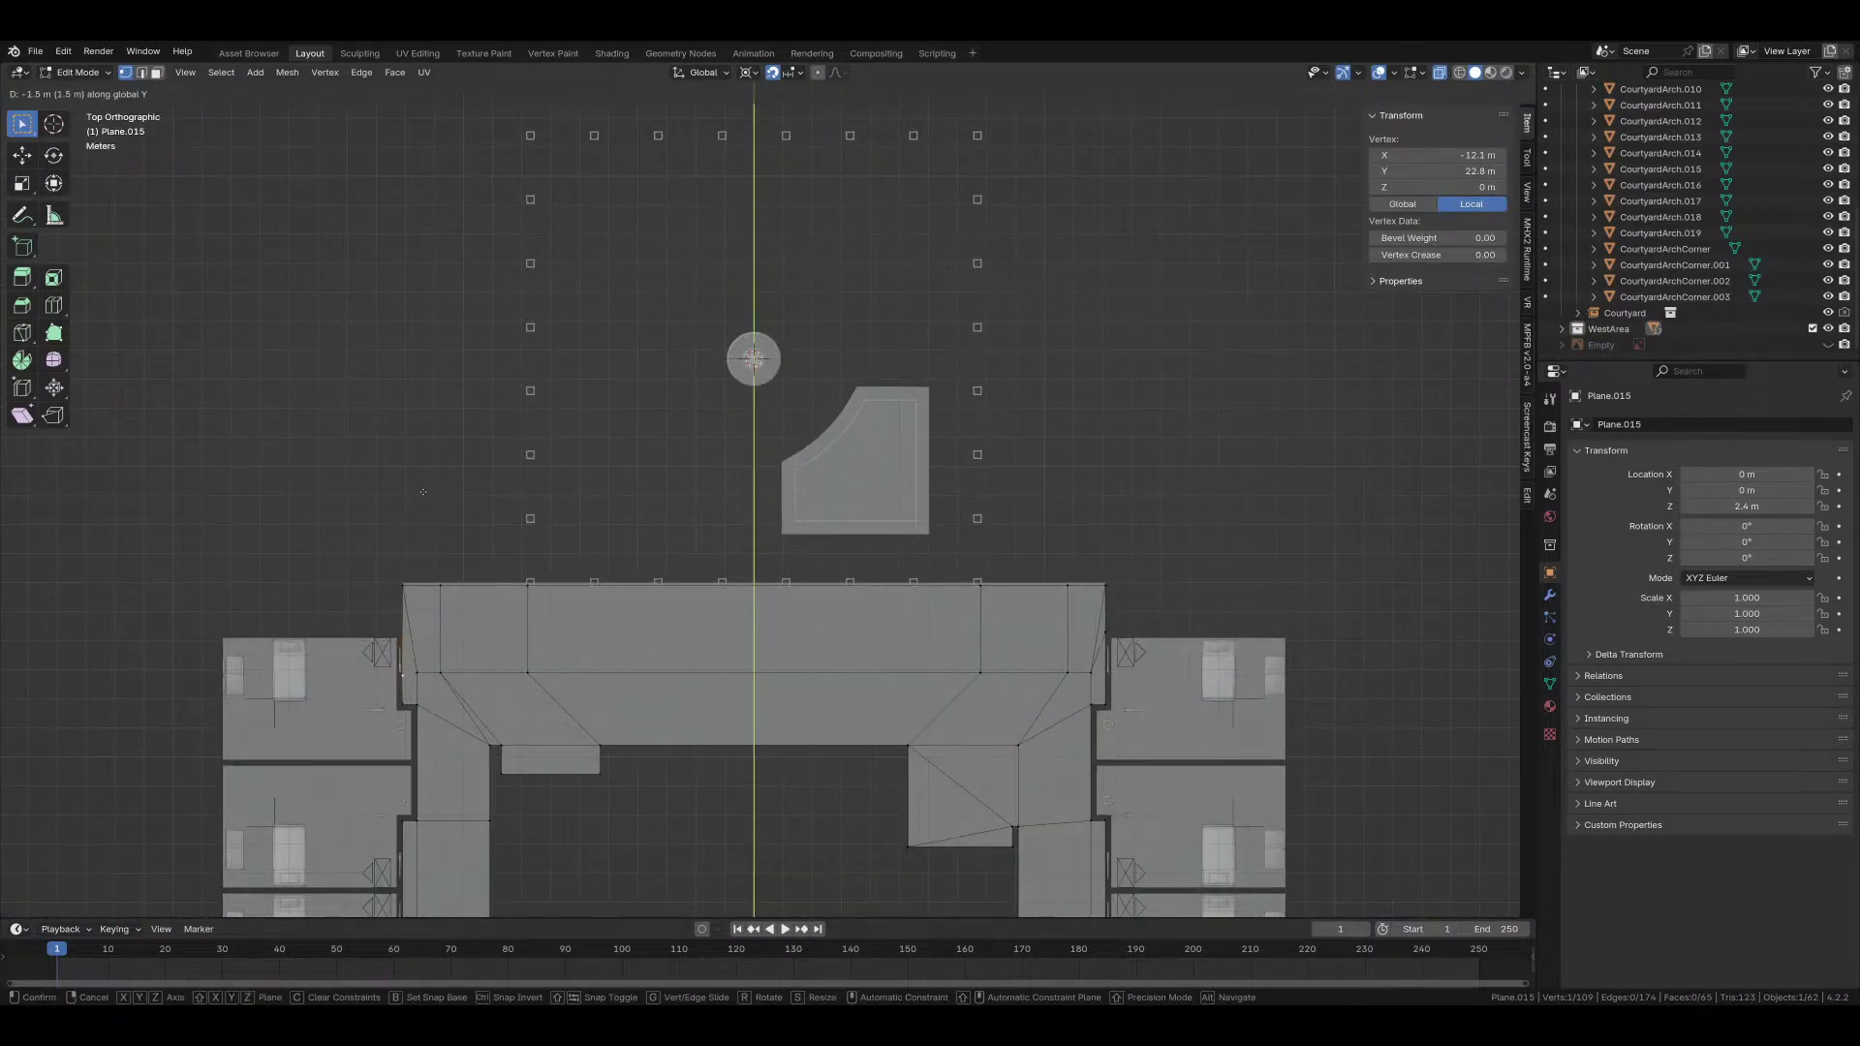
left_click(430, 467)
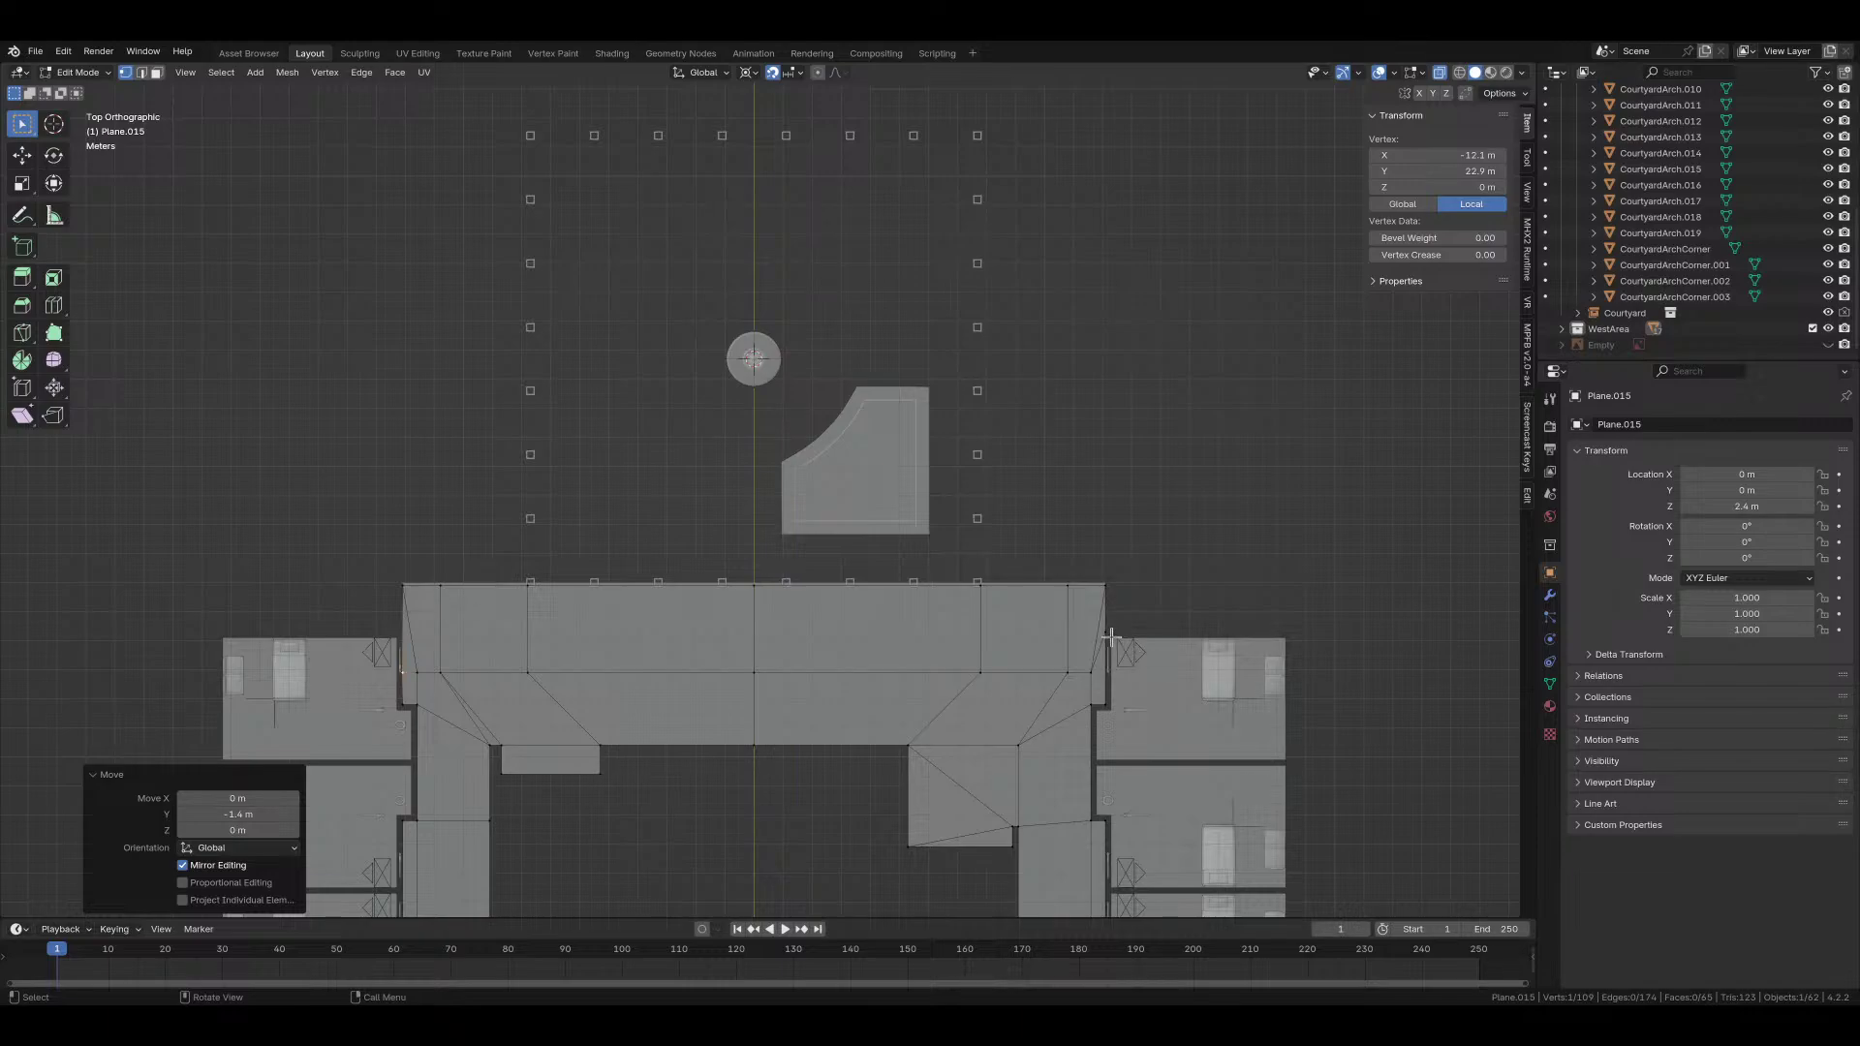
key("ctrl+z")
scroll(505, 580, "up", 6)
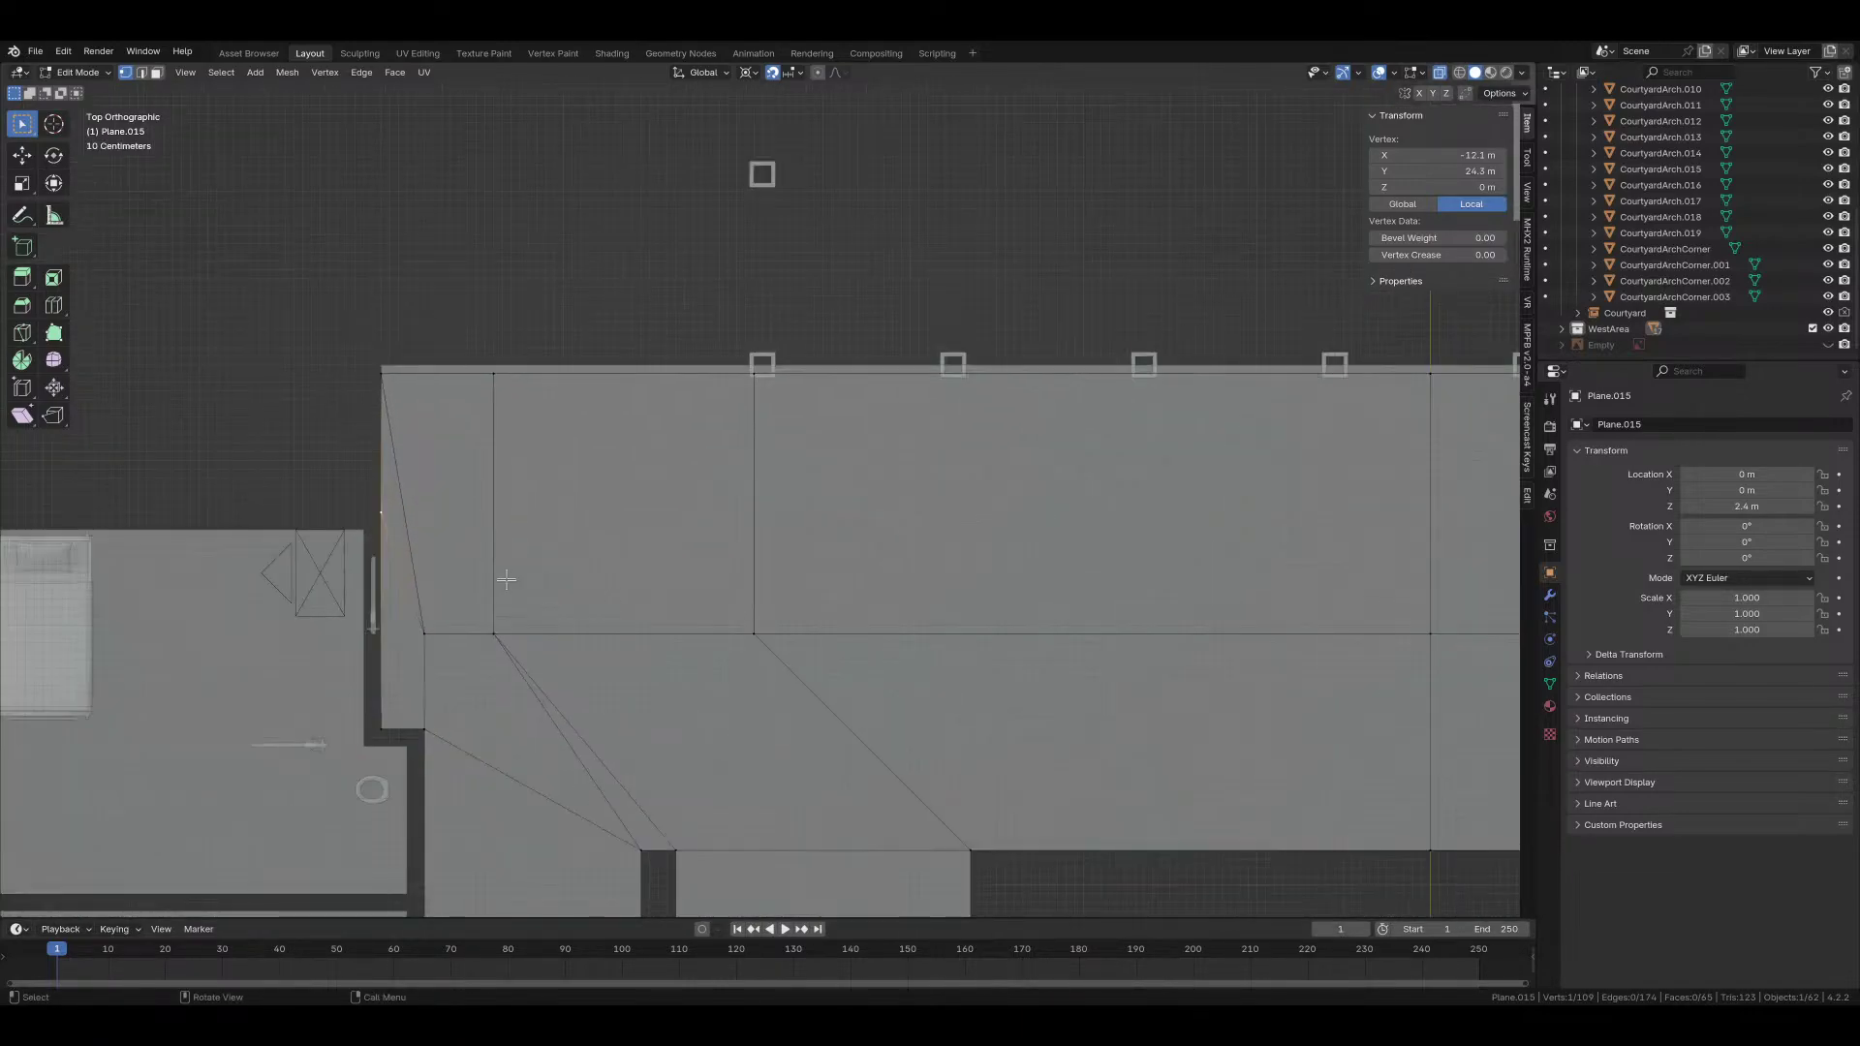
scroll(617, 569, "down", 4)
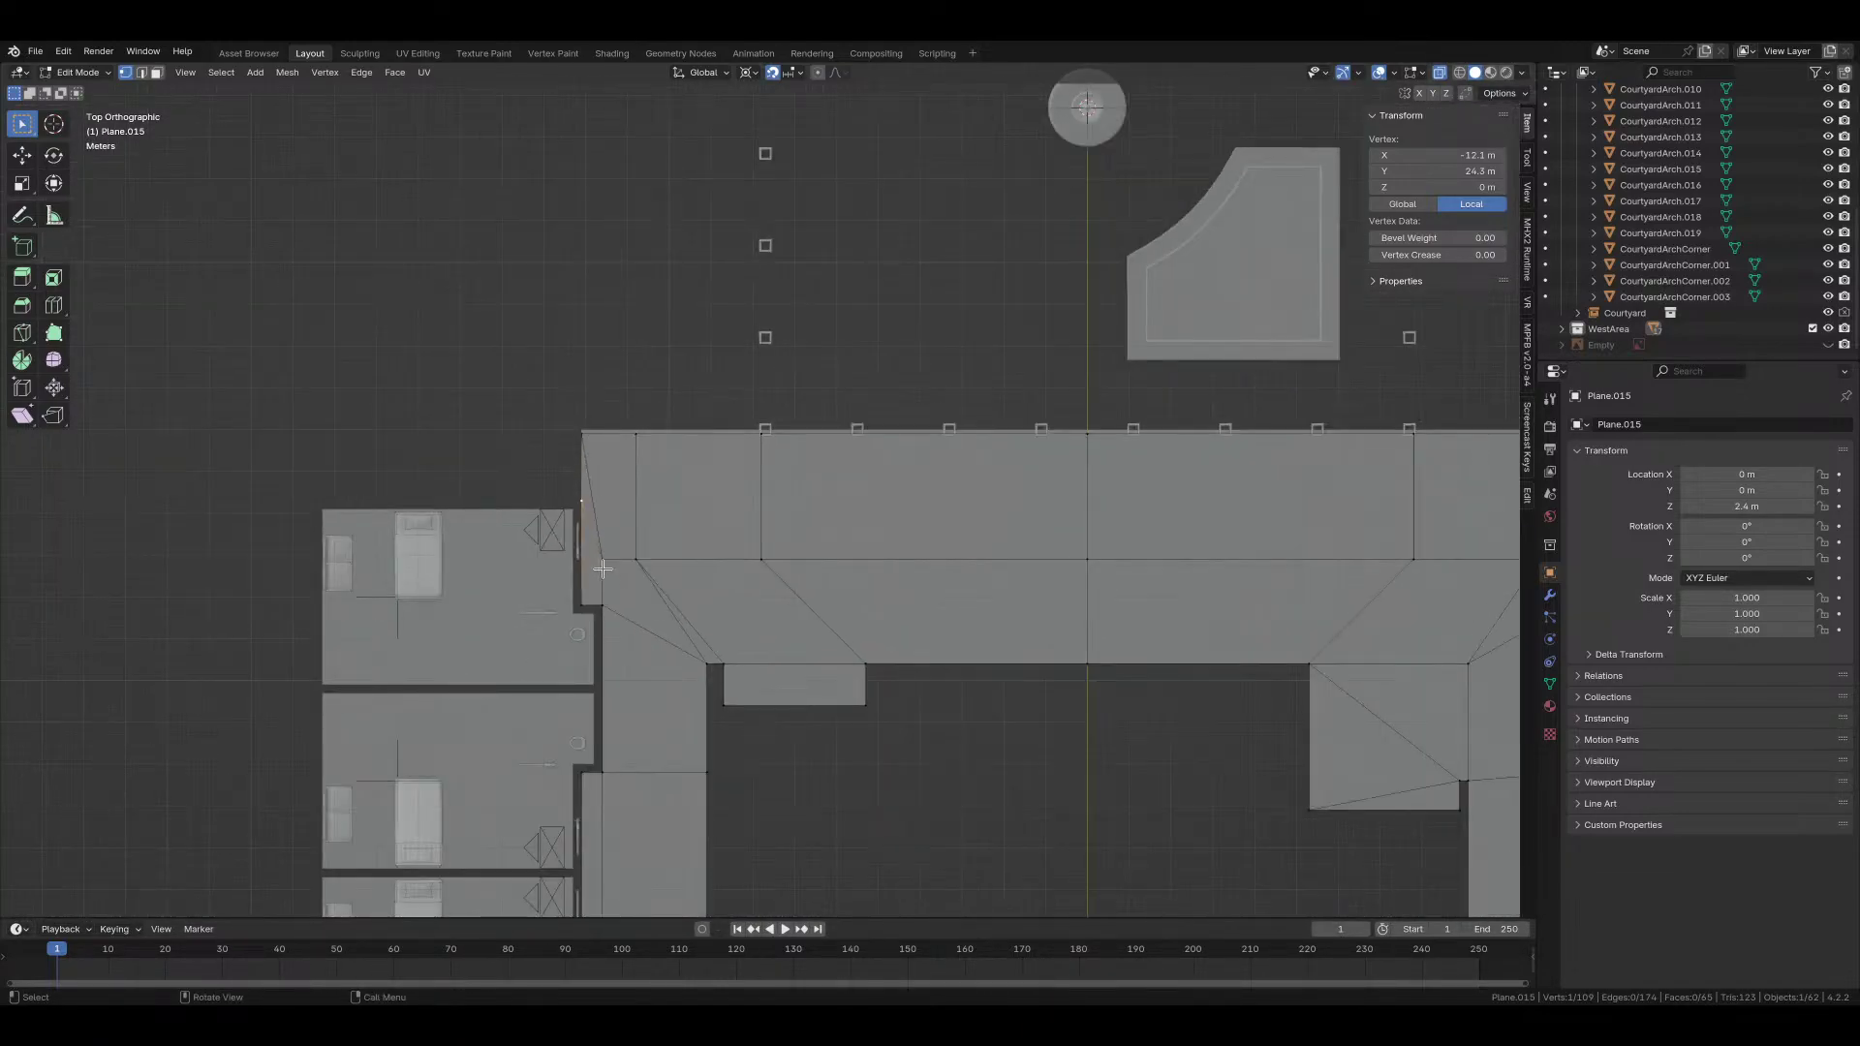
Step: Extrude the ceiling's courtyard-side edges beyond both ends of the front arcade by about 15.6 m along Y
middle_click_drag(592, 494, 634, 590)
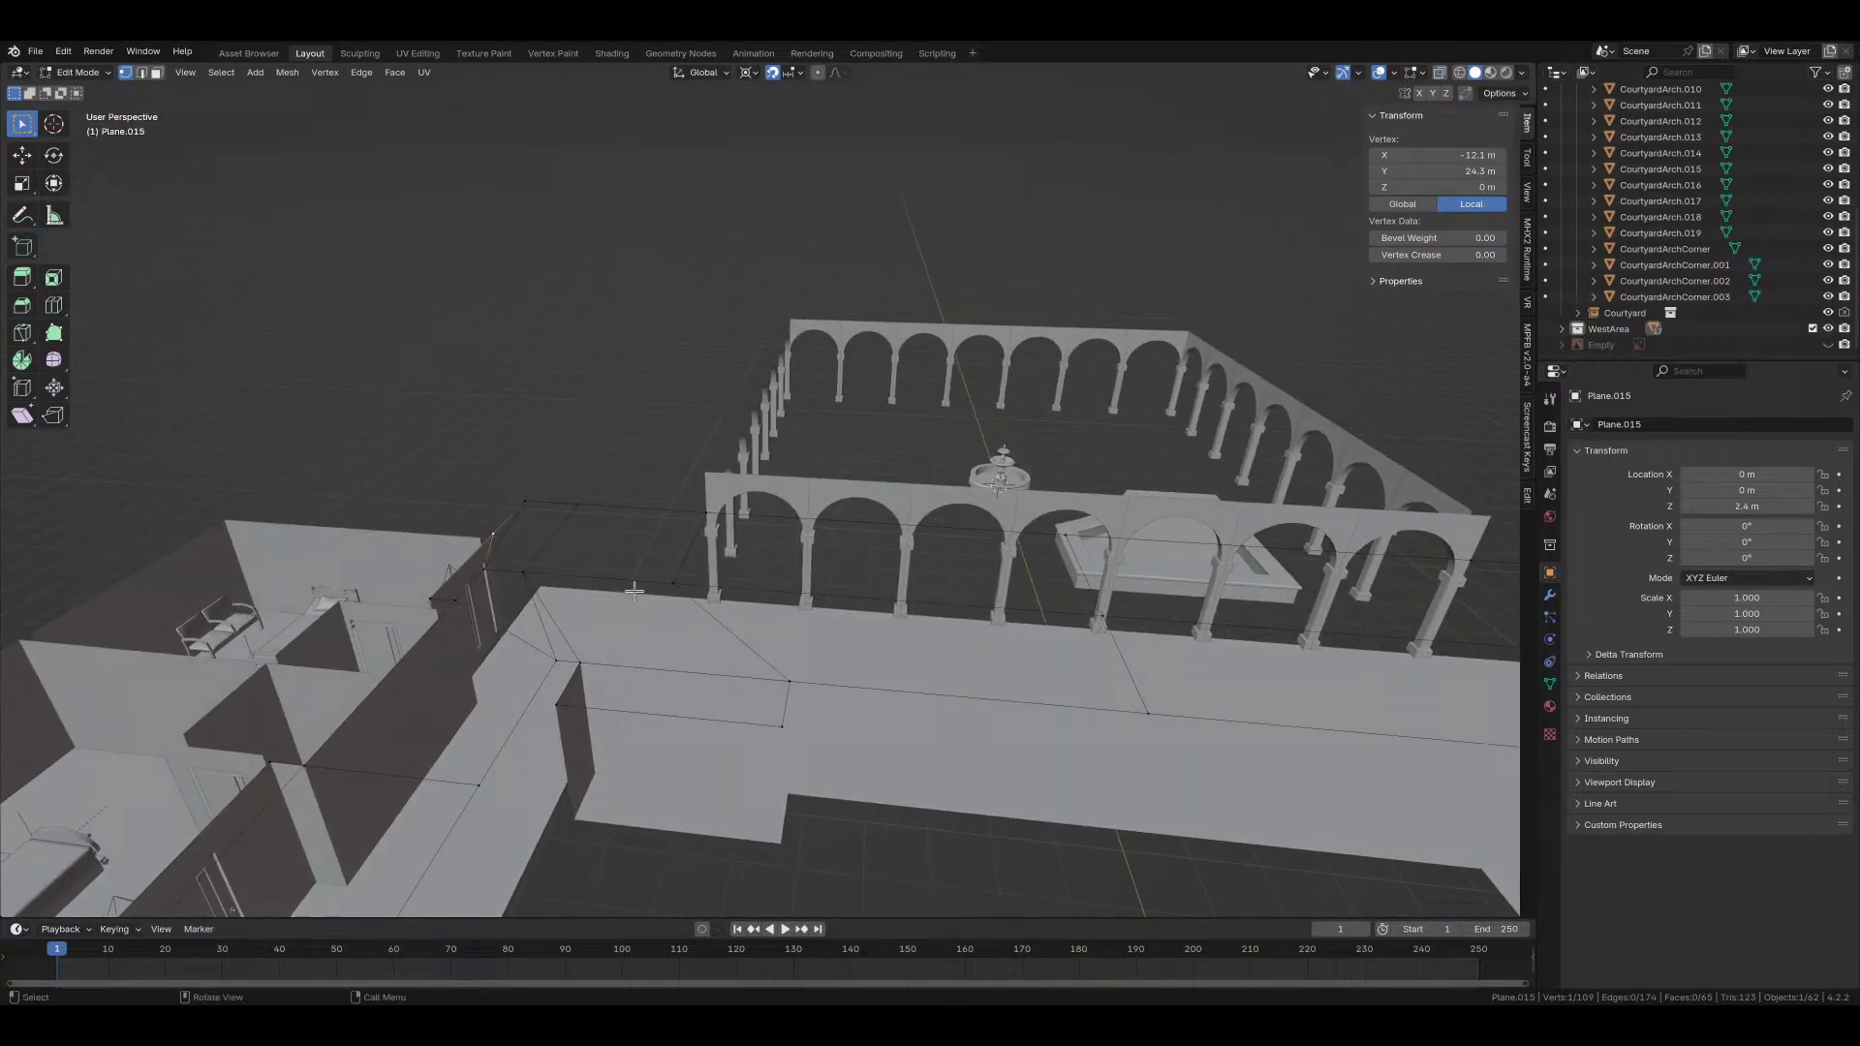
left_click(632, 505)
left_click(563, 498, "shift")
middle_click_drag(1244, 680, 1165, 669, "shift")
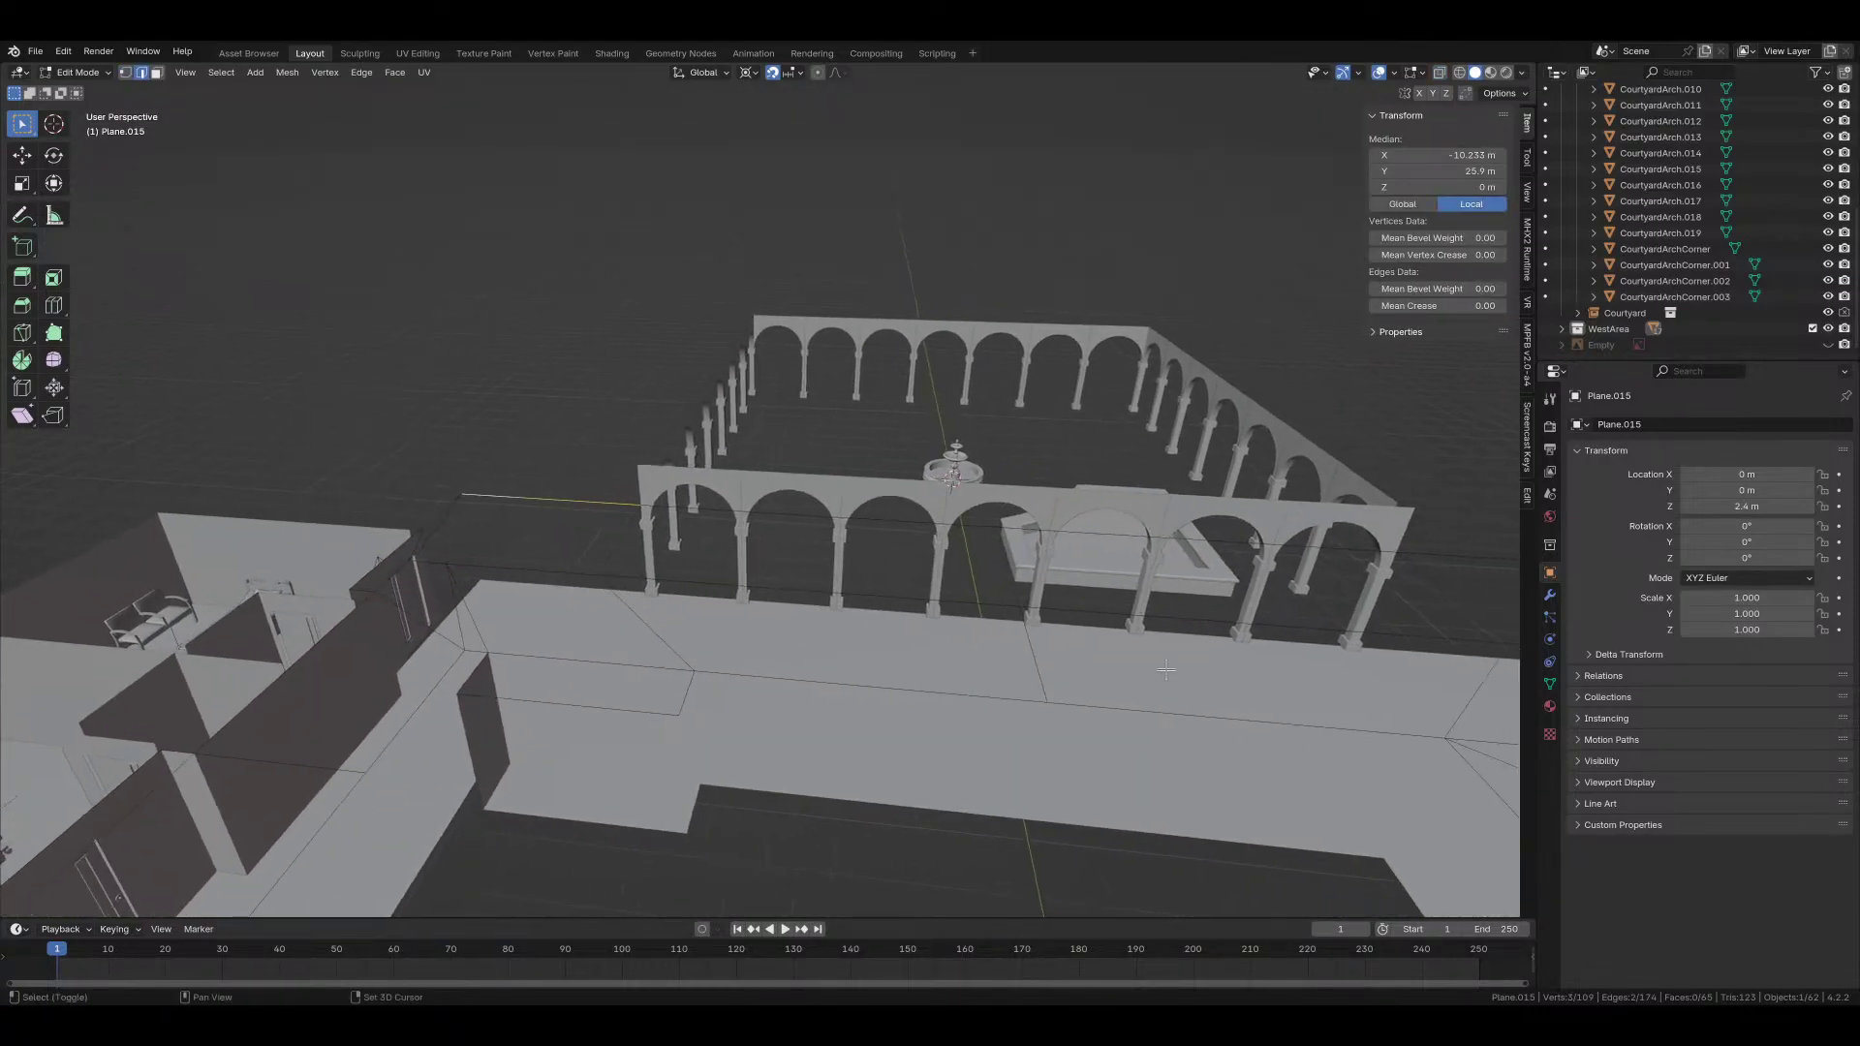
middle_click_drag(1051, 598, 973, 601, "shift")
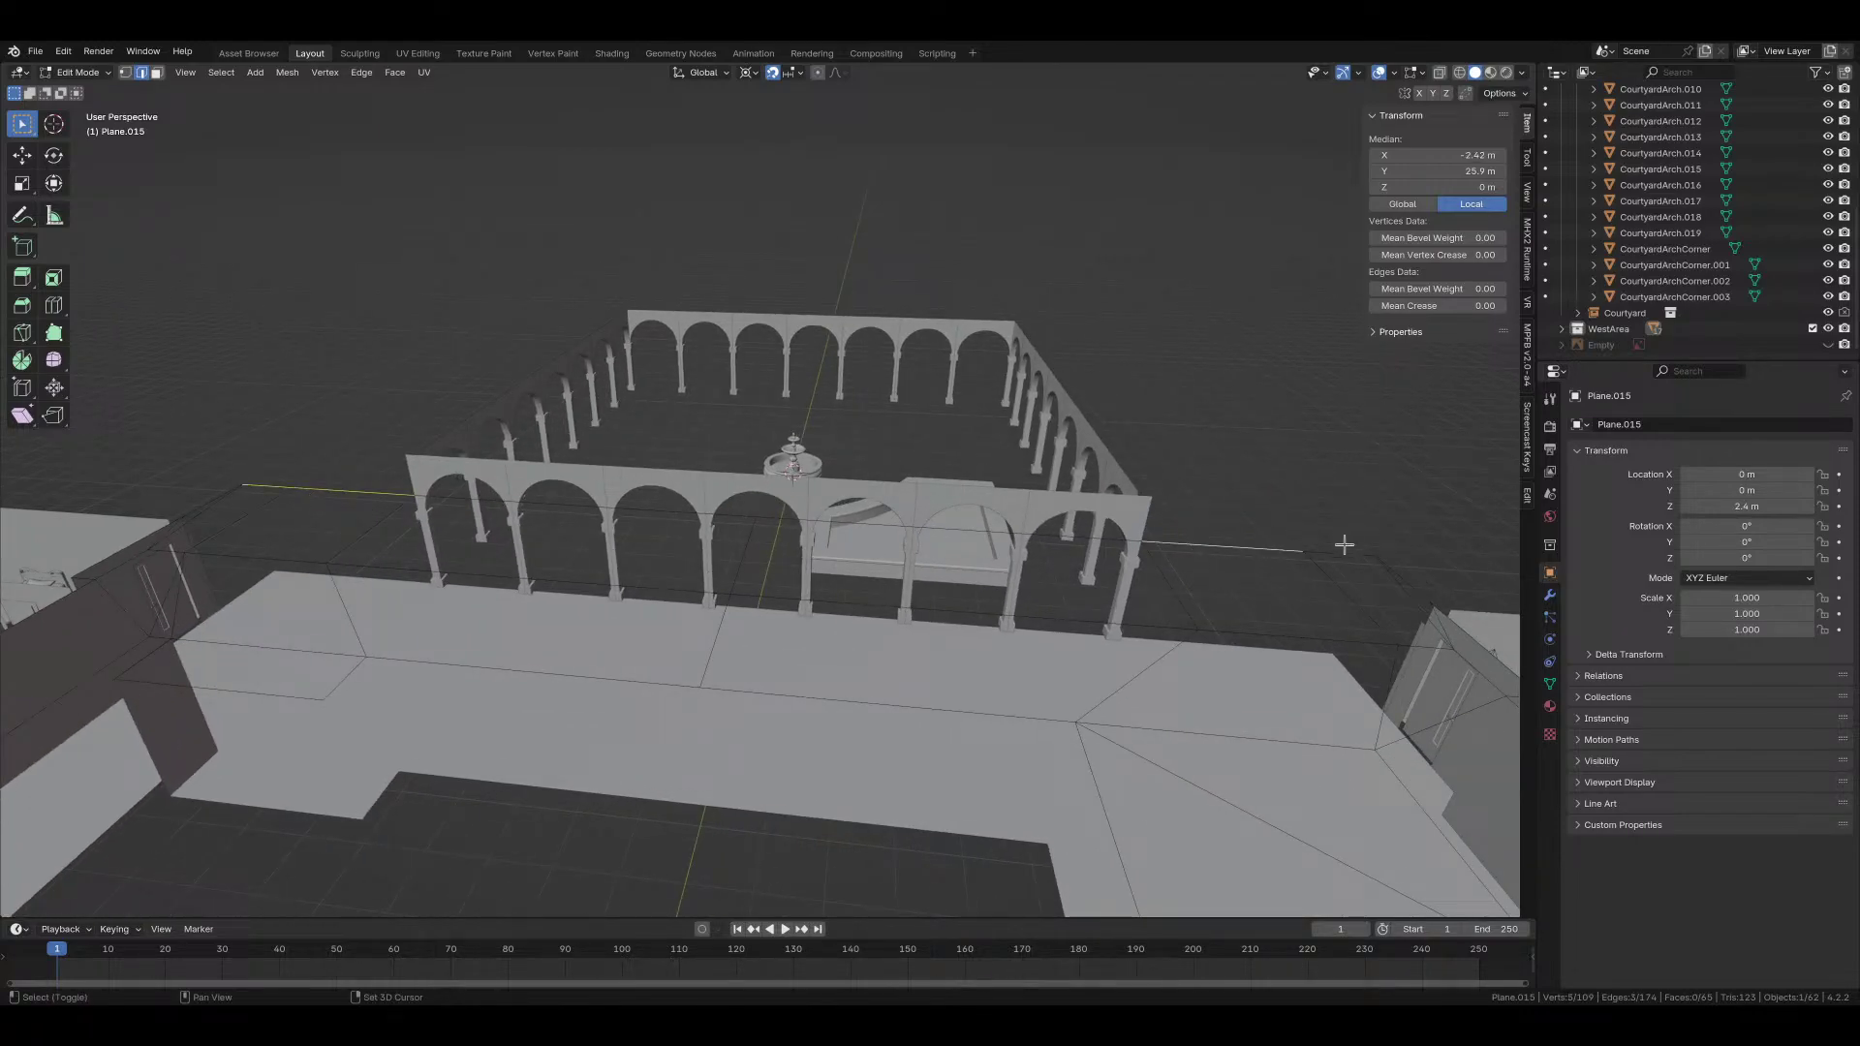
key("KP_7")
scroll(1217, 540, "down", 3)
middle_click_drag(1029, 510, 1005, 671, "shift")
key("e")
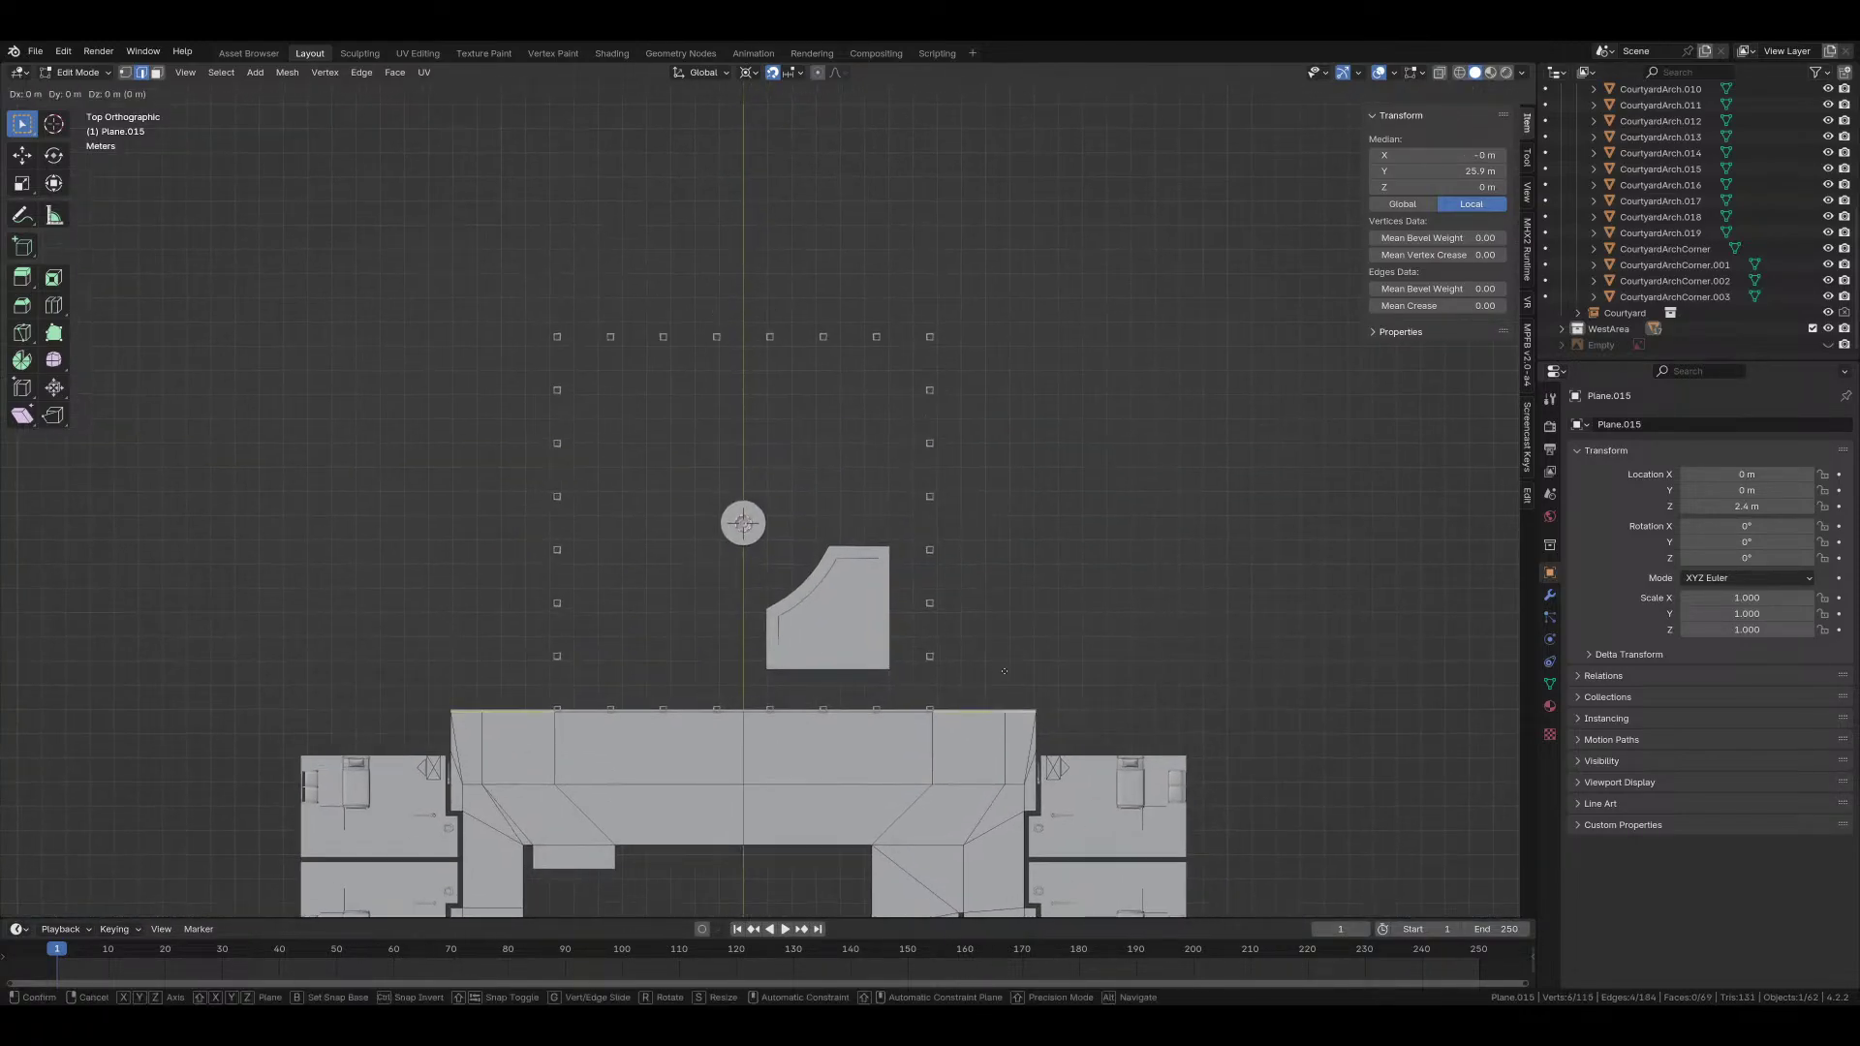
key("y")
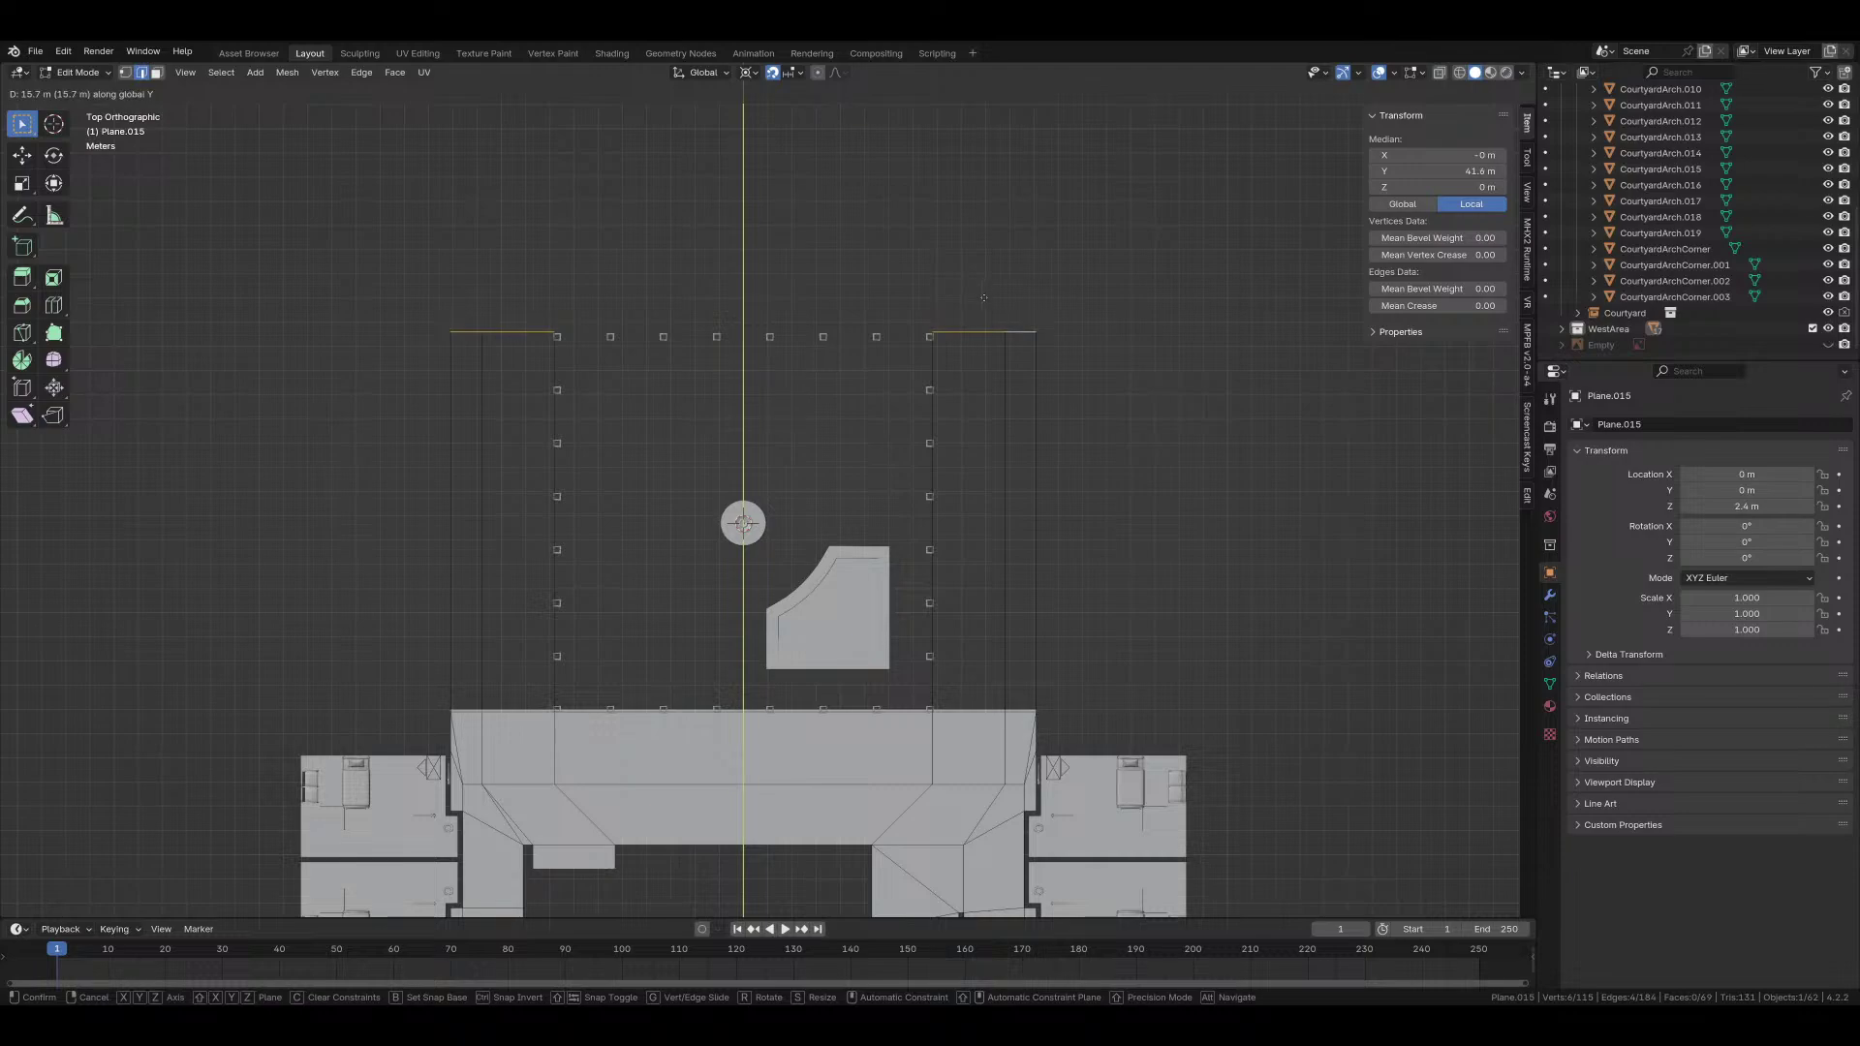
left_click(977, 309)
scroll(902, 578, "up", 2)
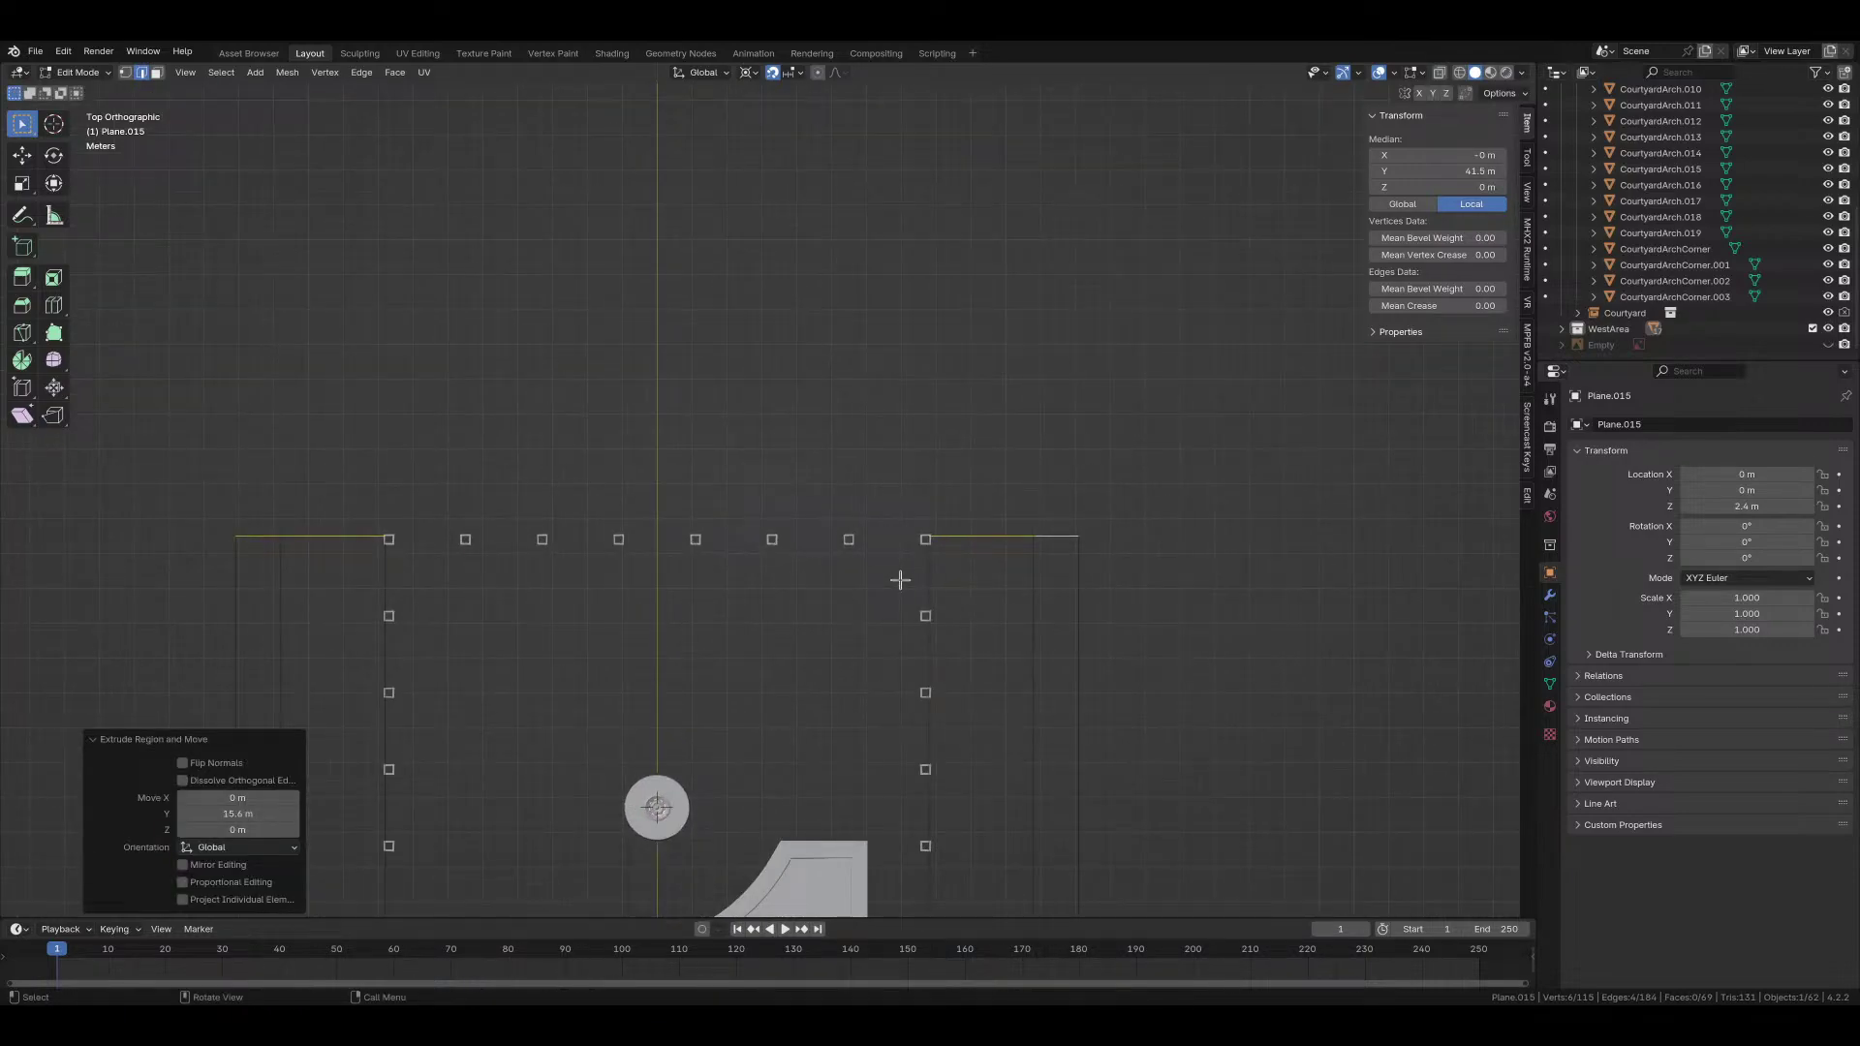
Step: Extrude the end edges of both ceiling strips 3 m along Y, followed by another 1.5 m extrusion along Y
key("e")
key("y")
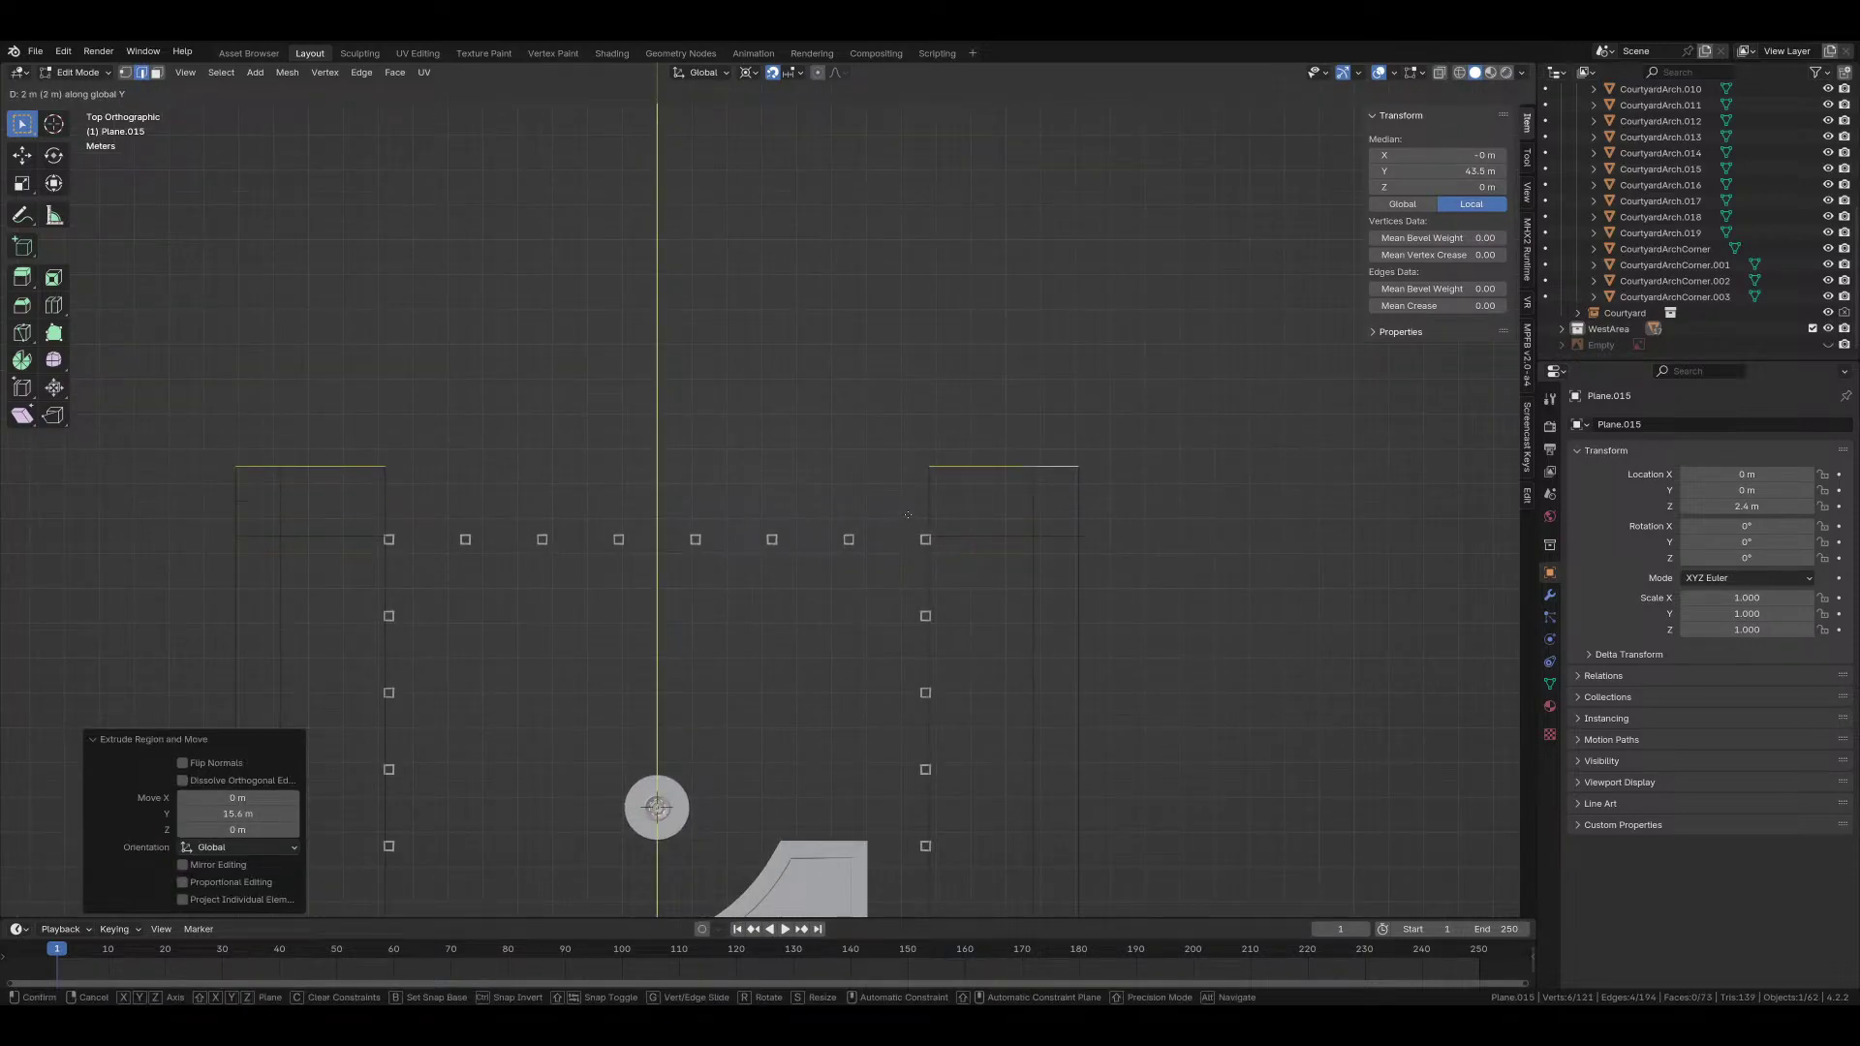
key("Return")
type("e")
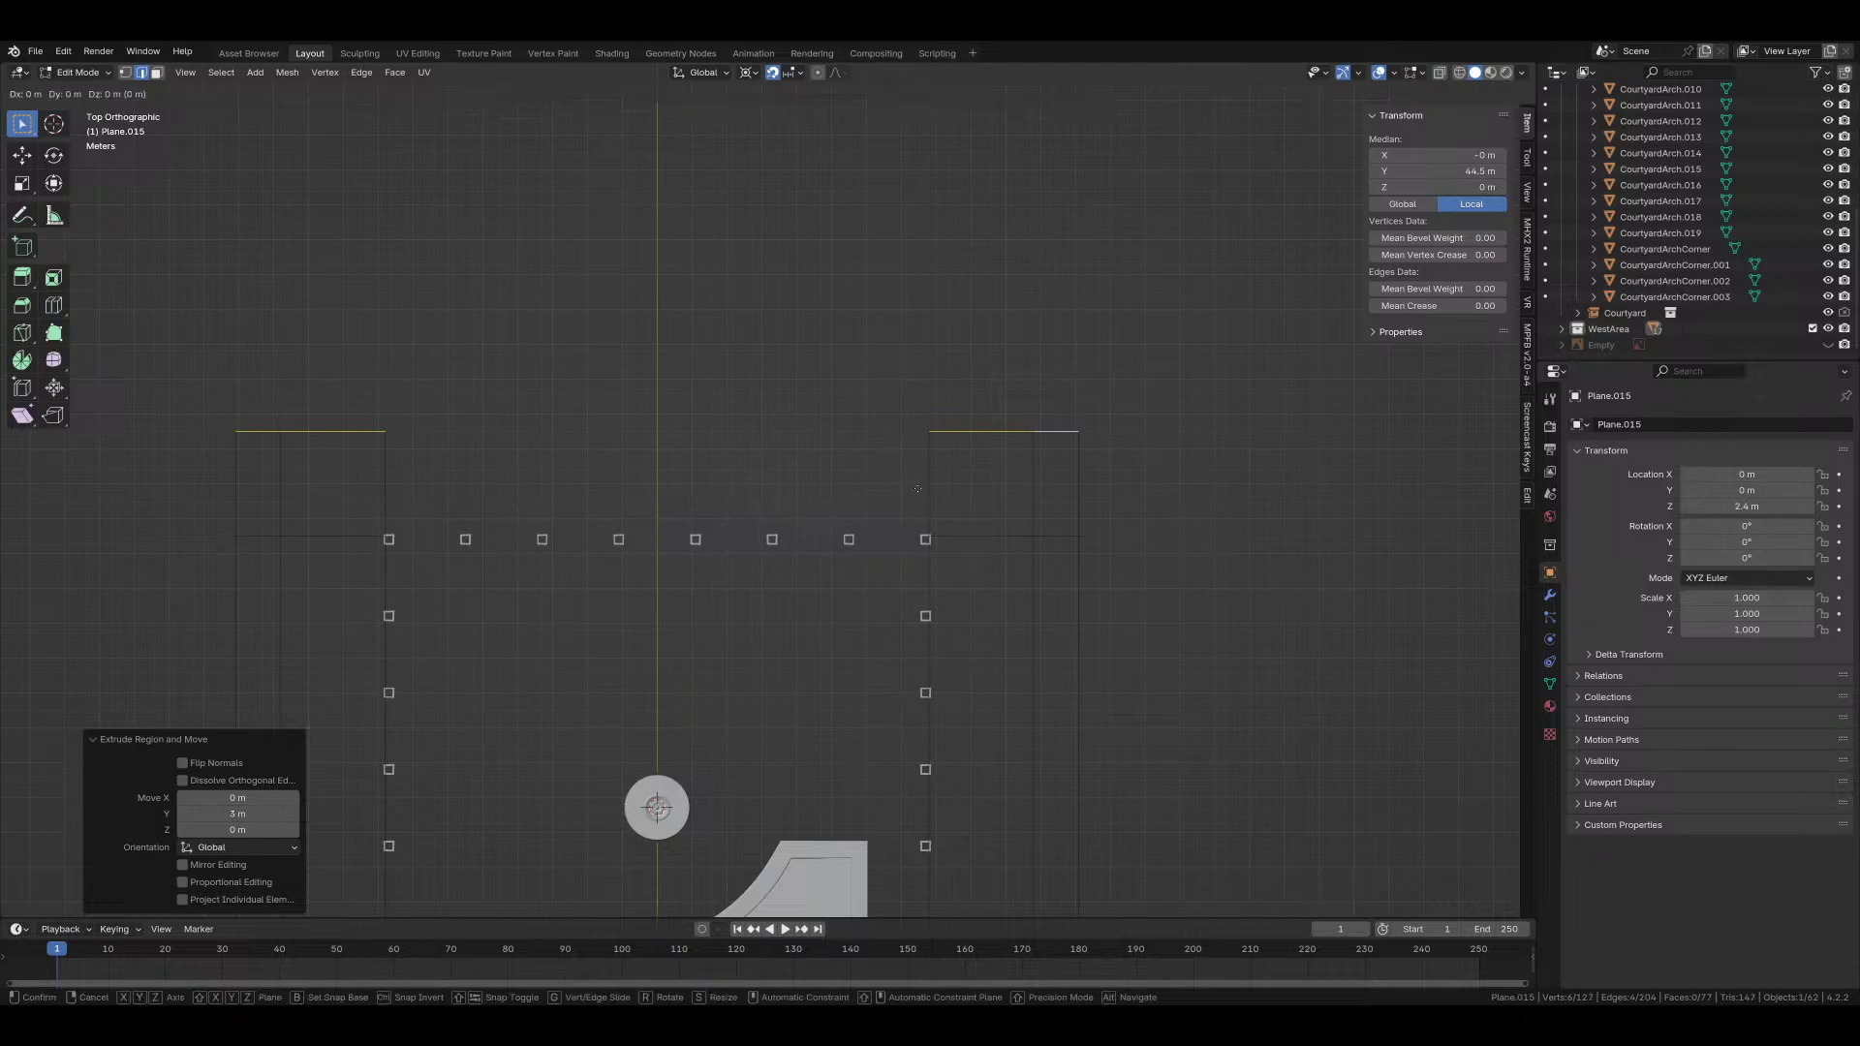
type("y")
type(".5")
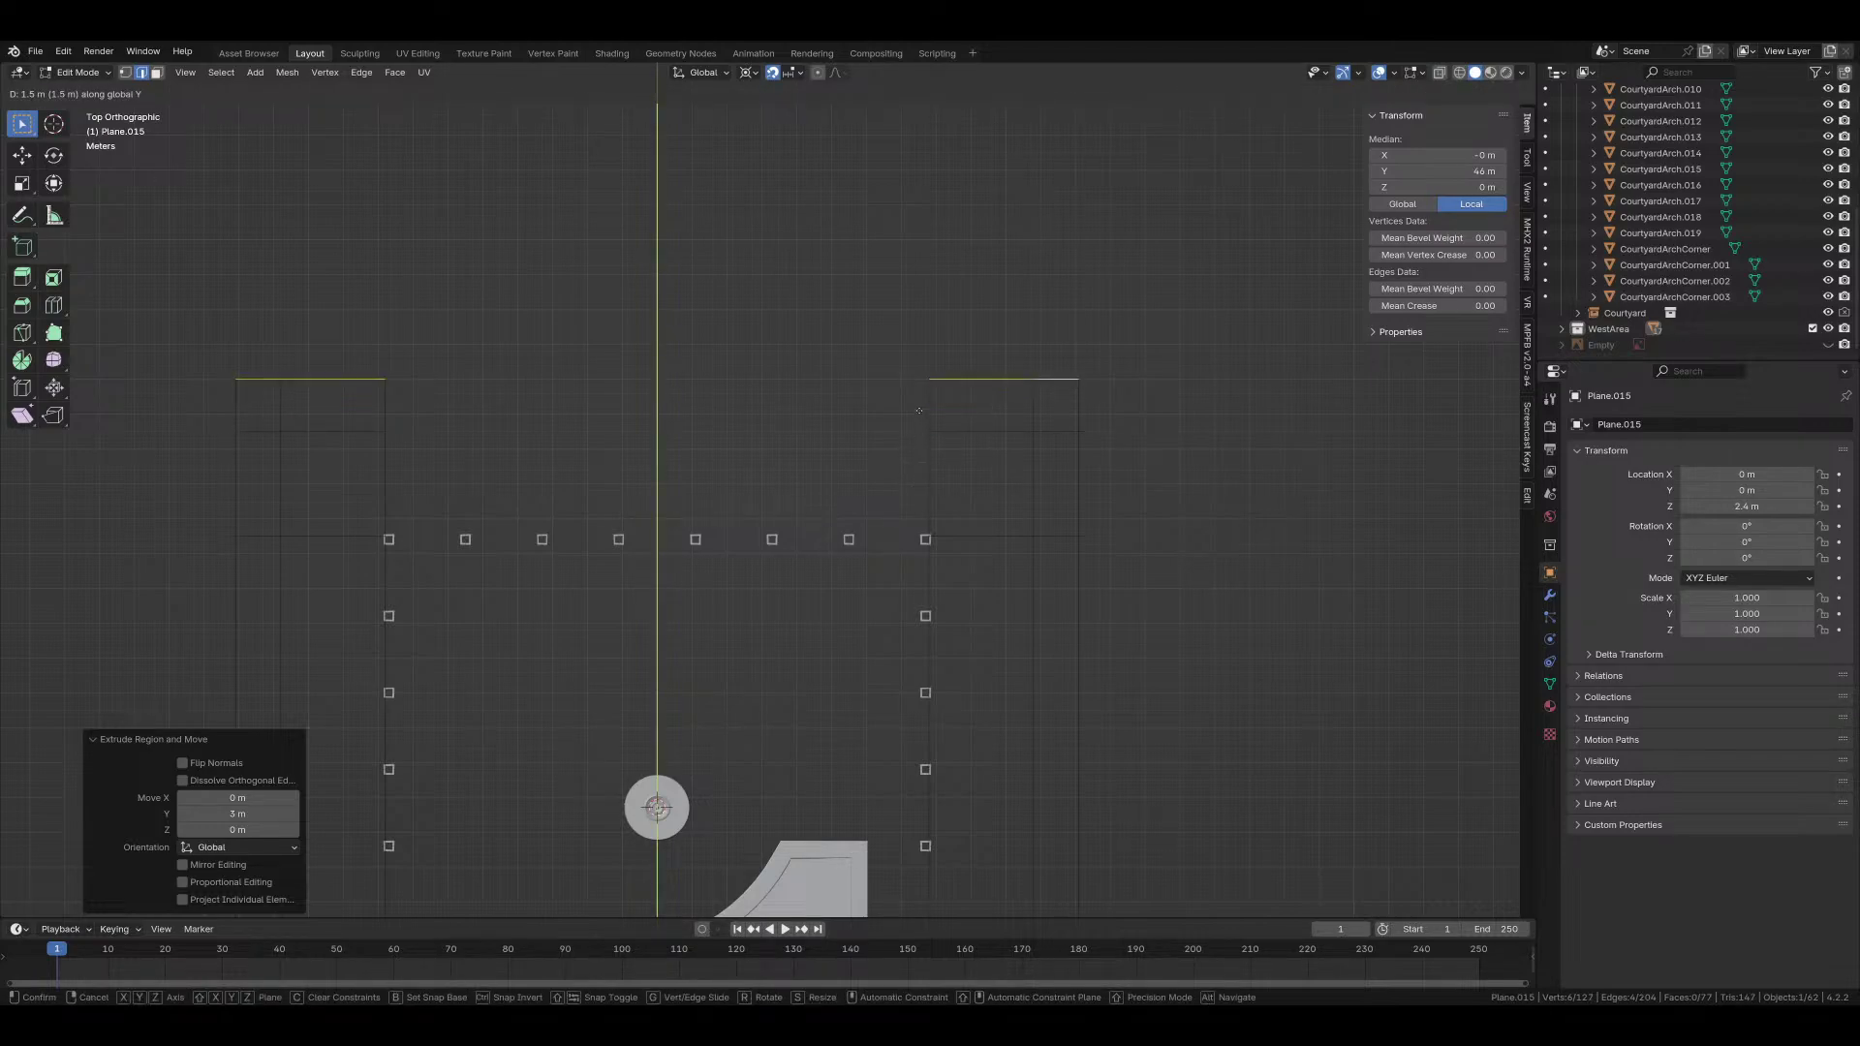
right_click(919, 411)
Step: Bridge the inner edges of the two ceiling strips across the far side of the courtyard with Bridge Edge Loops
left_click(921, 424)
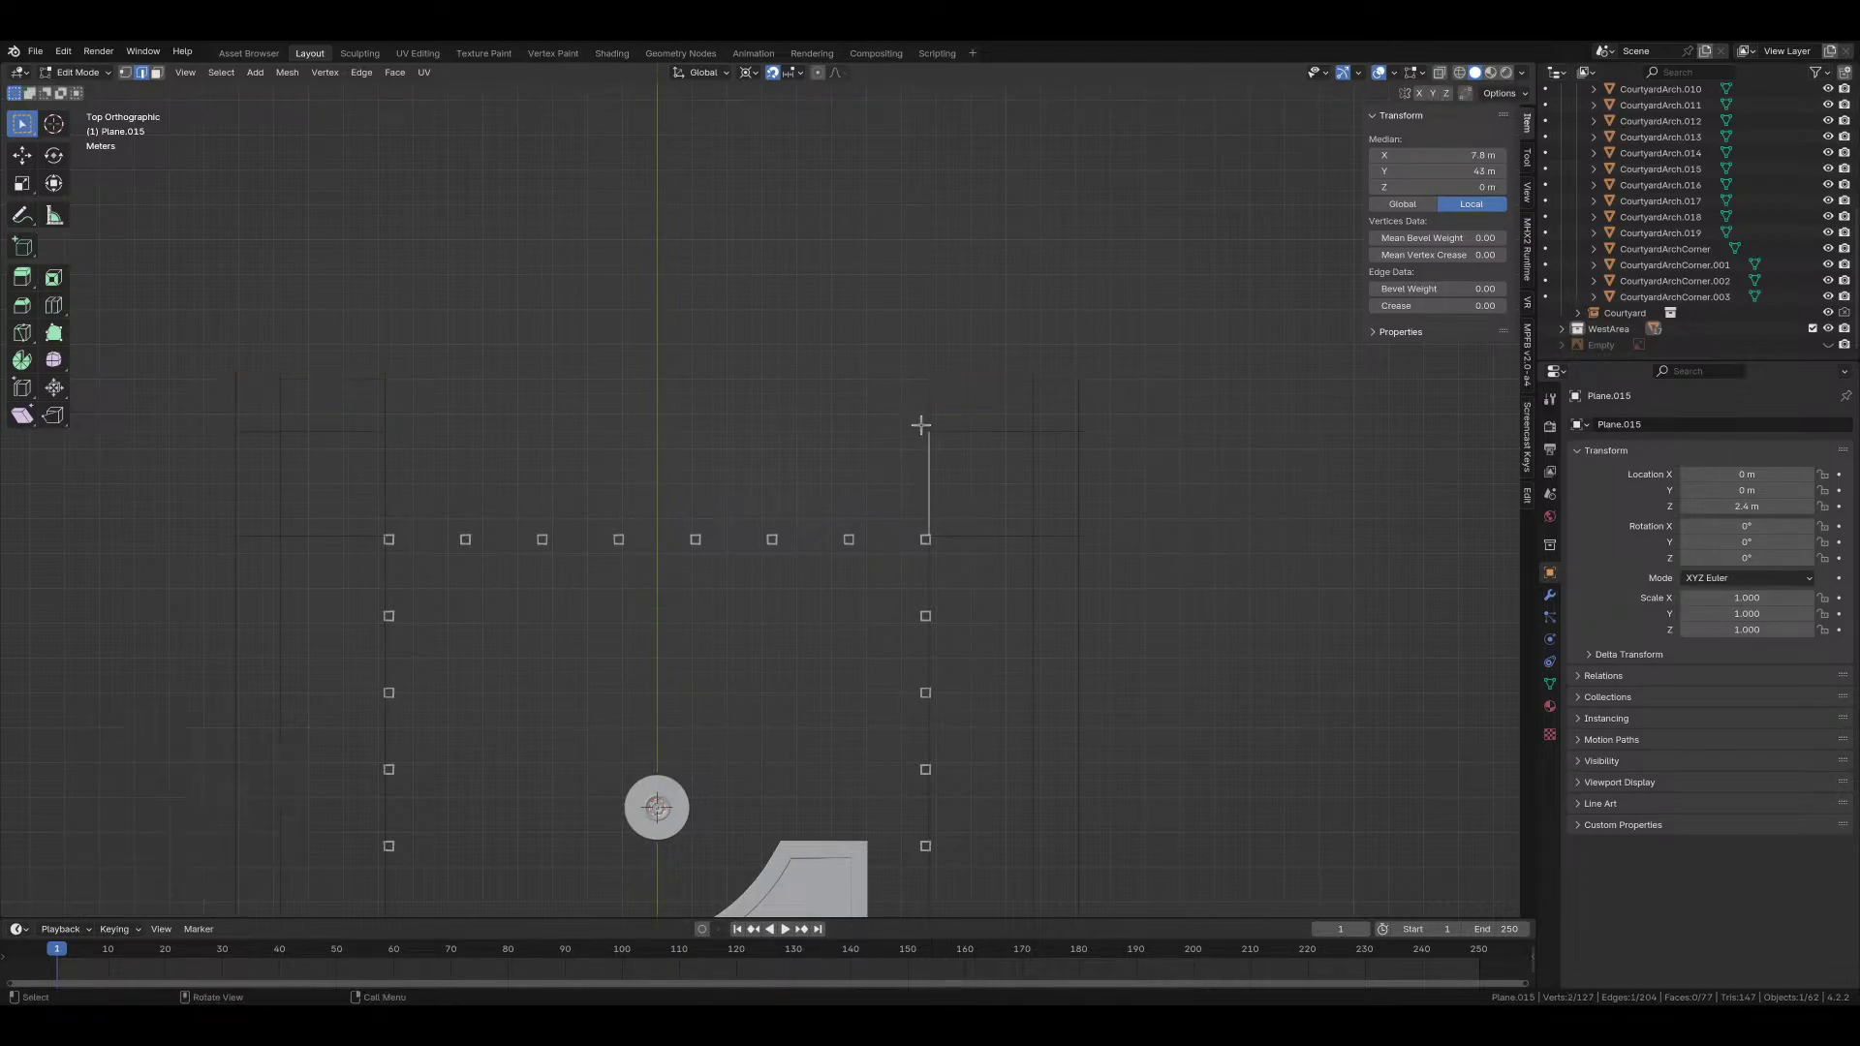
left_click(388, 474, "shift")
key("F3")
type("bridge")
key("Return")
scroll(797, 663, "down", 3)
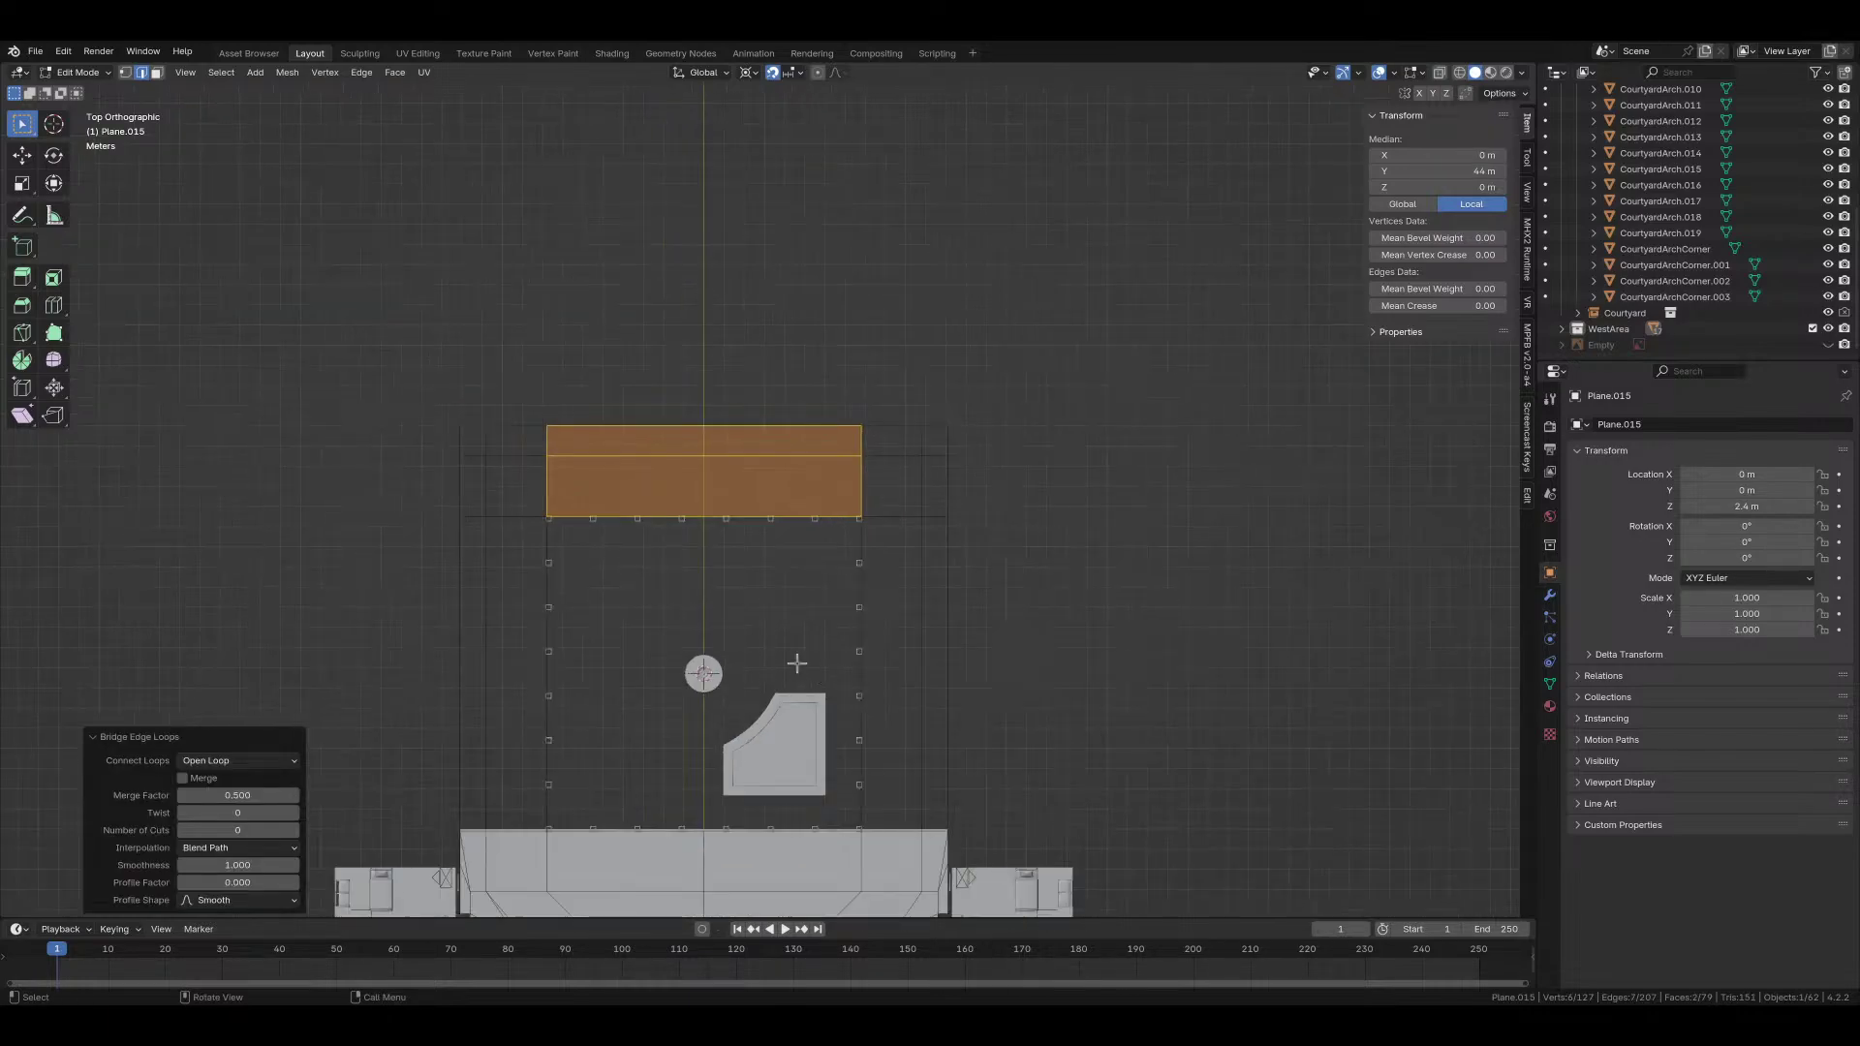
Step: Extrude the ring of ceiling faces surrounding the courtyard arches 1 m upward along Z
key("3")
left_click(527, 484)
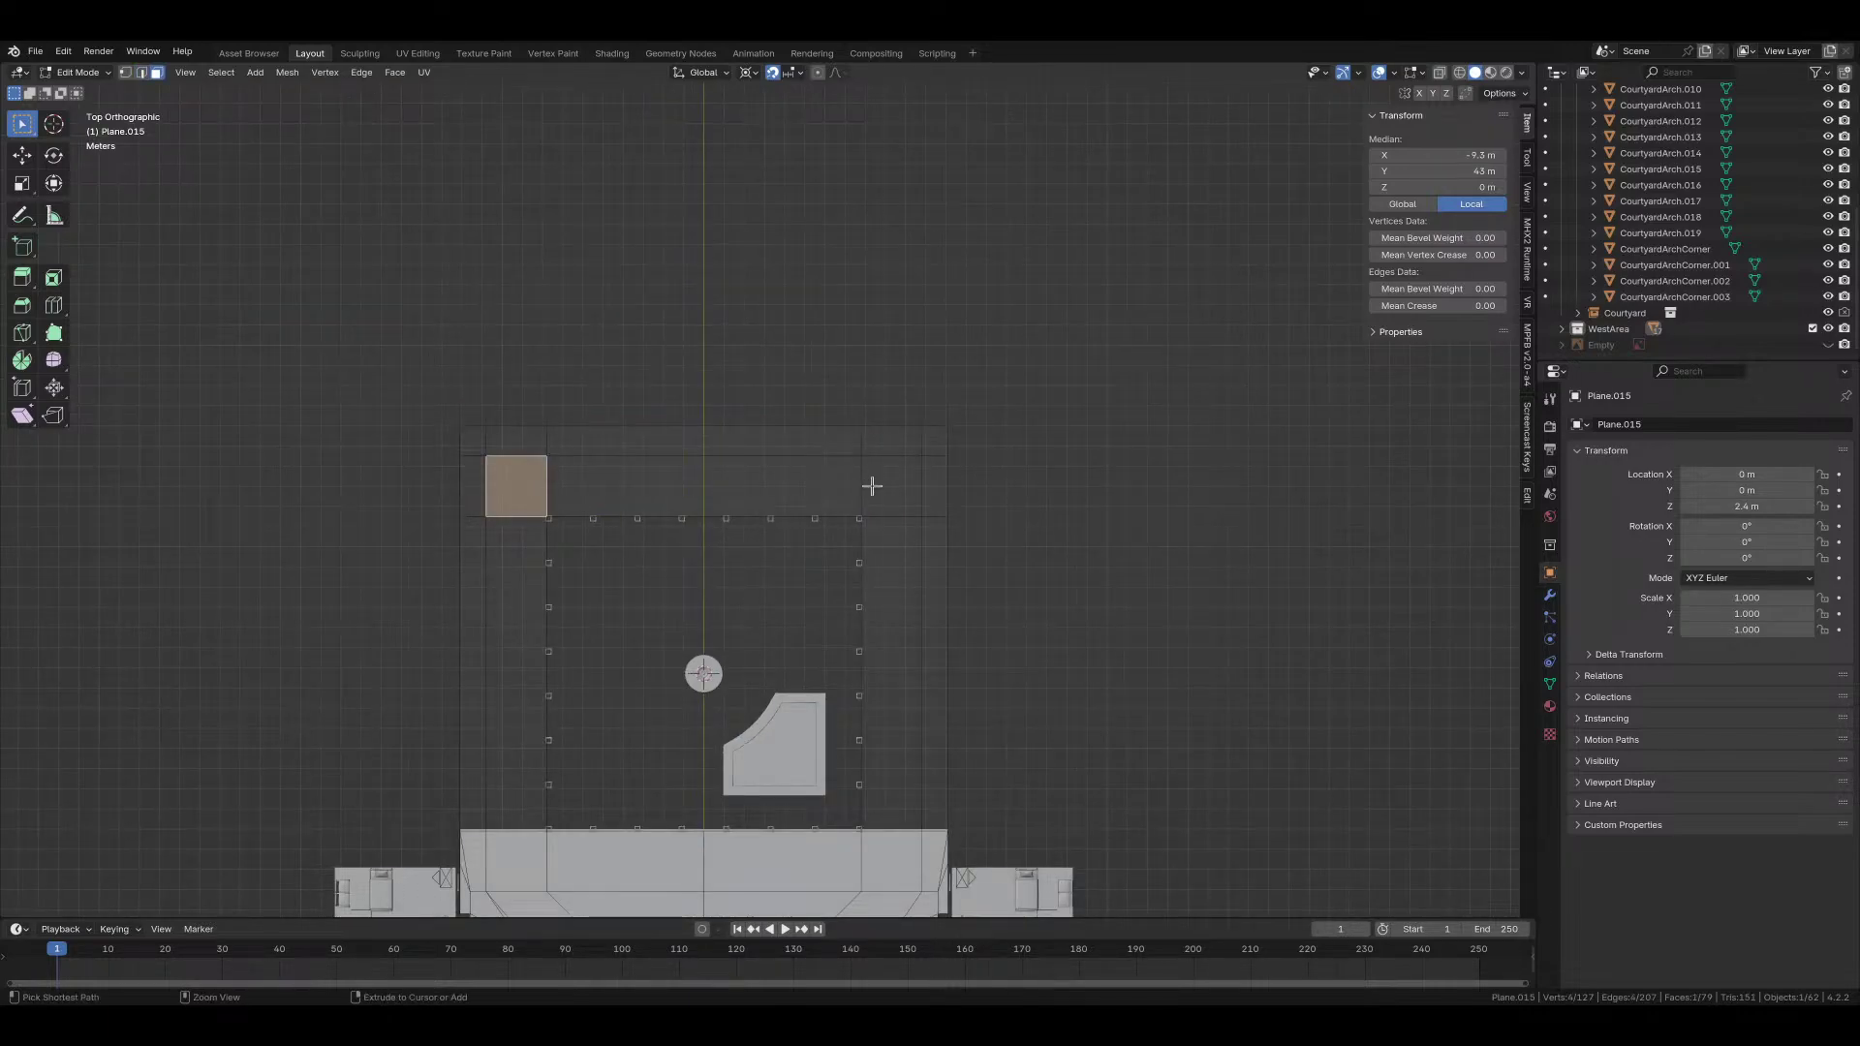
left_click(872, 485, "ctrl")
left_click(902, 741, "ctrl")
left_click(891, 860, "ctrl")
left_click(587, 872, "ctrl")
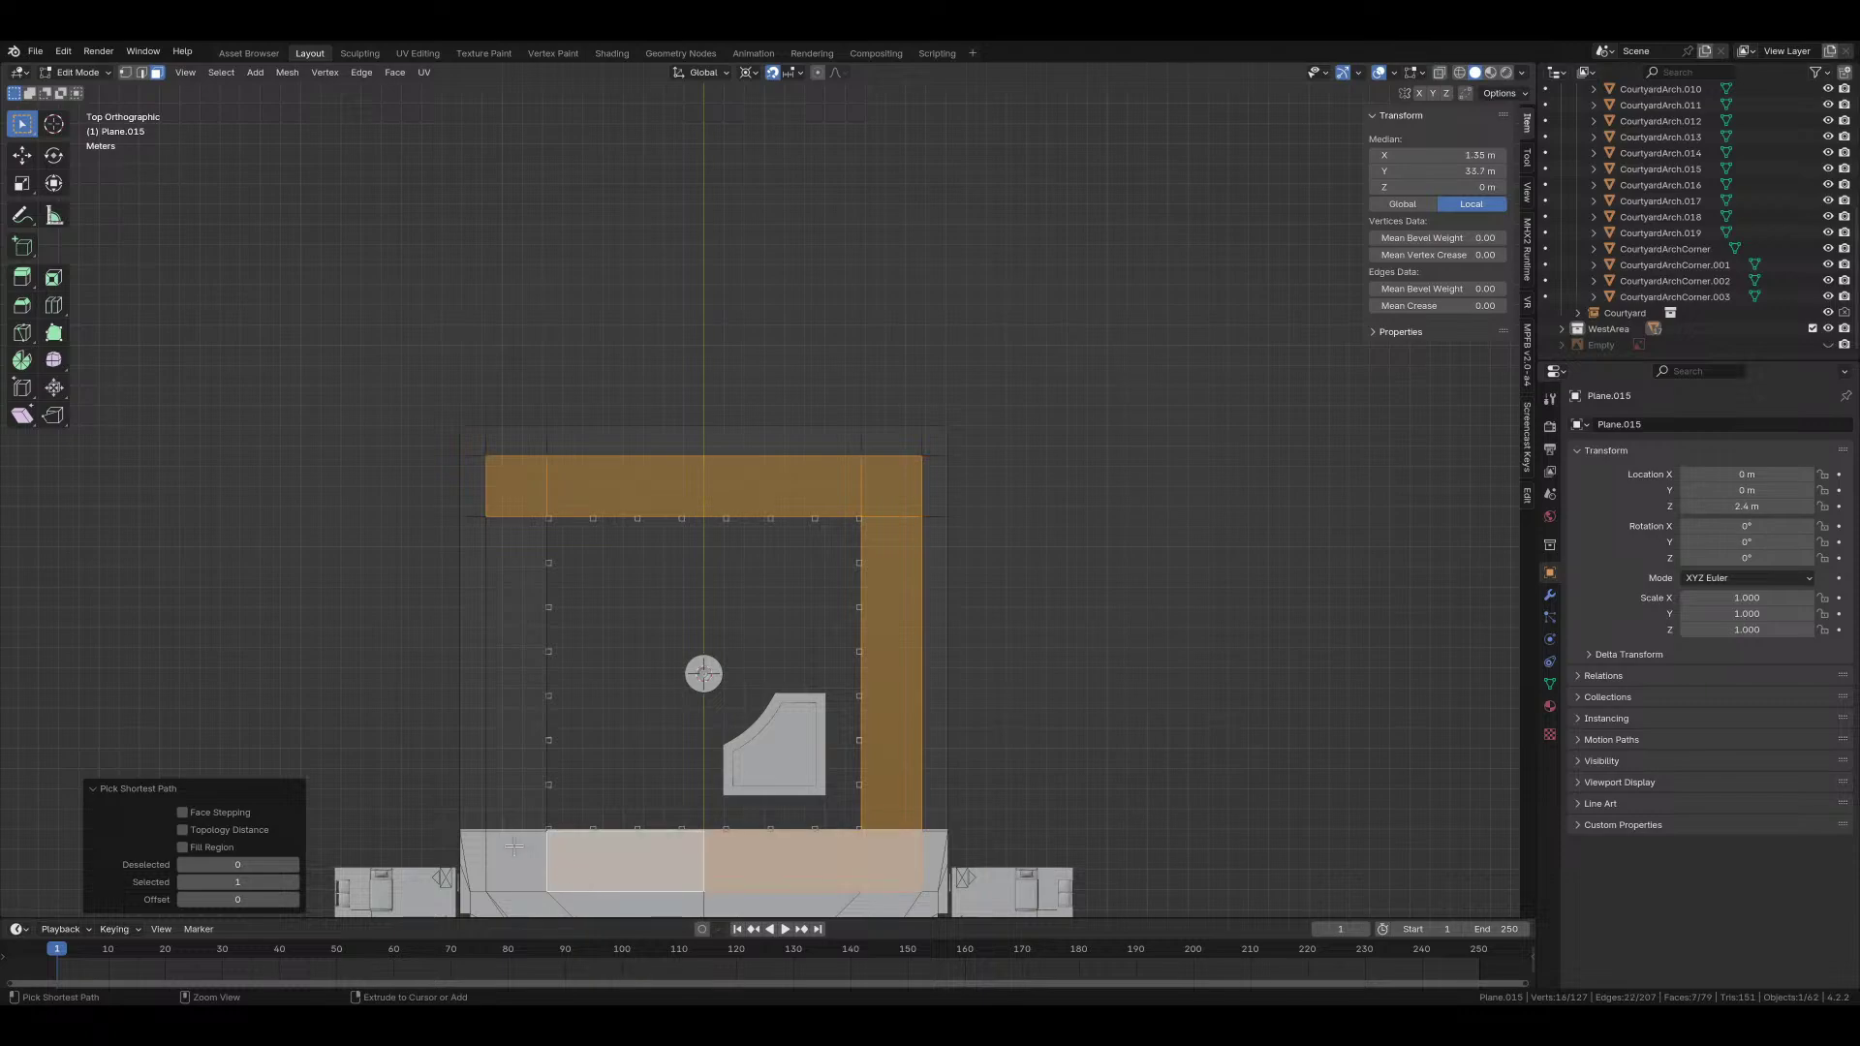
left_click(515, 861, "ctrl")
left_click(531, 701, "ctrl")
middle_click_drag(552, 739, 678, 600)
key("KP_1")
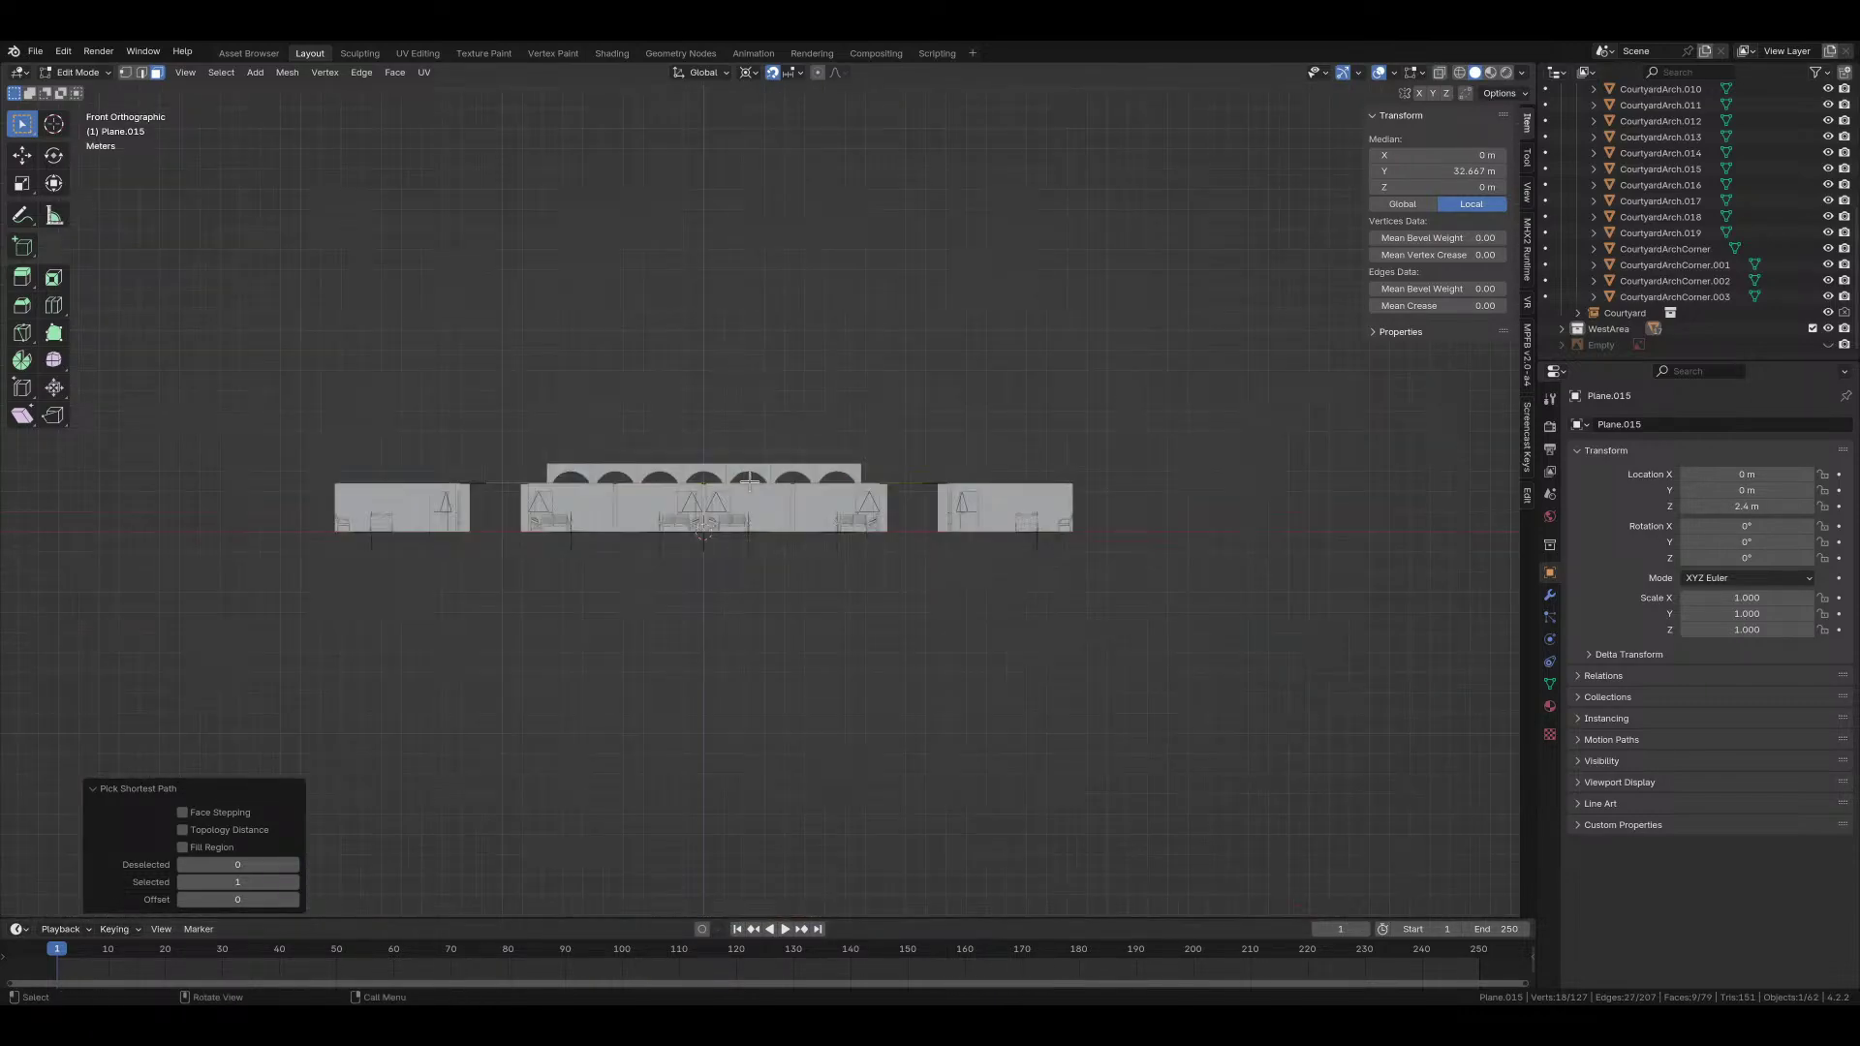
scroll(772, 507, "up", 2)
scroll(772, 507, "up", 4)
key("e")
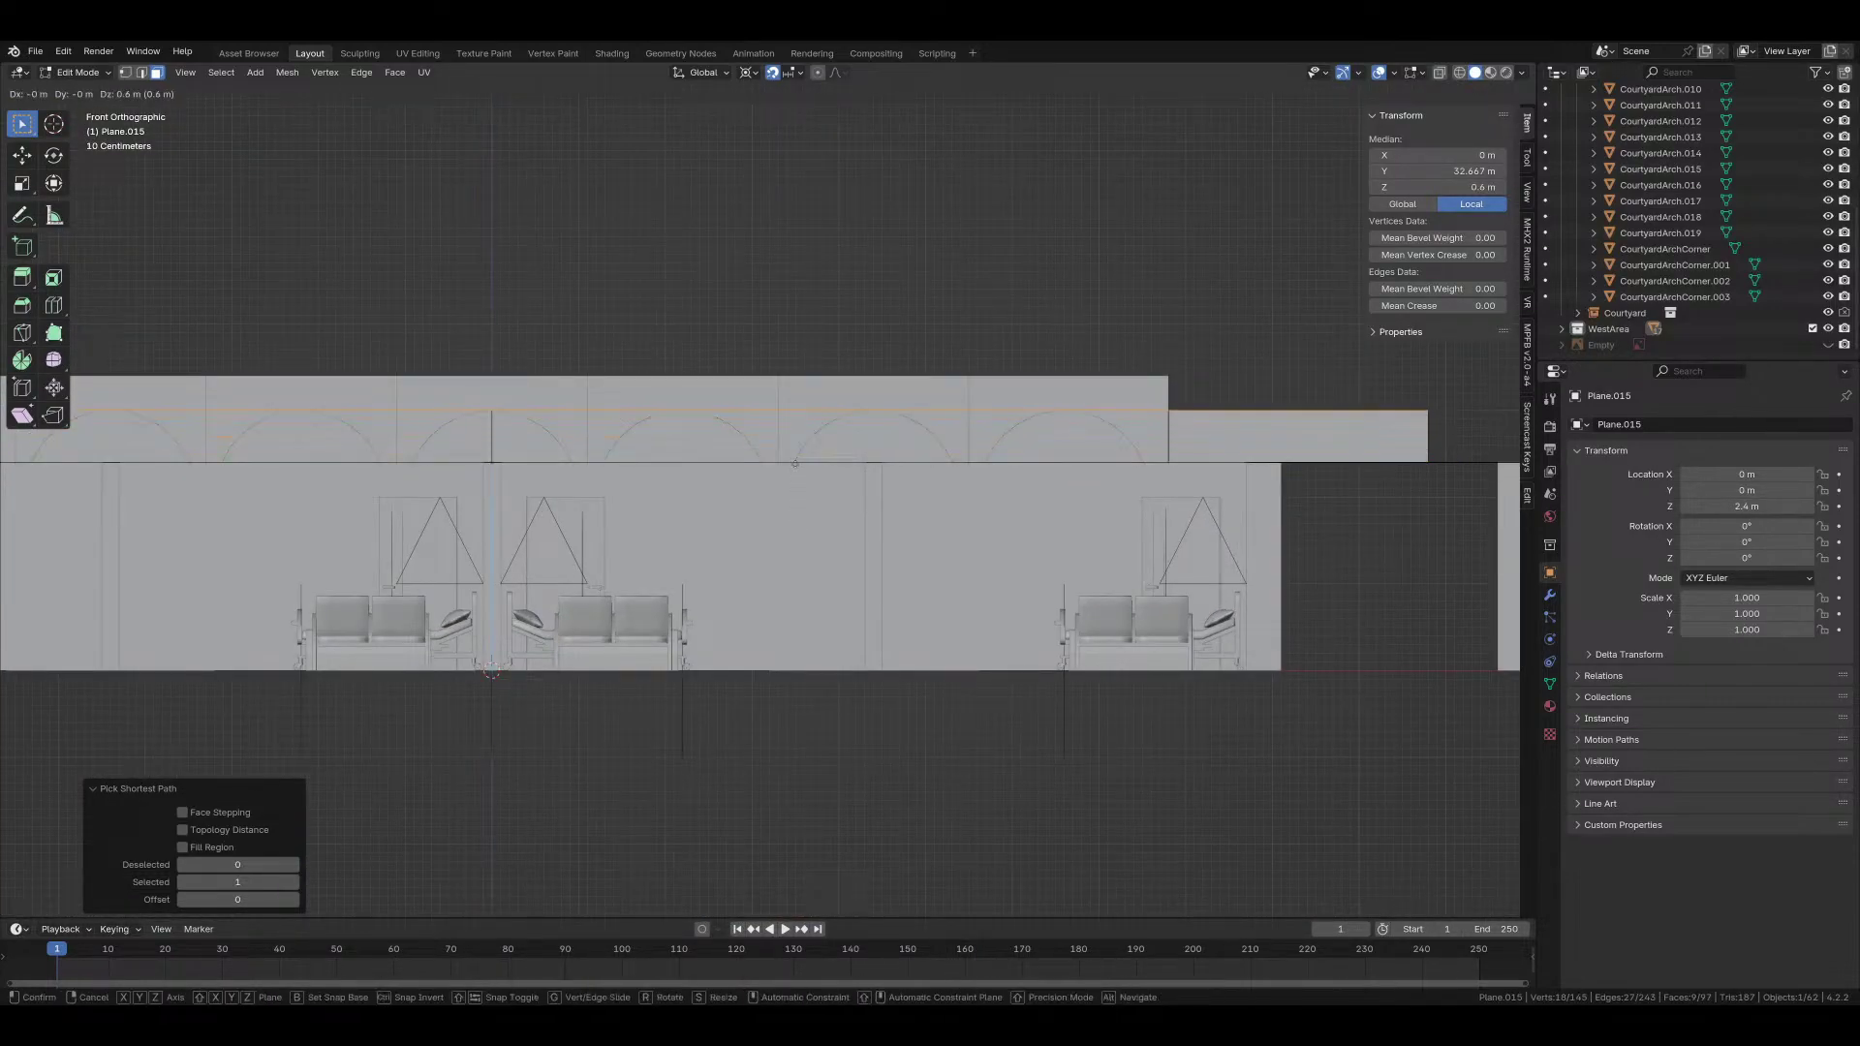
key("1")
key("z")
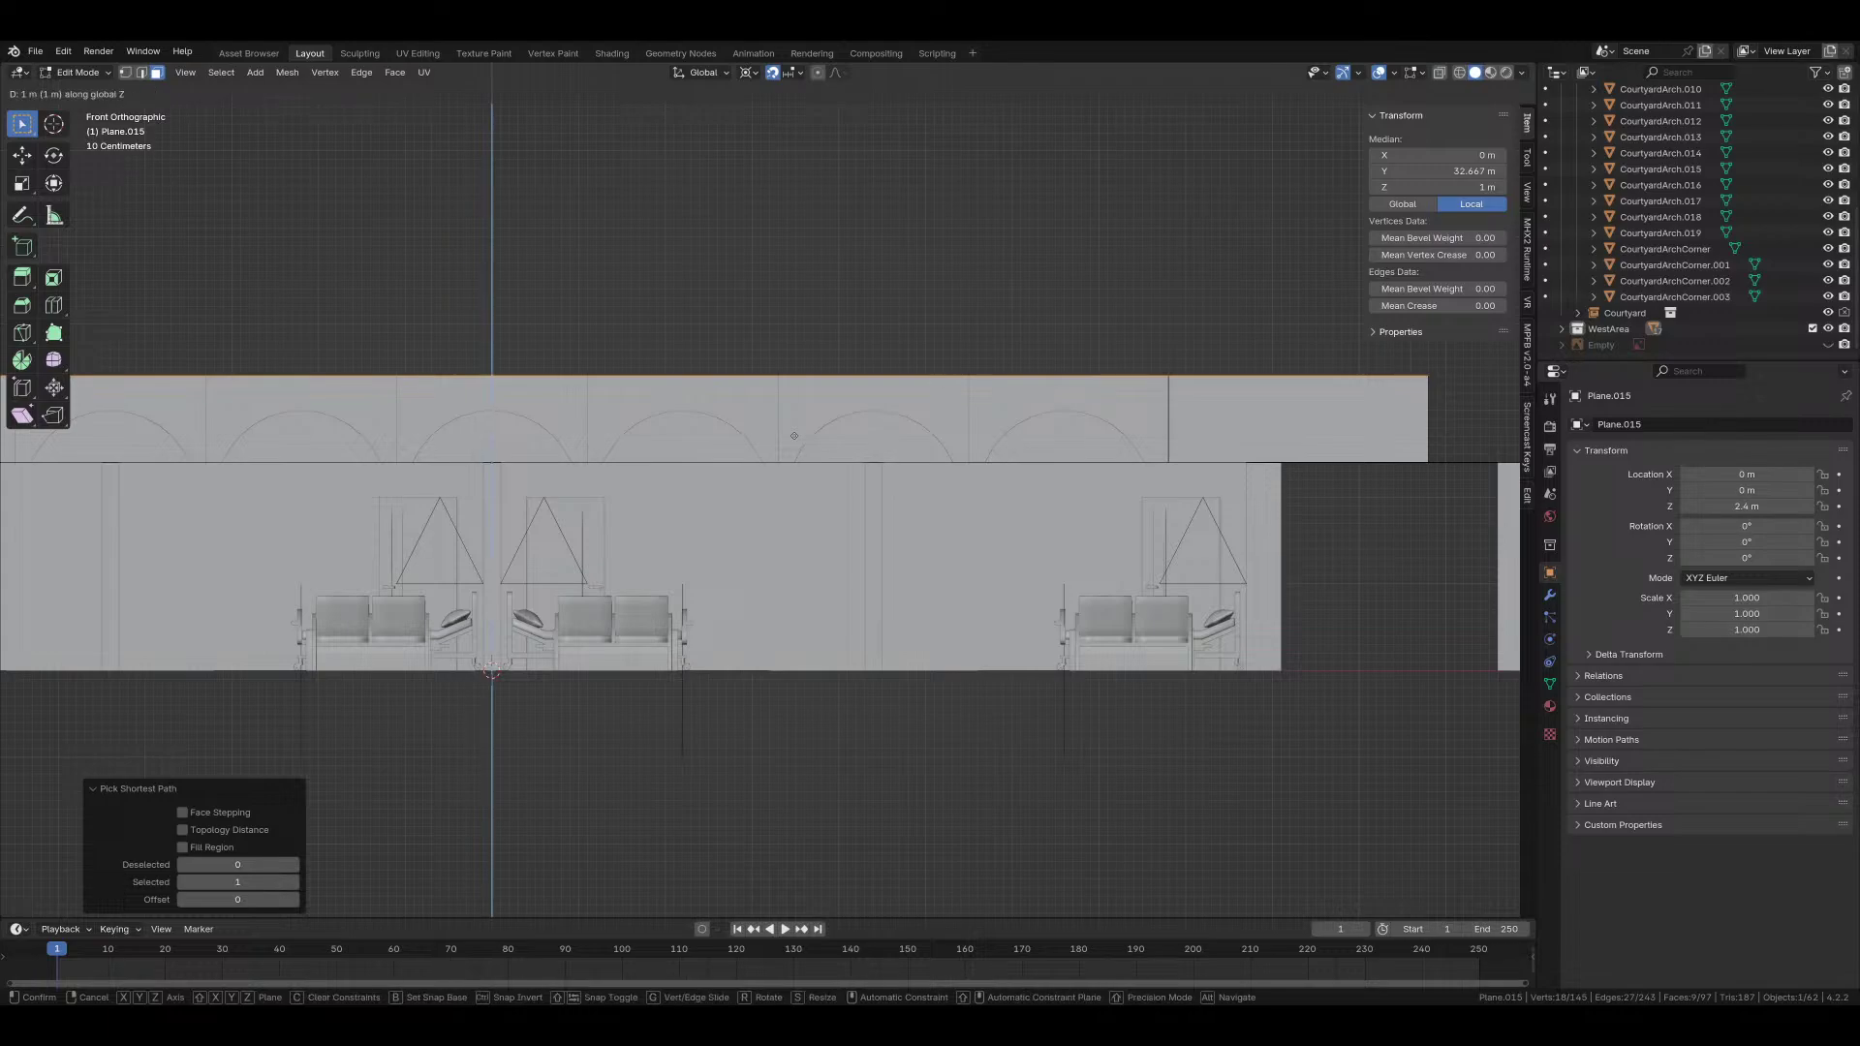
key("Return")
Step: Delete the loop of inner wall faces on the raised ceiling that overlap the courtyard arches
scroll(986, 524, "down", 2)
middle_click_drag(986, 523, 1037, 497)
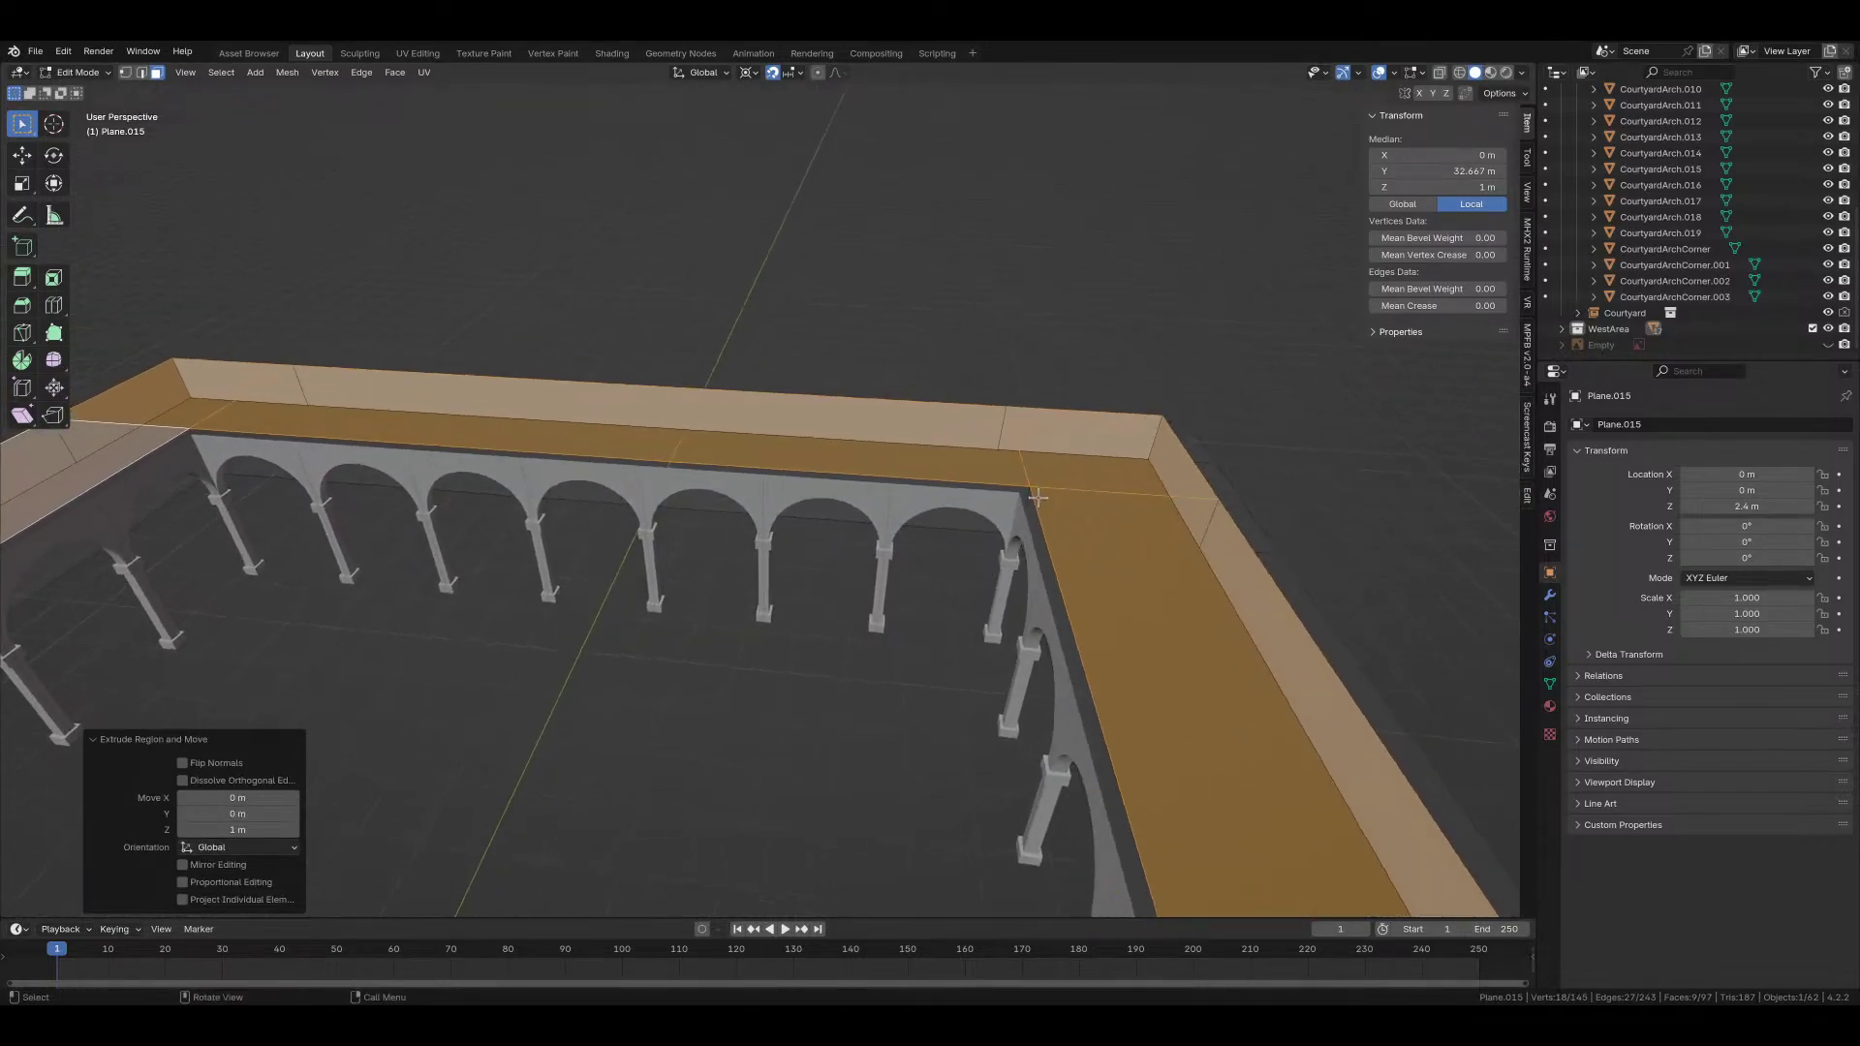
left_click(1030, 498, "alt")
scroll(1029, 498, "down", 5)
key("x")
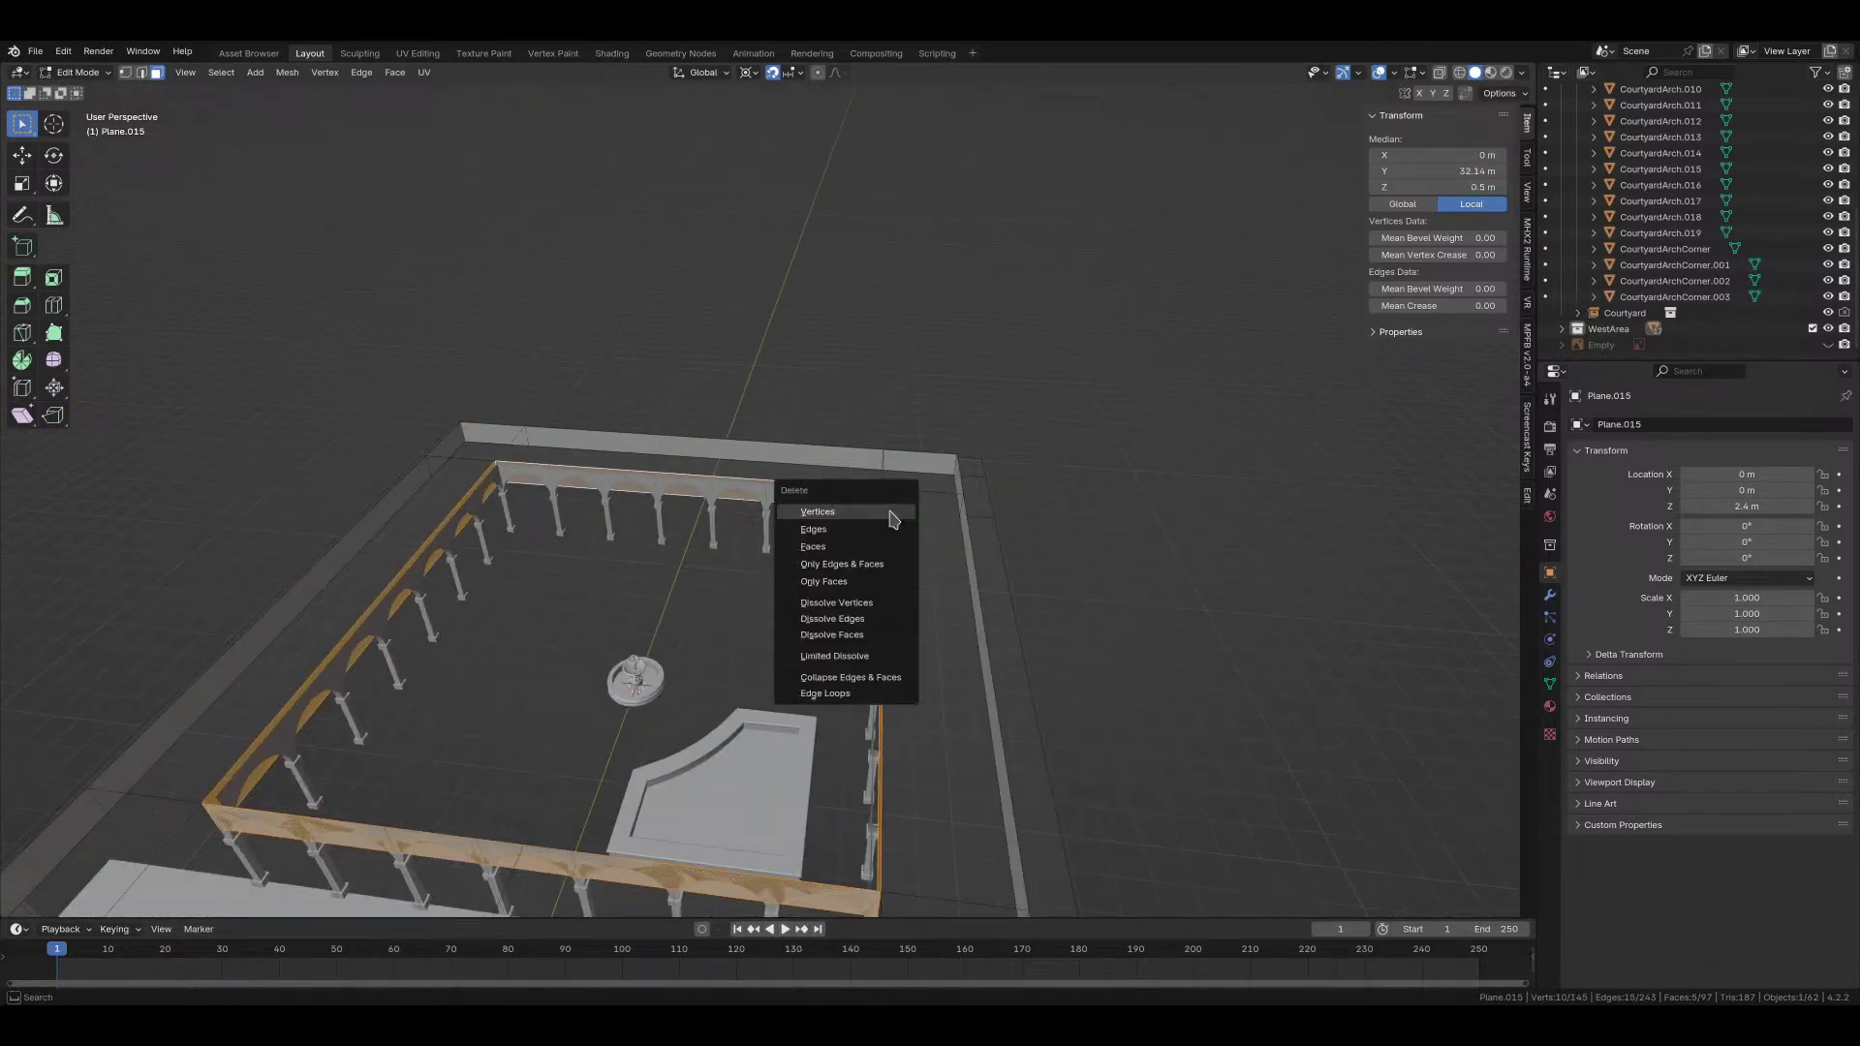
left_click(844, 553)
Step: Slide the middle edge loop of the raised front ceiling section onto its neighbouring loop and merge all vertices by distance at 0.0001 m
middle_click_drag(706, 652, 754, 618)
scroll(415, 664, "up", 5)
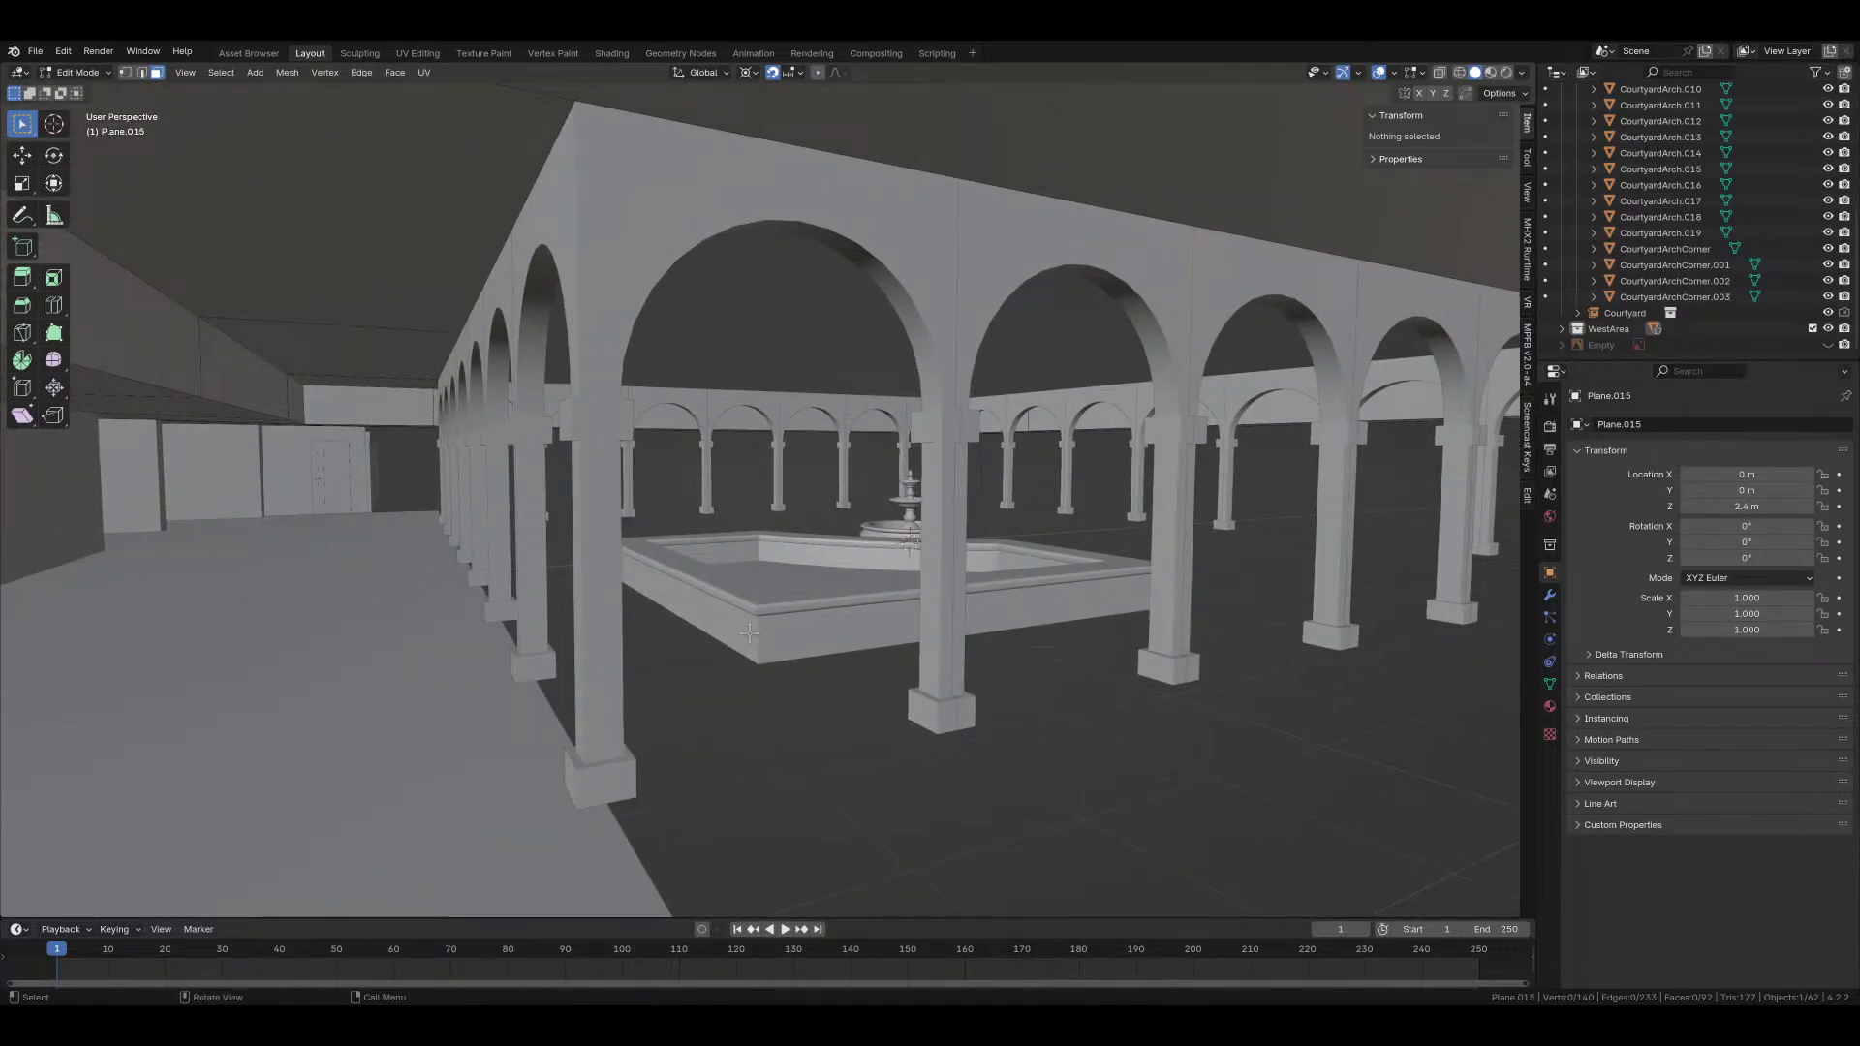
middle_click_drag(661, 686, 837, 697)
key("2")
left_click(850, 600, "alt")
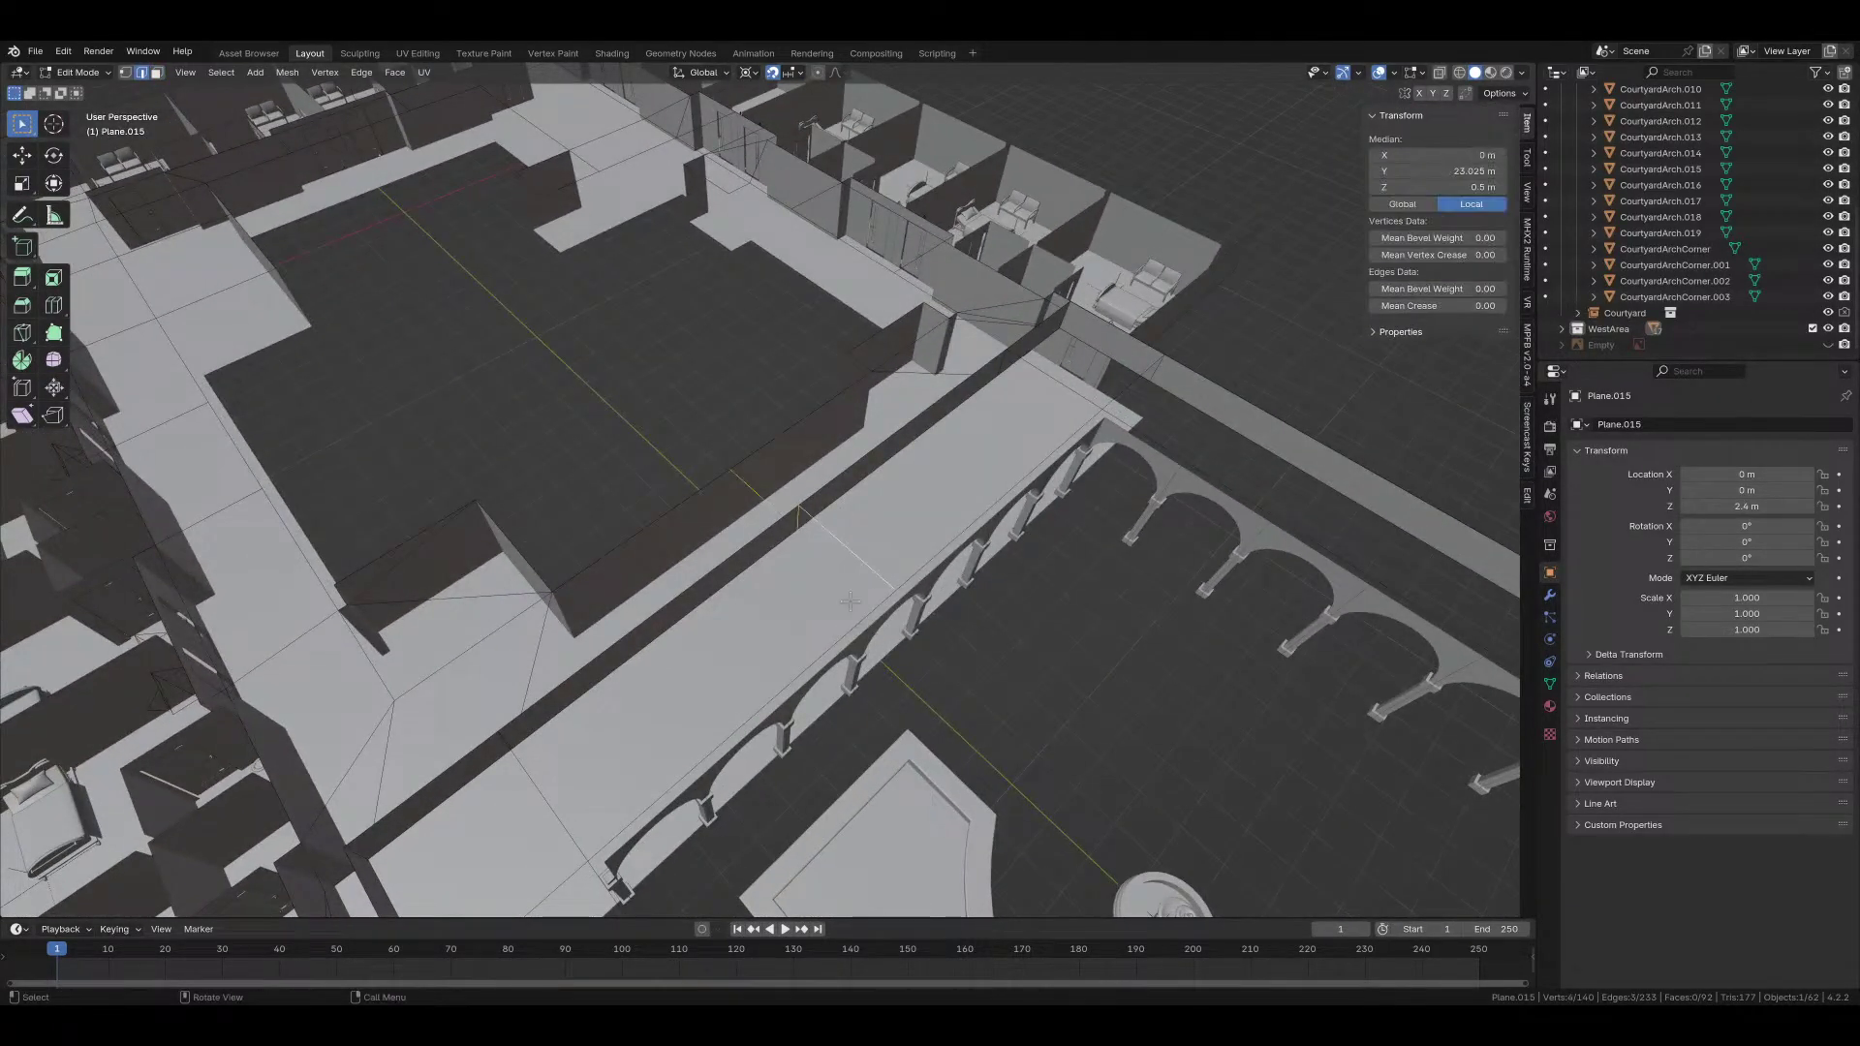
left_click(24, 388)
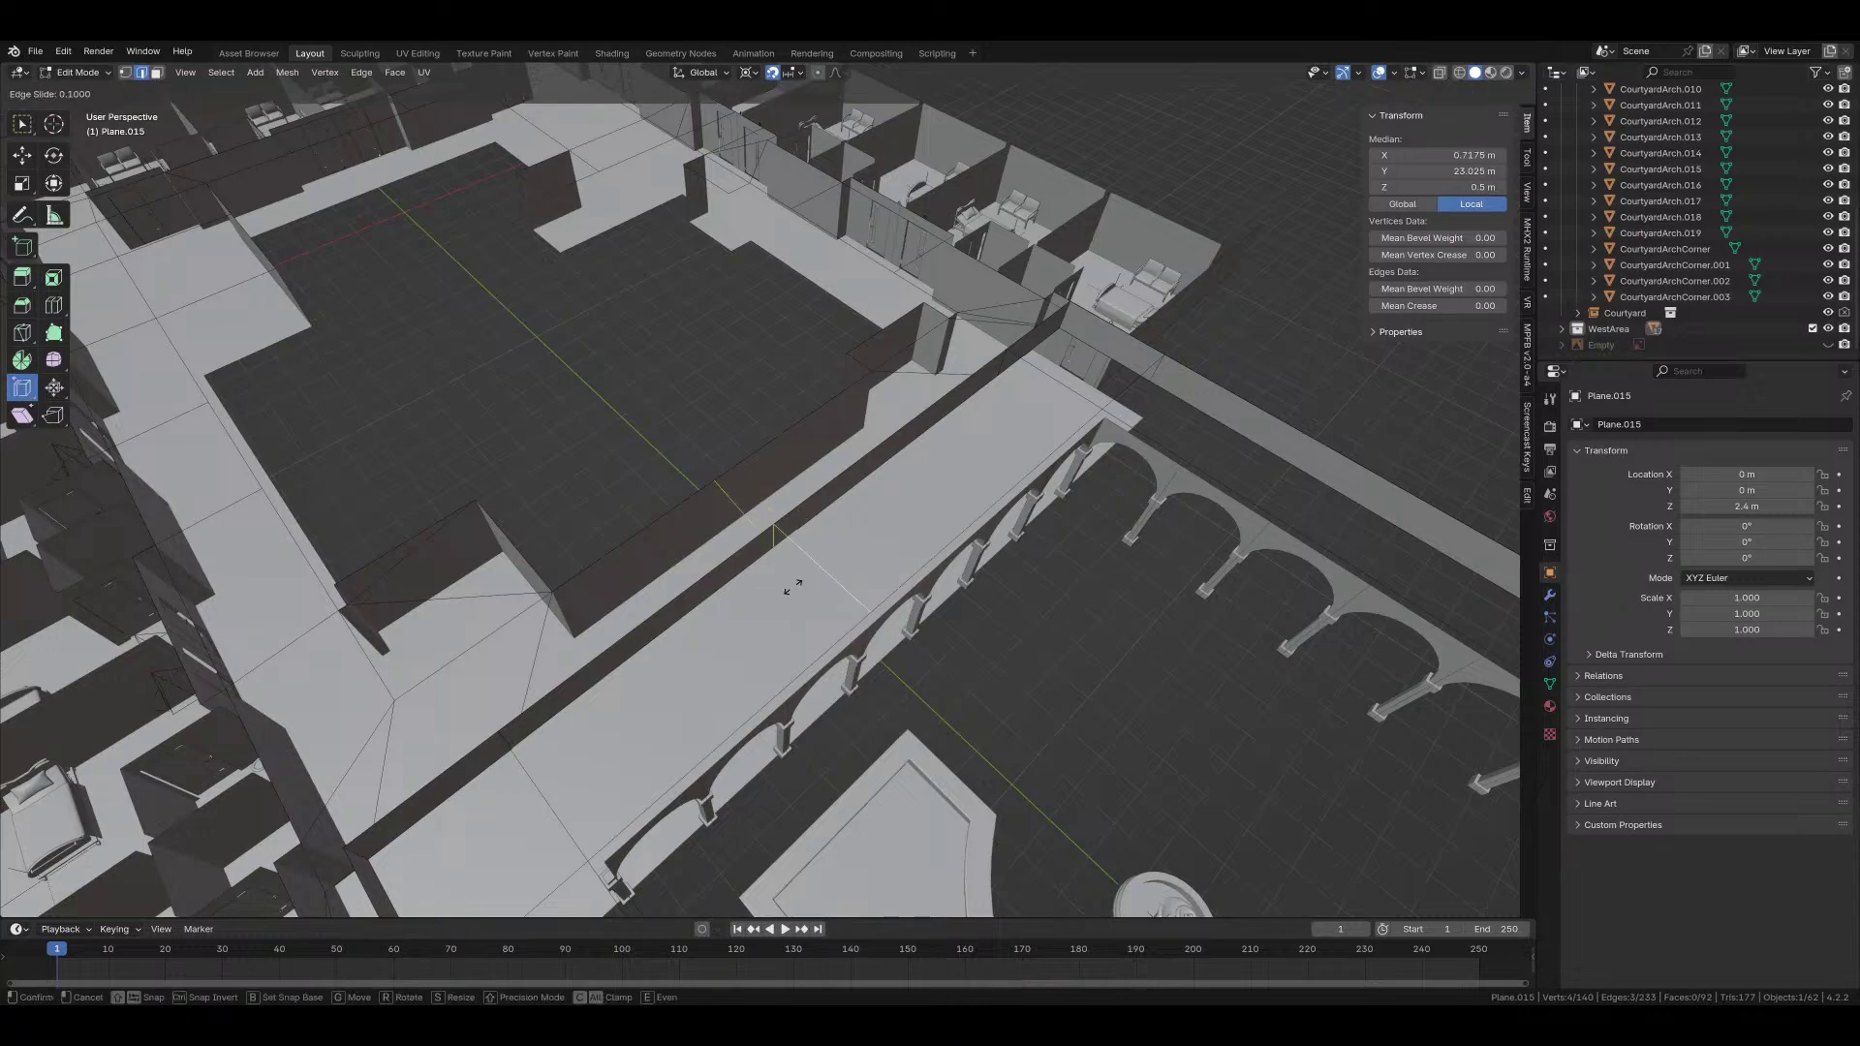
key("a")
key("m")
left_click(749, 593)
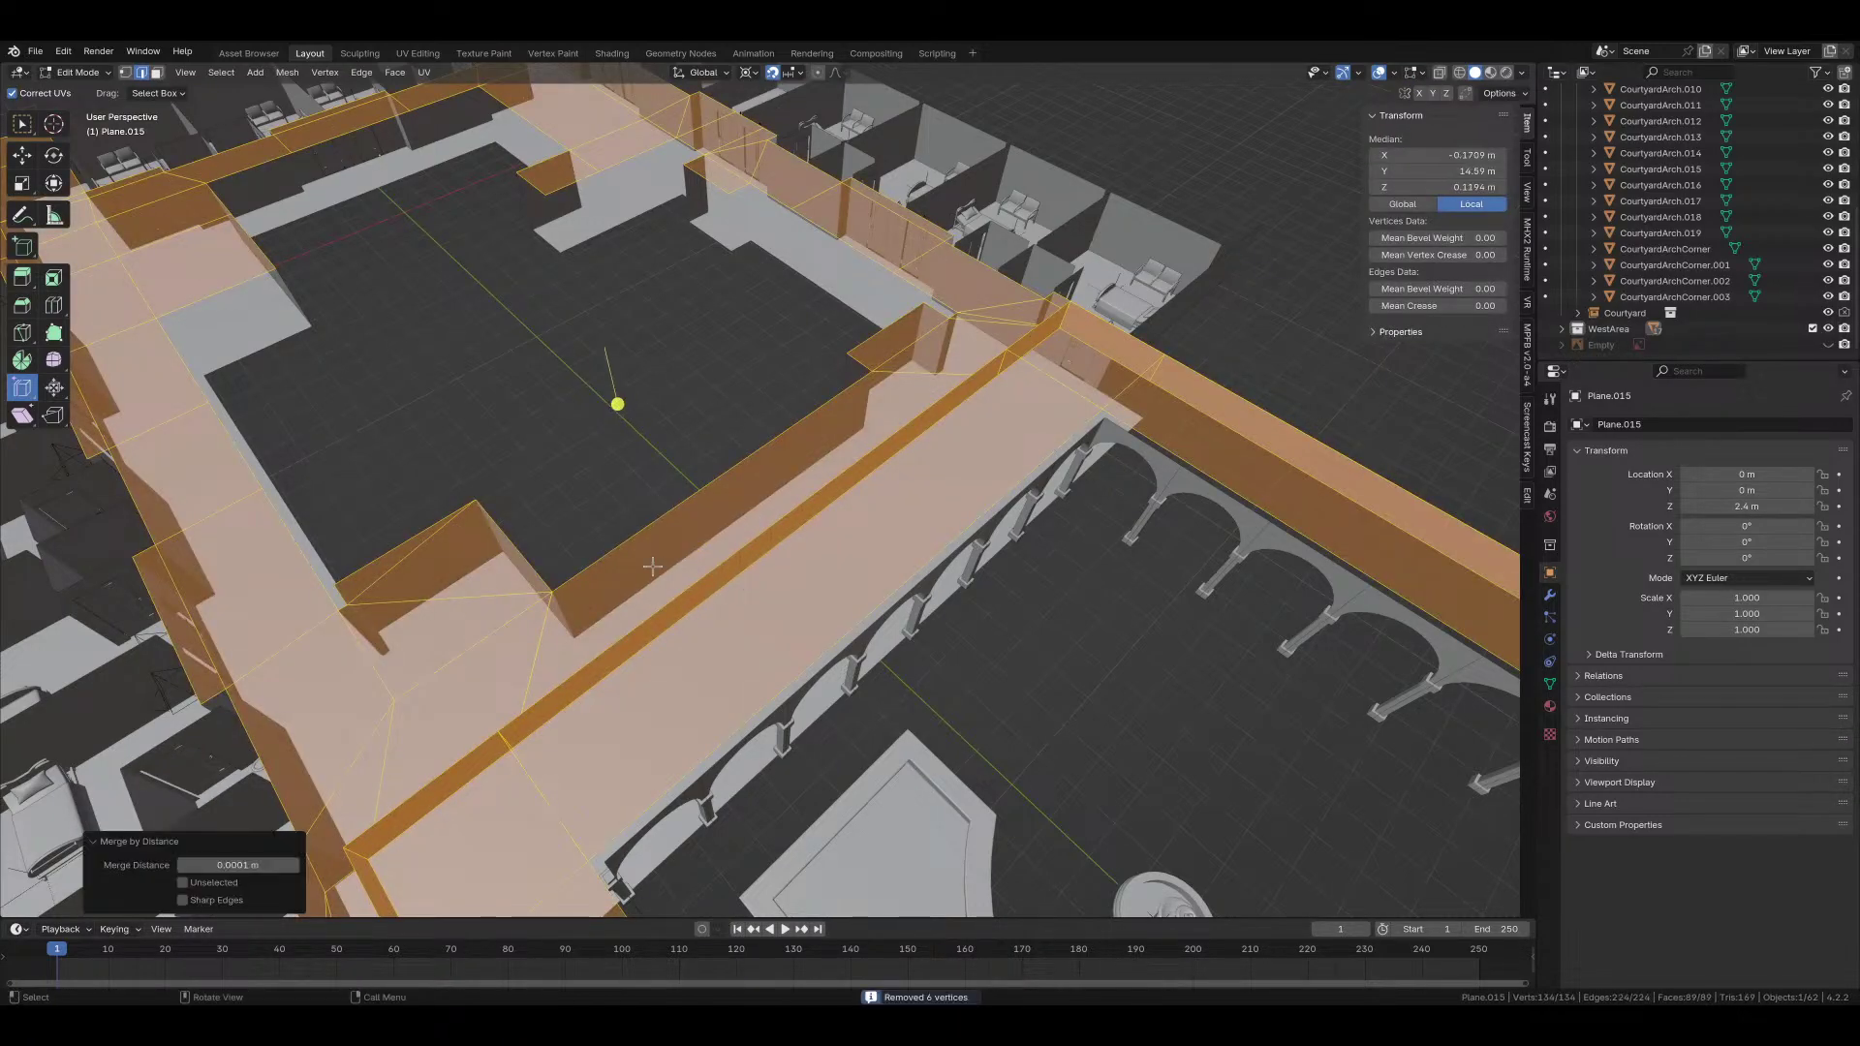
Step: Examine the merged ceiling mesh around the courtyard and corridors from several angles and from above
middle_click_drag(751, 586, 841, 489)
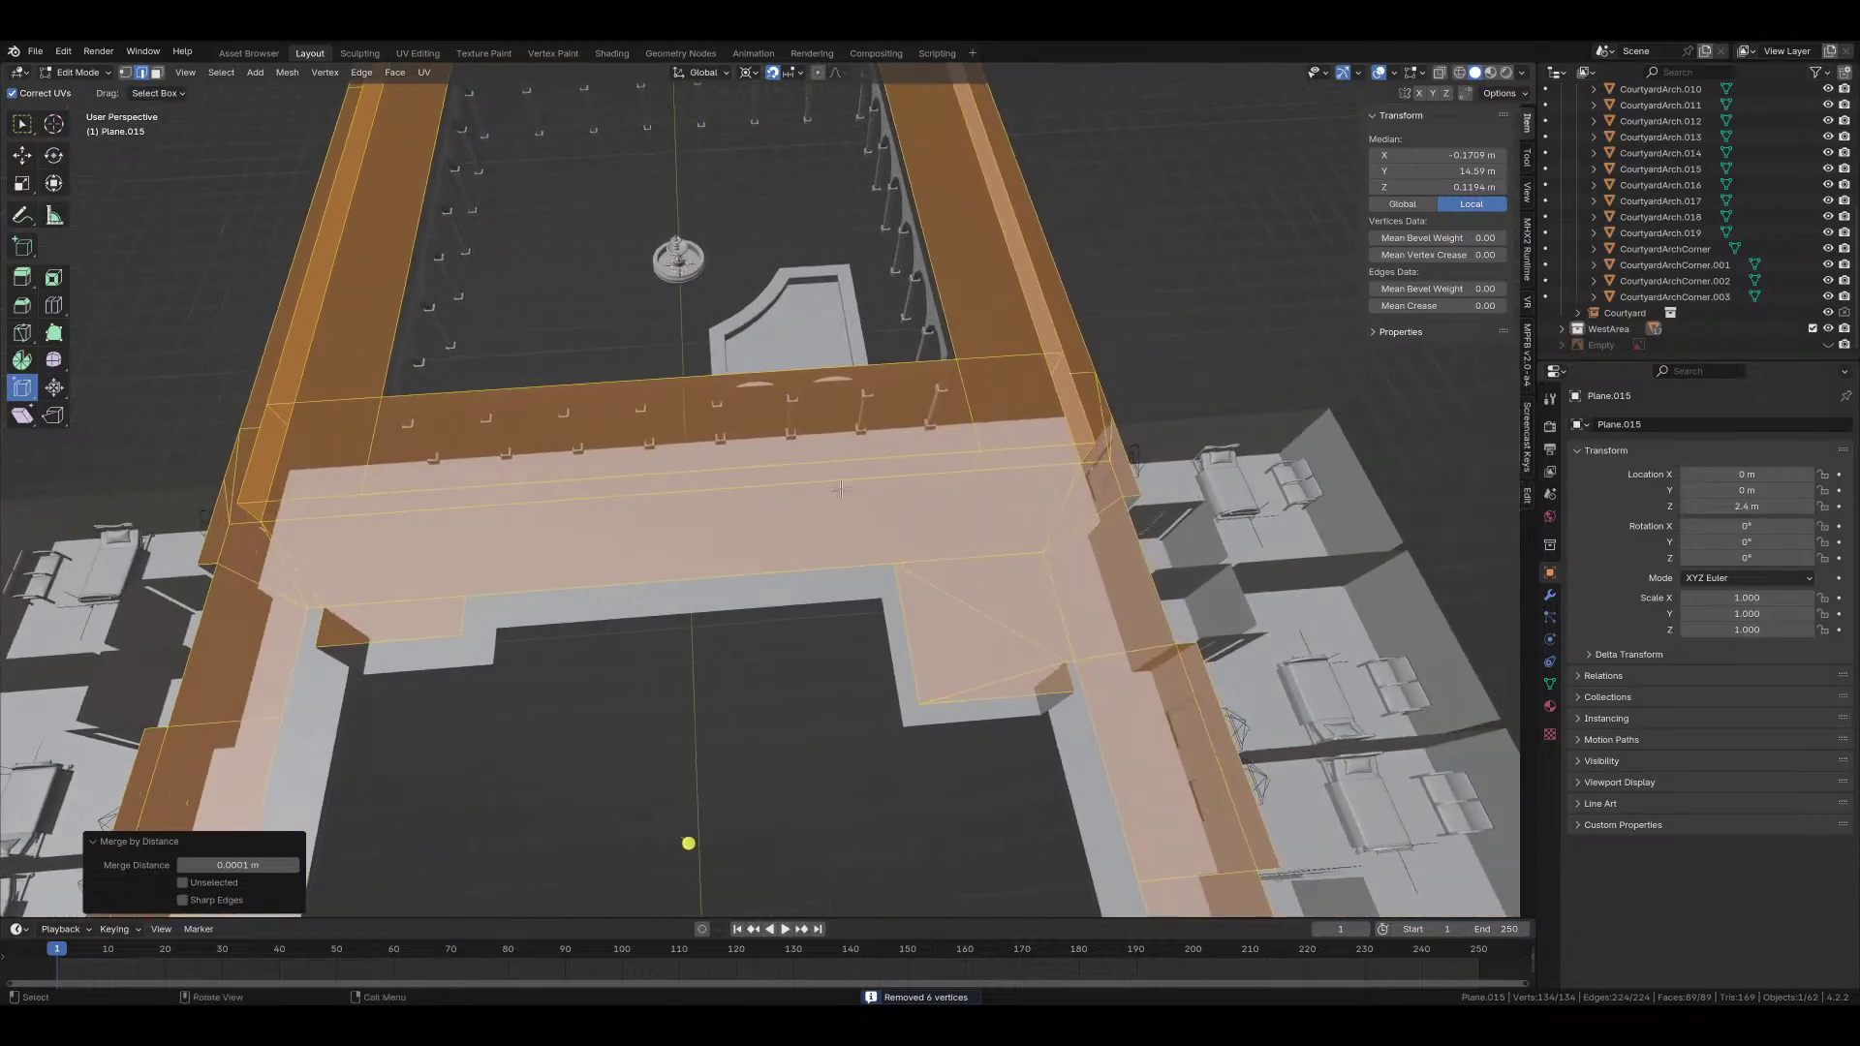
scroll(957, 464, "down", 3)
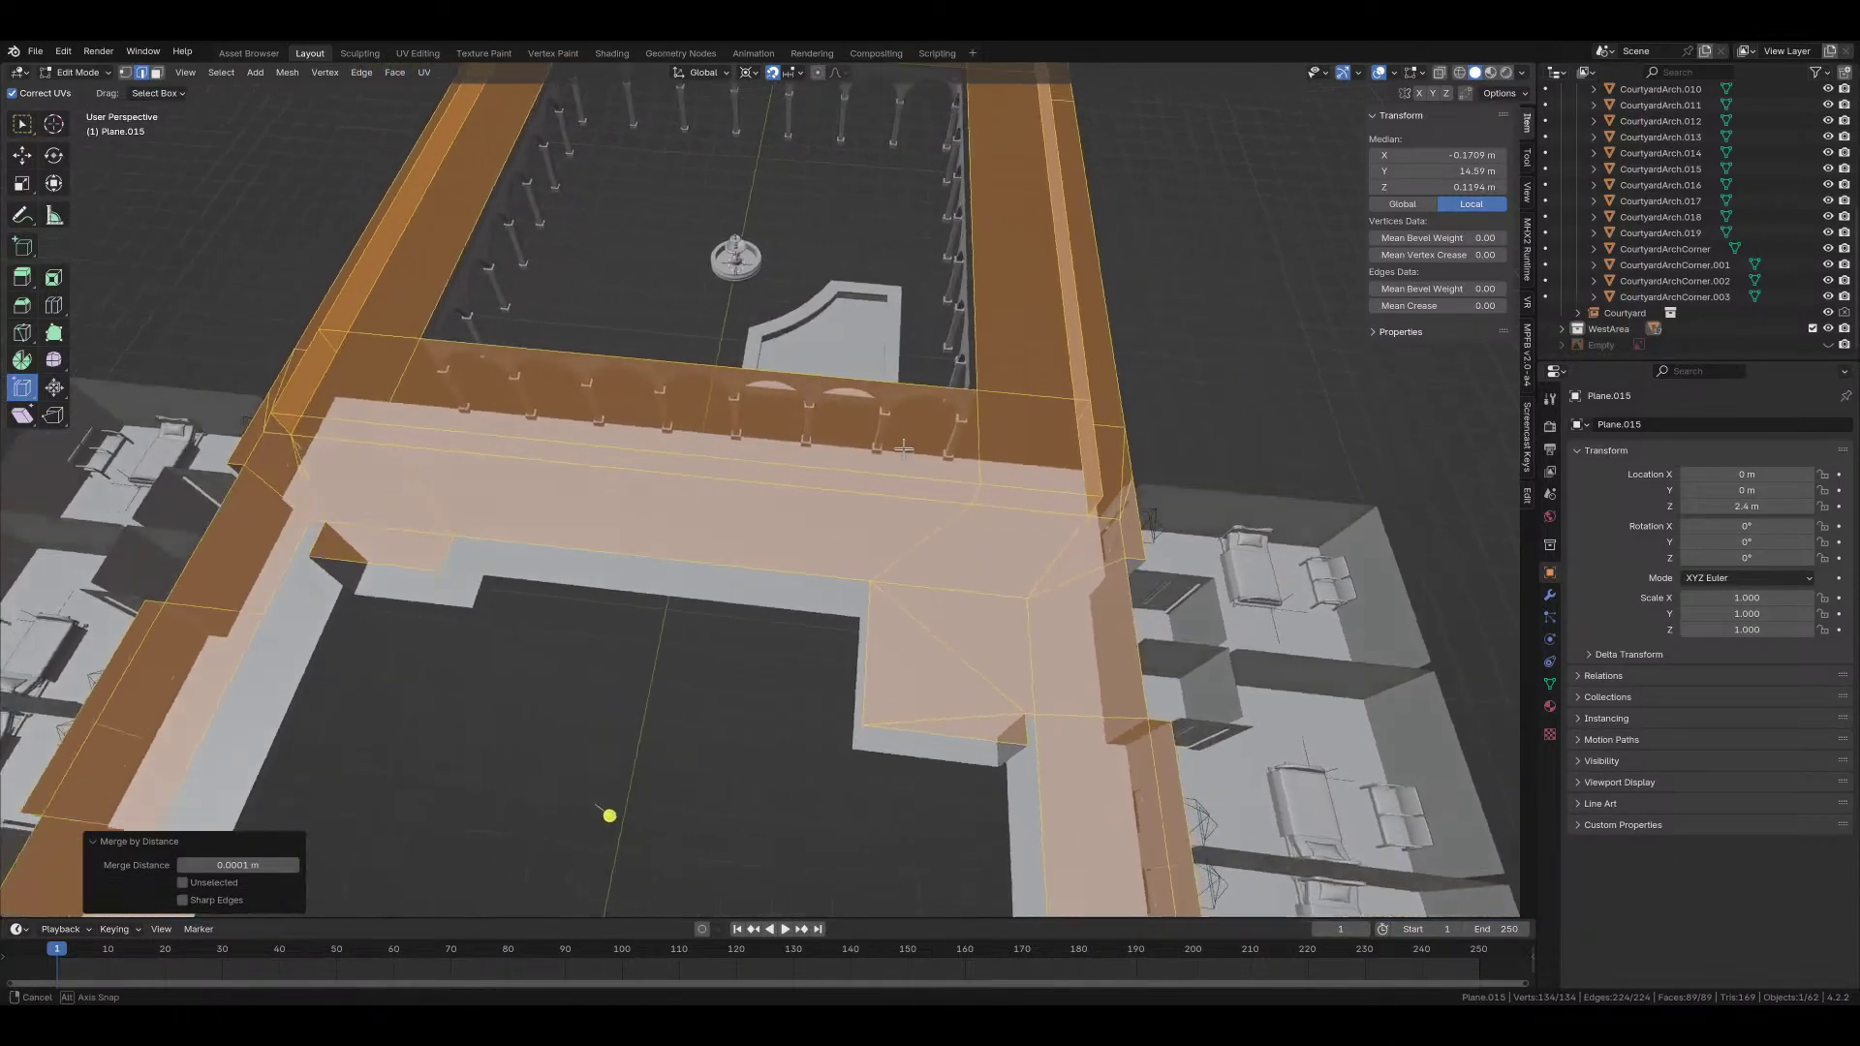
middle_click_drag(957, 464, 771, 395)
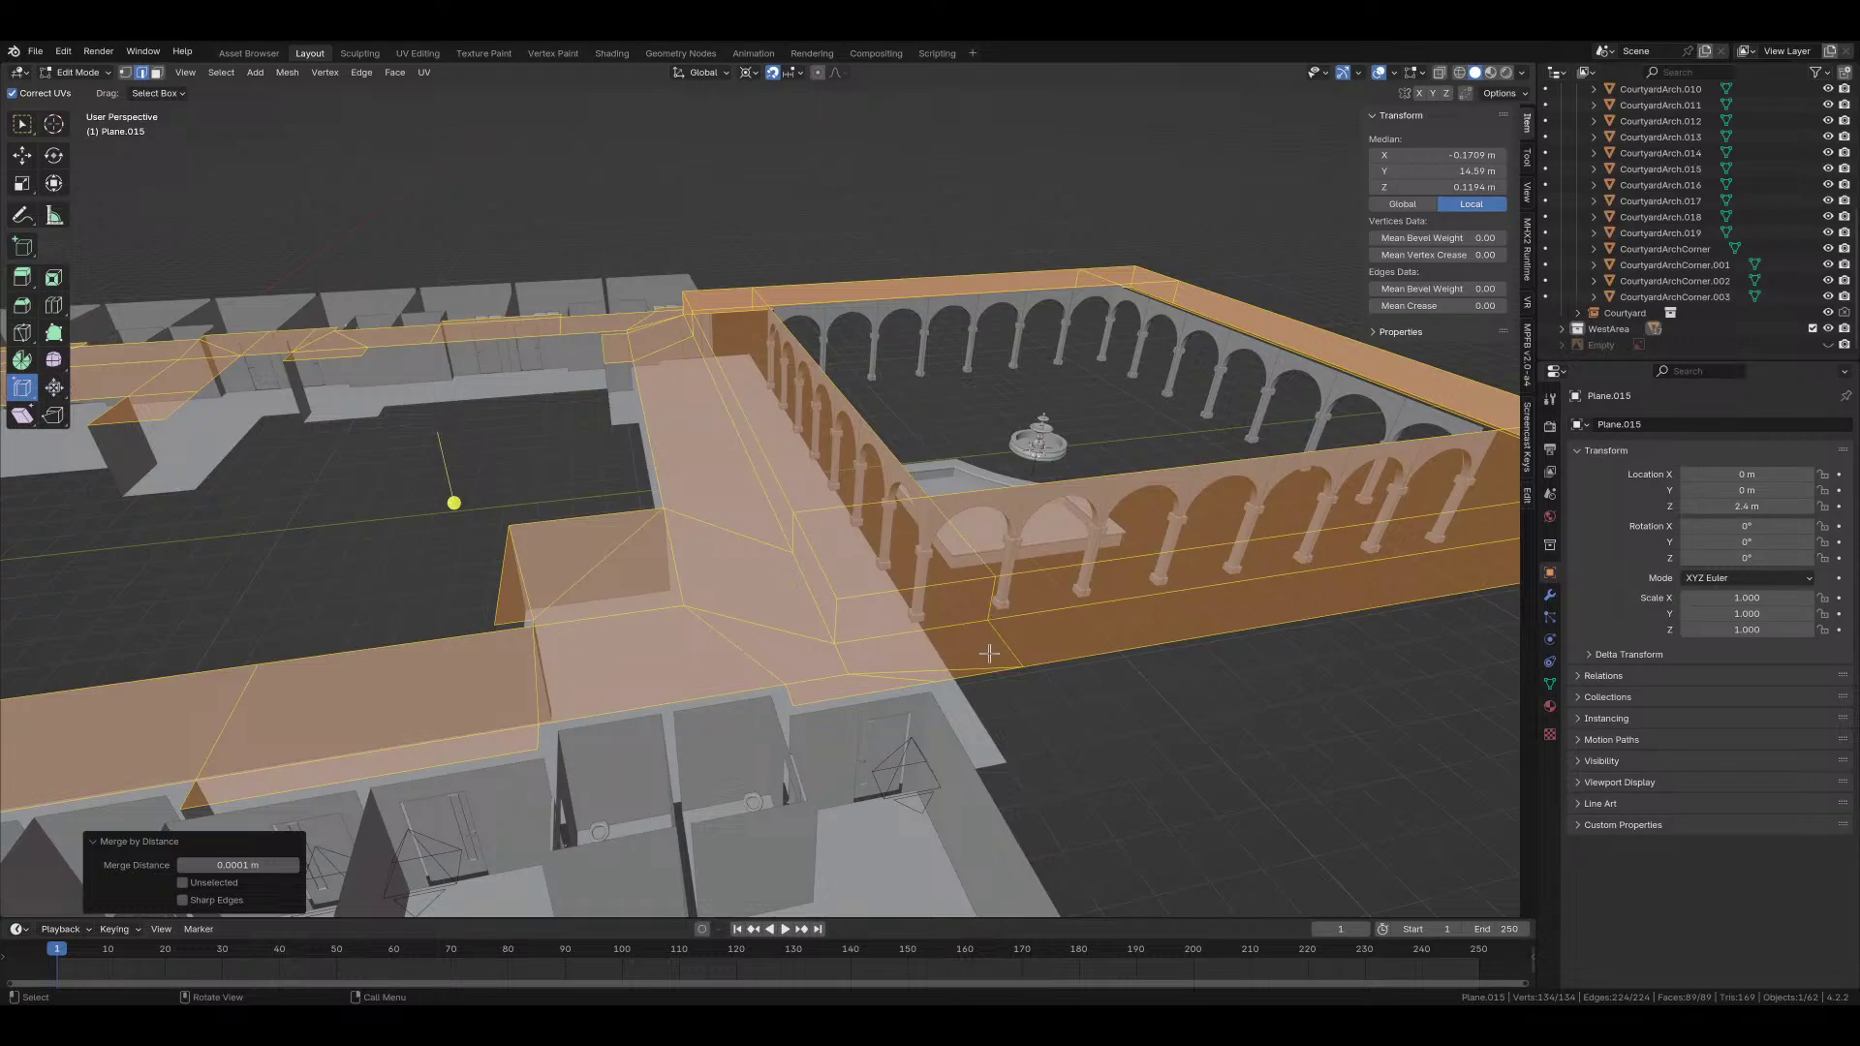
middle_click_drag(1019, 663, 968, 681)
key("KP_7")
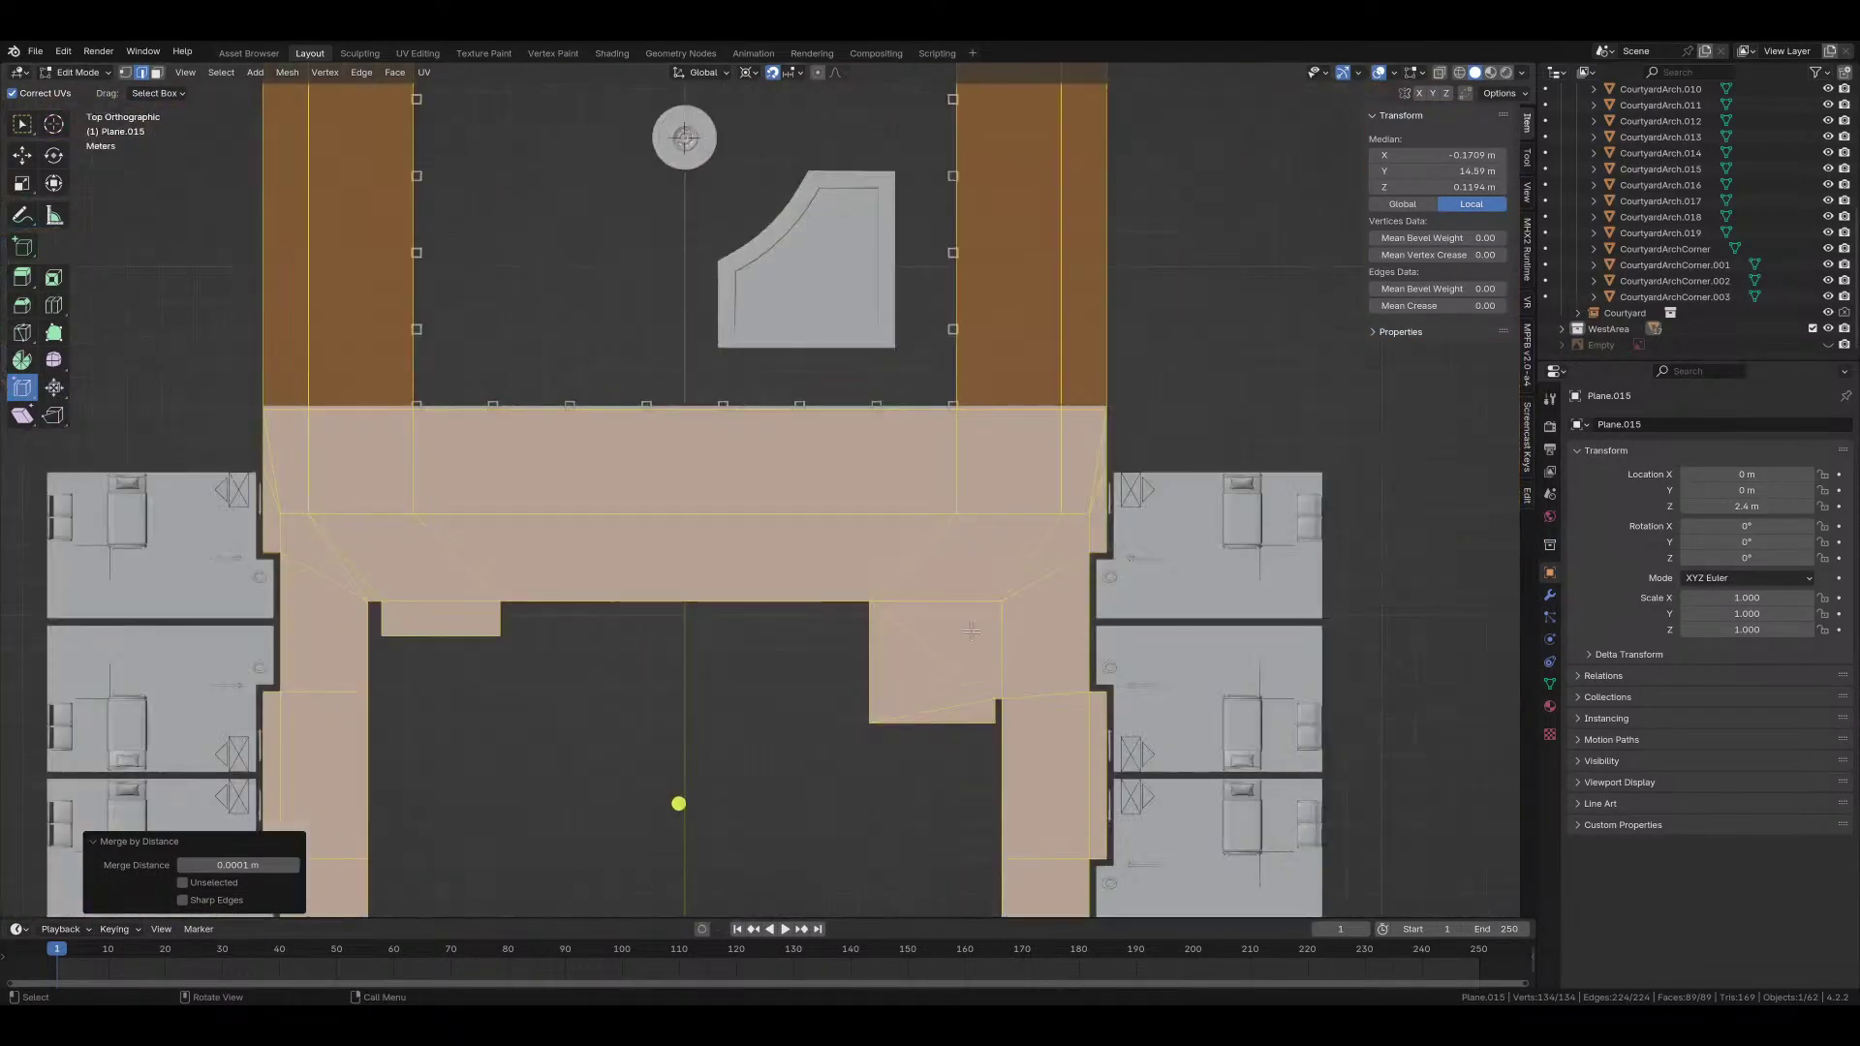
scroll(1041, 616, "down", 3)
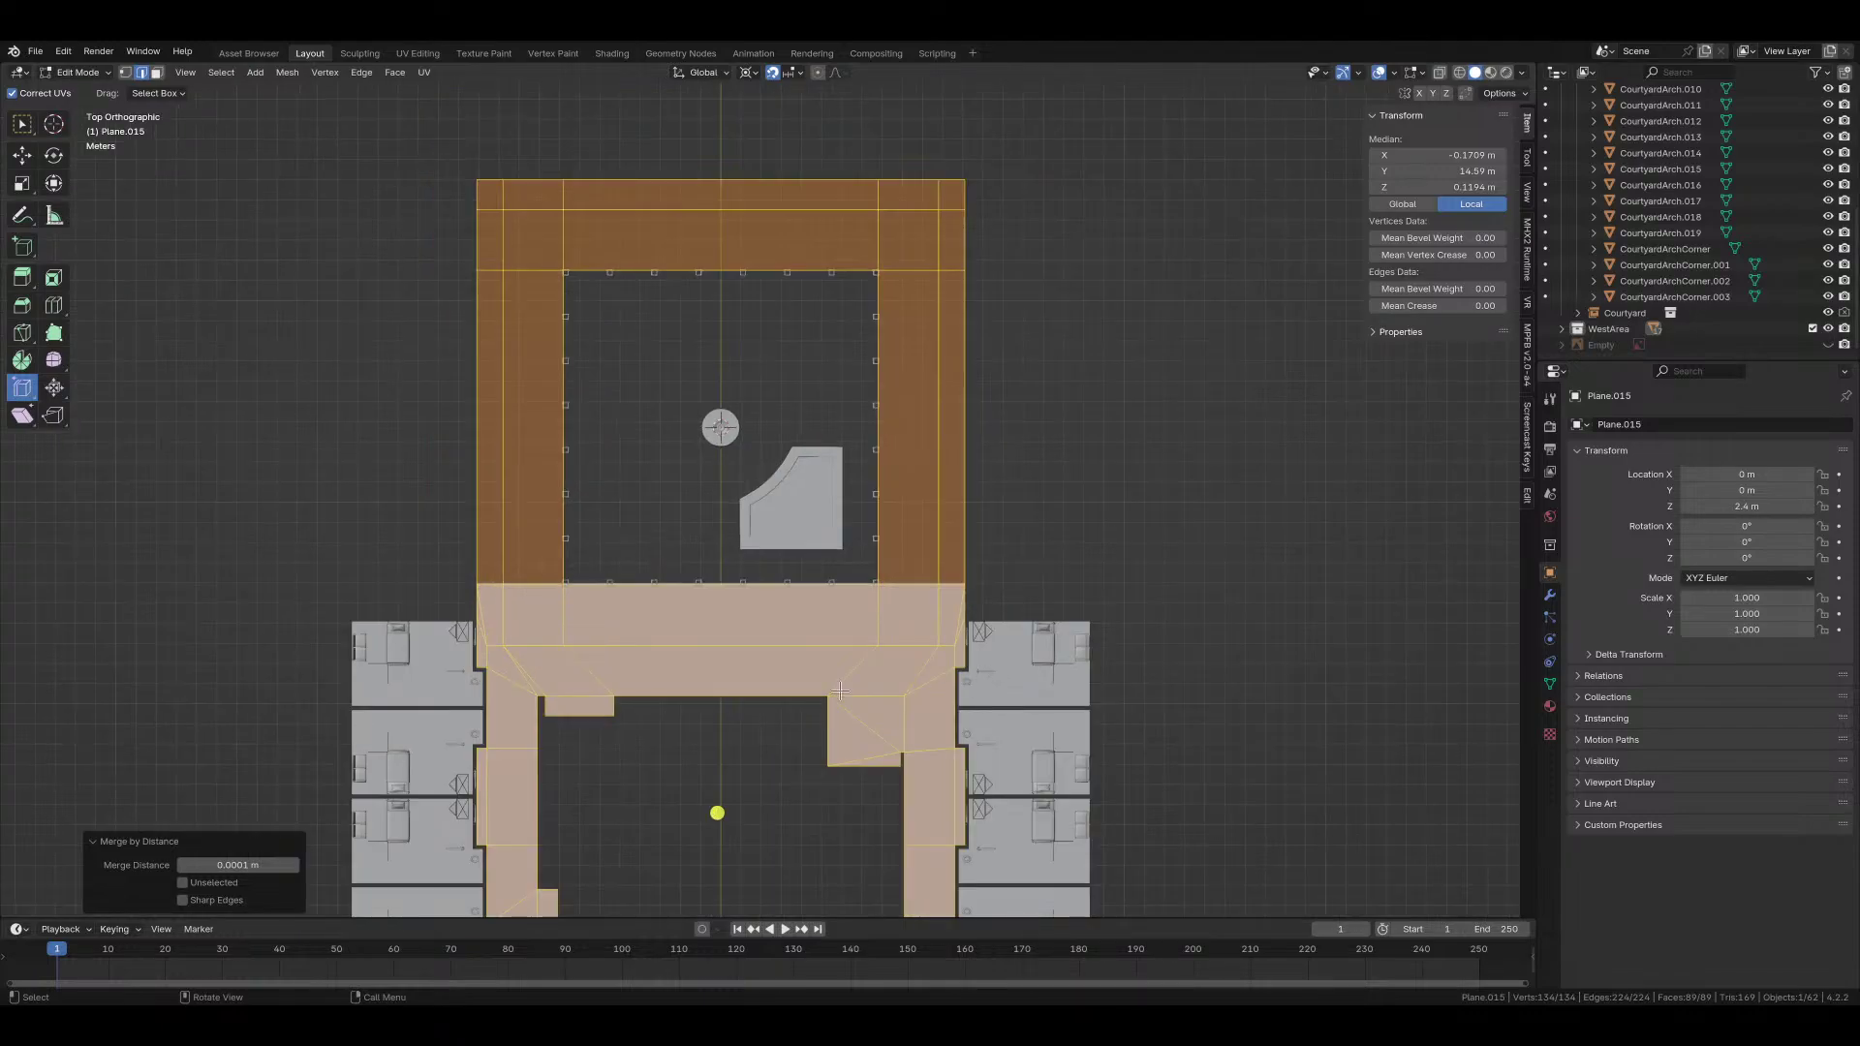
middle_click_drag(1041, 616, 690, 567)
Step: Leave the ceiling mesh and open the West area's corridor floor for vertex editing in an orthographic top view
key("ctrl+Tab")
left_click(756, 743)
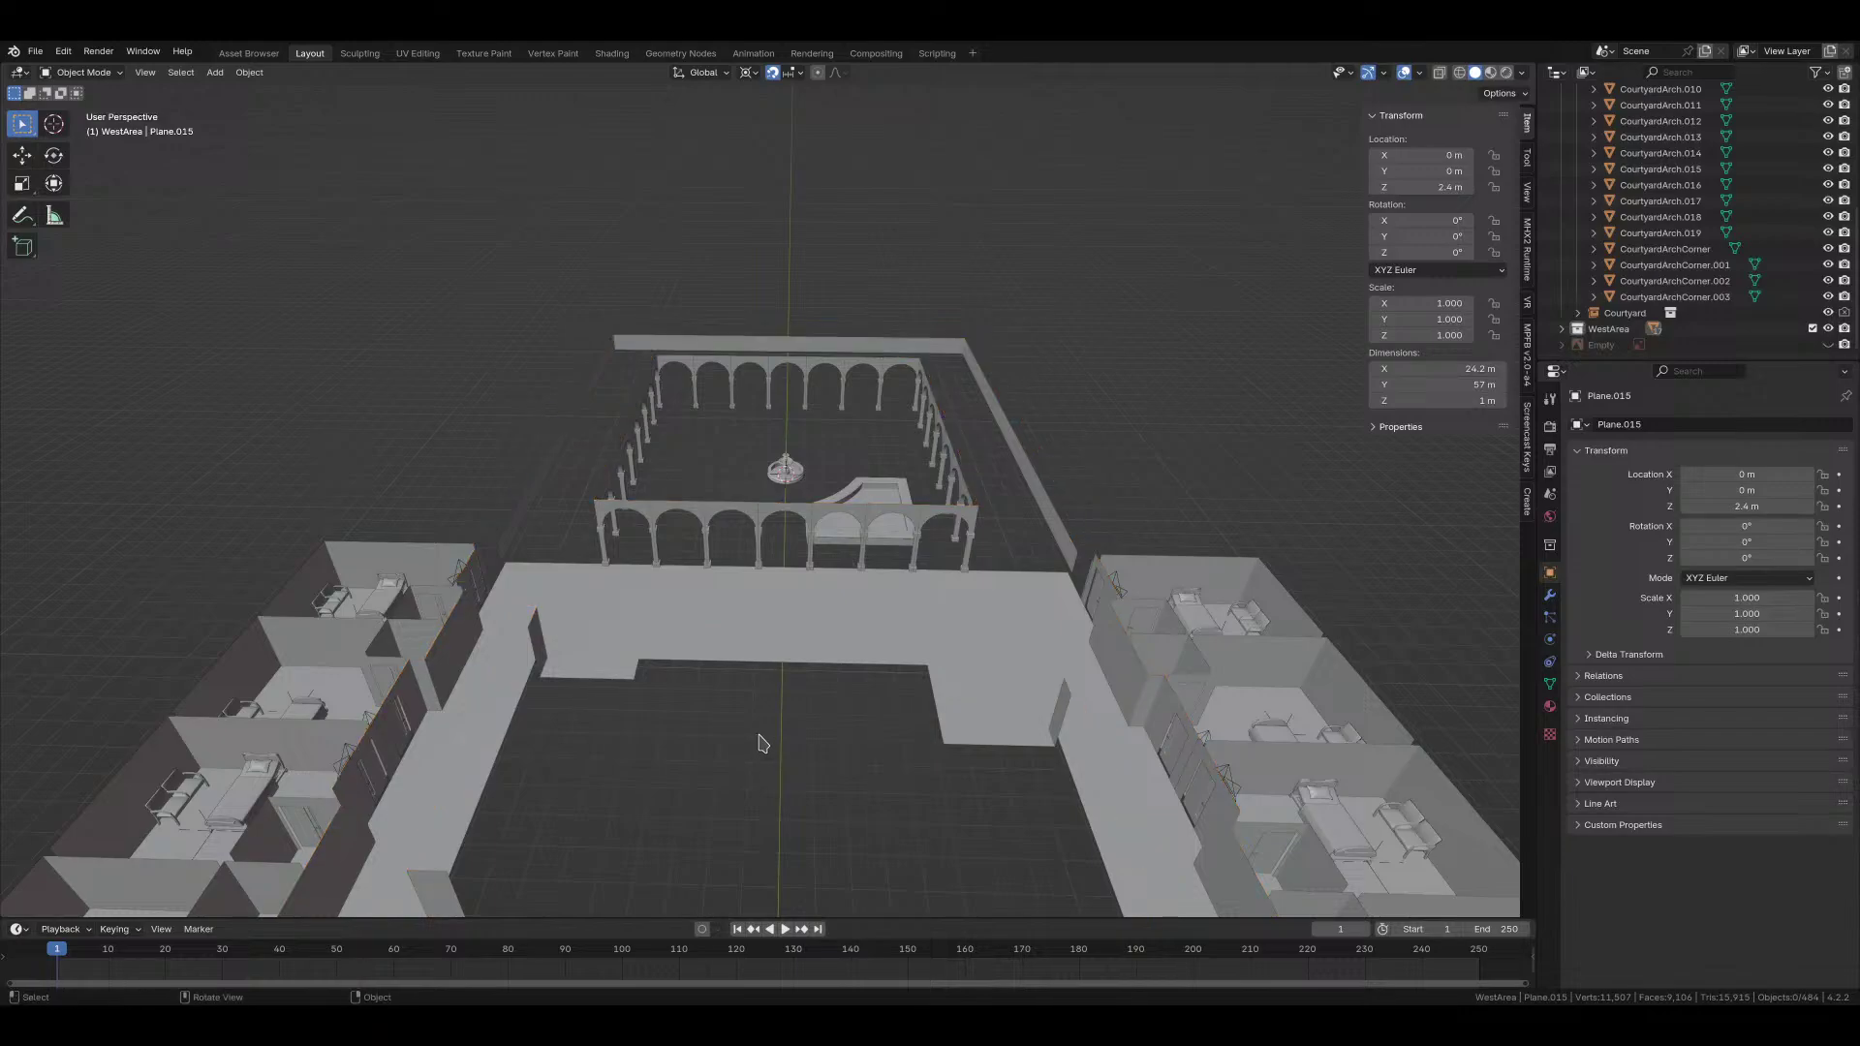
left_click(812, 608)
key("Tab")
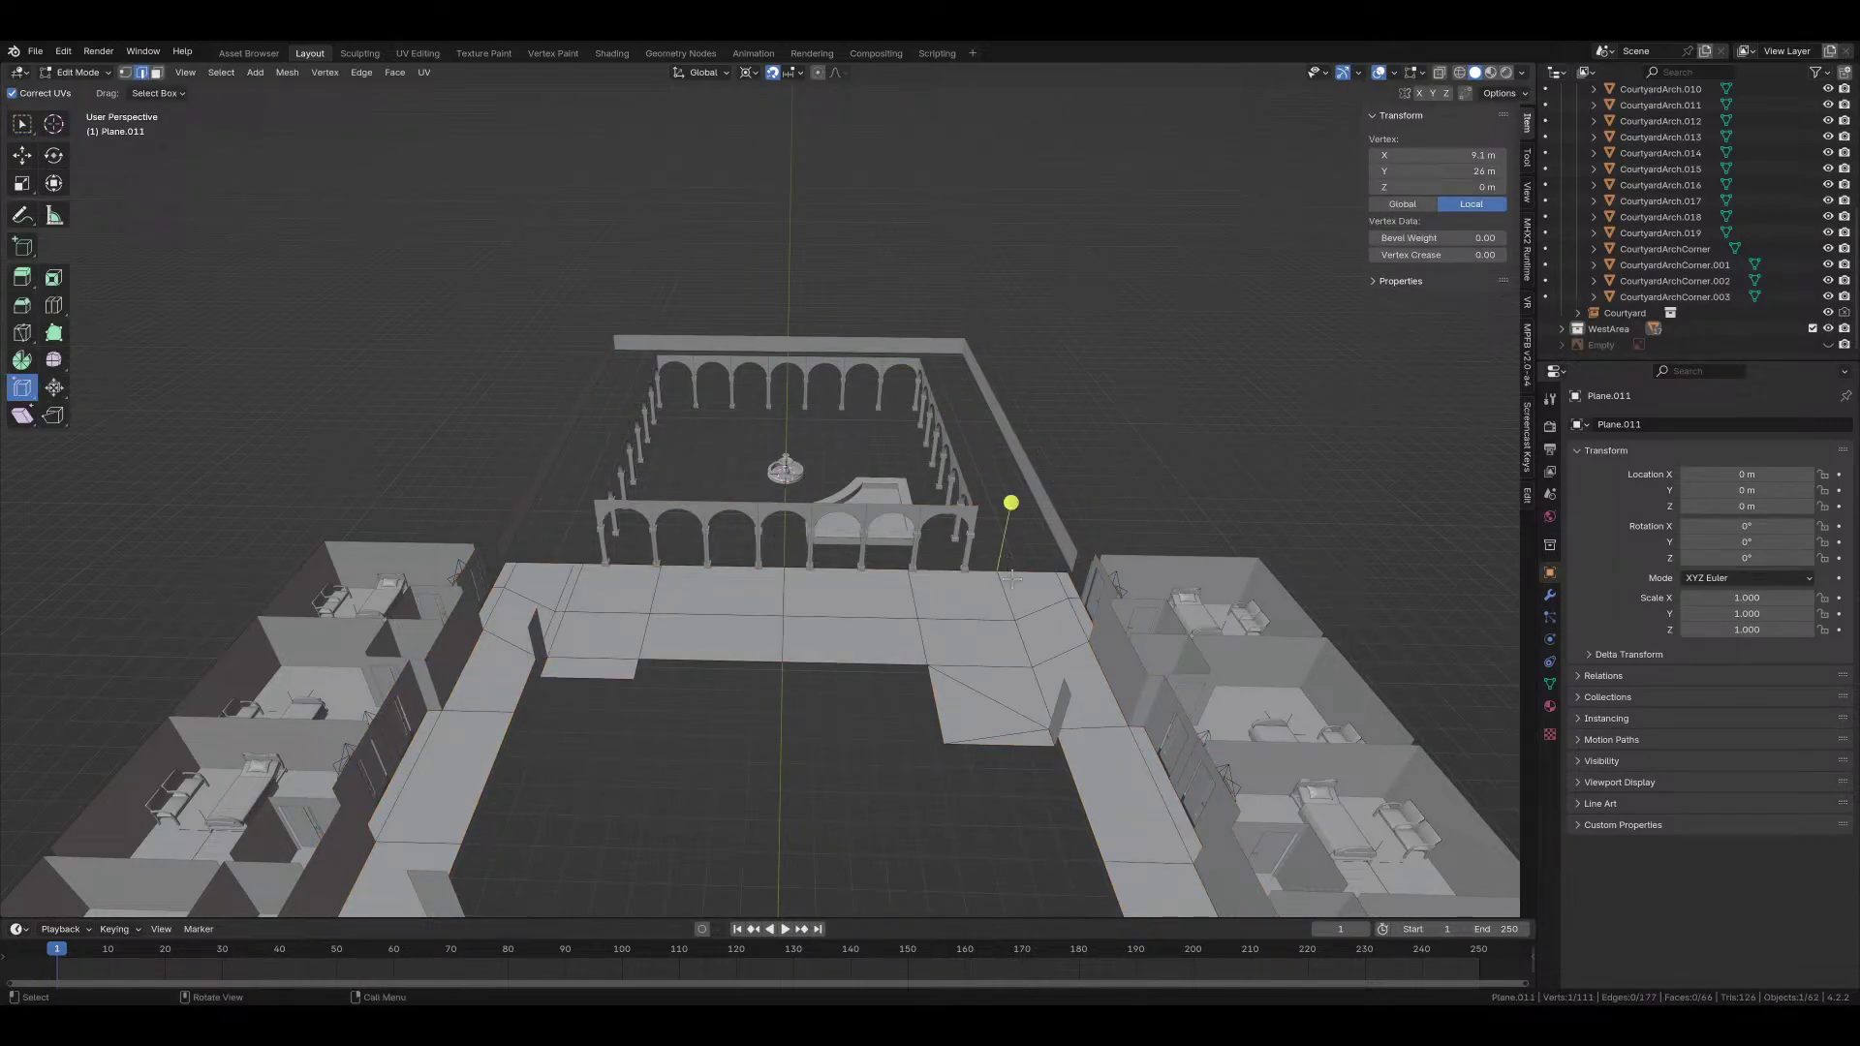
key("grave")
left_click(1000, 503)
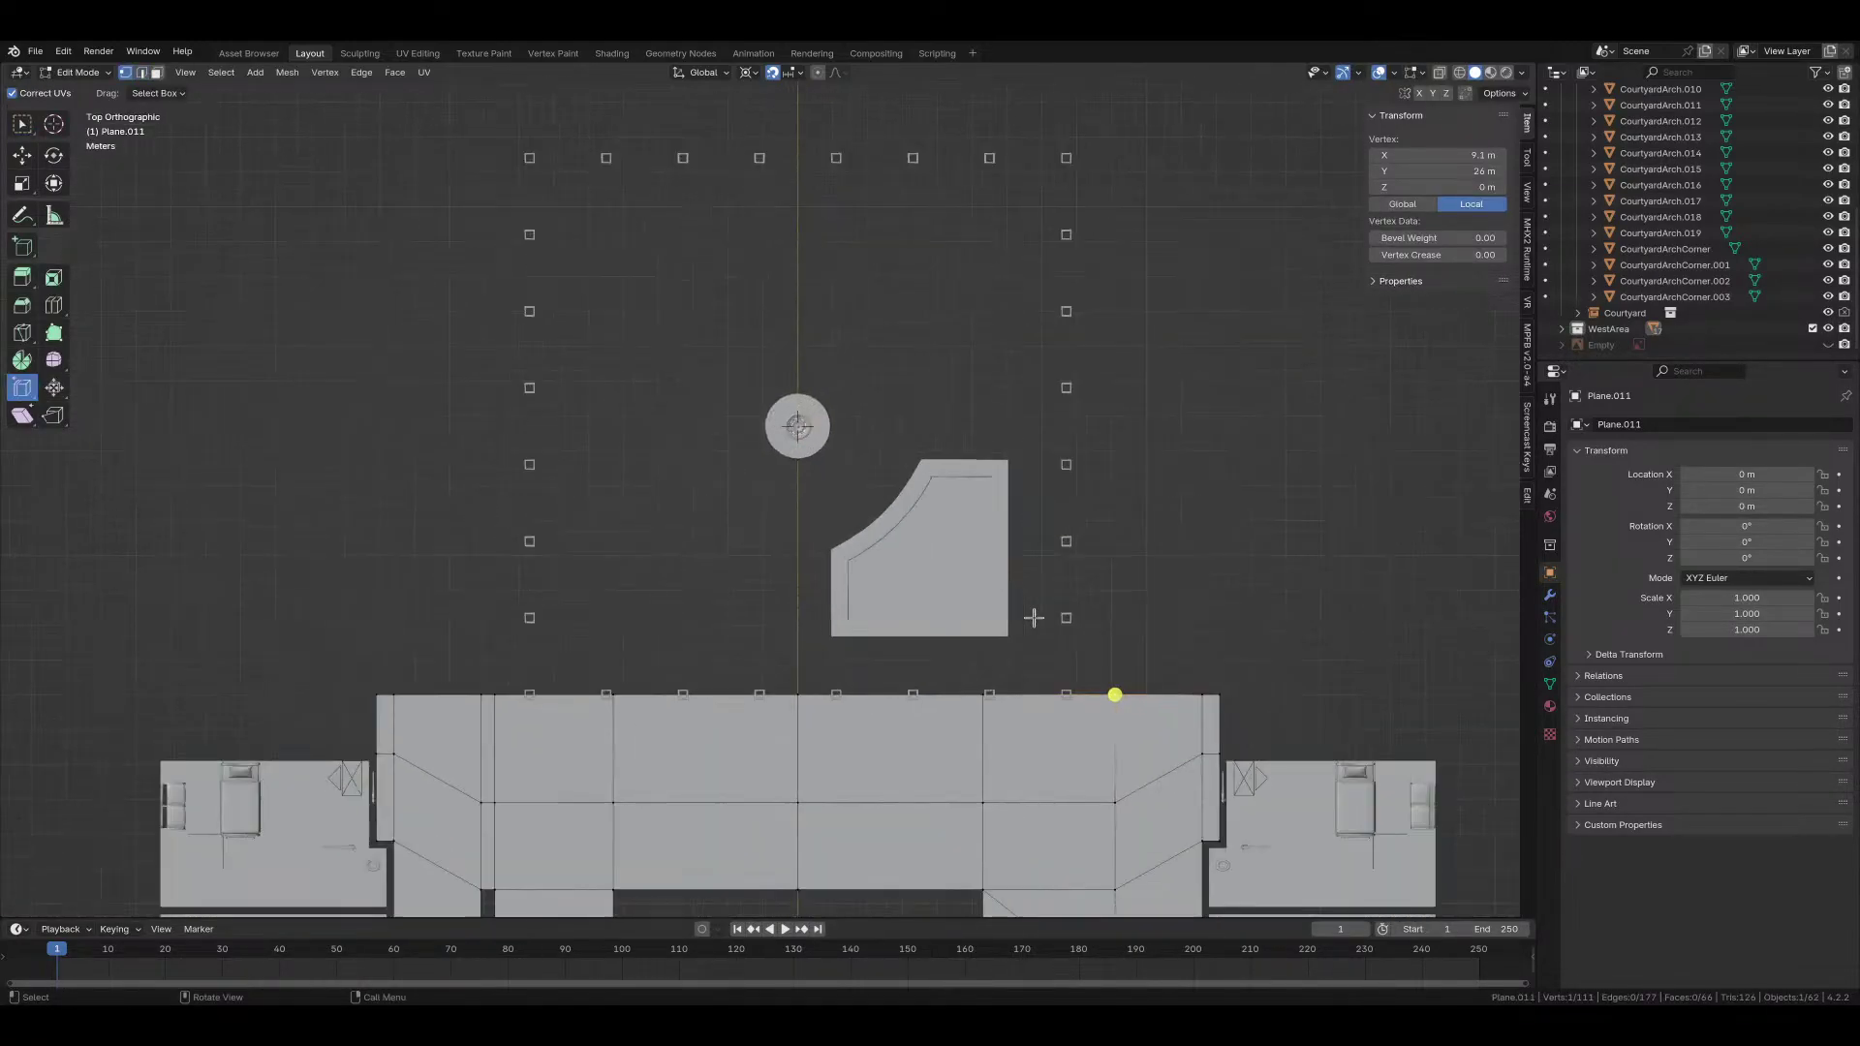
Step: Move the selected vertex on the floor's courtyard-side edge -1.4 m along X to the corner arch column
middle_click_drag(1324, 767, 927, 603, "shift")
scroll(927, 602, "up", 2)
key("g")
key("x")
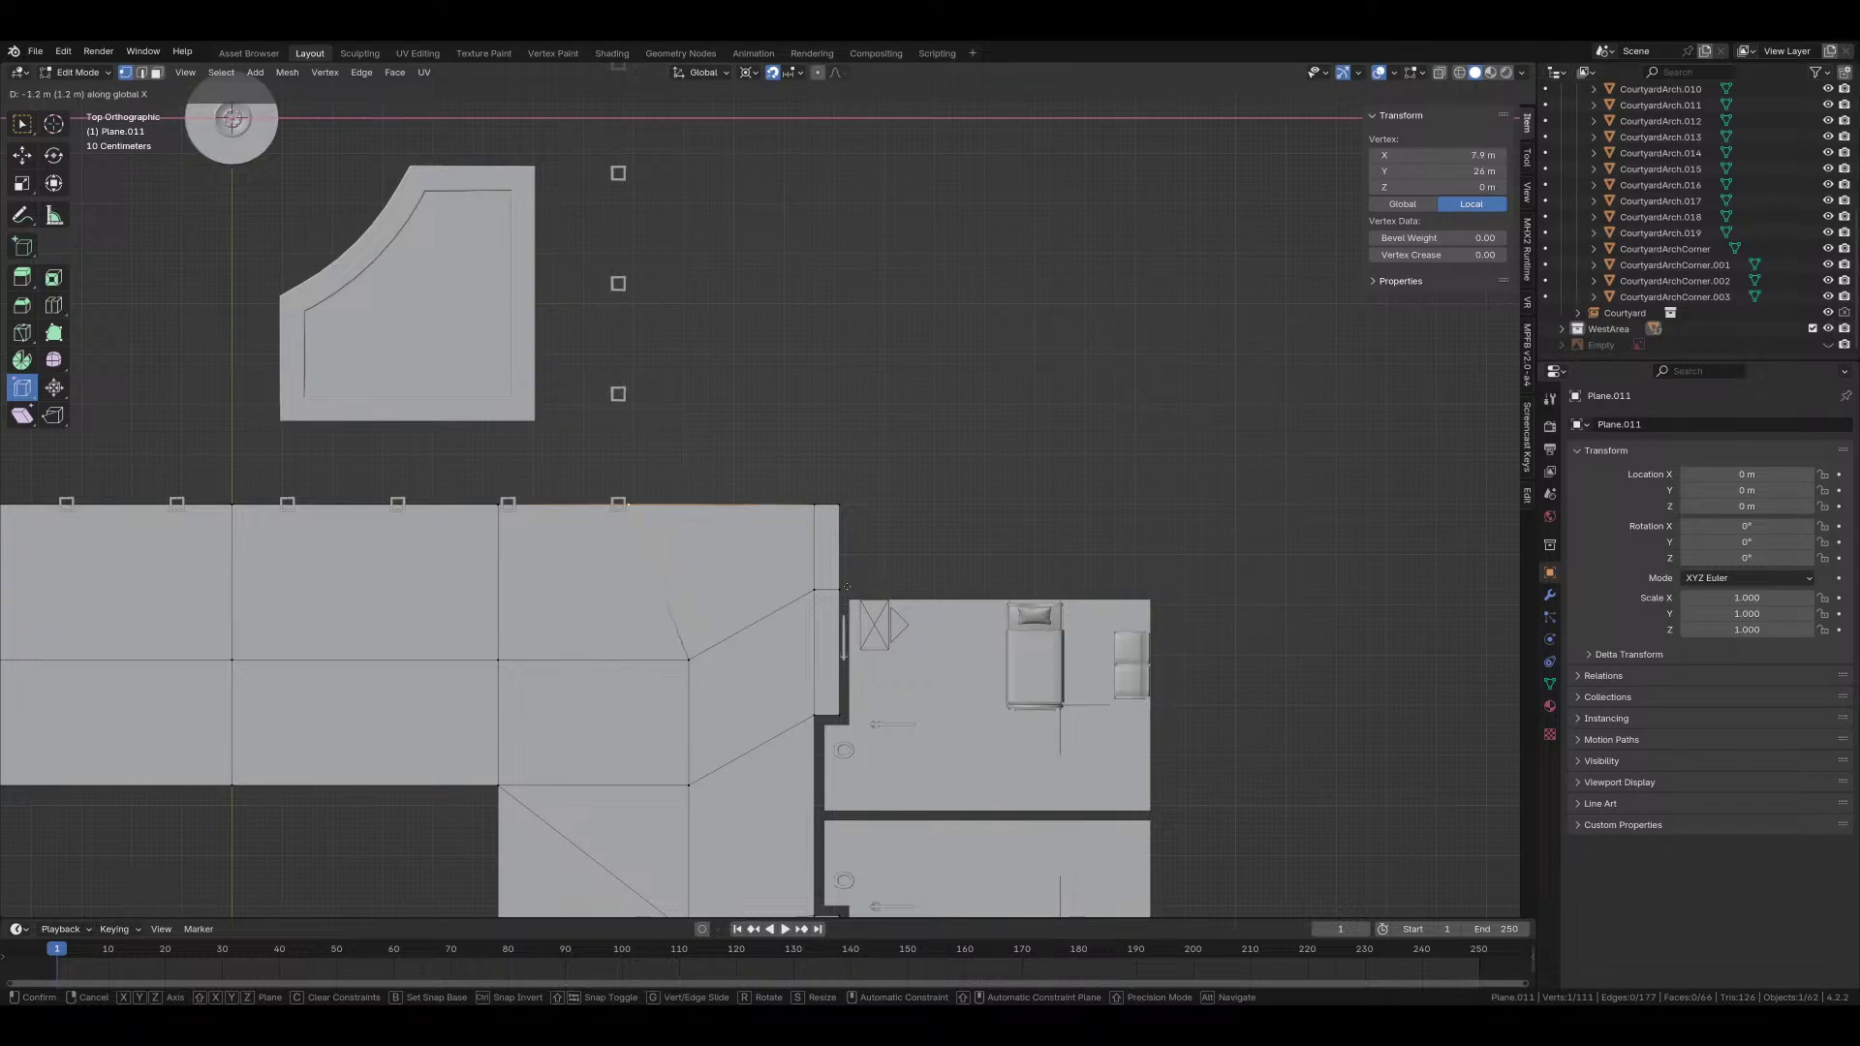
left_click(844, 584)
middle_click_drag(522, 514, 1062, 547, "shift")
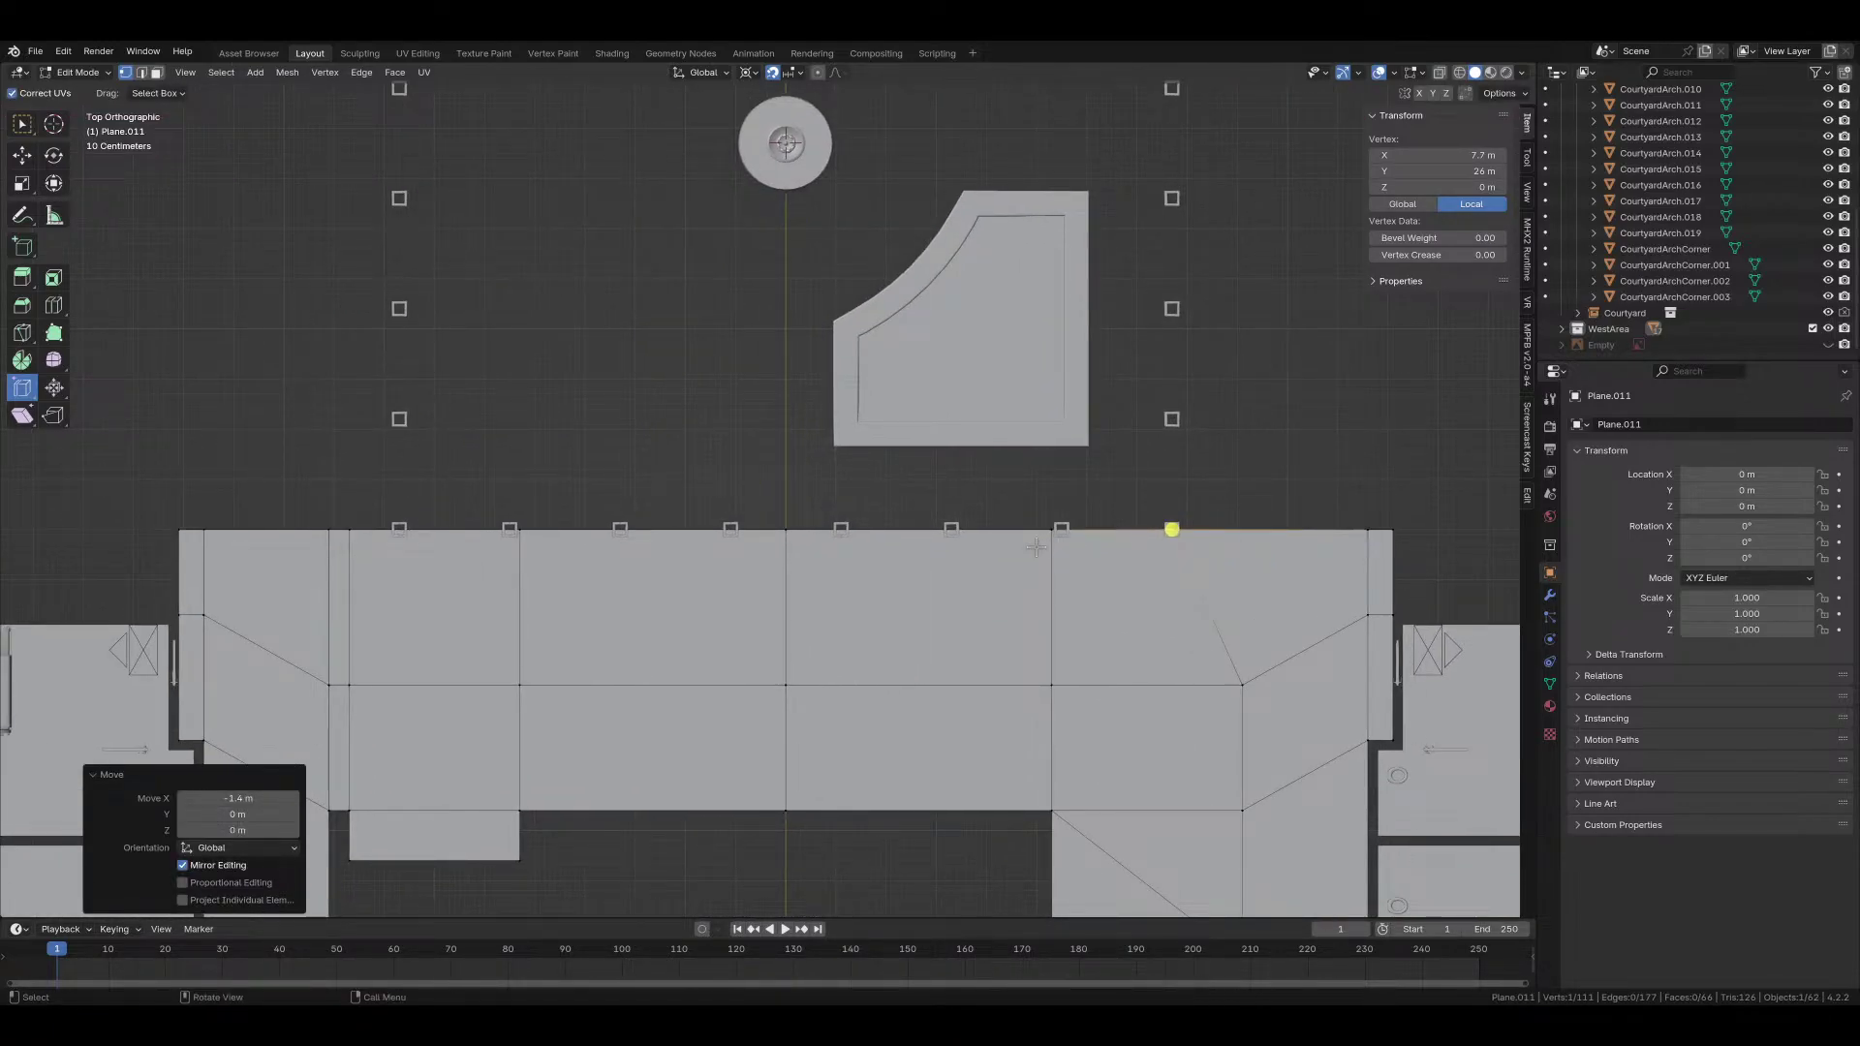
Step: Select the floor's whole courtyard-side edge line and move it 0.1 m along Y under the arch columns
scroll(1201, 600, "up", 2)
key("2")
left_click(1216, 549, "alt")
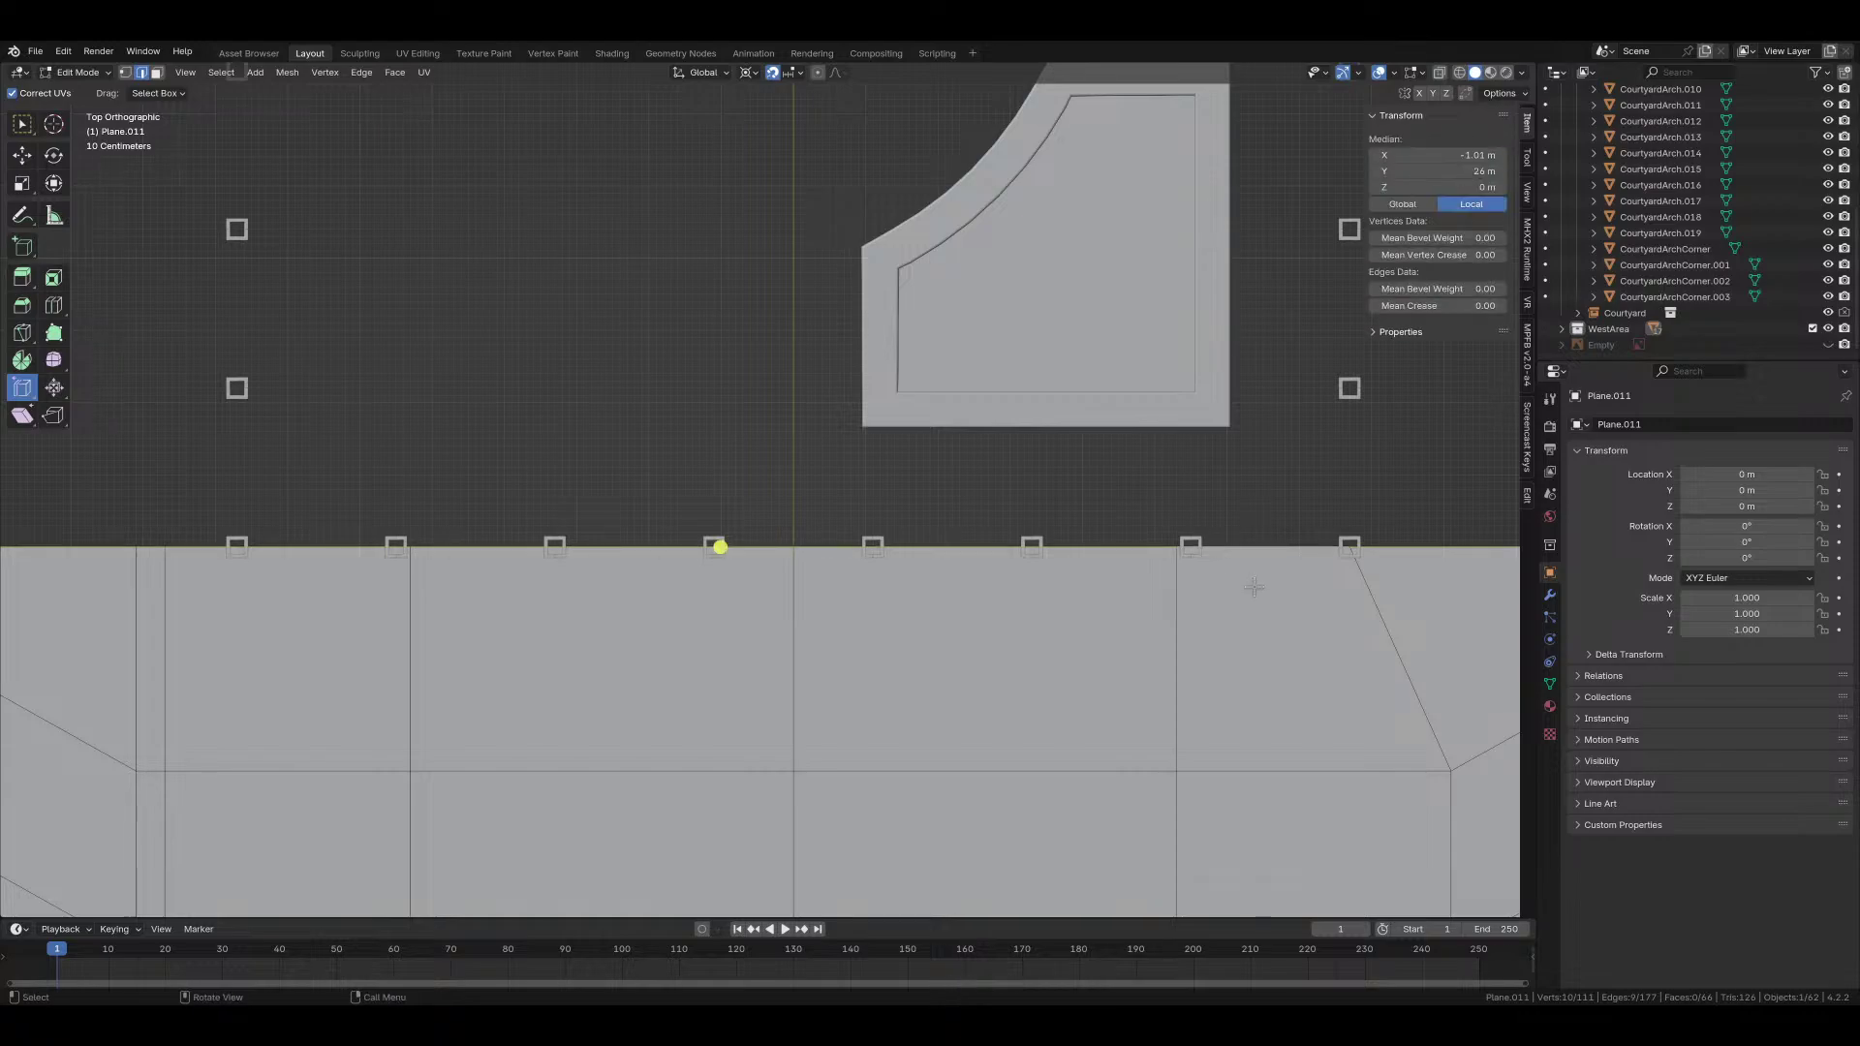
middle_click_drag(1264, 592, 712, 598, "shift")
type("gy0.1")
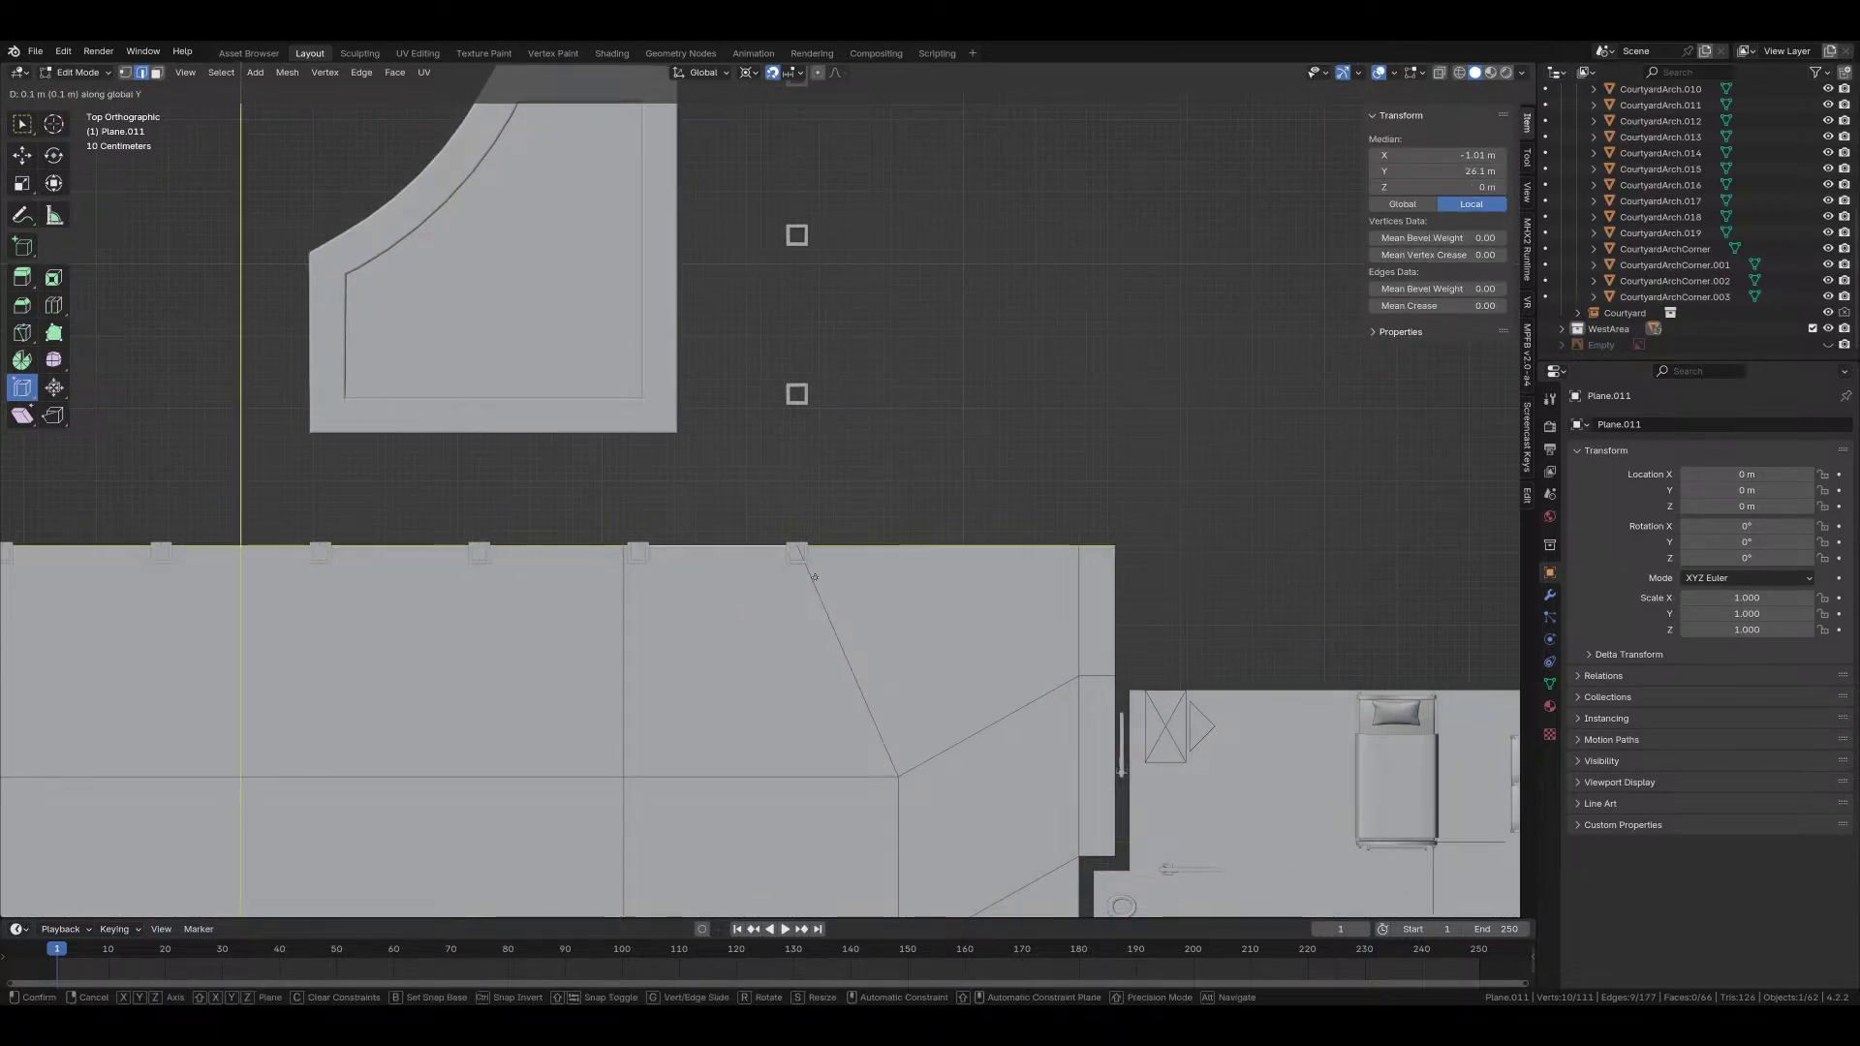
key("Return")
Step: Move the floor vertex at the east corner arch column -0.1 m along X
scroll(803, 548, "down", 2)
key("1")
left_click(800, 545)
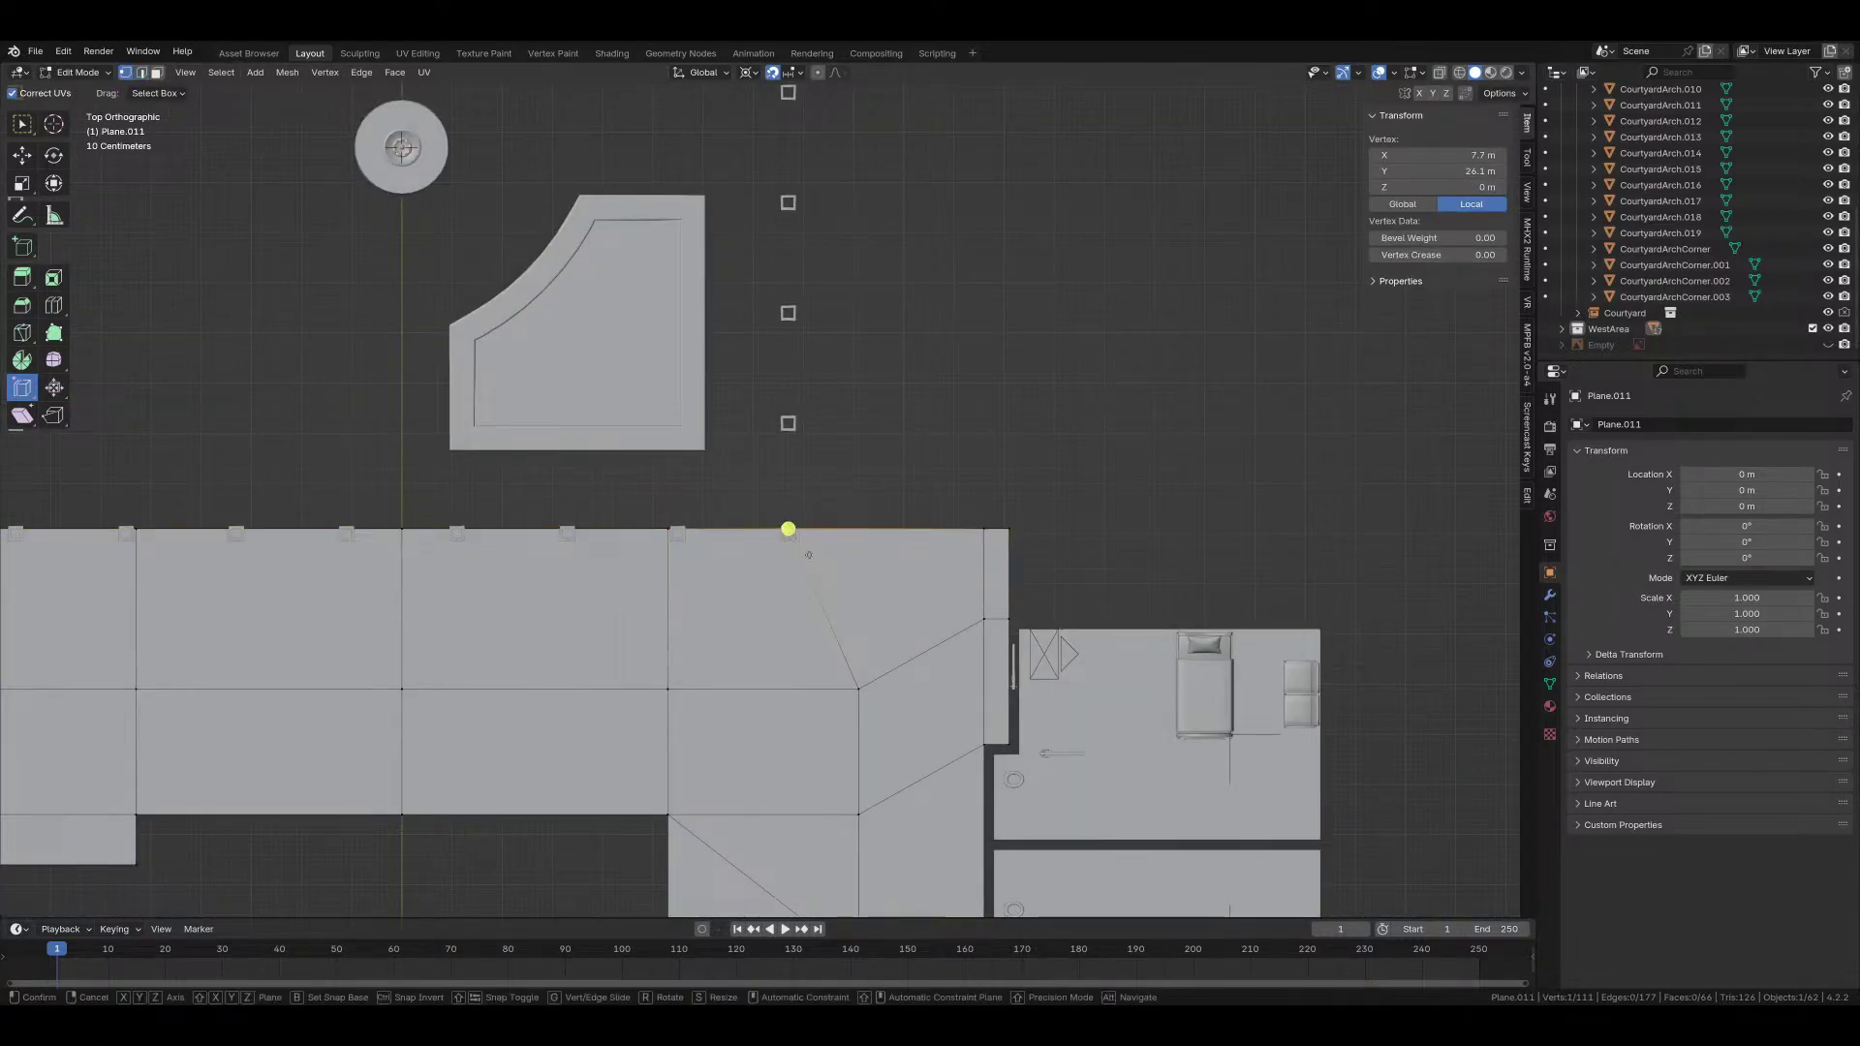
type("gx-0.1")
key("Return")
scroll(652, 590, "down", 2)
scroll(639, 596, "left", 5, "ctrl")
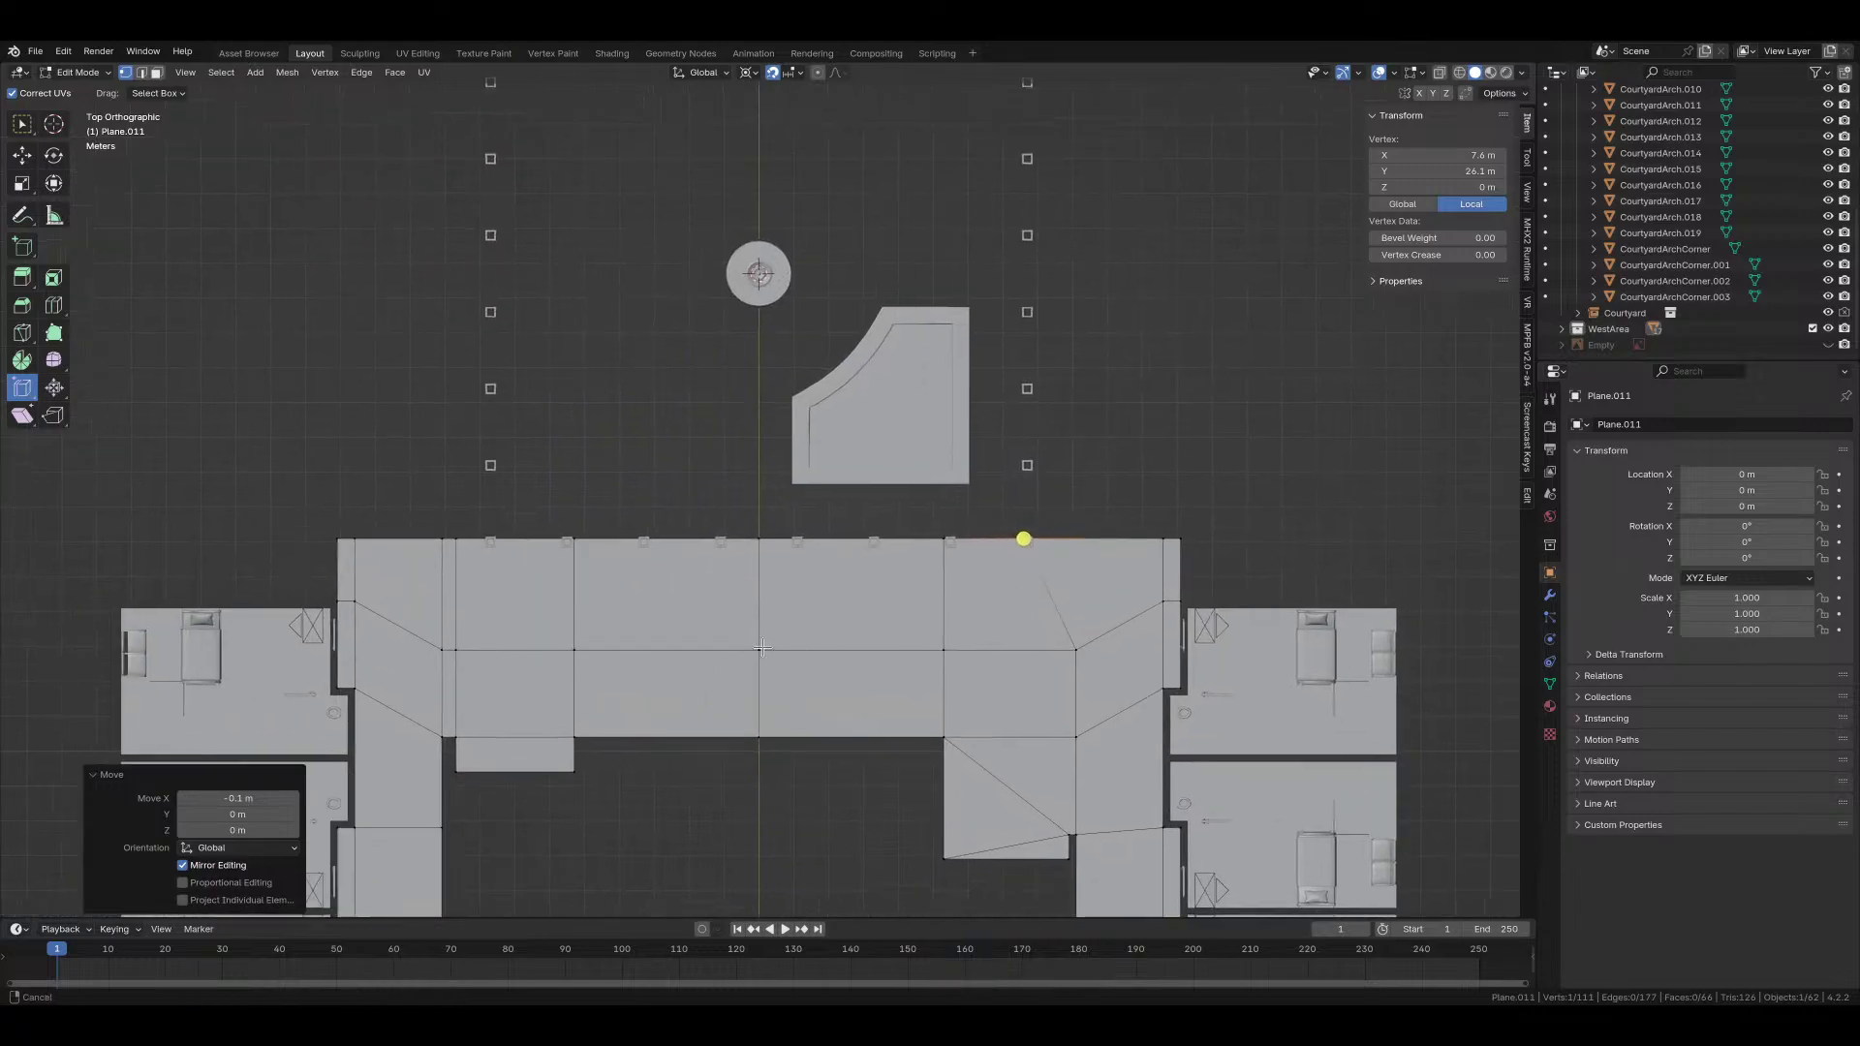
Step: Move the matching floor vertex on the west side 1.1 m along X to its corner arch column
scroll(620, 600, "up", 3)
left_click(461, 626)
key("g")
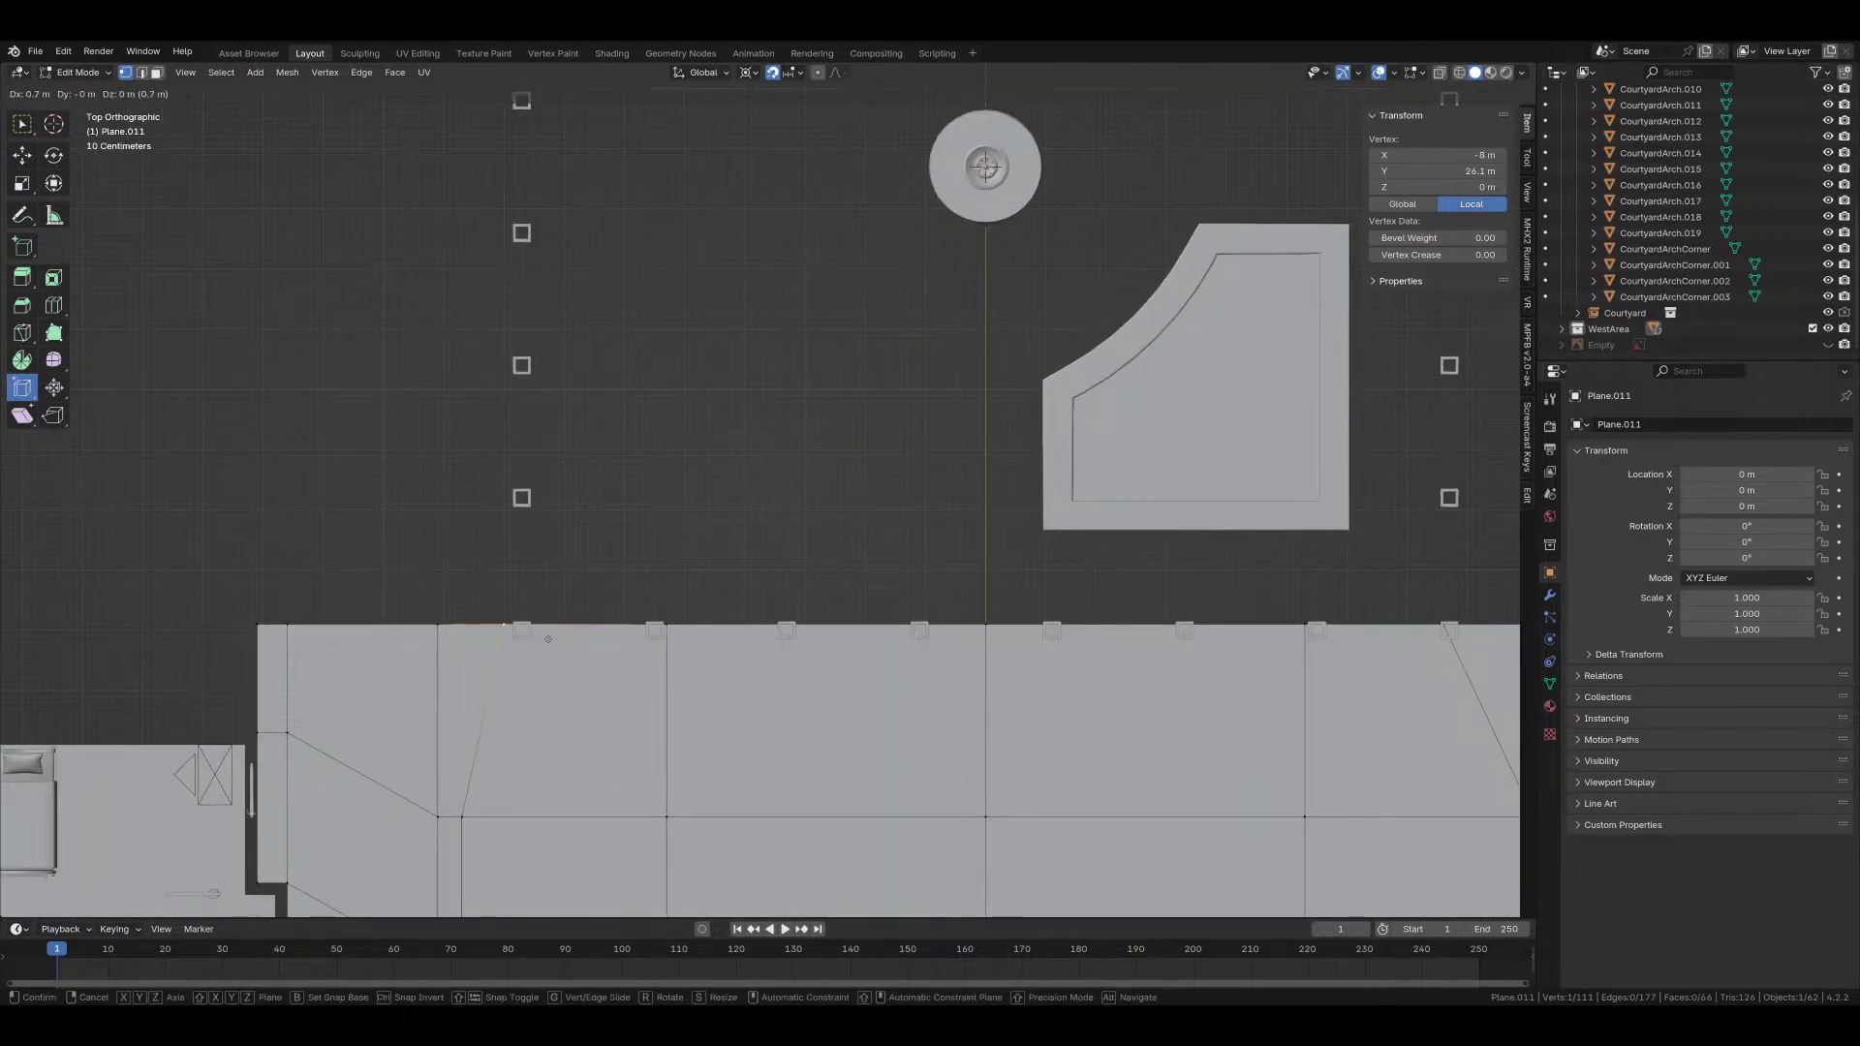
left_click(530, 632)
scroll(593, 643, "down", 2)
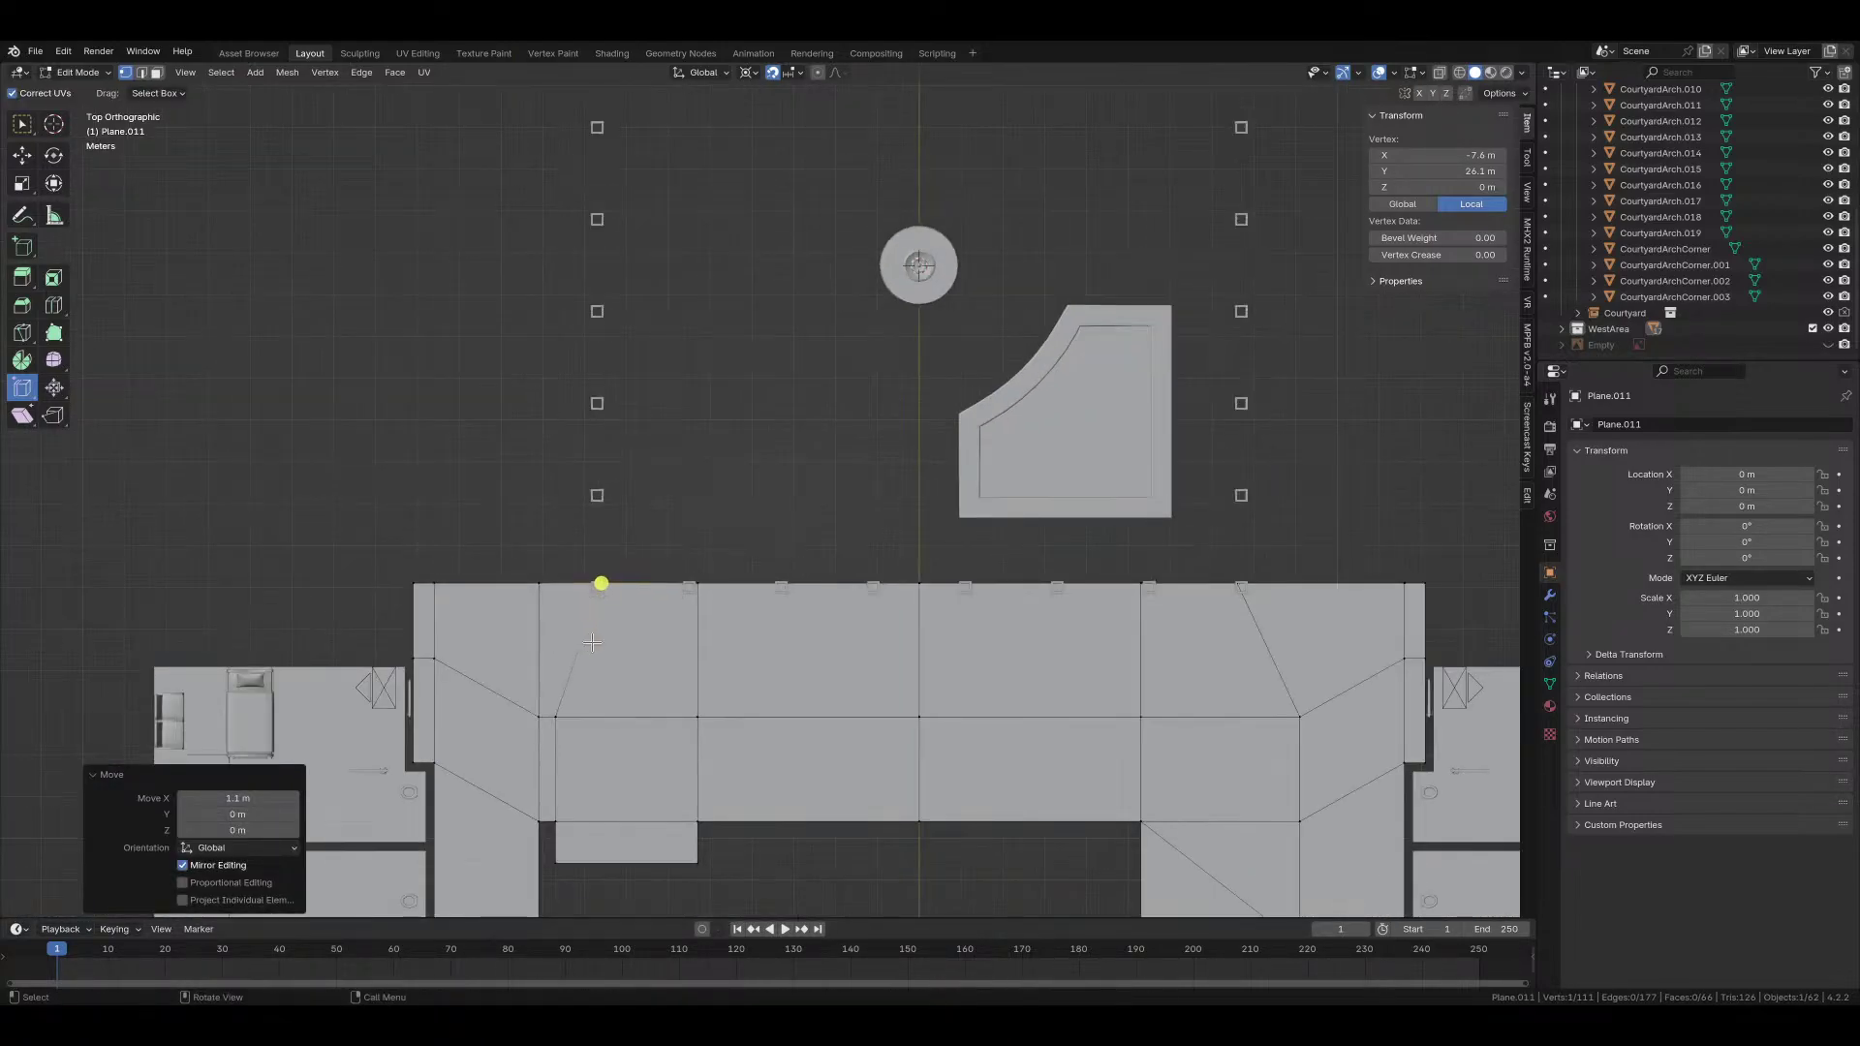
Step: Slide the front floor section's central edge onto its western neighbour and merge all vertices by distance at 0.0001 m
key("2")
left_click(918, 652, "alt")
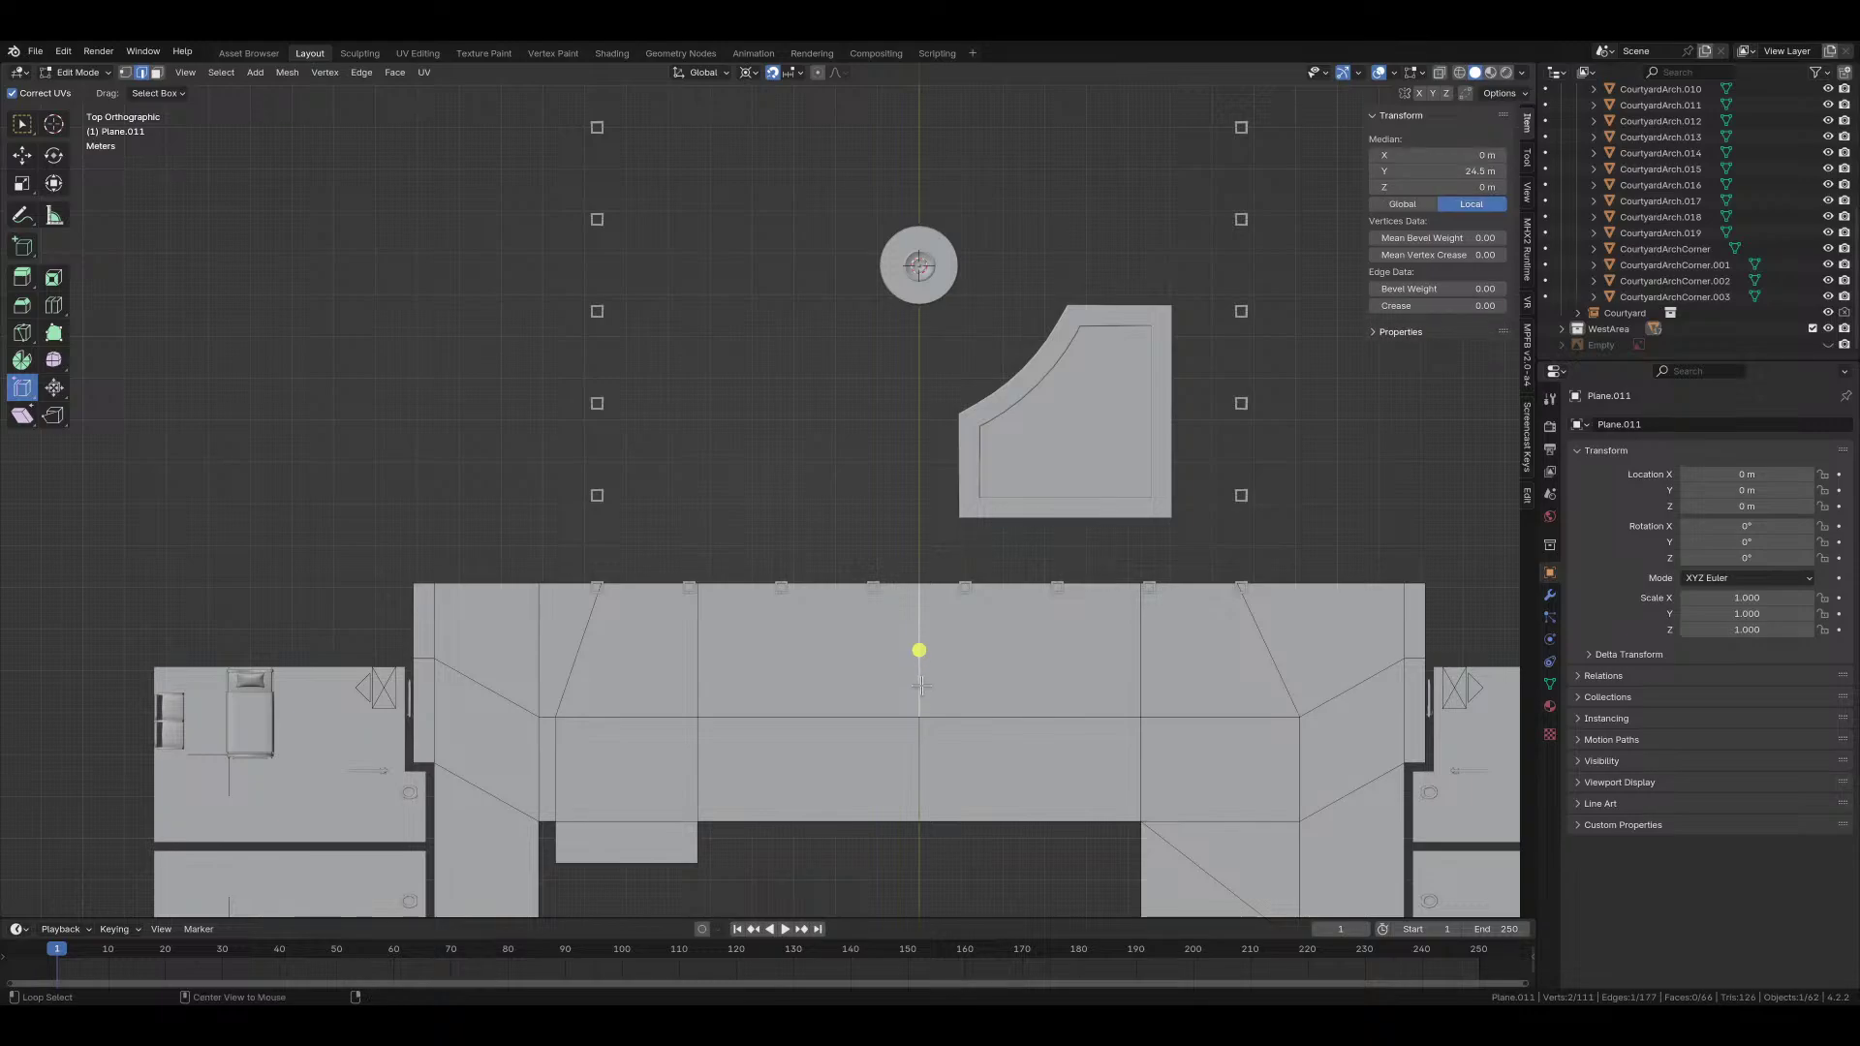
key("g")
key("g")
left_click(697, 706)
key("a")
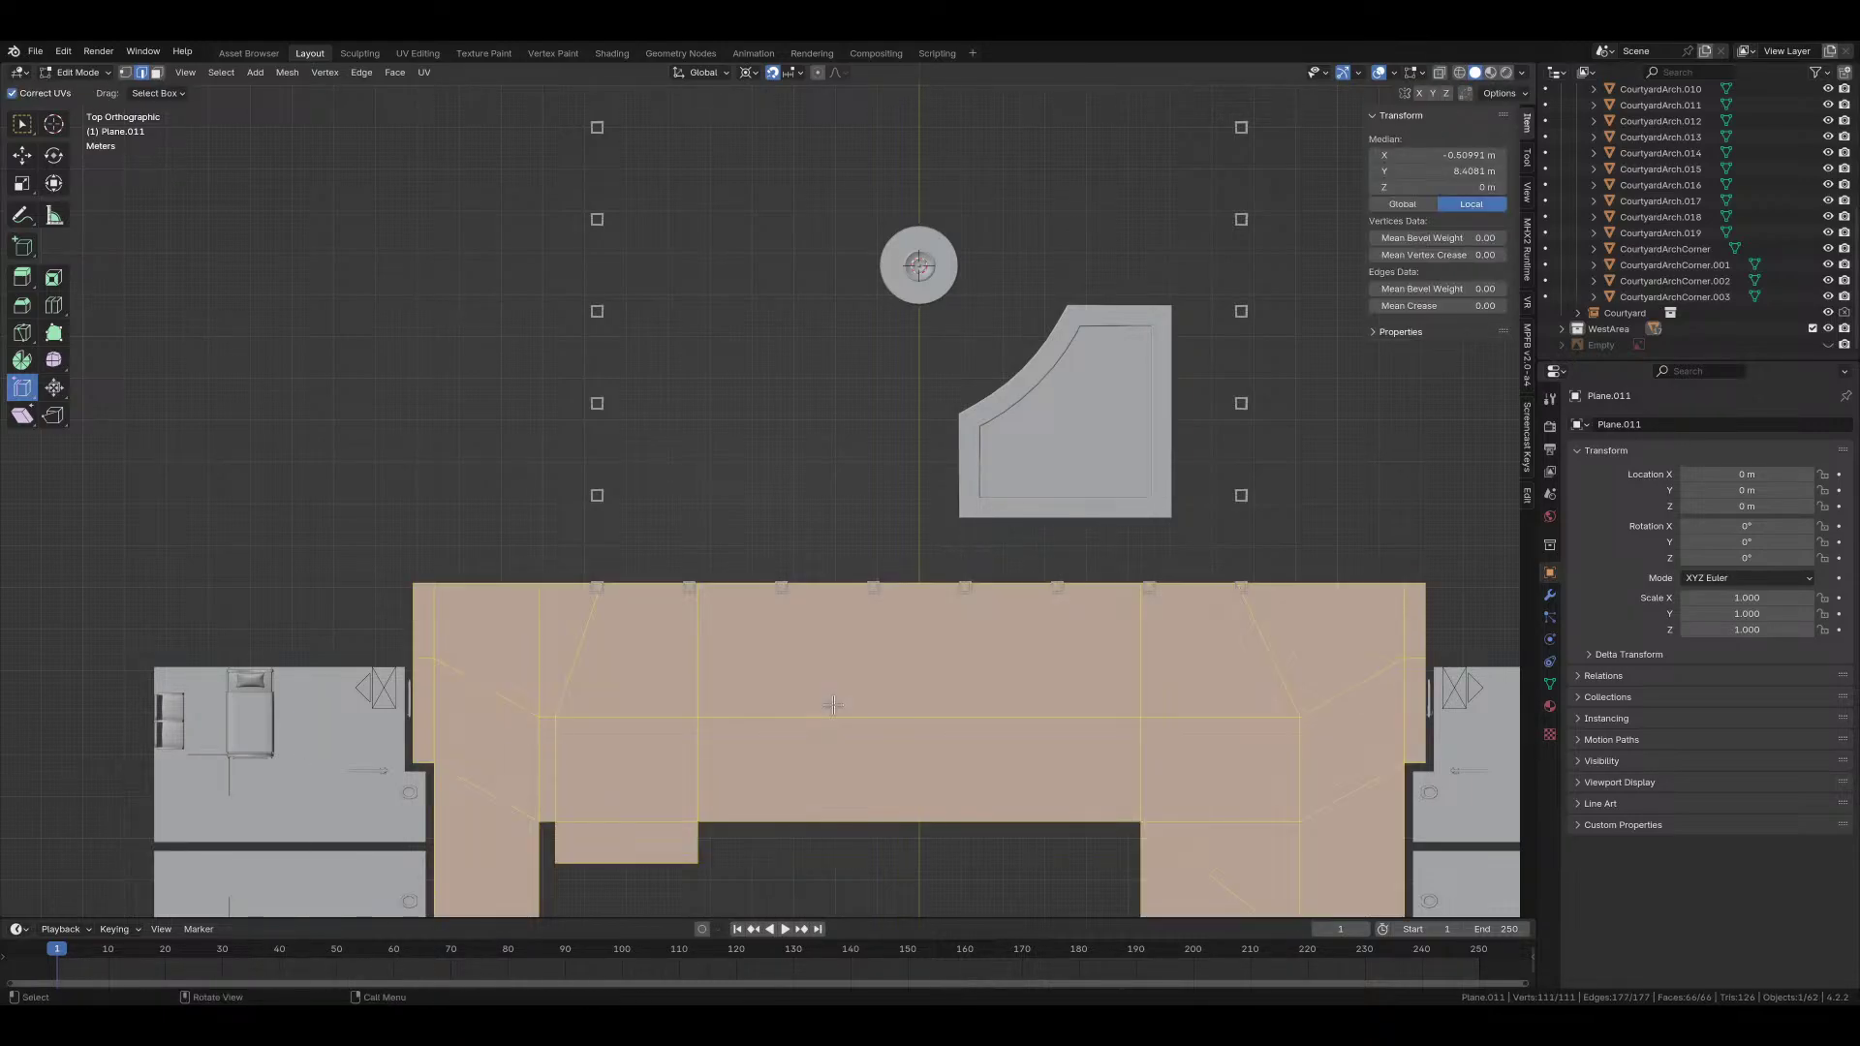
key("m")
left_click(717, 661)
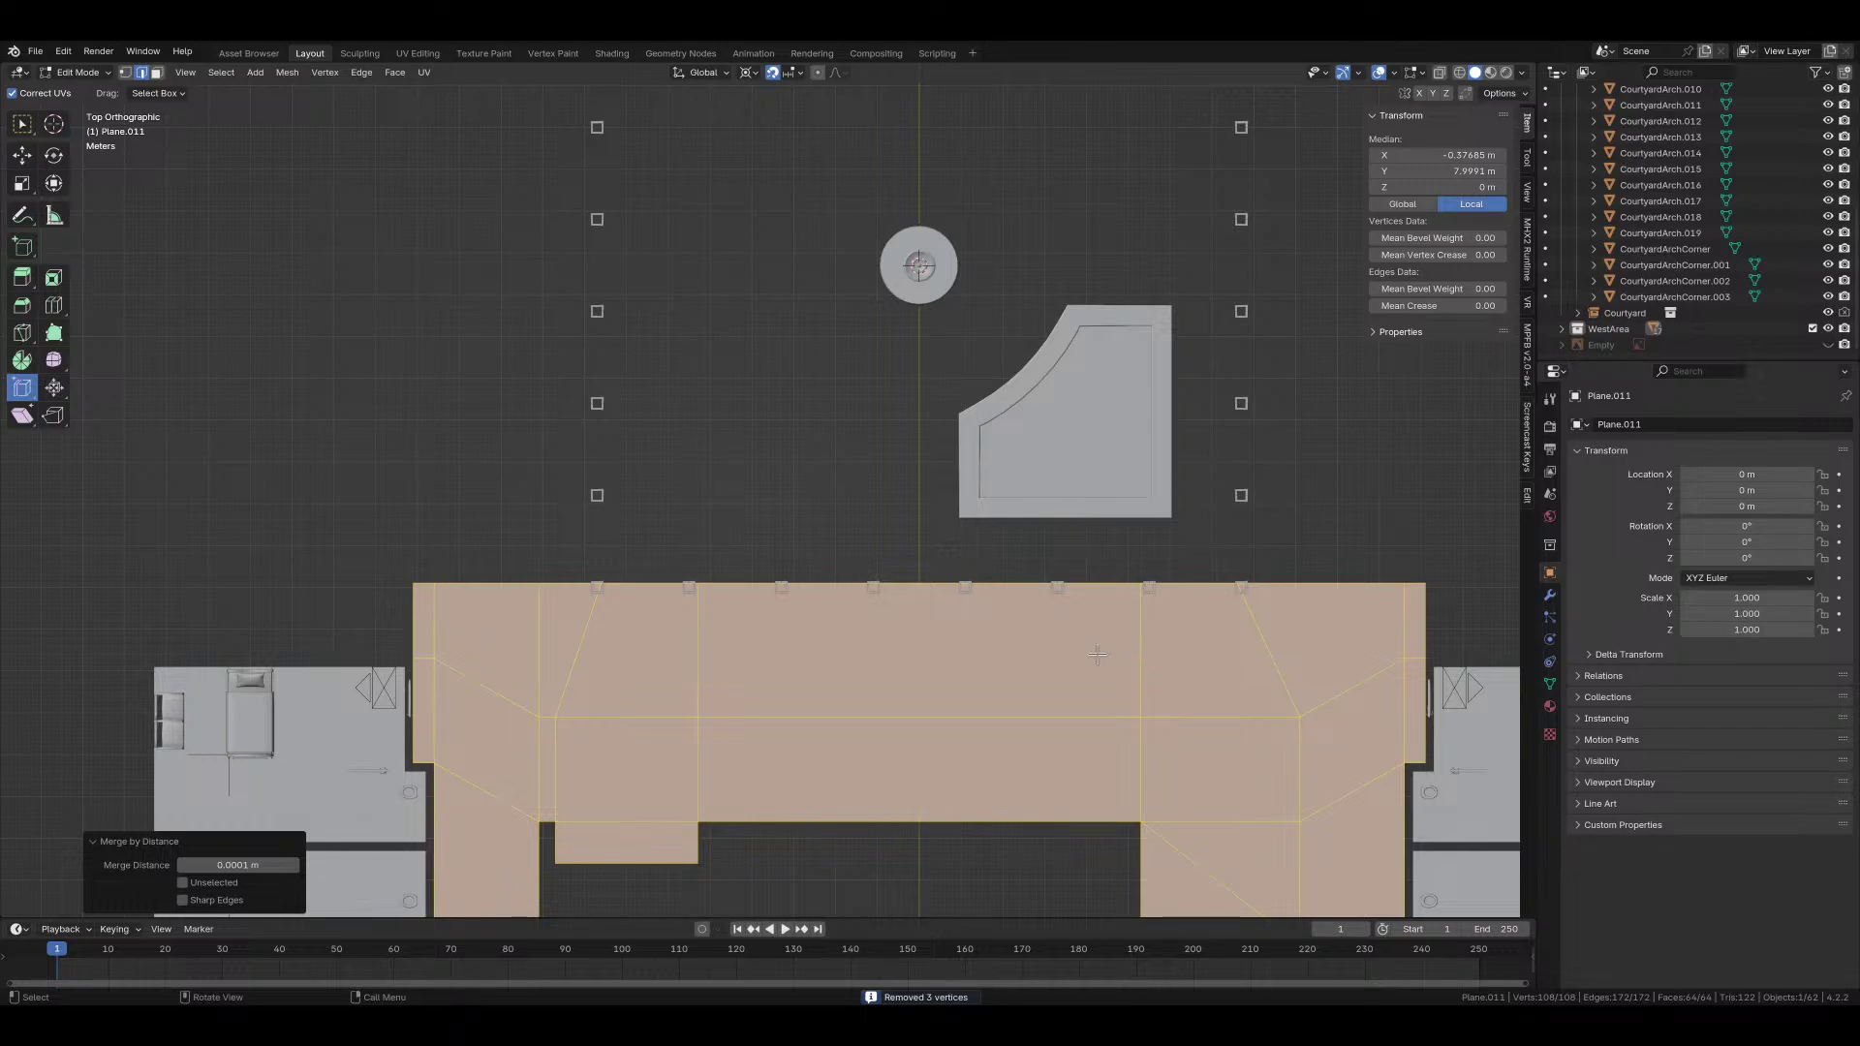
Step: Move the front floor section's two cross edges along X toward the centre line, the western one by 4.3 m
left_click(1144, 639)
key("g")
key("x")
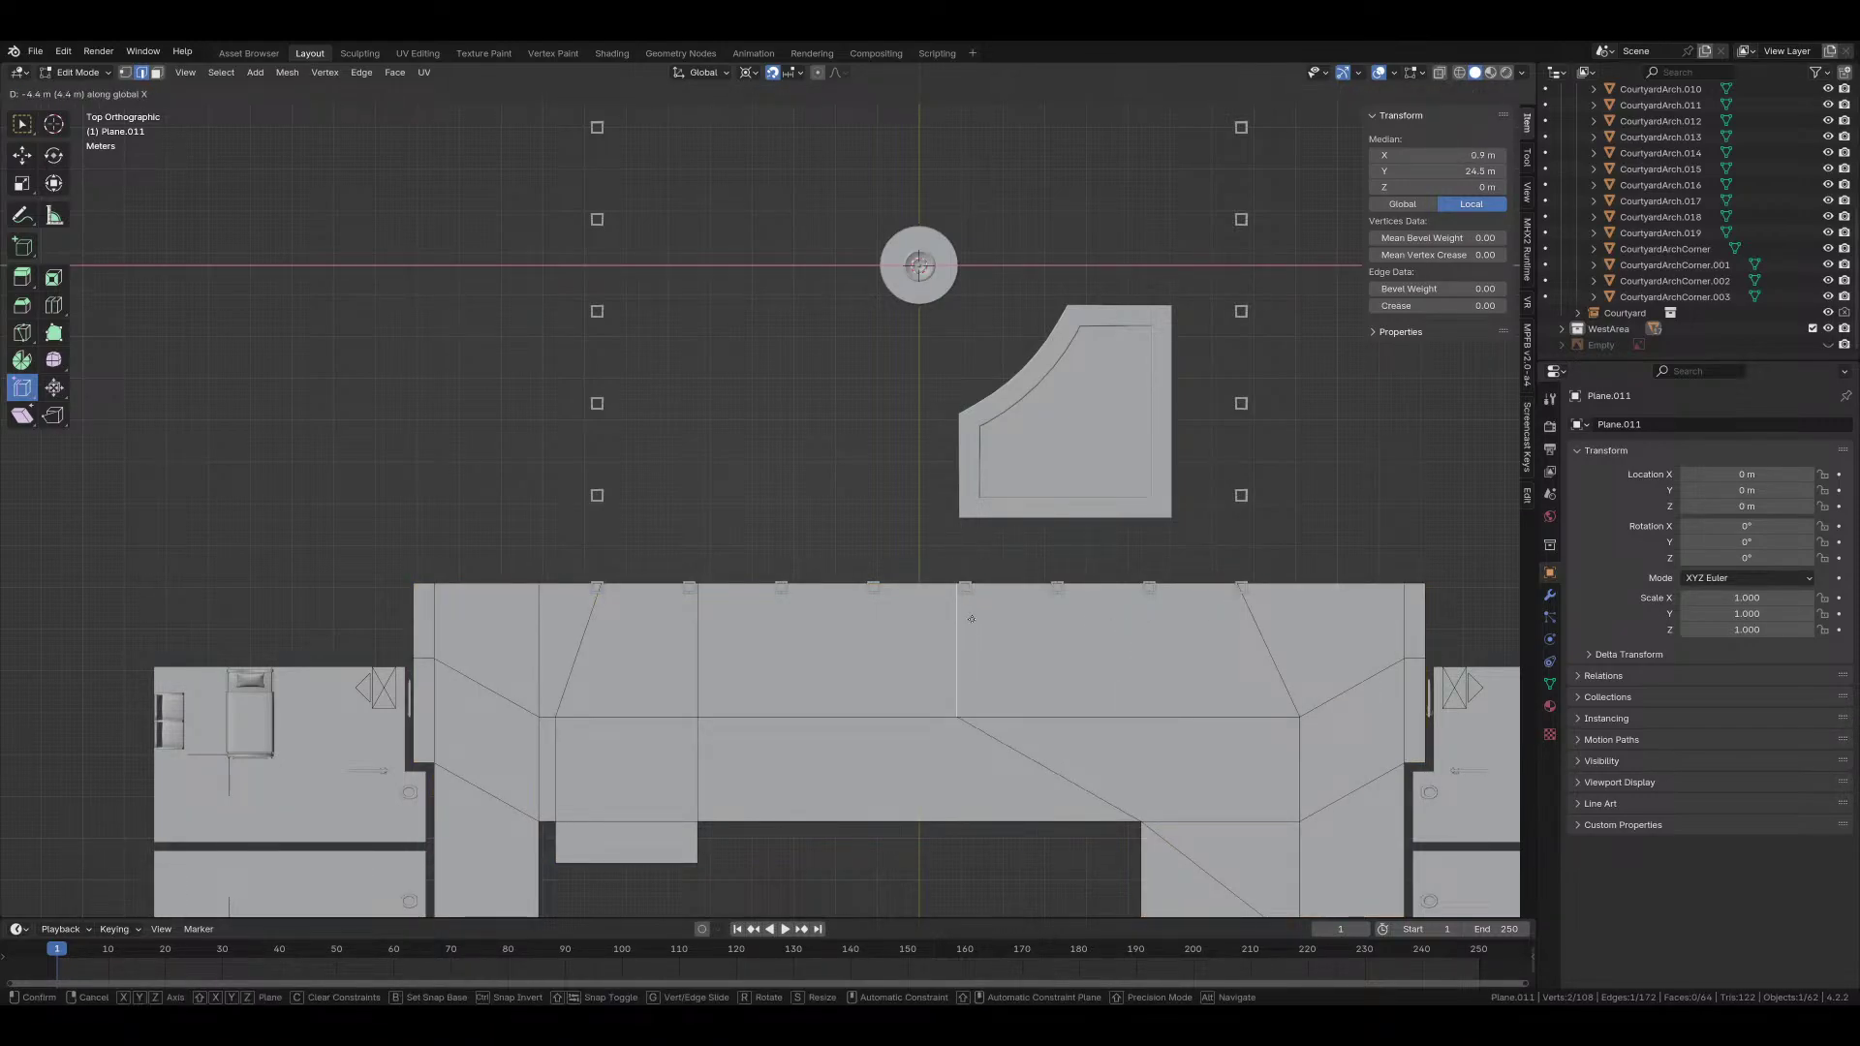
left_click(1005, 624)
key("g")
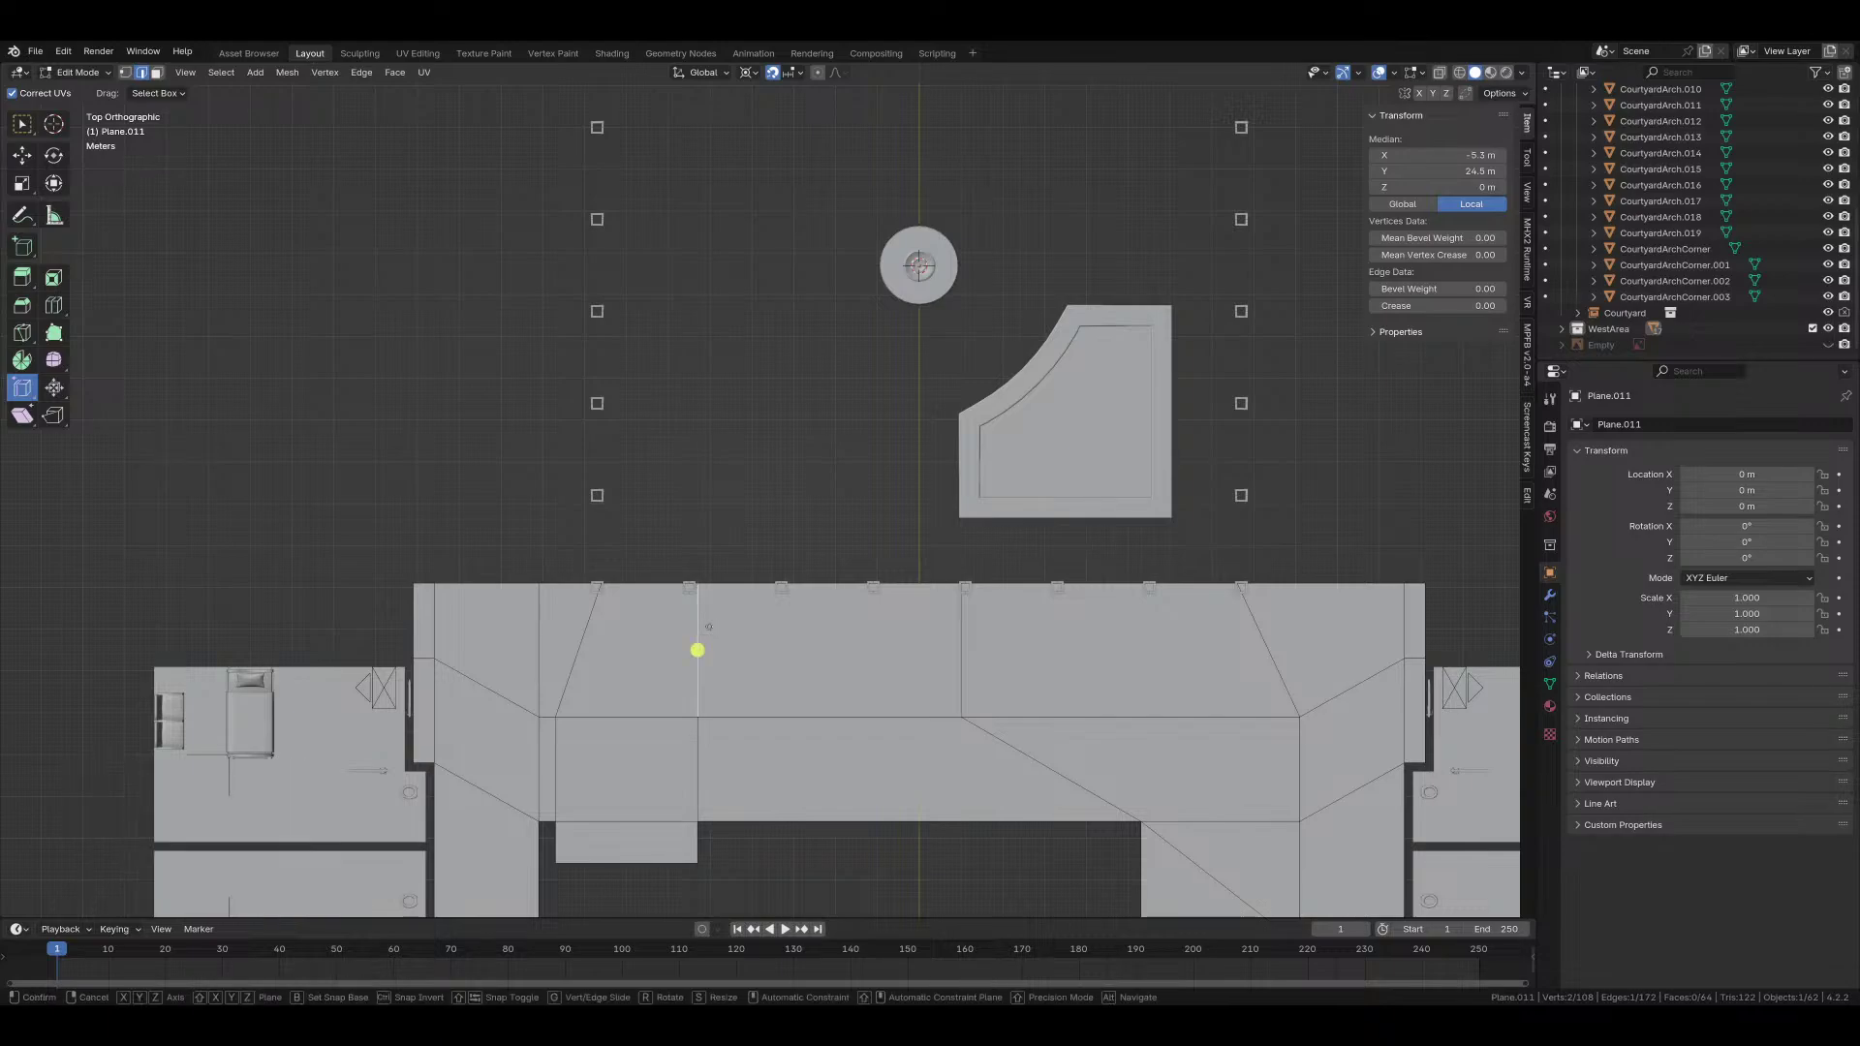
key("x")
left_click(920, 644)
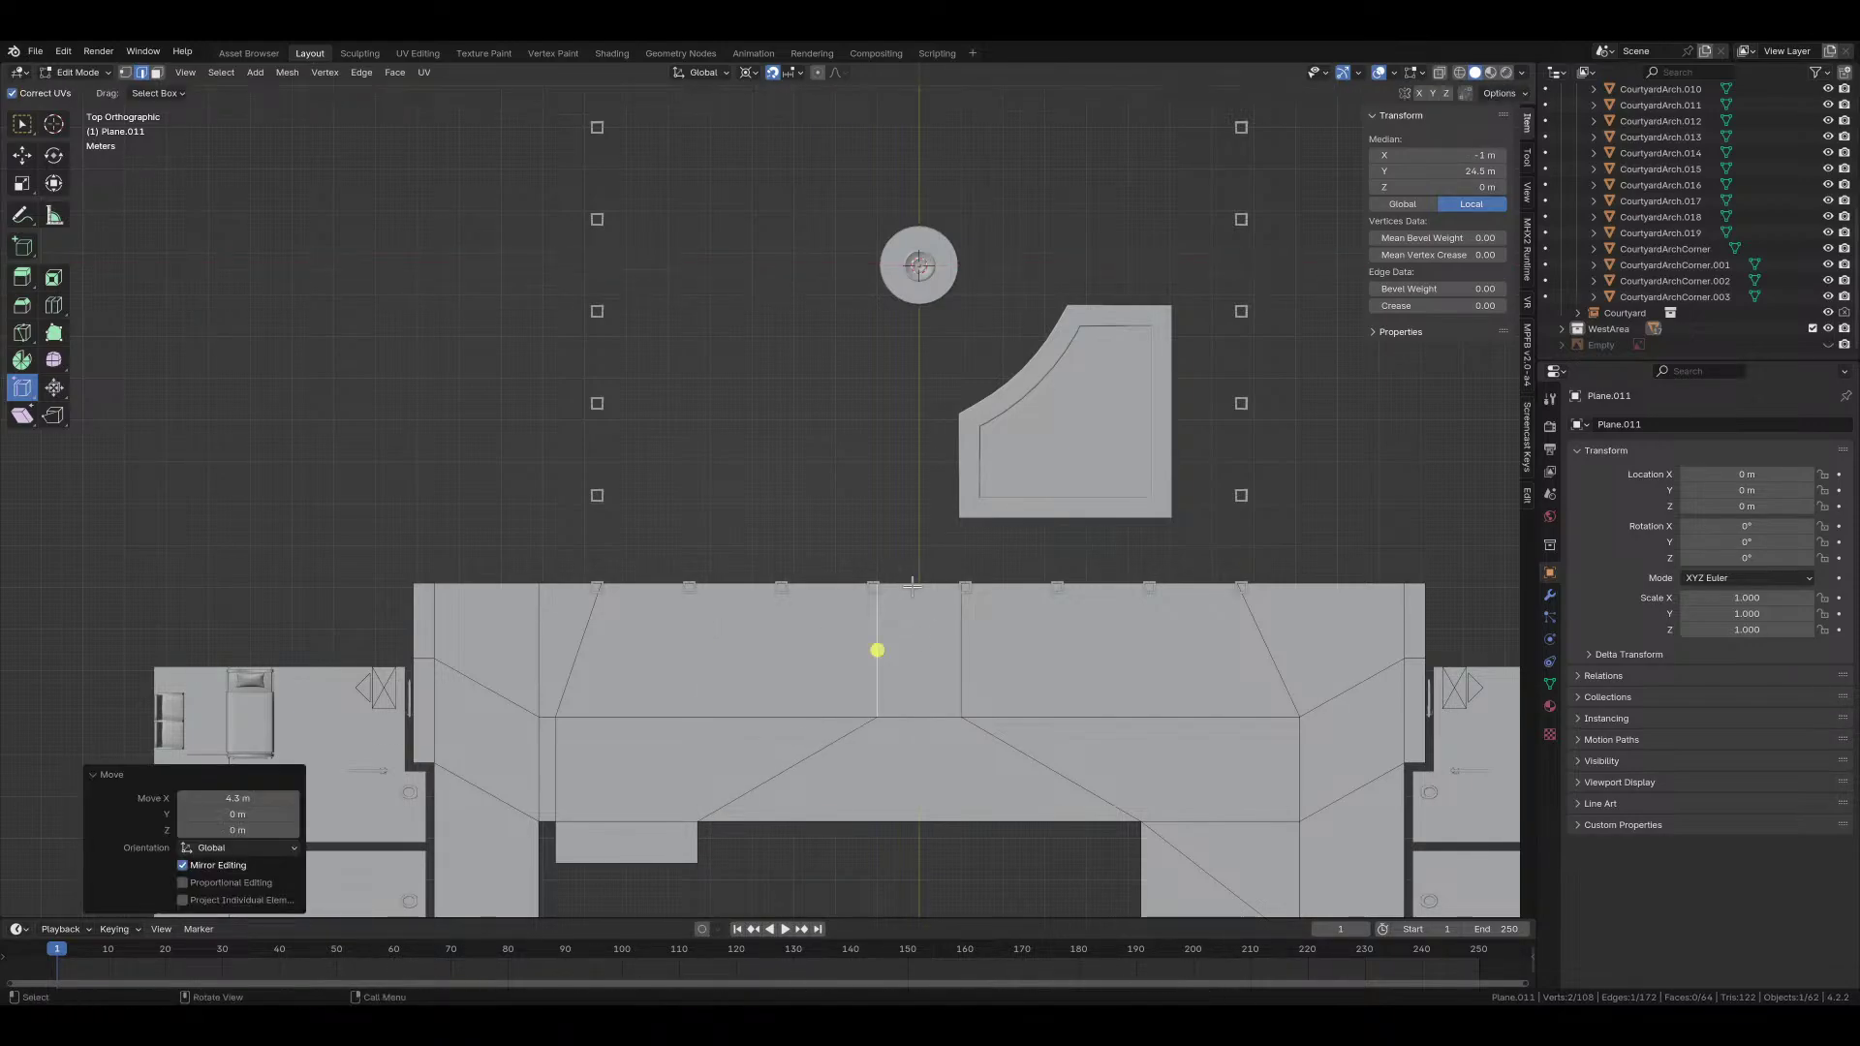
left_click(918, 584)
middle_click_drag(1019, 604, 845, 606, "shift")
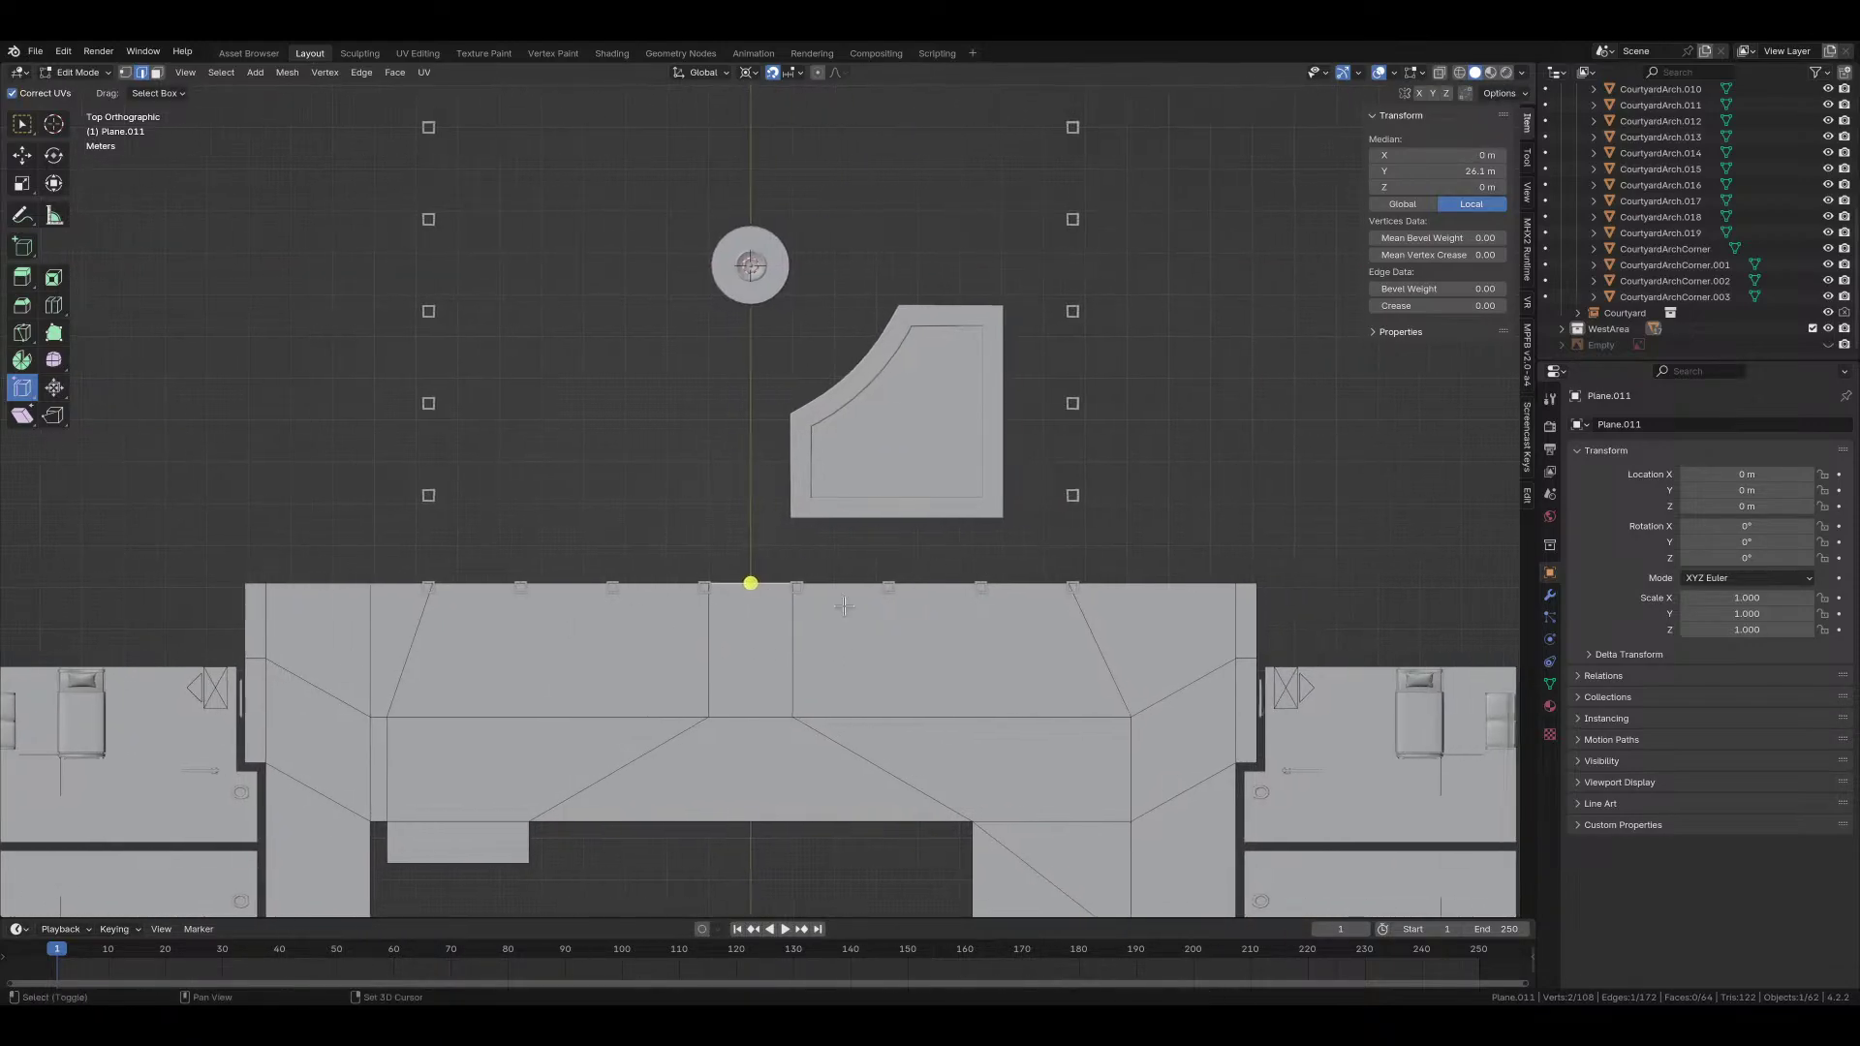
key("e")
key("Escape")
middle_click_drag(915, 662, 816, 689, "shift")
middle_click_drag(1074, 662, 869, 658, "shift")
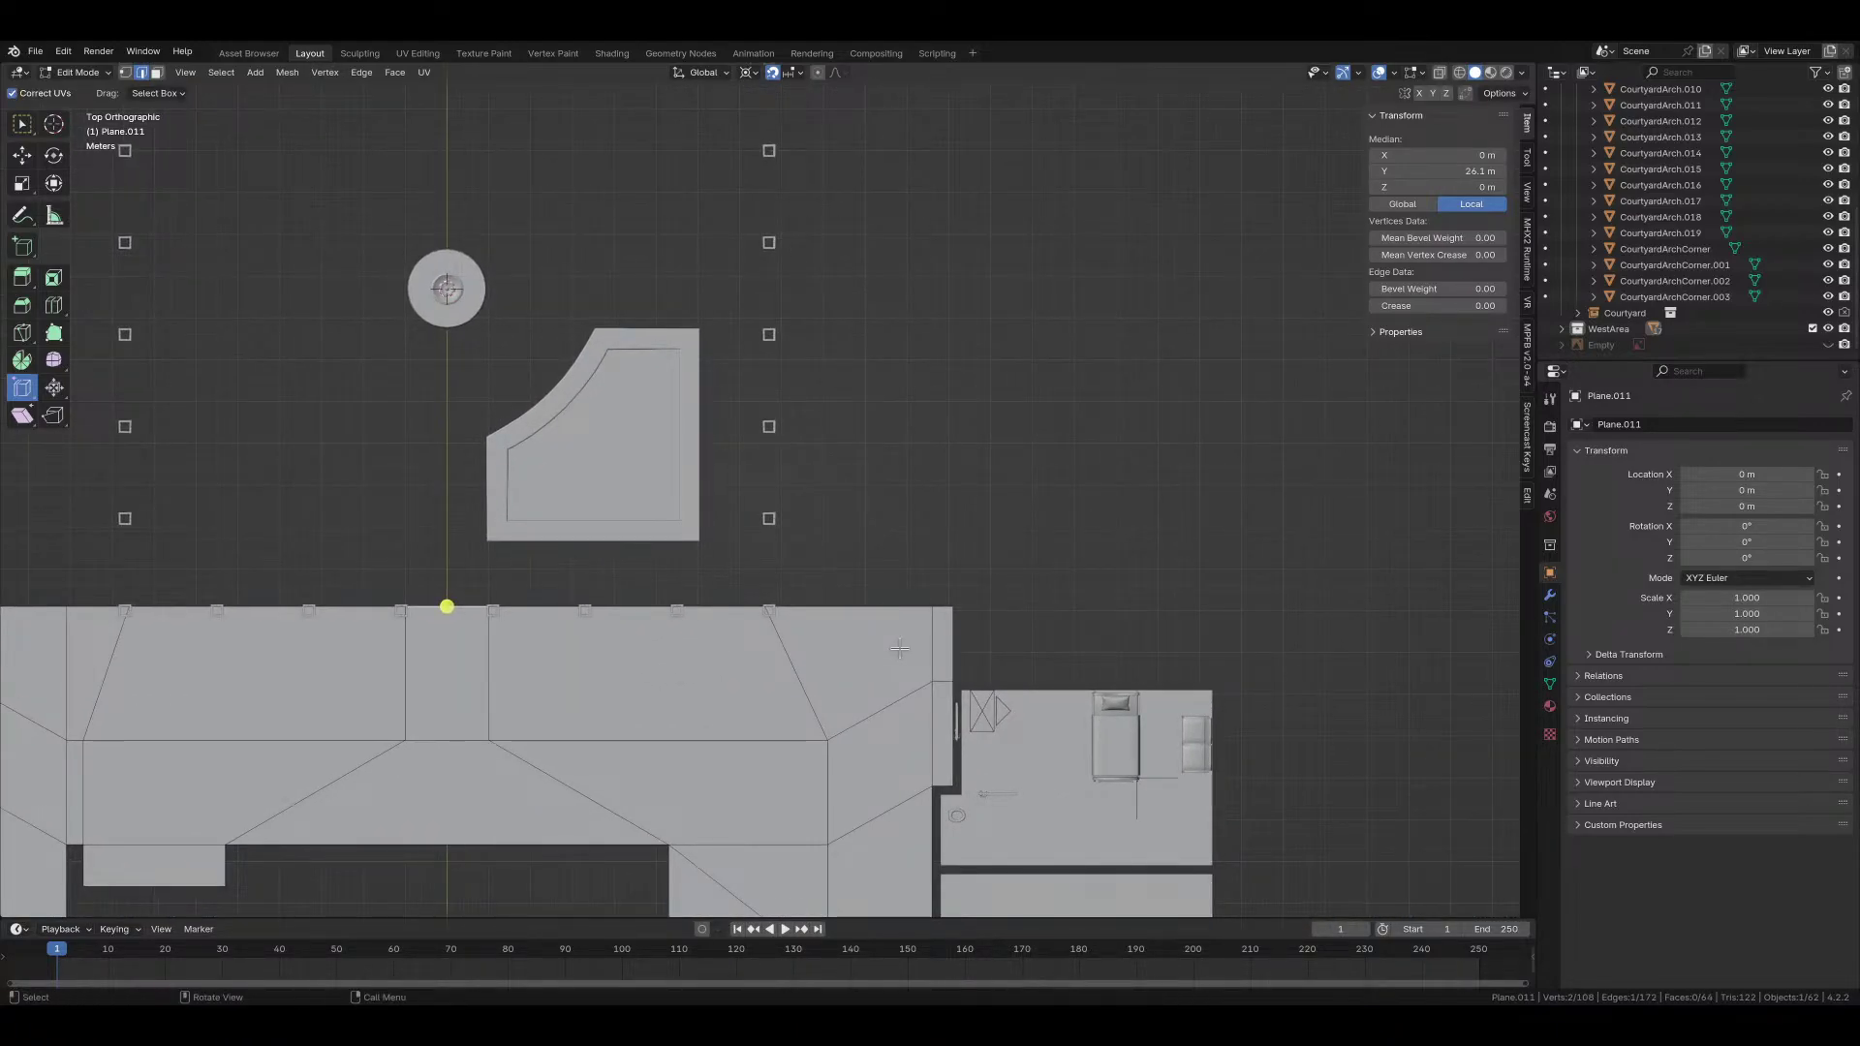
scroll(899, 649, "down", 6)
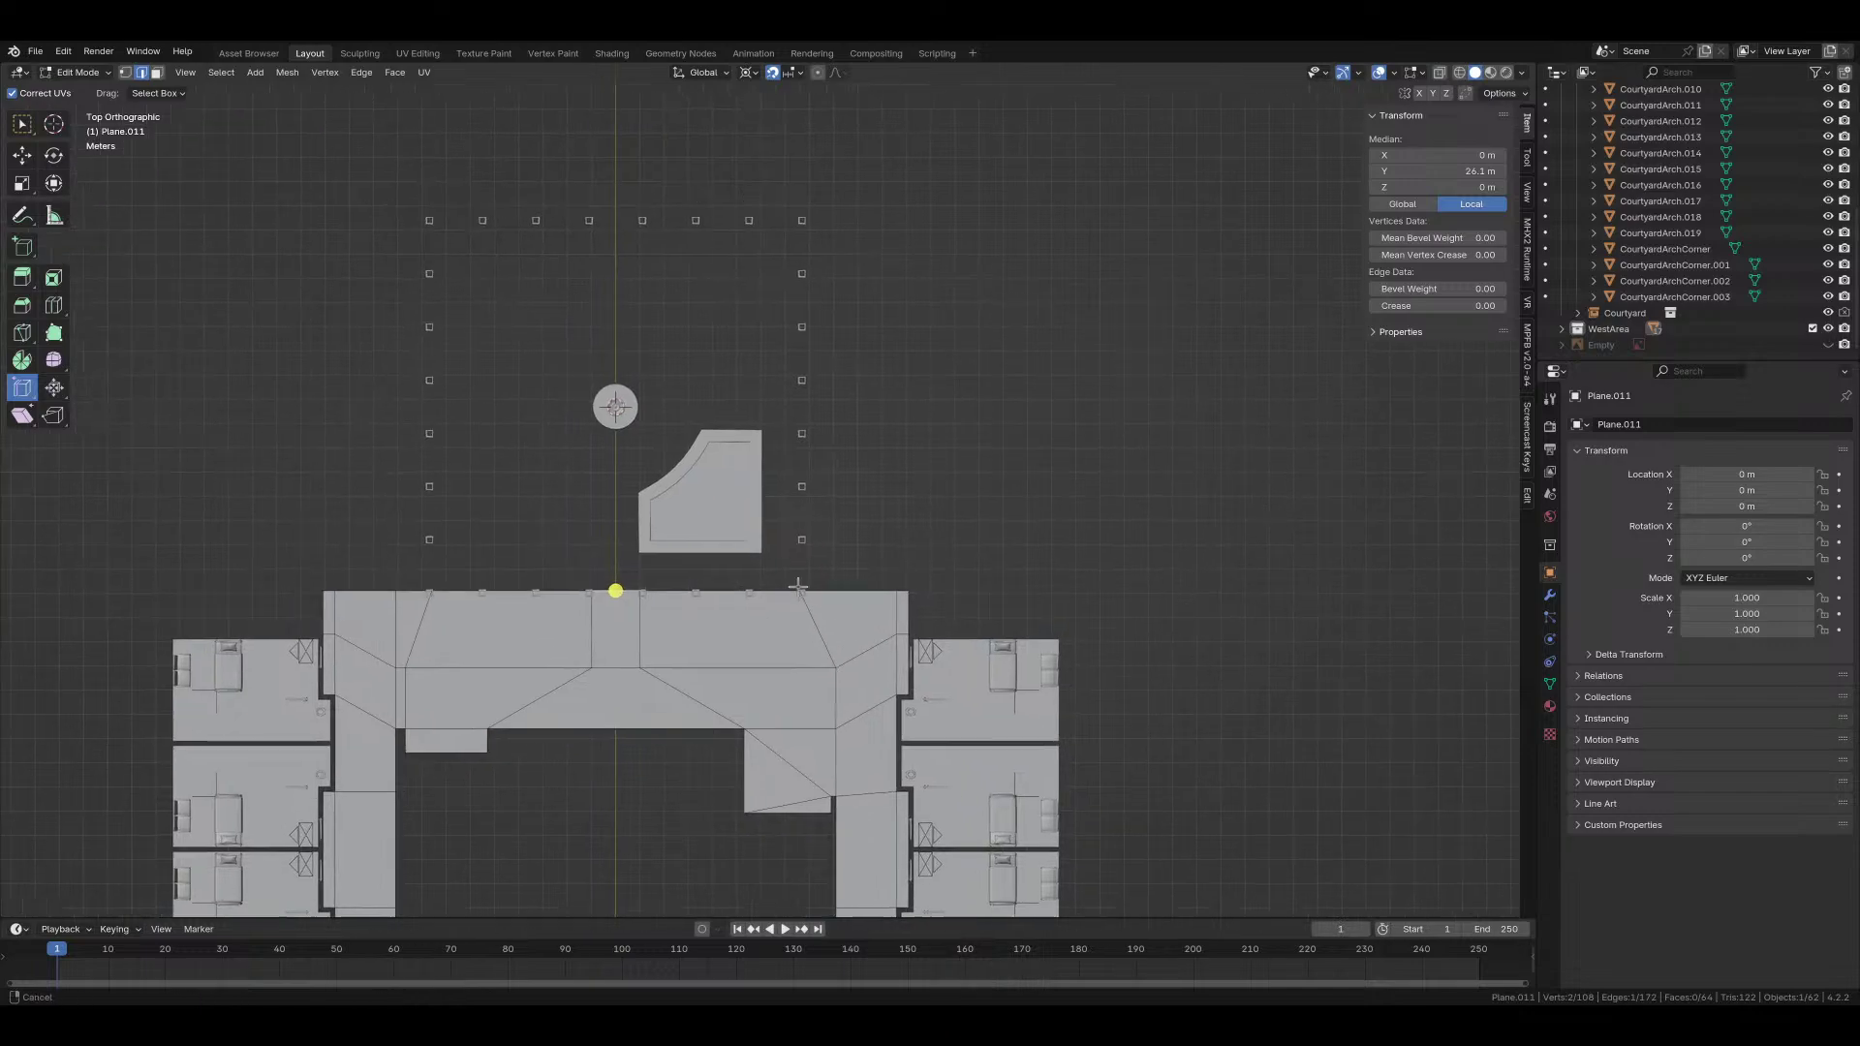
scroll(863, 619, "down", 1)
scroll(863, 619, "up", 4)
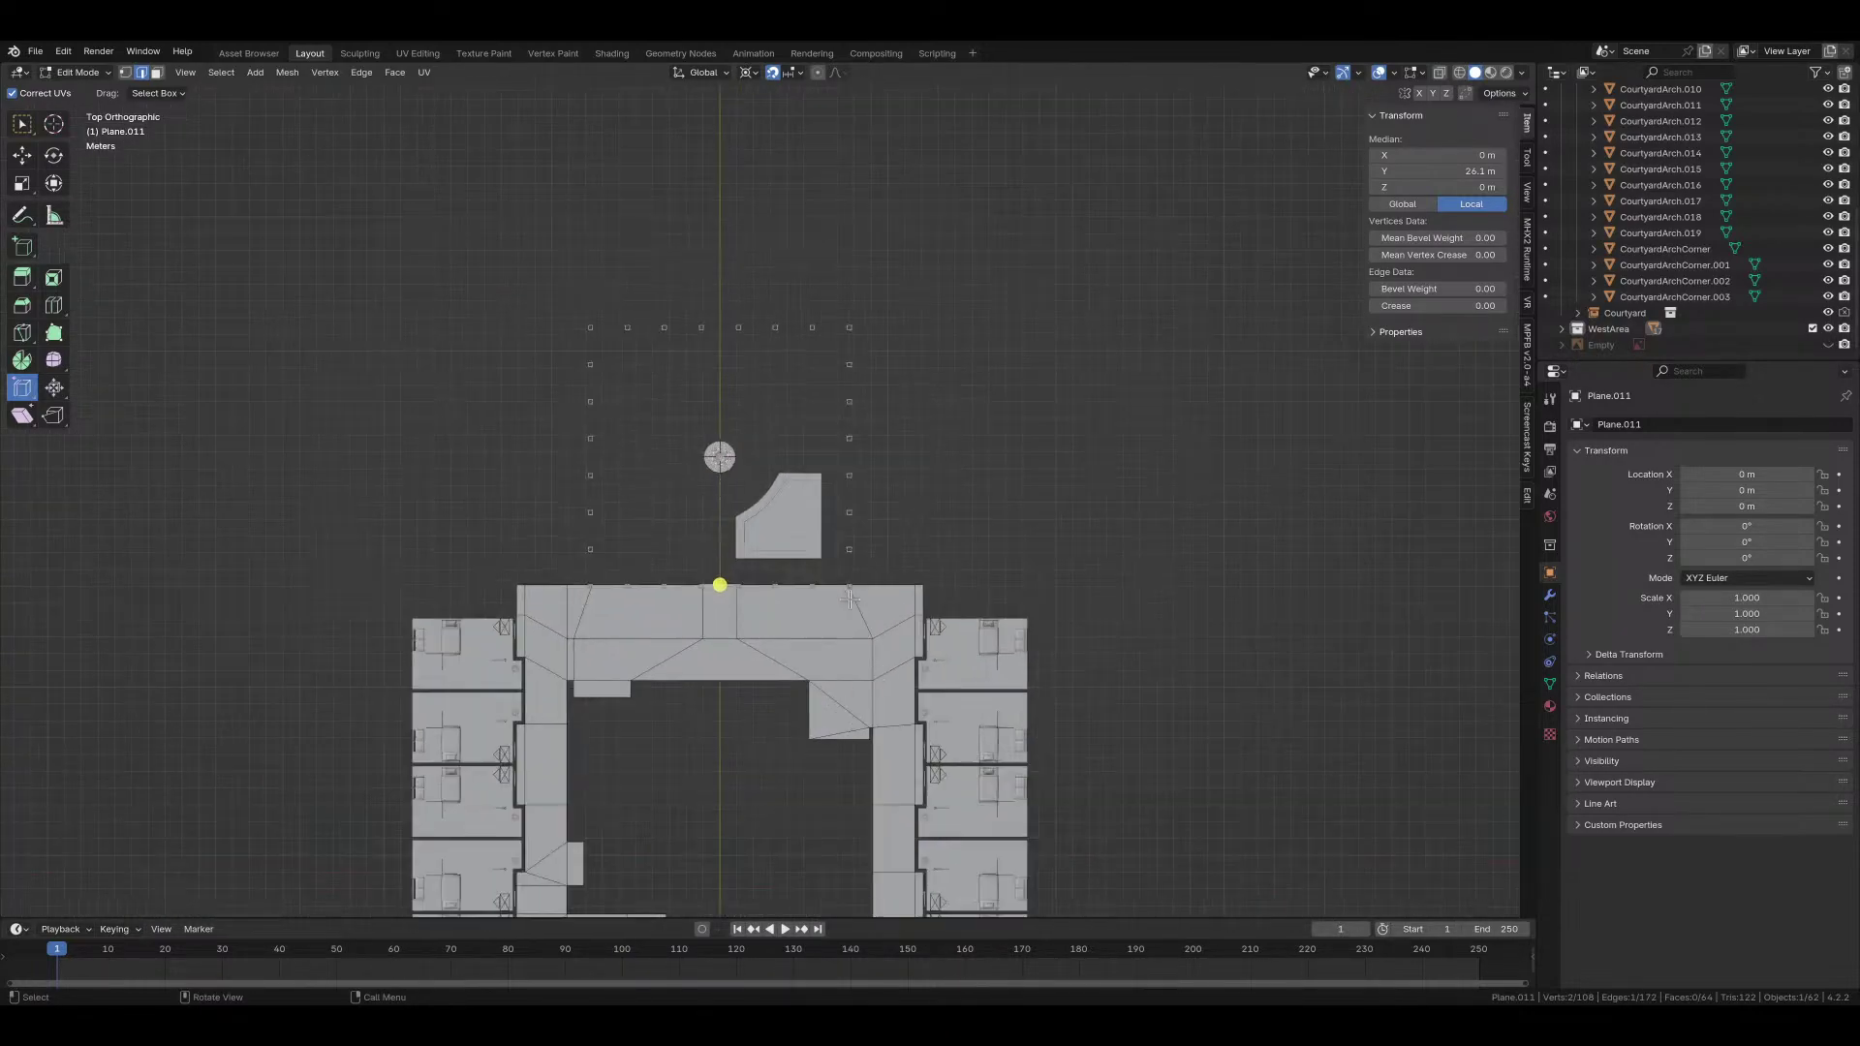
Step: Extrude the short edge at the floor's east end about 6.2 m outward along X, above the patient rooms
scroll(1018, 538, "up", 3)
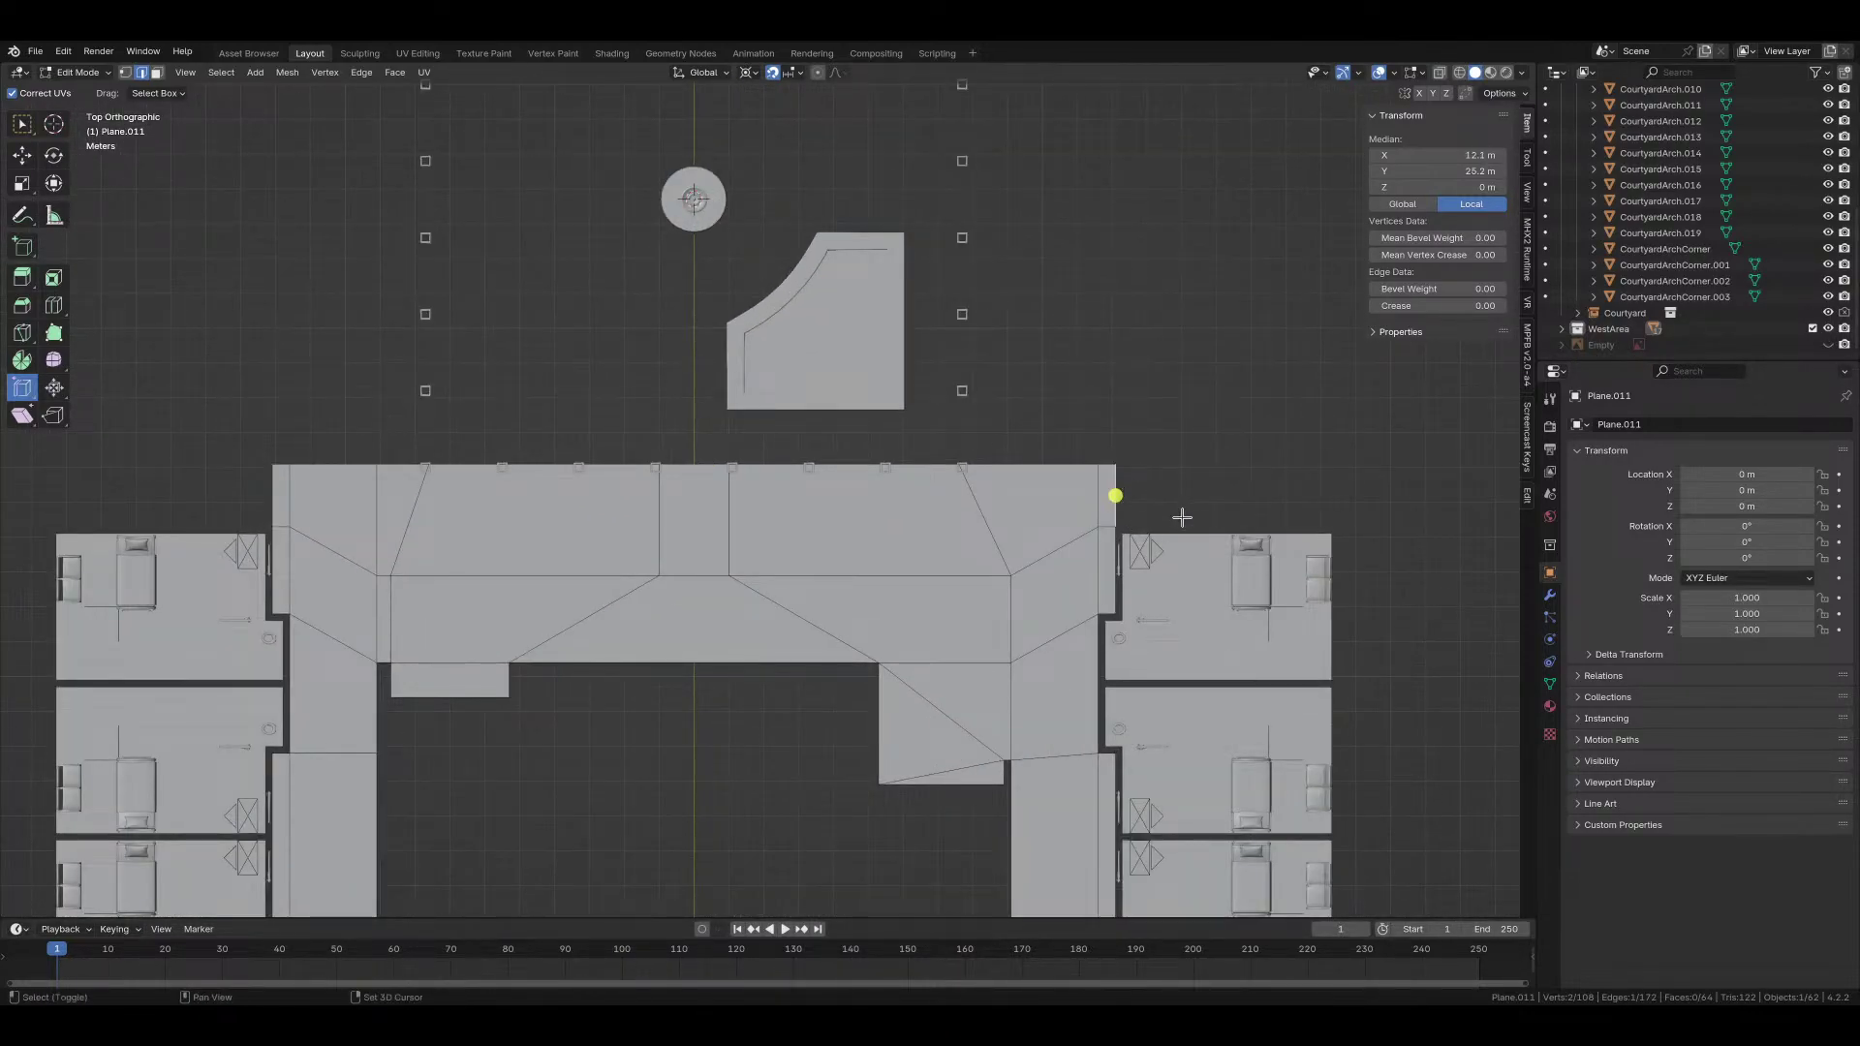
middle_click_drag(1182, 517, 896, 499, "shift")
key("e")
key("x")
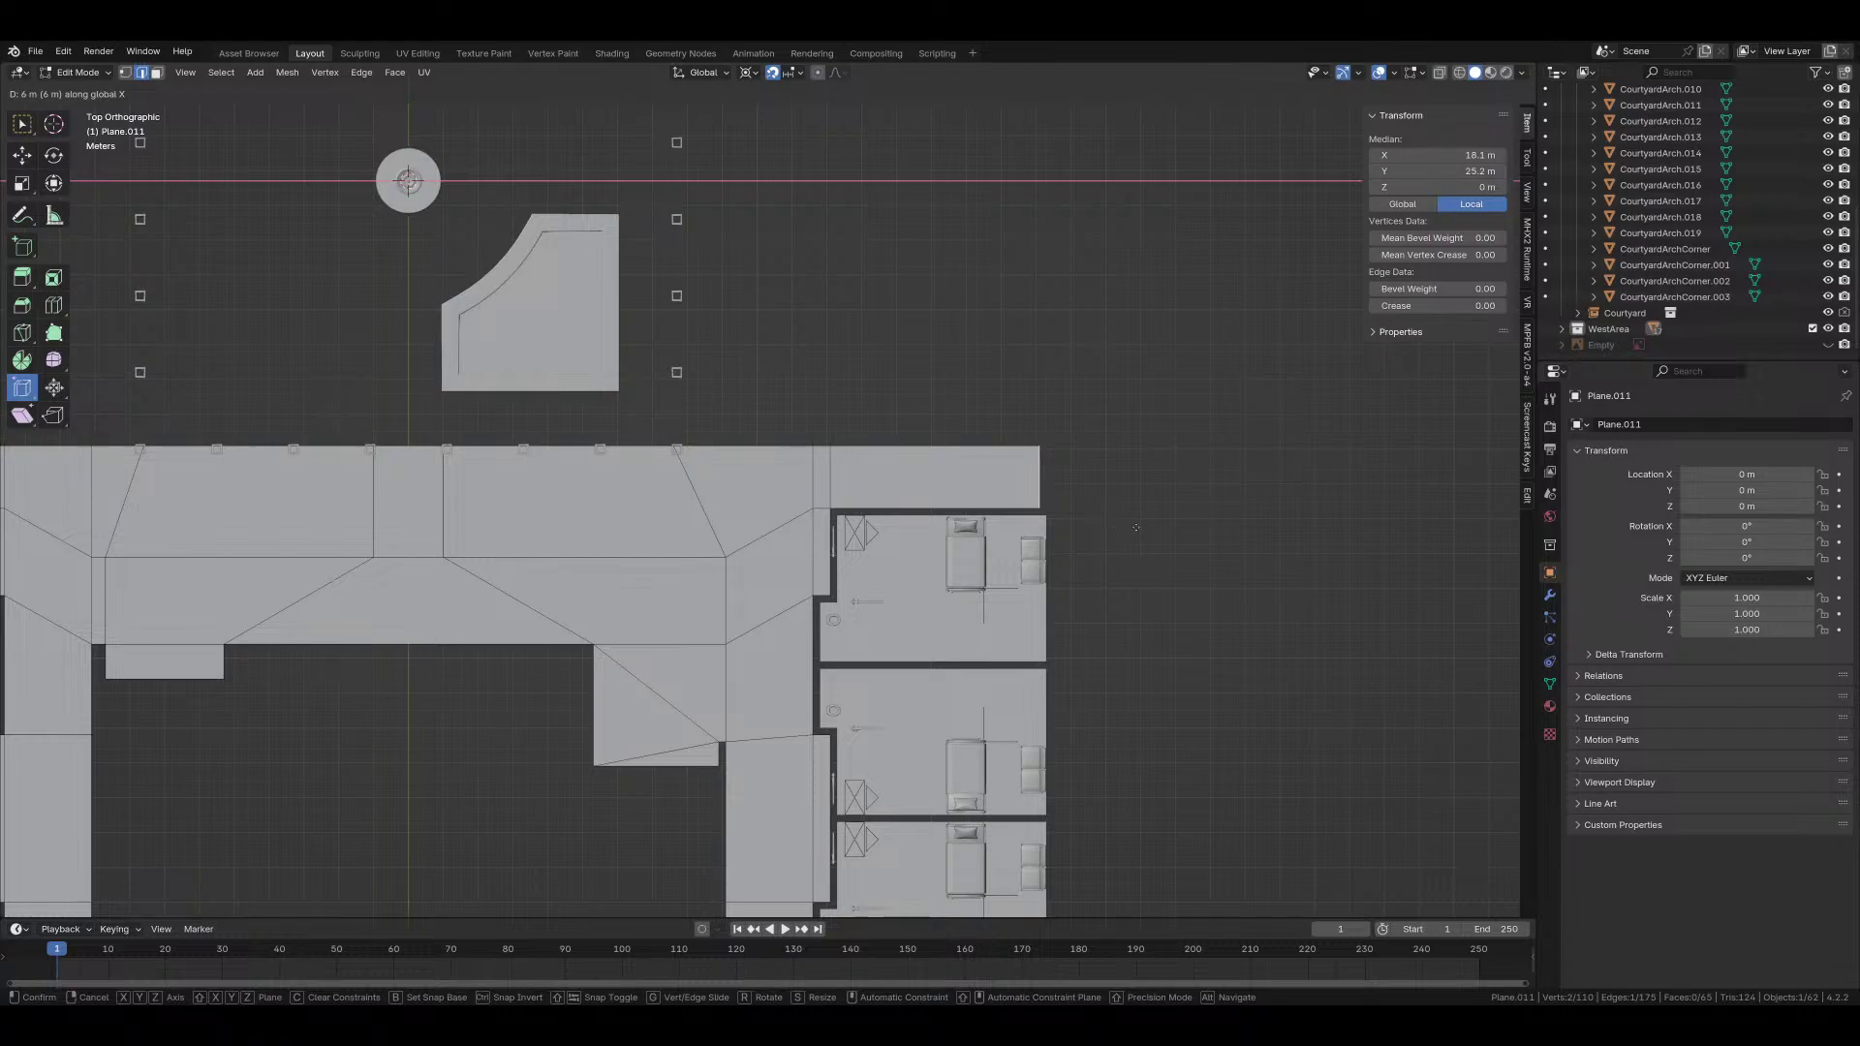
left_click(1173, 532)
Step: Extrude the short edge at the floor's west end -6.2 m along X to the outer side of the rooms
middle_click_drag(484, 504, 1039, 565, "shift")
left_click(540, 537)
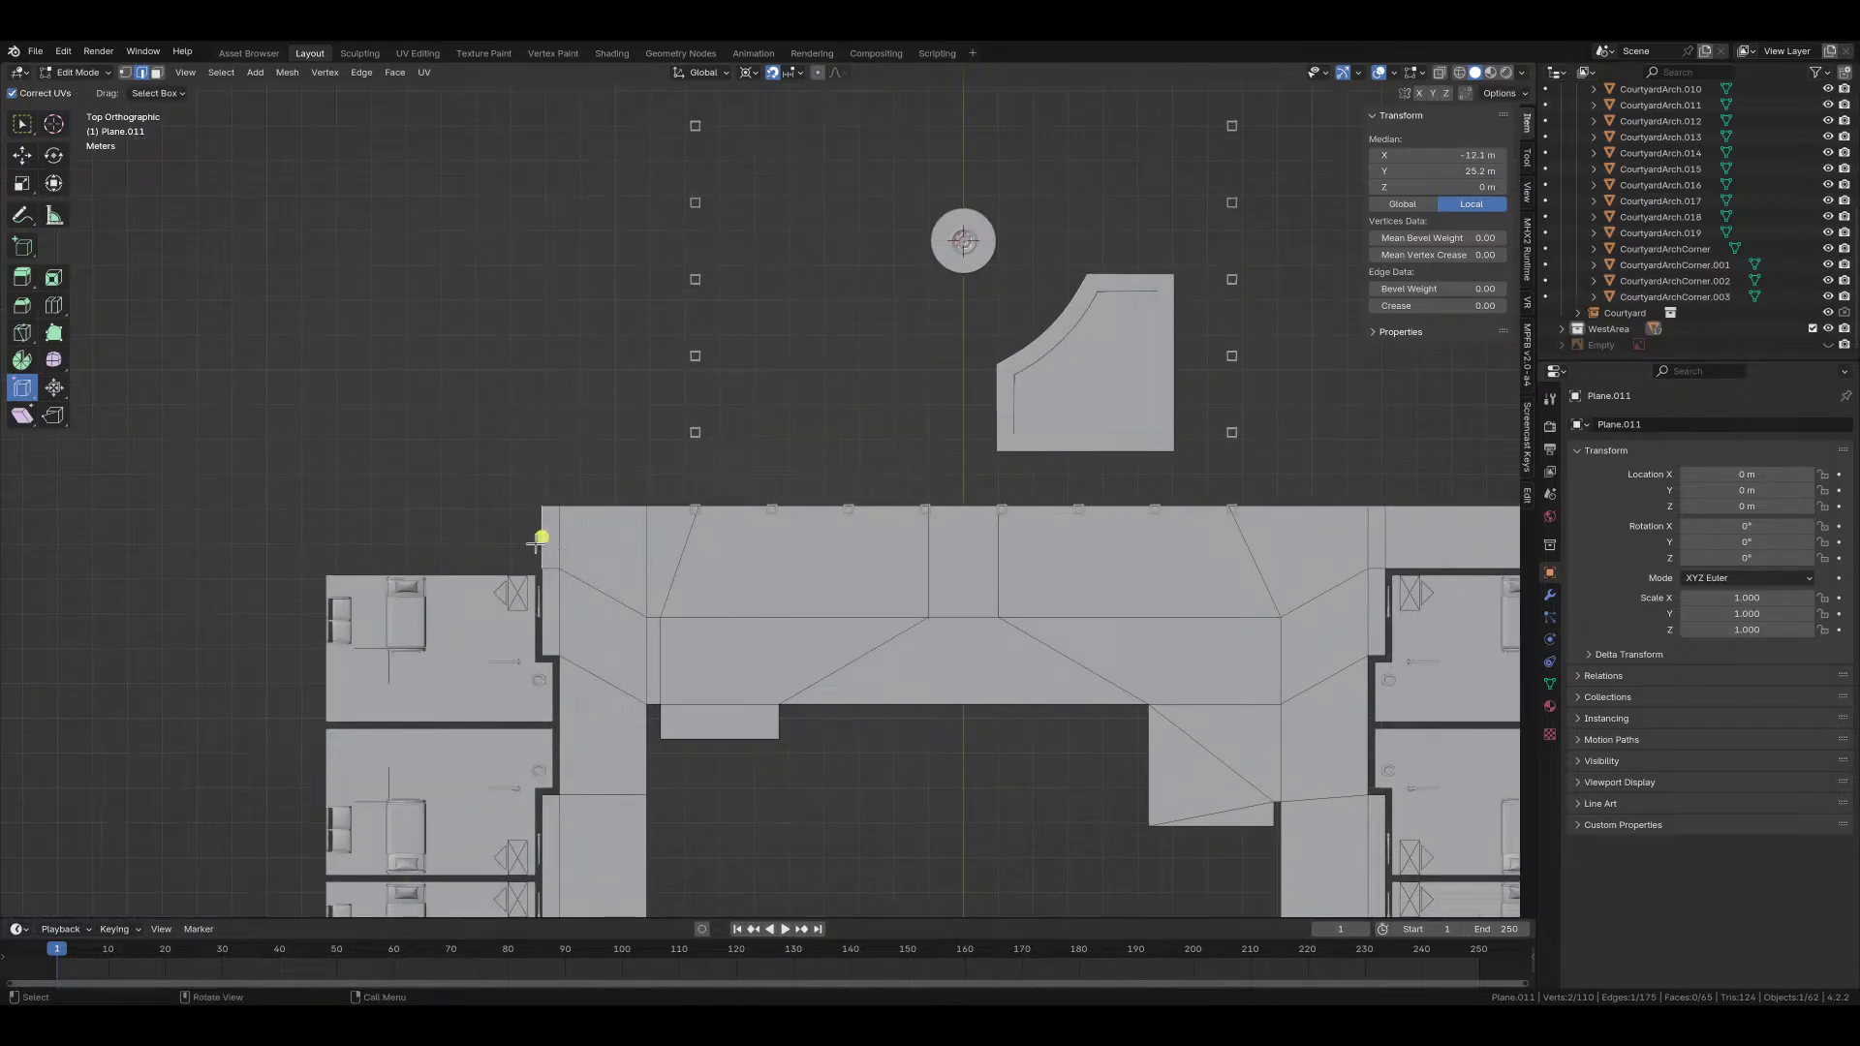
key("e")
key("x")
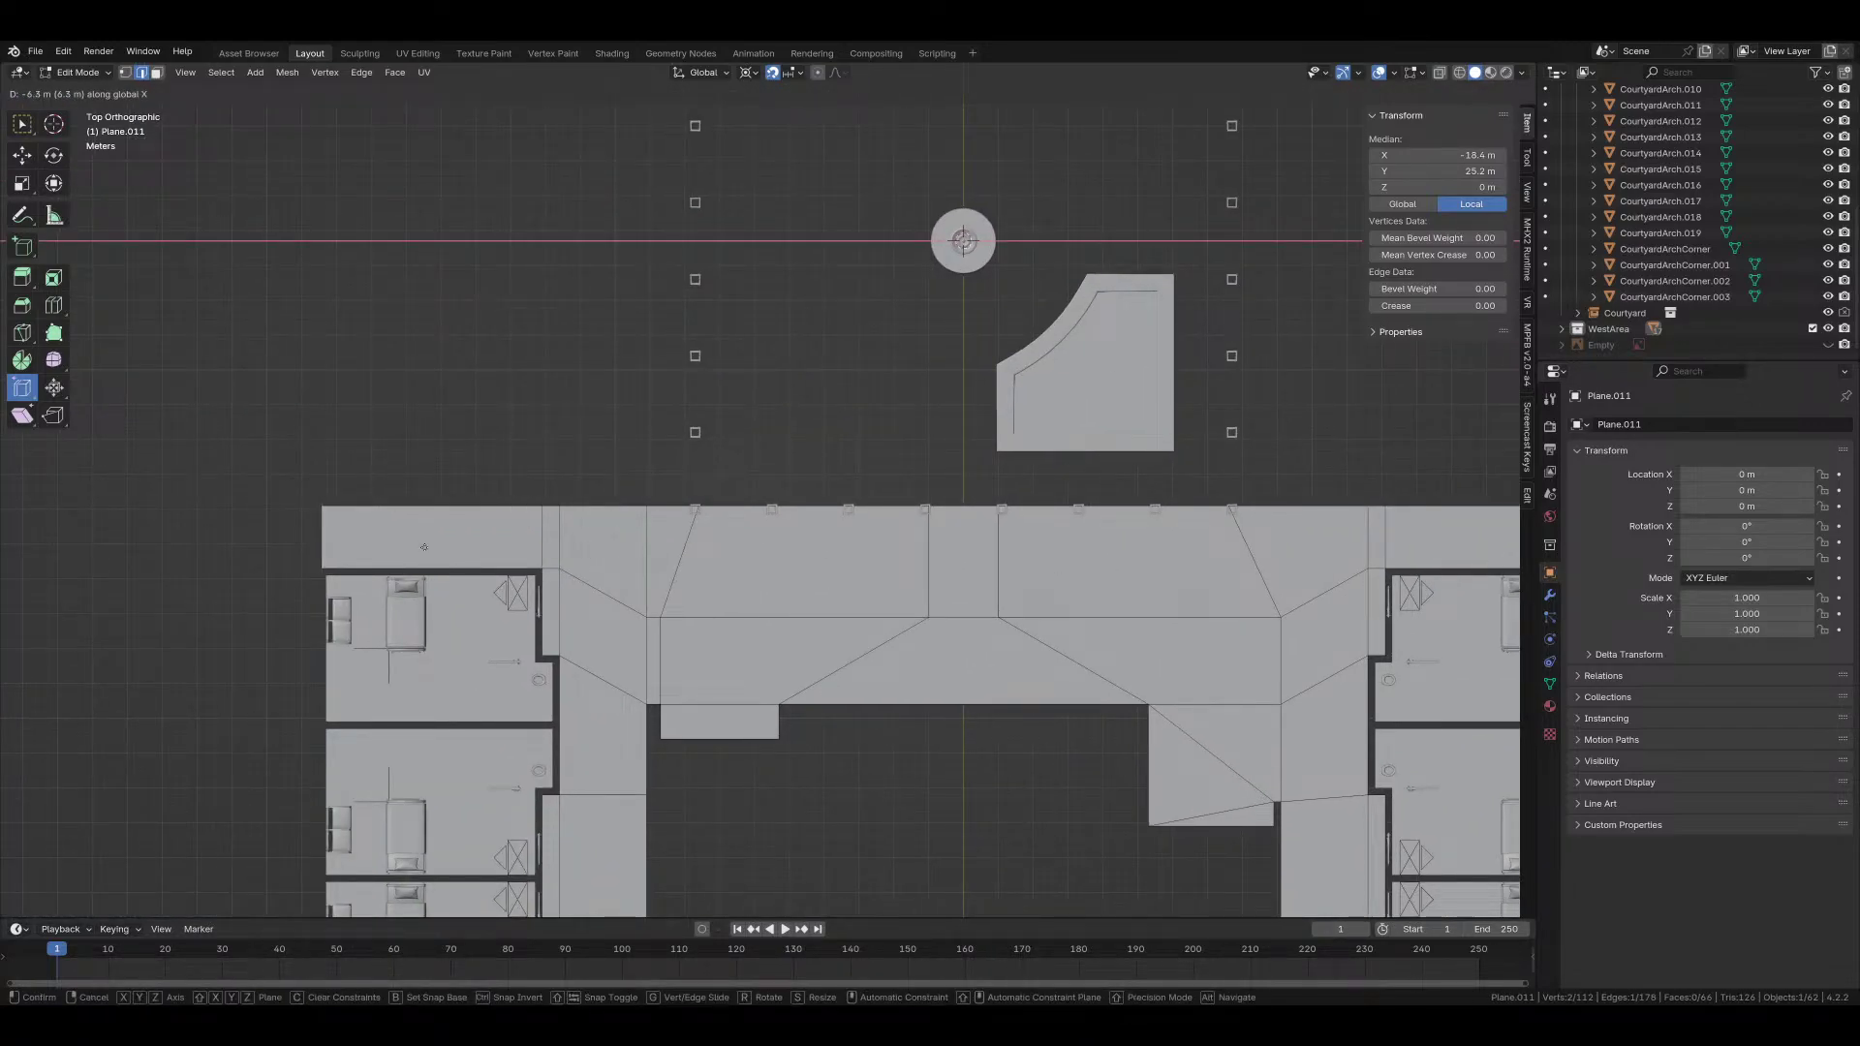
left_click(467, 554)
scroll(955, 625, "down", 2)
middle_click_drag(955, 625, 773, 646, "shift")
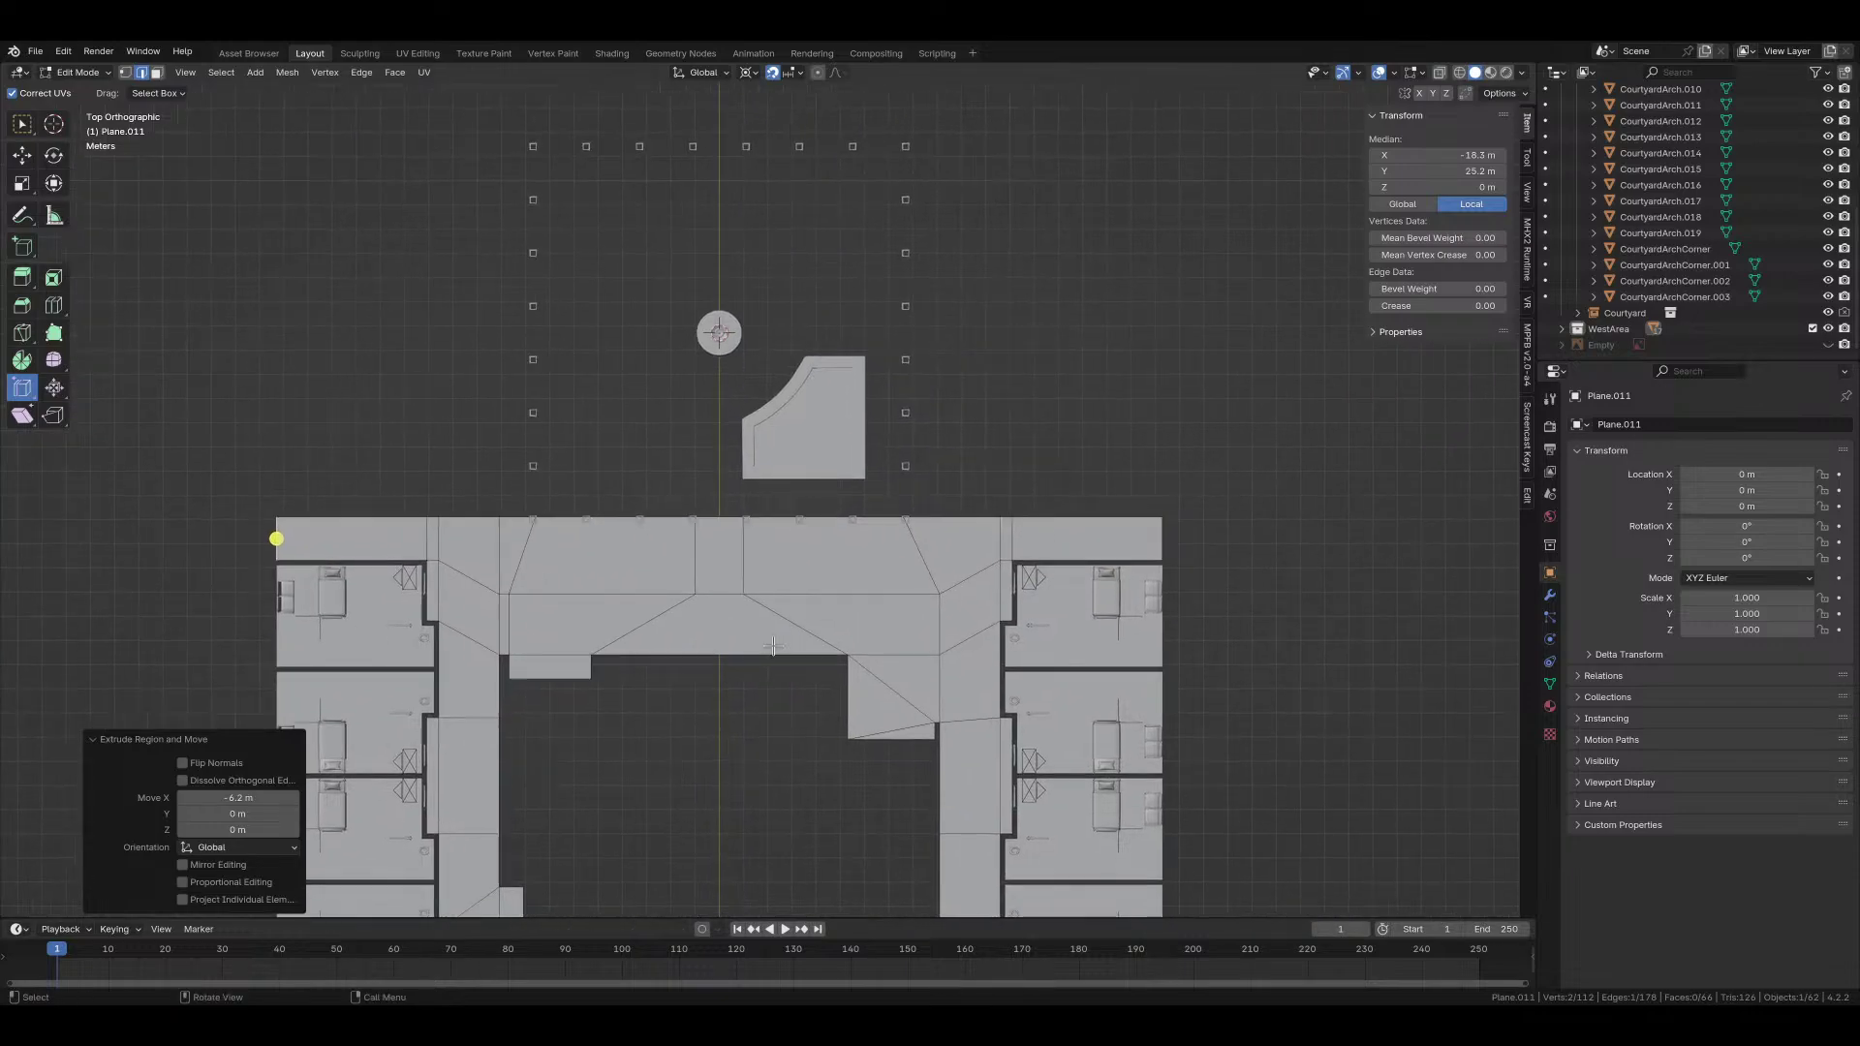
Step: Leave mesh editing of the floor, save the file and deselect the floor
key("Tab")
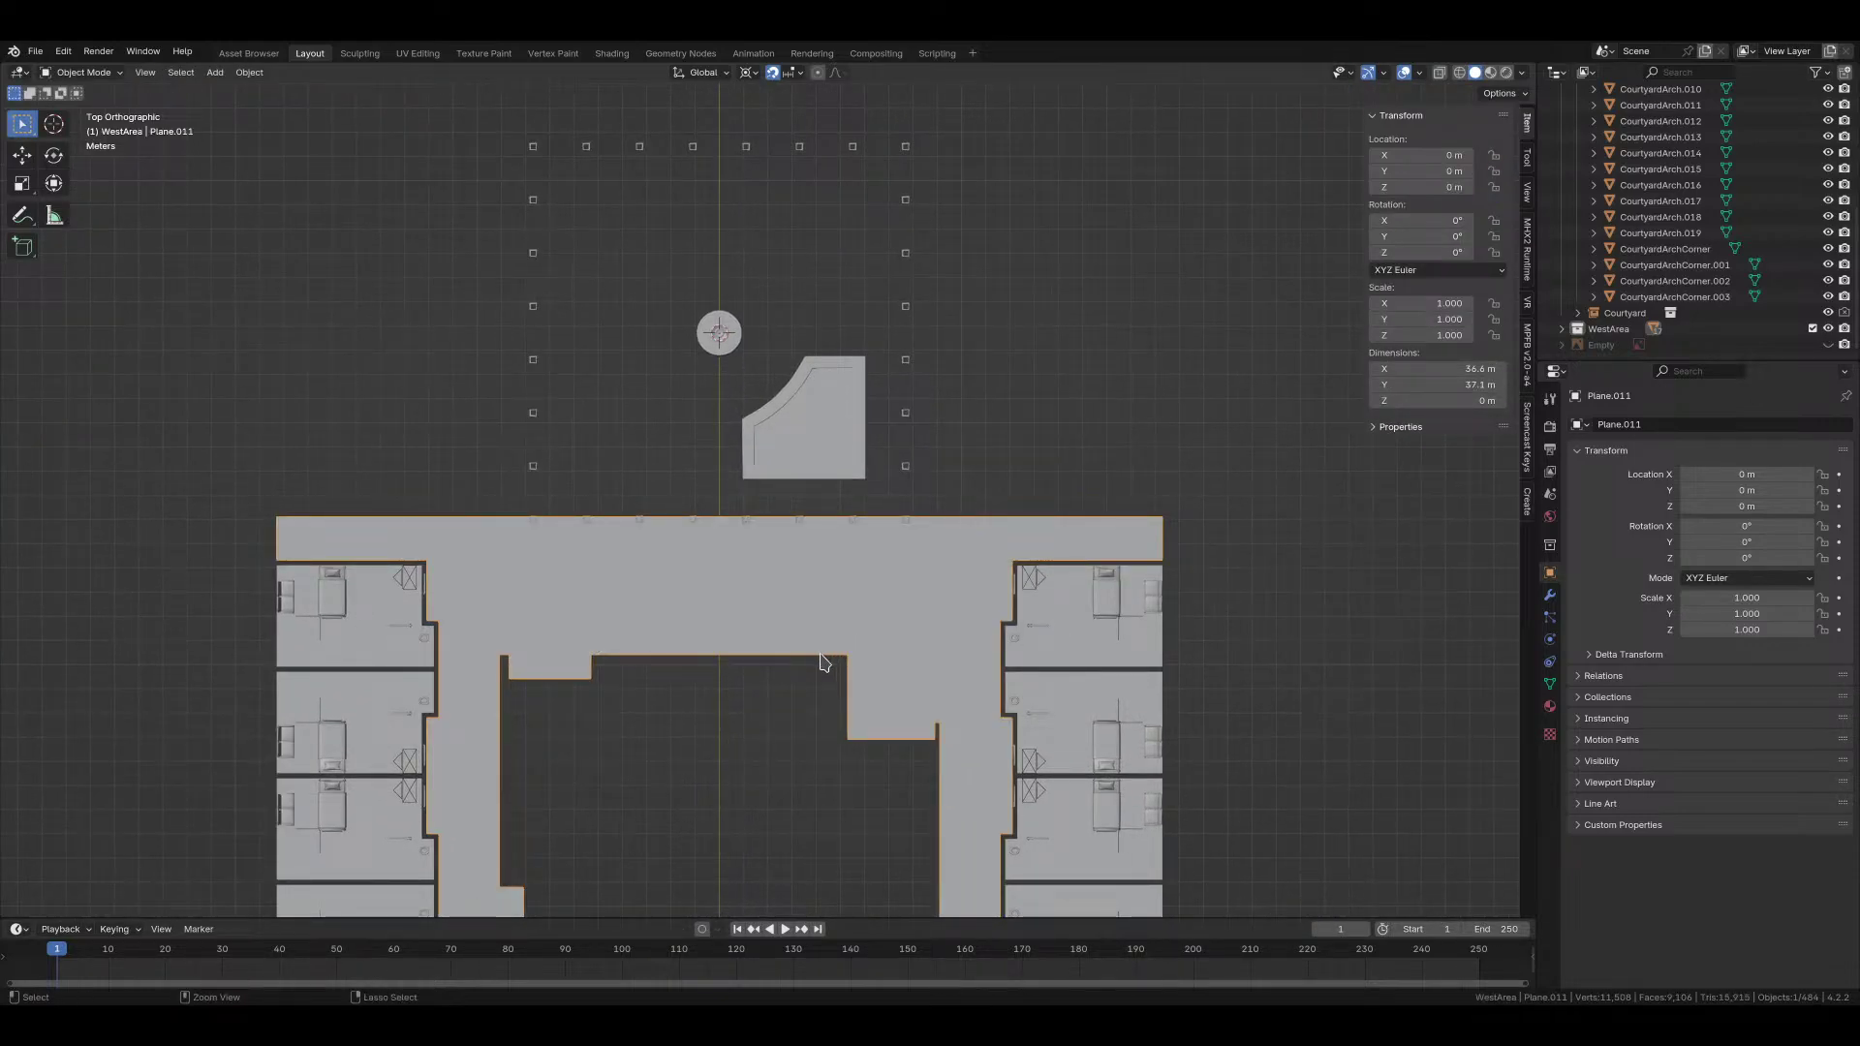
key("ctrl+s")
mouse_move(623, 754)
middle_mouse_down("shift")
mouse_move(1006, 621)
mouse_move(648, 769)
middle_mouse_up("shift")
middle_click_drag(889, 606, 846, 713, "shift")
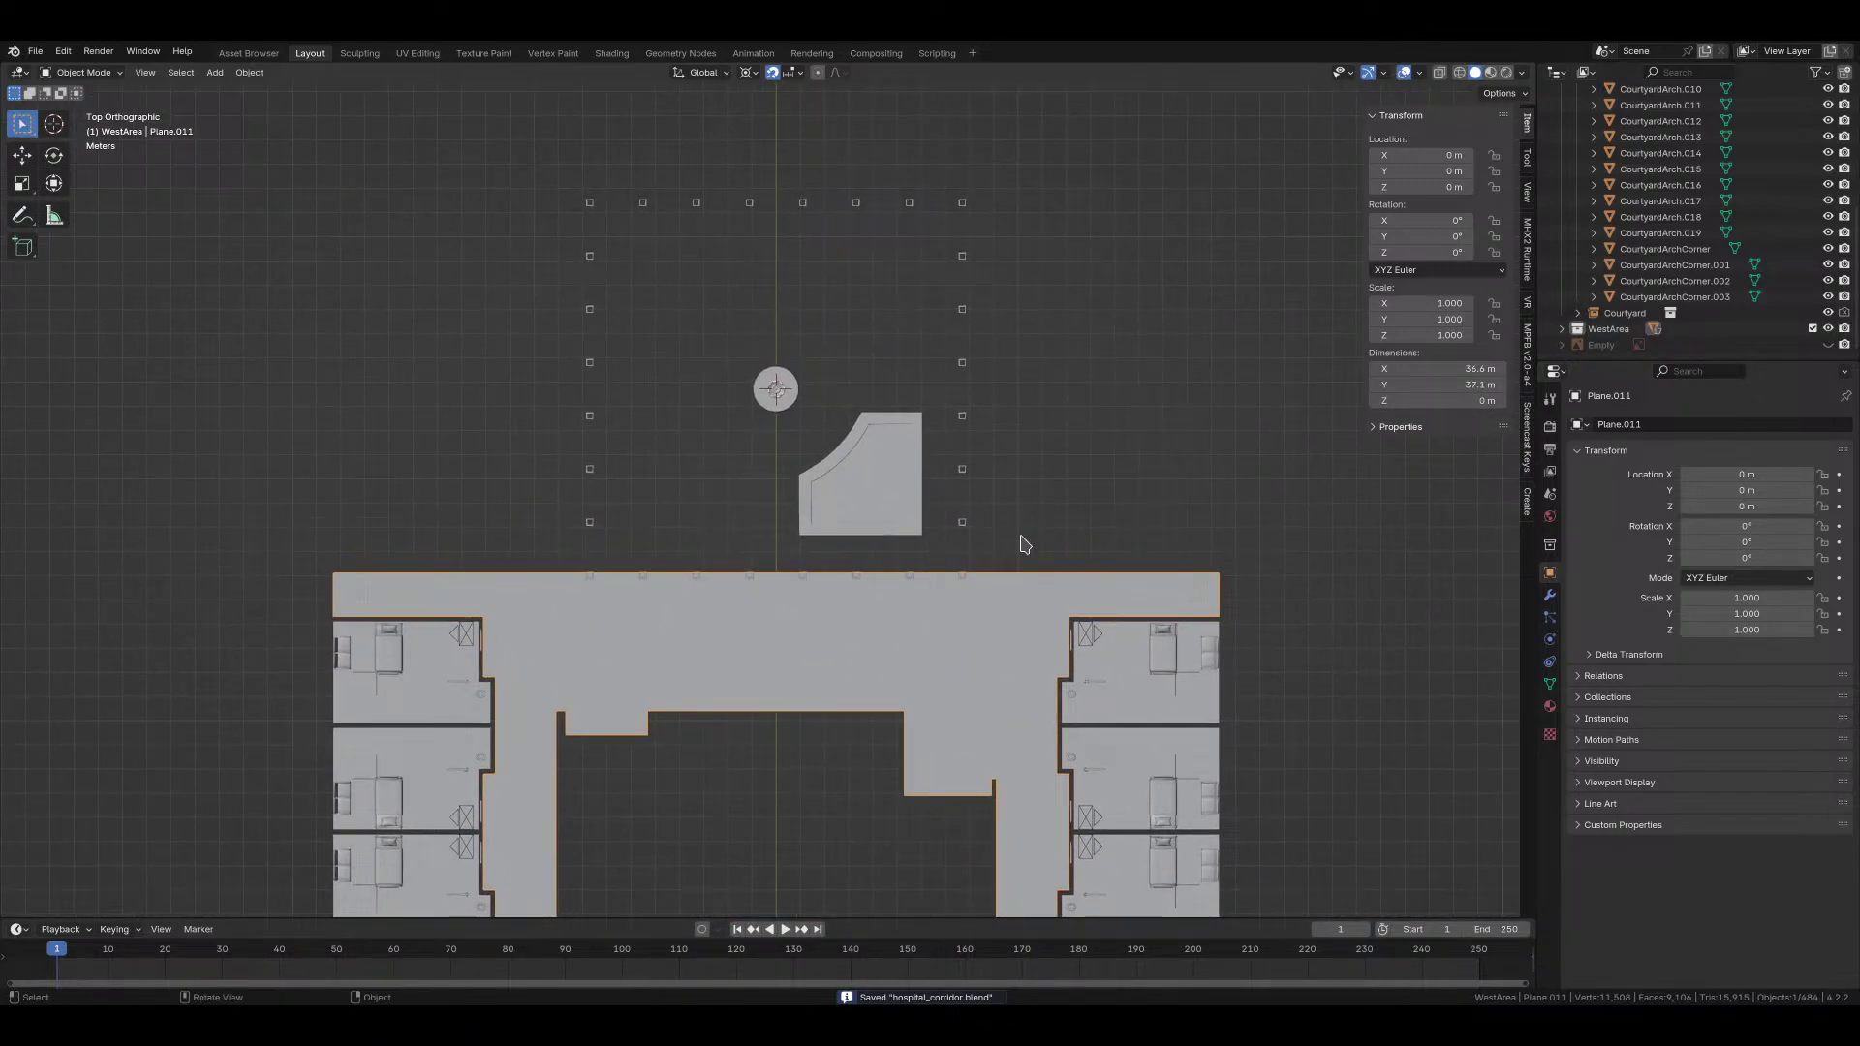
left_click(1095, 448)
Step: Collapse the Arches collection and make the Courtyard collection active
scroll(1095, 447, "down", 5)
scroll(825, 495, "up", 4)
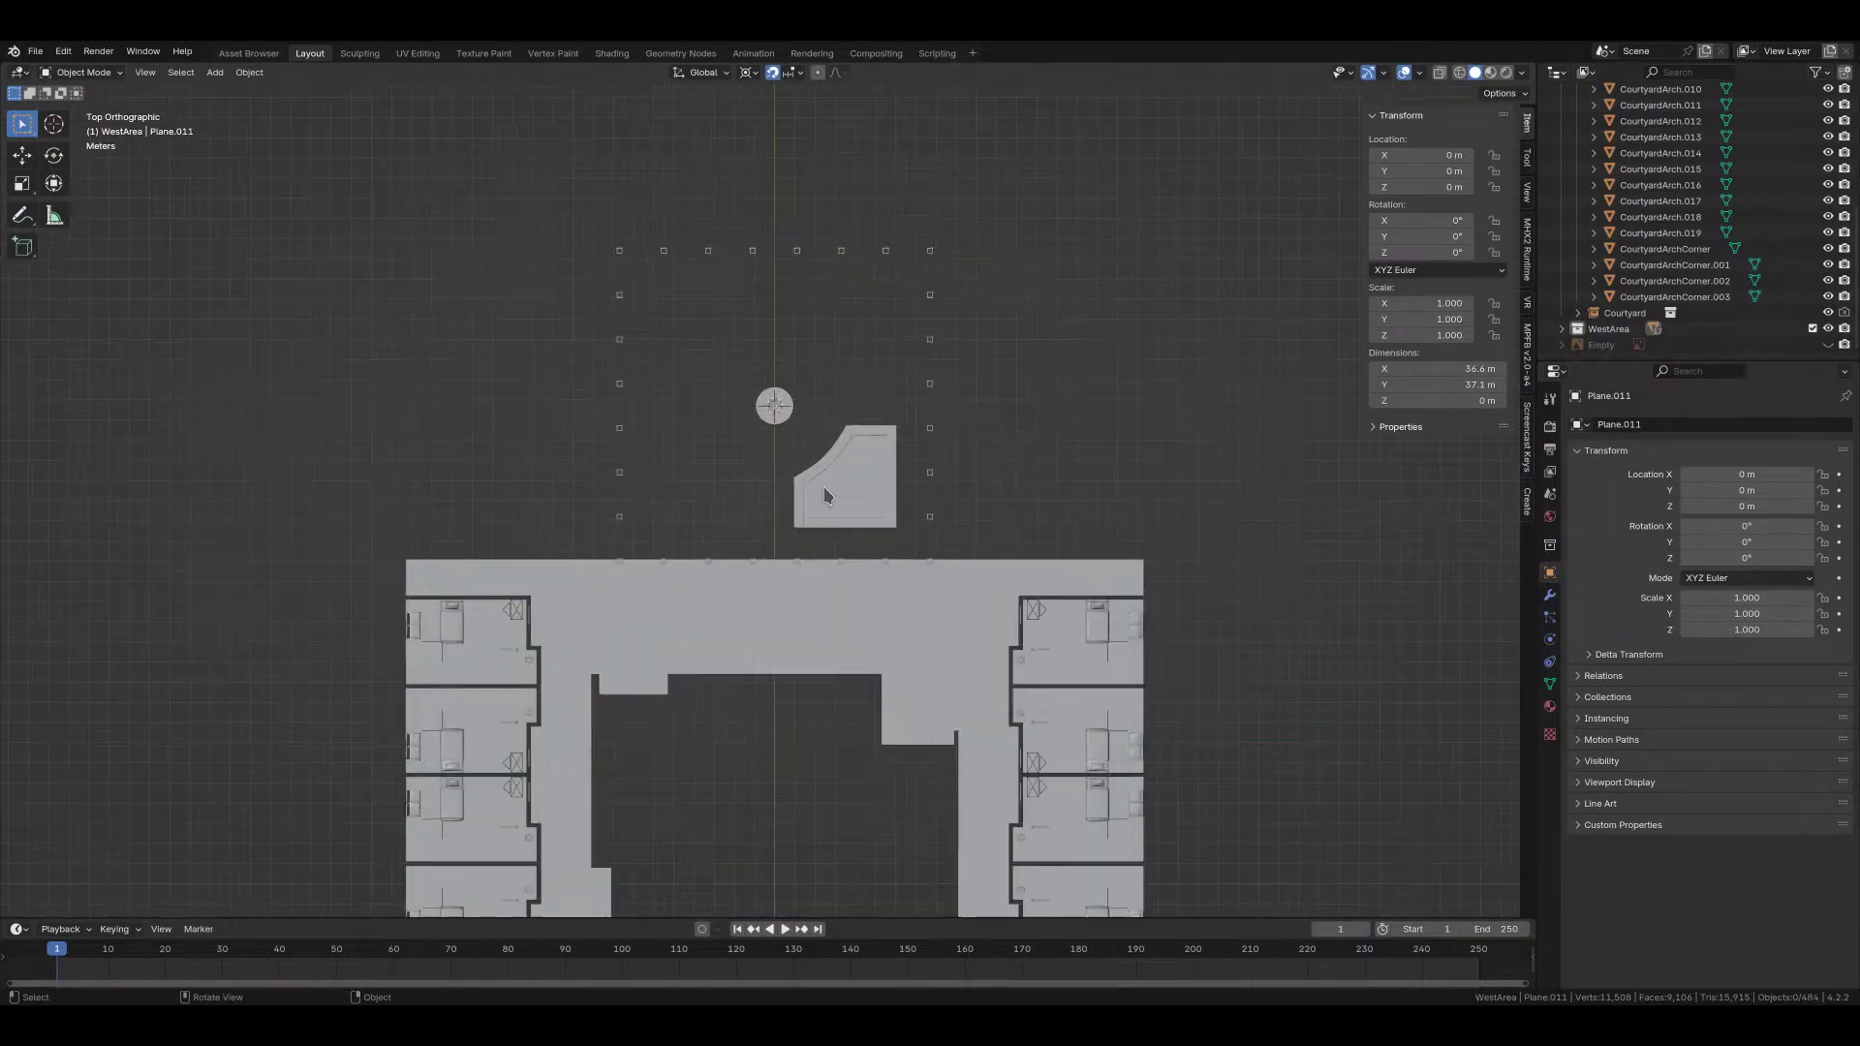
scroll(826, 495, "up", 1)
scroll(1628, 213, "up", 6)
left_click(1579, 139)
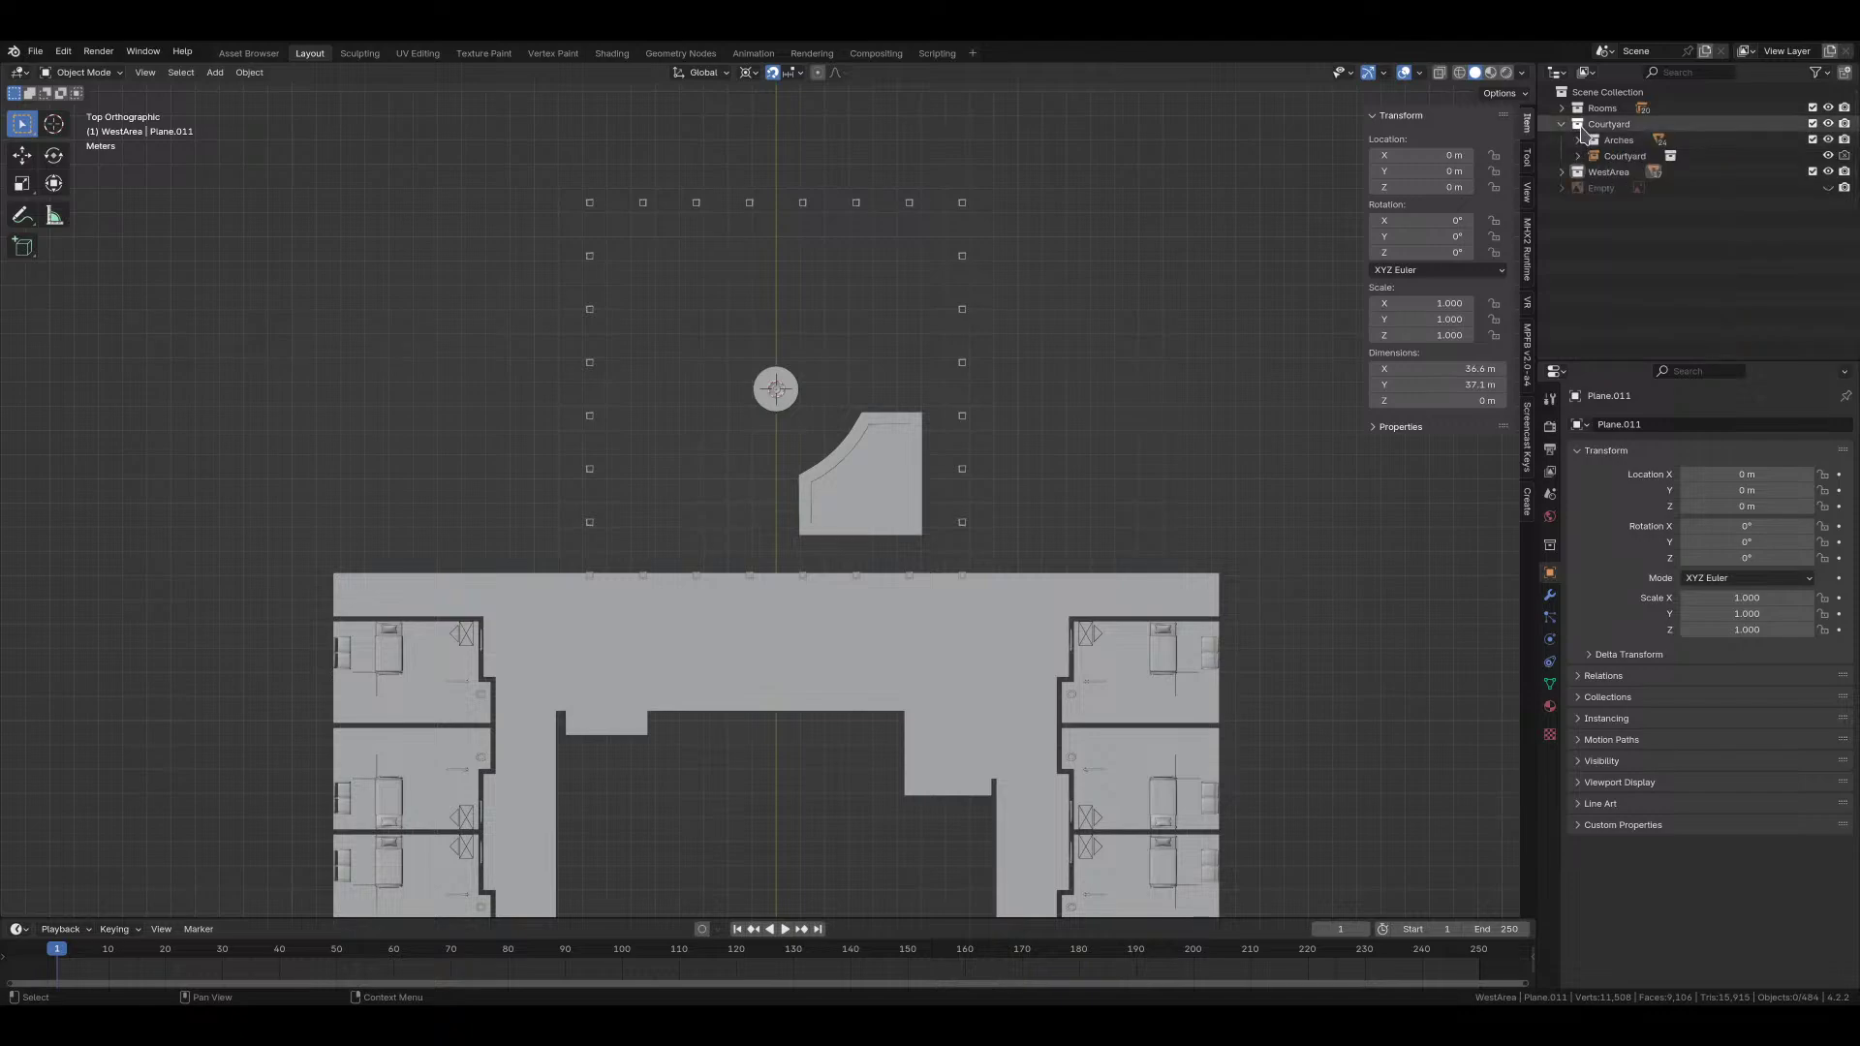
left_click(1589, 124)
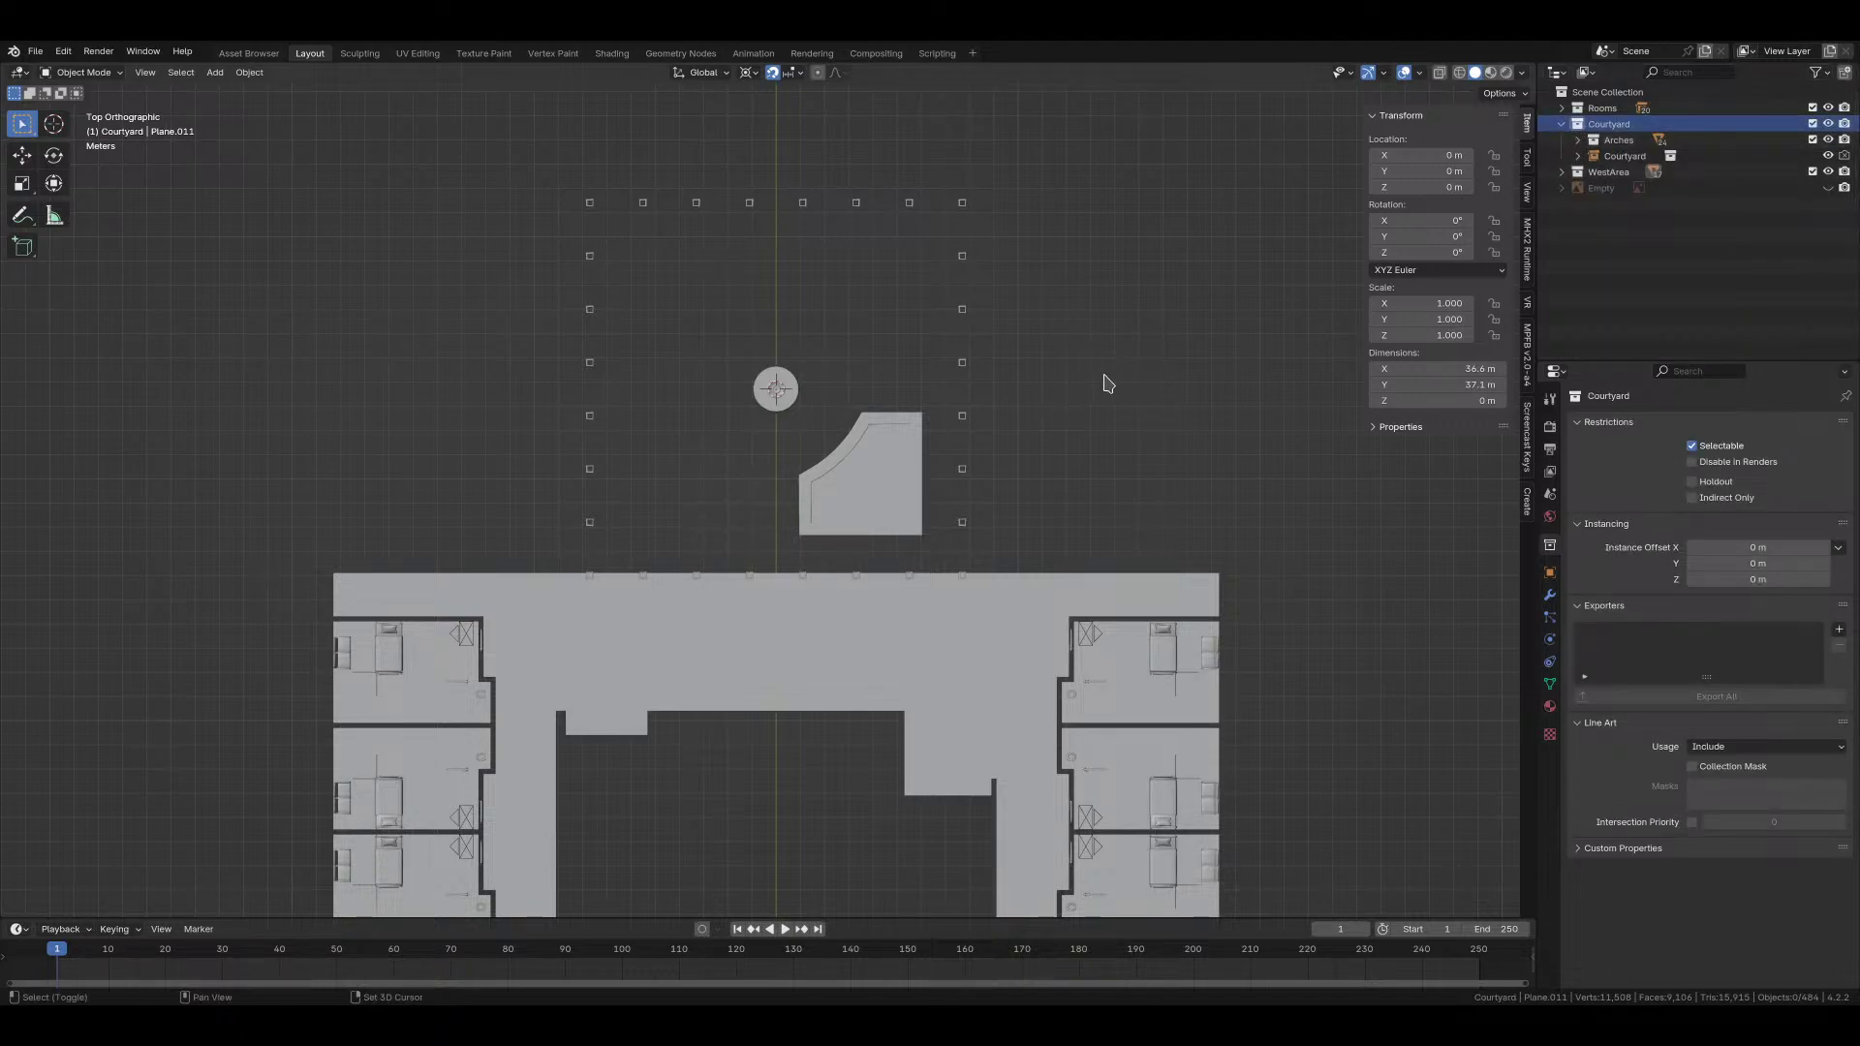
Step: Examine the courtyard's fountain, corner planter and surrounding arches from several angles
scroll(1104, 490, "up", 3)
middle_click_drag(927, 513, 856, 491)
left_click(843, 567)
scroll(906, 431, "down", 3)
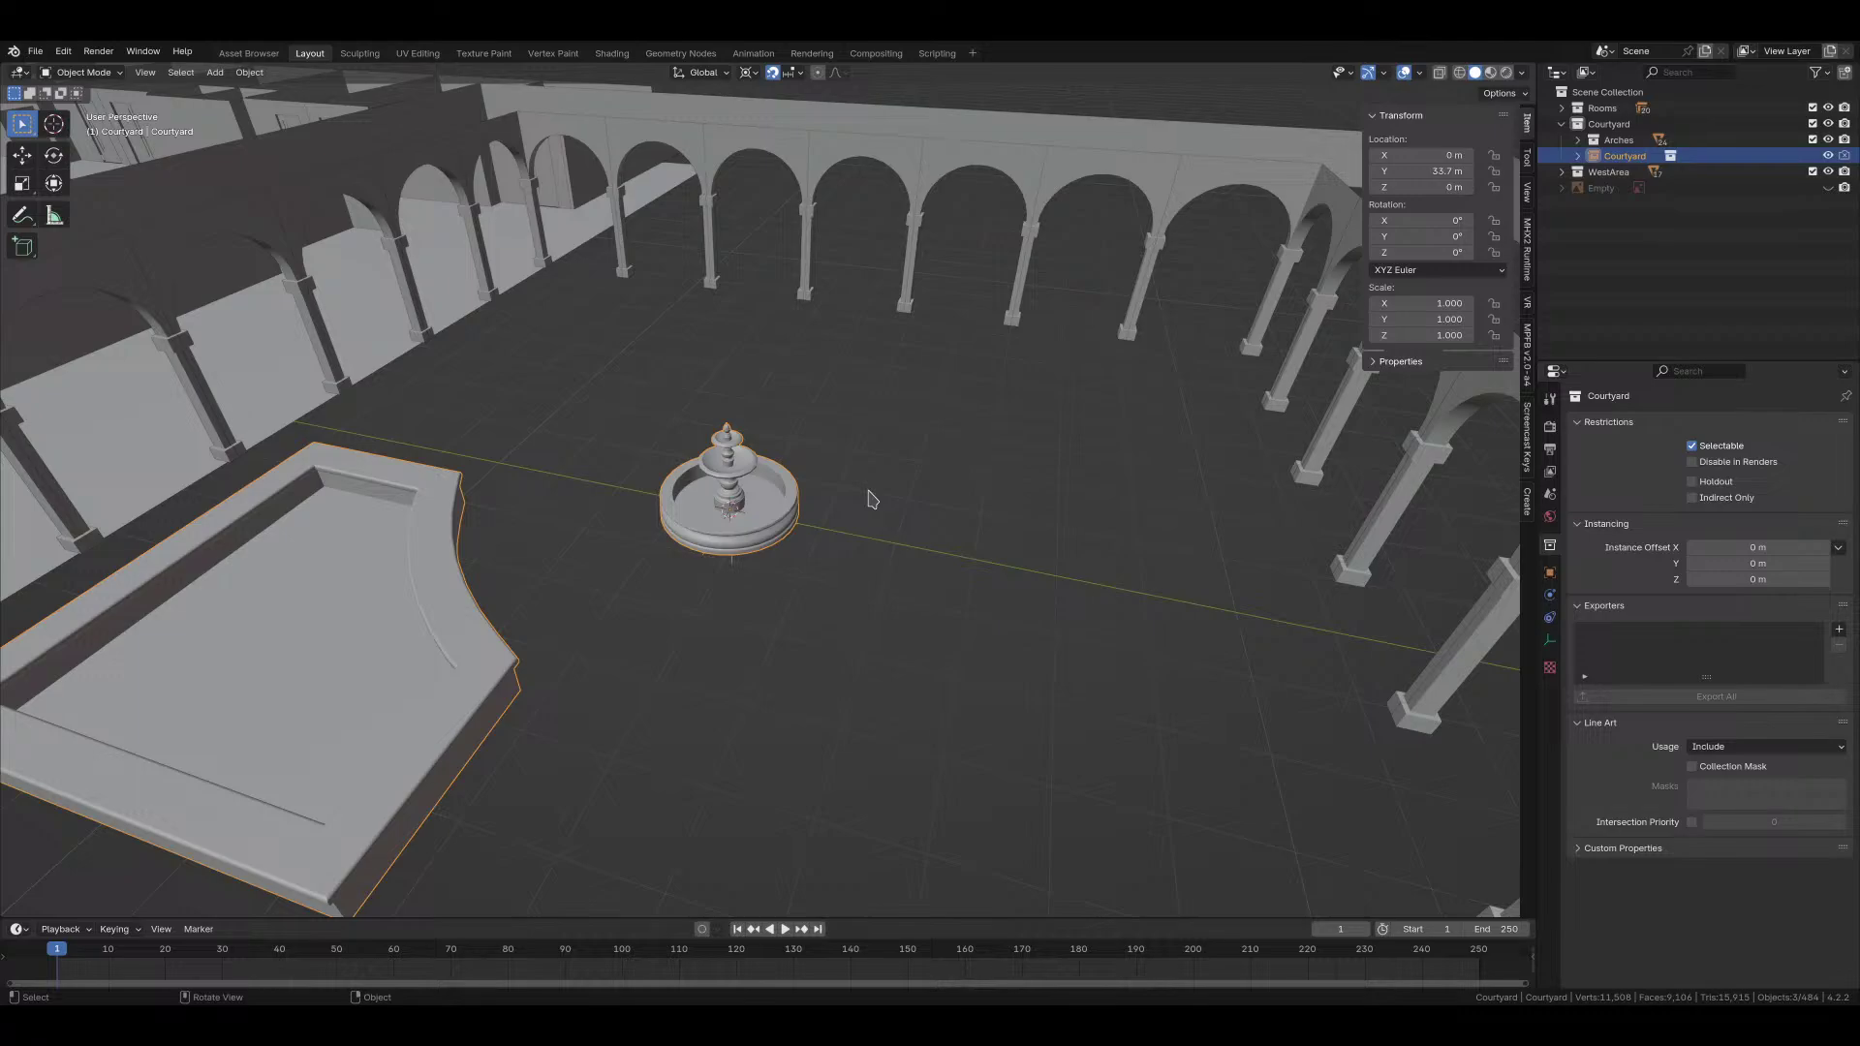
scroll(872, 506, "down", 5)
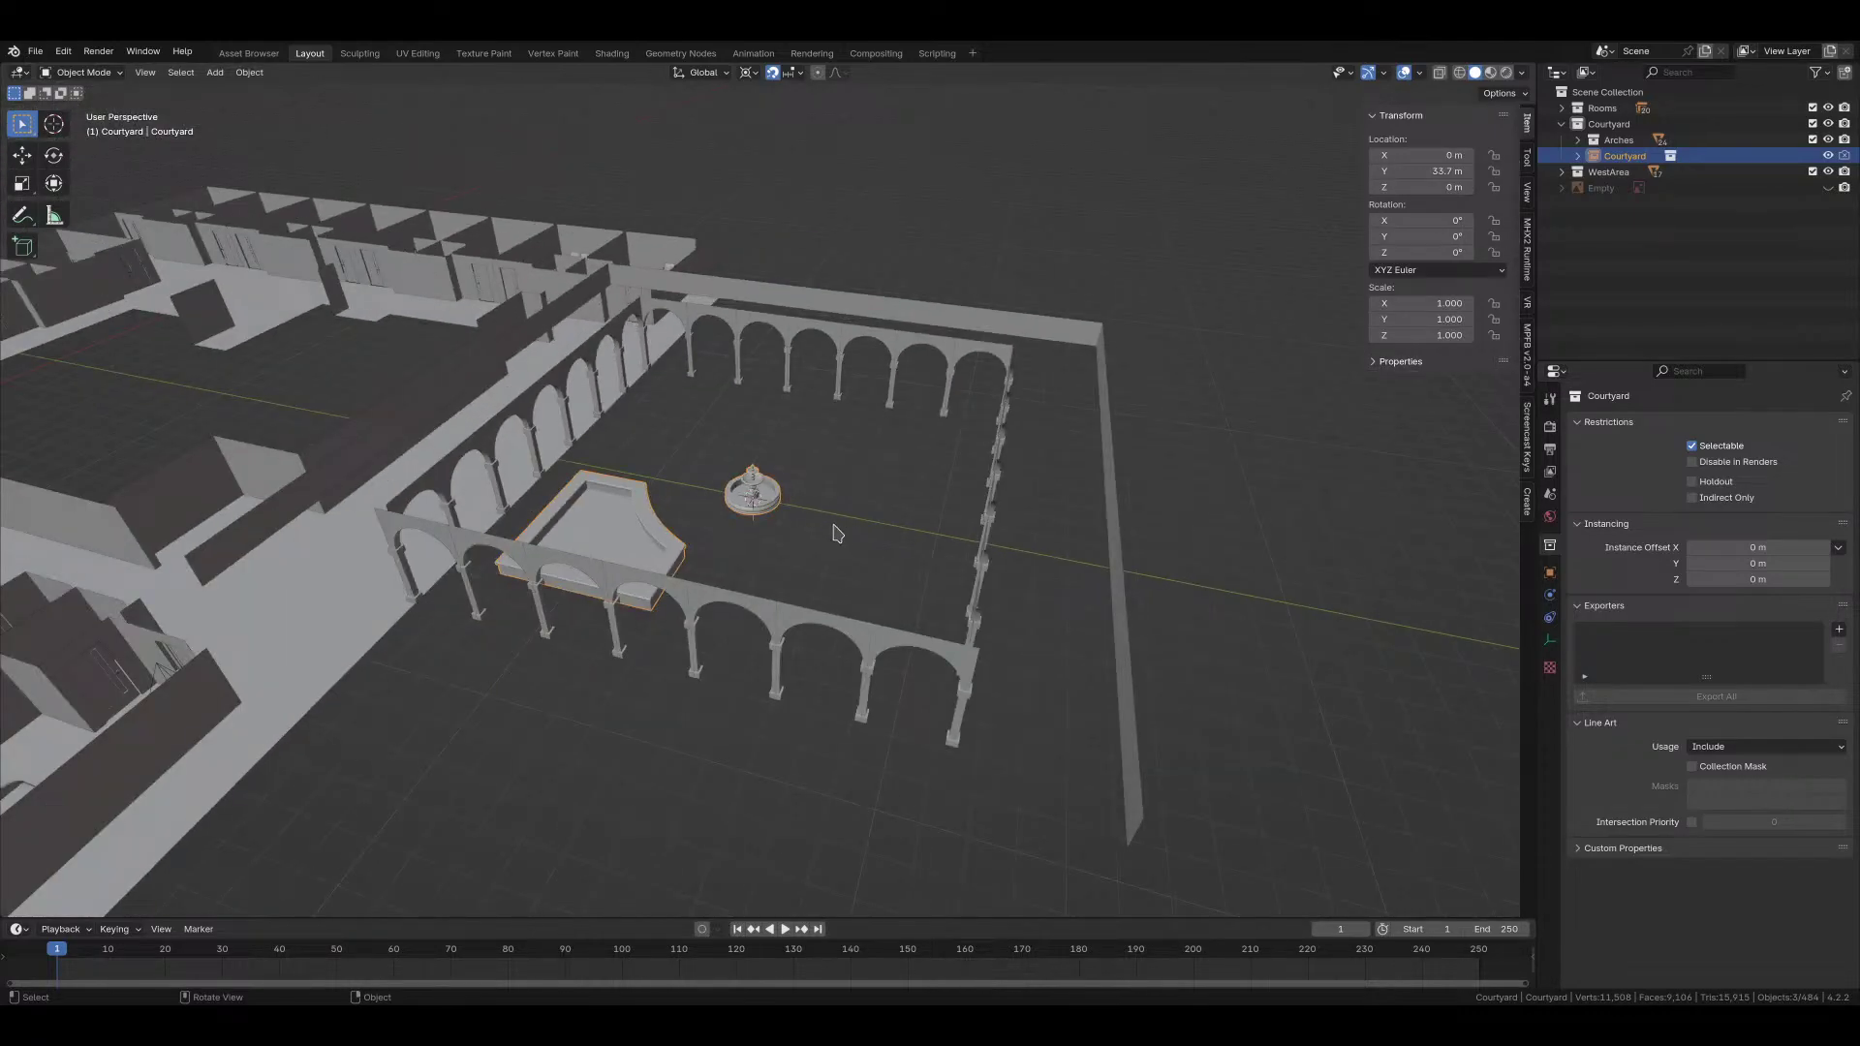
middle_click_drag(837, 532, 1027, 581)
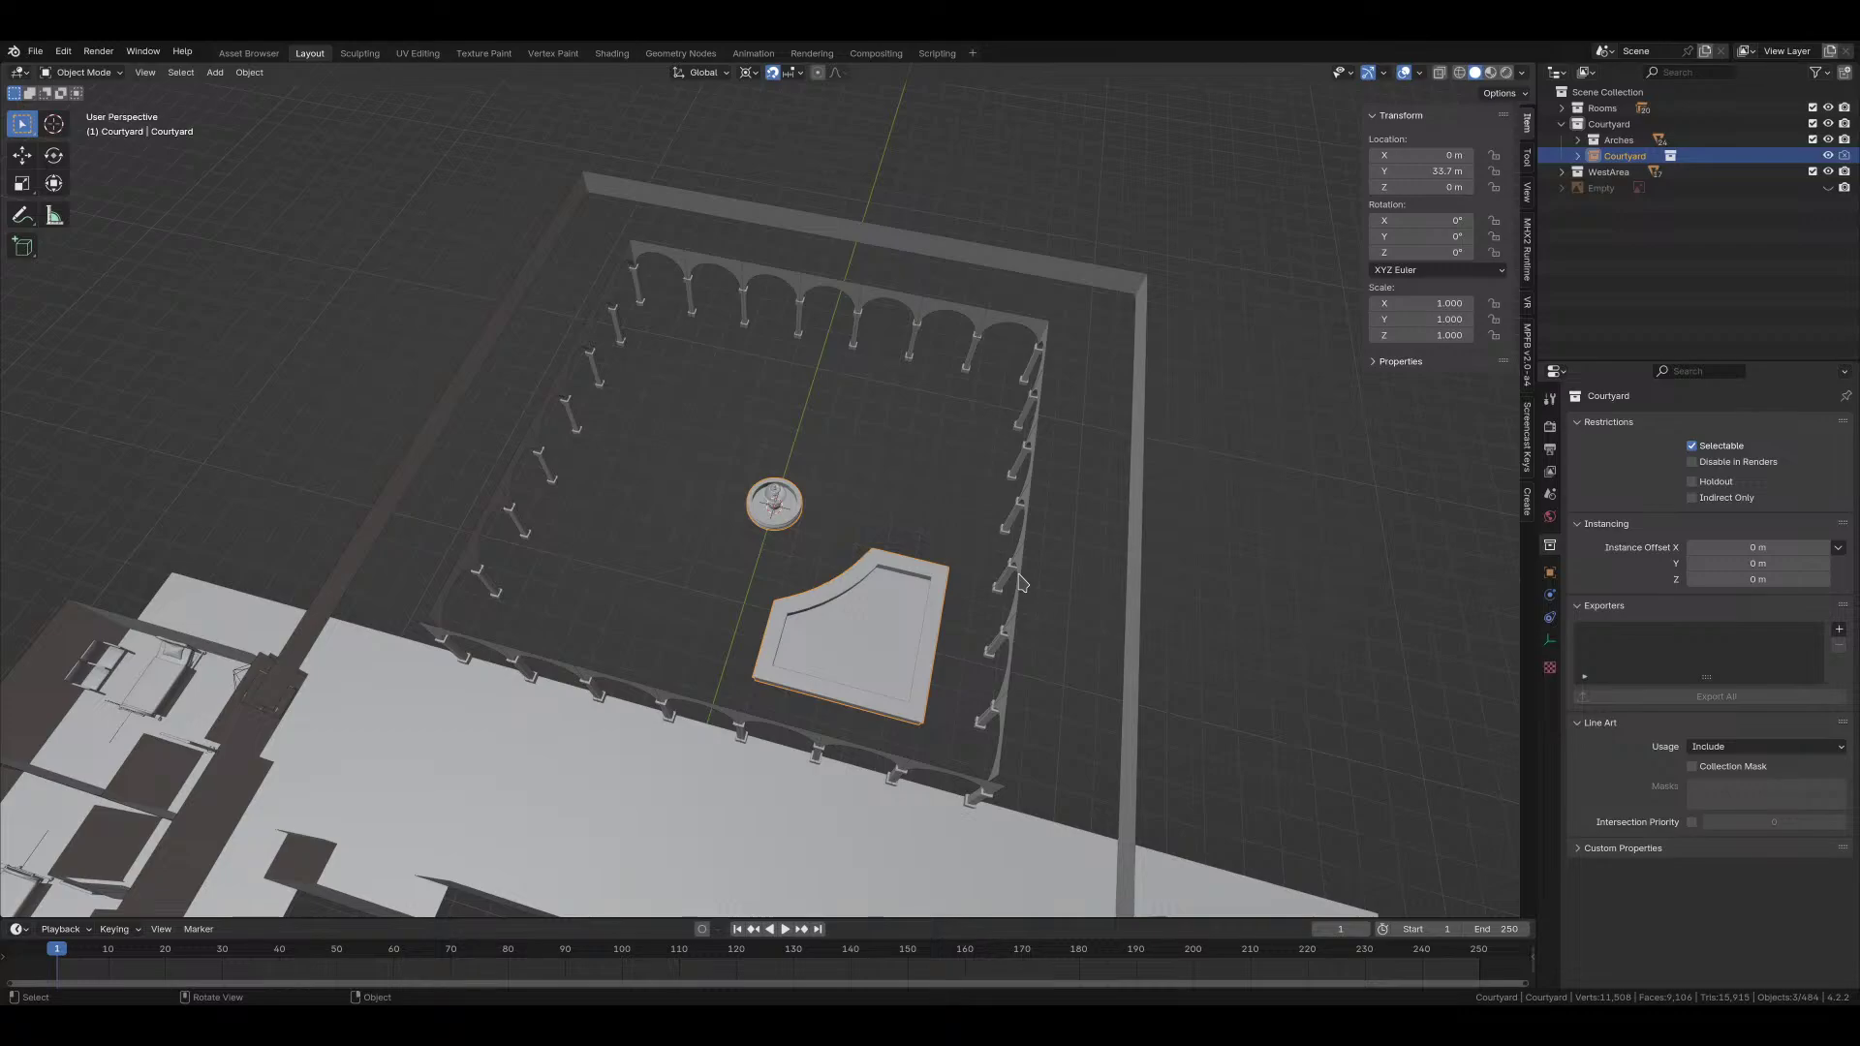
left_click(1041, 579)
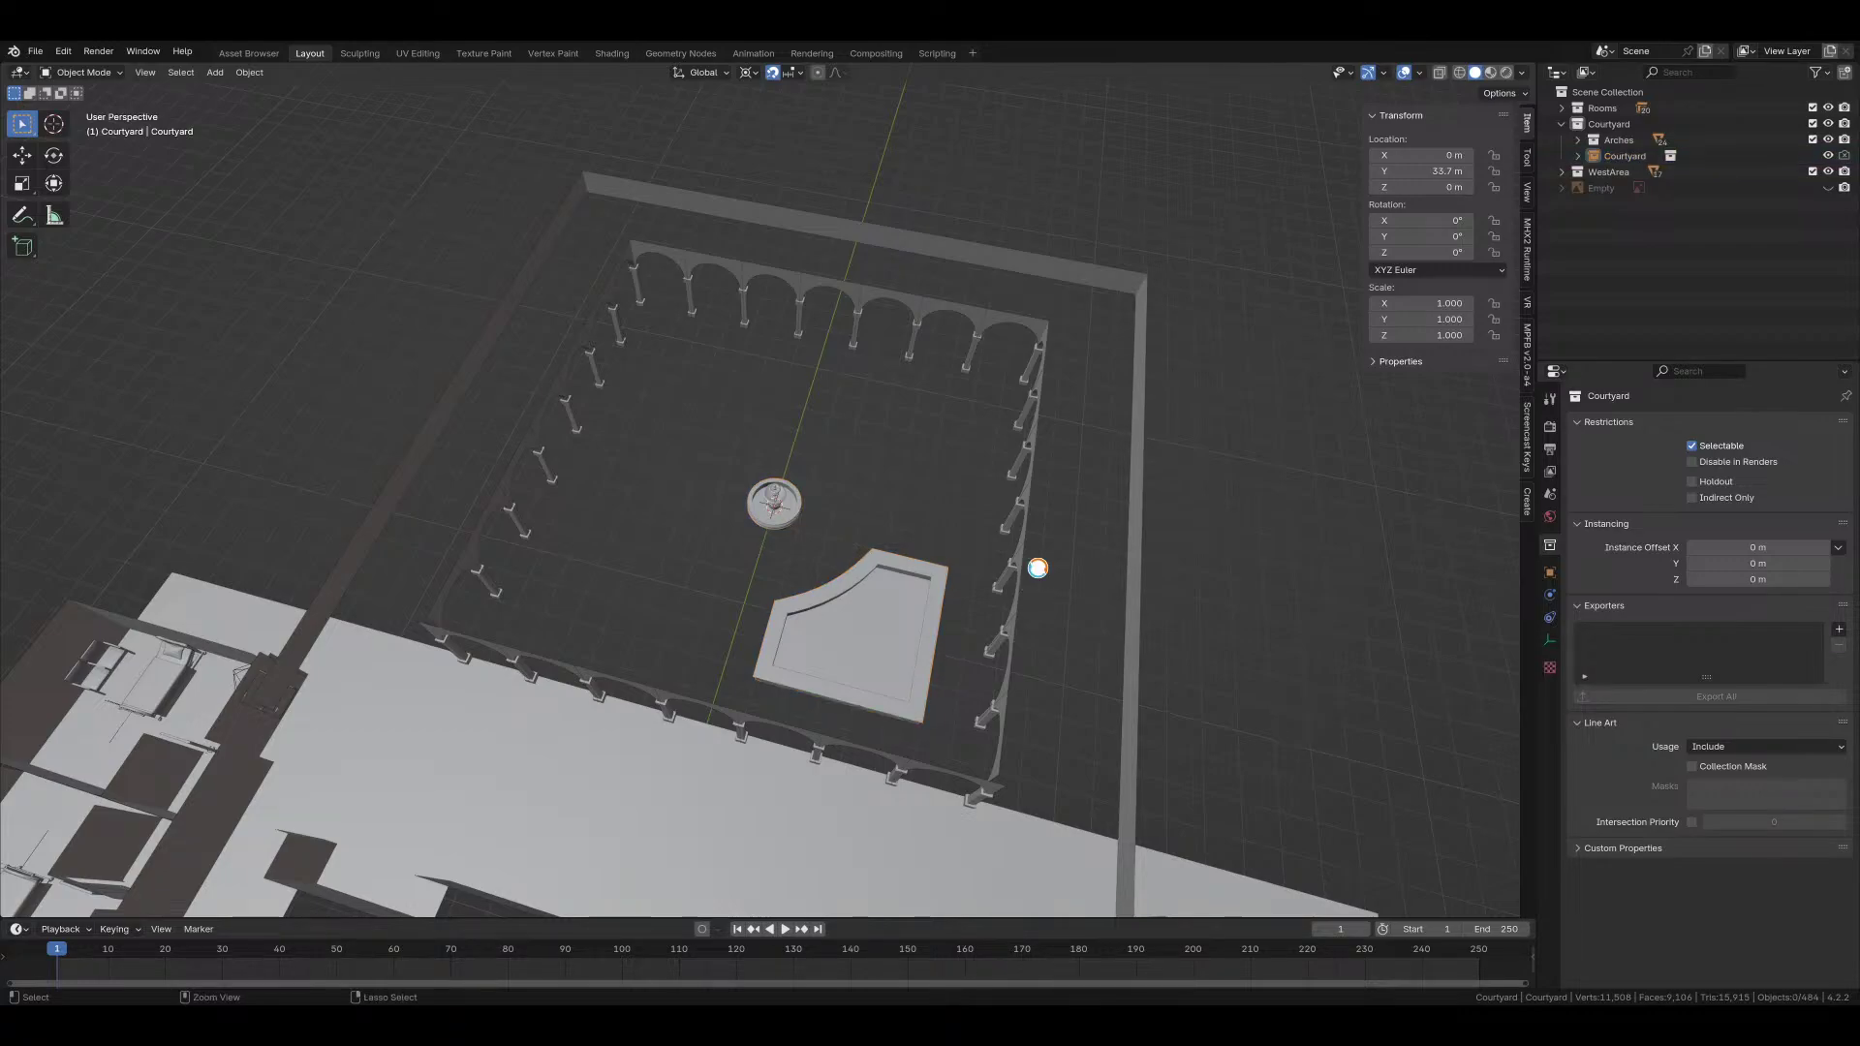
Step: Save the hospital corridor file and select the instance holding the courtyard's fountain and planter
key("ctrl+s")
middle_click_drag(1035, 569, 1001, 487)
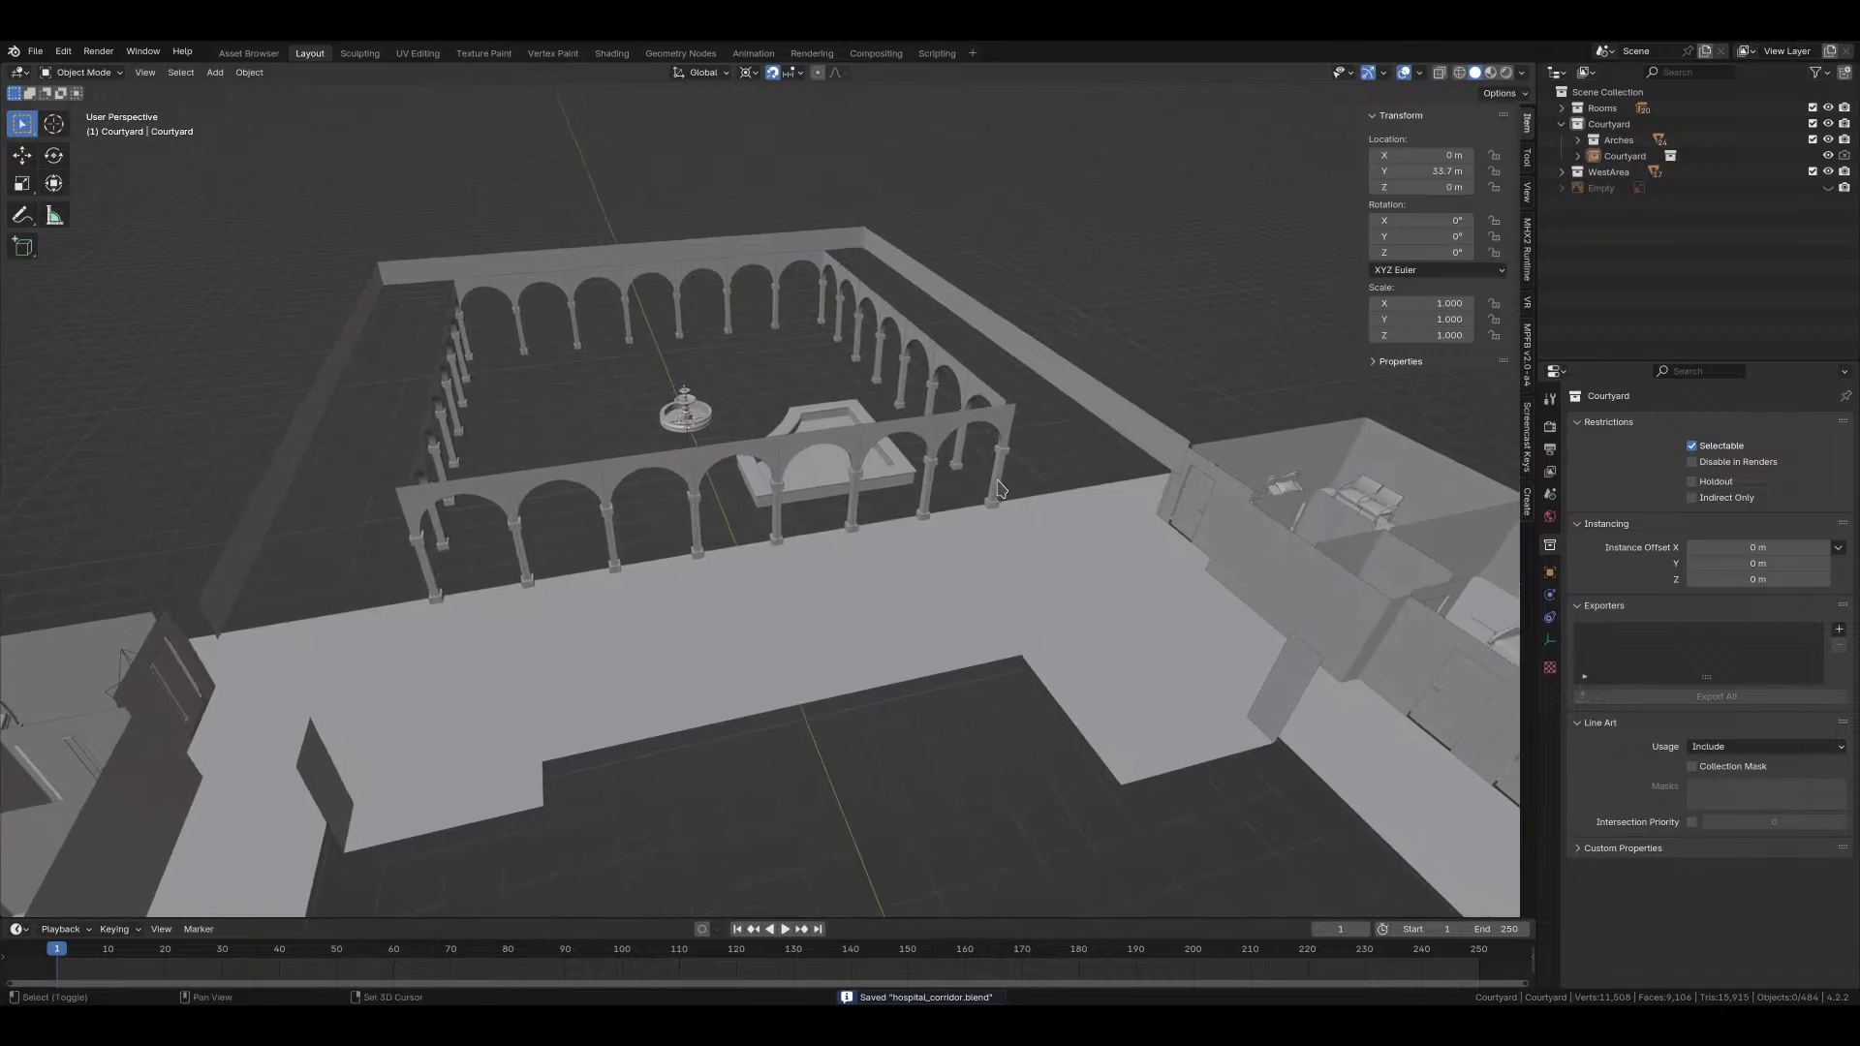
middle_click_drag(887, 511, 851, 600, "shift")
left_click(818, 497)
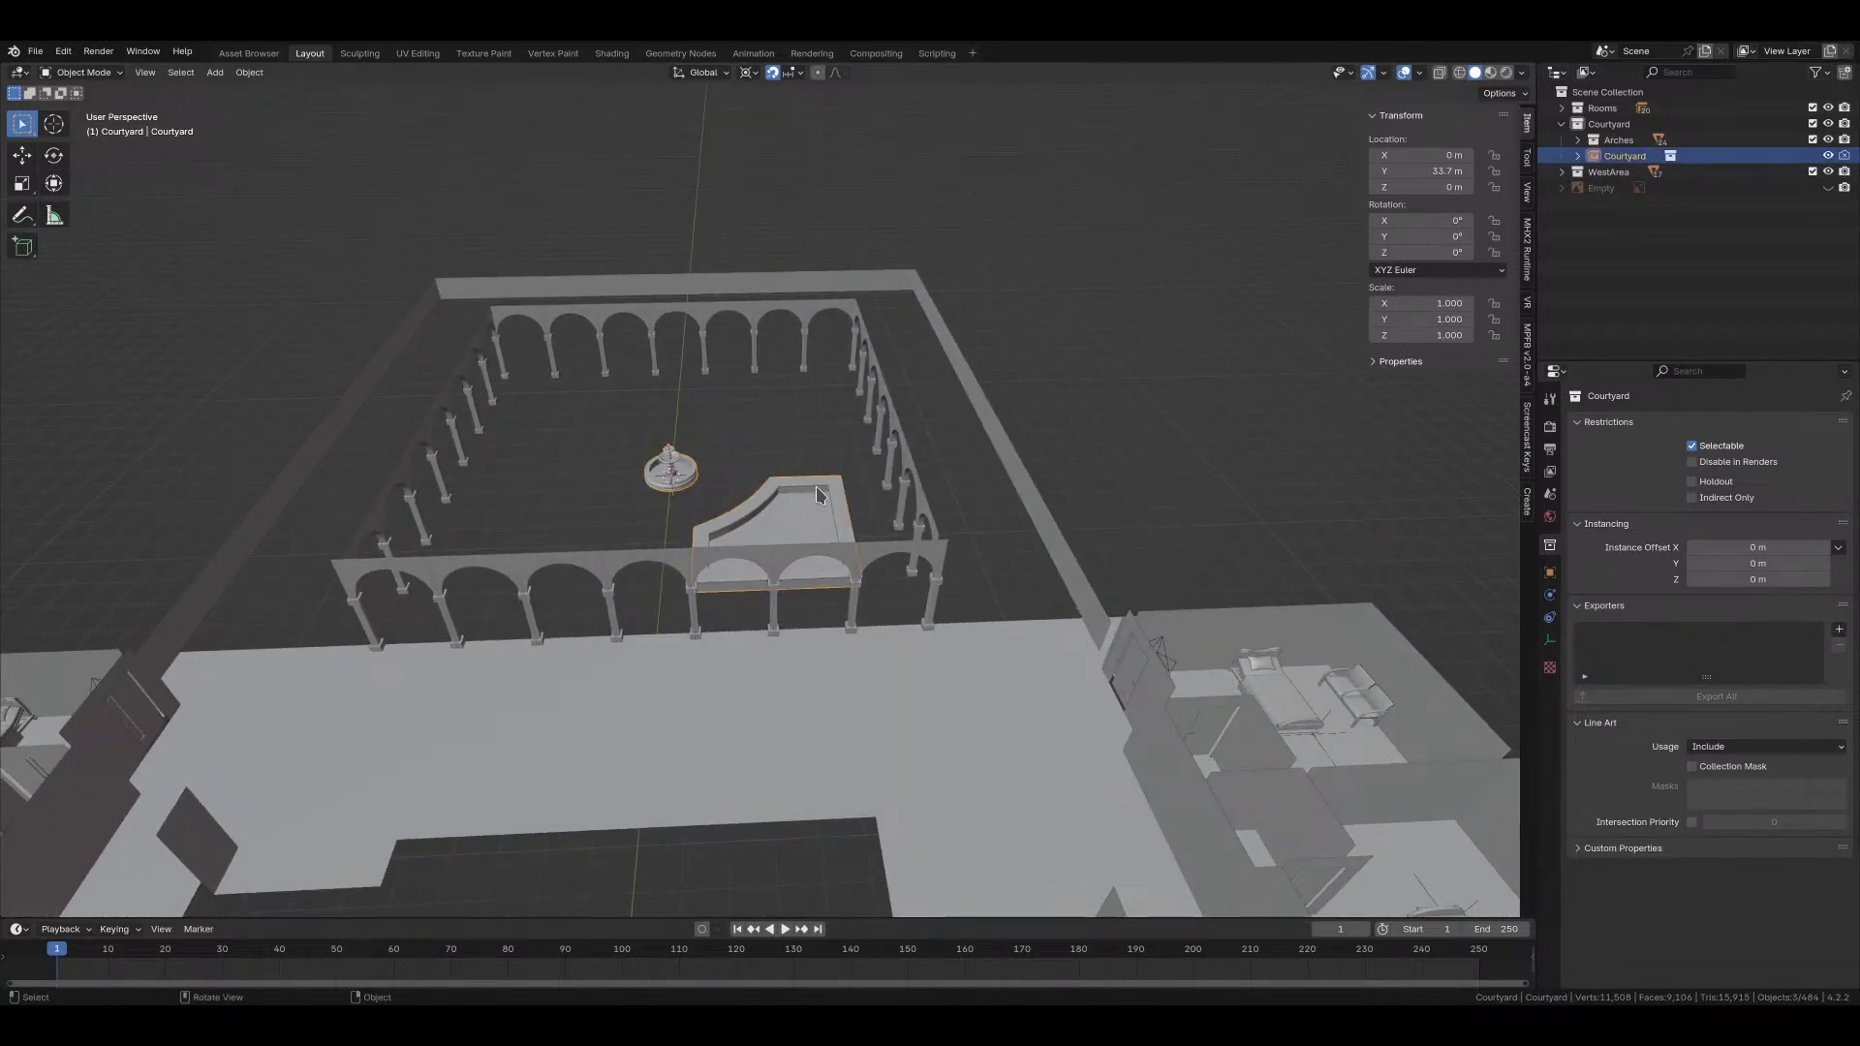
Step: Make the Courtyard collection active and add a 2 m plane at the fountain's centre
left_click(1610, 125)
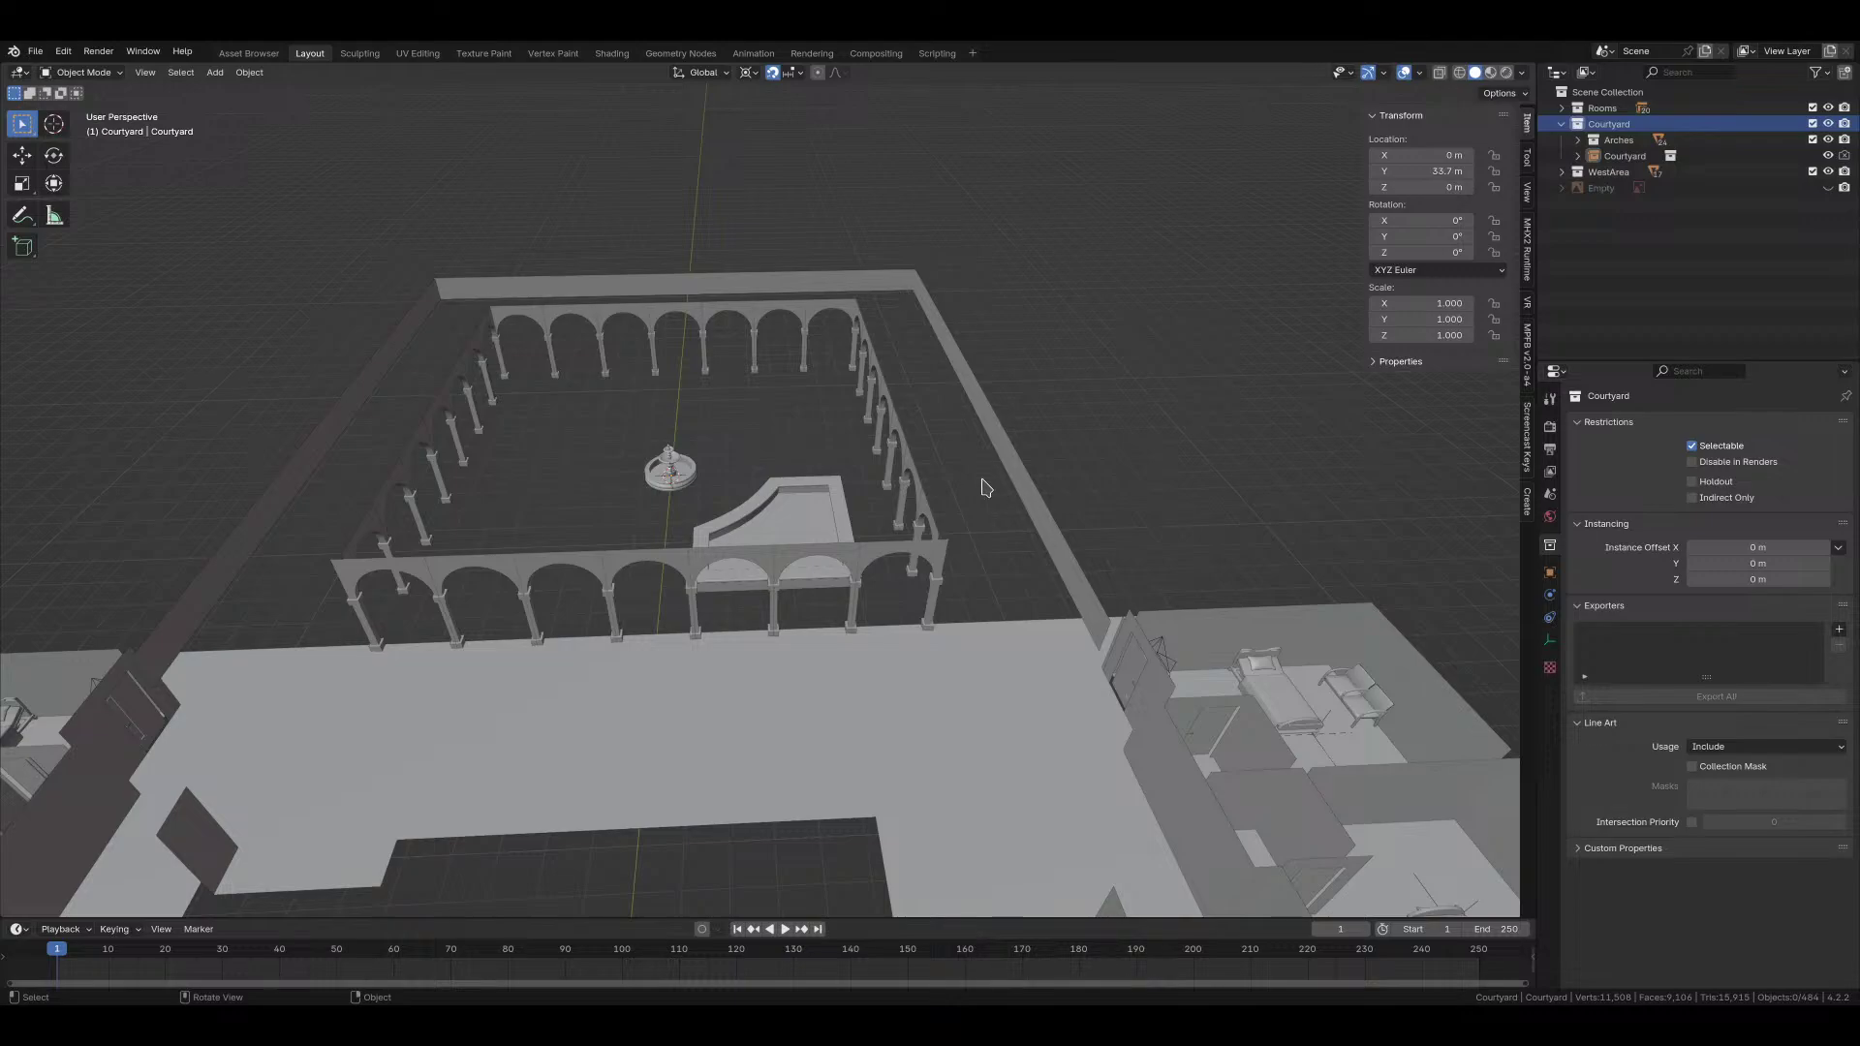
key("shift+a")
mouse_move(984, 482)
left_click(1048, 478)
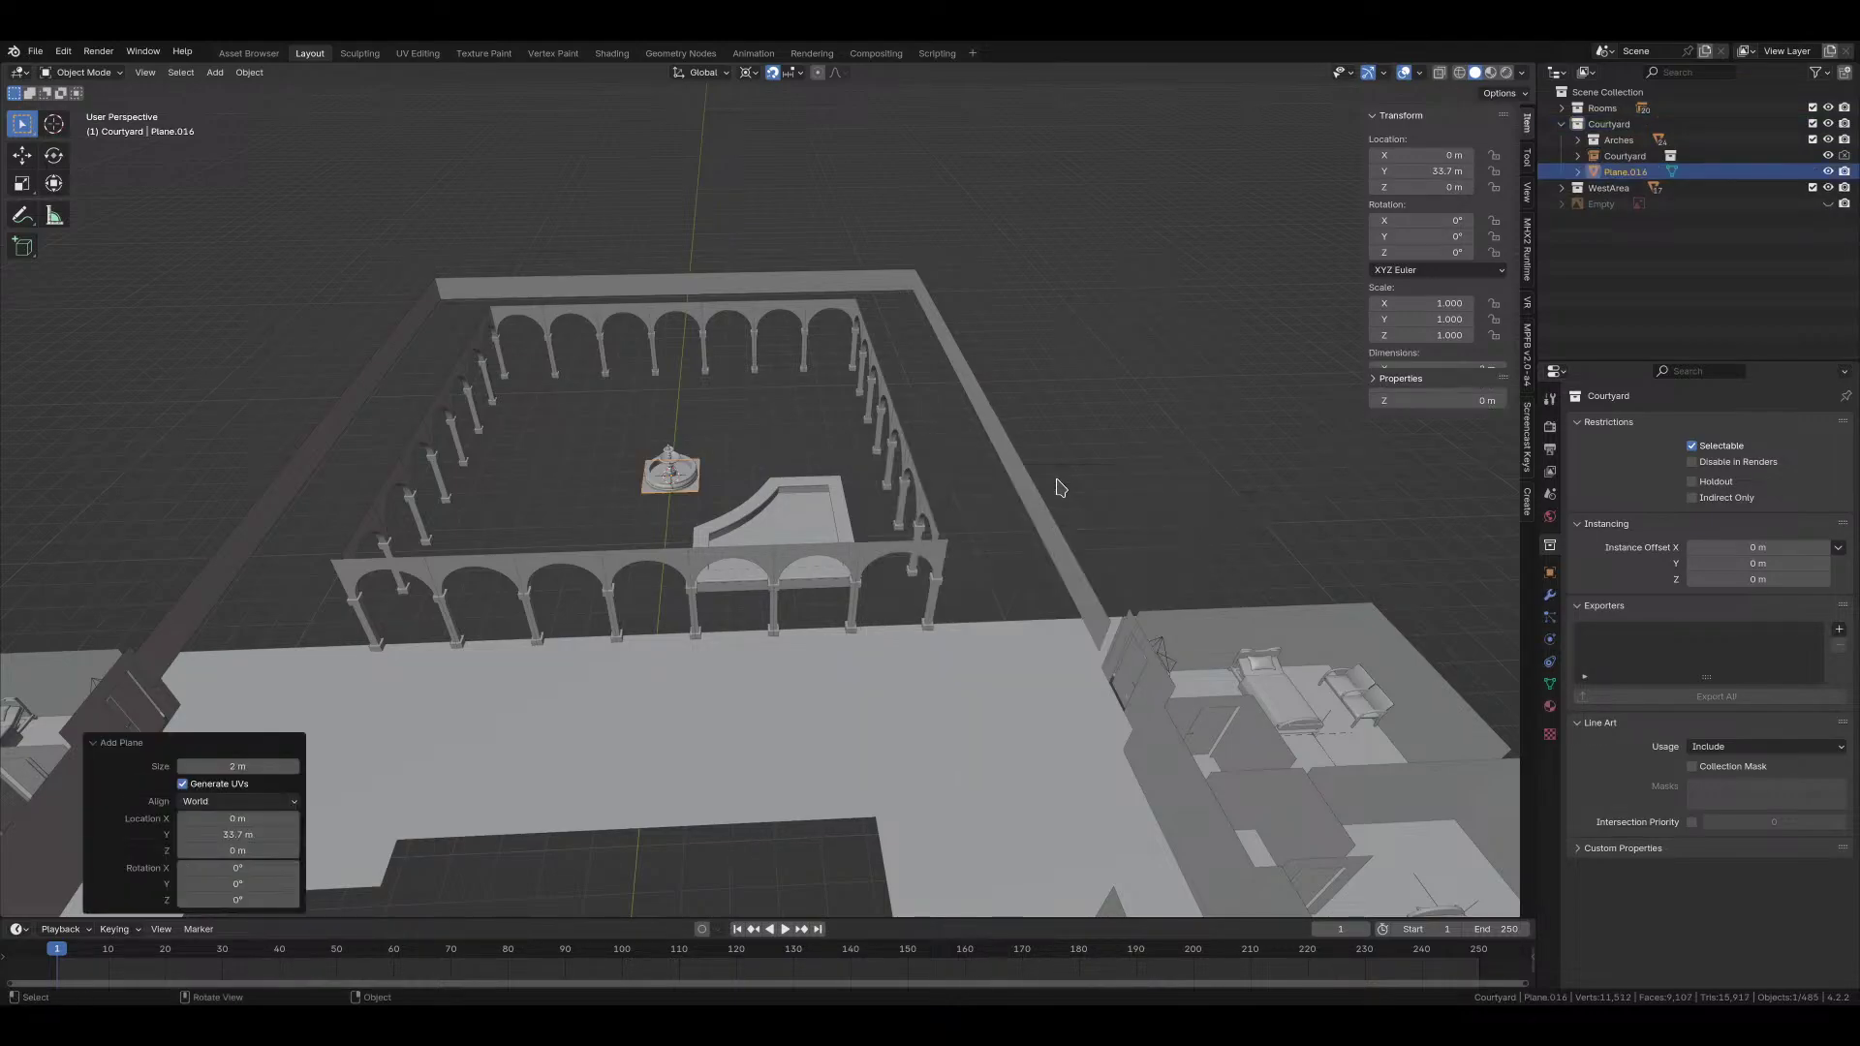
Step: In top view, extrude the plane's south edge -6.6 m along Y to the corridor floor
key("KP_7")
scroll(457, 445, "up", 2)
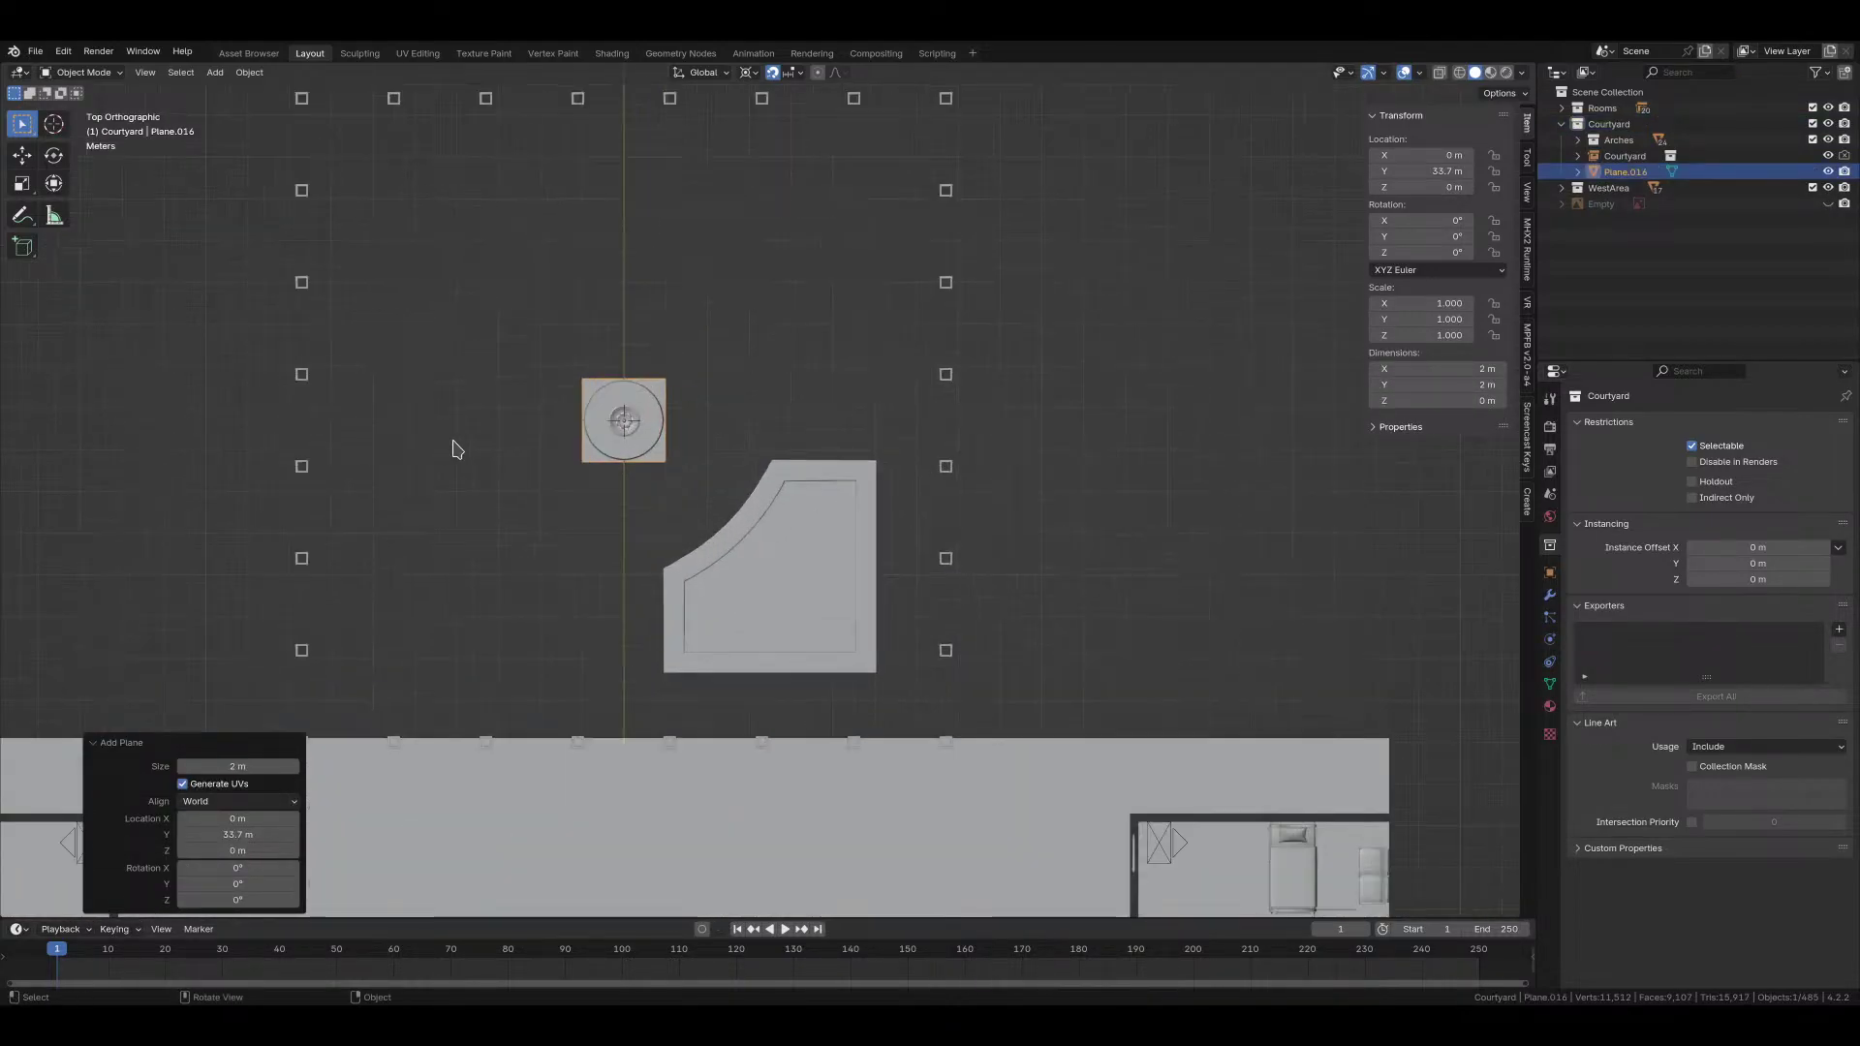
key("Tab")
left_click(639, 462)
key("e")
key("y")
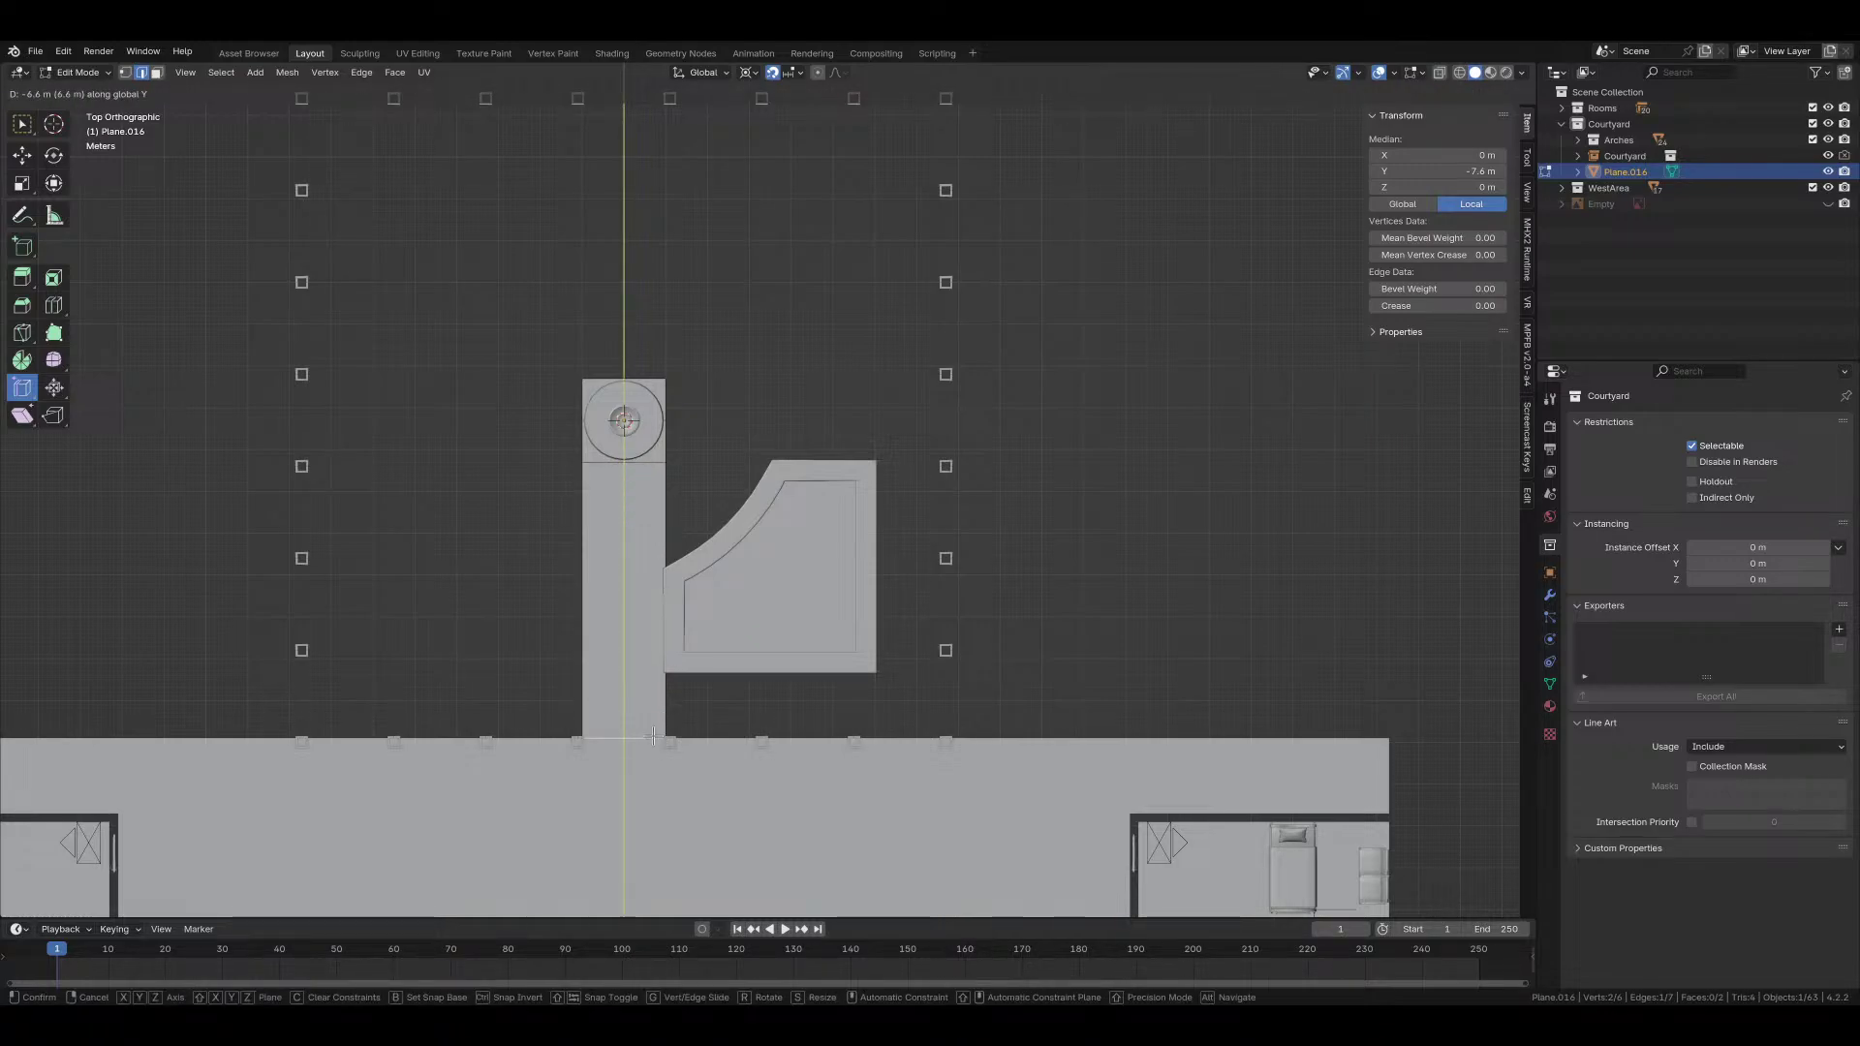
left_click(654, 738)
Step: Extrude the plane's east and west edges along X out to the arch columns, with -6.6 m on the west side
left_click(664, 417)
key("e")
key("x")
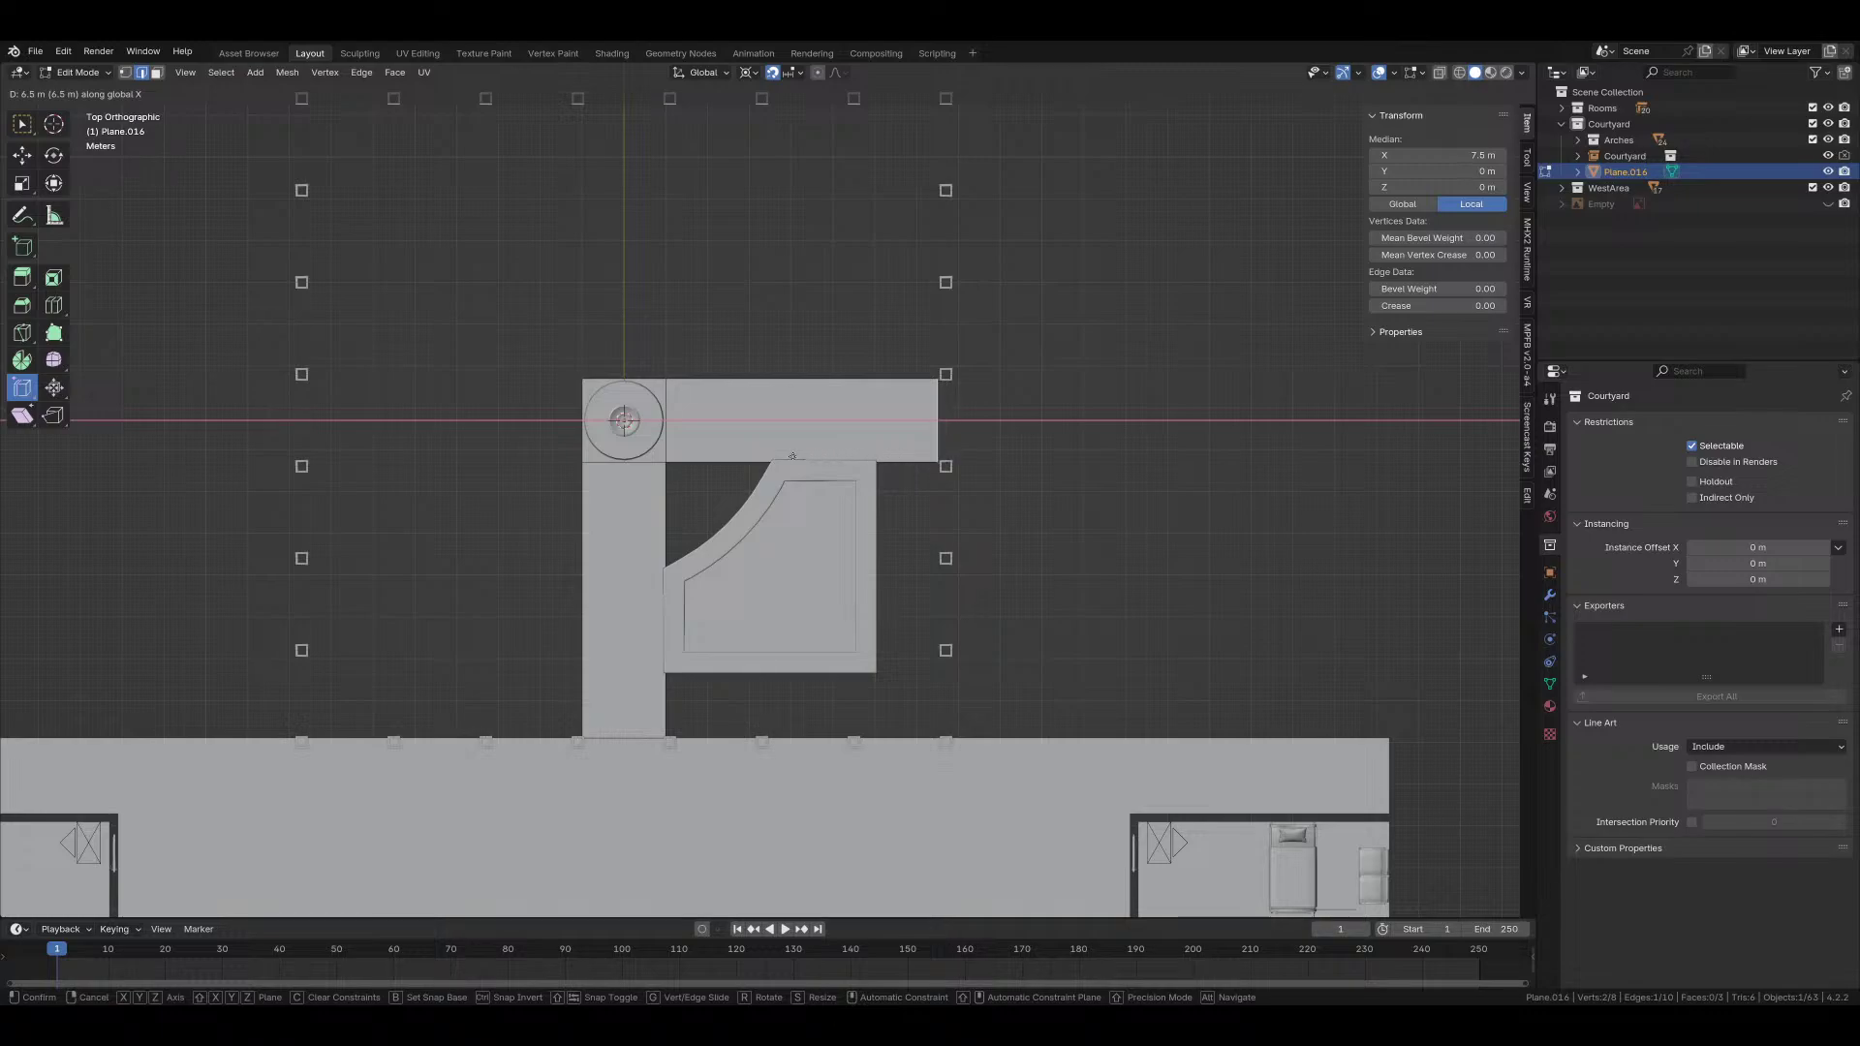
left_click(946, 416)
left_click(582, 420)
key("e")
key("x")
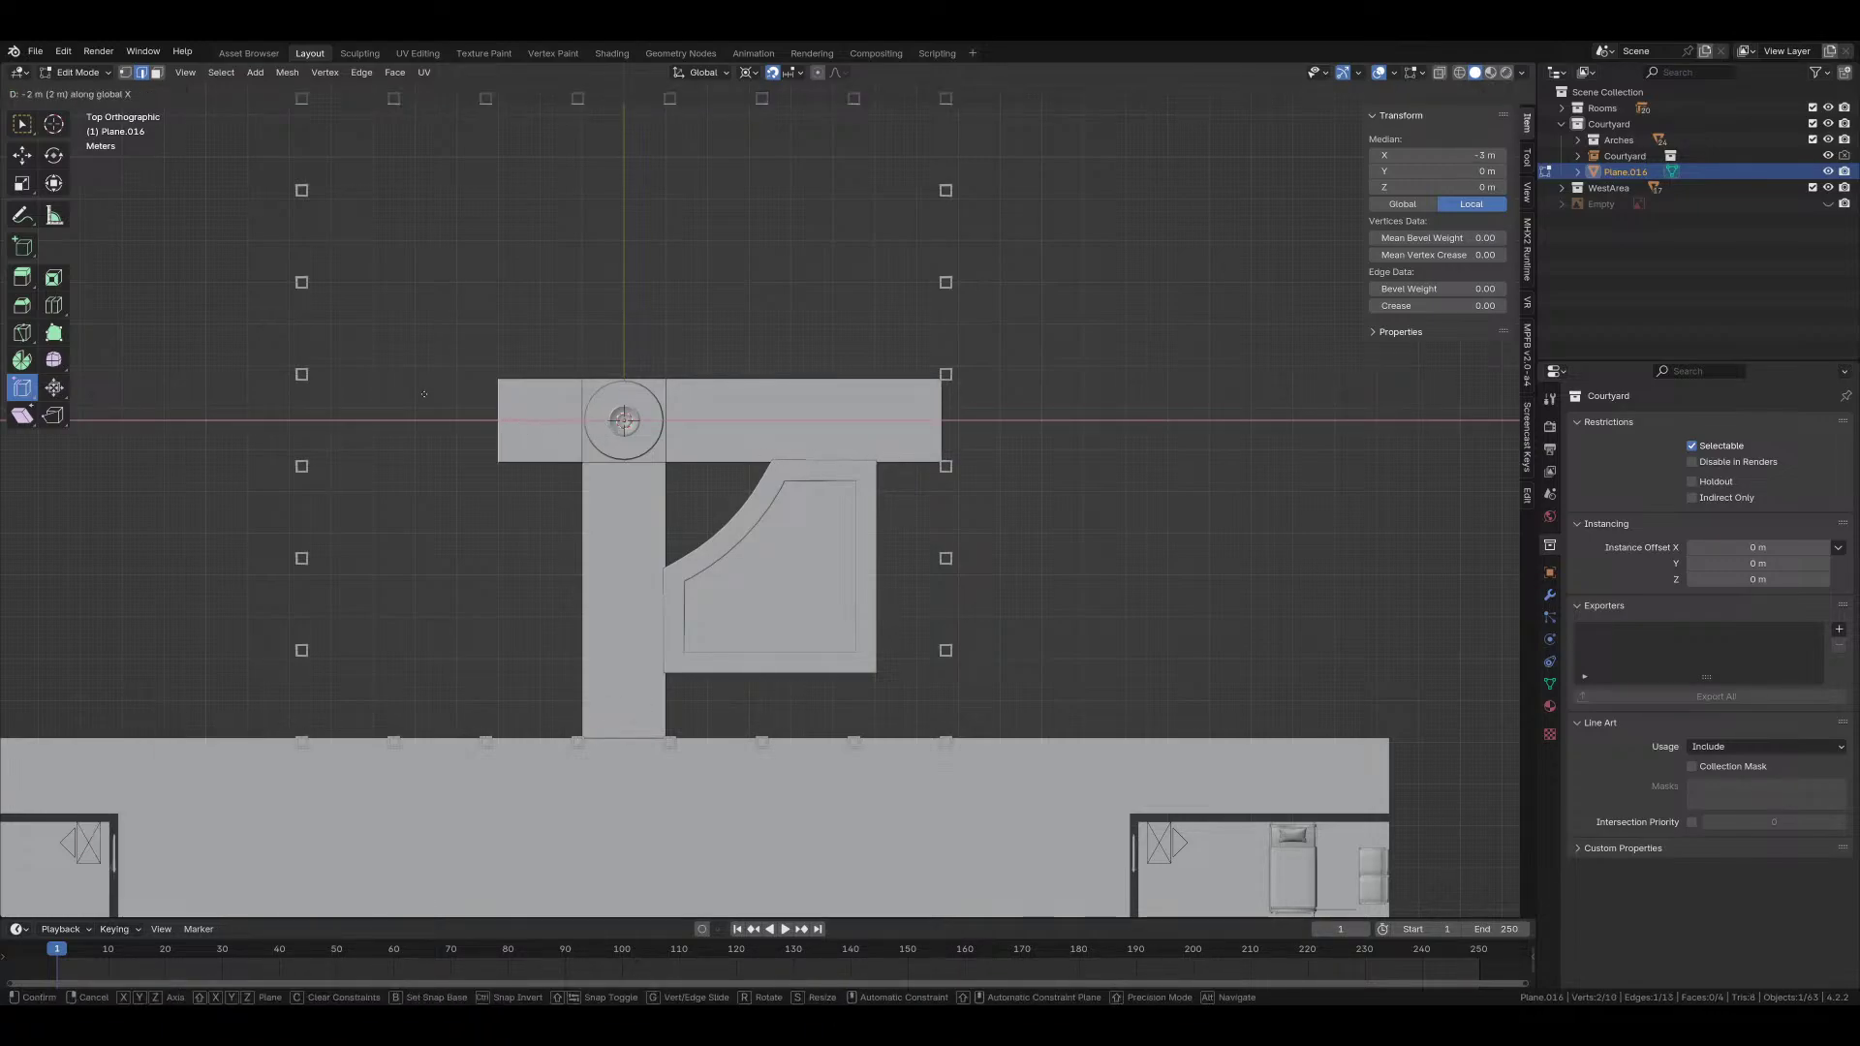
left_click(1504, 389)
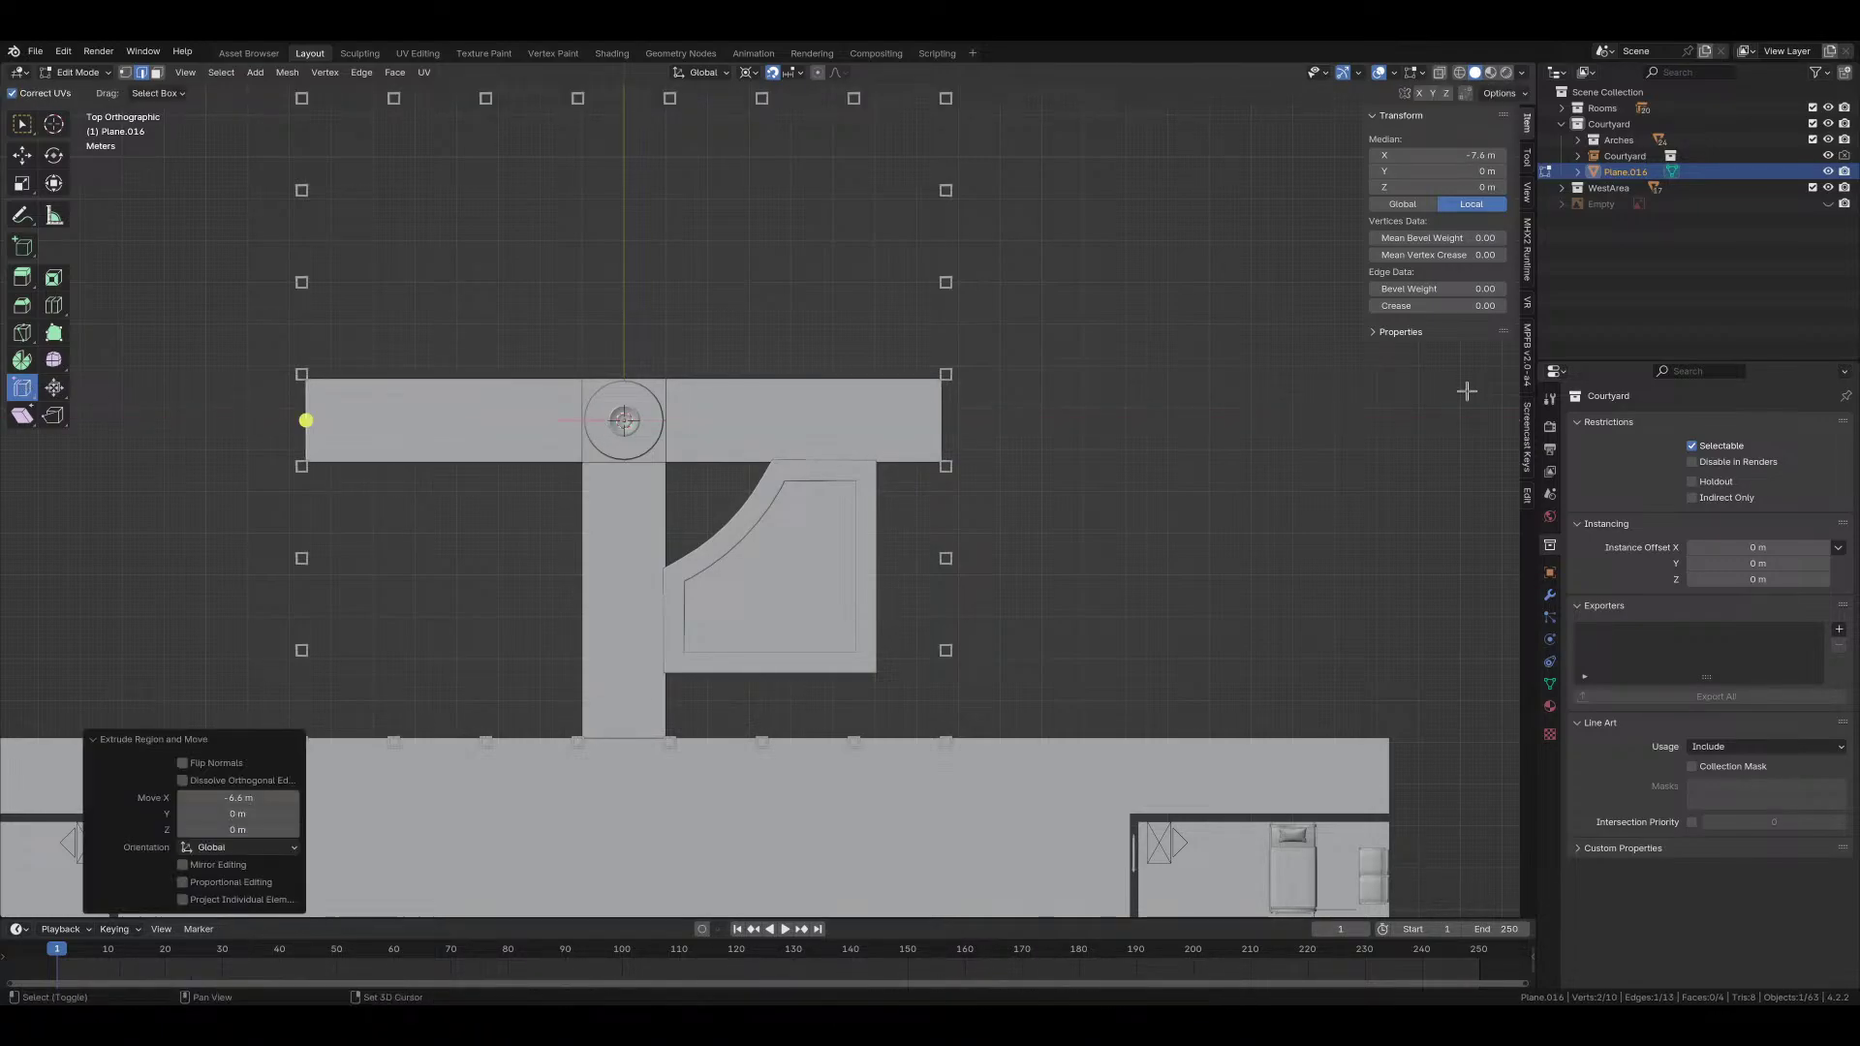
Step: Extrude the plane's north edge 6.6 m along Y to the far row of columns
middle_click_drag(1021, 311, 1134, 548, "shift")
key("alt+a")
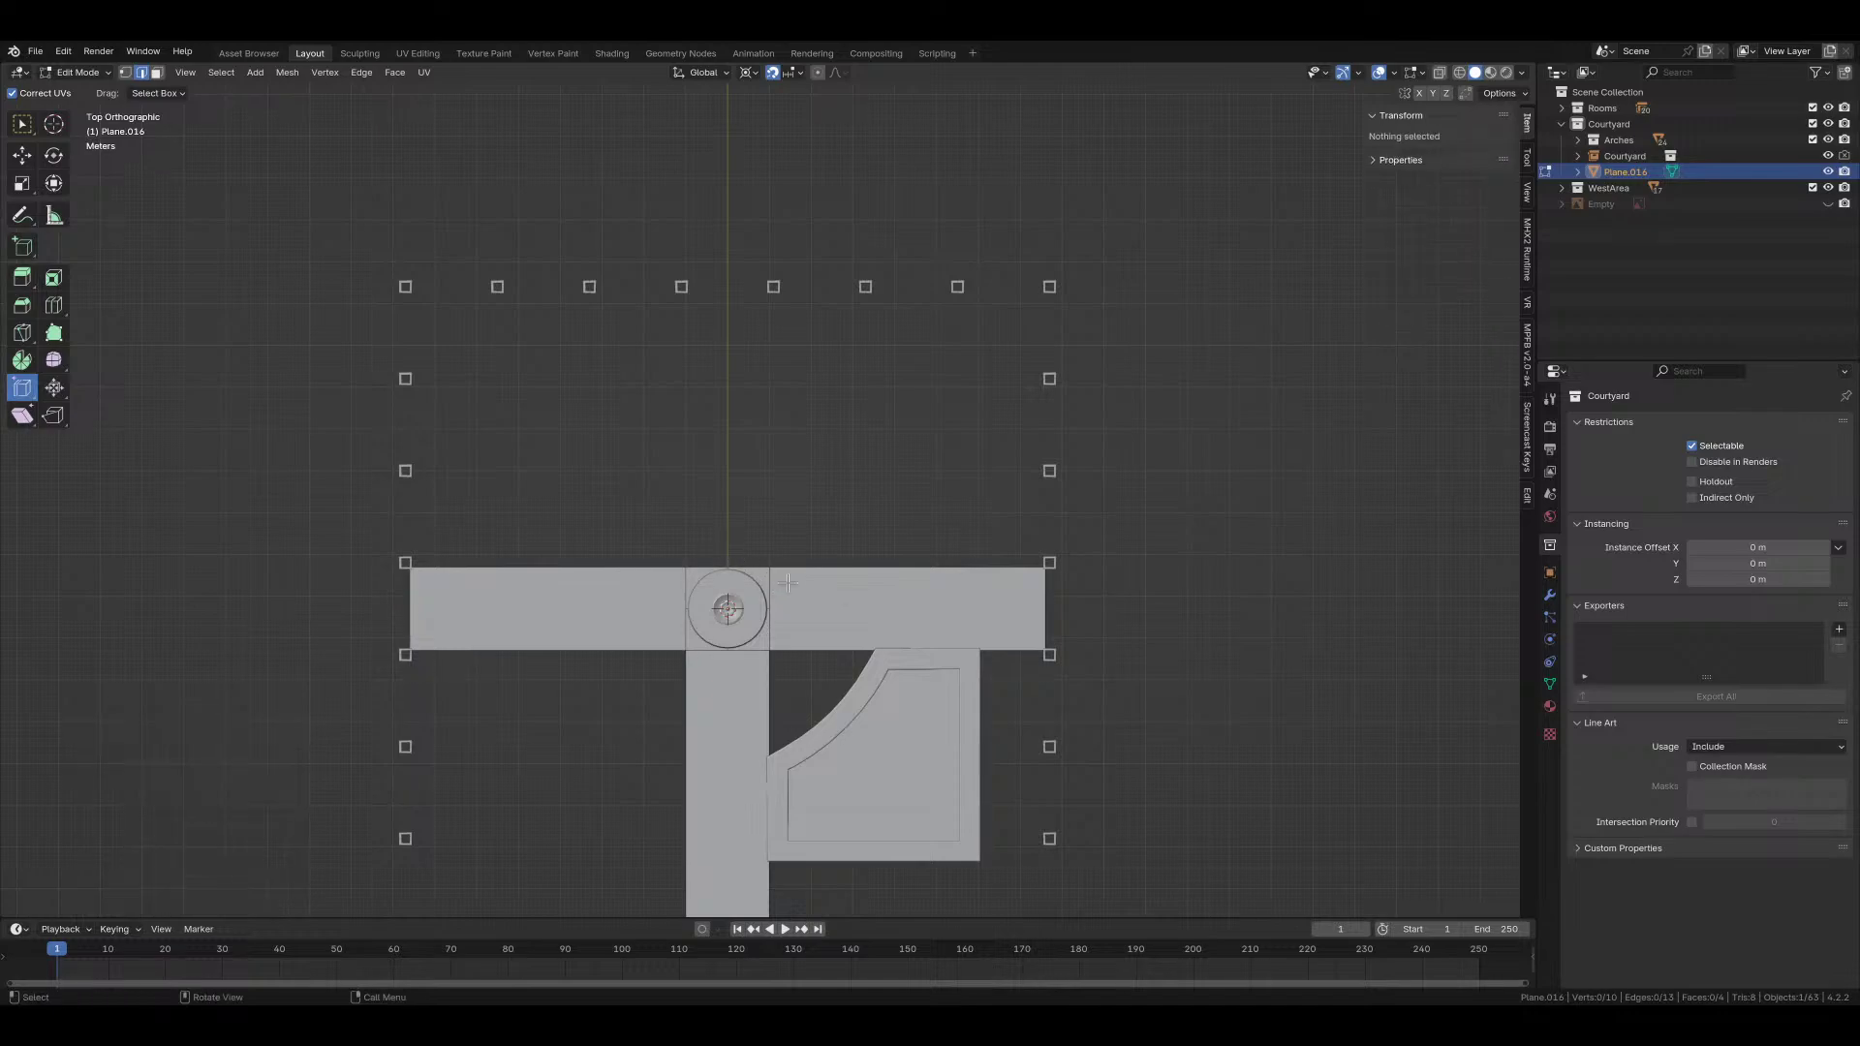
left_click(712, 571)
key("e")
key("y")
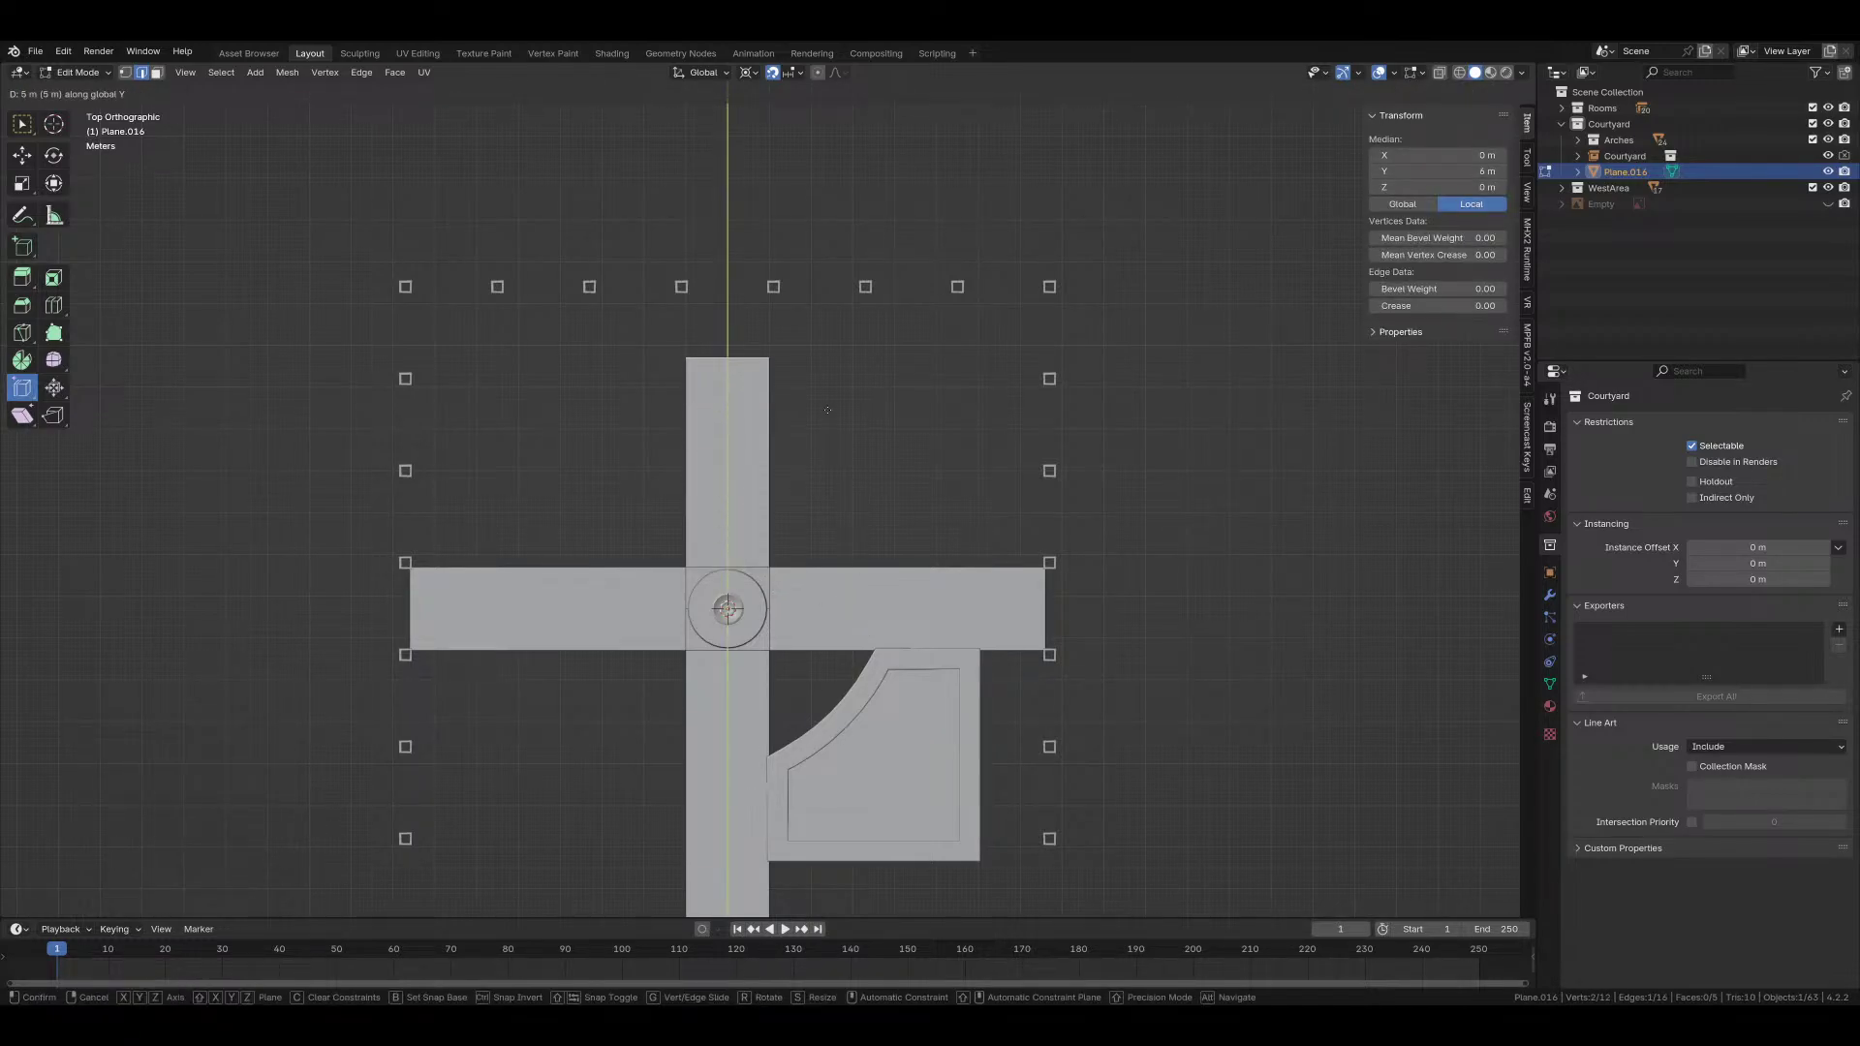
left_click(839, 328)
scroll(841, 521, "down", 3)
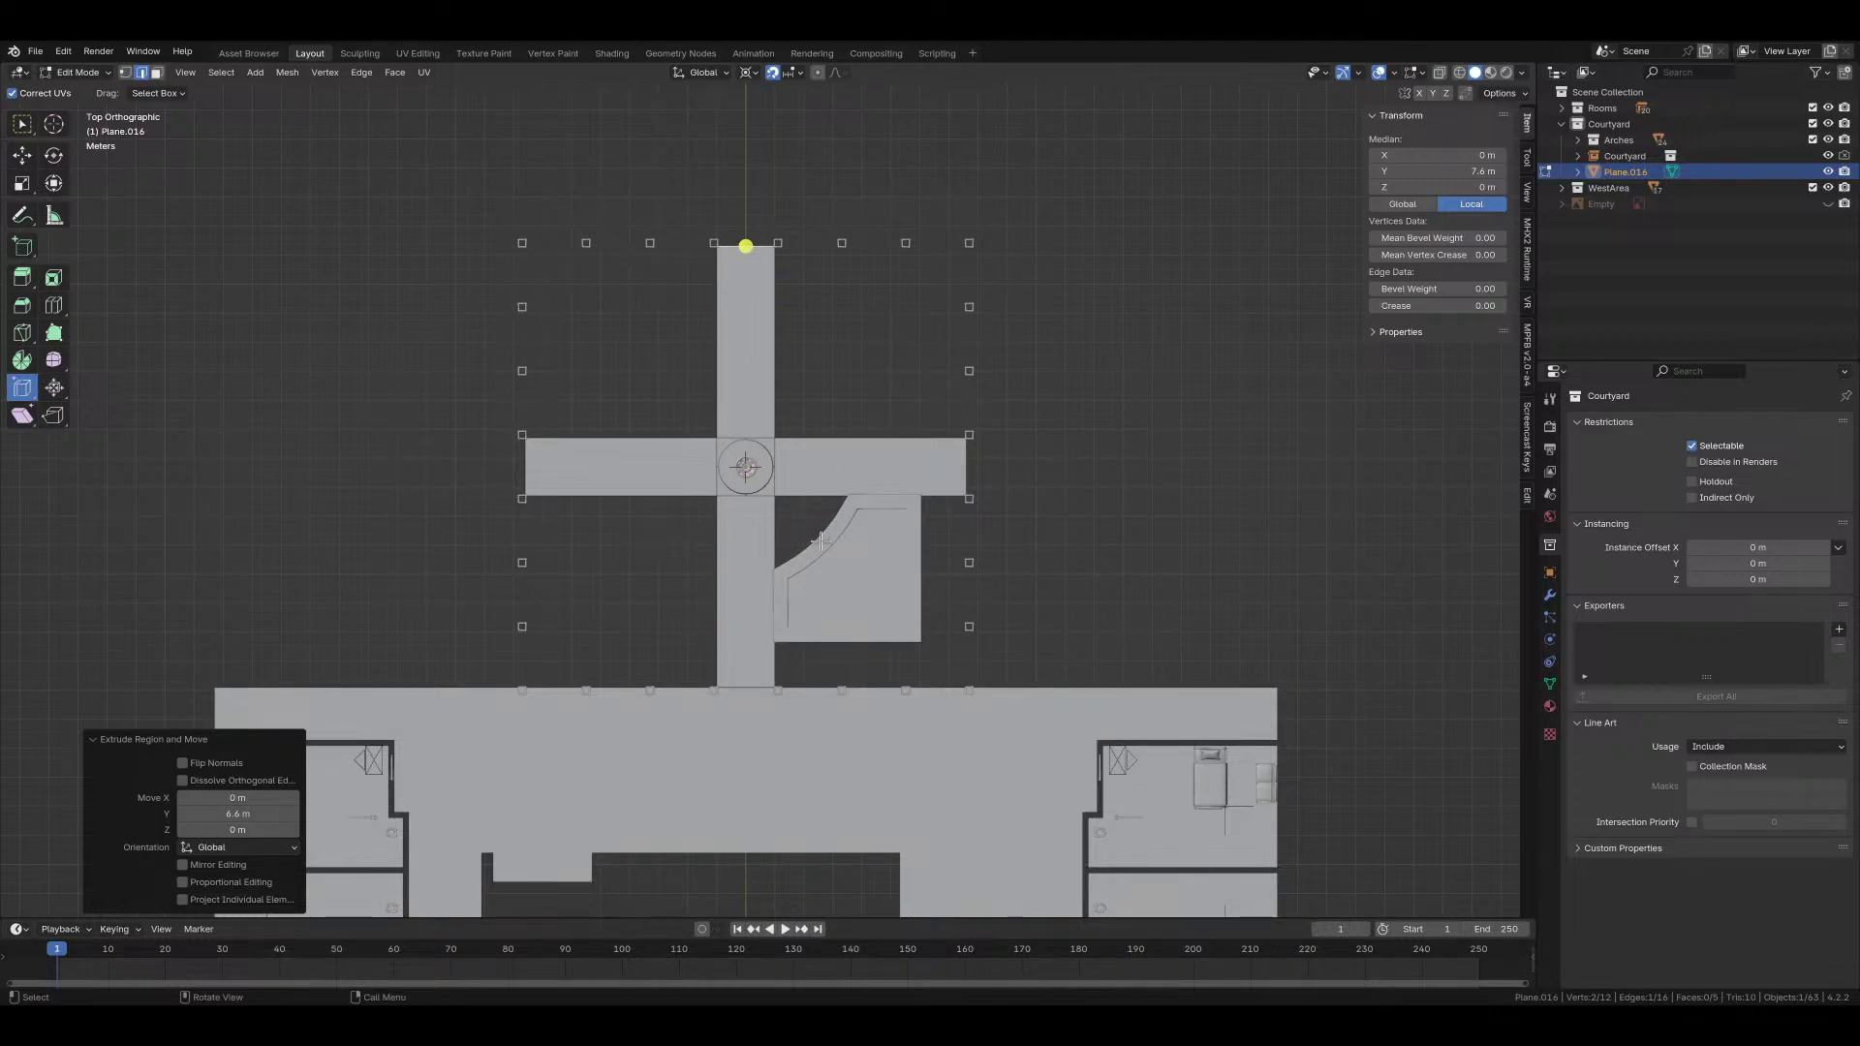
Step: Delete the centre face of the cross-shaped path beneath the fountain
scroll(821, 541, "up", 3)
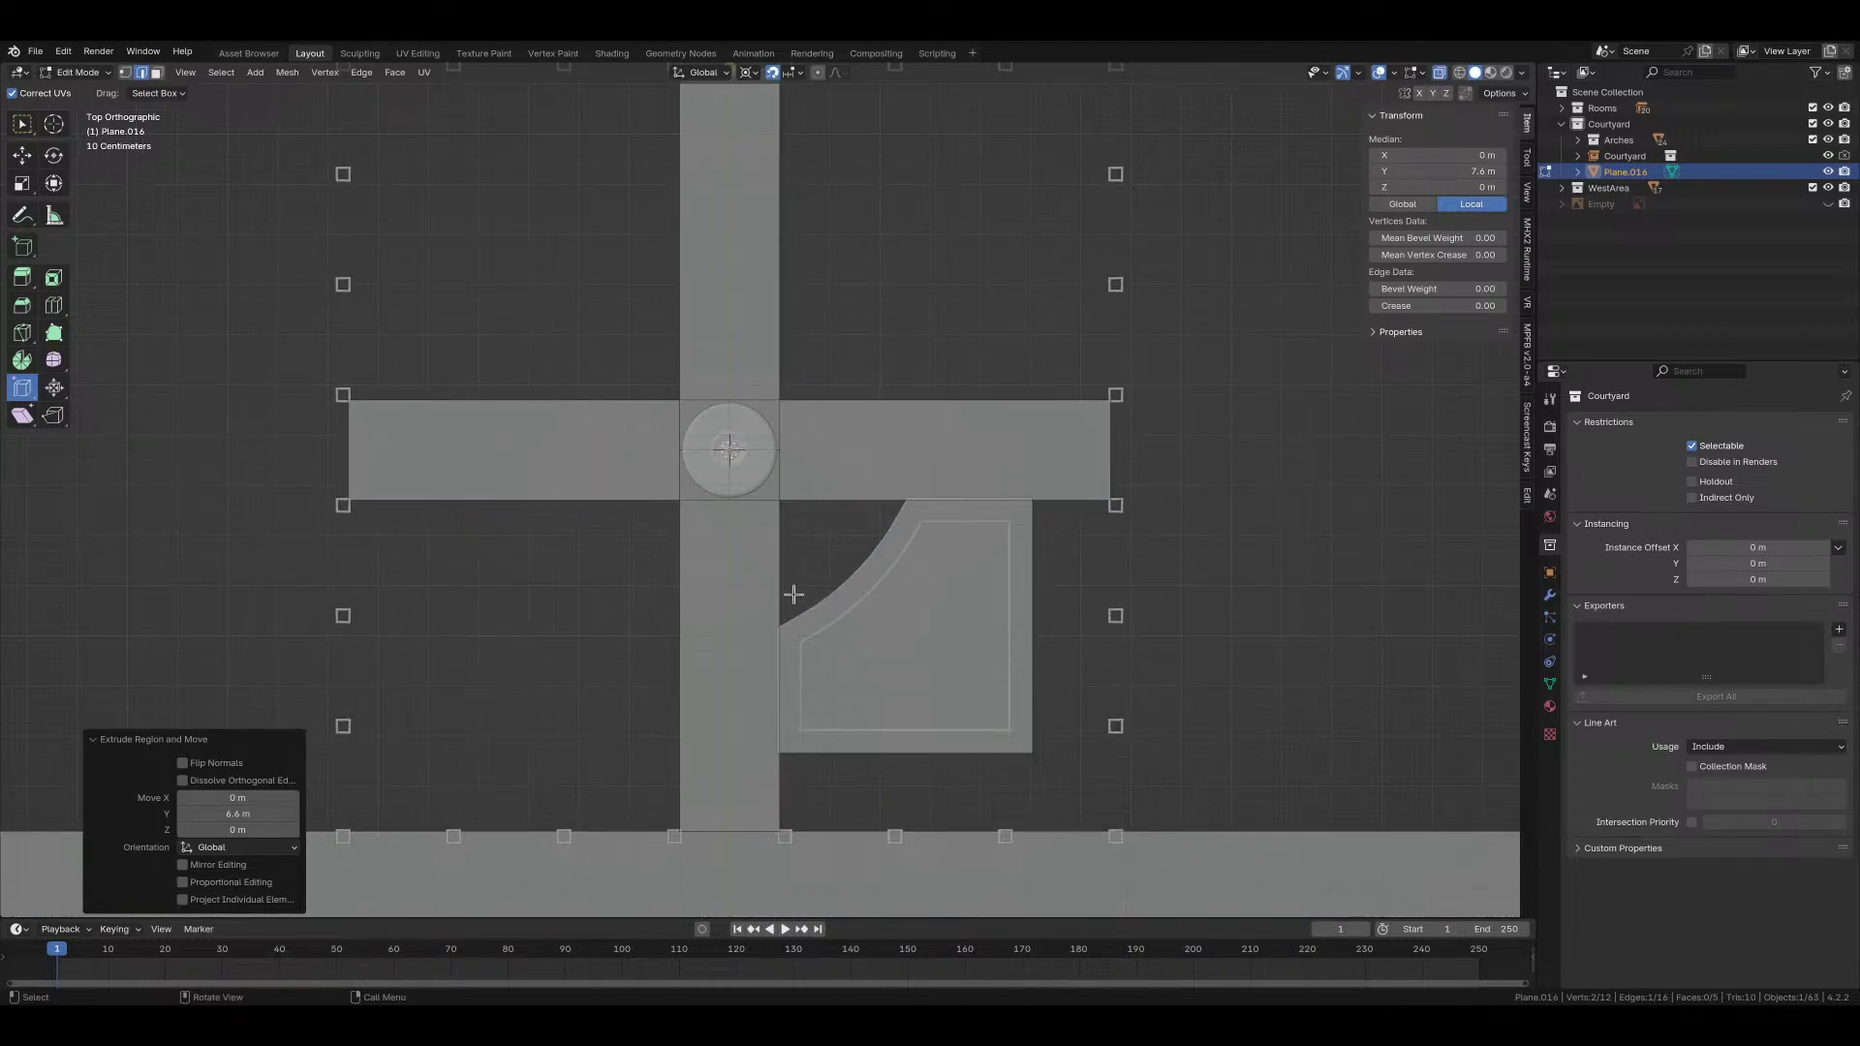
scroll(892, 553, "up", 2)
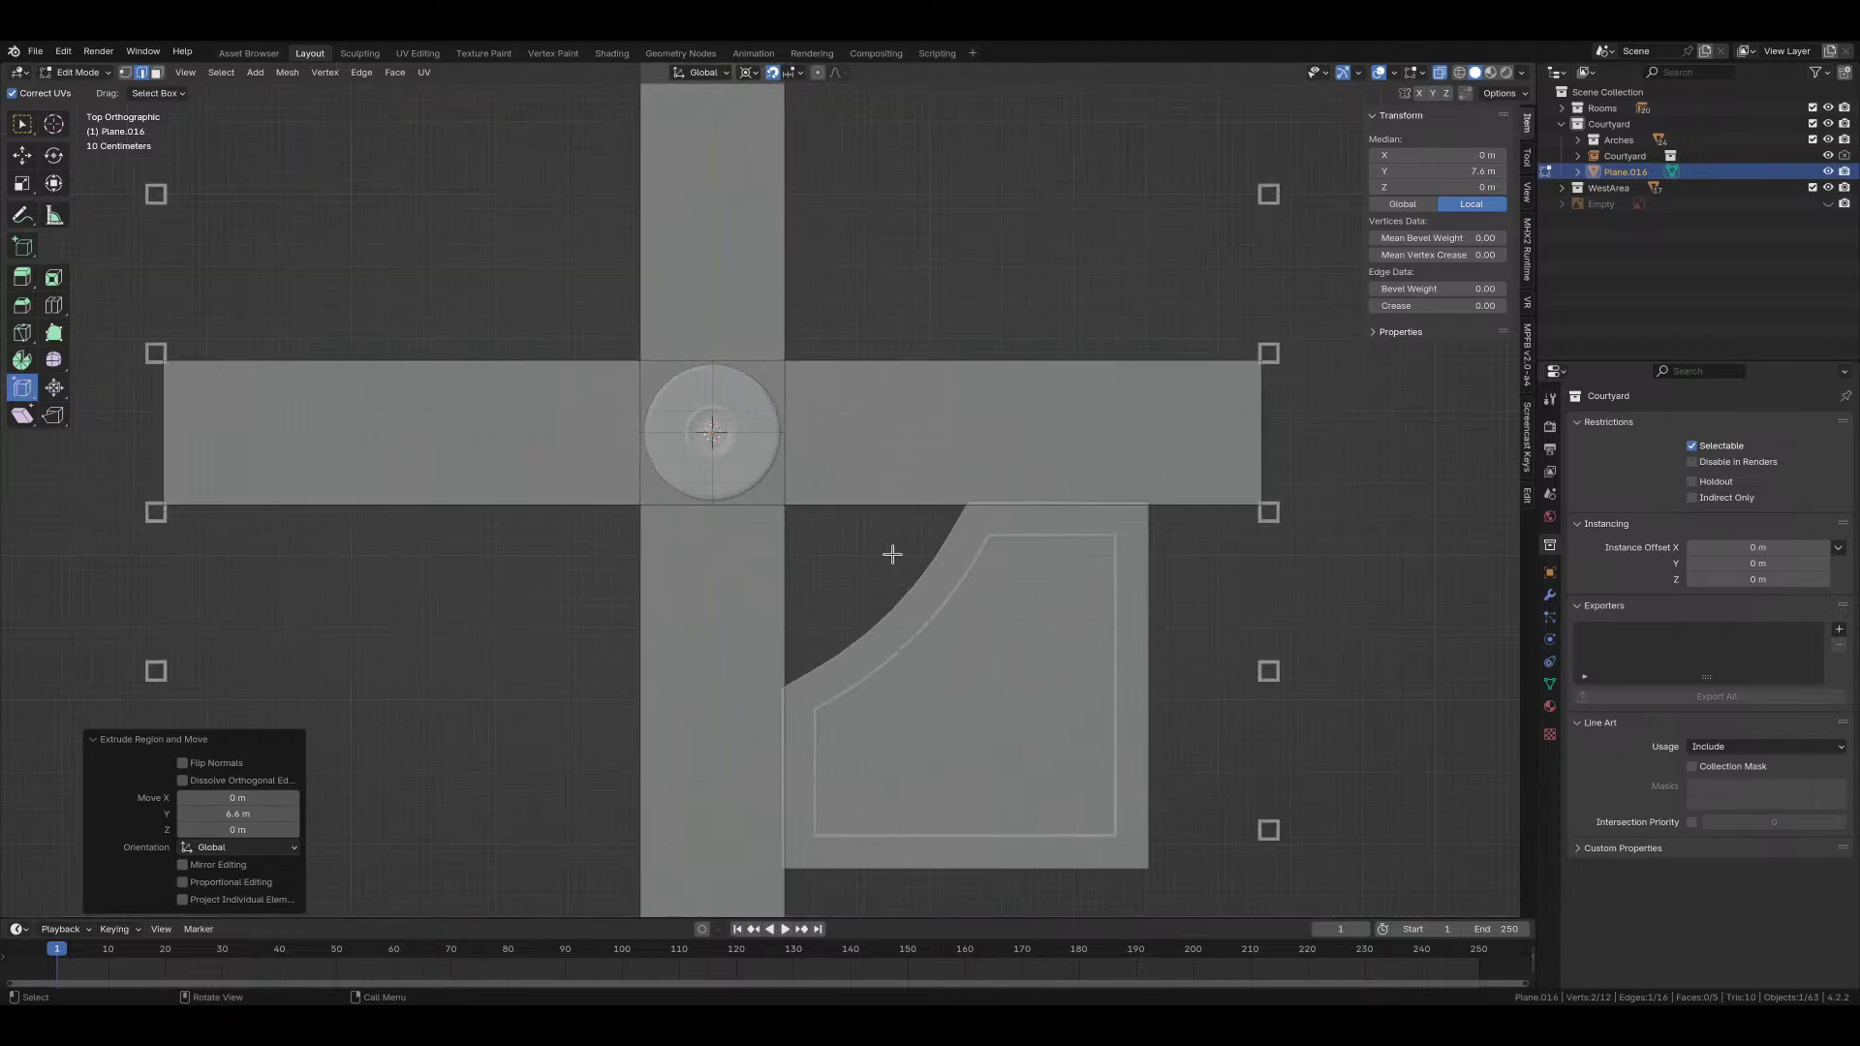
left_click(790, 510)
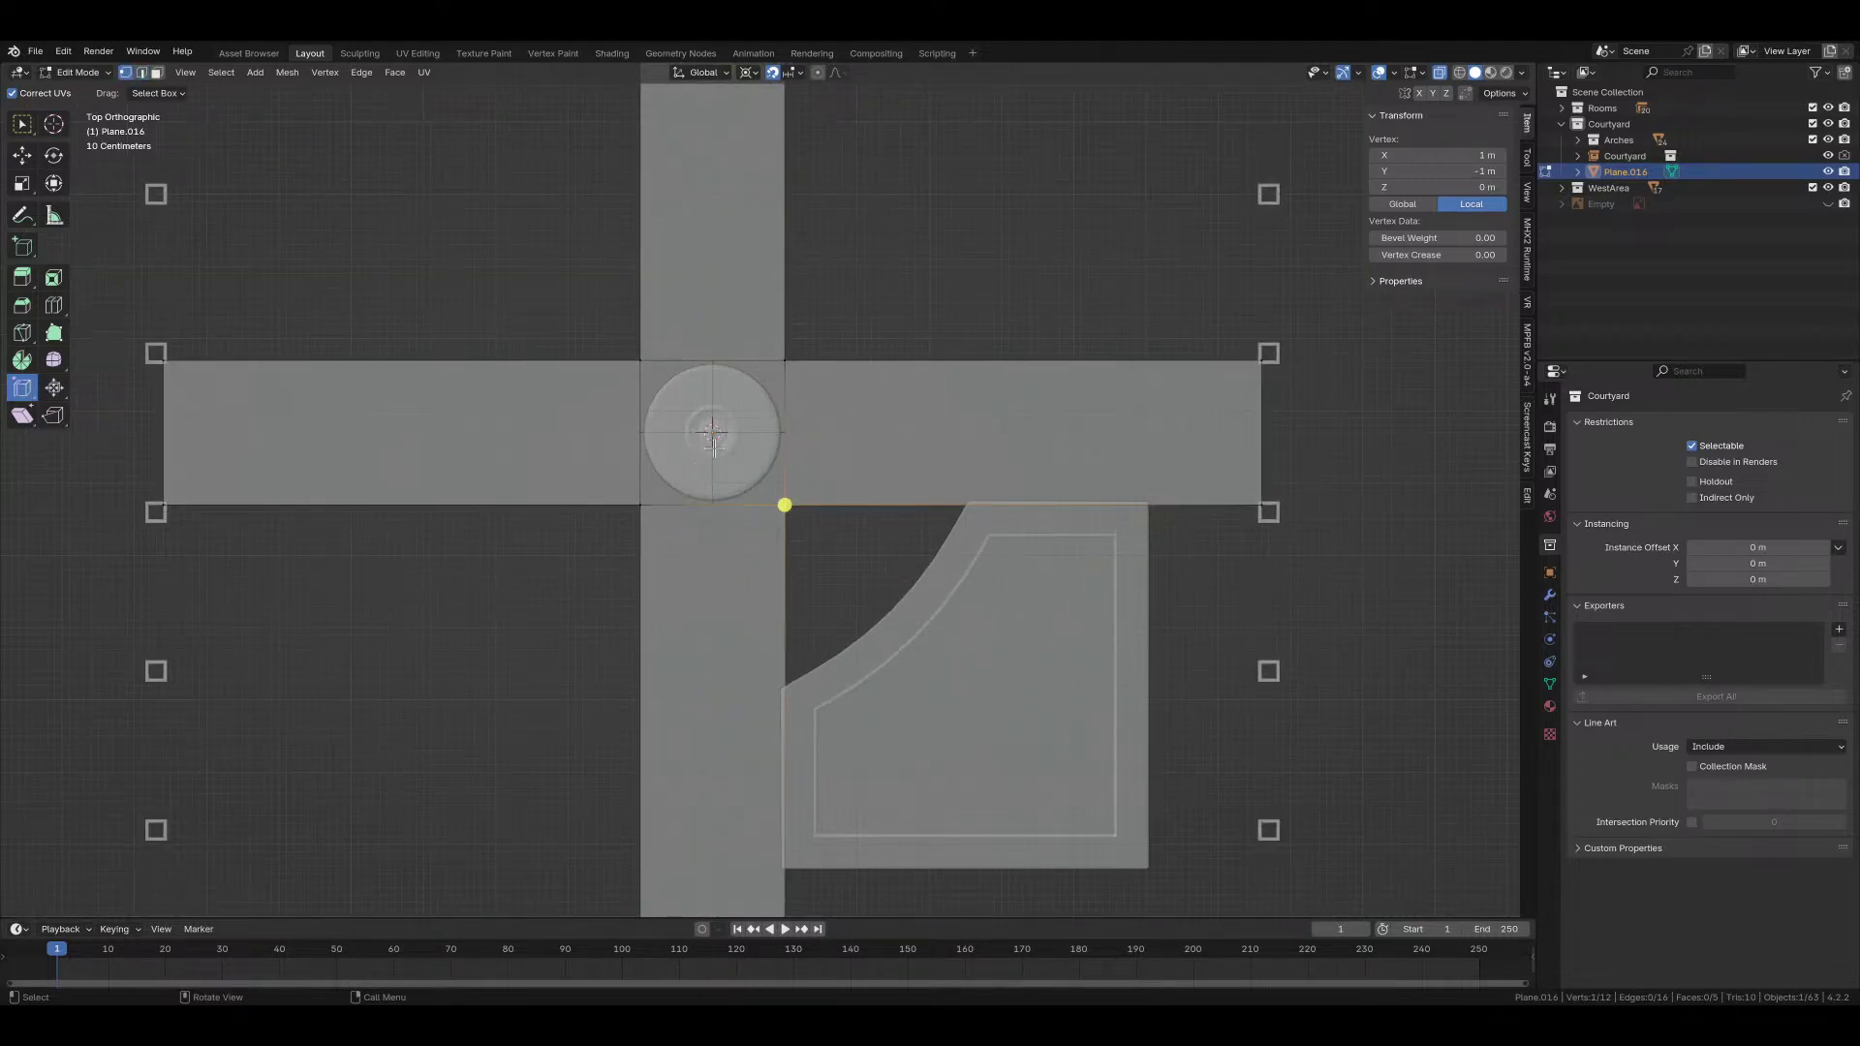
key("2")
key("3")
left_click(714, 431)
key("x")
left_click(716, 444)
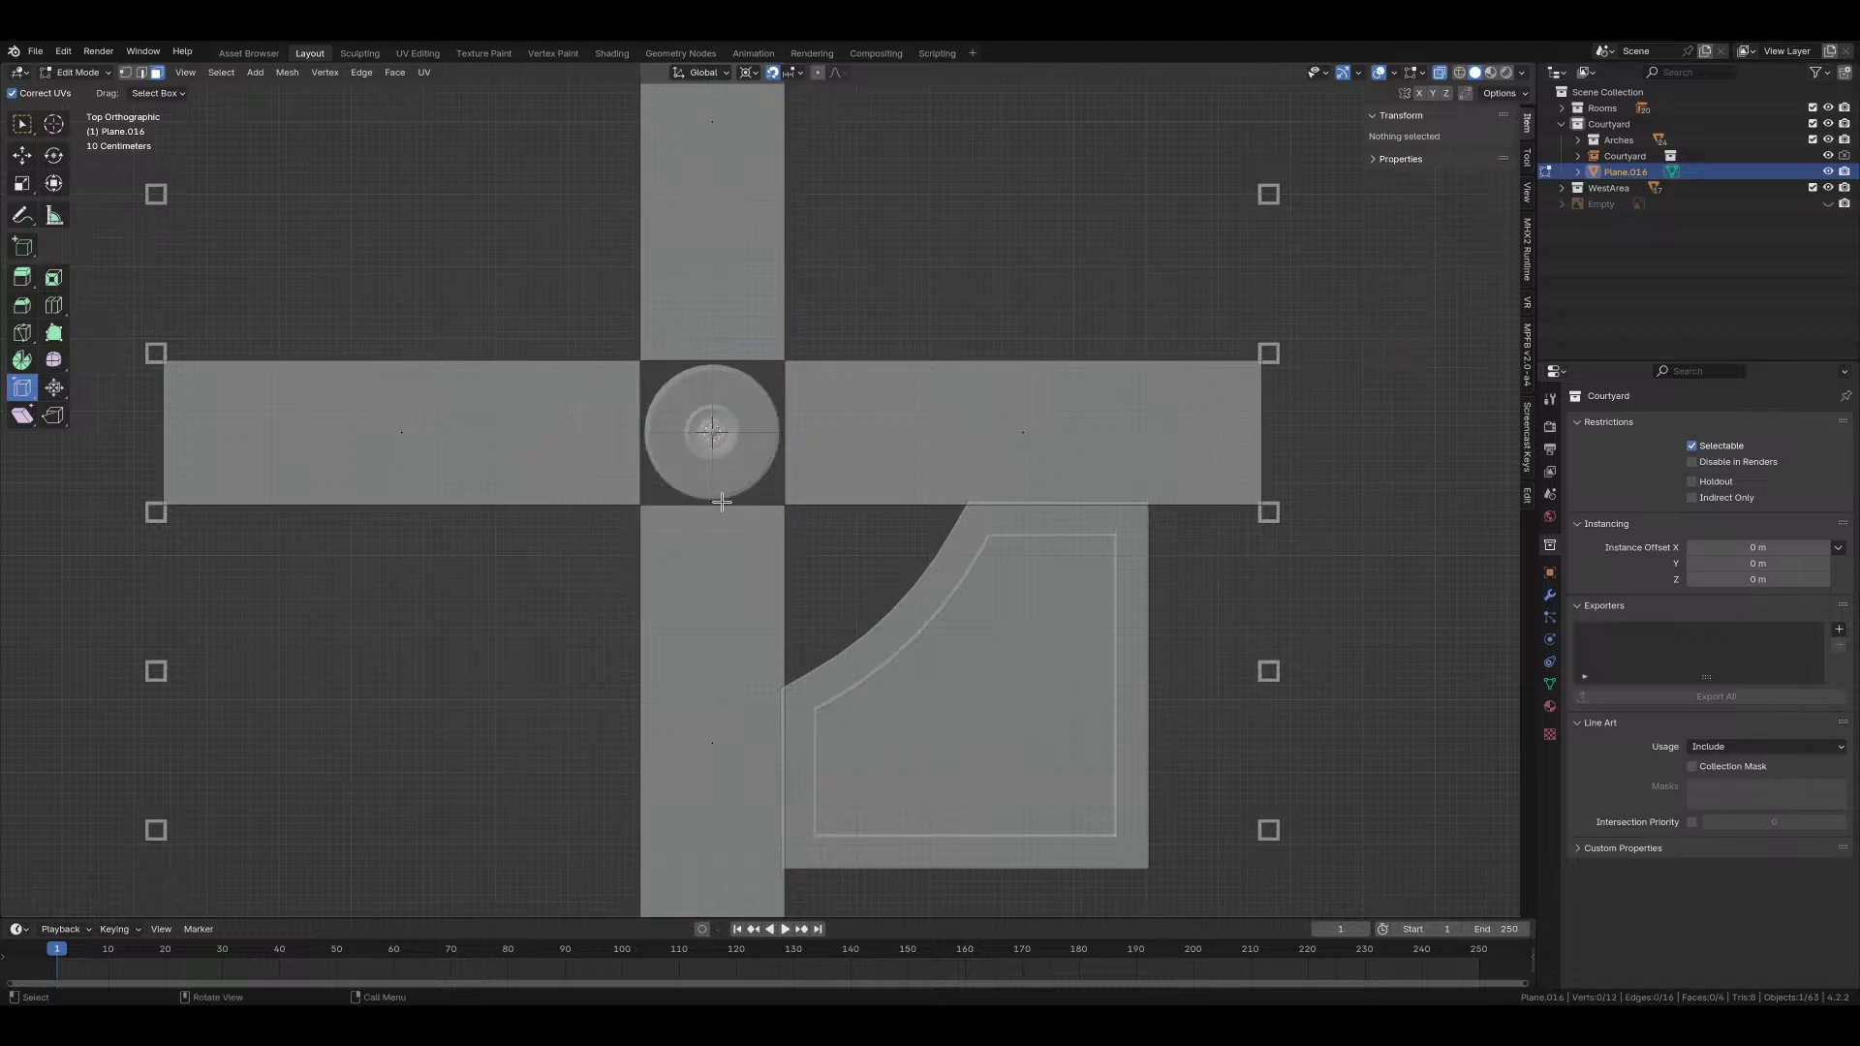
Step: Slide the south path's inner edge back to the corner of the curved planter, with a factor of about 0.390
key("2")
left_click(712, 505)
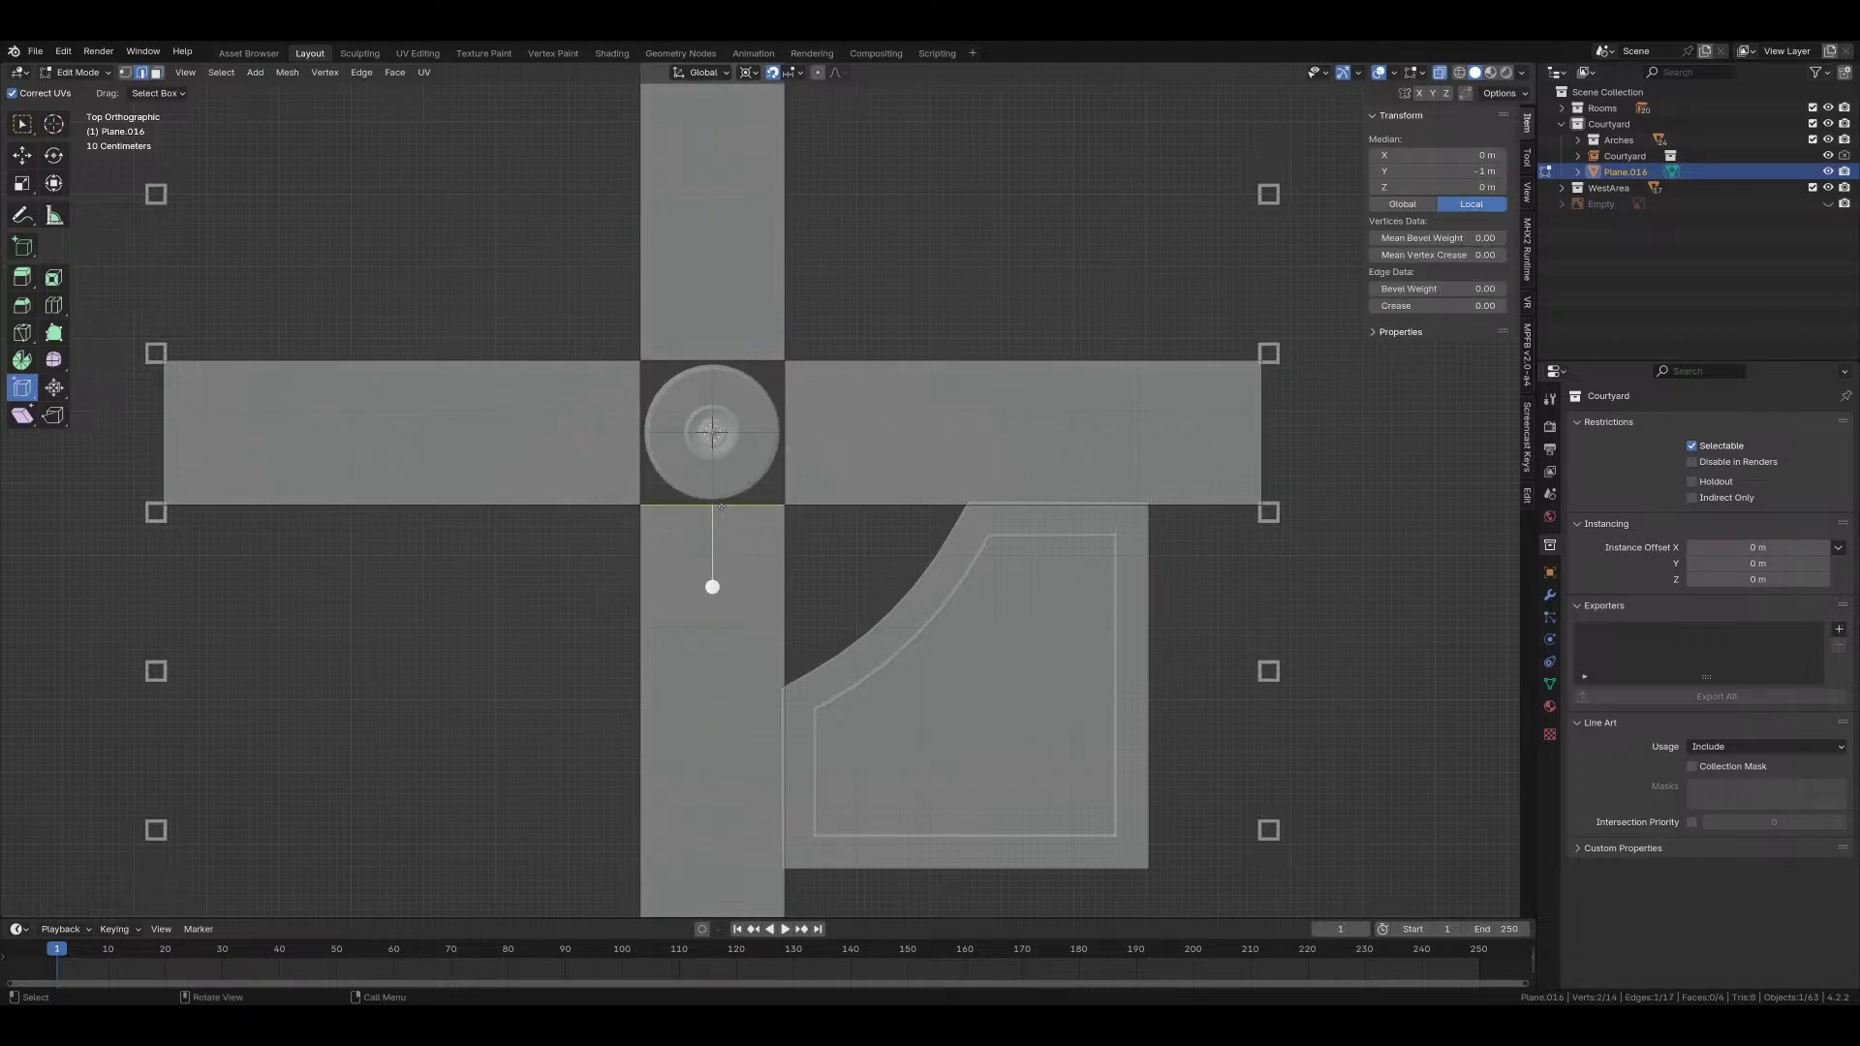
left_click_drag(712, 586, 729, 700)
right_click(729, 700)
key("g")
key("g")
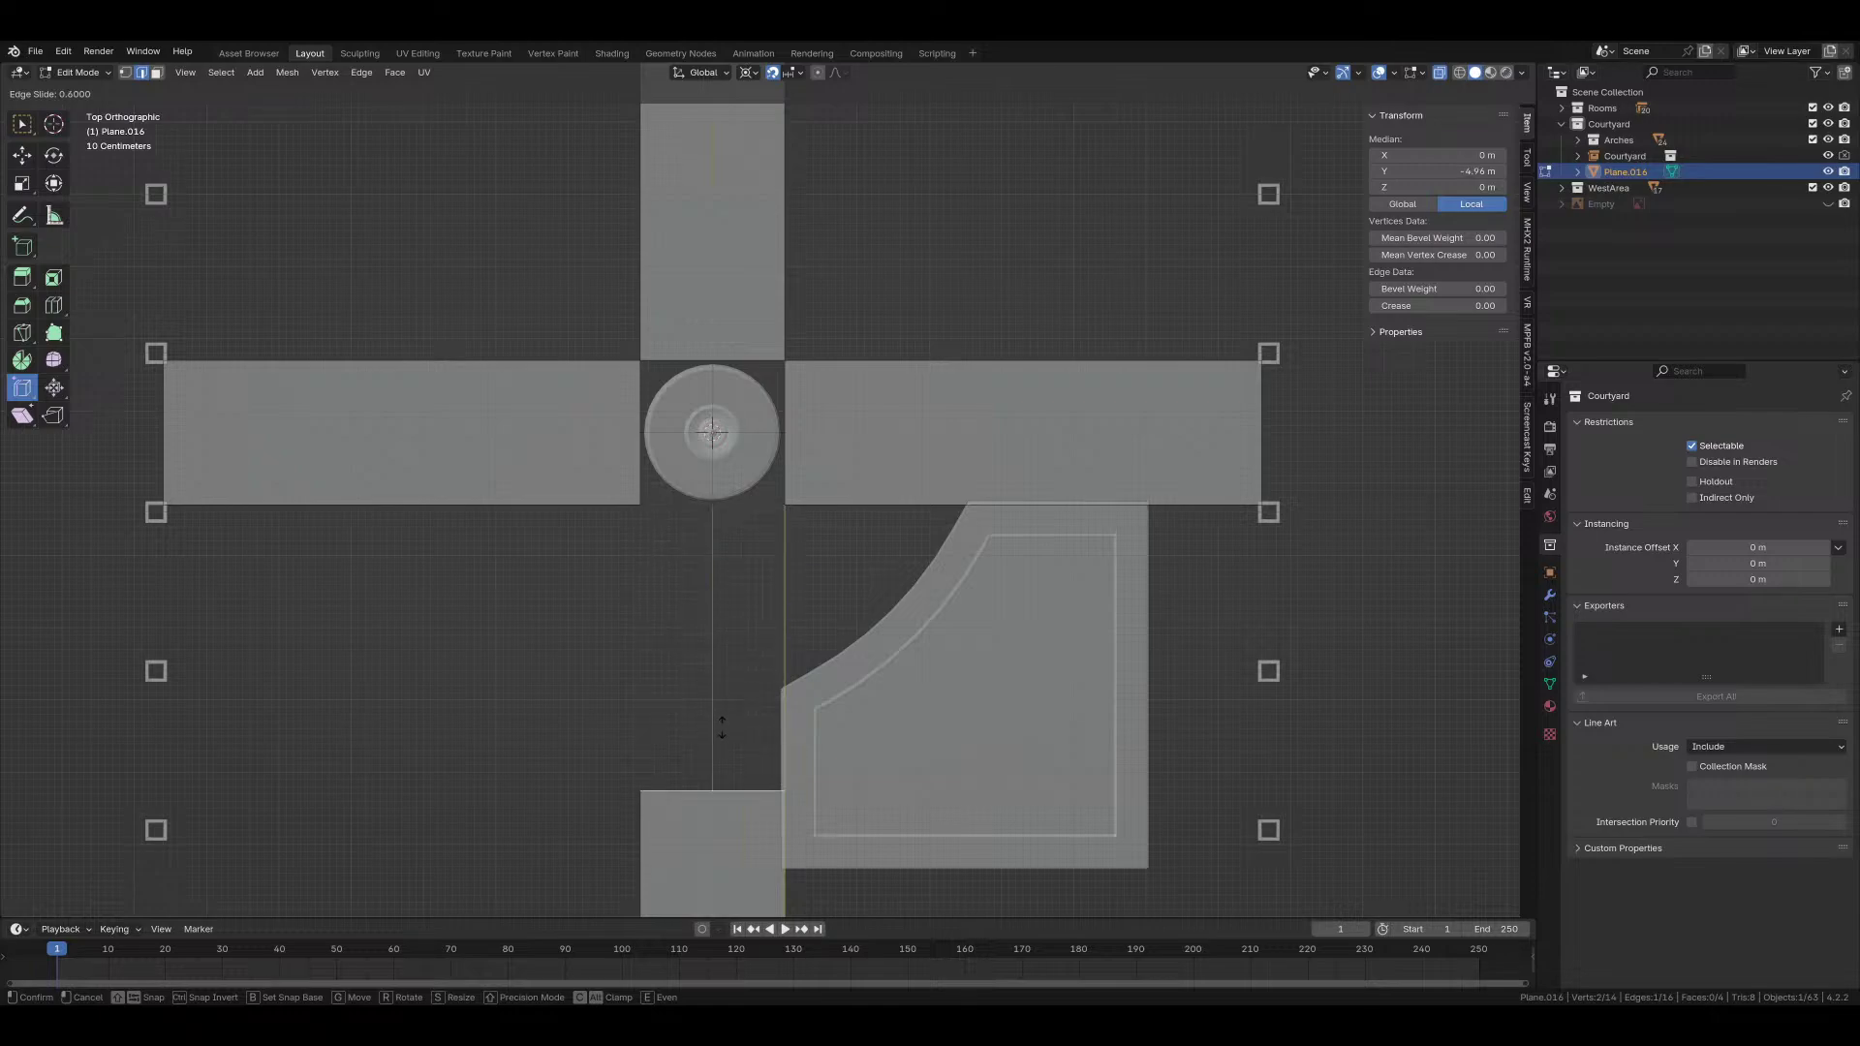
left_click(721, 523)
Step: Leave mesh editing, delete the whole cross-shaped path plane and save the file
middle_click_drag(843, 735, 955, 623)
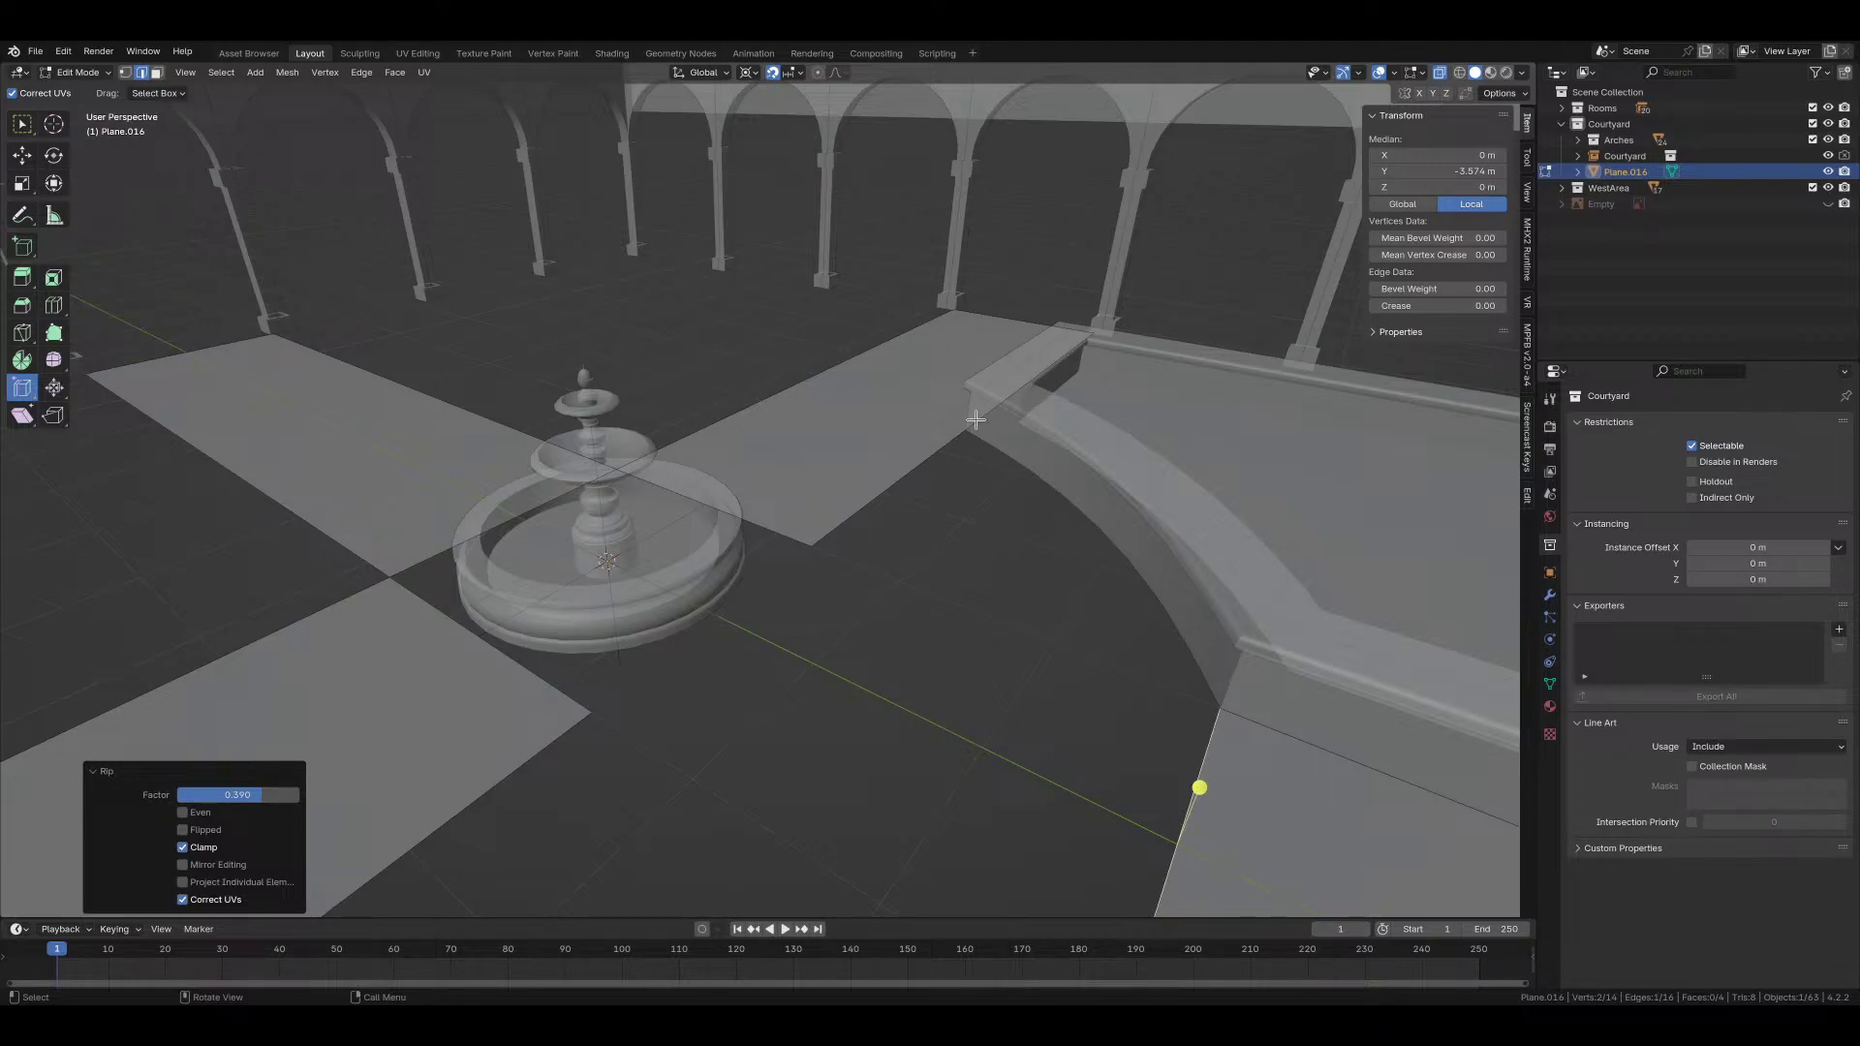
middle_click_drag(988, 441, 1023, 494)
key("ctrl+Tab")
left_click(1071, 550)
middle_click_drag(1070, 555, 988, 585)
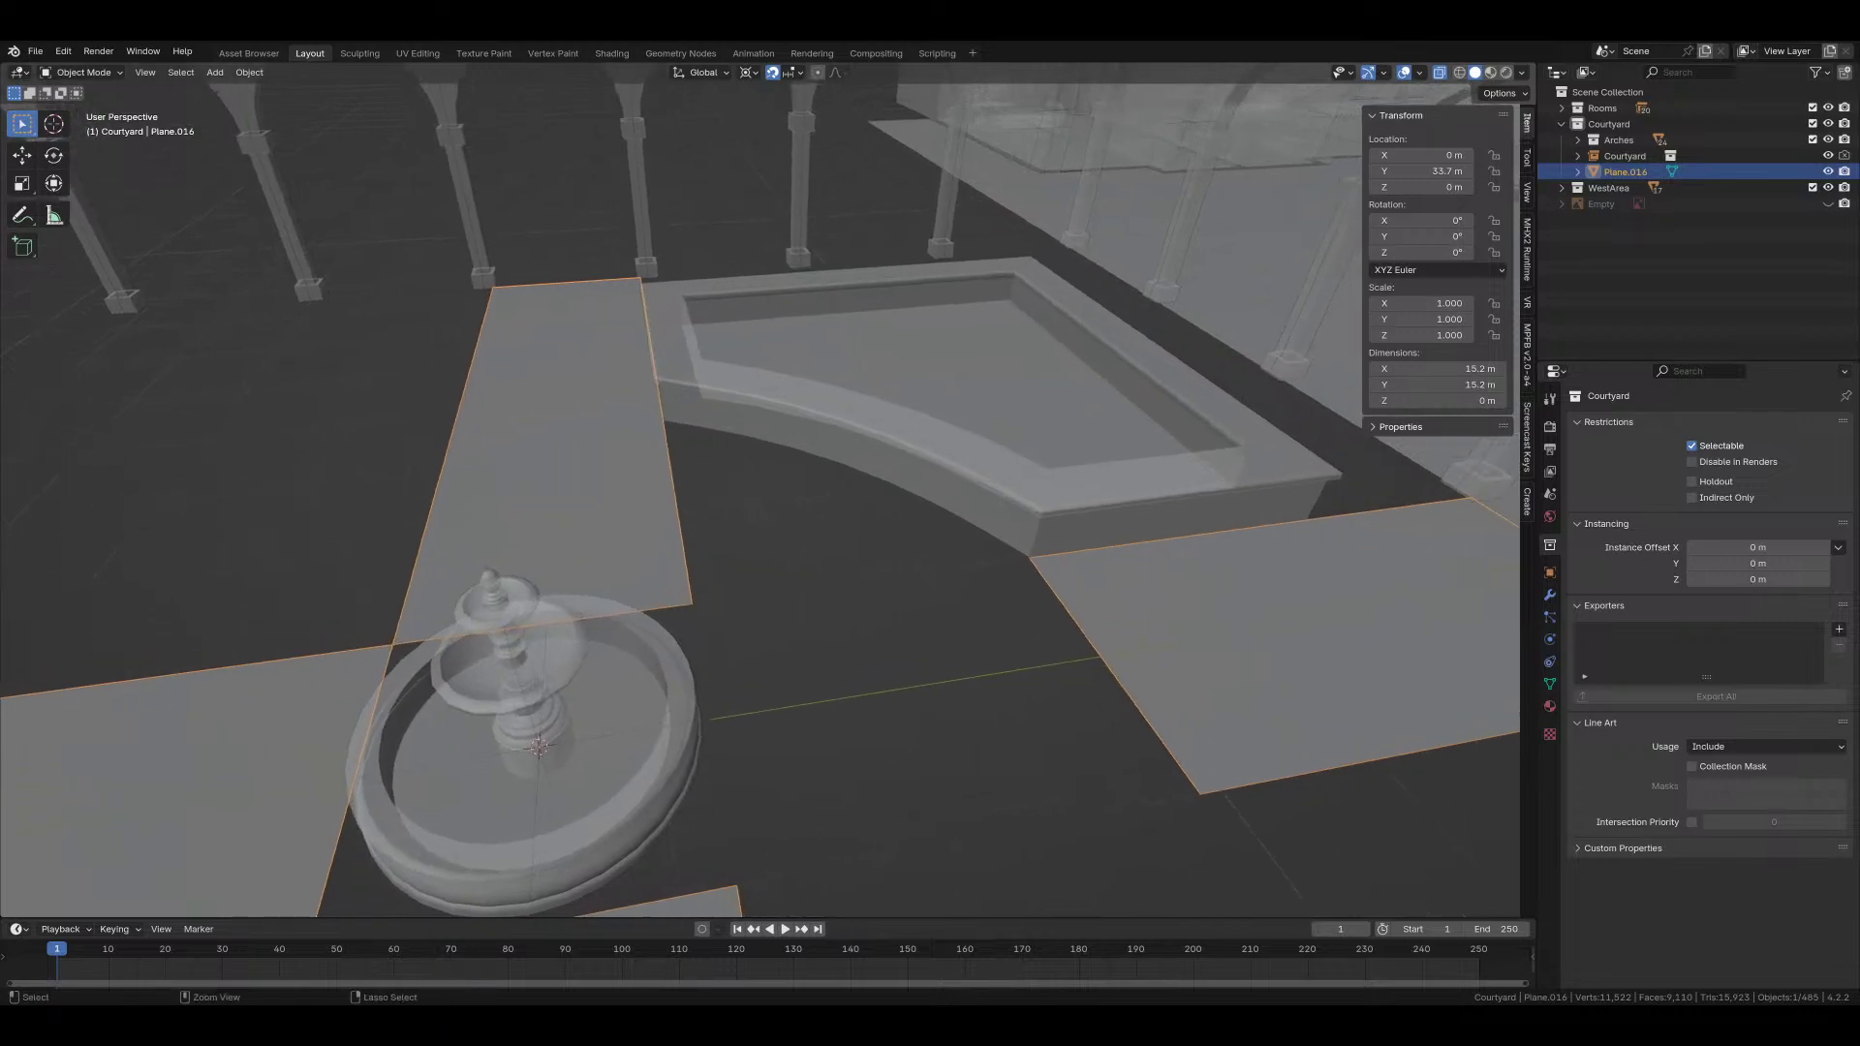
key("ctrl+s")
key("Delete")
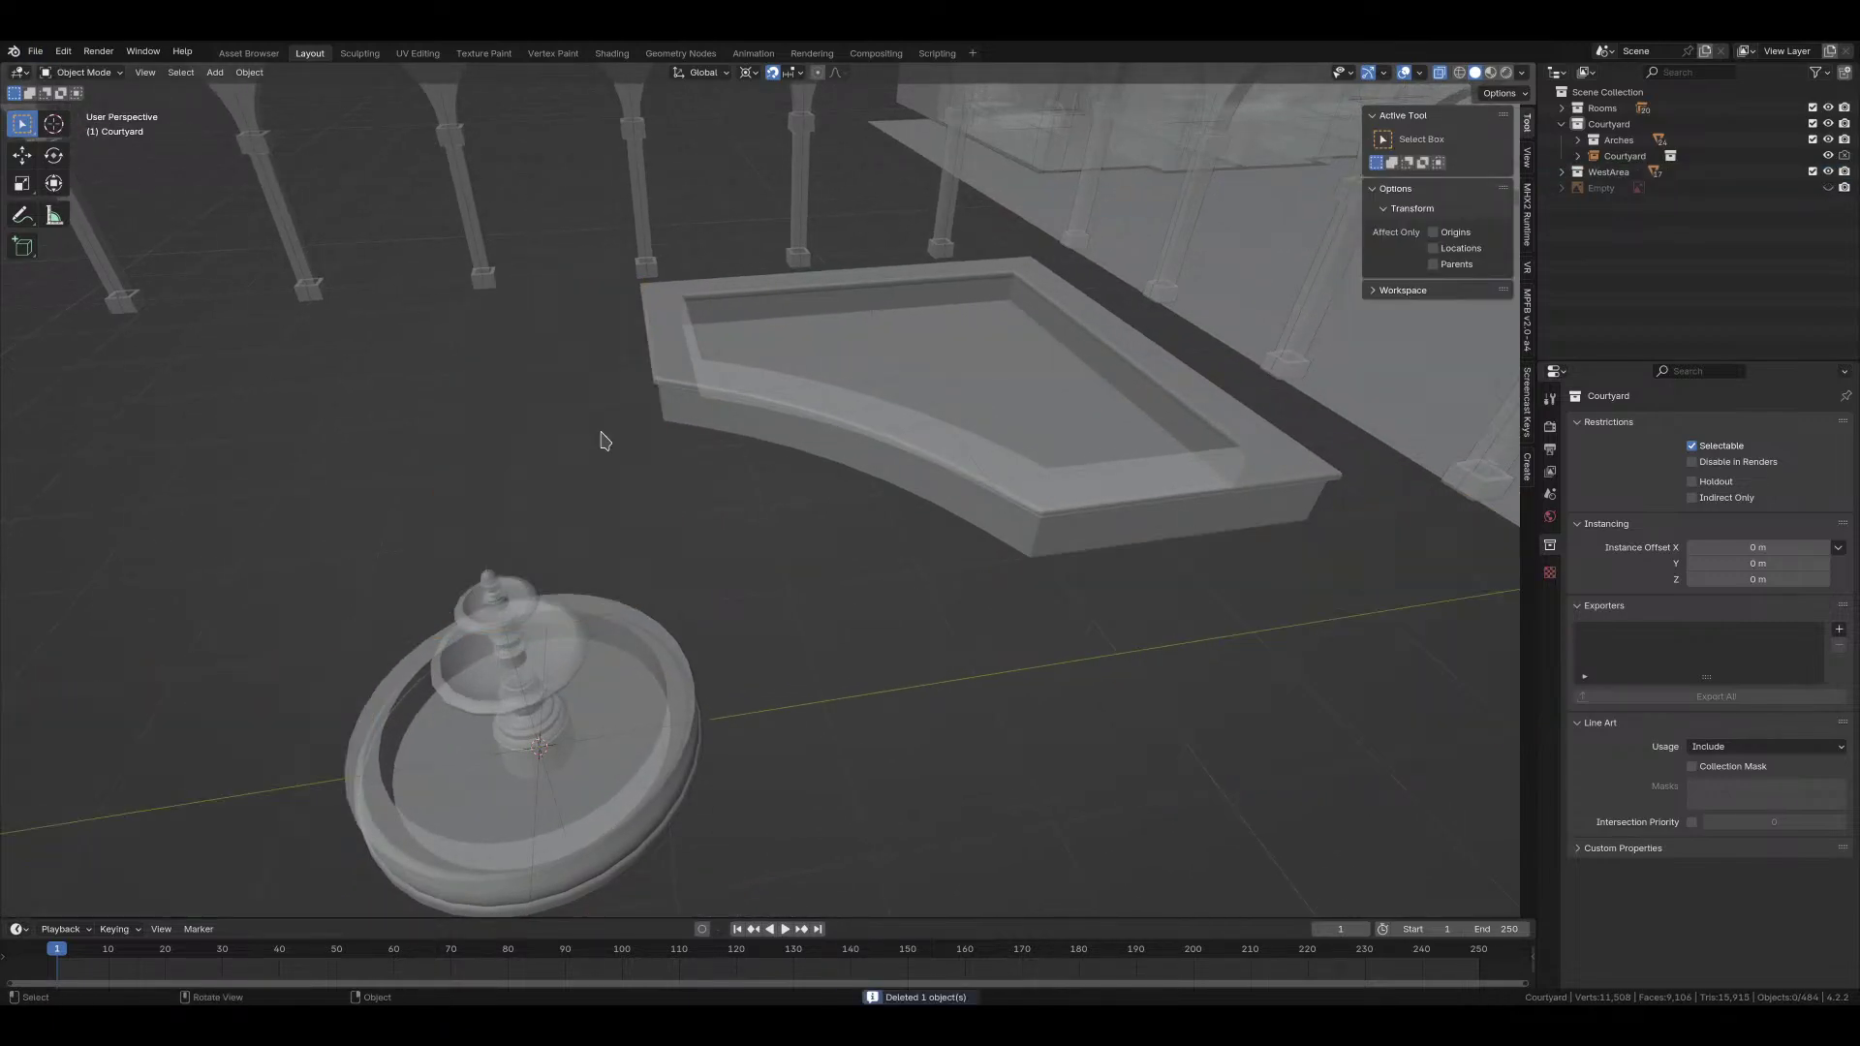
Step: Open courtyard.blend and turn off X-ray display for the fountain and planter
left_click(35, 50)
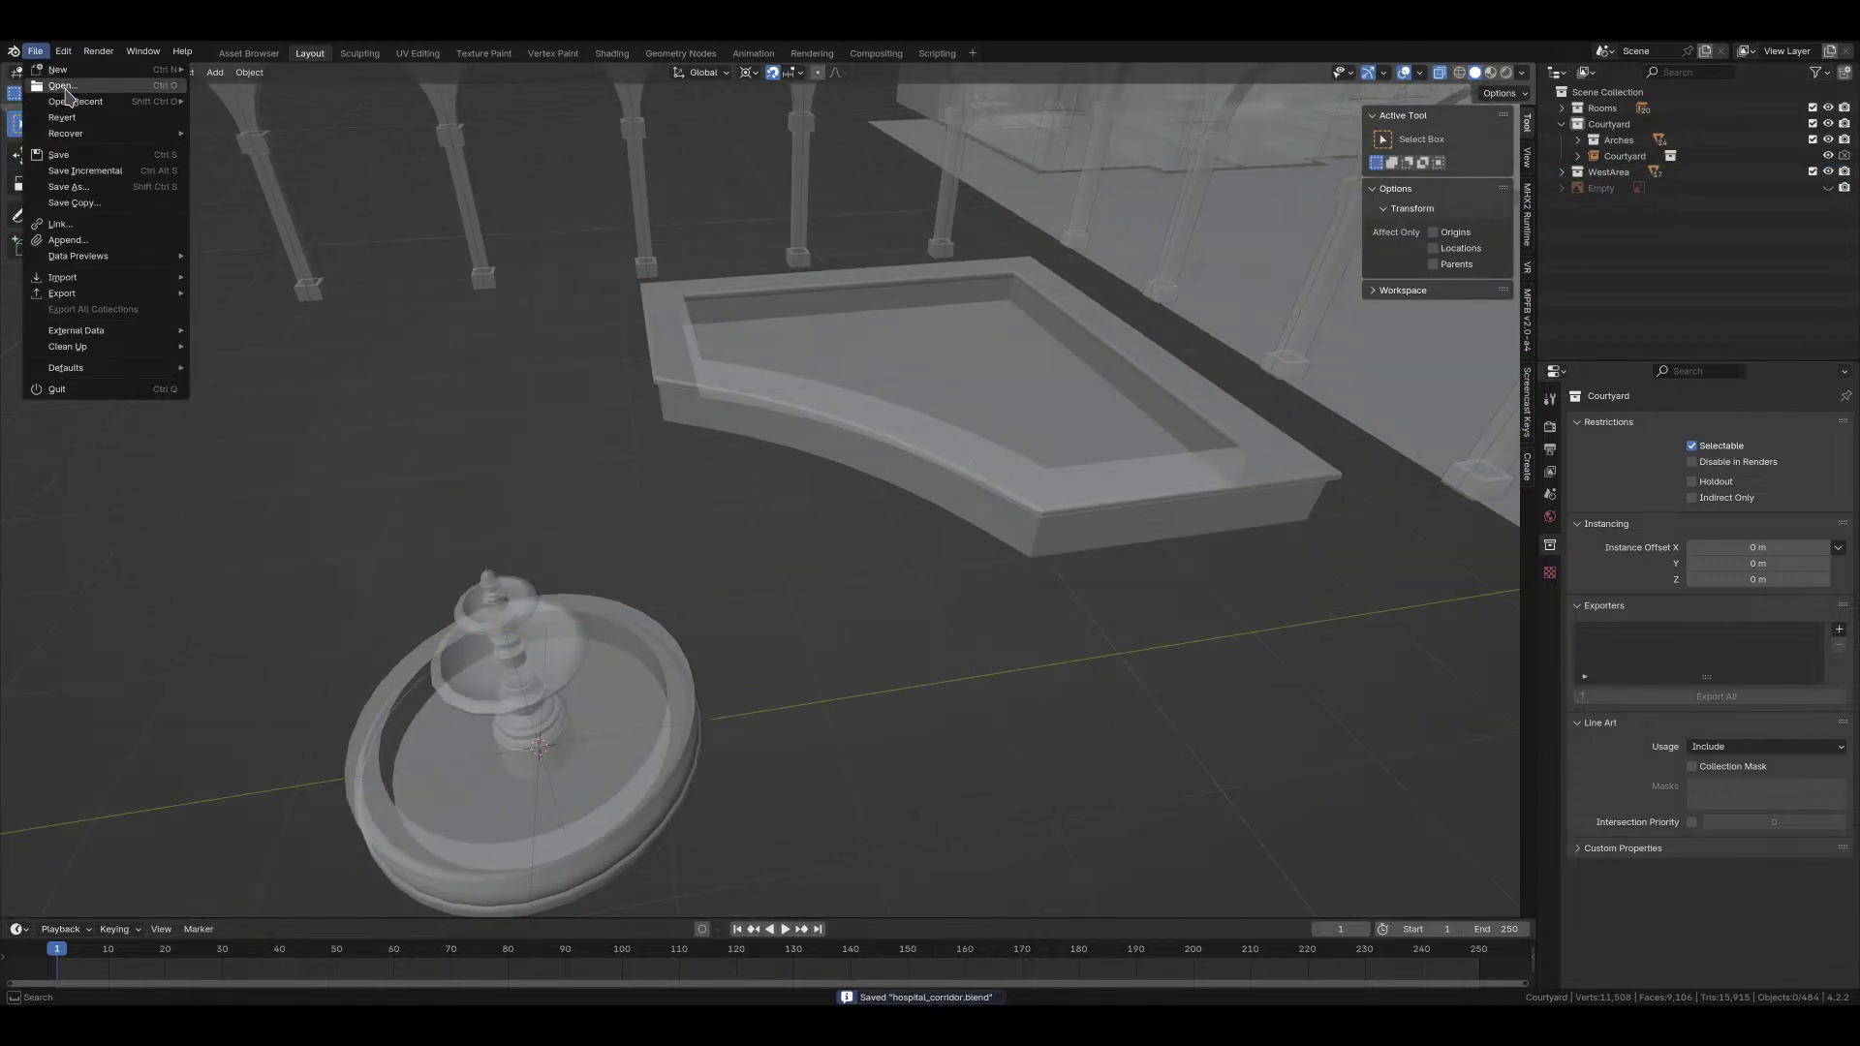
key("ctrl+s")
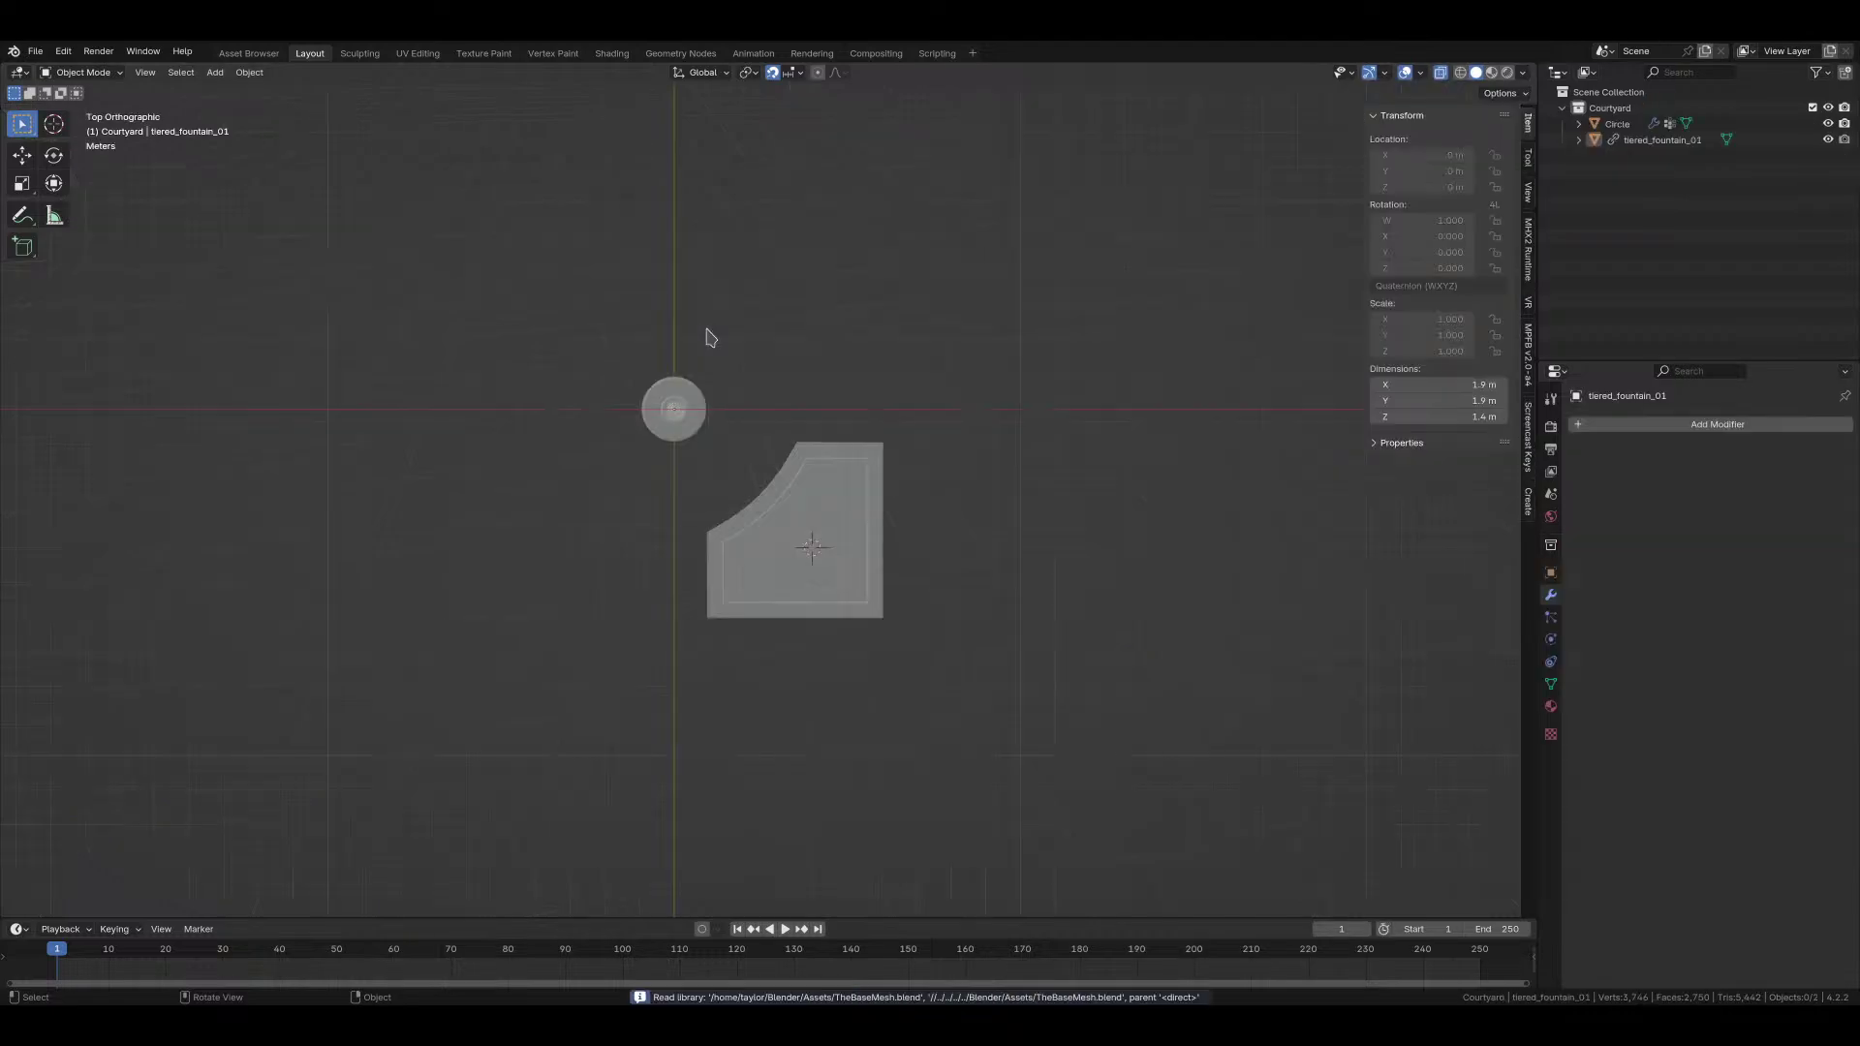
mouse_move(730, 504)
middle_mouse_down()
mouse_move(818, 394)
mouse_move(843, 568)
middle_mouse_up()
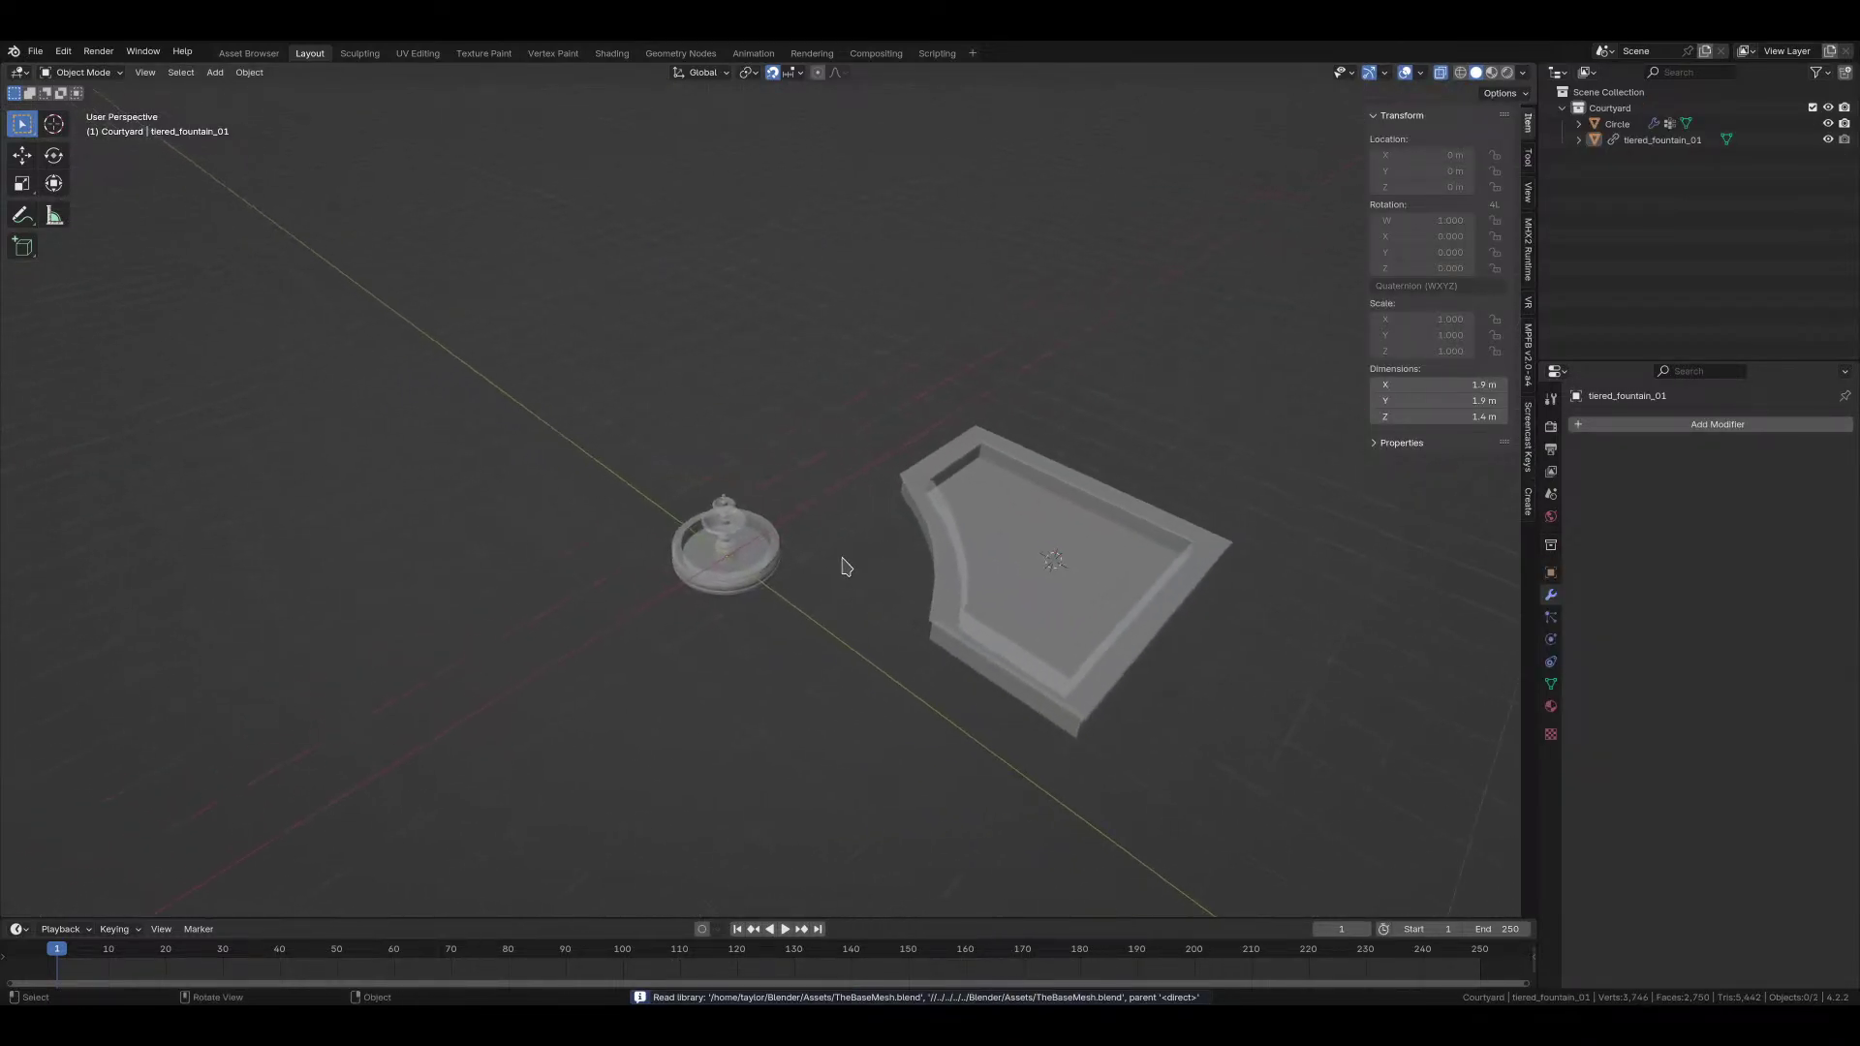
key("z")
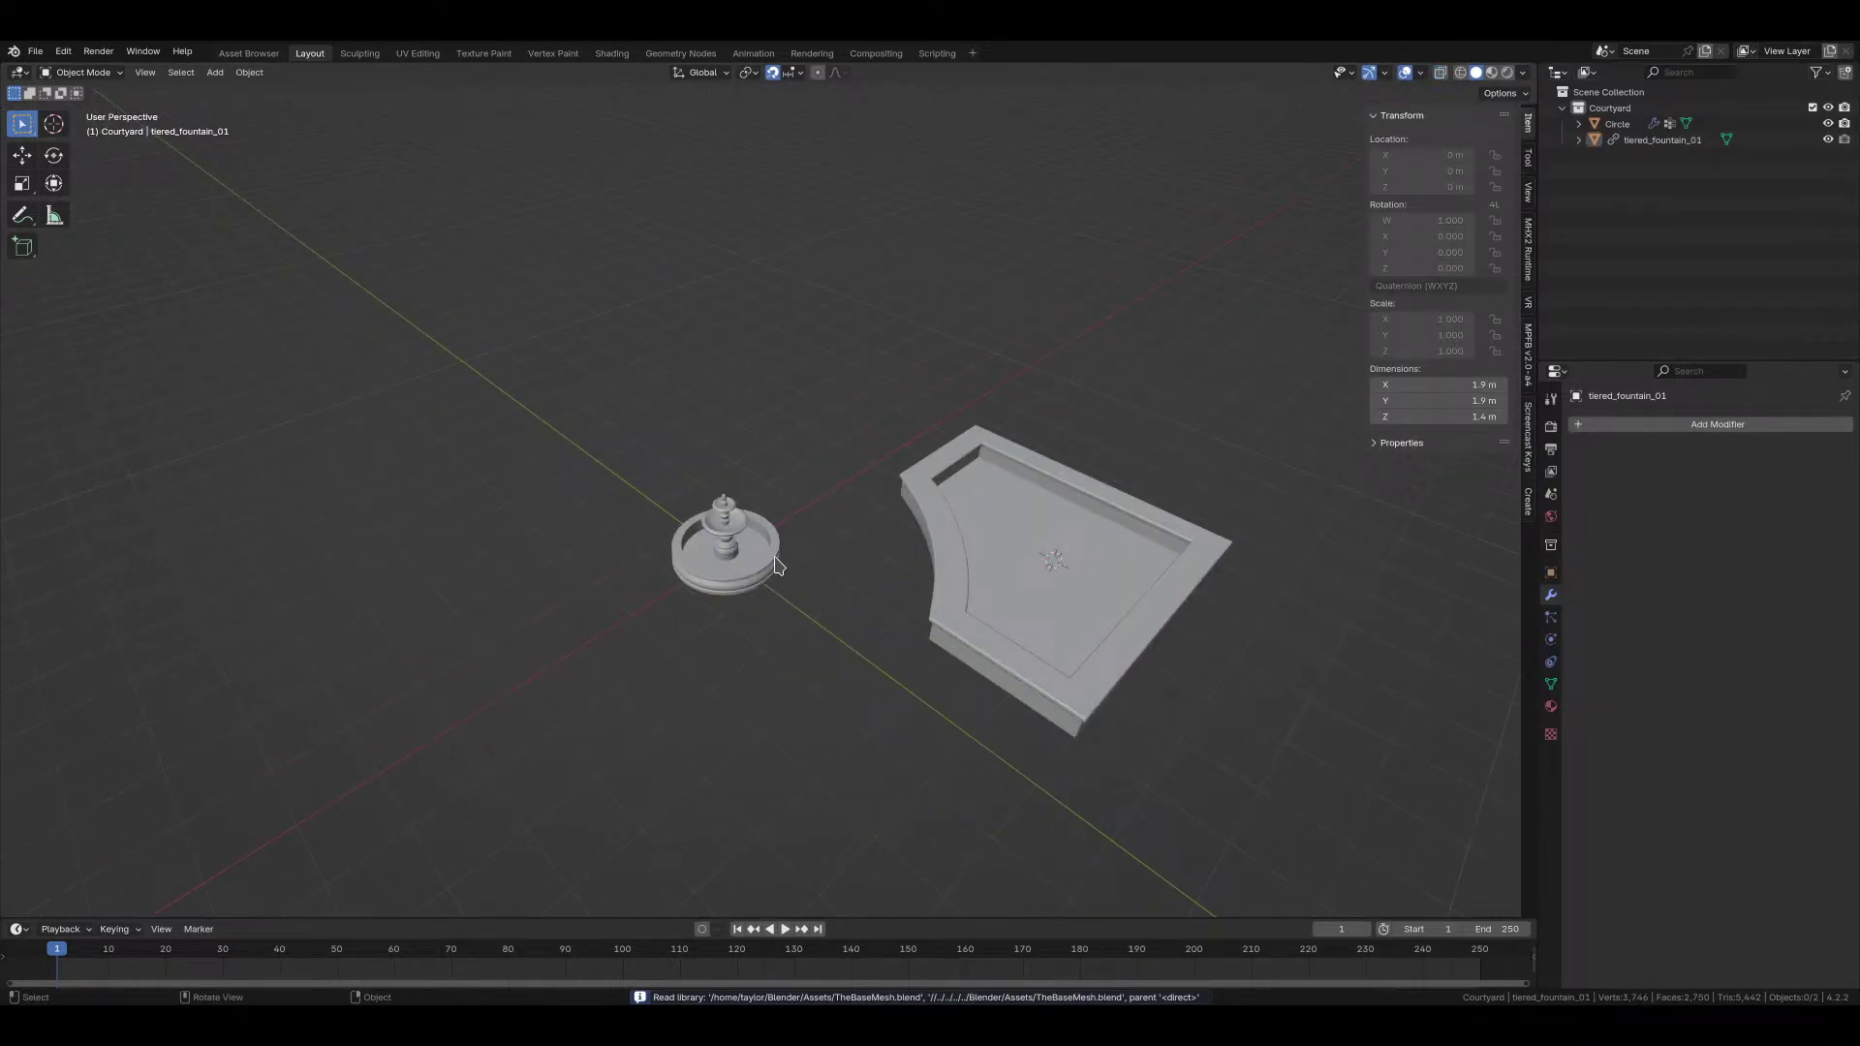
Step: Add a 2 m plane at the fountain and move its mesh -5 m along Y beside the planter
key("shift+a")
mouse_move(702, 506)
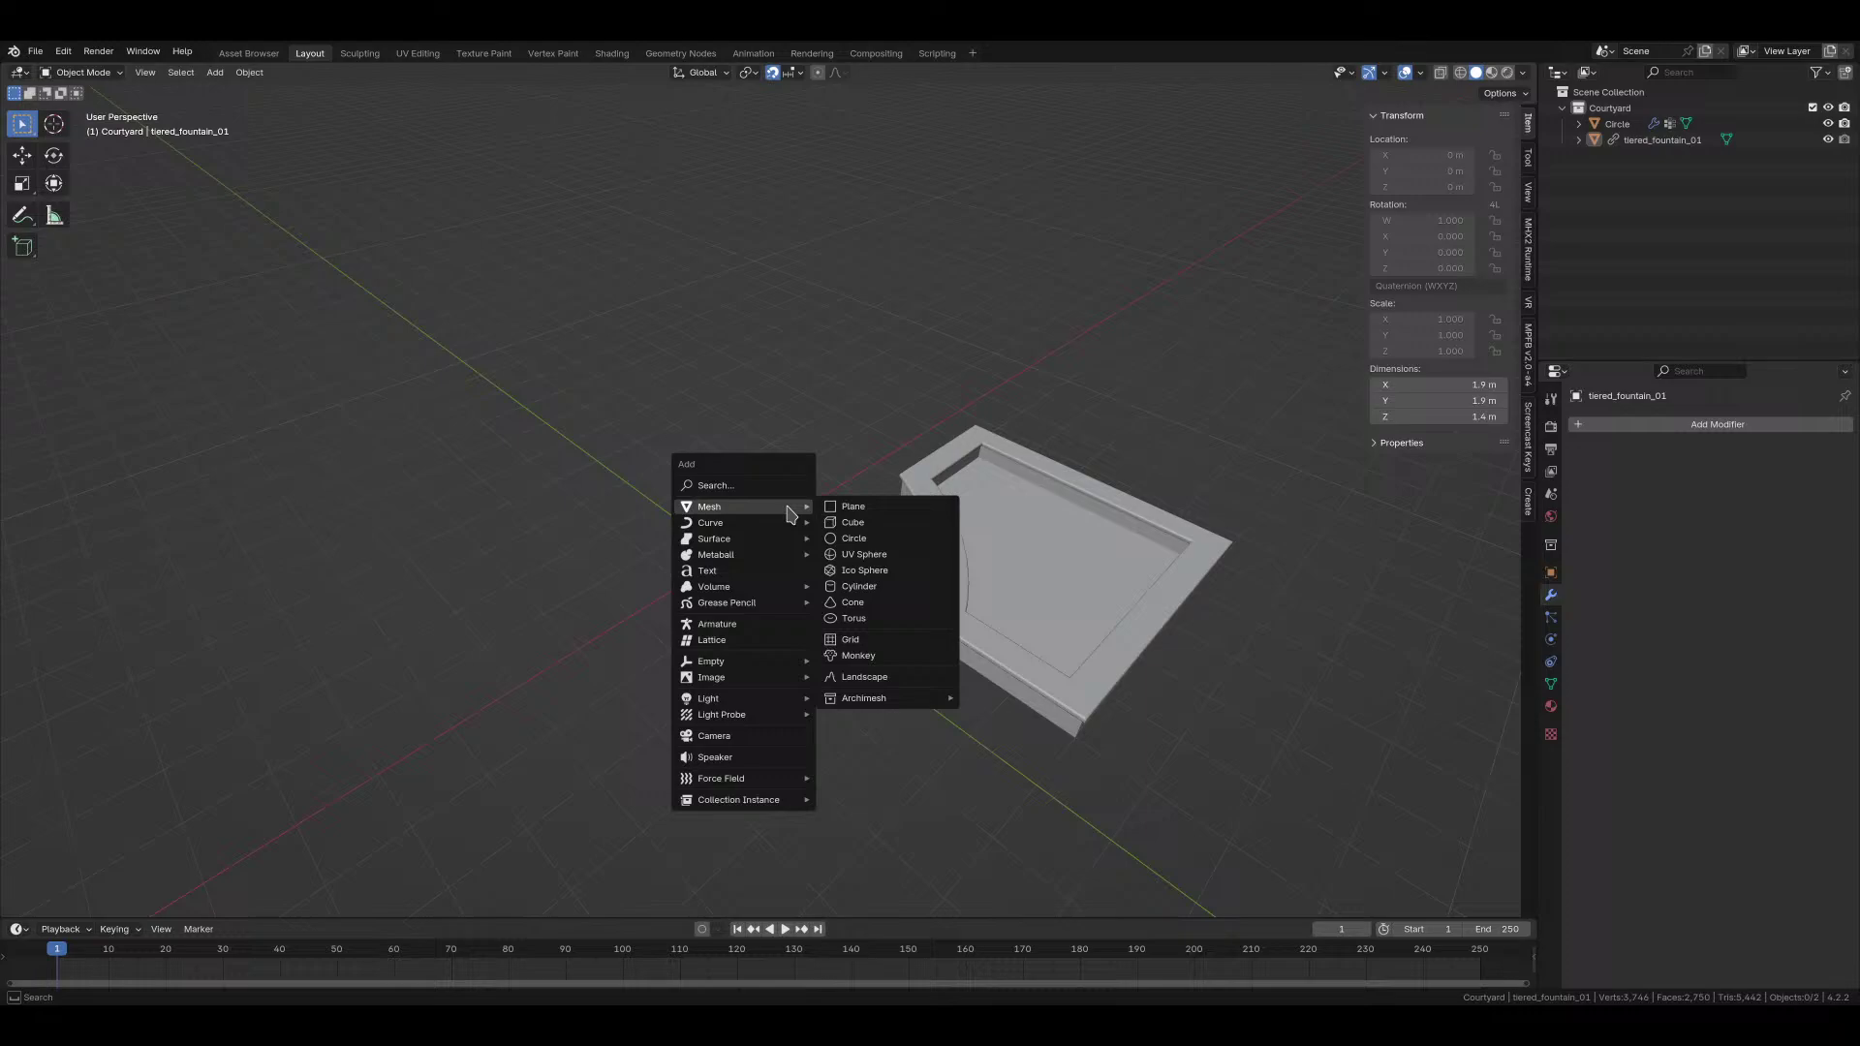
left_click(843, 511)
key("Tab")
key("KP_7")
key("g")
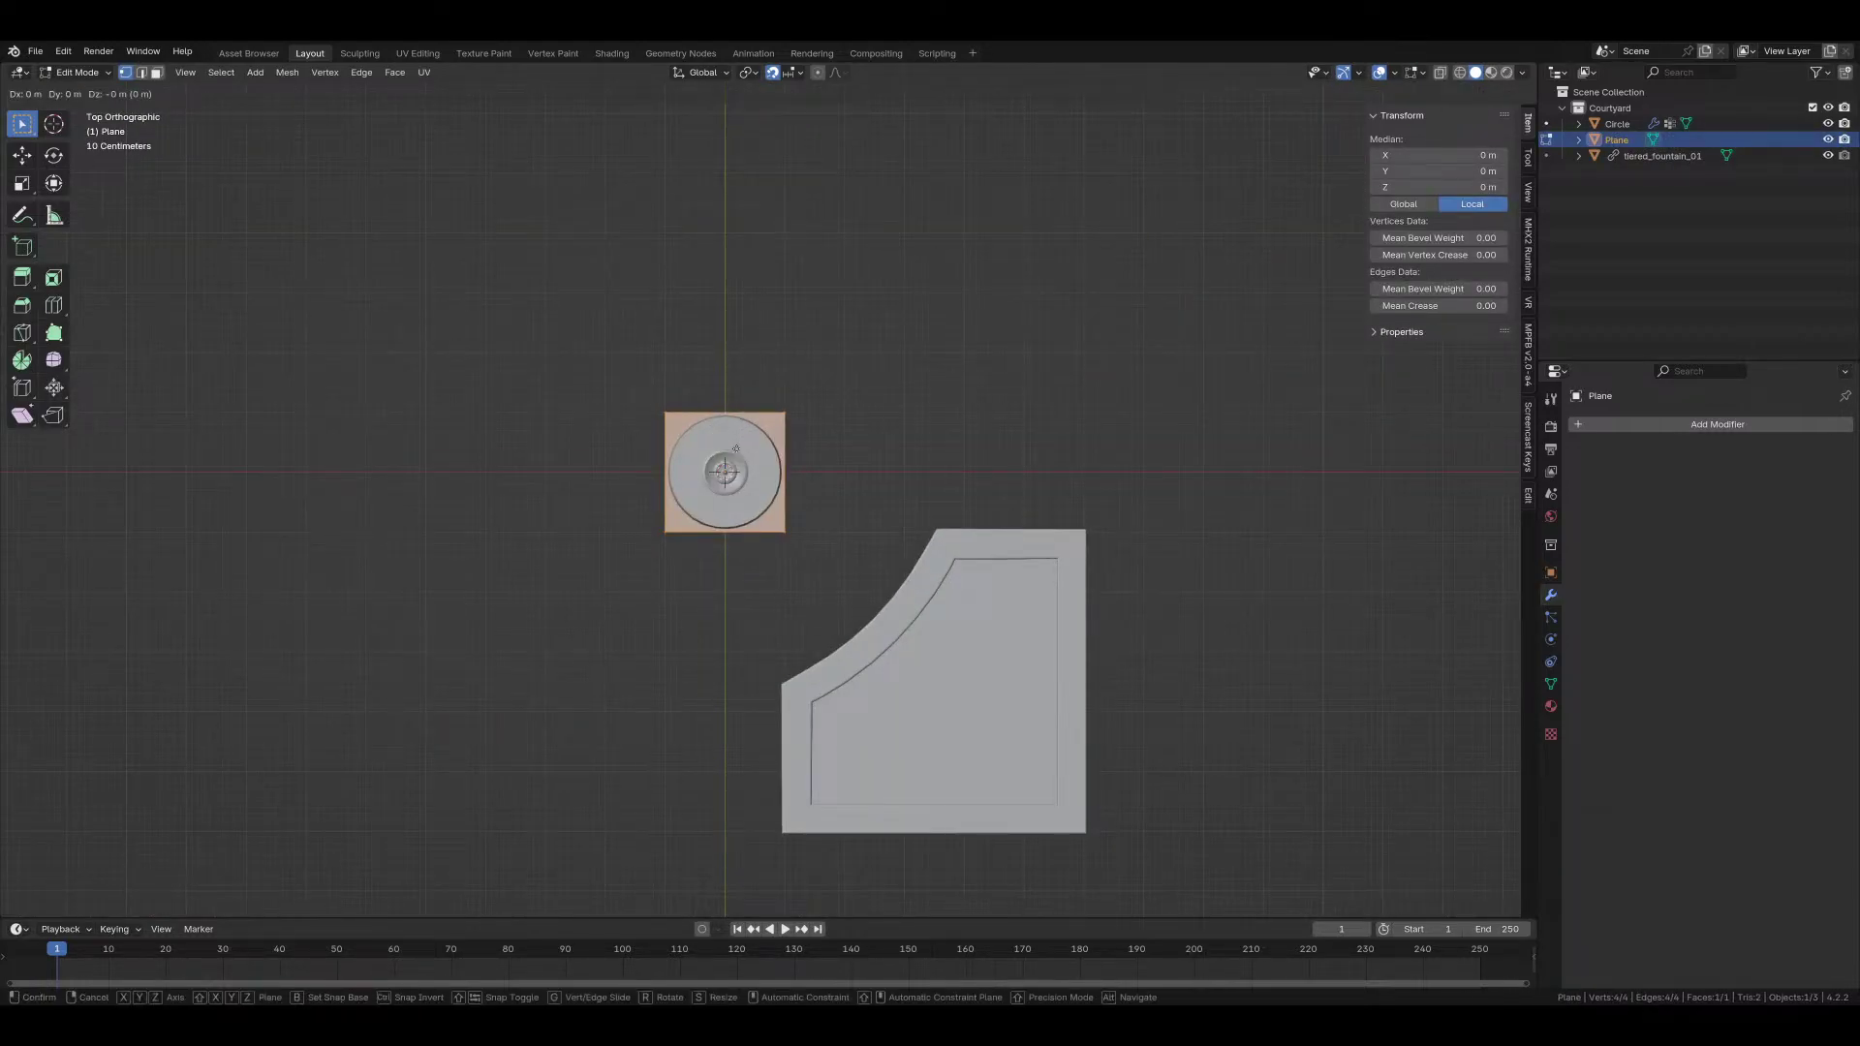
key("y")
left_click(791, 746)
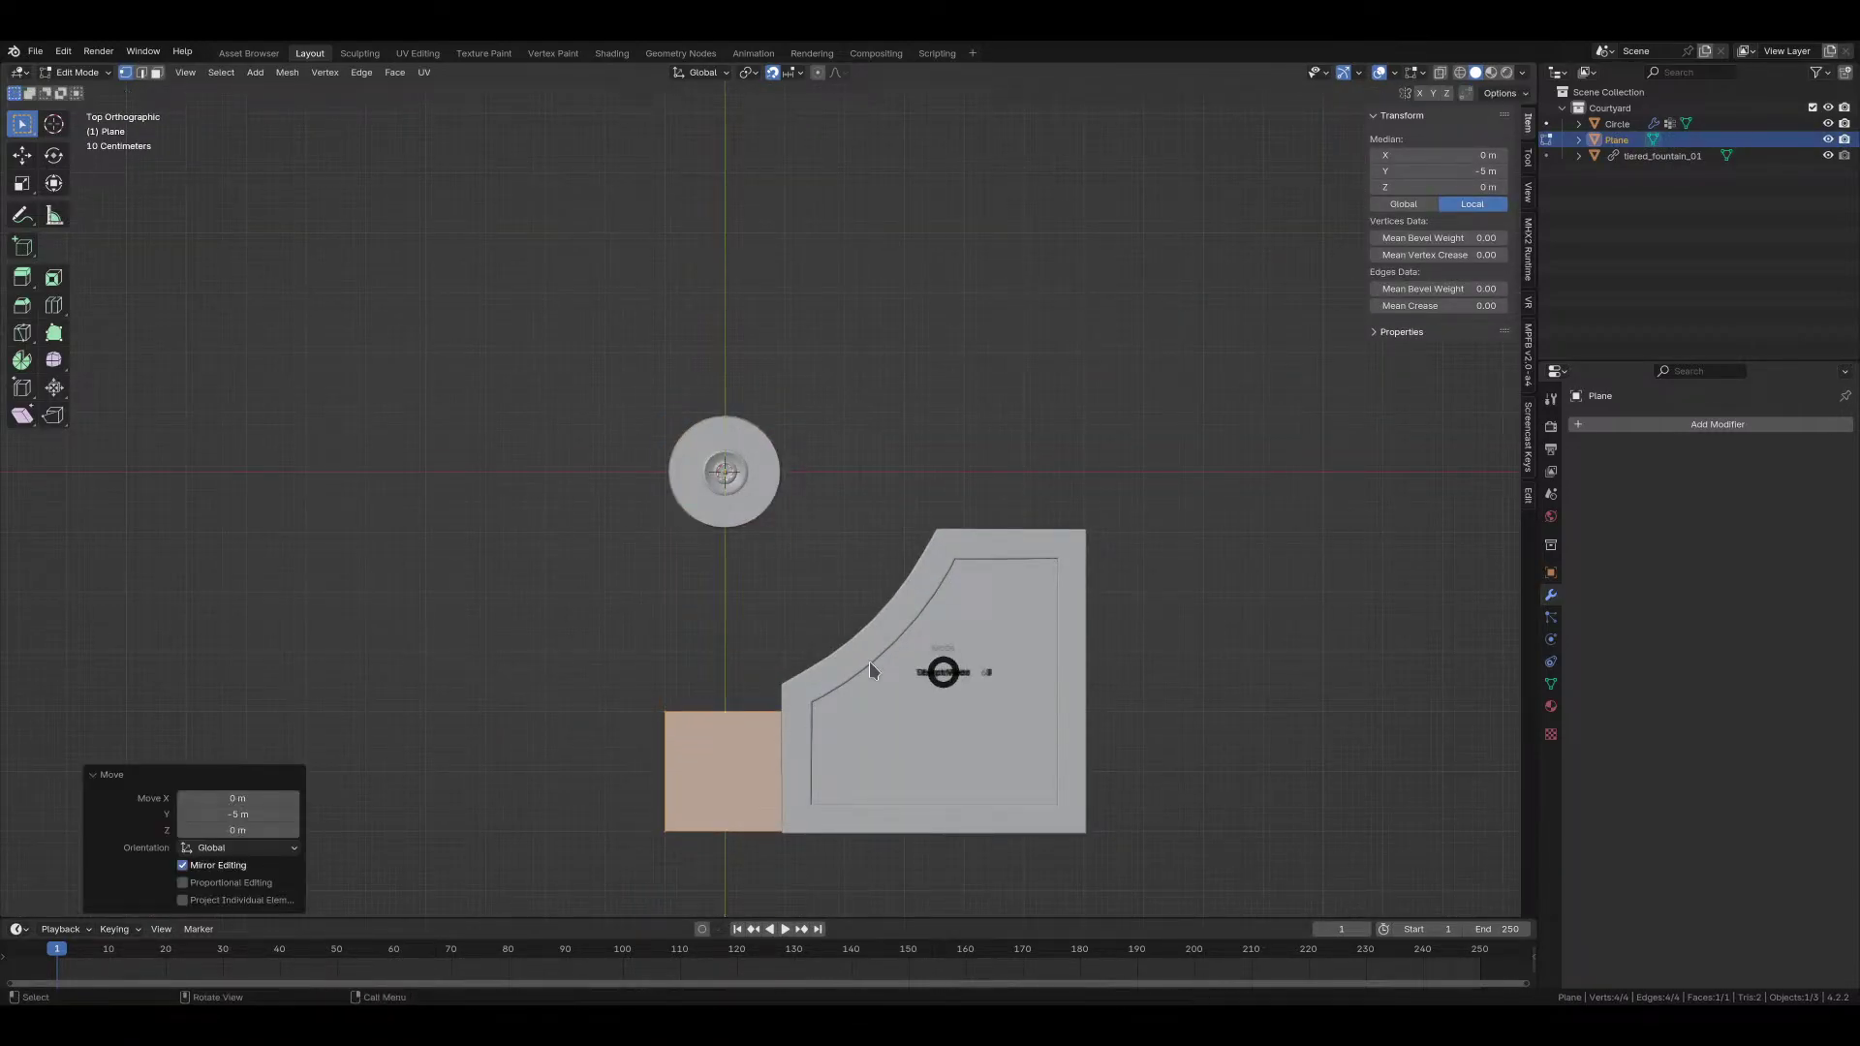
Step: Leave mesh editing, save courtyard.blend and reopen hospital_corridor.blend
key("Tab")
key("ctrl+s")
left_click(35, 51)
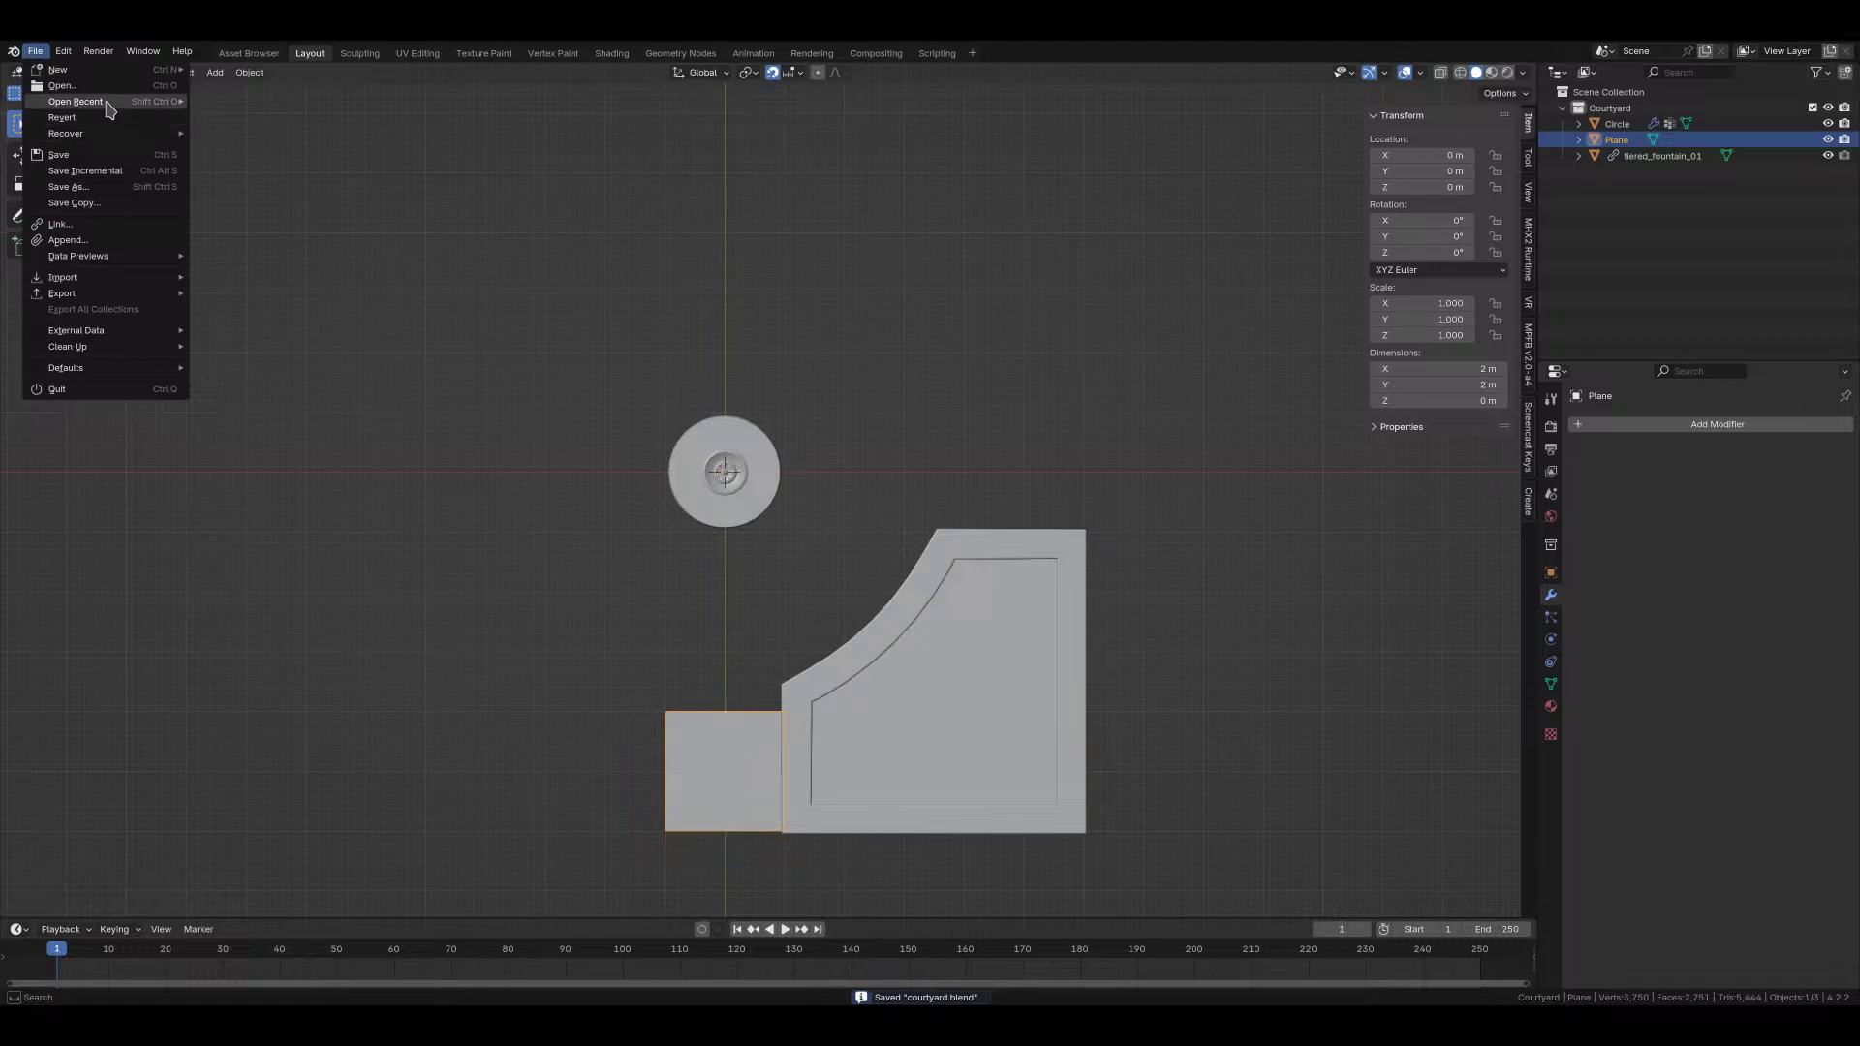
mouse_move(108, 102)
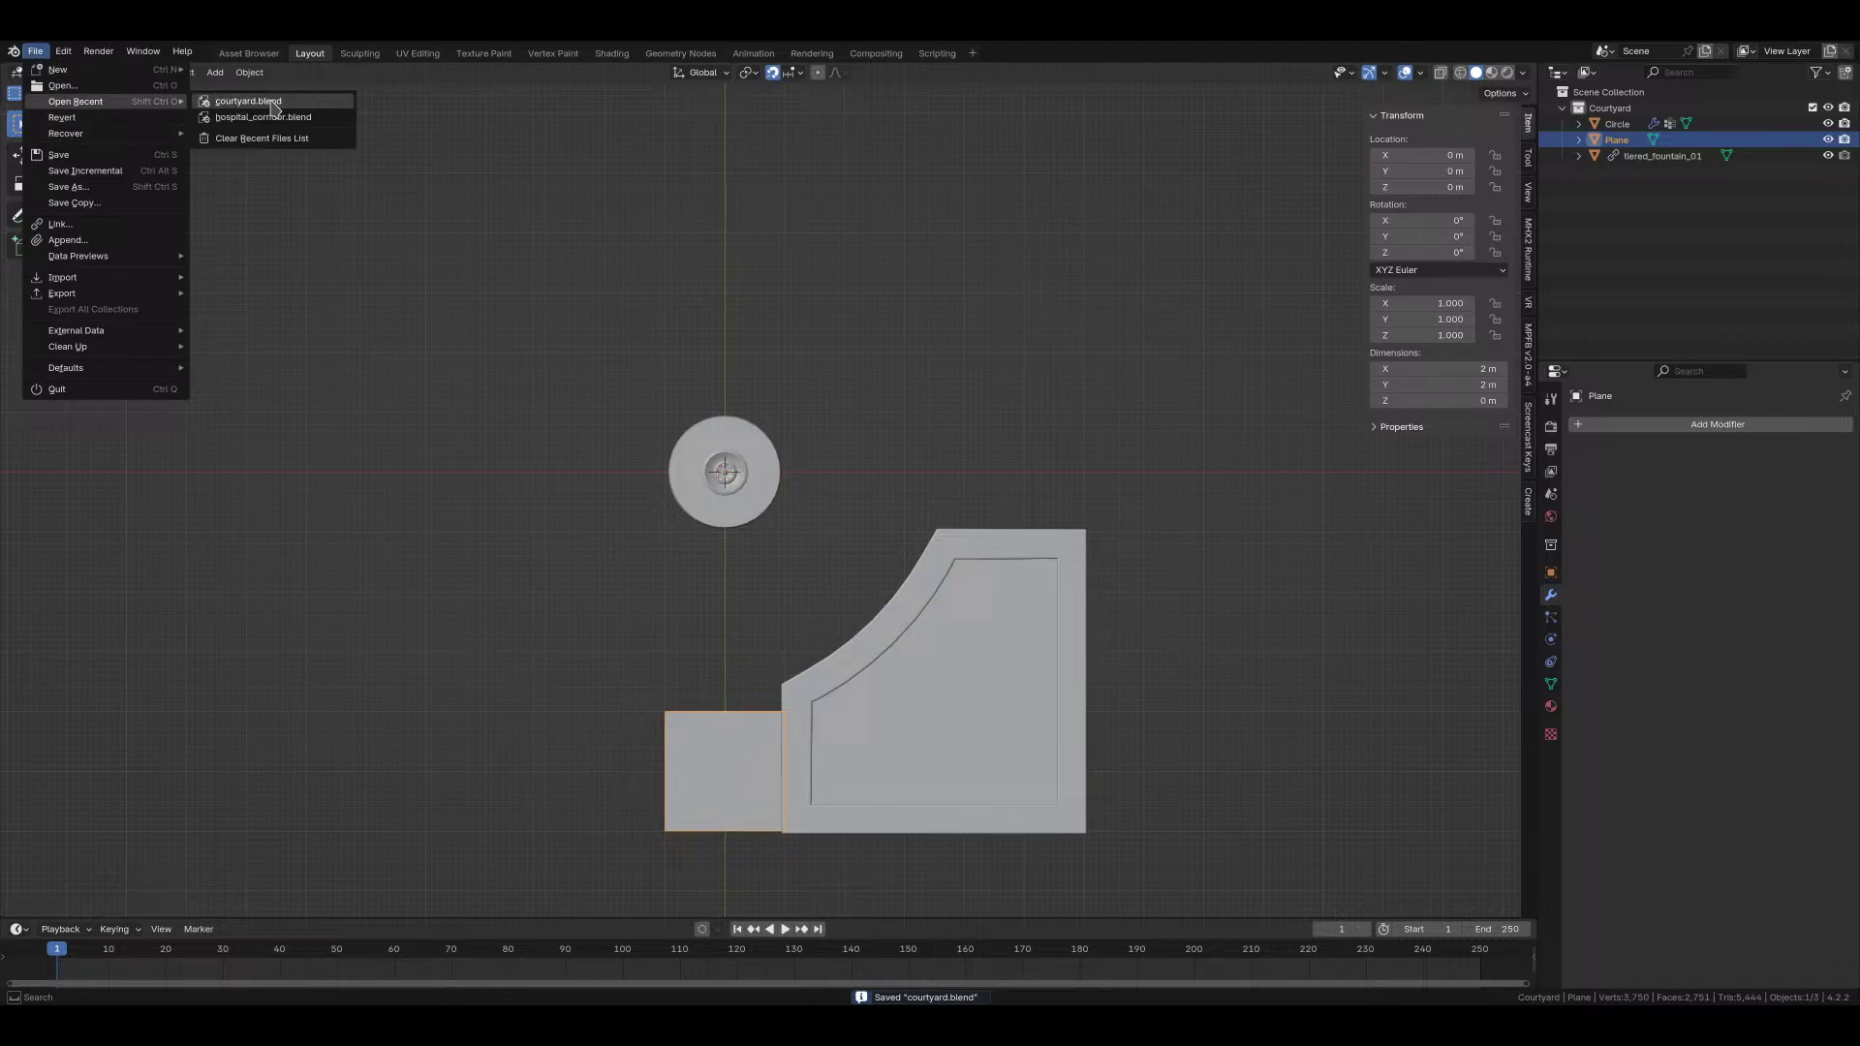
left_click(285, 117)
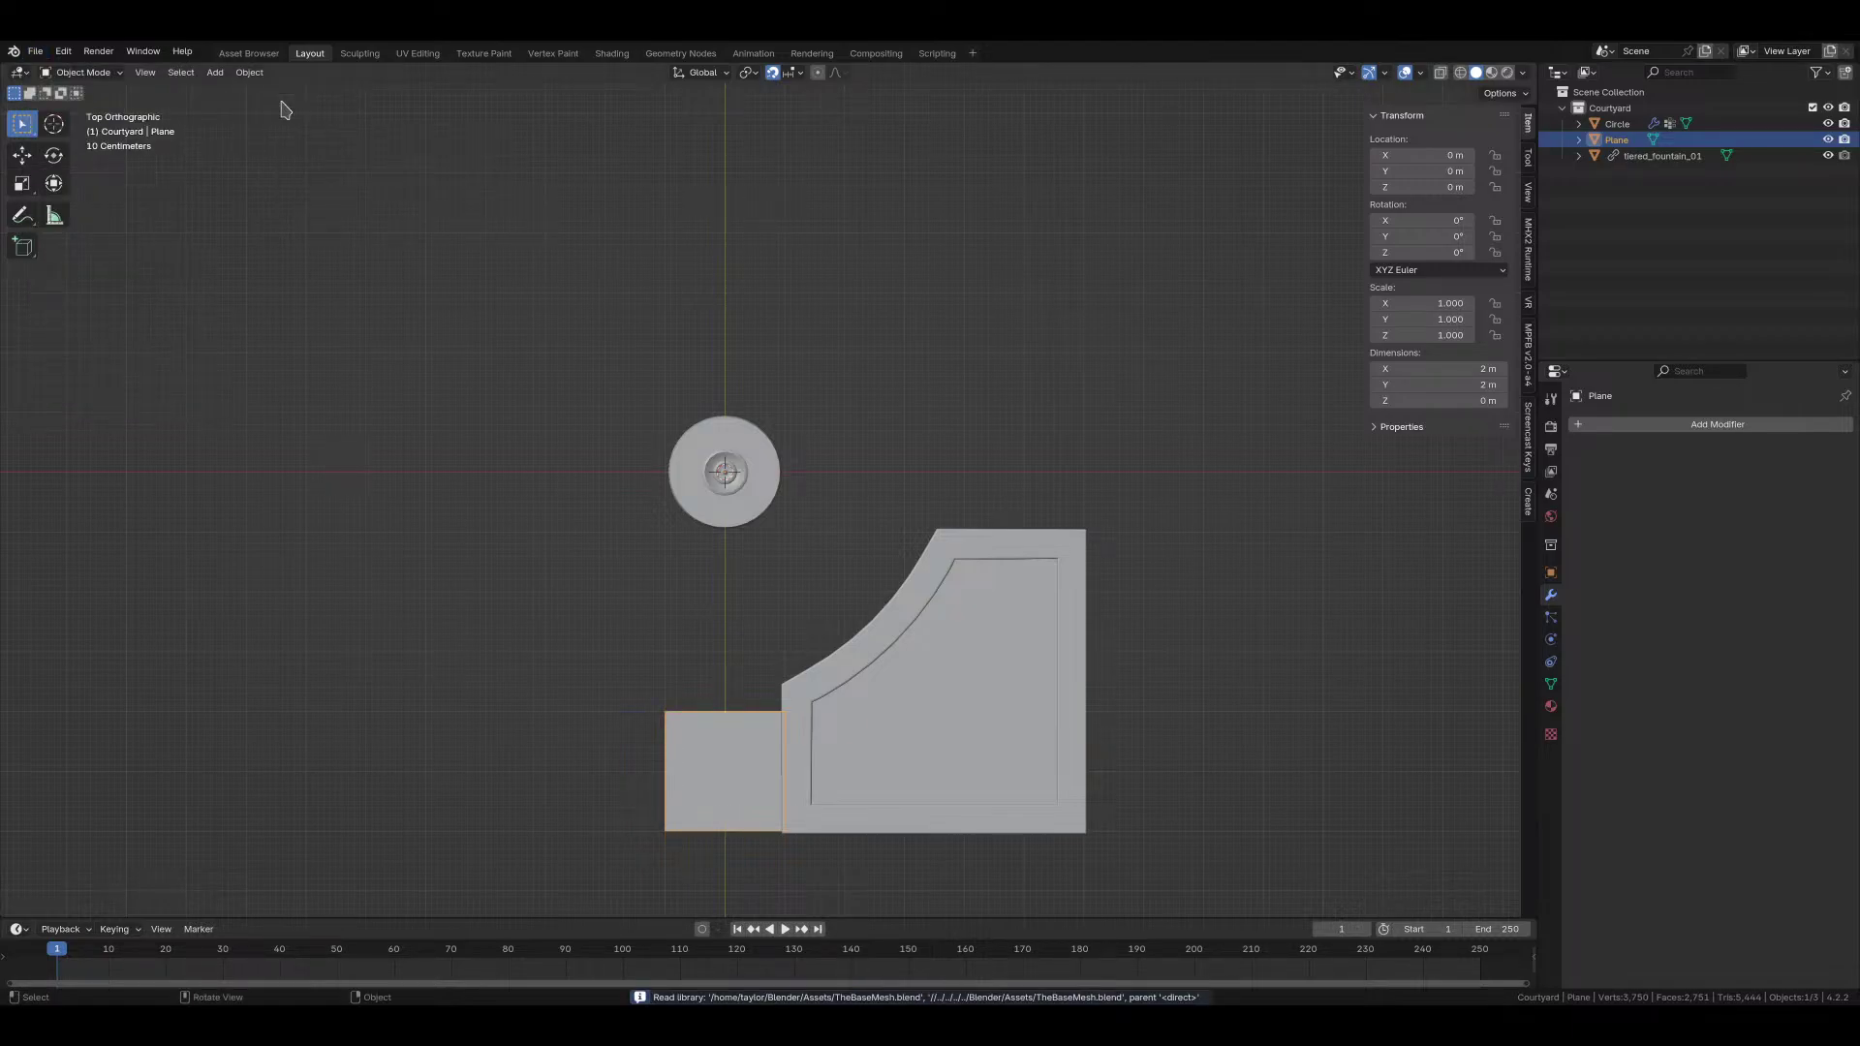
left_click(35, 50)
mouse_move(62, 103)
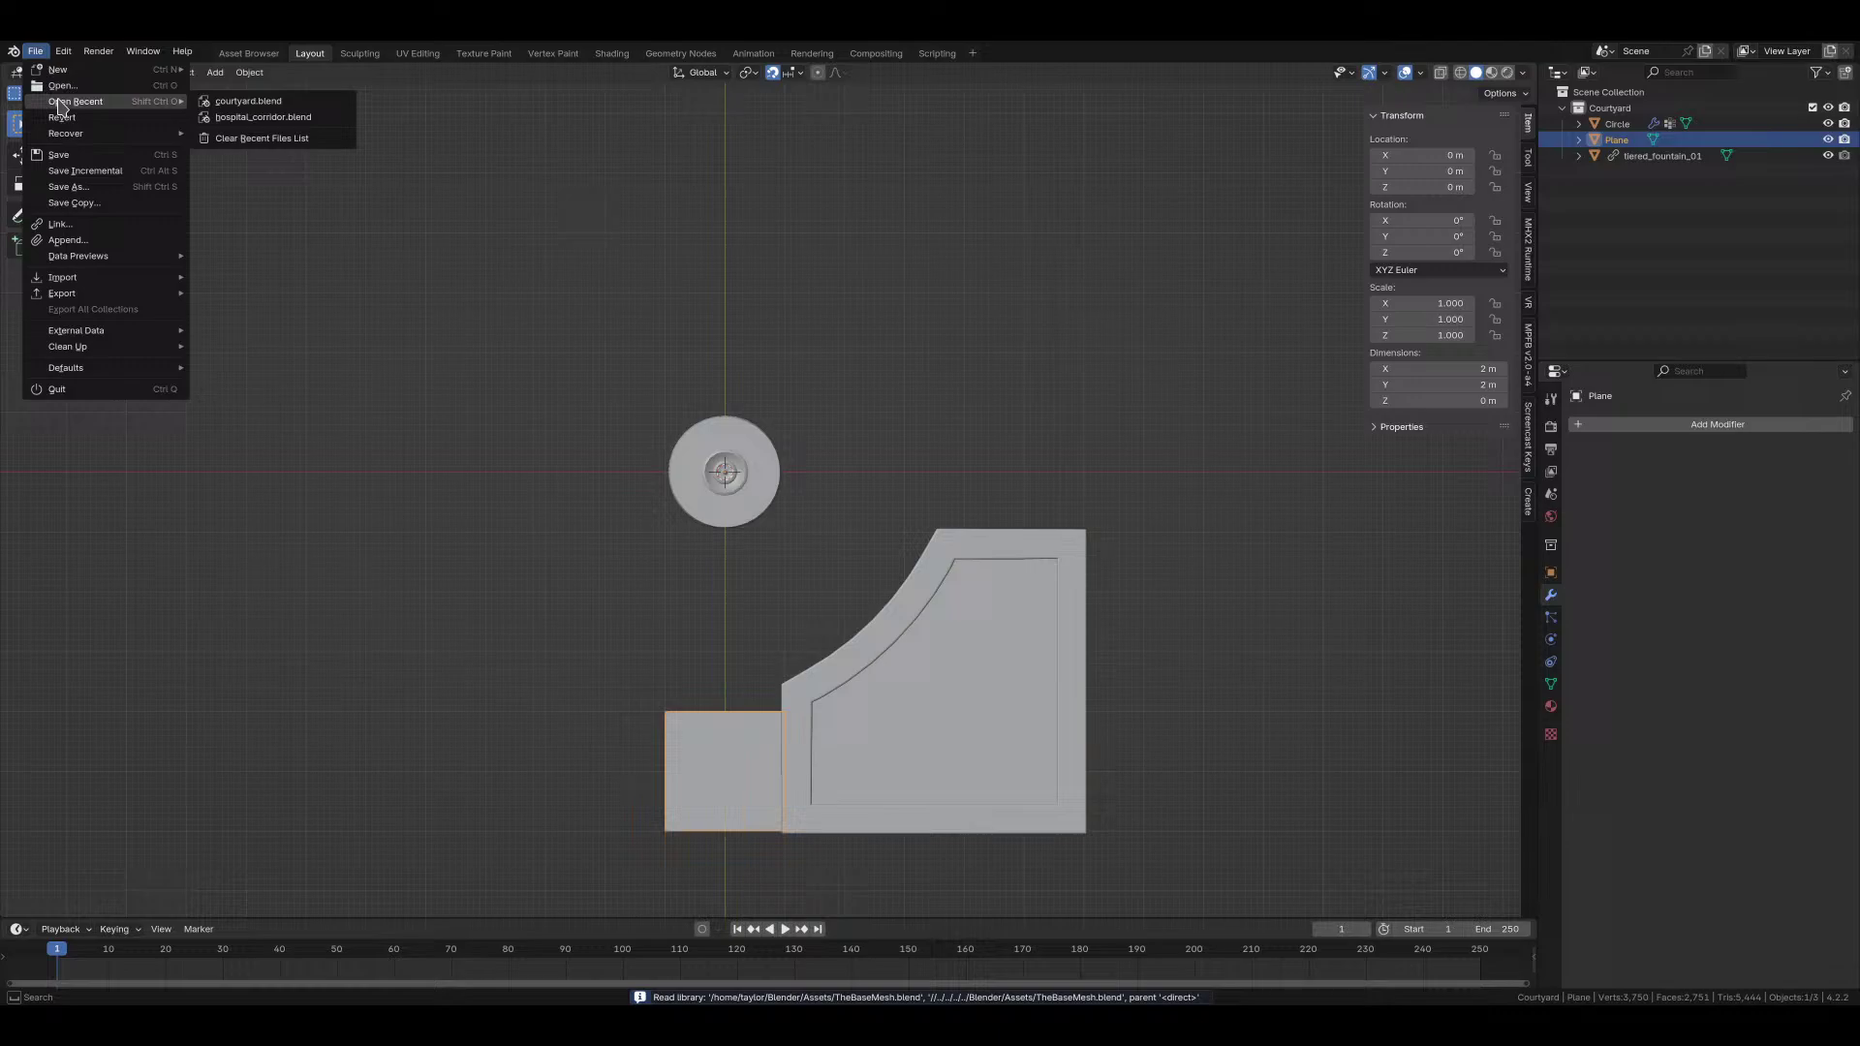
left_click(275, 117)
Step: Measure the Y distance from the fountain's centre to the corridor edge with a cancelled trial move of the linked courtyard
scroll(1146, 581, "down", 5)
left_click(1114, 585)
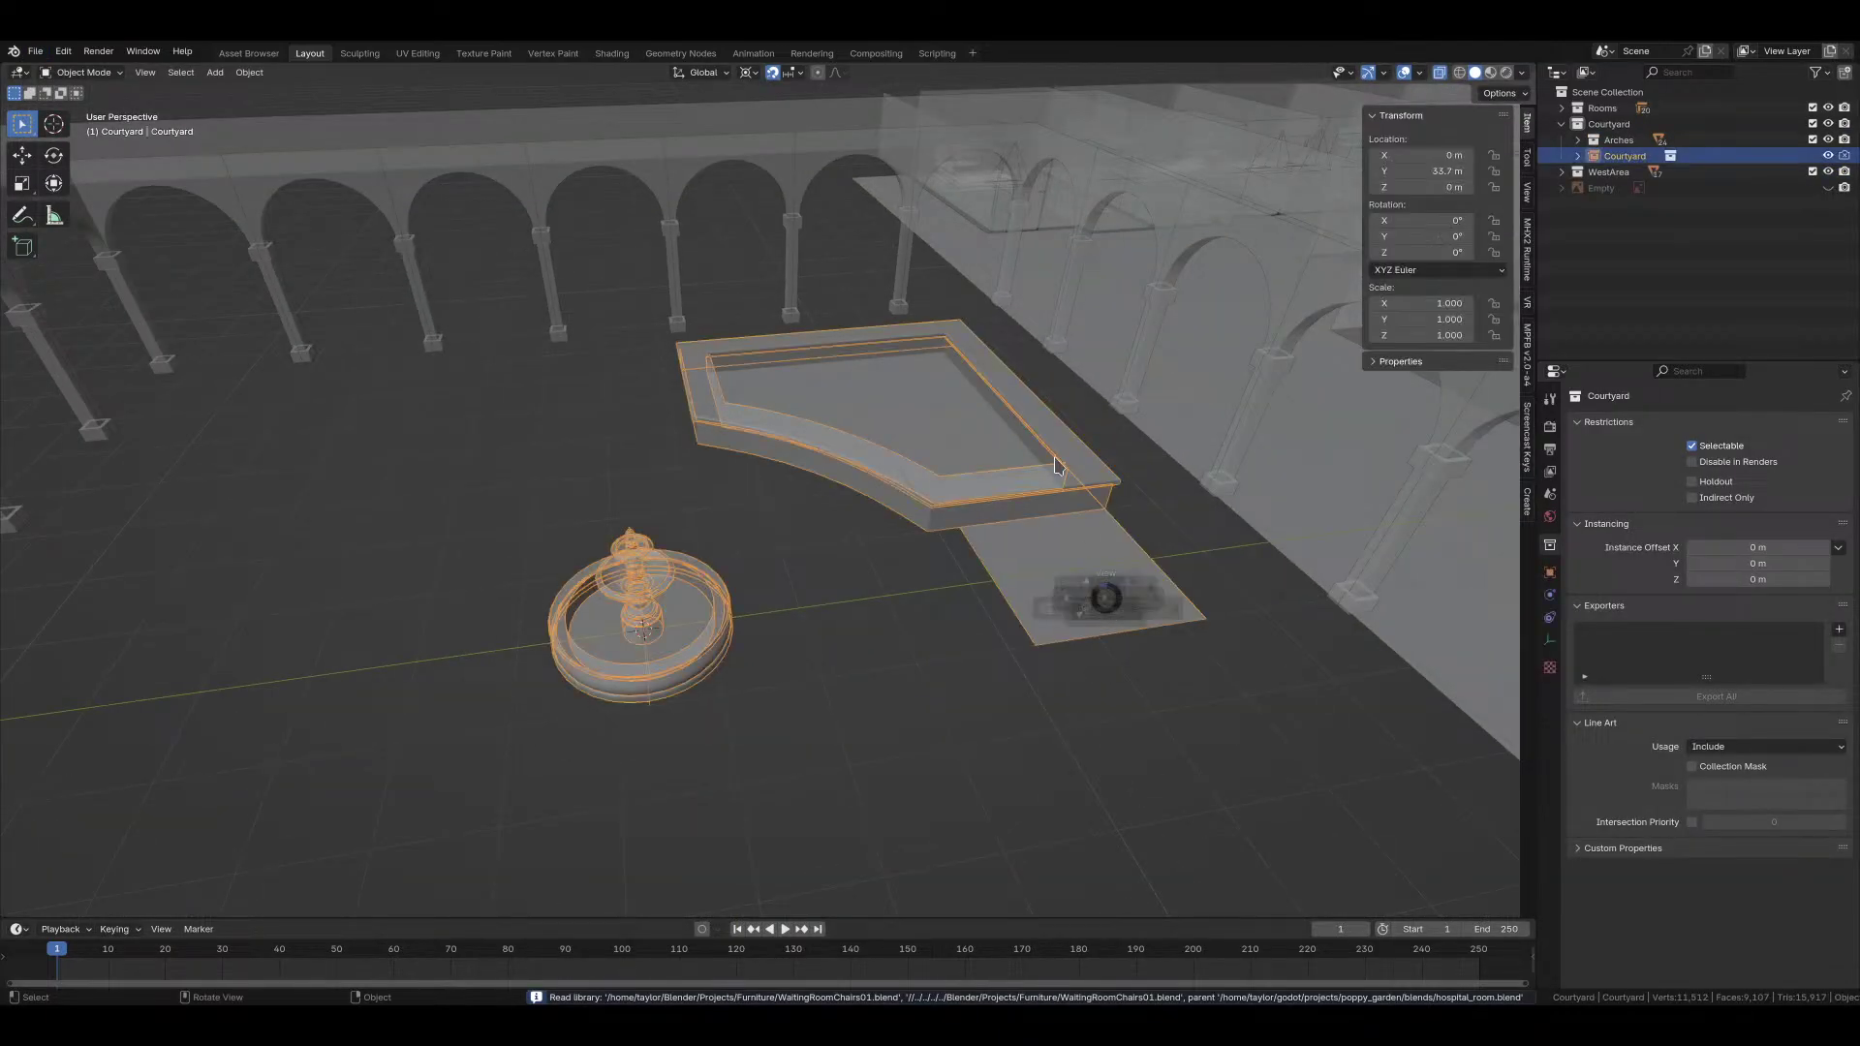
key("KP_7")
middle_click_drag(811, 650, 753, 511, "shift")
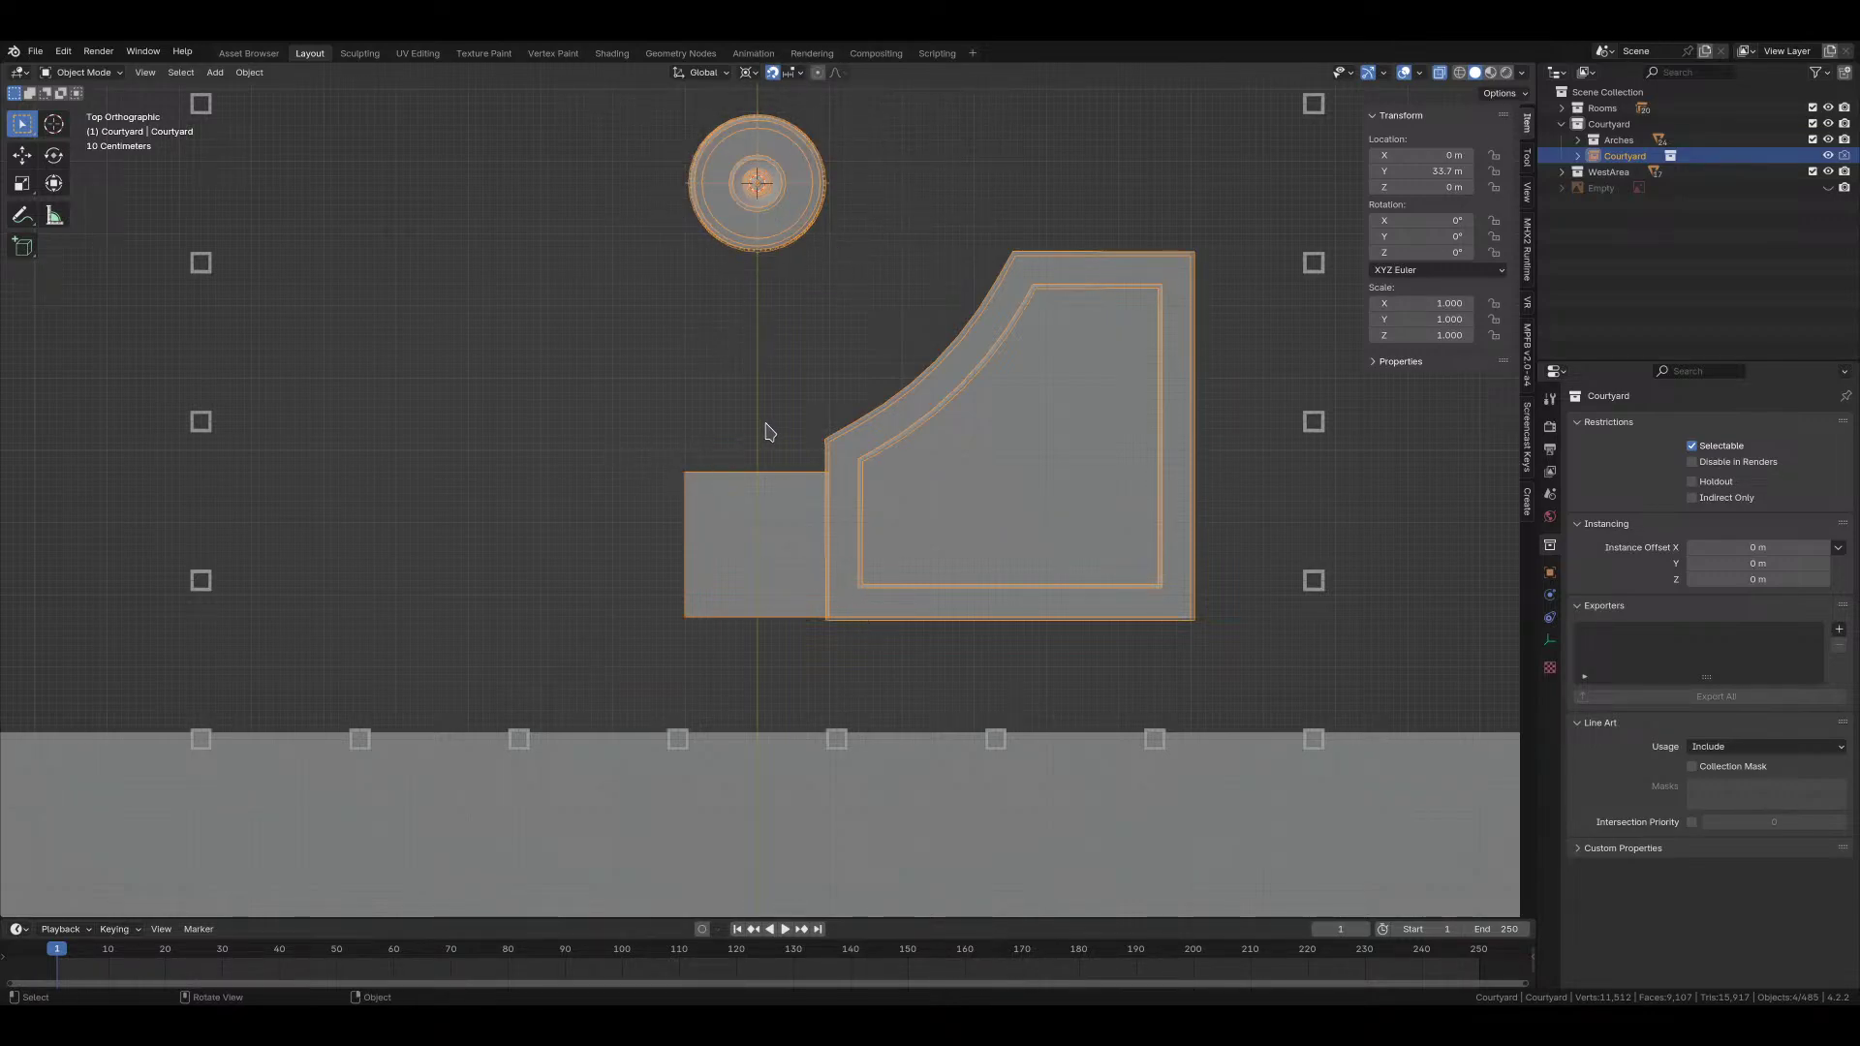
key("g")
key("y")
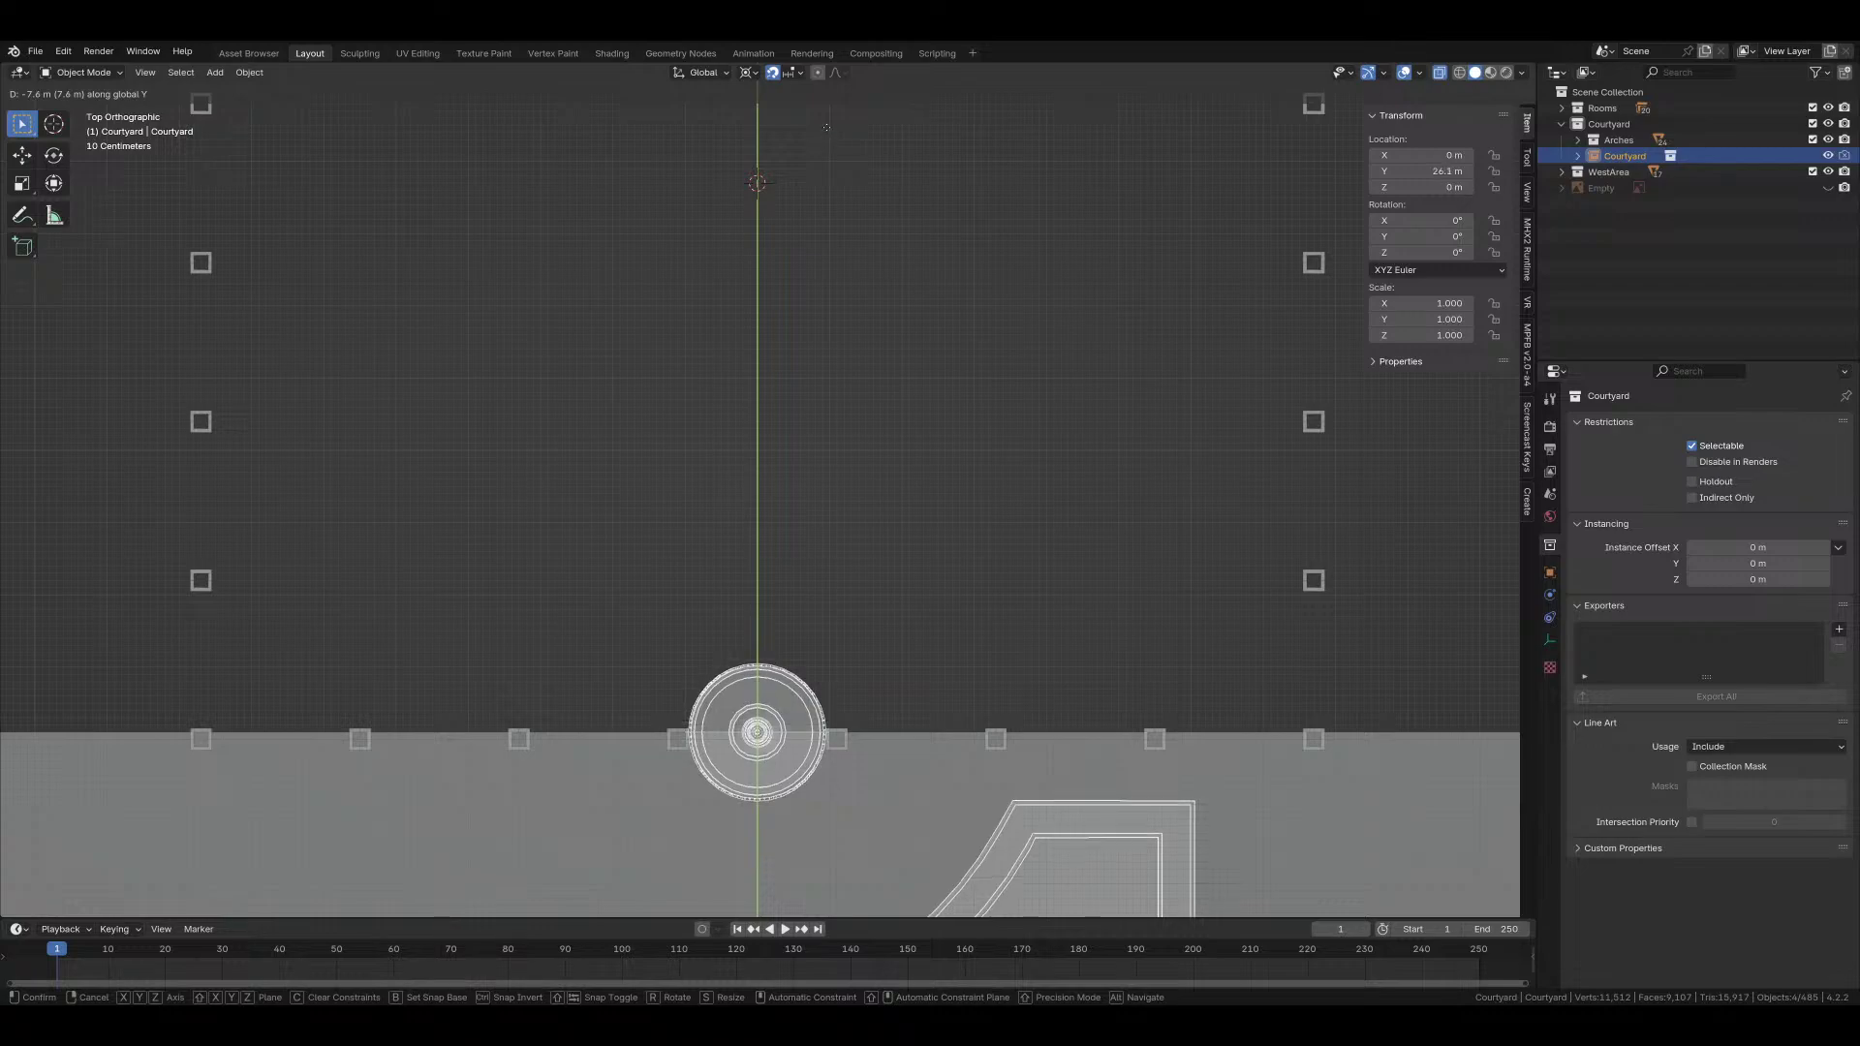
right_click(826, 127)
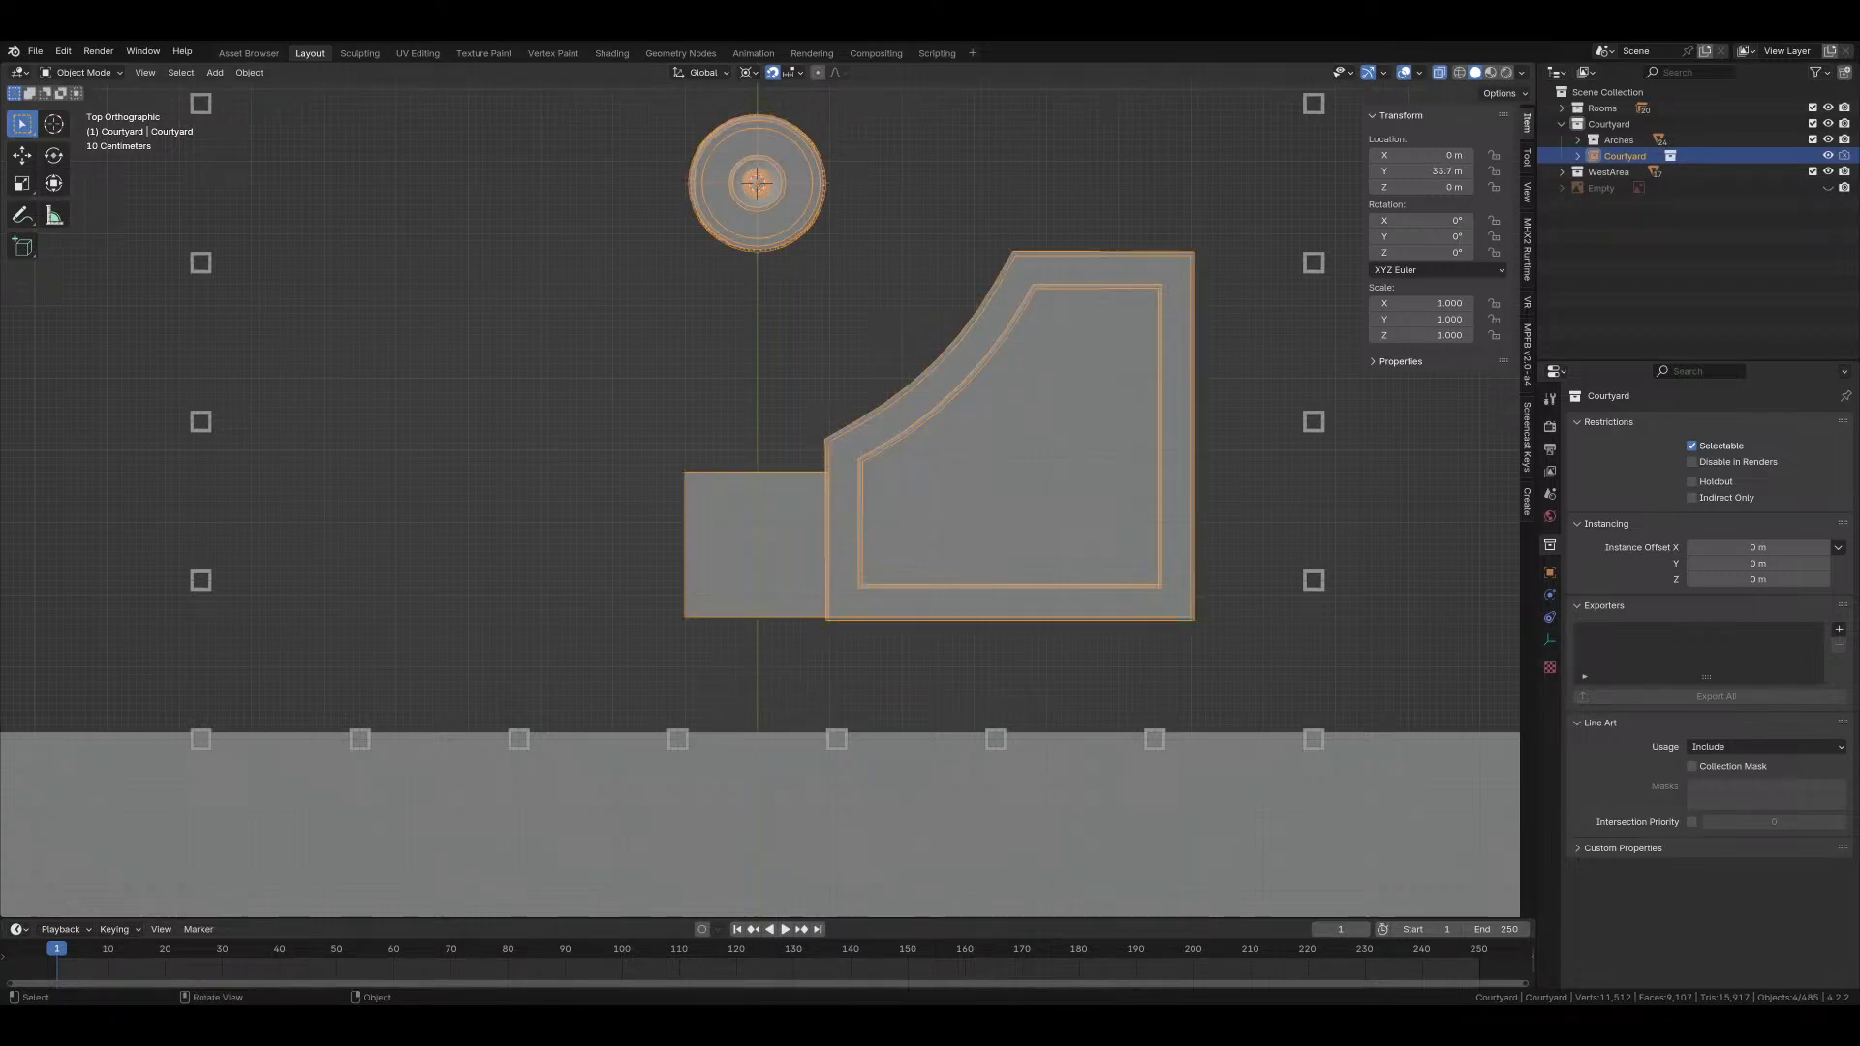
Step: Open courtyard.blend again without saving the changes to hospital_corridor.blend
left_click(35, 51)
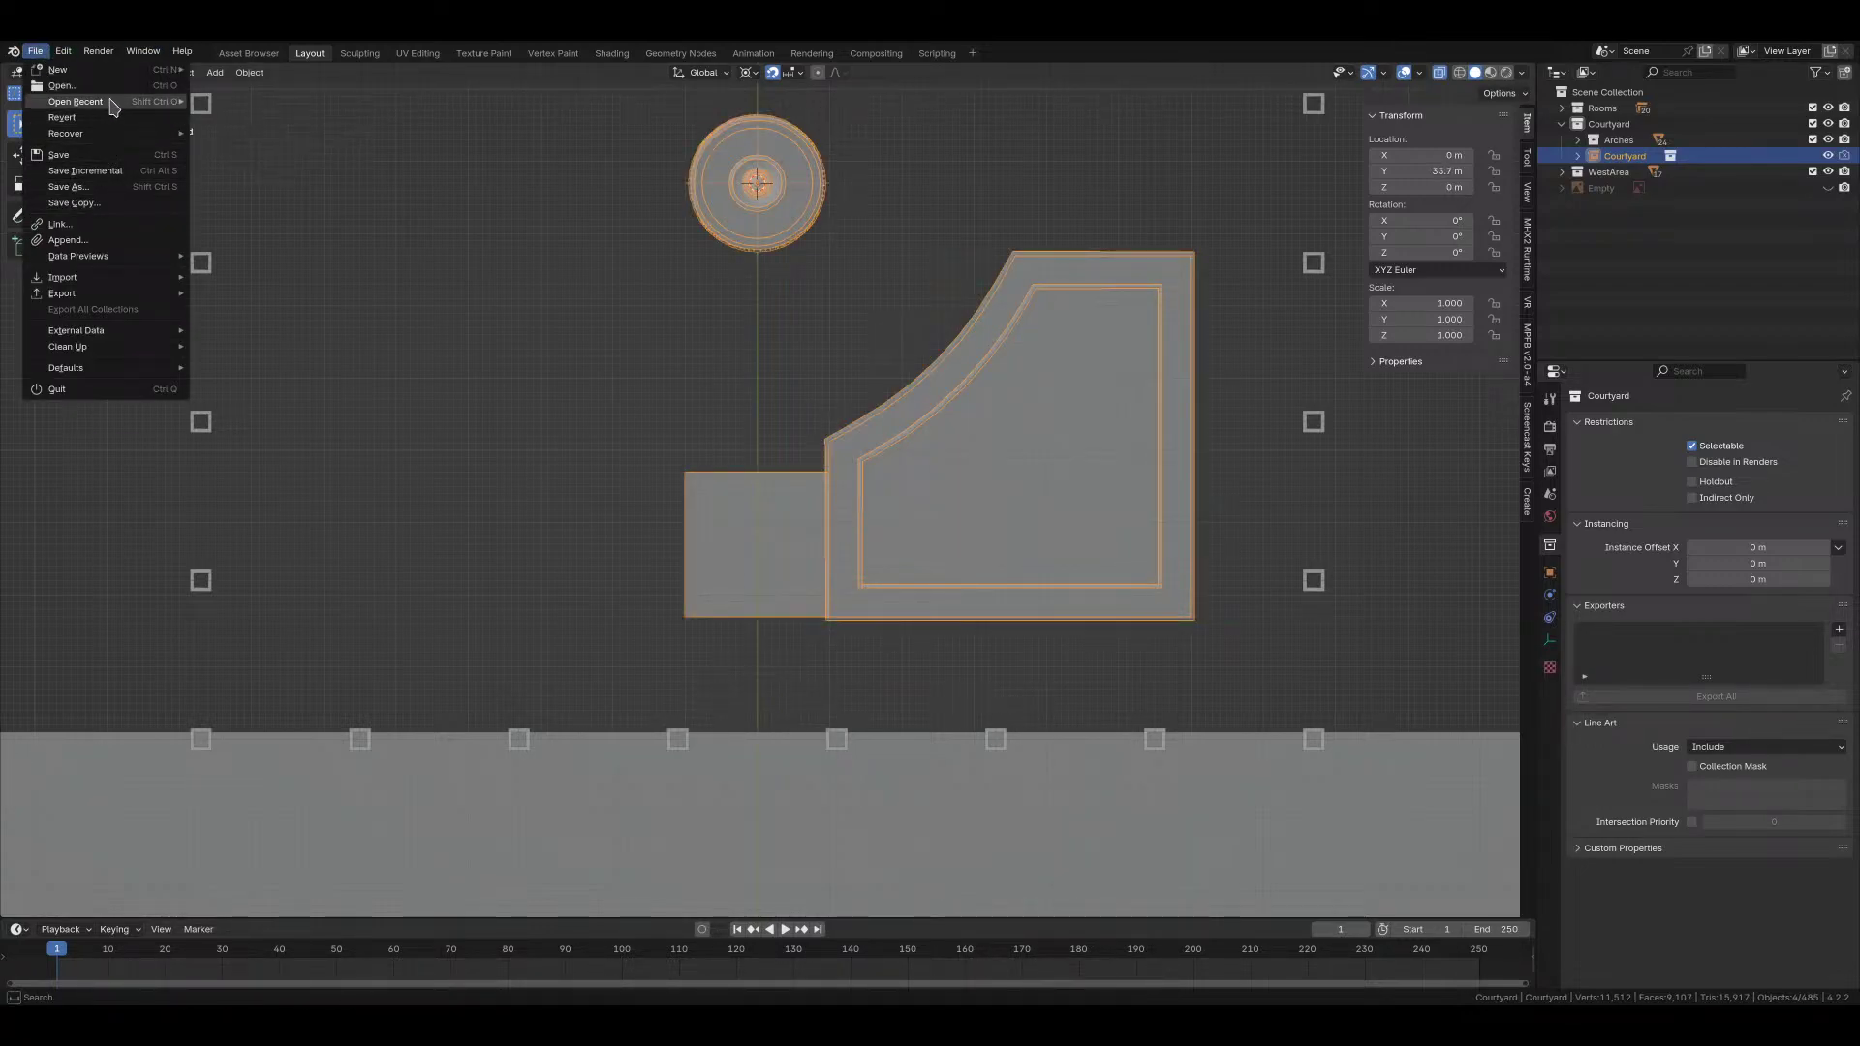
mouse_move(115, 102)
left_click(211, 117)
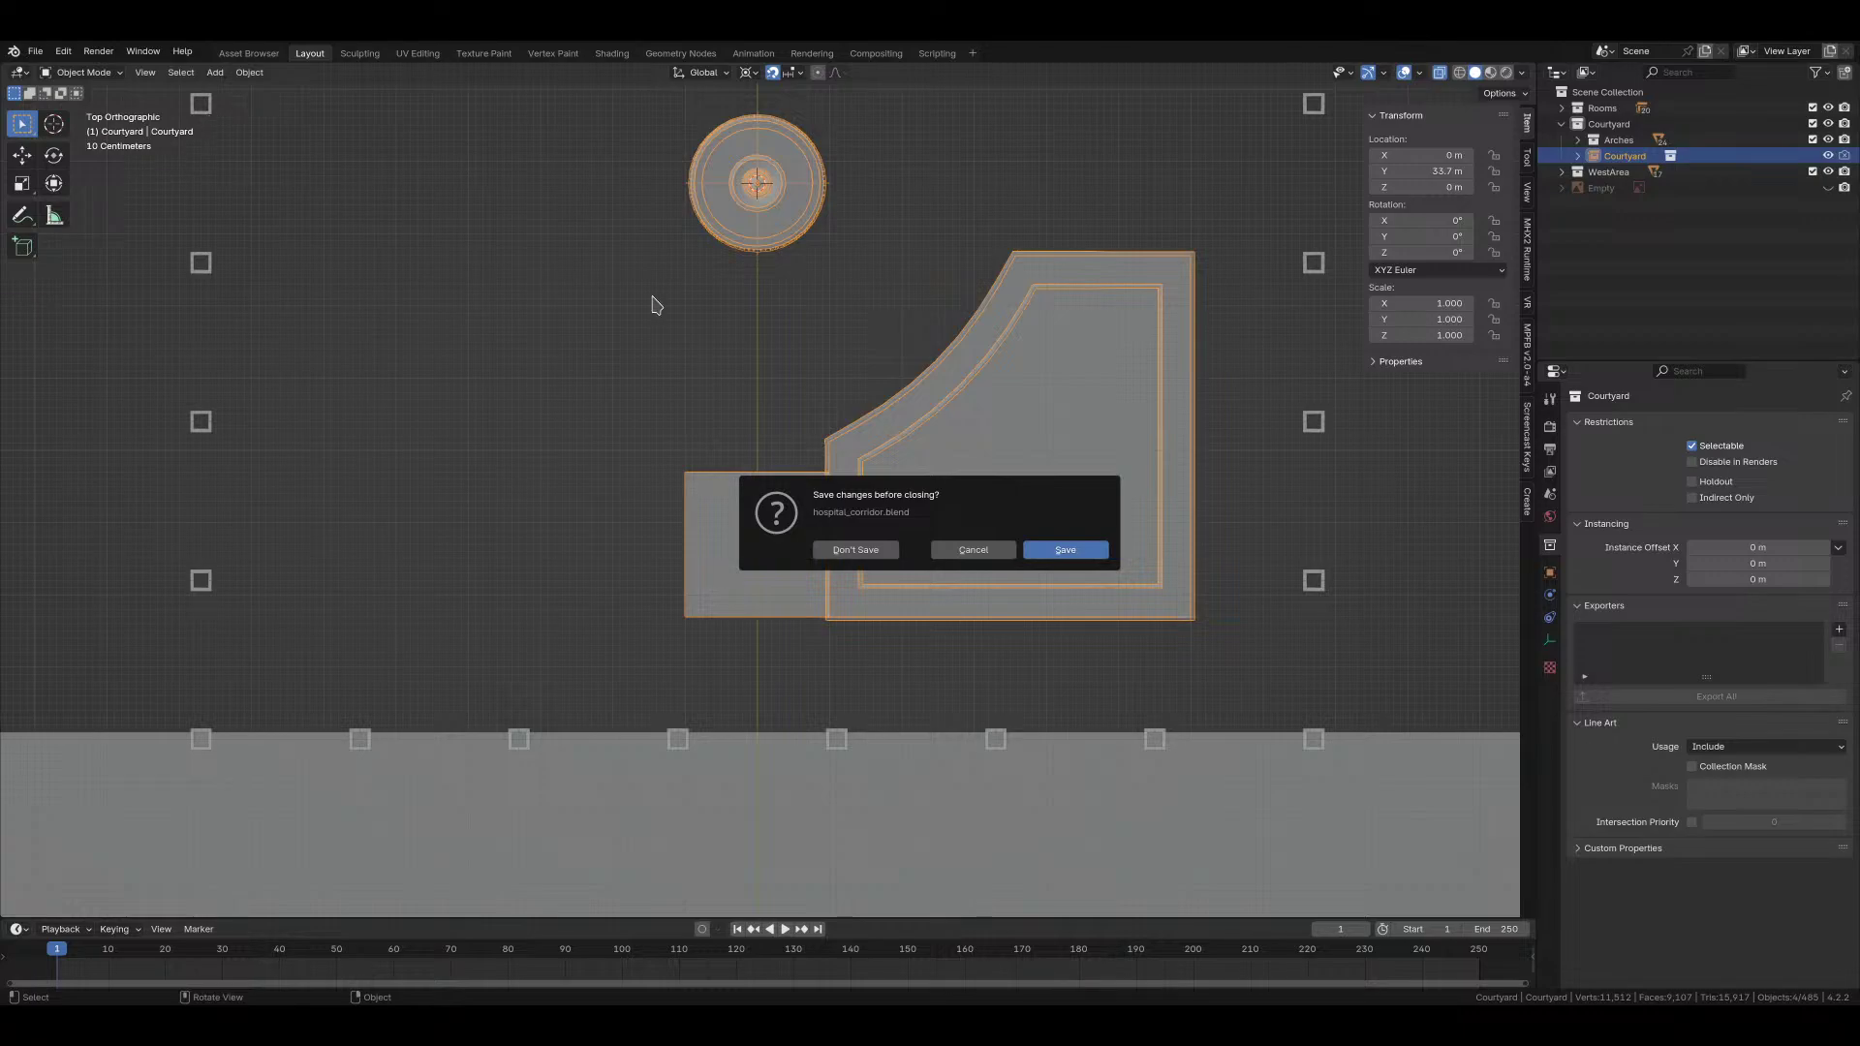
left_click(856, 550)
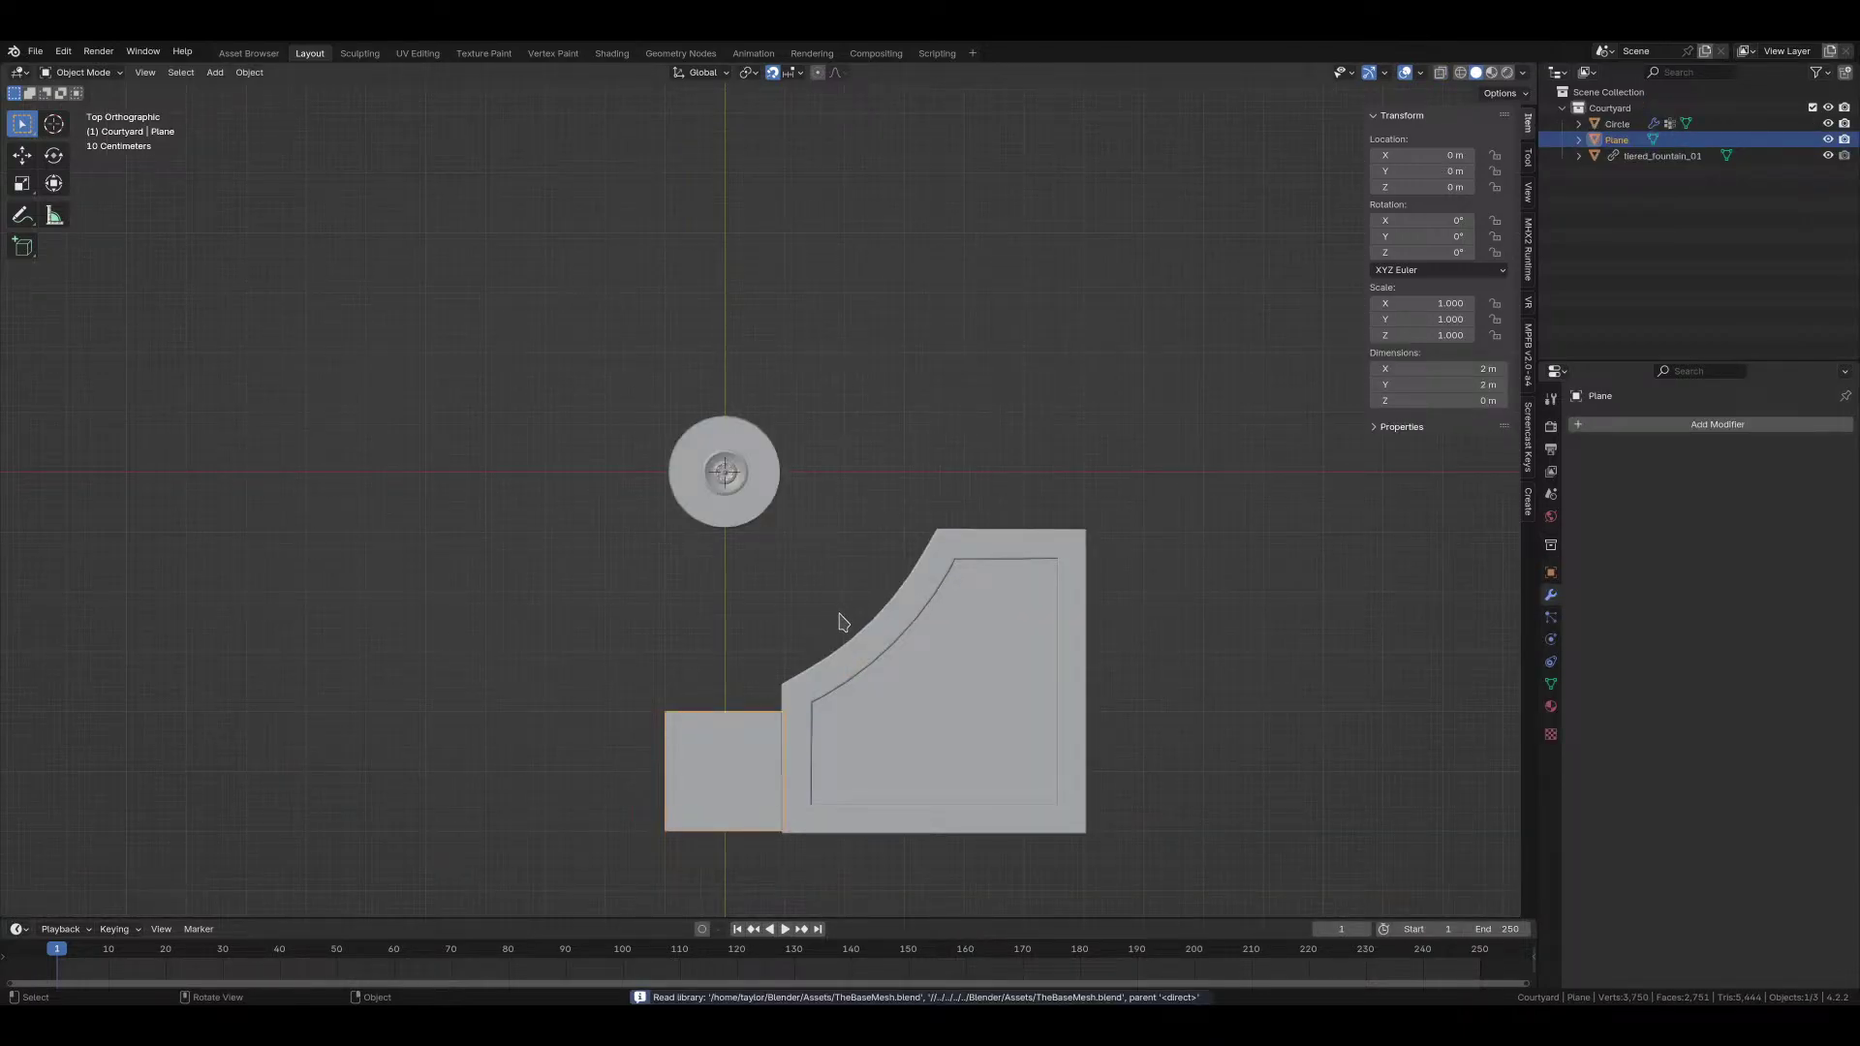
Step: Edit the path plane's mesh and move its edge farthest from the fountain -1.6 m along Y
middle_click_drag(726, 756, 706, 540, "shift")
key("Tab")
key("2")
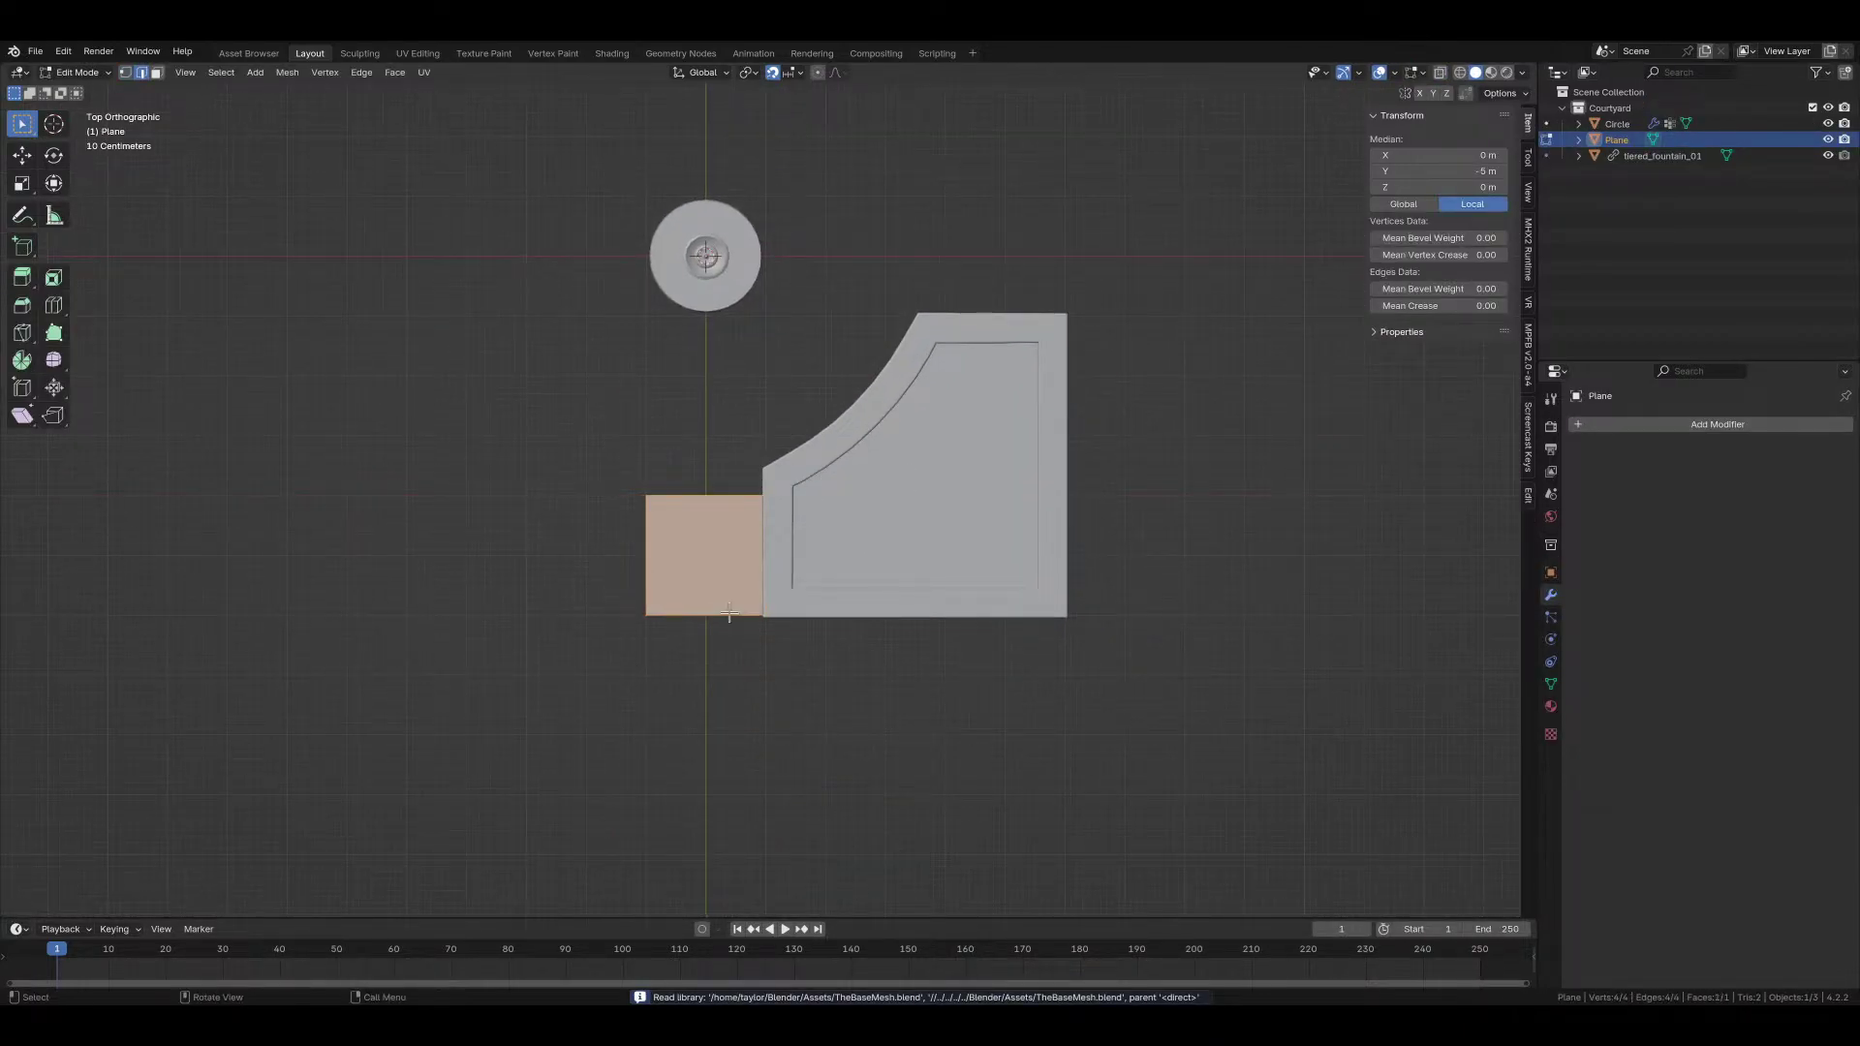
left_click(729, 612)
key("e")
key("y")
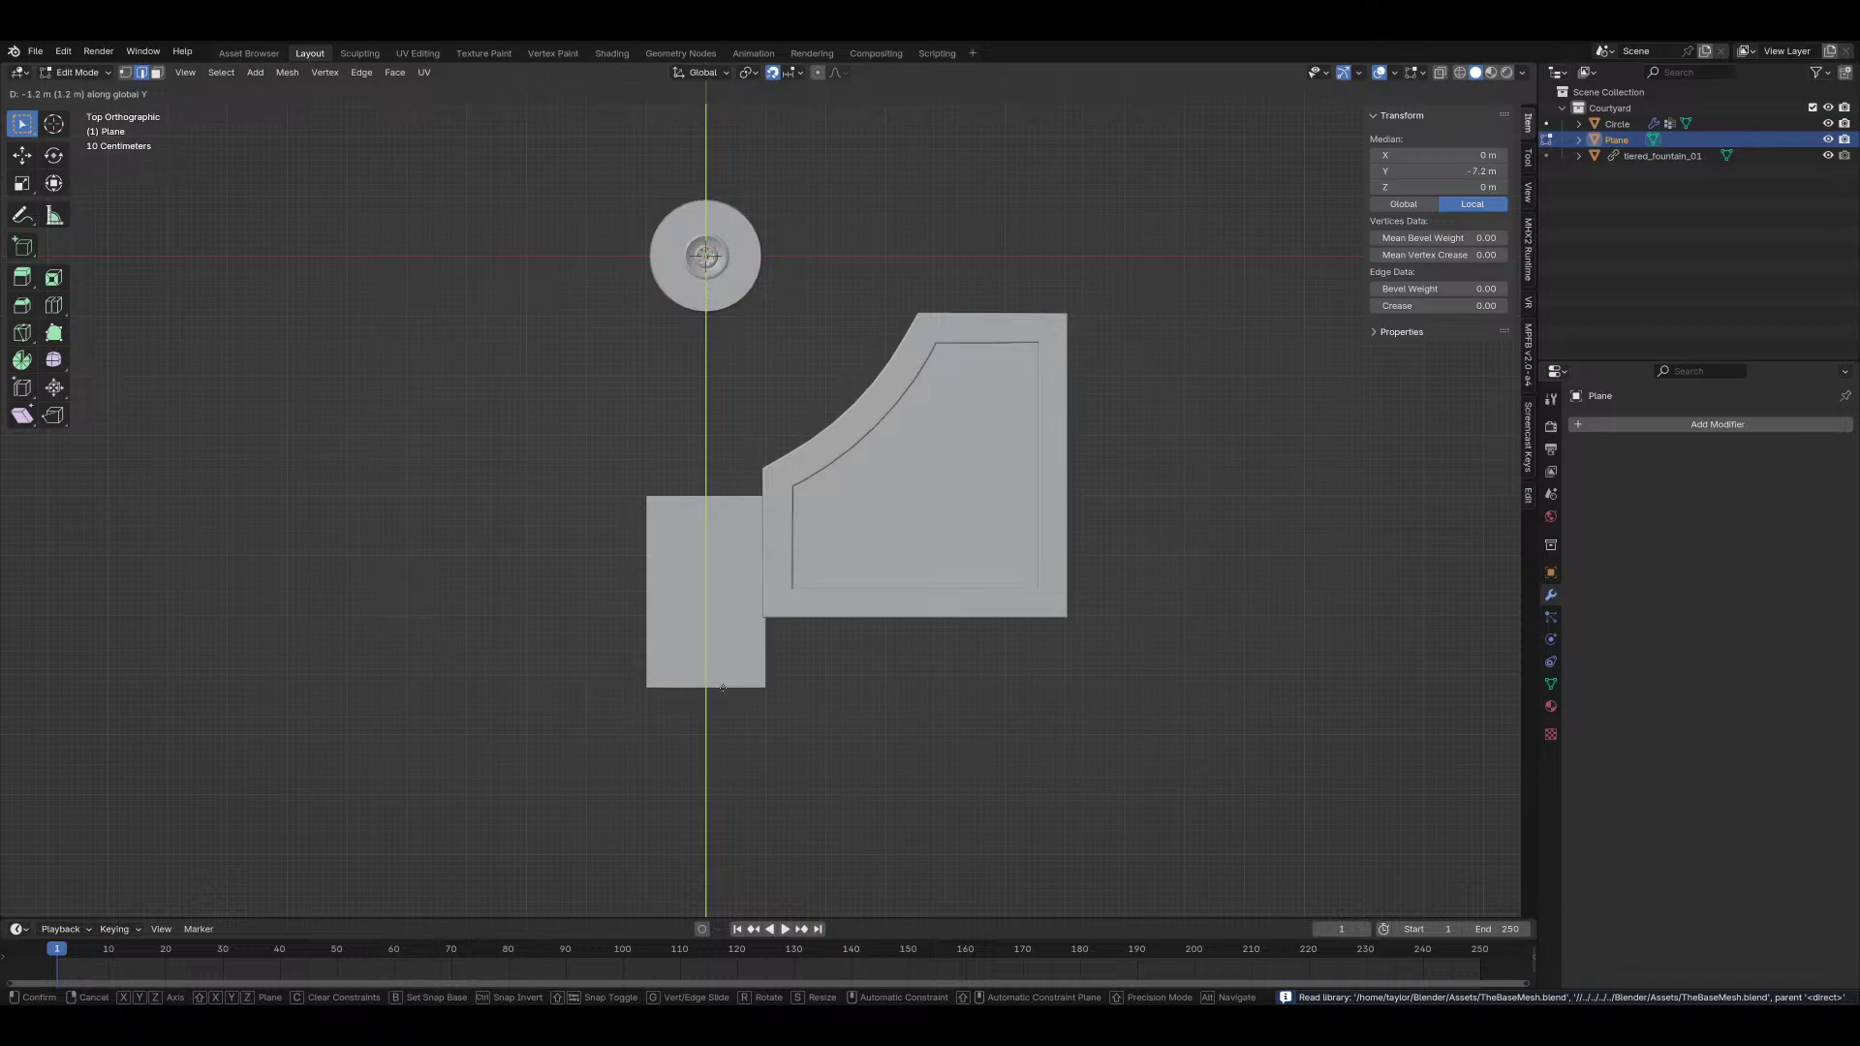
left_click(722, 710)
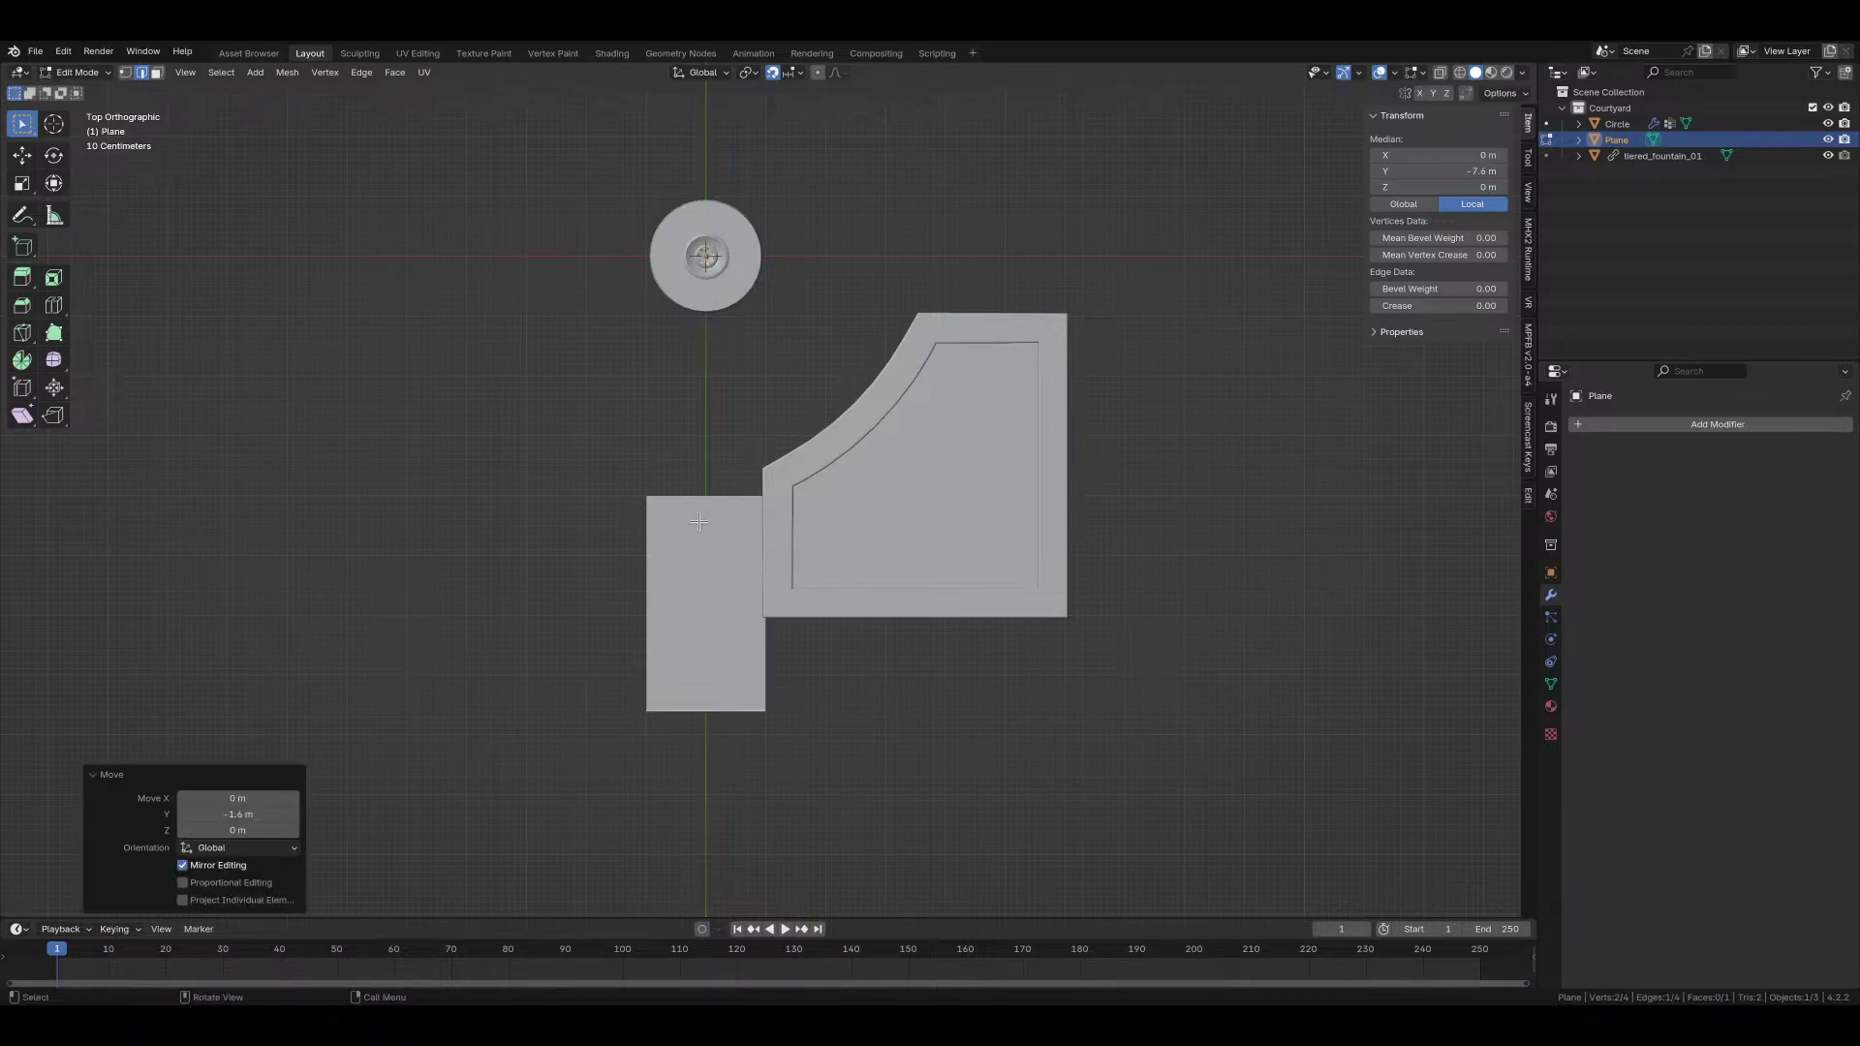
Step: Move the path plane's fountain-side edge 0.4 m along Y and turn on X-ray display to compare it with the planter's corner
key("g")
key("y")
left_click(717, 475)
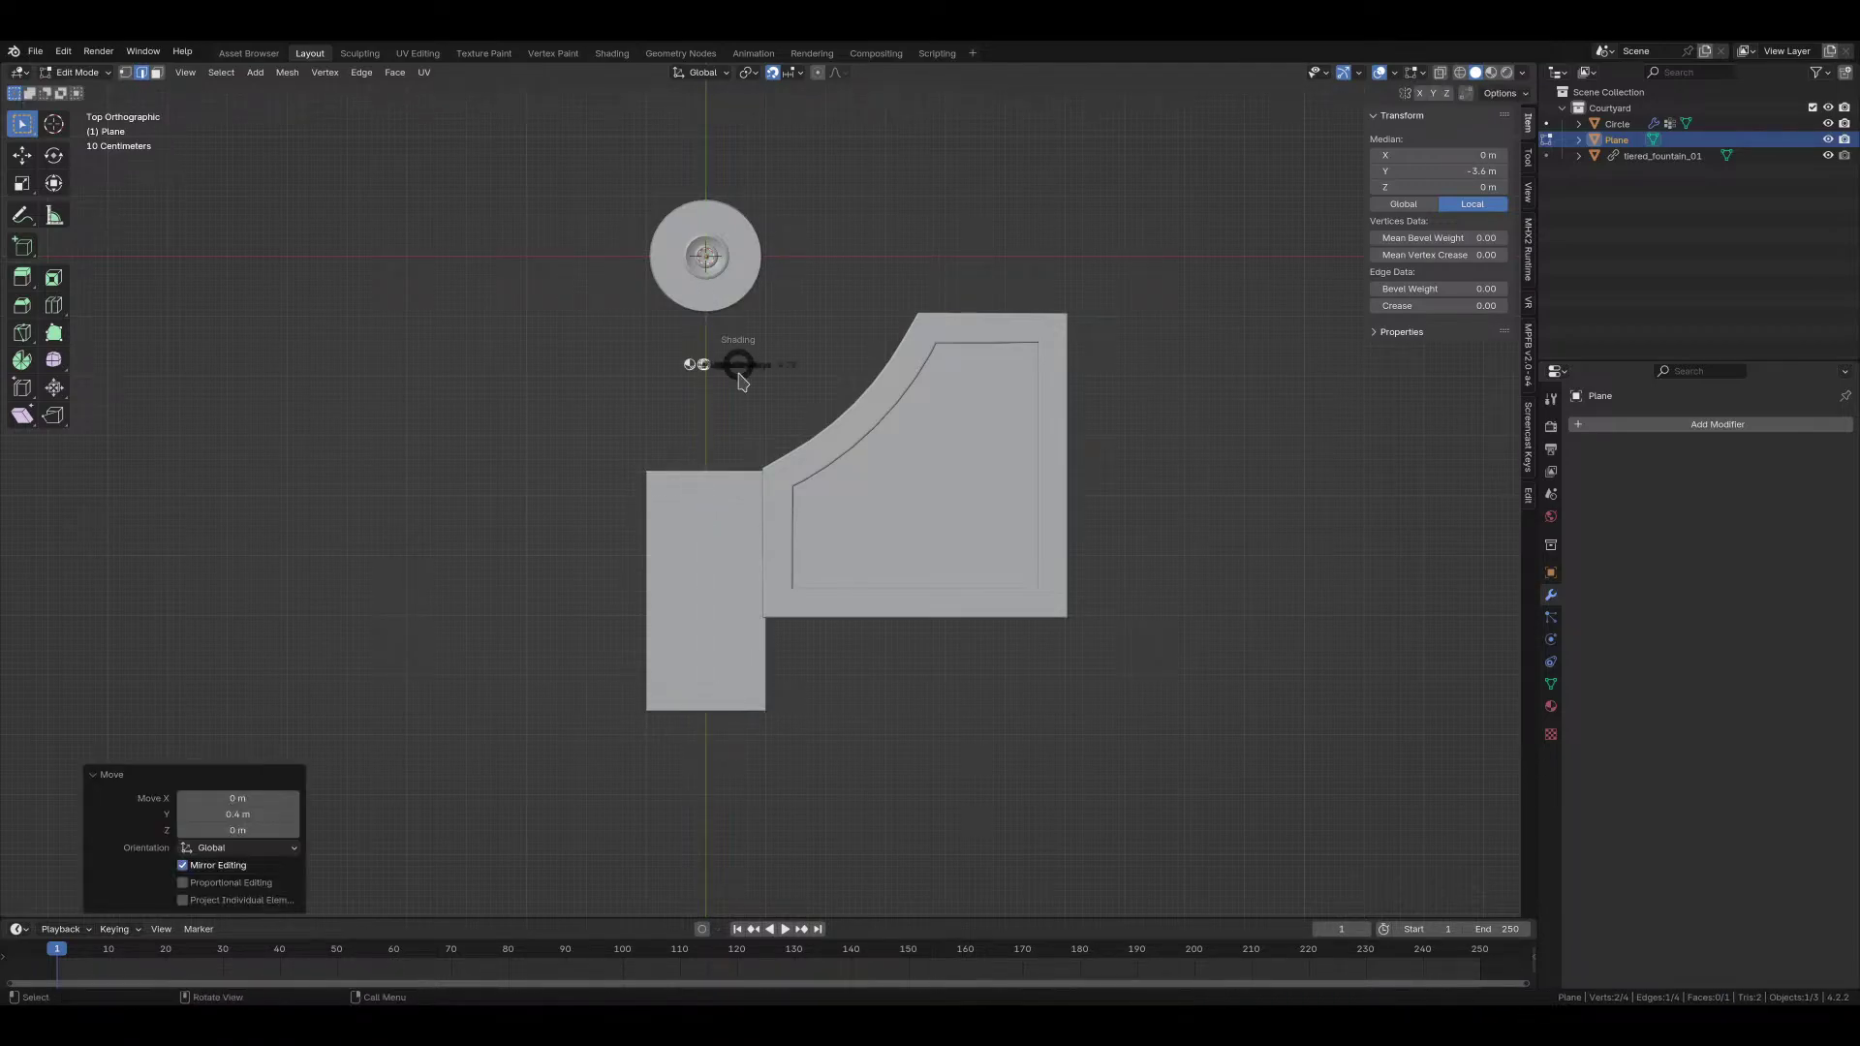
key("alt+z")
scroll(742, 464, "up", 5)
scroll(742, 464, "down", 5)
middle_click_drag(742, 464, 923, 362)
key("Tab")
key("KP_7")
scroll(696, 569, "up", 3)
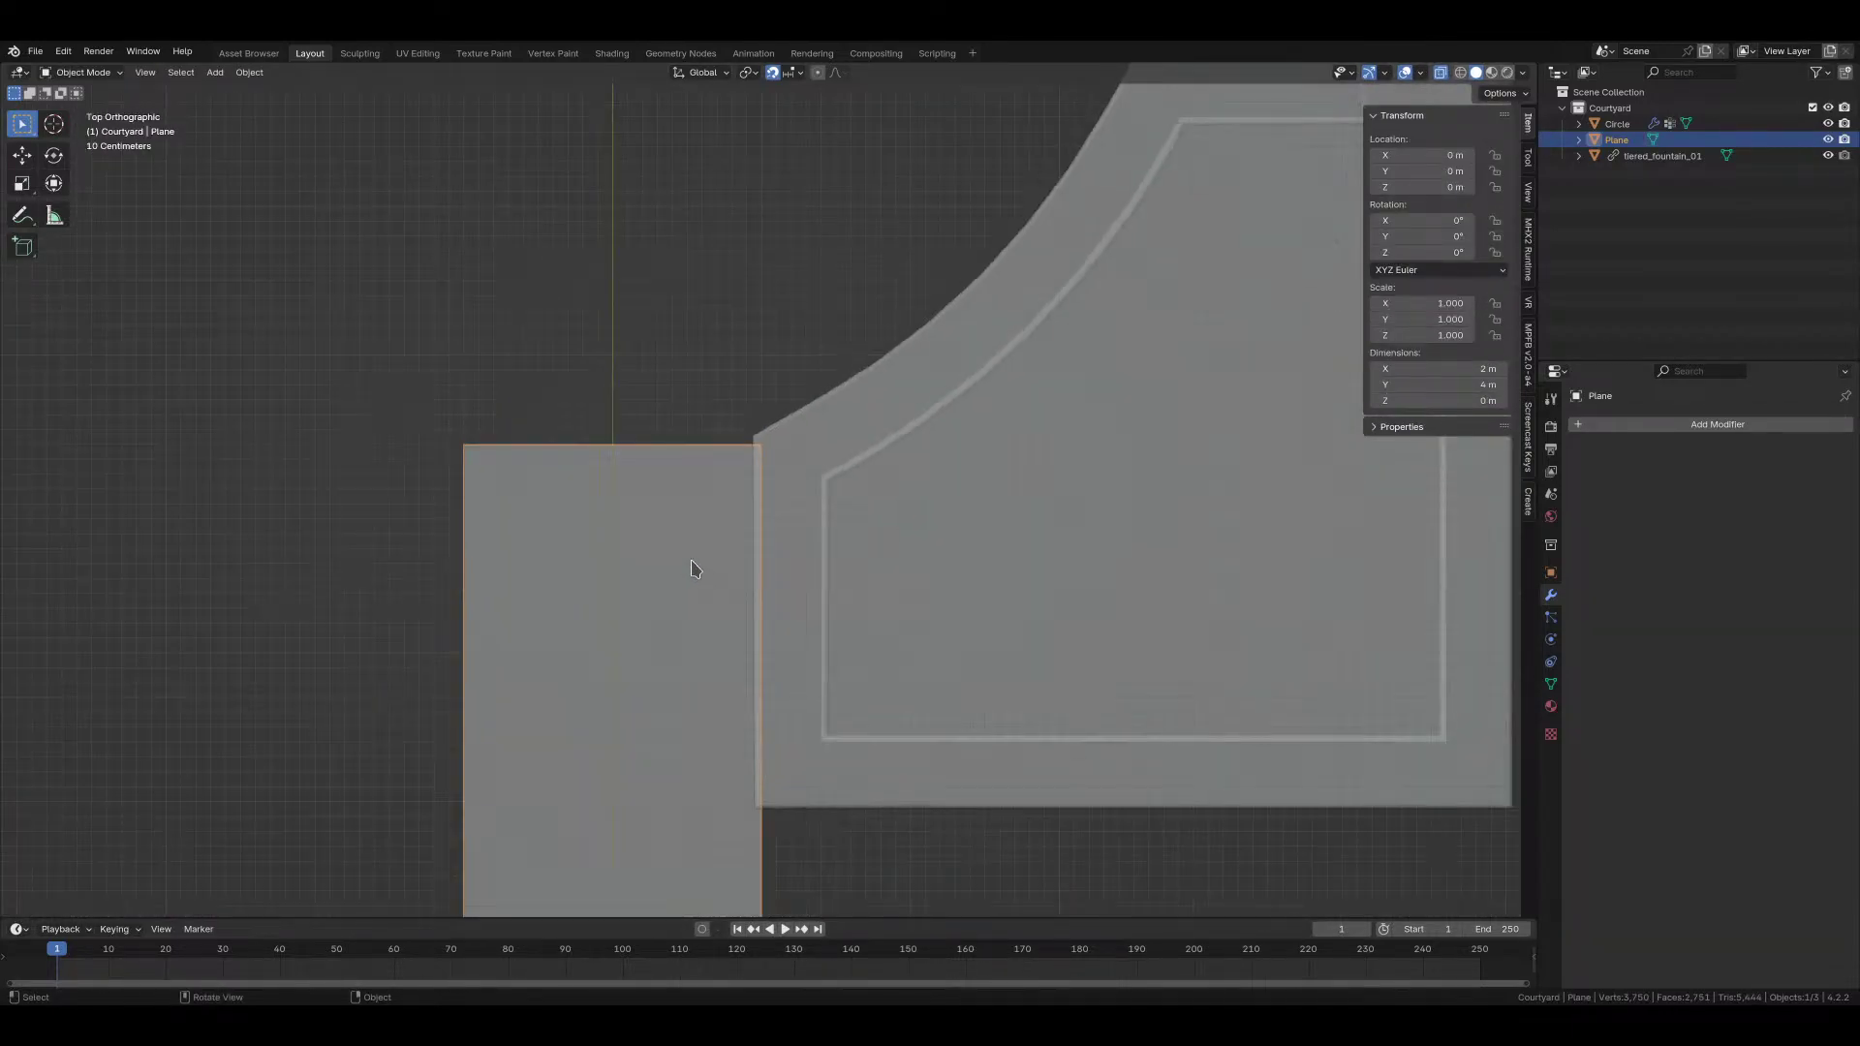
scroll(640, 423, "up", 3)
key("Tab")
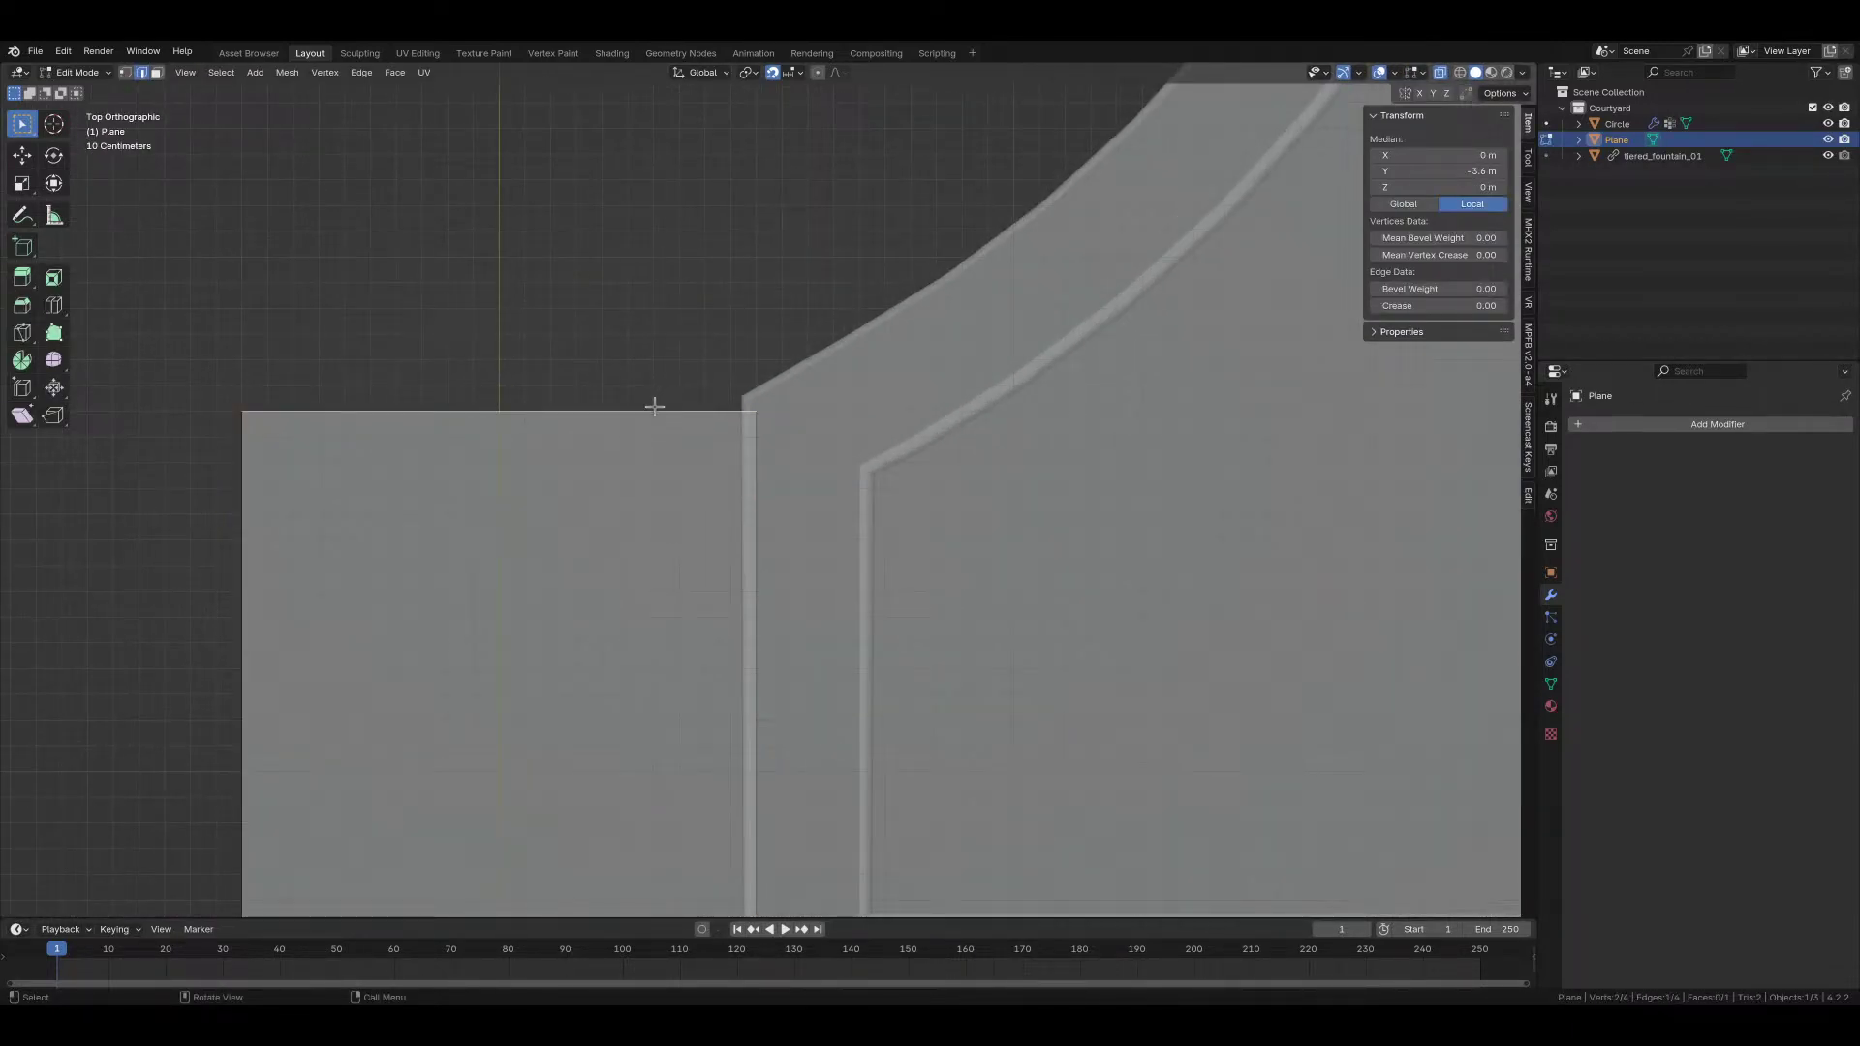
Step: Duplicate the bottom edge chain along the planter's curved side, separate it as its own object and leave mesh editing
key("Tab")
left_click(813, 403)
key("Tab")
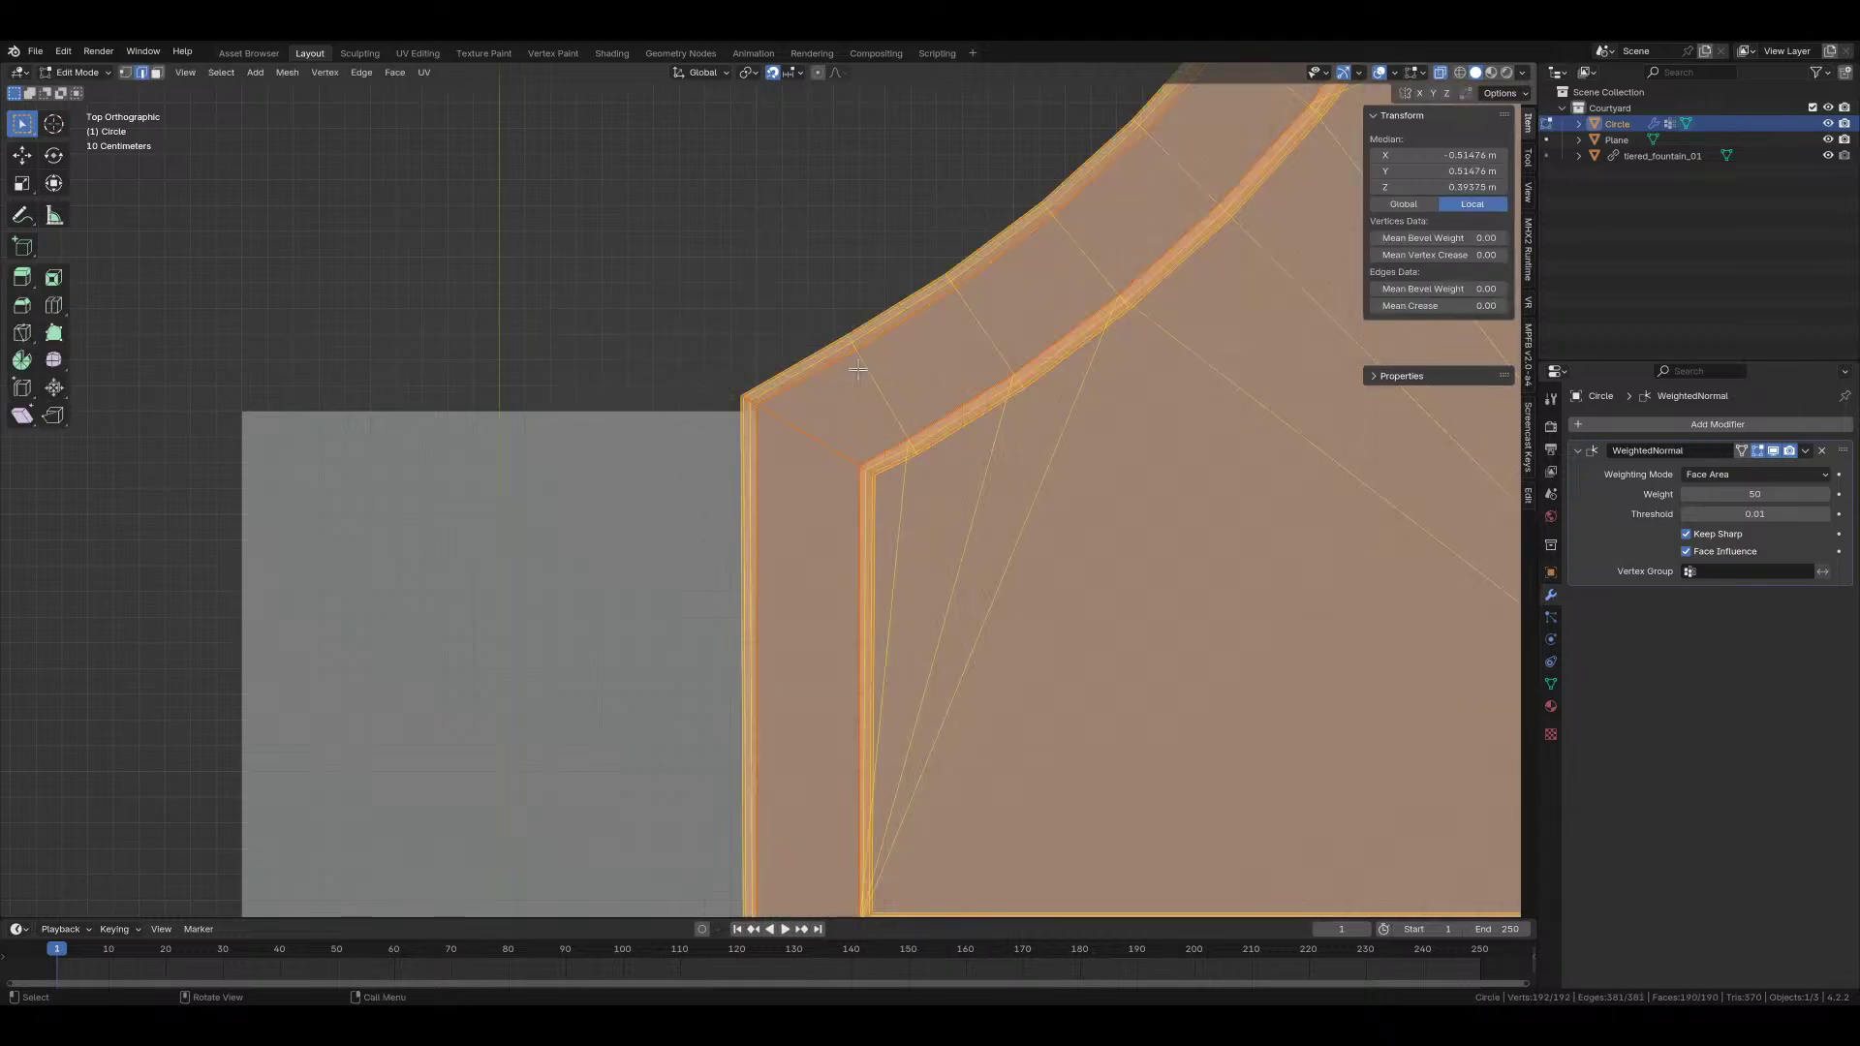
middle_click_drag(833, 375, 768, 638)
scroll(767, 637, "down", 4)
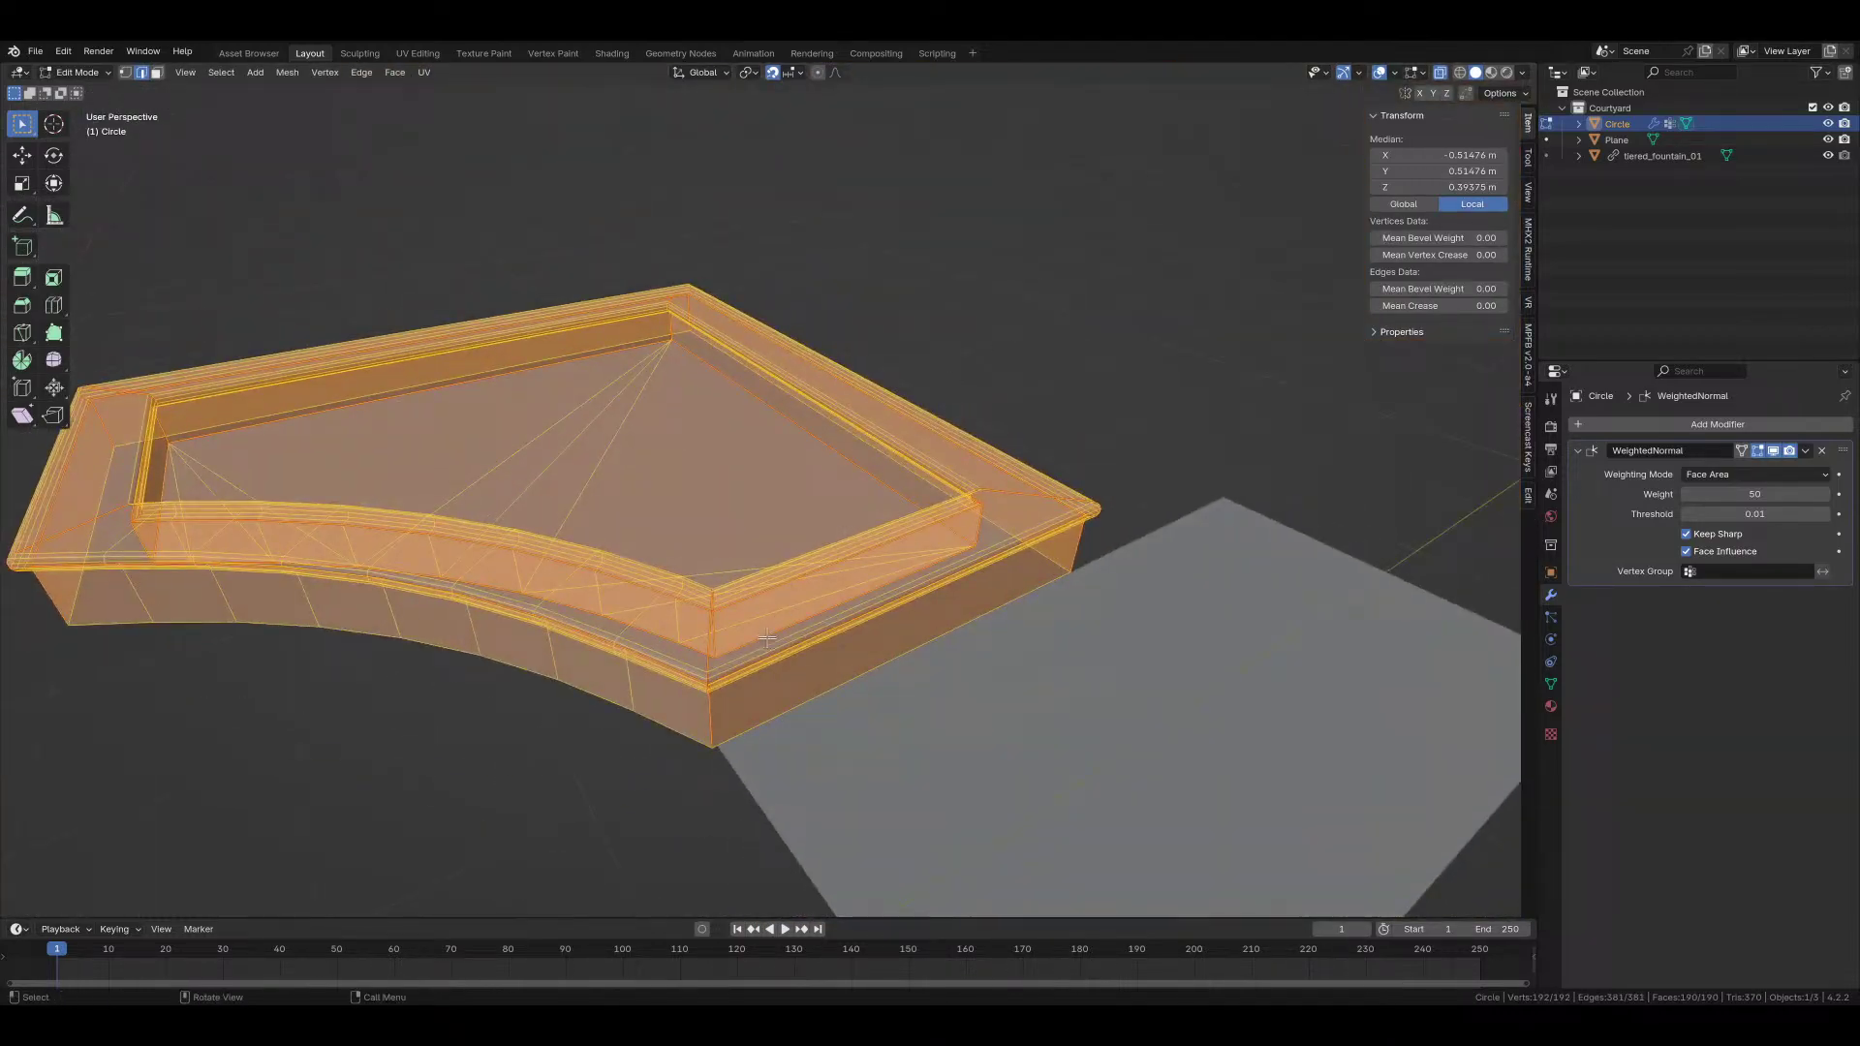
left_click(661, 719, "alt")
middle_click_drag(656, 713, 494, 502)
left_click(143, 536)
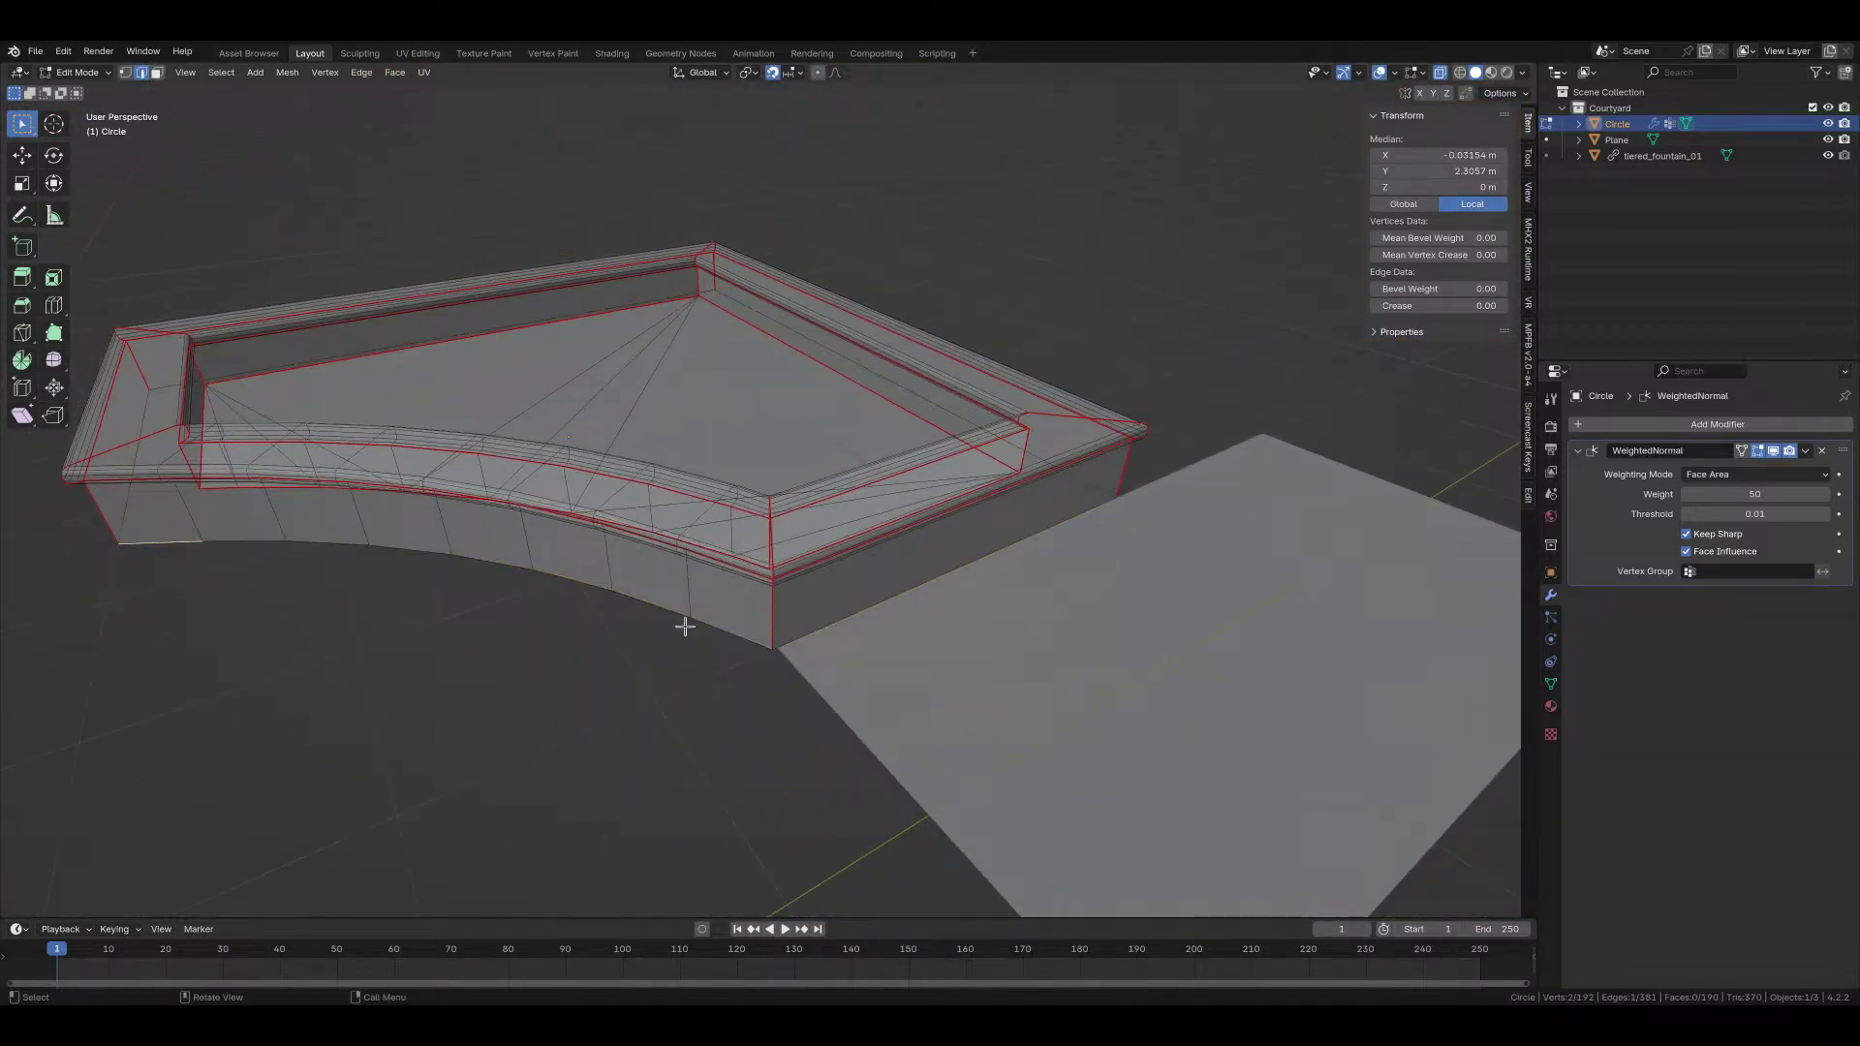
left_click(685, 623, "ctrl")
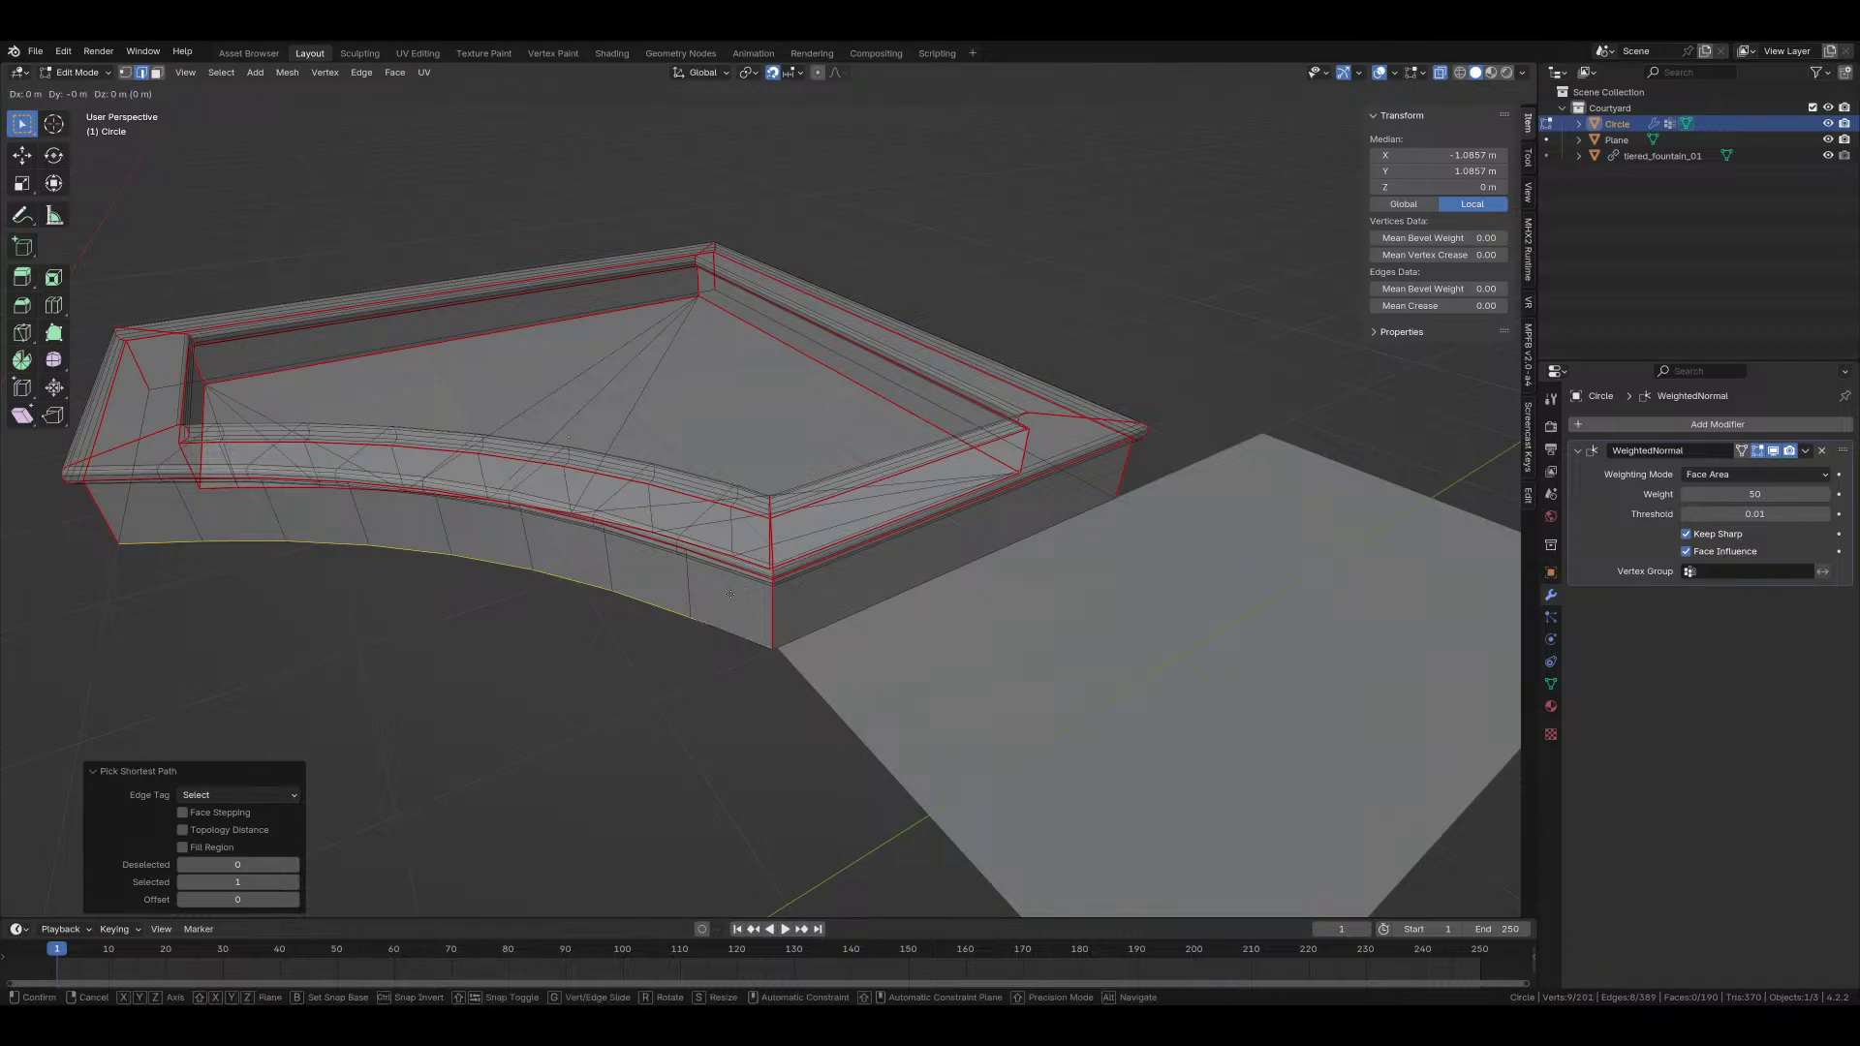
key("p")
left_click(733, 594)
key("ctrl+Tab")
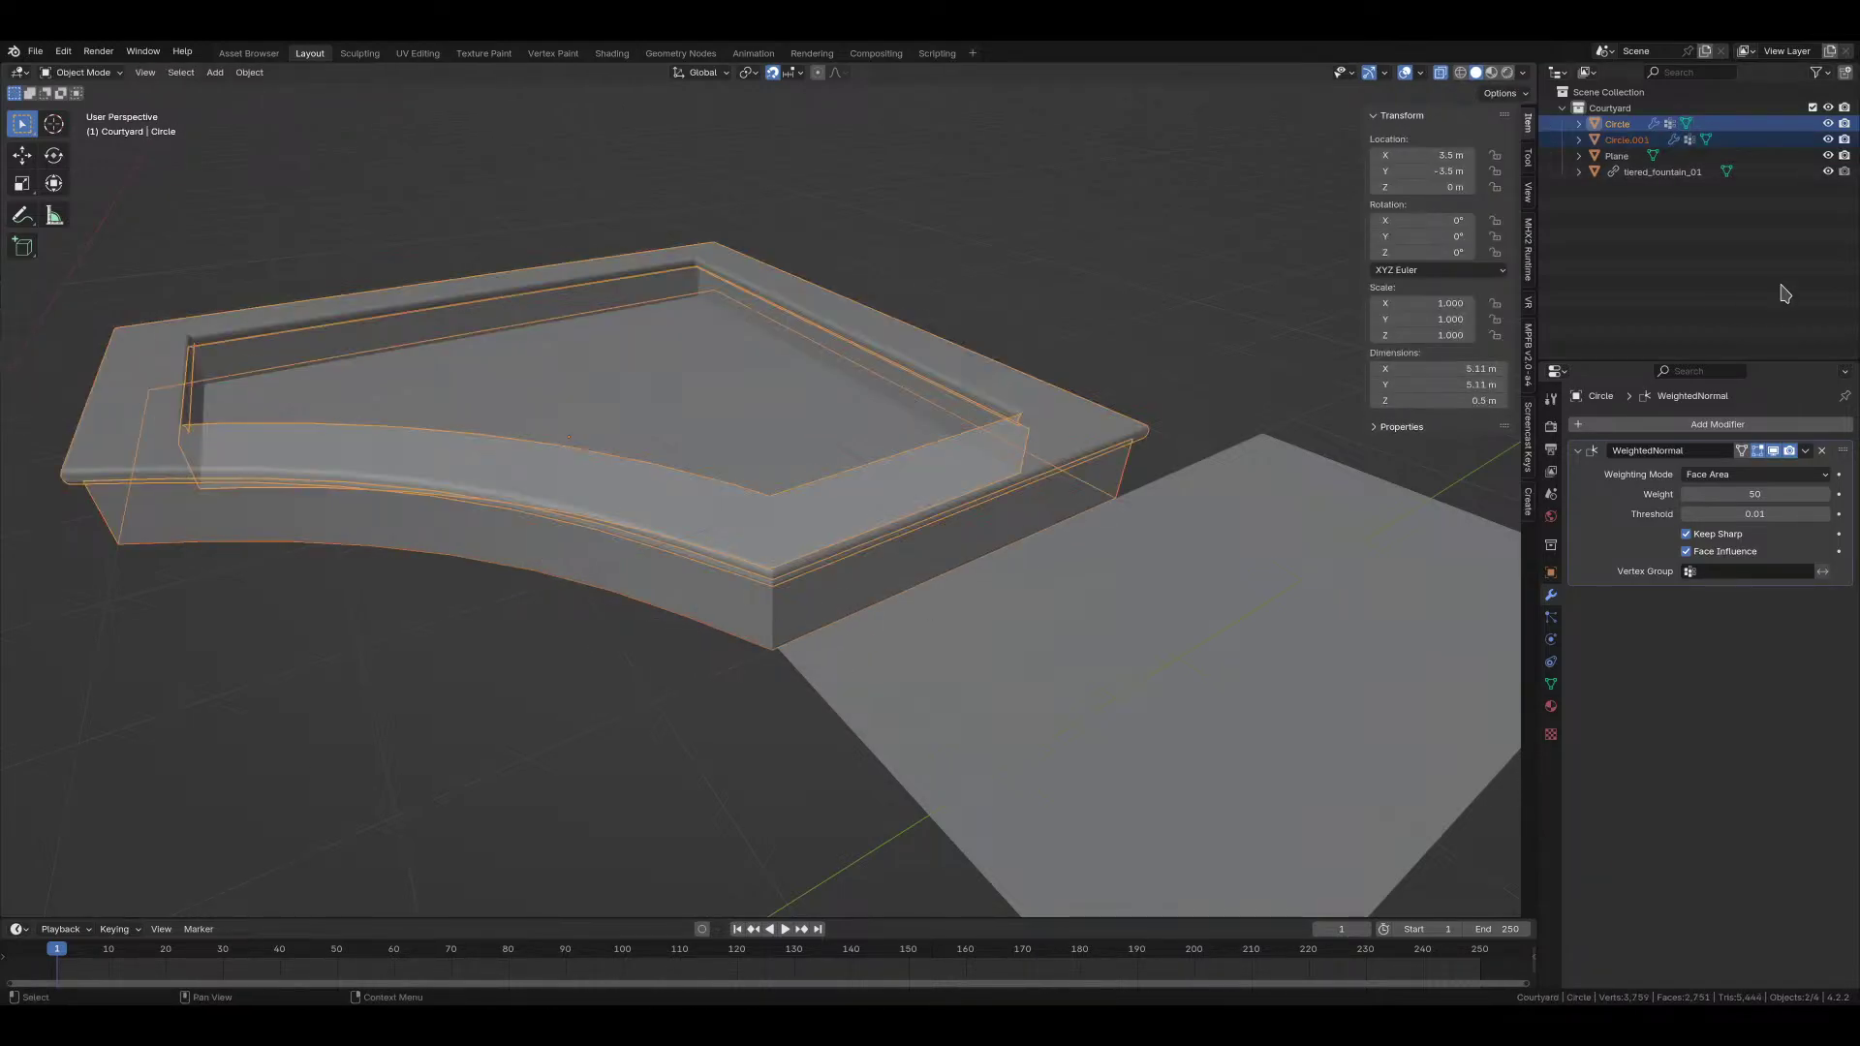
Step: Join the separated curved edge chain into the path plane and open the combined mesh for editing
left_click(1635, 140)
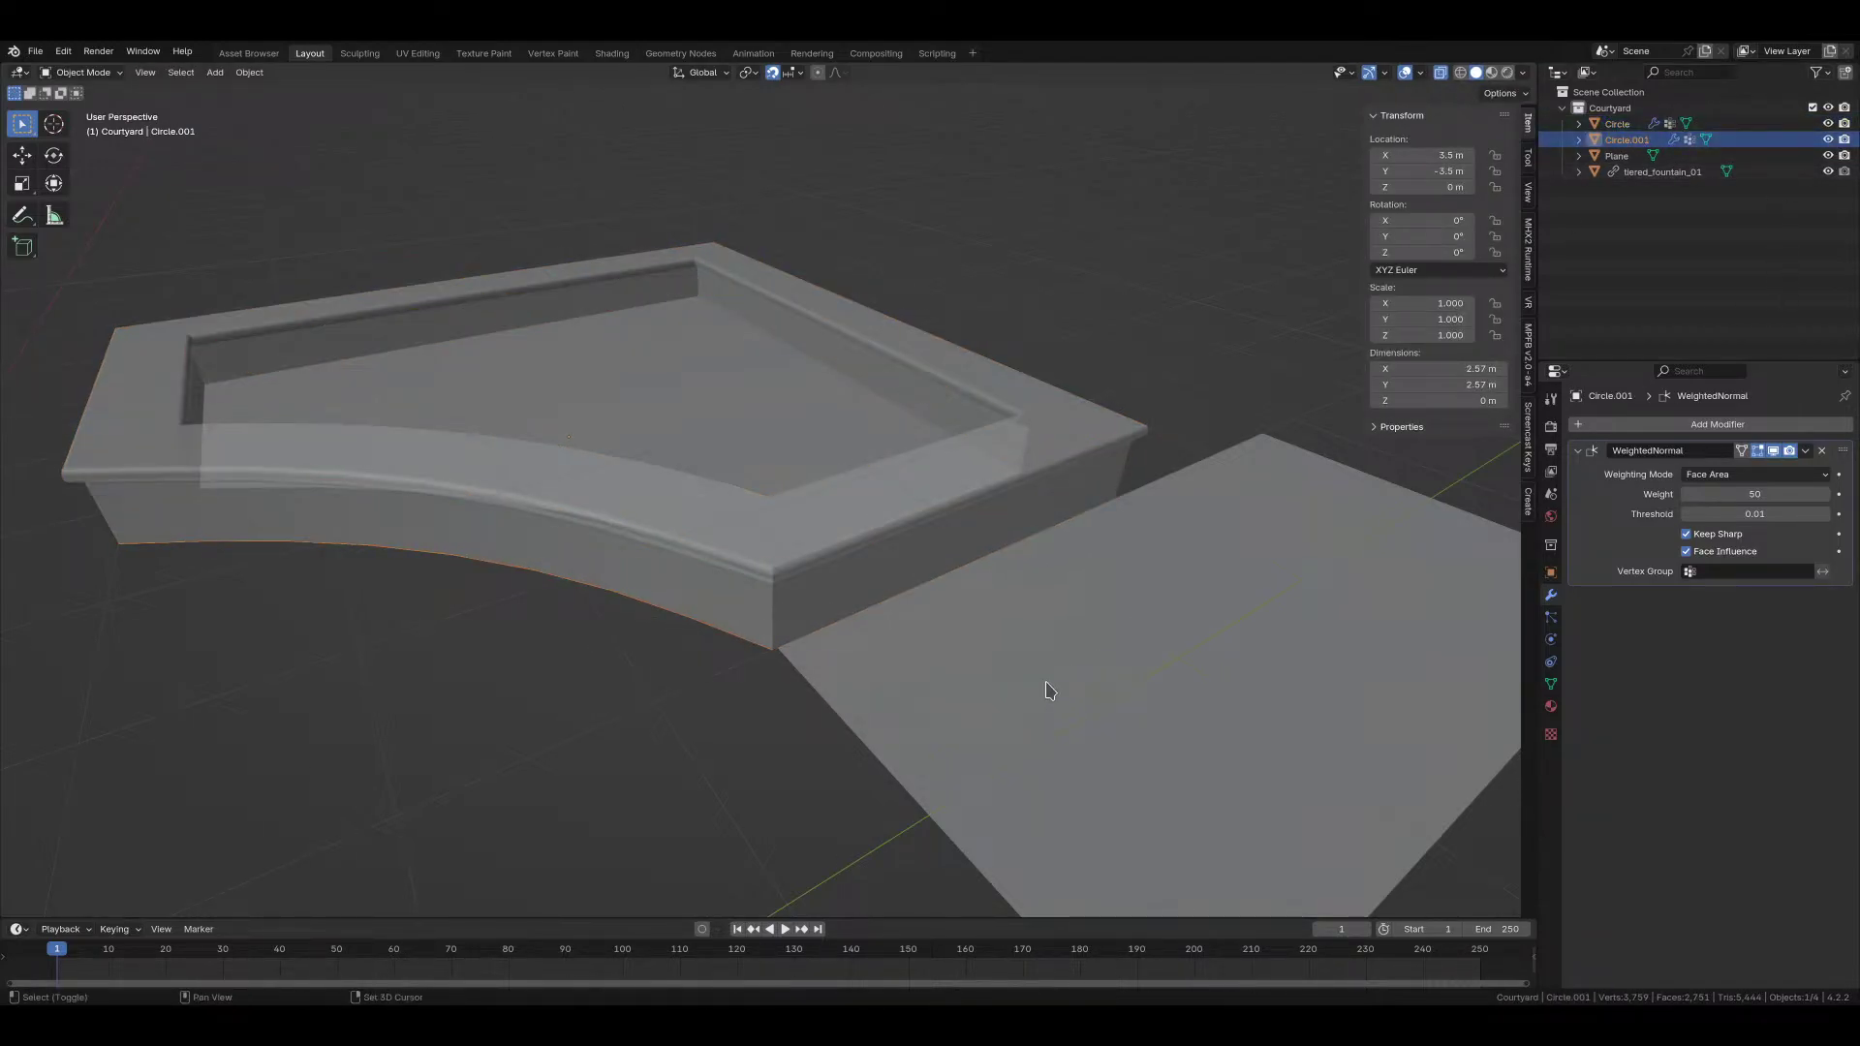
left_click(1049, 690, "shift")
key("ctrl+j")
key("Tab")
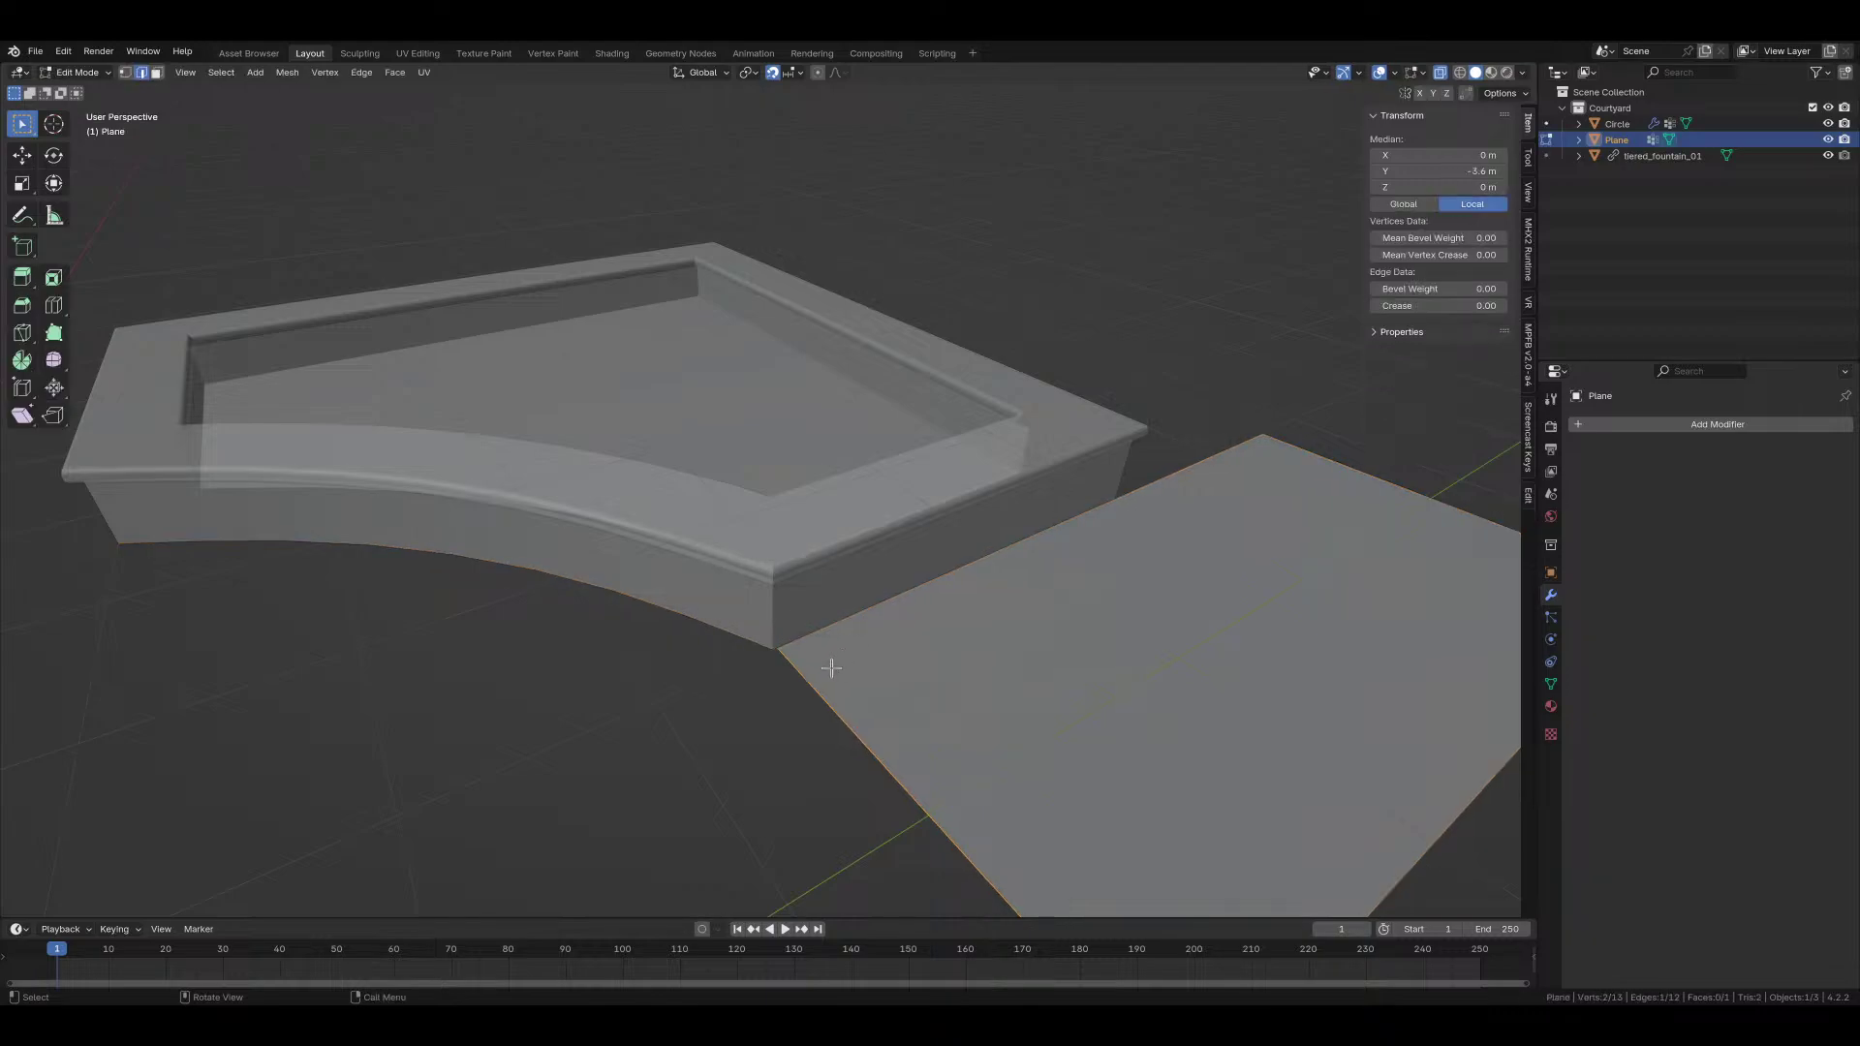
Step: Try deleting the vertices of the path plane's fountain-side edge
key("KP_7")
key("z")
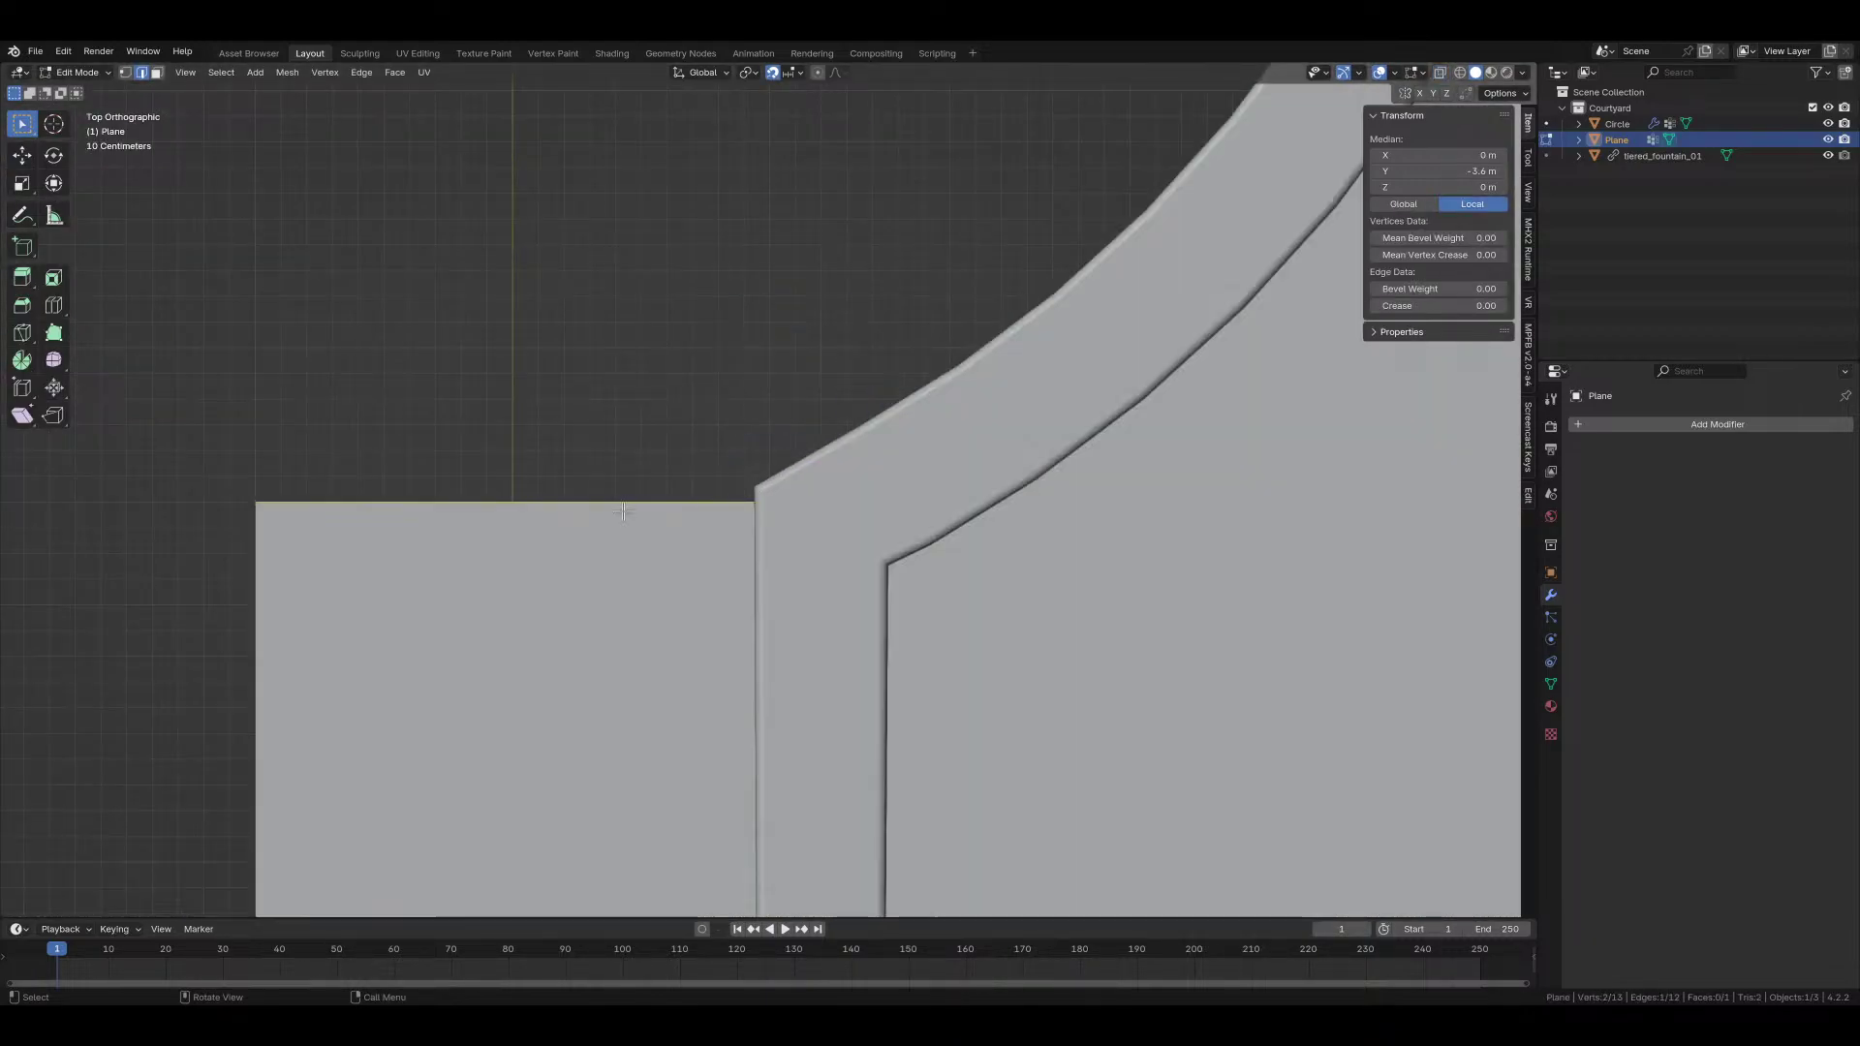
key("z")
key("x")
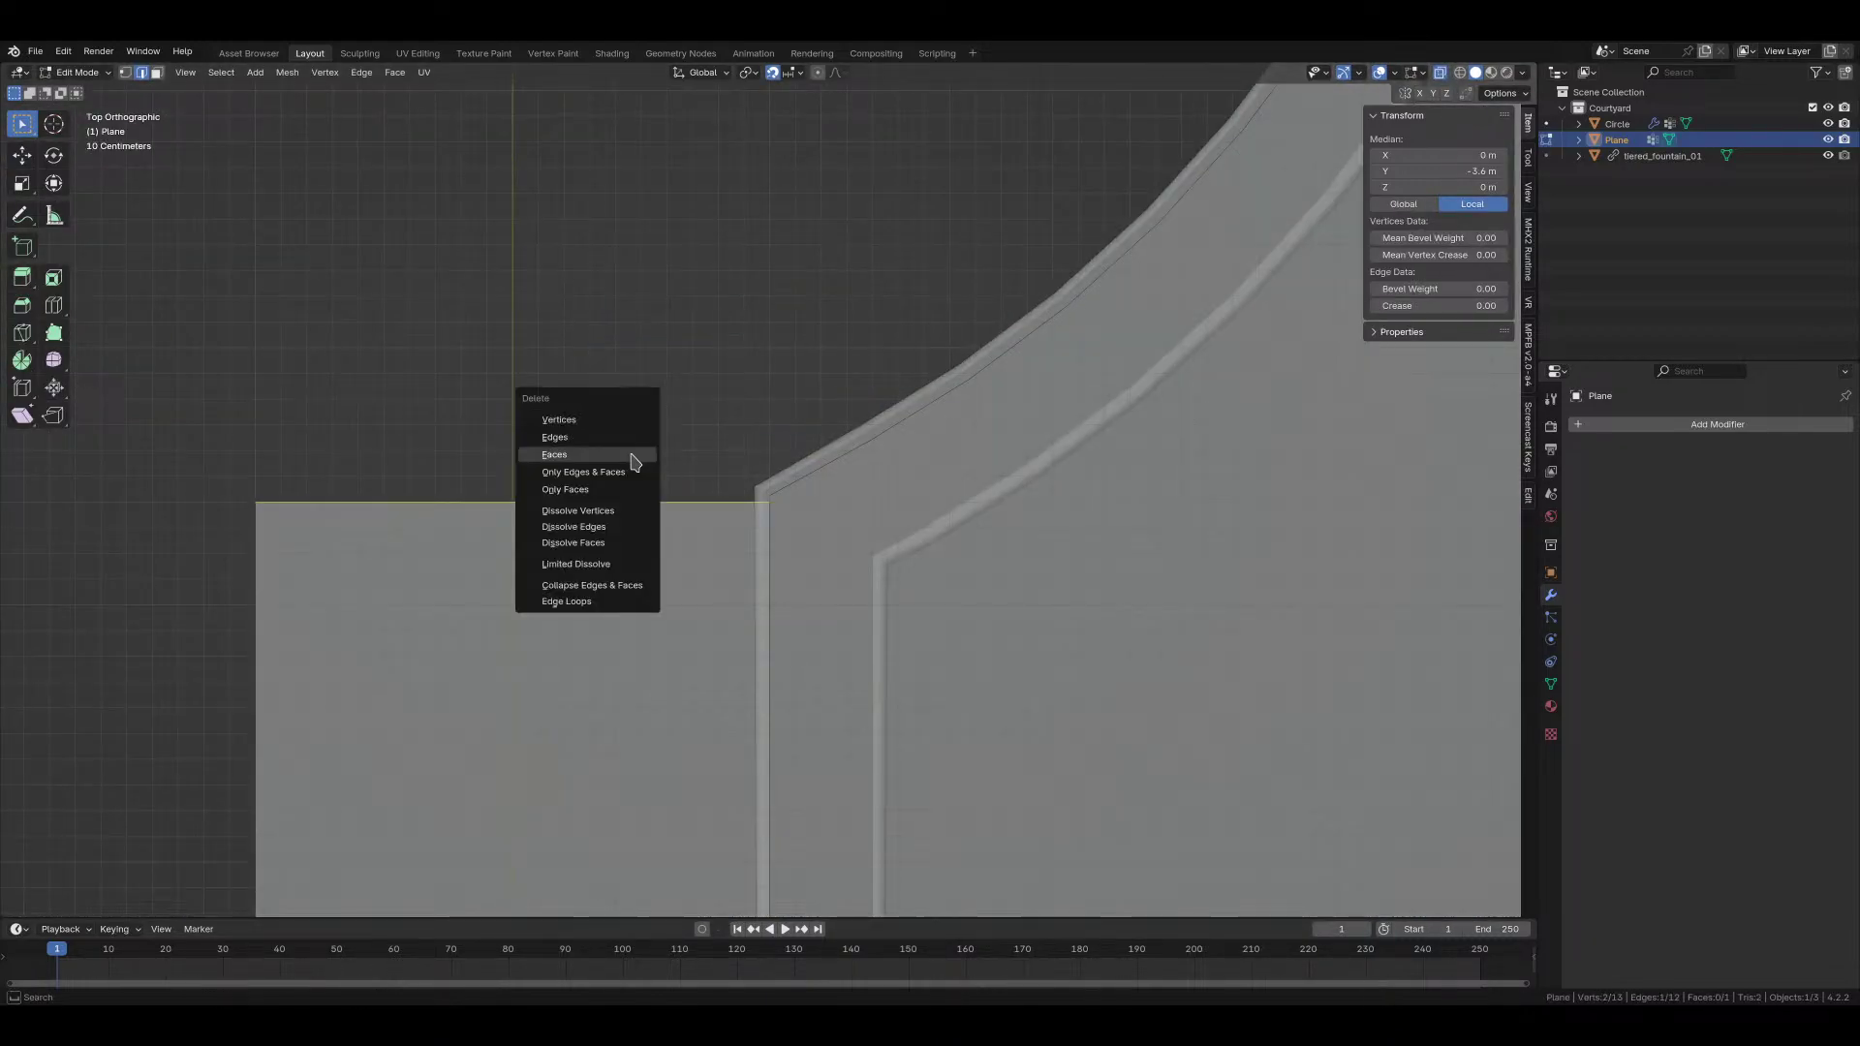
left_click(621, 421)
scroll(615, 430, "down", 3)
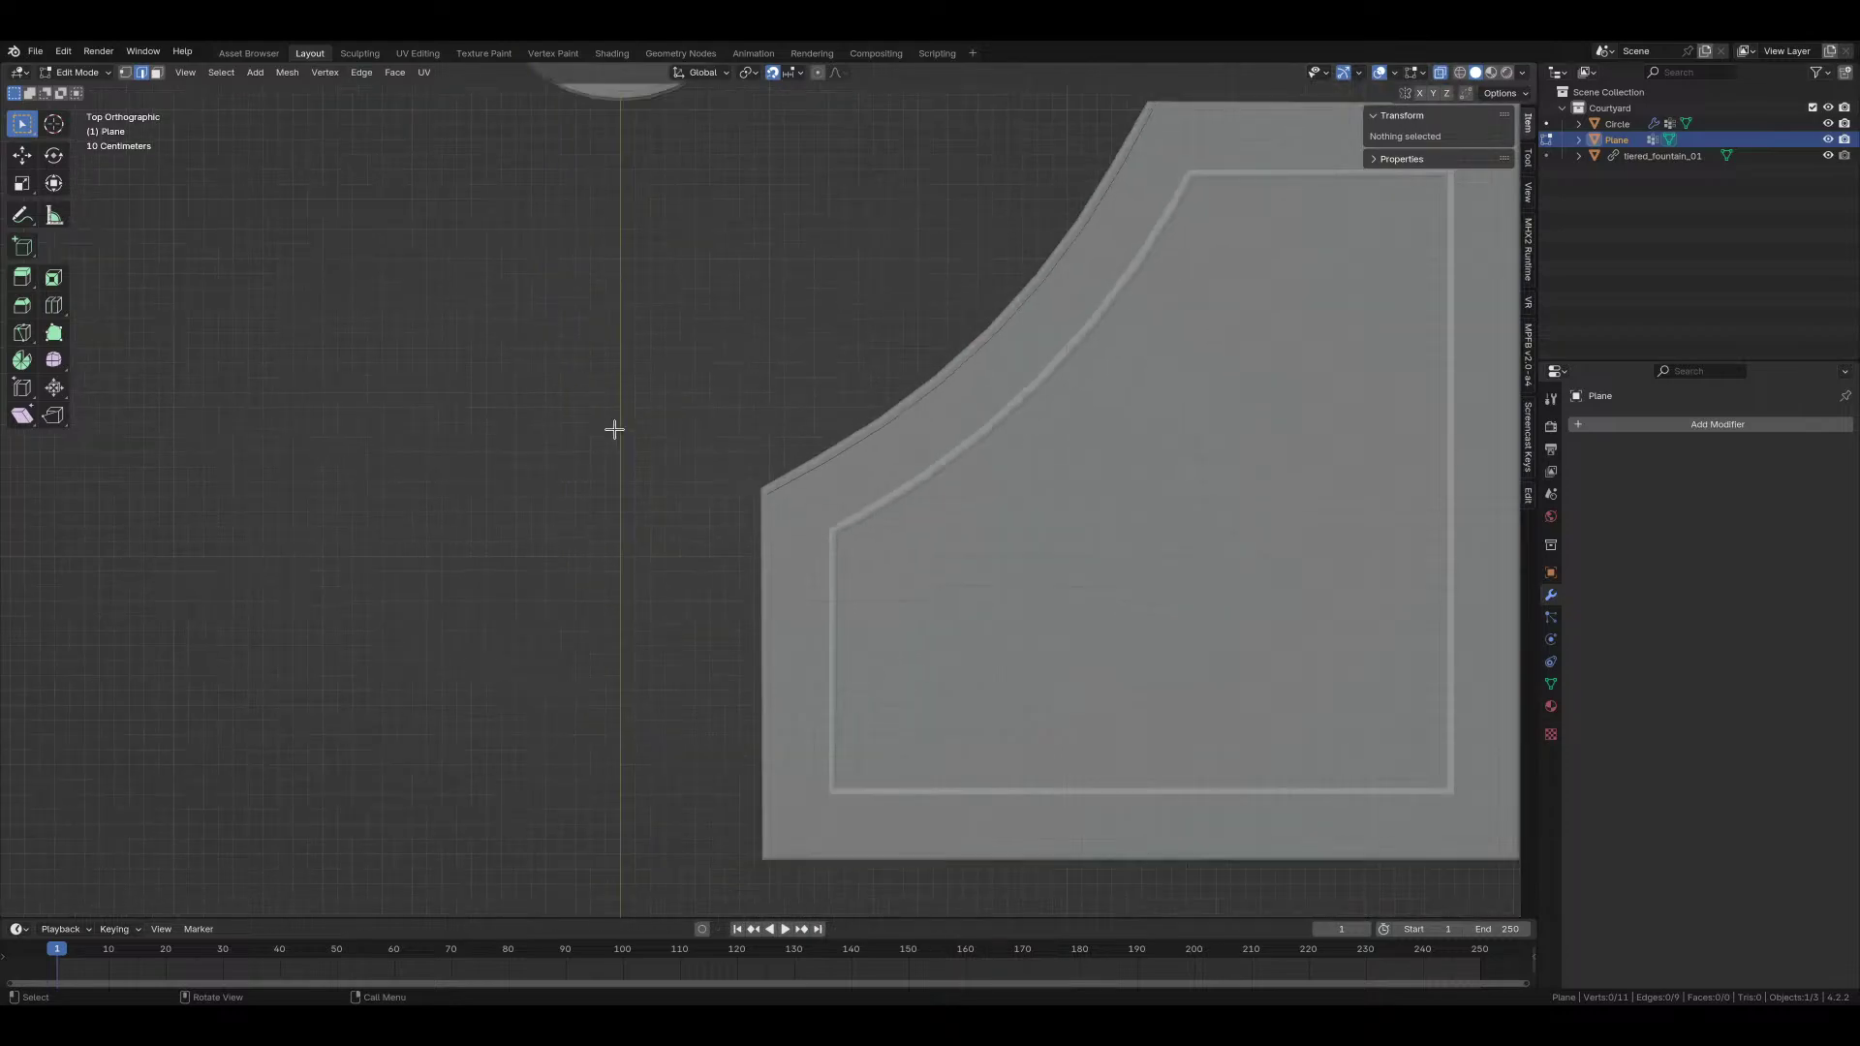
key("ctrl+z")
Step: Delete the two vertices of the path plane's fountain-side edge and select the whole curved edge chain in vertex mode
scroll(610, 498, "down", 5)
key("z")
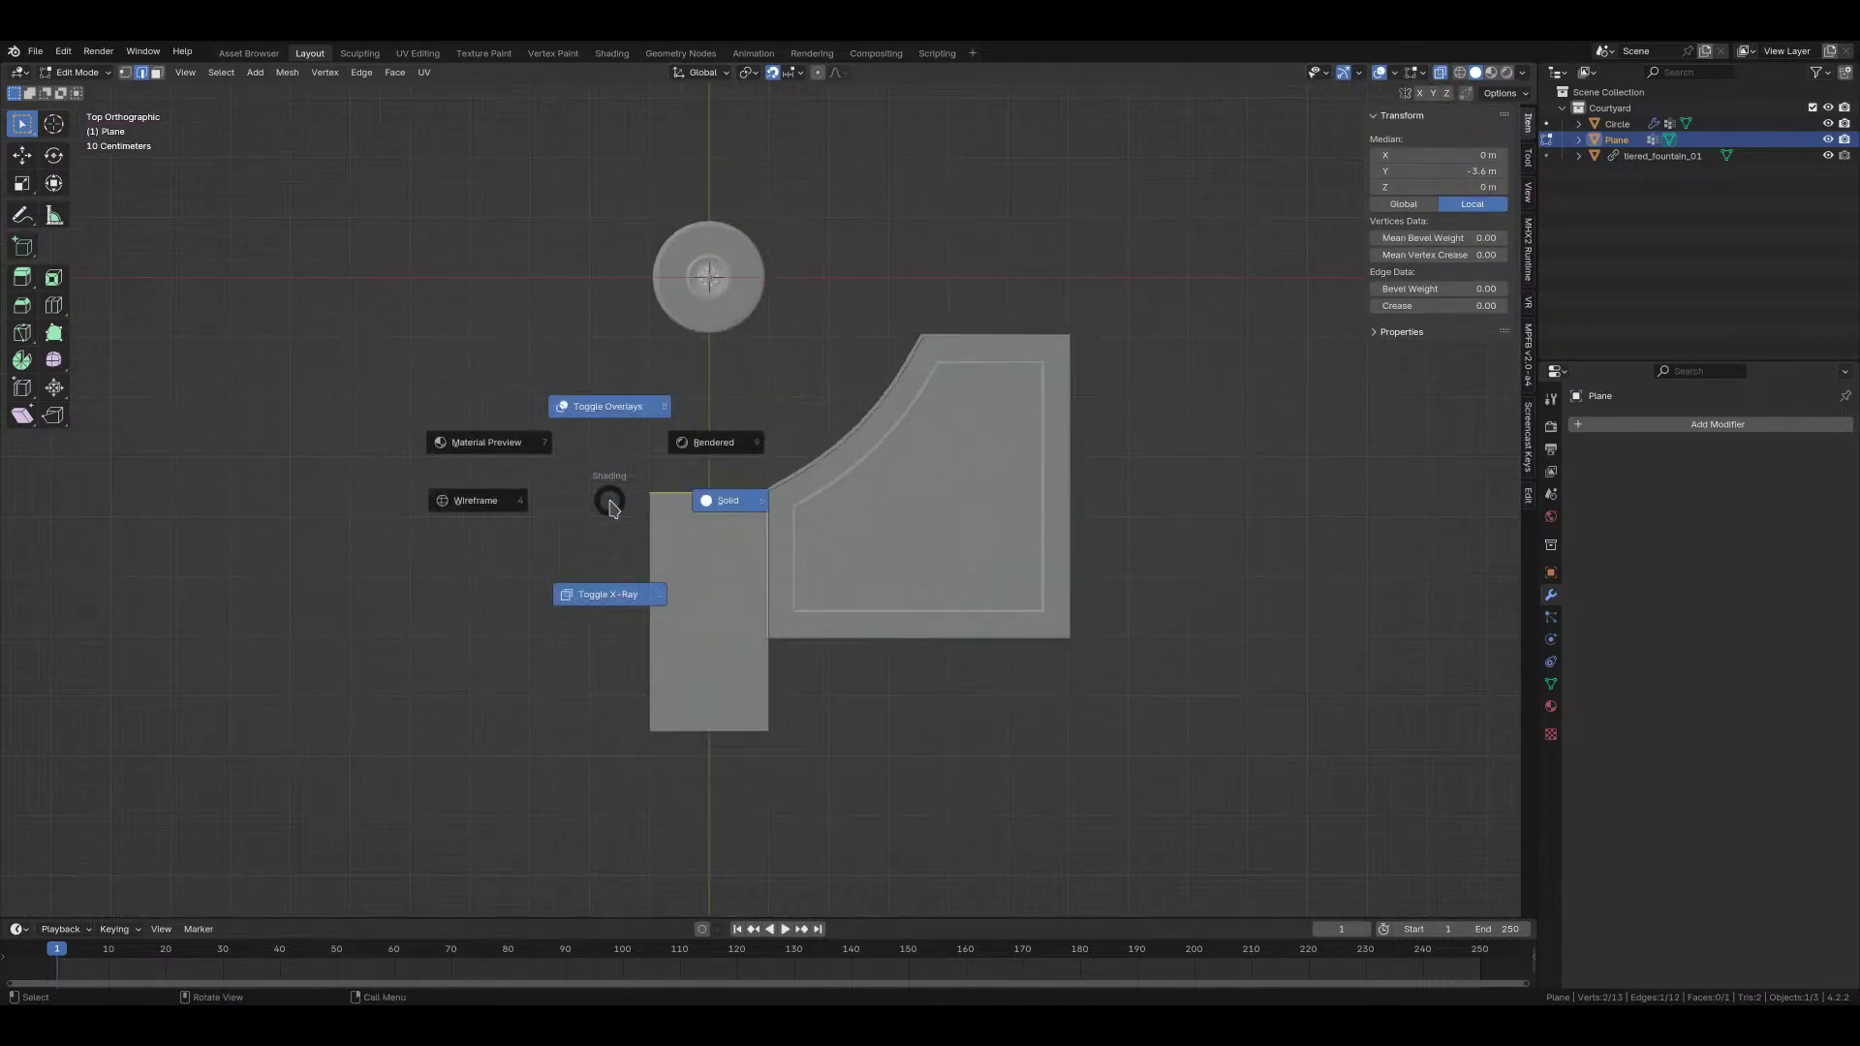
key("x")
left_click(577, 501)
scroll(613, 498, "up", 4)
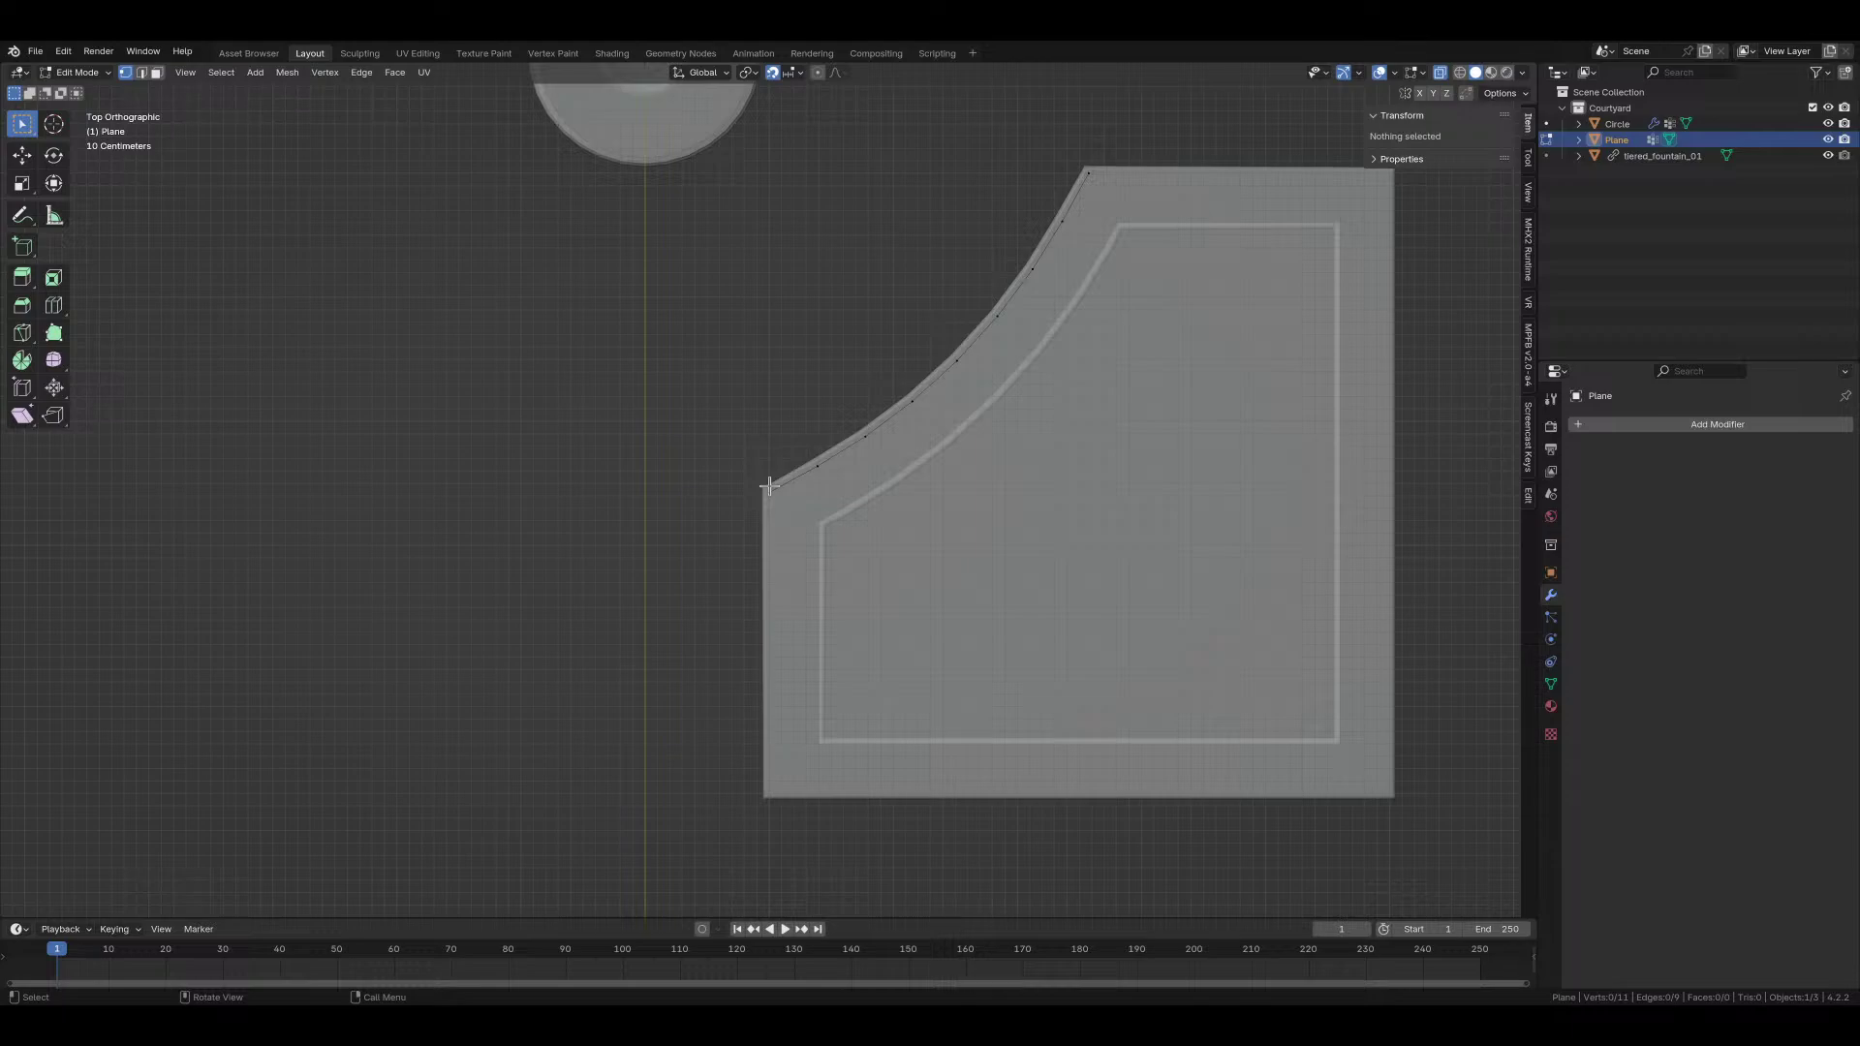
scroll(781, 283, "down", 4)
left_click_drag(741, 280, 1043, 552)
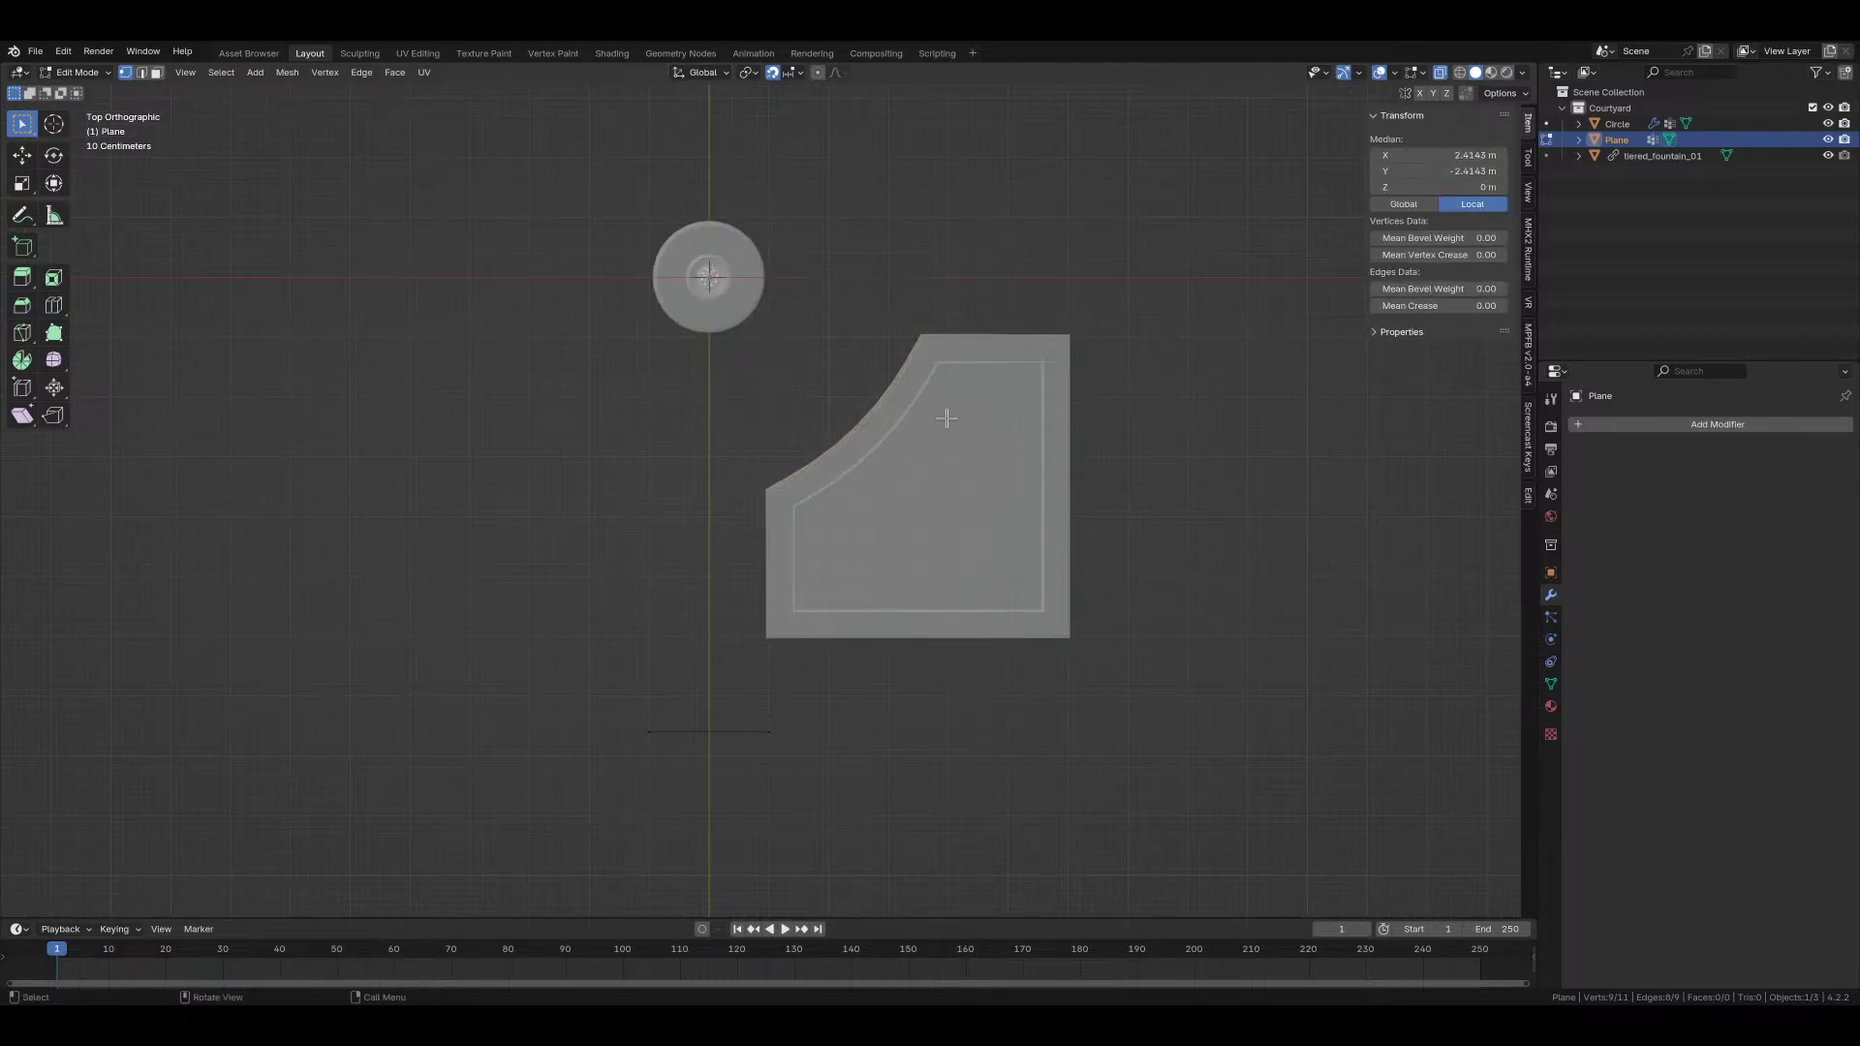
middle_click_drag(950, 415, 961, 521, "shift")
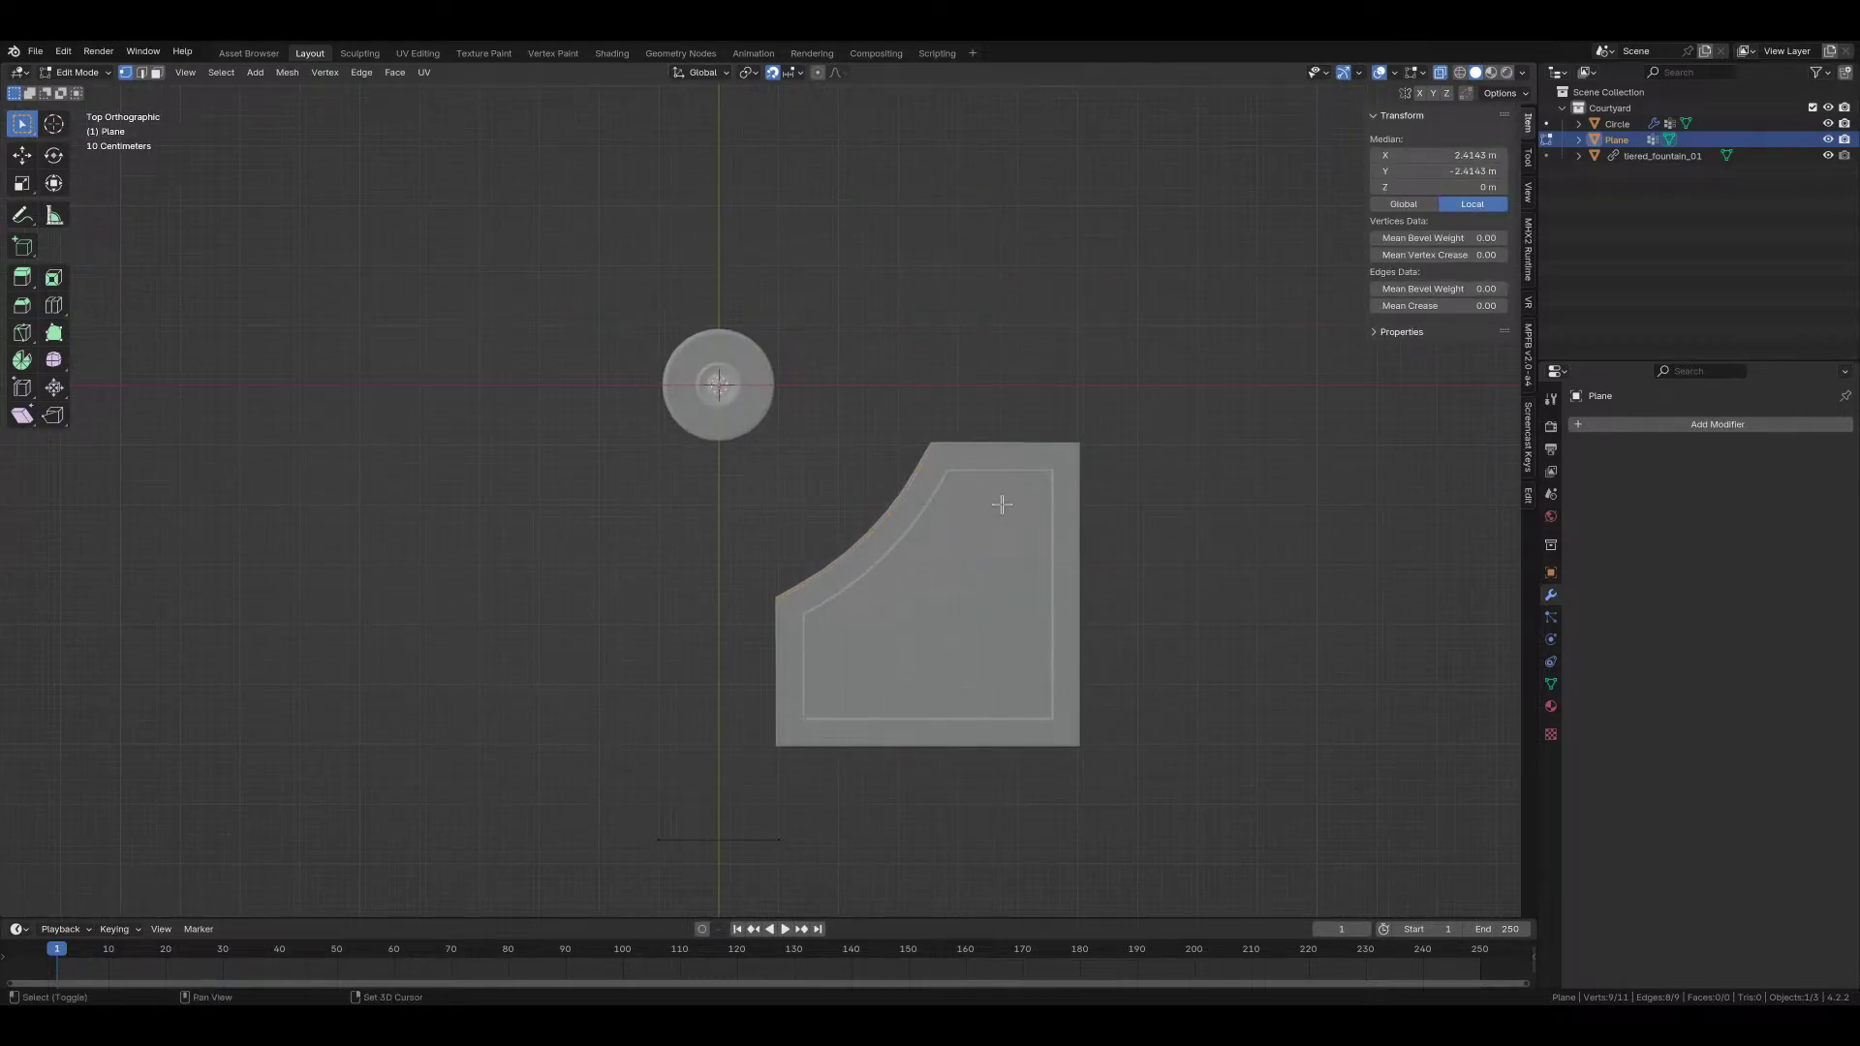
Step: Try duplicating the curved edge chain and rotating the copy 90° about its own centre
key("shift+d")
type("r")
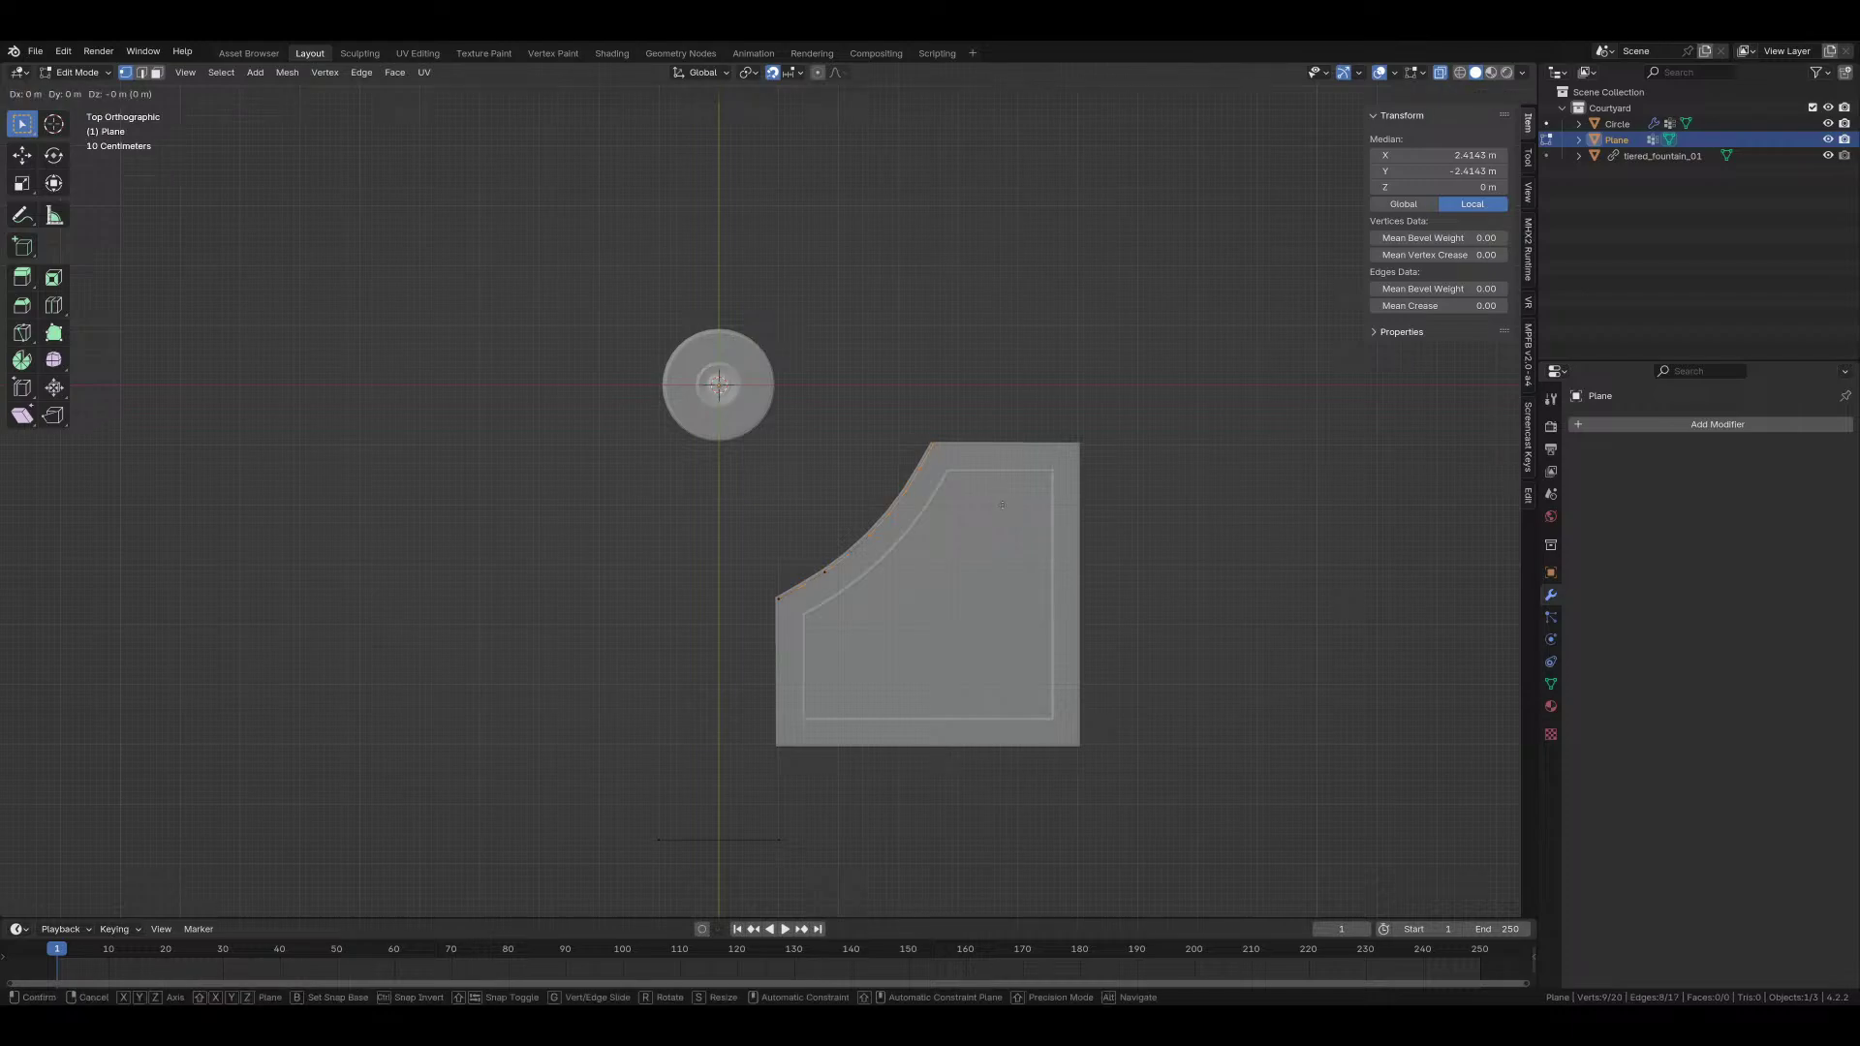
type("90")
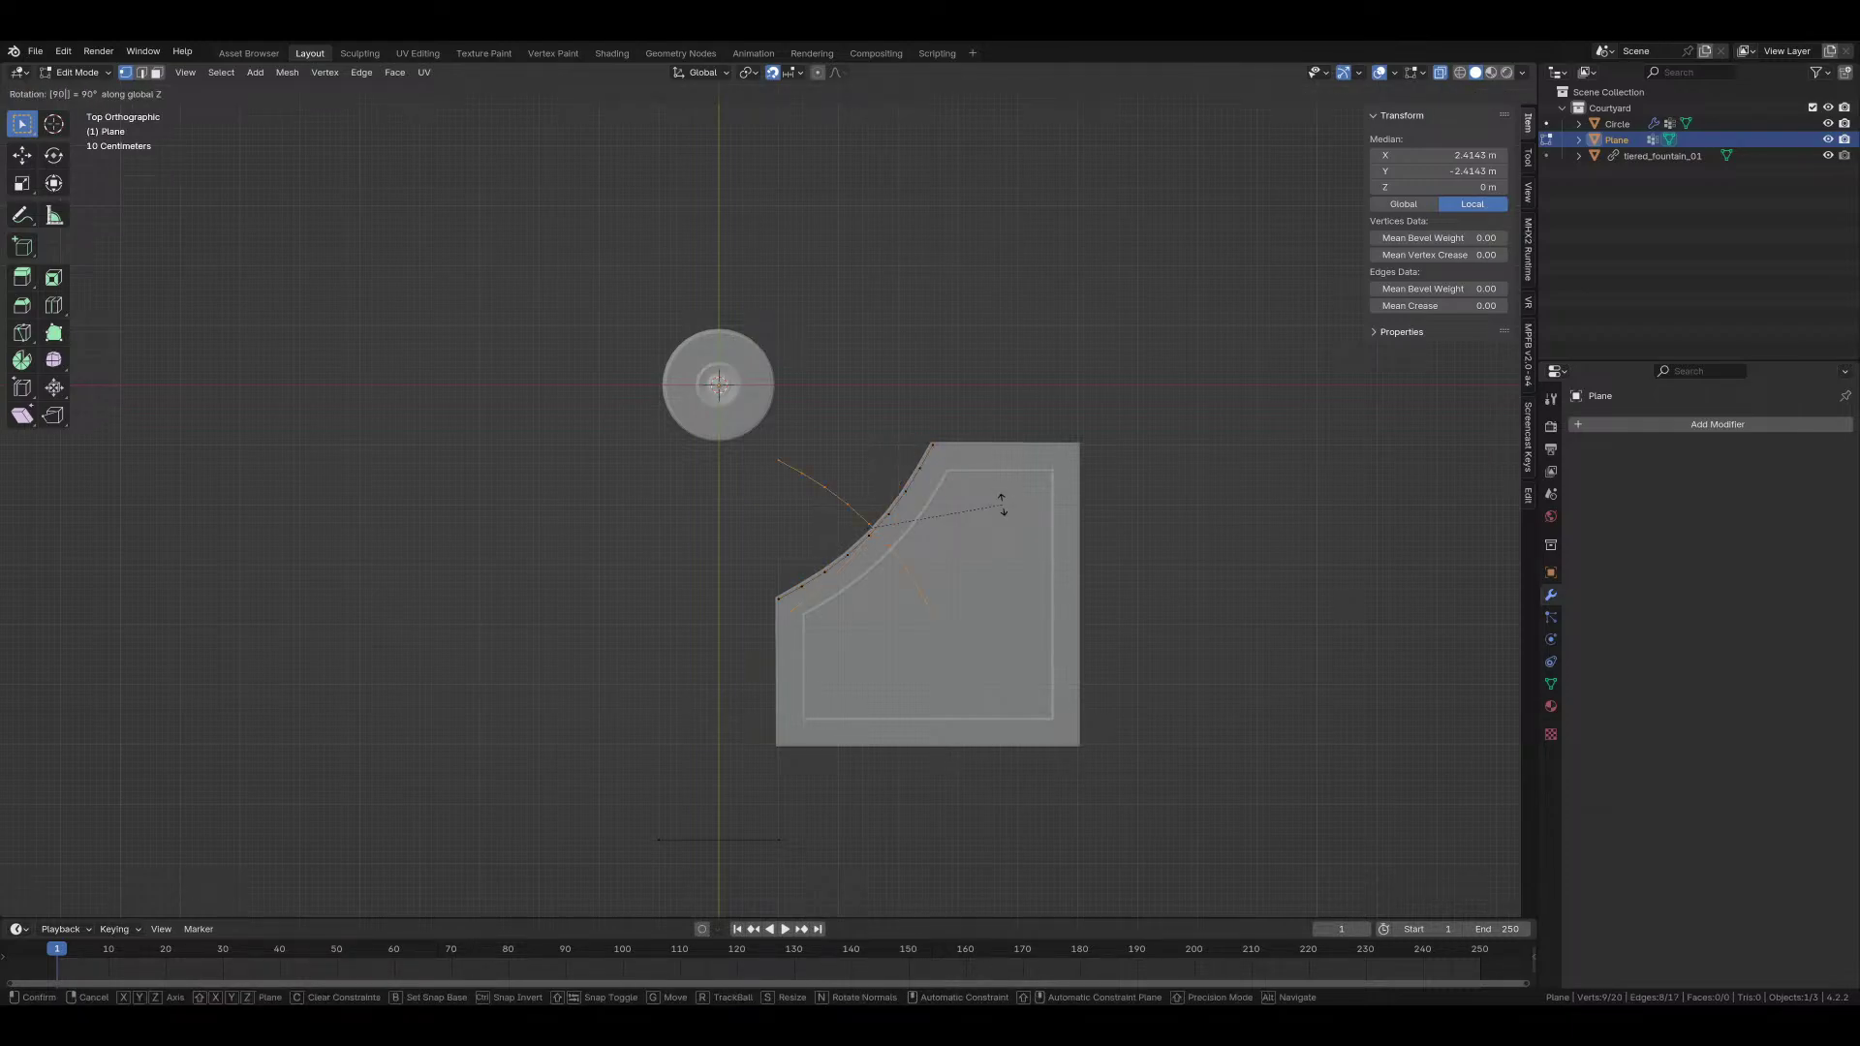
key("Return")
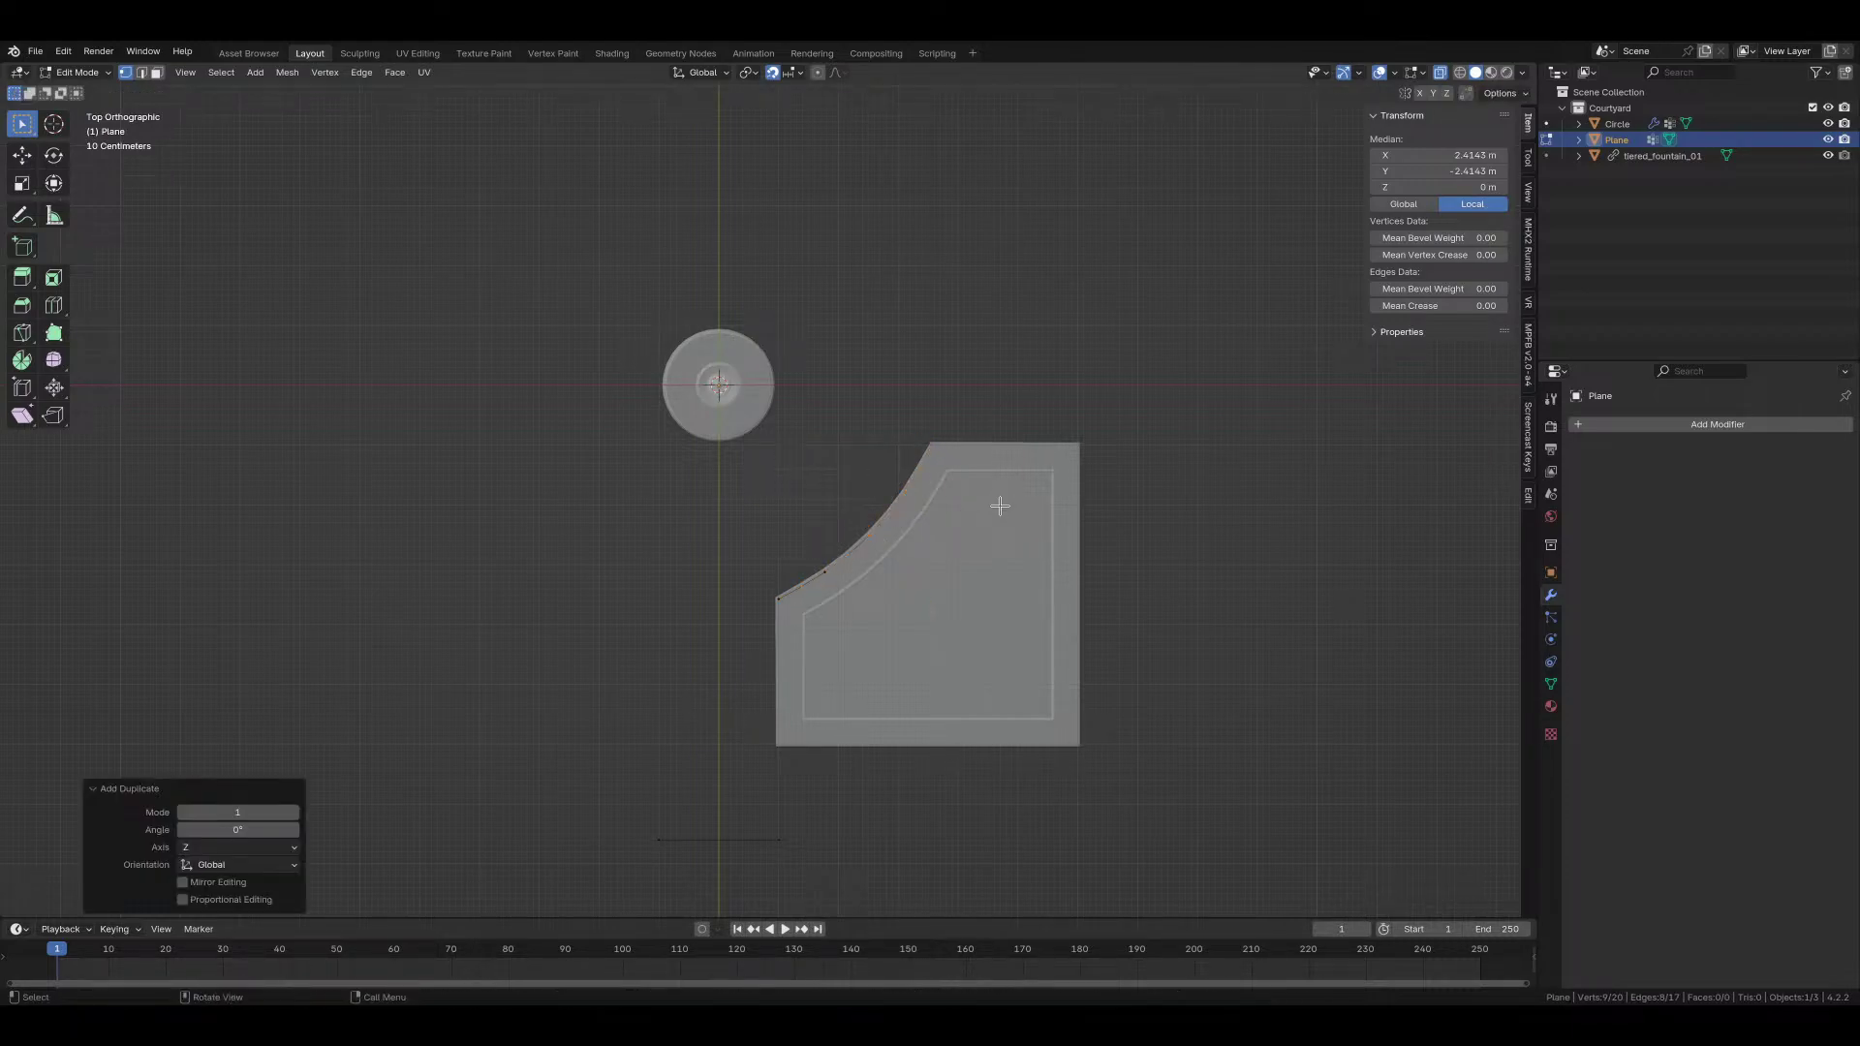
key("ctrl+z")
Step: Set the pivot to the 3D cursor, duplicate the curve rotated 90° around the fountain and repeat twice for four arcs
key("period")
left_click(1015, 497)
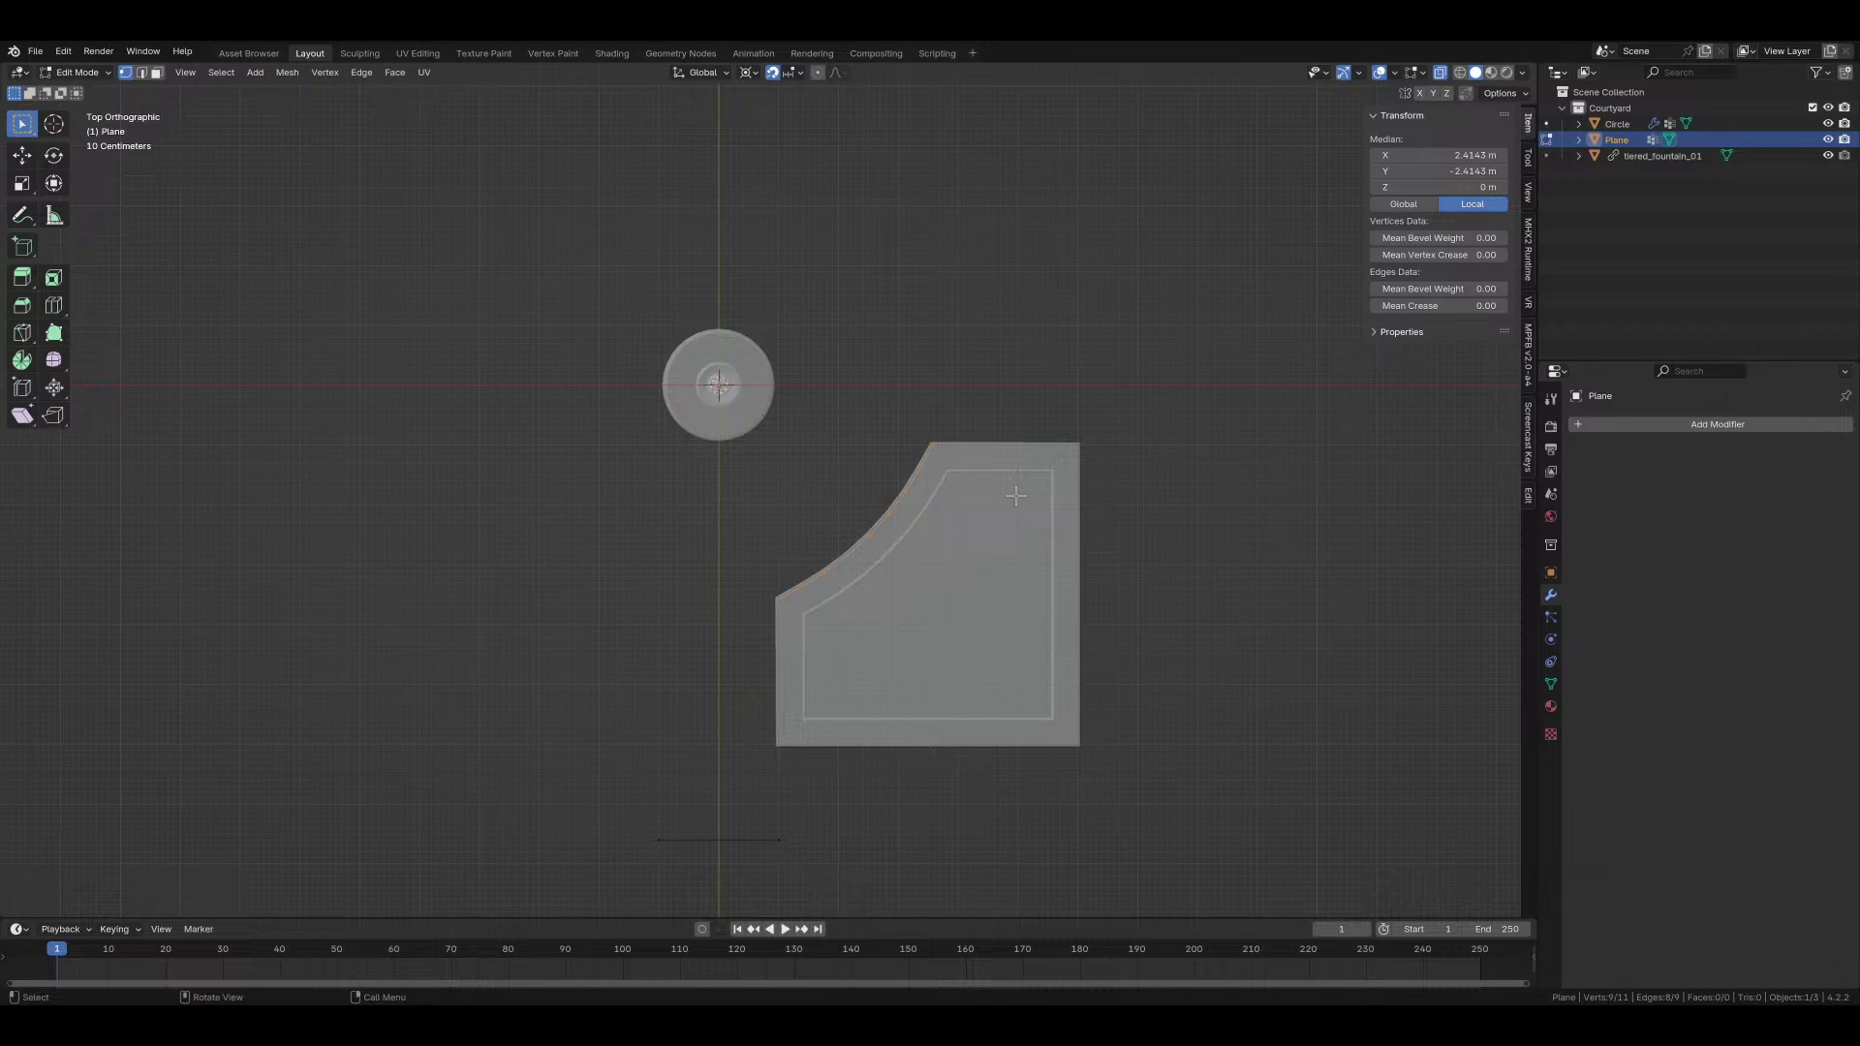
key("shift+d")
type("r")
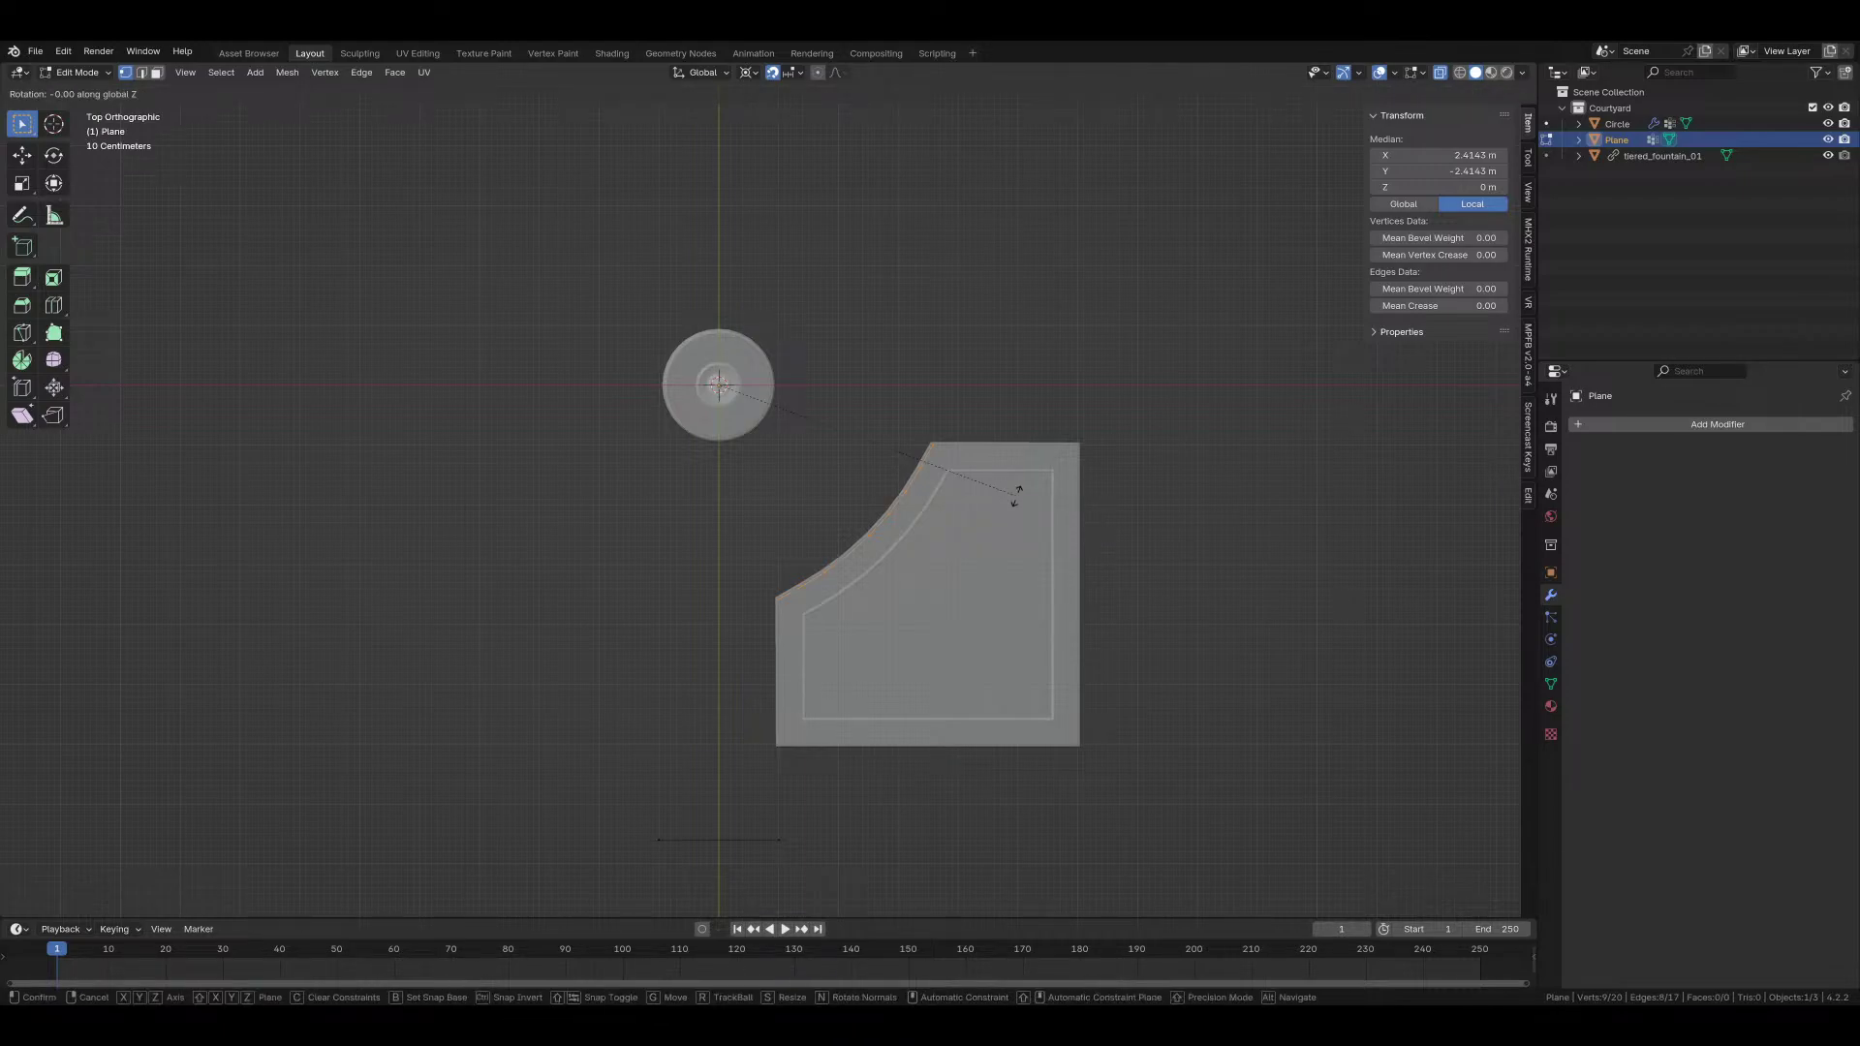
type("90")
key("Return")
key("shift+r")
key("shift+r")
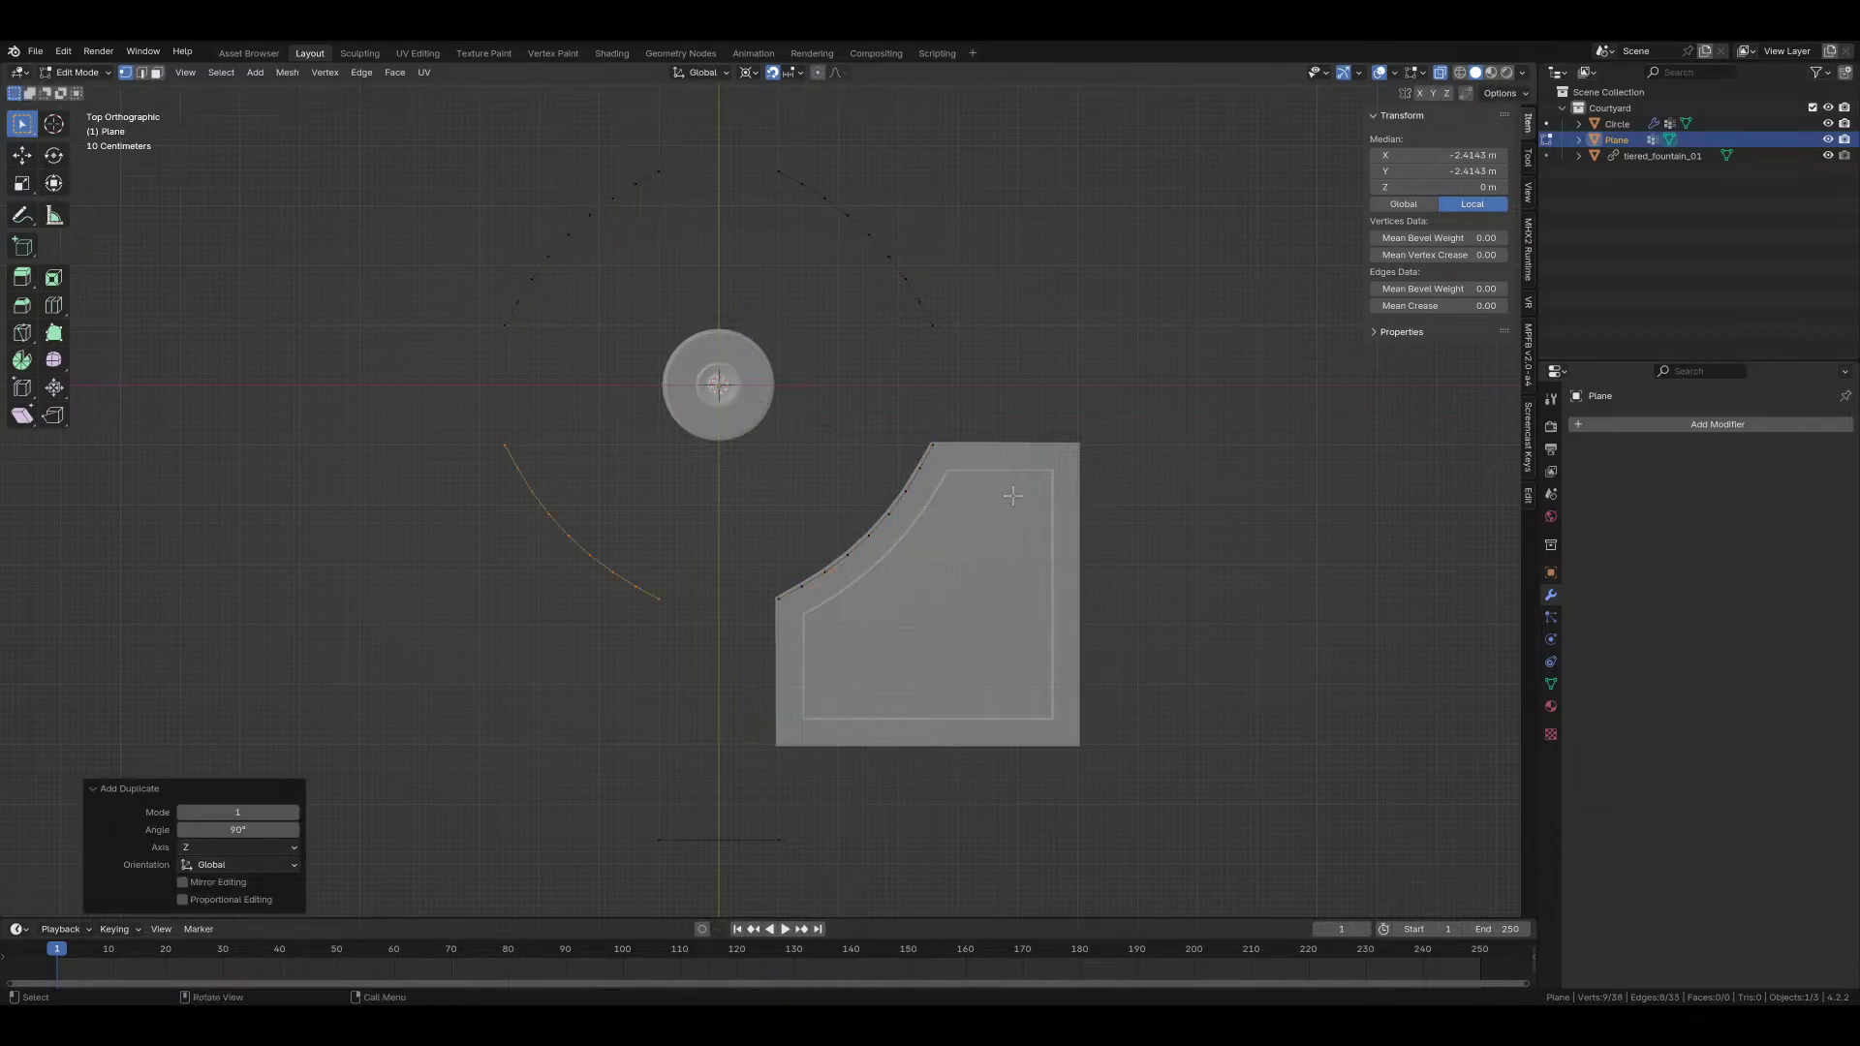
Step: Fill a rectangular path face between the two arc ends on the -Y side of the fountain and the detached outer edge
left_click(670, 603)
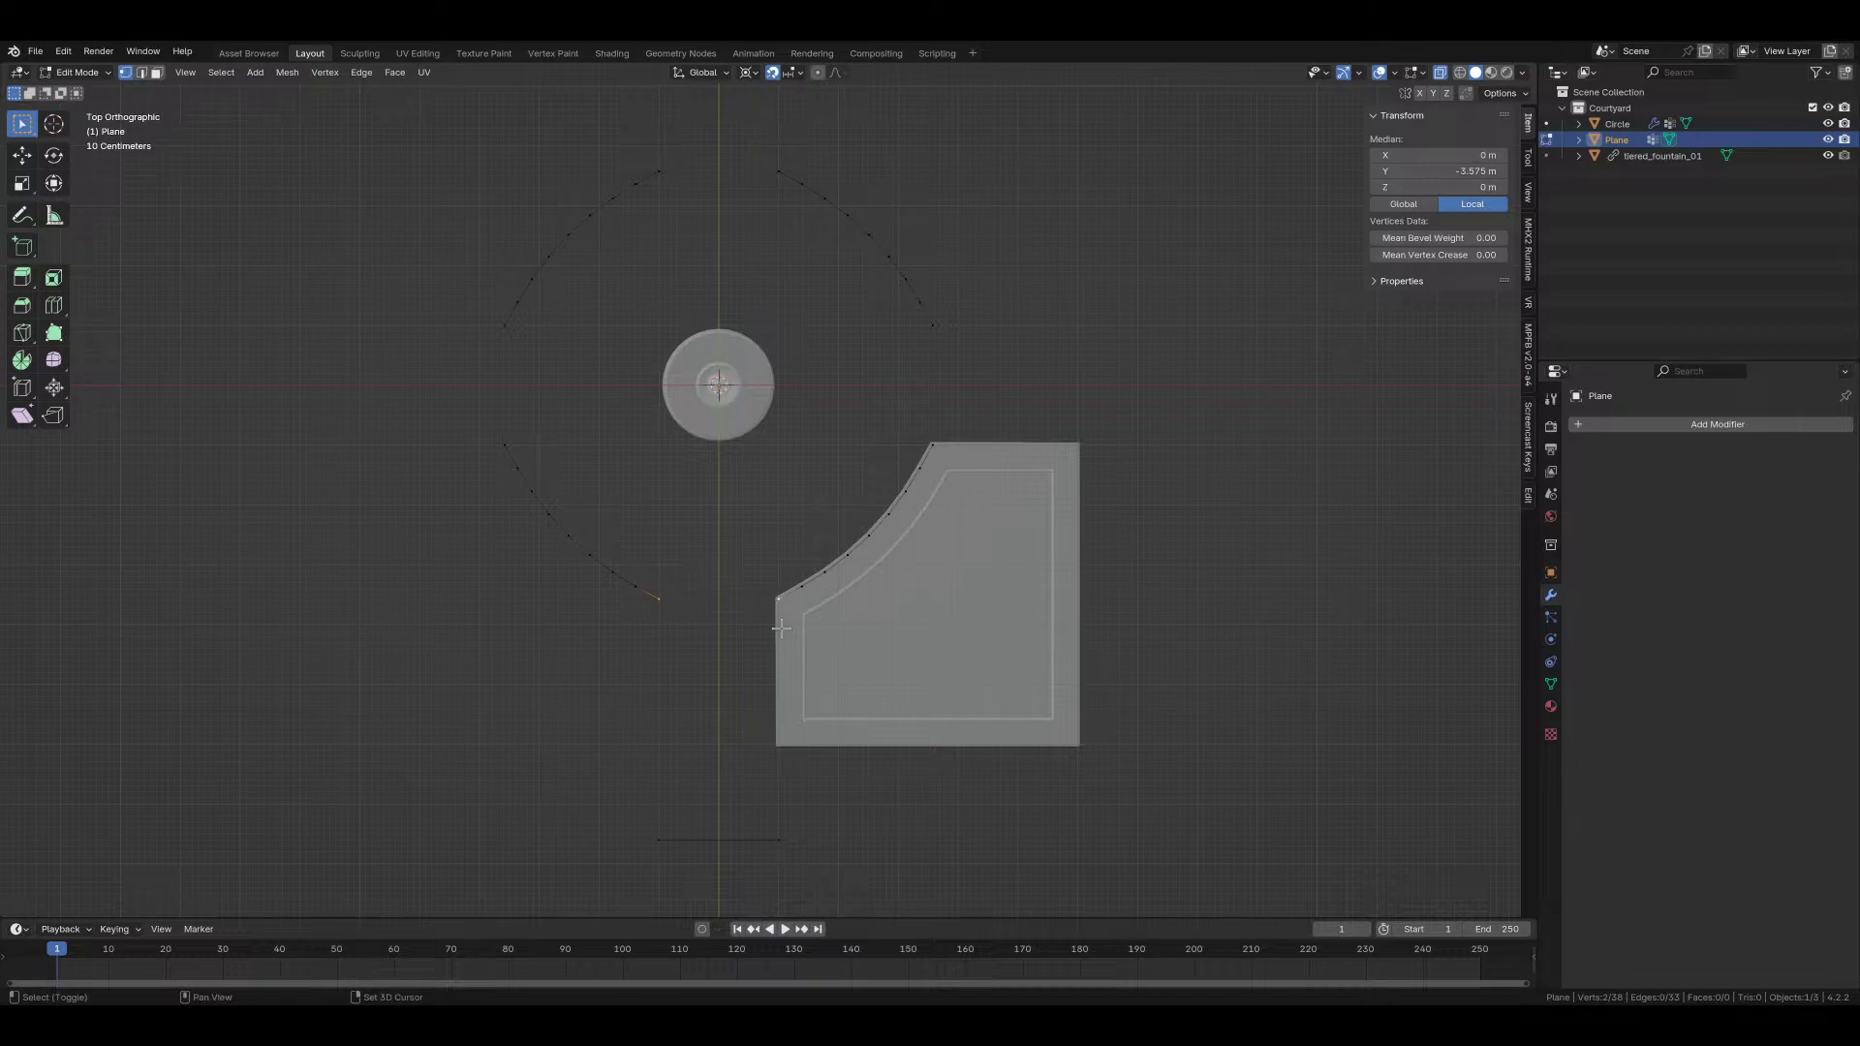
left_click(775, 841, "shift")
left_click(644, 850, "shift")
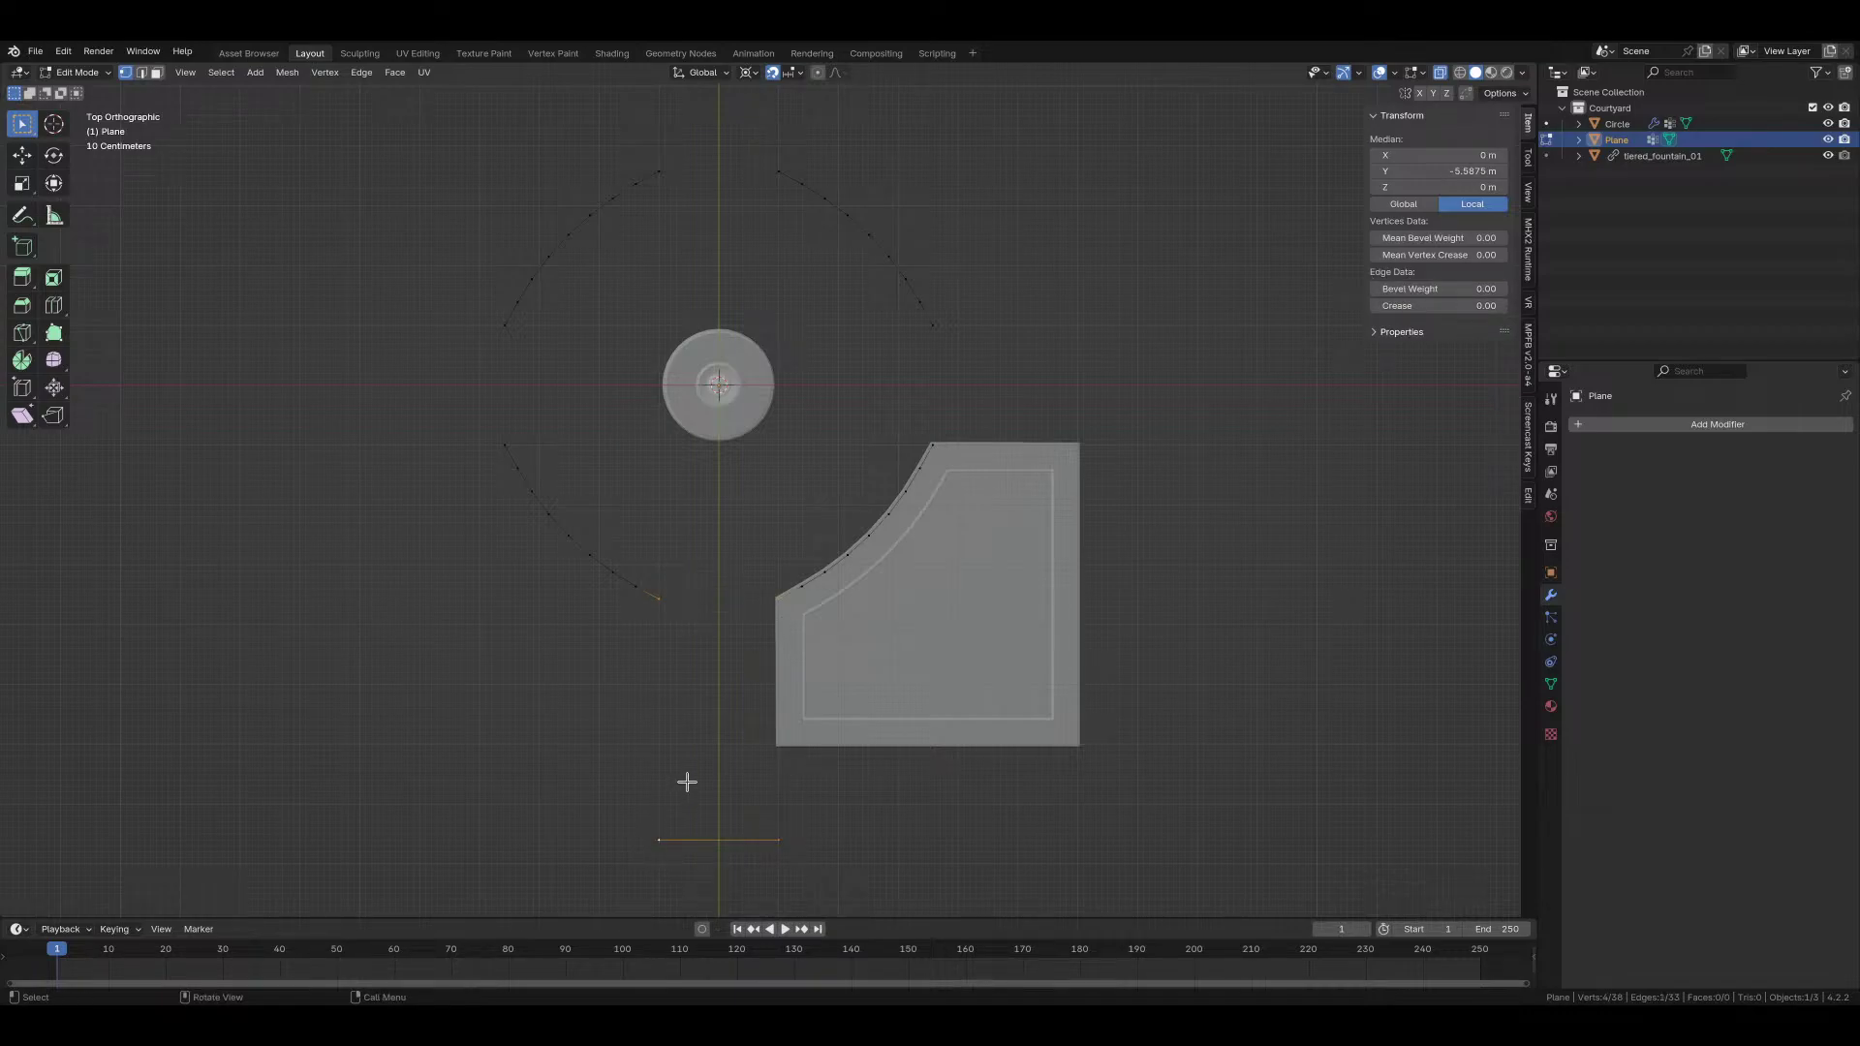
key("f")
left_click(993, 453)
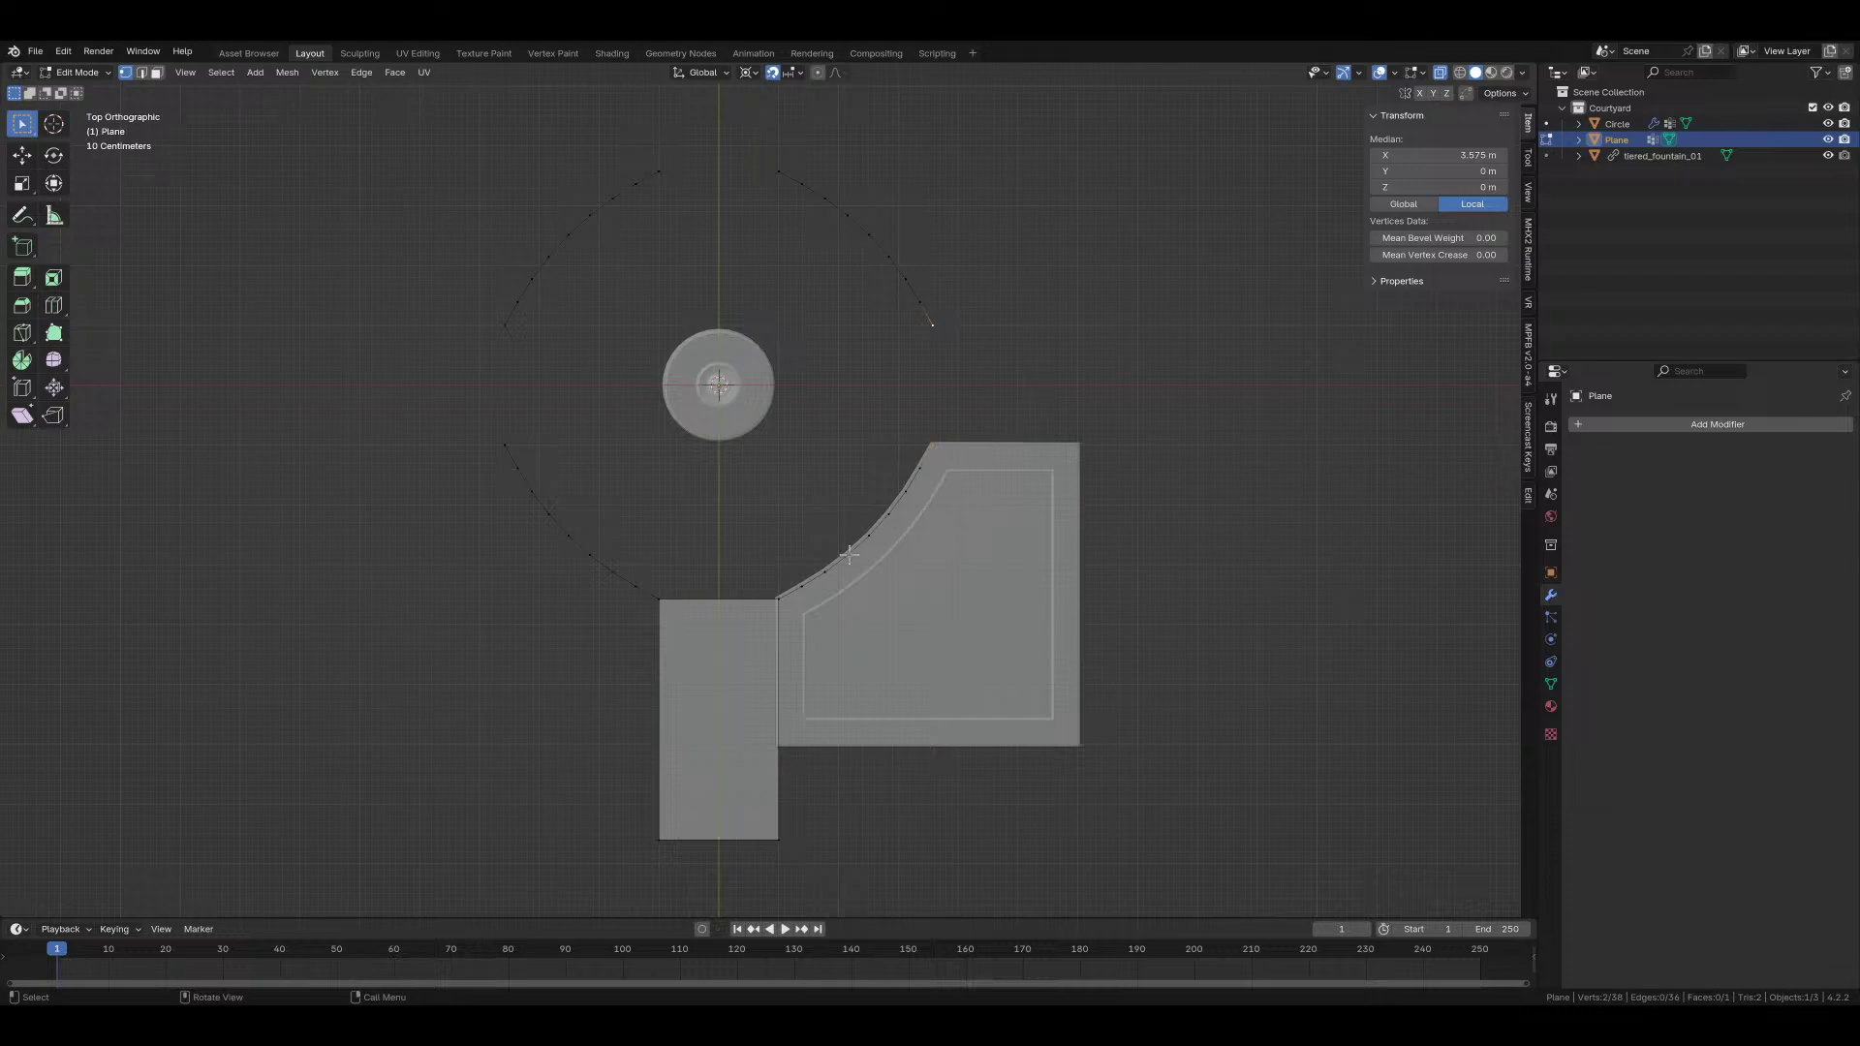
Step: Duplicate the rectangular path face rotated 90° around the fountain and repeat twice to give four arms
key("3")
left_click(715, 717)
key("r")
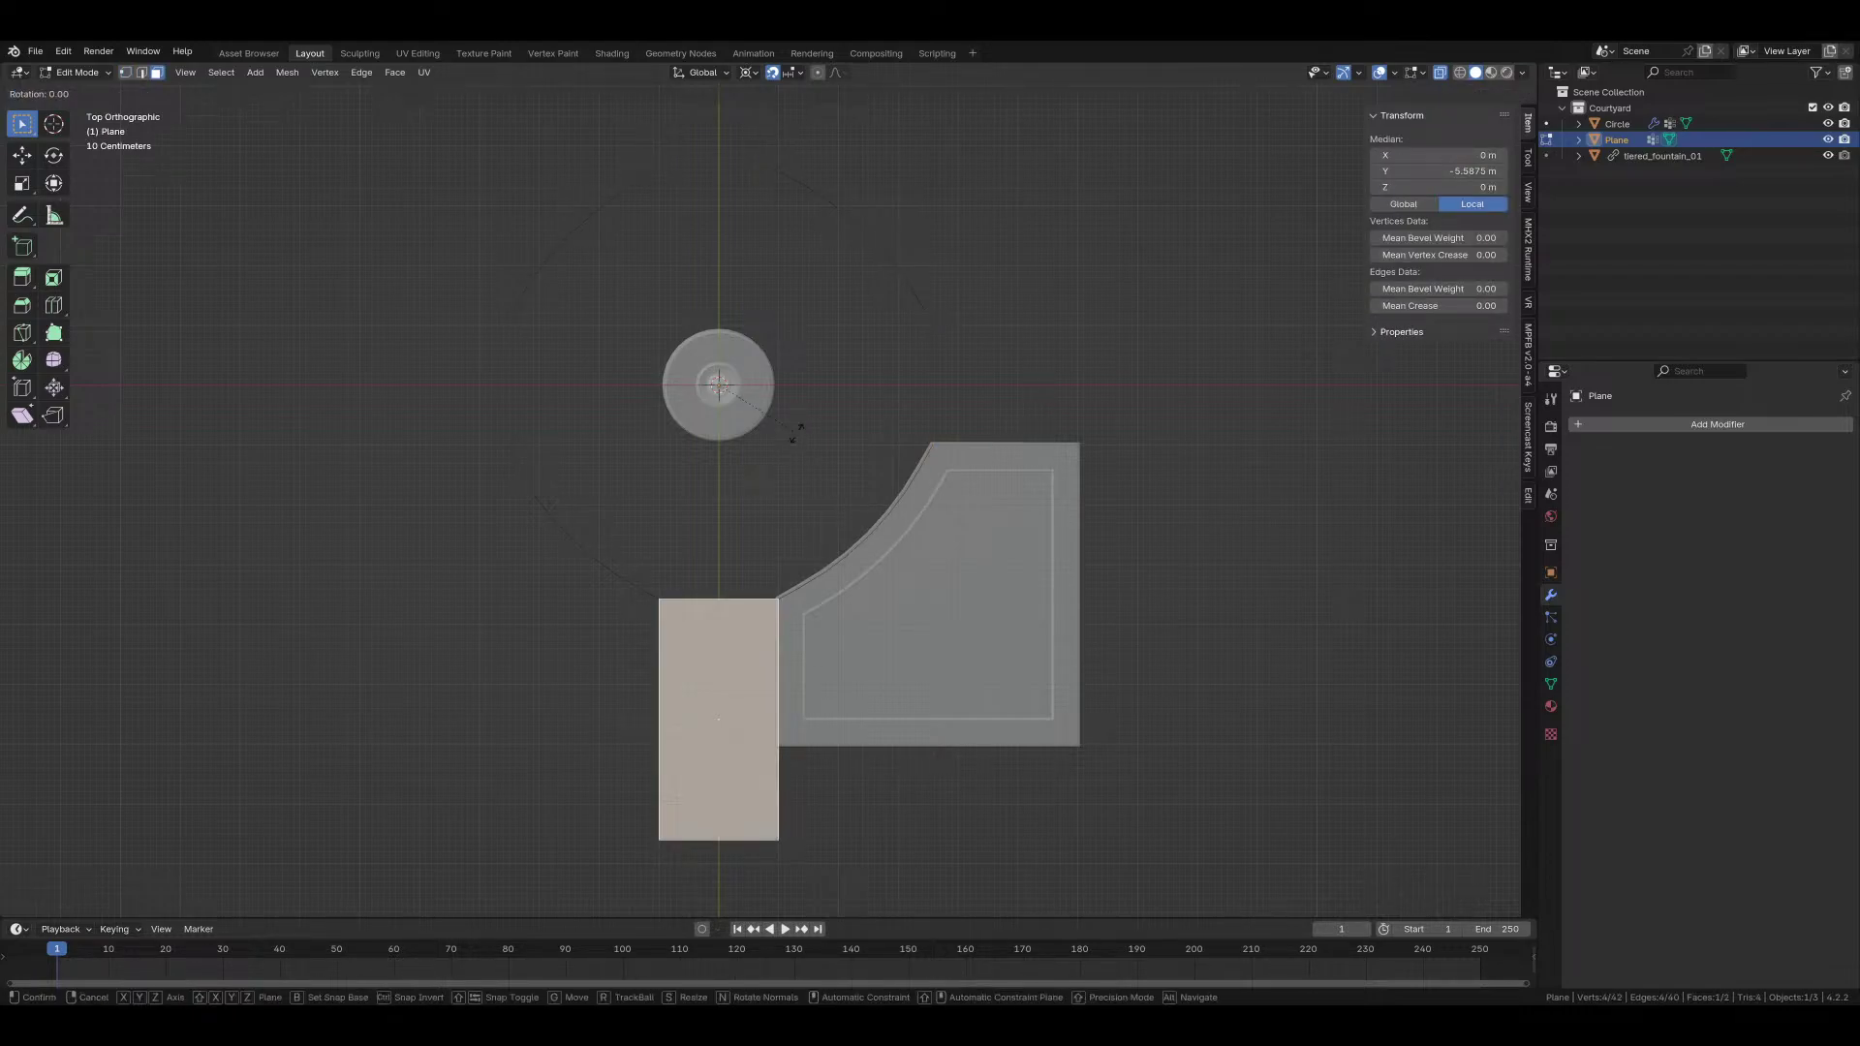
key("9")
key("0")
key("Return")
key("shift+r")
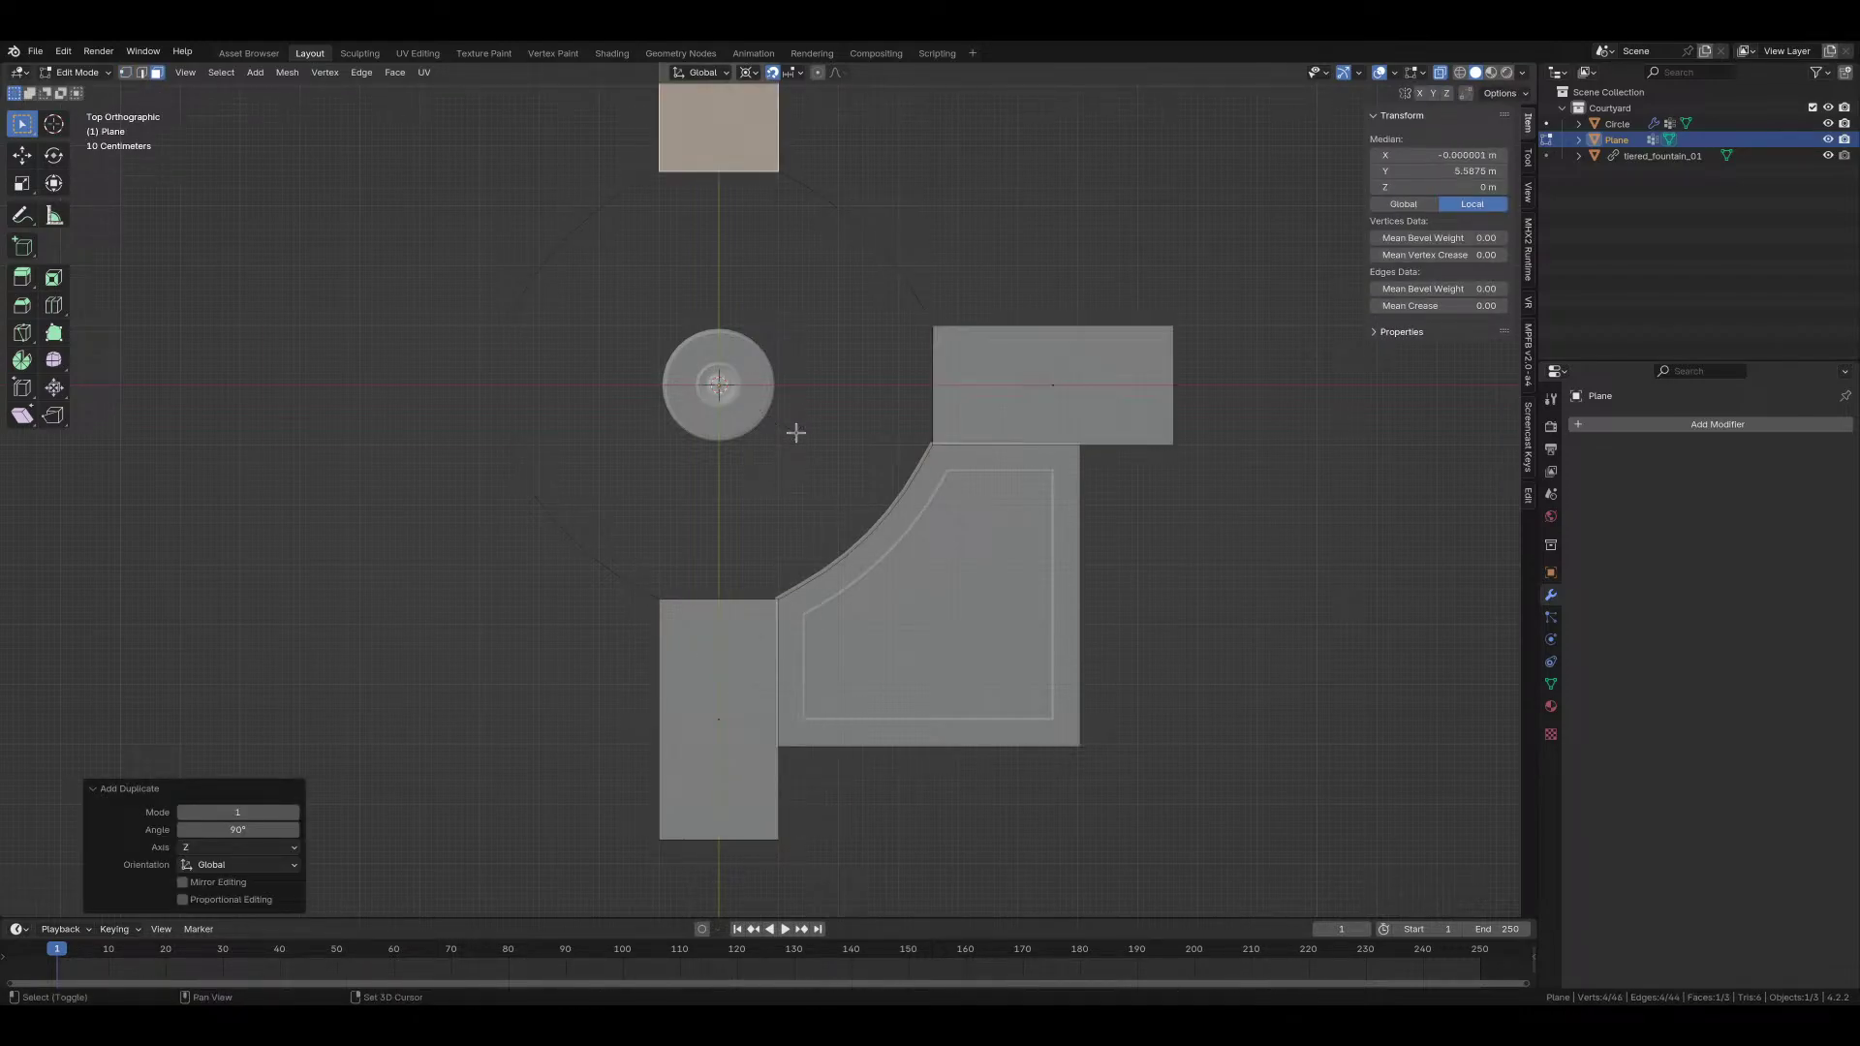
key("shift+r")
Step: Select the whole path mesh and merge its vertices by distance
key("a")
key("m")
left_click(792, 429)
Step: Move the -Y arm's outer edge 1.6 m inward along Y, level with the planter's outer side
scroll(785, 443, "down", 3)
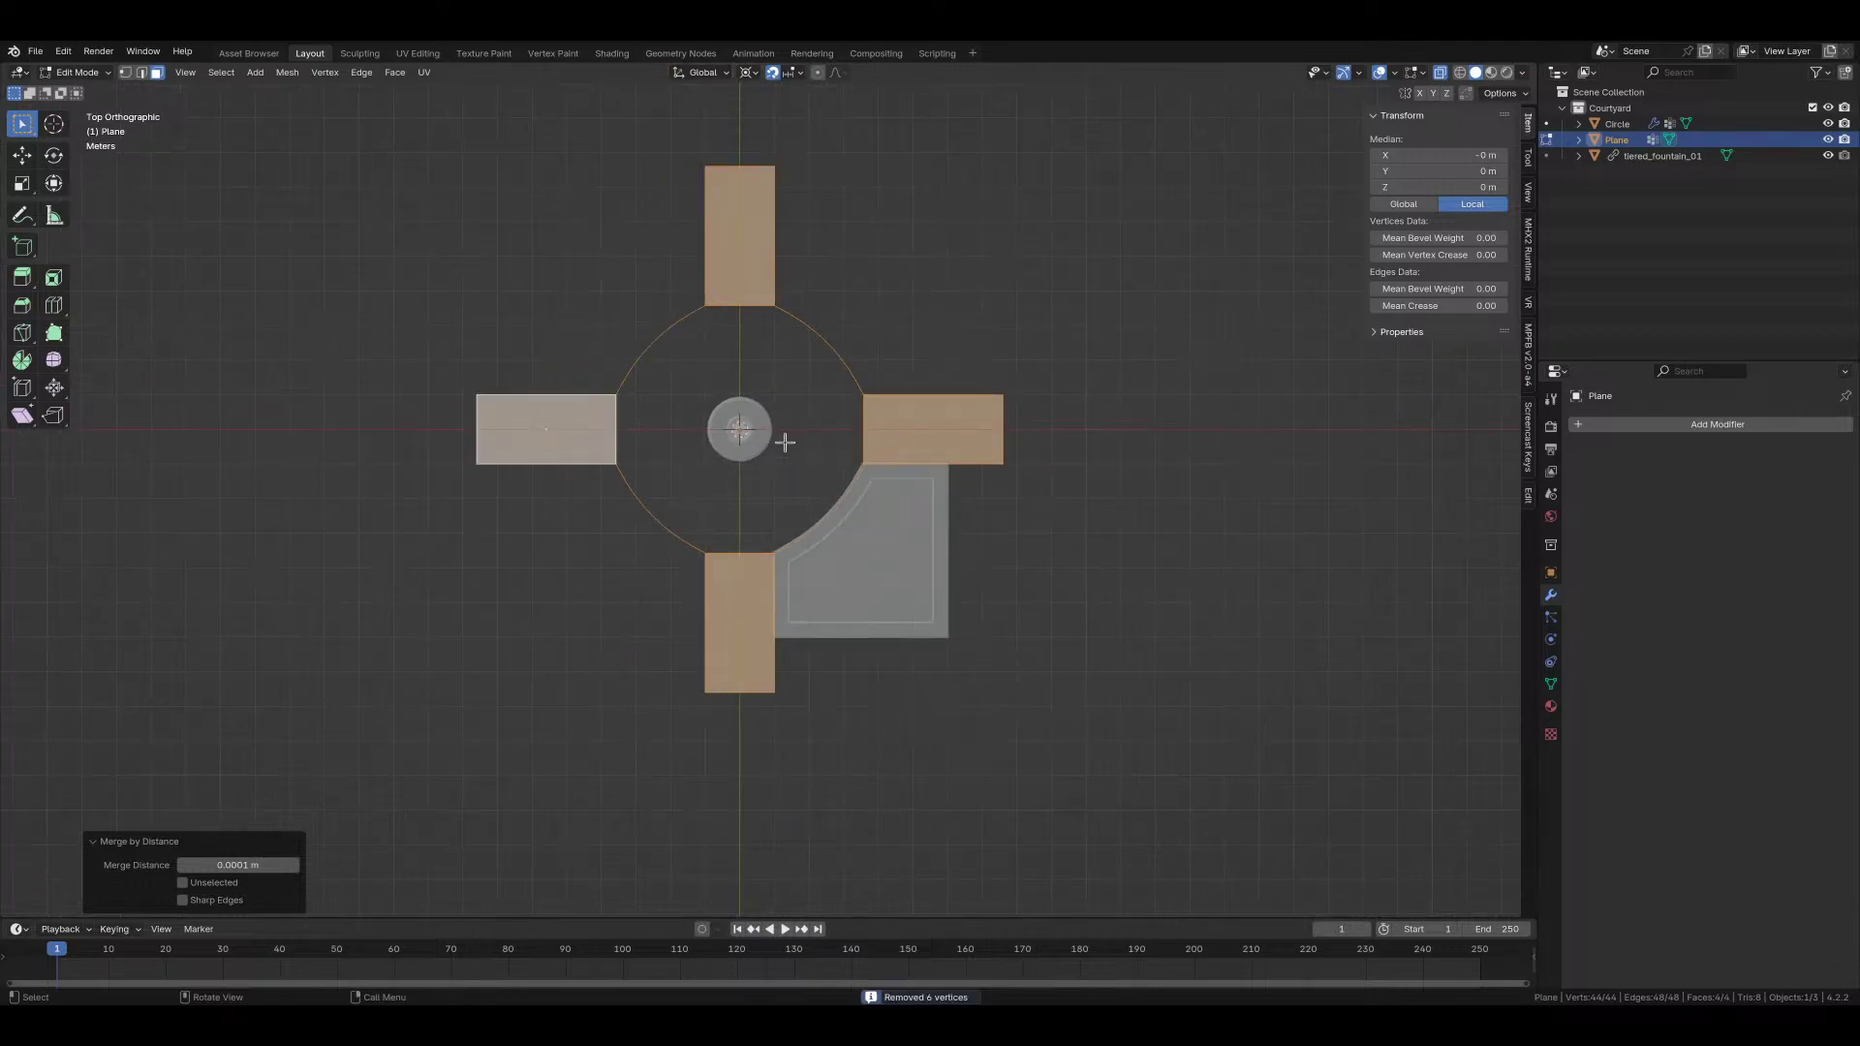
key("2")
left_click(754, 693)
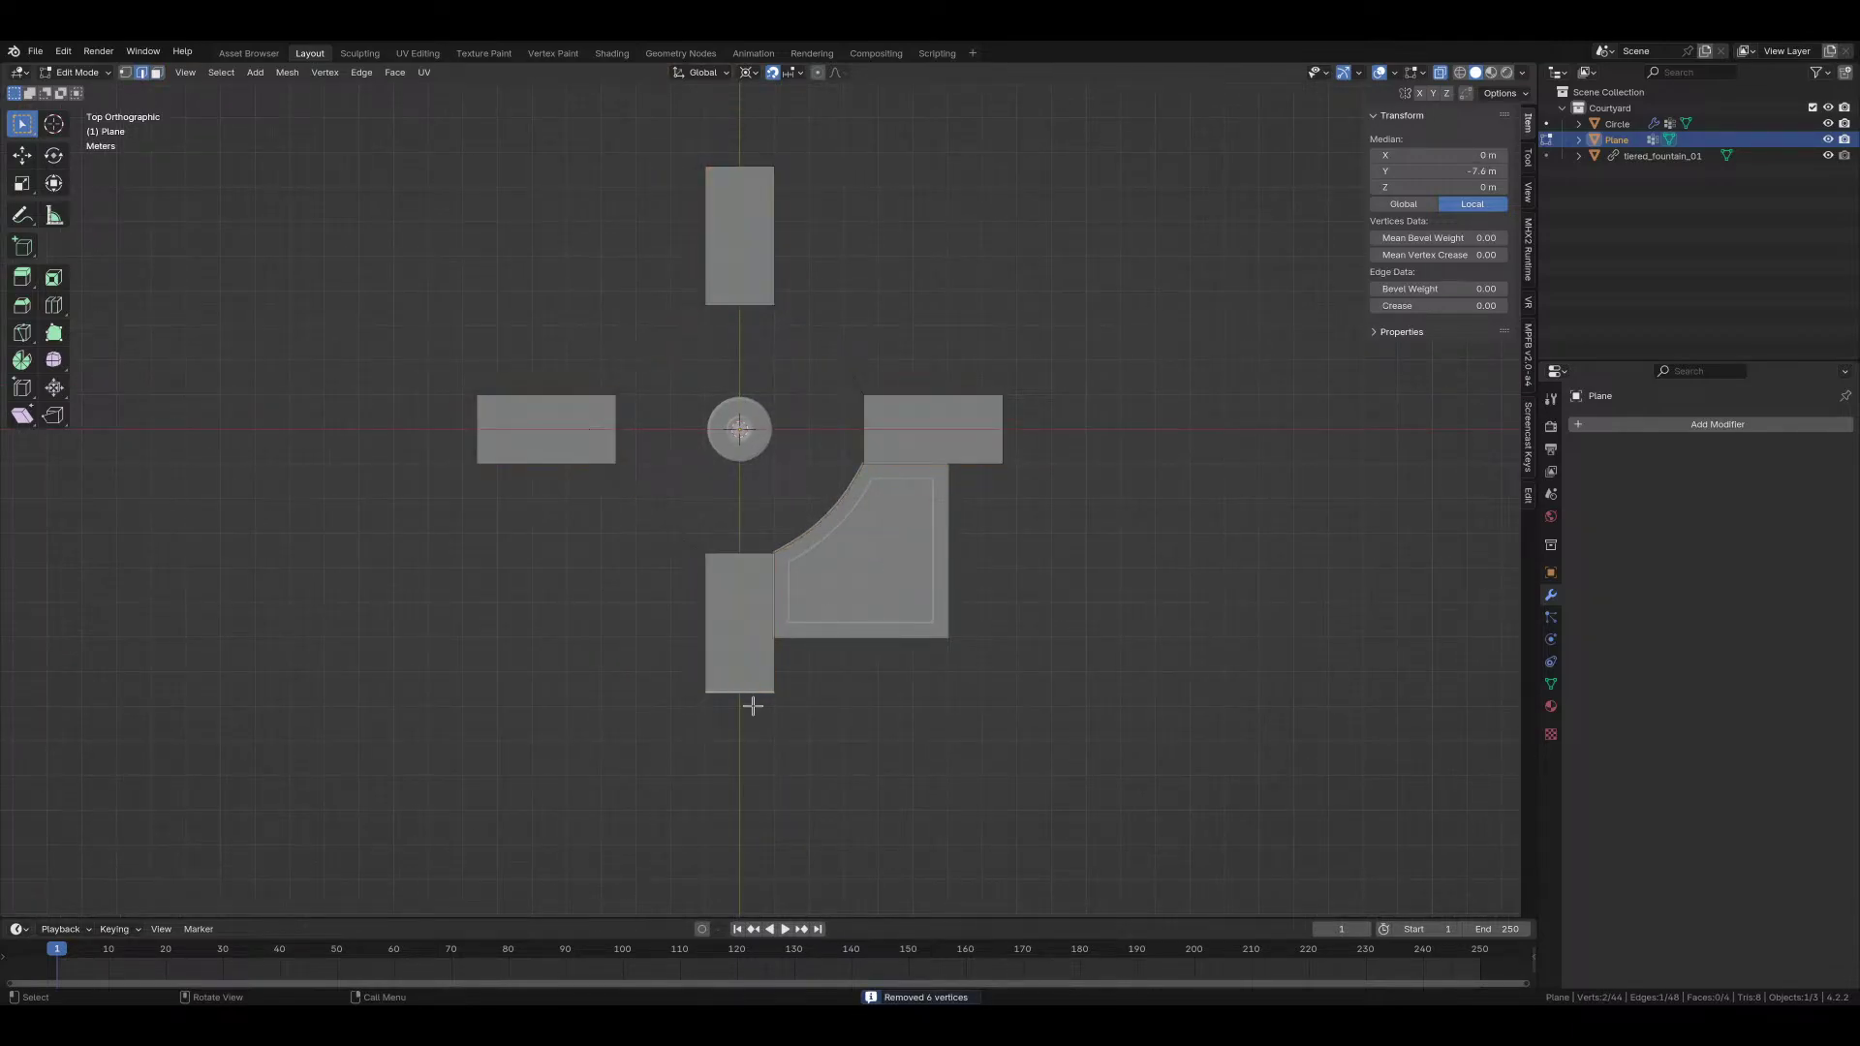
scroll(754, 698, "up", 4)
key("g")
key("y")
left_click(753, 637)
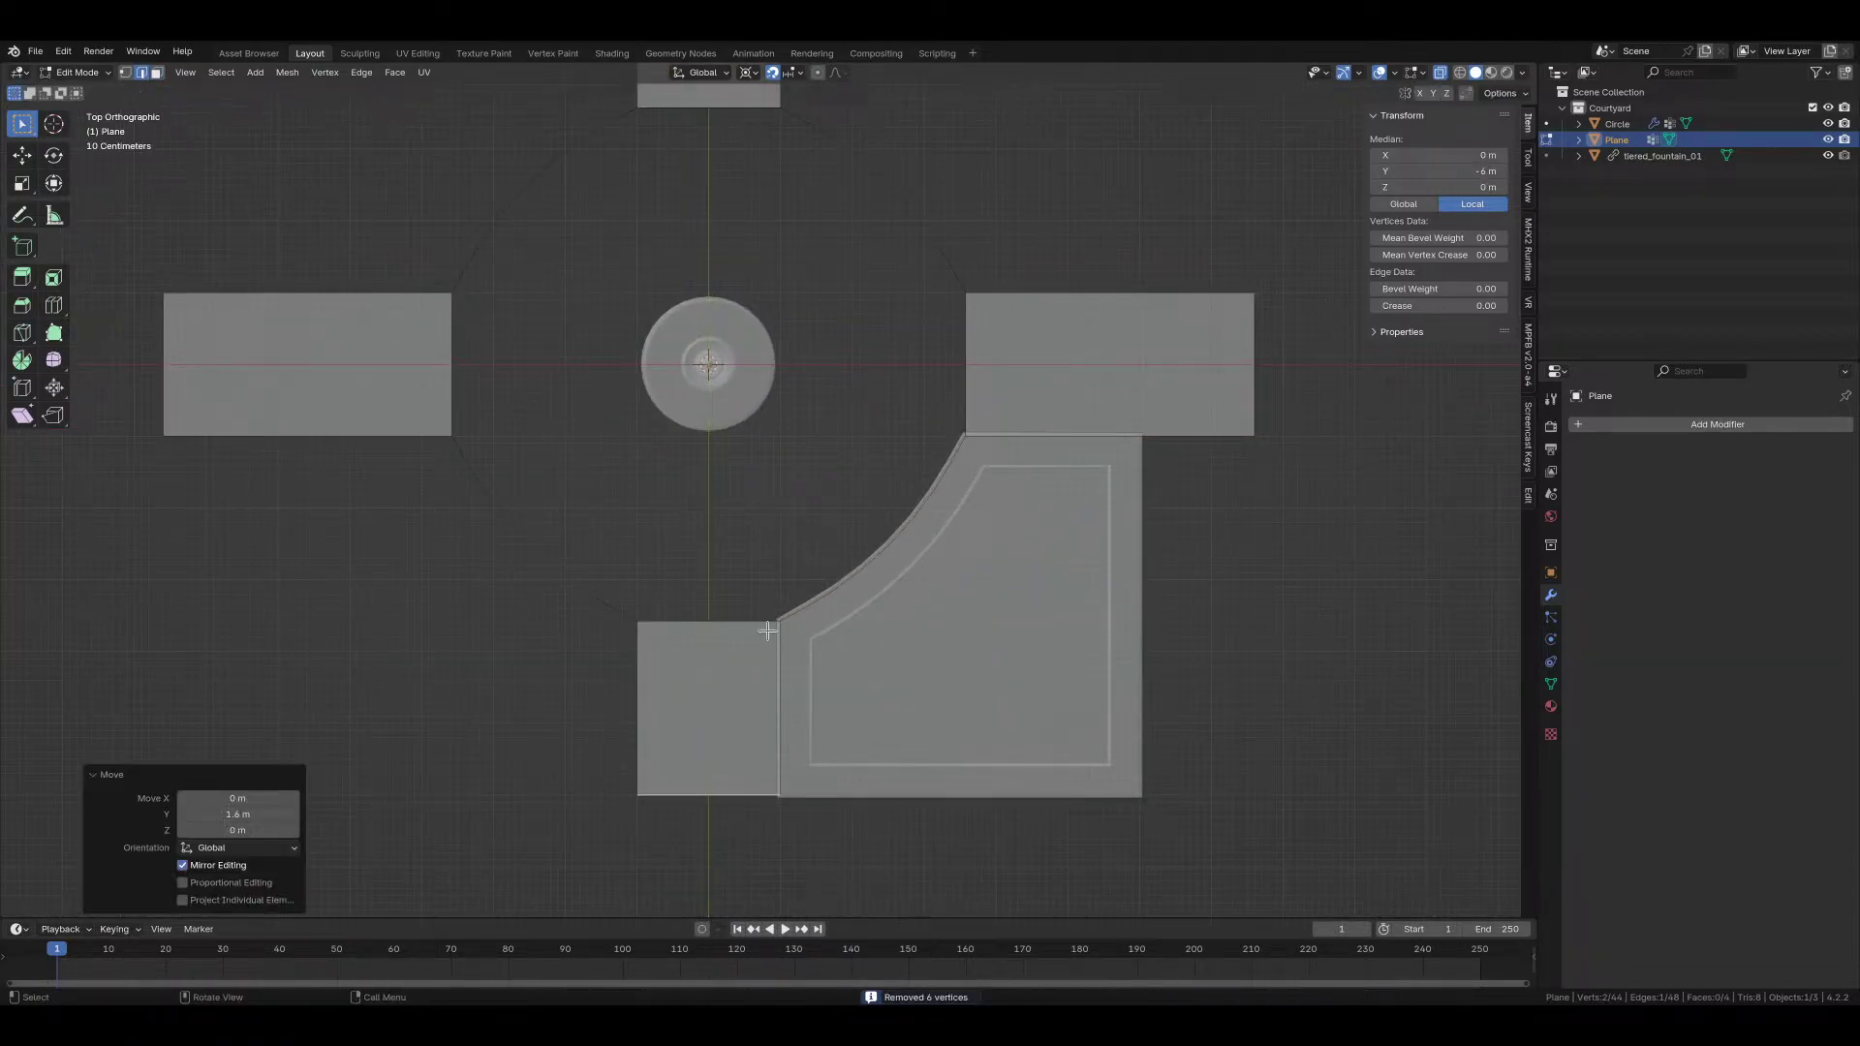
Step: Move the +X arm's outer edge inward along X to X = 6 m, level with the planter's outer side
key("3")
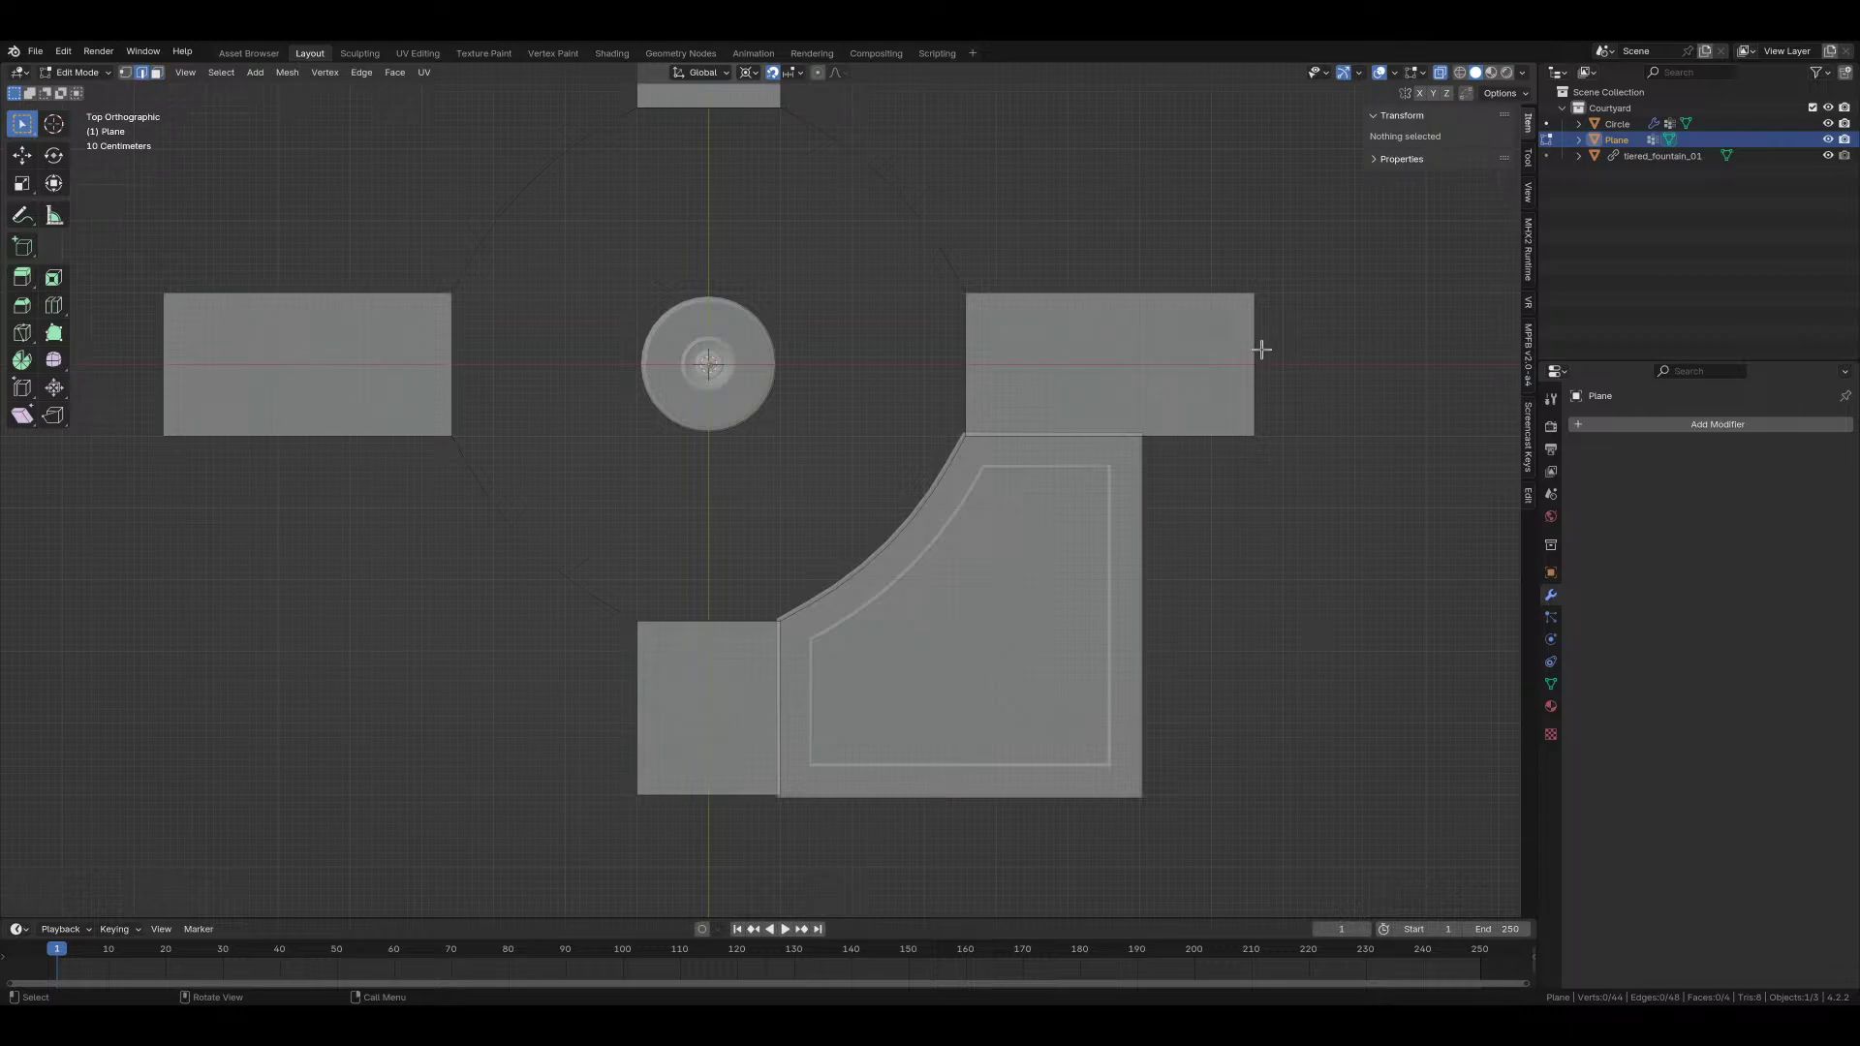
left_click(1260, 350)
key("g")
key("x")
left_click(1141, 353)
Step: Extrude the -Y arm's outer edge about 1.7 m outward along Y
middle_click_drag(729, 632, 690, 408, "shift")
left_click(644, 571)
key("e")
key("y")
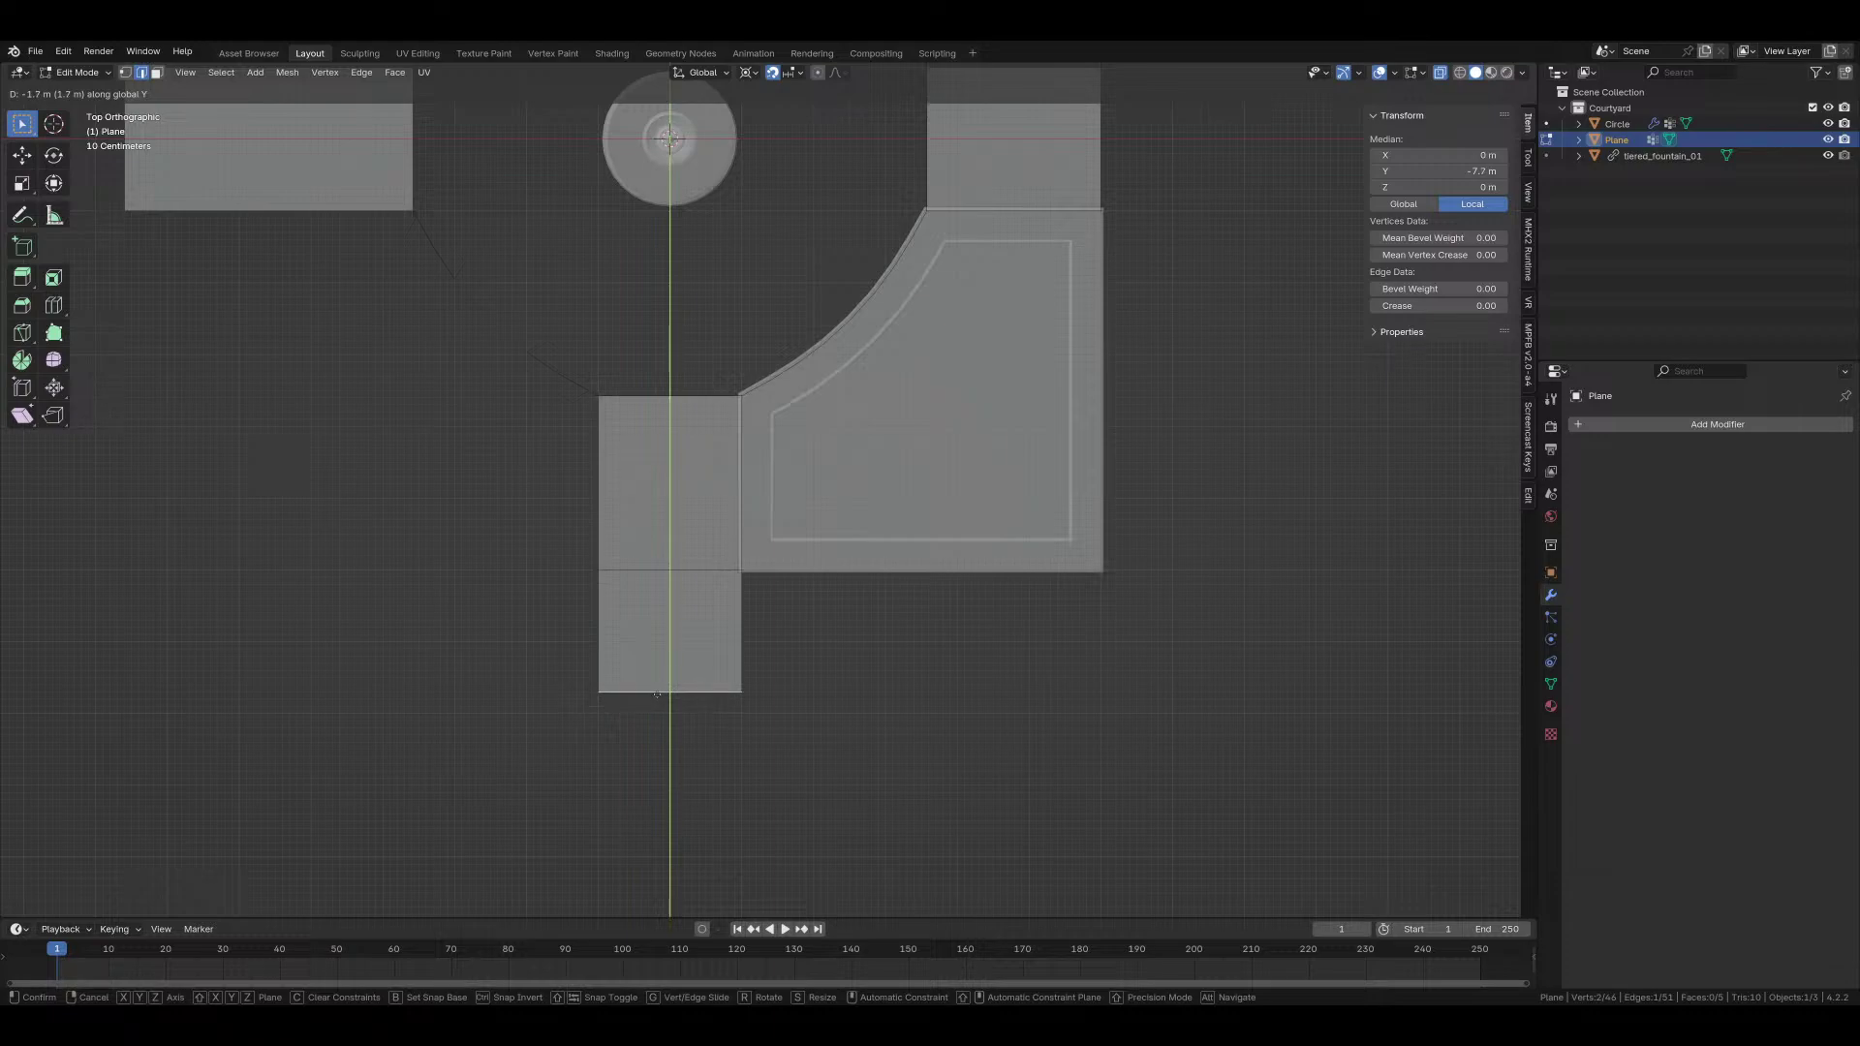
left_click(656, 690)
Step: Extrude the +X arm's outer edge about 1.6 m outward along X
middle_click_drag(973, 339, 750, 570, "shift")
left_click(870, 353)
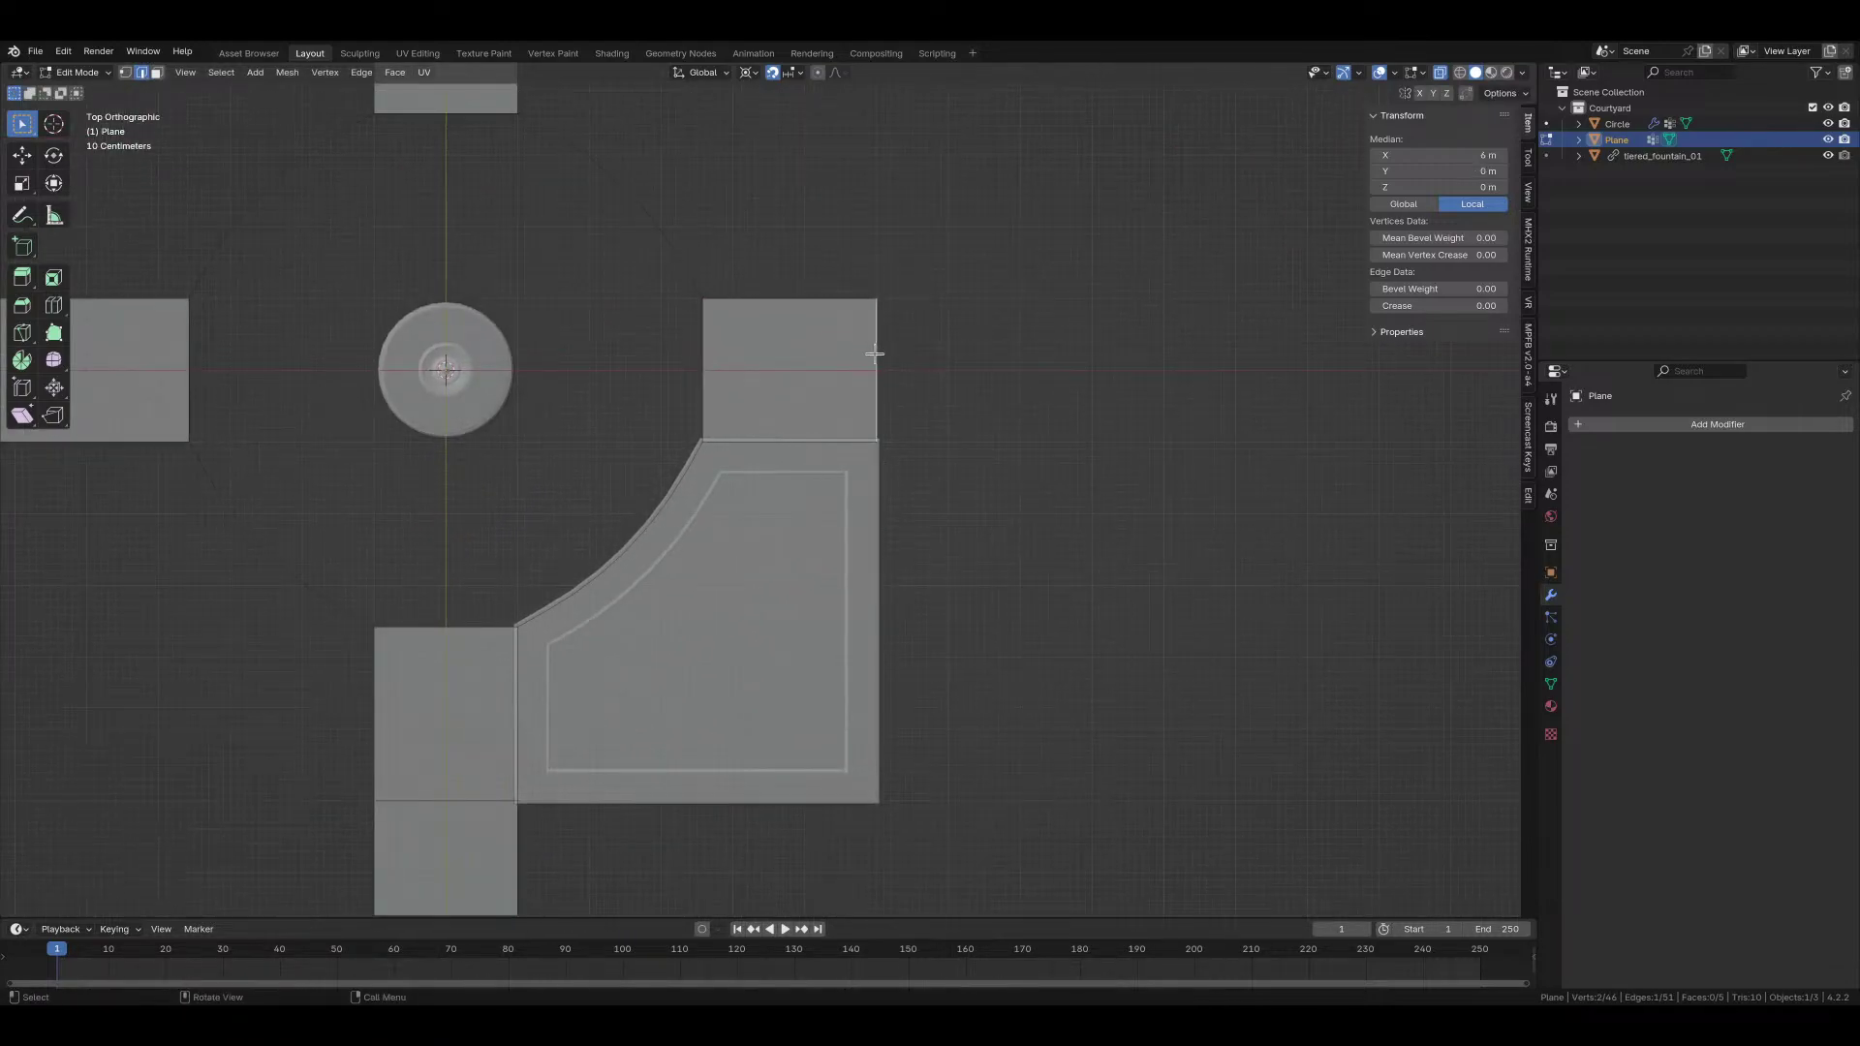
key("e")
key("x")
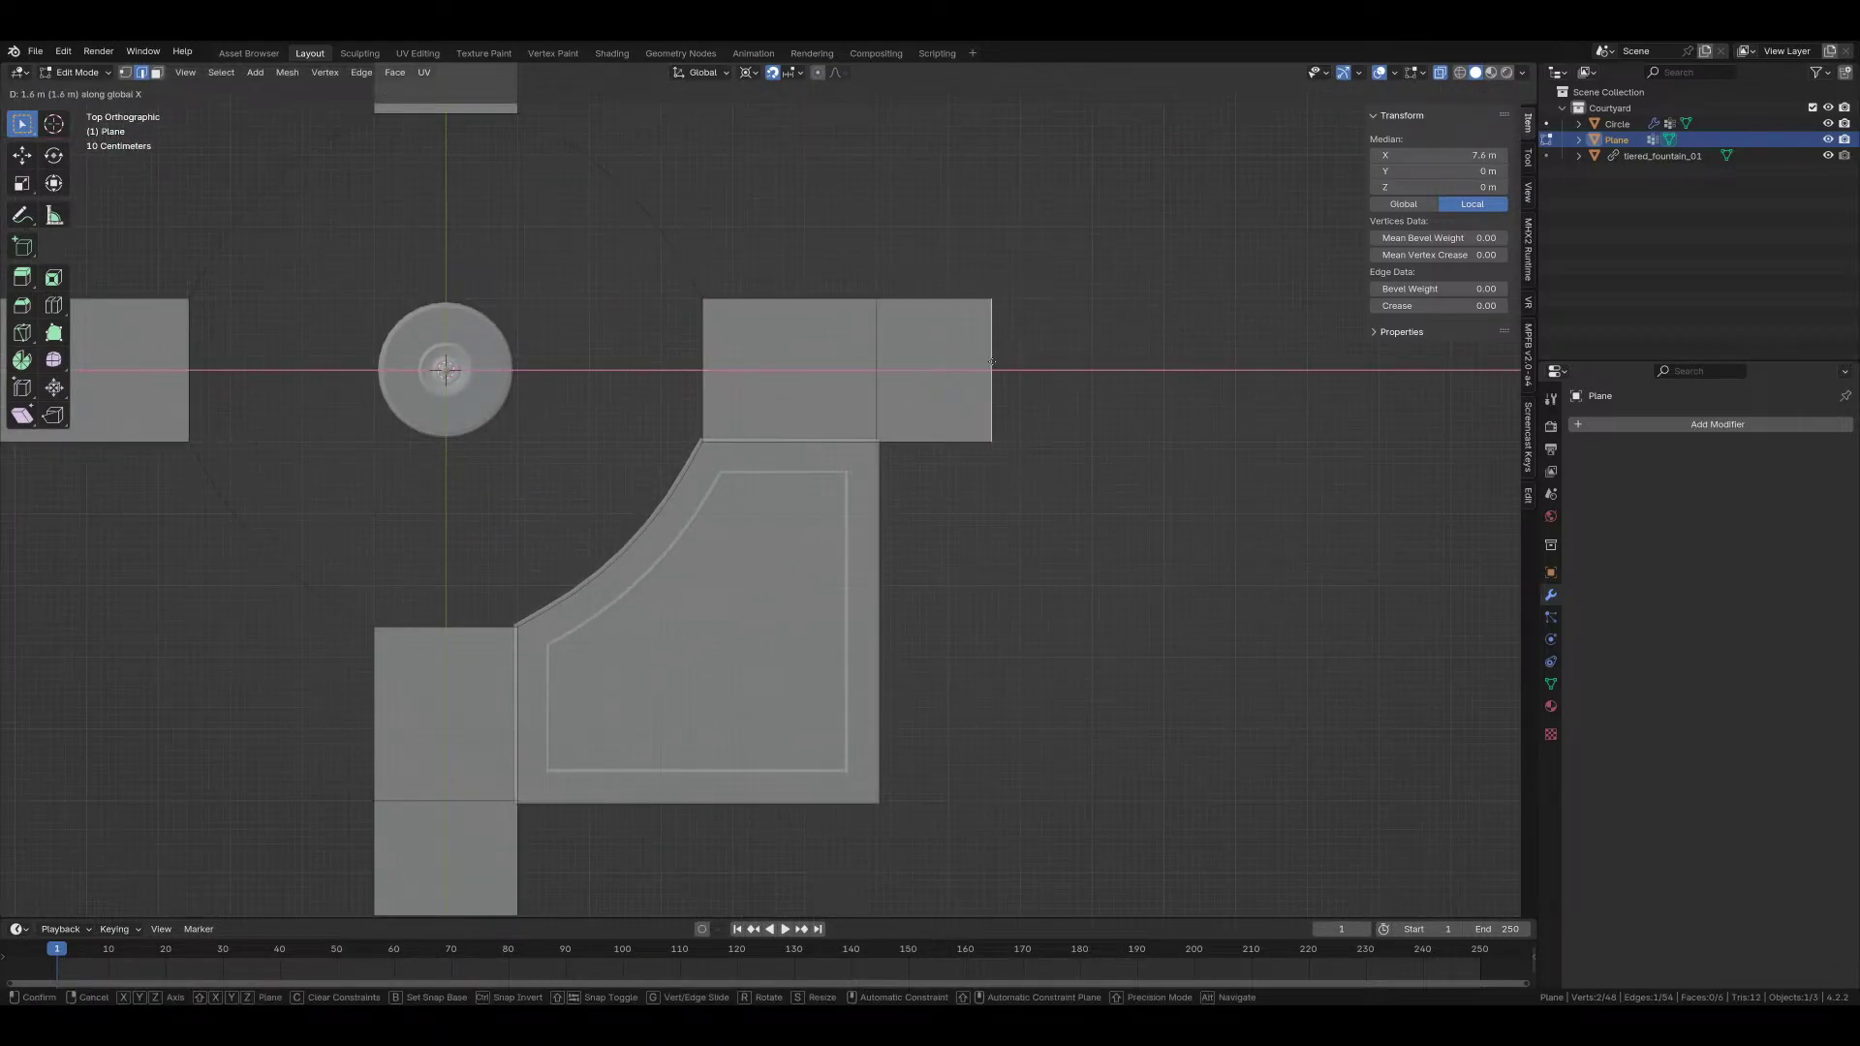
left_click(998, 360)
Step: Add a loop cut across the +Y arm, slide it to the fountain-side end and move it about 2.4 m outward along Y
middle_click_drag(887, 284, 885, 650, "shift")
left_click(463, 209)
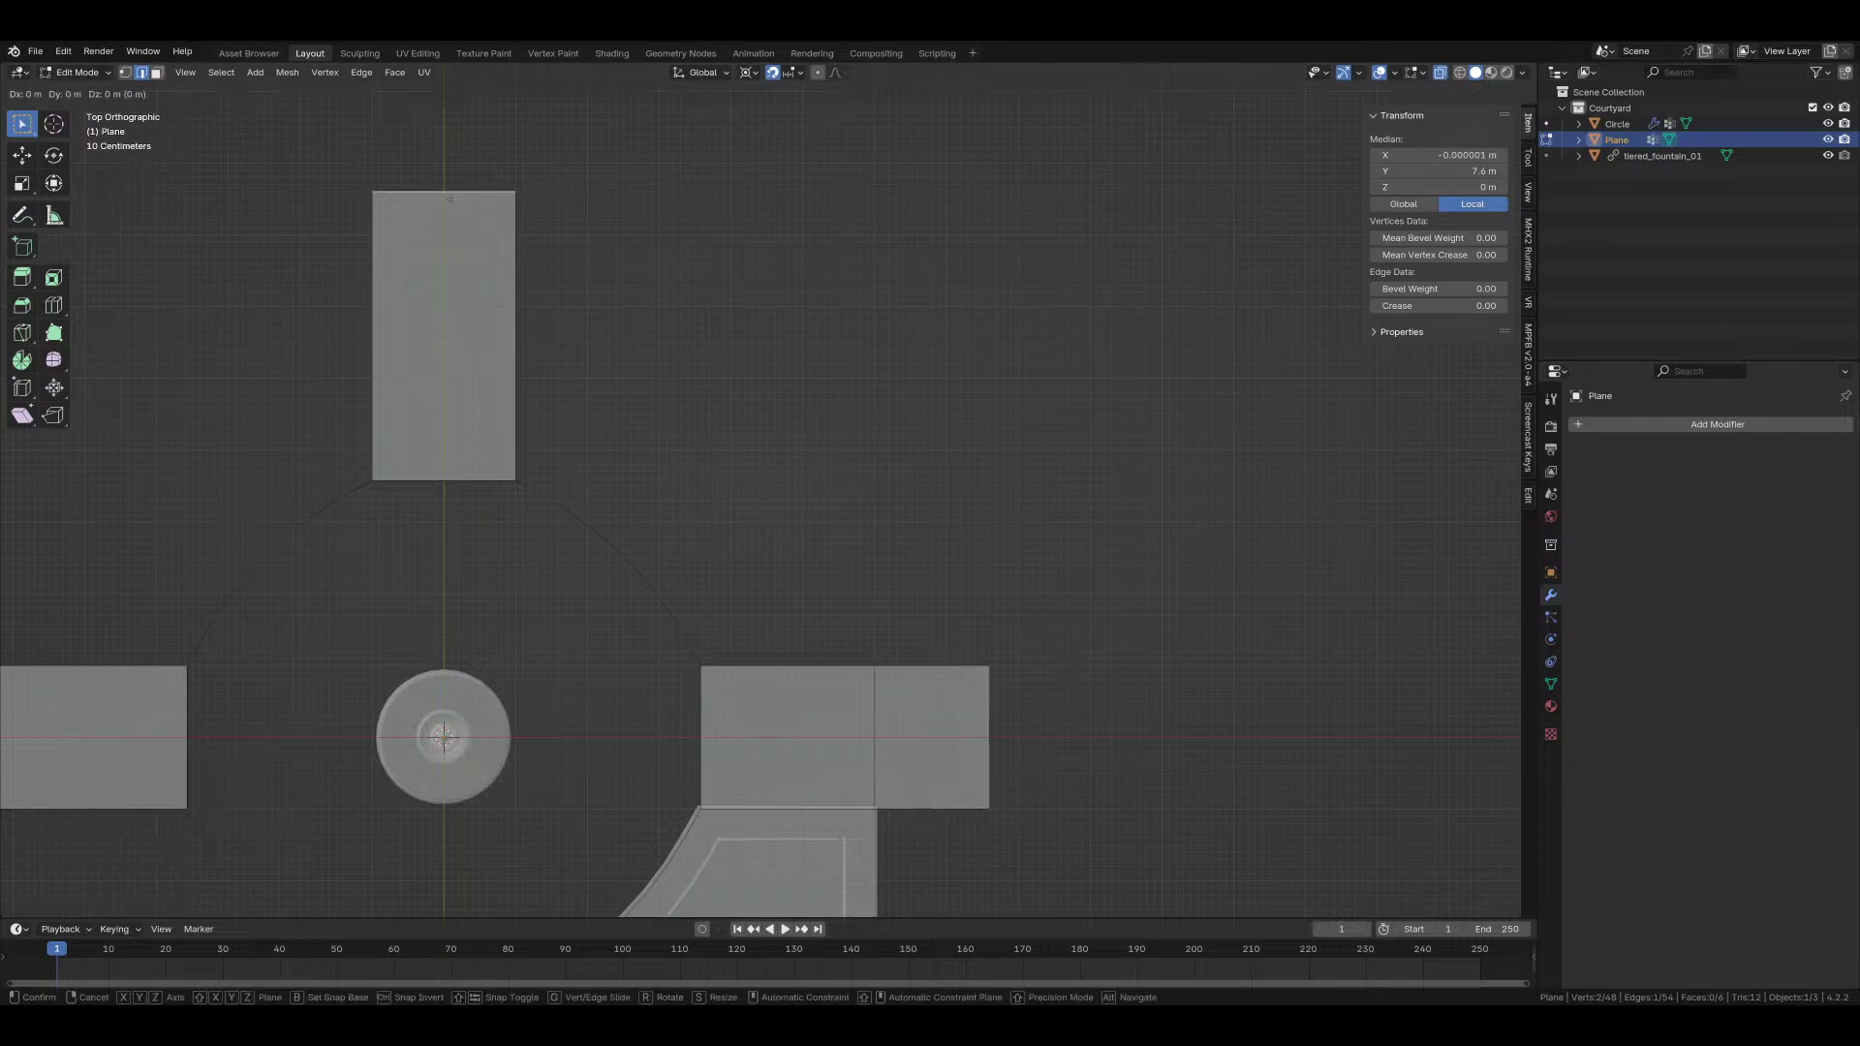
key("alt+a")
key("ctrl+r")
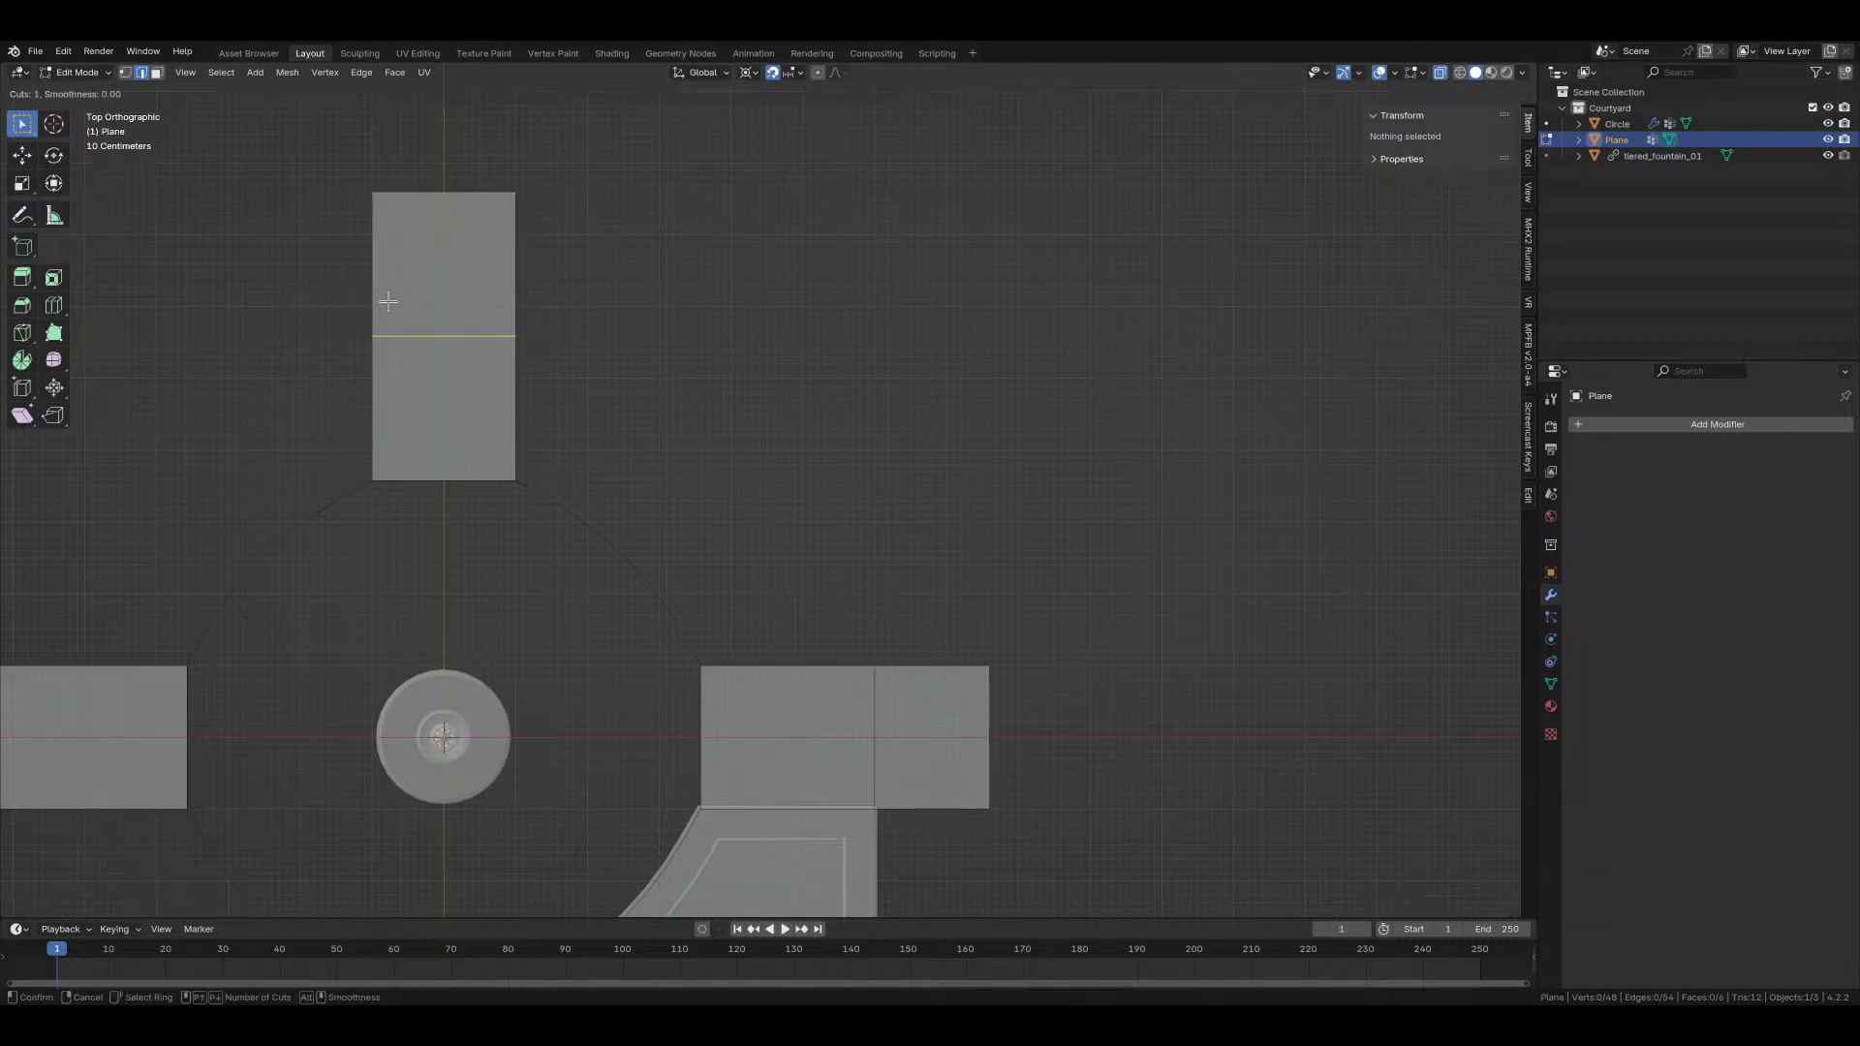
left_click(387, 301)
left_click(405, 507)
key("g")
key("y")
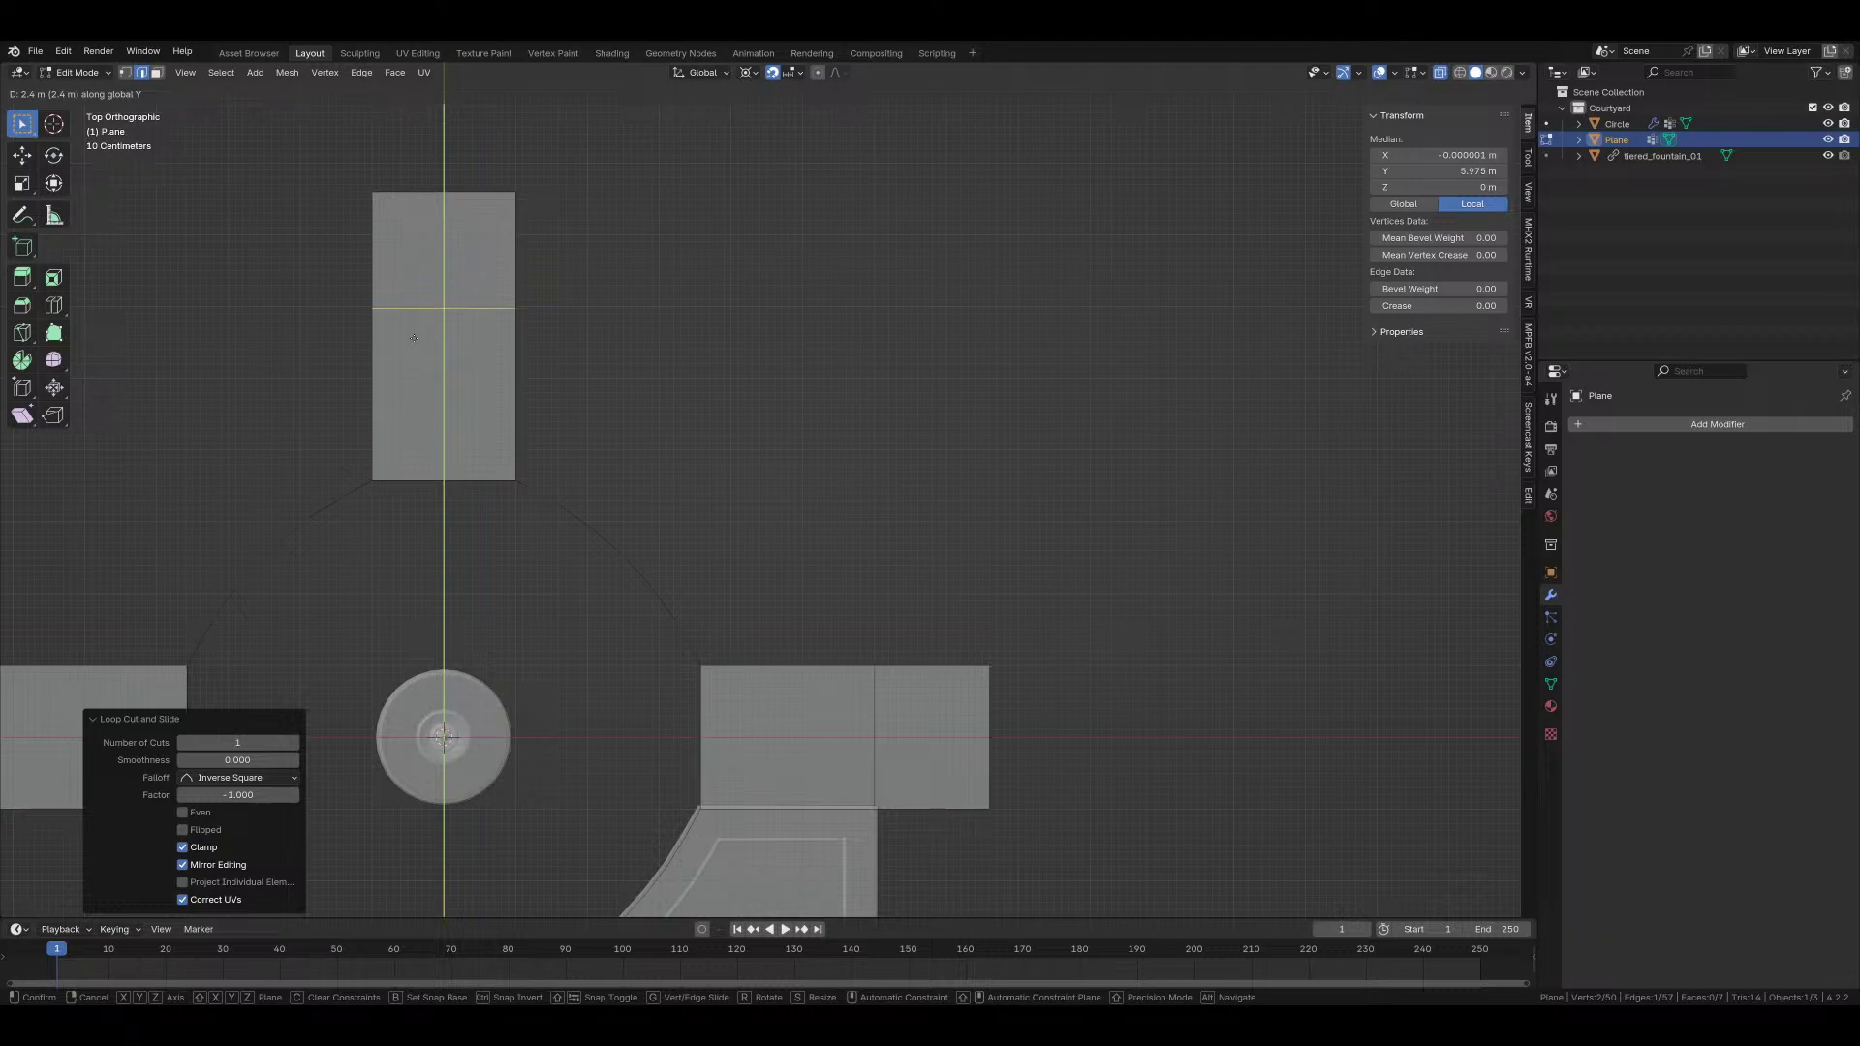
left_click(414, 338)
Step: Add a loop cut across the -X arm, slide it to the fountain-side end and move it 2.4 m outward along X
middle_click_drag(311, 518, 673, 465, "shift")
key("ctrl+r")
left_click(632, 472)
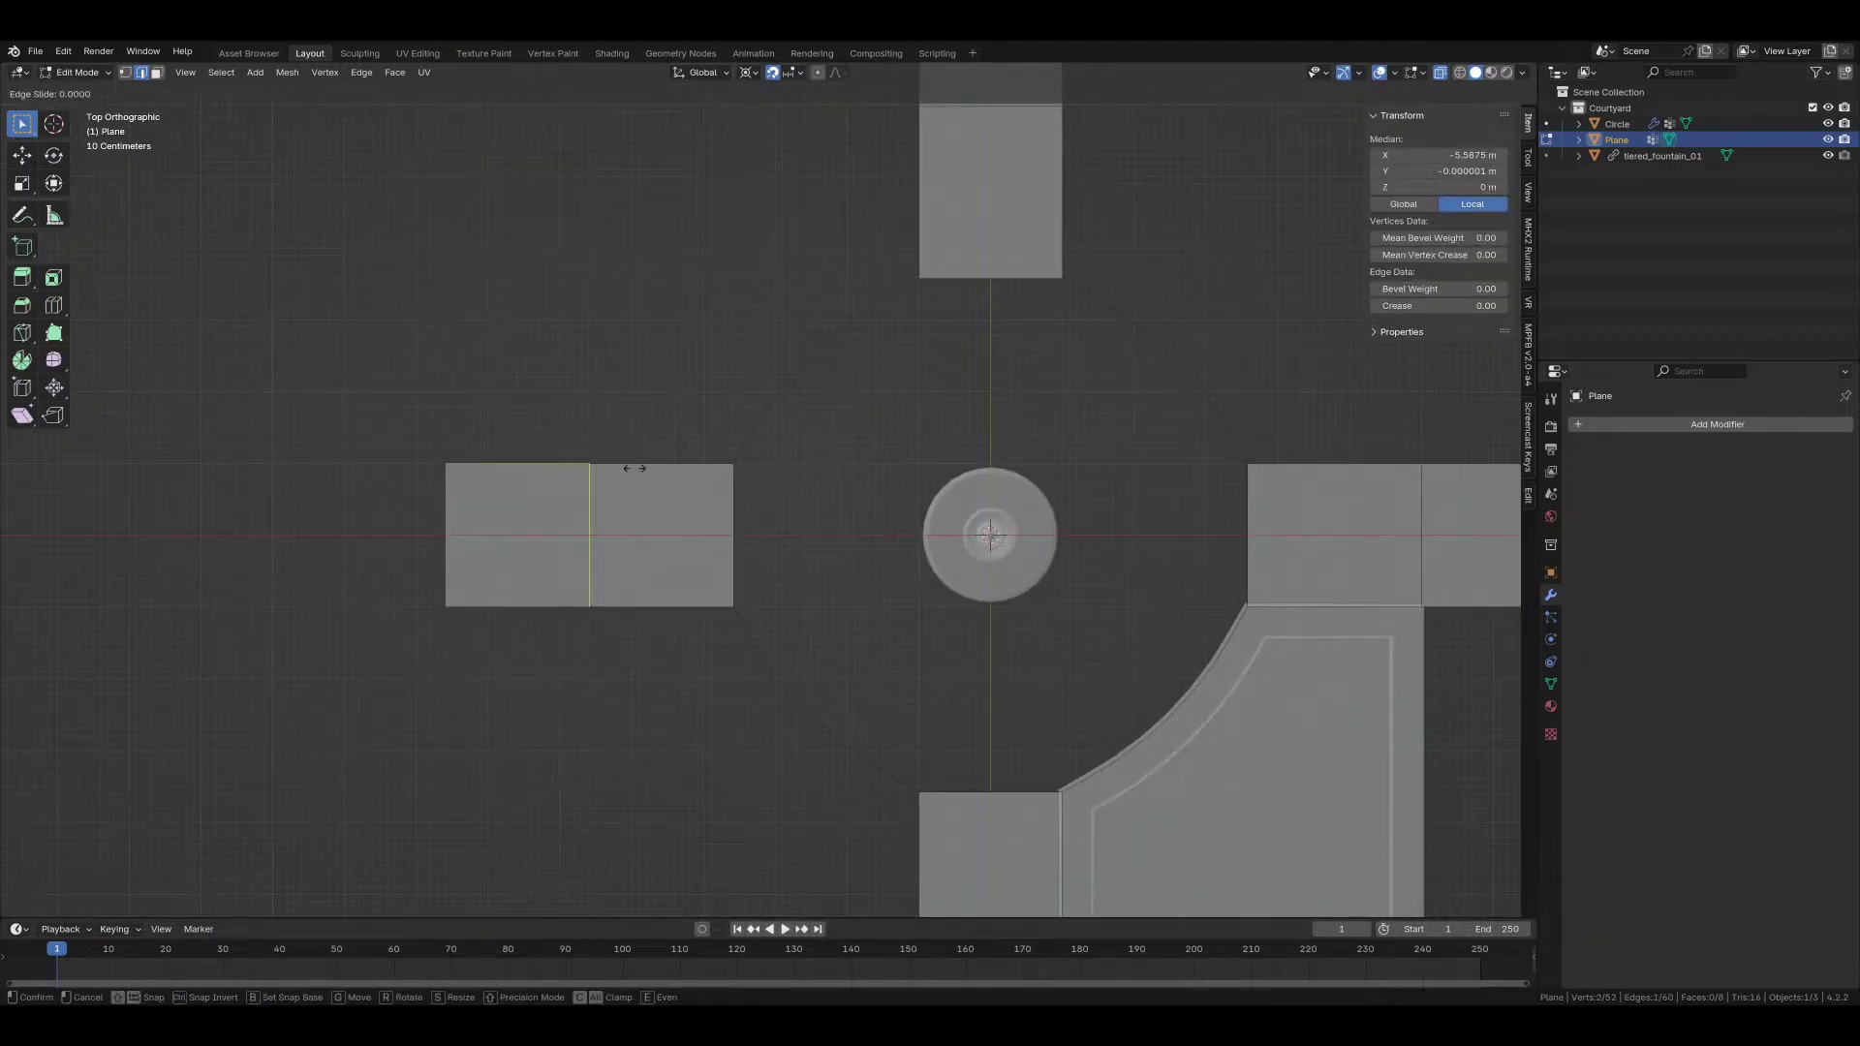
left_click(634, 468)
key("g")
key("x")
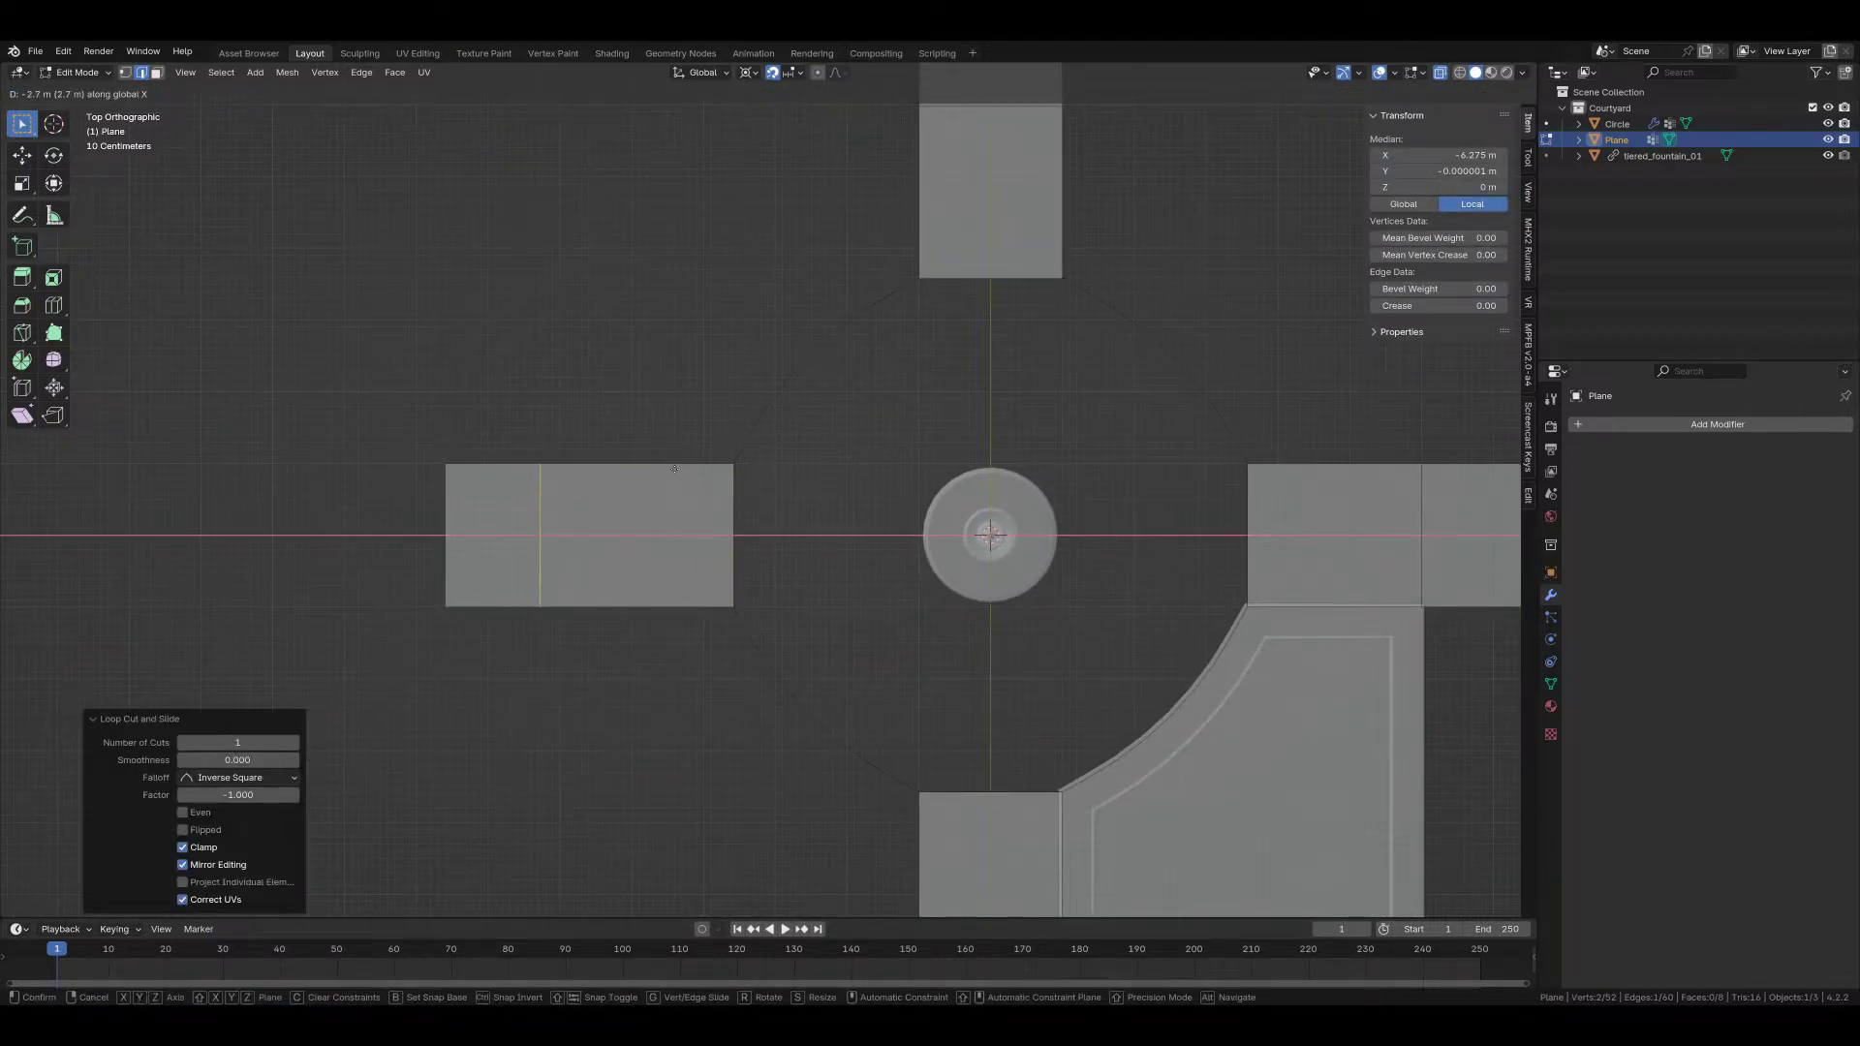
left_click(696, 469)
Step: Slide the -X arm's cross edge to the arm's outer end and move it 1.6 m back inward along X
scroll(627, 498, "up", 1)
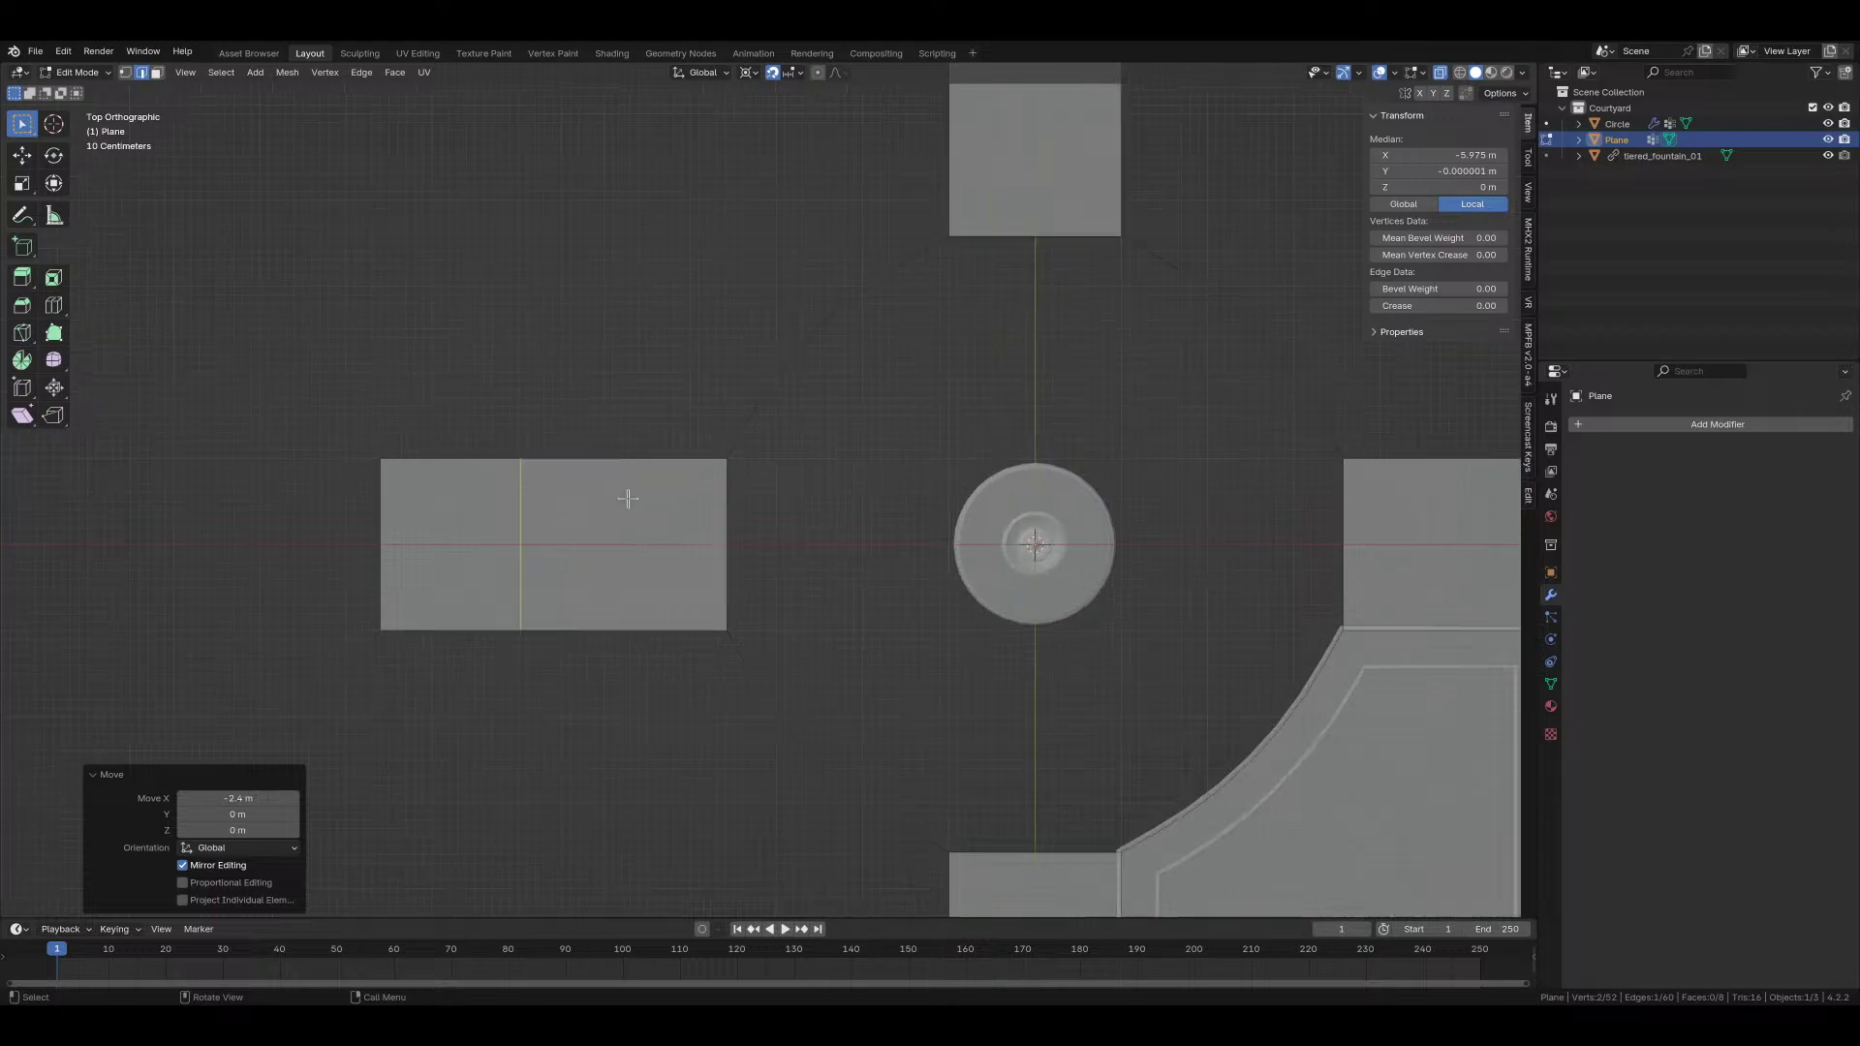
scroll(628, 498, "up", 2)
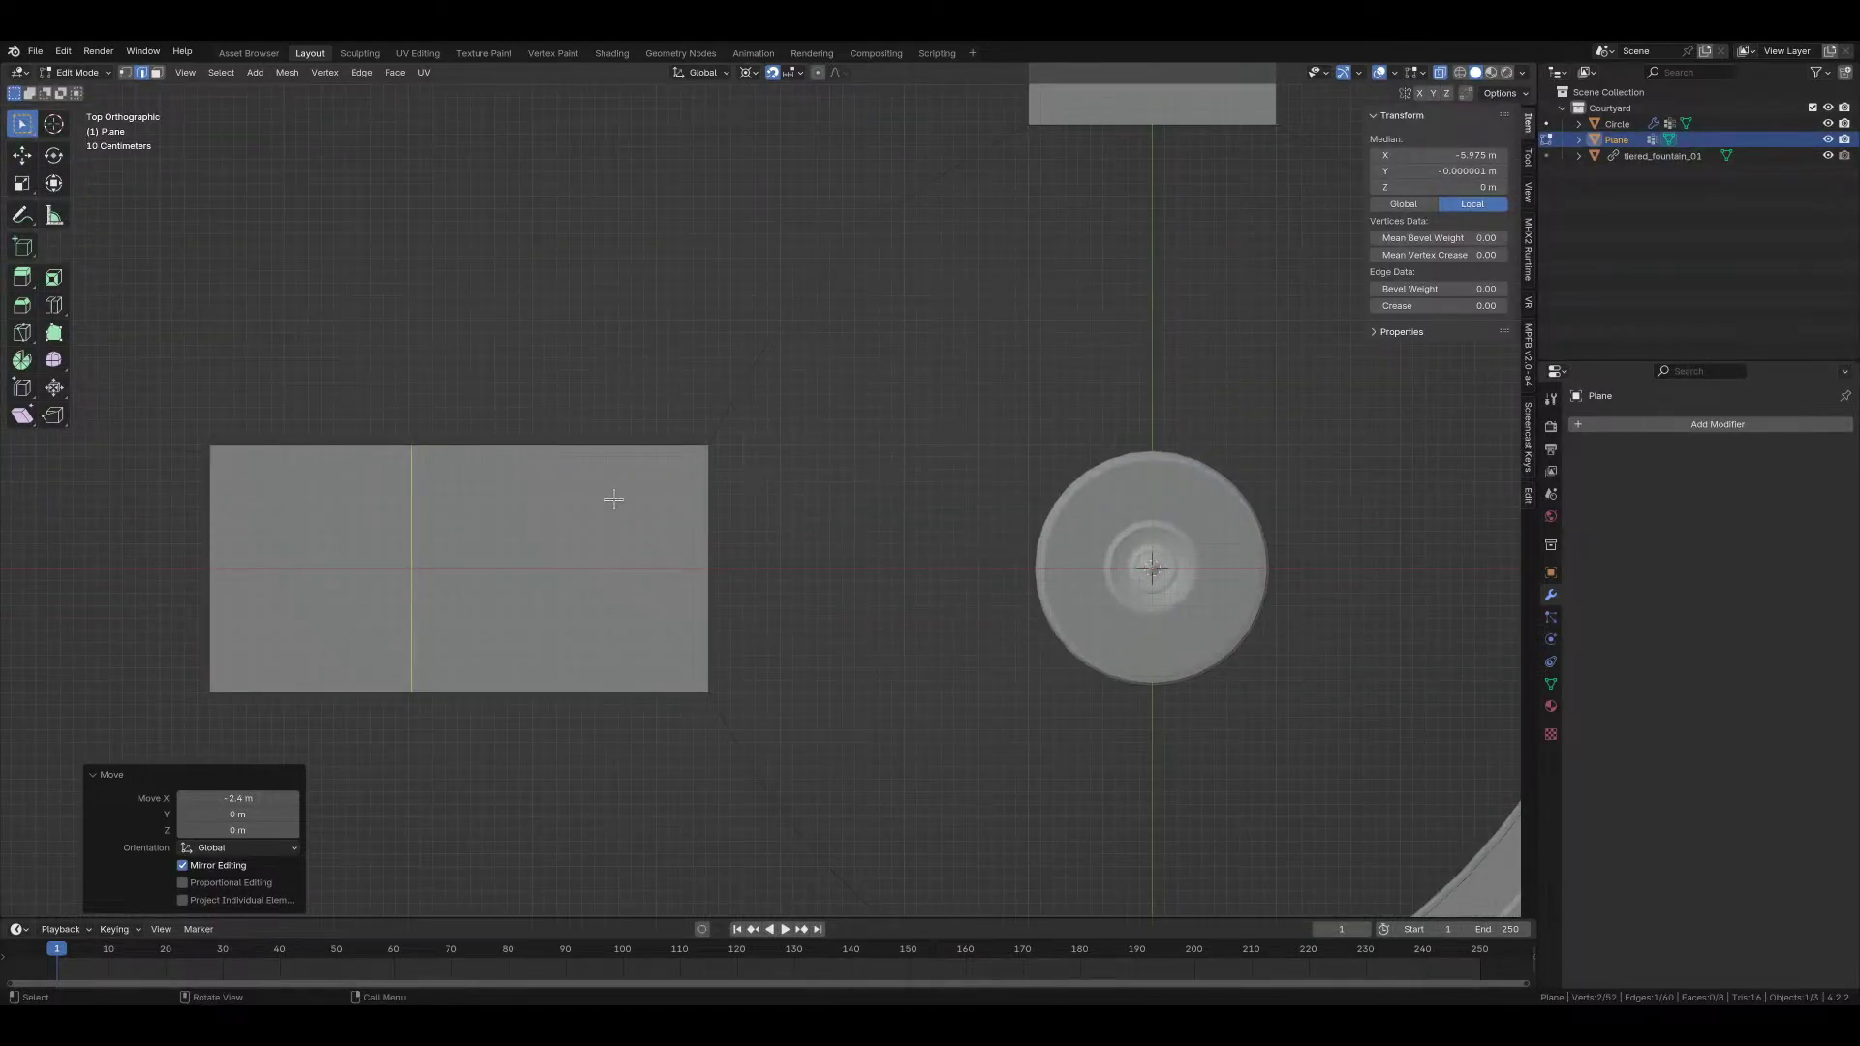
scroll(614, 499, "down", 3)
key("g")
key("g")
left_click(303, 471)
scroll(582, 517, "up", 3)
key("g")
key("x")
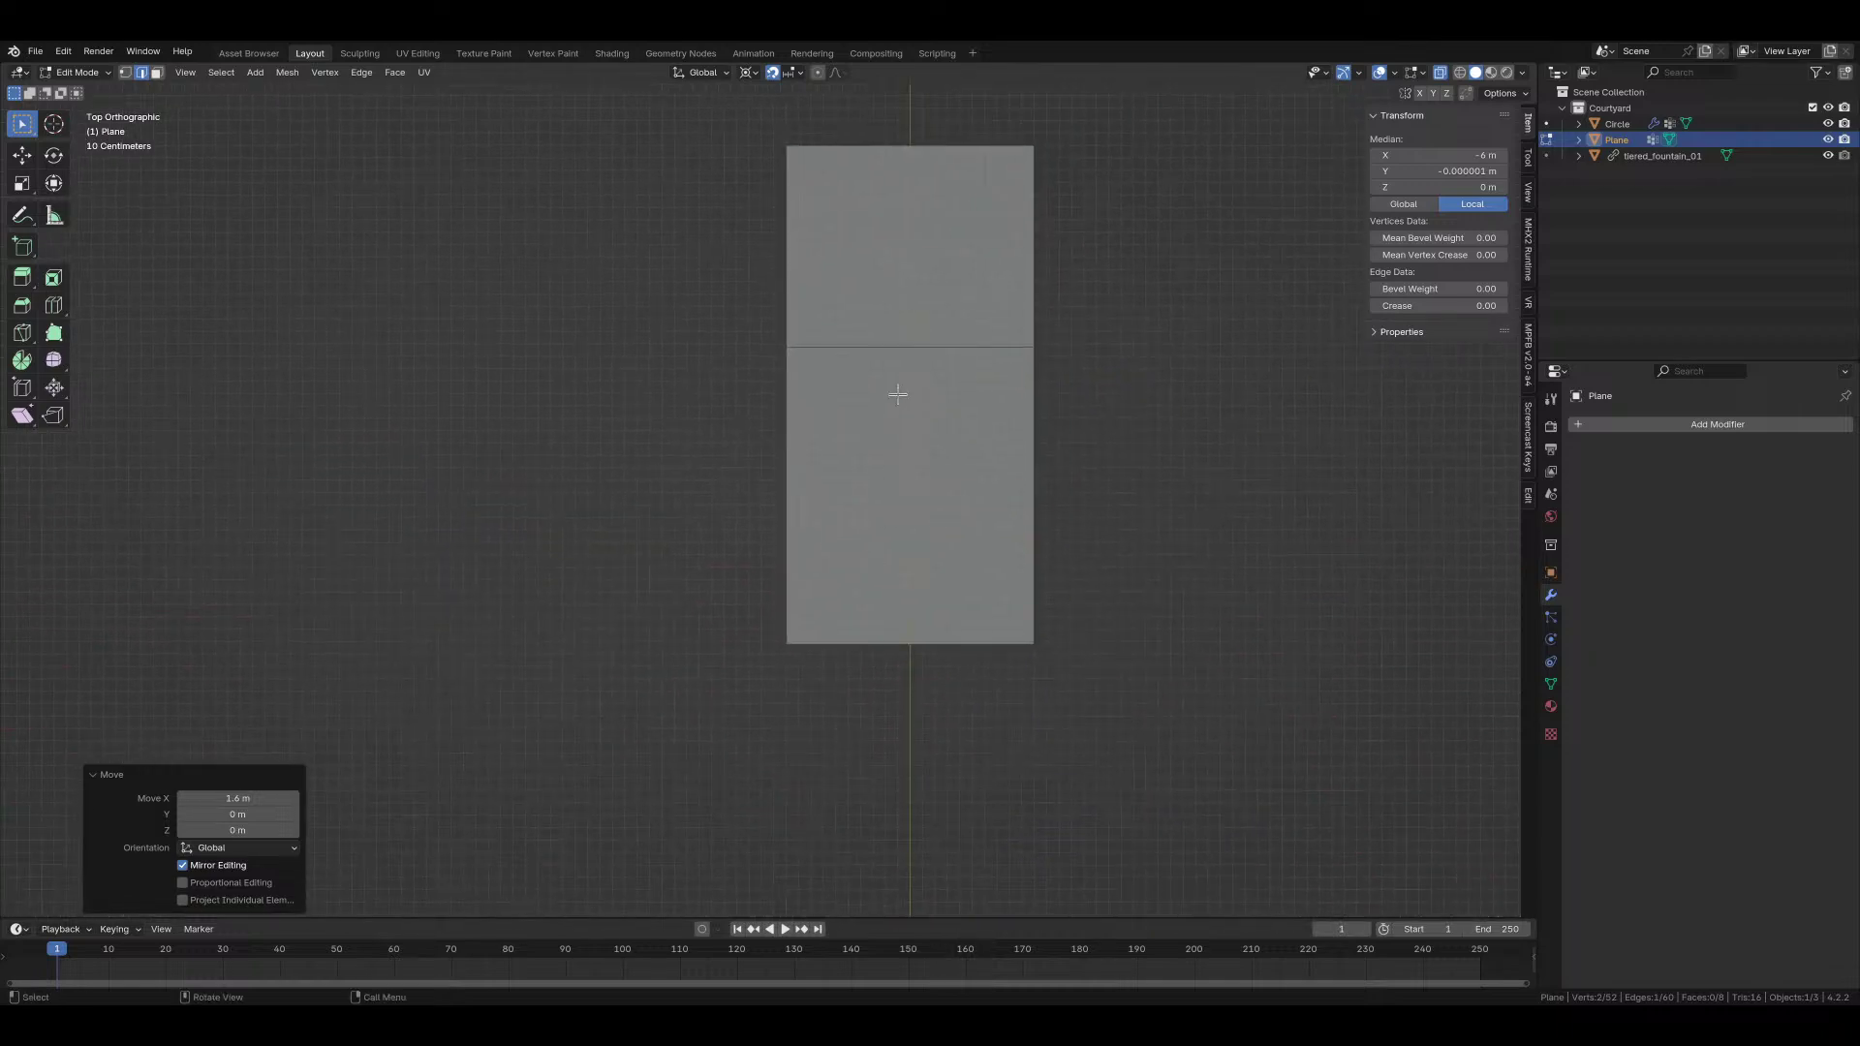
Step: Slide the +Y arm's cross edge to the arm's outer end and move it 1.6 m back inward along Y
key("g")
key("g")
left_click(901, 801)
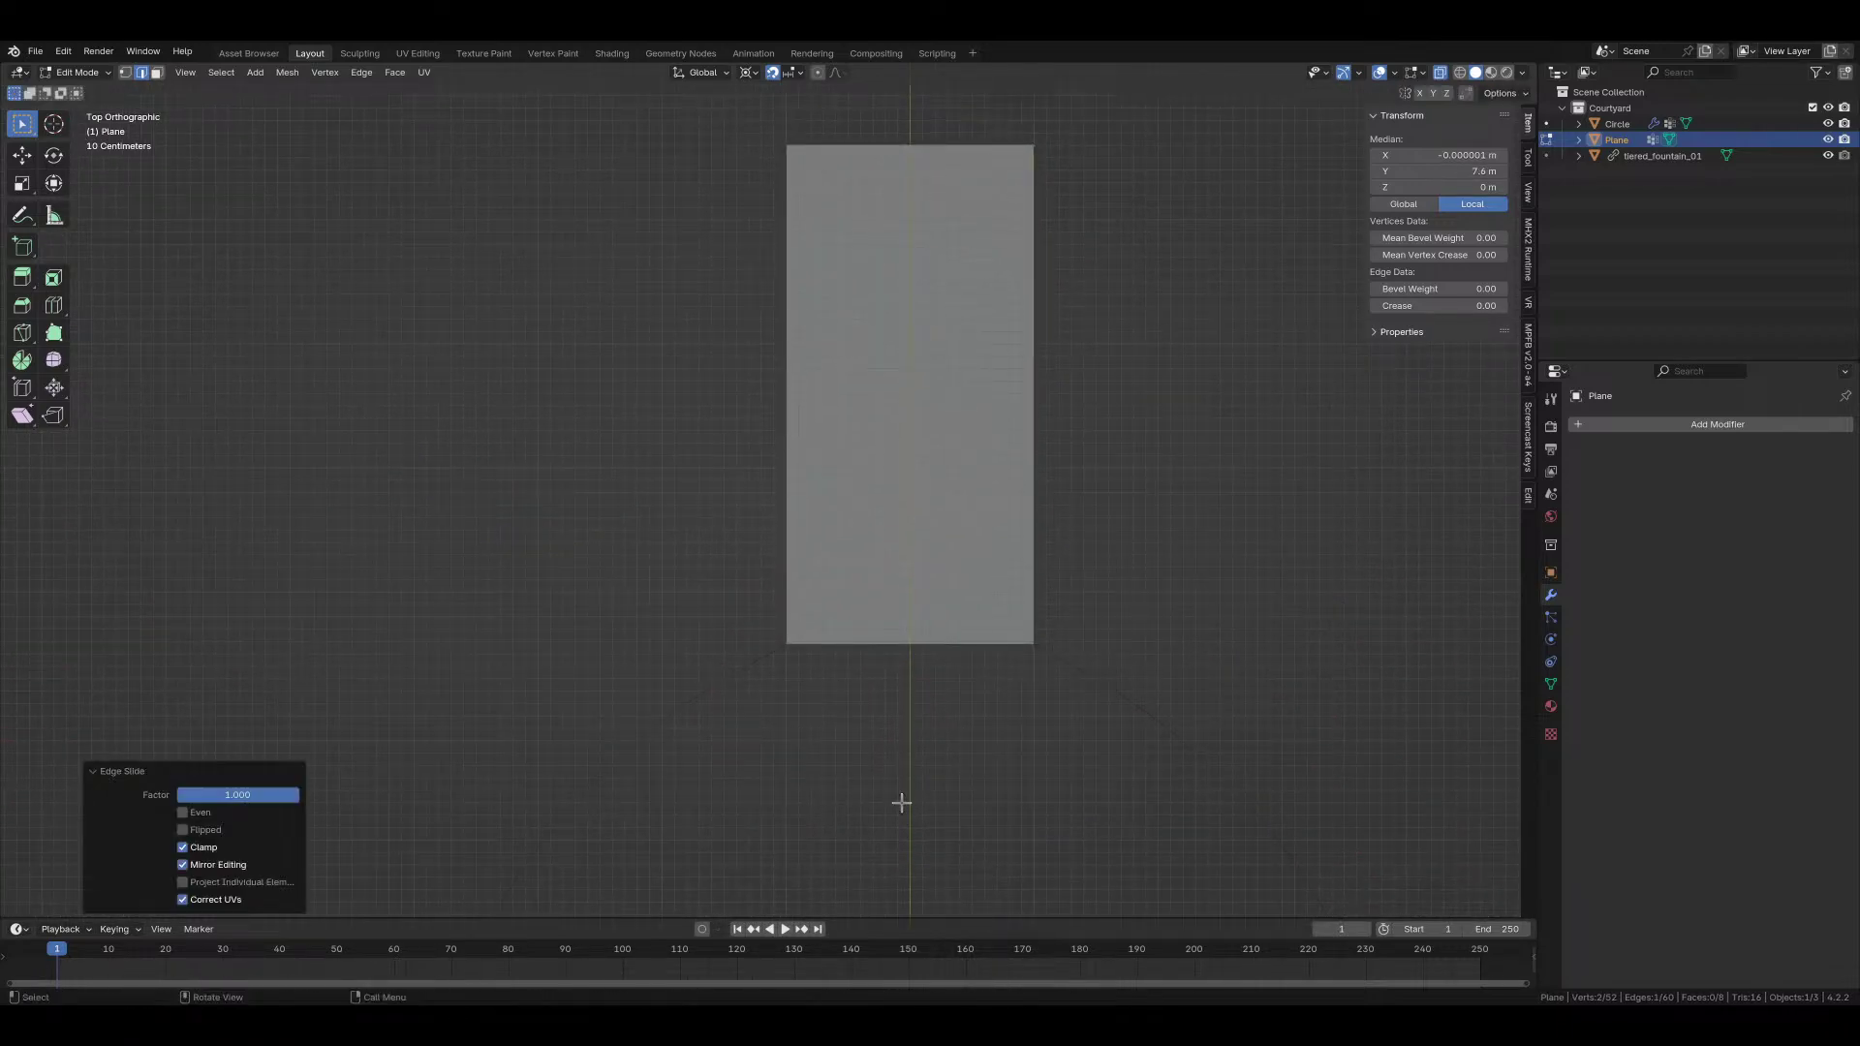
key("g")
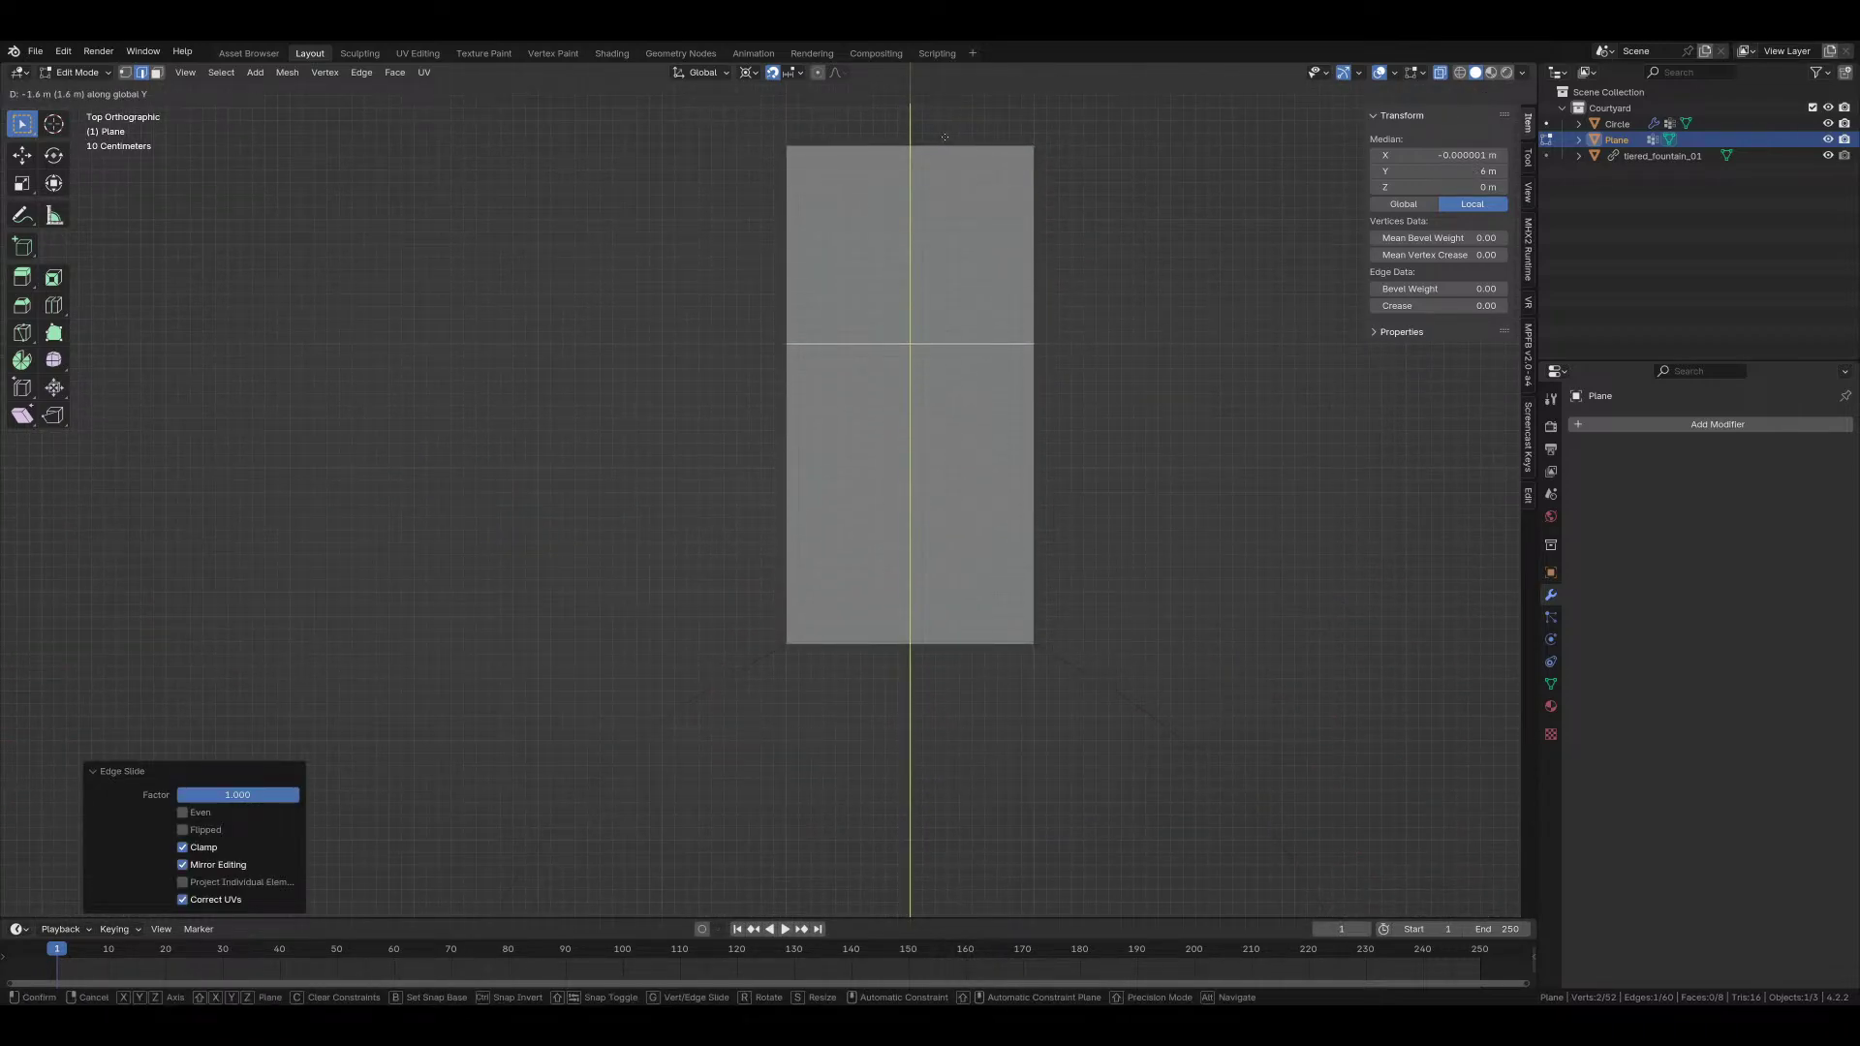
left_click(982, 337)
Step: Examine in vertex mode how the +X arm's inner corner vertex lines up with the planter's corner
scroll(981, 337, "down", 2)
middle_click_drag(981, 337, 756, 349, "shift")
scroll(904, 457, "up", 3)
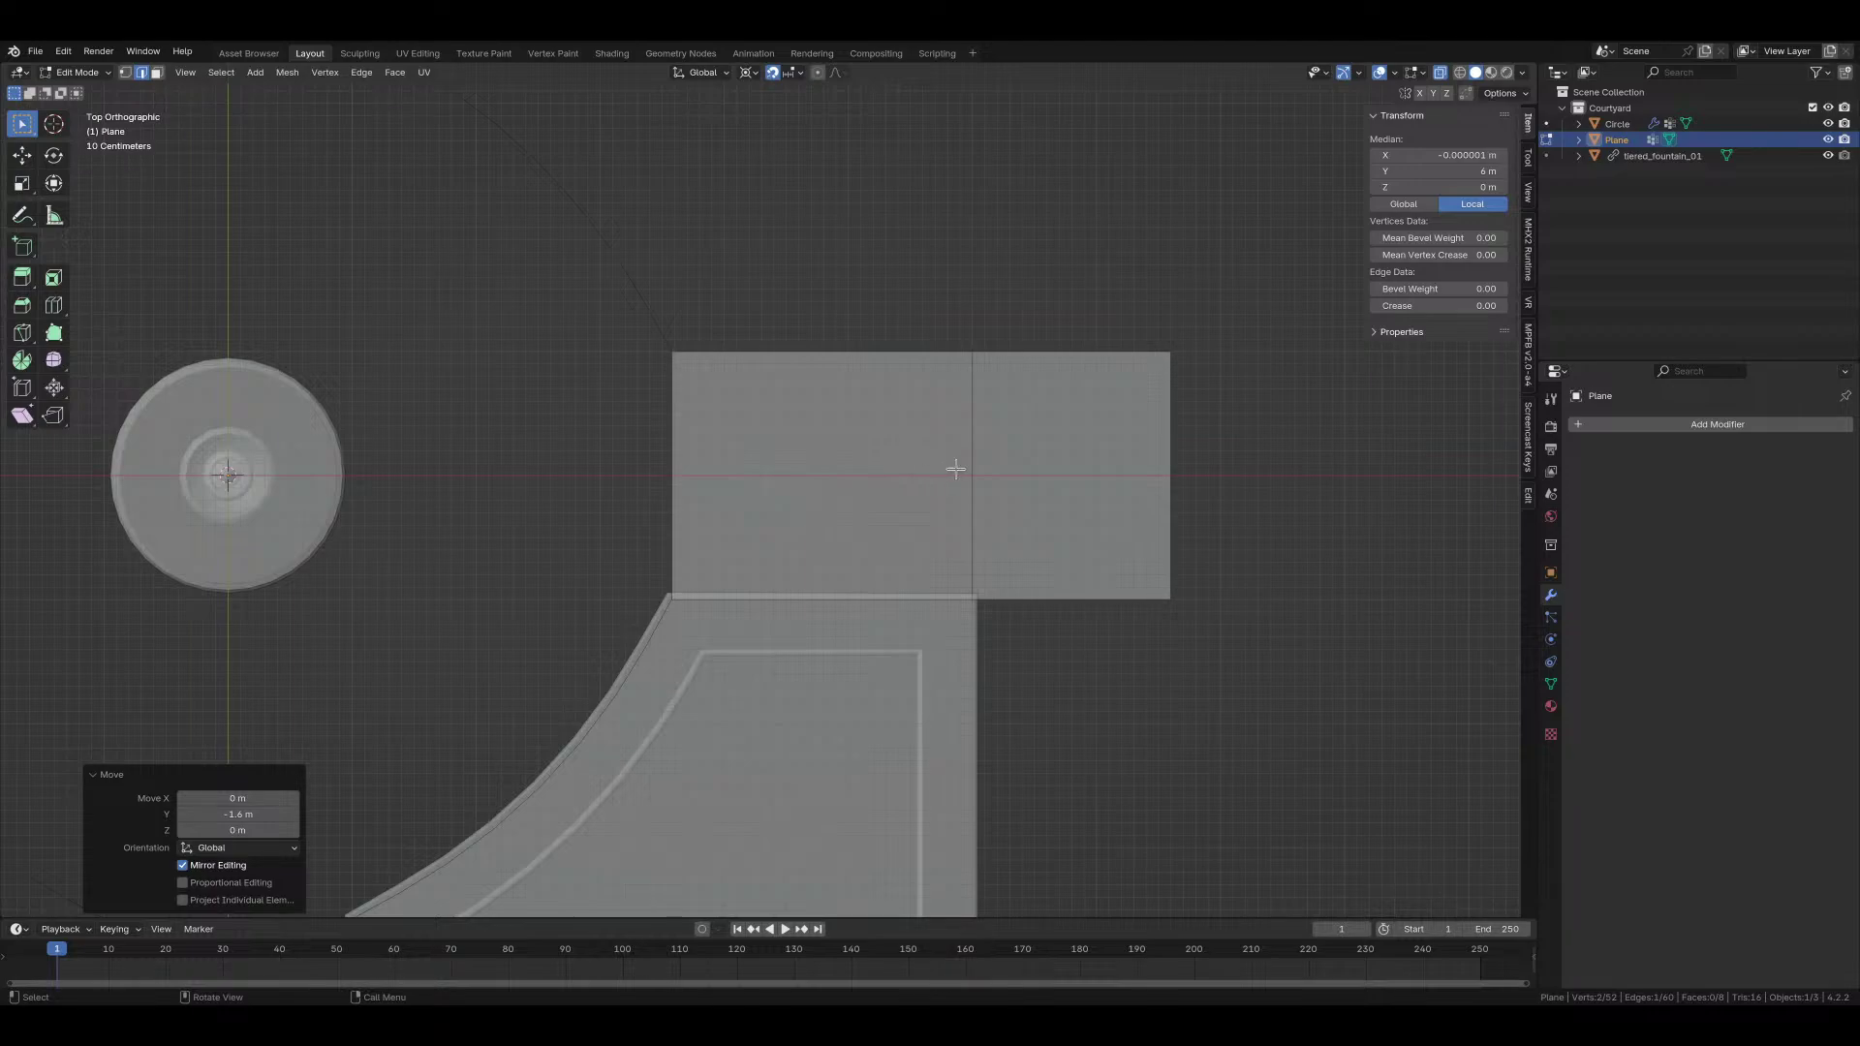
scroll(707, 654, "up", 3)
key("1")
left_click(608, 676)
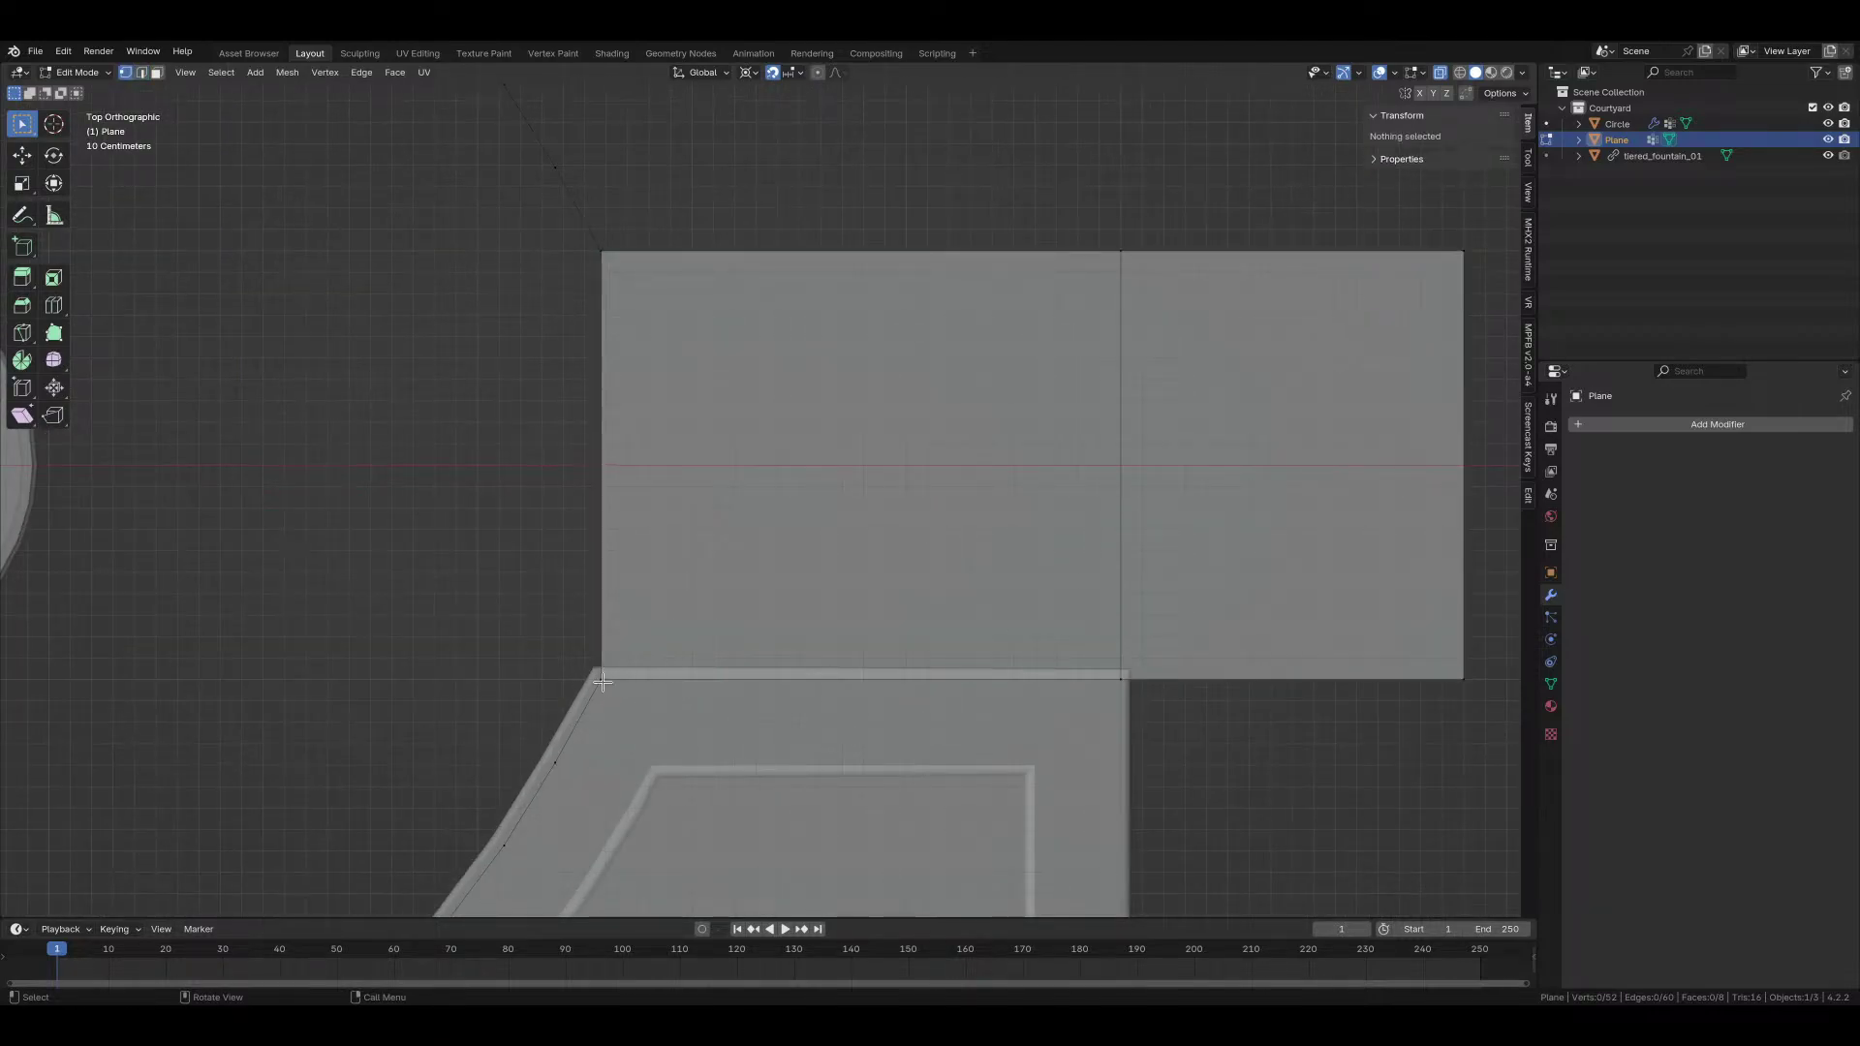
left_click(602, 672)
scroll(703, 411, "down", 5)
middle_click_drag(703, 411, 872, 411, "shift")
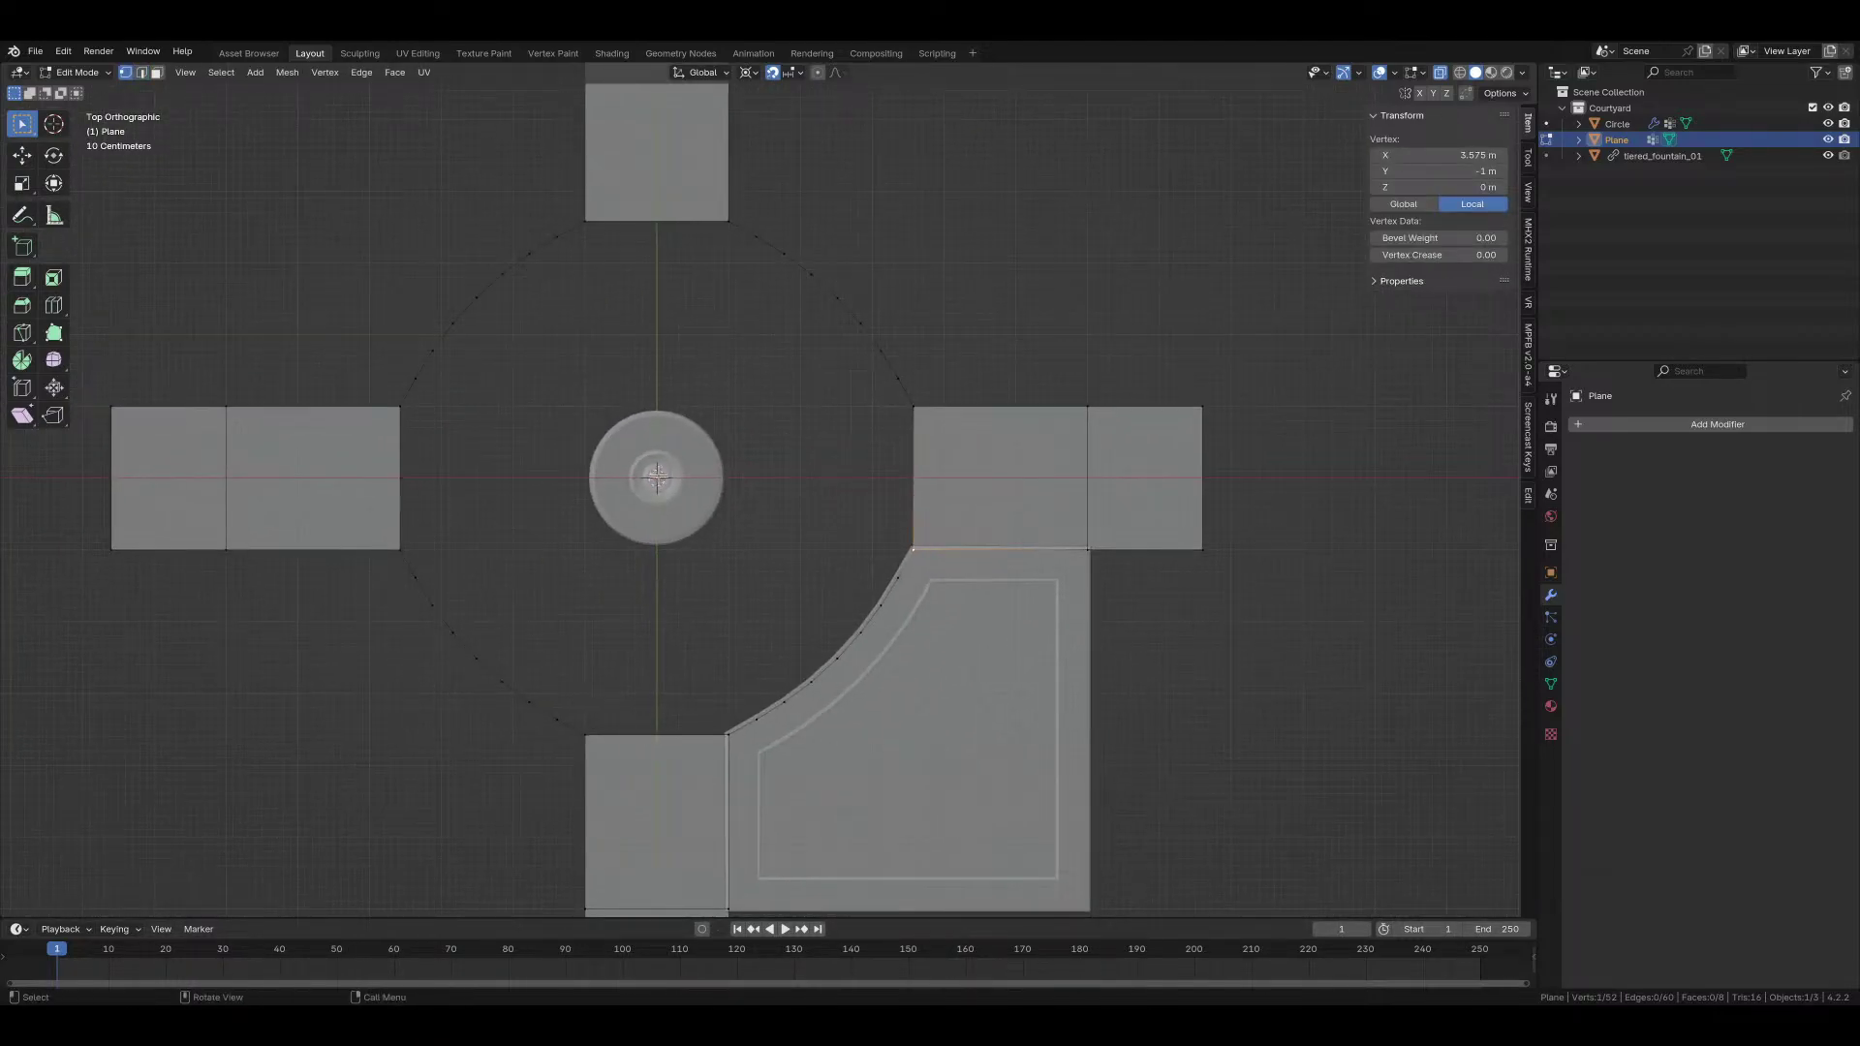
left_click(723, 457)
Step: Leave edit mode, frame the fountain and examine the mesh of its round base in wireframe shading
key("Tab")
middle_click_drag(725, 466, 780, 556)
scroll(634, 643, "up", 2)
left_click(635, 643)
key("KP_Decimal")
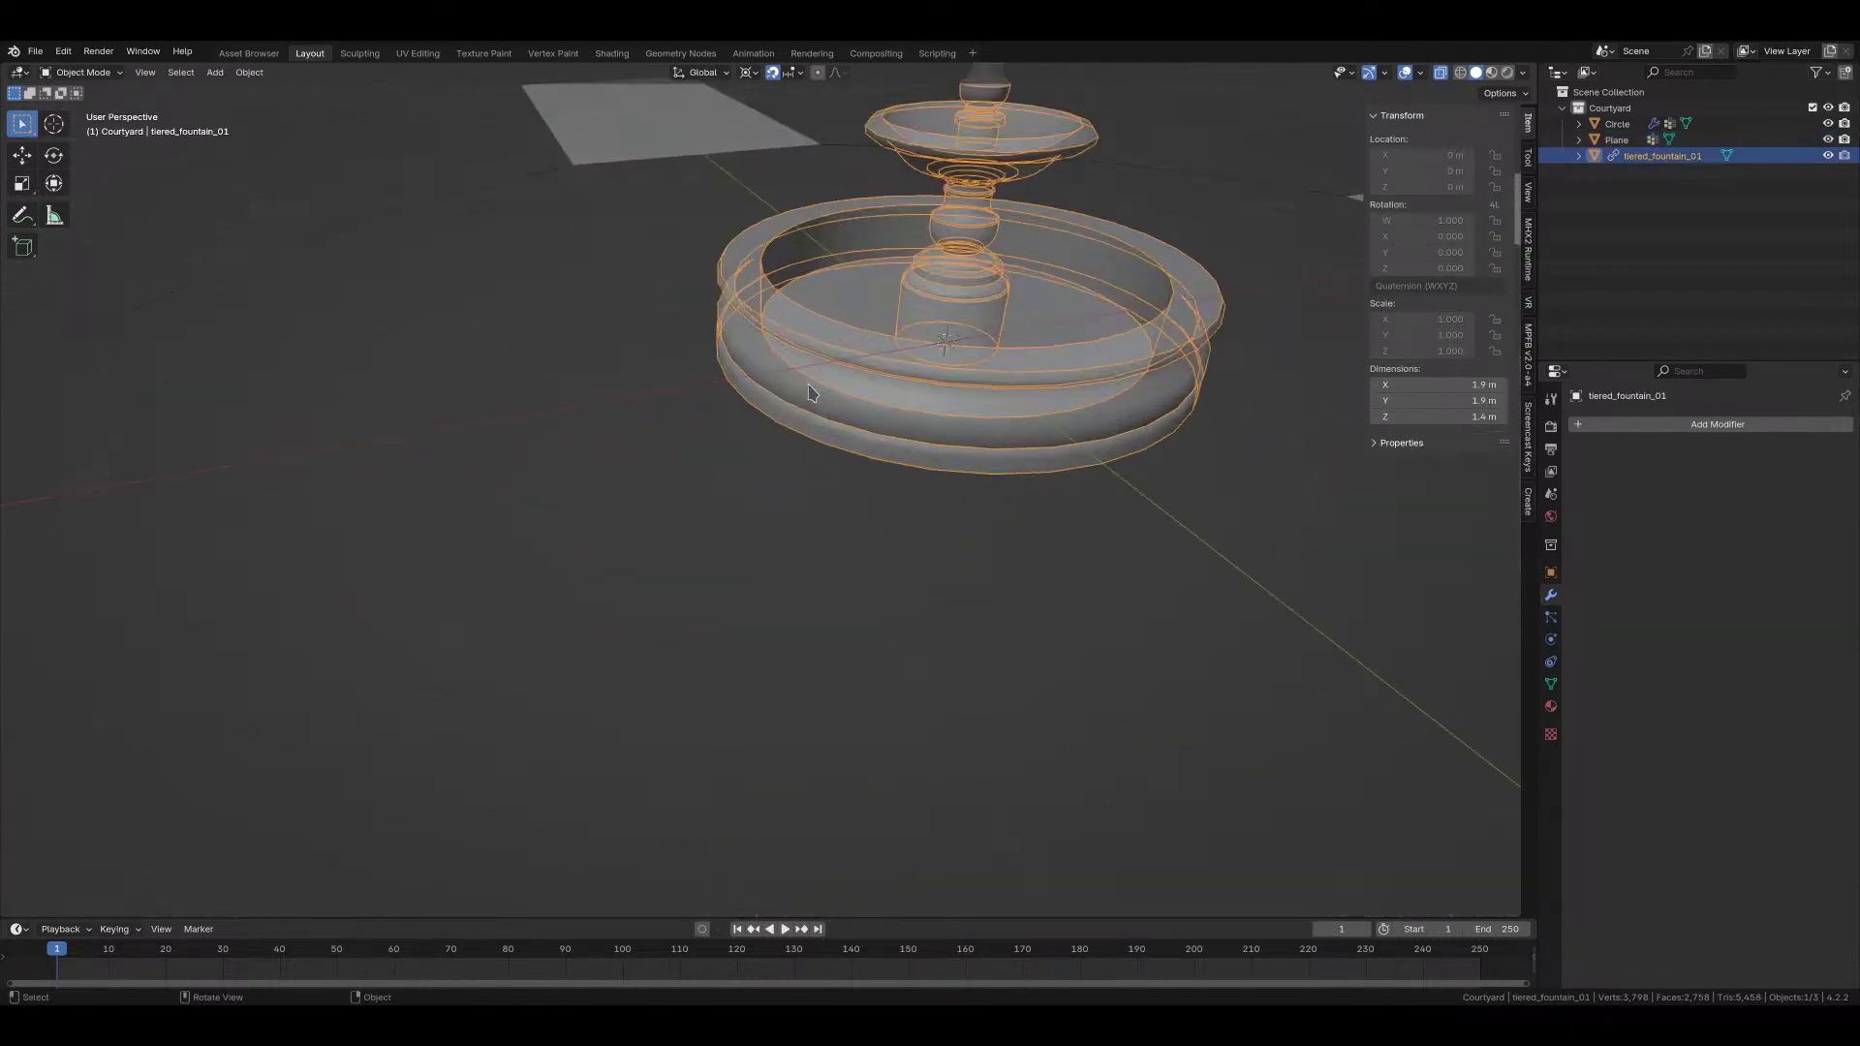
mouse_move(853, 465)
middle_mouse_down()
mouse_move(867, 477)
mouse_move(818, 490)
middle_mouse_up()
key("z")
left_click(817, 581)
mouse_move(831, 688)
middle_mouse_down()
mouse_move(834, 532)
mouse_move(756, 549)
mouse_move(743, 643)
mouse_move(743, 689)
mouse_move(830, 768)
mouse_move(676, 579)
middle_mouse_up()
key("z")
left_click(744, 534)
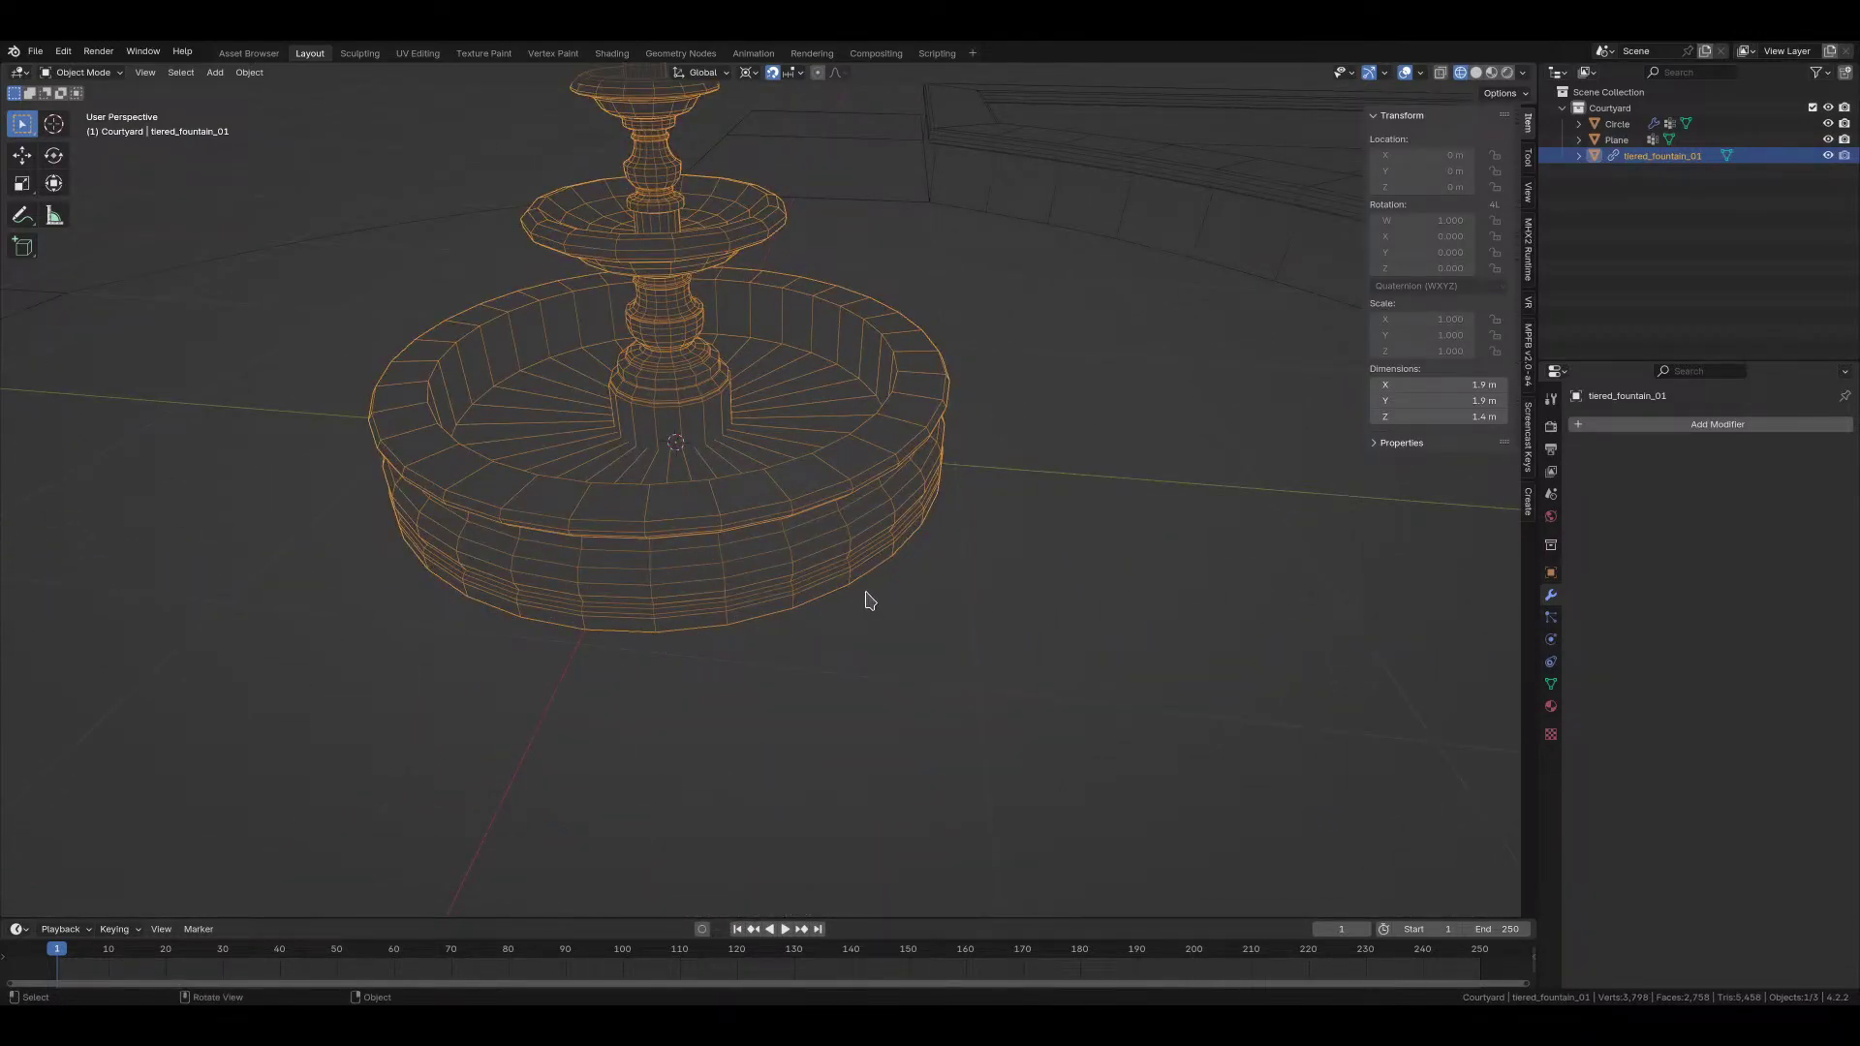
middle_click_drag(902, 573, 851, 594)
scroll(843, 585, "down", 5)
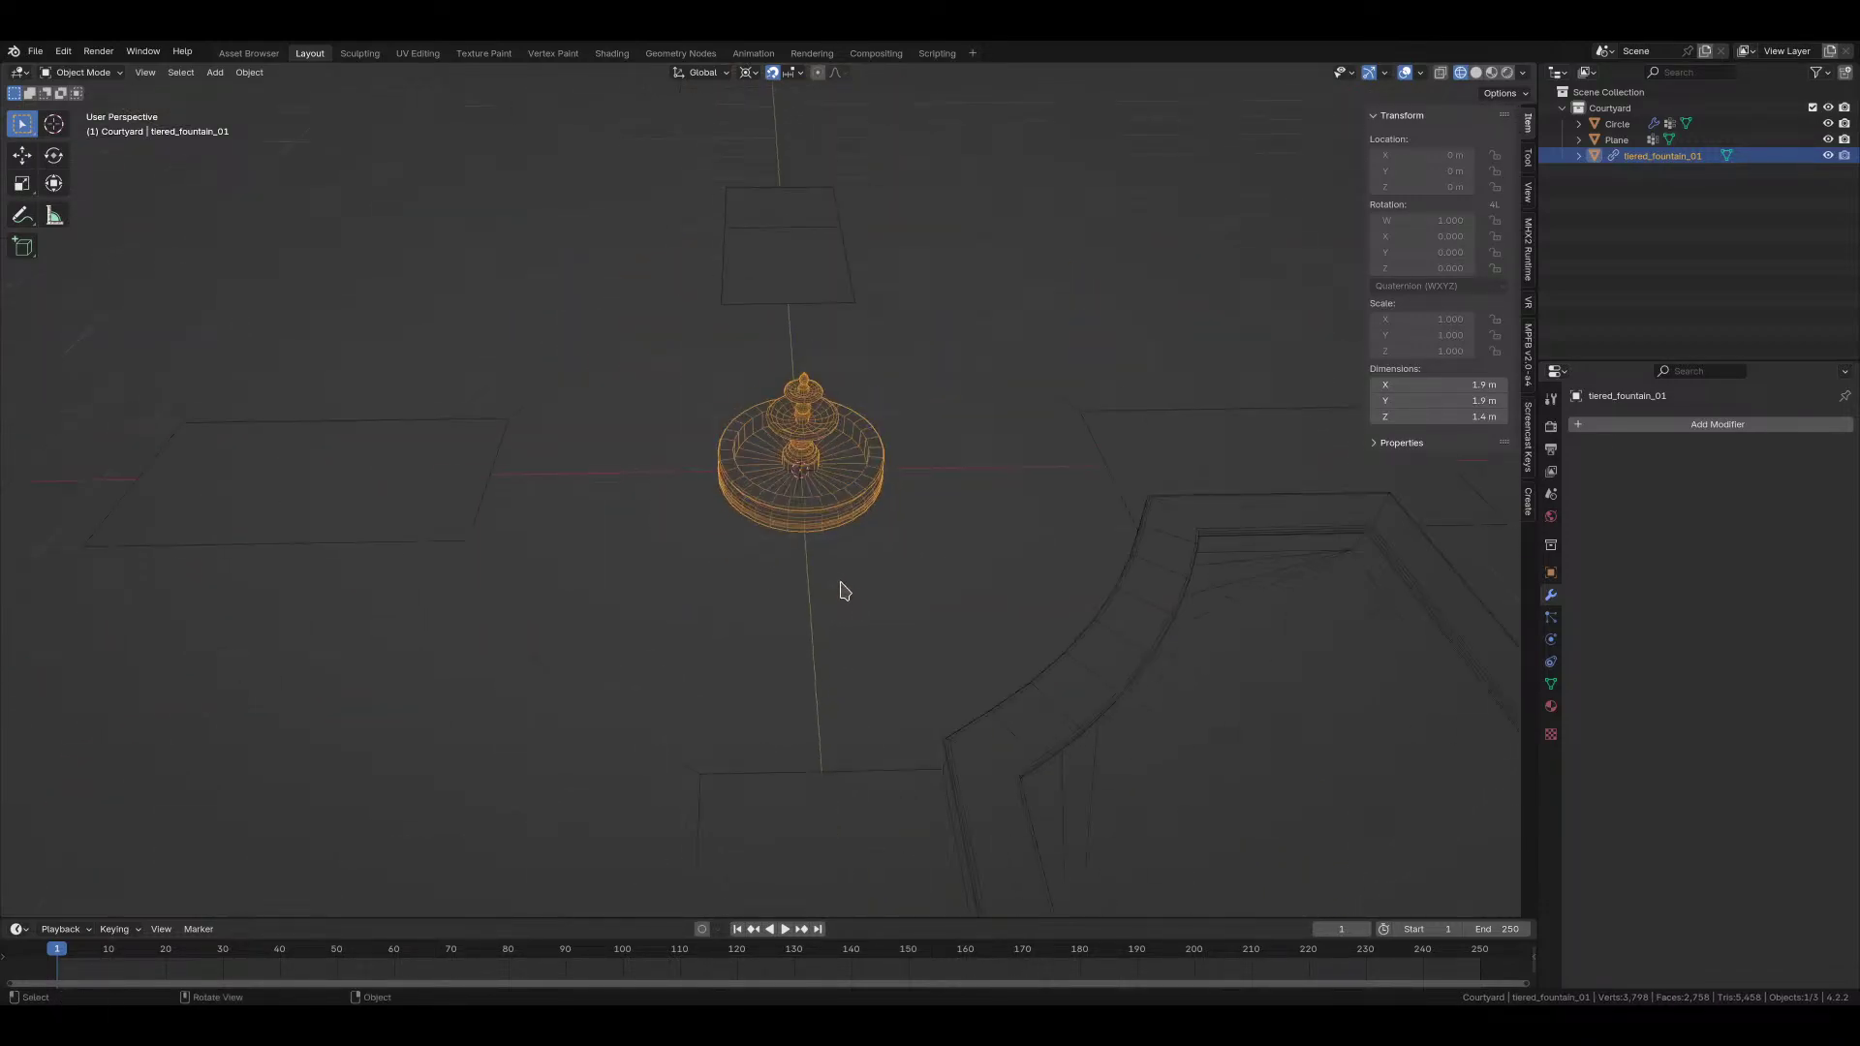
Step: Edit the path mesh and select the complete edge ring around the fountain, made of the four arcs and the arms' inner edges
left_click(602, 710)
left_click(581, 714)
key("Tab")
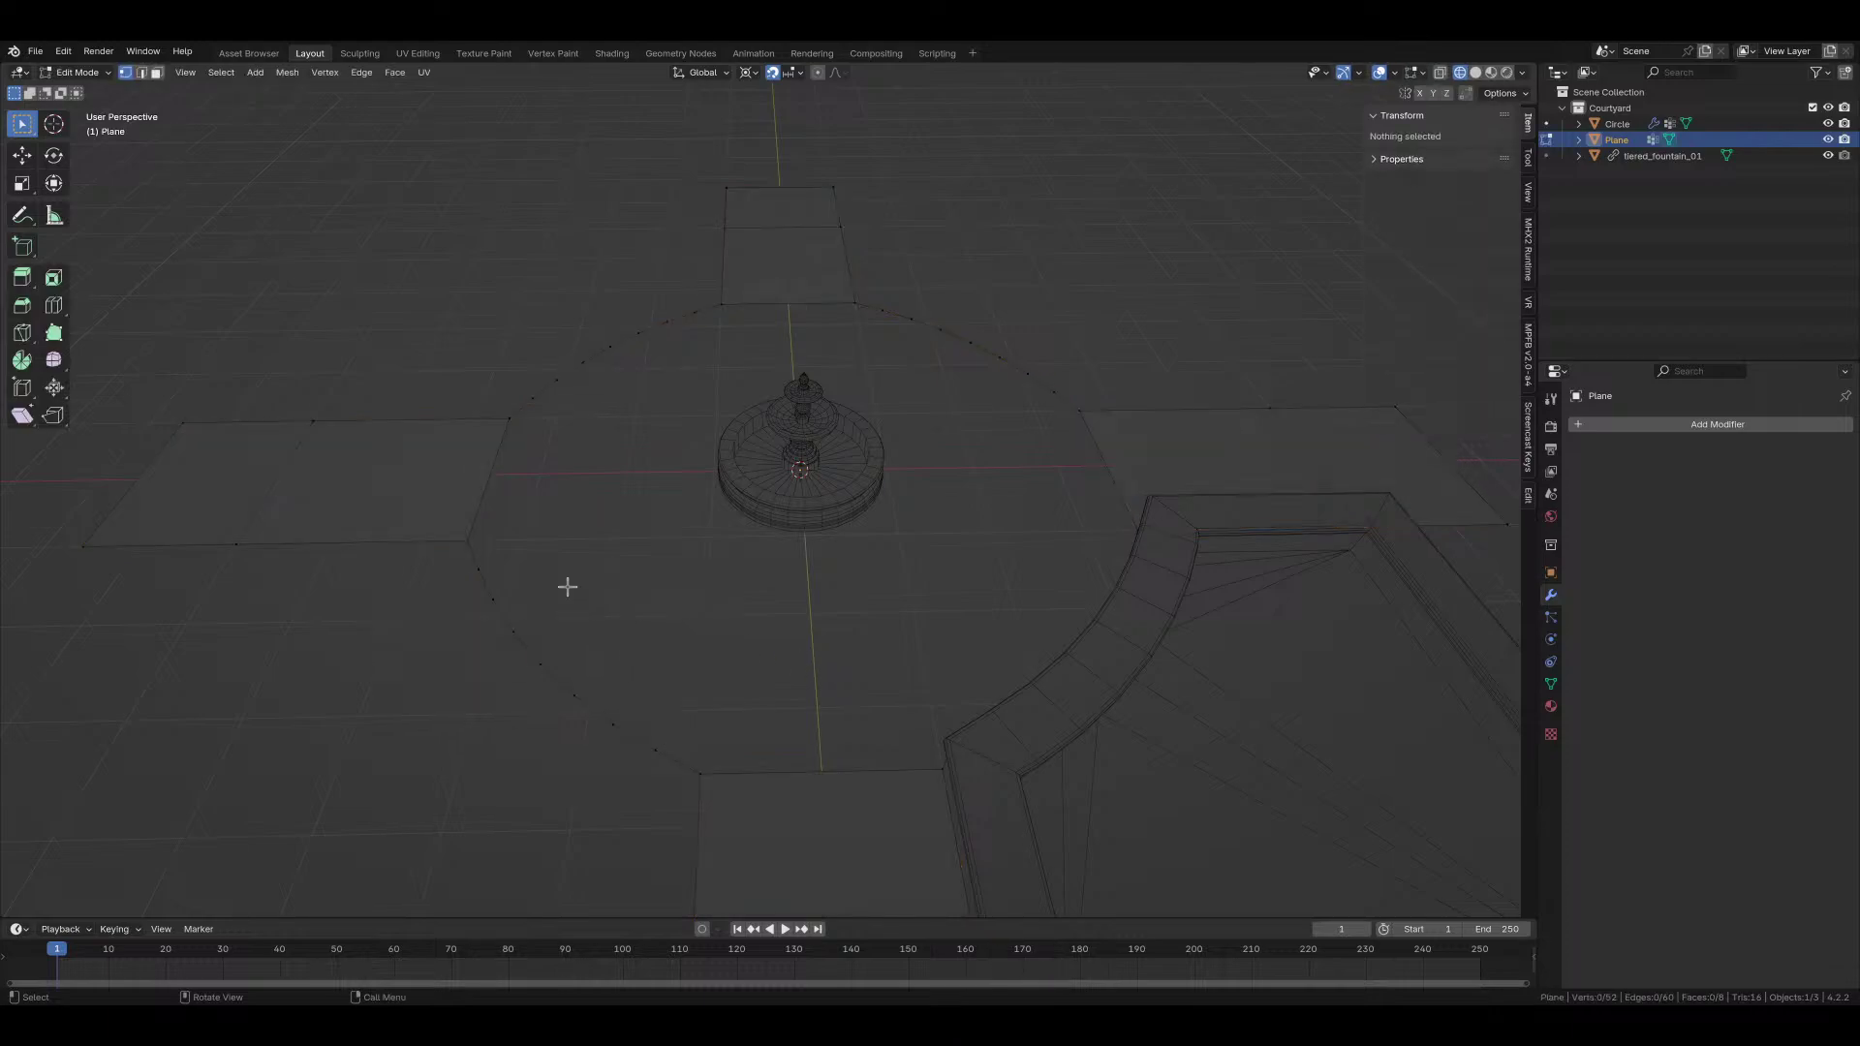
left_click(481, 481, "alt")
left_click(565, 382, "alt+shift")
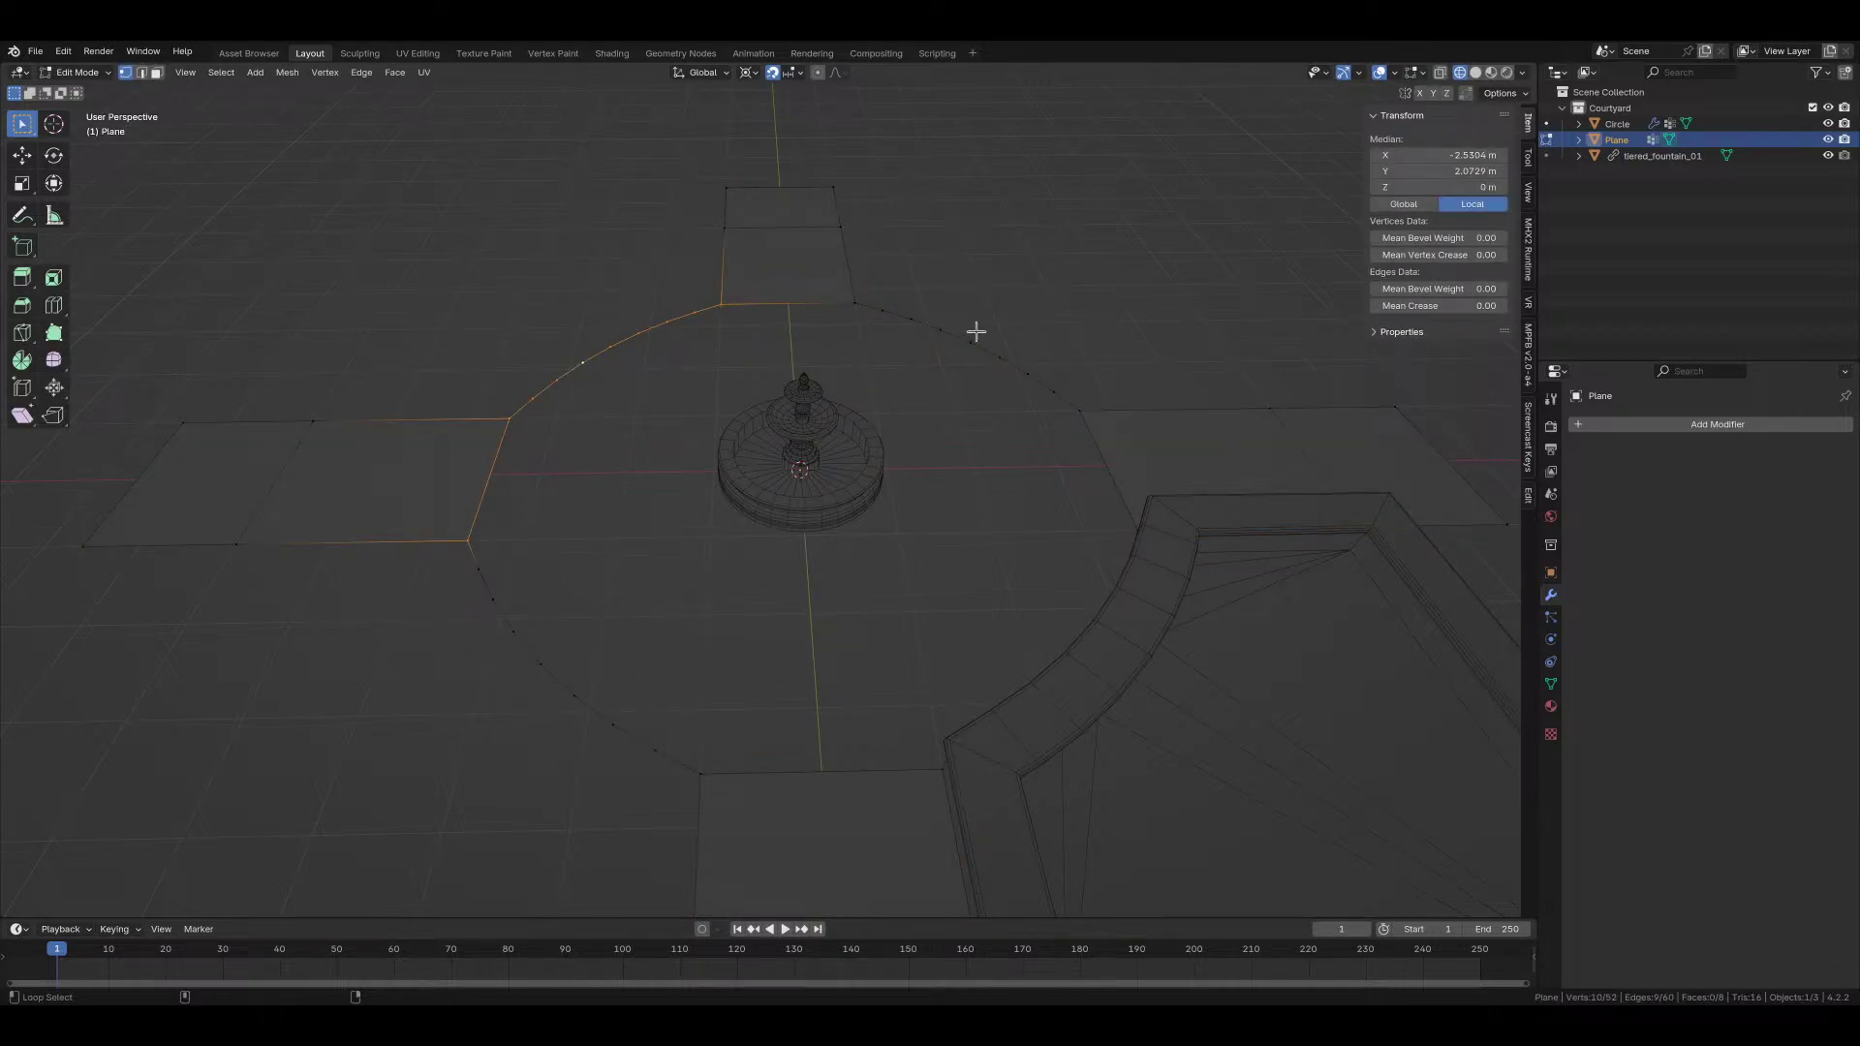
left_click(976, 332, "alt+shift")
left_click(1081, 631, "alt+shift")
left_click(561, 685, "alt+shift")
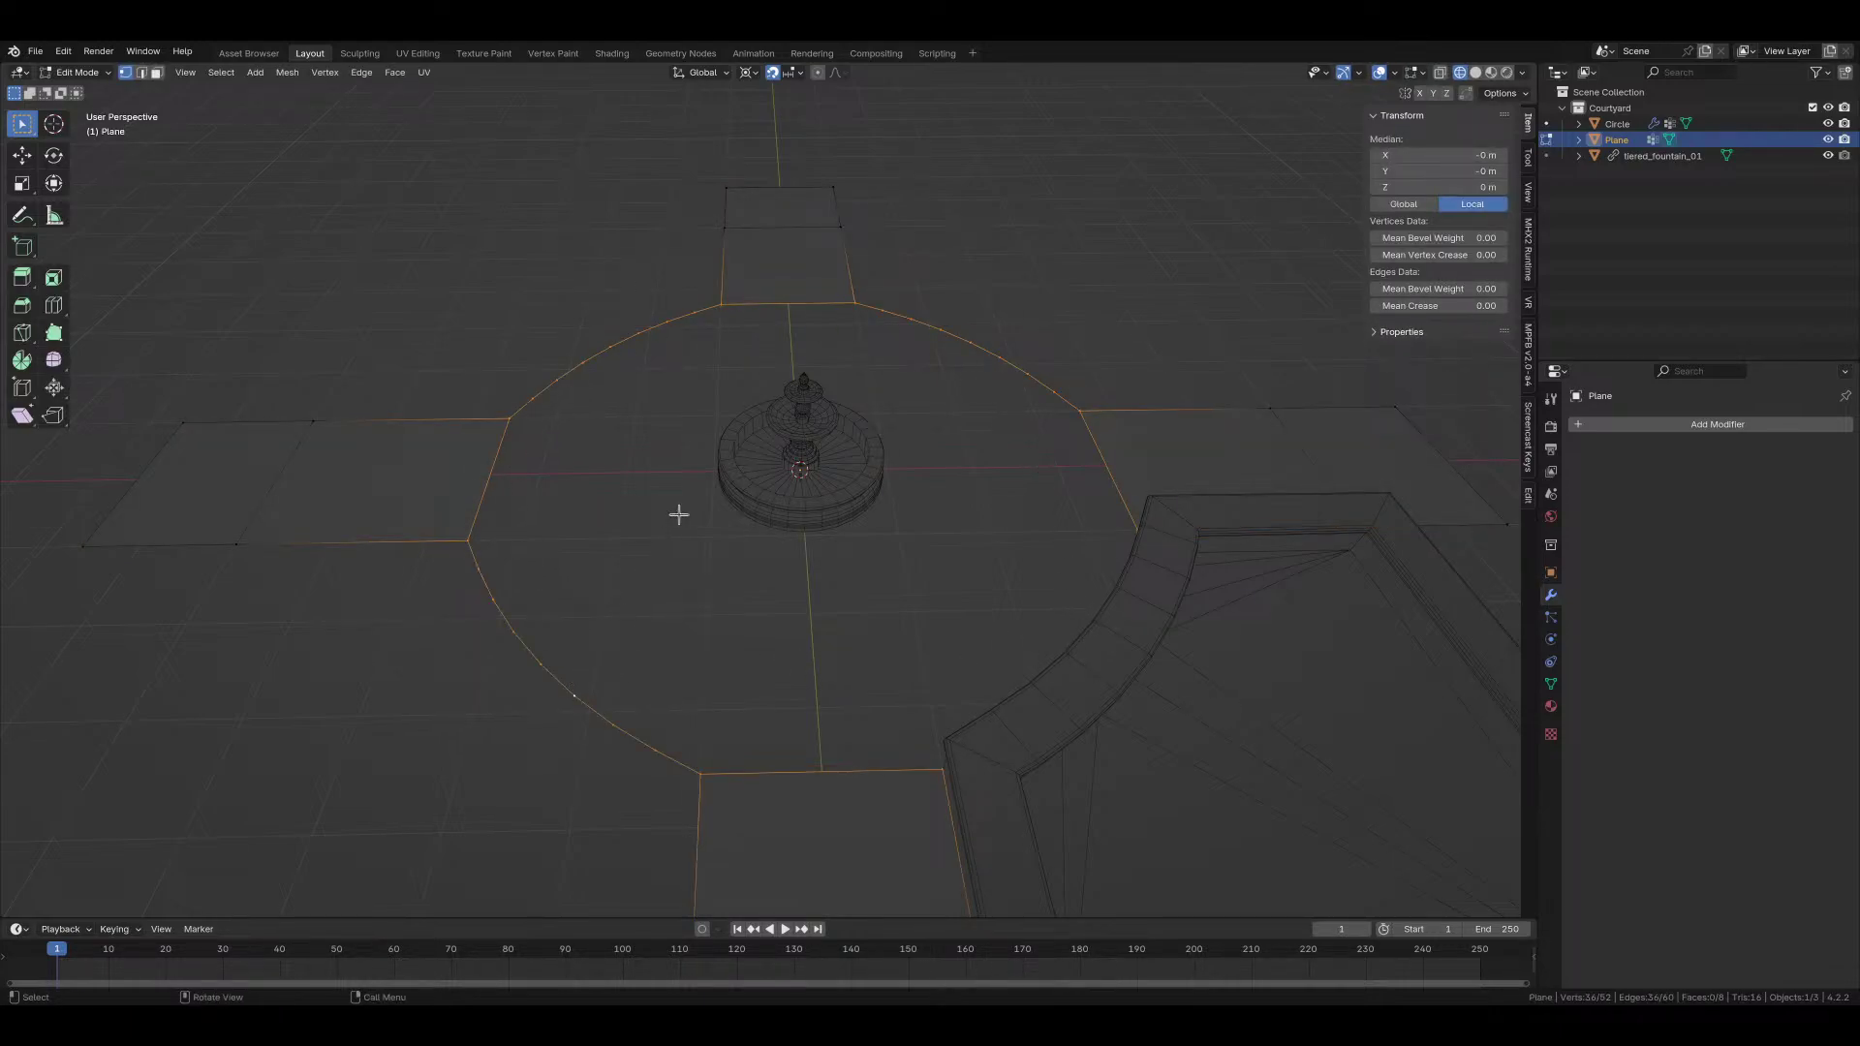
scroll(682, 511, "down", 5)
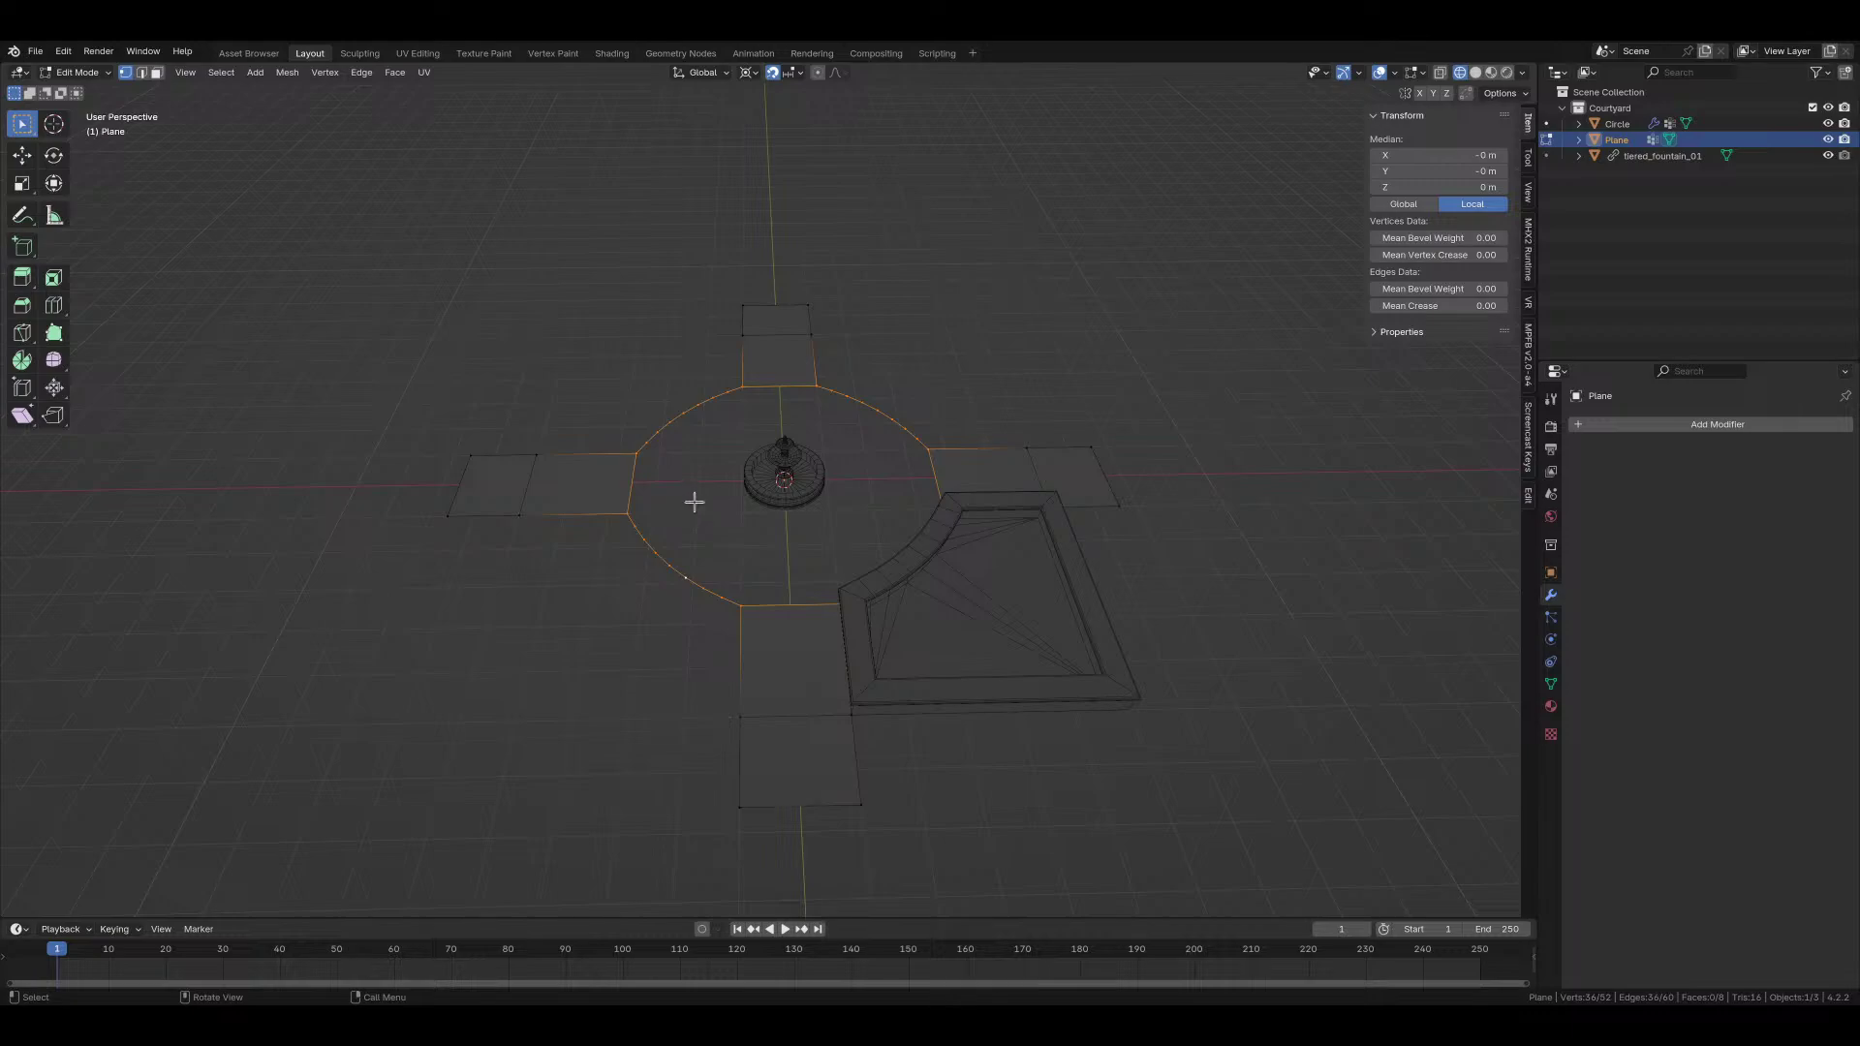
middle_click_drag(829, 517, 1004, 437)
scroll(848, 601, "up", 4)
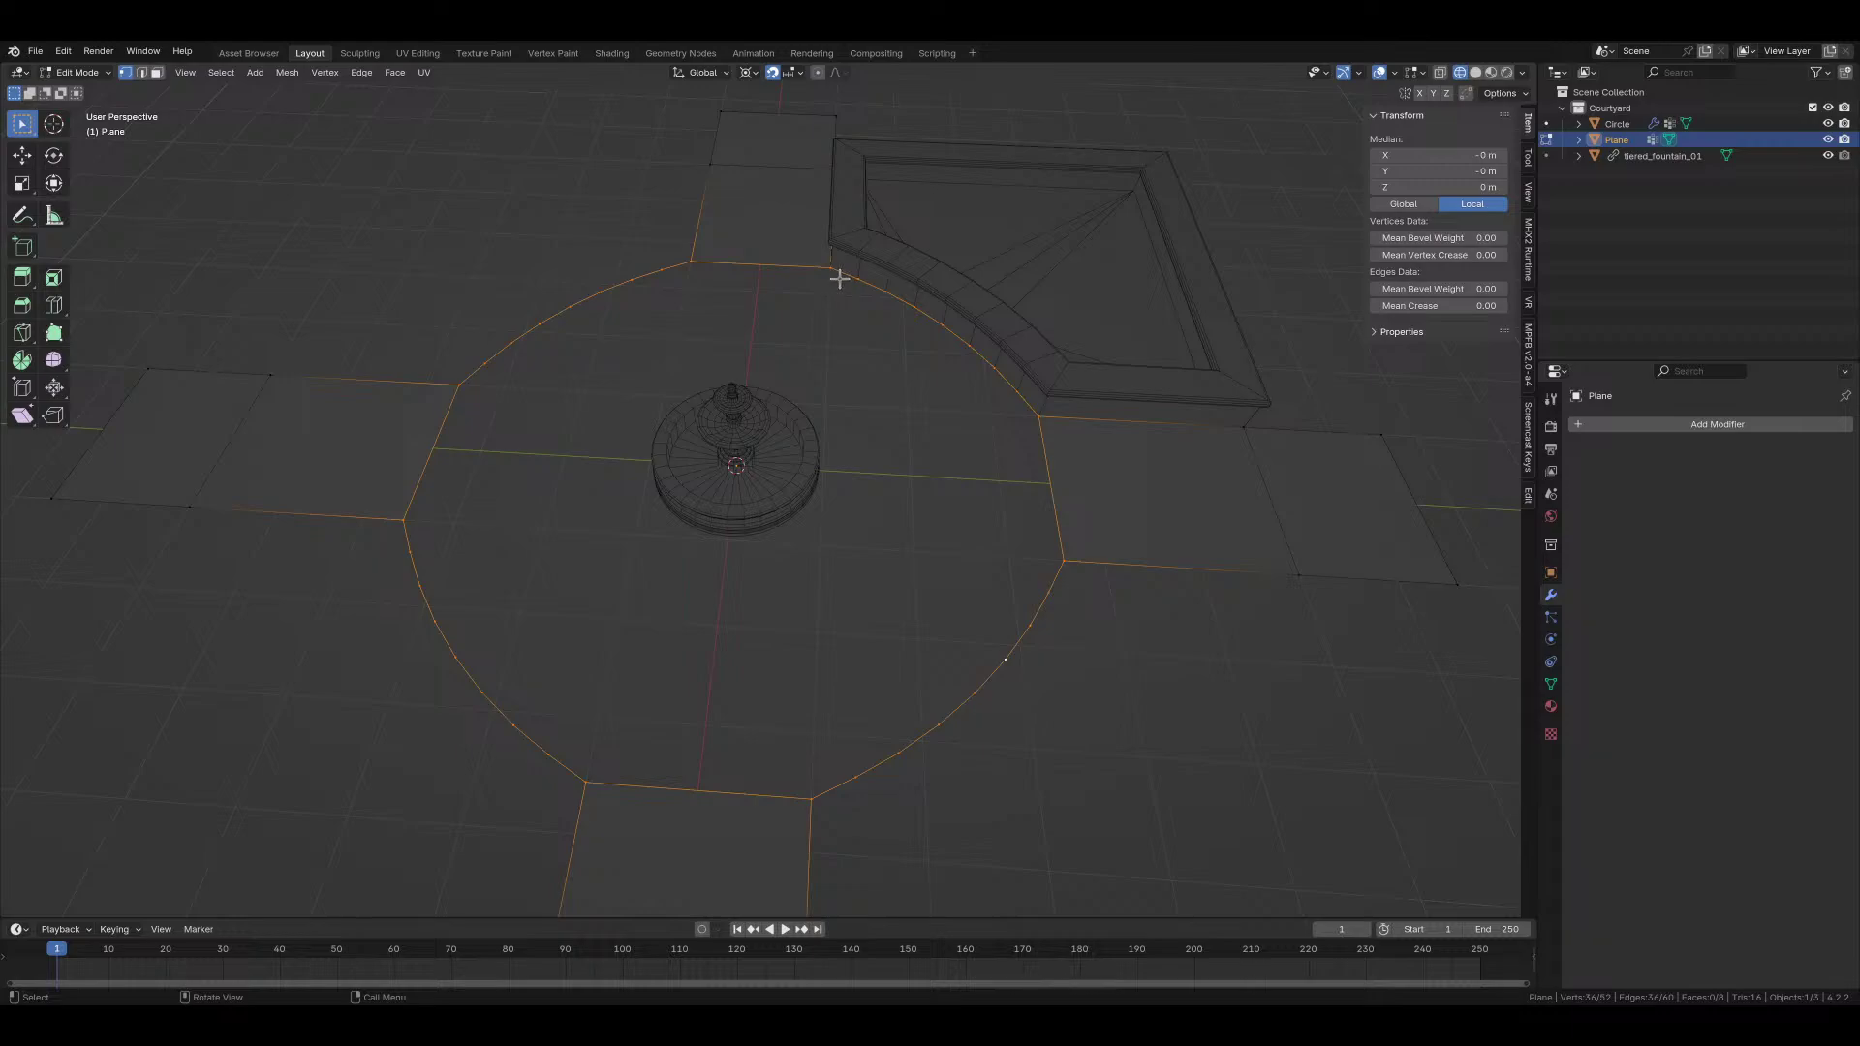
scroll(937, 562, "up", 3)
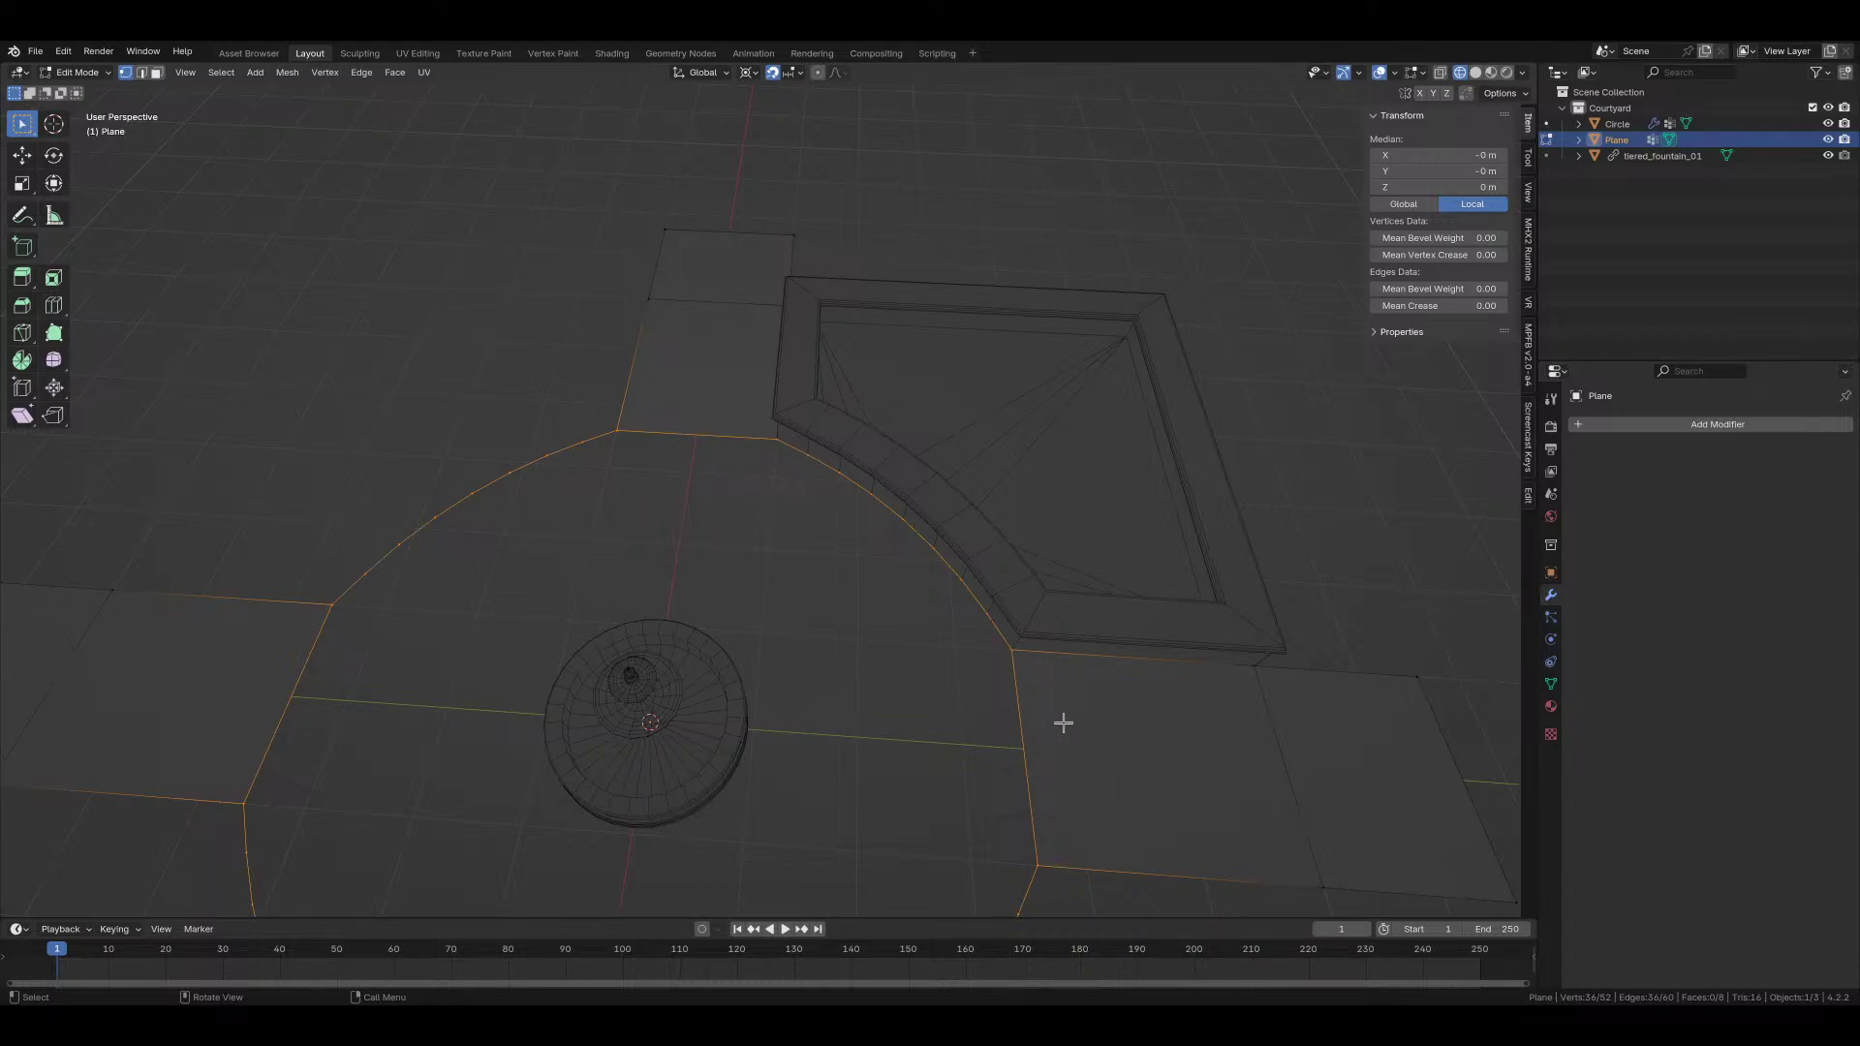
middle_click_drag(918, 673, 966, 558)
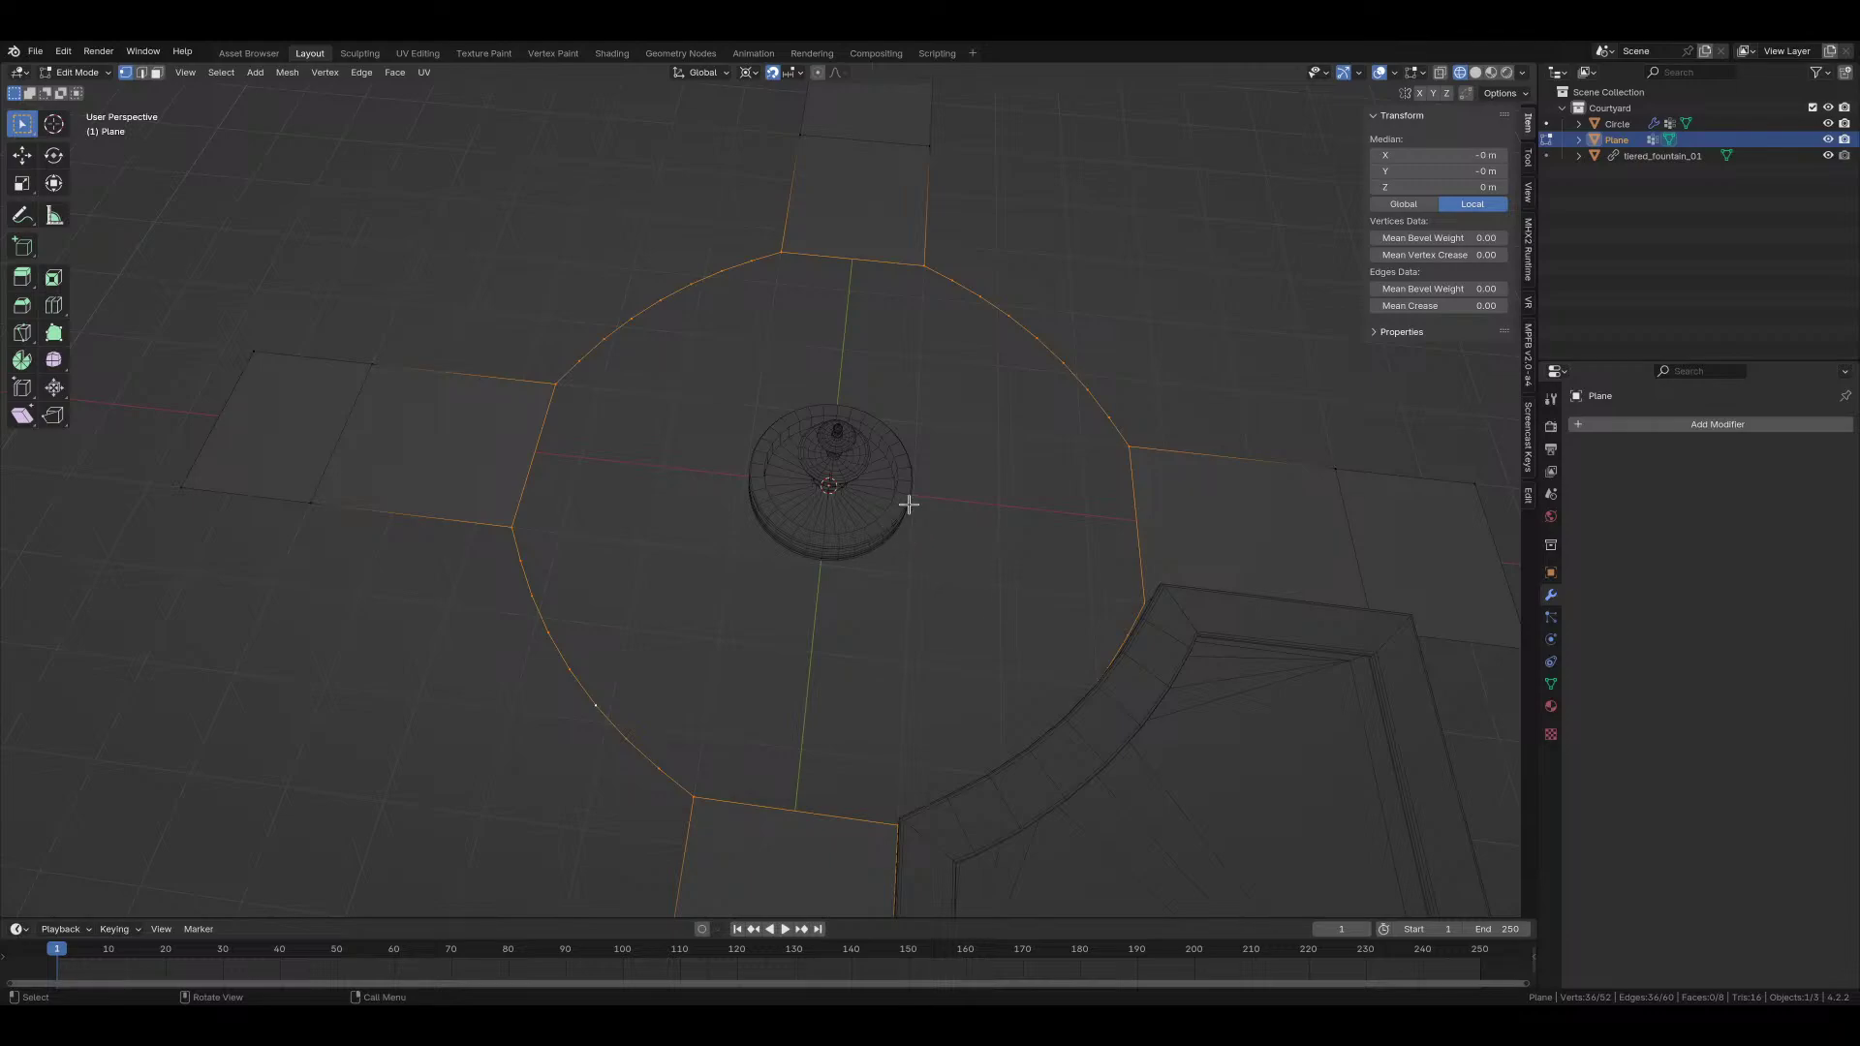
Step: Add a 32-vertex circle with a 0.95 m radius around the fountain's round base to the path mesh
key("shift+a")
left_click(940, 464)
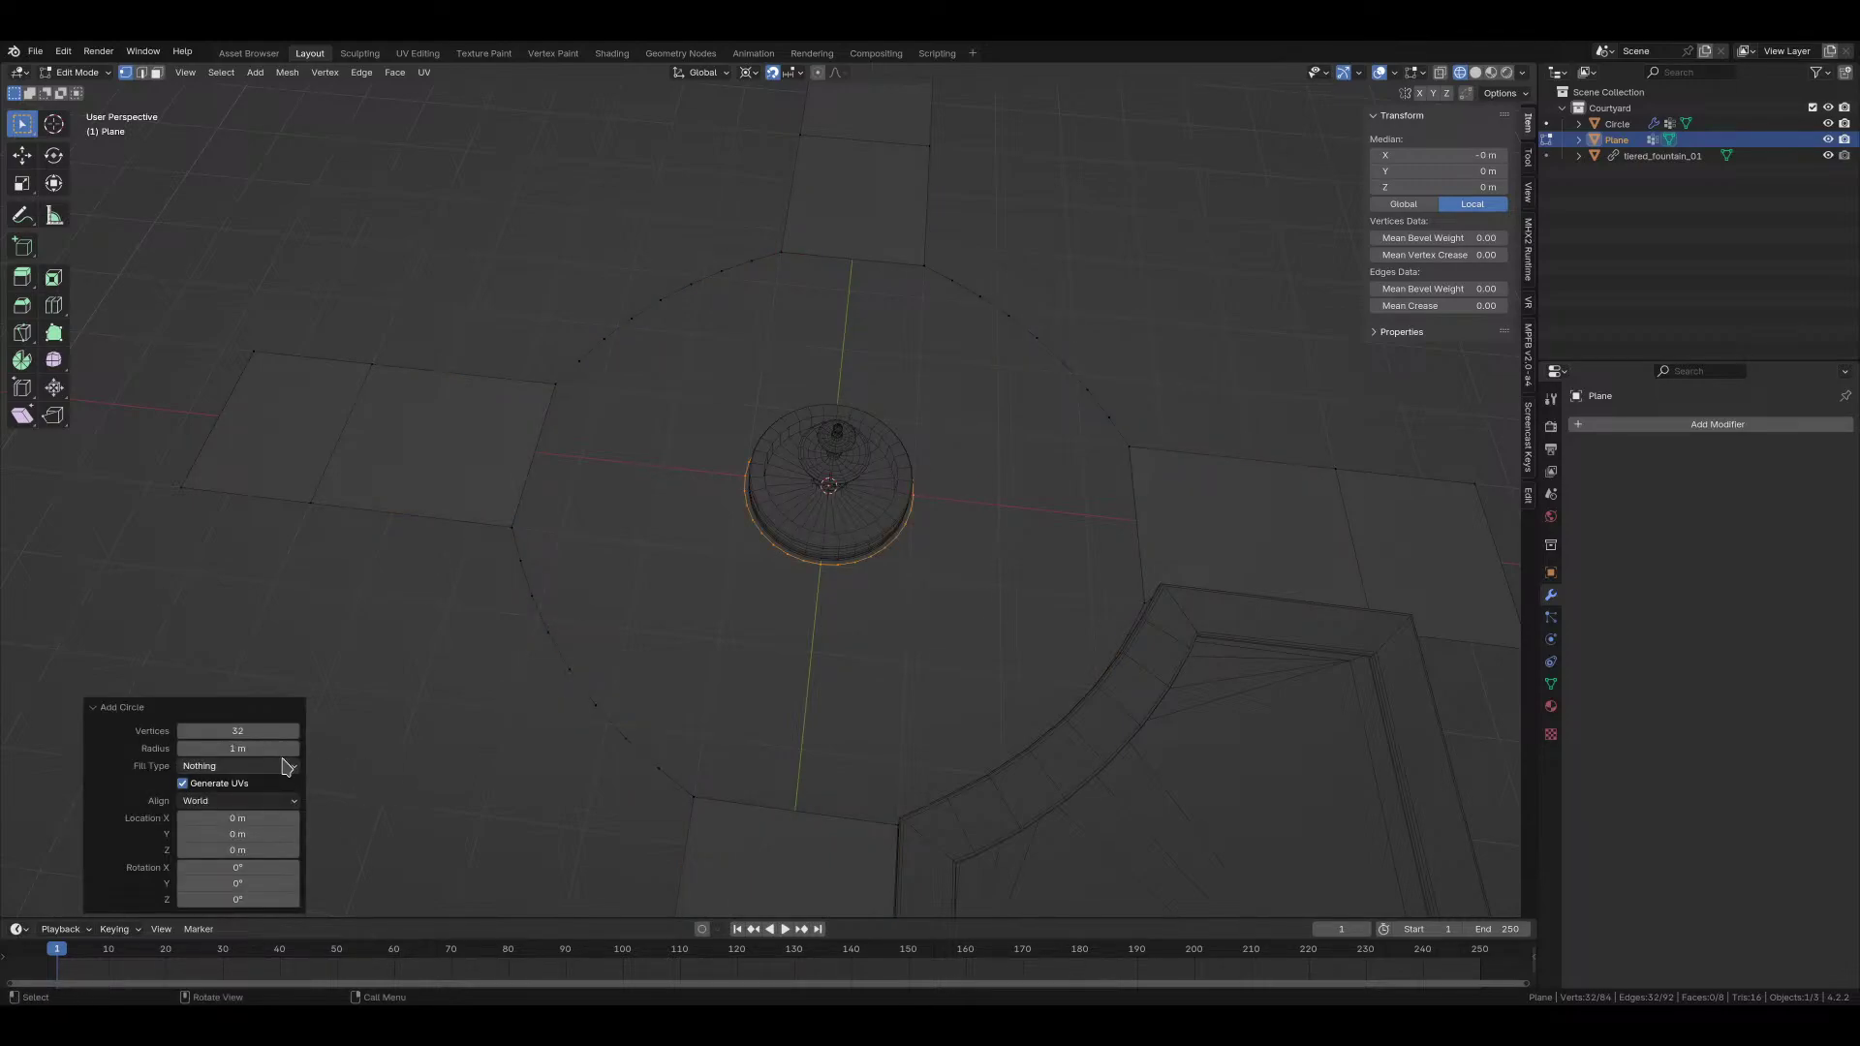
scroll(765, 593, "up", 5)
middle_click_drag(718, 690, 689, 585)
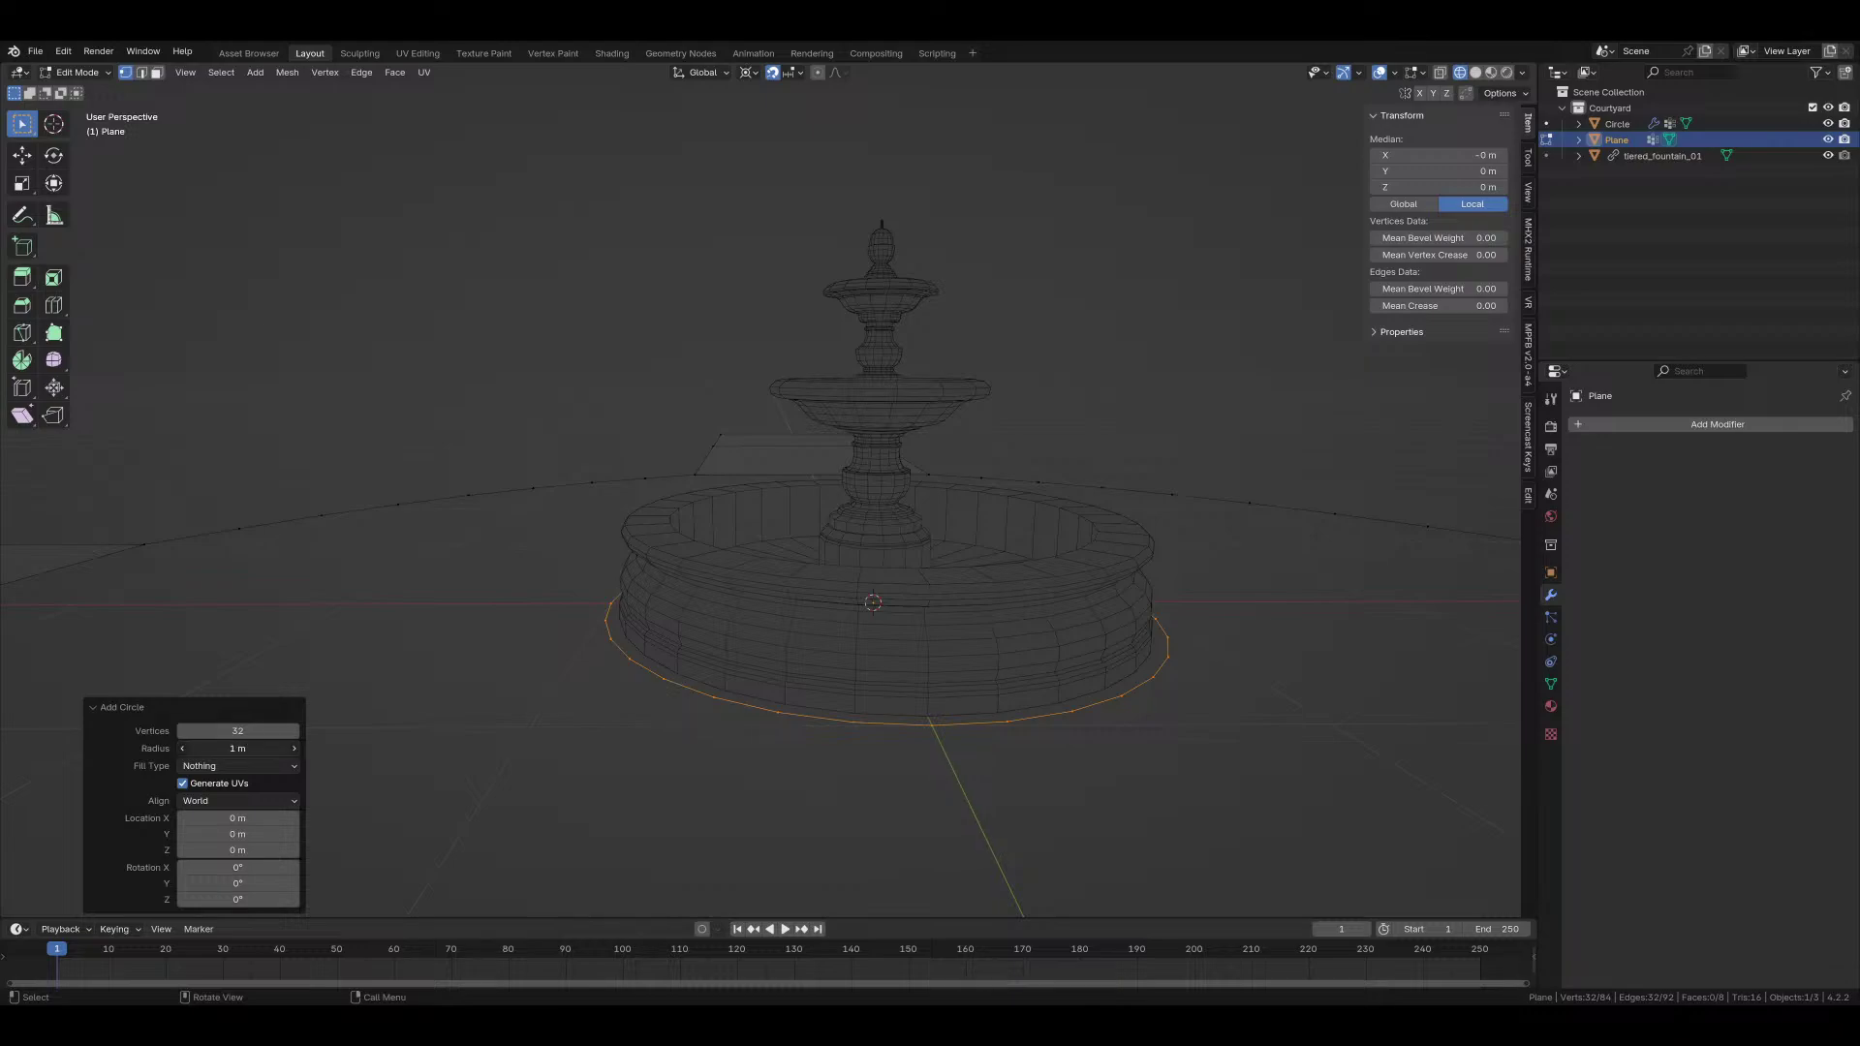
left_click_drag(237, 748, 312, 748)
left_click(233, 748)
key("Return")
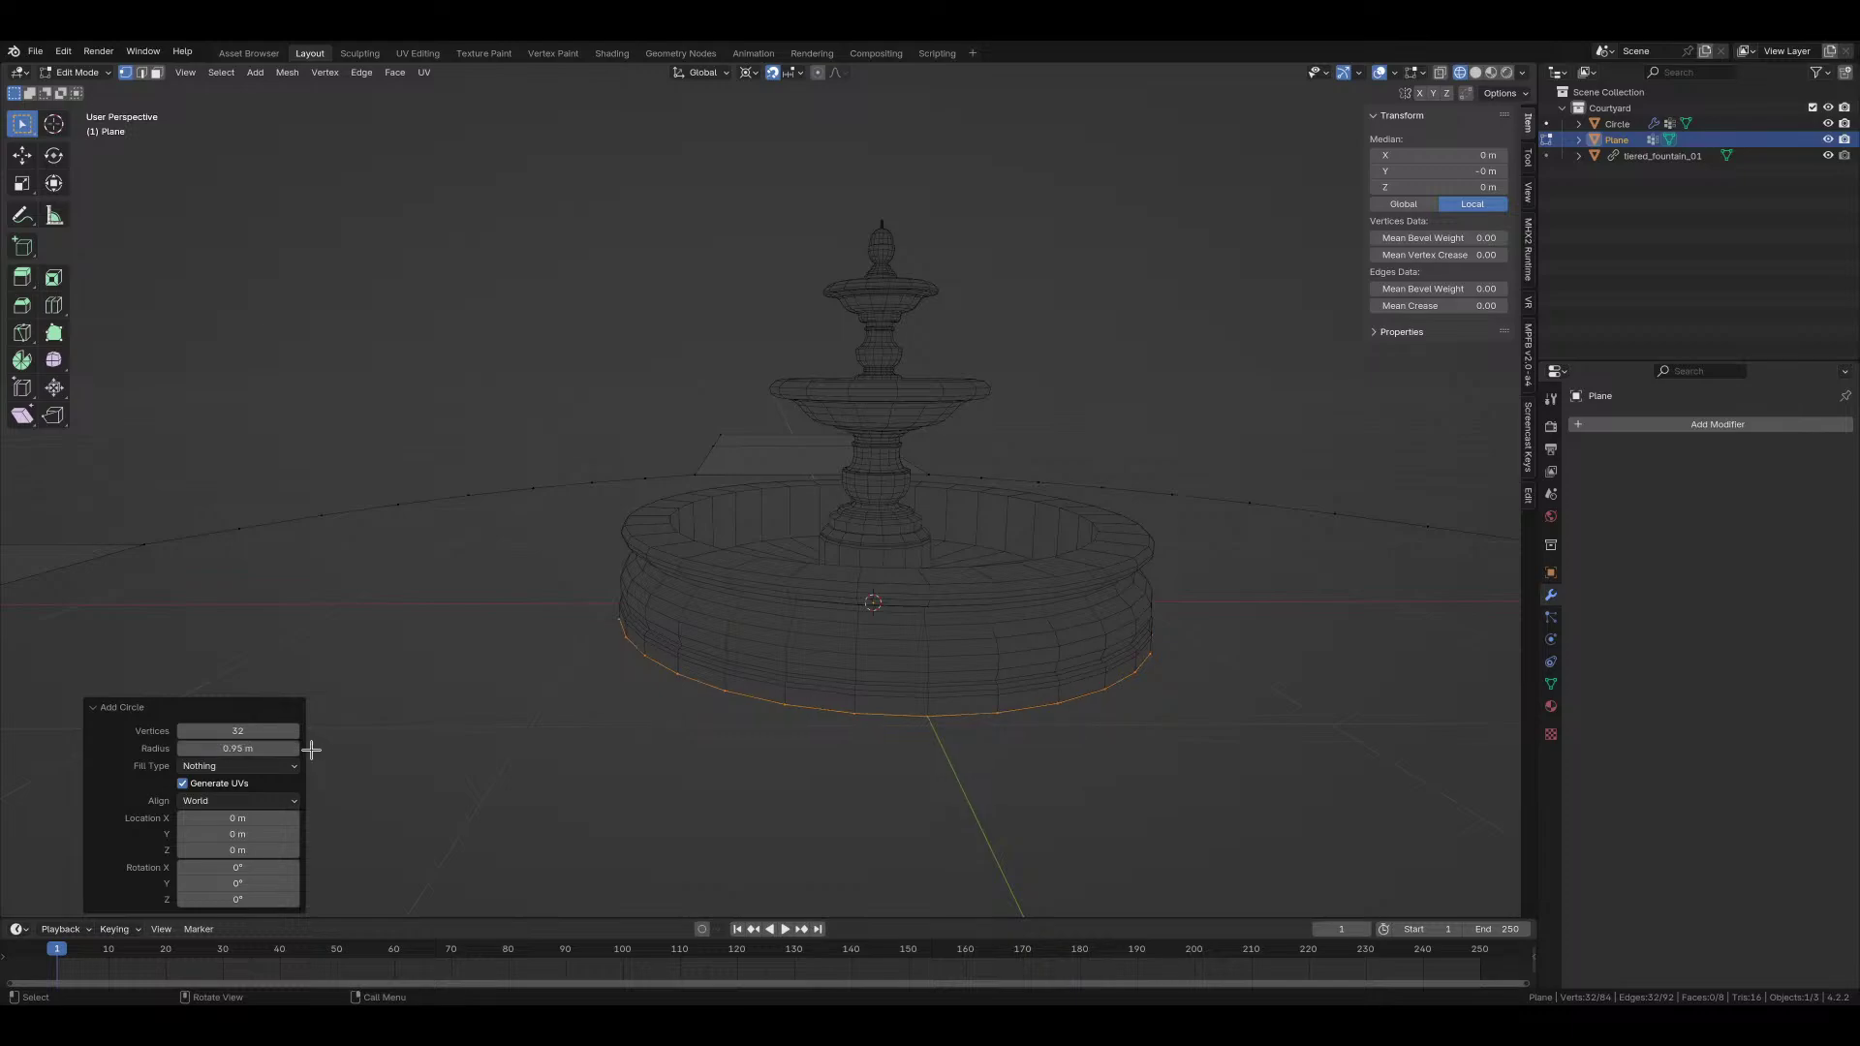
key("KP_Decimal")
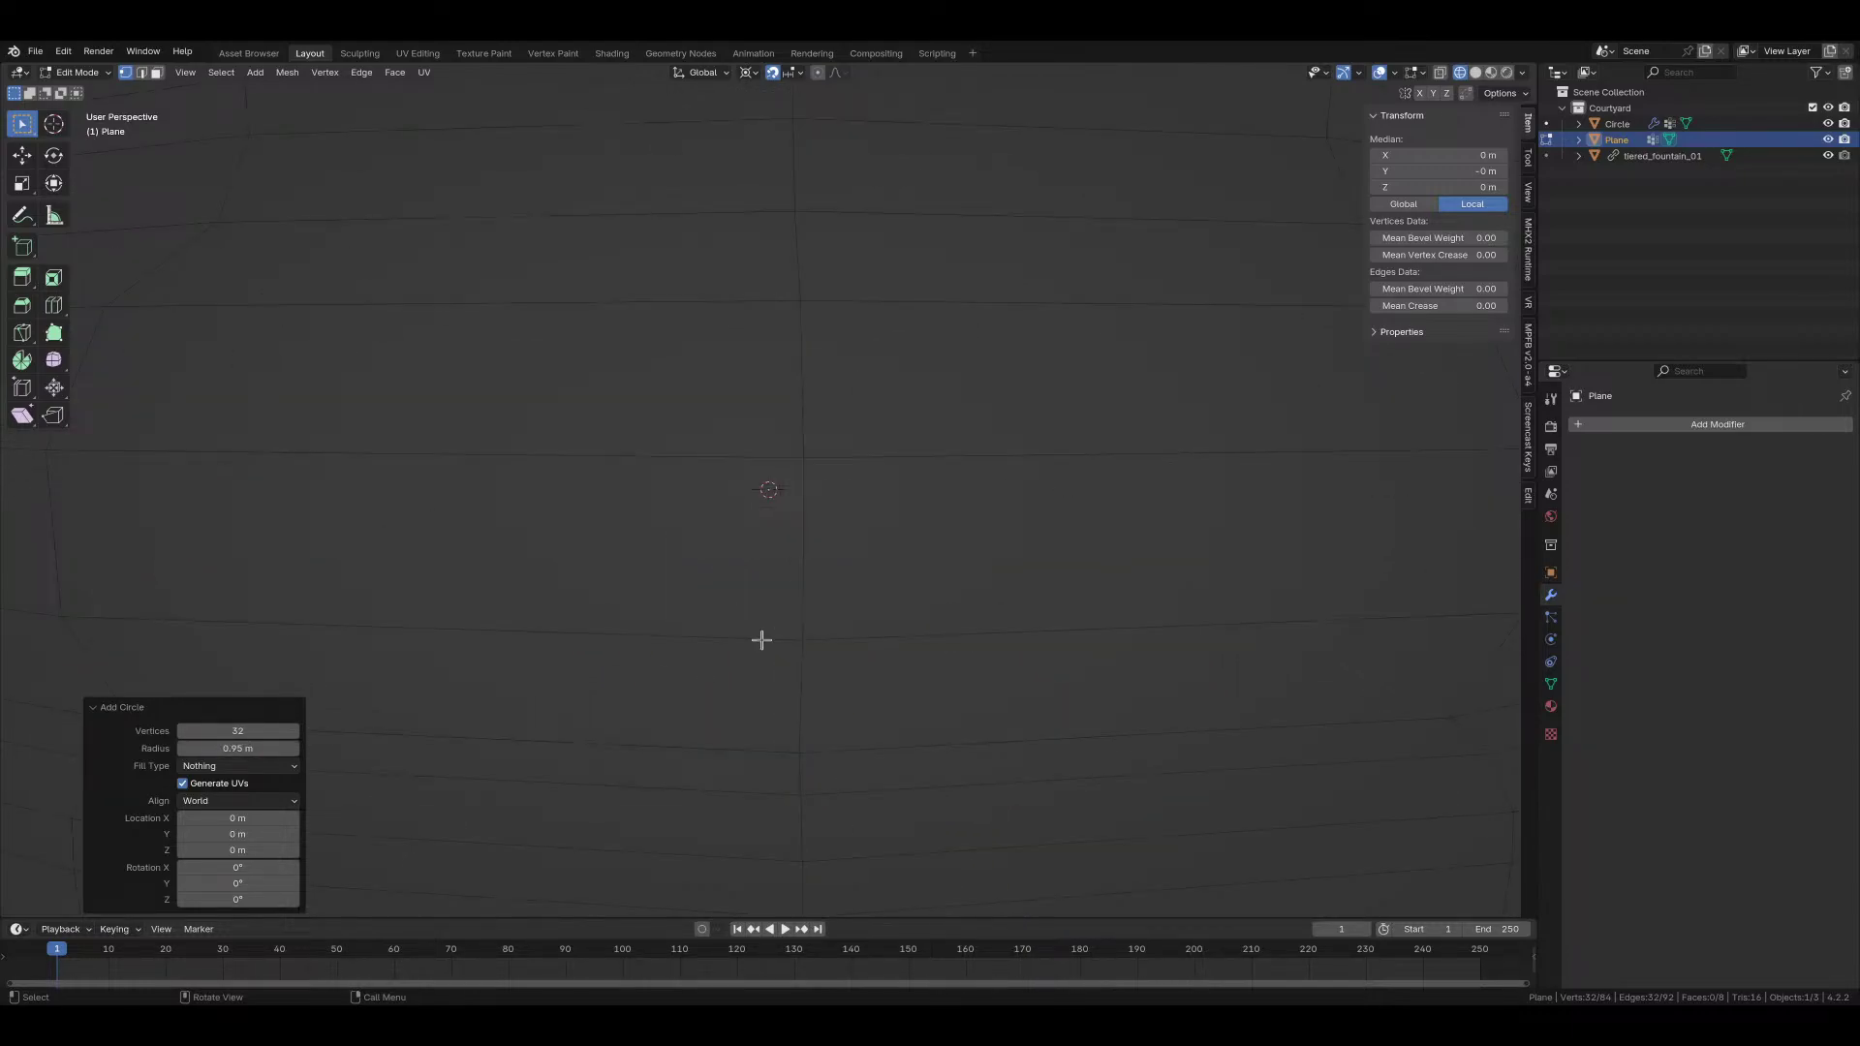
Step: Fill triangular faces joining the inner edges of the -X and +X arms to the nearest vertices of the fountain circle
scroll(765, 638, "down", 8)
middle_click_drag(765, 519, 441, 673)
left_click(643, 539)
left_click(441, 672, "shift")
left_click(425, 519, "shift")
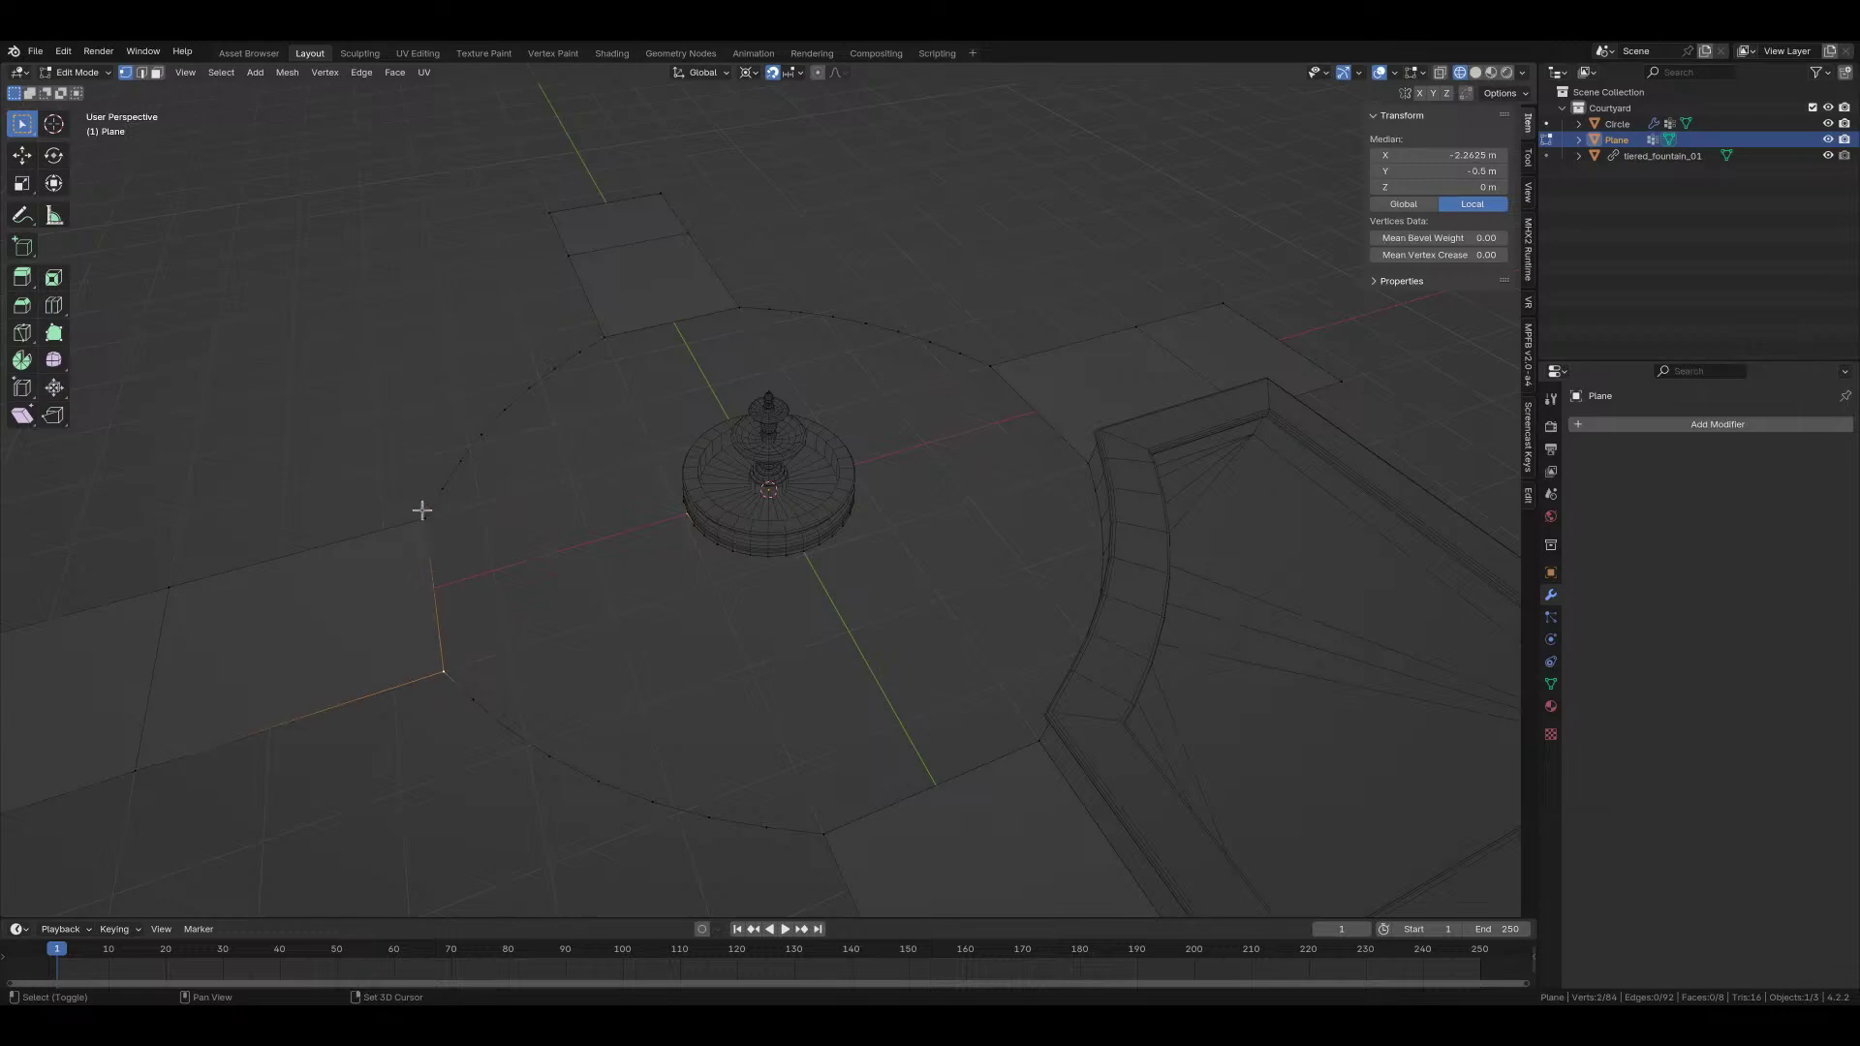
key("f")
middle_click_drag(840, 479, 687, 505)
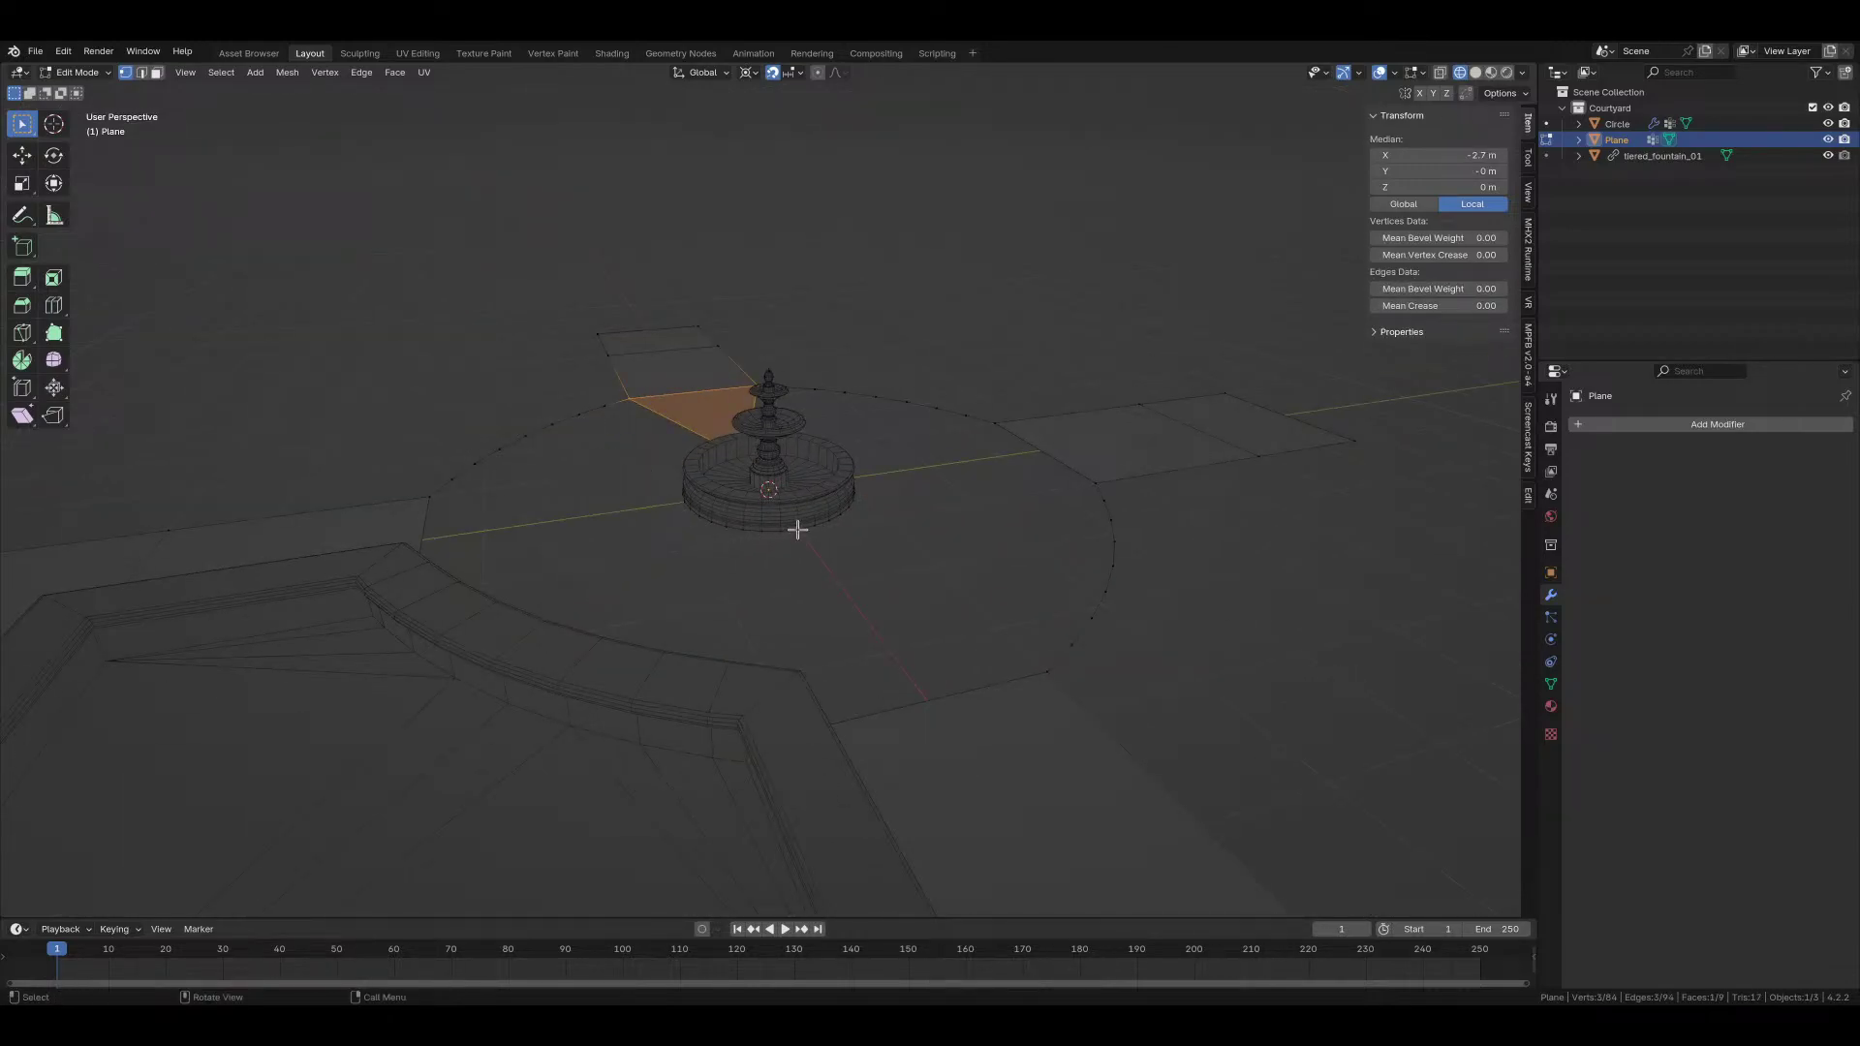
middle_click_drag(797, 529, 735, 614)
left_click(590, 797, "shift")
left_click(821, 807, "shift")
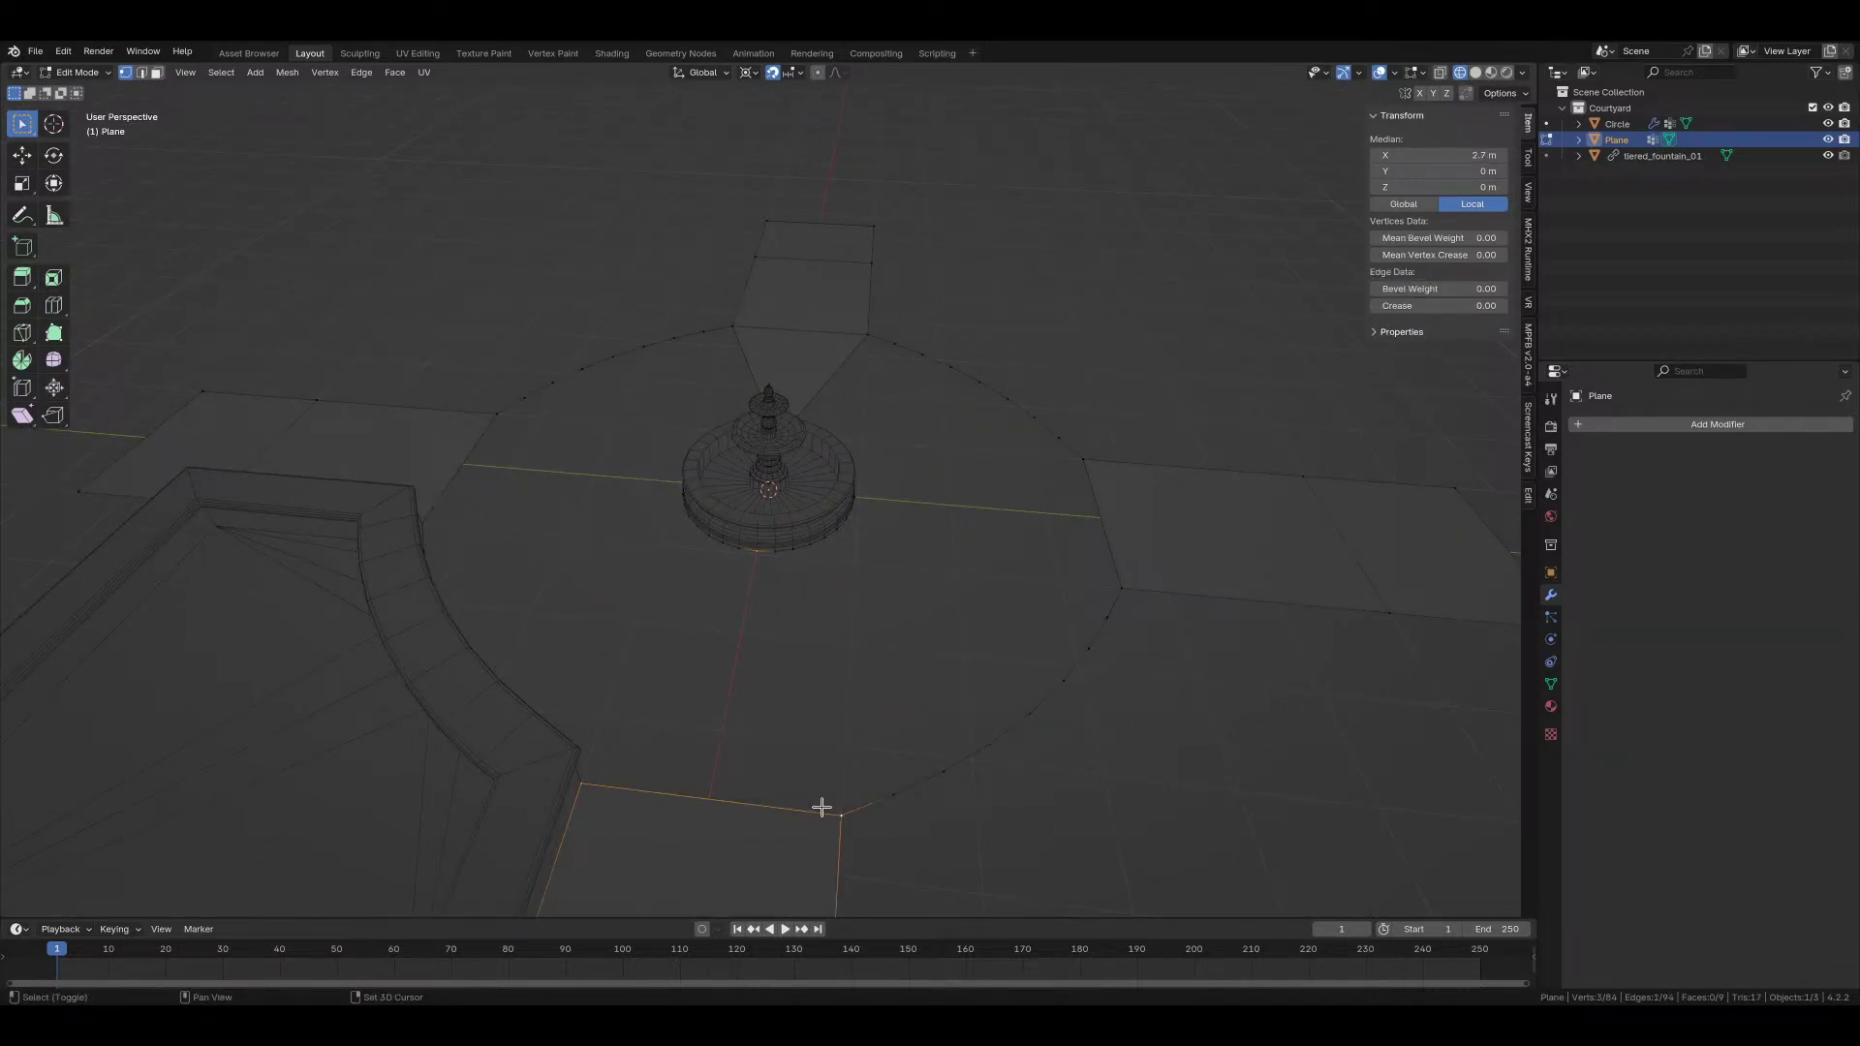
key("f")
Step: Fill triangular faces joining the inner edges of the +Y and -Y arms to the nearest vertices of the fountain circle
middle_click_drag(896, 491, 805, 485)
left_click(811, 526)
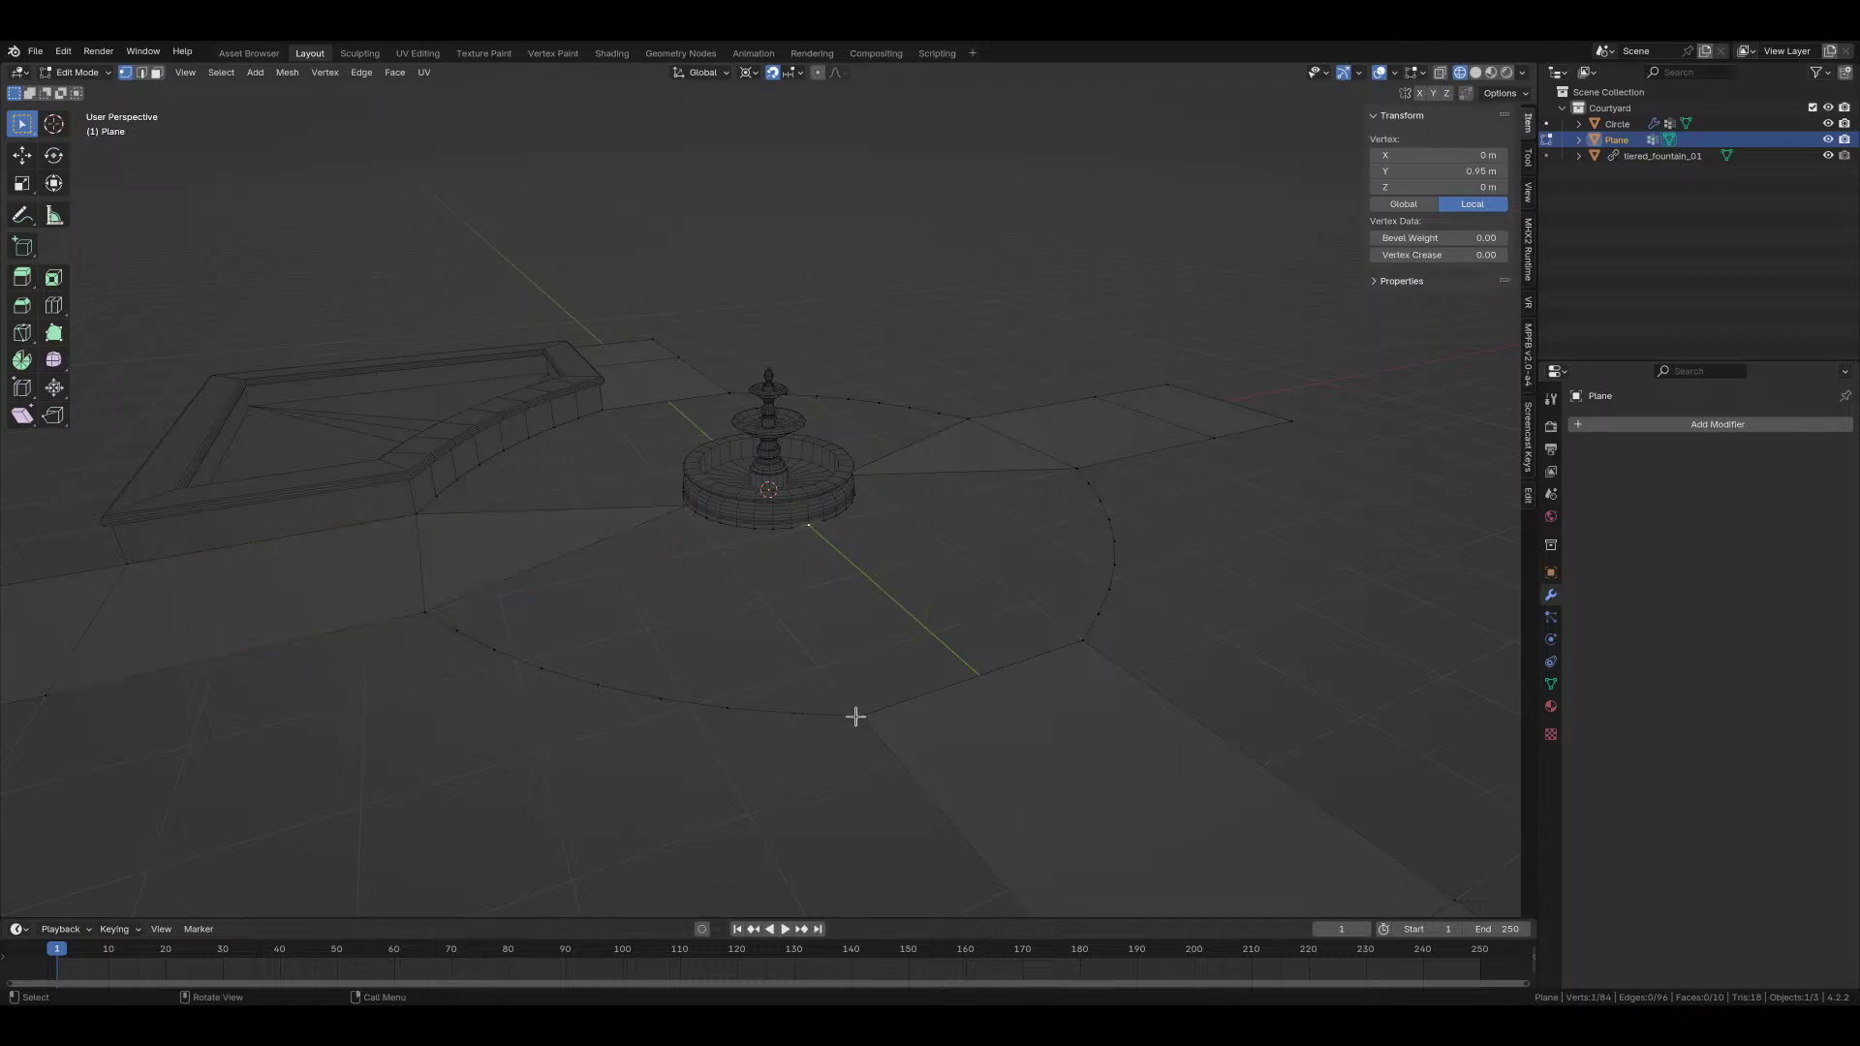
key("f")
middle_click_drag(1050, 623, 776, 552)
left_click(796, 549)
left_click(815, 829, "shift")
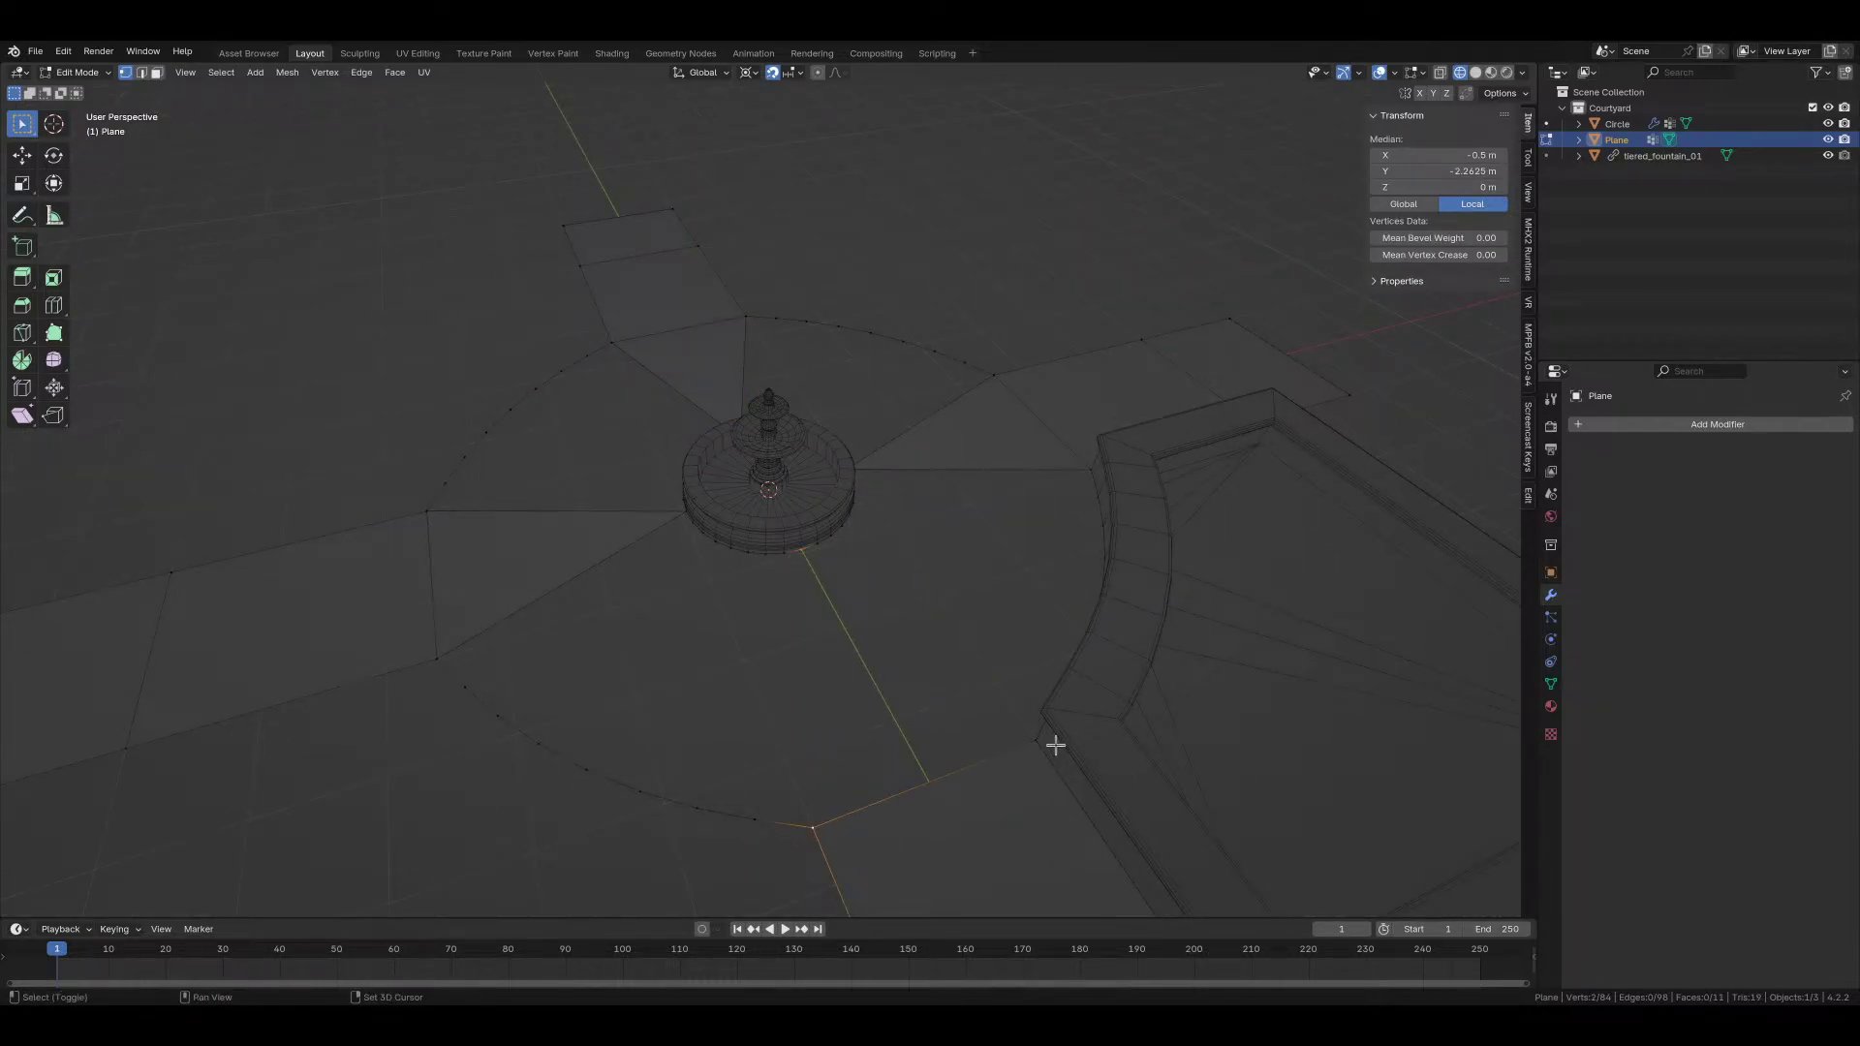
key("f")
key("f")
Step: Bridge the fountain circle's arc with the outer arc between the -X and -Y arms using Bridge Edge Loops
key("2")
left_click(746, 553)
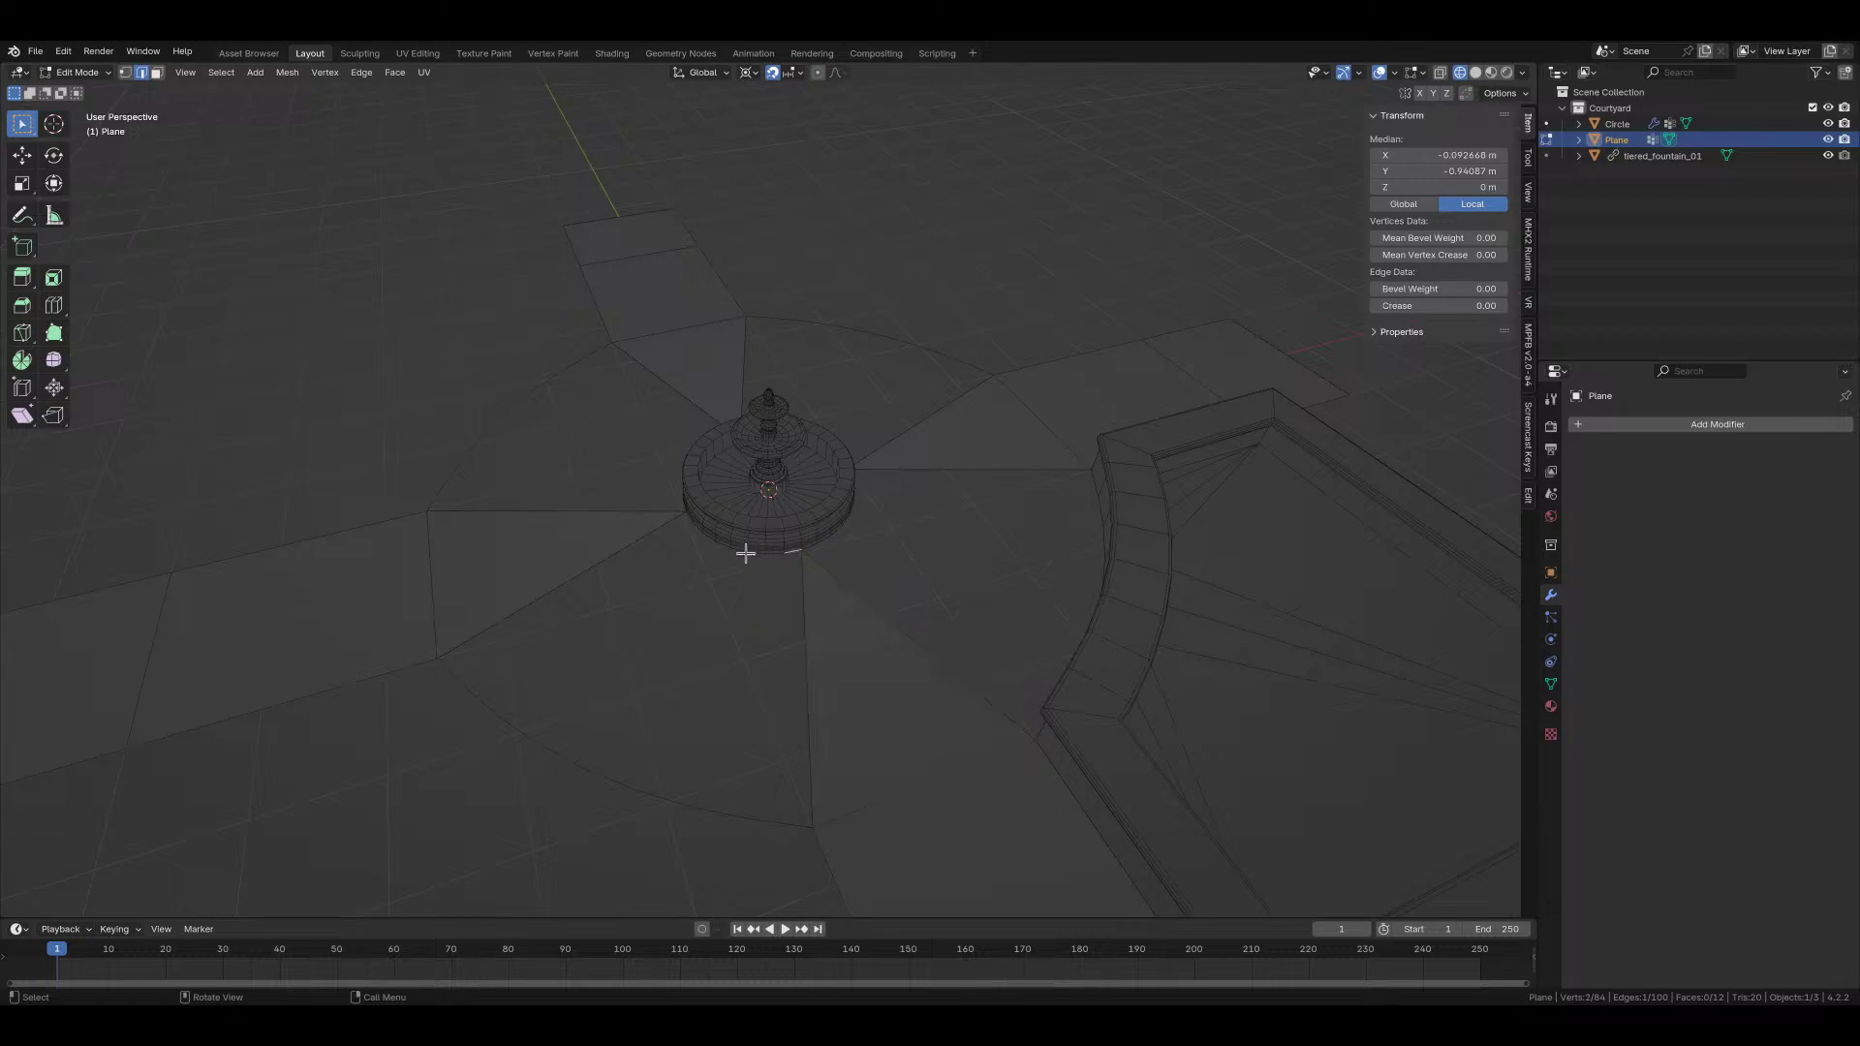
left_click(686, 521, "ctrl")
left_click(478, 694, "shift")
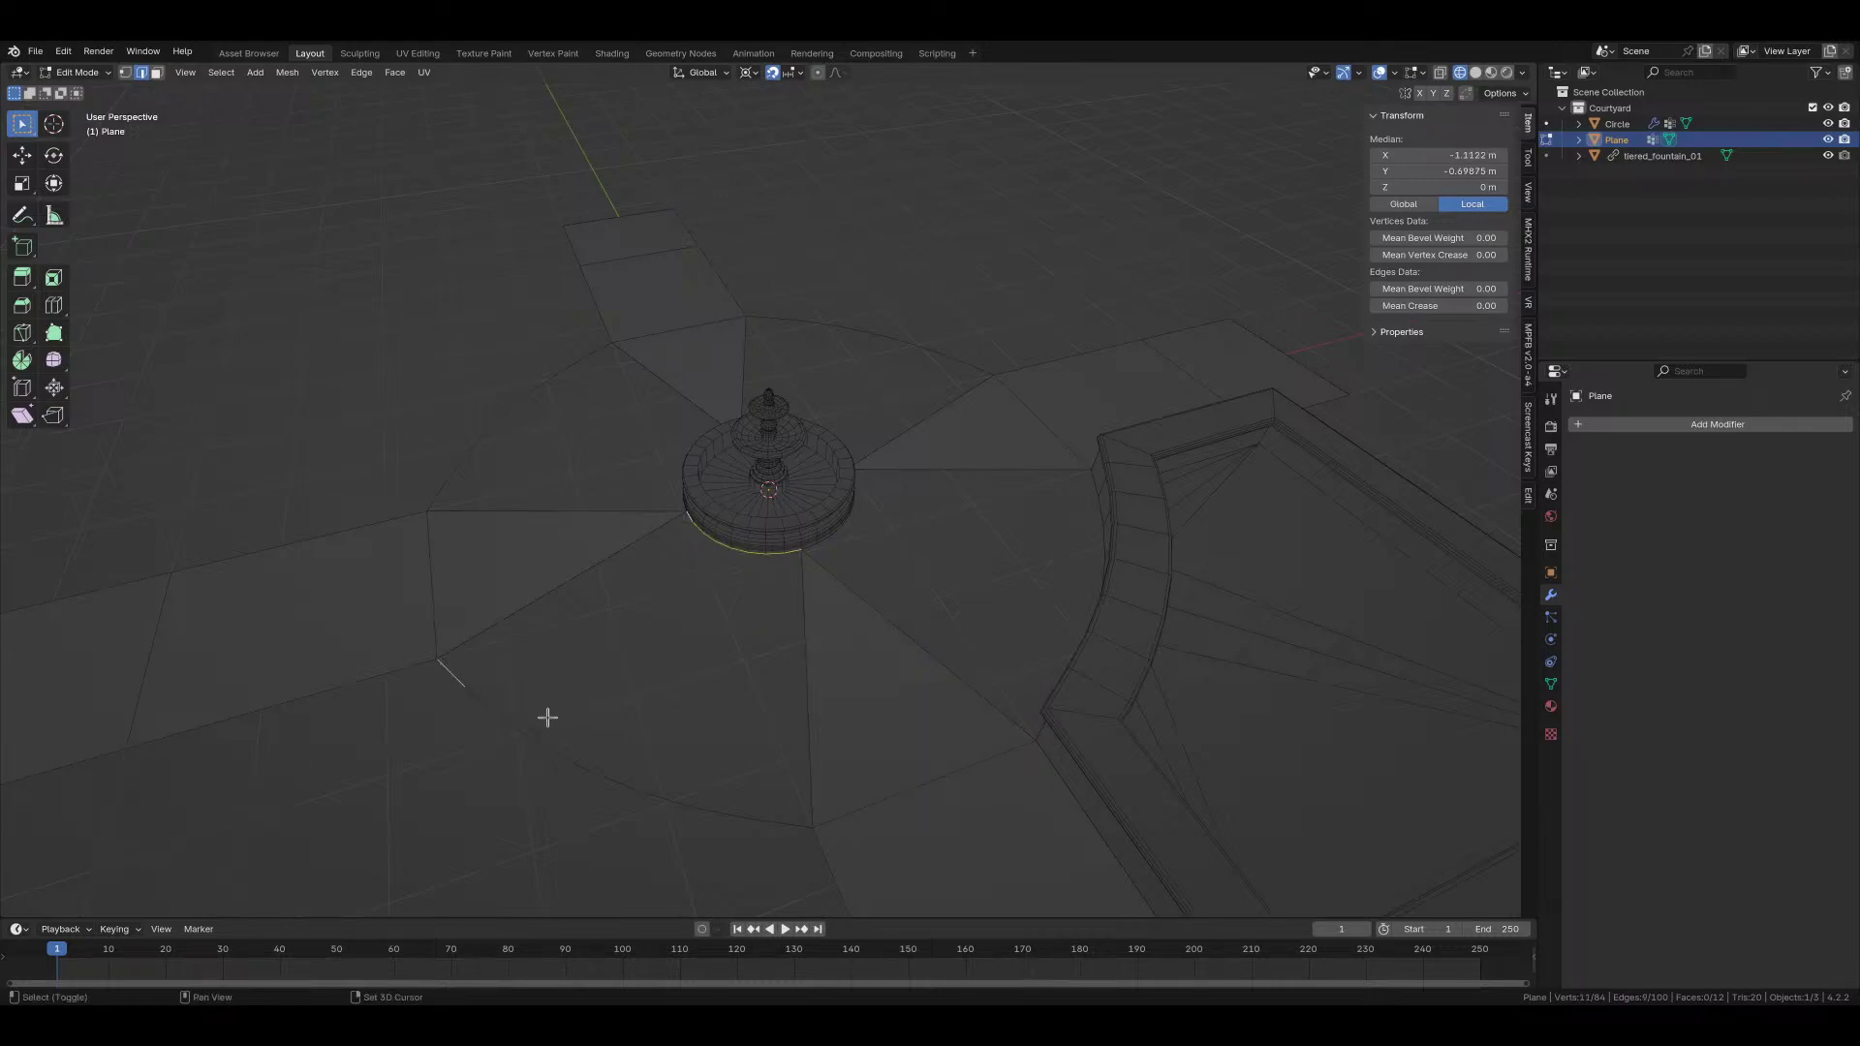
left_click(781, 814, "ctrl")
key("F3")
key("Return")
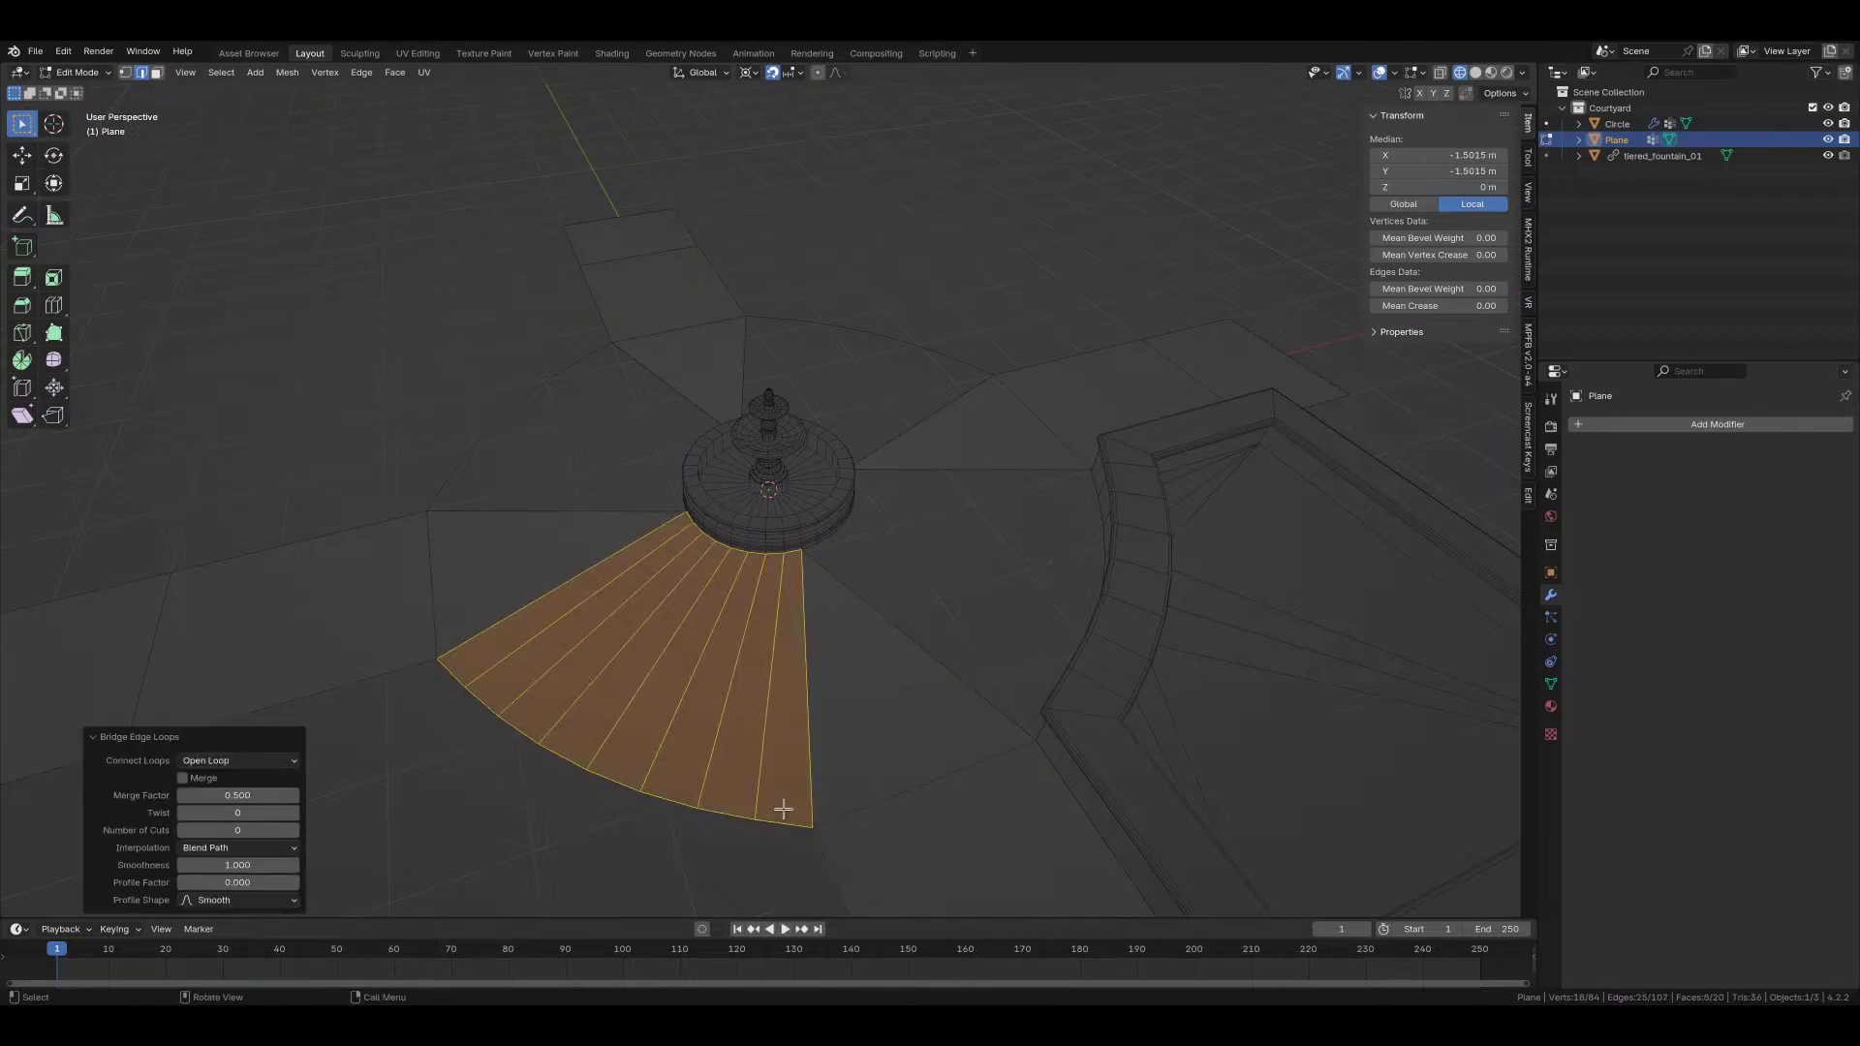
Step: Bridge the fountain circle's arc with the outer arc beside the planter, between the +X and -Y arms
middle_click_drag(758, 791, 764, 574)
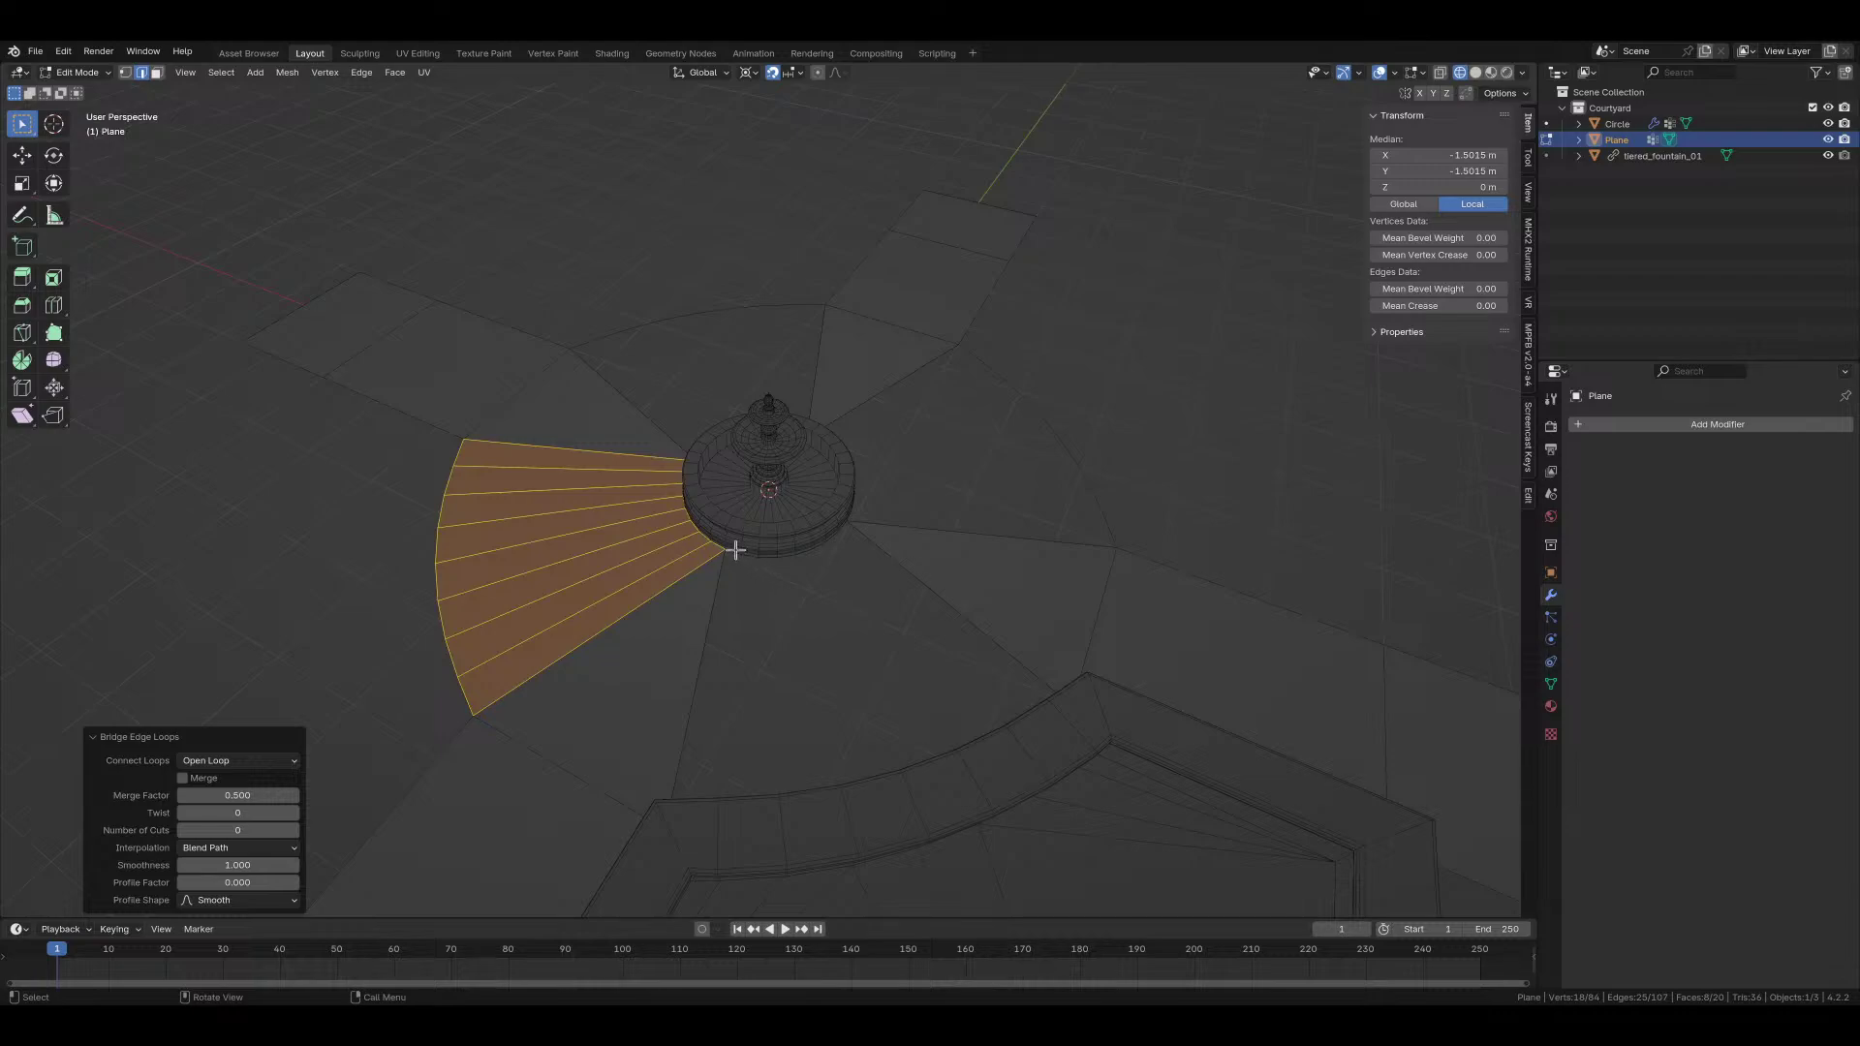
left_click(735, 551)
middle_click_drag(928, 585, 892, 598)
left_click(826, 548, "ctrl")
middle_click_drag(817, 660, 827, 749)
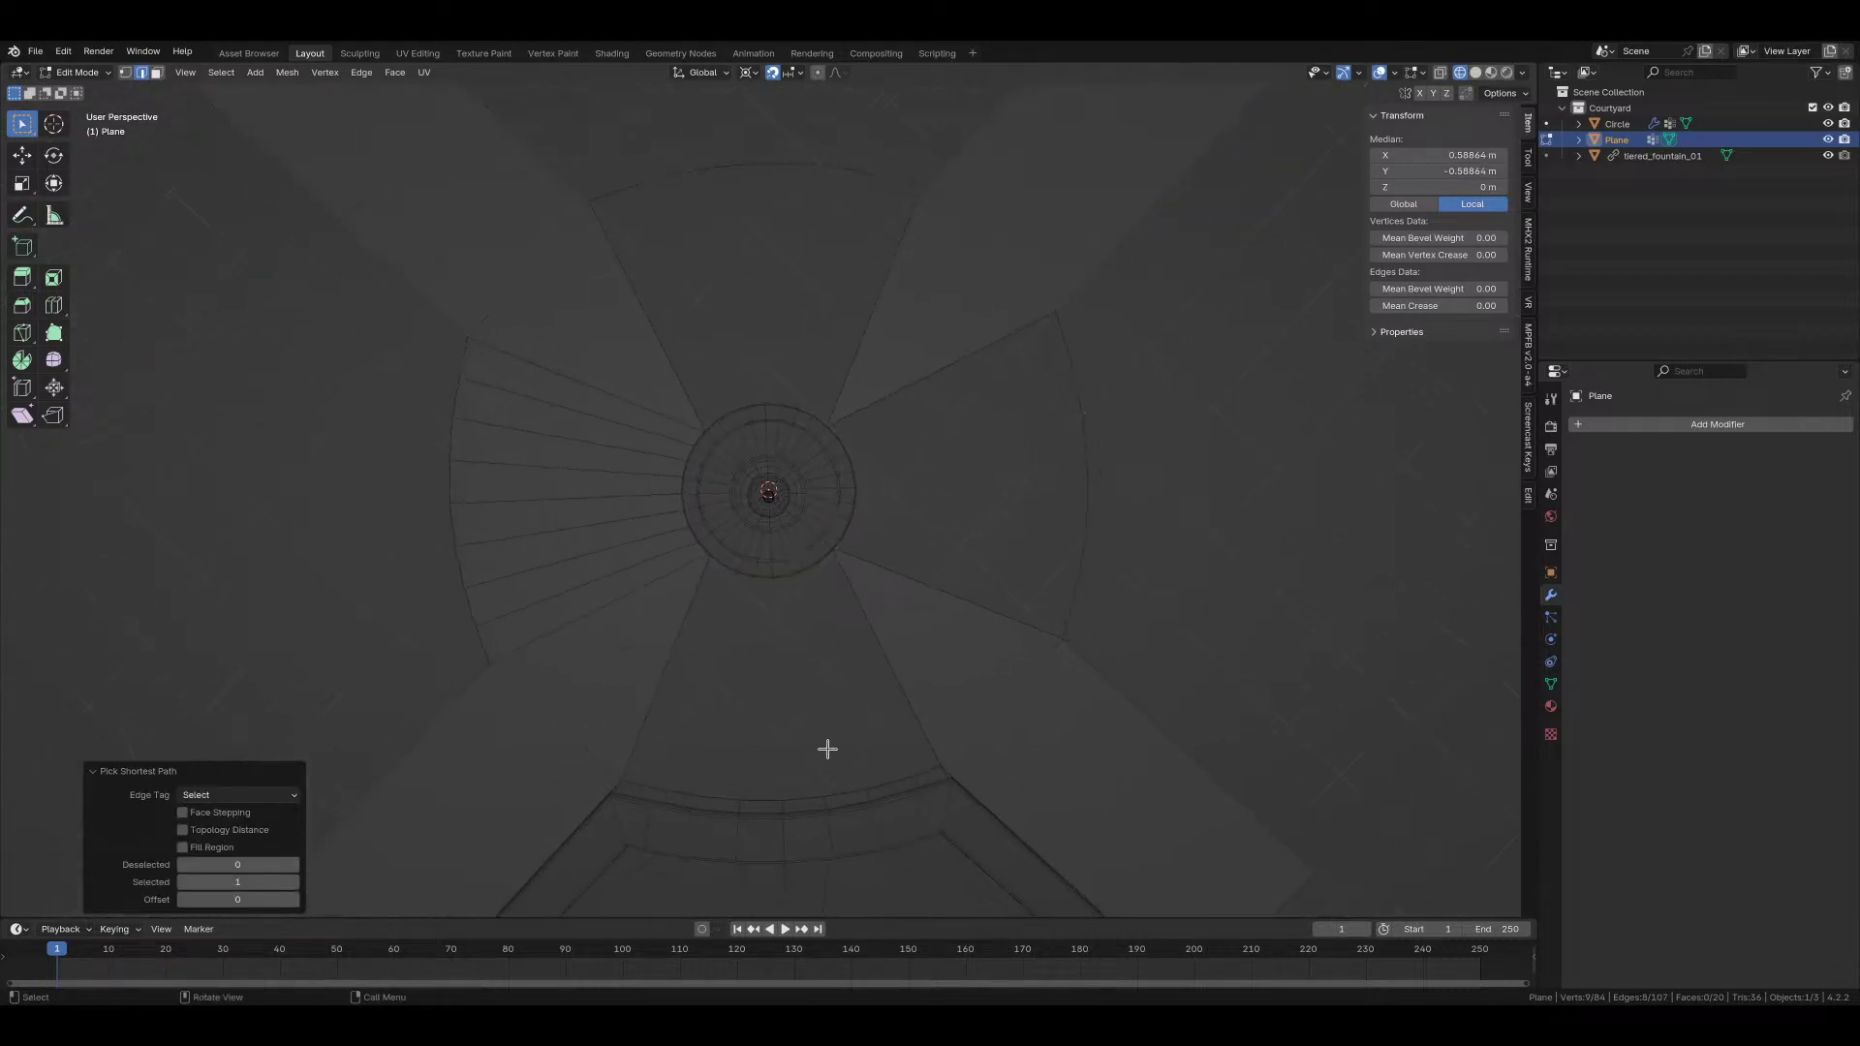
left_click(653, 803)
left_click(921, 768, "ctrl")
key("F3")
left_click(867, 636)
Step: Bridge the inner and outer arcs between the -X and +Y arms with Bridge Edge Loops
middle_click_drag(950, 622, 727, 552)
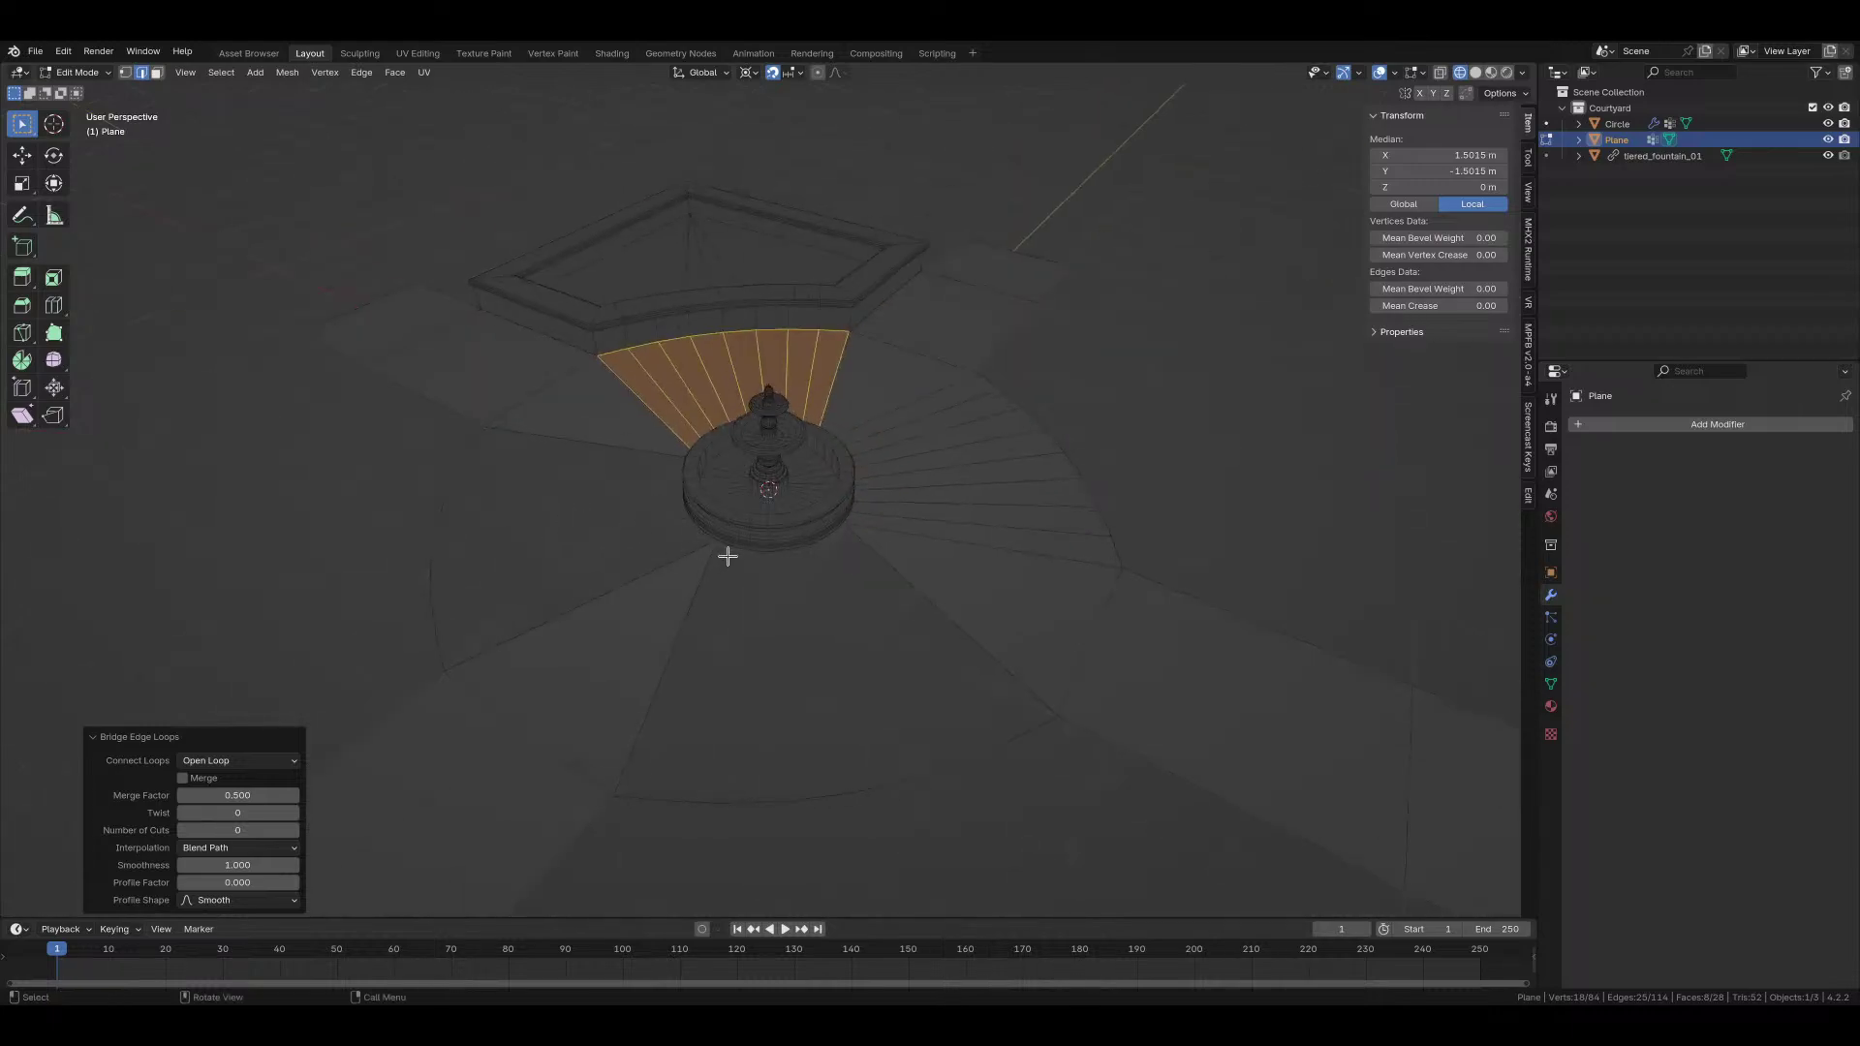
left_click(731, 550)
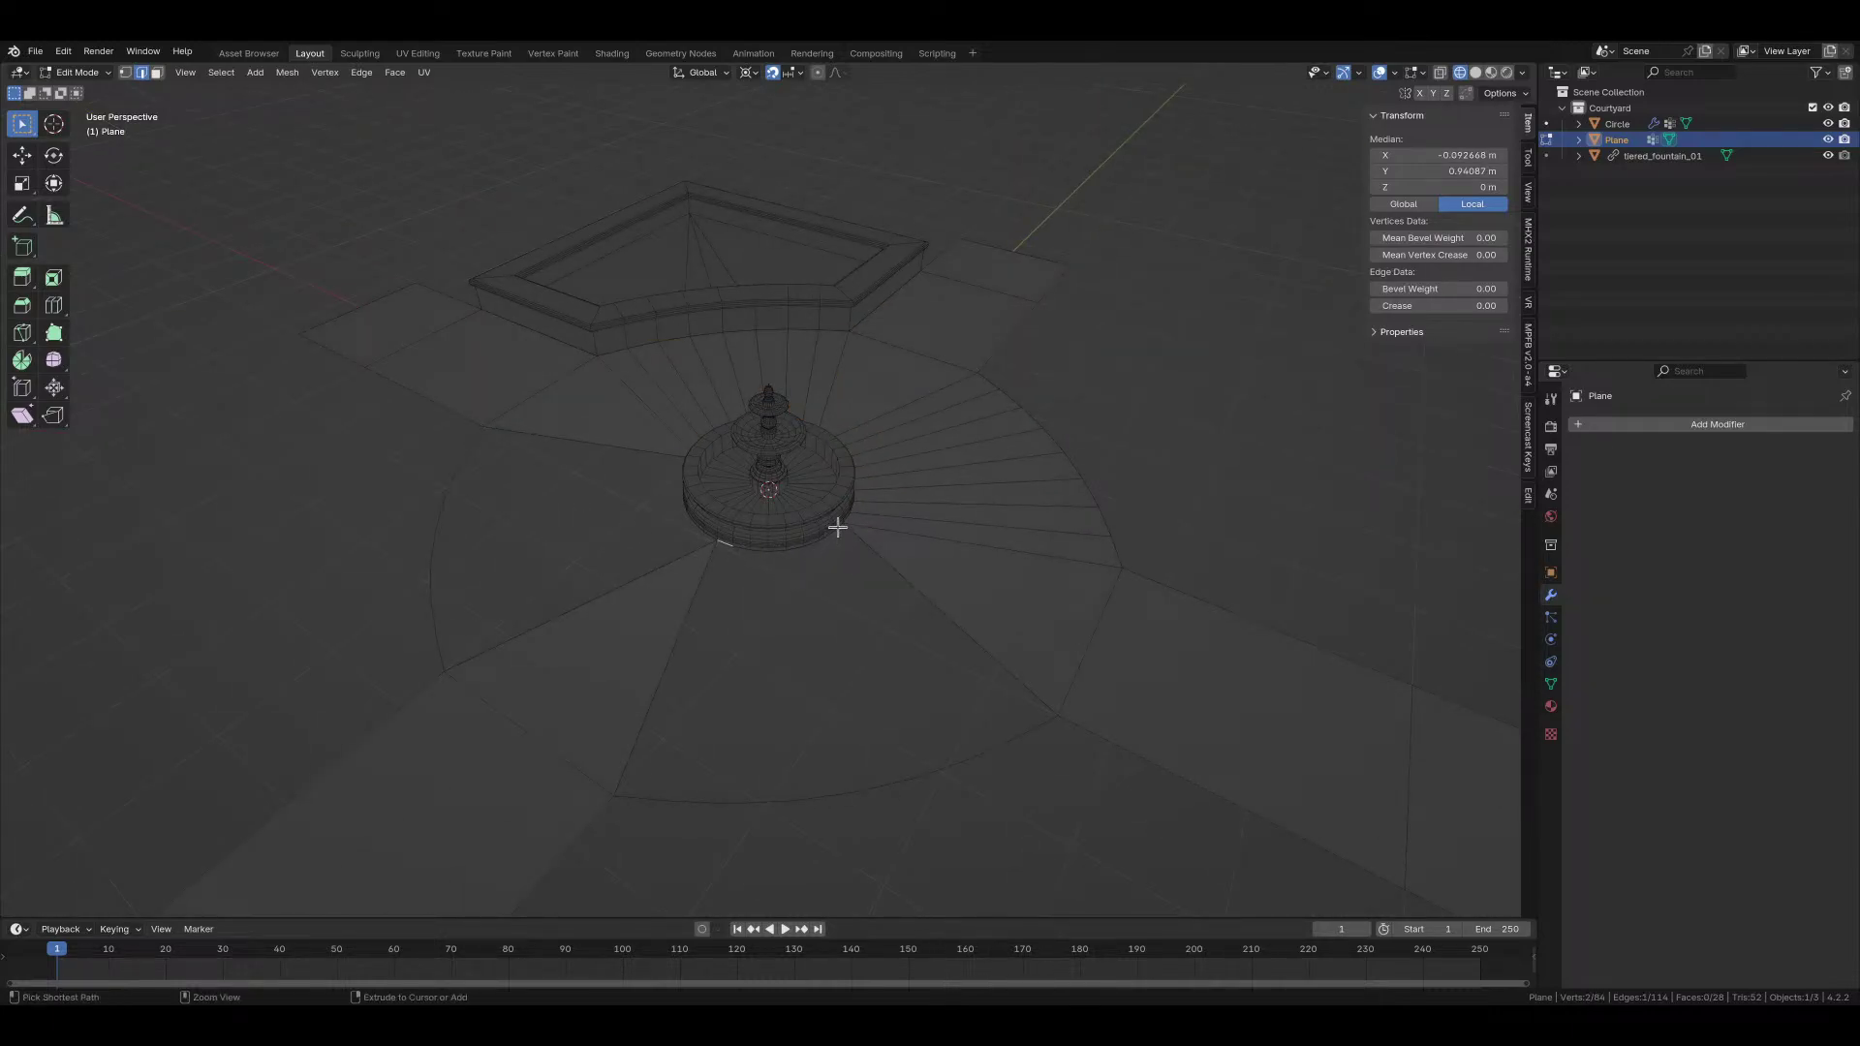
left_click(841, 526, "ctrl")
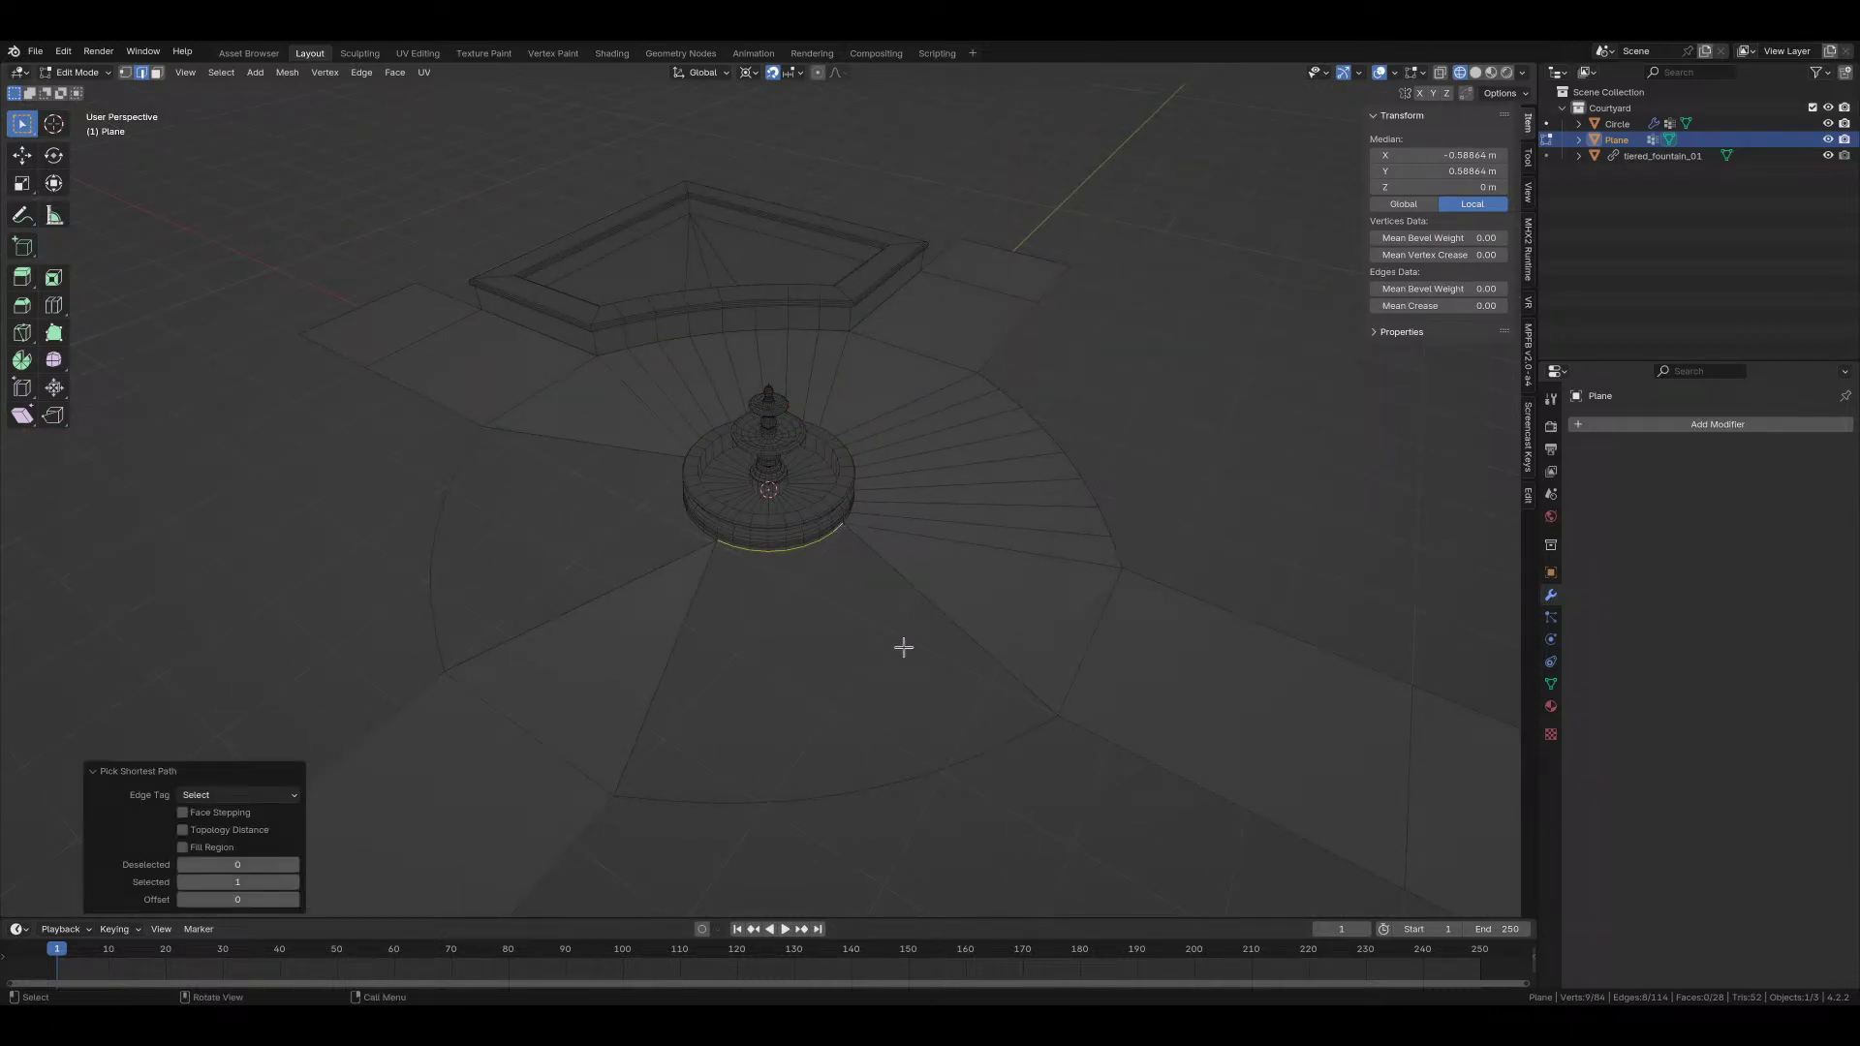
left_click(639, 792, "ctrl")
left_click(668, 663, "shift")
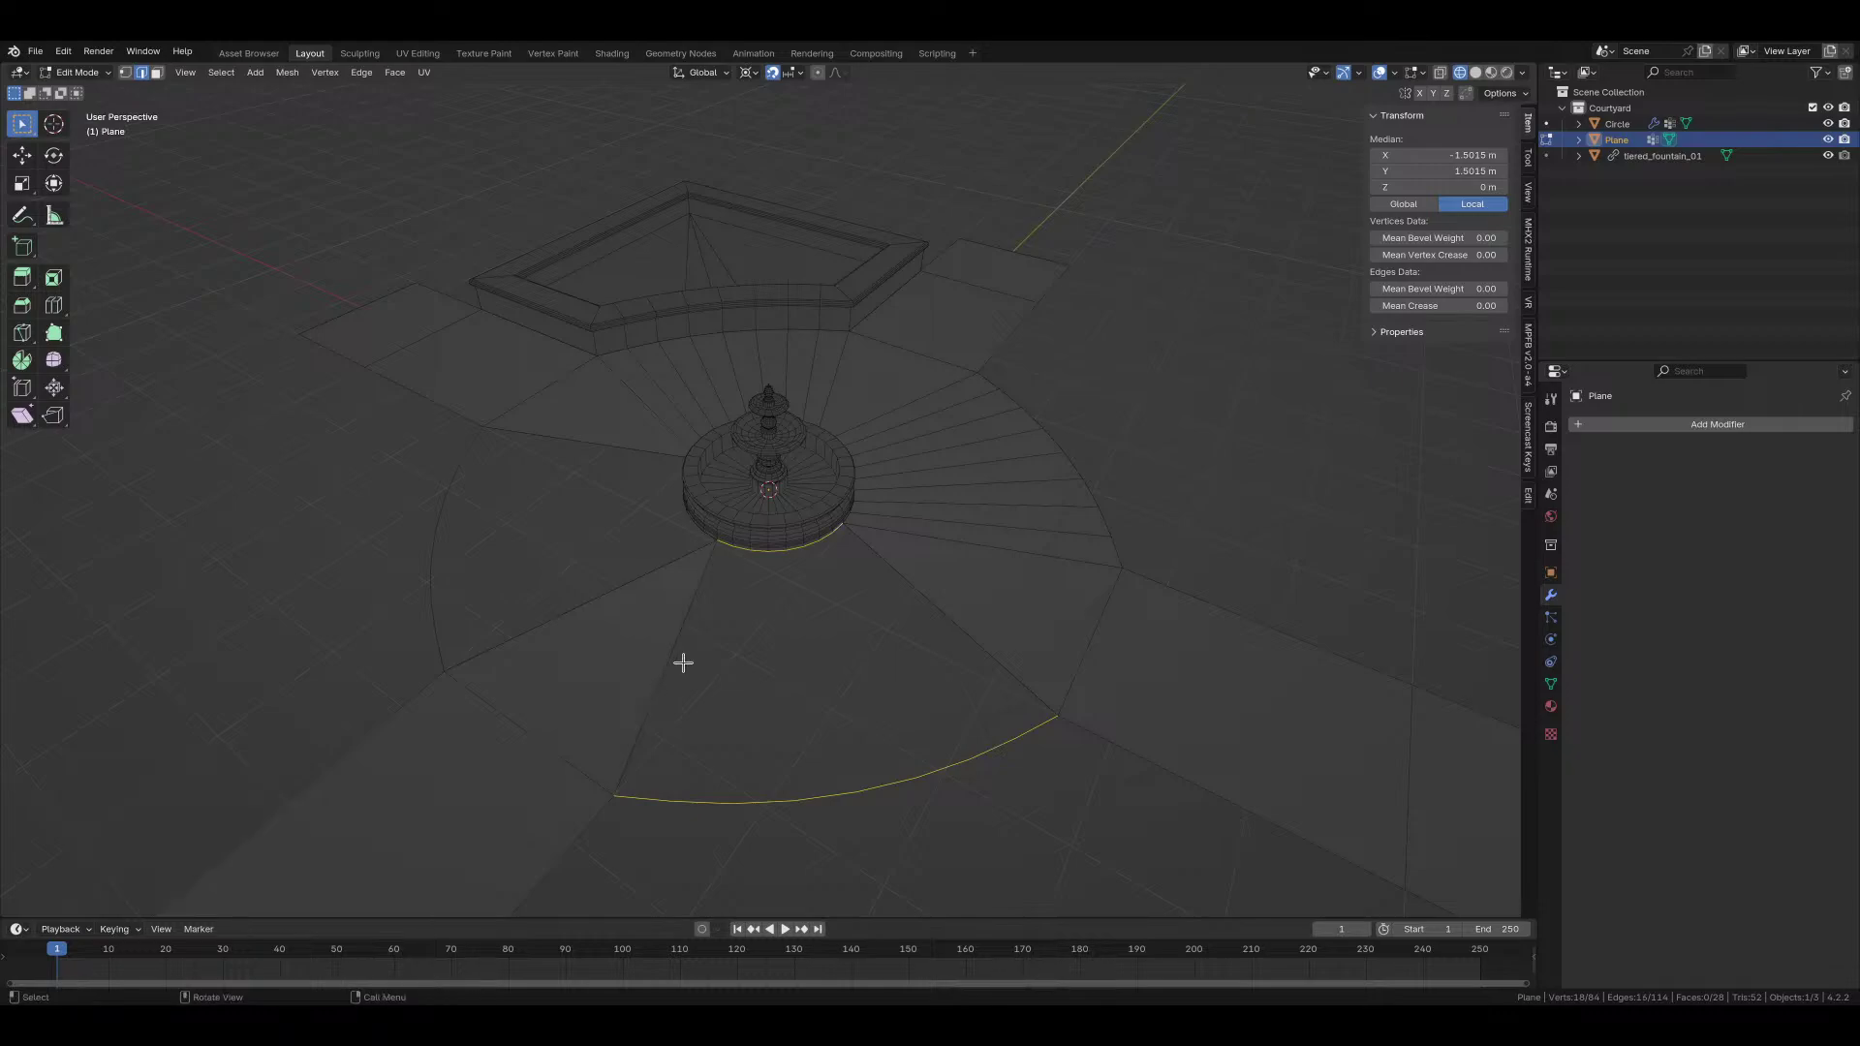
key("F3")
left_click(839, 675)
Step: Bridge the last open pair of arcs, between the +X and +Y arms, with Bridge Edge Loops
middle_click_drag(606, 565, 761, 620)
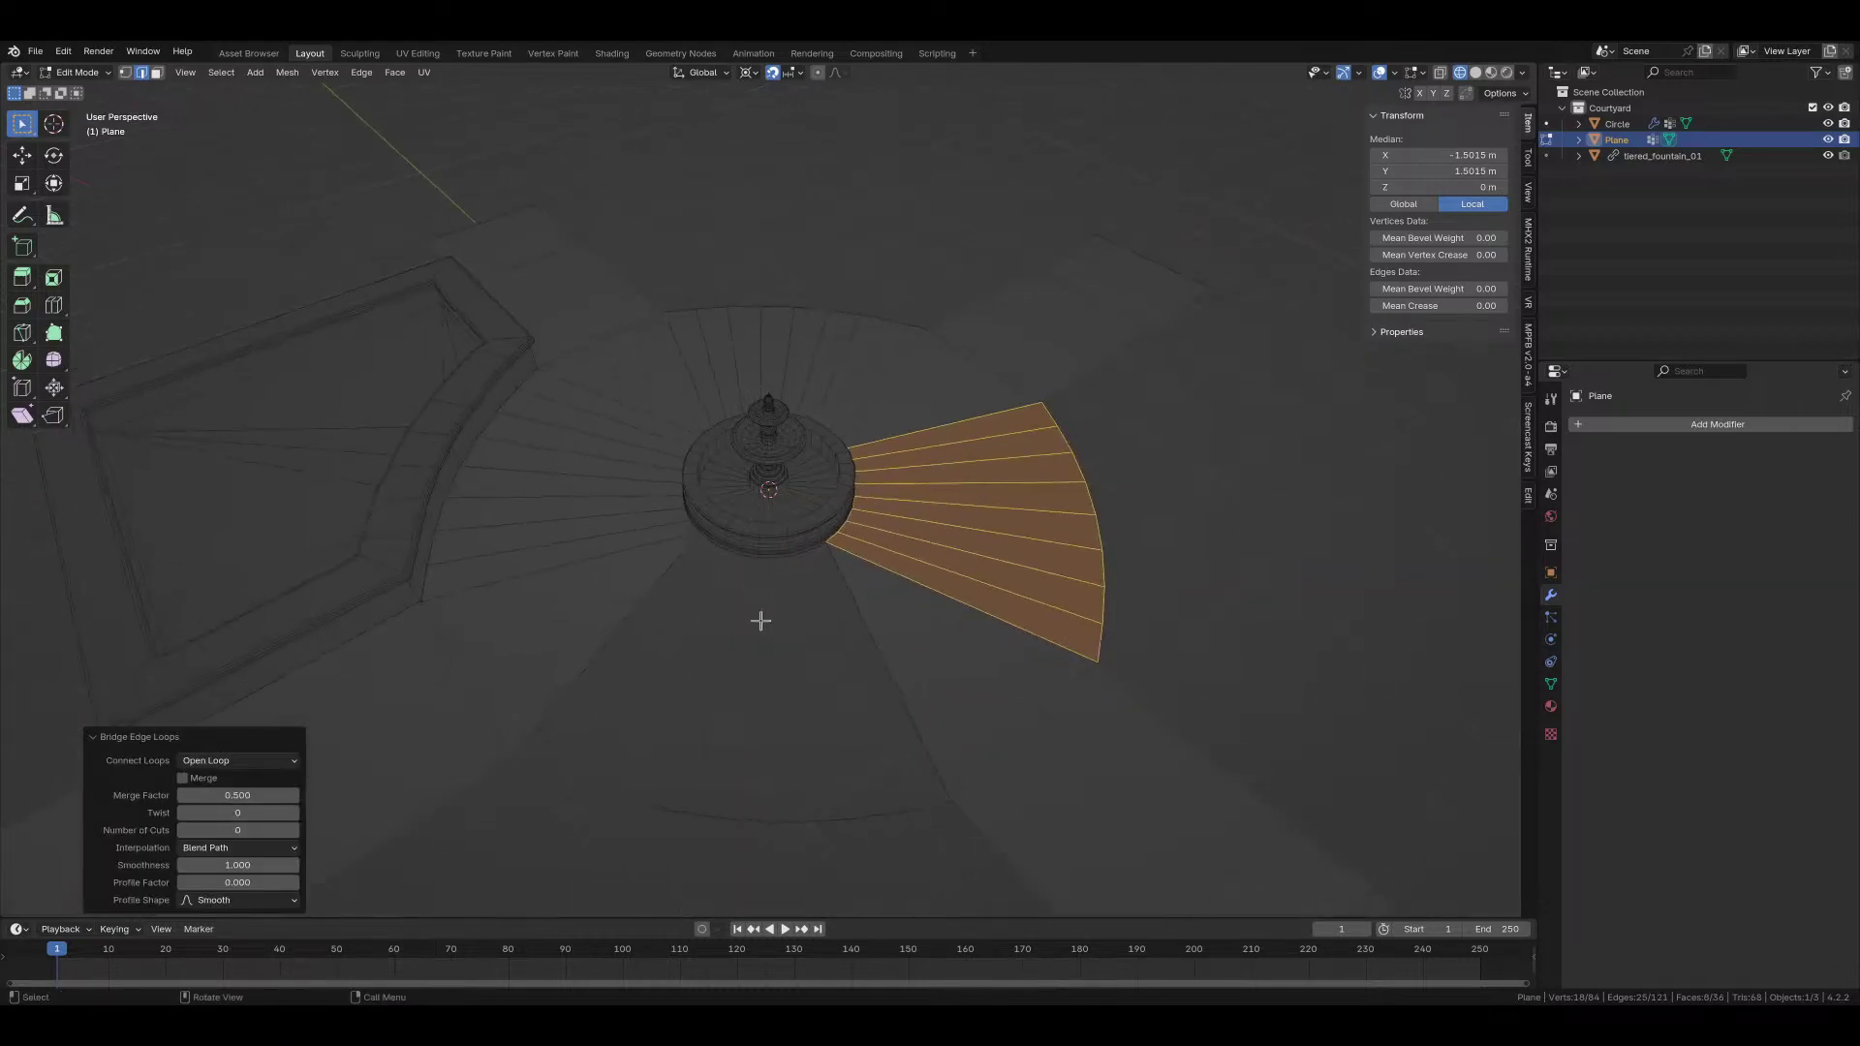
left_click(918, 811)
left_click(527, 760, "ctrl")
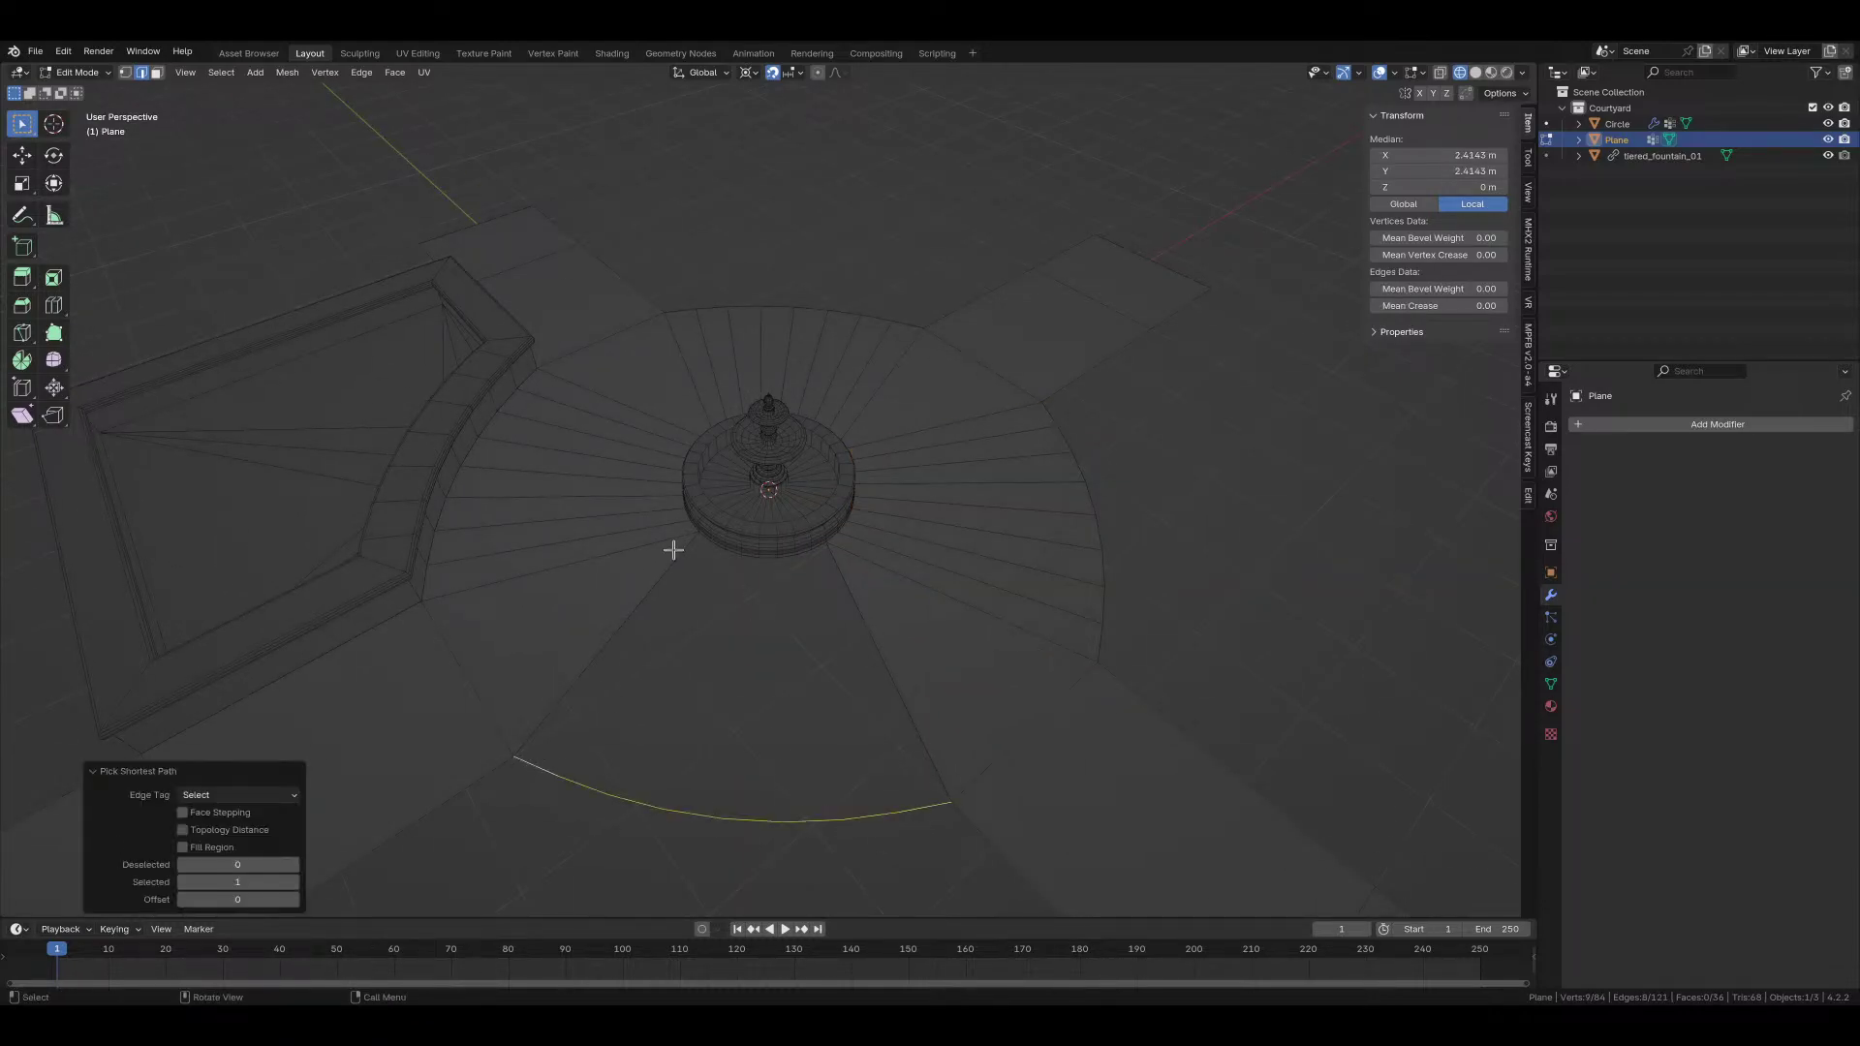
left_click(700, 539, "shift")
left_click(822, 546, "ctrl")
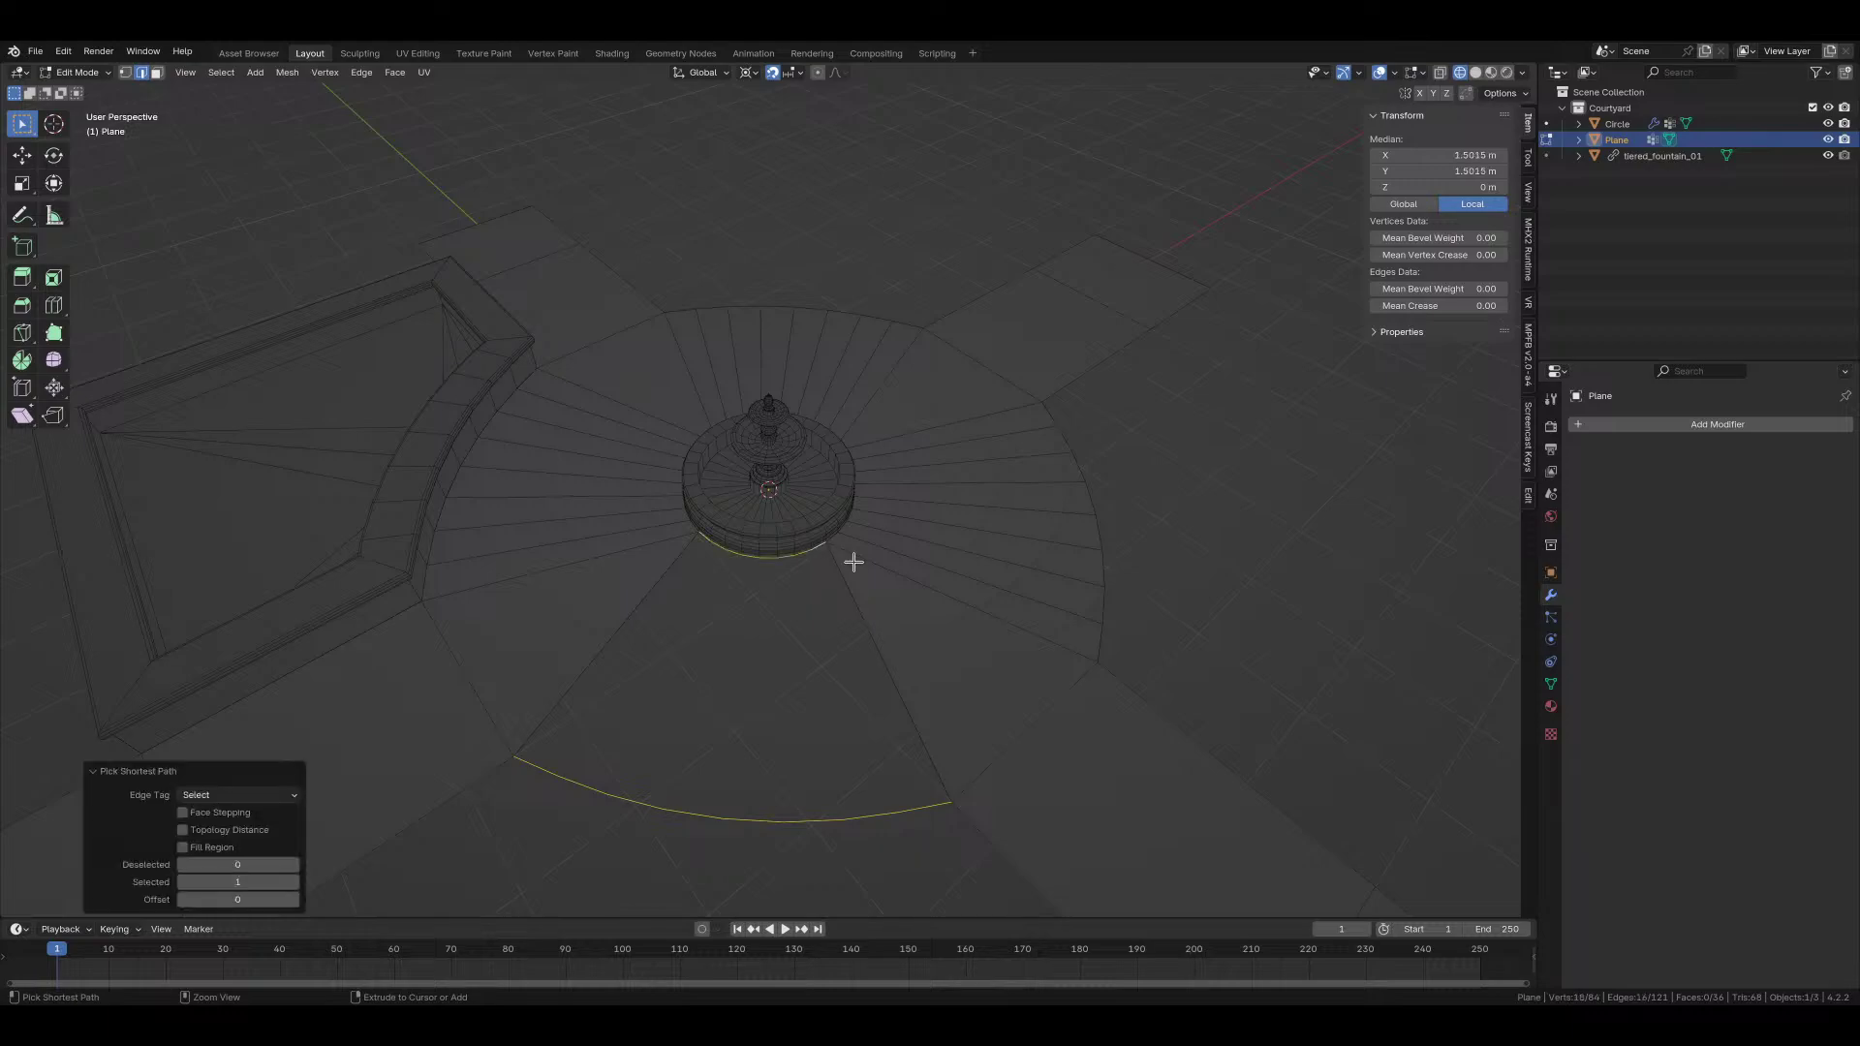
key("F3")
key("Return")
Step: Select the whole path mesh and merge its vertices by distance
key("alt+a")
key("a")
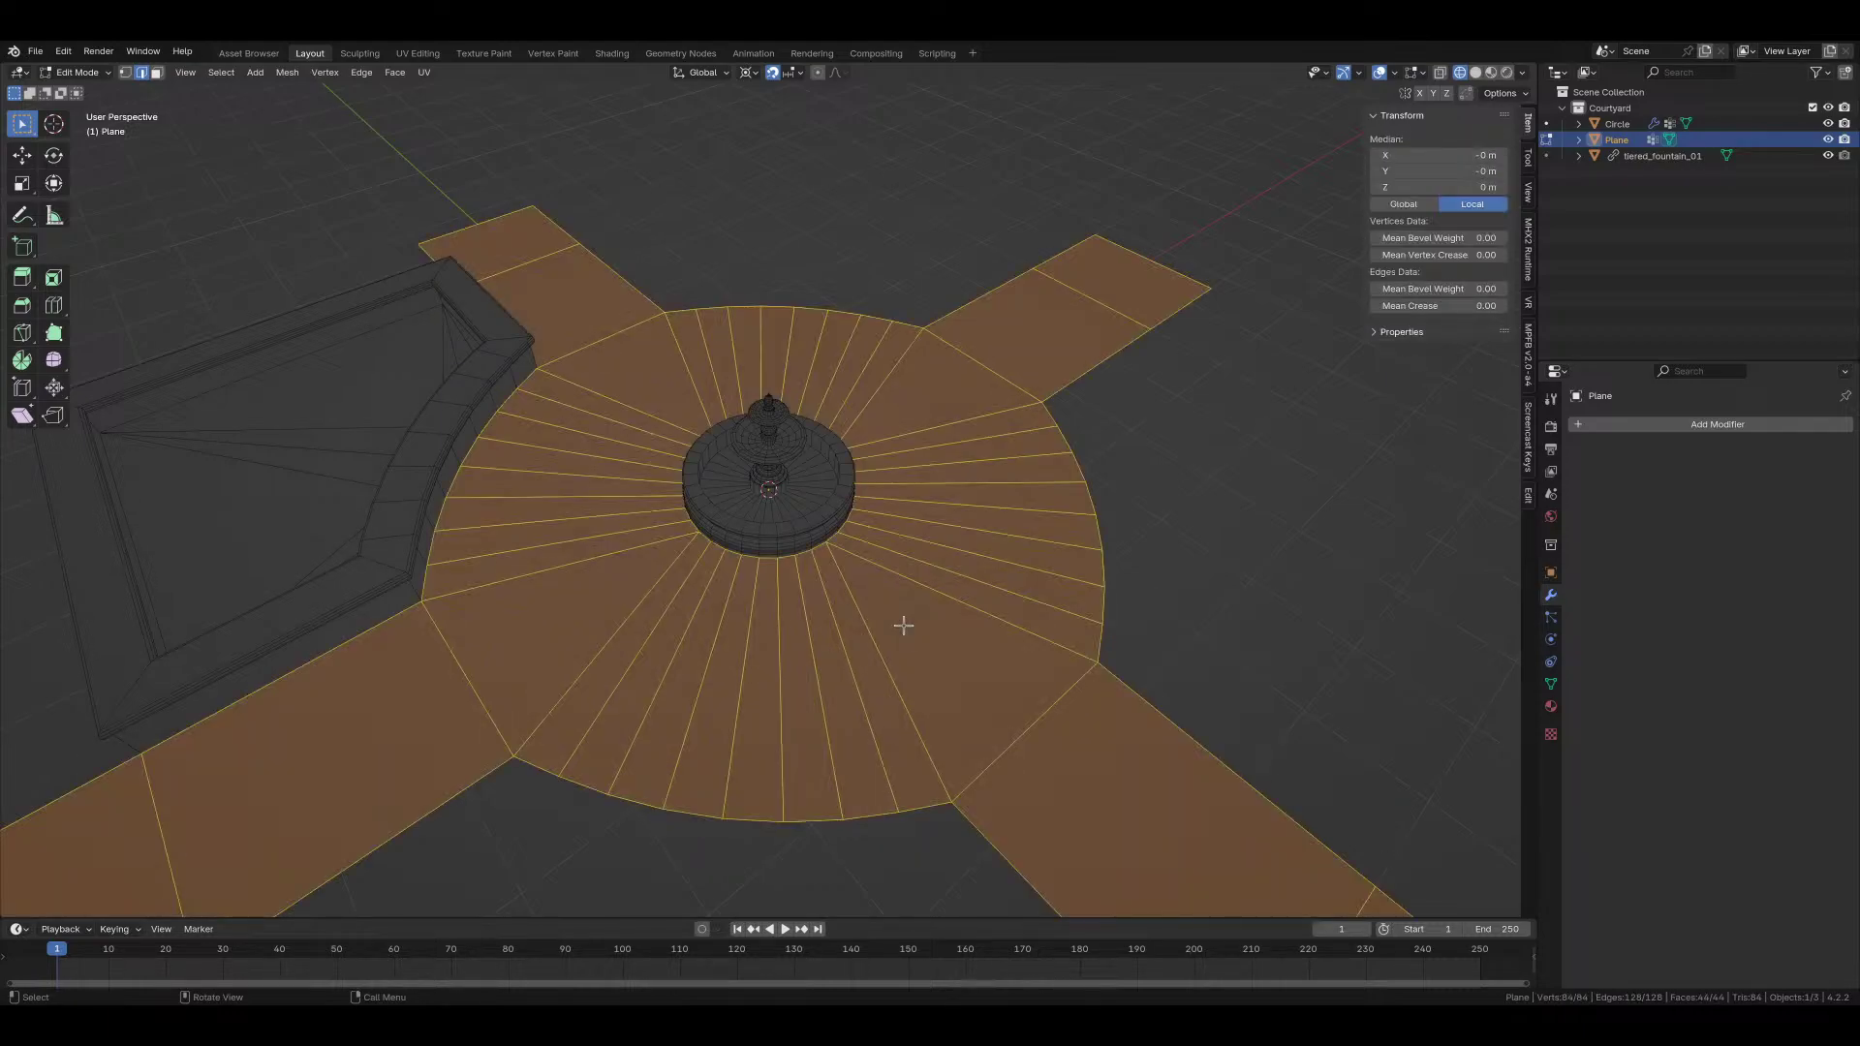
key("m")
left_click(903, 625)
middle_click_drag(902, 625, 747, 677)
Step: Extrude the outer side edge of the -Y arm along X to the planter's outer corner
key("alt+a")
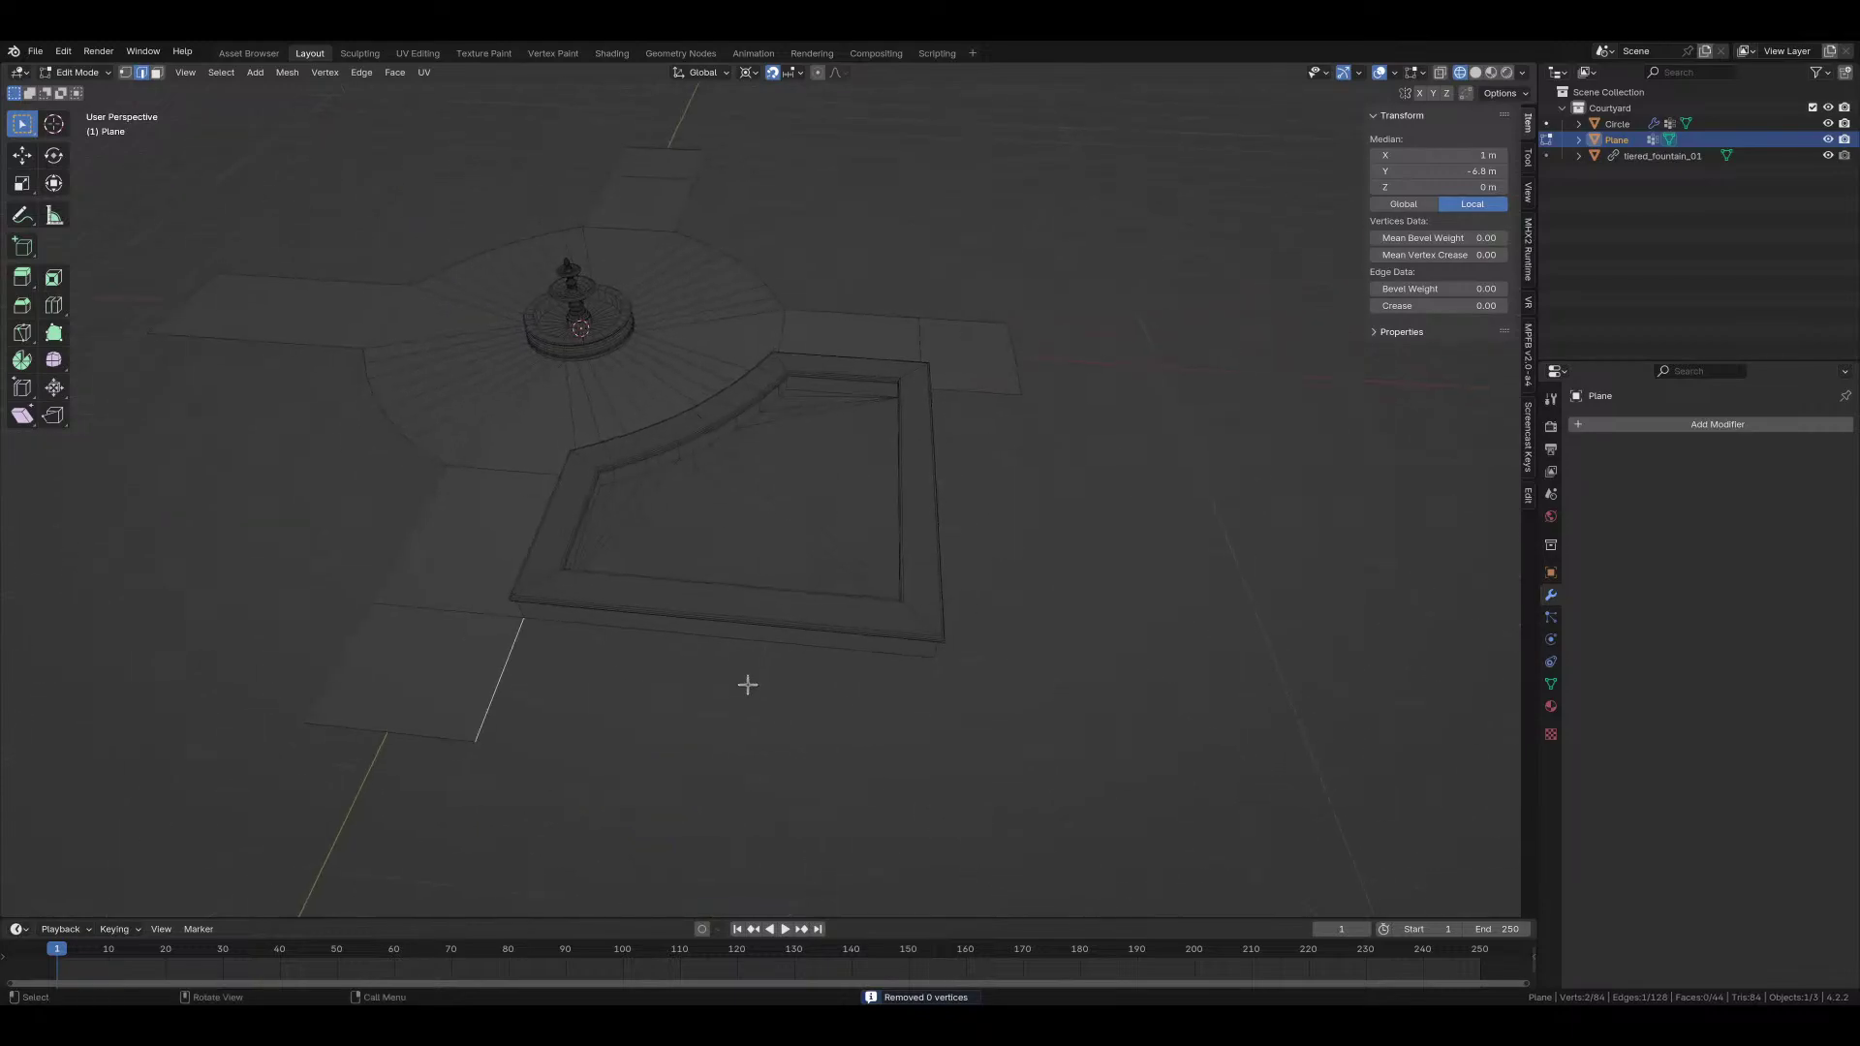
left_click(747, 678)
key("e")
key("x")
left_click(1011, 681)
Step: Move the new strip's outer corner vertex 1.6 m along X in top view, level with the +X arm's end
left_click(935, 785)
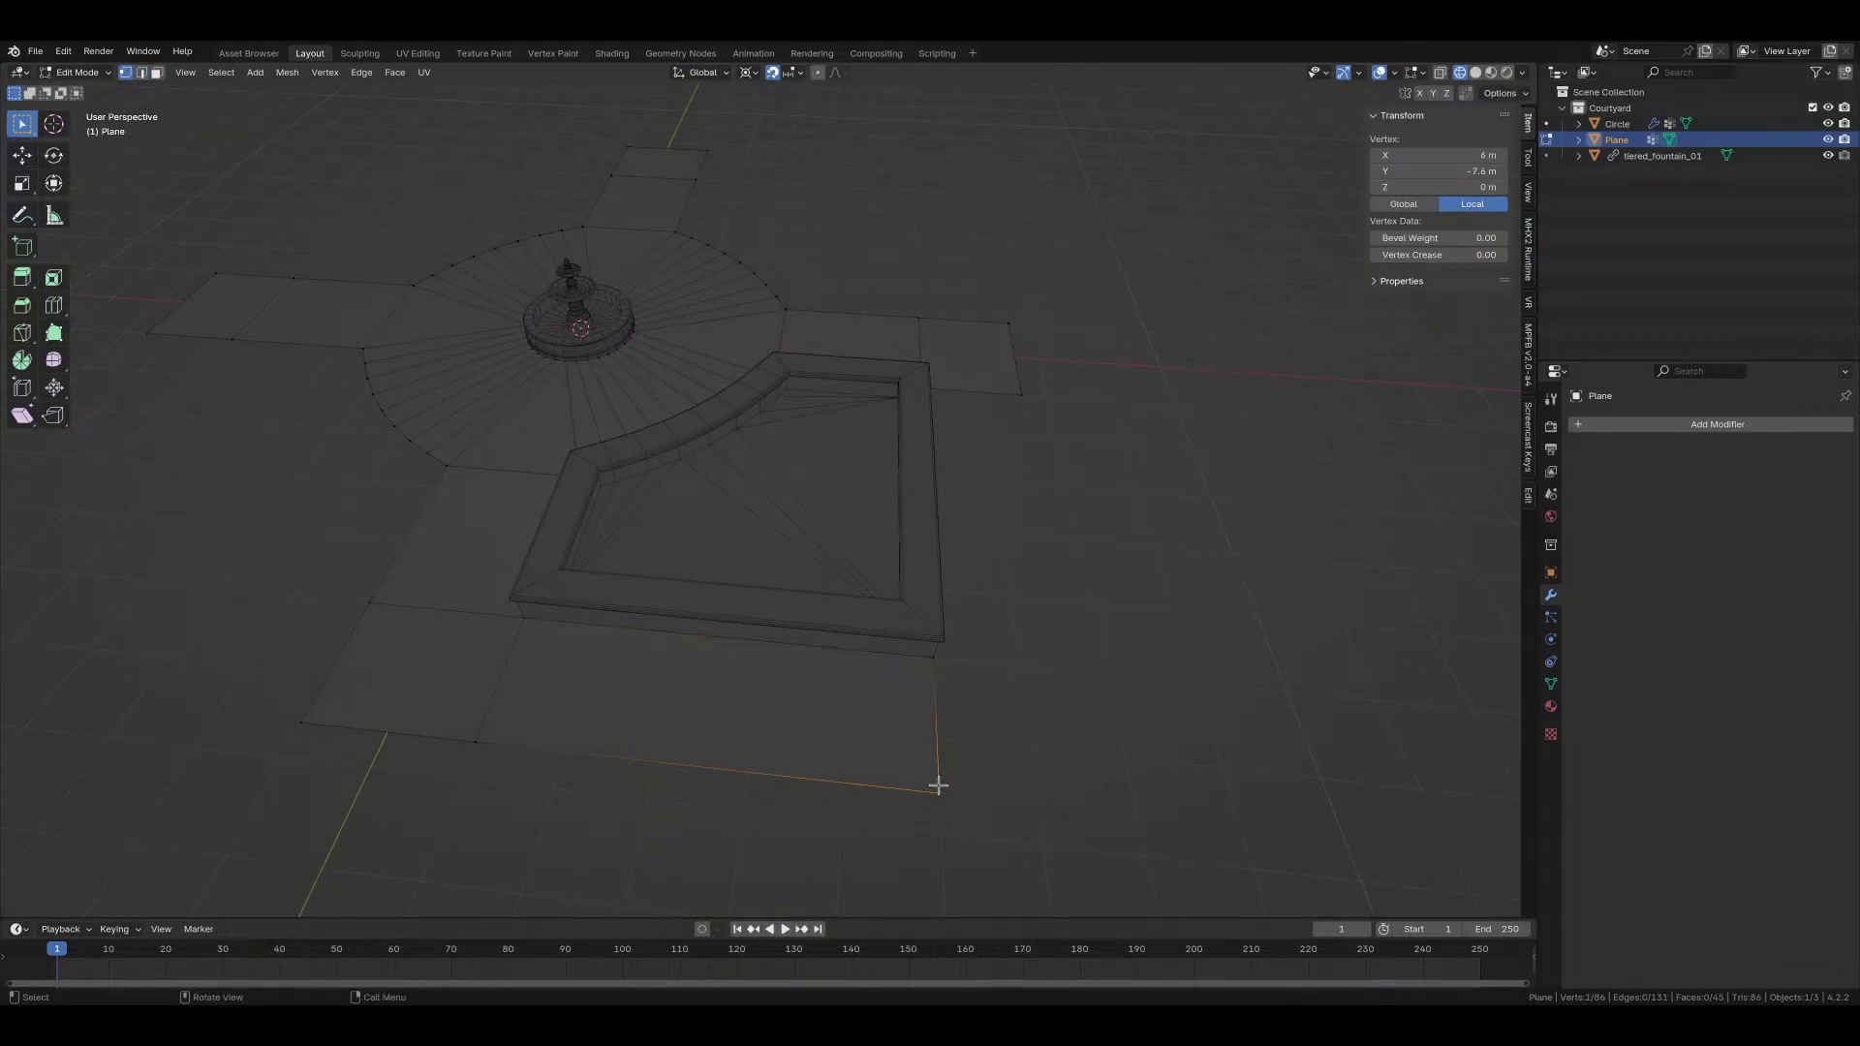
key("KP_7")
key("g")
key("x")
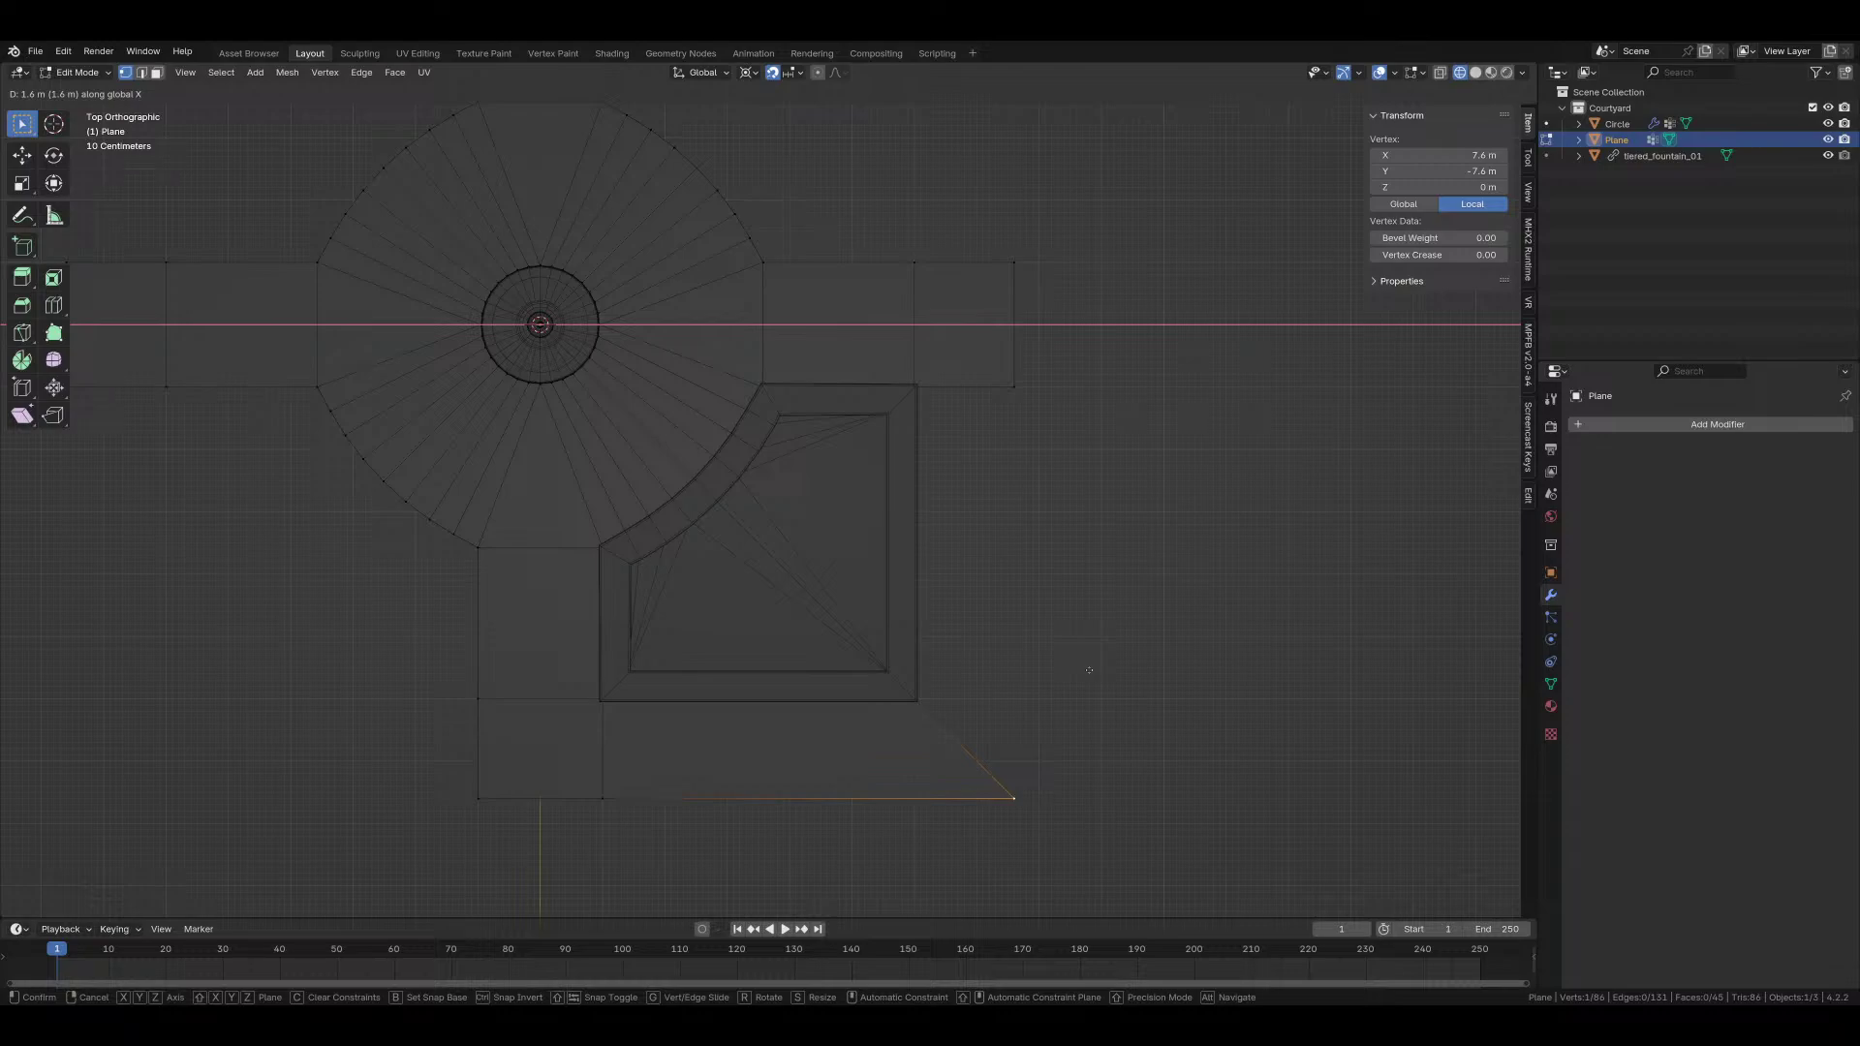
left_click(1088, 669)
Step: Fill a face between the strip's diagonal corner edge and the side edge at the +X arm's outer end
left_click(1009, 389, "ctrl")
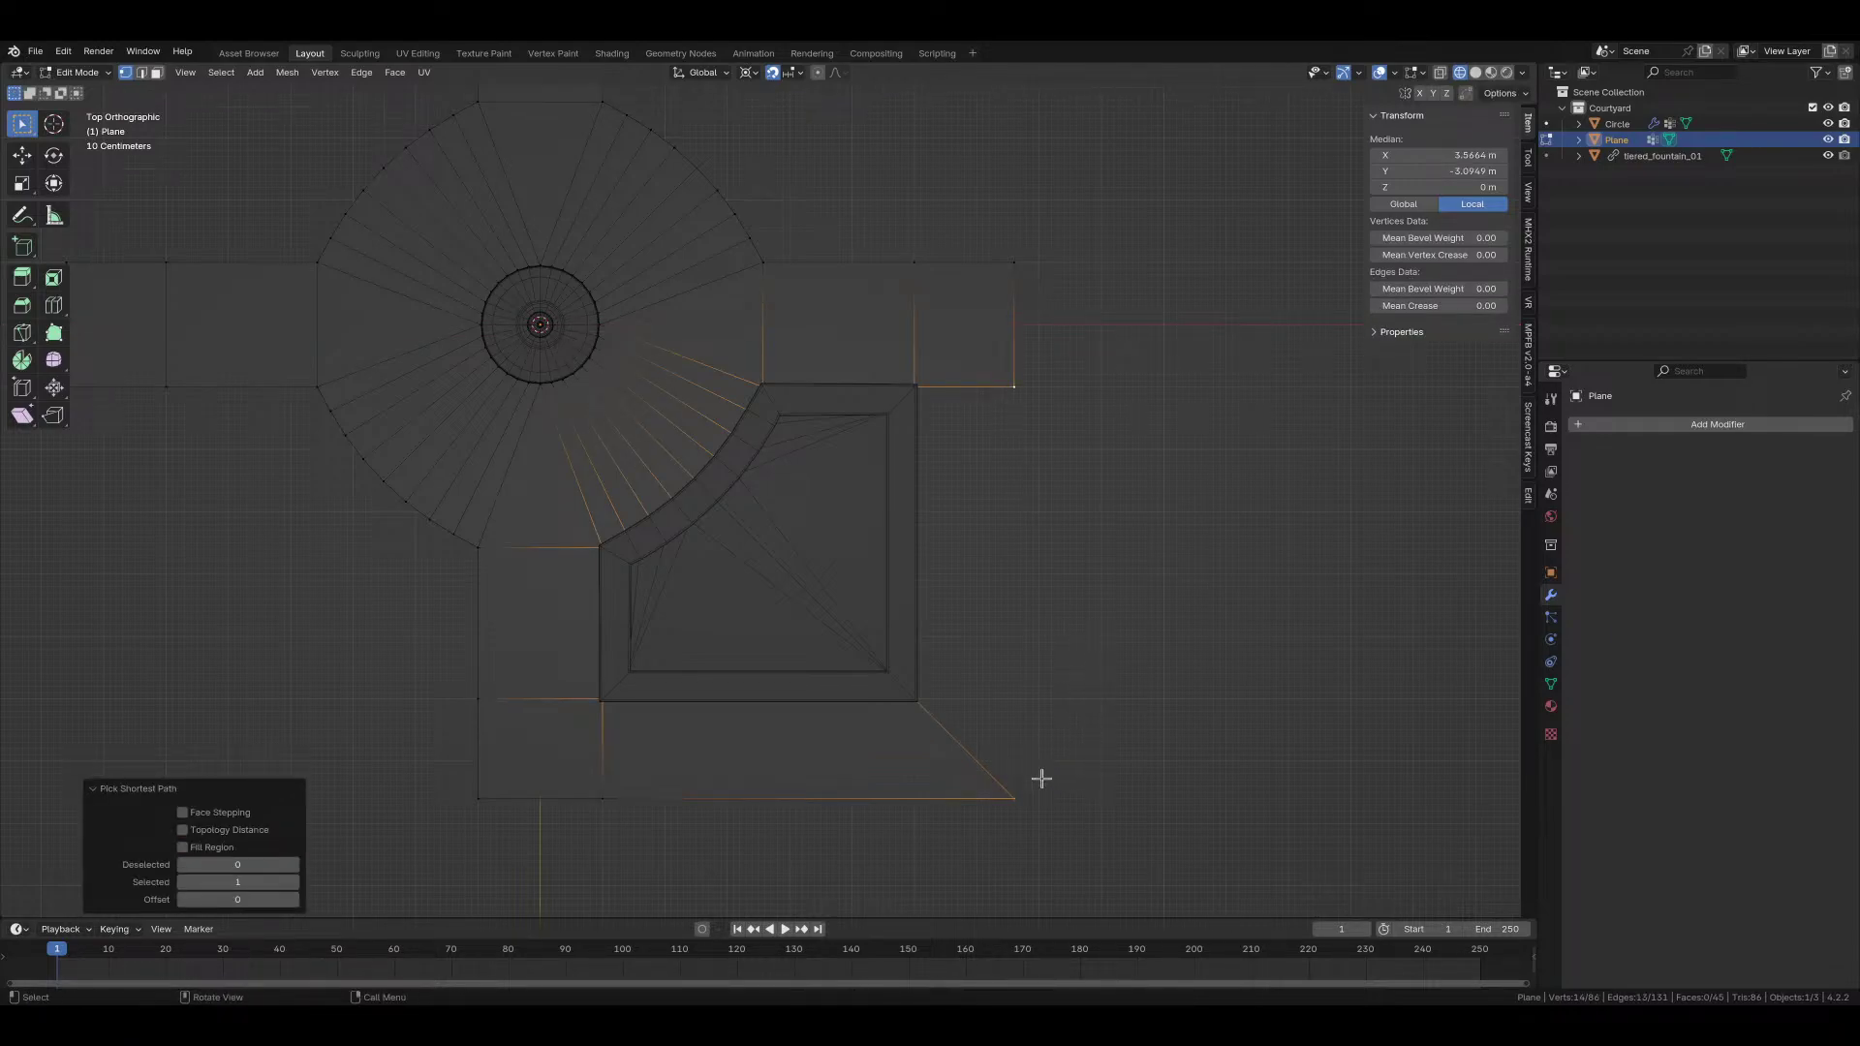
key("alt+a")
key("2")
left_click(974, 744)
left_click(966, 382, "shift")
key("f")
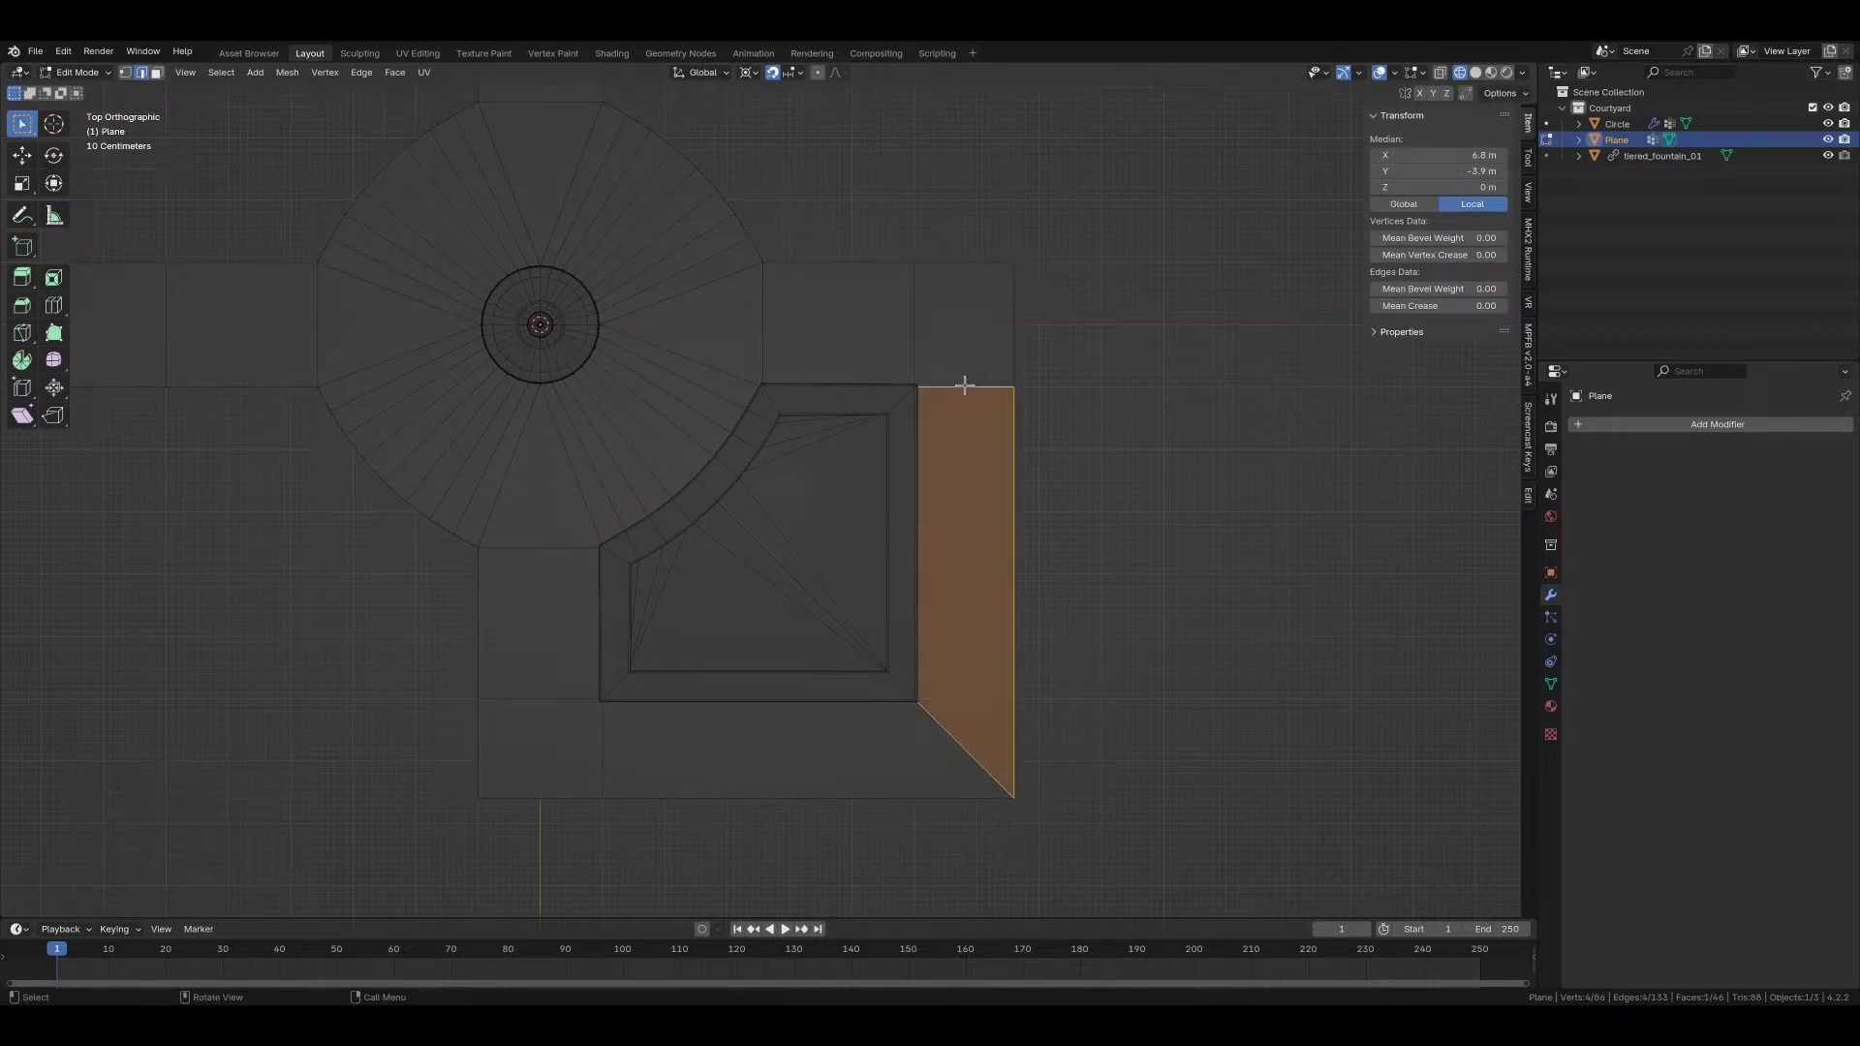
Step: Select only the two mitred border faces running along the planter's outer sides, in face mode
scroll(965, 385, "down", 3)
middle_click_drag(833, 502, 1030, 559, "shift")
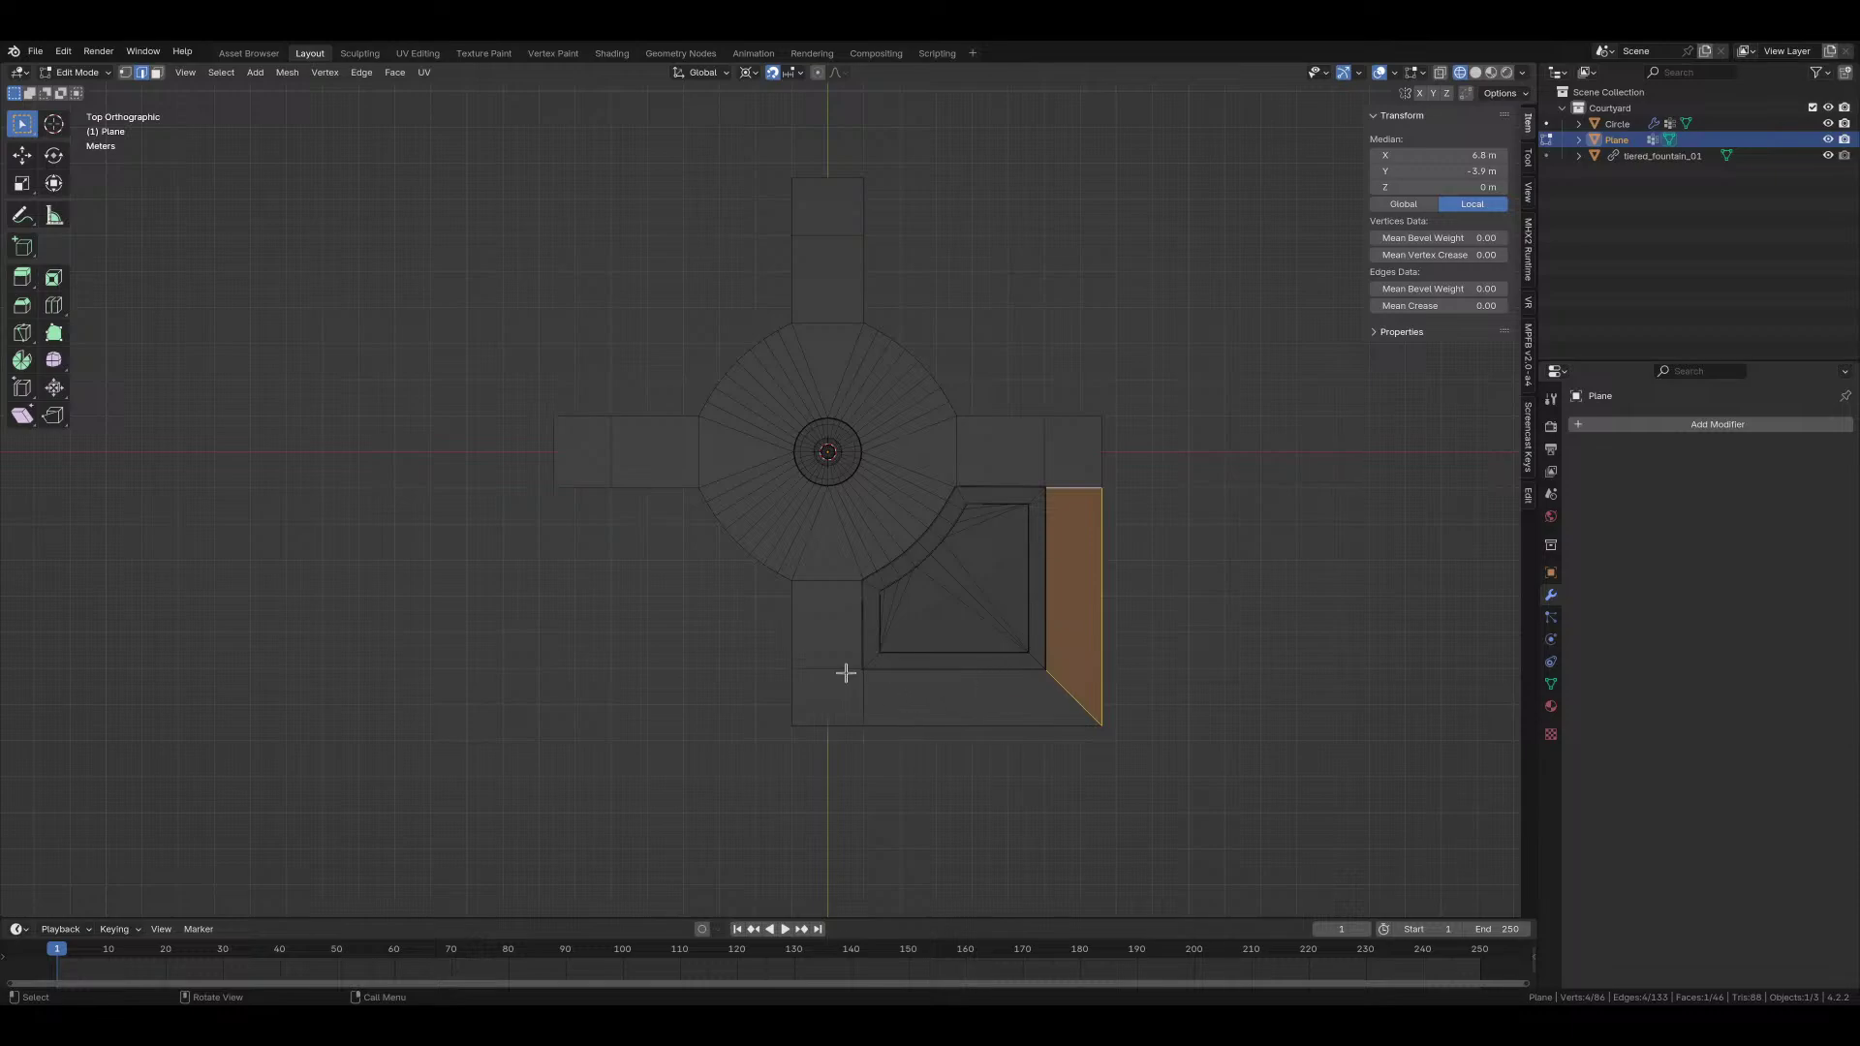
key("3")
left_click(814, 645)
left_click(827, 698, "shift")
left_click(946, 684, "shift")
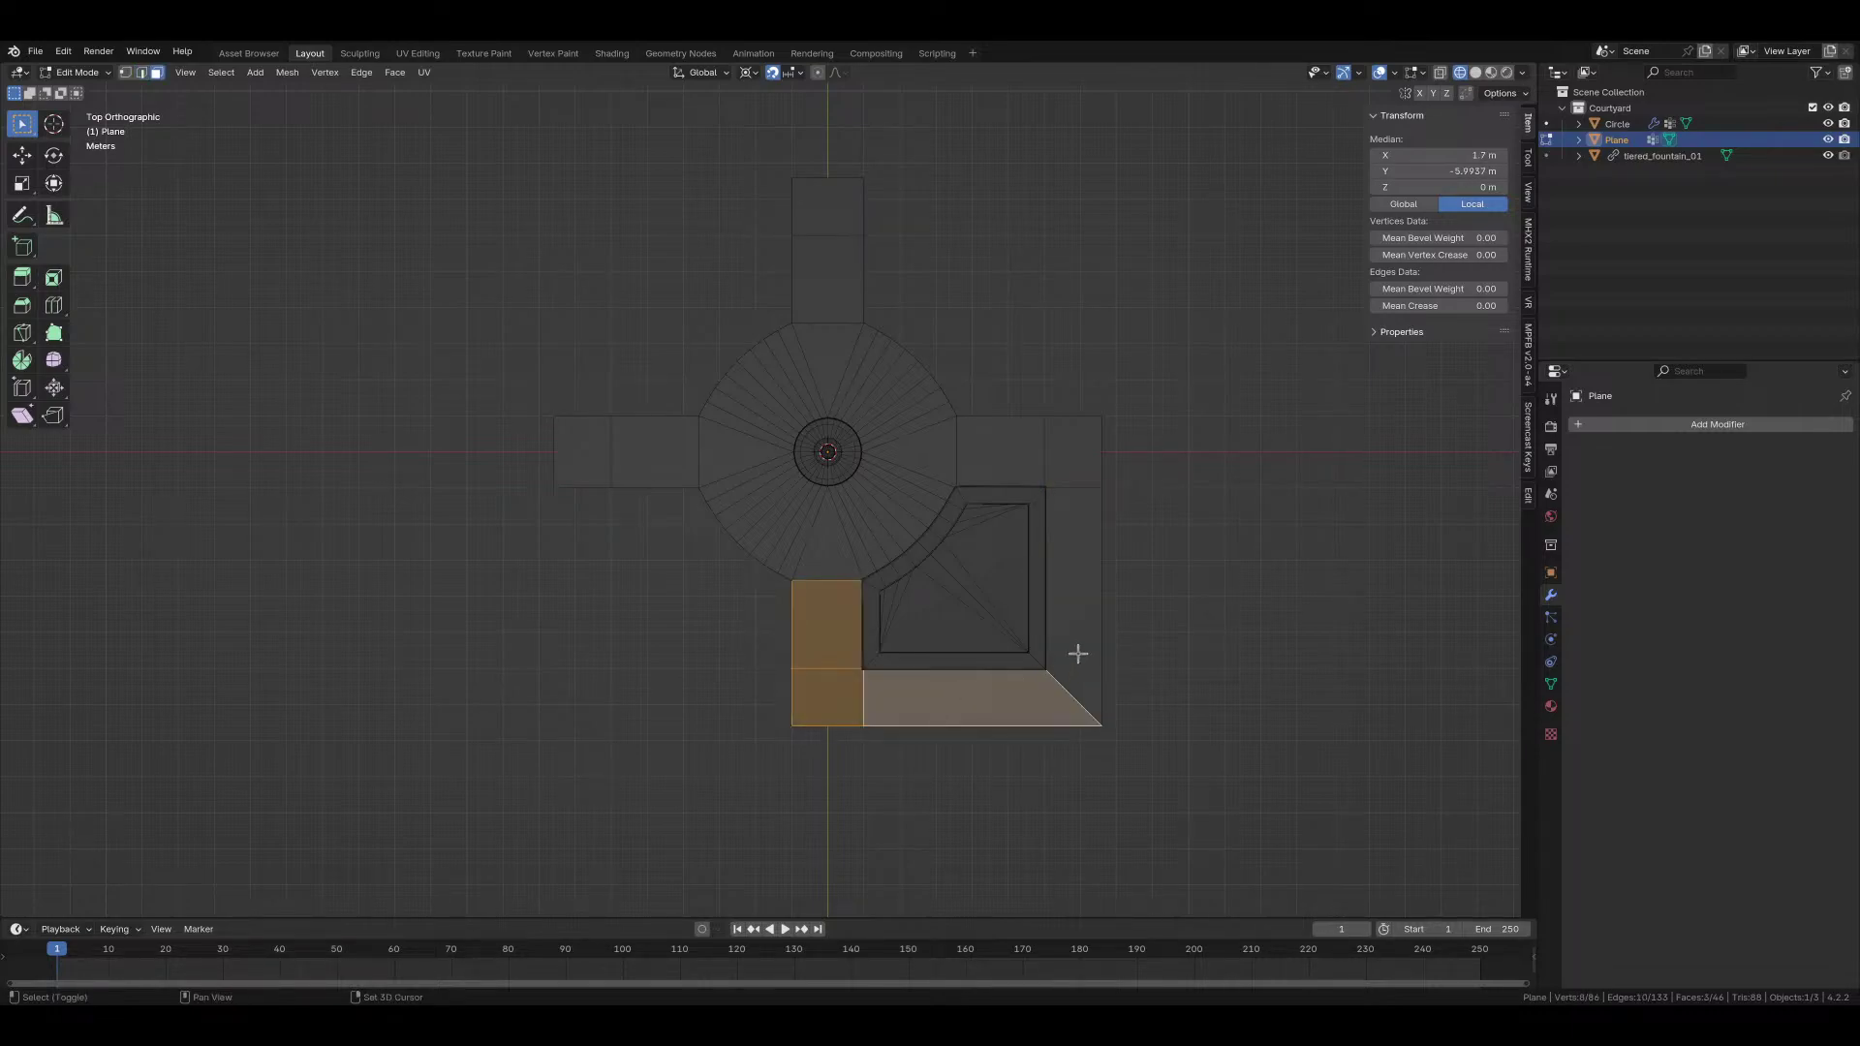
left_click(1075, 652, "shift")
key("alt+a")
left_click(1077, 605)
left_click(1034, 697, "shift")
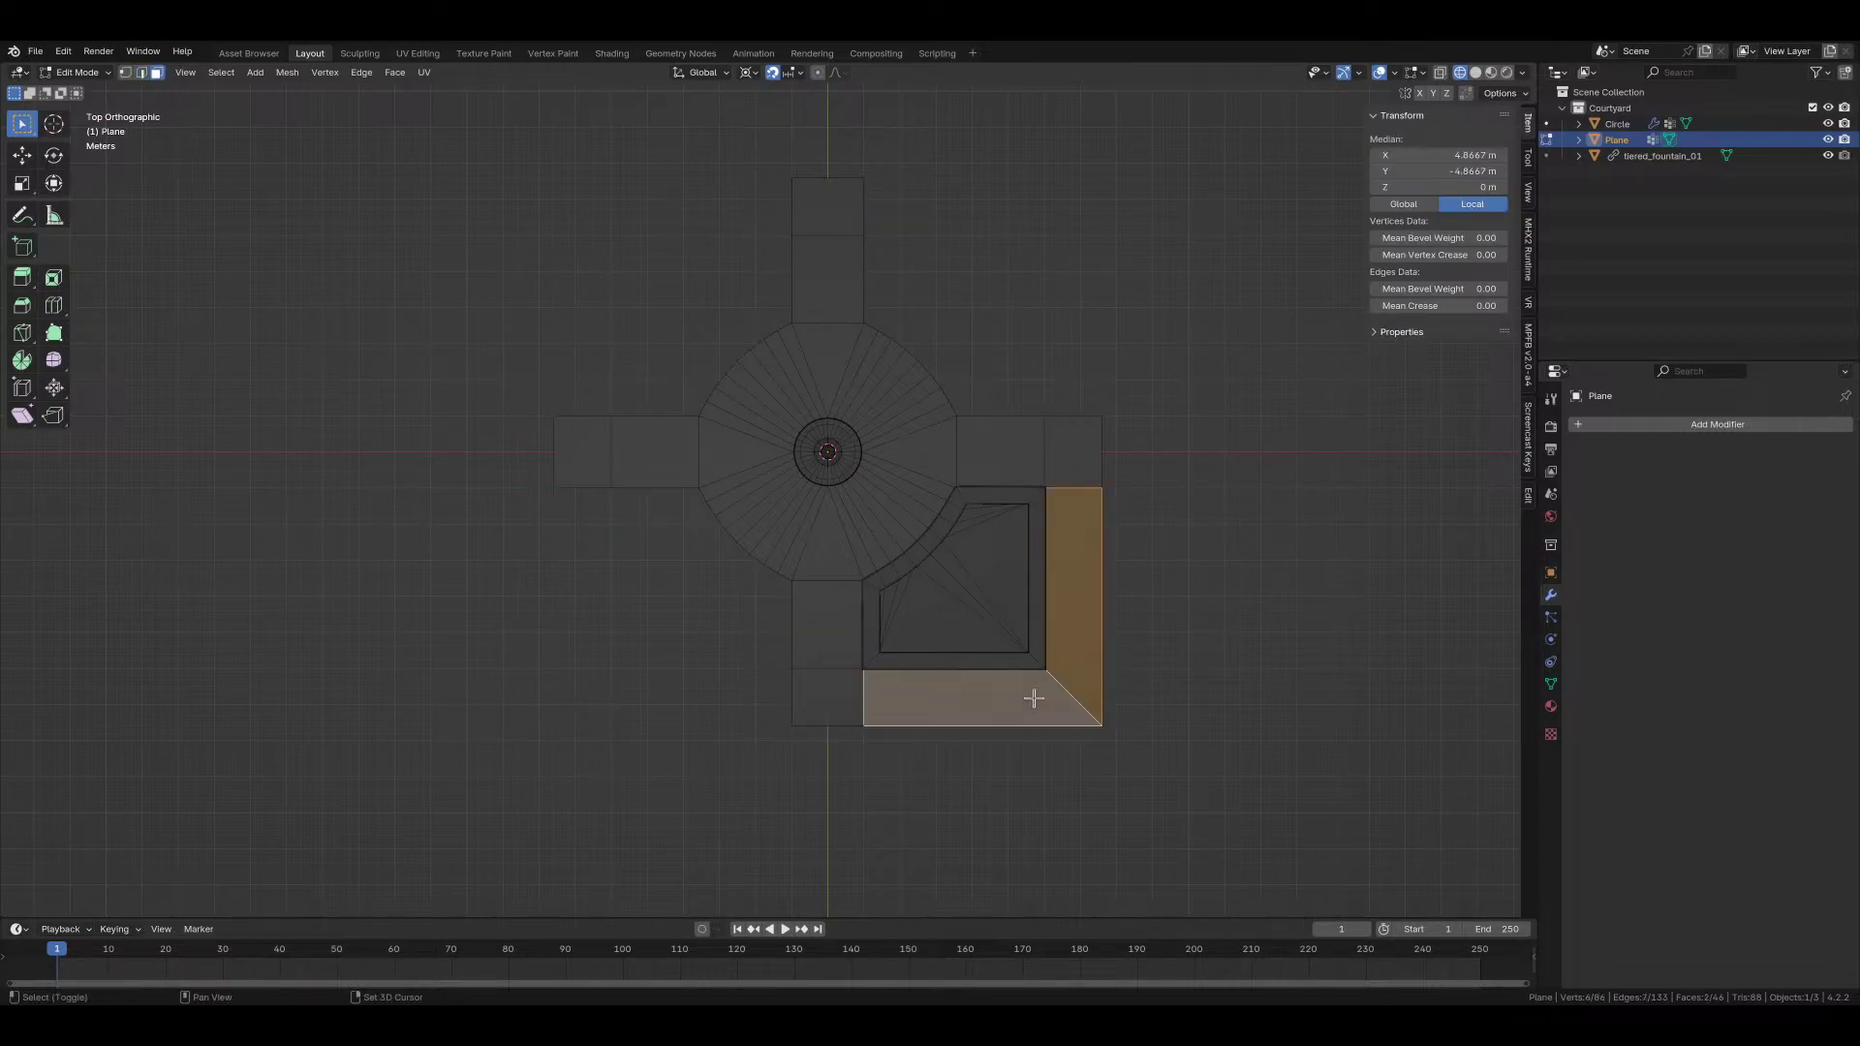
Step: Duplicate the two border faces rotated 90° about Z around the 3D cursor at the fountain's centre
key("period")
left_click(988, 651)
key("shift+d")
key("r")
key("z")
key("9")
key("0")
key("Return")
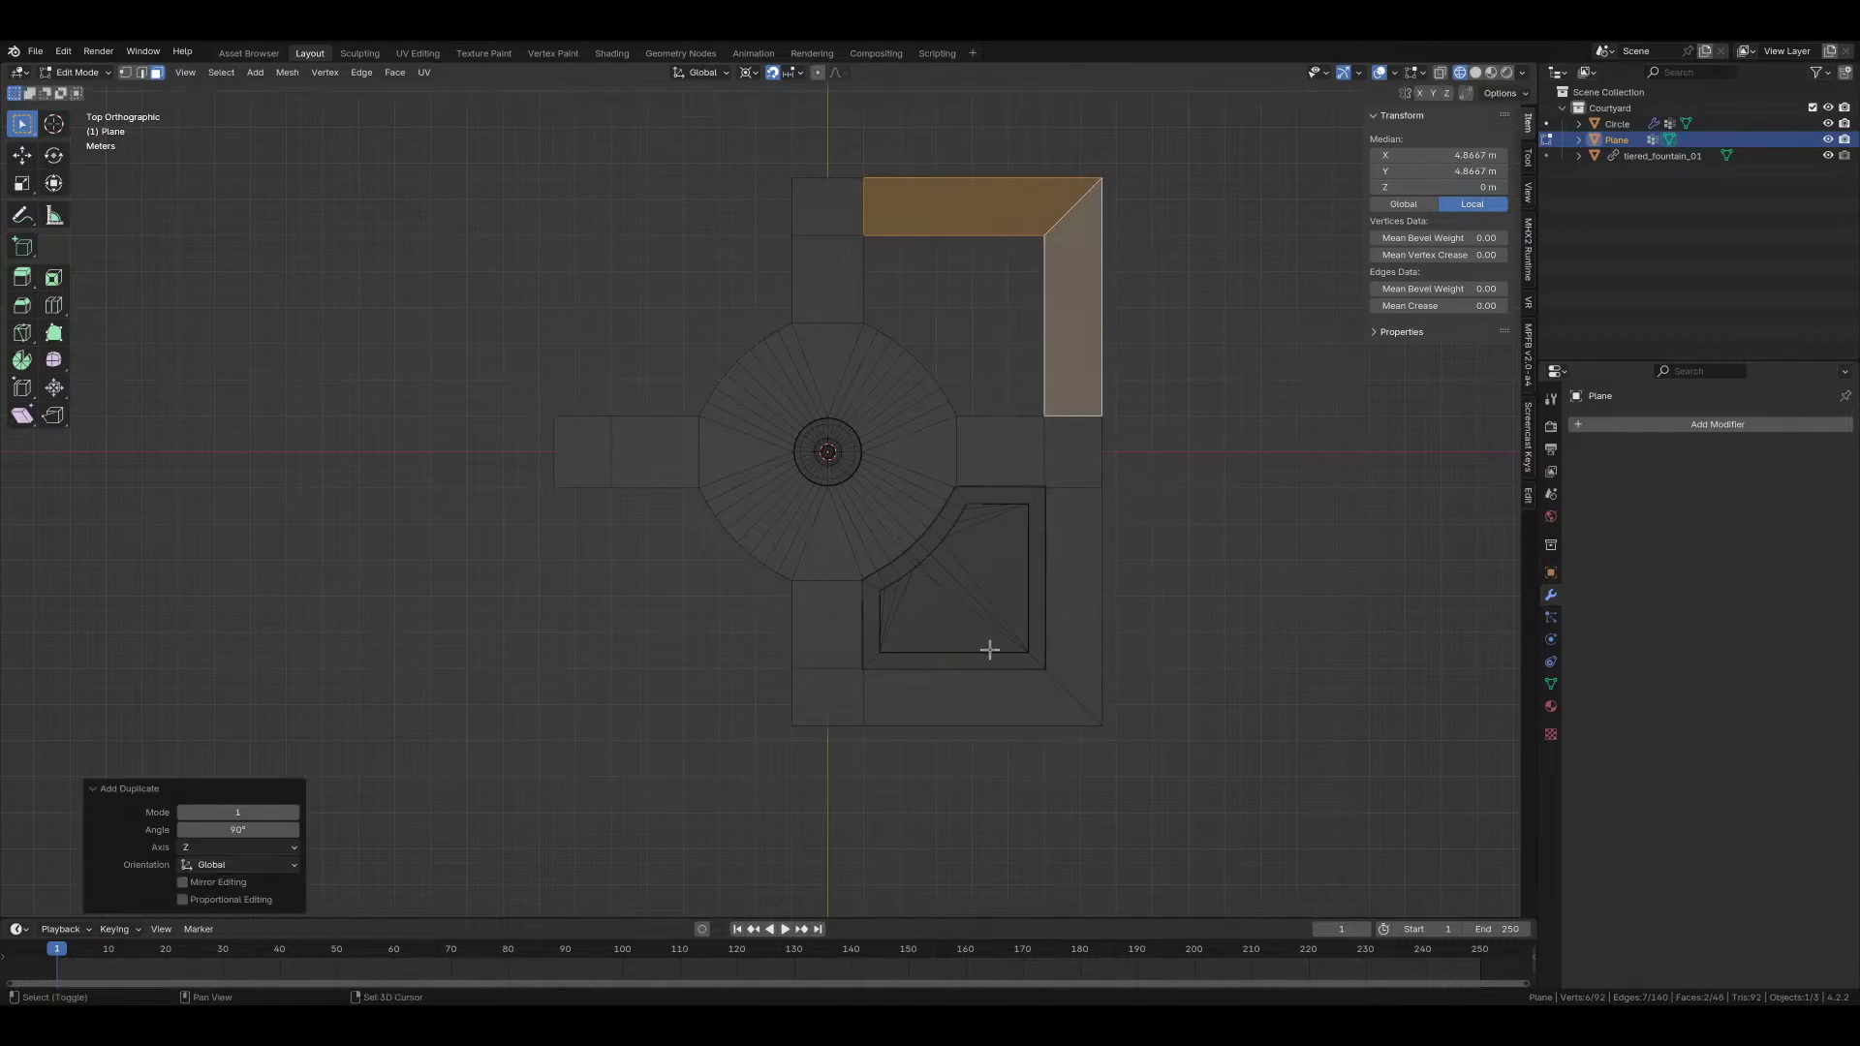
Step: Repeat the rotated duplication twice to close the square border, and merge all the path's vertices by distance
key("shift+r")
key("shift+r")
key("alt+a")
key("a")
key("m")
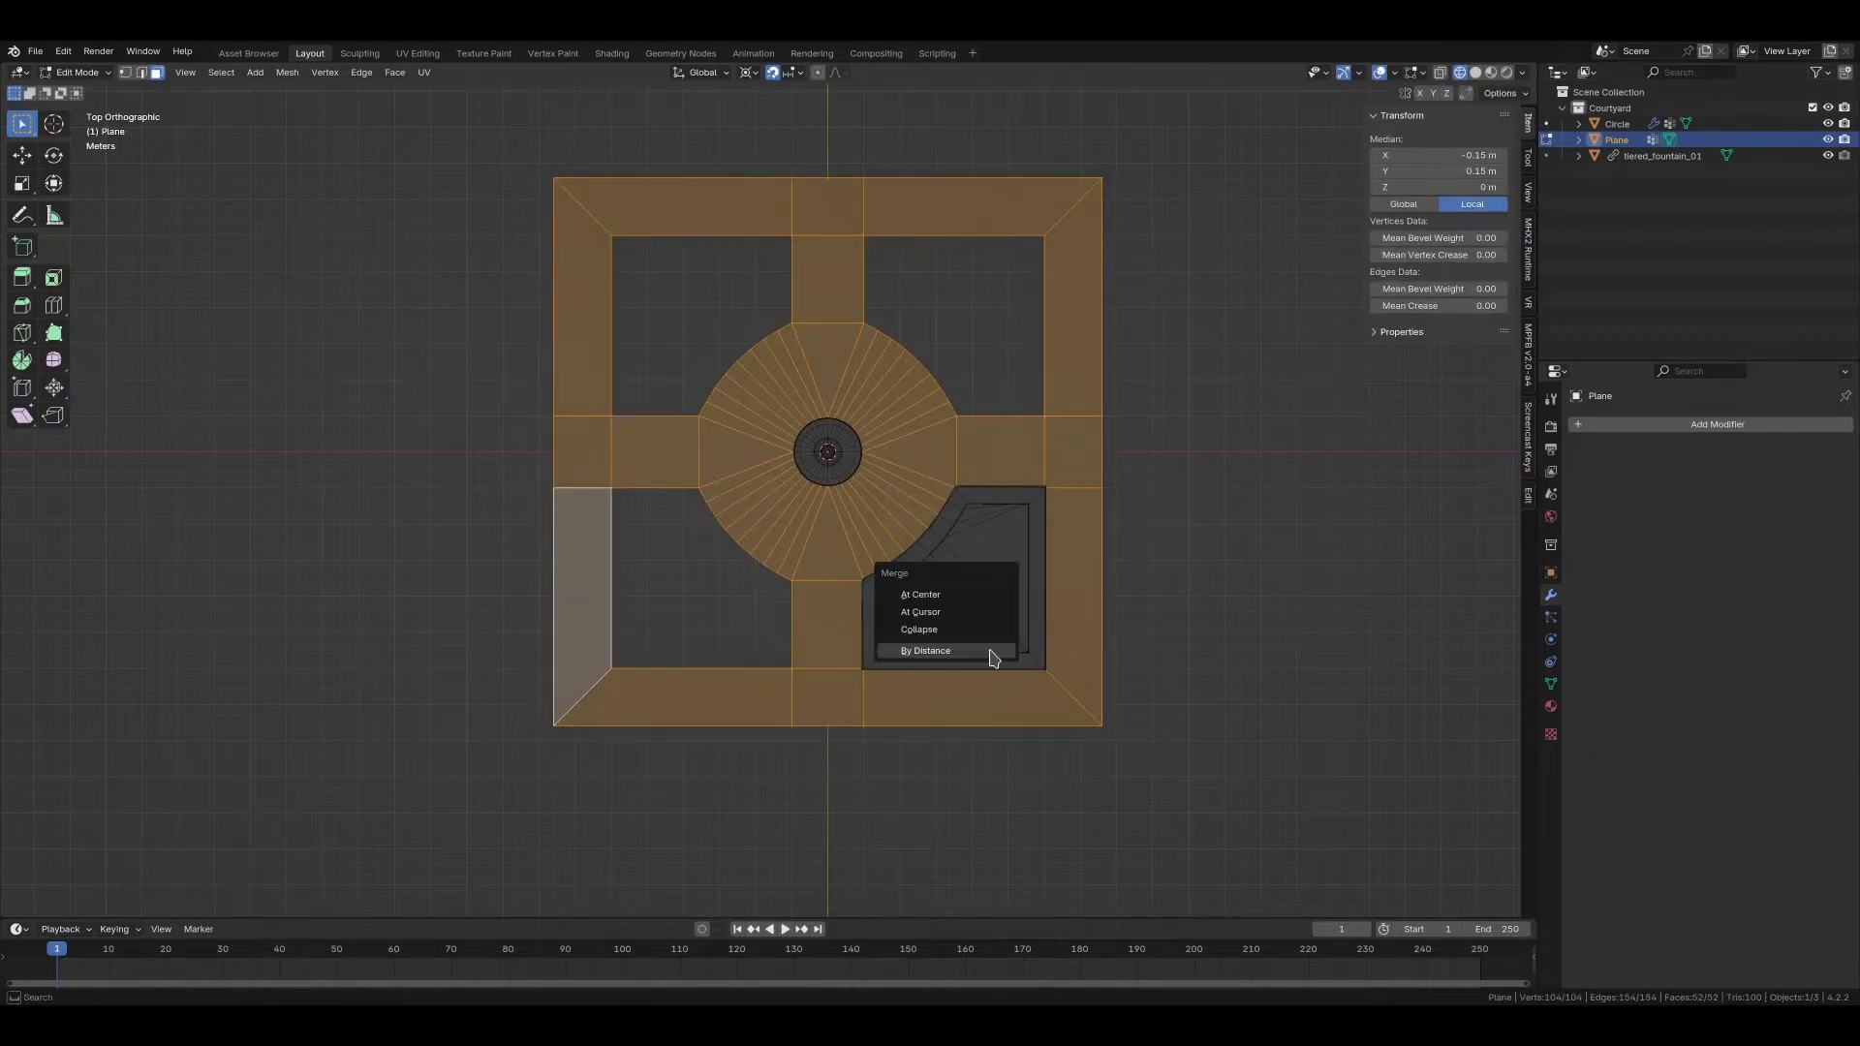
left_click(990, 652)
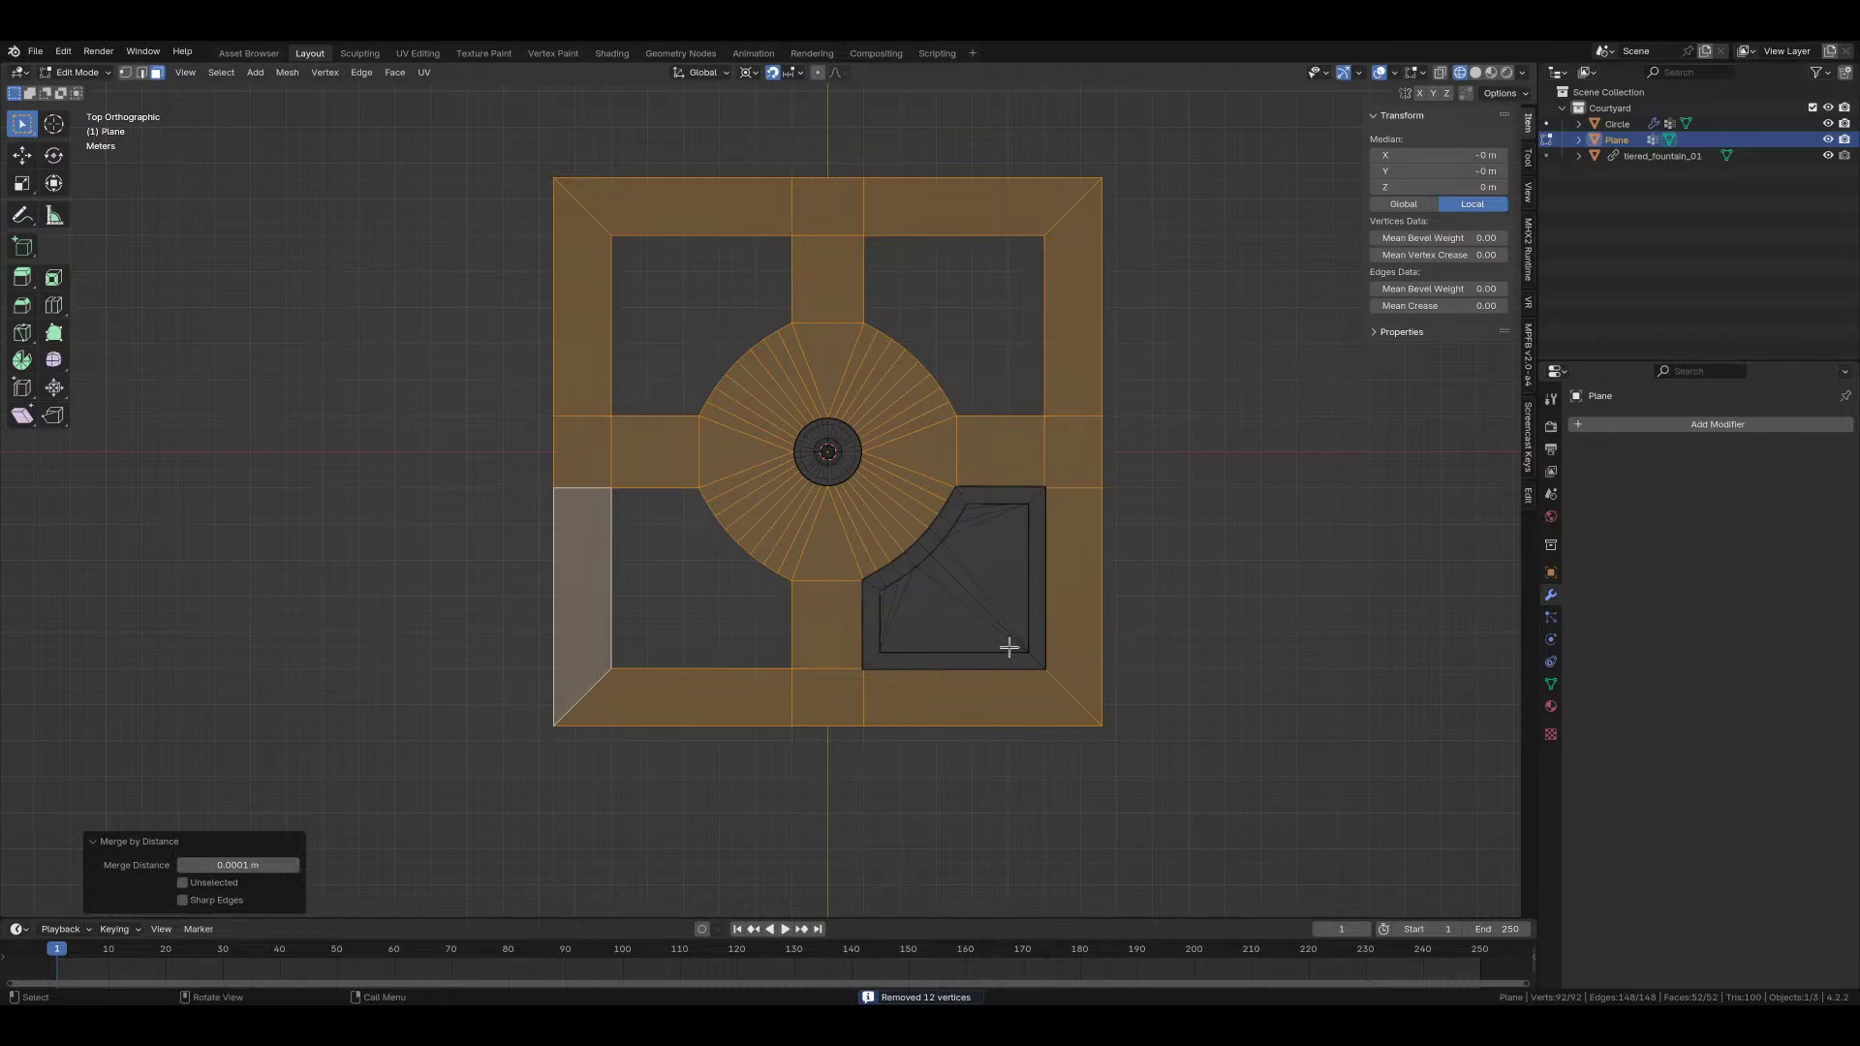
Step: Duplicate the planter into the +X/+Y quadrant, rotated 90° about Z around the 3D cursor at the fountain's centre
key("Tab")
left_click(923, 606)
scroll(930, 630, "up", 4)
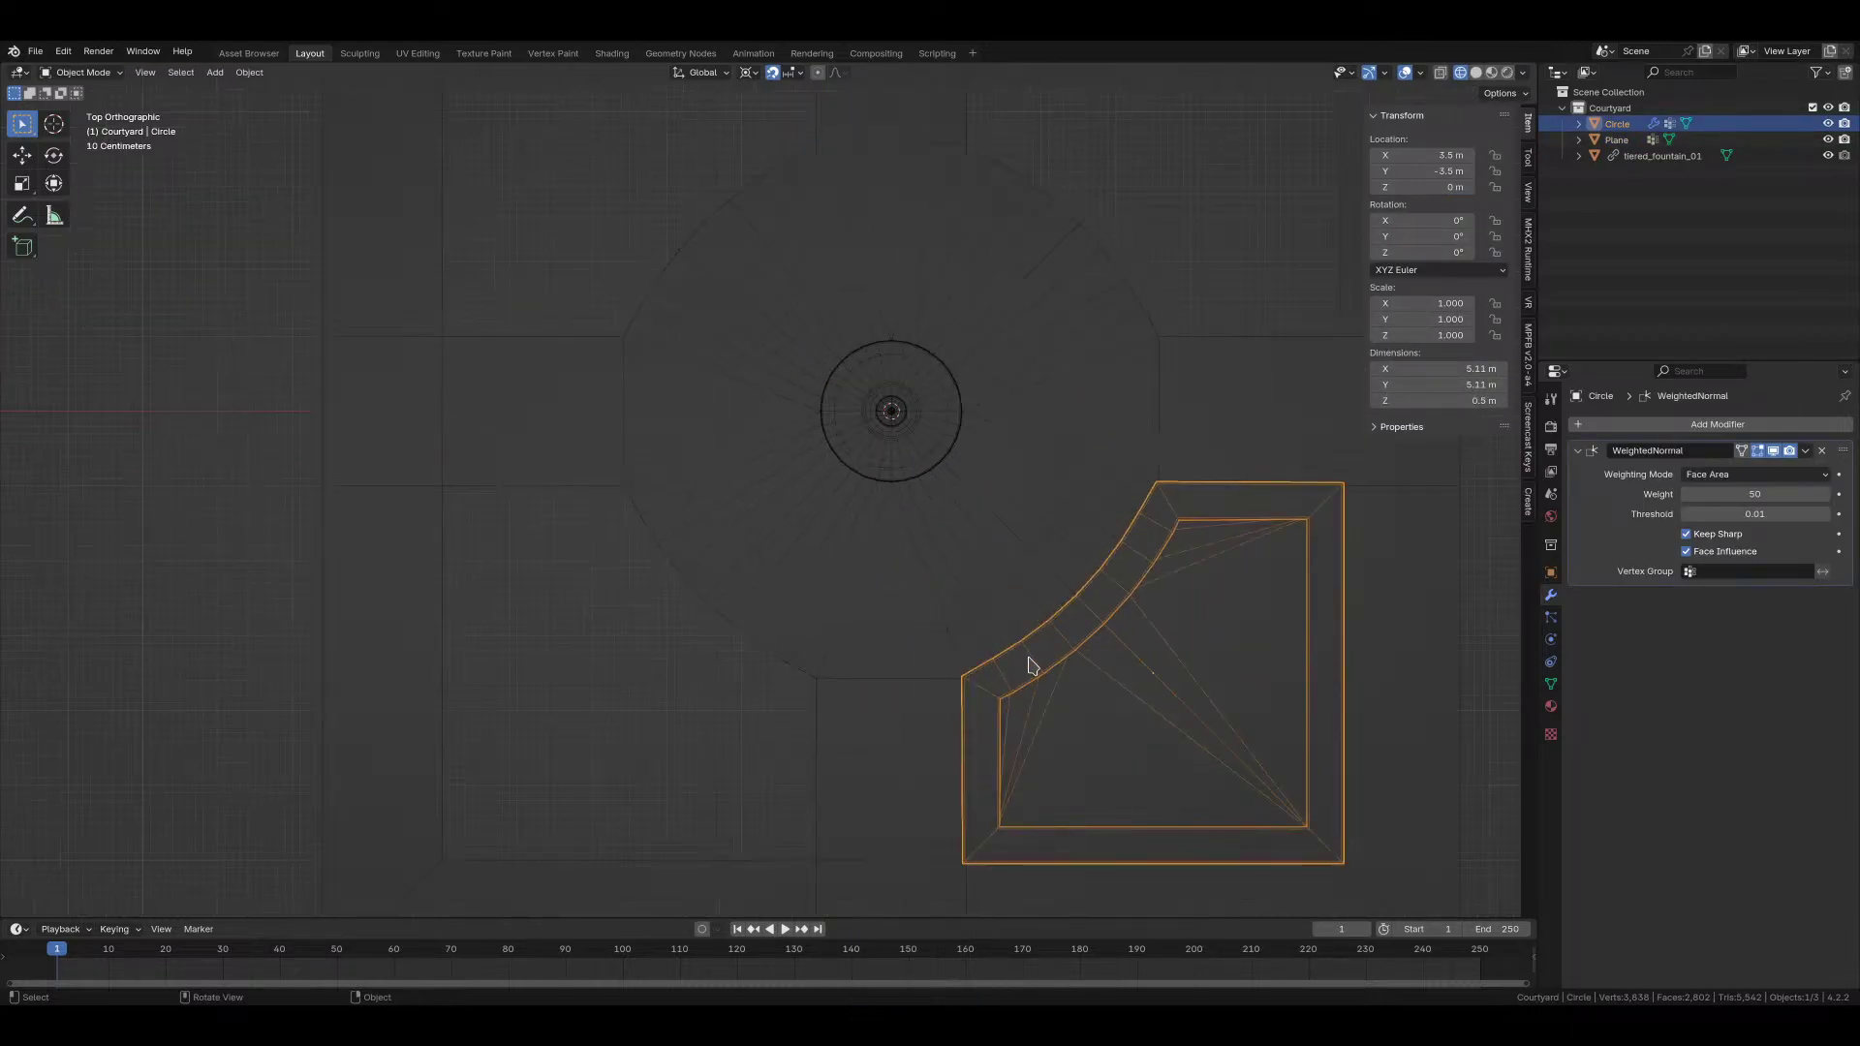
key("period")
key("Escape")
scroll(1030, 656, "down", 3)
key("shift+d")
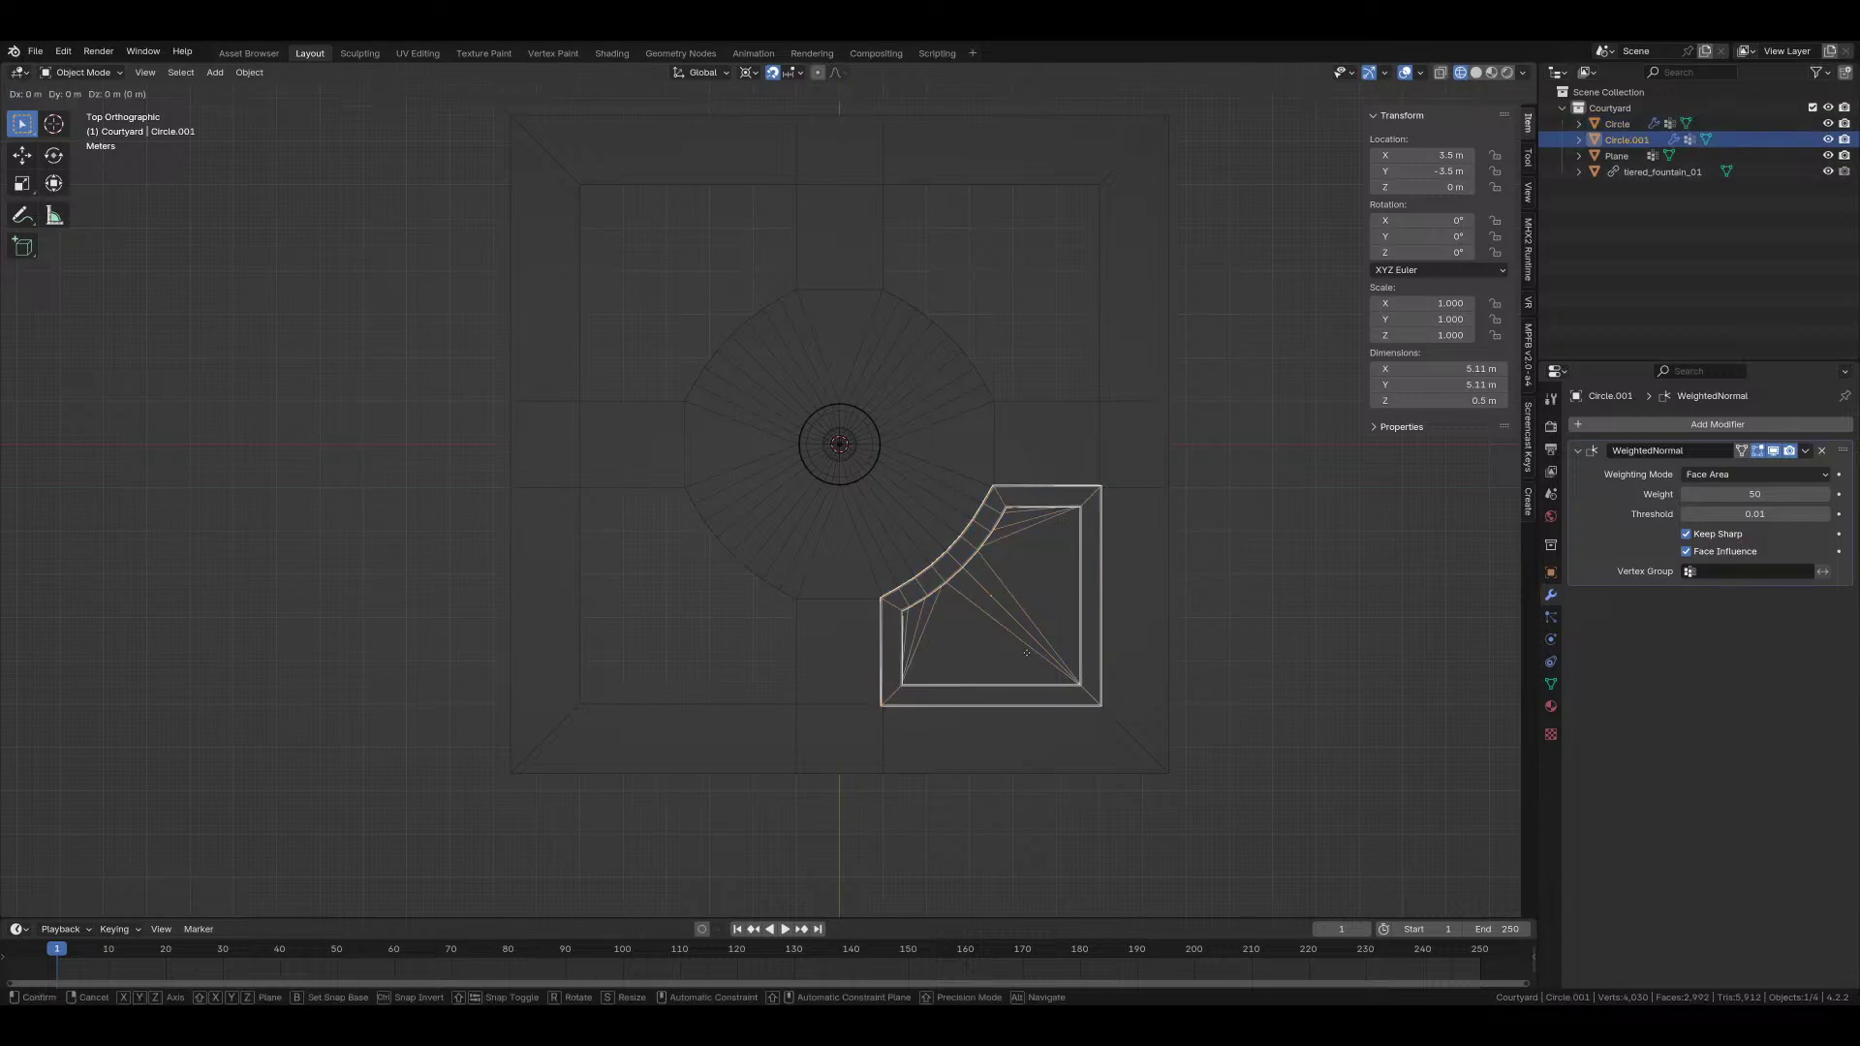
key("r")
key("z")
key("9")
key("0")
key("Return")
Step: Fill the remaining two quadrants with linked planter duplicates, each rotated a further 90° about Z
key("alt+d")
key("r")
key("z")
key("9")
key("0")
key("Return")
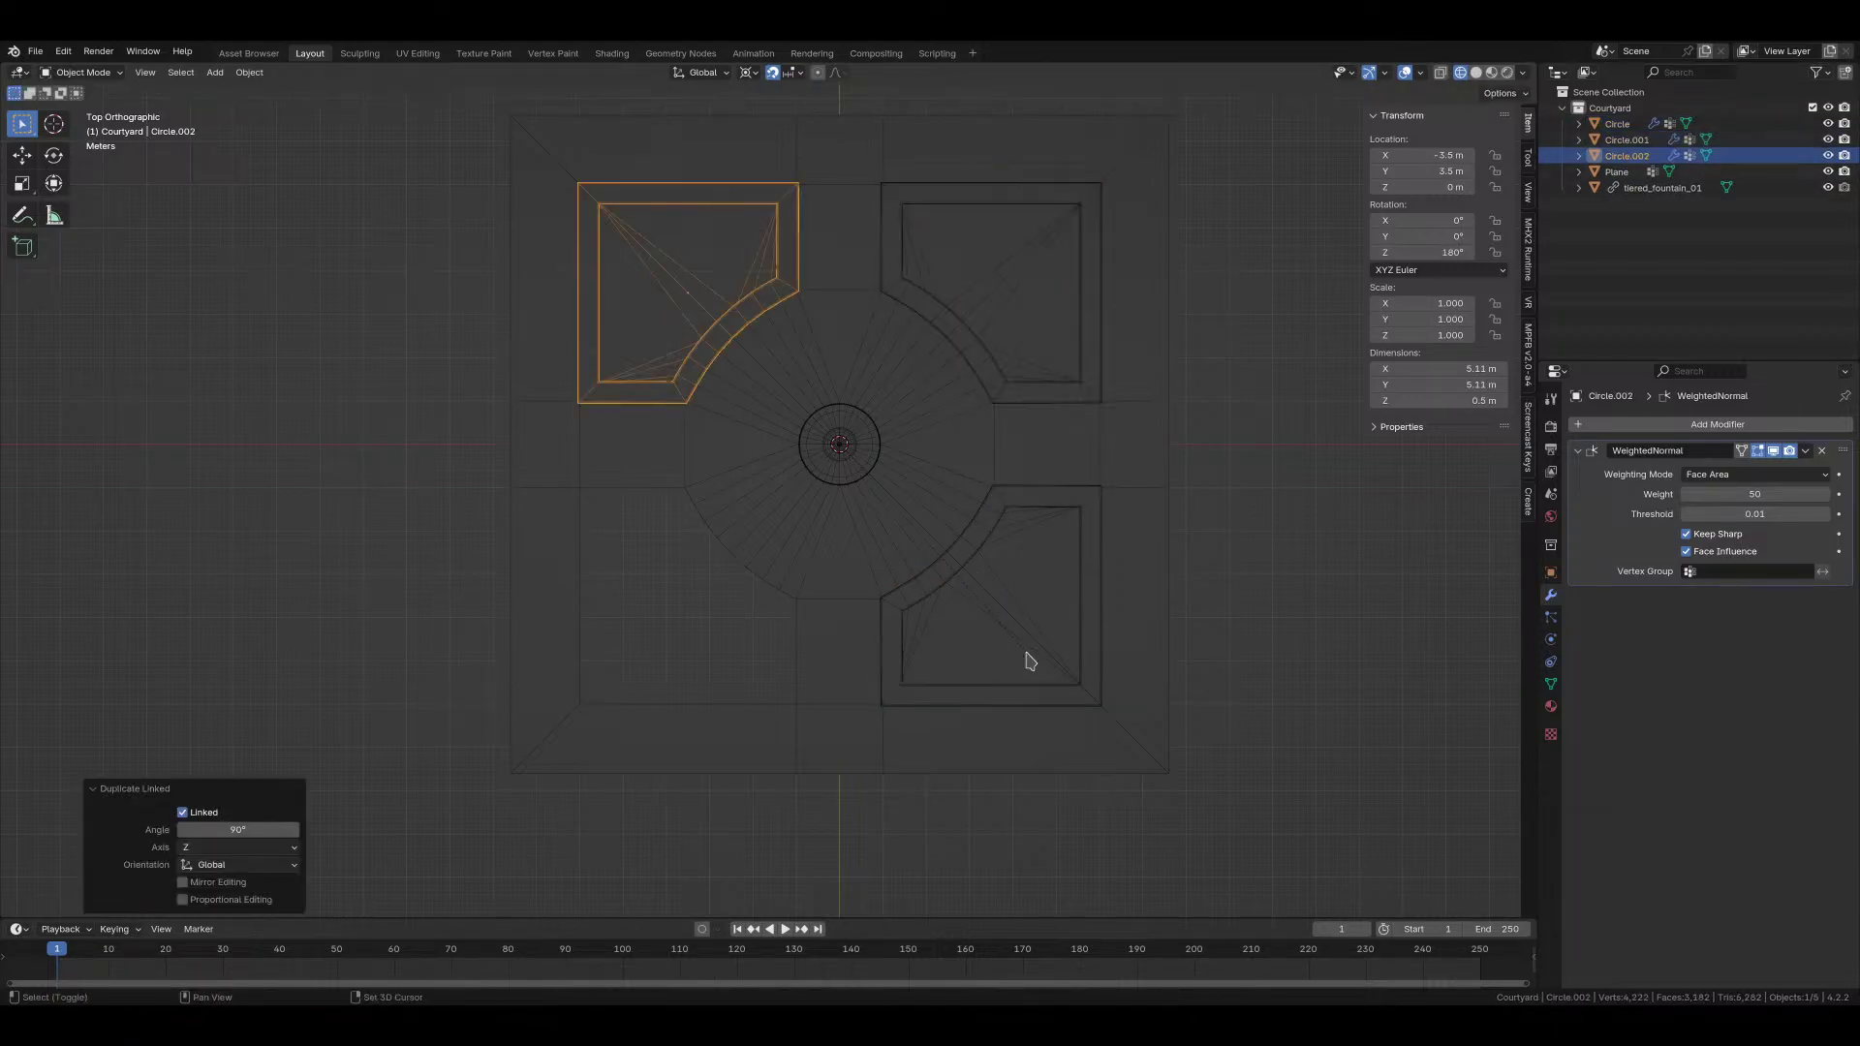
key("shift+r")
Step: Display the courtyard in solid shading with nothing selected and save the file
mouse_move(1051, 544)
middle_mouse_down()
mouse_move(1031, 632)
mouse_move(719, 327)
mouse_move(765, 474)
middle_mouse_up()
key("shift+z")
left_click(719, 326)
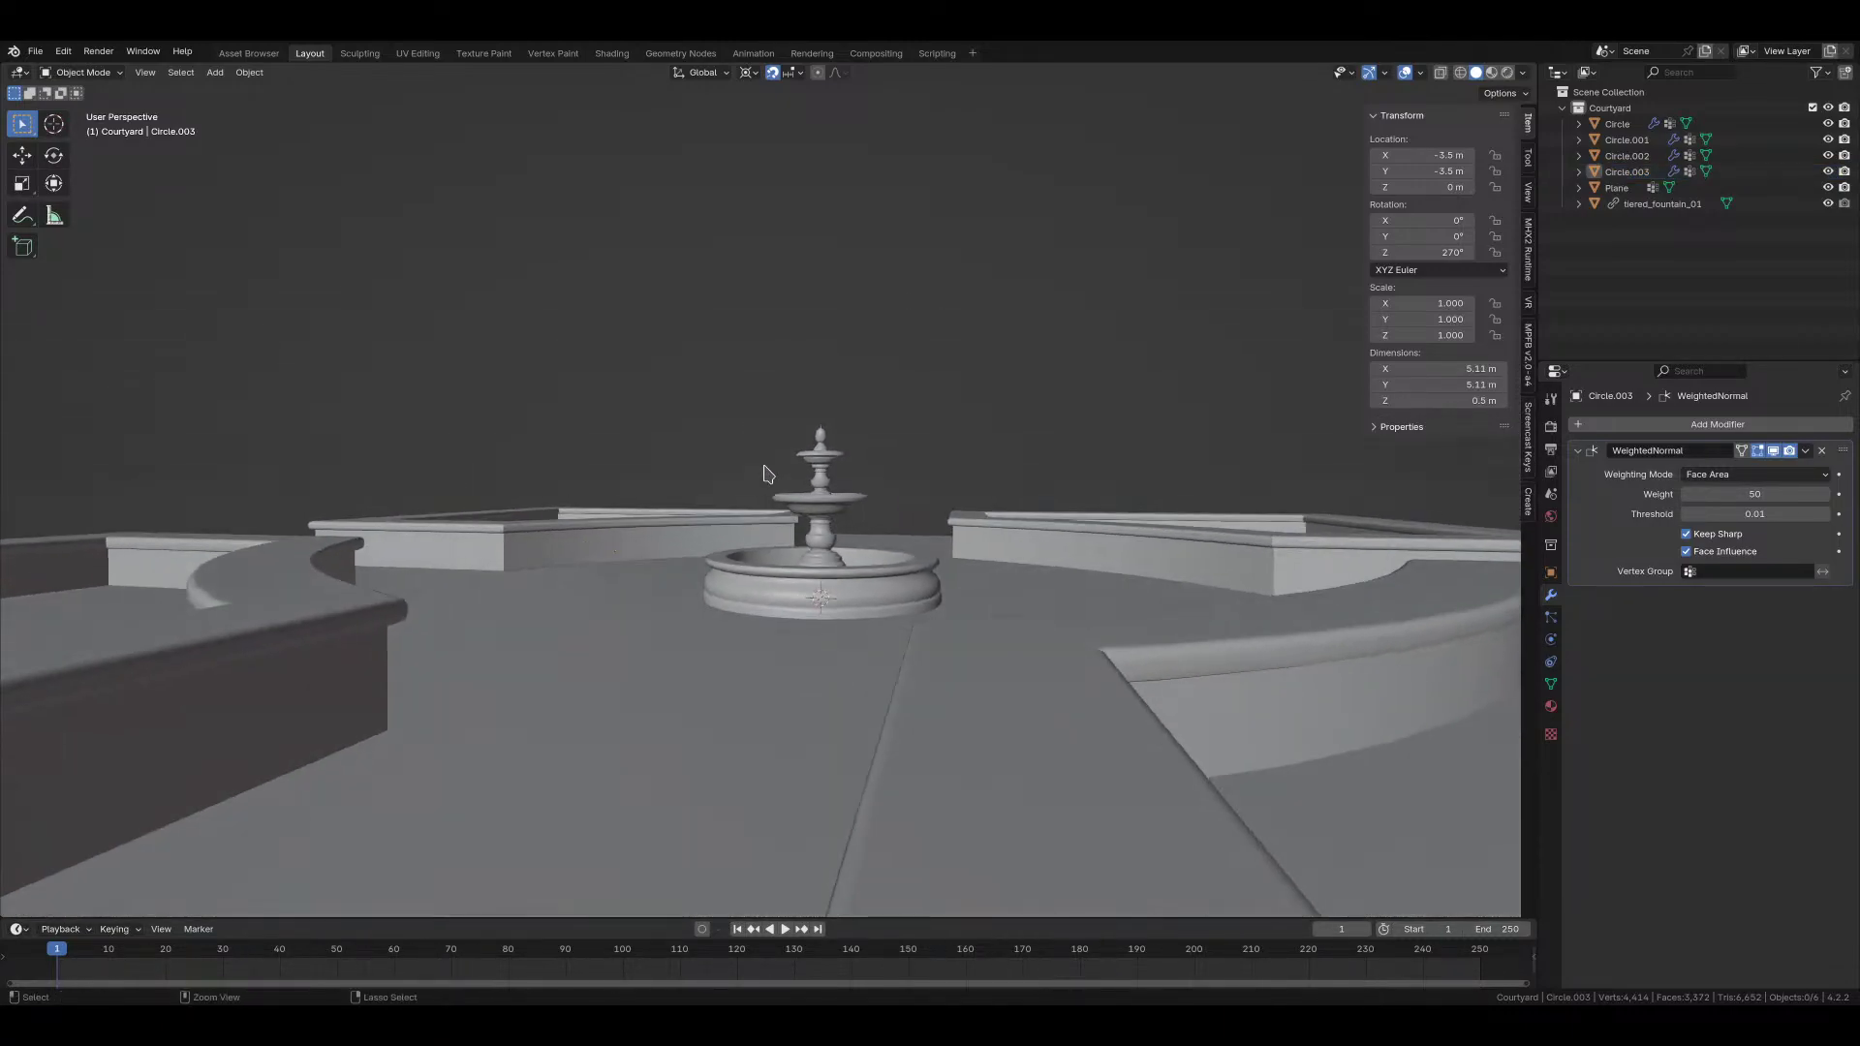
key("ctrl+s")
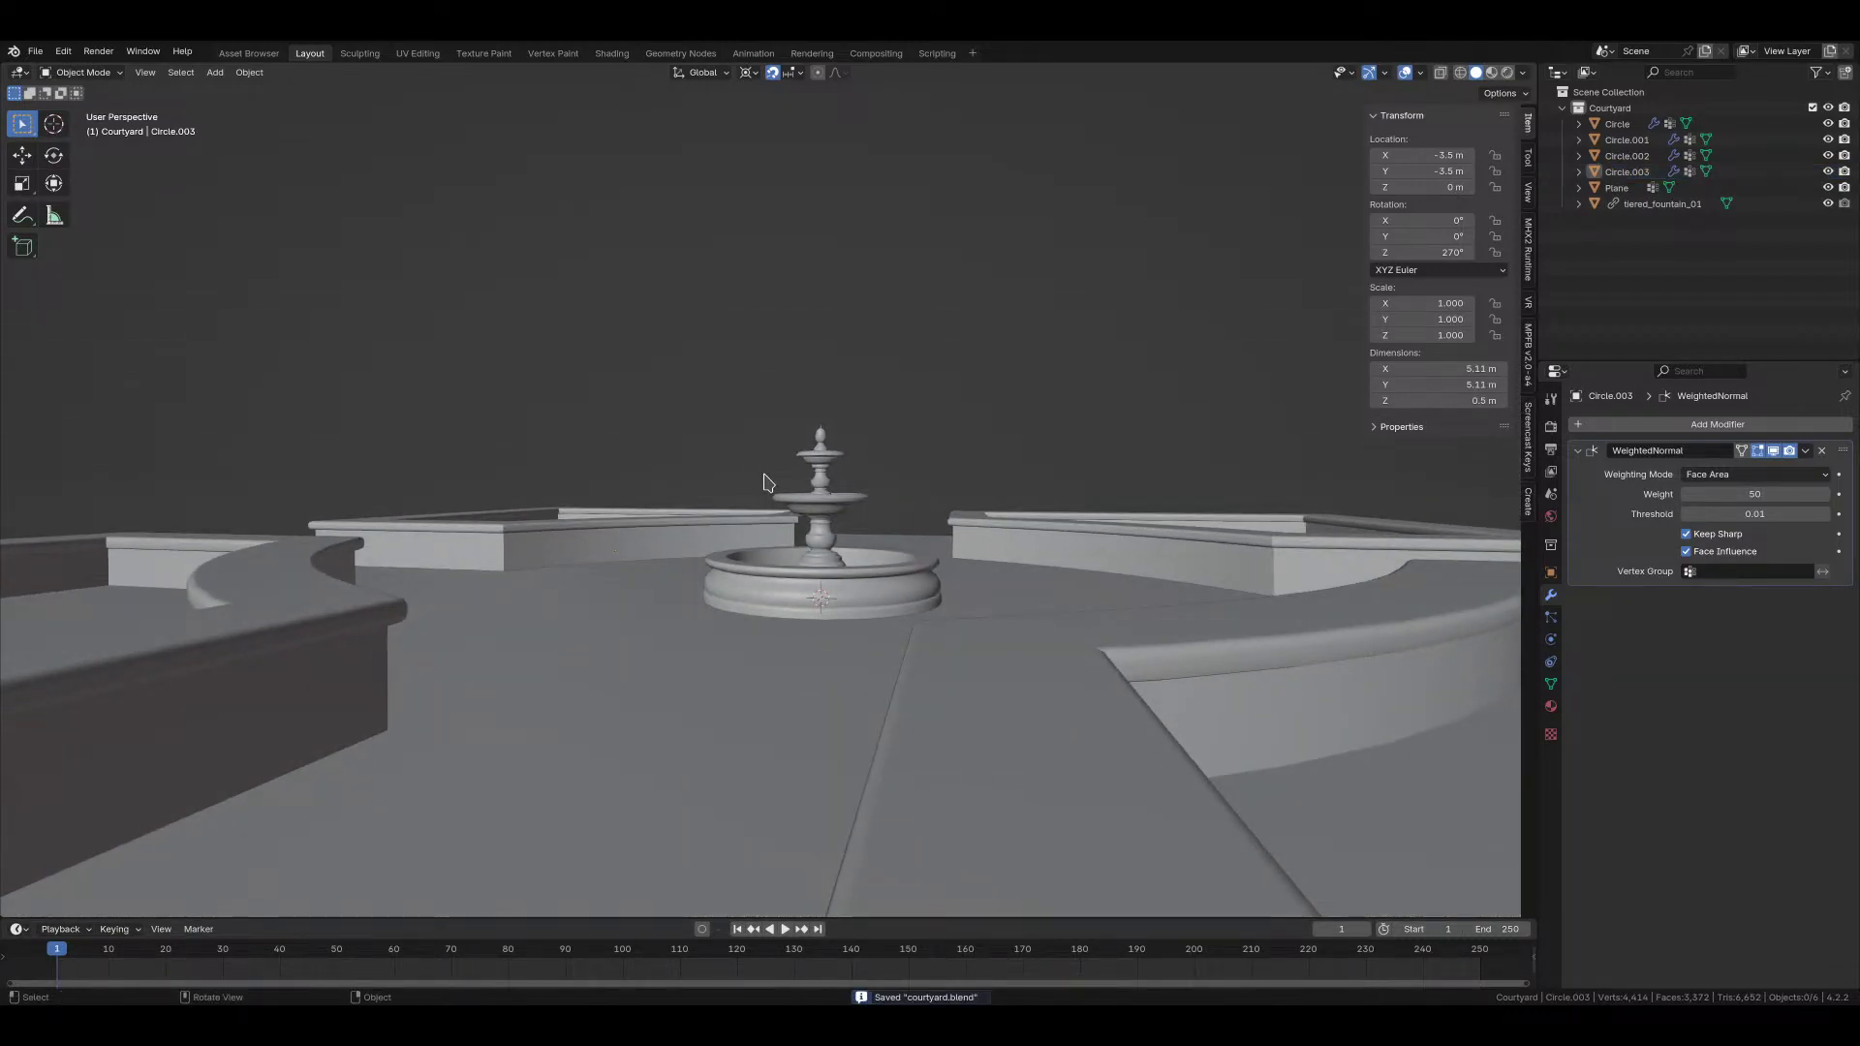
Step: Examine the layout of the fountain and four planters from several angles and from the top
middle_click_drag(764, 488, 689, 673)
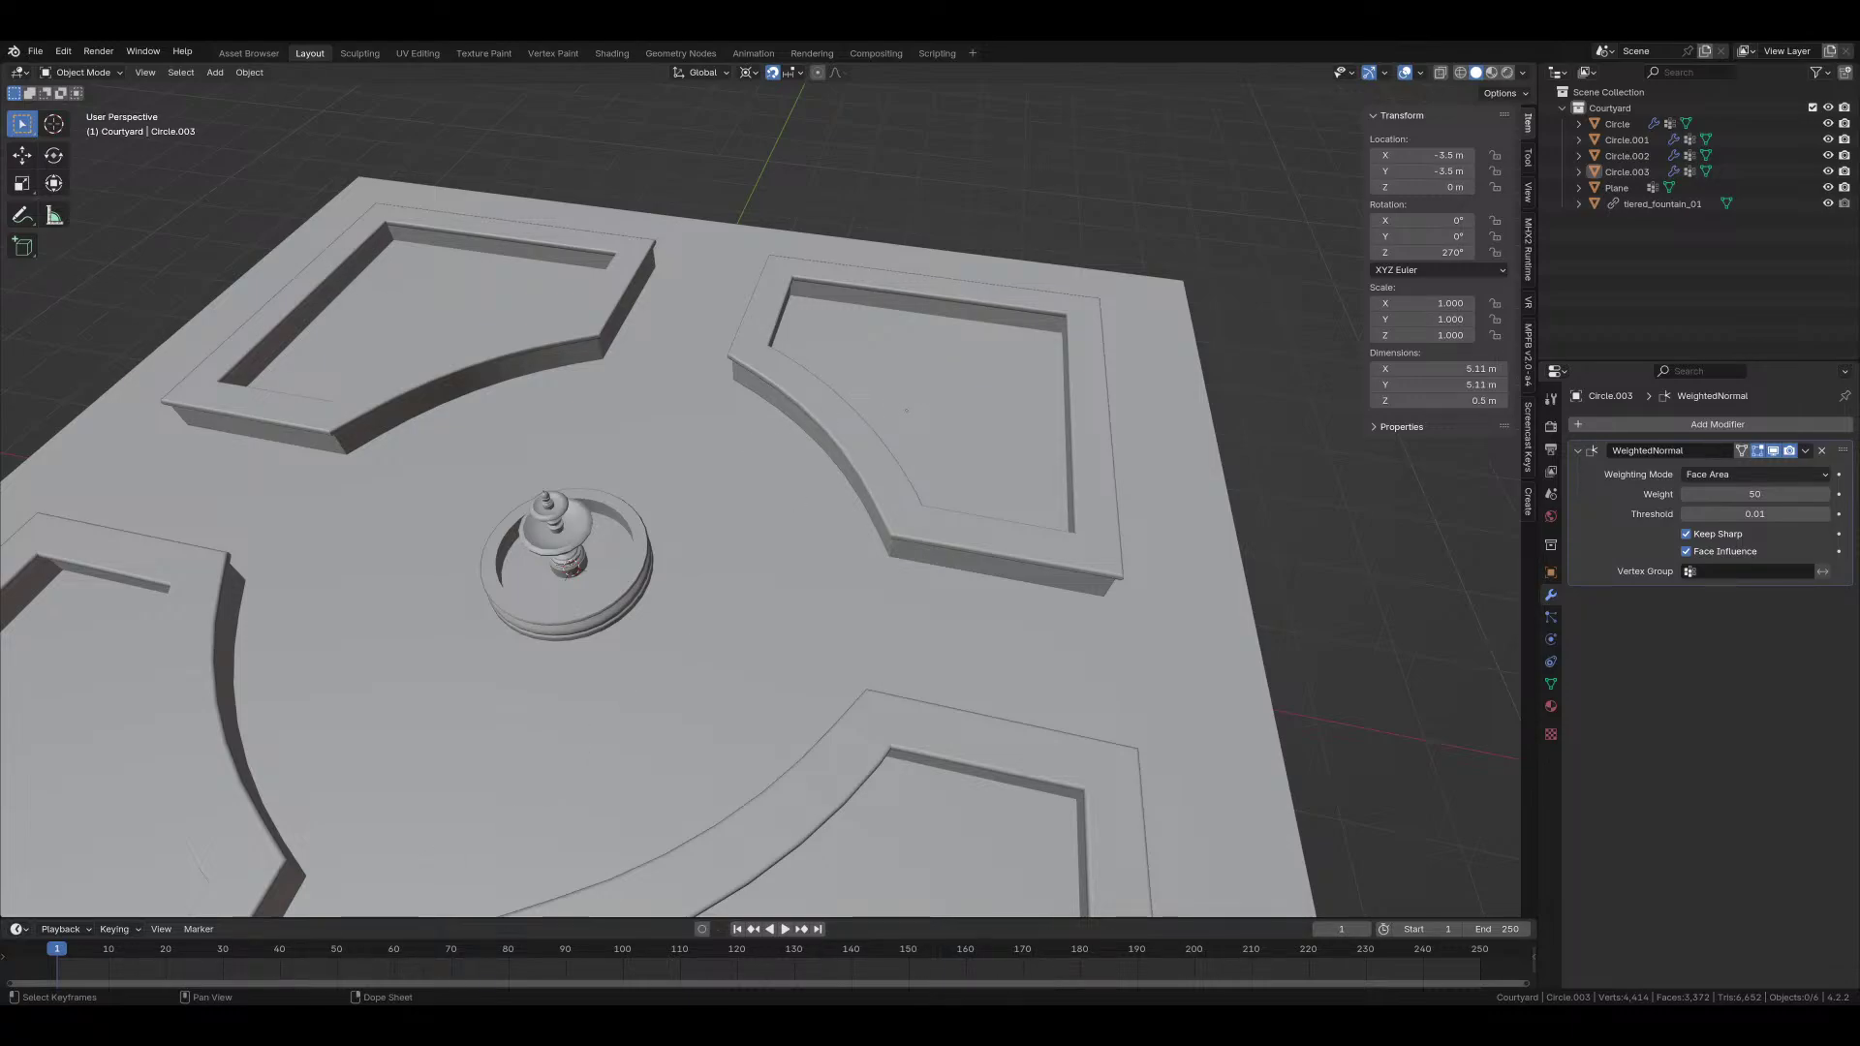
middle_click_drag(804, 635, 693, 586)
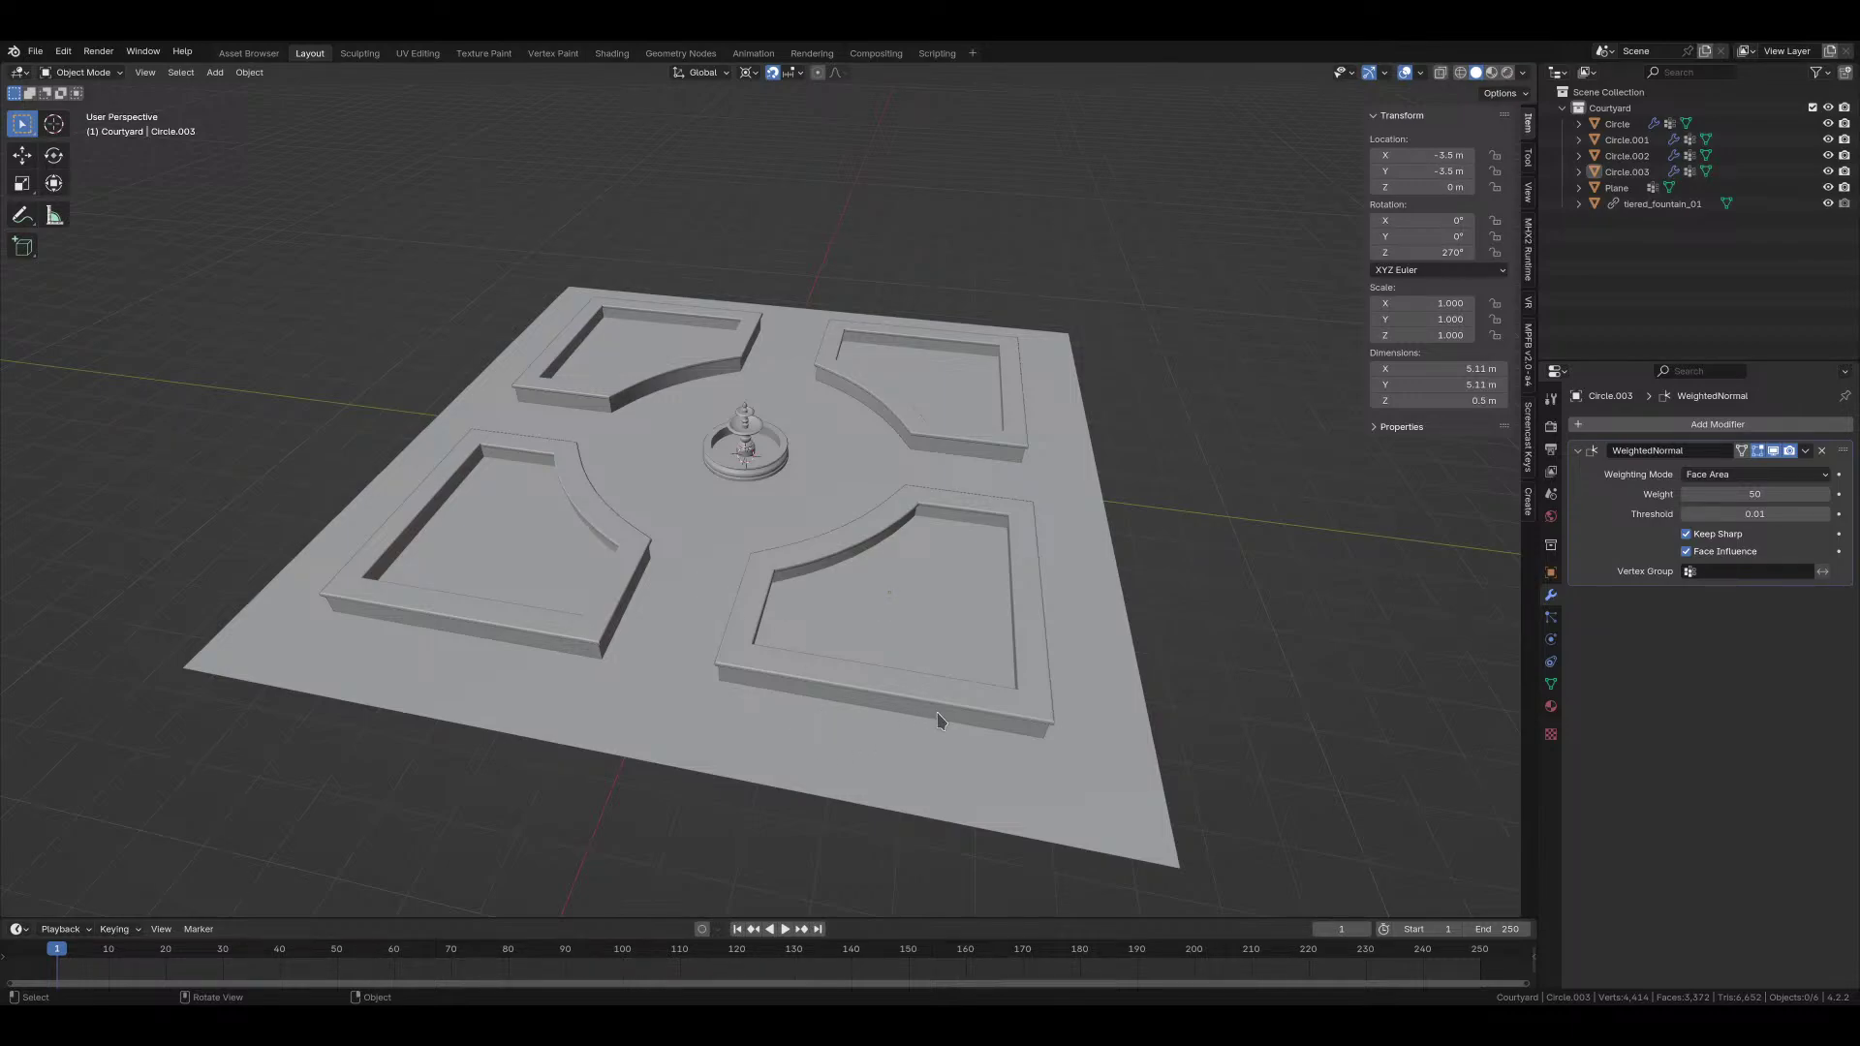
middle_click_drag(932, 713, 591, 694)
middle_click_drag(845, 722, 853, 771)
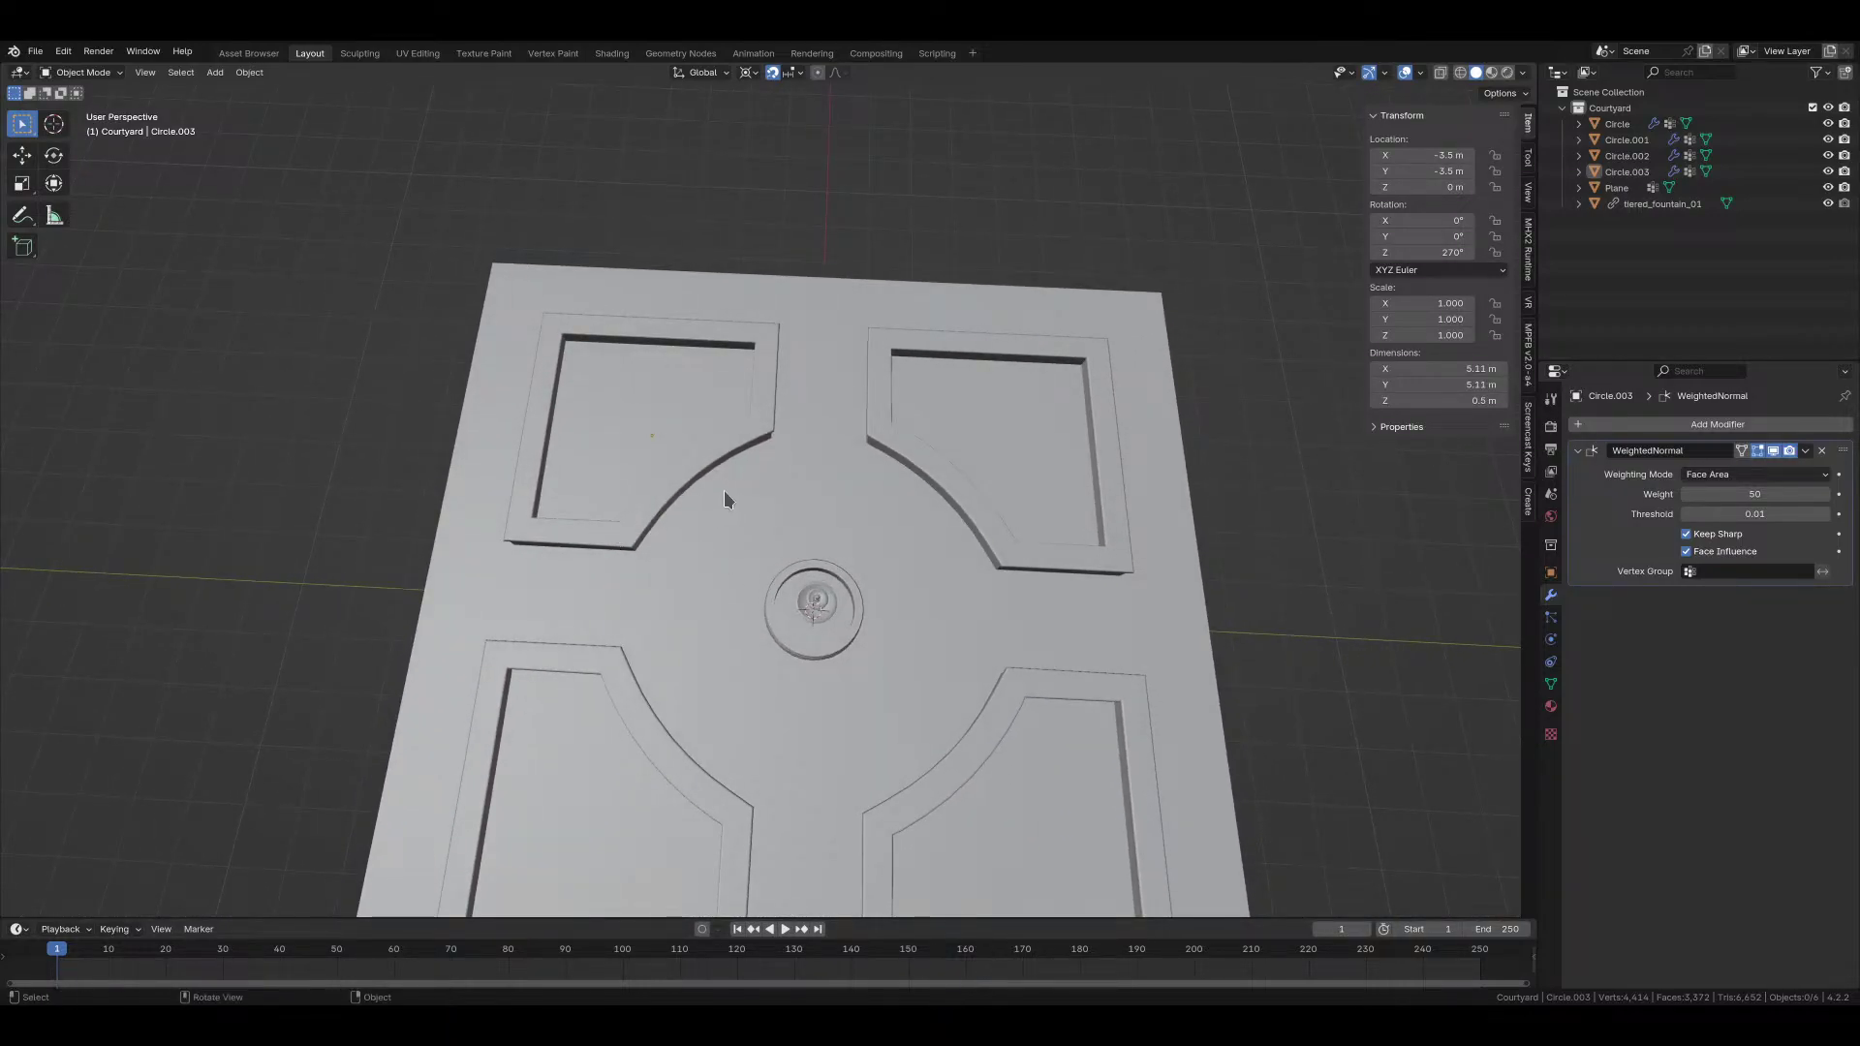
key("KP_7")
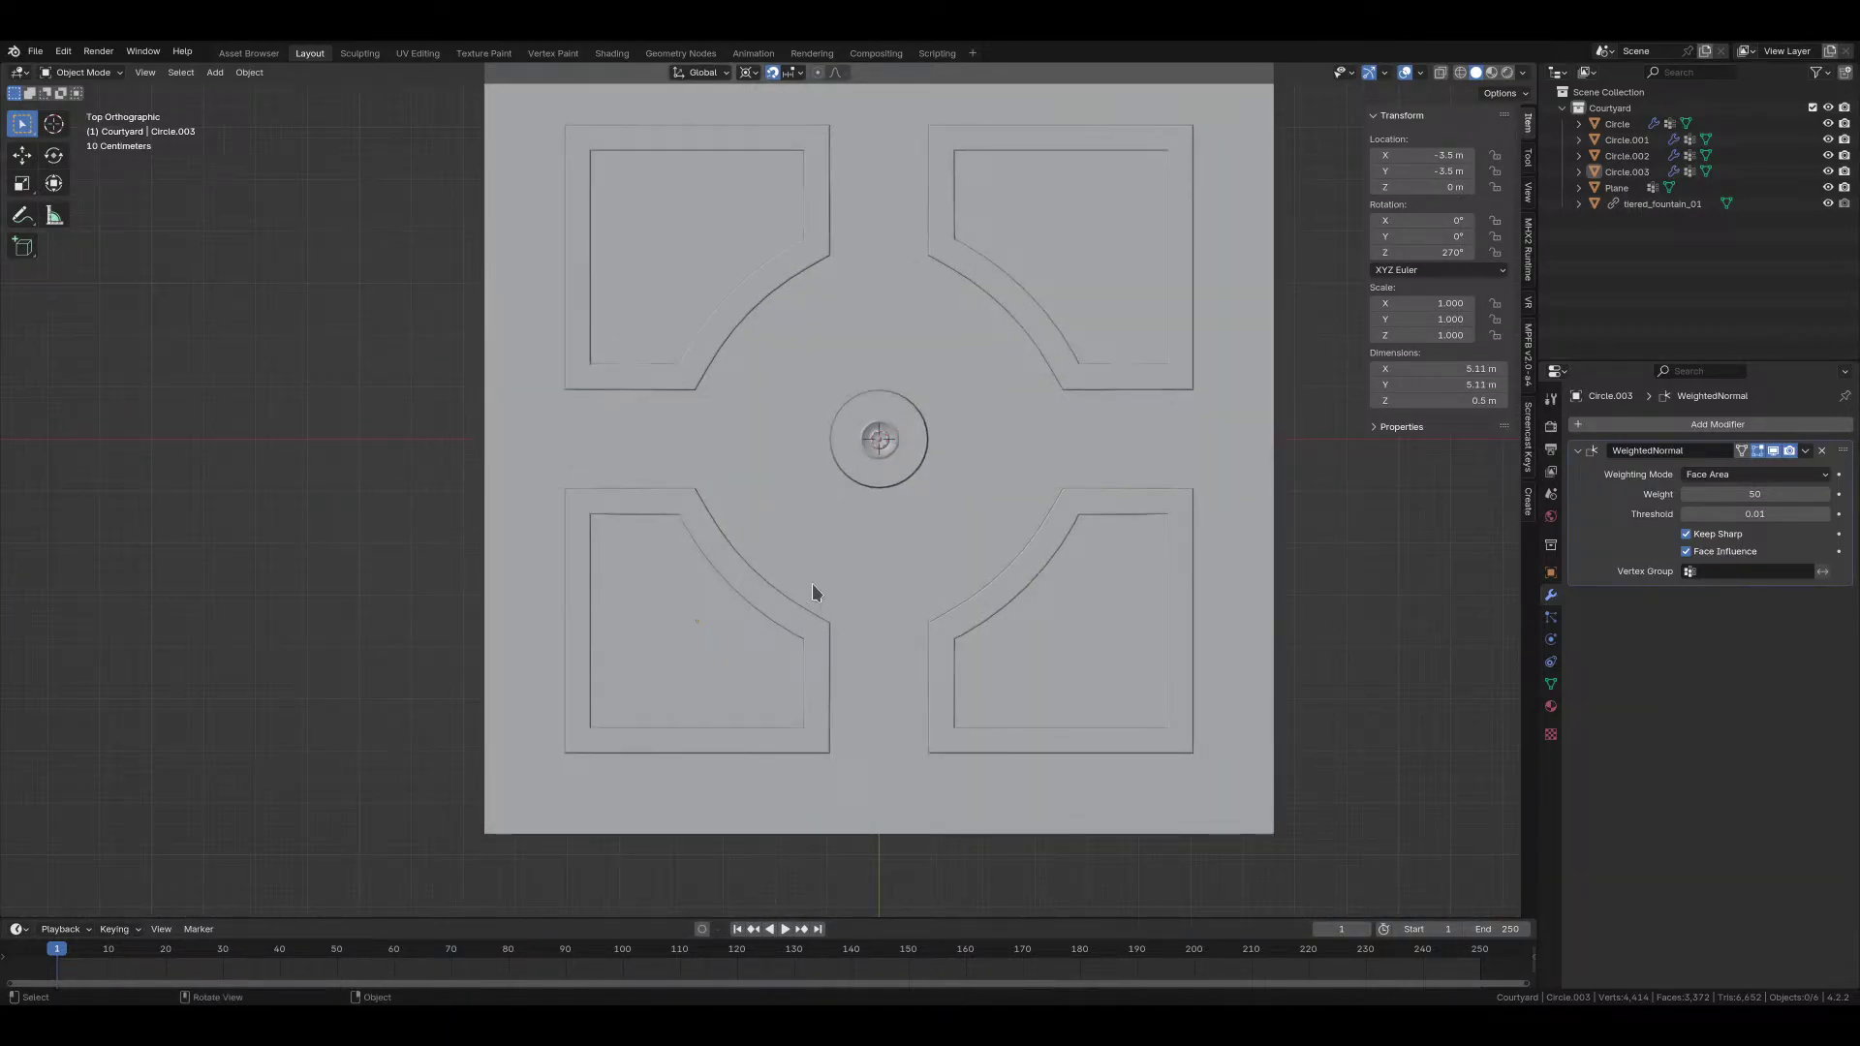
key("alt+Home")
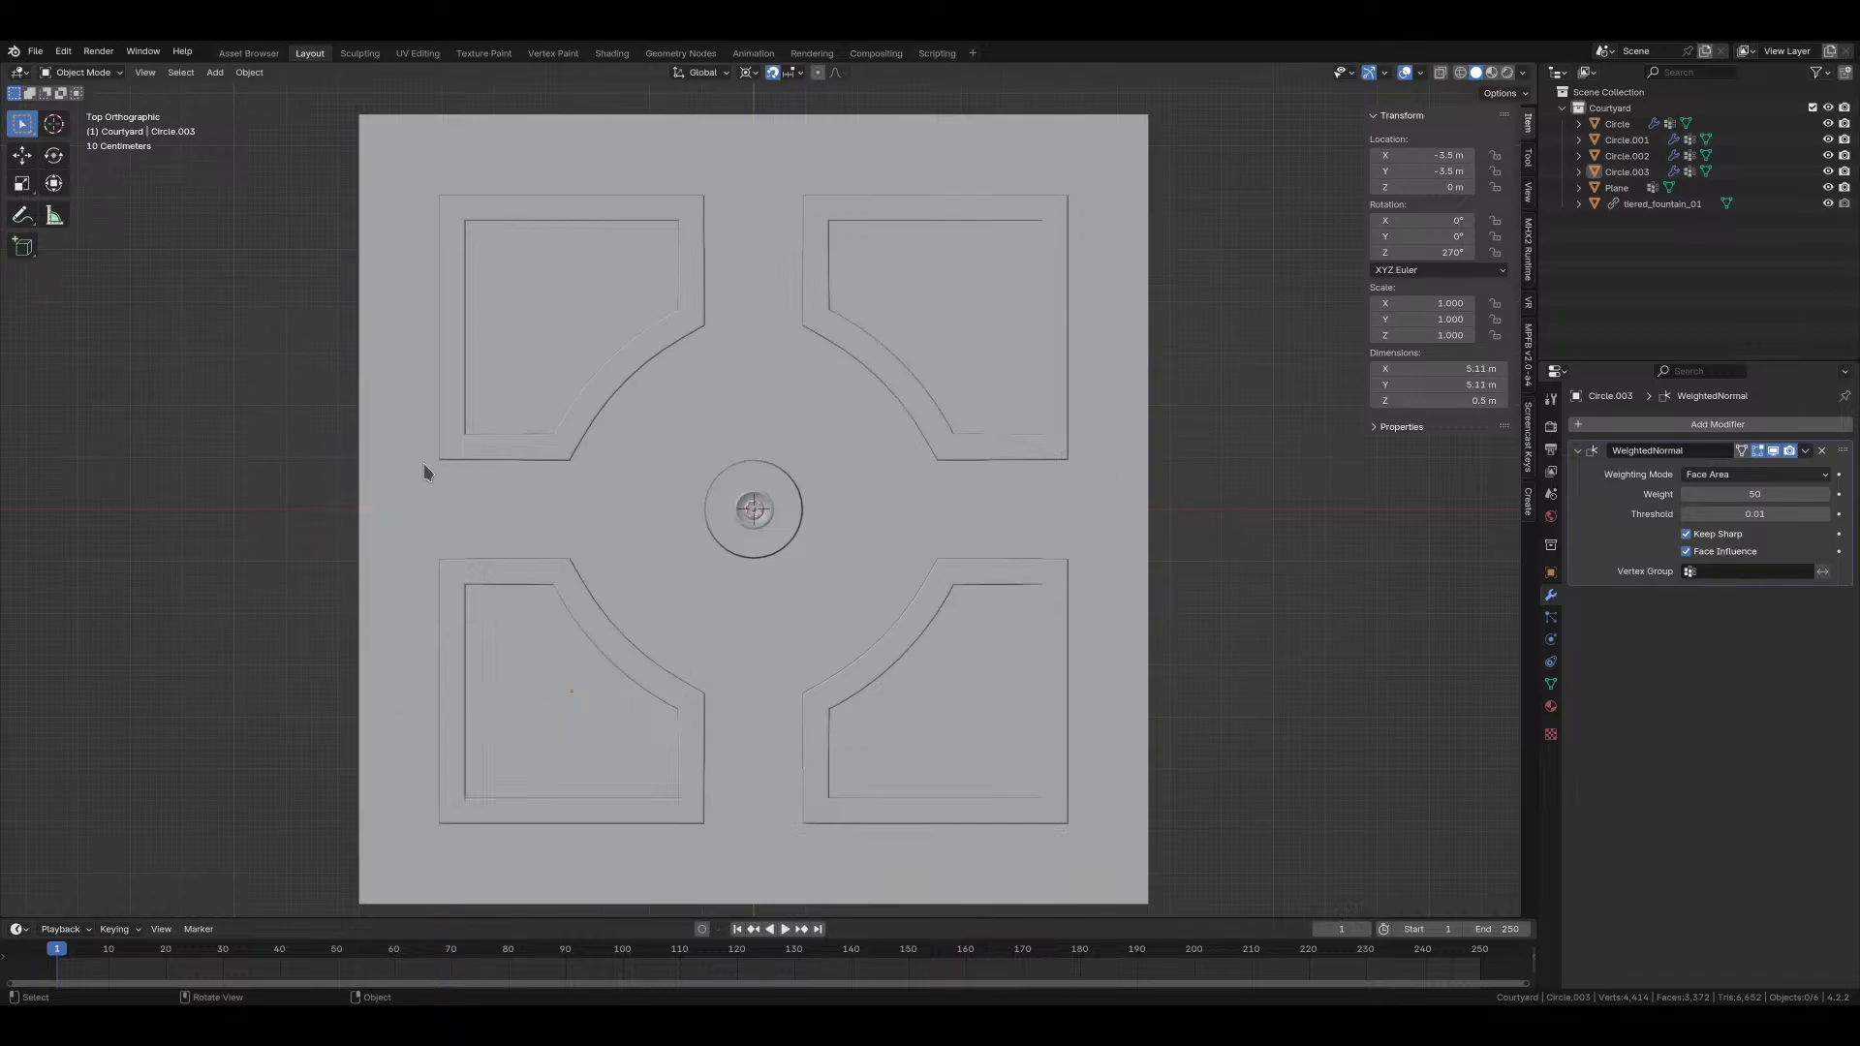
Step: Search the user asset library for "bench" and save the file
left_click(248, 53)
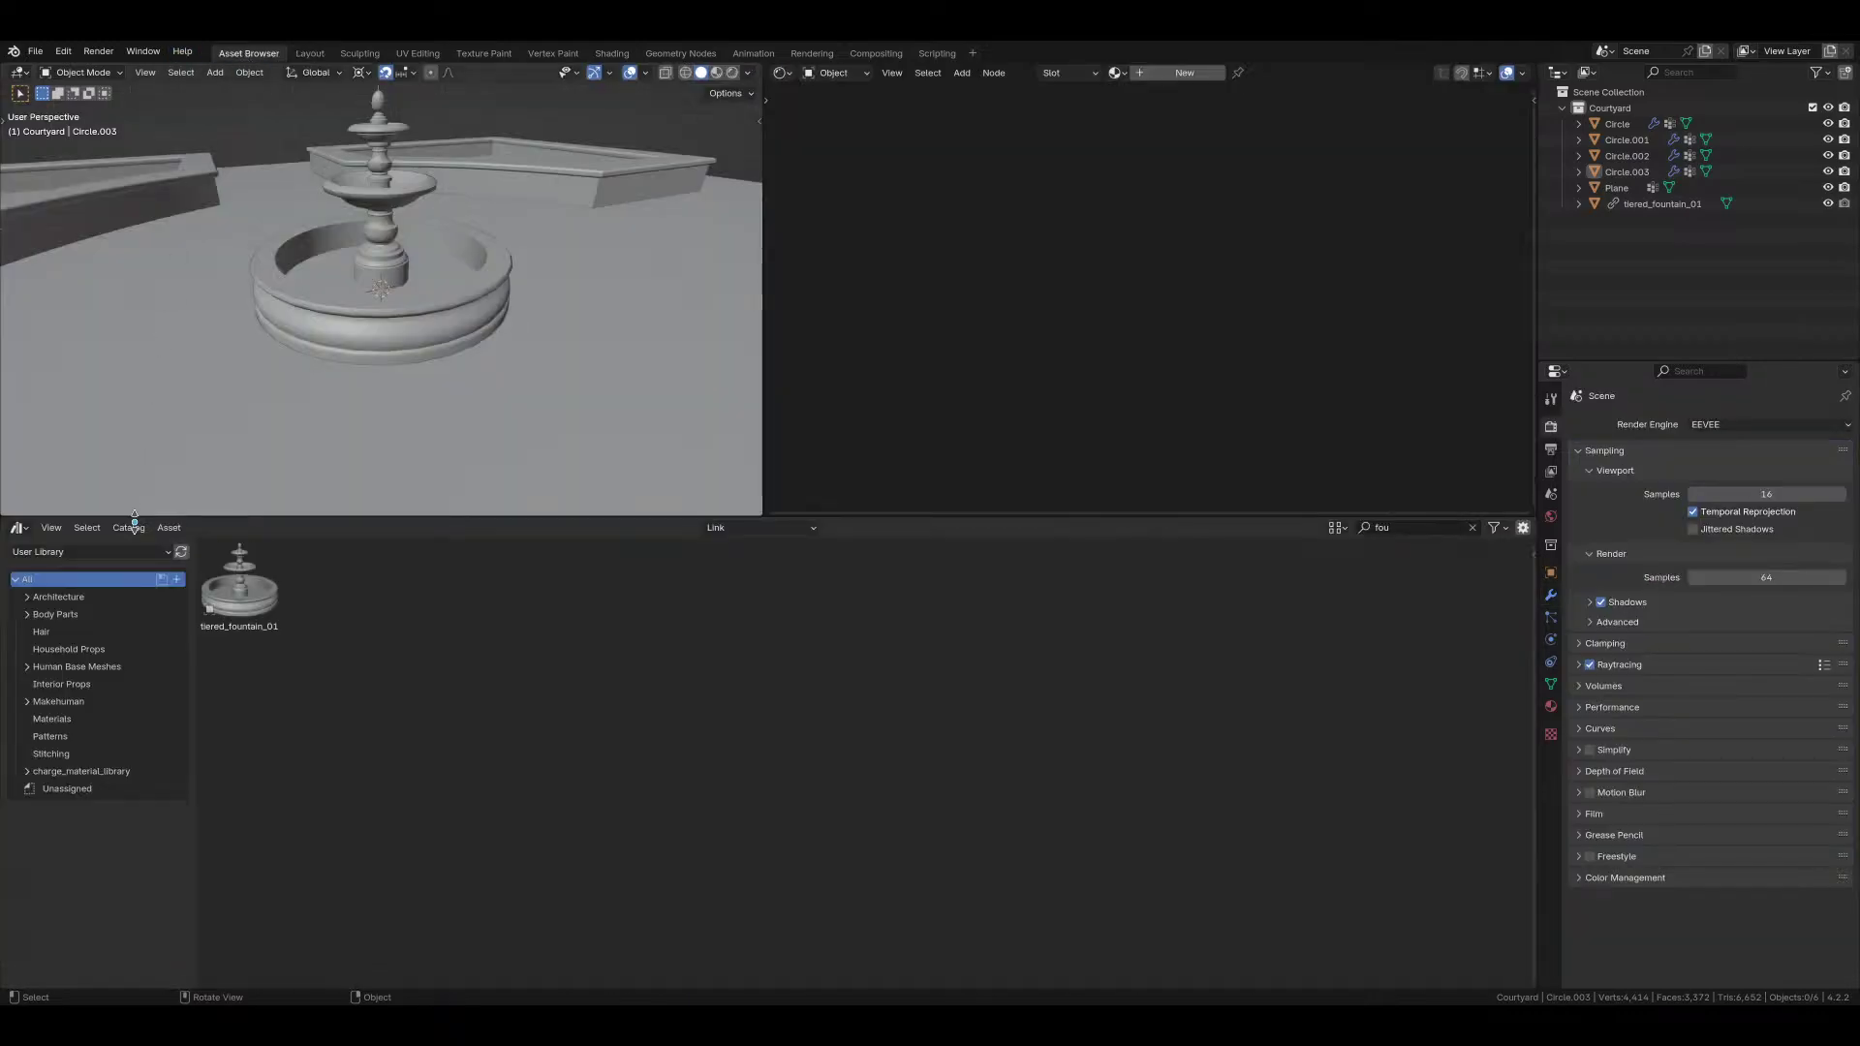
left_click(1428, 528)
key("BackSpace")
key("BackSpace")
key("BackSpace")
type("bench")
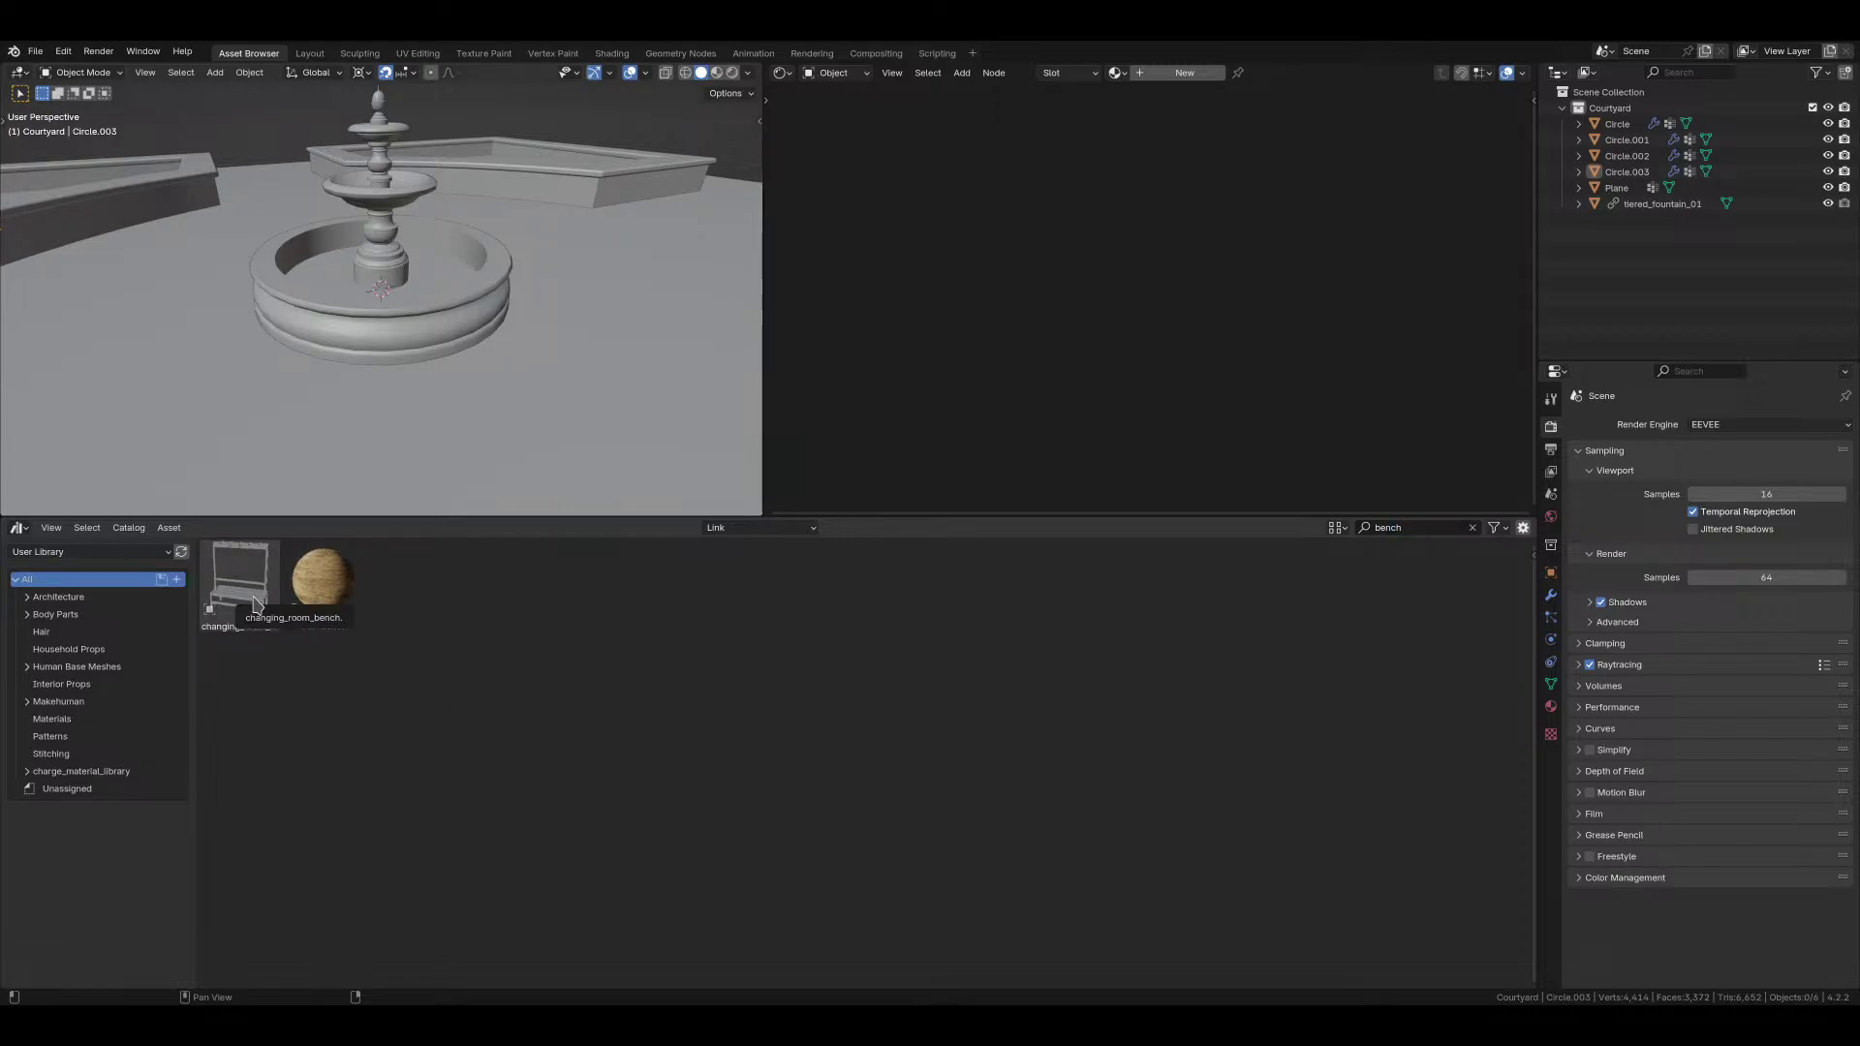
mouse_move(384, 319)
middle_mouse_down()
mouse_move(383, 372)
mouse_move(308, 399)
mouse_move(385, 388)
mouse_move(369, 257)
mouse_move(392, 337)
middle_mouse_up()
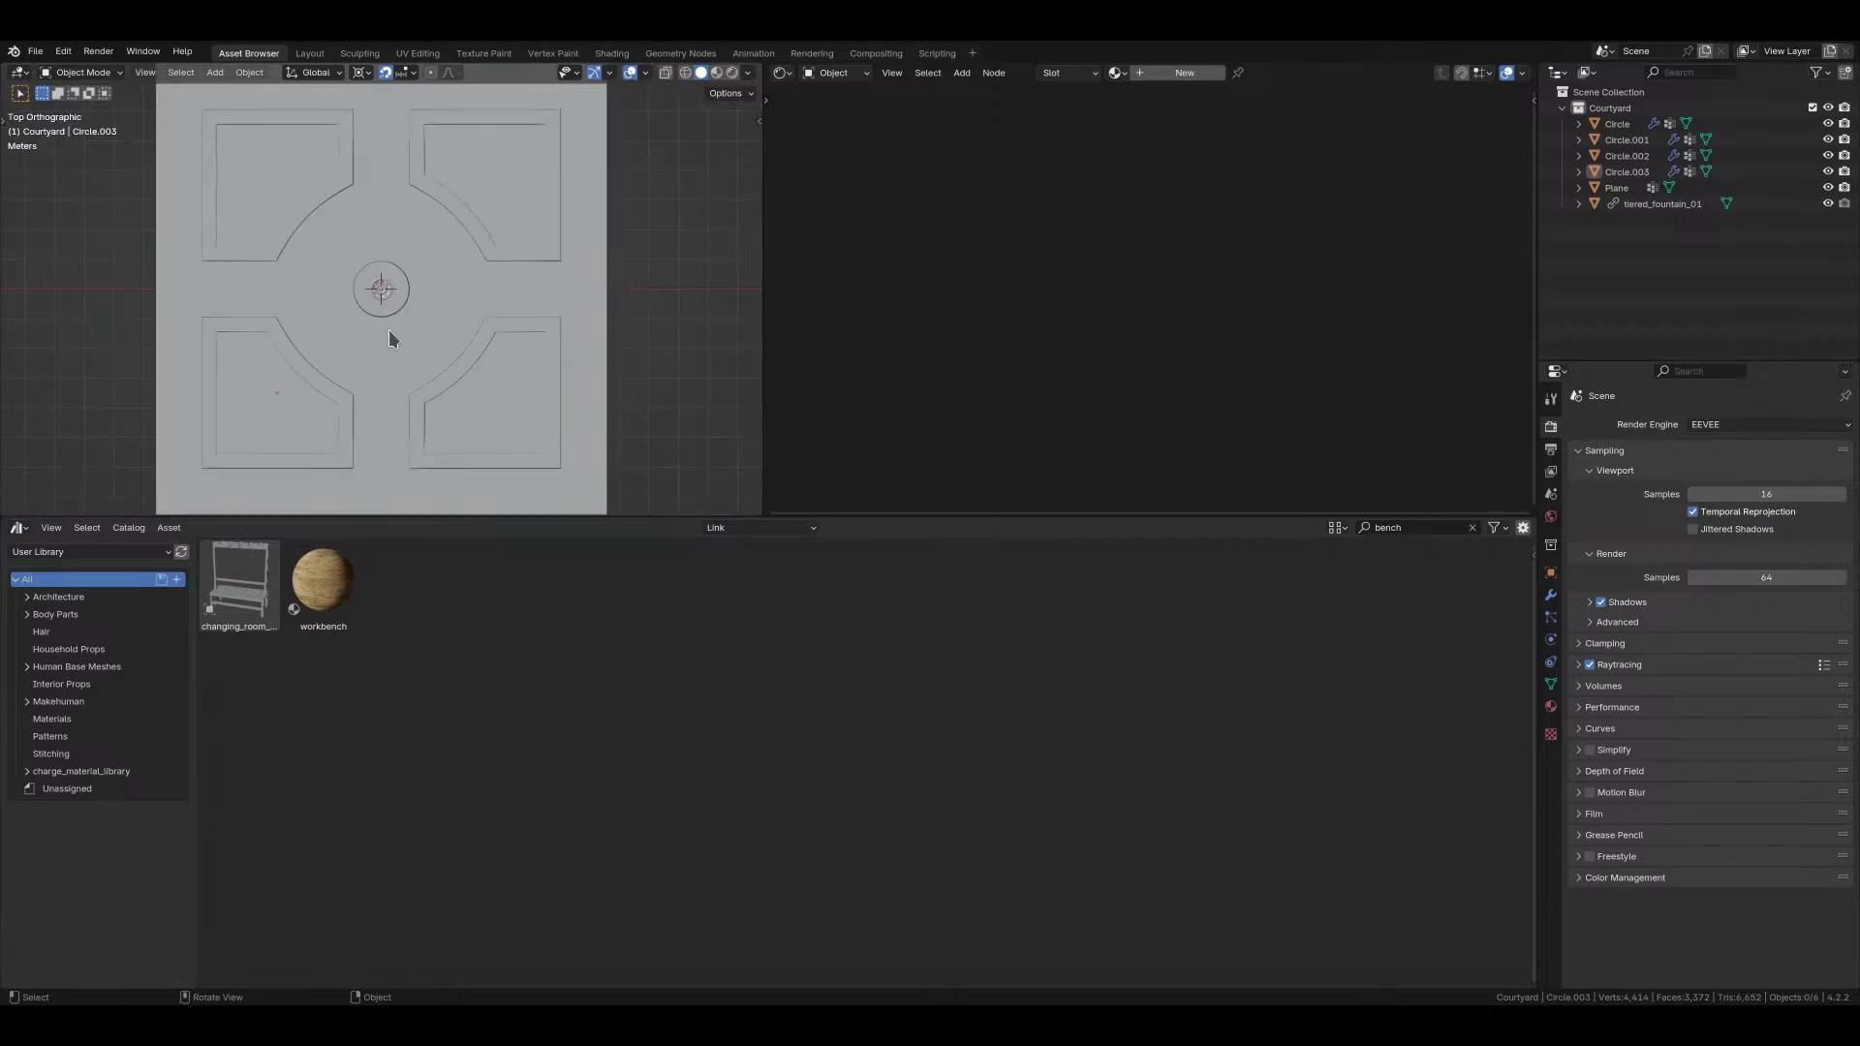
middle_click_drag(720, 315, 672, 311, "shift")
key("ctrl+s")
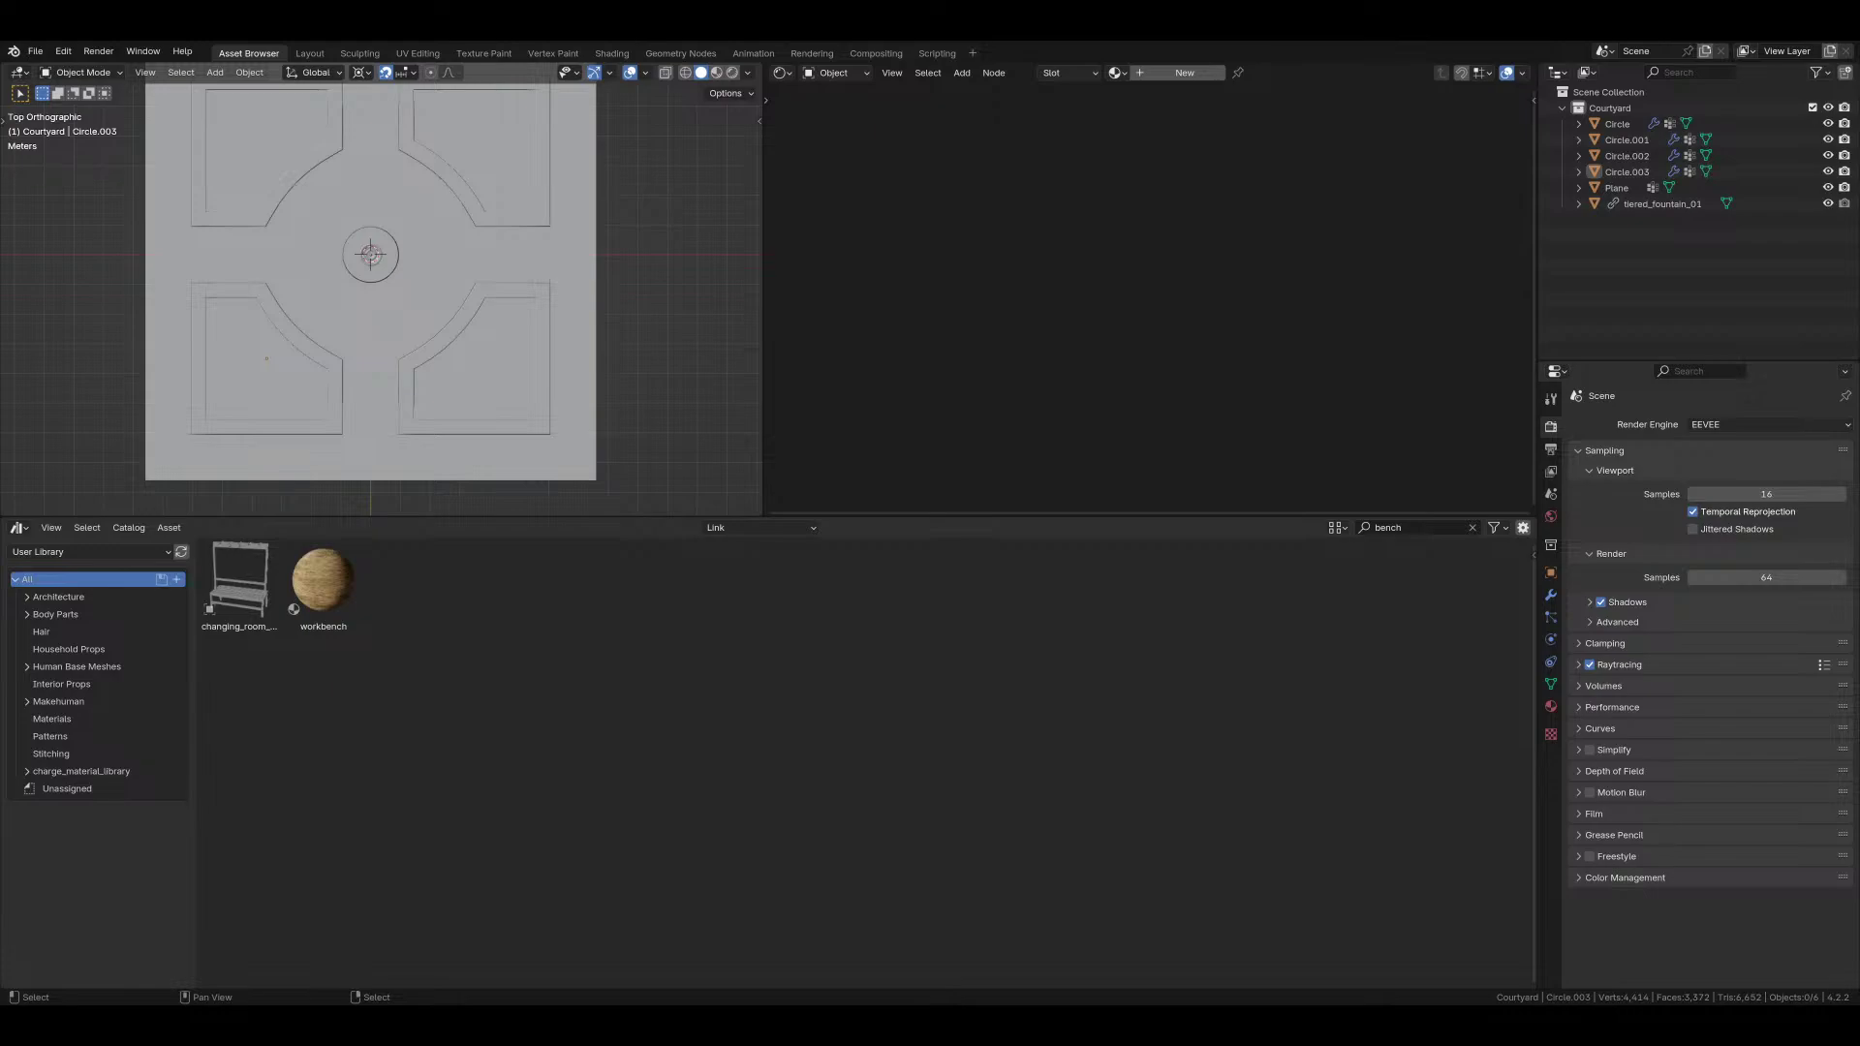
Step: Add a 2 m cube at the fountain's centre in the Layout workspace and open it for mesh editing with X-ray on
left_click(320, 54)
key("shift+a")
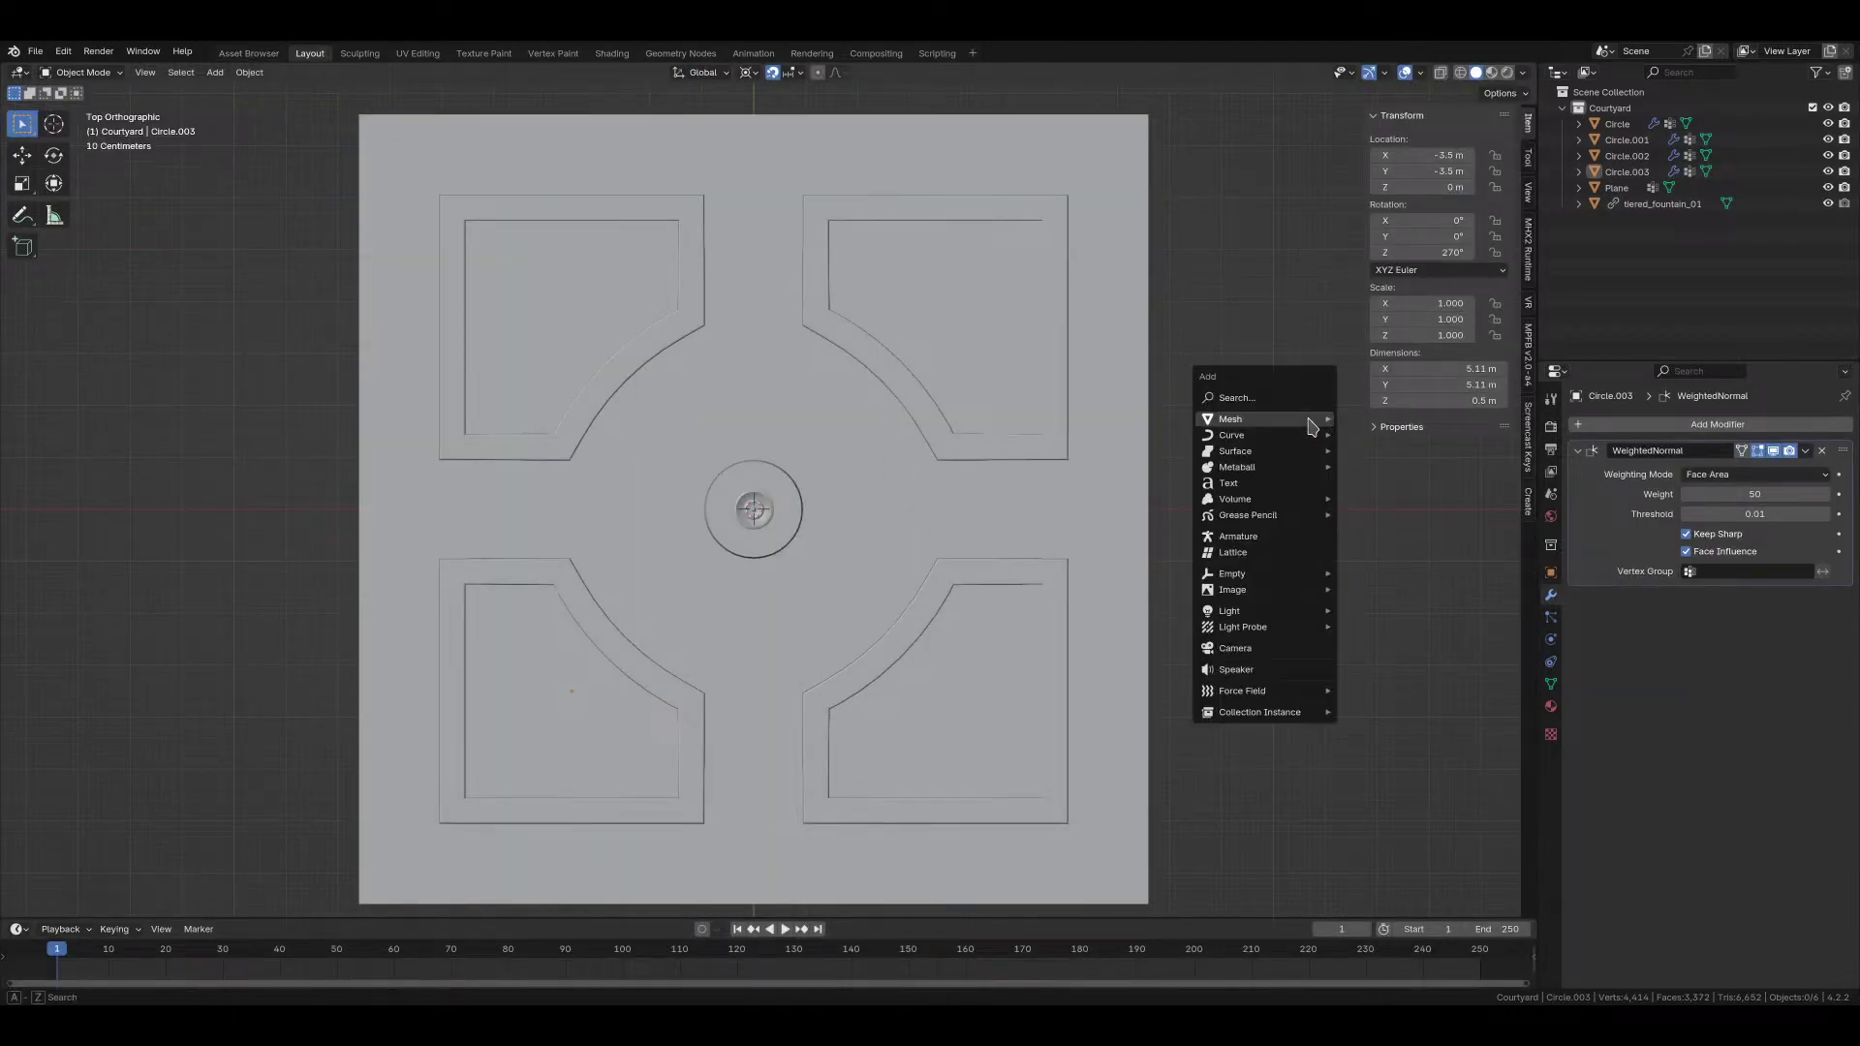
mouse_move(1312, 422)
left_click(1395, 443)
scroll(759, 539, "up", 2)
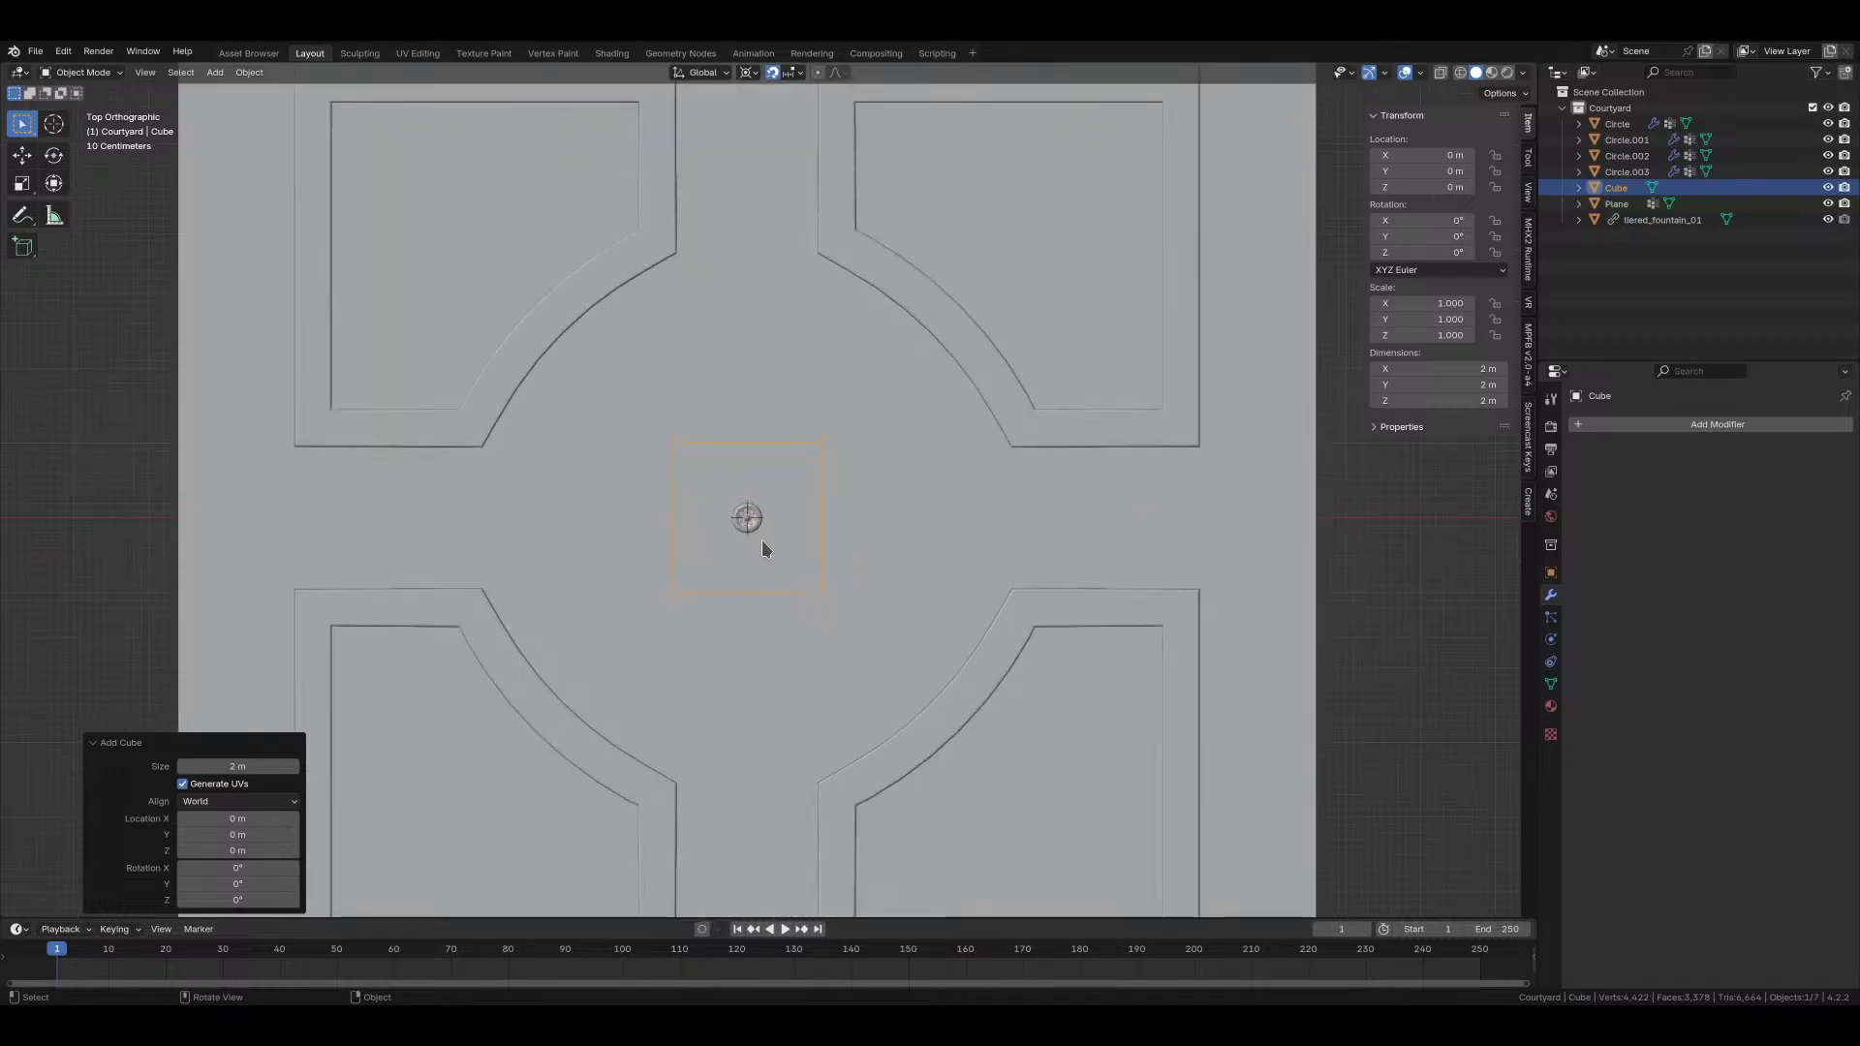
key("Tab")
key("alt+z")
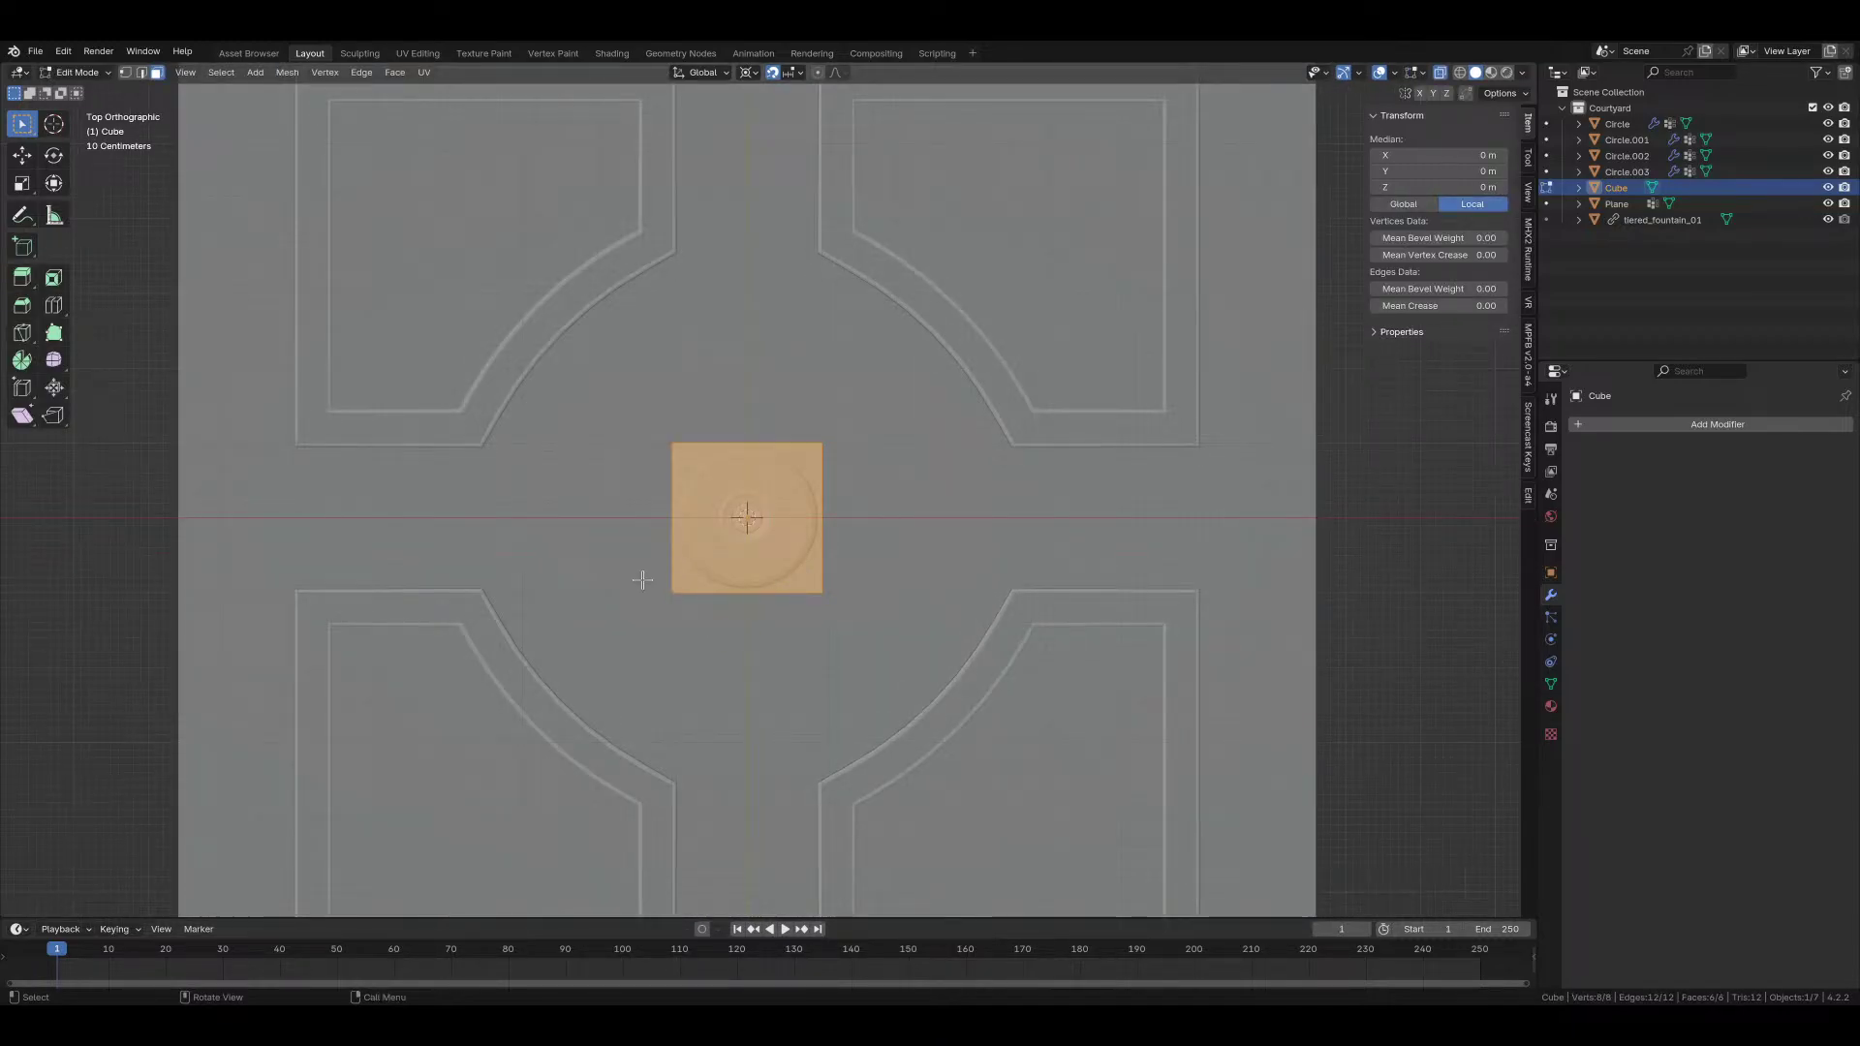
Step: Narrow the cube to 0.8 m deep by moving its front and back vertices 0.6 m inward along Y
key("1")
left_click_drag(637, 574, 877, 623)
key("g")
key("y")
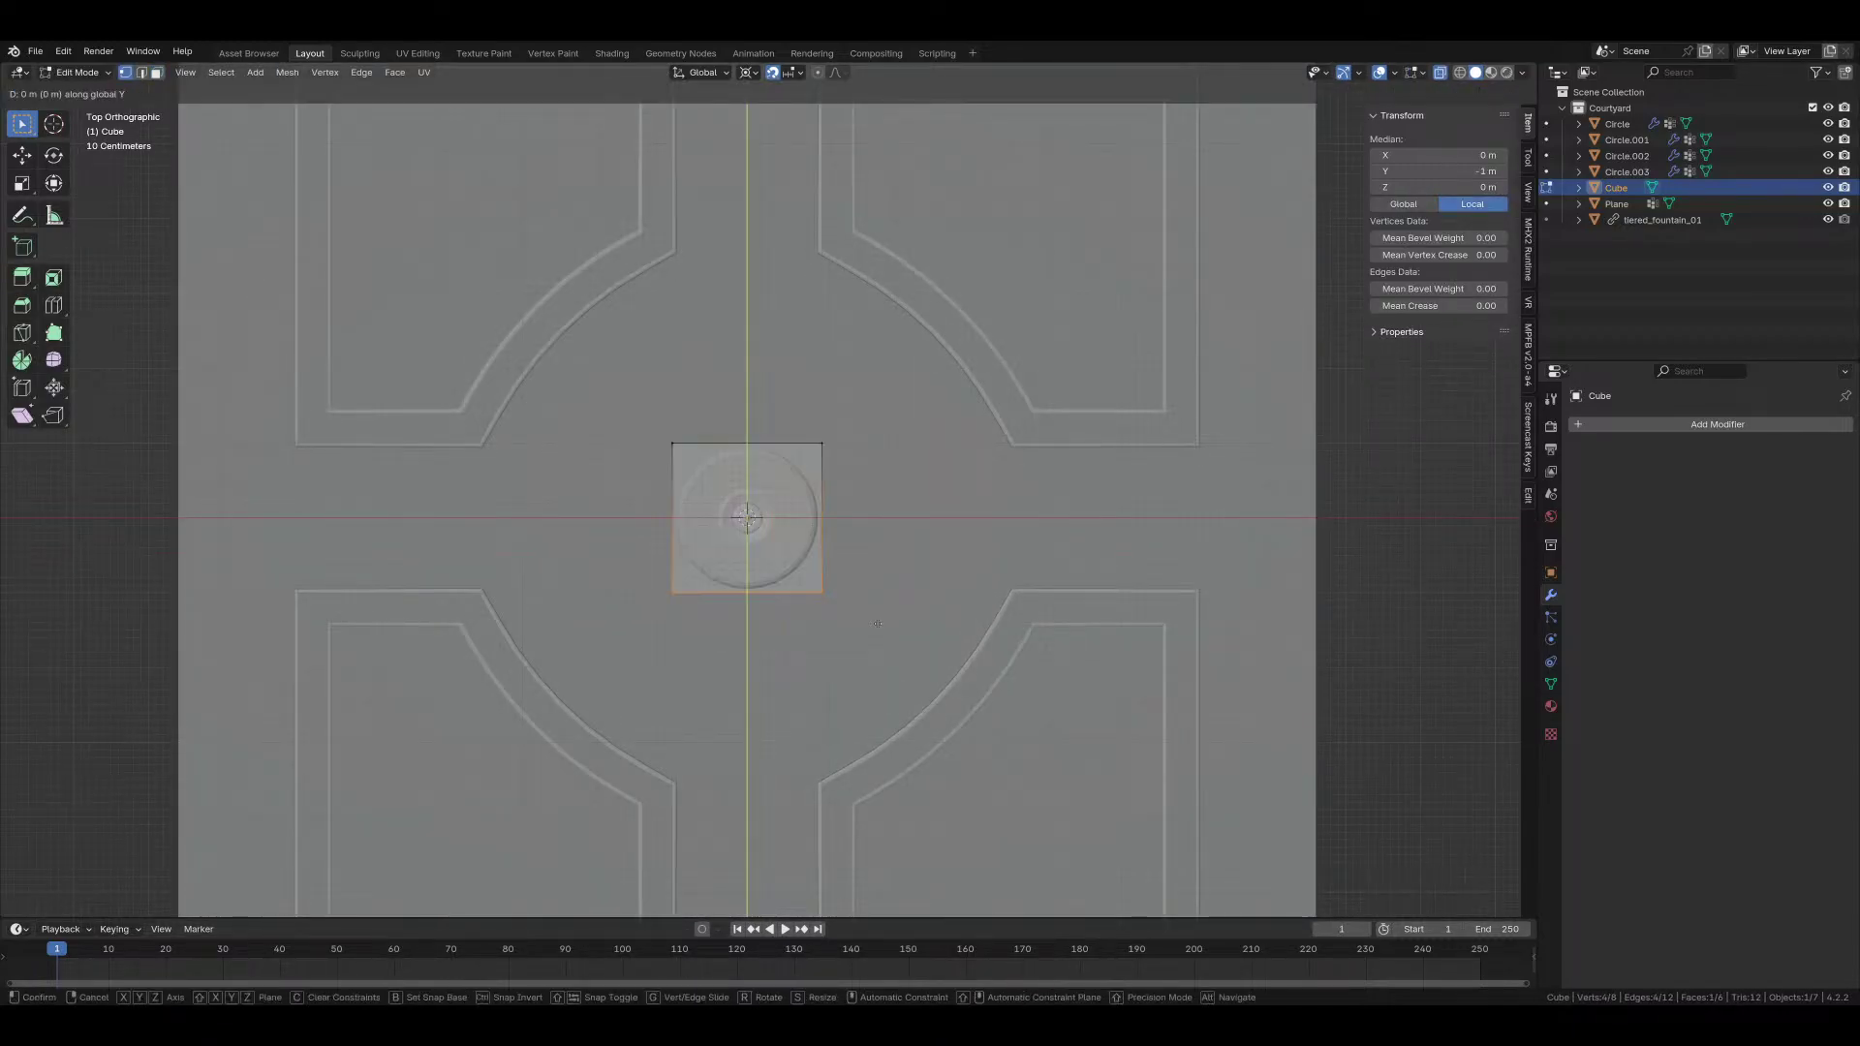
left_click(865, 578)
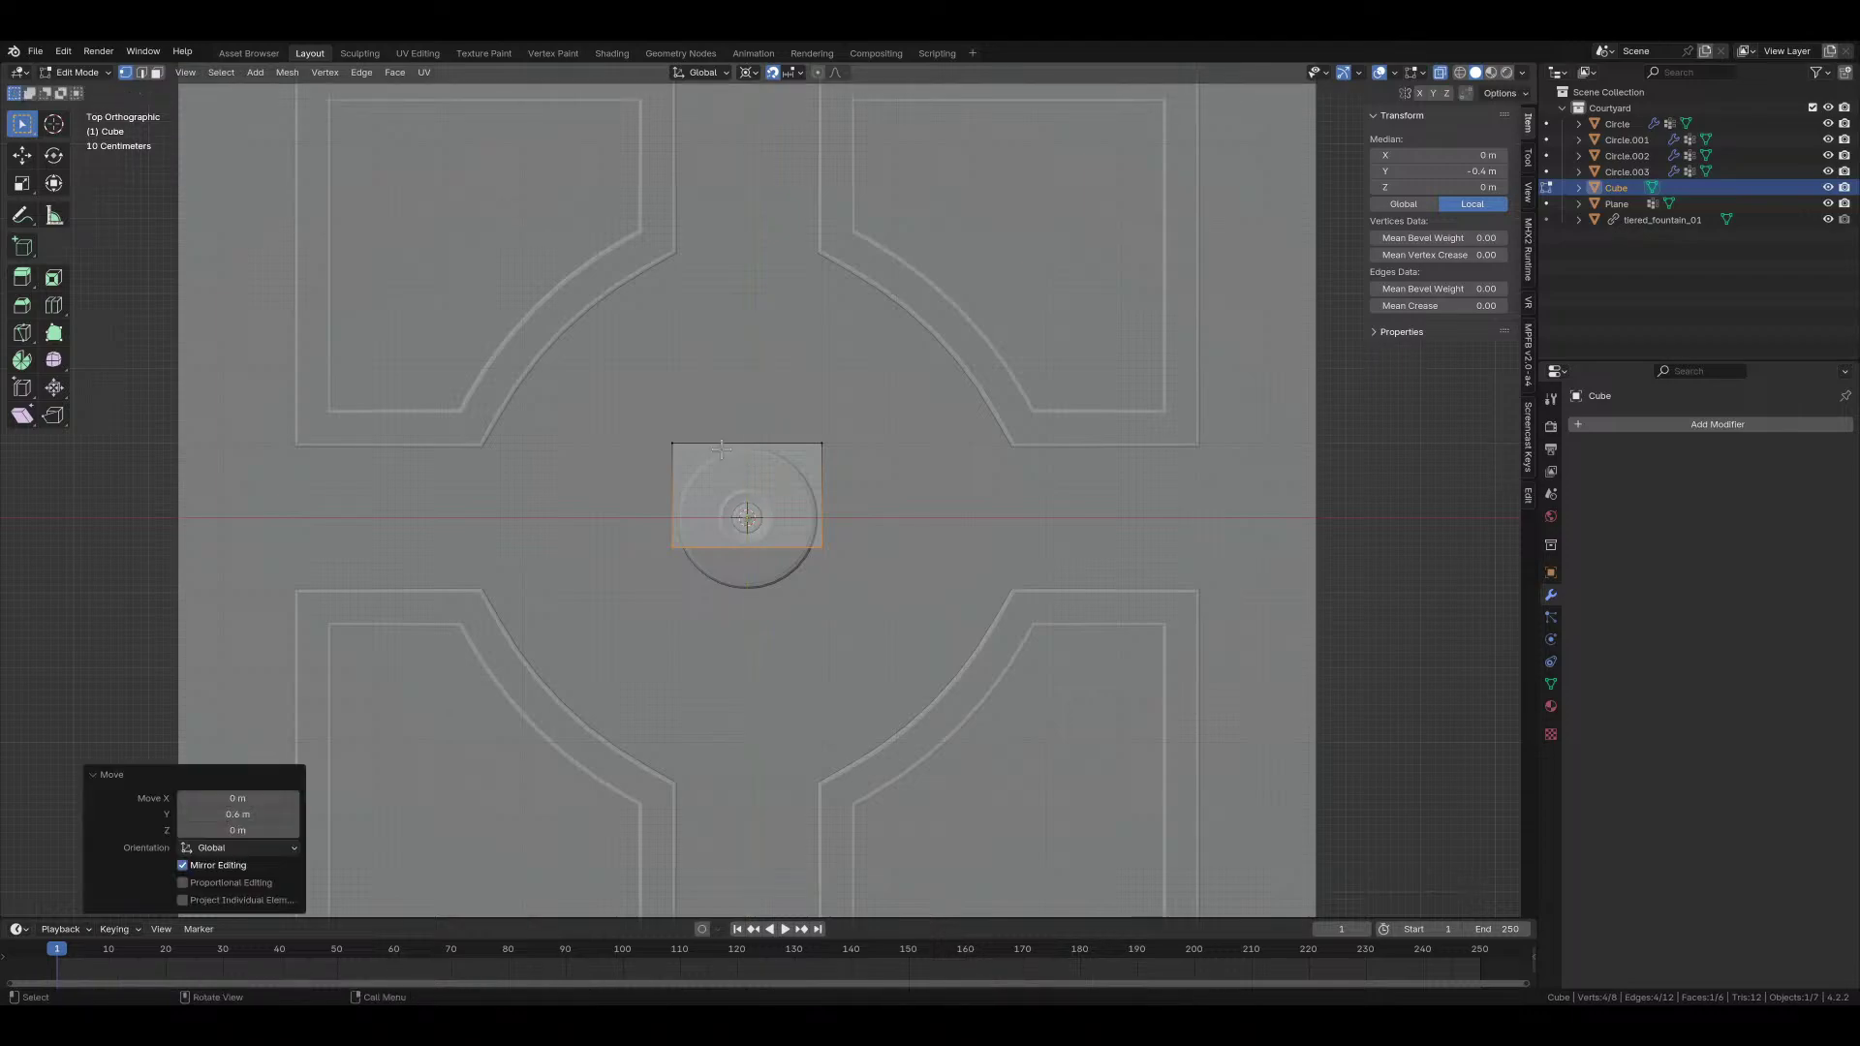
left_click_drag(649, 419, 905, 469)
key("g")
key("y")
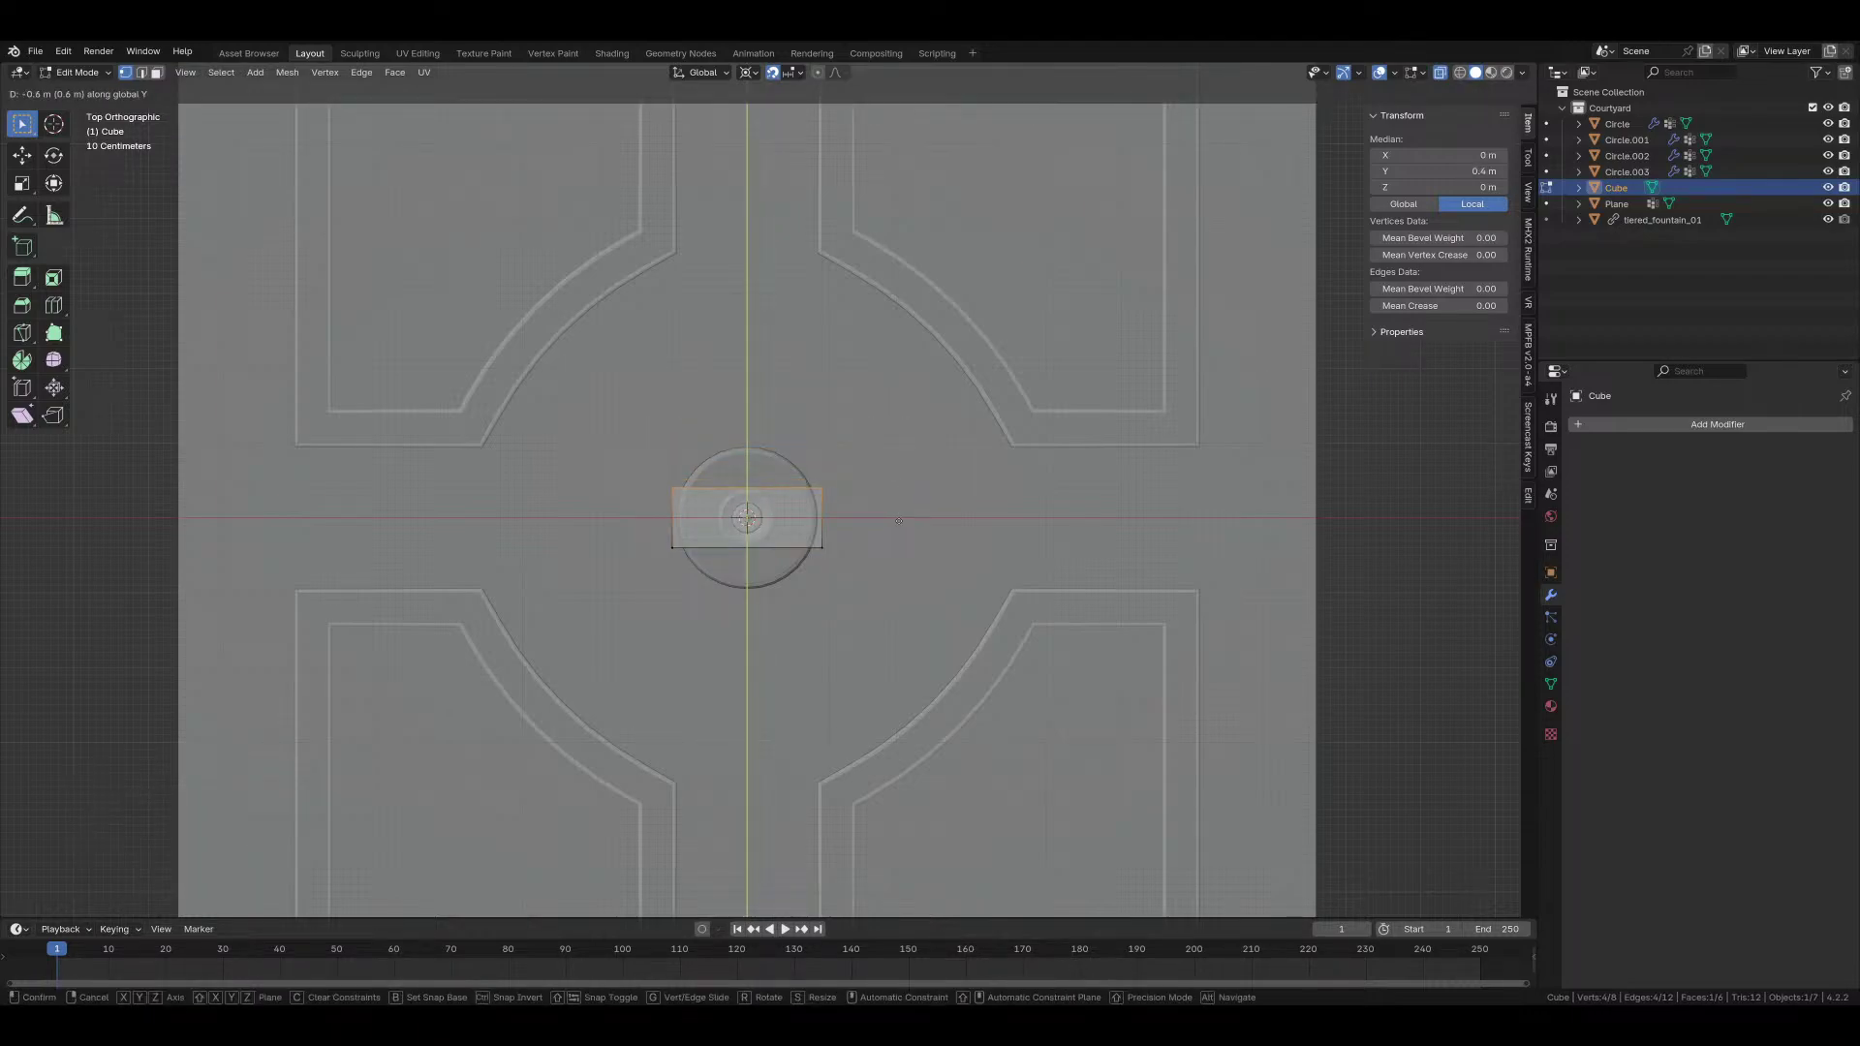
left_click(900, 514)
Step: Make the block 0.8 m high by raising its bottom vertices 1 m and lowering its top vertices 0.2 m along Z
key("KP_1")
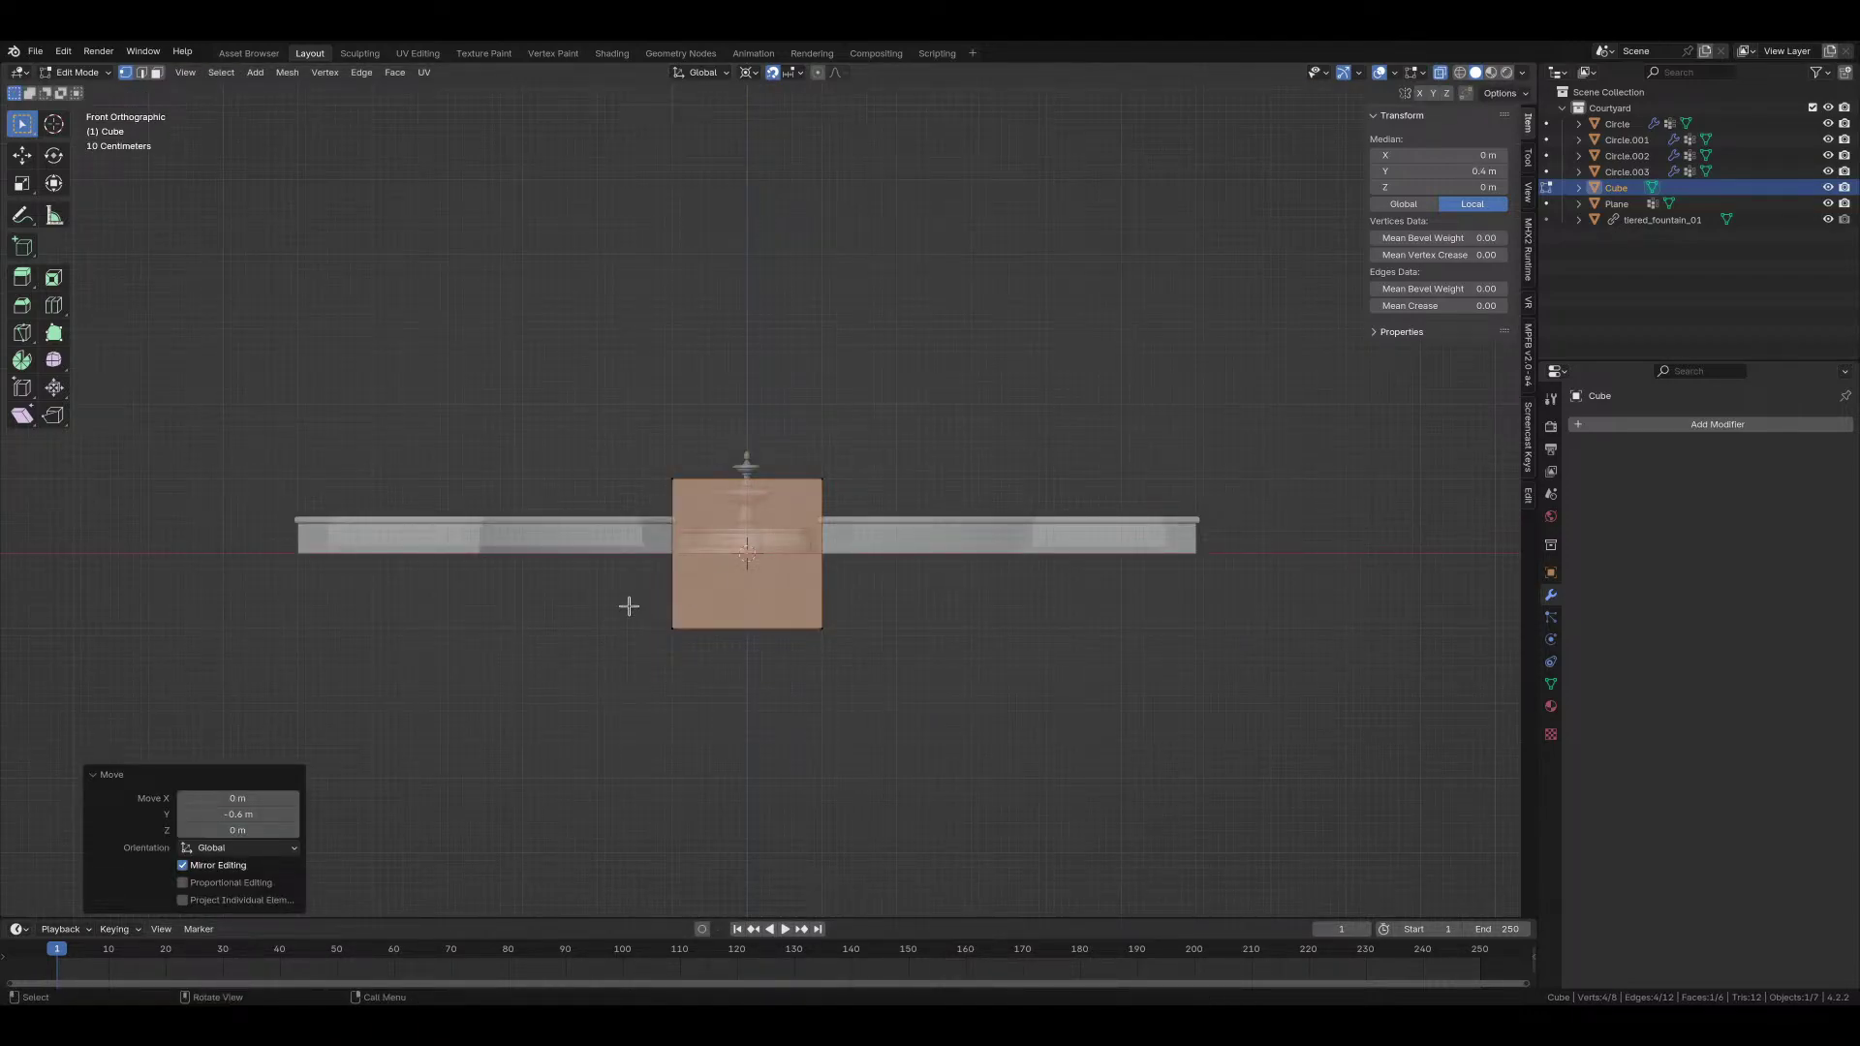
left_click_drag(629, 607, 886, 671)
key("g")
key("z")
left_click(729, 475)
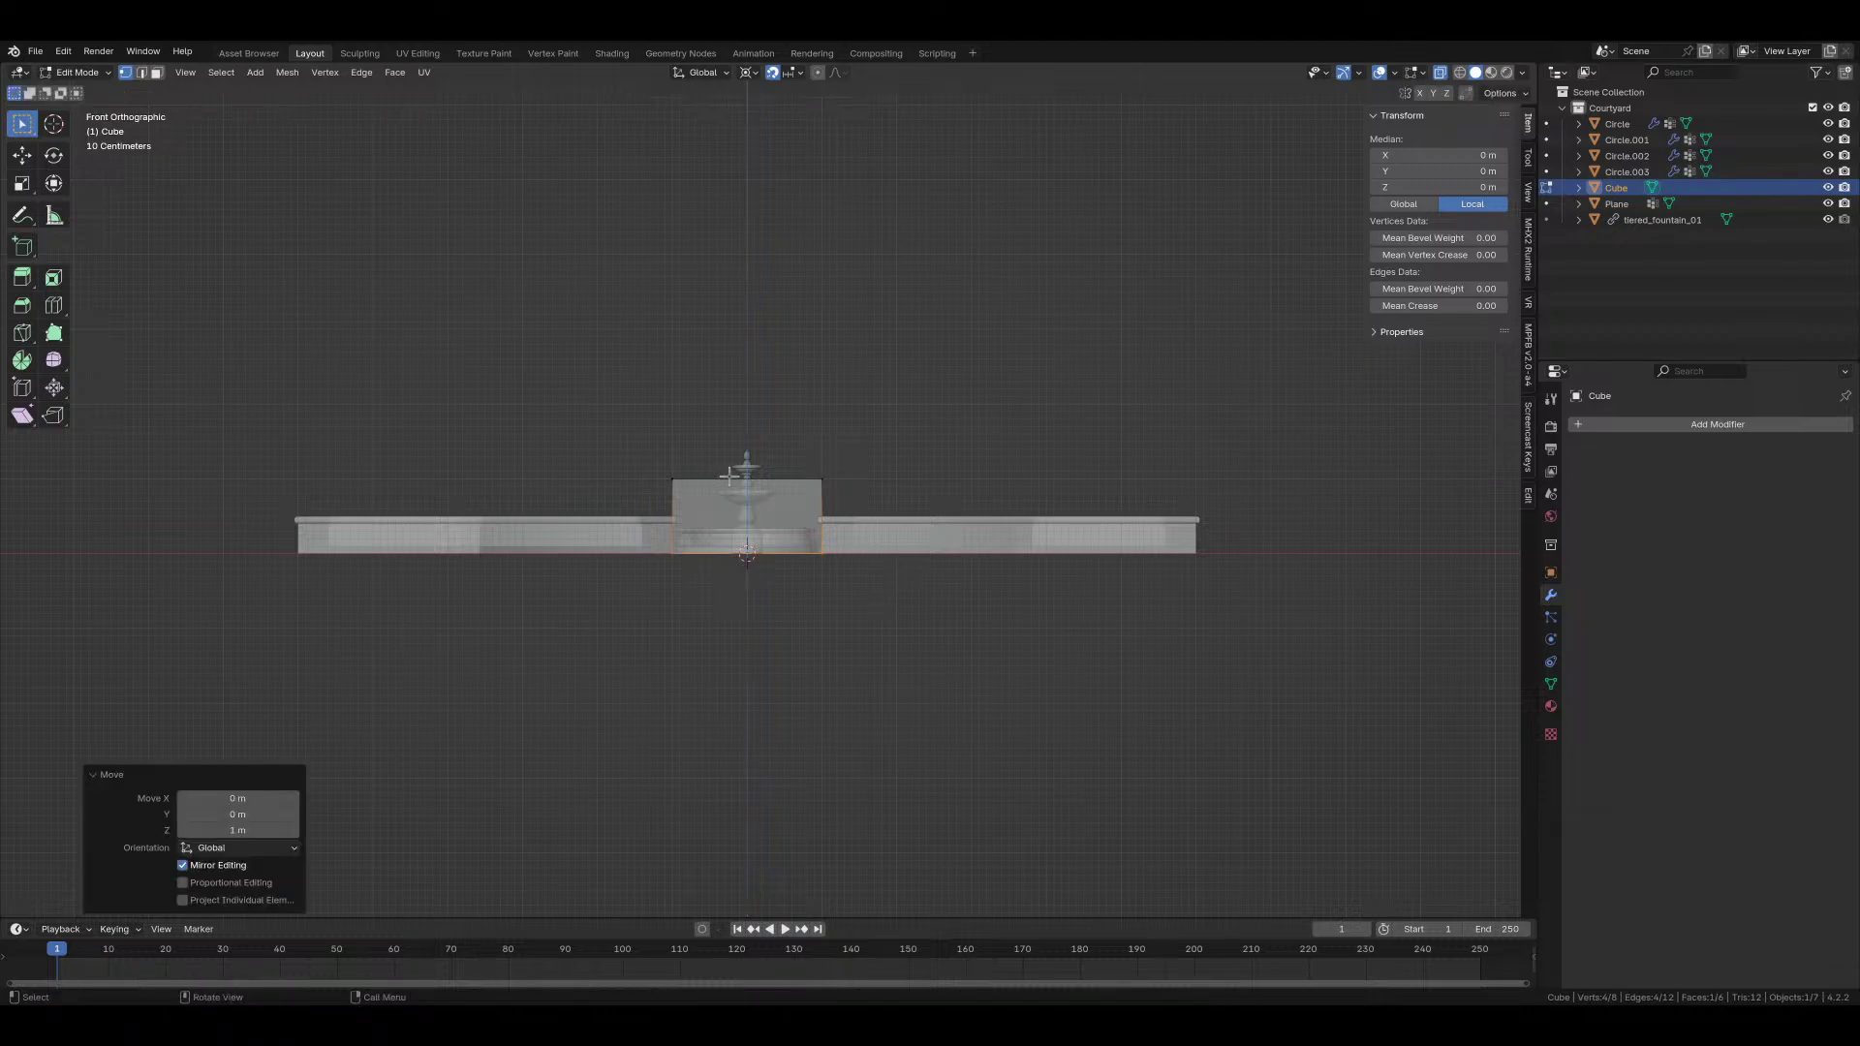
left_click_drag(659, 475, 897, 520)
key("g")
key("z")
left_click(976, 531)
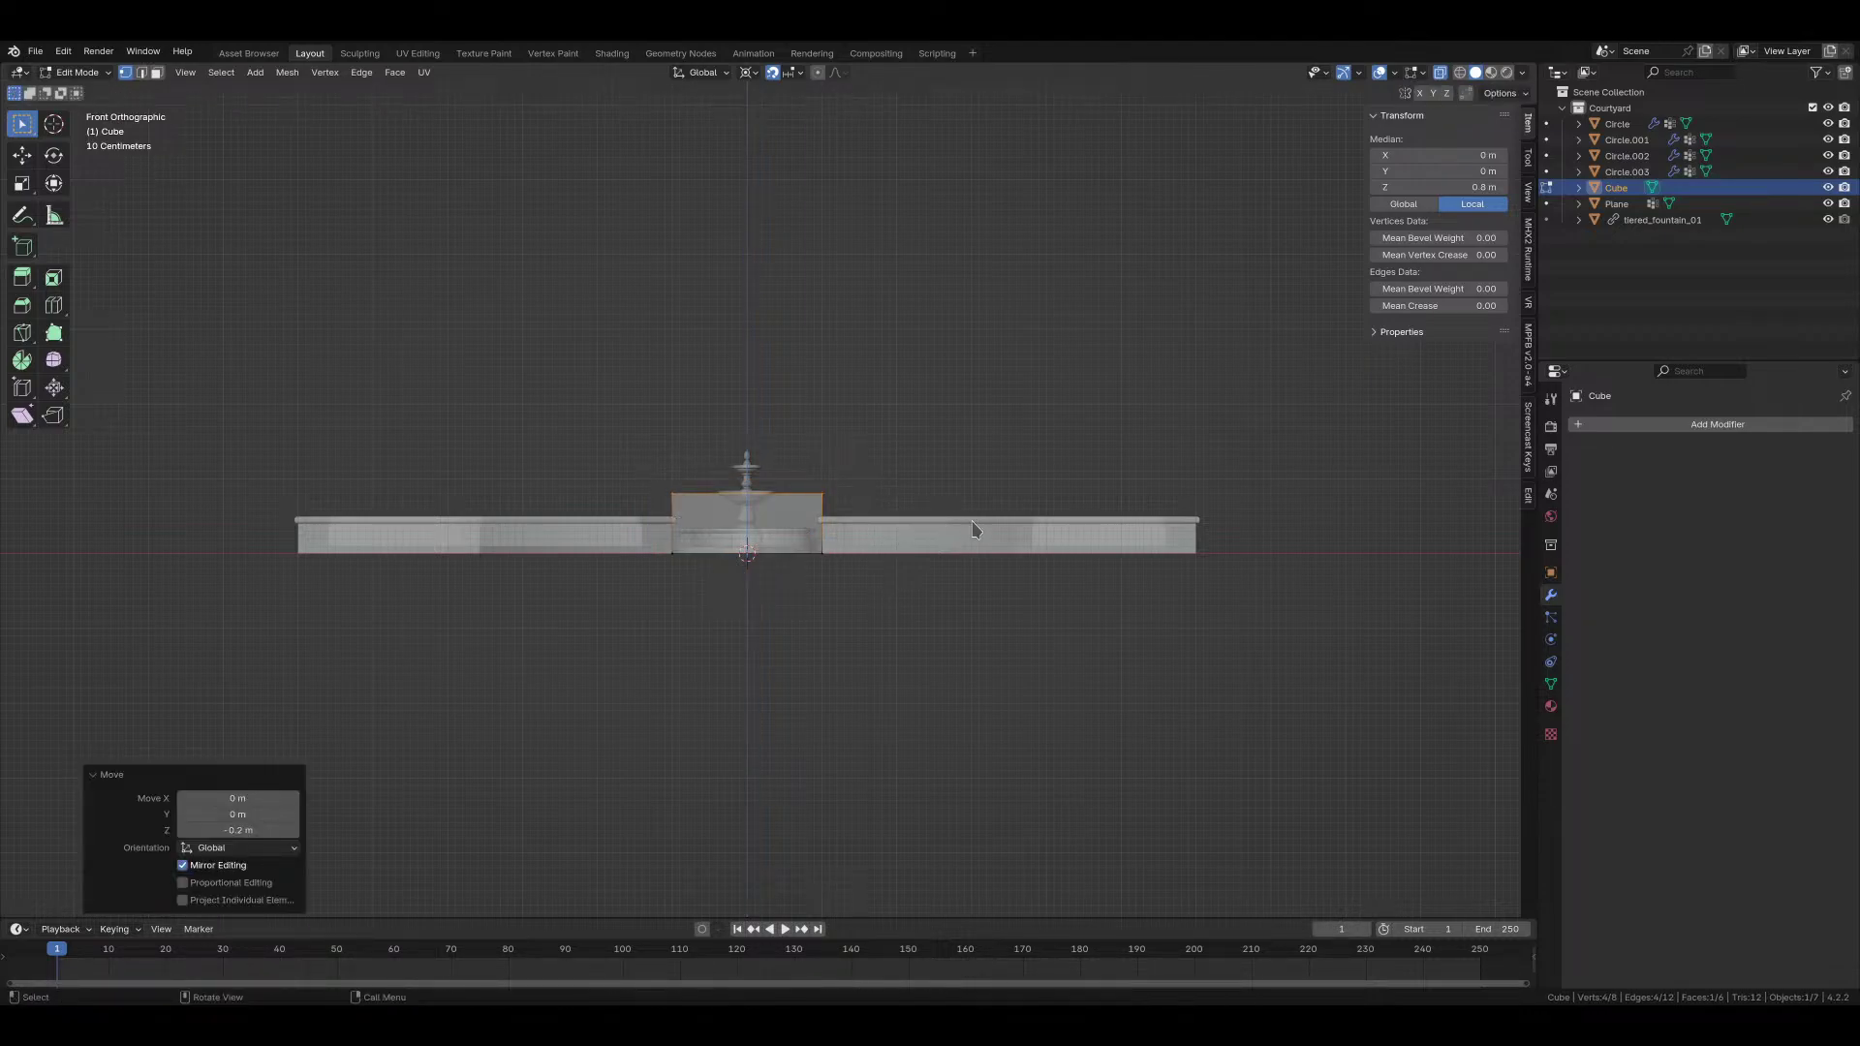
key("Tab")
Step: Rename the block object as Bench
middle_click_drag(840, 600, 823, 679)
left_click(1551, 573)
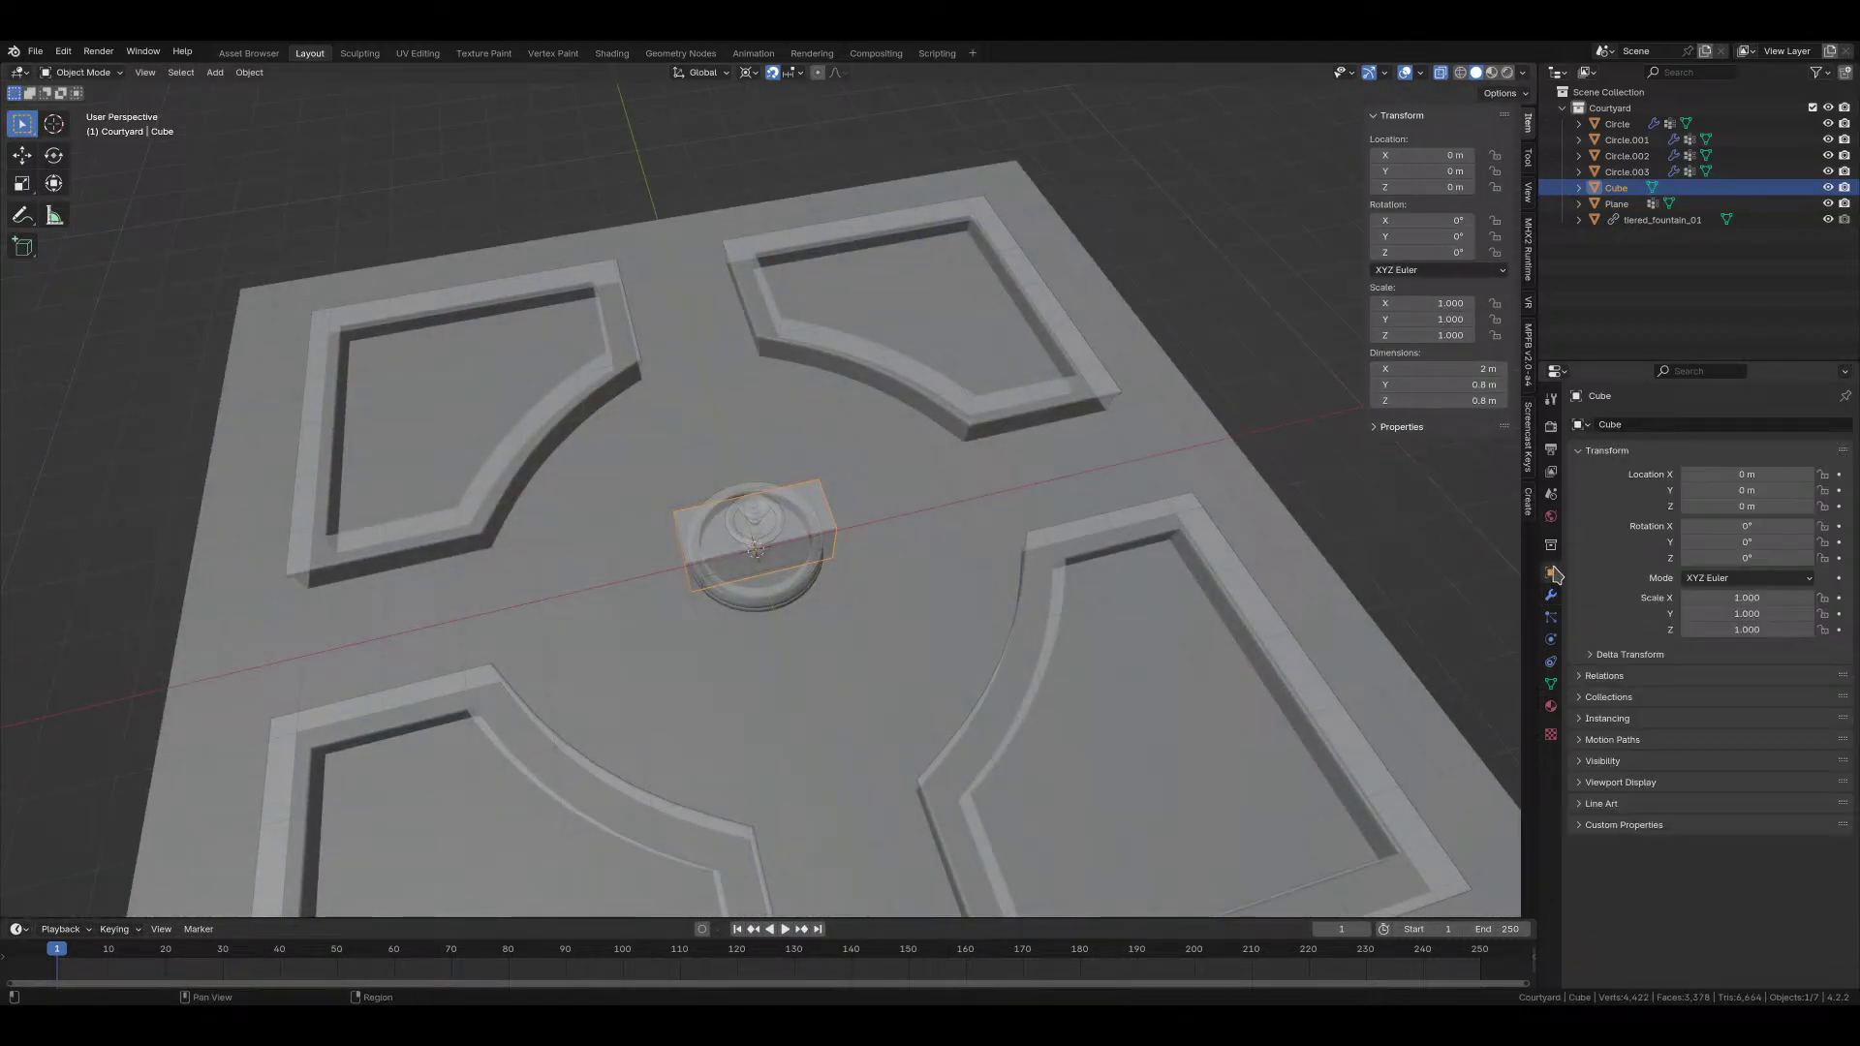
left_click(1654, 424)
type("Bench")
key("Return")
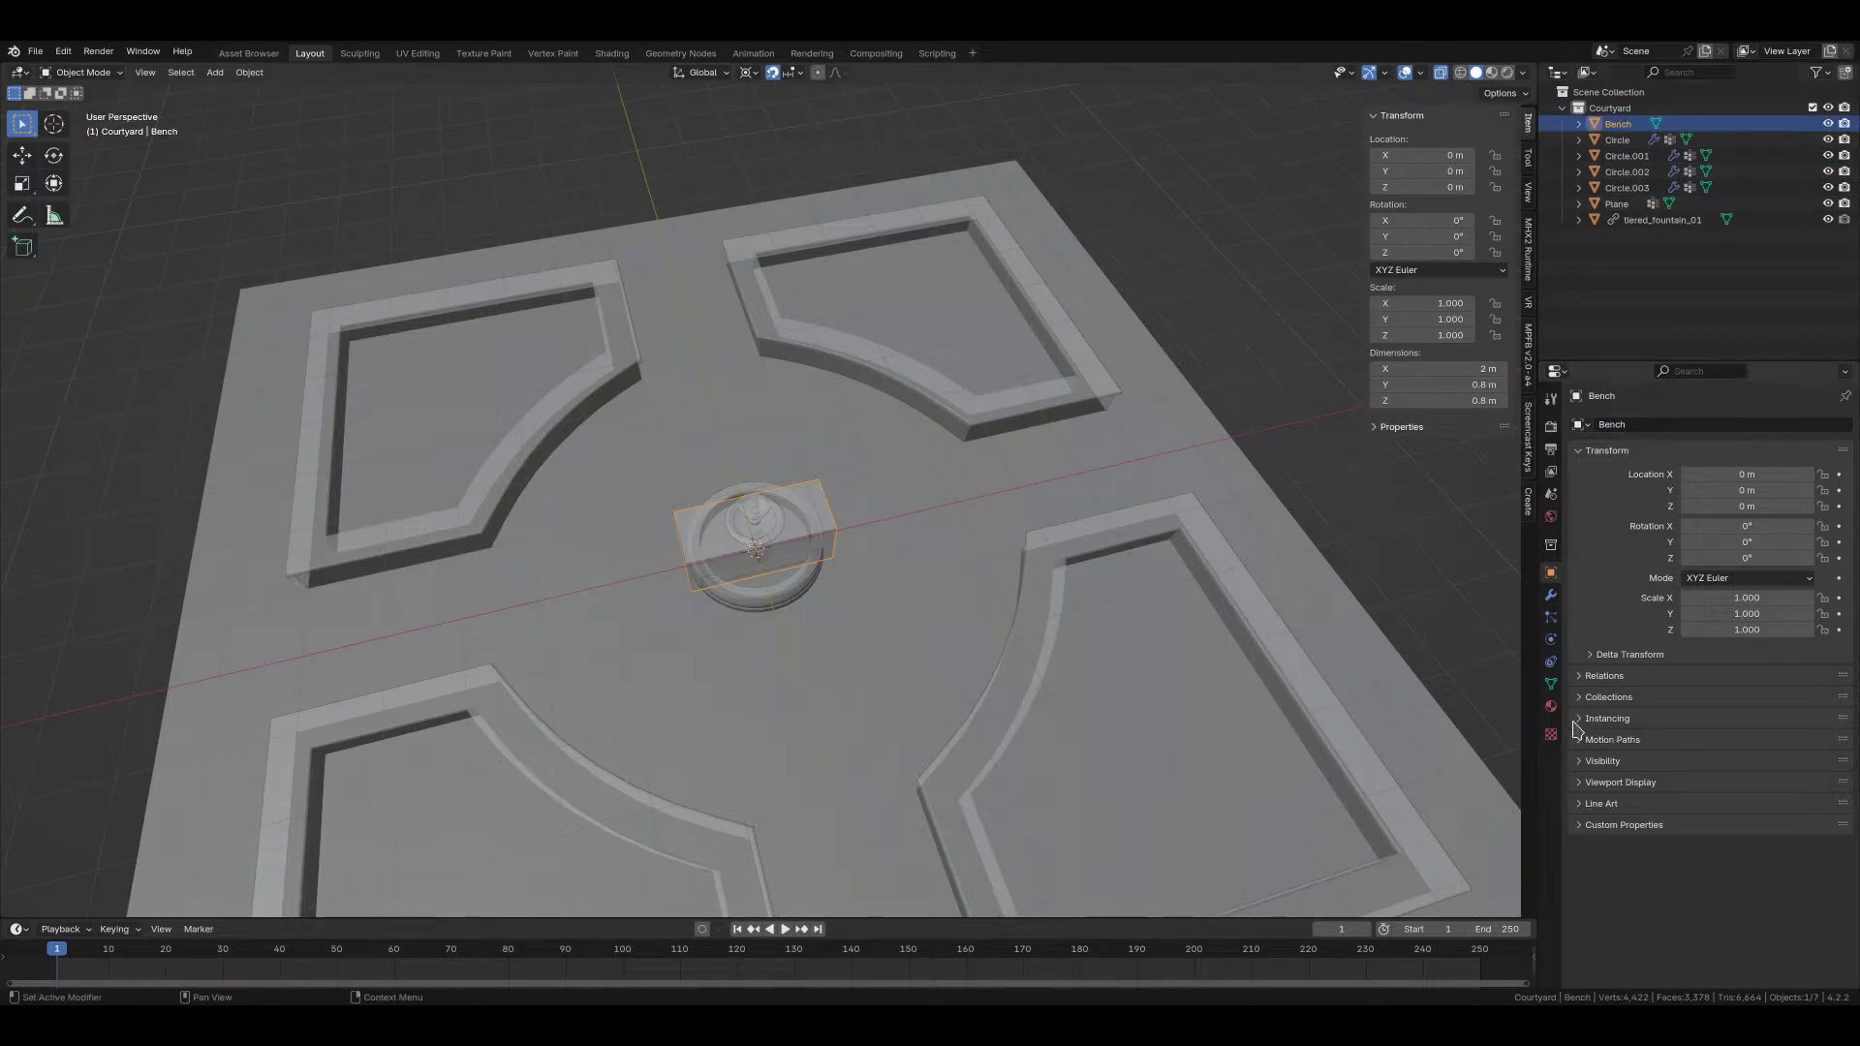
Step: Rename the block's mesh data as bench
left_click(1551, 684)
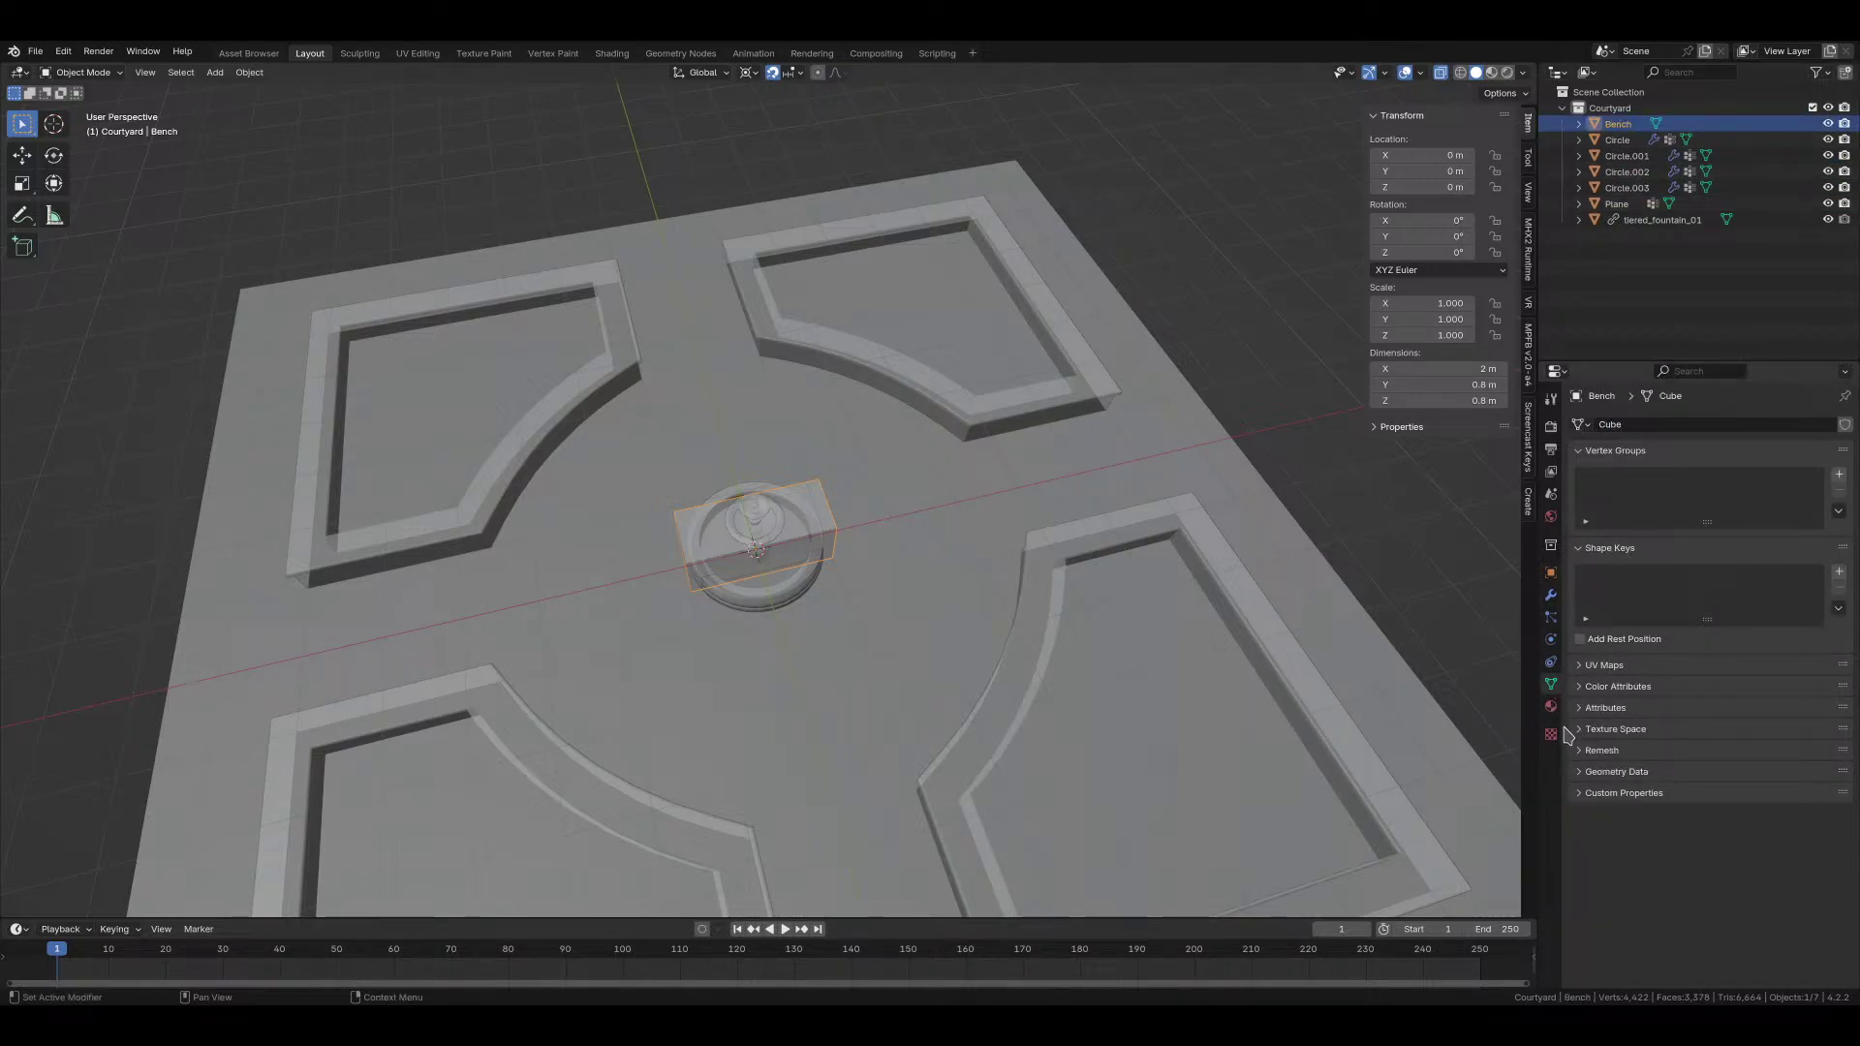
left_click(1644, 423)
type("bench")
key("Return")
Step: Enable the Name option in the bench object's viewport display settings
left_click(1550, 708)
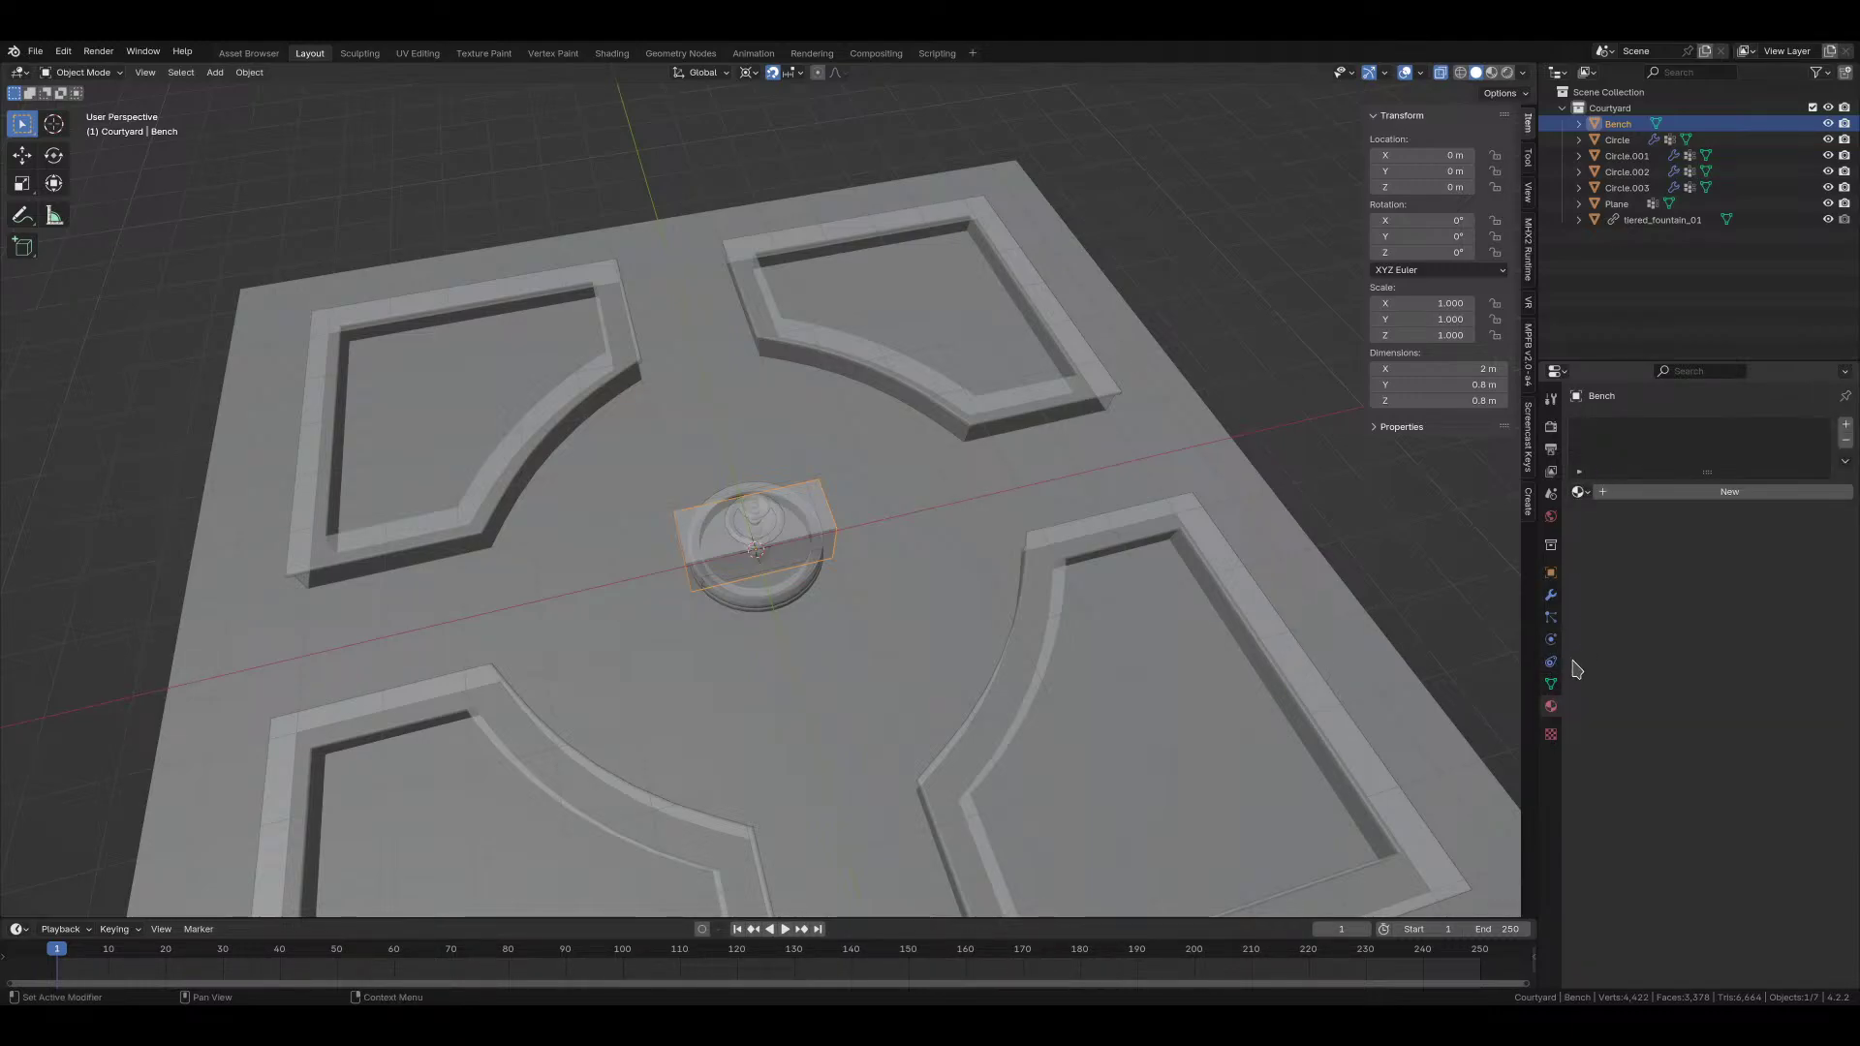
left_click(1551, 573)
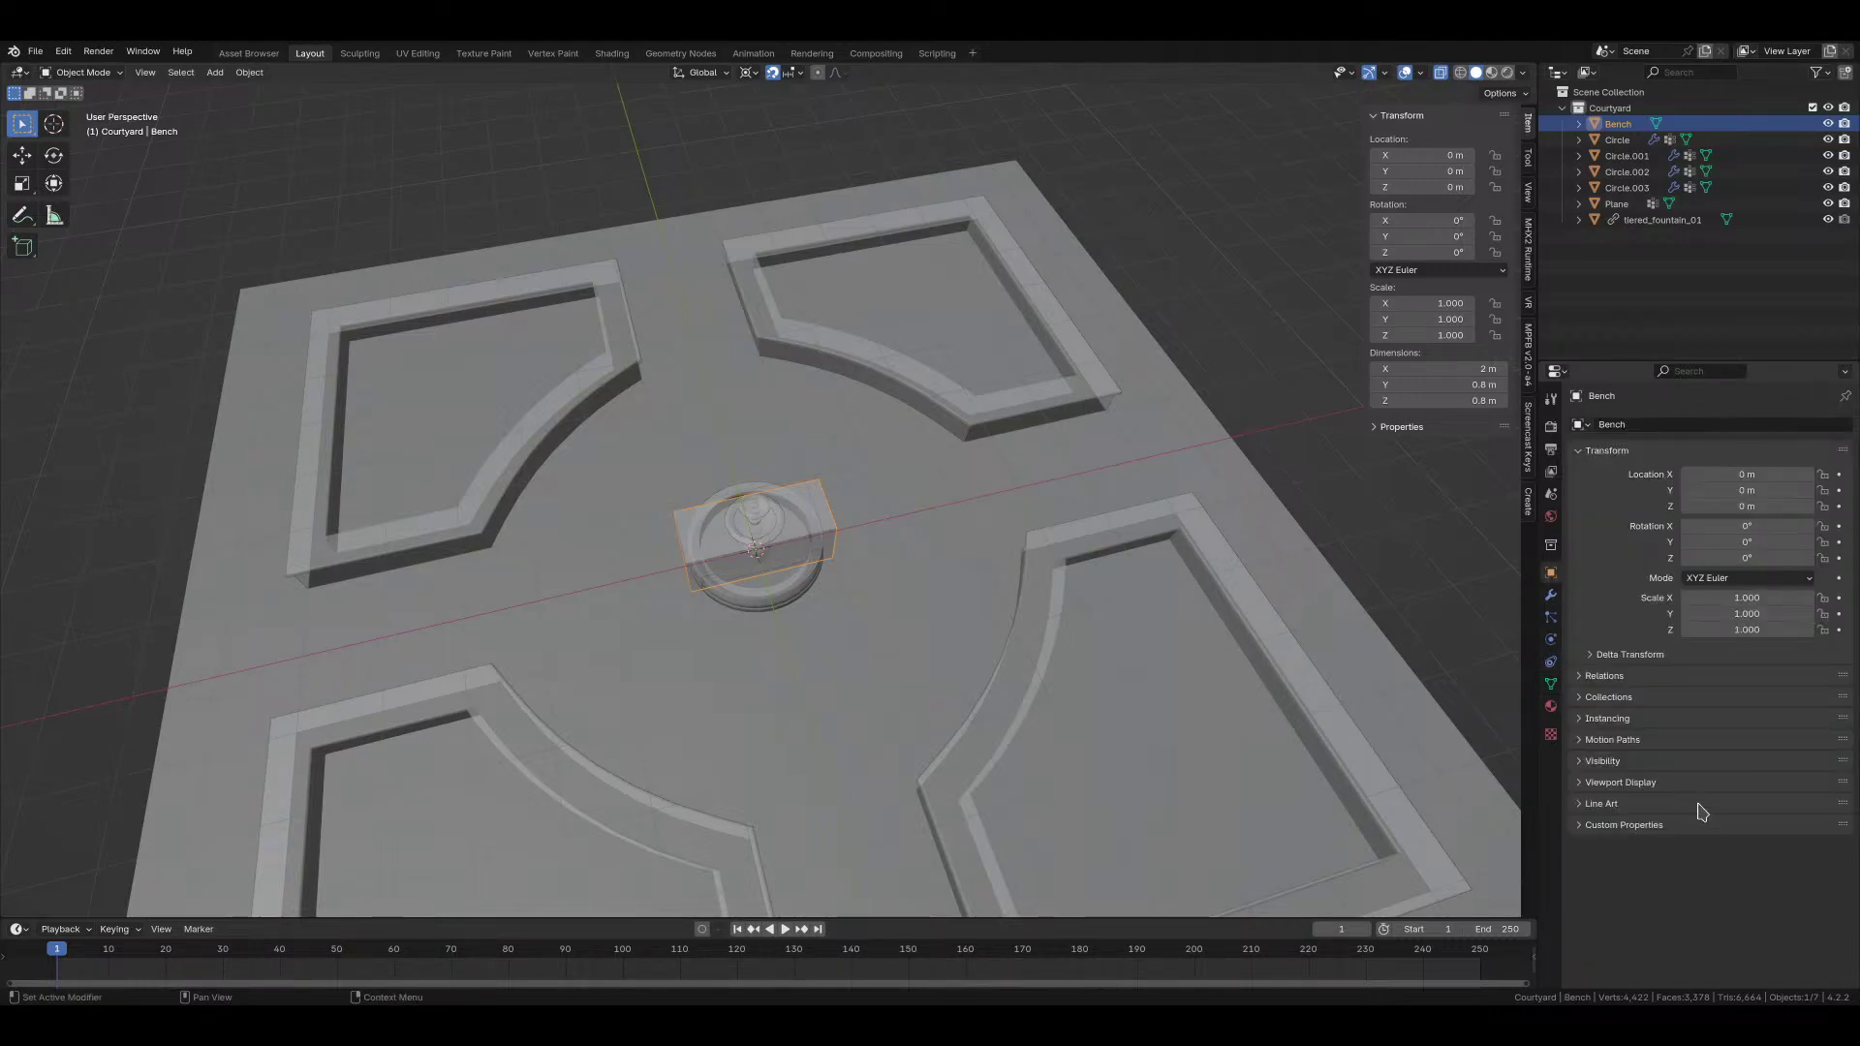
left_click(1631, 783)
left_click(1632, 783)
left_click(1631, 782)
left_click(1730, 810)
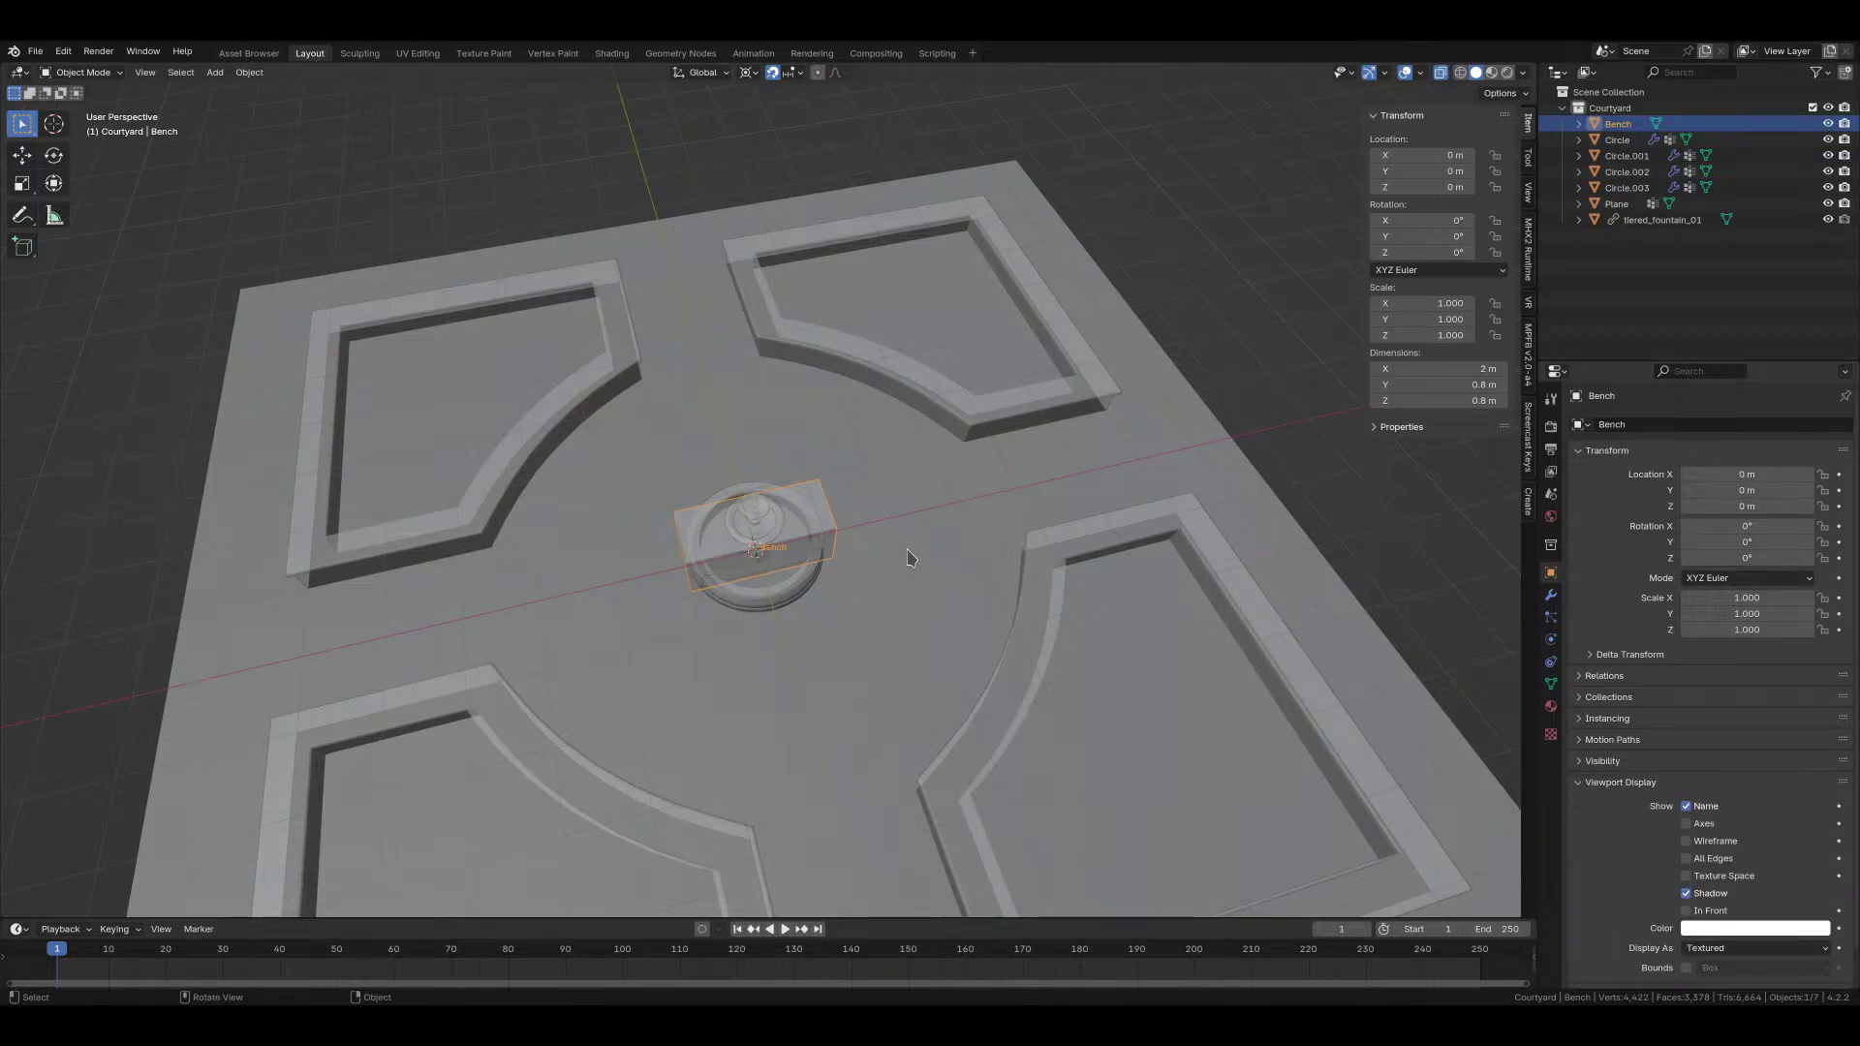
Step: Move the bench block in top view by -2 m in X and -2 m in Y, beside the planter in that quadrant
scroll(921, 553, "up", 4)
middle_click_drag(942, 552, 912, 636)
scroll(668, 685, "down", 5)
scroll(913, 636, "down", 2)
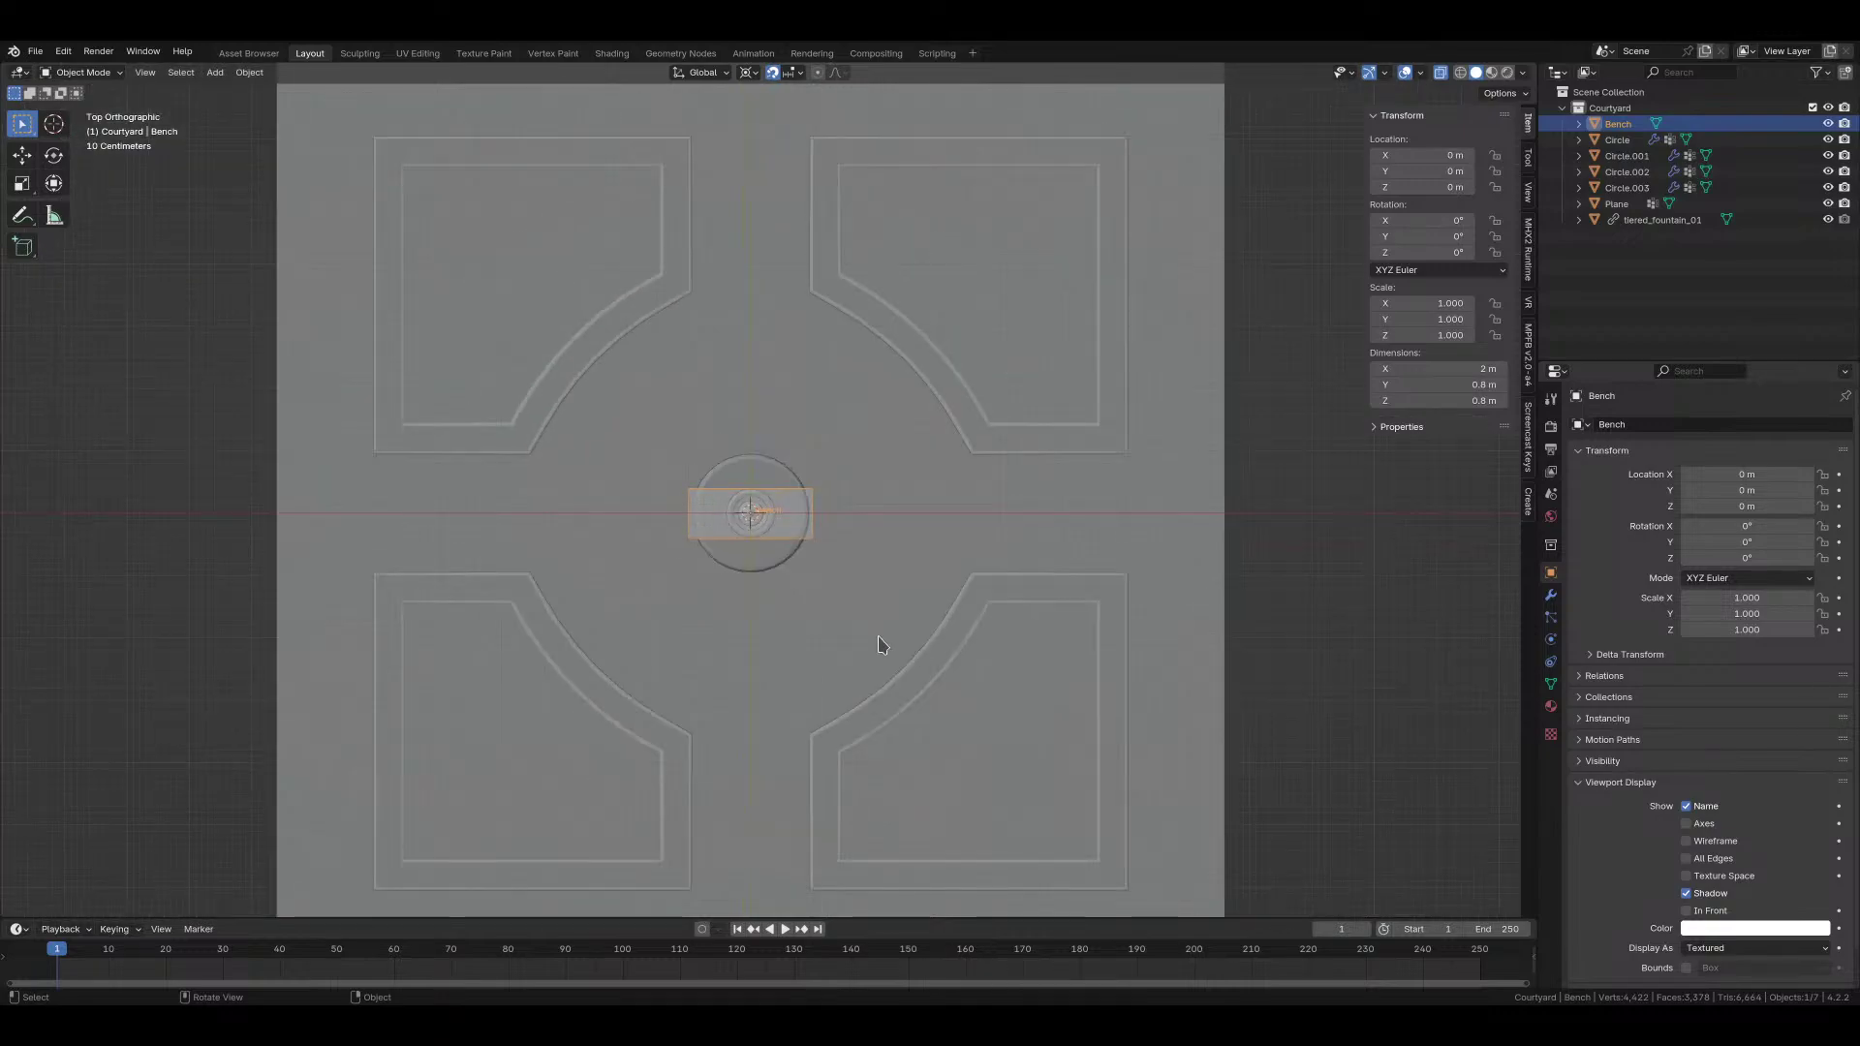
key("g")
left_click(741, 608)
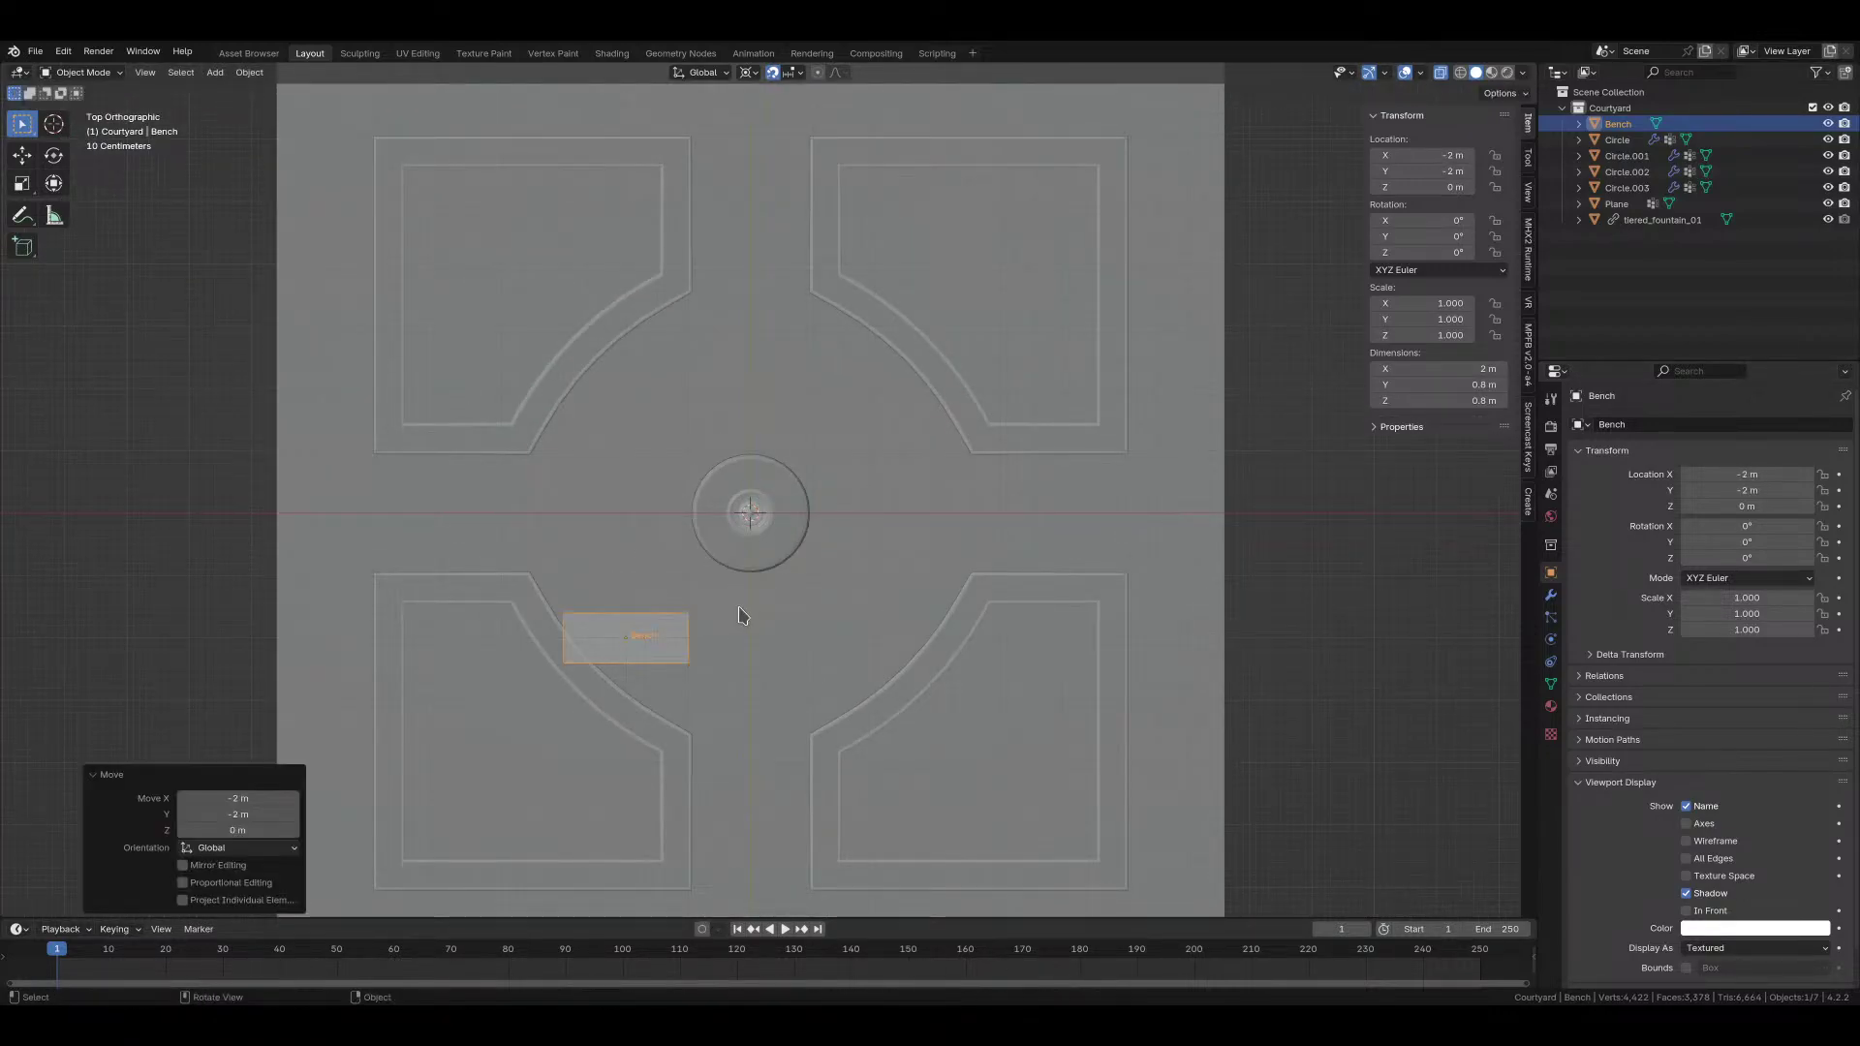
Step: Set the pivot point to Individual Origins and rotate the bench -135° in top view to run diagonally along the planter's curved wall
key("r")
key("Escape")
key("period")
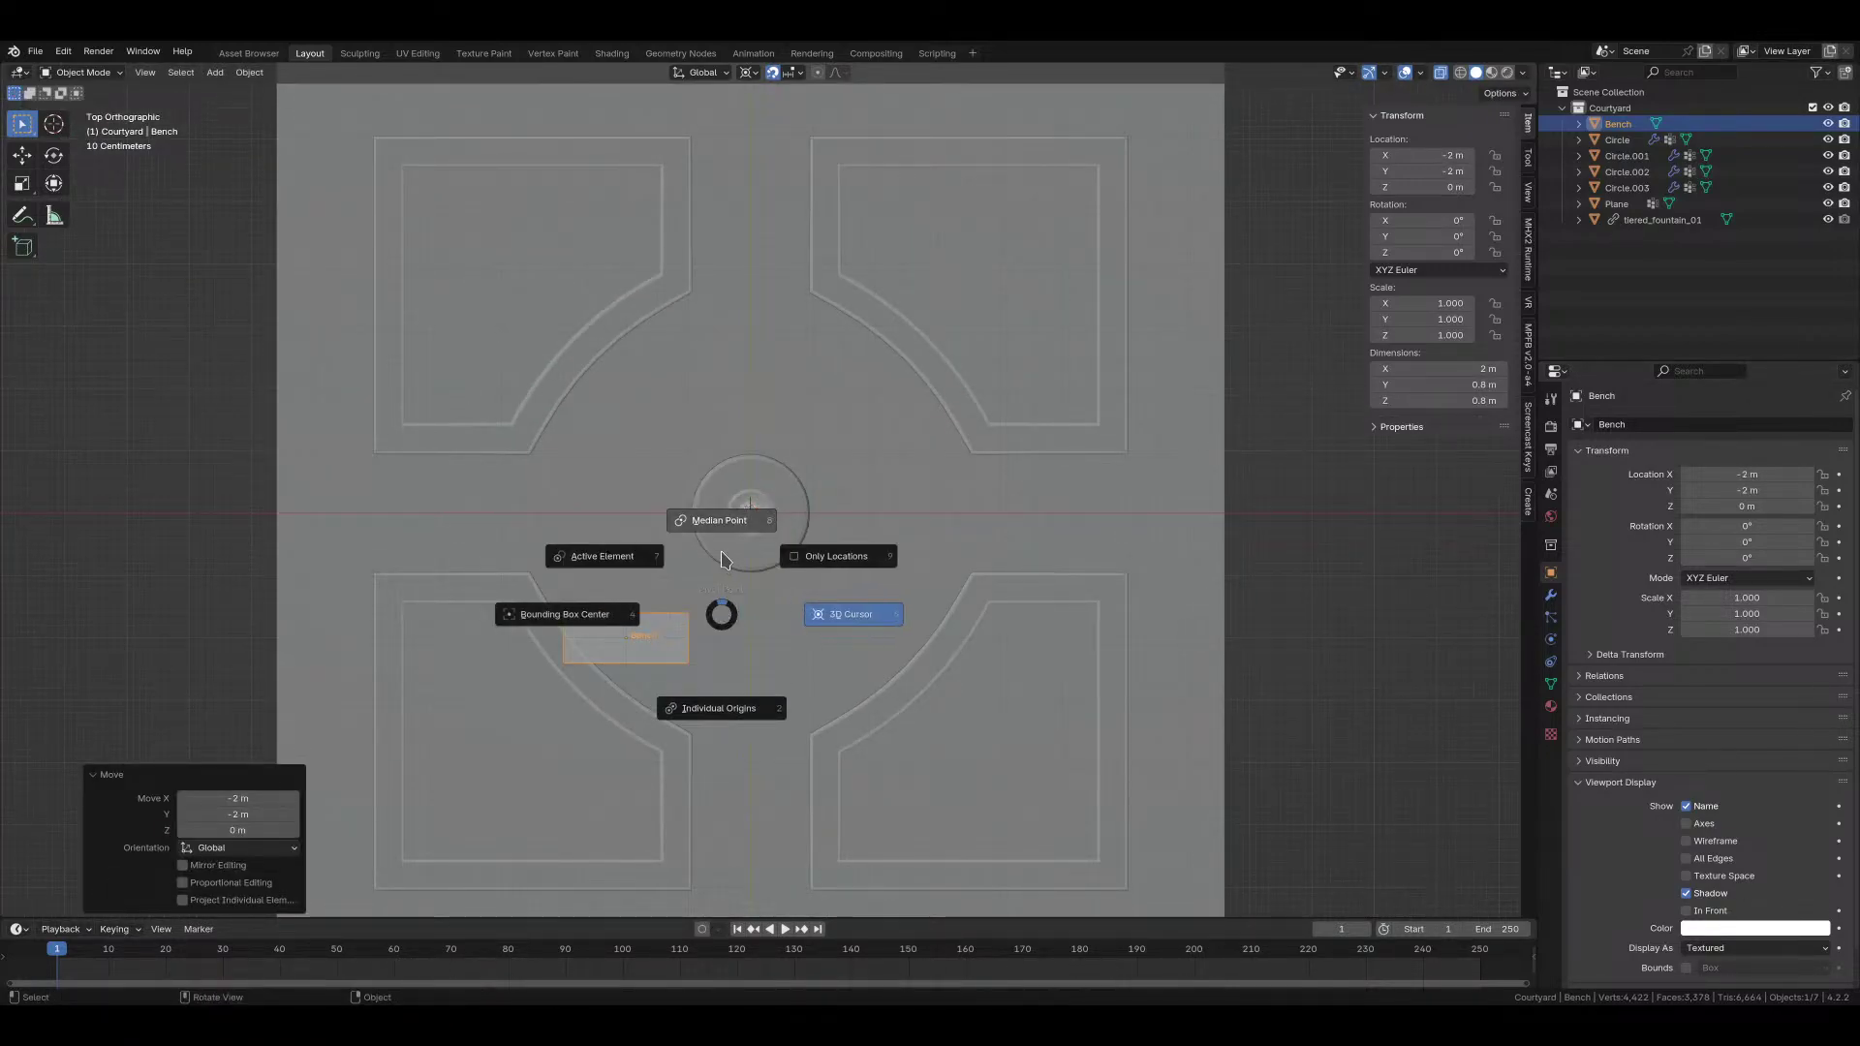
left_click(699, 710)
key("r")
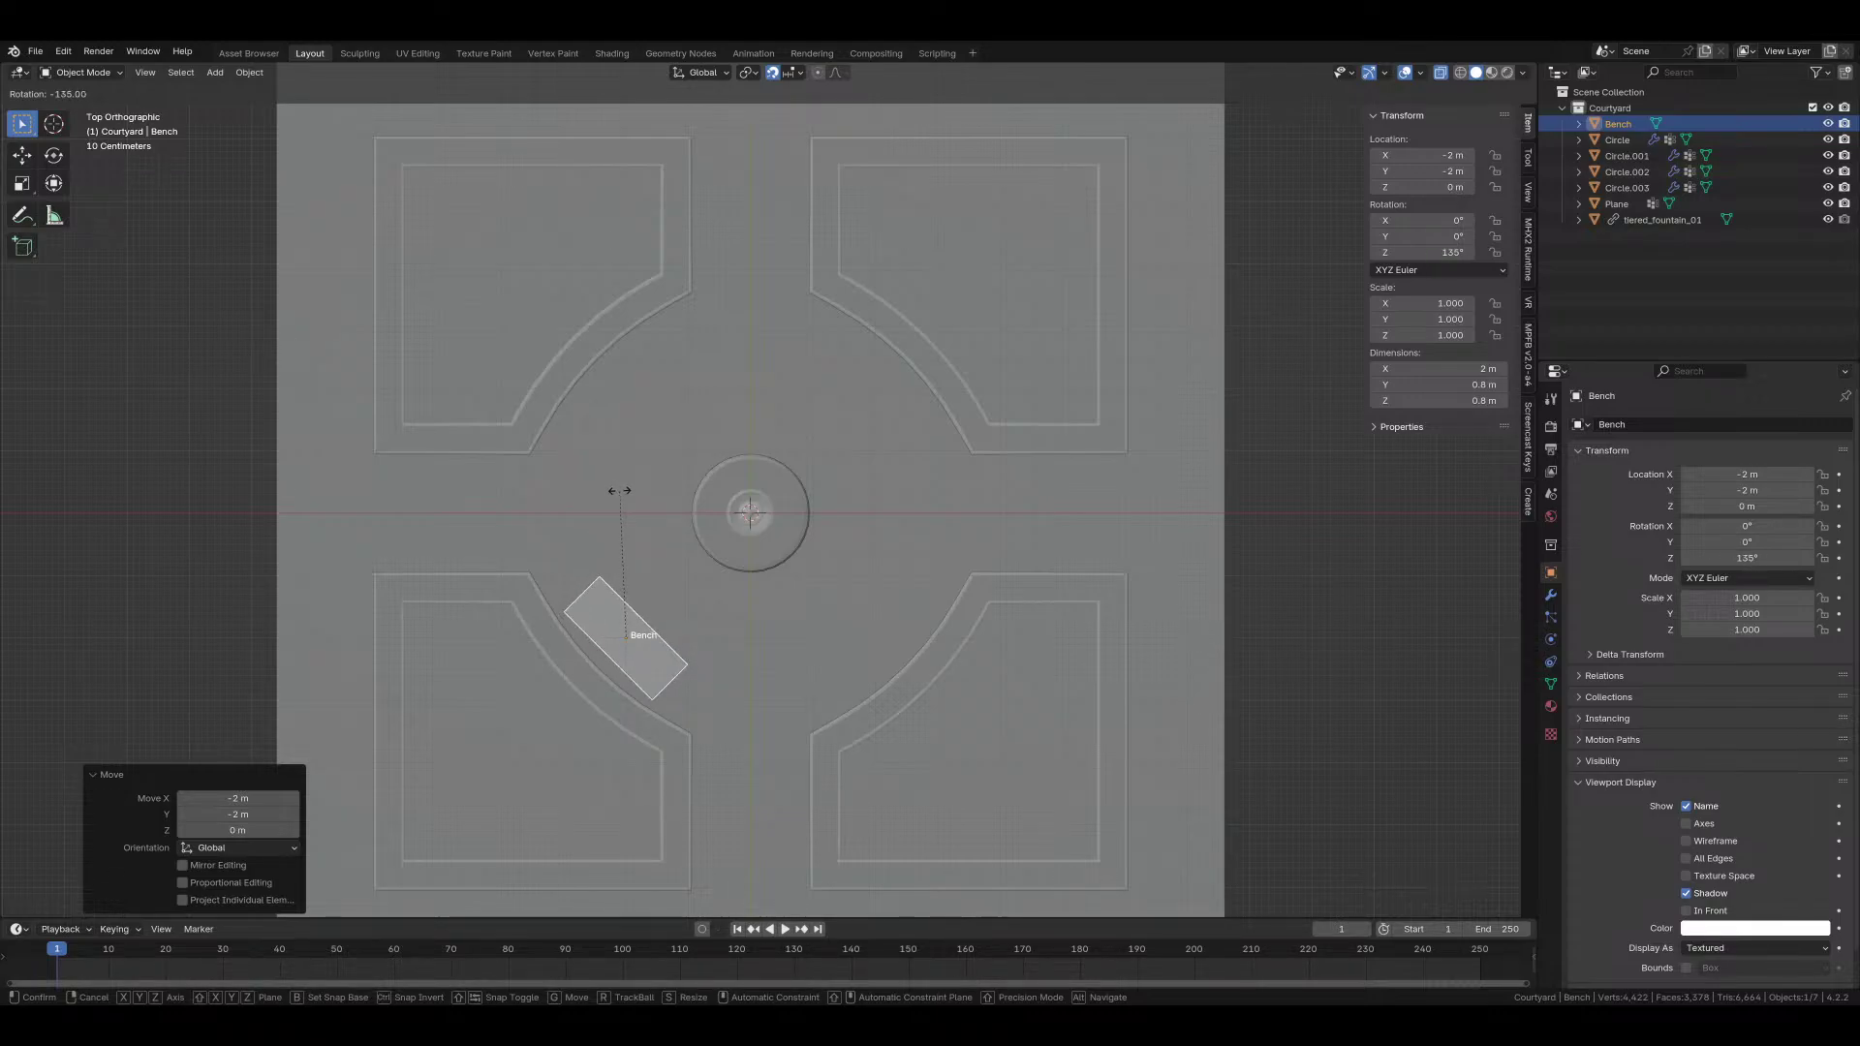
left_click(620, 492)
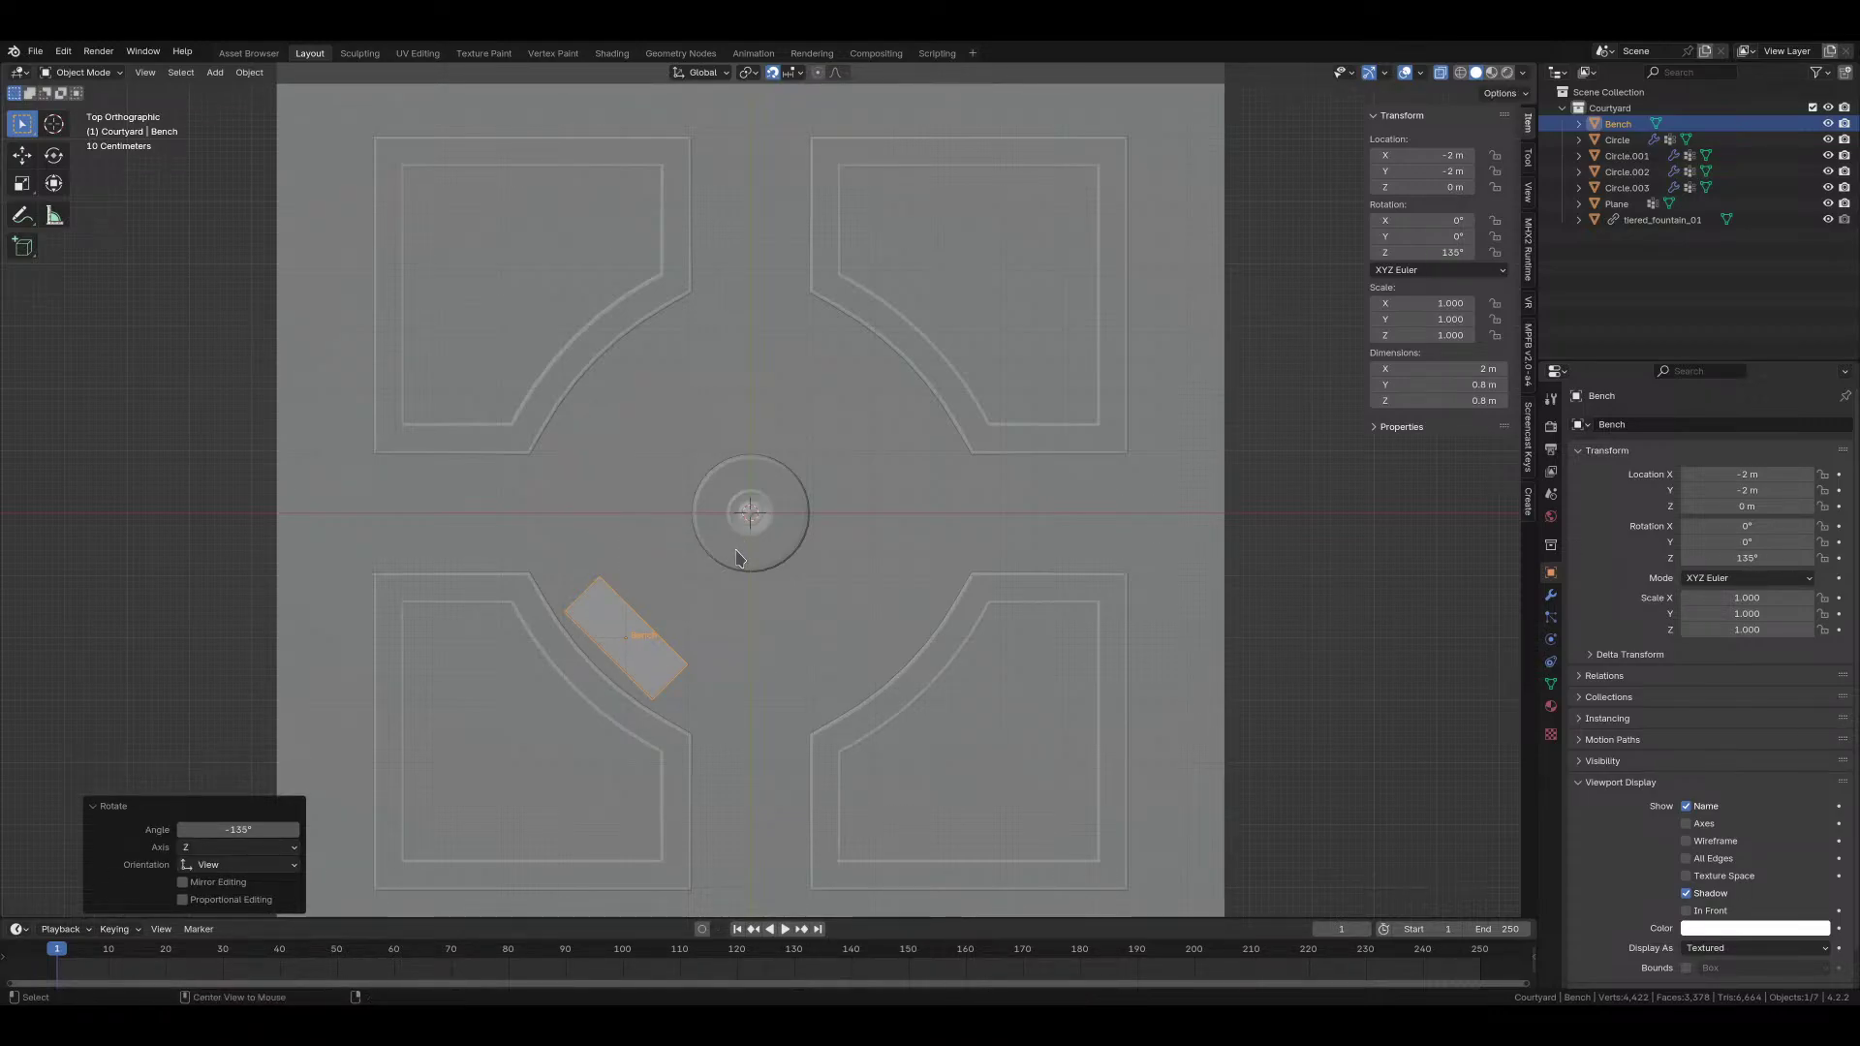
key("ctrl+z")
key("ctrl+shift+z")
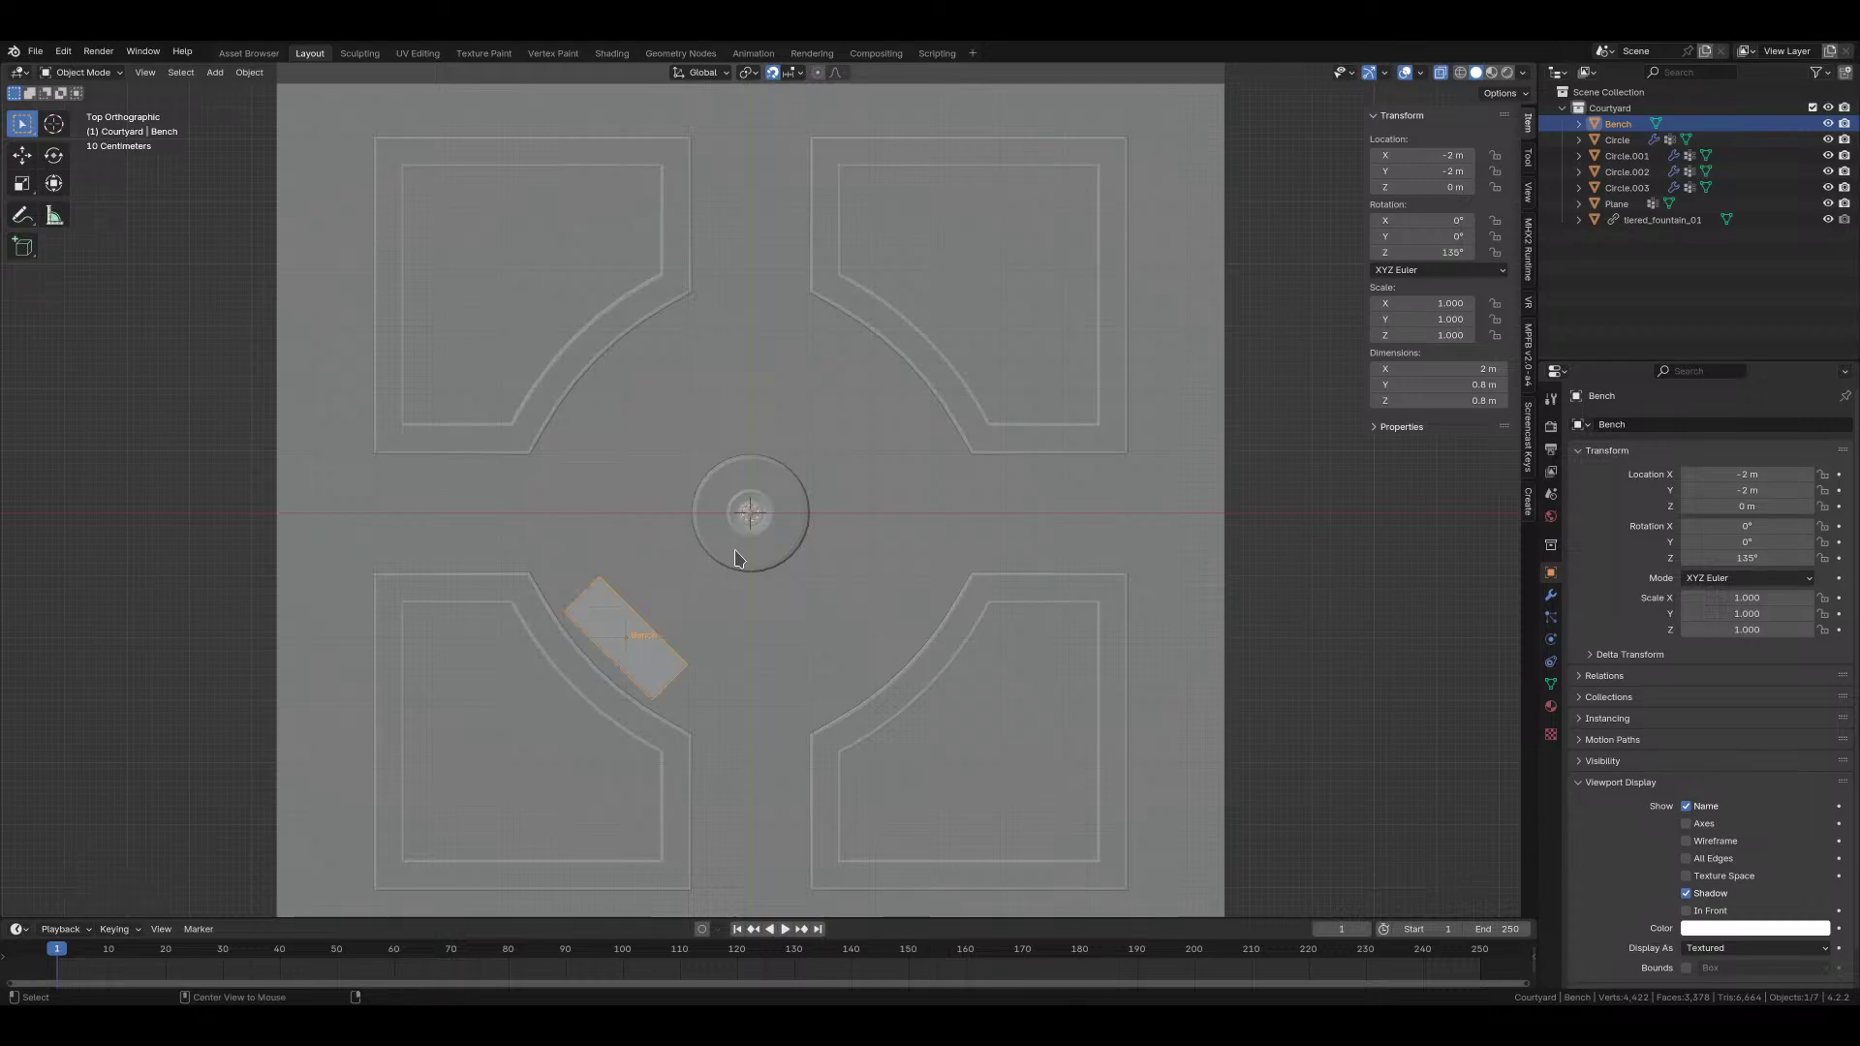
key("shift+d")
type("r9")
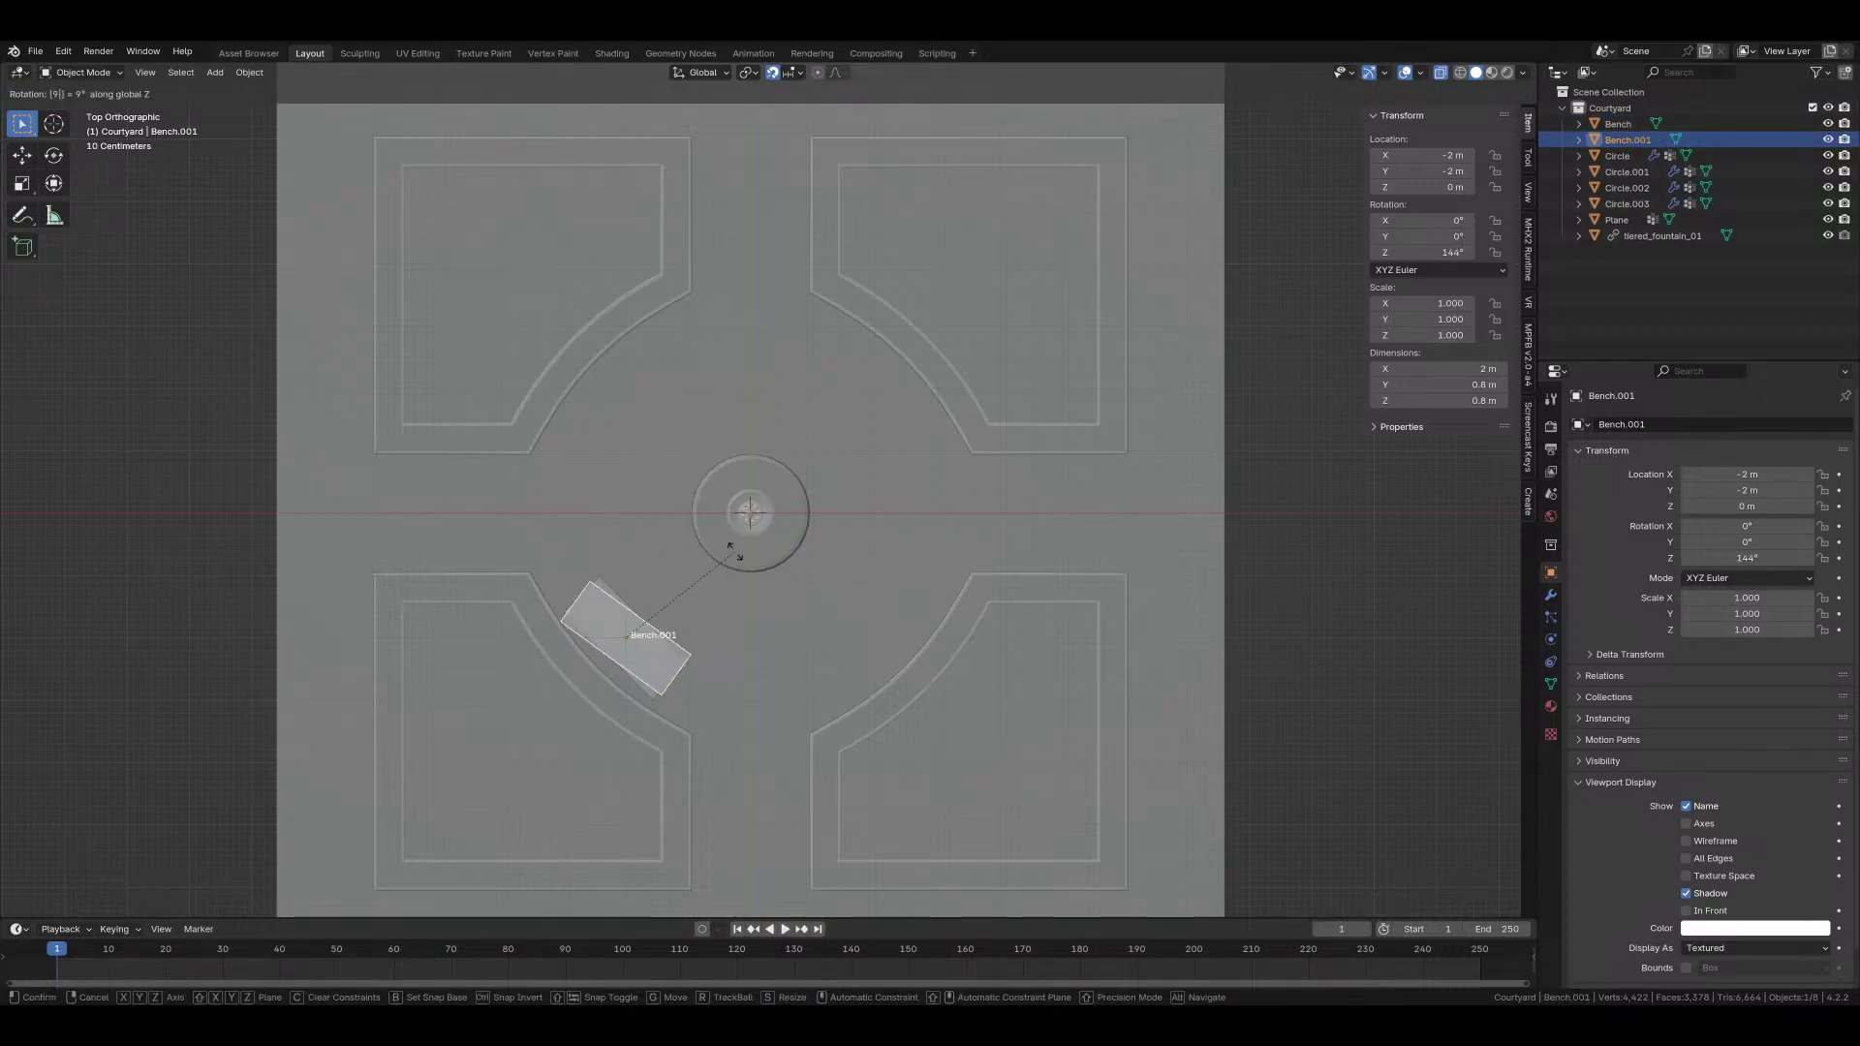
key("Return")
key("ctrl+z")
Step: Set the pivot to the 3D cursor and make three linked copies of the bench, each rotated a further 90° around the fountain
key("period")
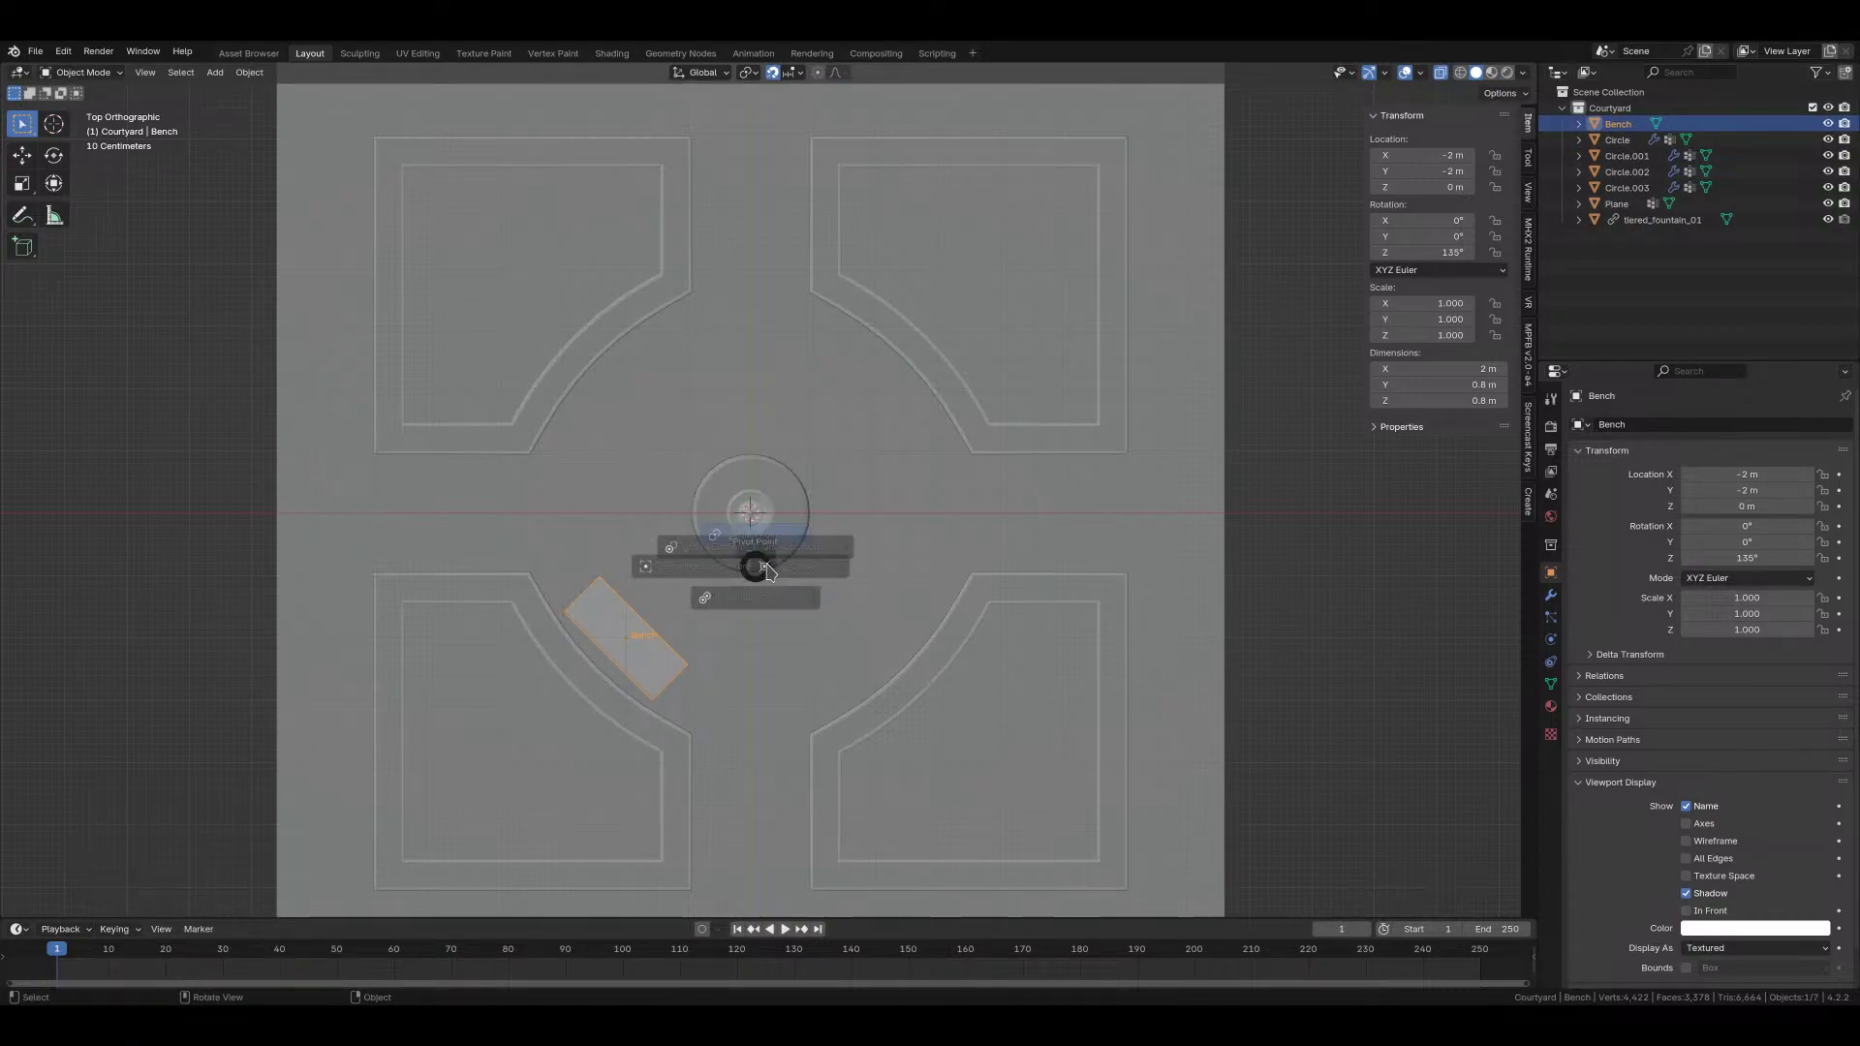
left_click(874, 566)
key("shift+d")
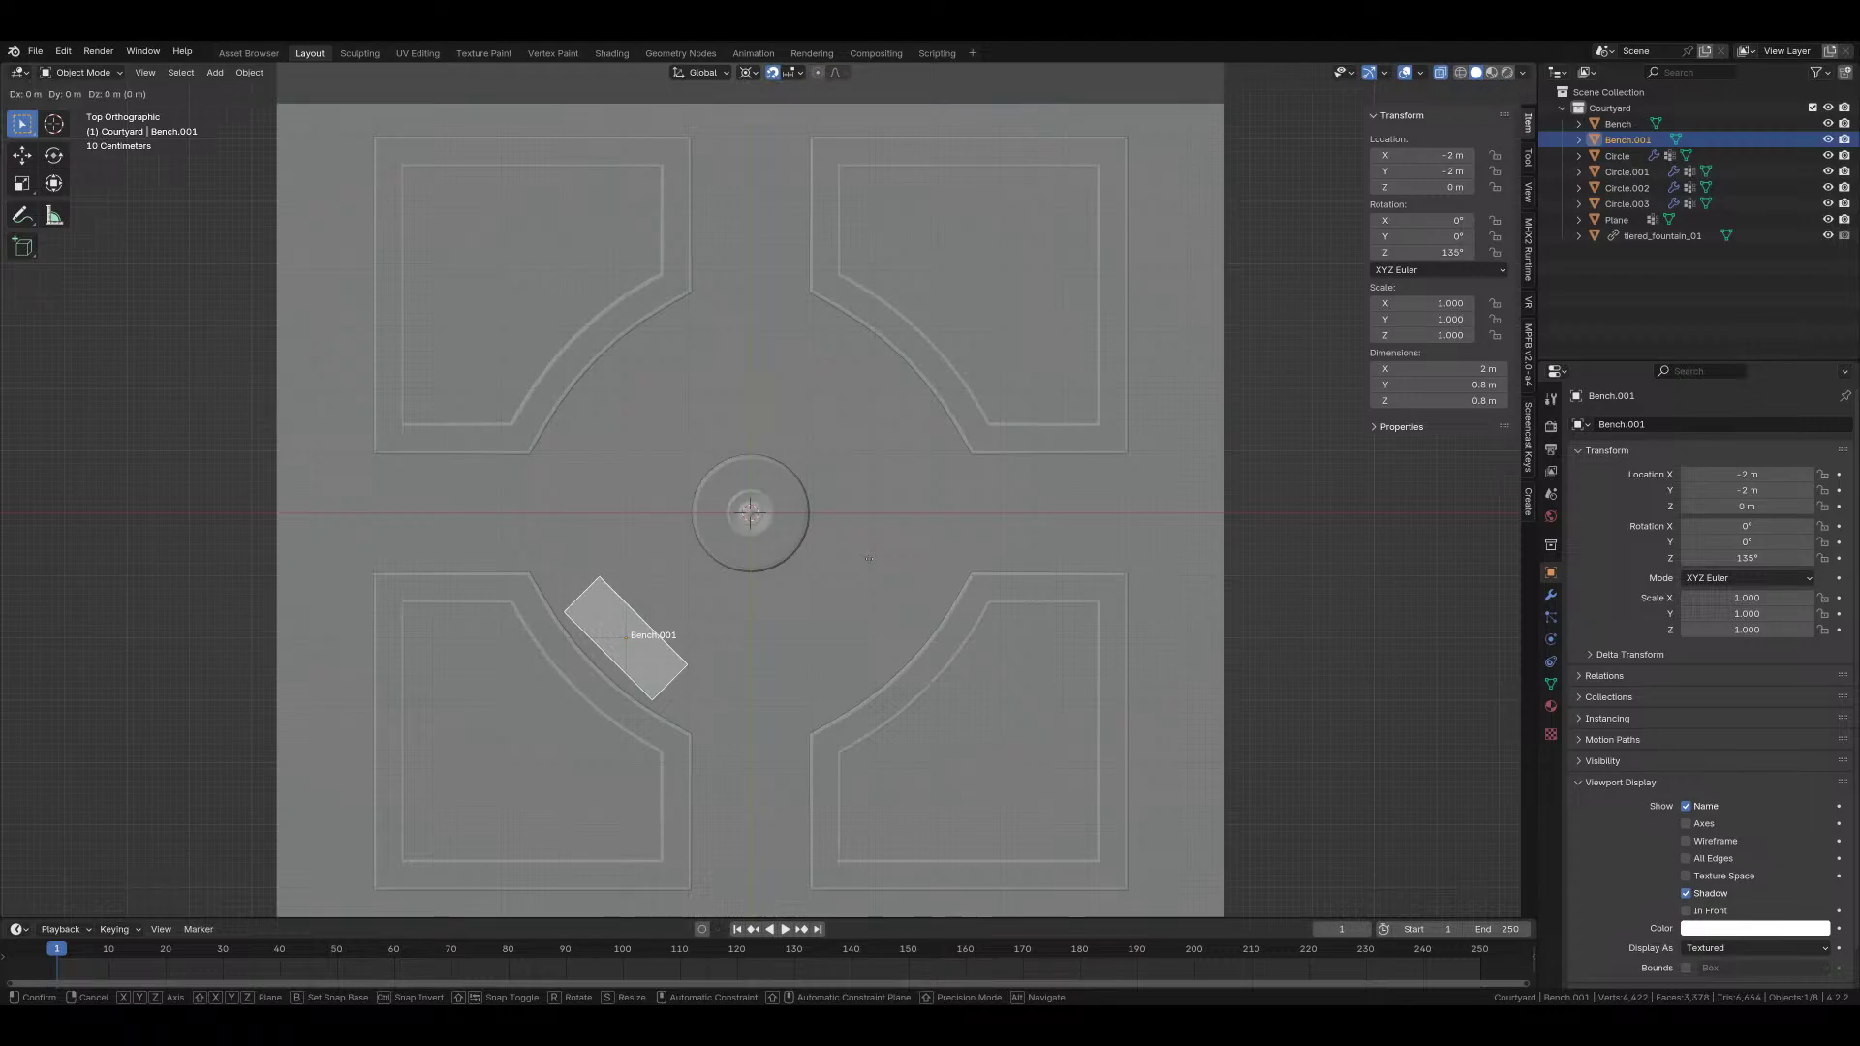
type("r90")
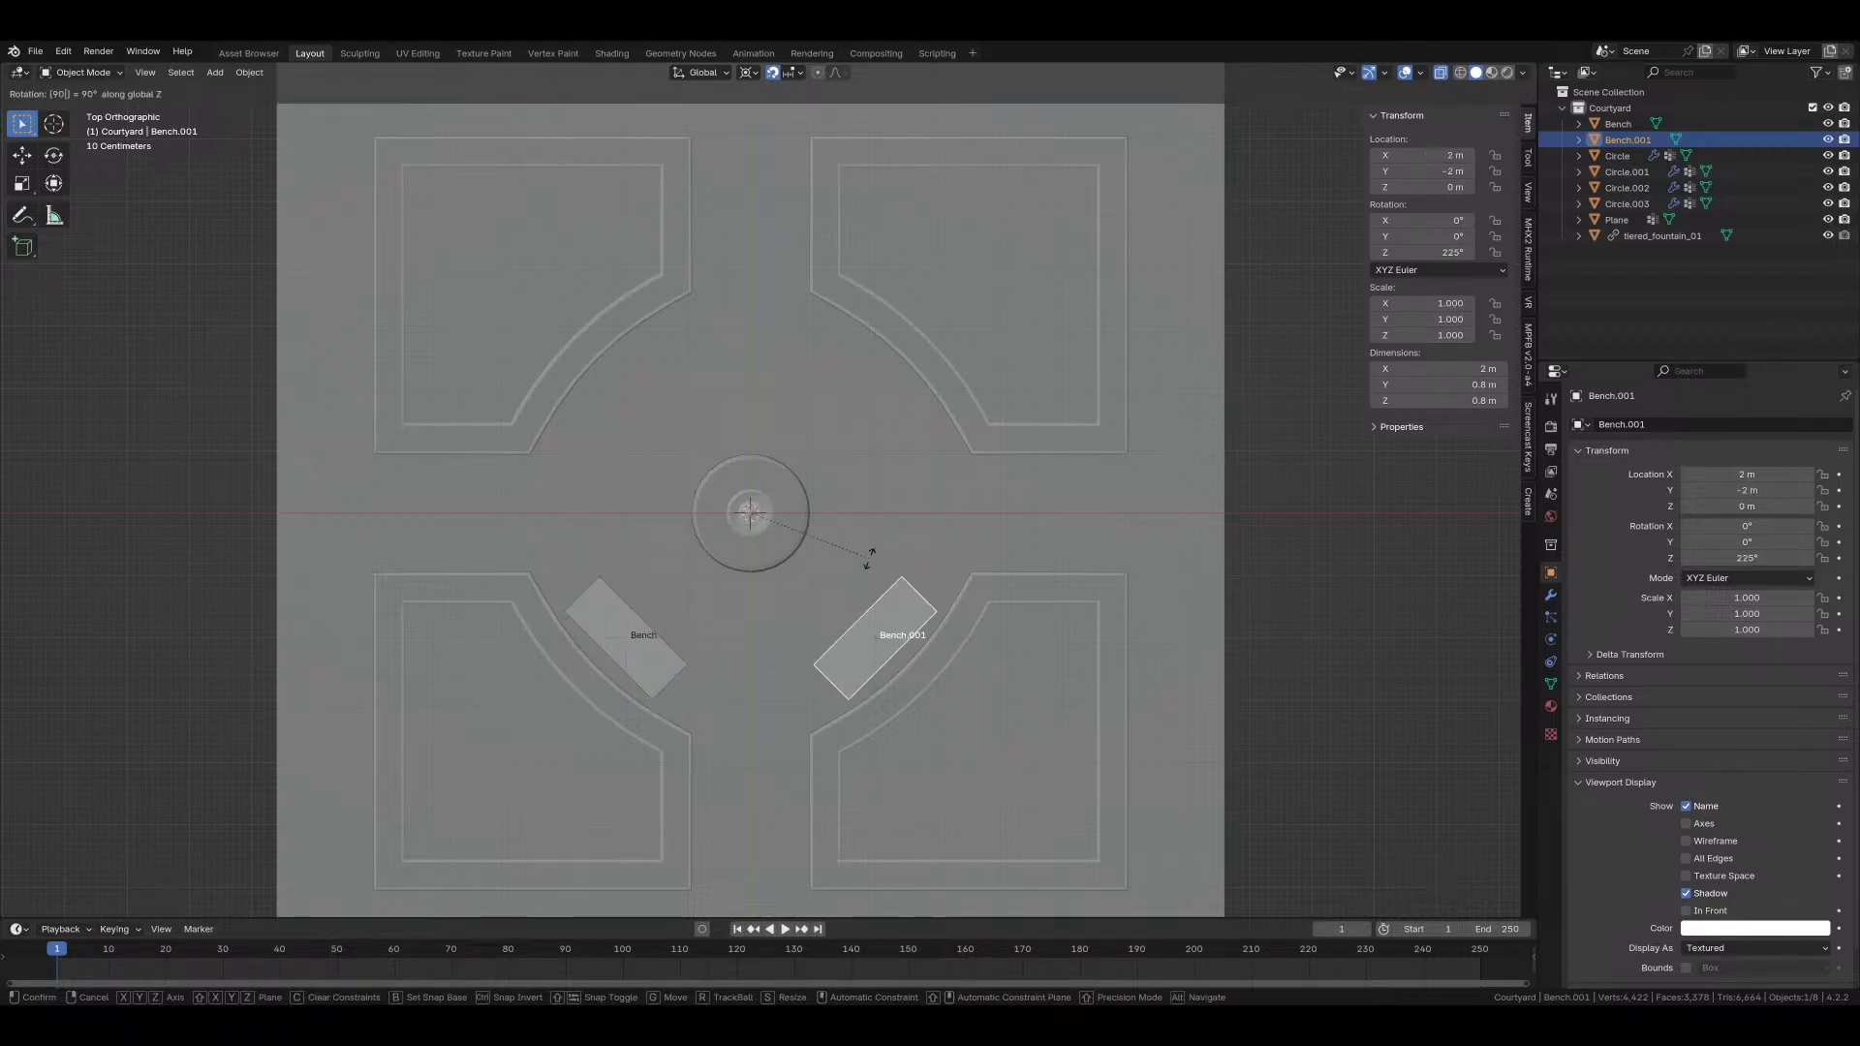
key("Return")
key("shift+r")
key("shift+r")
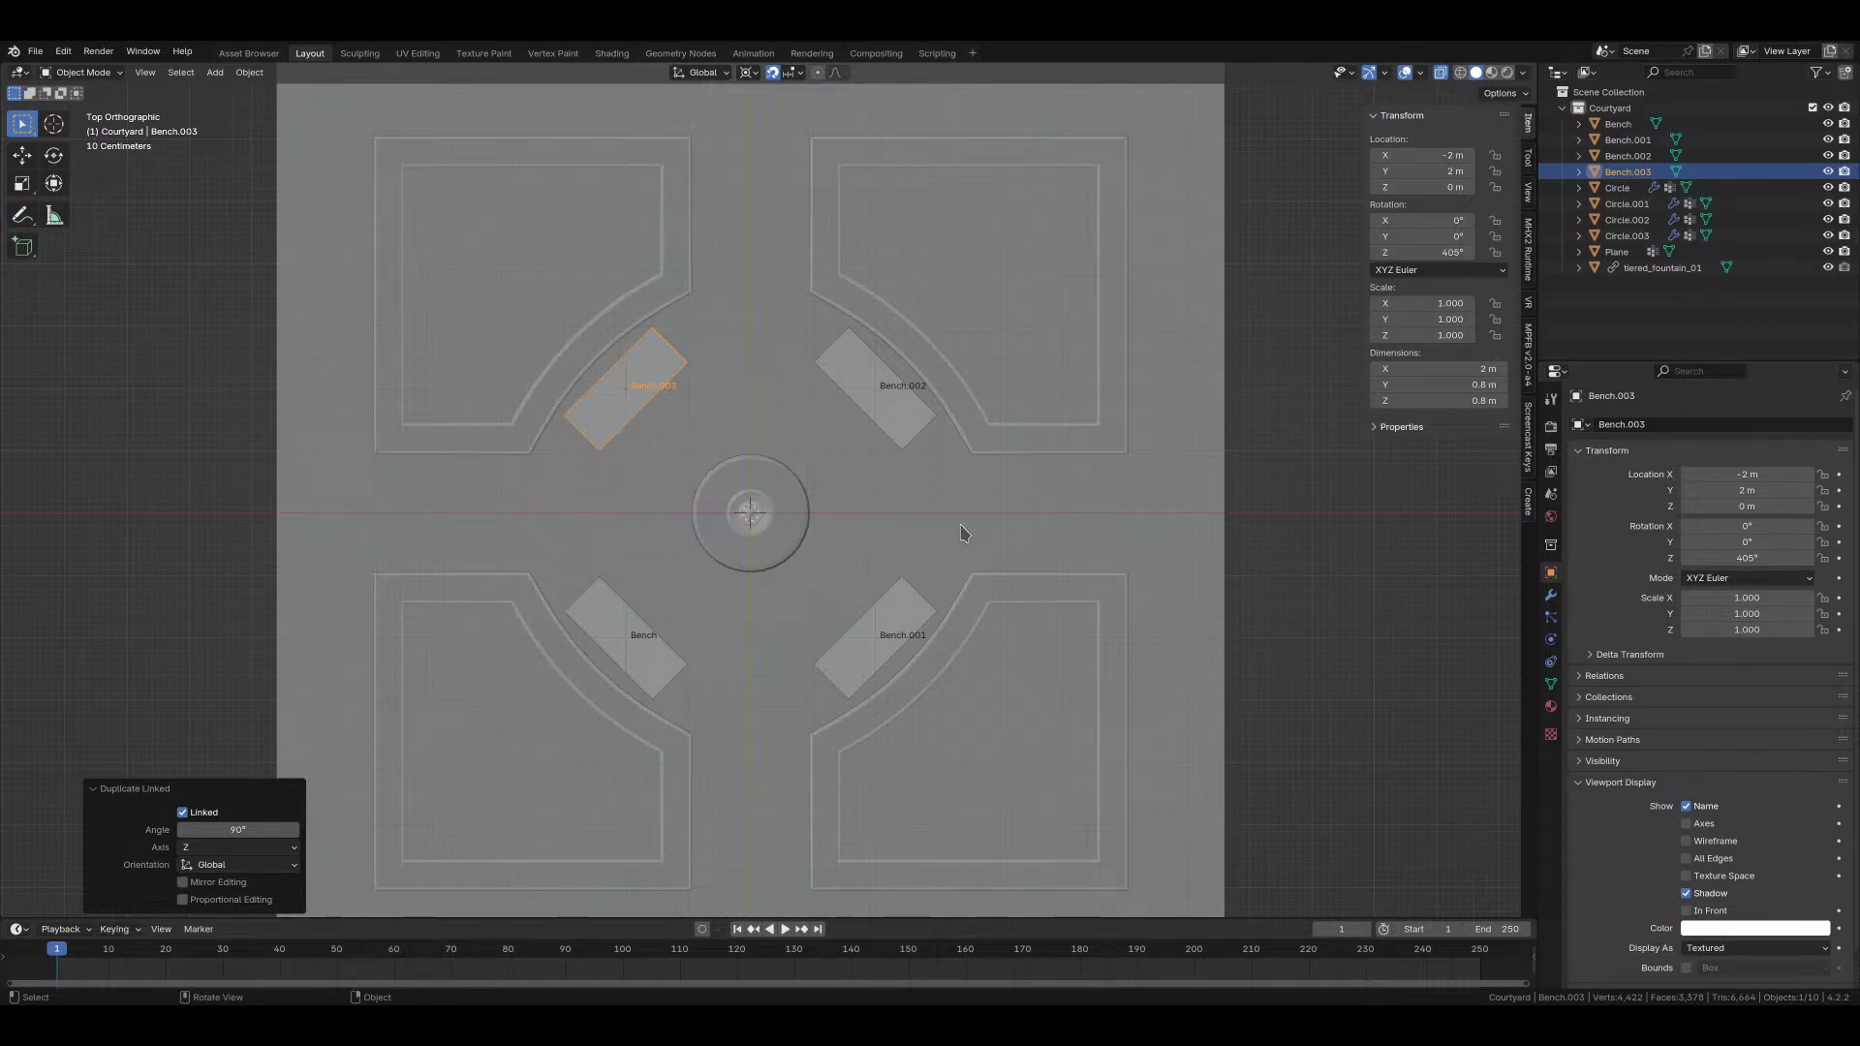
Step: Clear the bench selection, turn off X-ray shading in a perspective view and save courtyard.blend
left_click(1240, 457)
key("ctrl+s")
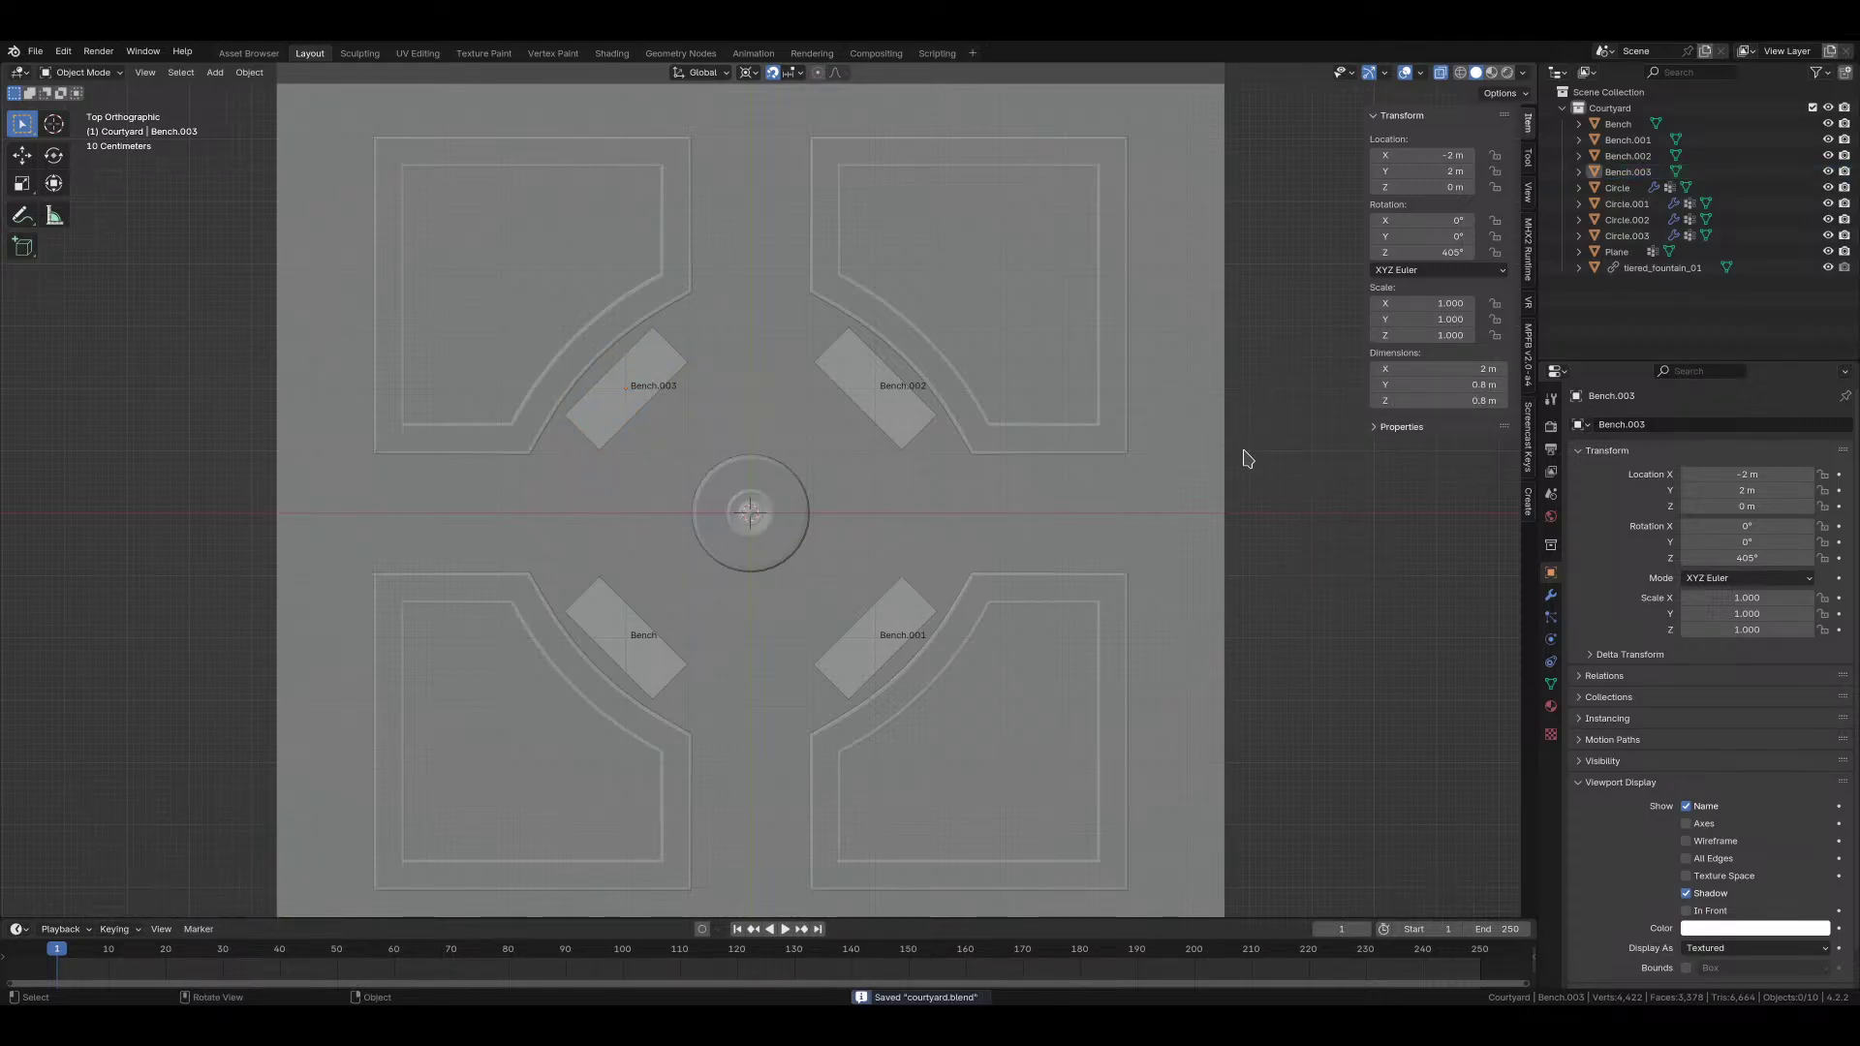
scroll(1247, 458, "down", 1)
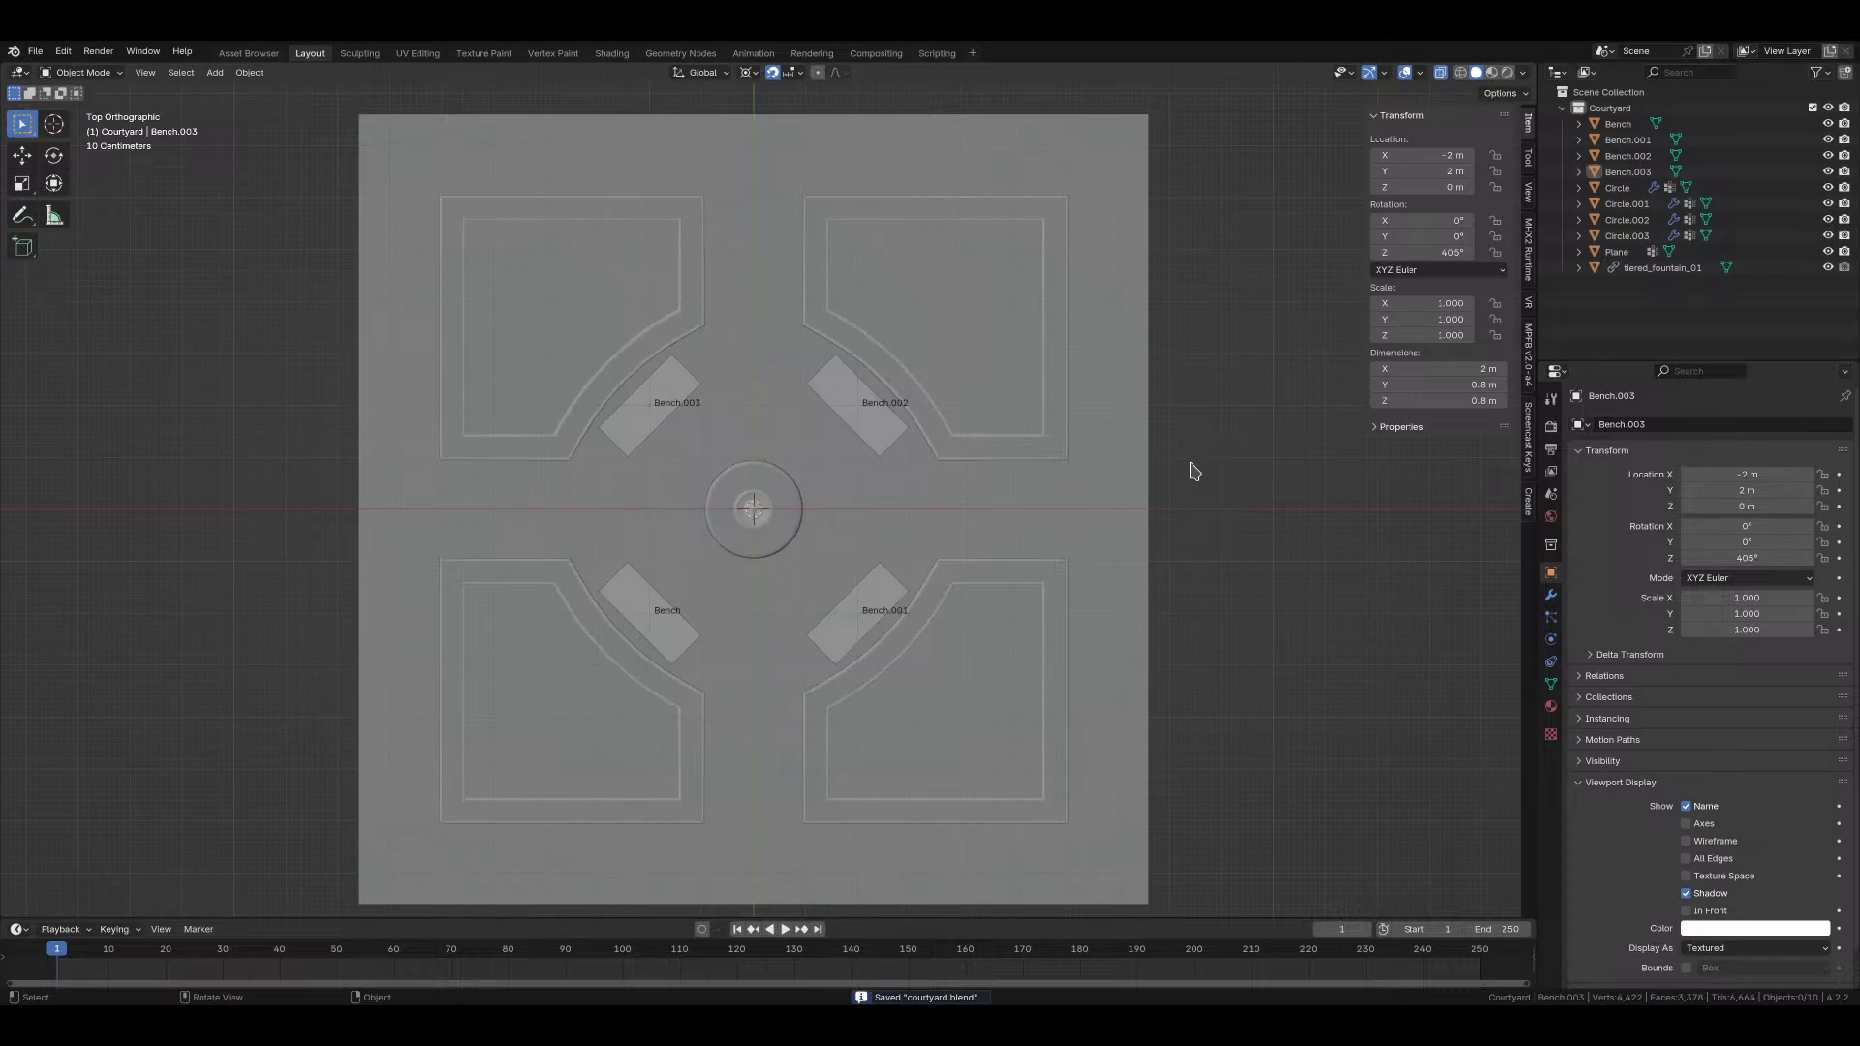
scroll(1094, 462, "down", 1)
middle_click_drag(1017, 519, 747, 427)
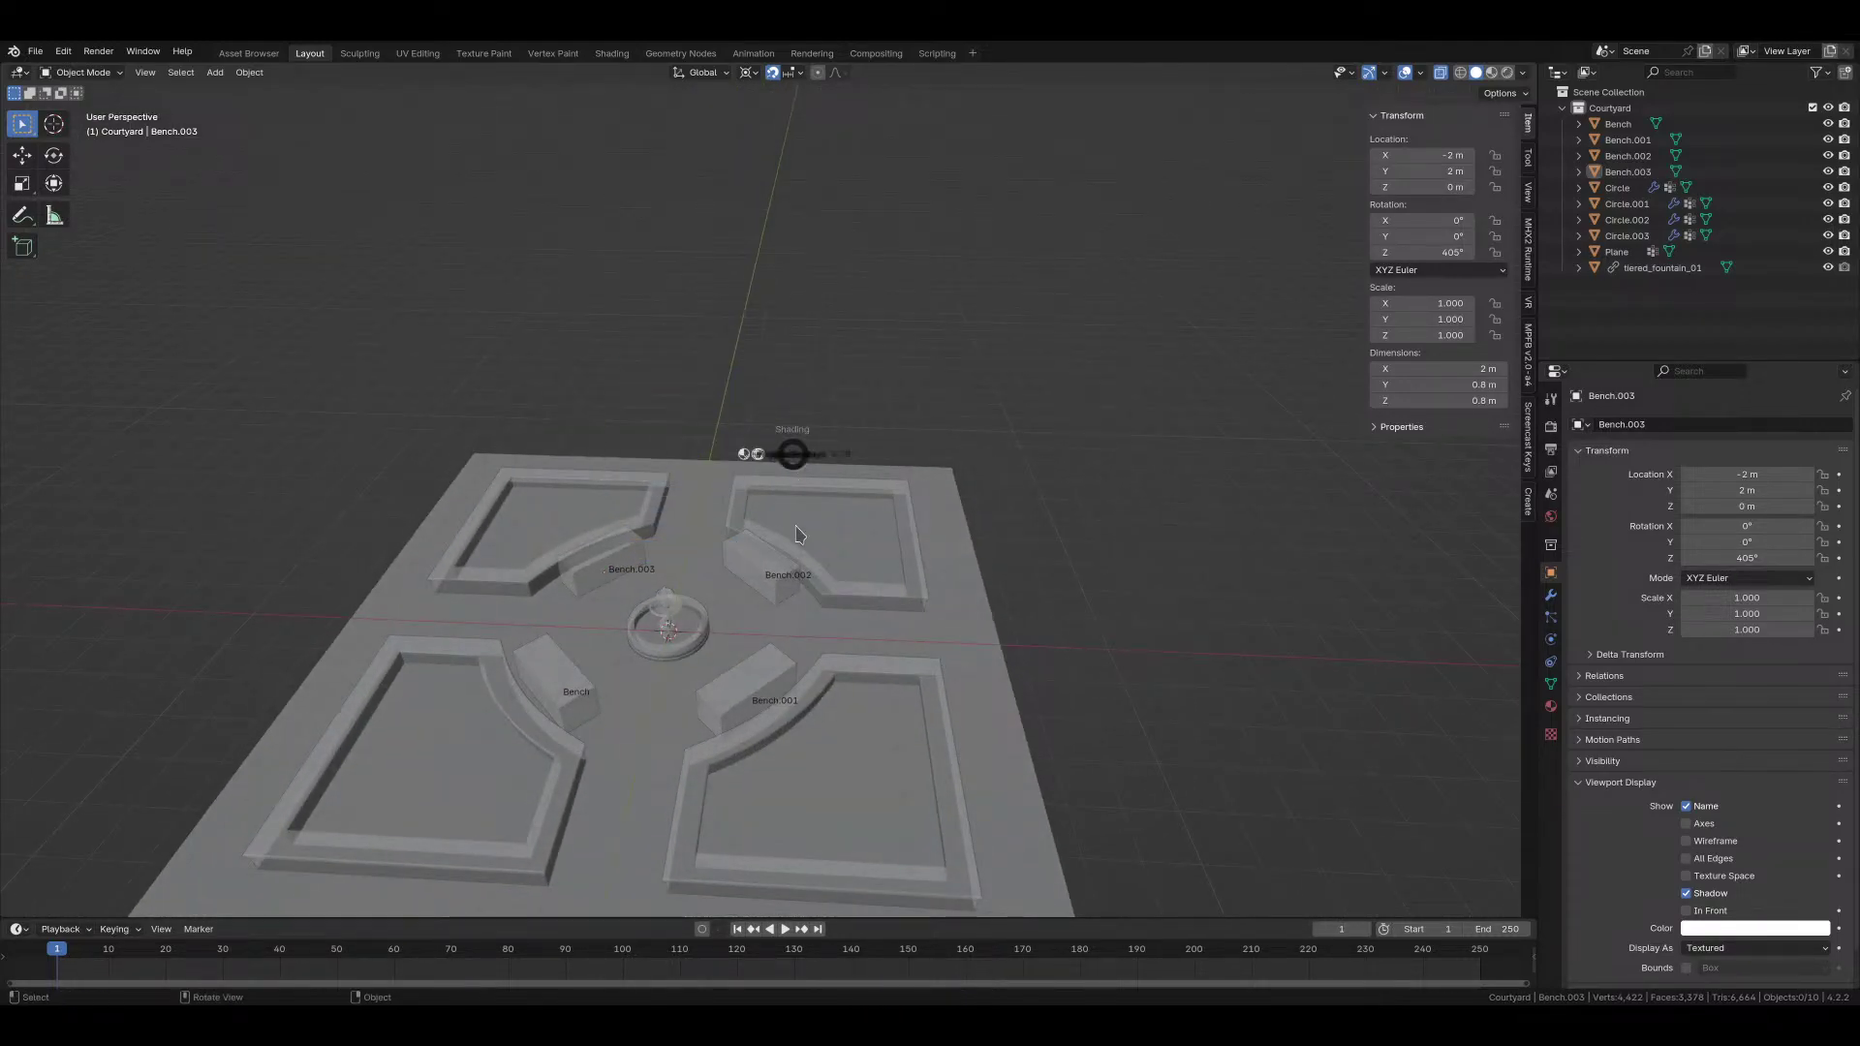
key("alt+z")
scroll(821, 473, "up", 2)
middle_click_drag(856, 477, 797, 758)
key("ctrl+s")
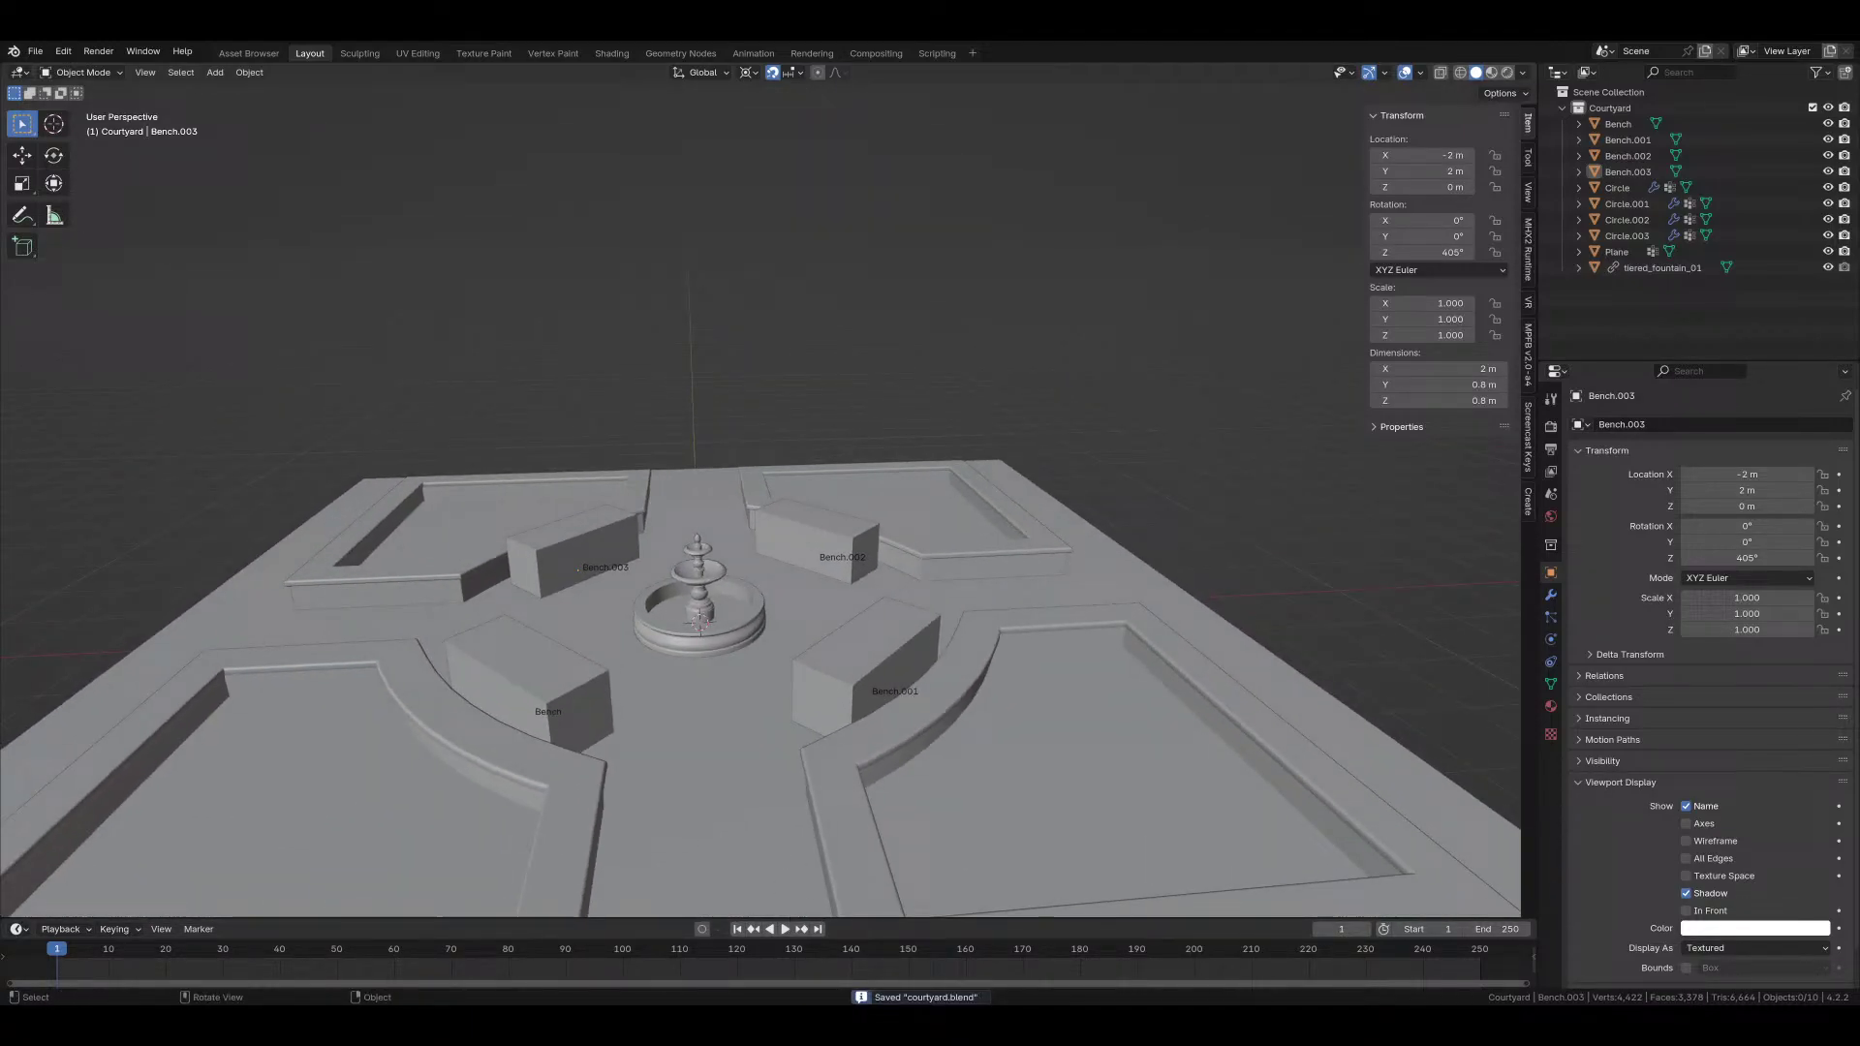
Step: Open the recent file hospital_corridor.blend, view the linked courtyard inside the building and save the file
left_click(35, 50)
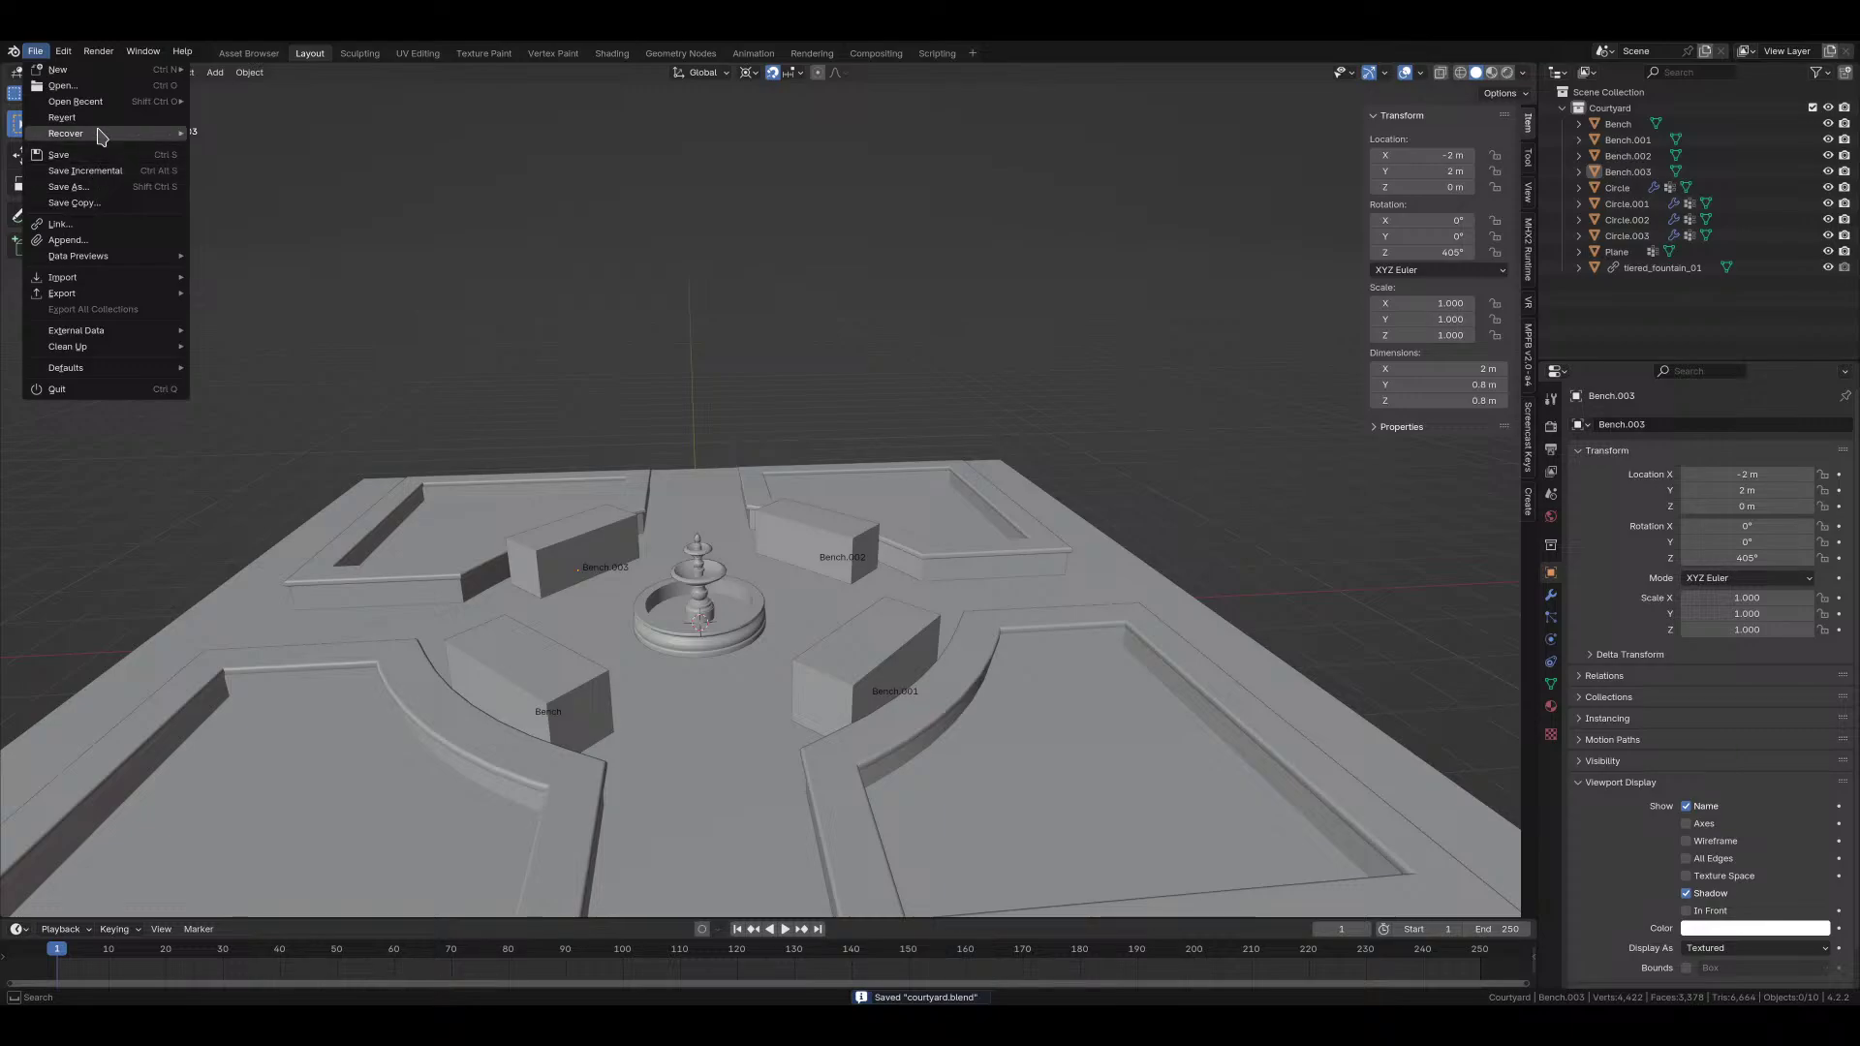
mouse_move(109, 102)
left_click(279, 117)
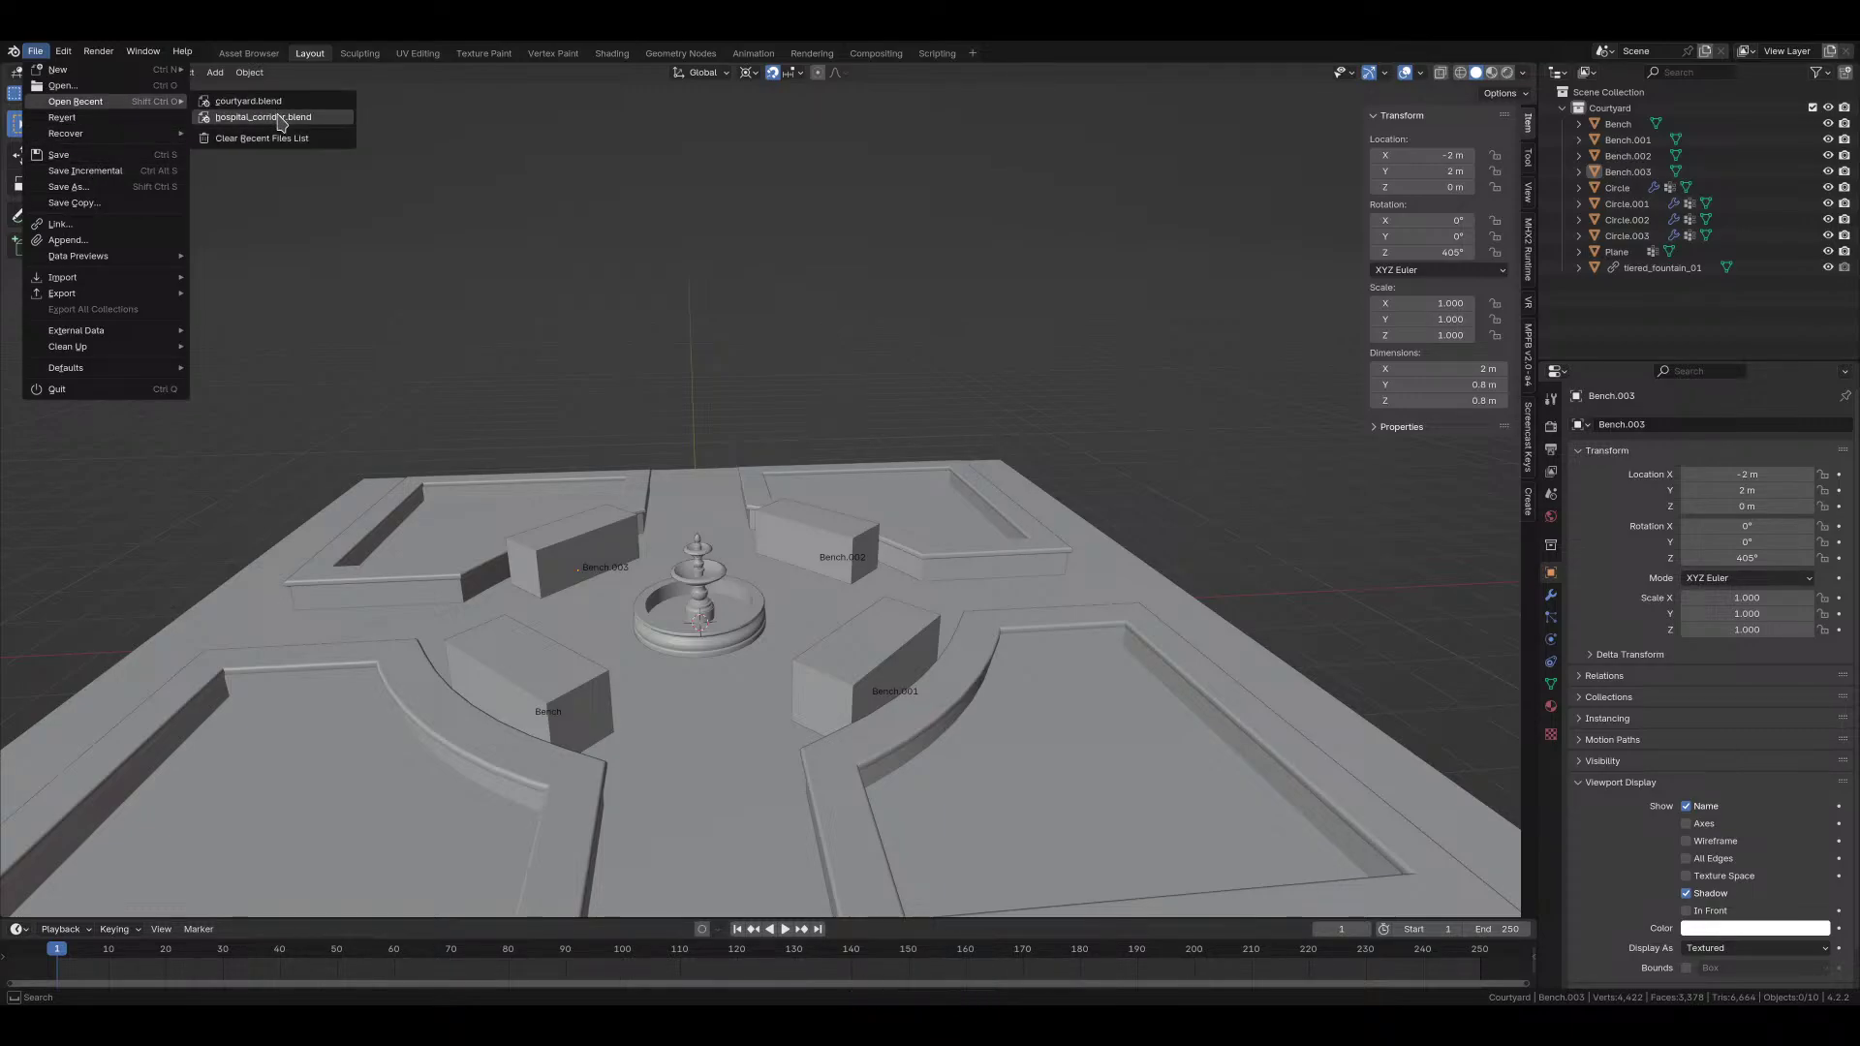
scroll(787, 436, "down", 6)
middle_click_drag(786, 436, 539, 441)
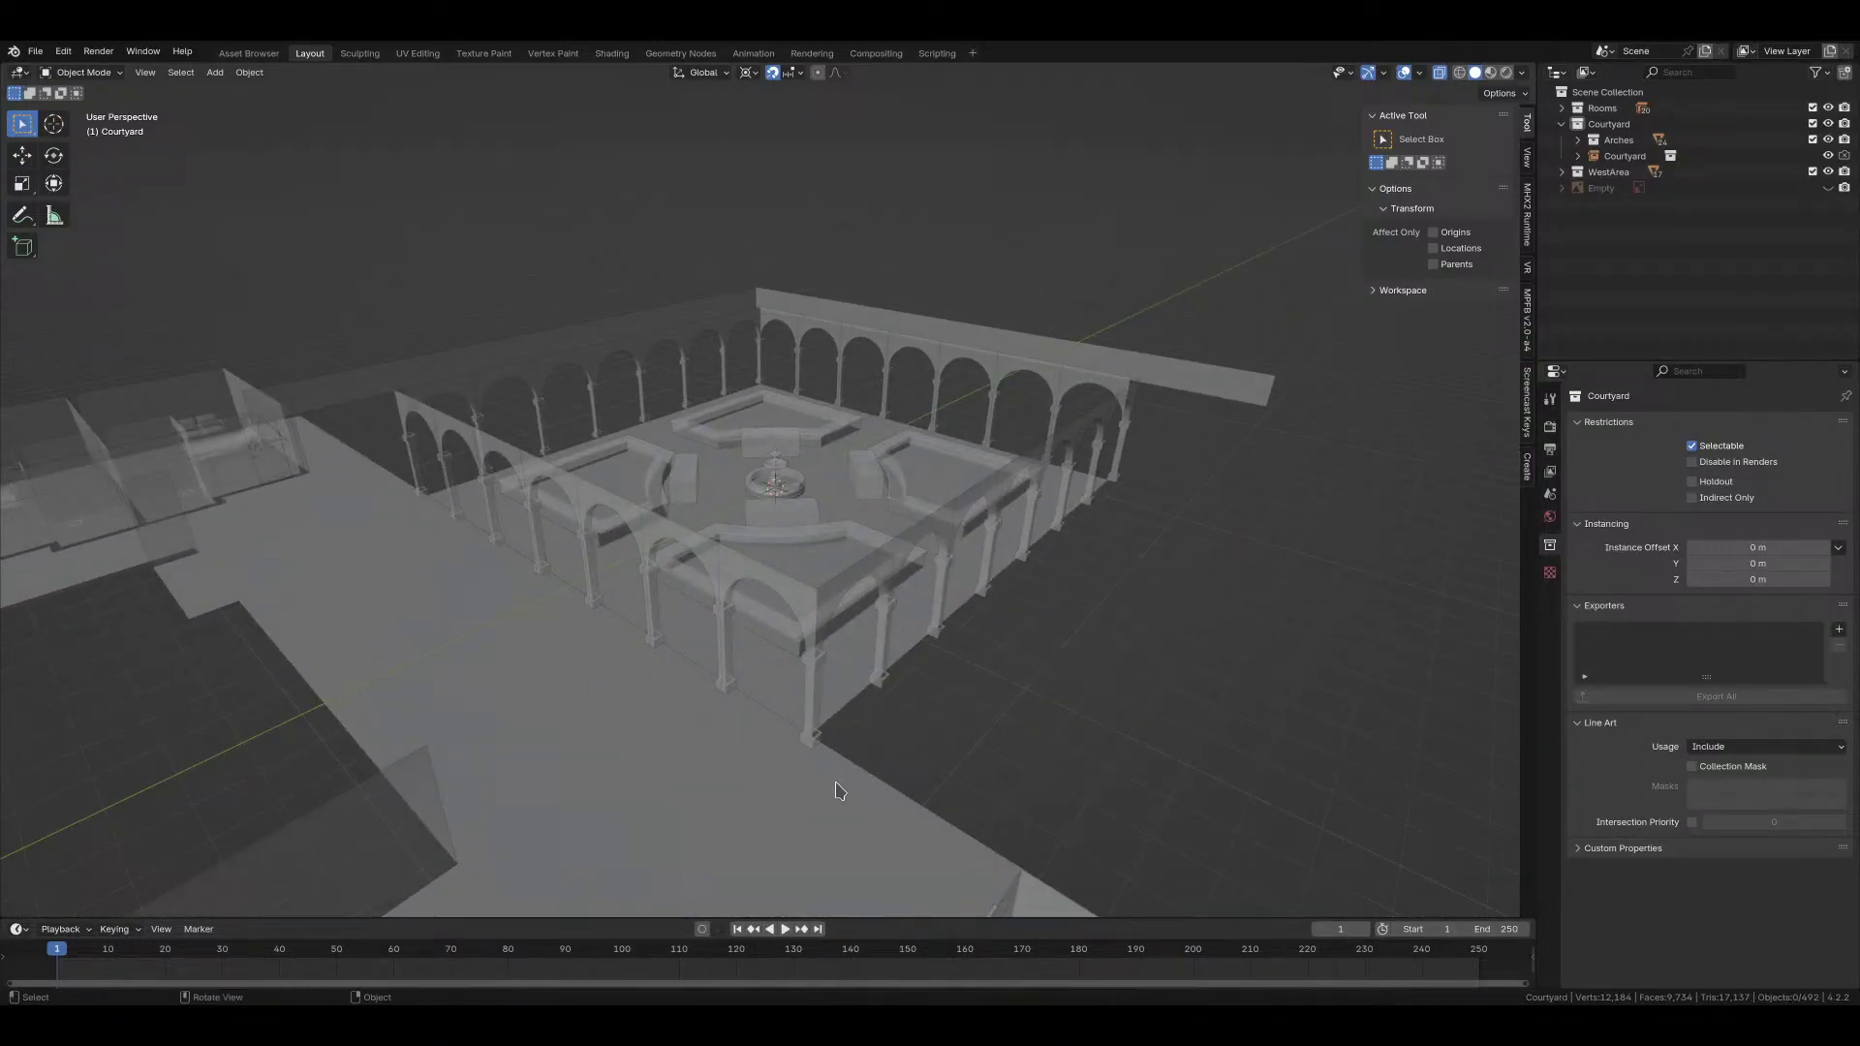
key("ctrl+s")
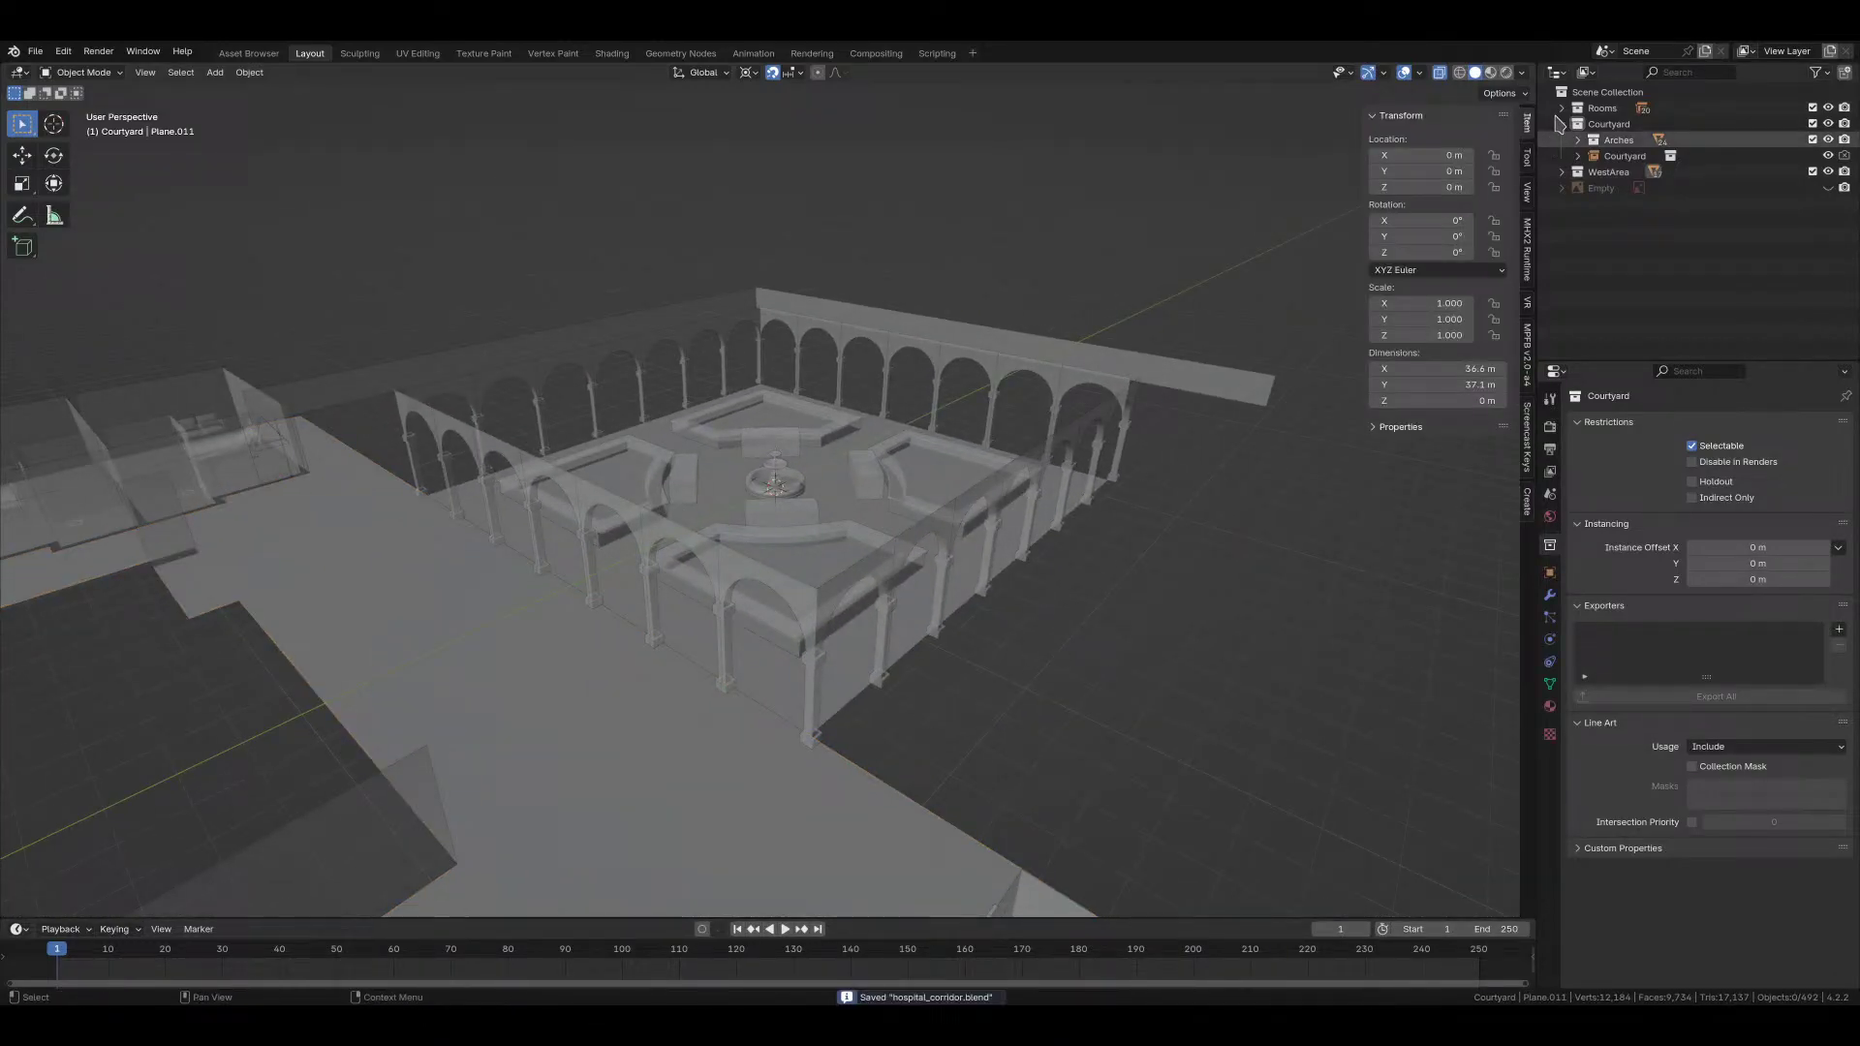
Step: Create a new collection under the Scene Collection and name it CentralArea
right_click(1608, 92)
left_click(1559, 95)
double_click(1617, 190)
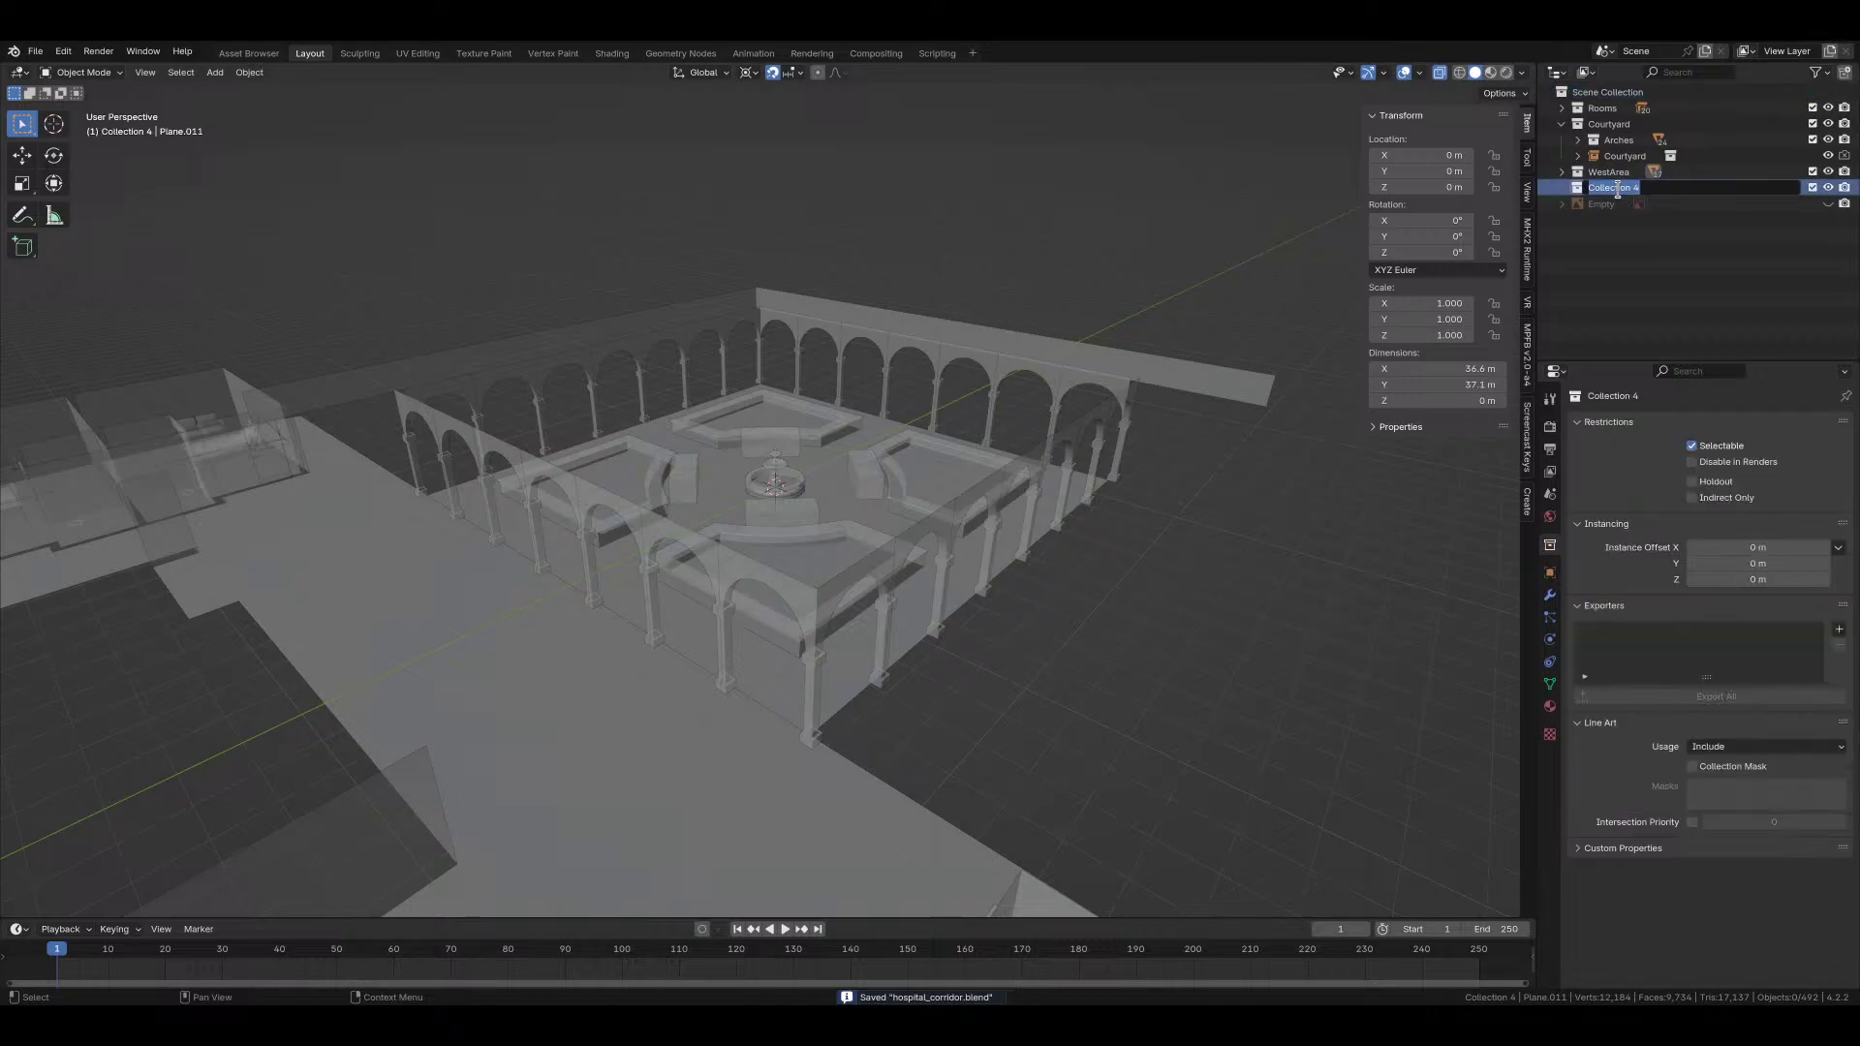
type("Centra")
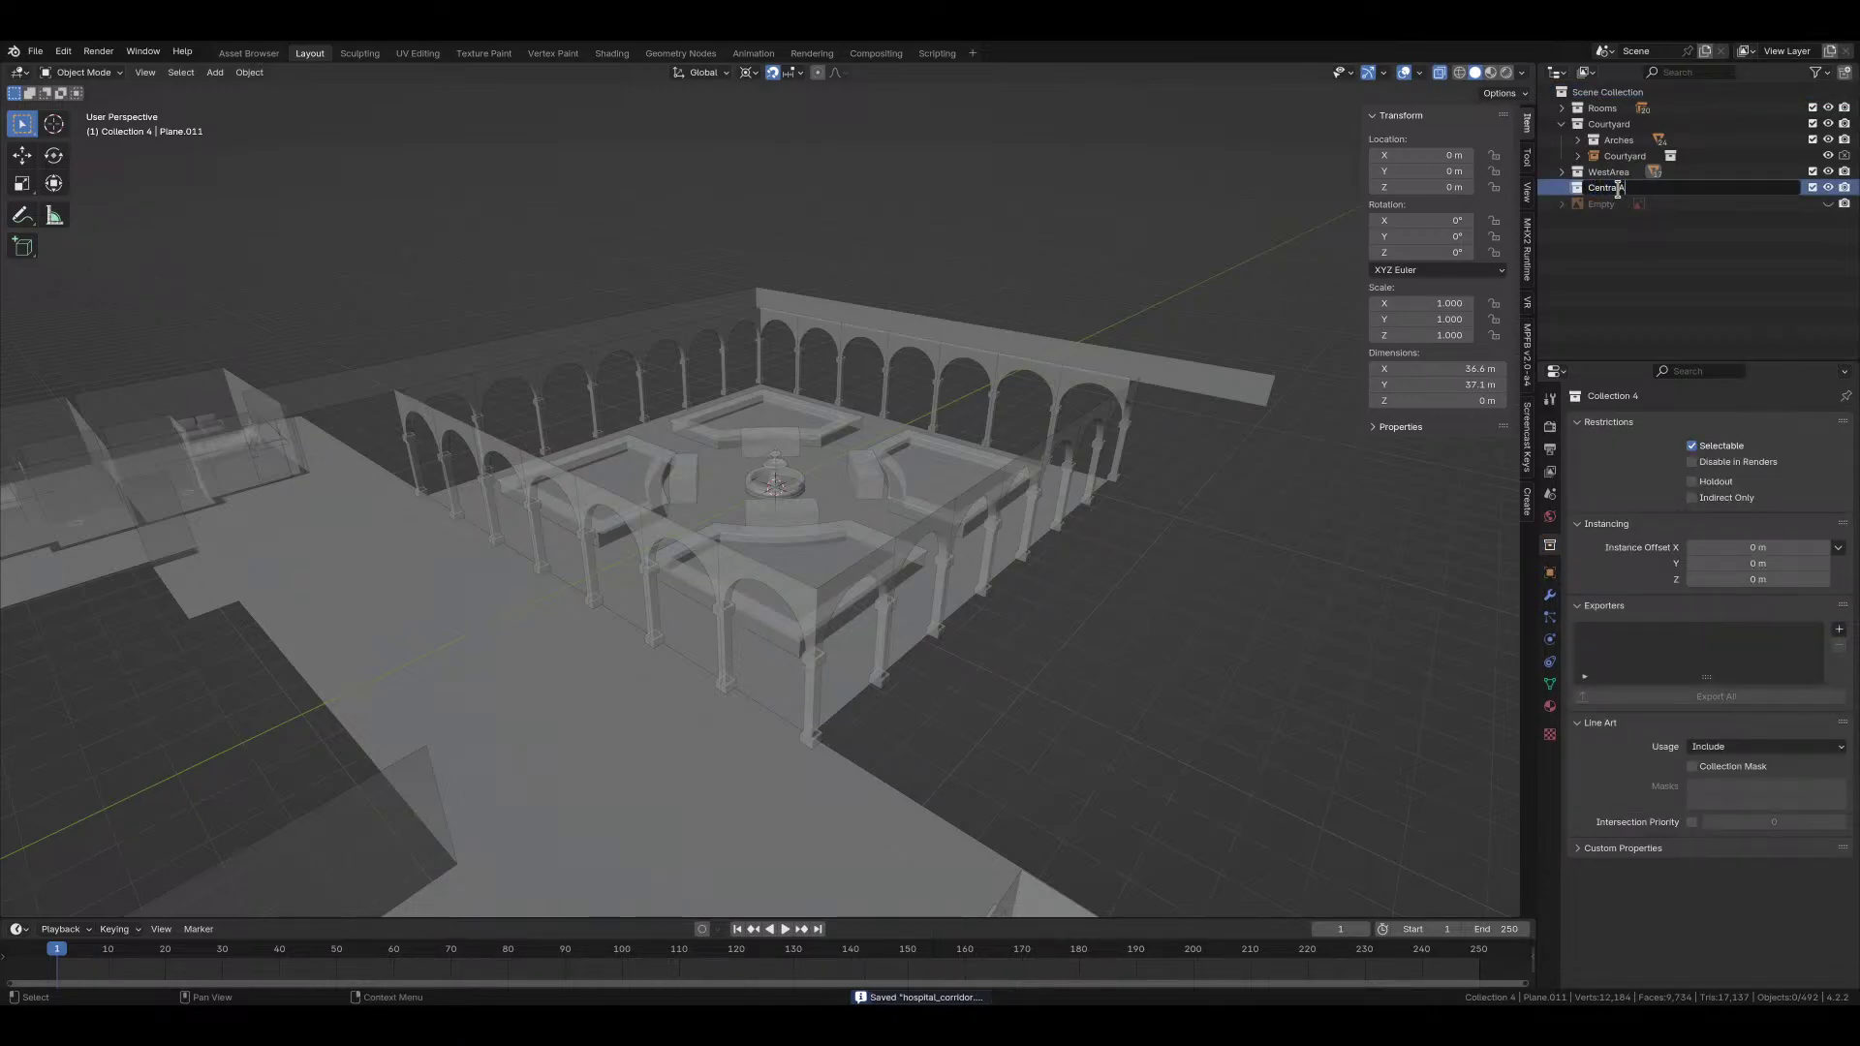
type("lArea")
key("Return")
Step: In the upper corridor mesh, split off the selected band around the courtyard and add its linked ring of faces to the selection
middle_click_drag(833, 504, 972, 564)
left_click(1063, 528)
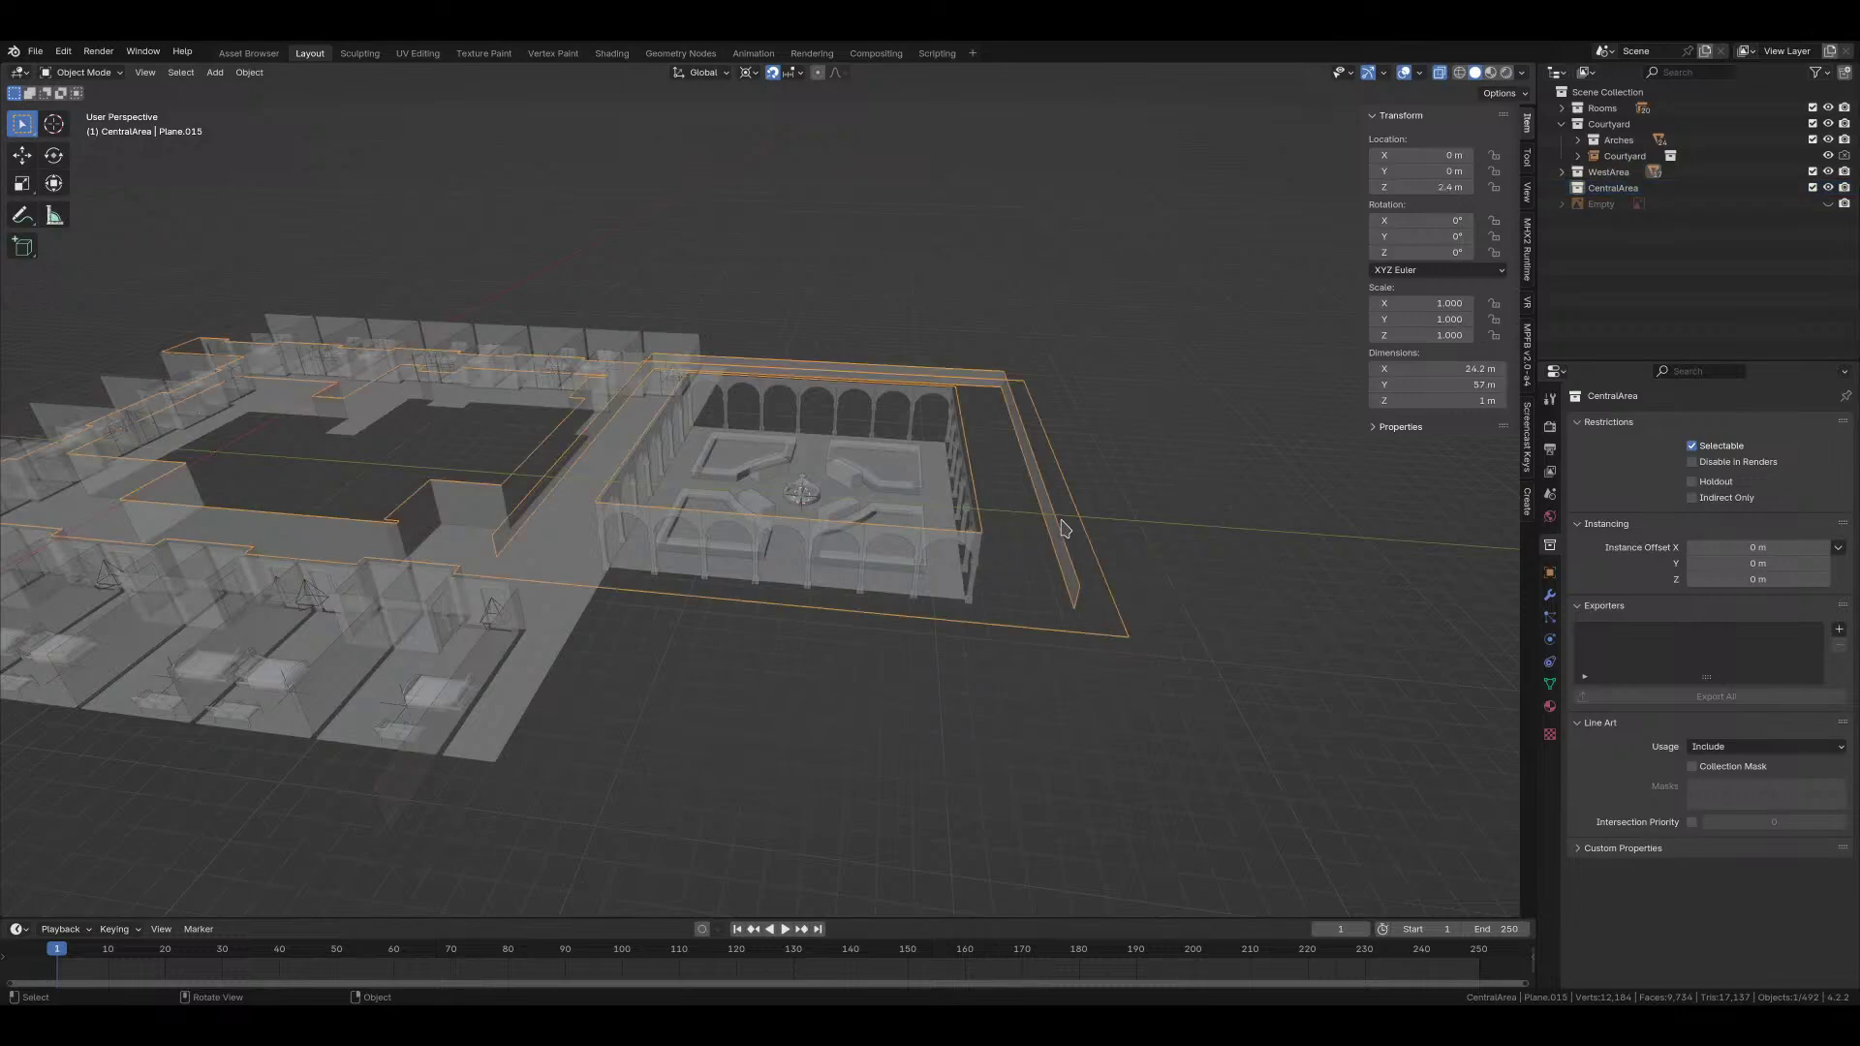
middle_click_drag(798, 493, 786, 489)
key("Tab")
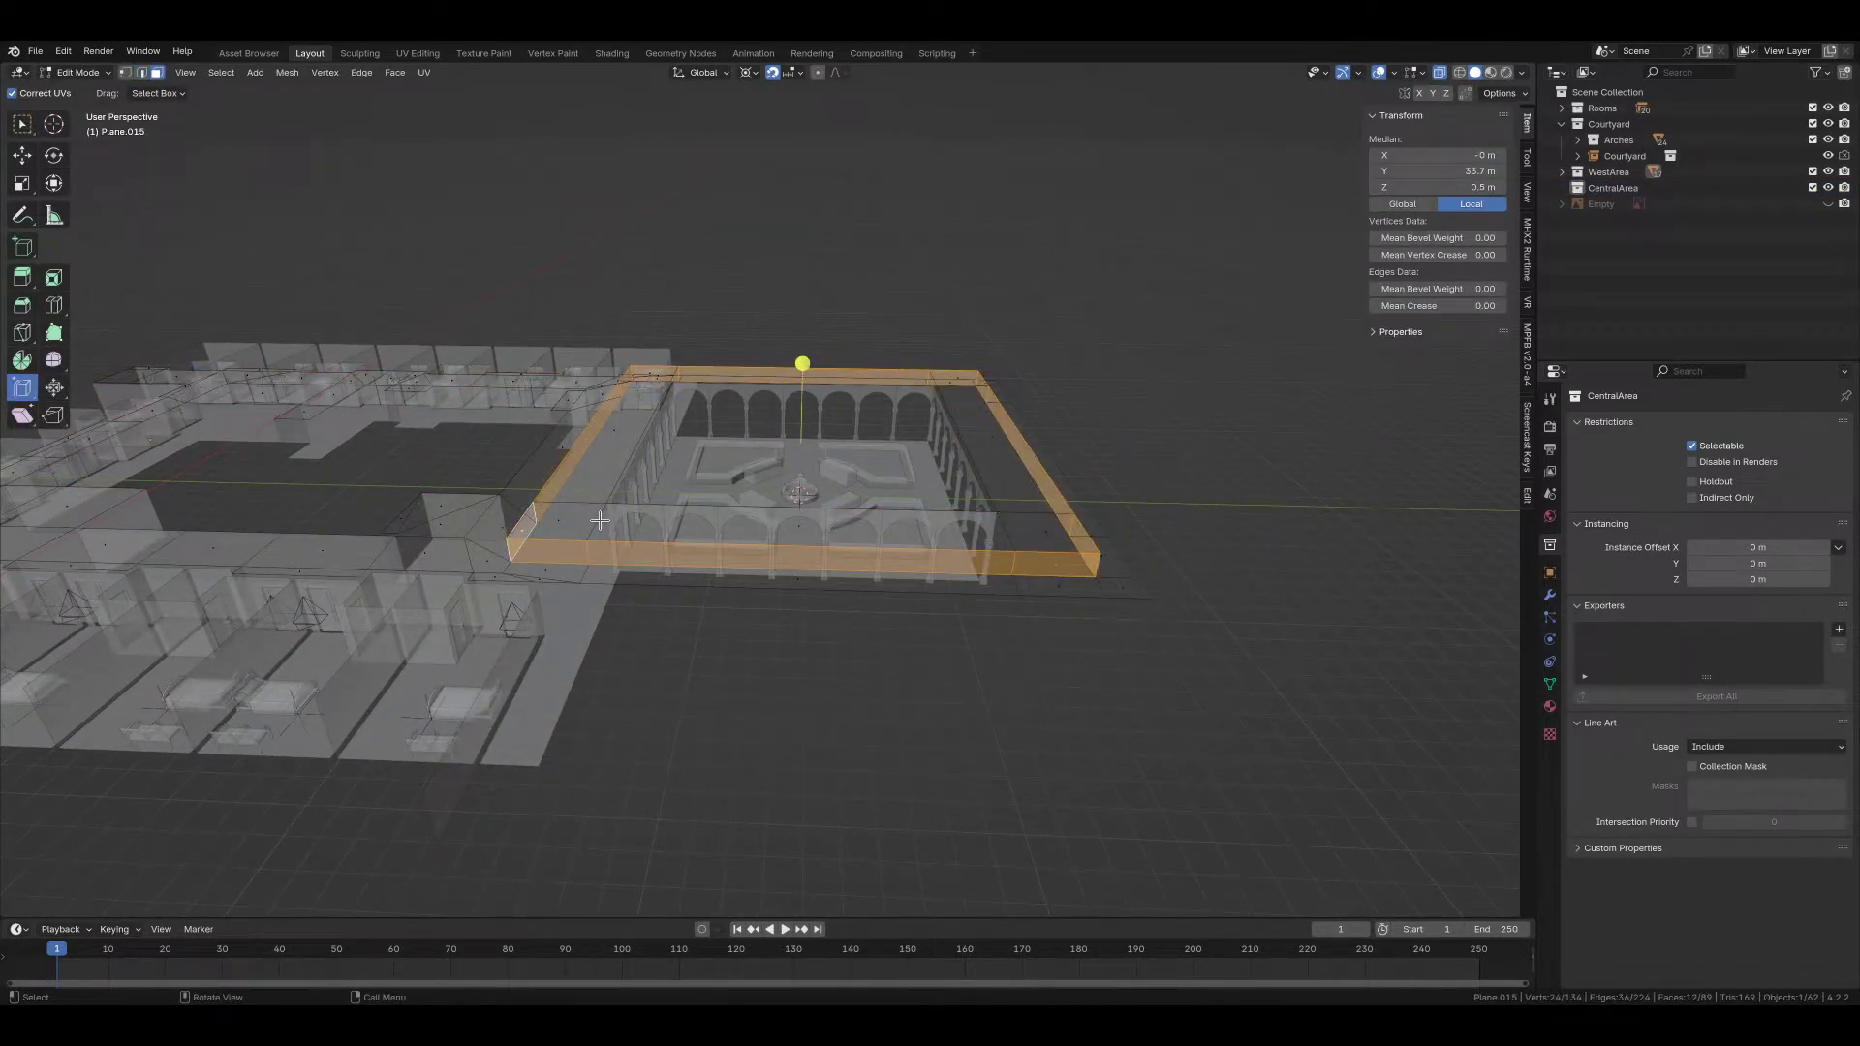
middle_click_drag(596, 522, 615, 546)
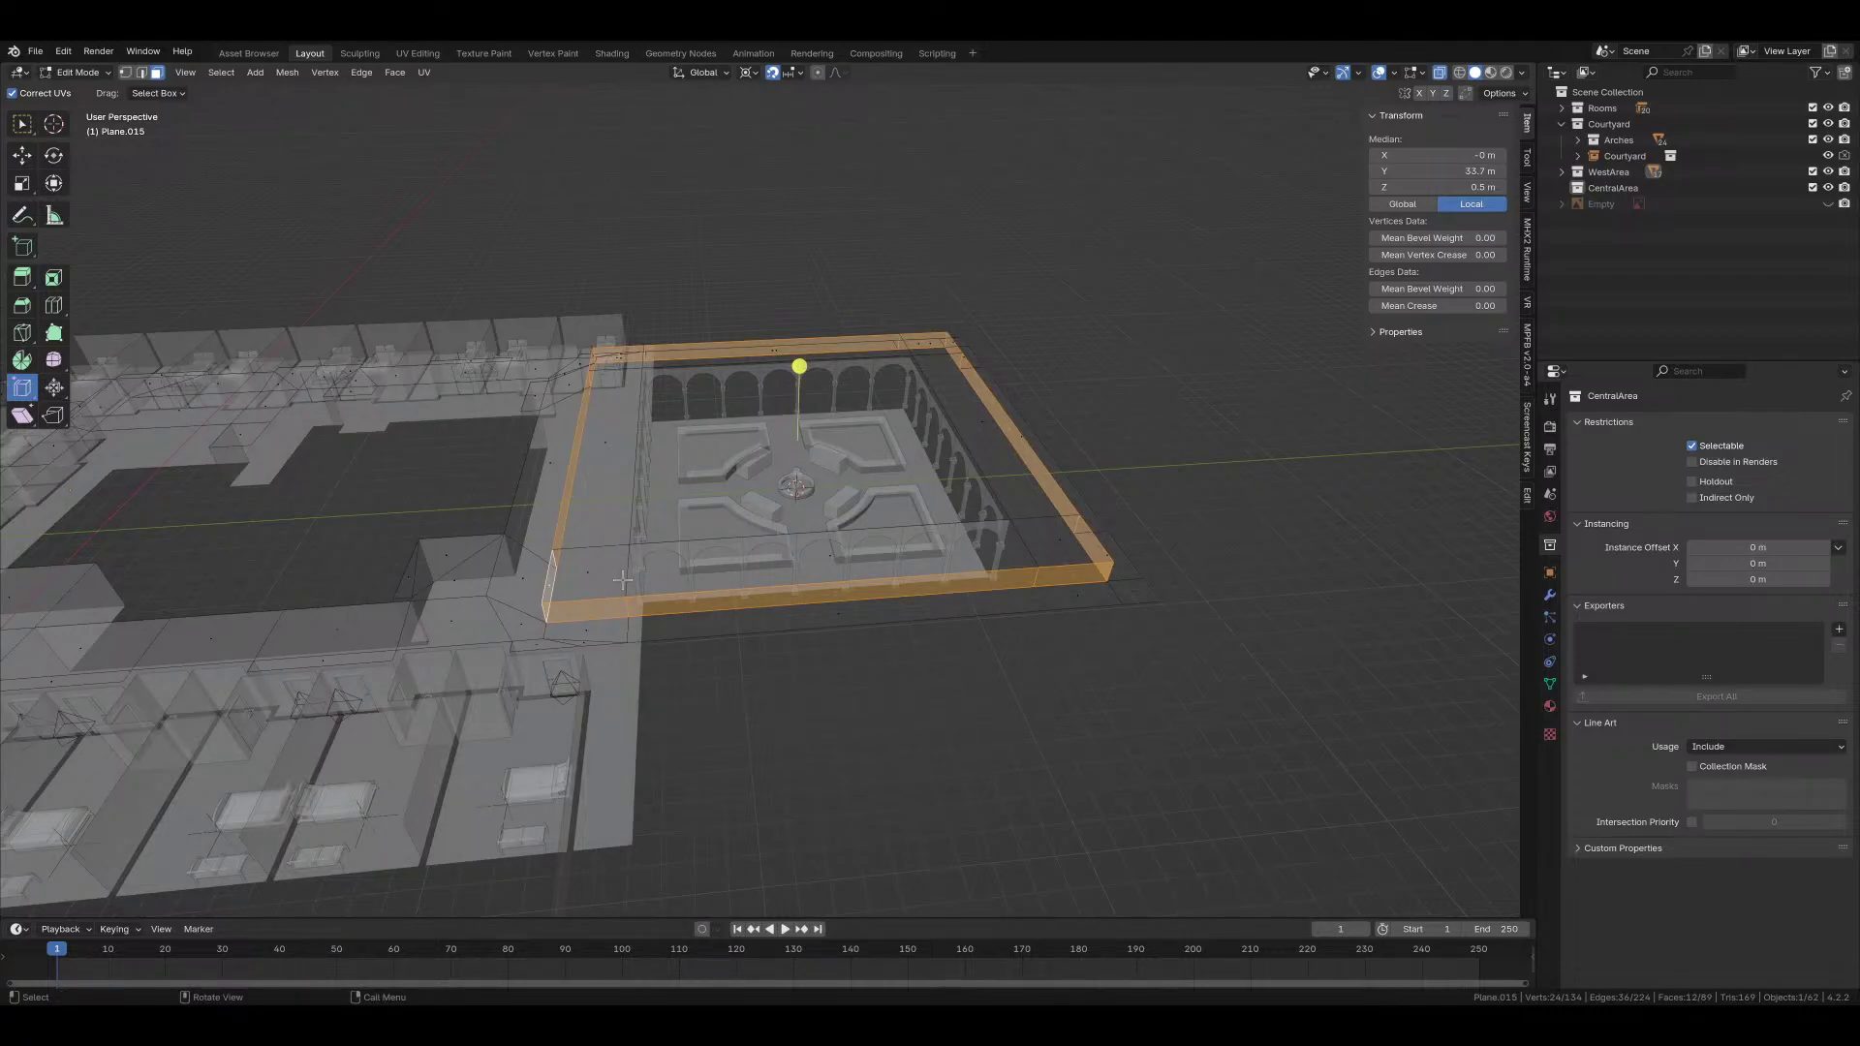
key("y")
key("l")
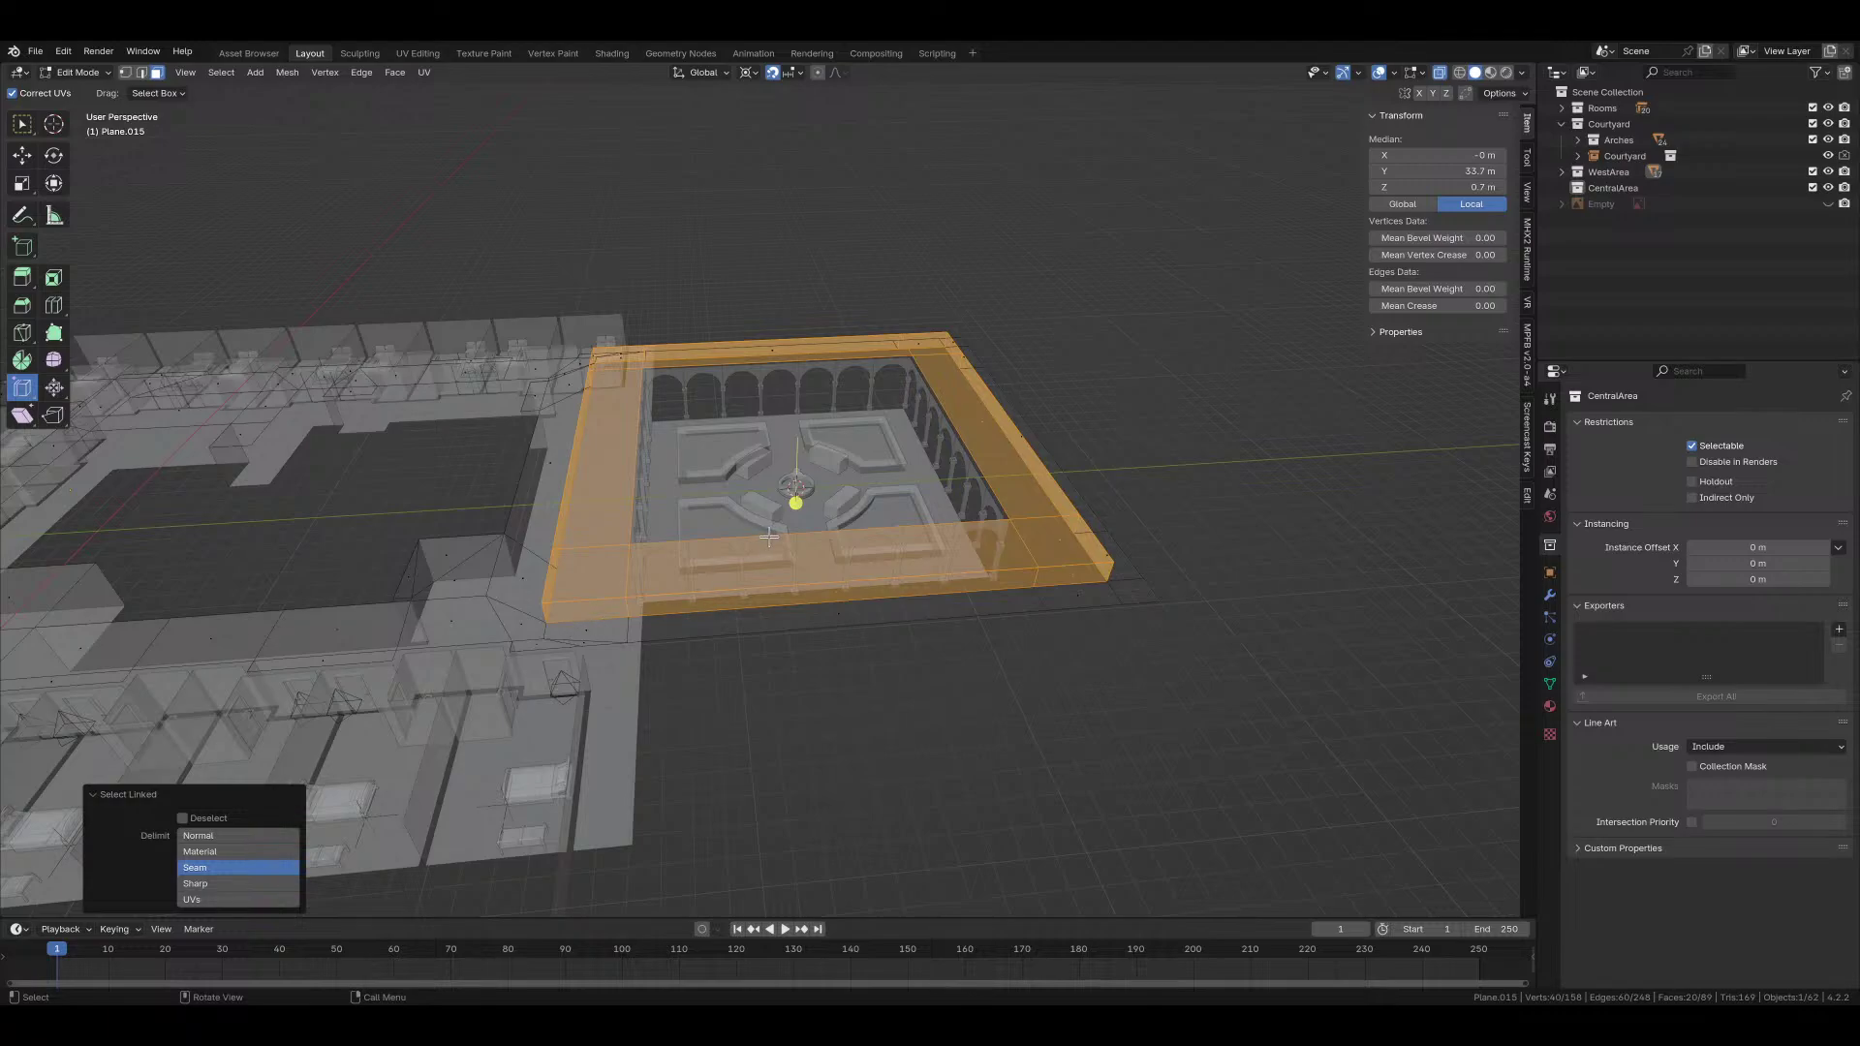
Step: Add the outer ceiling strips along both sides of the courtyard to the selection and split the selected faces off
key("c")
left_click(843, 615)
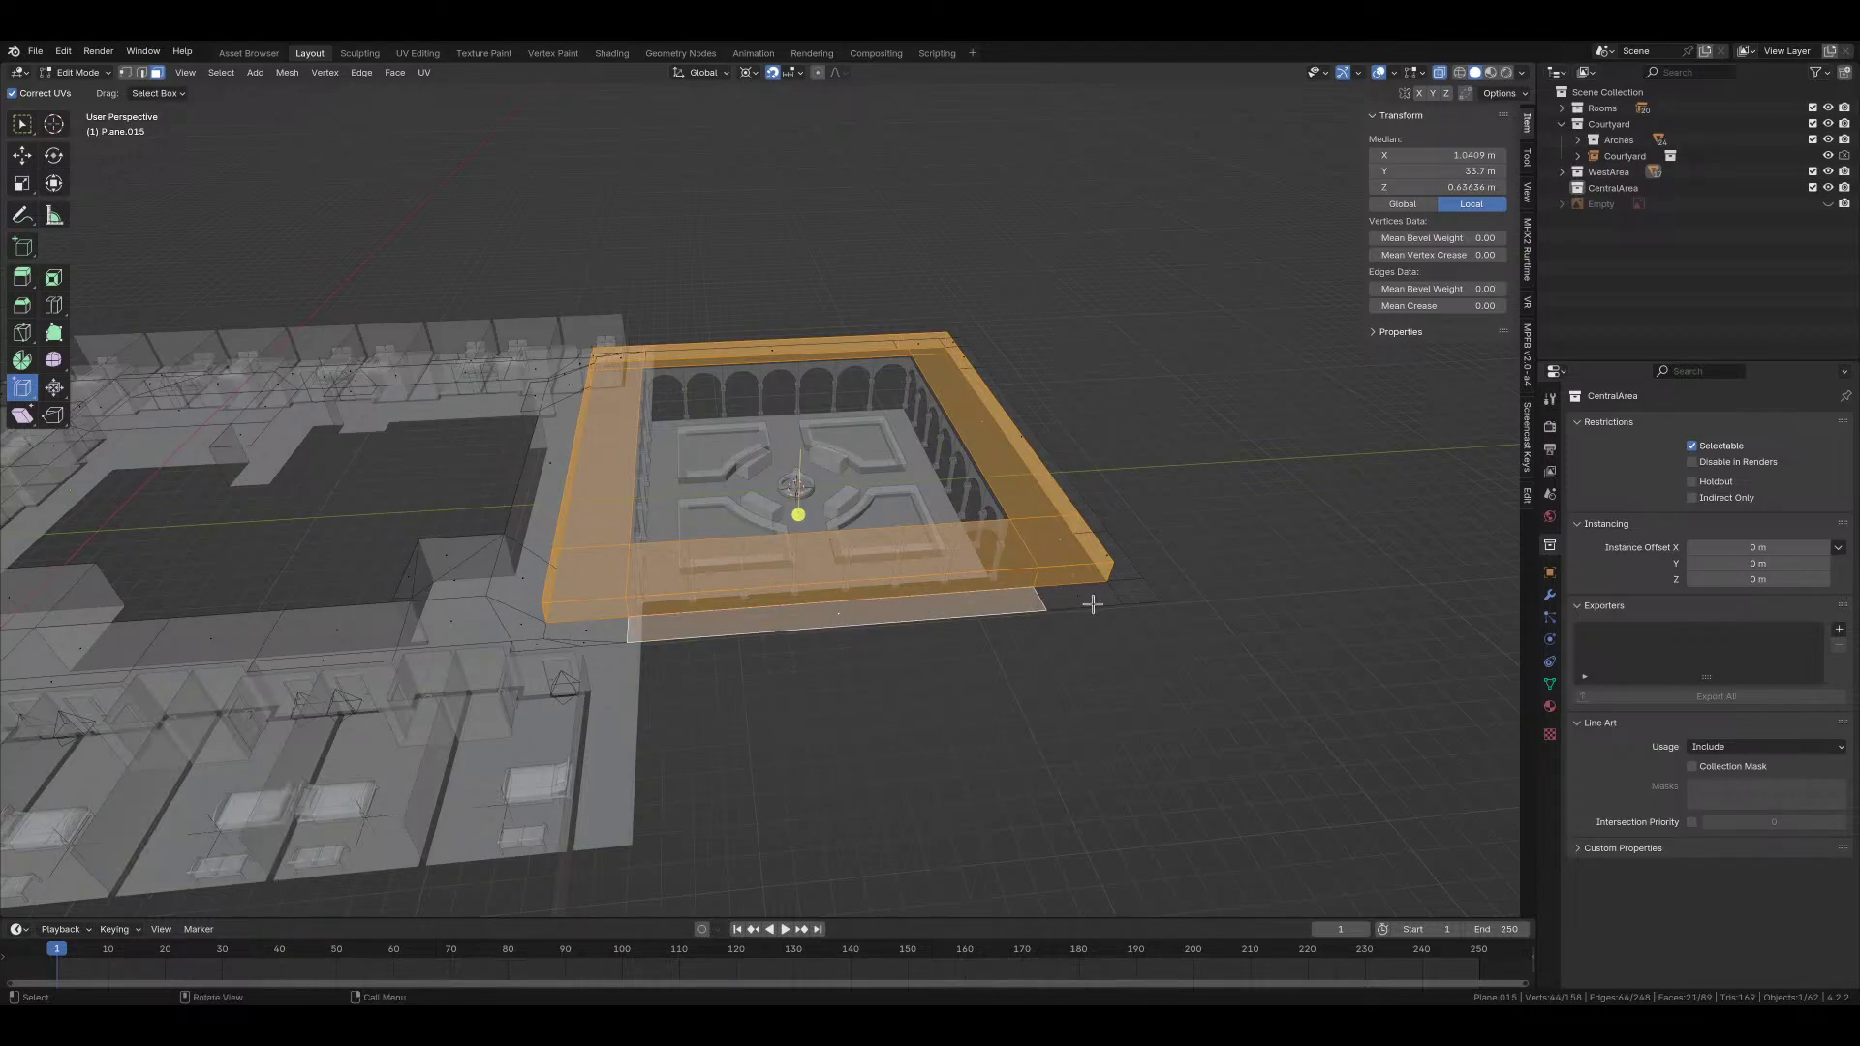
left_click(792, 371)
right_click(792, 371)
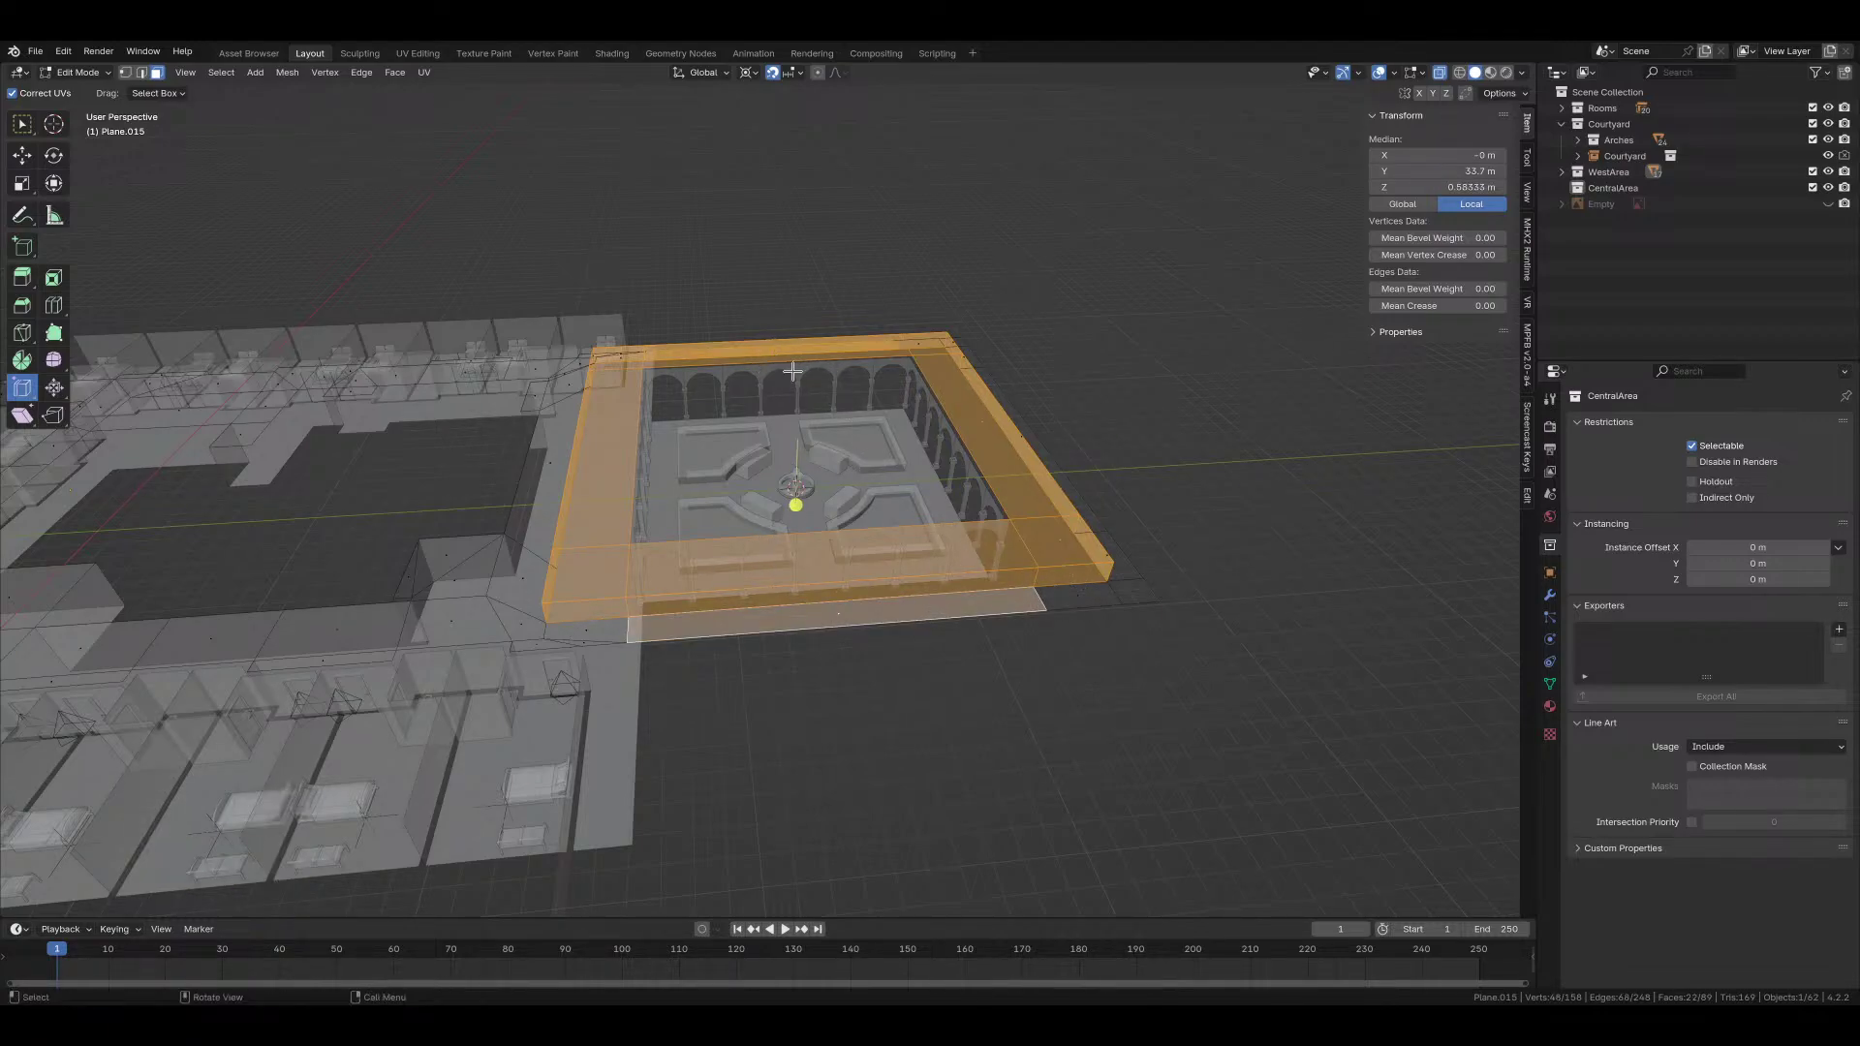
key("y")
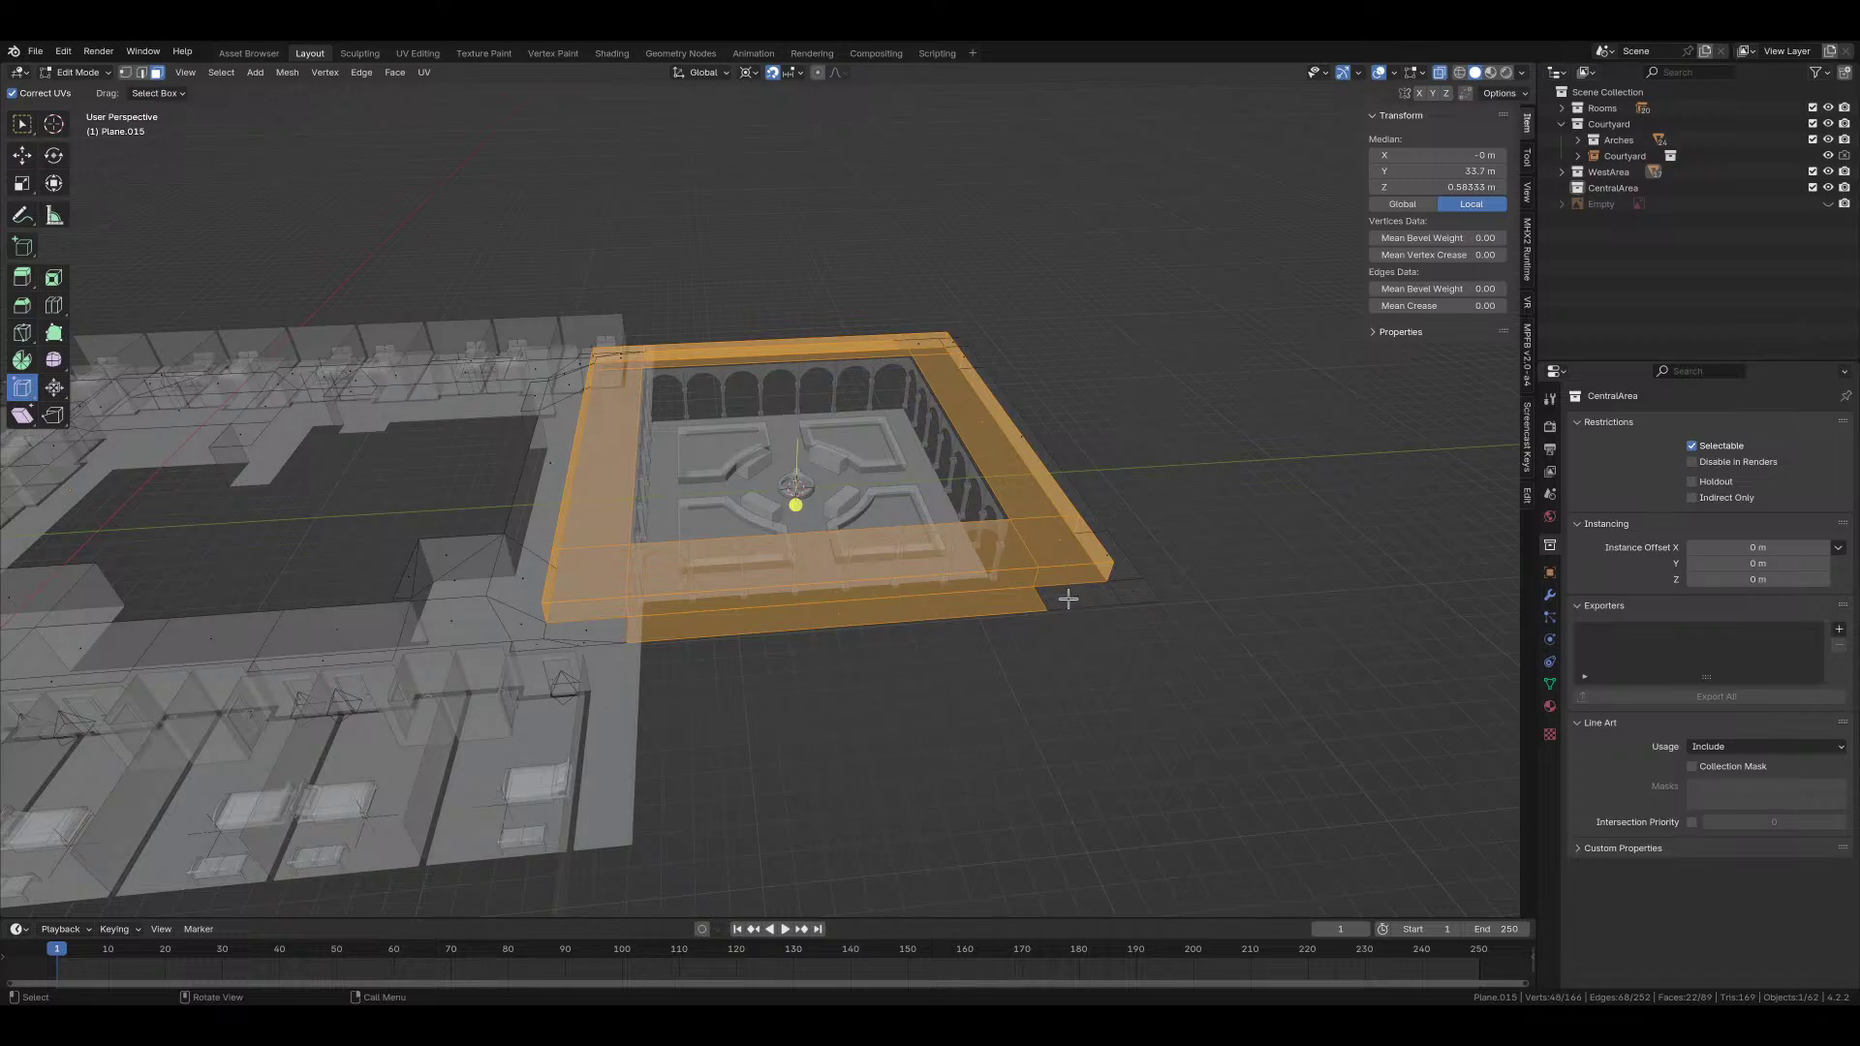
Step: Add the linked outer faces at the courtyard's far end to the selection and separate the selected faces into their own object
key("l")
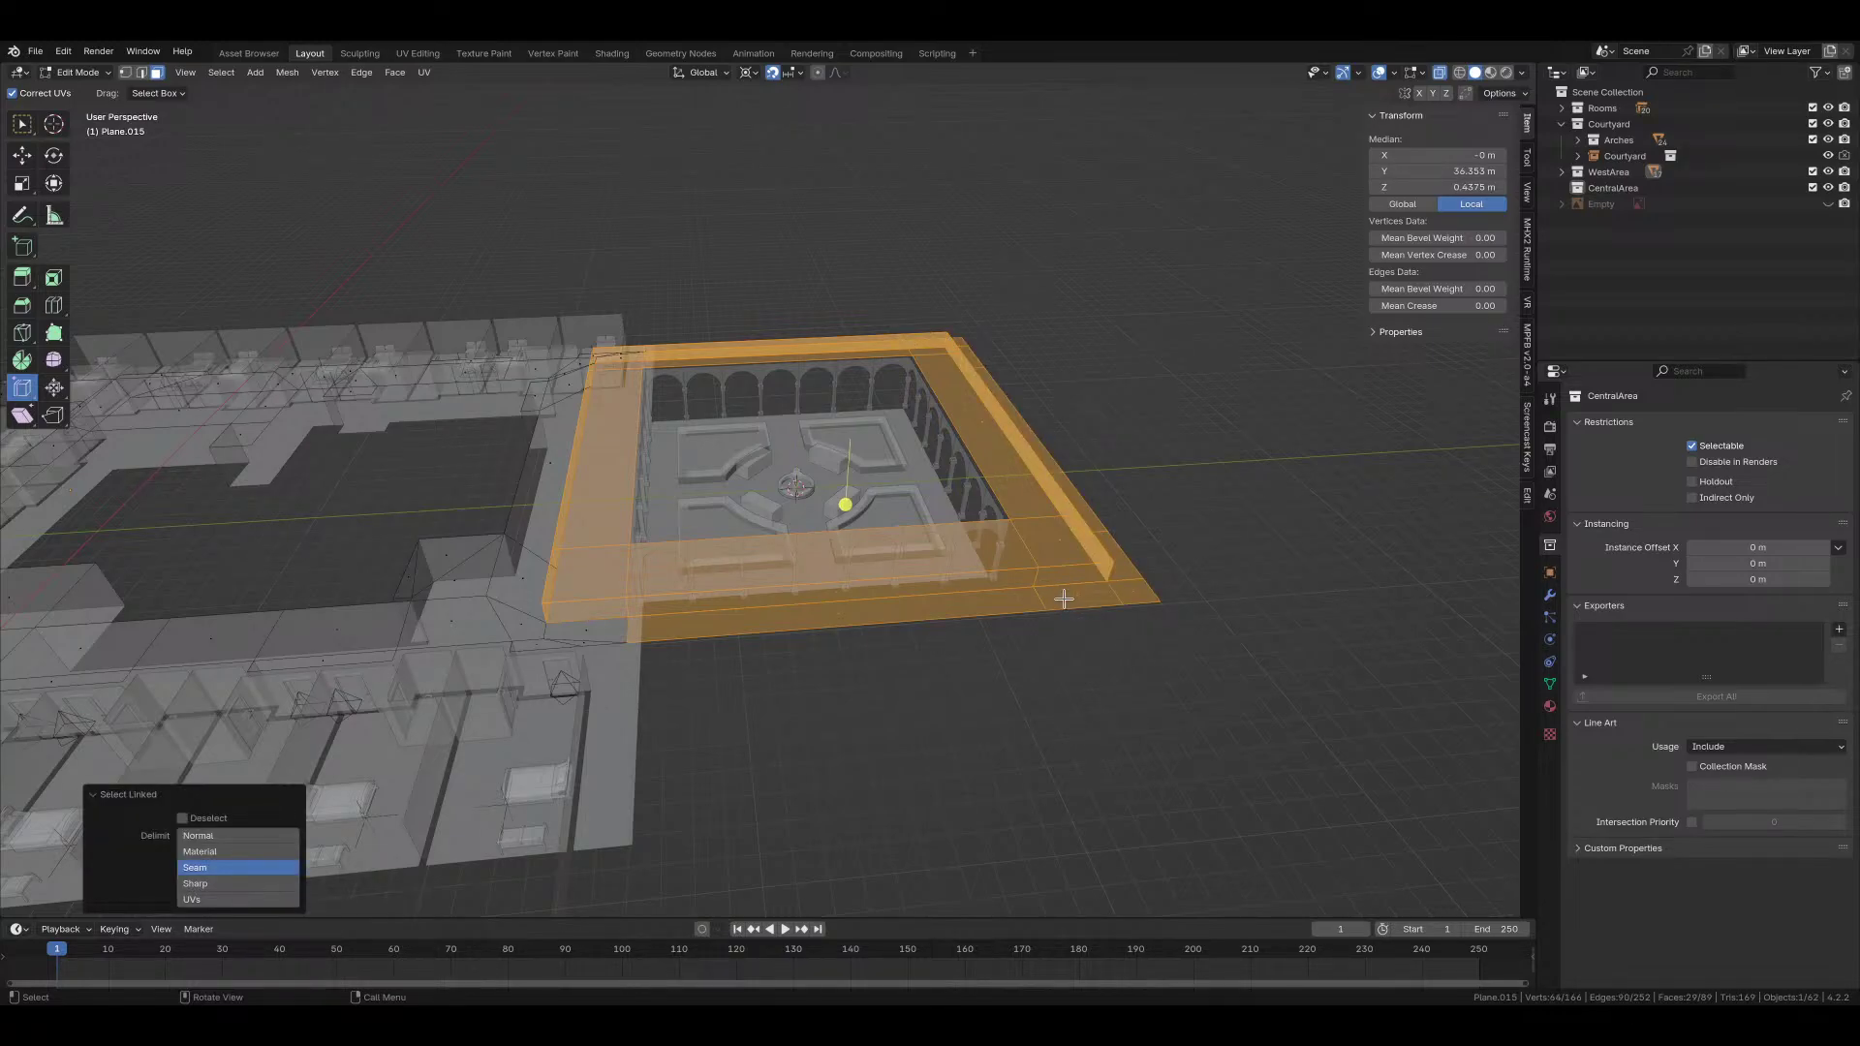
key("p")
left_click(1067, 604)
key("Tab")
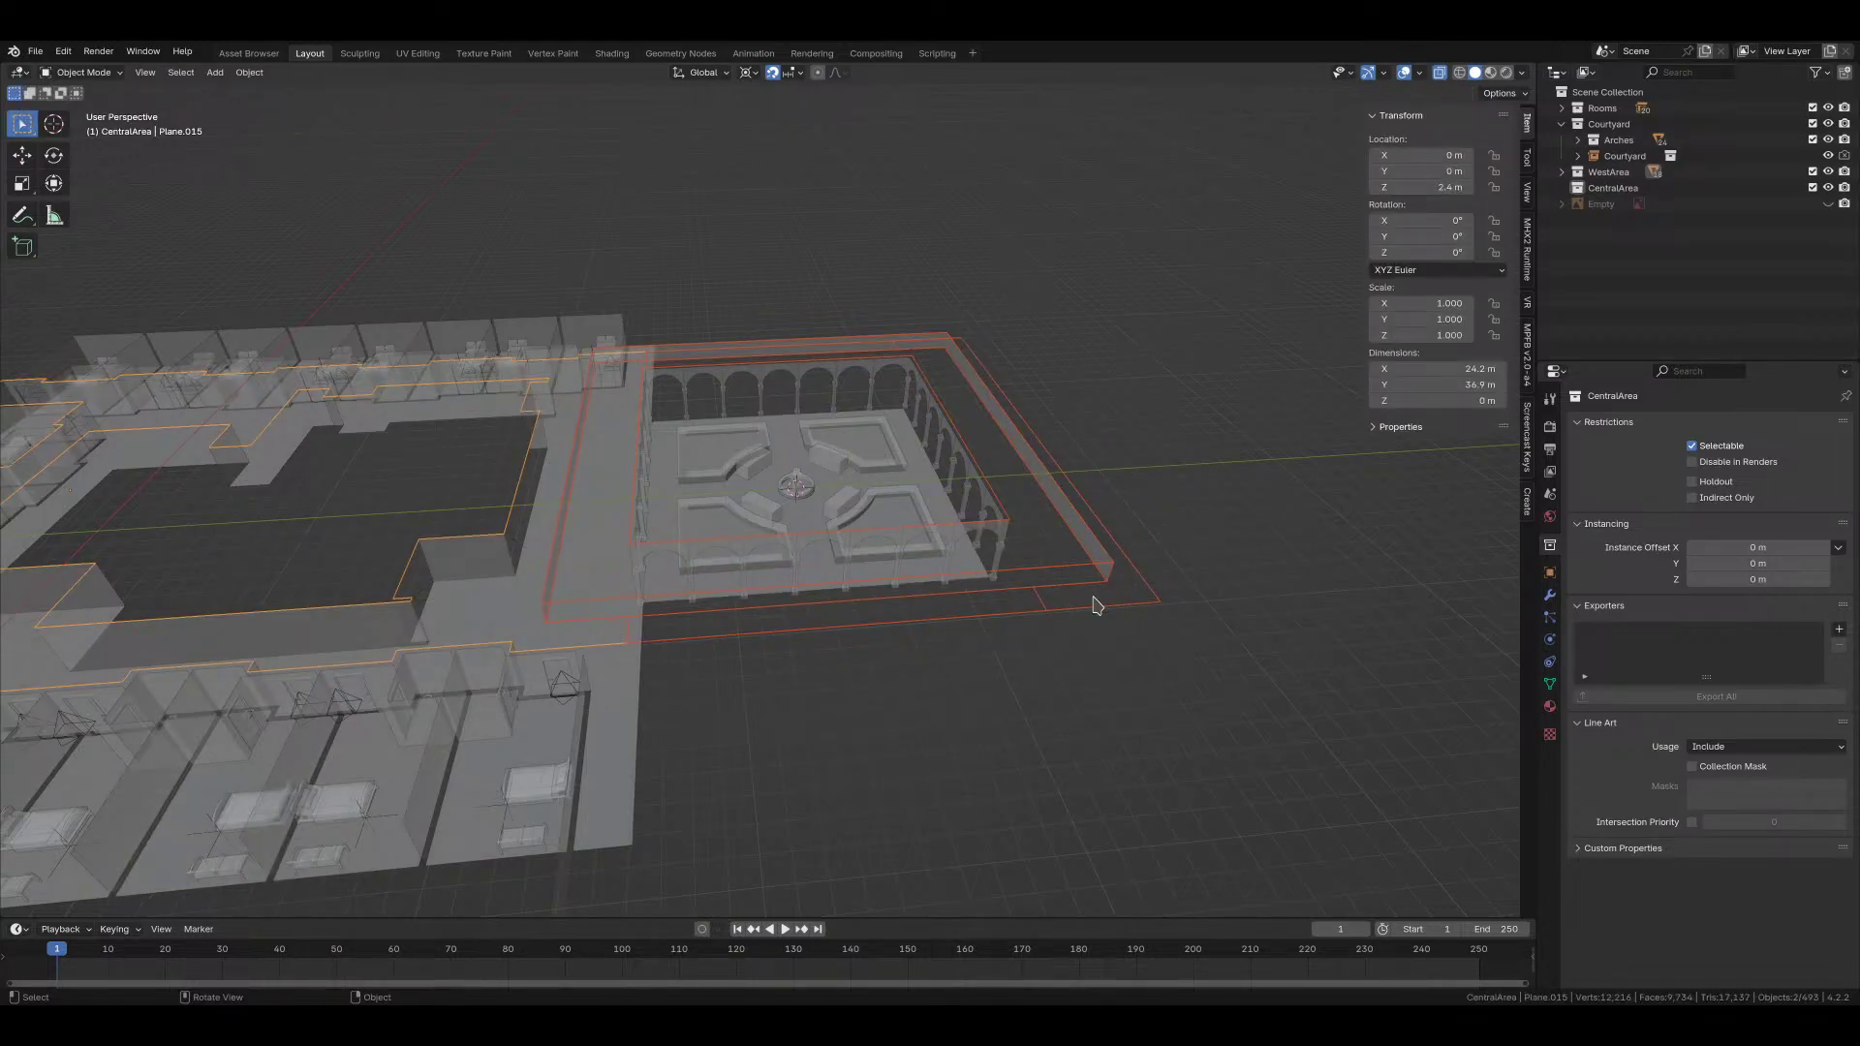
Step: Select only the separated courtyard surround and merge all its overlapping vertices by distance
key("alt+a")
left_click(1107, 576)
key("Tab")
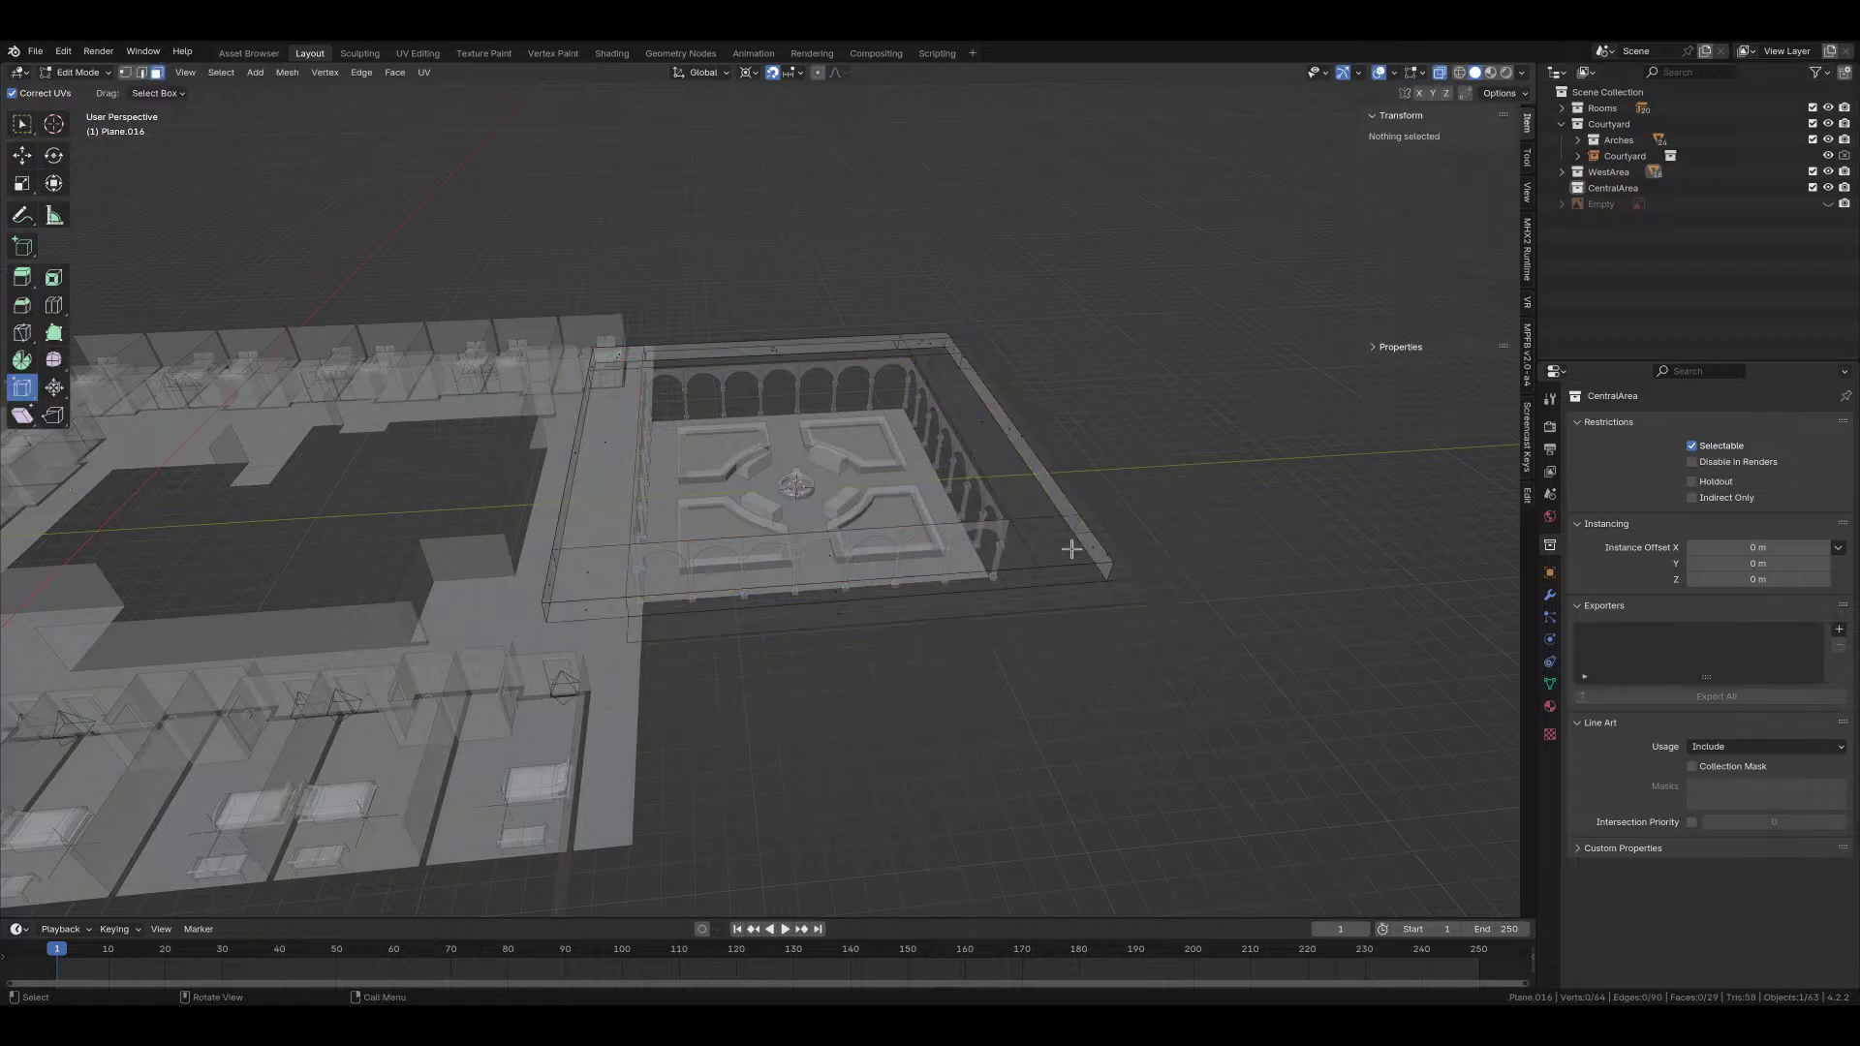
key("a")
key("m")
left_click(1071, 553)
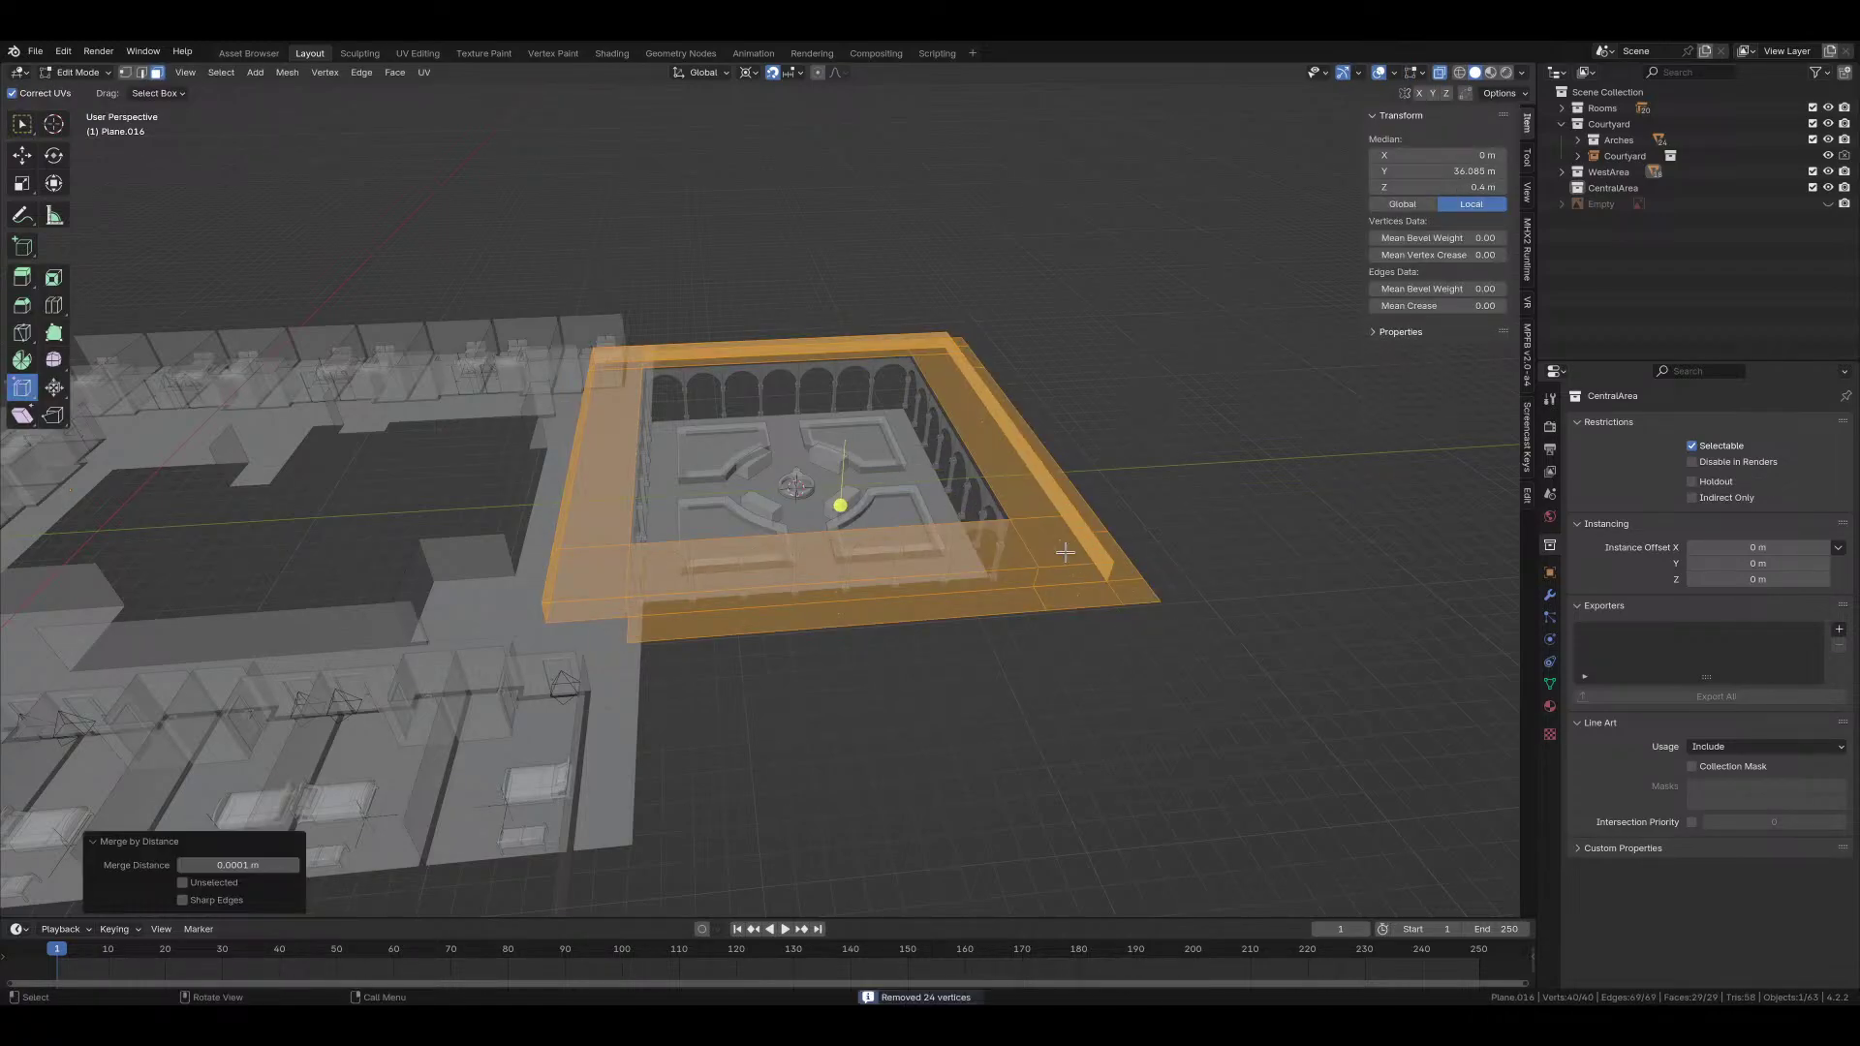
Step: Return to Object Mode and move the courtyard surround object to the CentralArea collection
key("Tab")
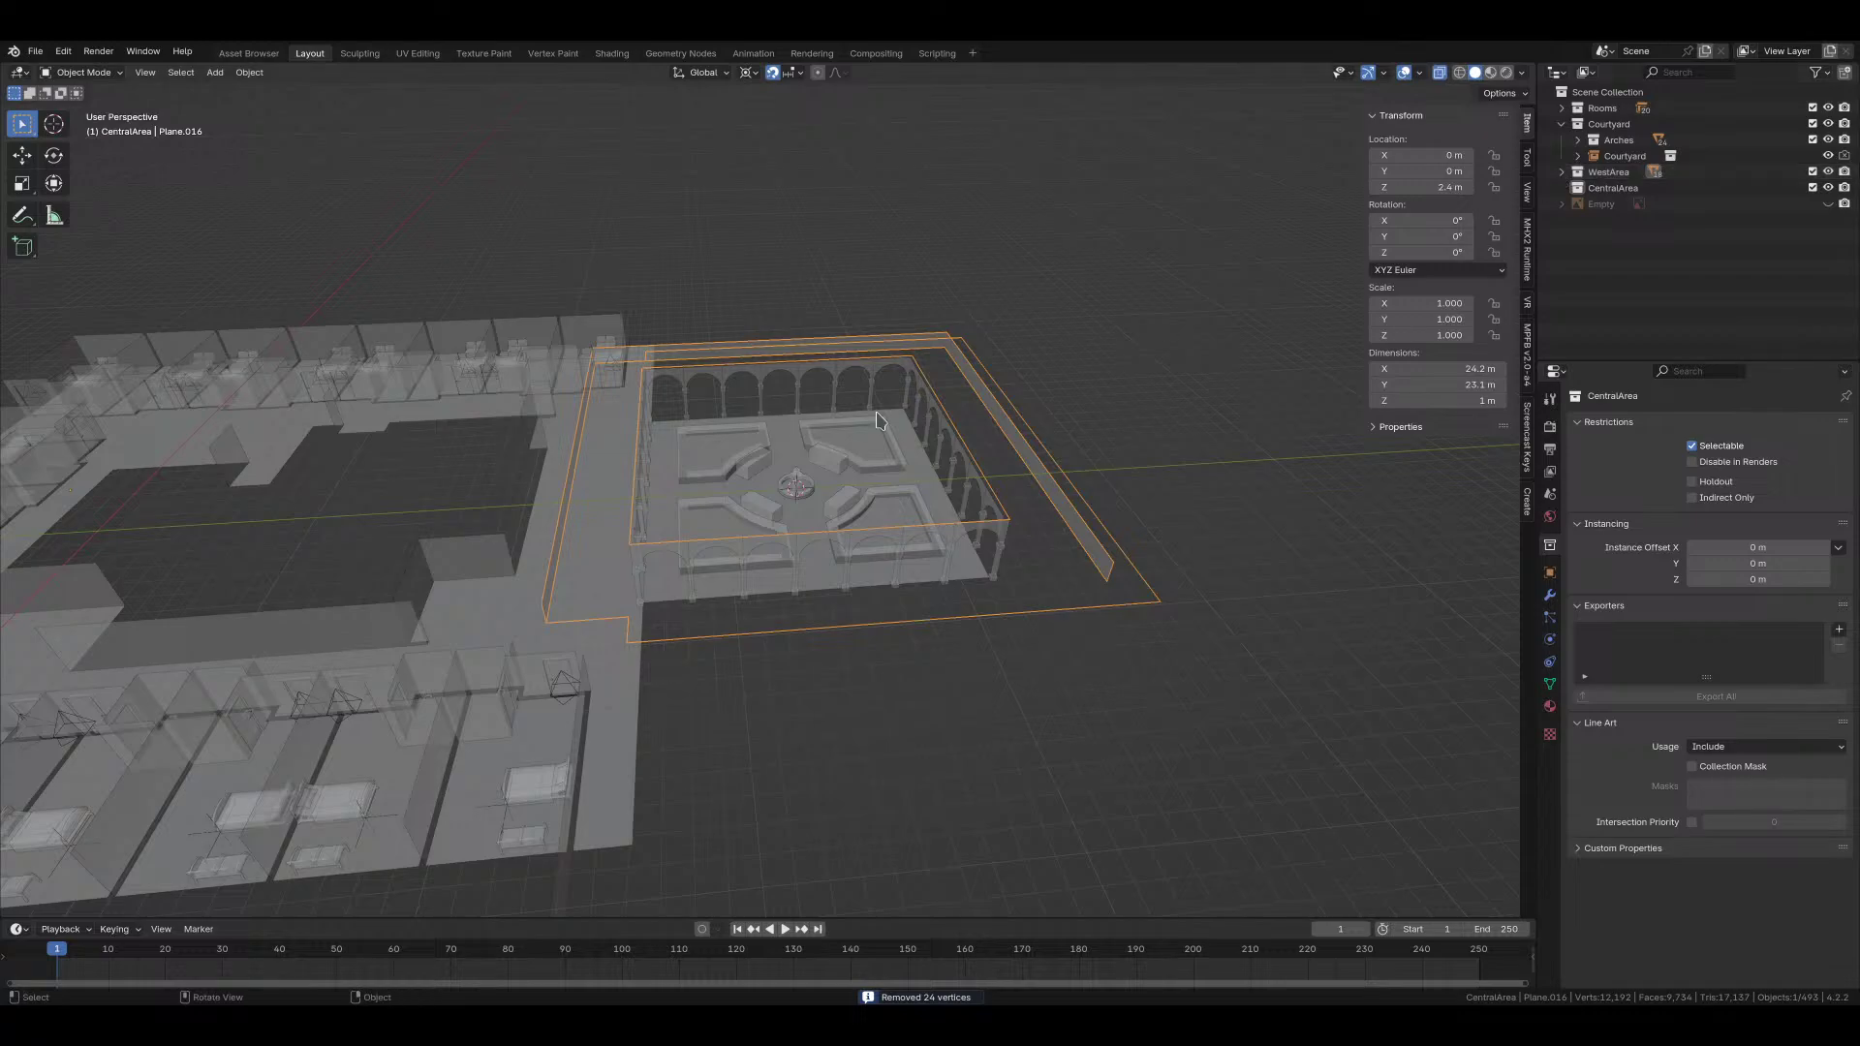
key("m")
left_click(859, 499)
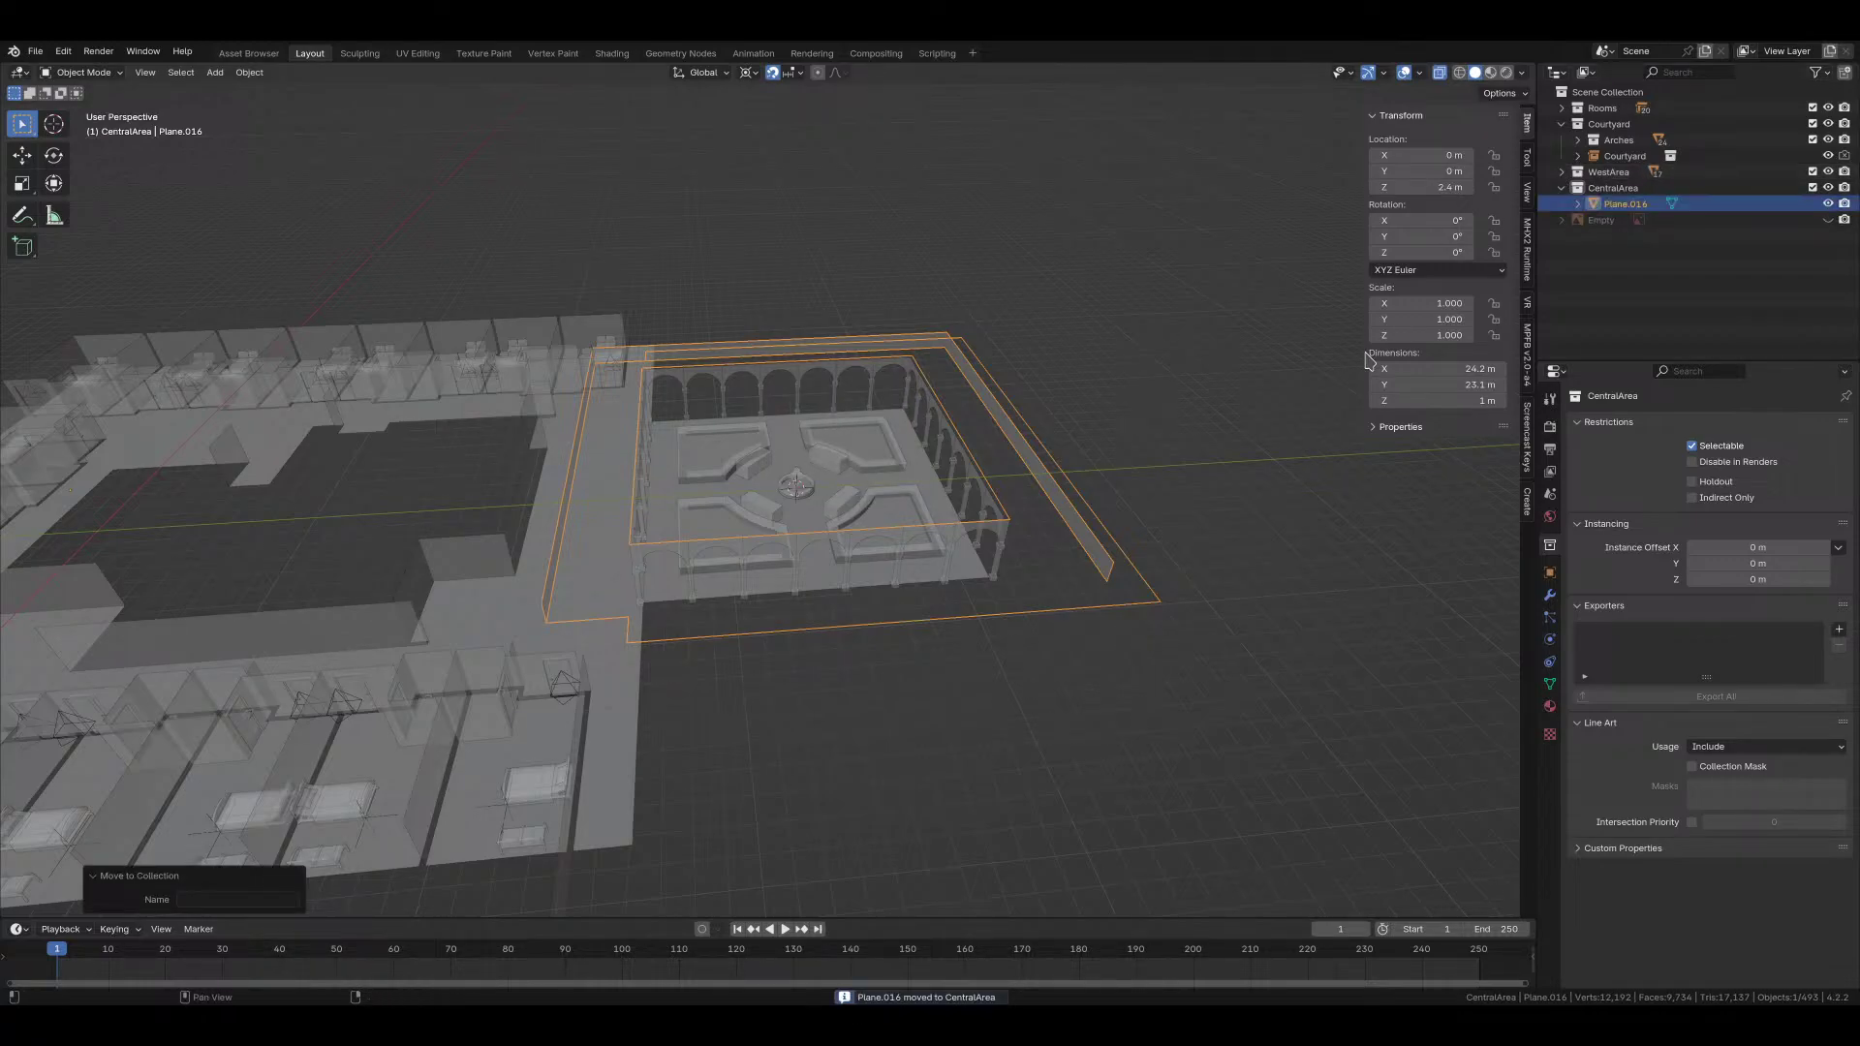
Step: Make CentralArea the active collection and, in top view, add a plane mesh at the courtyard's fountain
middle_click_drag(1183, 523, 1044, 570)
key("grave")
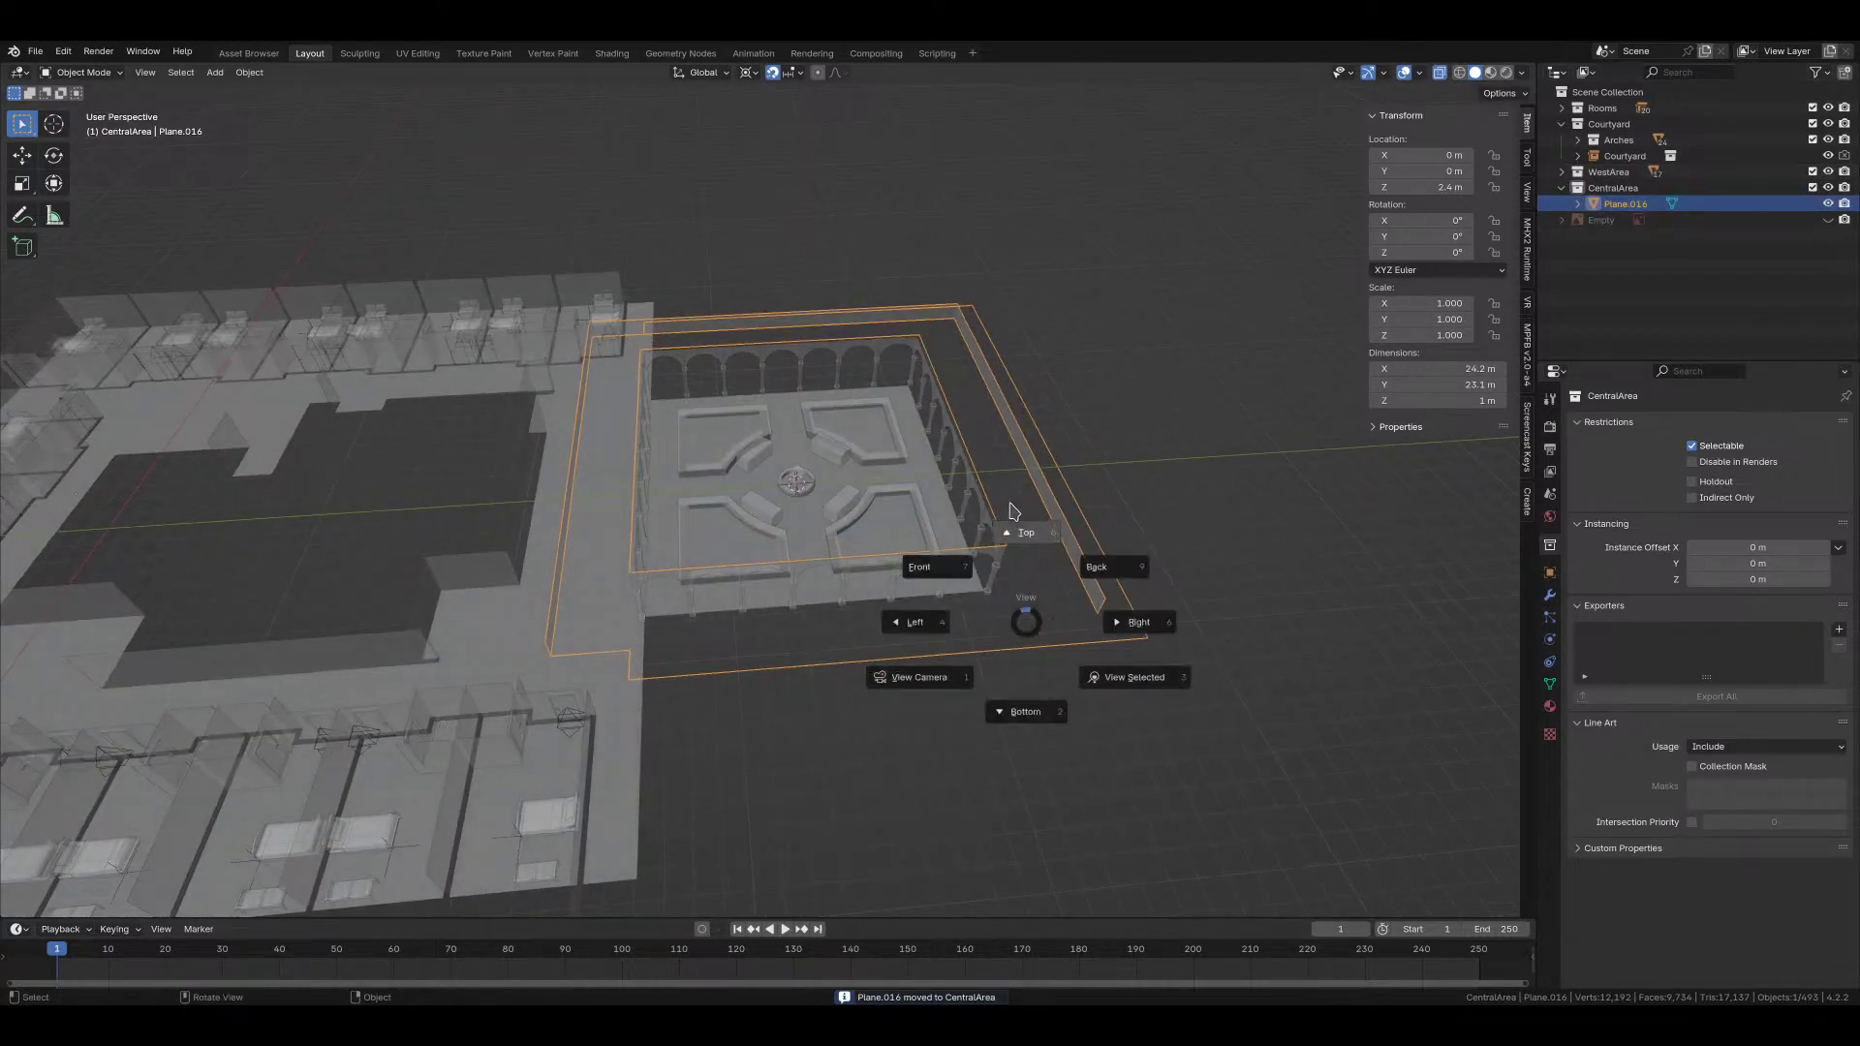
left_click(1011, 511)
middle_click_drag(916, 559, 900, 607, "shift")
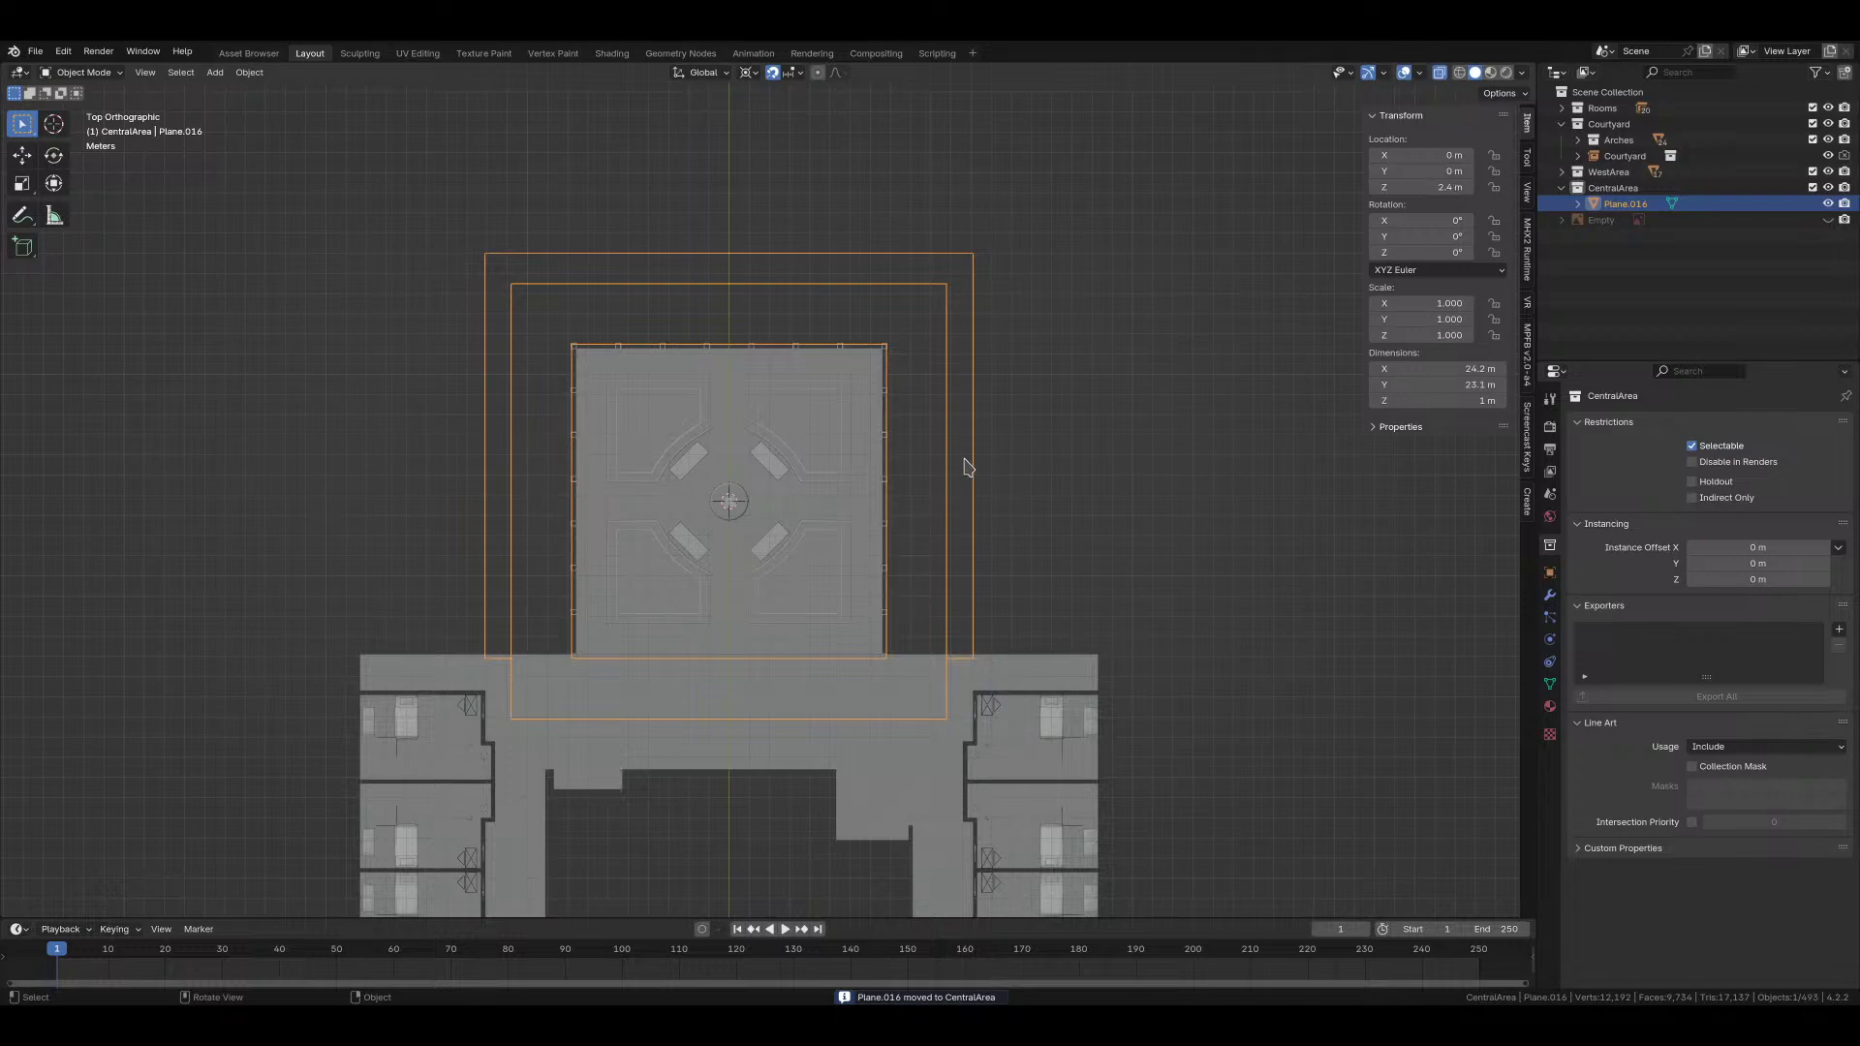
left_click(1613, 187)
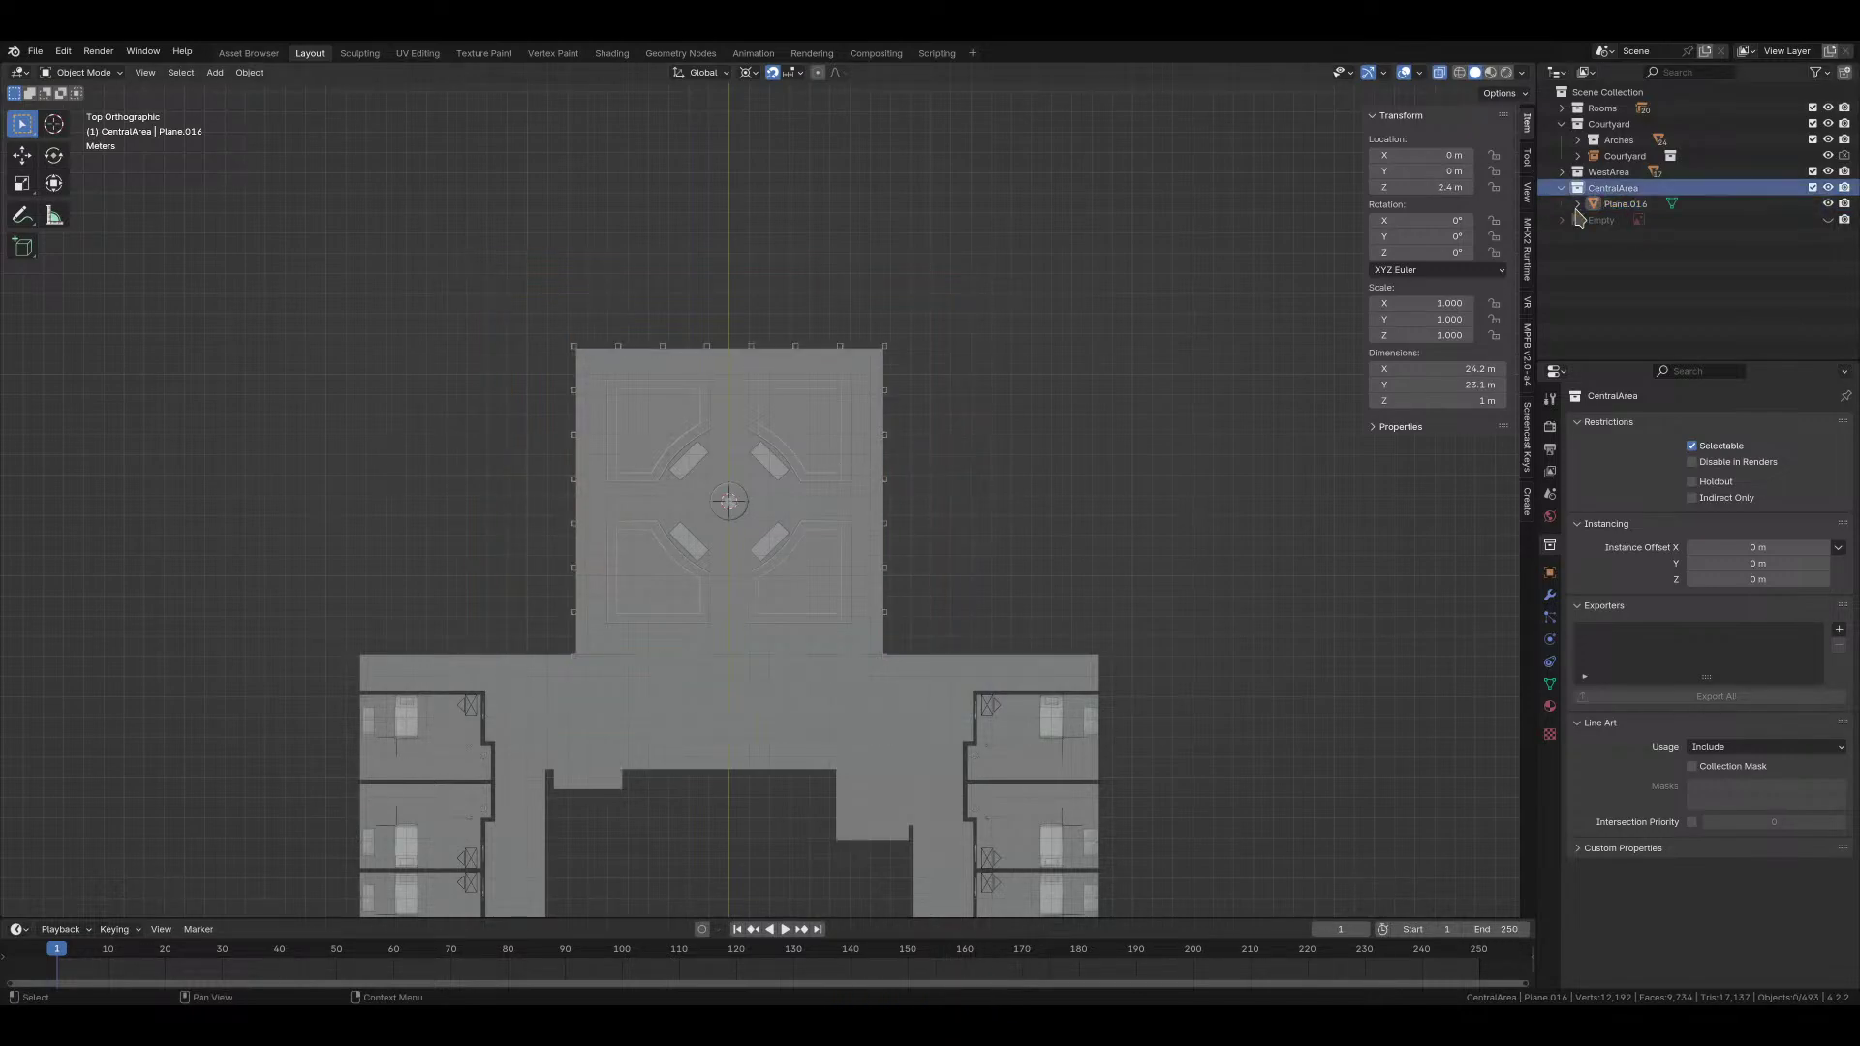
scroll(988, 590, "down", 3)
key("shift+a")
mouse_move(813, 452)
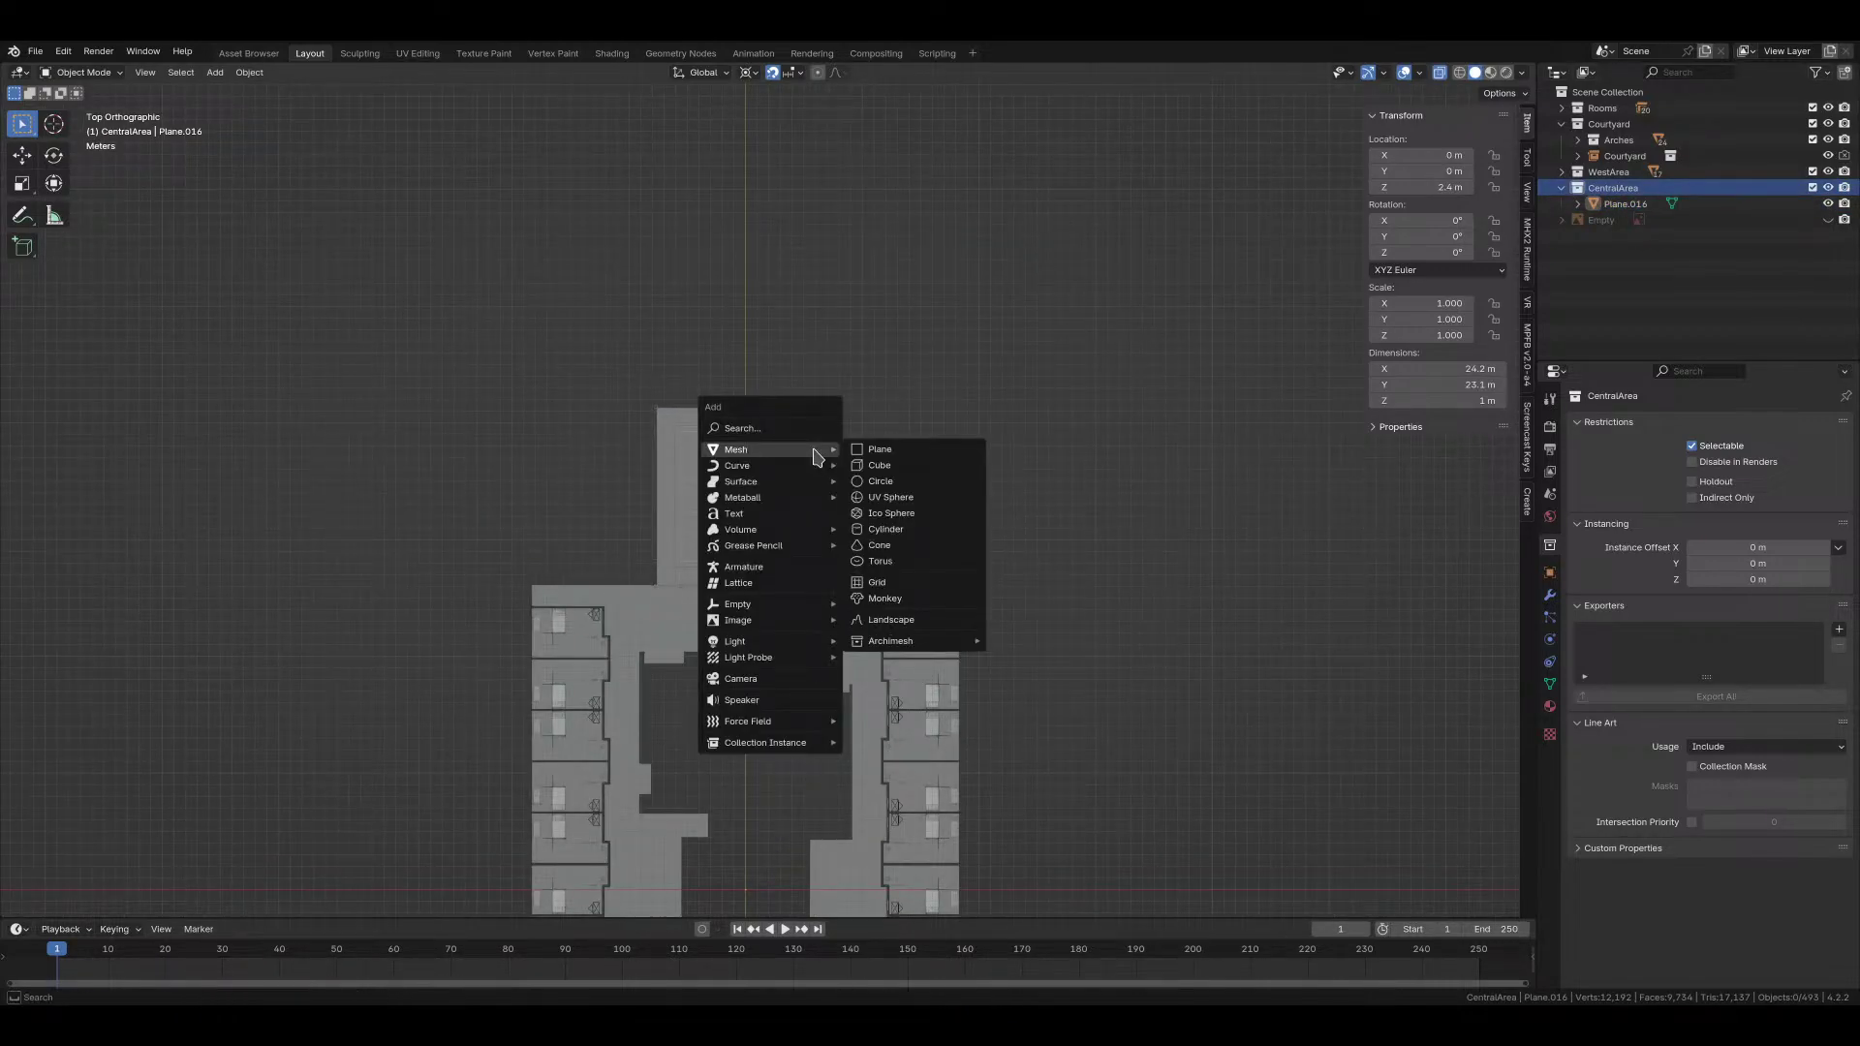
left_click(884, 457)
scroll(876, 469, "up", 2)
Step: In Edit Mode, move the new plane's face 8.6 m along X to sit just outside the courtyard's edge
key("Tab")
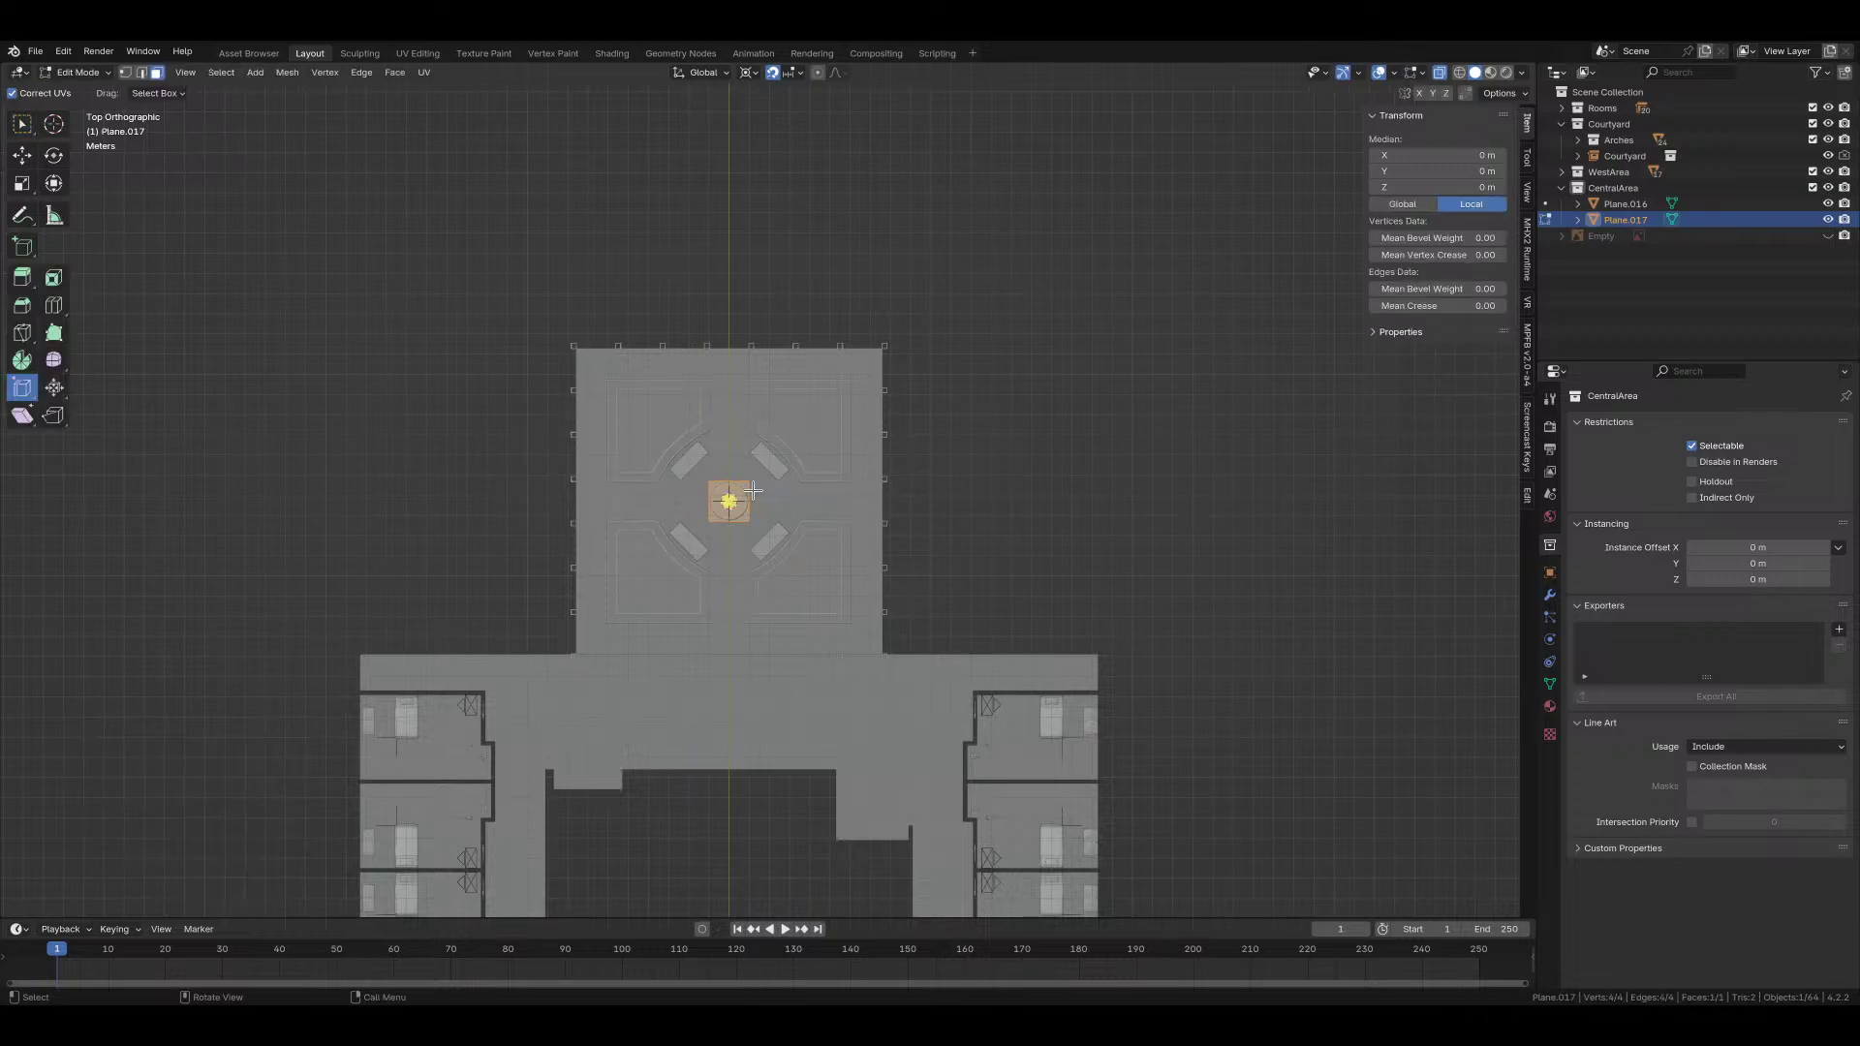
key("g")
key("x")
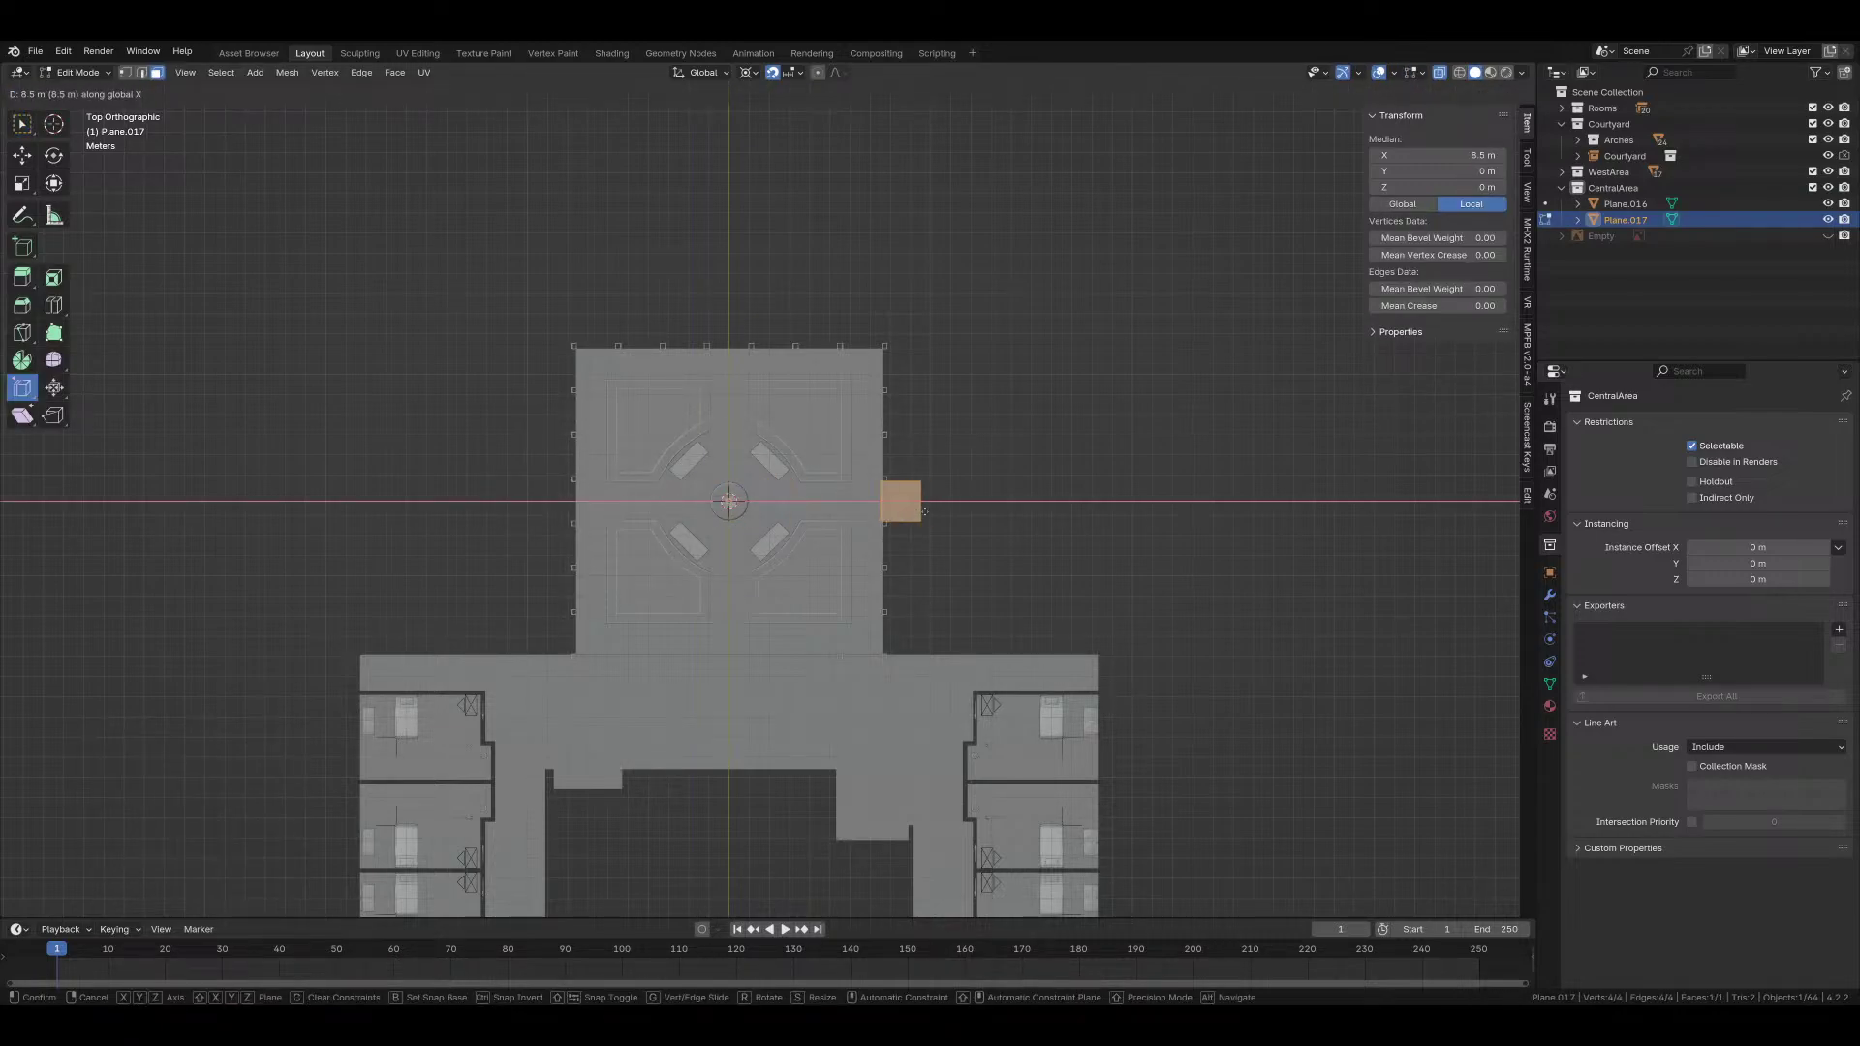
left_click(938, 515)
scroll(969, 518, "up", 3)
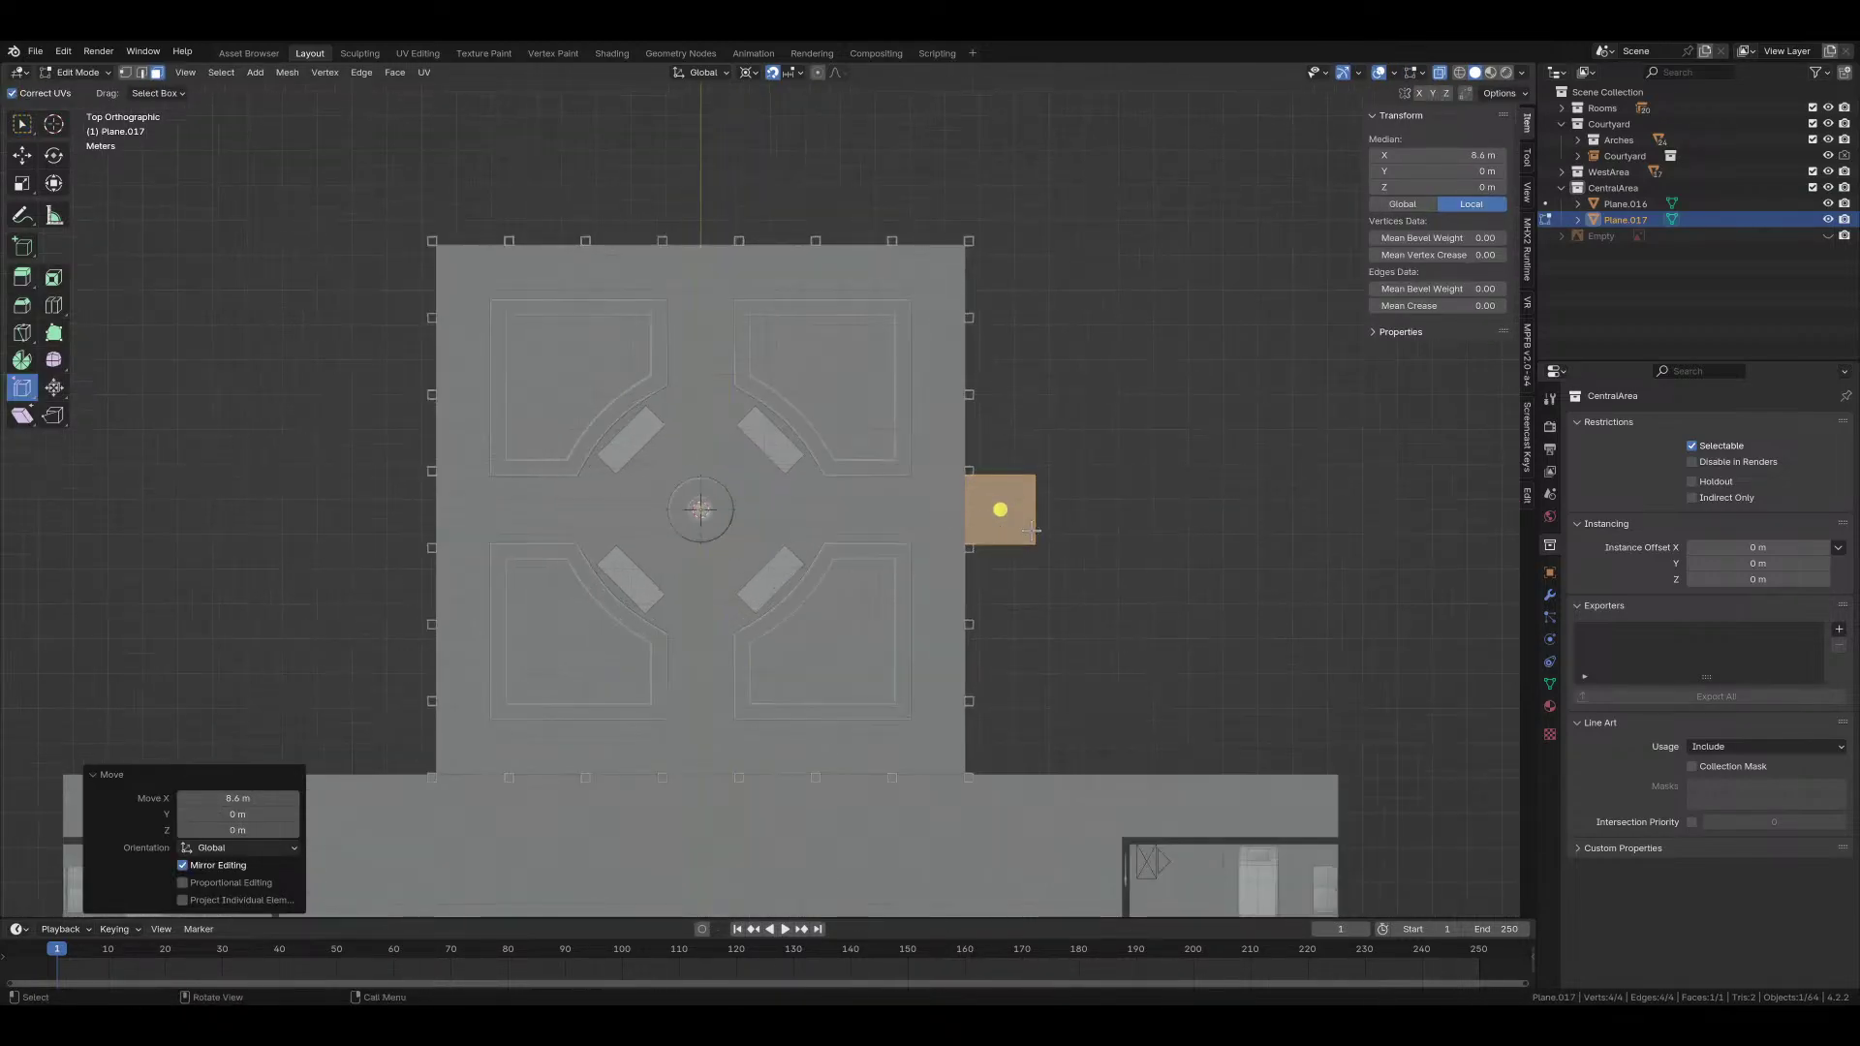
Step: Select only the new plane's outer edge, switch to wireframe shading and unhide the floor plan reference empty
key("alt+a")
middle_click_drag(1033, 530, 838, 407, "shift")
key("2")
left_click(840, 389)
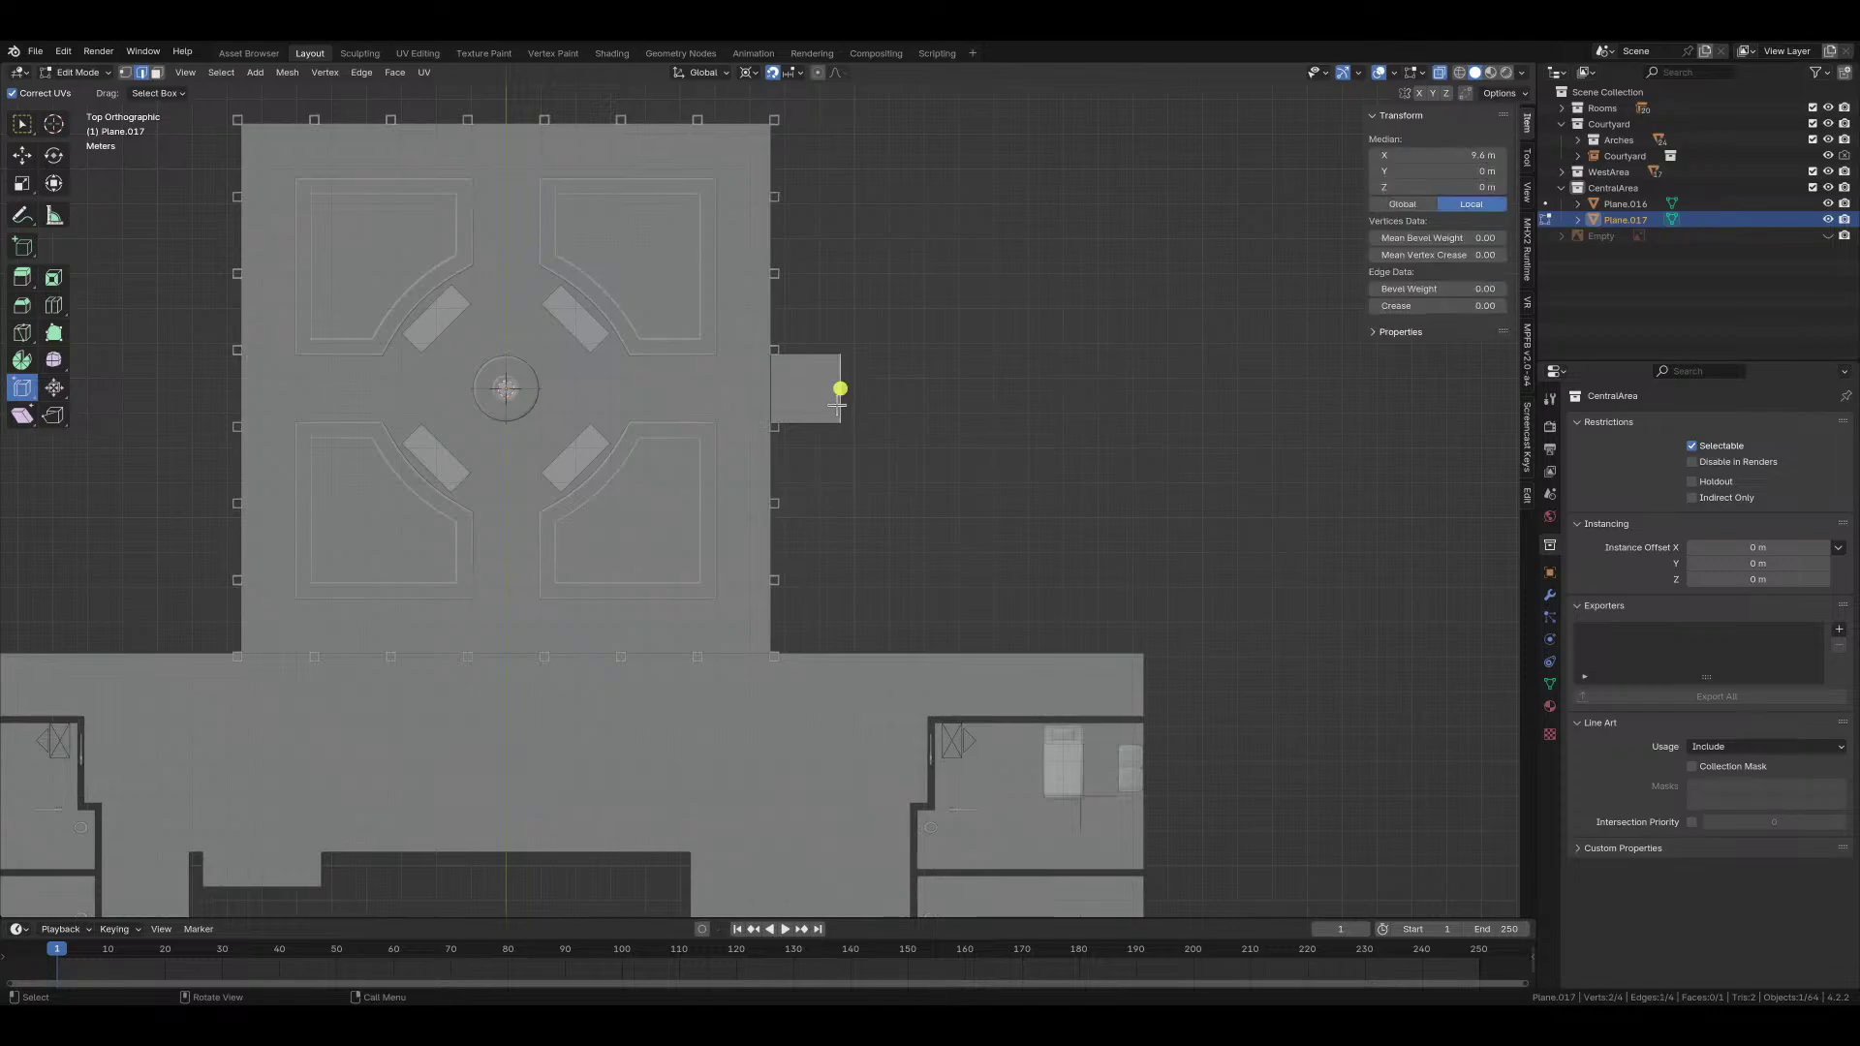
key("z")
left_click(851, 470)
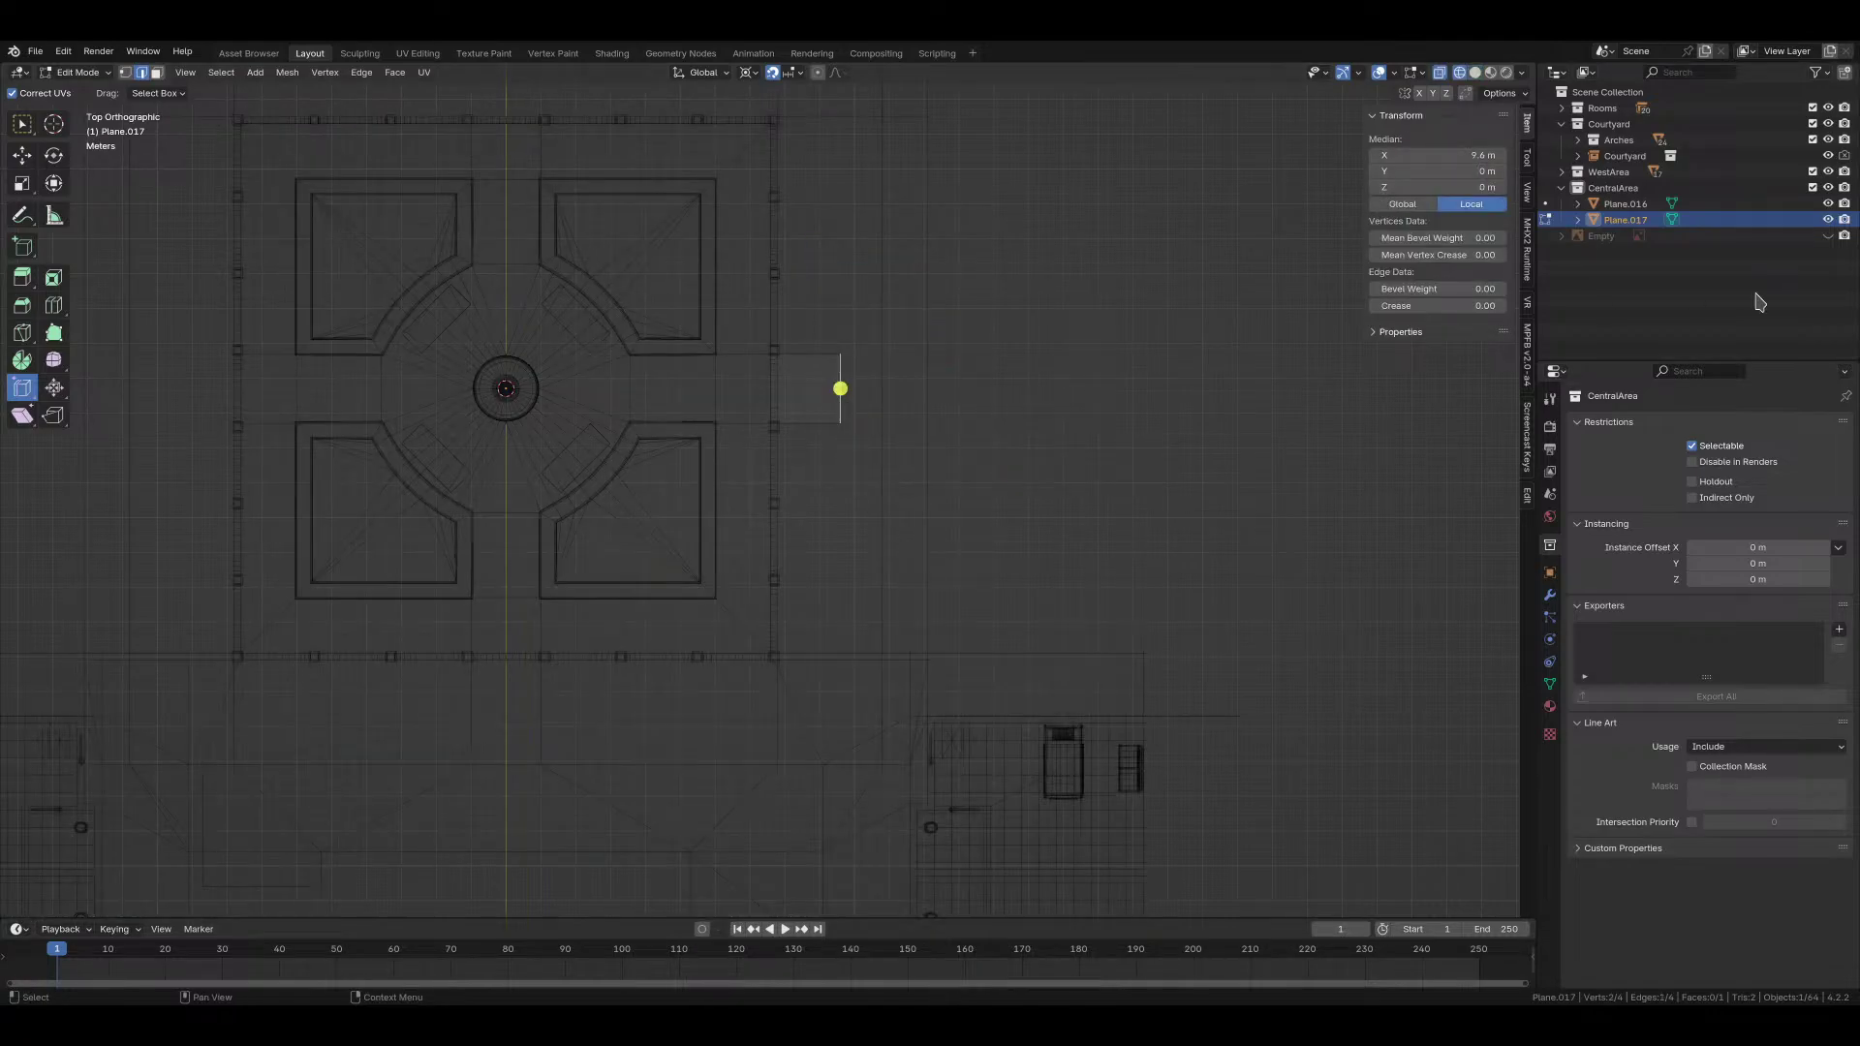
left_click(1828, 236)
scroll(979, 421, "down", 4)
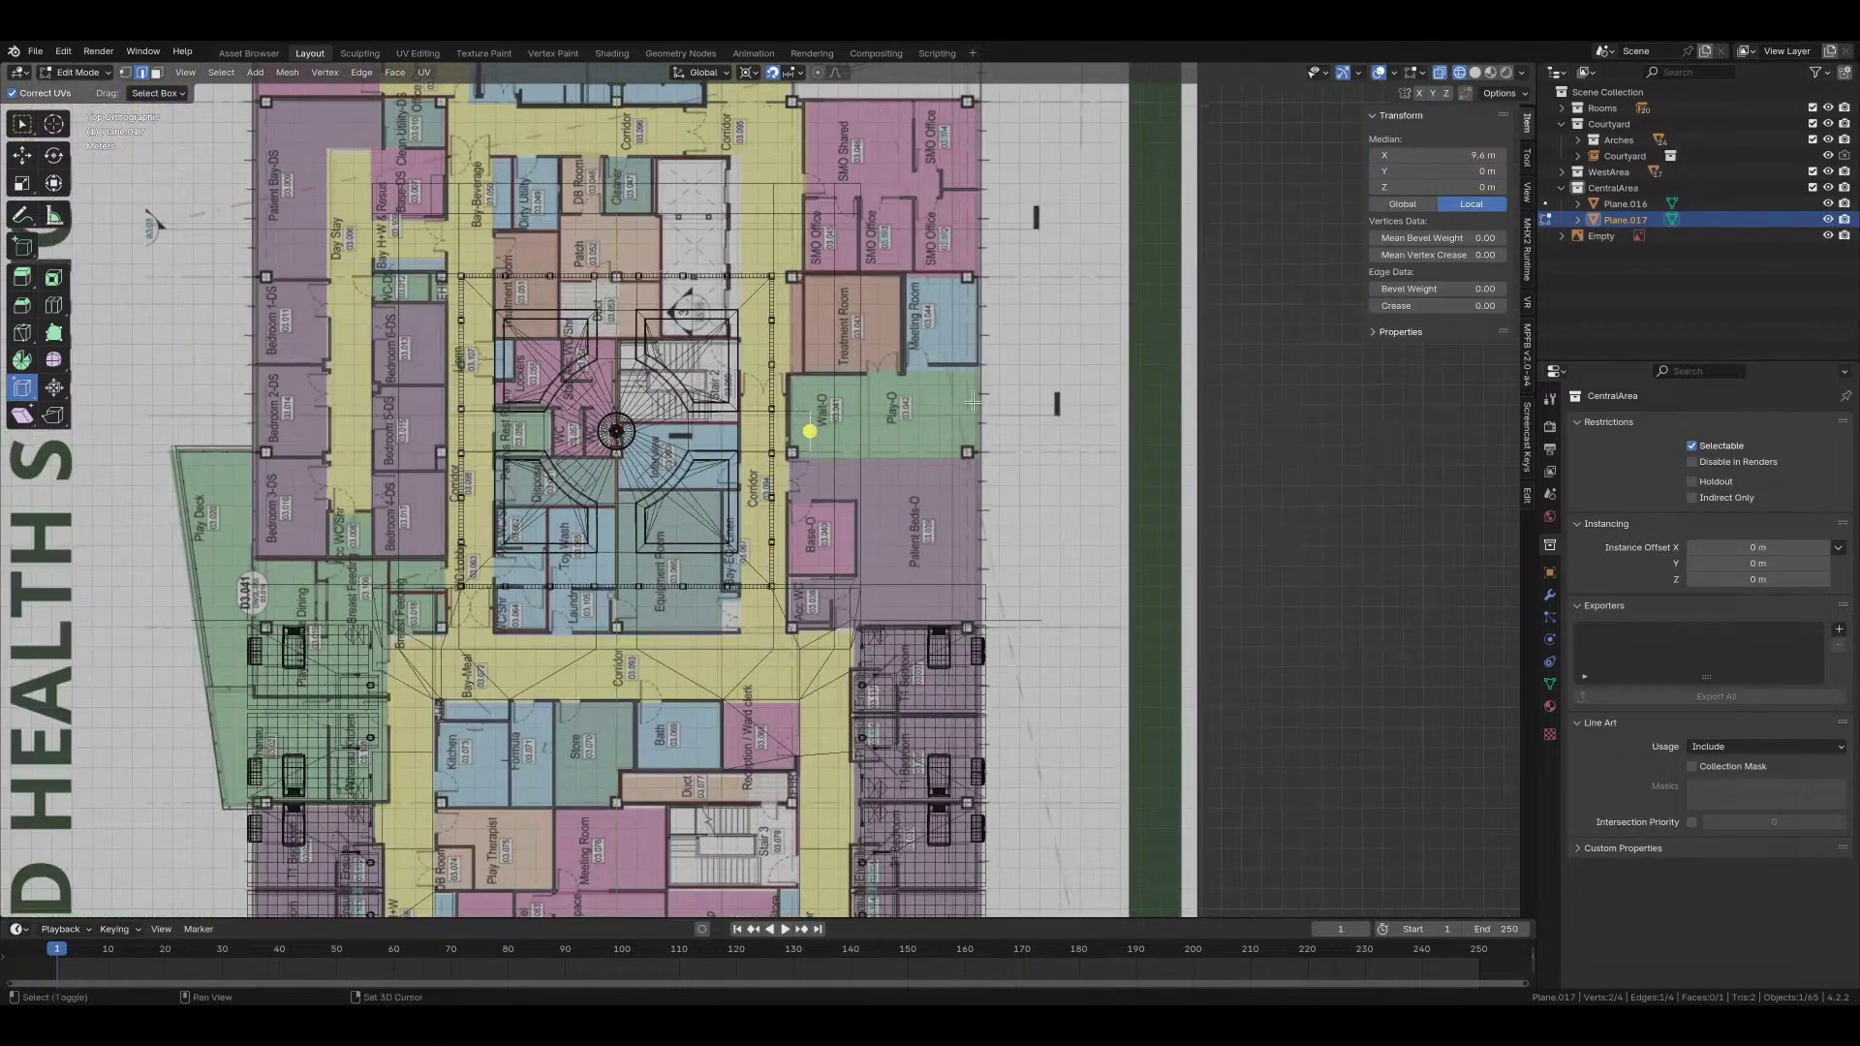
scroll(954, 550, "up", 2)
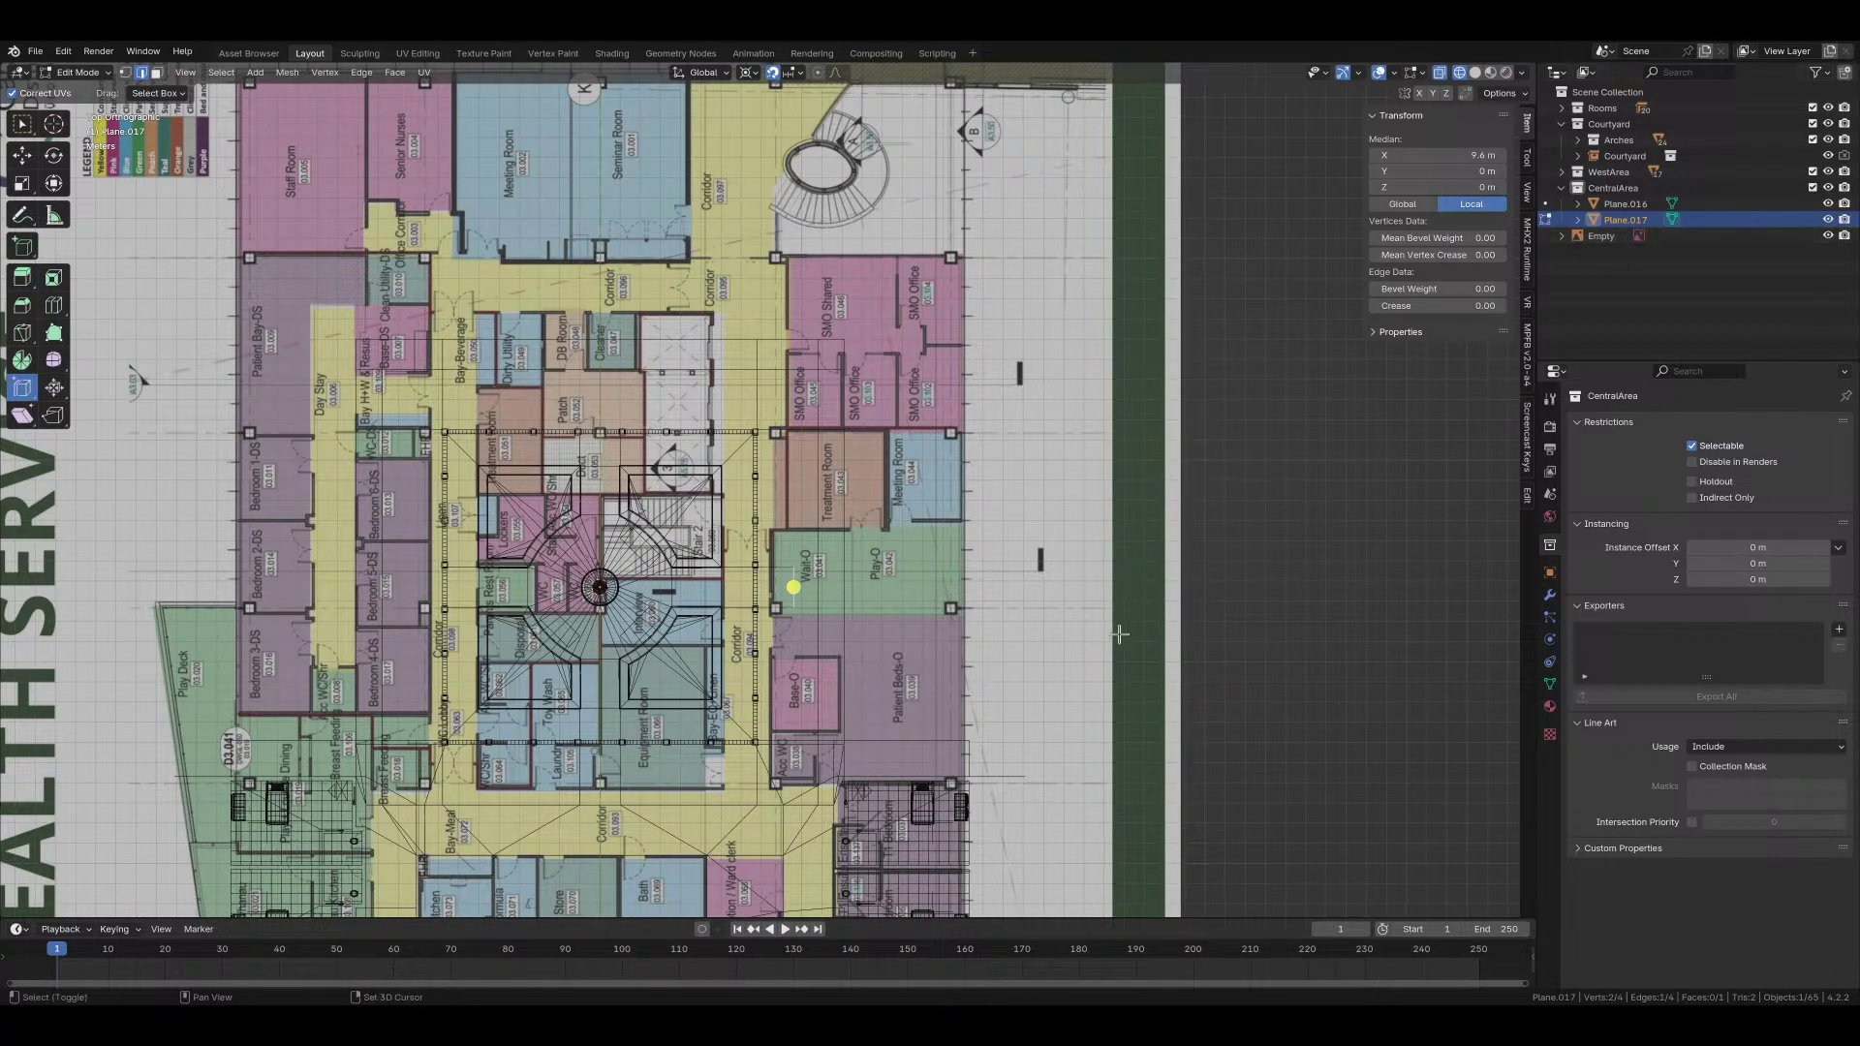
Step: Move the plane's outer edge 4.4 m along X across the Wait-O and Play-O area
middle_click_drag(1082, 565, 887, 363, "shift")
scroll(1006, 518, "up", 2)
key("grave")
left_click(925, 489)
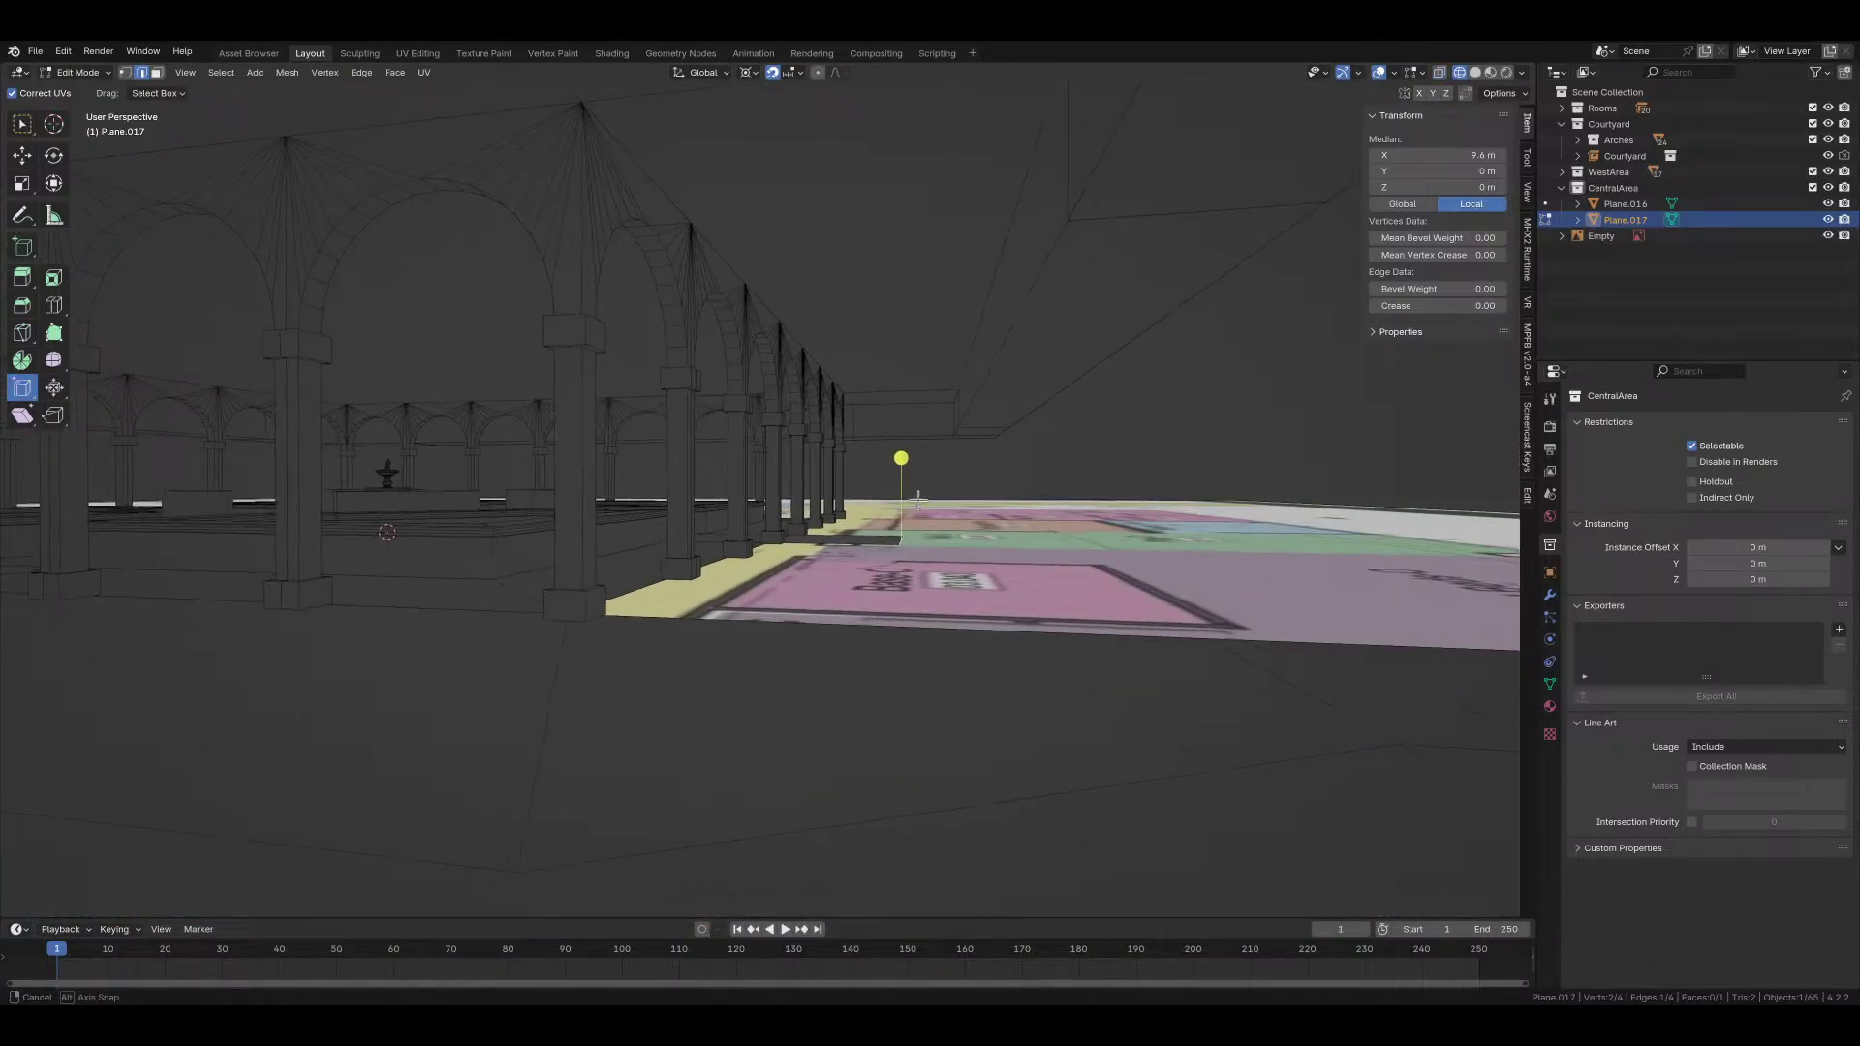
middle_click_drag(925, 489, 712, 659)
key("KP_5")
key("KP_7")
scroll(1002, 587, "up", 1)
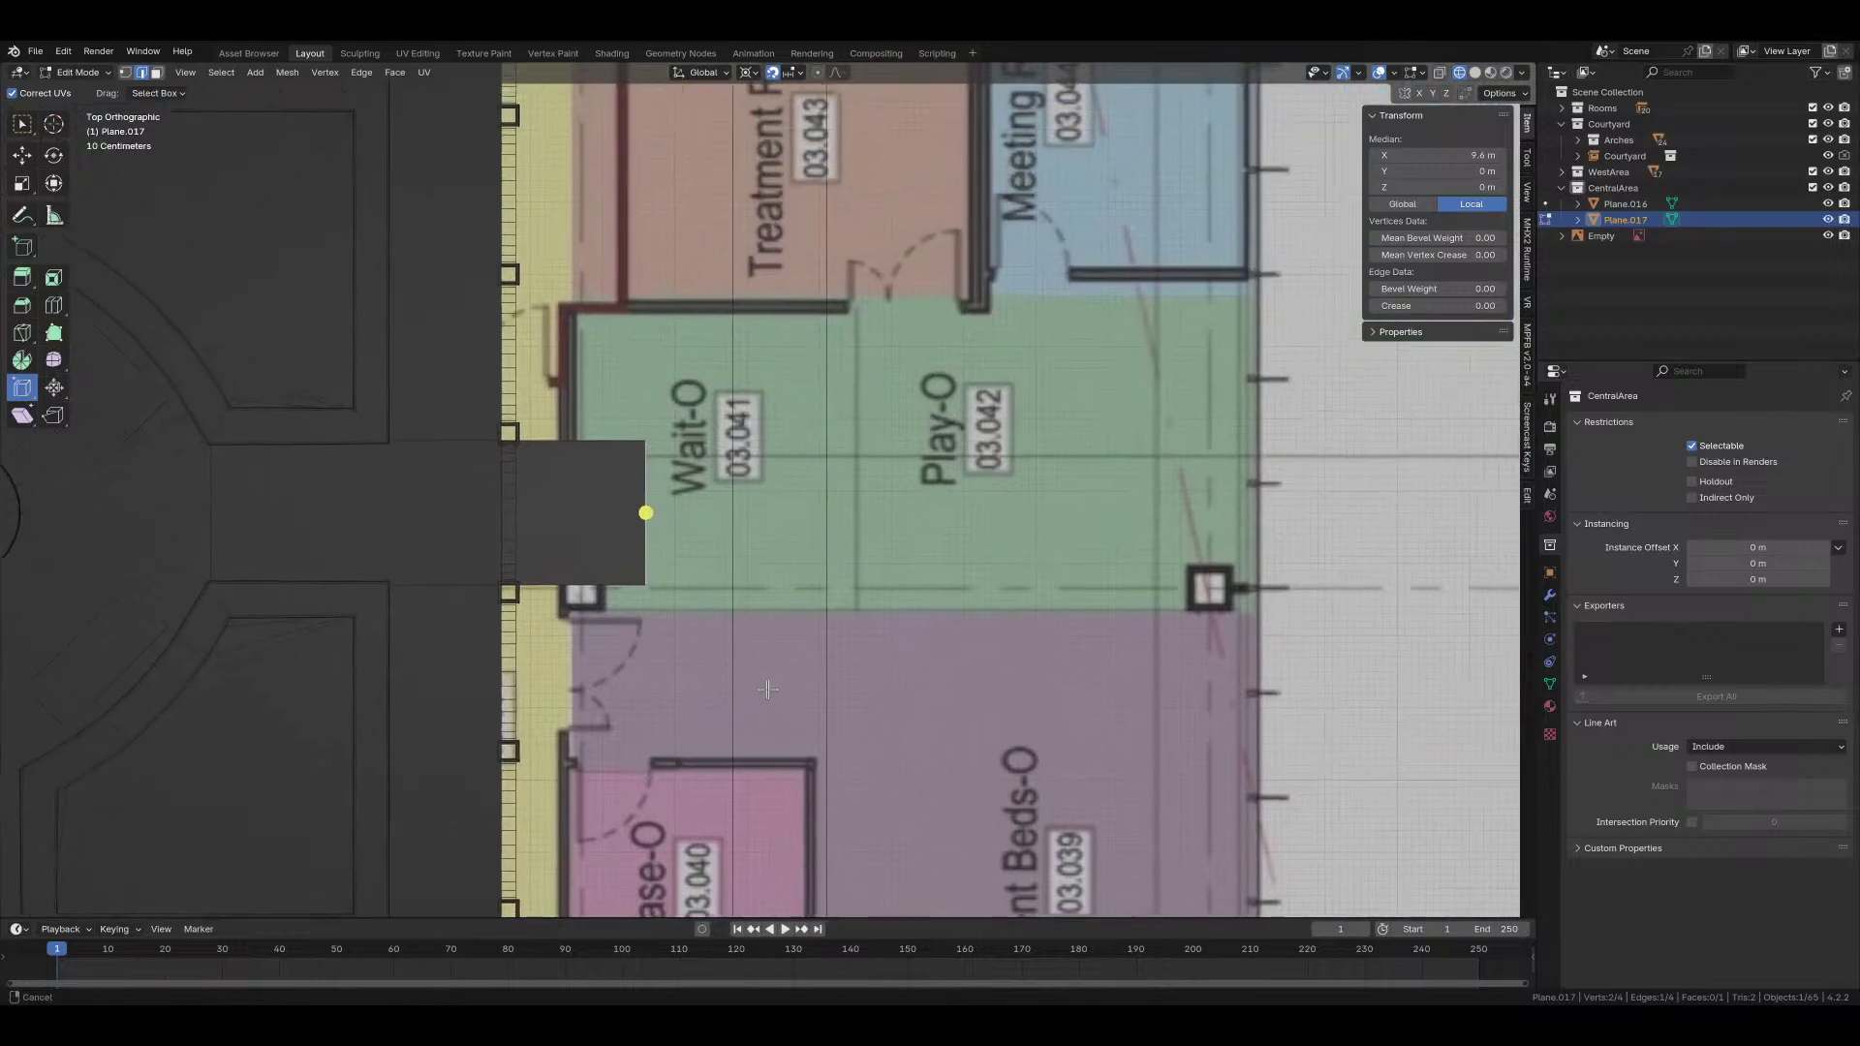
key("g")
key("x")
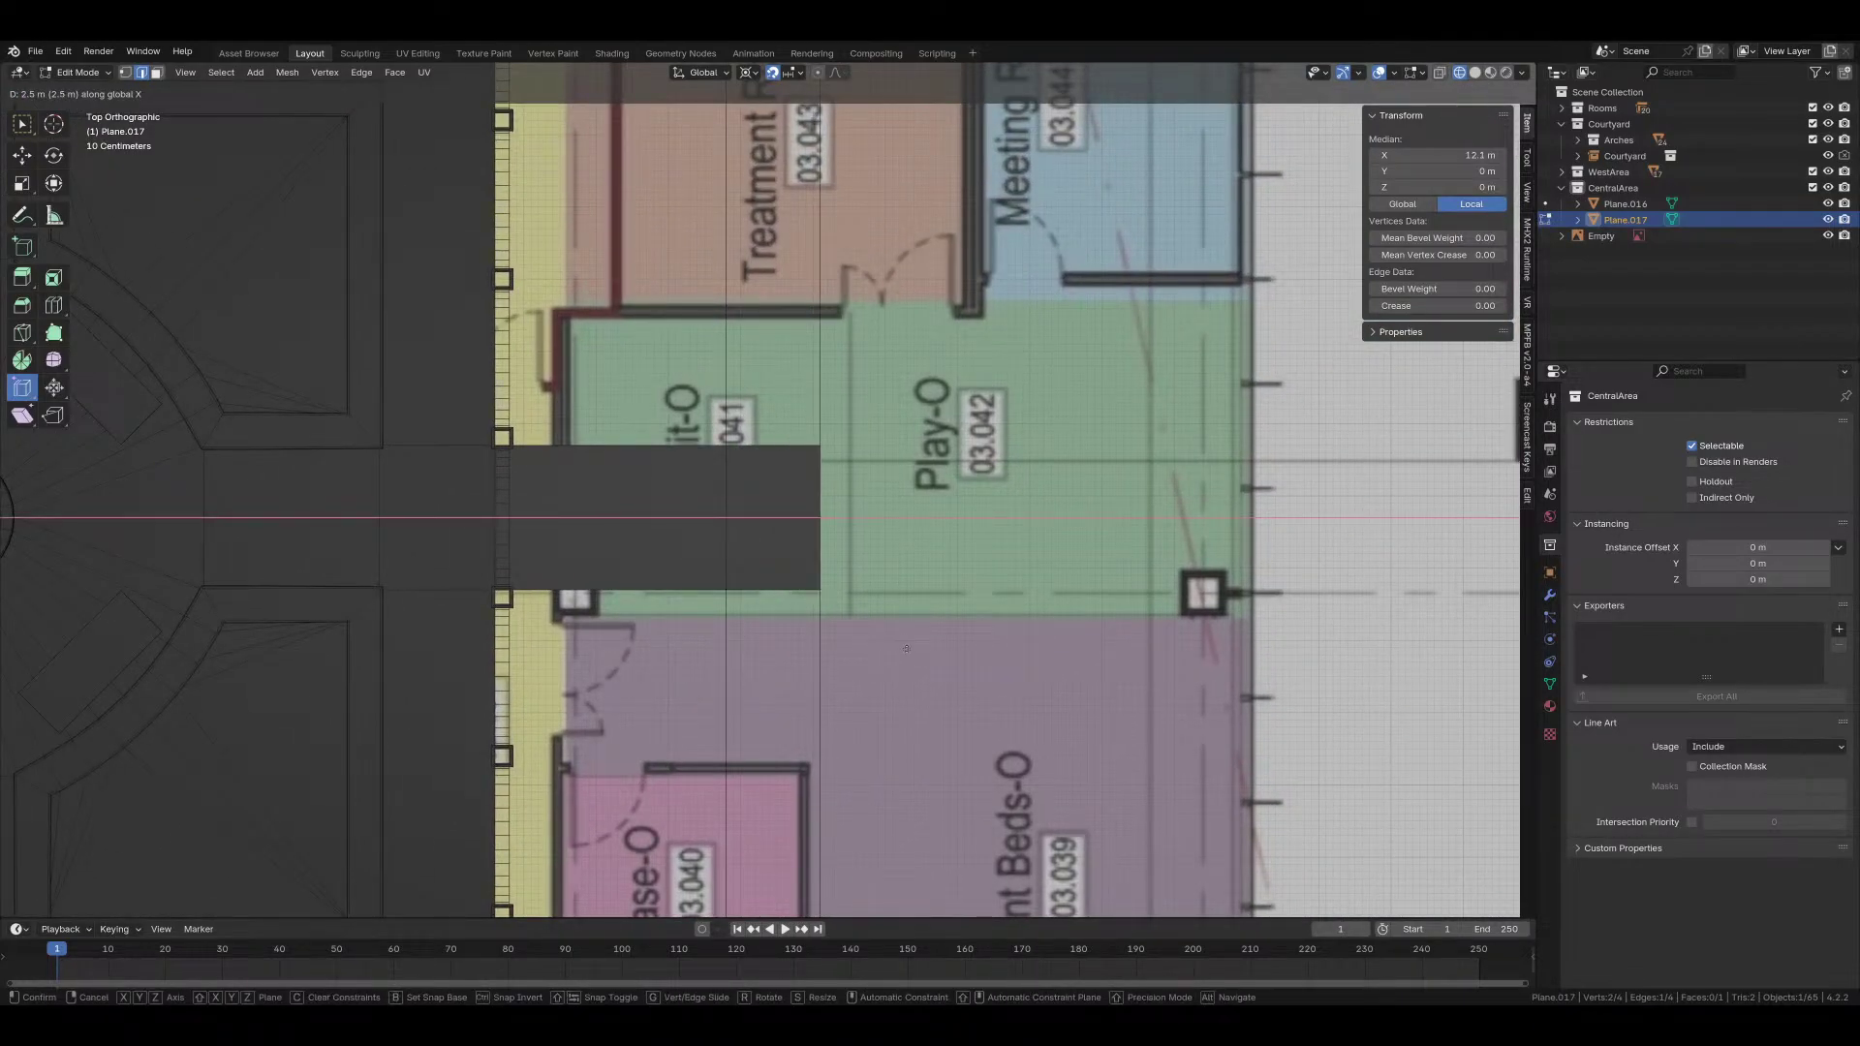
left_click(1041, 637)
scroll(1011, 614, "down", 4)
middle_click_drag(897, 666, 886, 625, "shift")
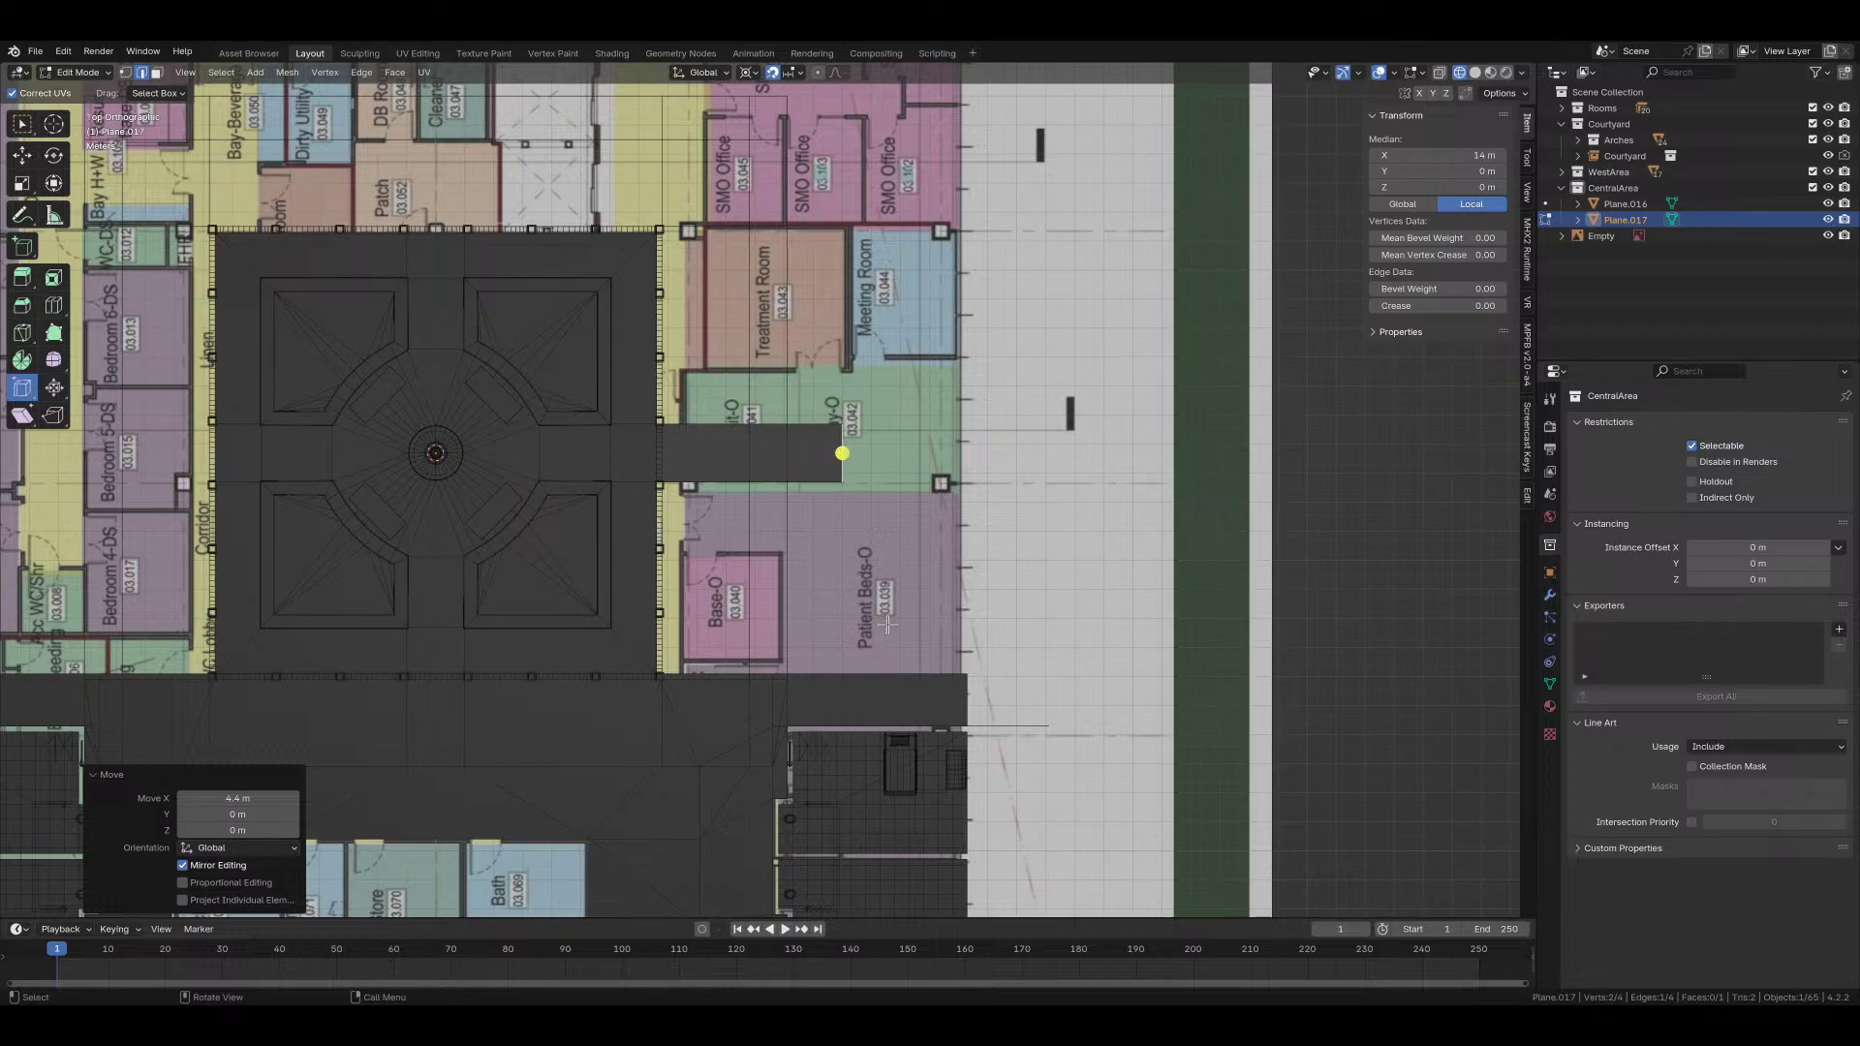
Step: Compare the plane with the floor plan, move its outer edge back 2 m along X and return to top view
middle_click_drag(707, 605, 741, 571)
scroll(763, 582, "up", 3)
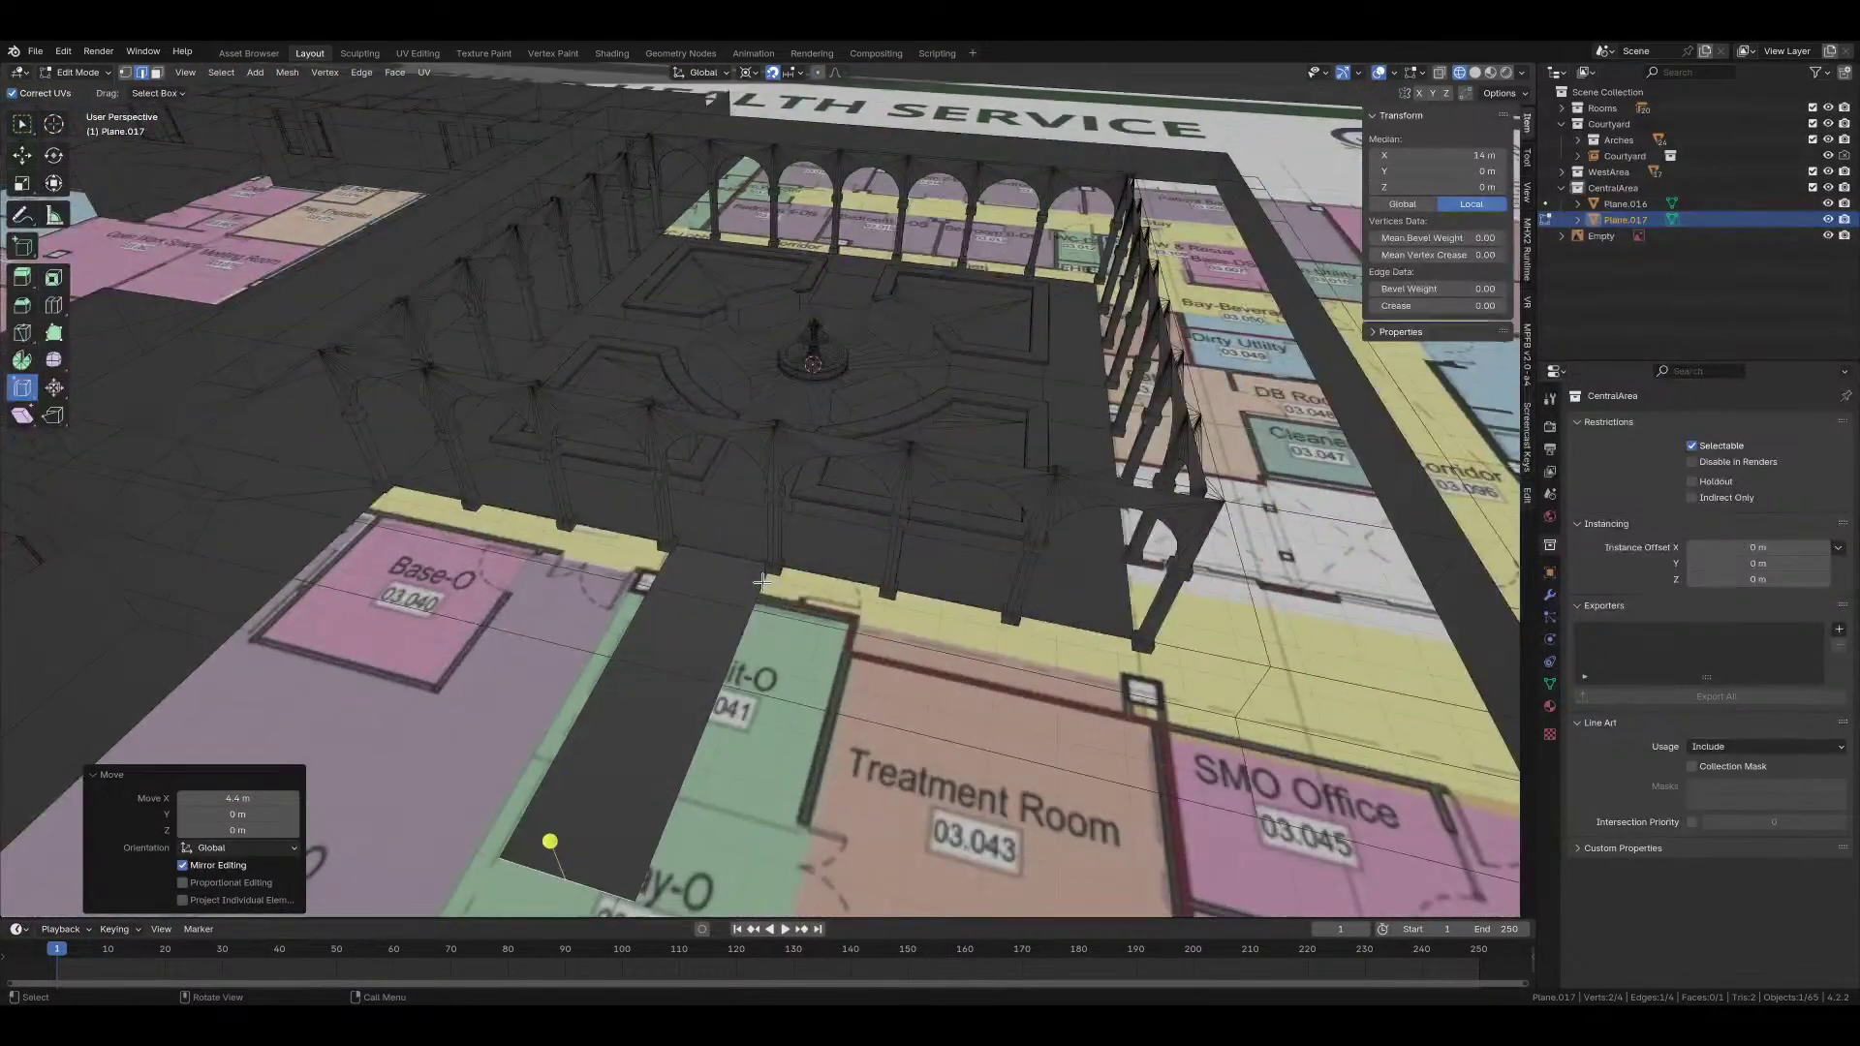
middle_click_drag(1002, 637, 648, 636)
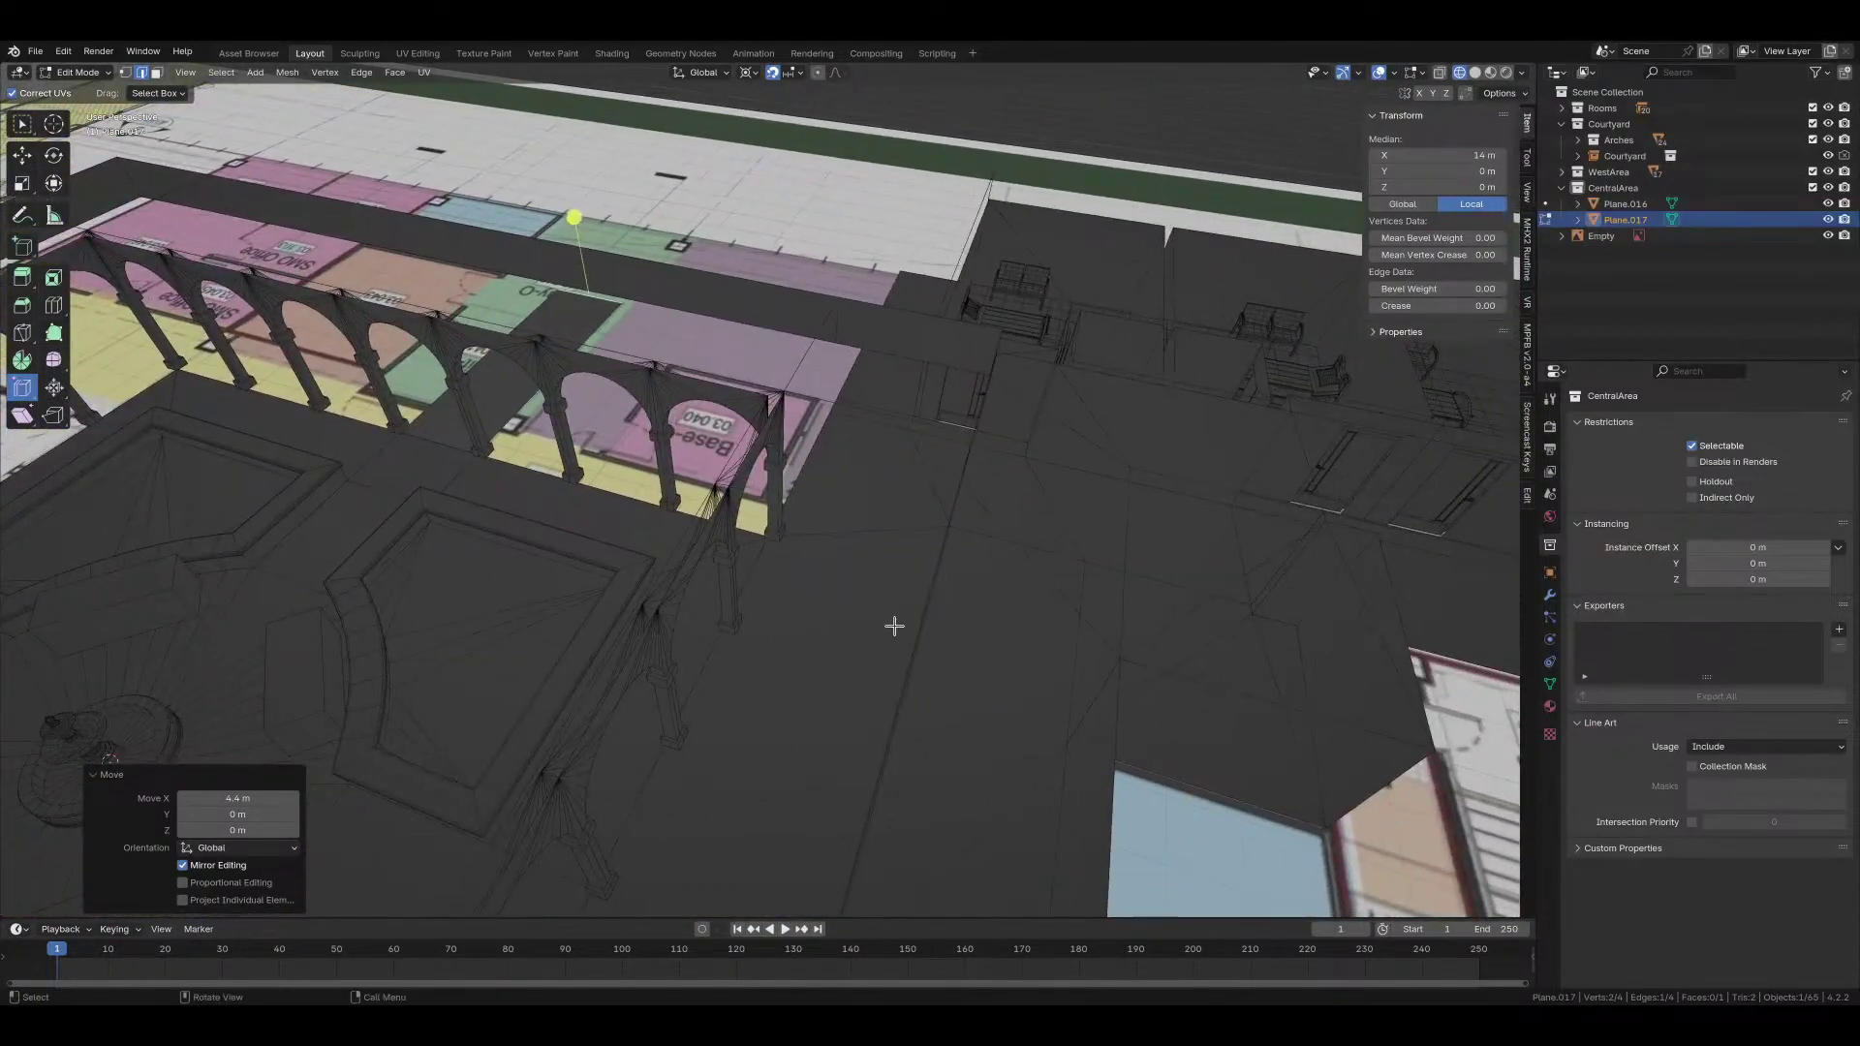
middle_click_drag(902, 595, 848, 669)
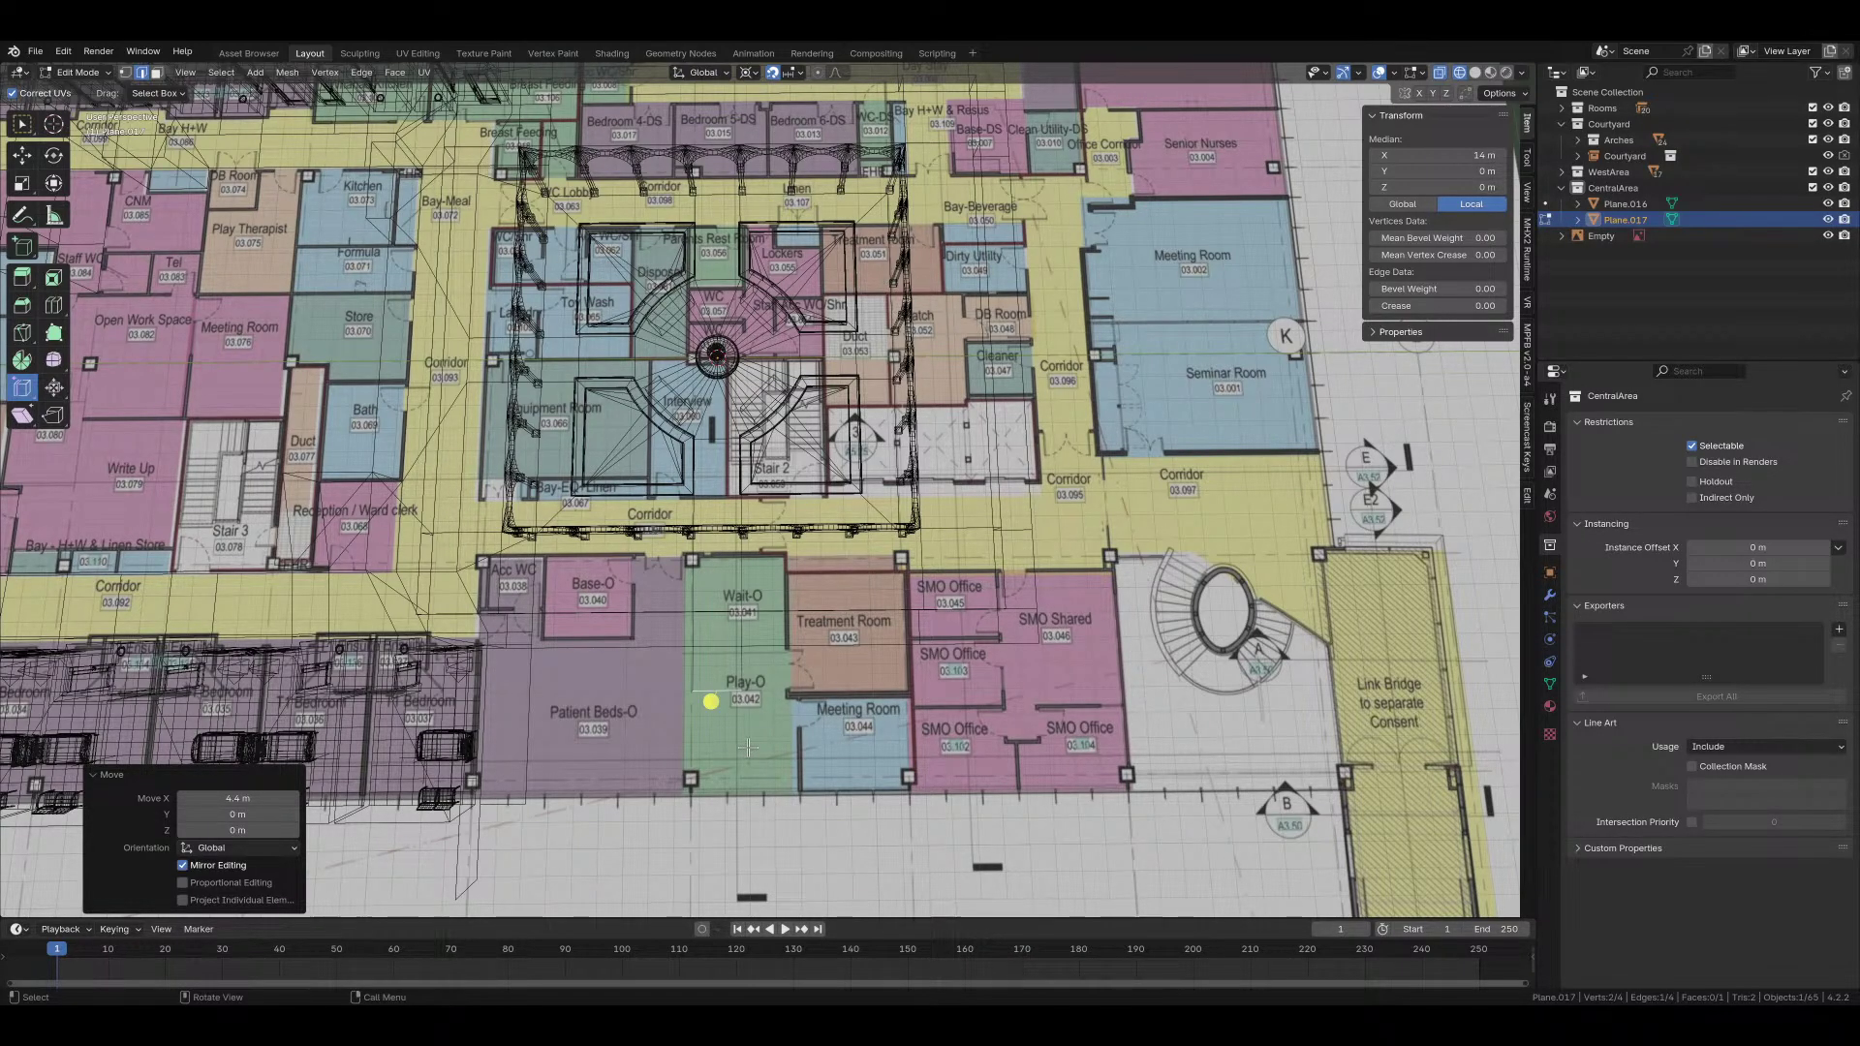
key("g")
key("x")
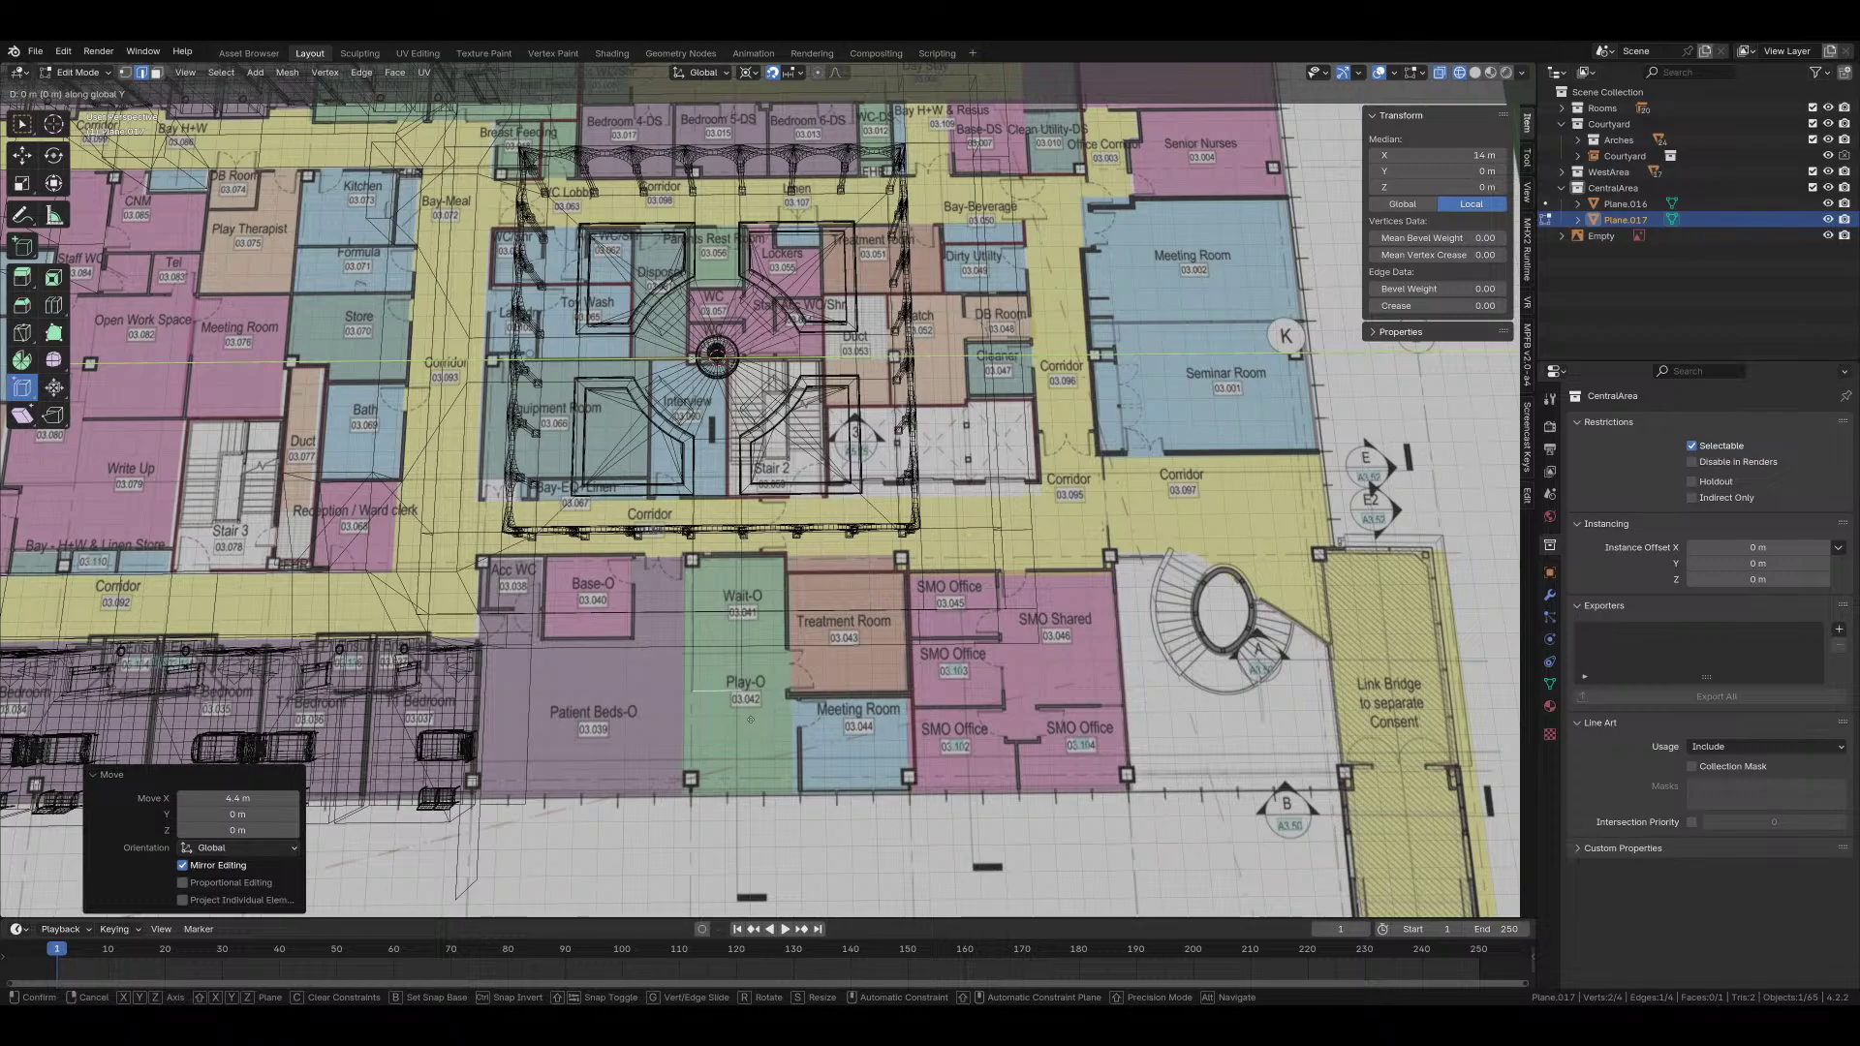
key("Return")
key("grave")
left_click(916, 542)
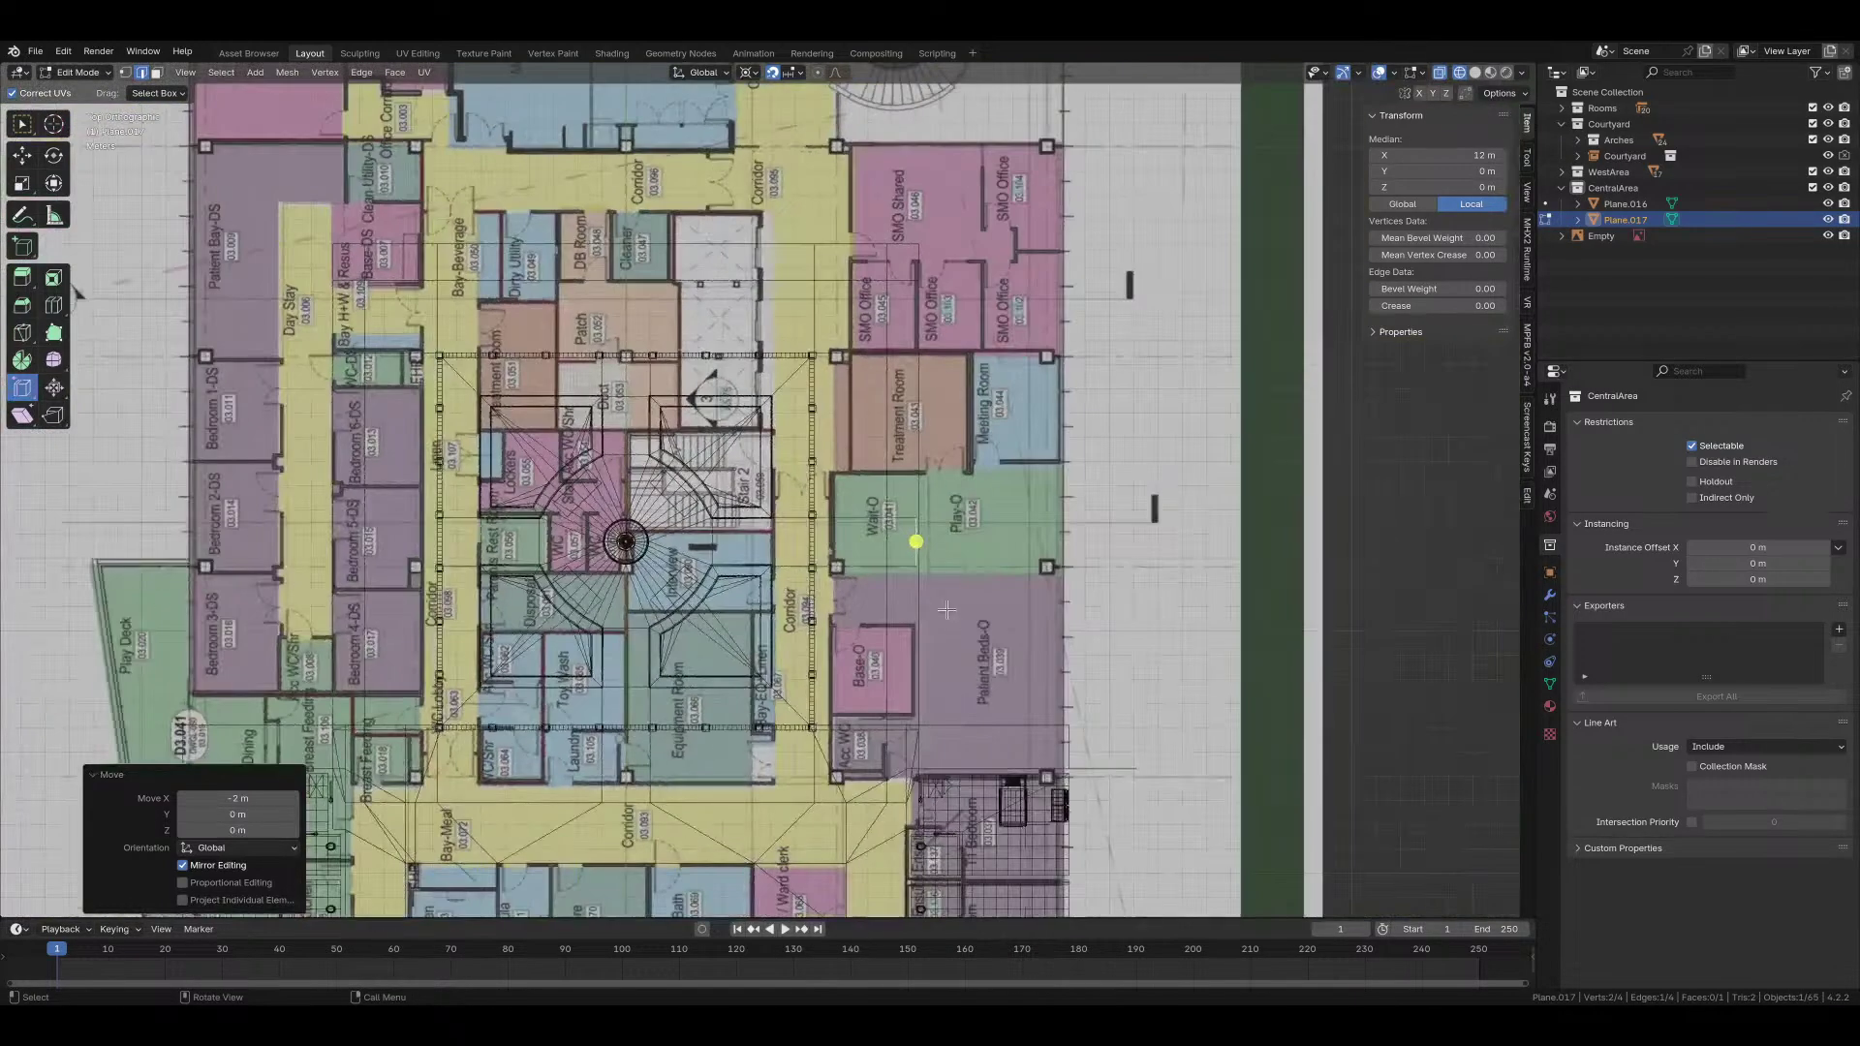
Step: Move the plane's outer edge 1 m outward along X, to X 13 m
scroll(954, 606, "right", 3)
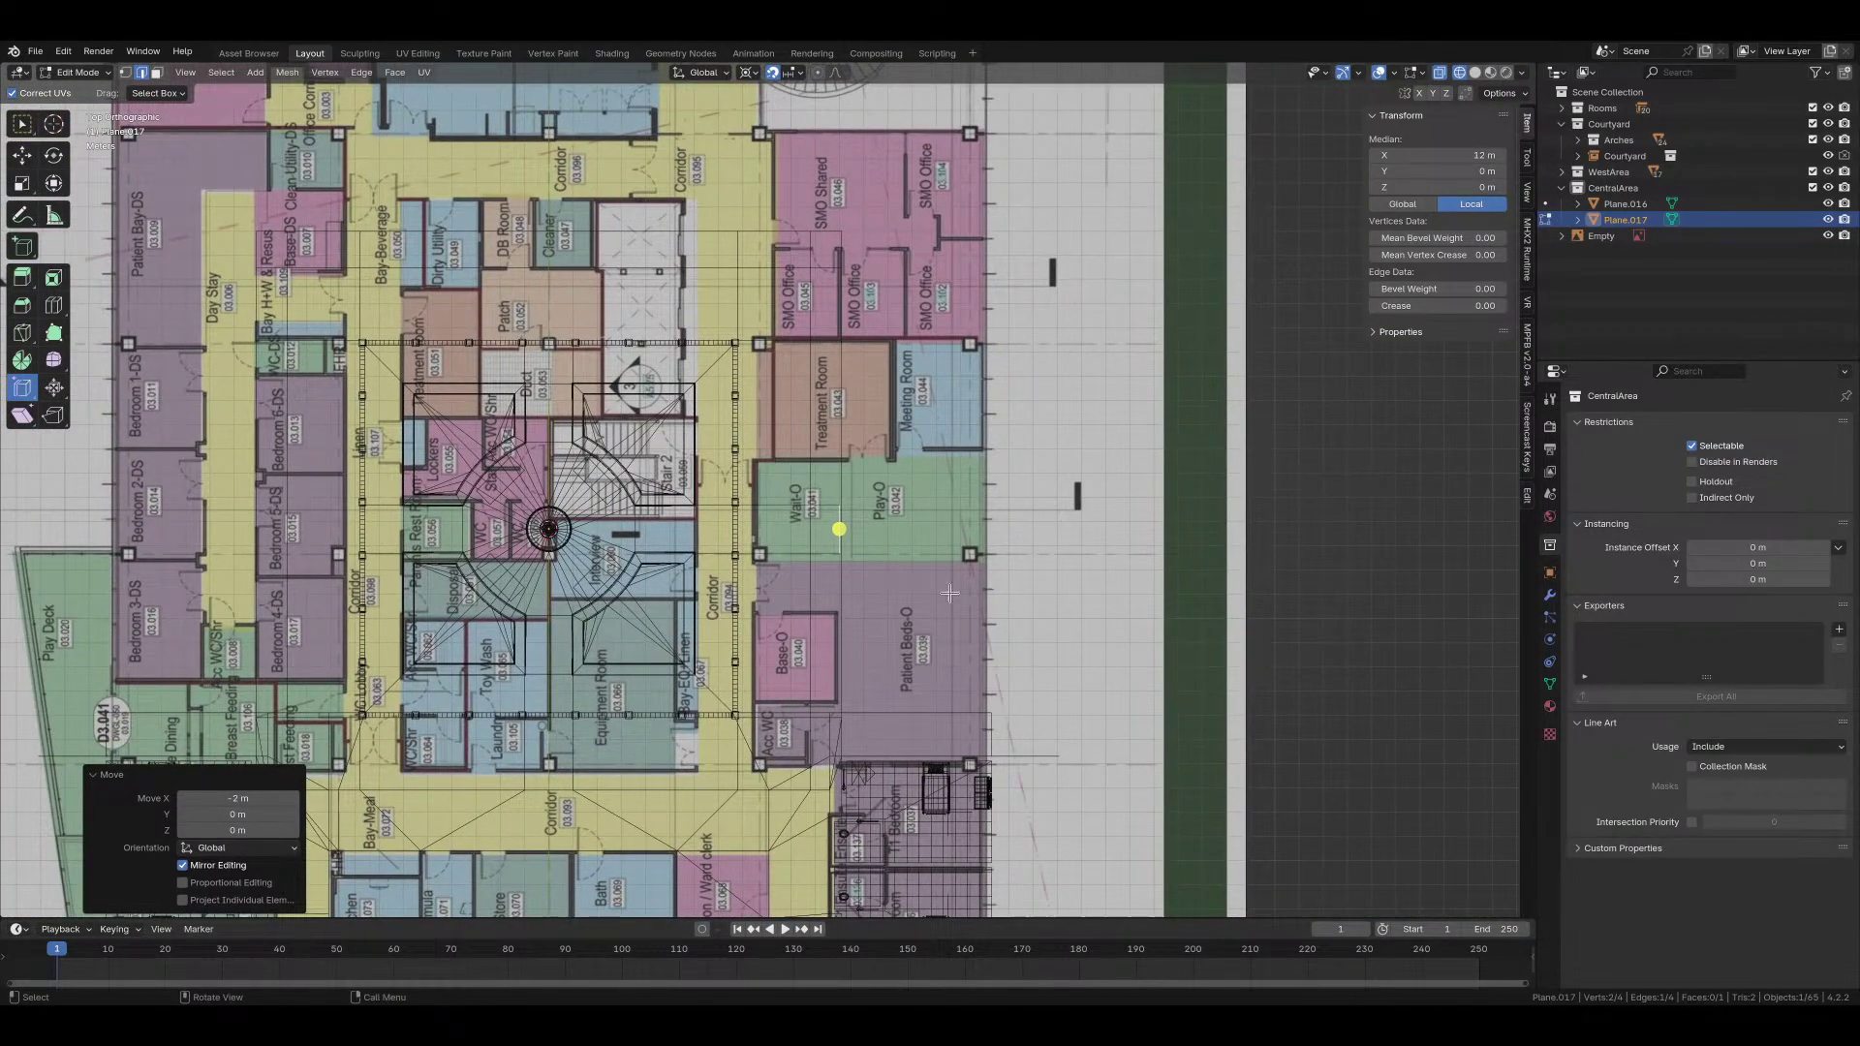
scroll(950, 593, "up", 2)
scroll(930, 582, "right", 3, "ctrl")
key("g")
key("x")
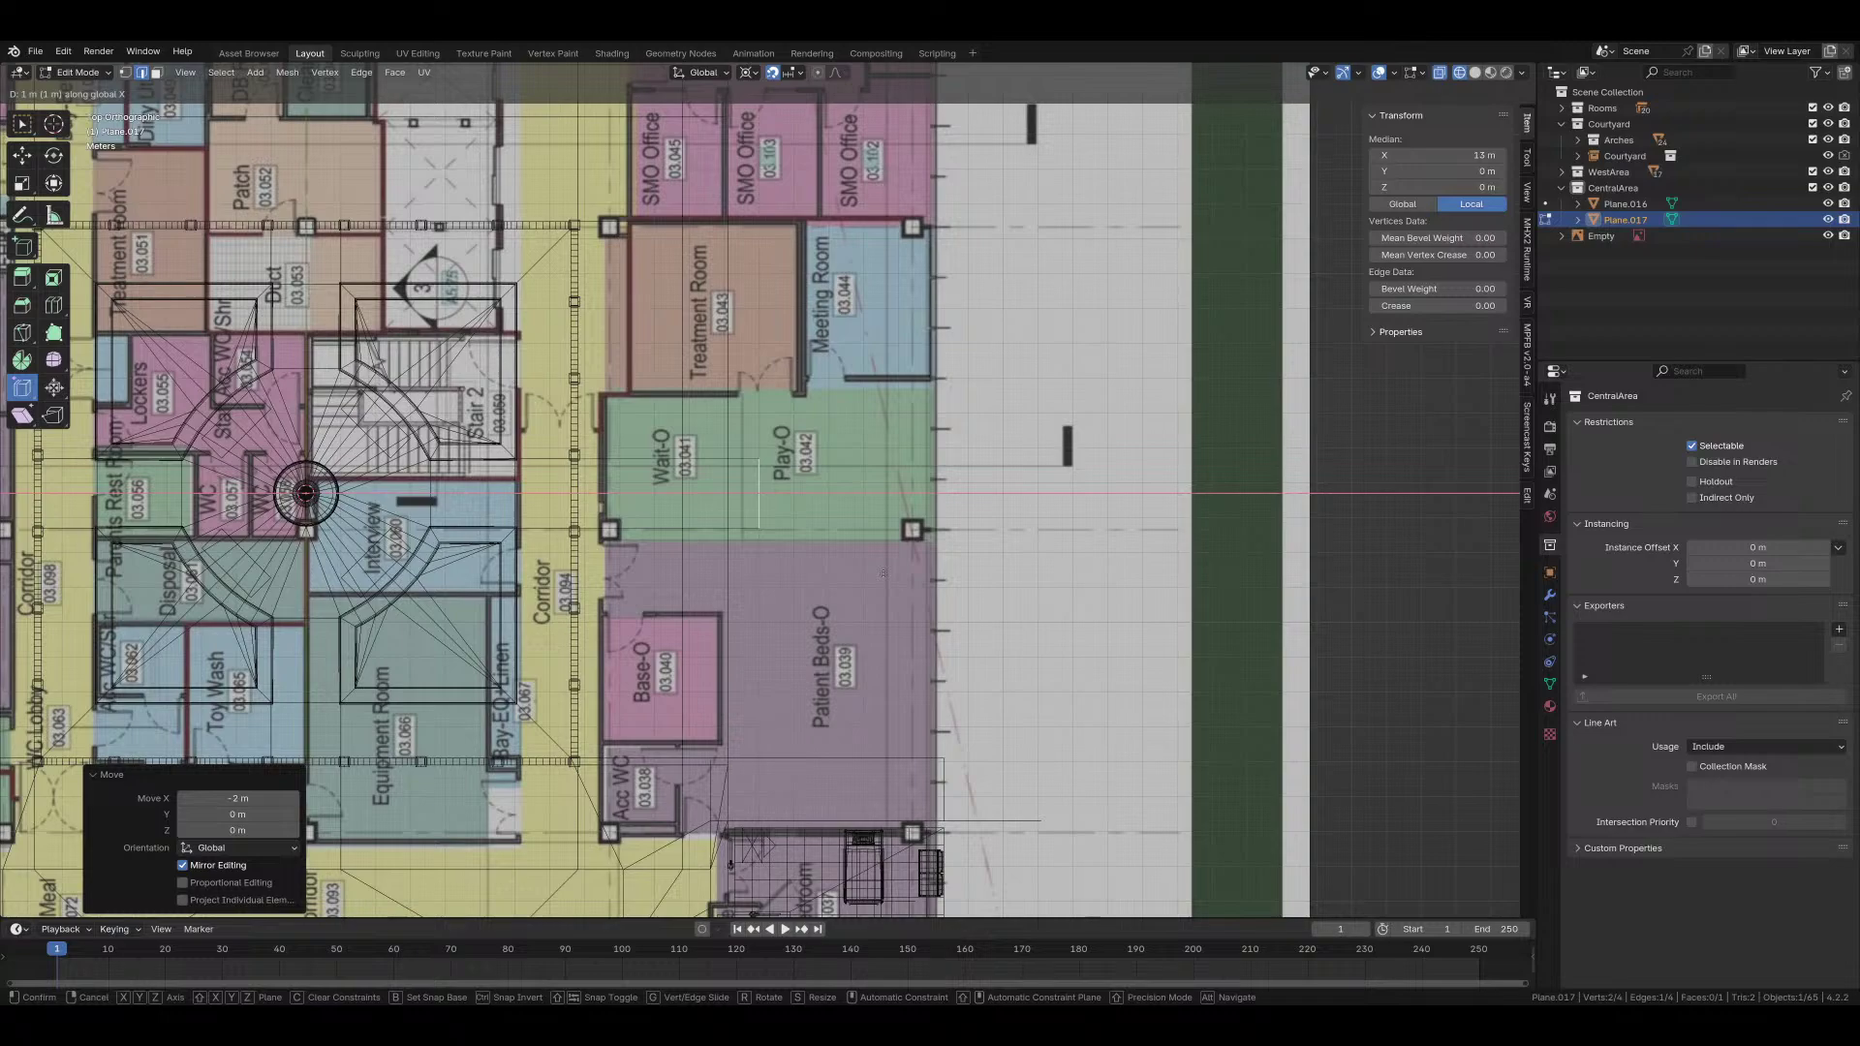
left_click(882, 574)
Step: Select the plane's side edge facing Patient Beds-O and extrude it 6.6 m along negative Y
left_click(664, 528)
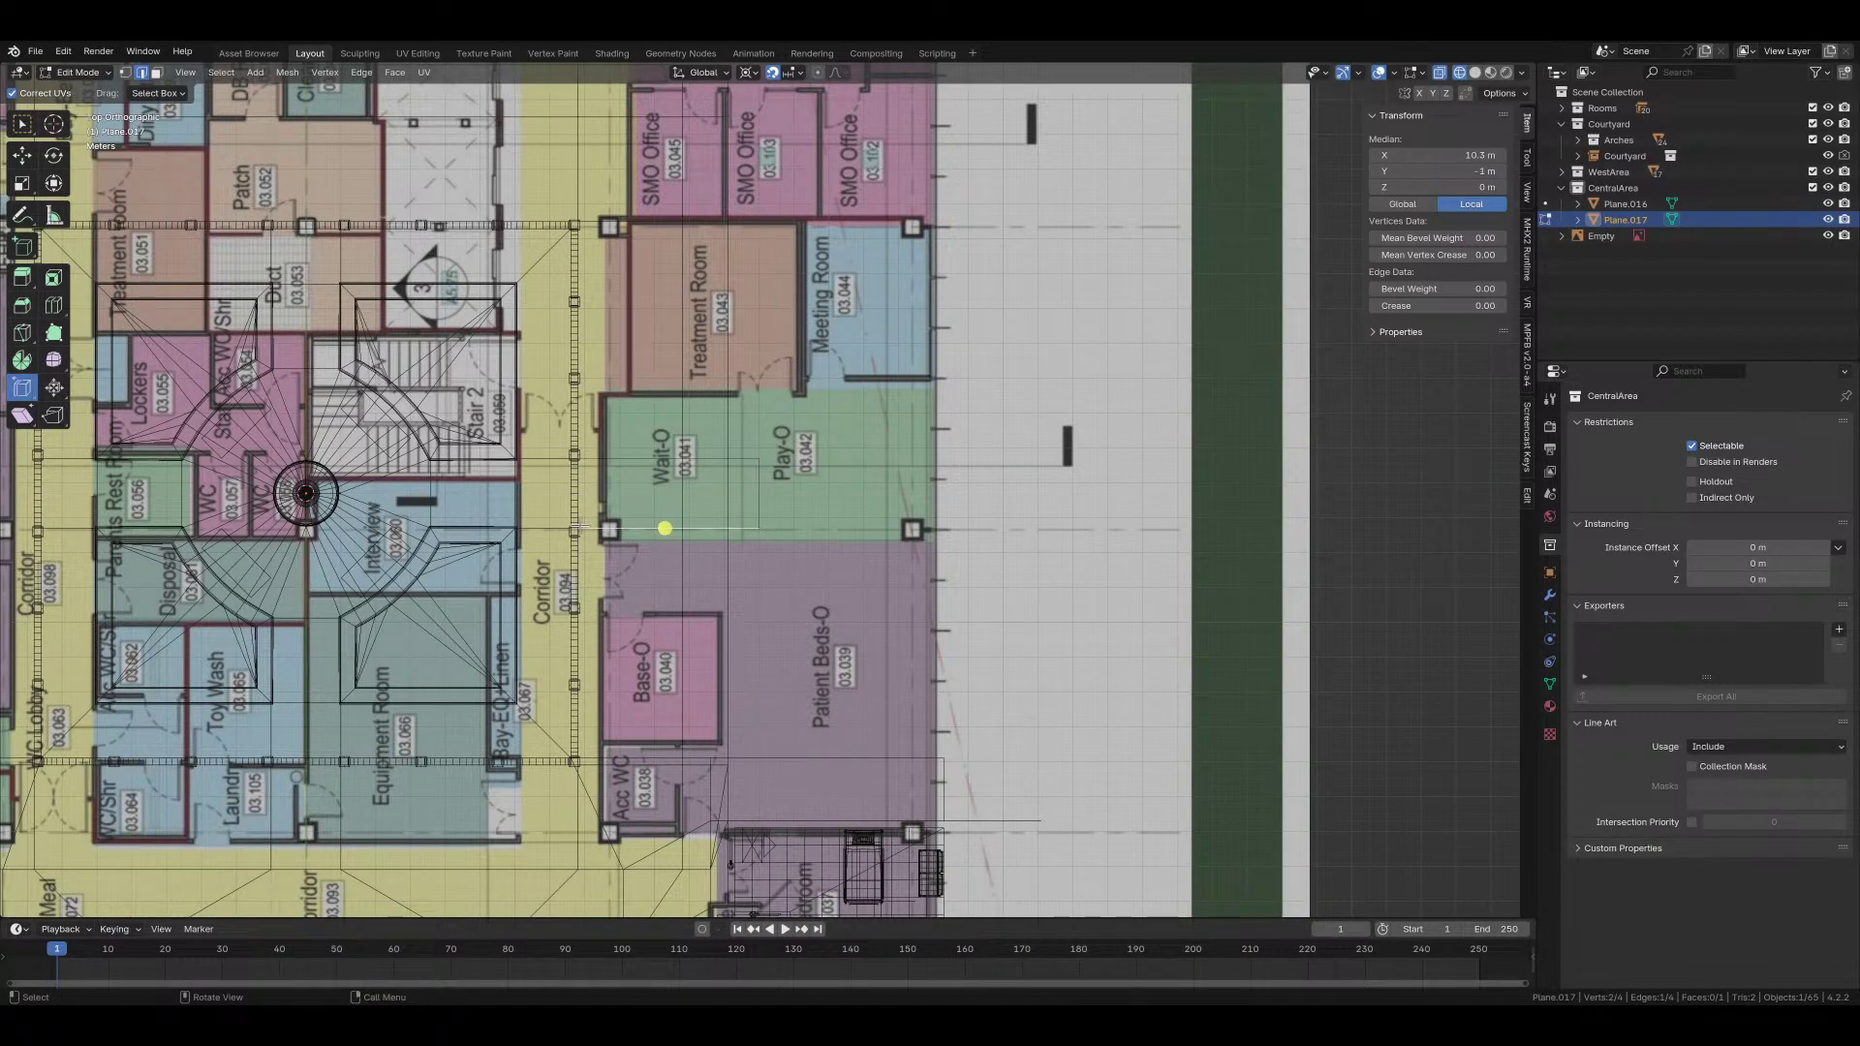
key("e")
key("y")
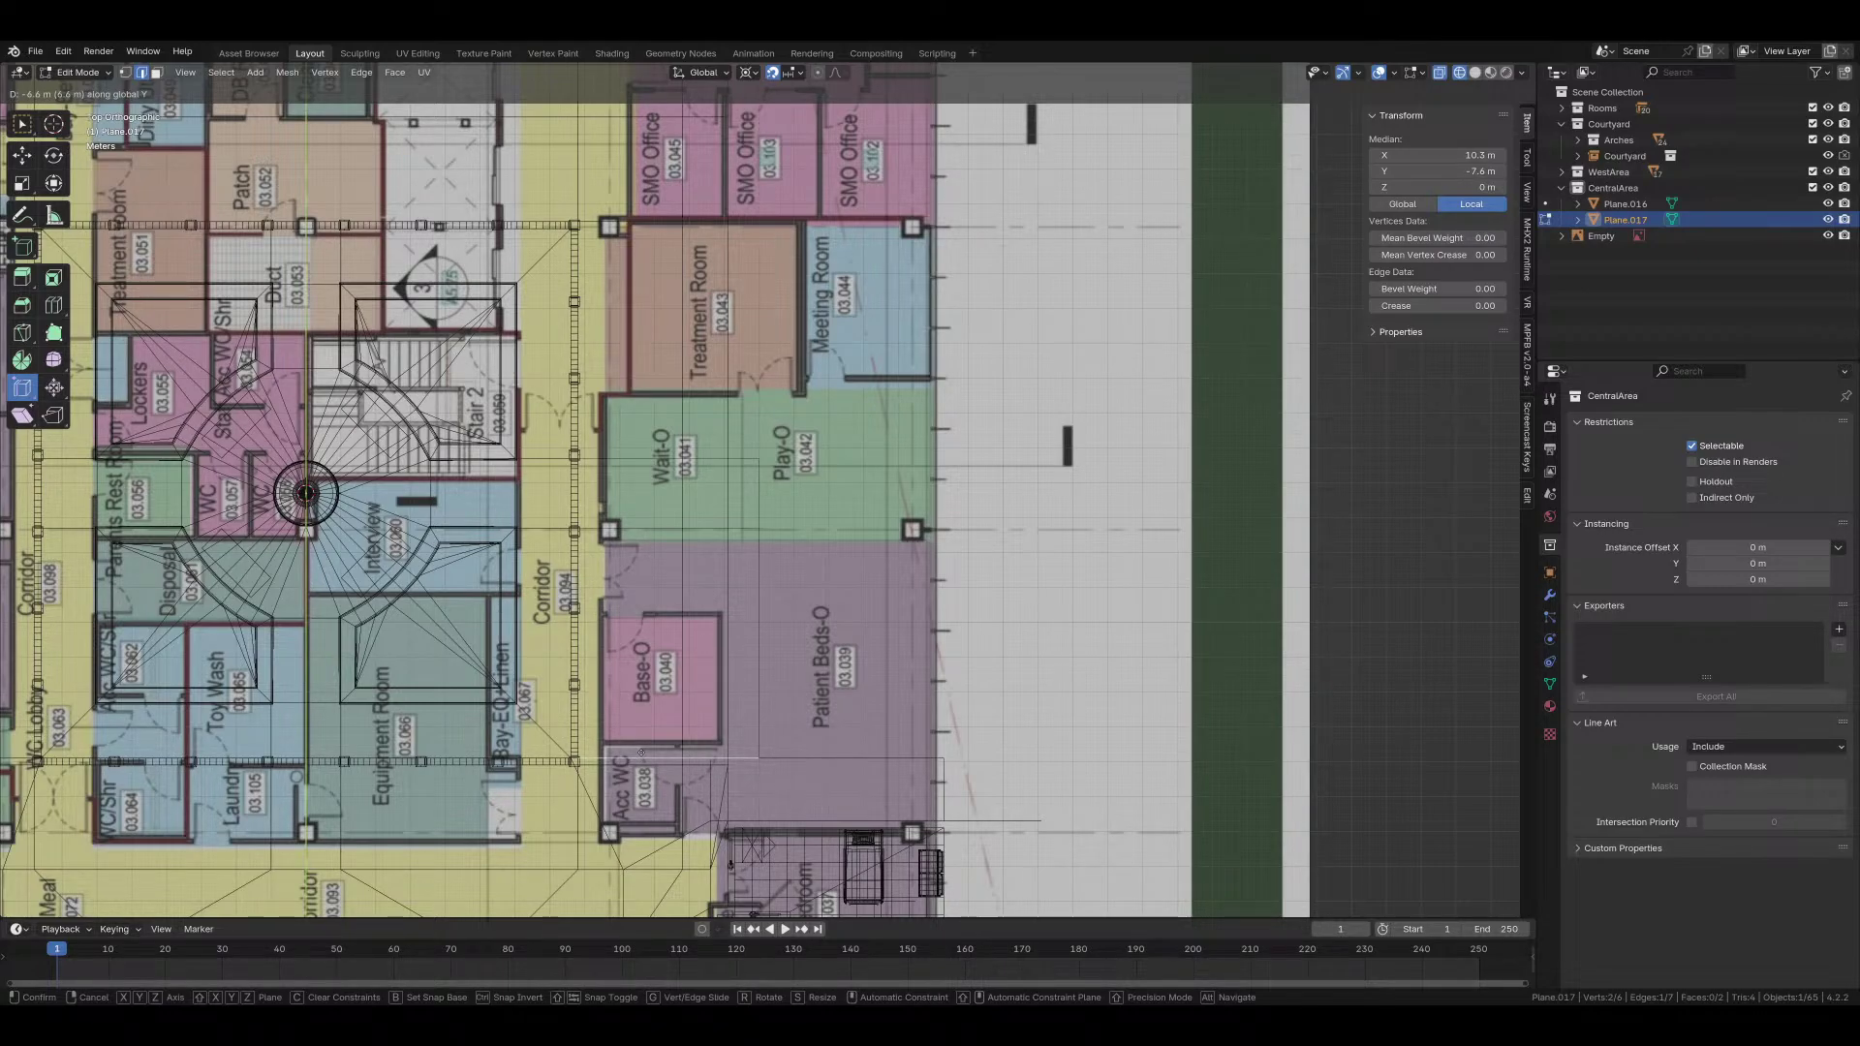
left_click(642, 762)
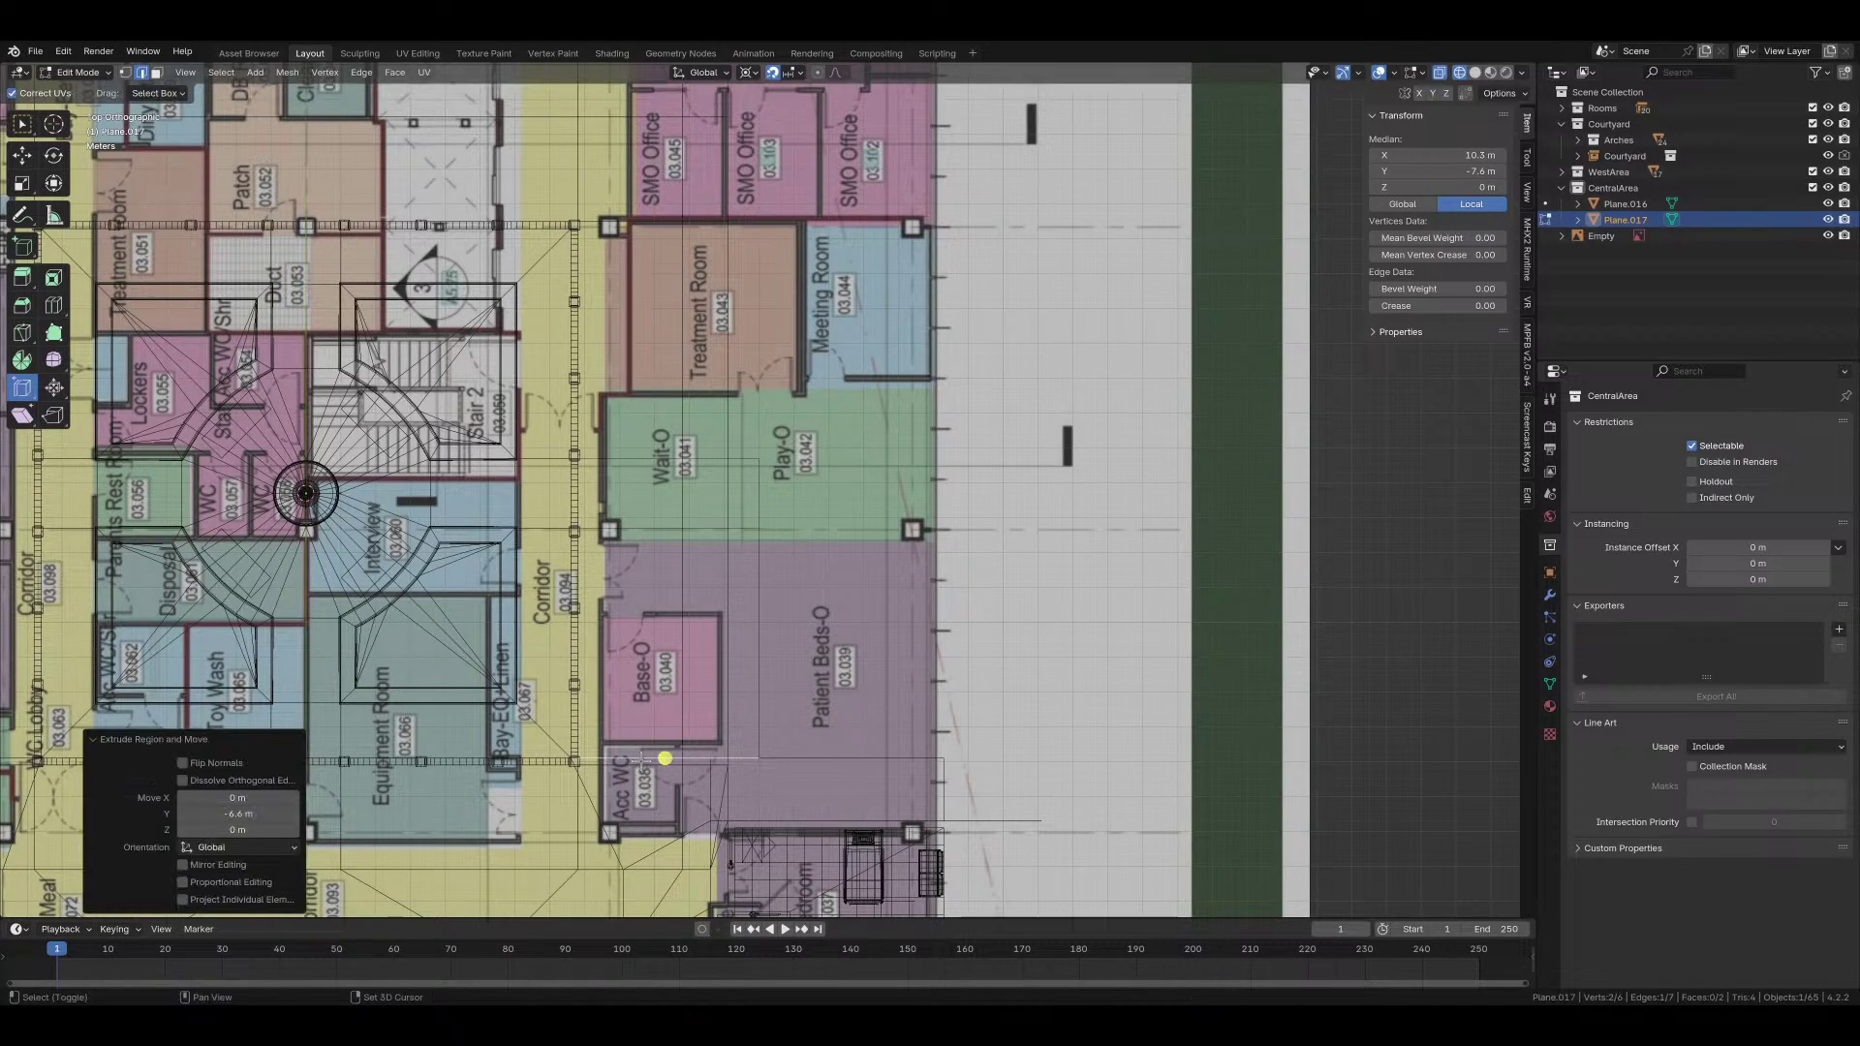
middle_click_drag(642, 762, 716, 439, "shift")
scroll(713, 528, "up", 4)
key("g")
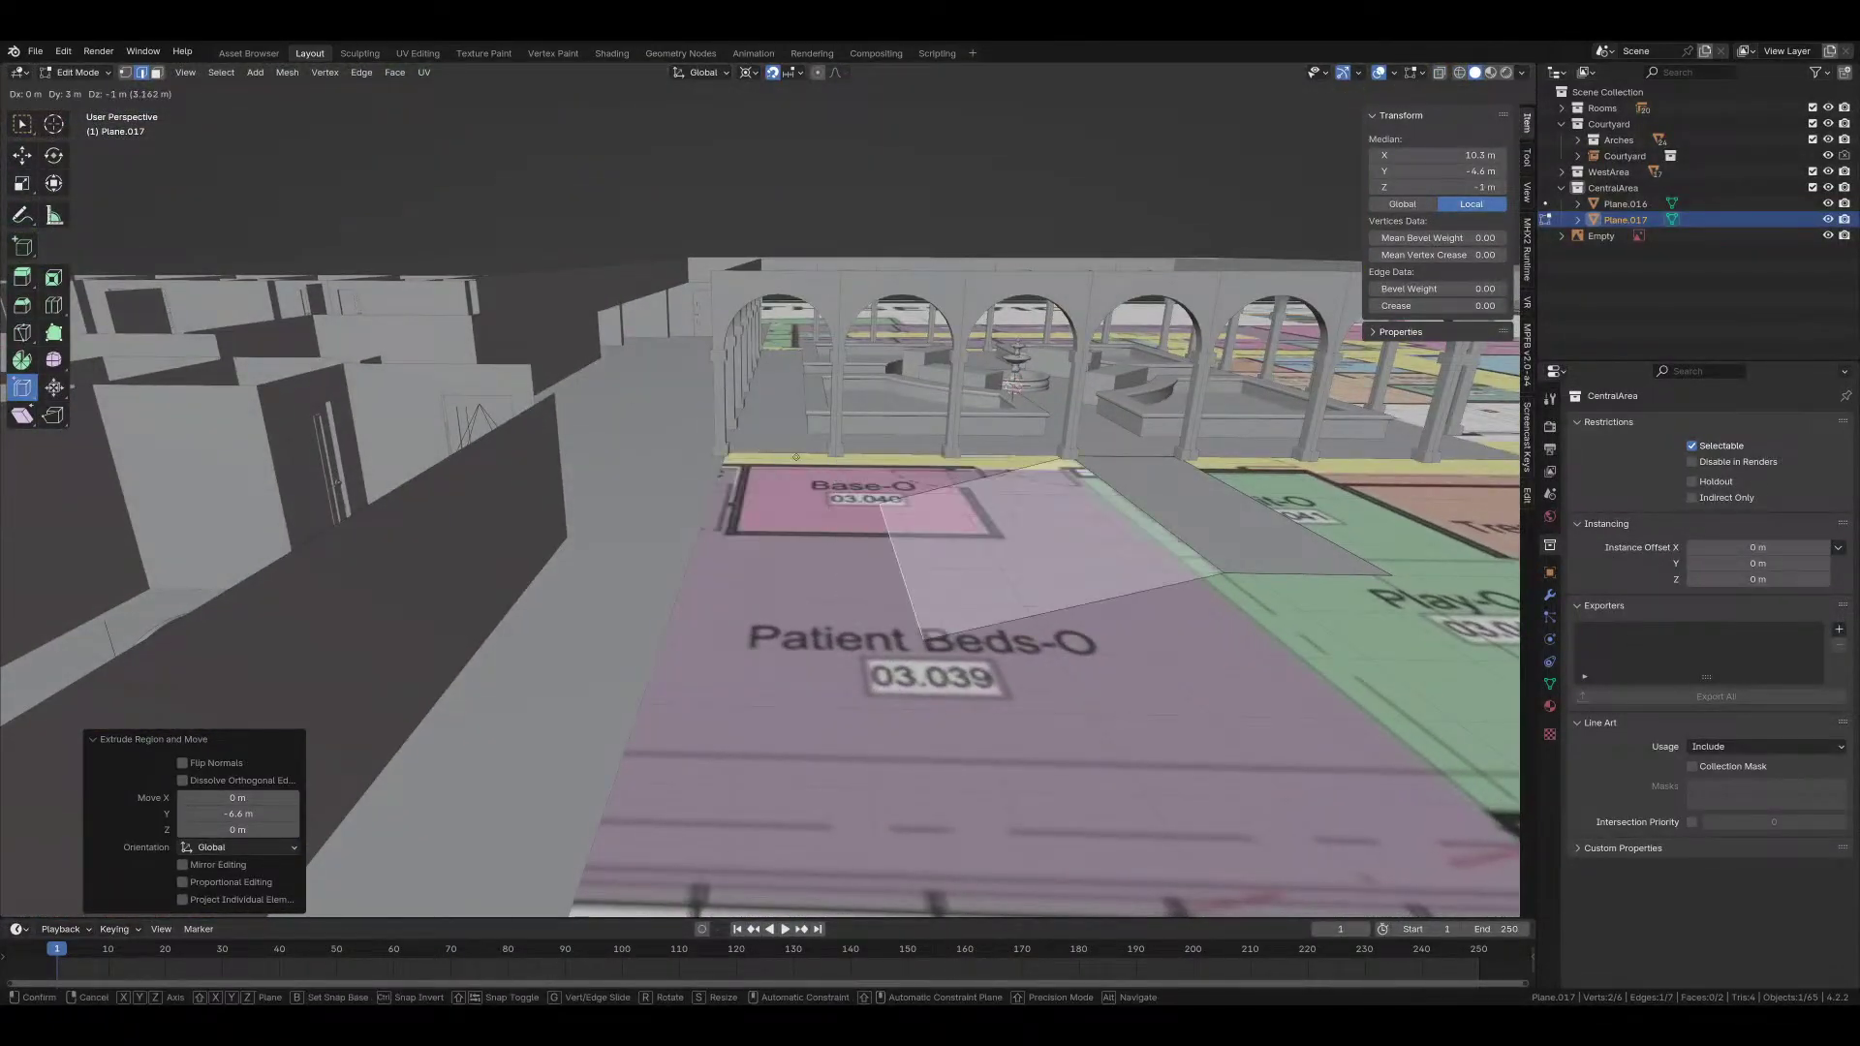
key("Escape")
Step: Extrude the opposite side edge, facing the Treatment Room, 6.6 m along positive Y
middle_click_drag(962, 562, 737, 565)
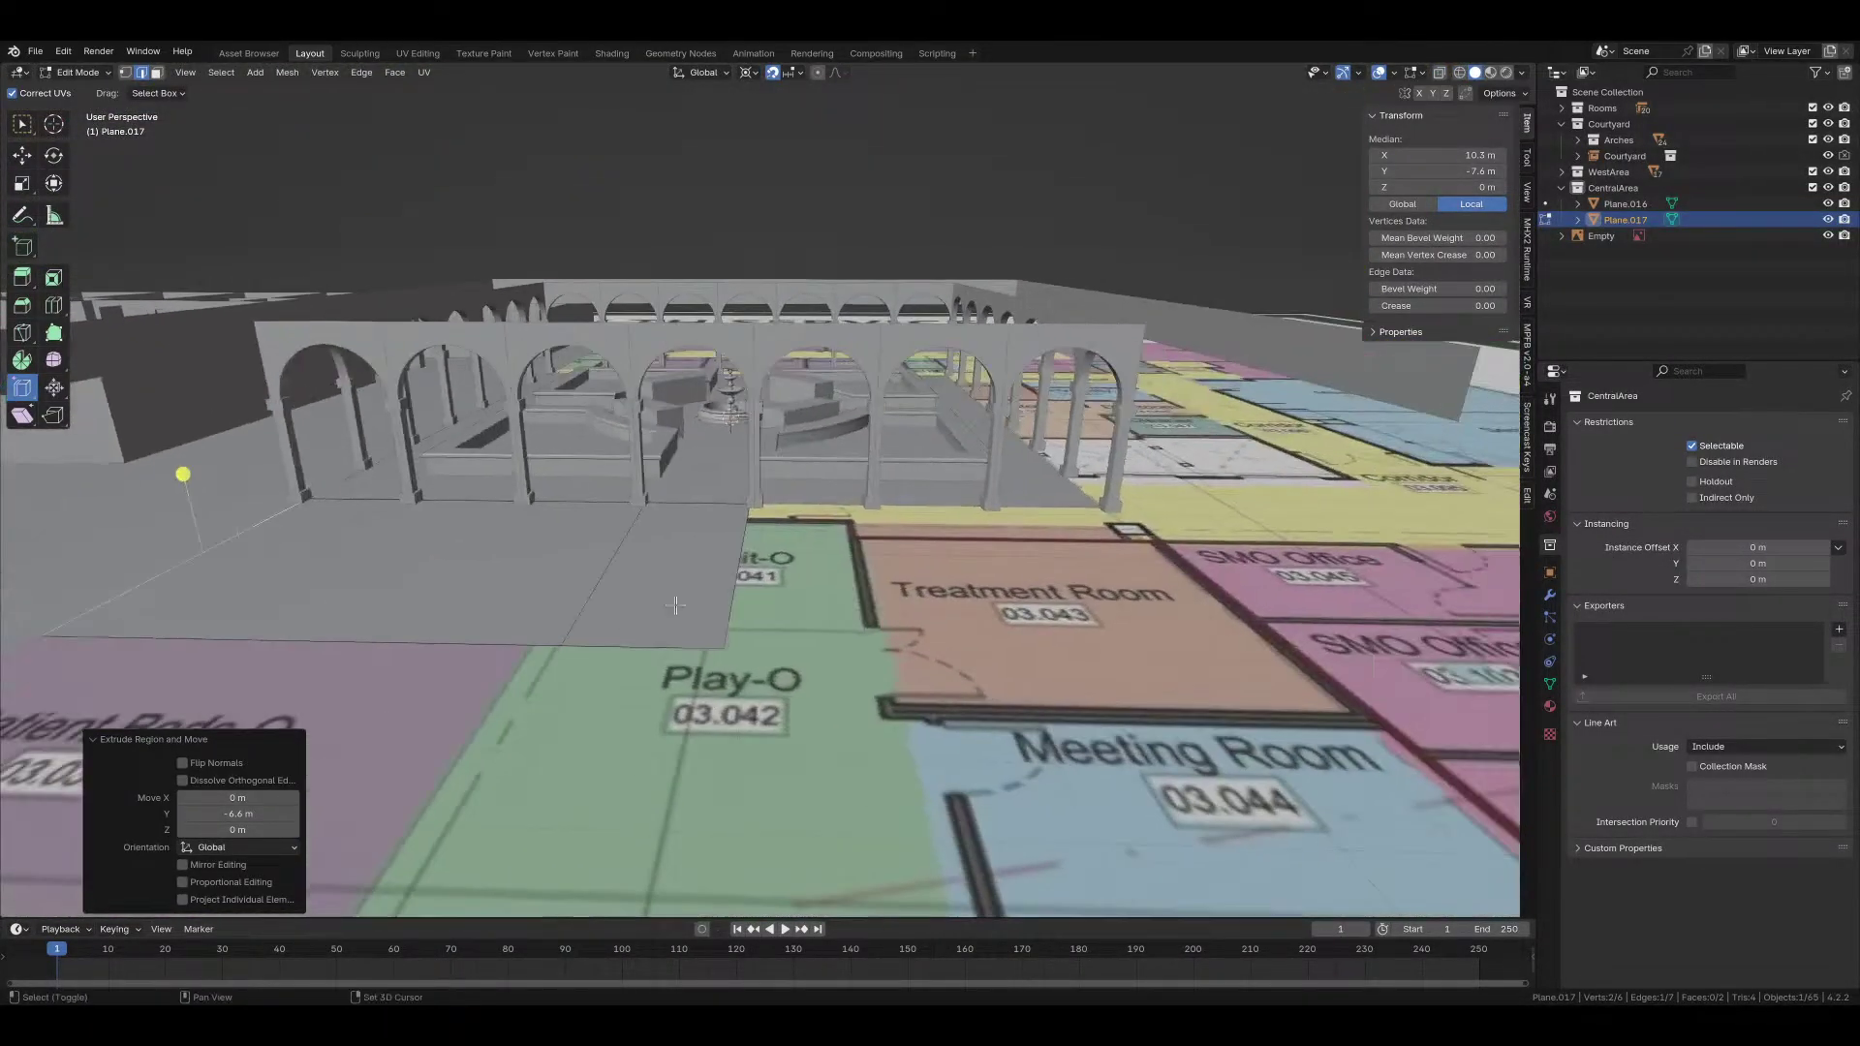
key("ctrl+z")
key("e")
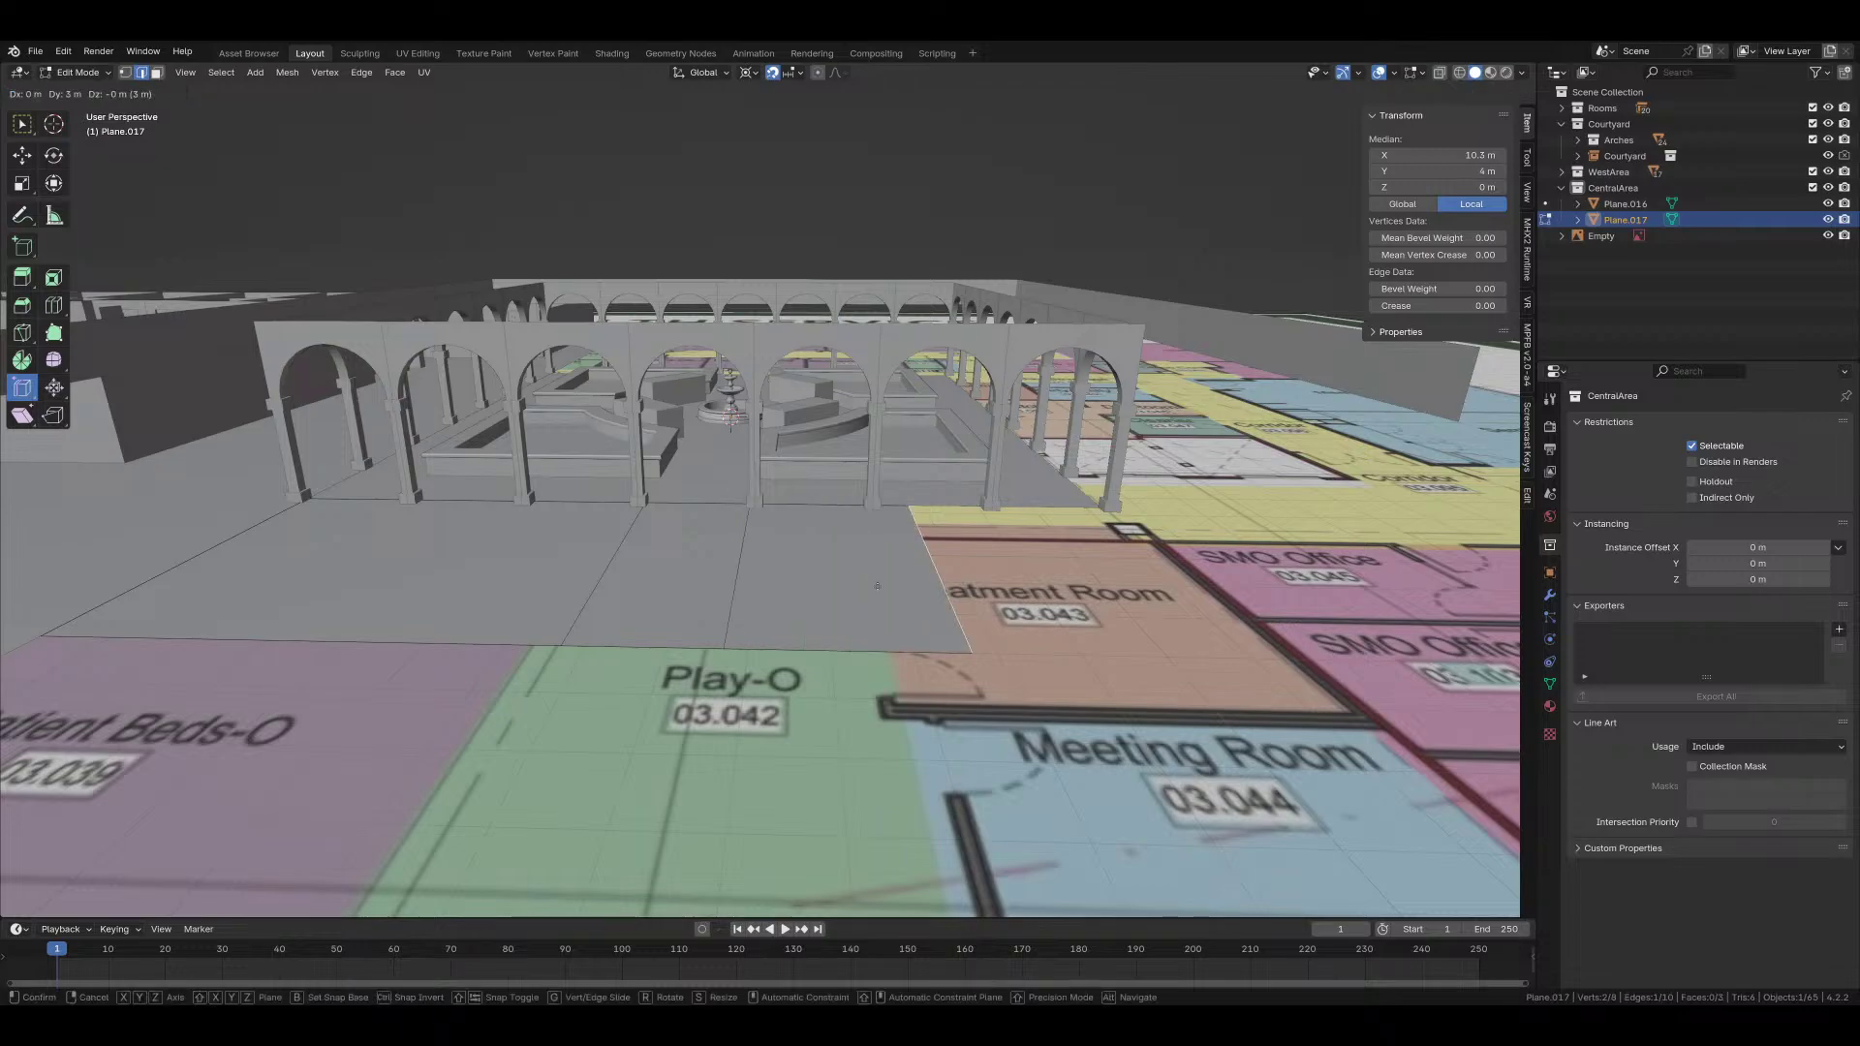
key("y")
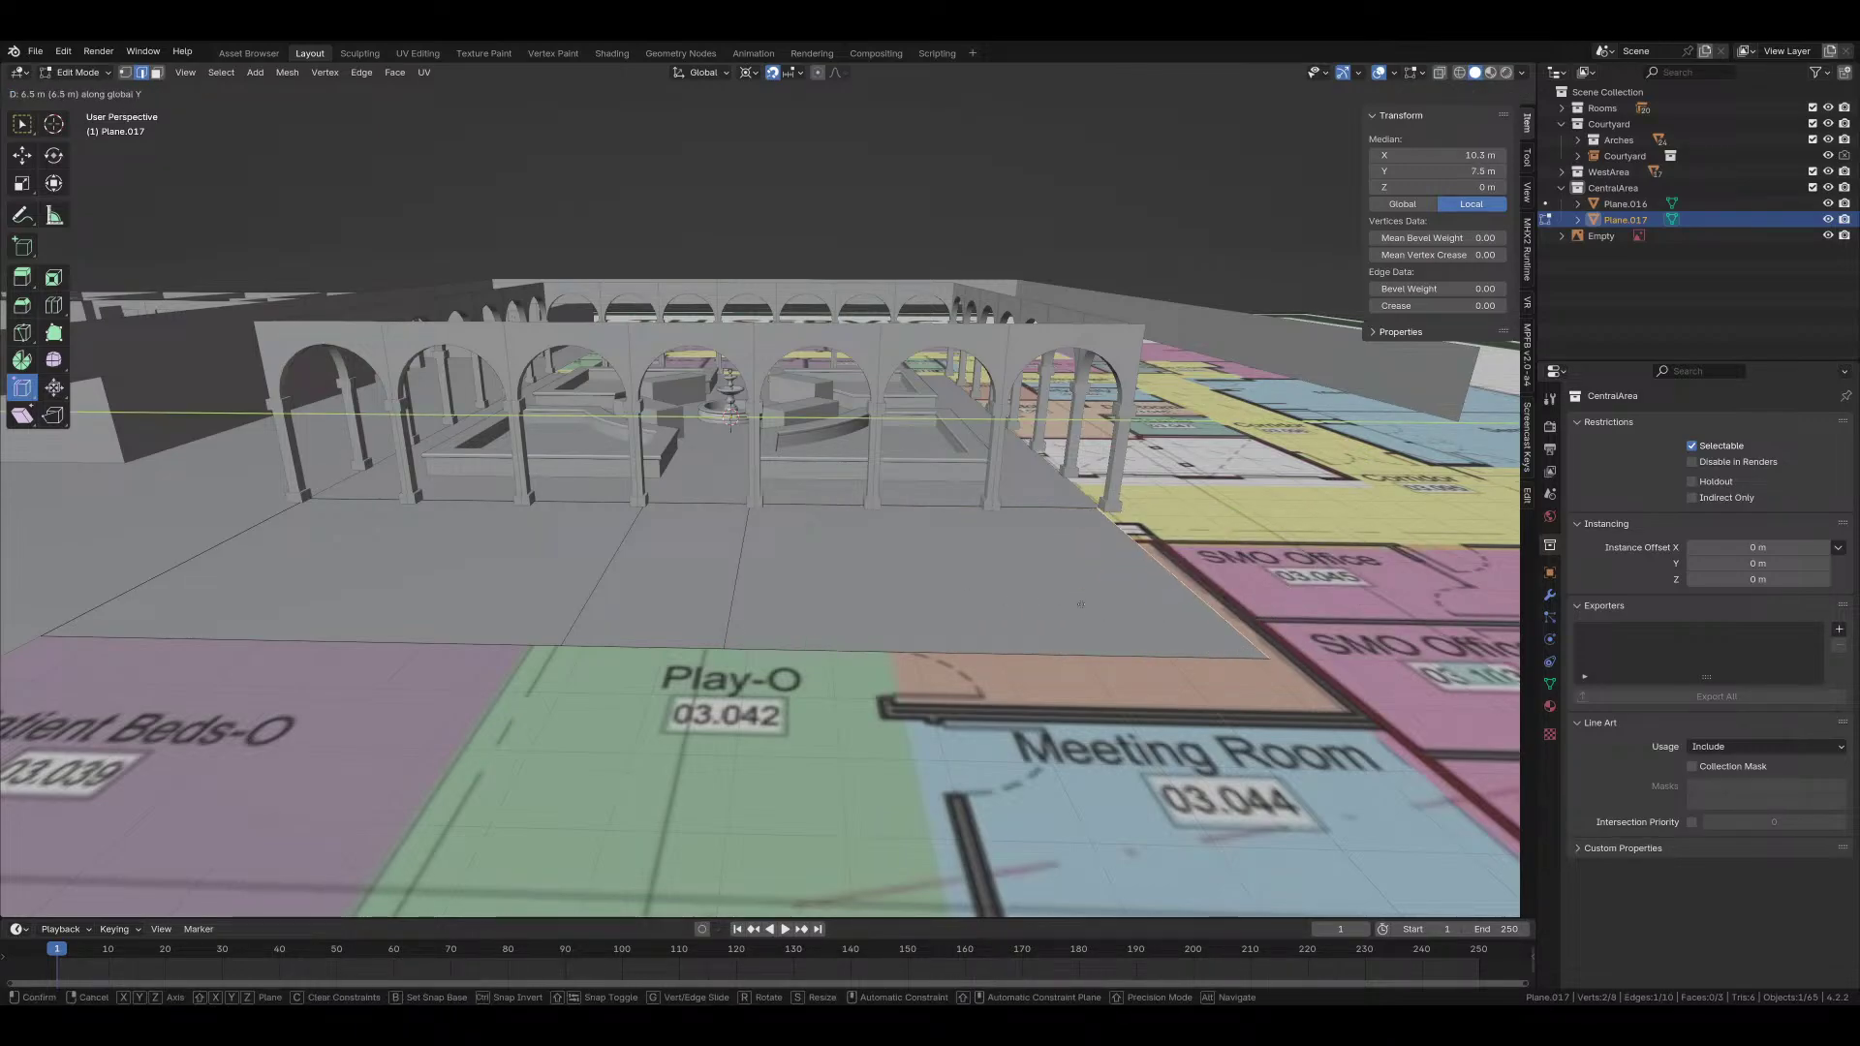
left_click(1091, 605)
Step: Select the extruded floor's outer corner vertex beside the SMO offices, move it 4 m along Y and return to top view
middle_click_drag(1091, 606, 584, 740)
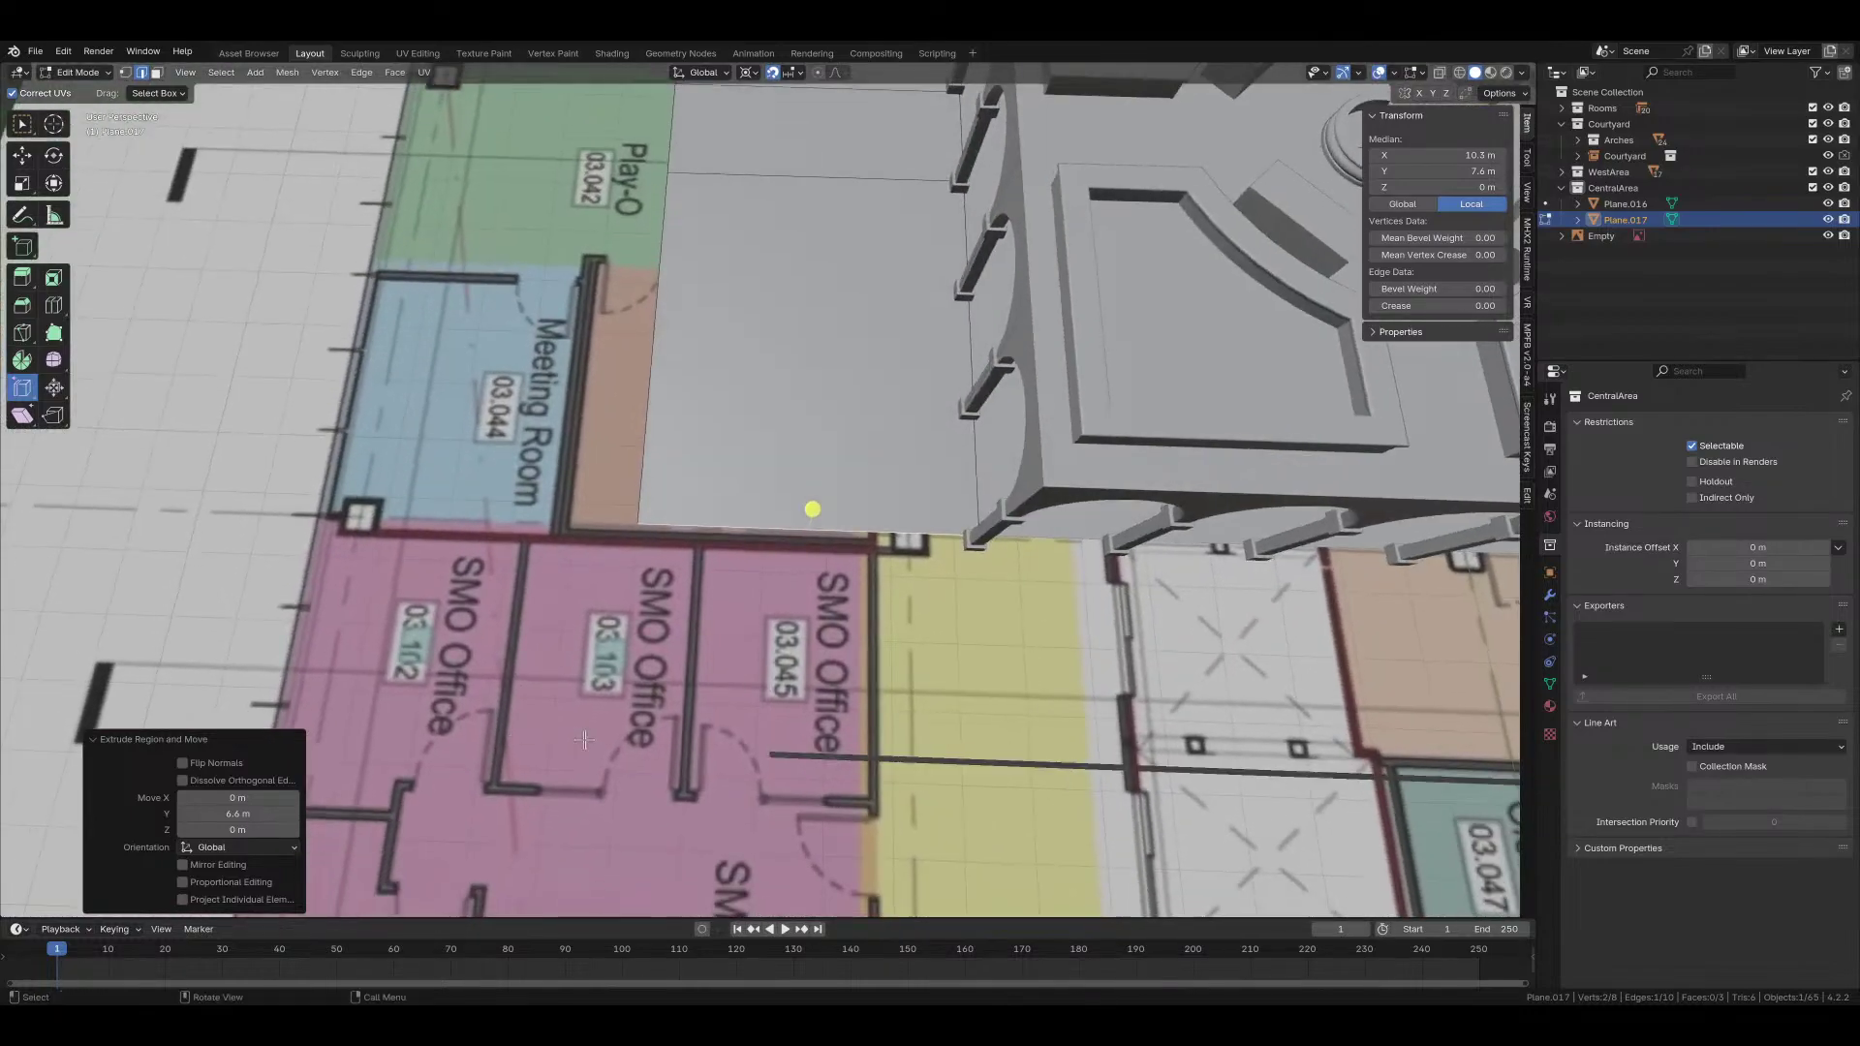
key("1")
left_click(641, 532)
scroll(776, 697, "up", 3)
scroll(776, 698, "down", 5)
key("g")
key("y")
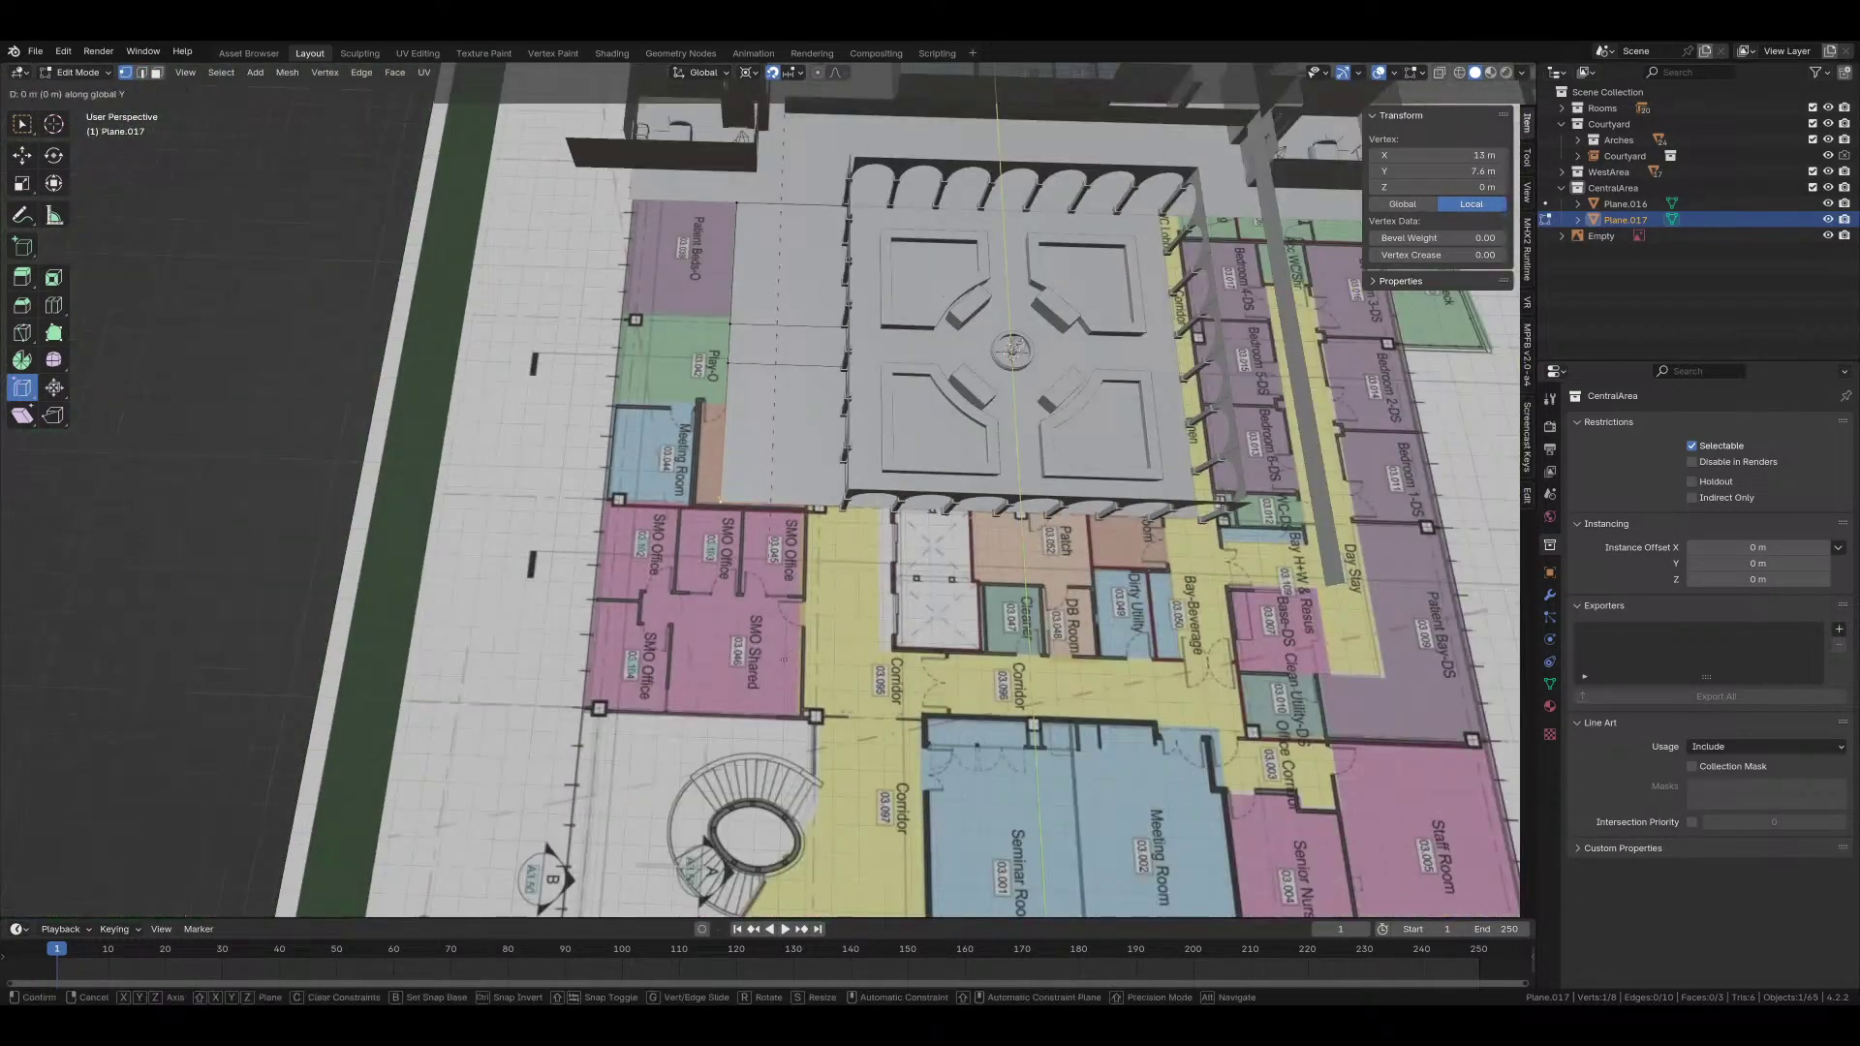
left_click(765, 732)
key("grave")
left_click(938, 665)
key("grave")
left_click(936, 488)
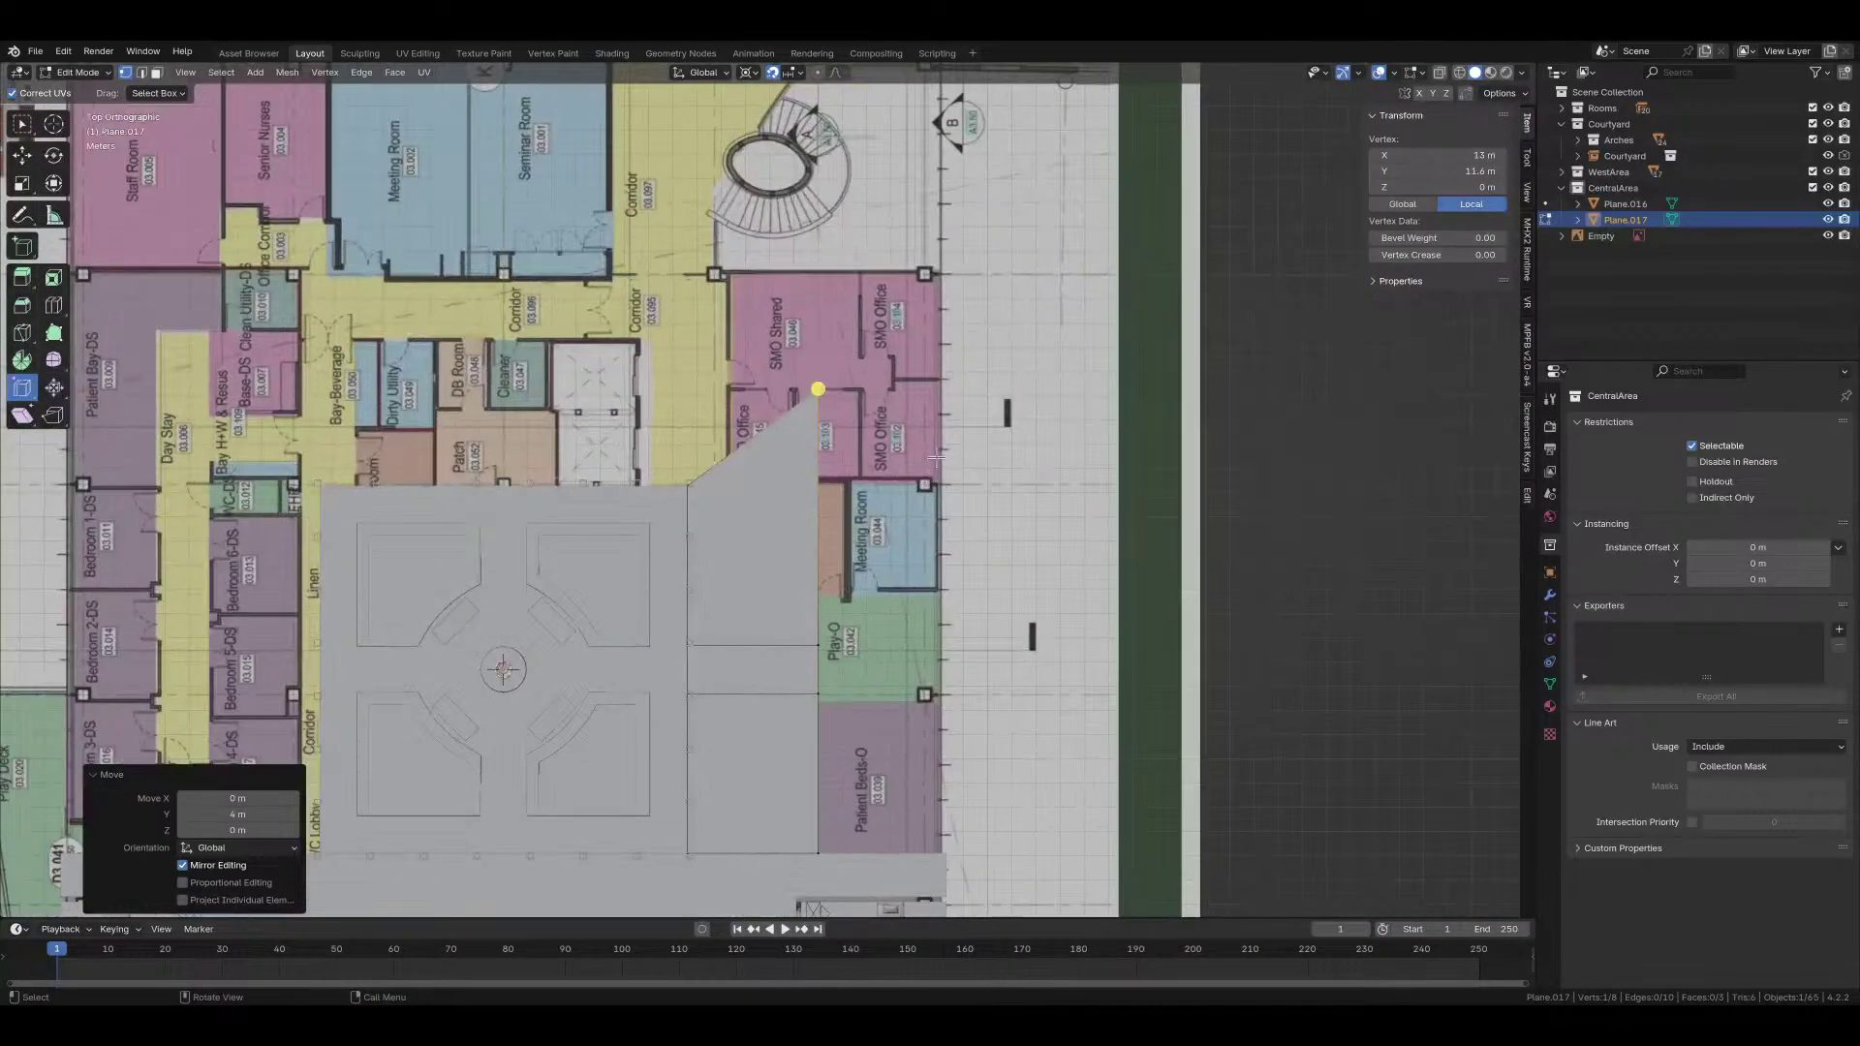
Step: Select the slanted edge at the courtyard corner and extrude it 15.2 m along negative X
key("2")
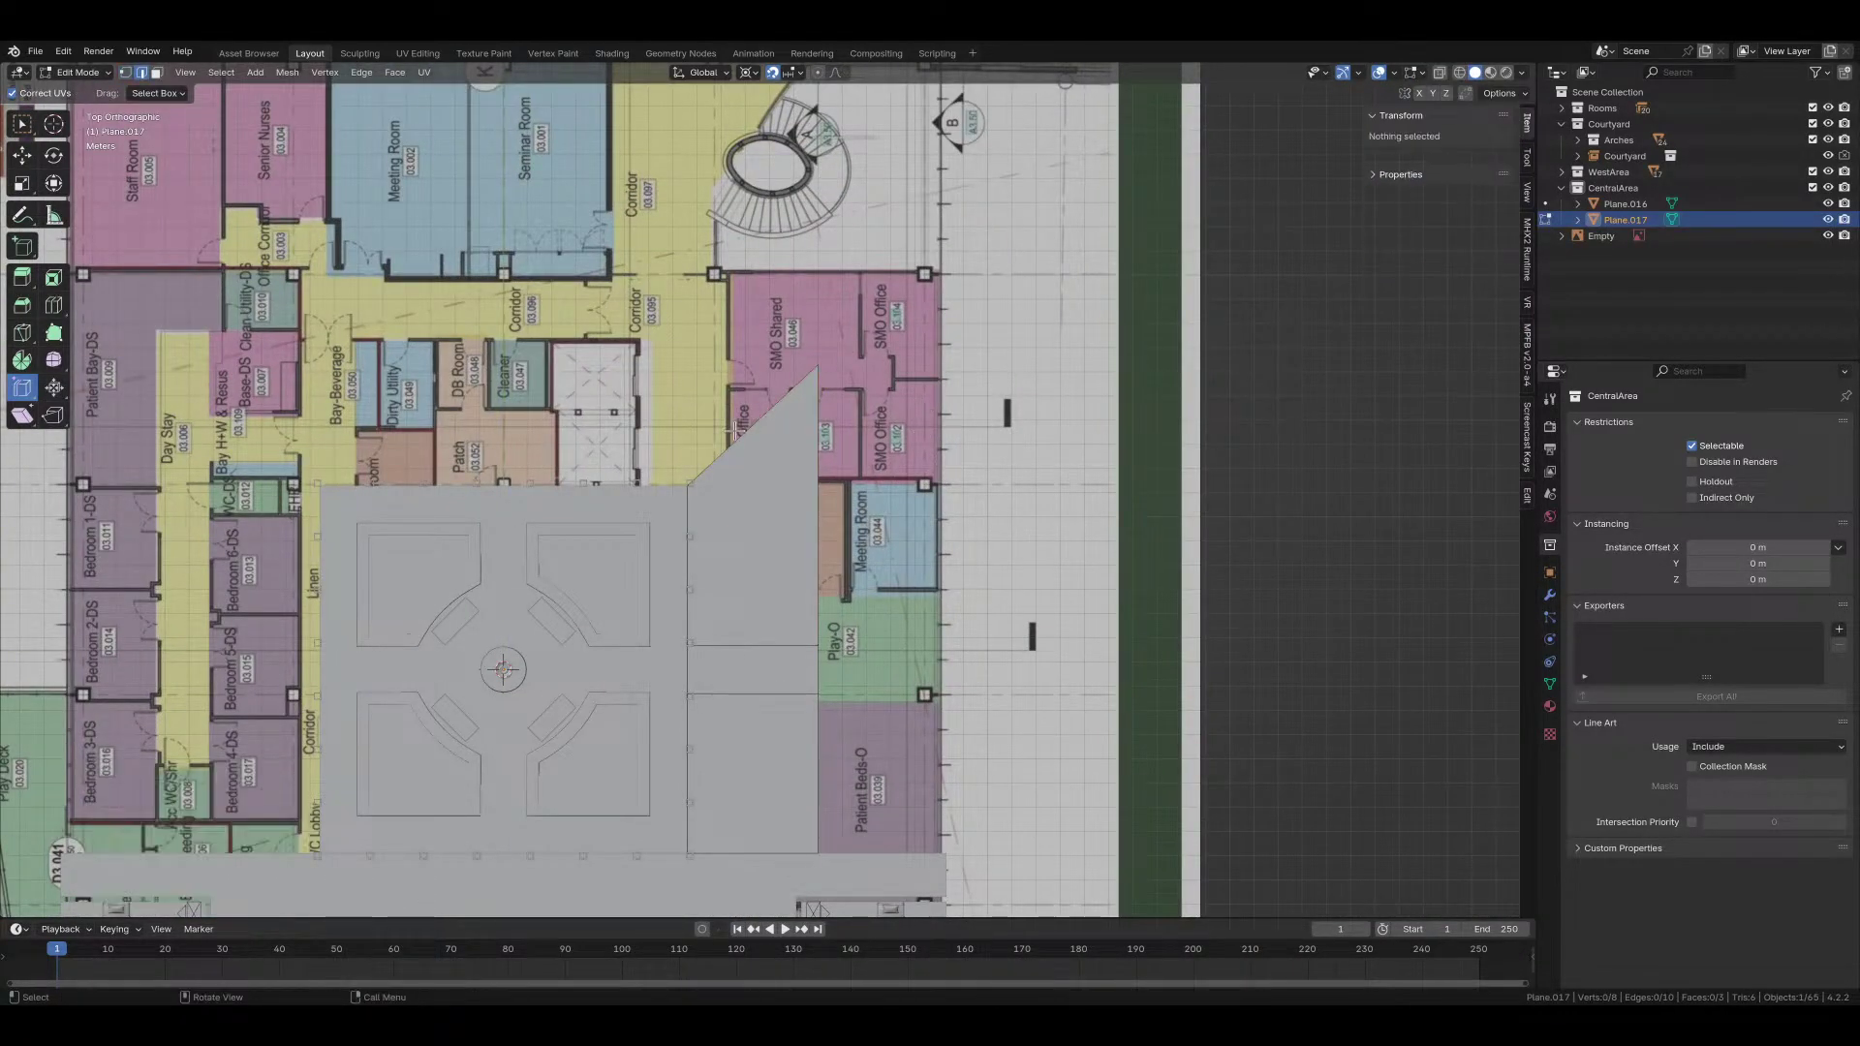
left_click(733, 433)
scroll(733, 433, "down", 2)
key("g")
key("x")
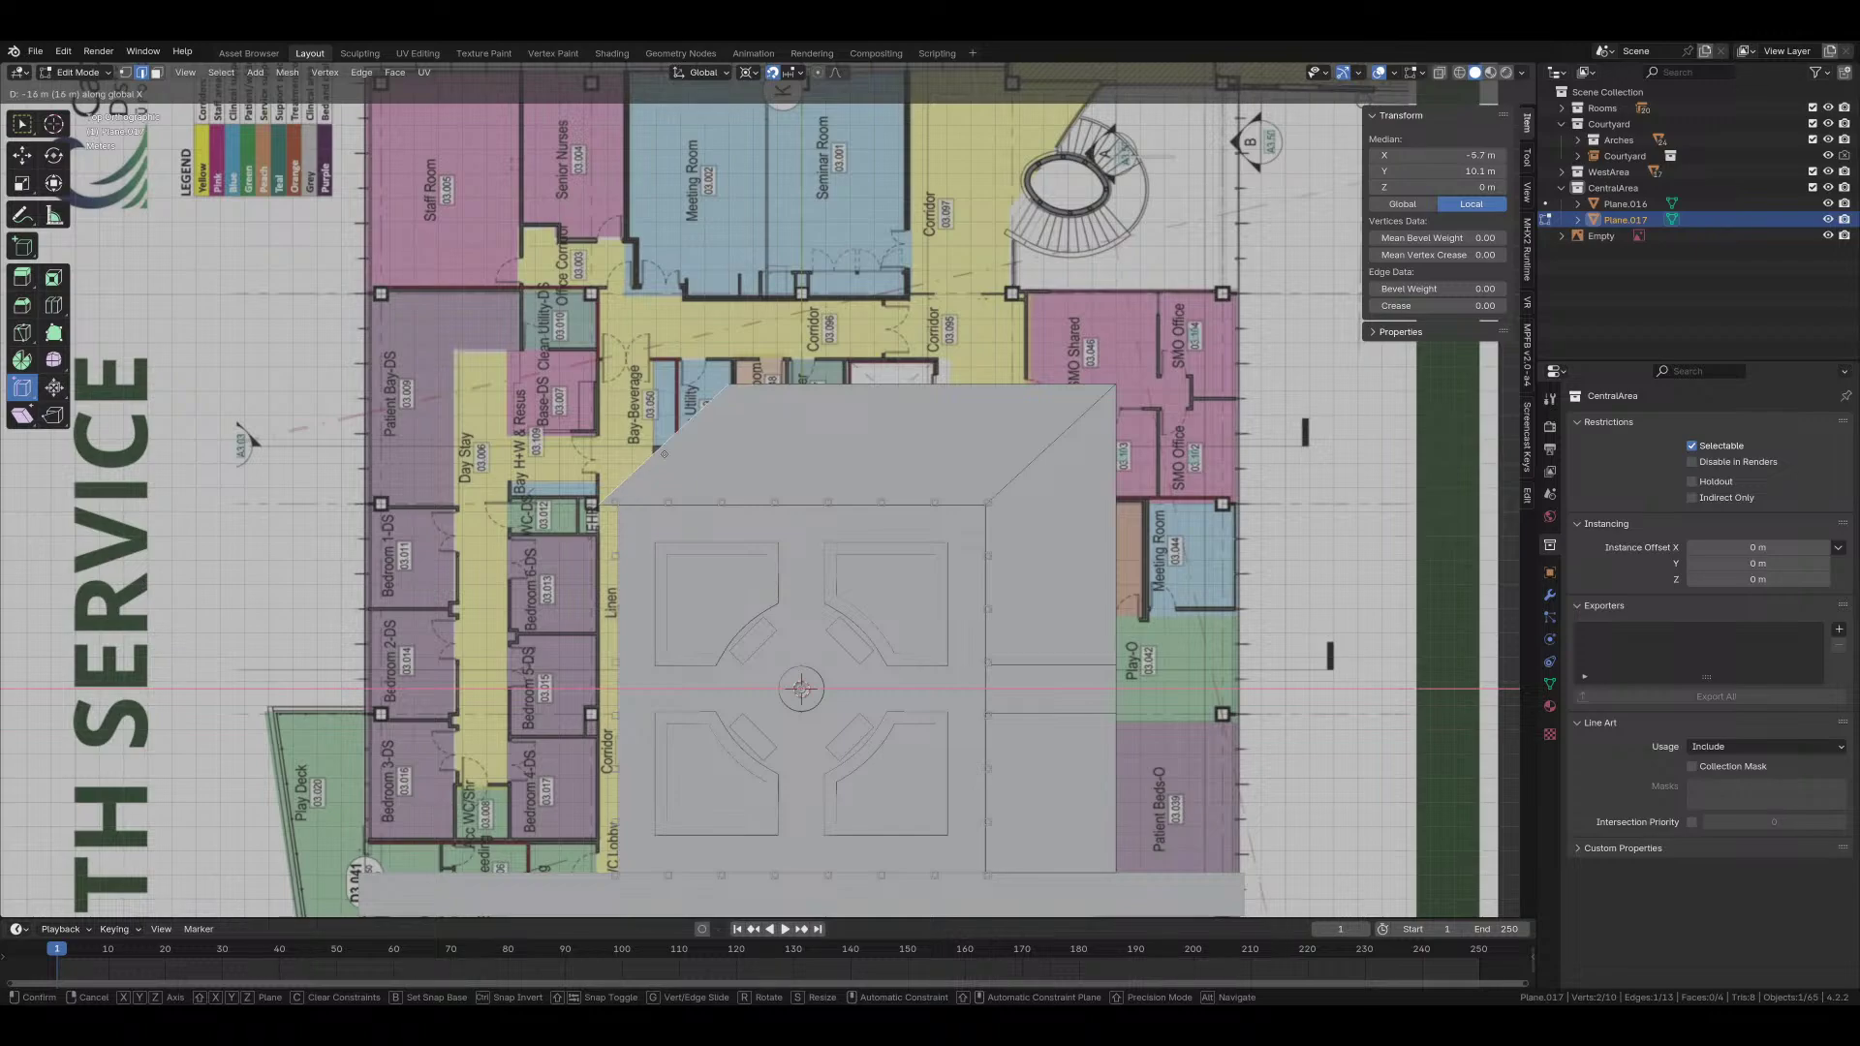
left_click(678, 448)
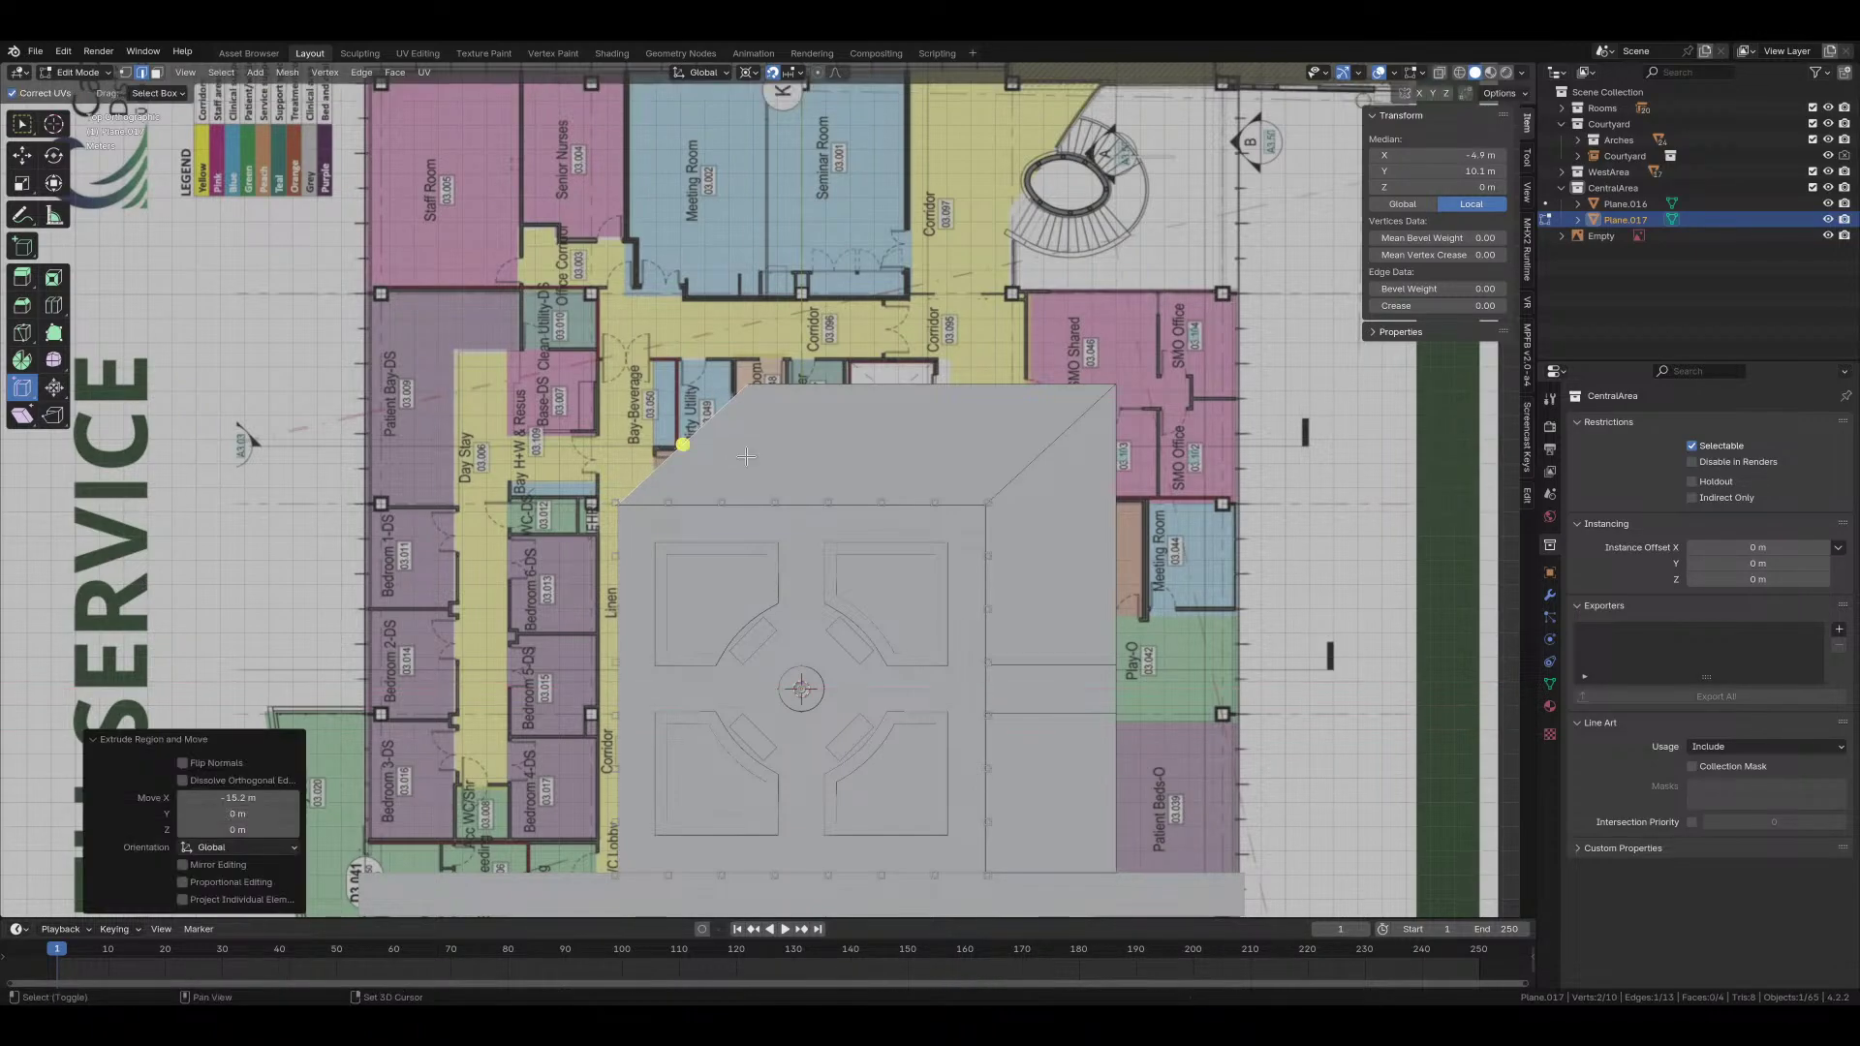
Step: Select the outer vertex of the newly extruded edge and move it 9 m along negative X
key("1")
left_click(751, 392)
key("g")
key("x")
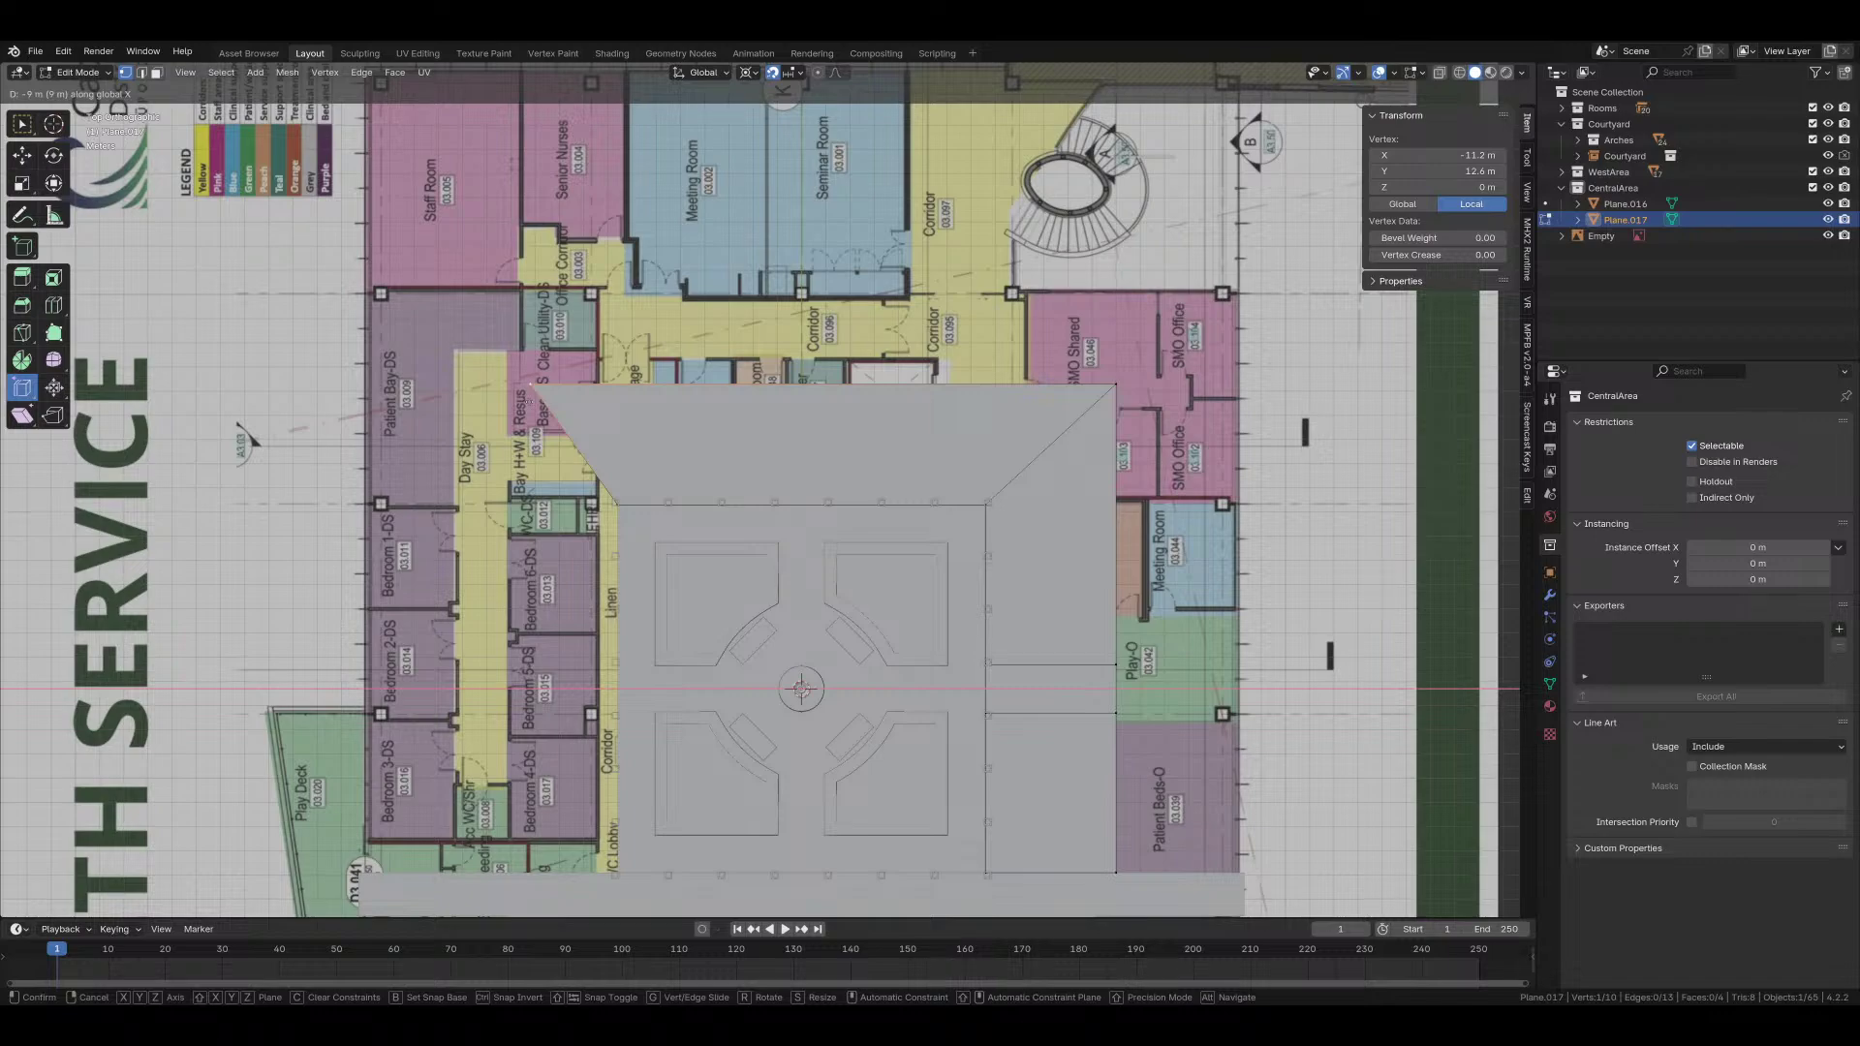
key("Return")
middle_click_drag(900, 628, 922, 427, "shift")
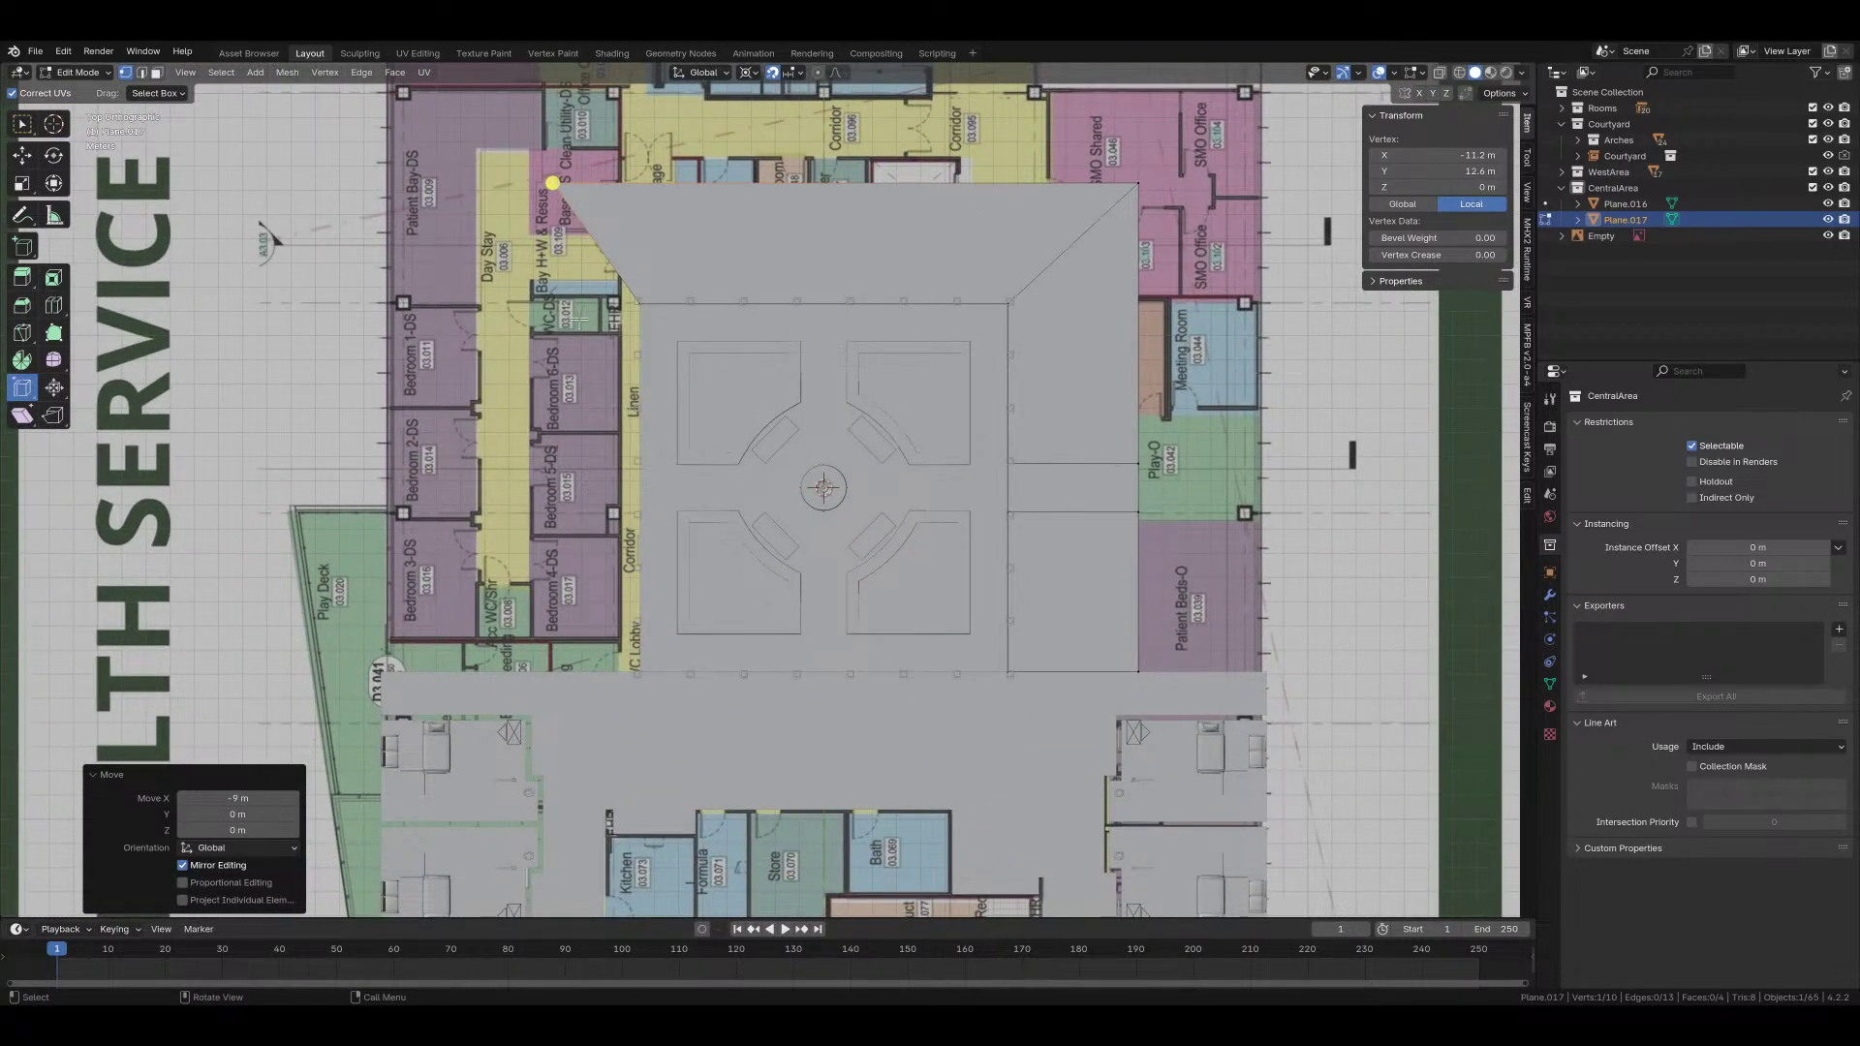
key("e")
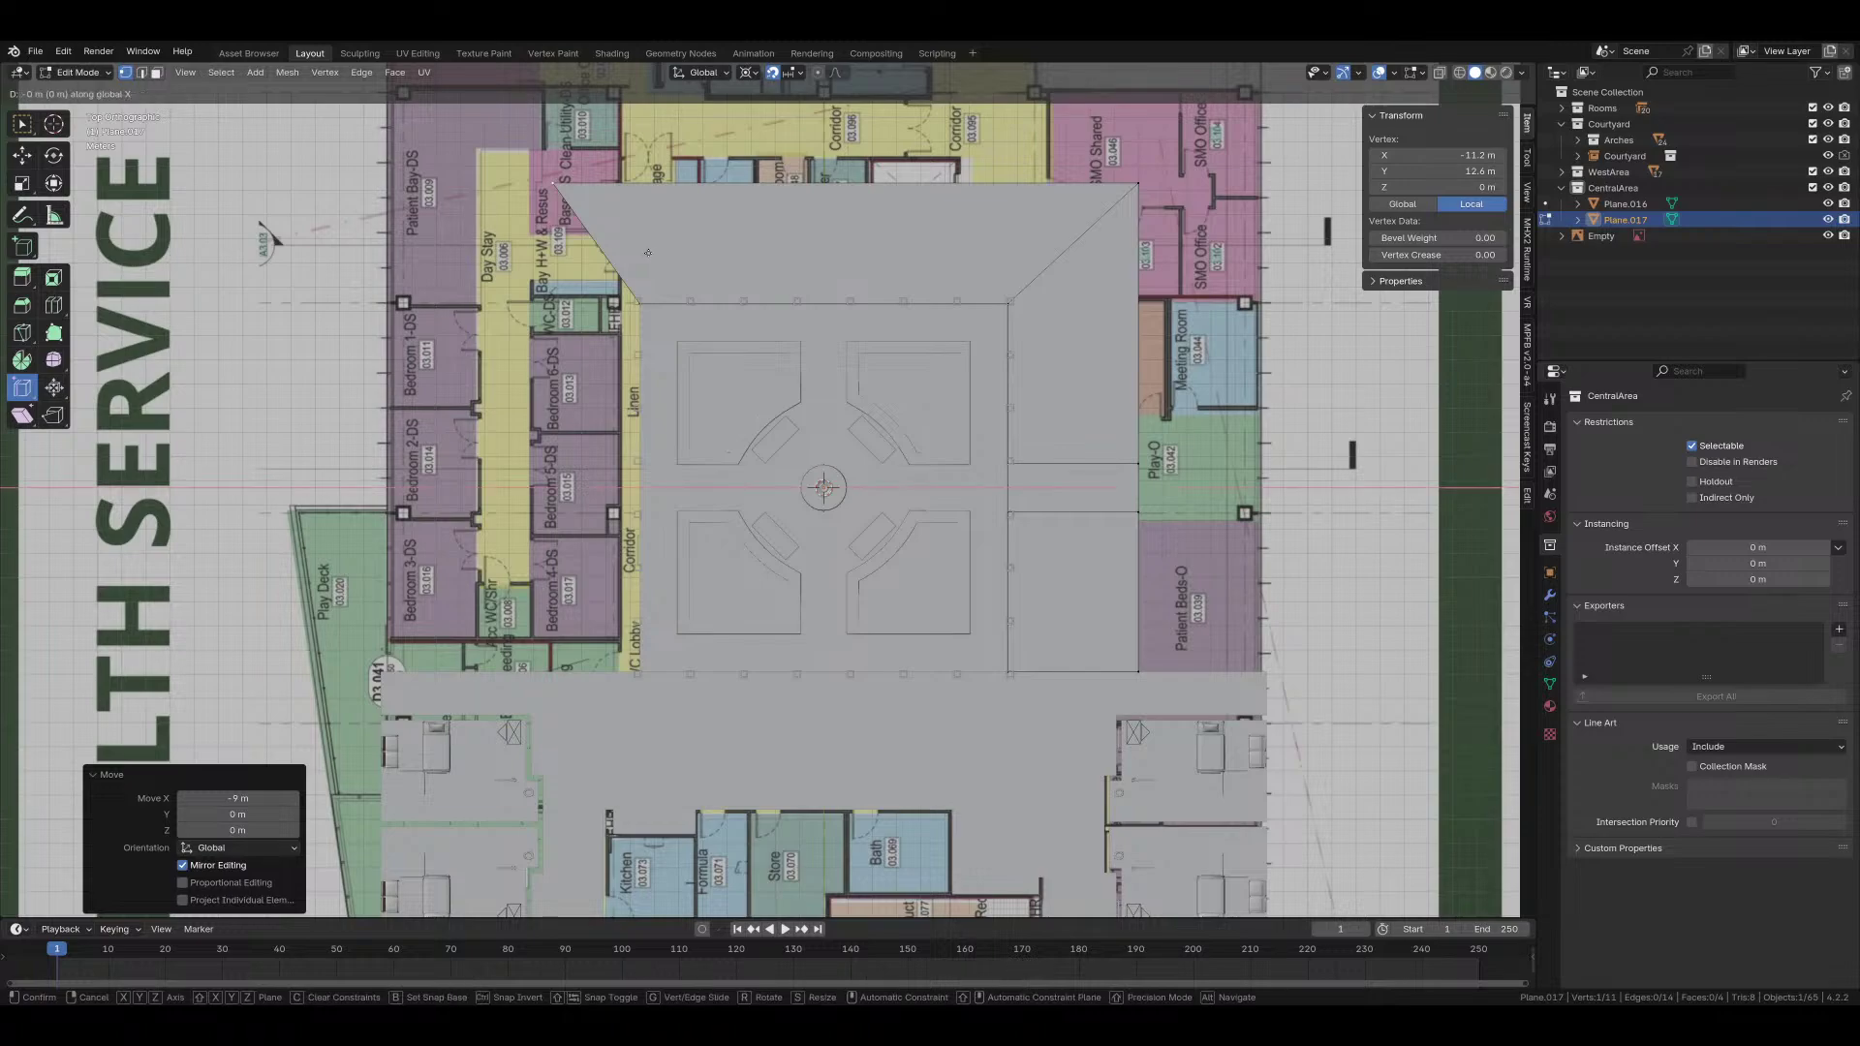
right_click(650, 254)
key("ctrl+z")
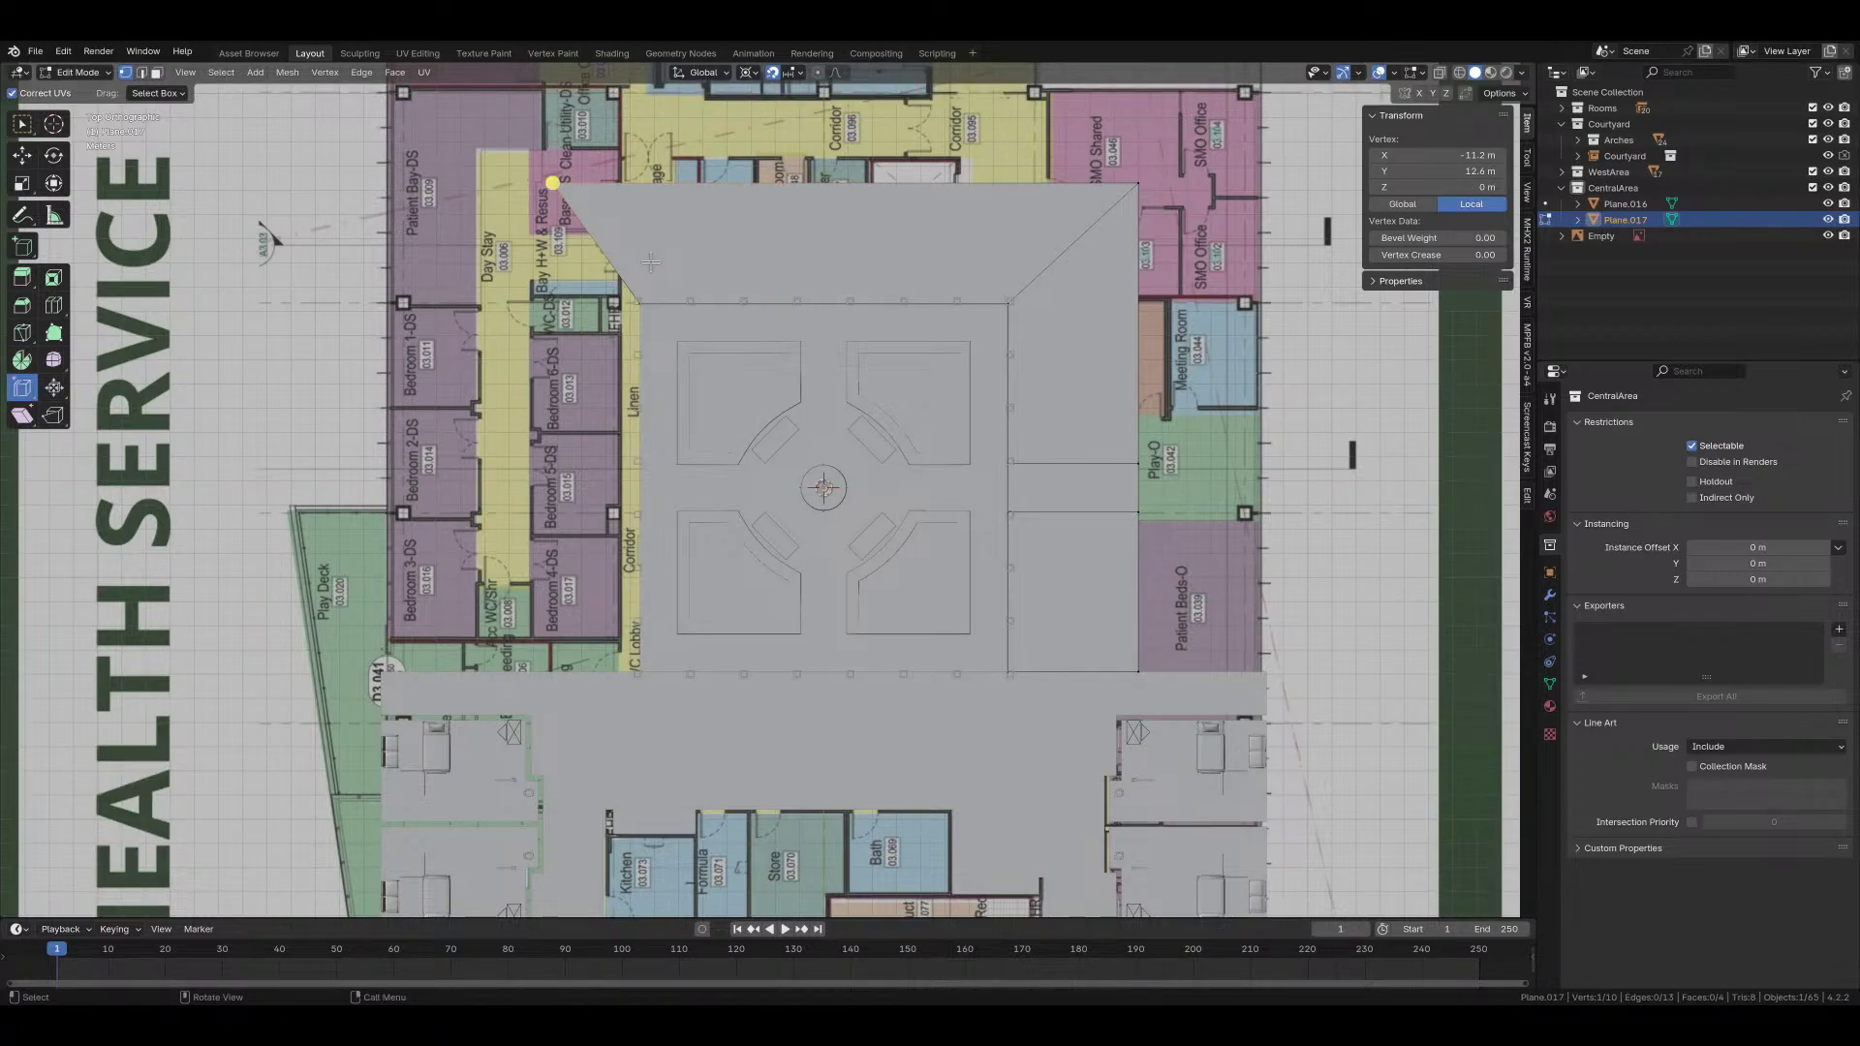
Step: Place the same outer corner vertex at X -13 m by moving it along the X axis
key("g")
key("x")
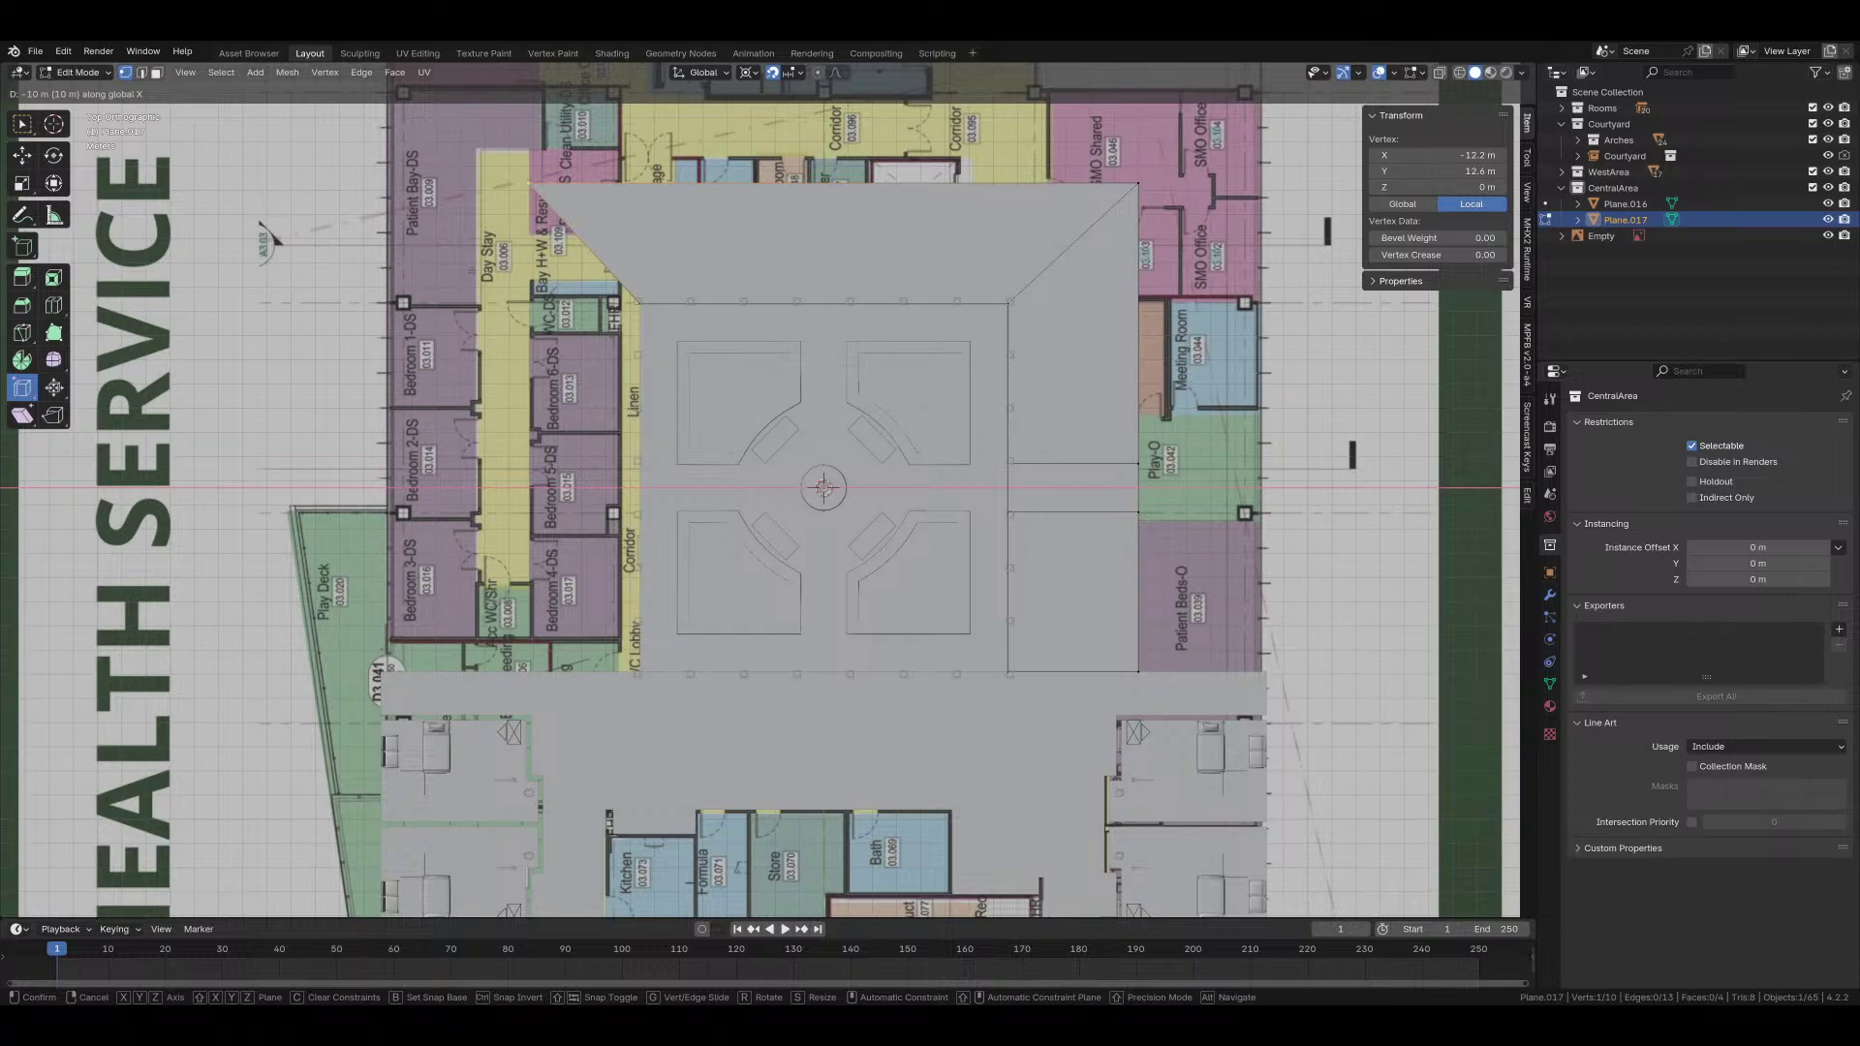
left_click(283, 269)
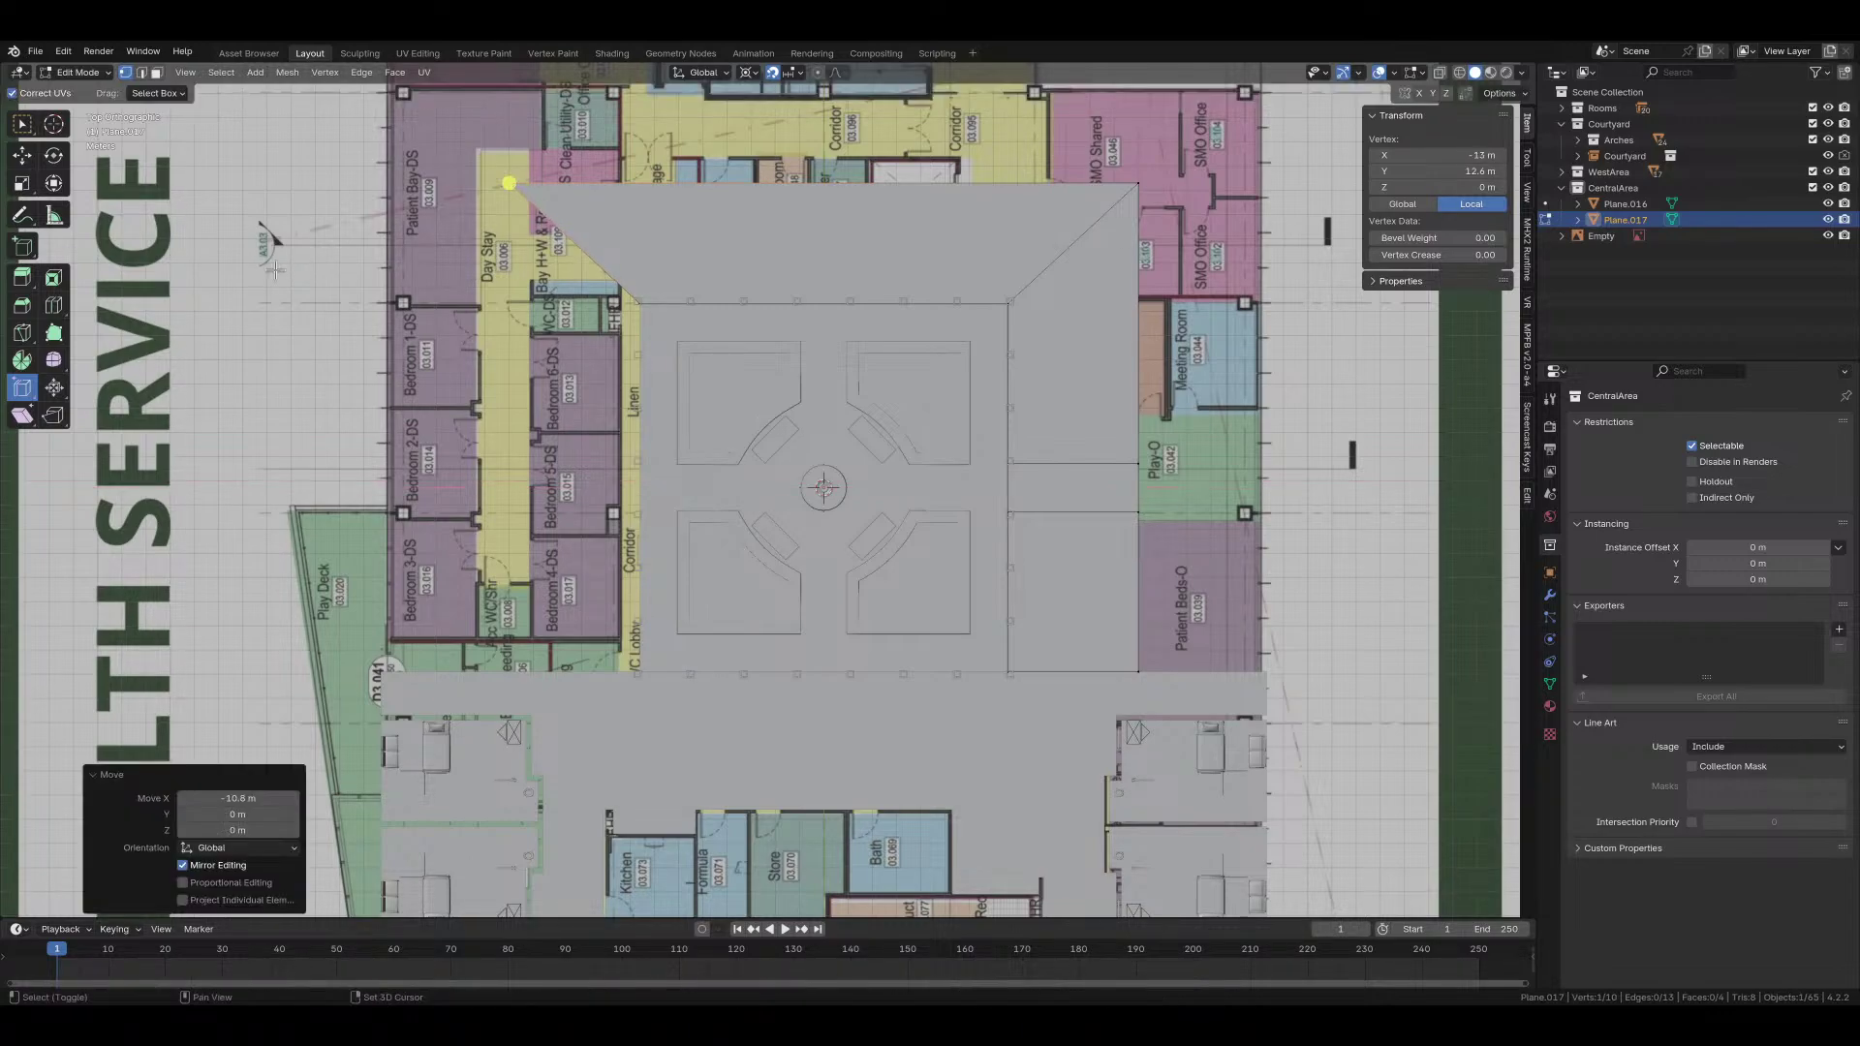
Step: Select the slanted corner edge beside Day Stay and extrude it 6.6 m along negative Y
key("2")
left_click(573, 244)
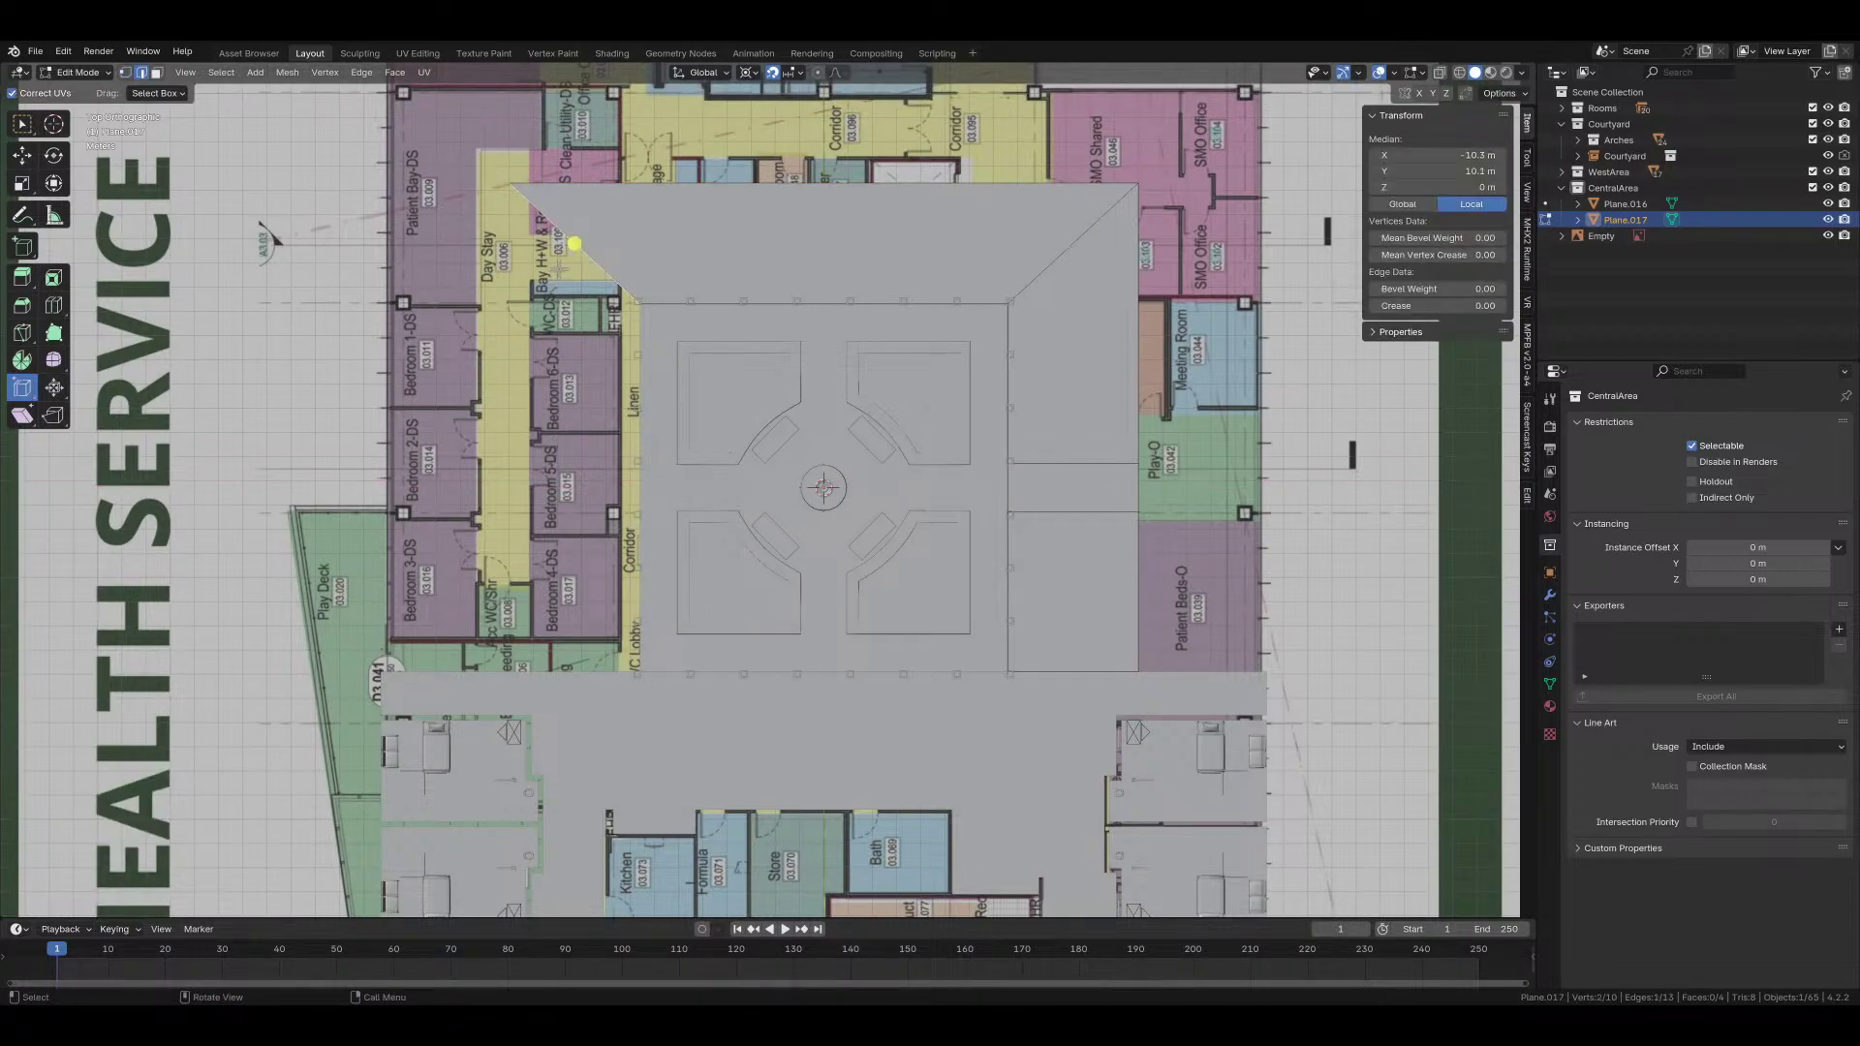
key("e")
key("y")
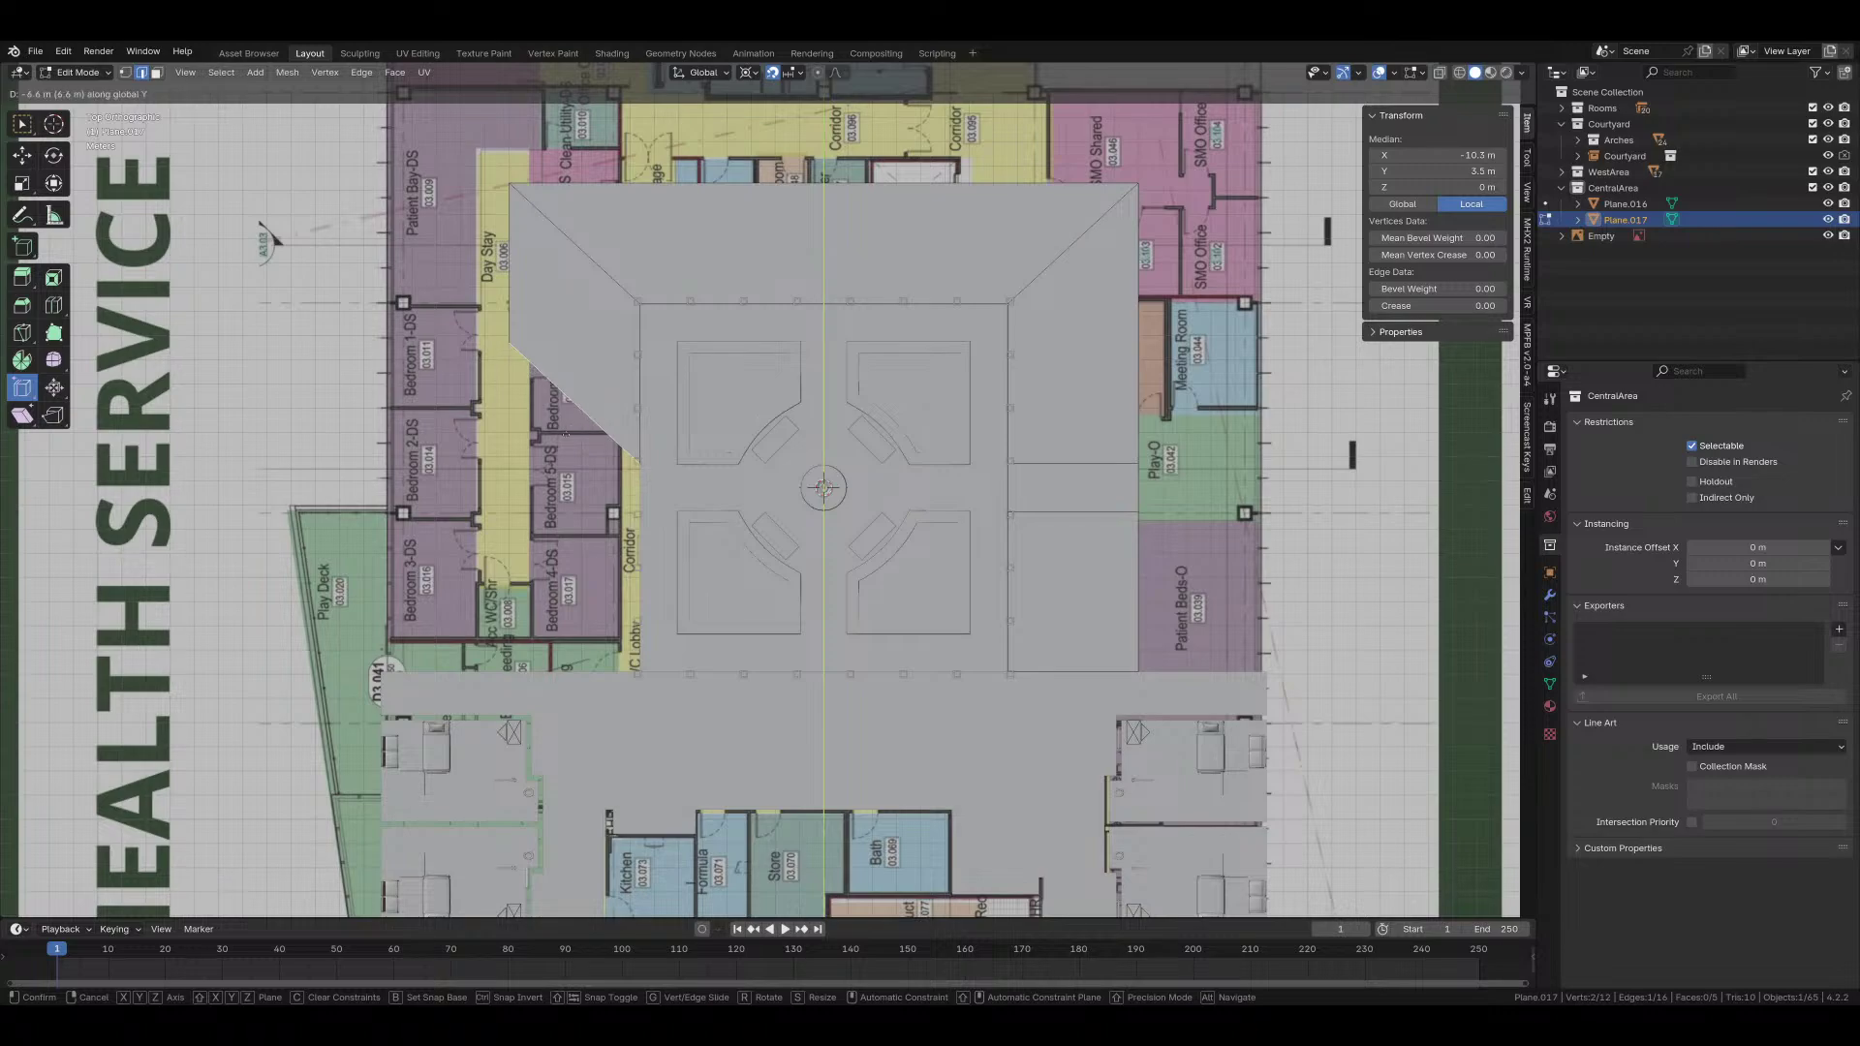
left_click(572, 411)
left_click(574, 403)
Step: Straighten the extruded floor's end by moving its outer vertex 5 m along negative Y
key("1")
left_click(508, 348)
key("g")
key("y")
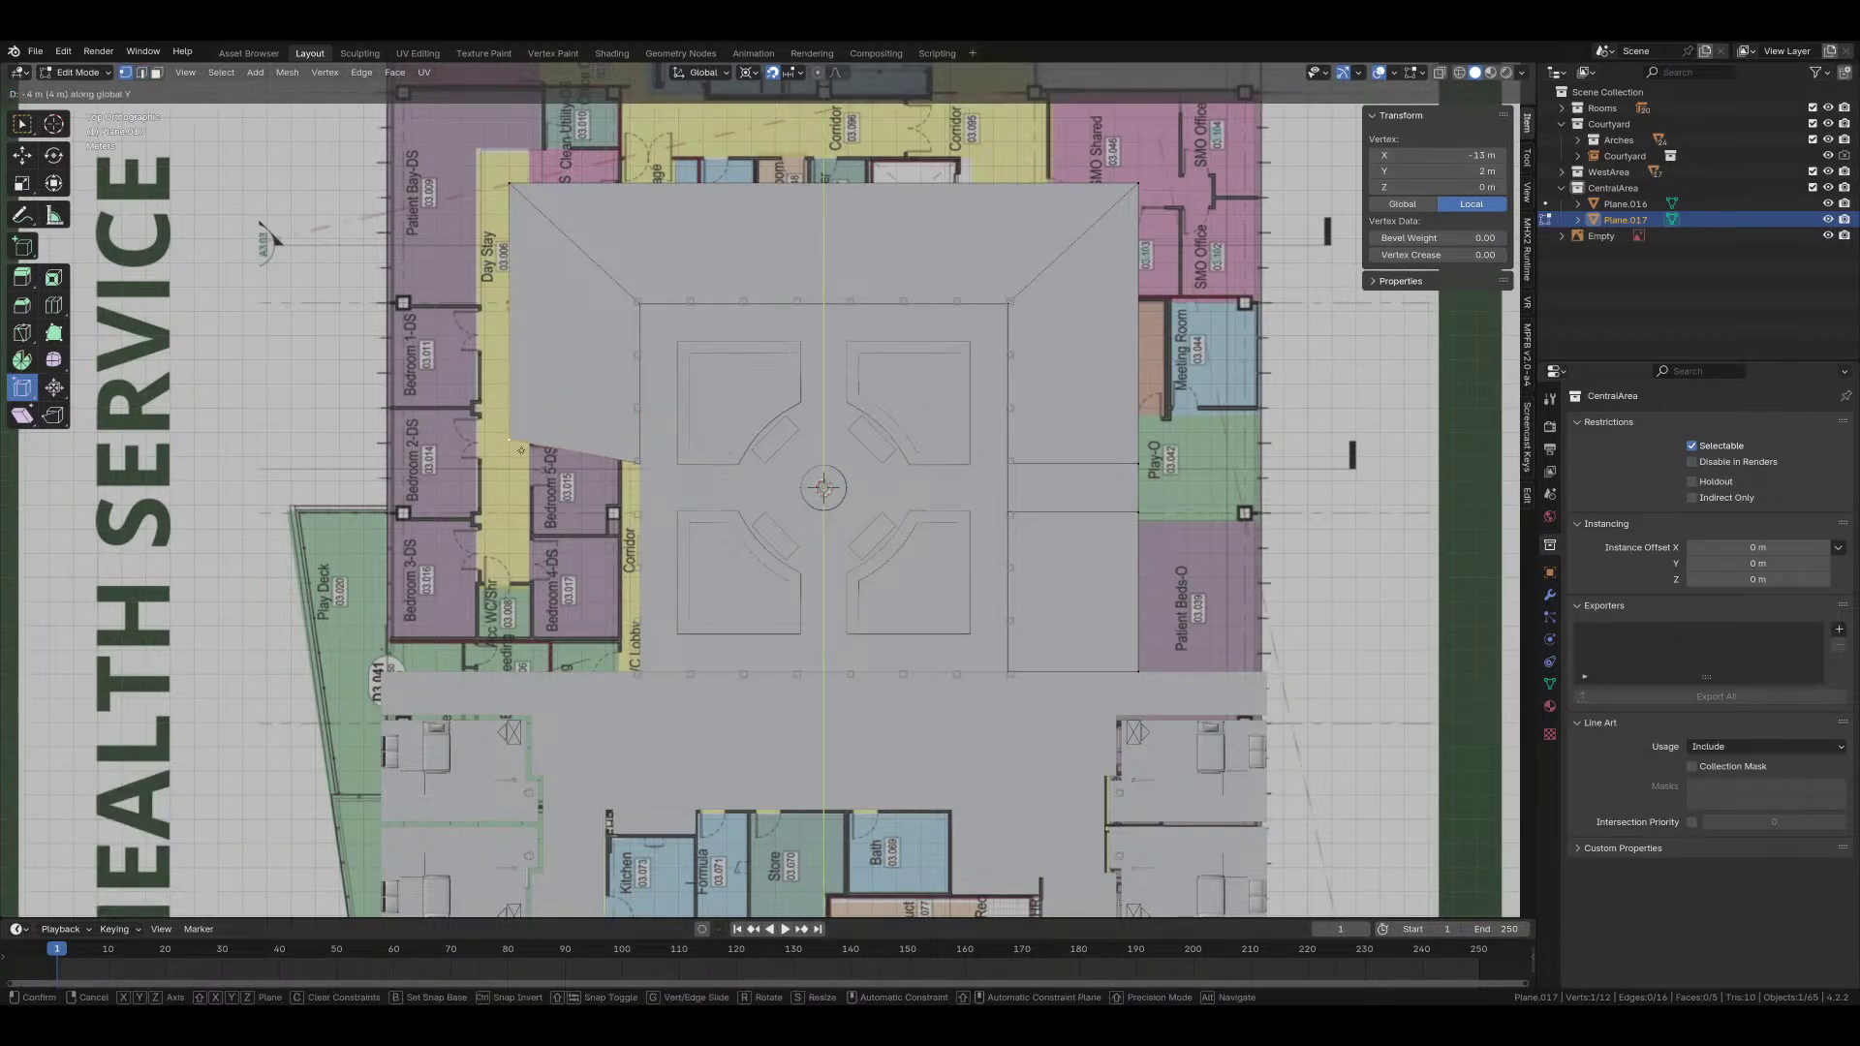
left_click(509, 461)
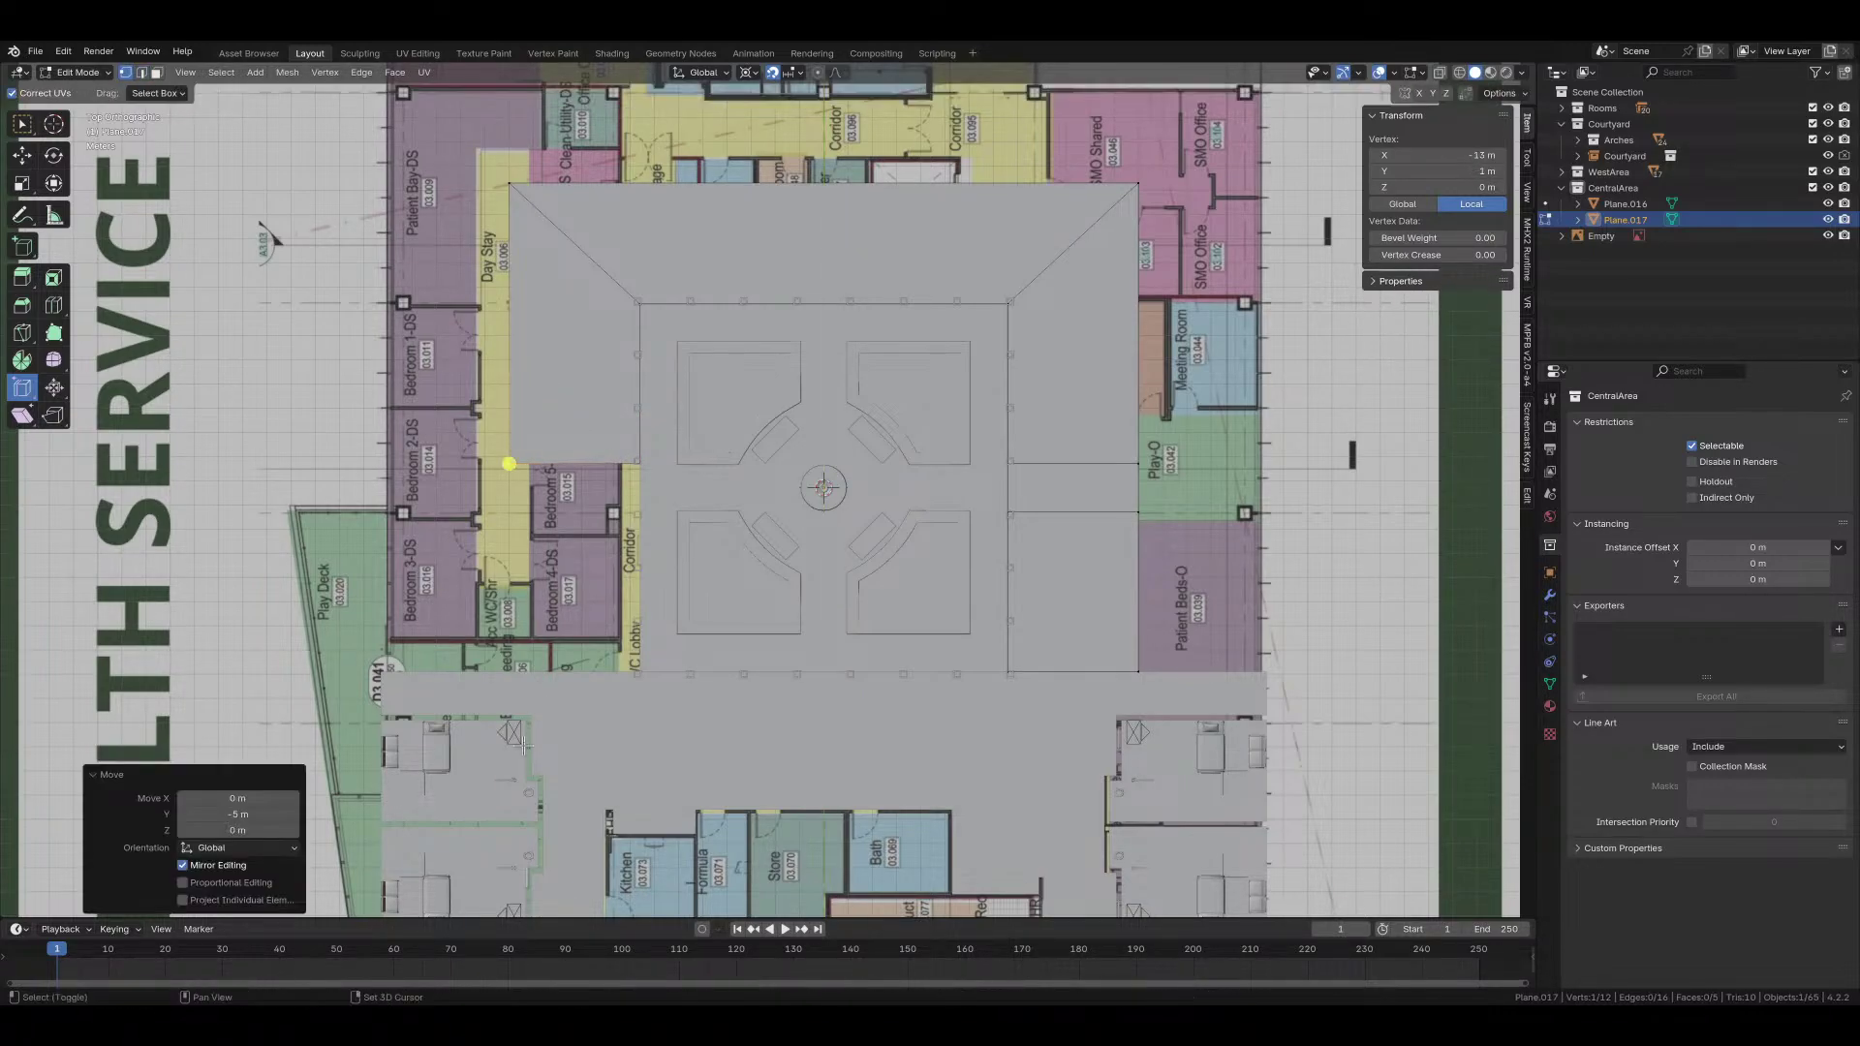
scroll(509, 461, "up", 4)
Step: Select the floor's straightened end edge at Bedroom 5-DS, show the model in wireframe and extrude the edge 2 m along negative Y
key("2")
left_click(574, 464)
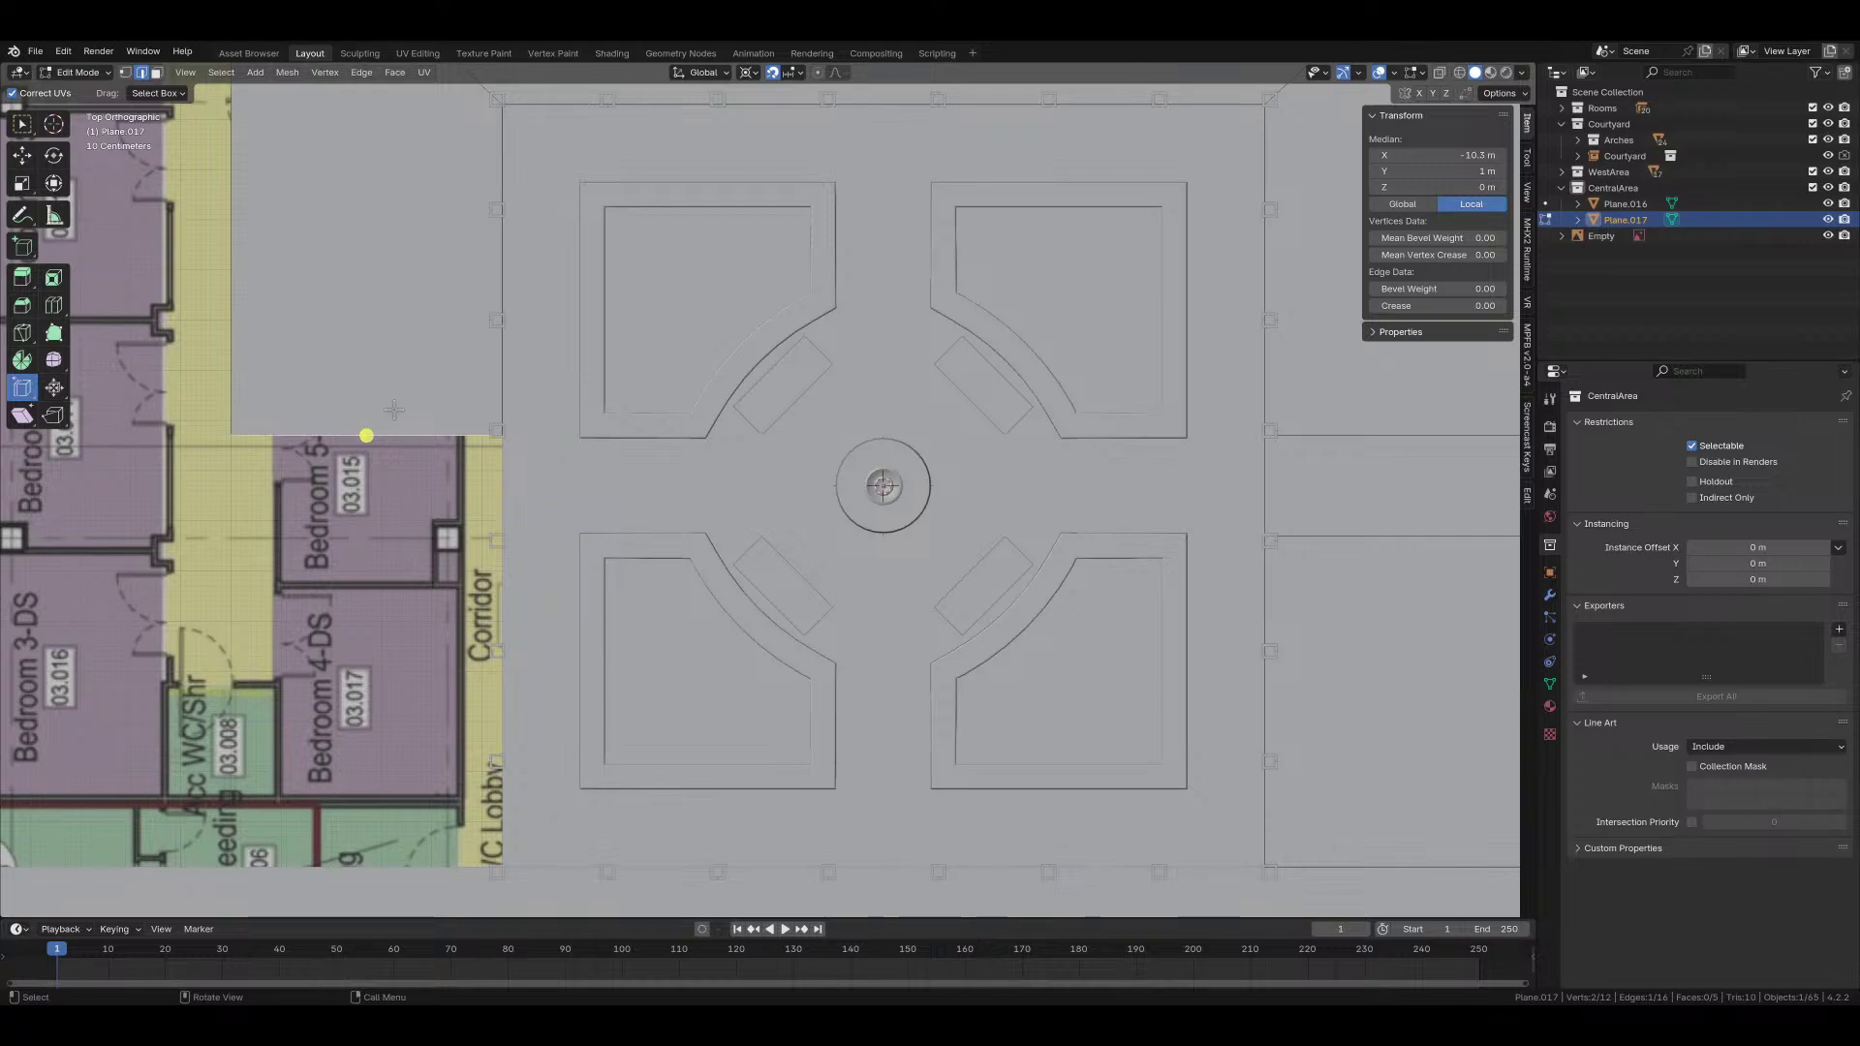
key("z")
key("e")
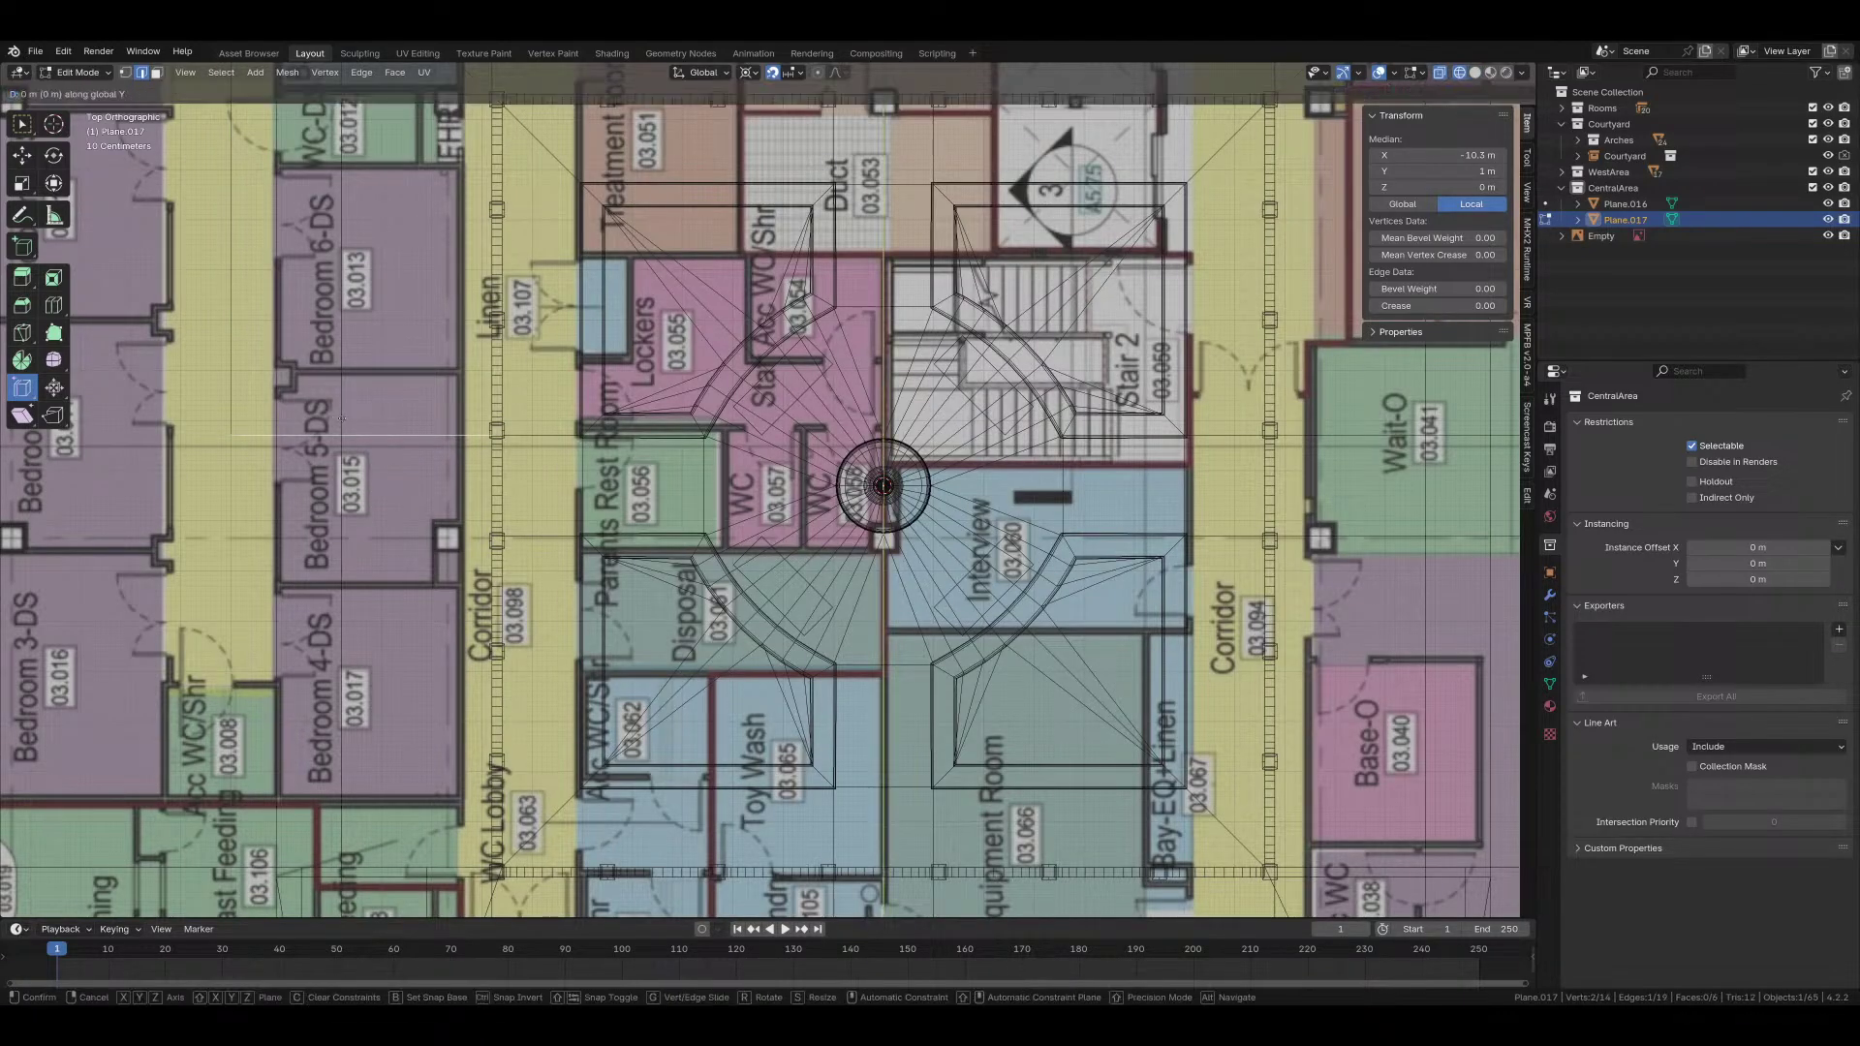
left_click(356, 516)
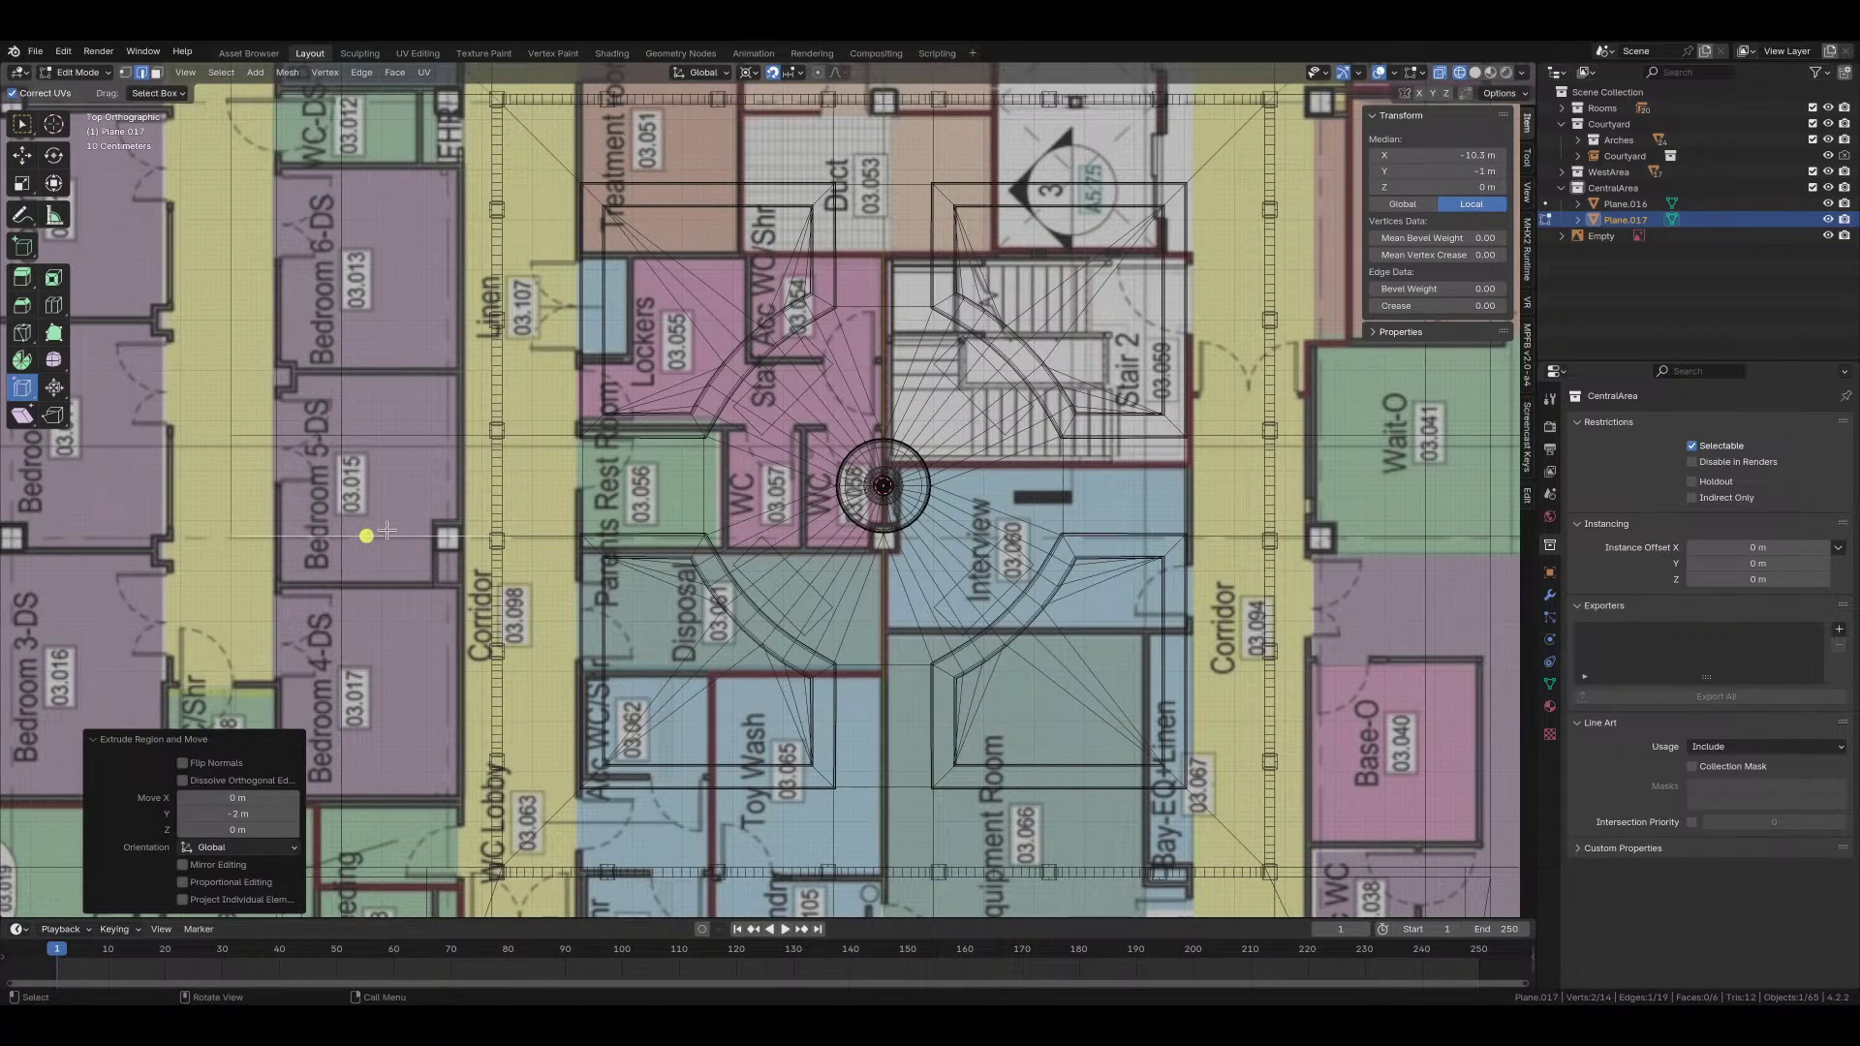
Step: Extrude the same end edge about 6.5 m along negative Y to the existing corridor floor, and return to Object Mode
middle_click_drag(386, 531, 613, 428, "shift")
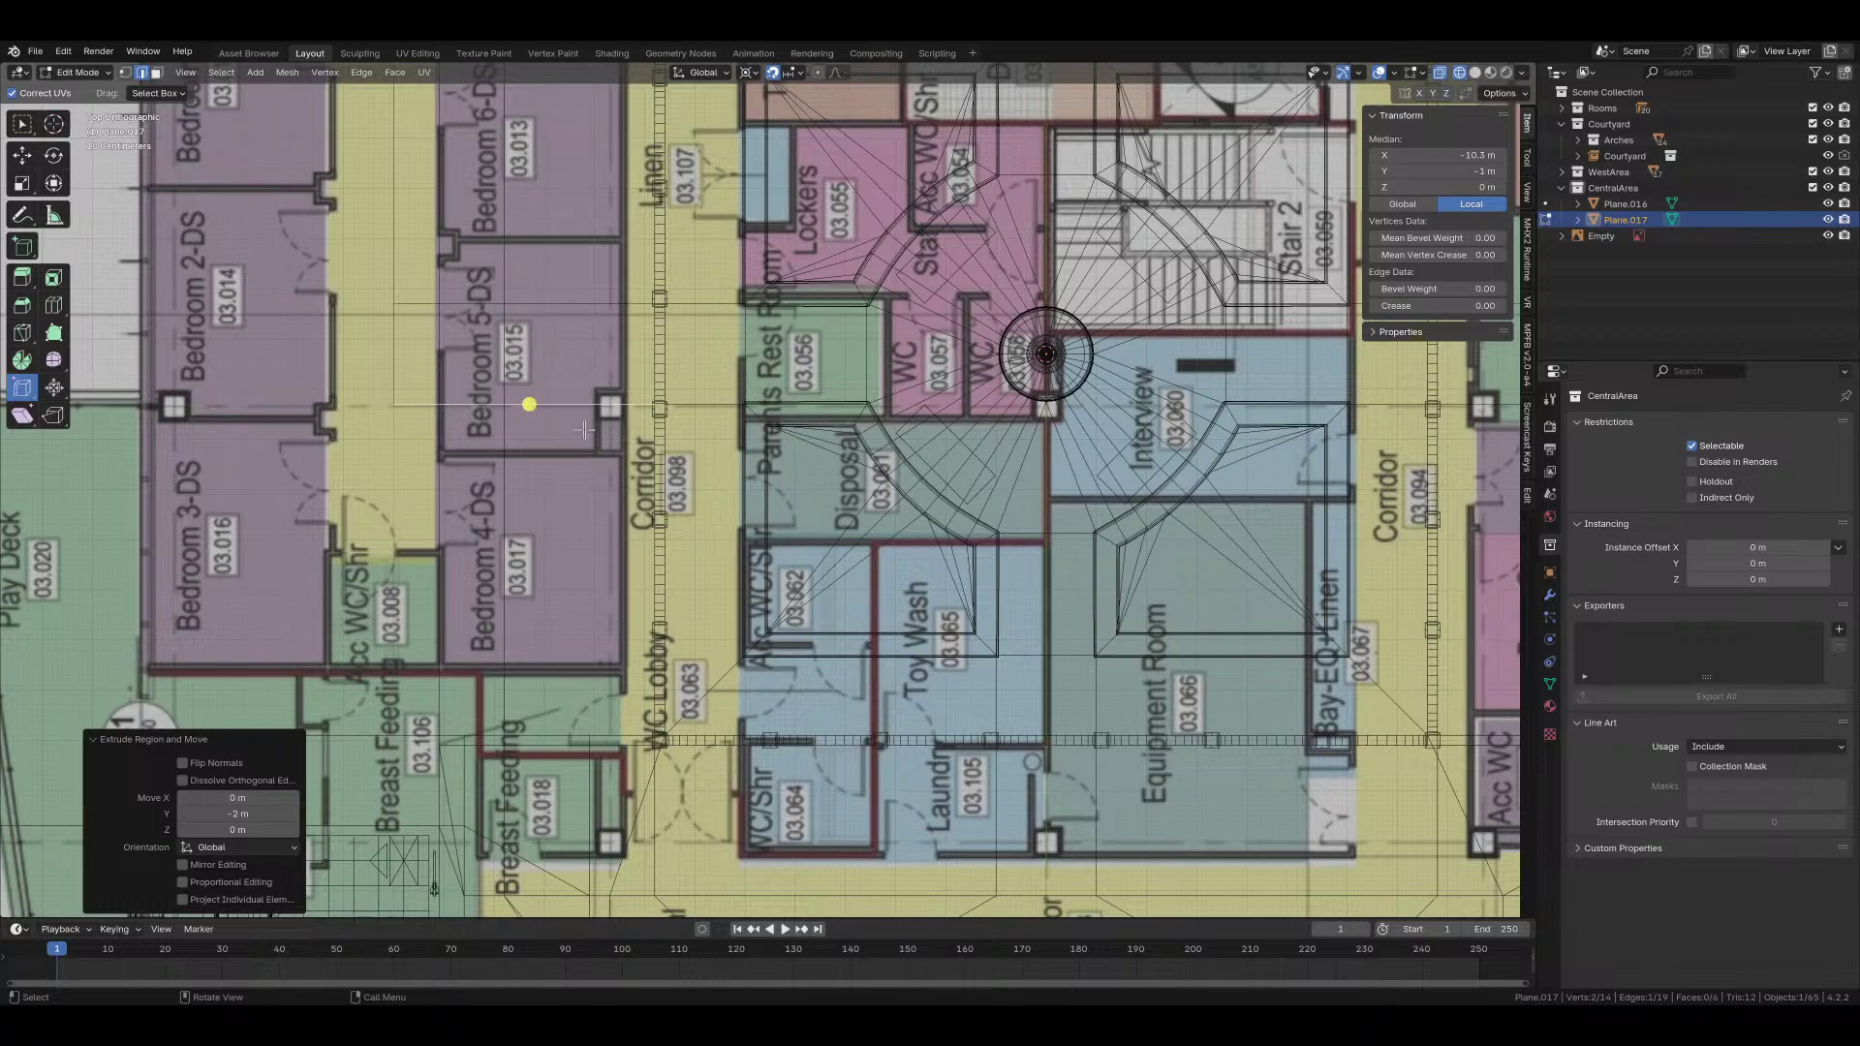
key("e")
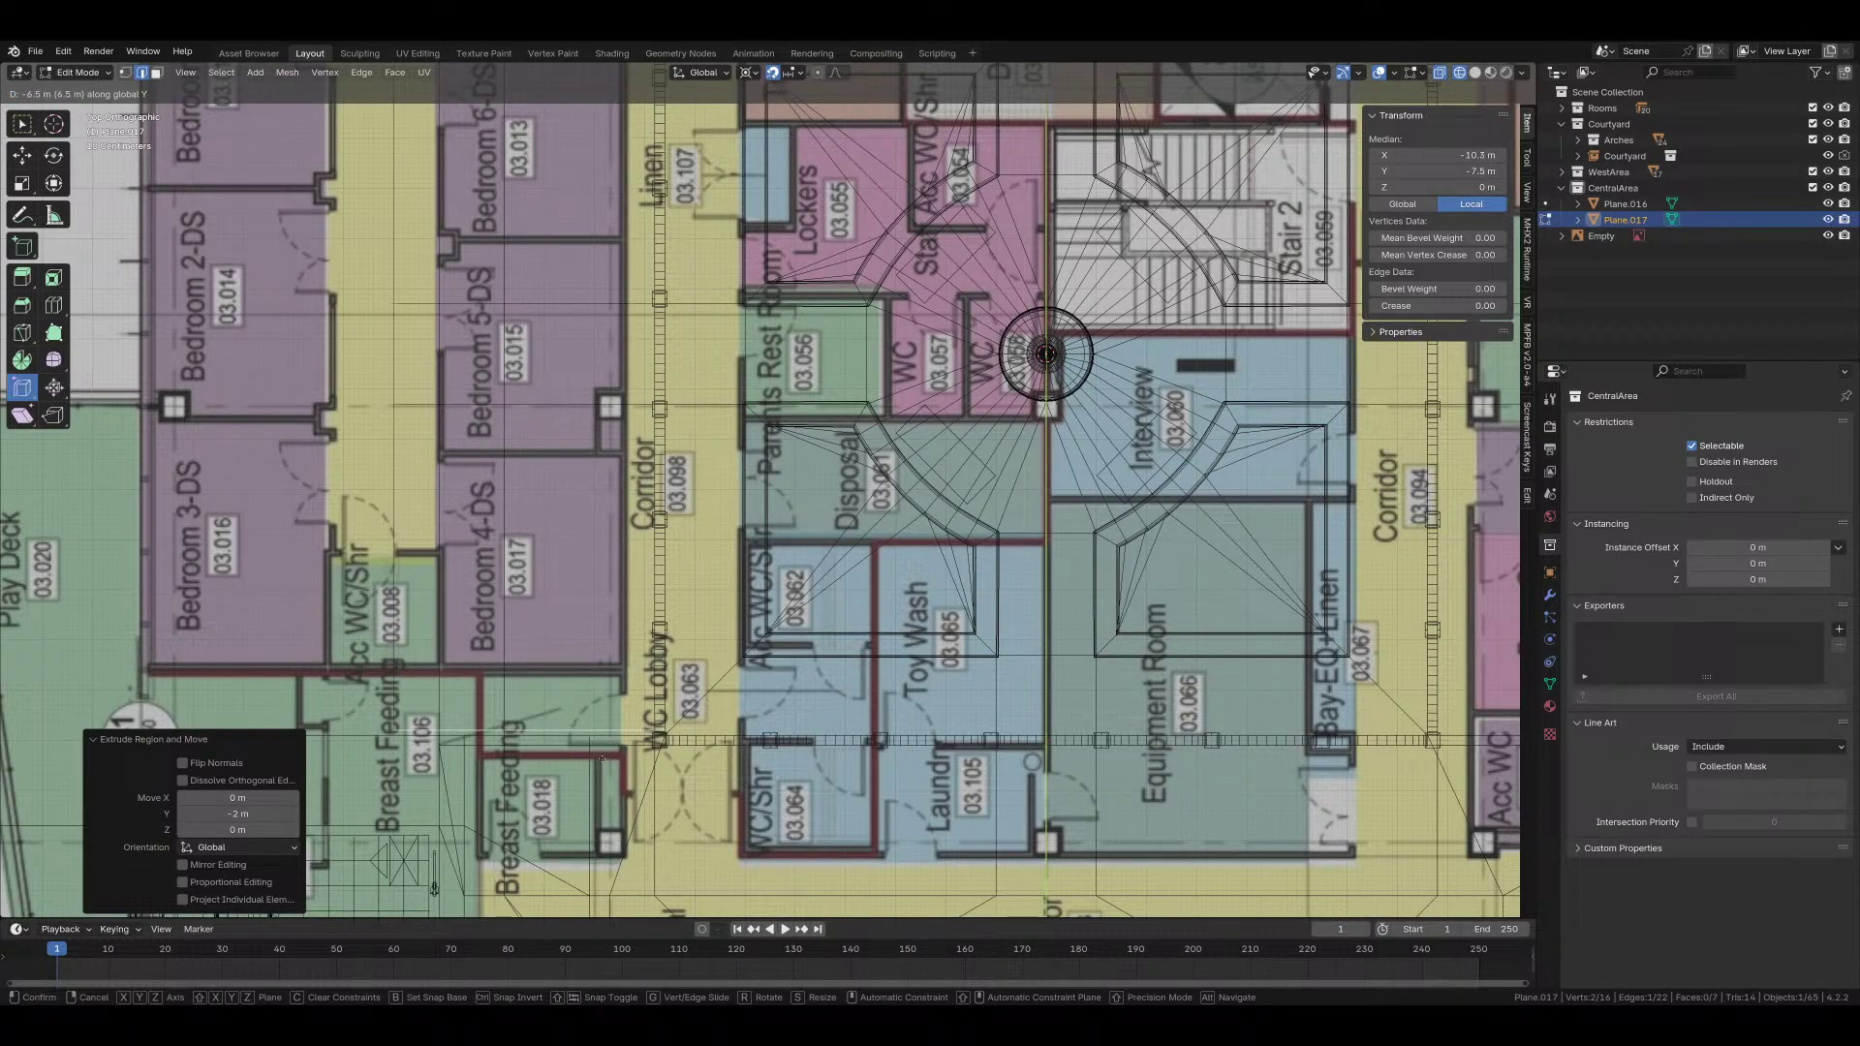
left_click(602, 759)
middle_click_drag(623, 614, 946, 636)
key("Tab")
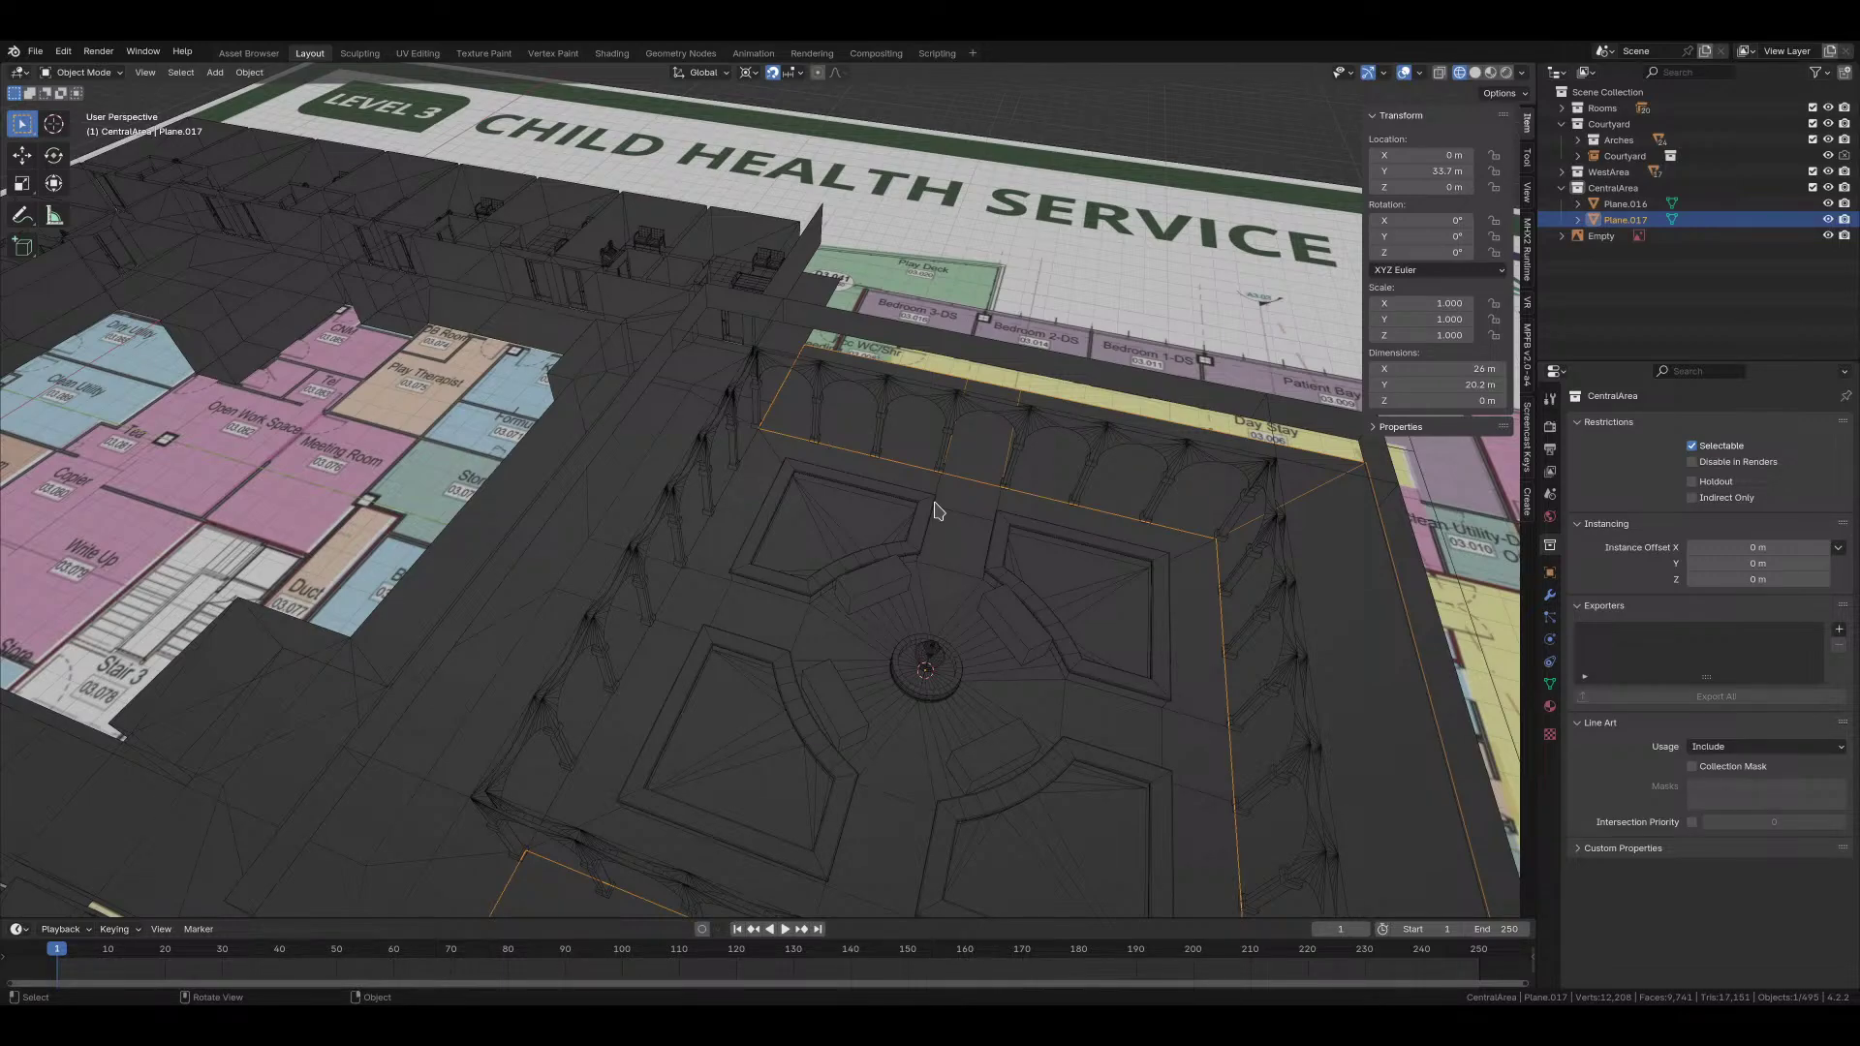
Step: Deselect the finished courtyard corridor floor and save the file
scroll(1101, 488, "down", 1)
middle_click_drag(1101, 488, 630, 571, "shift")
middle_click_drag(630, 572, 801, 519)
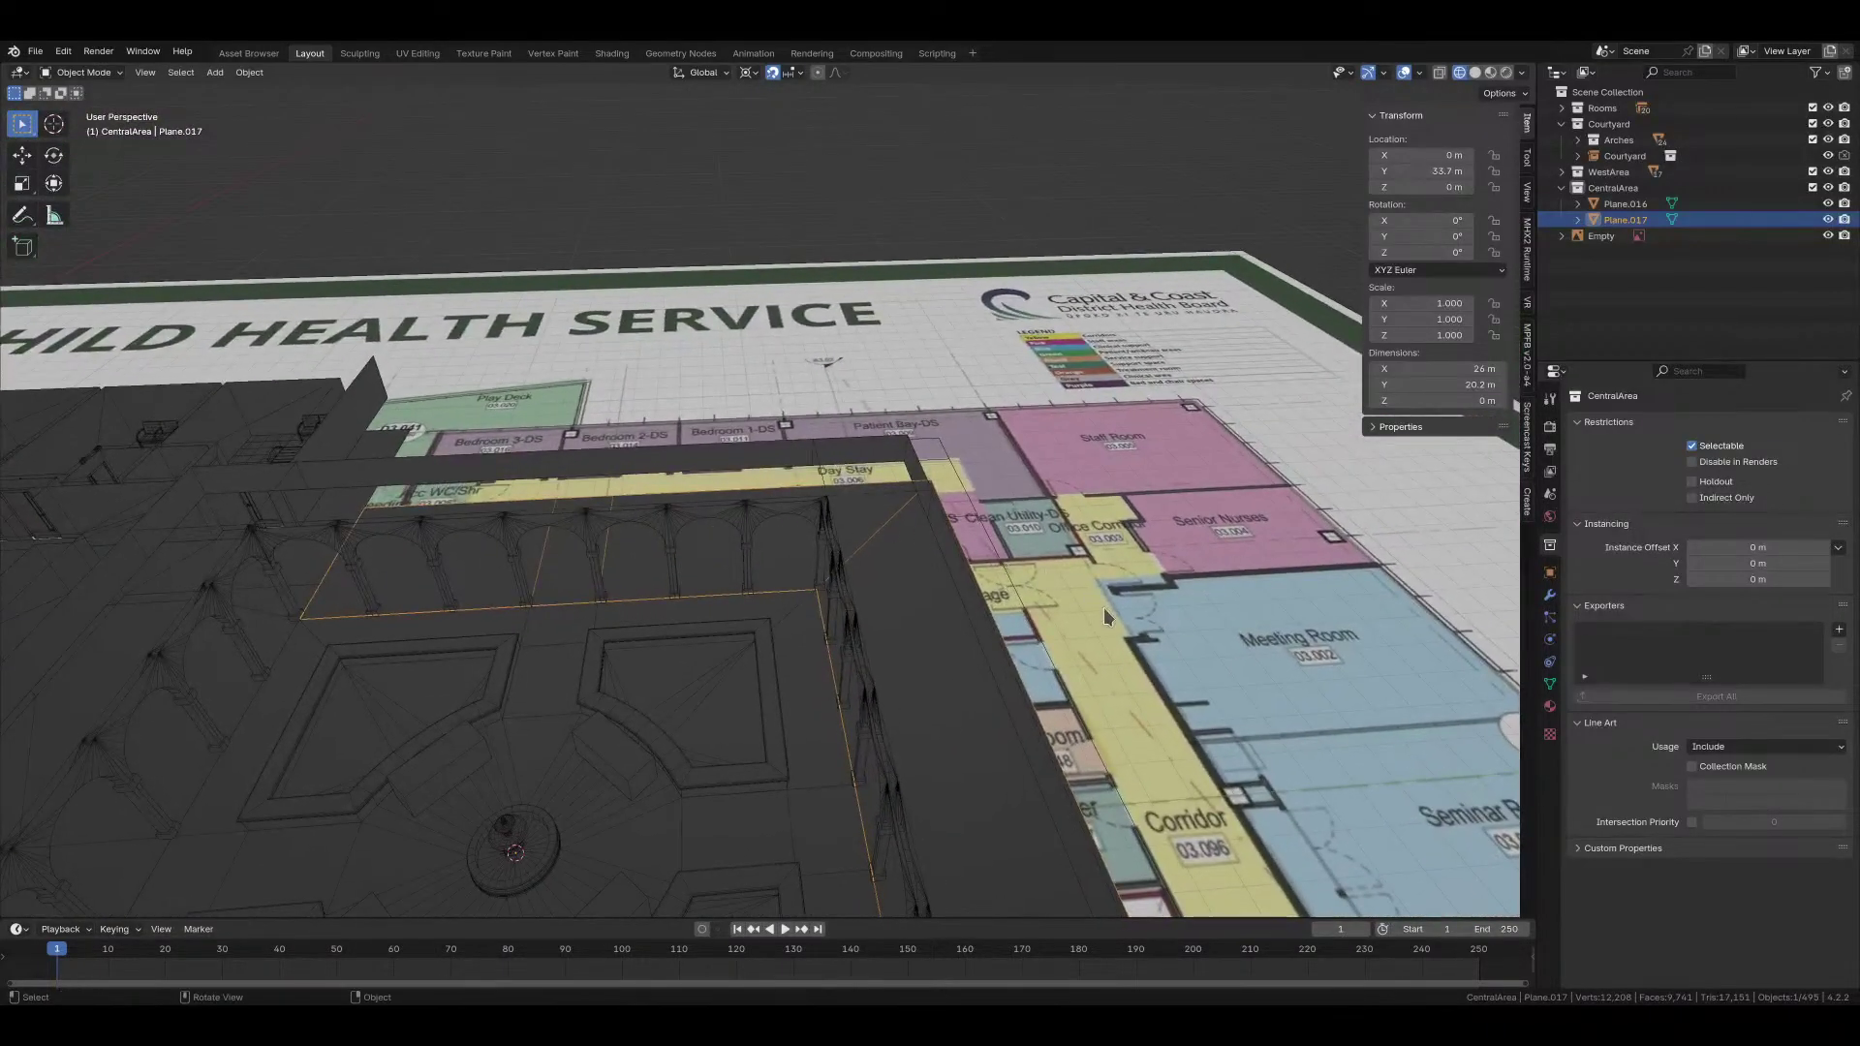
scroll(900, 611, "up", 3)
middle_click_drag(908, 596, 1060, 519)
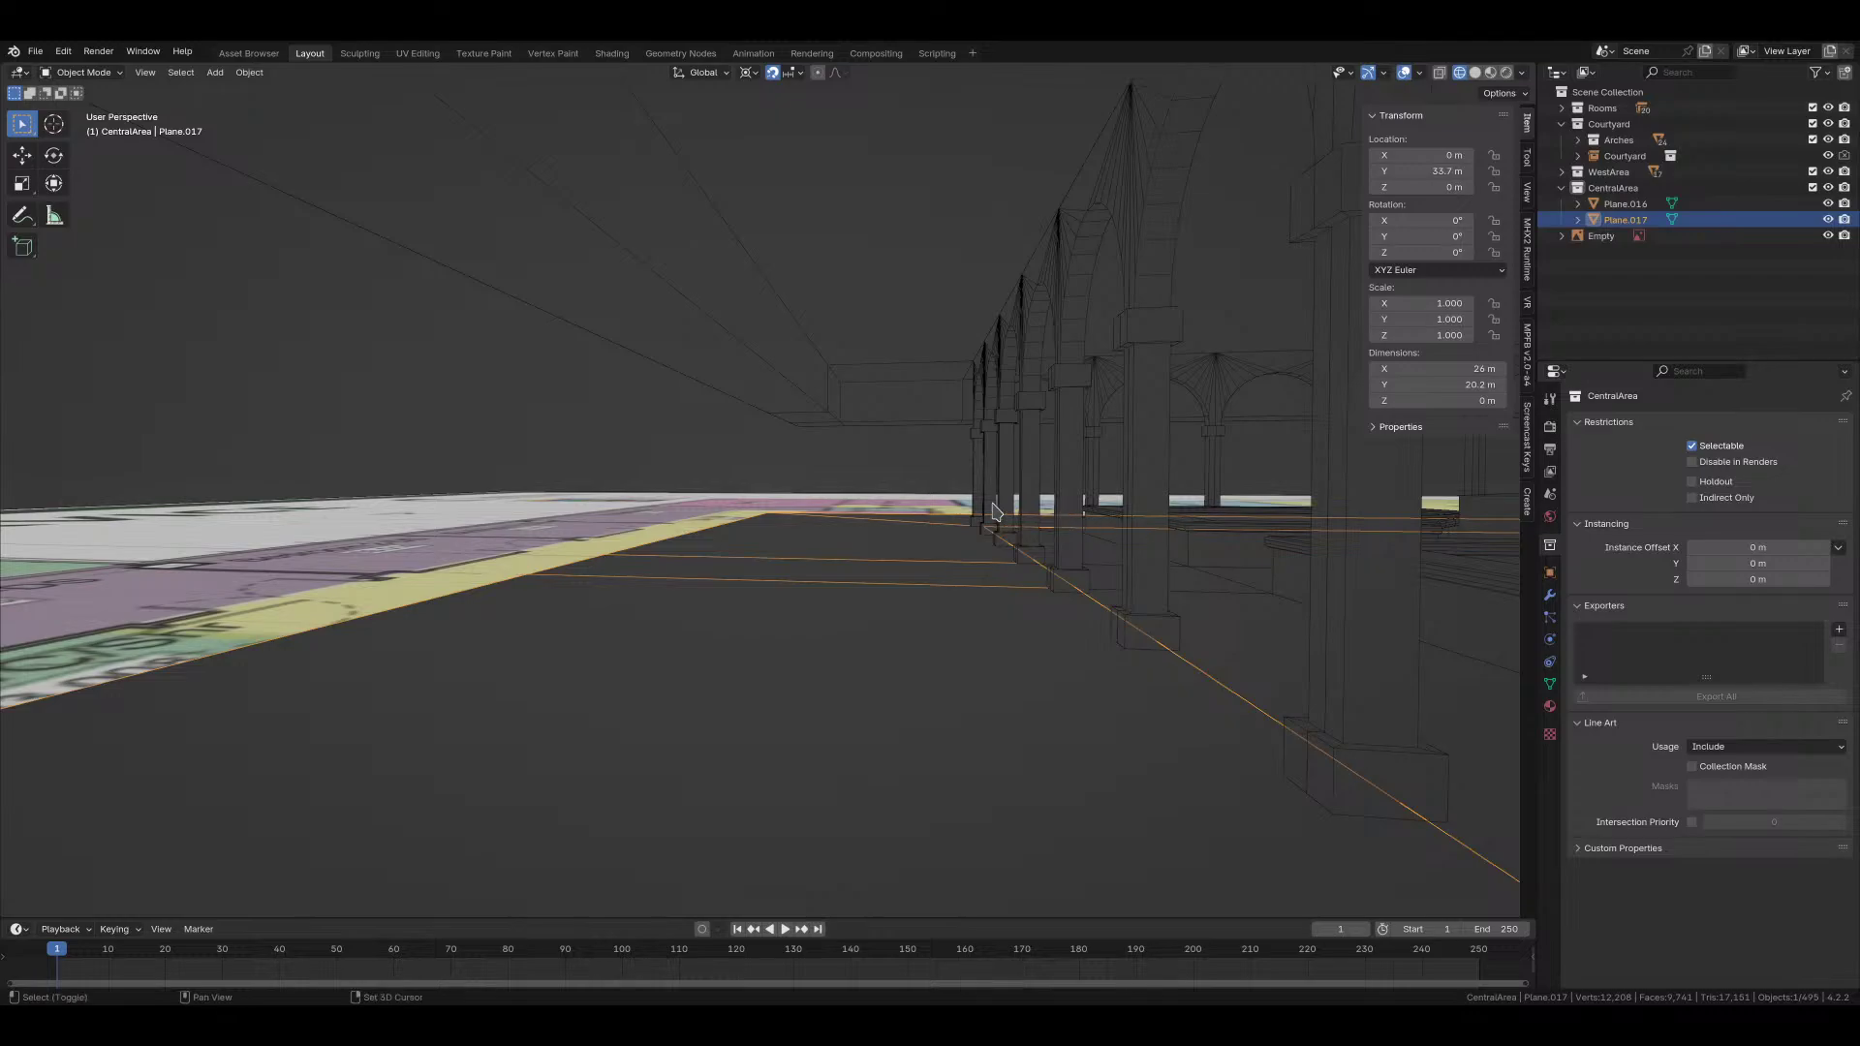
left_click(909, 478)
key("ctrl+s")
Step: Inspect the courtyard arcades and the surrounding corridor floor against the floor plan from inside and above
middle_click_drag(872, 484, 683, 501)
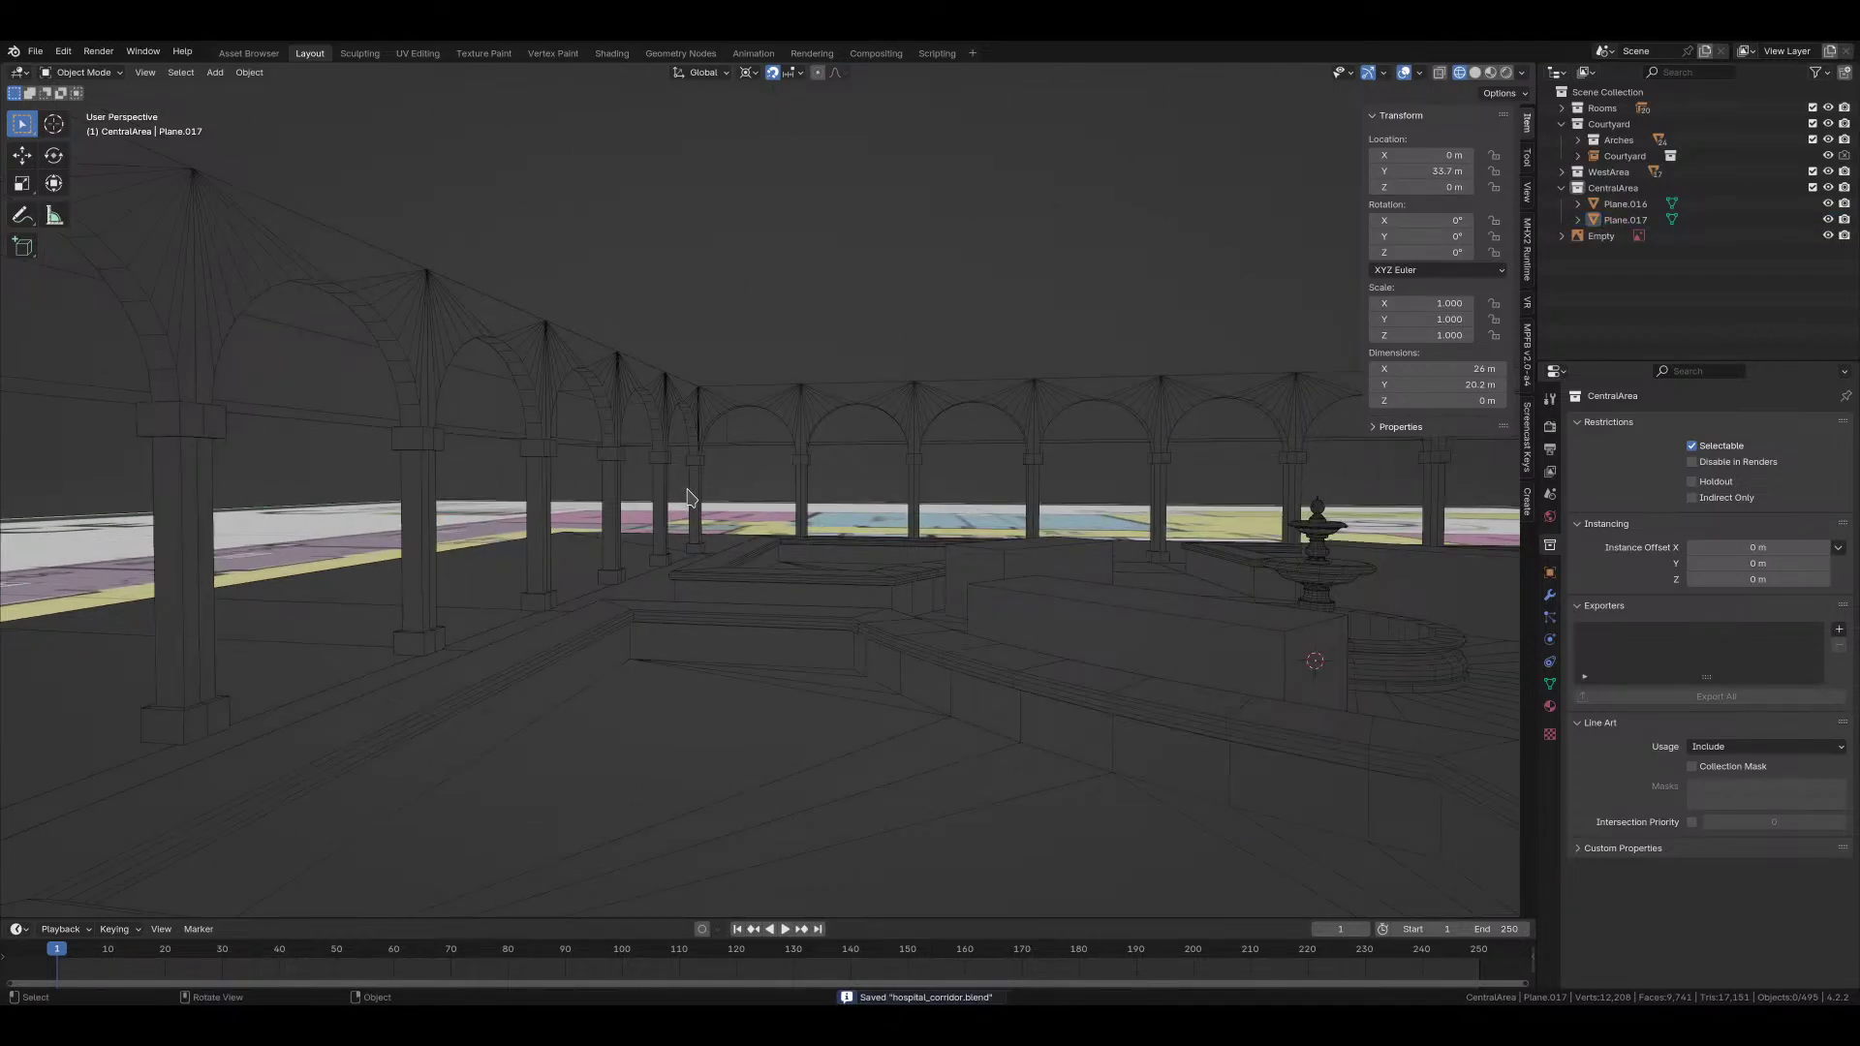
middle_click_drag(687, 497, 639, 612)
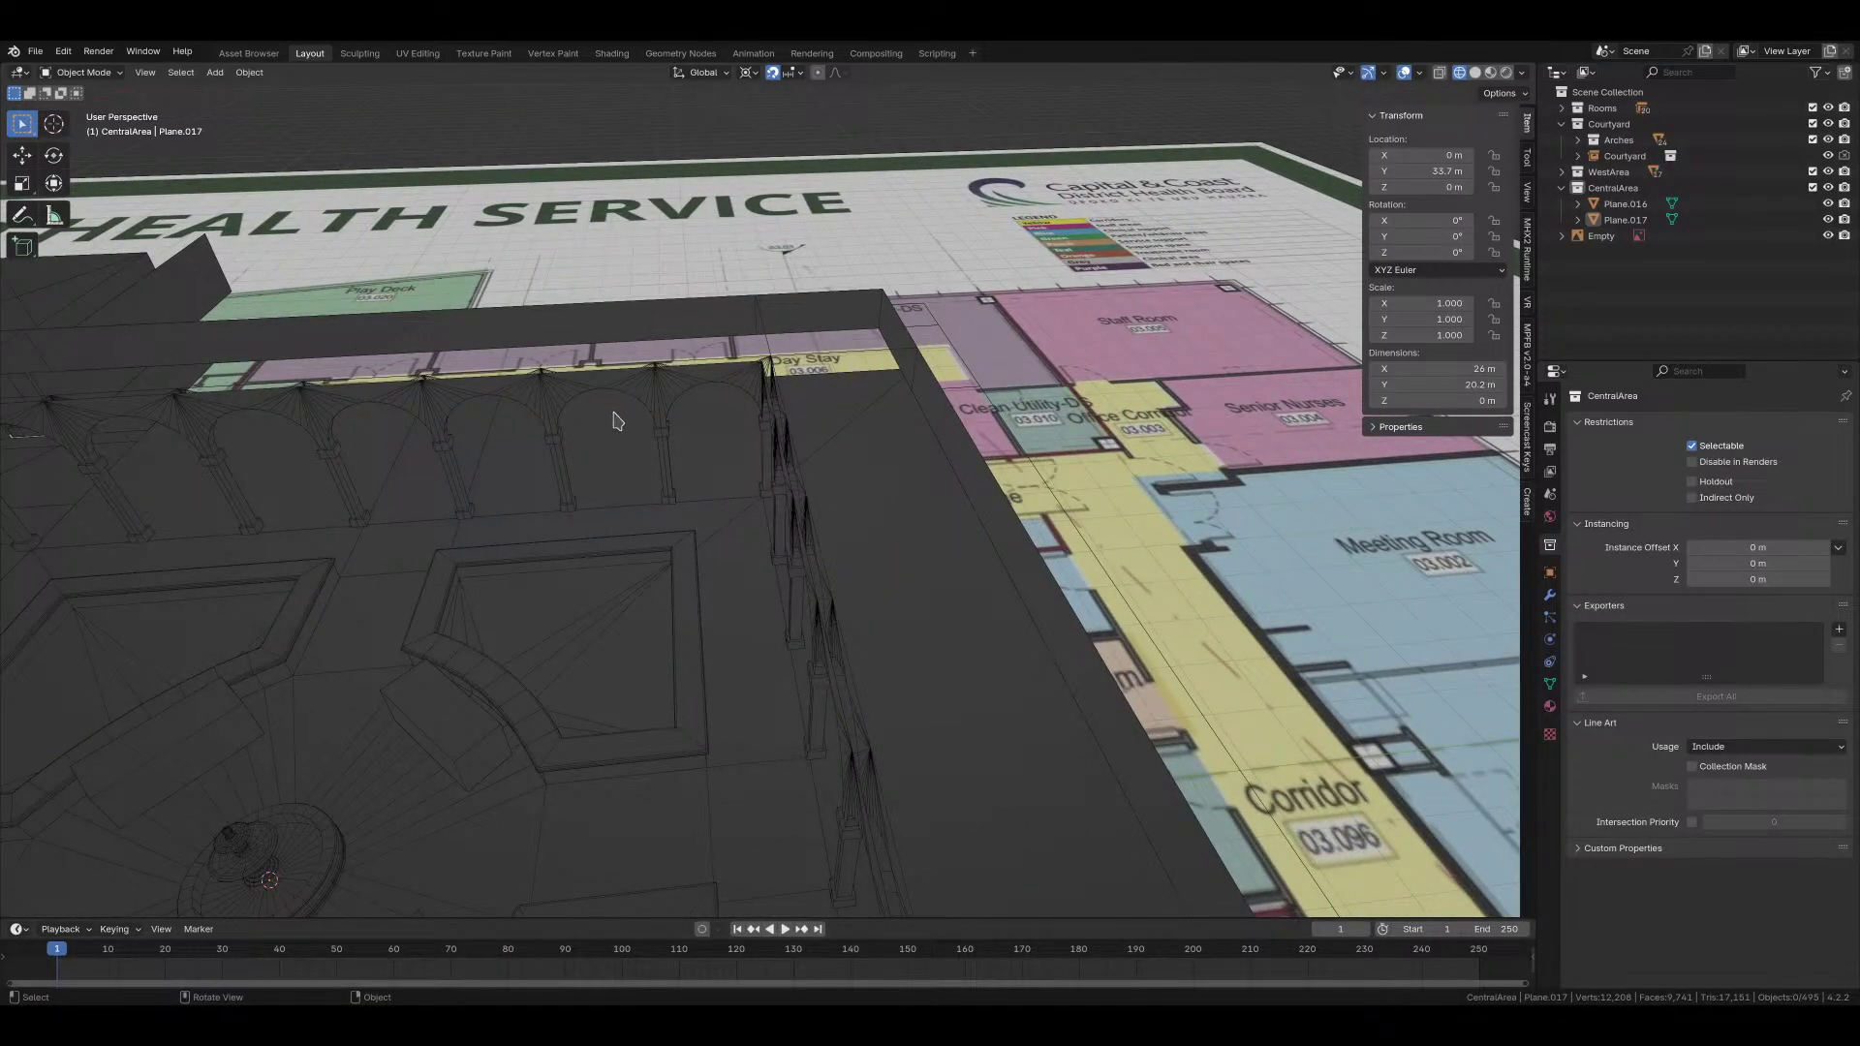
middle_click_drag(614, 416, 706, 360)
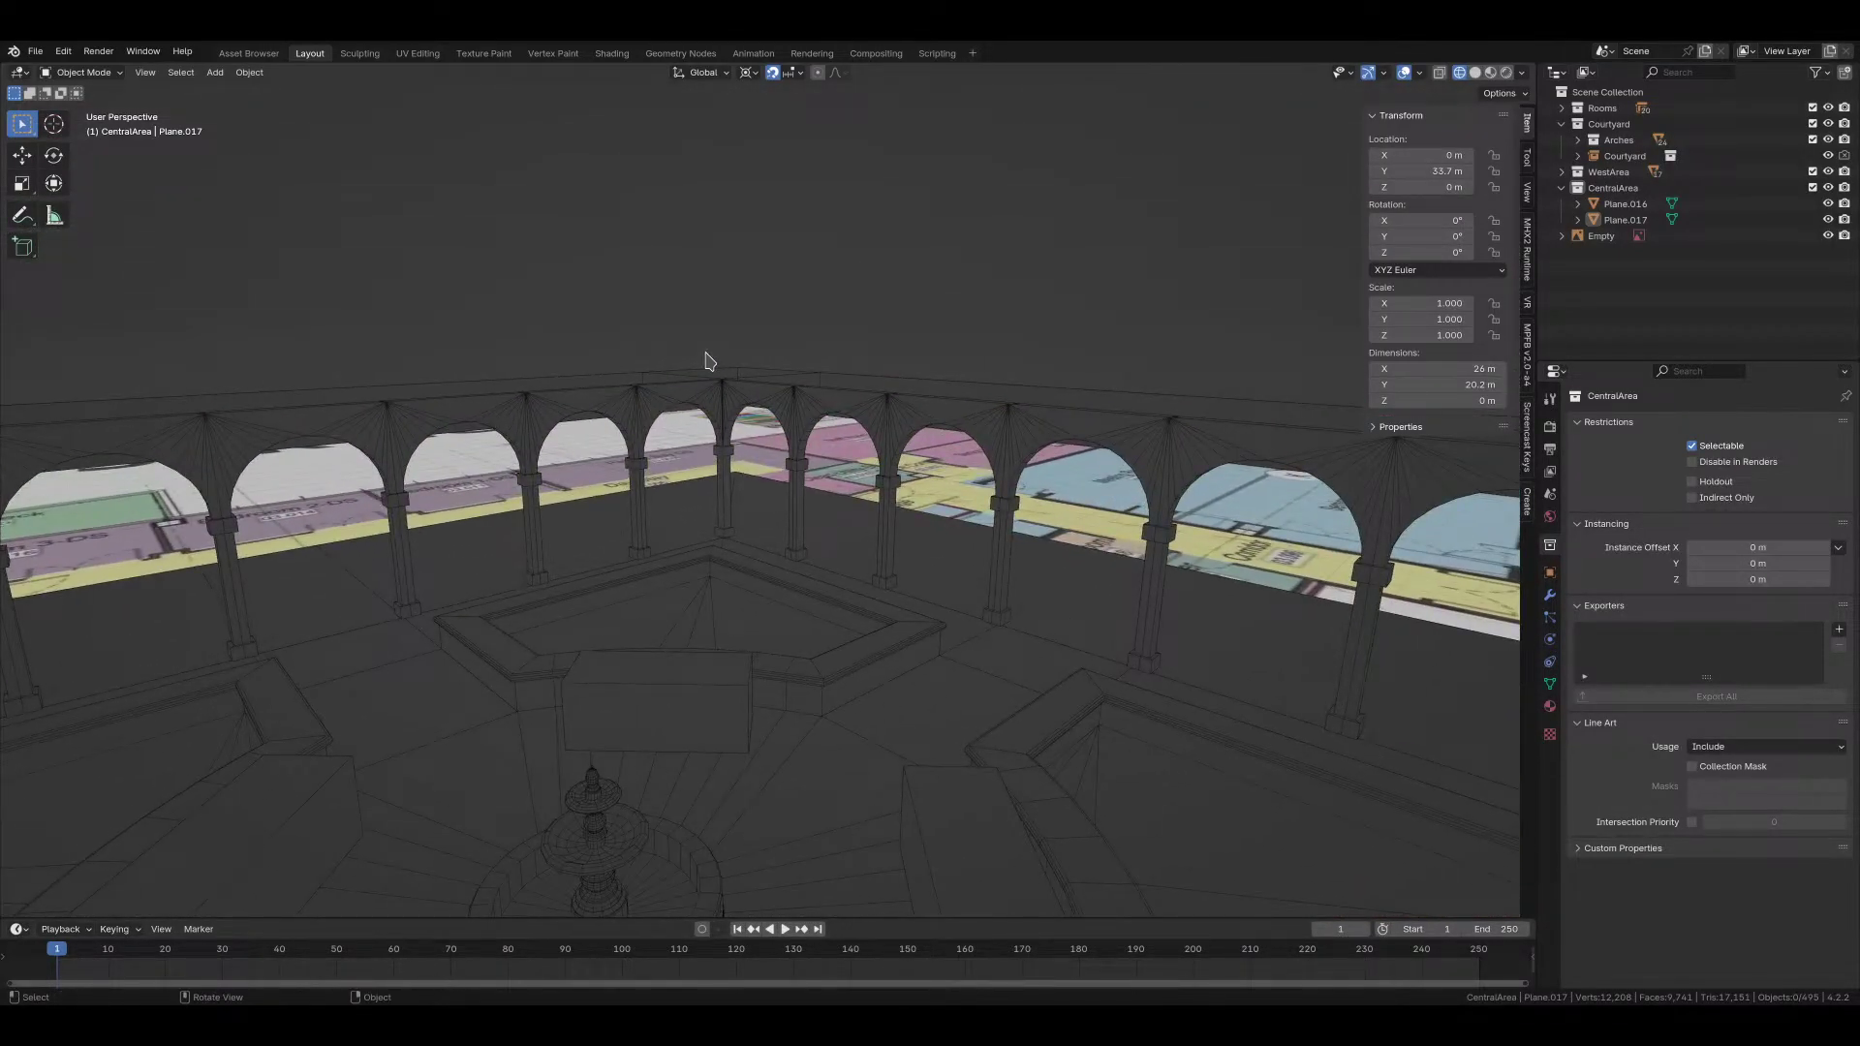
scroll(1005, 468, "down", 3)
middle_click_drag(1095, 487, 824, 499, "shift")
middle_click_drag(824, 499, 586, 627)
scroll(679, 689, "down", 2)
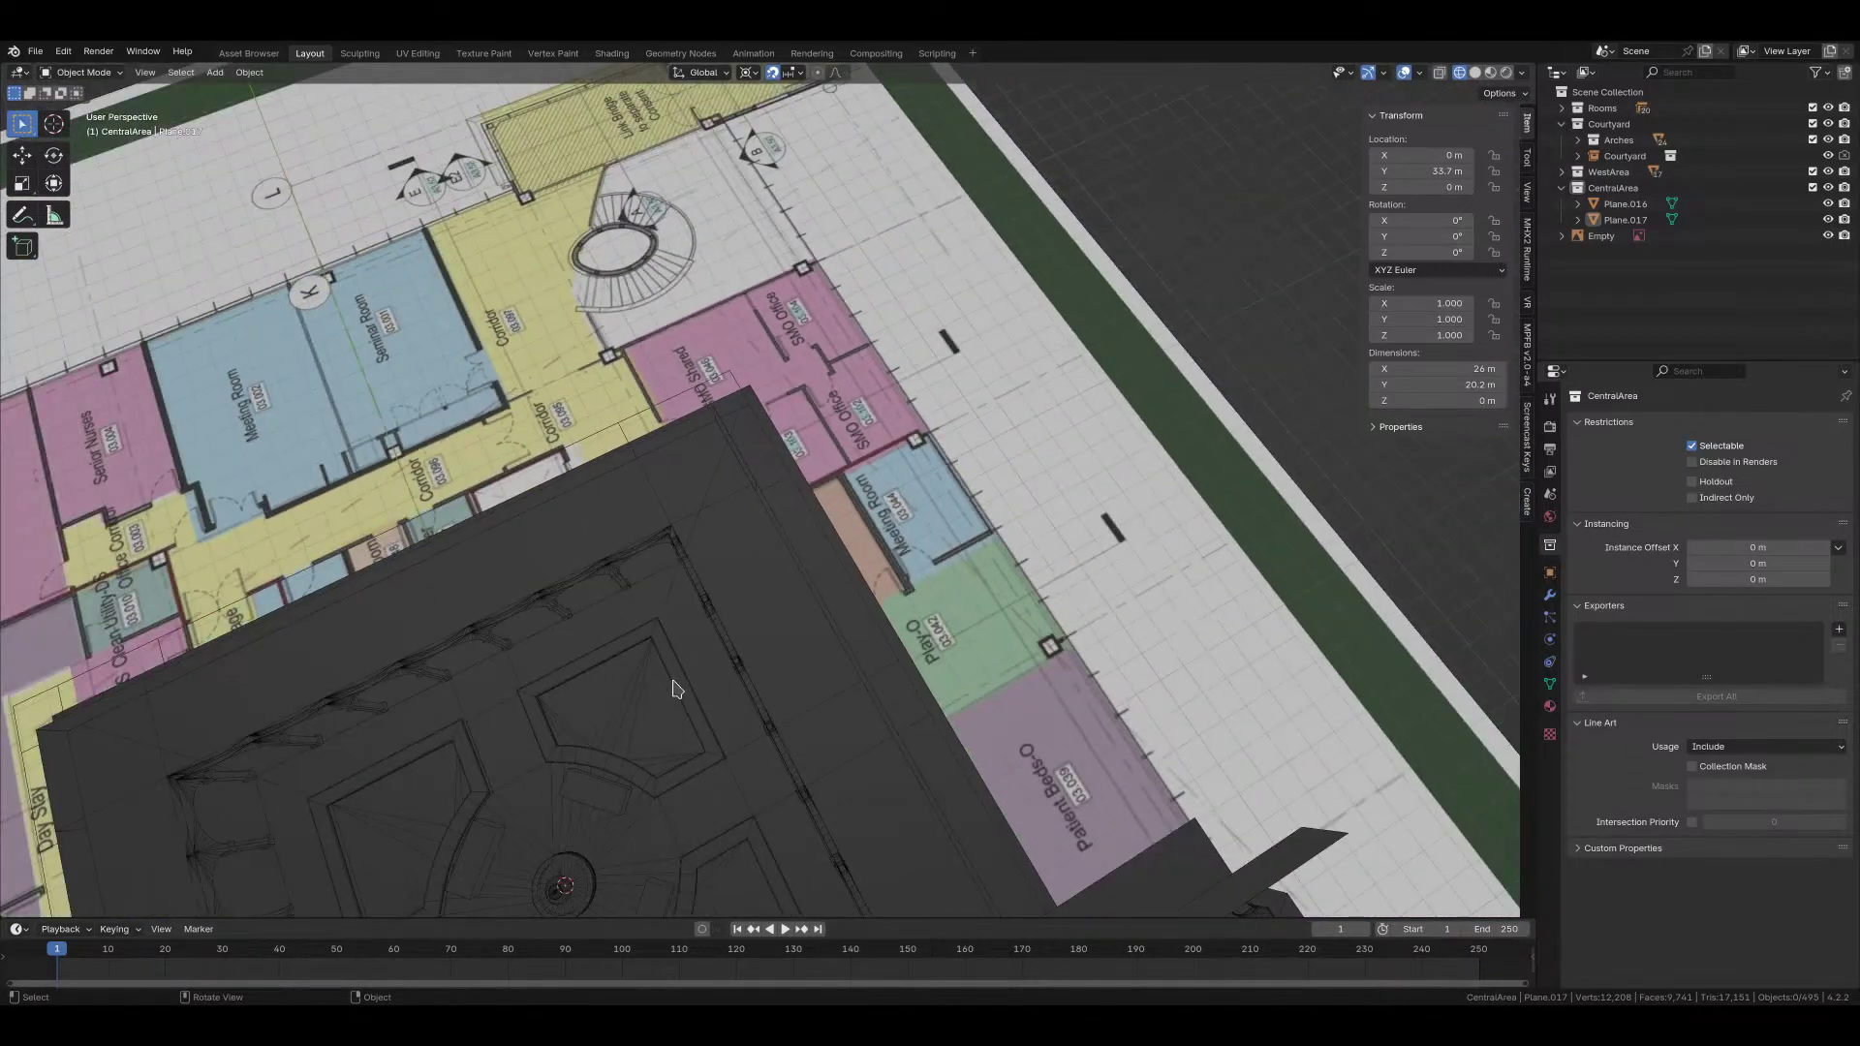
middle_click_drag(678, 689, 811, 603, "shift")
middle_click_drag(728, 582, 875, 601)
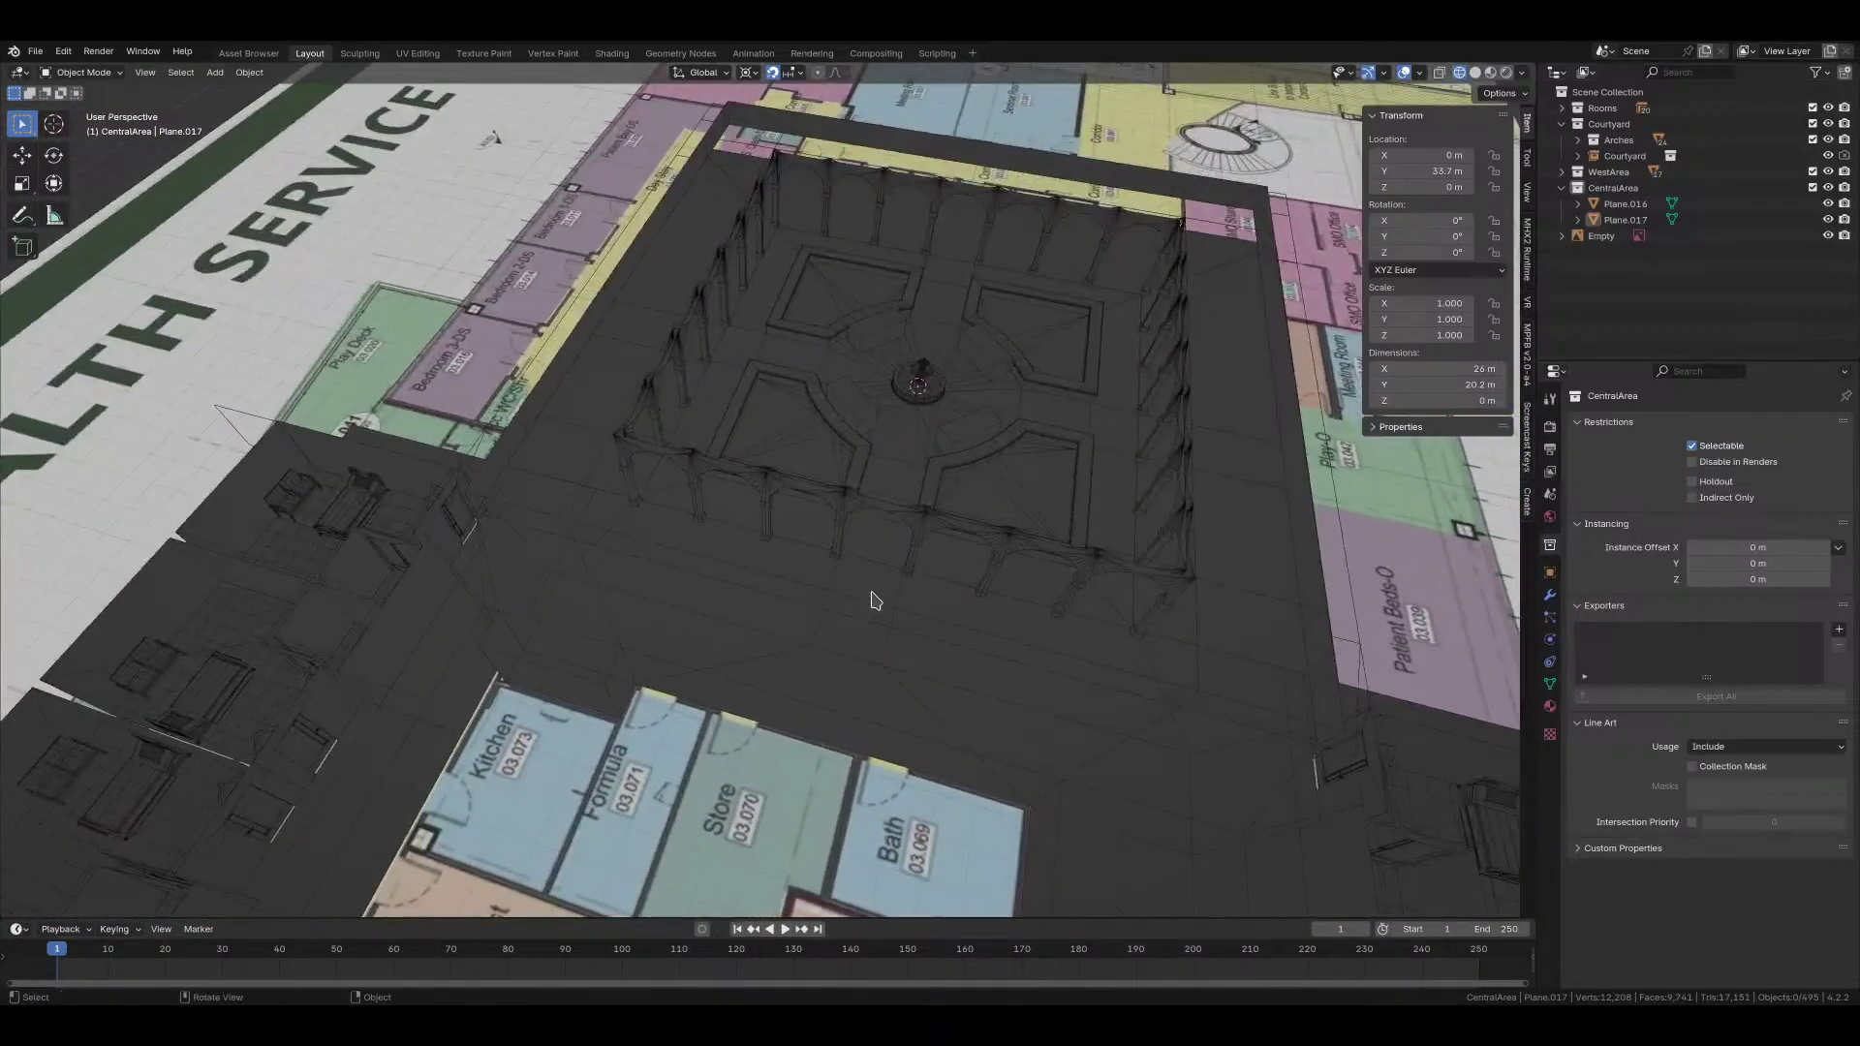
scroll(586, 341, "down", 3)
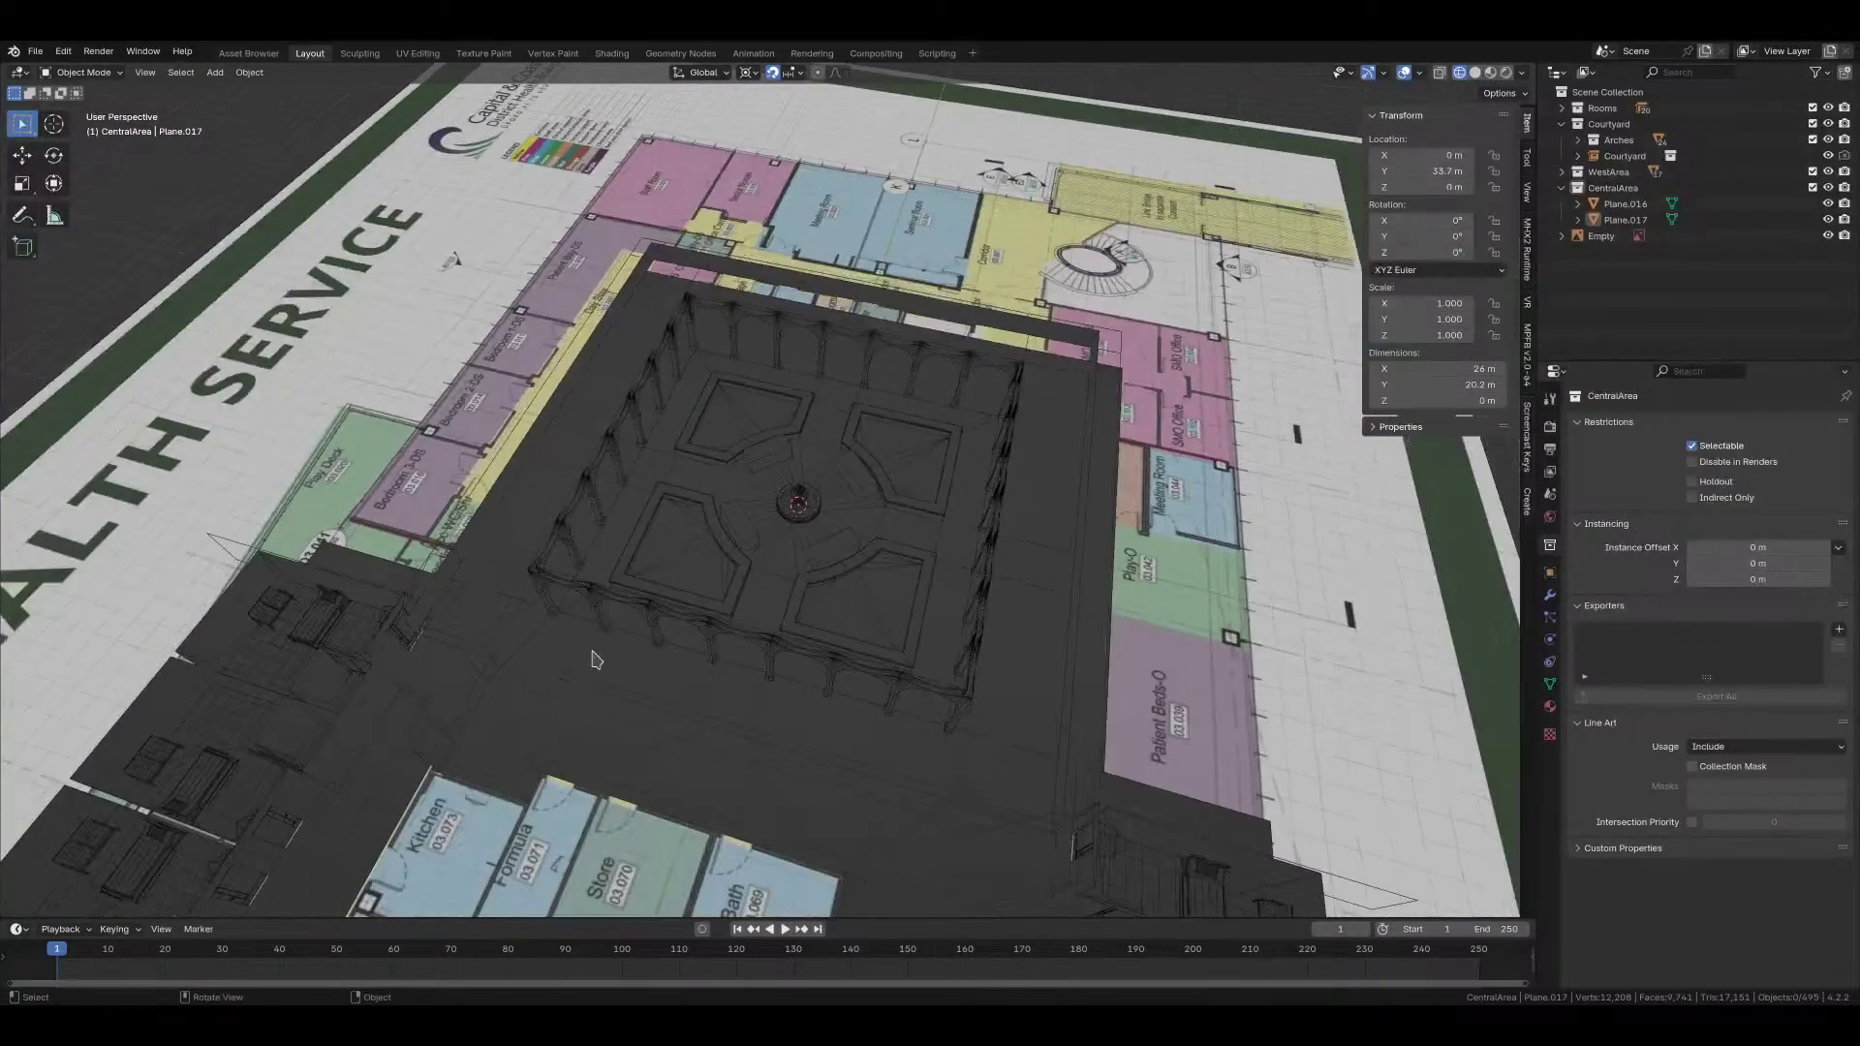
middle_click_drag(600, 598, 656, 643)
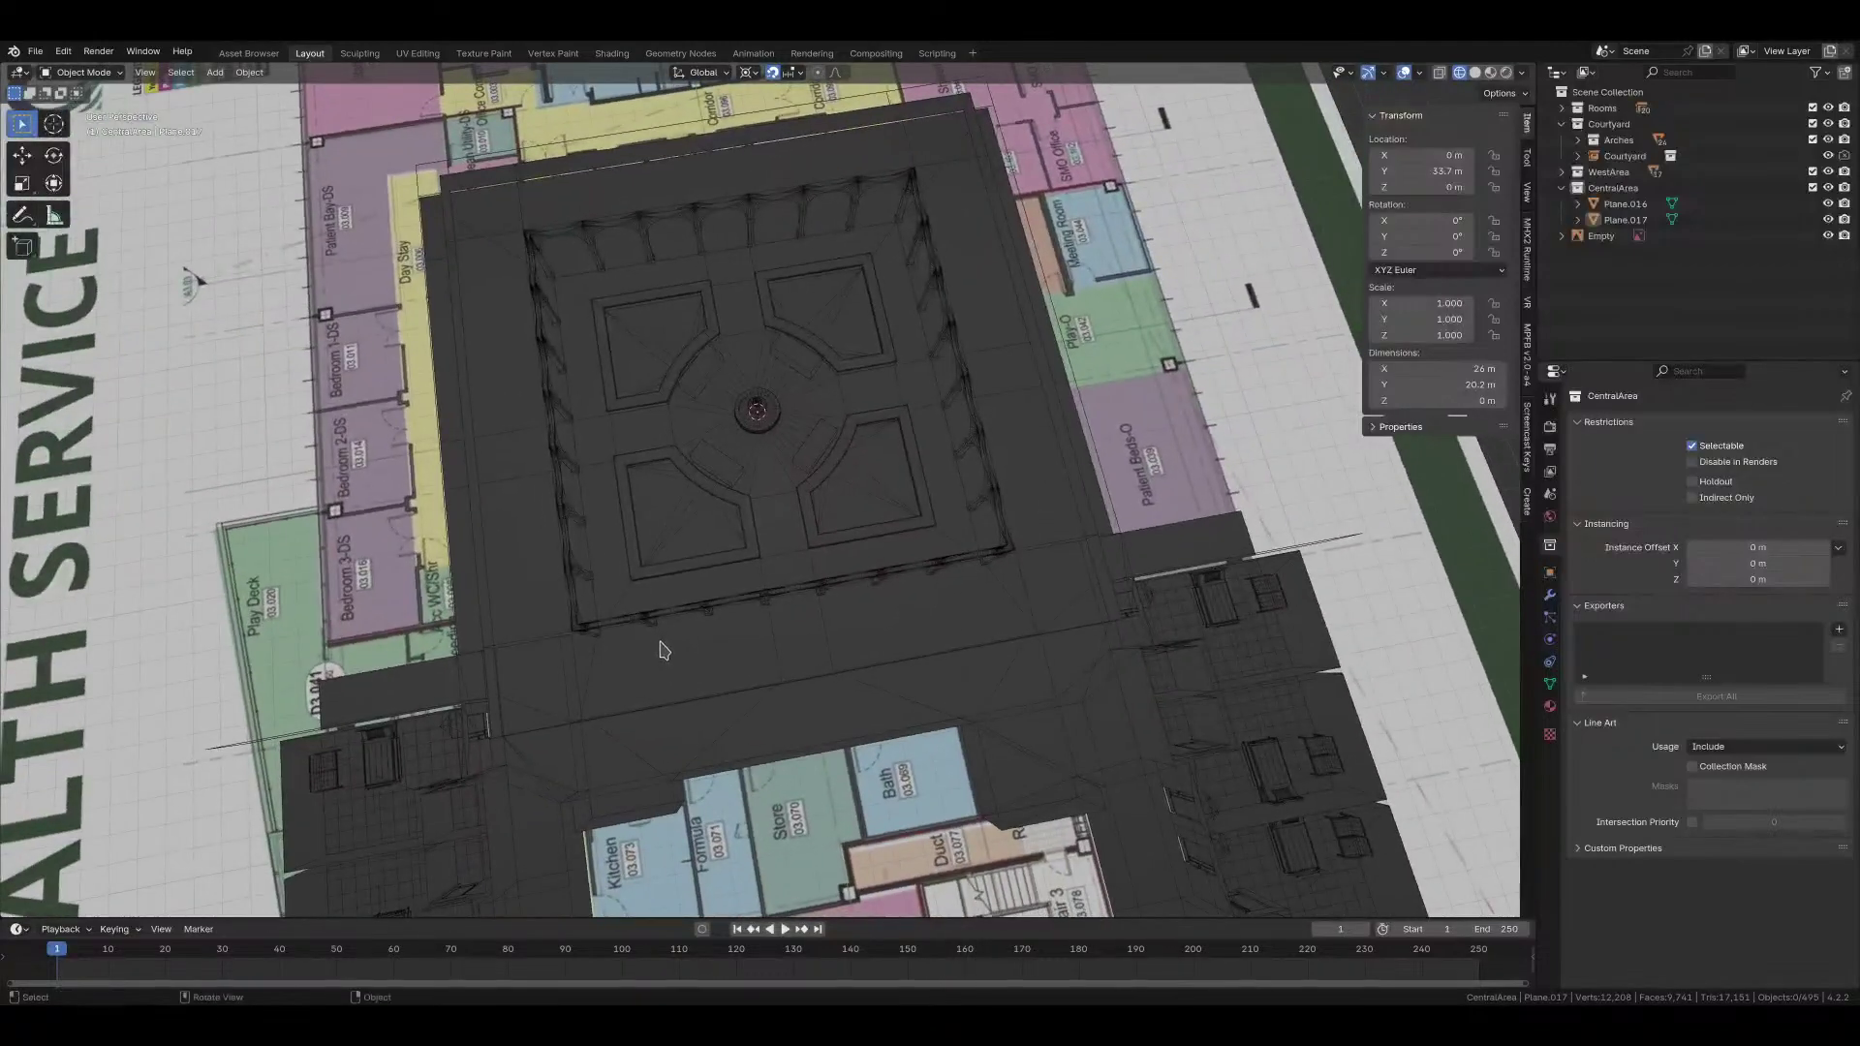
Step: Check the corridor floor and the courtyard by selecting each in turn, and clear the selection and save the file
left_click(660, 650)
left_click(528, 583)
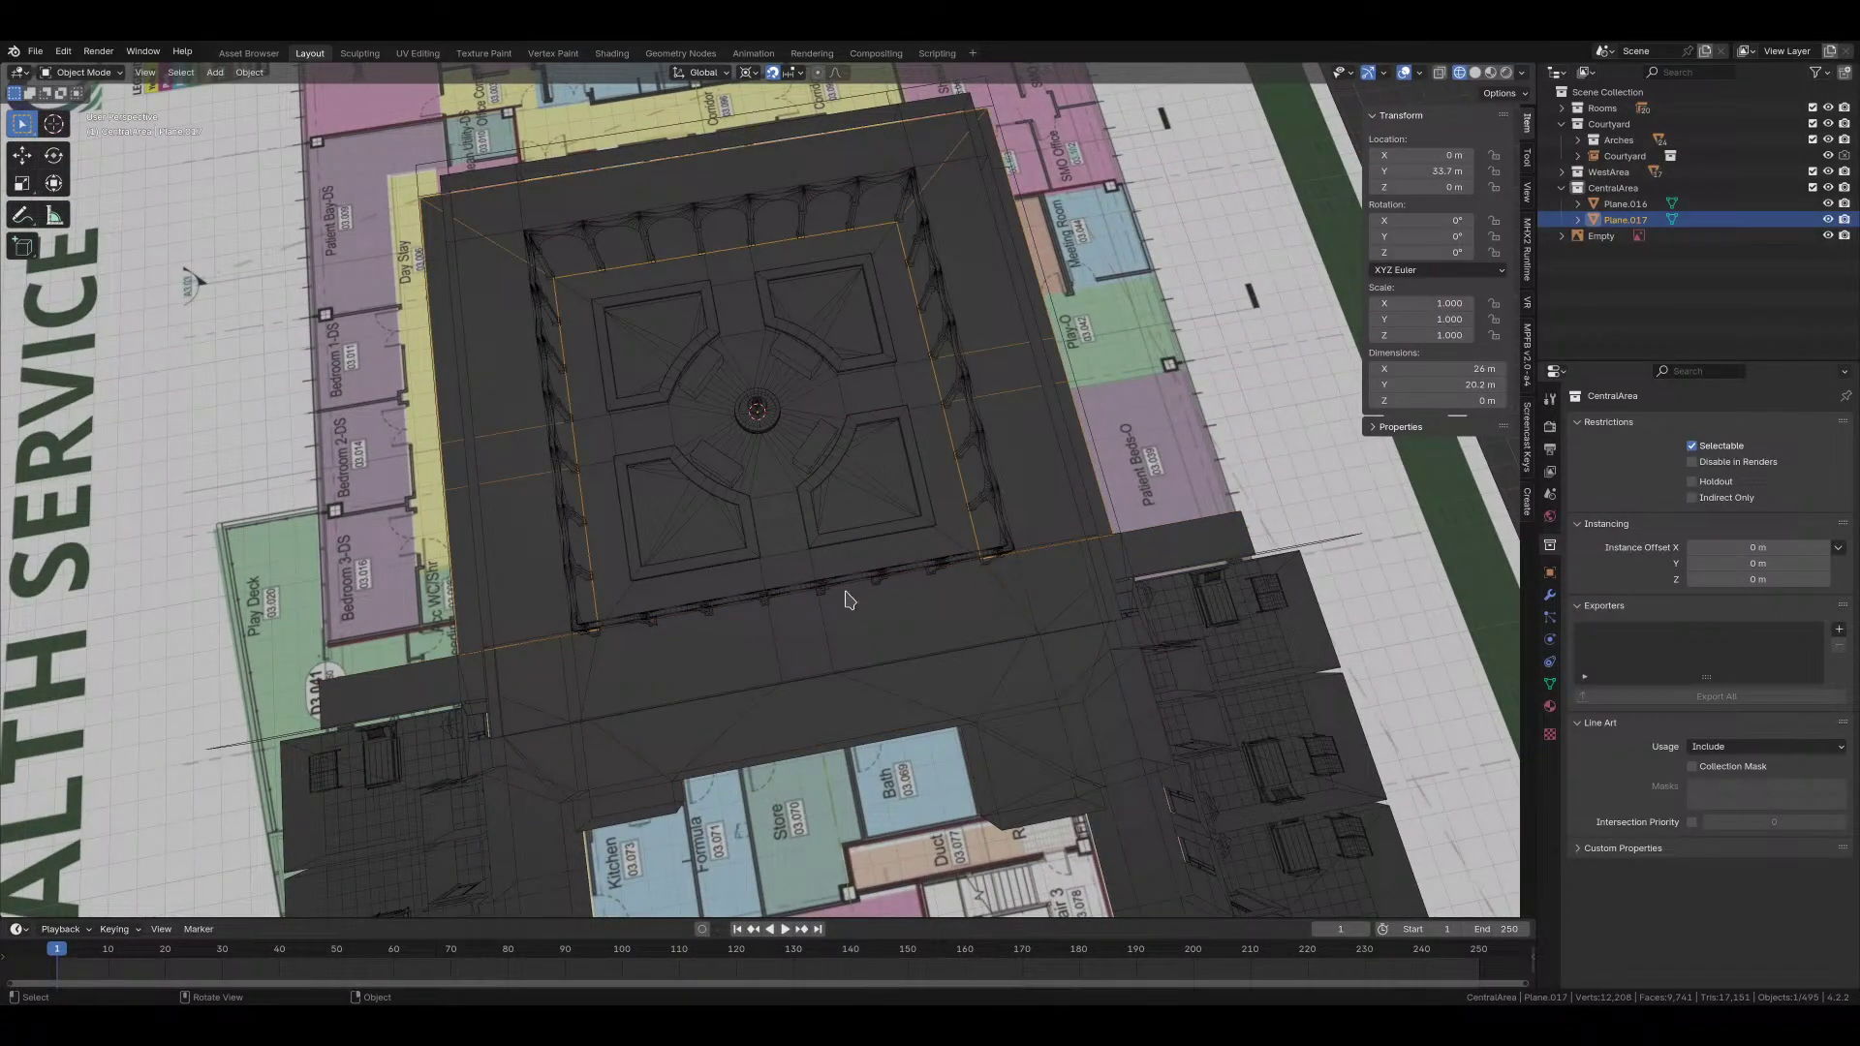
middle_click_drag(926, 569, 857, 468)
left_click(856, 469)
scroll(858, 474, "up", 4)
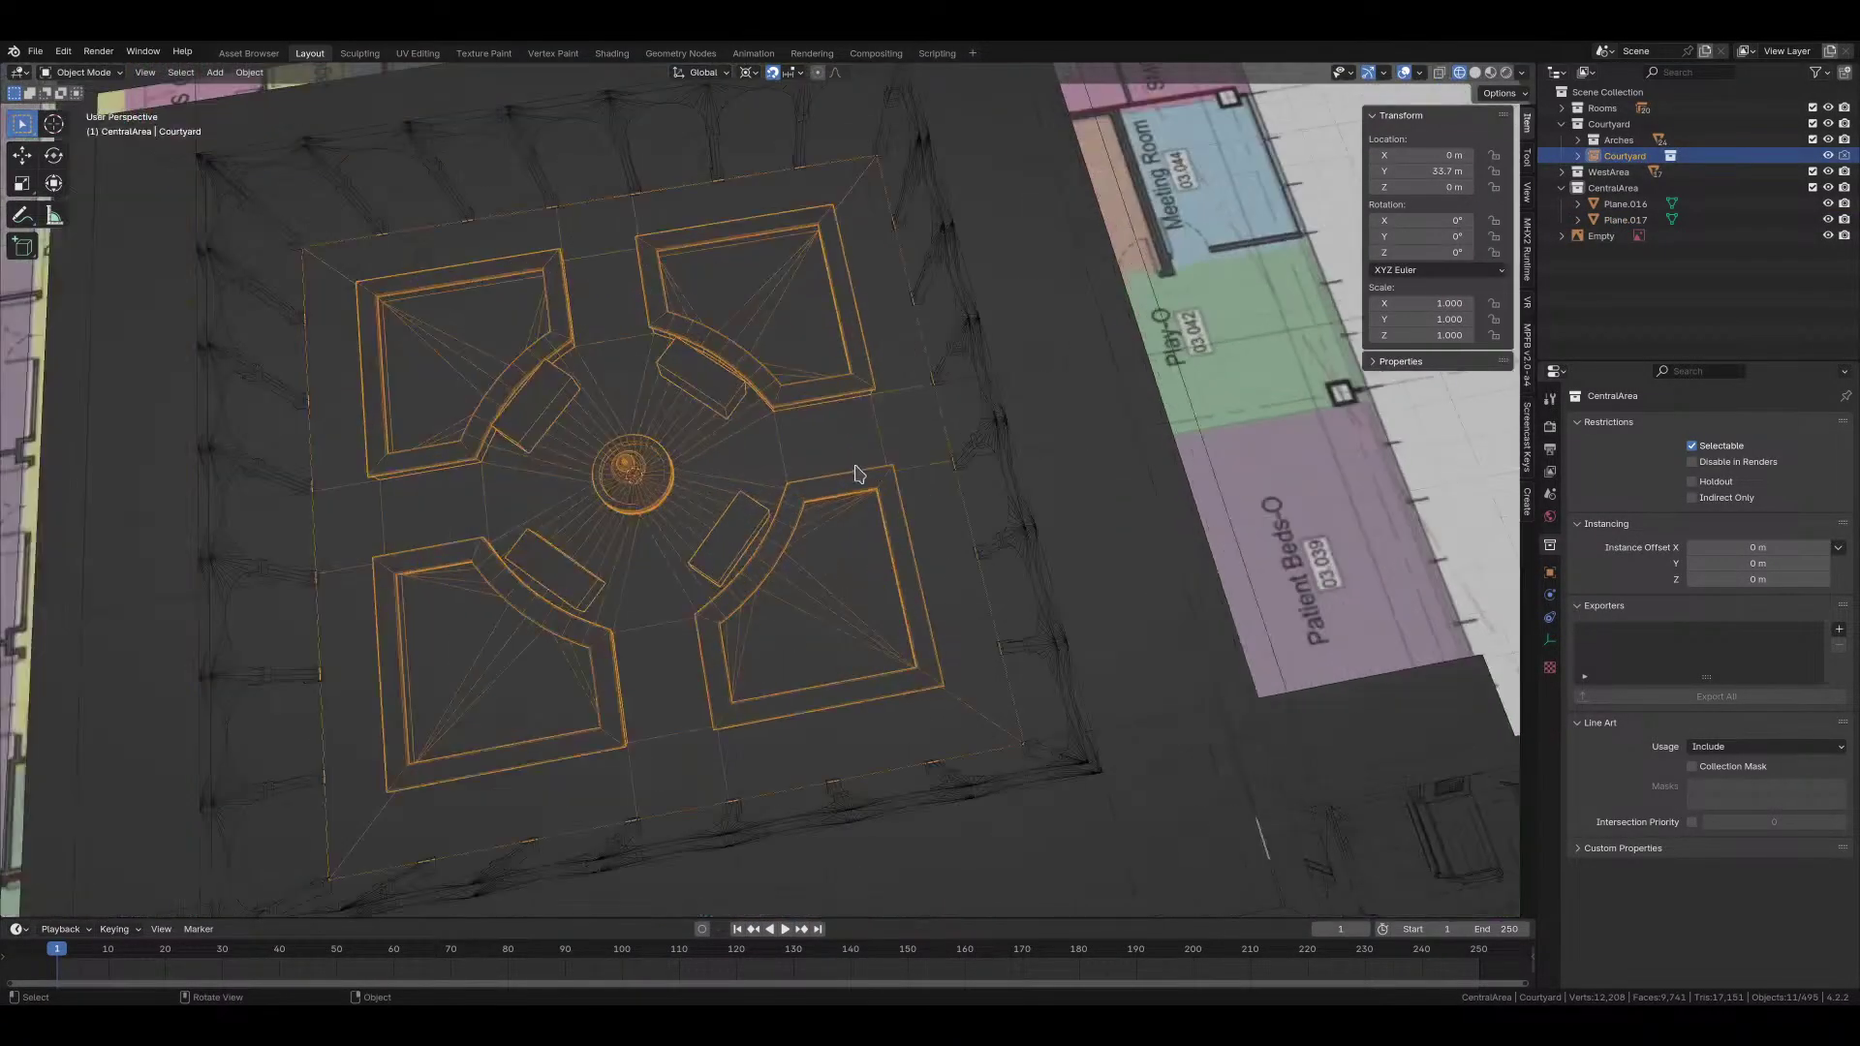
scroll(635, 547, "down", 3)
middle_click_drag(634, 547, 692, 206)
left_click(698, 215)
key("ctrl+s")
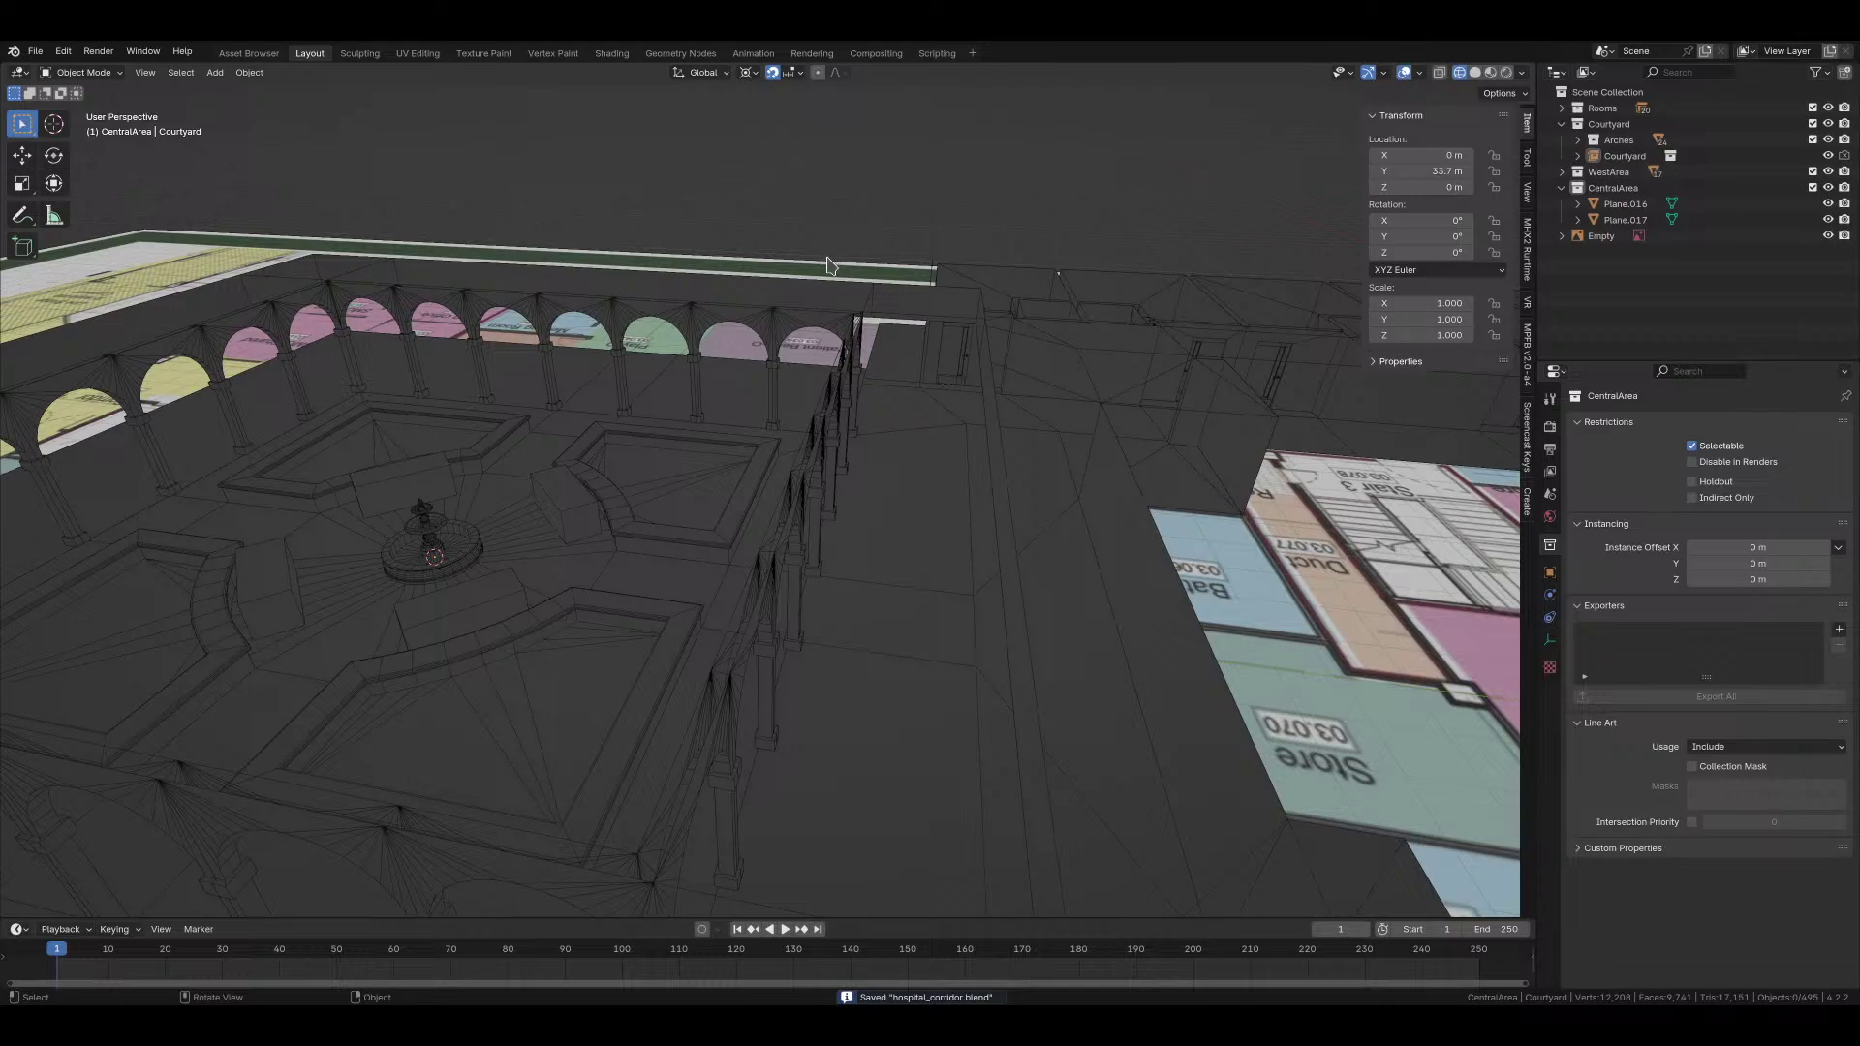
Step: Examine the courtyard planters, the arcade and the corridor floor on the Day Stay side against the plan
mouse_move(886, 484)
middle_mouse_down()
mouse_move(955, 380)
mouse_move(881, 440)
mouse_move(1050, 427)
mouse_move(979, 504)
middle_mouse_up()
scroll(882, 453, "up", 2)
scroll(878, 453, "down", 2)
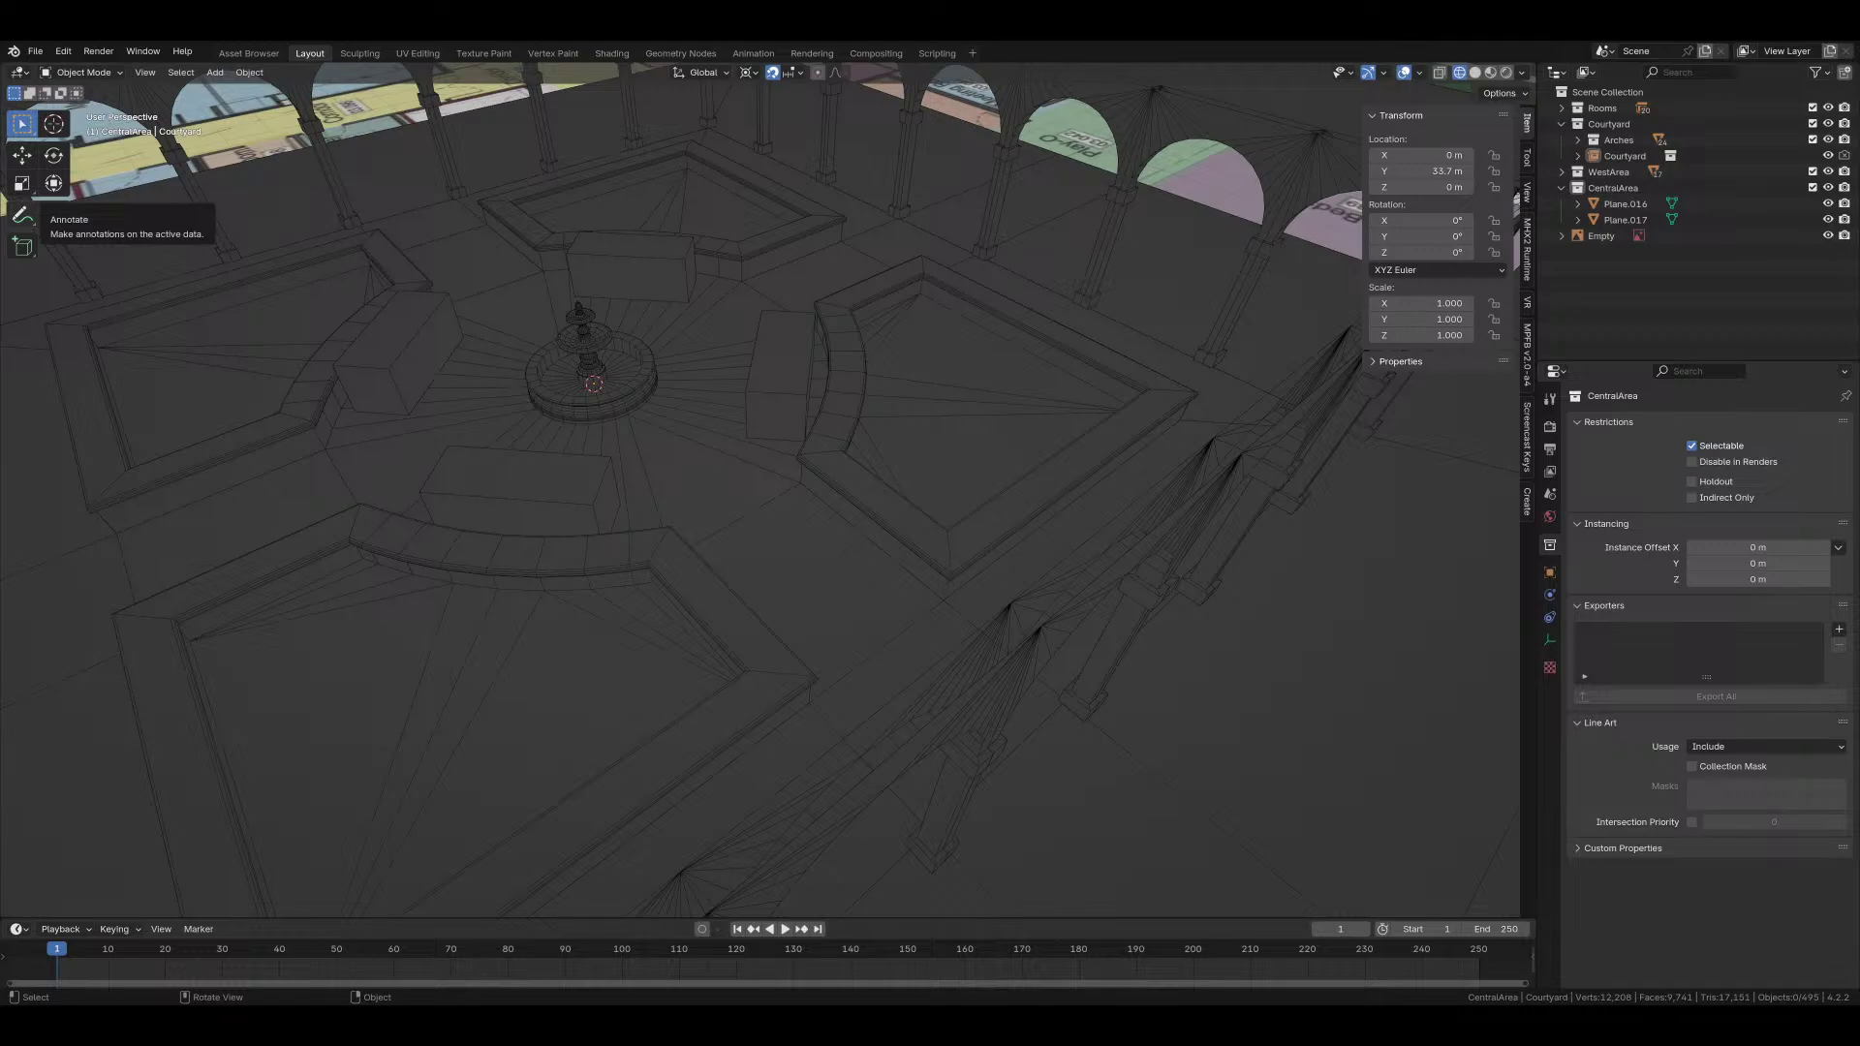
scroll(645, 451, "down", 2)
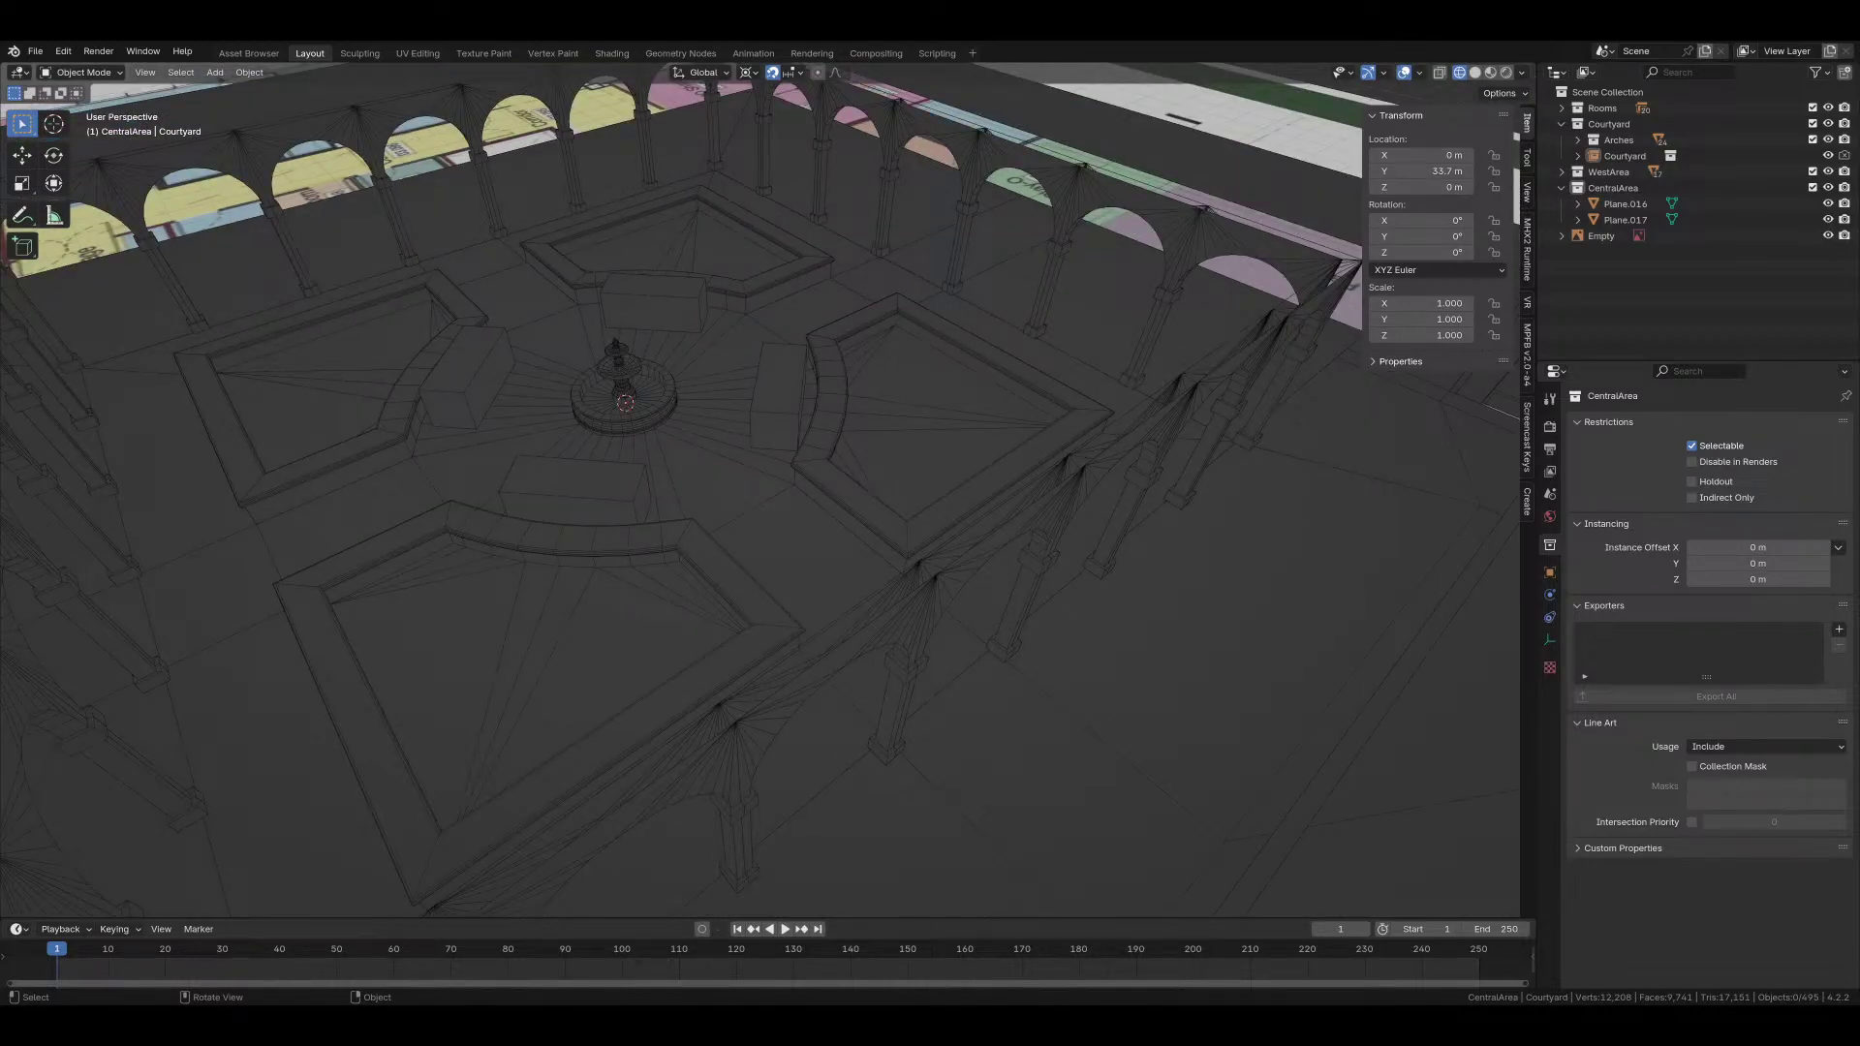
scroll(878, 418, "down", 5)
middle_click_drag(938, 470, 666, 554)
left_click(885, 594)
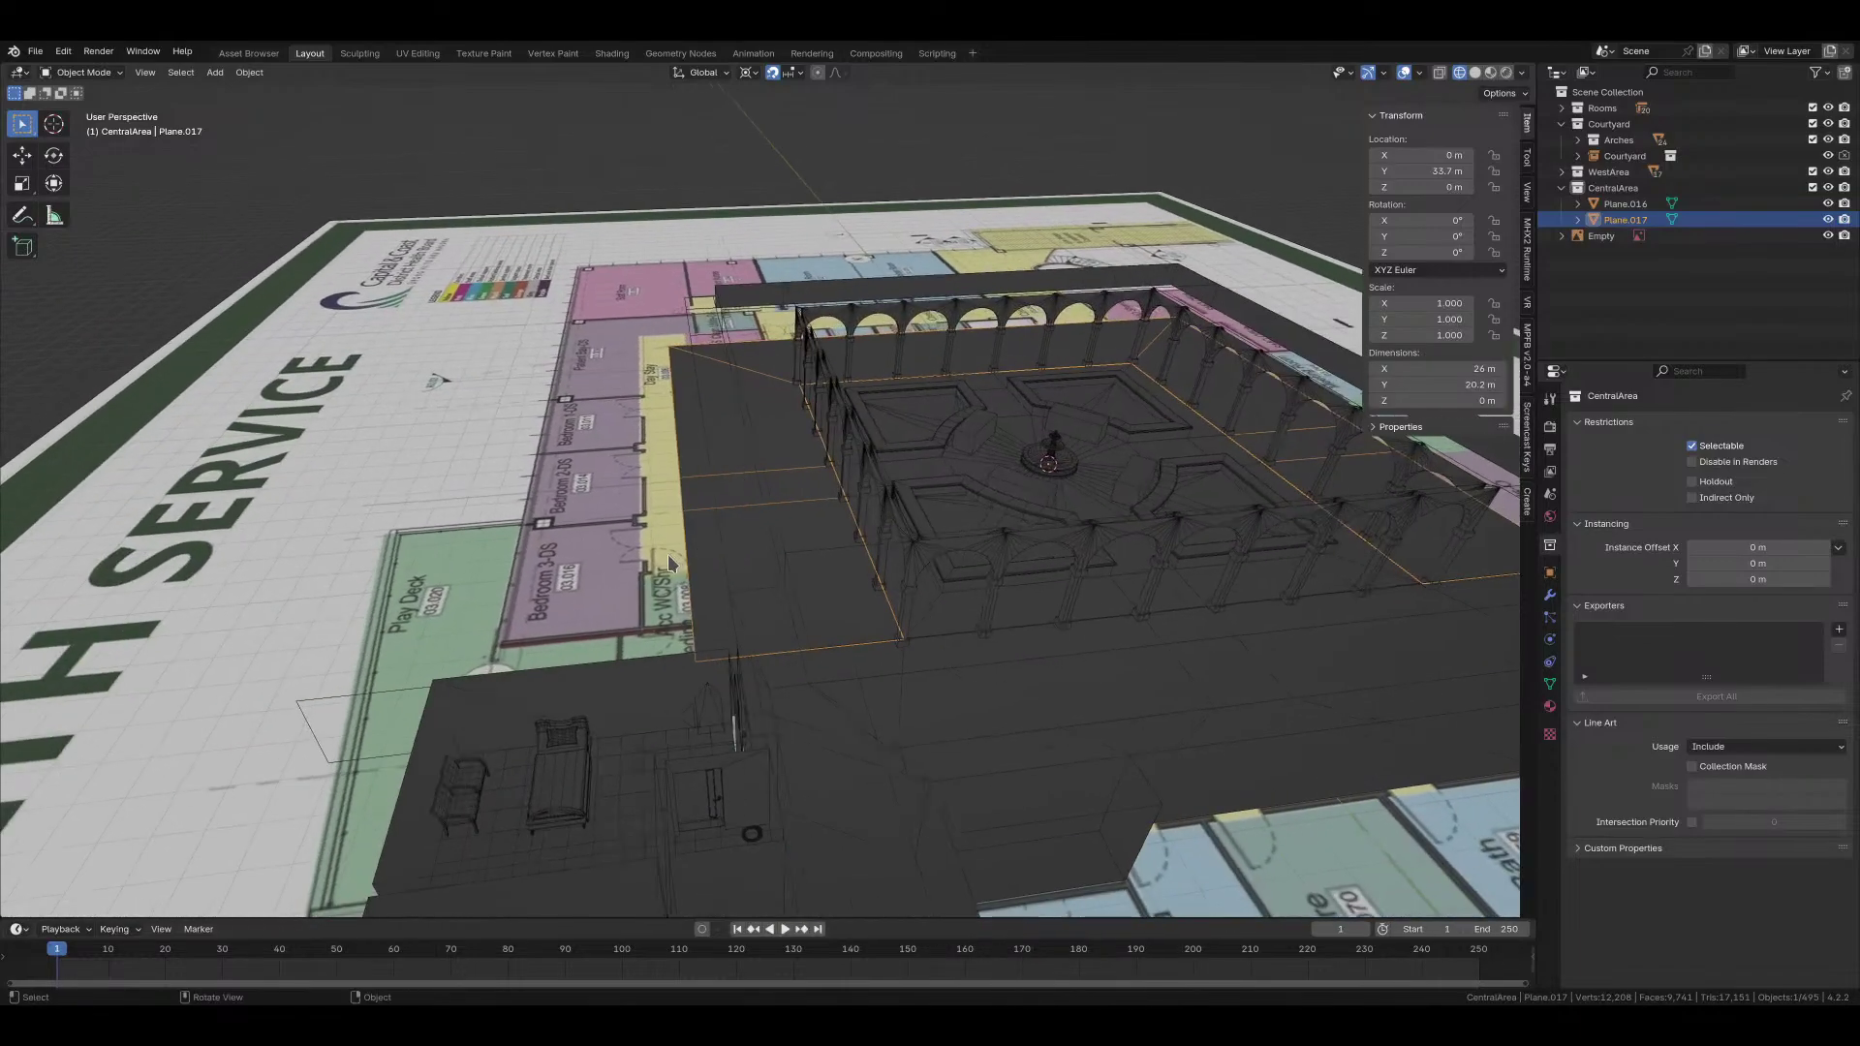
middle_click_drag(594, 481, 742, 568)
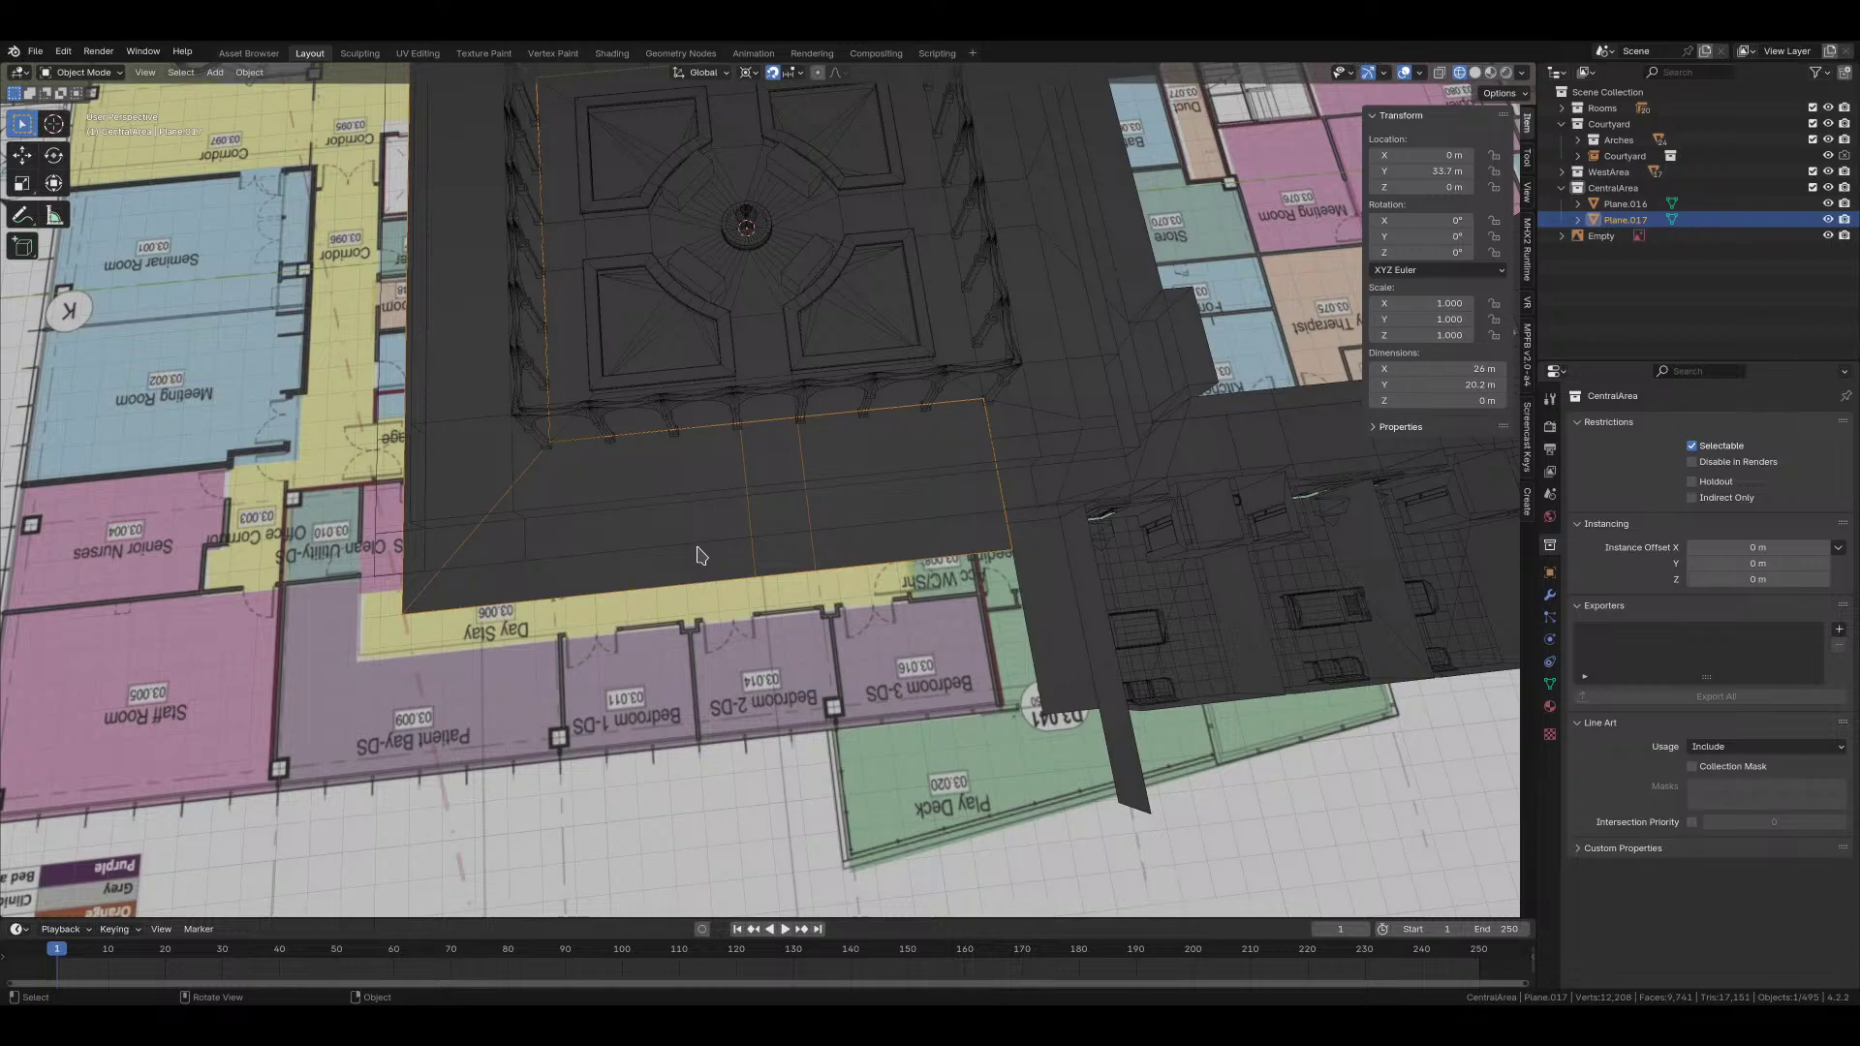
scroll(968, 474, "down", 4)
Step: Examine the existing ward by selecting its central room-block walls and several patient-room wall sections in turn
left_click(1079, 418)
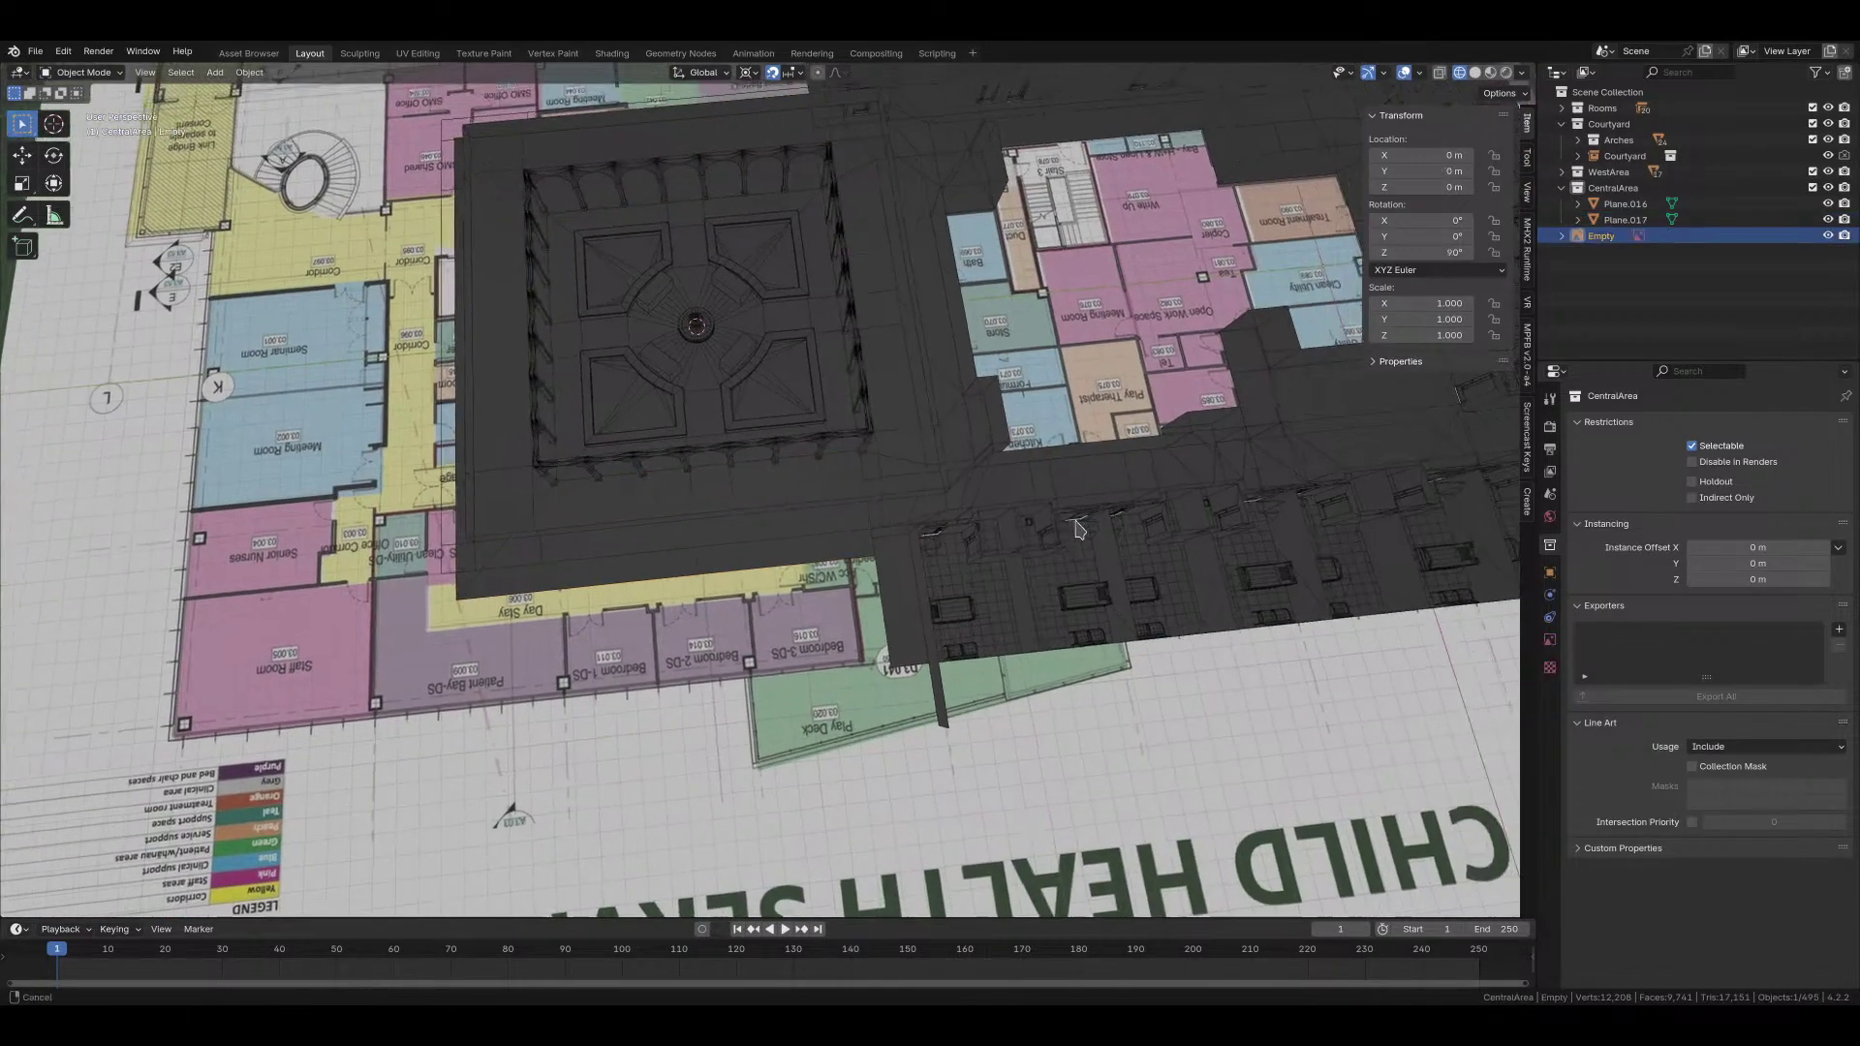
scroll(1079, 417, "up", 4)
left_click(1078, 412)
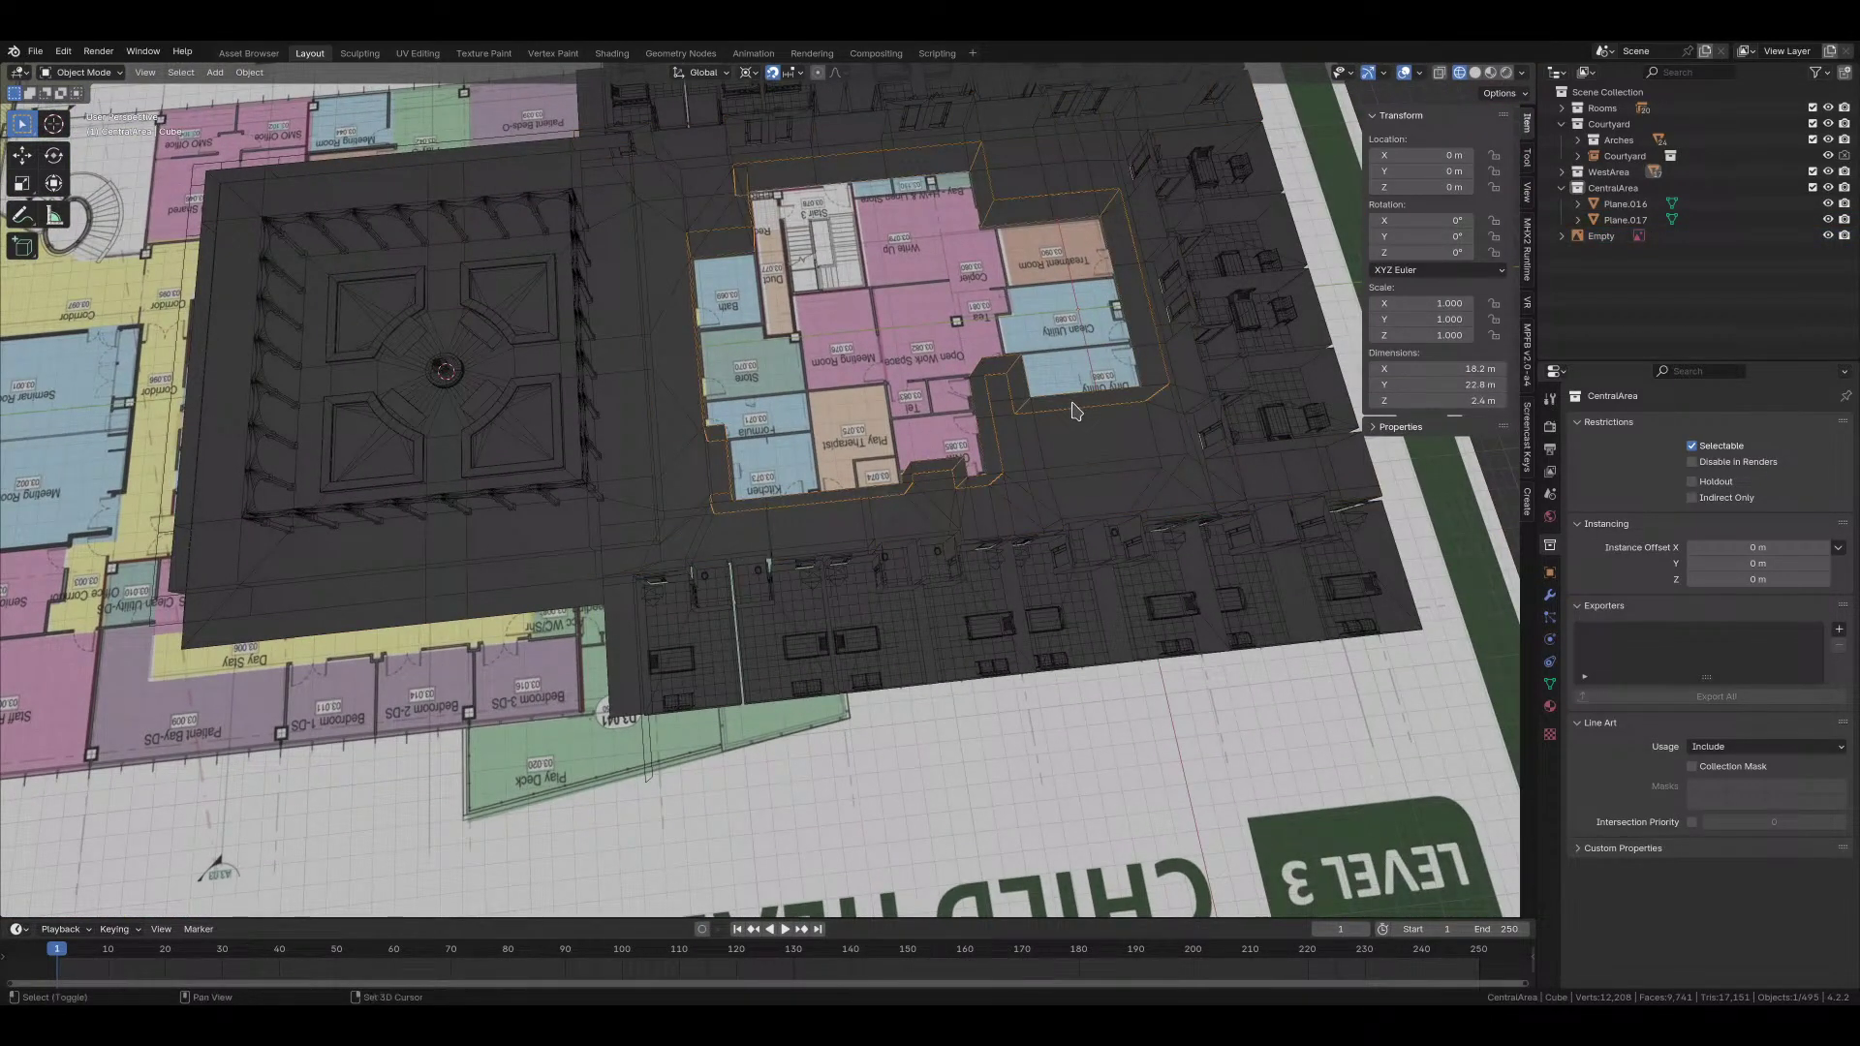
middle_click_drag(1079, 403, 804, 411)
scroll(804, 412, "up", 3)
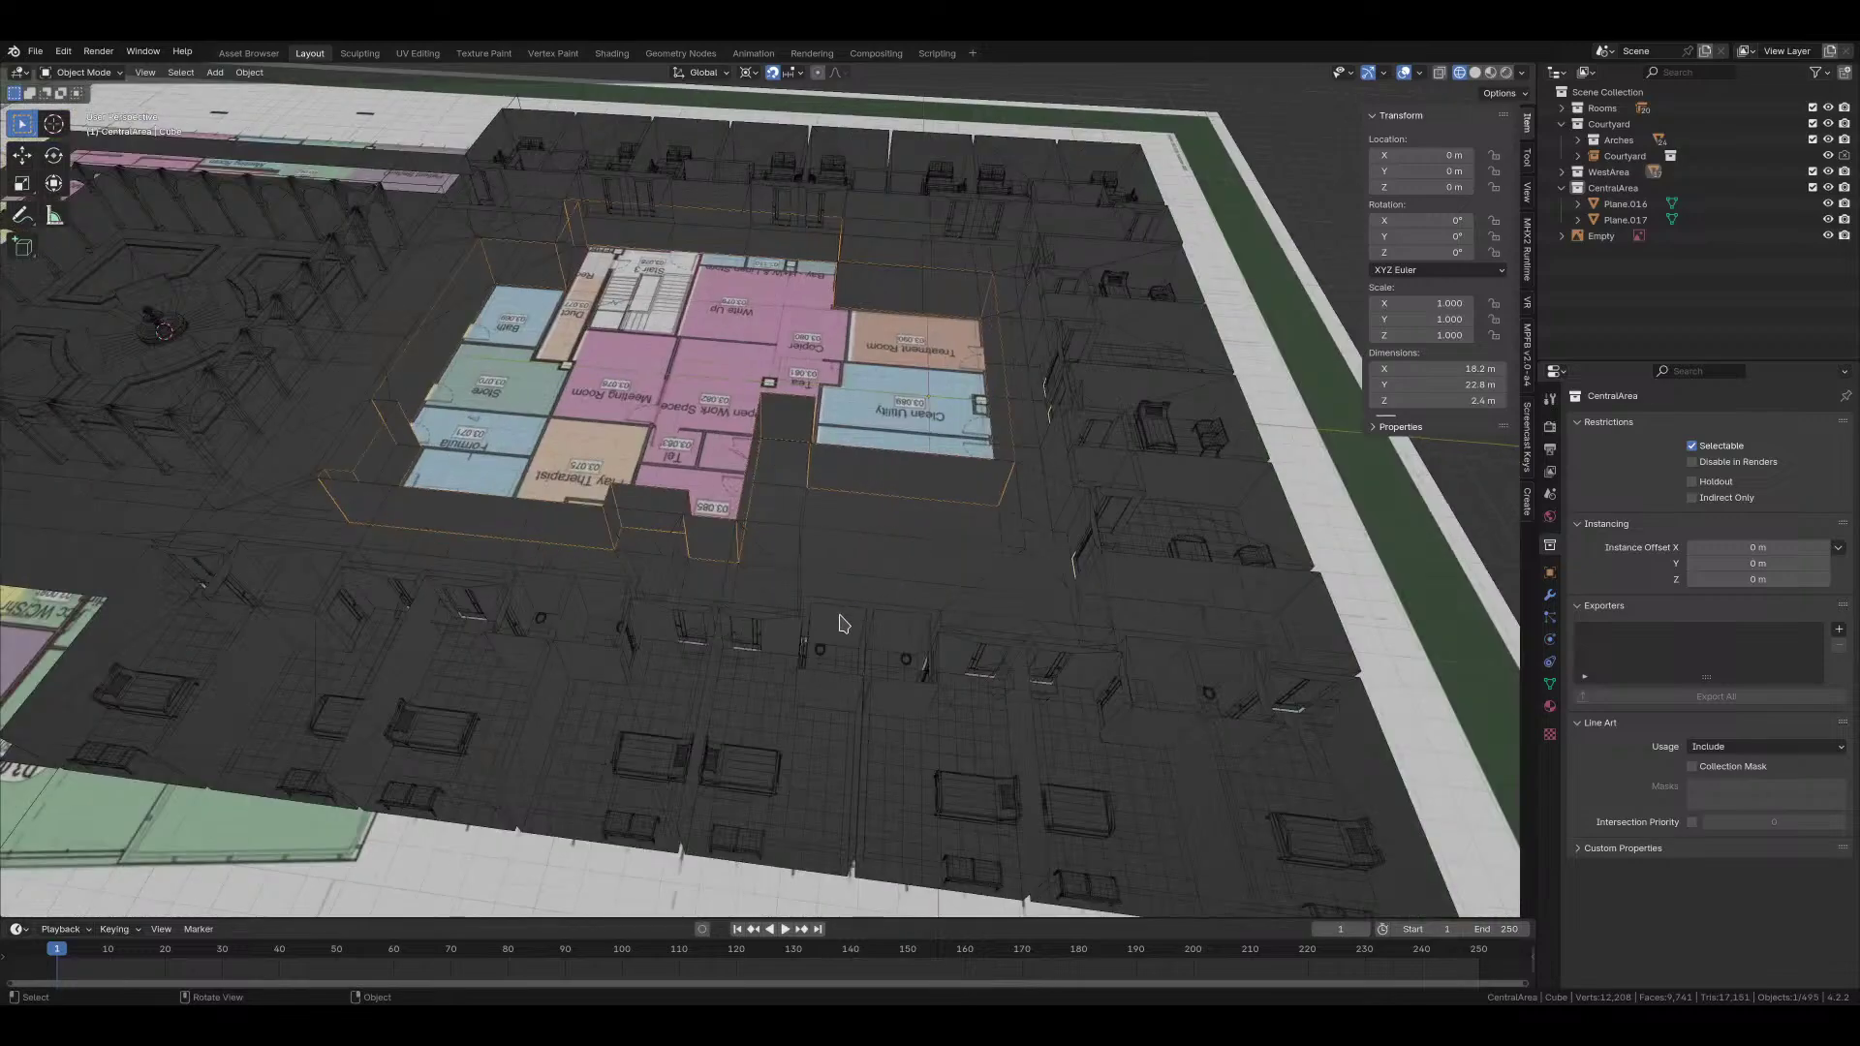
left_click(842, 622)
left_click(841, 610)
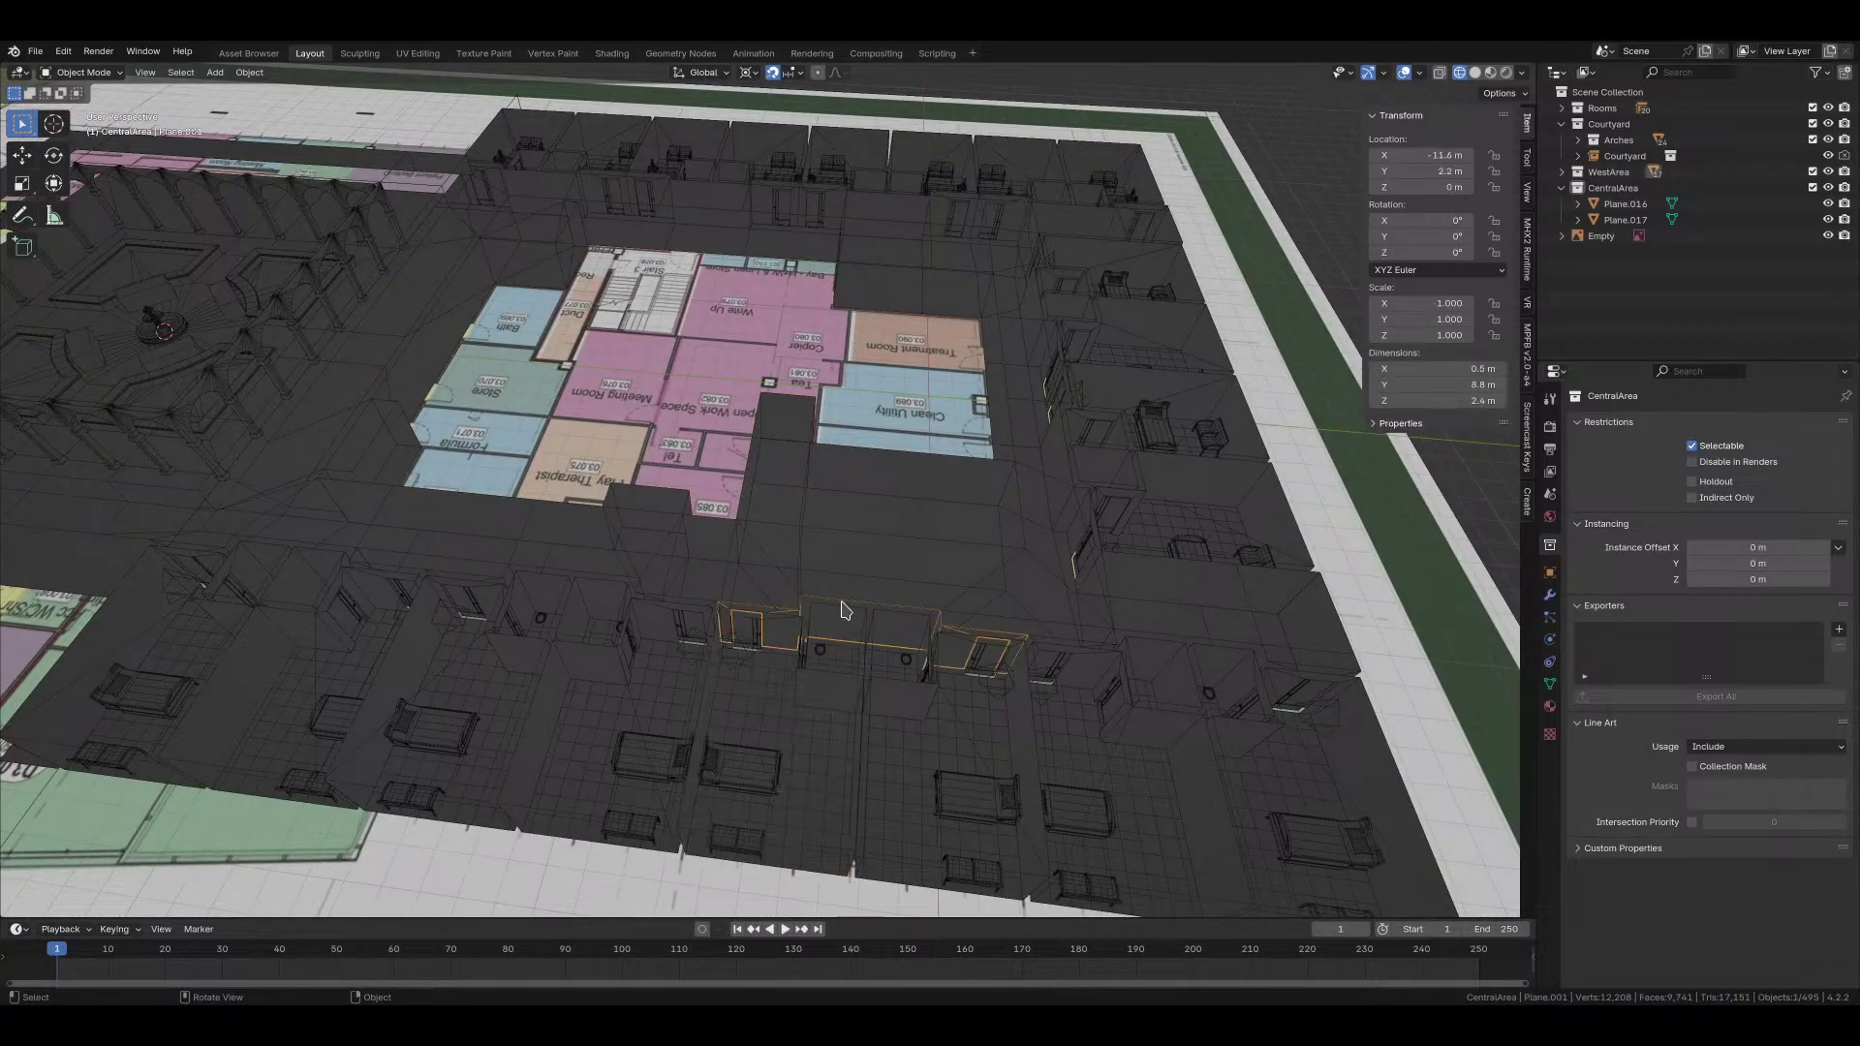
left_click(1030, 645)
middle_click_drag(1263, 630, 1204, 622, "shift")
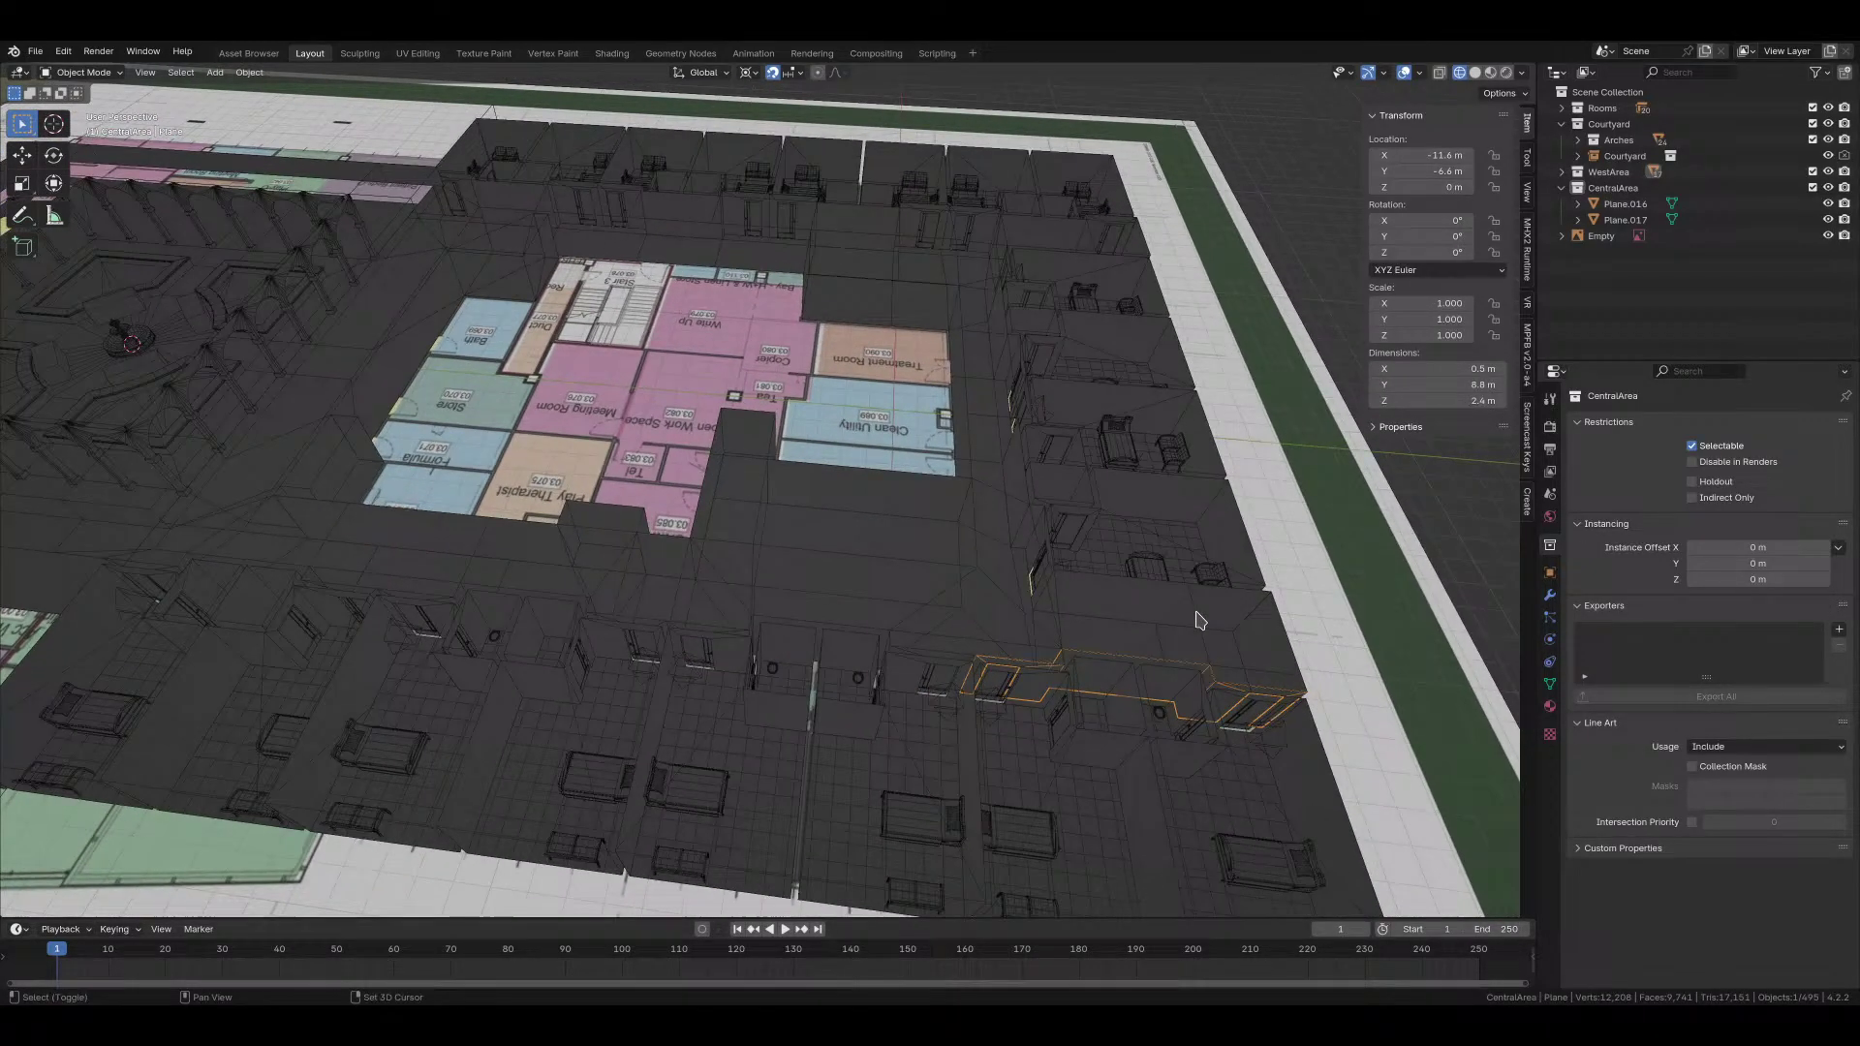
left_click(1144, 605)
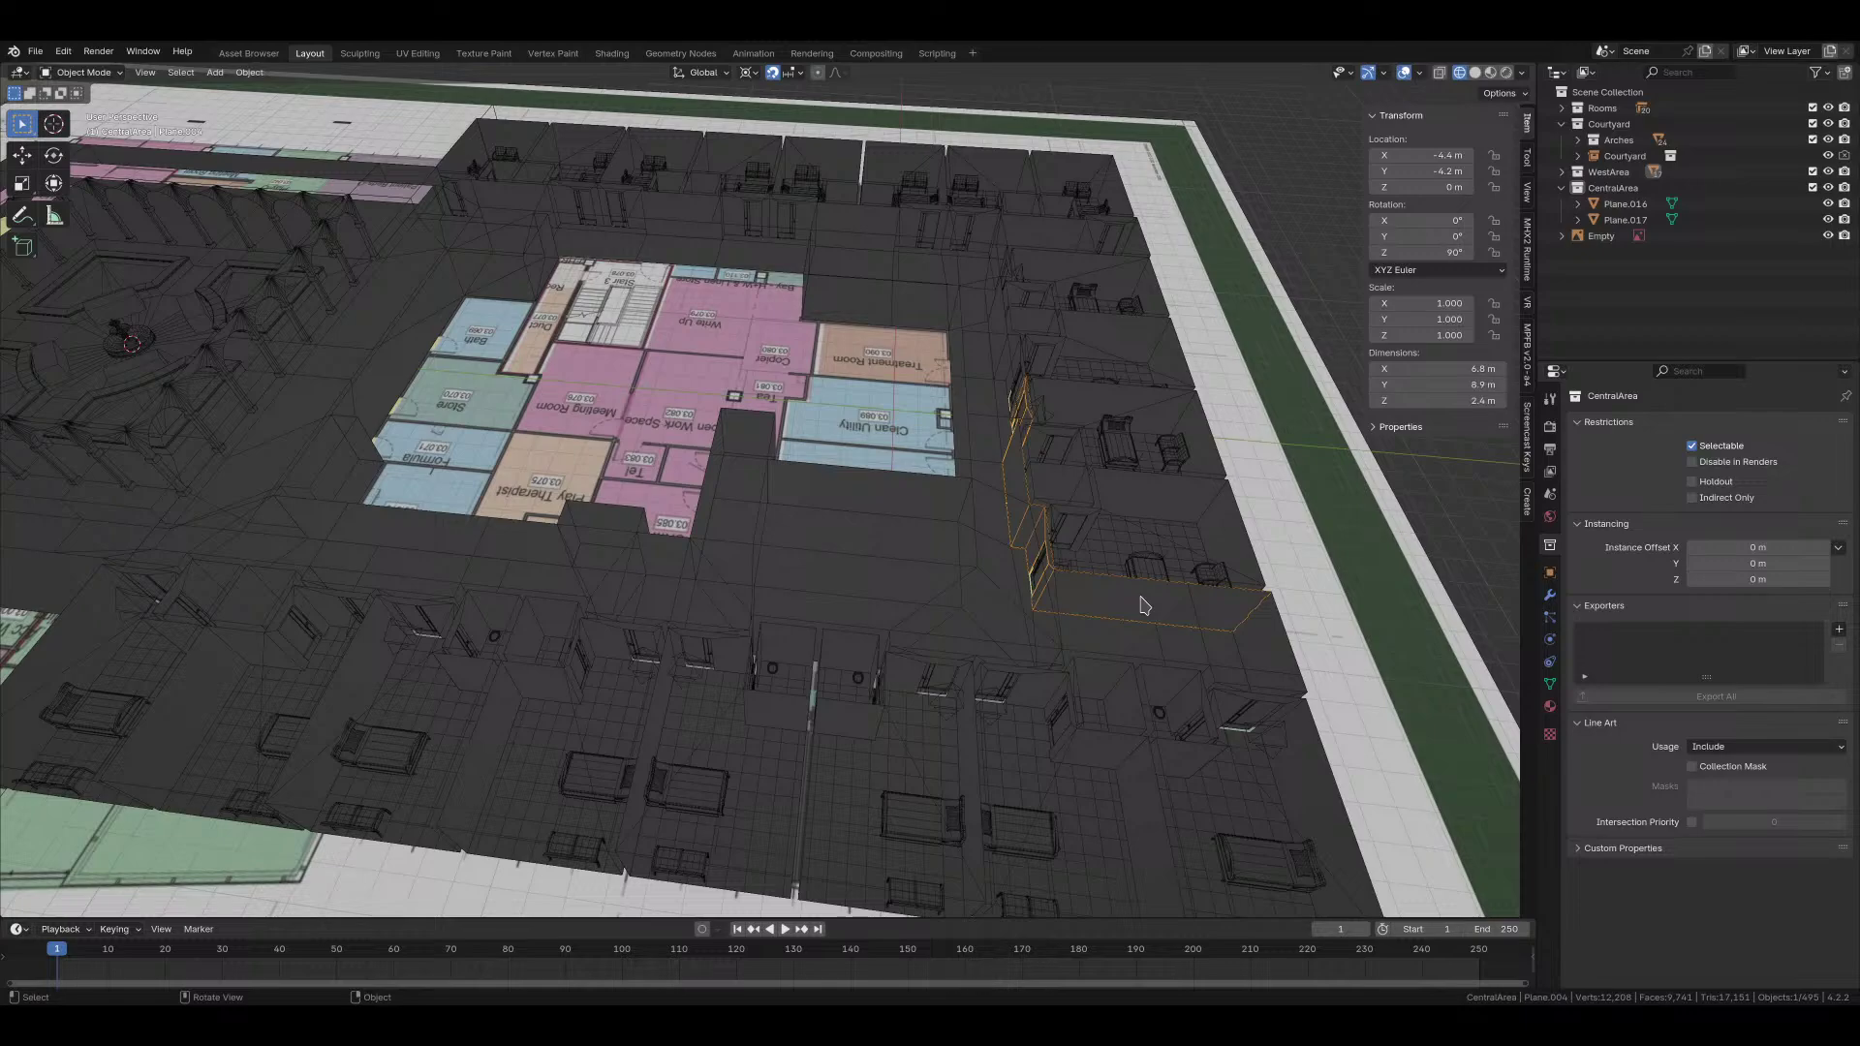
middle_click_drag(898, 529, 985, 516)
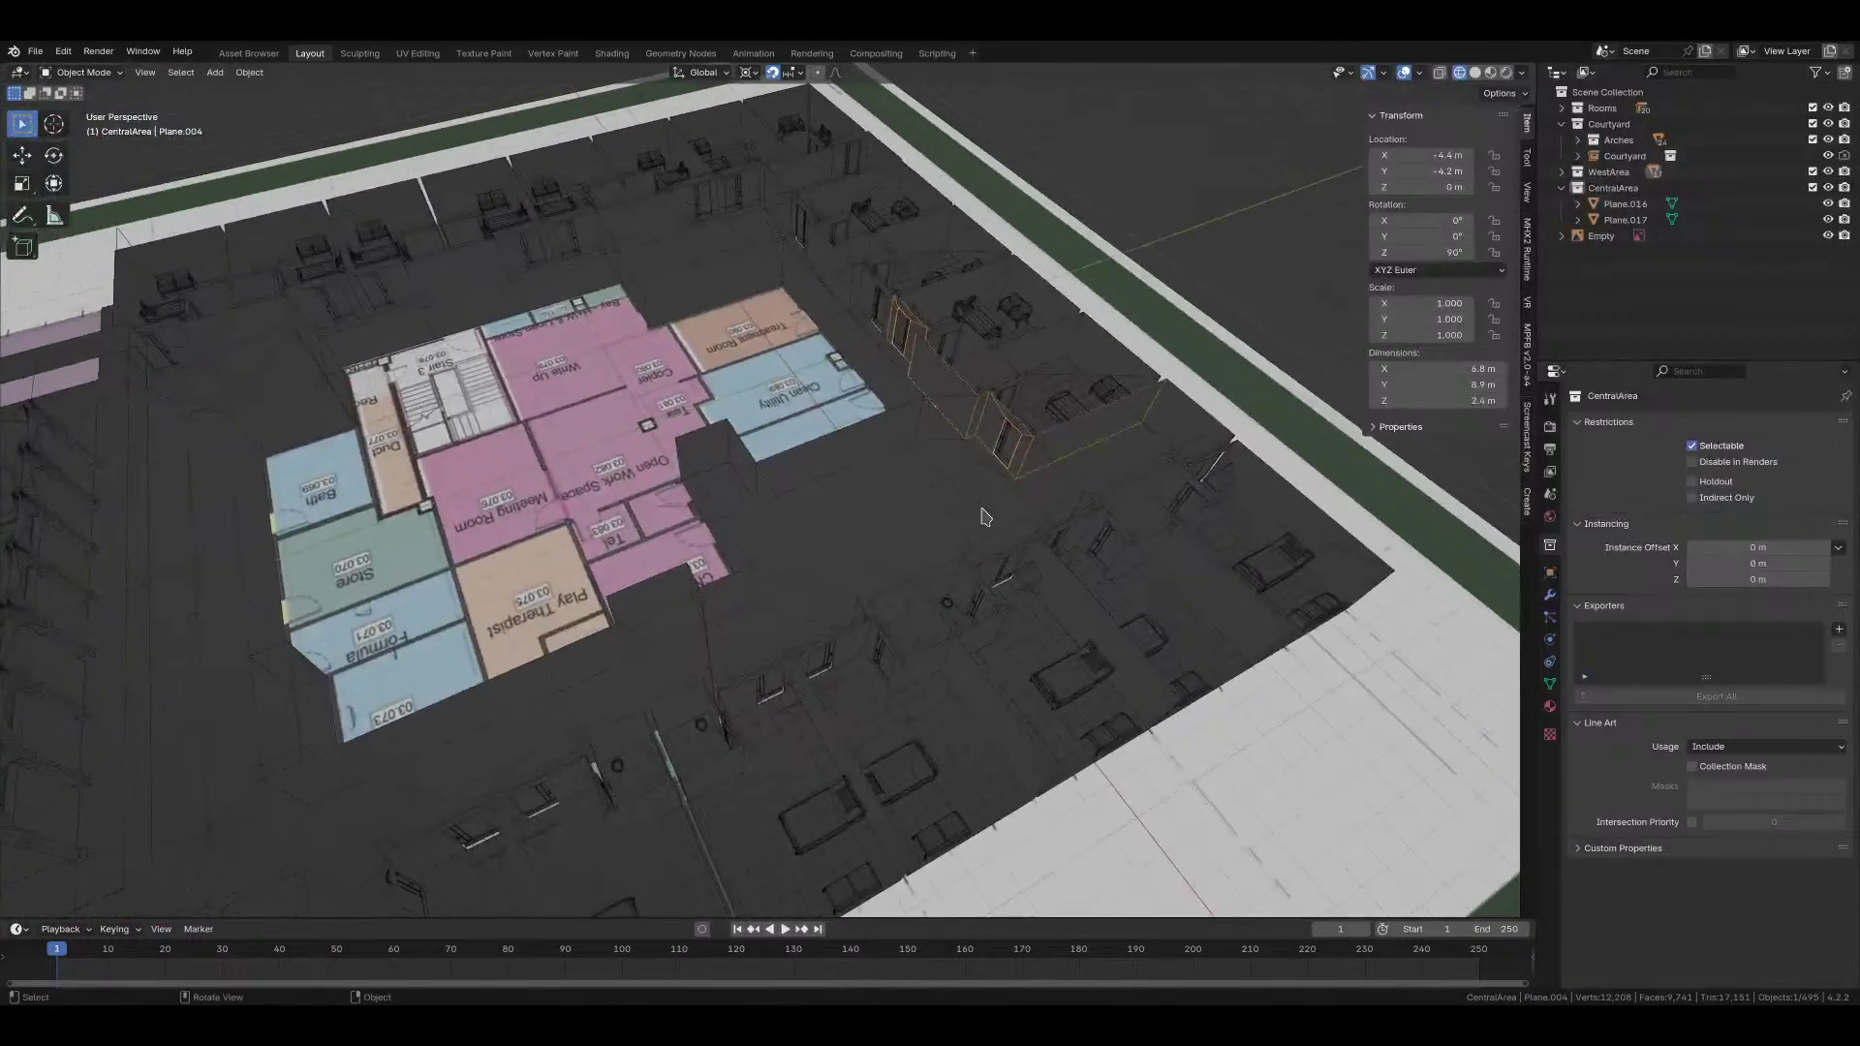
Step: Clear the object selection in the central area and save the hospital_corridor file
left_click(1171, 422)
left_click(892, 155)
key("alt+a")
middle_click_drag(780, 470, 1225, 503)
left_click(792, 647)
scroll(792, 647, "down", 2)
scroll(744, 523, "down", 3)
scroll(741, 591, "up", 2)
scroll(843, 283, "up", 4)
key("Home")
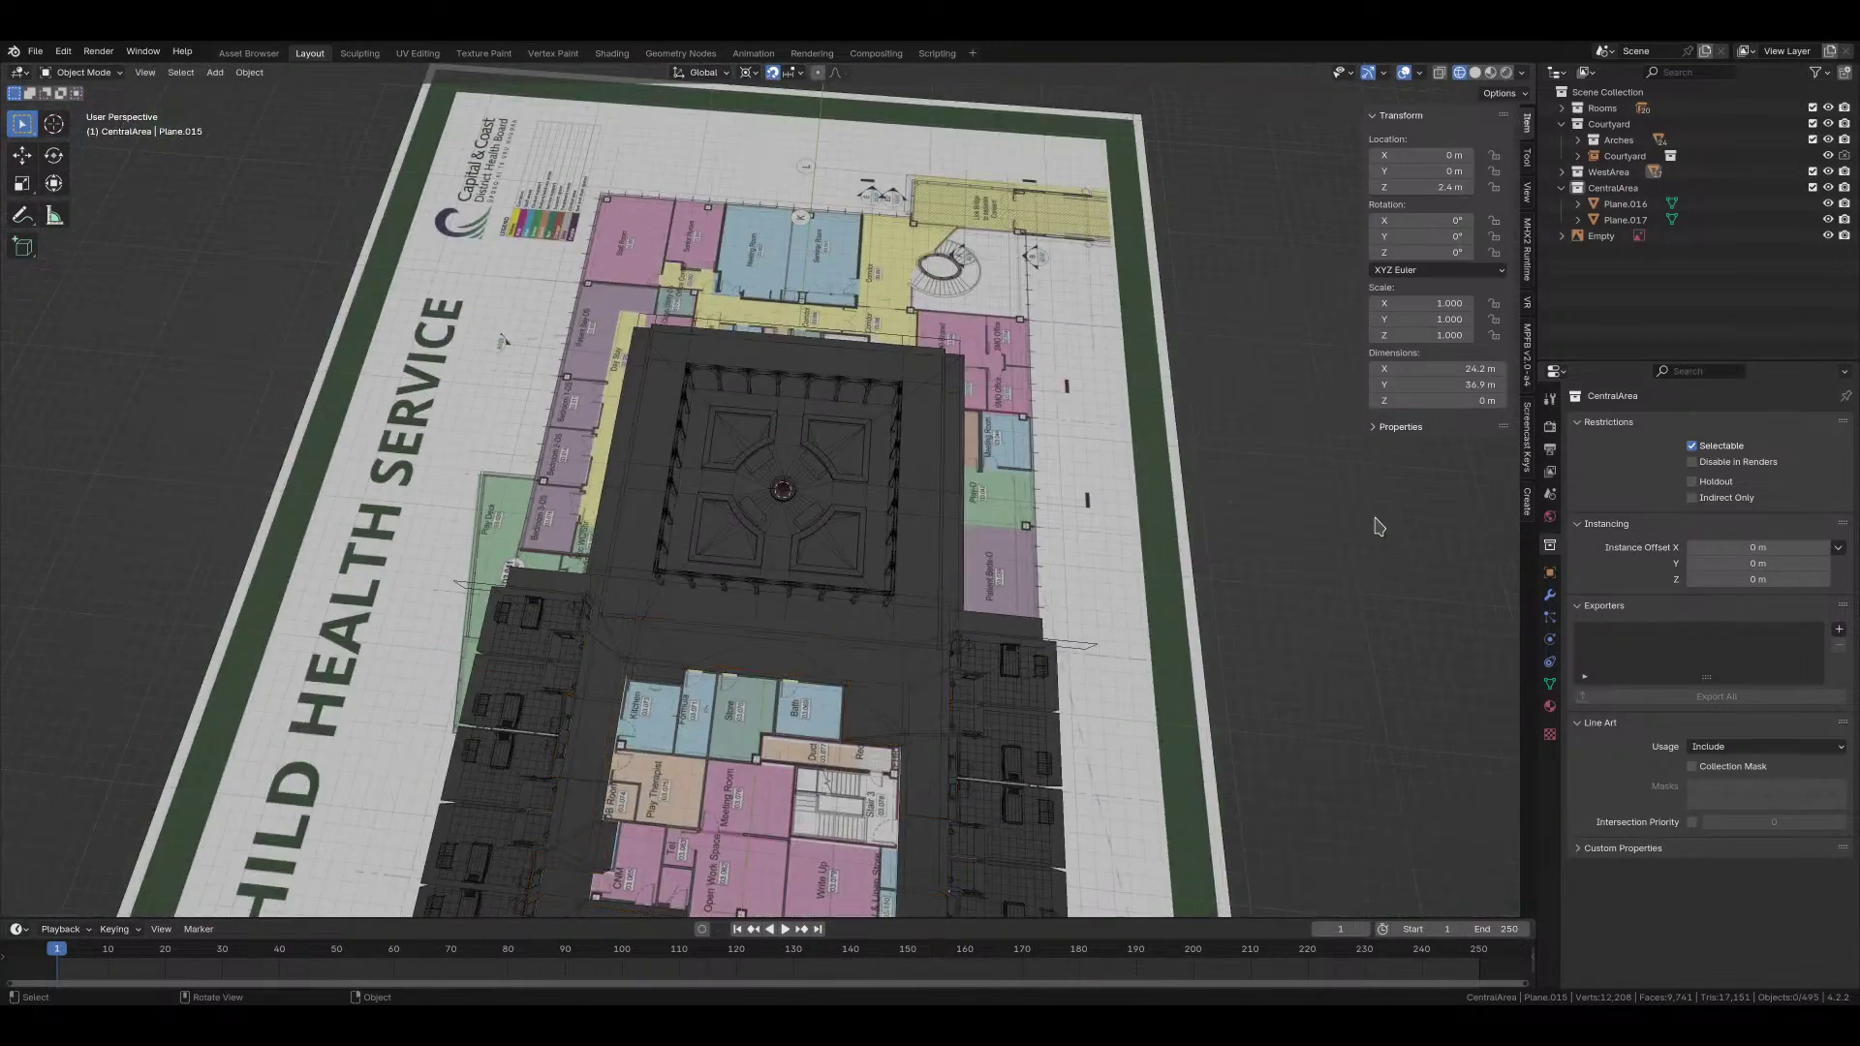
key("ctrl+s")
Step: Add a mesh plane to the CentralArea collection at the centre of the courtyard
scroll(859, 540, "up", 6)
middle_click_drag(860, 540, 928, 350)
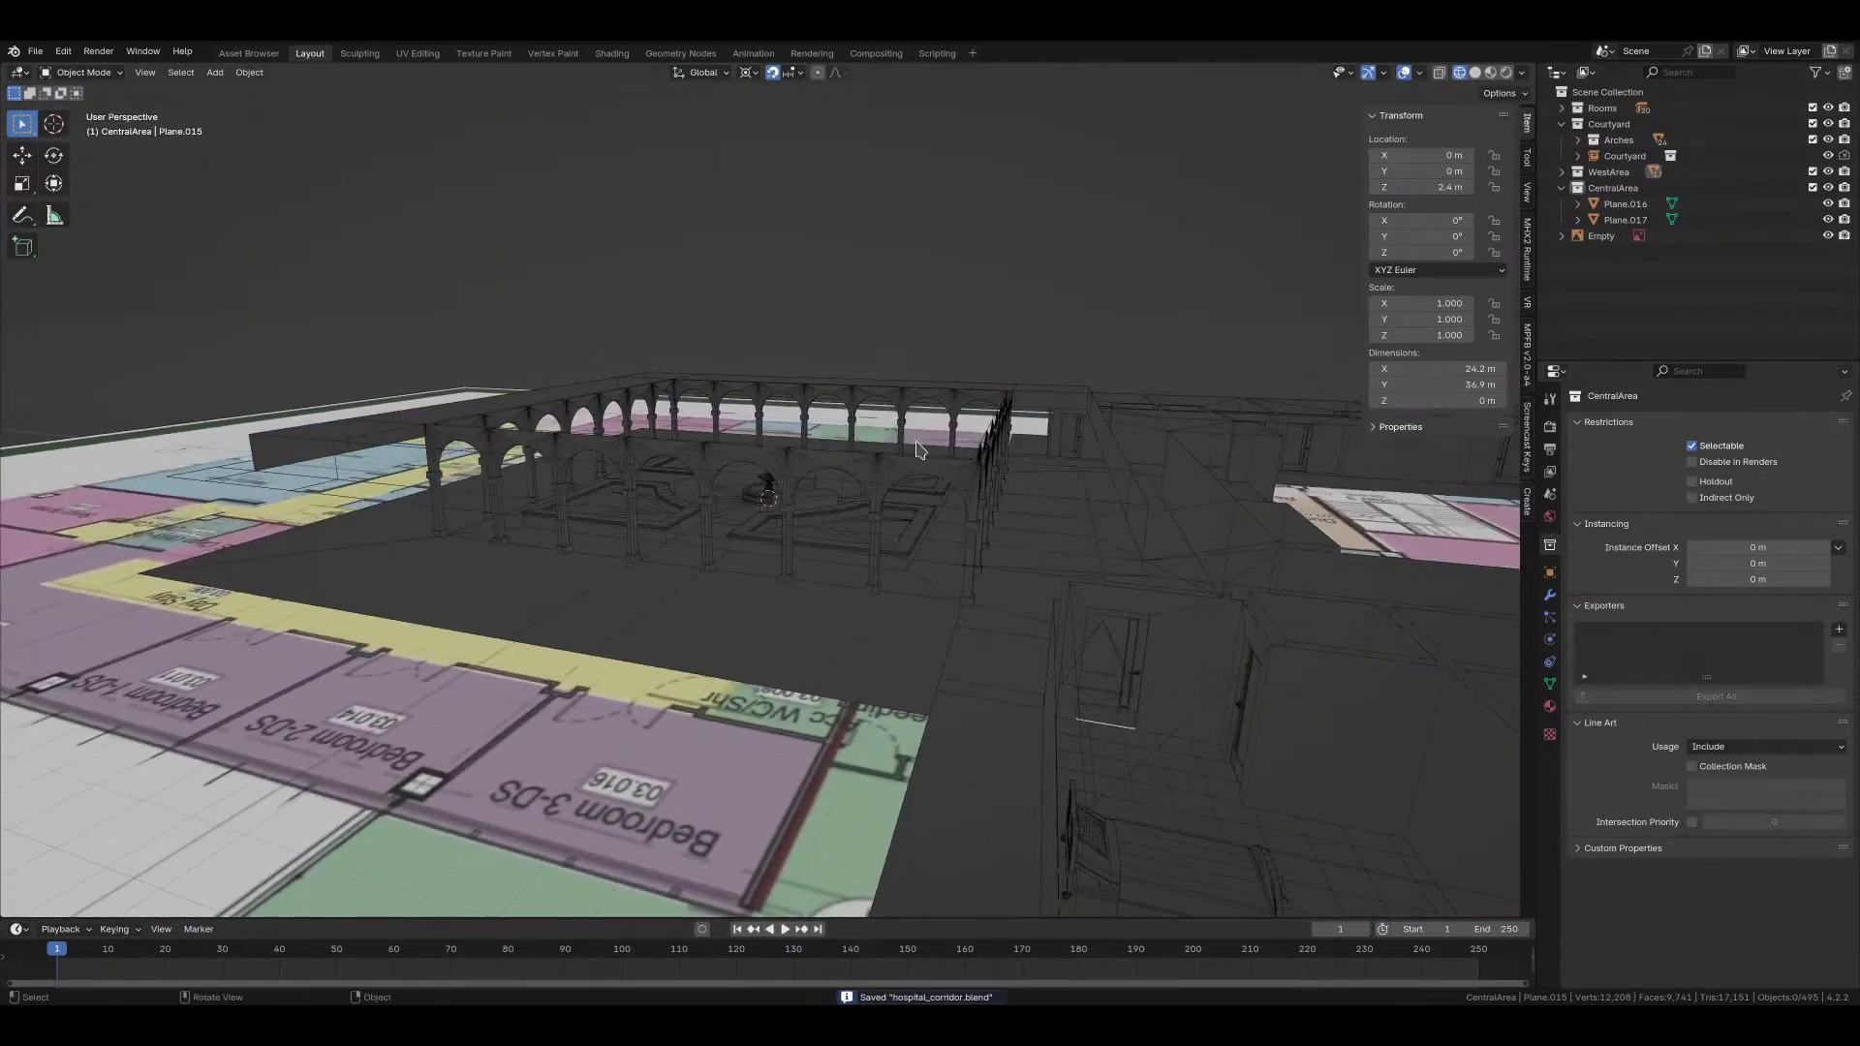
middle_click_drag(885, 553, 686, 624)
middle_click_drag(685, 625, 1004, 511, "shift")
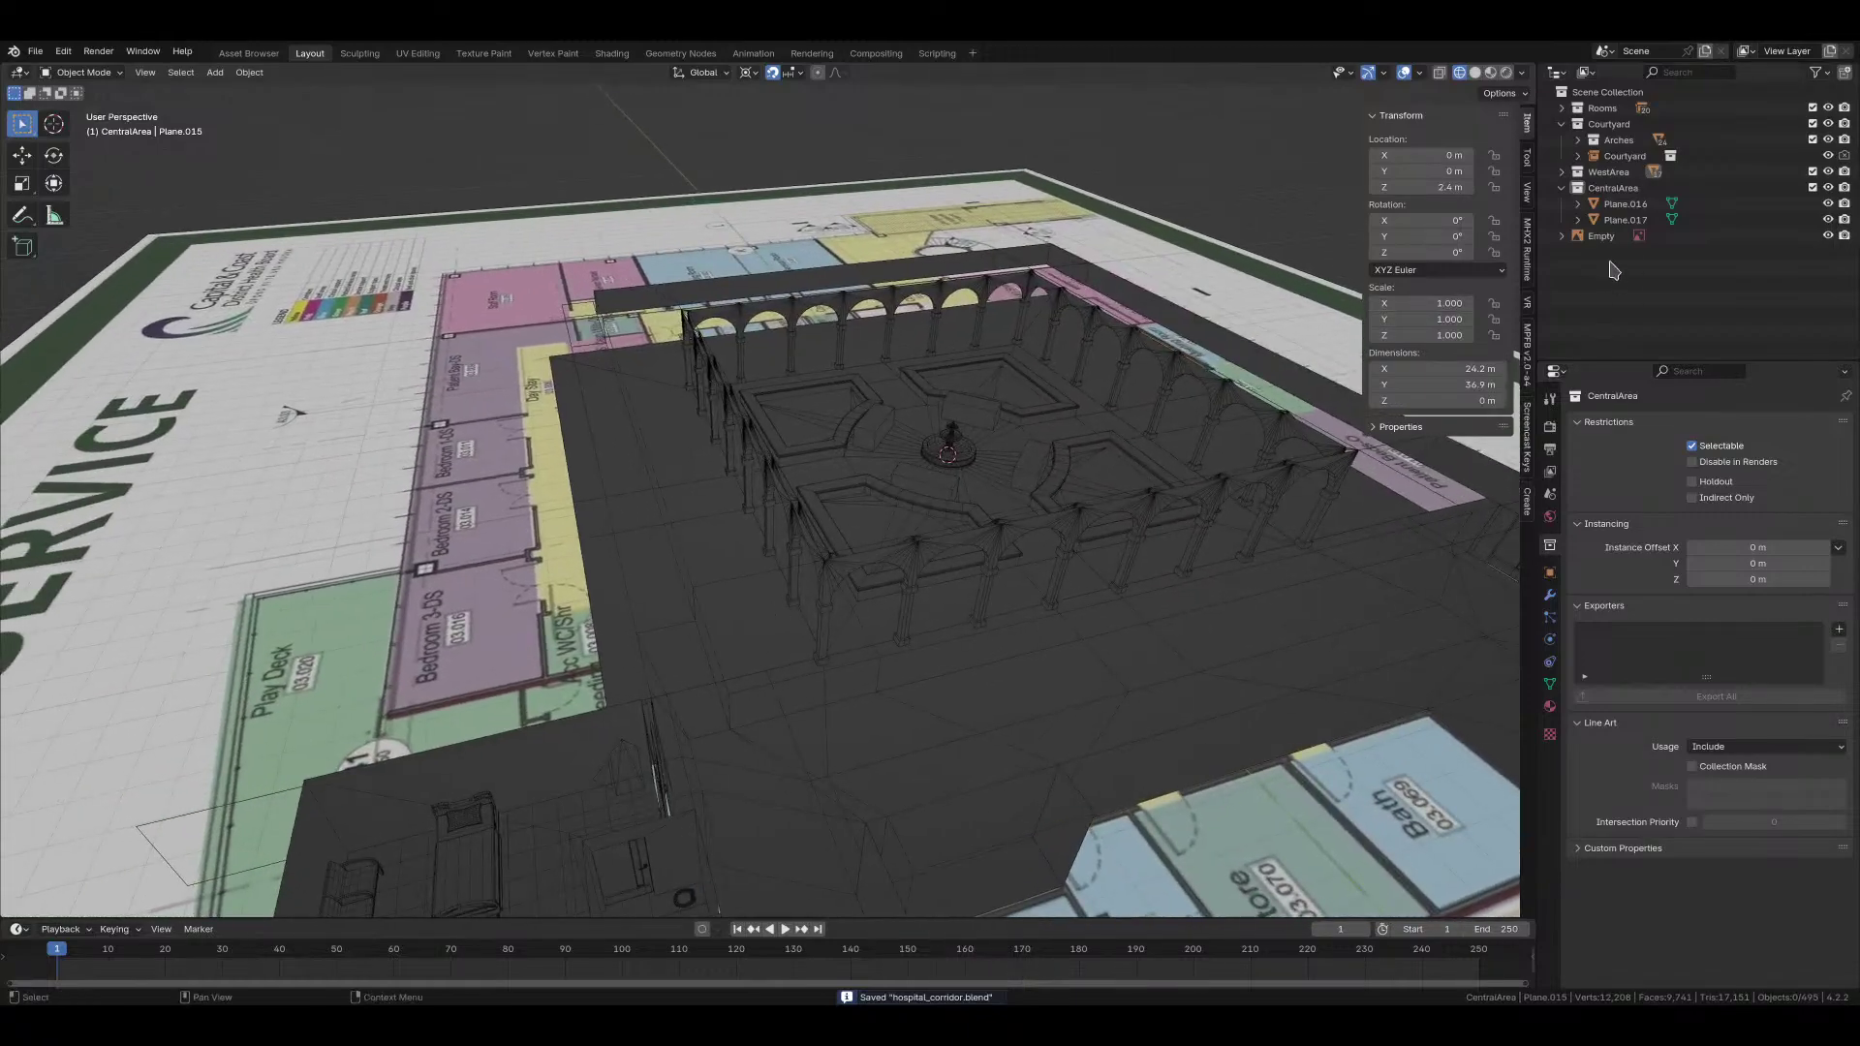
left_click(1612, 187)
key("shift+a")
mouse_move(908, 417)
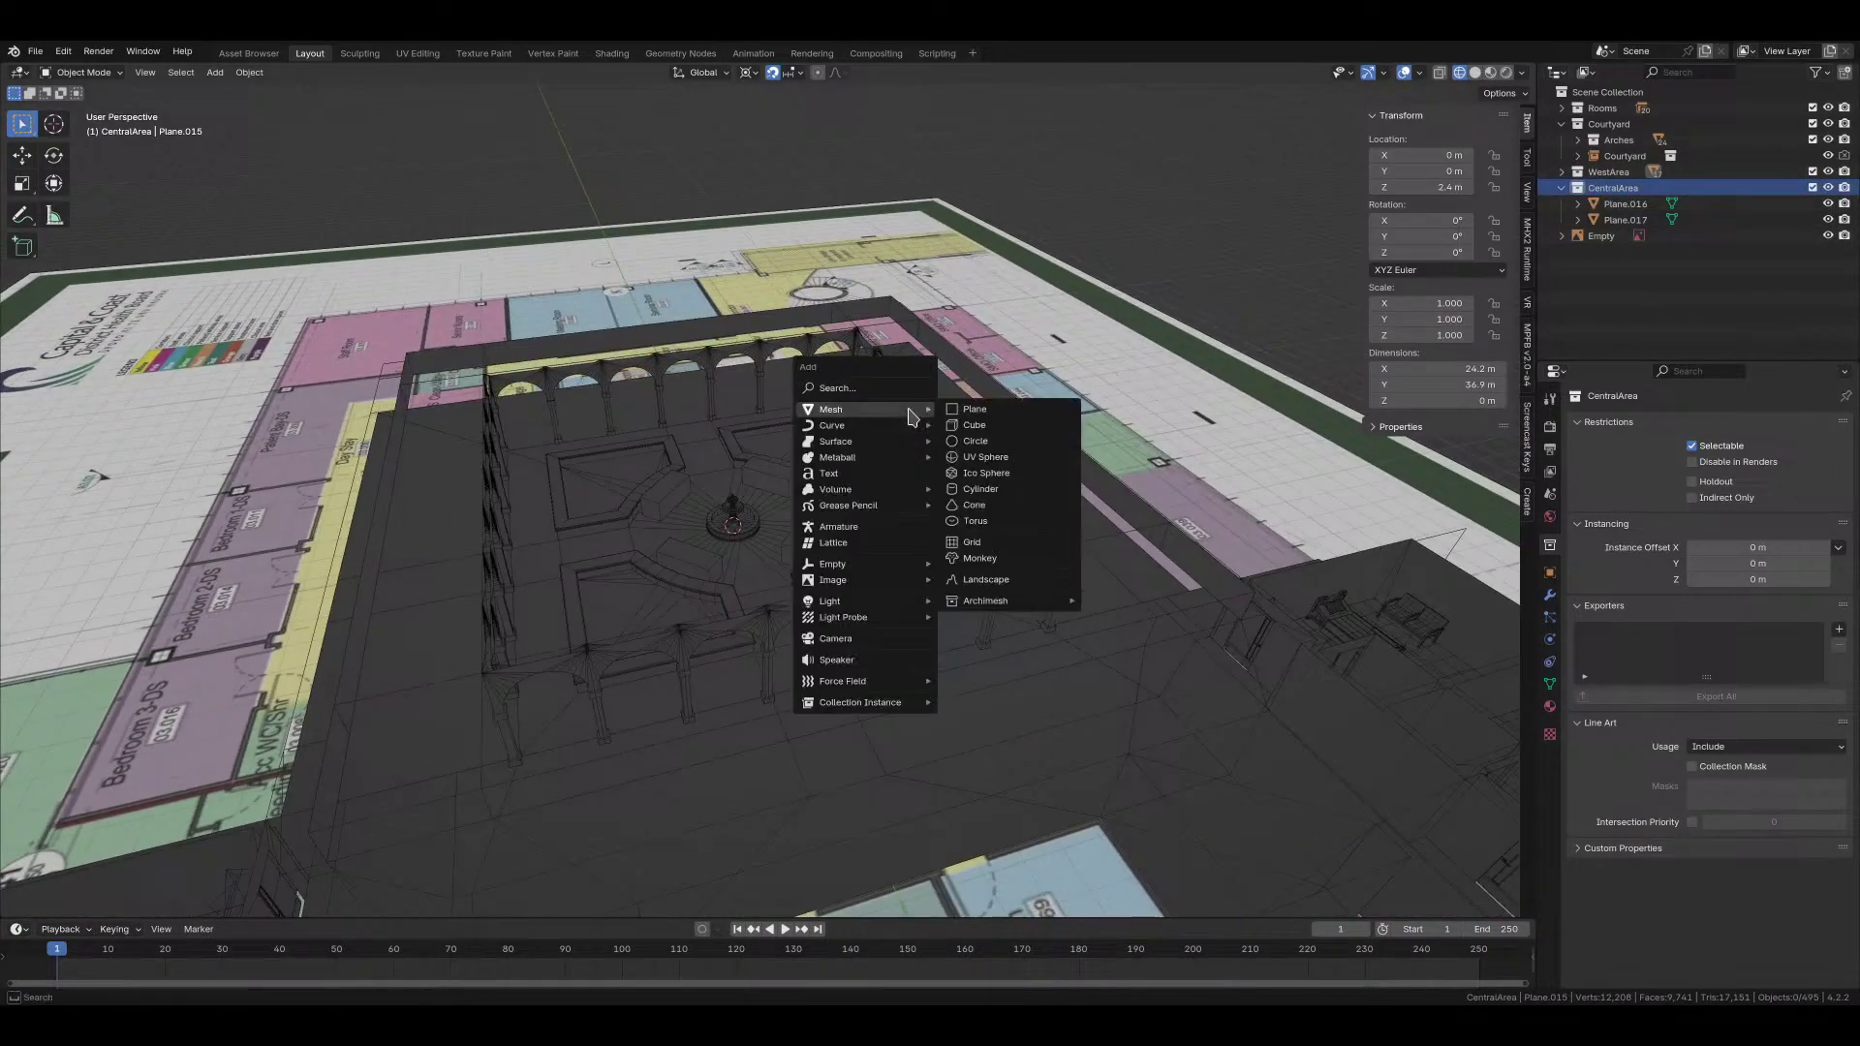
left_click(969, 414)
middle_click_drag(969, 415, 743, 502)
key("g")
key("x")
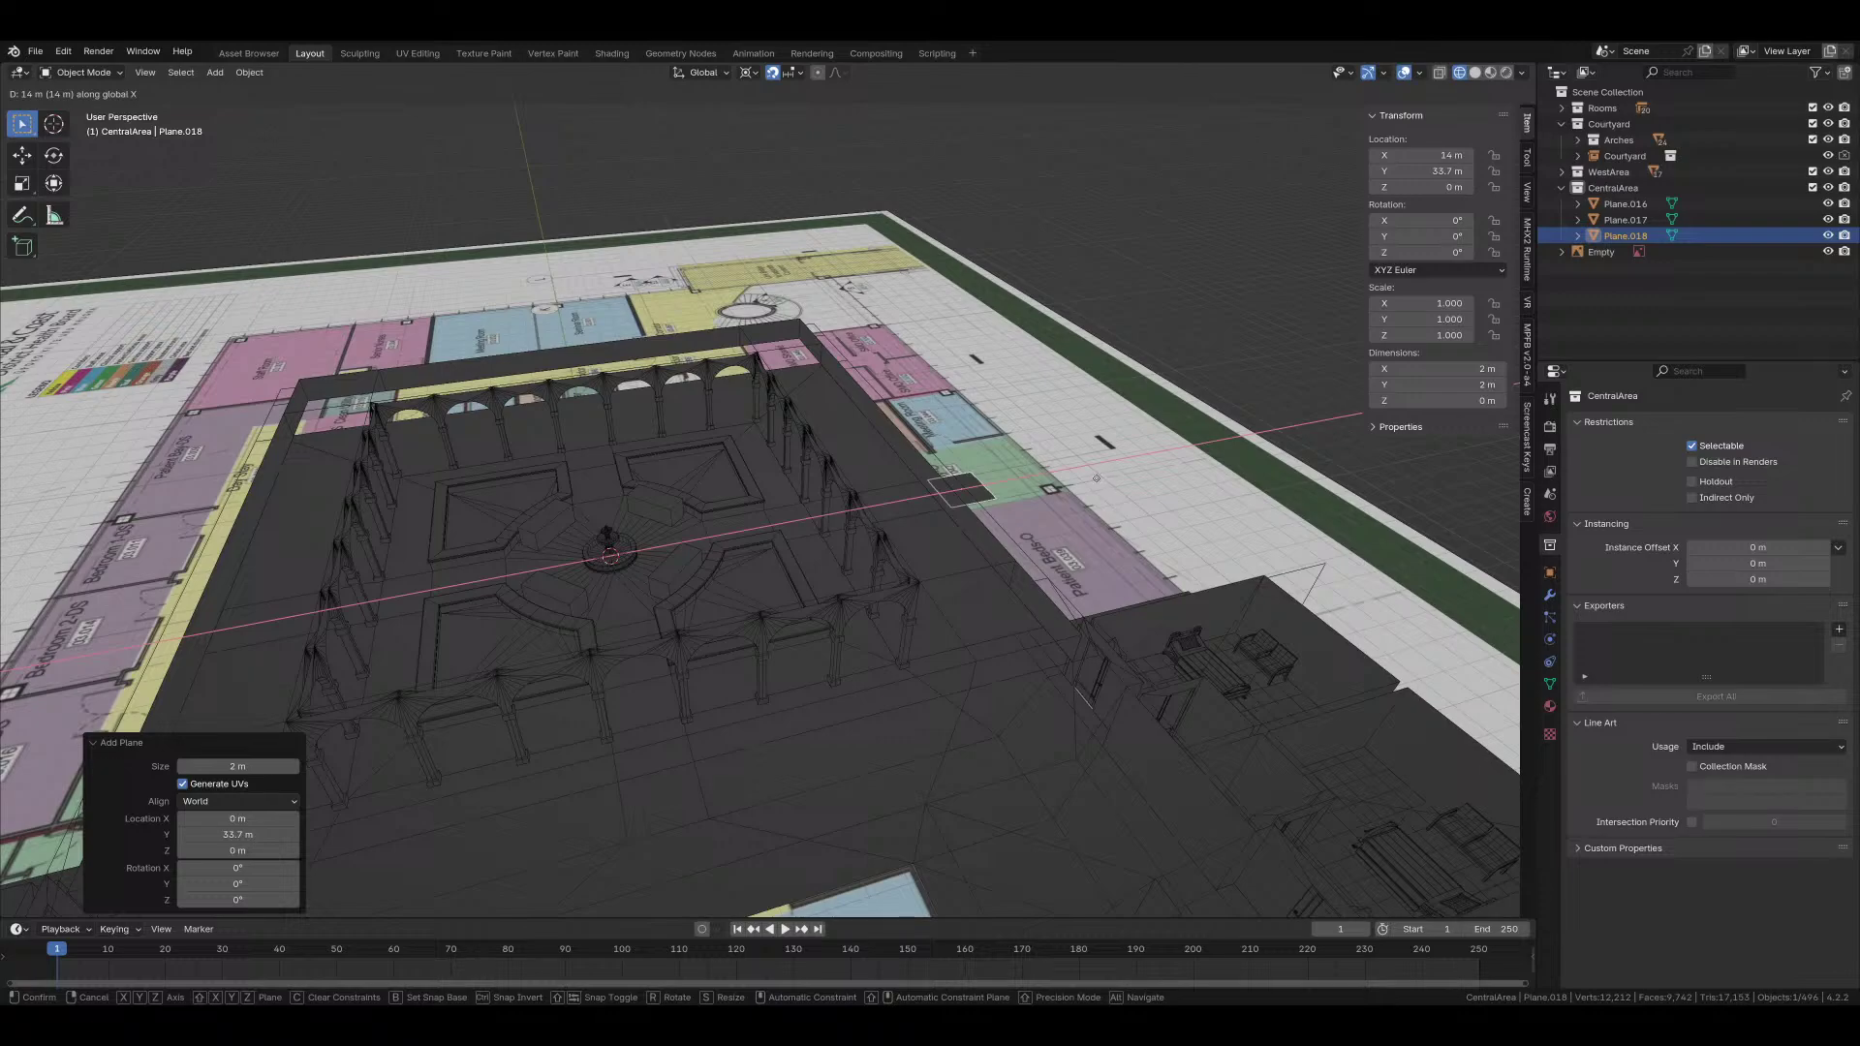
key("Escape")
Step: Try moving the plane's geometry 13 m along X in Edit Mode, and undo the move
key("Tab")
key("g")
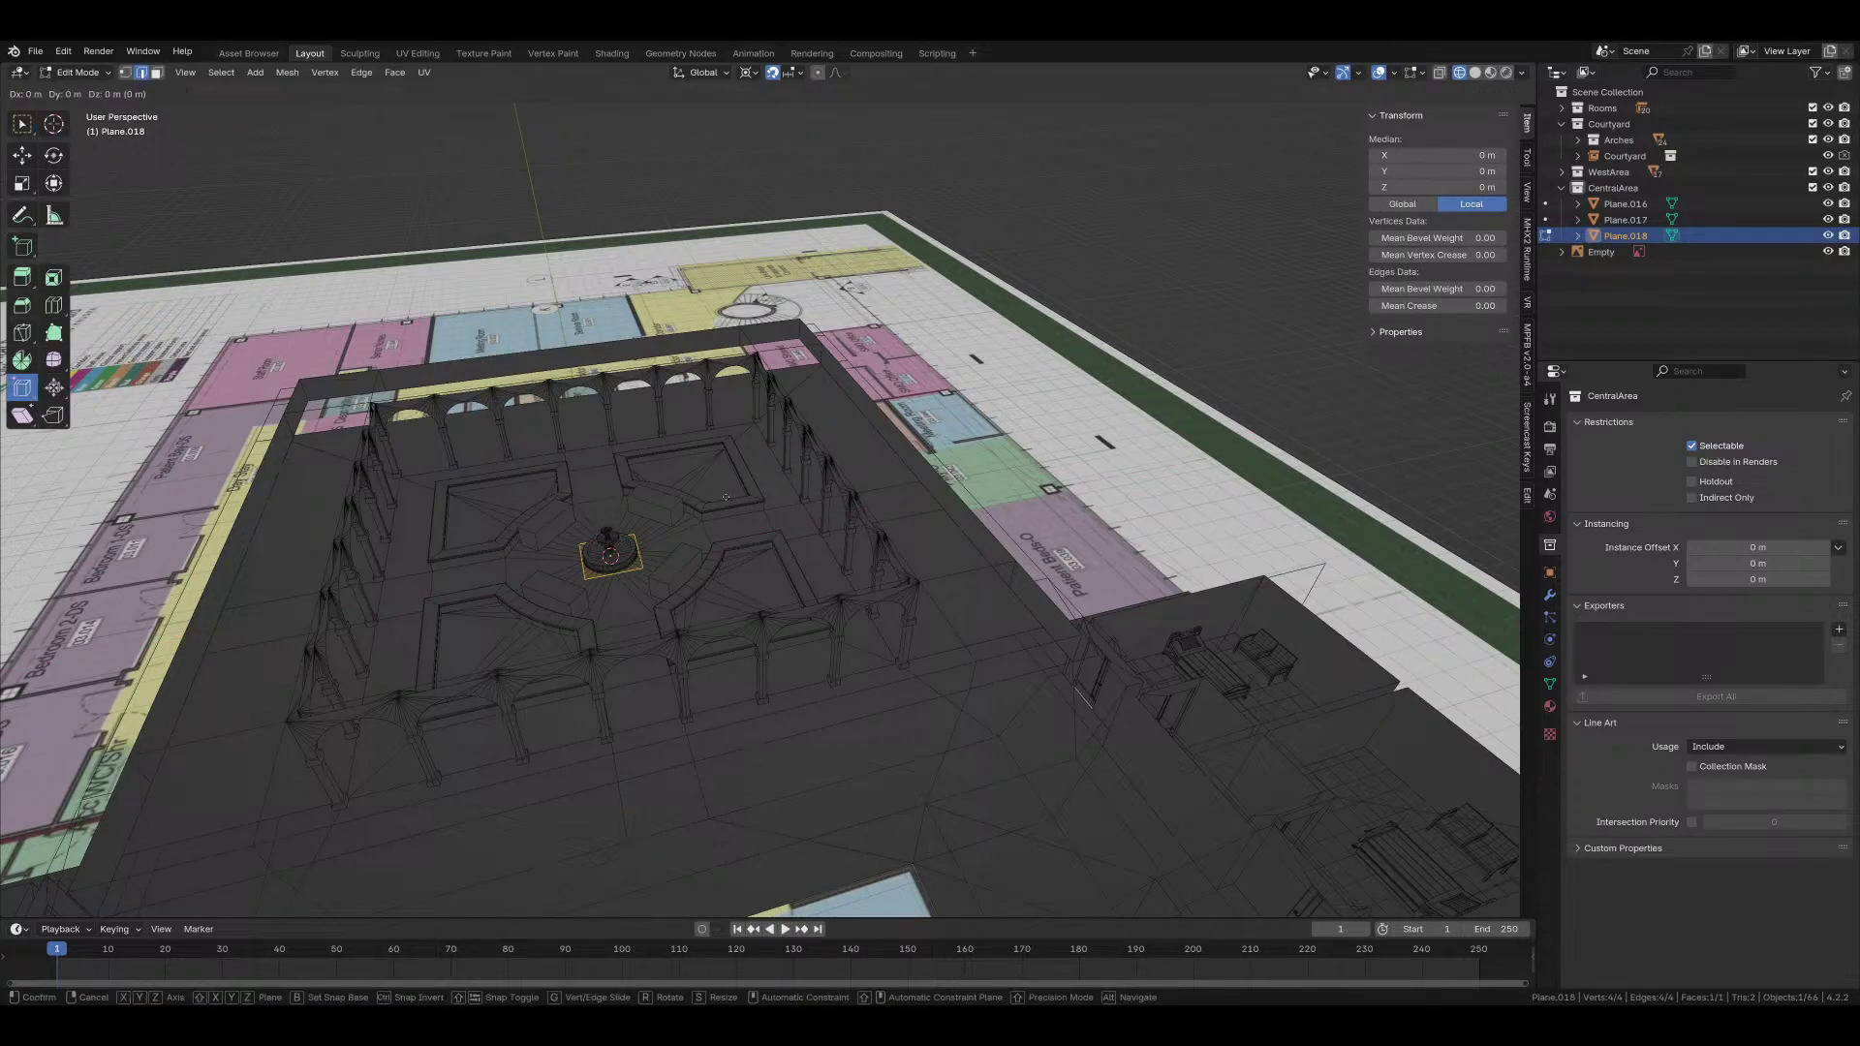
key("x")
left_click(901, 499)
middle_click_drag(901, 498, 865, 506)
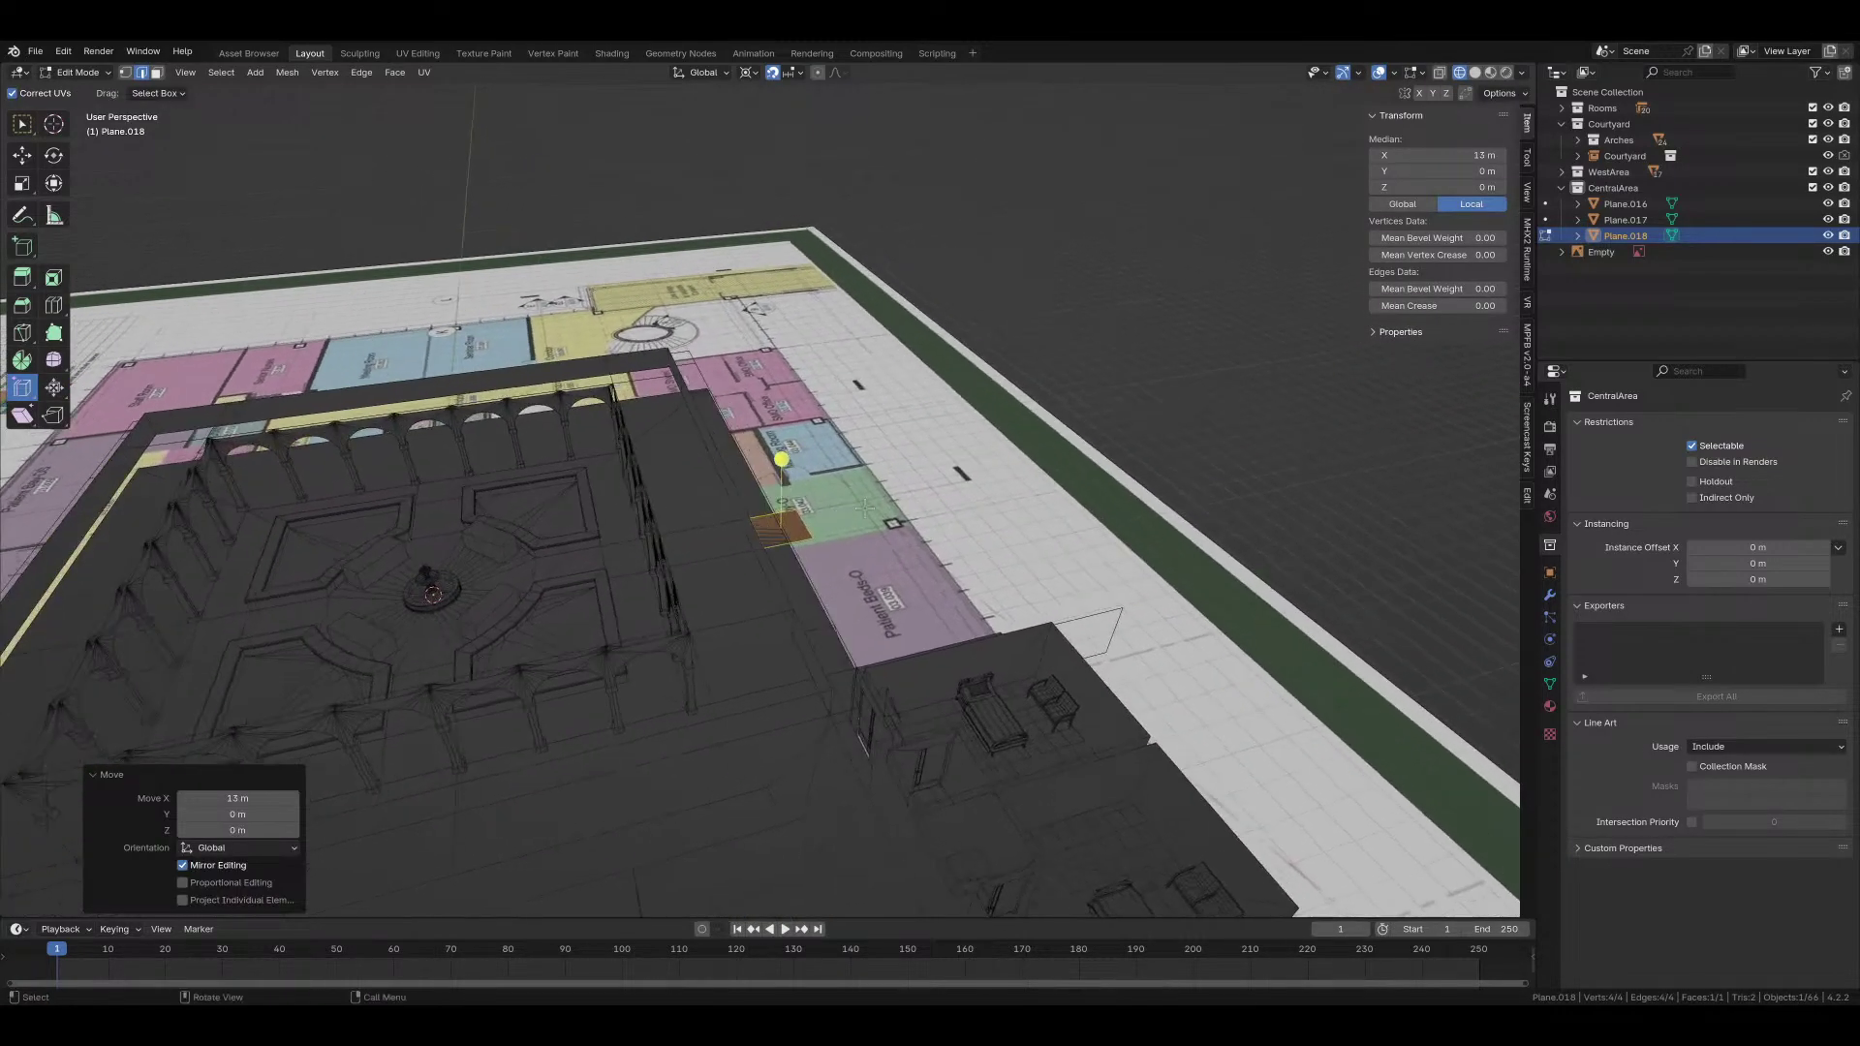
scroll(865, 506, "up", 3)
key("ctrl+z")
key("ctrl+z")
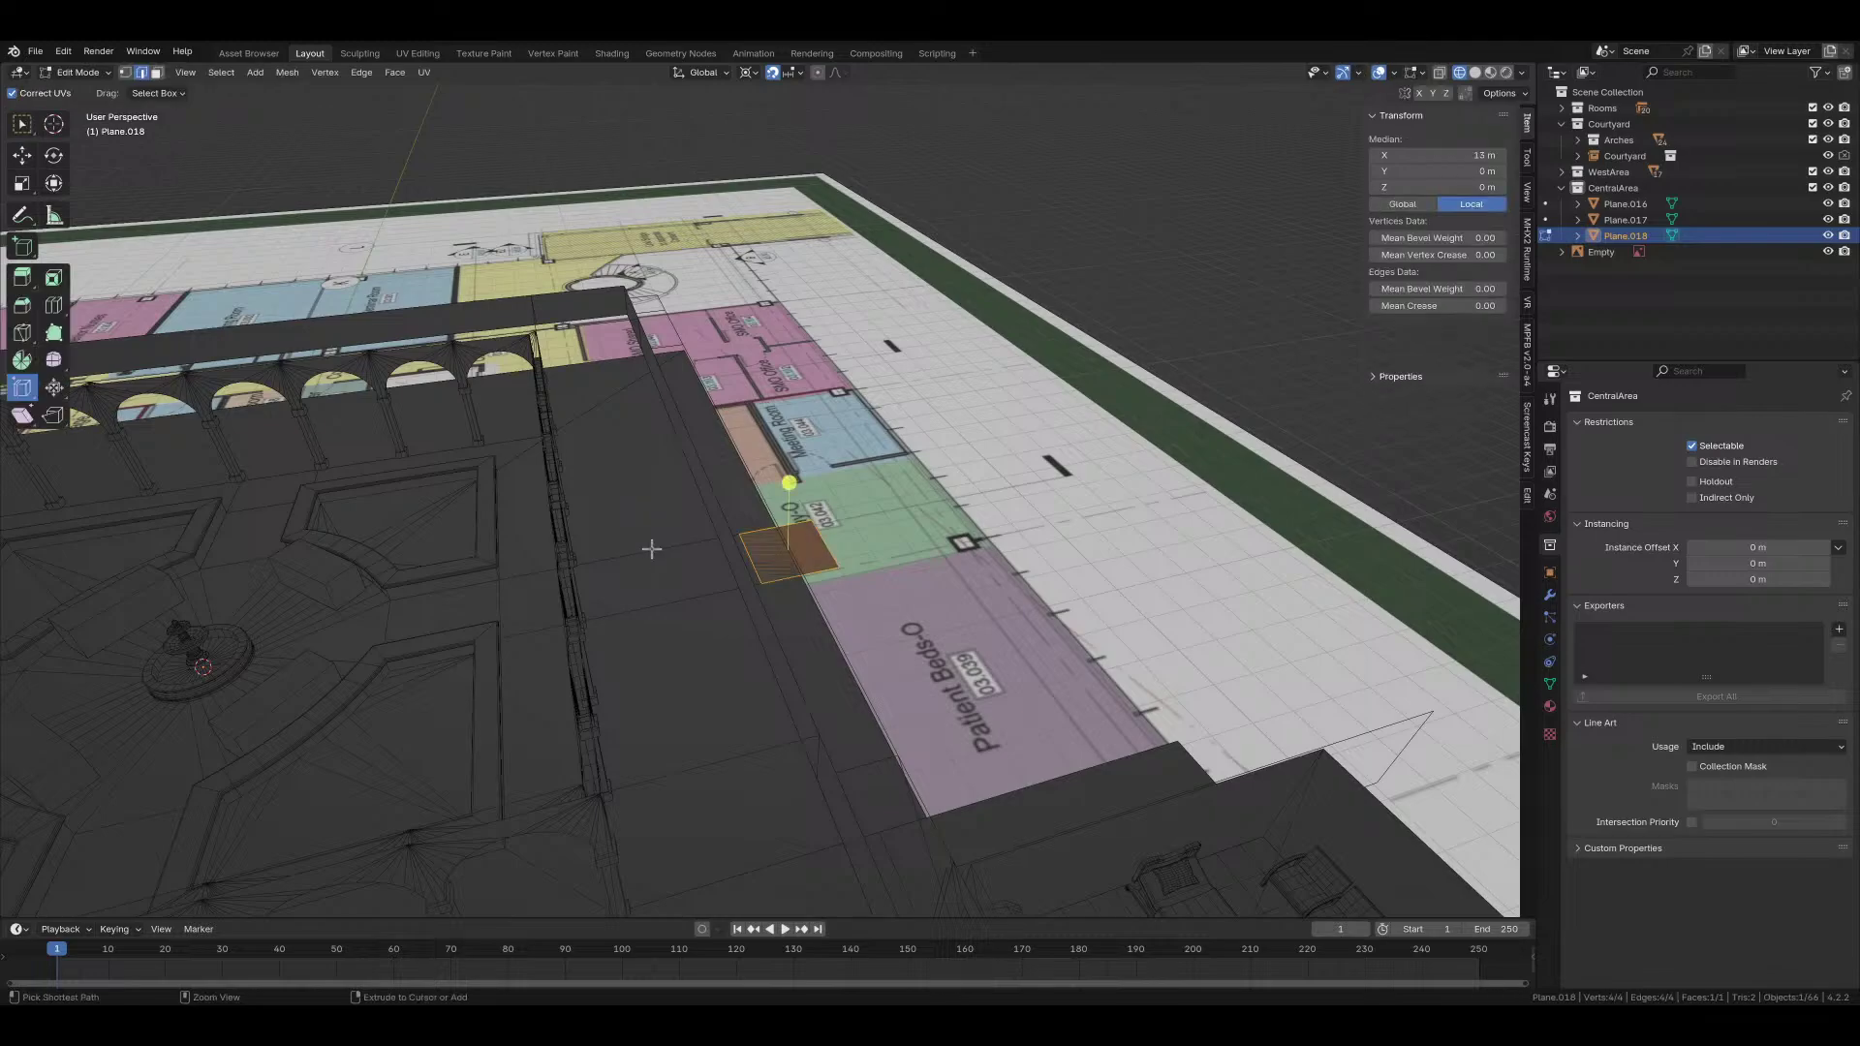
Step: Move the plane object 13 m along X to the courtyard corridor's outer edge and enter Edit Mode
key("Tab")
key("g")
key("x")
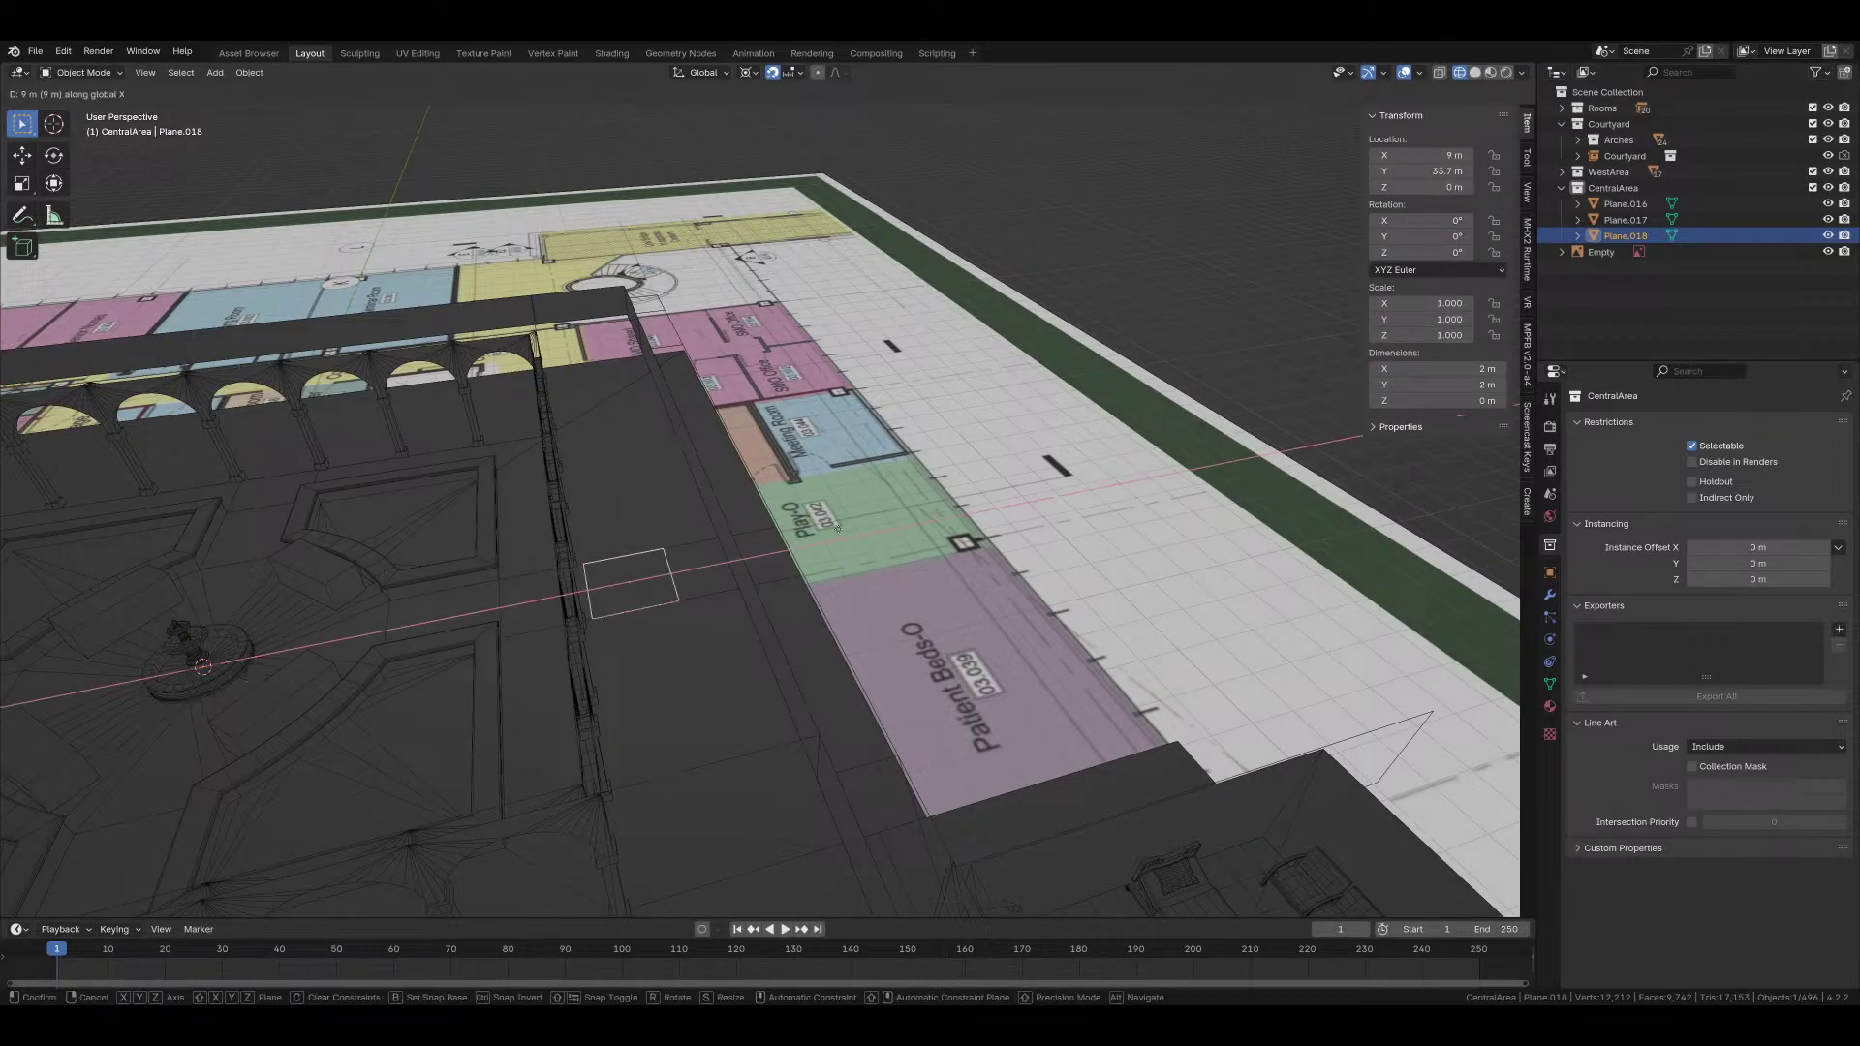
left_click(986, 519)
key("ctrl+Tab")
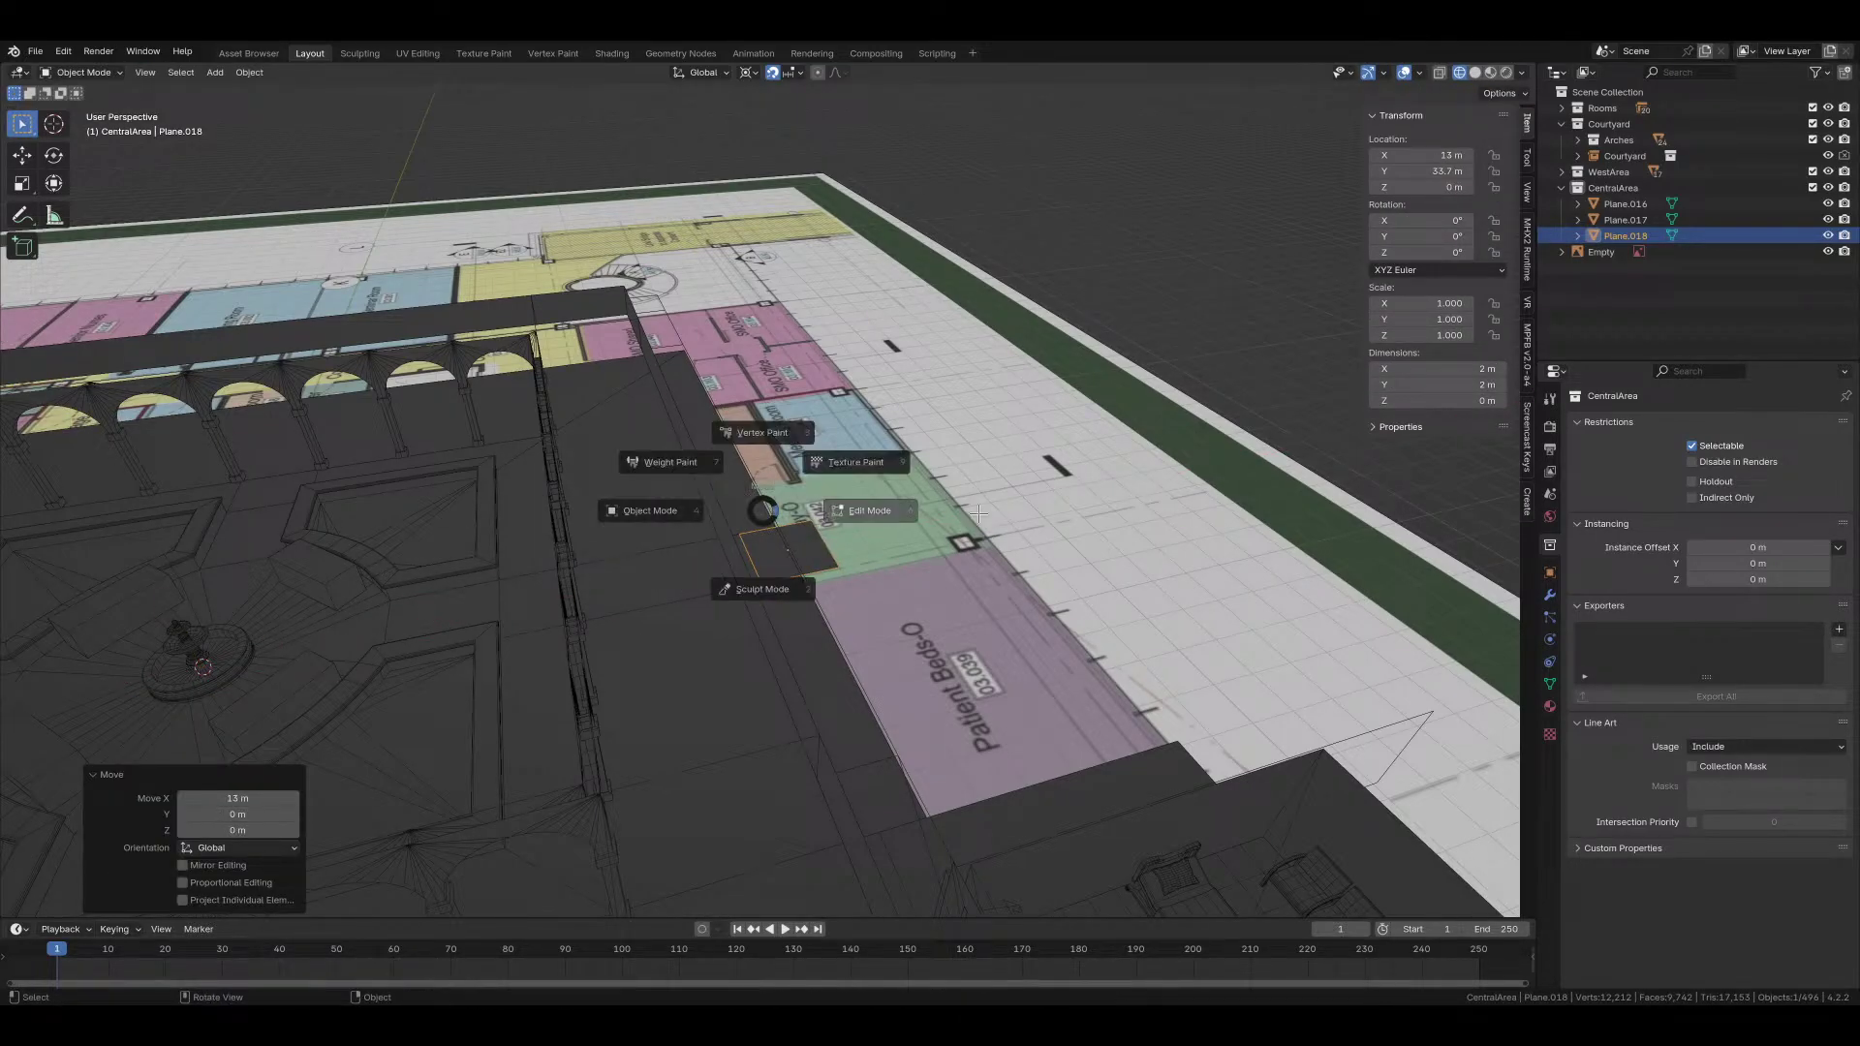
left_click(835, 511)
middle_click_drag(748, 543, 770, 508)
key("r")
key("x")
type("y")
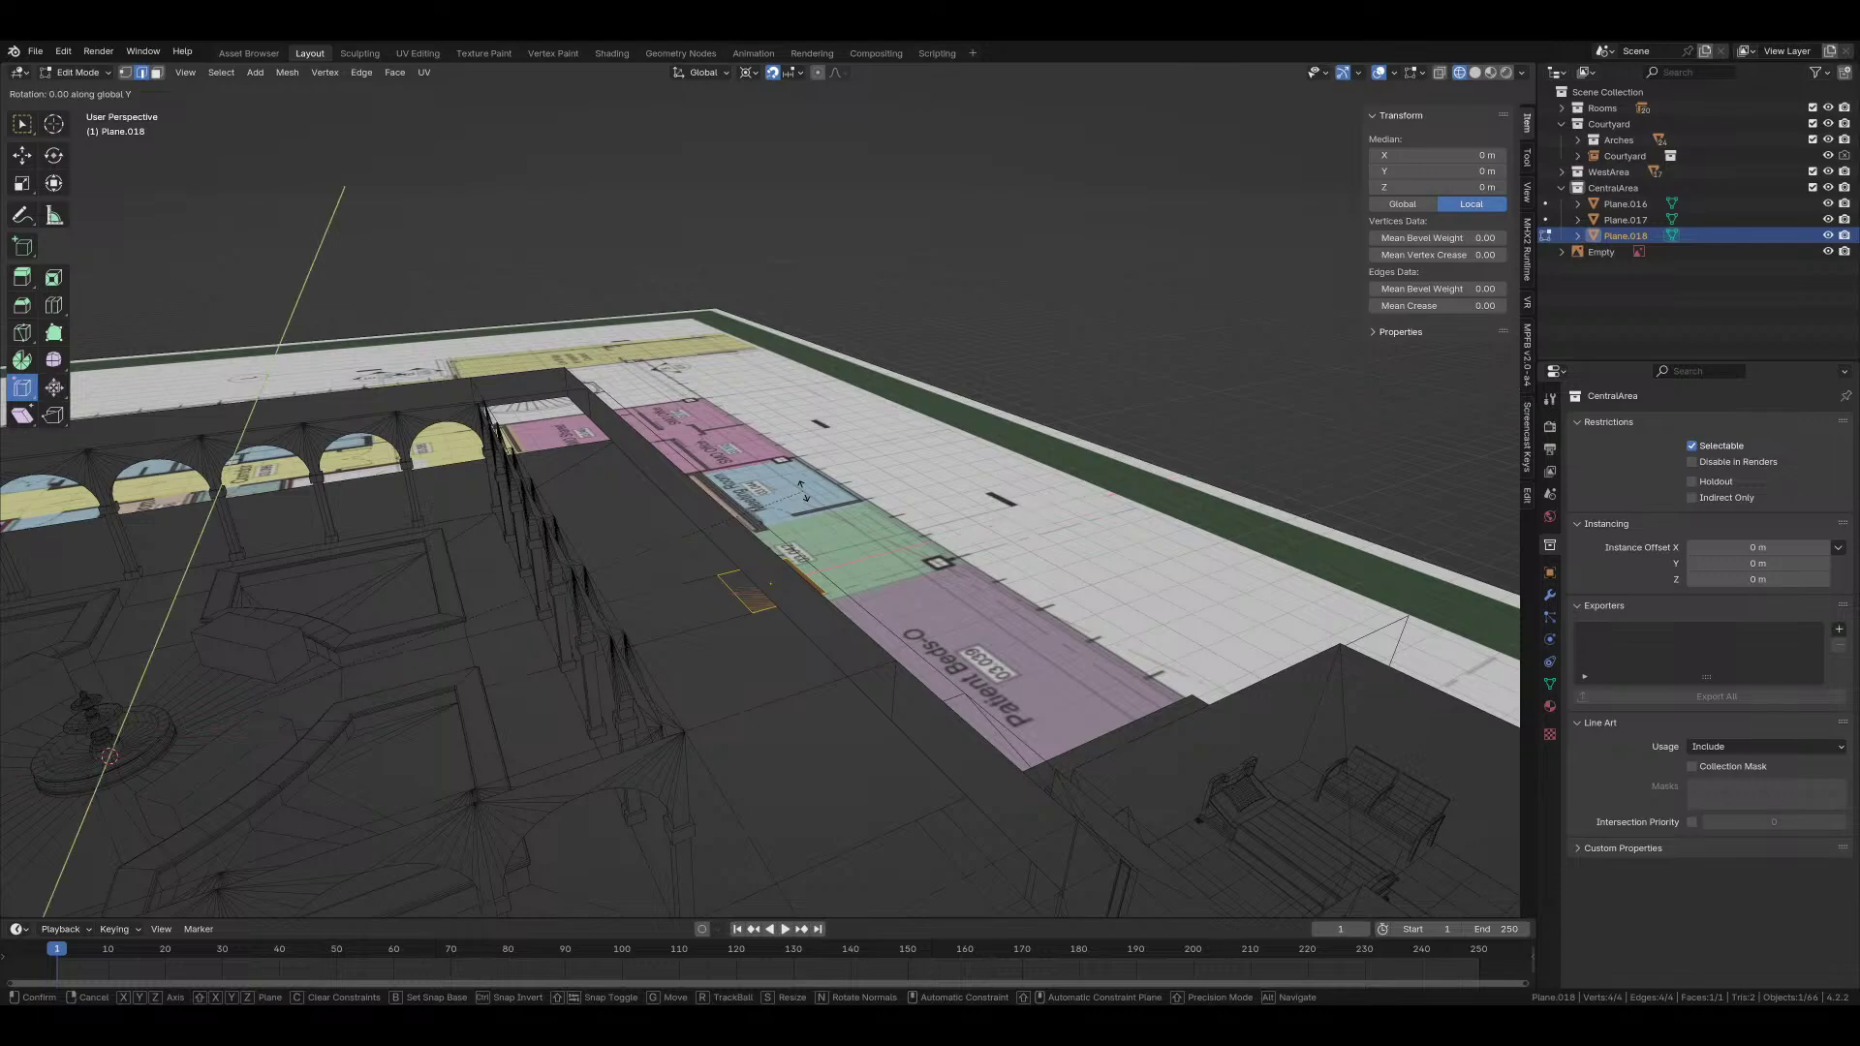
type("90")
right_click(803, 491)
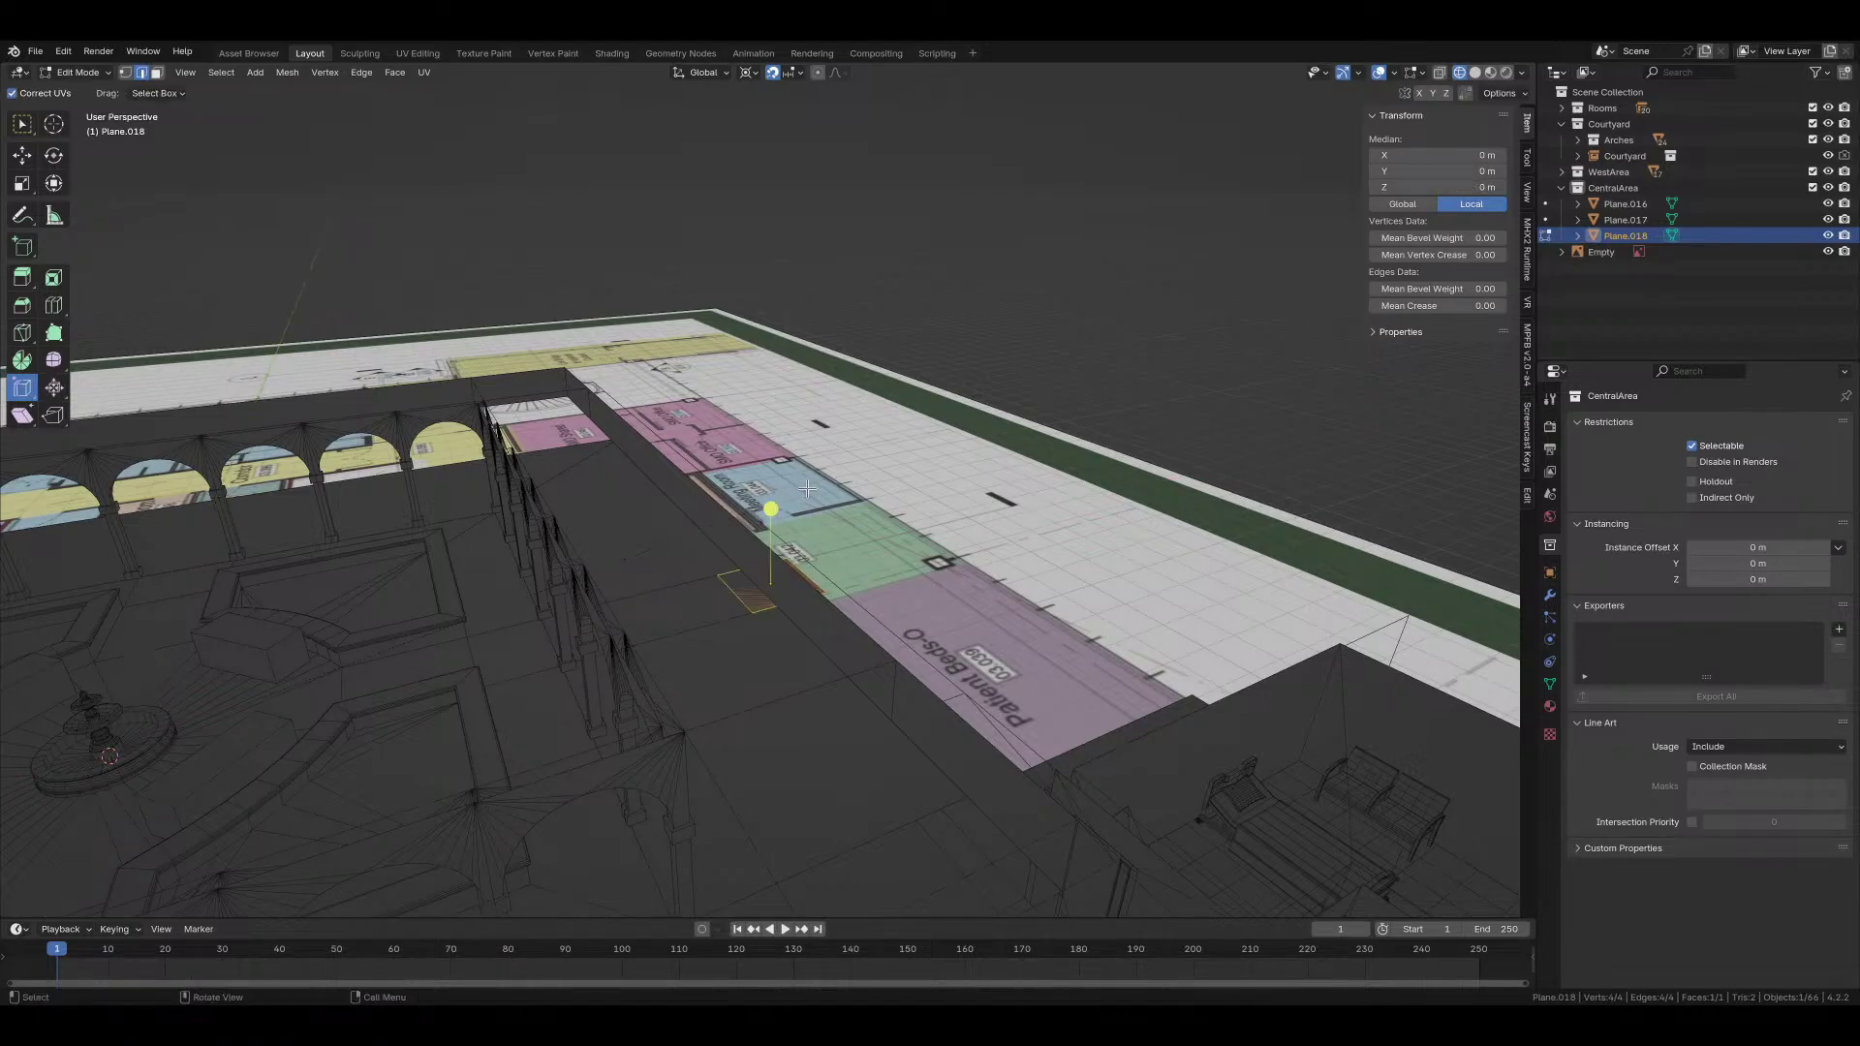
Step: Change the transform pivot point and stand the plane upright by rotating it 90° and another 180° about Y
key("period")
left_click(793, 411)
type("r")
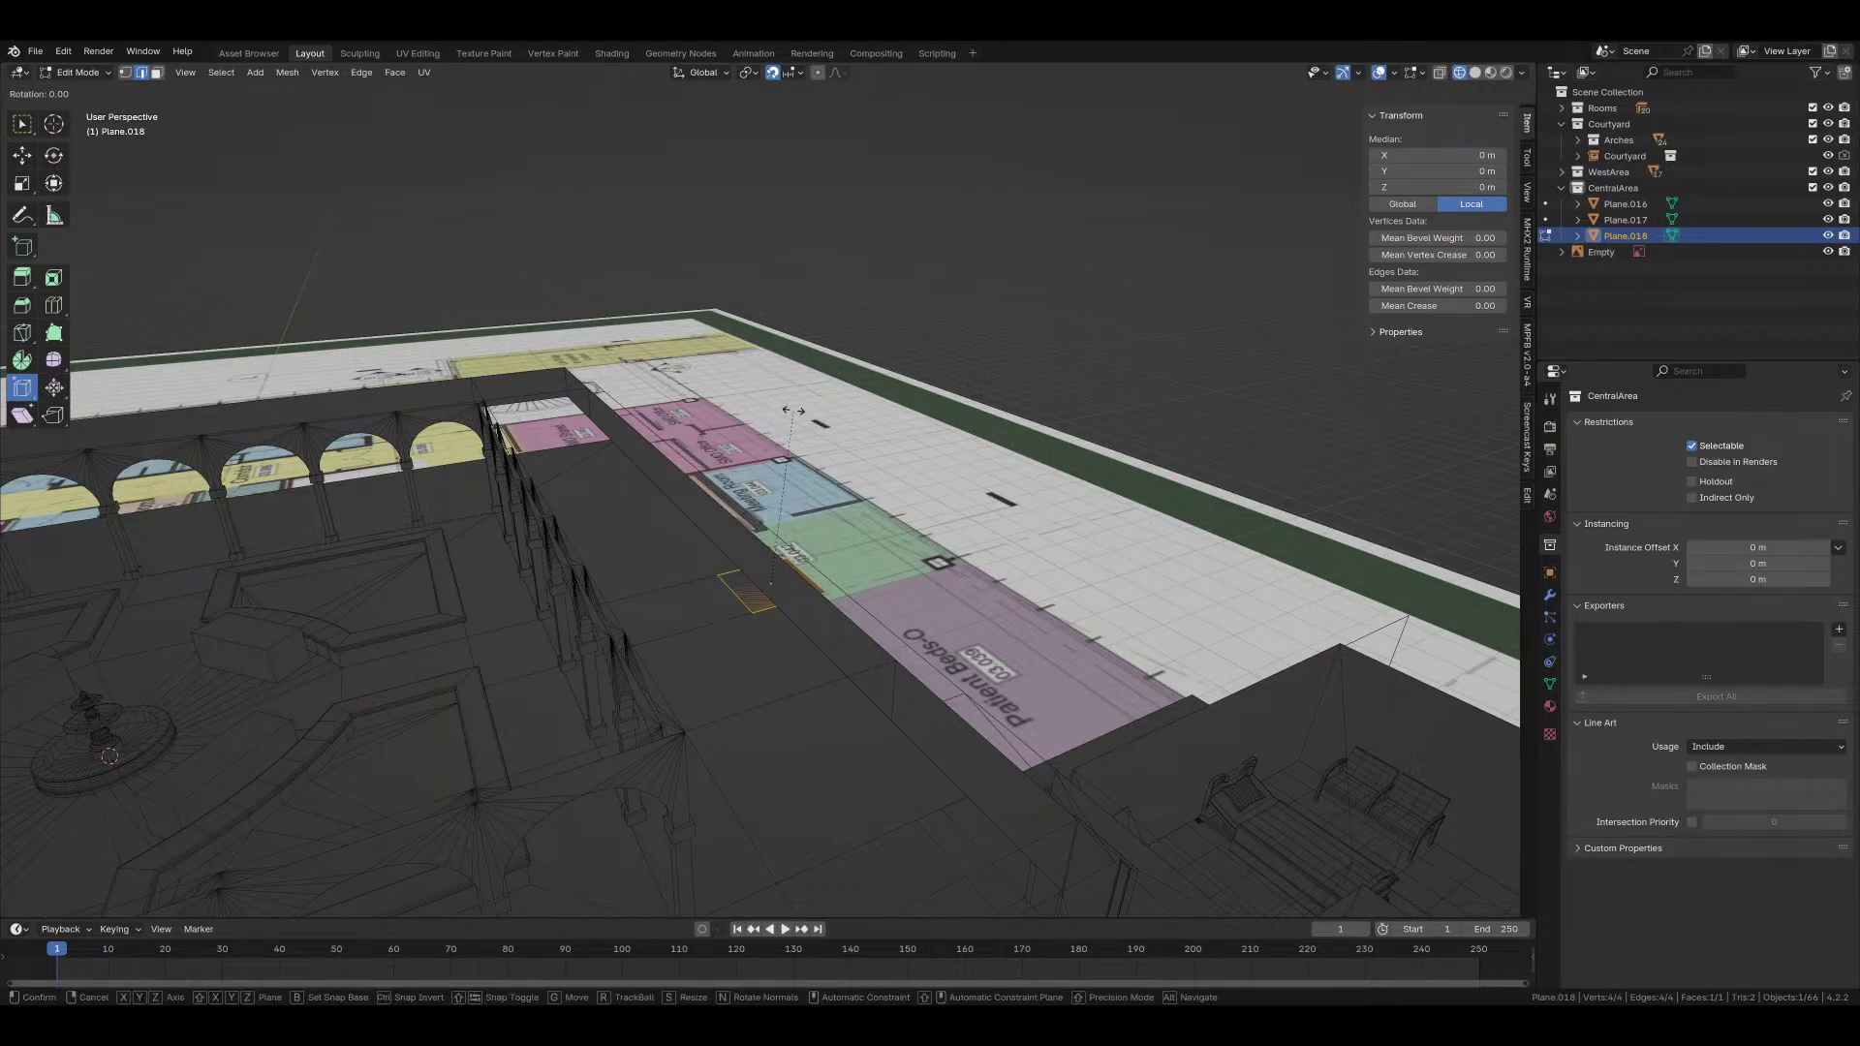
type("y90")
key("Return")
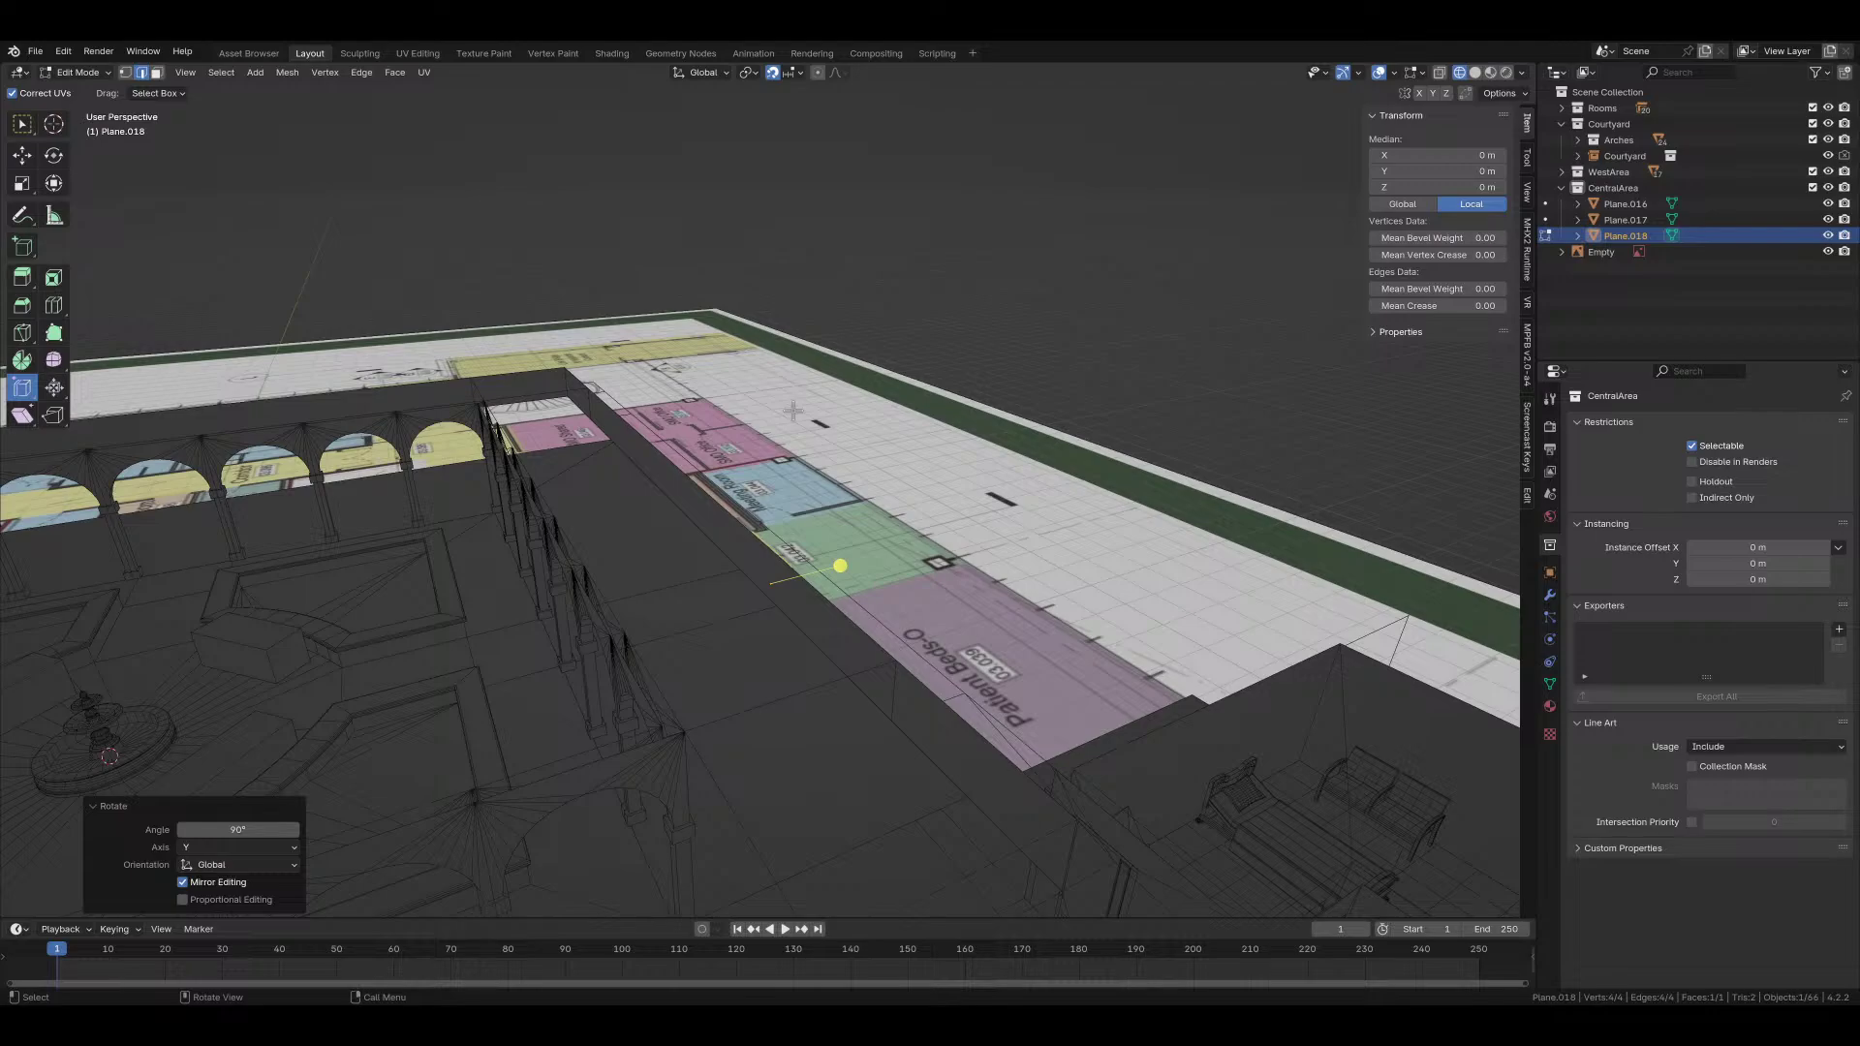
type("ry180")
key("Return")
Step: Raise the upright plane 1 m along Z and its upper edge a further 0.4 m
middle_click_drag(794, 413, 790, 631)
type("gz1")
key("Return")
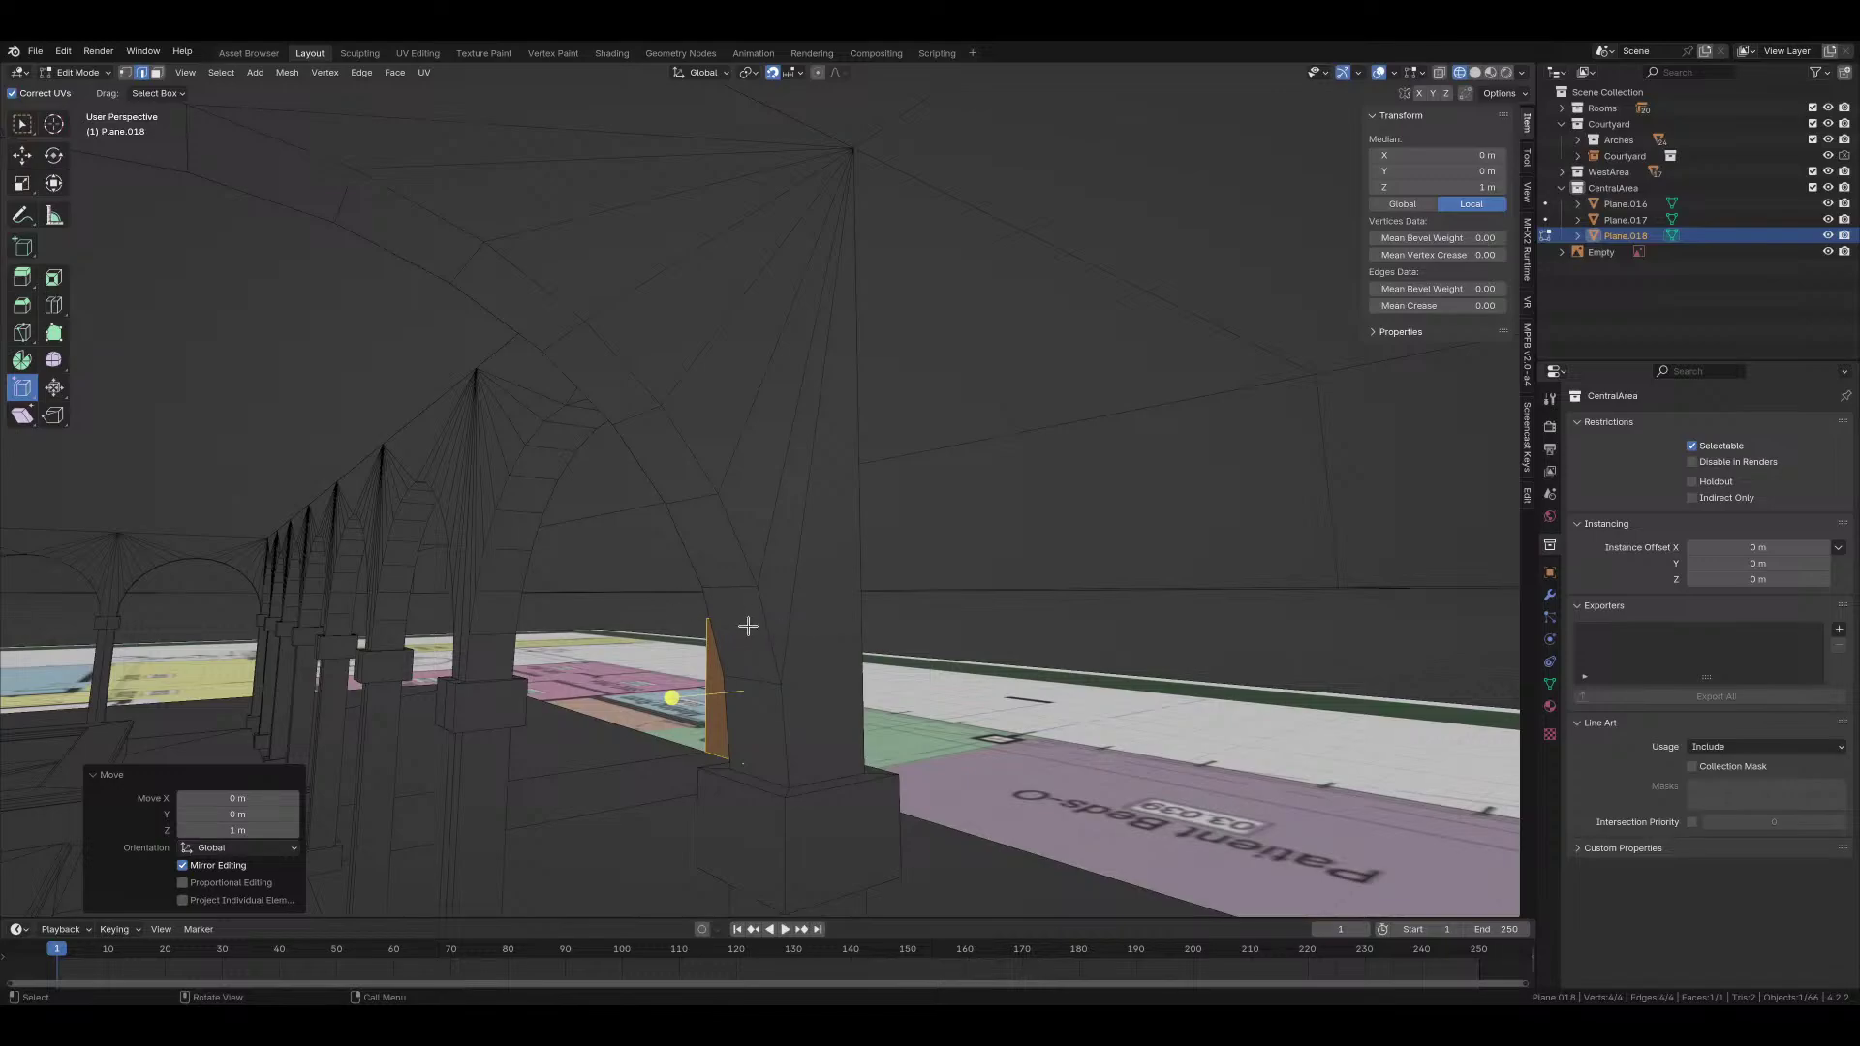
left_click(747, 604)
type("gz0.4")
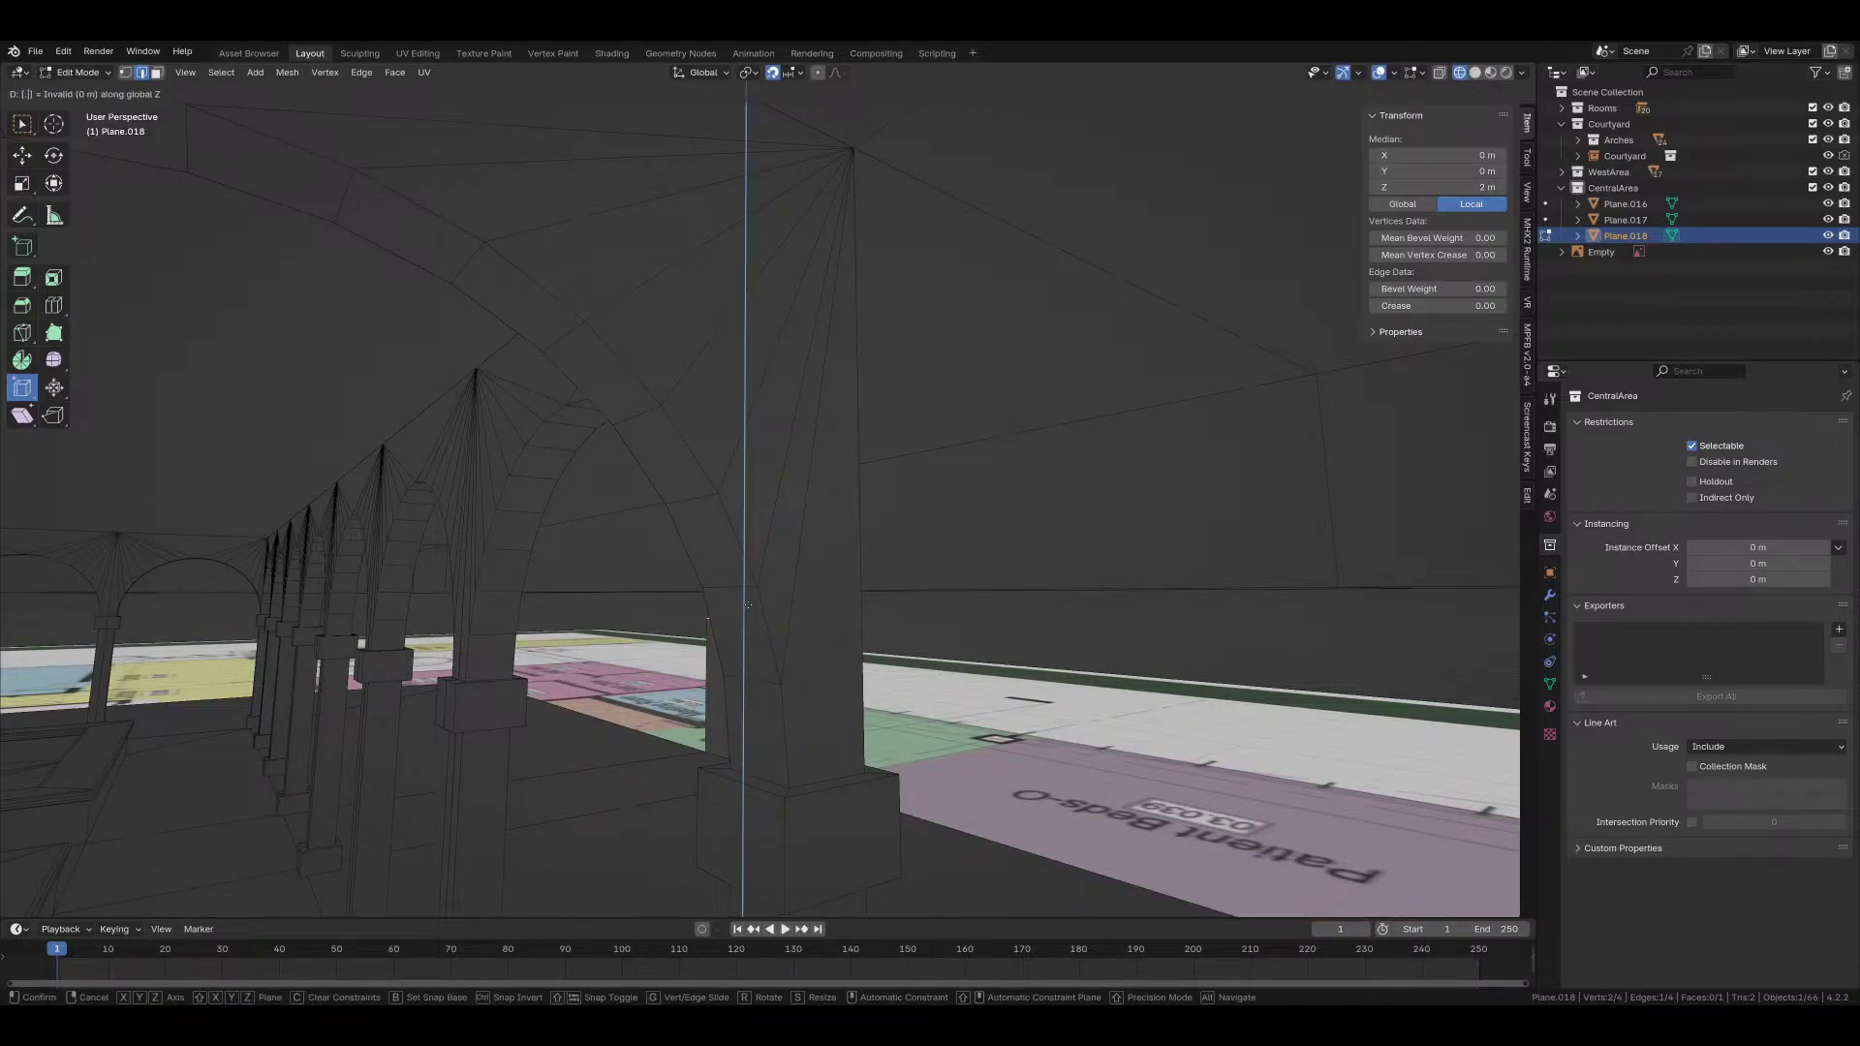
key("Return")
Step: Move the wall plane's vertical edge nearest Patient Beds-O by -6.6 m along Y to the room's corner
middle_click_drag(716, 617, 652, 648)
left_click(574, 565)
key("KP_7")
key("g")
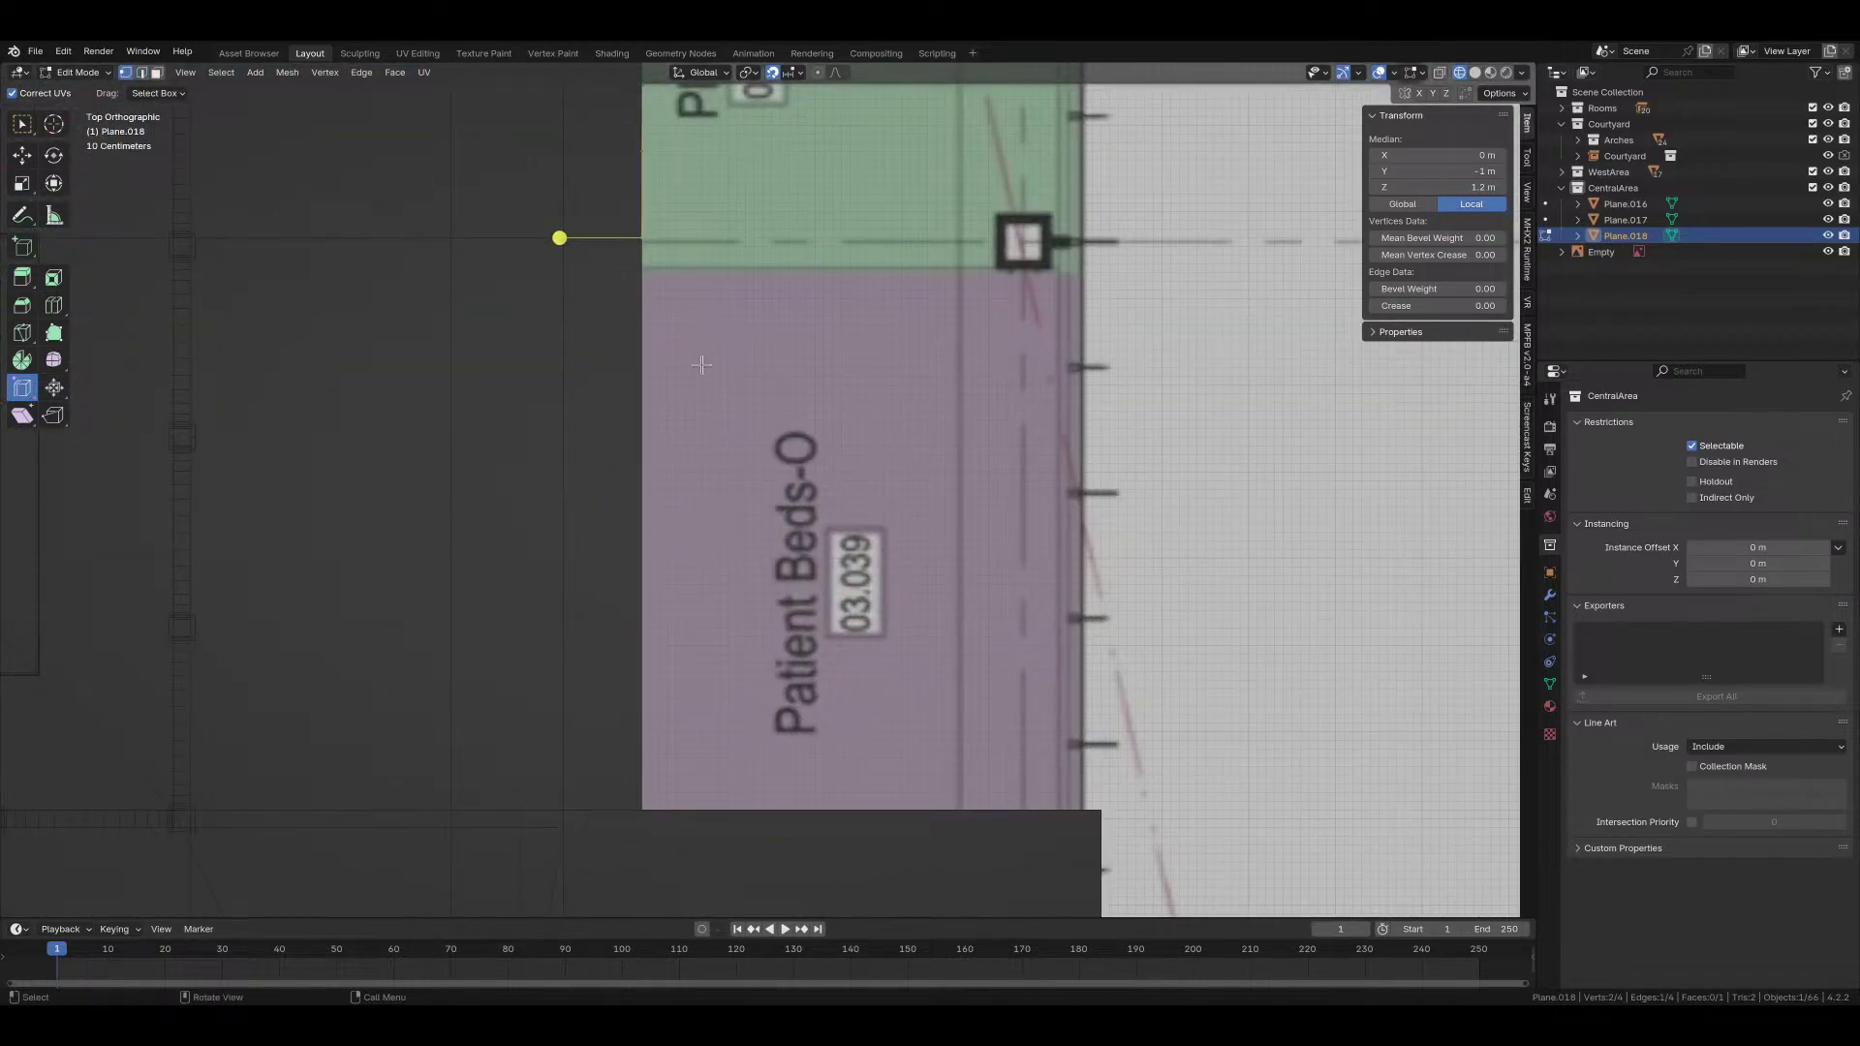
key("y")
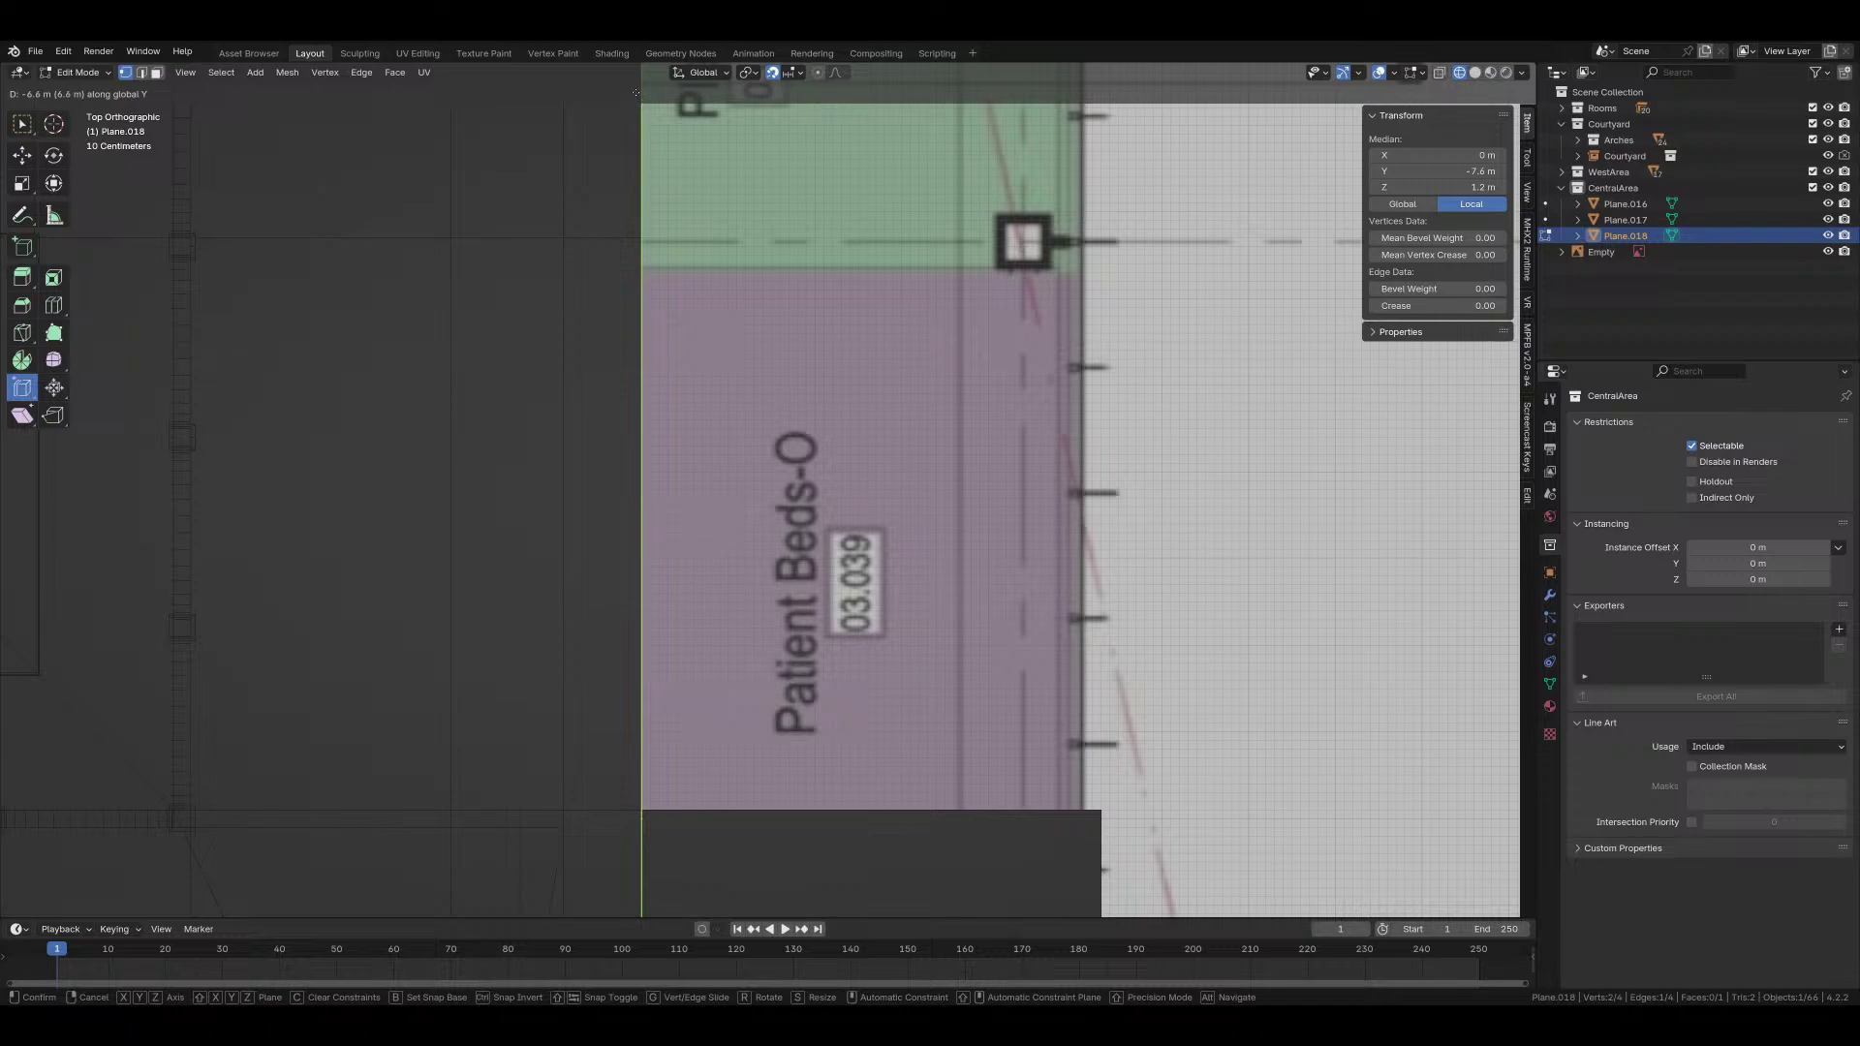
left_click(636, 93)
Step: Extrude the moved vertical edge 5.3 m along X along the end of Patient Beds-O
middle_click_drag(636, 93, 623, 423)
key("e")
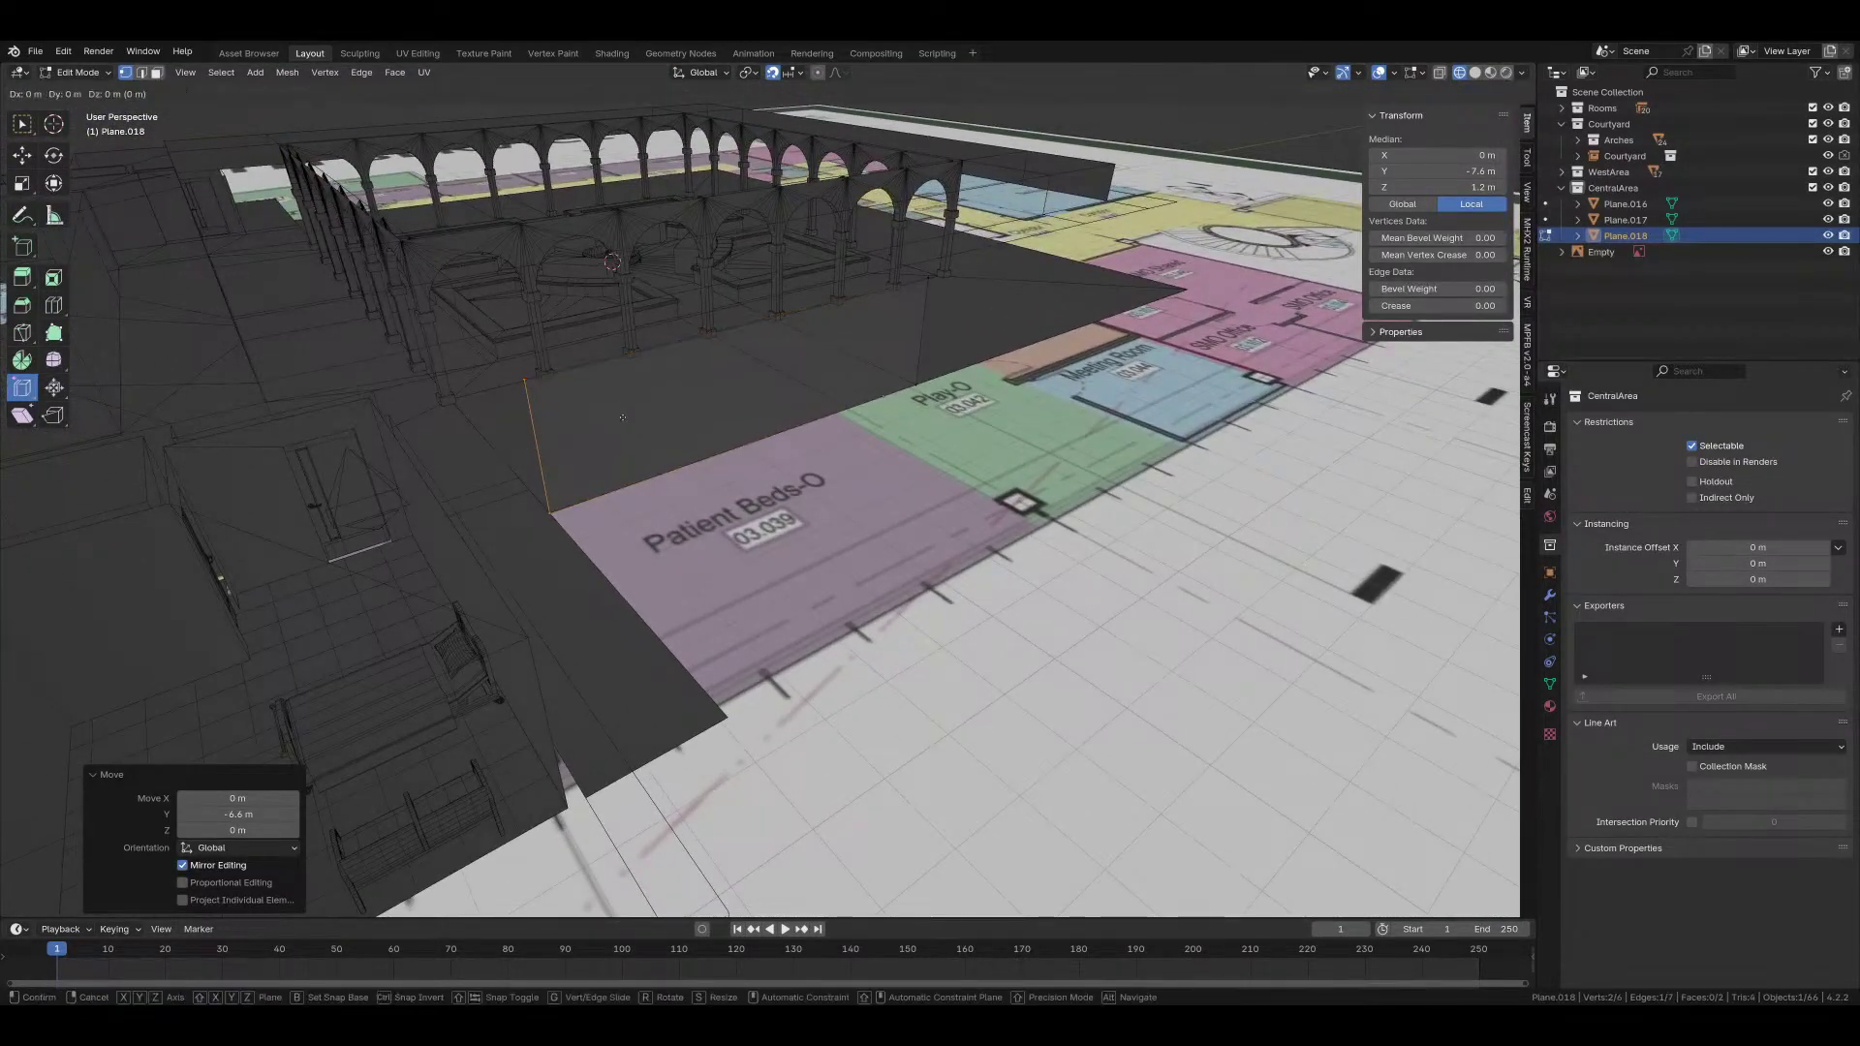
key("x")
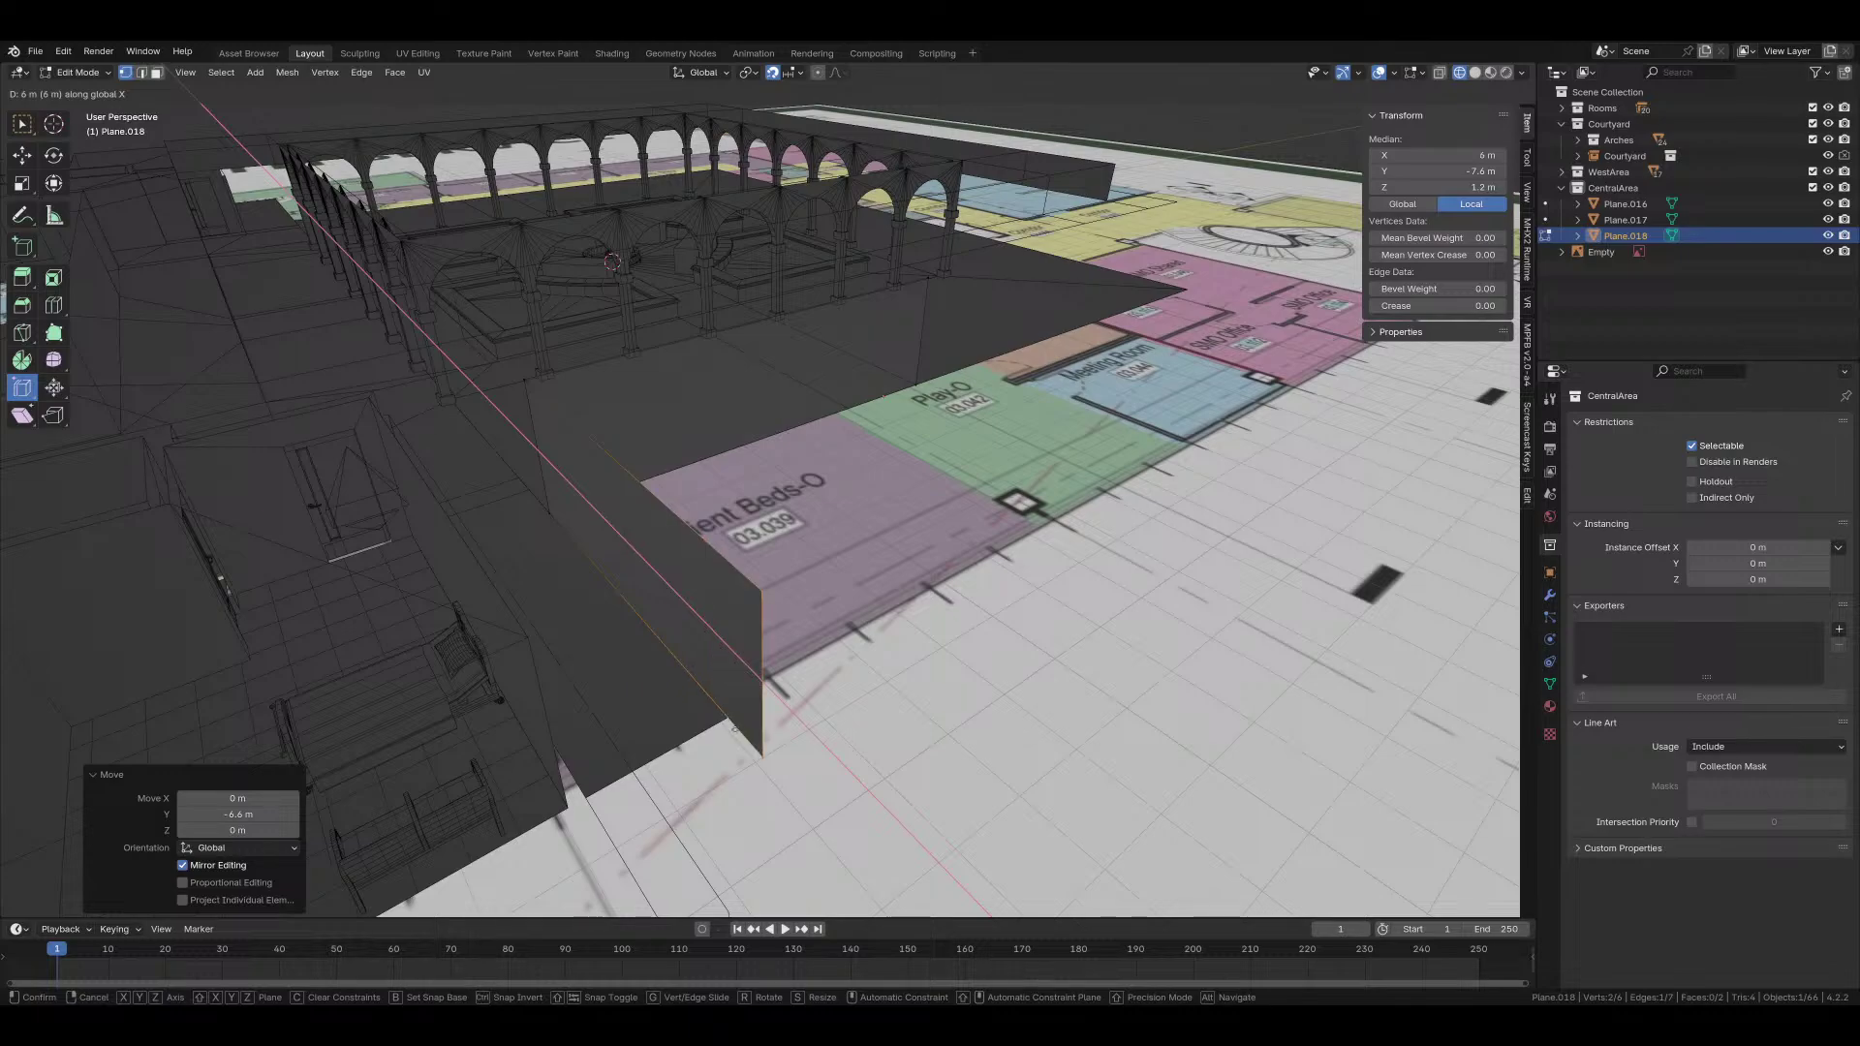
left_click(577, 502)
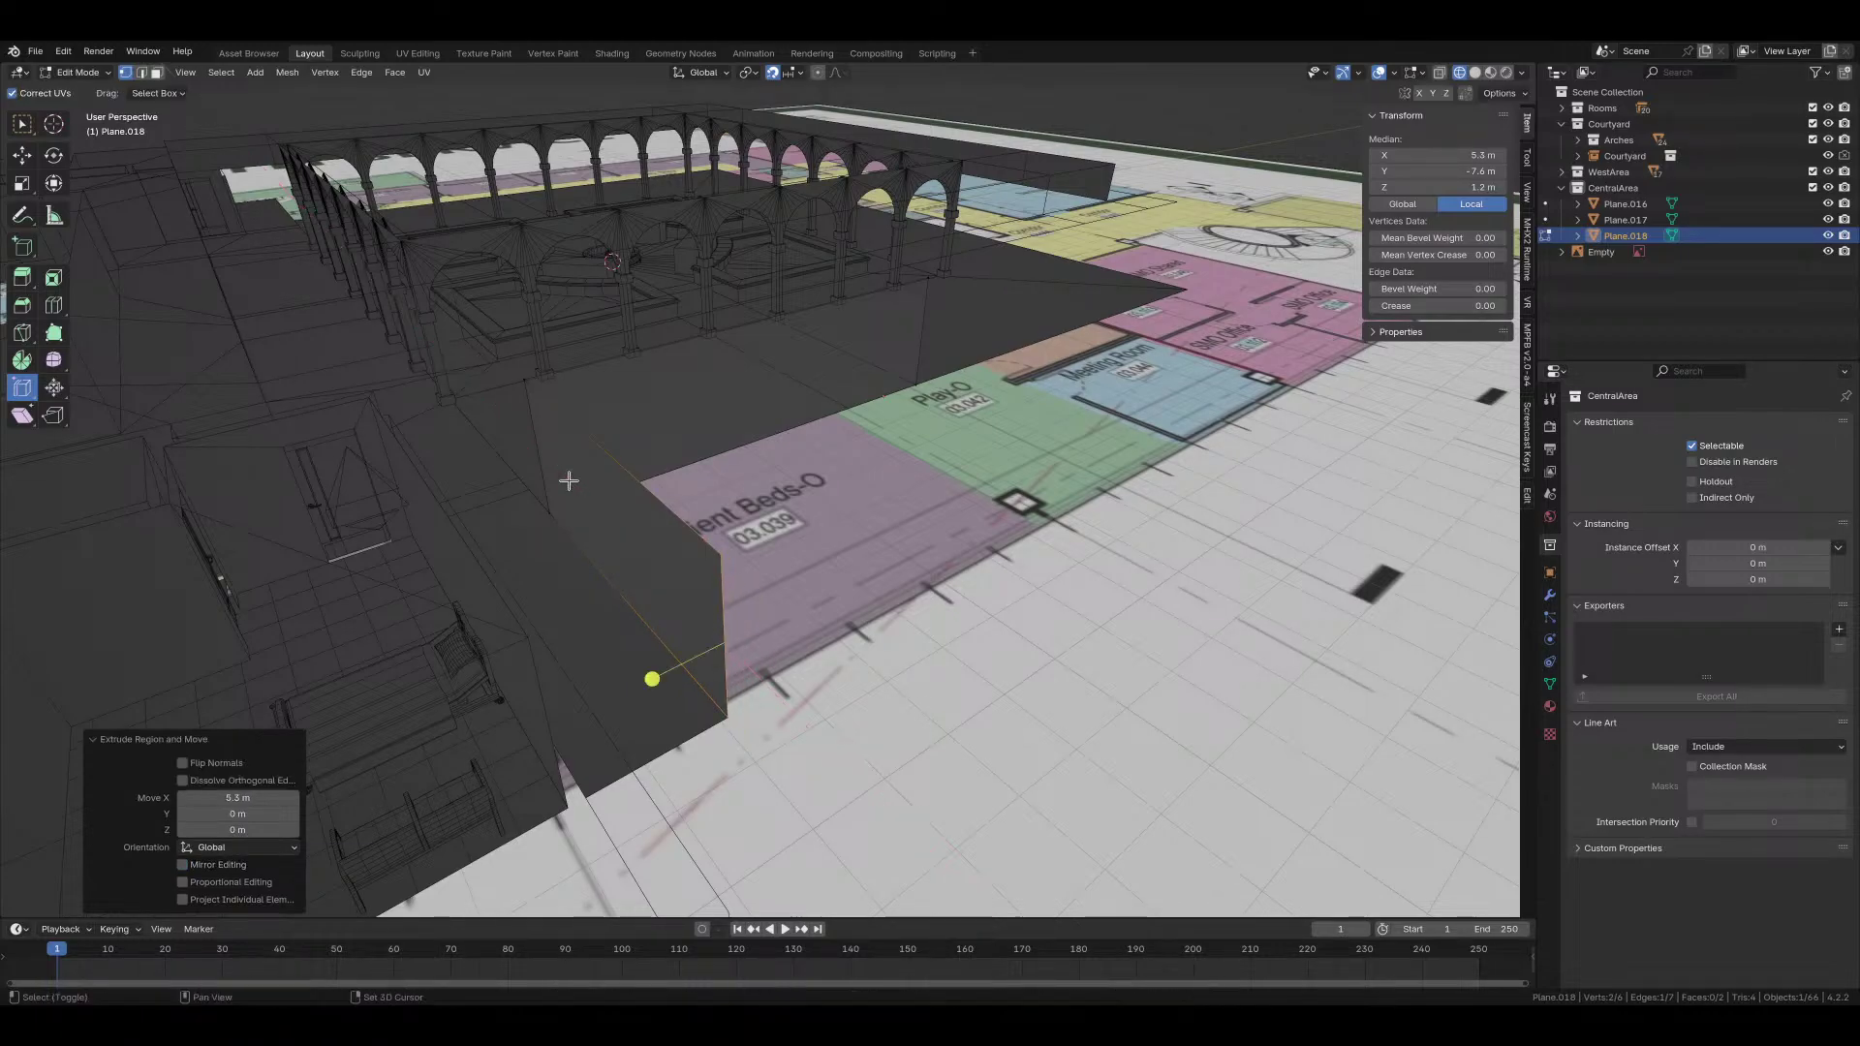
Step: Move the wall's opposite vertical edge 11.6 m along Y to the corridor floor's corner by SMO Shared
middle_click_drag(577, 502, 682, 478)
key("2")
left_click(634, 445)
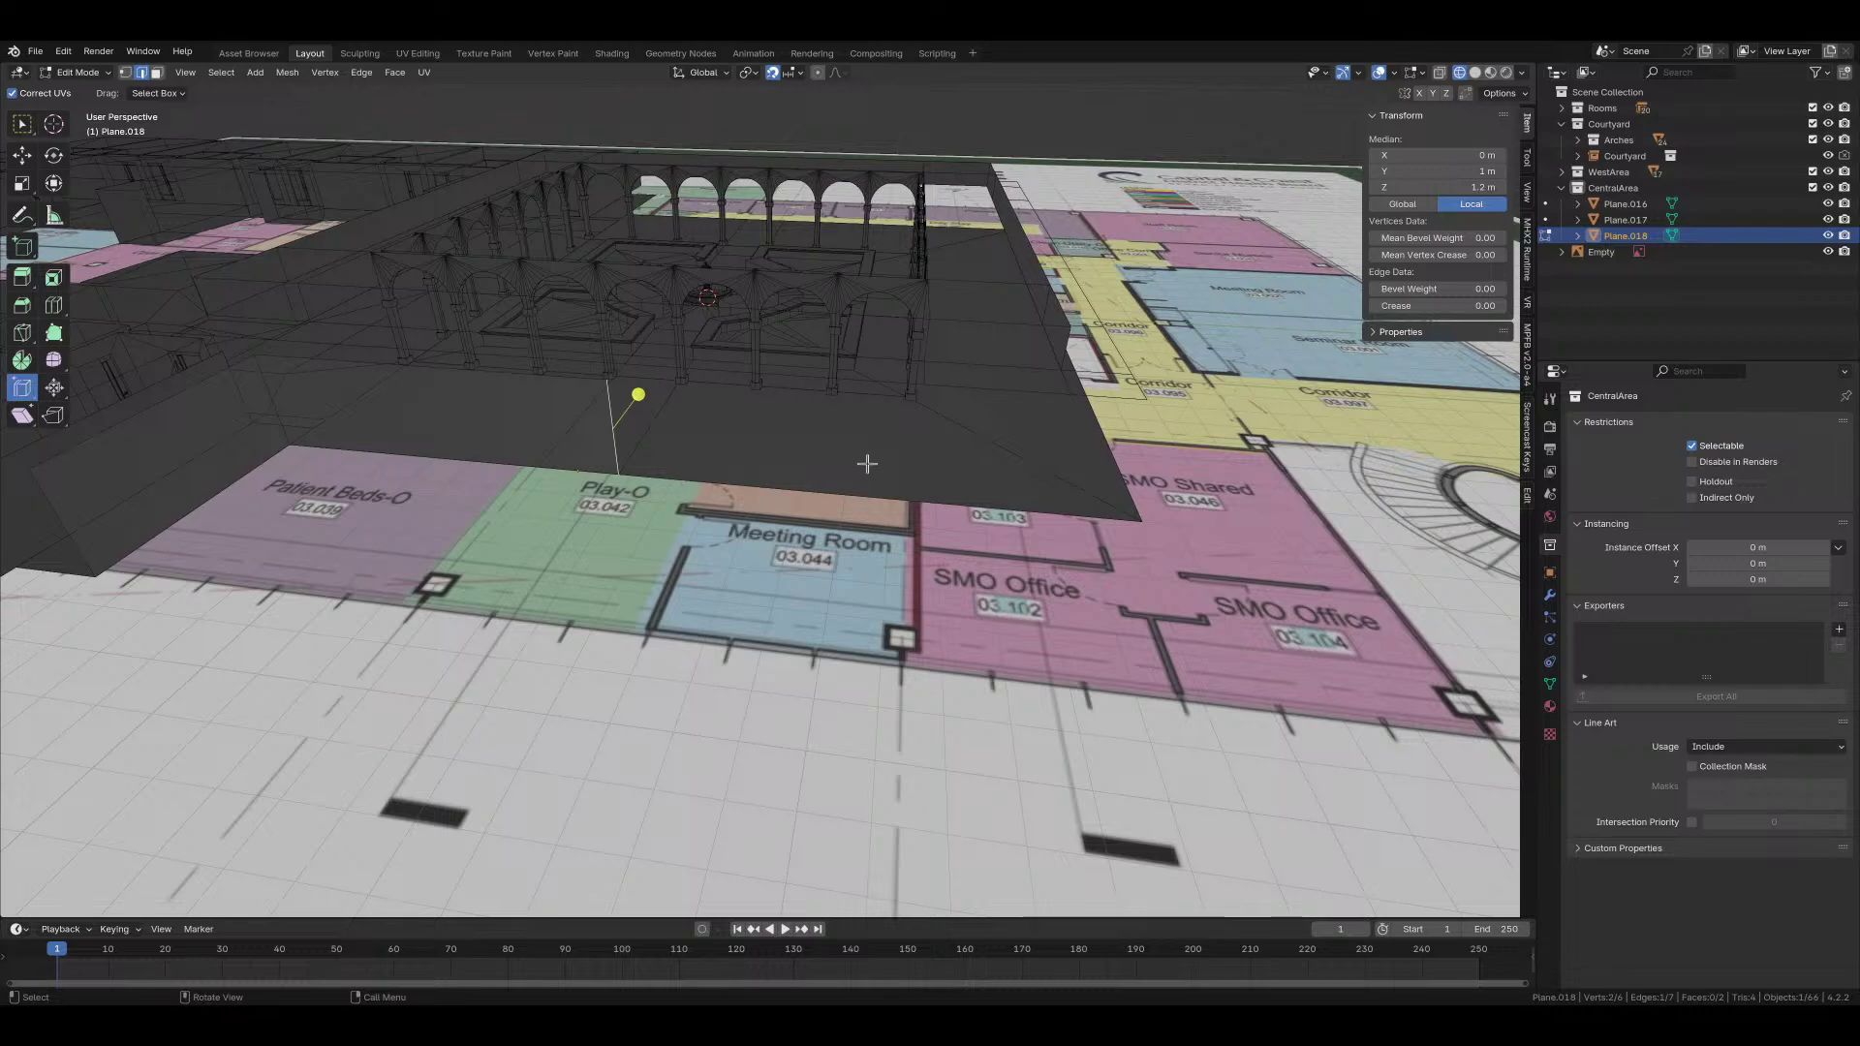
middle_click_drag(867, 464, 882, 542)
key("g")
key("x")
key("y")
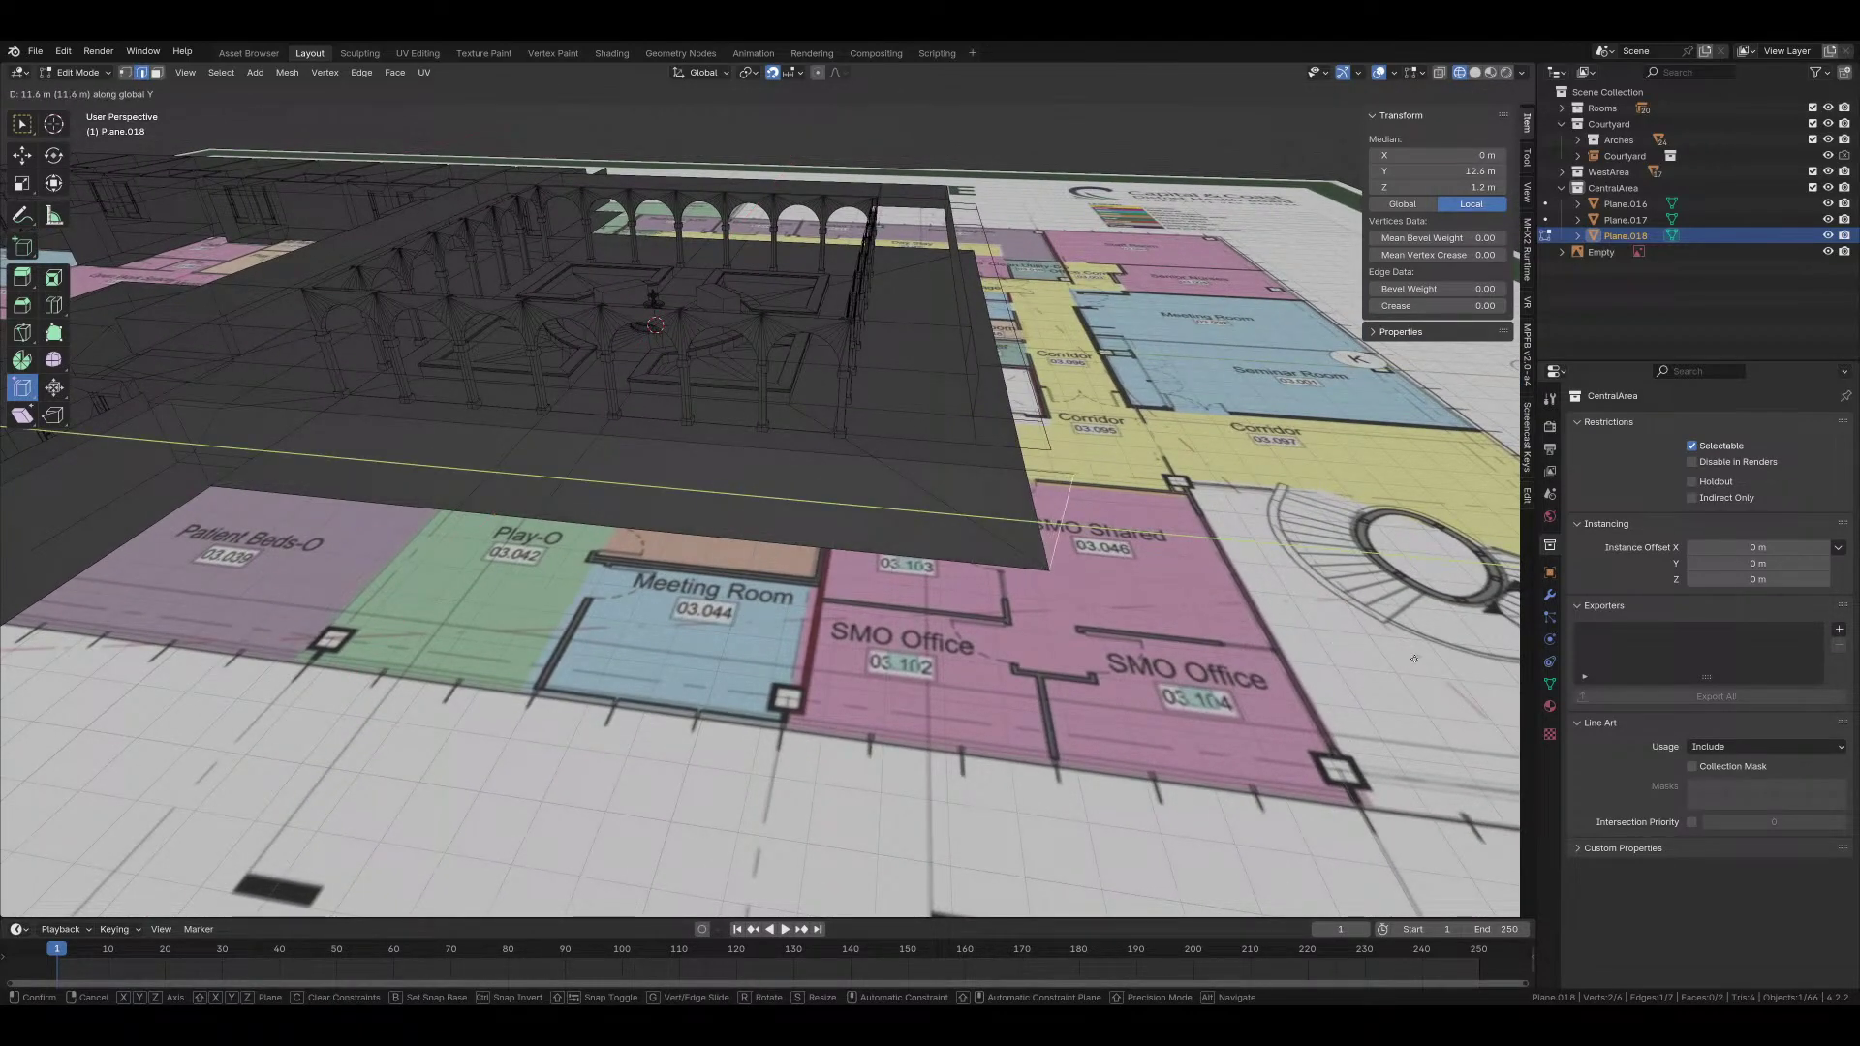
left_click(1415, 659)
Step: Try to extrude the wall's edge at the SMO Shared corner along negative X across the courtyard
middle_click_drag(1414, 658, 797, 481)
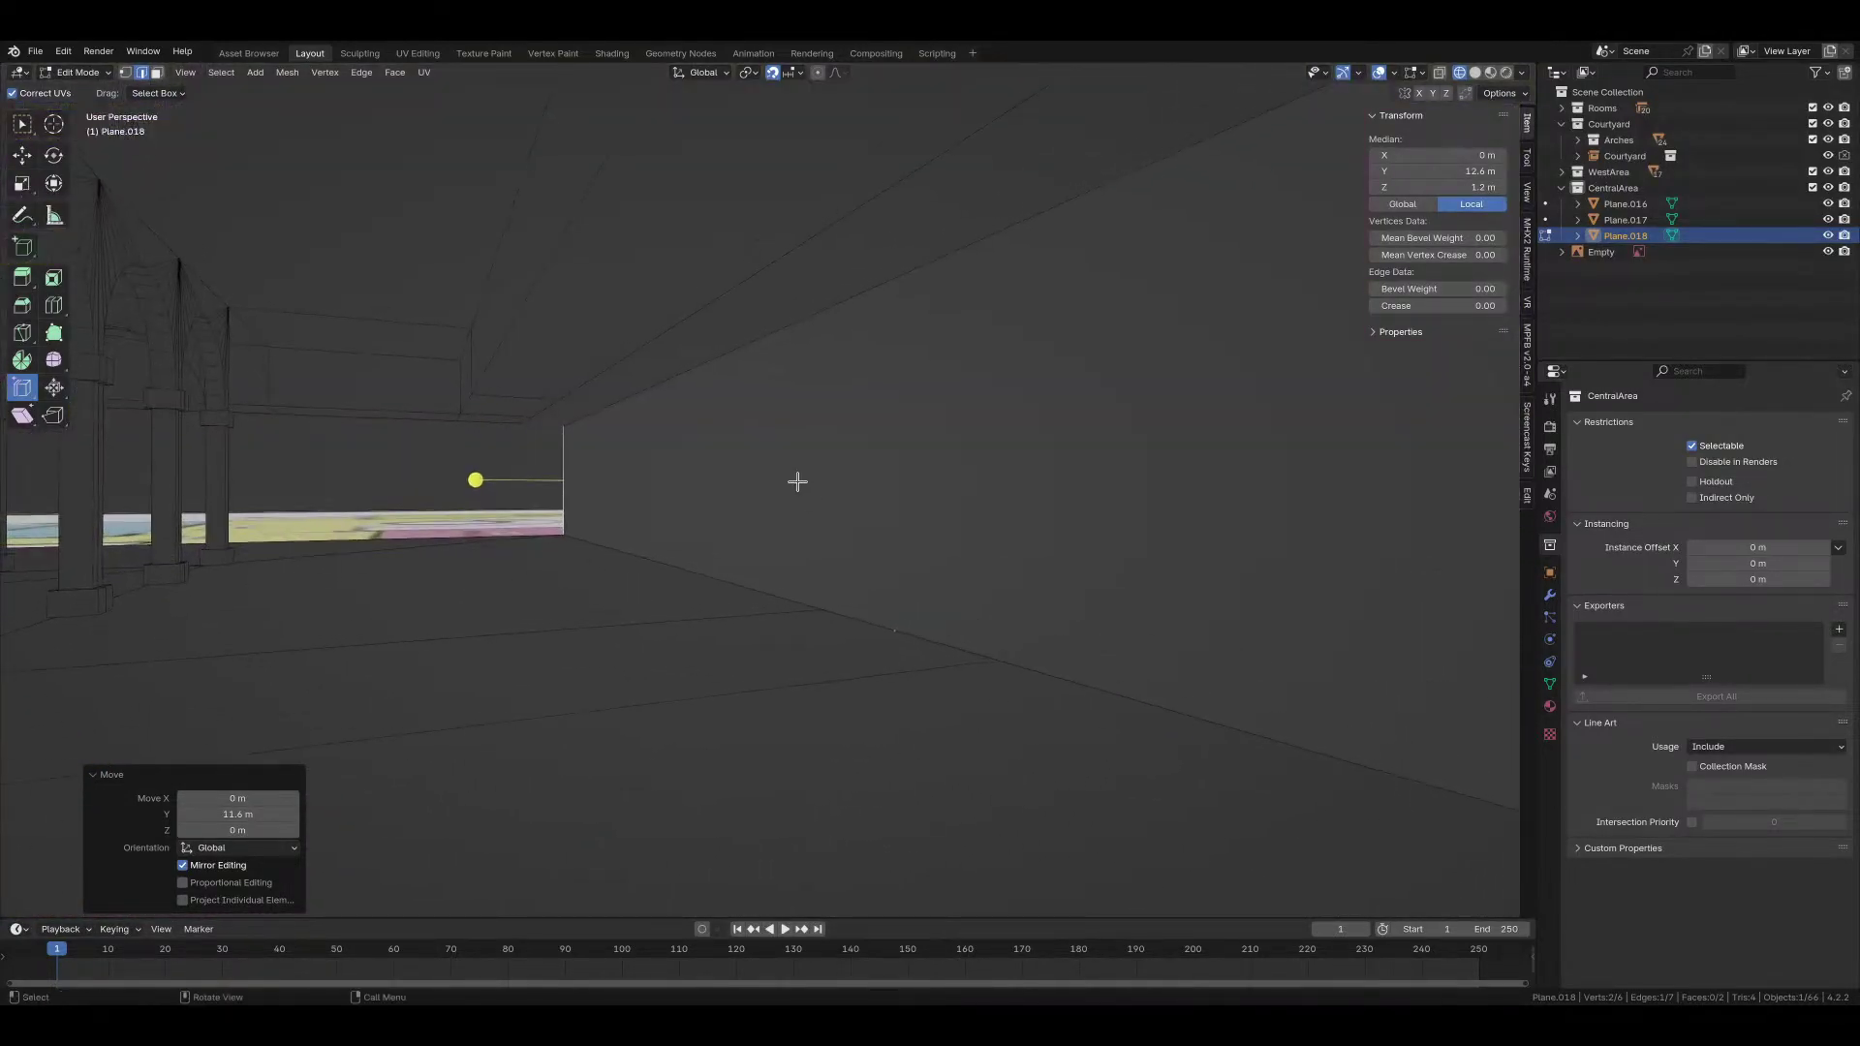
middle_click_drag(629, 346, 674, 517)
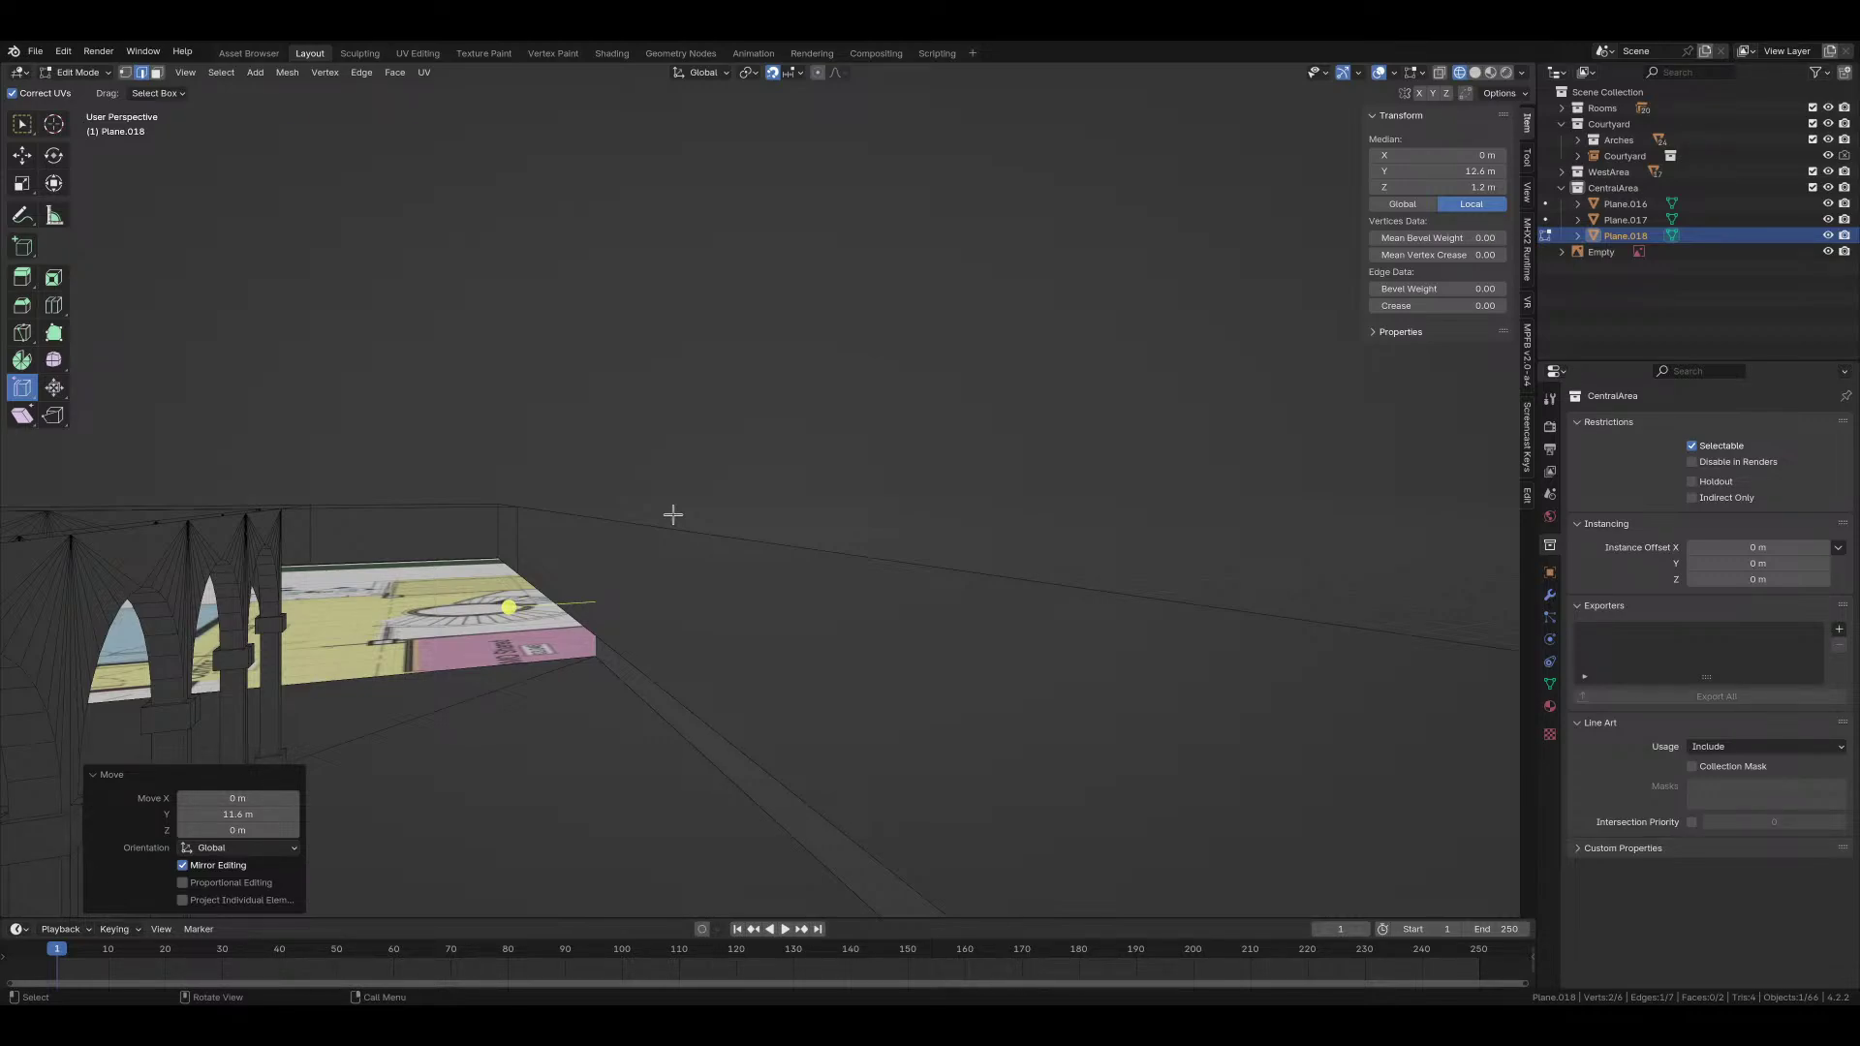
middle_click_drag(589, 629, 941, 590)
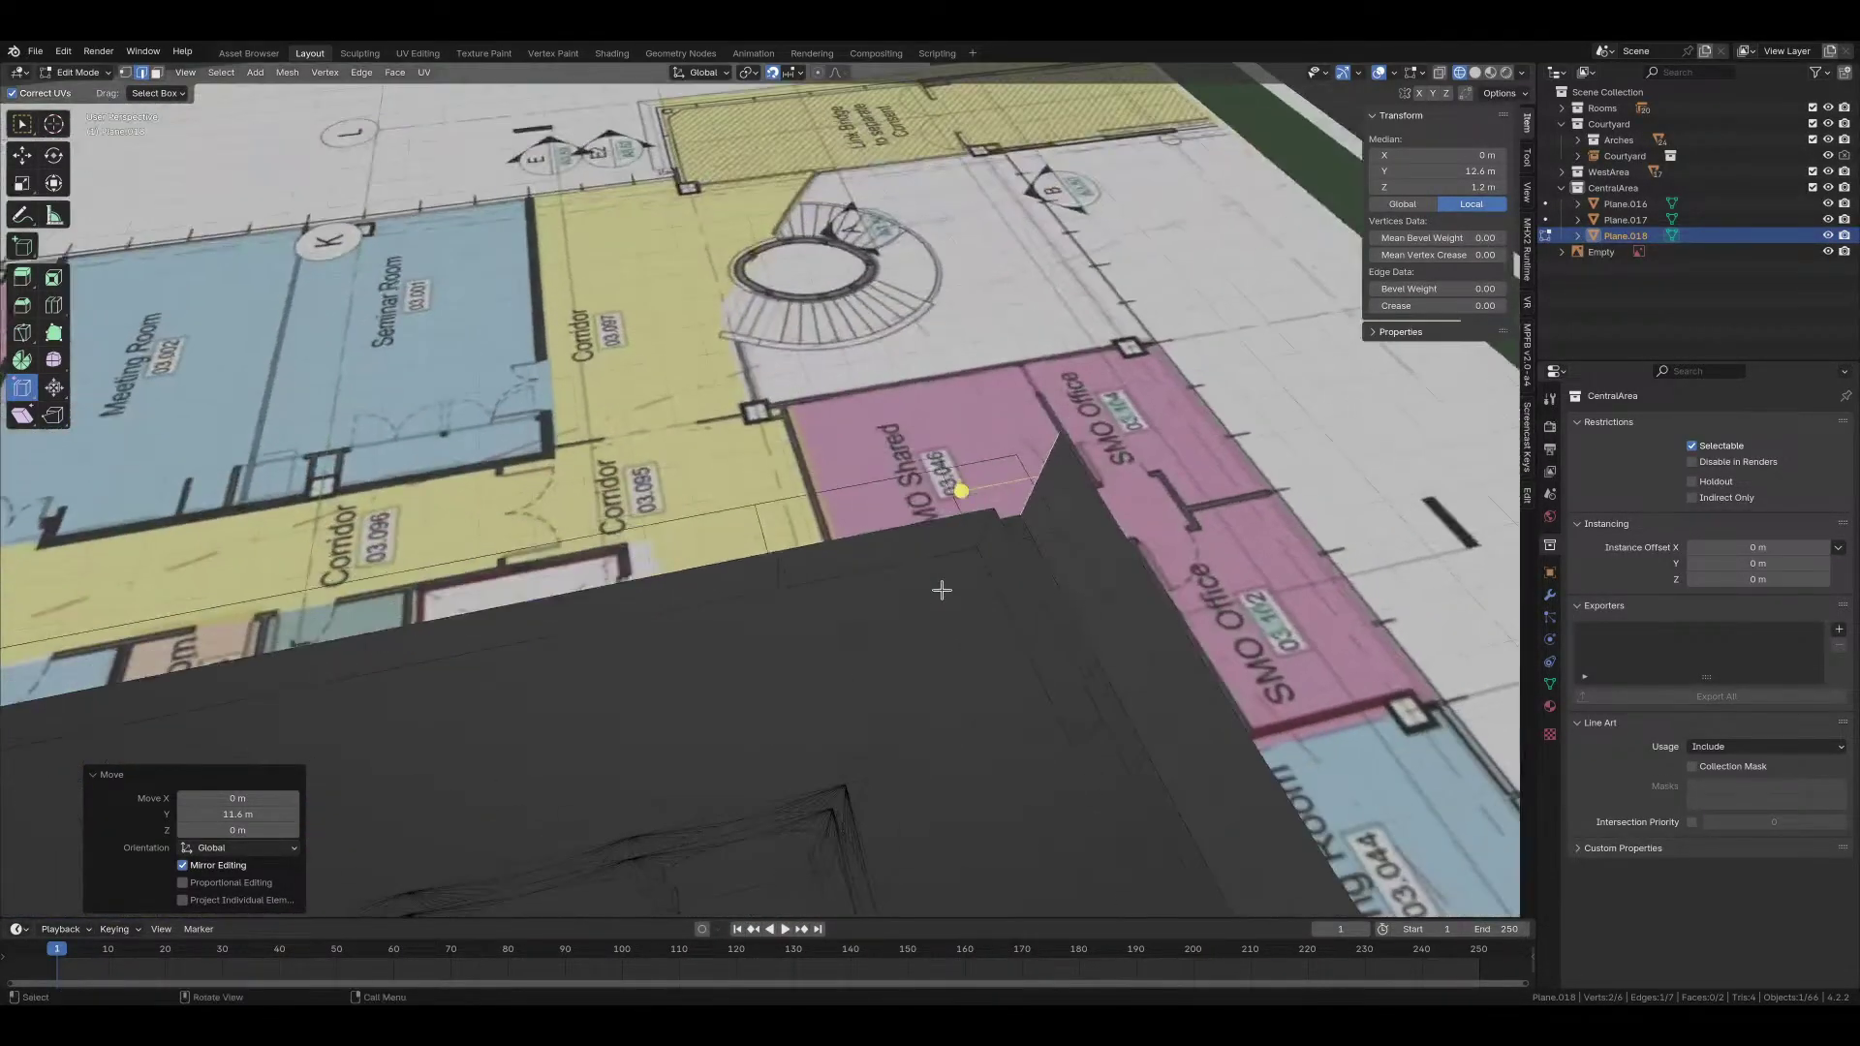
middle_click_drag(1030, 452, 1077, 716)
key("KP_7")
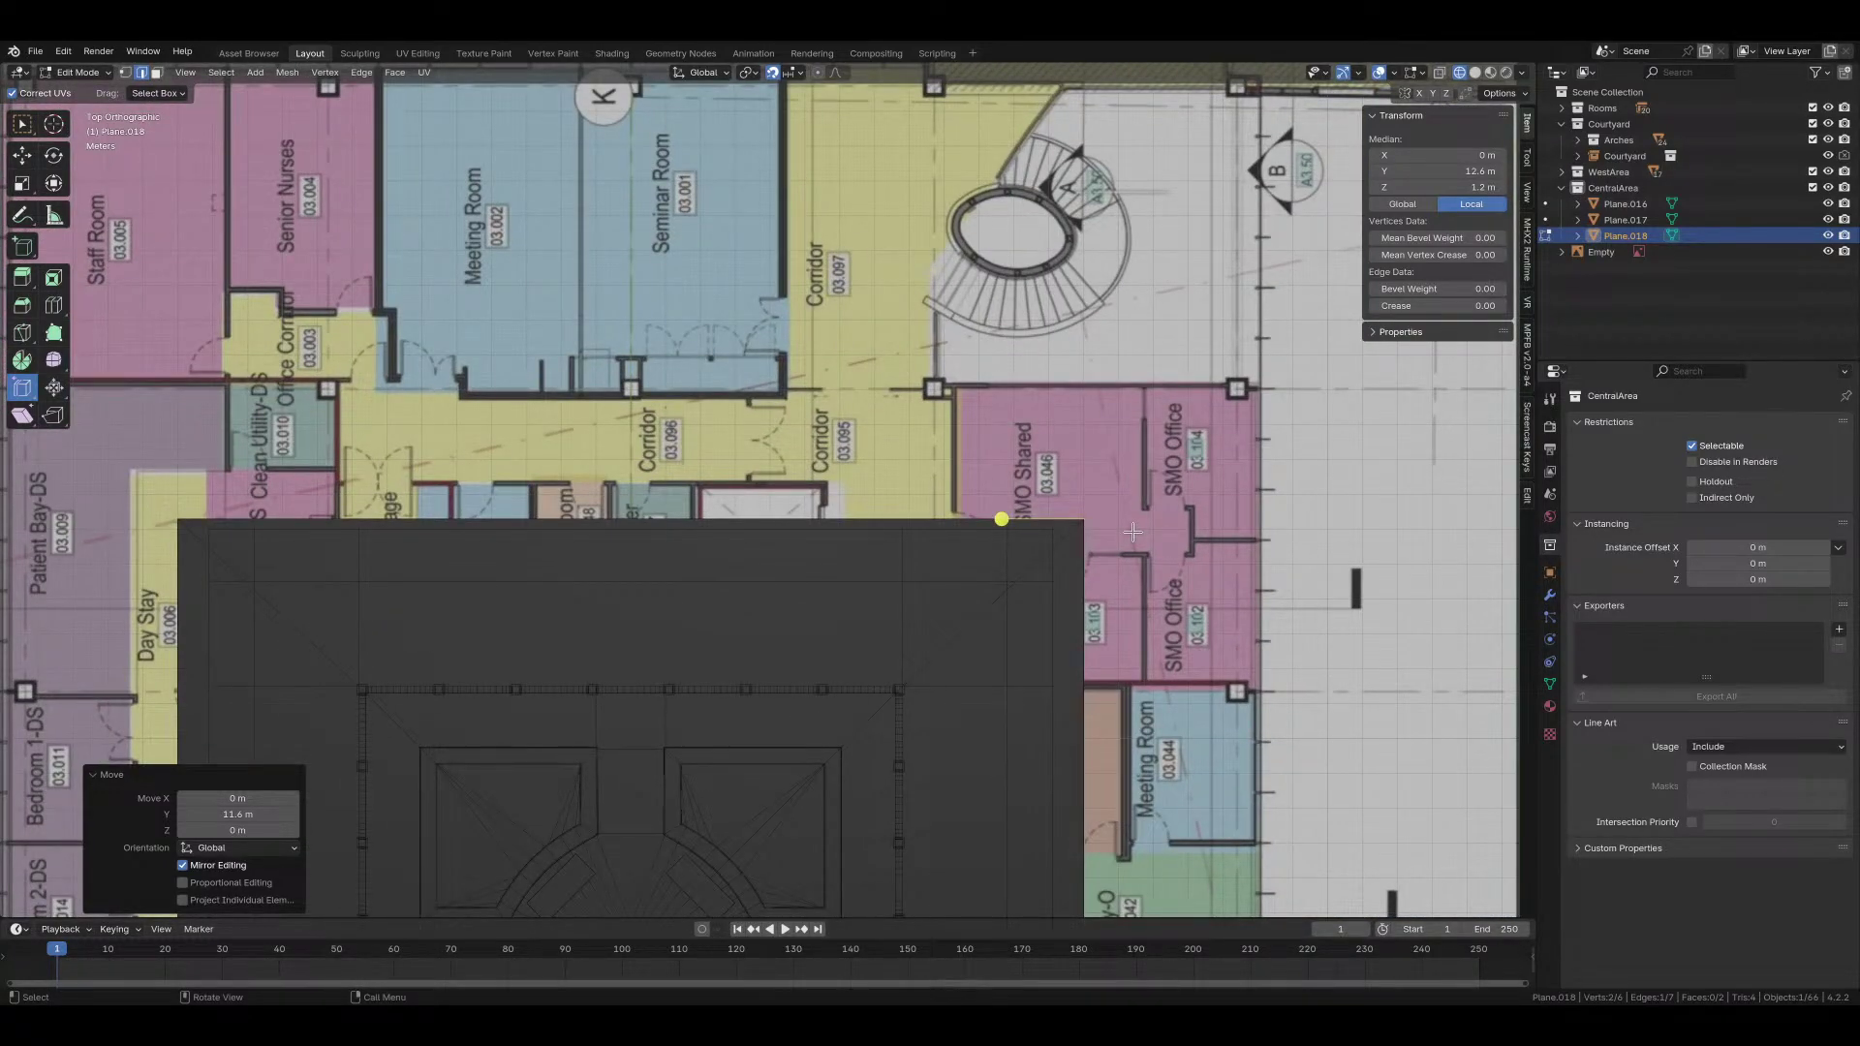
middle_click_drag(1132, 532, 1240, 456, "shift")
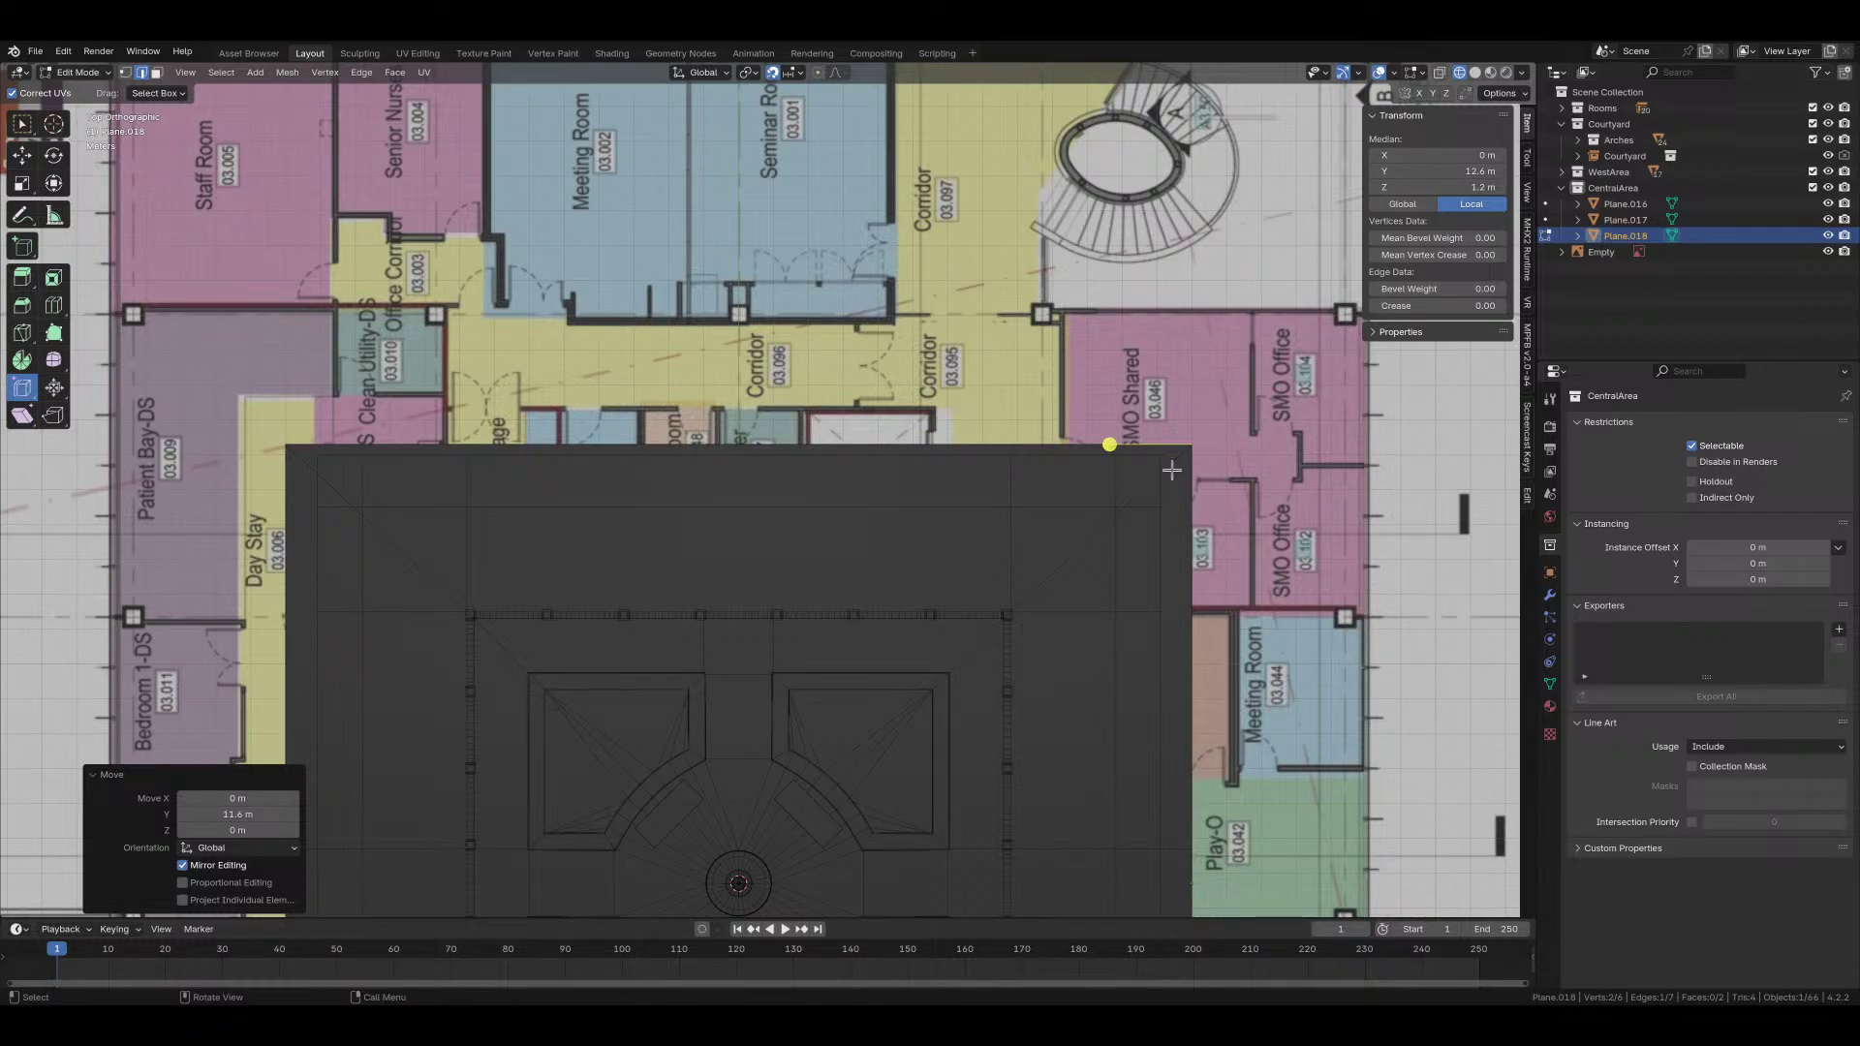
key("e")
key("x")
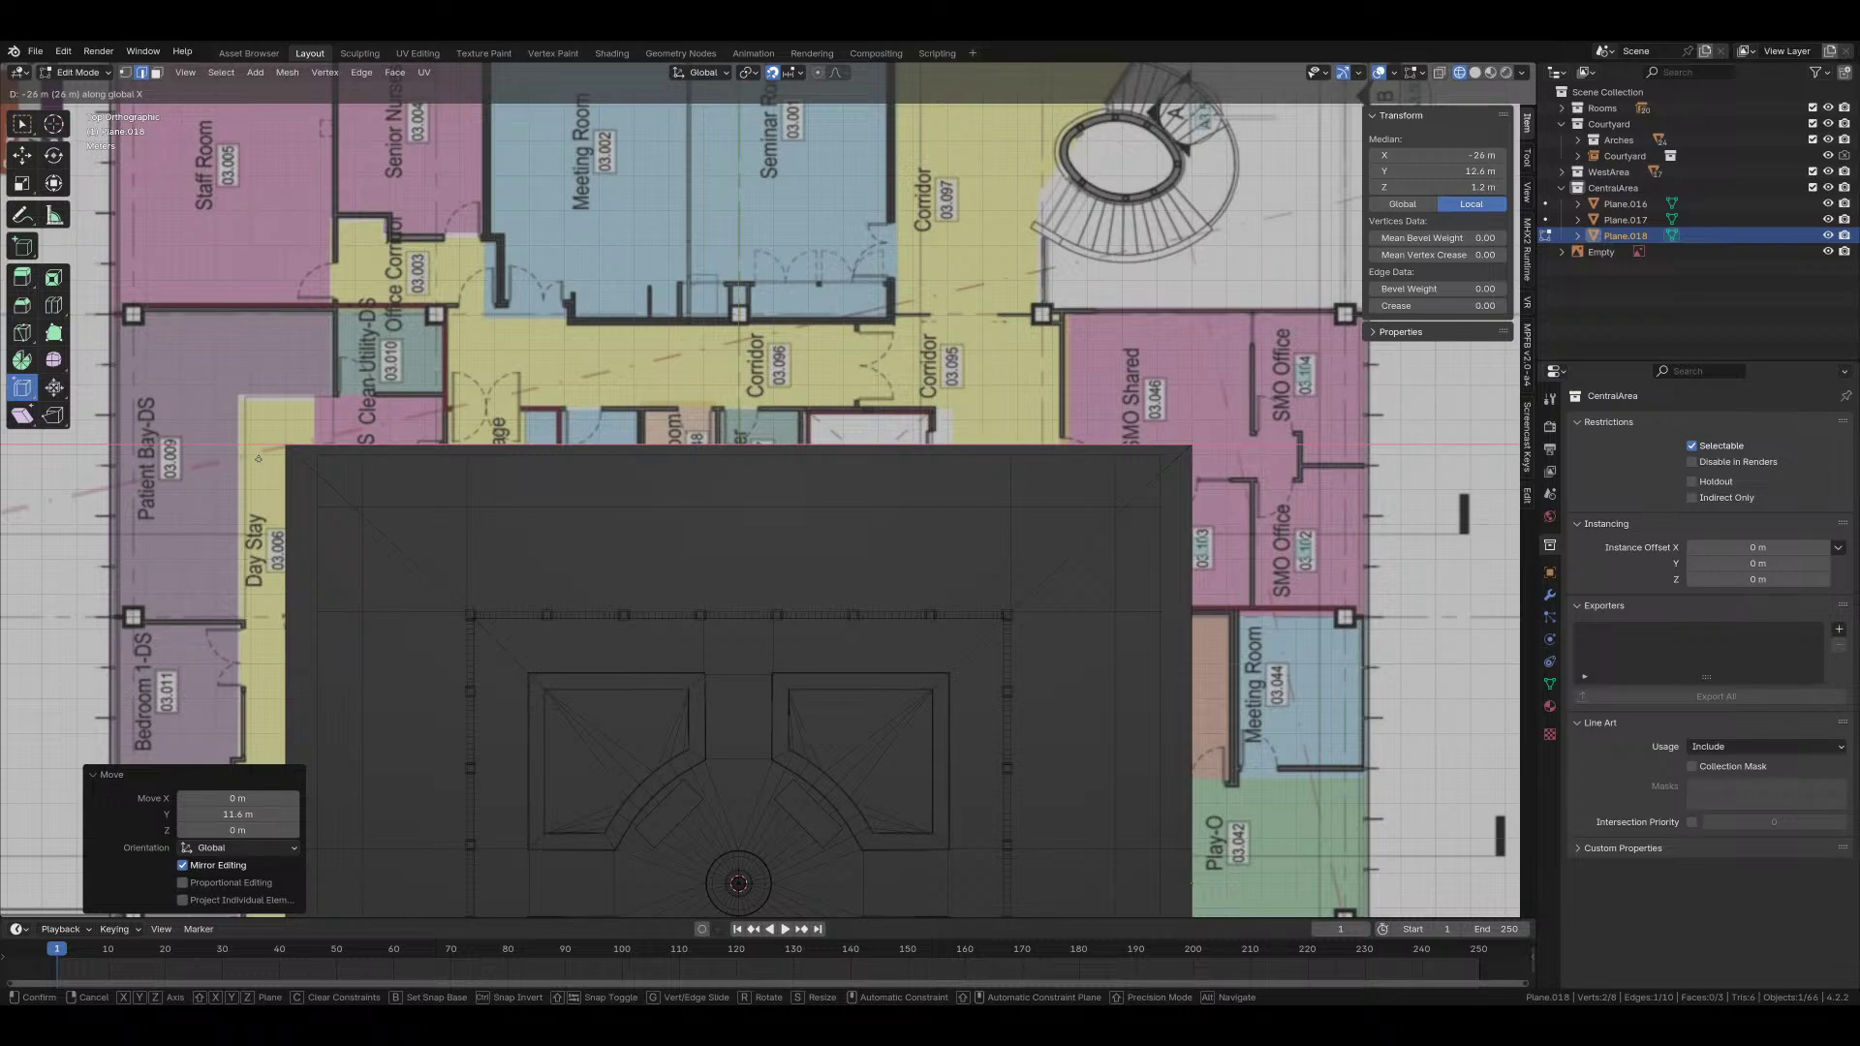
right_click(375, 460)
key("1")
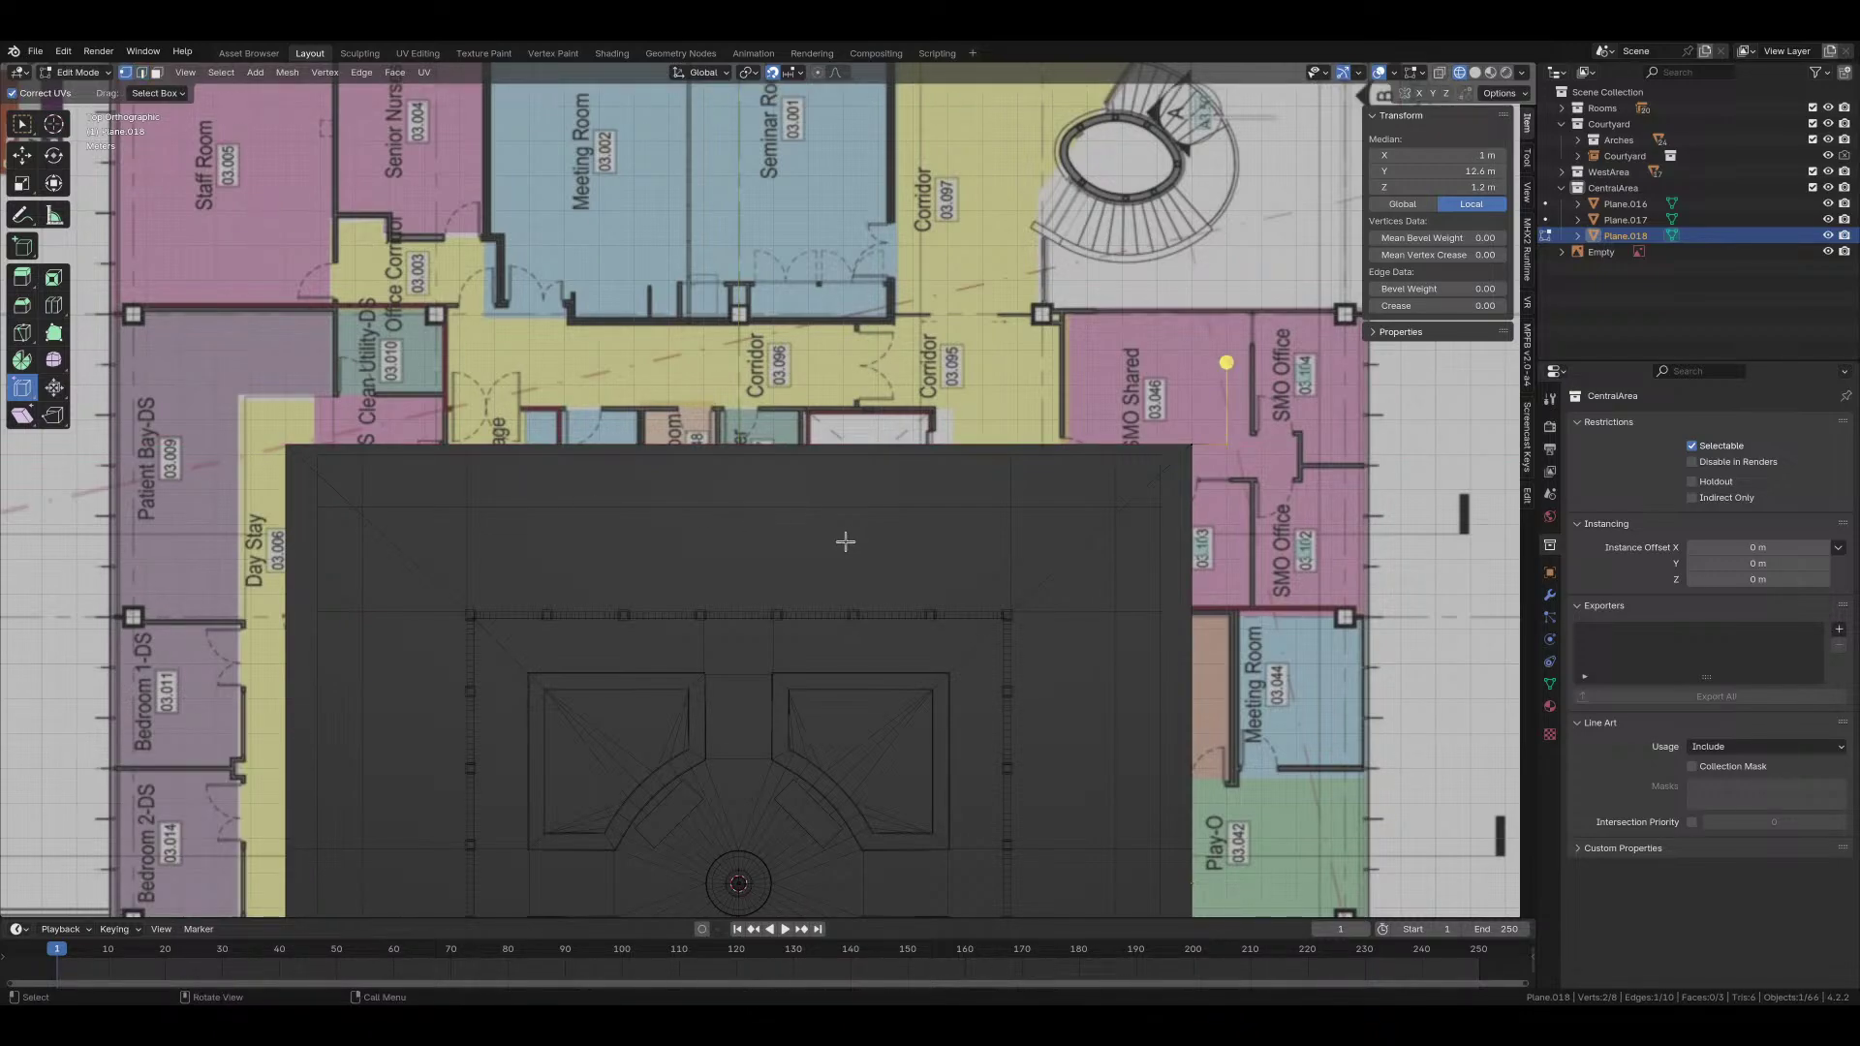
key("ctrl+z")
key("ctrl+z")
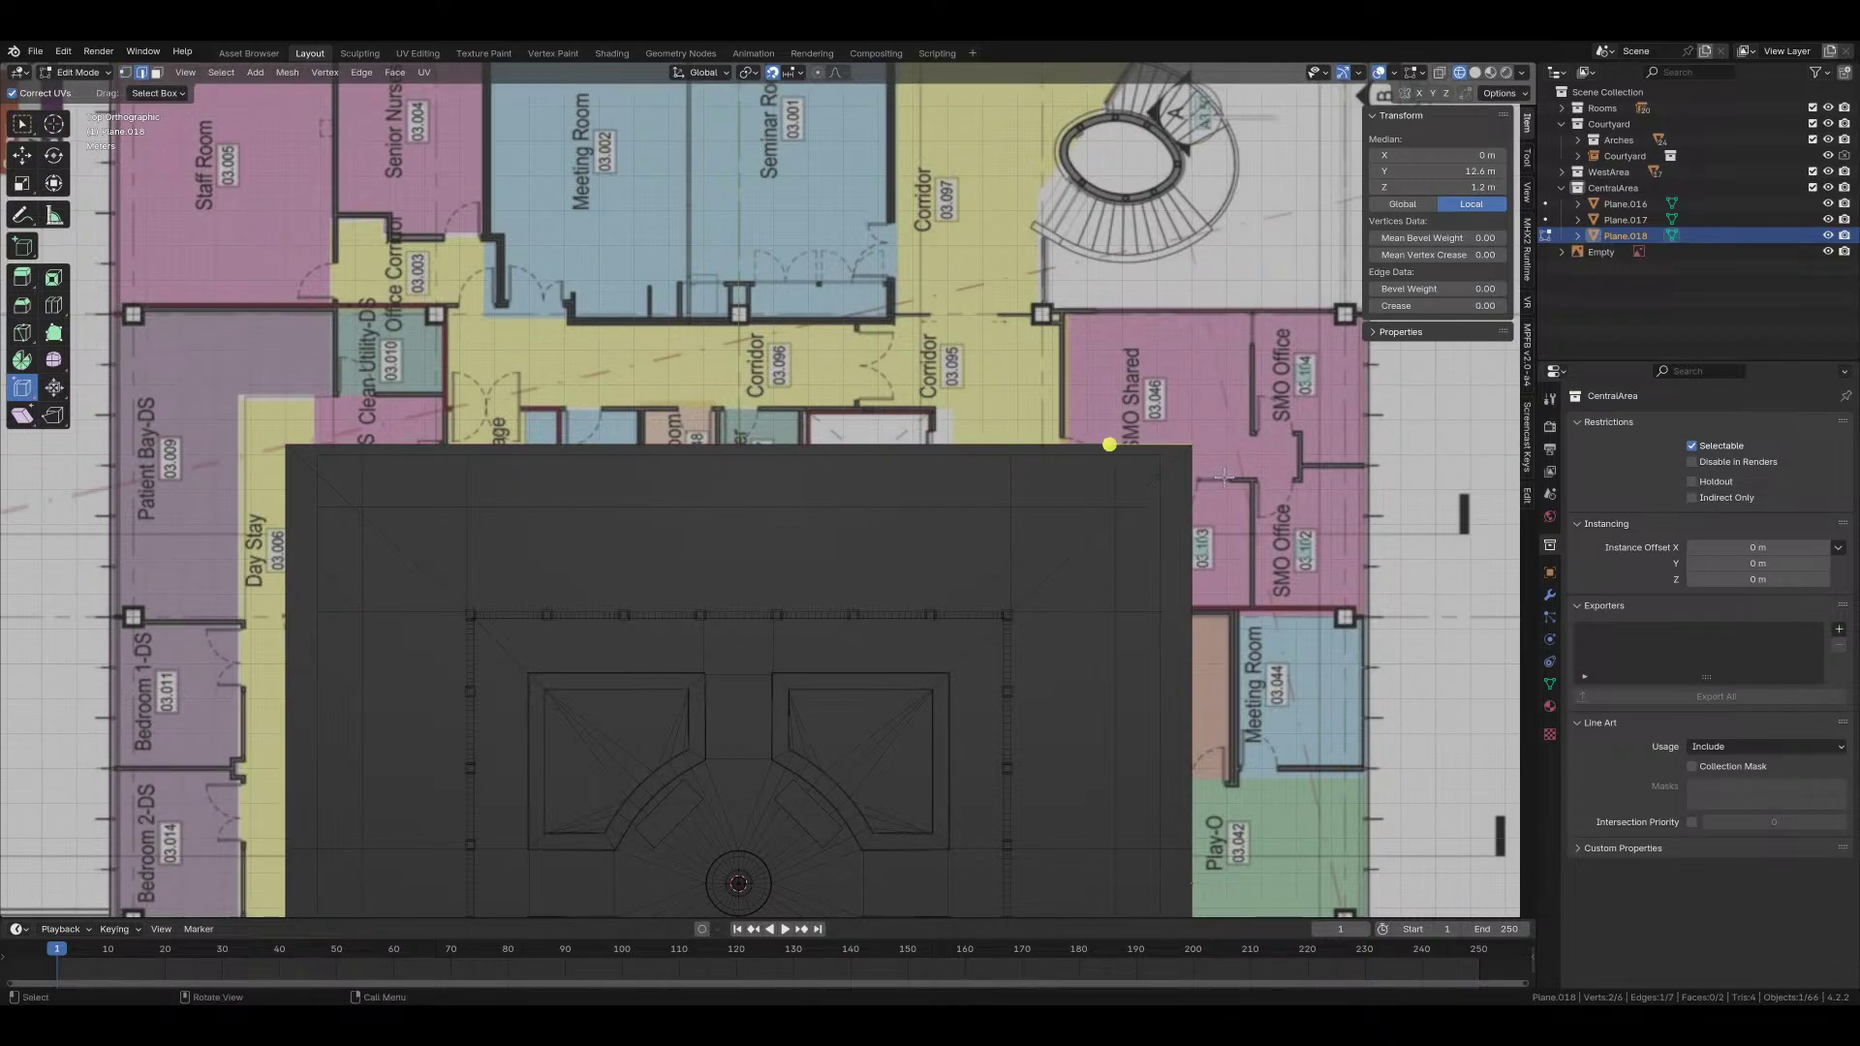
Step: Extrude the wall's SMO Shared corner edge about 26 m along negative X, and undo the extrusion
key("1")
key("e")
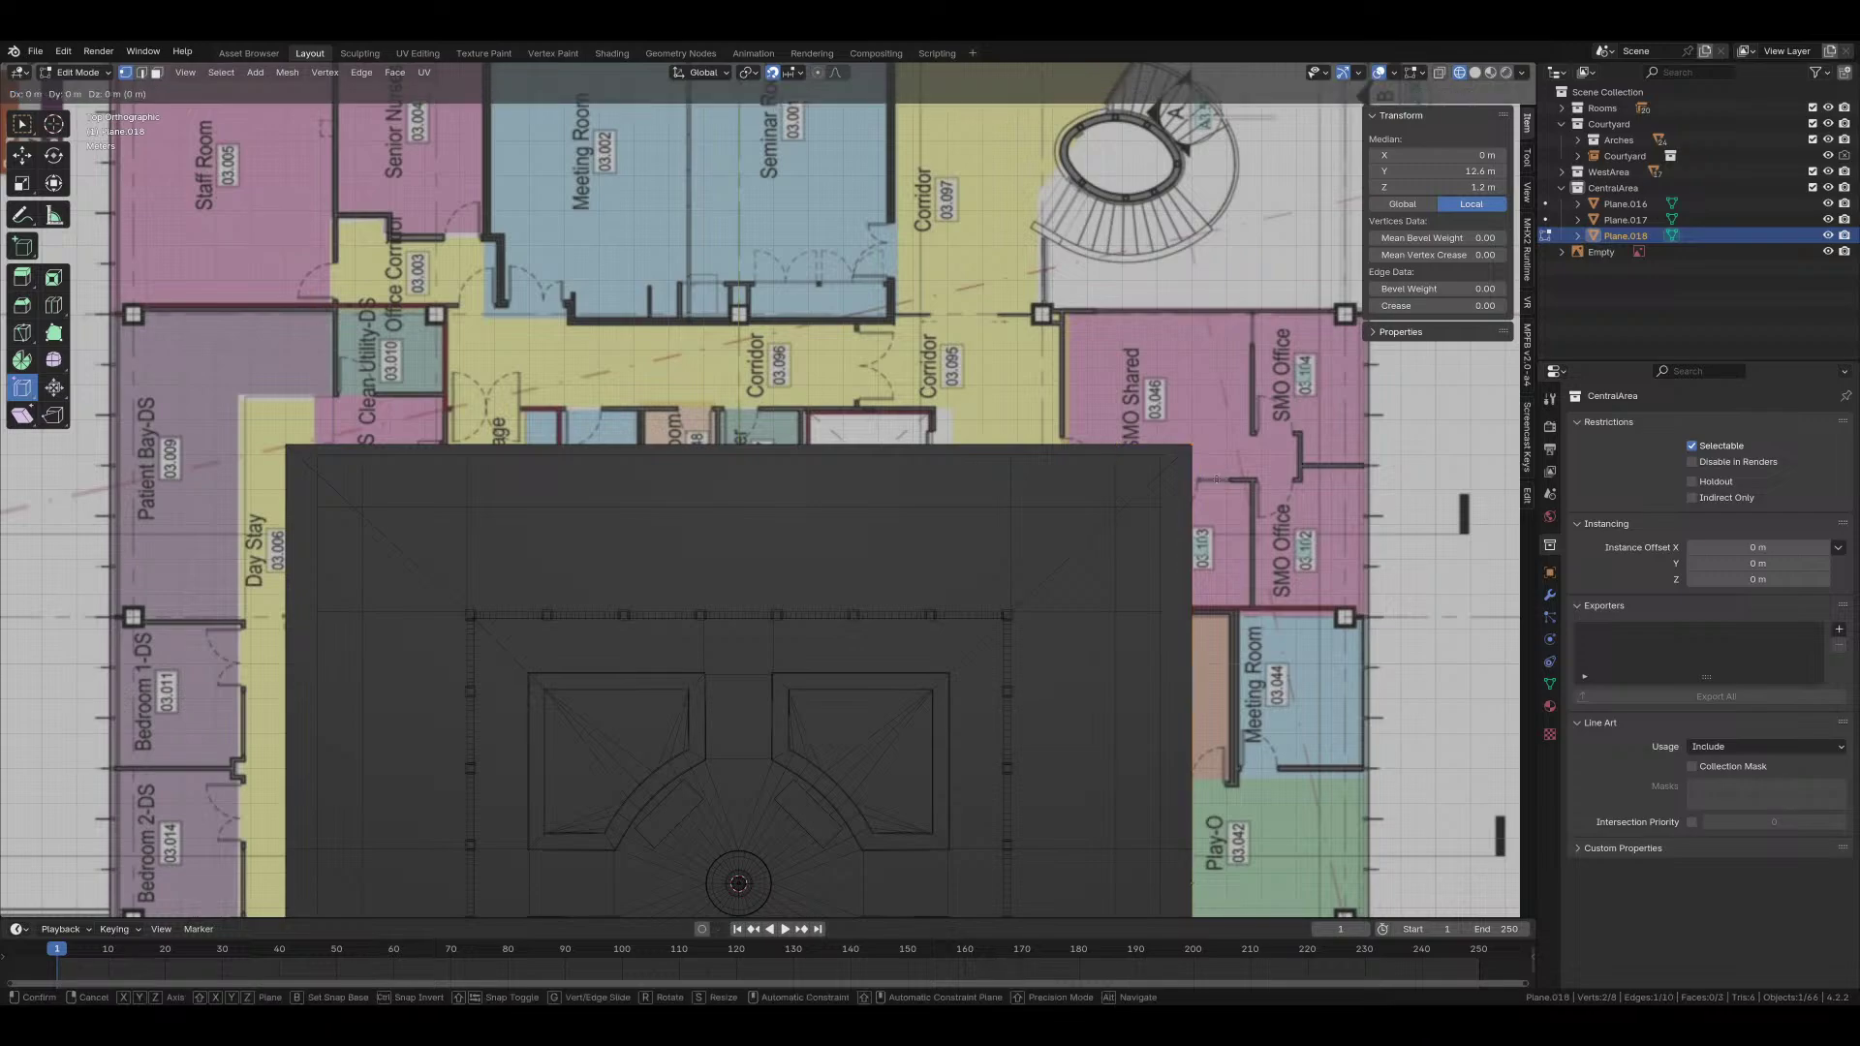
key("x")
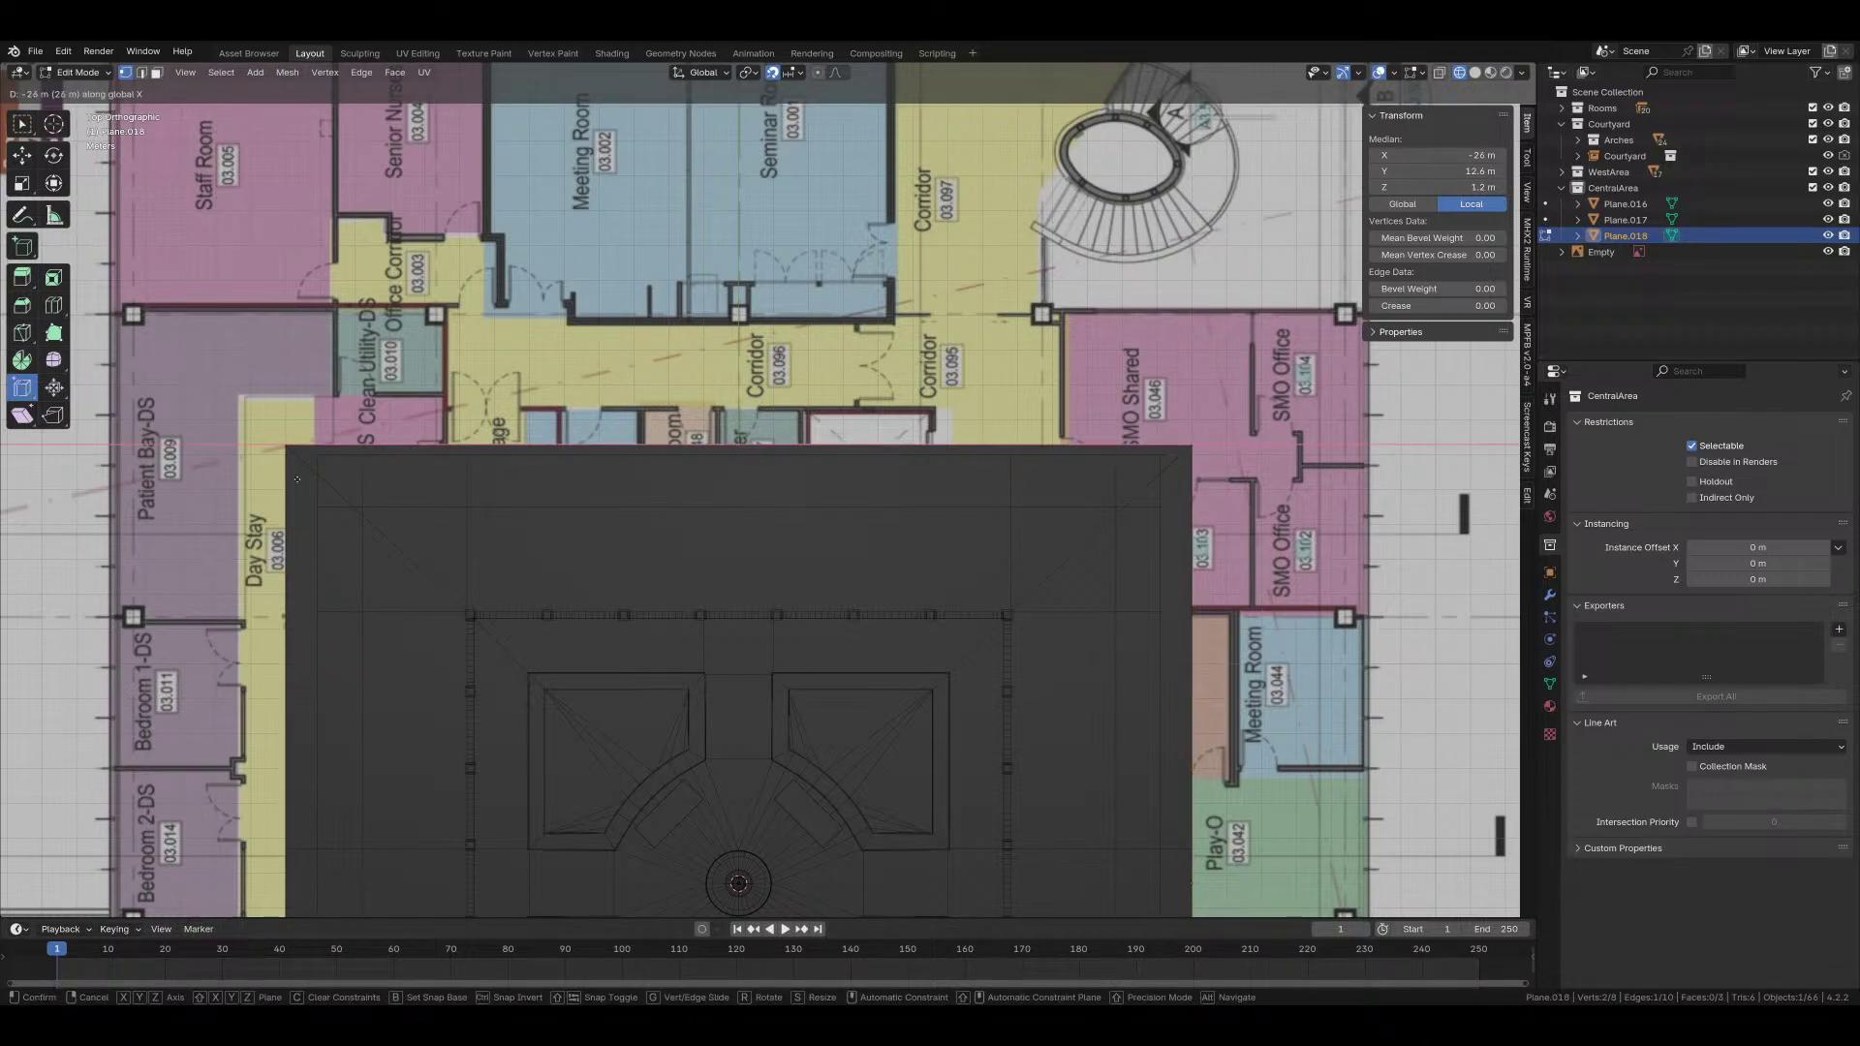
left_click(299, 479)
middle_click_drag(300, 478, 415, 516)
key("ctrl+z")
Step: Extrude the wall's edge at the SMO Shared corner by -3.8 m along X to the corridor opening
middle_click_drag(817, 437, 539, 536)
type("ex-1")
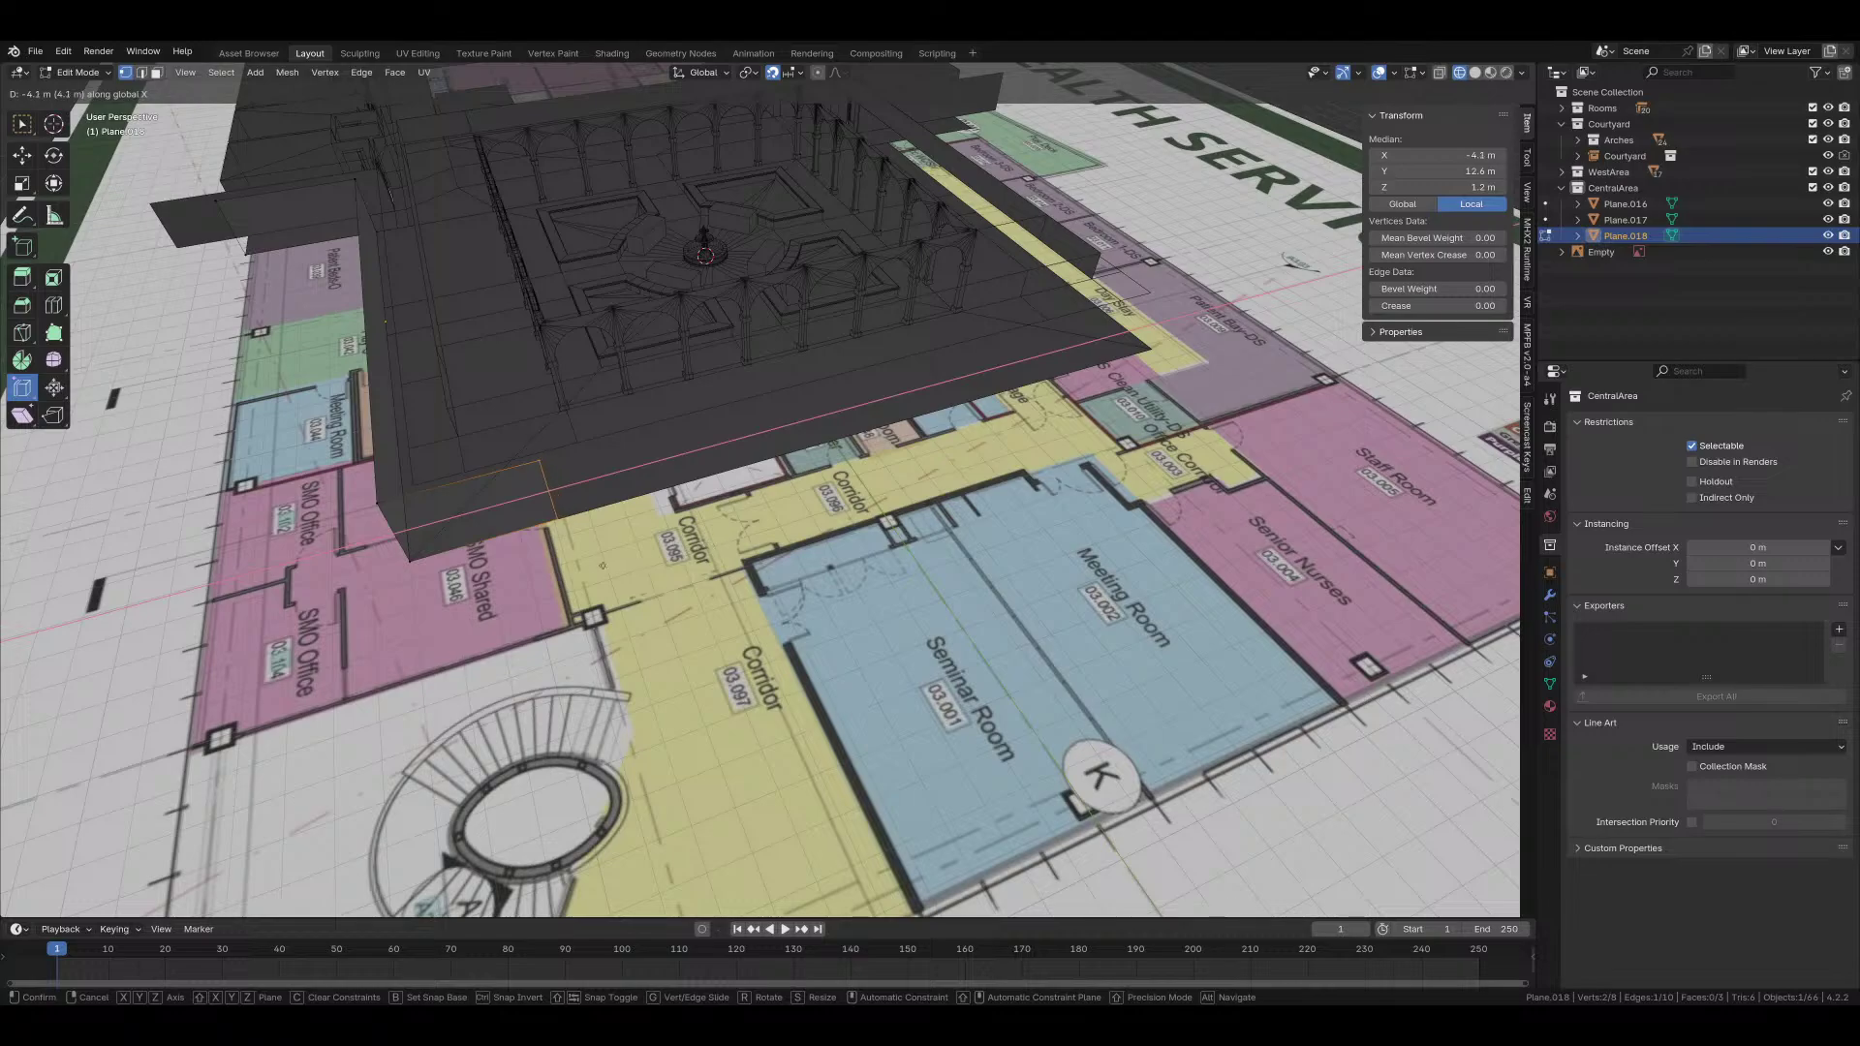
left_click(526, 569)
Step: Extrude the wall's edge at the corridor opening 3.9 m along Y to the far corner of SMO Shared
middle_click_drag(526, 570, 956, 578)
scroll(949, 576, "up", 3)
key("g")
key("y")
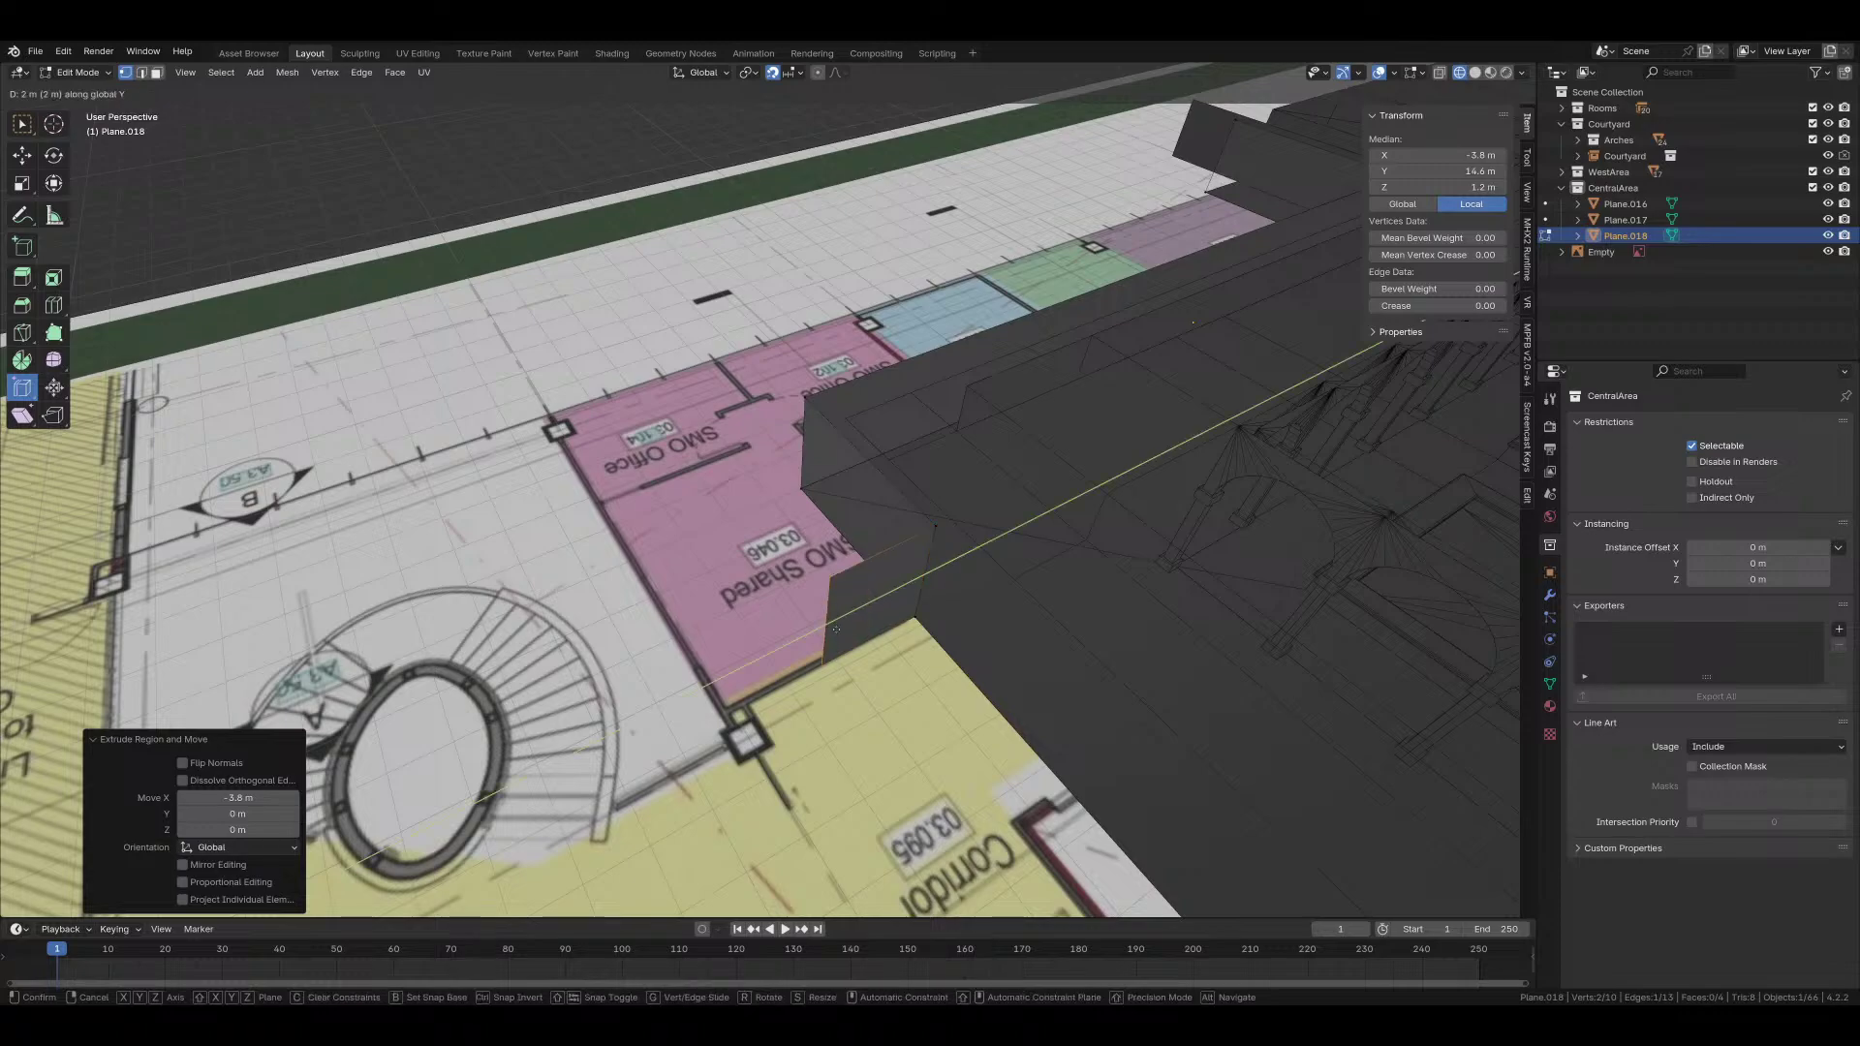
left_click(652, 689)
Step: Extrude the wall's edge 9 m along X past the SMO offices, and shift the new end -0.2 m along X to match the plan
key("e")
key("x")
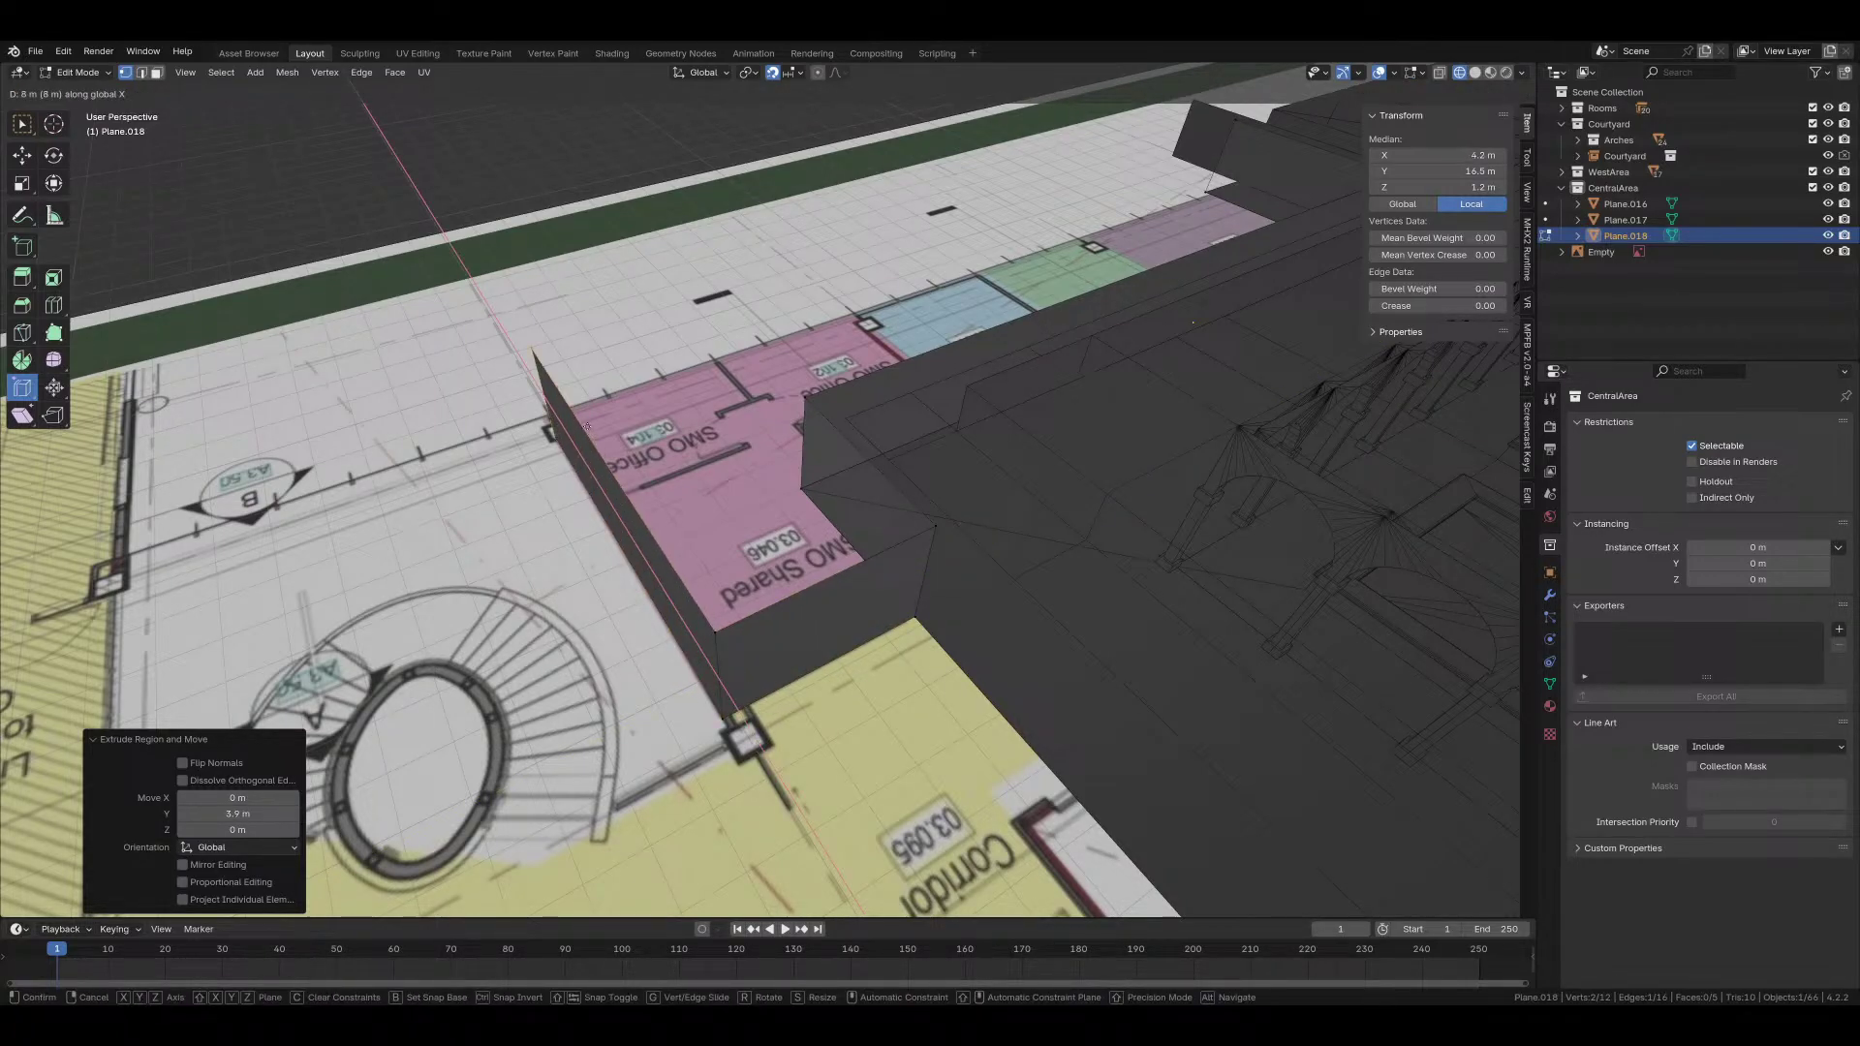
left_click(436, 402)
middle_click_drag(436, 402, 976, 657)
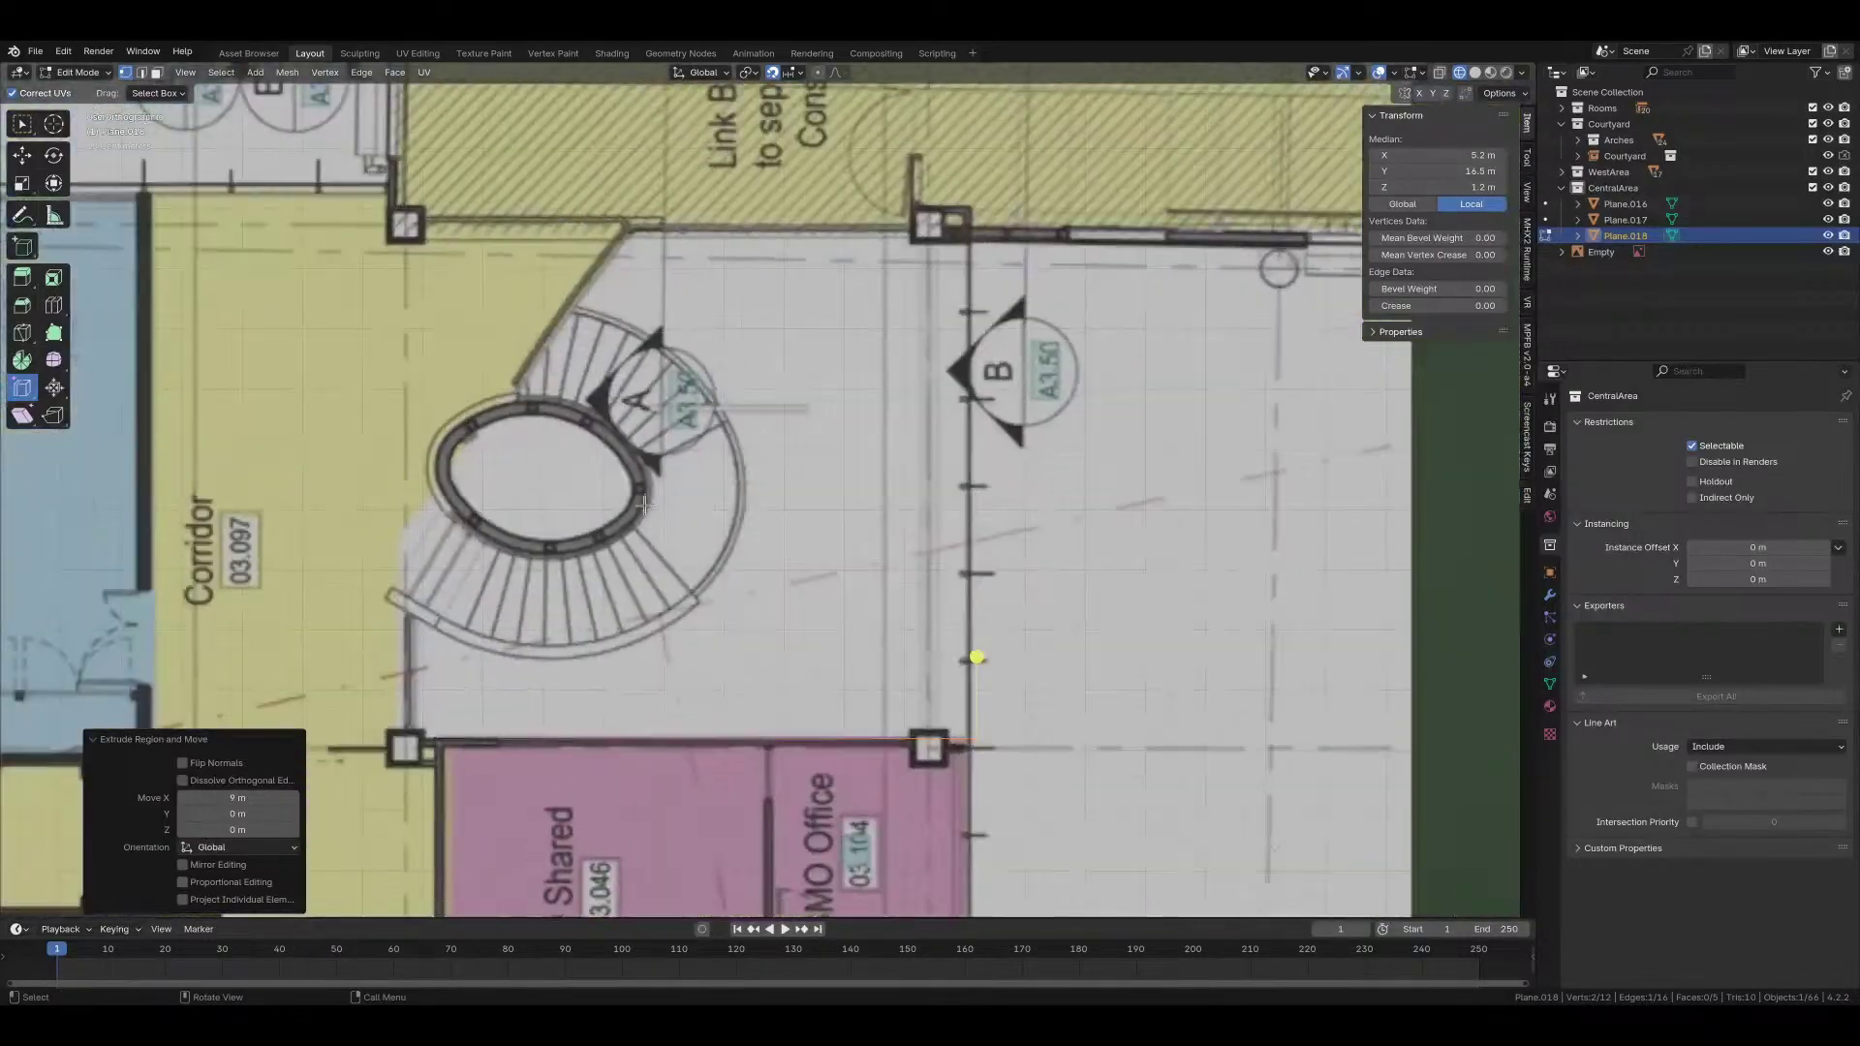
key("g")
key("x")
left_click(1017, 688)
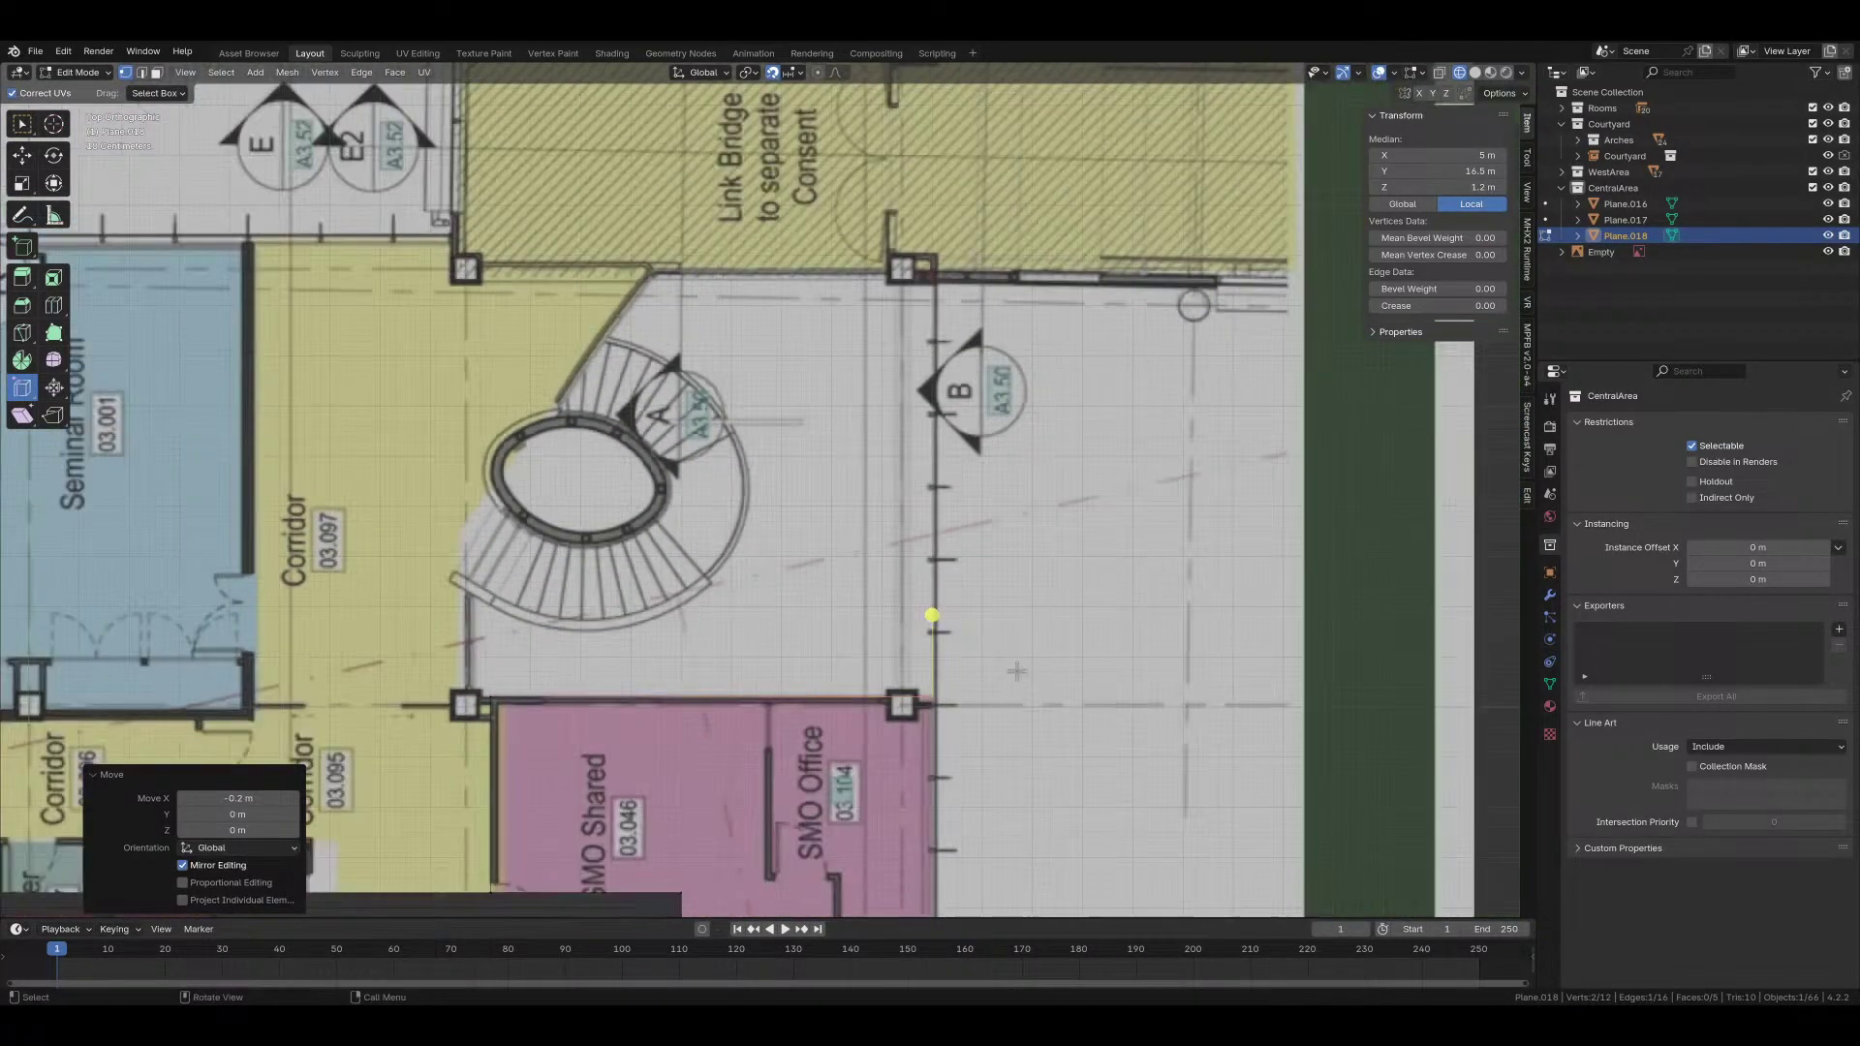
Step: Add a new plane at the courtyard's centre and move it -13 m along X to the floor's border beside Day Stay
scroll(1013, 668, "down", 1)
scroll(1013, 667, "down", 1)
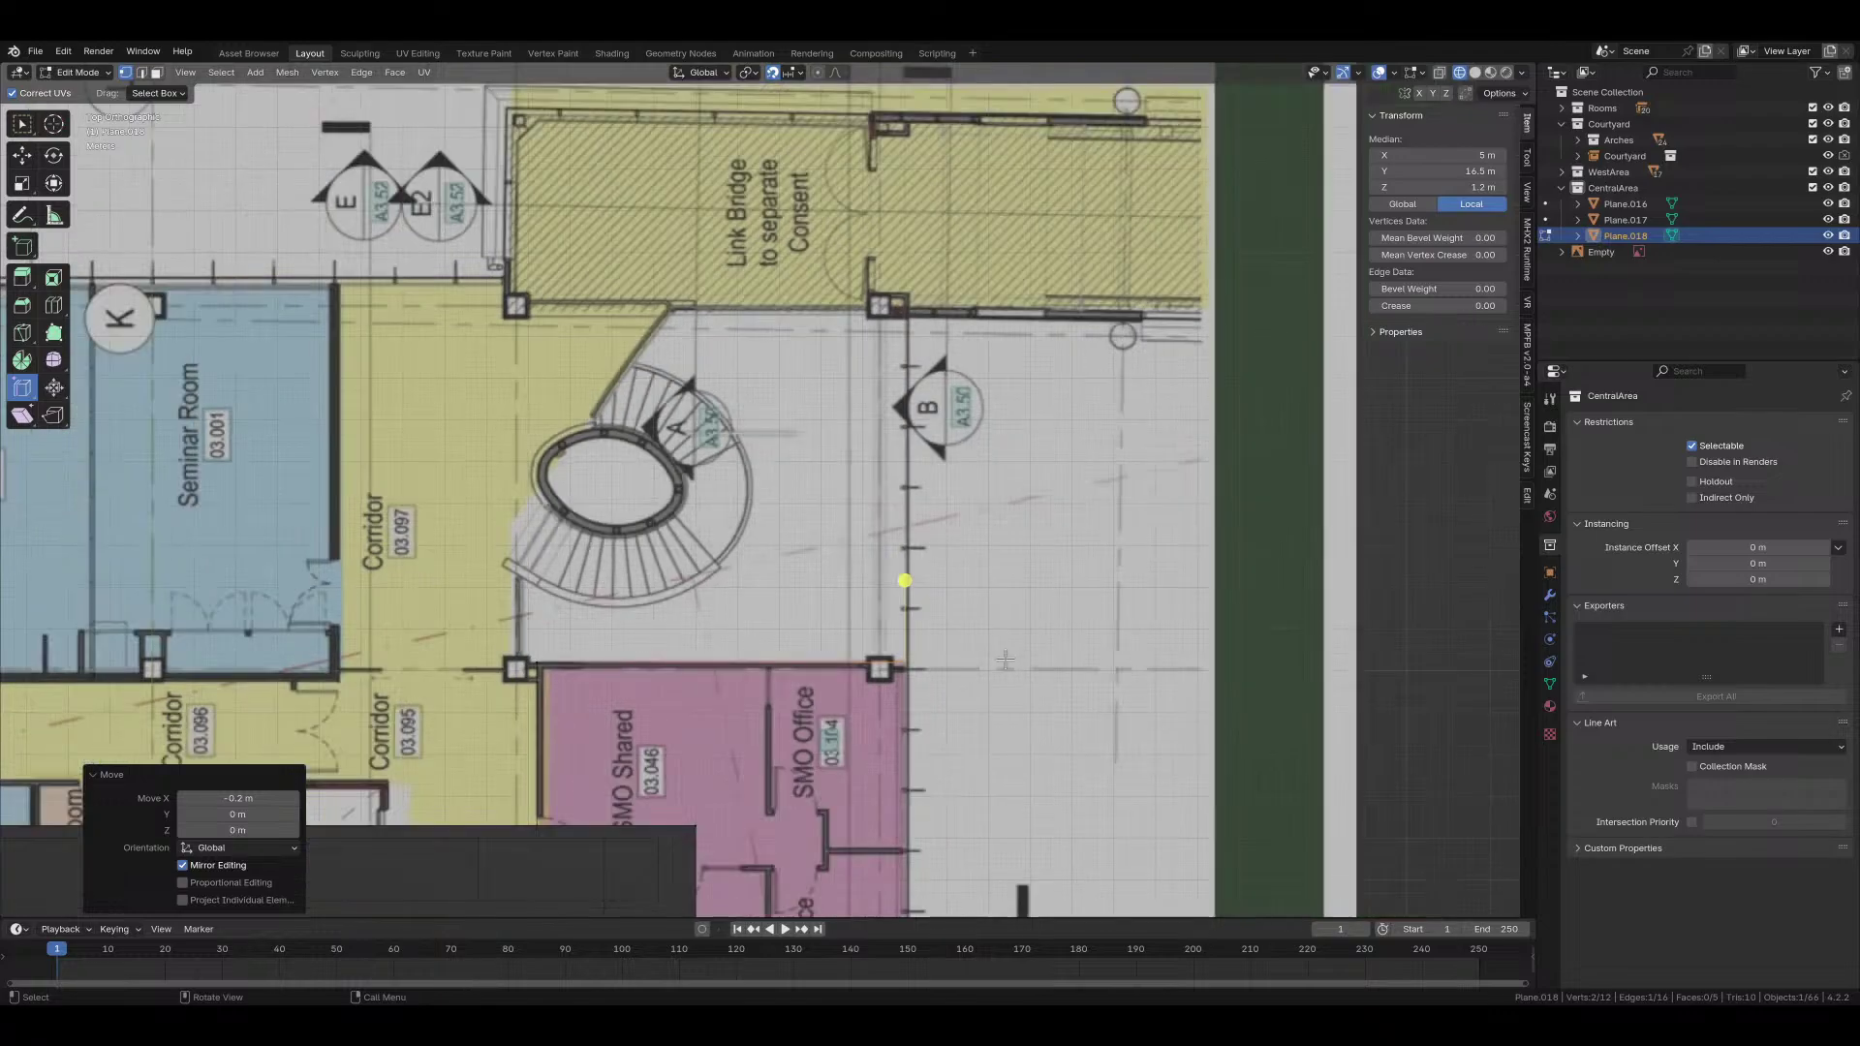
middle_click_drag(483, 745, 922, 623, "shift")
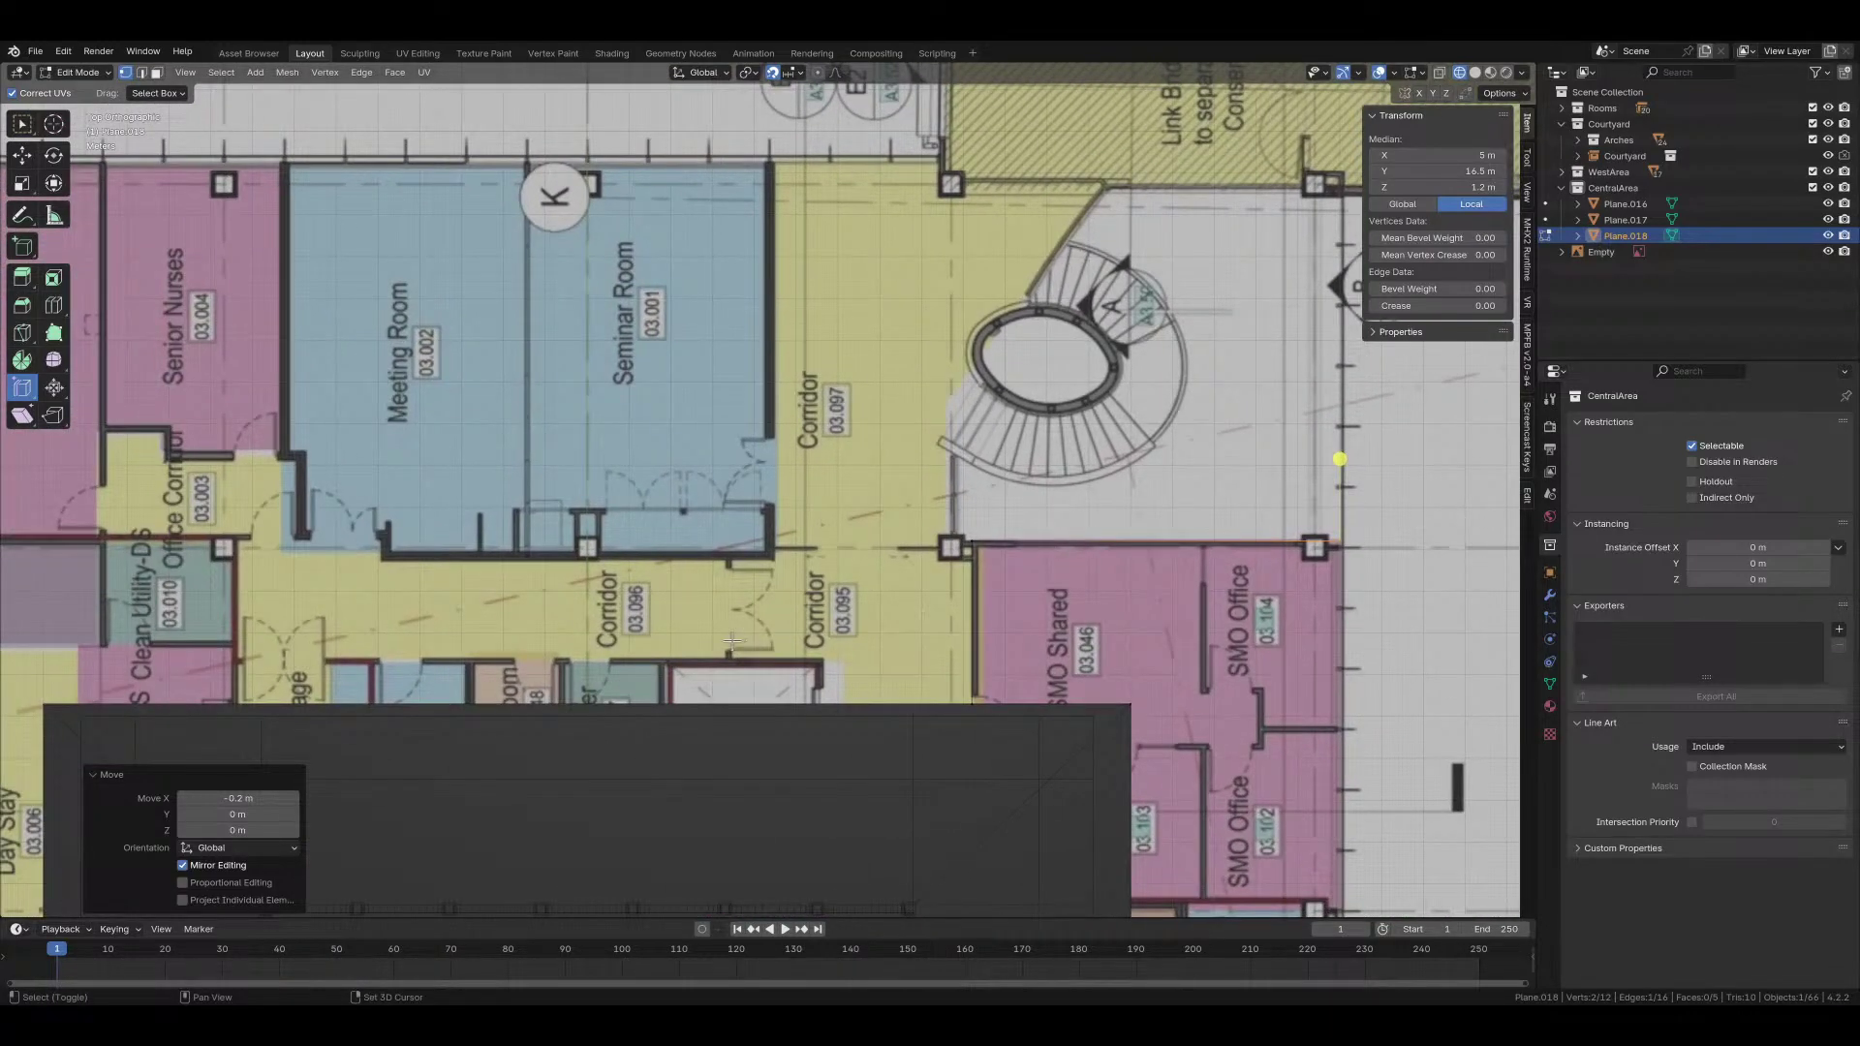
scroll(1339, 459, "down", 3)
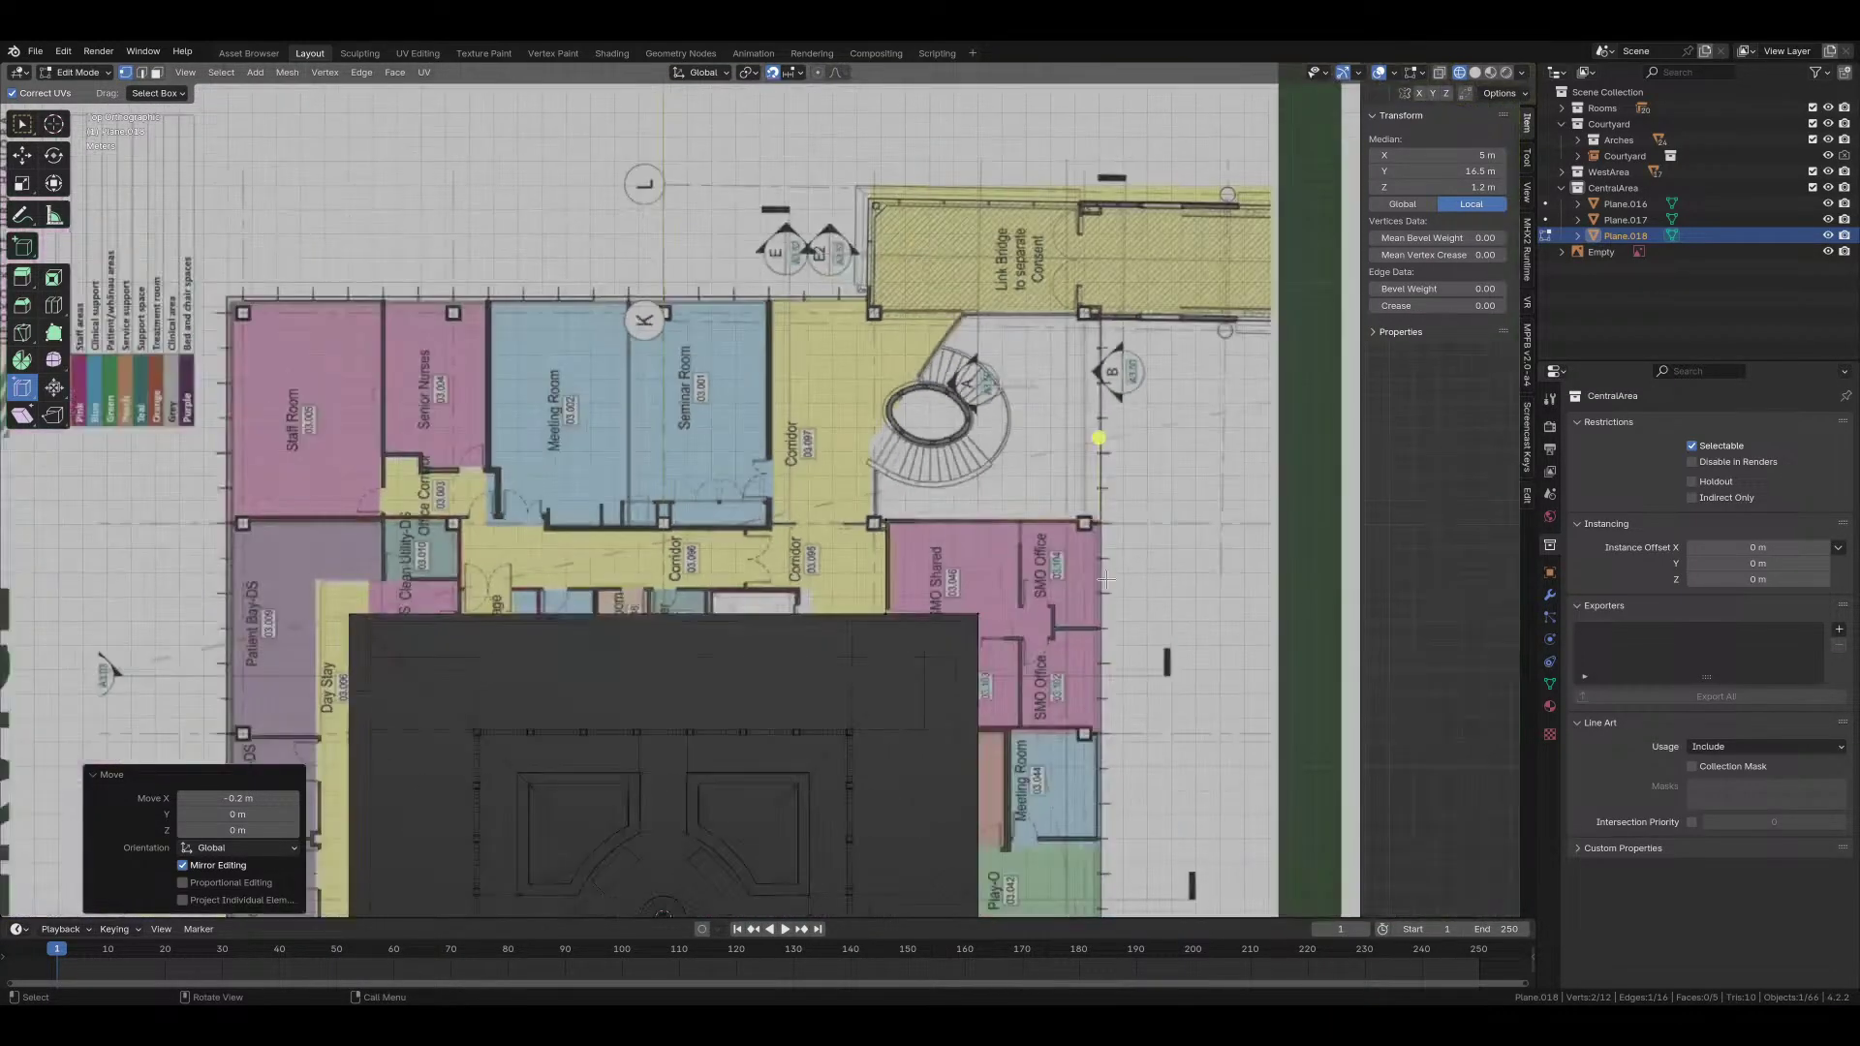
middle_click_drag(1100, 435, 957, 433, "shift")
key("Tab")
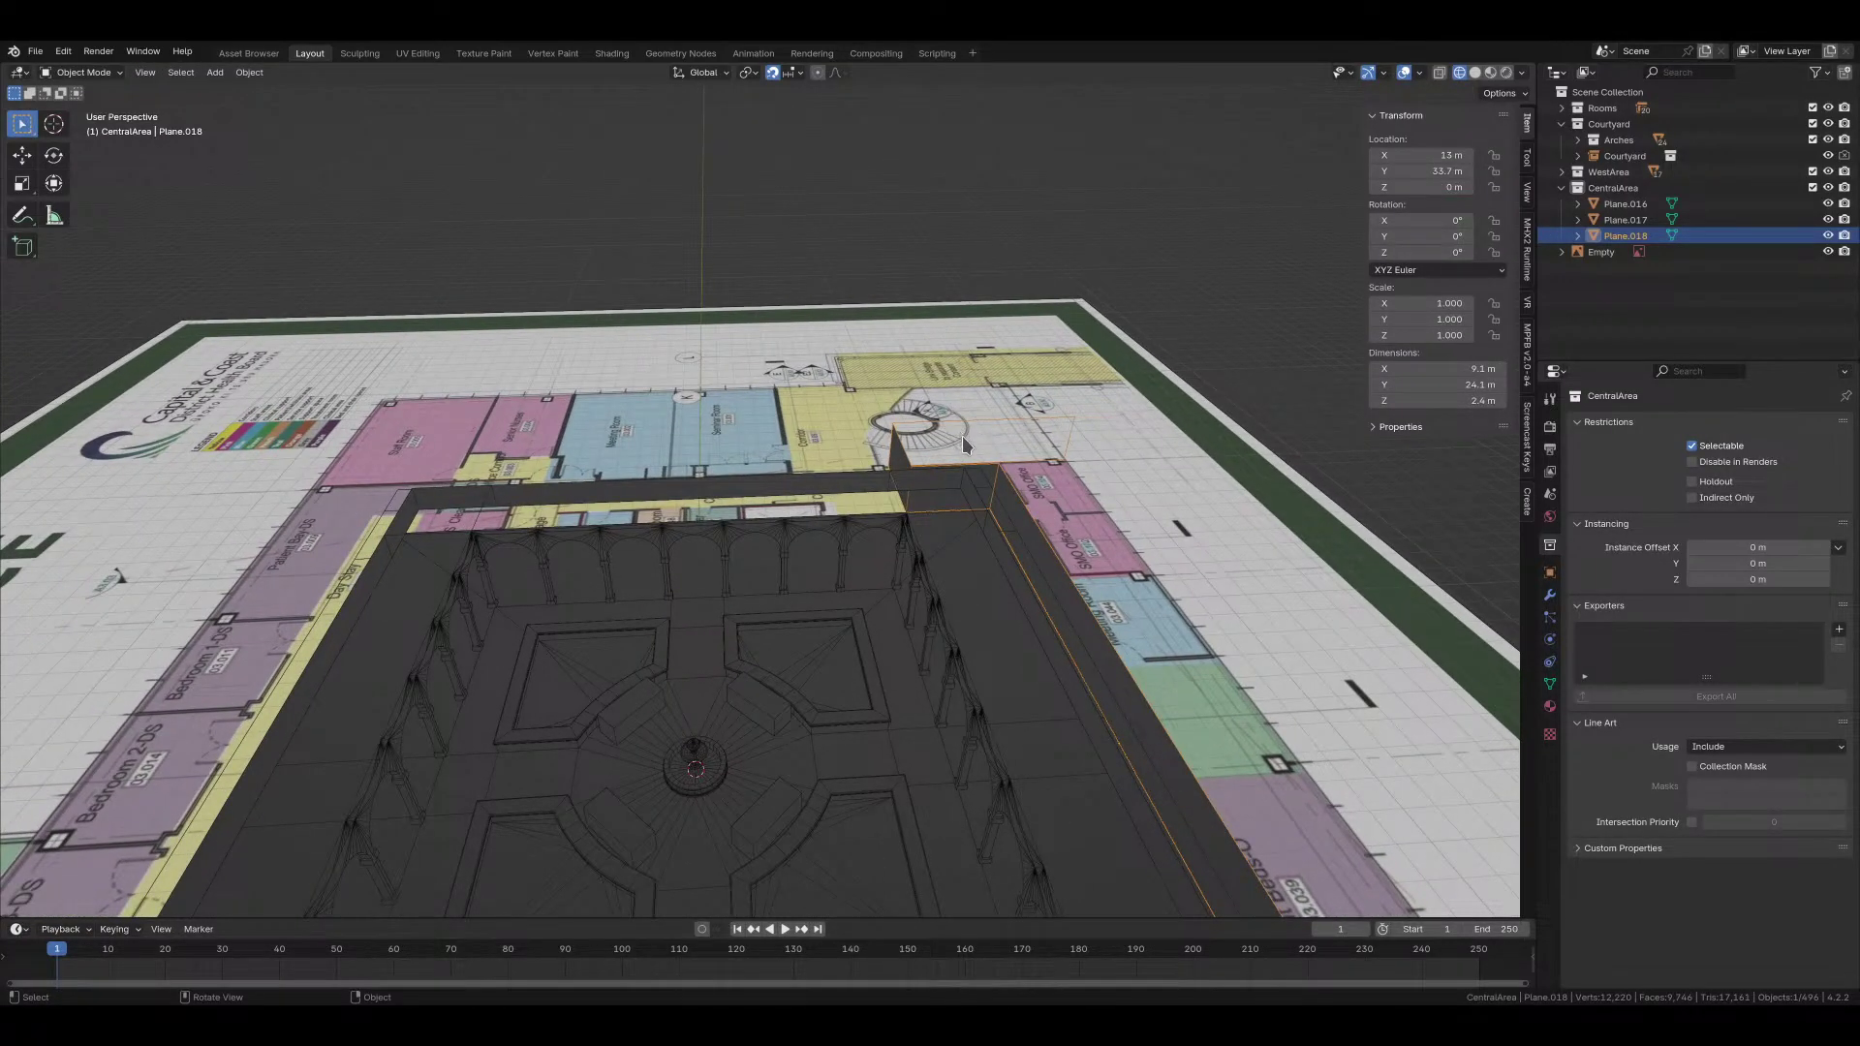
middle_click_drag(721, 695, 819, 525, "shift")
scroll(818, 532, "up", 2)
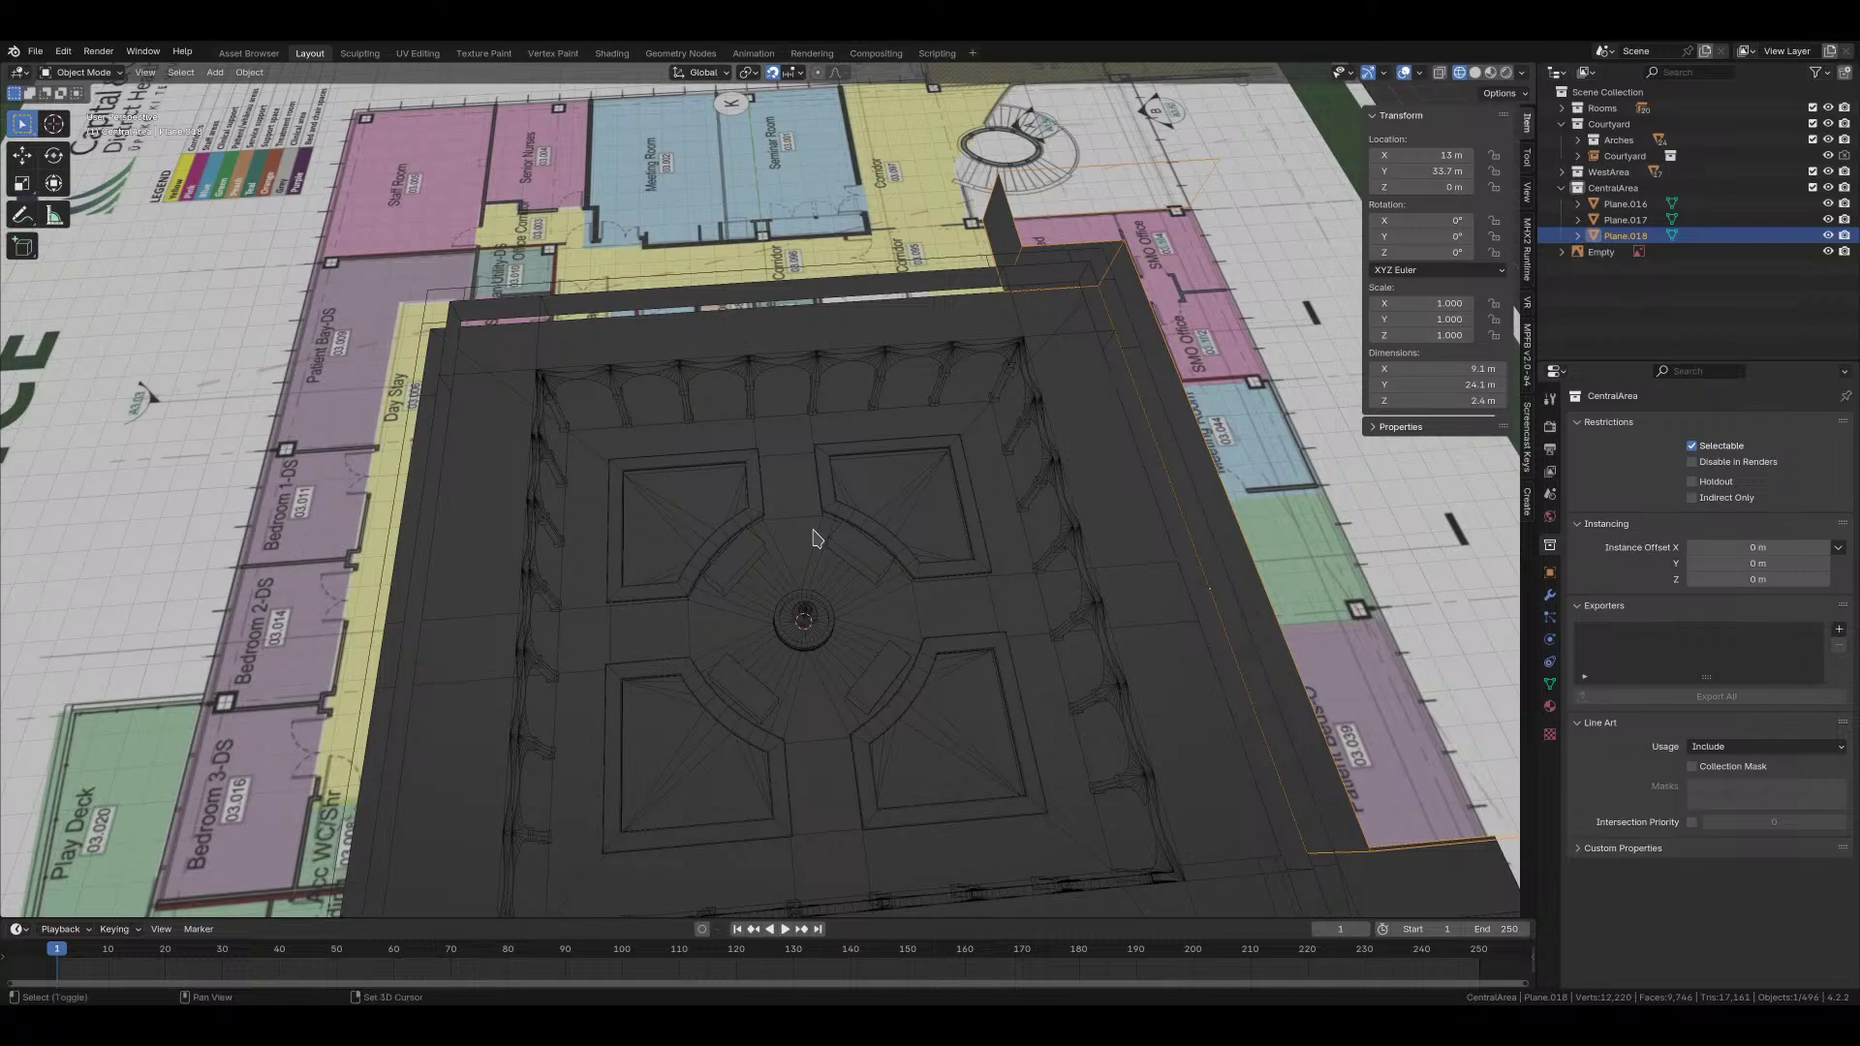
key("shift+a")
mouse_move(818, 531)
left_click(897, 536)
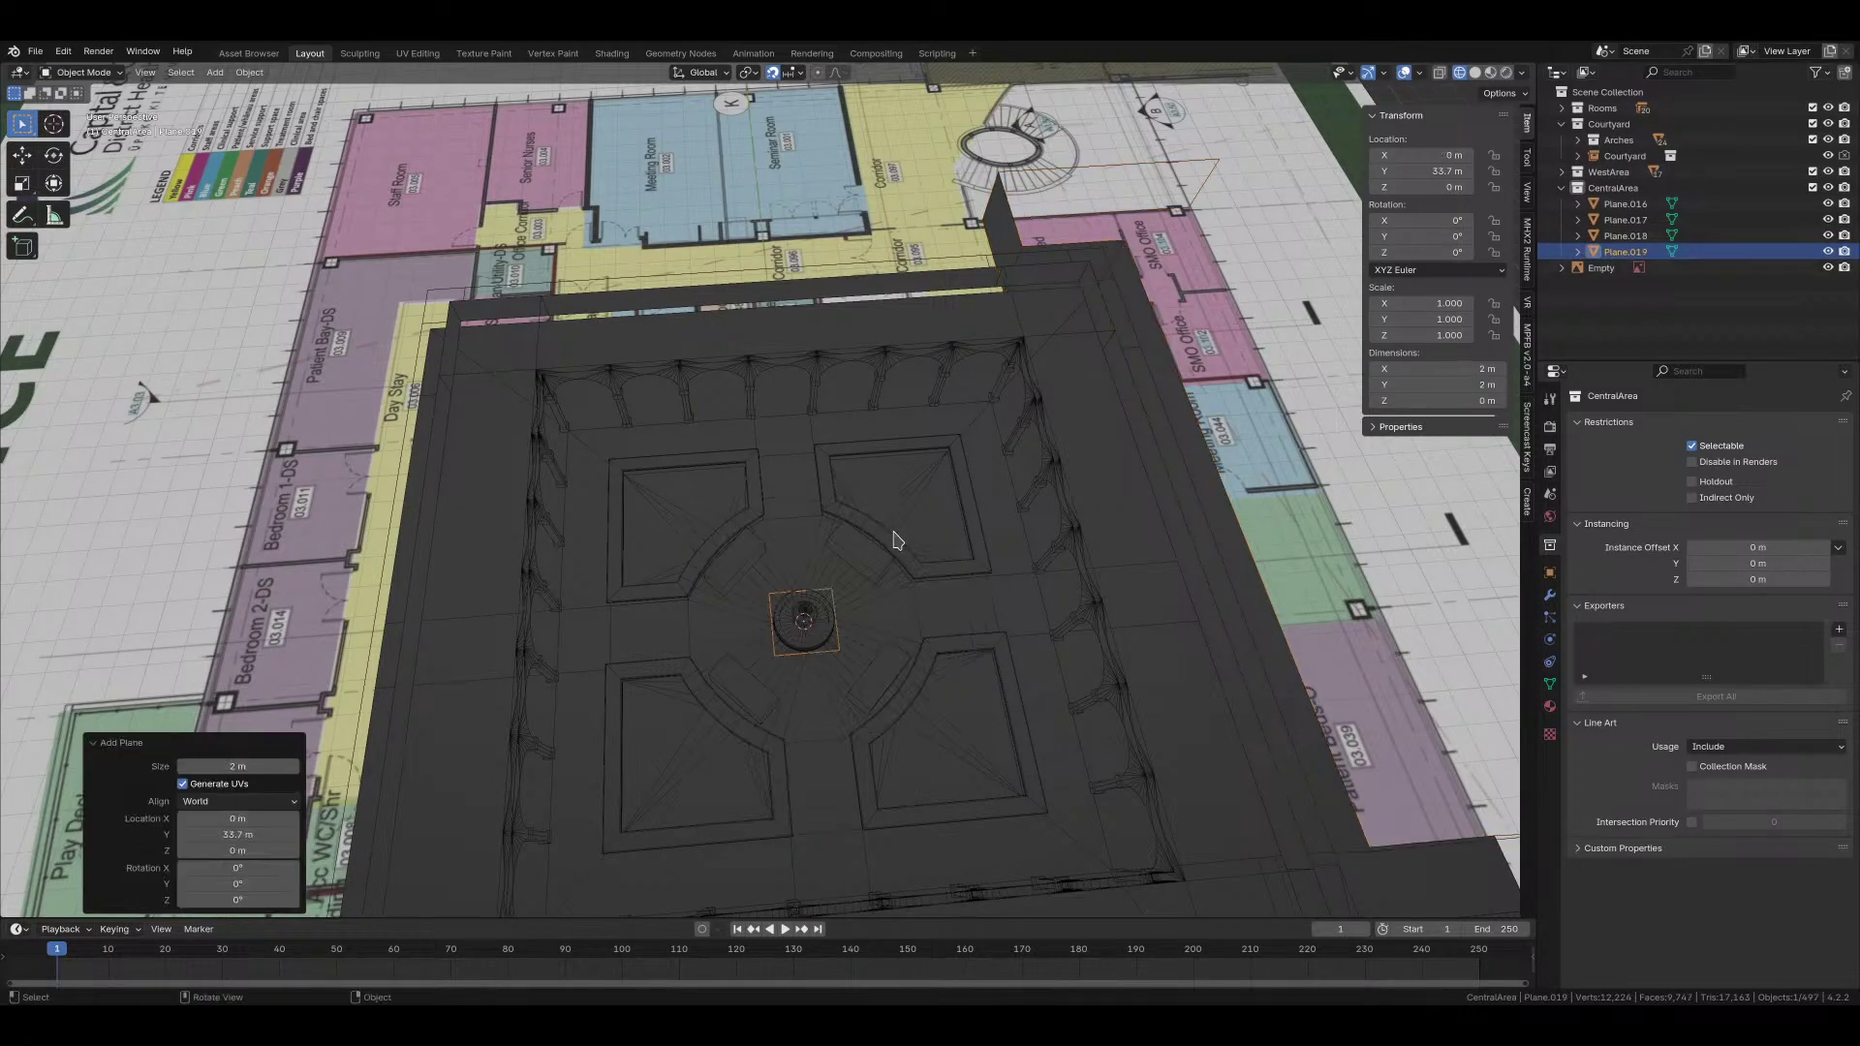
key("g")
key("x")
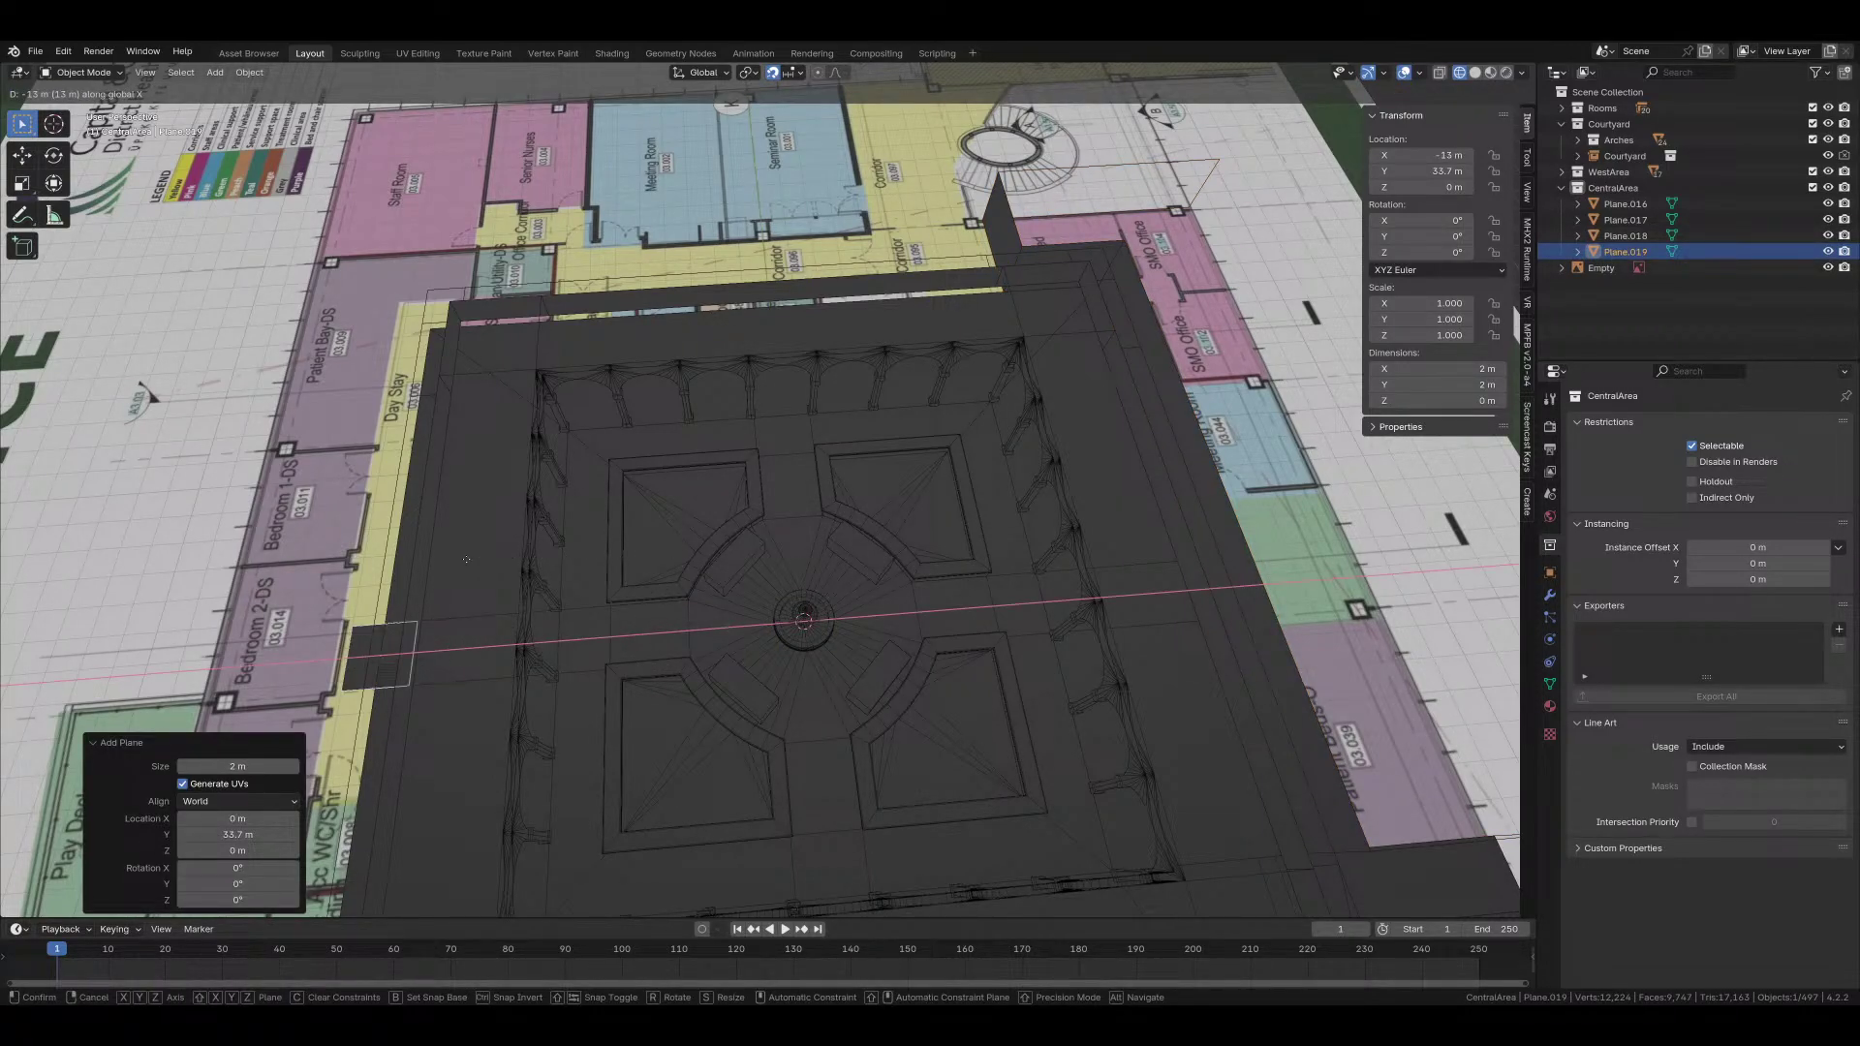
left_click(466, 559)
Step: Stand the new plane upright by rotating its mesh 90° about Y, and raise it 1 m along Z
middle_click_drag(461, 648, 782, 425)
key("Tab")
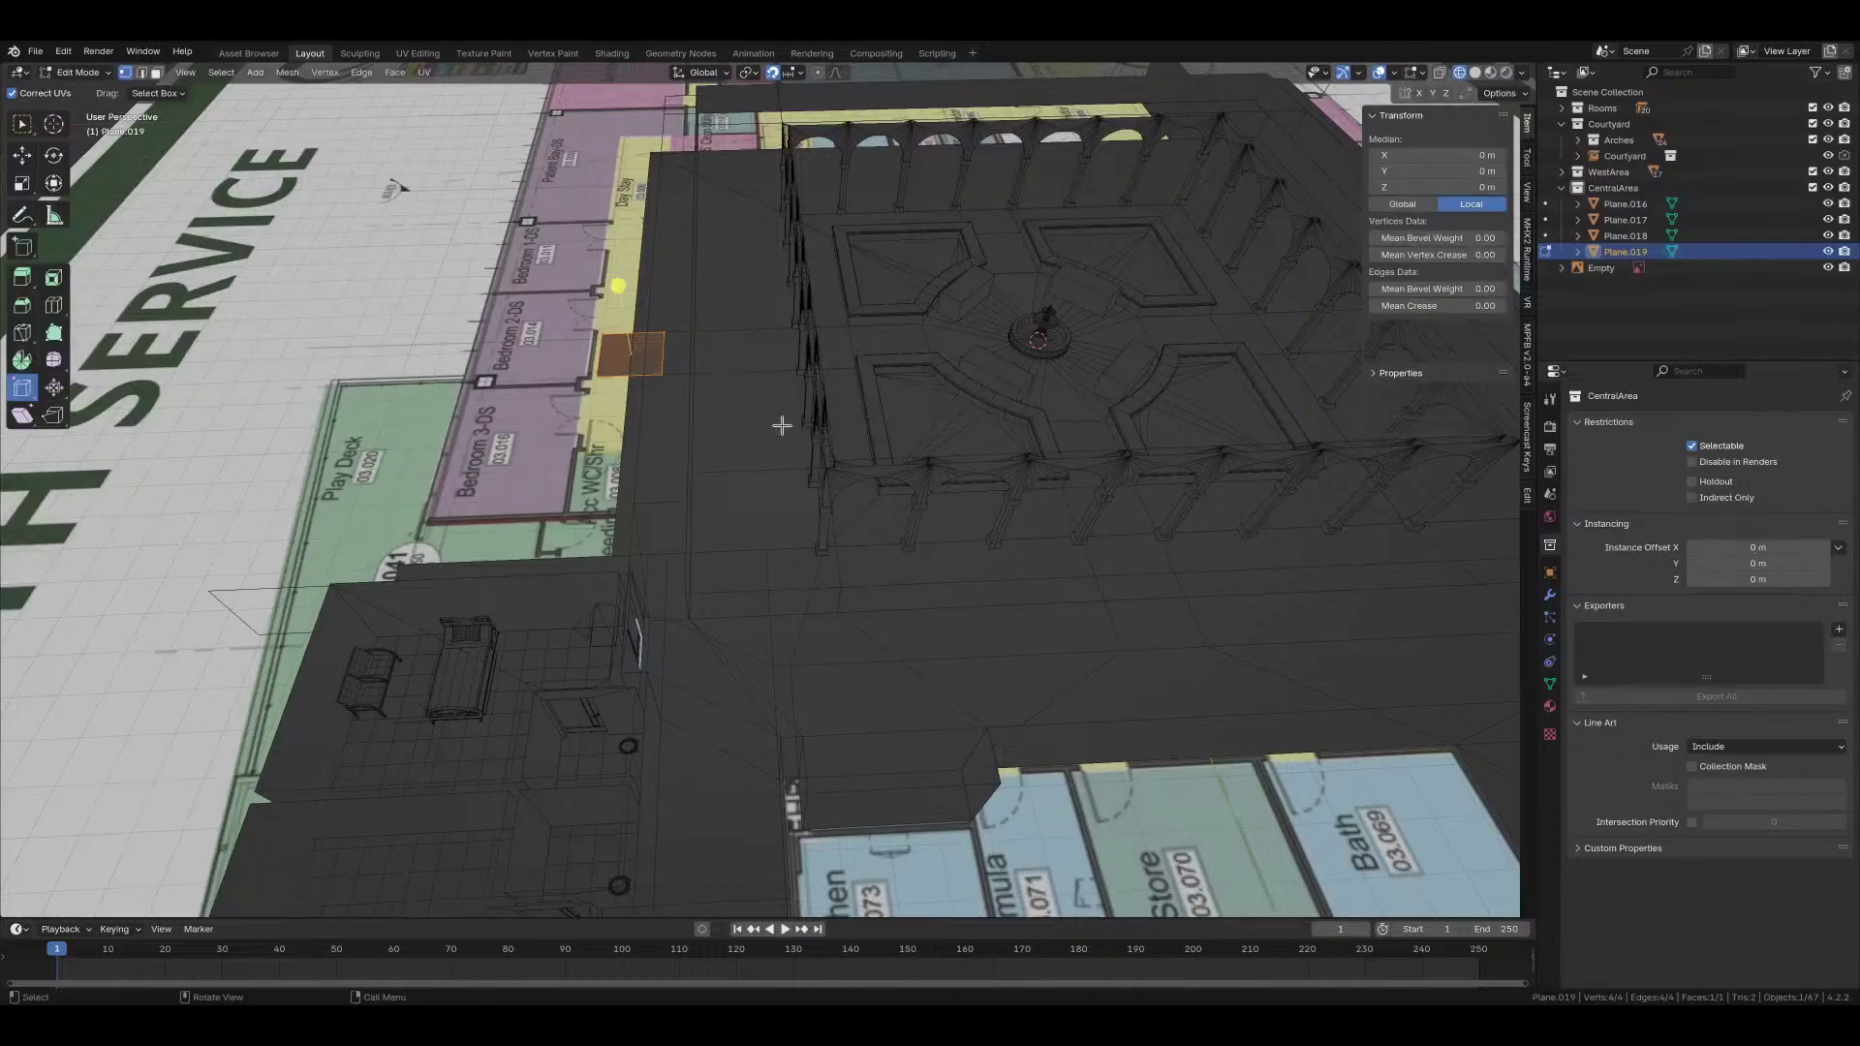
key("r")
key("y")
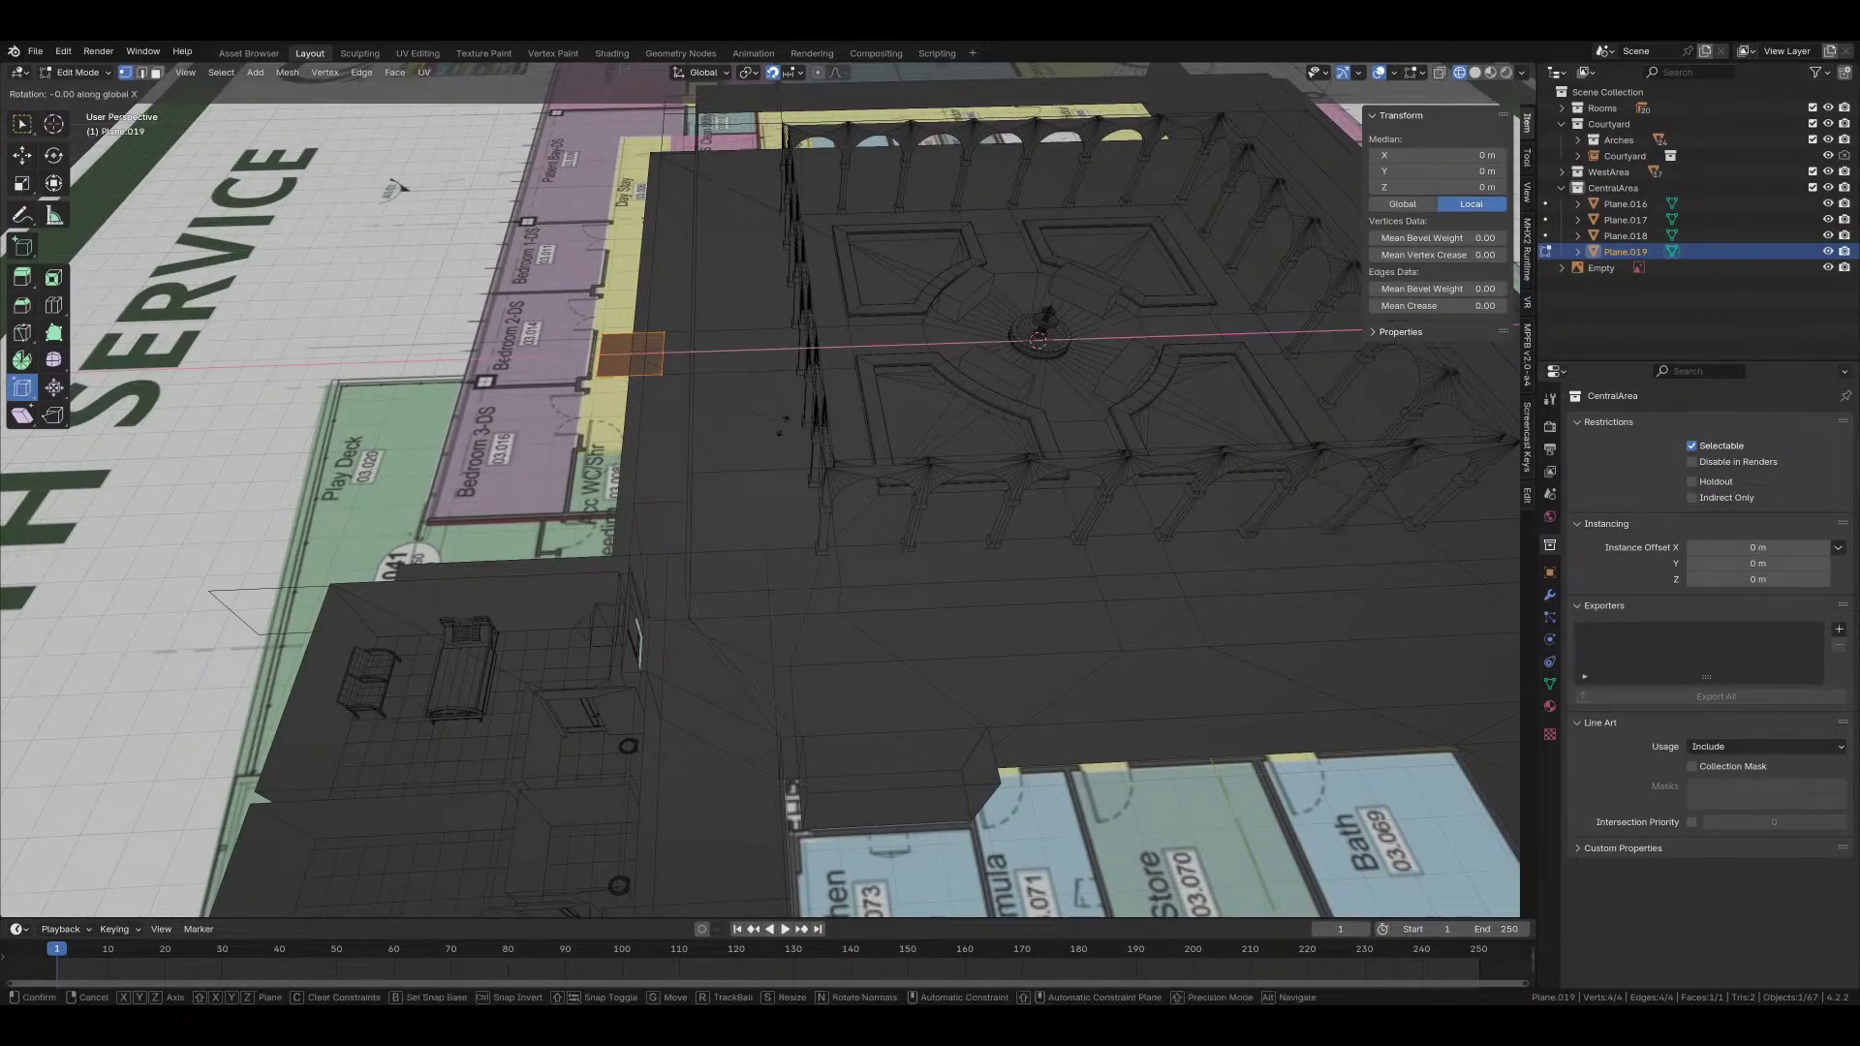
key("9")
key("0")
key("Return")
key("g")
key("z")
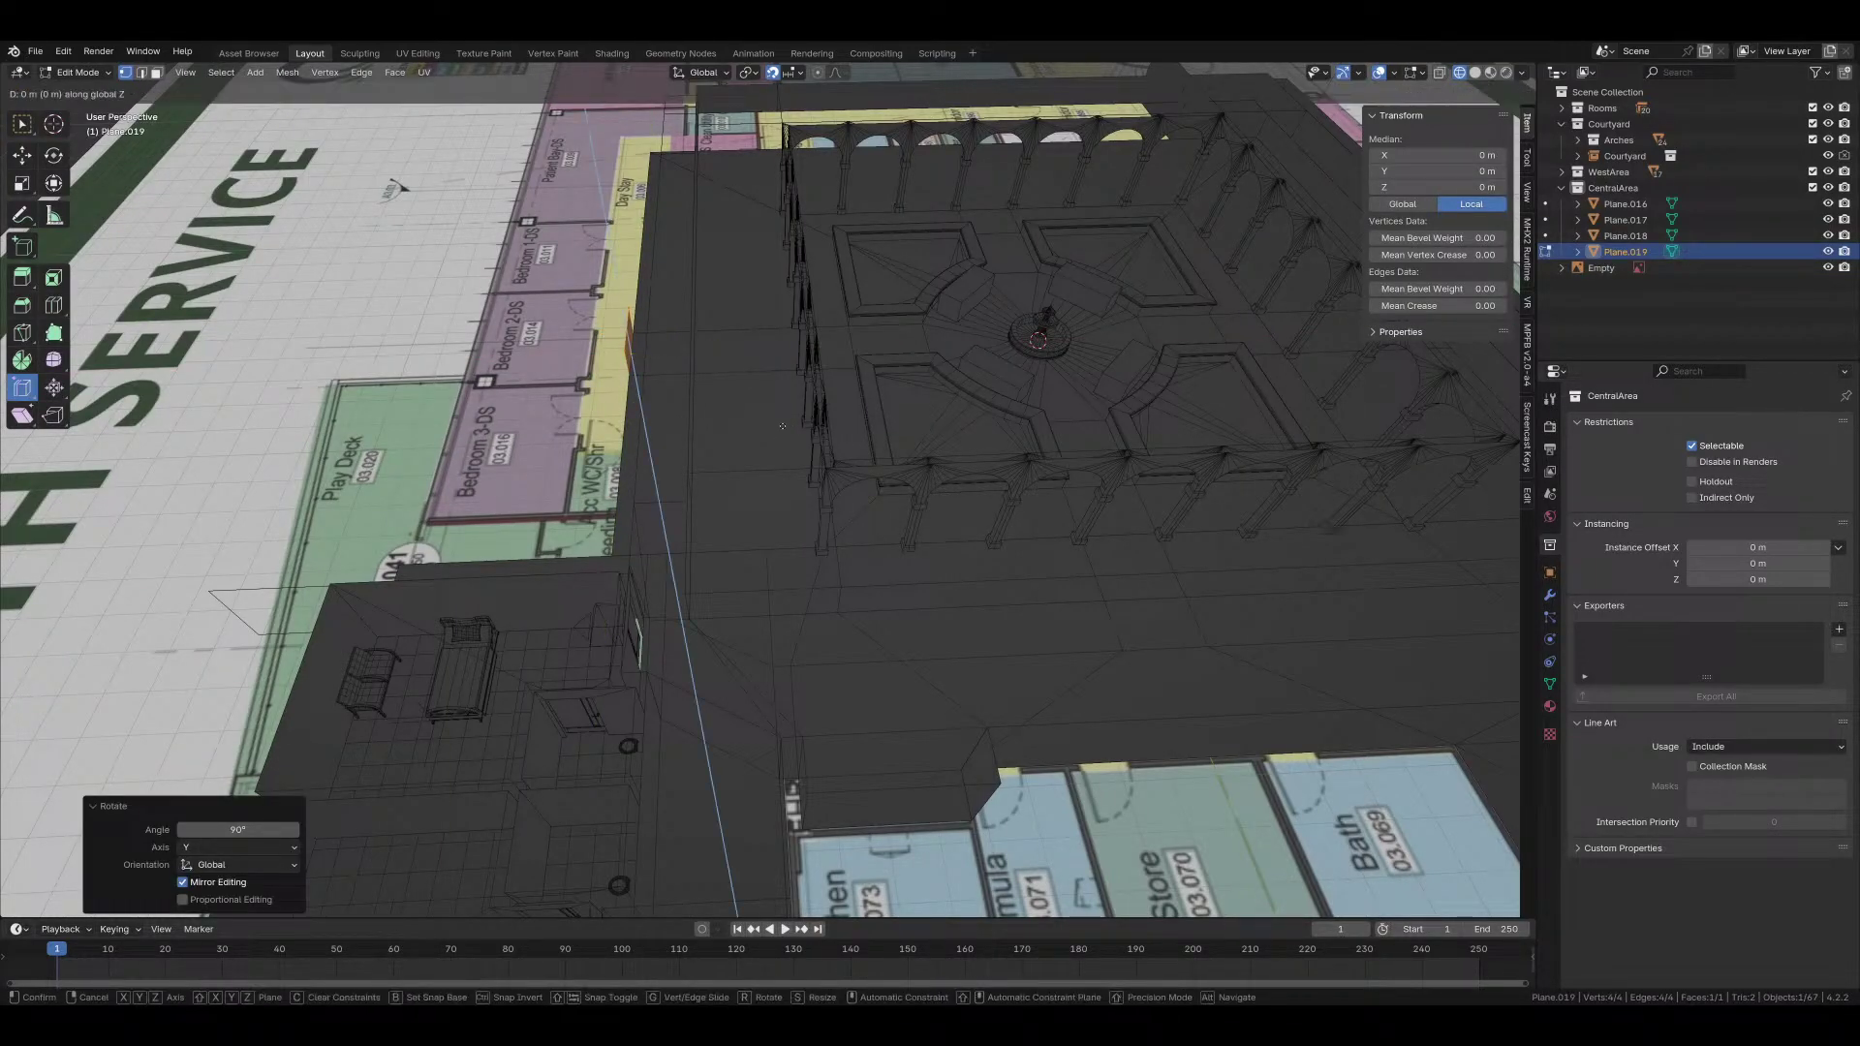
key("1")
key("Return")
Step: Raise the new wall's upper edge by 0.4 m along Z
key("2")
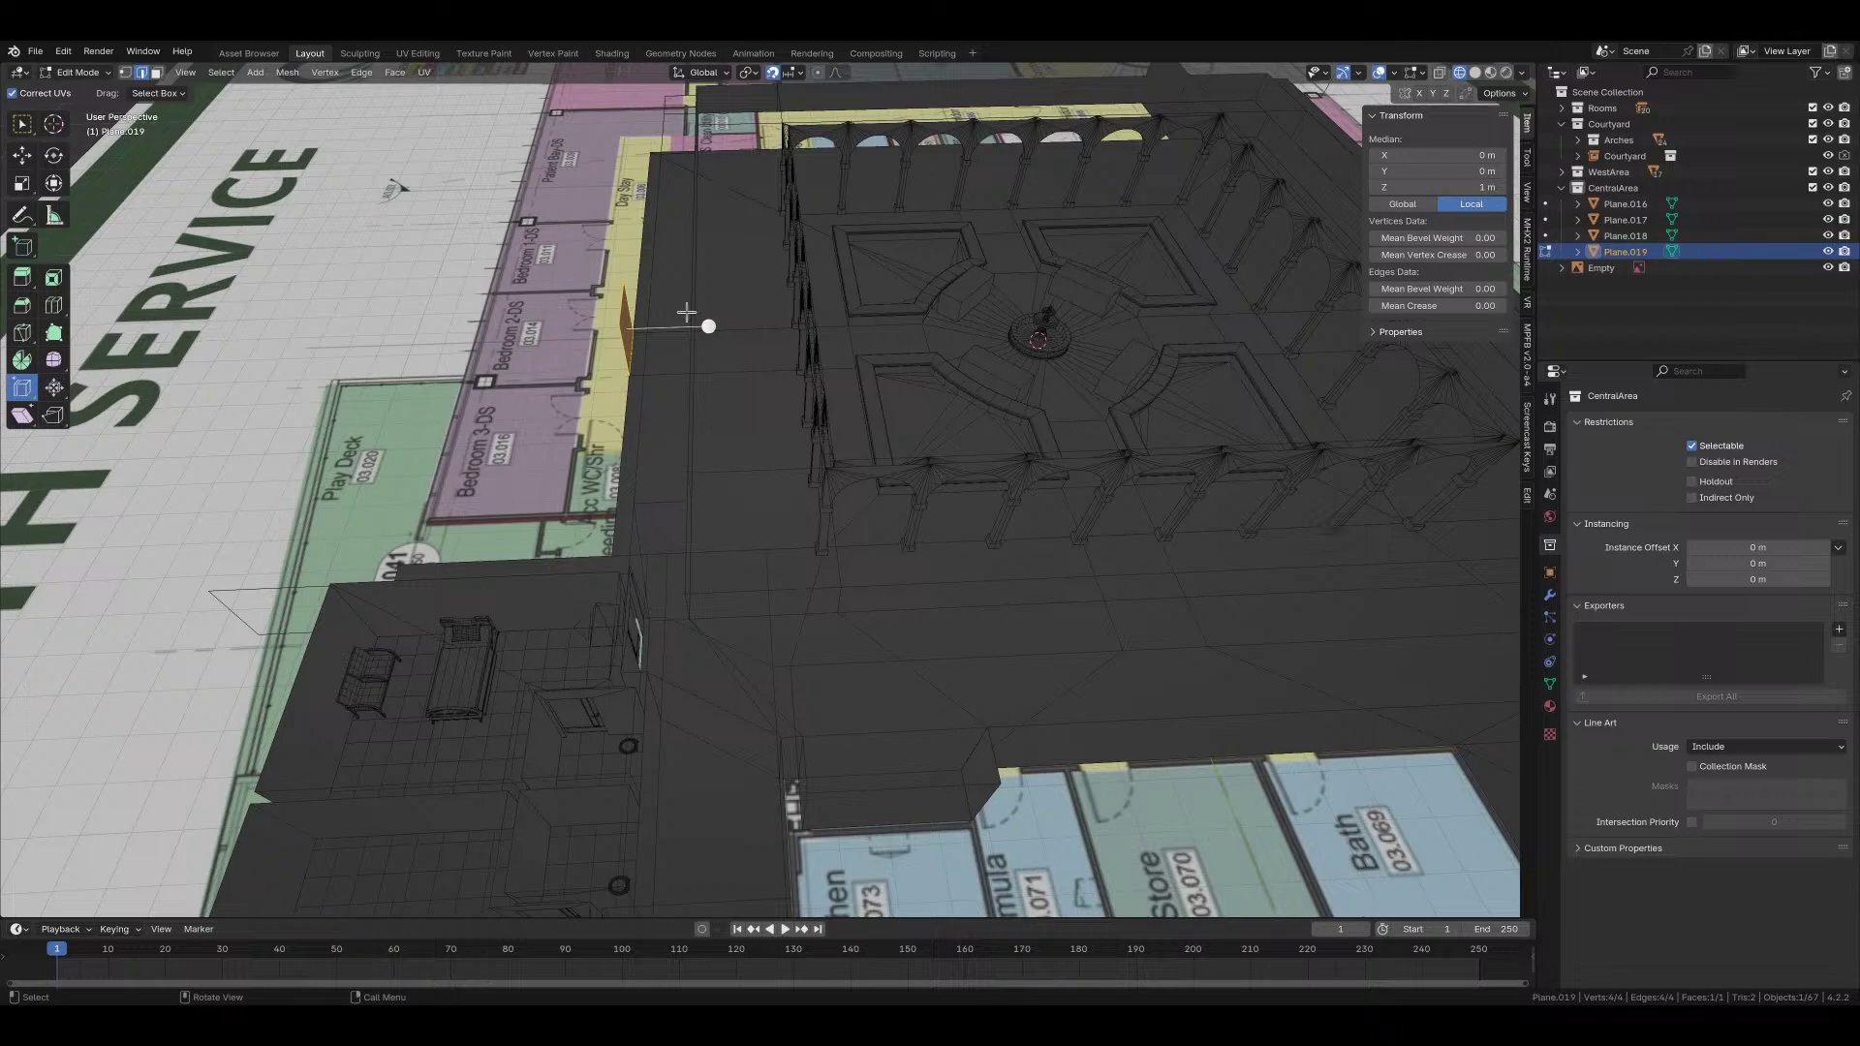
left_click(624, 301)
key("g")
key("z")
left_click(701, 288)
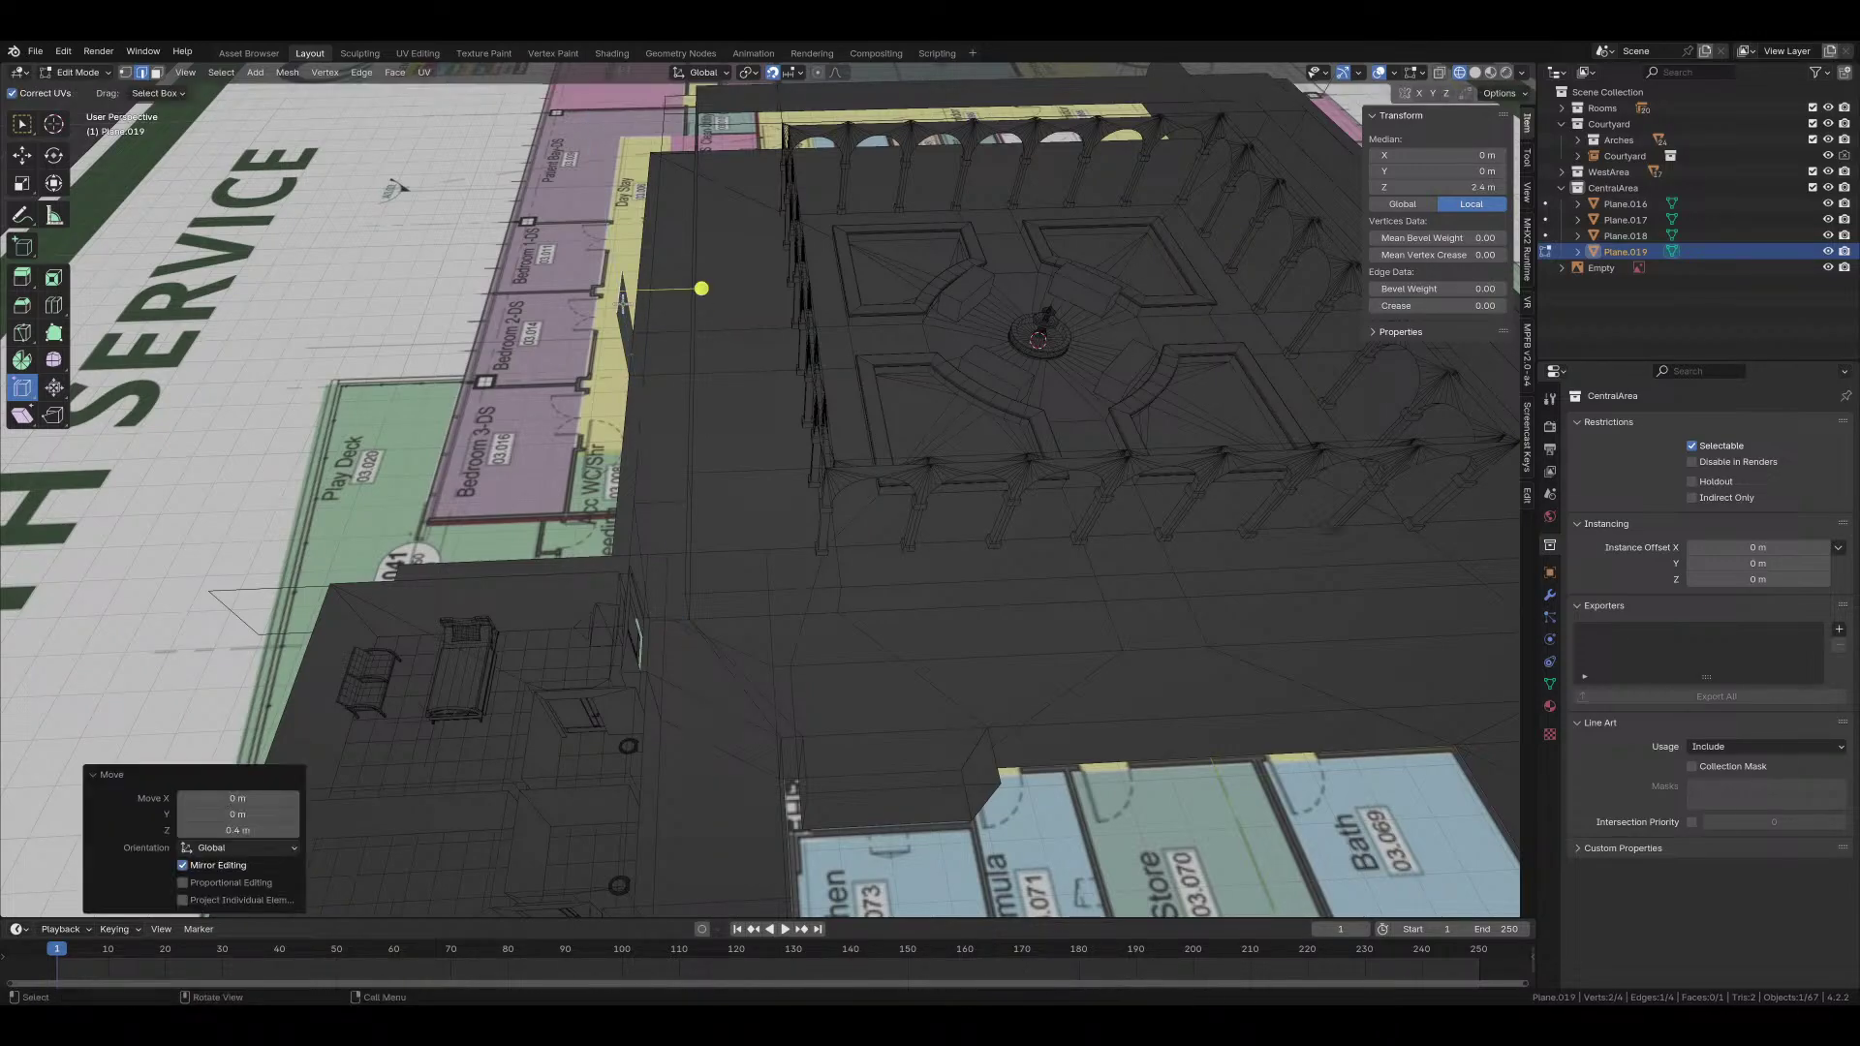
Step: Move the wall's vertical edge along Y to -7.6 m, at the floor's corner beside Acc WC/Shr
key("g")
key("KP_7")
key("y")
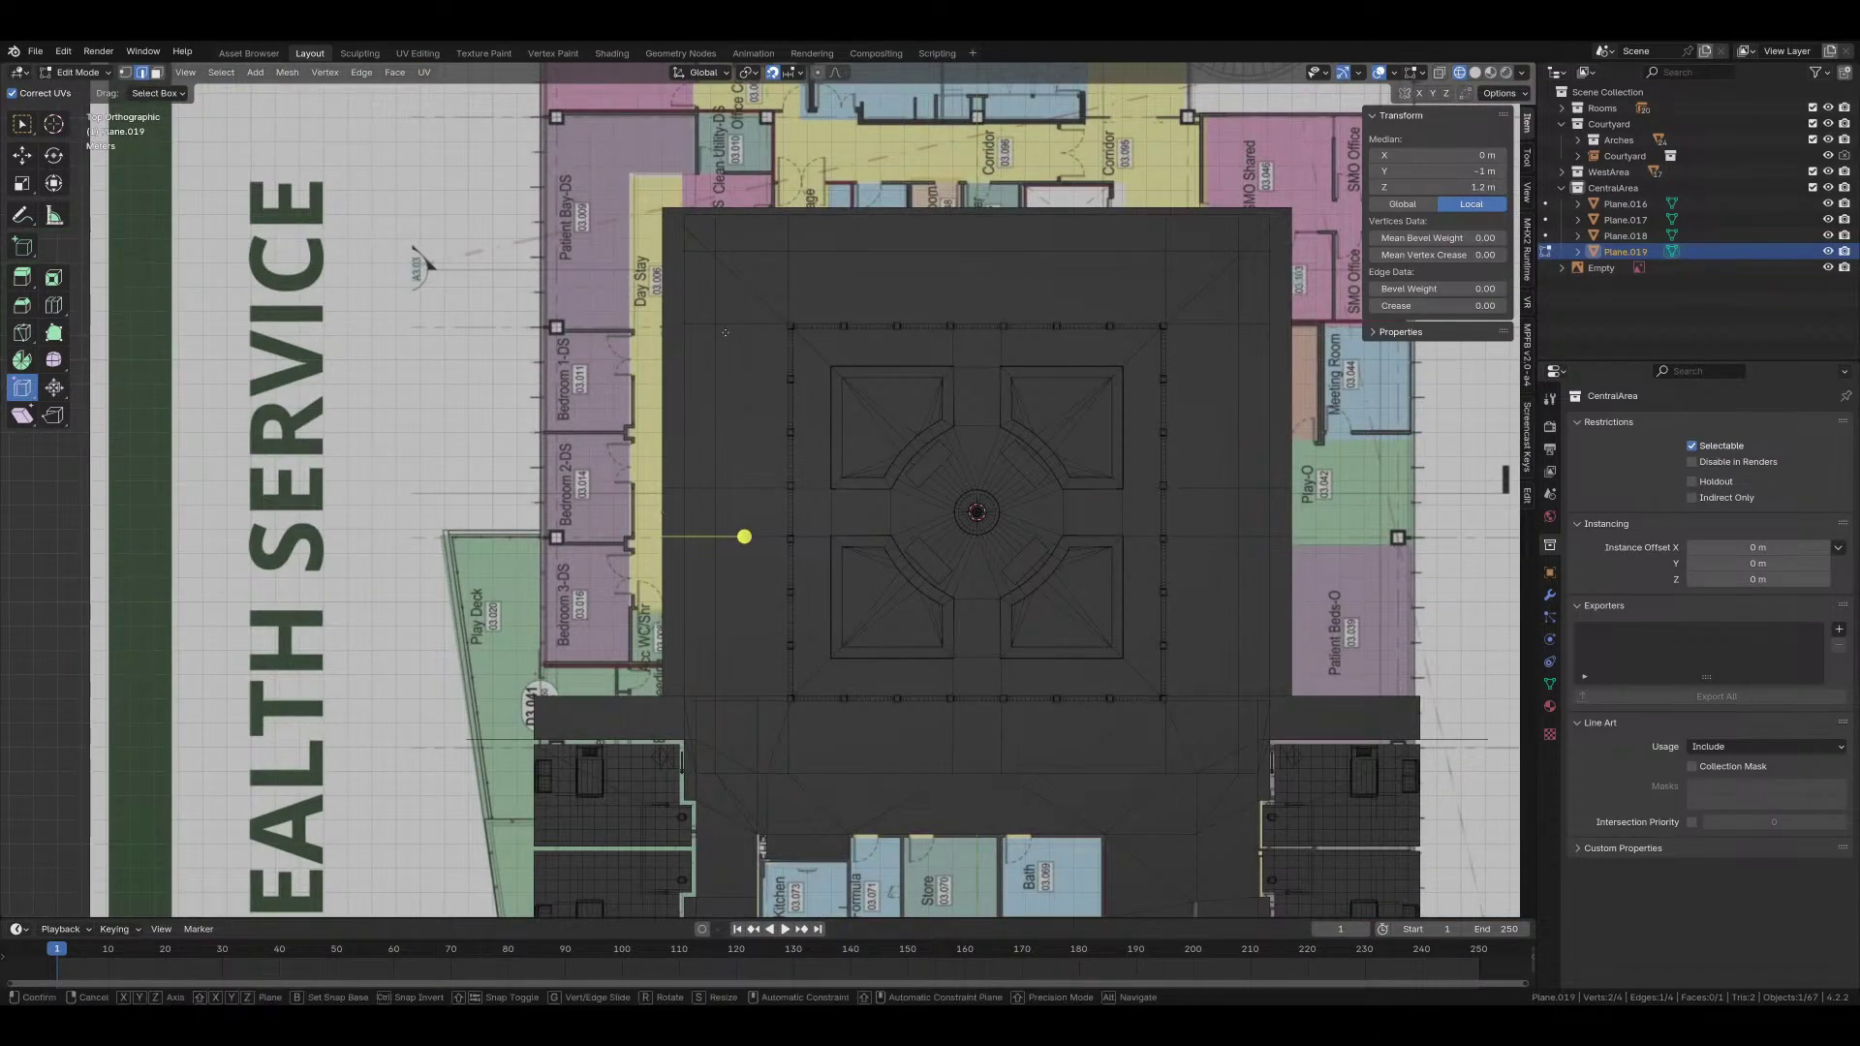
left_click(735, 548)
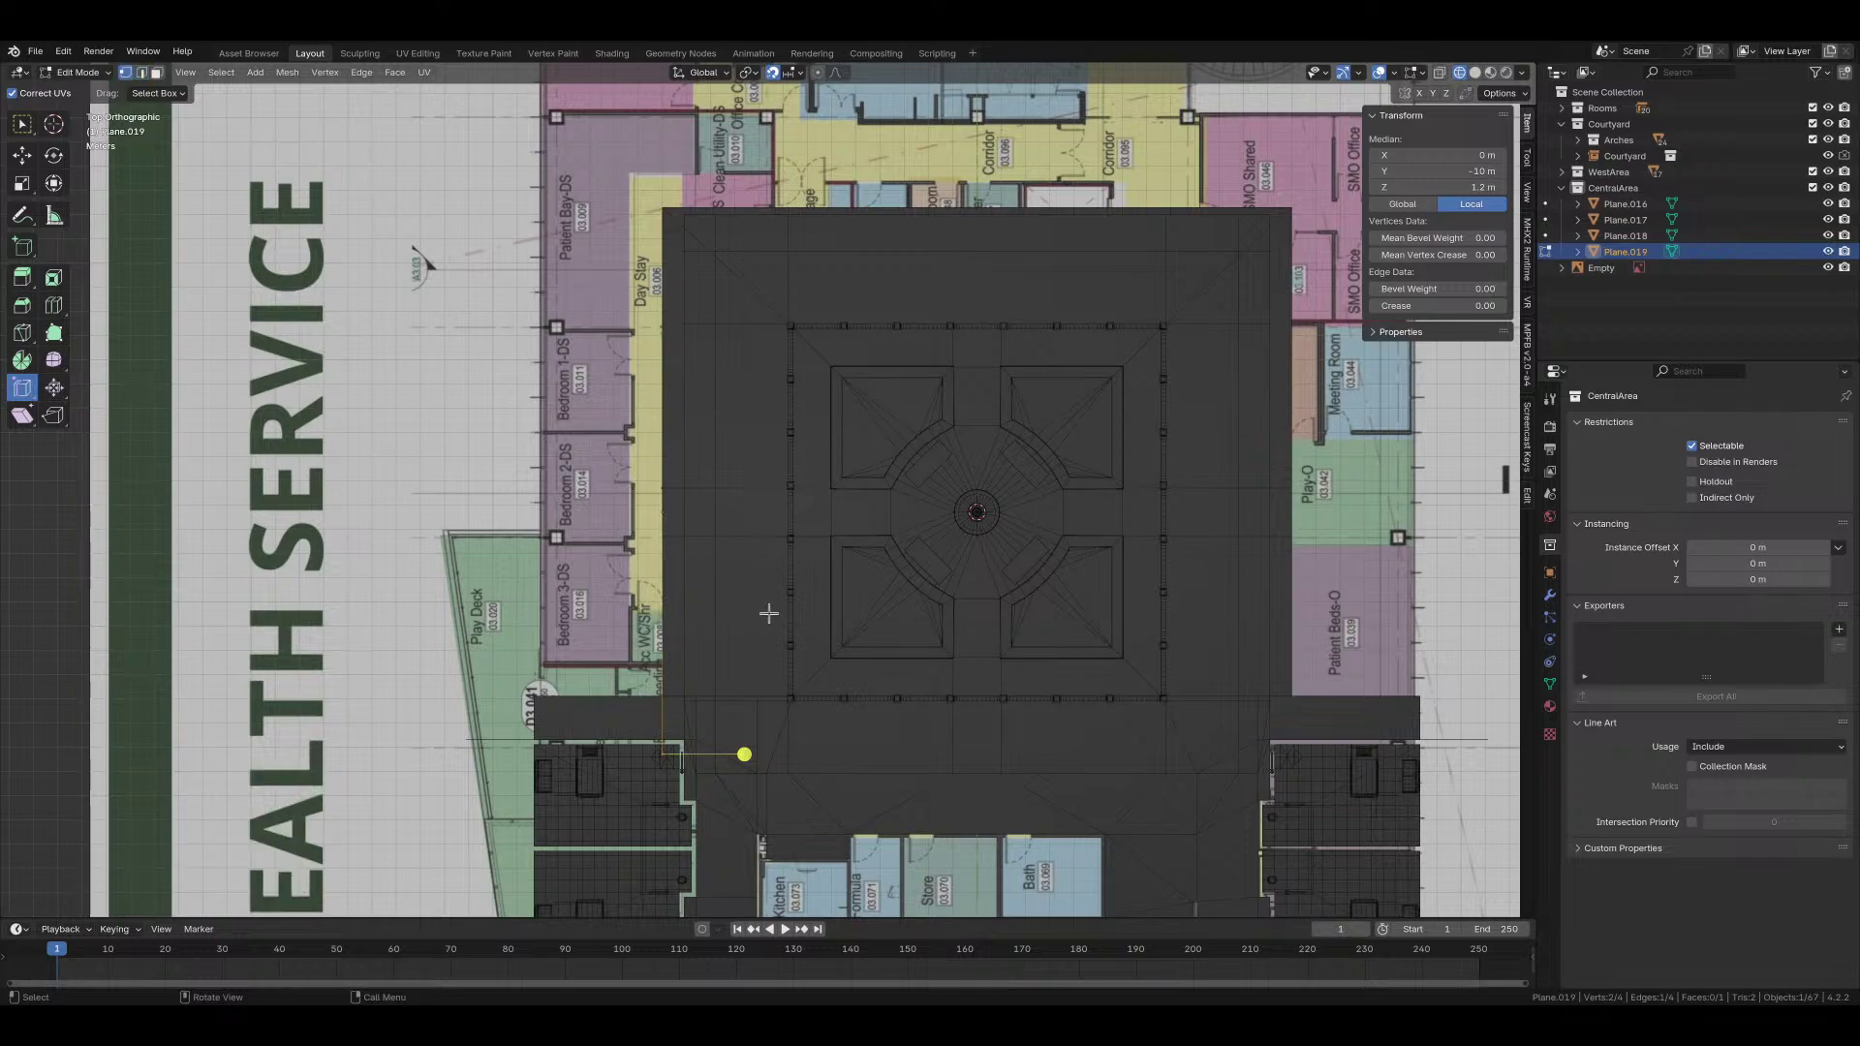
key("g")
key("y")
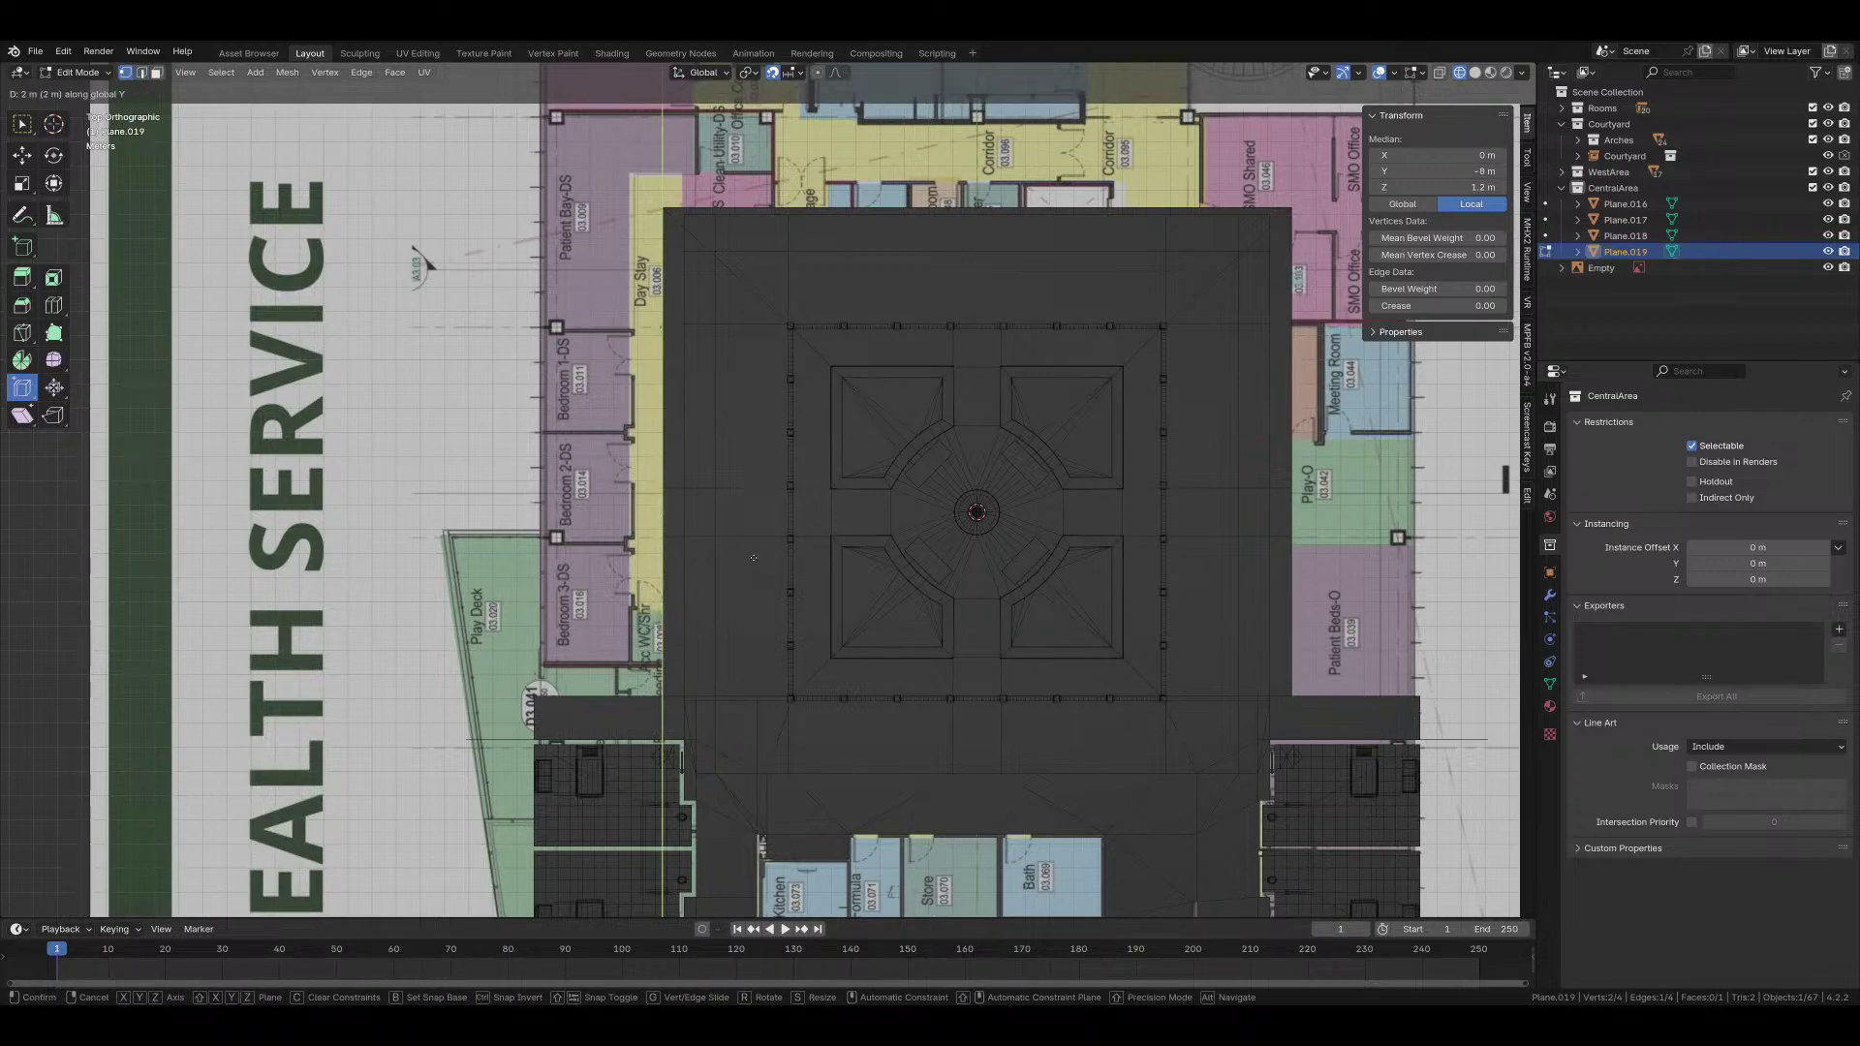
left_click(739, 611)
Step: Extrude the wall's corner edge -5.3 m along X toward the Play Deck
scroll(760, 532, "up", 5)
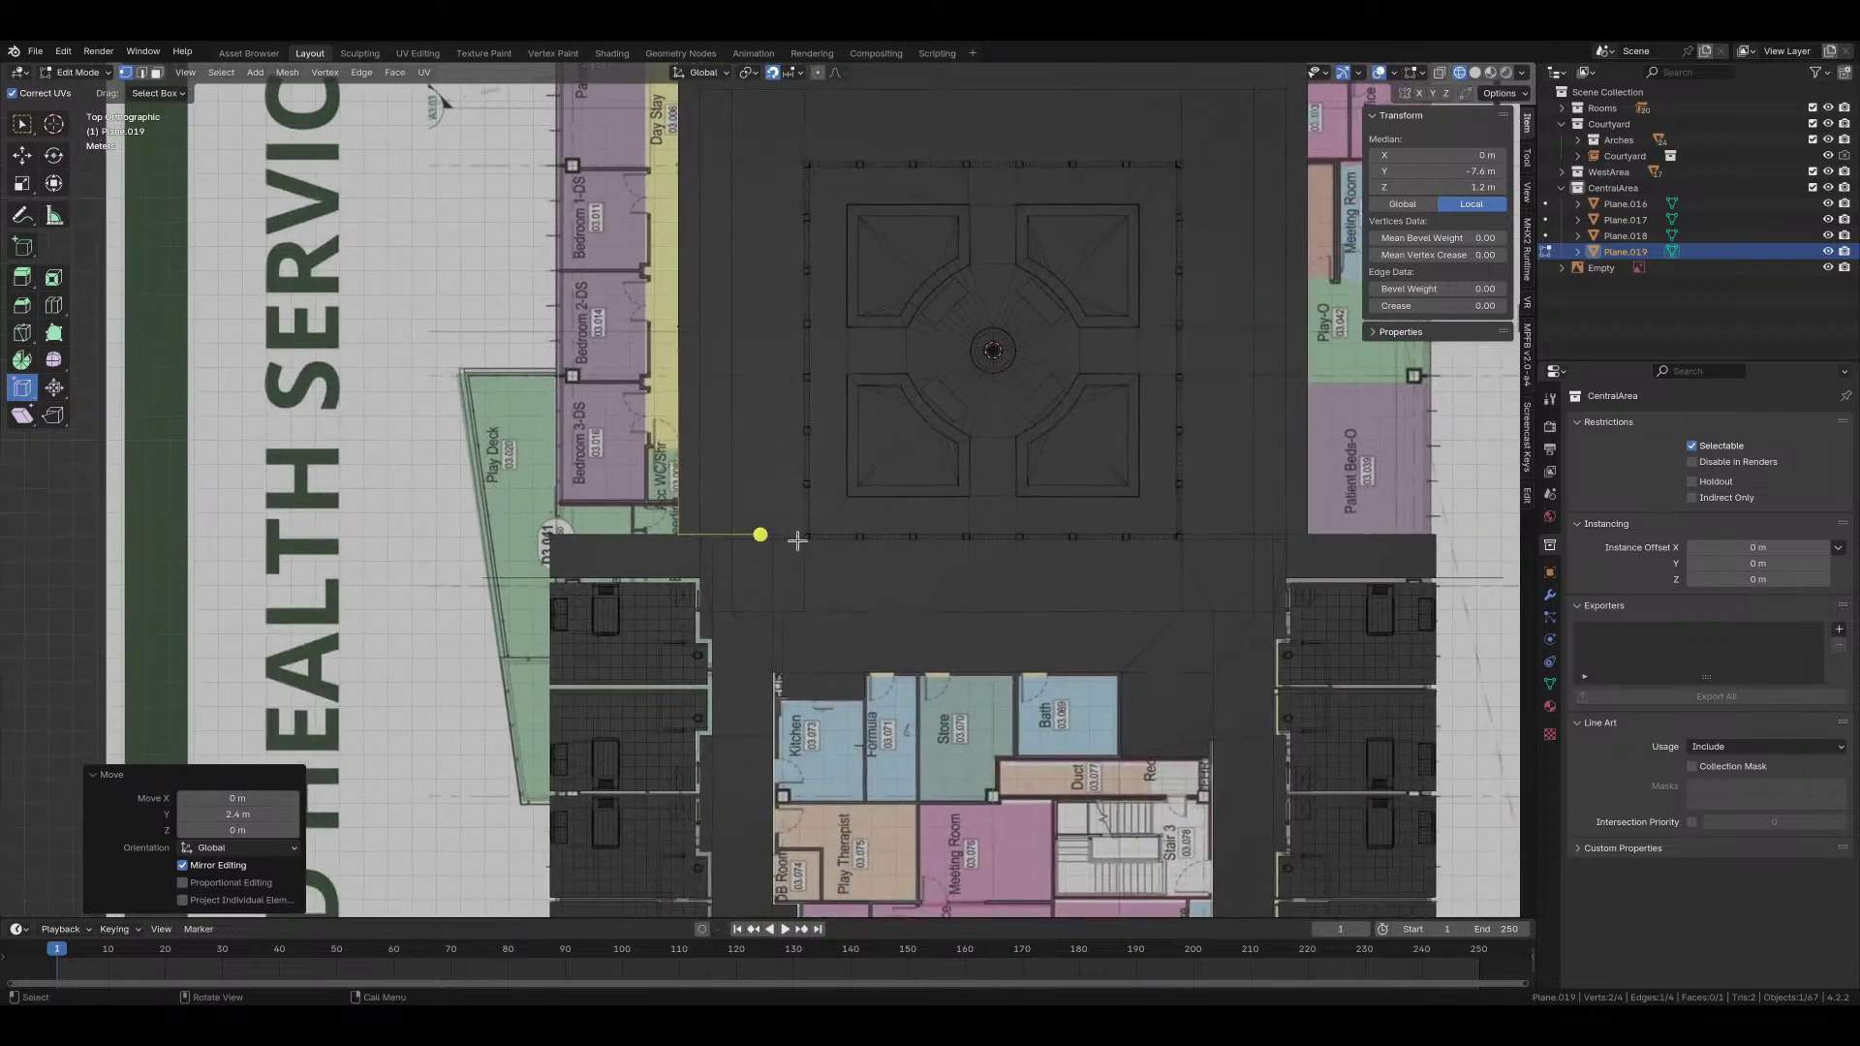
key("e")
key("x")
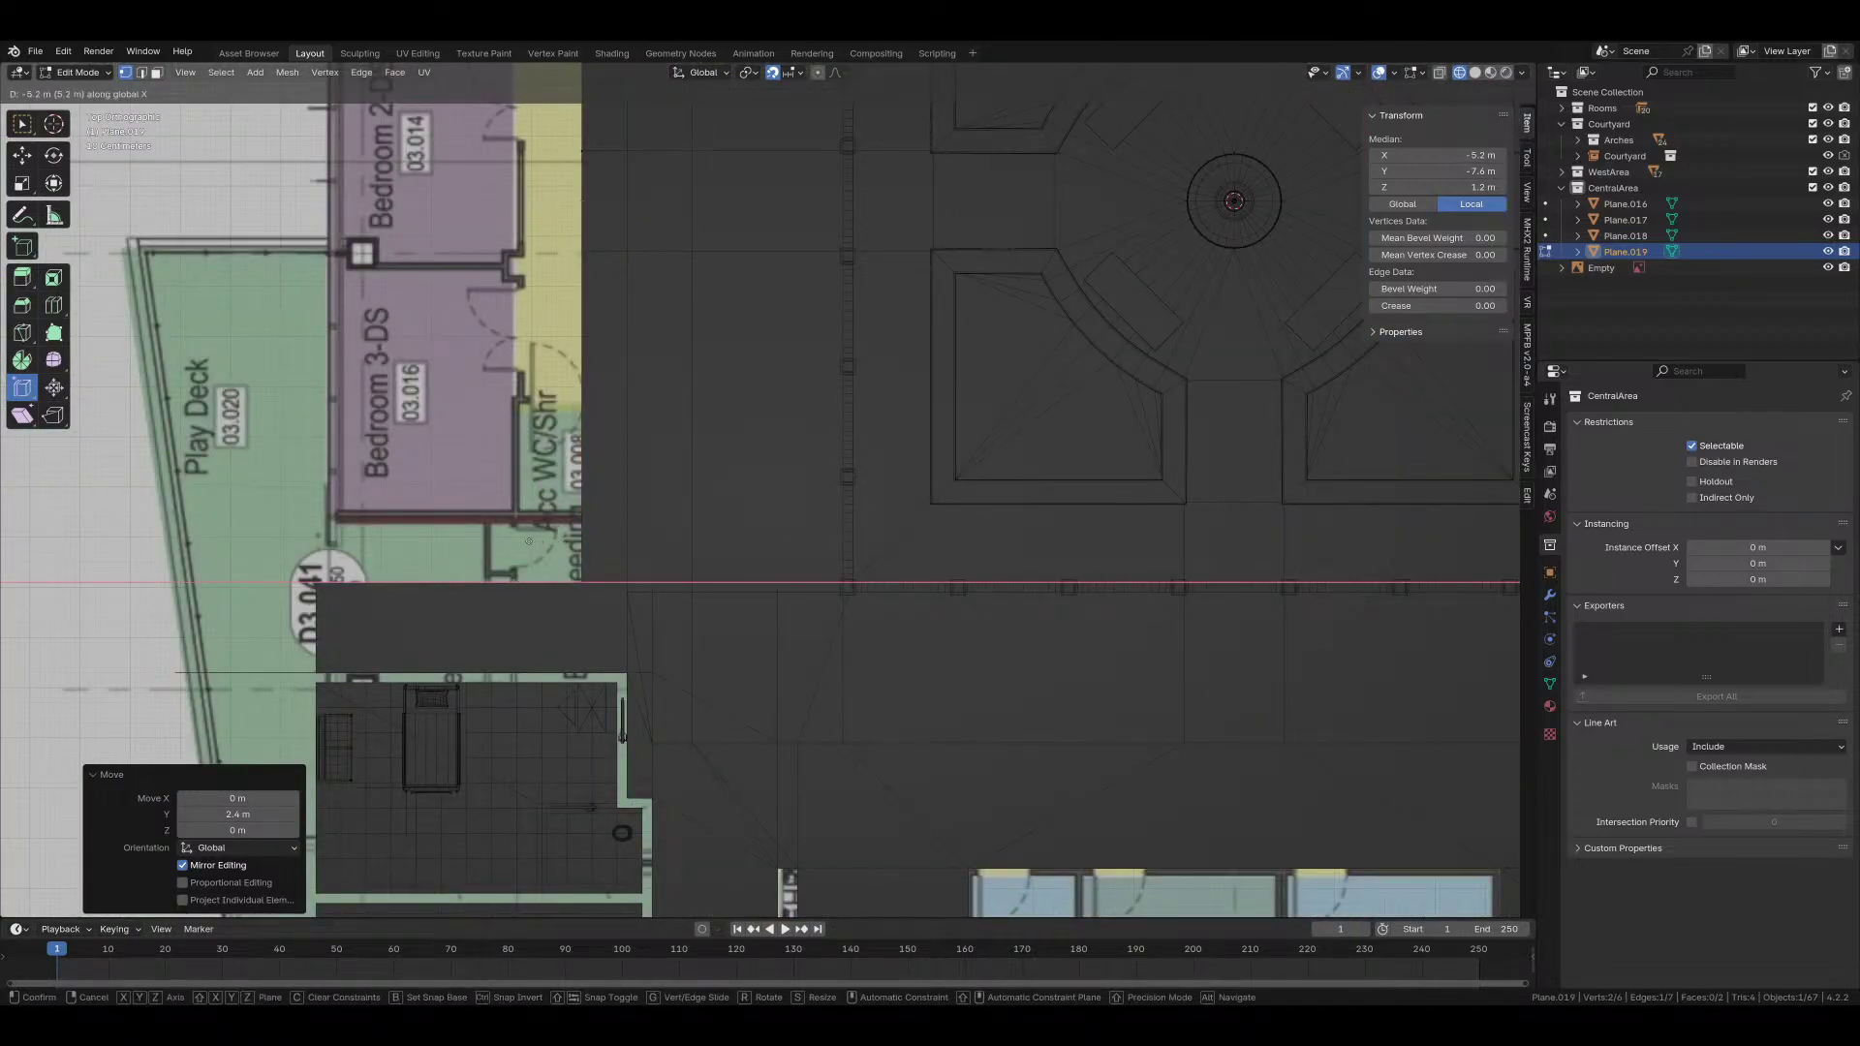
left_click(526, 540)
middle_click_drag(526, 539, 668, 560)
Step: Extrude the wall's end edge by the Play Deck -1.8 m along Y to meet the modelled bedroom
key("e")
key("y")
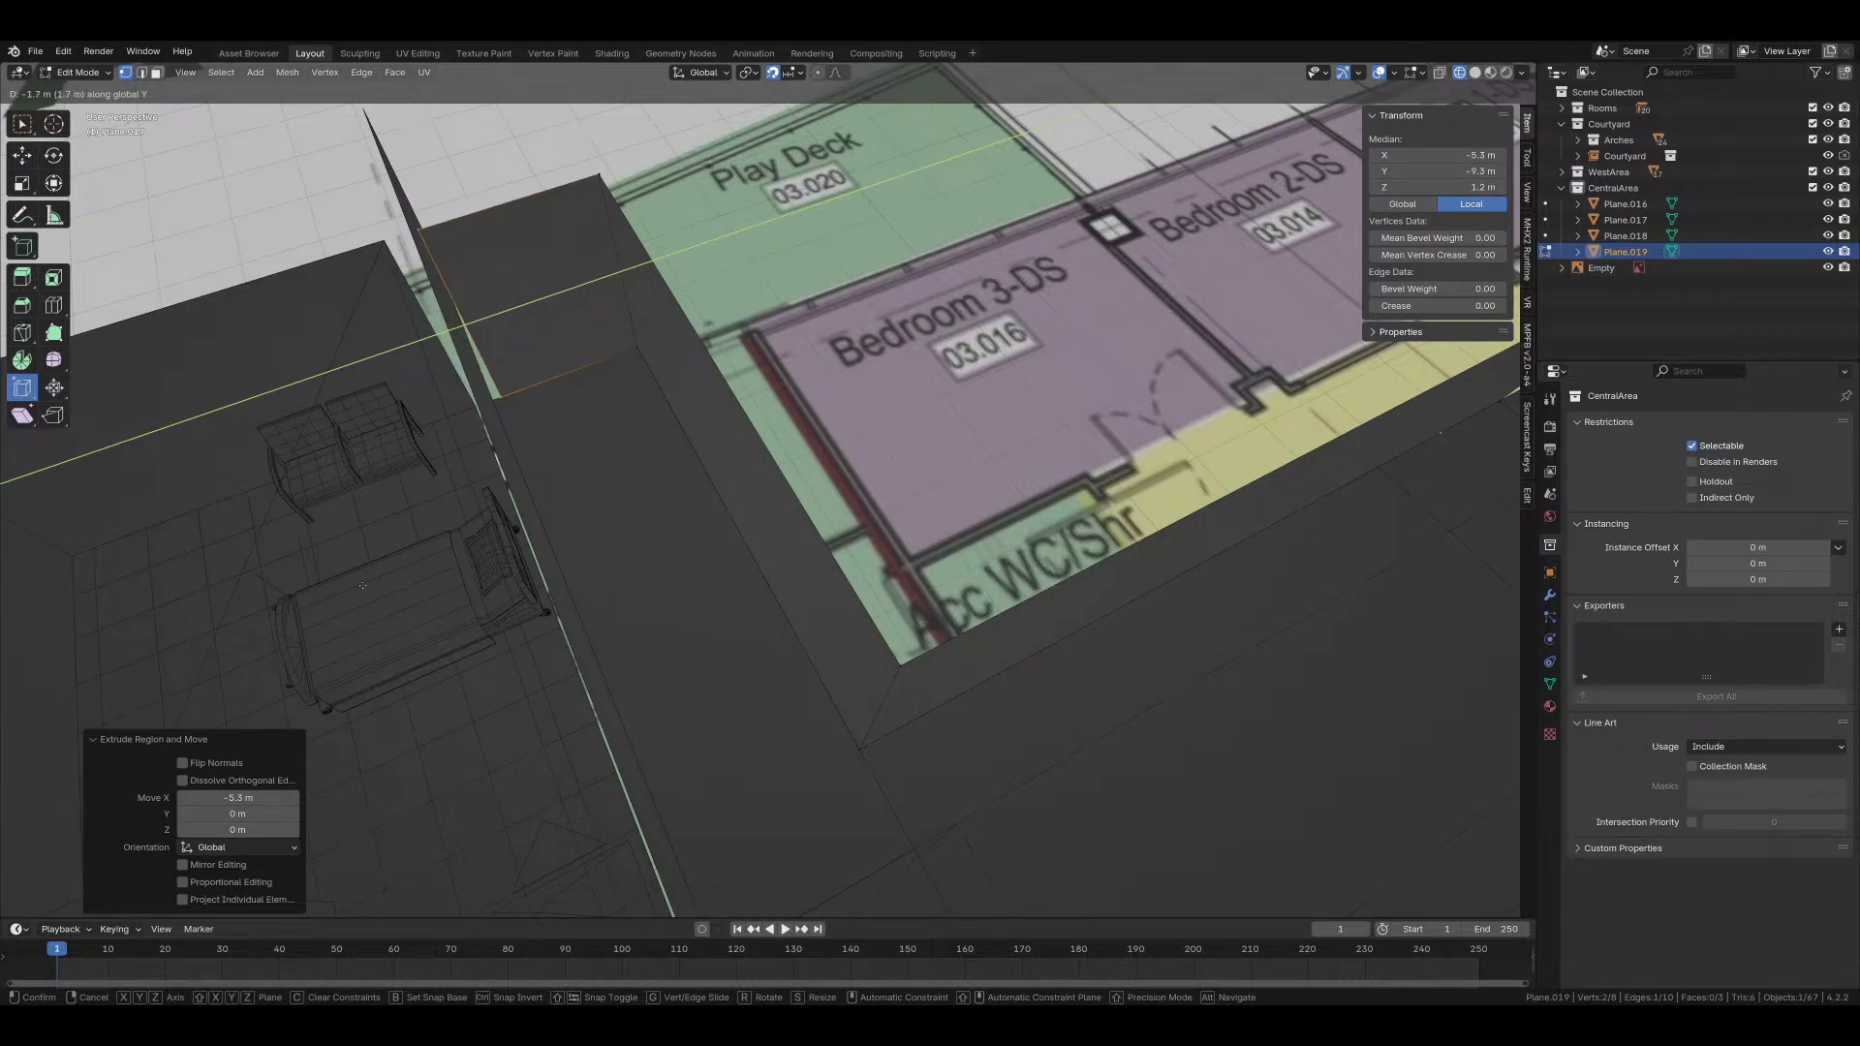
left_click(317, 594)
middle_click_drag(317, 594, 638, 445)
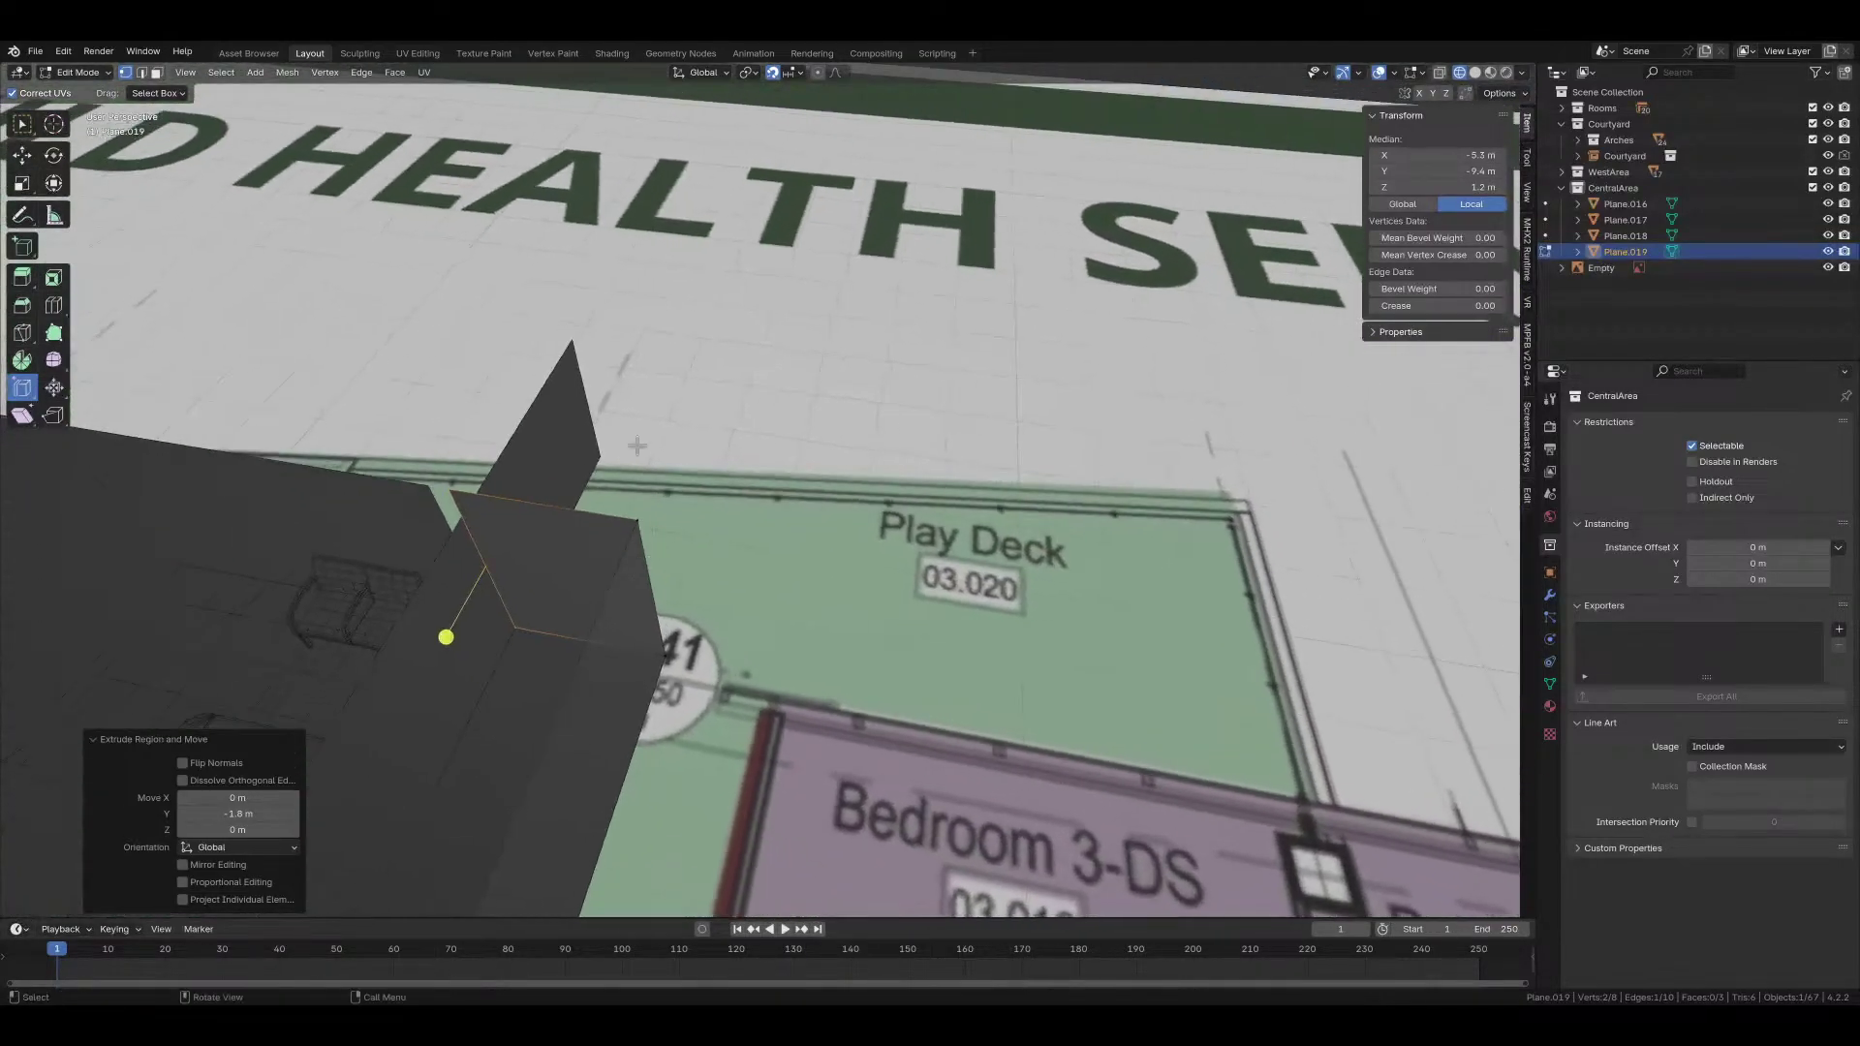
middle_click_drag(489, 475, 785, 465)
key("Tab")
Step: Shorten the bedroom's end wall that overhangs the Play Deck by moving its outer edge 2.8 m along X
left_click(784, 445)
scroll(784, 445, "down", 5)
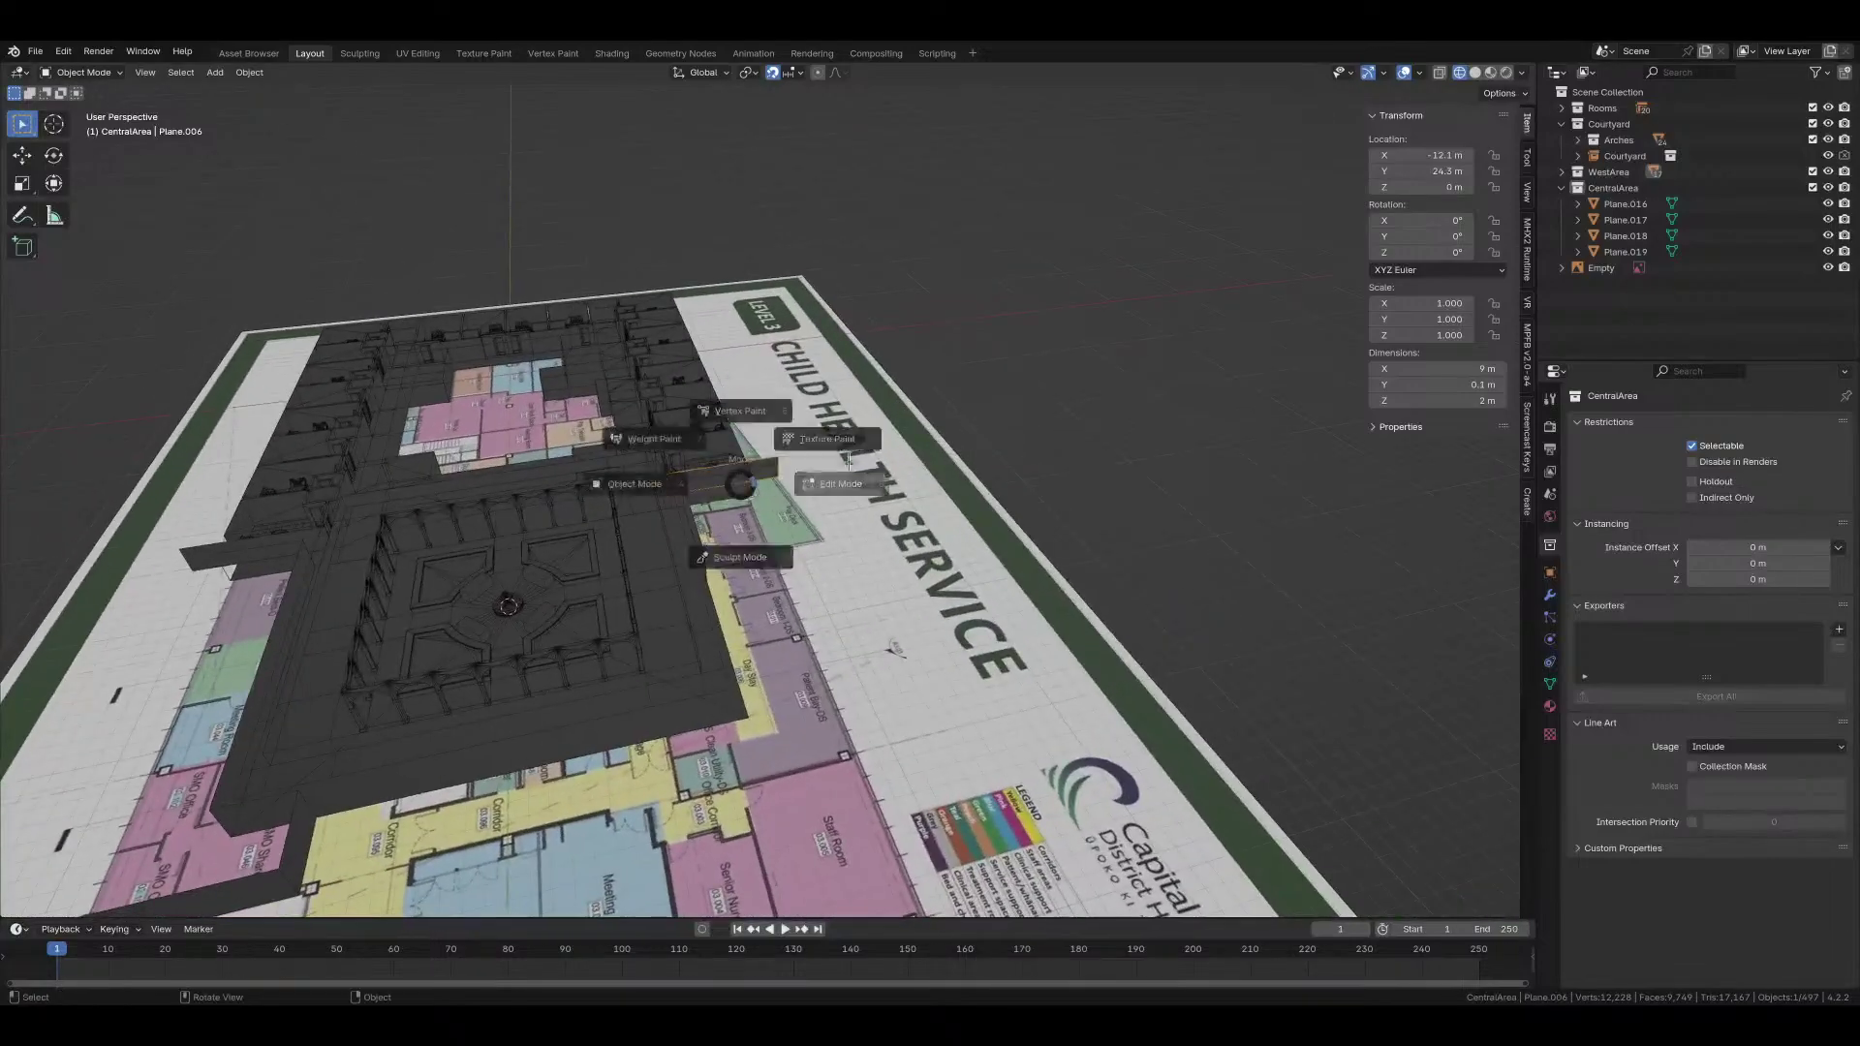
key("Tab")
key("g")
key("x")
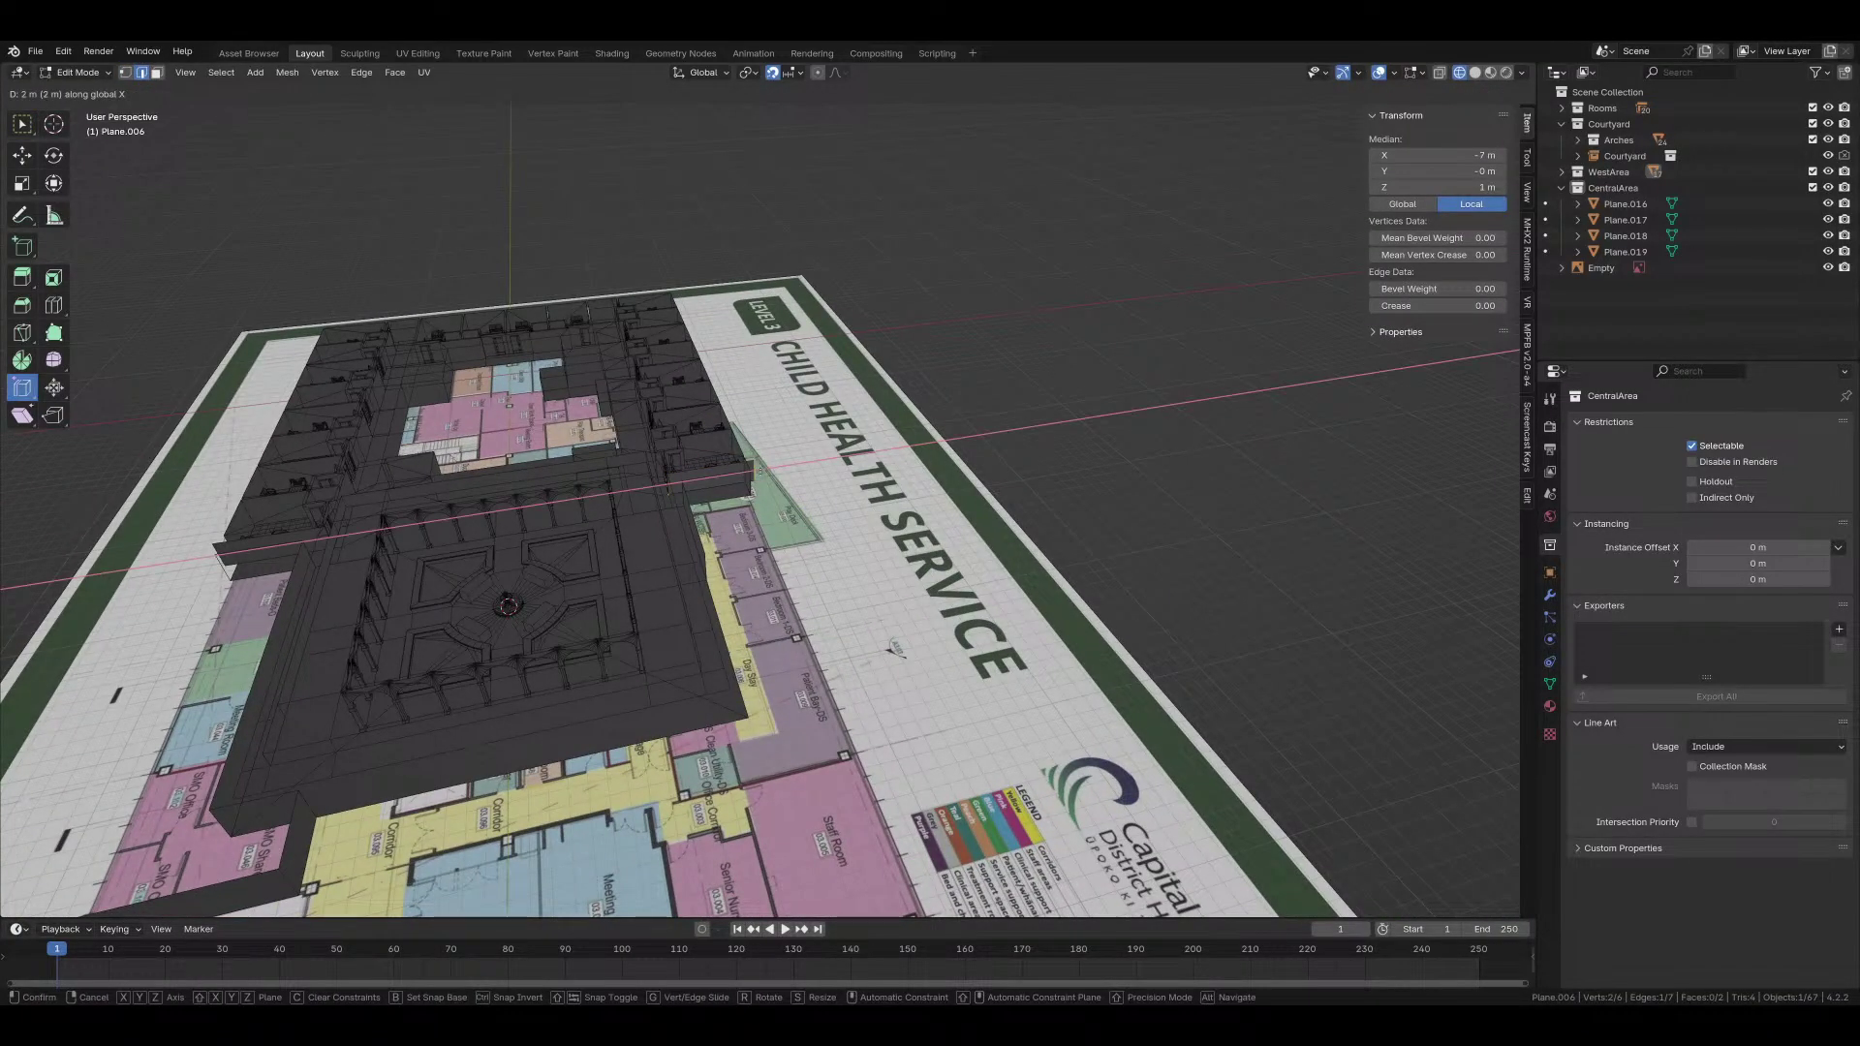
left_click(692, 491)
middle_click_drag(692, 491, 886, 524)
key("ctrl+Tab")
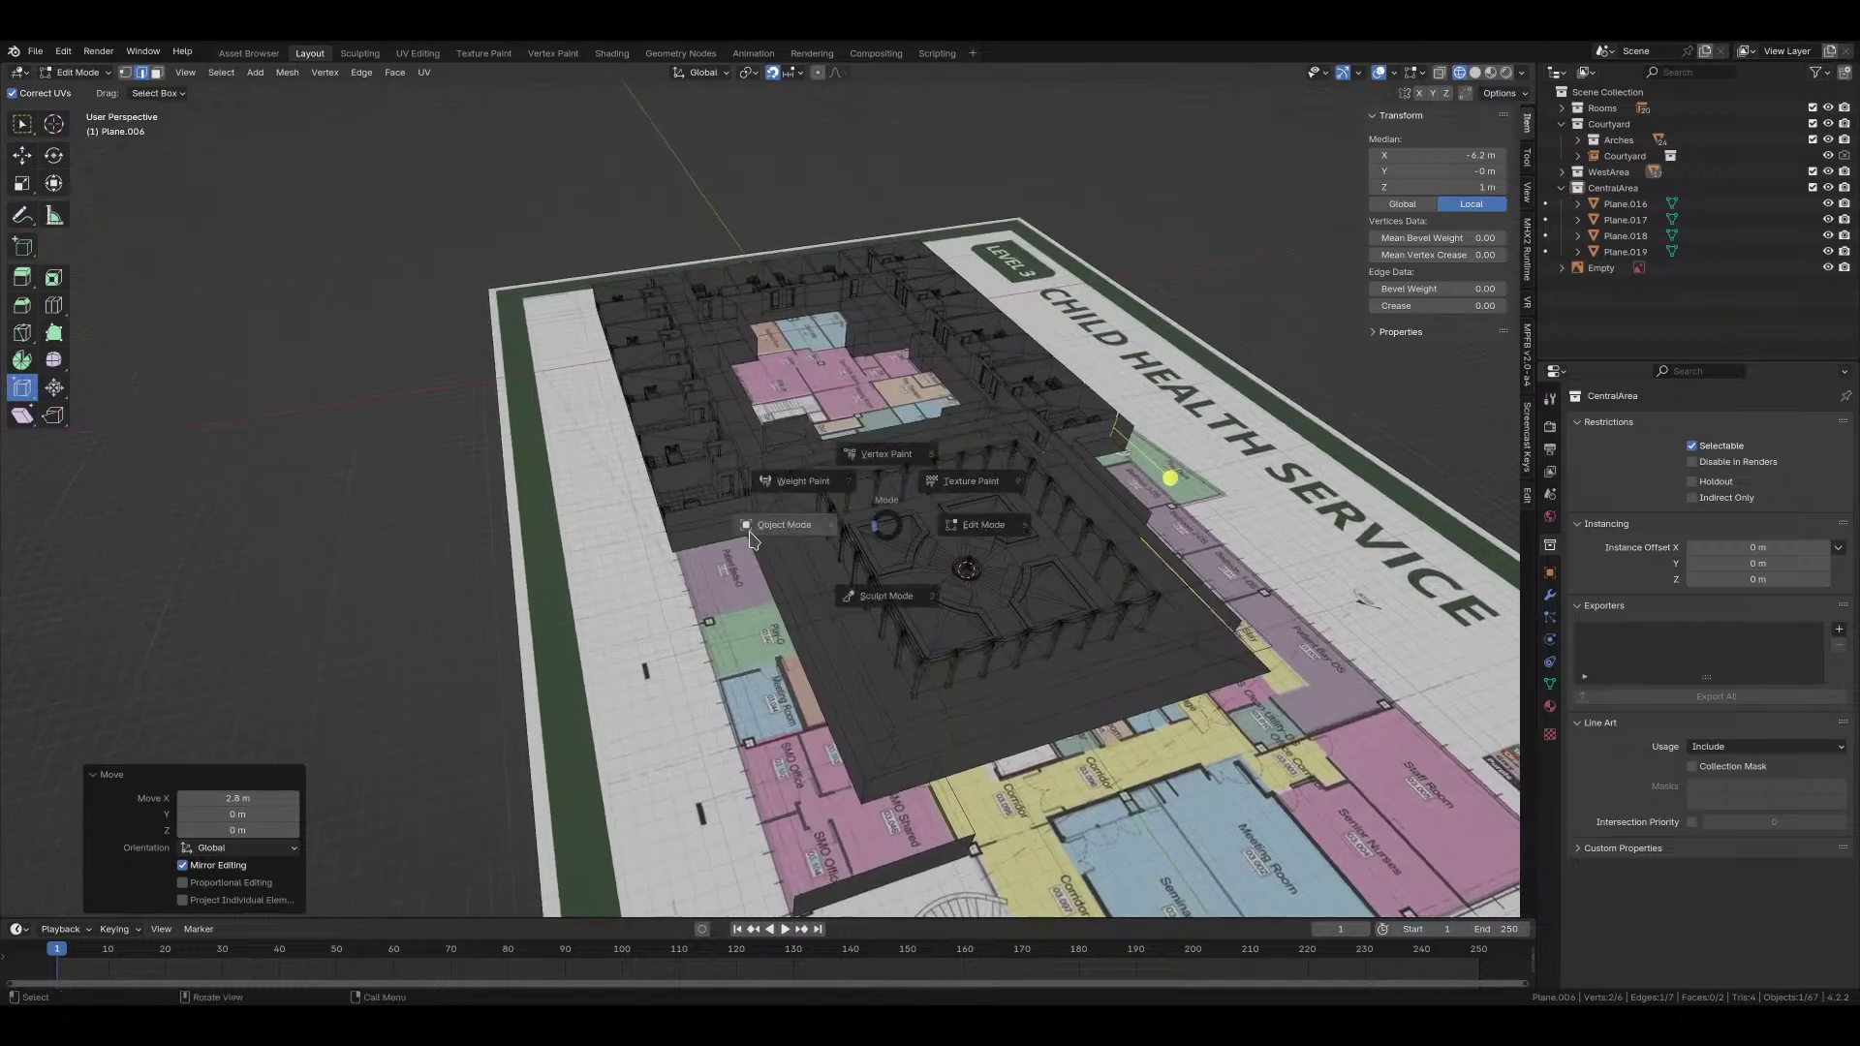
left_click(752, 536)
Step: Extrude the outer edge of the opposite courtyard wall beside Patient Beds-O -1.8 m along Y to the bedroom
left_click(731, 527)
left_click(726, 522)
scroll(719, 523, "up", 4)
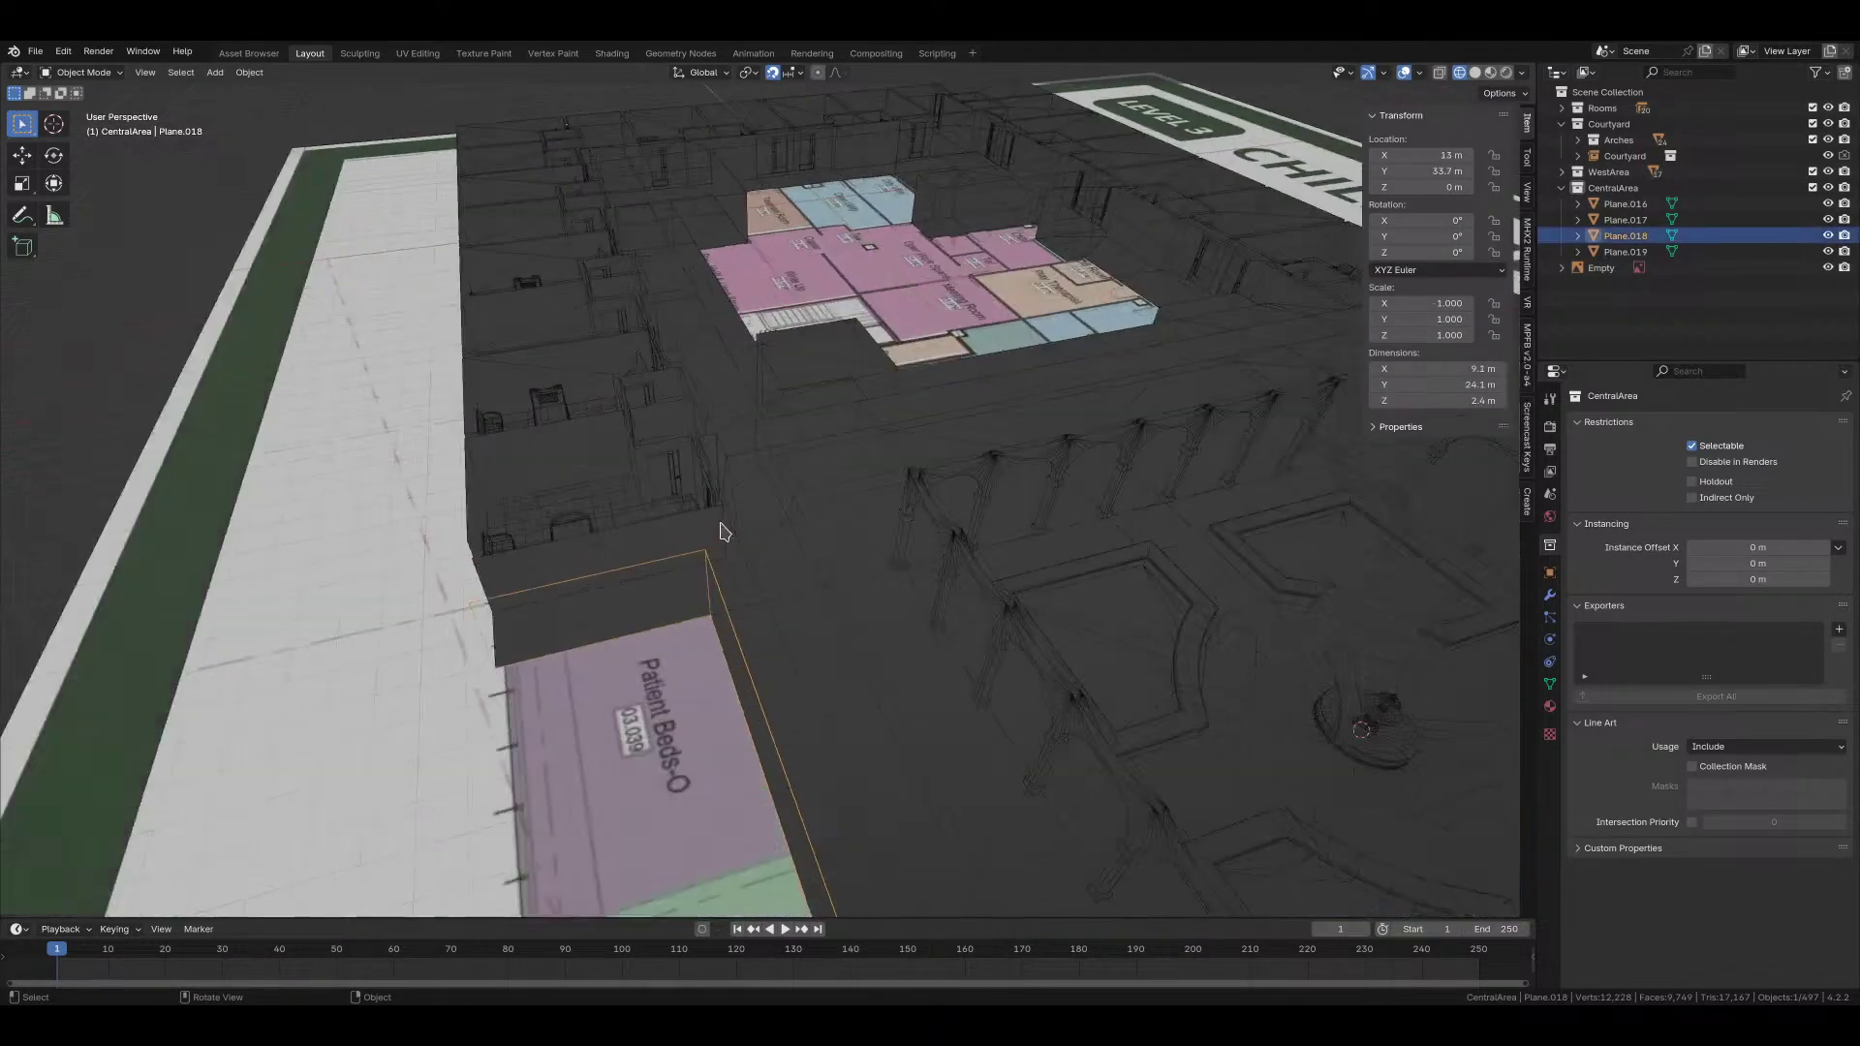
key("Tab")
left_click(481, 619)
middle_click_drag(481, 619, 751, 652)
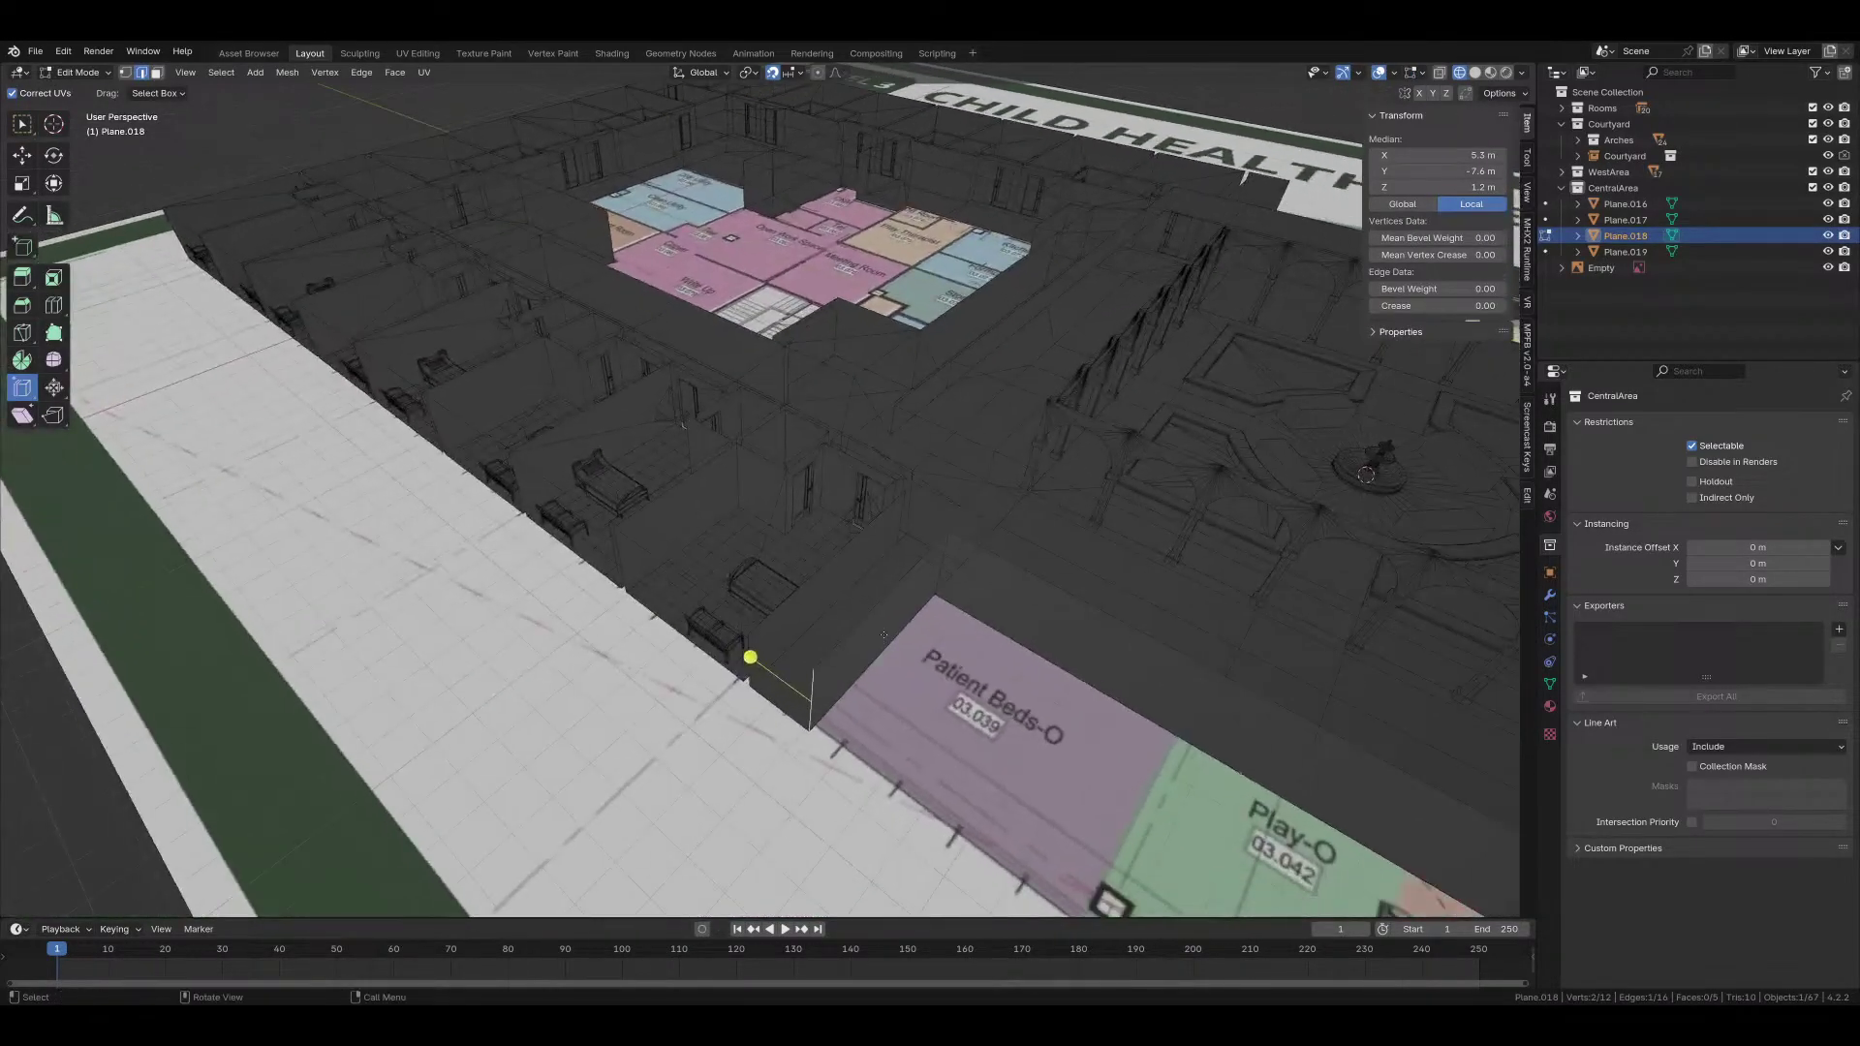
key("g")
key("y")
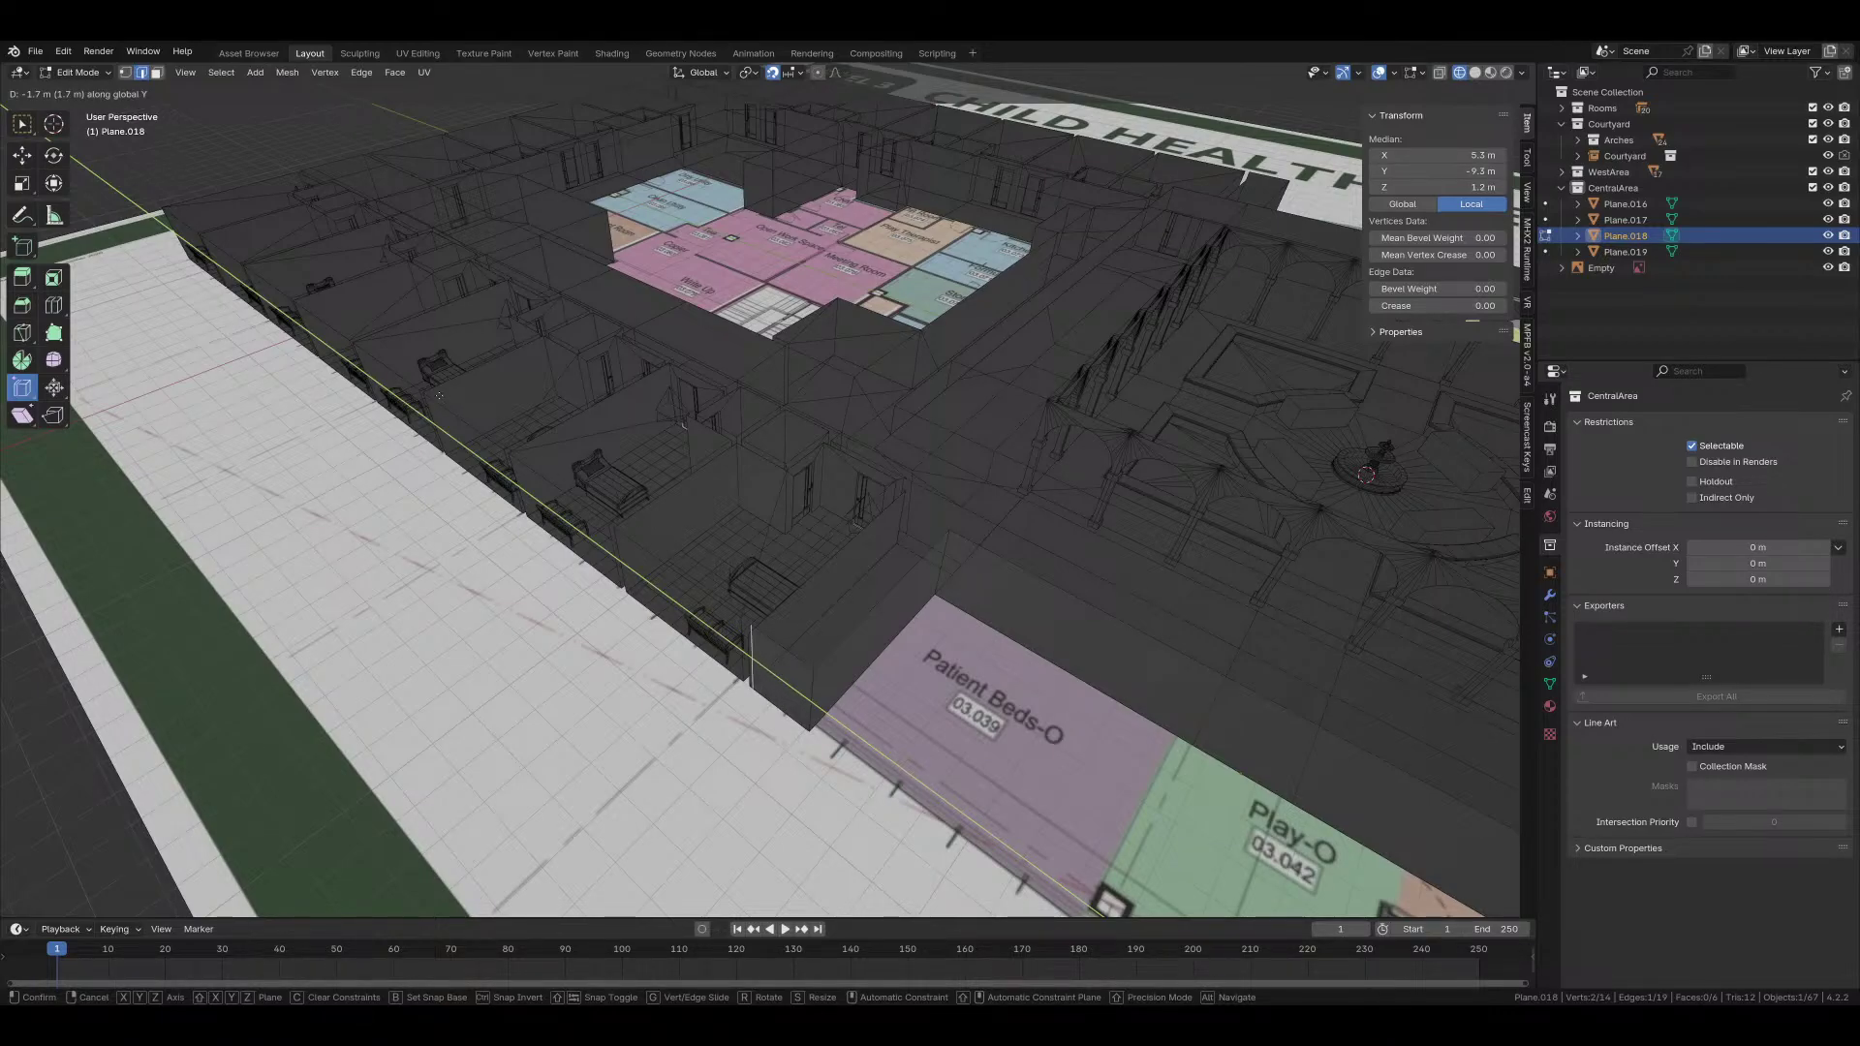
left_click(752, 657)
middle_click_drag(802, 611, 740, 554)
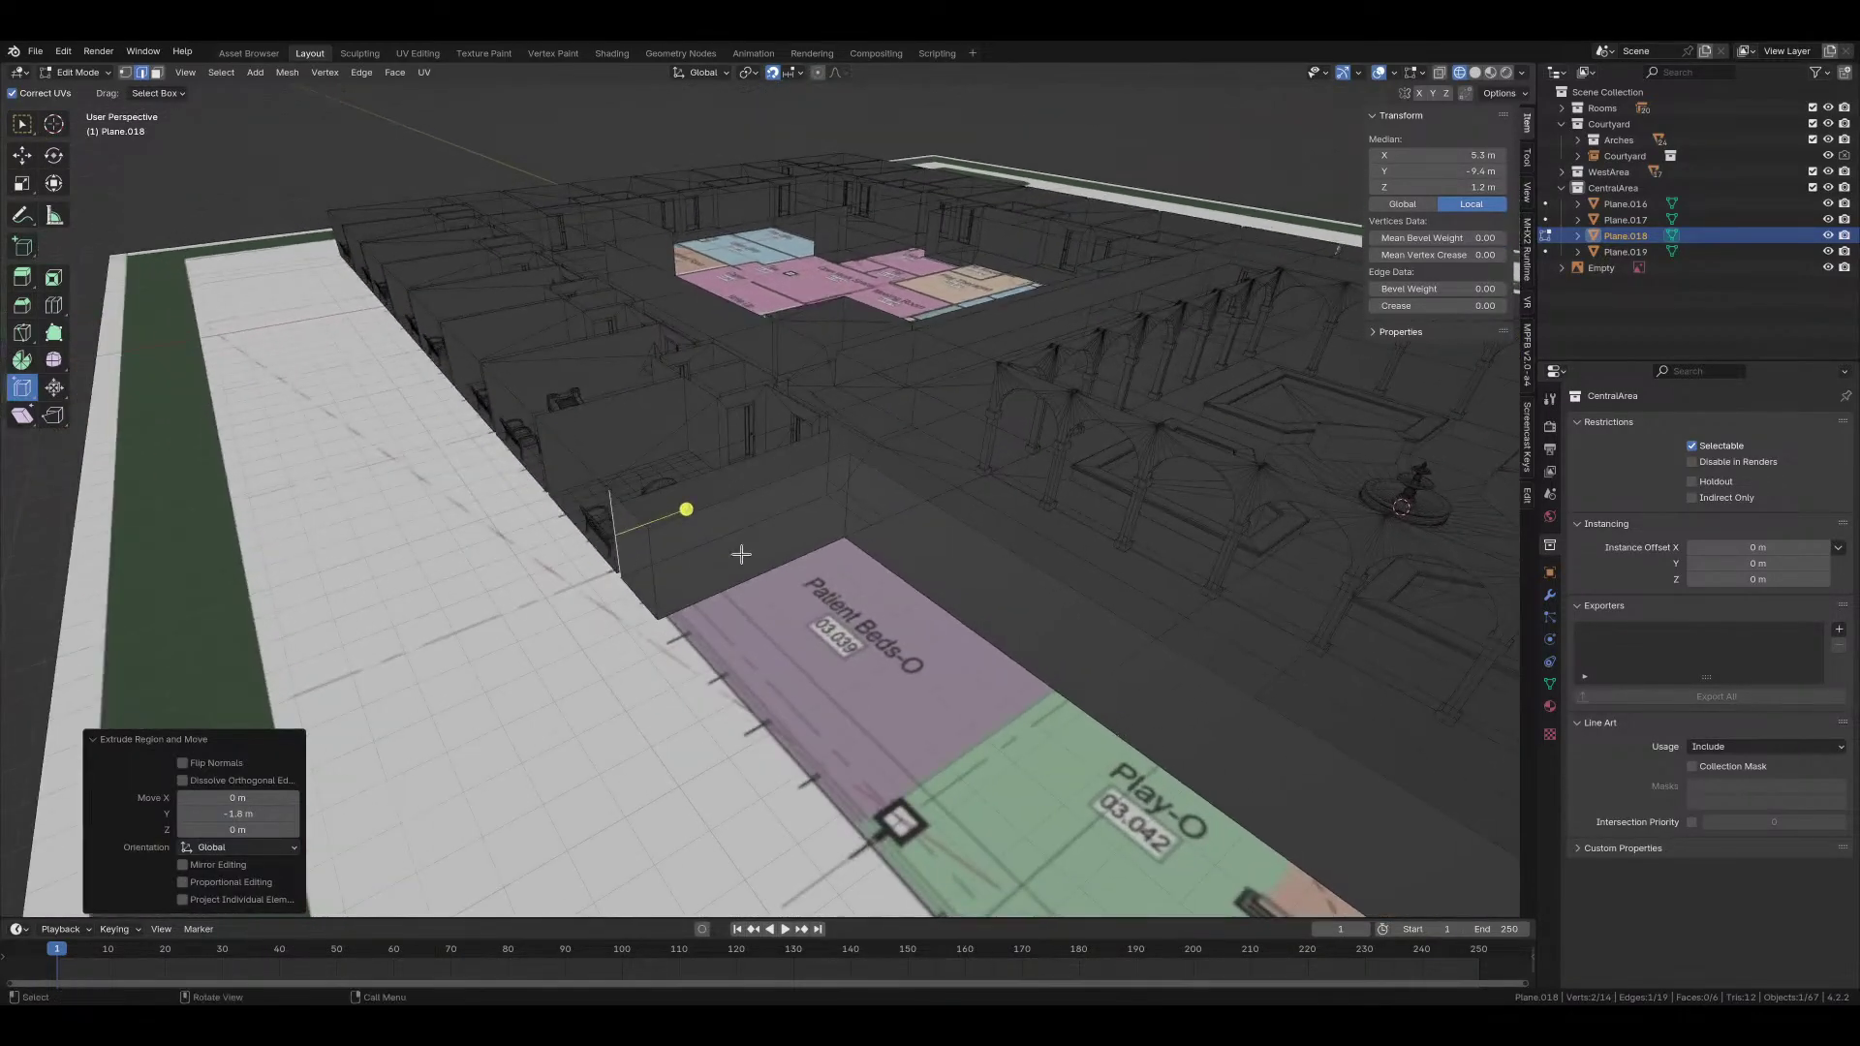
Step: Raise the upper edges of the bedroom's end wall beside Patient Beds-O by 0.4 m along Z, and save the file
key("Tab")
left_click(794, 467)
key("Tab")
key("2")
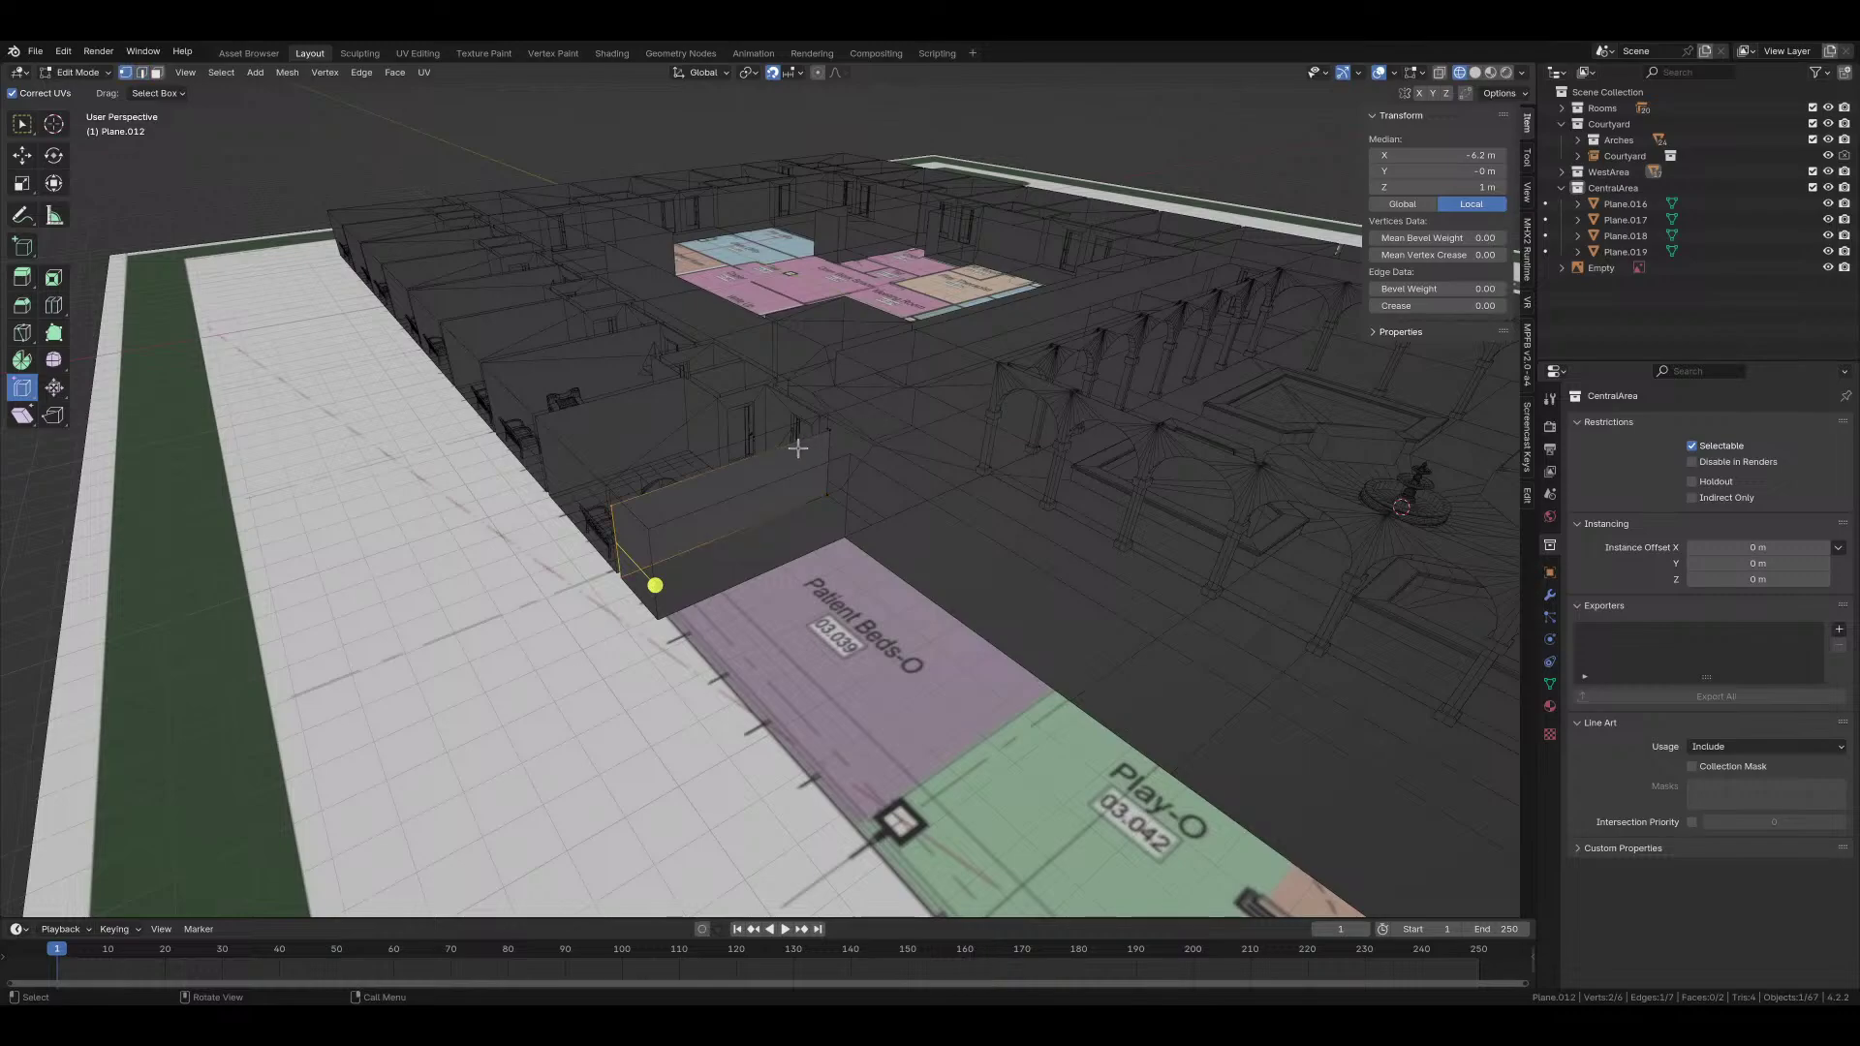
left_click(797, 442)
key("g")
key("z")
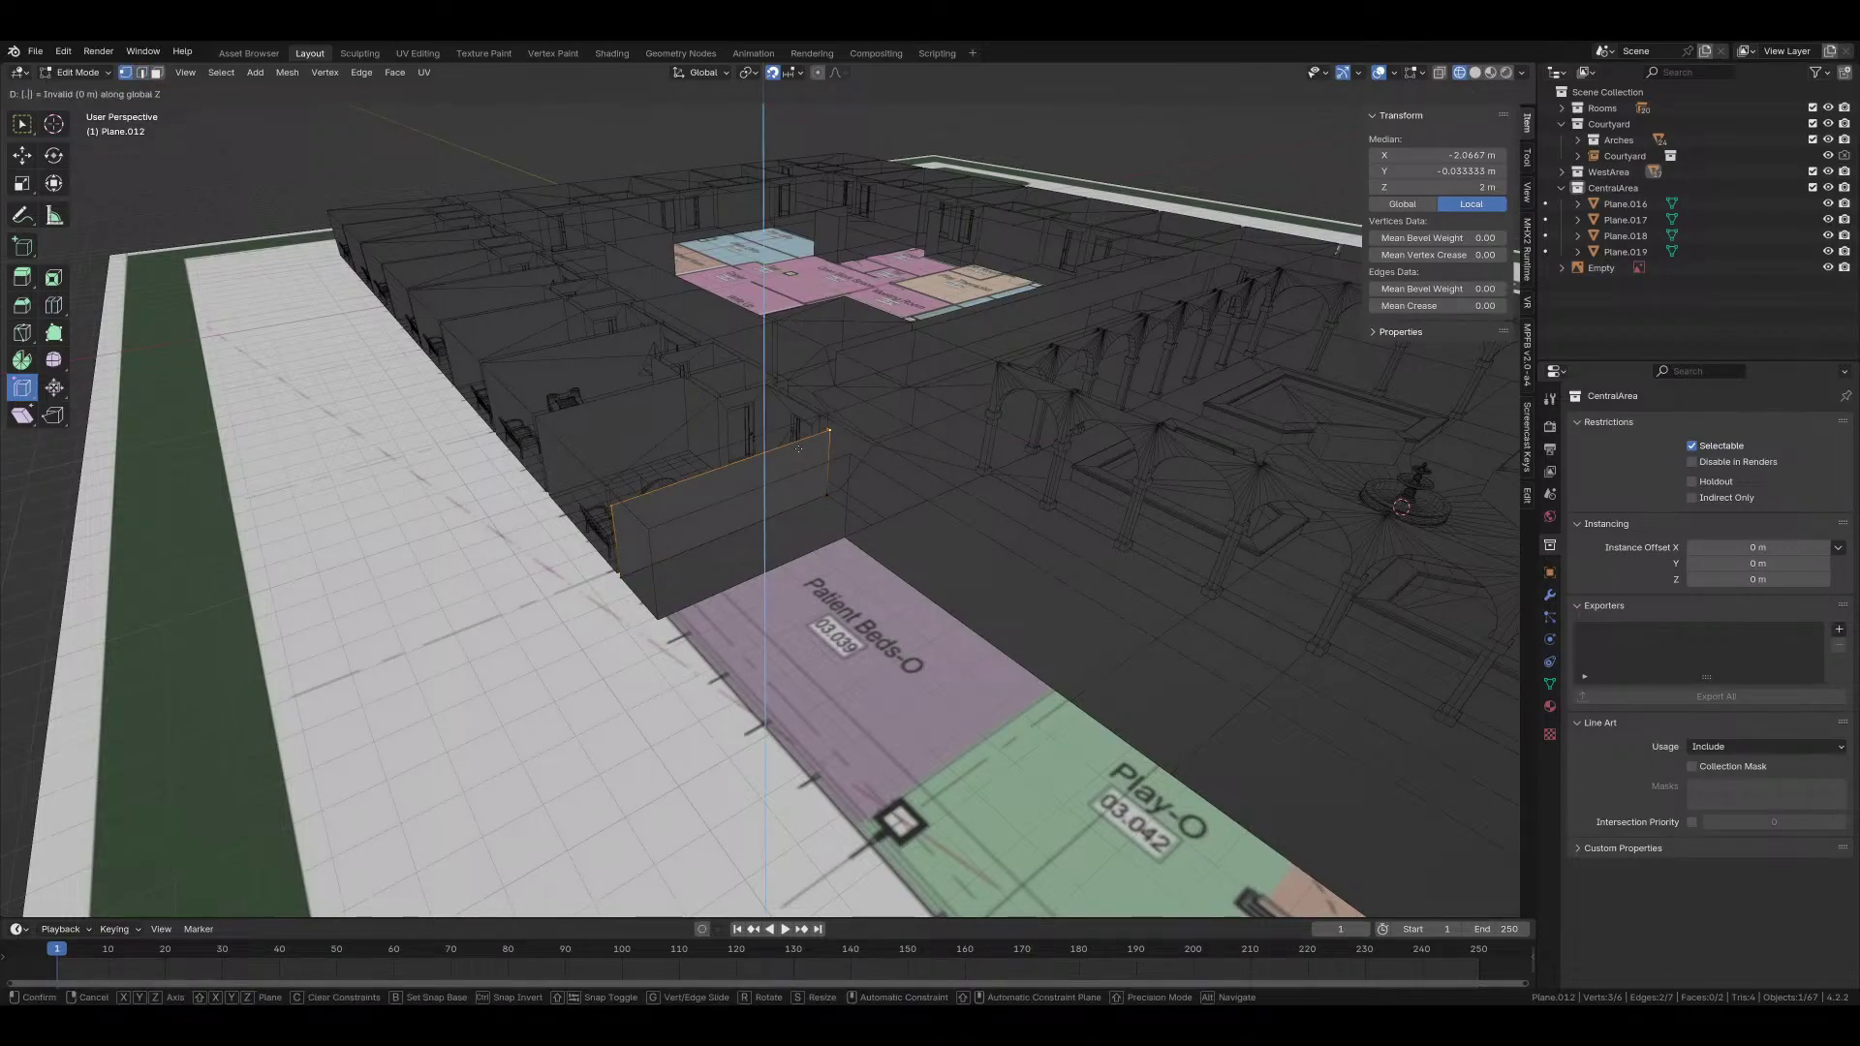
key("0")
key("period")
key("4")
key("Return")
key("Tab")
key("ctrl+s")
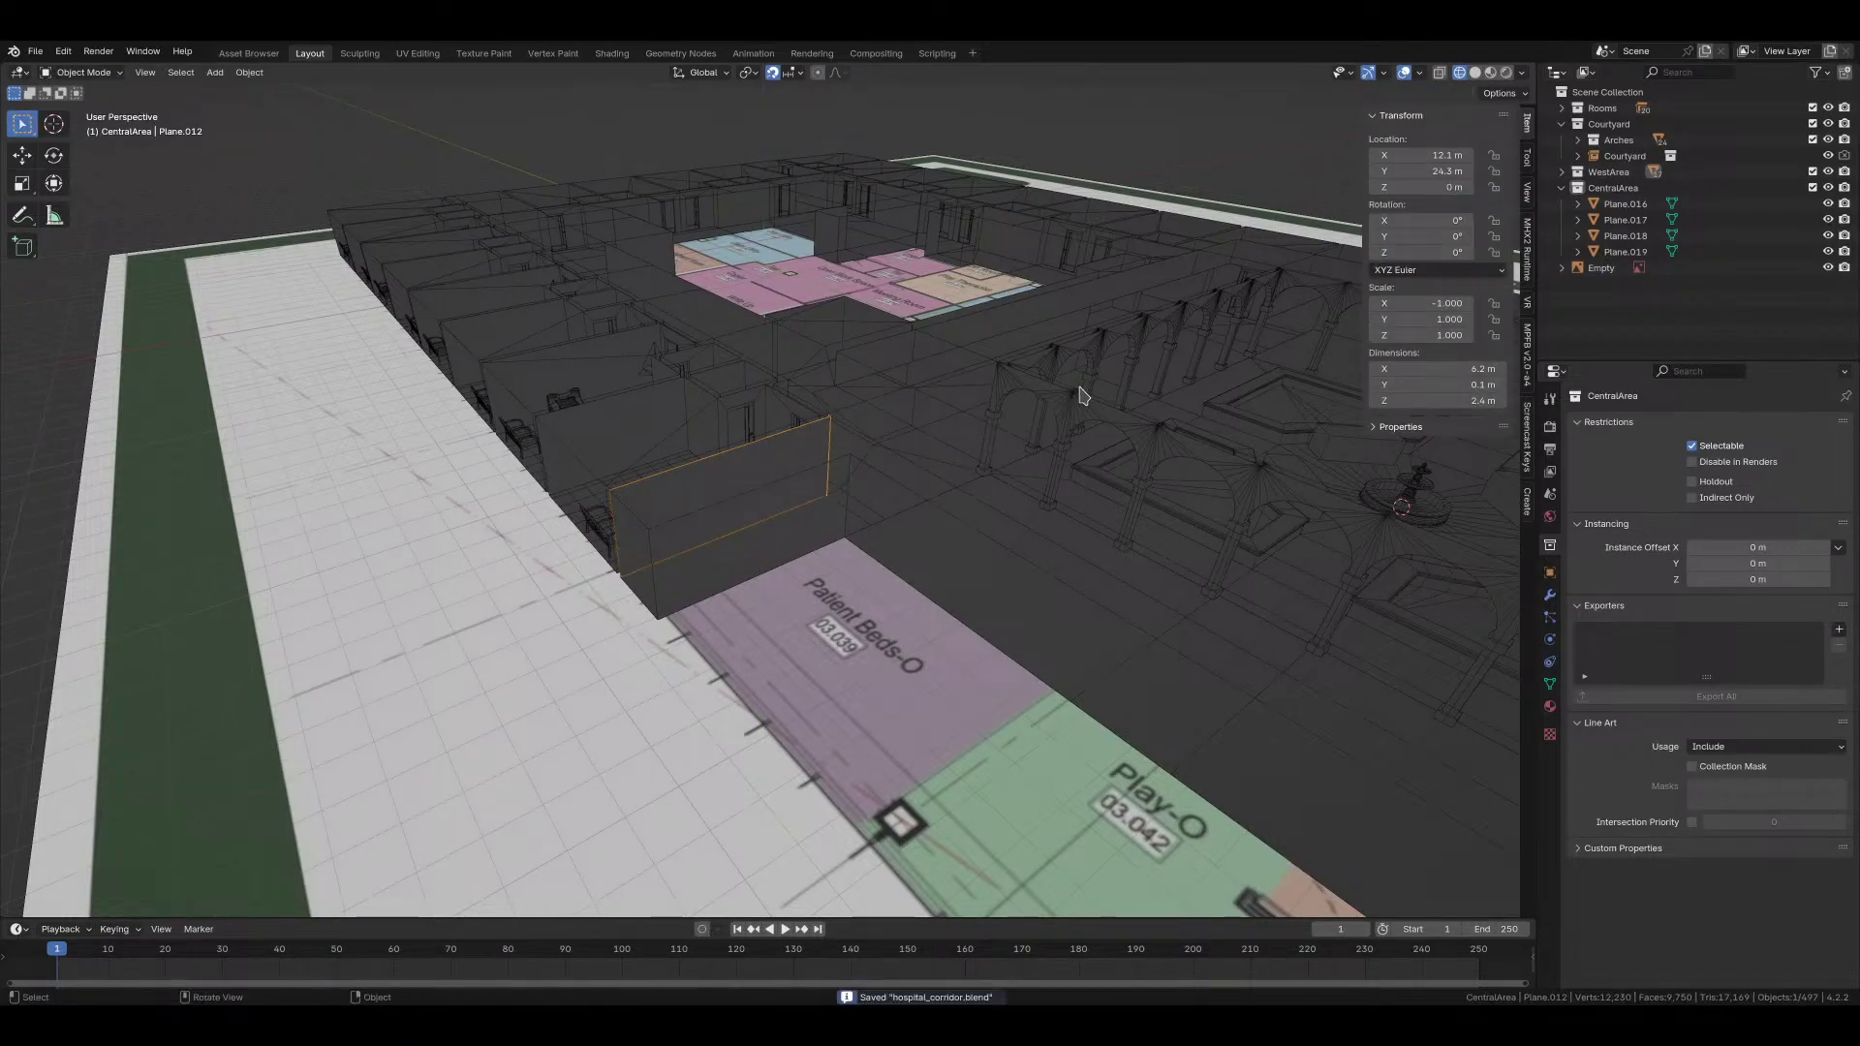
Step: Examine the courtyard and corridor walls from inside in solid shading
middle_click_drag(1088, 407, 707, 477)
scroll(752, 511, "up", 5)
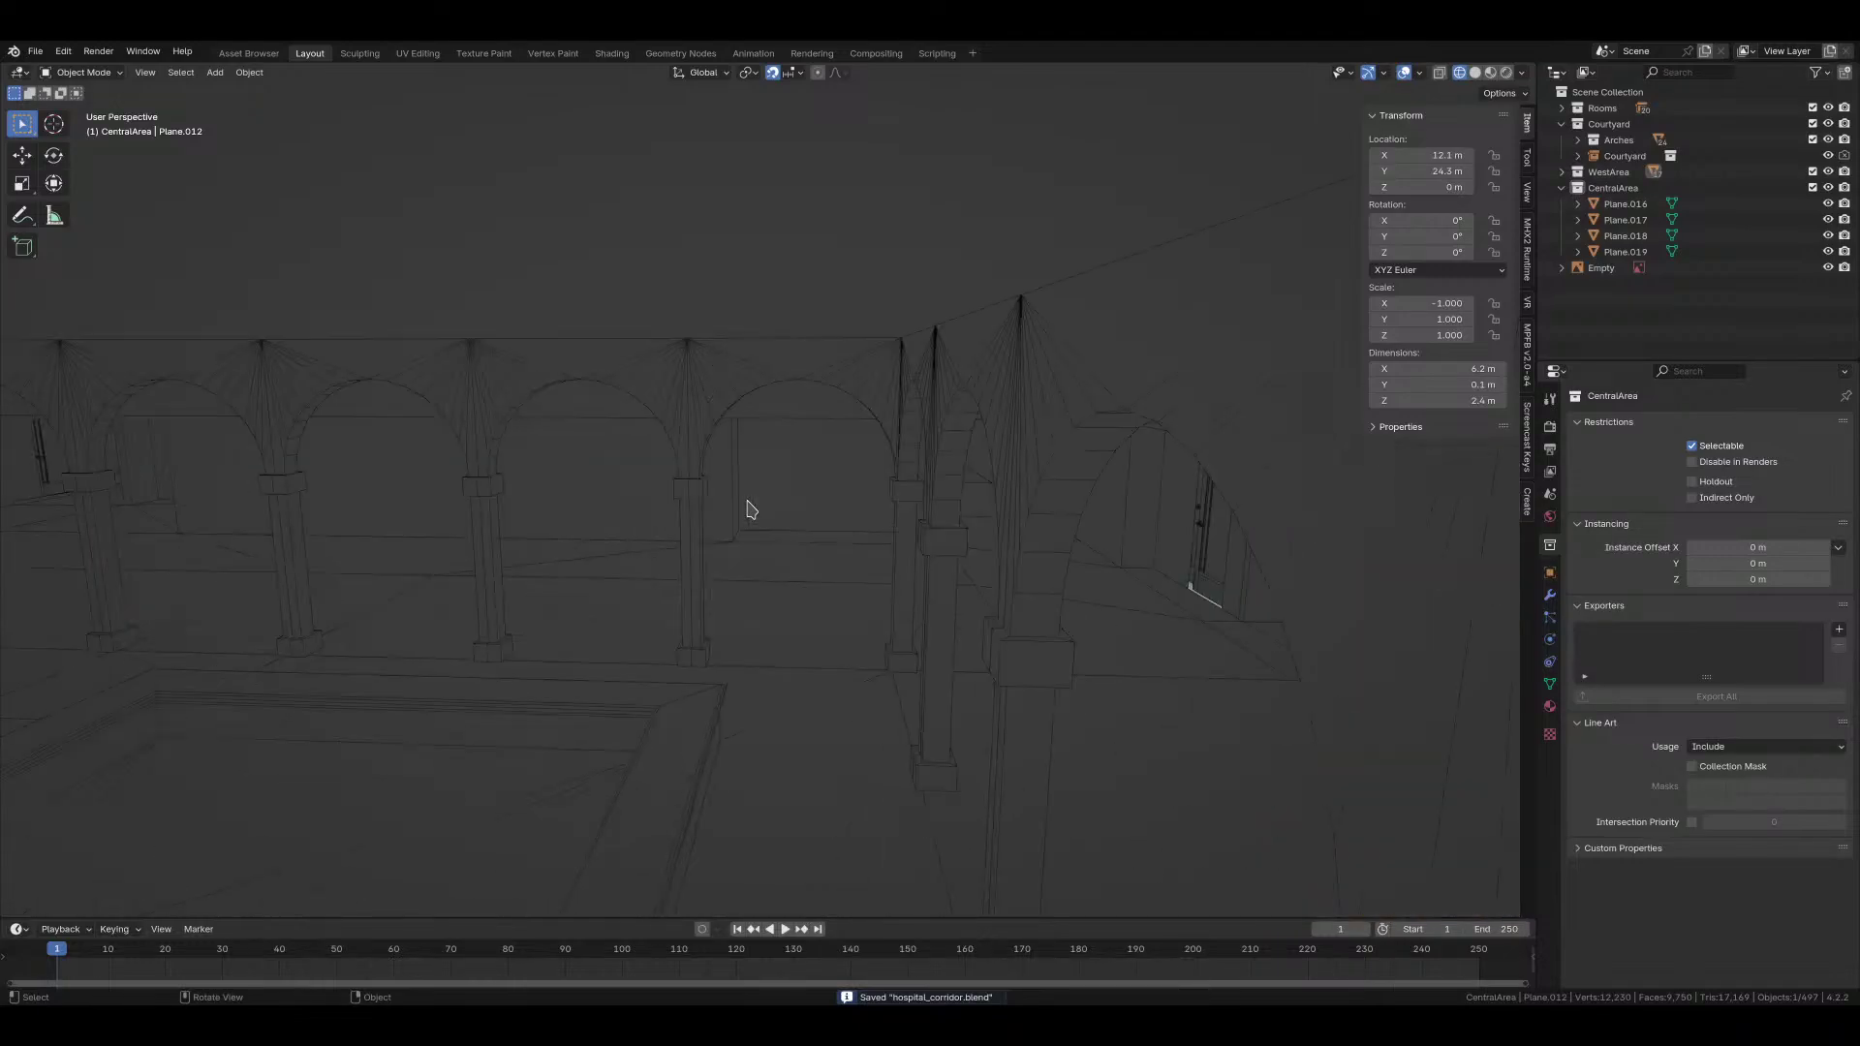
middle_click_drag(905, 527, 582, 434, "shift")
key("alt+z")
key("alt+z")
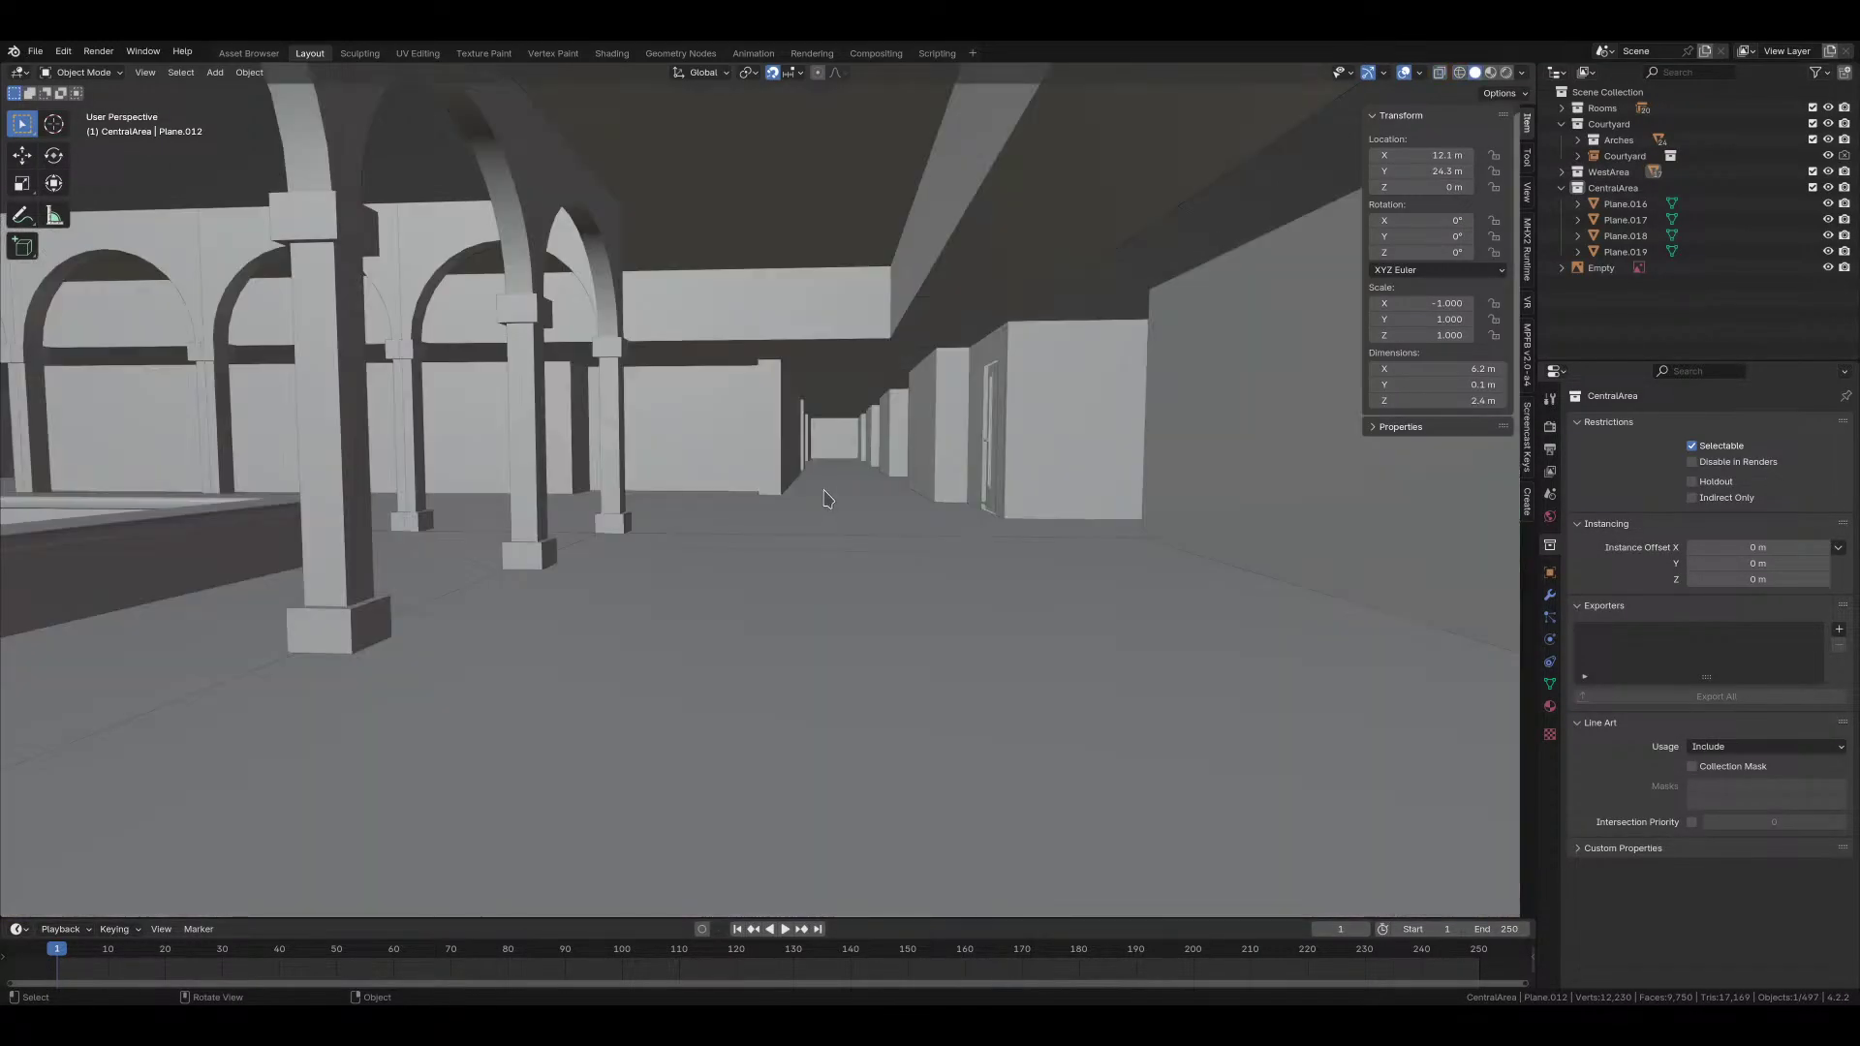
Step: Add a 2 m cube to the Courtyard collection at the centre of the courtyard
mouse_move(828, 492)
middle_mouse_down("ctrl")
mouse_move(954, 521)
mouse_move(614, 474)
mouse_move(1005, 516)
mouse_move(772, 472)
mouse_move(1153, 467)
mouse_move(823, 496)
mouse_move(945, 504)
mouse_move(859, 525)
mouse_move(843, 567)
mouse_move(1000, 560)
middle_mouse_up("ctrl")
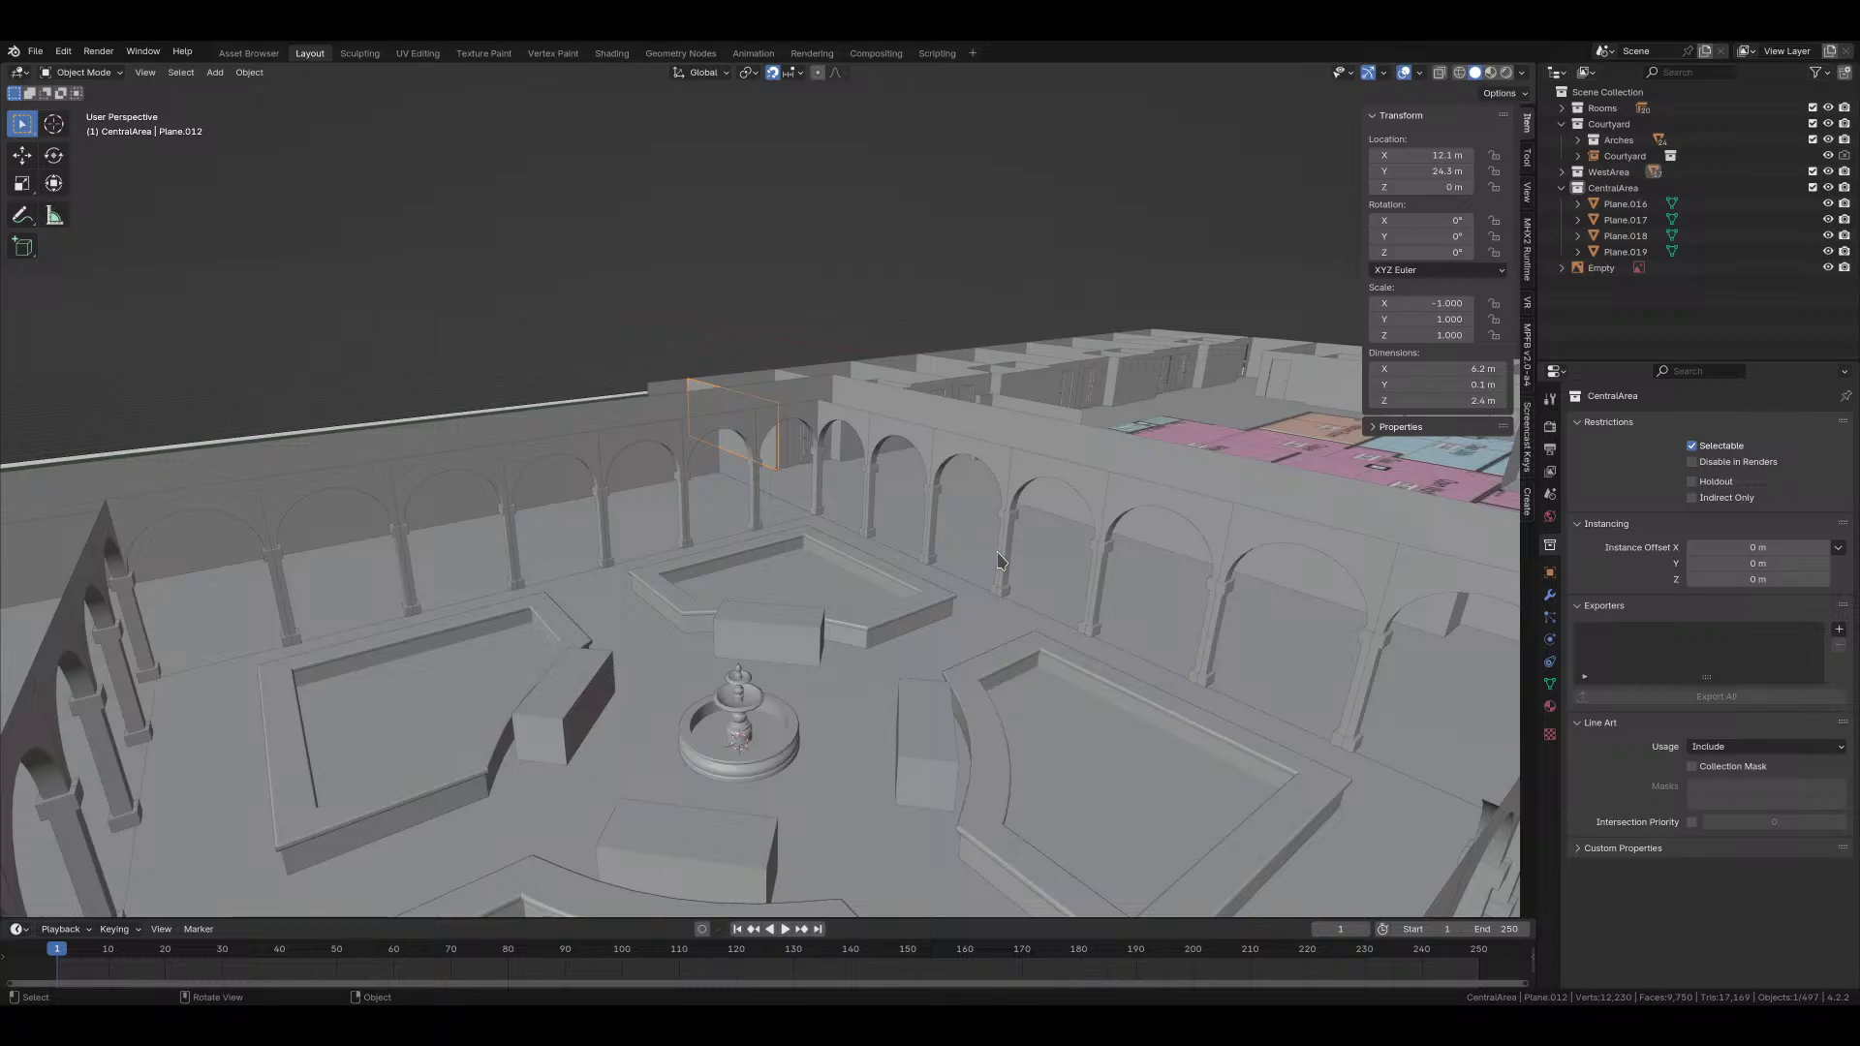
left_click(1563, 188)
left_click(1608, 124)
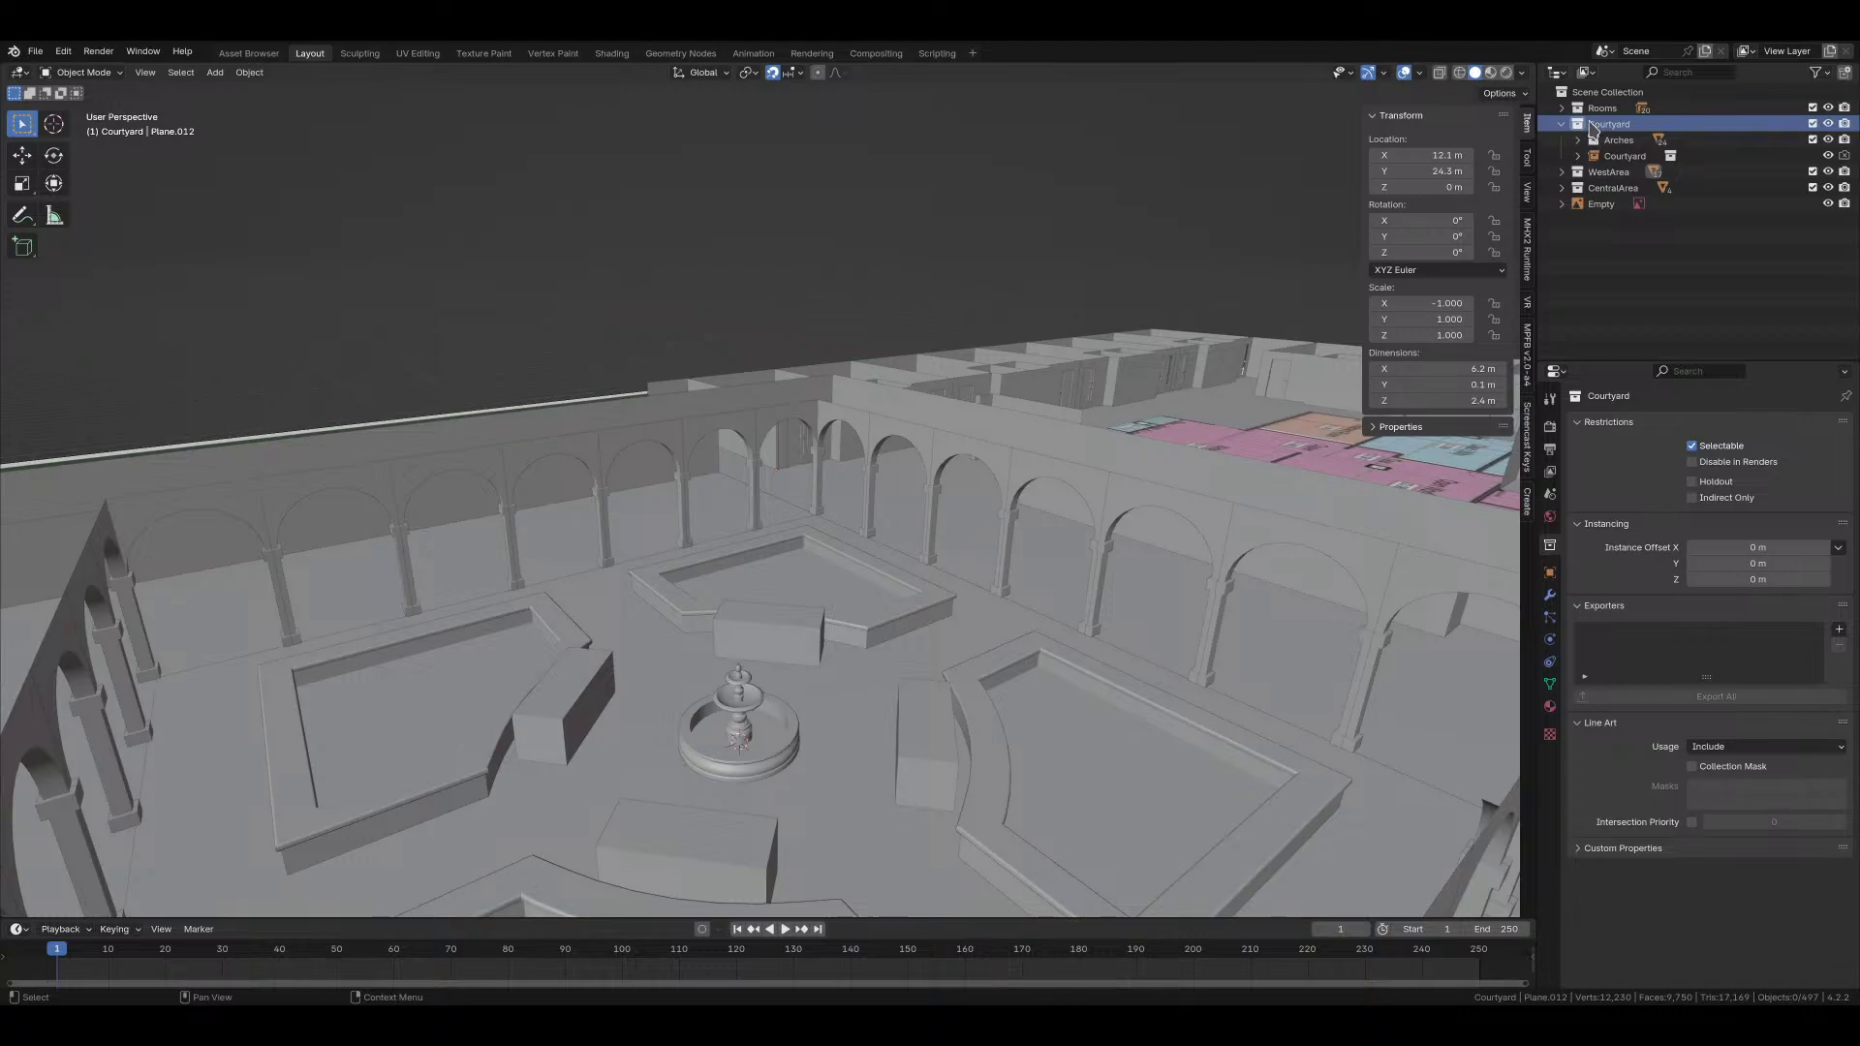
key("shift+a")
mouse_move(944, 418)
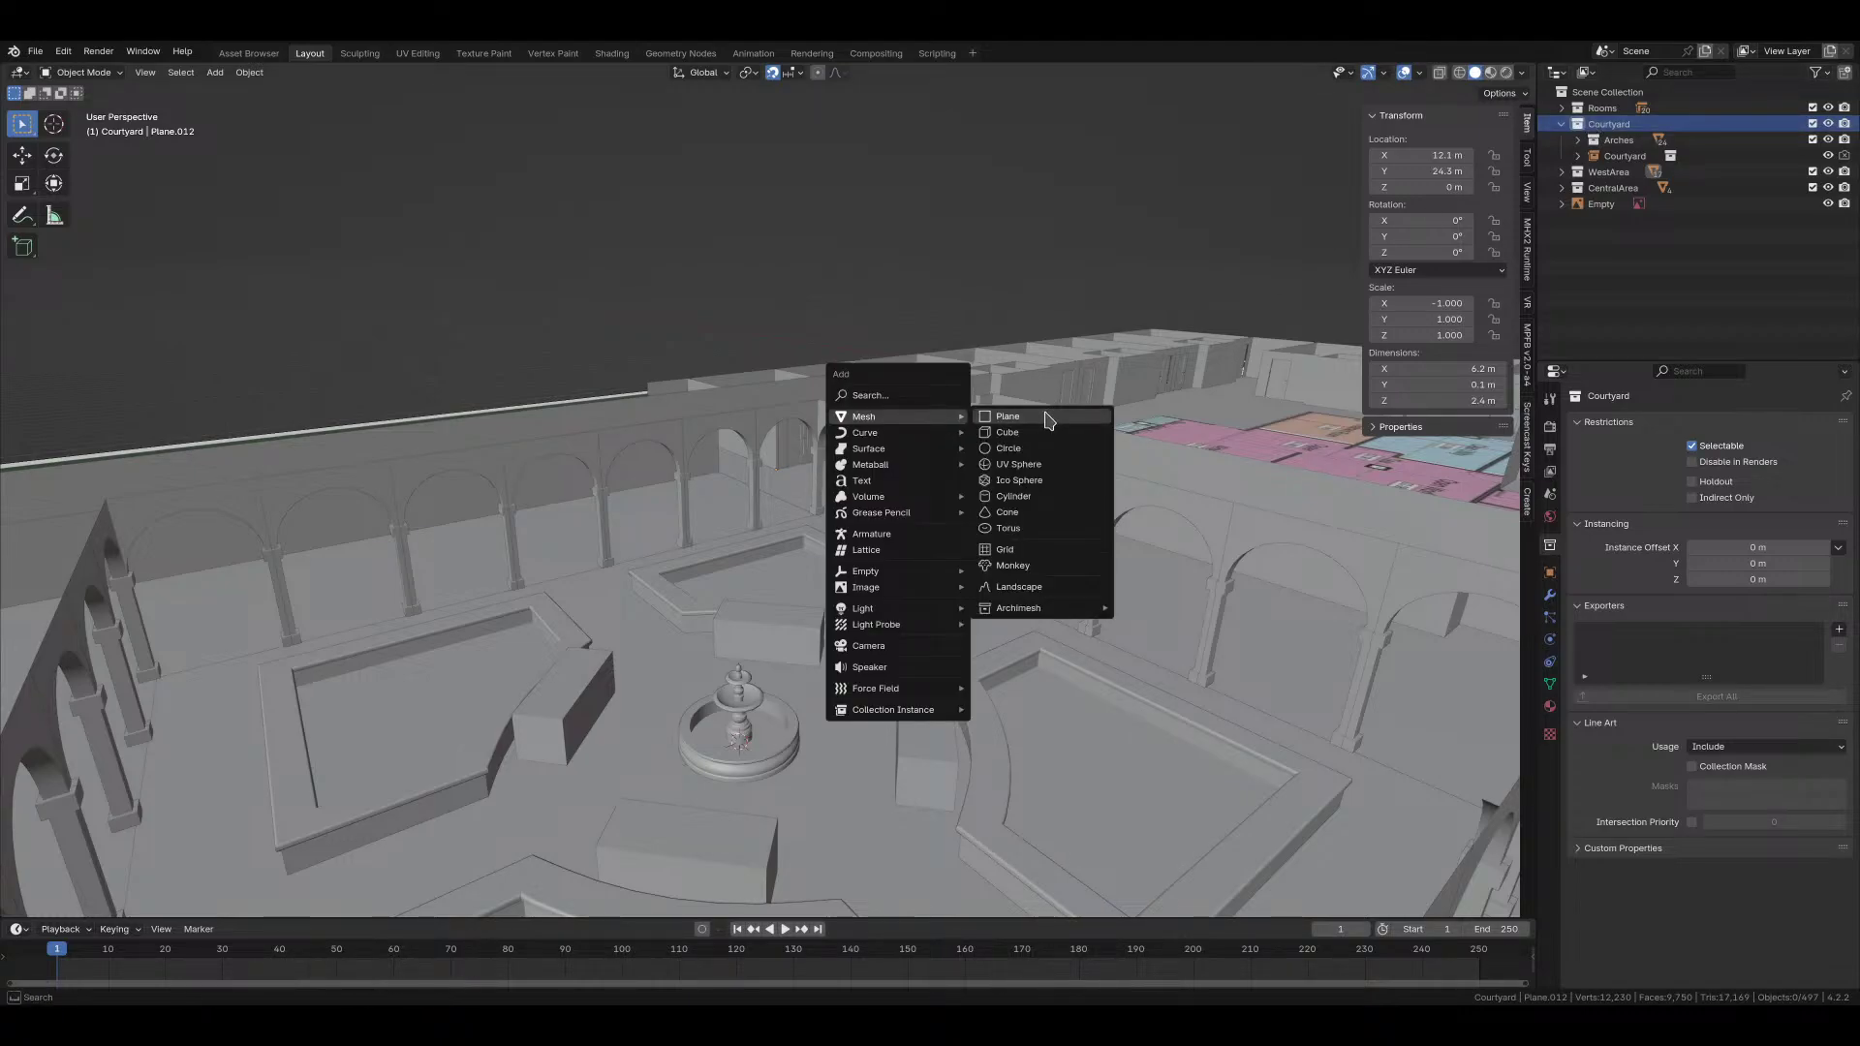
key("shift+a")
mouse_move(714, 484)
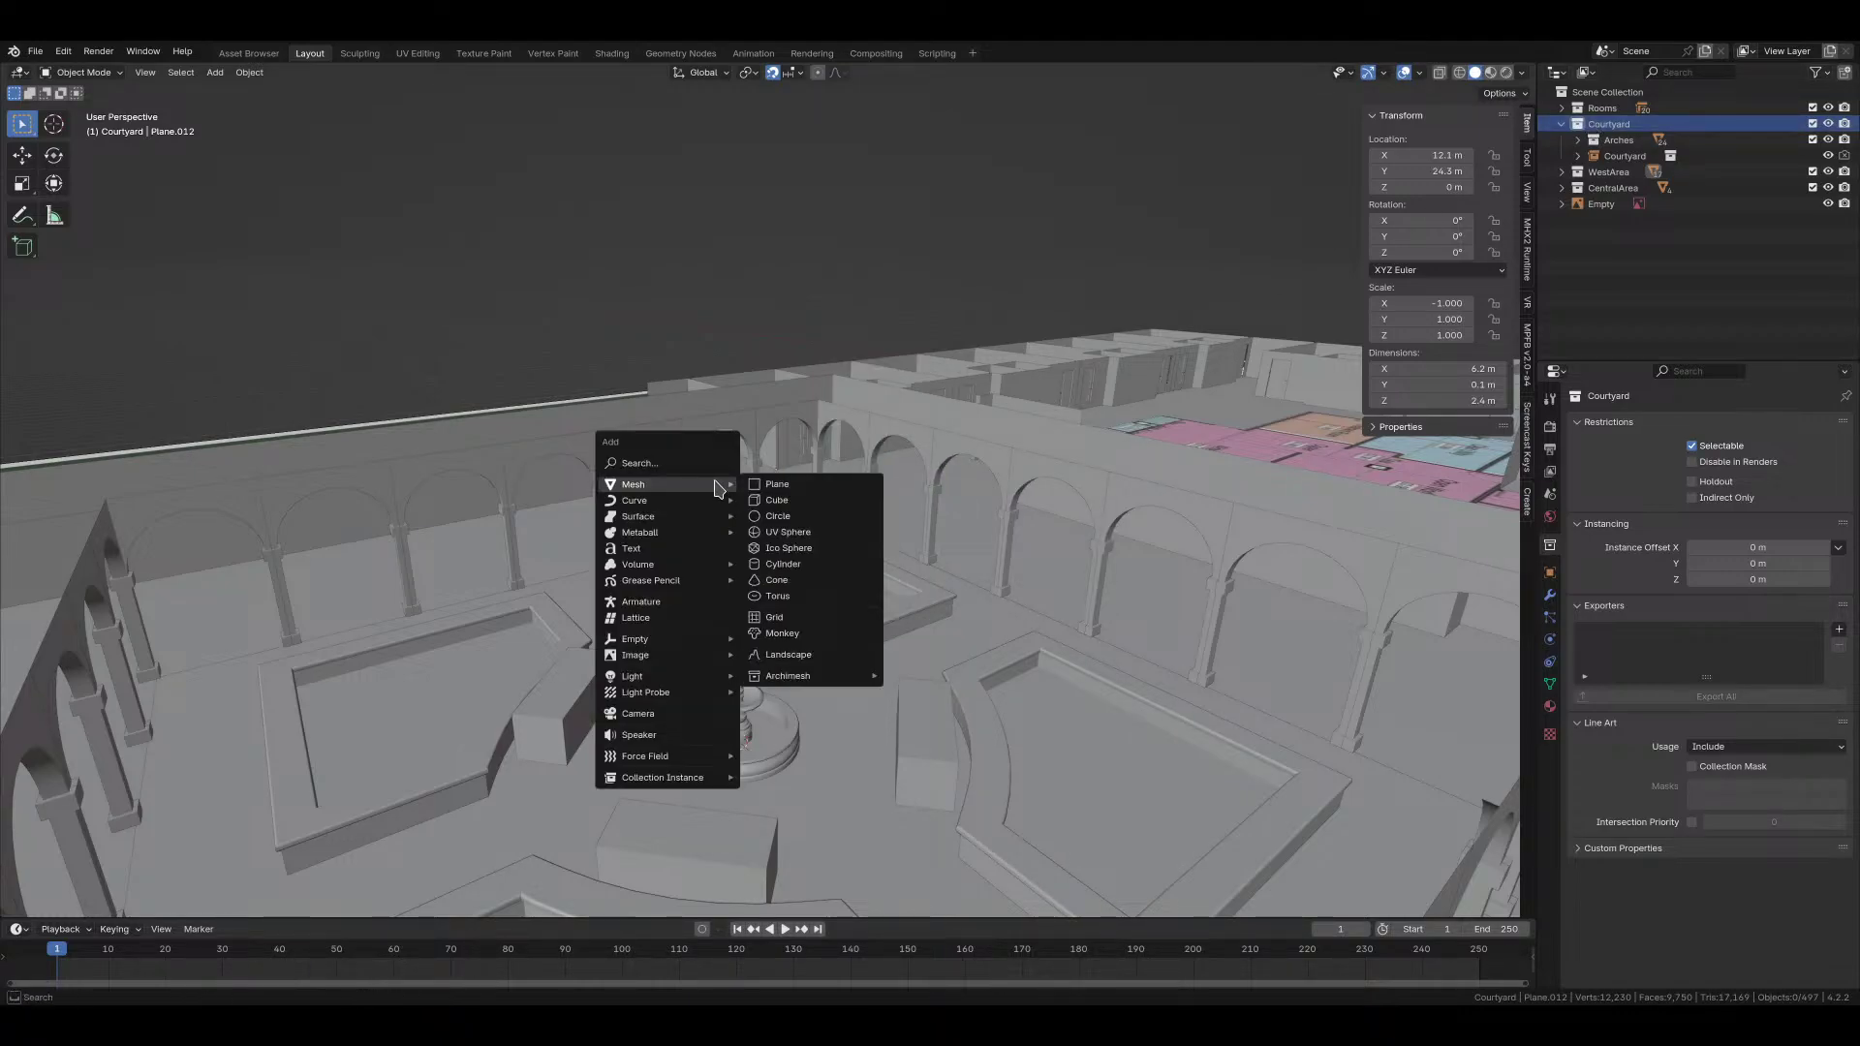
left_click(778, 500)
scroll(775, 512, "down", 5)
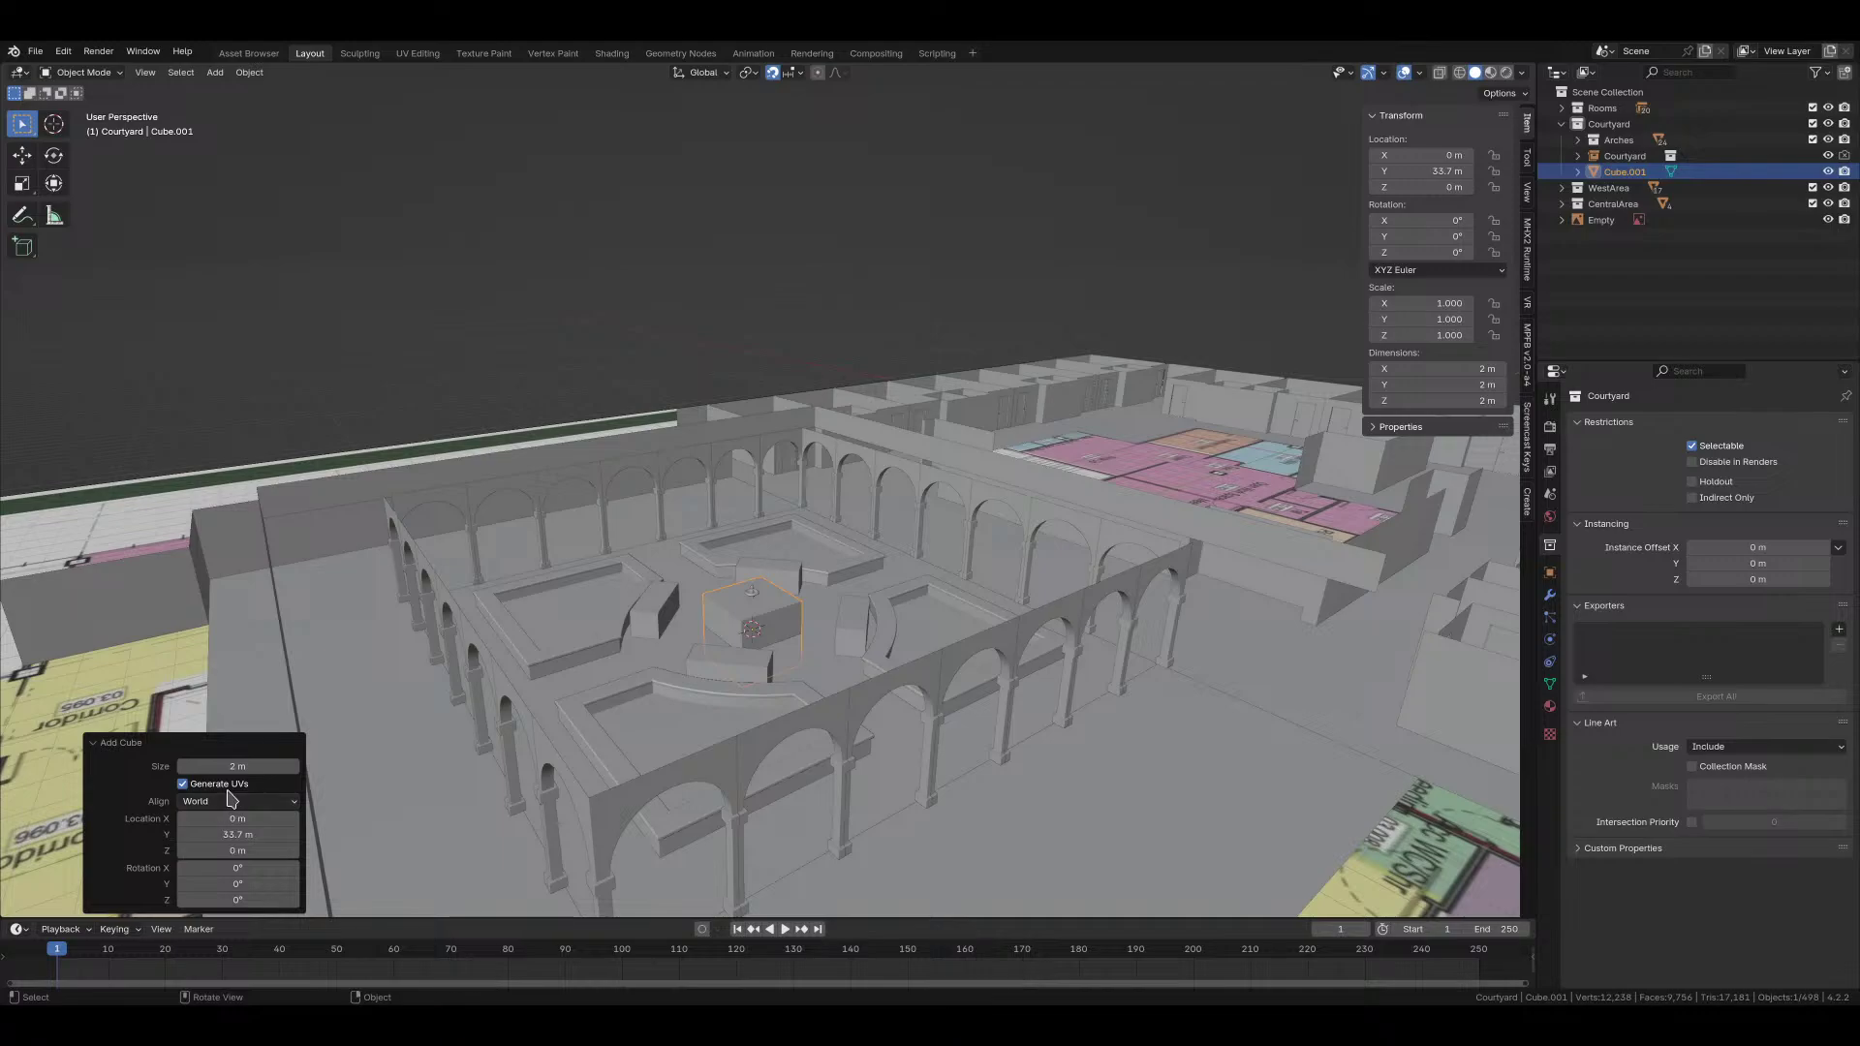
Step: Move the cube's whole mesh up 1 m along Z in Edit Mode
key("Tab")
key("g")
key("z")
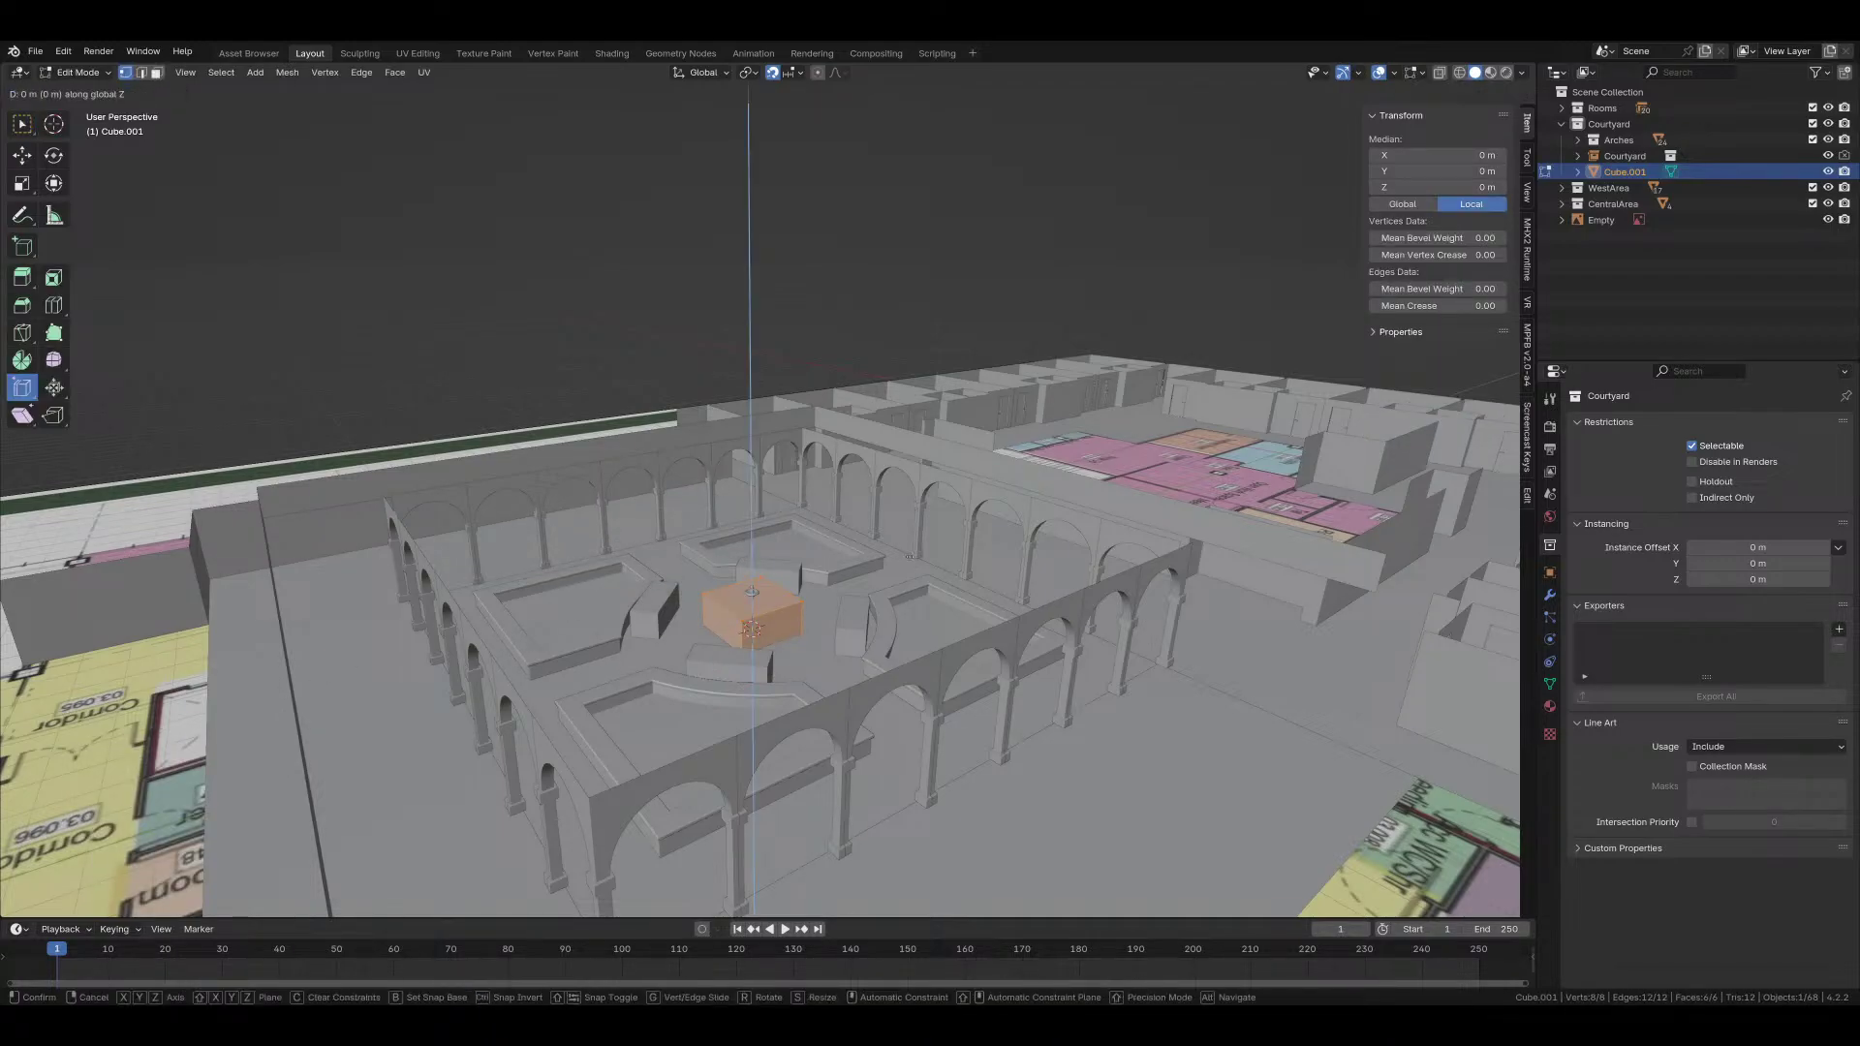
key("1")
key("Return")
Step: Delete the cube's bottom face
key("3")
key("z")
left_click(678, 572)
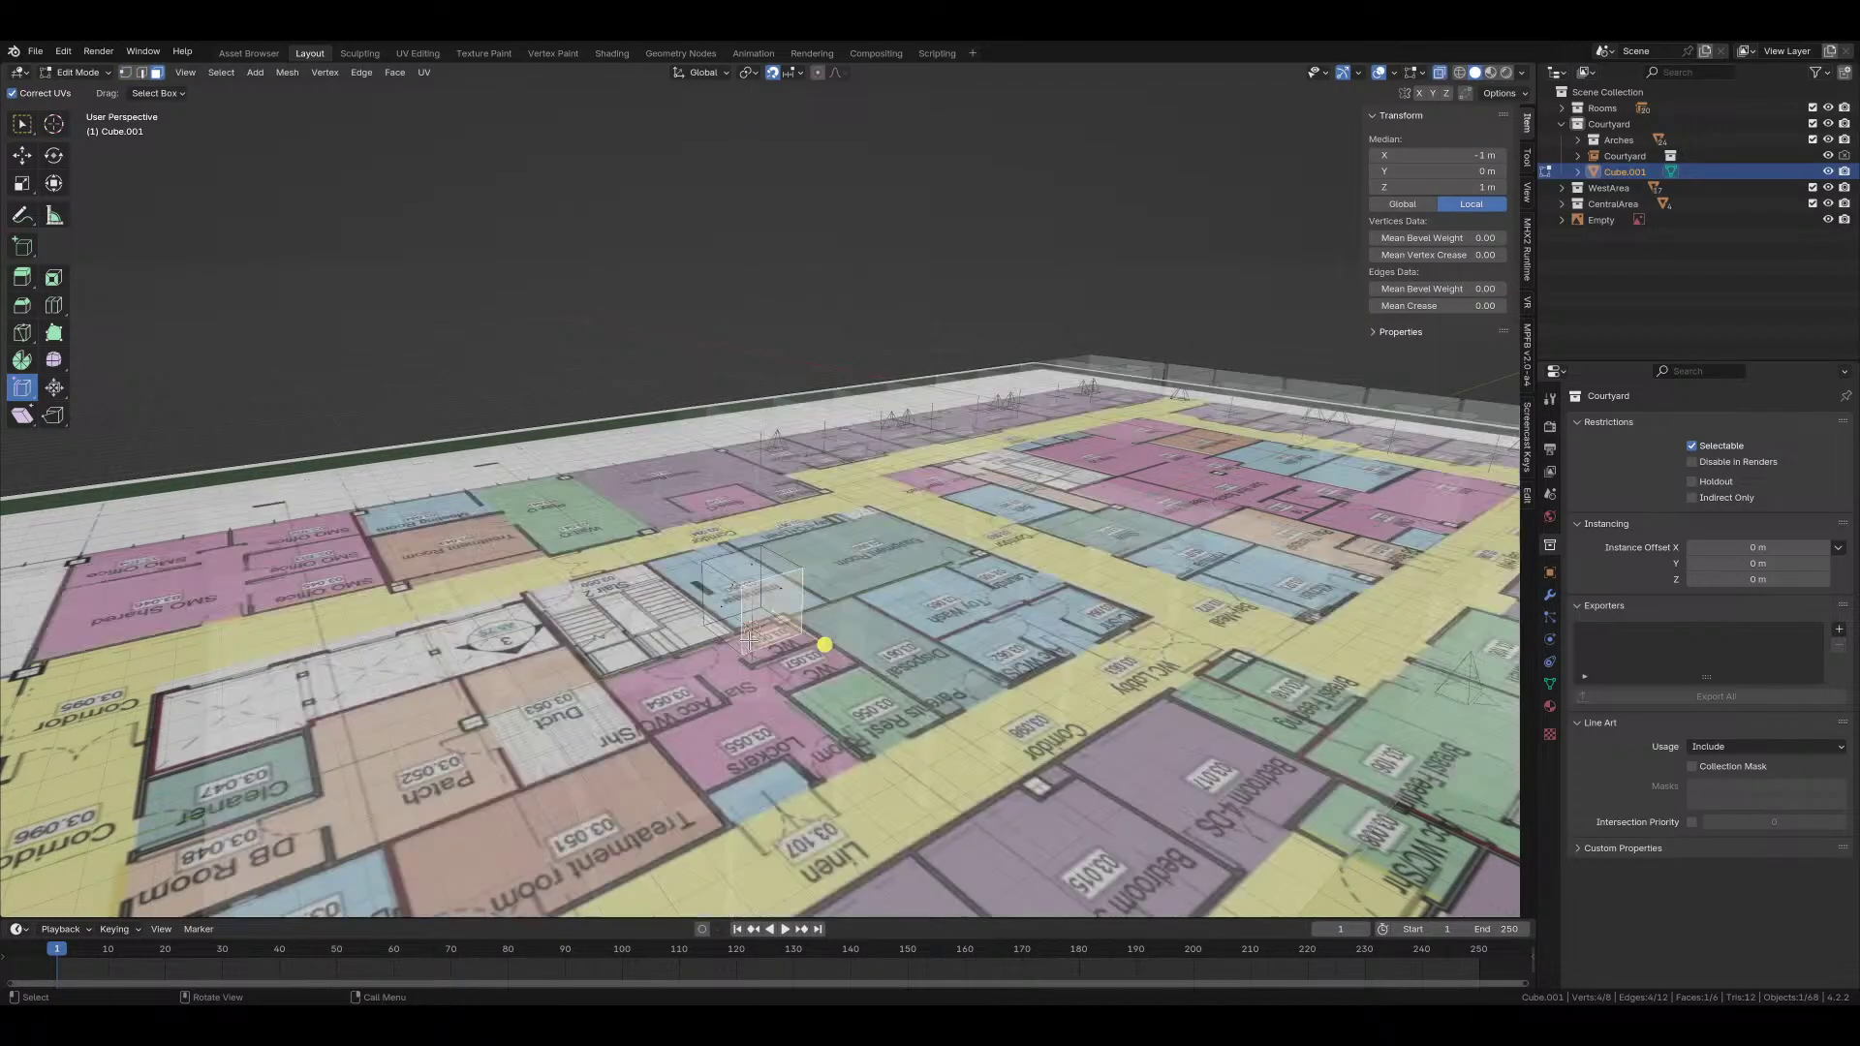
left_click(754, 641)
key("x")
left_click(744, 671)
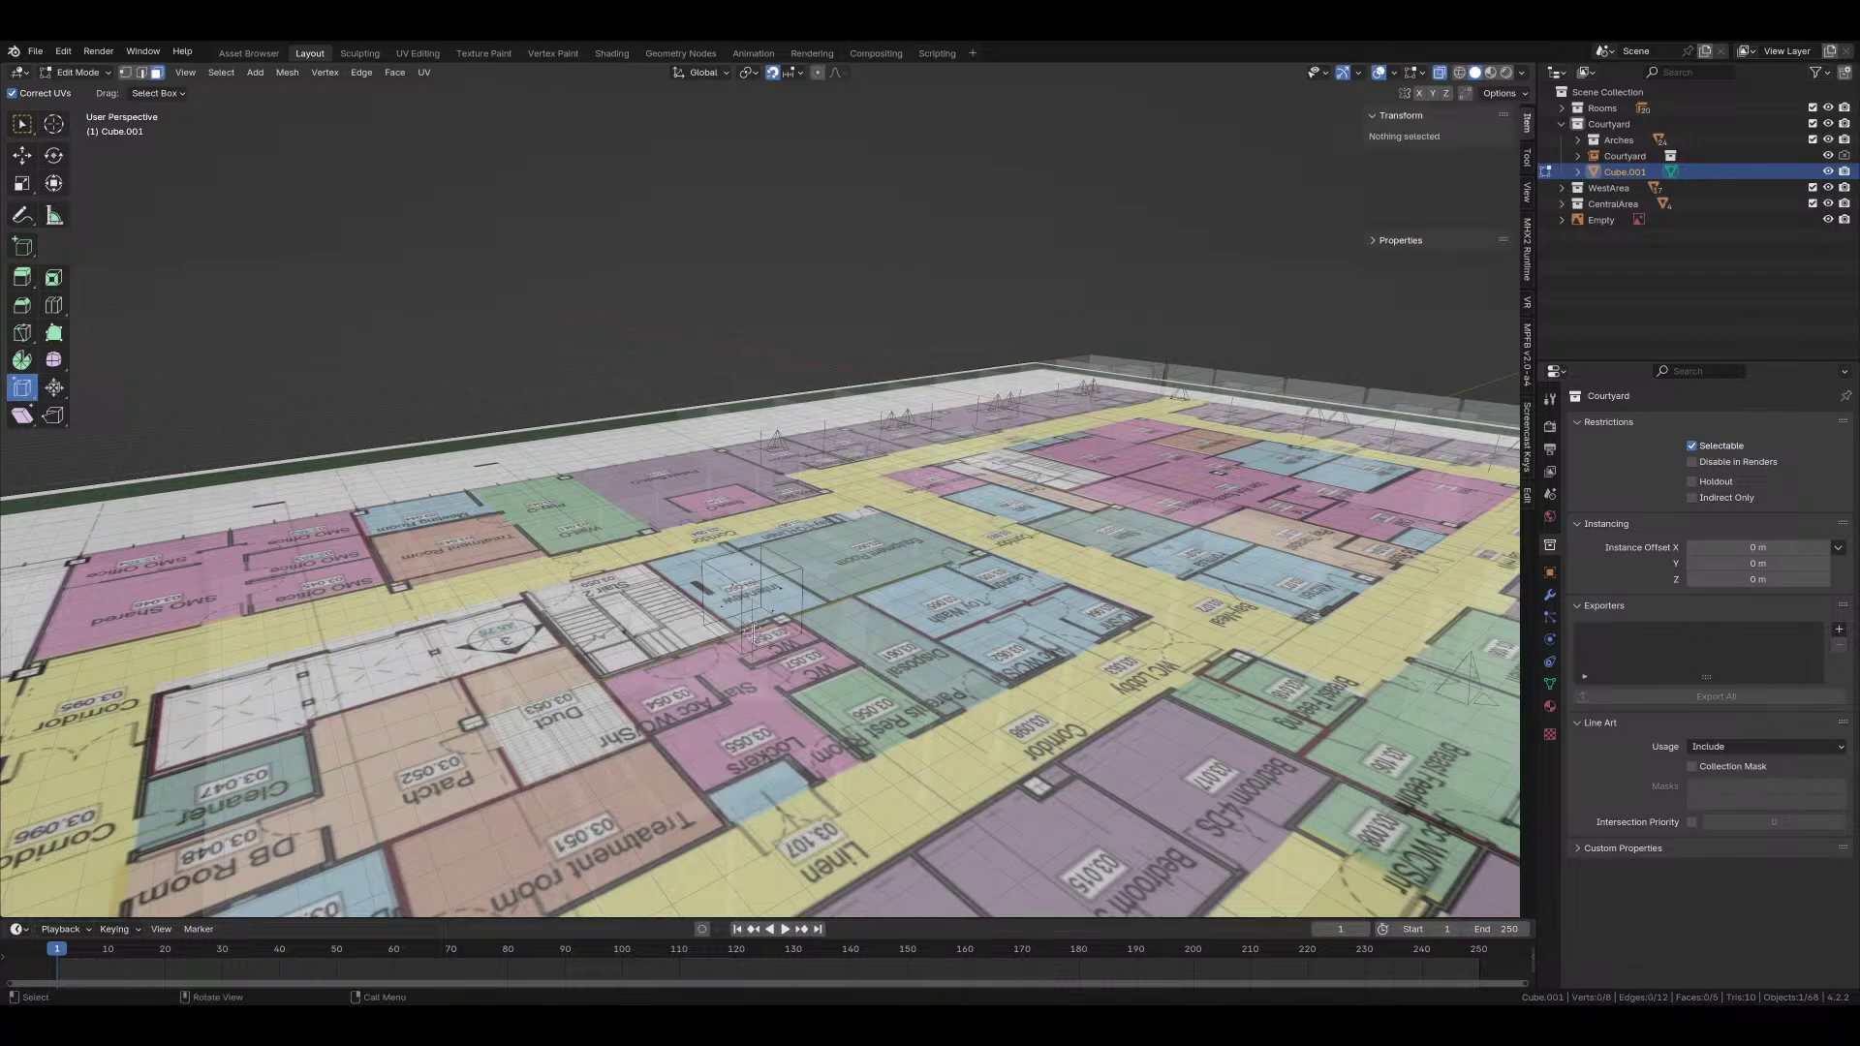
key("alt+z")
Step: Raise the open-bottomed cube's mesh 3.4 m along Z so it sits on top of the courtyard arches
key("KP_3")
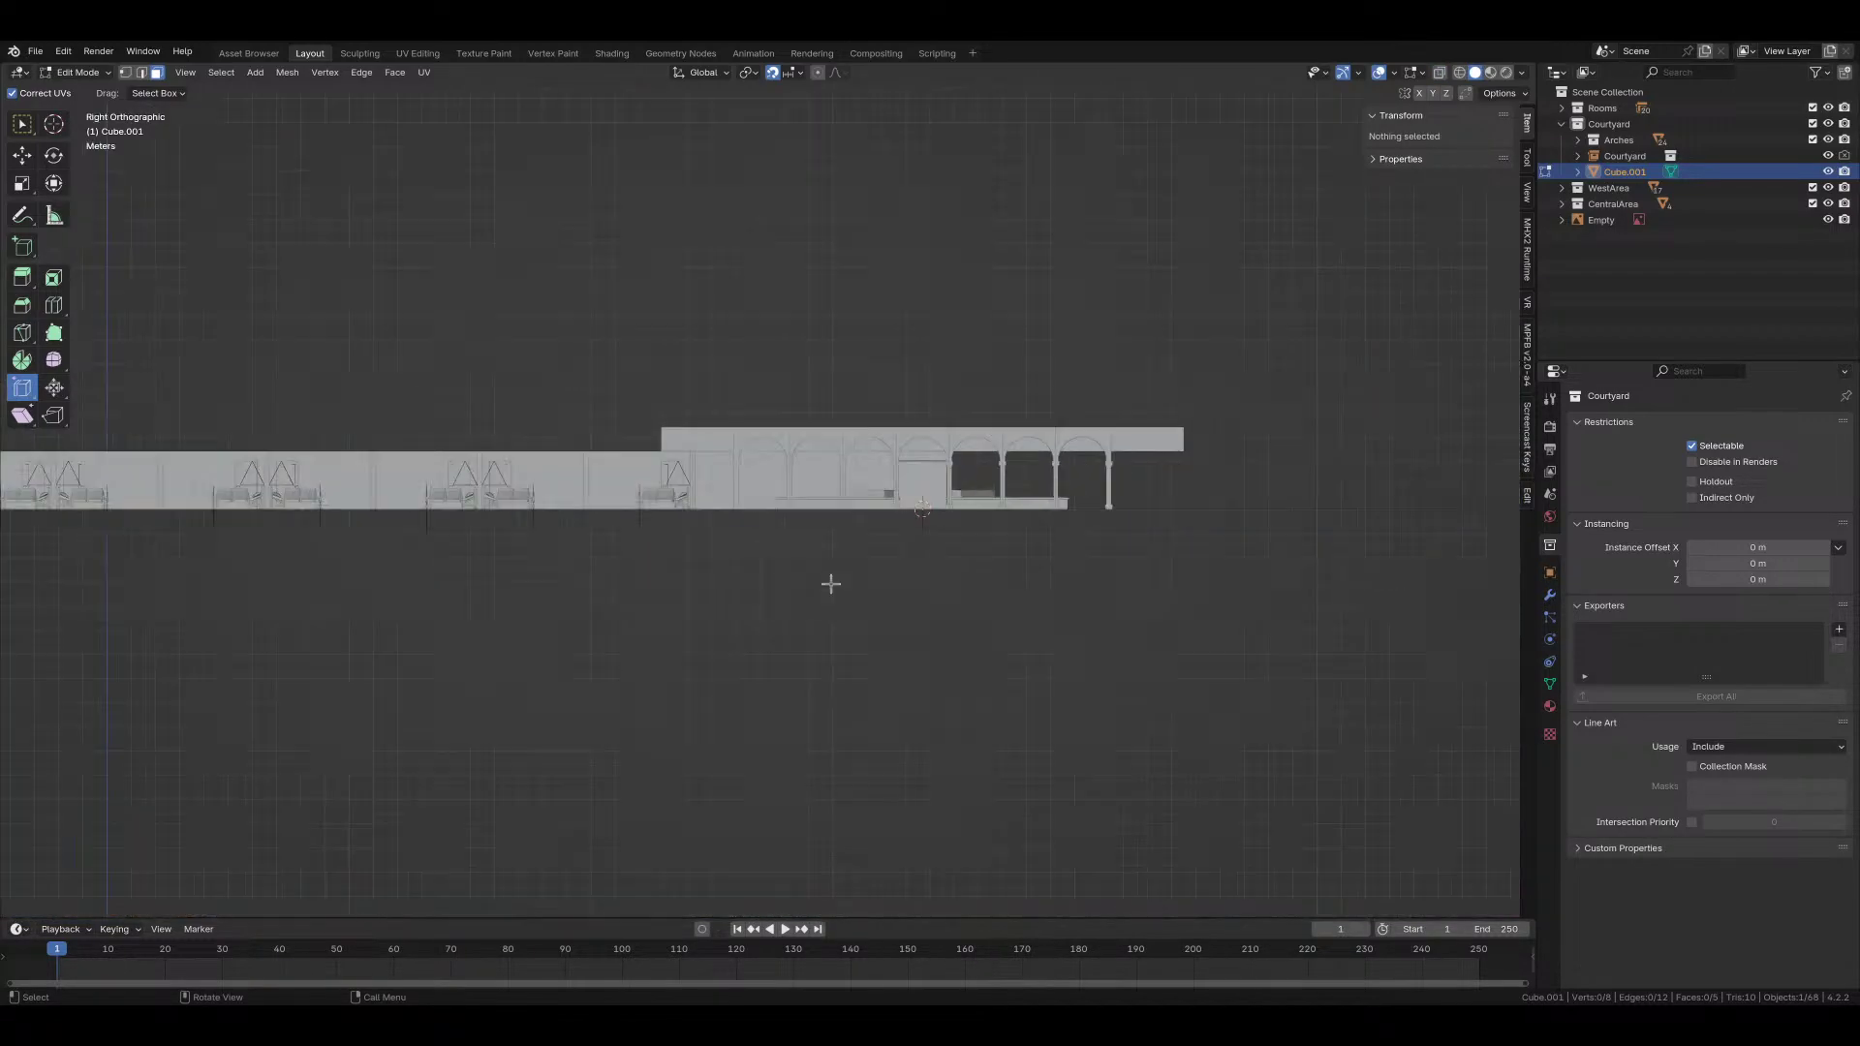
key("a")
middle_click_drag(998, 540, 901, 616, "shift")
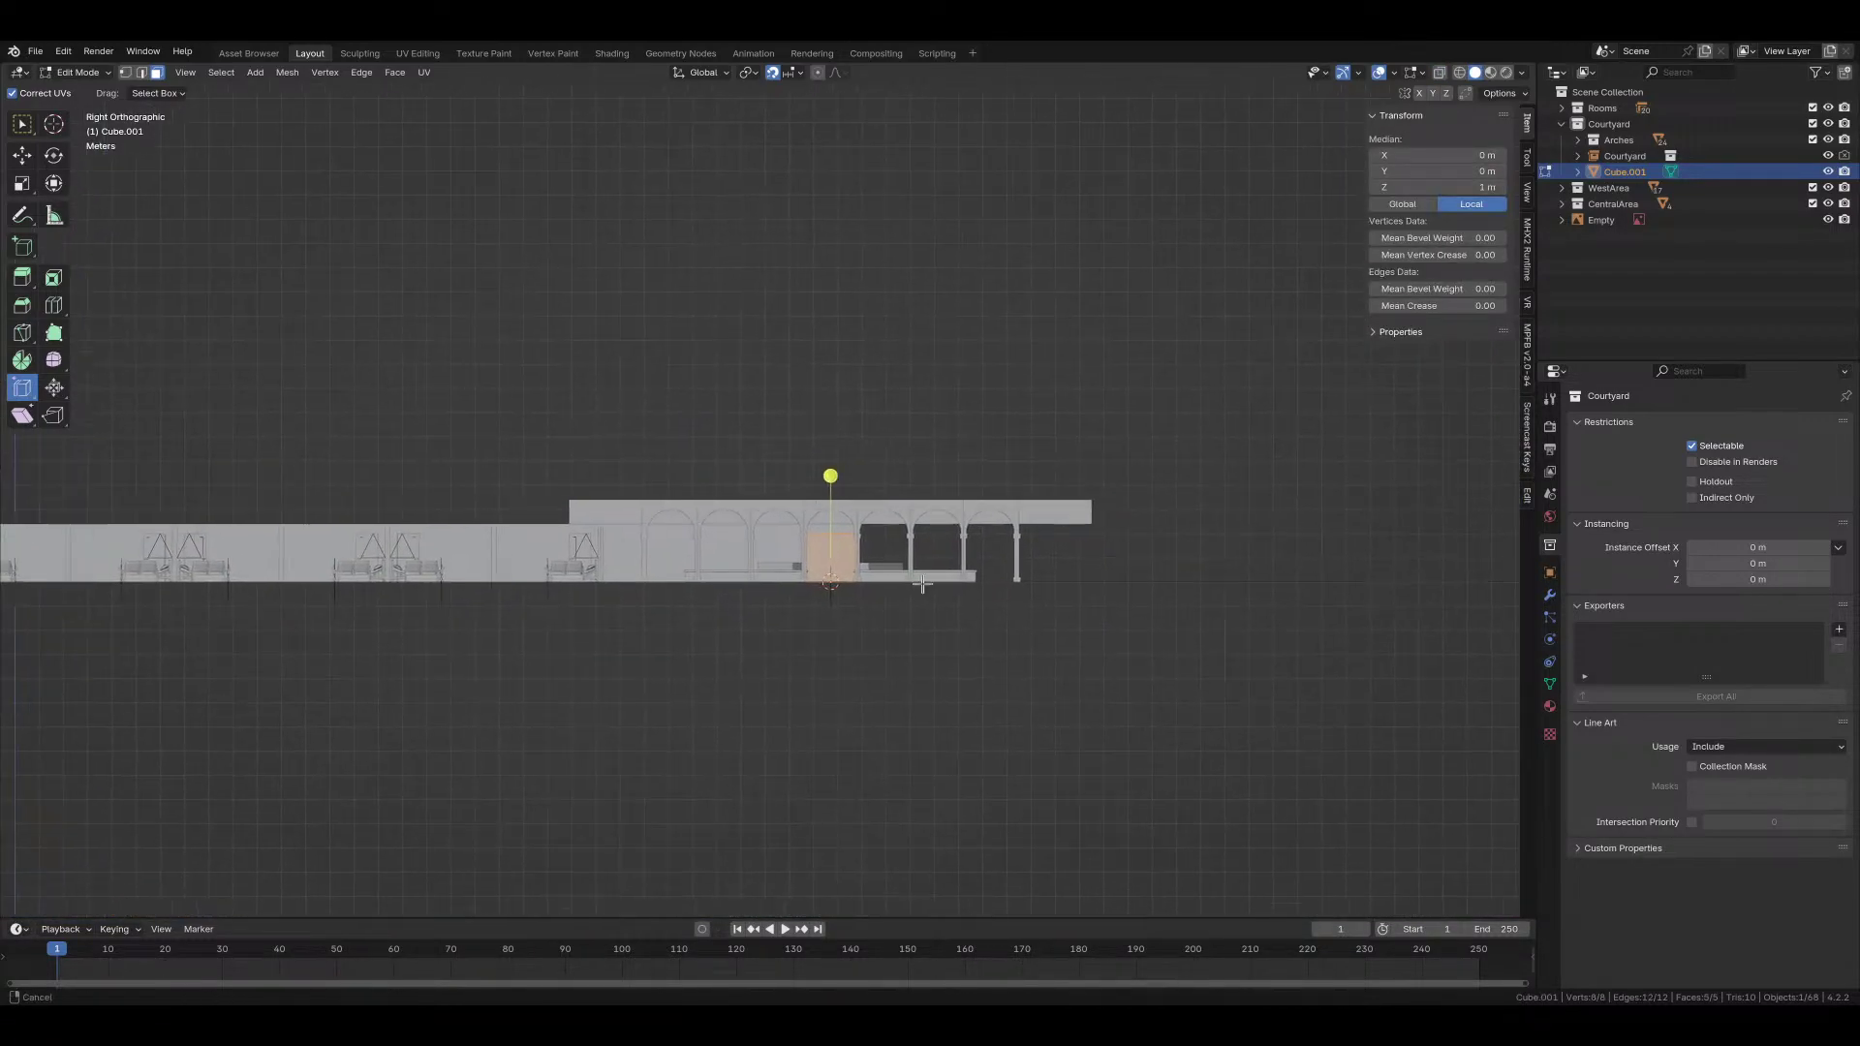
key("g")
key("z")
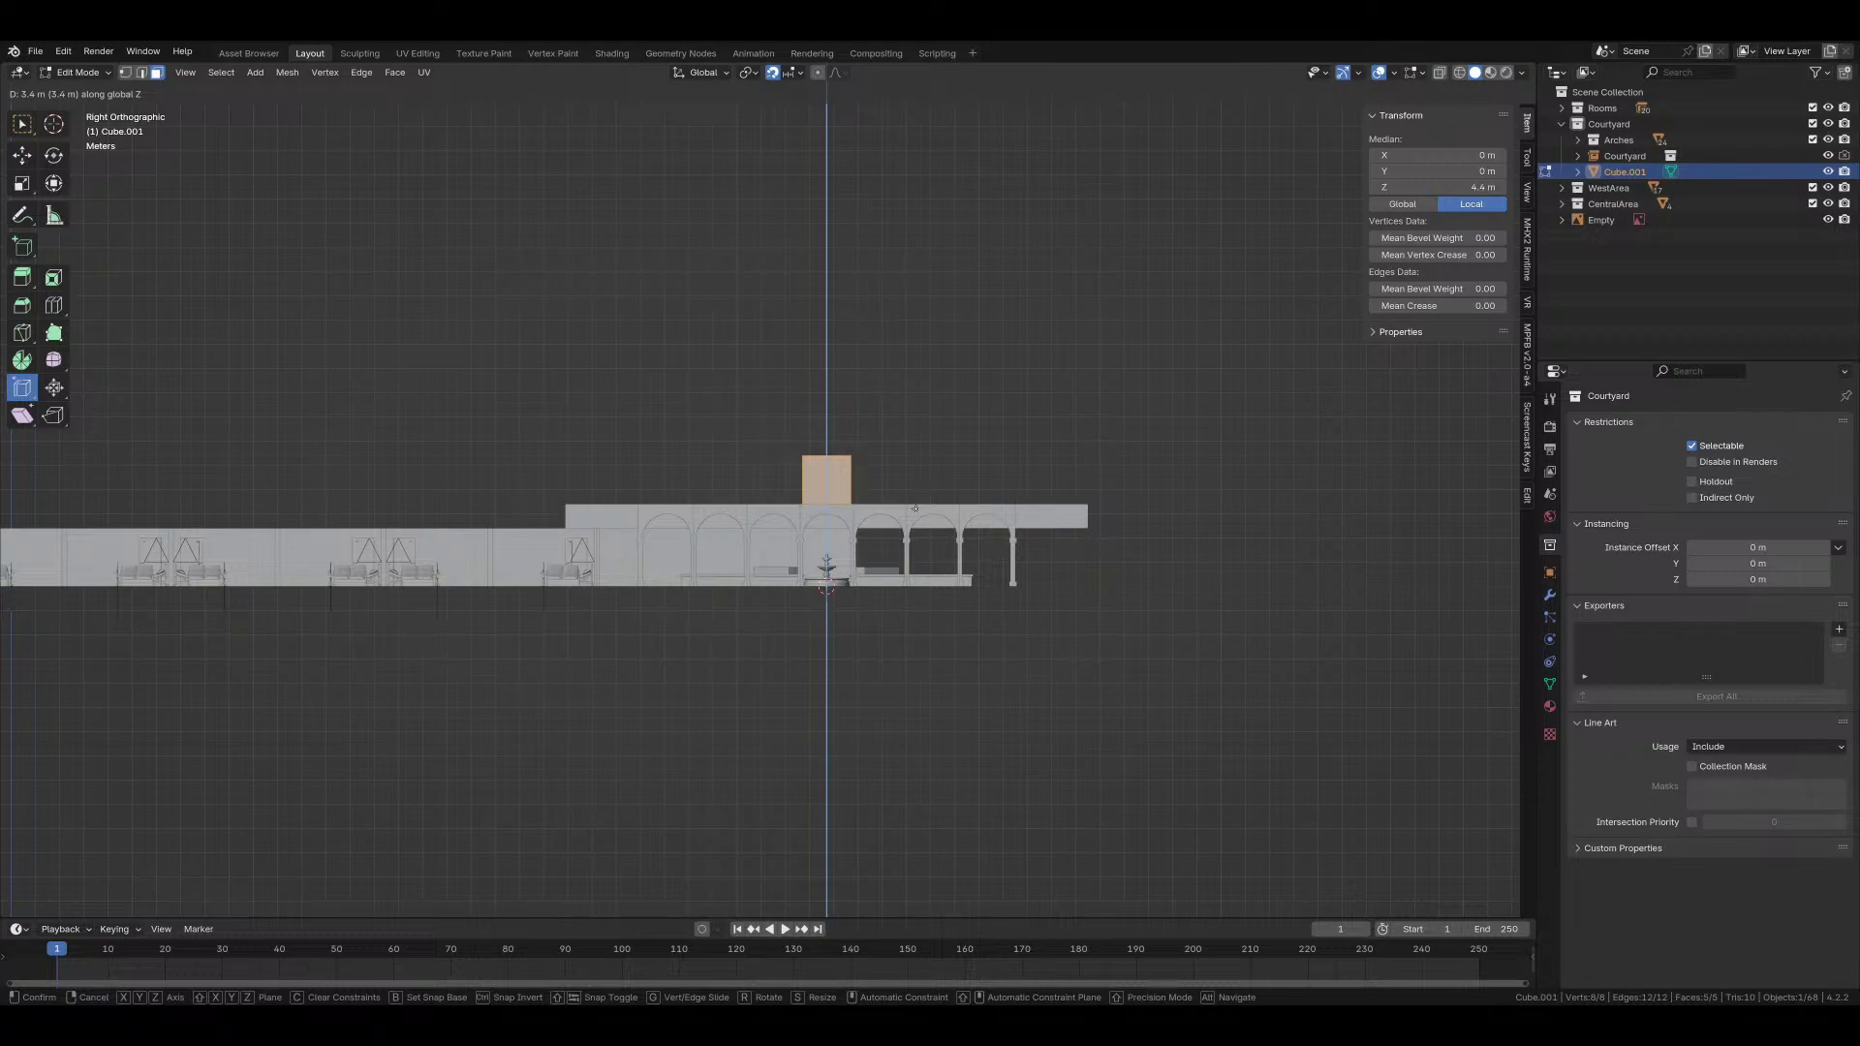
left_click(919, 504)
scroll(919, 505, "up", 3)
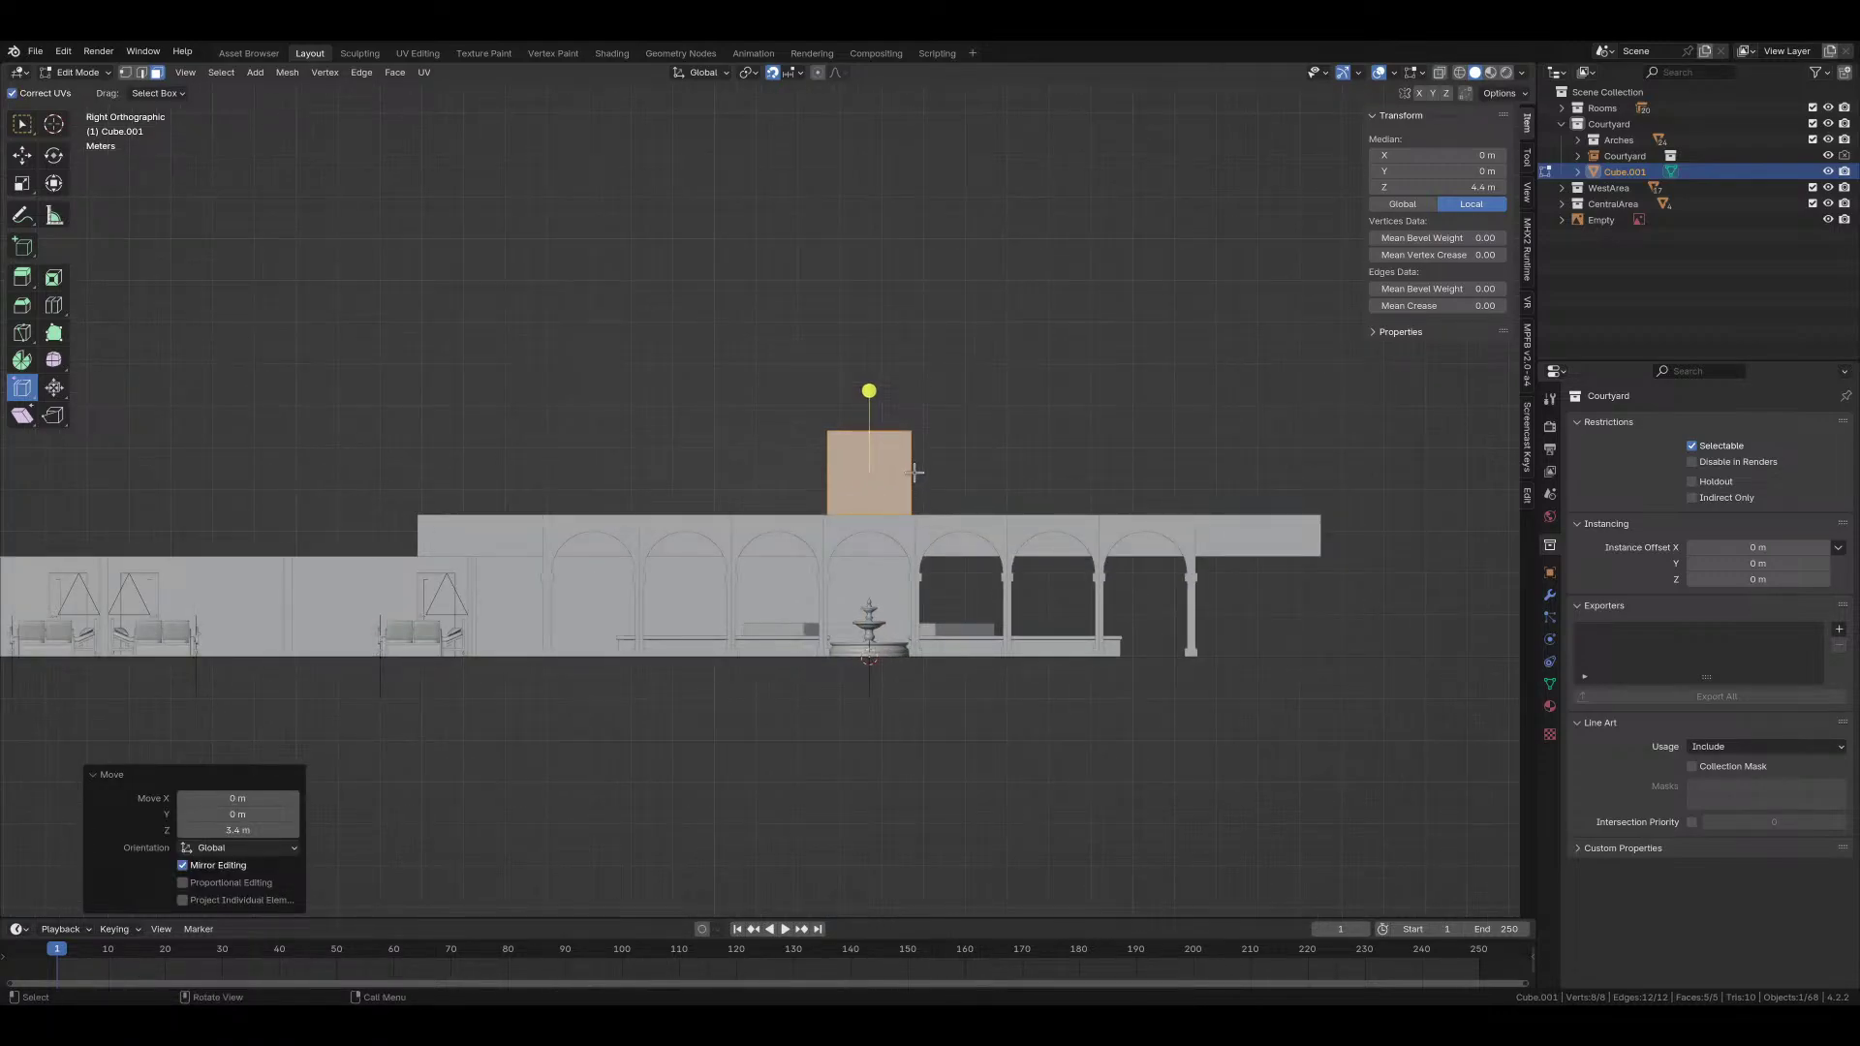
Step: Turn on X and Y mesh mirroring and move the cube's side face 6.6 m along Y to match the arcade
key("alt+a")
key("alt+z")
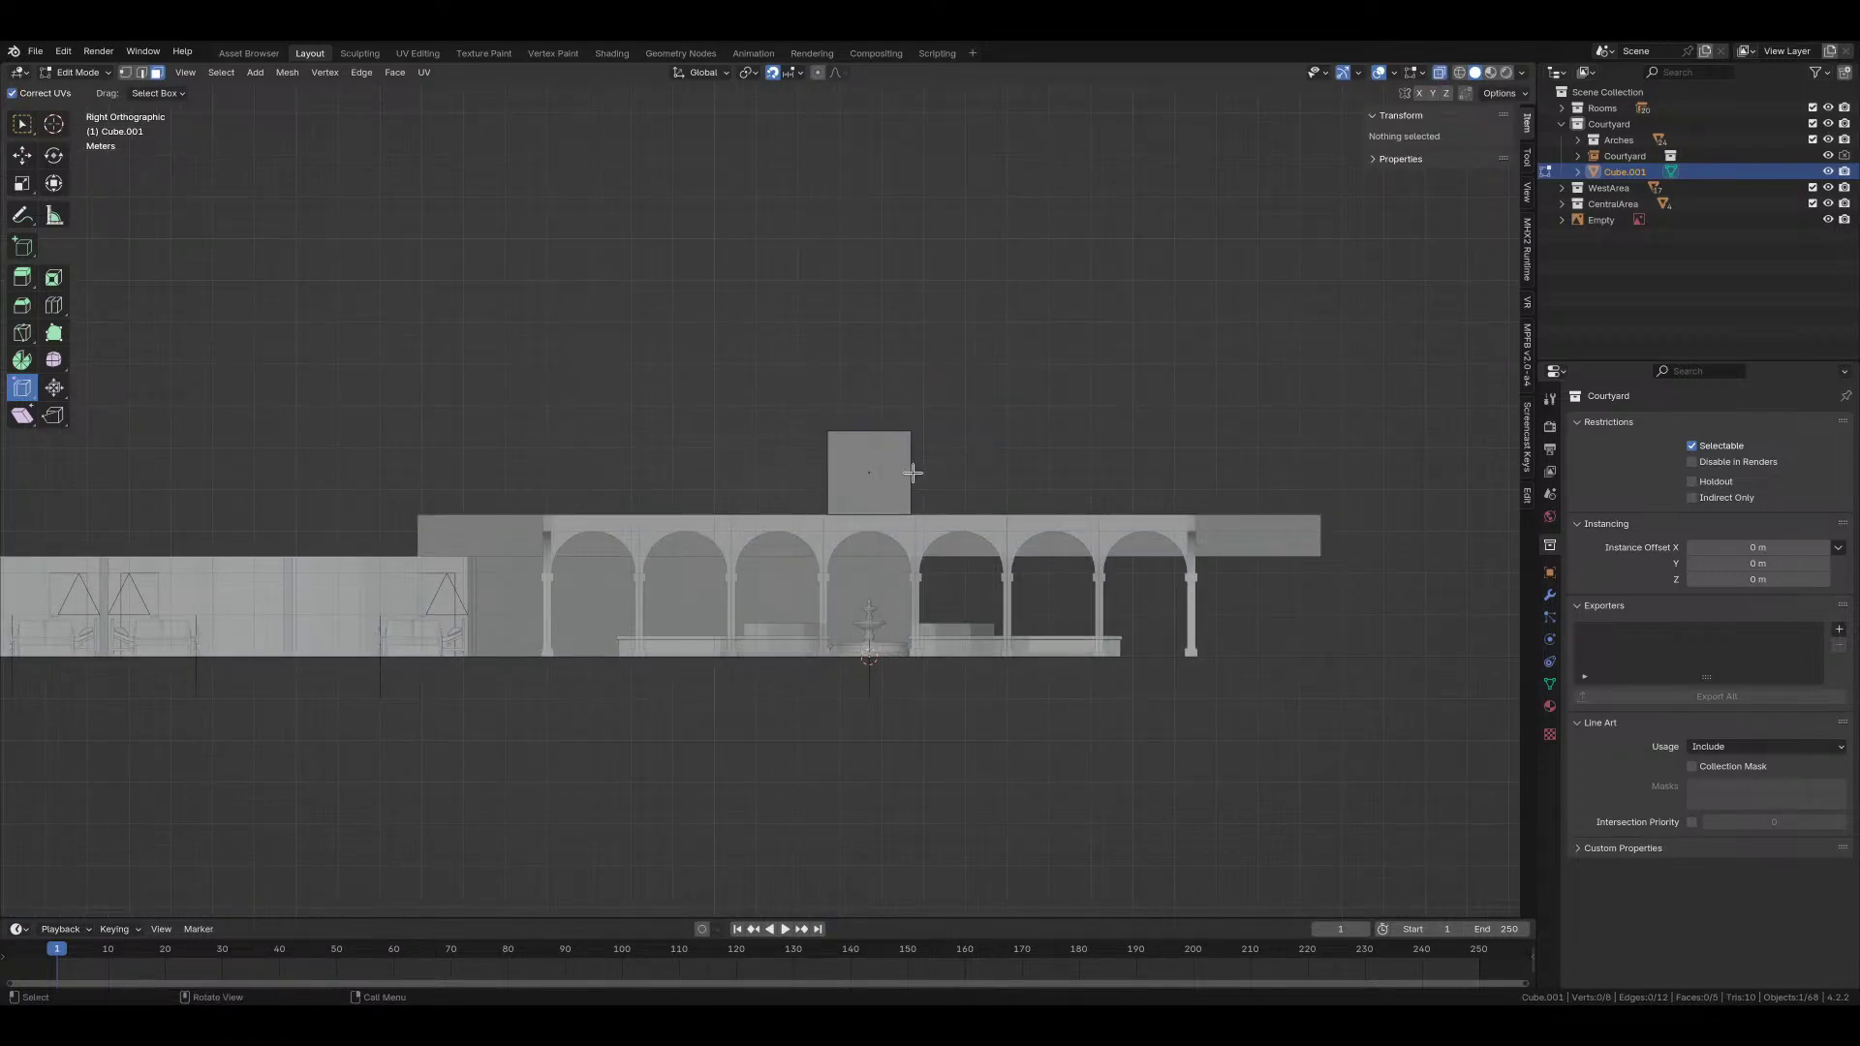
left_click(912, 473)
left_click(1418, 93)
key("g")
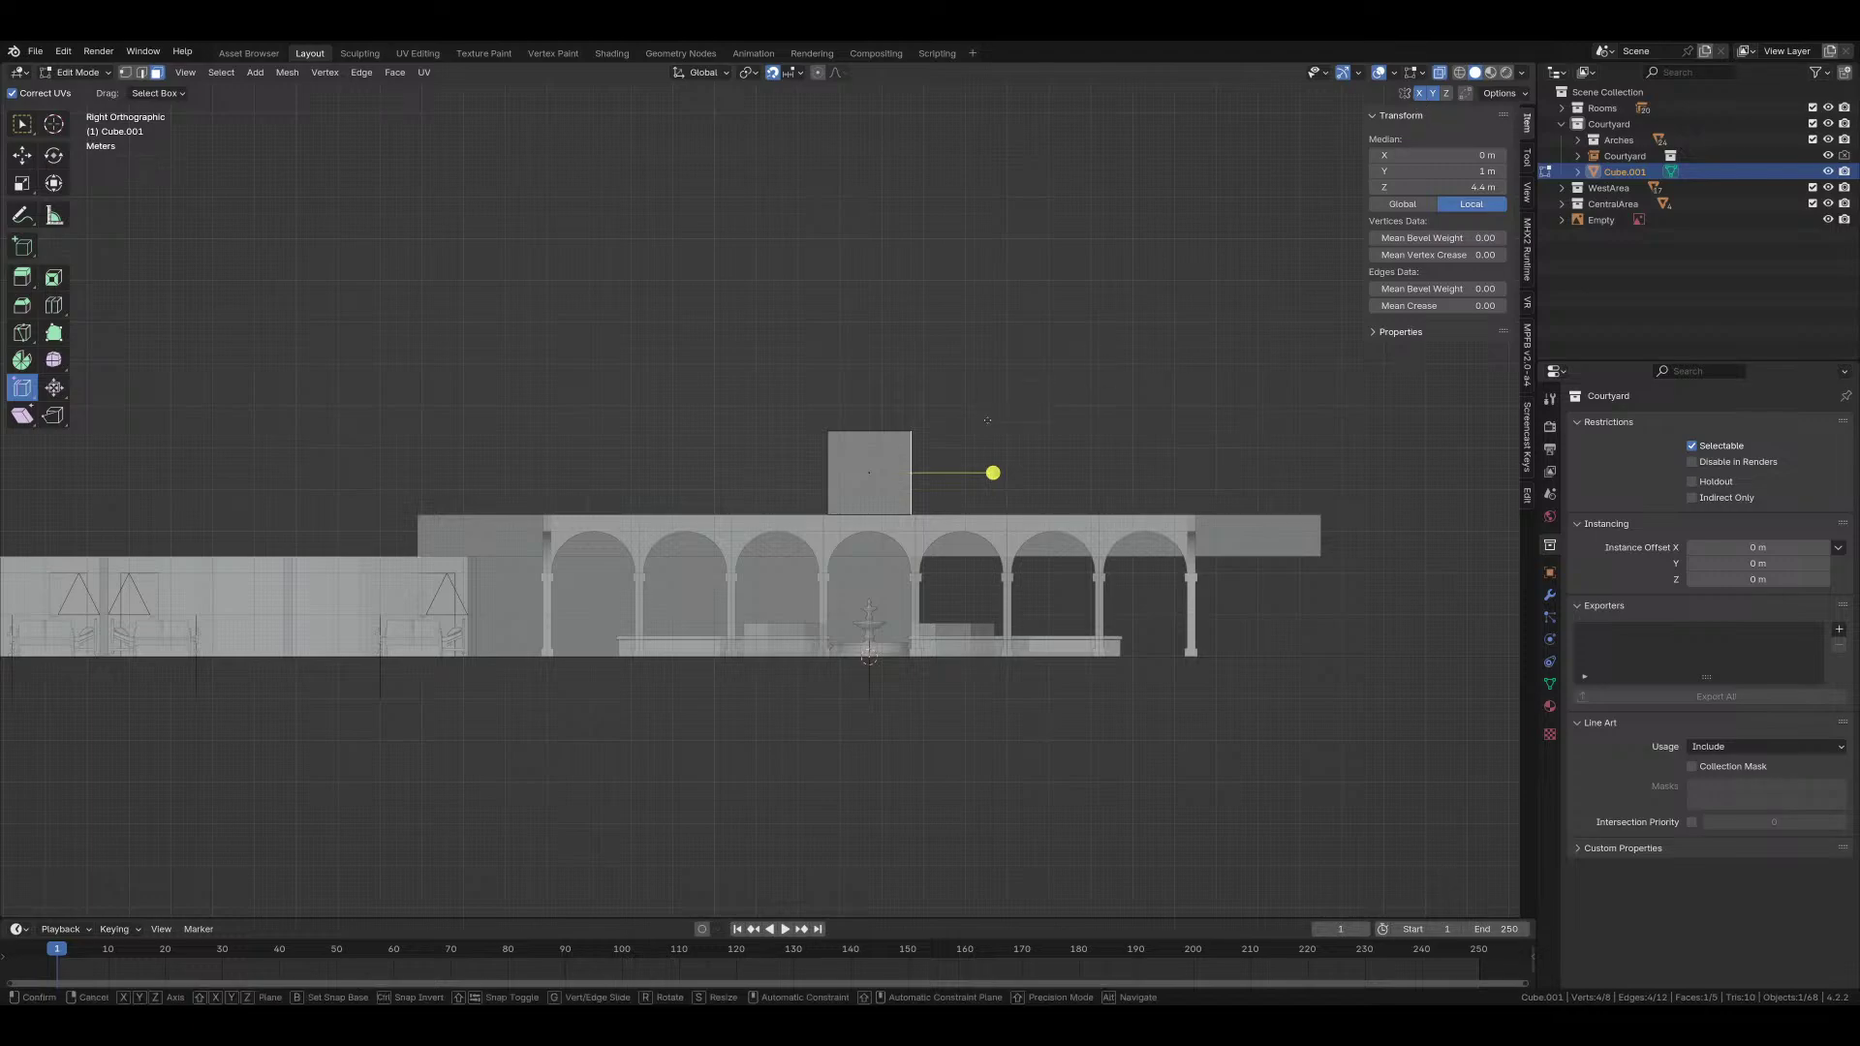
key("x")
key("y")
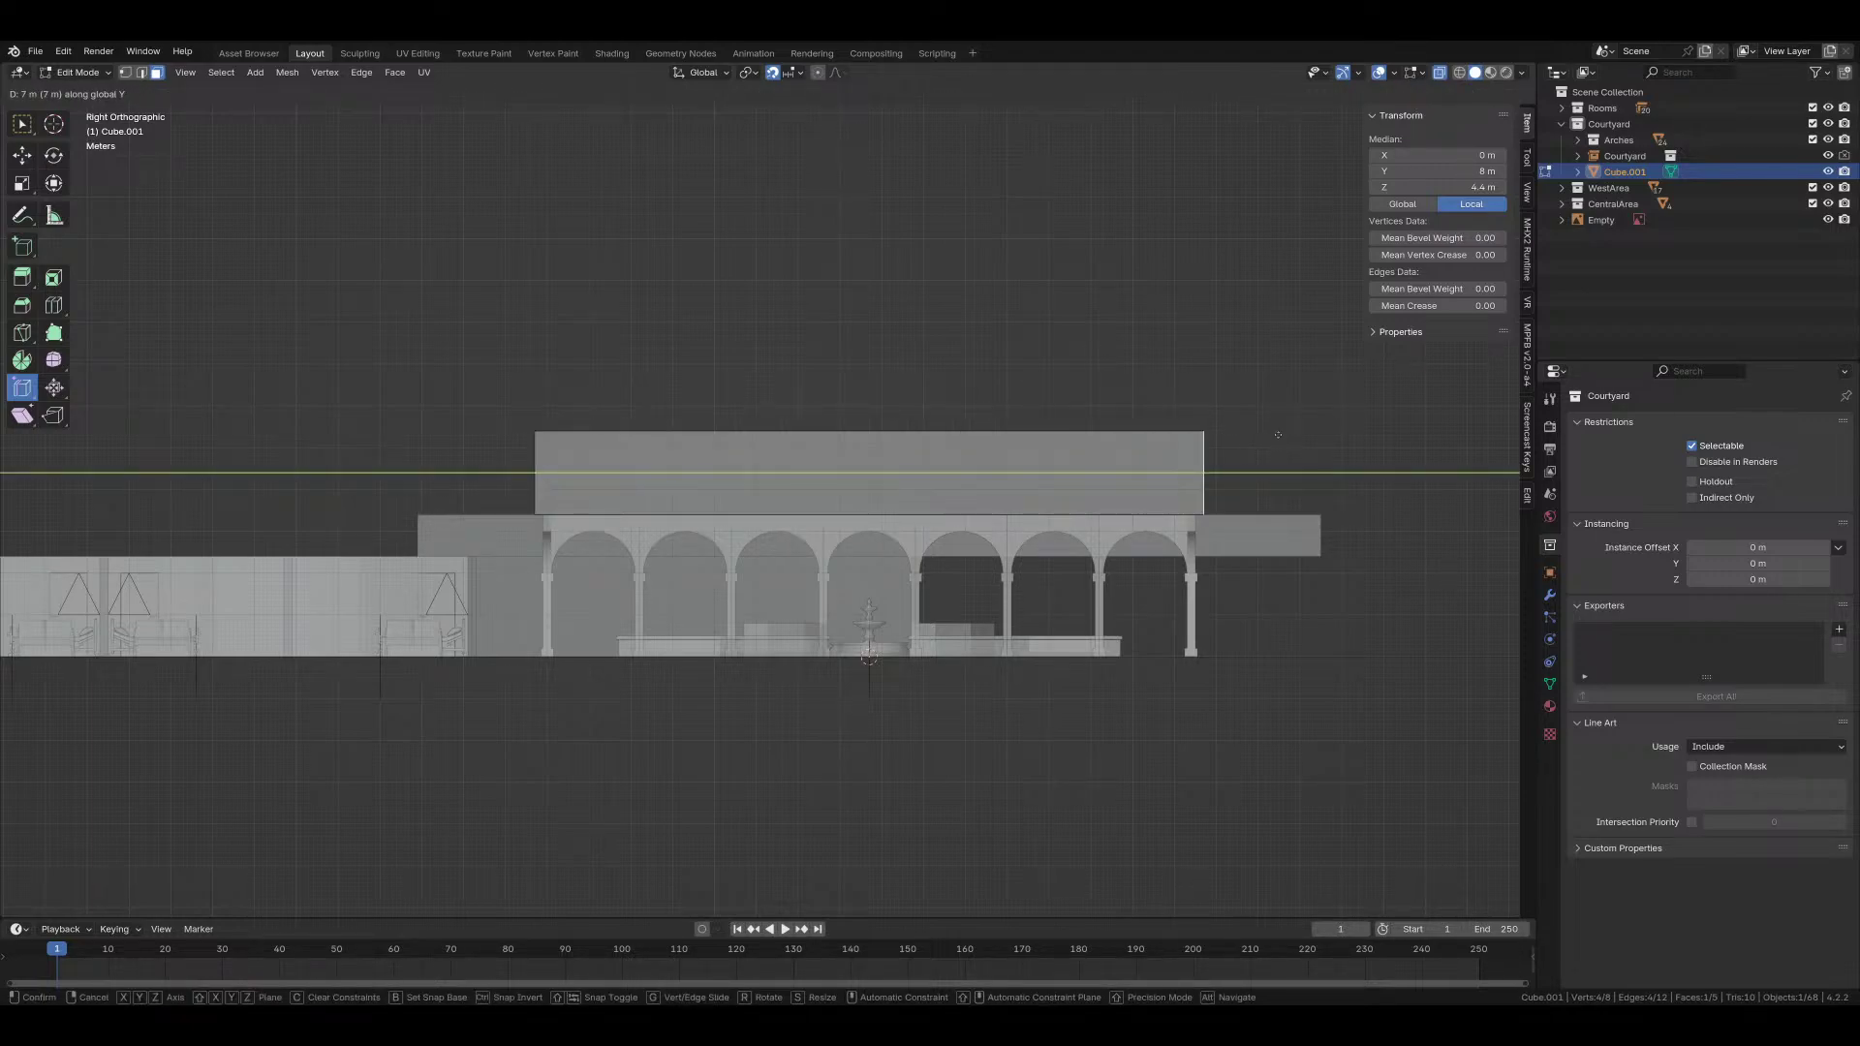
left_click(1163, 445)
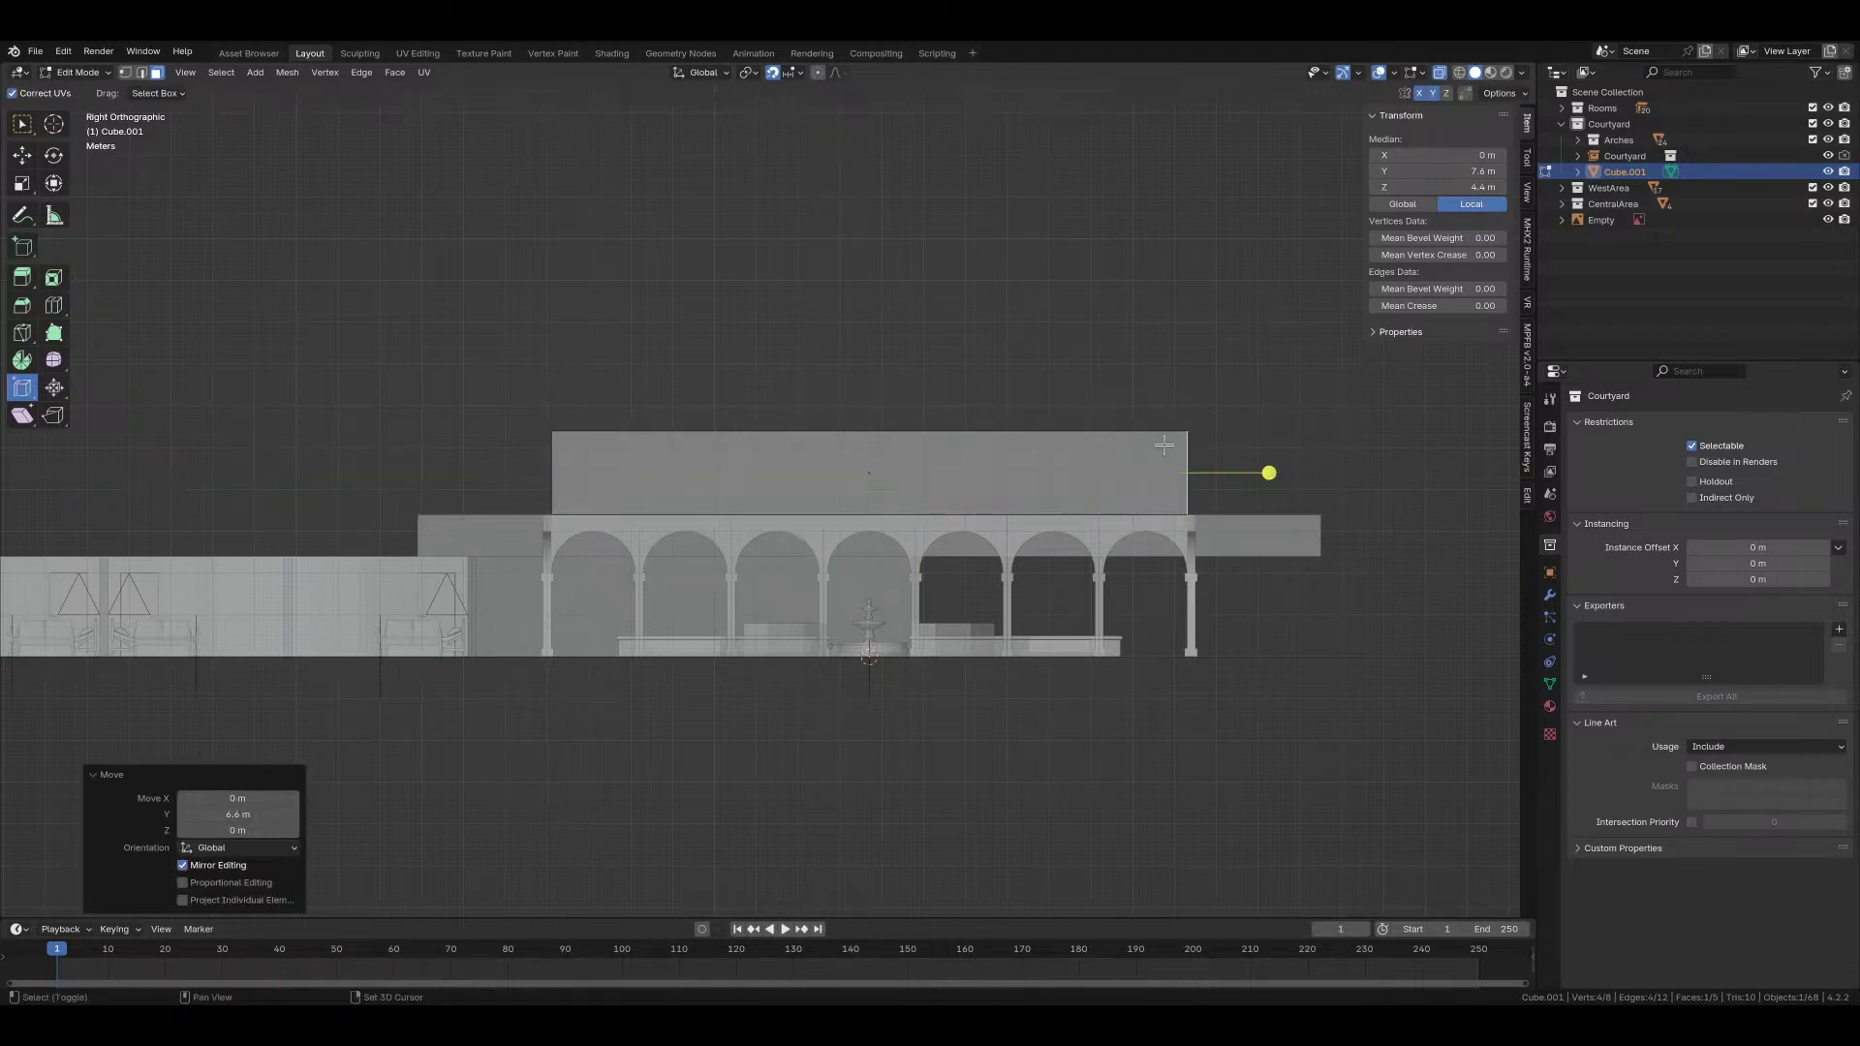
Step: Widen the block across the arcade by moving its side face 6.6 m along X with mirroring
key("grave")
left_click(1017, 396)
key("g")
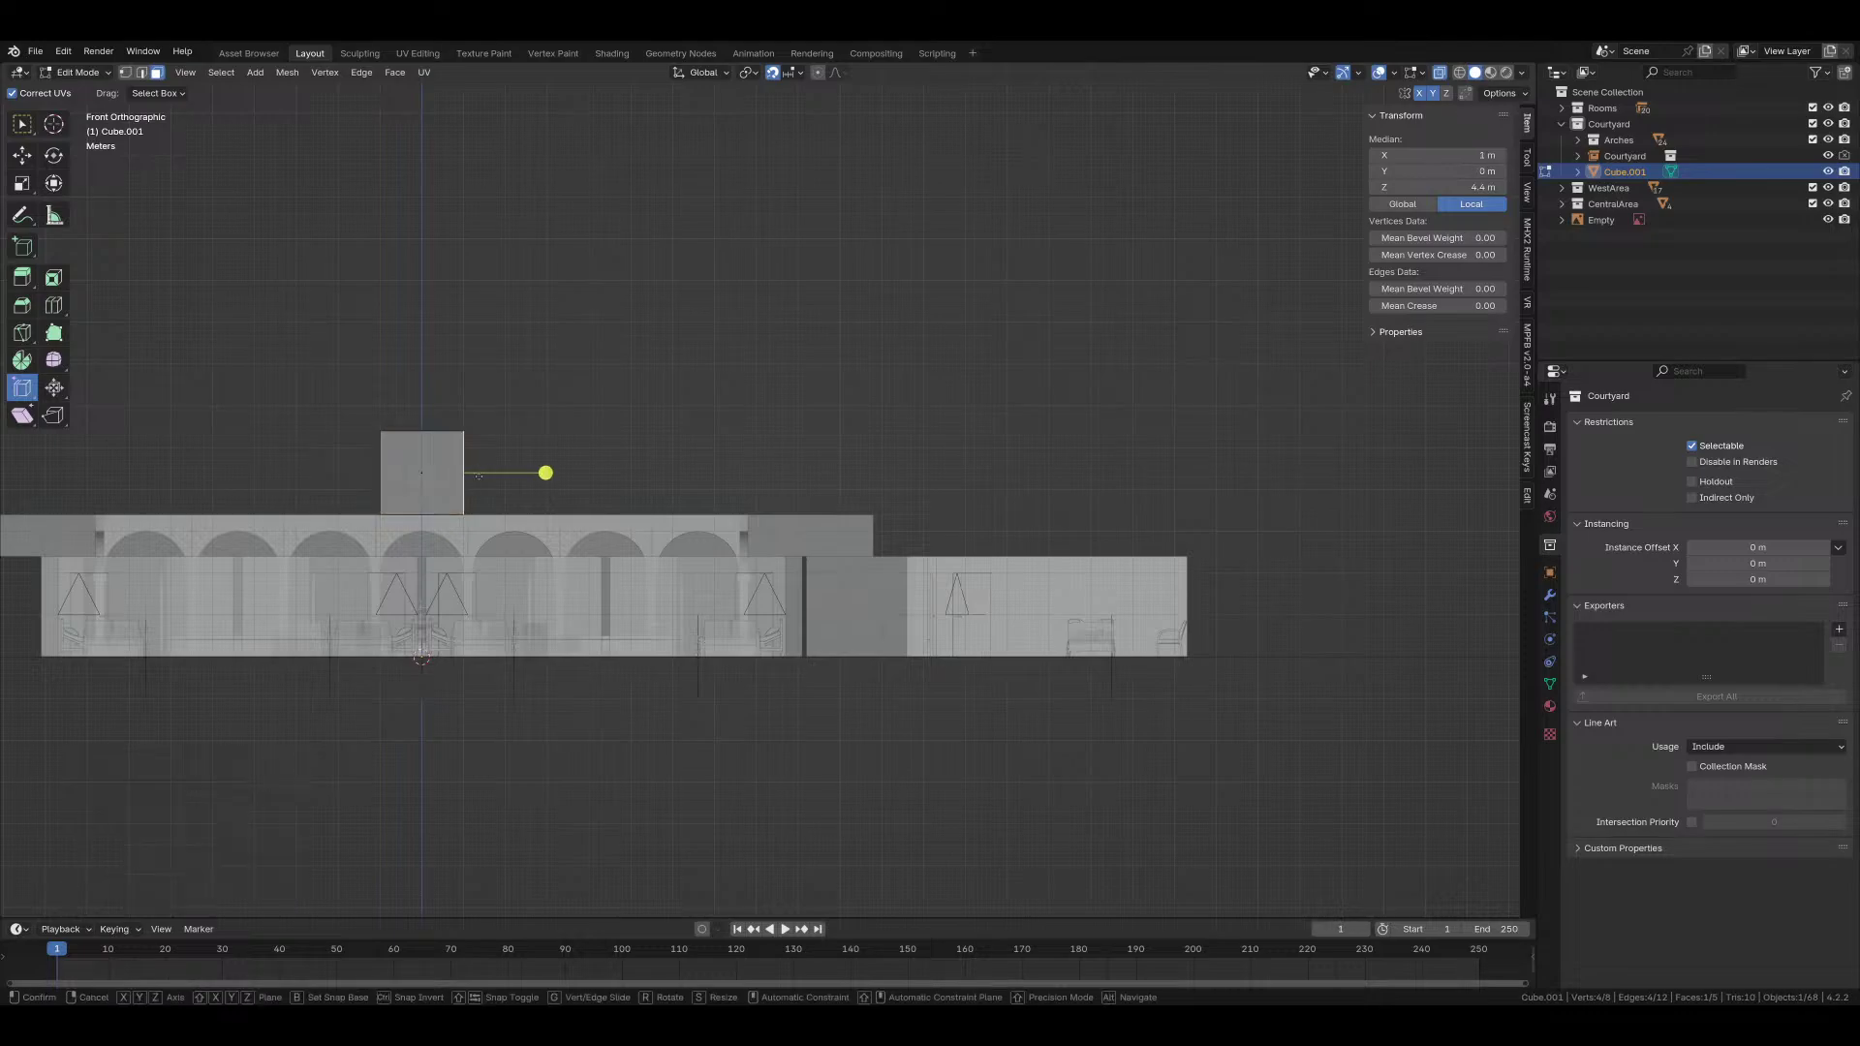
key("x")
left_click(756, 489)
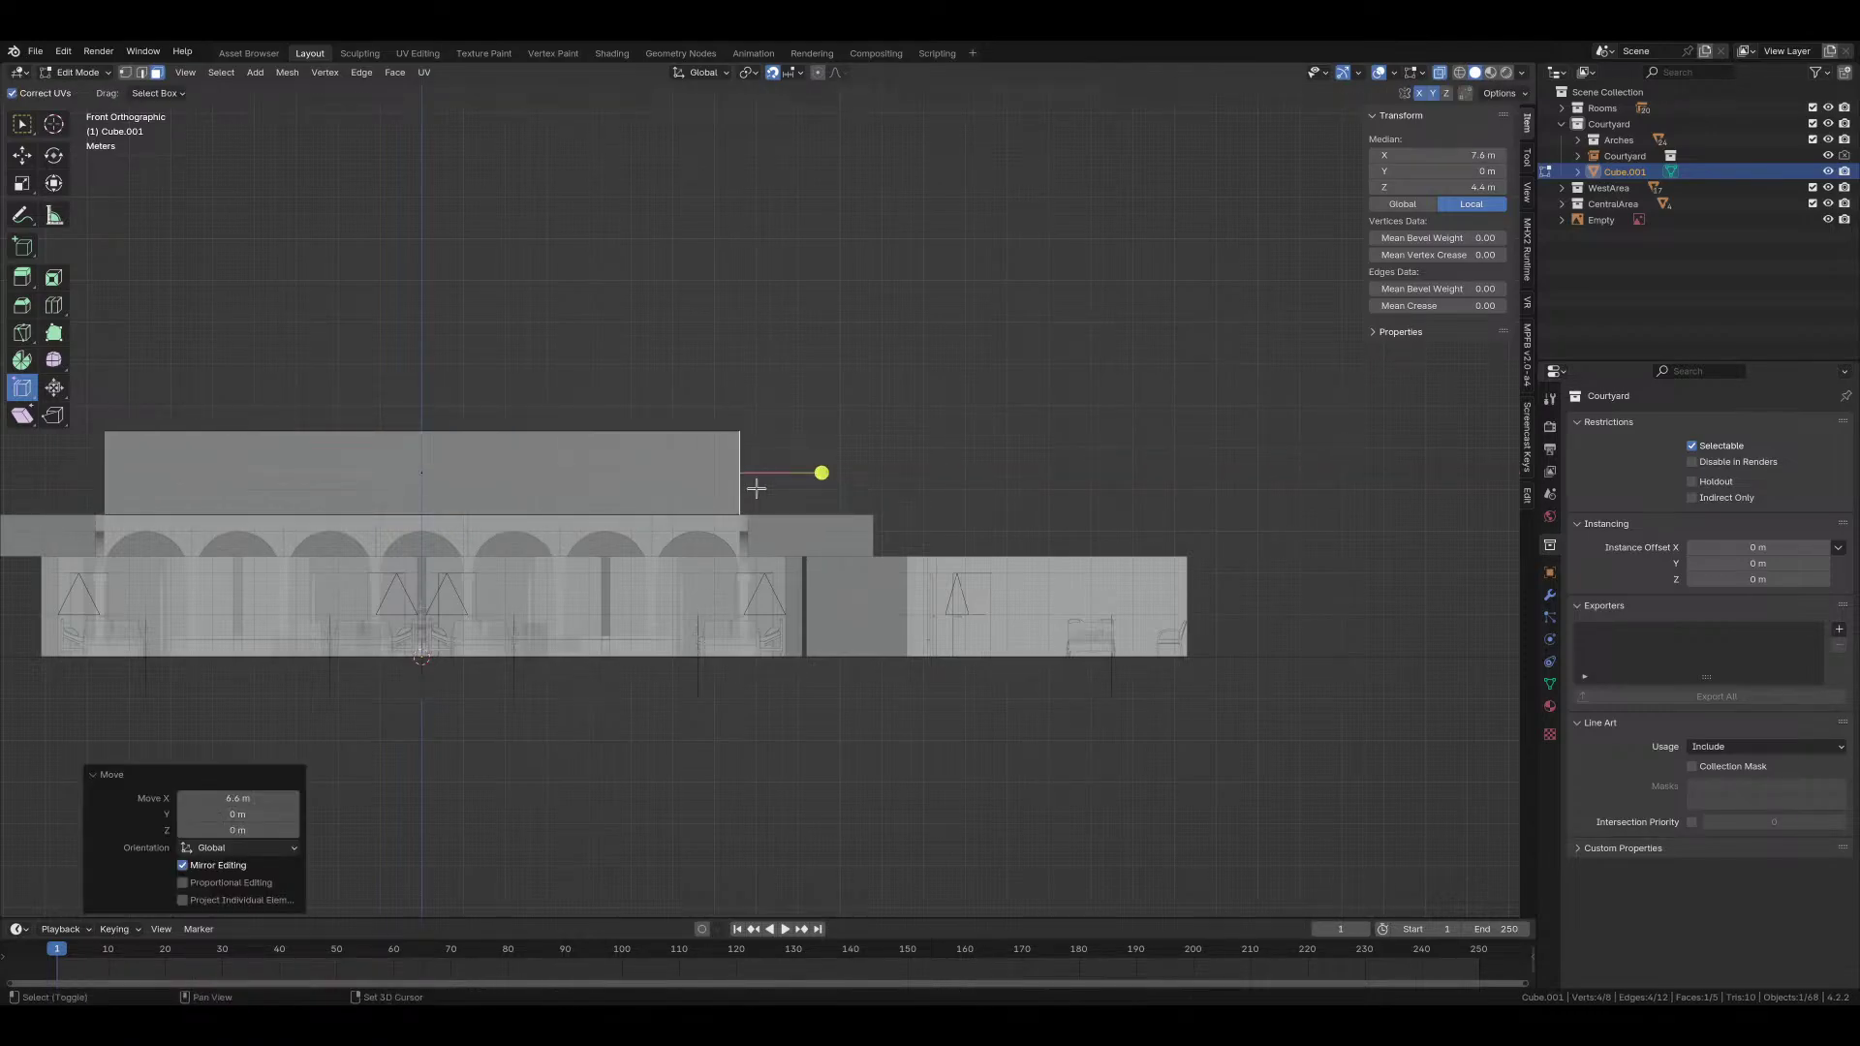
Step: Raise the block's top vertices 7 m along Z
middle_click_drag(565, 462, 780, 511, "shift")
key("1")
left_click_drag(248, 398, 1063, 502)
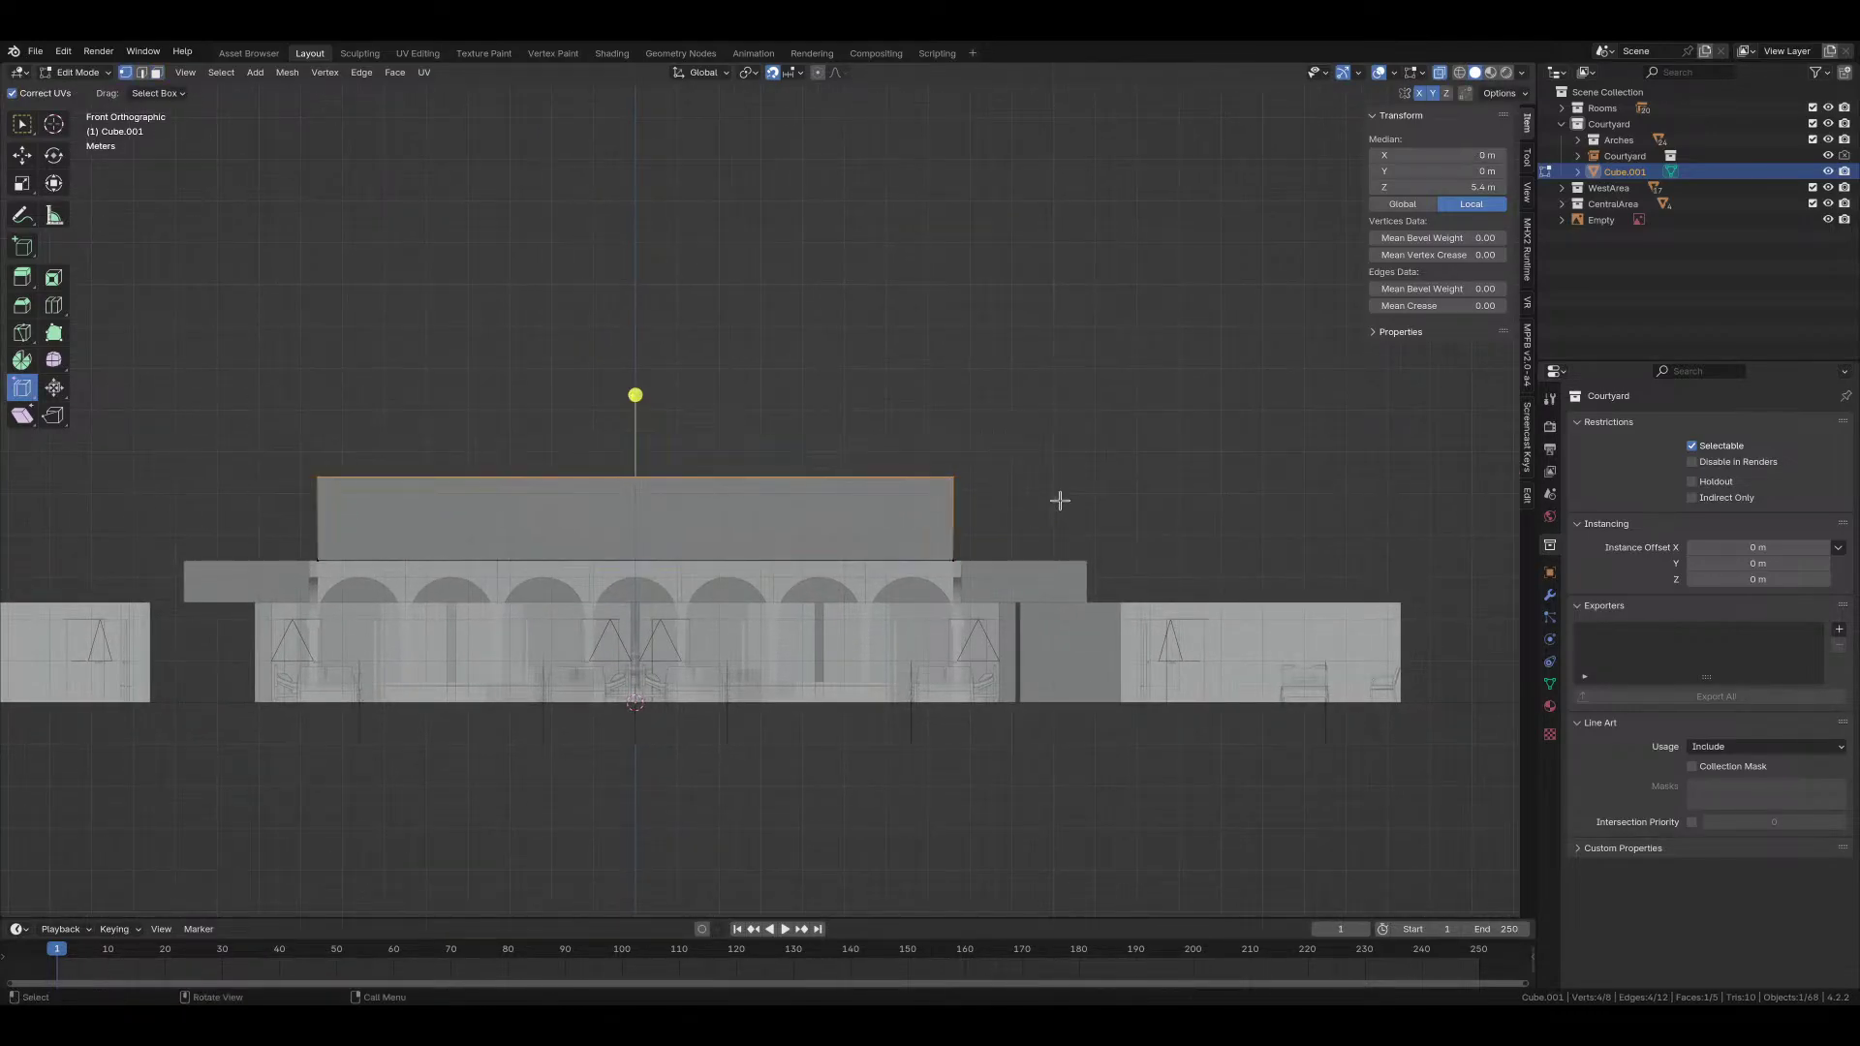
key("g")
key("z")
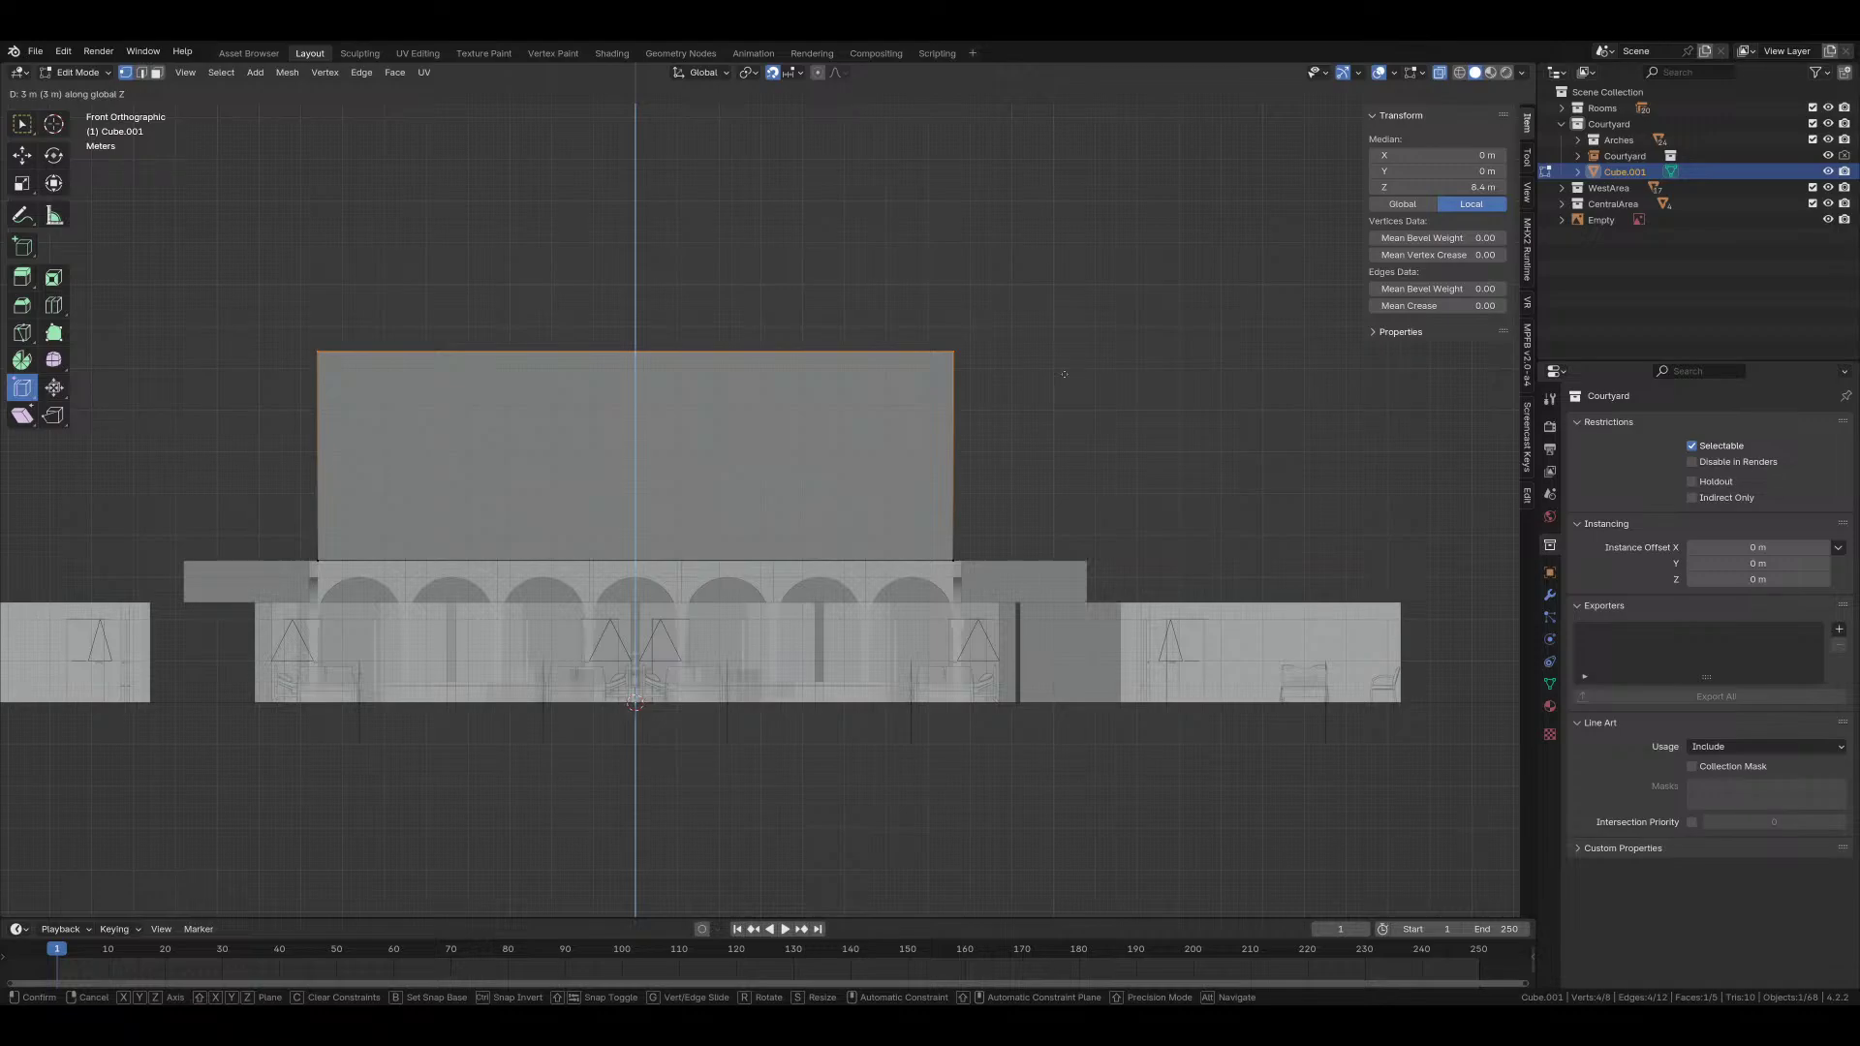
left_click(1046, 187)
scroll(548, 588, "down", 3)
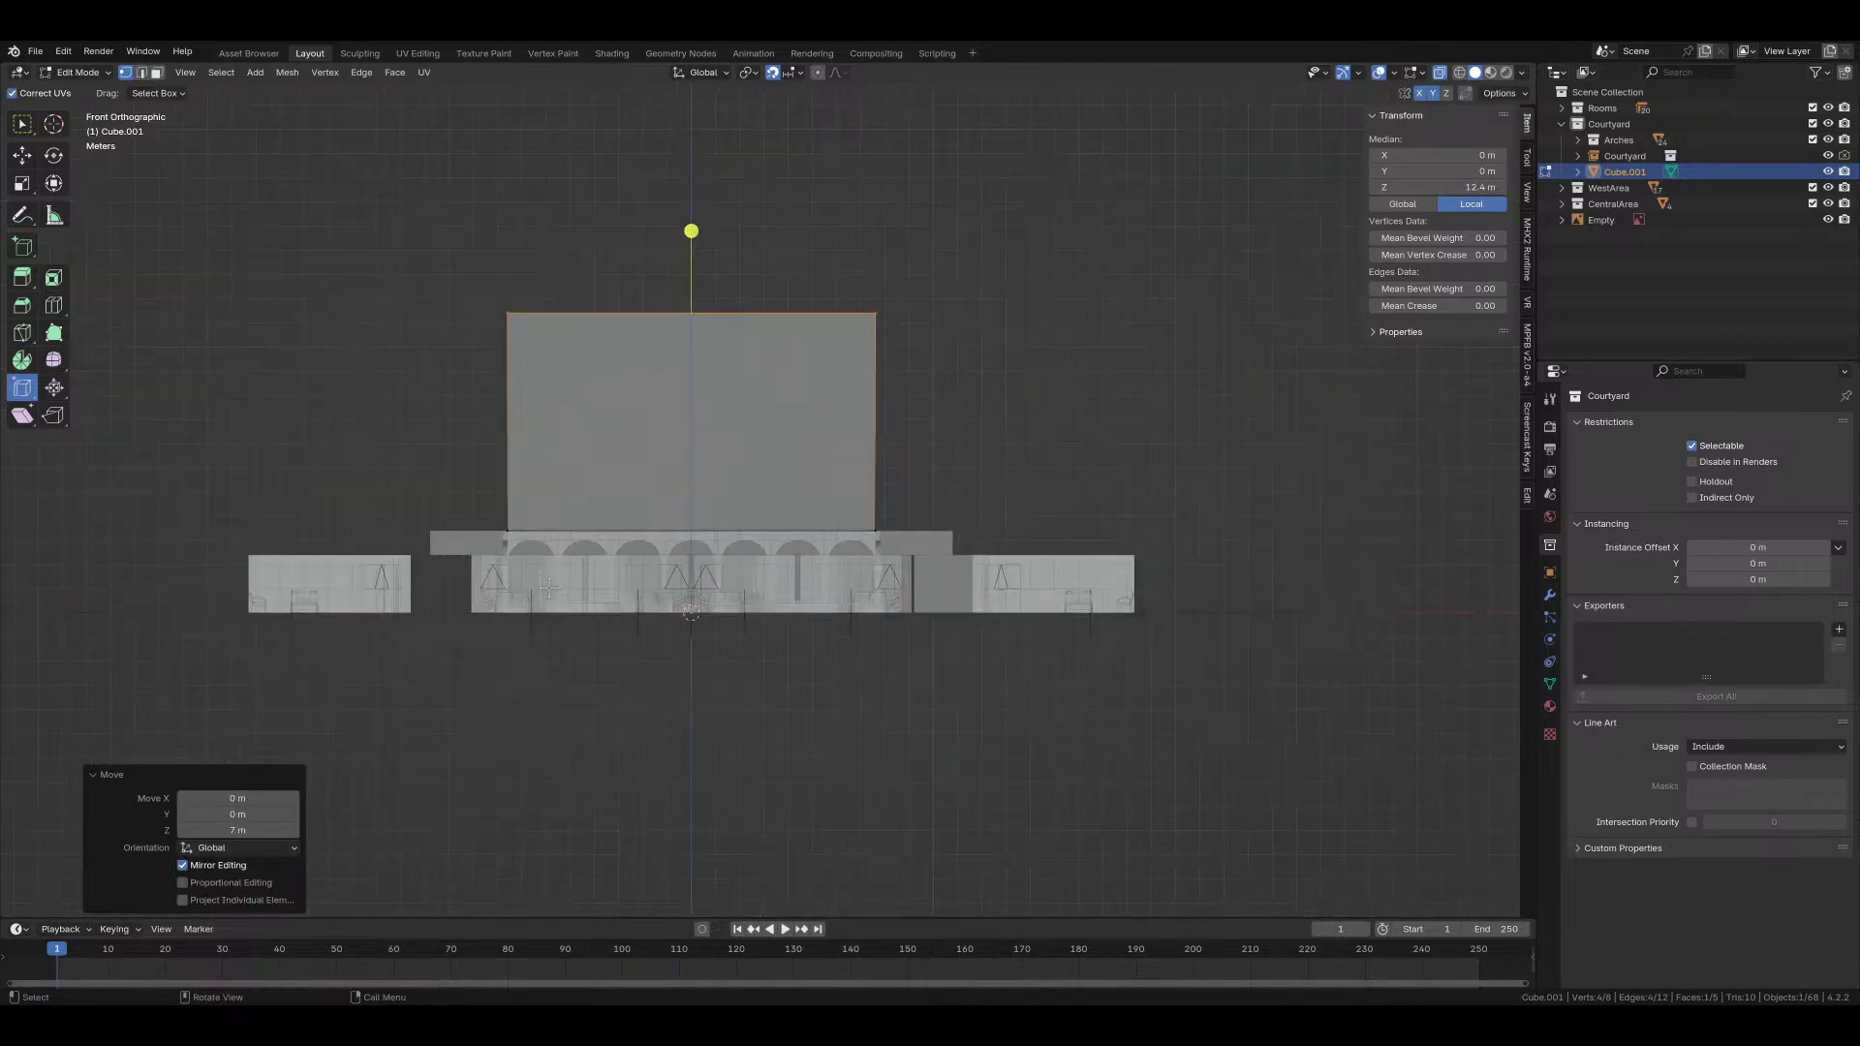
Step: Lower the block's top vertices by 8.4 m along Z to leave a low band above the arches
scroll(495, 532, "up", 3)
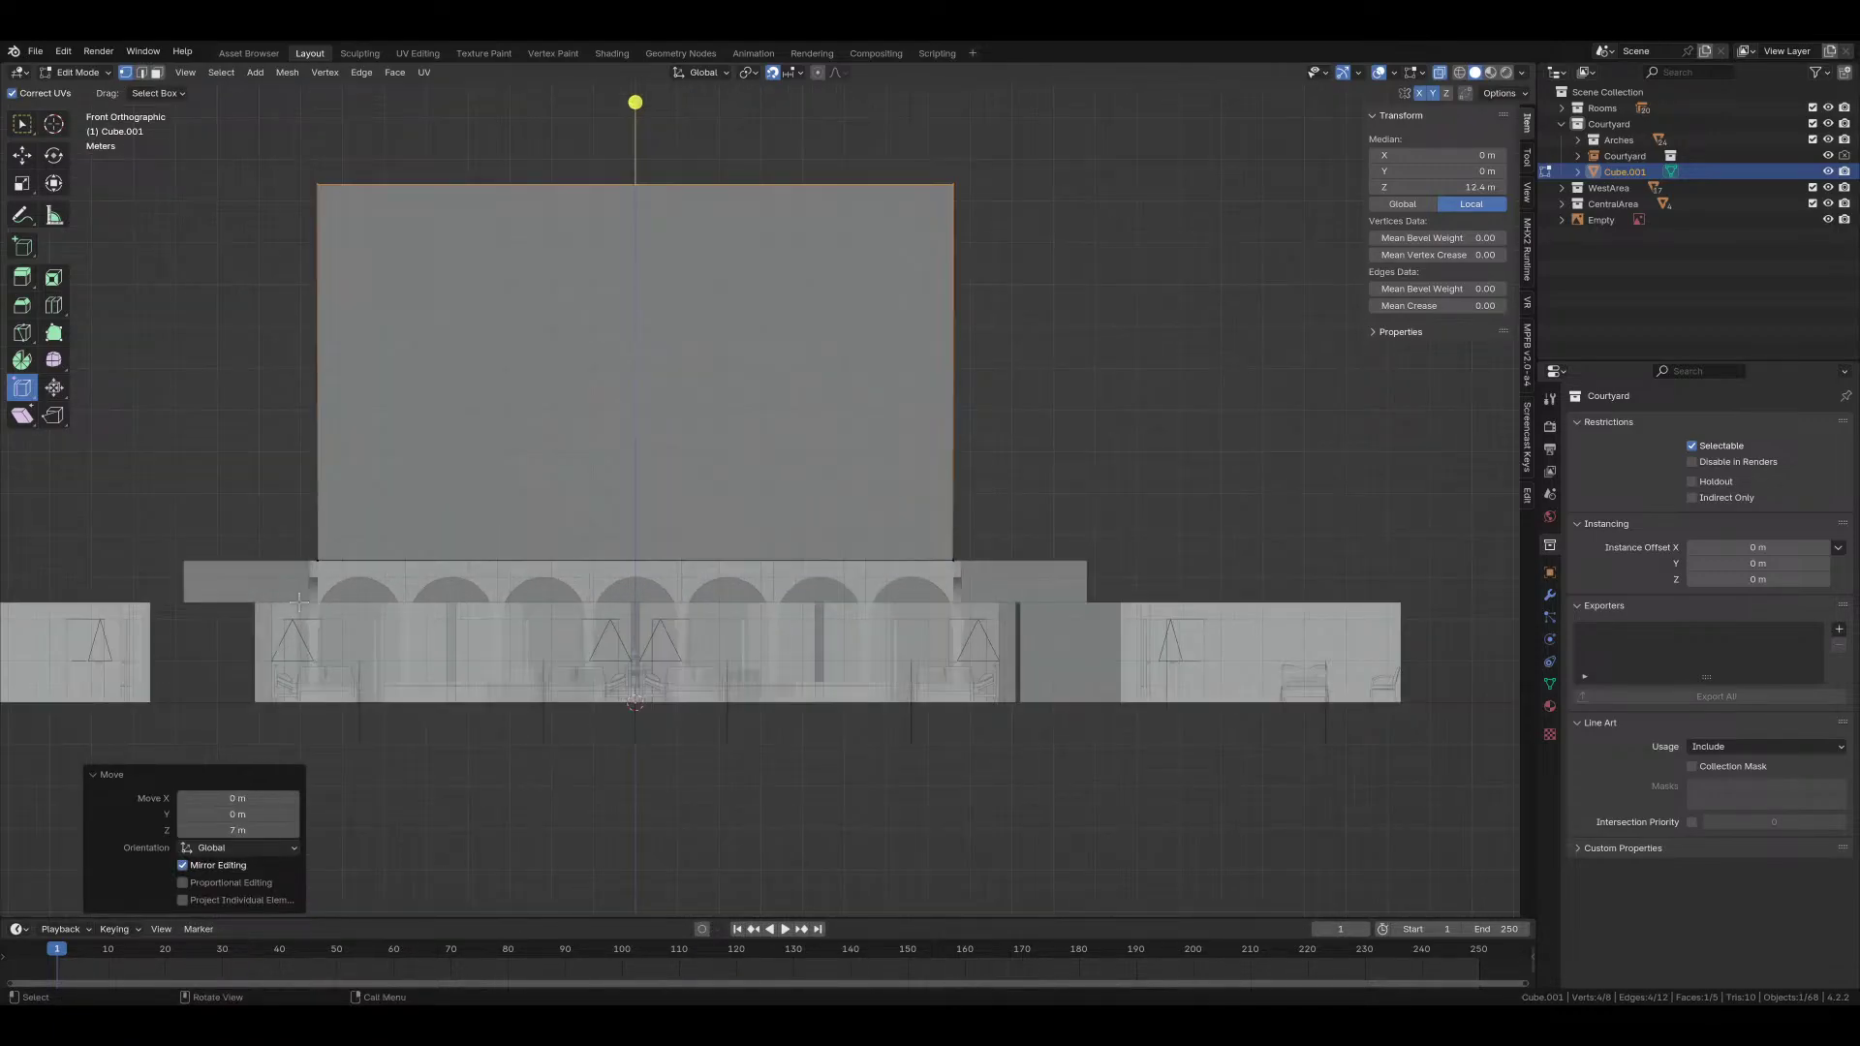
middle_click_drag(300, 602, 501, 570, "shift")
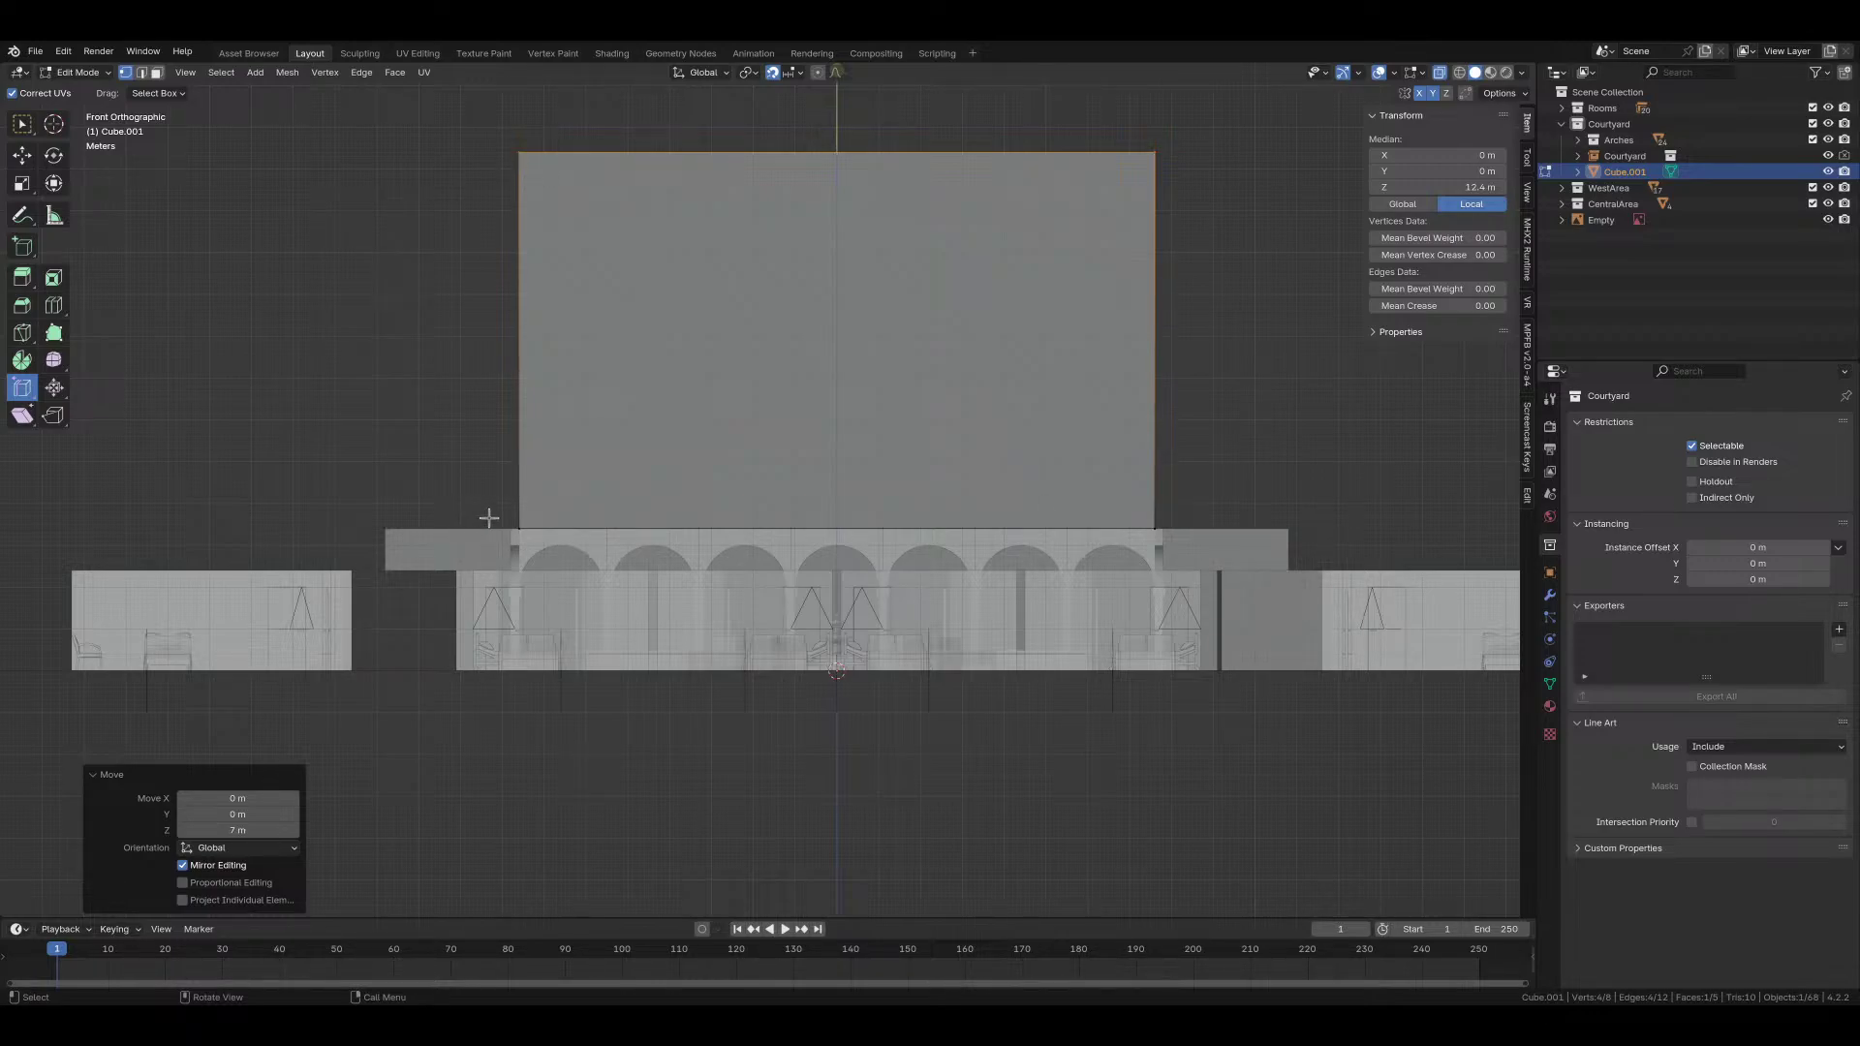
scroll(713, 521, "up", 5)
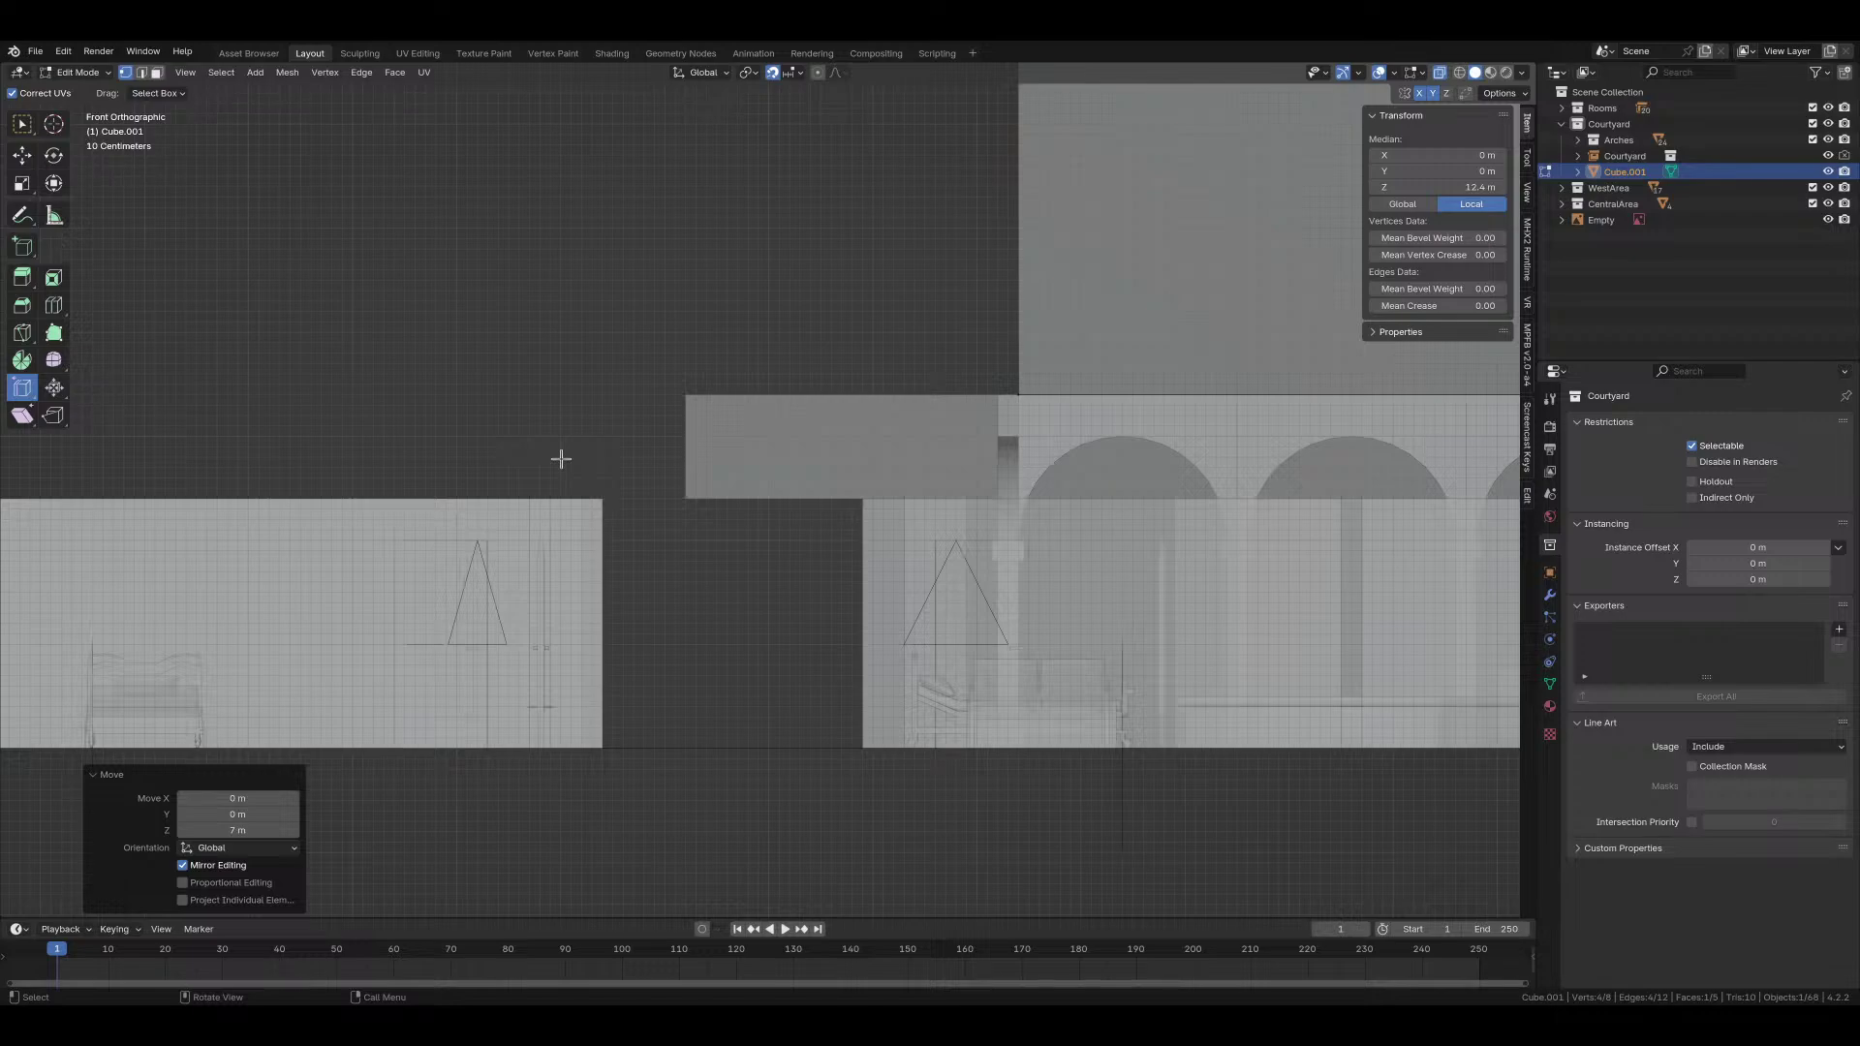
scroll(723, 448, "down", 5)
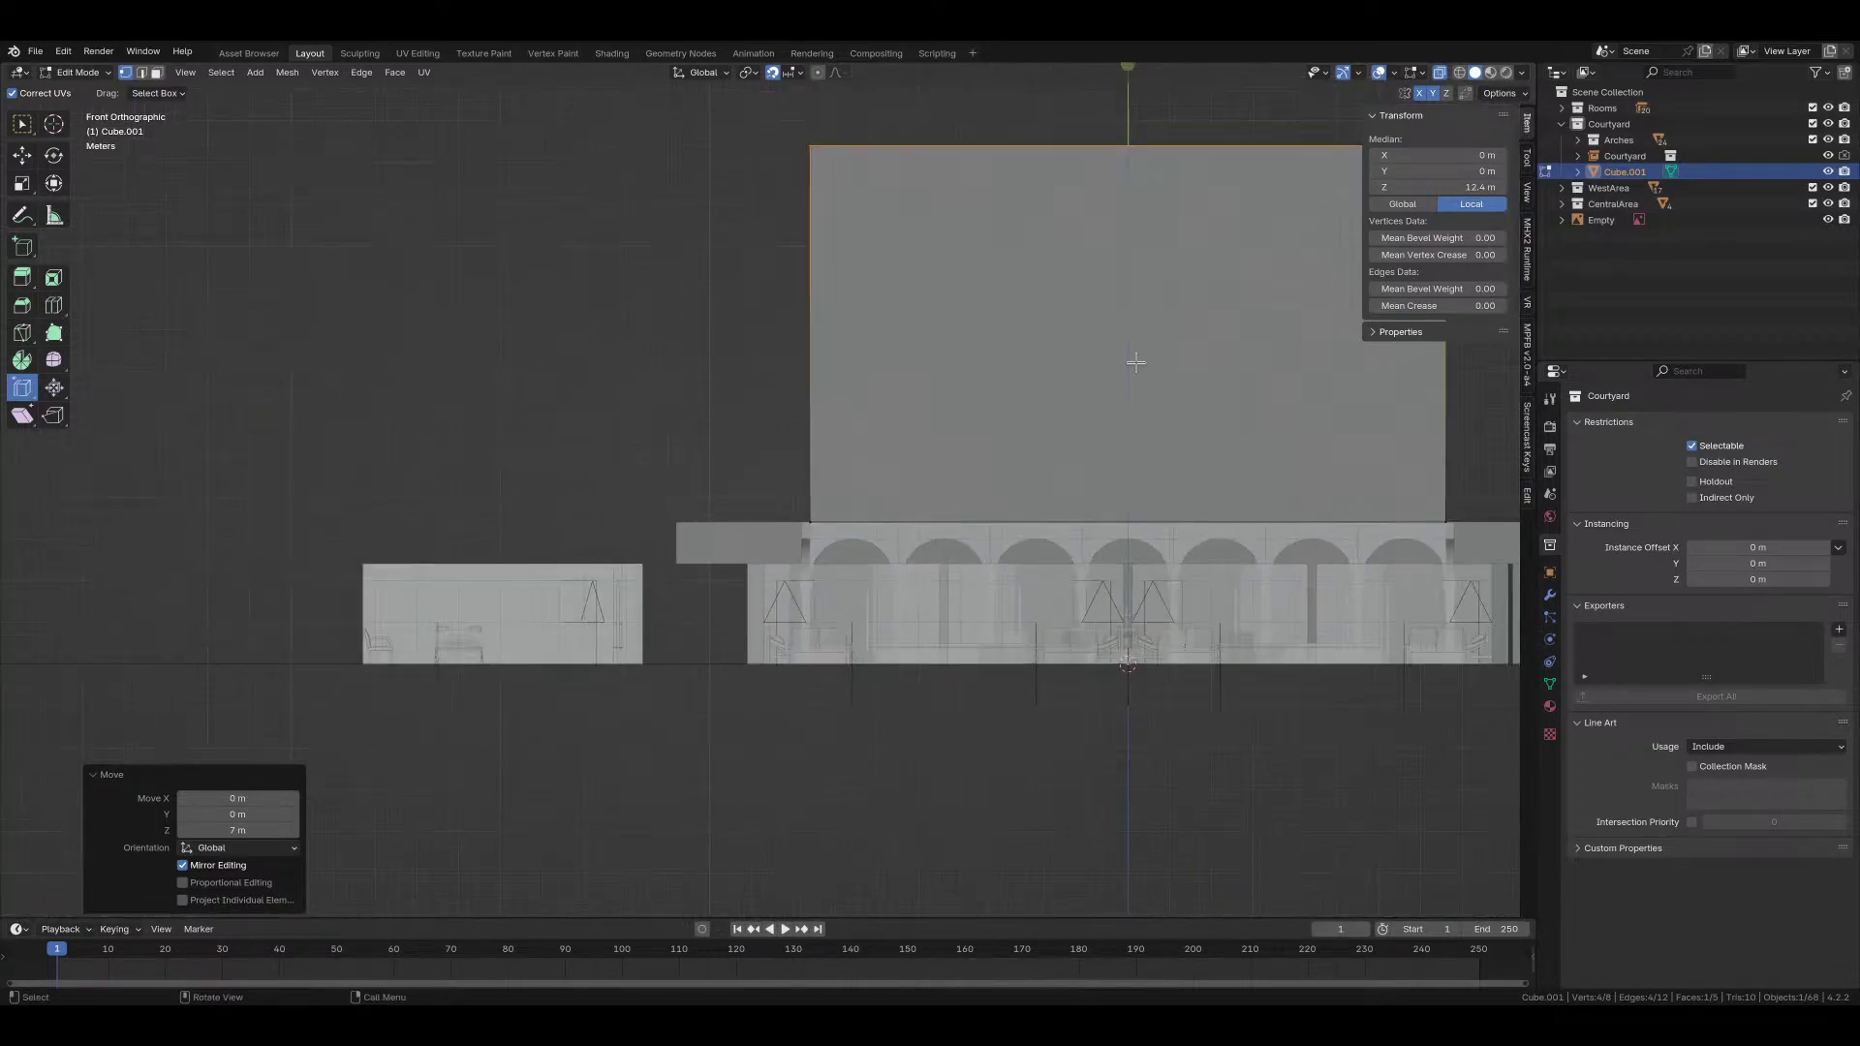
key("g")
key("z")
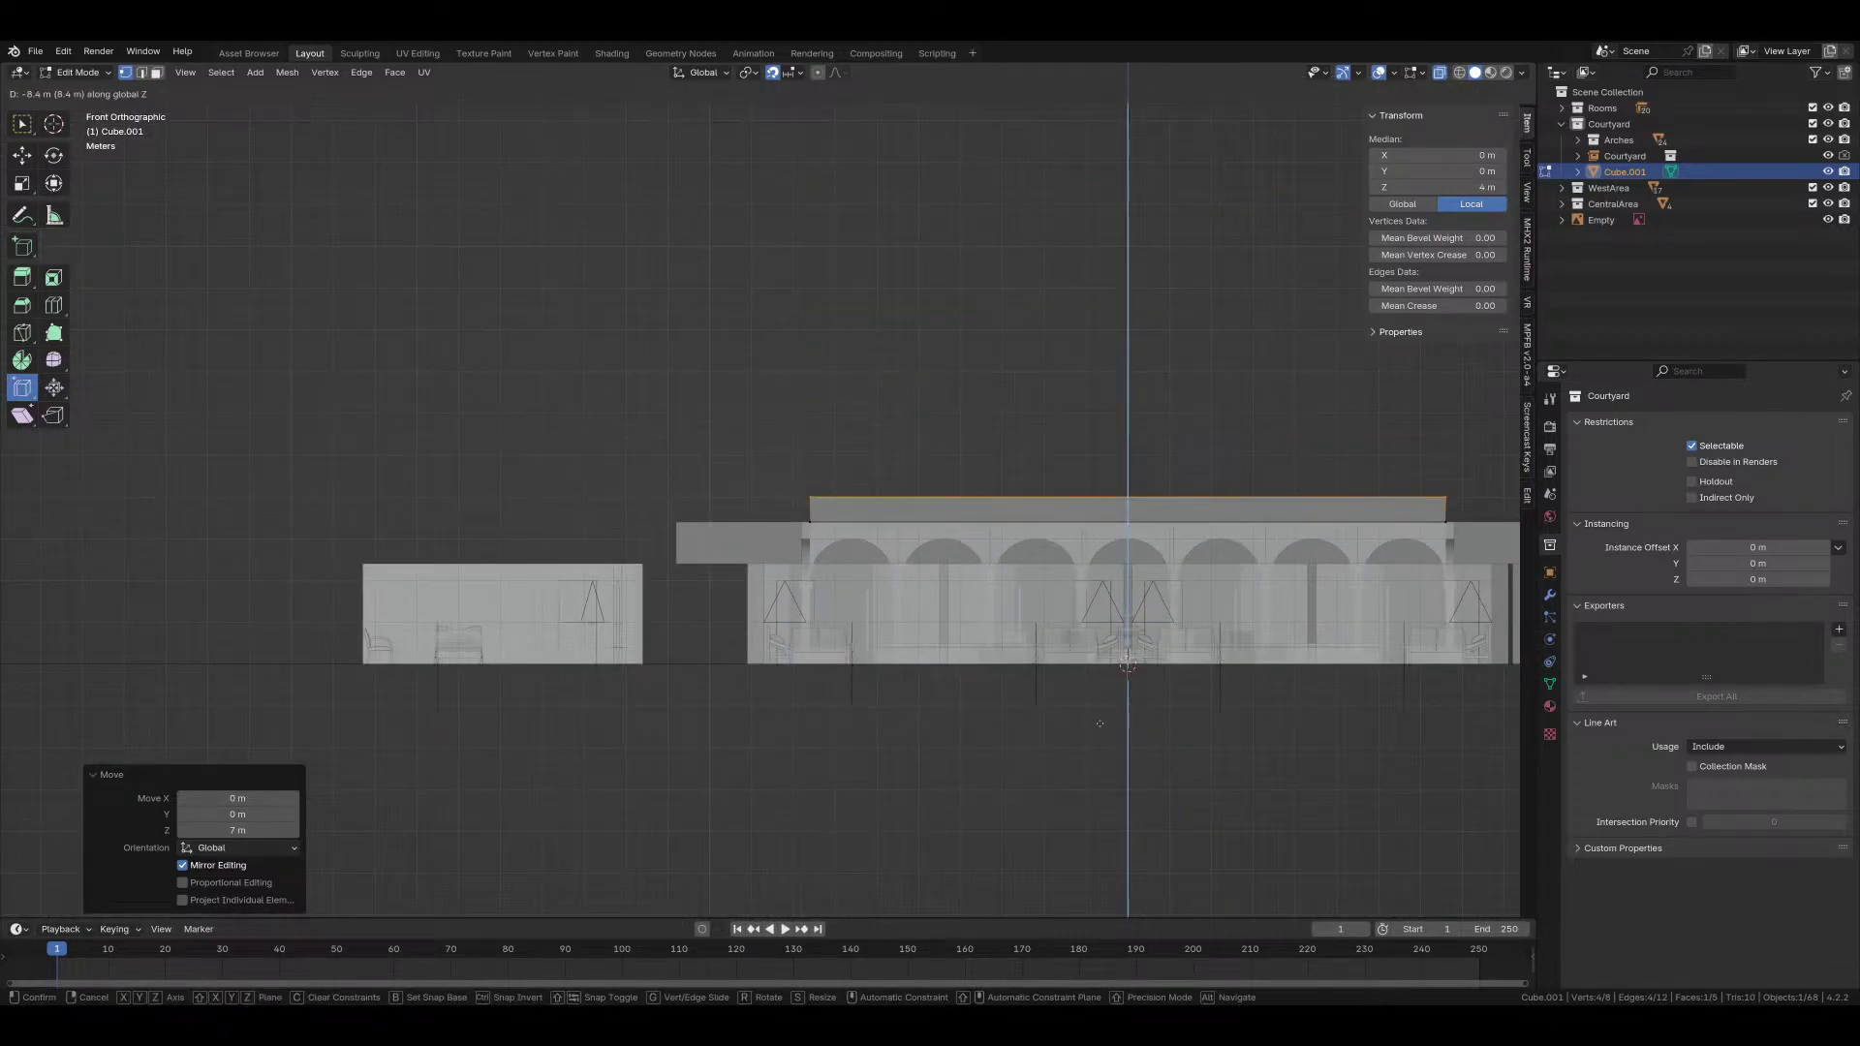
left_click(1106, 722)
Step: Fine-tune the height of the low band by moving its top vertices -0.1 m along Z twice
scroll(730, 530, "up", 4)
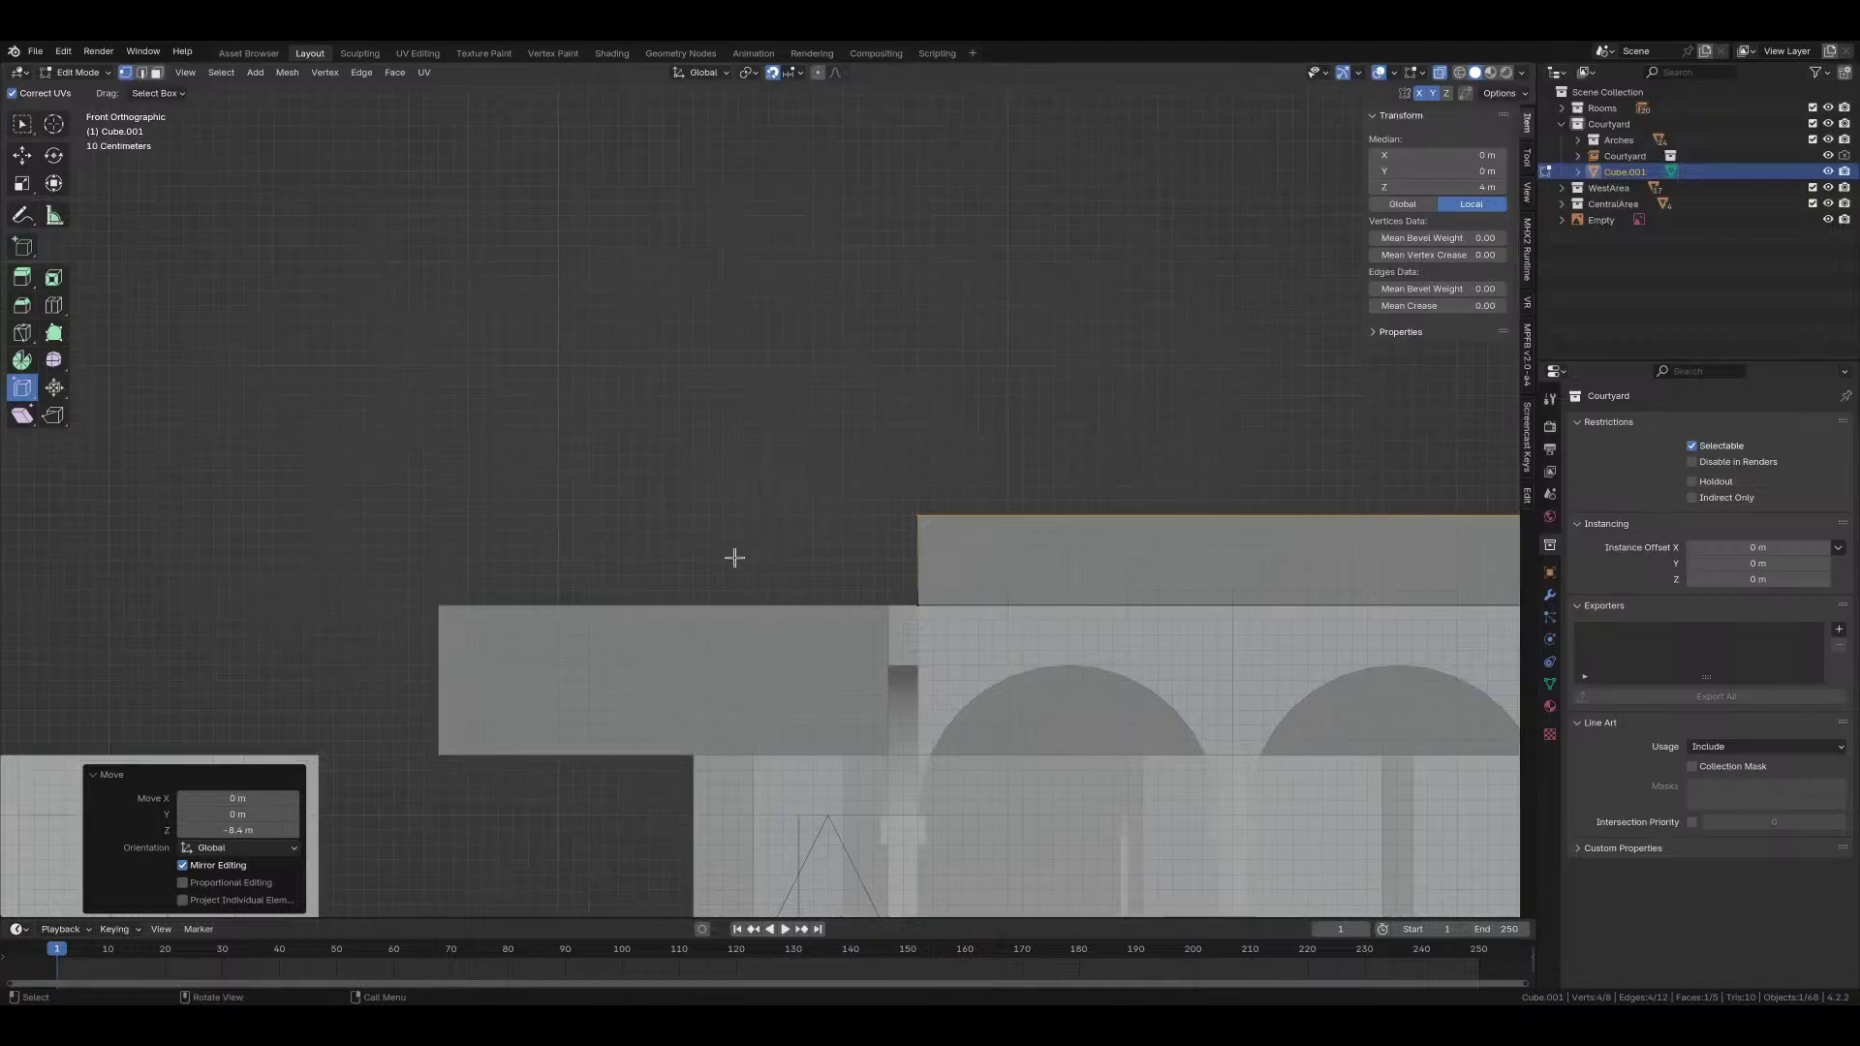
key("g")
key("z")
left_click(865, 540)
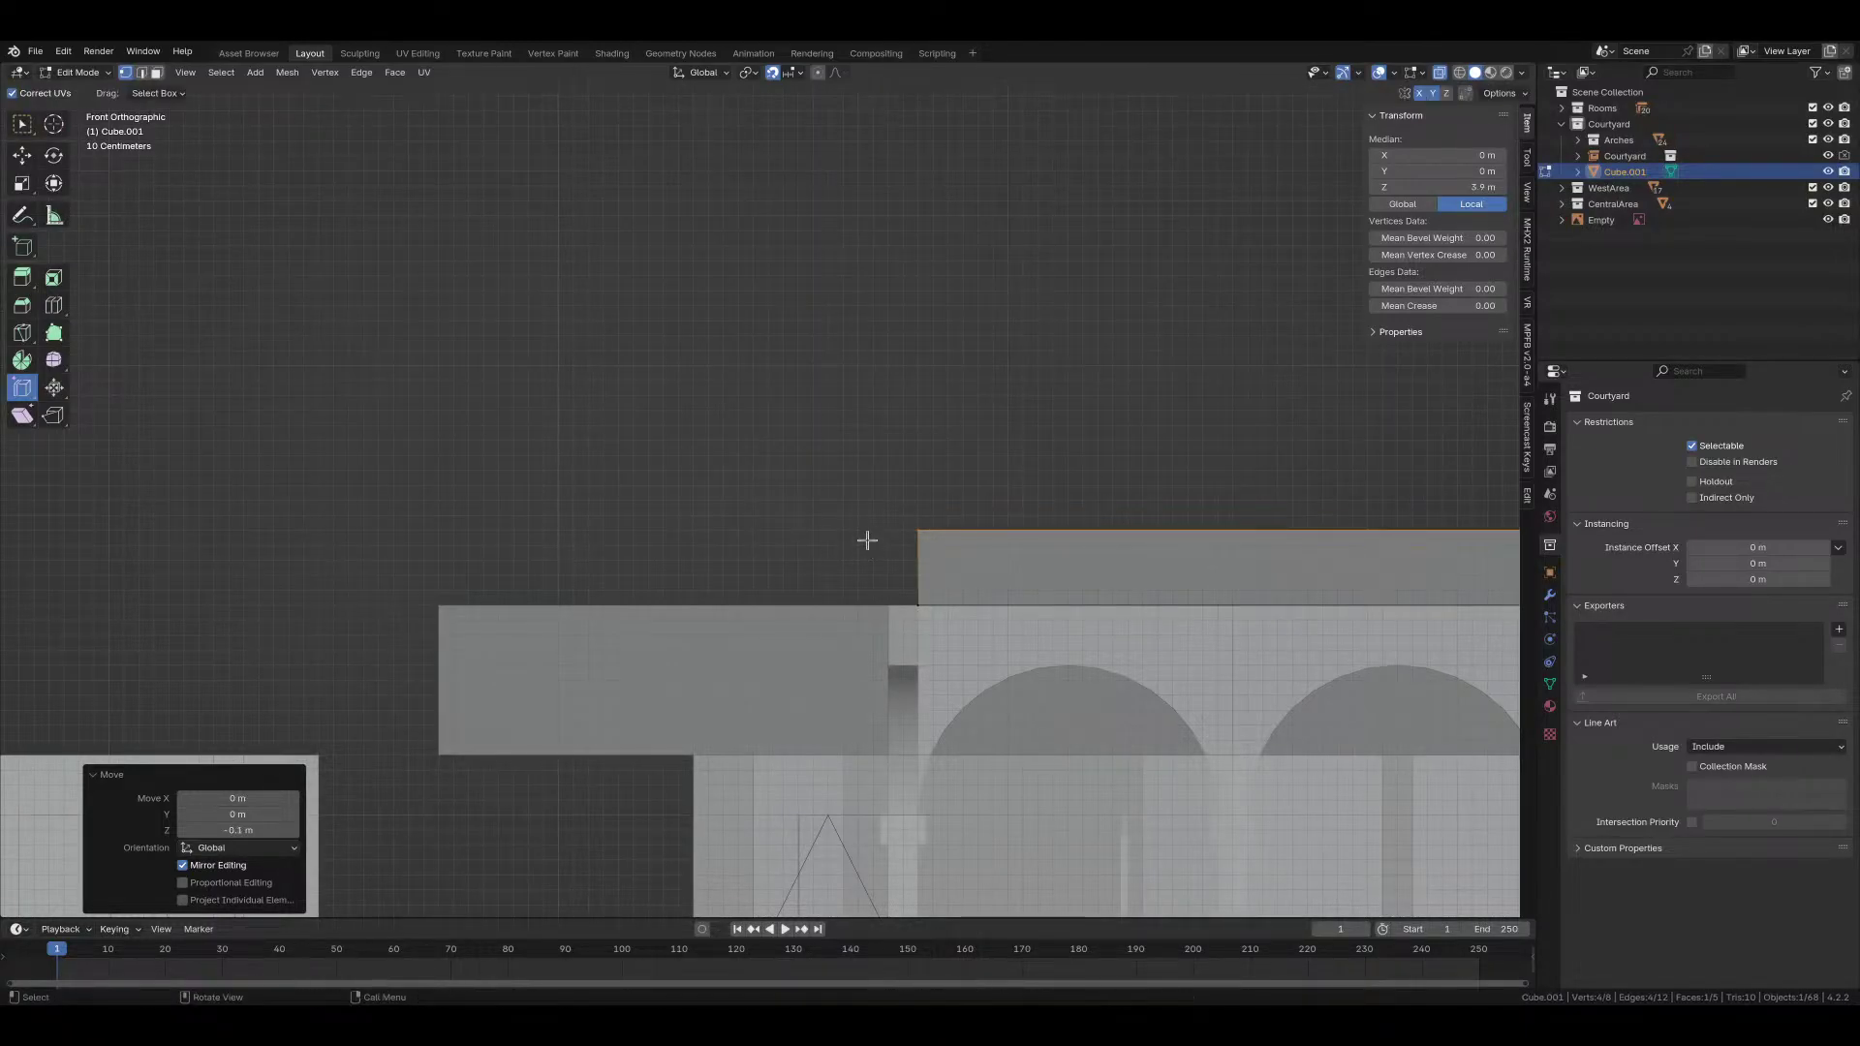
scroll(902, 589, "up", 2)
key("g")
key("z")
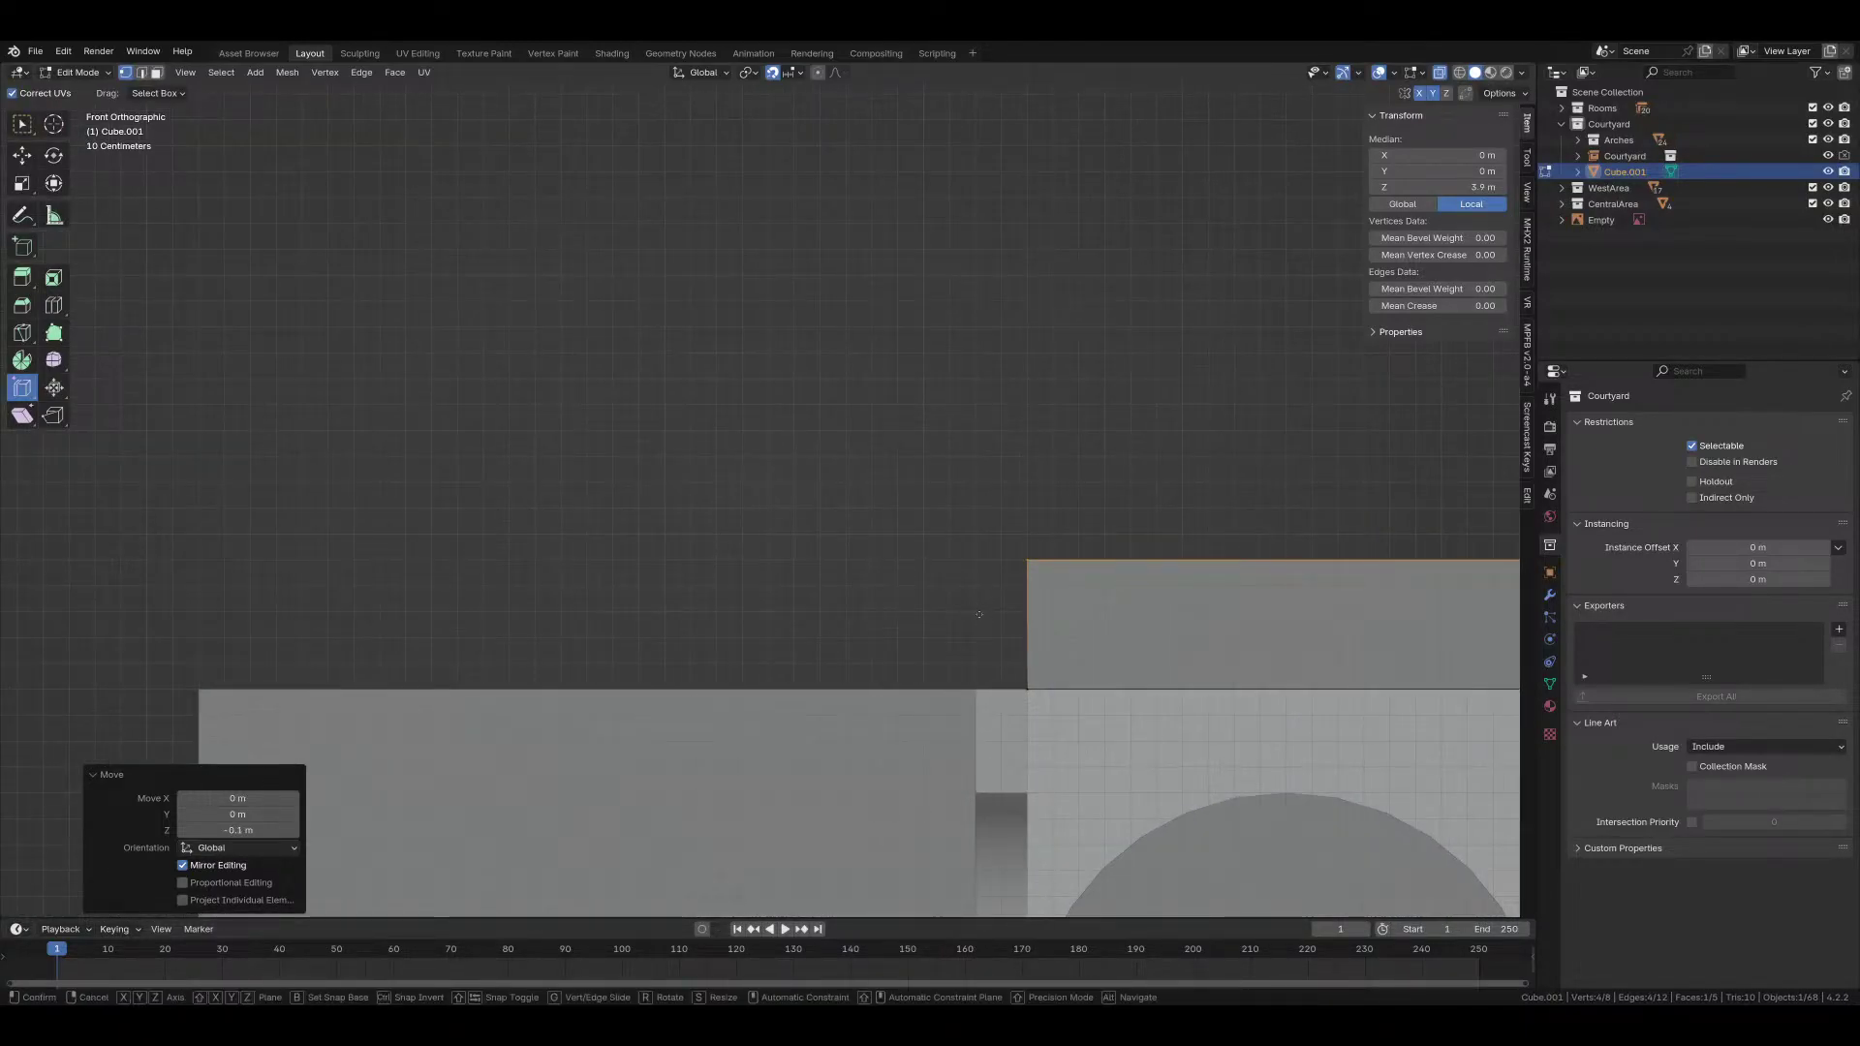
left_click(973, 621)
Step: Extrude the top of the low band 2.8 m along Z to form the first upper storey
scroll(973, 621, "down", 9)
middle_click_drag(945, 607, 649, 636, "shift")
scroll(742, 634, "up", 2)
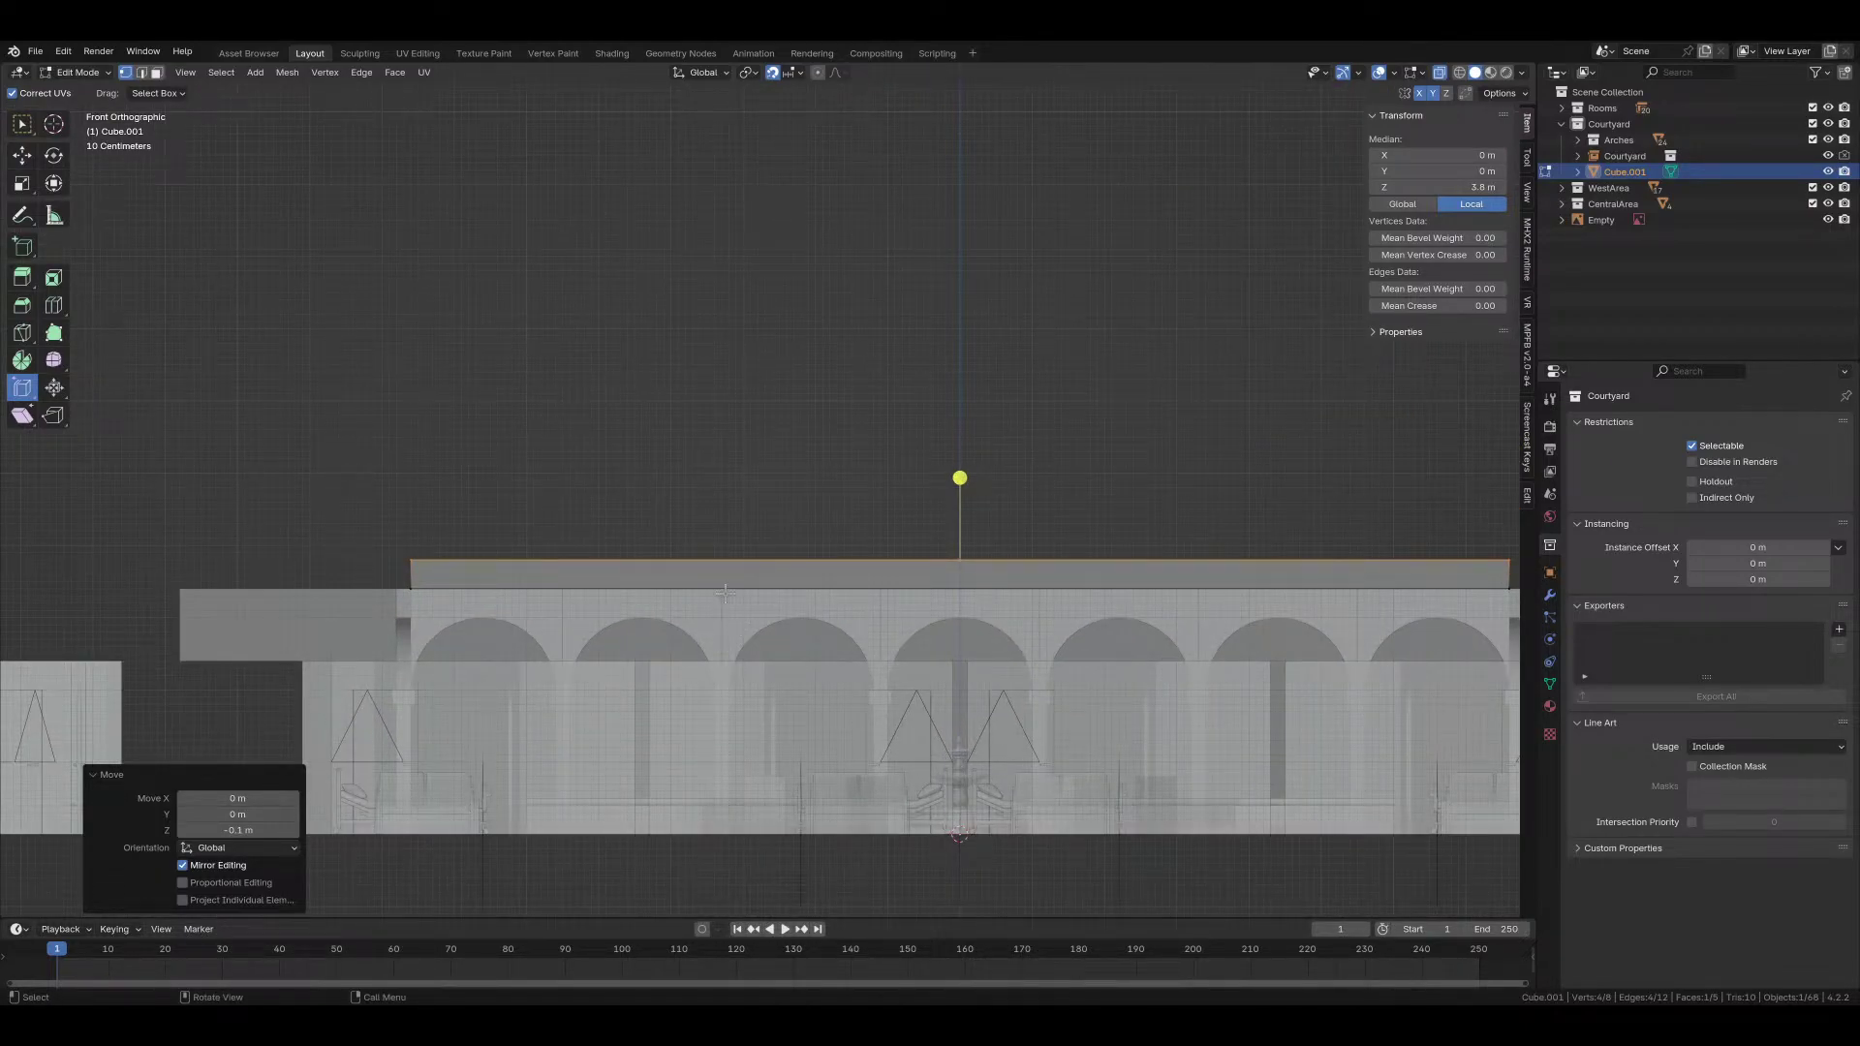
key("g")
key("z")
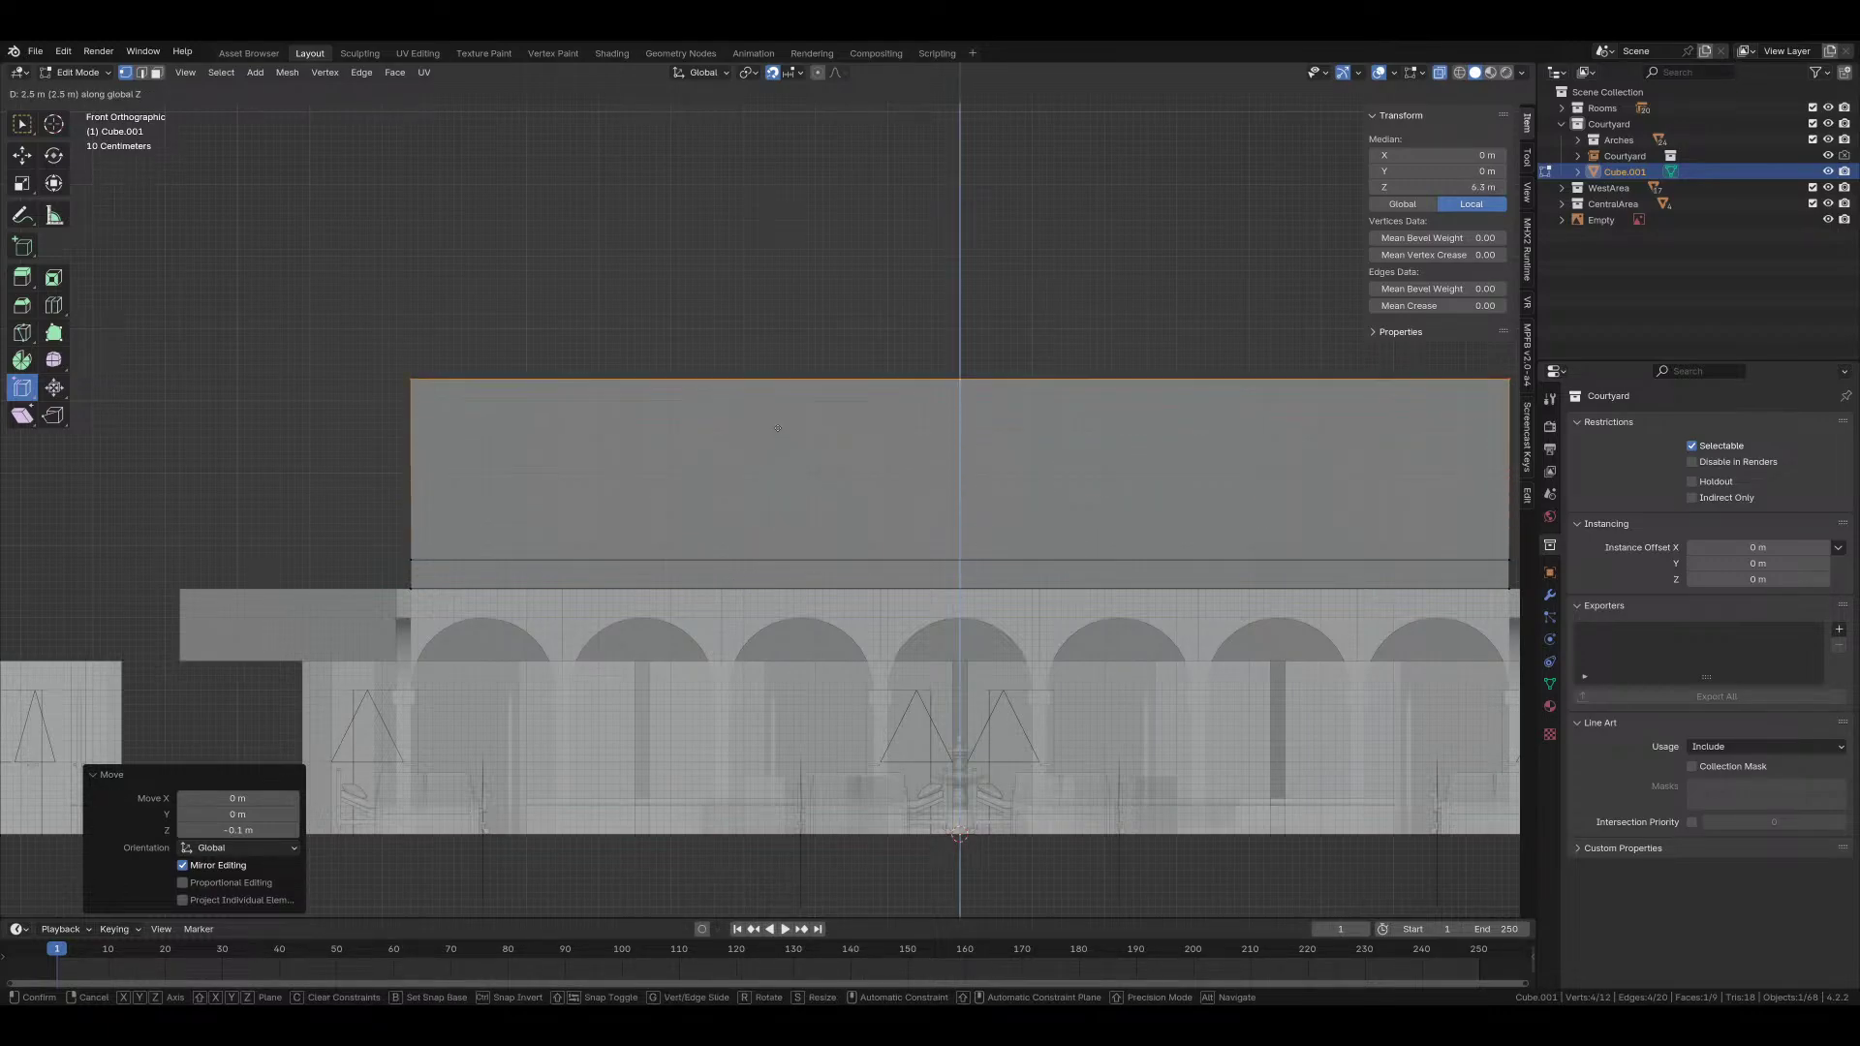
left_click(776, 404)
scroll(876, 448, "down", 2)
scroll(876, 448, "down", 1)
middle_click_drag(876, 449, 847, 614, "shift")
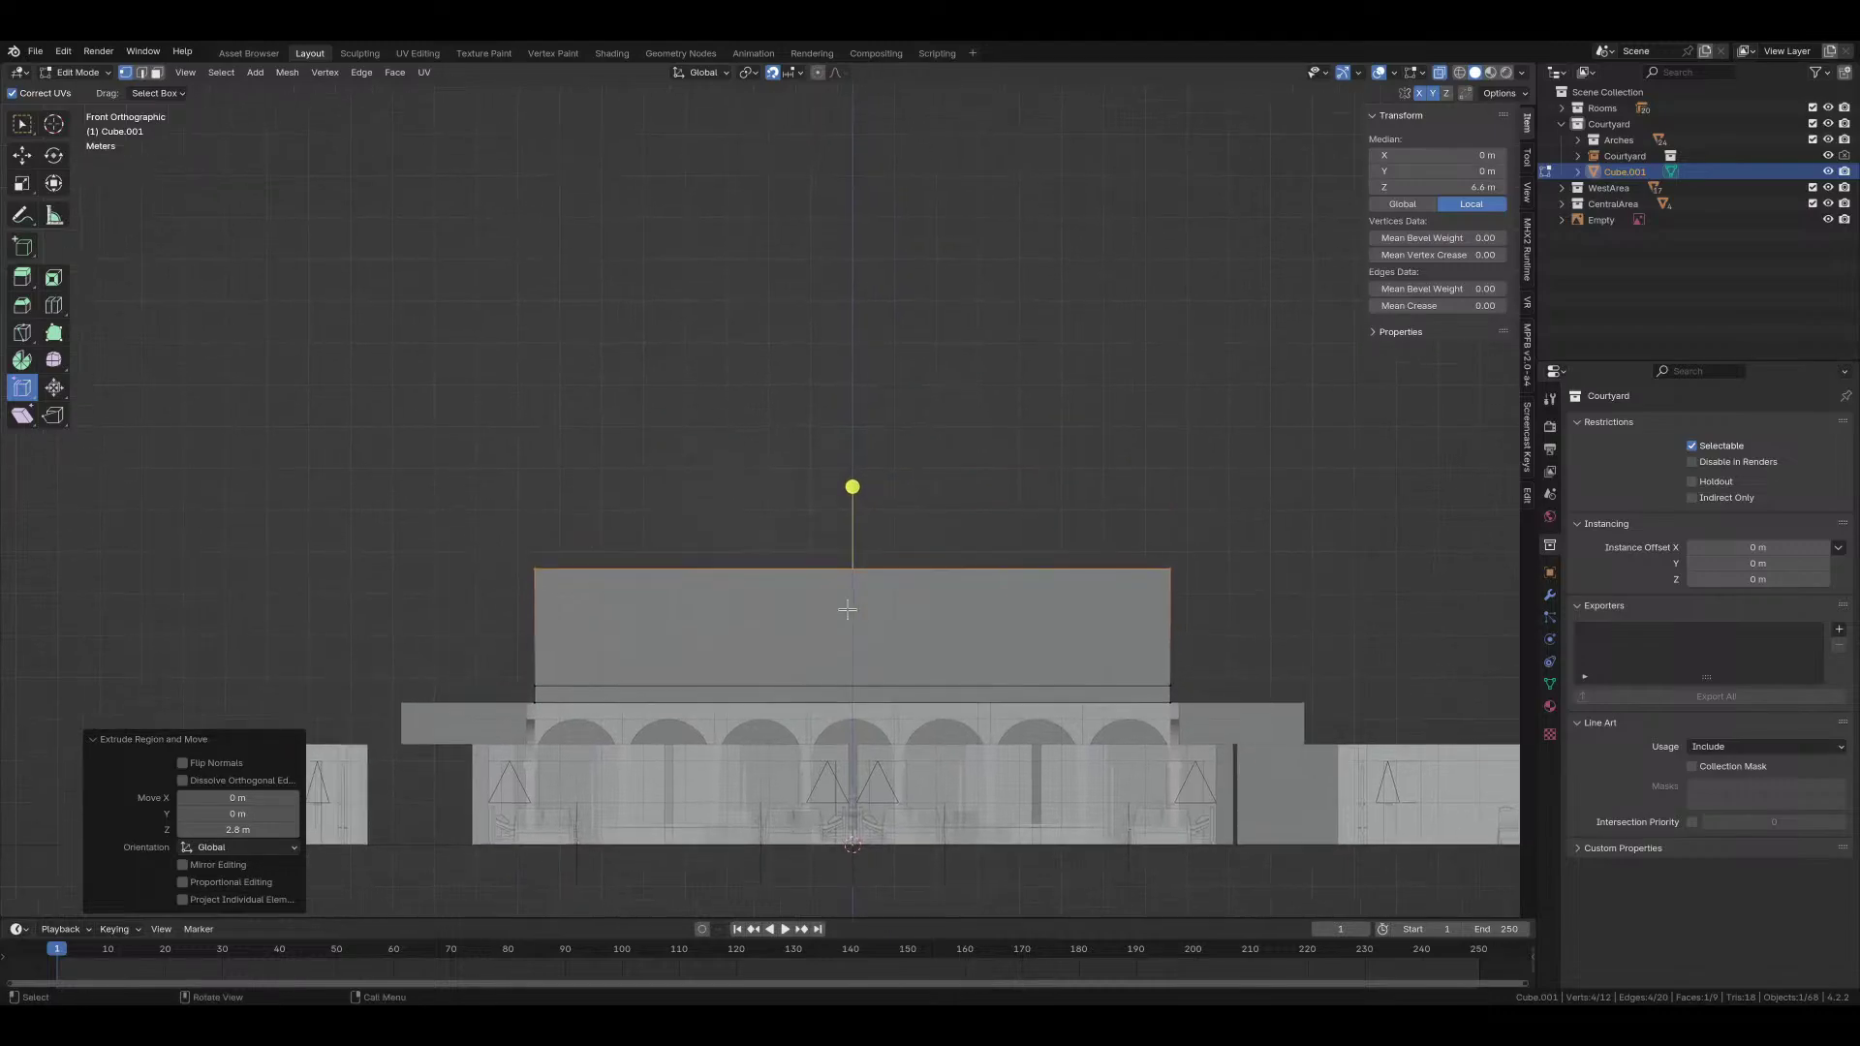
Step: Repeat the 2.8 m upward extrusion four times to stack more storeys above the courtyard
key("shift+r")
scroll(846, 608, "down", 1)
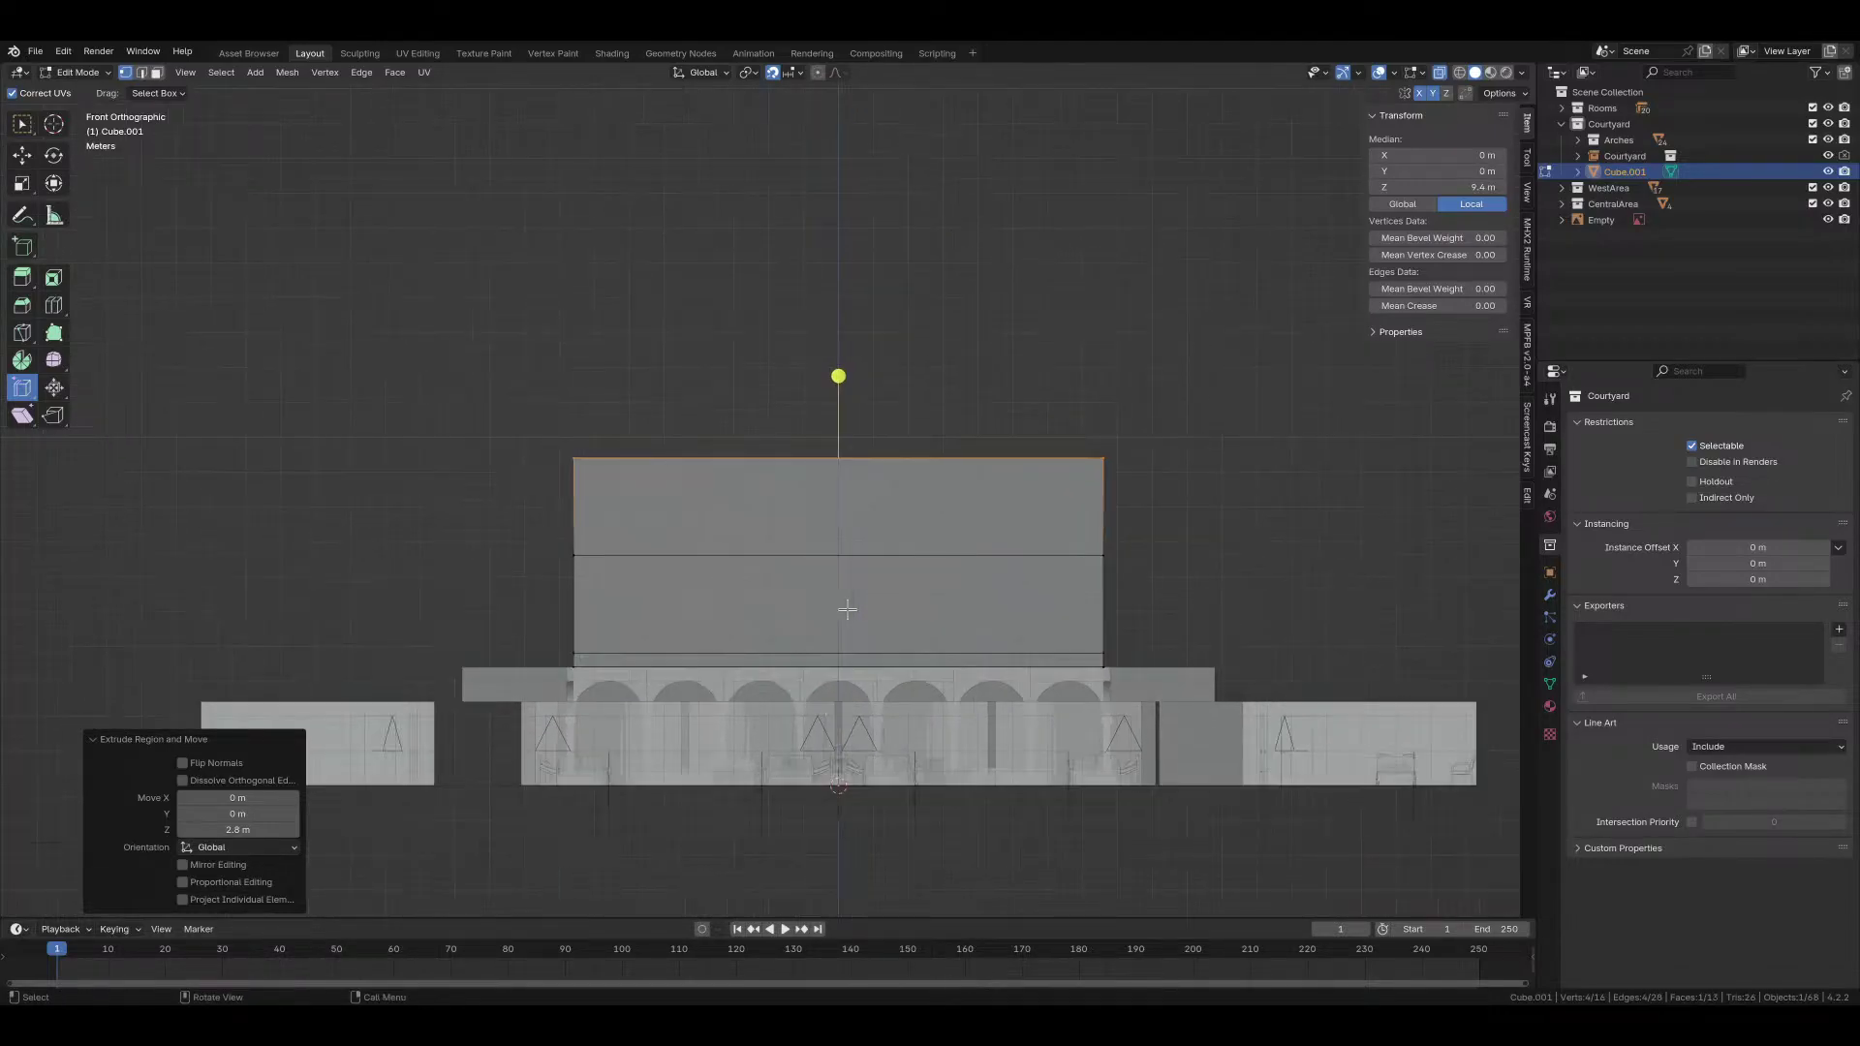
key("shift+r")
key("shift+r")
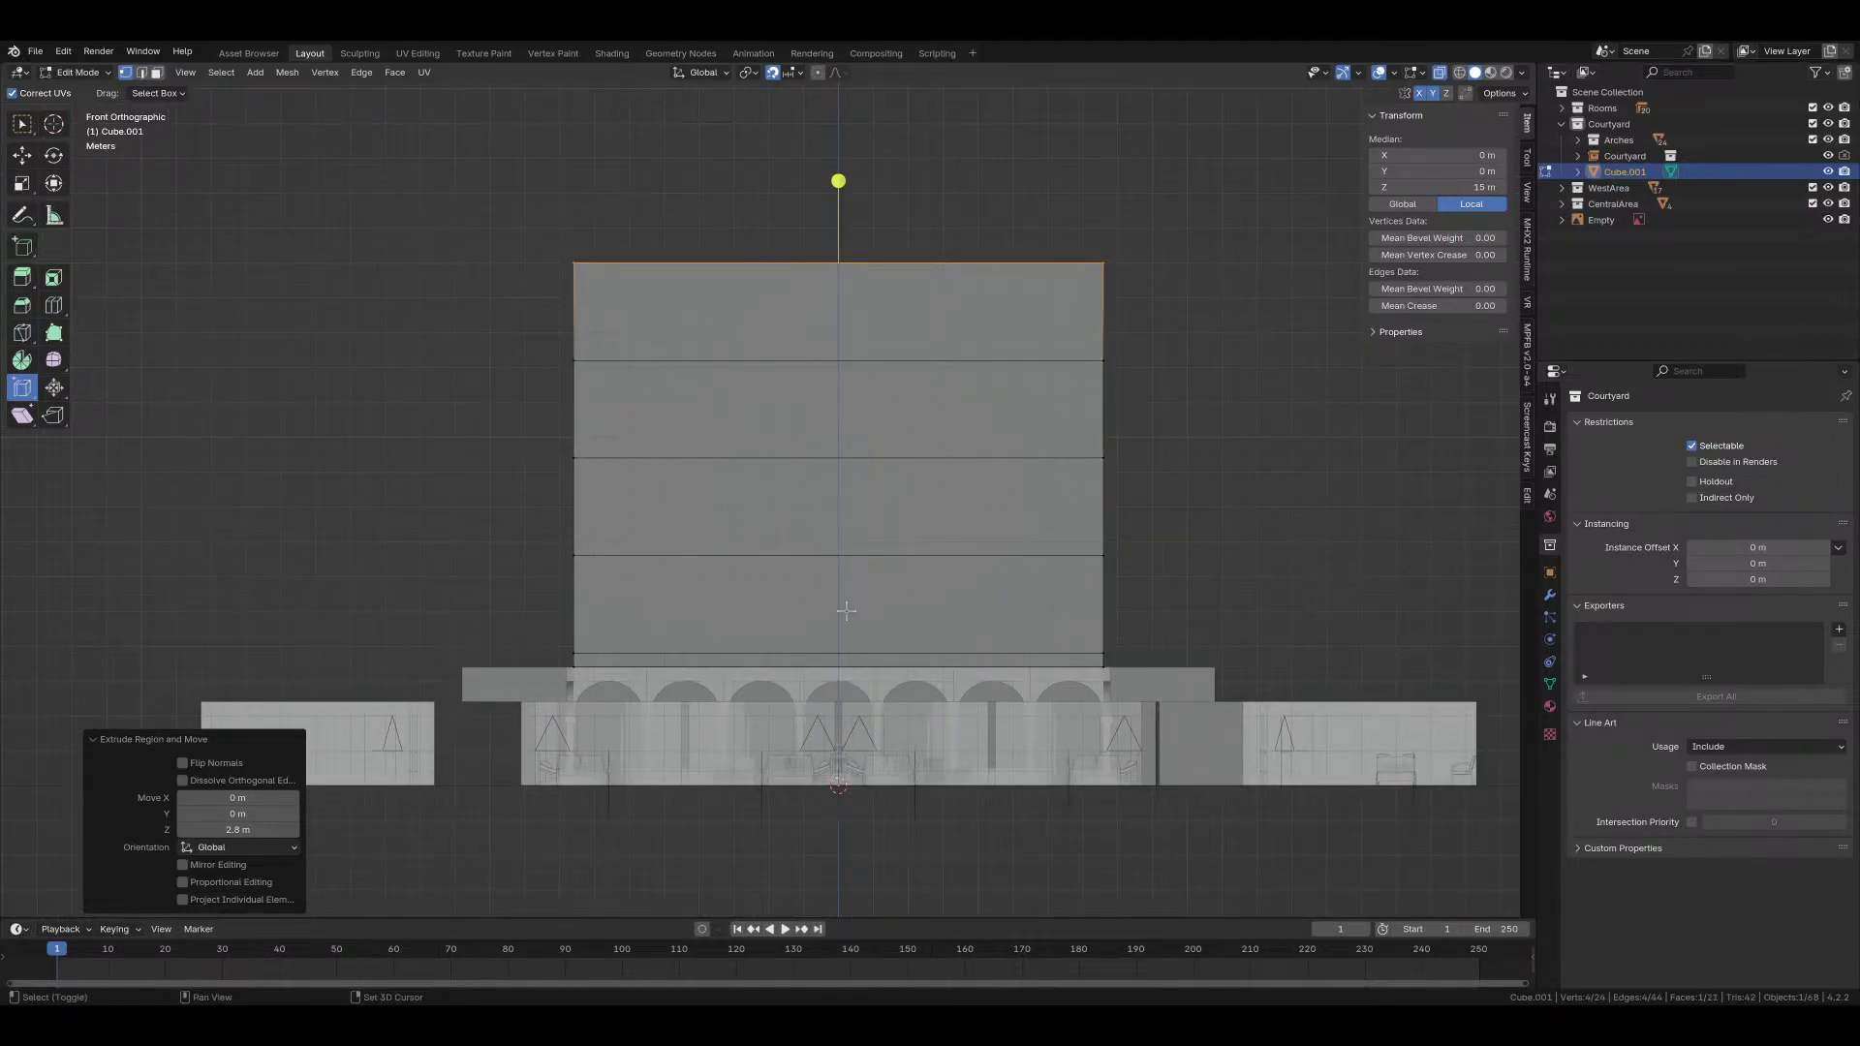
key("shift+r")
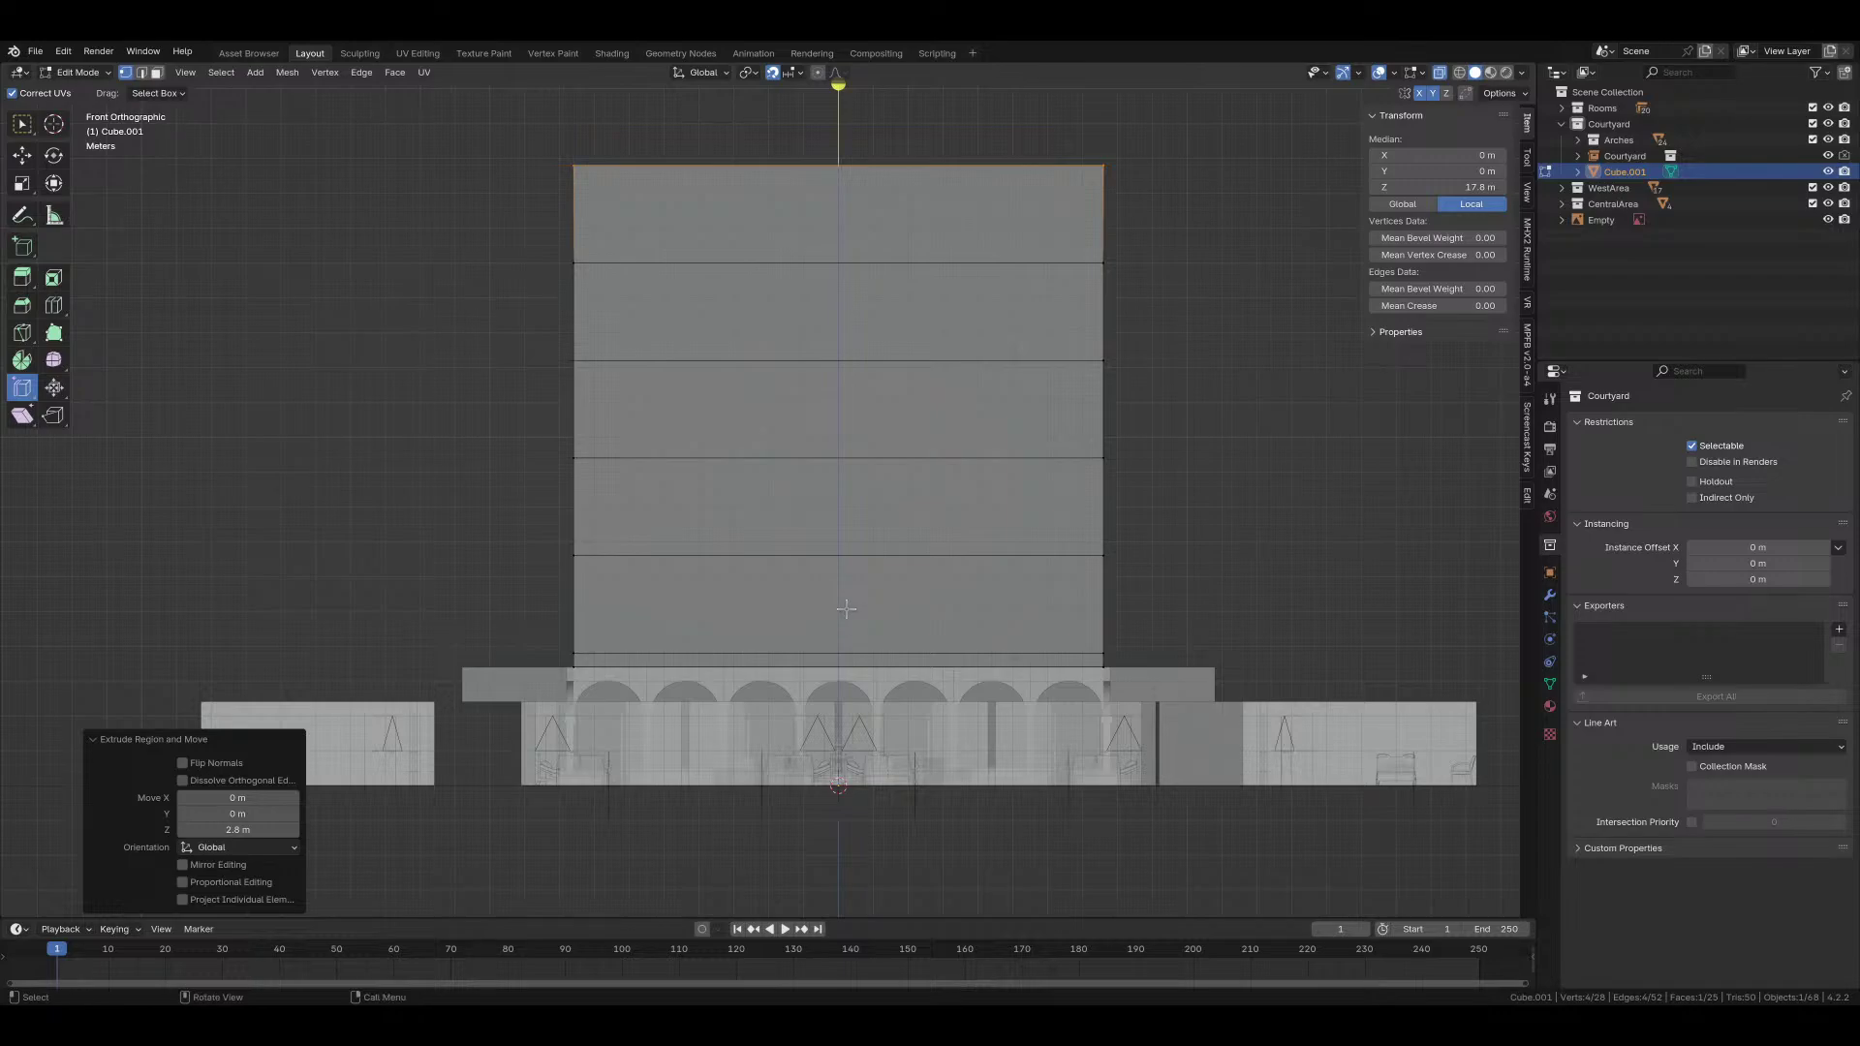
Step: Repeat the 2.8 m upward extrusion twice more to add two further storeys to the block above the courtyard
scroll(903, 522, "down", 2)
middle_click_drag(879, 542, 852, 567, "shift")
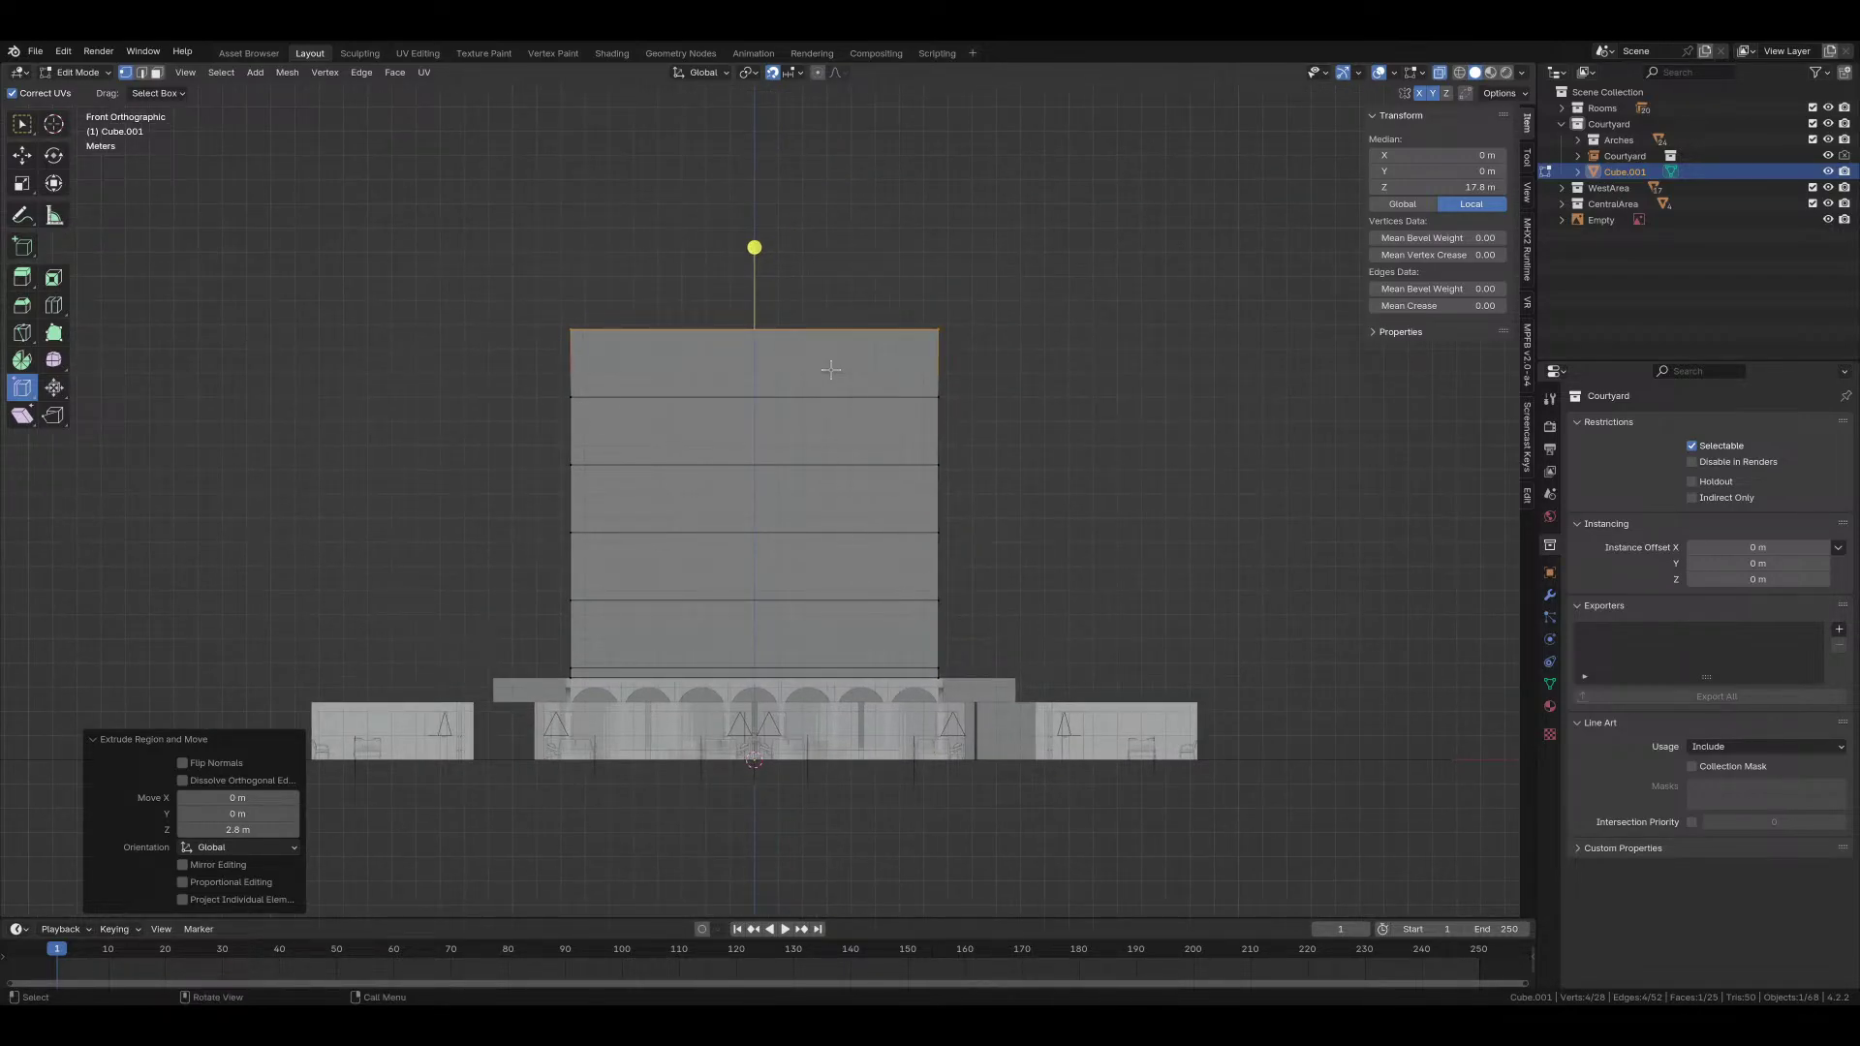
scroll(805, 393, "down", 1)
scroll(790, 585, "down", 1)
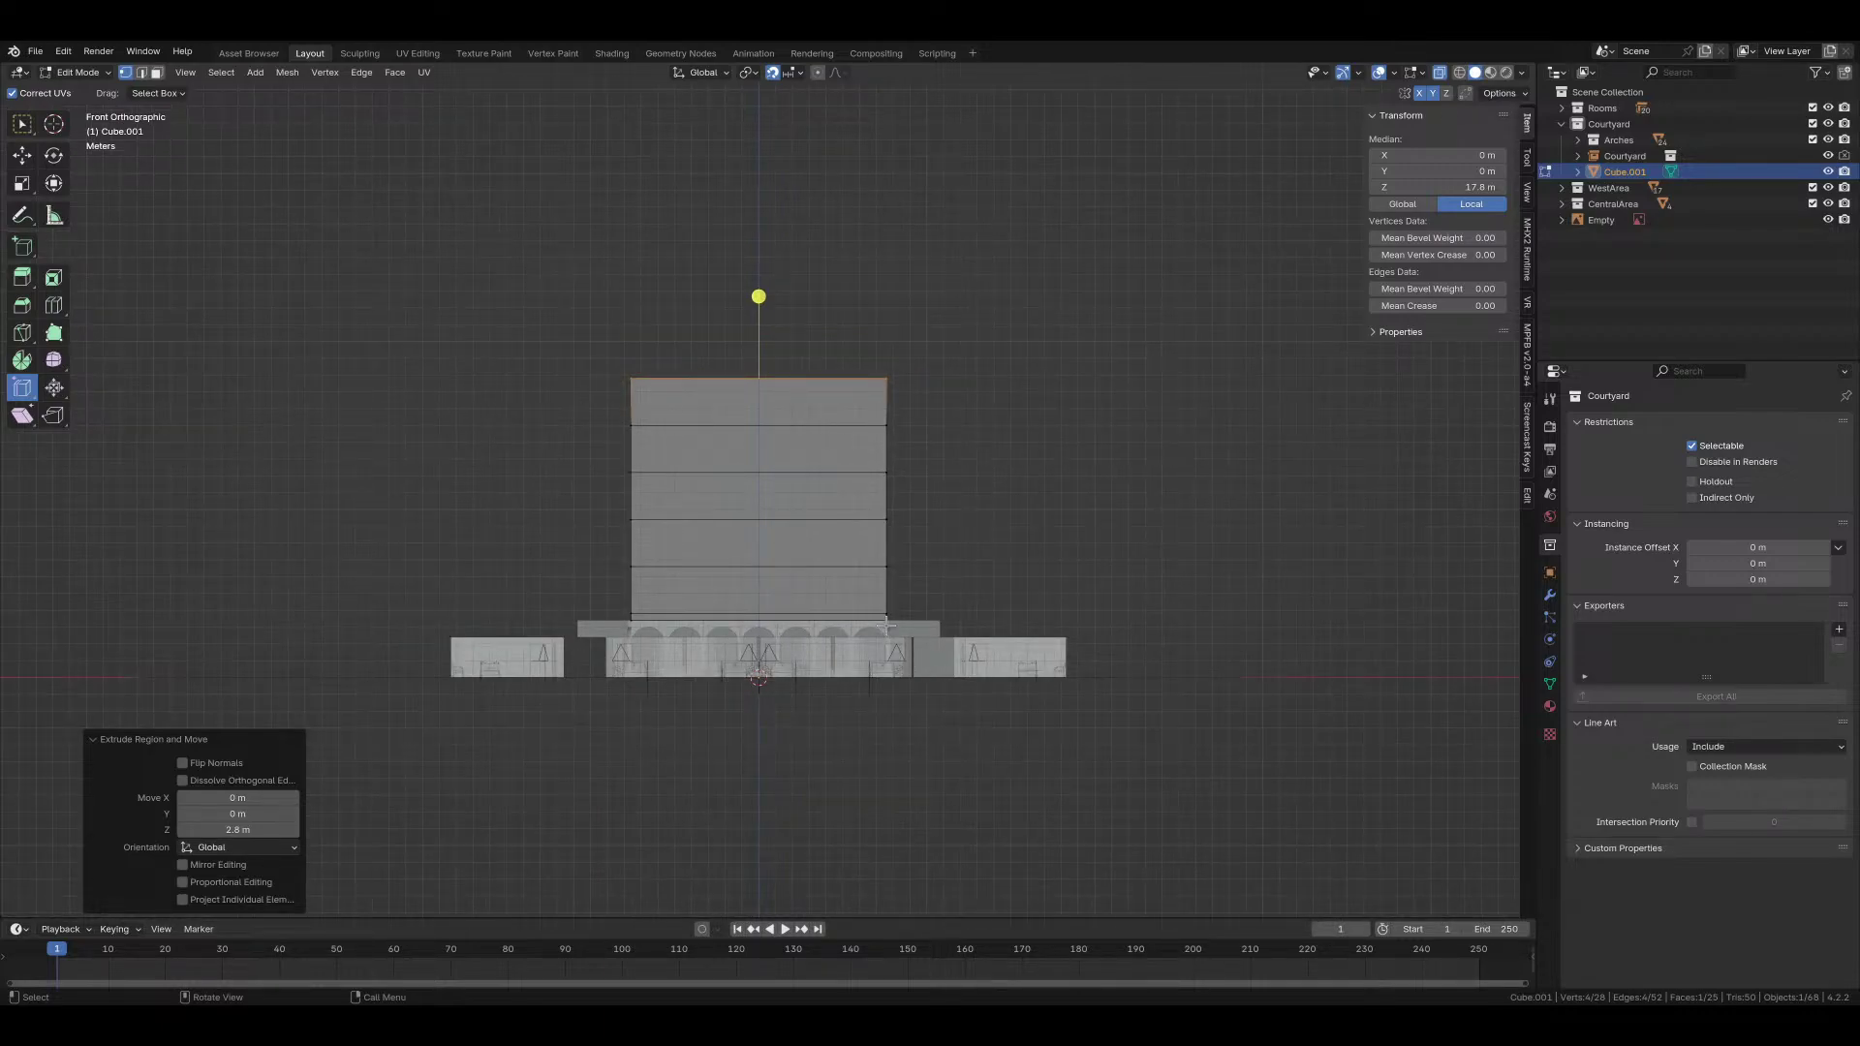
key("shift+r")
key("shift+r")
Step: Flip the normals of all the block's faces so they point into the courtyard, and switch to edge selection
middle_click_drag(822, 445, 834, 603)
key("a")
key("alt+n")
left_click(681, 446)
key("2")
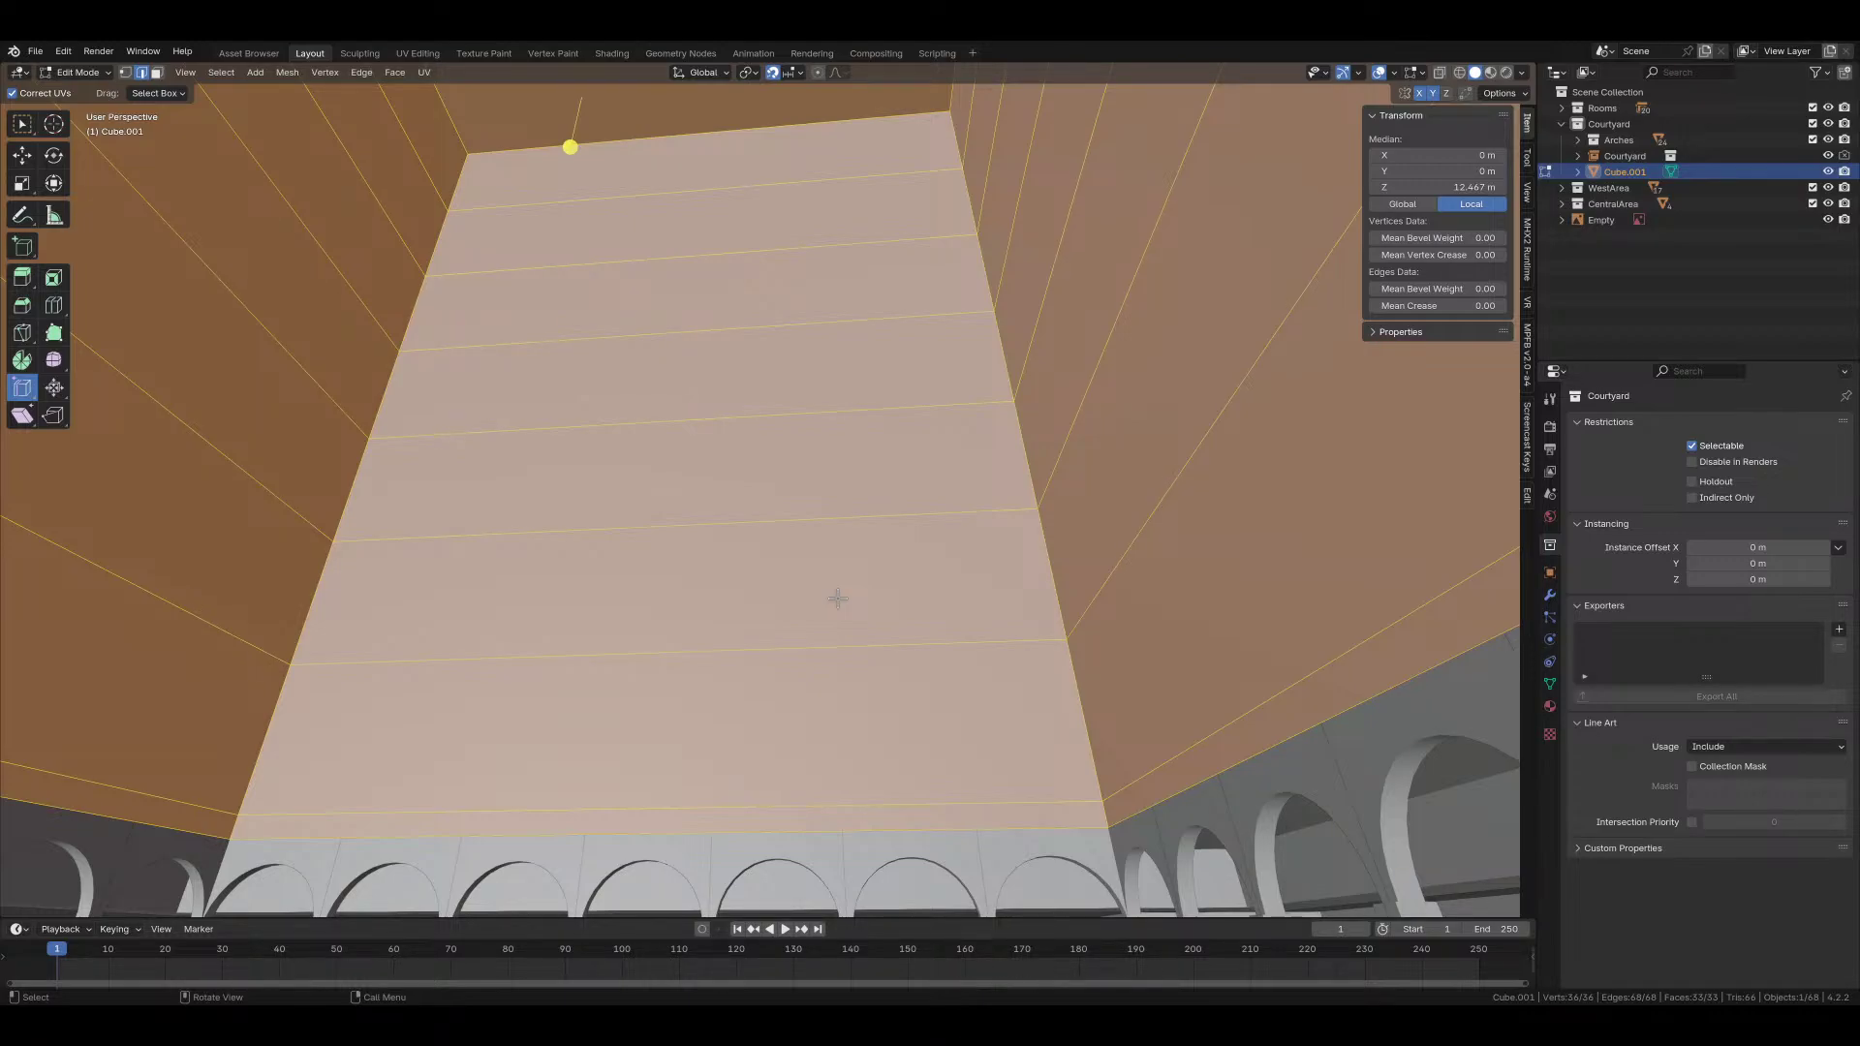
middle_click_drag(847, 581, 775, 614)
key("ctrl+Tab")
left_click(877, 630)
key("z")
left_click(823, 620)
middle_click_drag(919, 615, 787, 765)
scroll(874, 696, "down", 5)
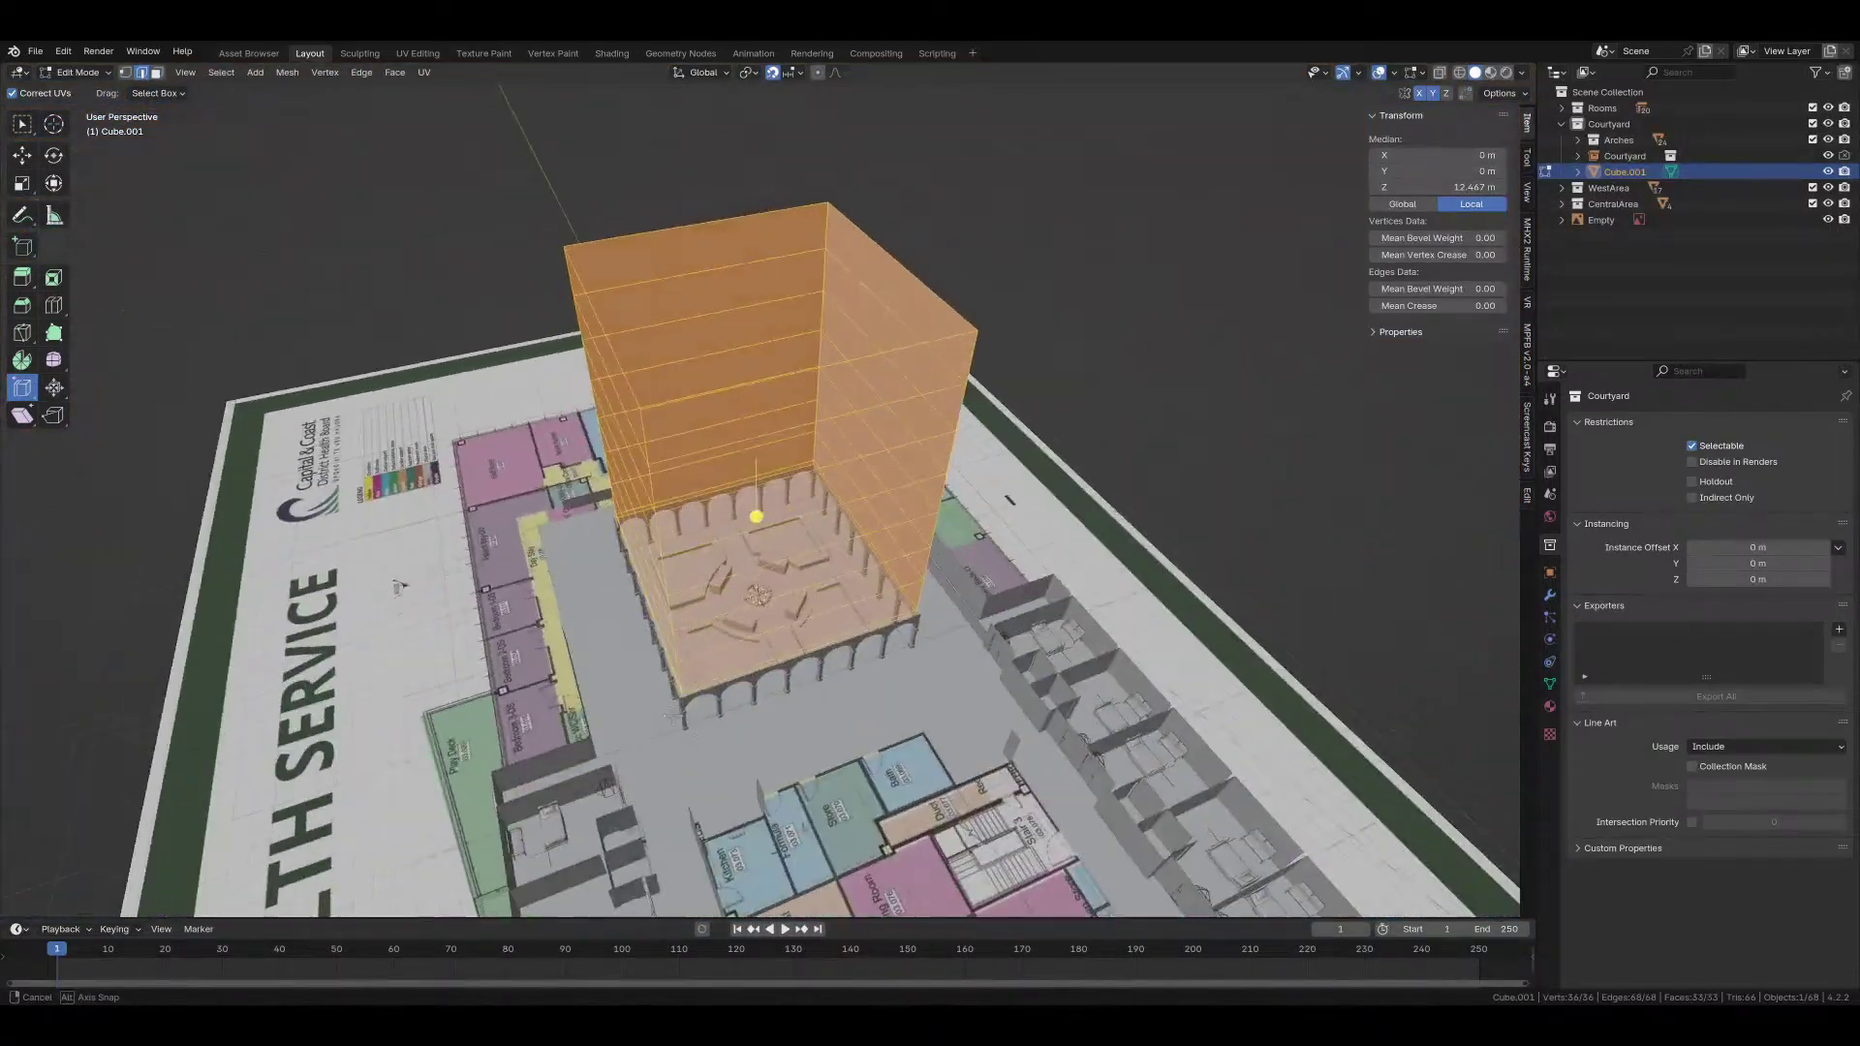
Step: Examine from above how the patient rooms beside the central area line up with the floor plan's walls and outer edge
key("grave")
left_click(877, 681)
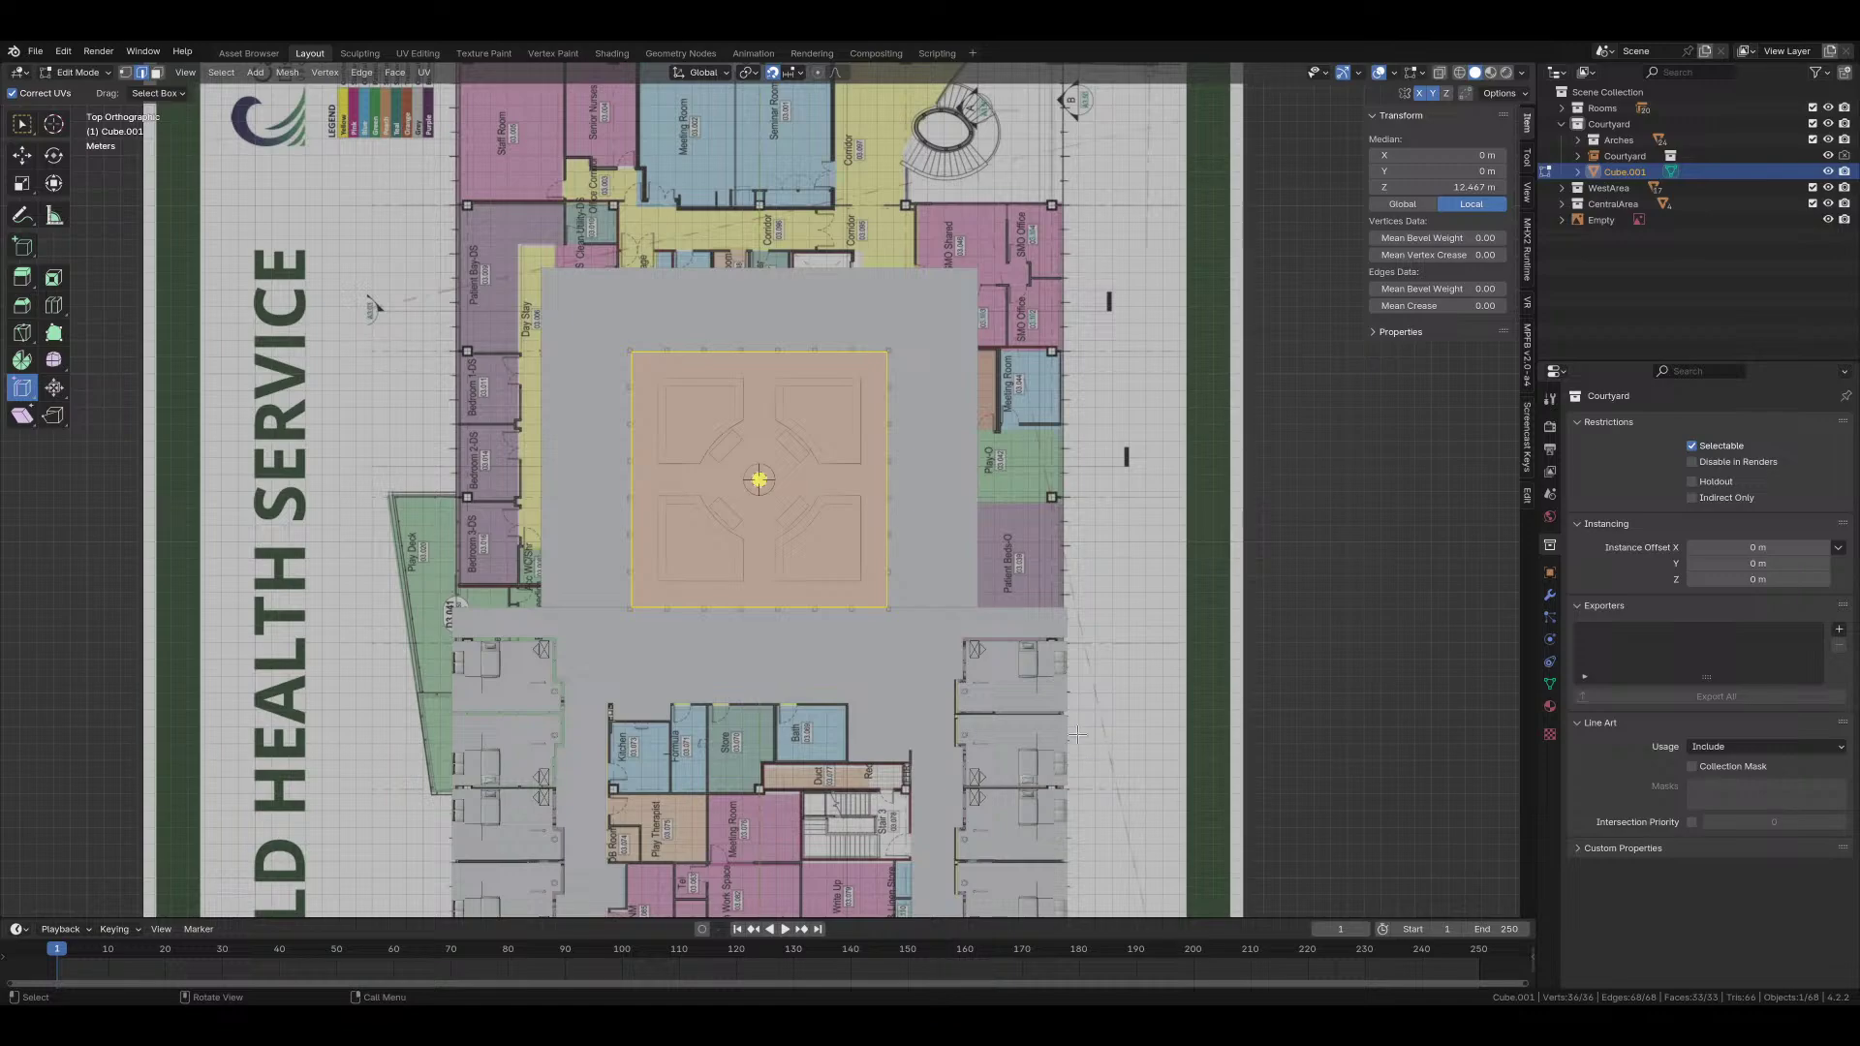
middle_click_drag(1043, 741, 878, 644, "shift")
scroll(863, 698, "up", 4)
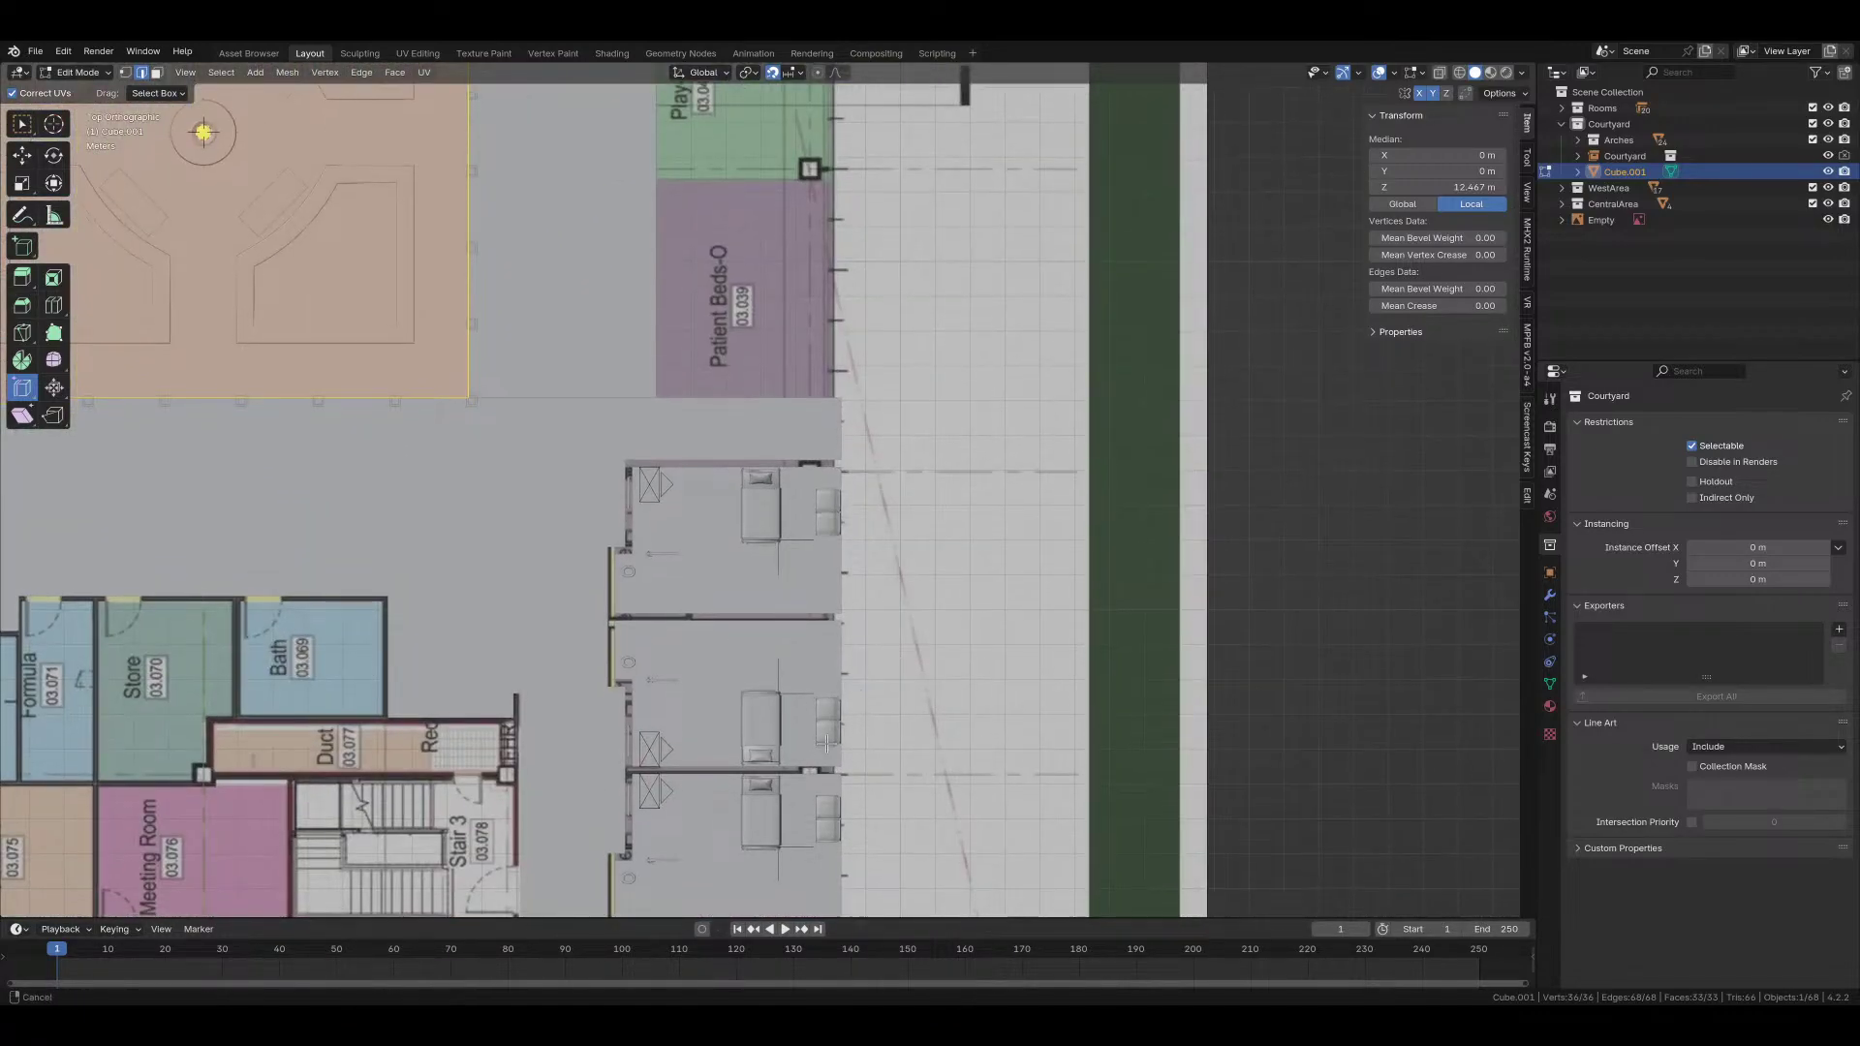
middle_click_drag(869, 783, 808, 535, "shift")
scroll(937, 587, "up", 2)
key("Tab")
left_click(759, 655)
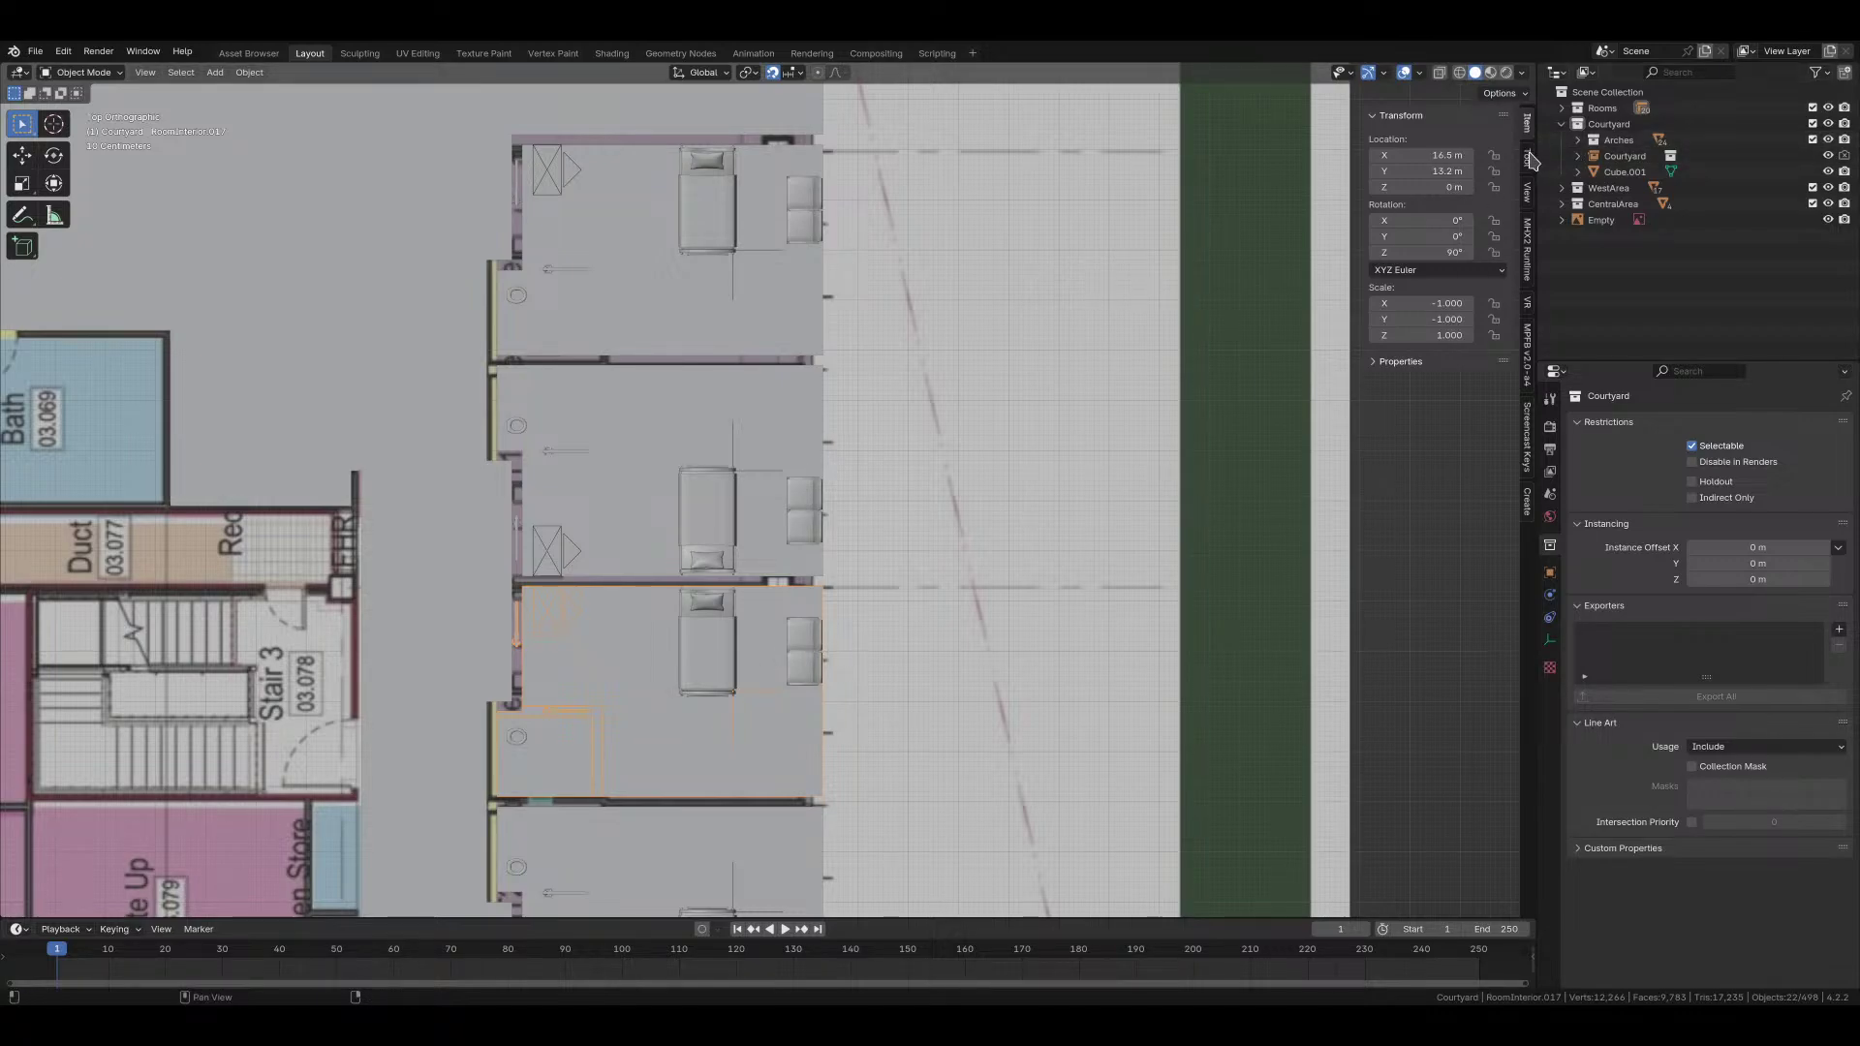
left_click(717, 540)
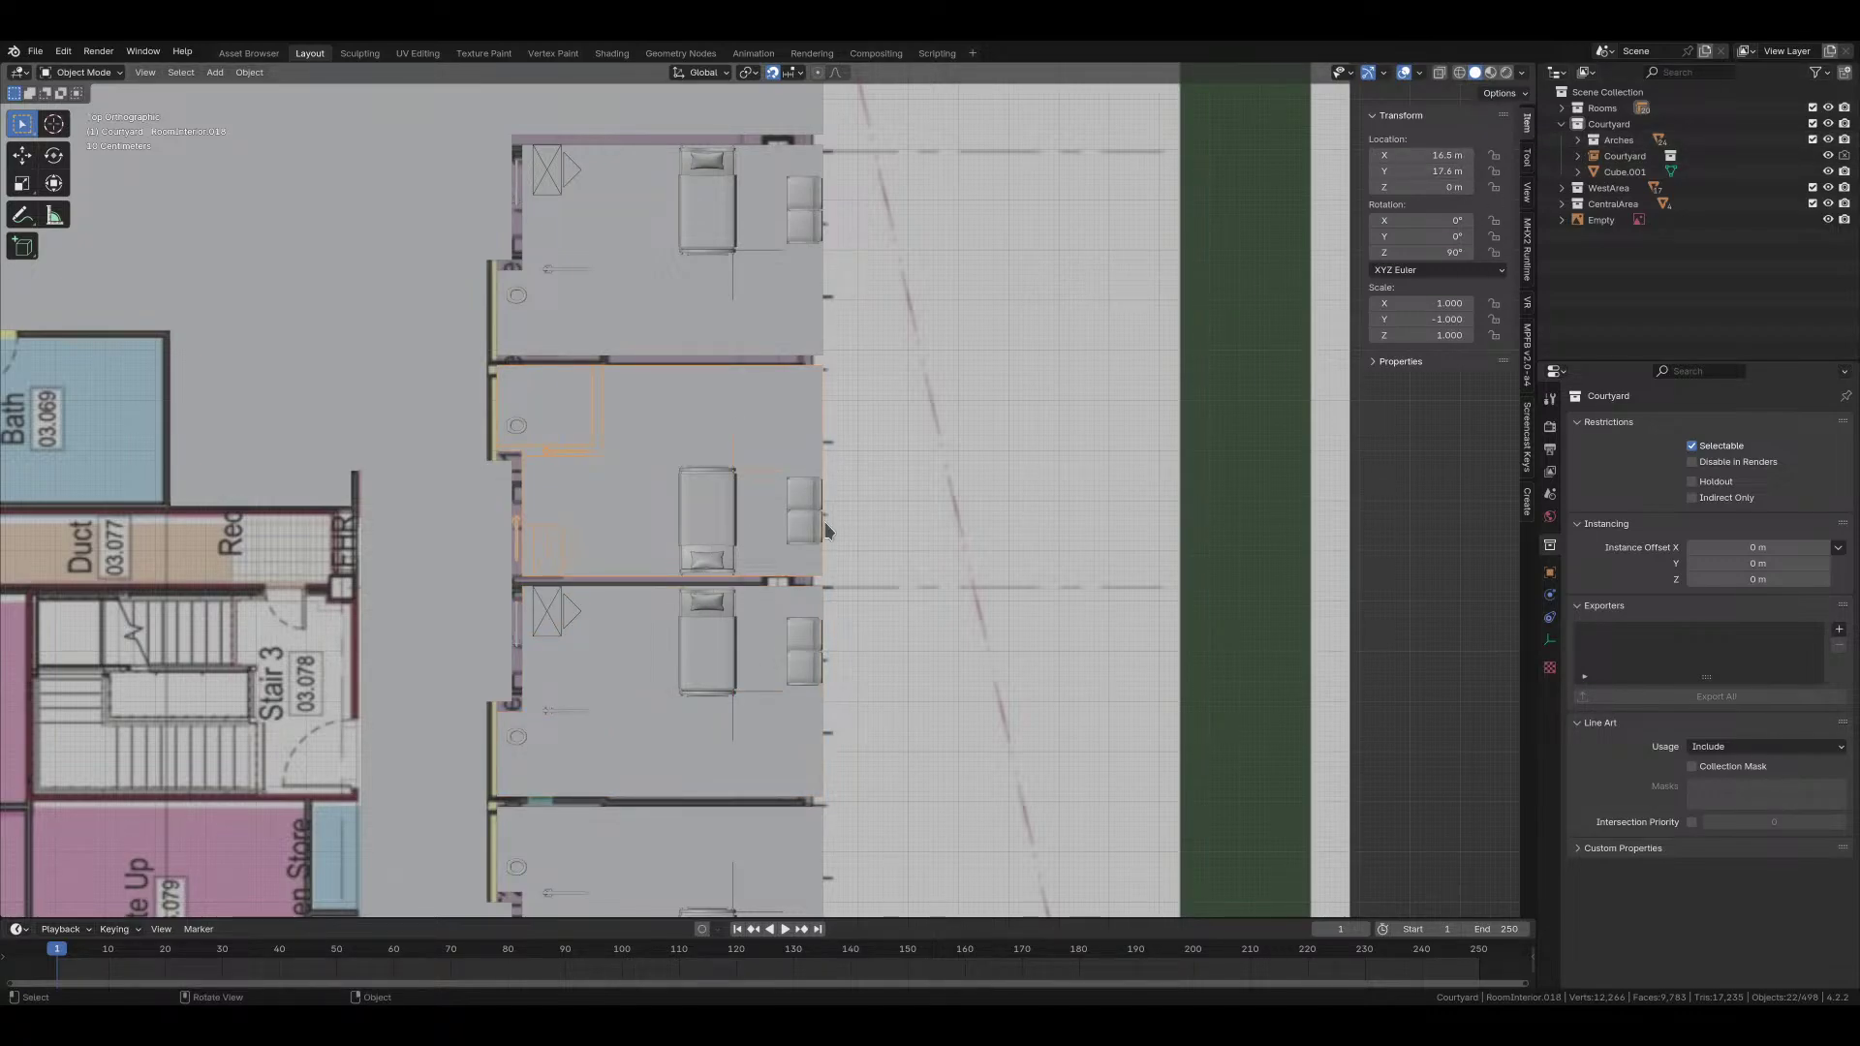
middle_click_drag(771, 527, 708, 619, "shift")
scroll(707, 619, "up", 2)
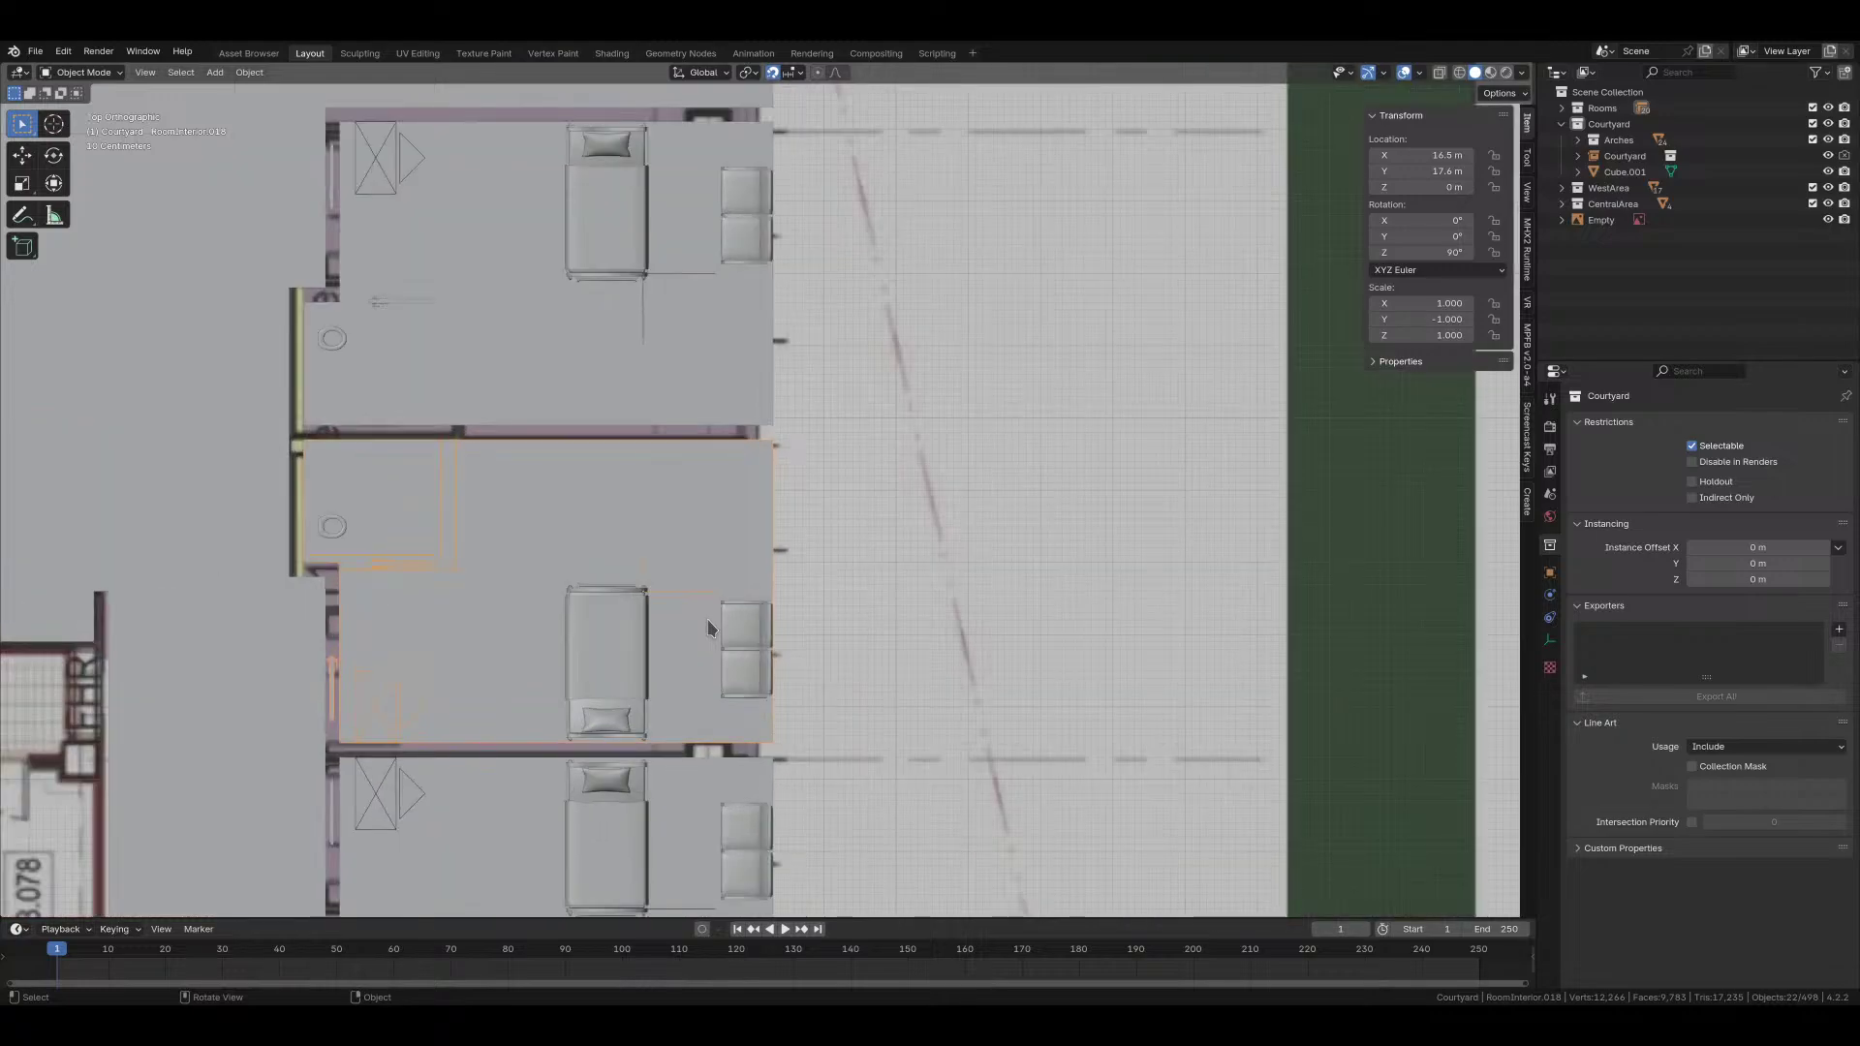
scroll(798, 597, "up", 2)
scroll(792, 600, "down", 1)
key("g")
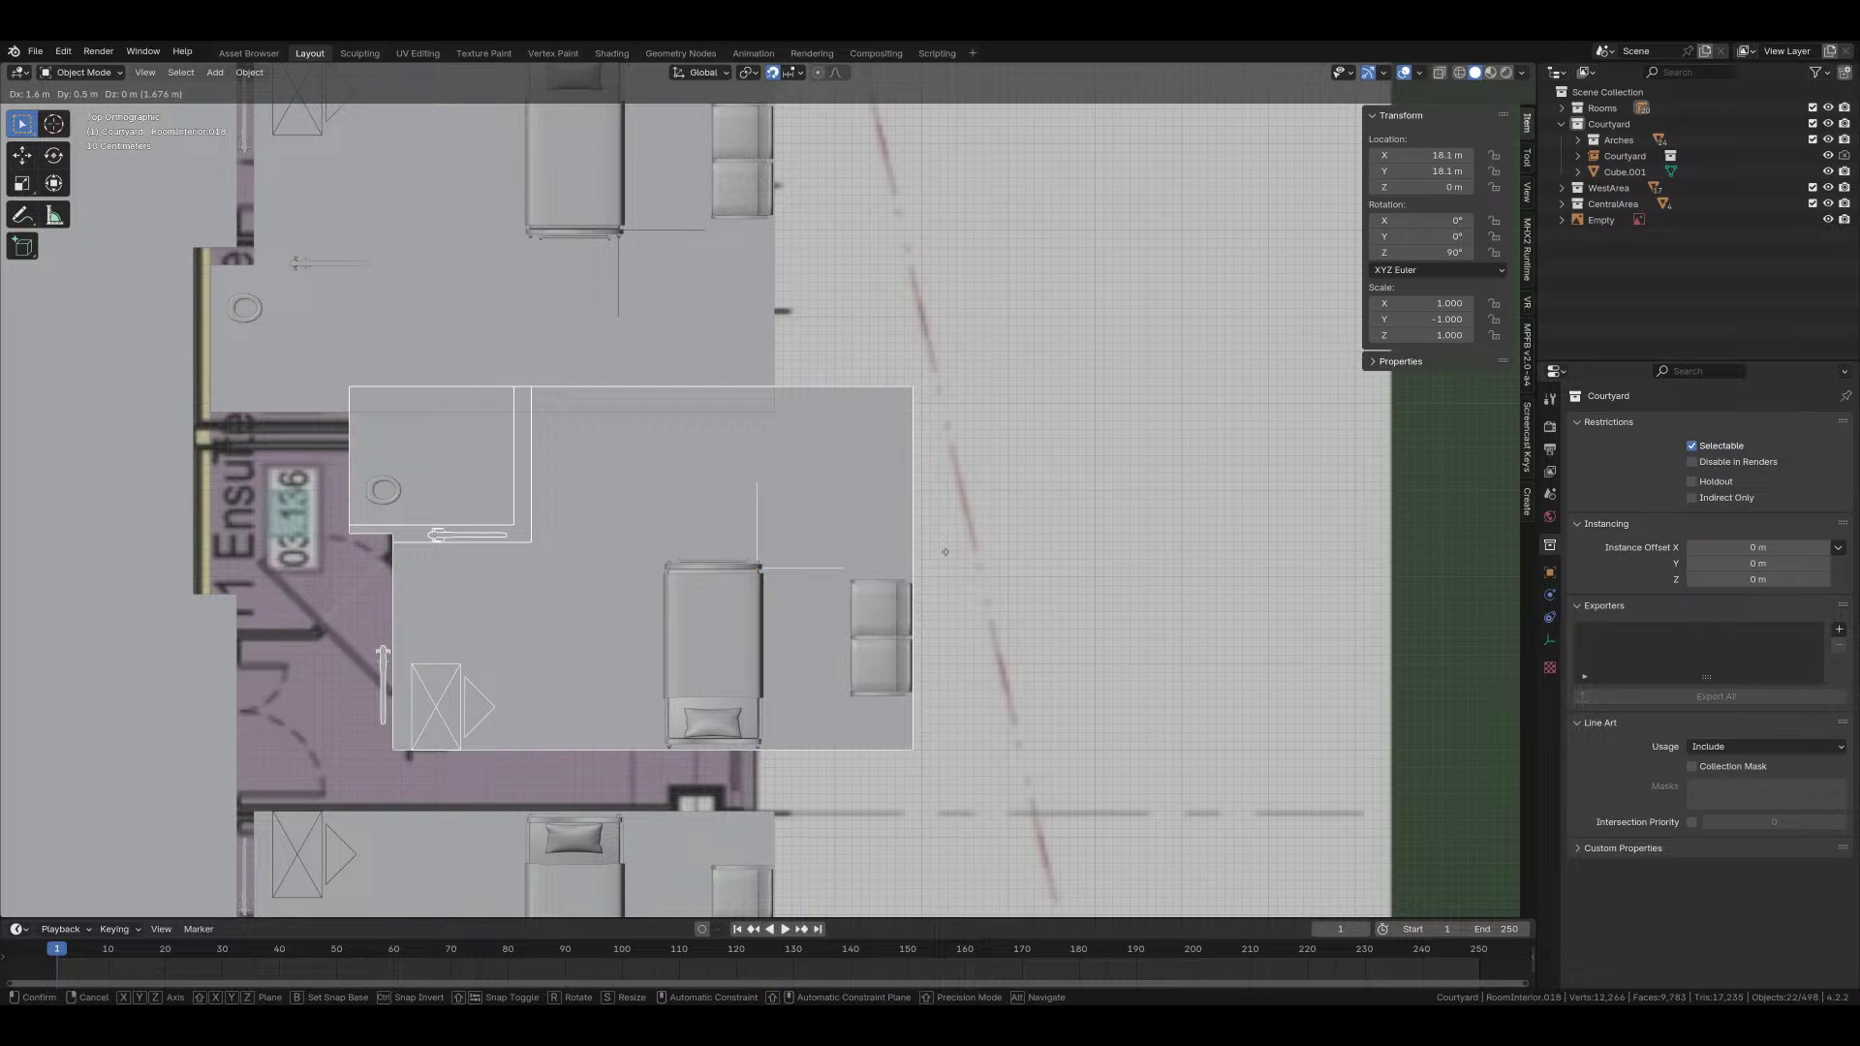
right_click(1200, 502)
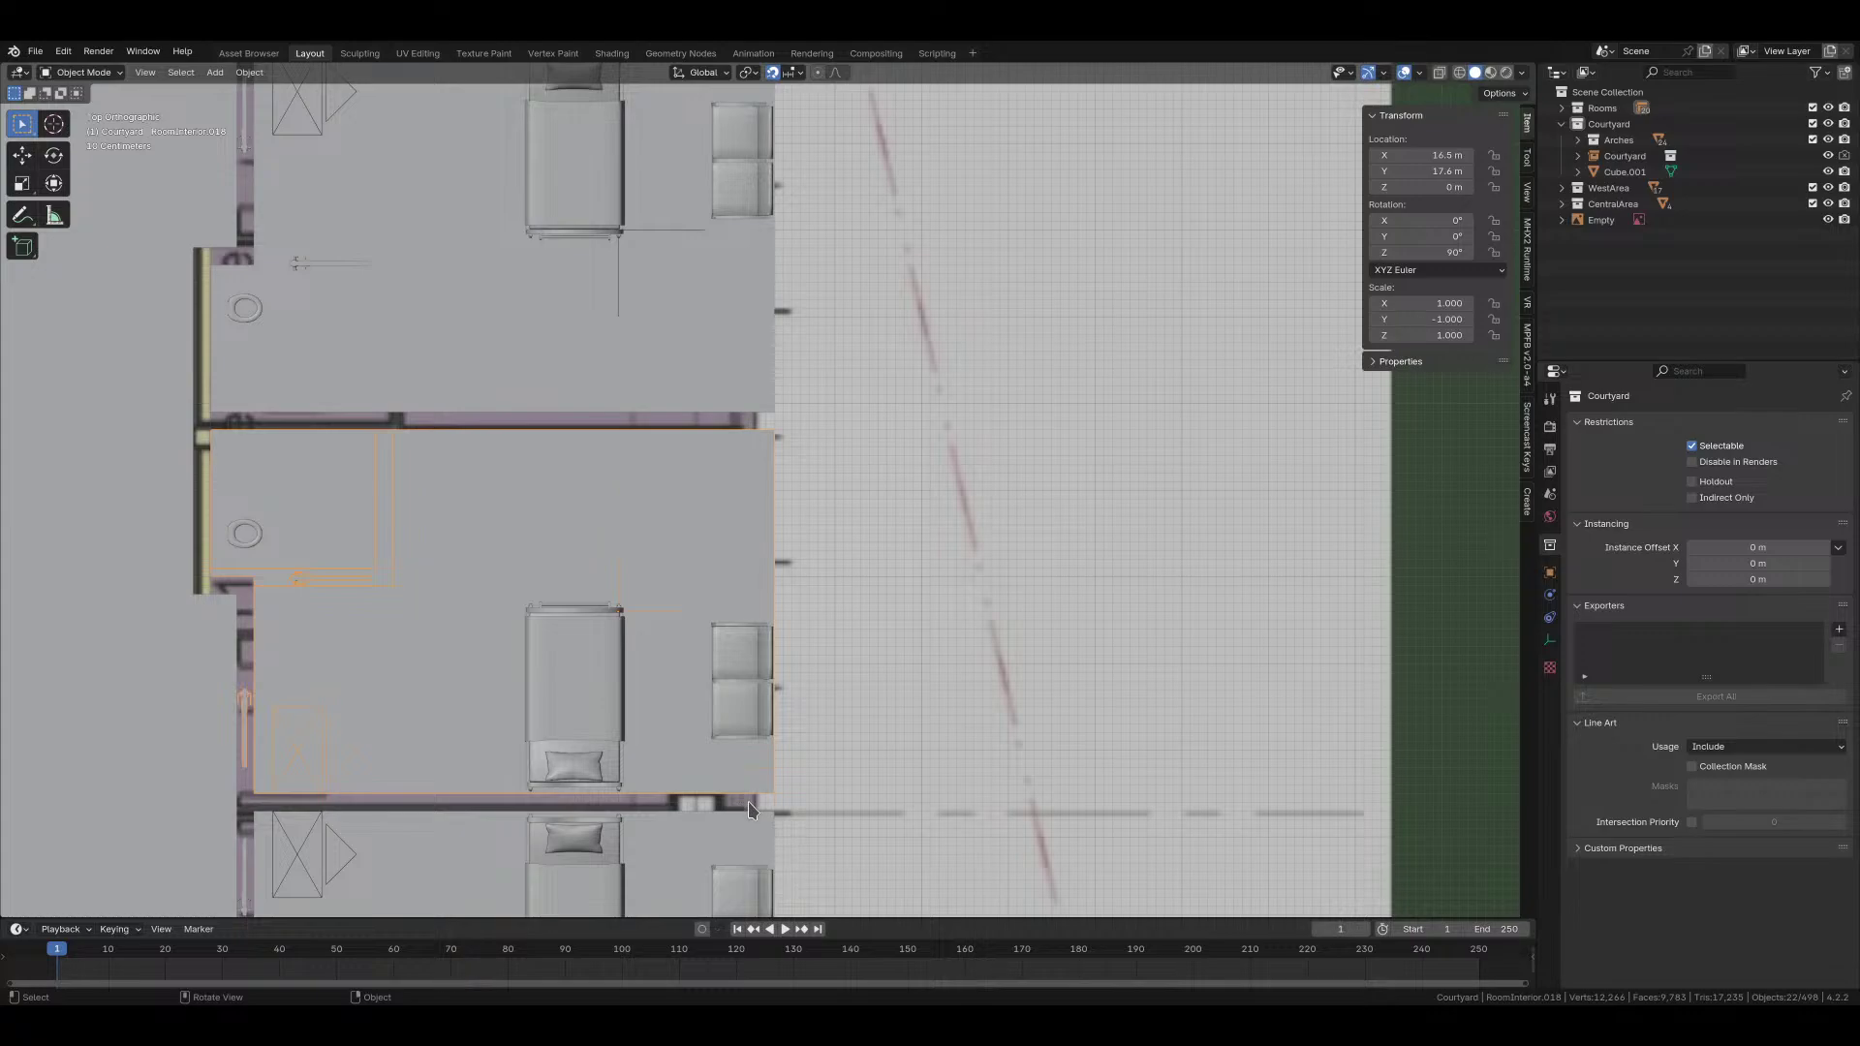
scroll(748, 800, "down", 3)
scroll(650, 581, "down", 3)
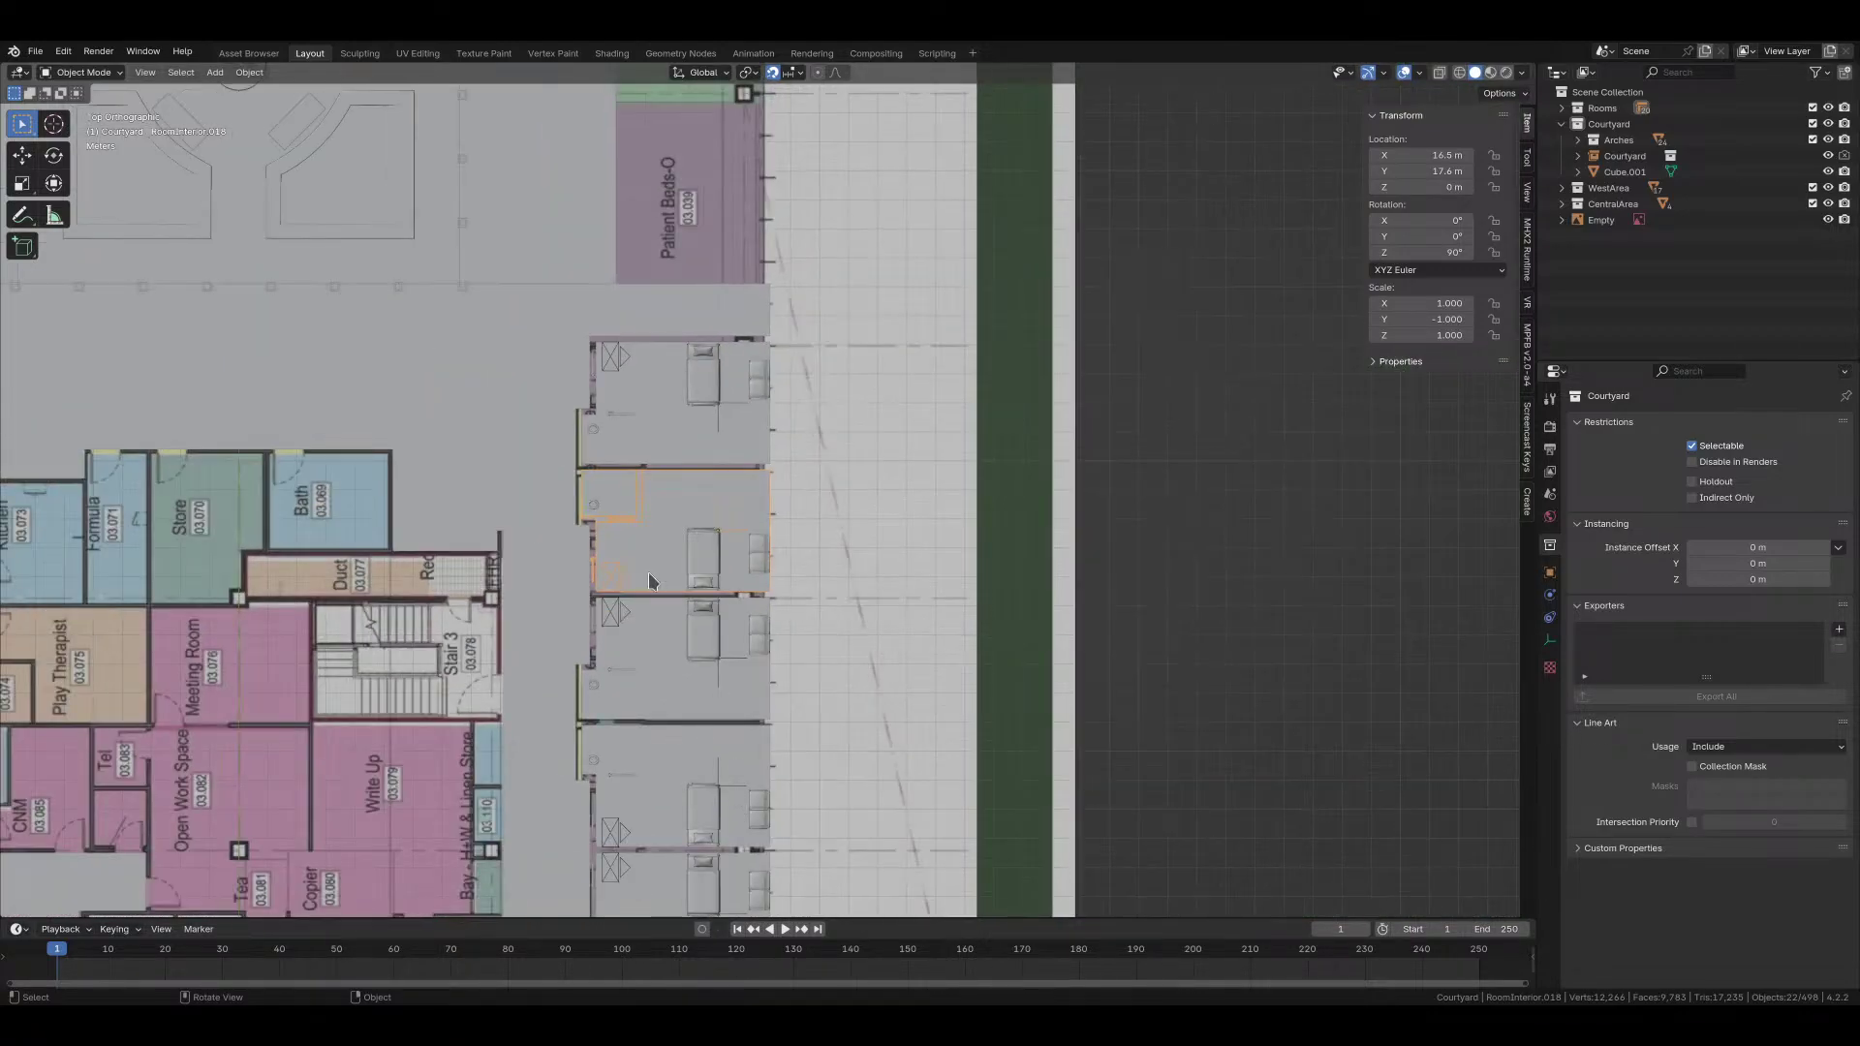
Step: Examine the arches along the courtyard's far side against the upper walls to judge how to divide the storeys
scroll(649, 581, "down", 5)
middle_click_drag(843, 407, 755, 467)
scroll(804, 364, "up", 3)
left_click(795, 445)
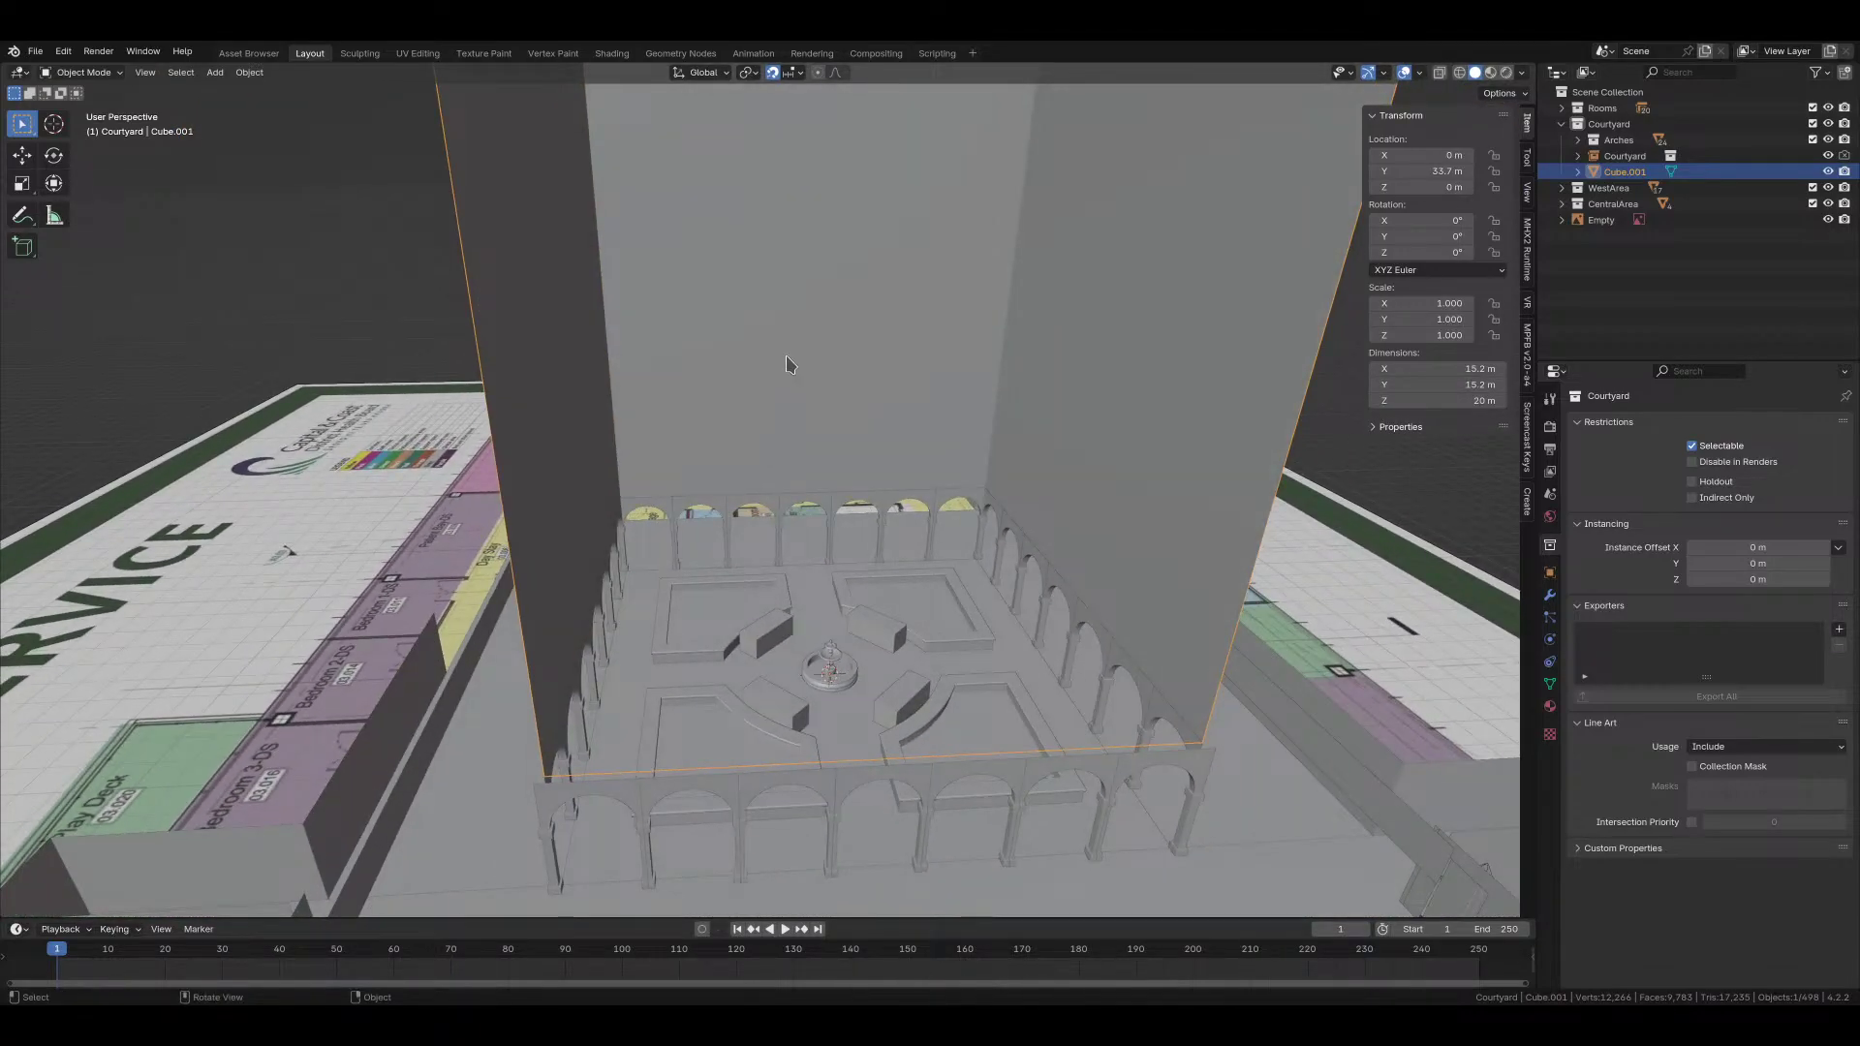
middle_click_drag(789, 365, 789, 414)
left_click(717, 554)
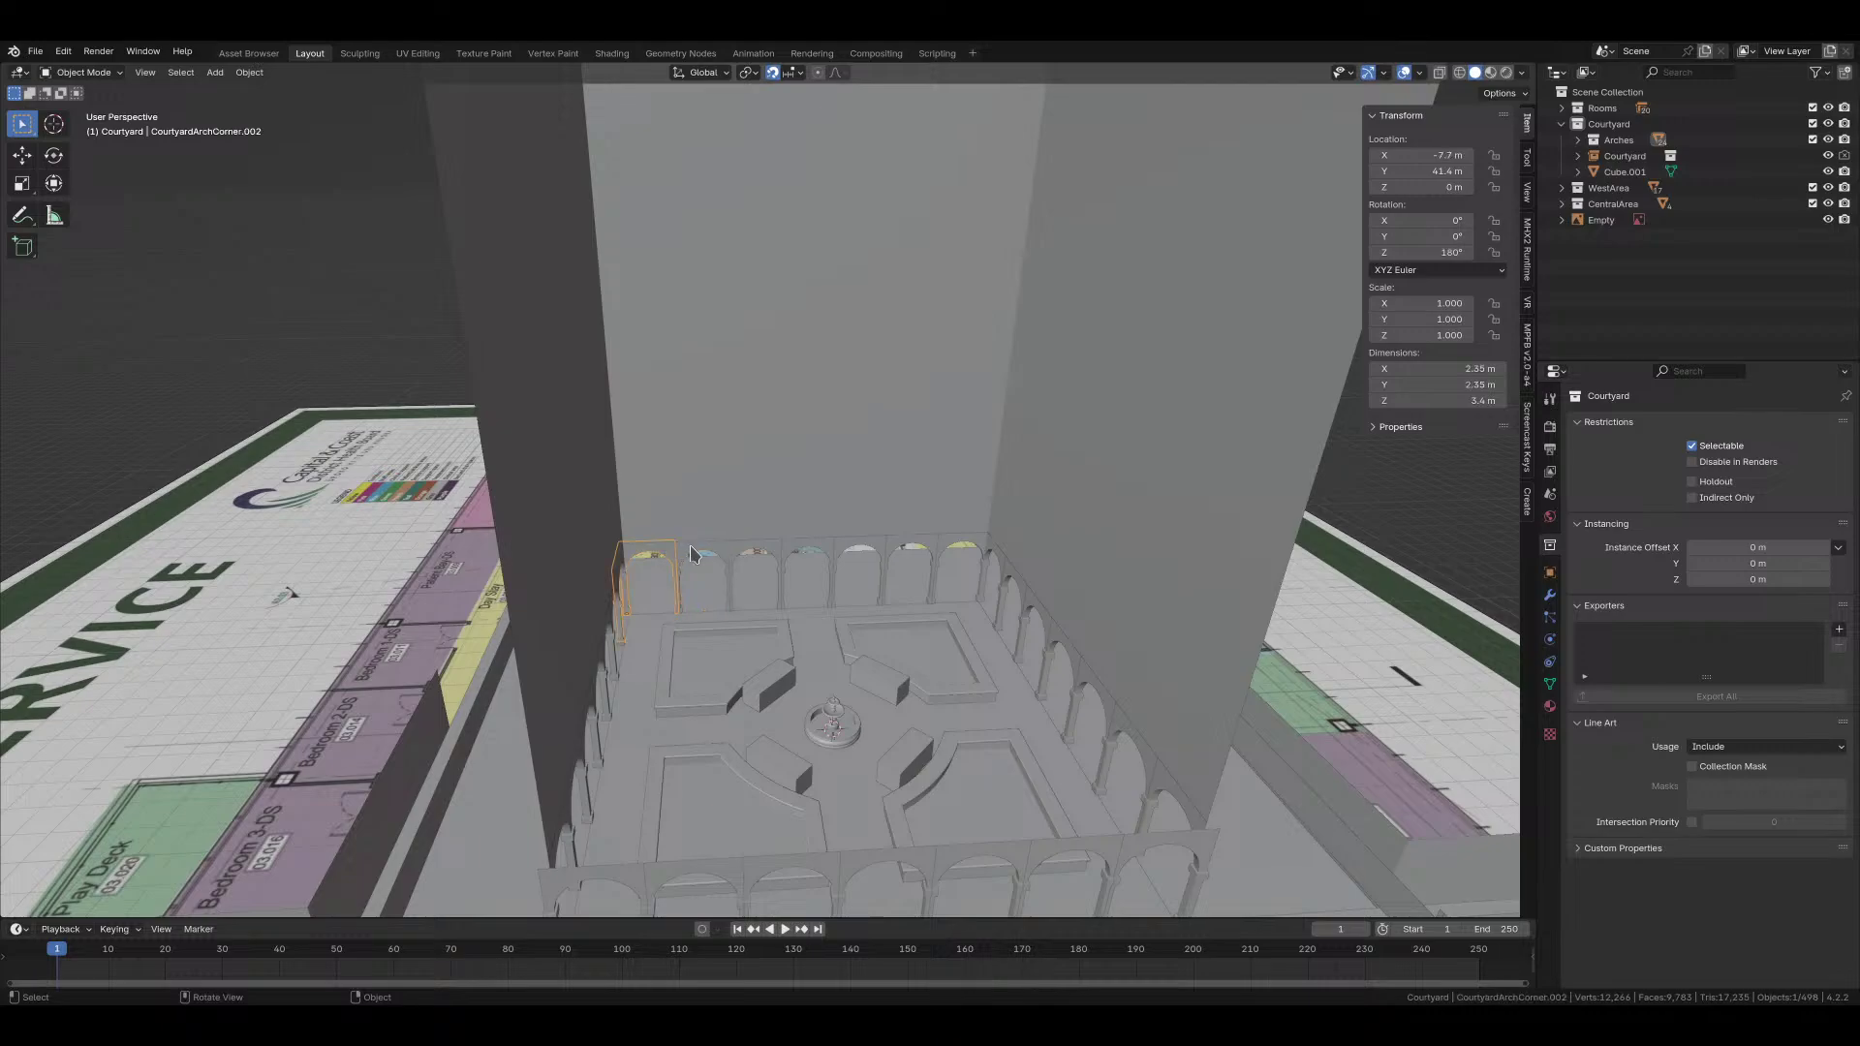
left_click(738, 549)
left_click(746, 552)
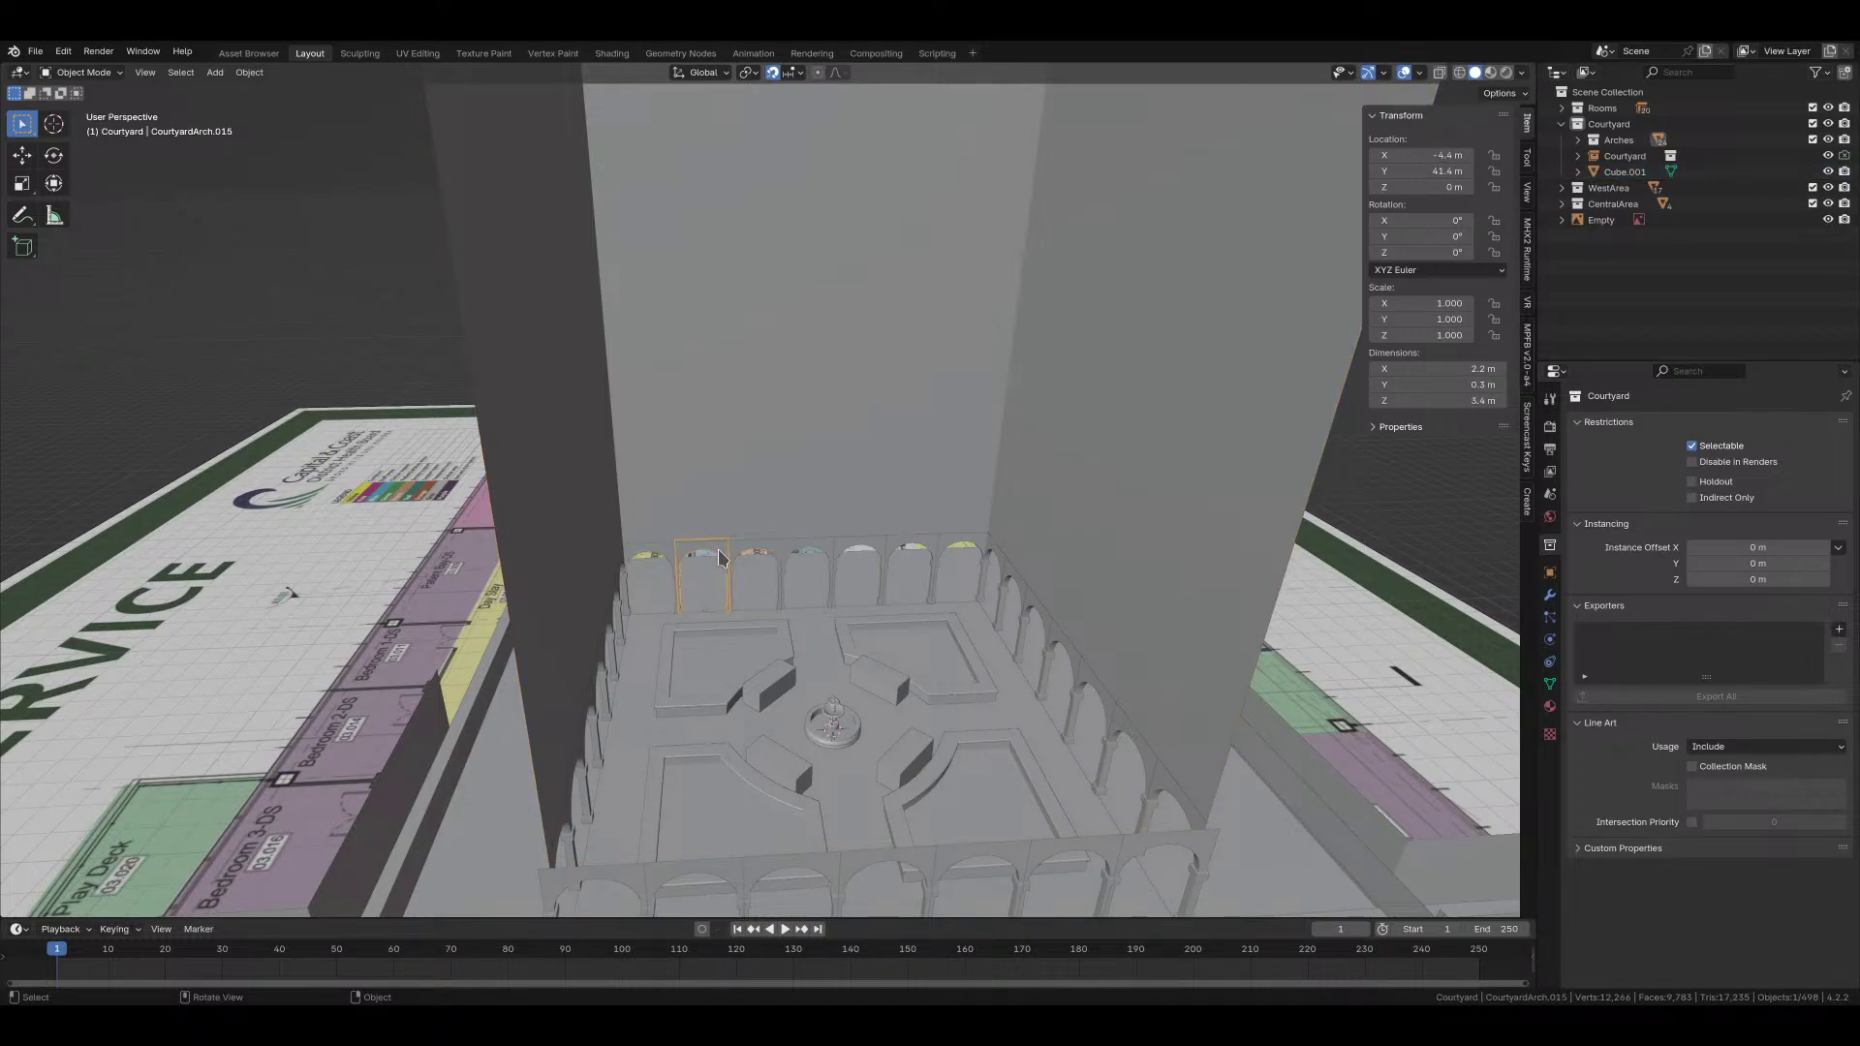
left_click(722, 557)
left_click(748, 553)
left_click(716, 553)
left_click(733, 511)
middle_click_drag(733, 511, 793, 514)
key("Tab")
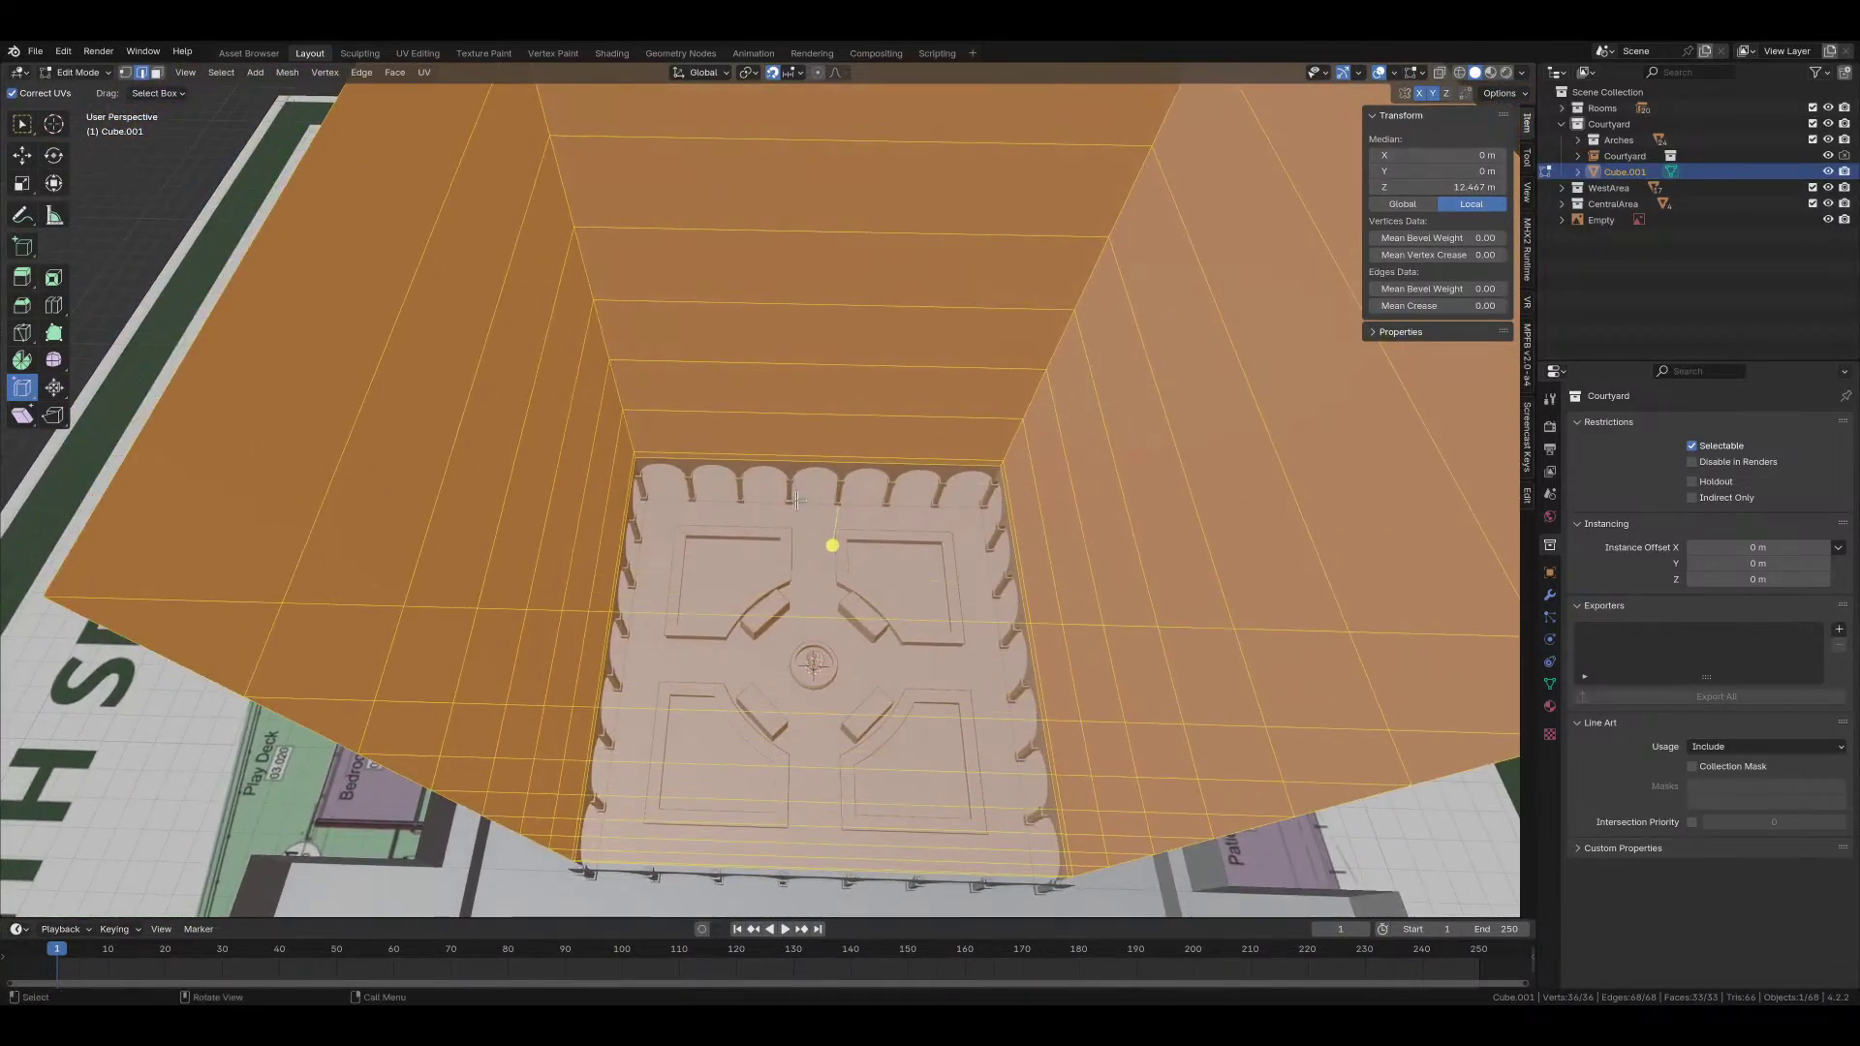
scroll(770, 542, "up", 4)
key("alt+a")
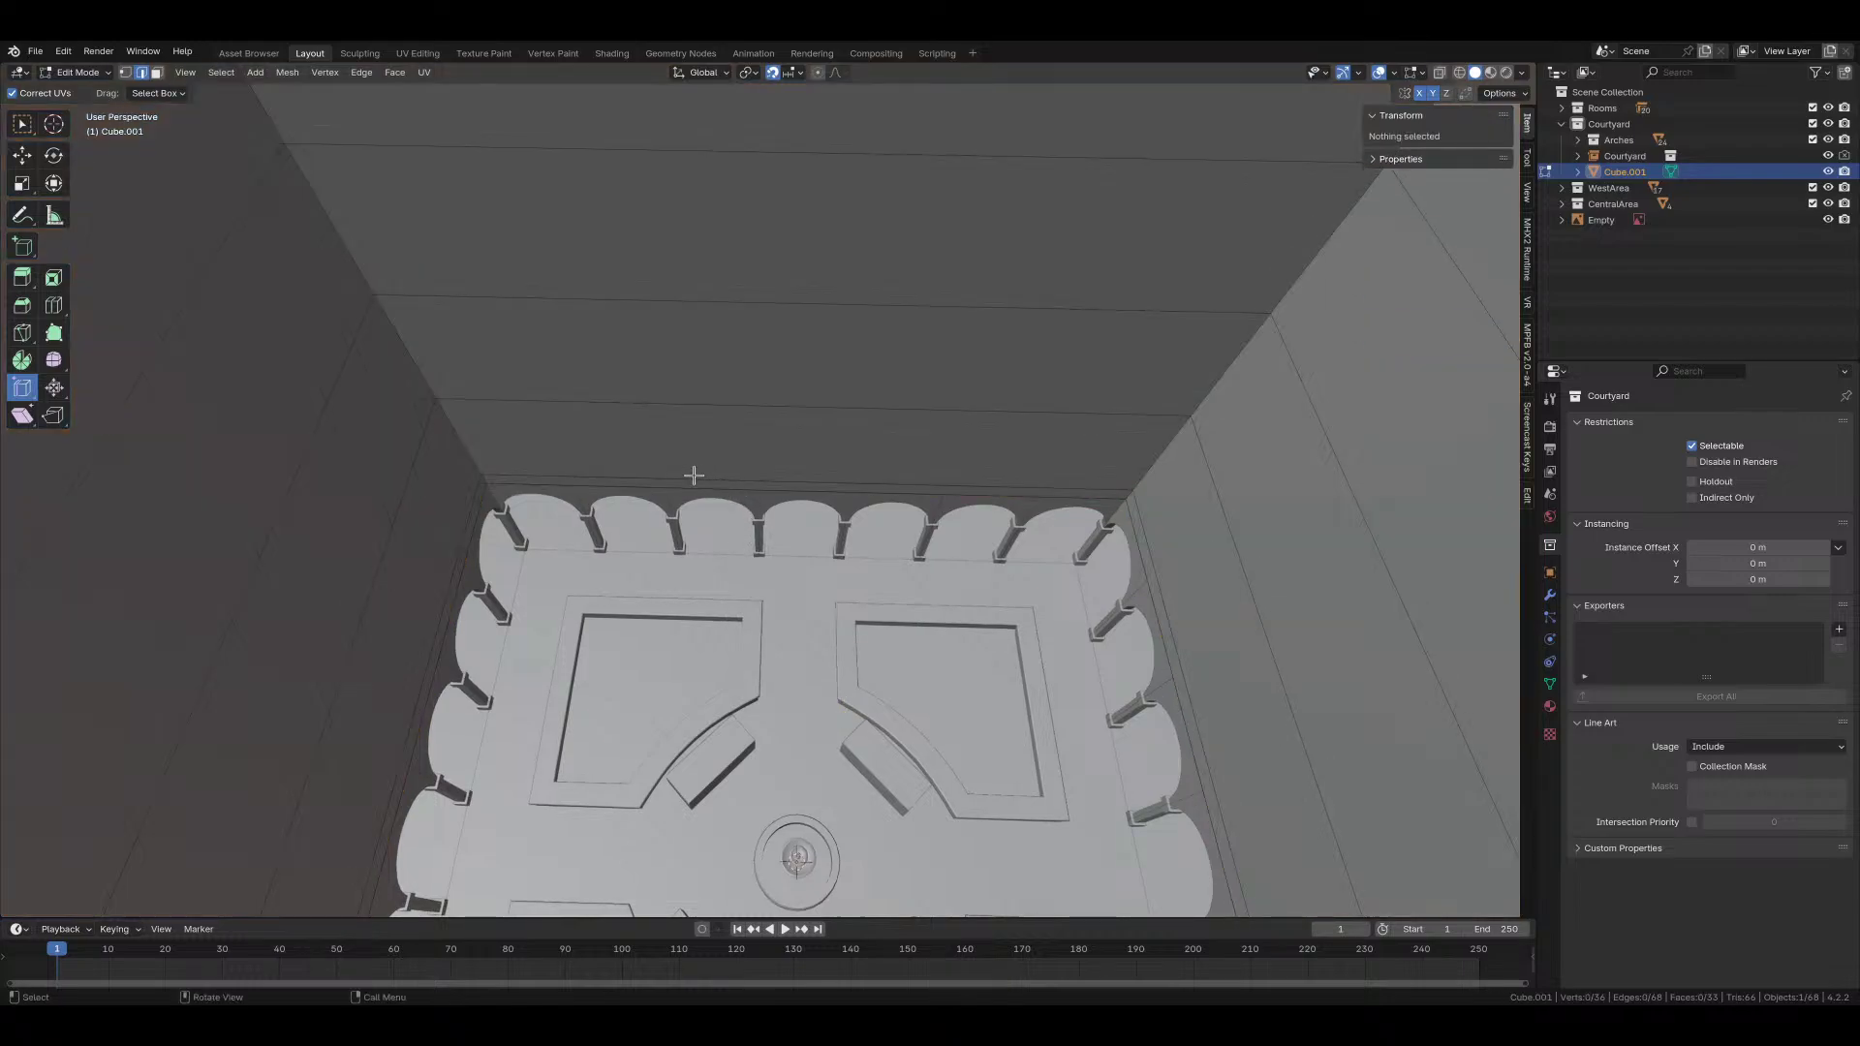
key("ctrl+r")
scroll(825, 484, "up", 1)
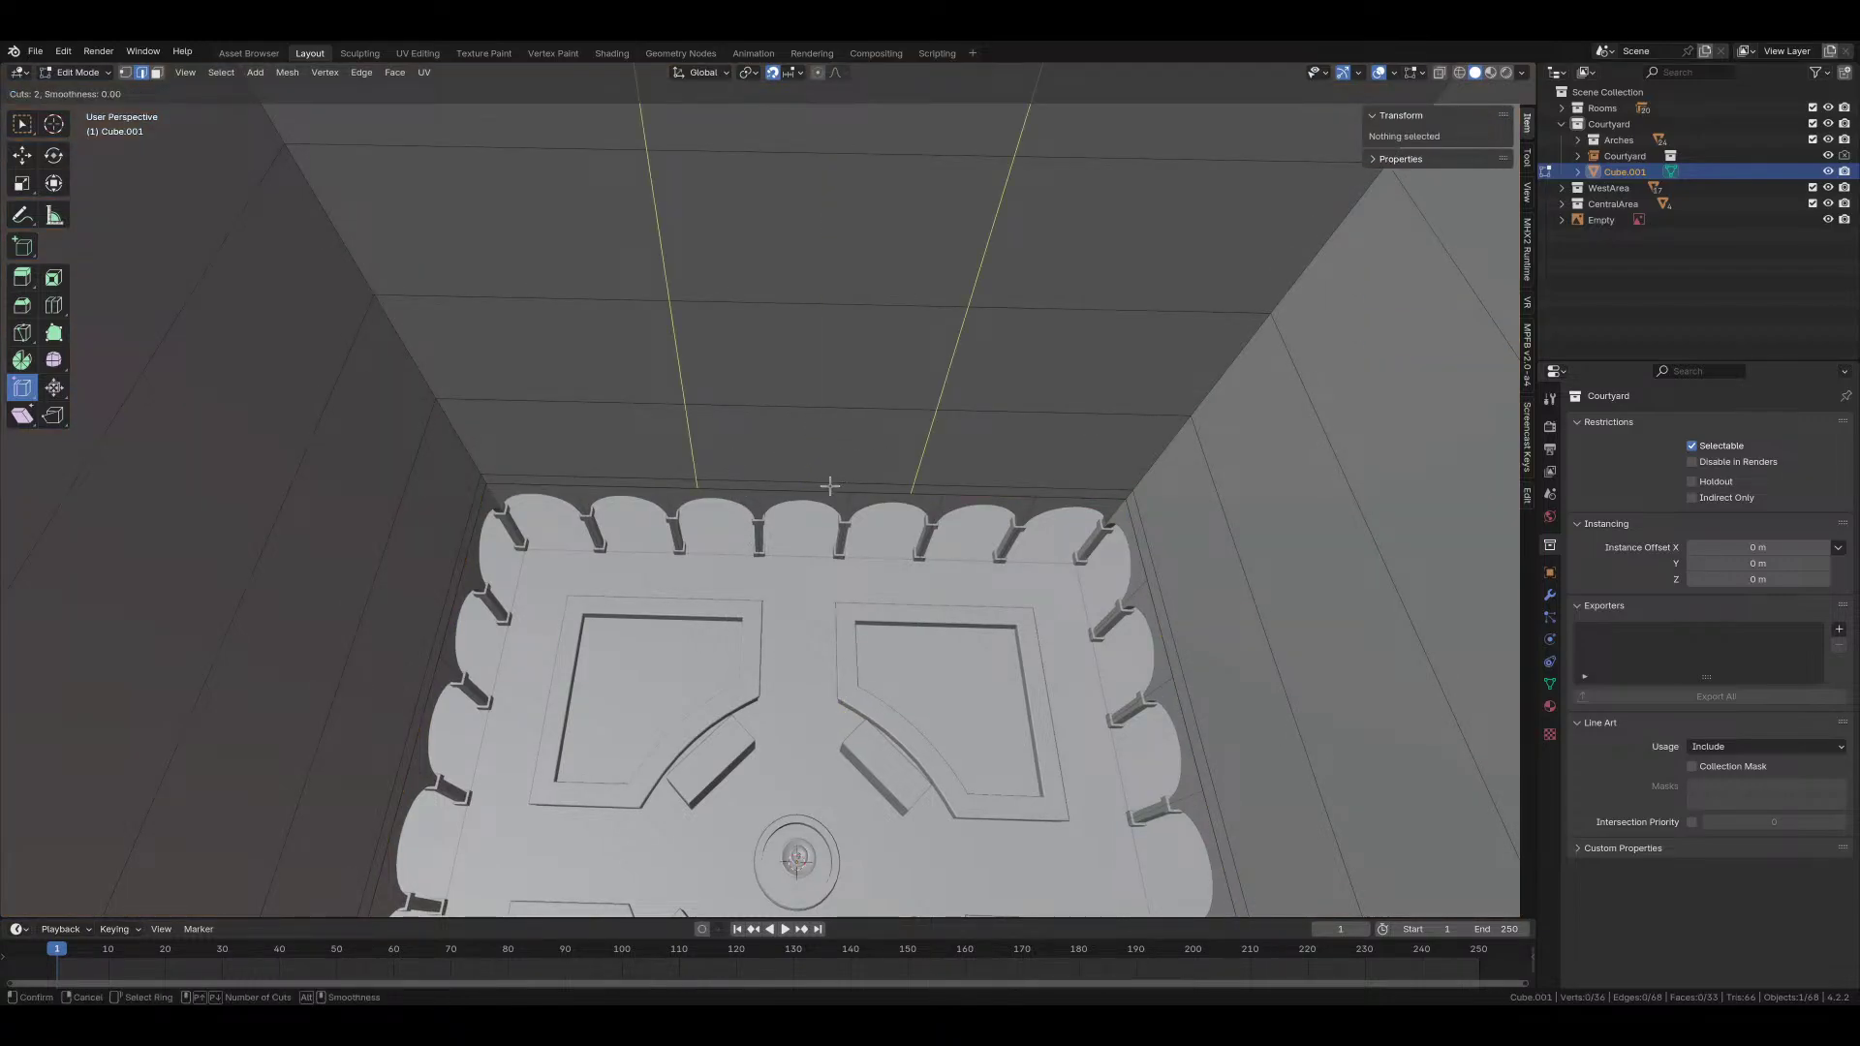
scroll(829, 485, "up", 1)
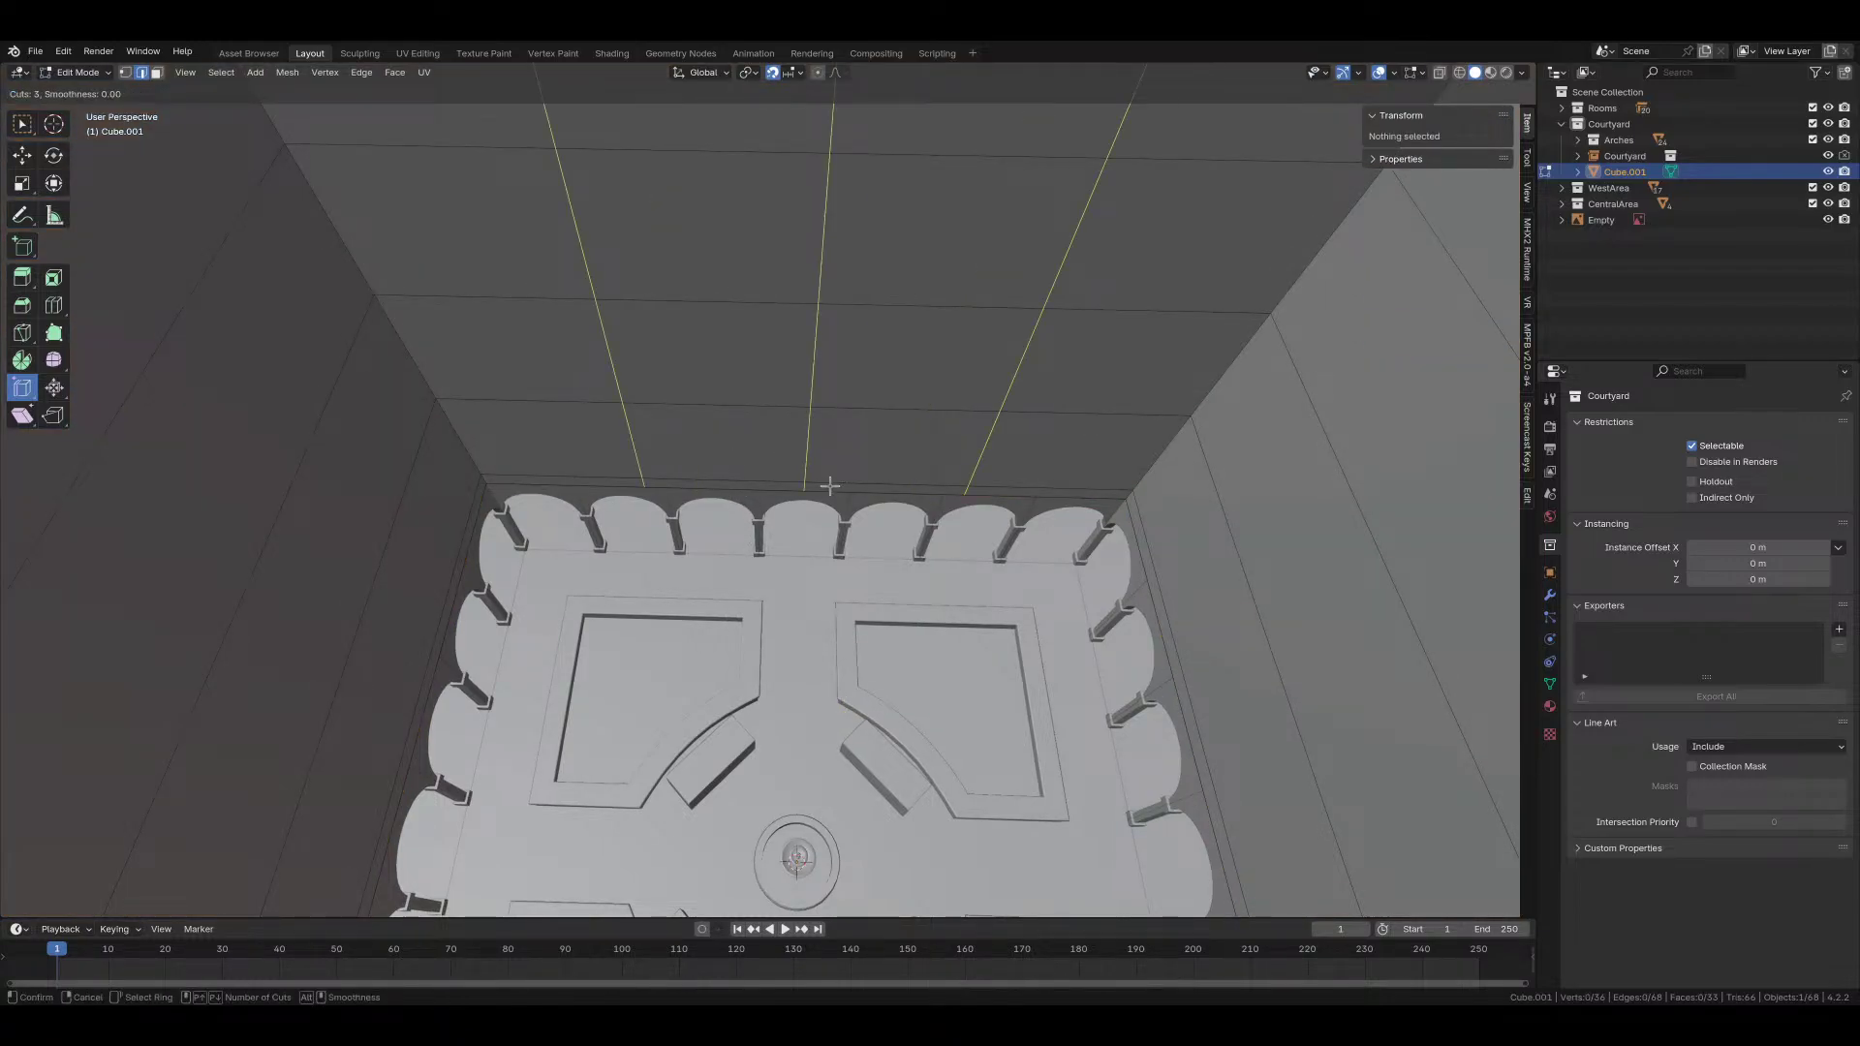
right_click(829, 485)
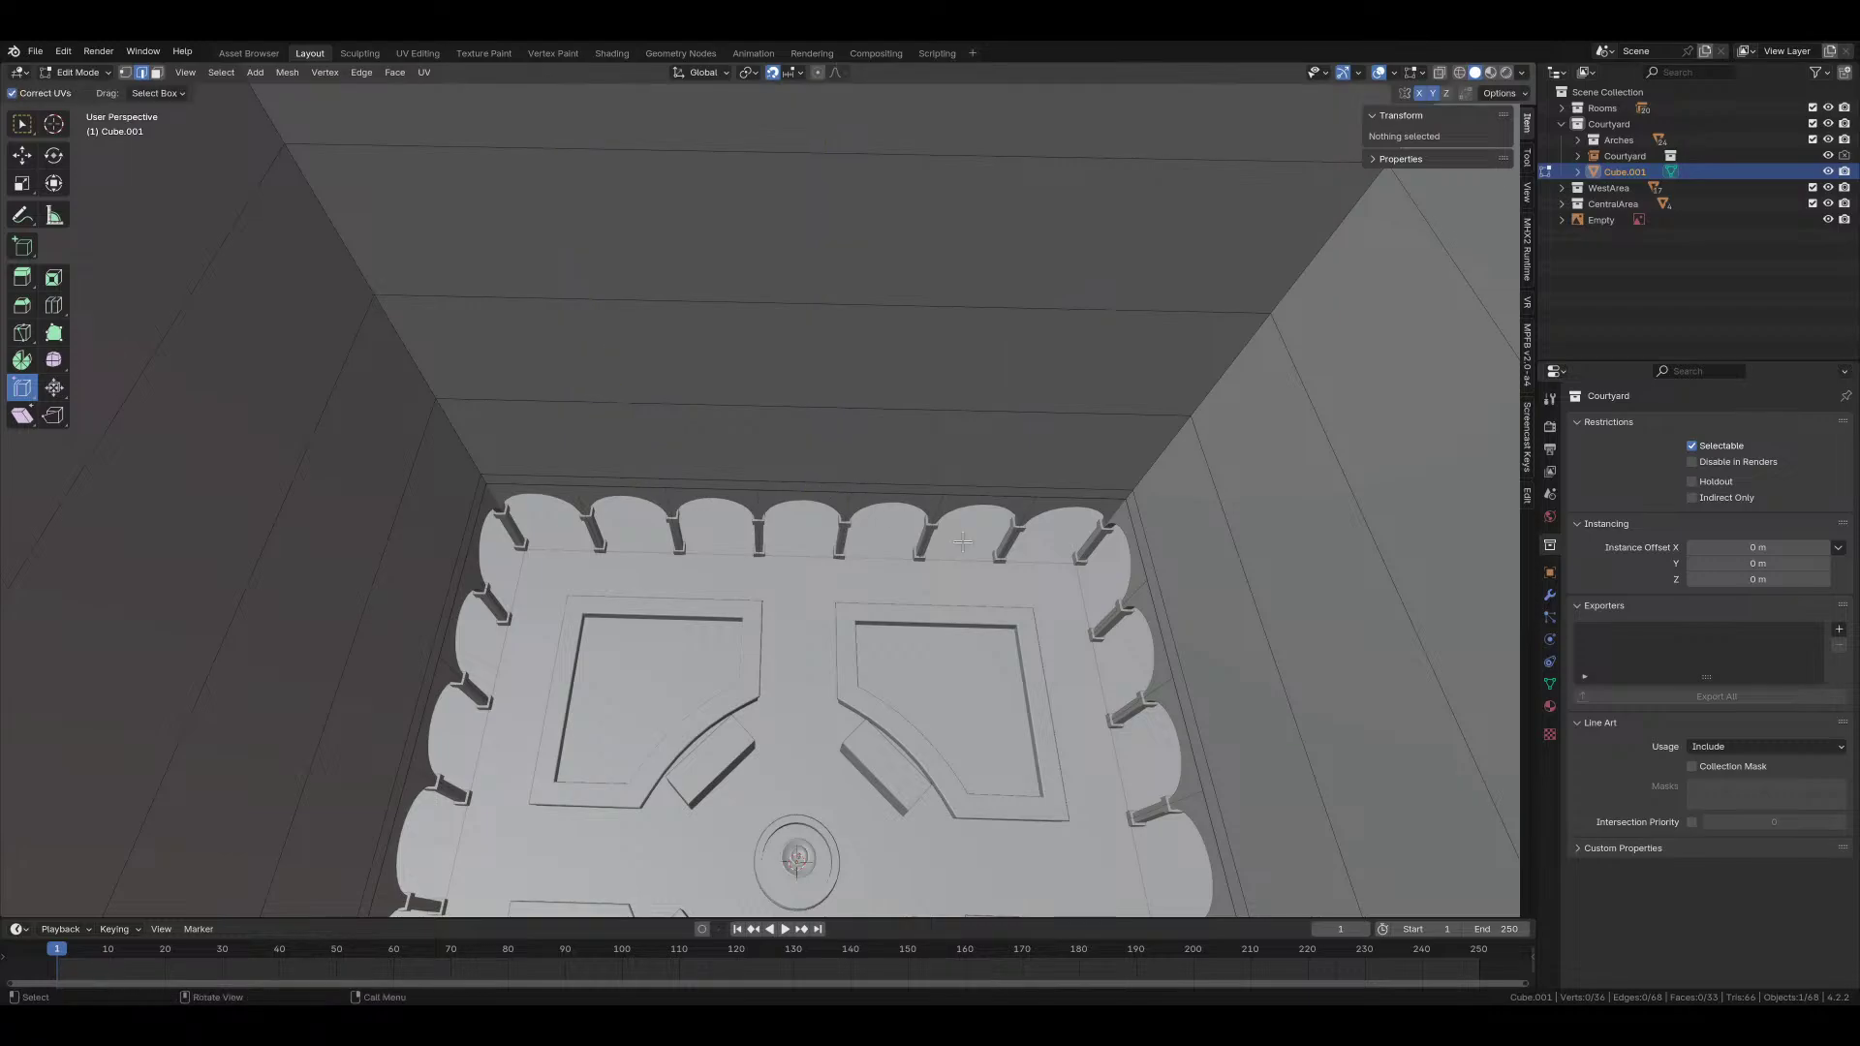
key("Tab")
scroll(823, 427, "down", 5, "shift")
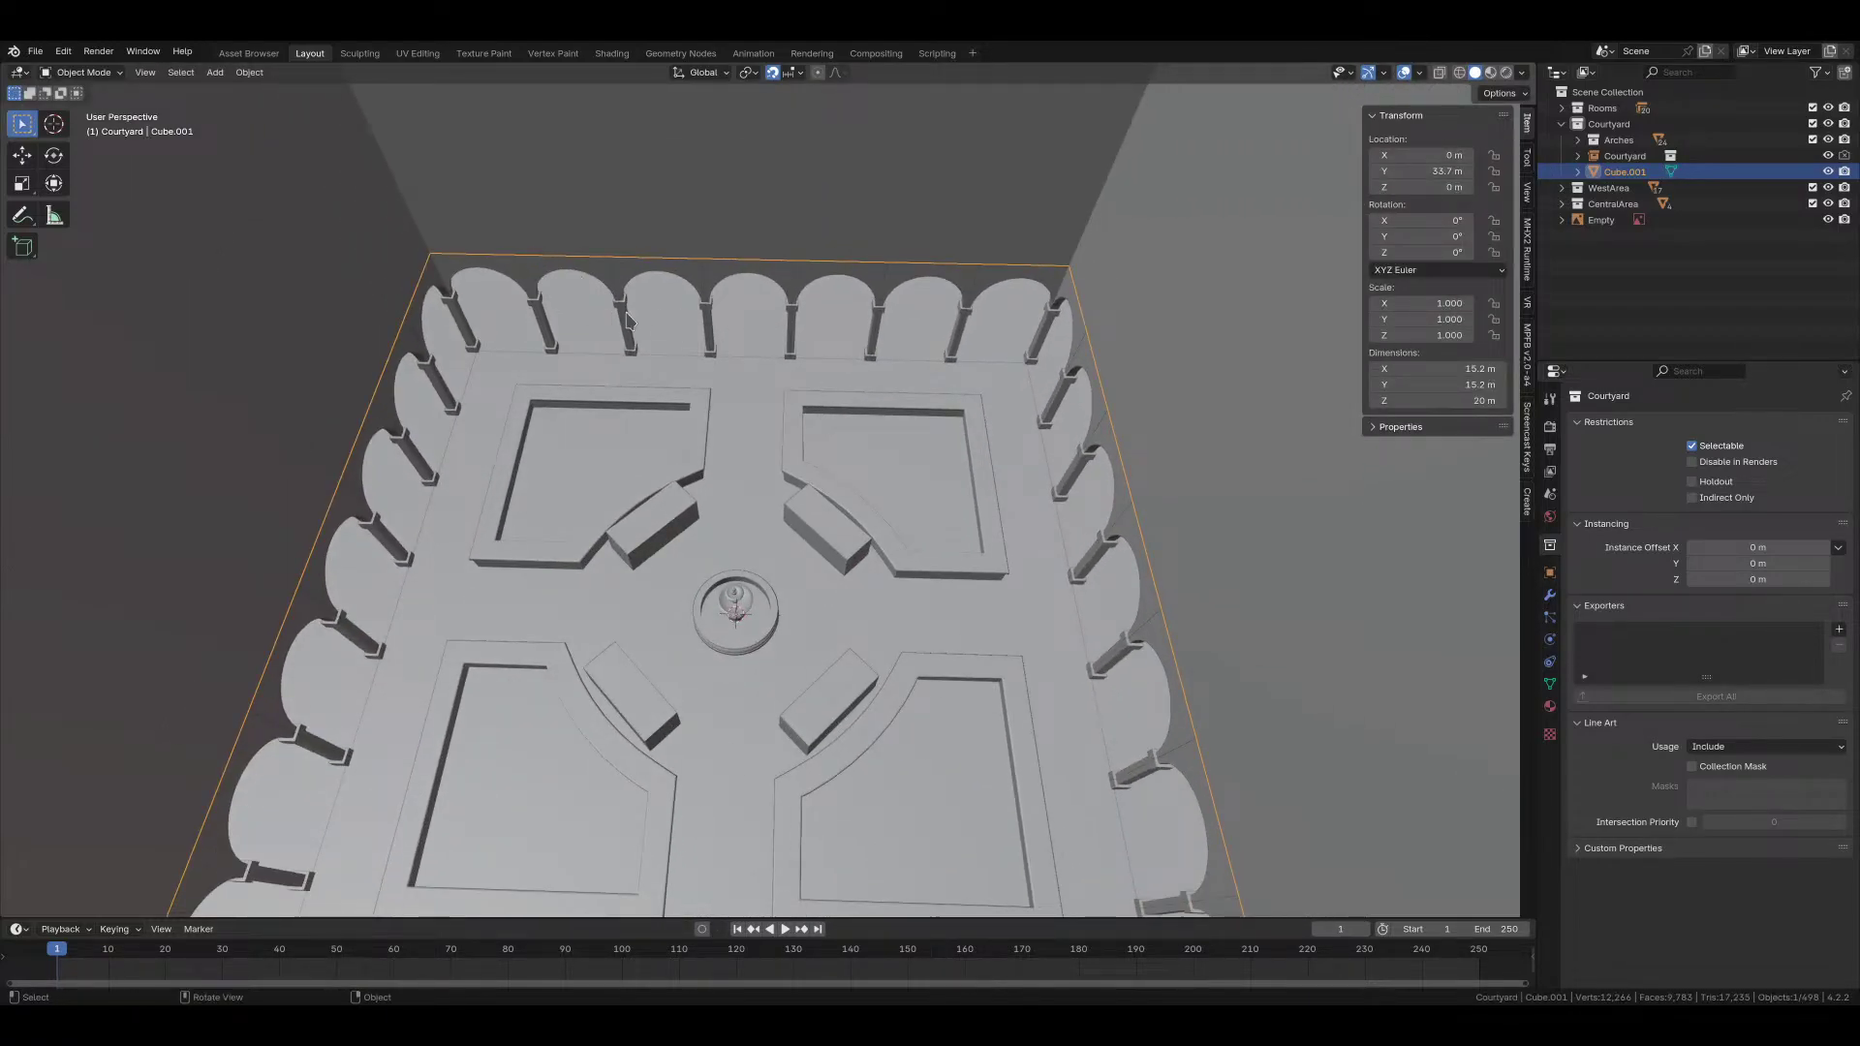
middle_click_drag(627, 320, 846, 490)
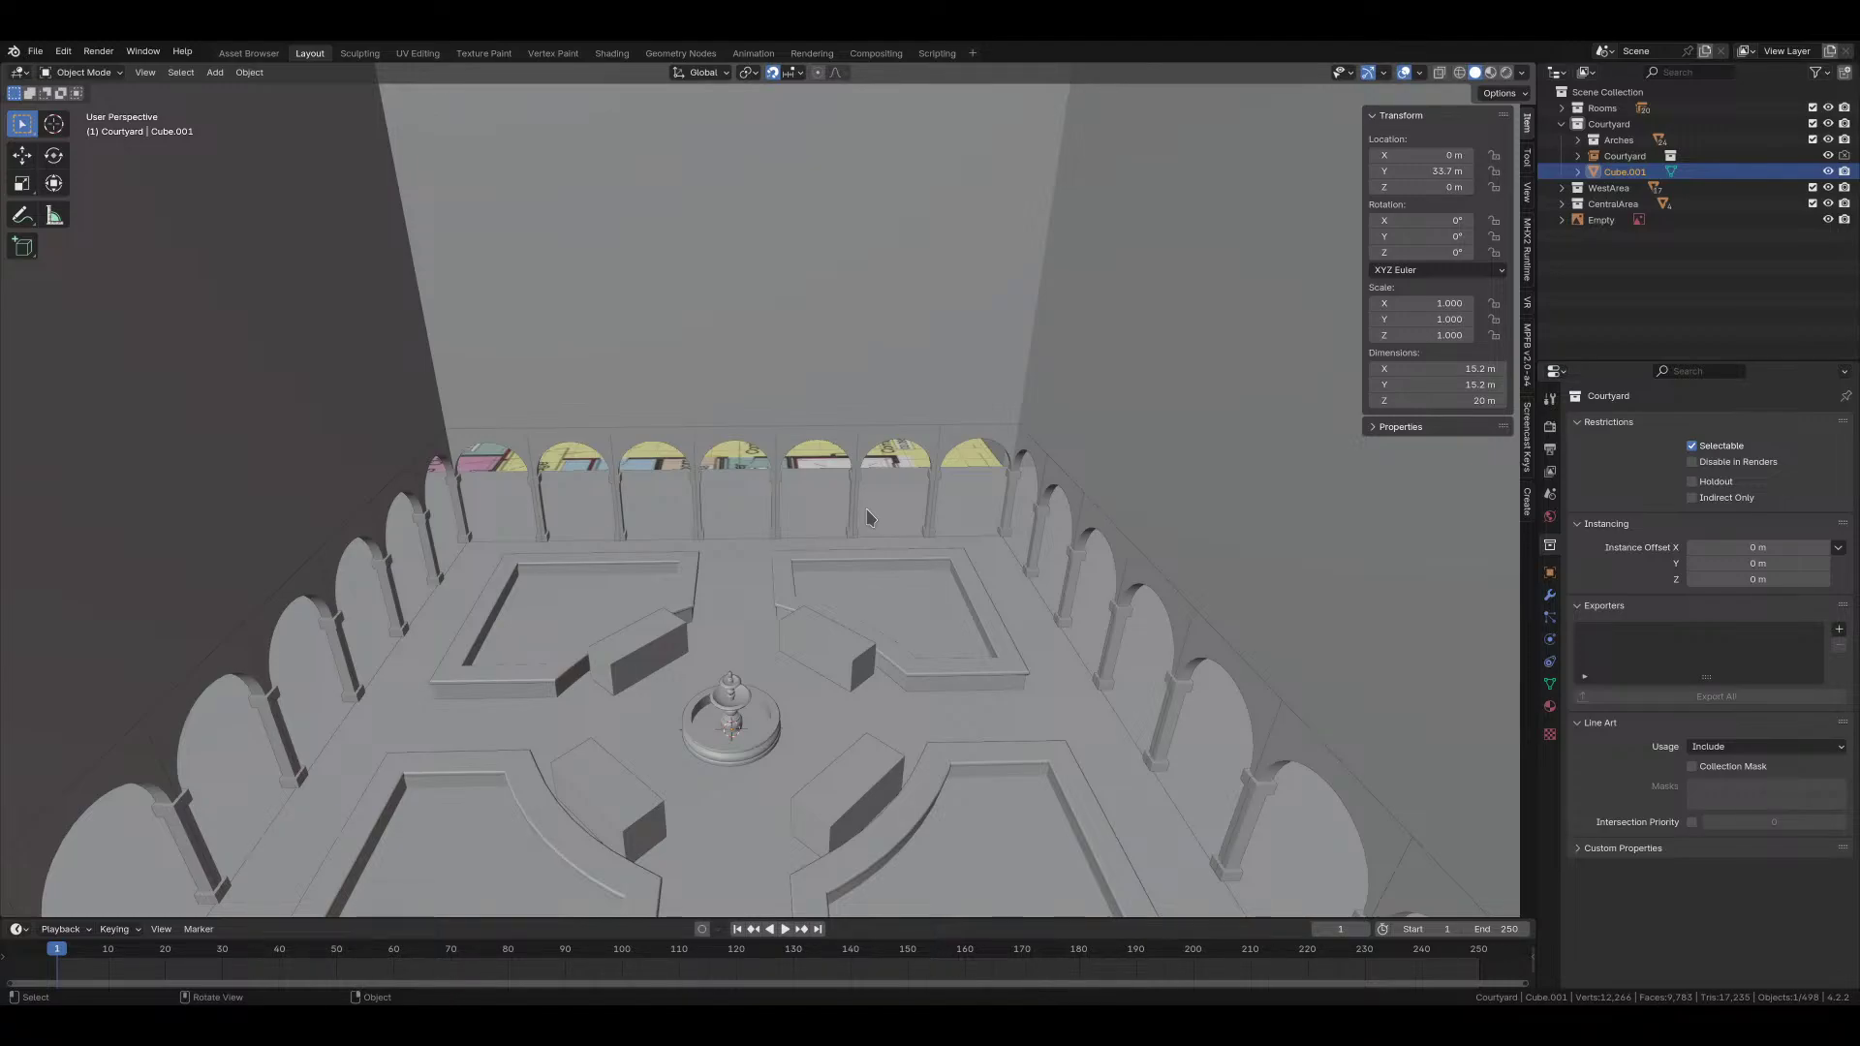
Step: Add three evenly spaced vertical loop cuts through one pair of opposite walls of the upper storeys
key("Tab")
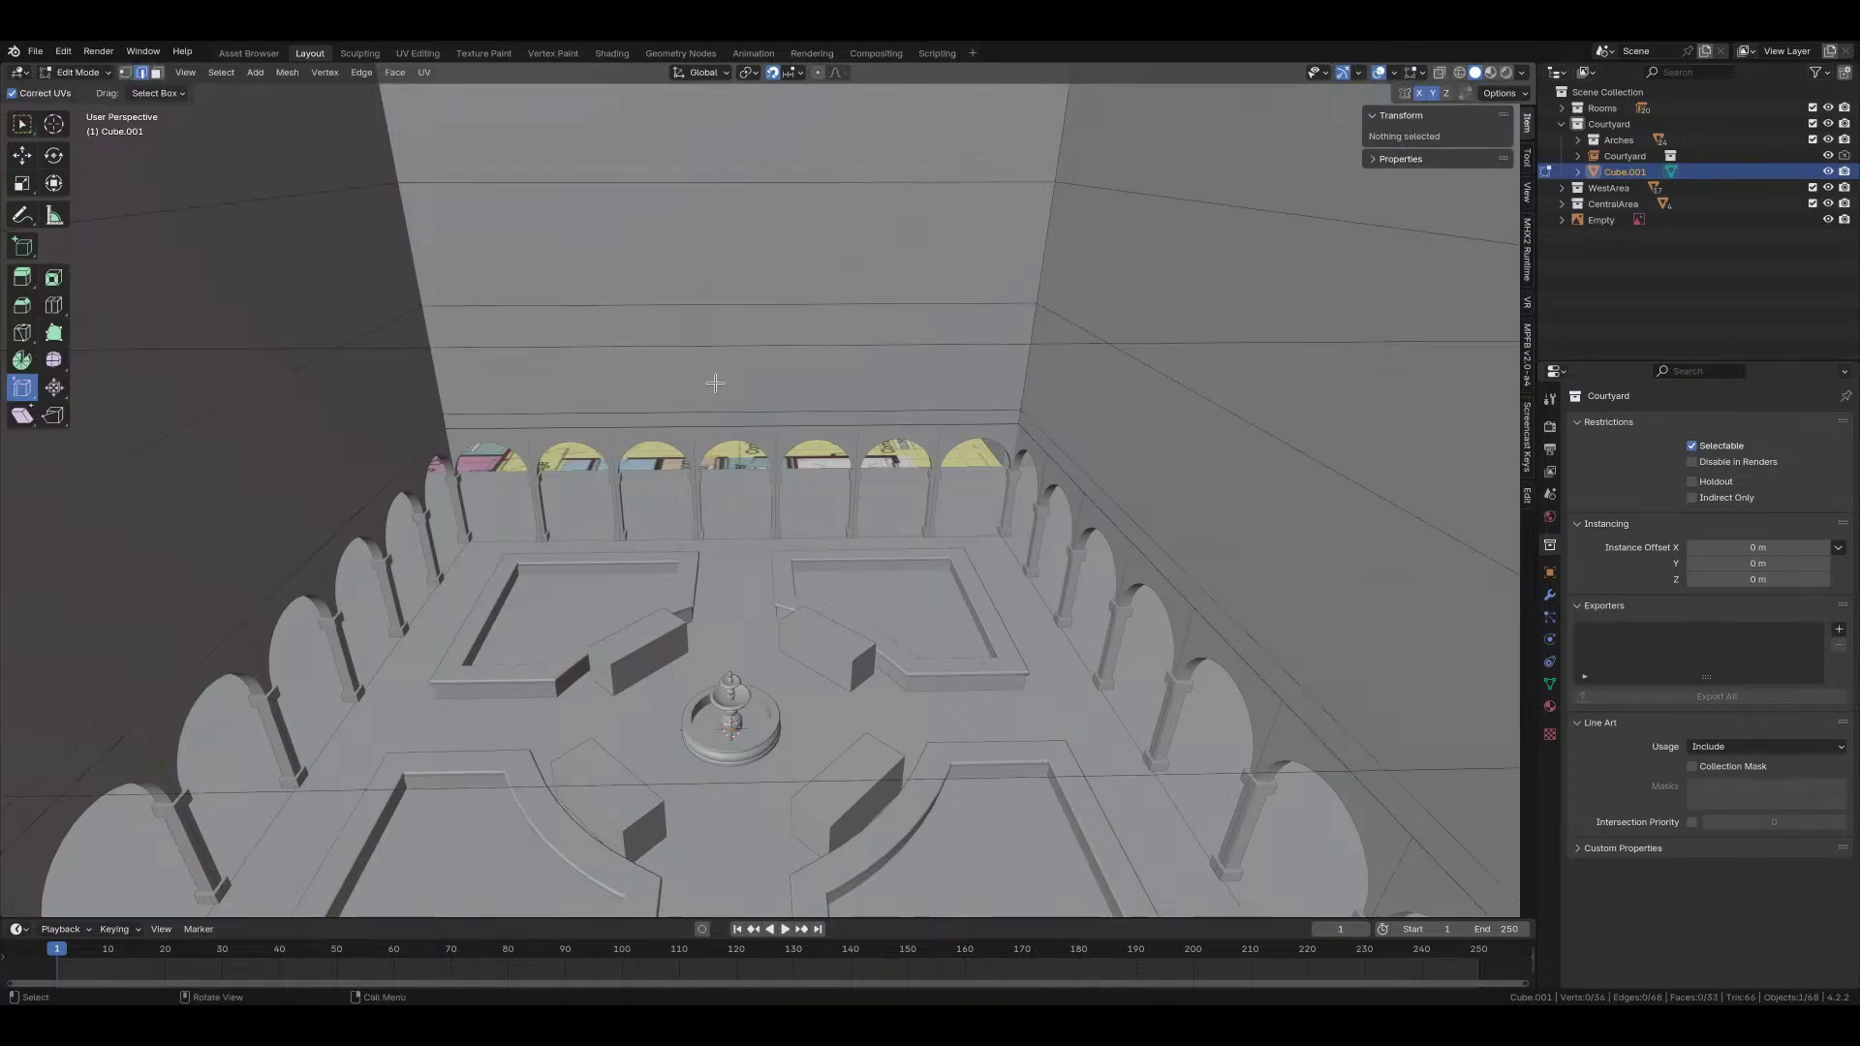
middle_click_drag(717, 383, 830, 527)
key("ctrl+r")
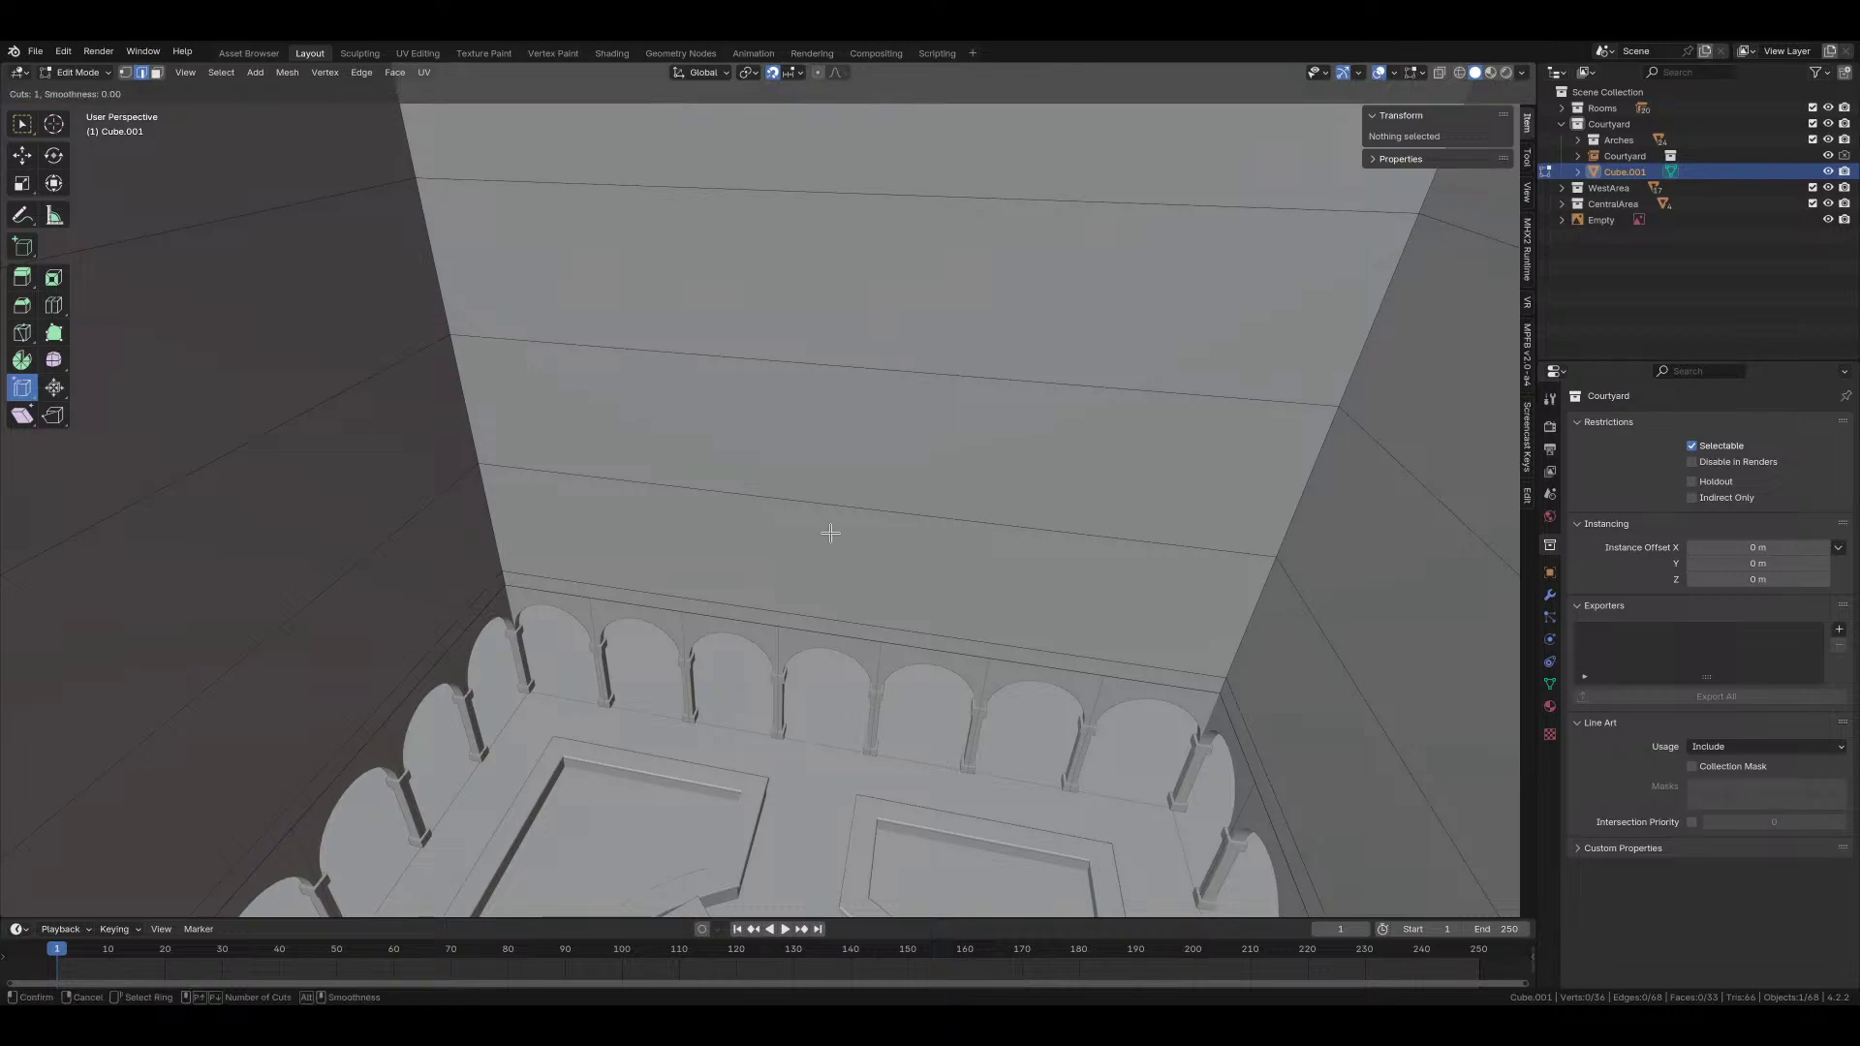
scroll(831, 480, "up", 1)
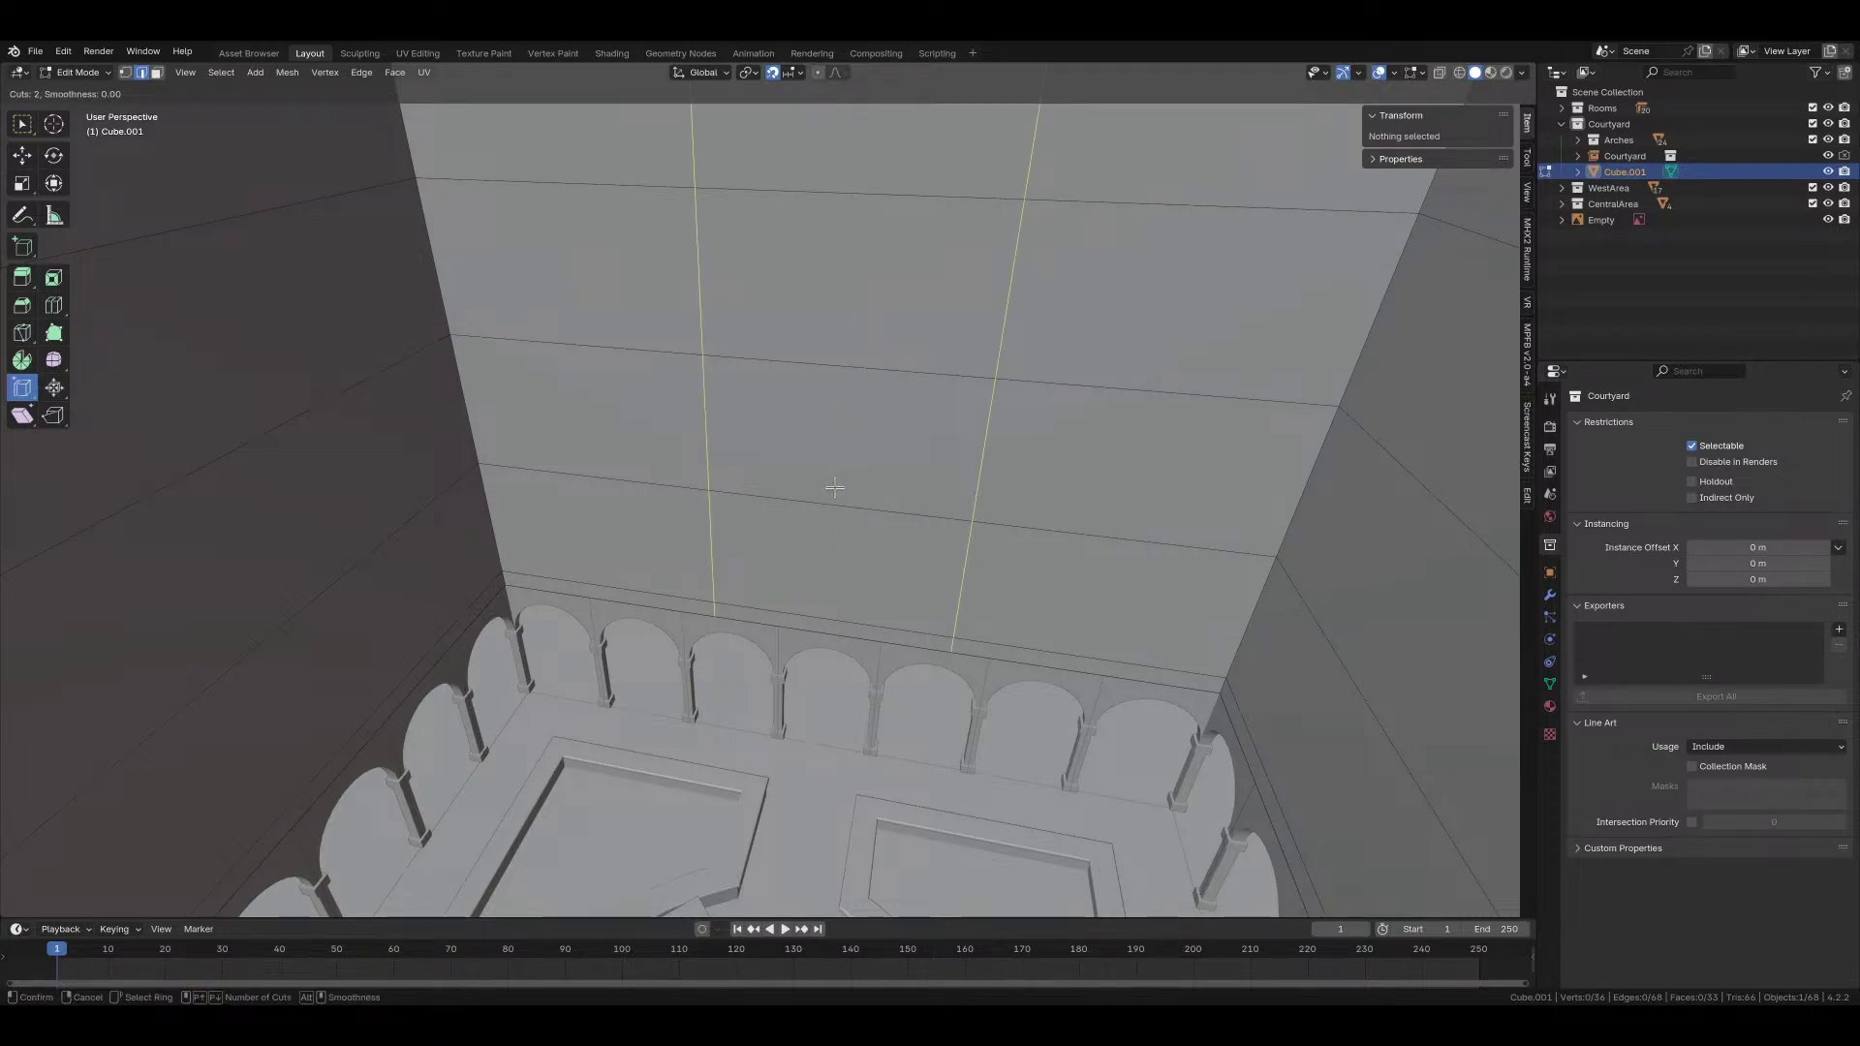
scroll(834, 487, "up", 1)
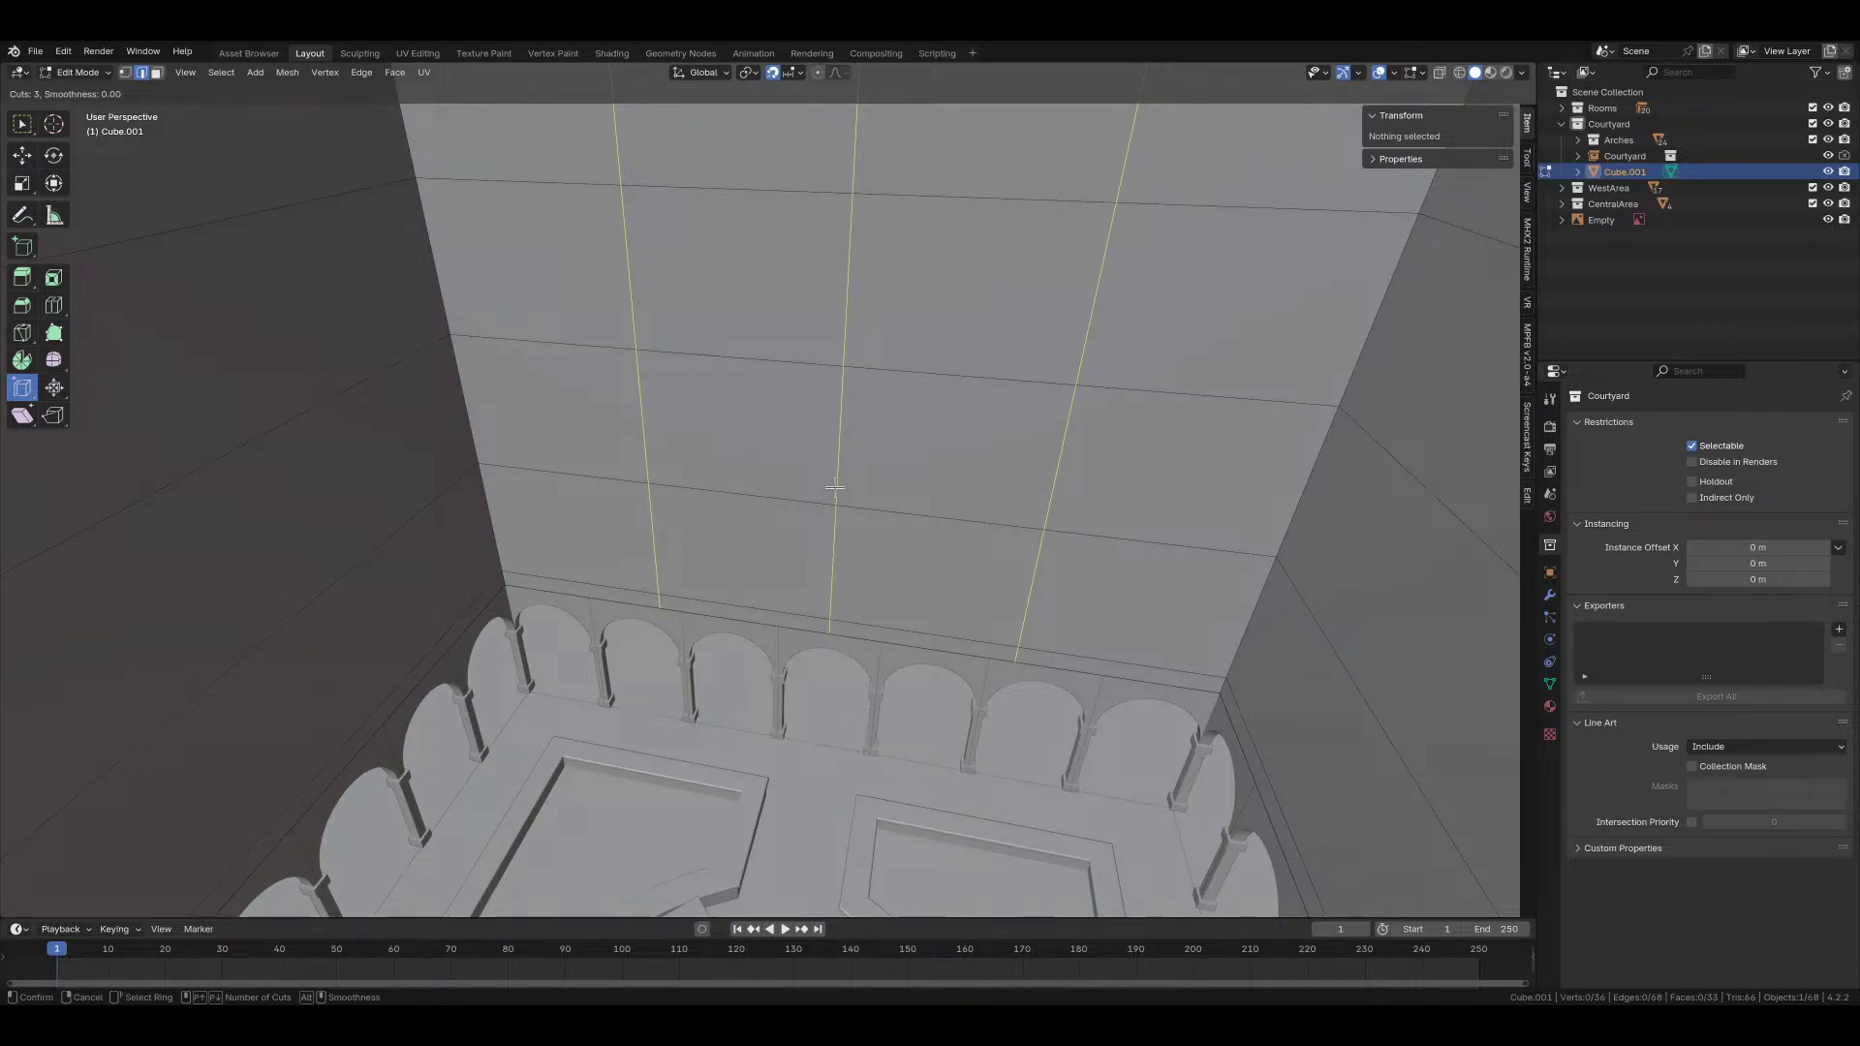
left_click(834, 486)
left_click(834, 486)
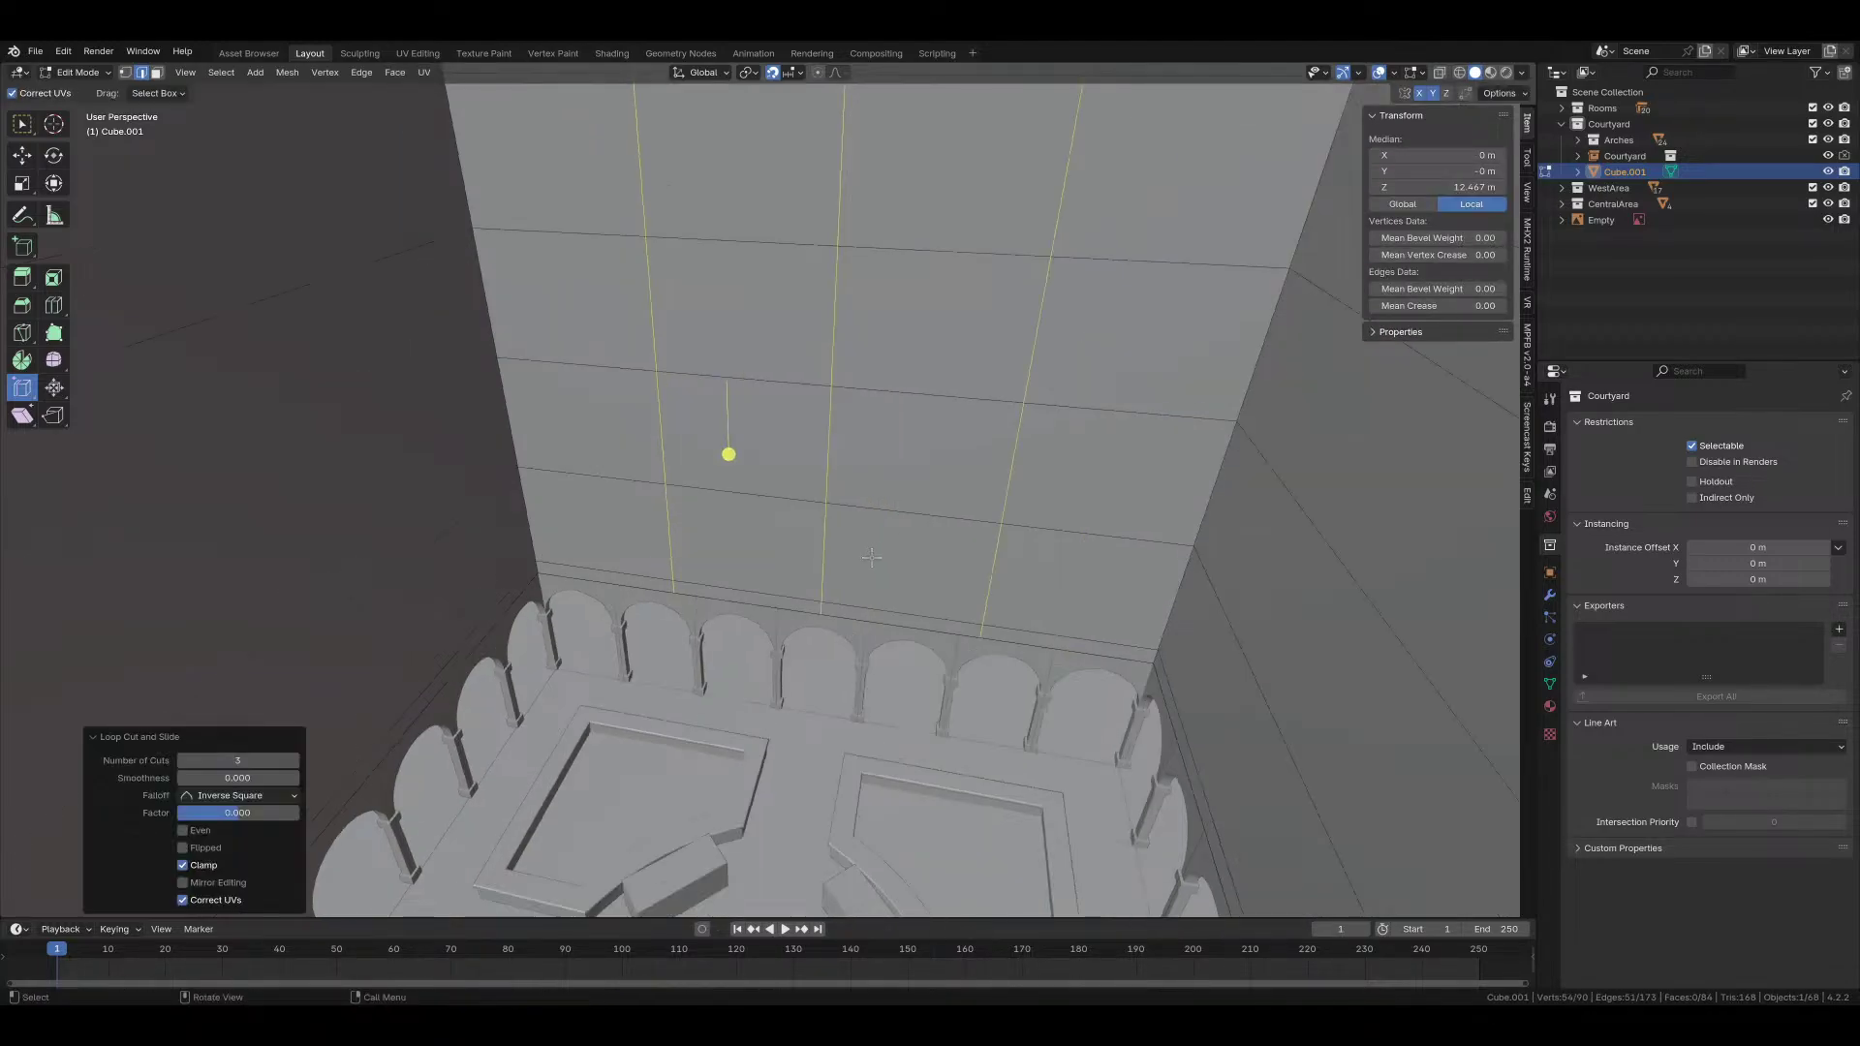
Step: Add three evenly spaced vertical loop cuts through the other pair of opposite upper-storey walls
middle_click_drag(834, 486, 730, 631)
key("alt+a")
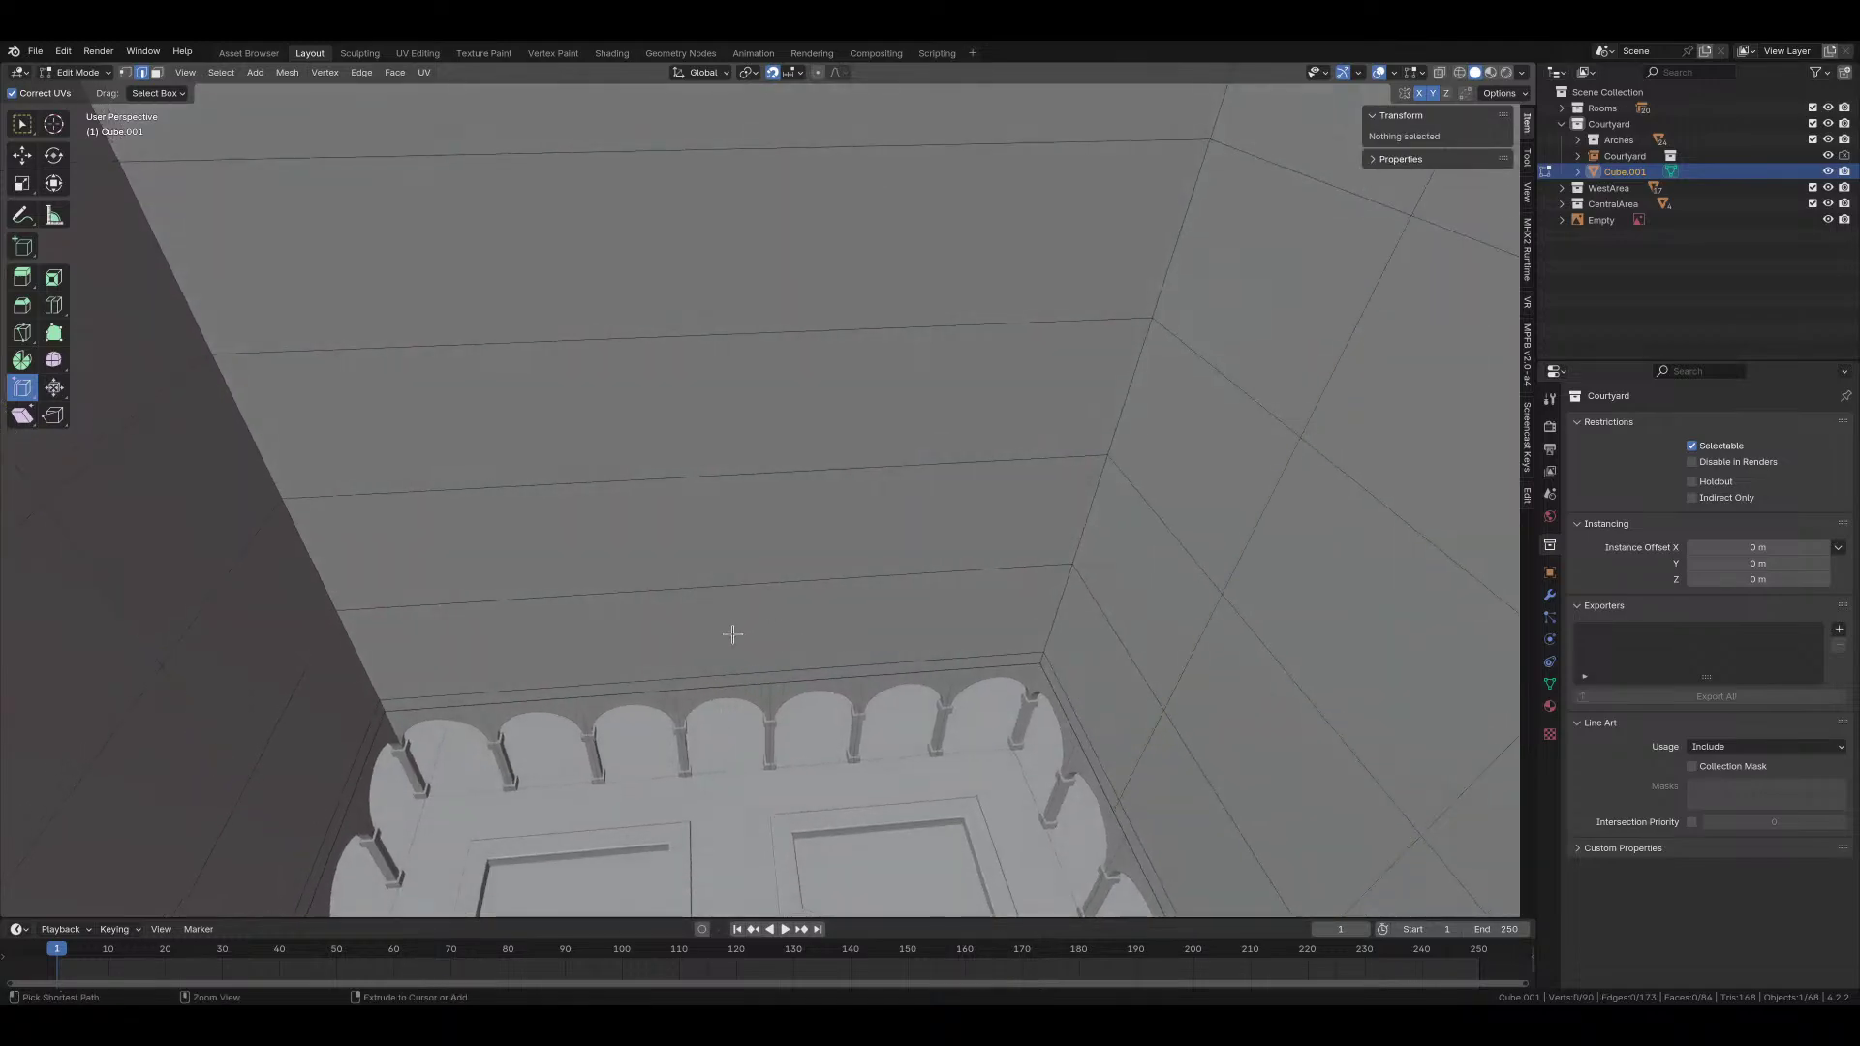
key("ctrl+r")
scroll(701, 677, "up", 1)
scroll(703, 676, "up", 1)
left_click(704, 677)
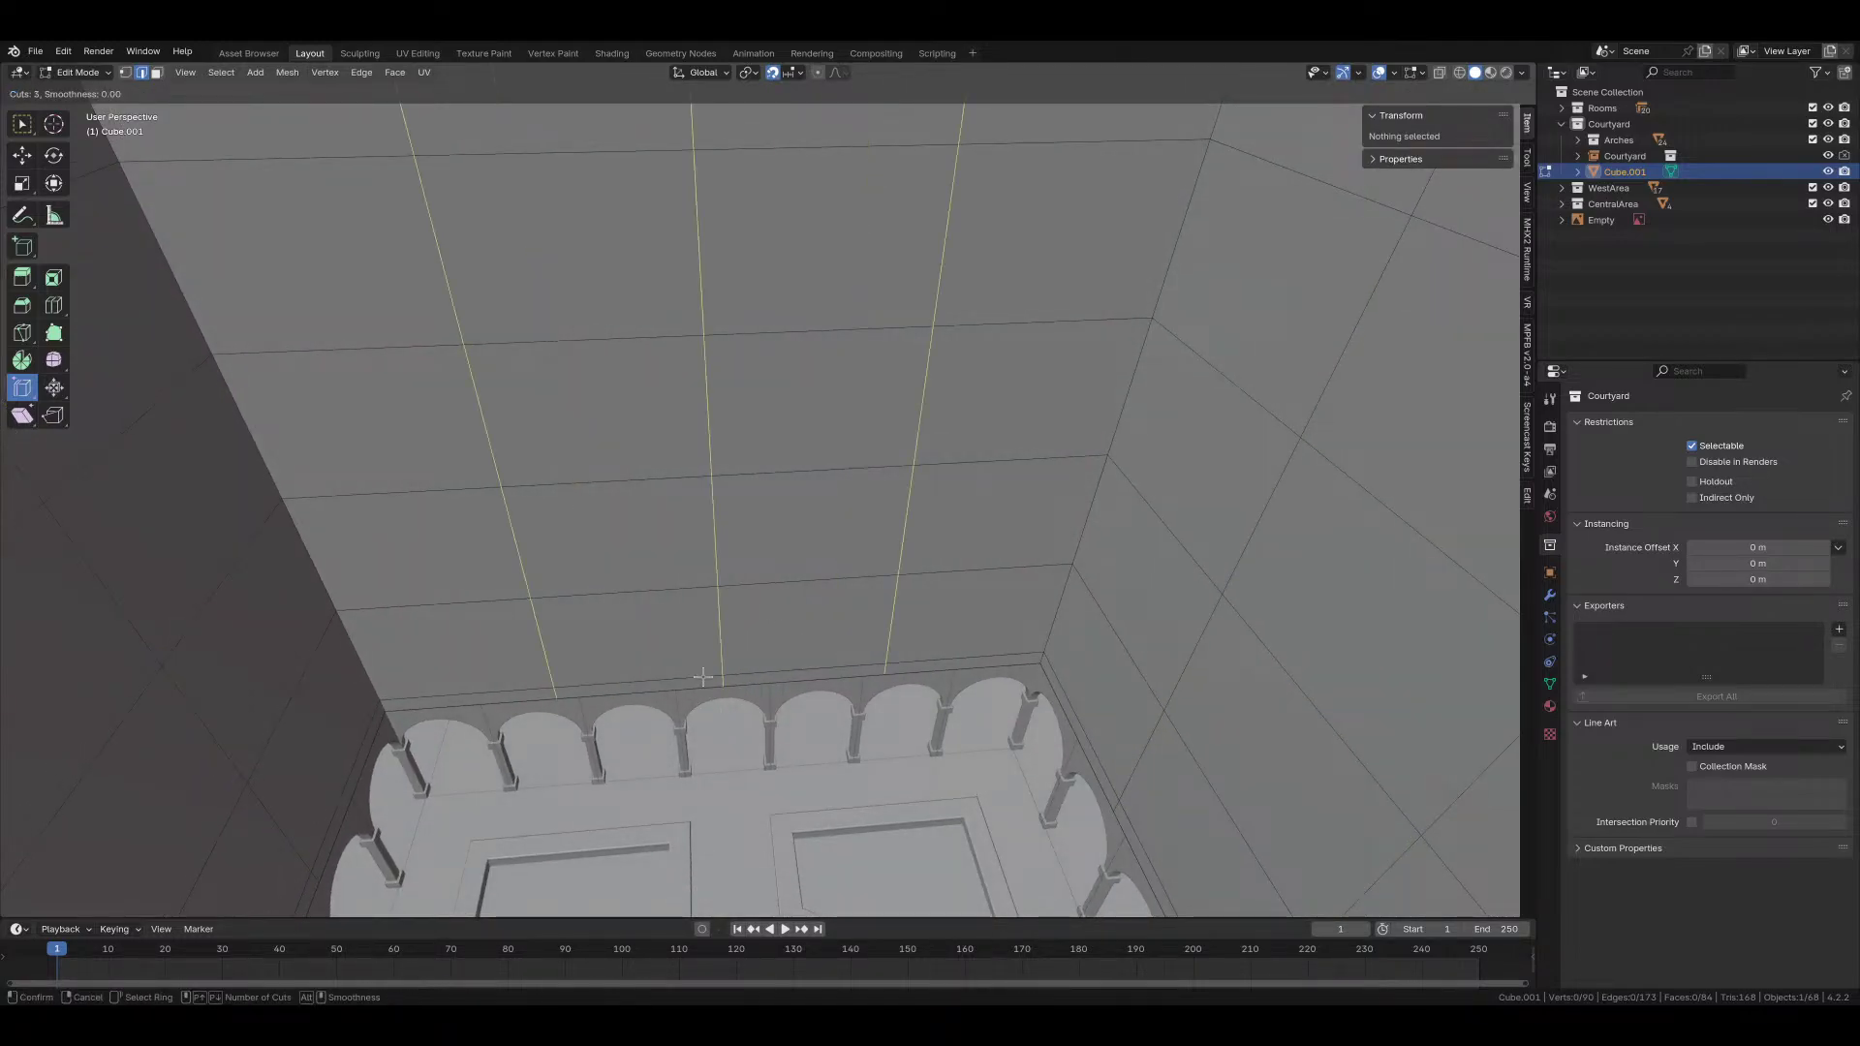
right_click(704, 676)
Step: Return to Object Mode, select the courtyard instance and save the file hospital_corridor.blend
middle_click_drag(703, 676, 858, 491)
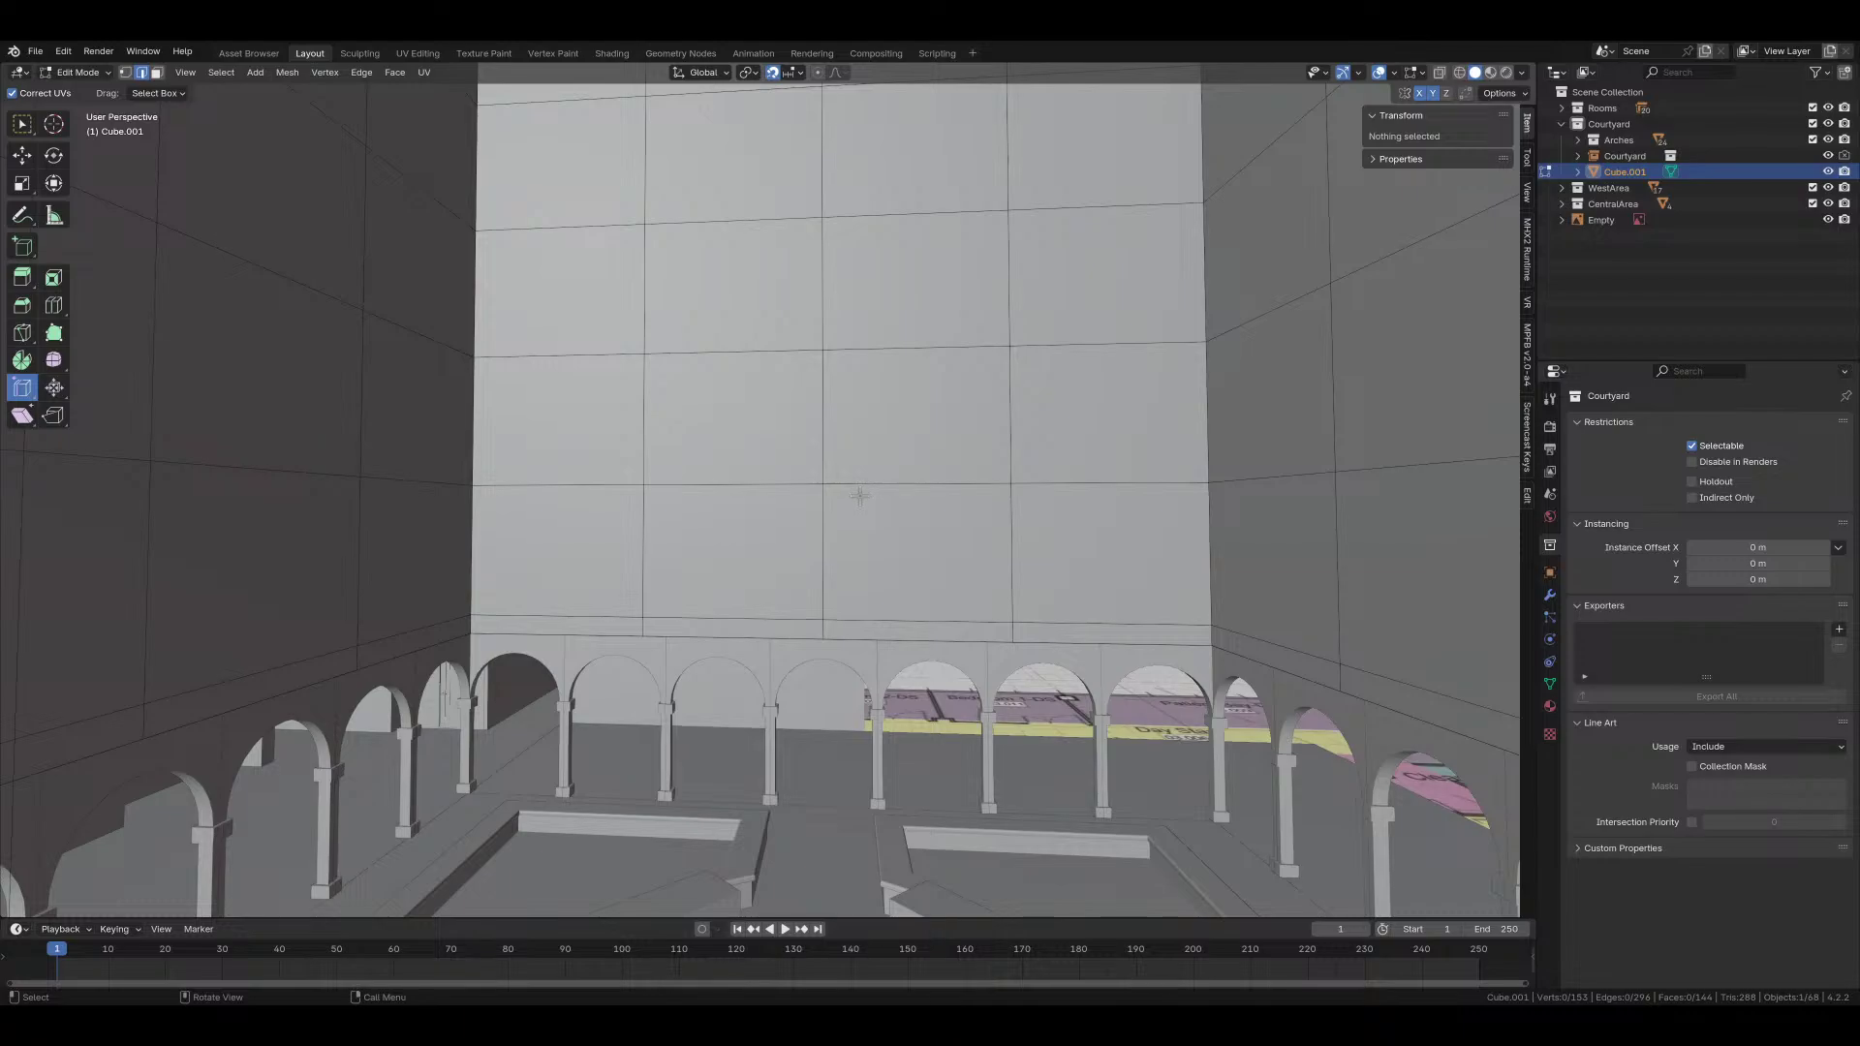
scroll(752, 749, "up", 3)
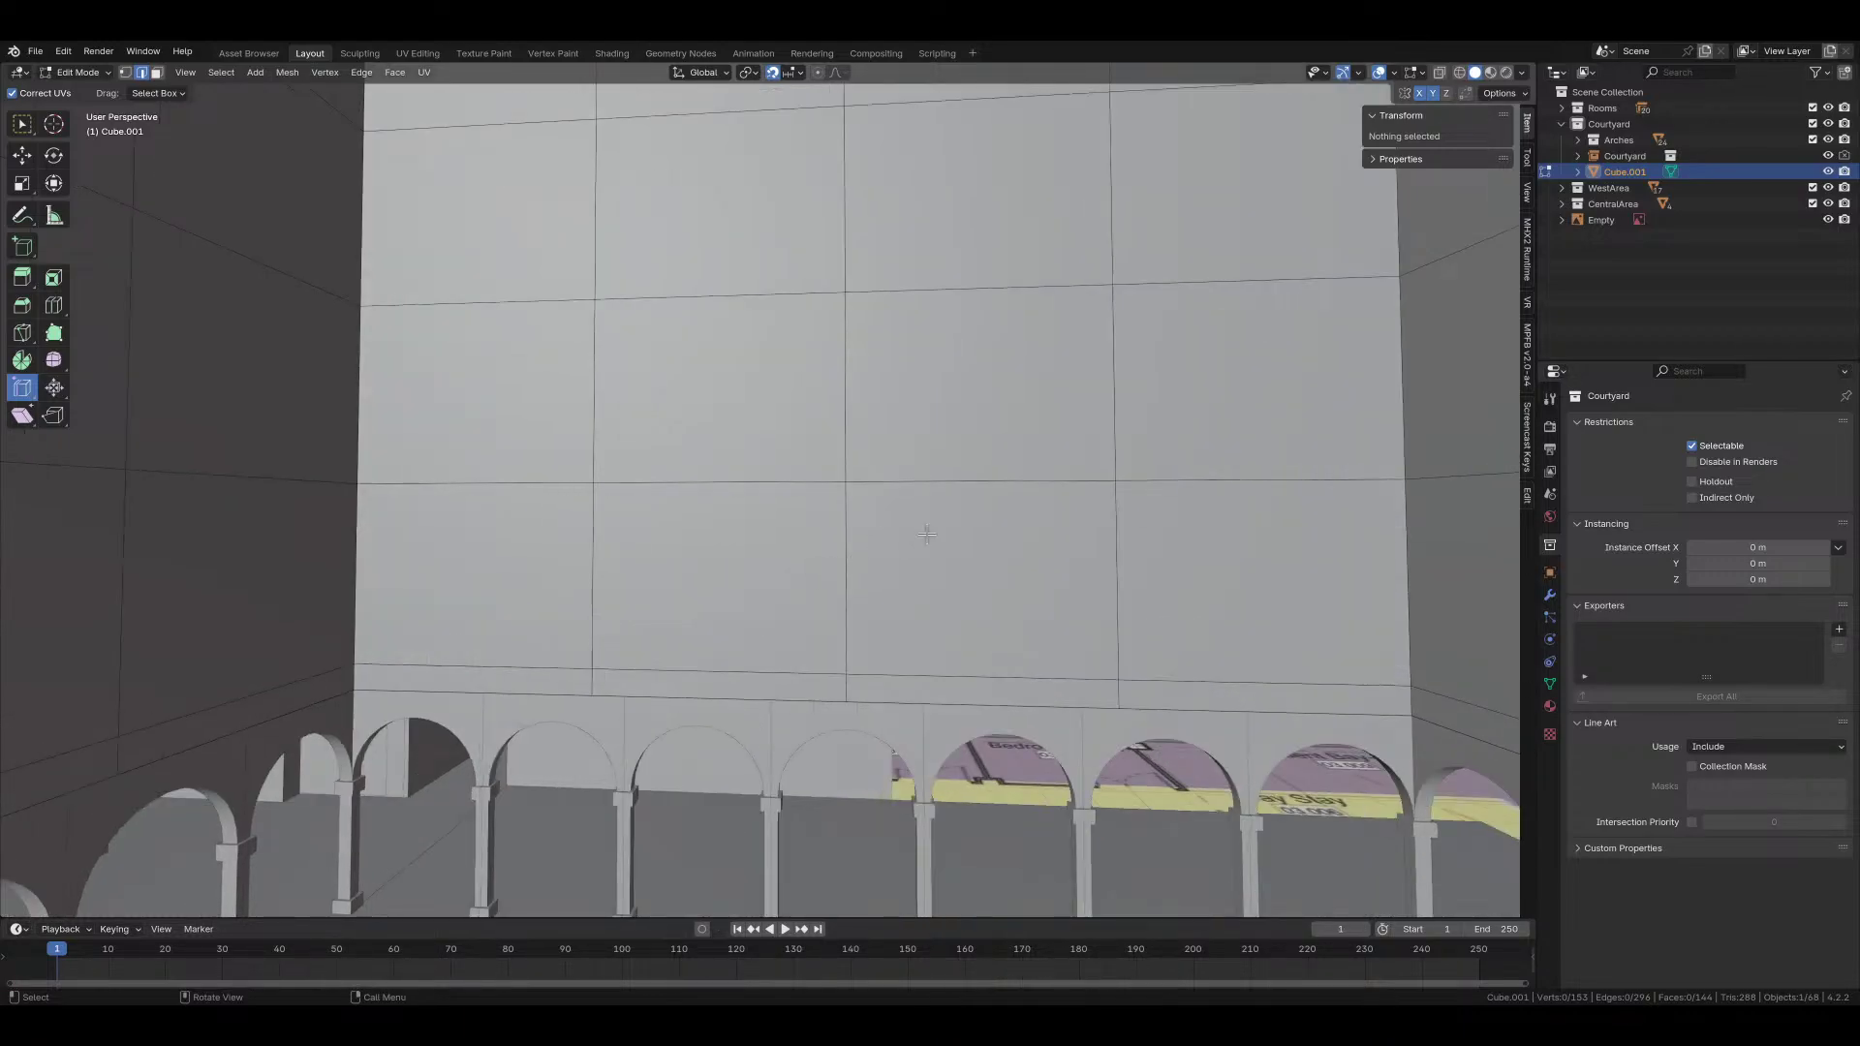
key("Tab")
middle_click_drag(727, 713, 759, 528)
left_click(759, 531)
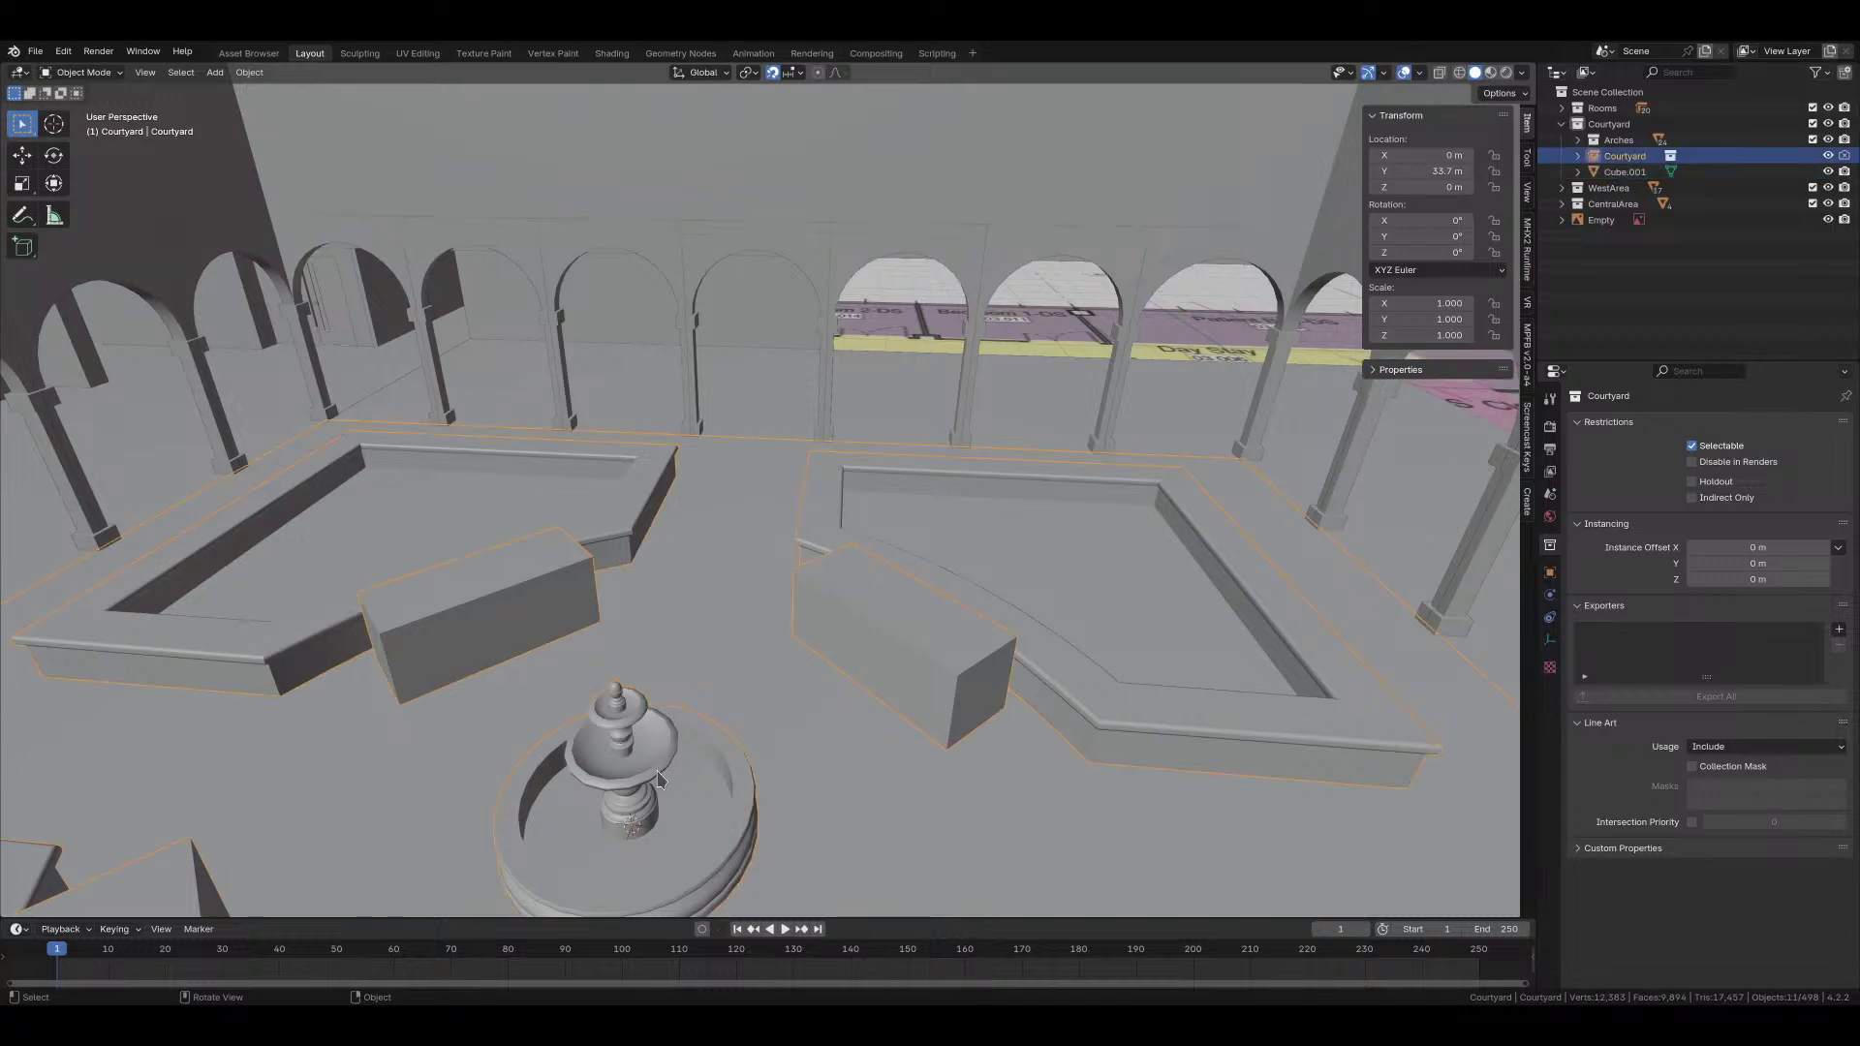
key("ctrl+s")
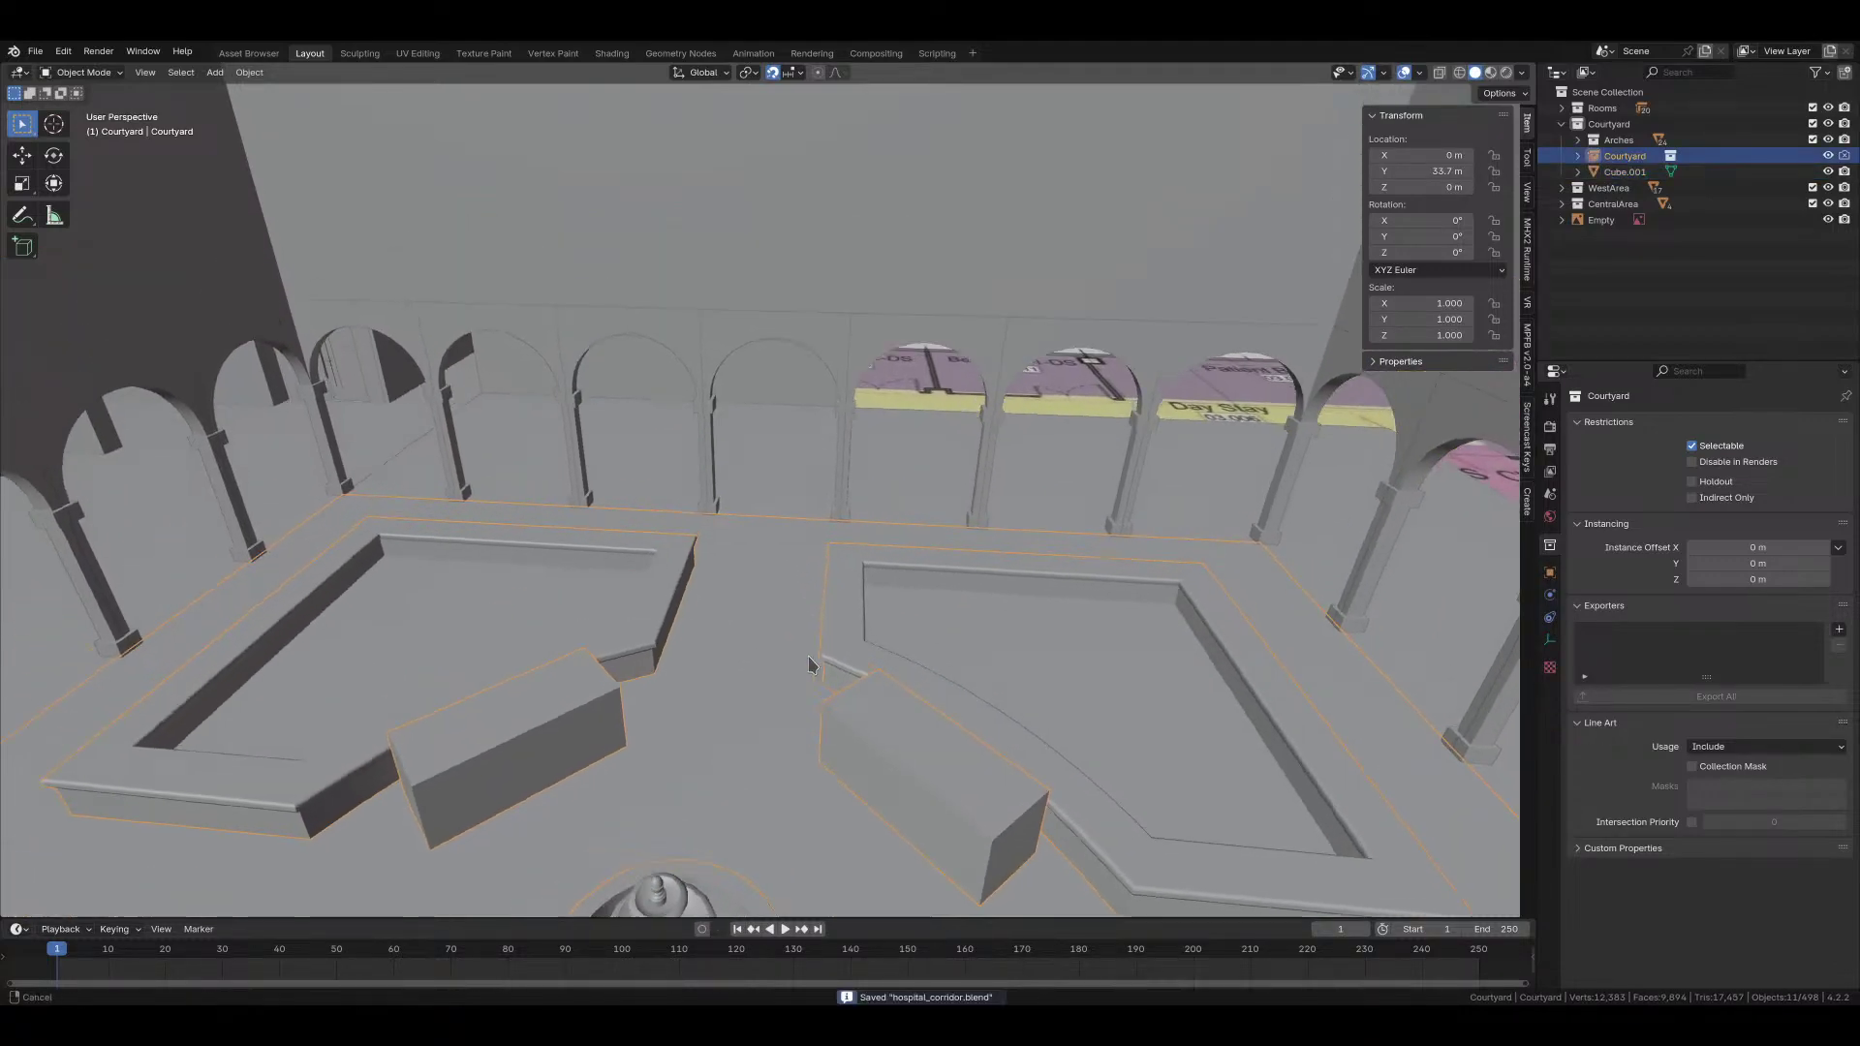
Step: Add a cube mesh at the centre of the courtyard and open it in Edit Mode
middle_click_drag(780, 486, 630, 917)
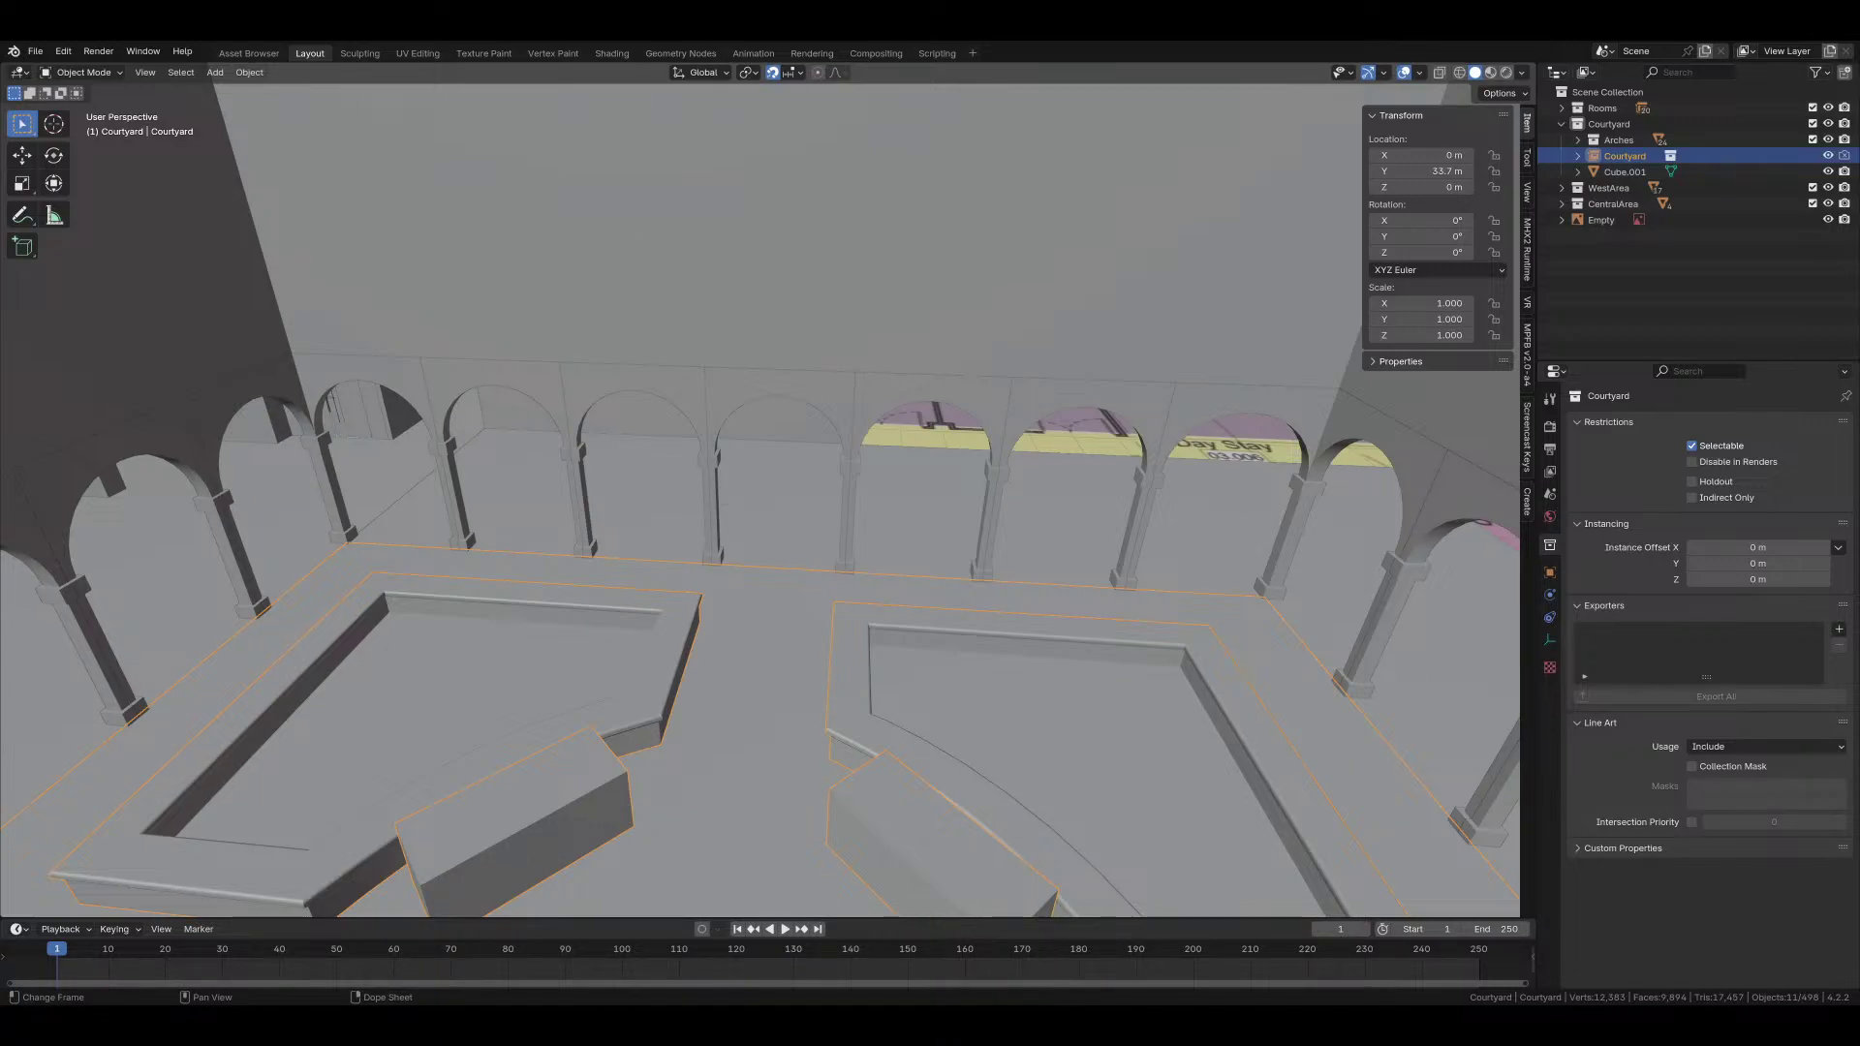
middle_click_drag(799, 606, 835, 556)
key("shift+a")
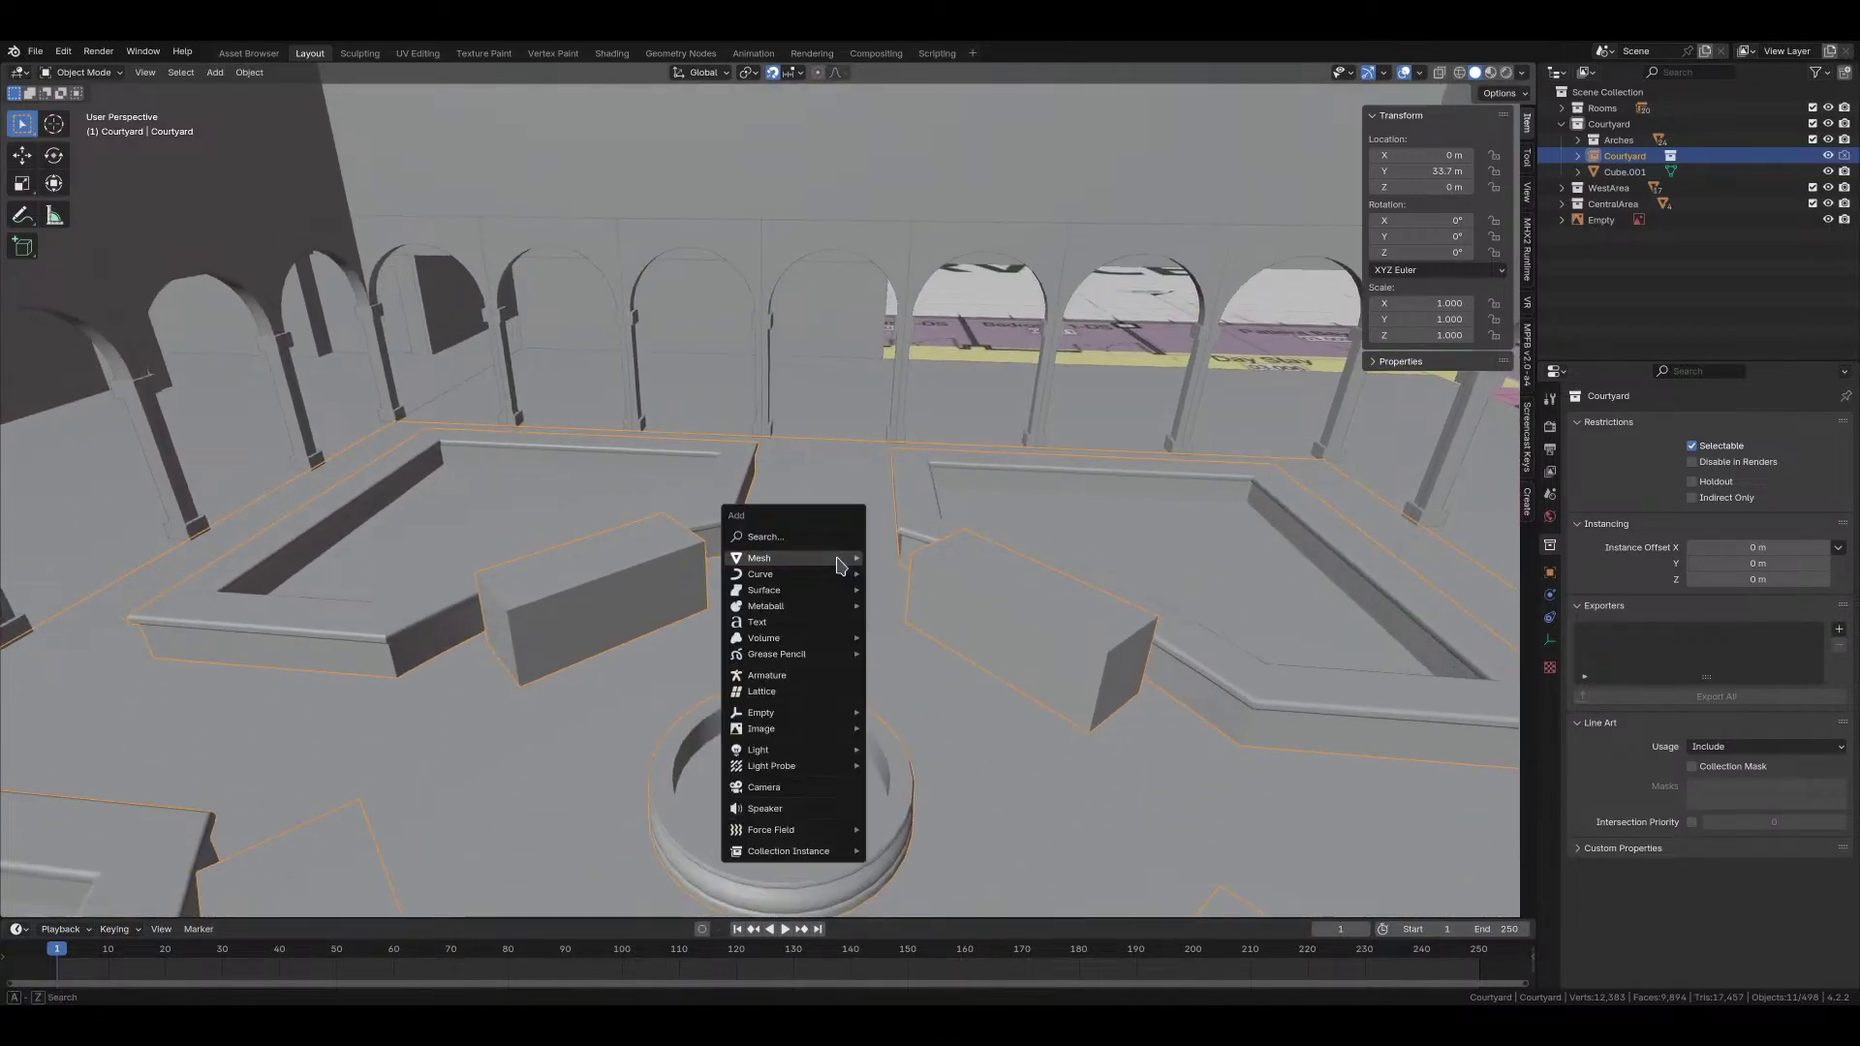
mouse_move(835, 558)
left_click(950, 577)
scroll(603, 510, "up", 3)
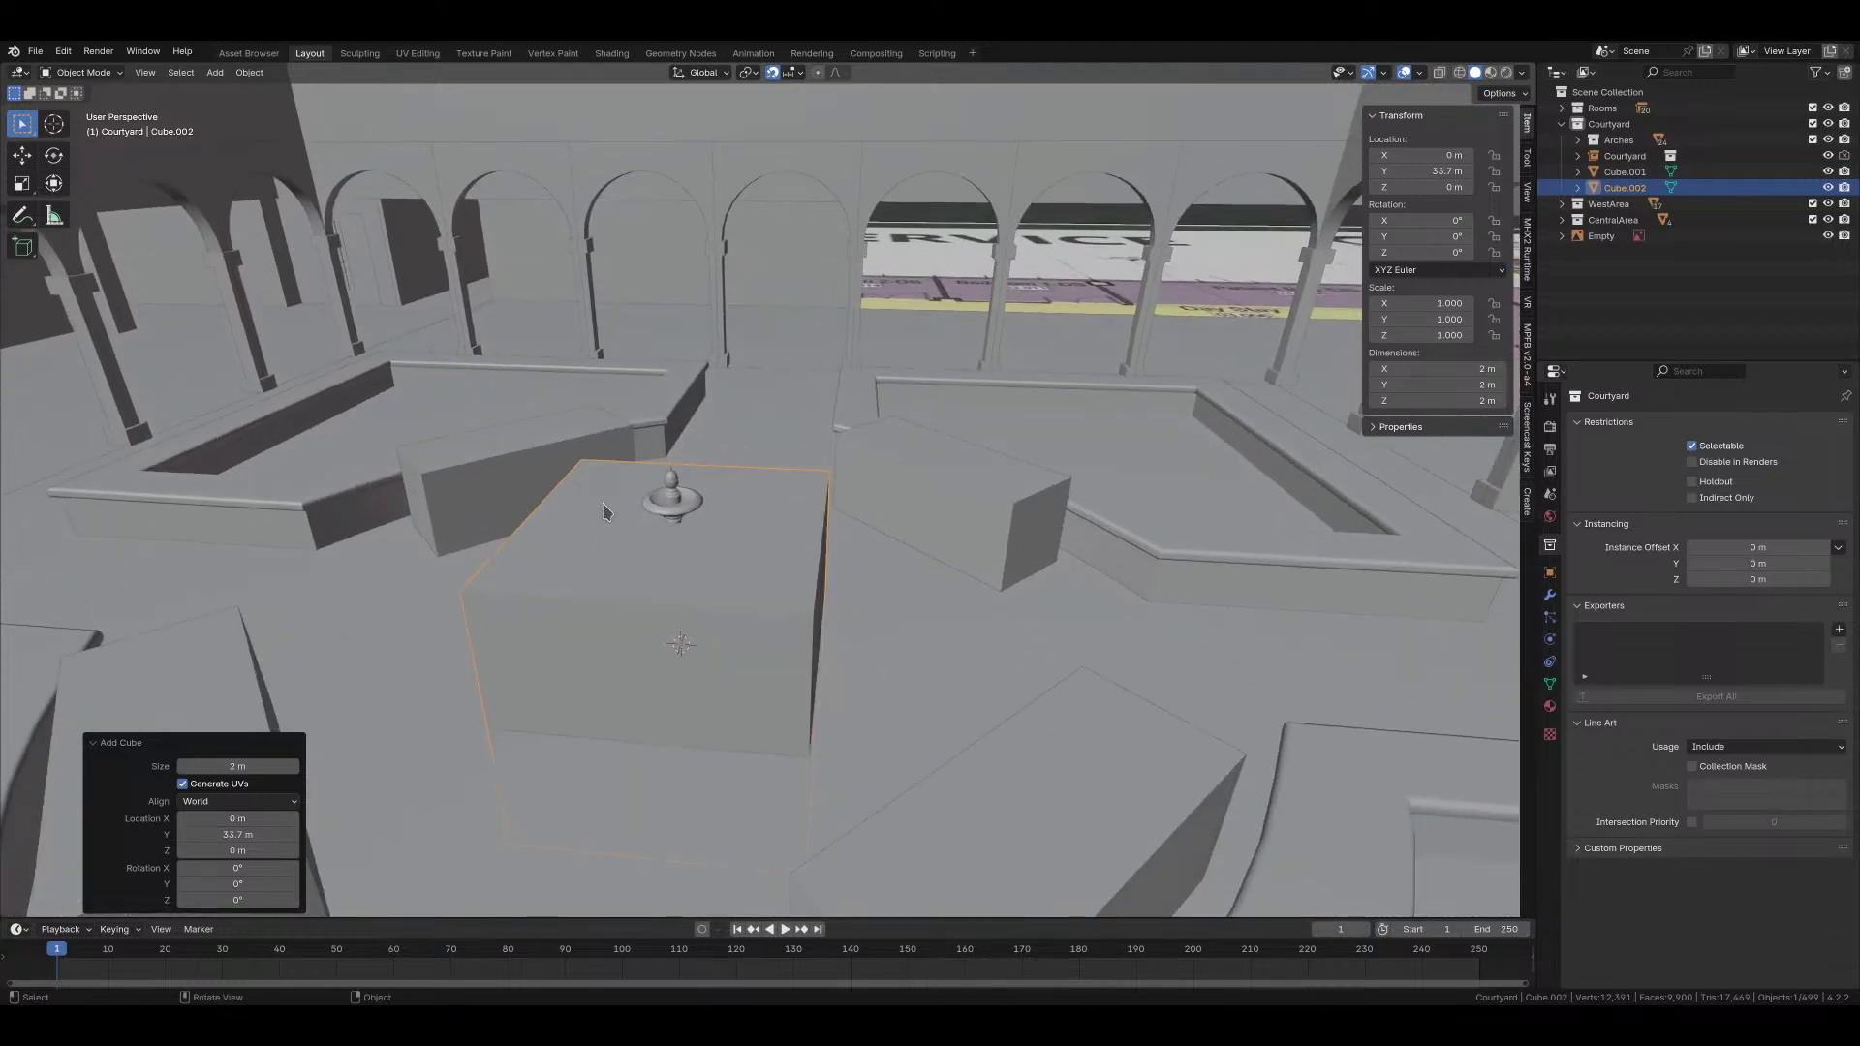
key("Tab")
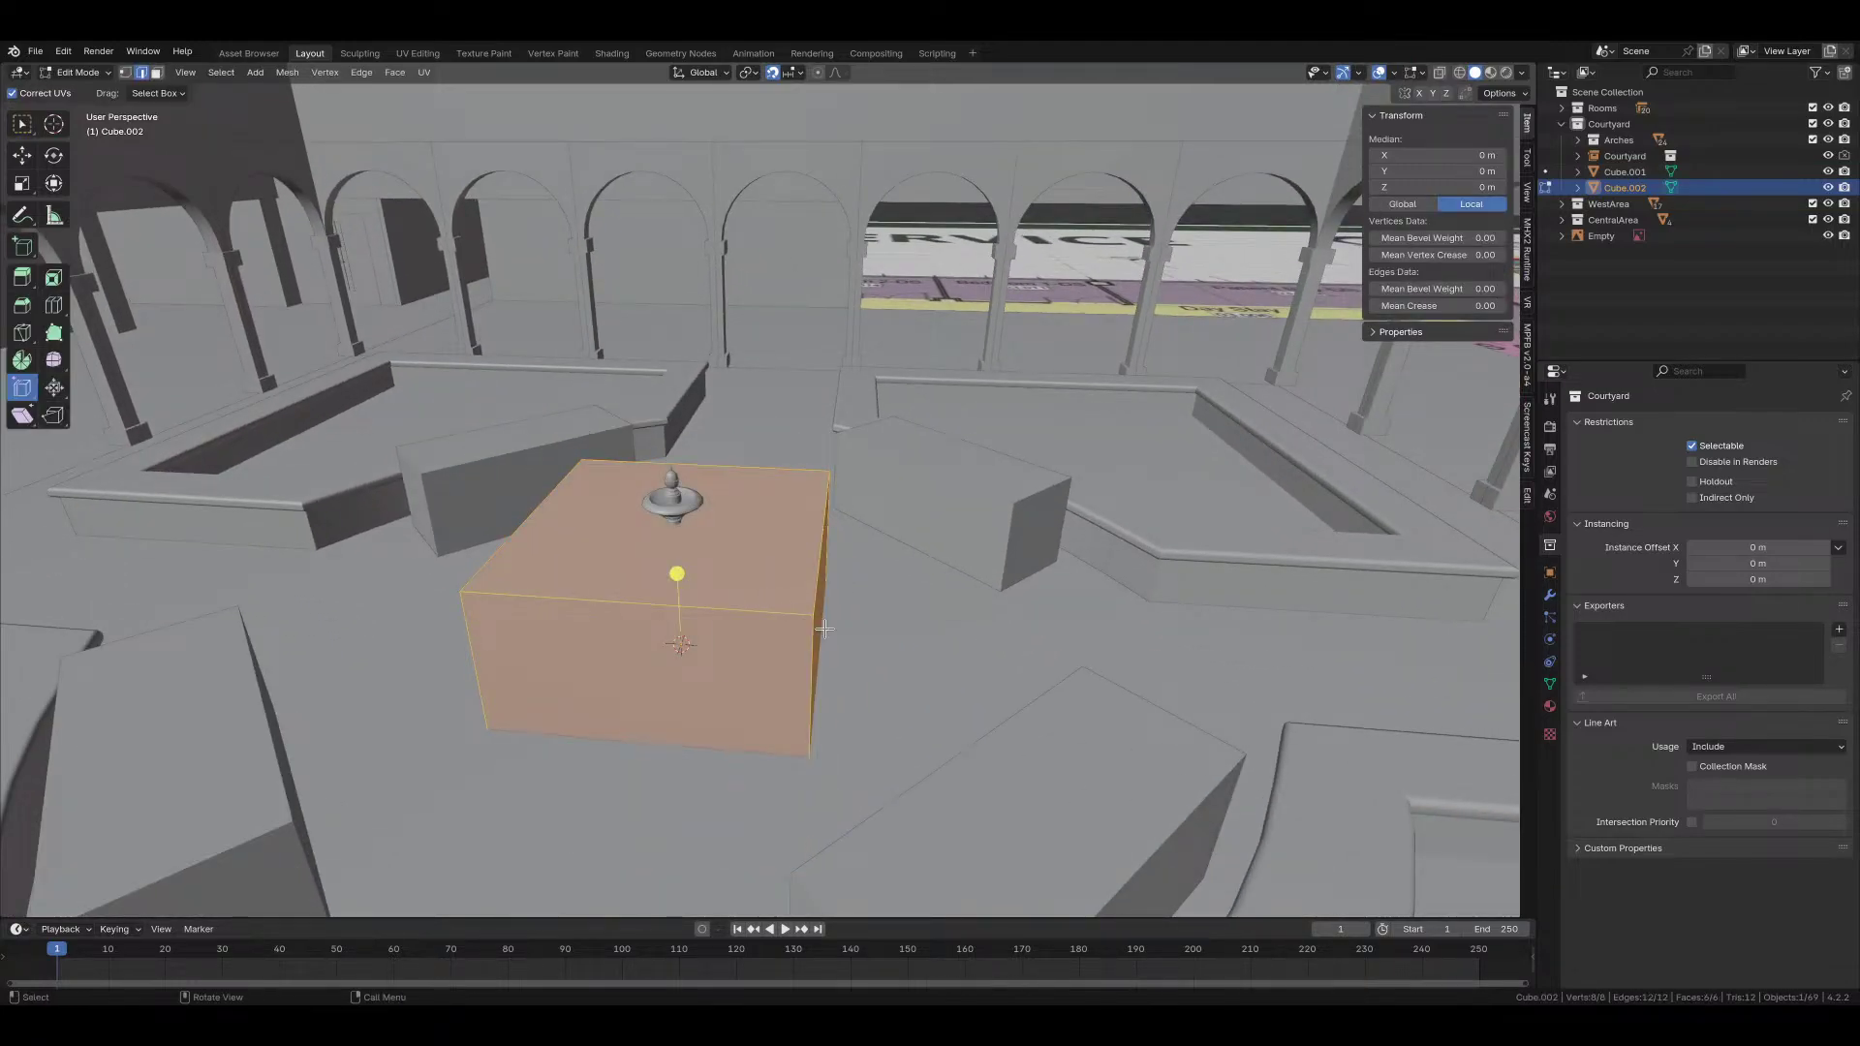
Step: In see-through front view, raise the cube's geometry vertically so that it stands above its origin
scroll(824, 629, "down", 5)
key("grave")
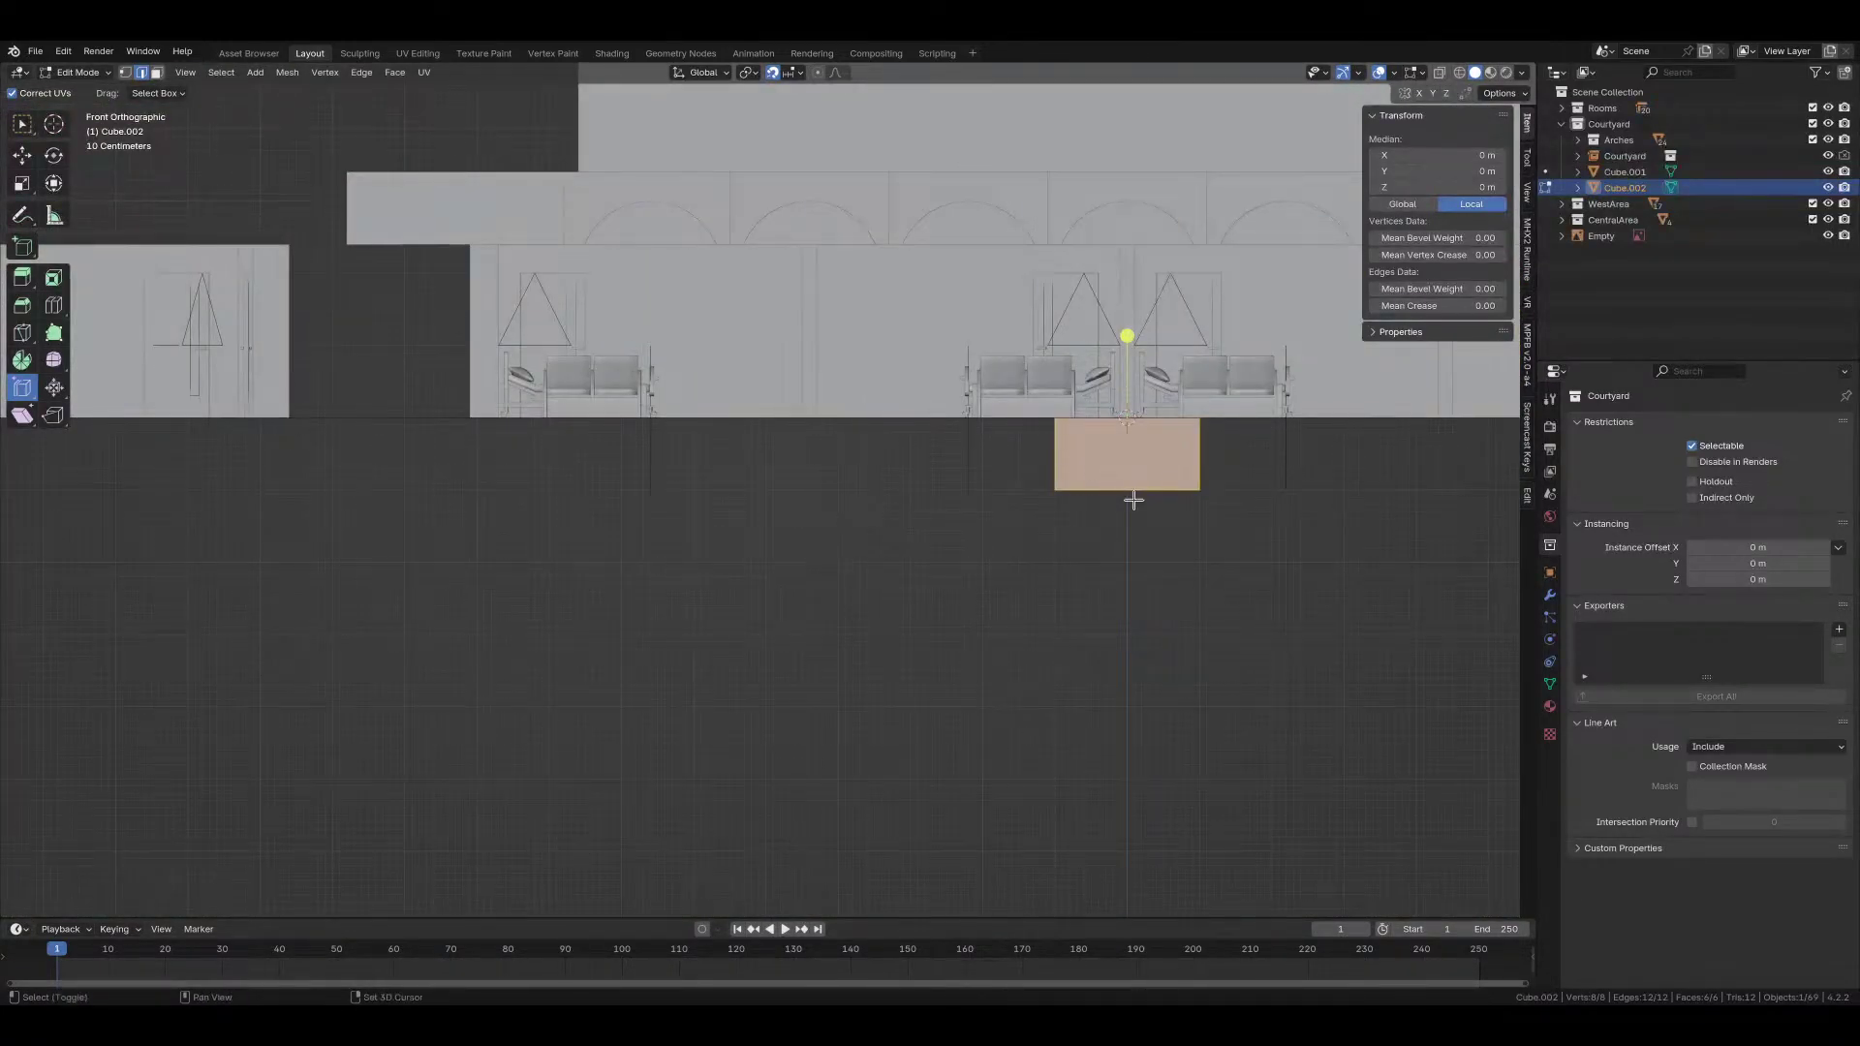
middle_click_drag(1134, 500, 940, 666, "shift")
key("alt+z")
key("g")
key("z")
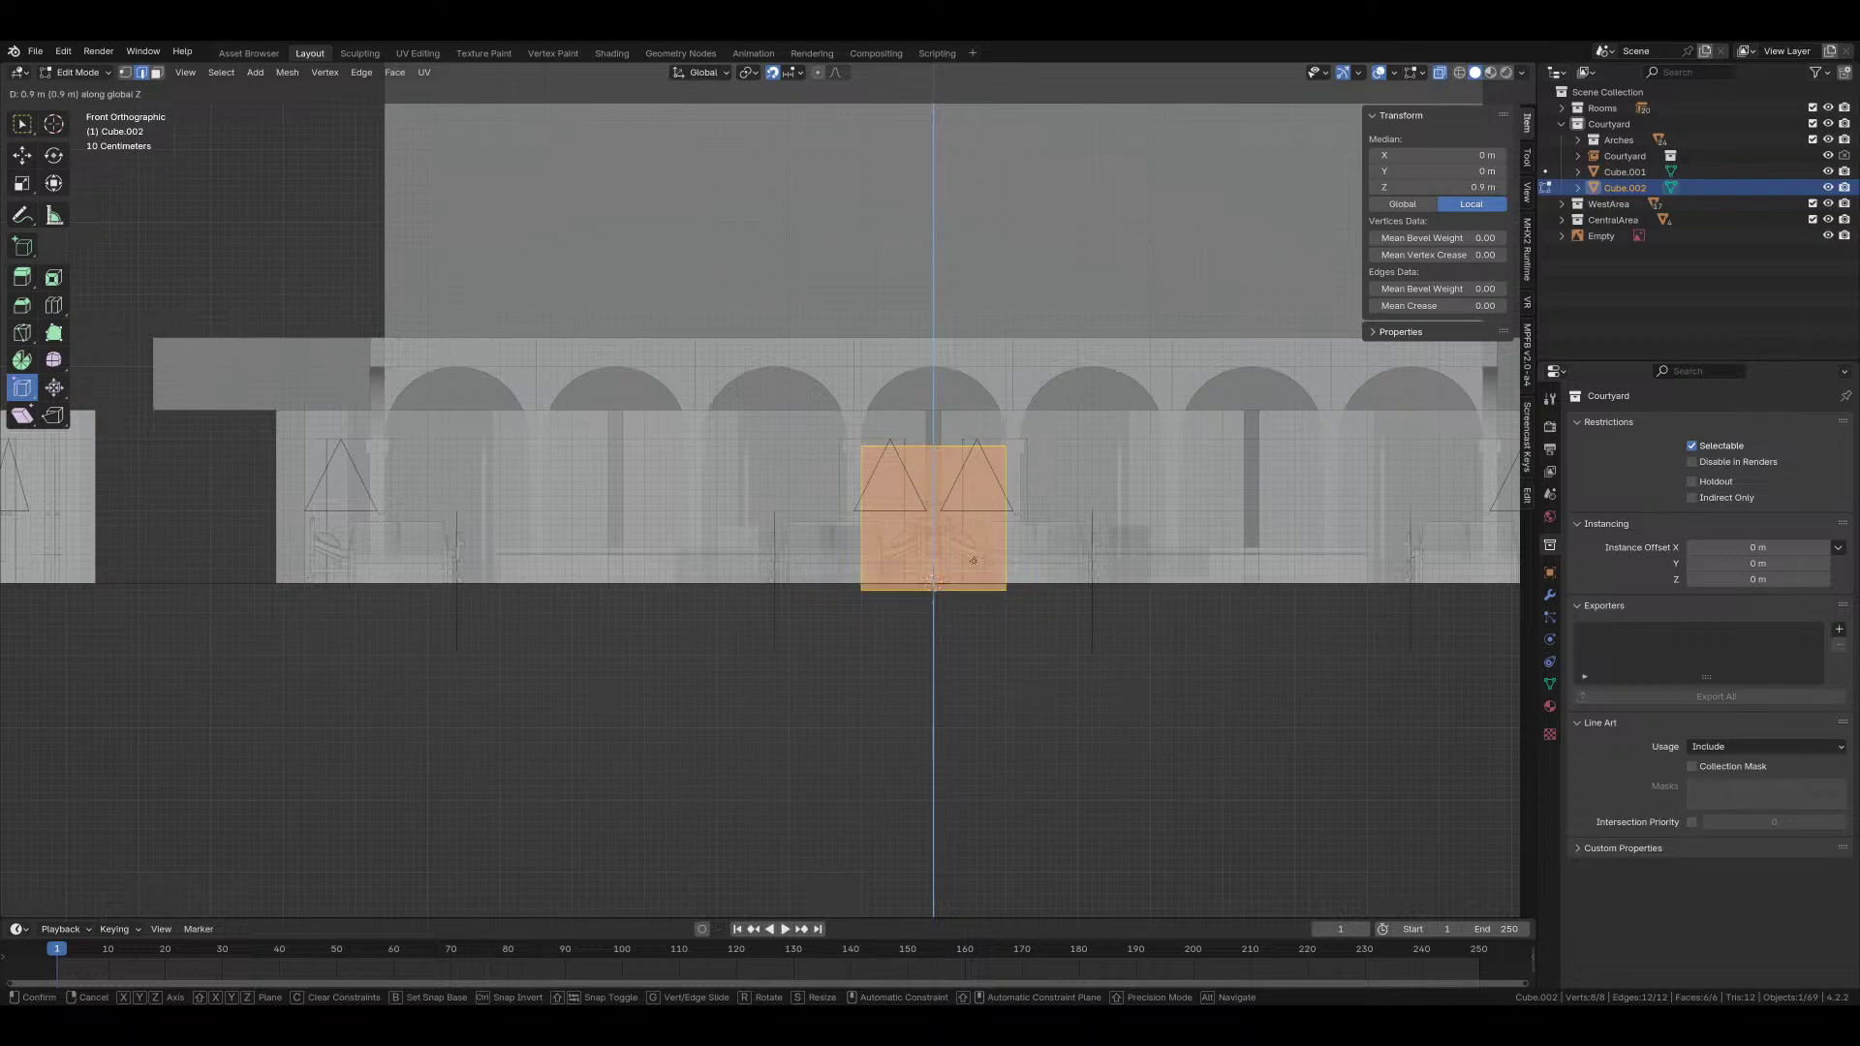
left_click(935, 428)
left_click(935, 386)
Step: Delete all of the cube's geometry and add a 2 m plane in its place within the same object
middle_click_drag(935, 387, 993, 603)
key("3")
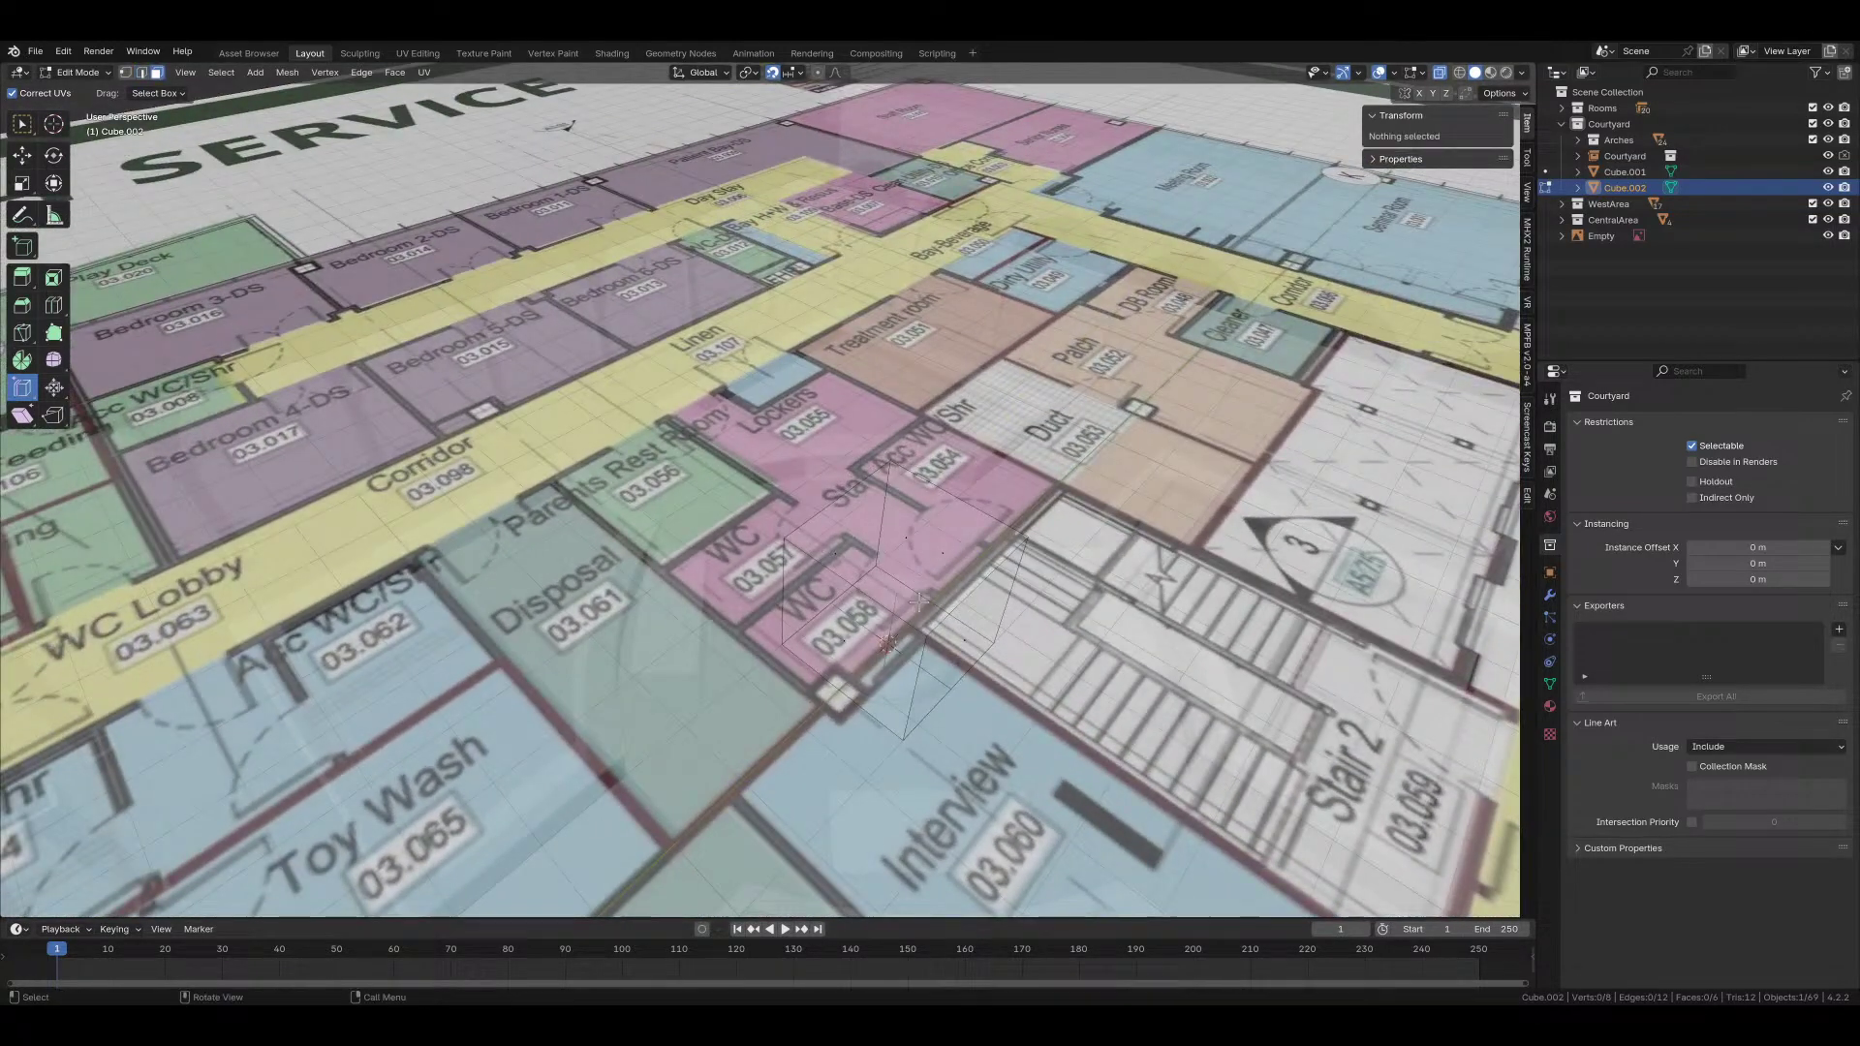
key("a")
key("x")
left_click(998, 605)
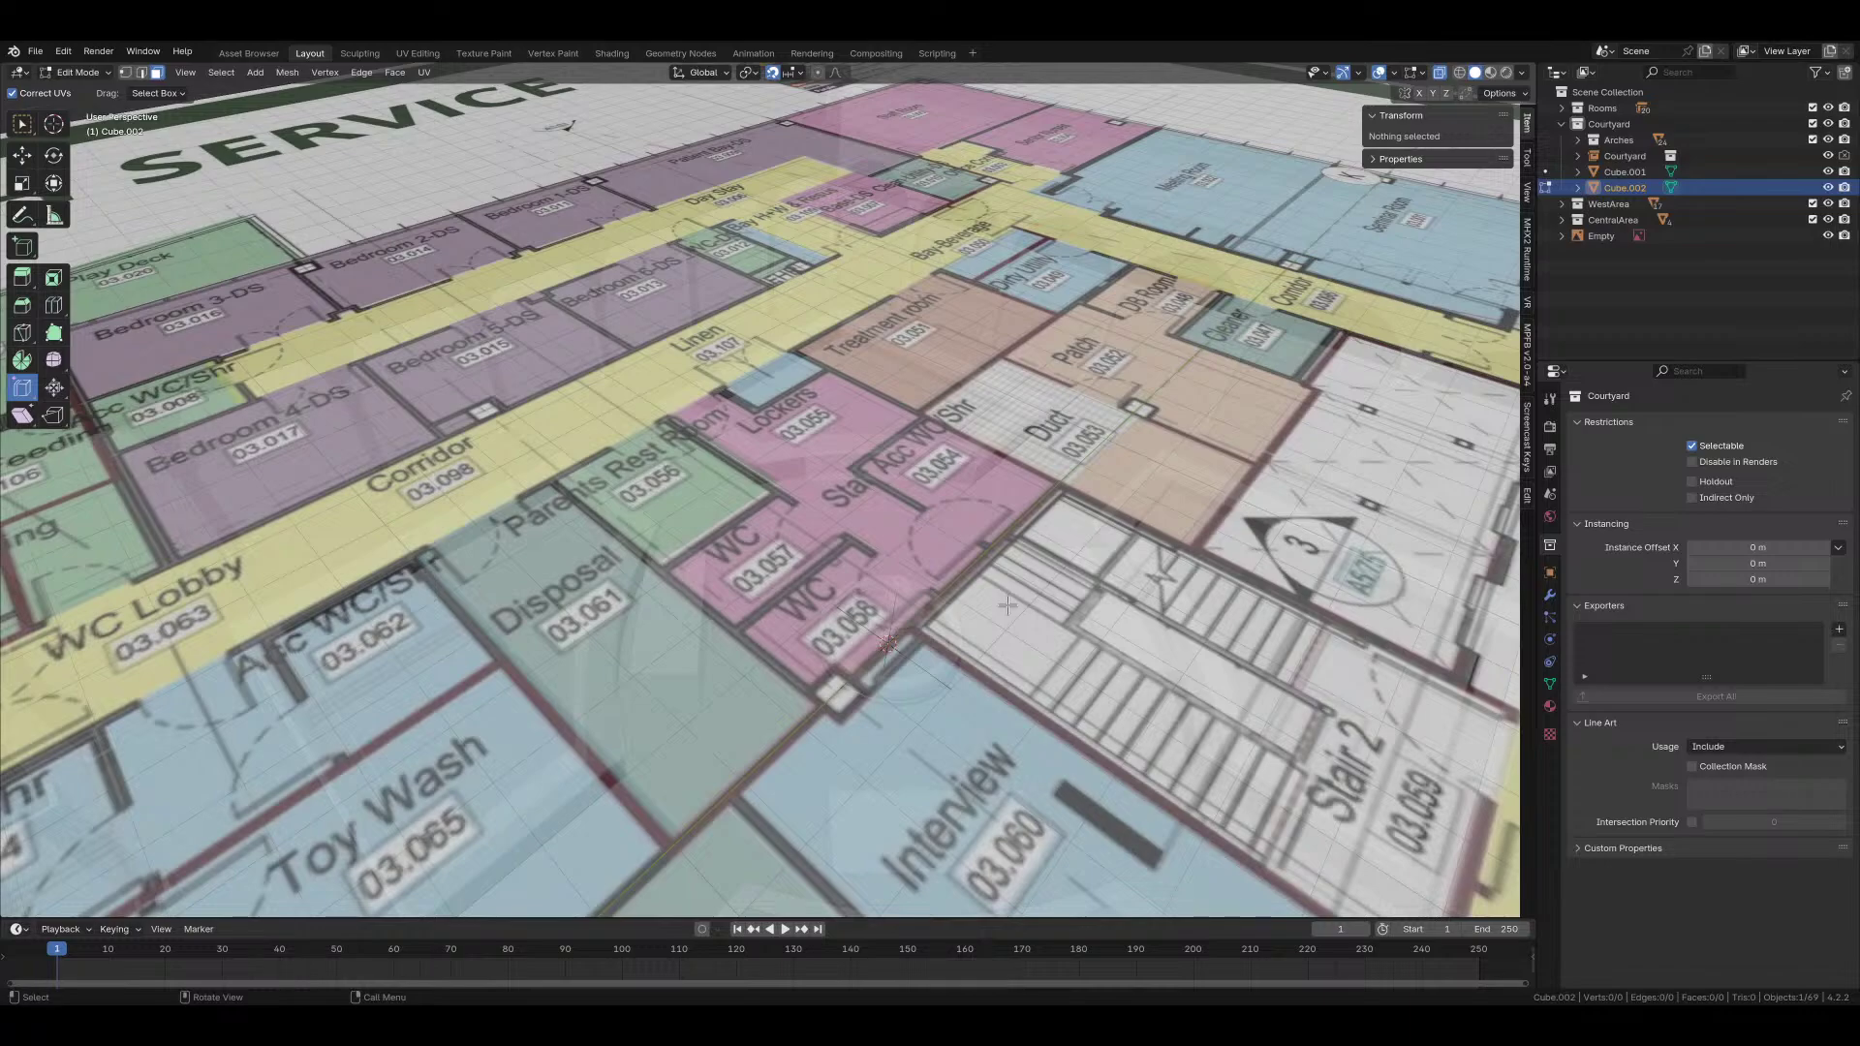
key("shift+a")
left_click(1005, 578)
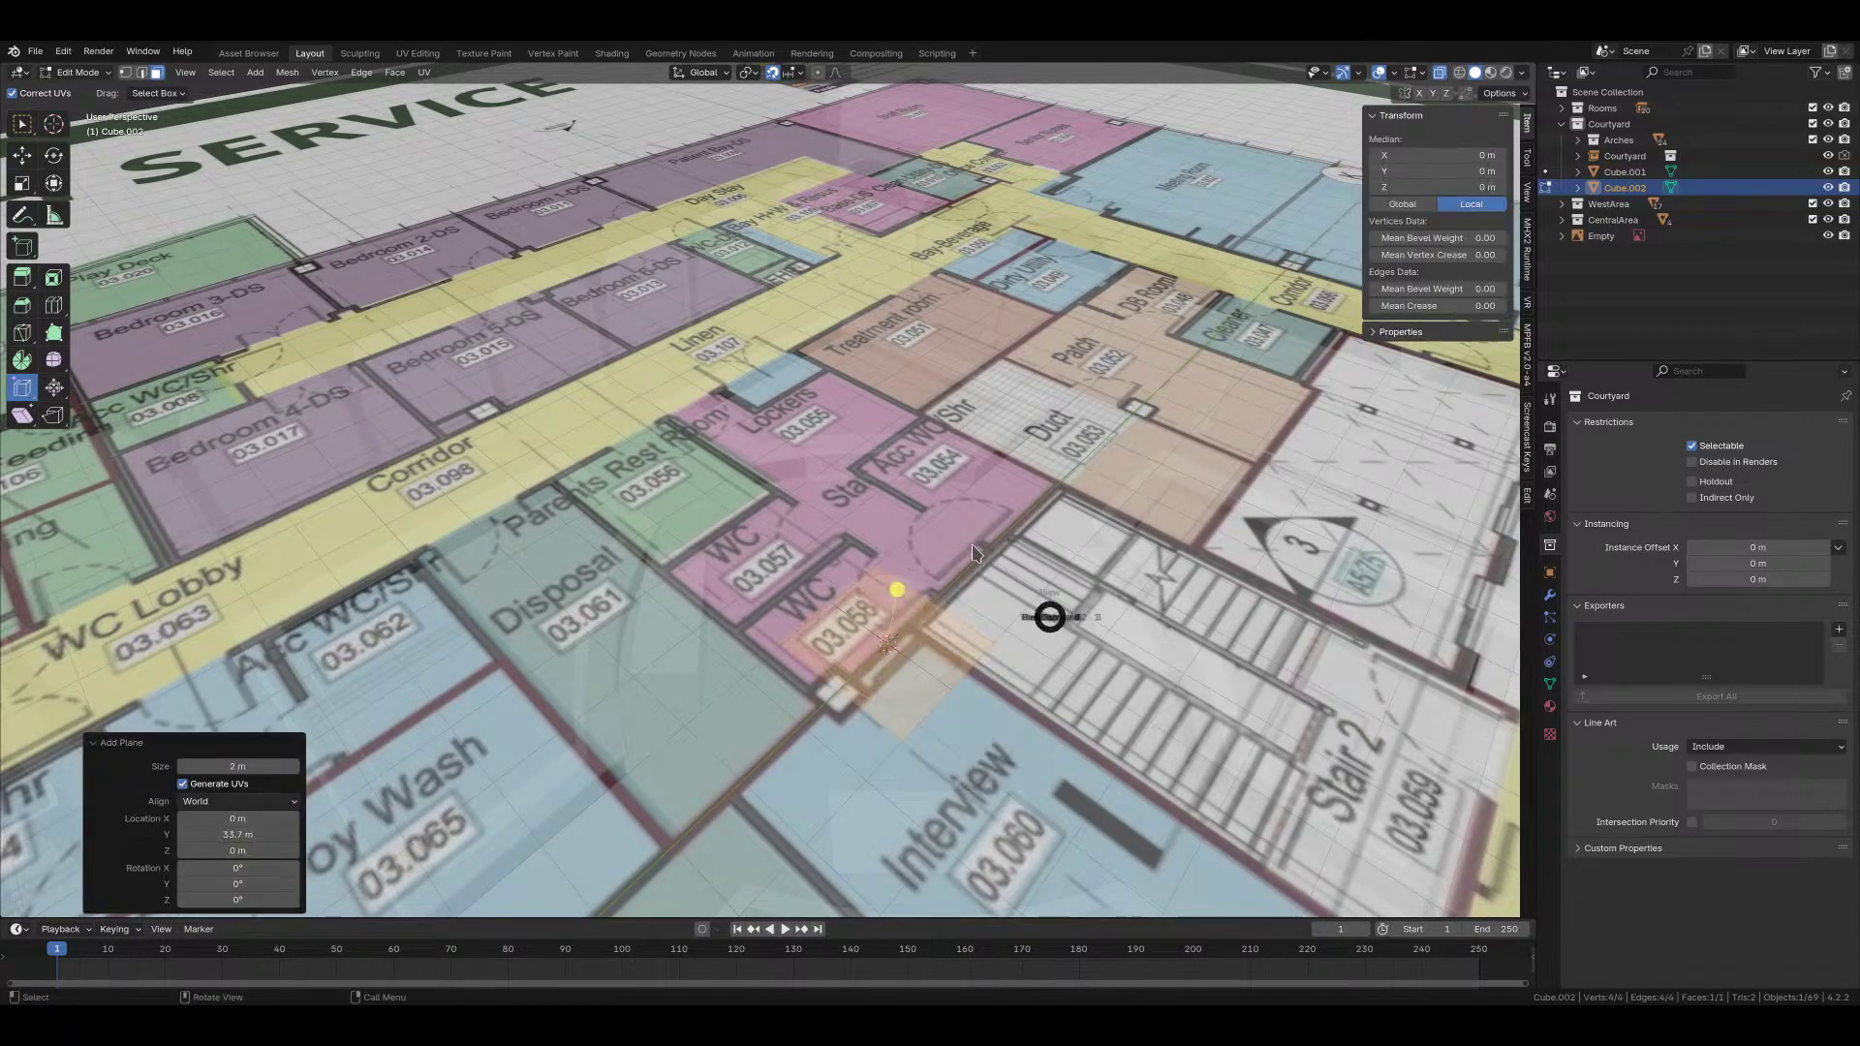
Step: Isolate the object, rotate the plane 90° about X to stand upright and raise it 1 m along Z
key("KP_1")
key("KP_Divide")
type("rx")
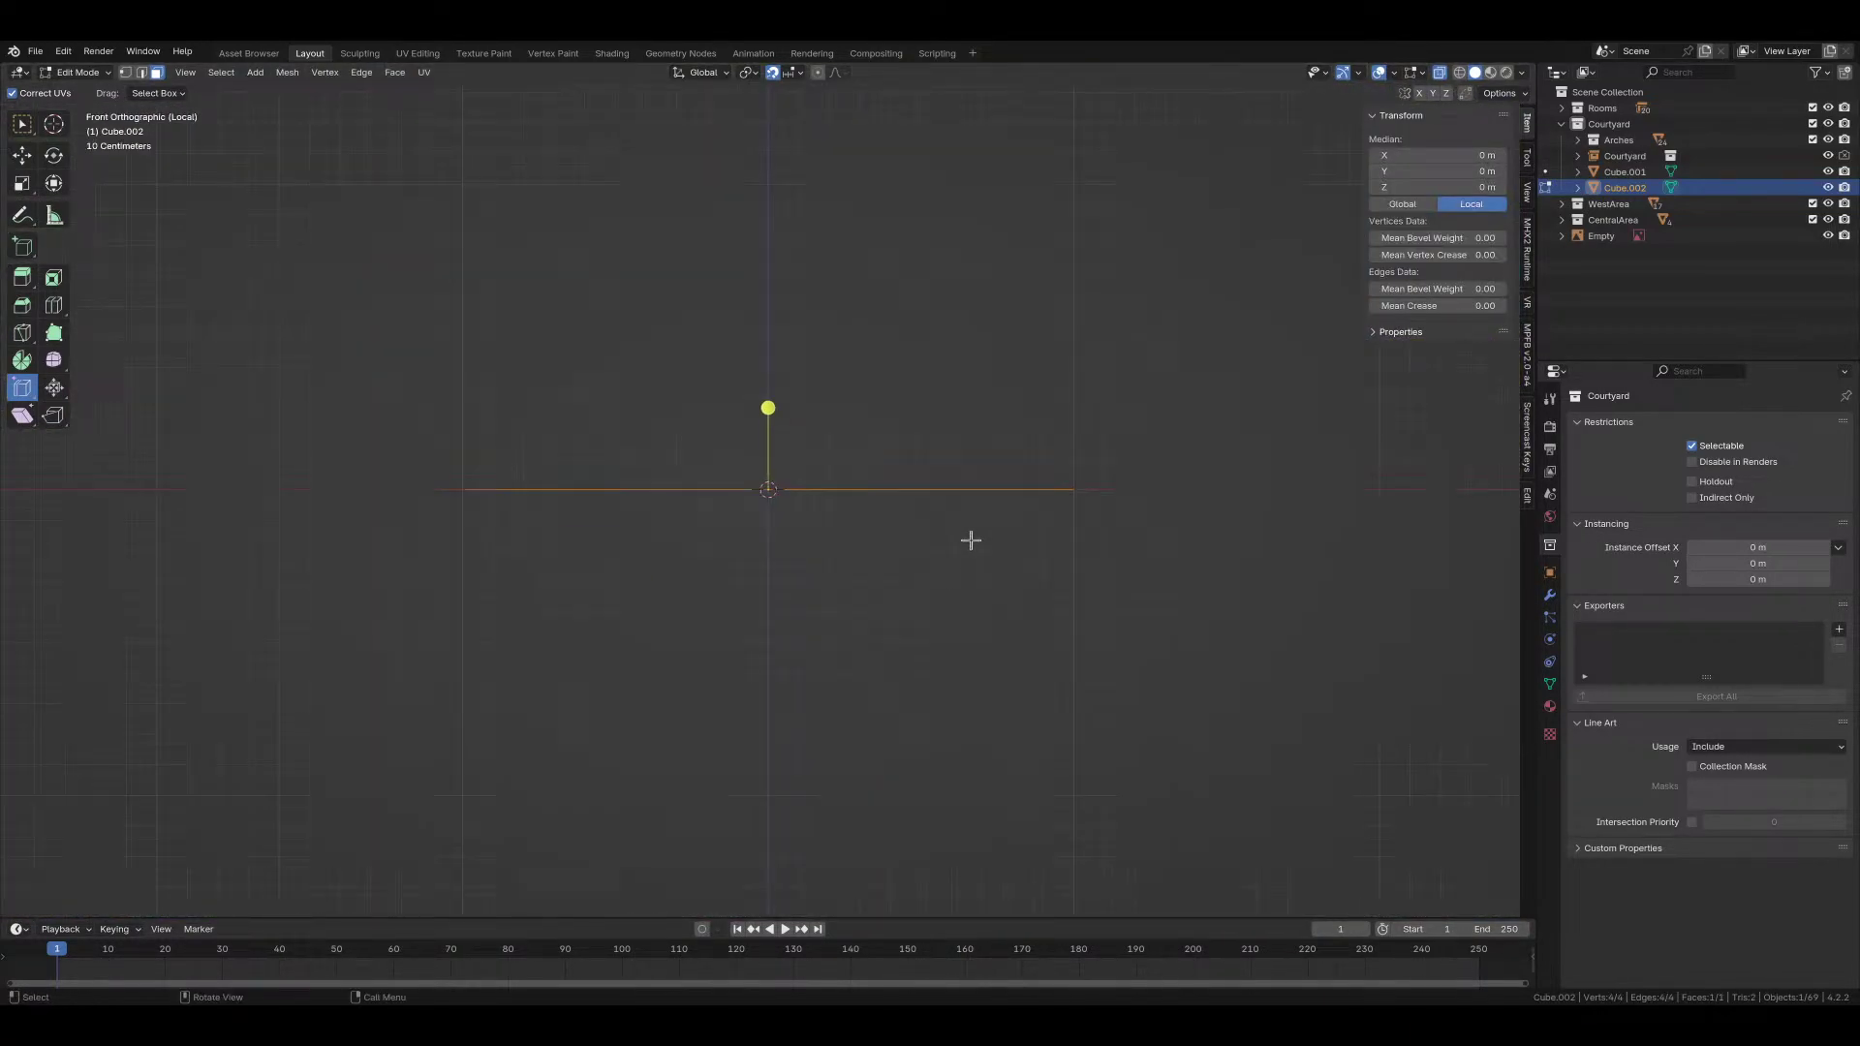
type("90")
key("Return")
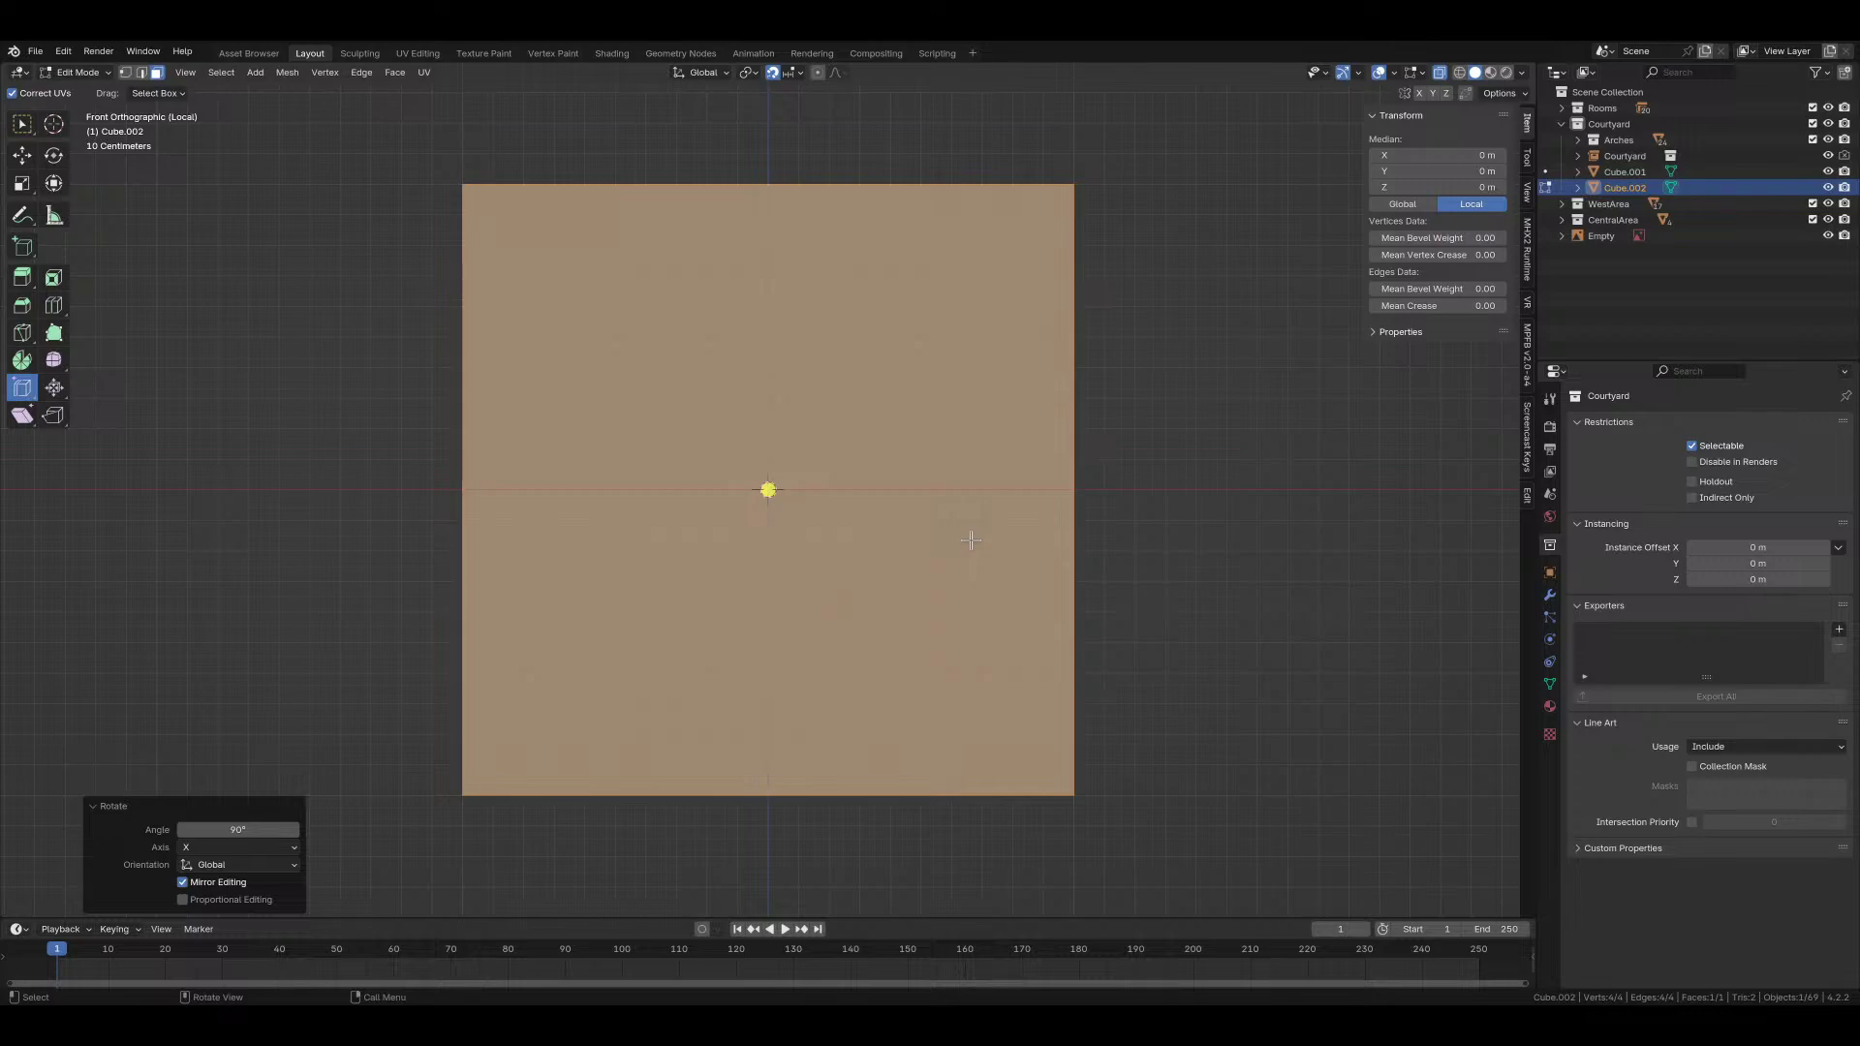
type("gz1")
key("Return")
scroll(892, 325, "down", 3)
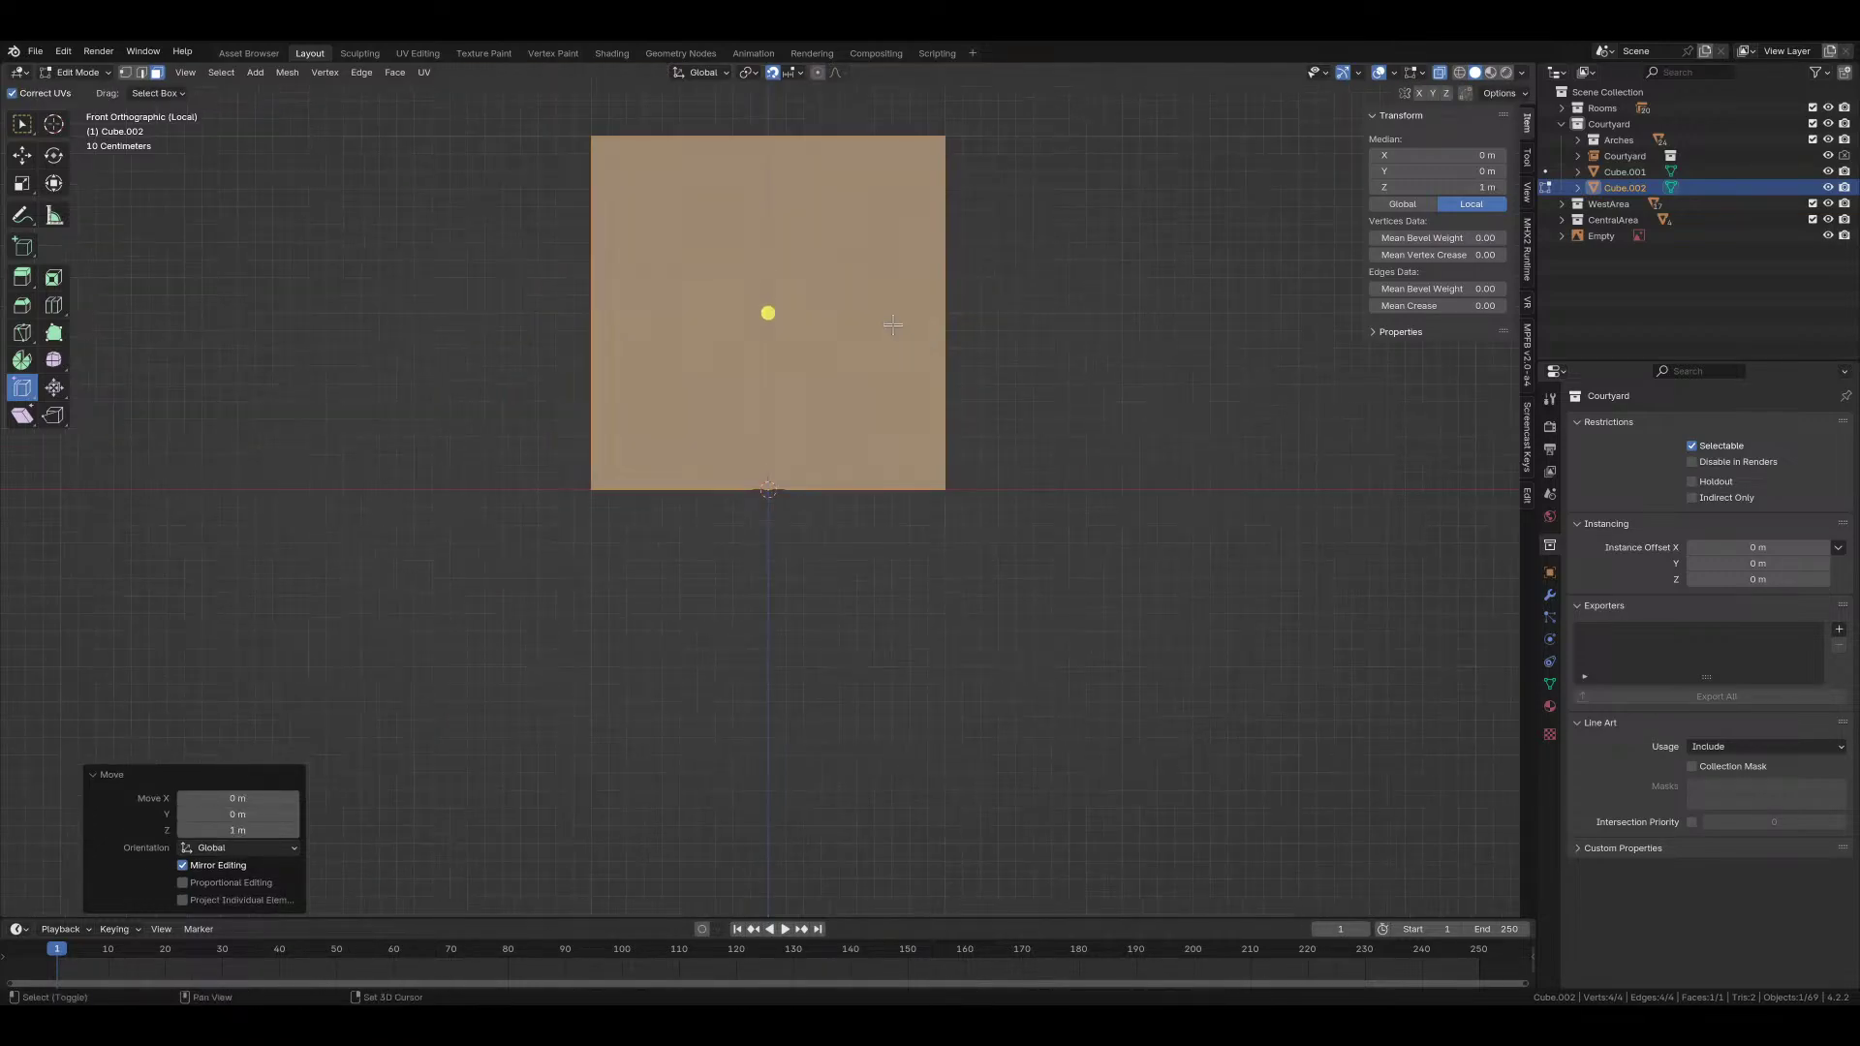
Step: Select the upright plane's top edge and move it 1.6 m down along Z
middle_click_drag(892, 325, 841, 544, "shift")
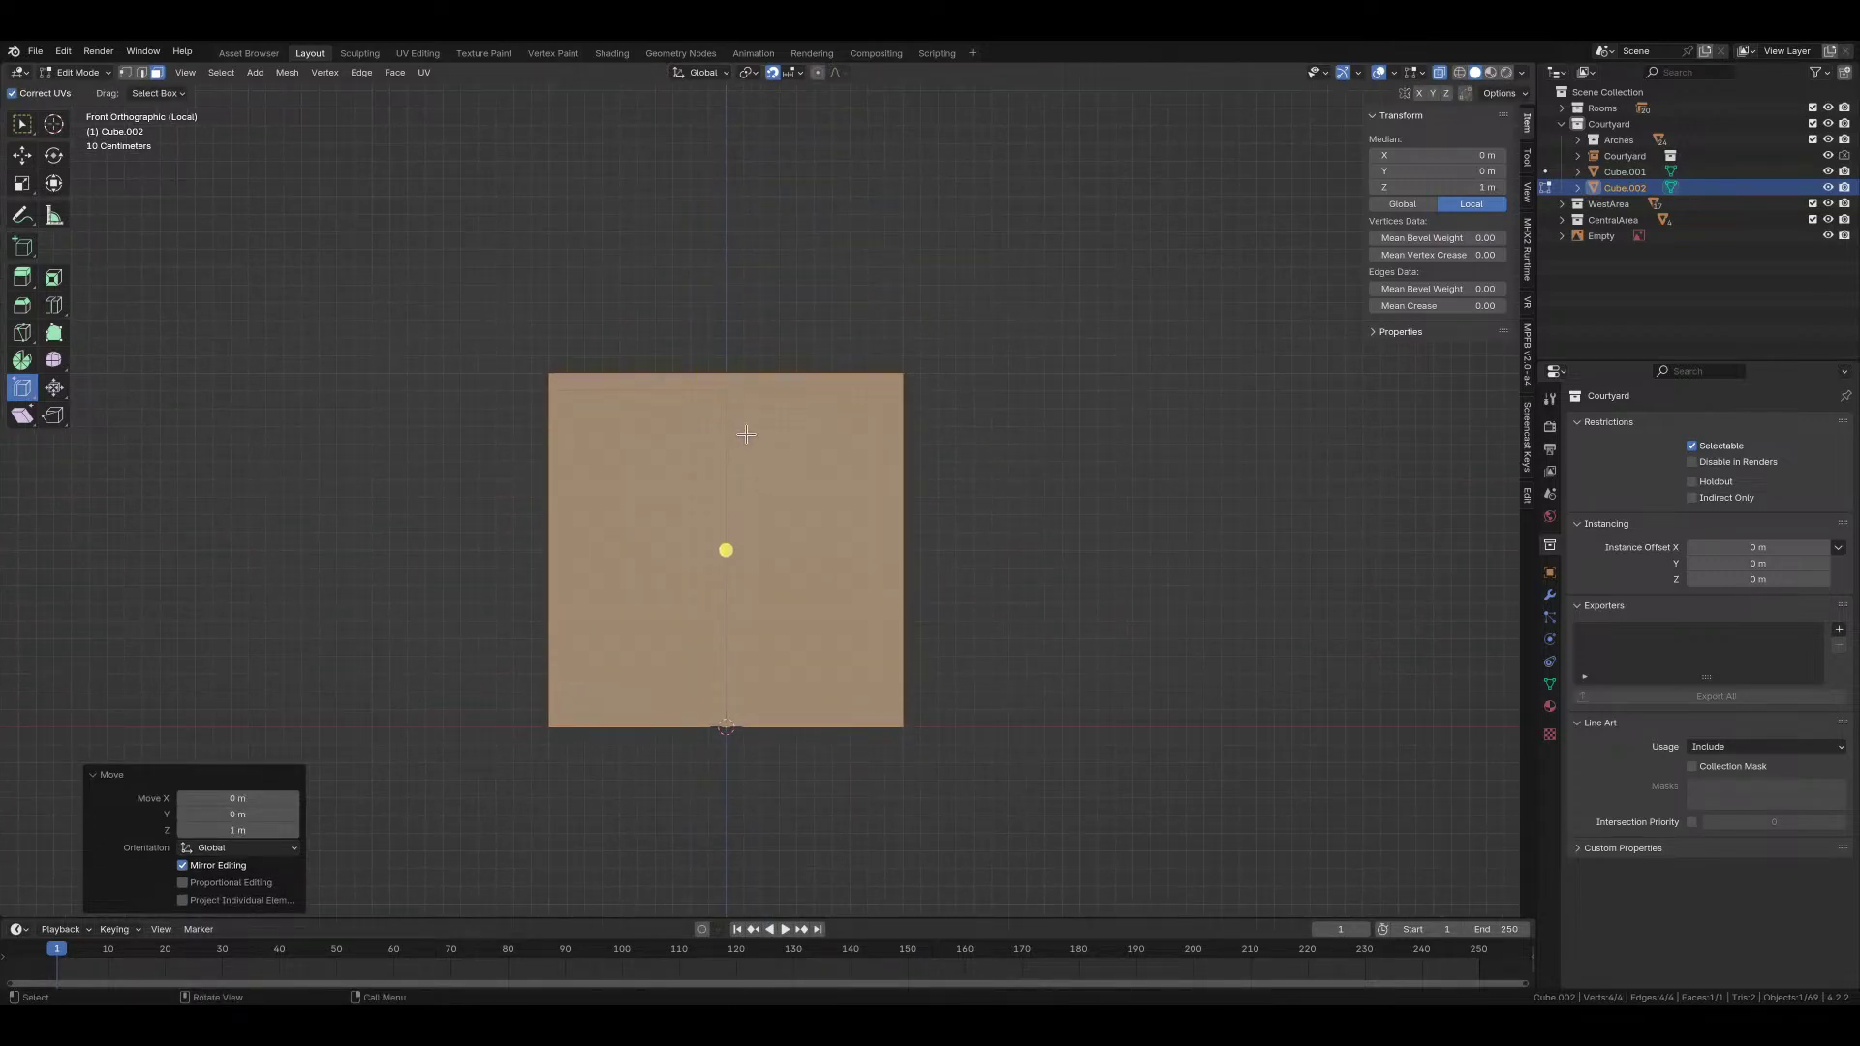
left_click(743, 371)
key("2")
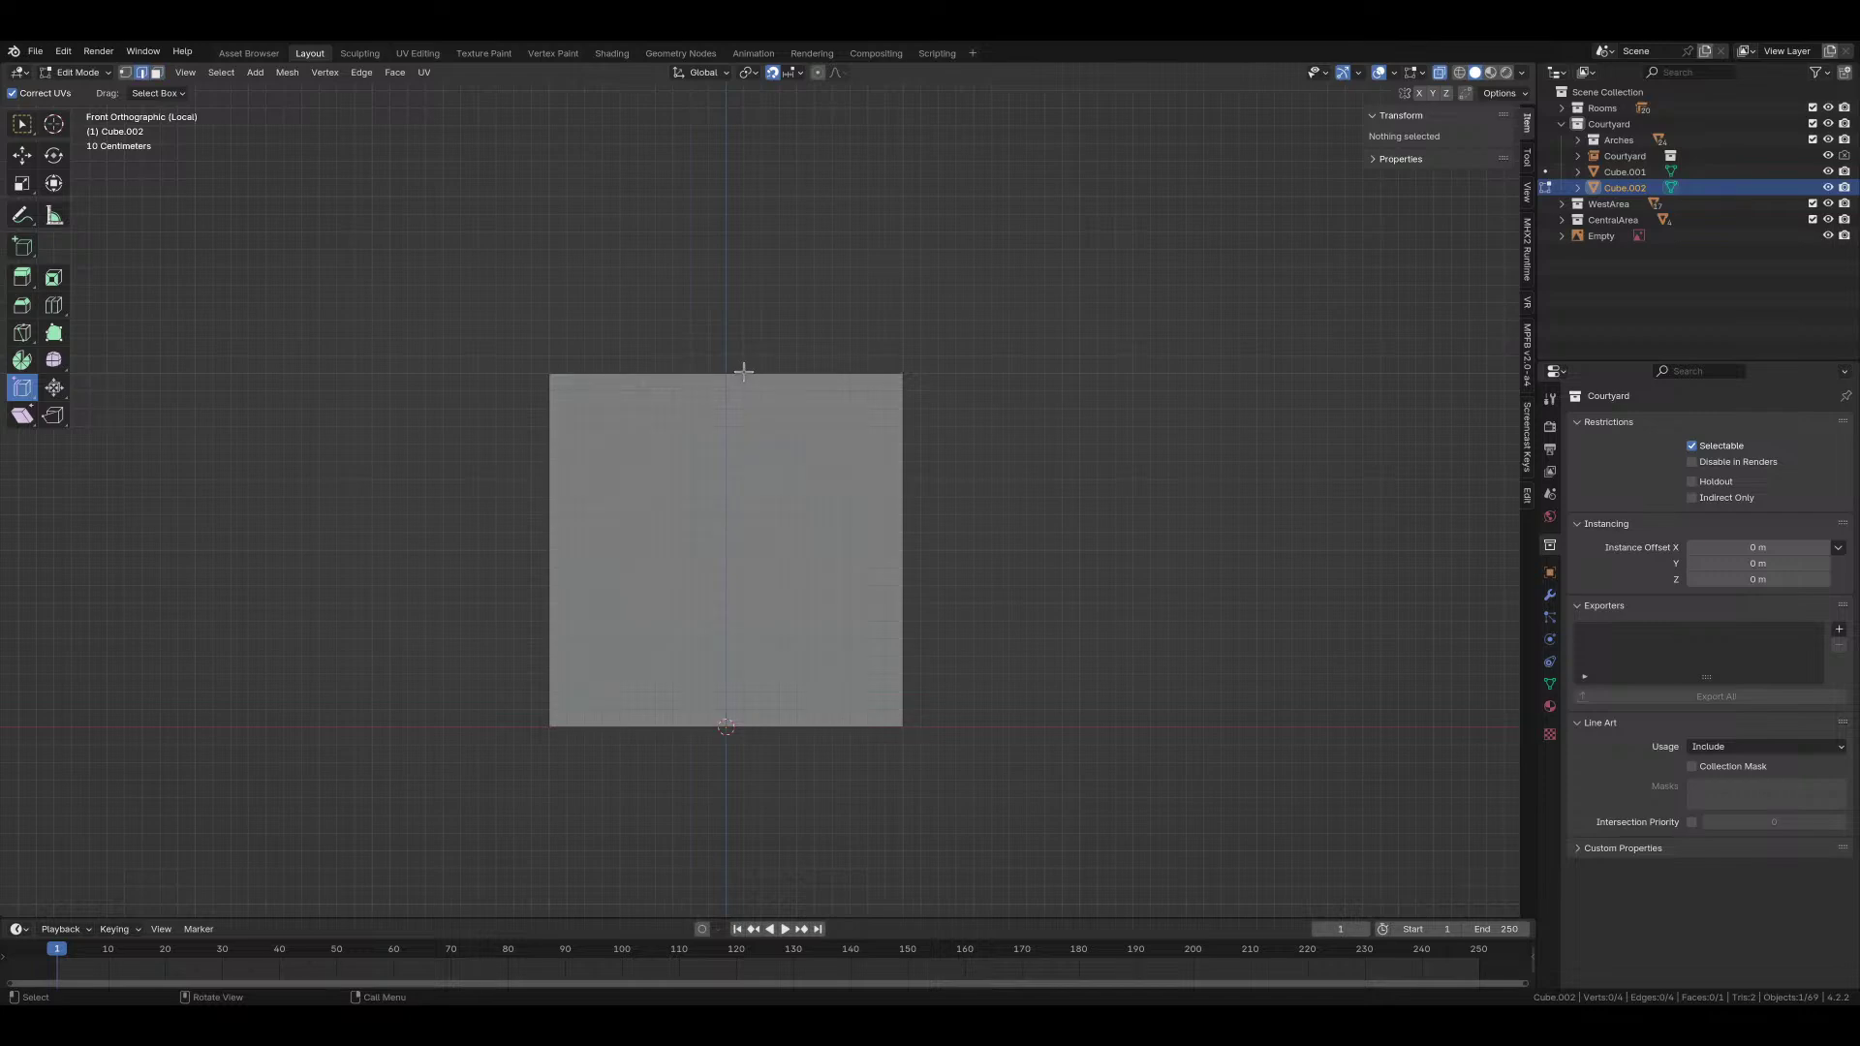
left_click(743, 371)
key("g")
key("z")
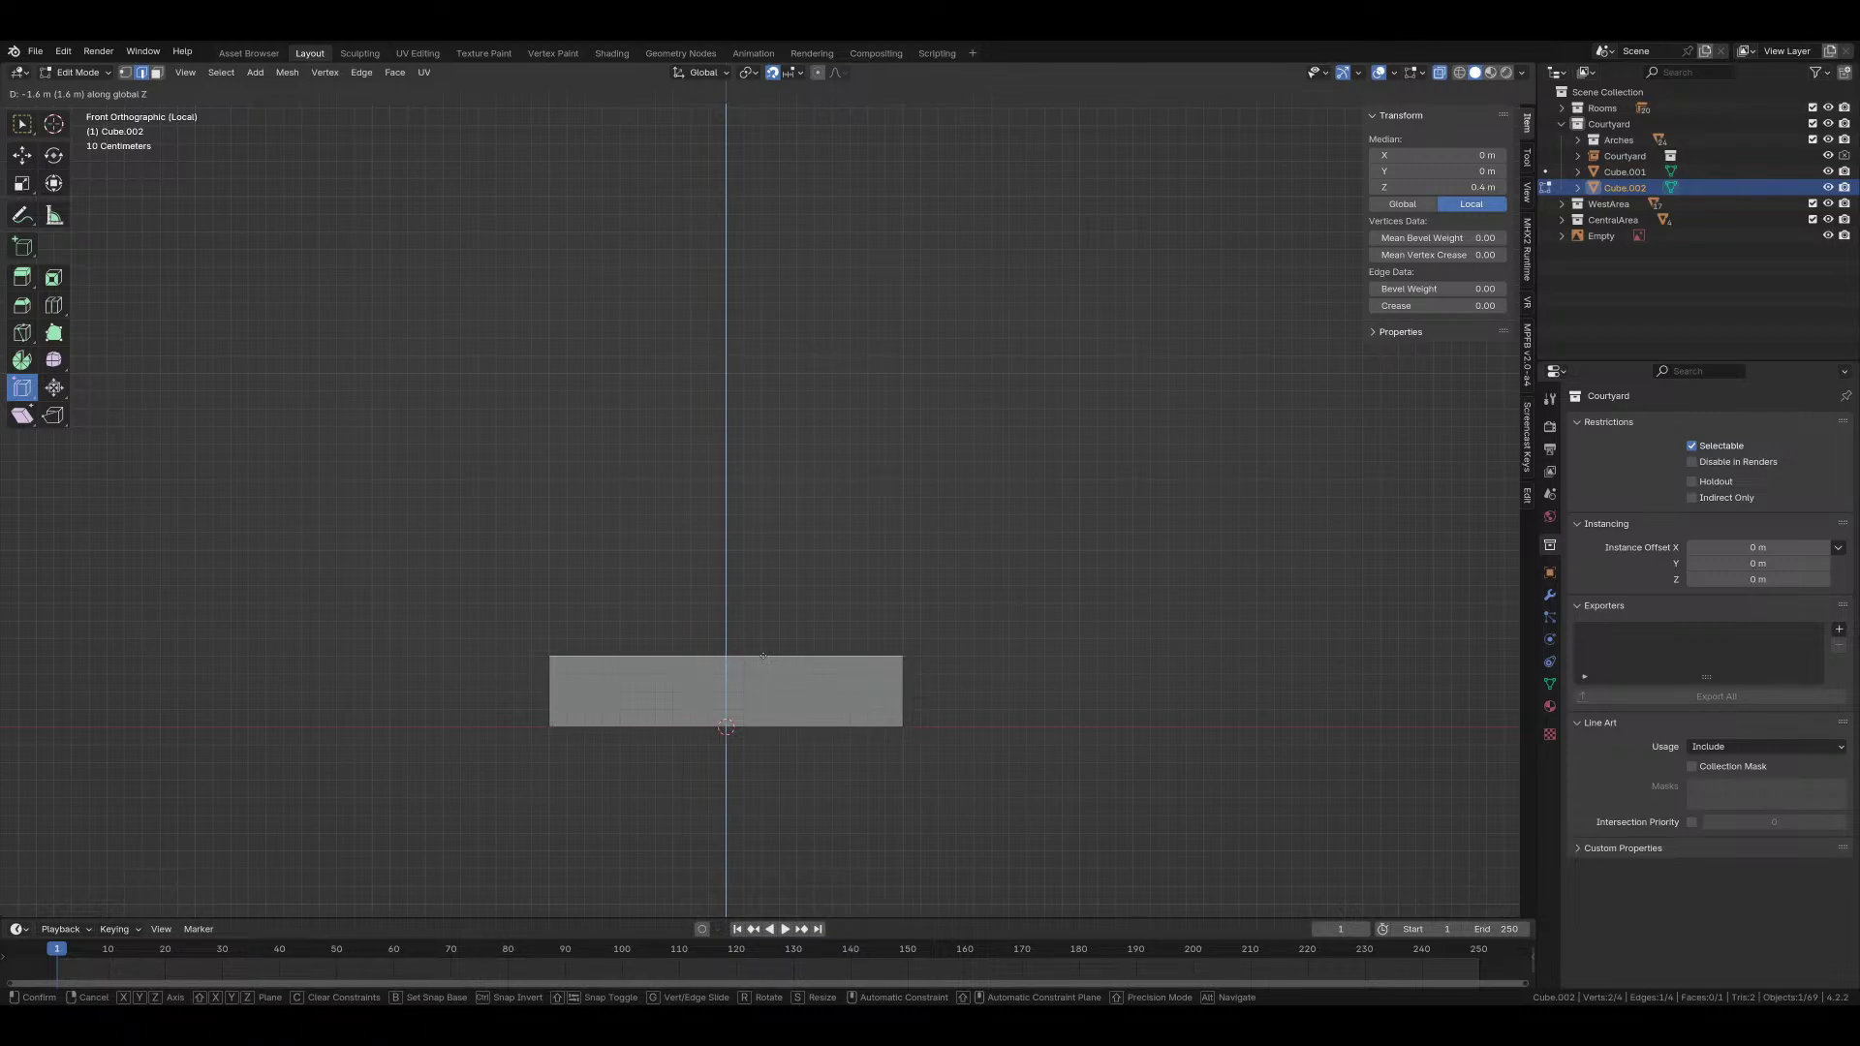
left_click(725, 656)
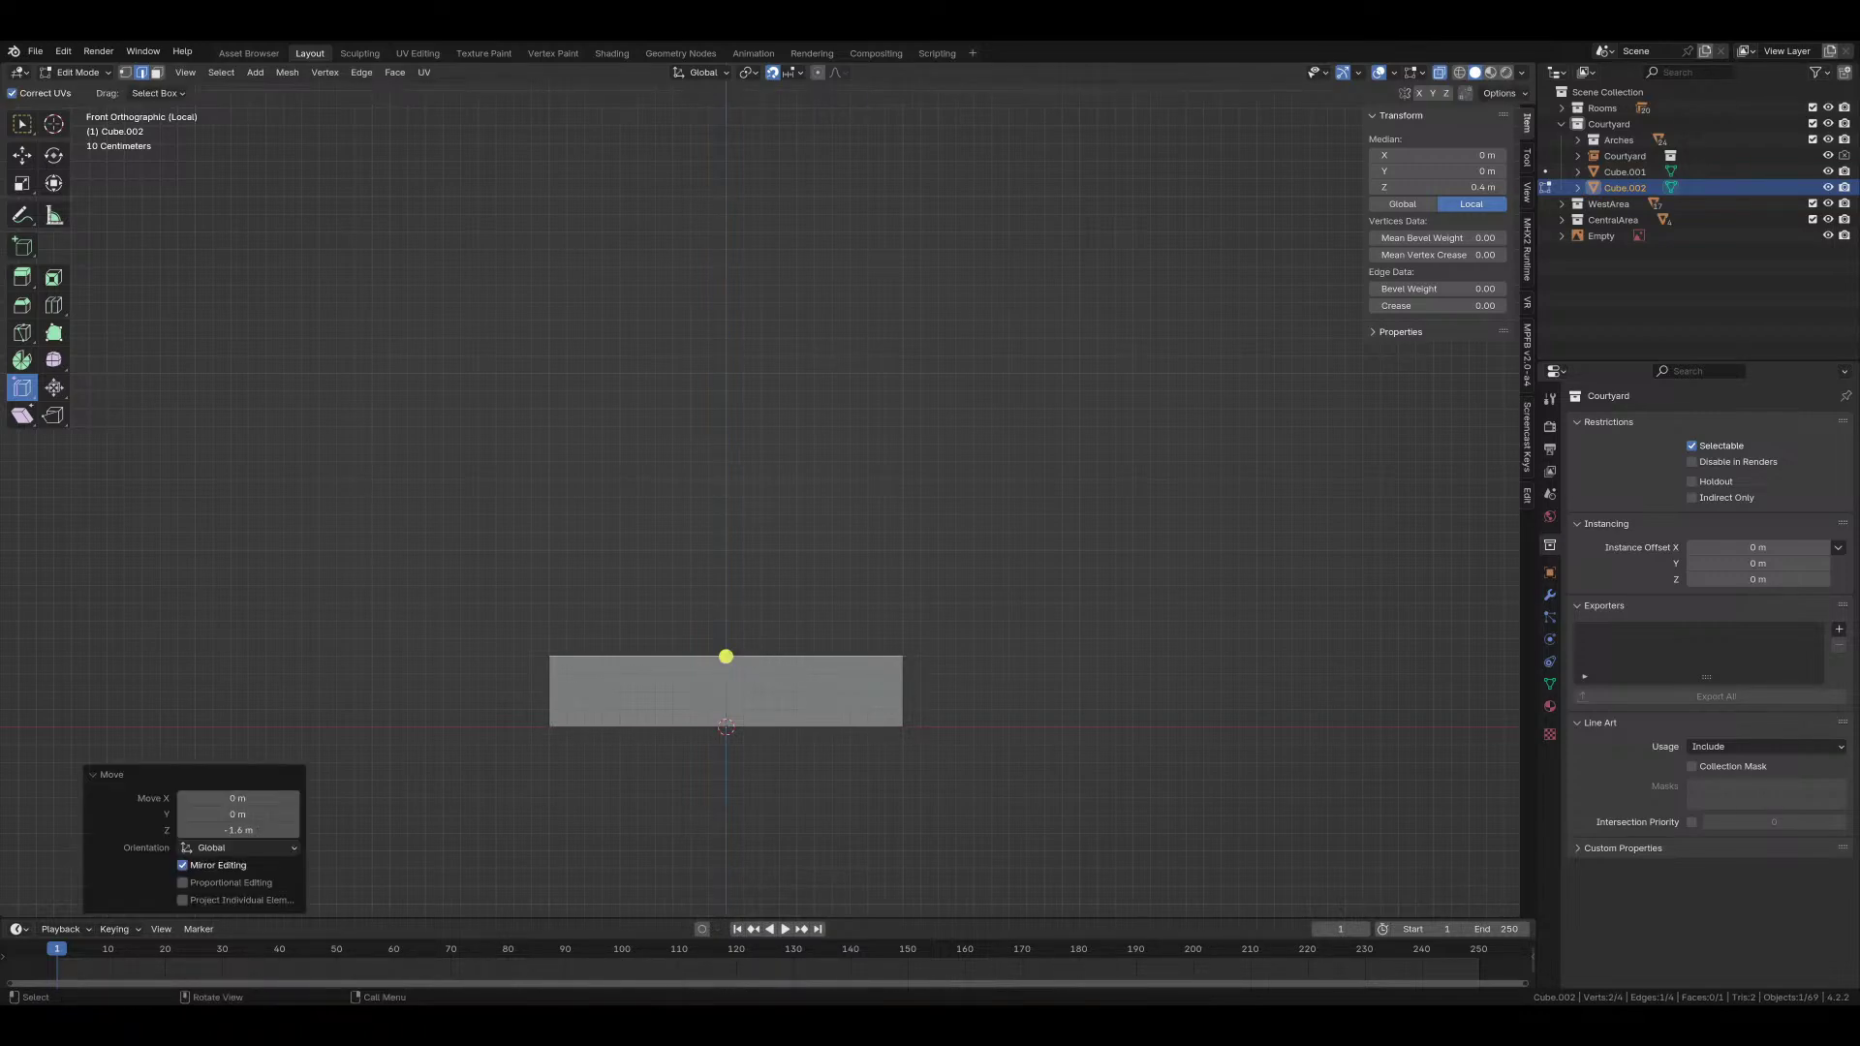
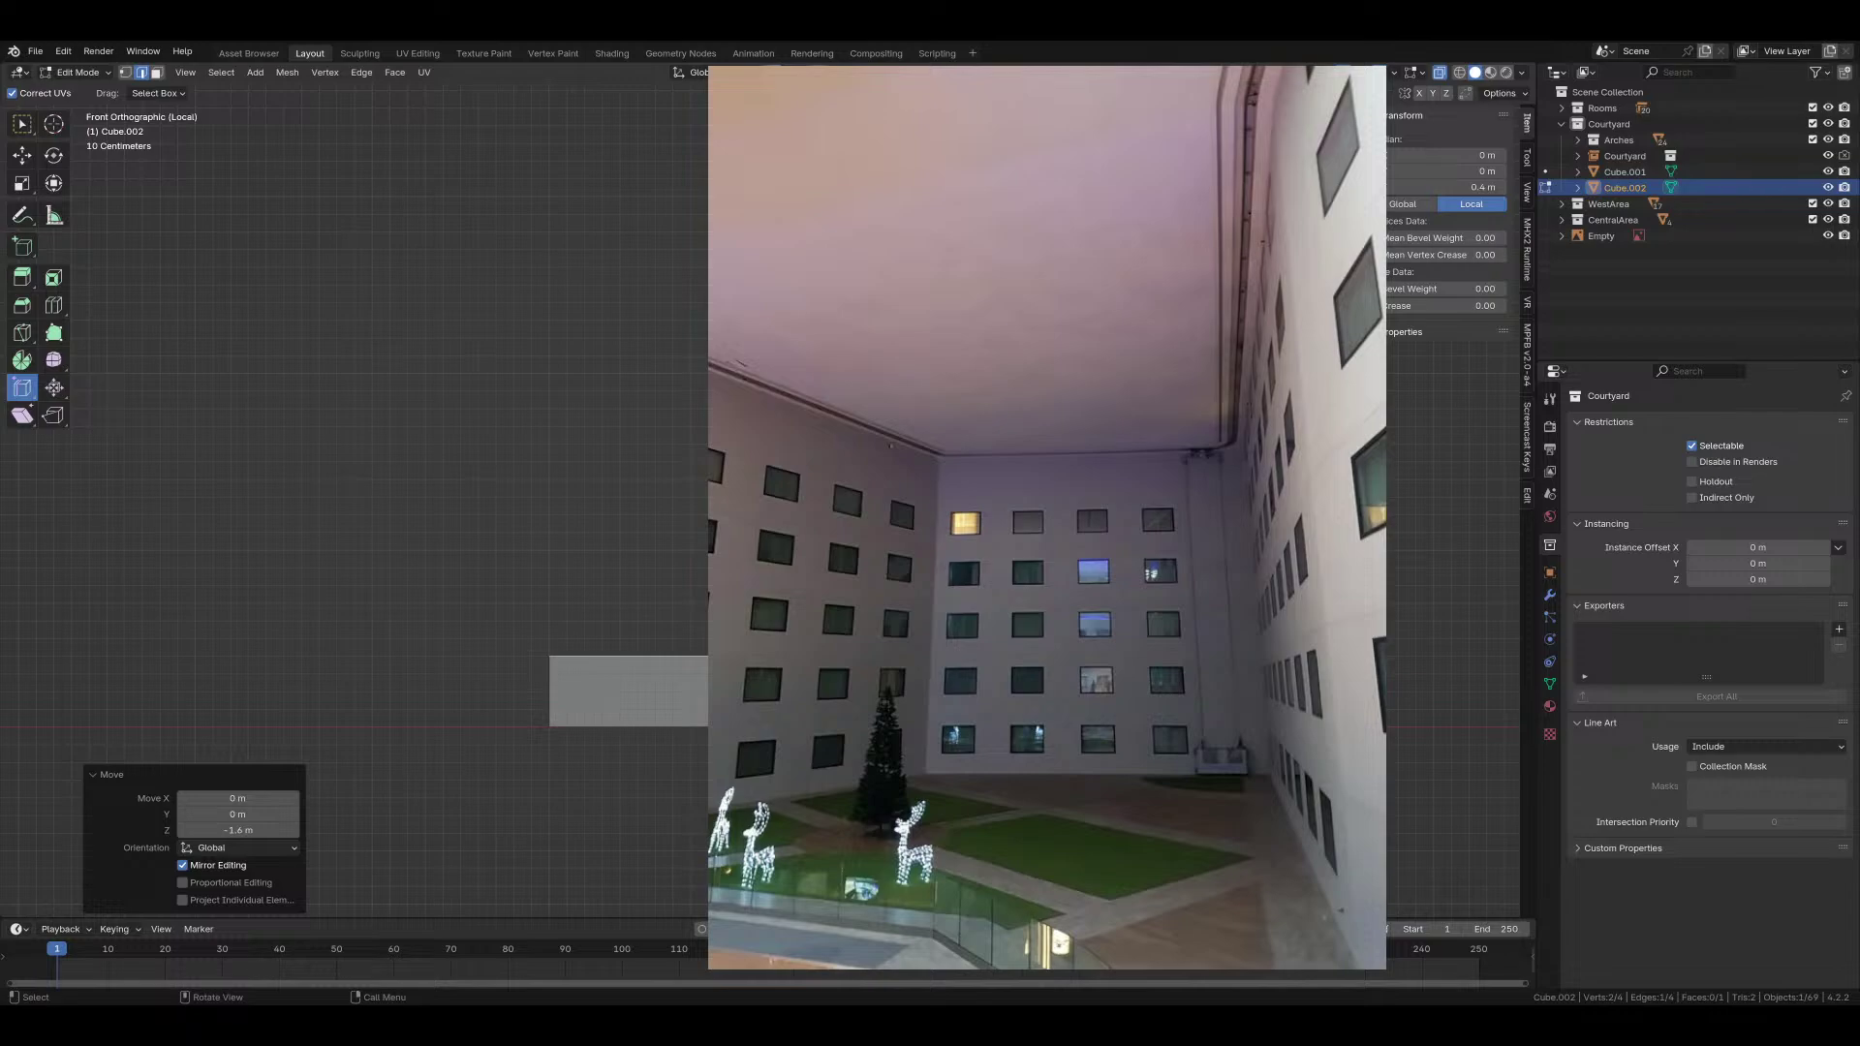
key("g")
key("z")
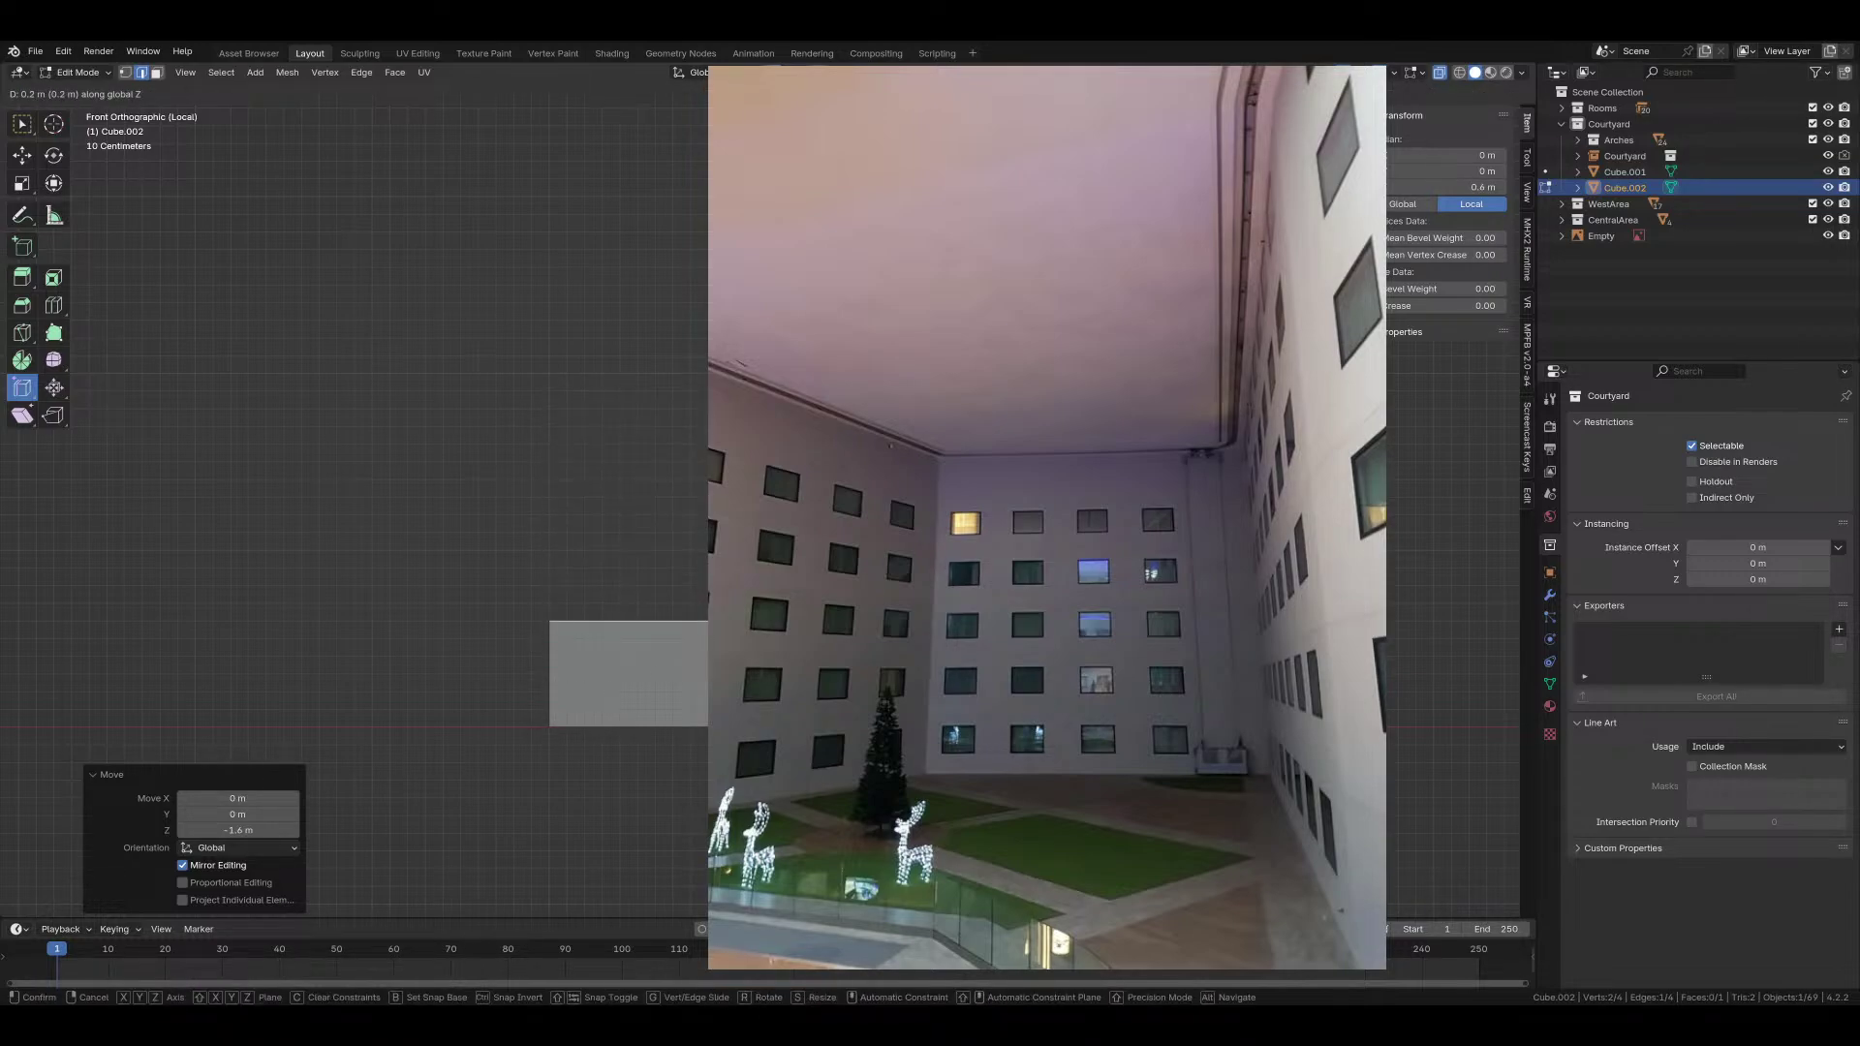
key("Escape")
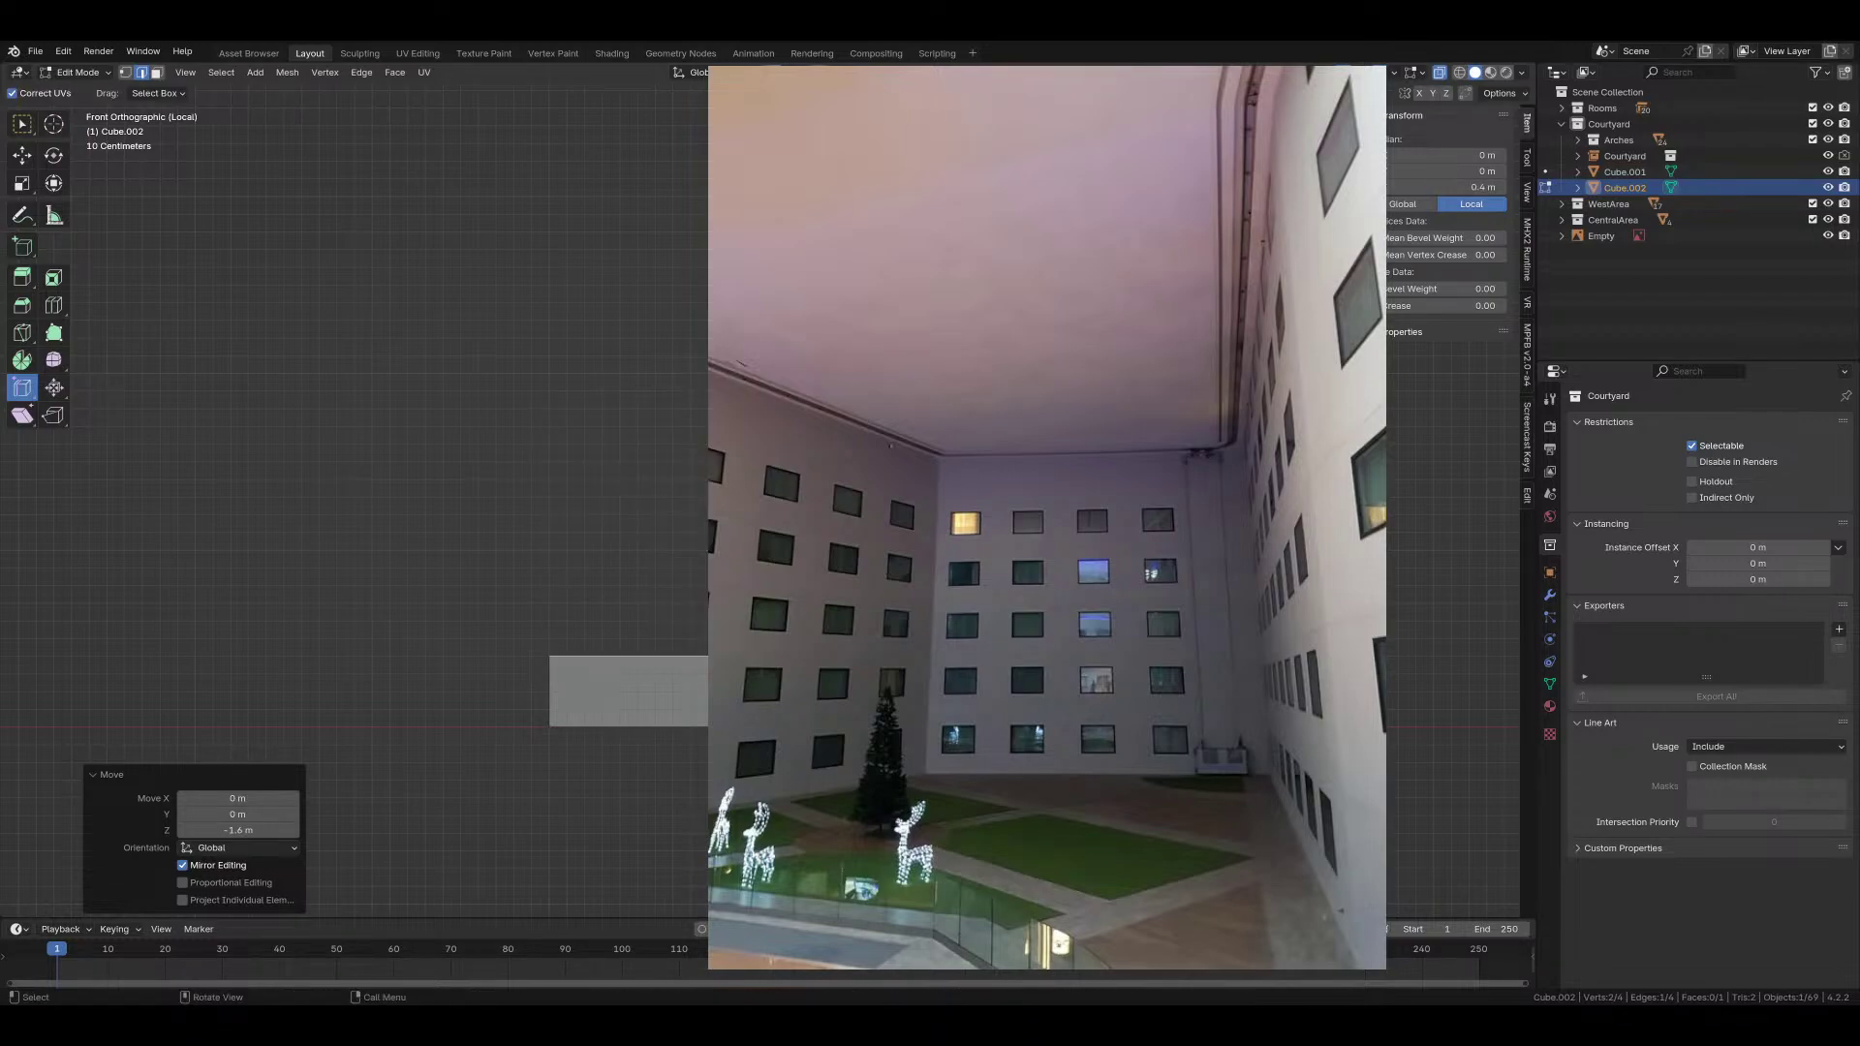
Step: Raise the plane's top edge by 2.4 m to a height of 2.8 m and leave the isolated view
key("g")
key("z")
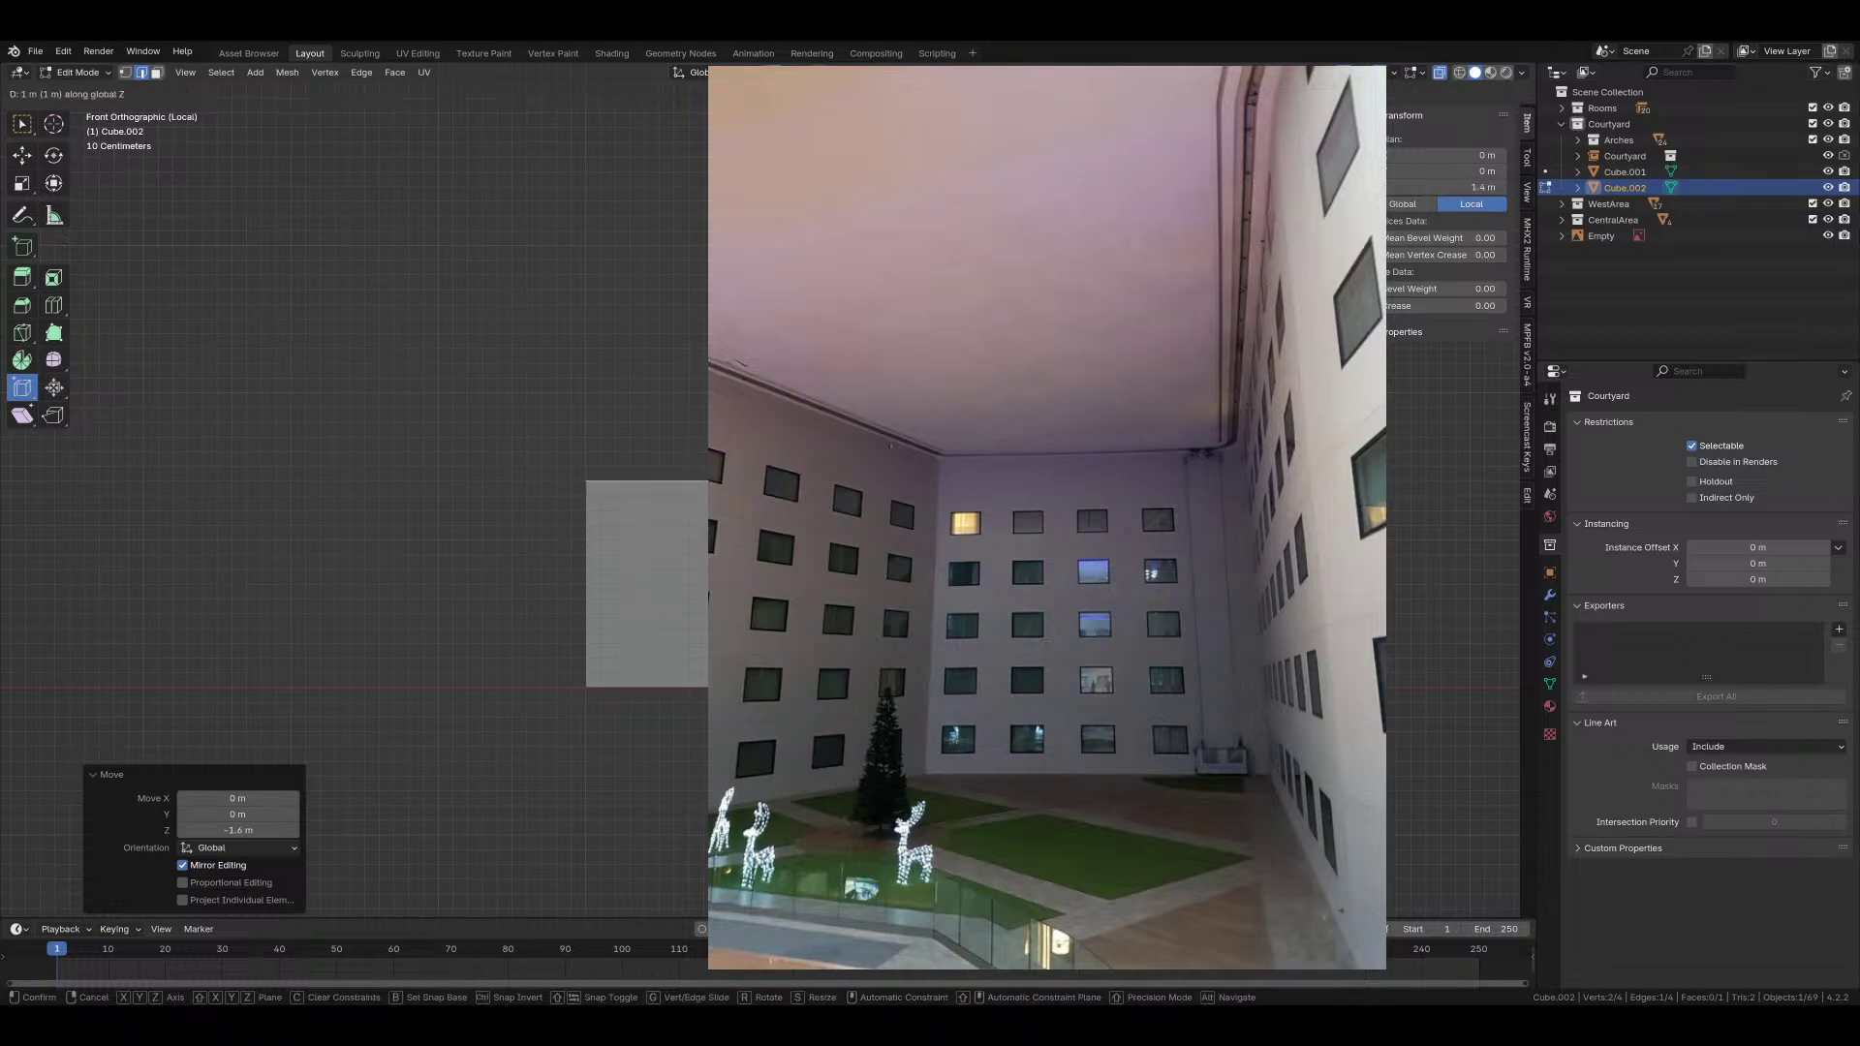
key("Return")
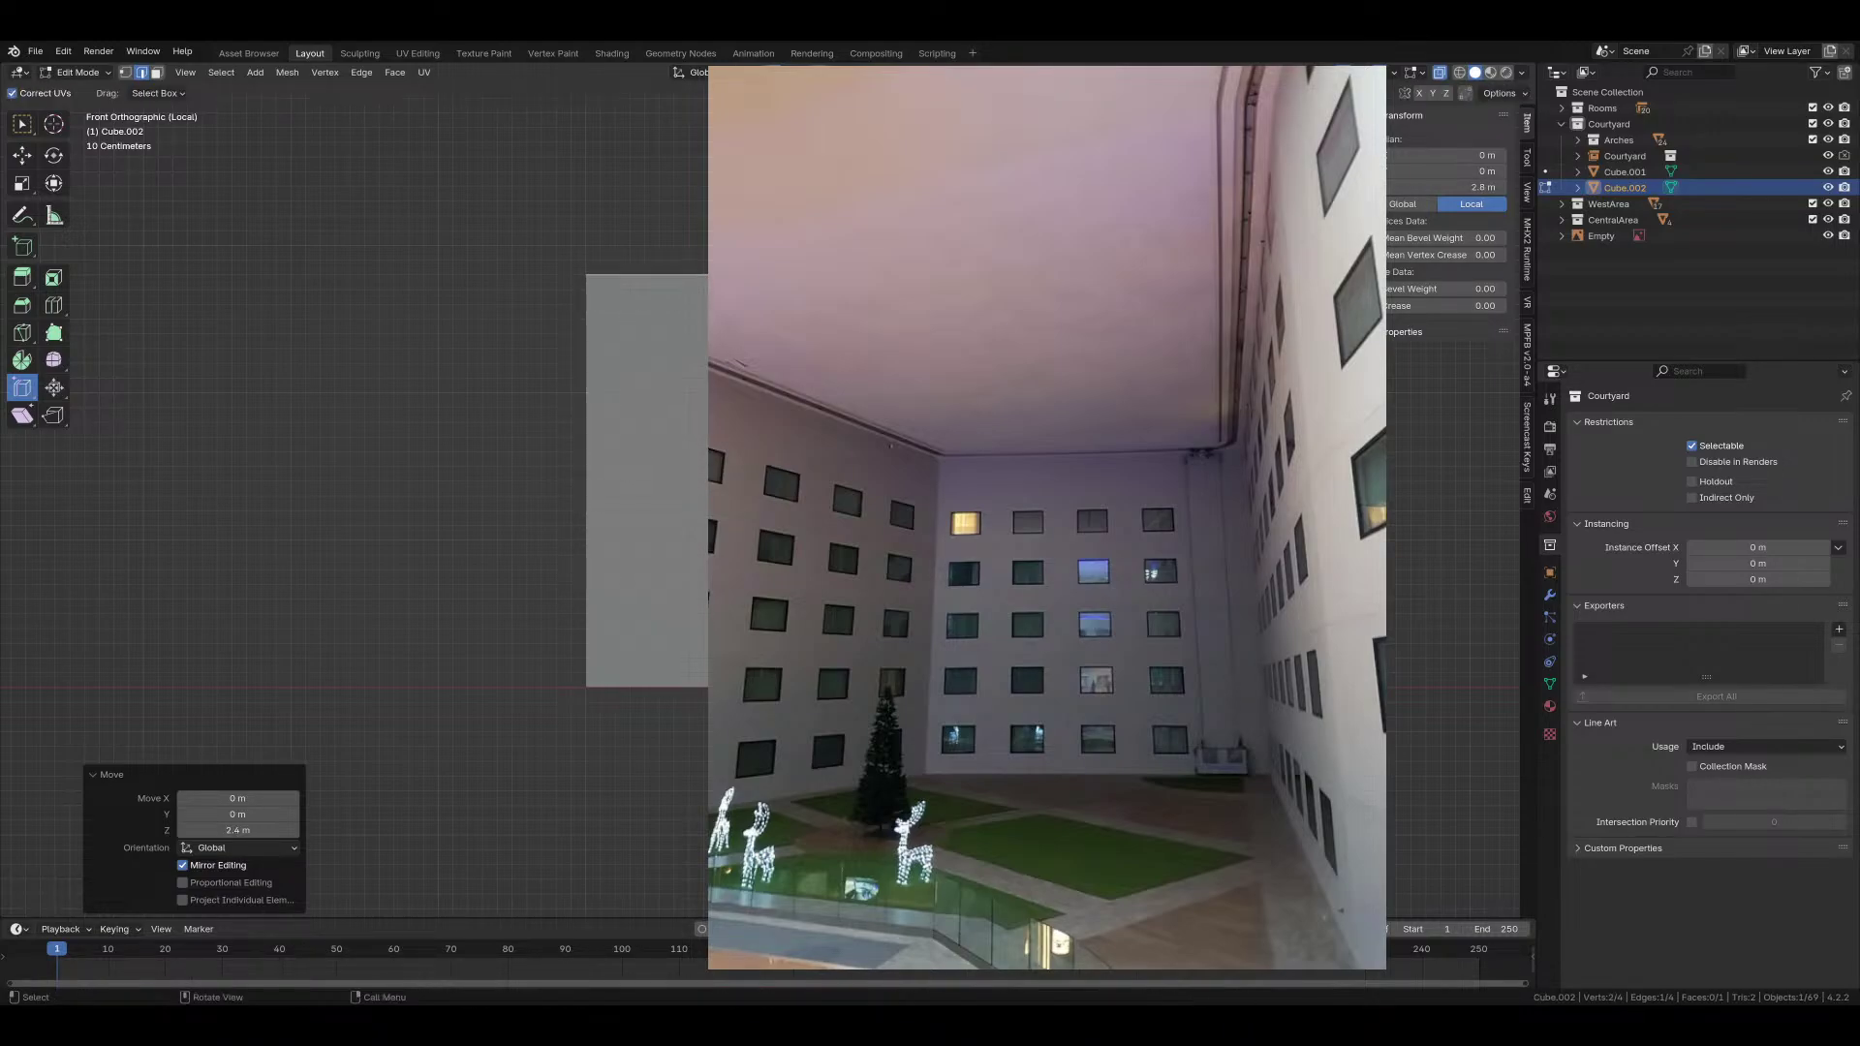
scroll(807, 446, "down", 1)
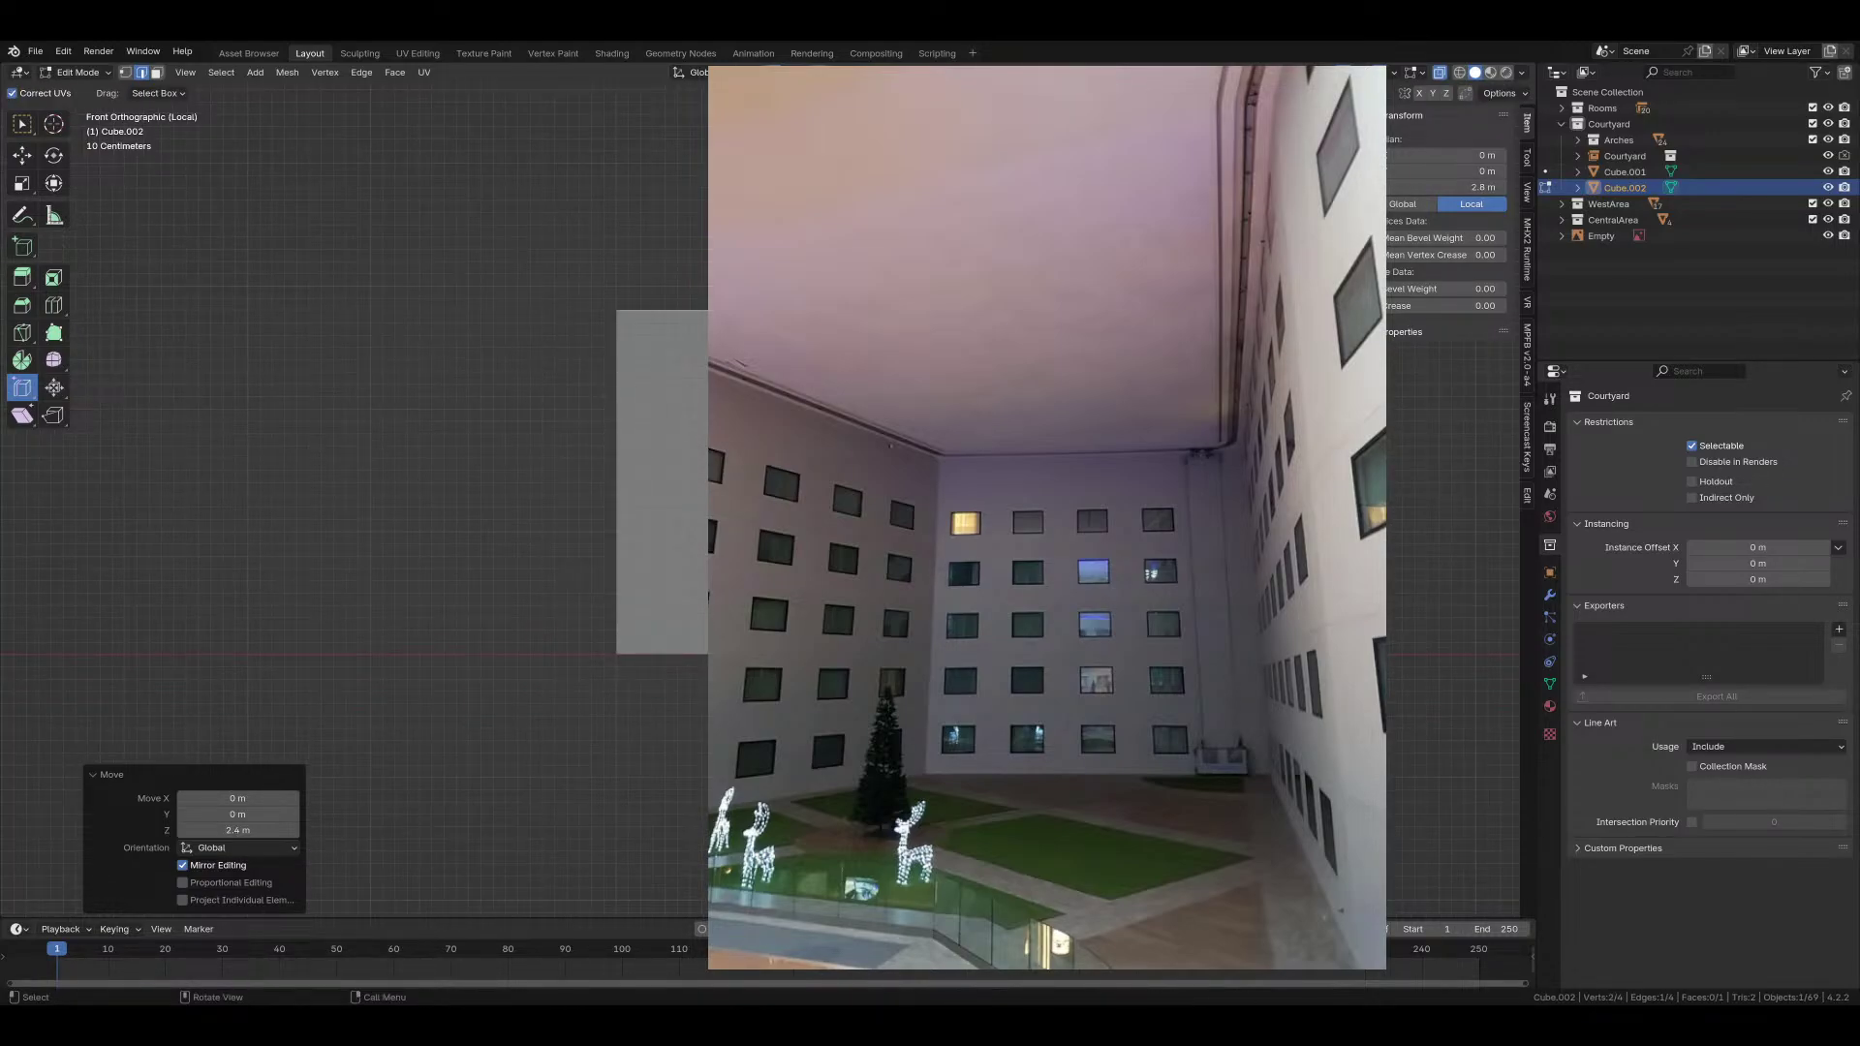
key("KP_Divide")
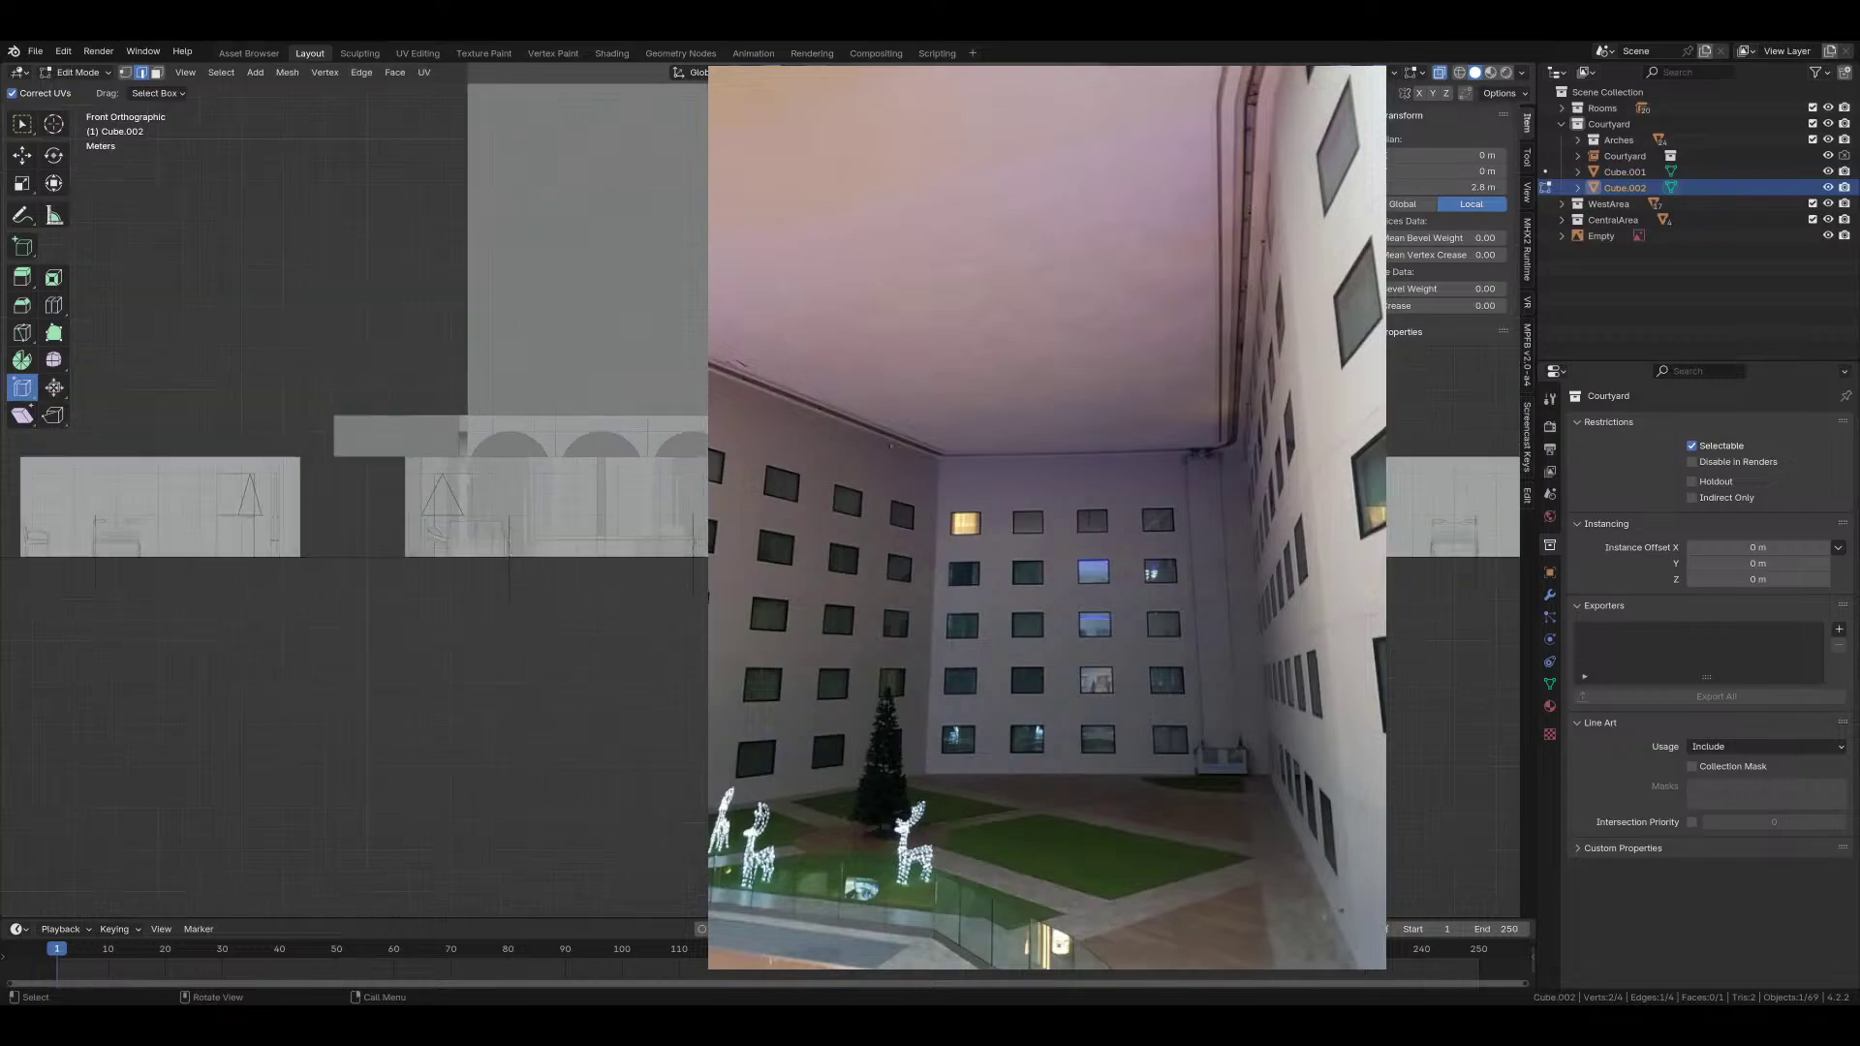
Step: In Object Mode, raise the panel to Z 3.8 m above the courtyard arches, using wireframe display to align it
key("z")
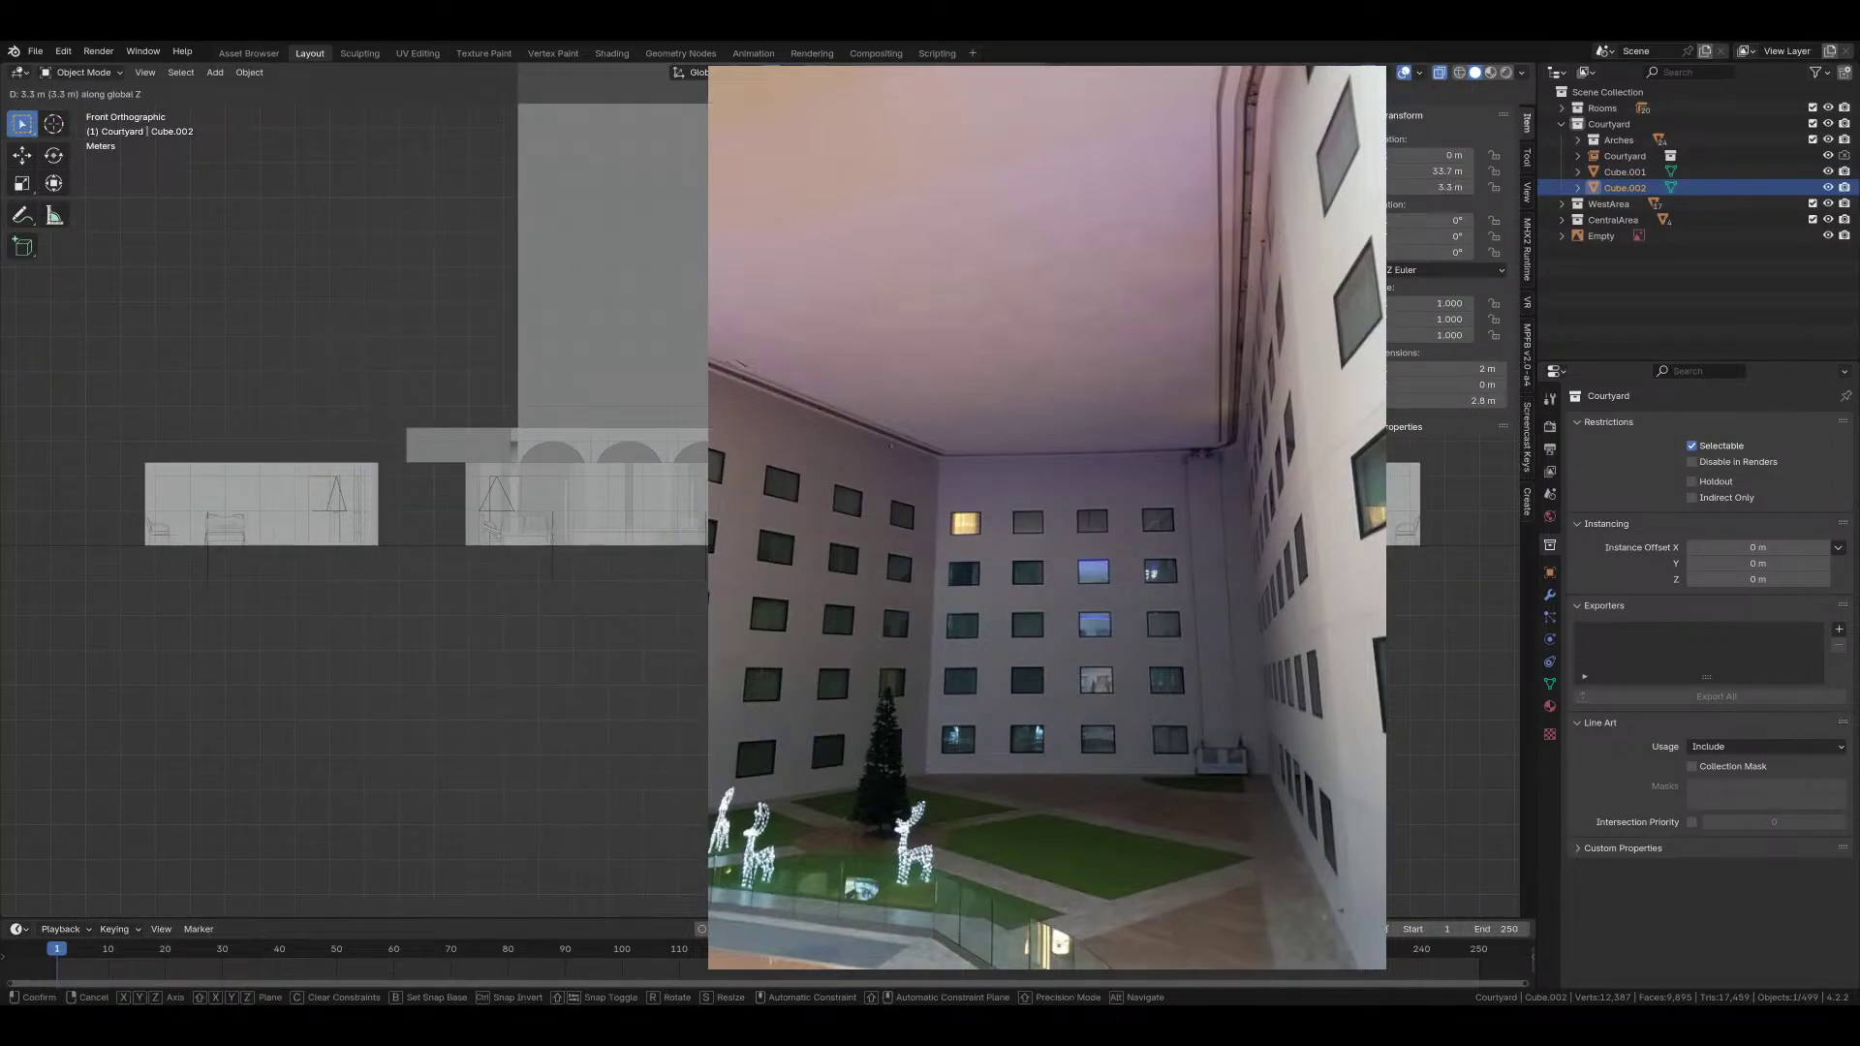
key("Return")
key("shift+z")
key("g")
key("z")
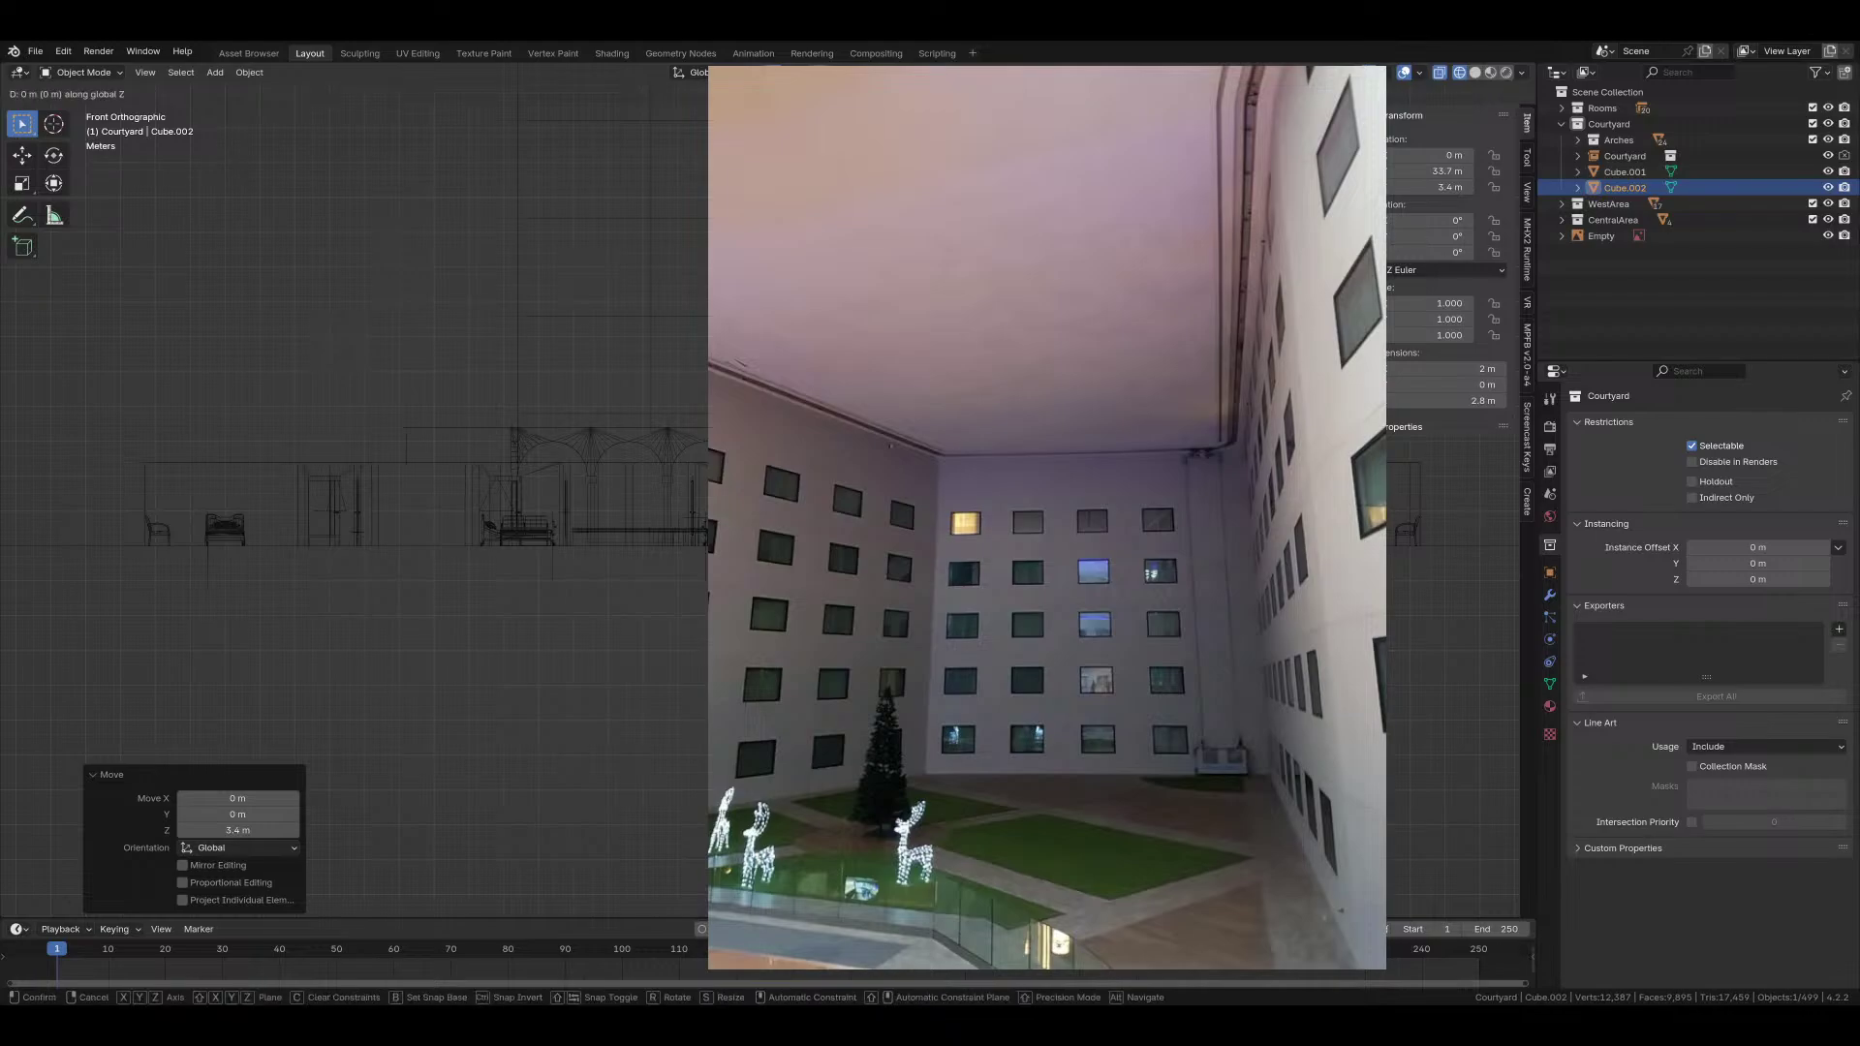
key("Return")
middle_click_drag(388, 388, 363, 499, "shift")
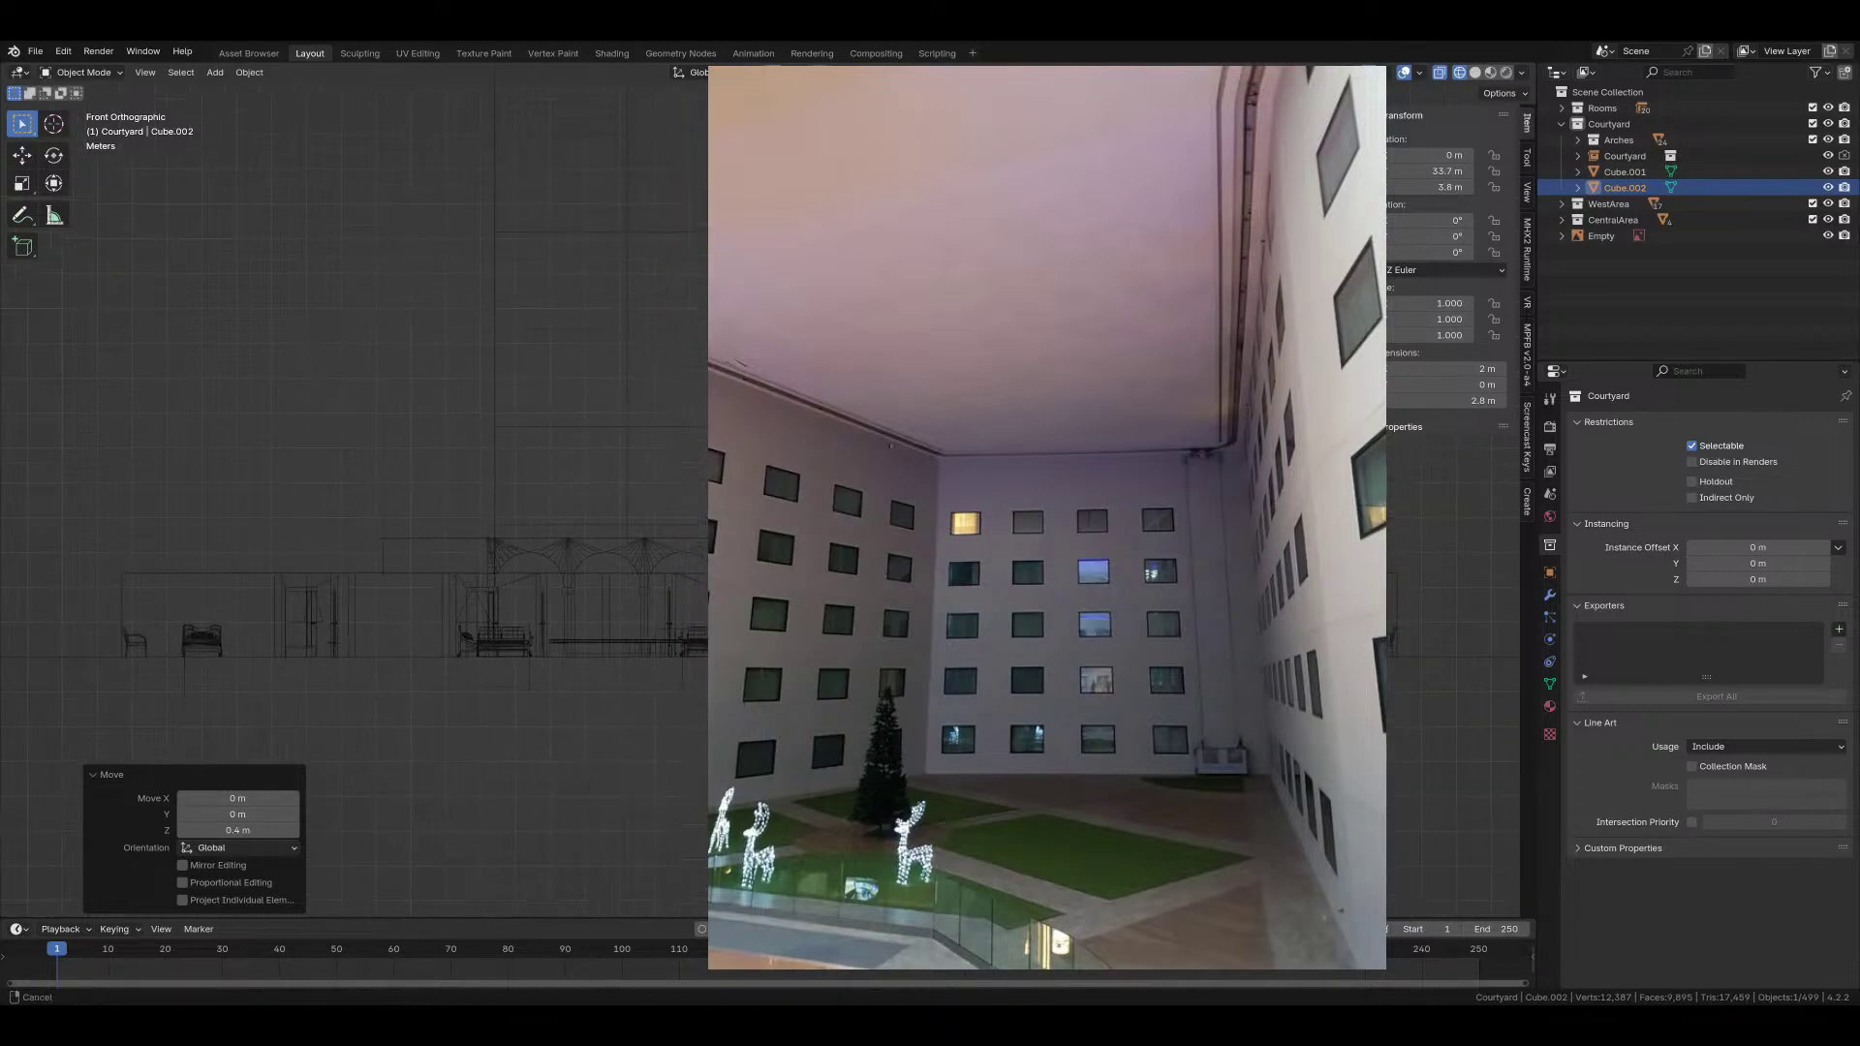
Step: Shift the panel object along X to -1.9 m, leaving its height unchanged
key("Tab")
key("KP_Decimal")
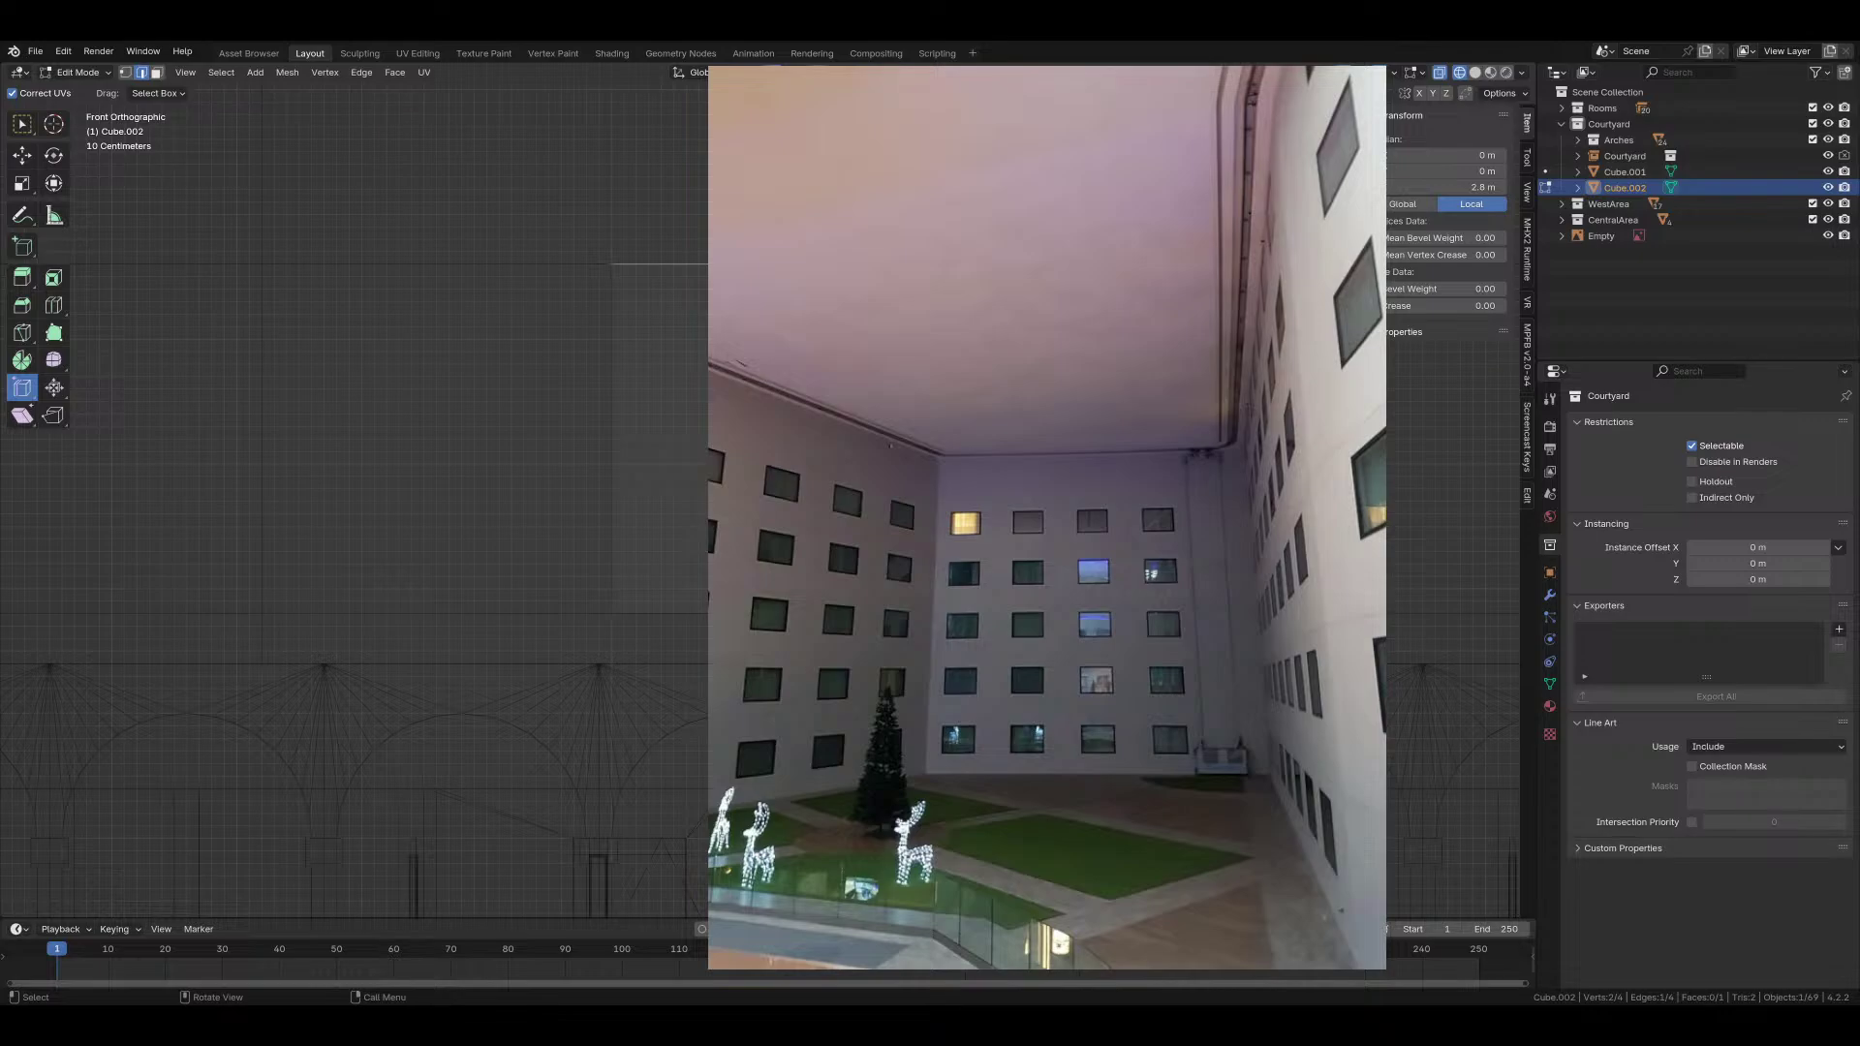
scroll(354, 504, "down", 3)
scroll(354, 504, "down", 2)
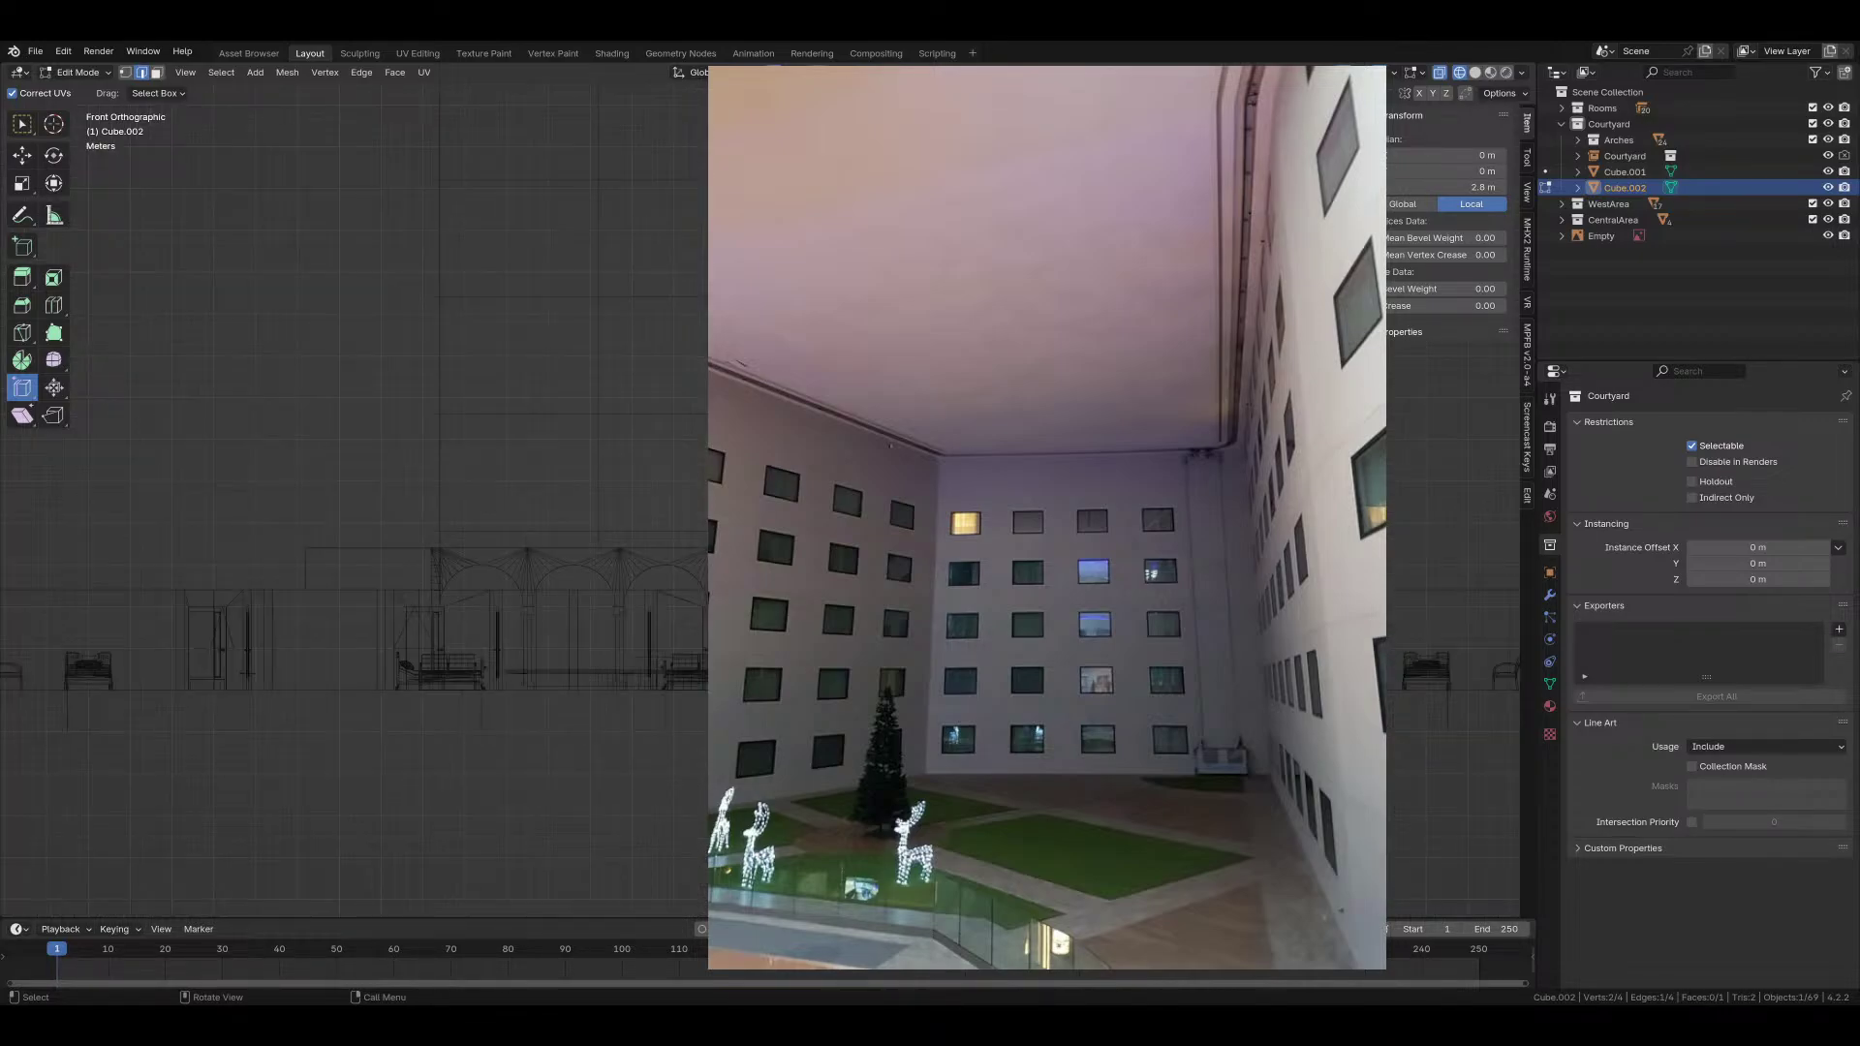
key("Tab")
key("g")
key("x")
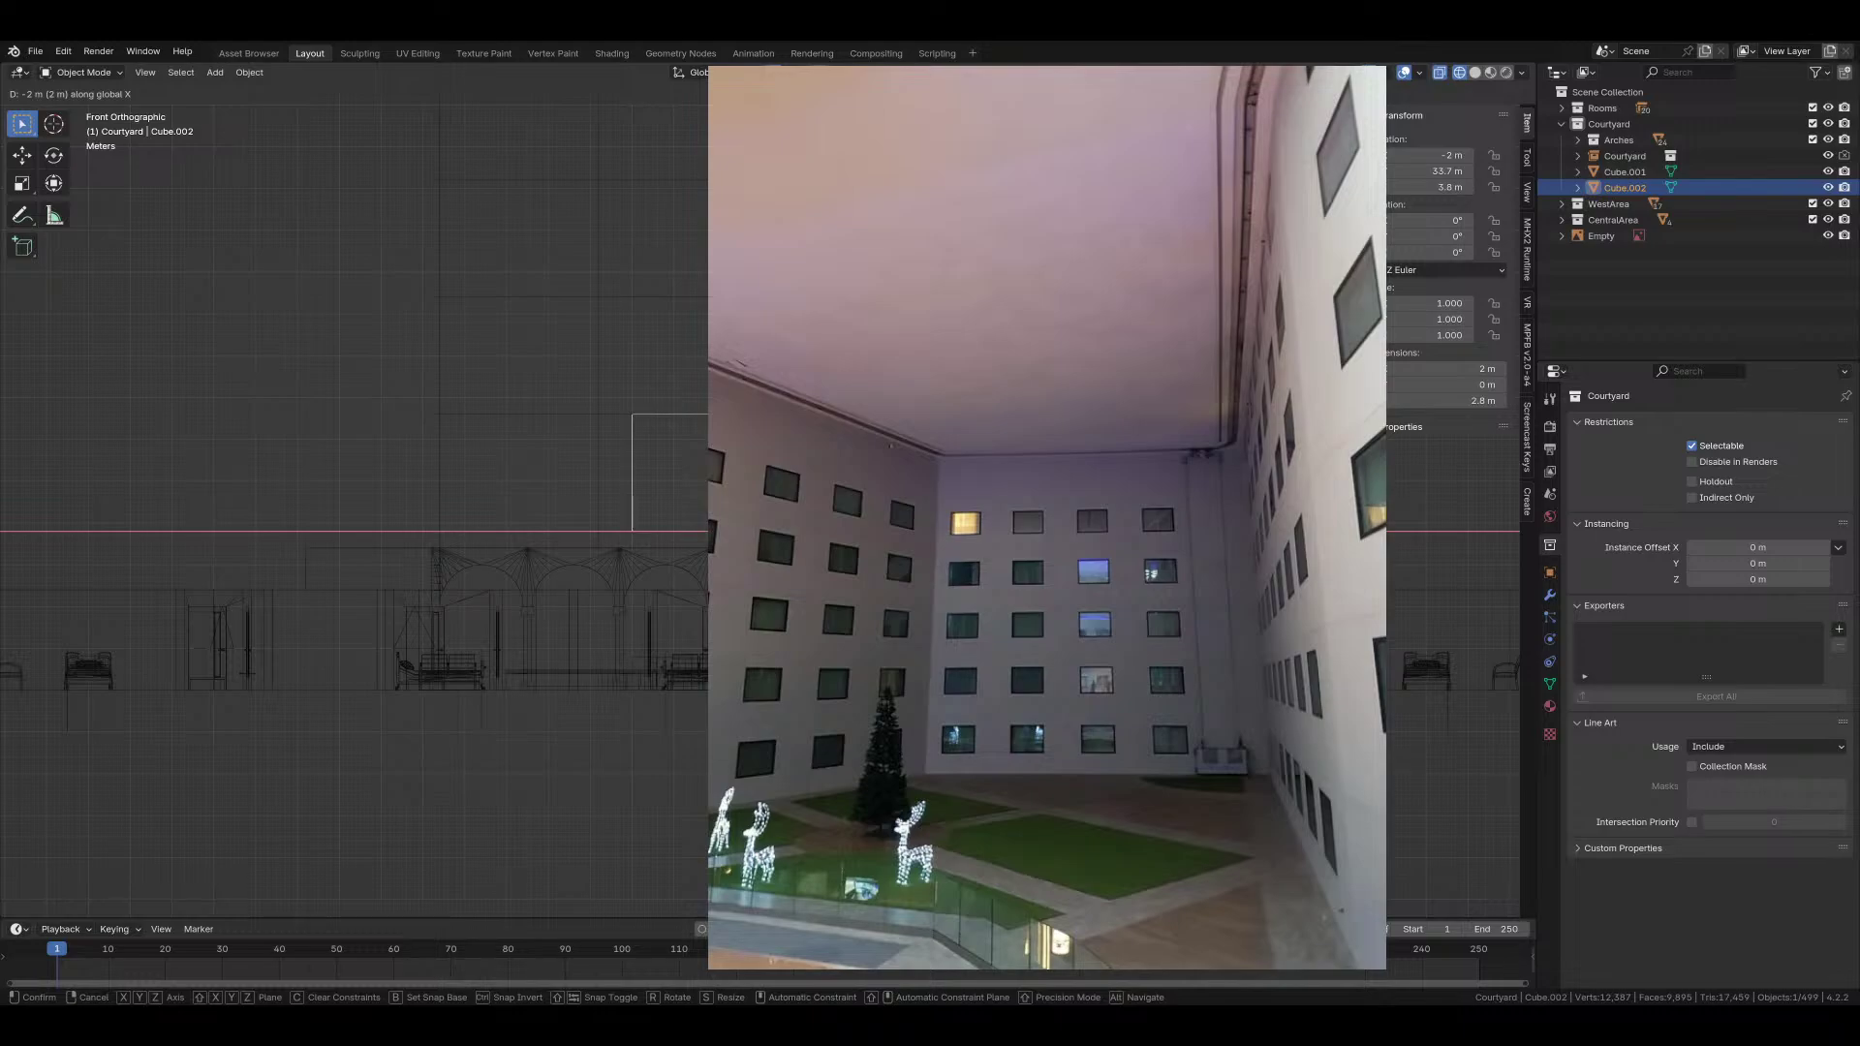
key("Return")
scroll(354, 484, "up", 2)
key("g")
key("x")
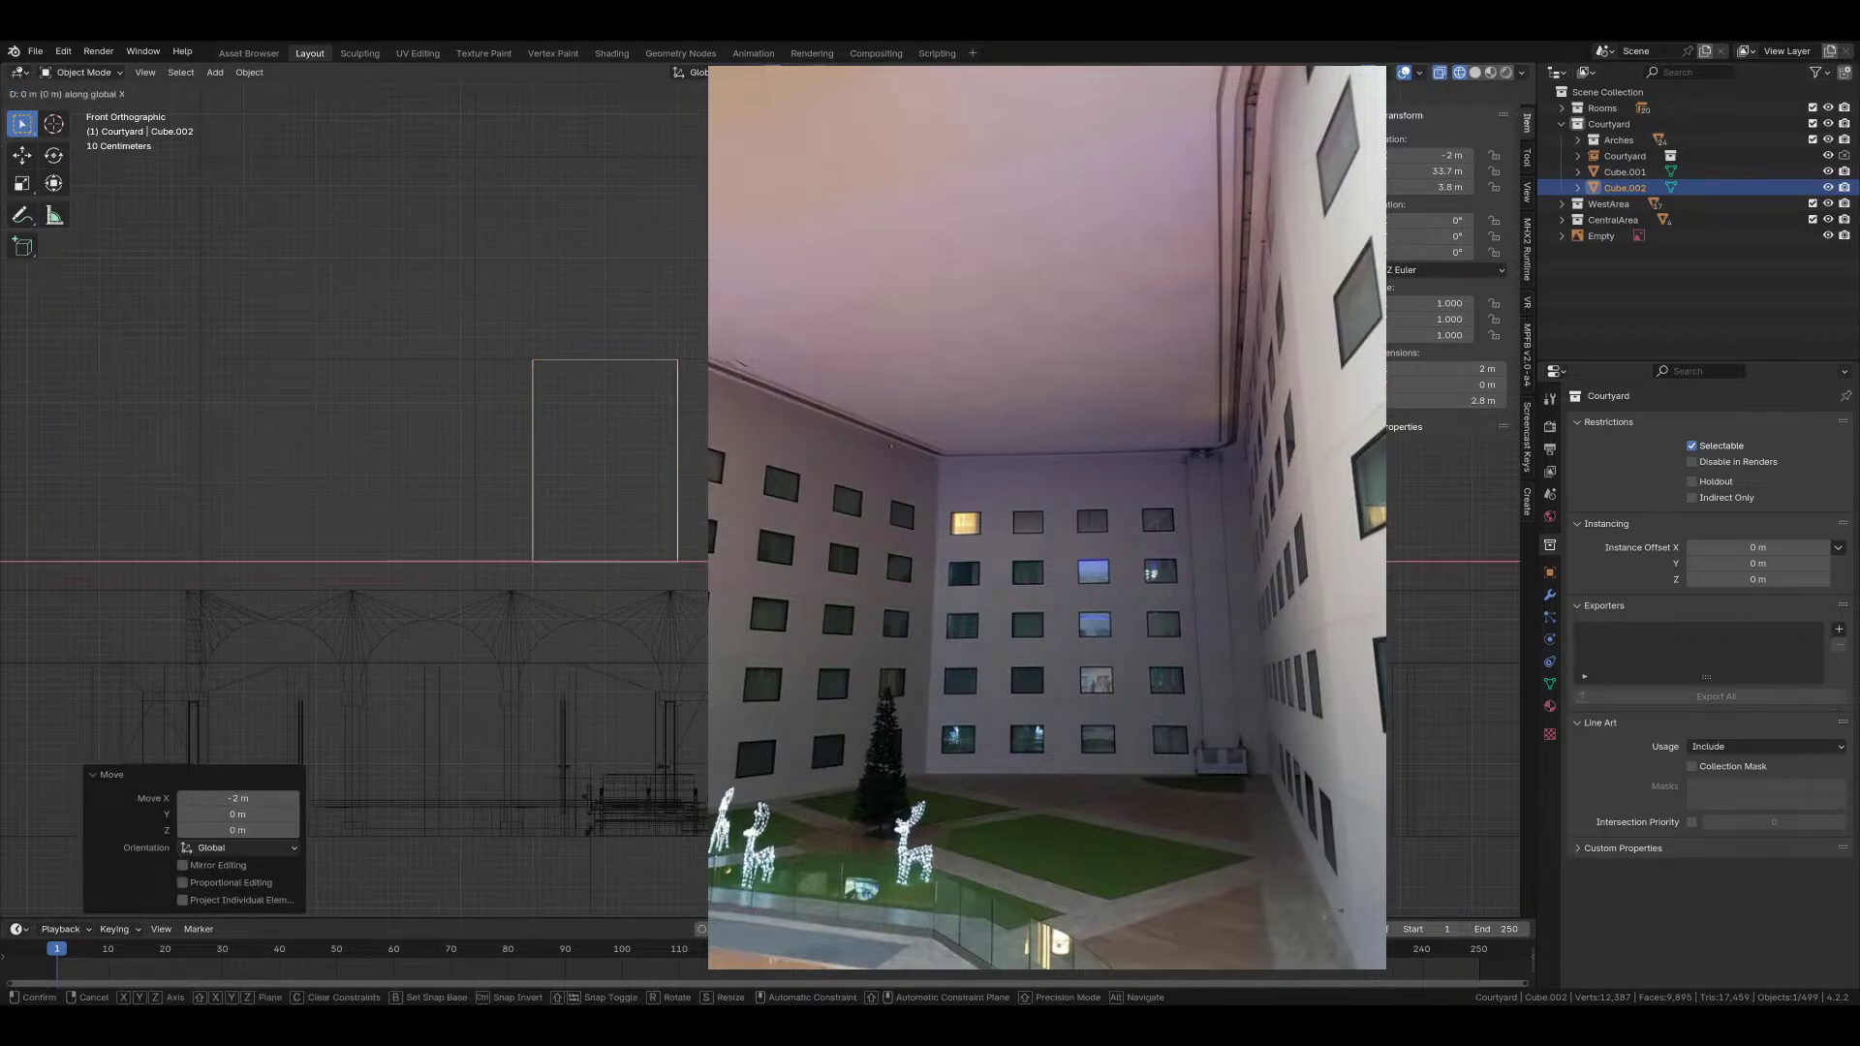
key("Return")
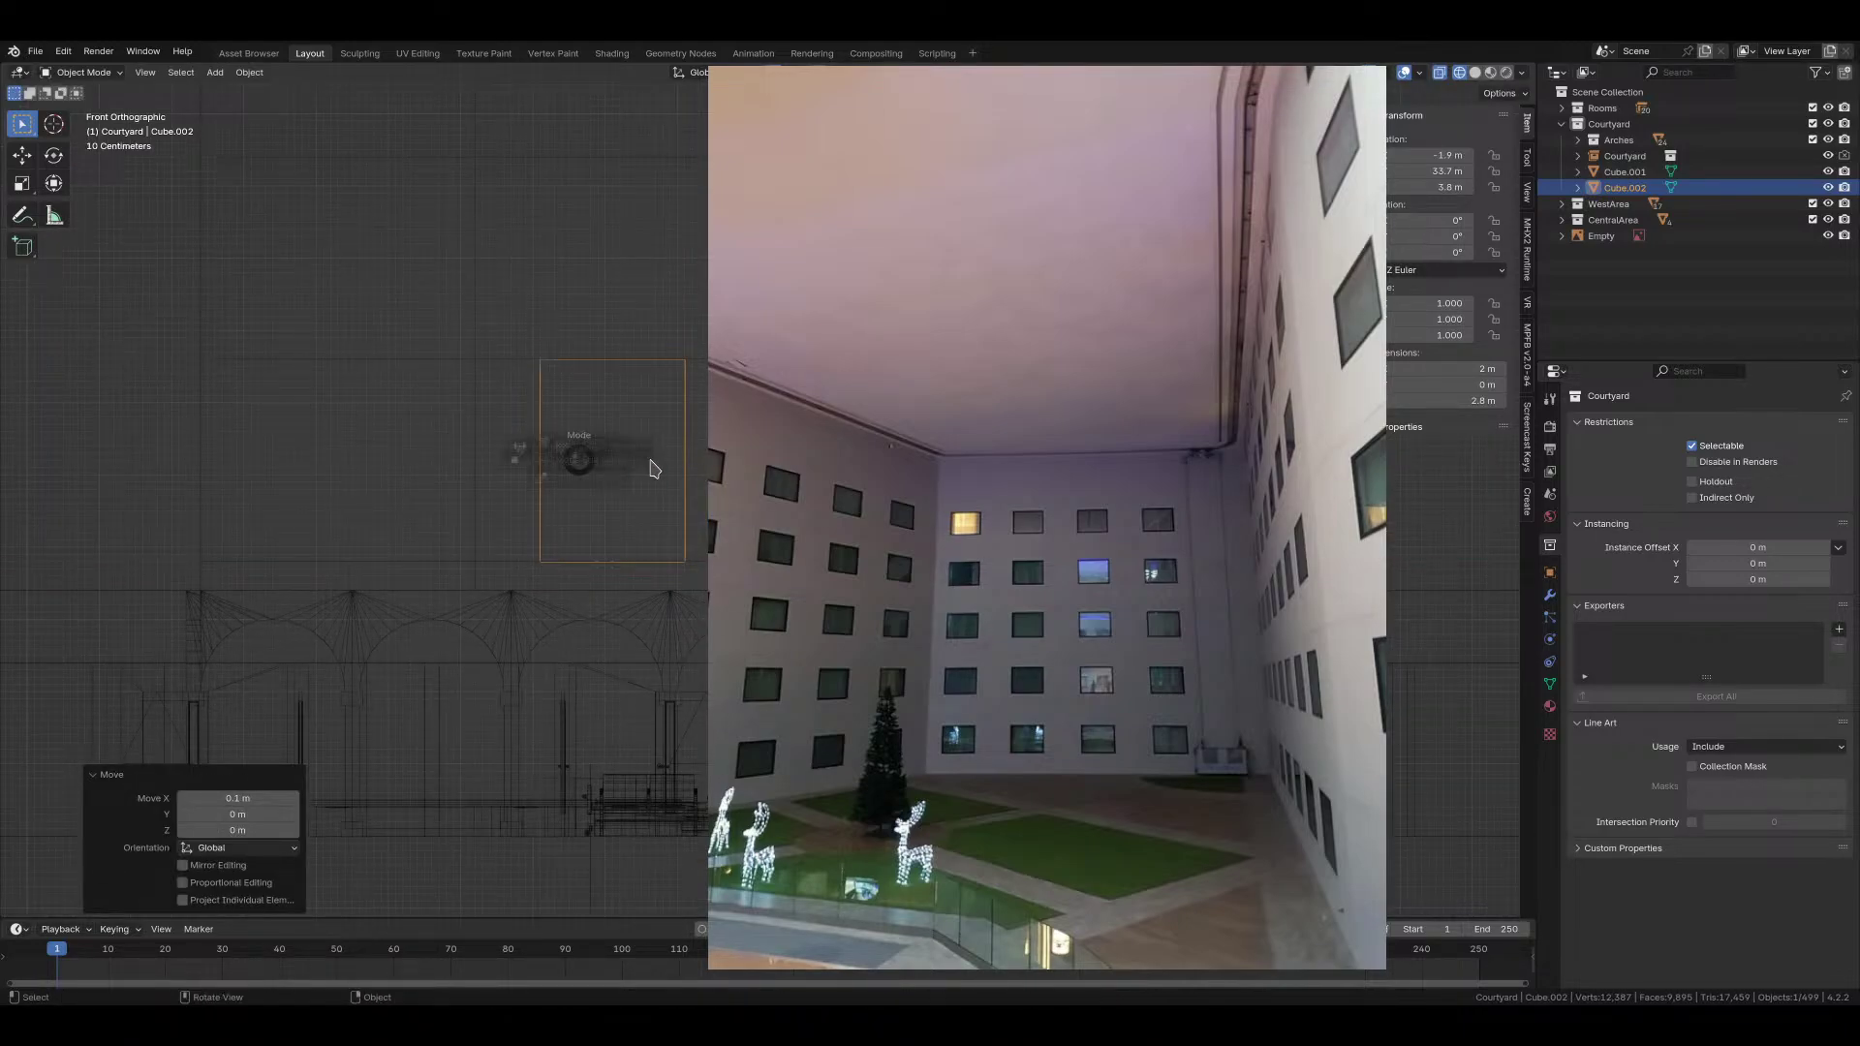
Step: Enable X mirroring in Edit Mode, widen the panel by moving a side edge 0.9 m outward, and deselect everything
key("Tab")
left_click(683, 457)
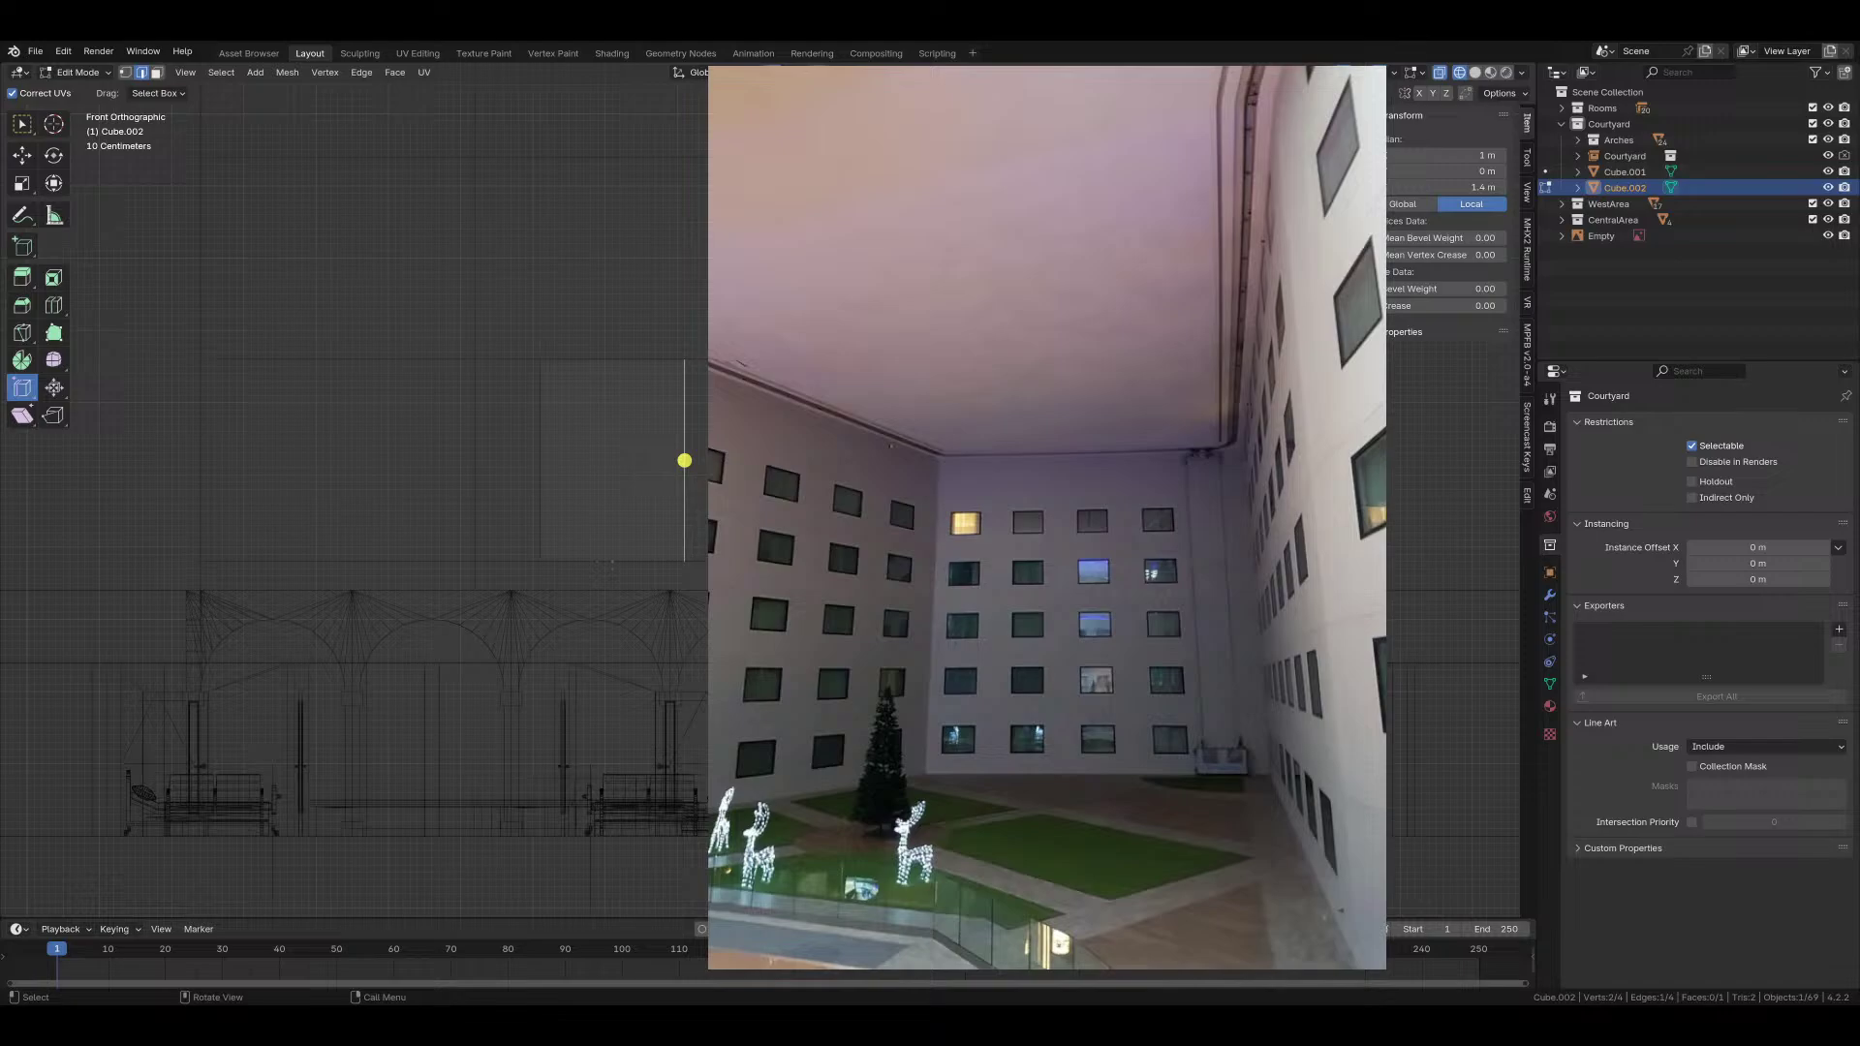
left_click(1420, 94)
key("g")
key("x")
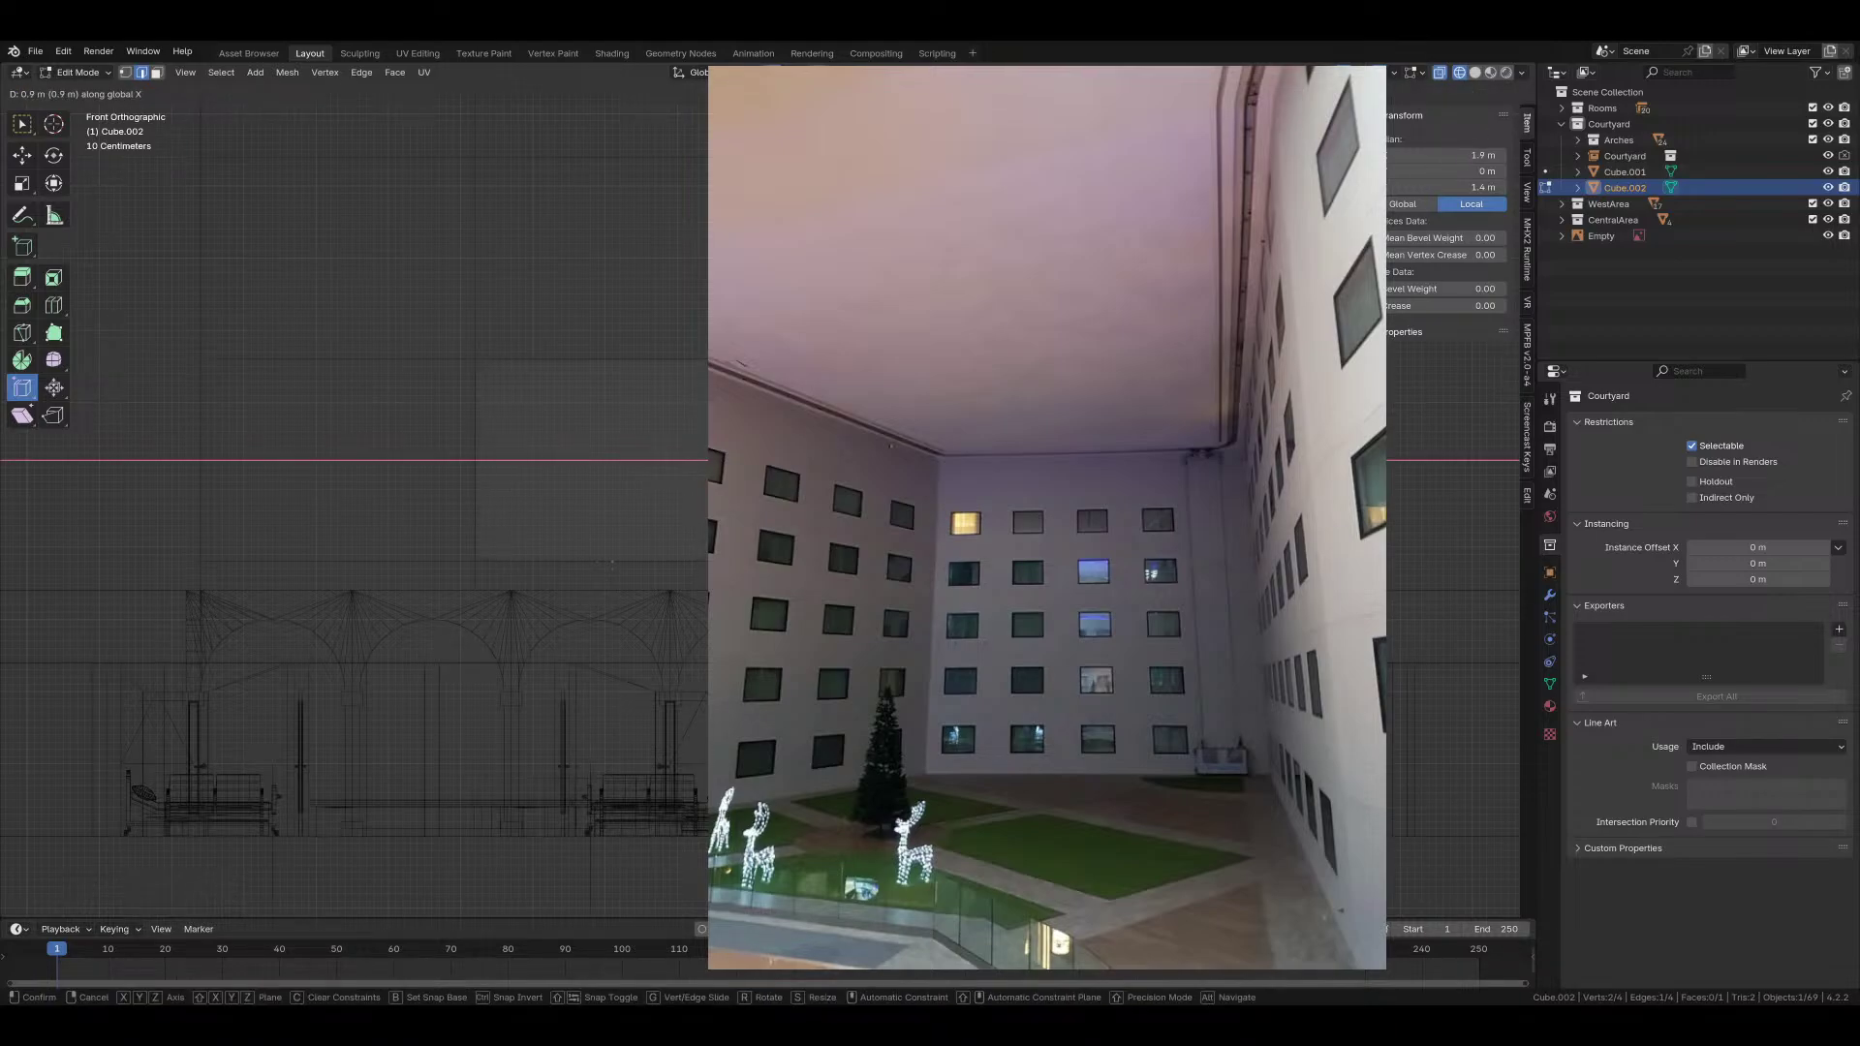
key("Return")
middle_click_drag(465, 678, 387, 707, "shift")
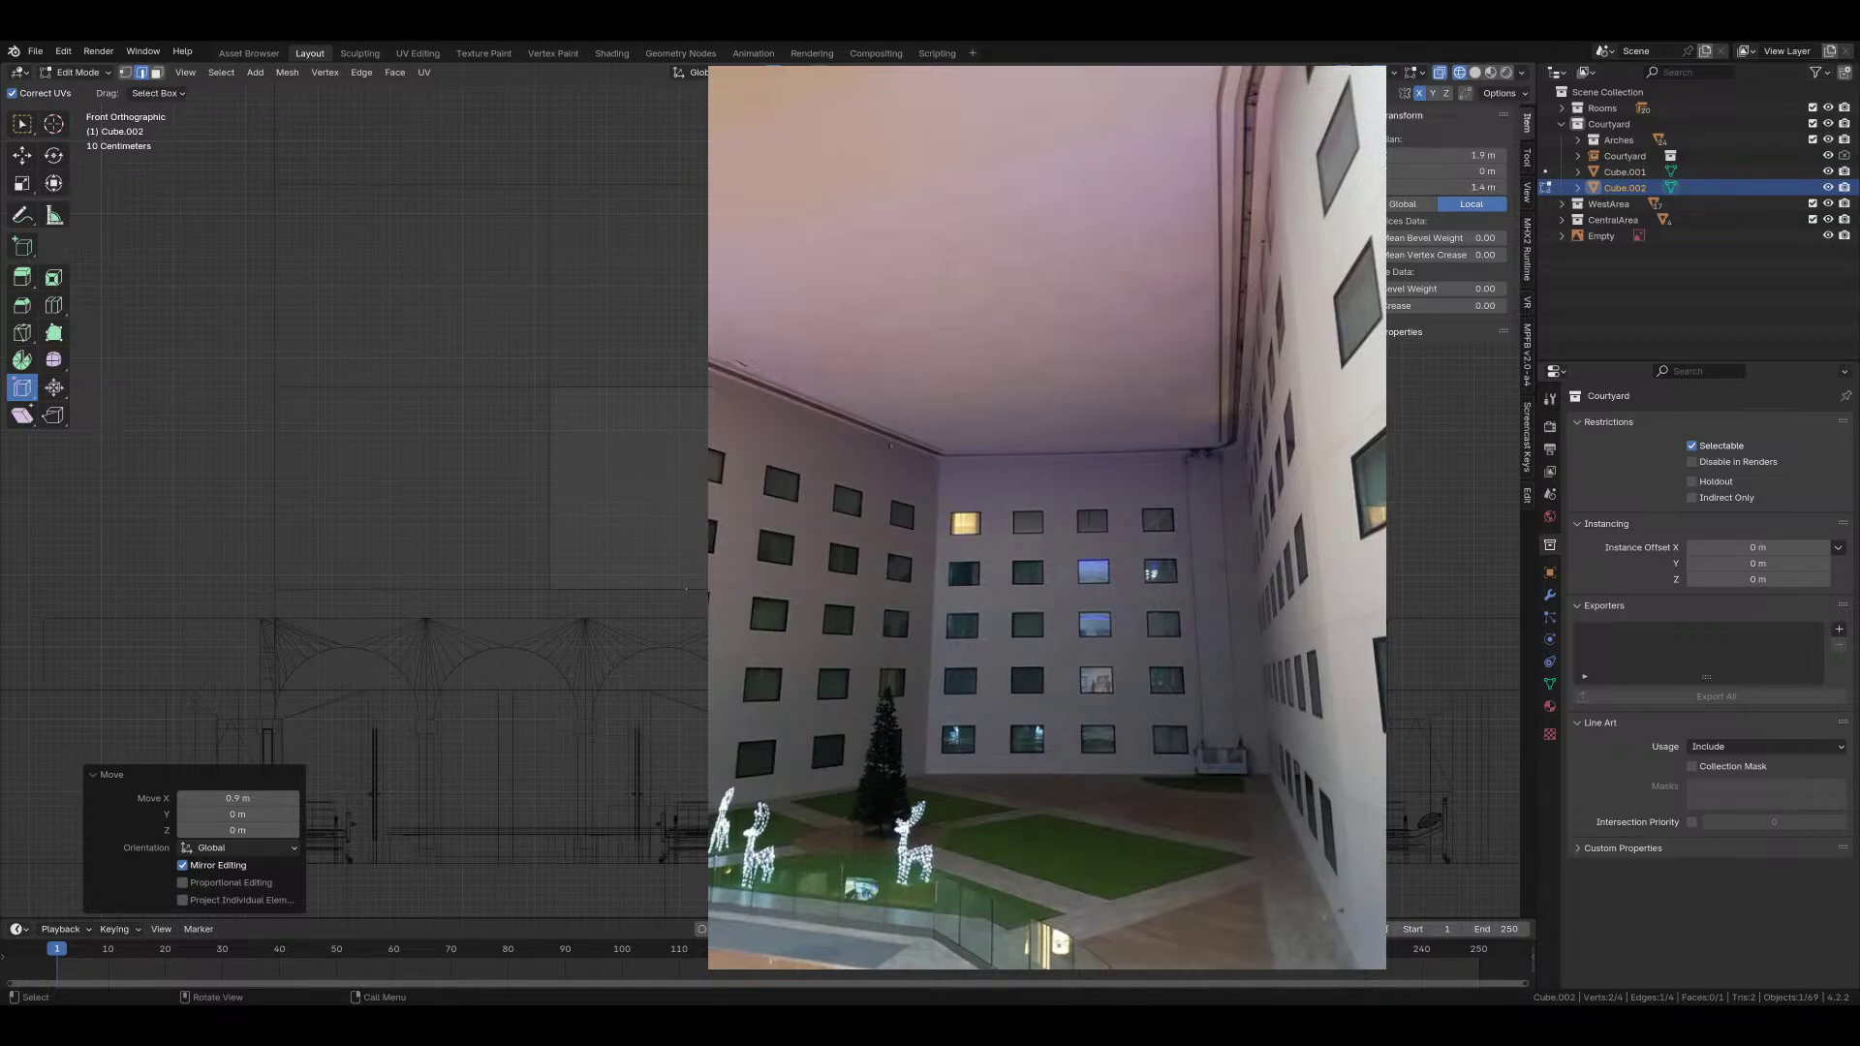
key("alt+a")
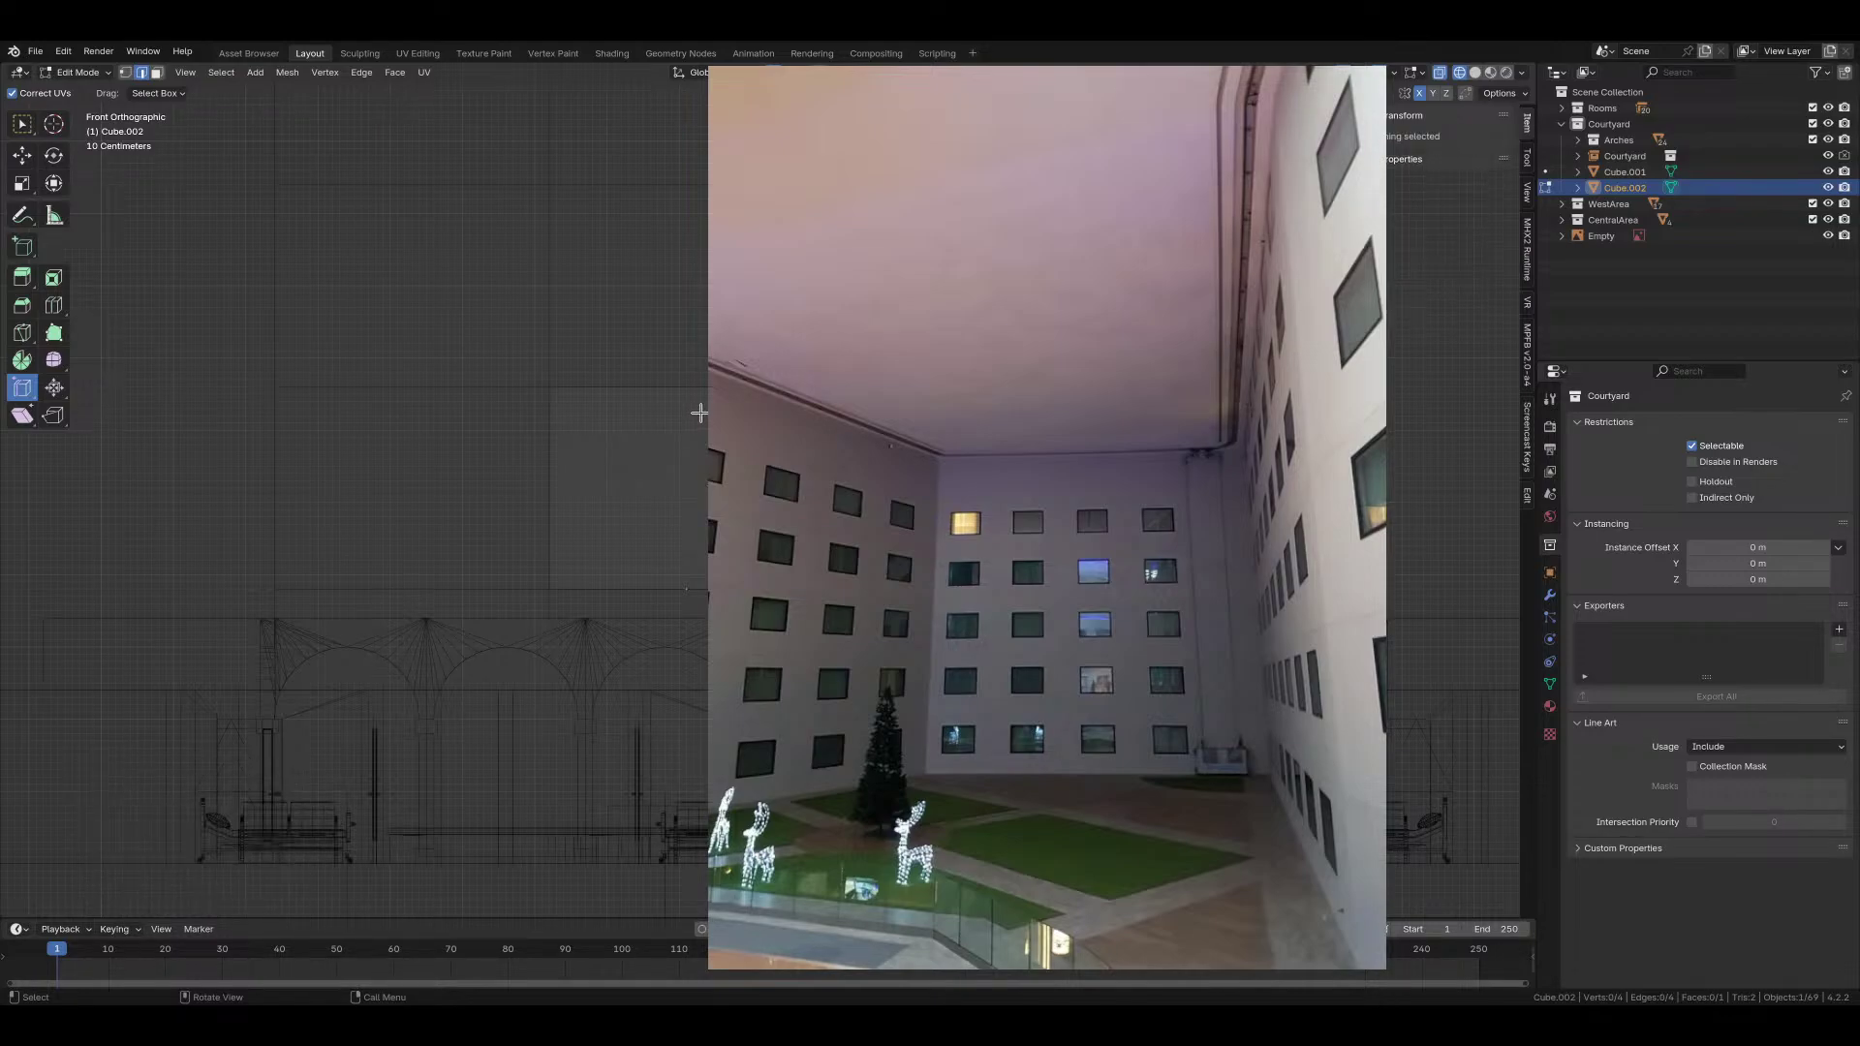
key("ctrl+r")
scroll(682, 400, "up", 1)
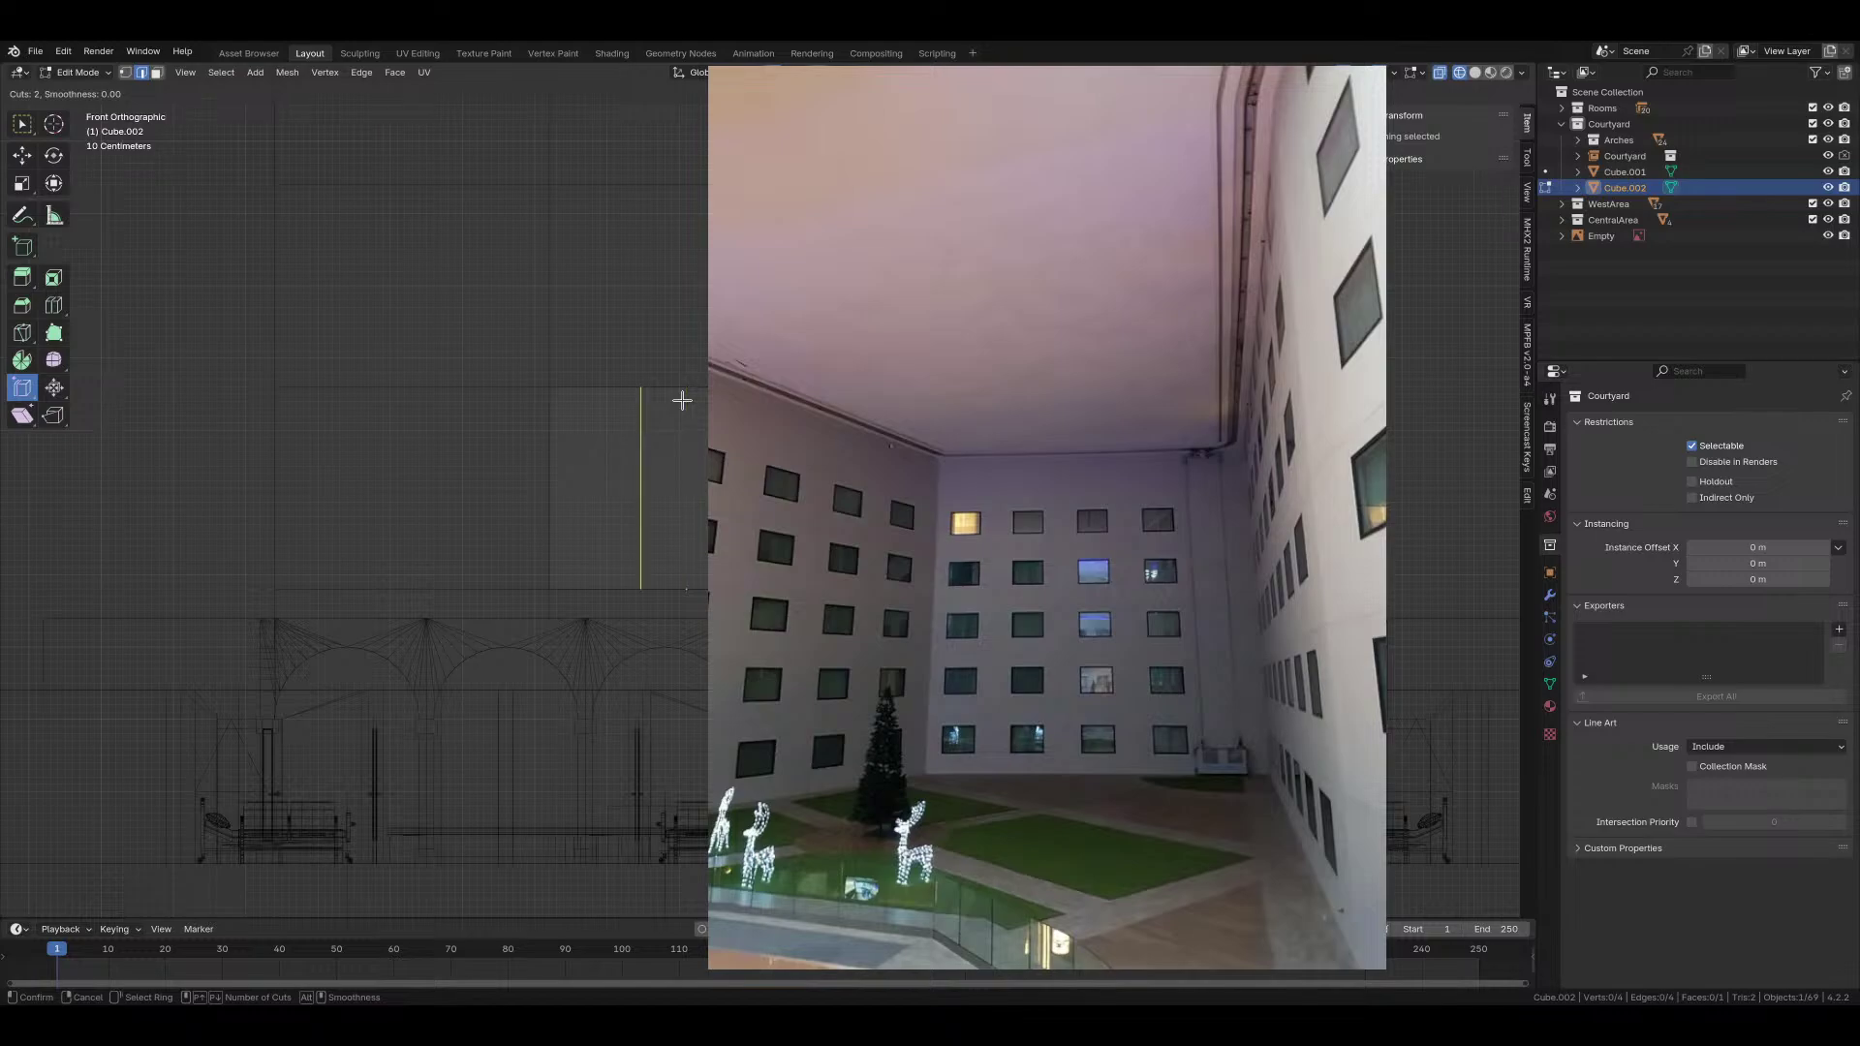
scroll(683, 399, "down", 1)
right_click(685, 398)
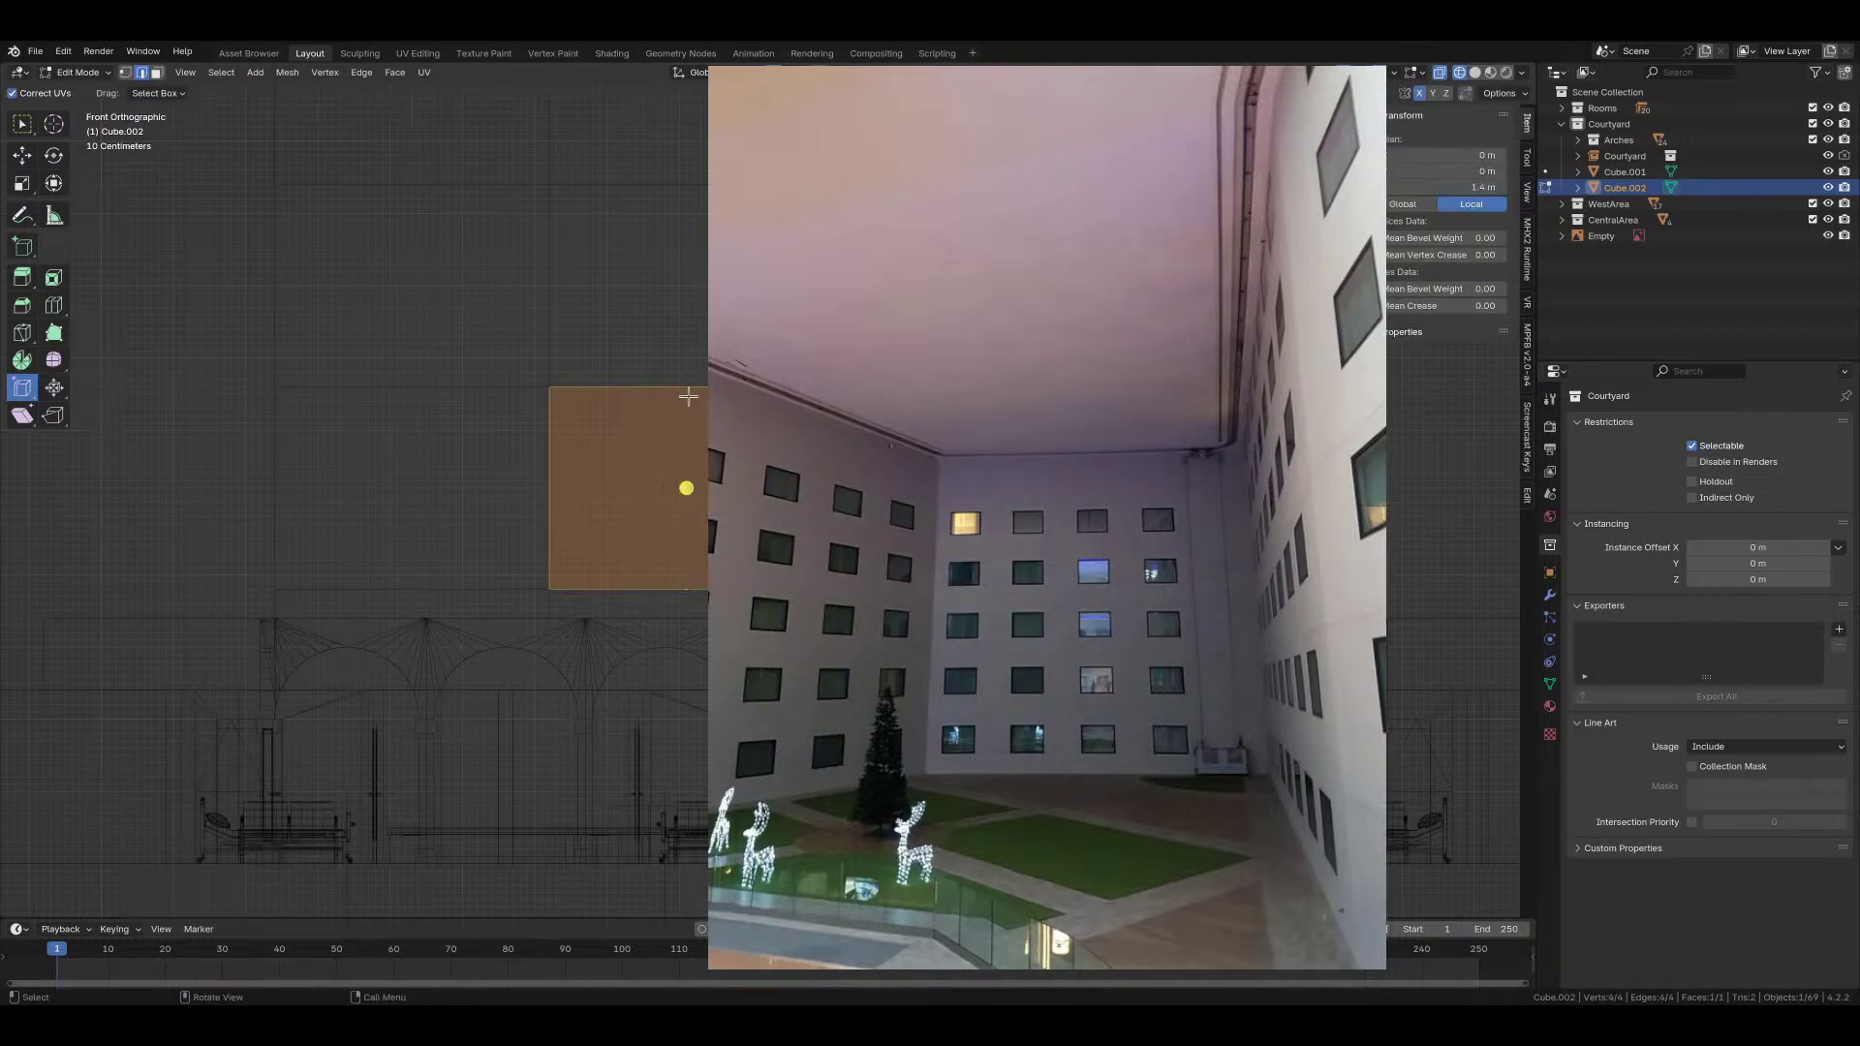
Step: Add three evenly spaced vertical loop cuts across the wall panel
key("ctrl+r")
scroll(686, 393, "up", 2)
double_click(687, 390)
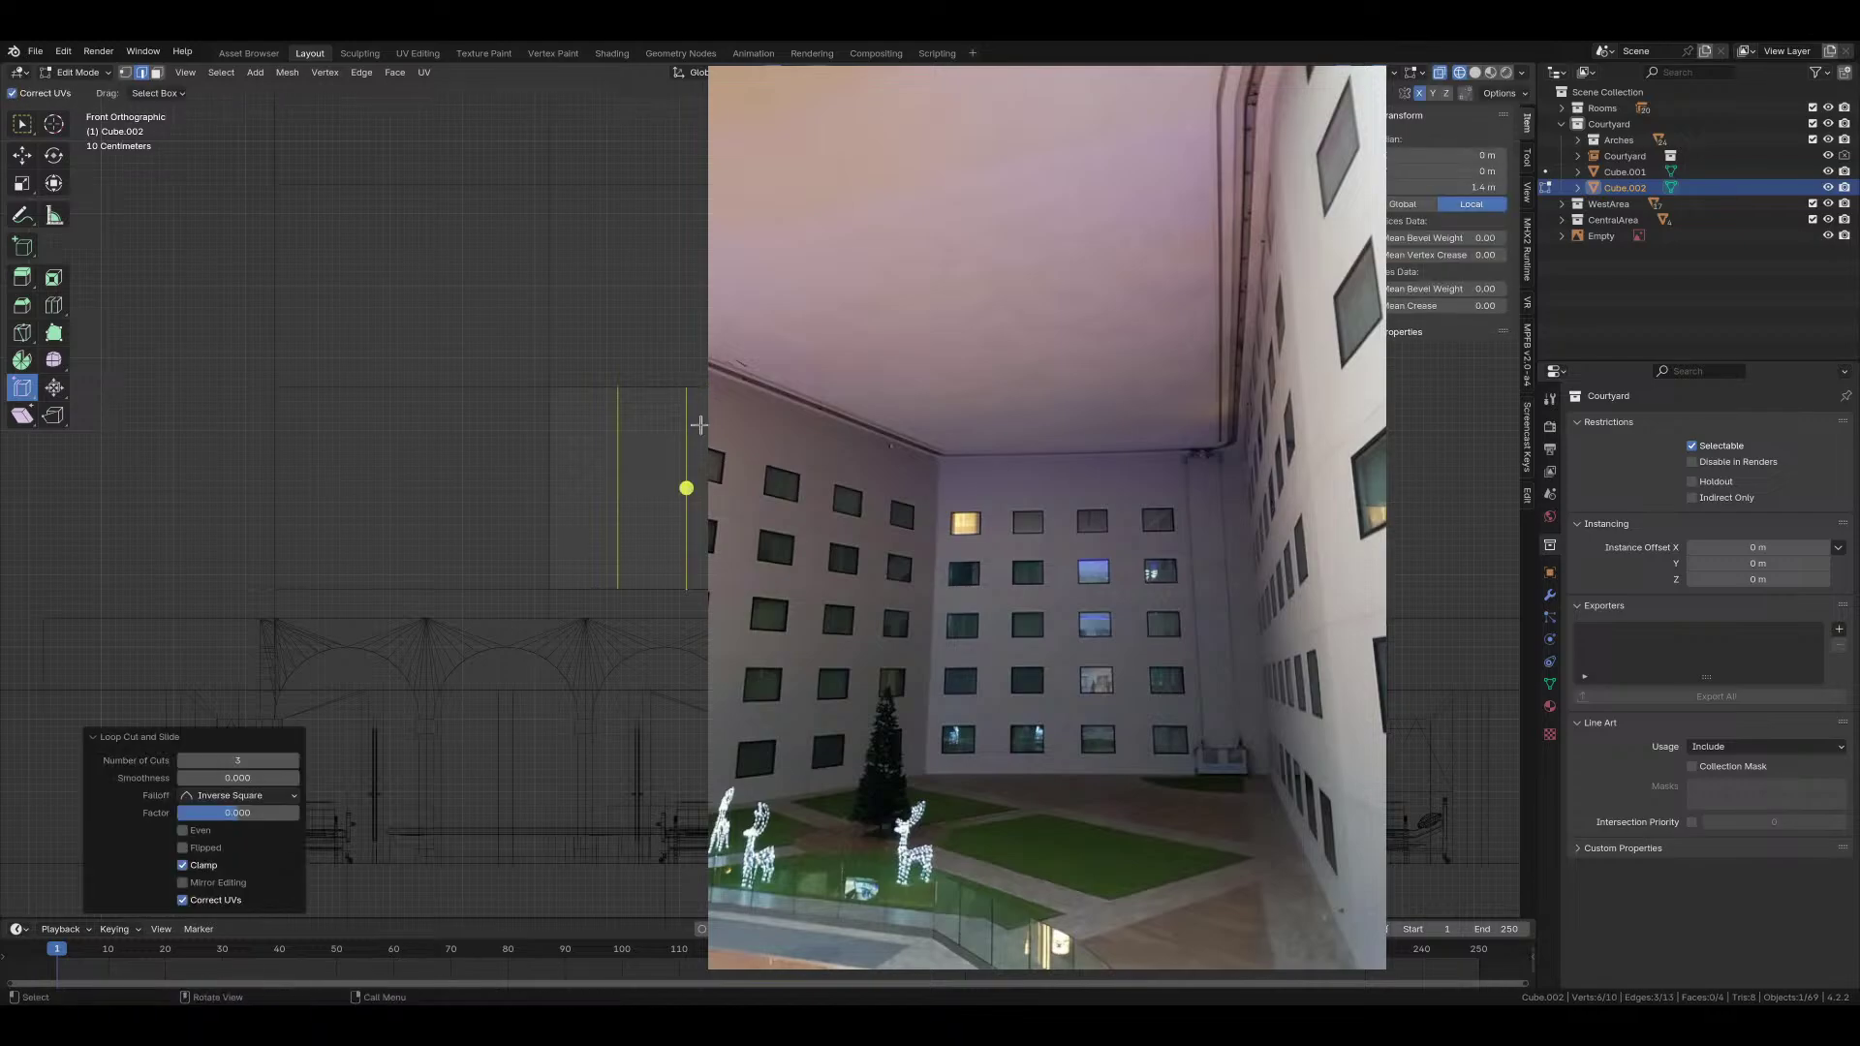
Step: Slide the middle vertical cut fully onto a neighbouring cut, merge the whole panel's vertices by distance, and clear the selection
key("g")
key("g")
left_click(426, 479)
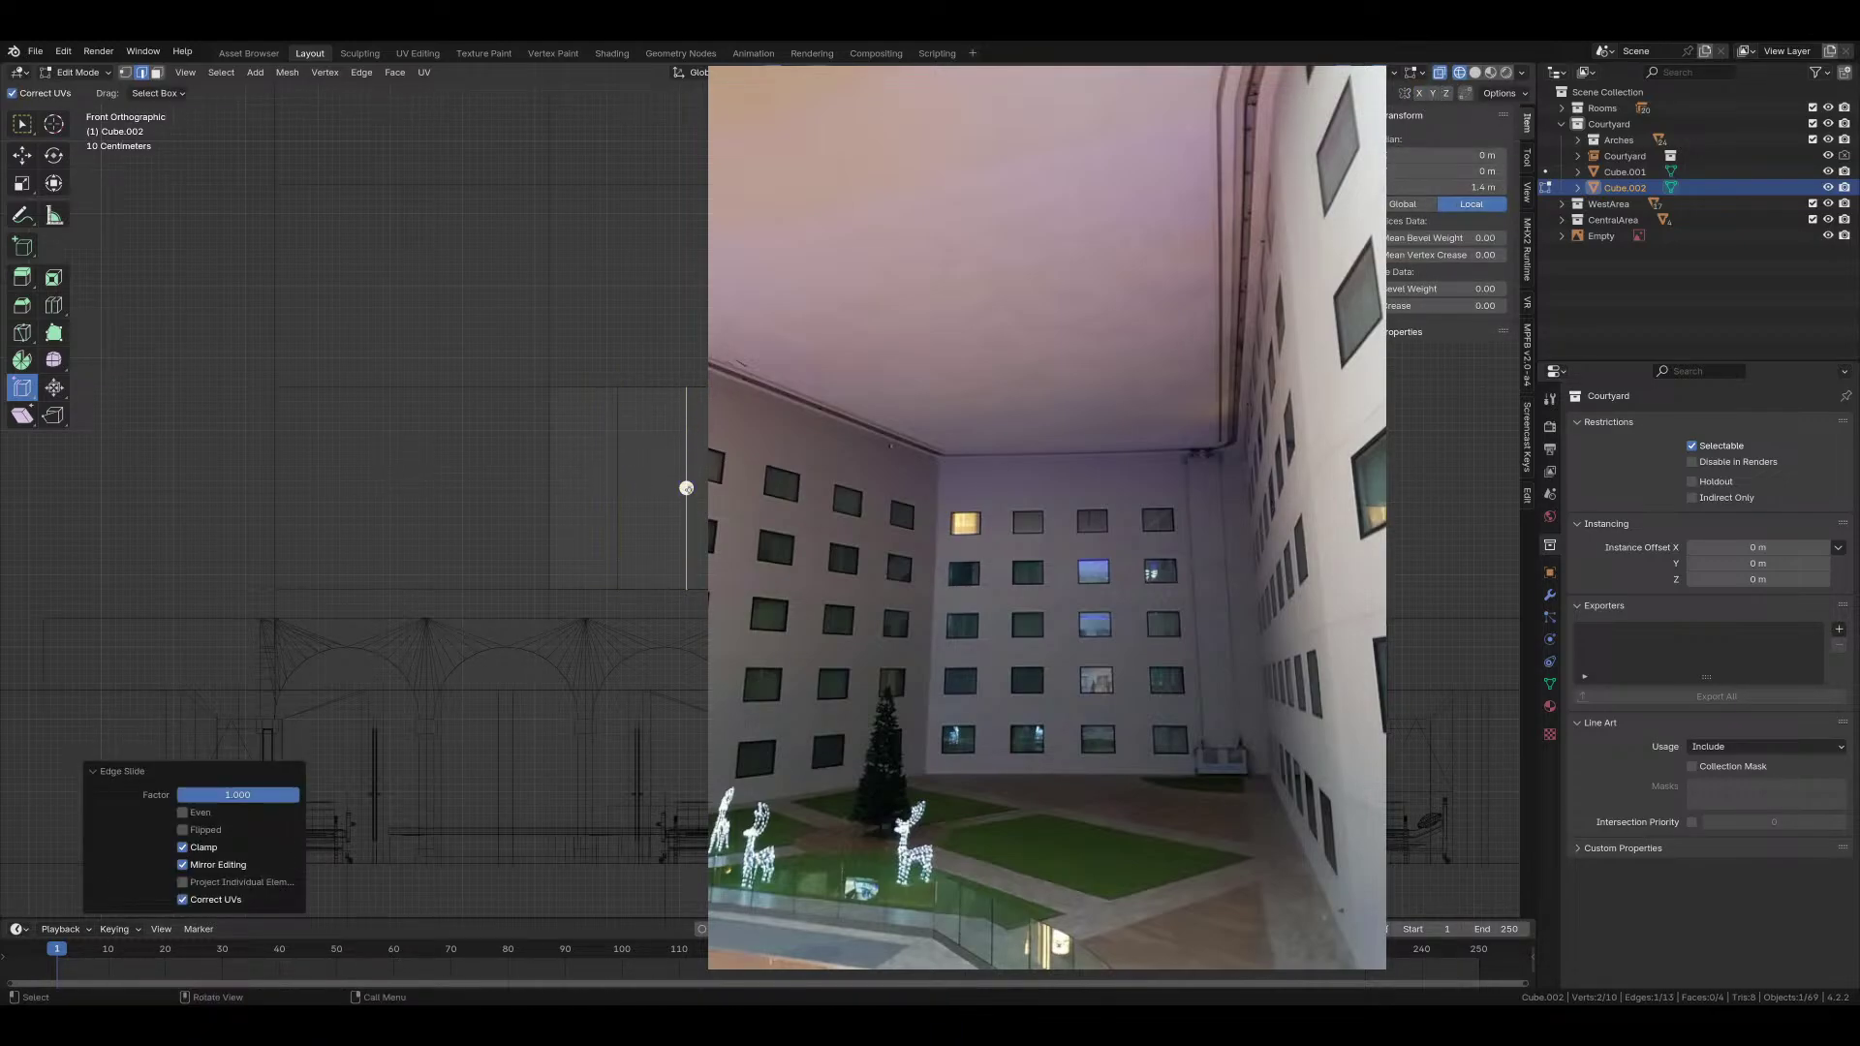
key("a")
key("m")
key("Return")
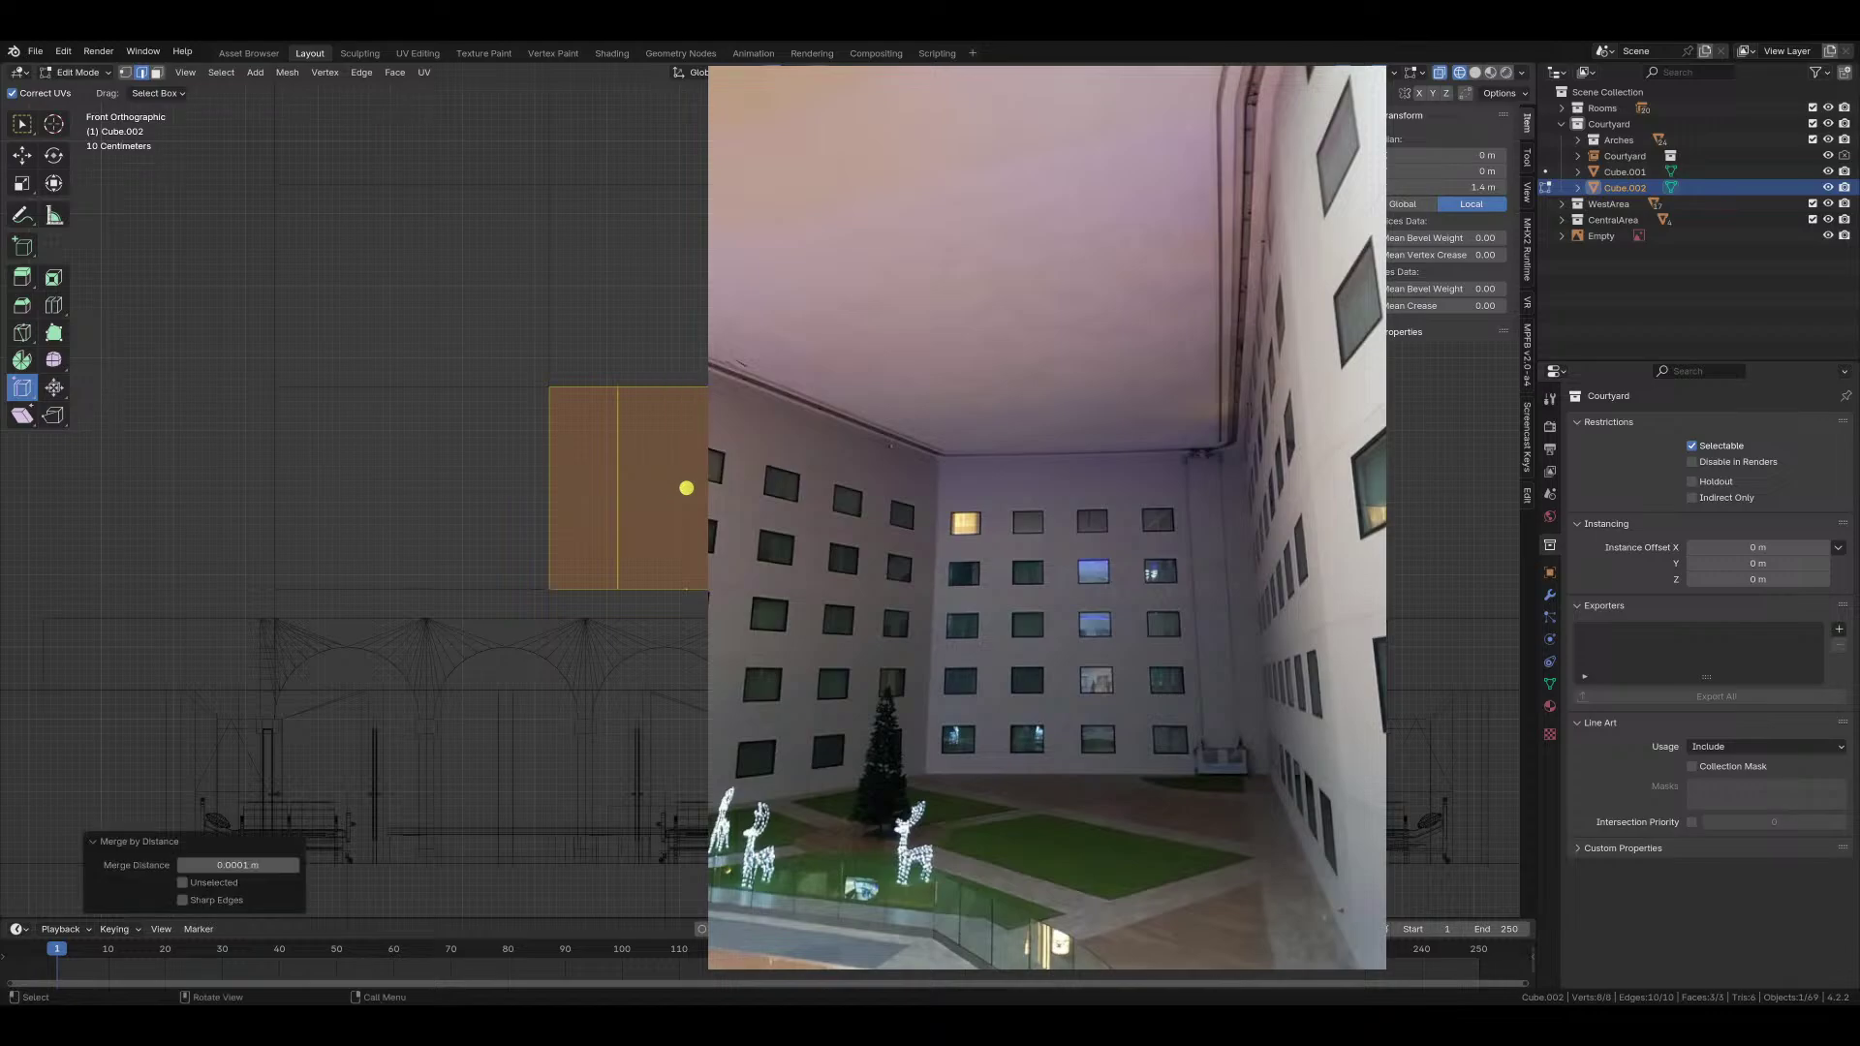
key("alt+a")
key("3")
left_click(685, 495)
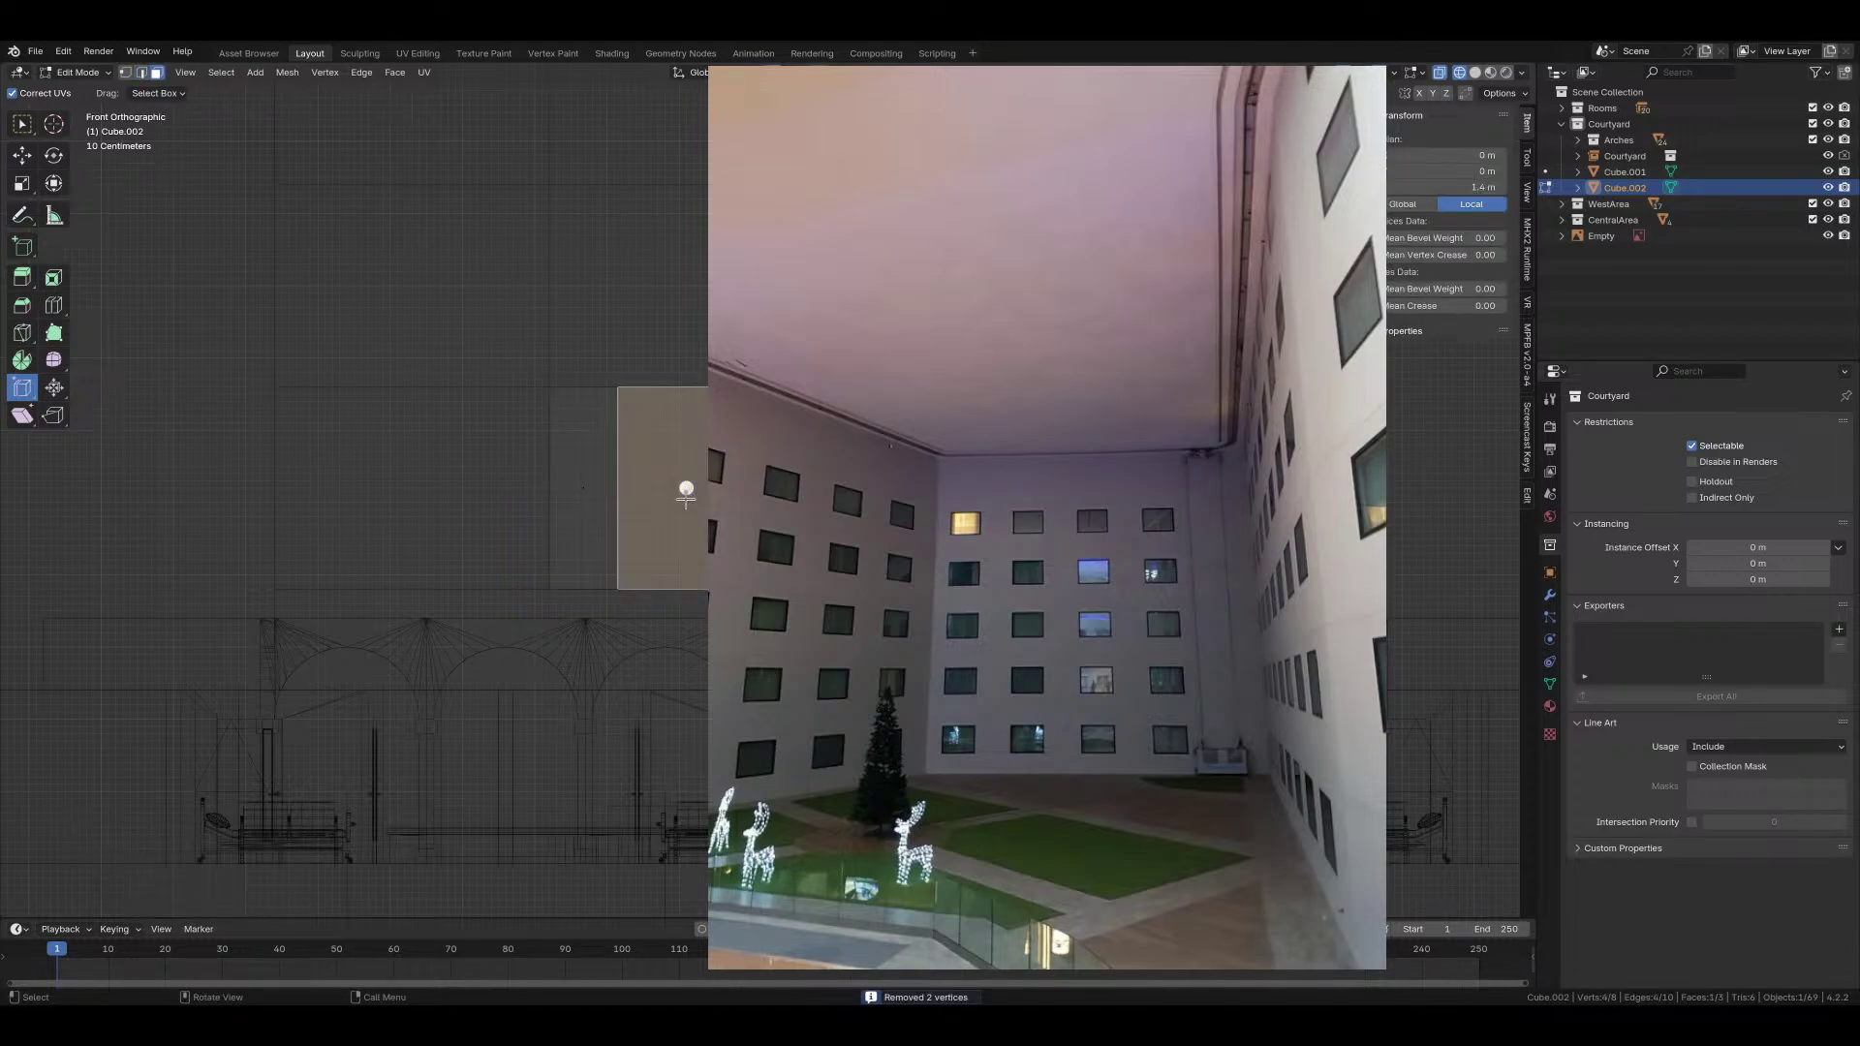
key("alt+a")
Step: Add three evenly spaced horizontal loop cuts across the panel
key("ctrl+r")
scroll(627, 527, "up", 1)
left_click(629, 524)
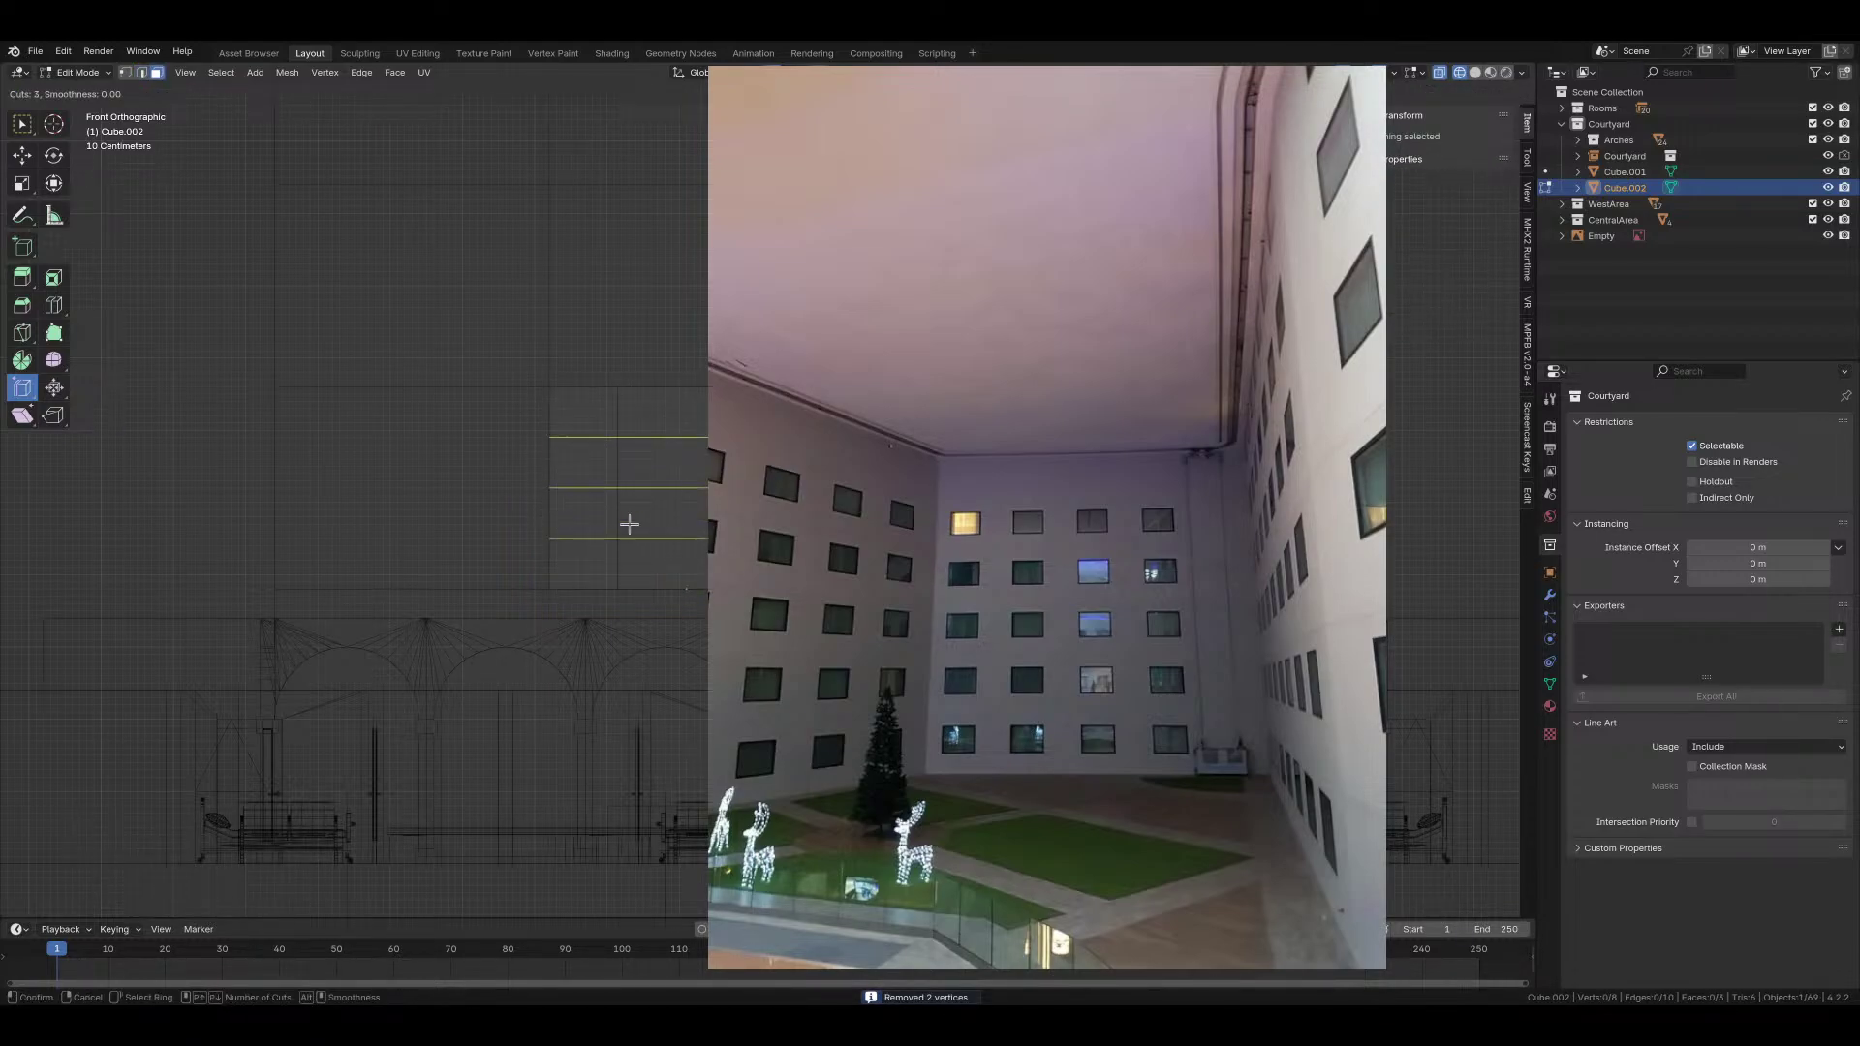
right_click(623, 523)
Step: Slide the middle horizontal cut fully onto the upper one and merge all the panel's vertices by distance
key("2")
left_click(686, 487, "alt")
key("g")
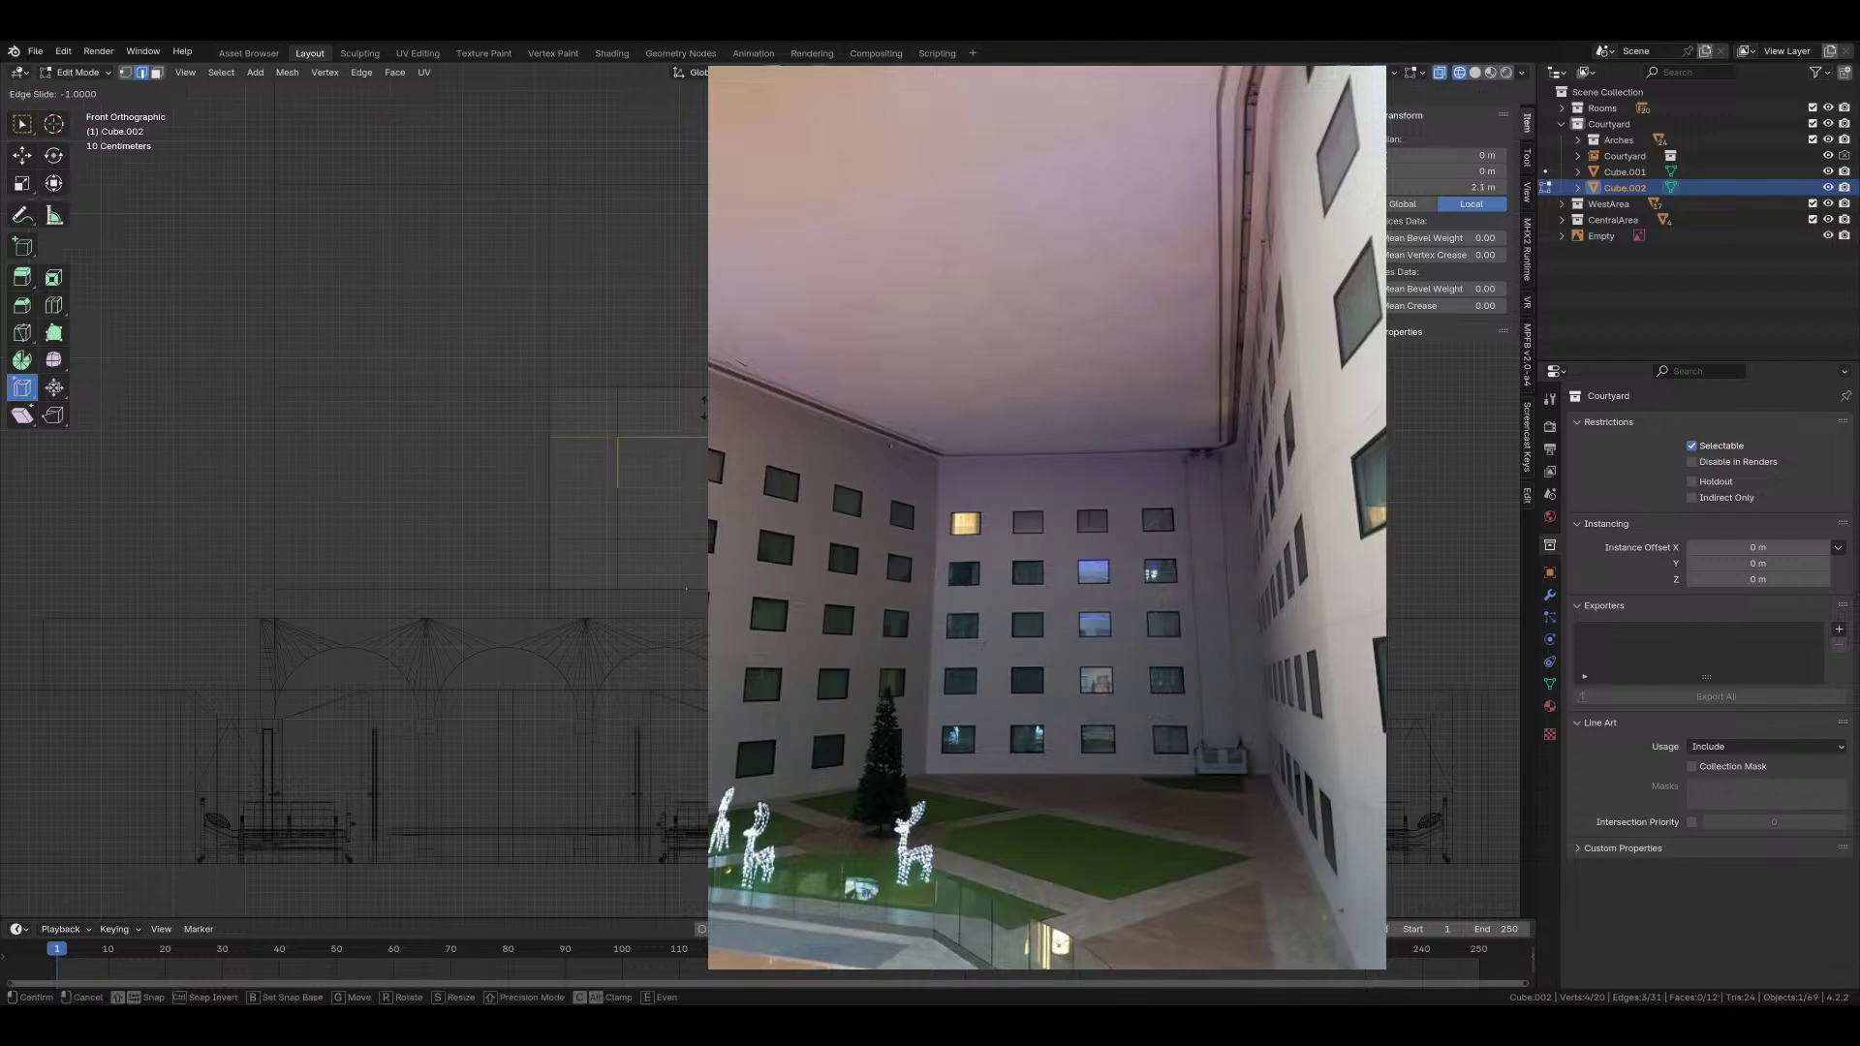
left_click(685, 431)
key("a")
key("m")
left_click(659, 433)
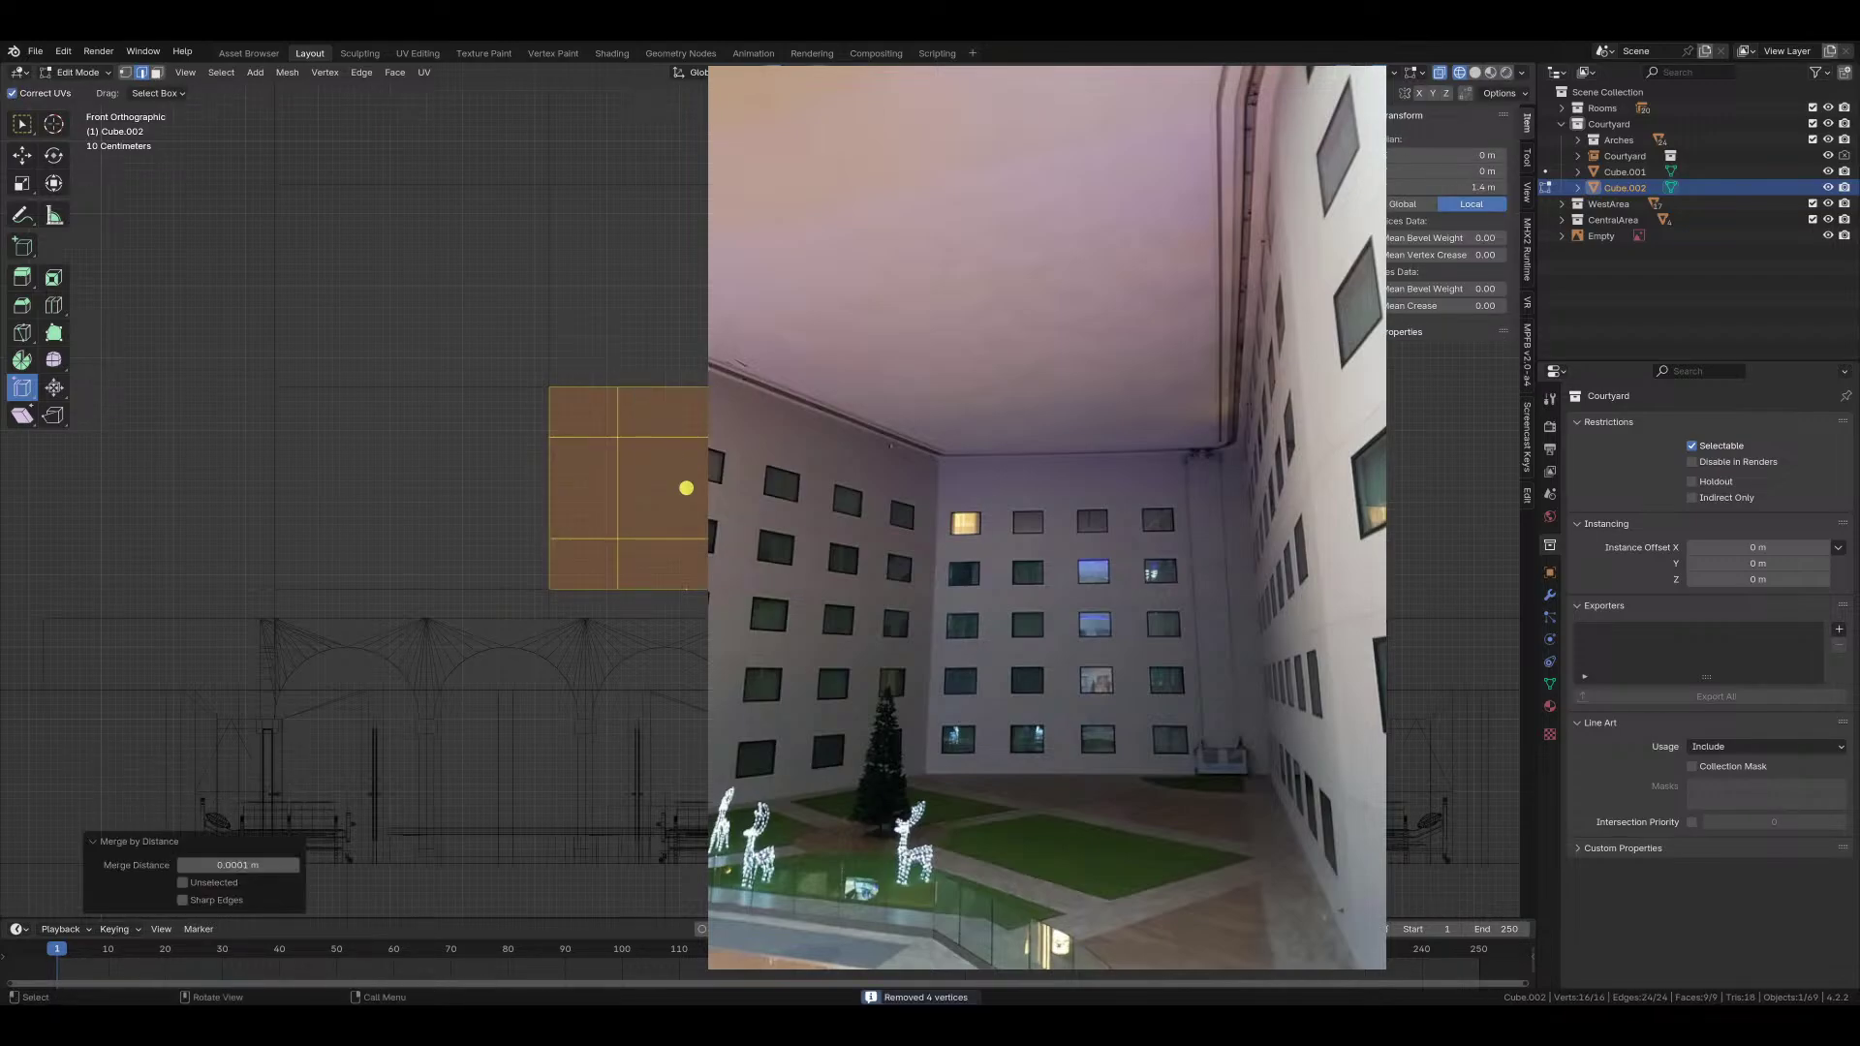
Step: Select the panel's lower horizontal edge loop
scroll(678, 528, "up", 3)
left_click(683, 572, "alt")
scroll(683, 568, "up", 1)
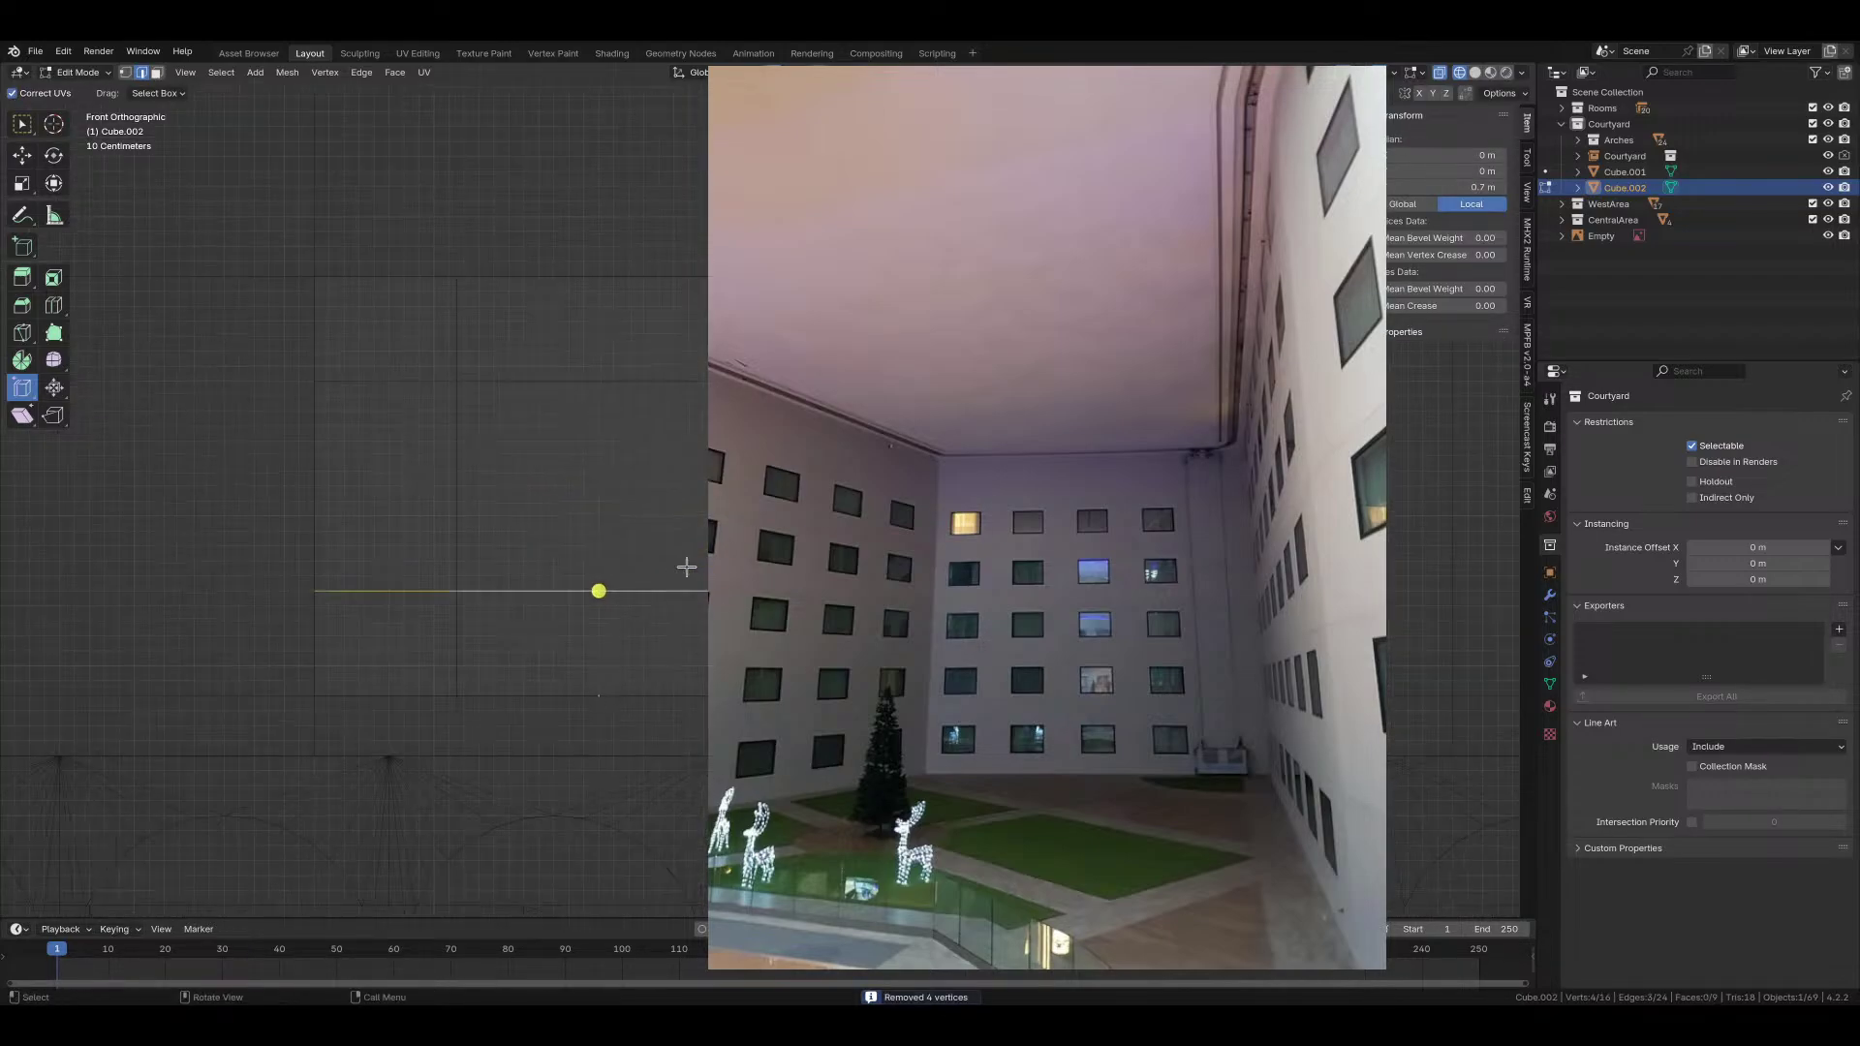
key("g")
key("z")
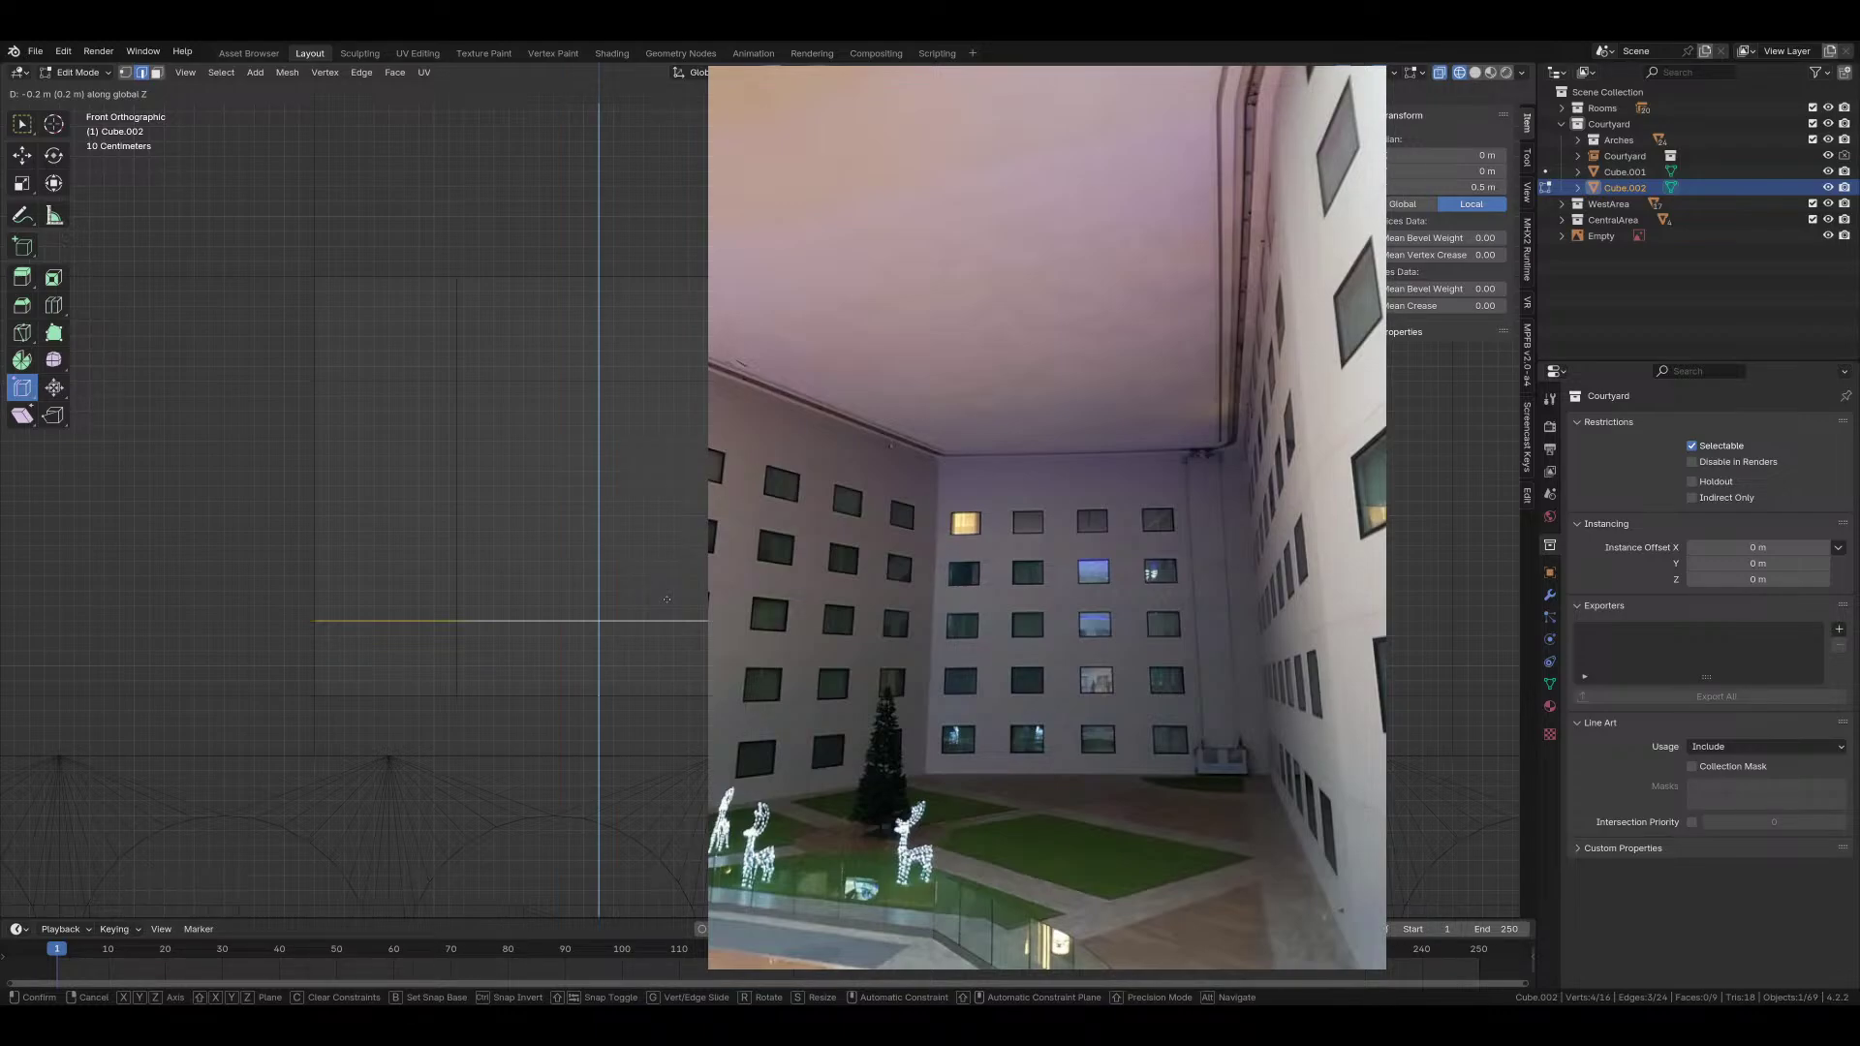
key("Escape")
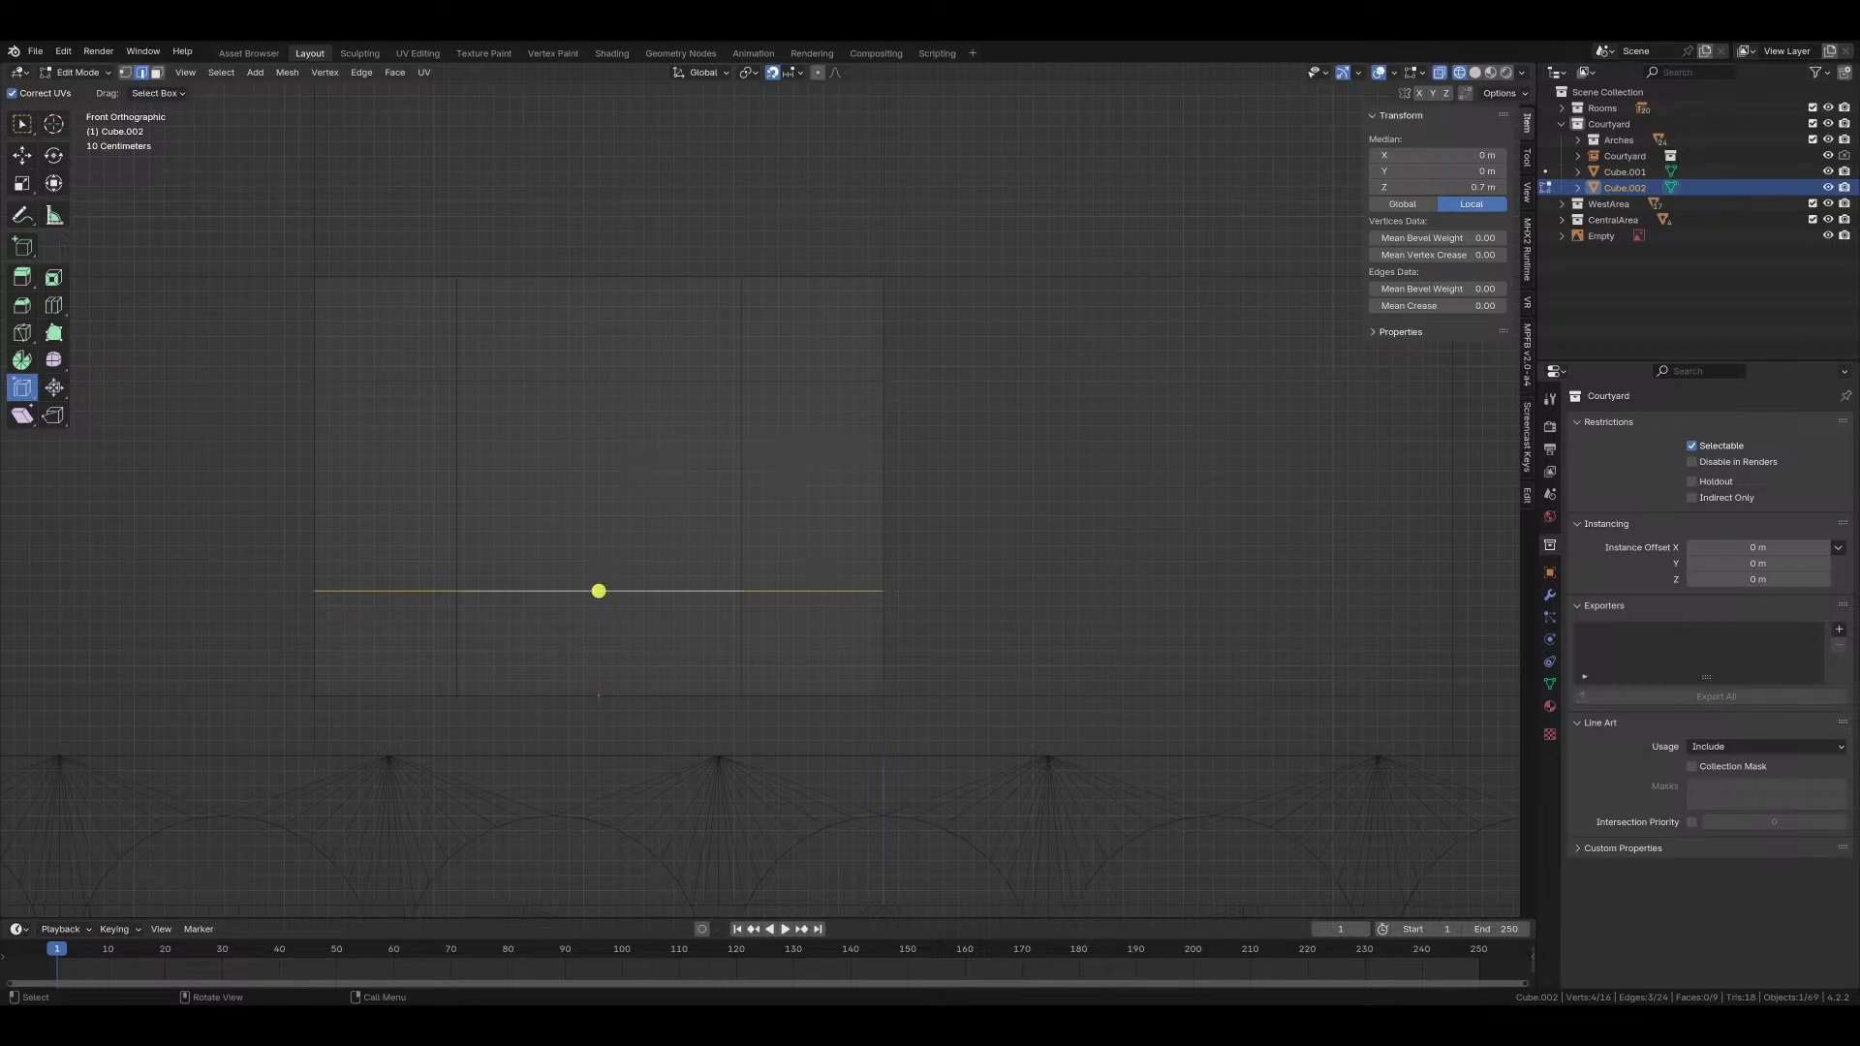
left_click_drag(598, 593, 589, 369)
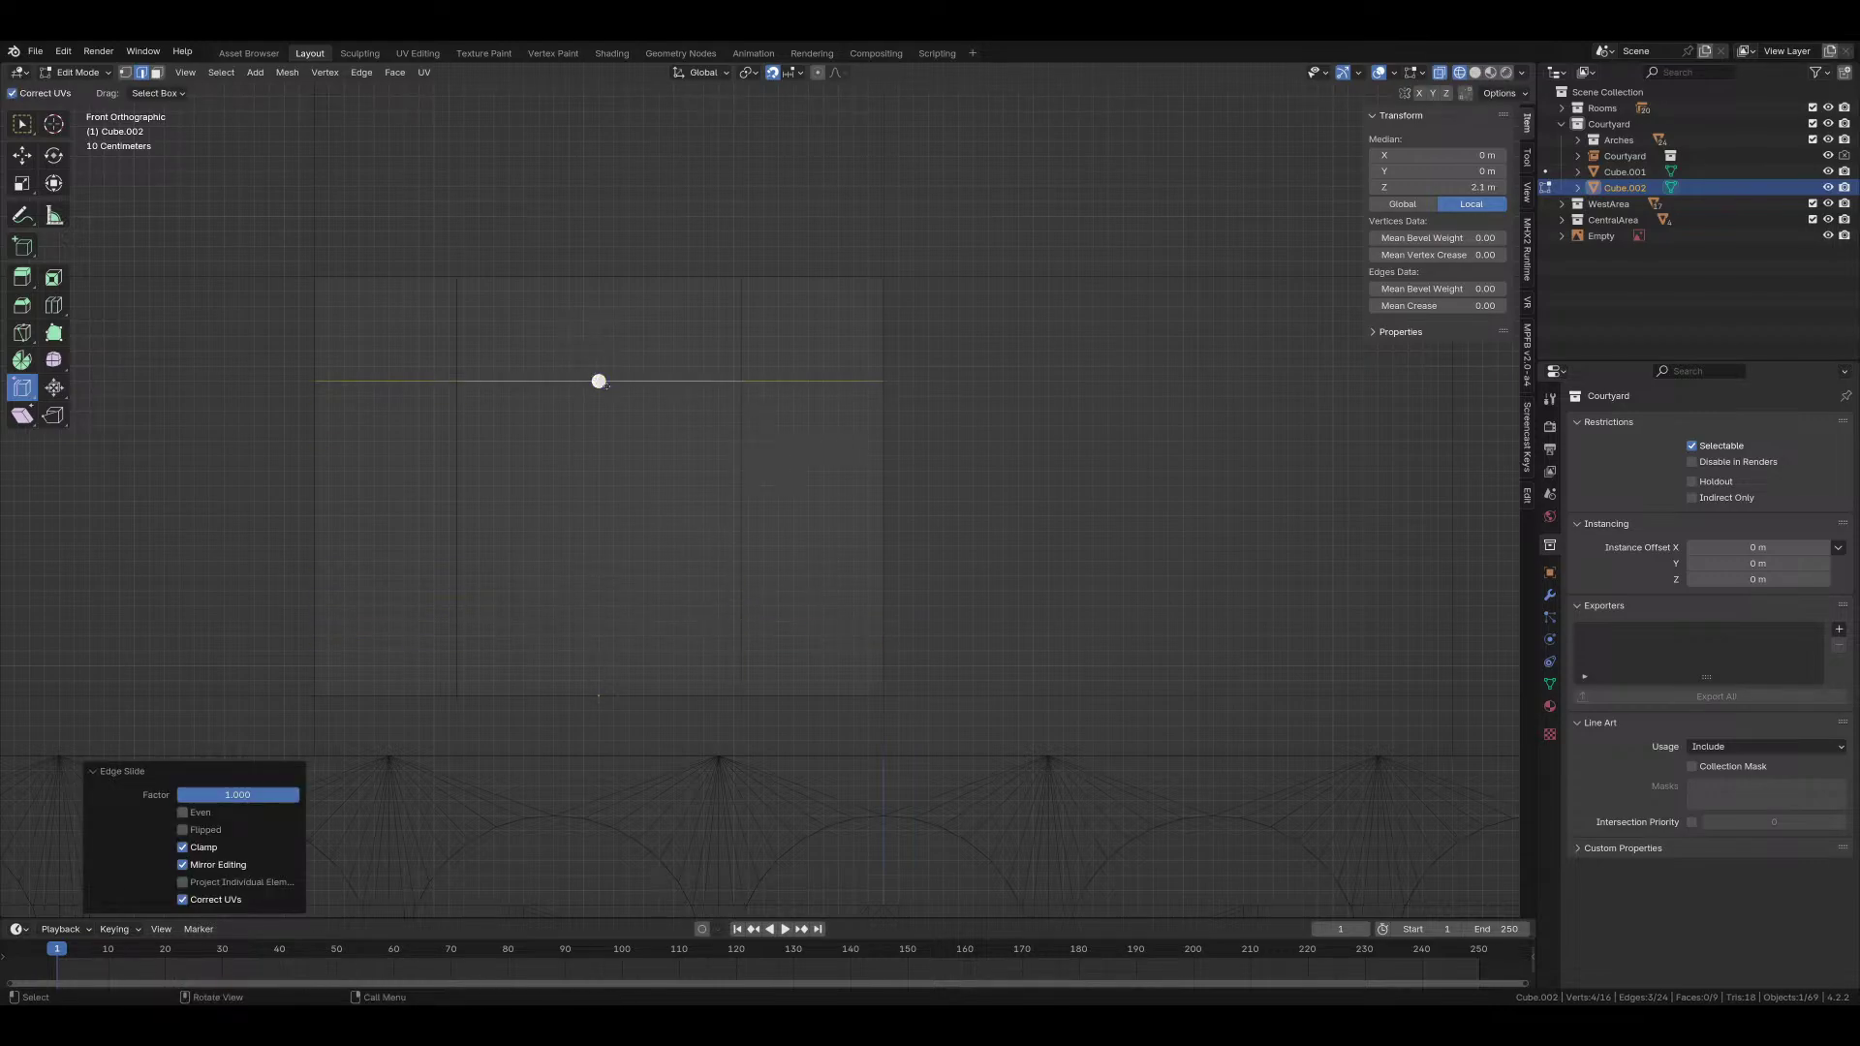
key("ctrl+z")
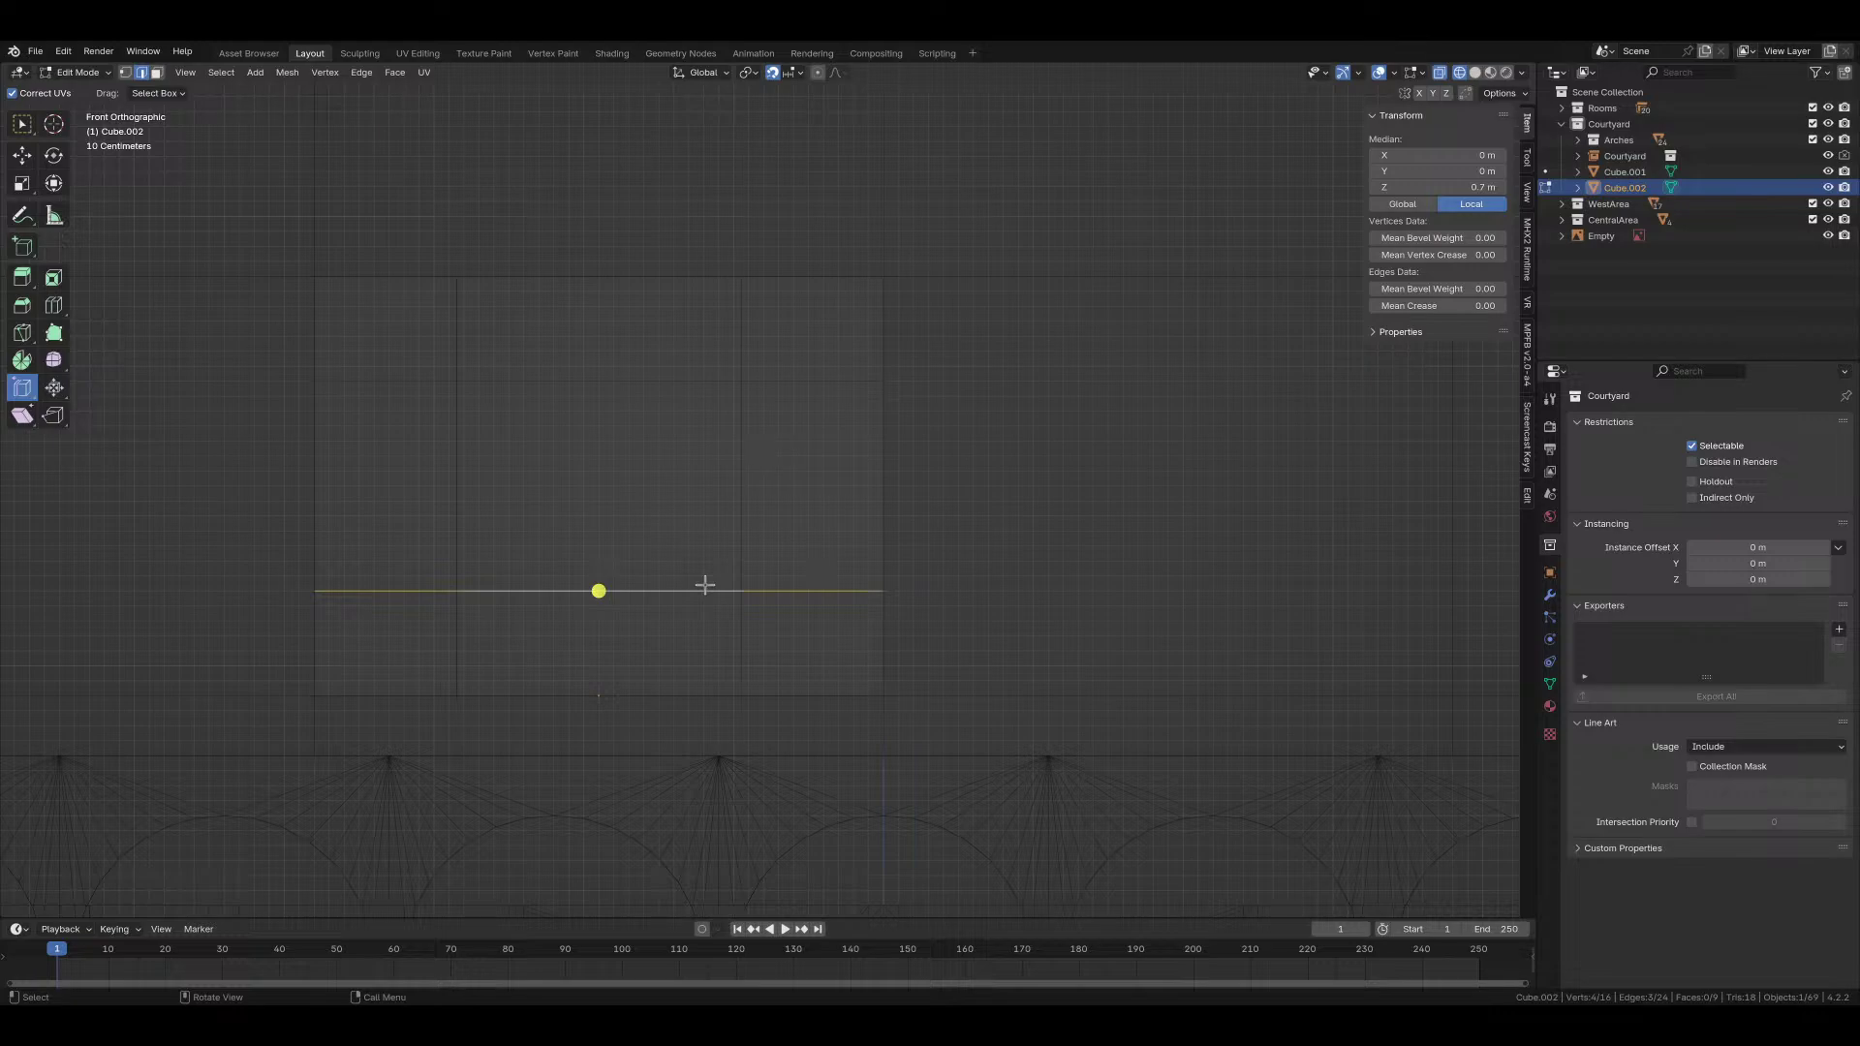
Step: Lower the selected horizontal edge loop by 0.1 m along Z to a local height of 0.6 m
key("g")
key("z")
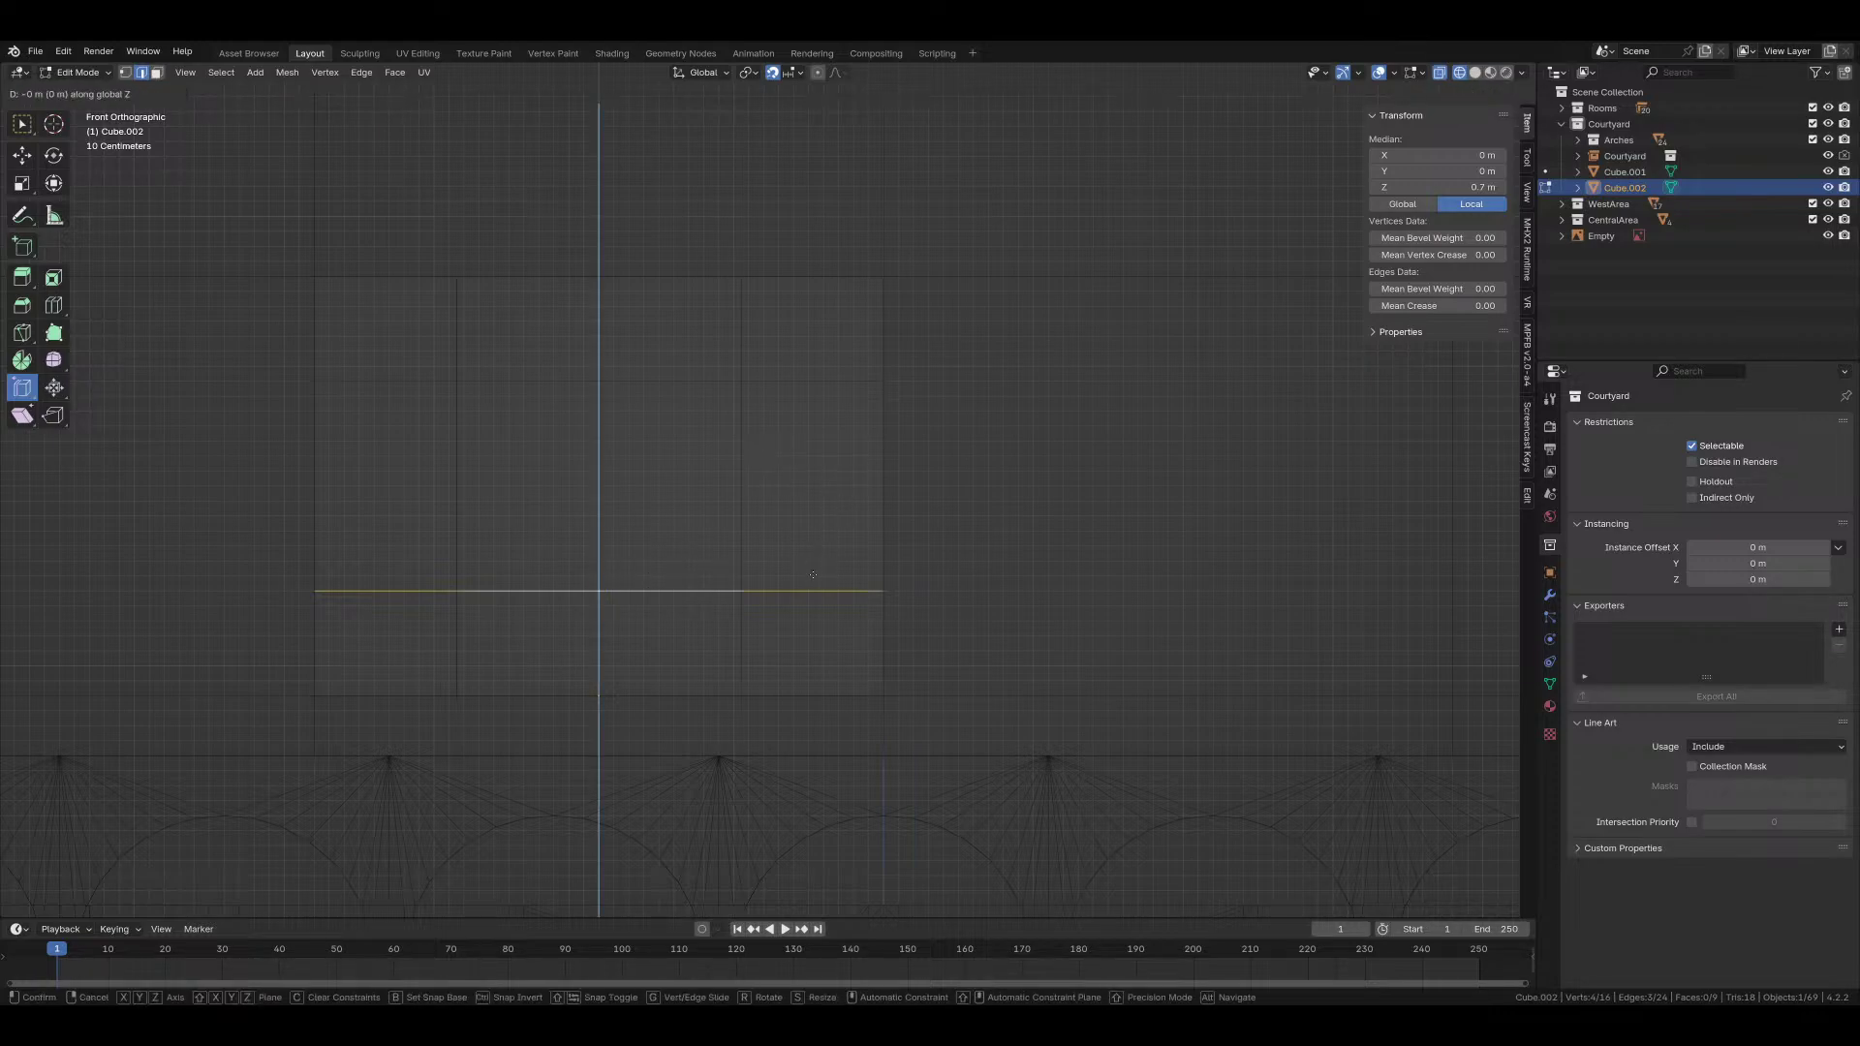
left_click(813, 583)
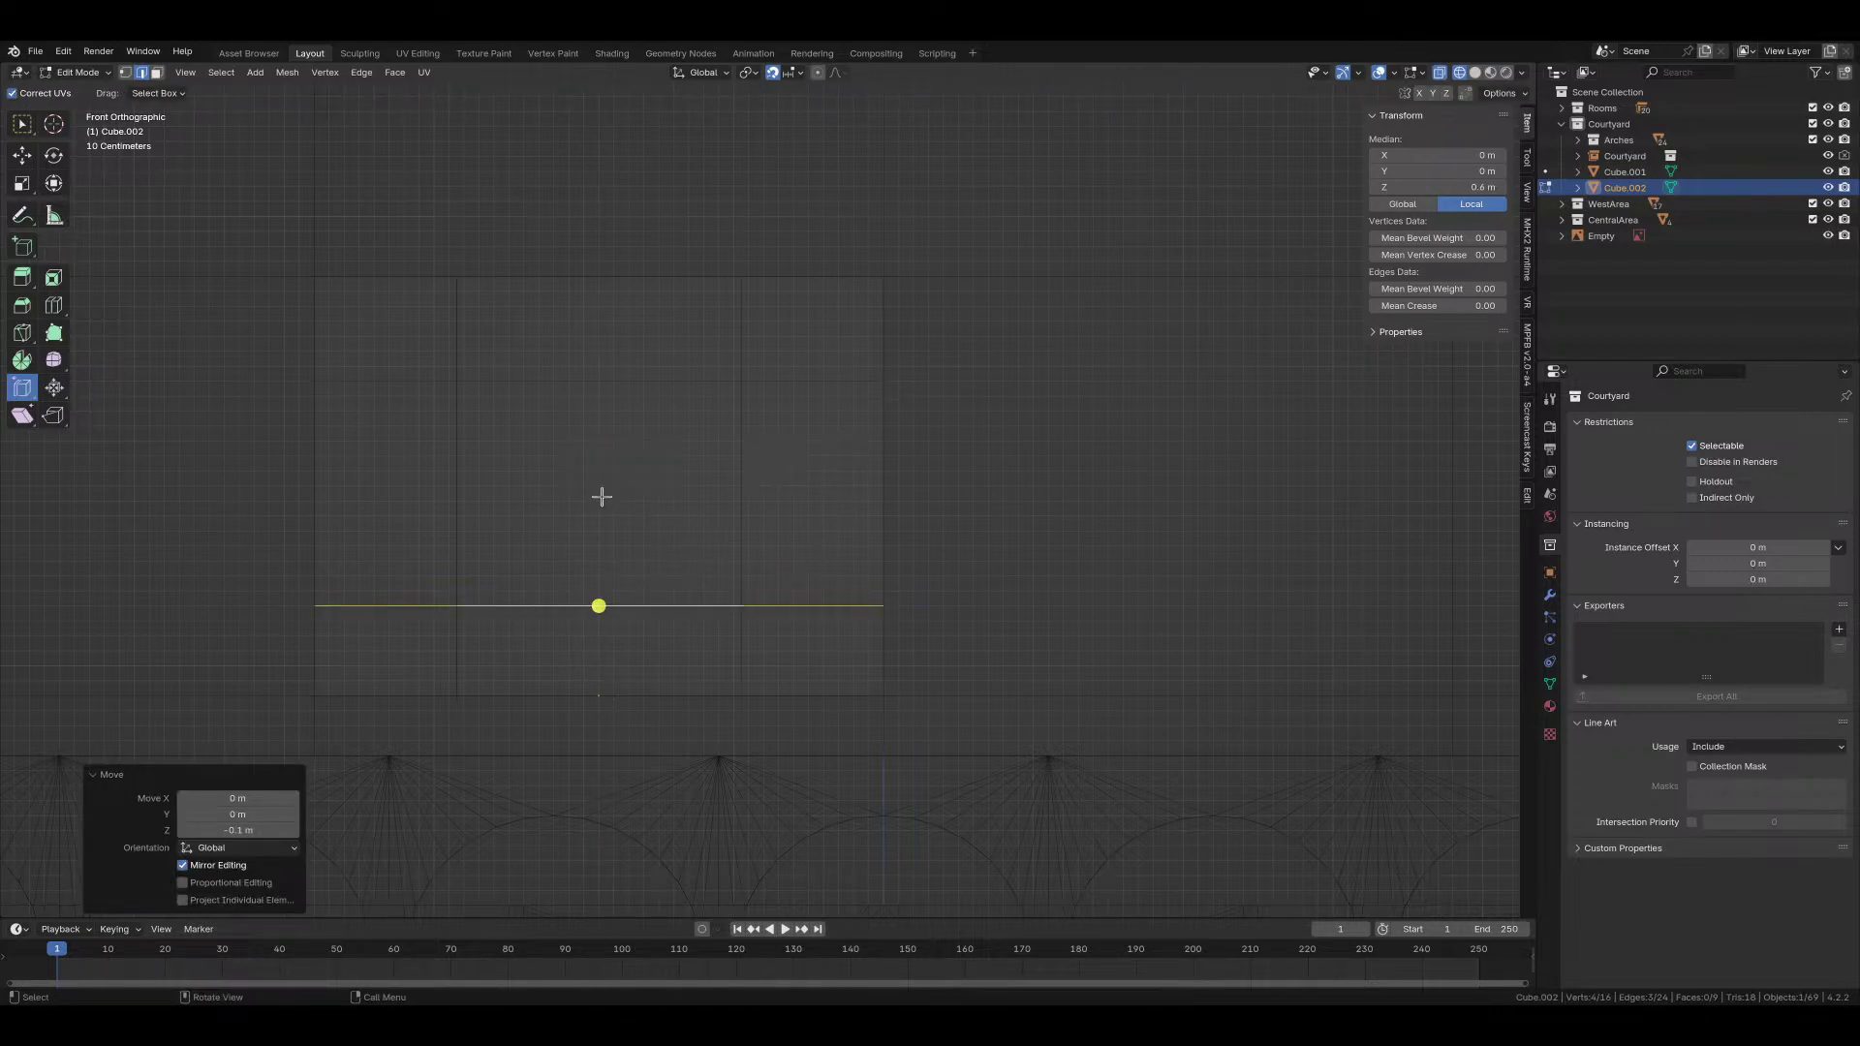
Step: Select the panel's right vertical edge loop with X mirroring enabled
key("3")
key("2")
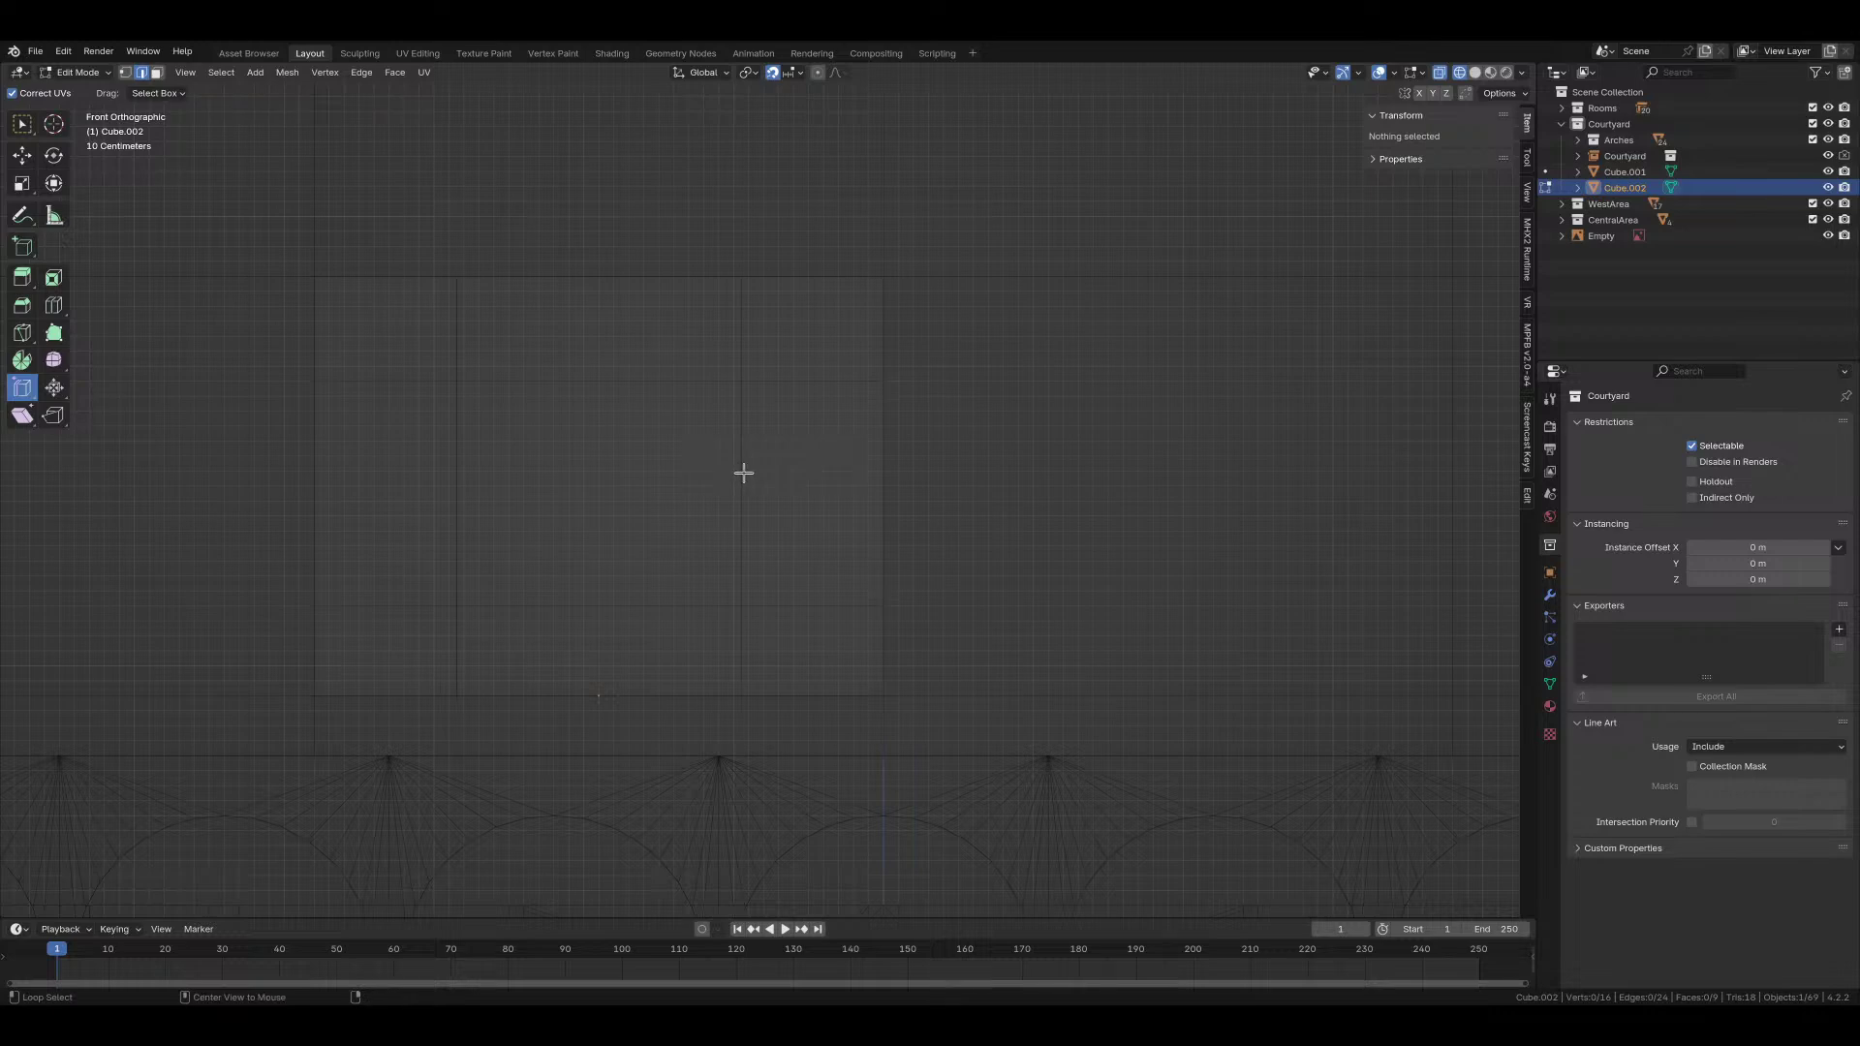
left_click(741, 484)
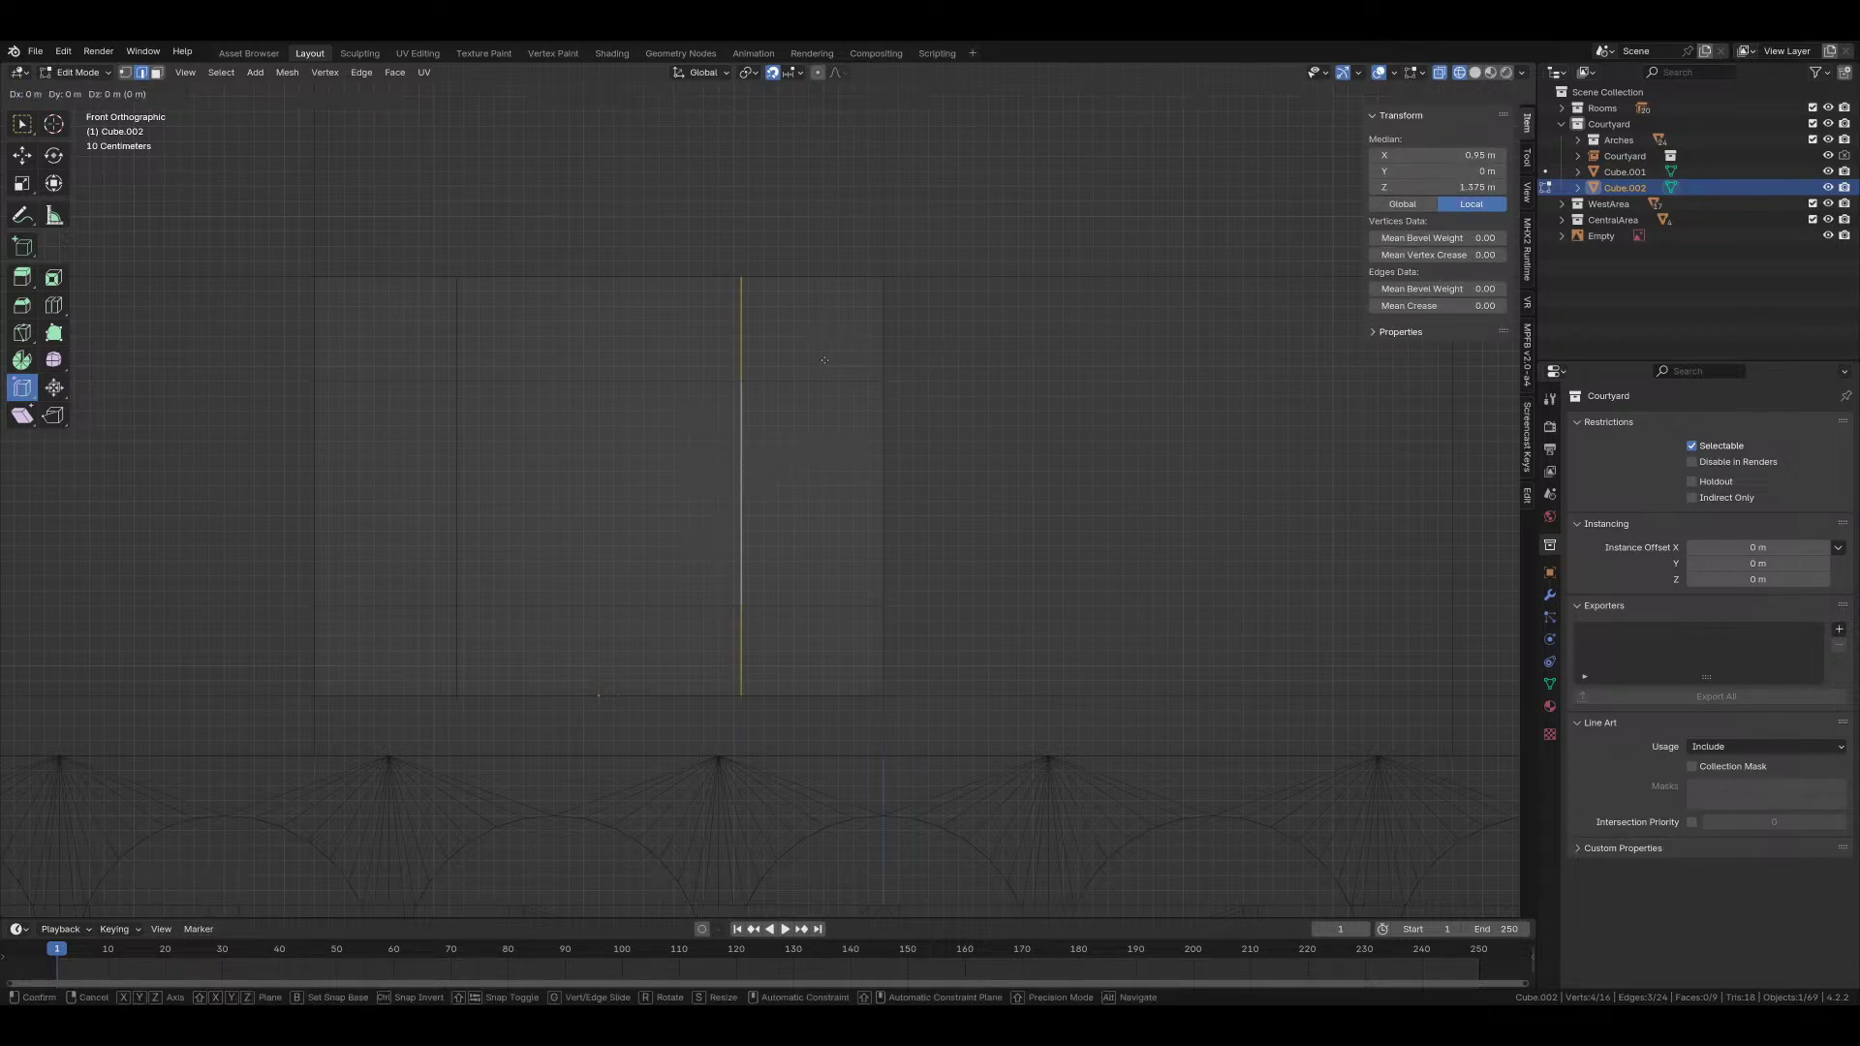
left_click(1419, 94)
key("g")
key("x")
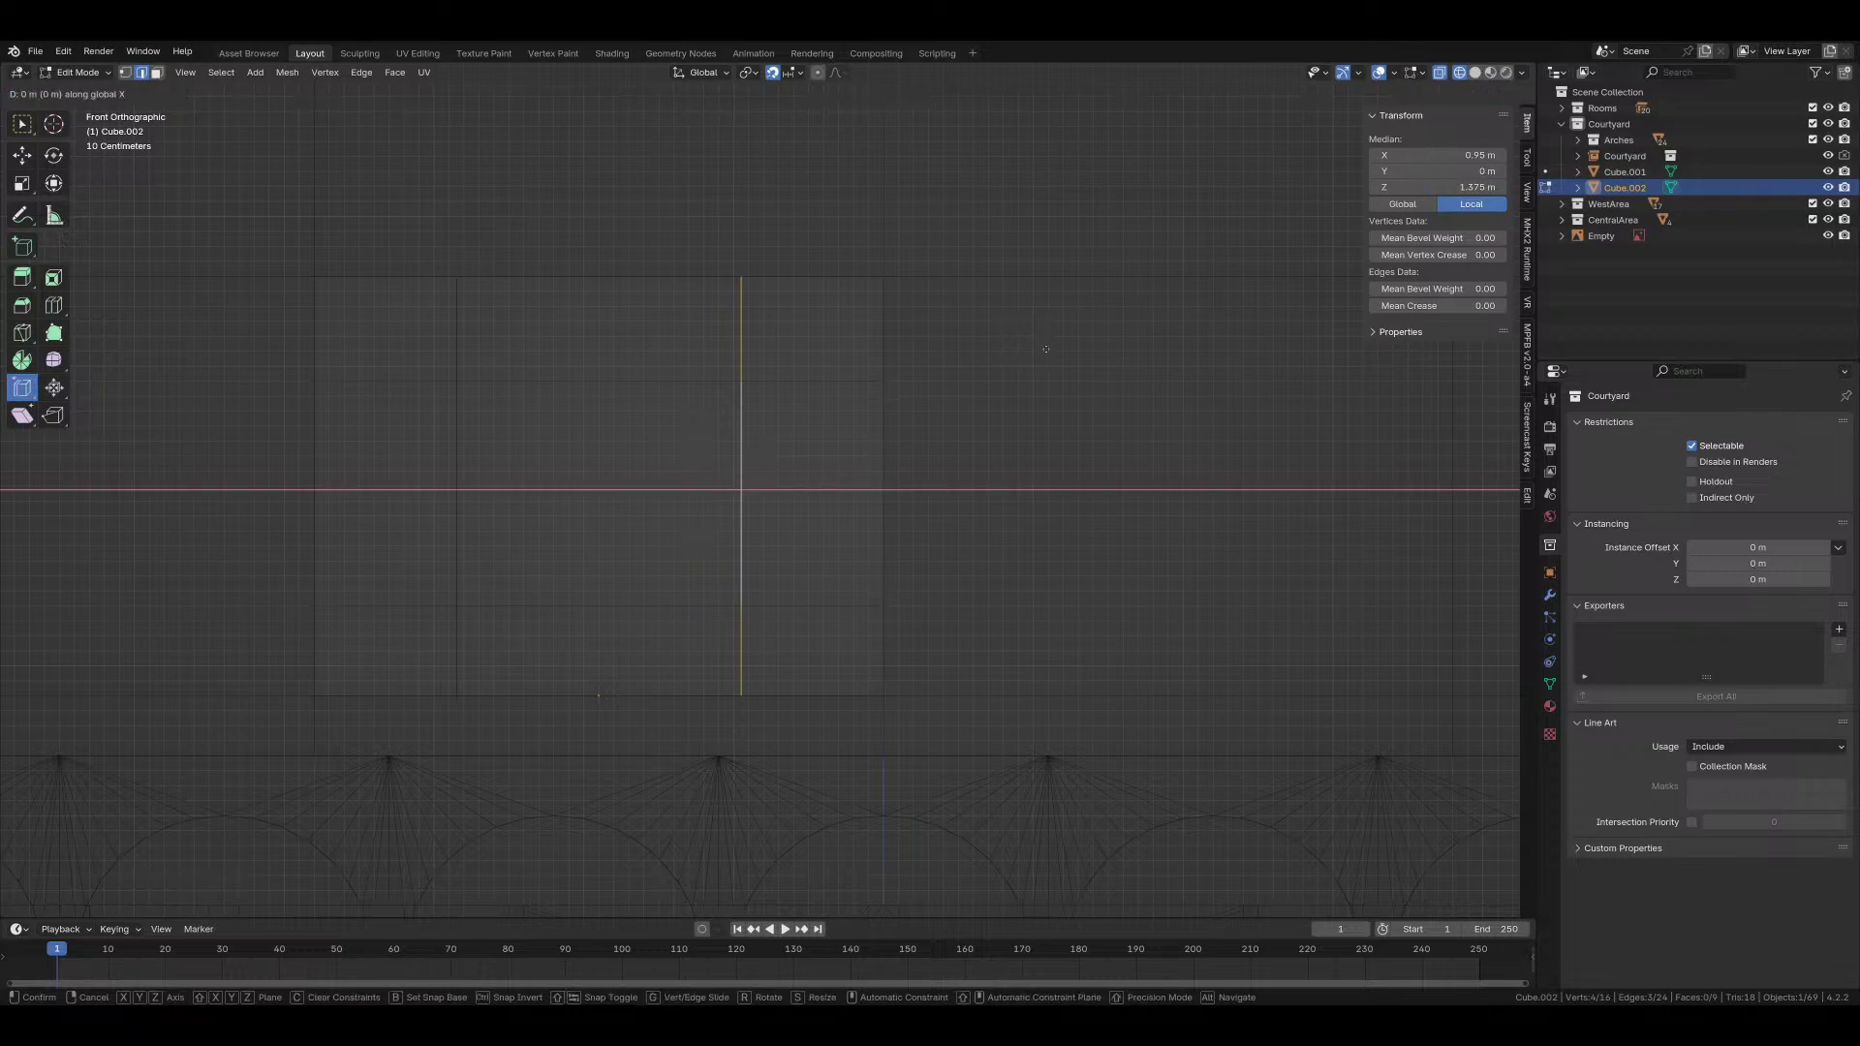
right_click(1046, 348)
left_click(1433, 187)
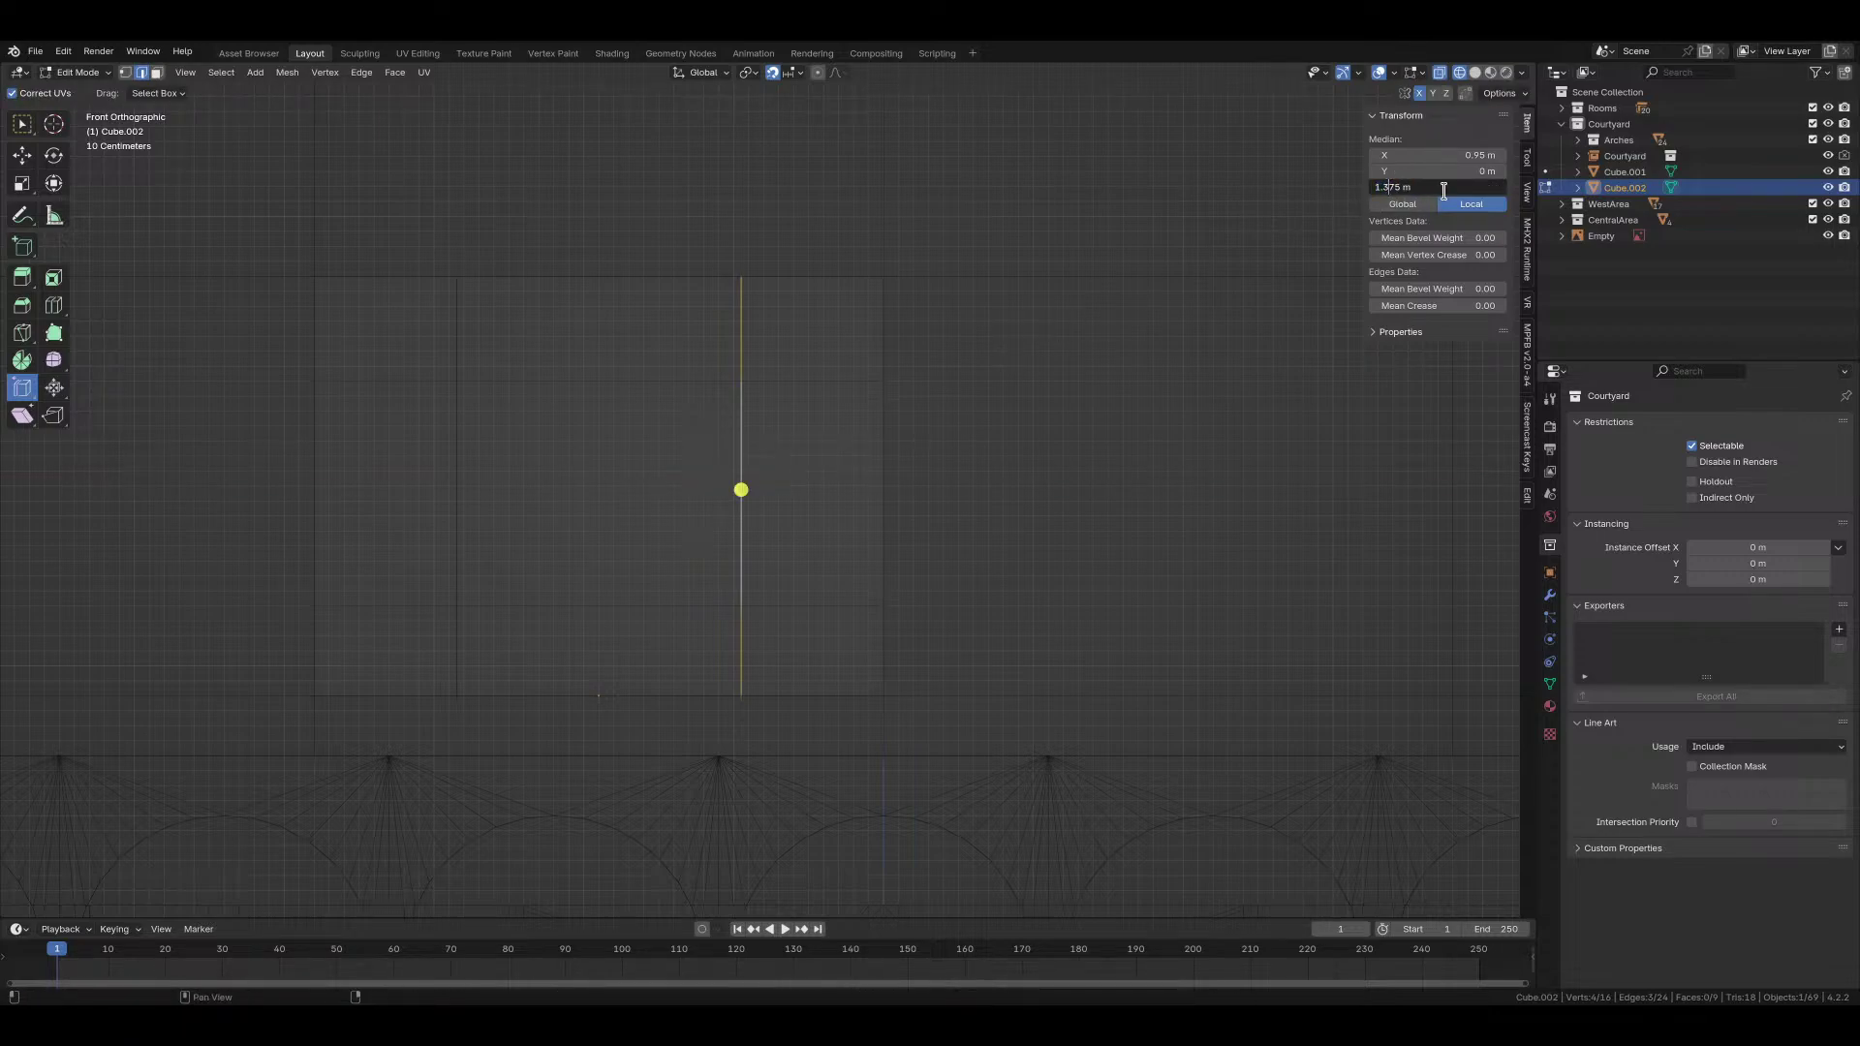
left_click_drag(1443, 187, 1388, 187)
type("5")
key("Return")
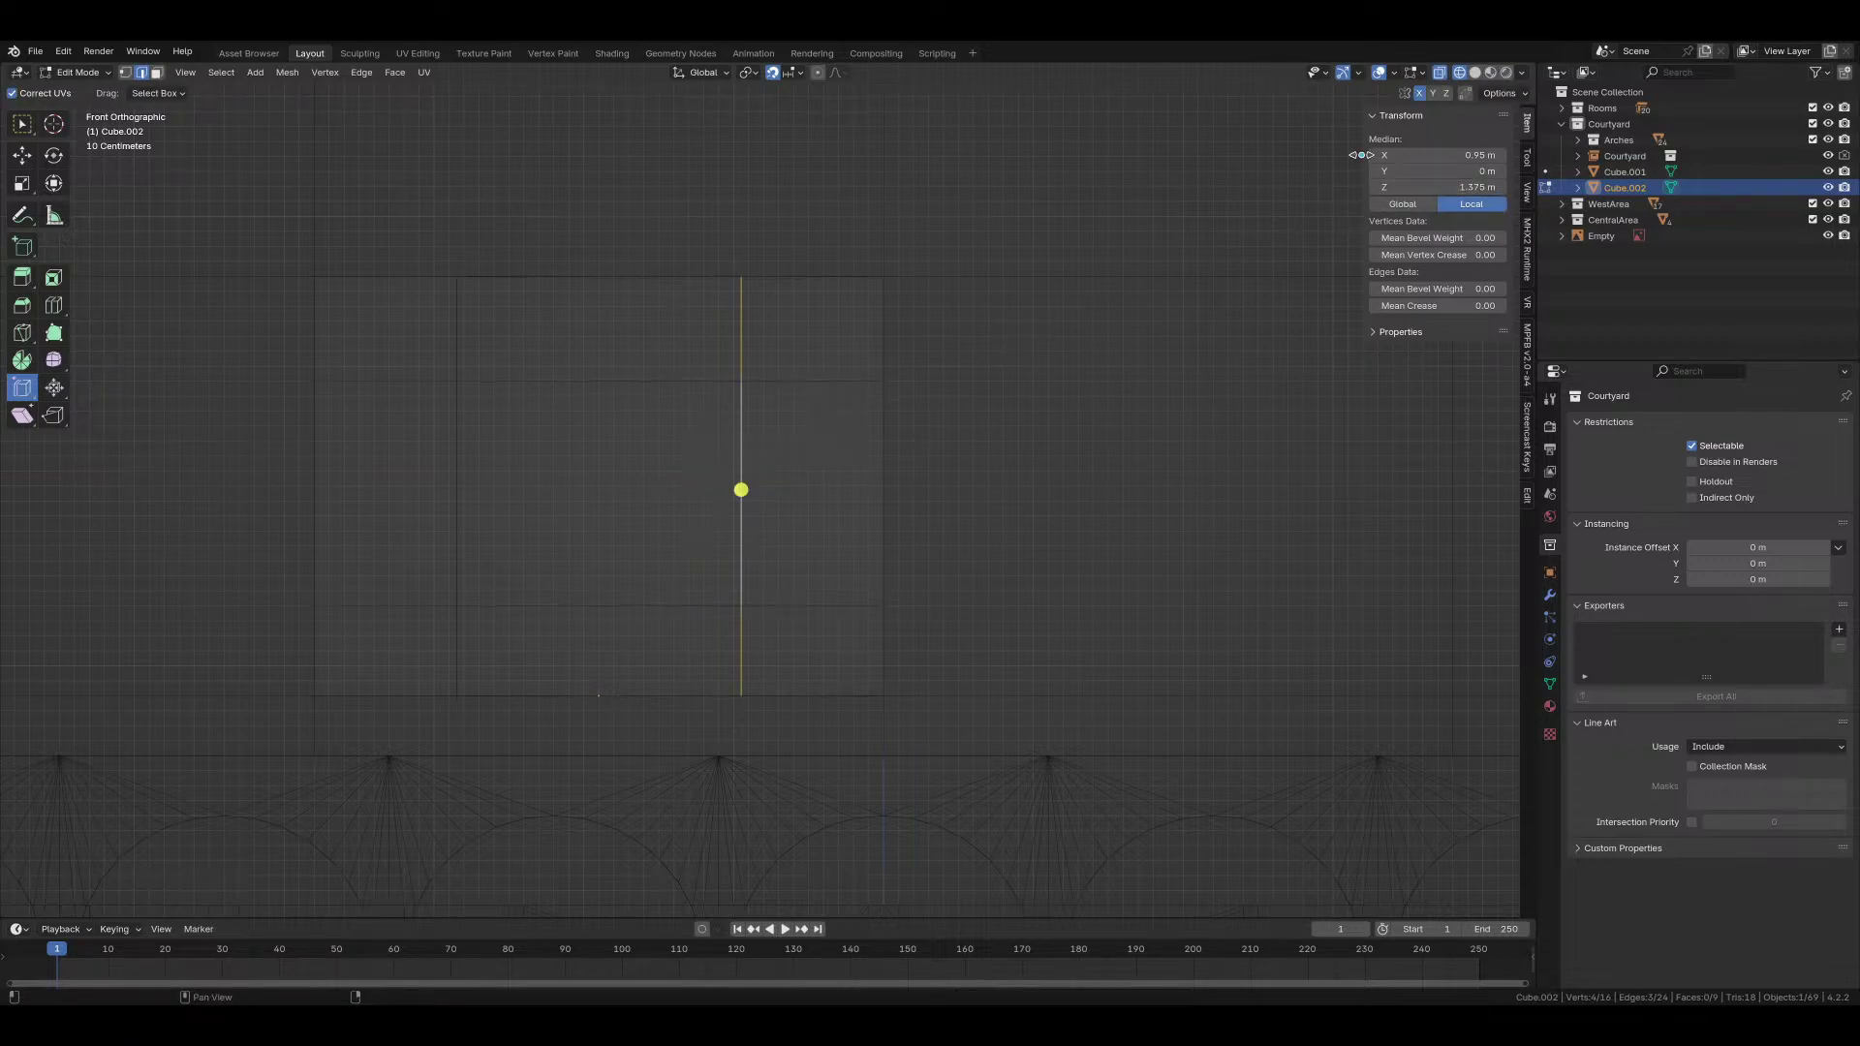
key("ctrl+z")
Step: Set the right vertical edge loop's local X position to 0.9 m and the left loop's to -0.9 m
left_click(1434, 155)
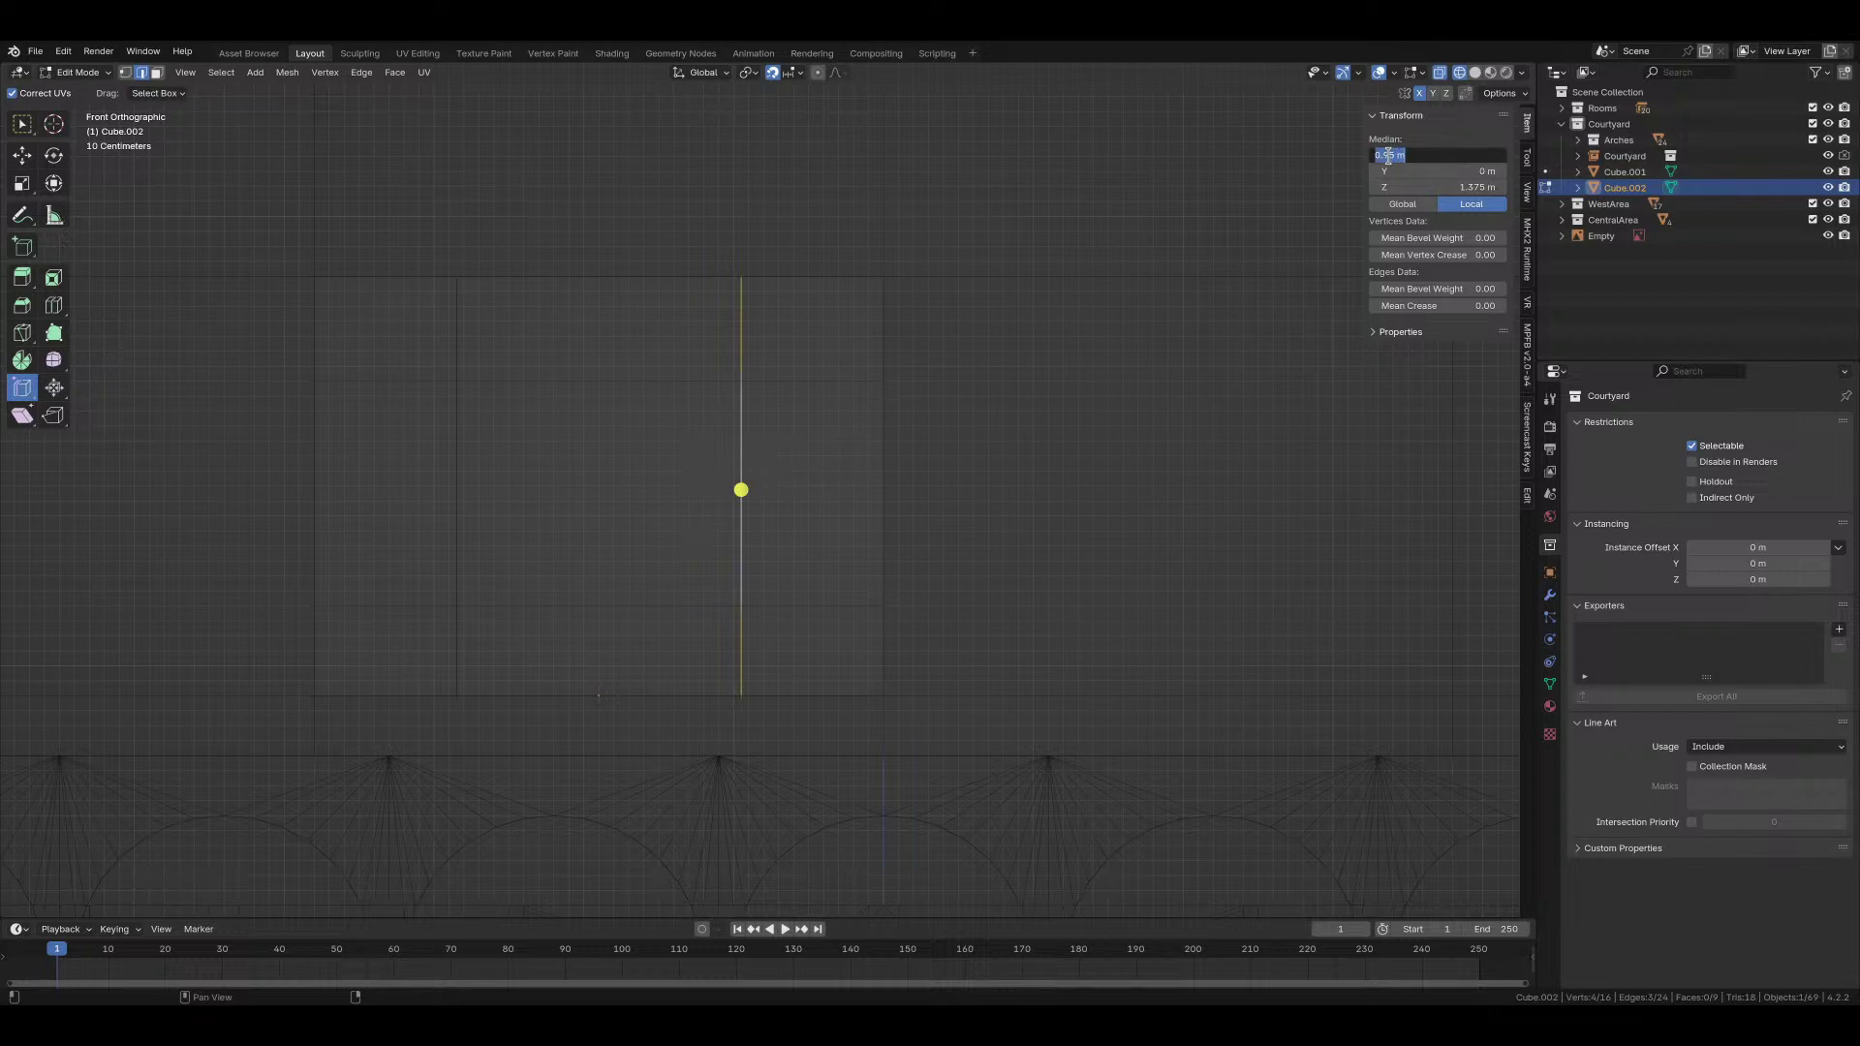
mouse_move(1388, 155)
left_mouse_down()
mouse_move(1440, 157)
mouse_move(1419, 158)
left_mouse_up()
key("Home")
type("-")
key("Return")
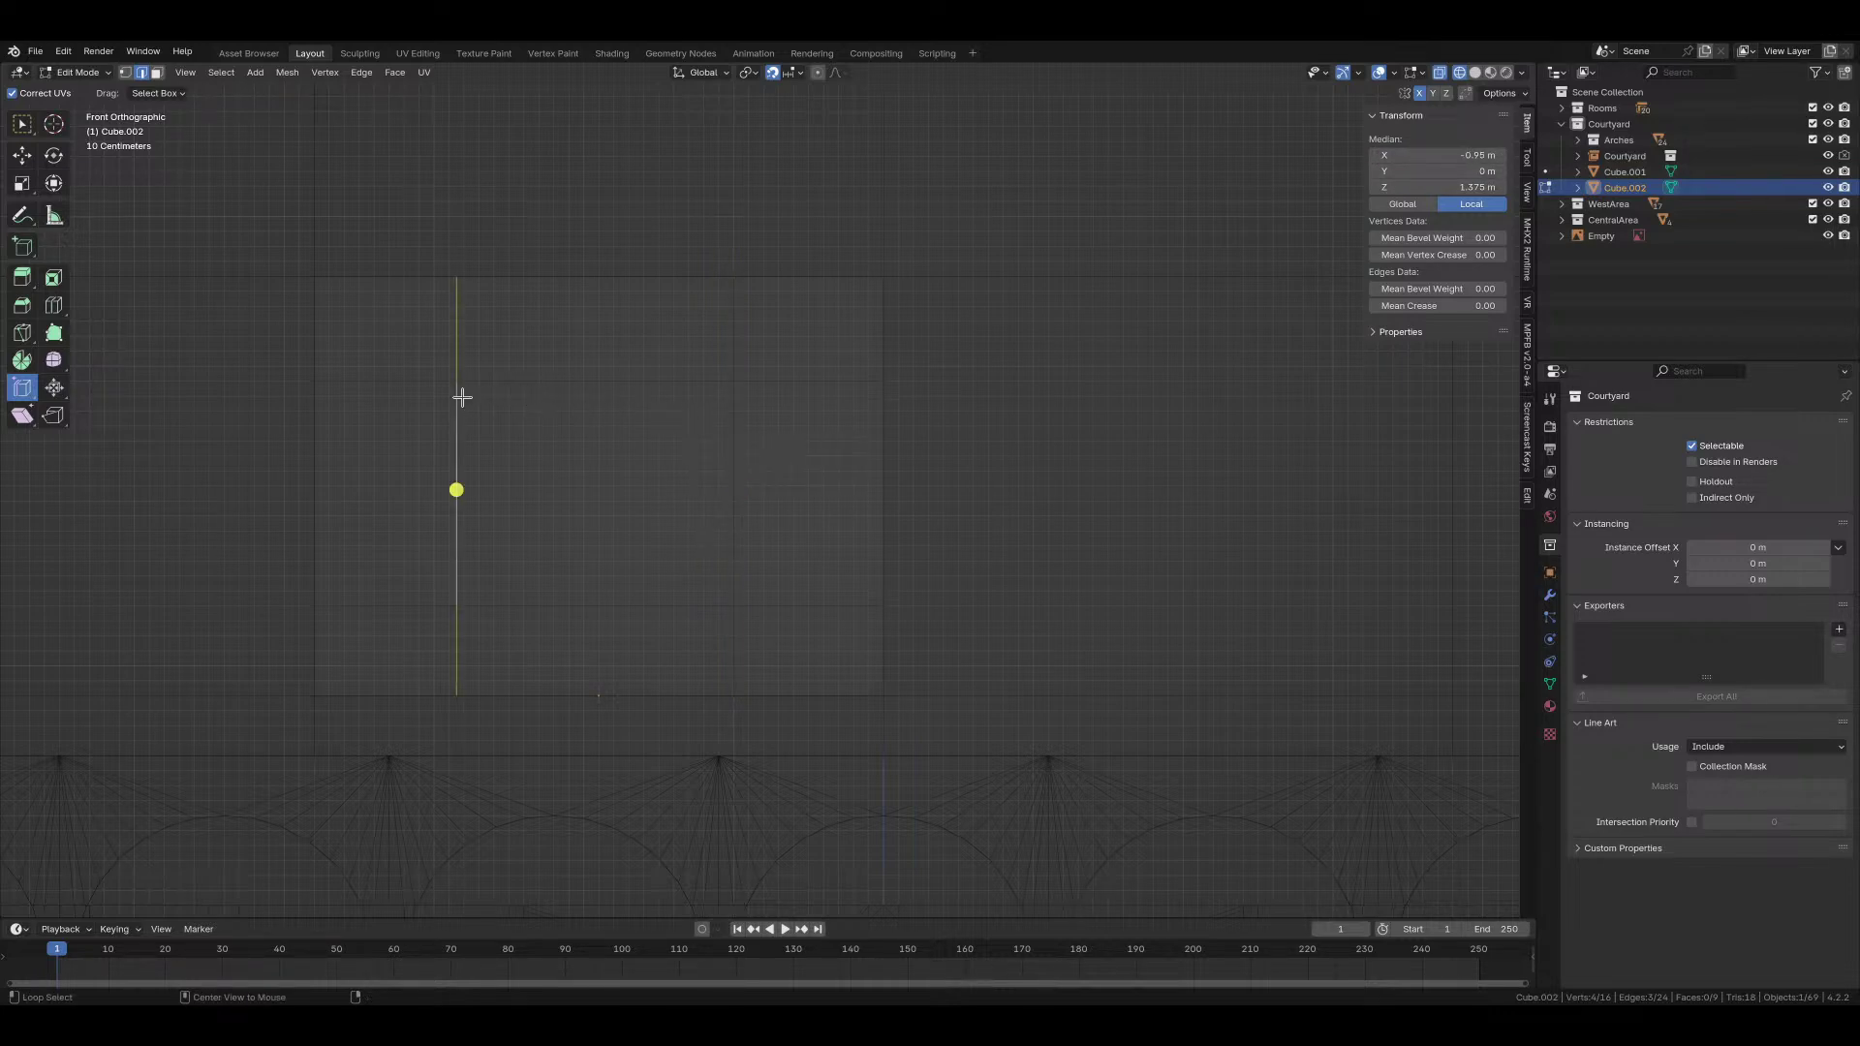
left_click(1421, 157)
left_click_drag(1394, 157, 1630, 188)
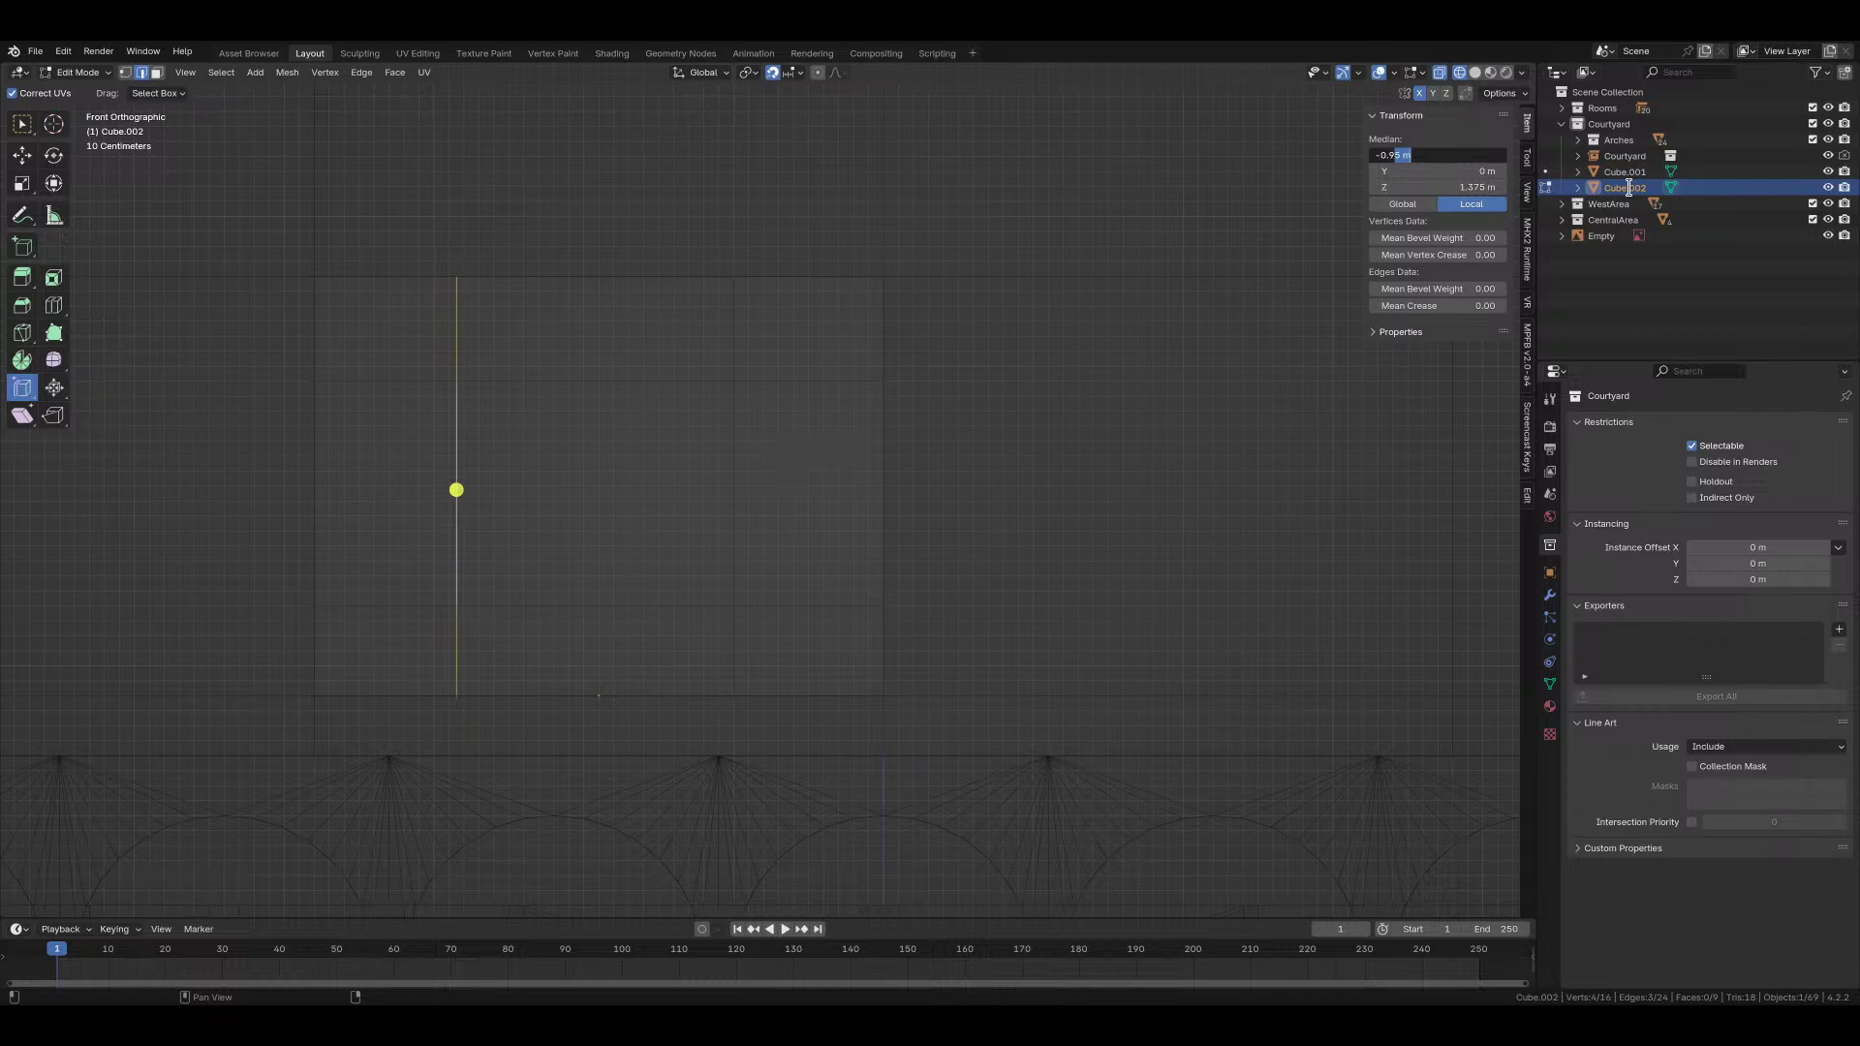
key("BackSpace")
key("Return")
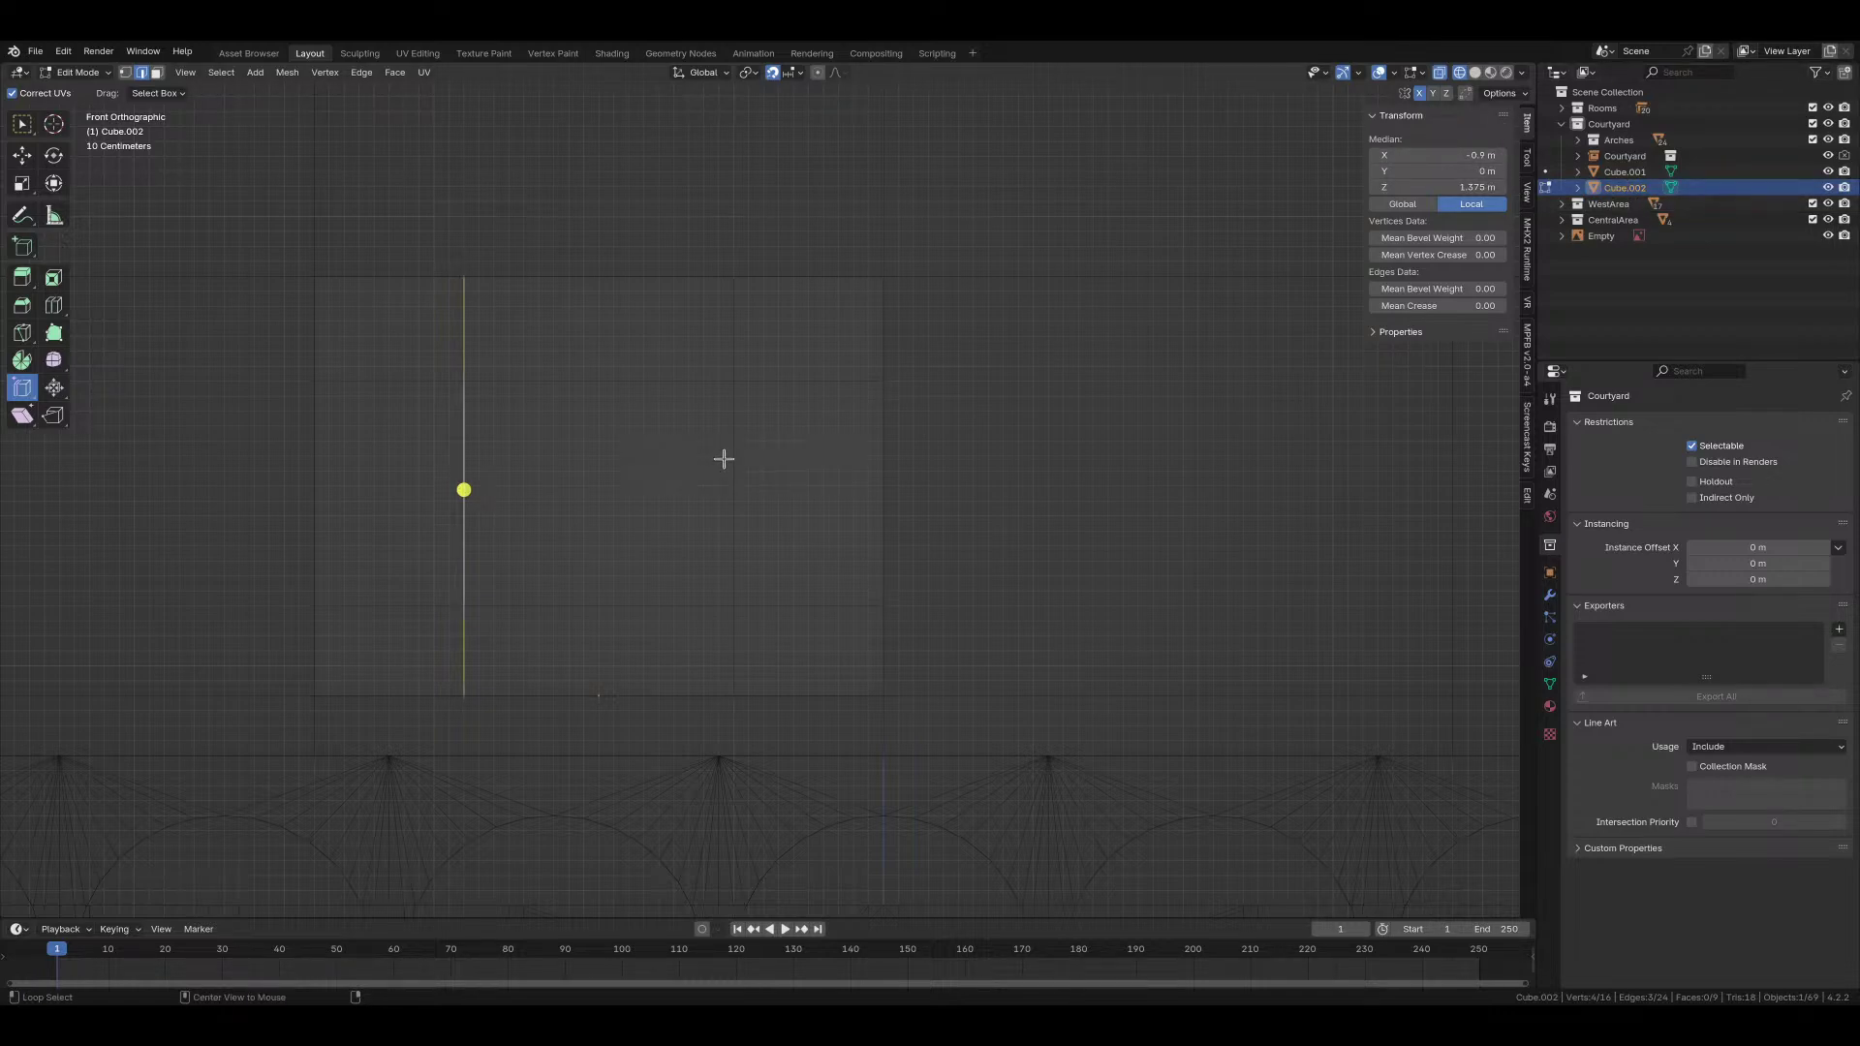
Step: Move the right vertical loop -0.3 m along X to 0.6 m with mirror editing, narrowing the central window opening from both sides
key("g")
key("x")
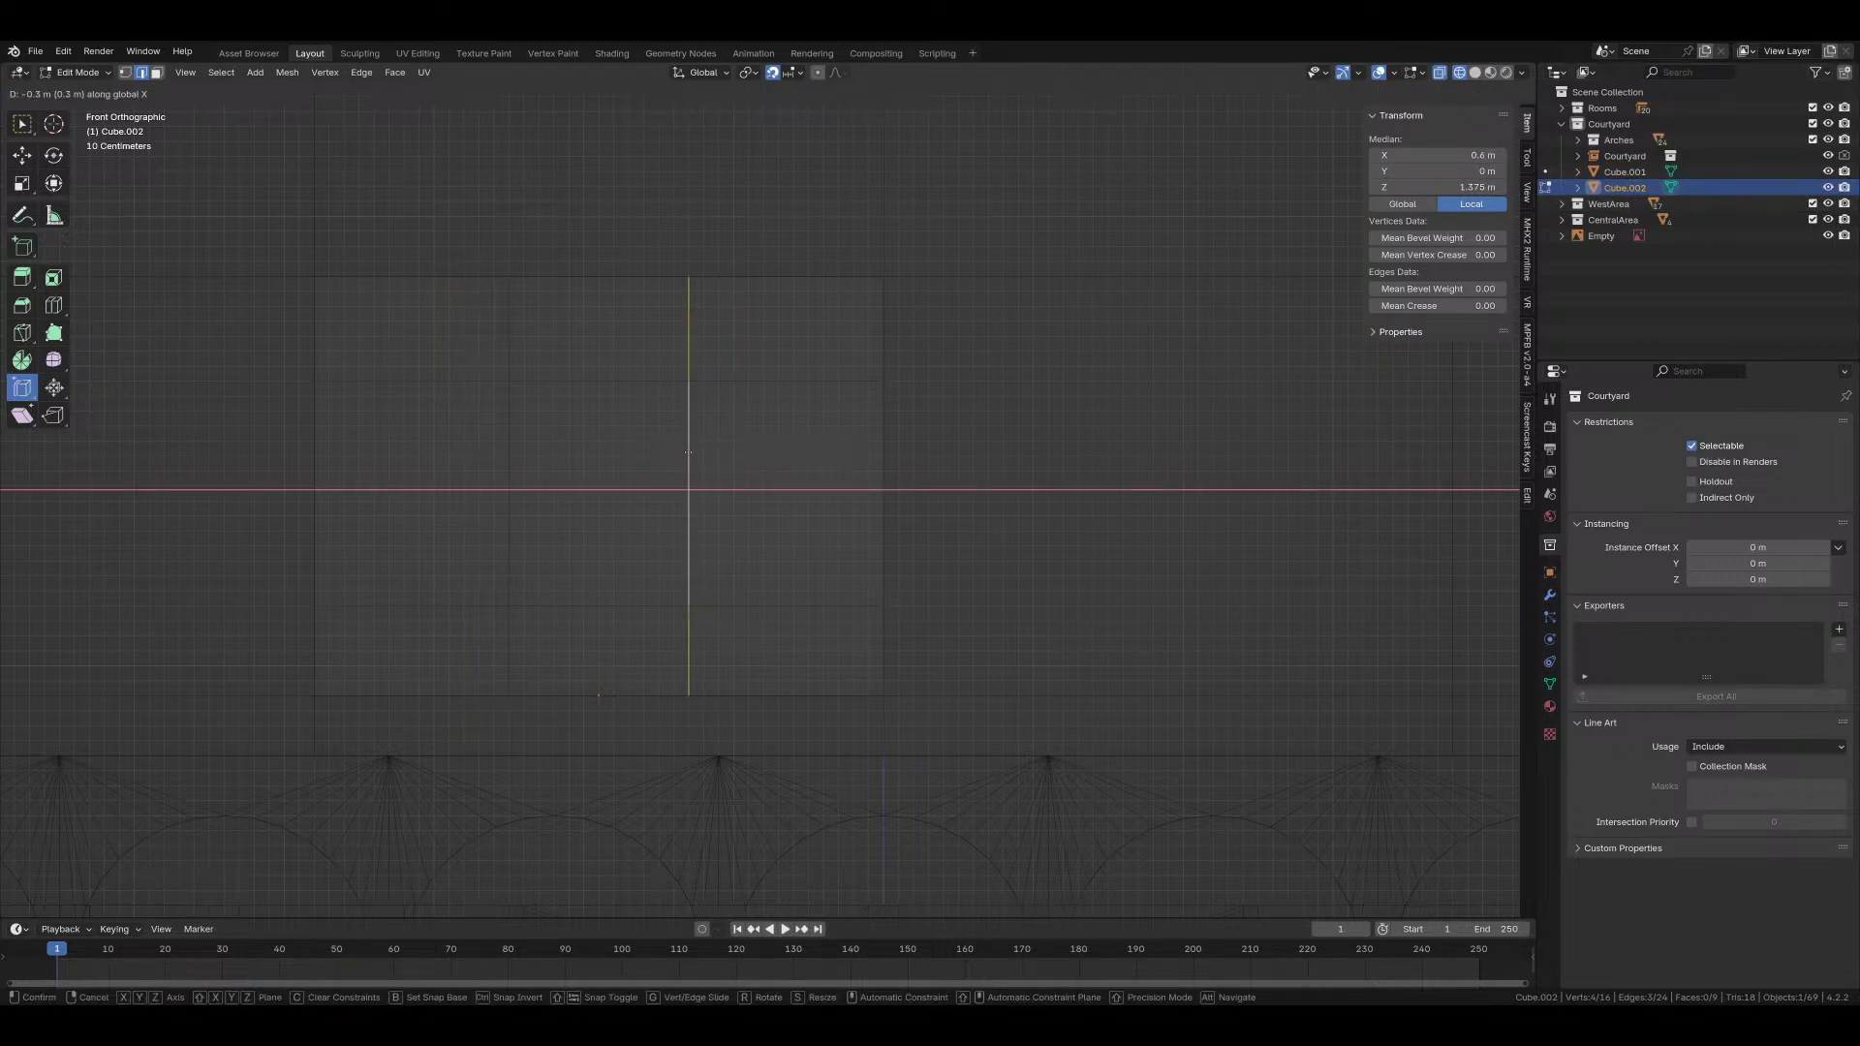
left_click(687, 452)
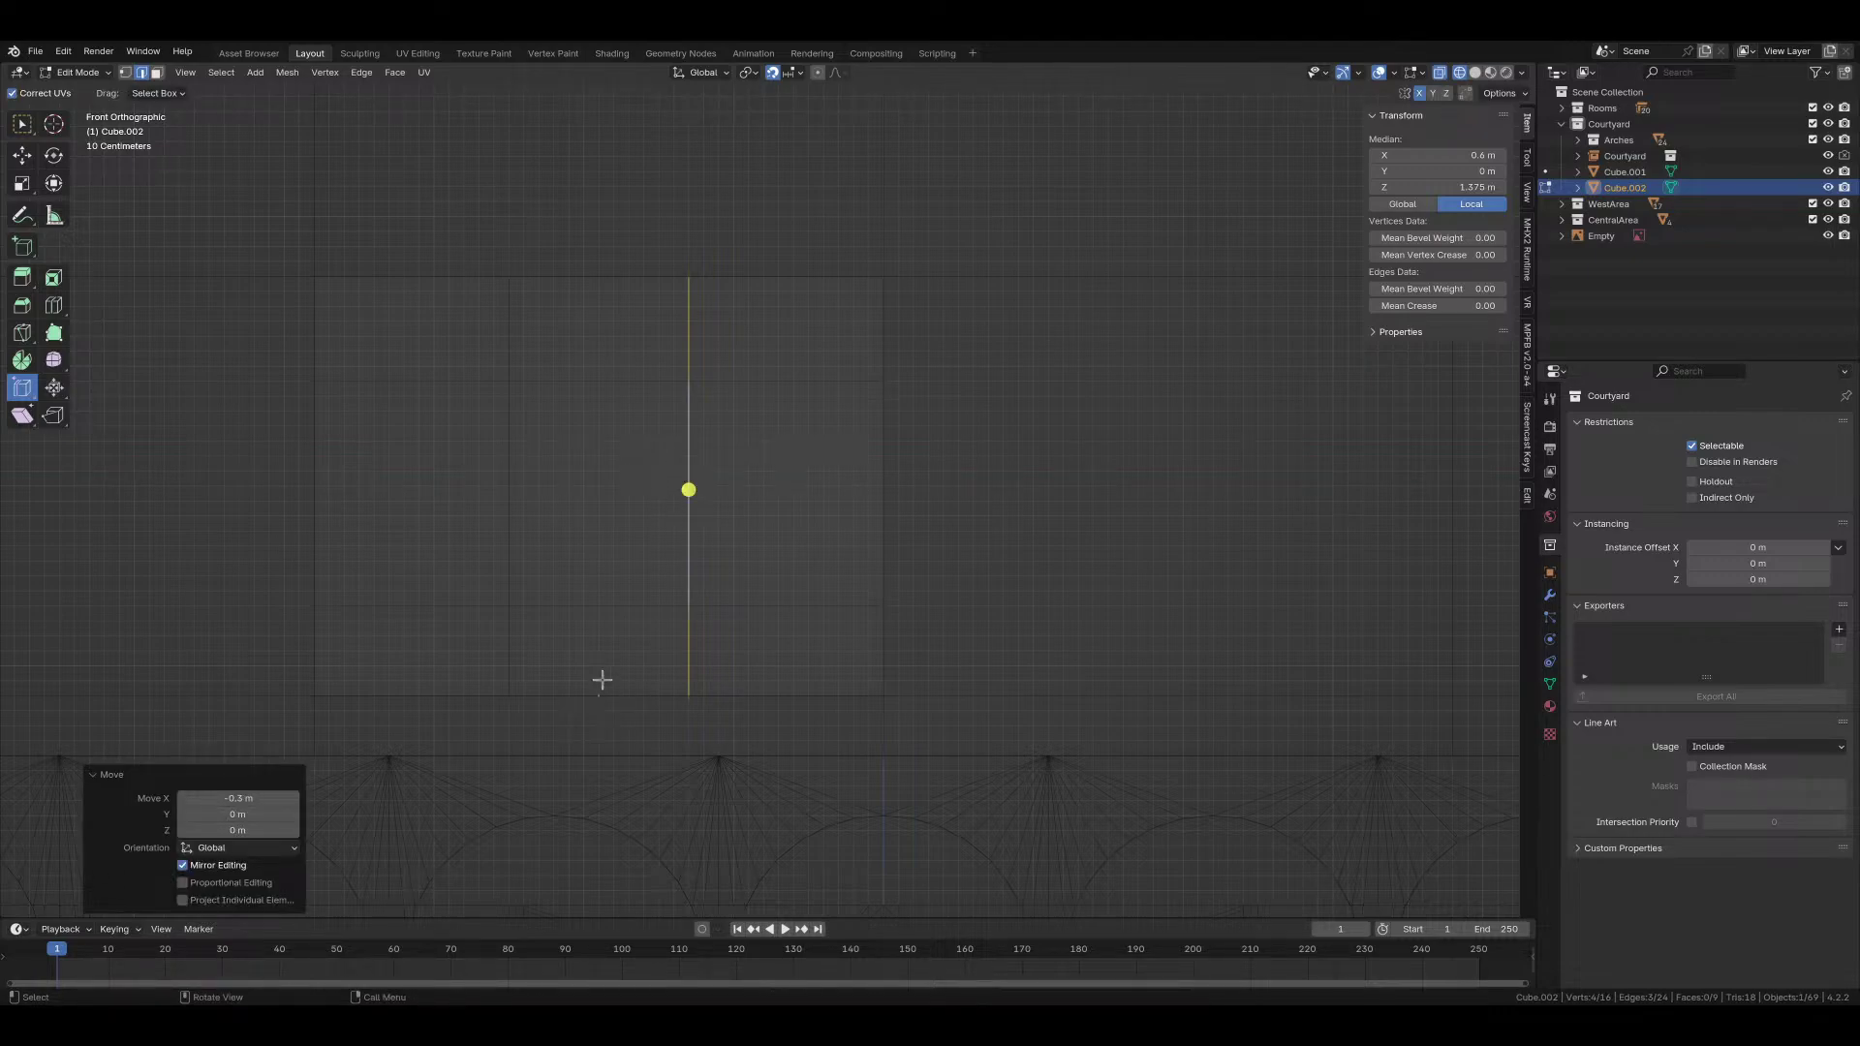
Step: Inset the panel's central window face with a thickness of 0.08 m
scroll(594, 659, "up", 1)
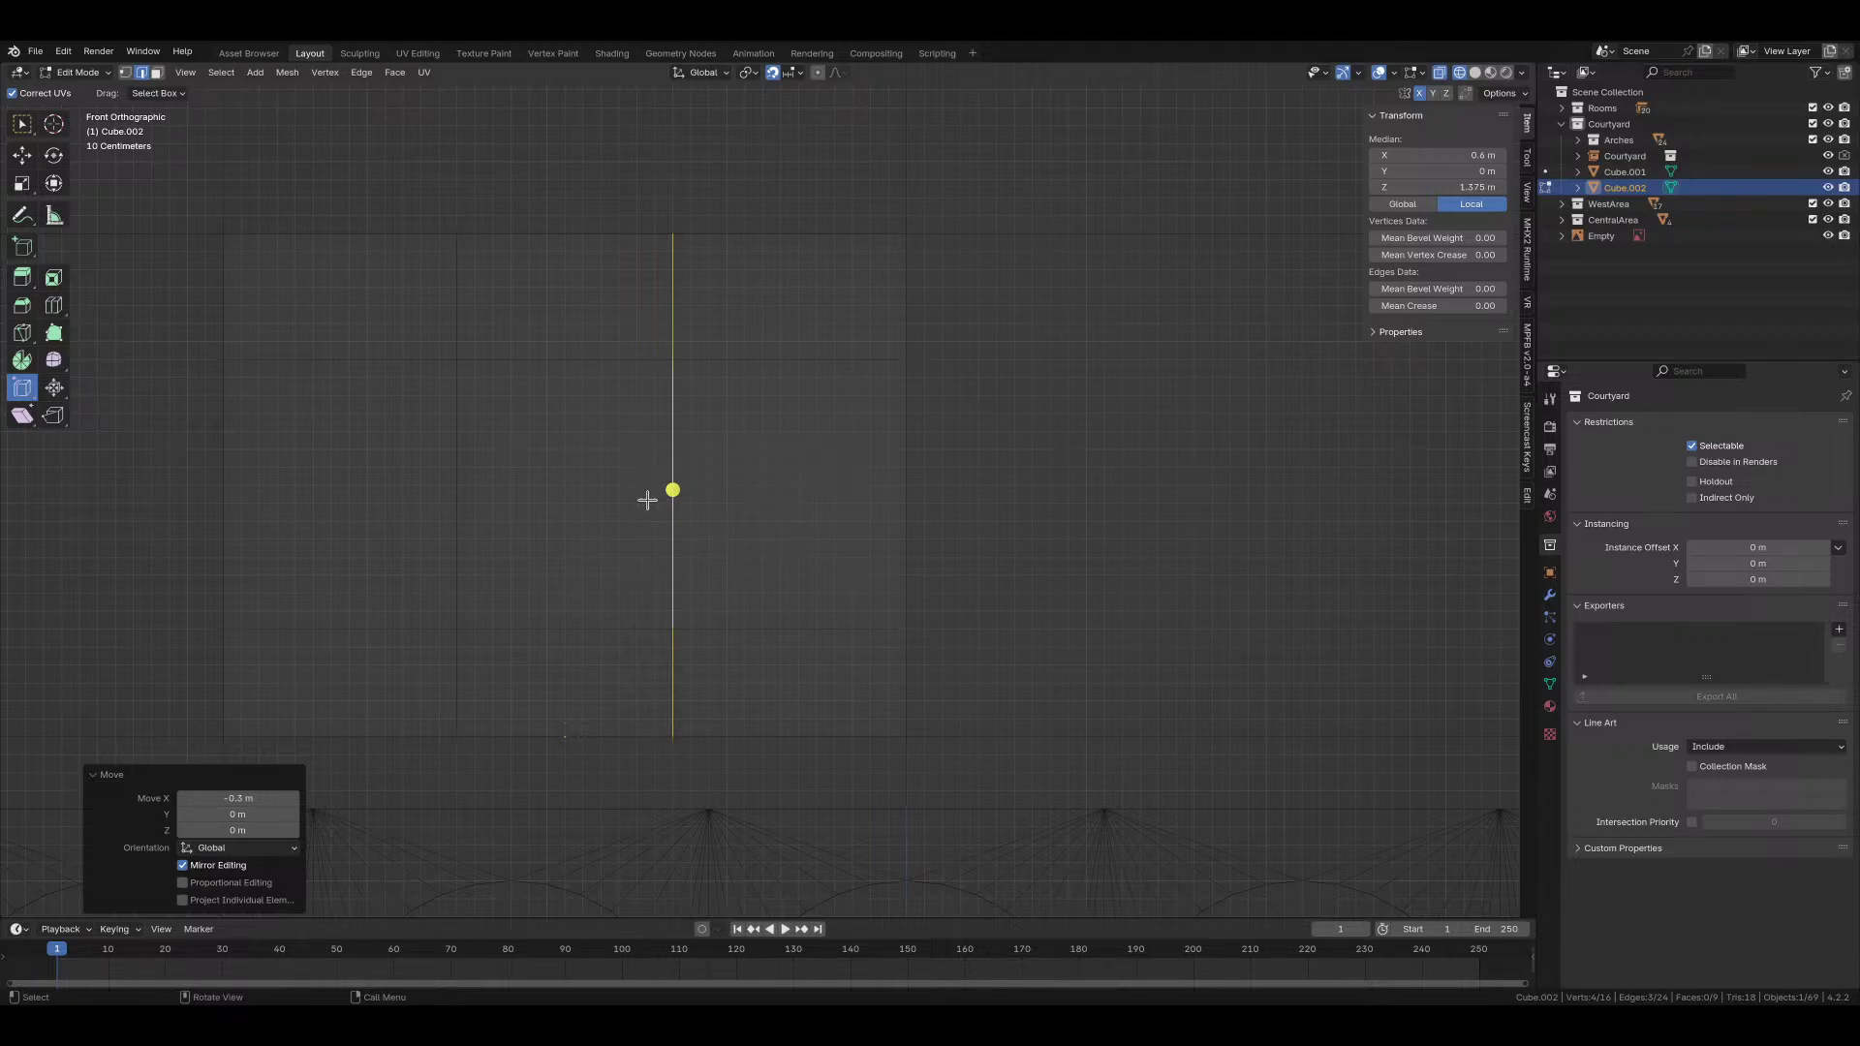
key("3")
left_click(563, 509)
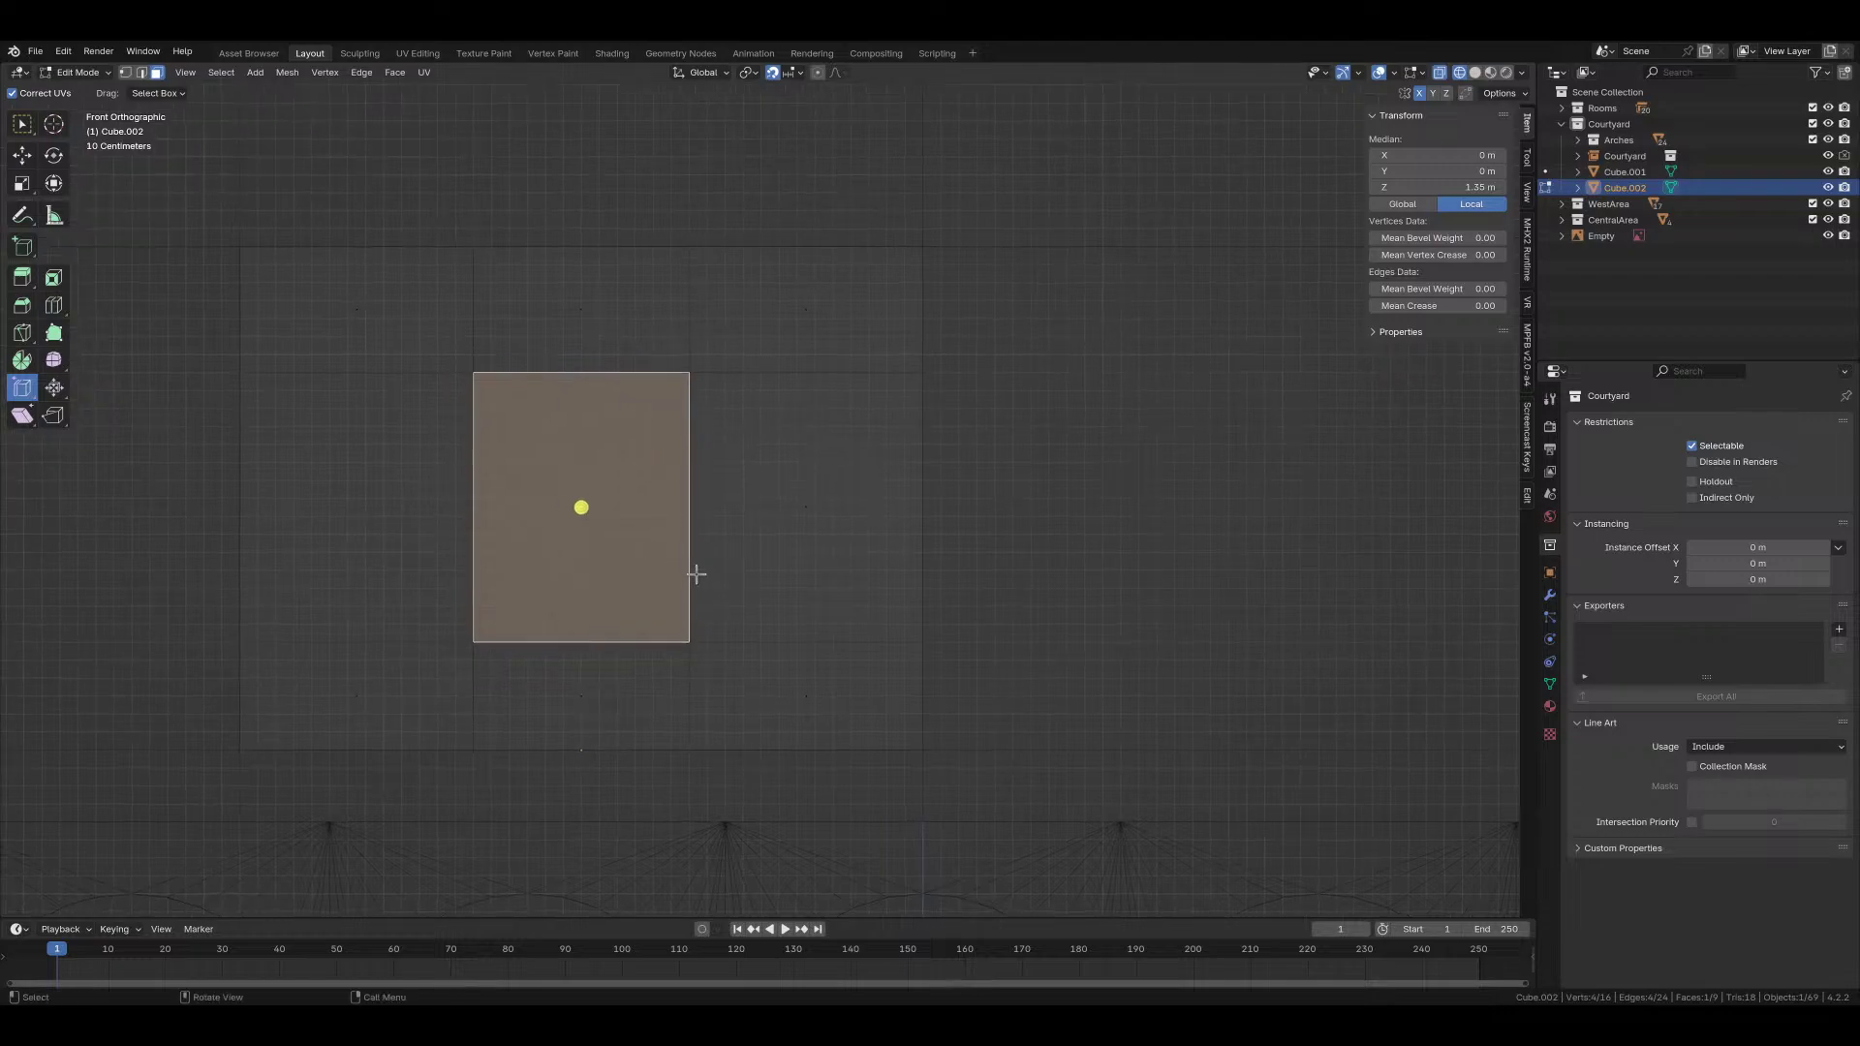
middle_click_drag(693, 573, 785, 649, "shift")
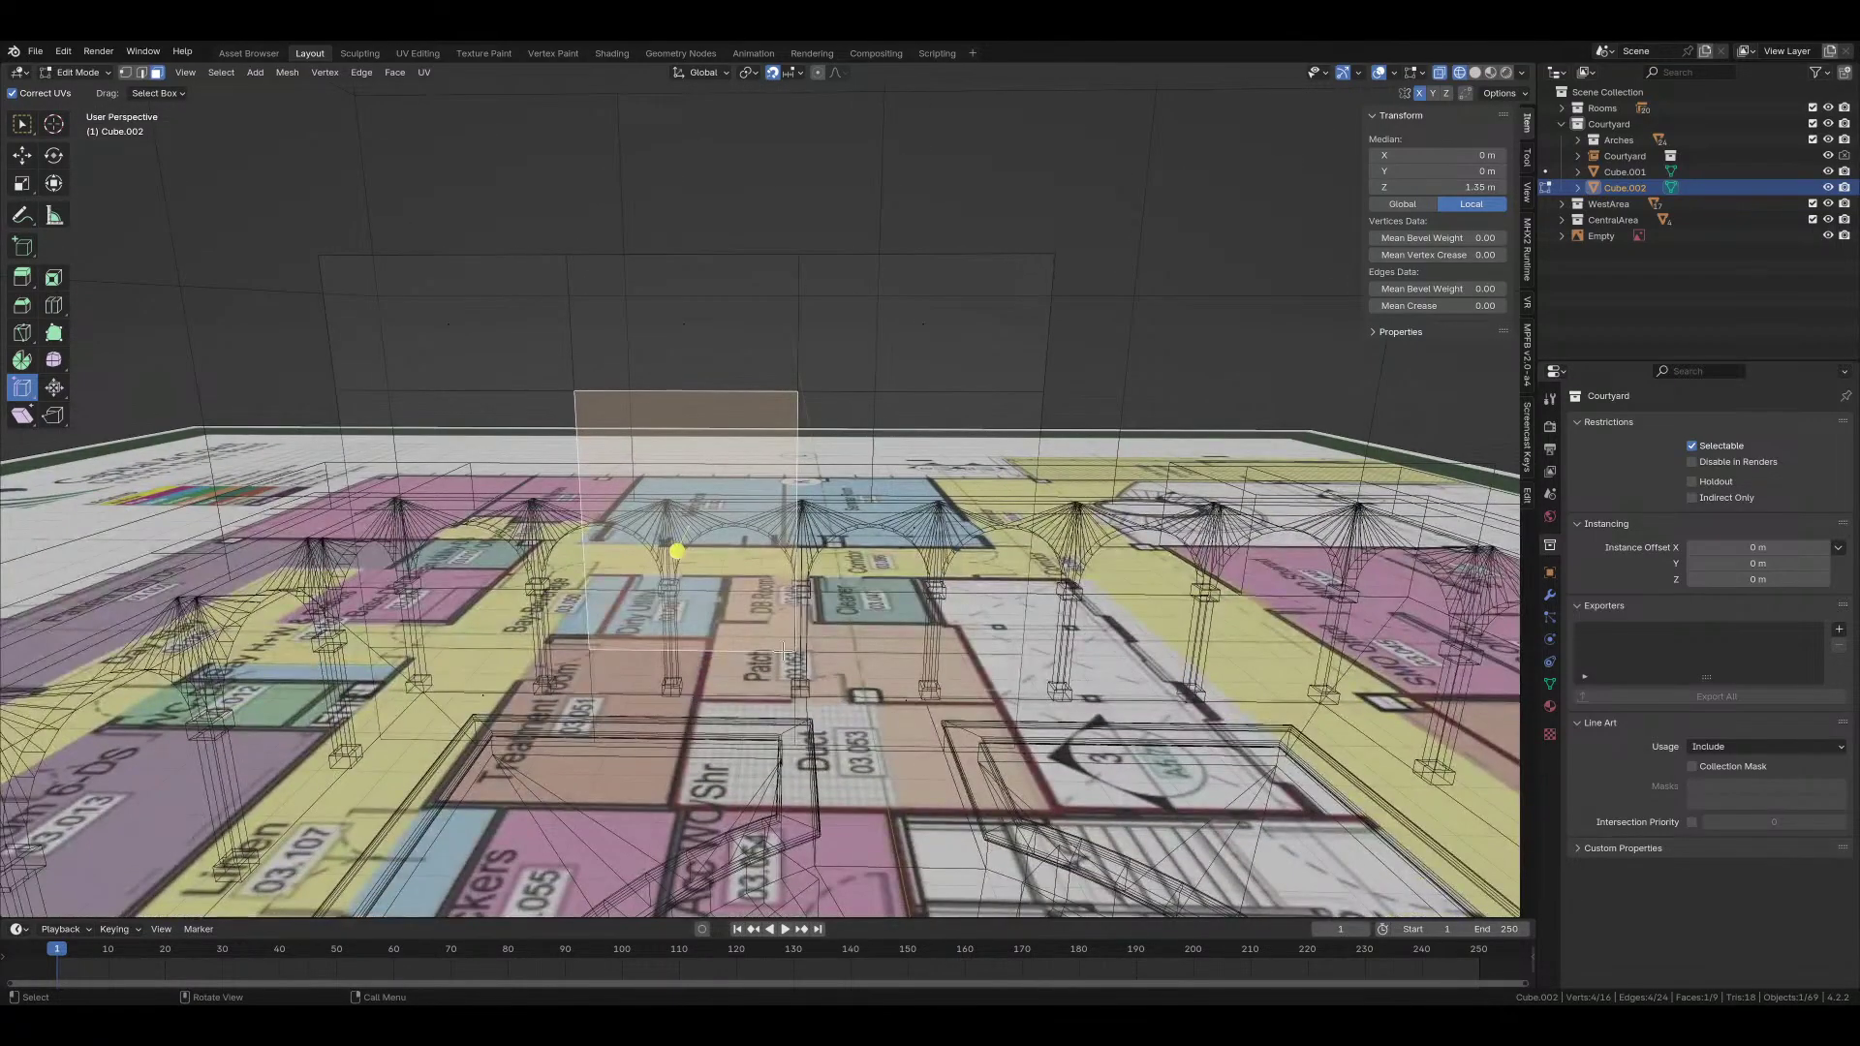
key("i")
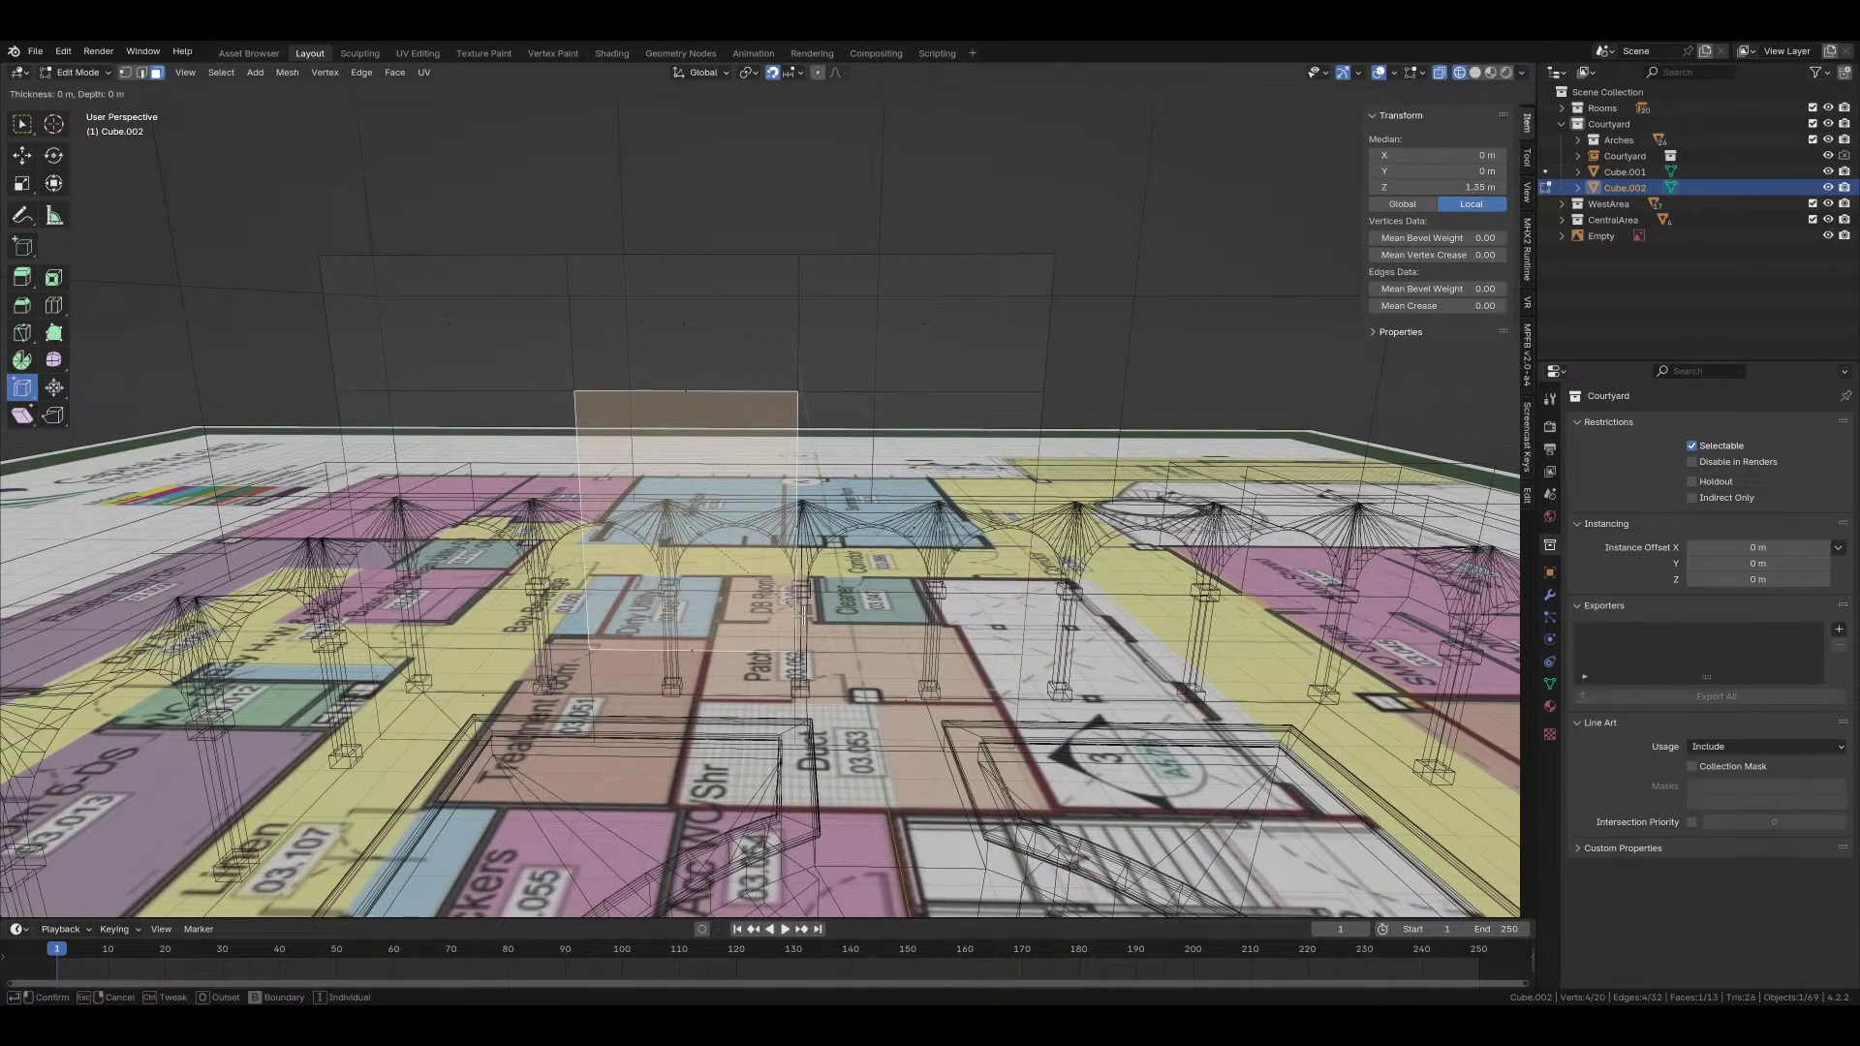
key("equal")
left_click(677, 550)
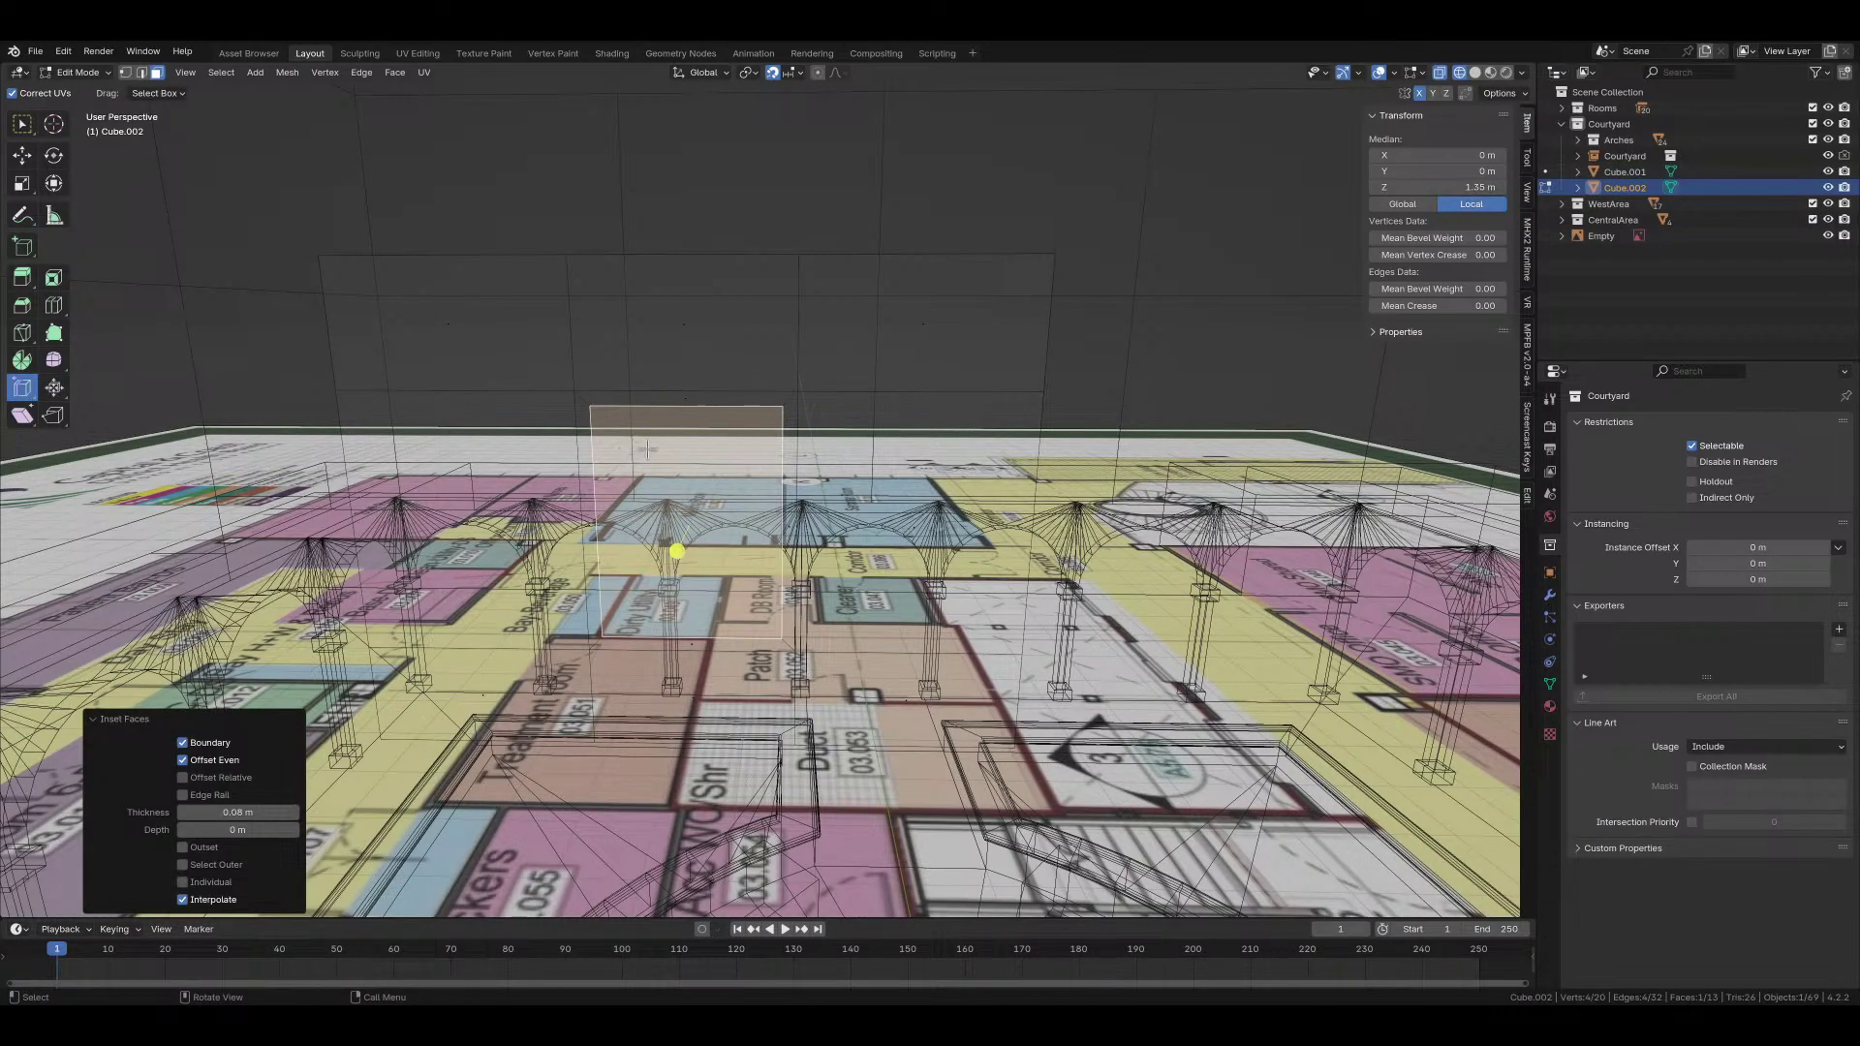
Step: Extrude the panel's central window face together with its inset border 0.1 m inward into the wall
left_click(581, 400, "alt+shift")
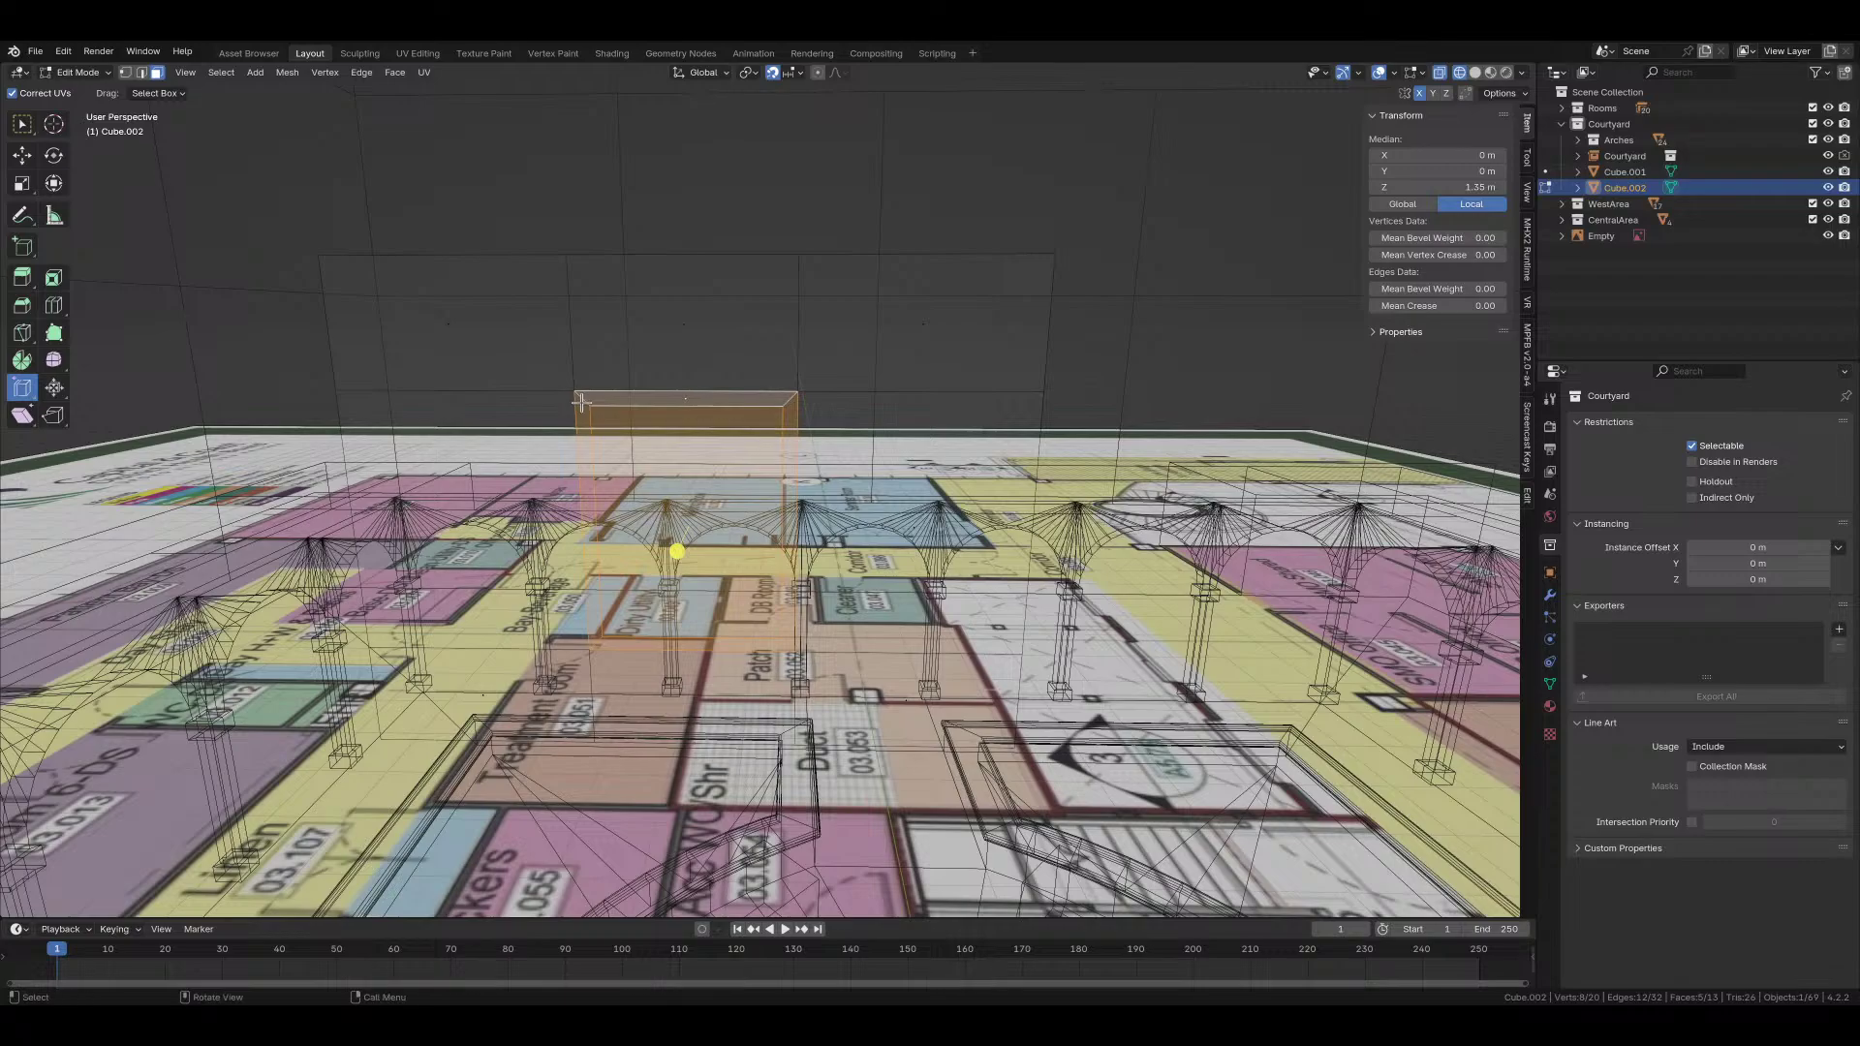
key("KP_7")
scroll(739, 614, "up", 4)
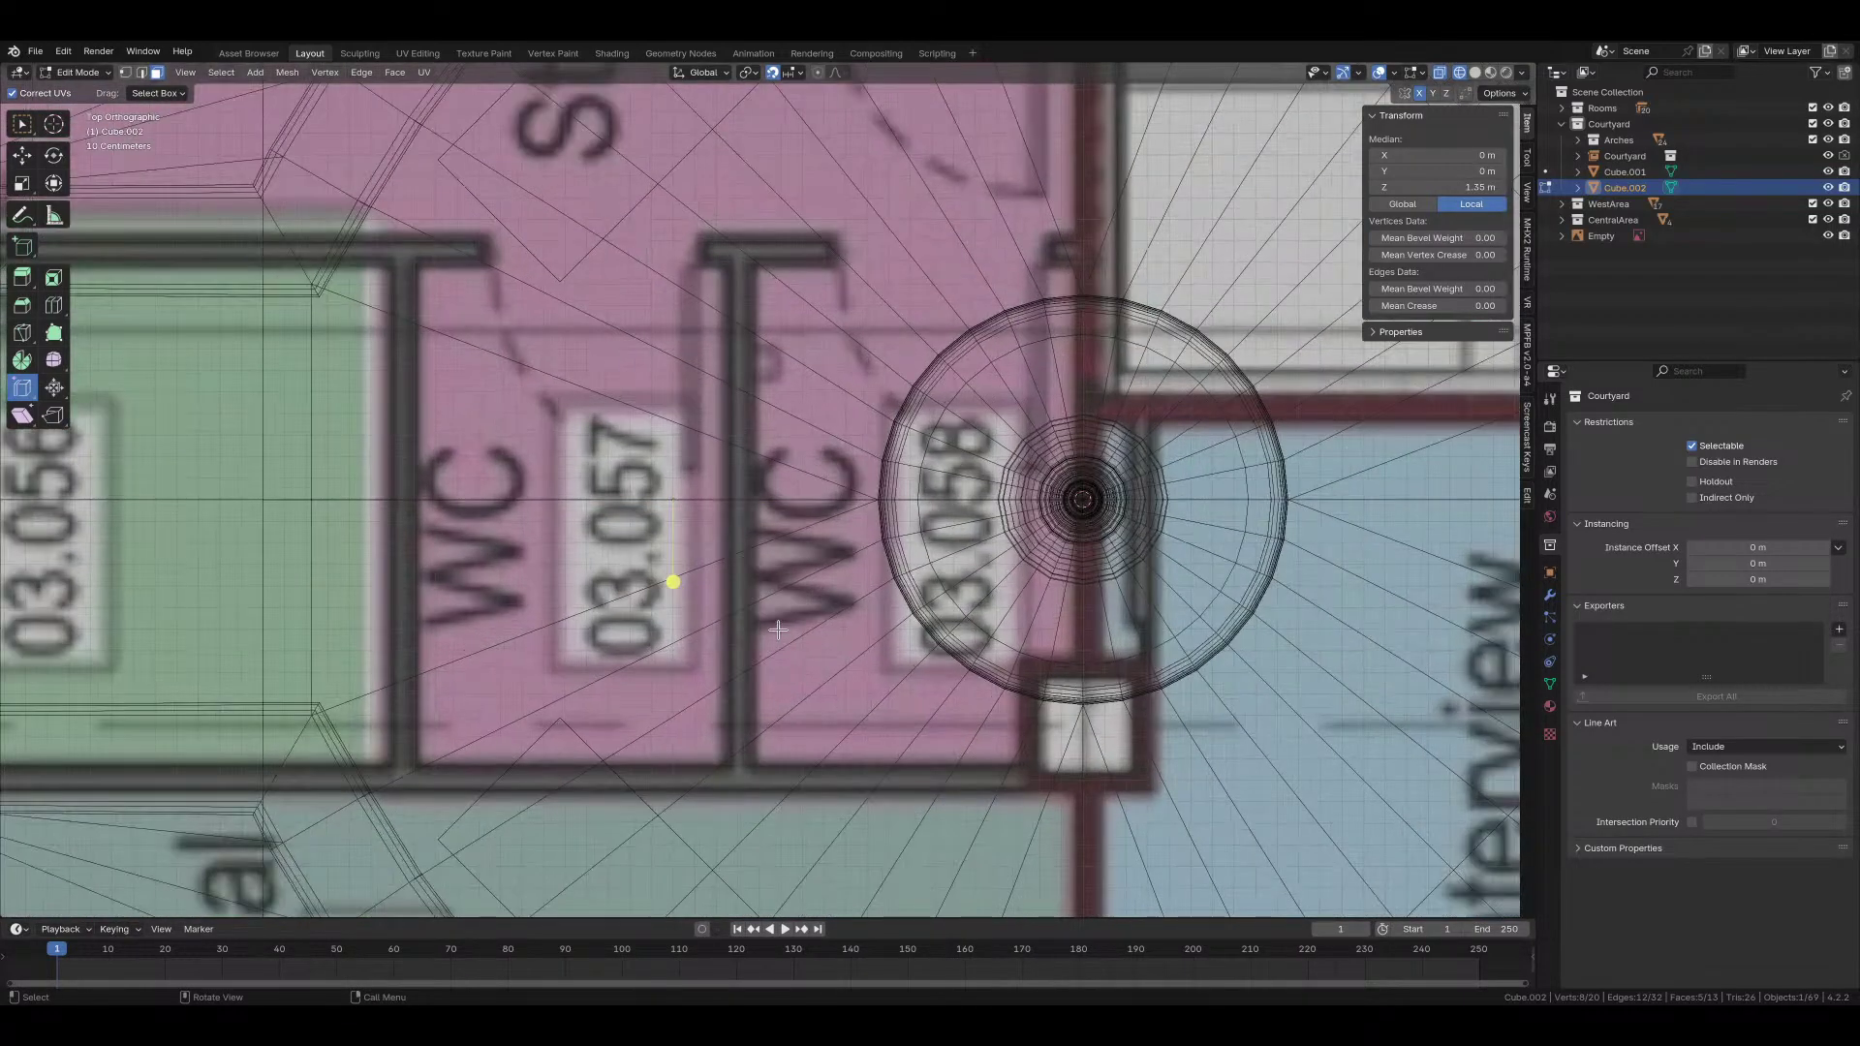
key("e")
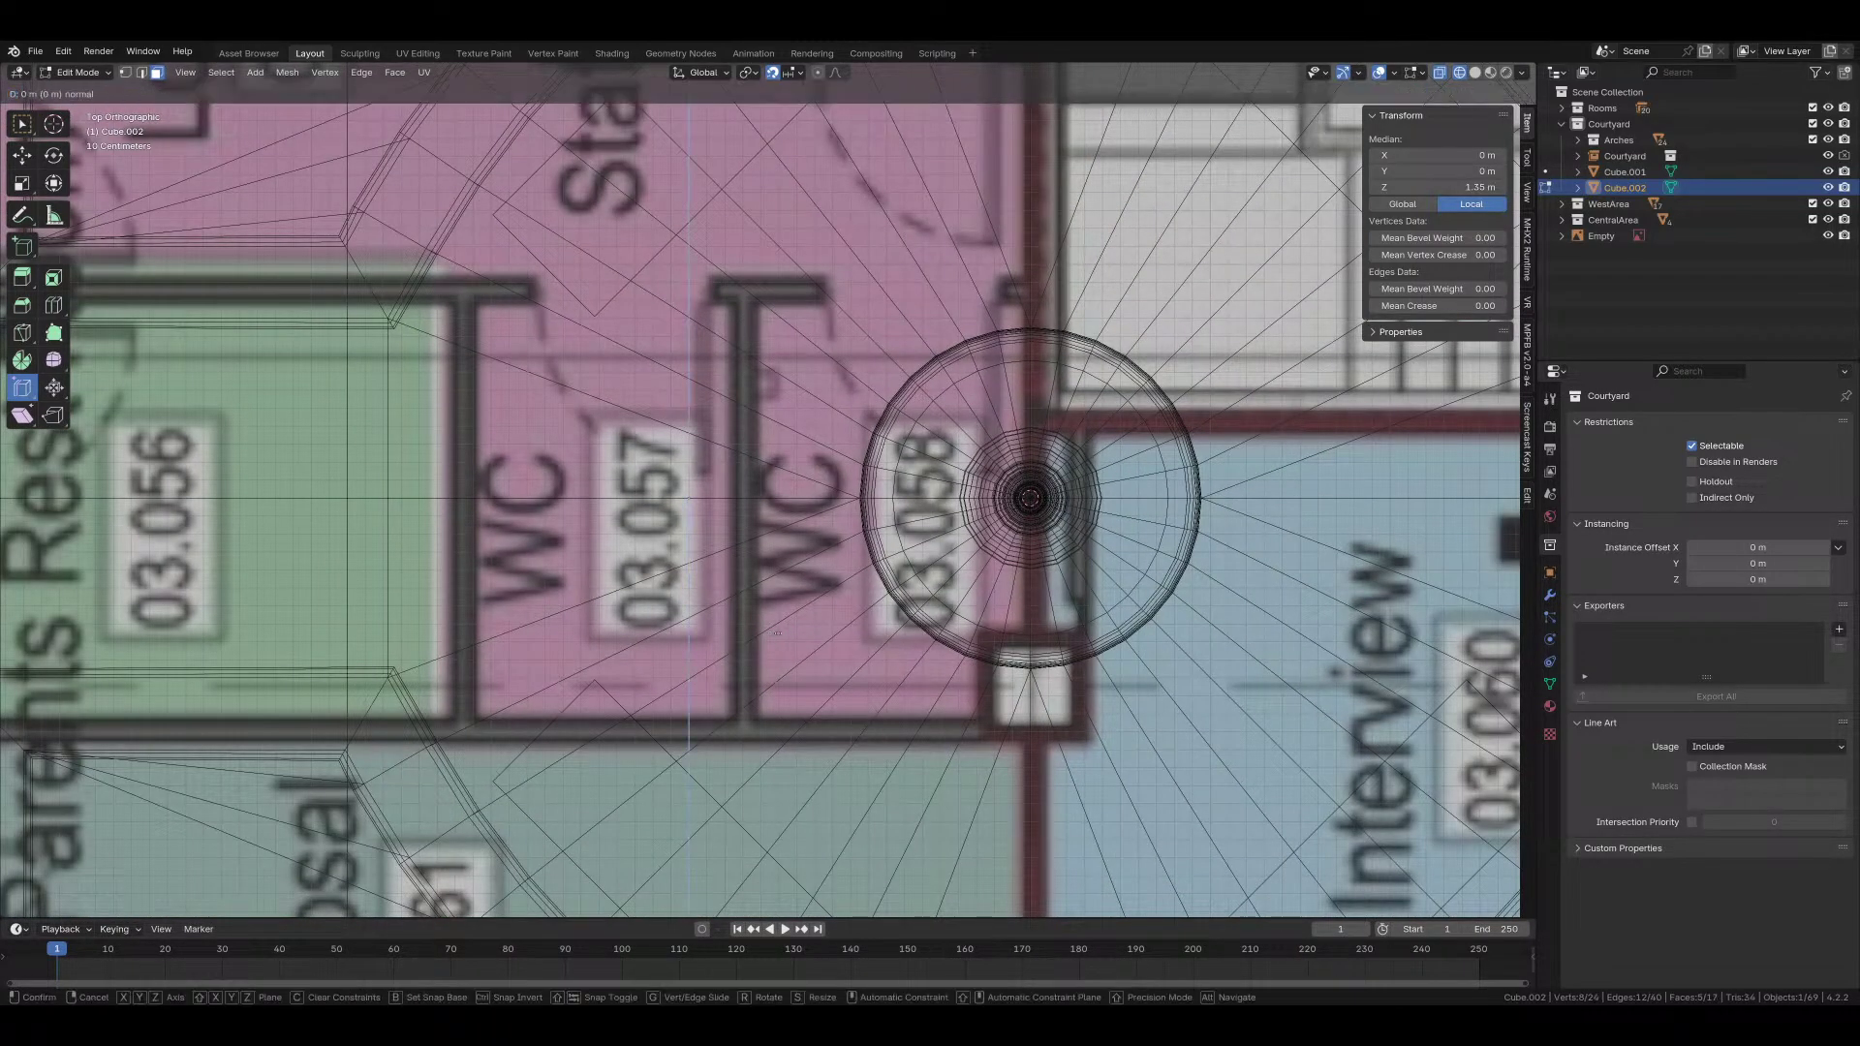
right_click(778, 625)
middle_click_drag(778, 625, 644, 540)
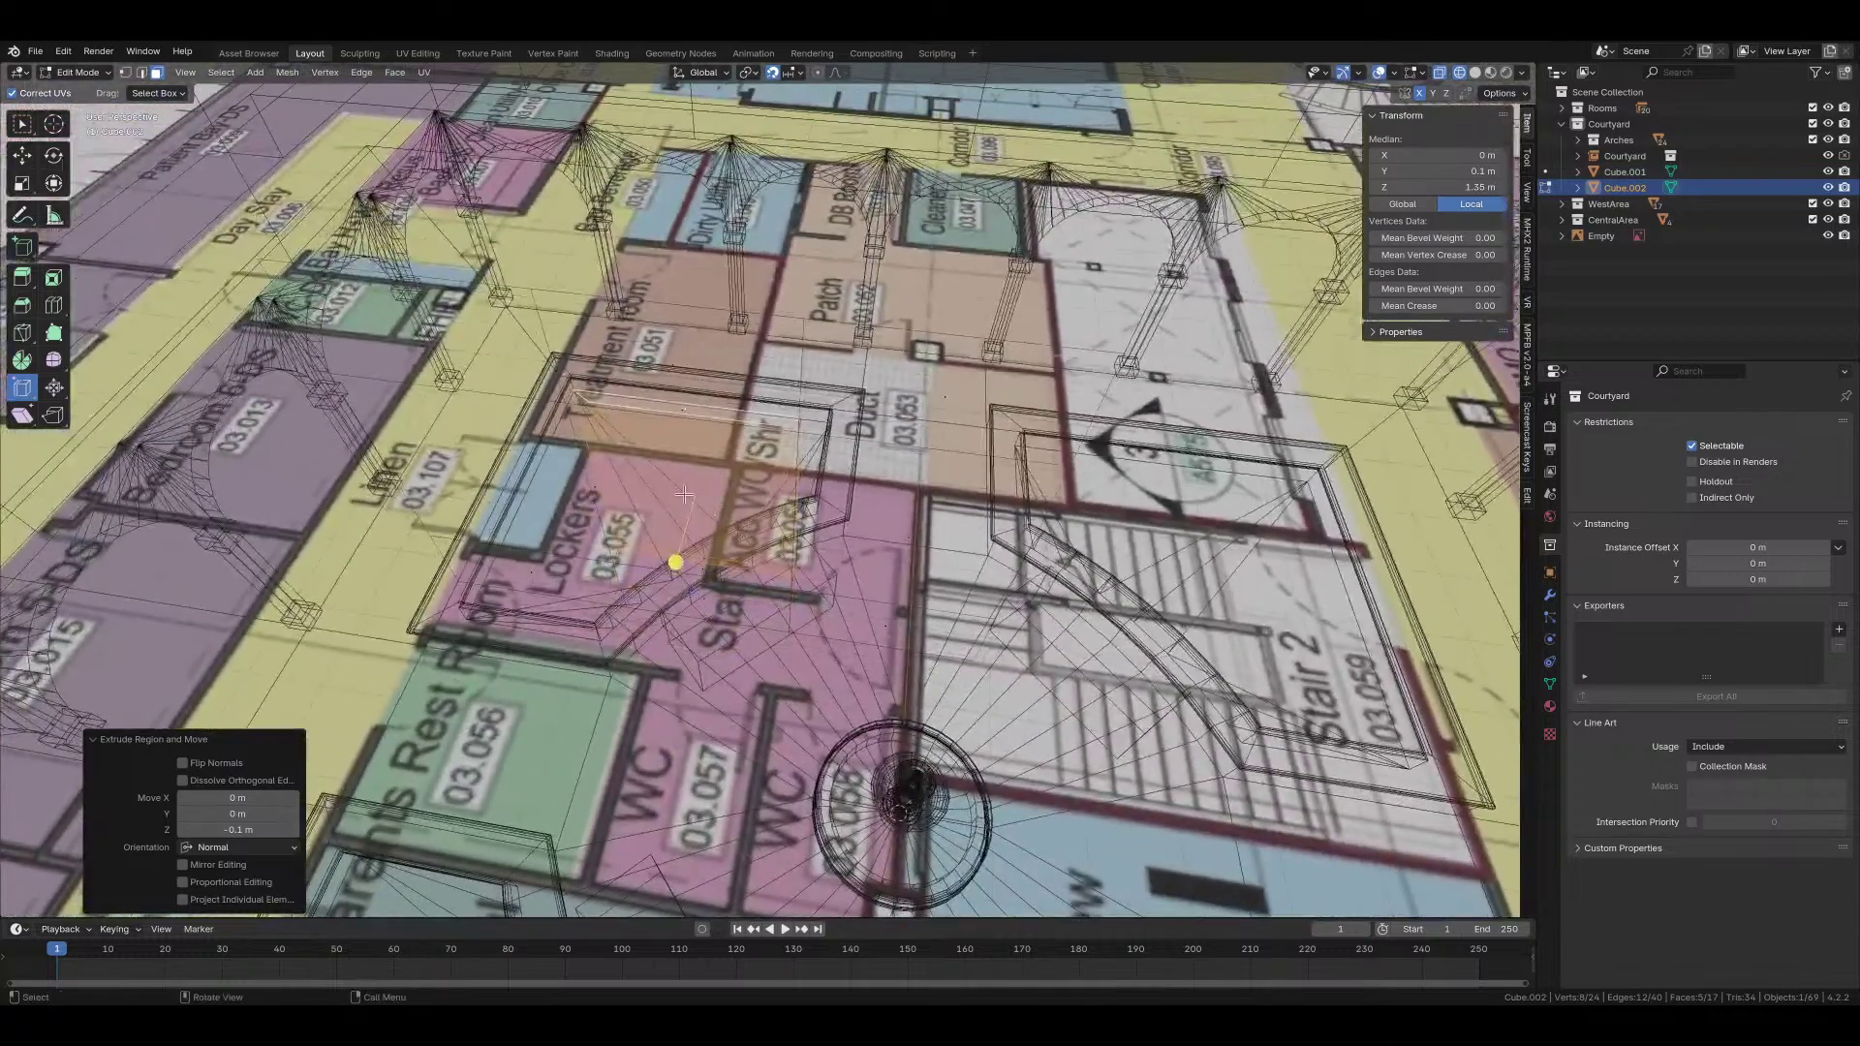
Step: Extrude the central window pane face a further 0.05 m inward and return to solid shading
left_click(675, 562)
key("KP_7")
key("e")
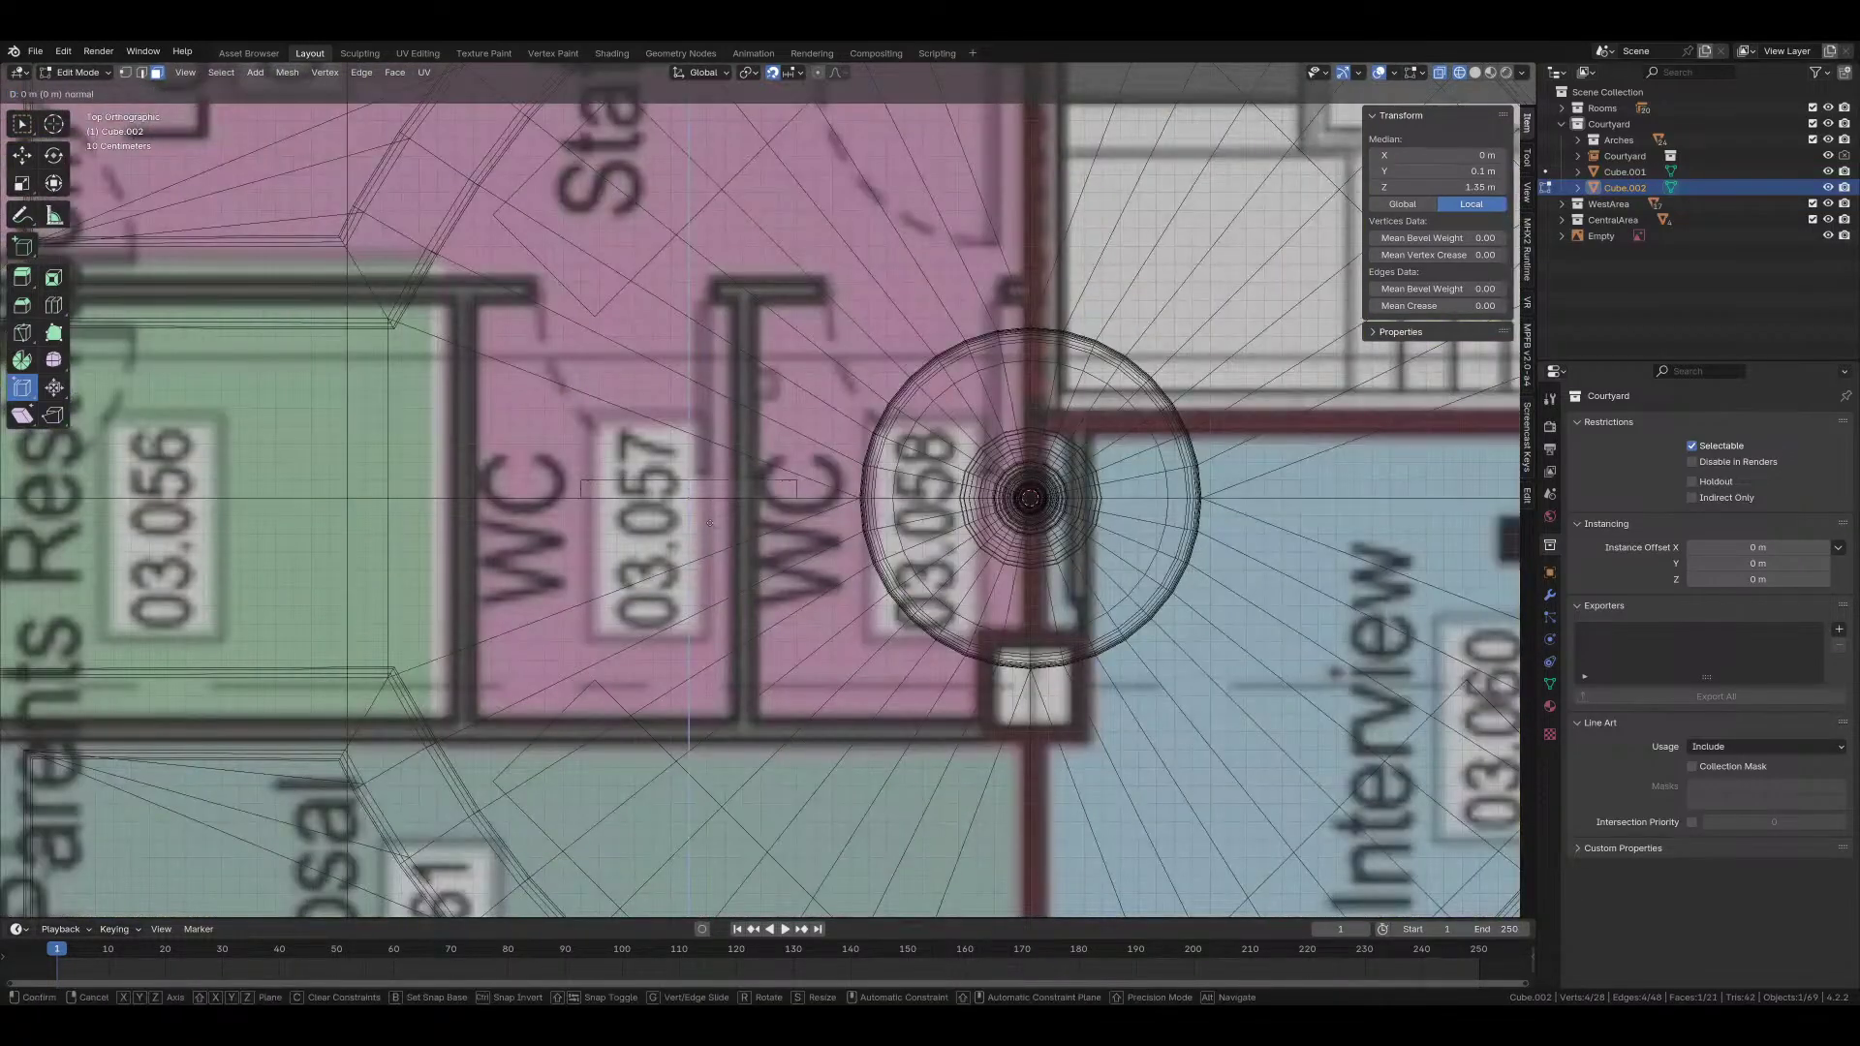
left_click(708, 515)
mouse_move(685, 539)
middle_mouse_down()
mouse_move(723, 455)
mouse_move(910, 539)
mouse_move(922, 510)
mouse_move(873, 537)
mouse_move(908, 531)
mouse_move(932, 493)
mouse_move(850, 498)
mouse_move(826, 540)
middle_mouse_up()
key("shift+z")
scroll(824, 542, "down", 3)
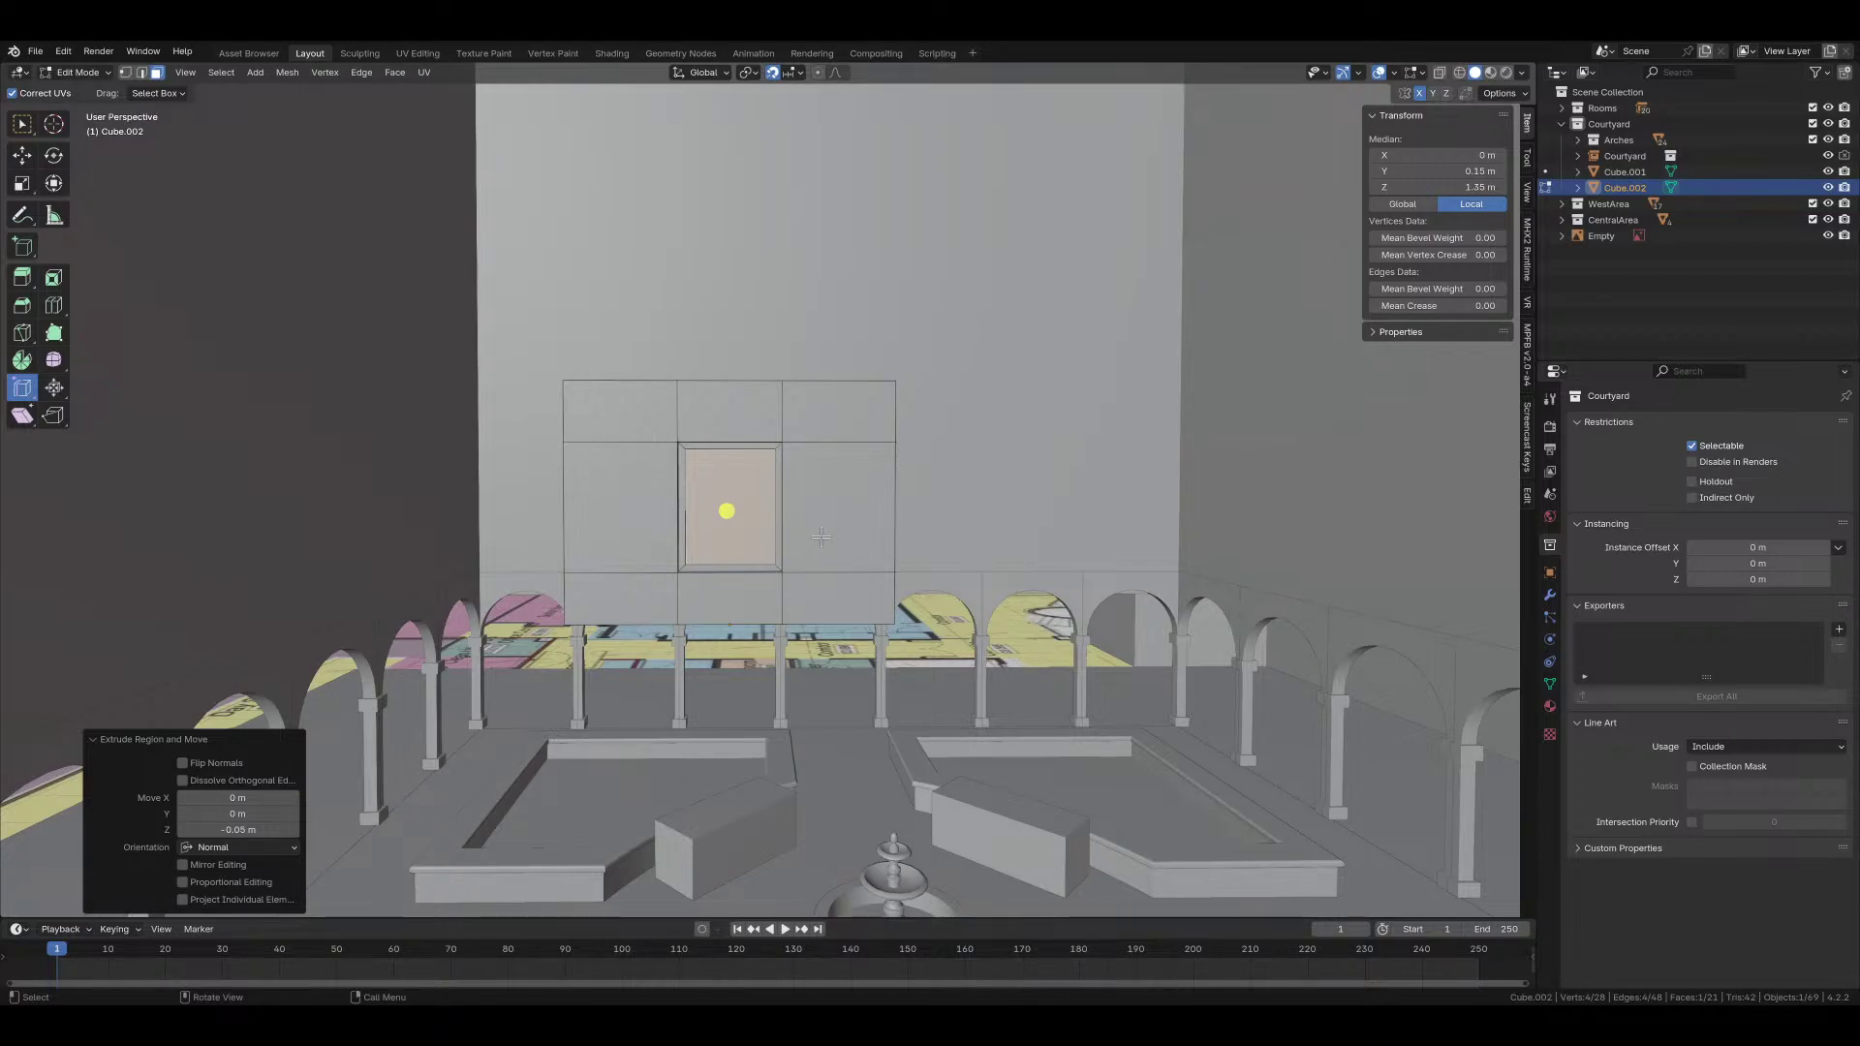
Step: Examine the panel's bottom edge and its vertices in relation to the arches below, from the side and front
scroll(821, 536, "up", 2)
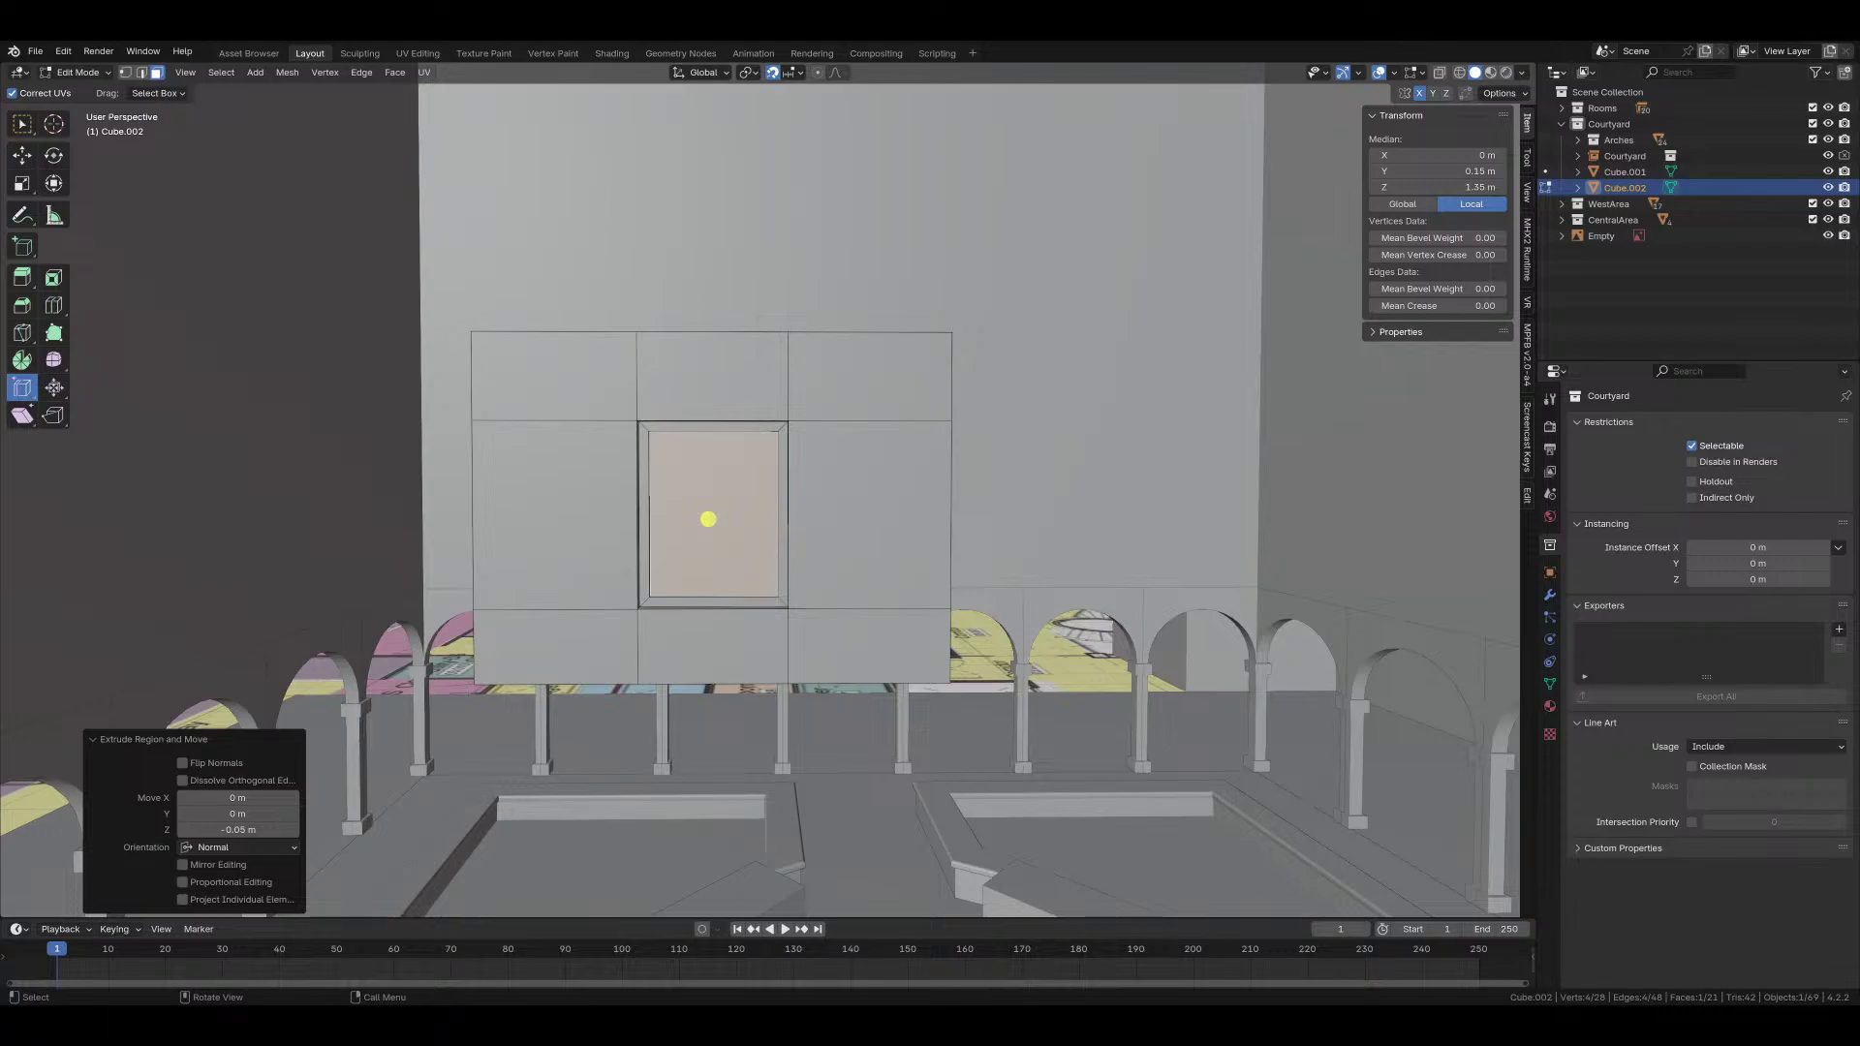
scroll(770, 527, "up", 1)
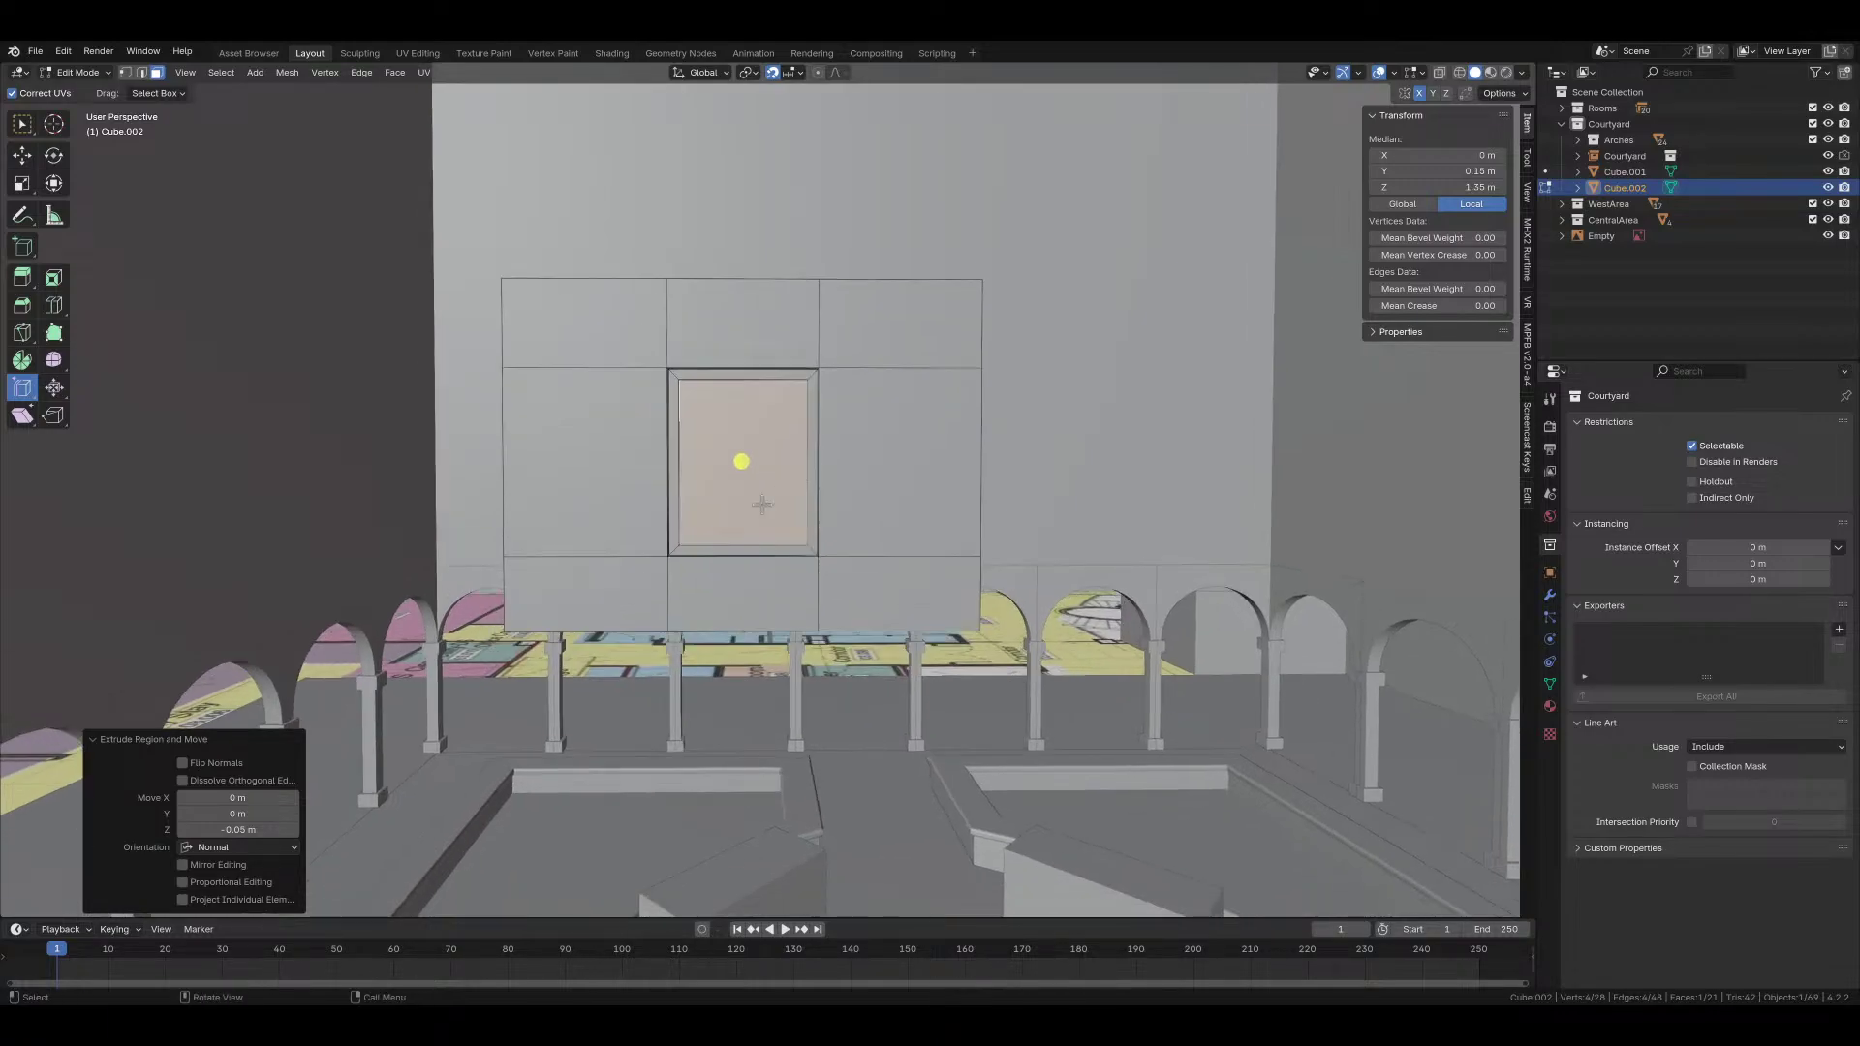
scroll(713, 777, "up", 3)
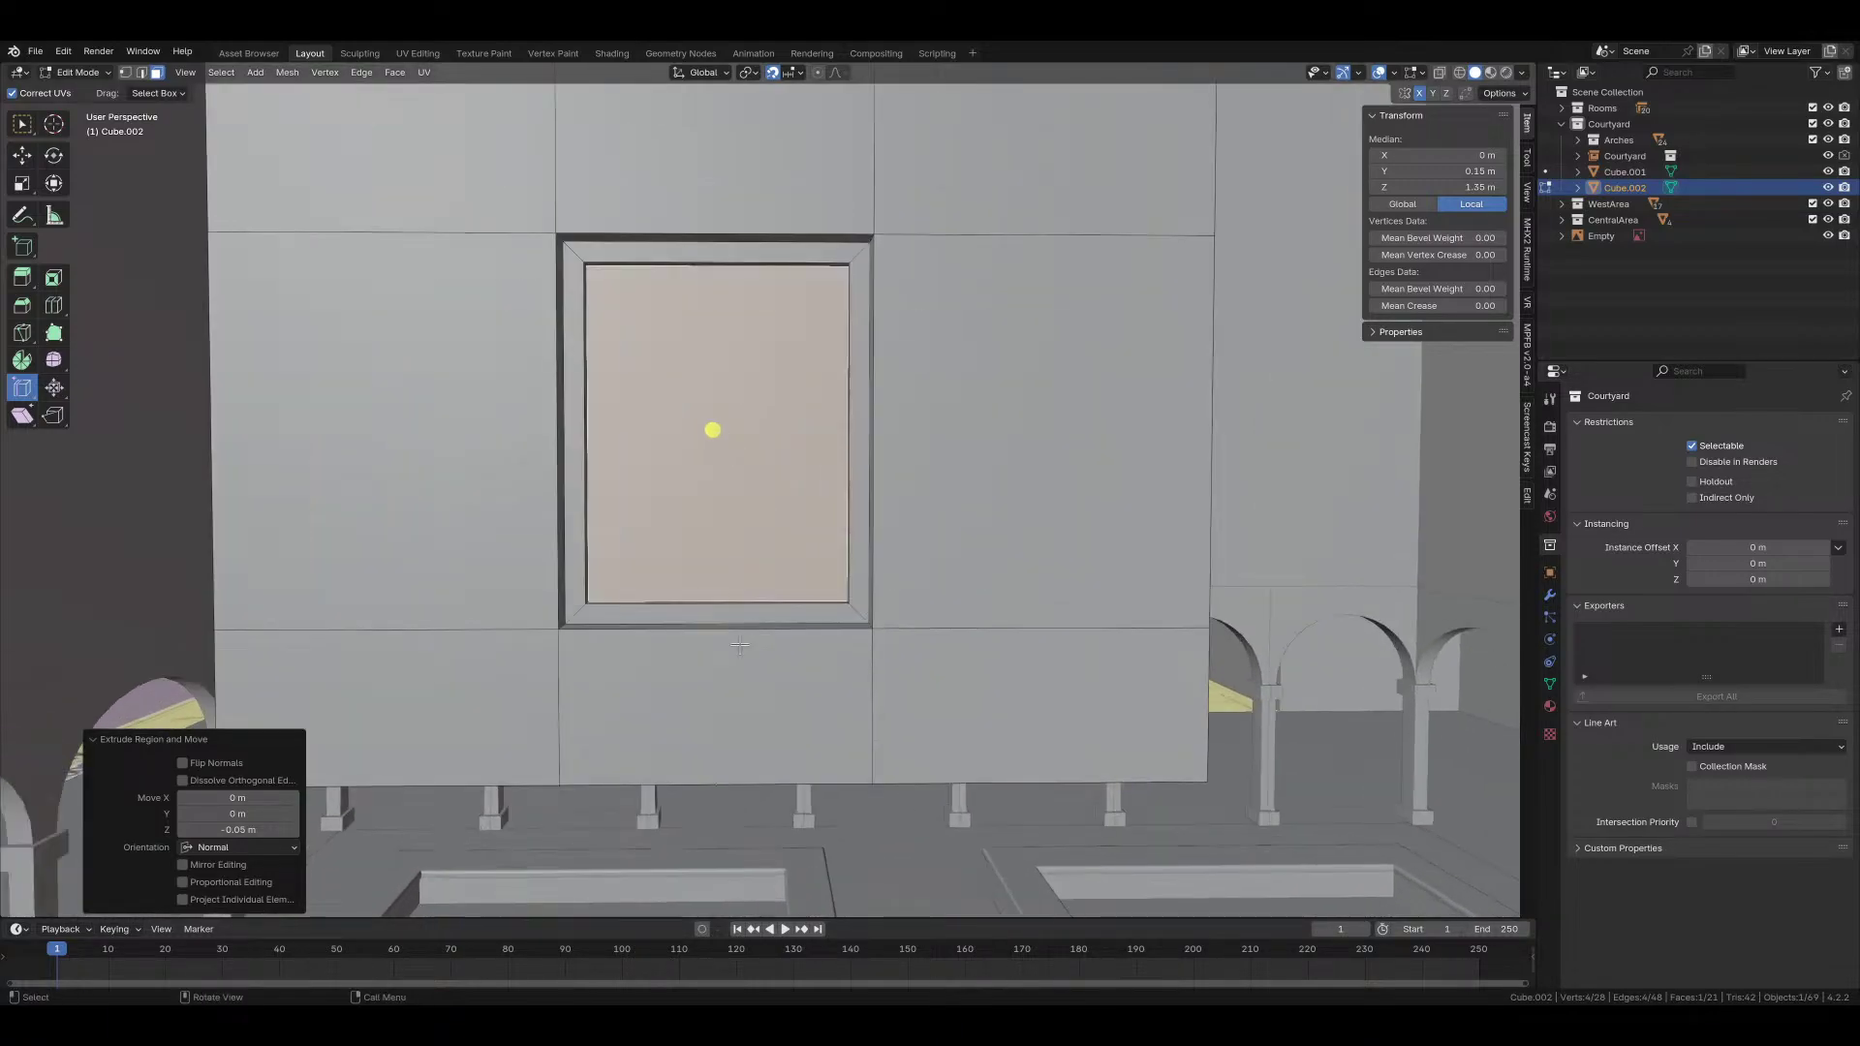
key("alt+a")
key("2")
left_click(703, 779, "alt")
middle_click_drag(703, 780, 741, 683)
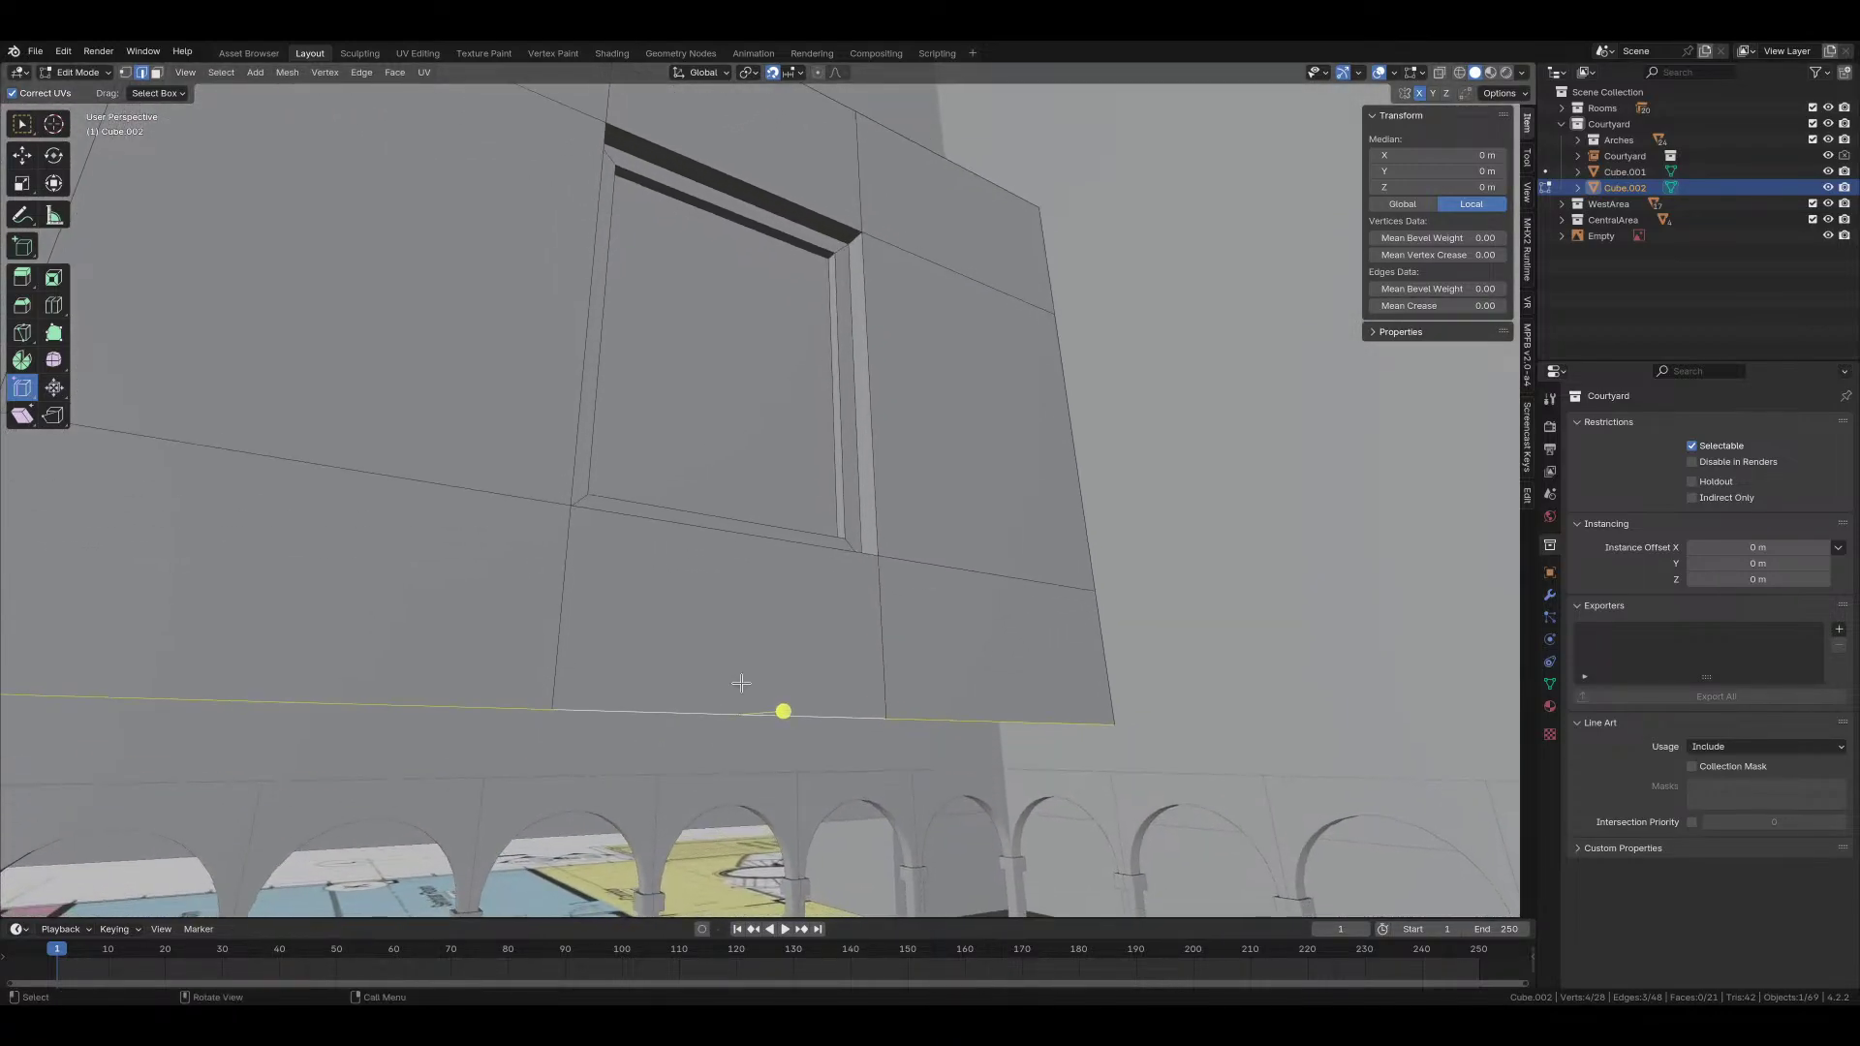
key("KP_3")
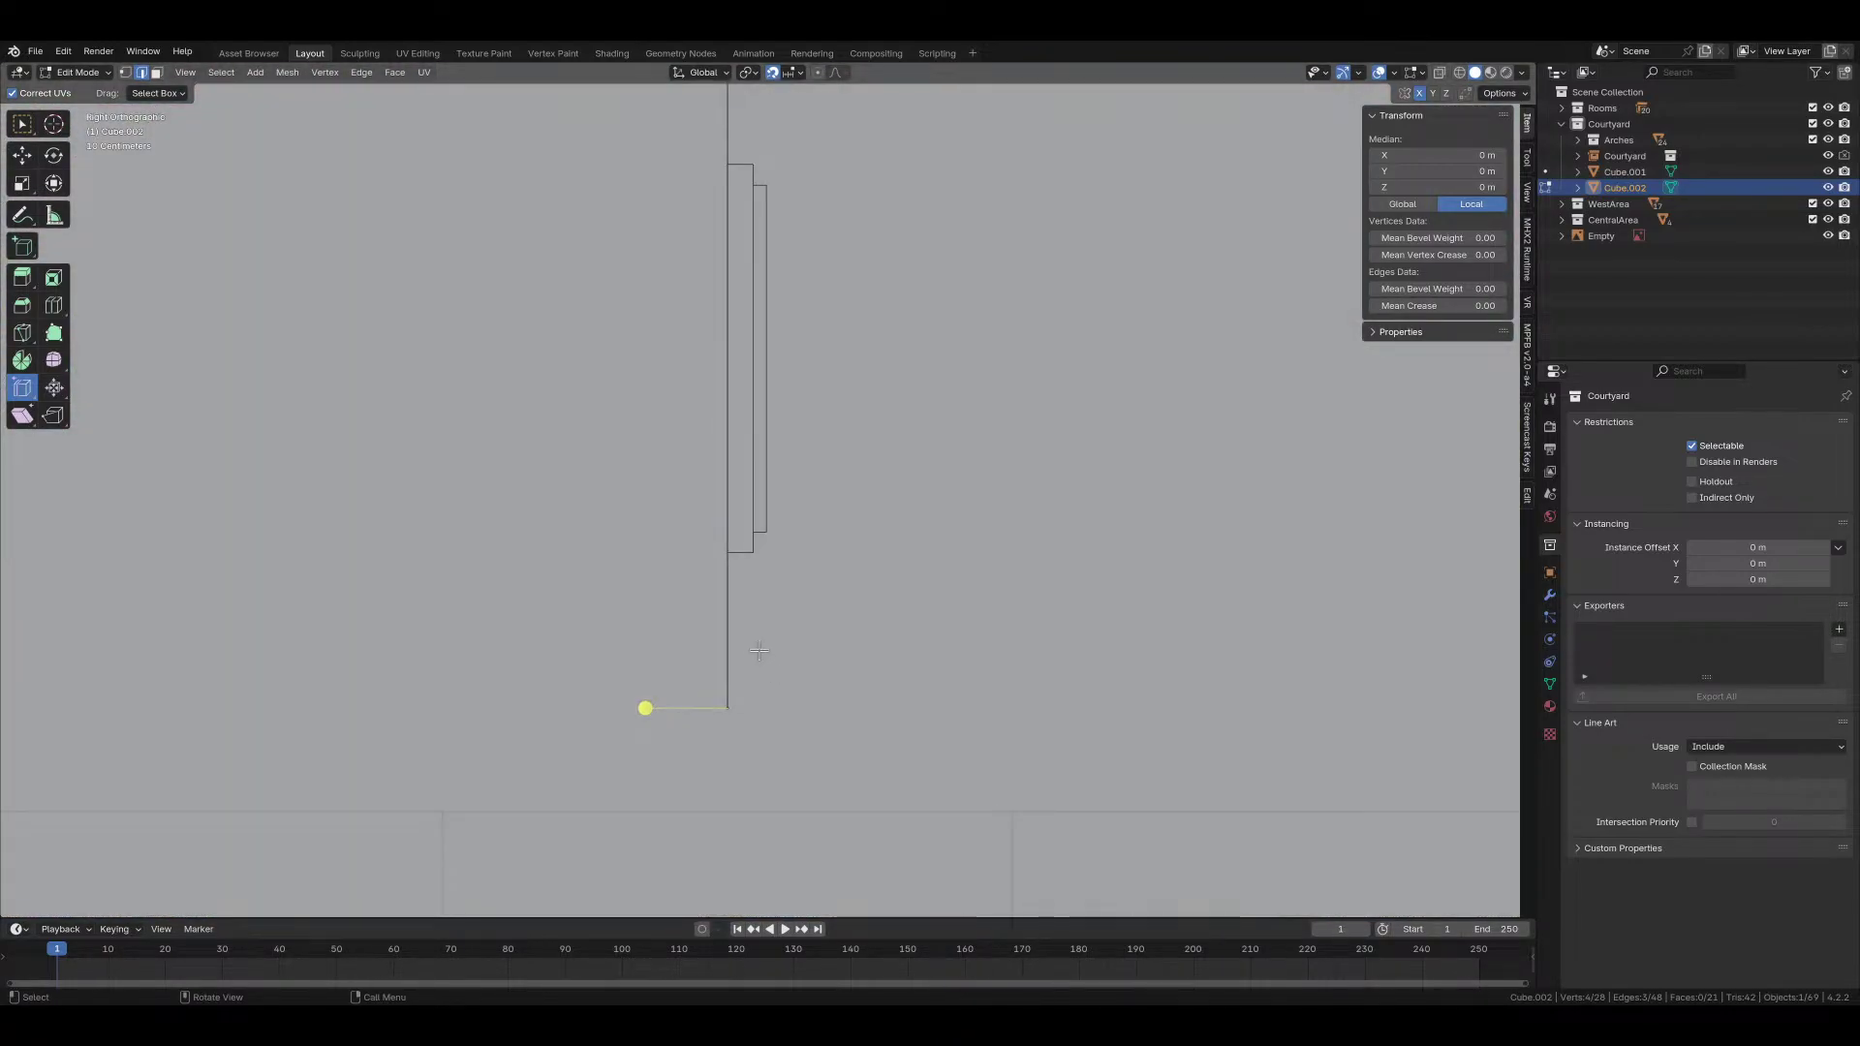
key("alt+z")
scroll(759, 650, "down", 4, "shift")
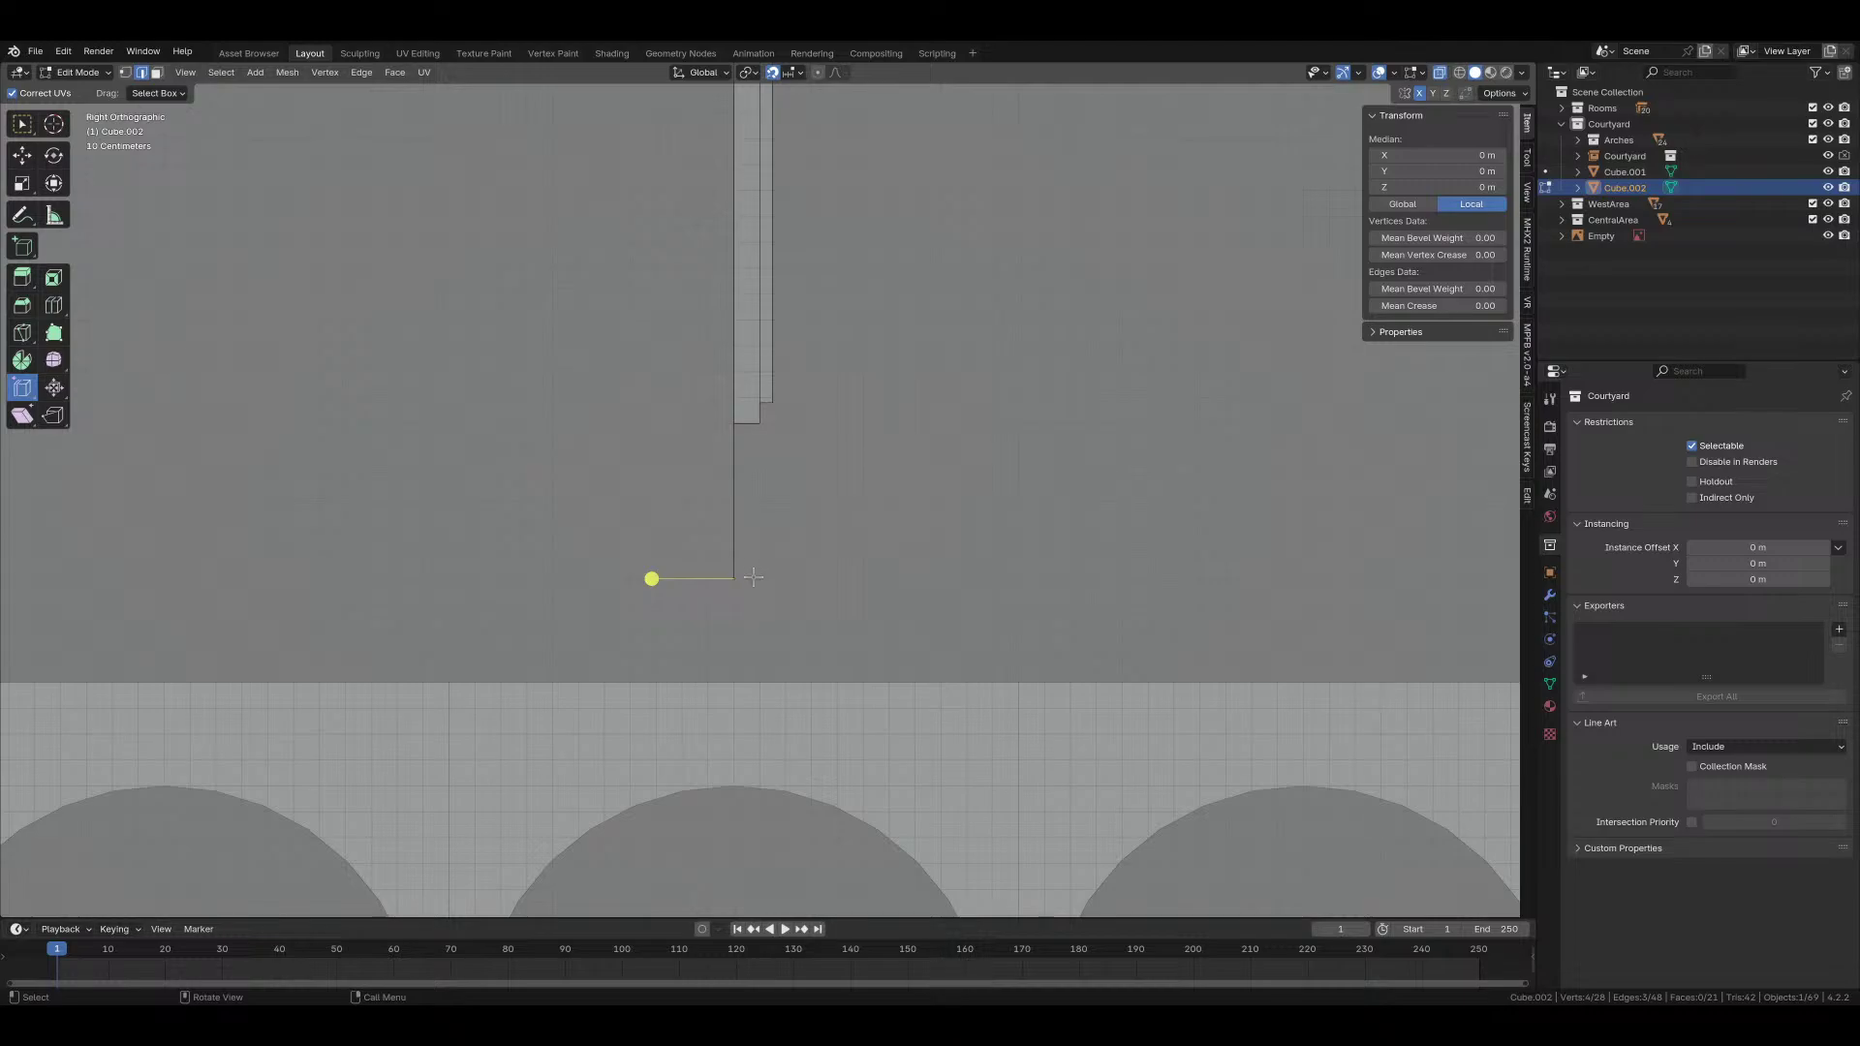
middle_click_drag(743, 553, 860, 620)
key("1")
left_click(856, 671)
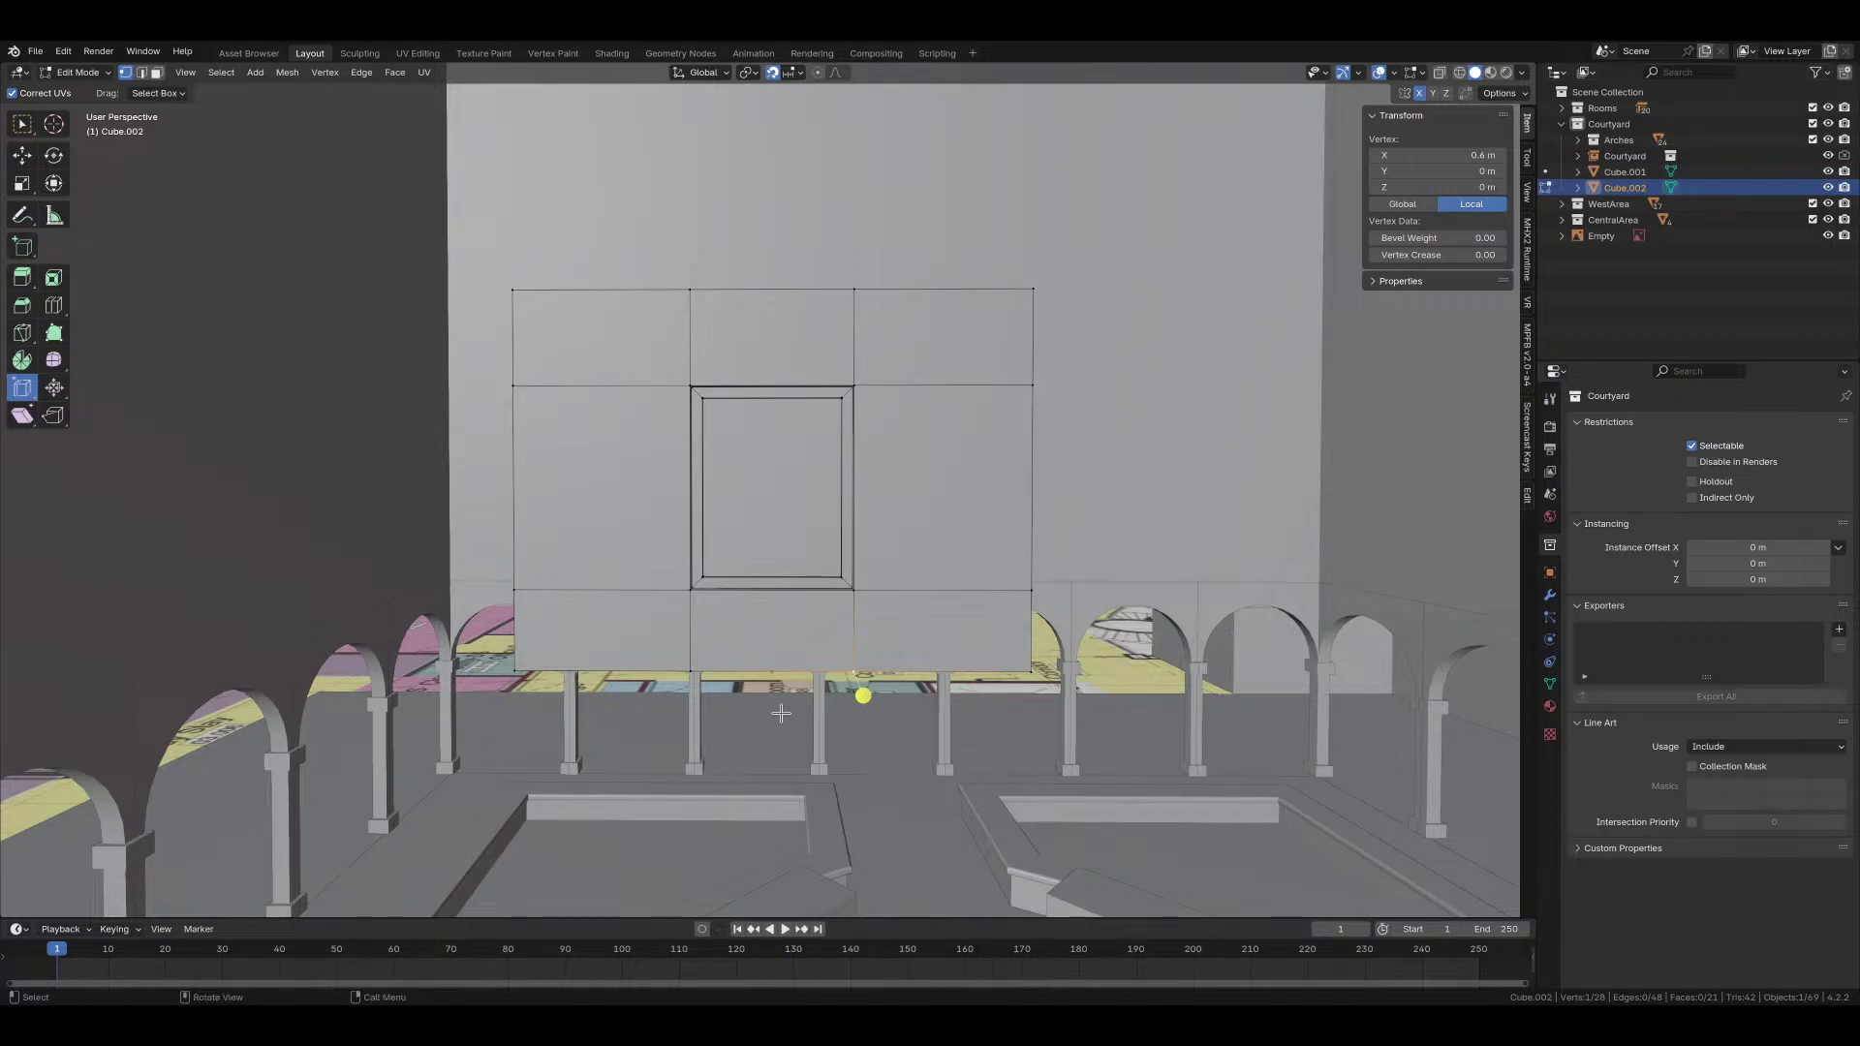
Step: Mark the four outer edges of the window opening on the wall surface as a seam
middle_click_drag(804, 543, 758, 523)
key("2")
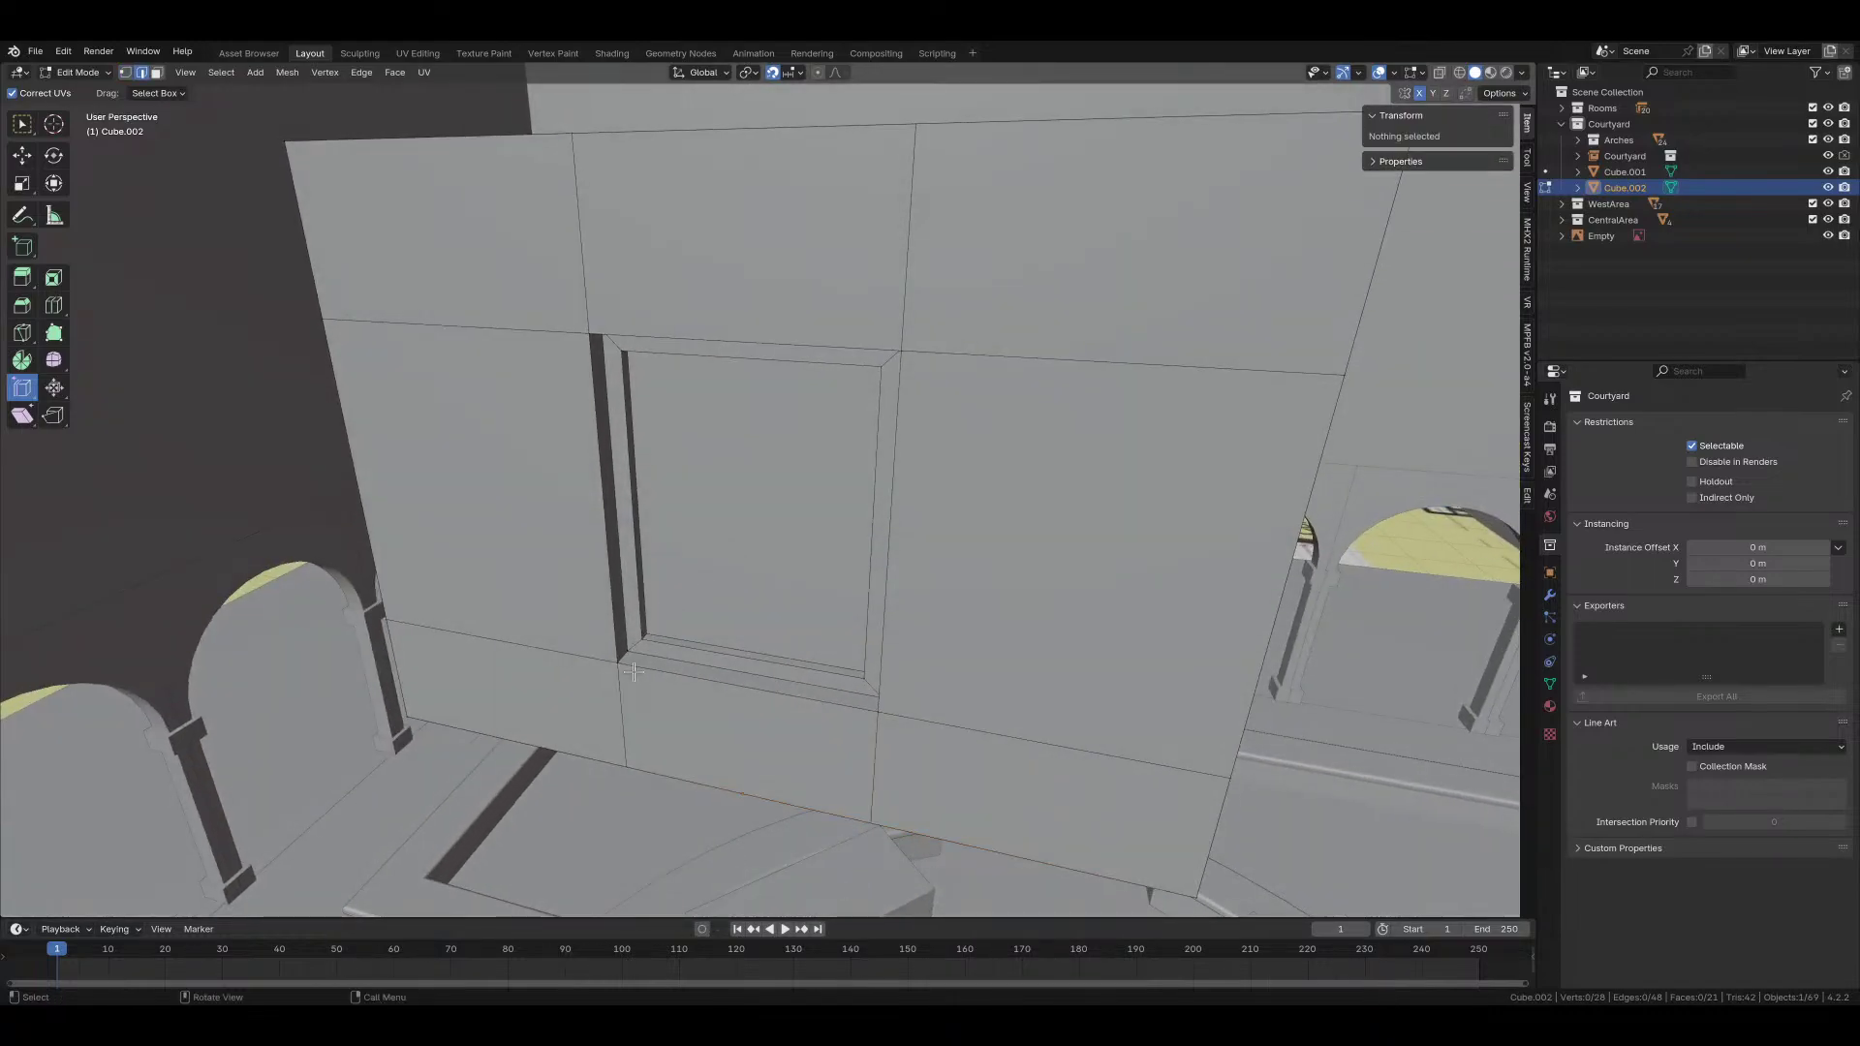
left_click(741, 675)
left_click(612, 504, "shift")
middle_click_drag(668, 325, 746, 279)
left_click(746, 287, "shift")
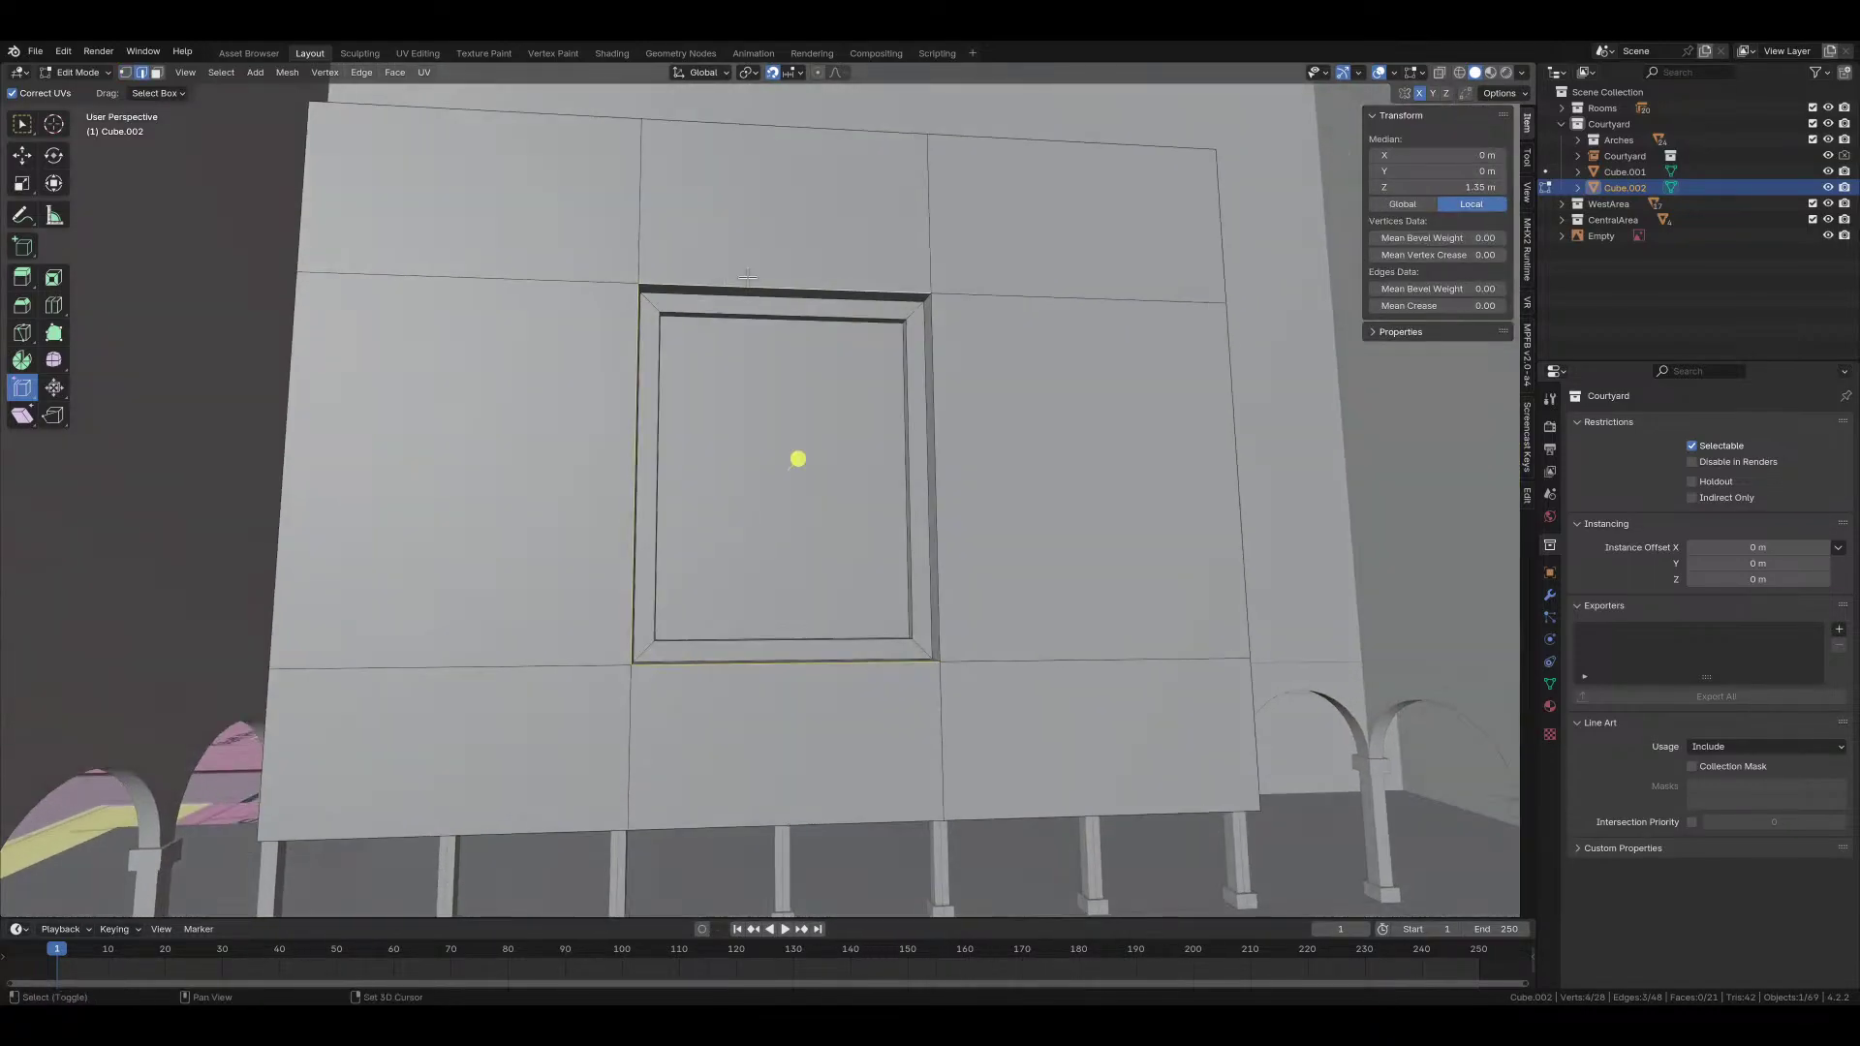
left_click(930, 465, "shift")
right_click(978, 857)
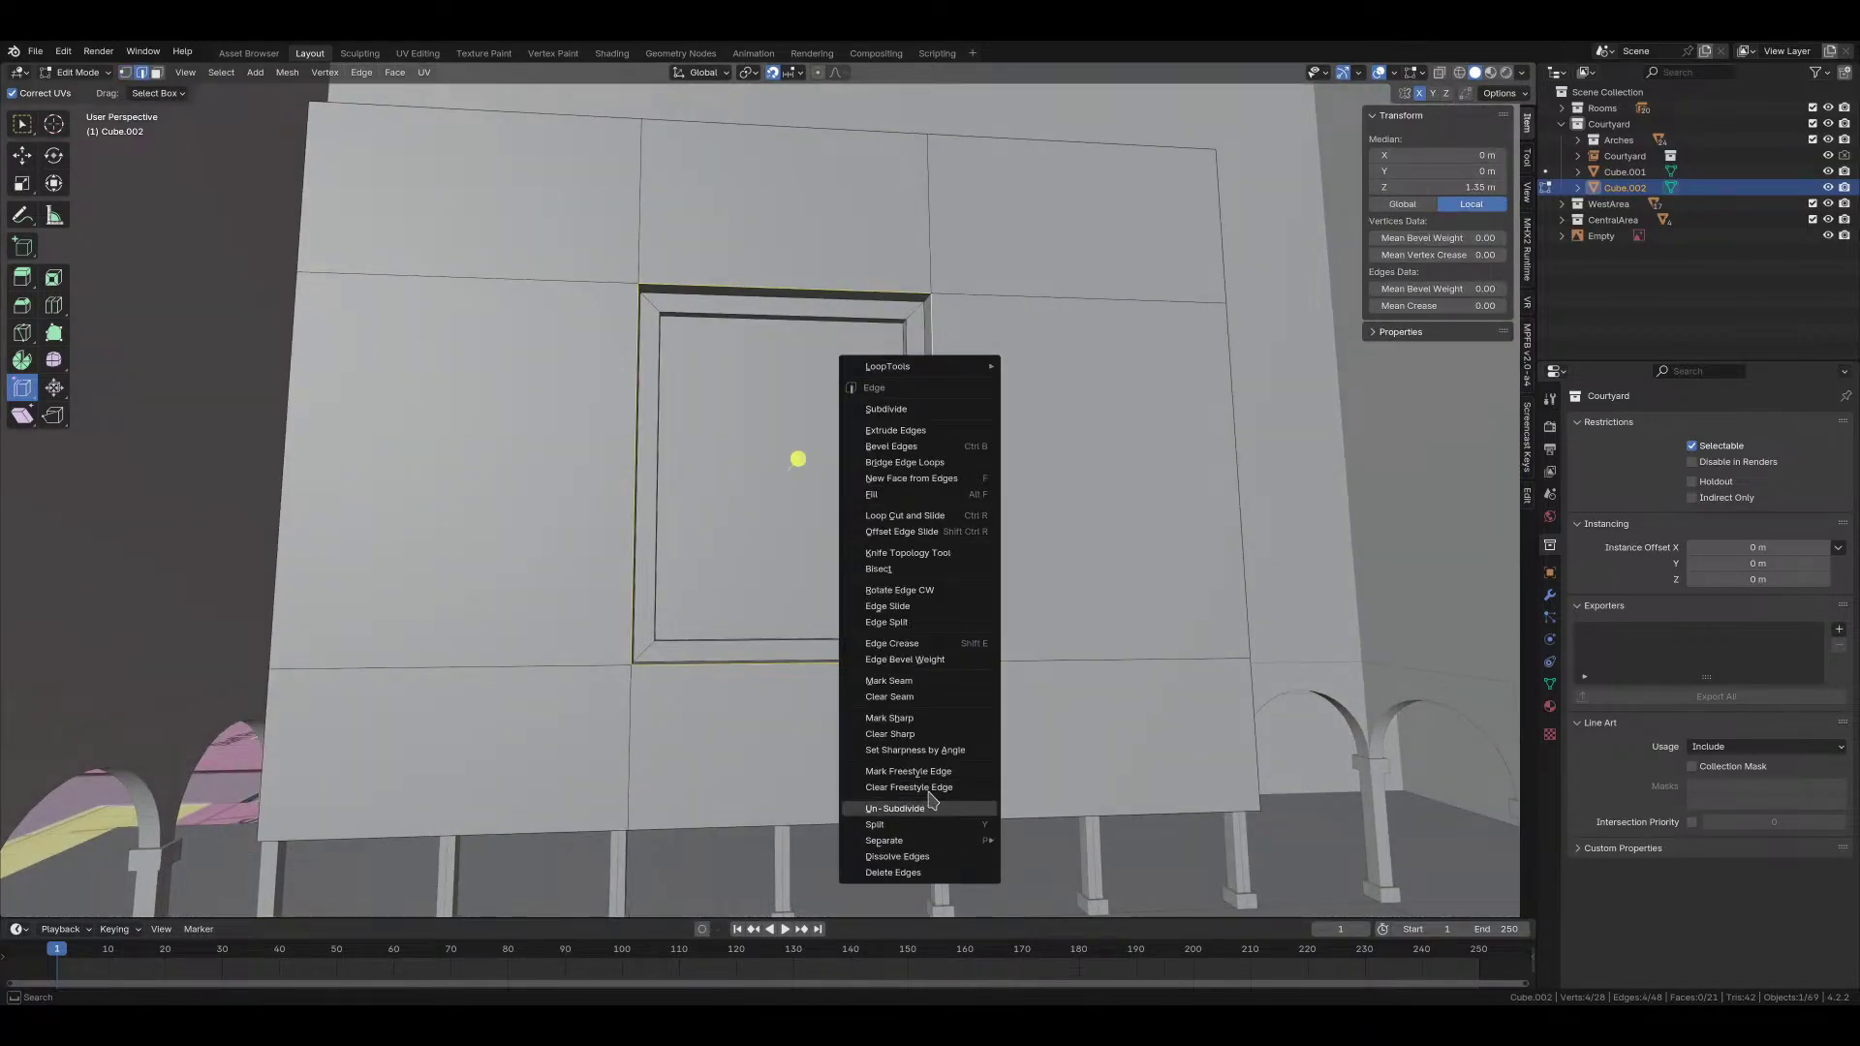
left_click(935, 681)
Step: Mark the edge loop where the window recess meets the frame as a seam
middle_click_drag(936, 681, 633, 654)
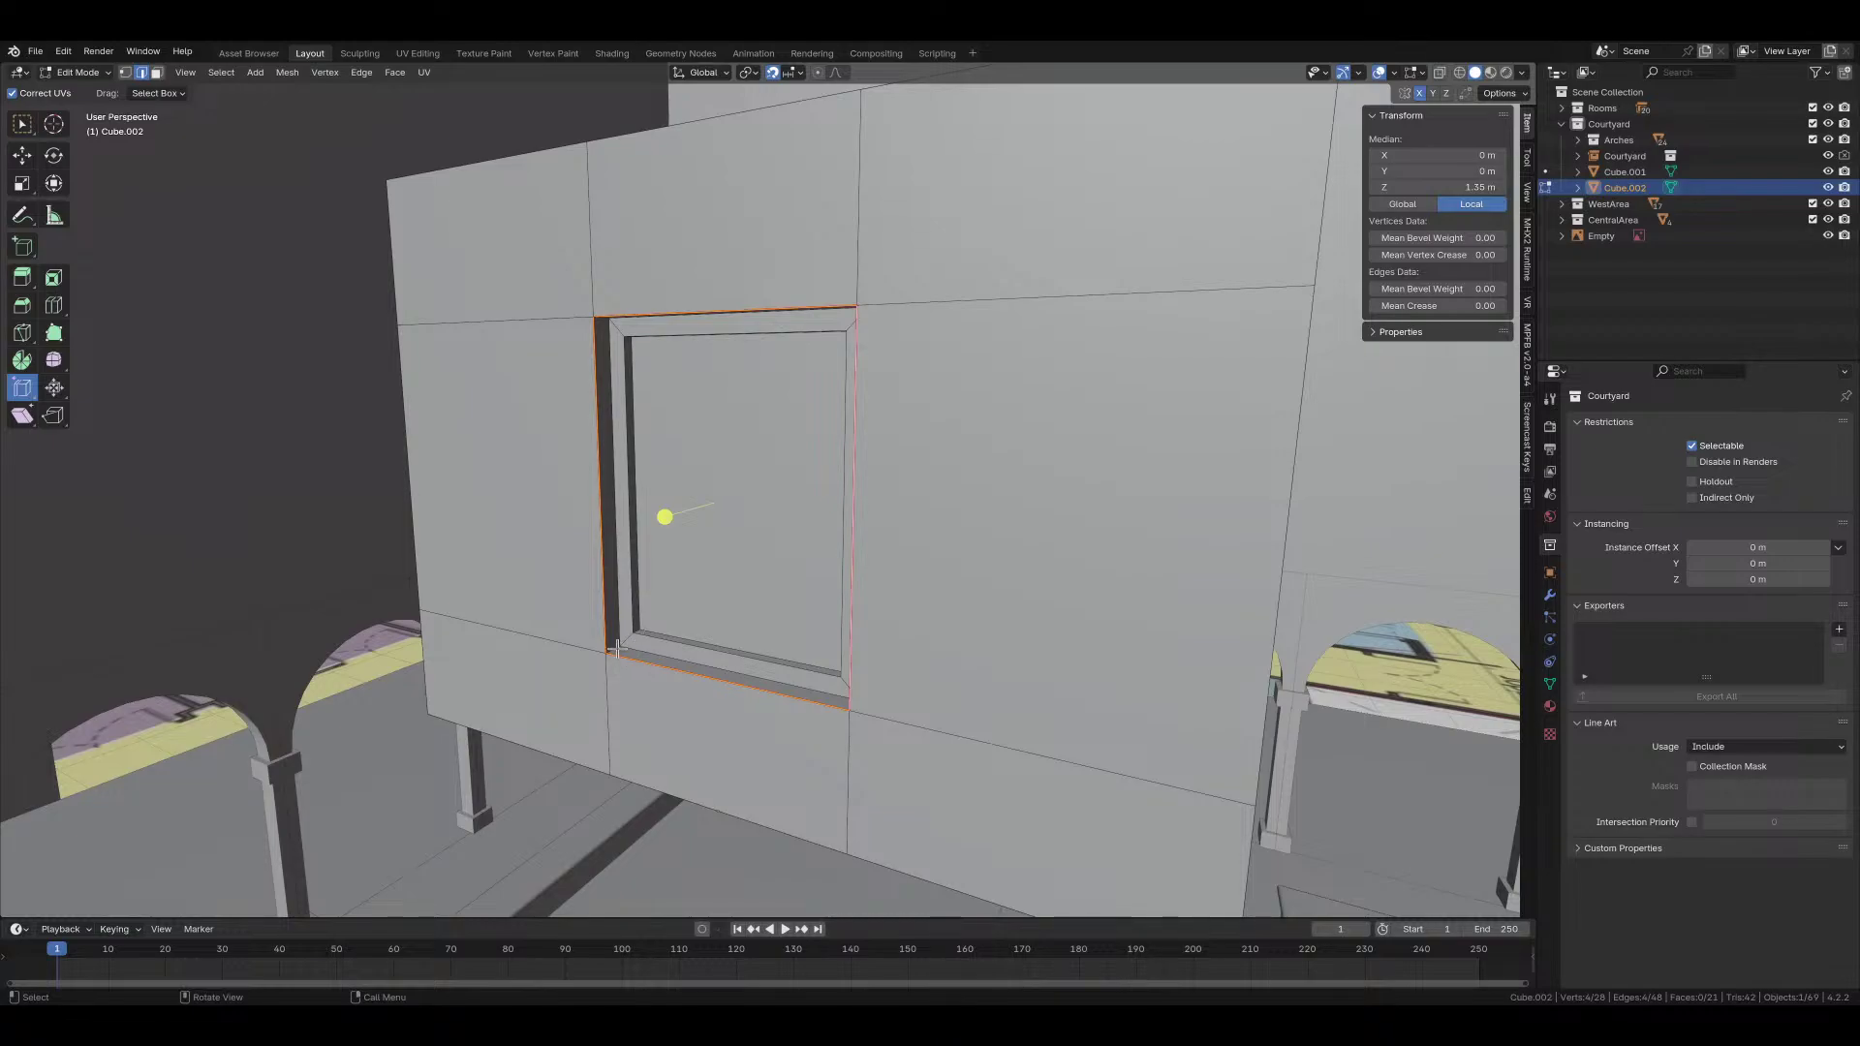
left_click(620, 650, "alt")
right_click(641, 661)
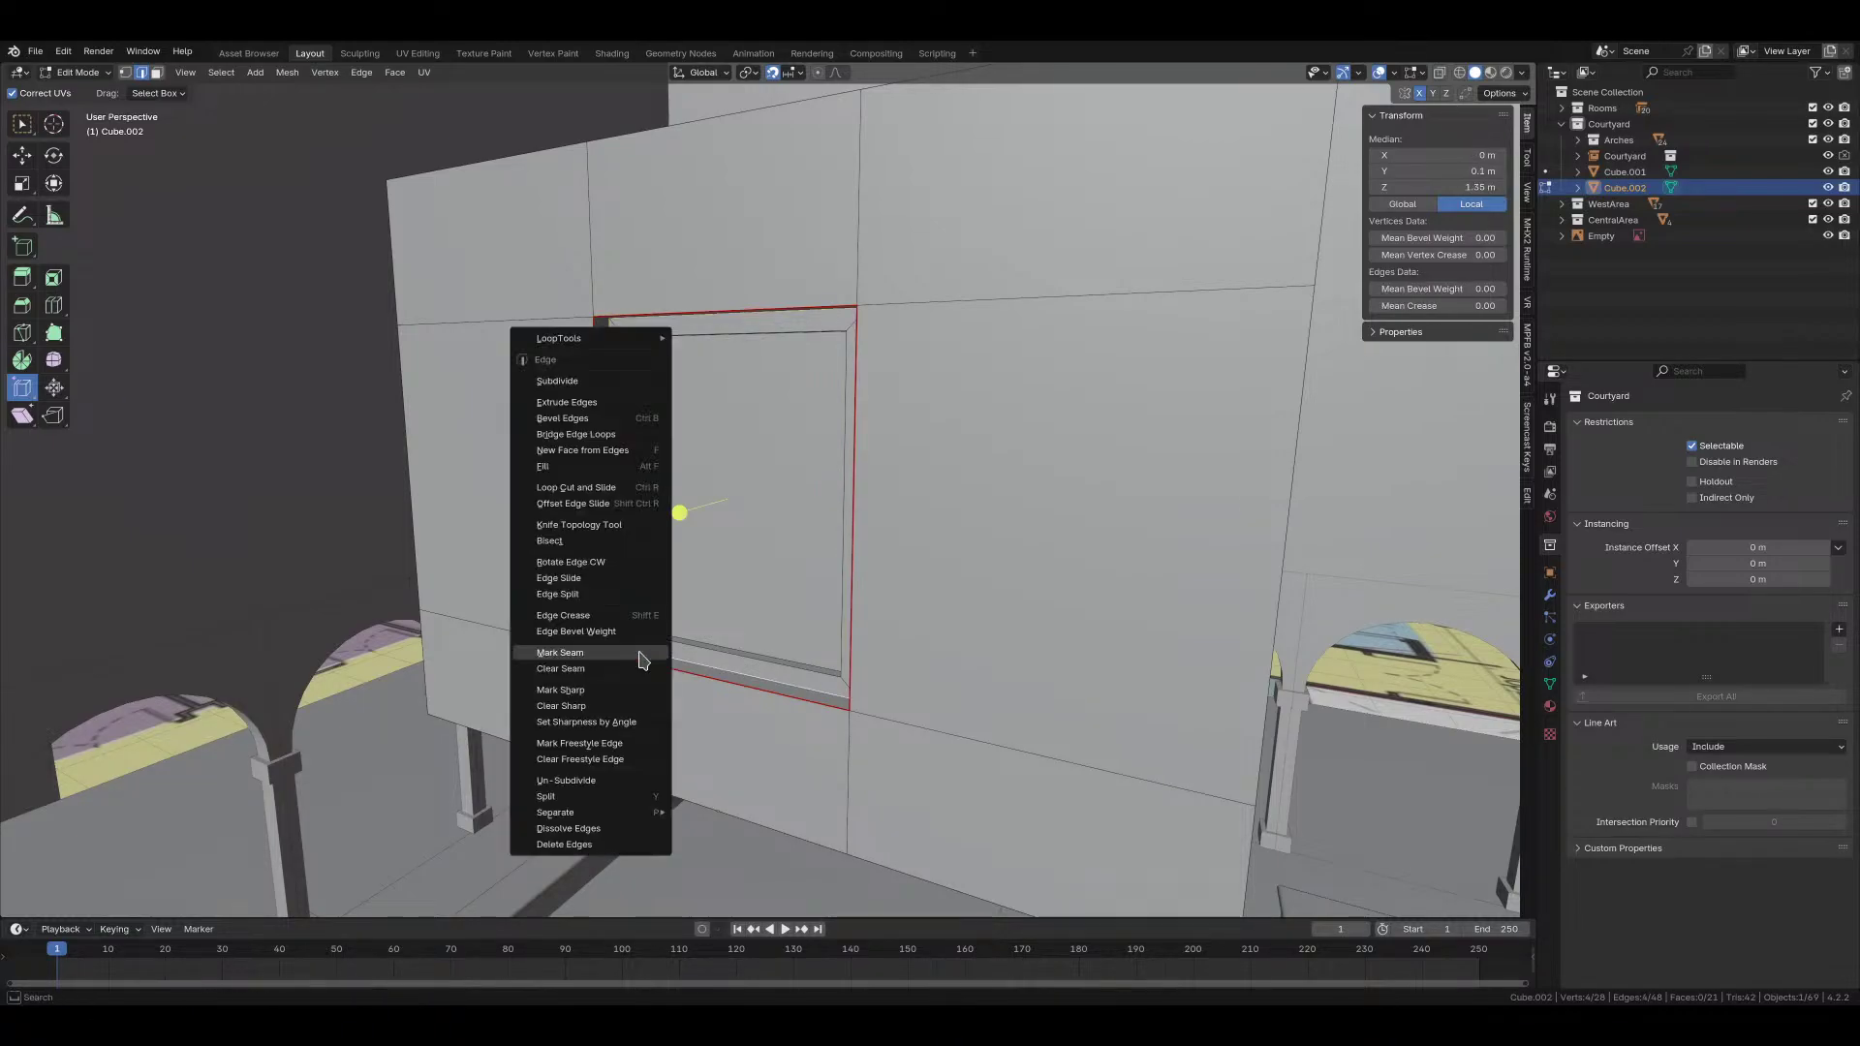
left_click(640, 654)
Step: Mark the edge loop around the recessed window pane as a seam
left_click(653, 635, "alt")
right_click(653, 633)
left_click(653, 632)
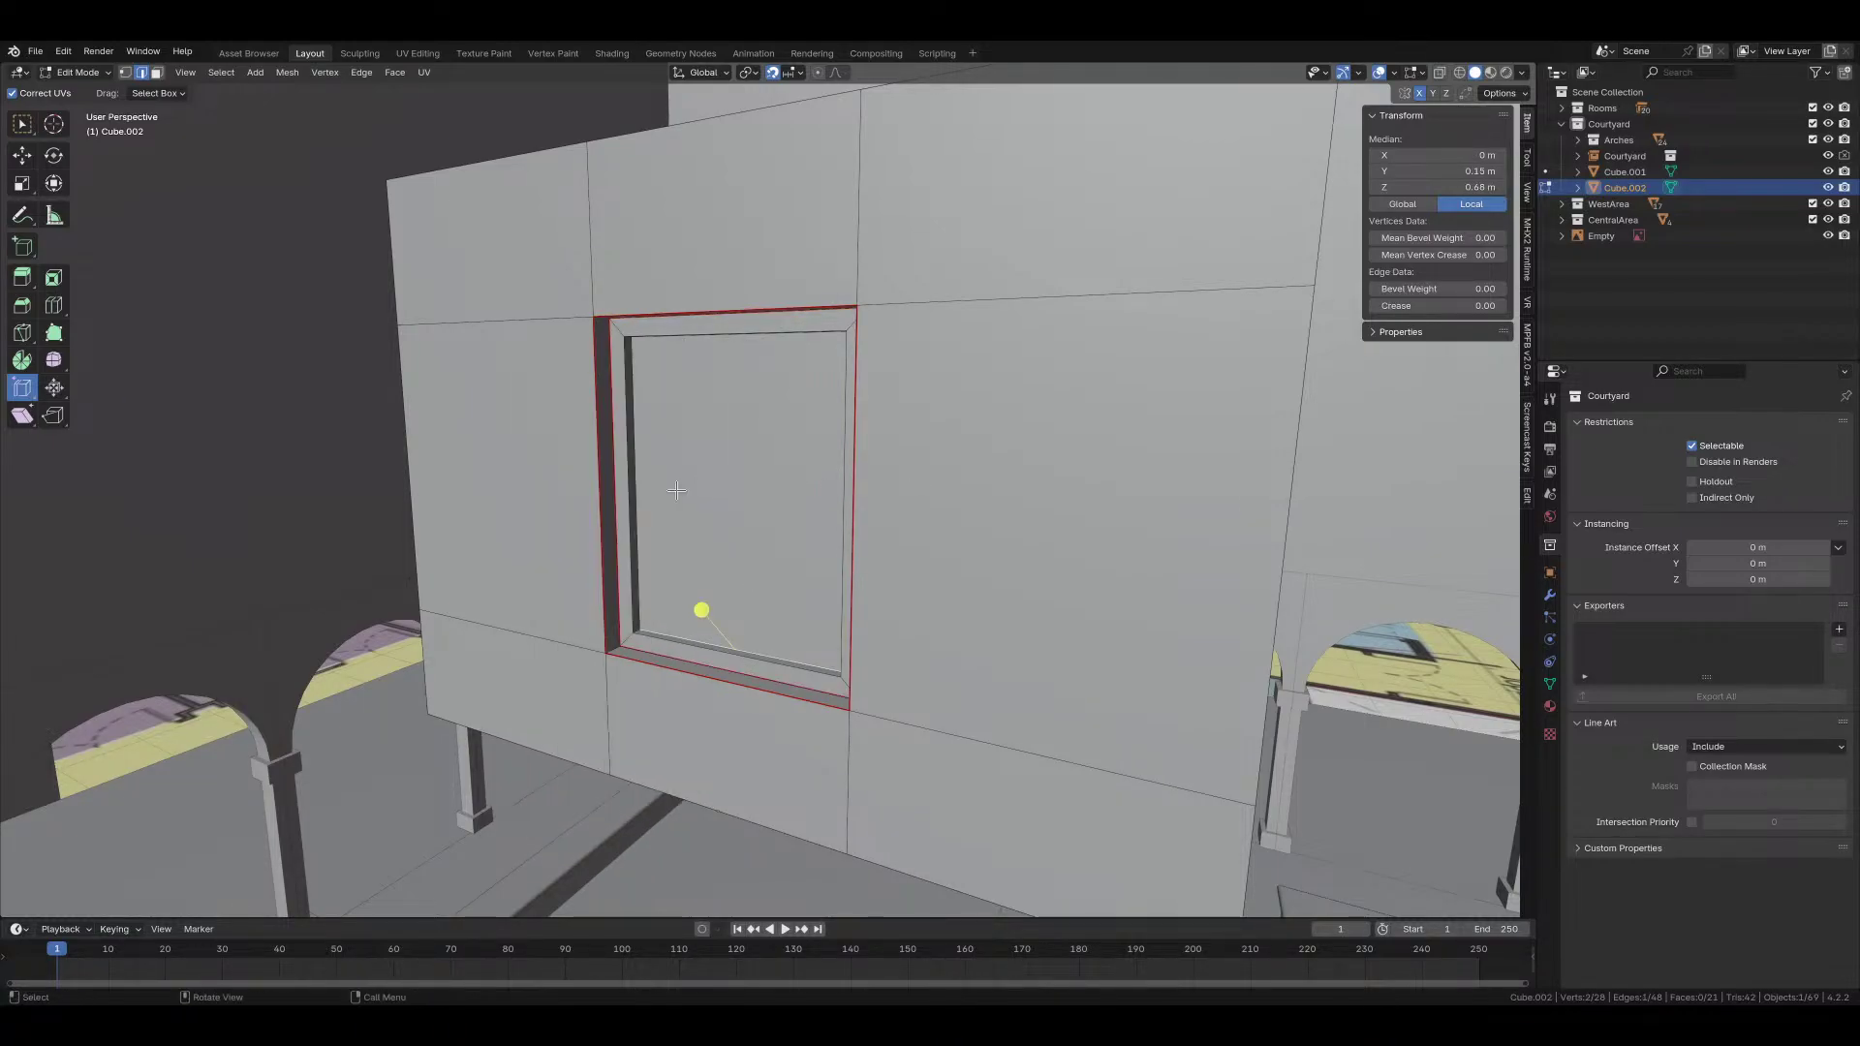
left_click(639, 466, "alt")
middle_click_drag(639, 465, 839, 436)
left_click(707, 450, "alt")
right_click(707, 448)
left_click(705, 442)
scroll(996, 422, "up", 4)
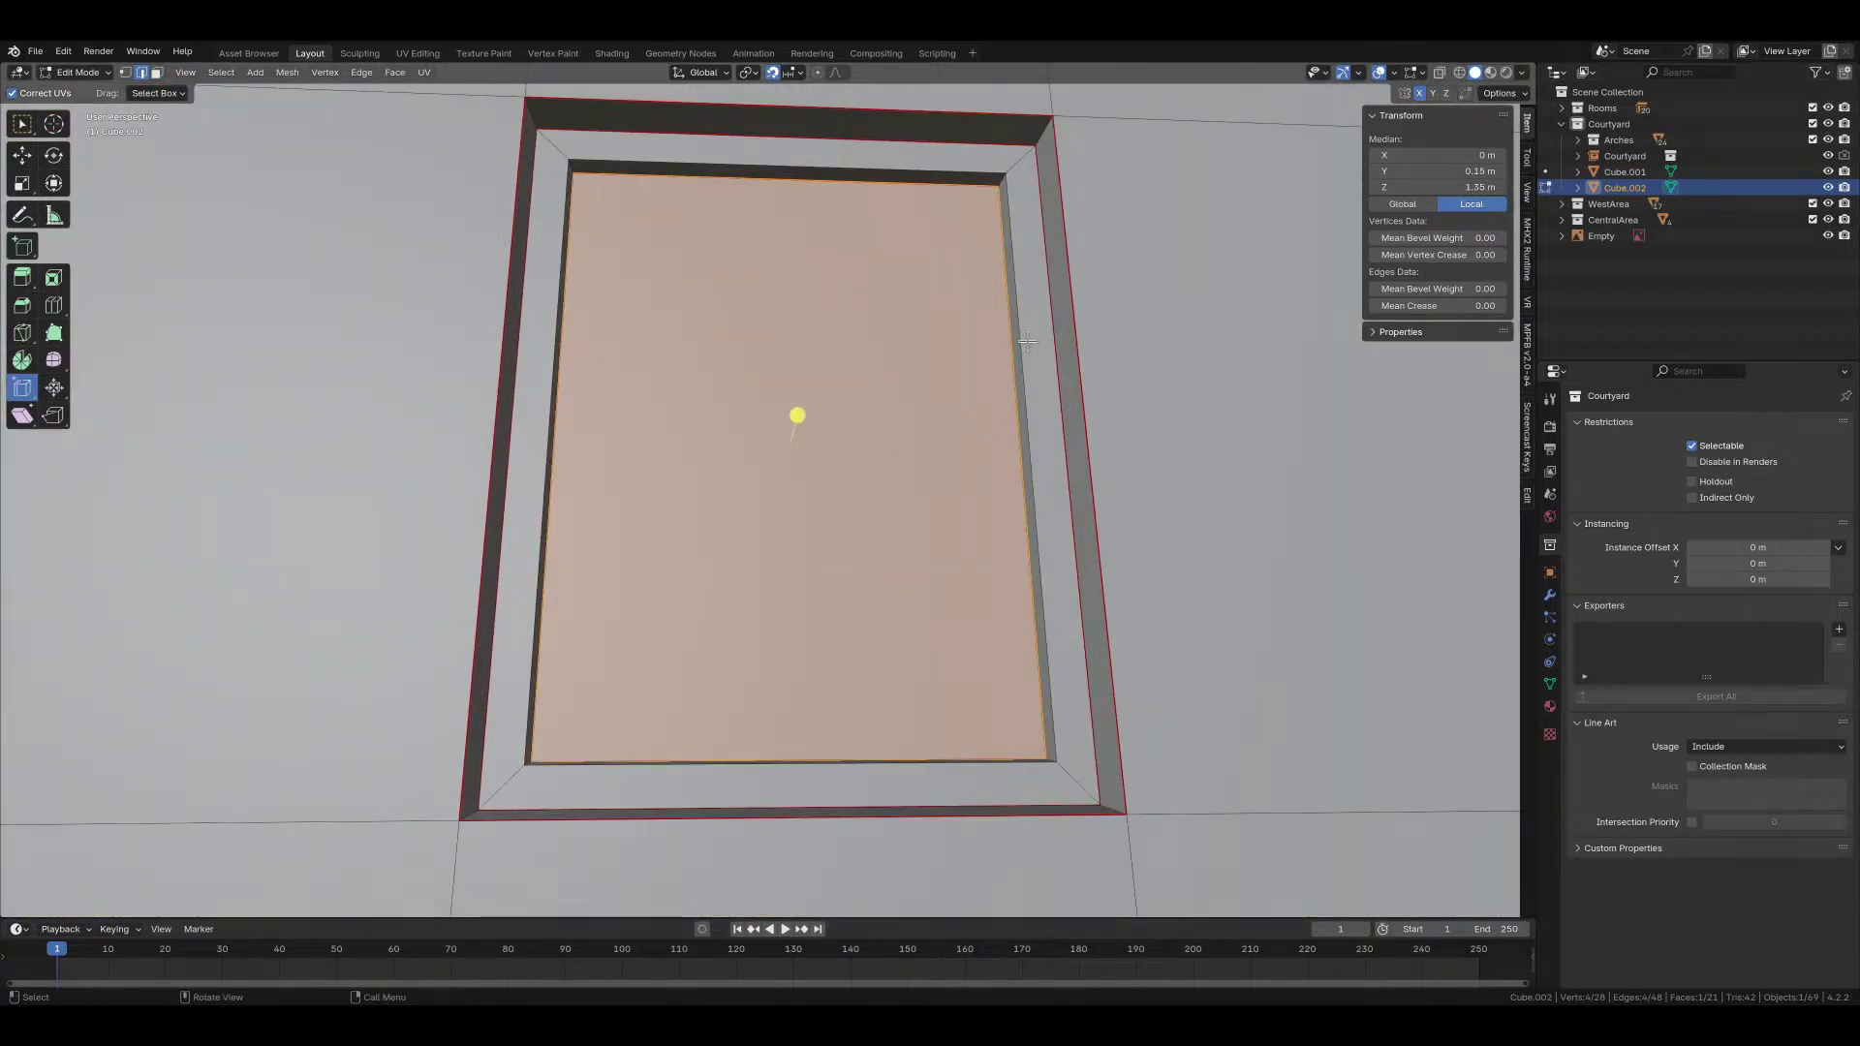
Step: Mark seams on the window frame's four diagonal corner edges and the four short depth edges at the pane corners
left_click(1008, 177, "alt")
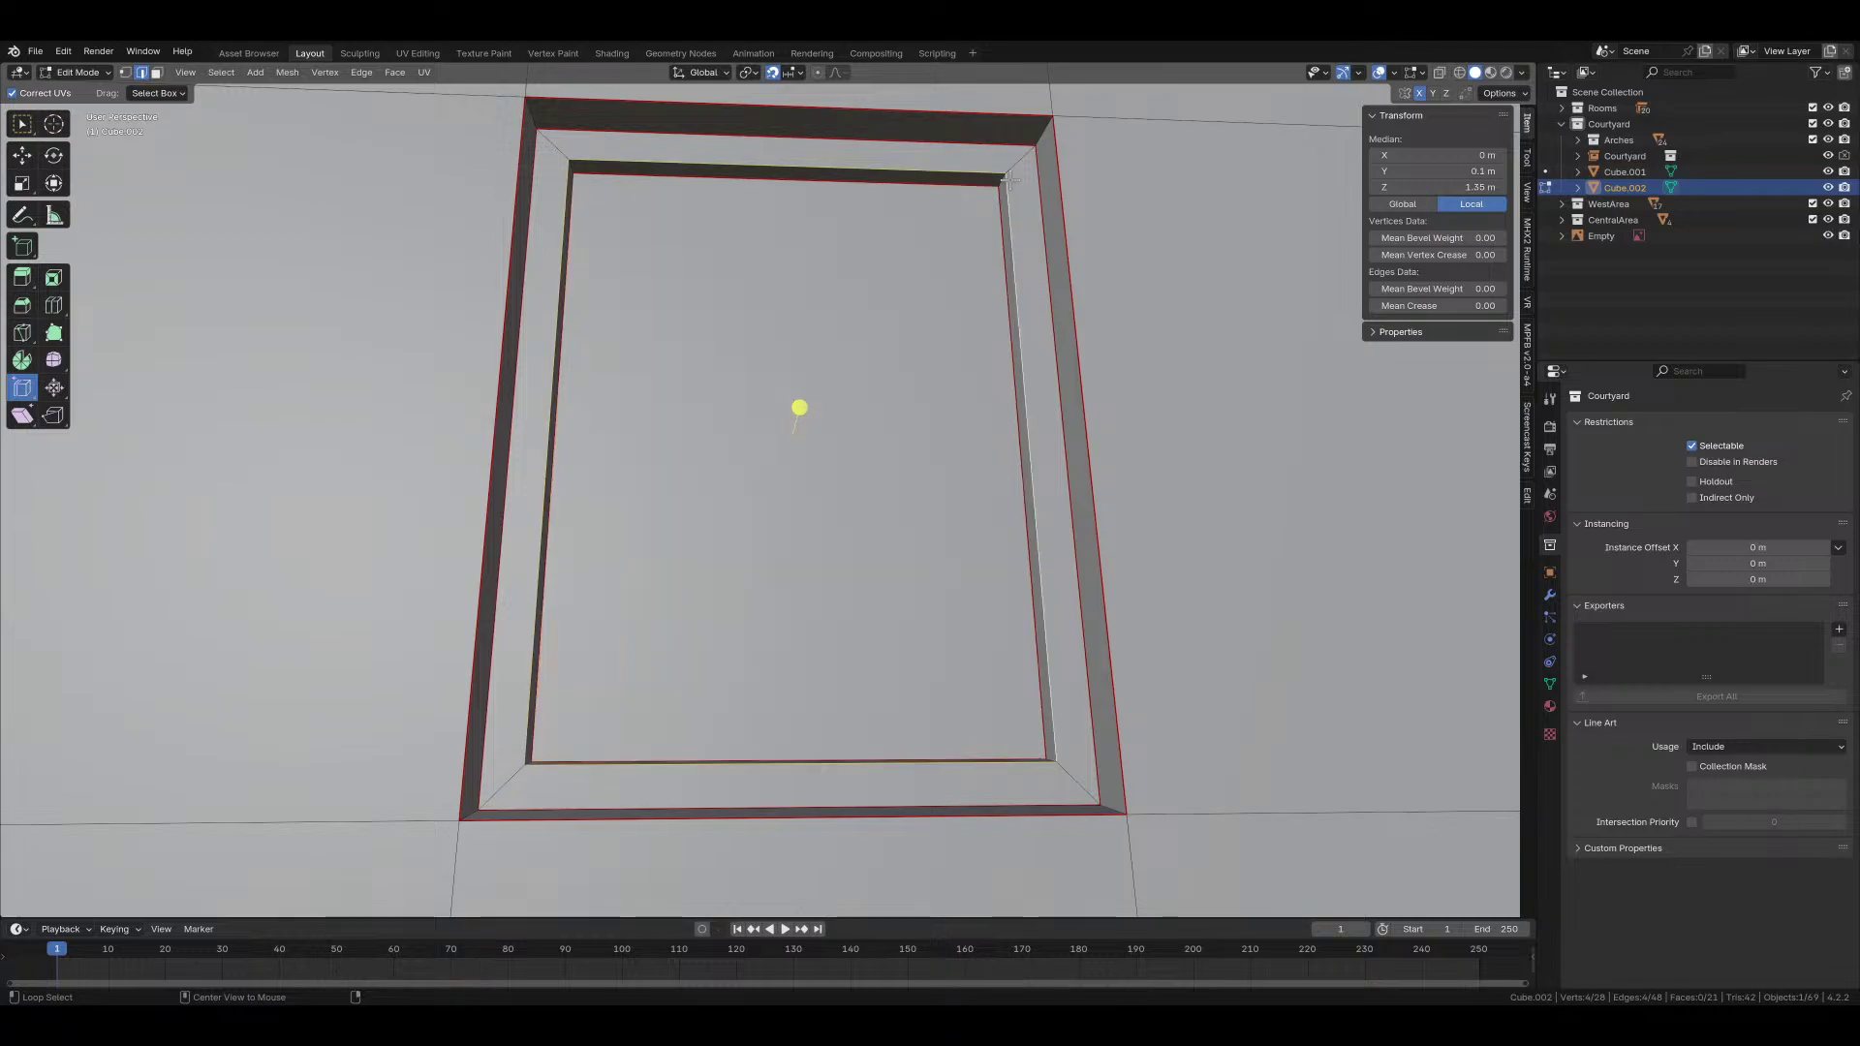
left_click(1070, 778)
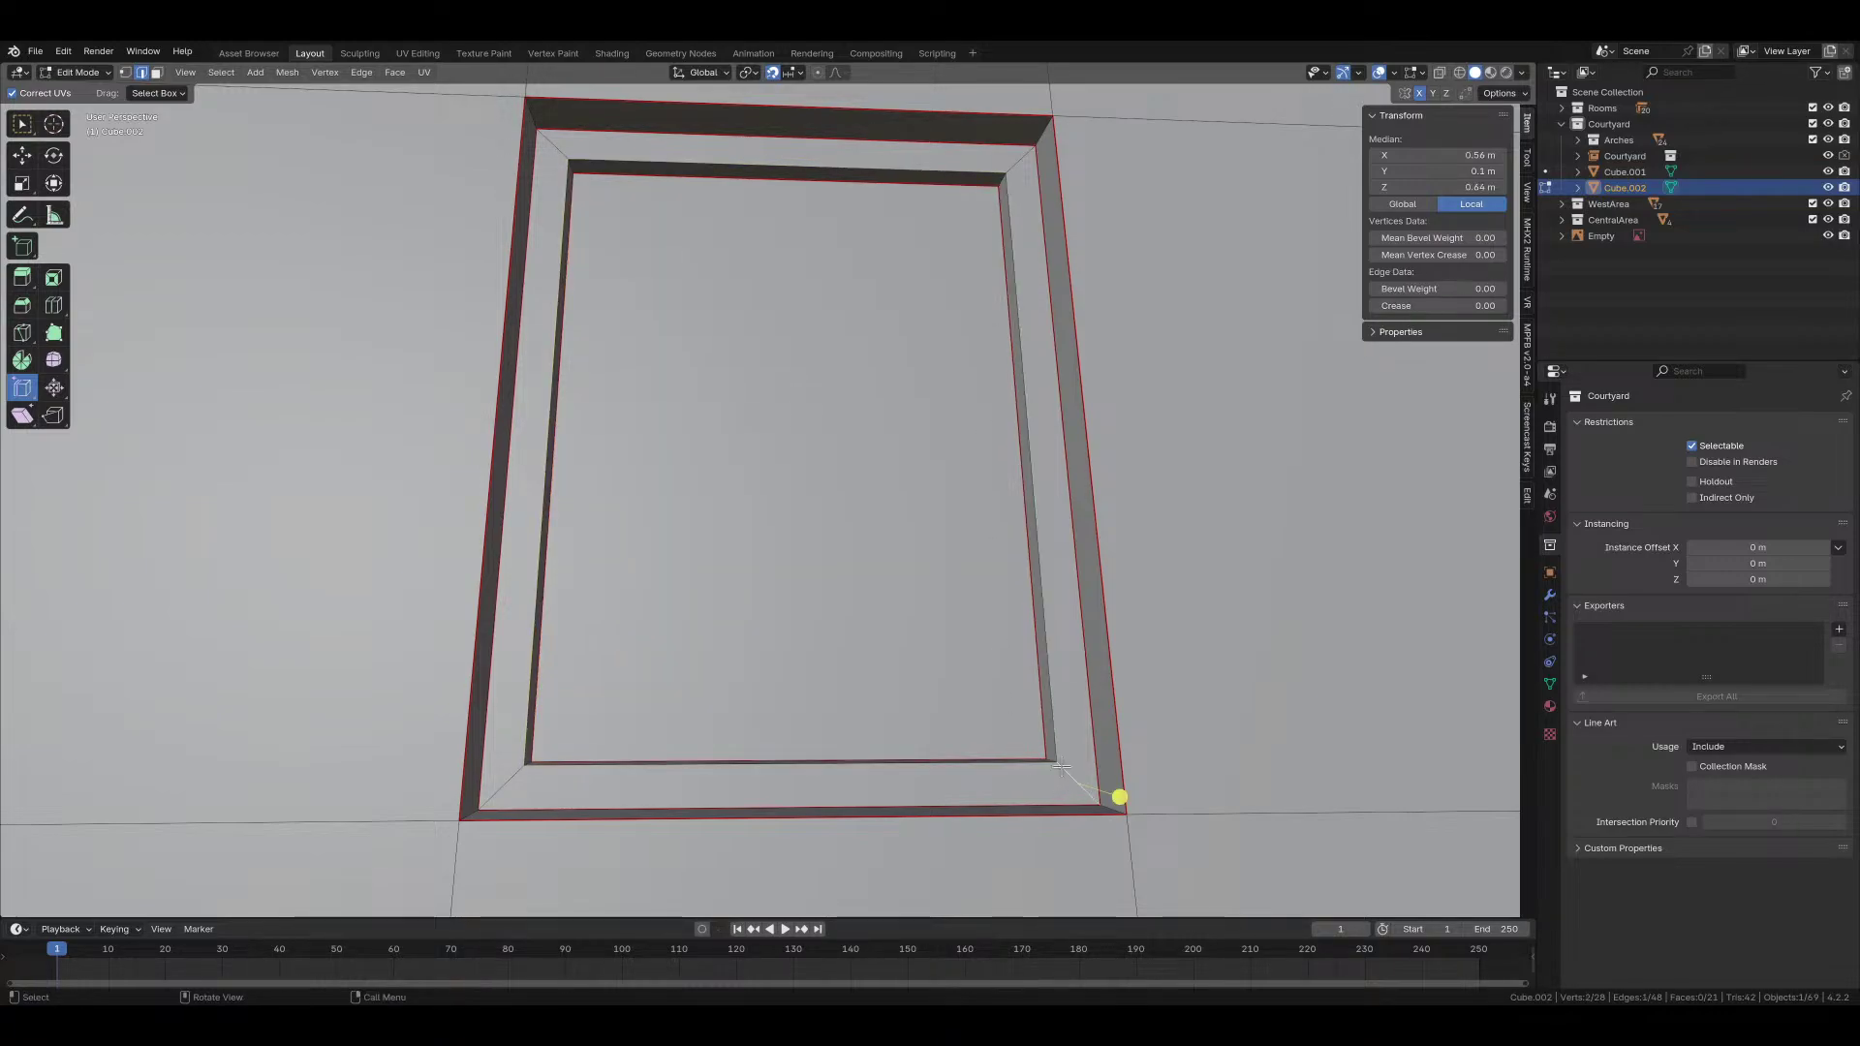
middle_click_drag(1070, 778, 534, 756)
left_click(1041, 773, "shift")
left_click(534, 756, "shift")
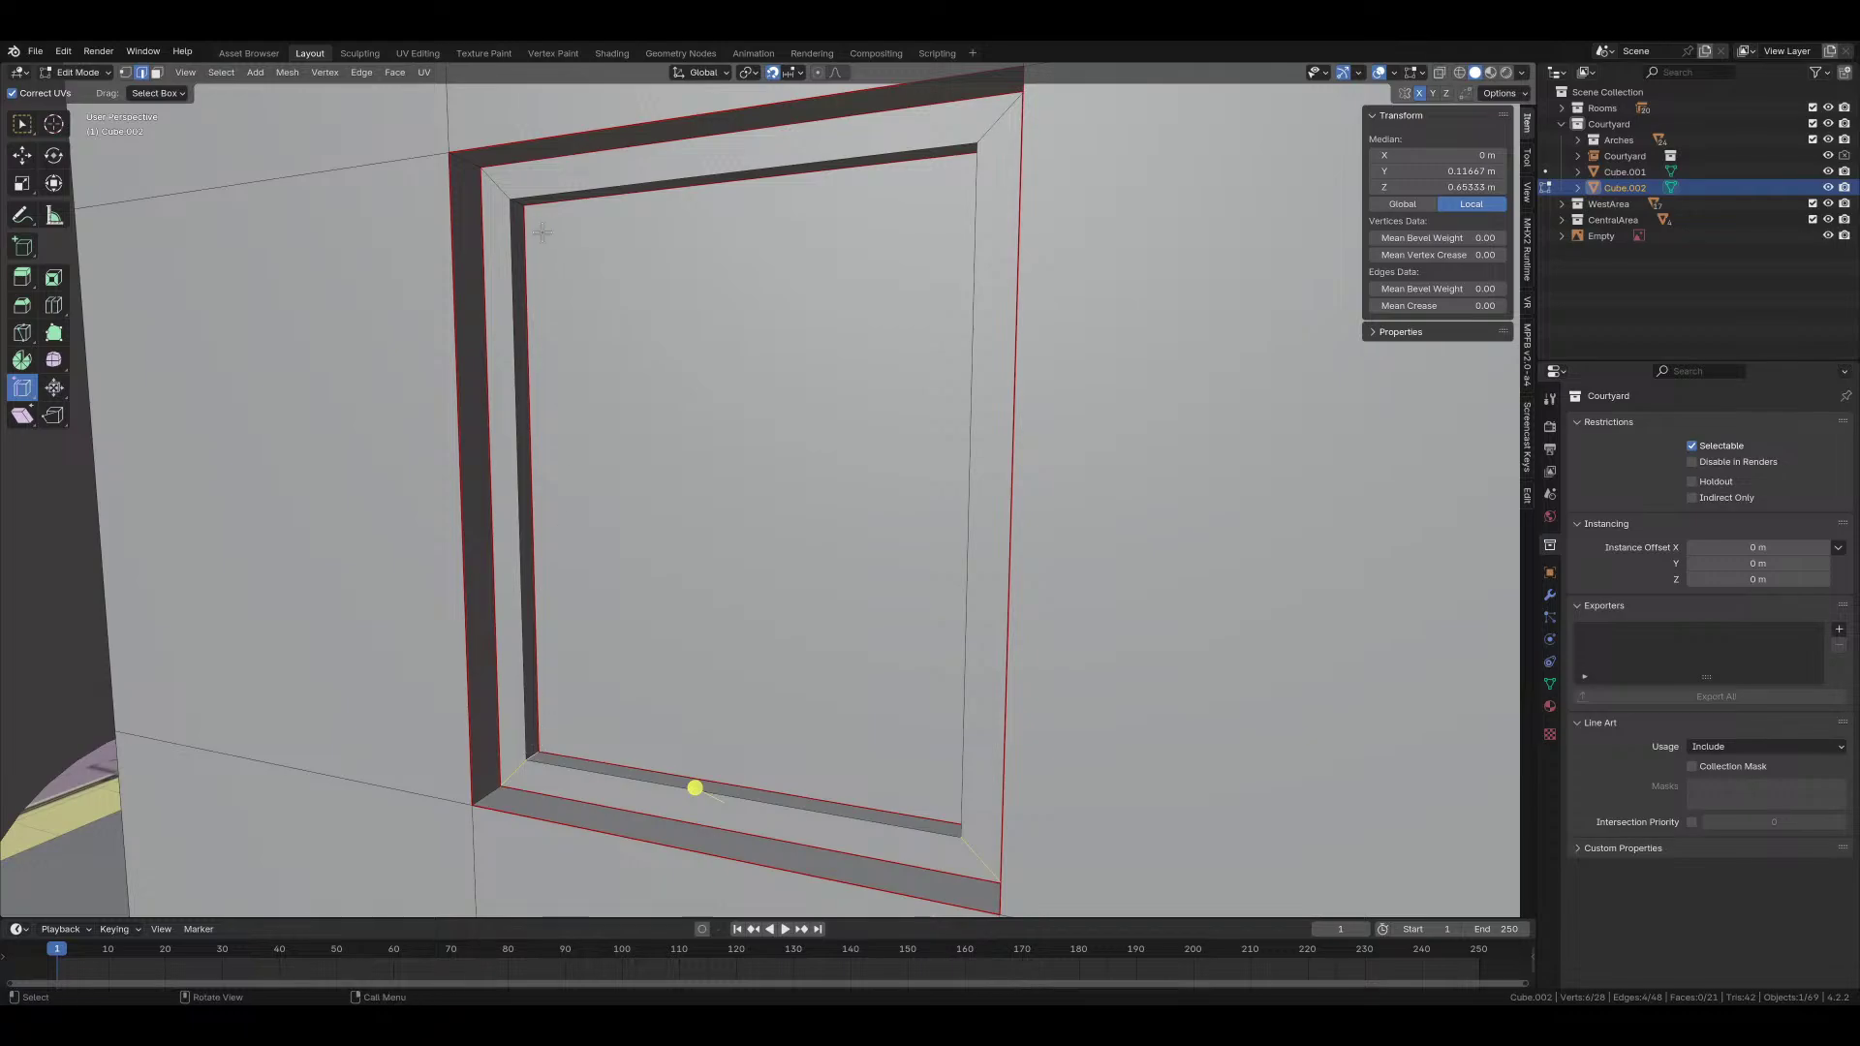
left_click(511, 197, "shift")
left_click(500, 184, "shift")
middle_click_drag(500, 184, 1026, 177)
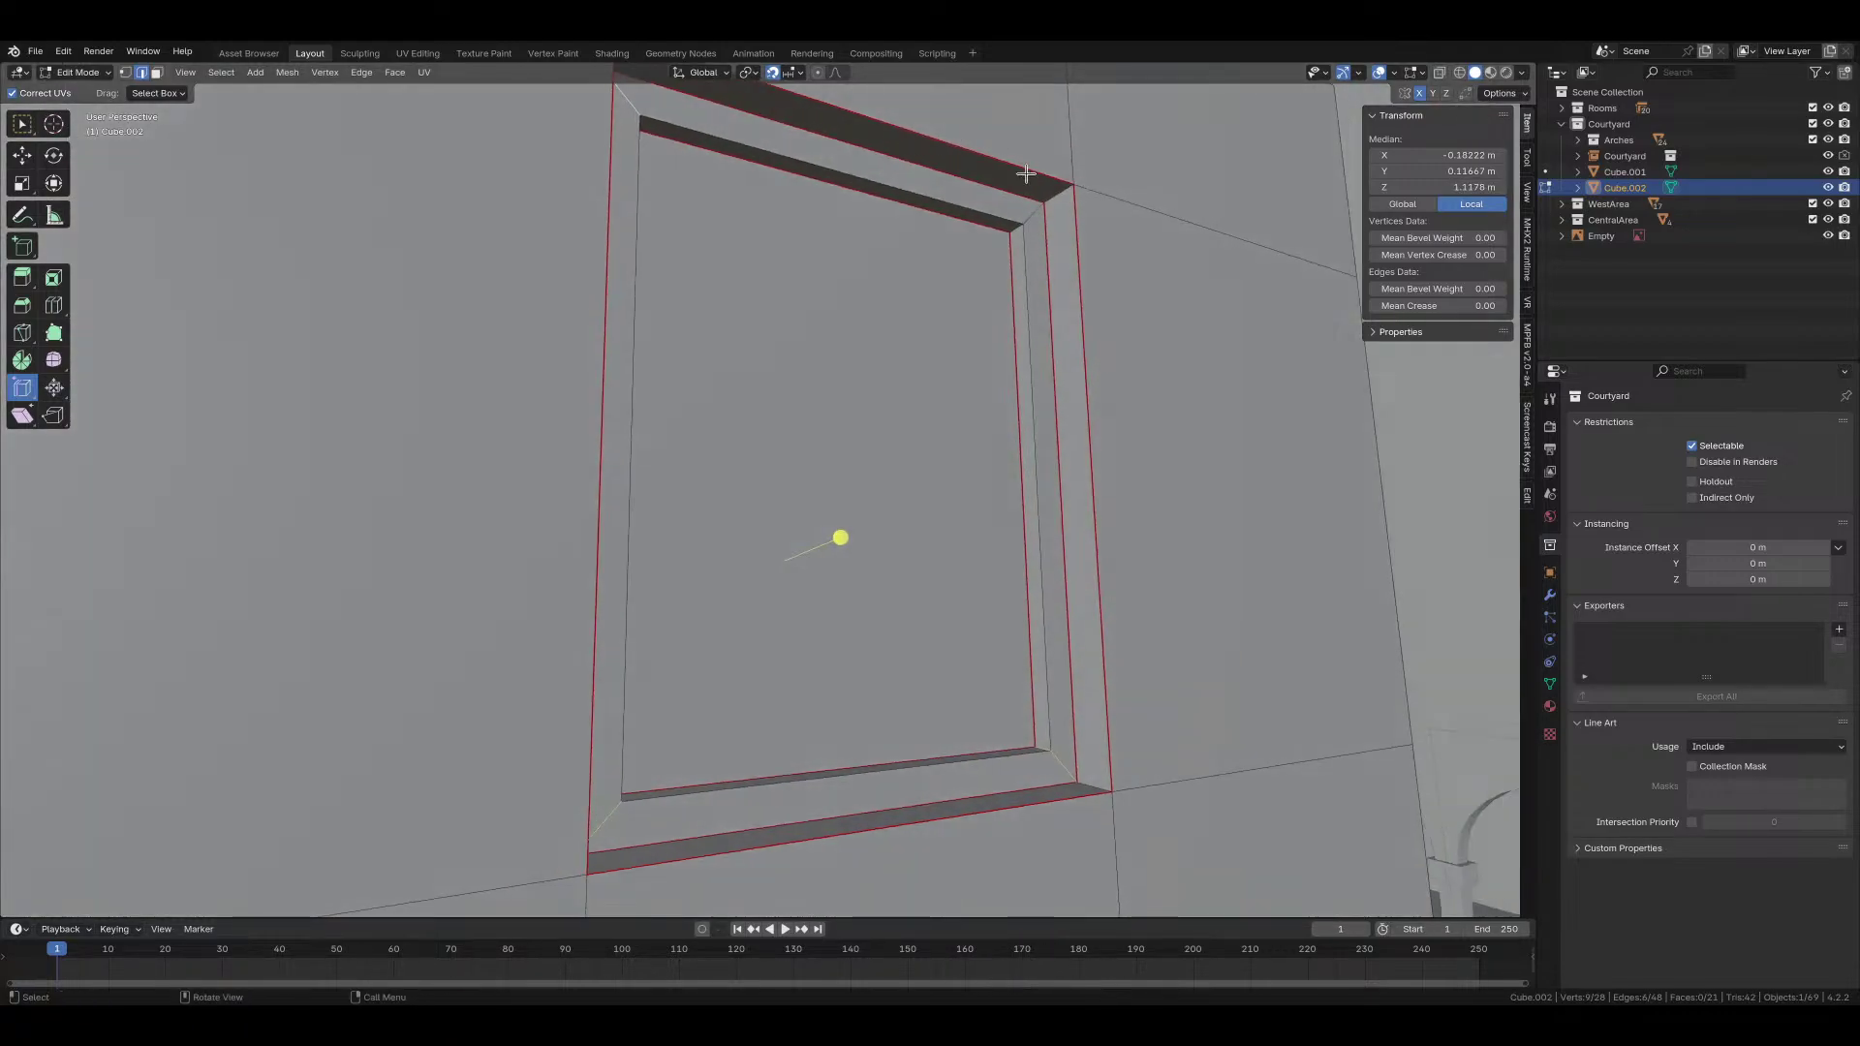
left_click(1023, 219, "shift")
left_click(1023, 219, "shift")
right_click(1027, 221)
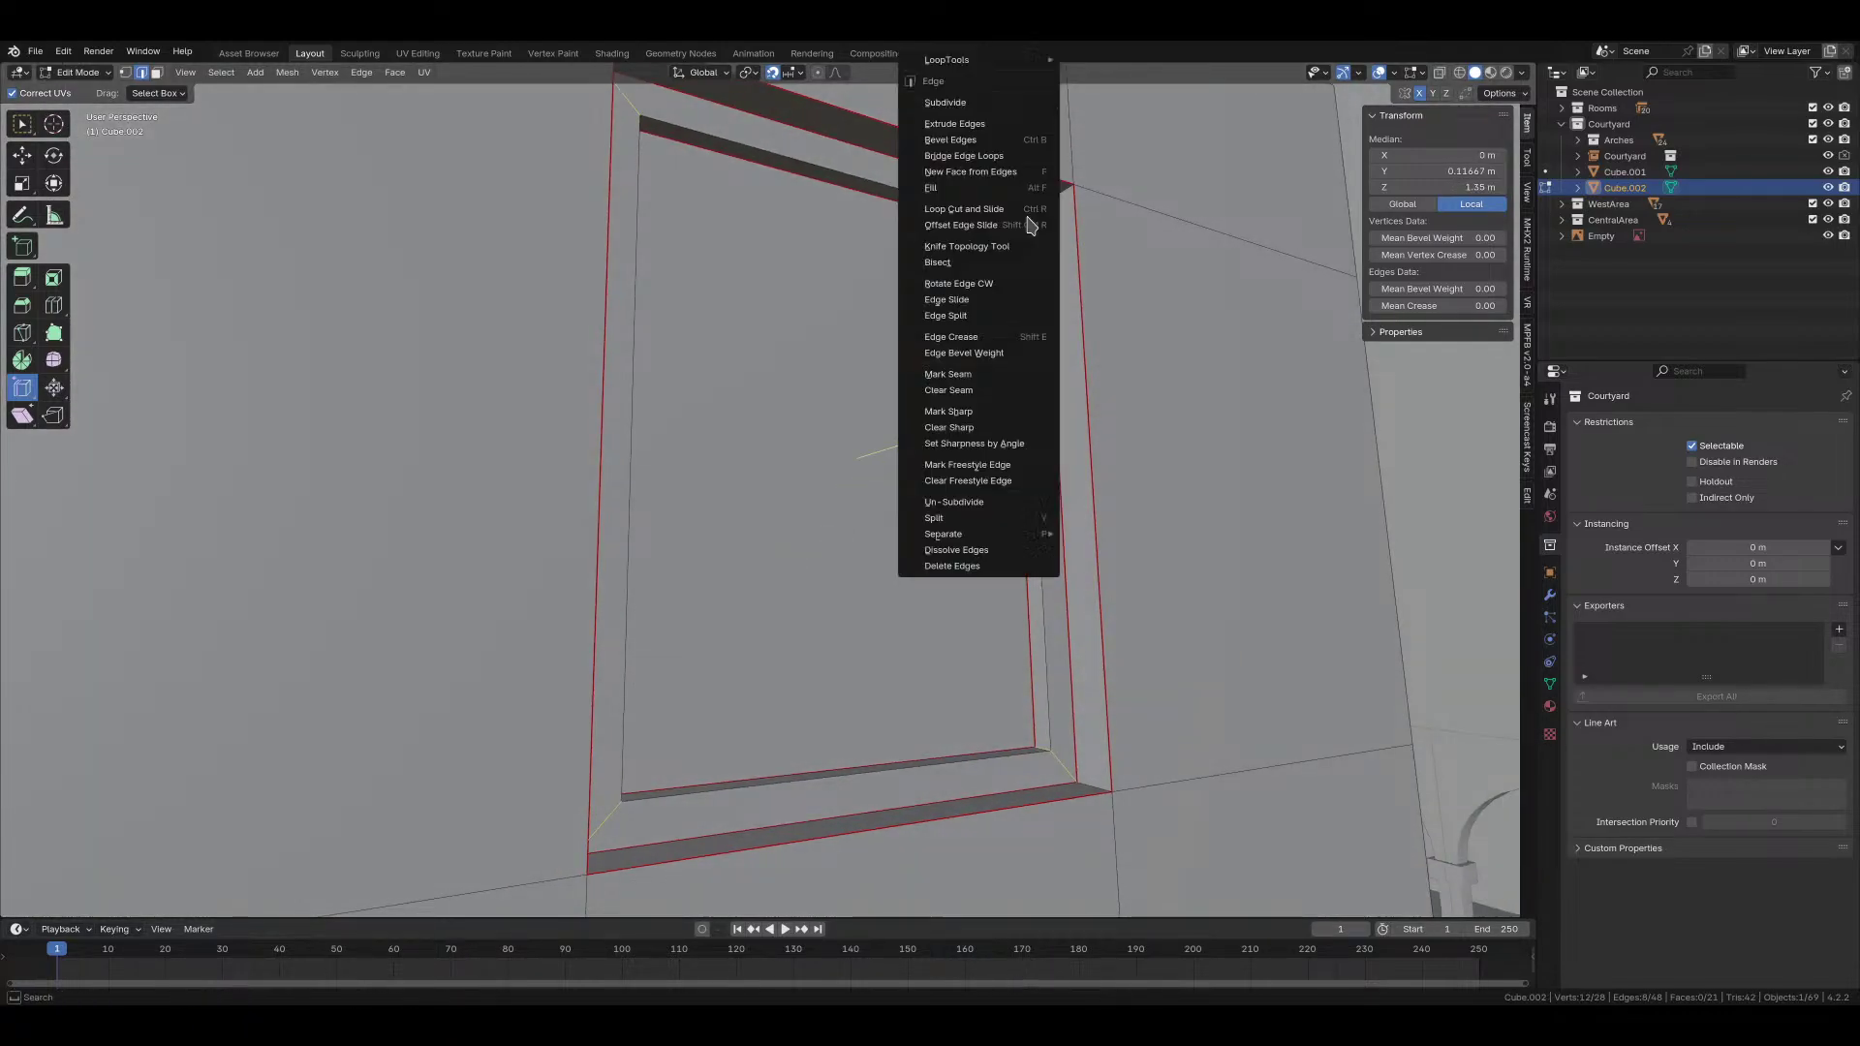
left_click(981, 372)
Step: Mark seams on the outer recess's lower-right and upper-left corner depth edges
middle_click_drag(981, 372, 1053, 513)
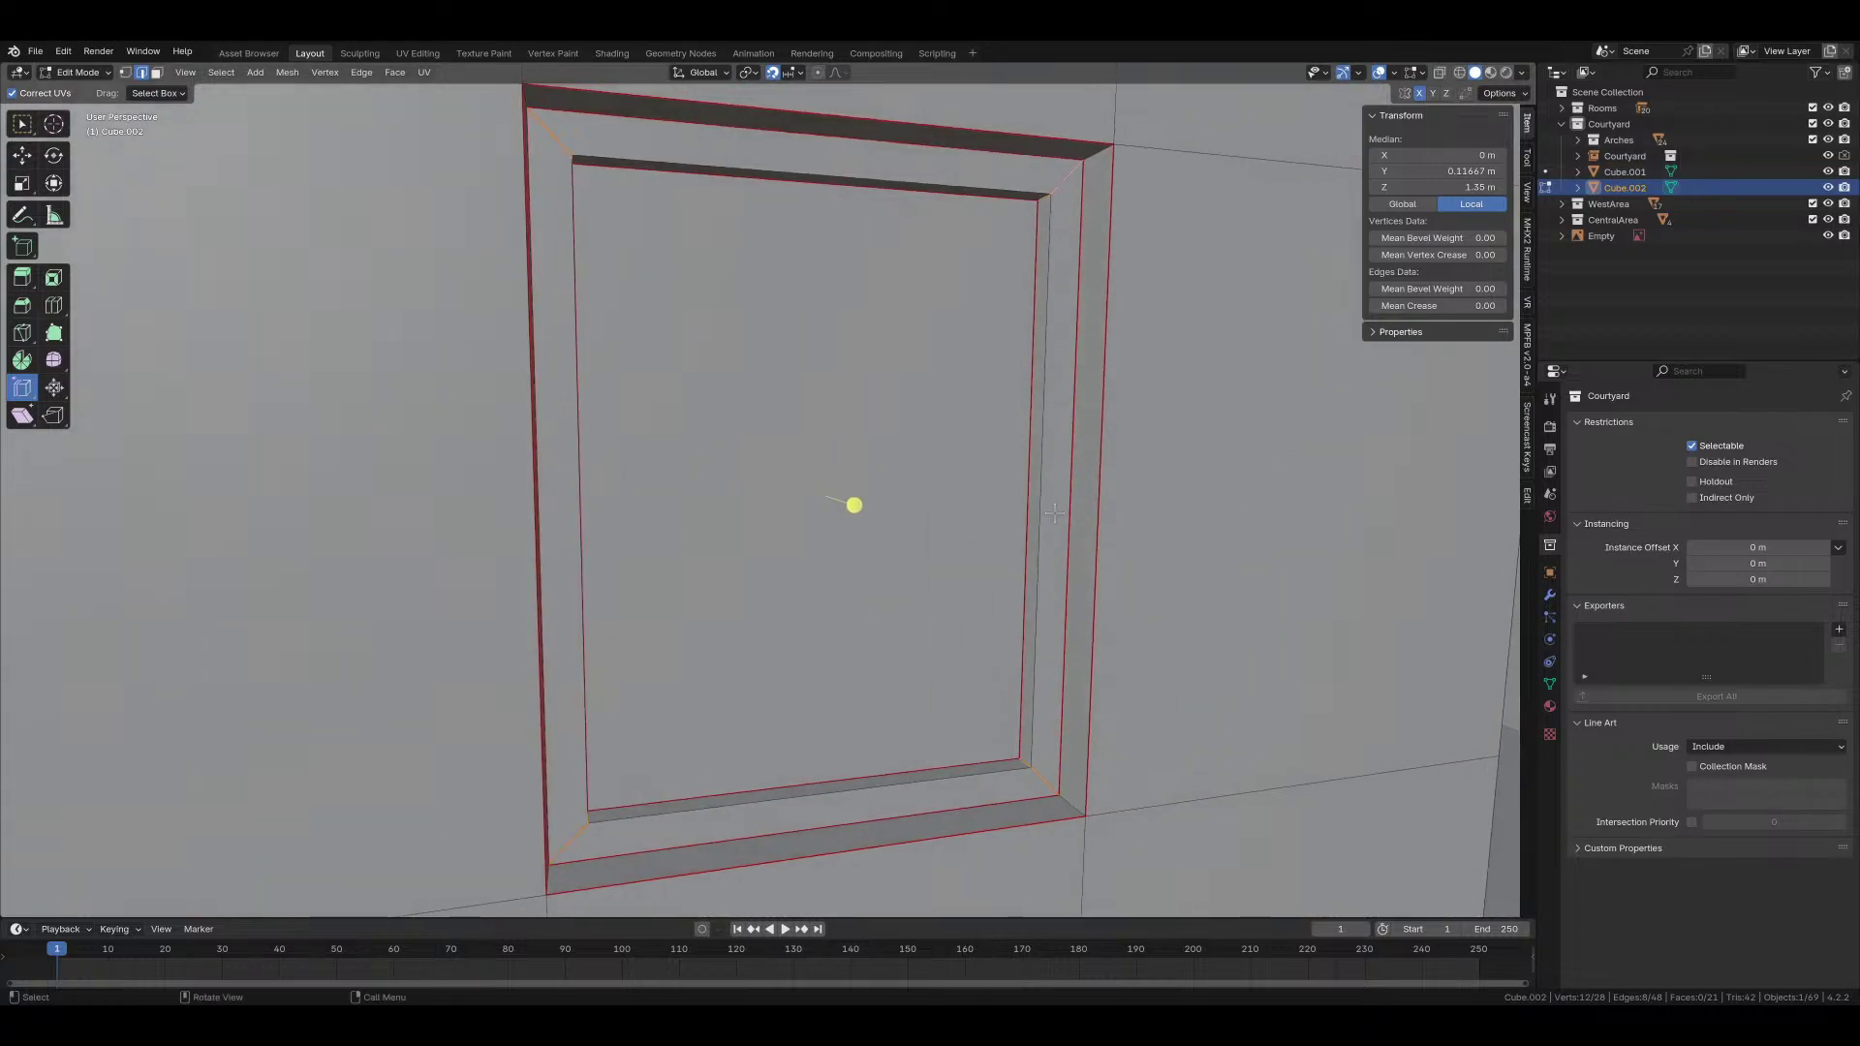
left_click(1025, 761)
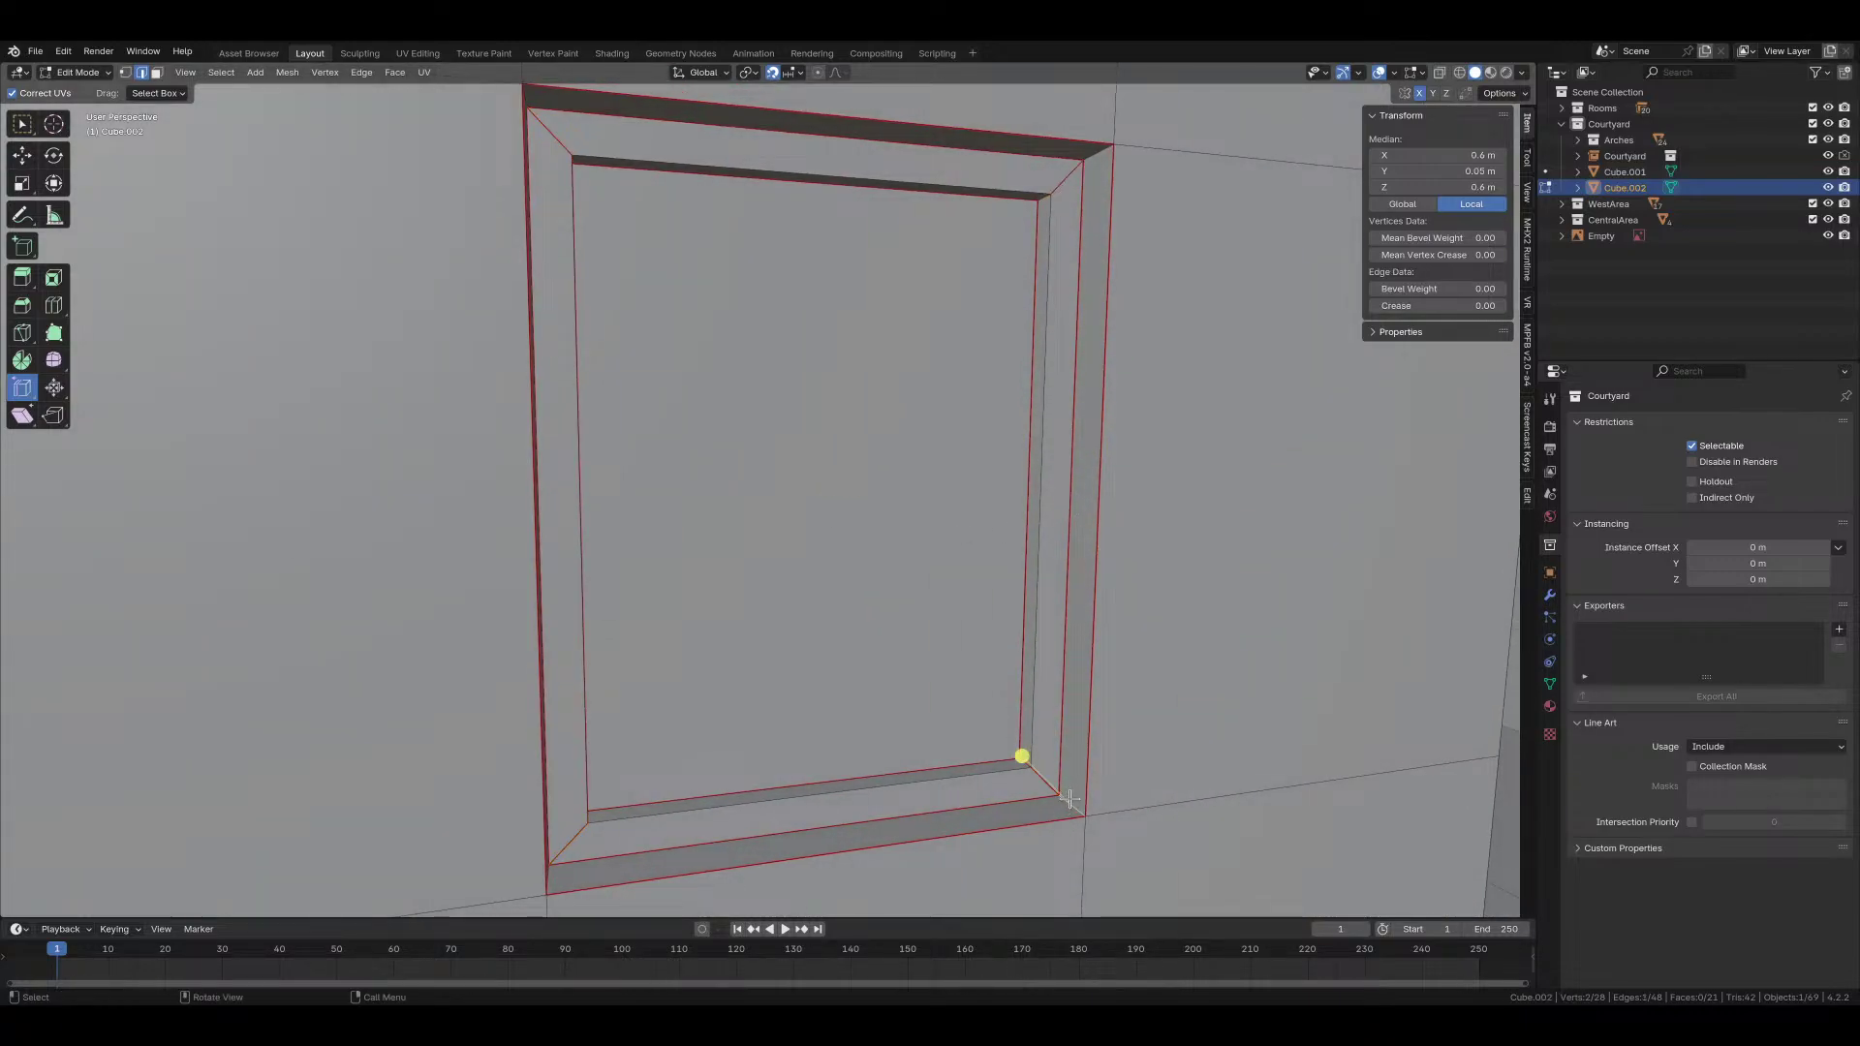
right_click(1021, 756)
left_click(1021, 756)
middle_click_drag(1021, 756, 1002, 795)
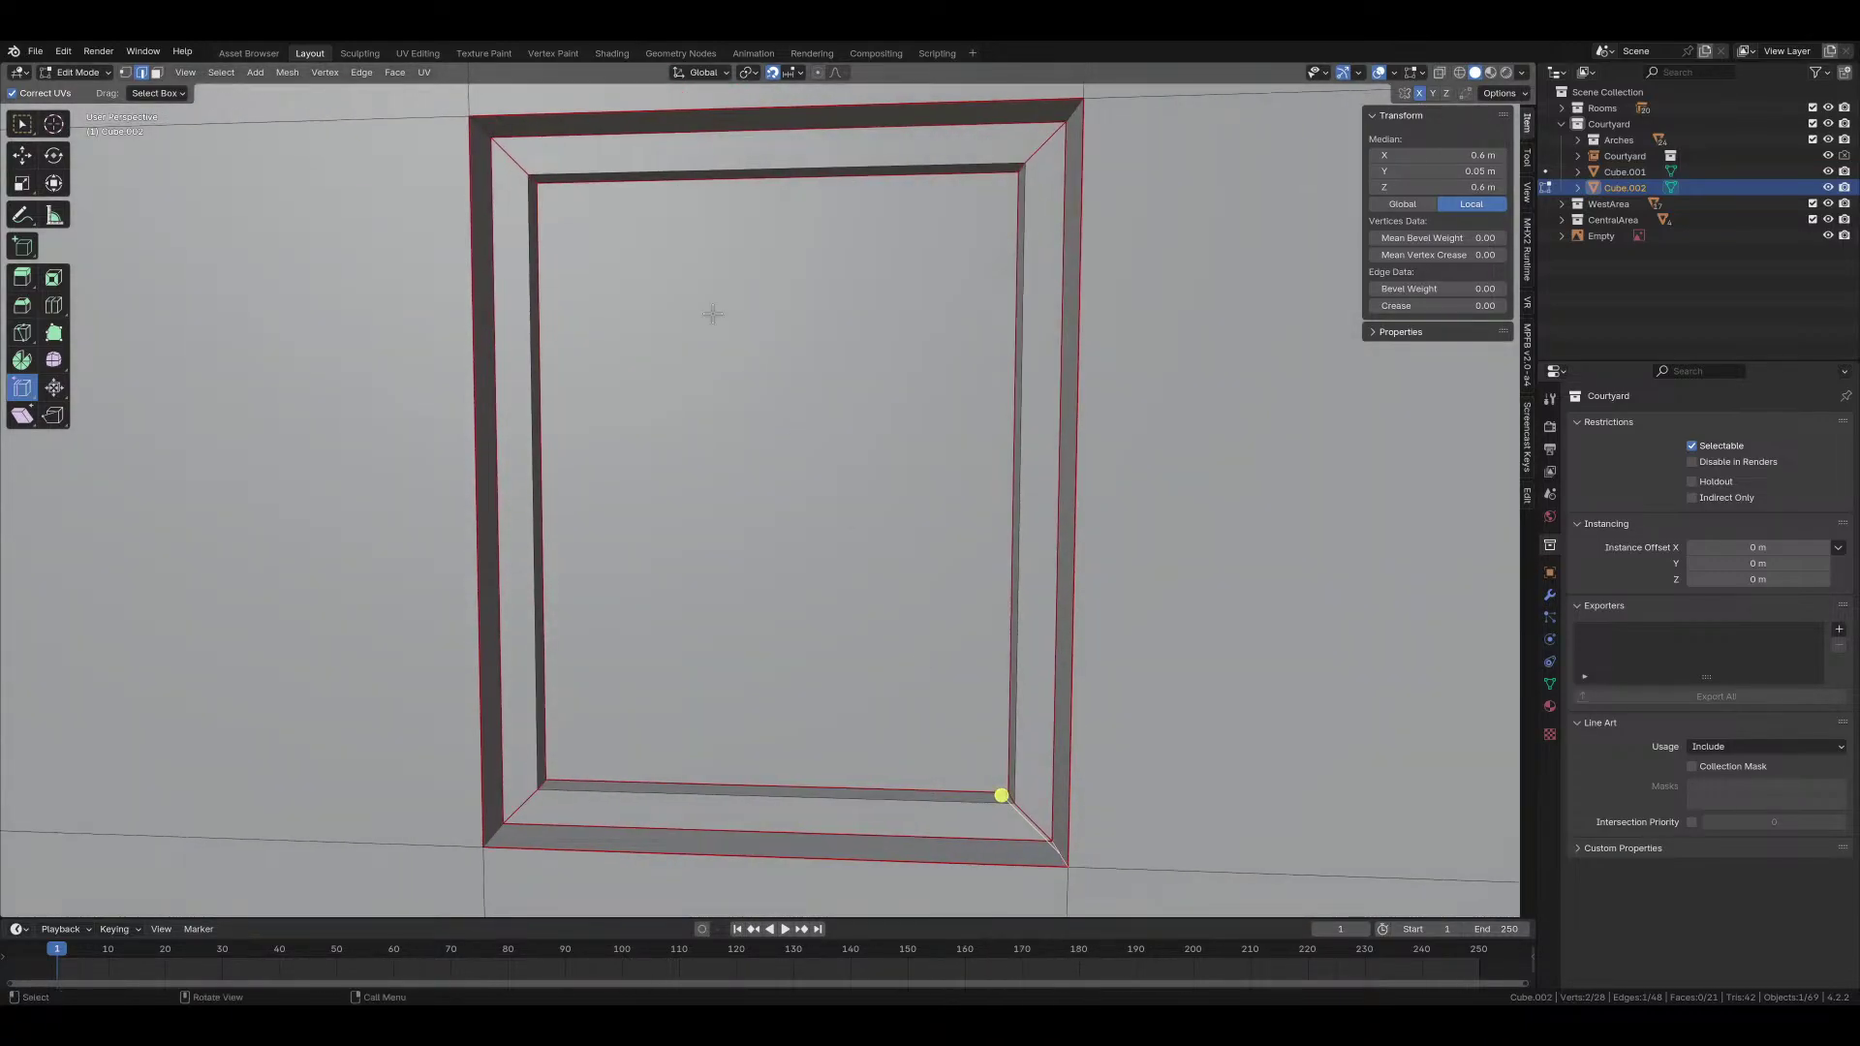
left_click(488, 128)
right_click(489, 128)
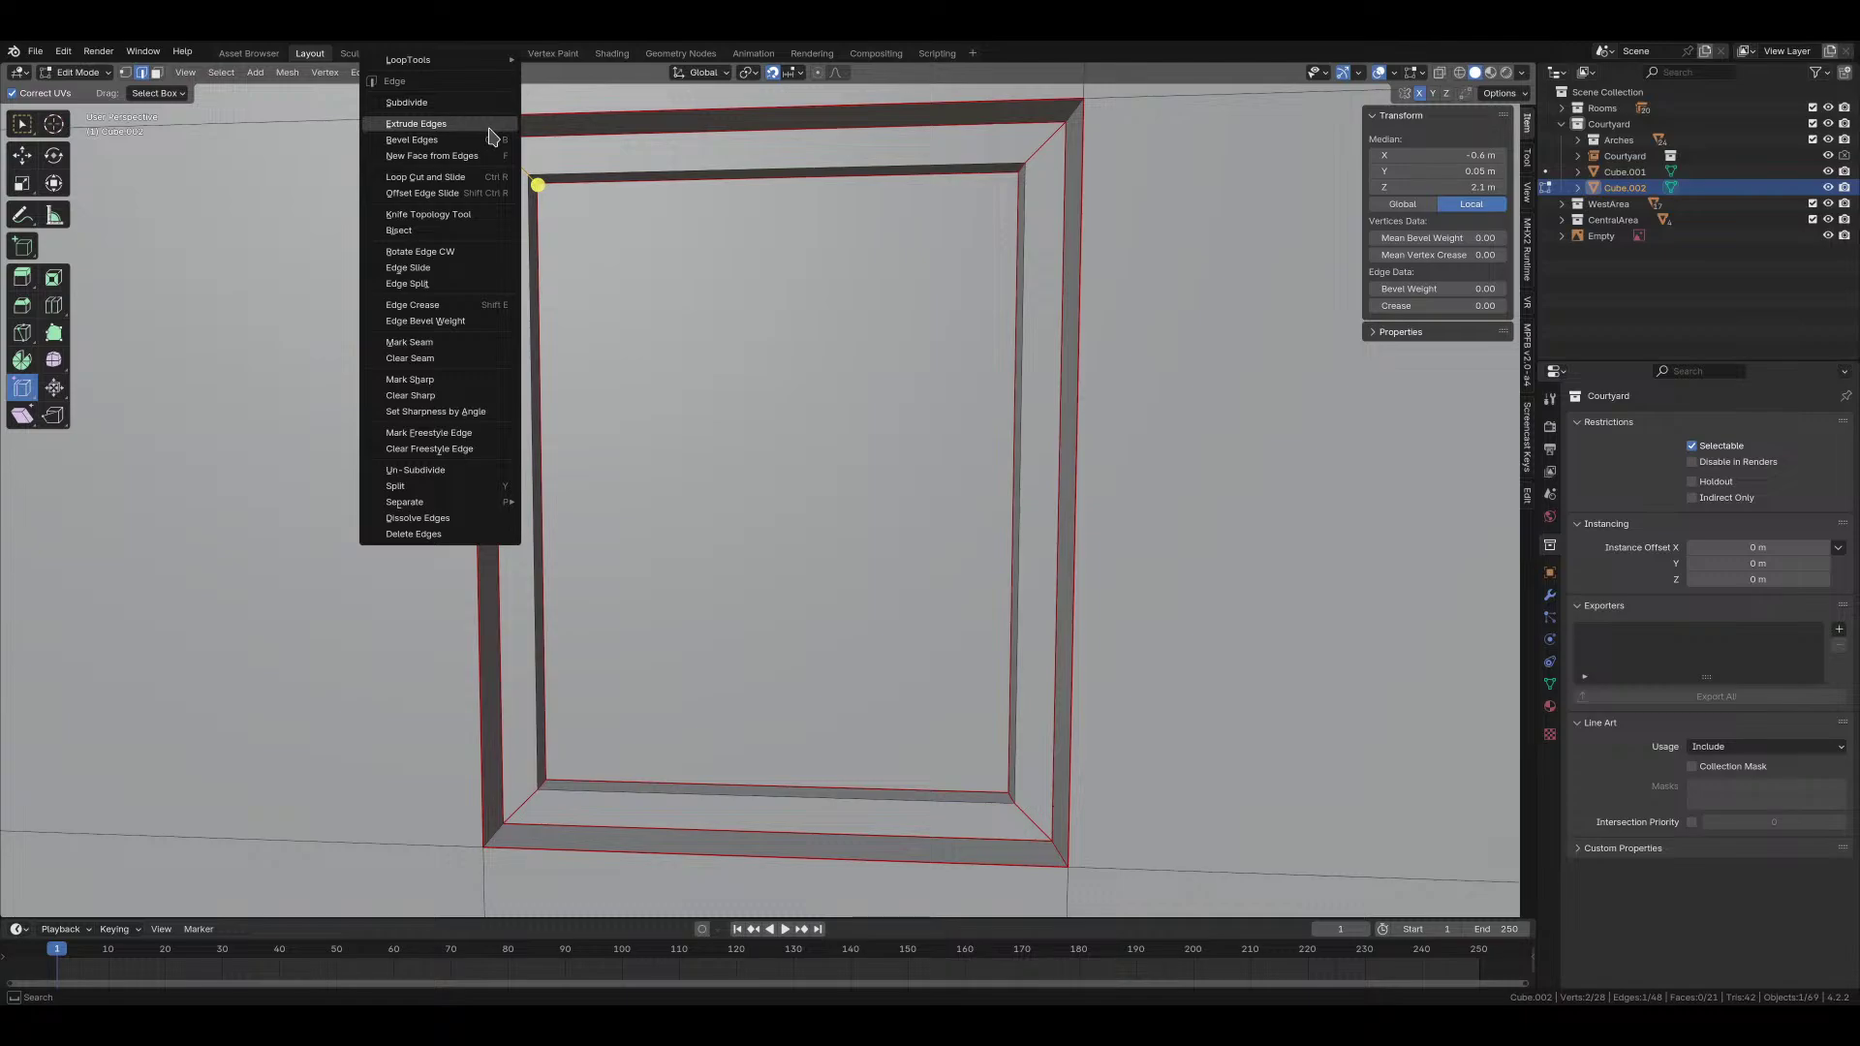
left_click(468, 343)
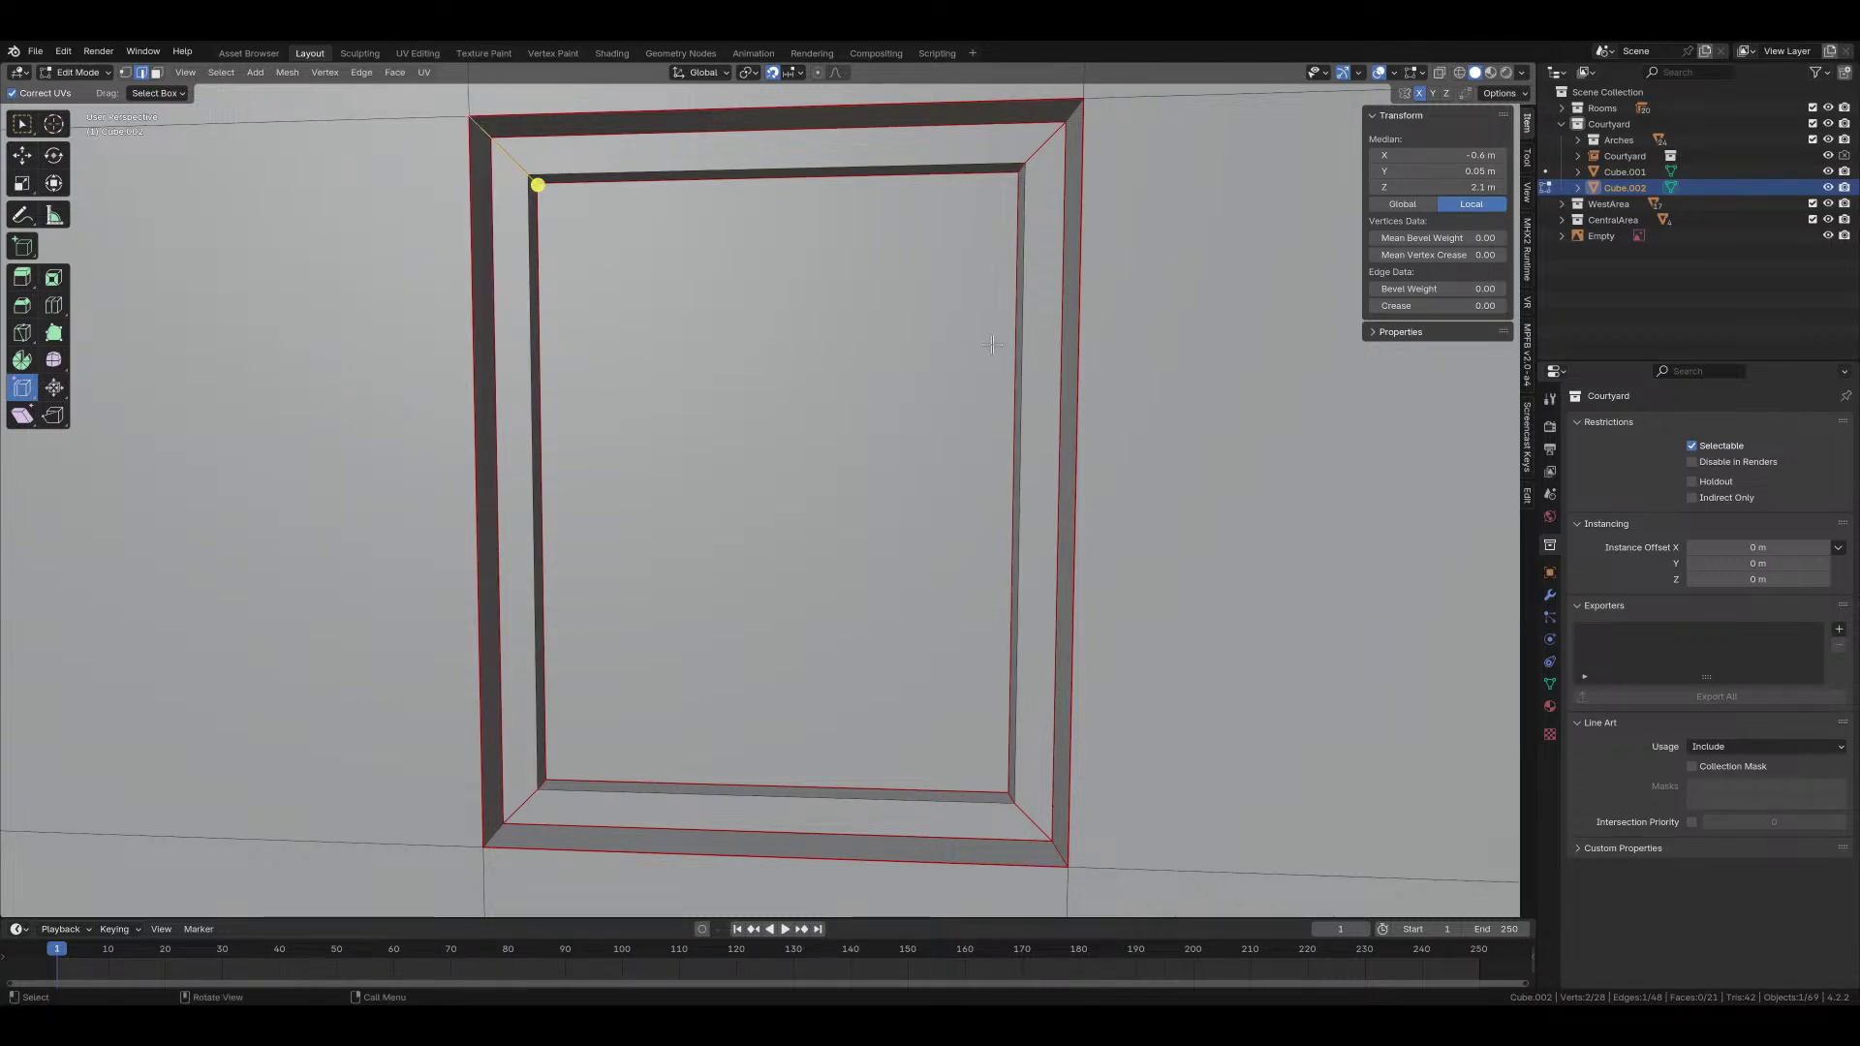
right_click(564, 248)
left_click(527, 357)
scroll(812, 358, "down", 4)
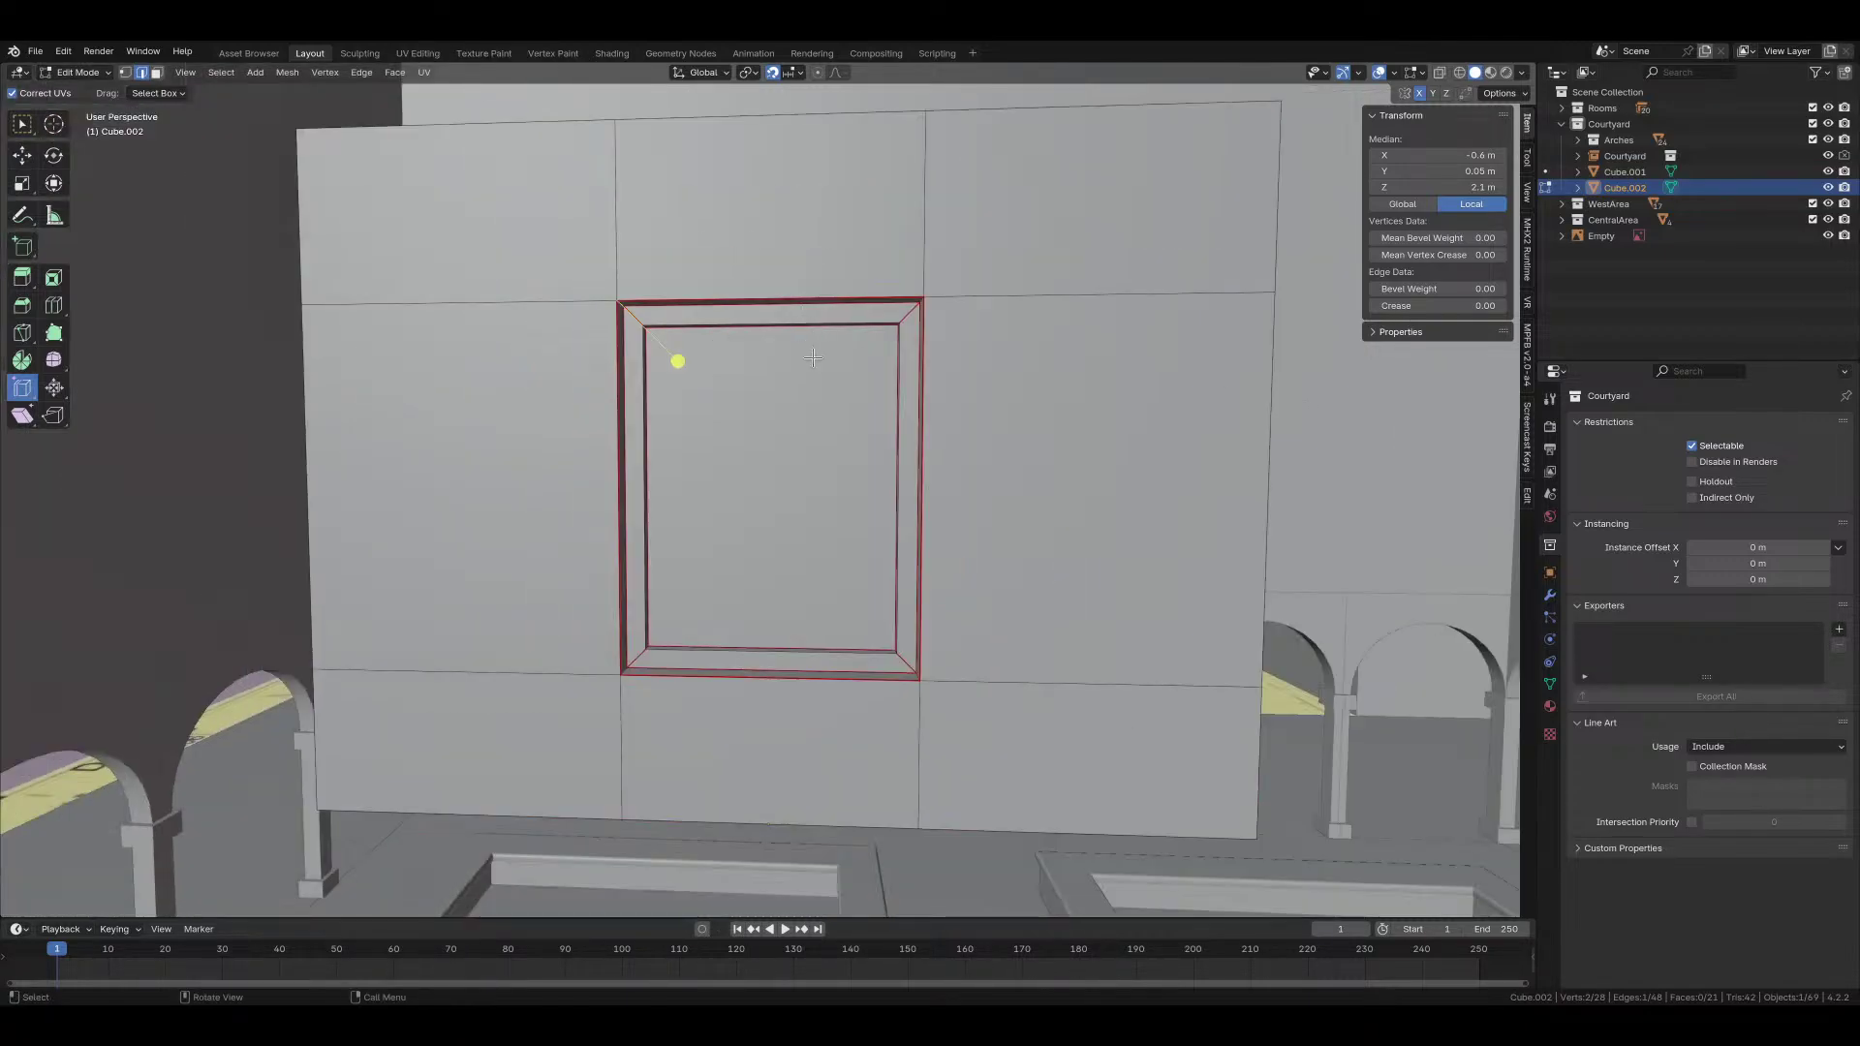
Step: Unwrap the entire wall panel mesh in the UV Editing workspace and frame it in the 3D view
scroll(812, 358, "down", 2)
middle_click_drag(811, 358, 765, 290)
key("a")
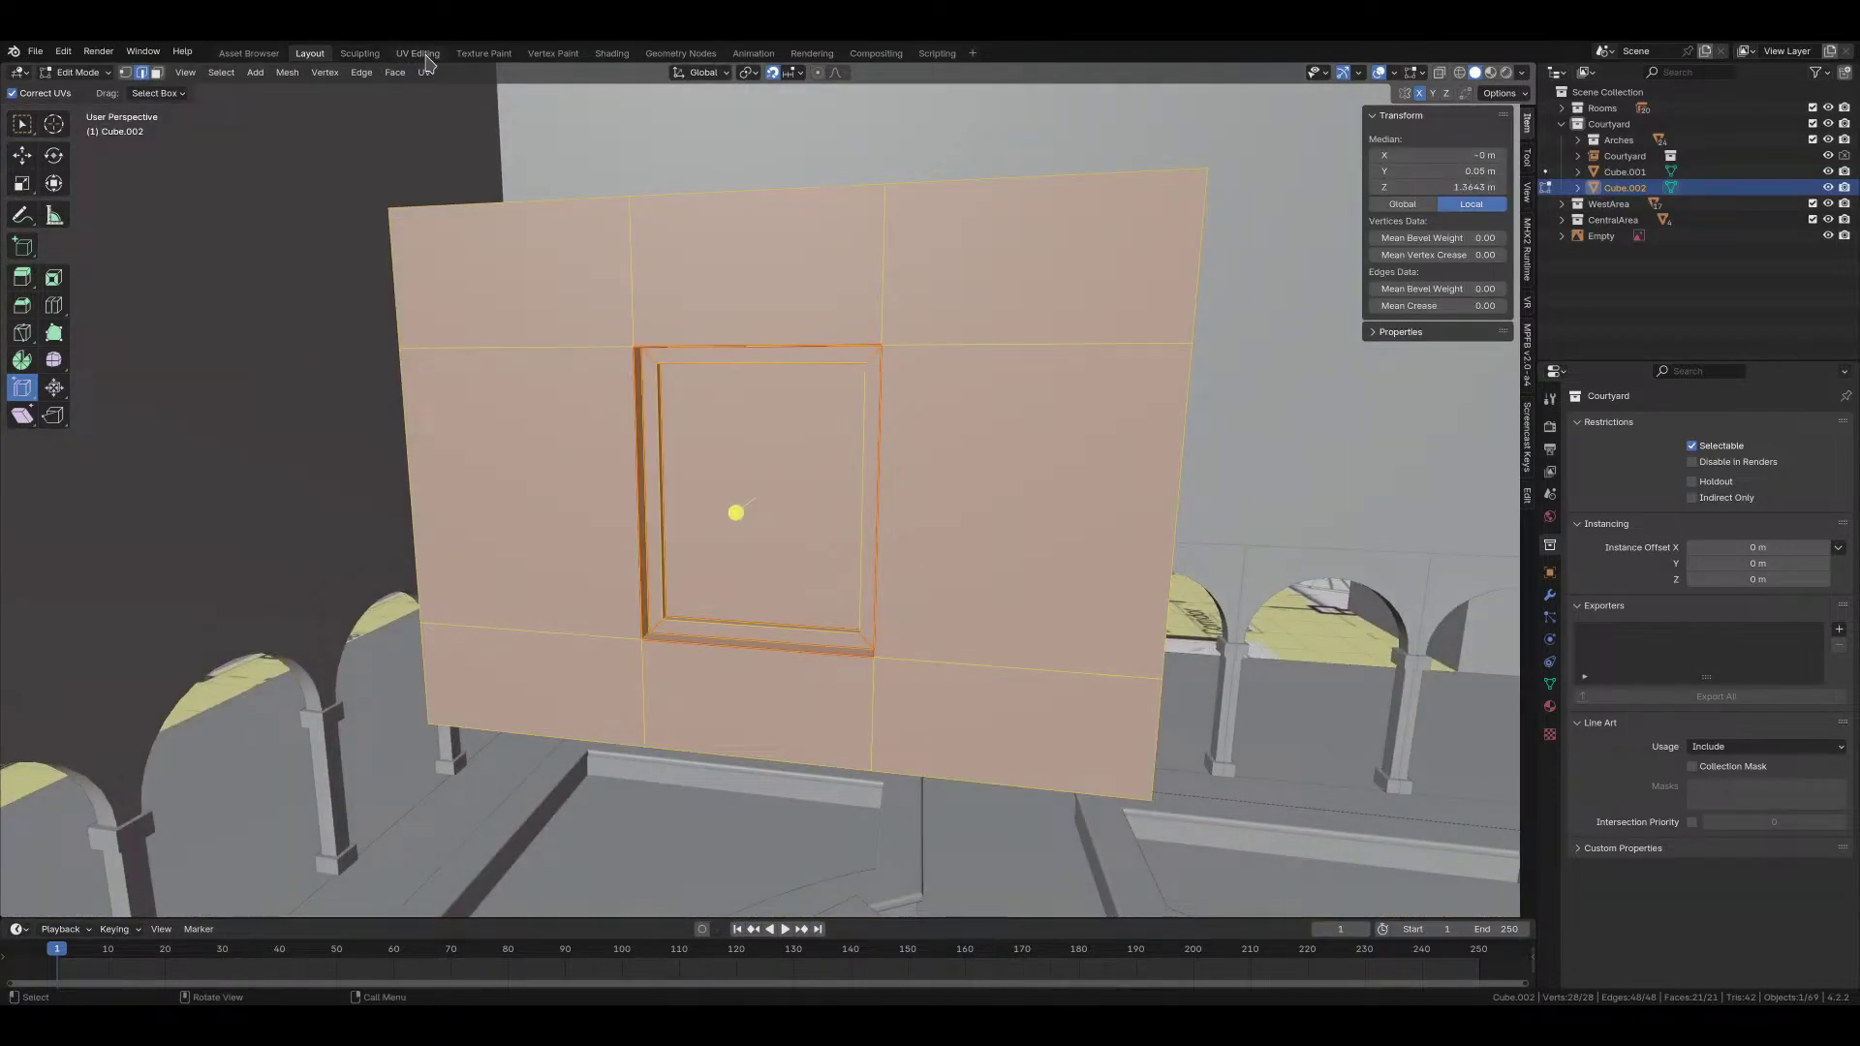
key("ctrl+Page_Down")
key("ctrl+Page_Down")
key("u")
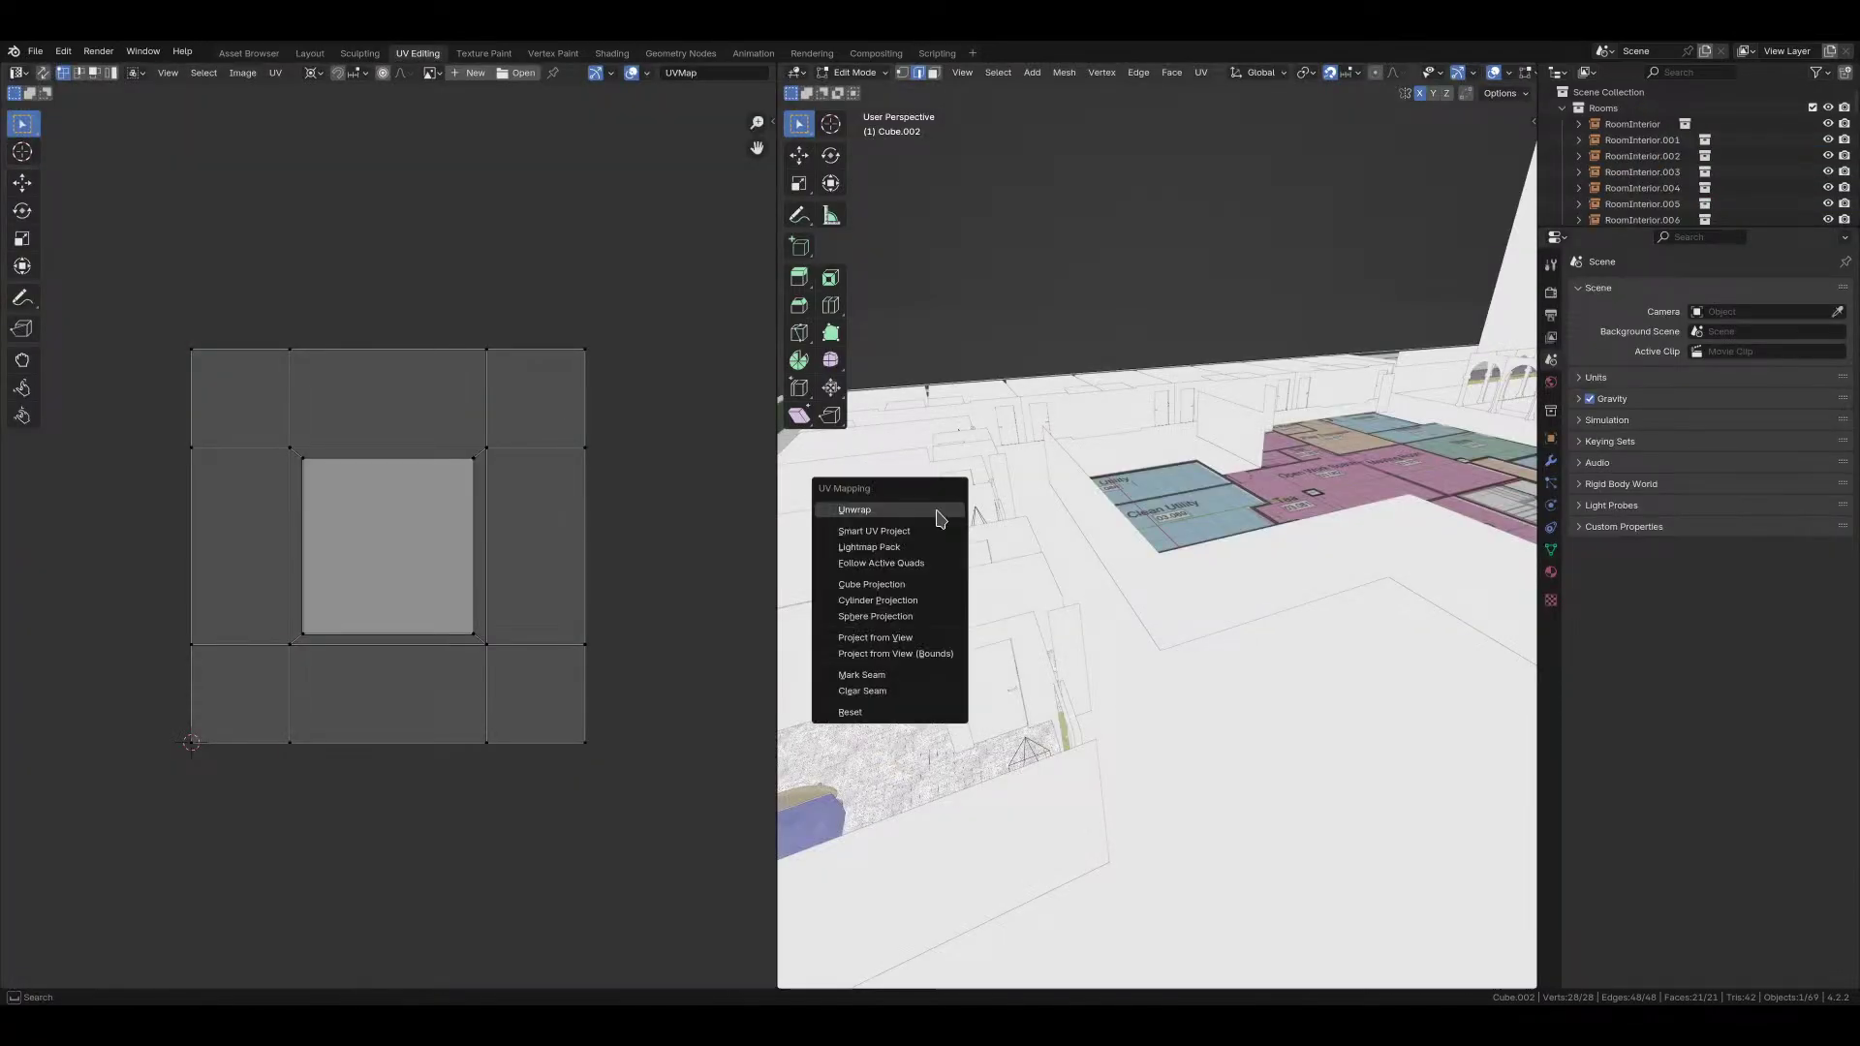
left_click(936, 510)
key("KP_Decimal")
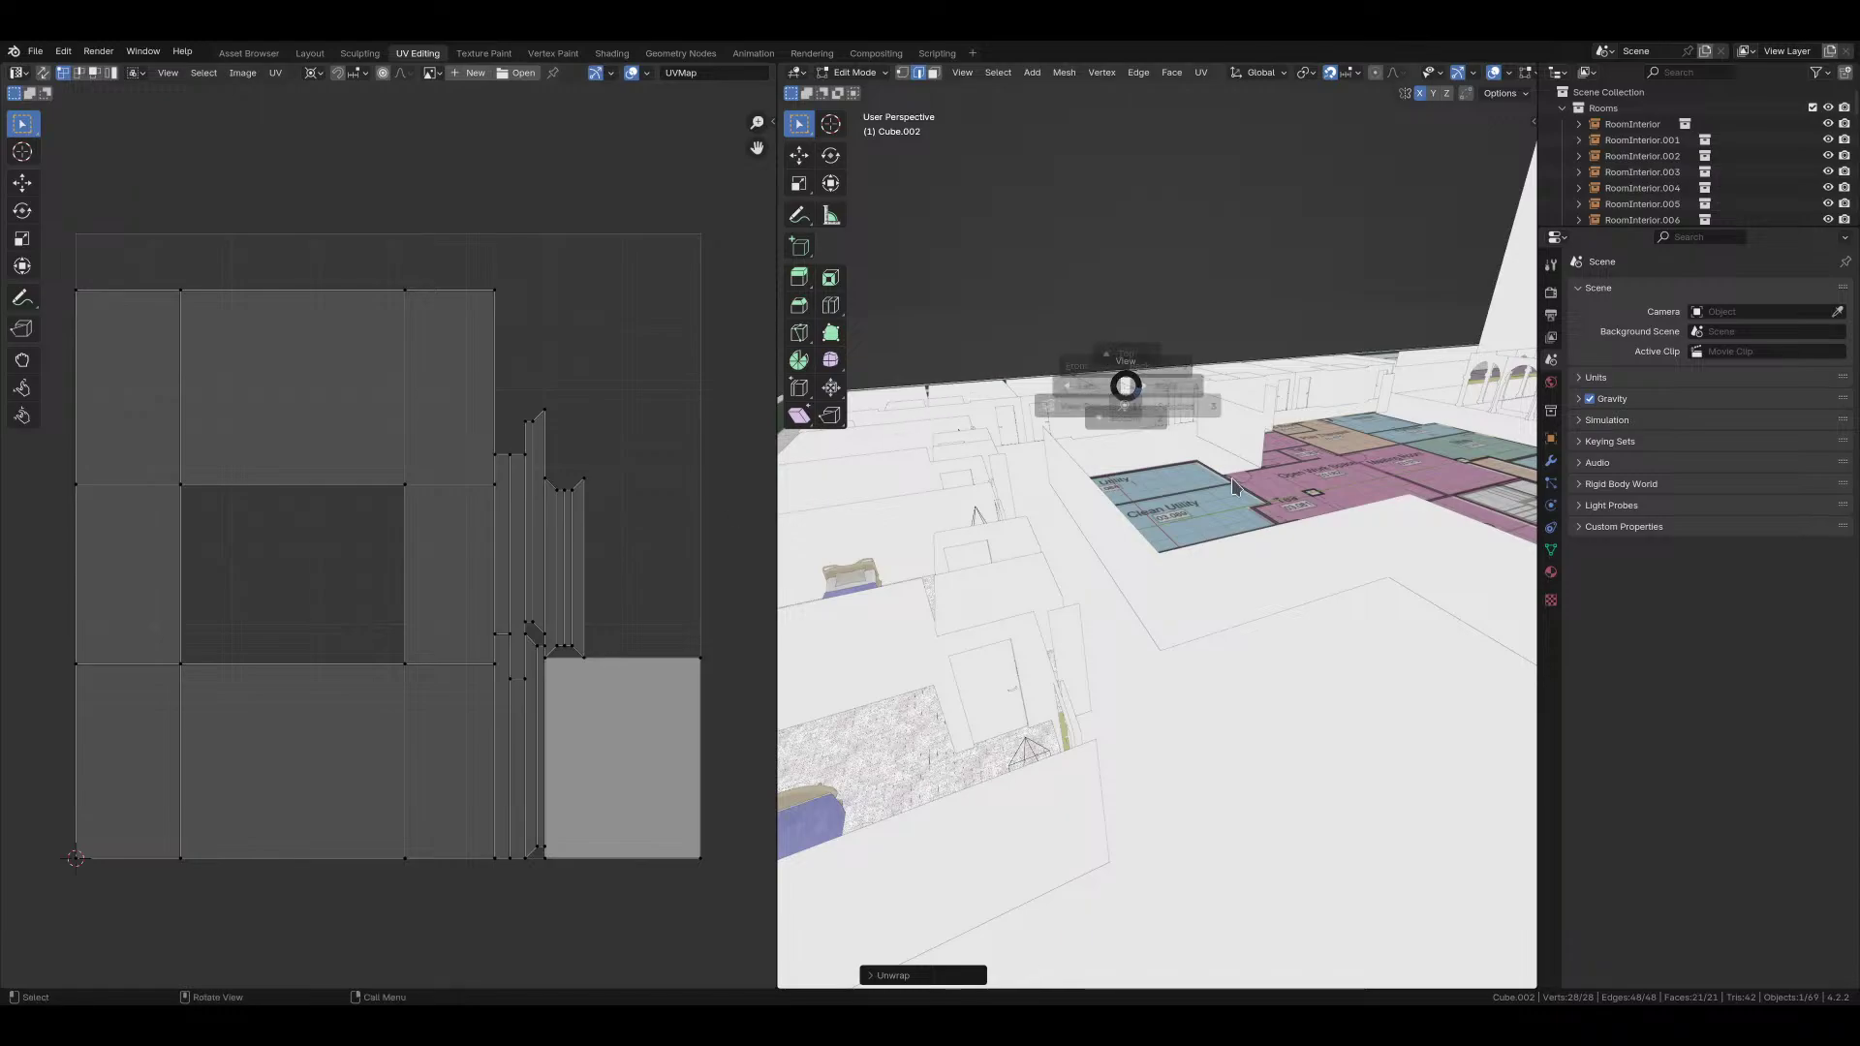
key("KP_Decimal")
middle_click_drag(1226, 488, 1192, 534)
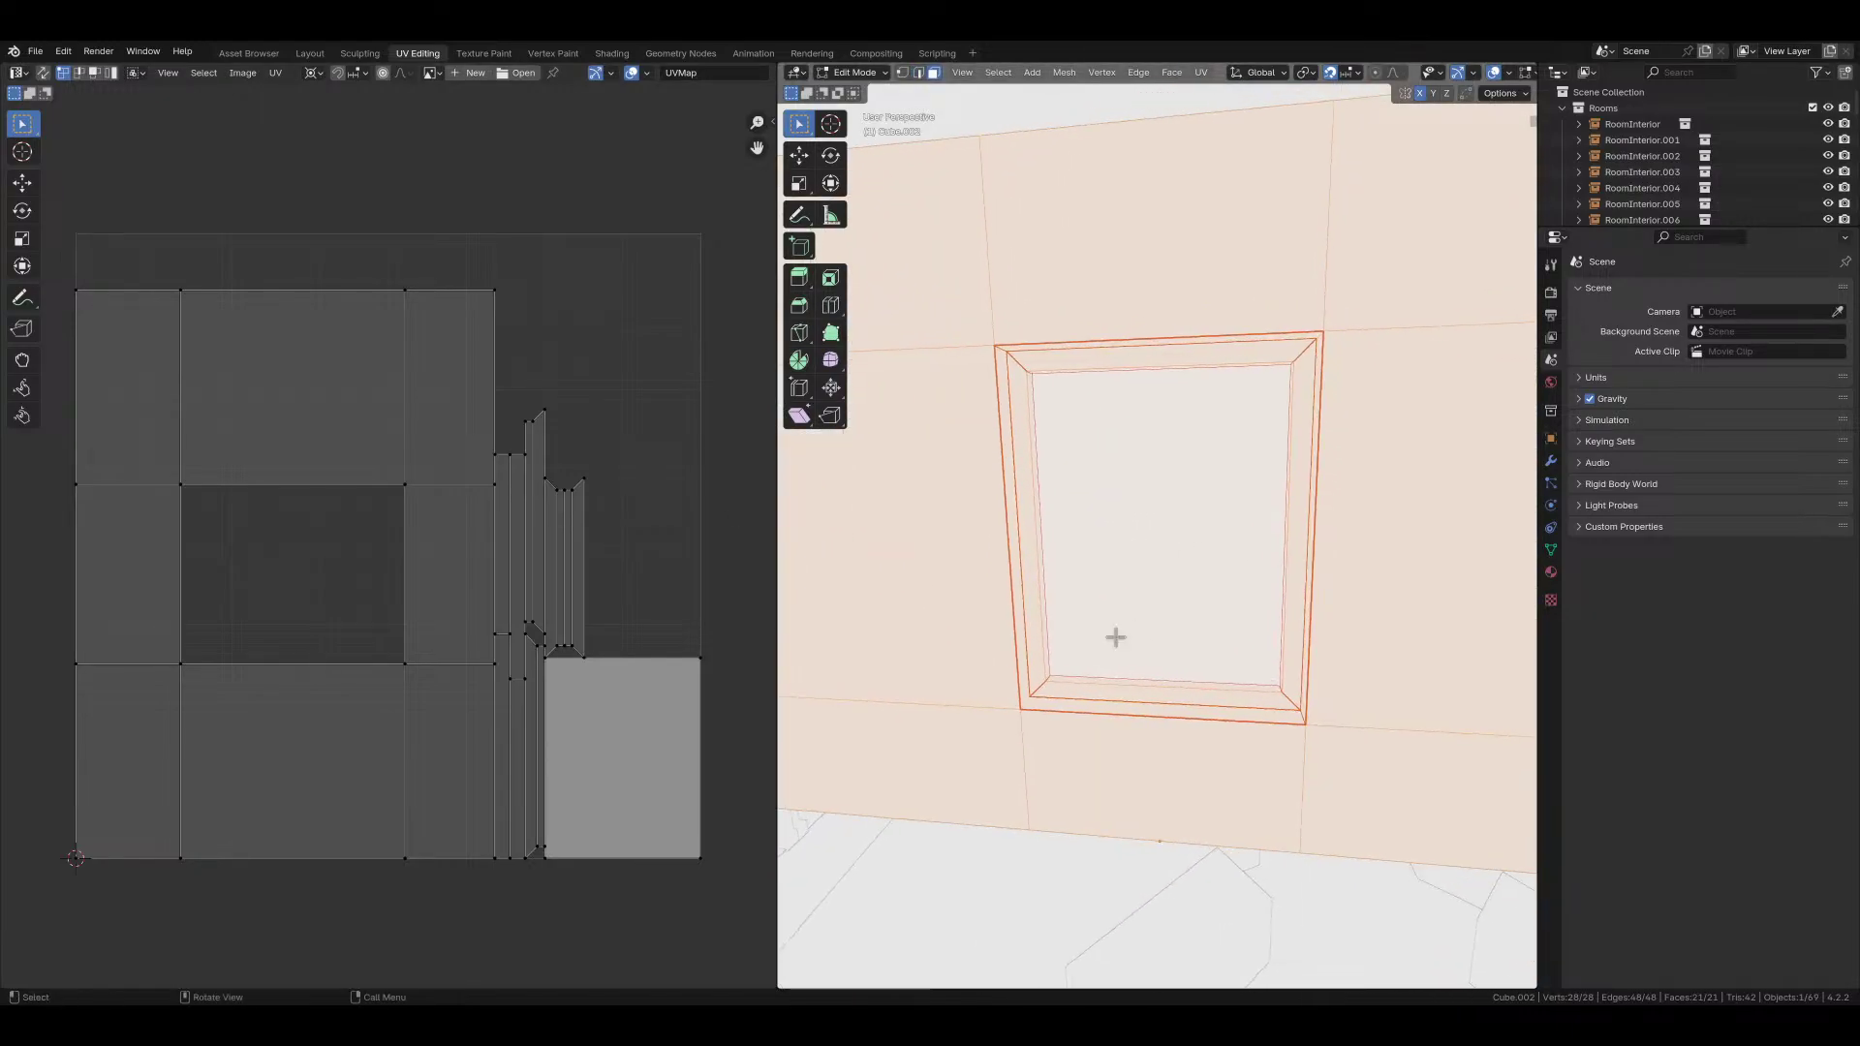
Step: Select the wall's seam-bounded faces together with the outer recess's side faces around the window
left_click(957, 729)
key("l")
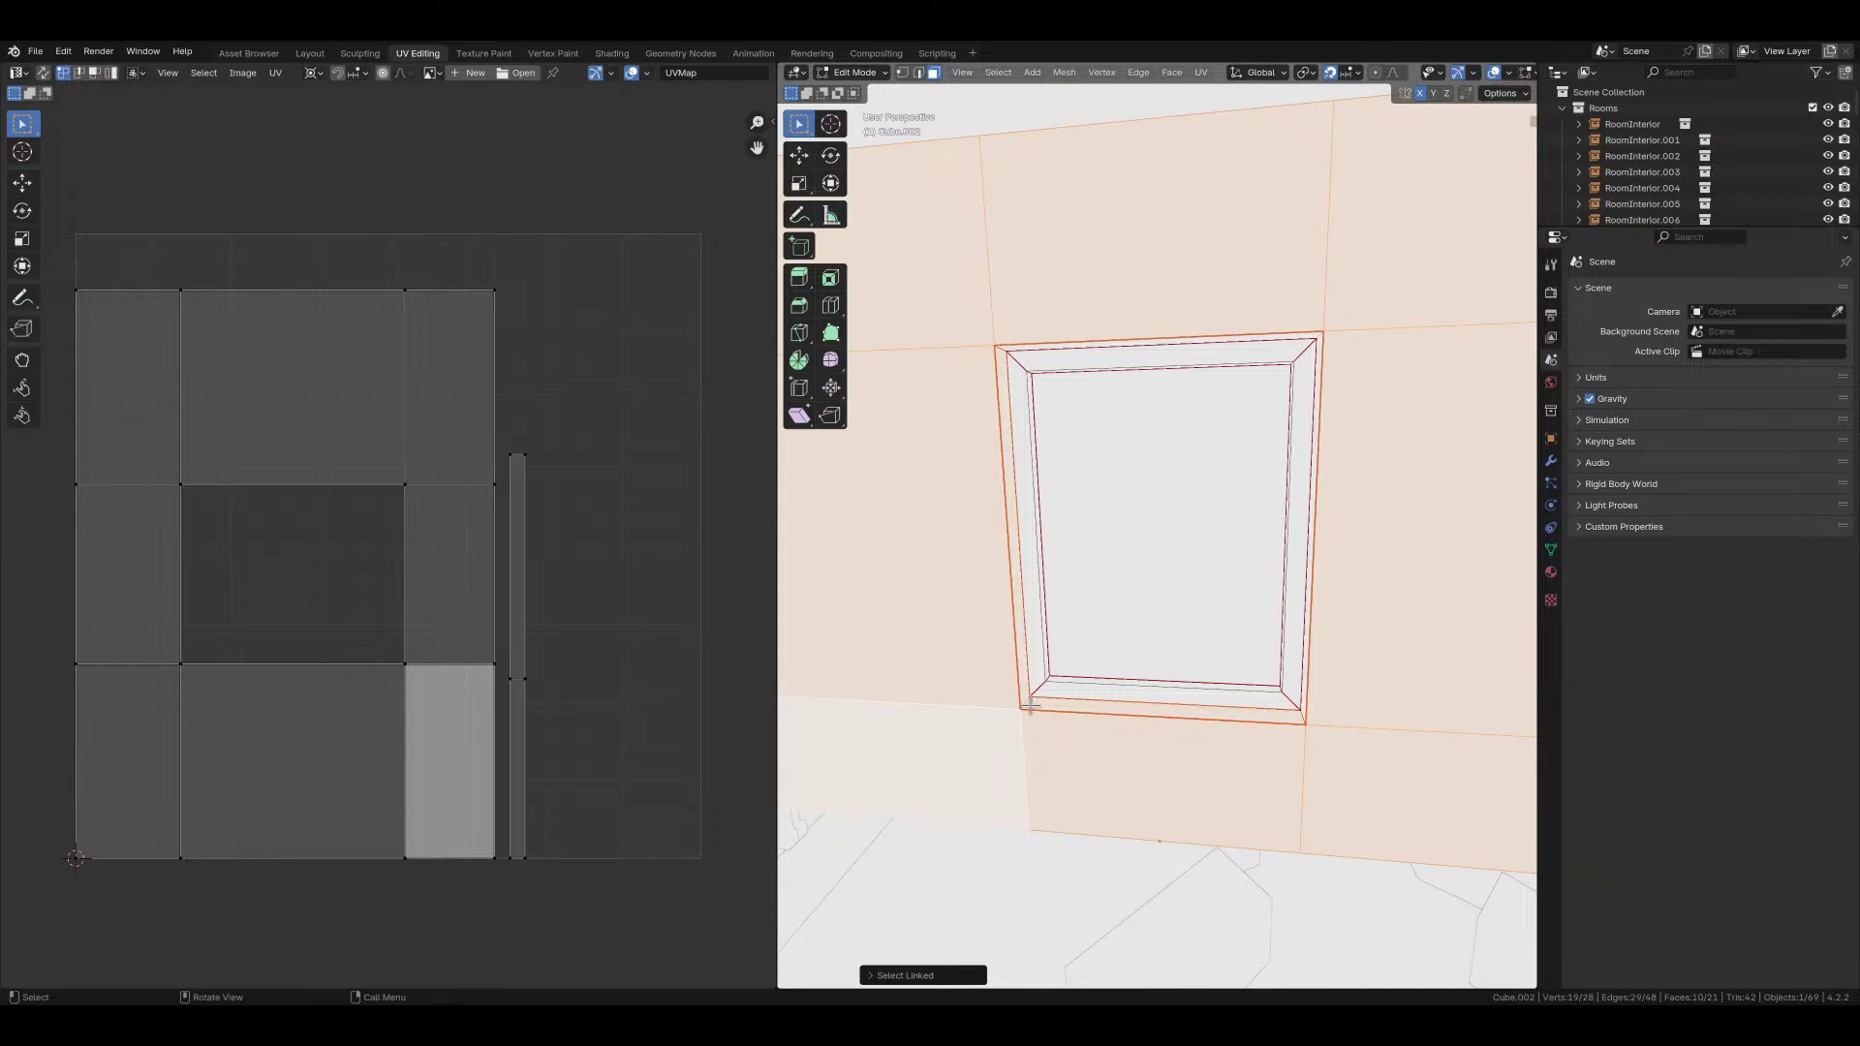
key("l")
middle_click_drag(1319, 465, 1298, 460)
key("l")
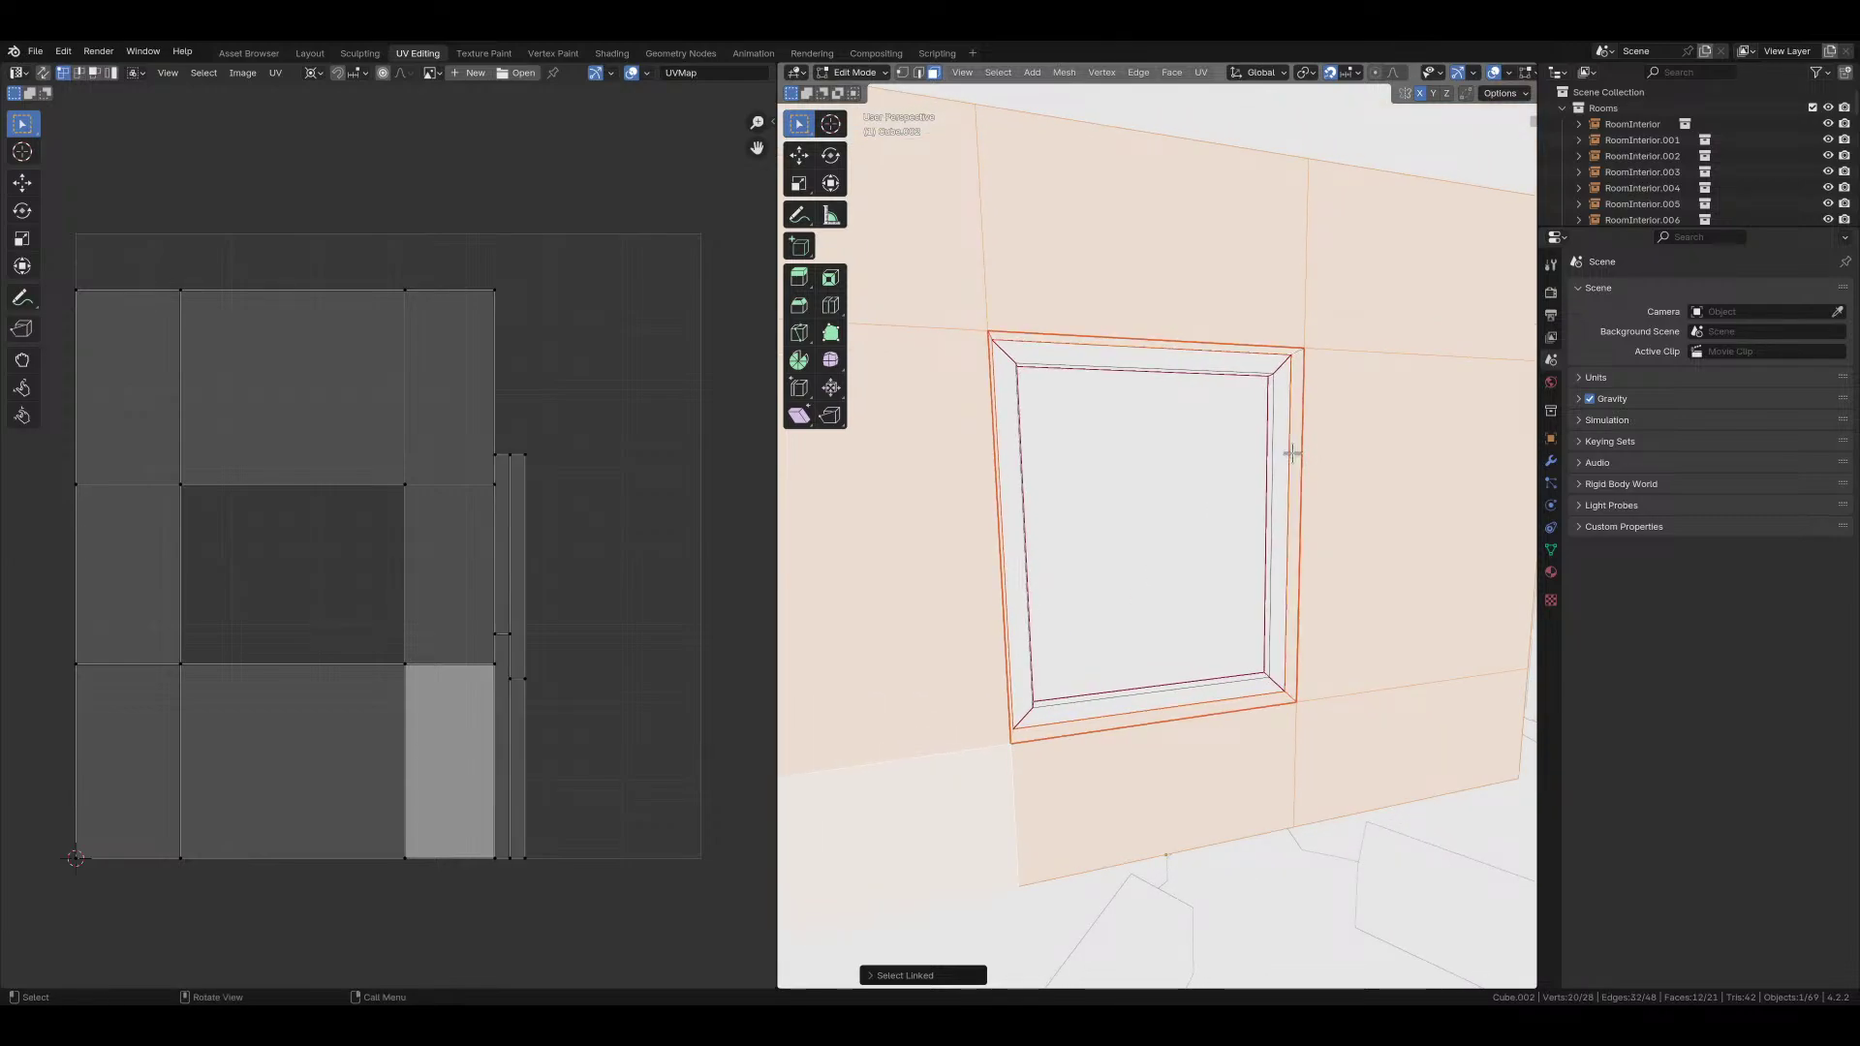
key("p")
left_click(1293, 455)
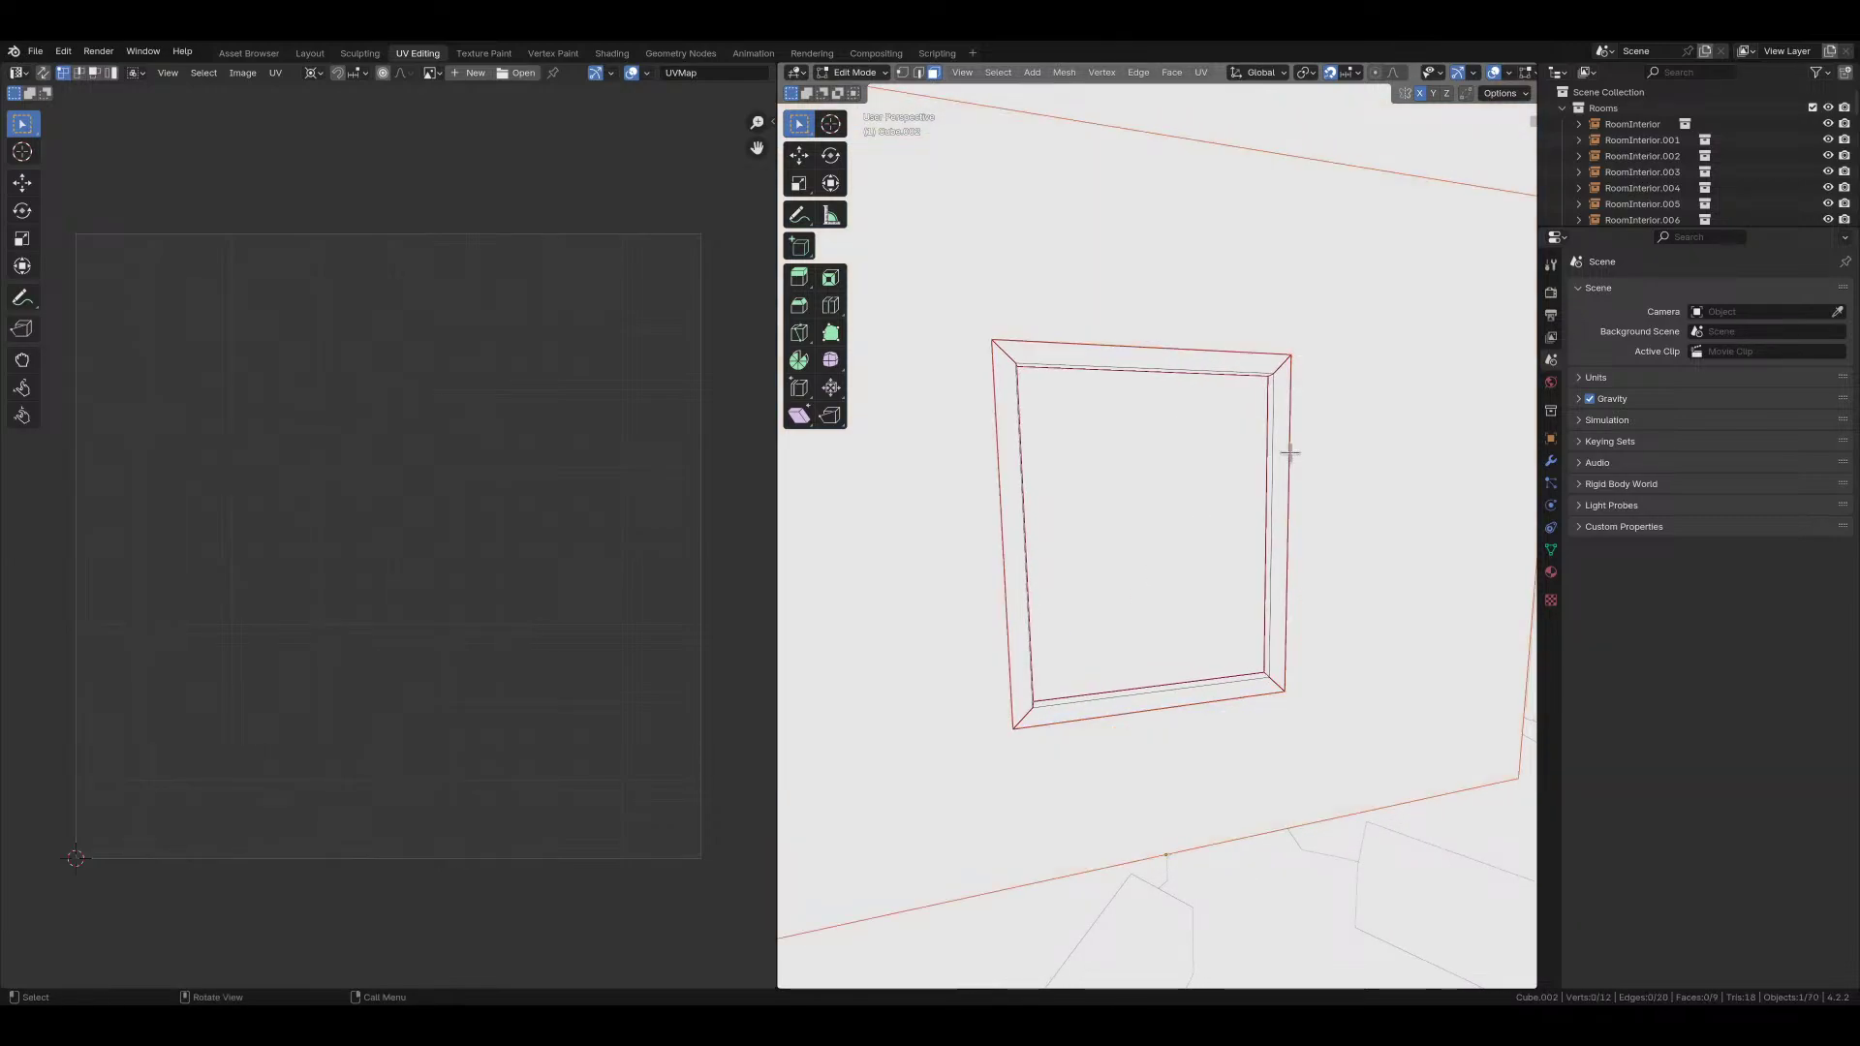
key("ctrl+z")
Step: Unwrap the selected wall and recess faces together, and unwrap the window pane face on its own
key("u")
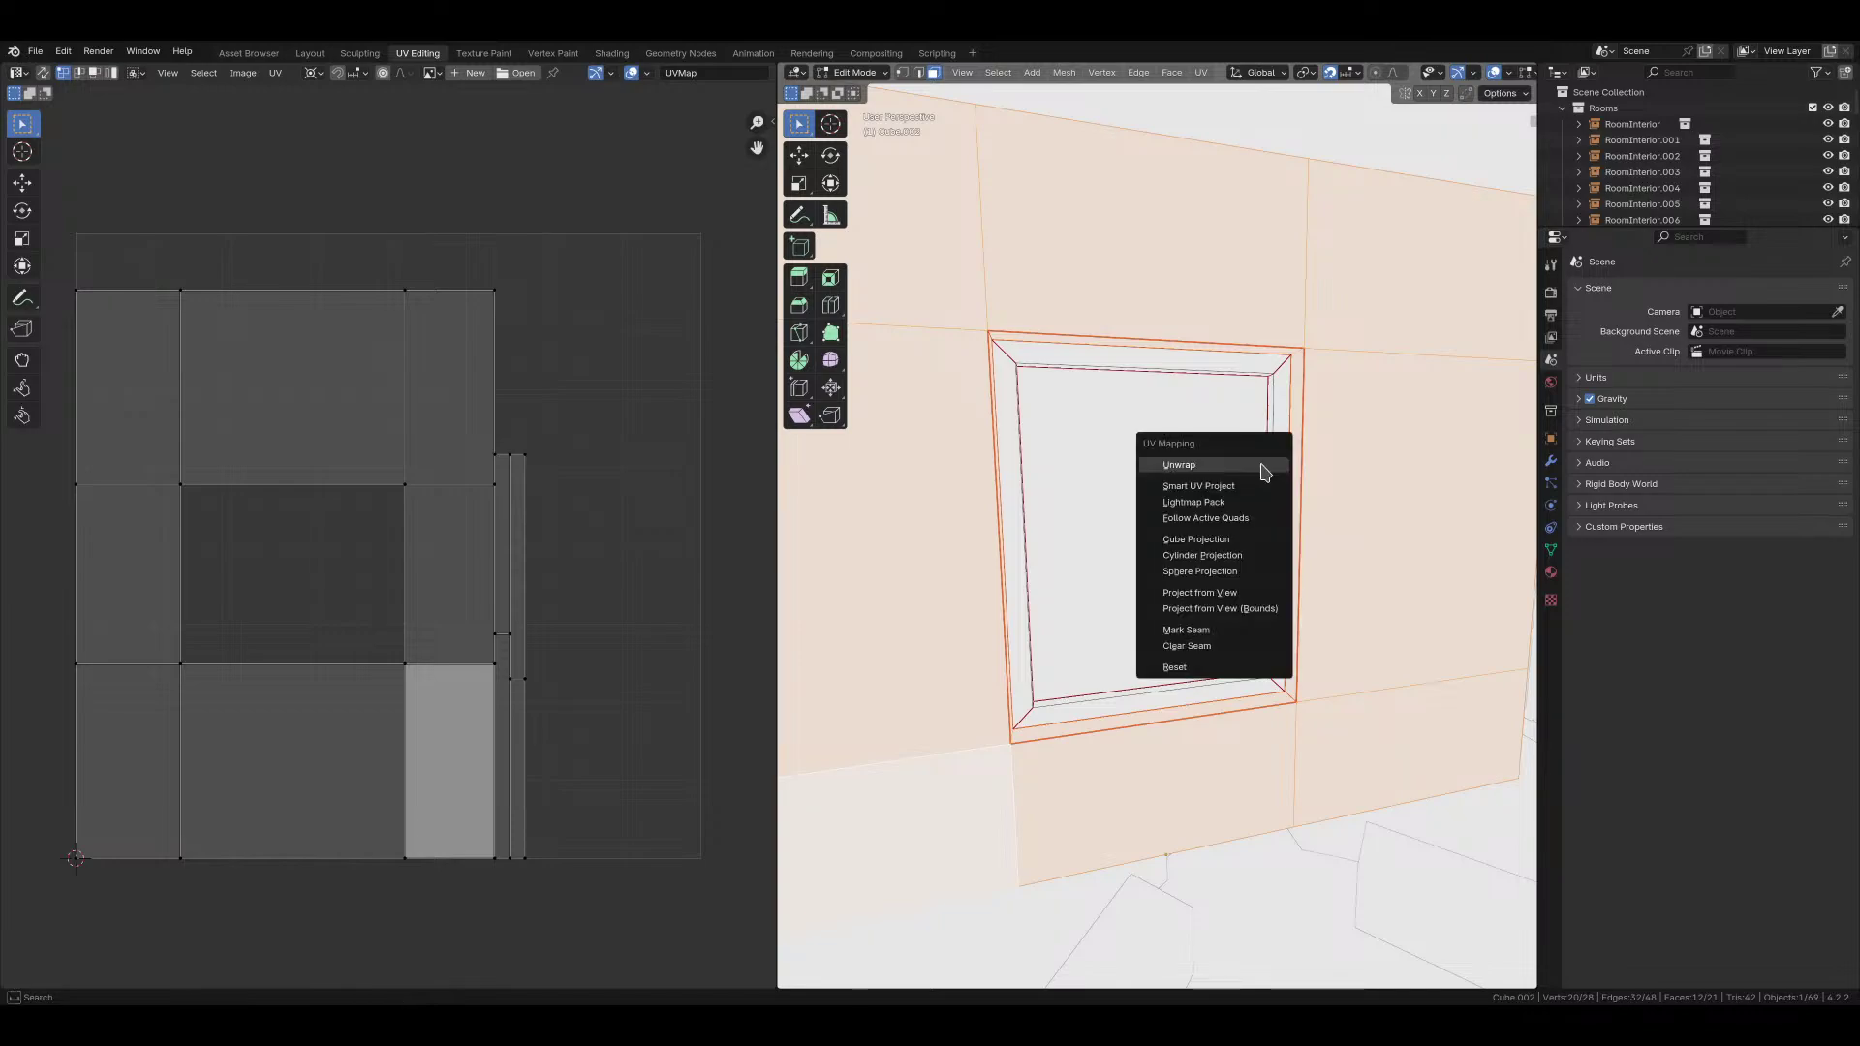
left_click(1264, 472)
middle_click_drag(1195, 469, 1150, 494)
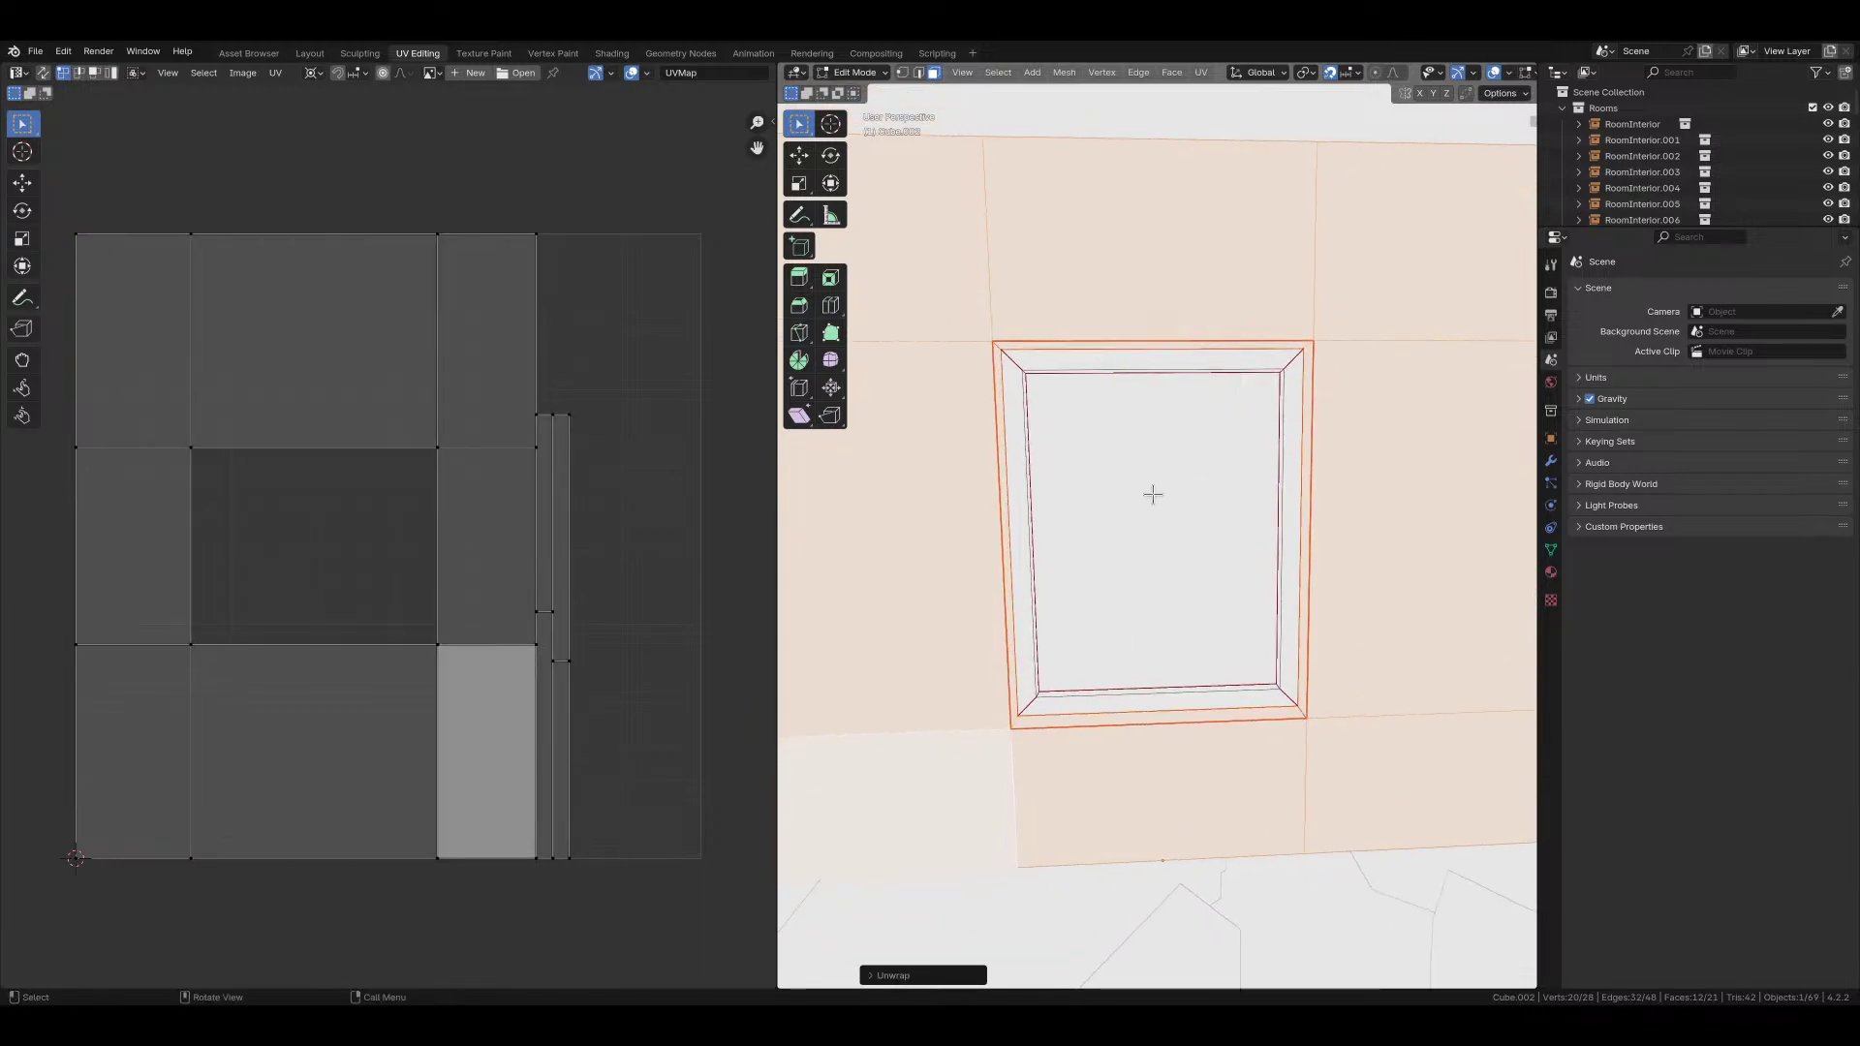
left_click(1150, 496)
key("u")
left_click(1149, 494)
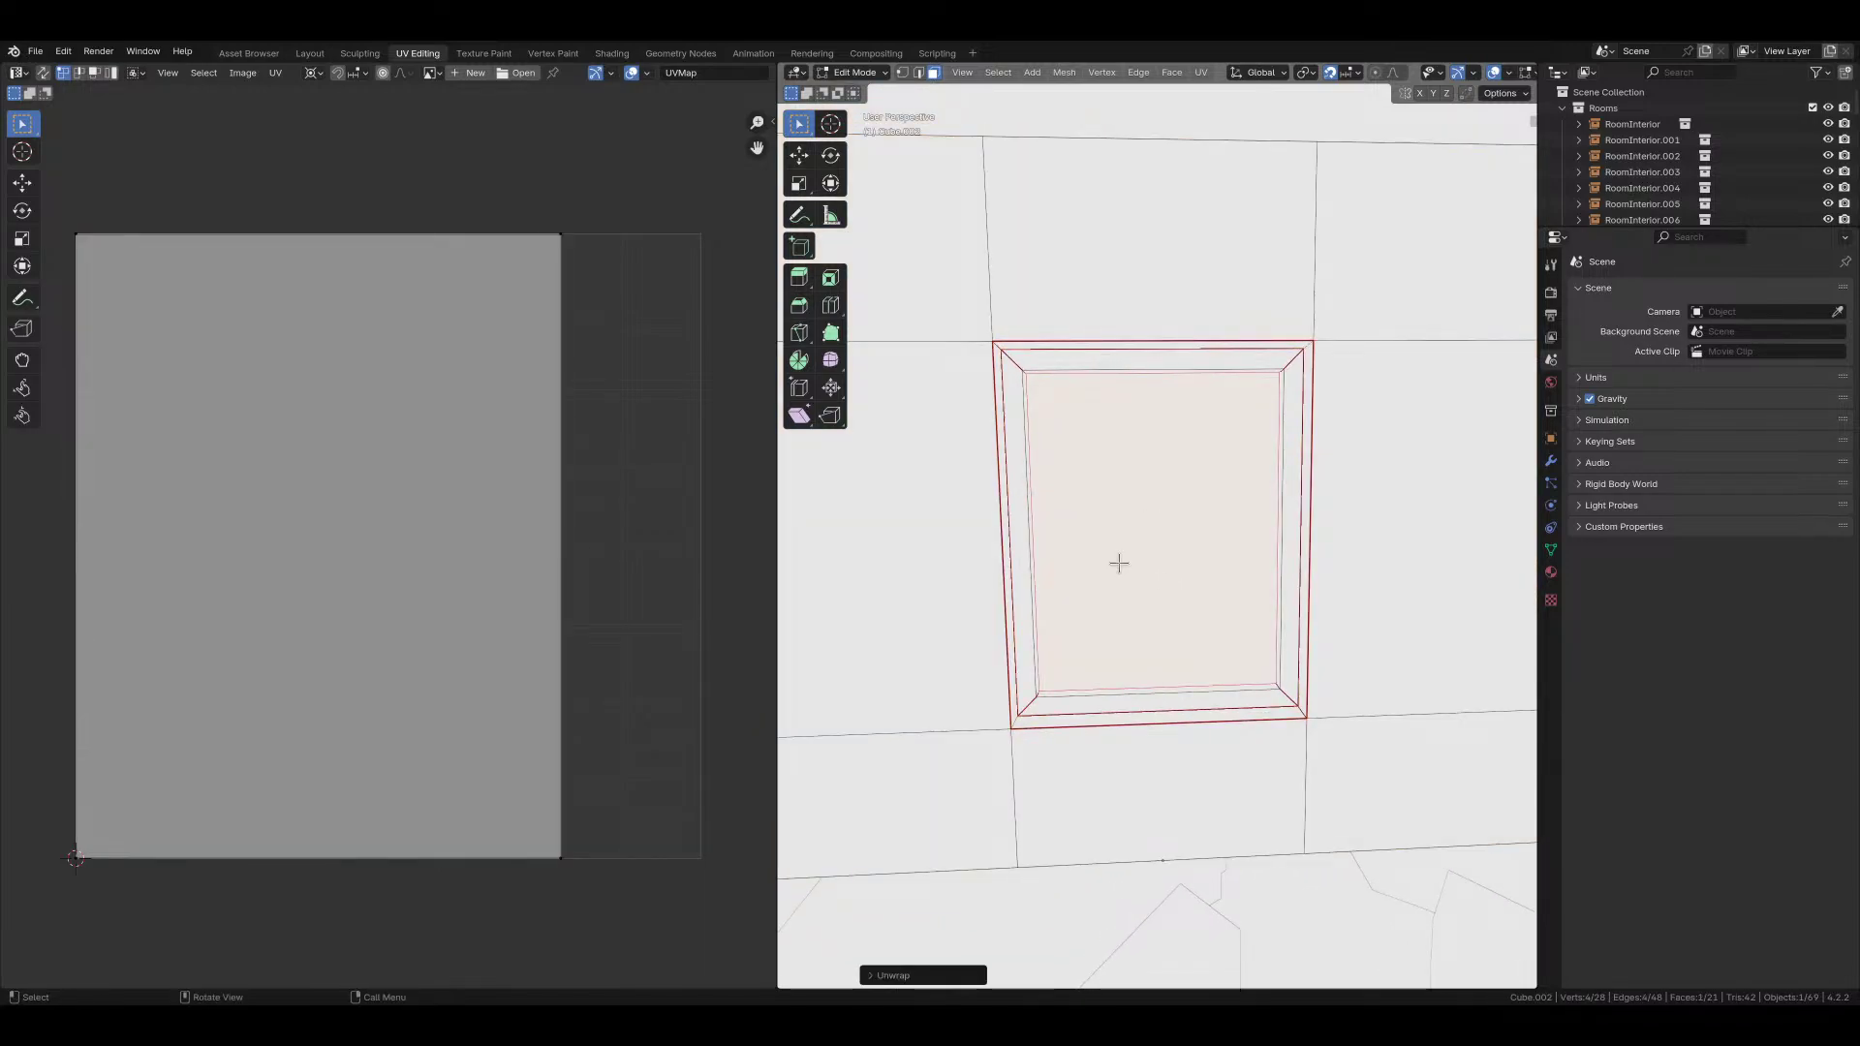
Step: Add three empty material slots to the wall panel
middle_click_drag(1113, 561, 1055, 430)
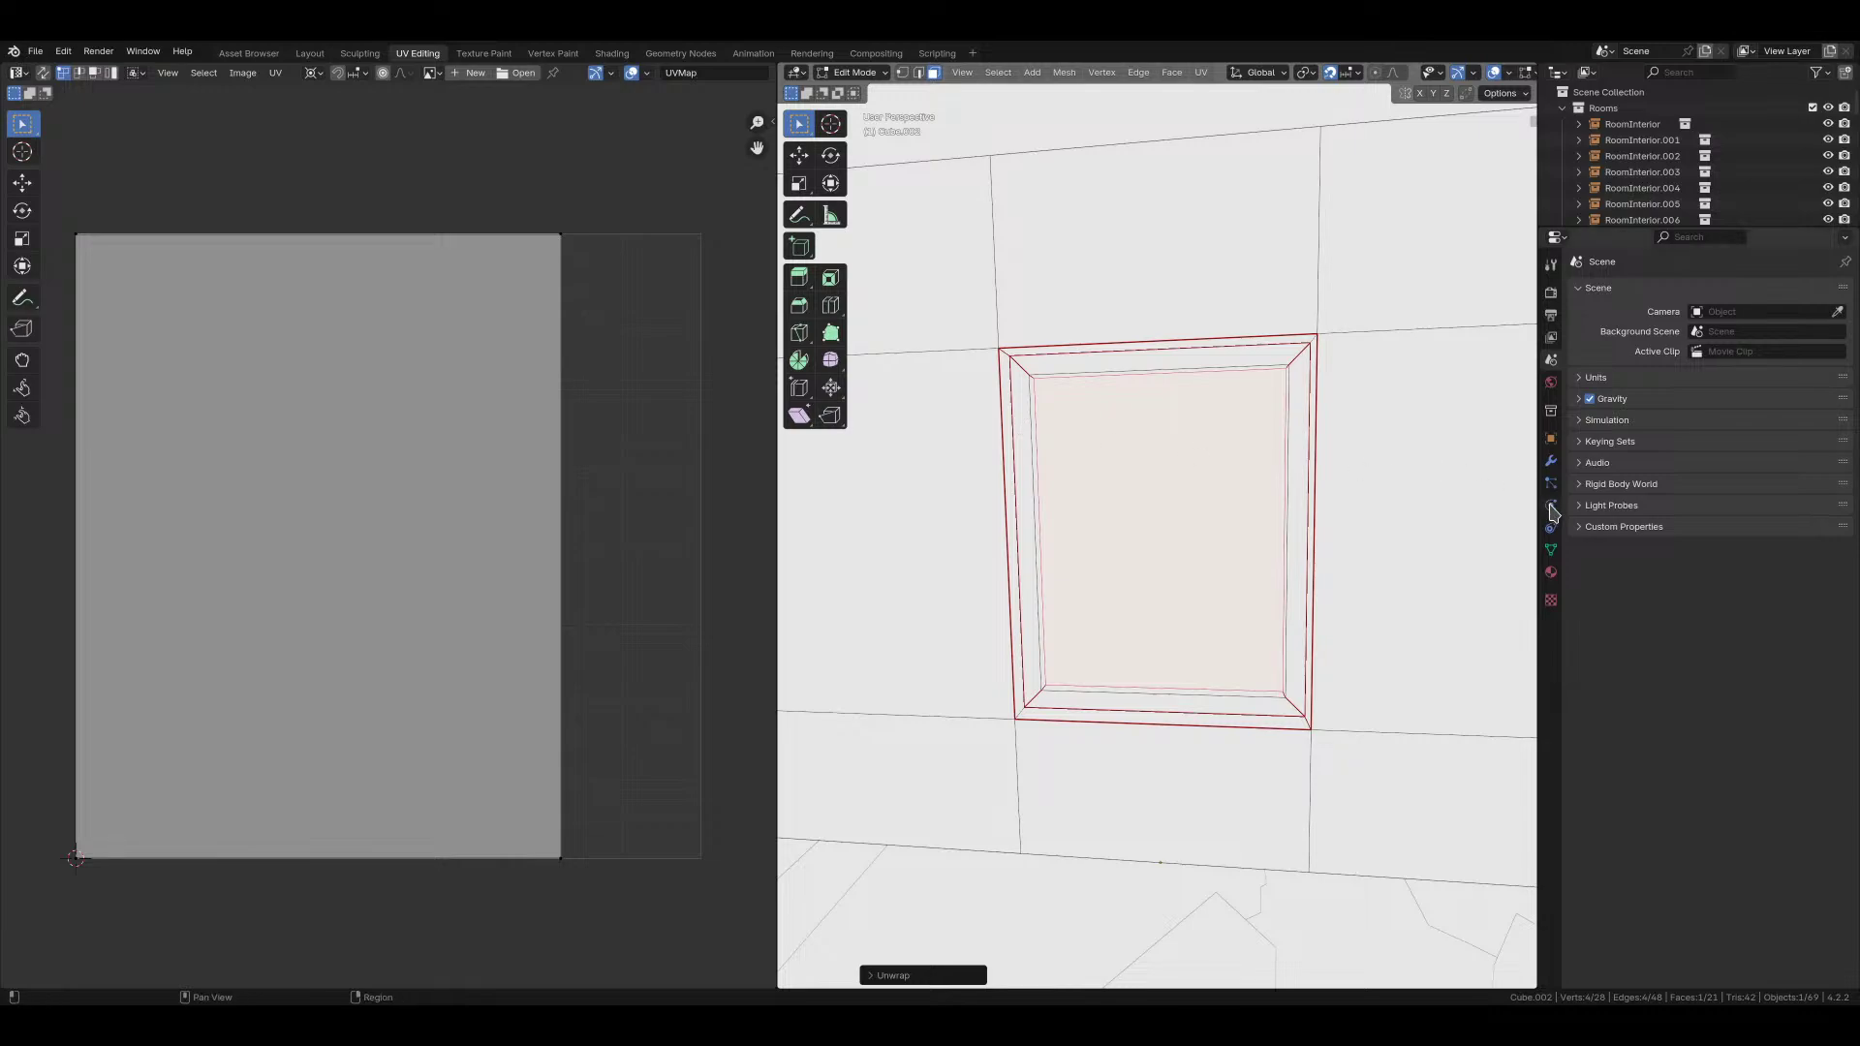
left_click(1551, 573)
left_click(1845, 289)
left_click(1845, 289)
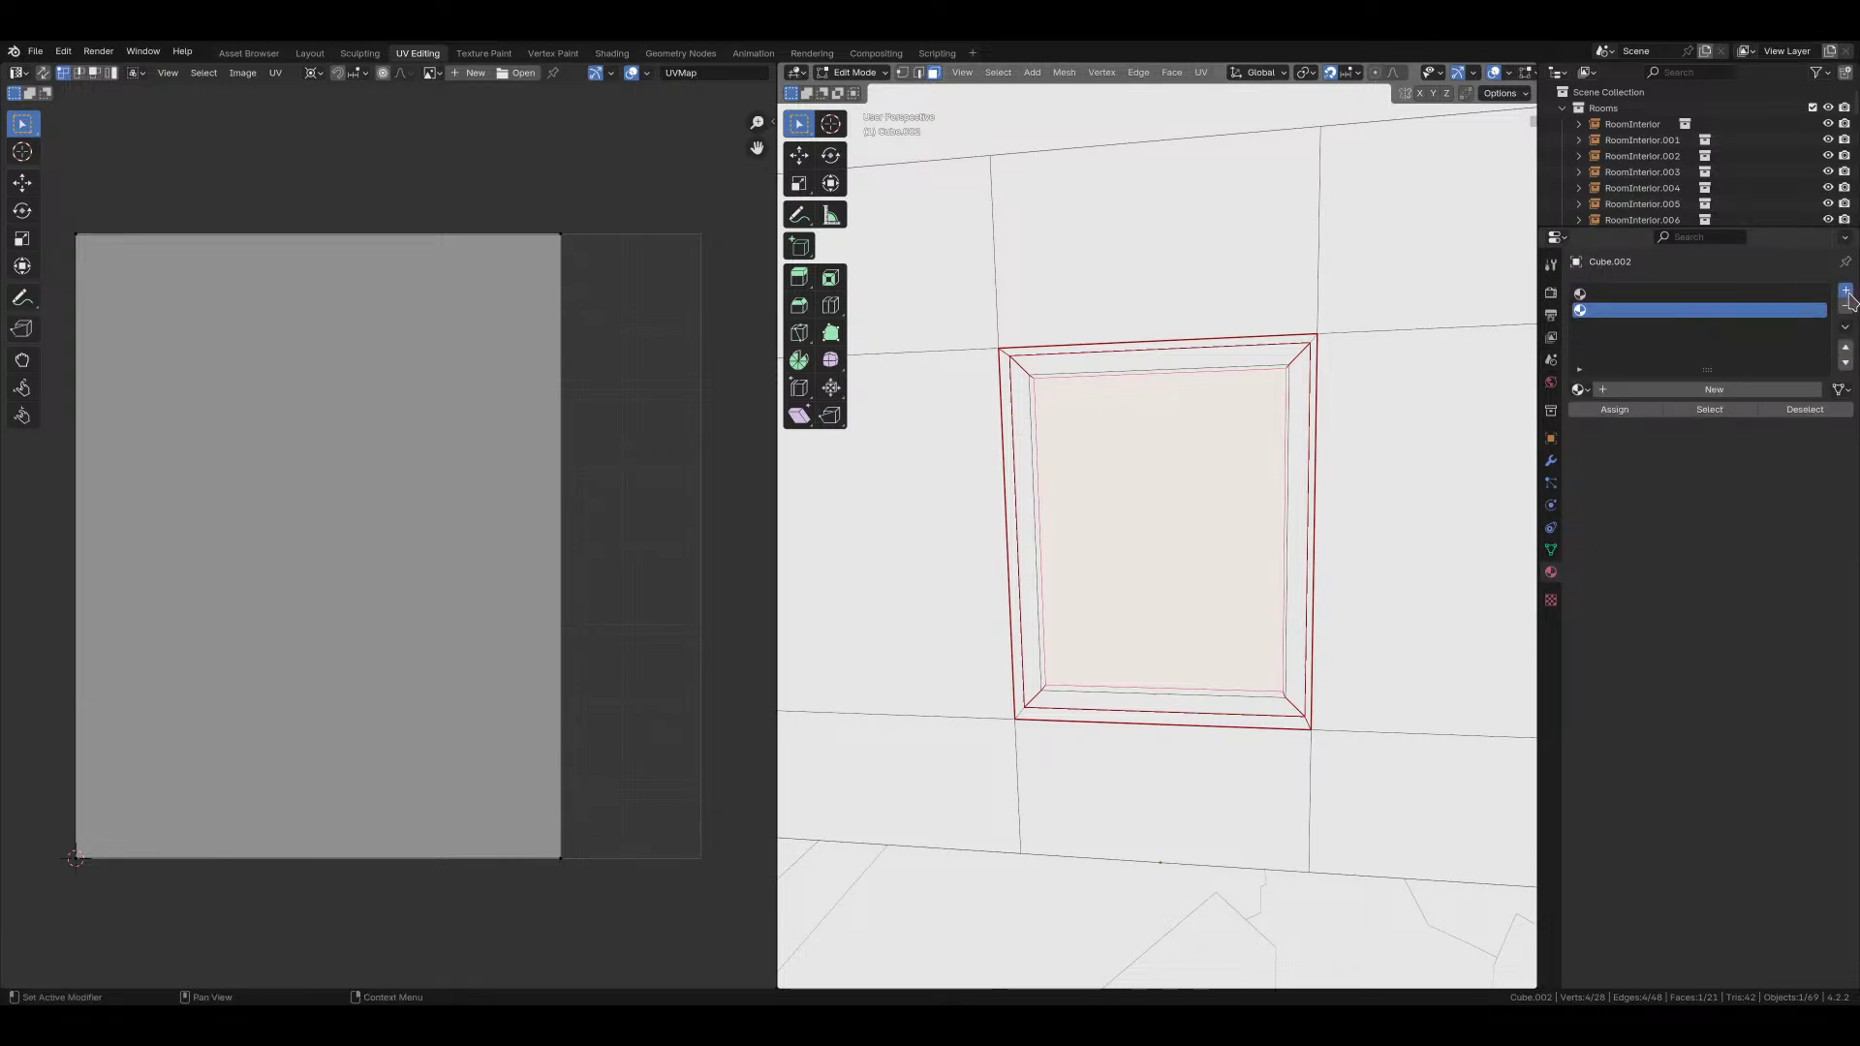
left_click(1846, 290)
middle_click_drag(1171, 512, 1257, 482)
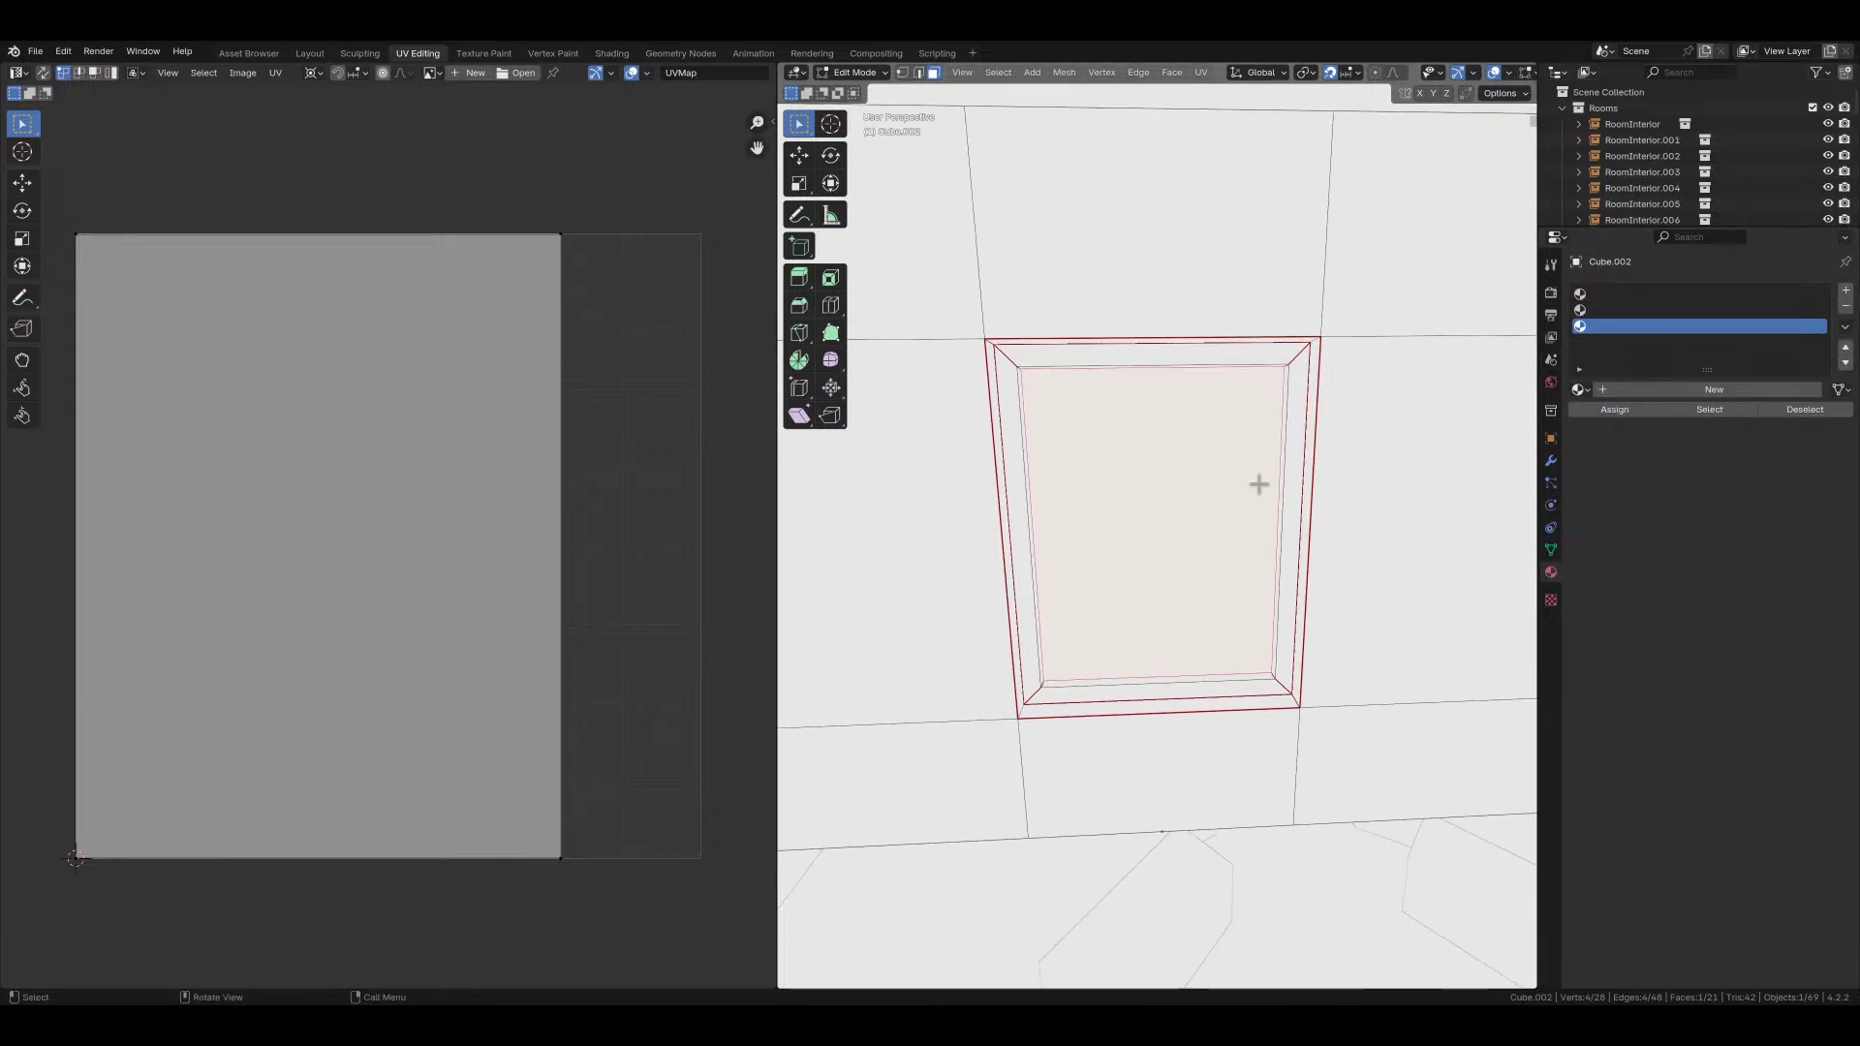
left_click(1357, 389)
key("l")
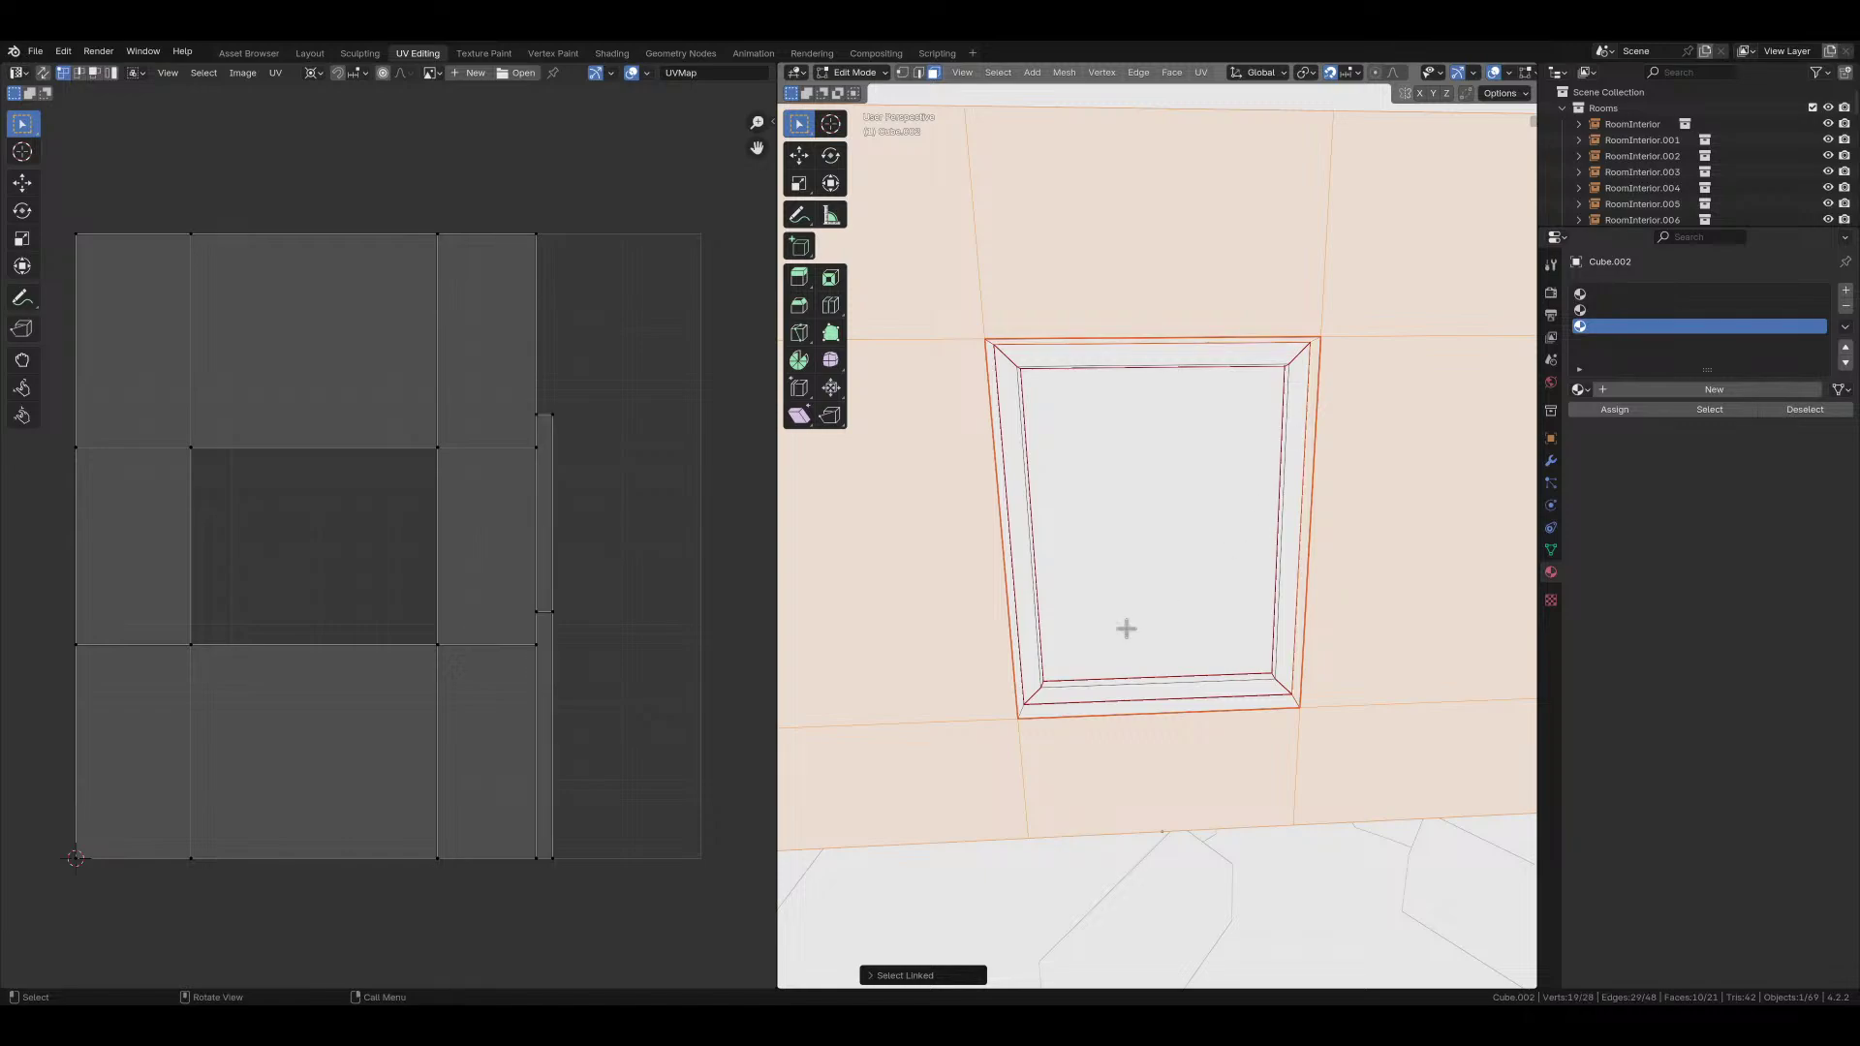
left_click(1229, 540)
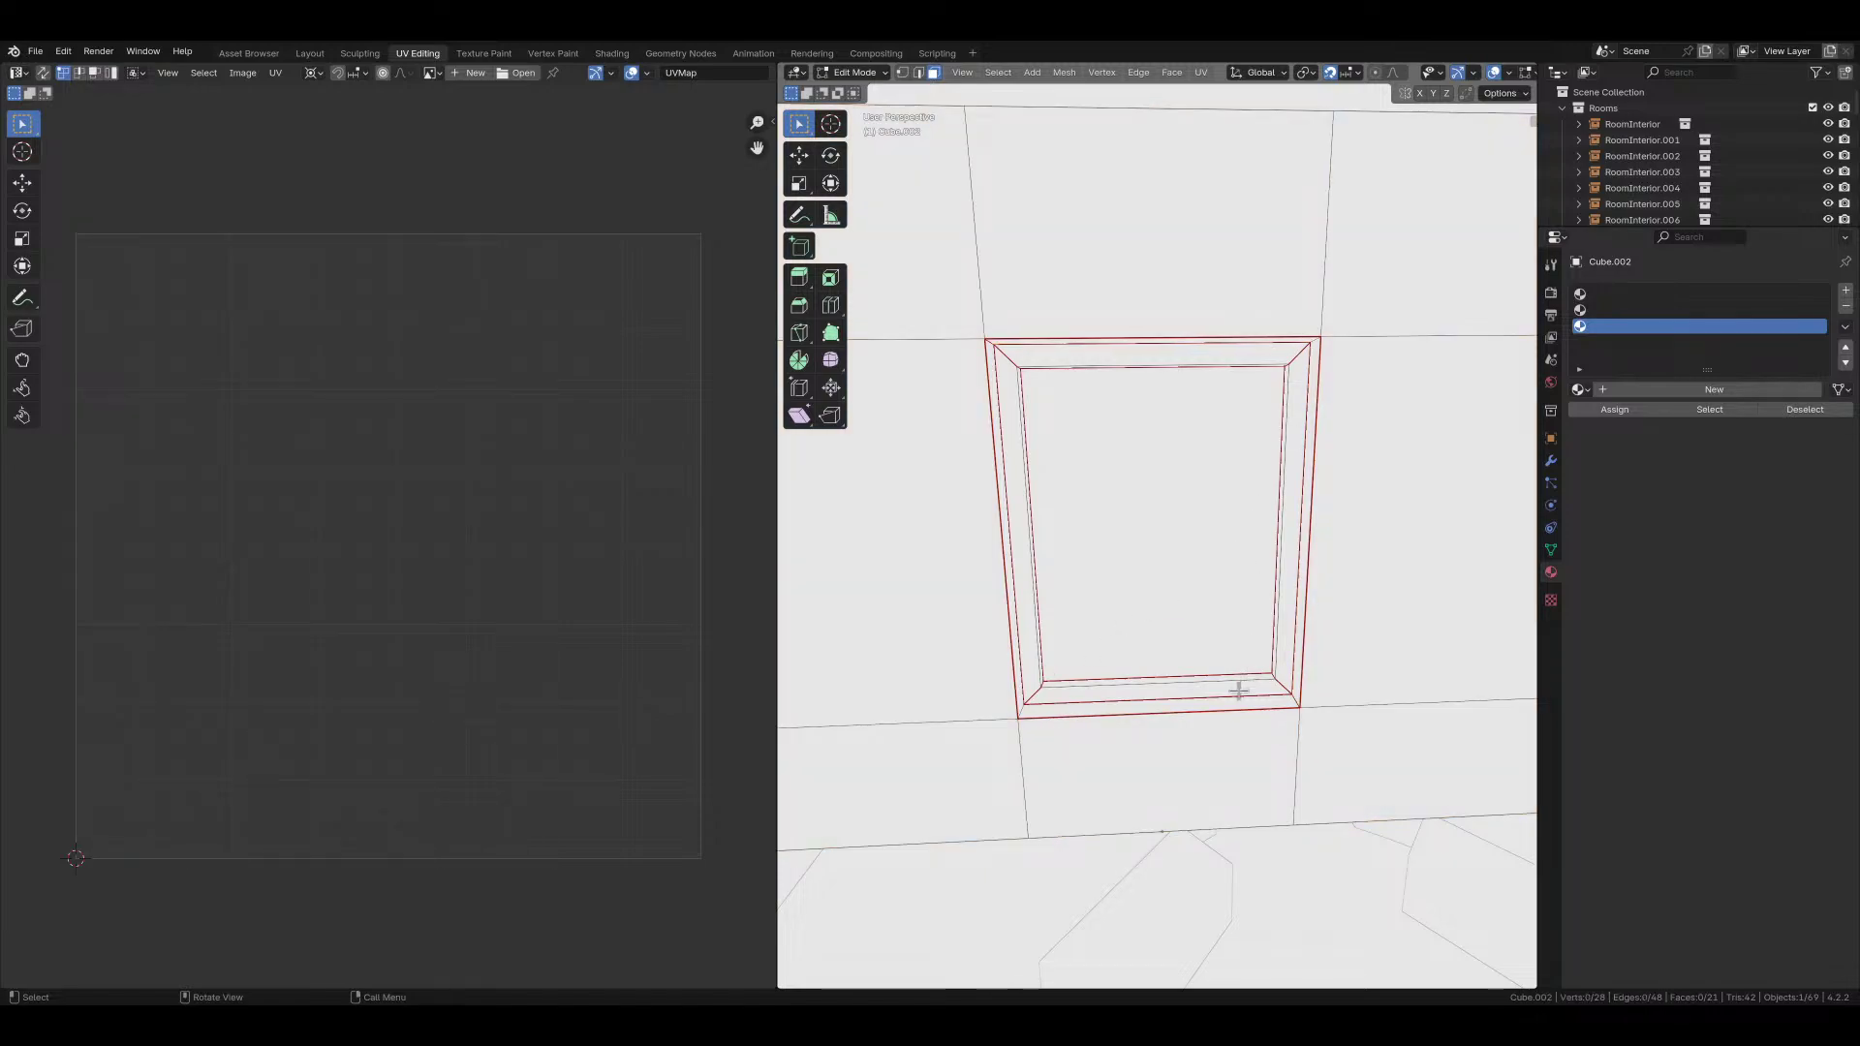
Step: Select the linked faces of all four window frame sides and assign them to the second material slot
key("l")
key("l")
key("ctrl+z")
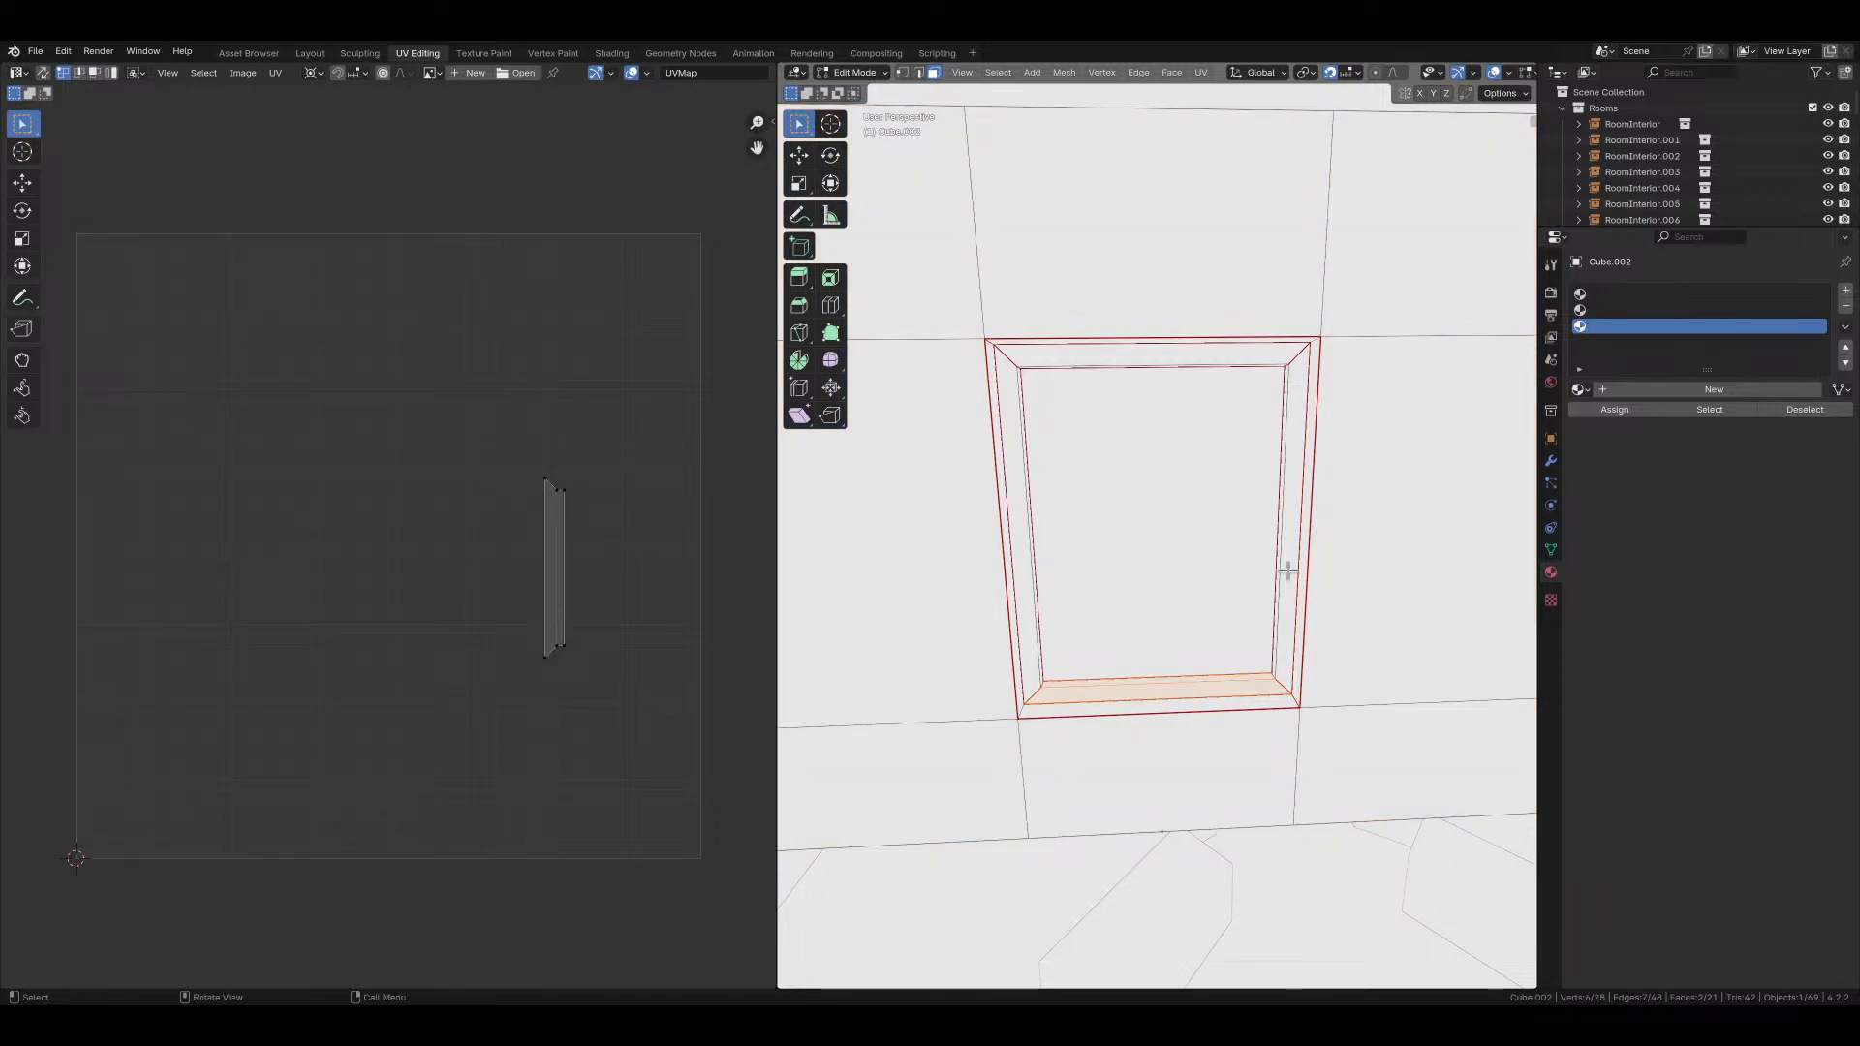
key("l")
key("l")
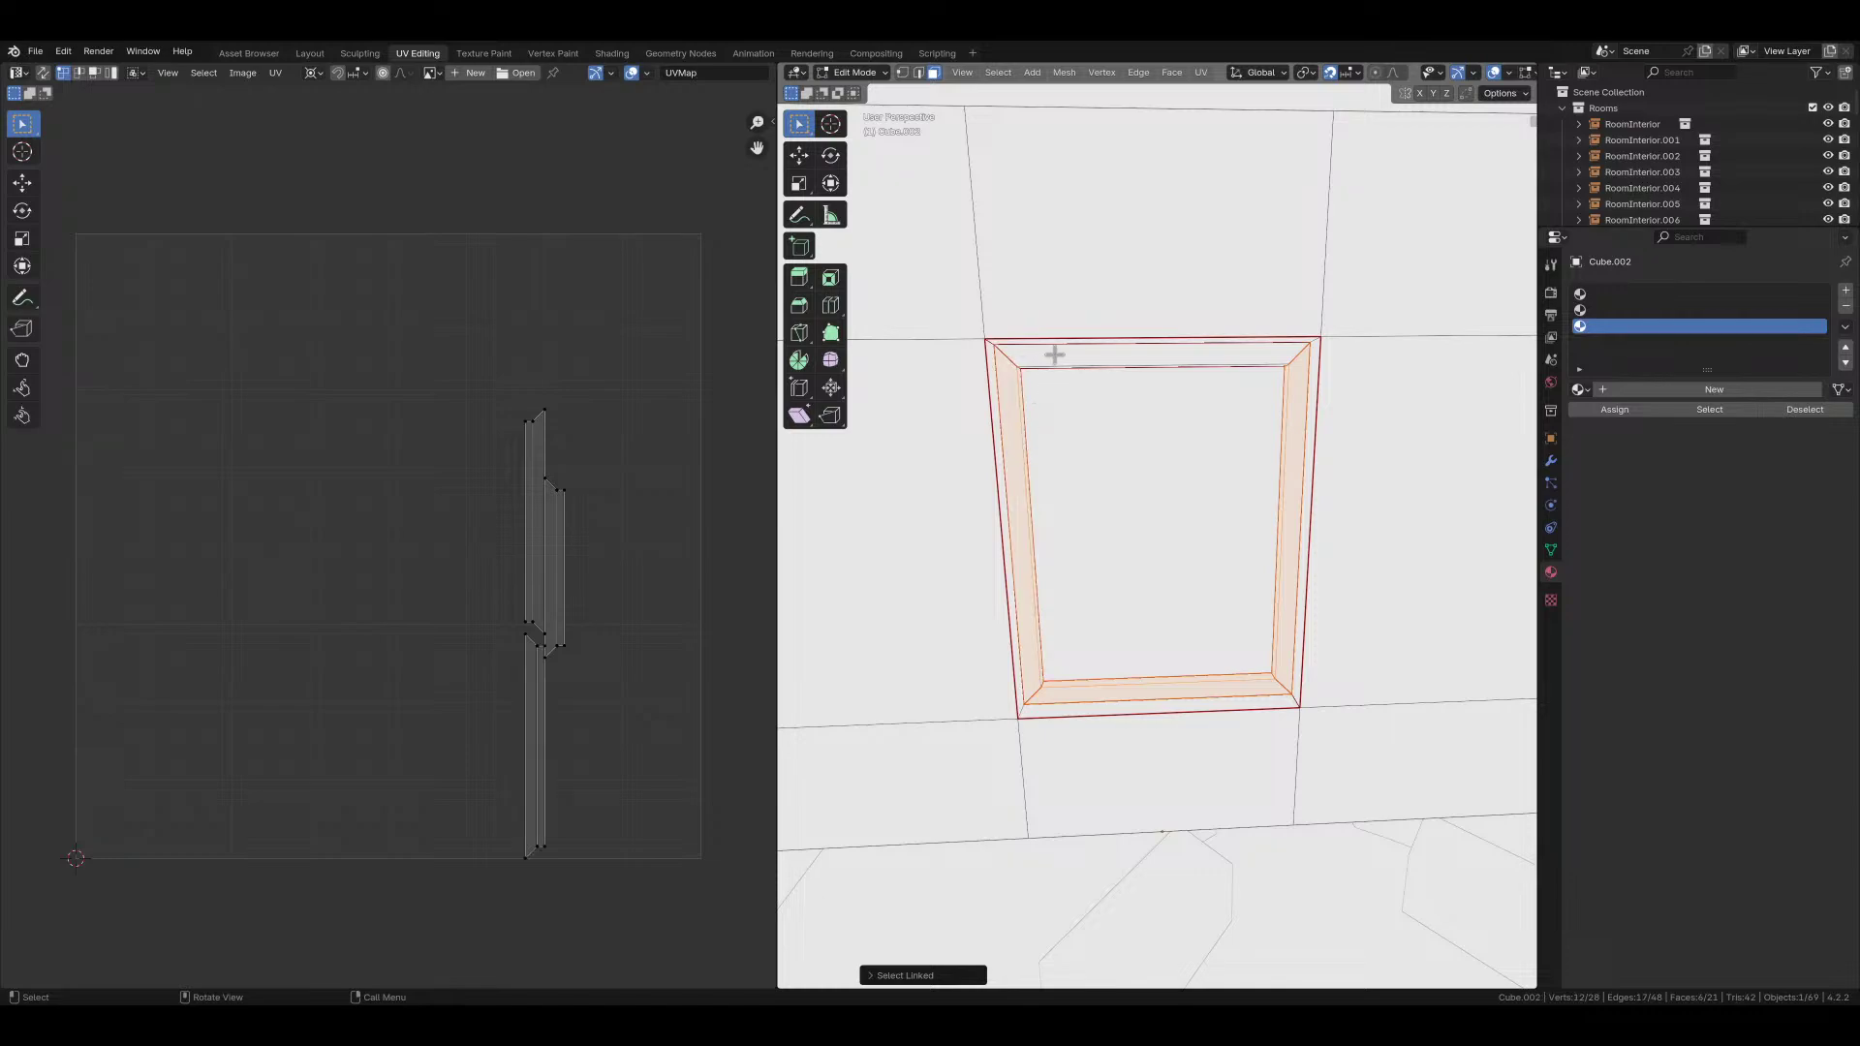
key("l")
left_click(1613, 310)
left_click(1619, 411)
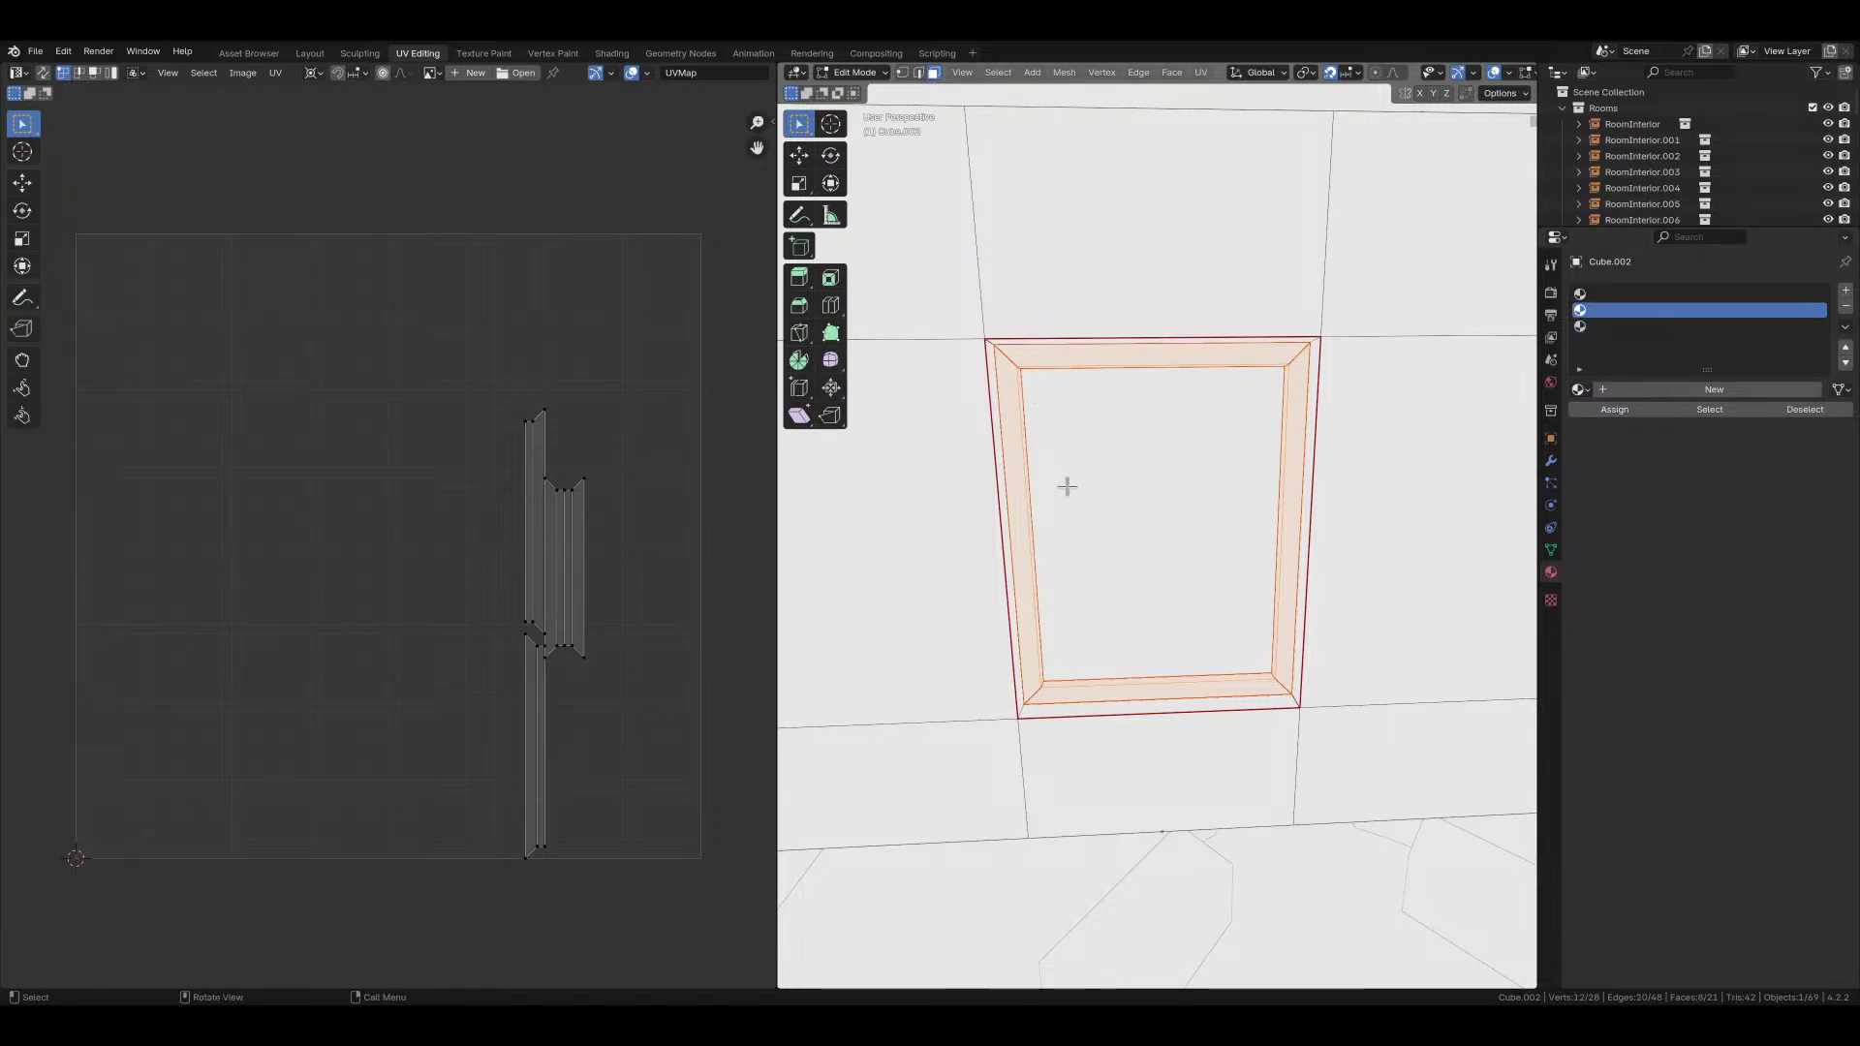
Step: Unwrap the selected window frame faces on their own
middle_click_drag(1191, 548, 1171, 539)
key("u")
left_click(1086, 544)
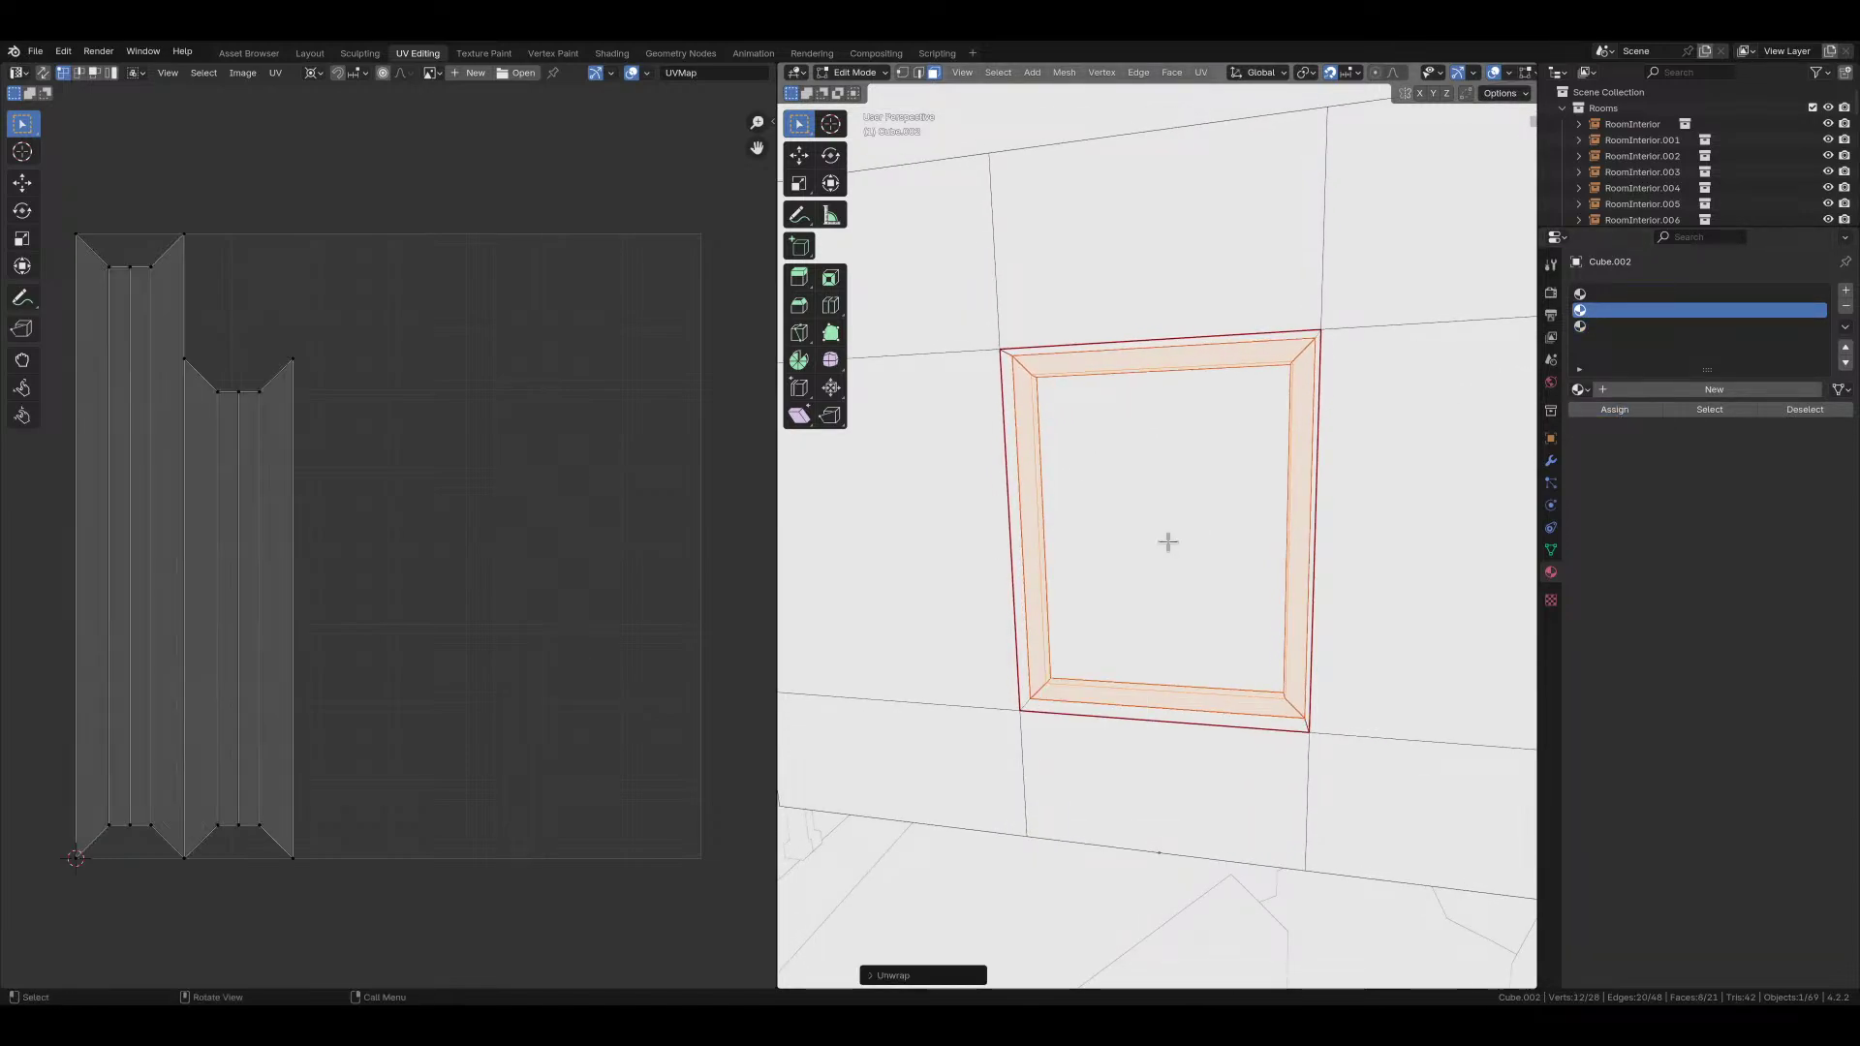
Step: Assign the window pane face to the third material slot and return to Object Mode in the Layout workspace
left_click(1191, 515)
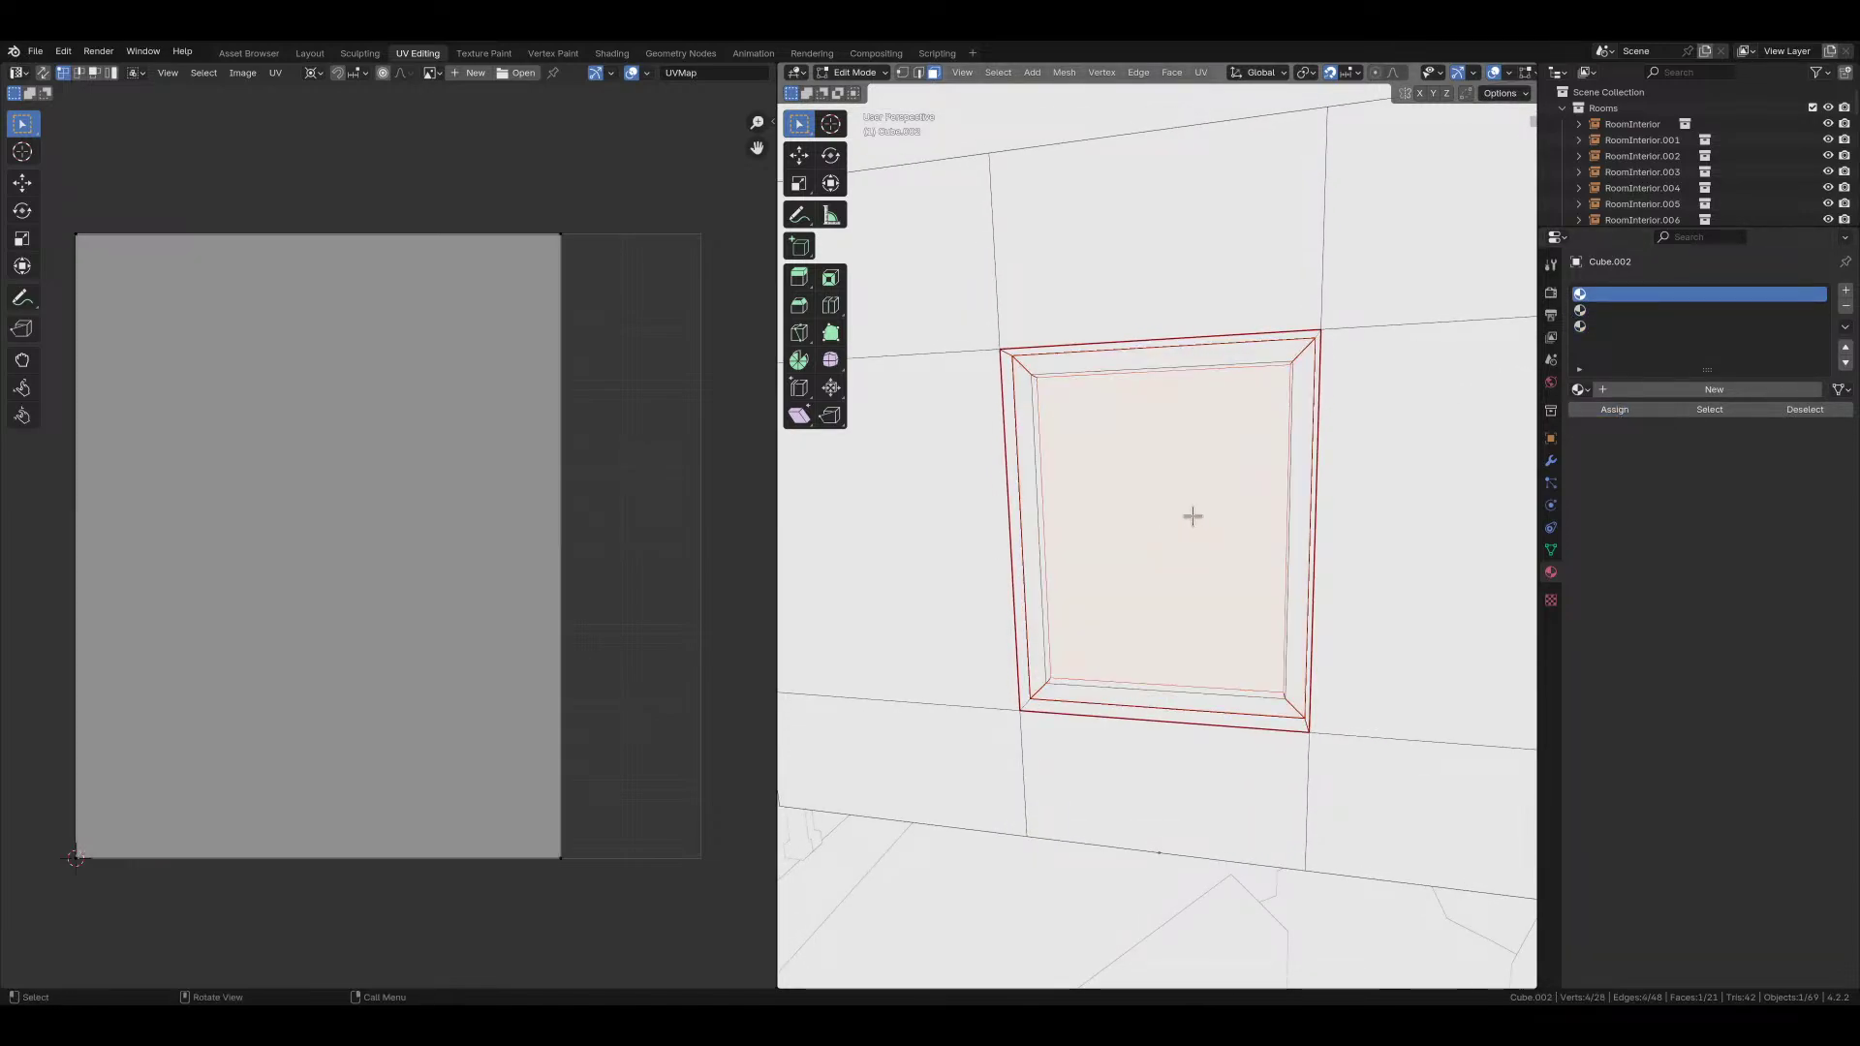
left_click(1628, 326)
left_click(1614, 409)
middle_click_drag(1266, 409, 1150, 465)
key("Tab")
left_click(308, 53)
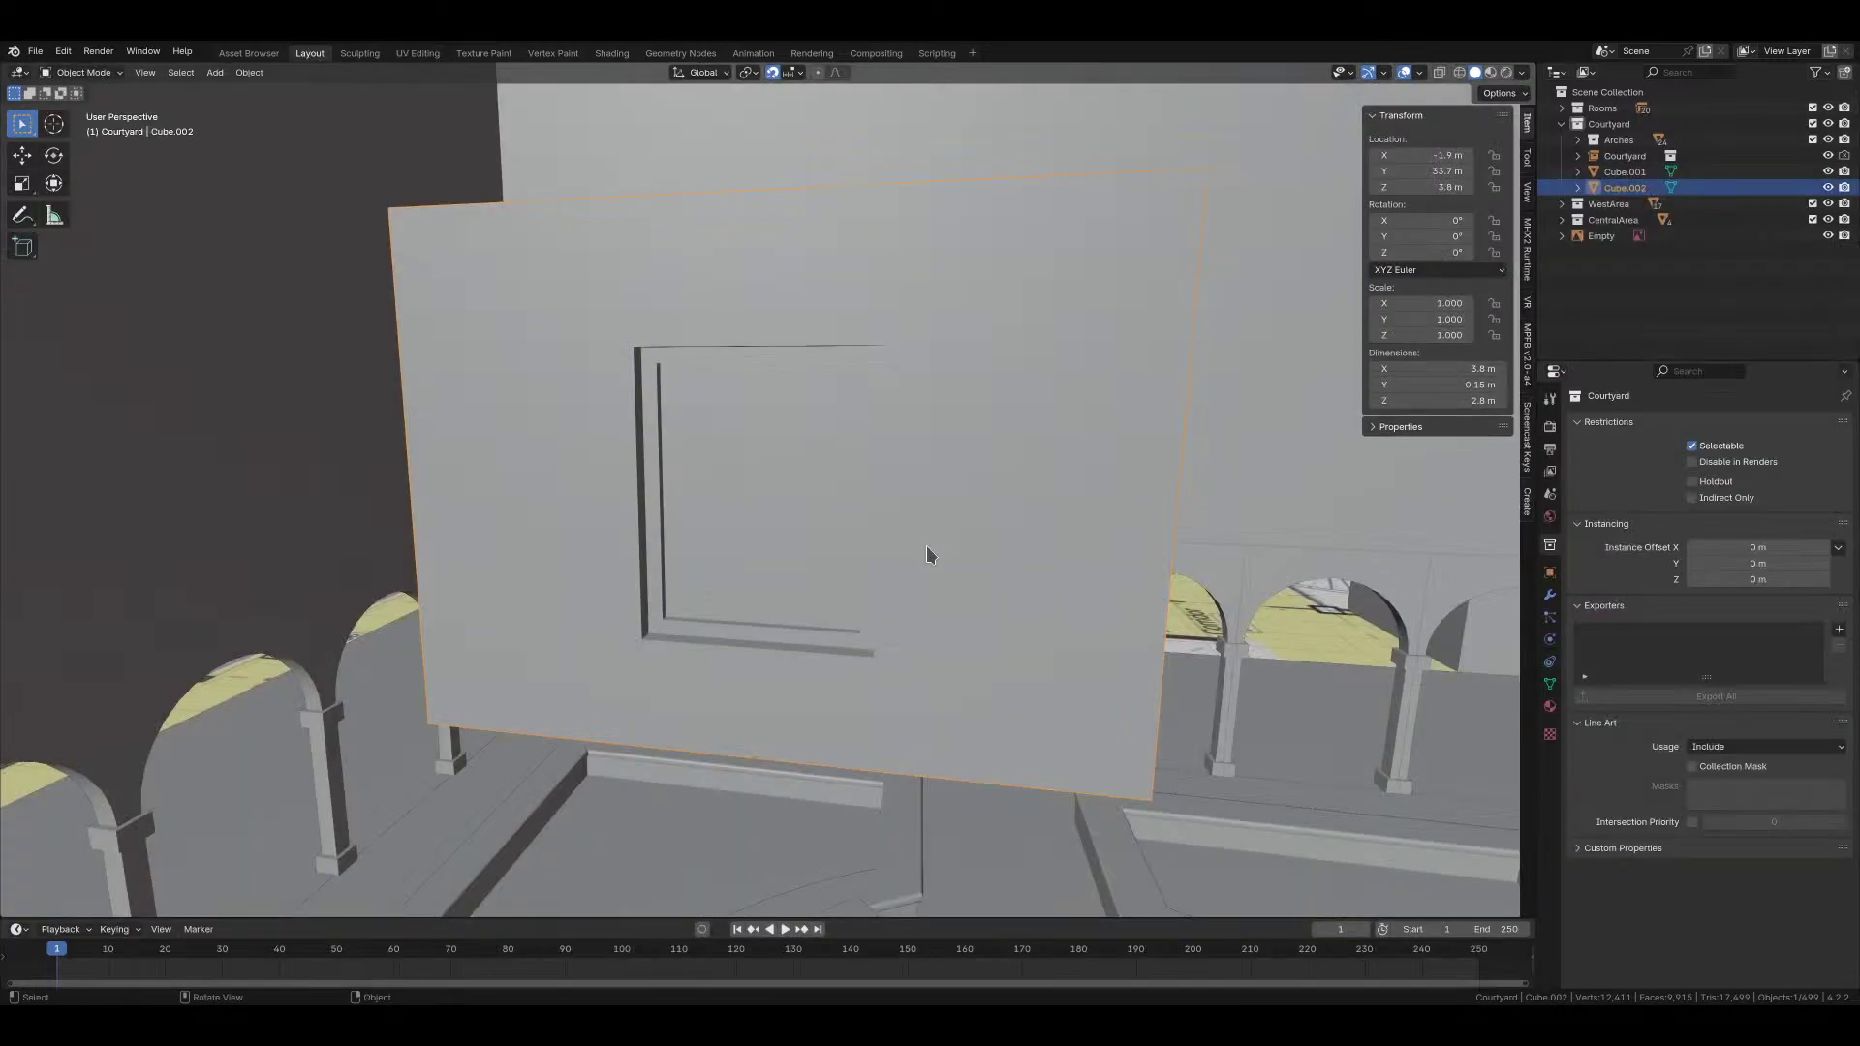
Step: Save the hospital_corridor.blend file with the finished window panel in the courtyard
middle_click_drag(926, 545, 862, 531)
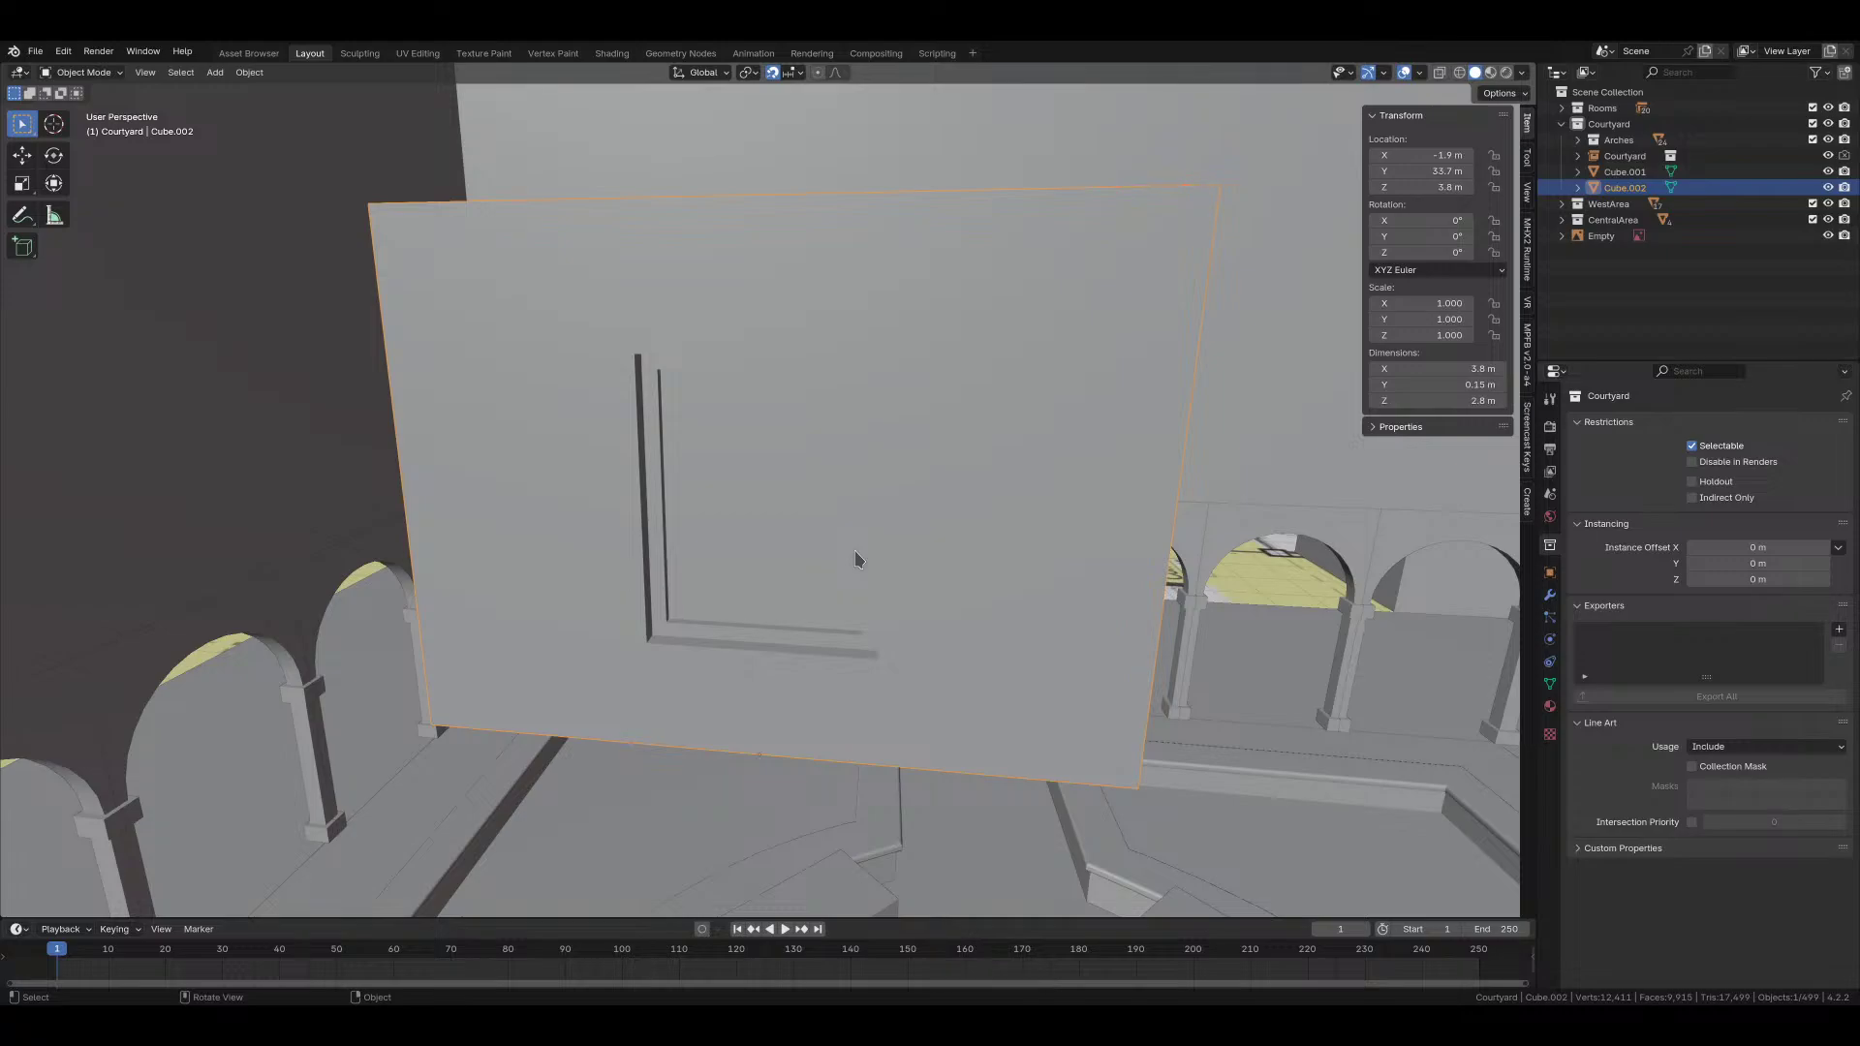
scroll(855, 559, "down", 5)
mouse_move(854, 559)
middle_mouse_down()
mouse_move(620, 559)
mouse_move(865, 525)
middle_mouse_up()
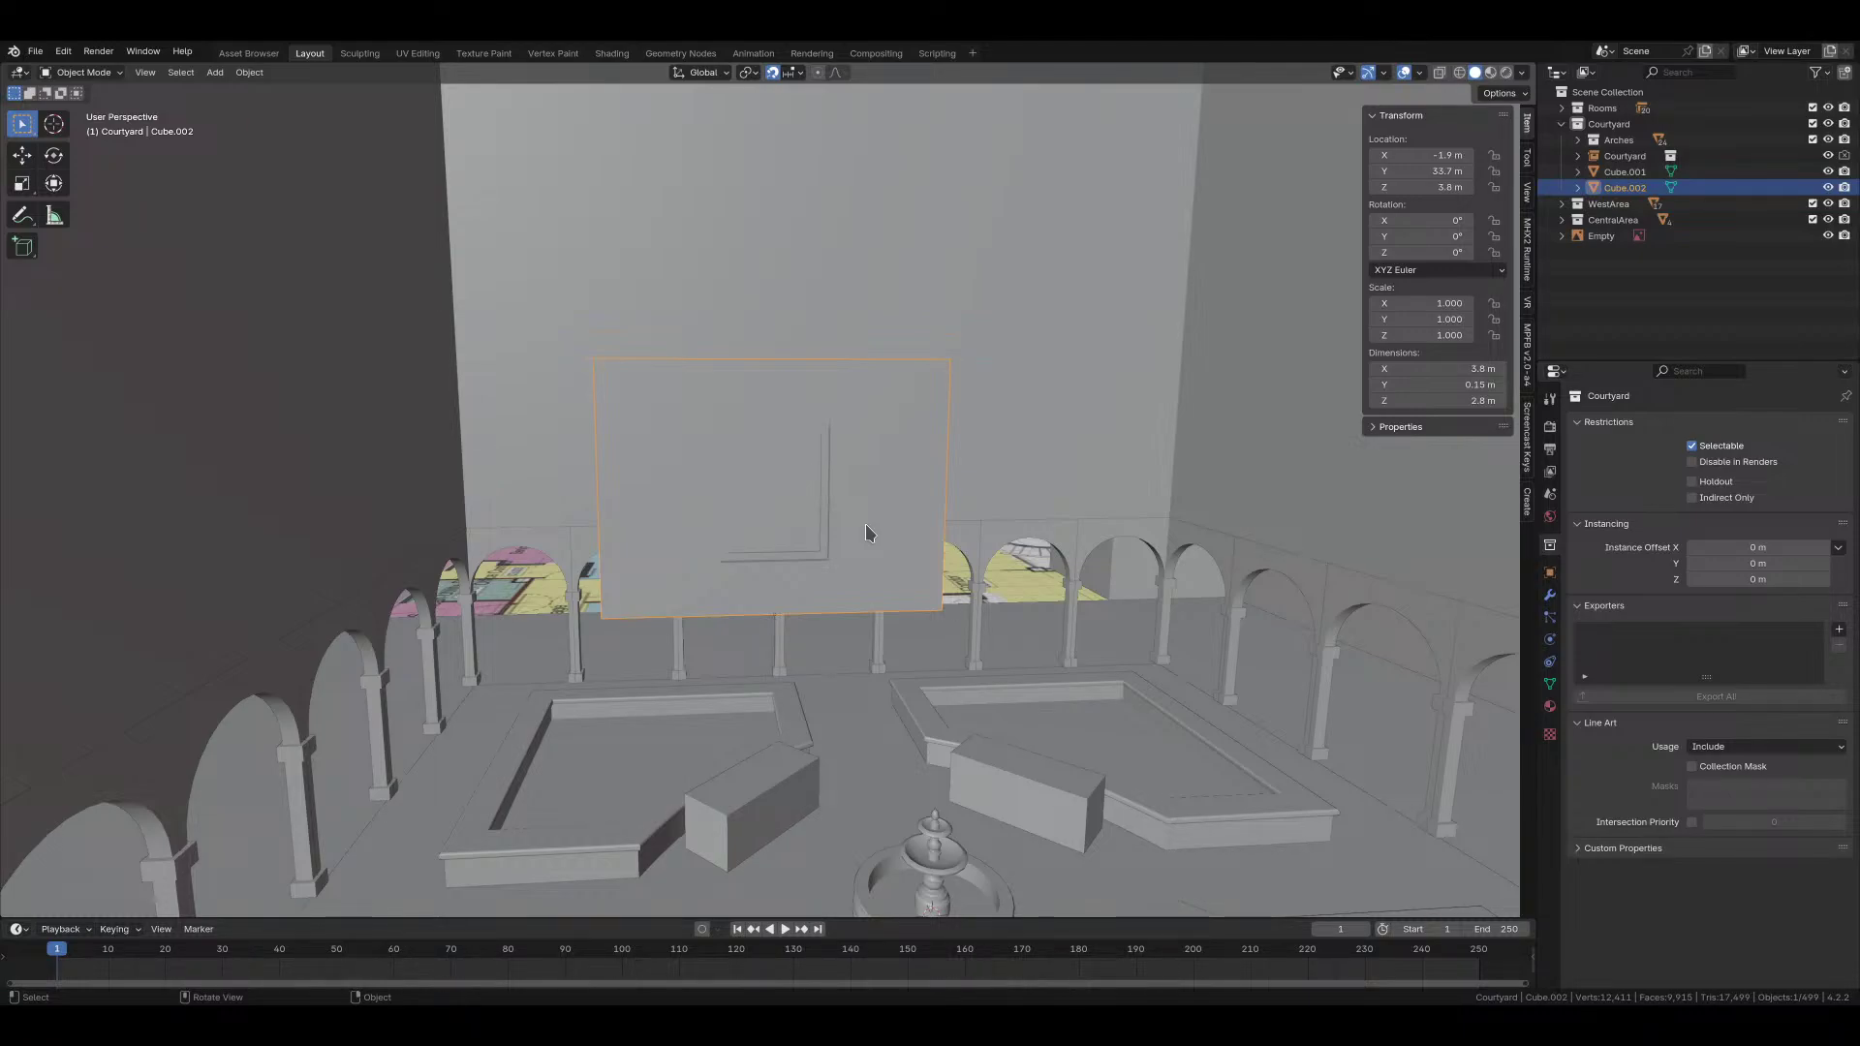
key("ctrl+s")
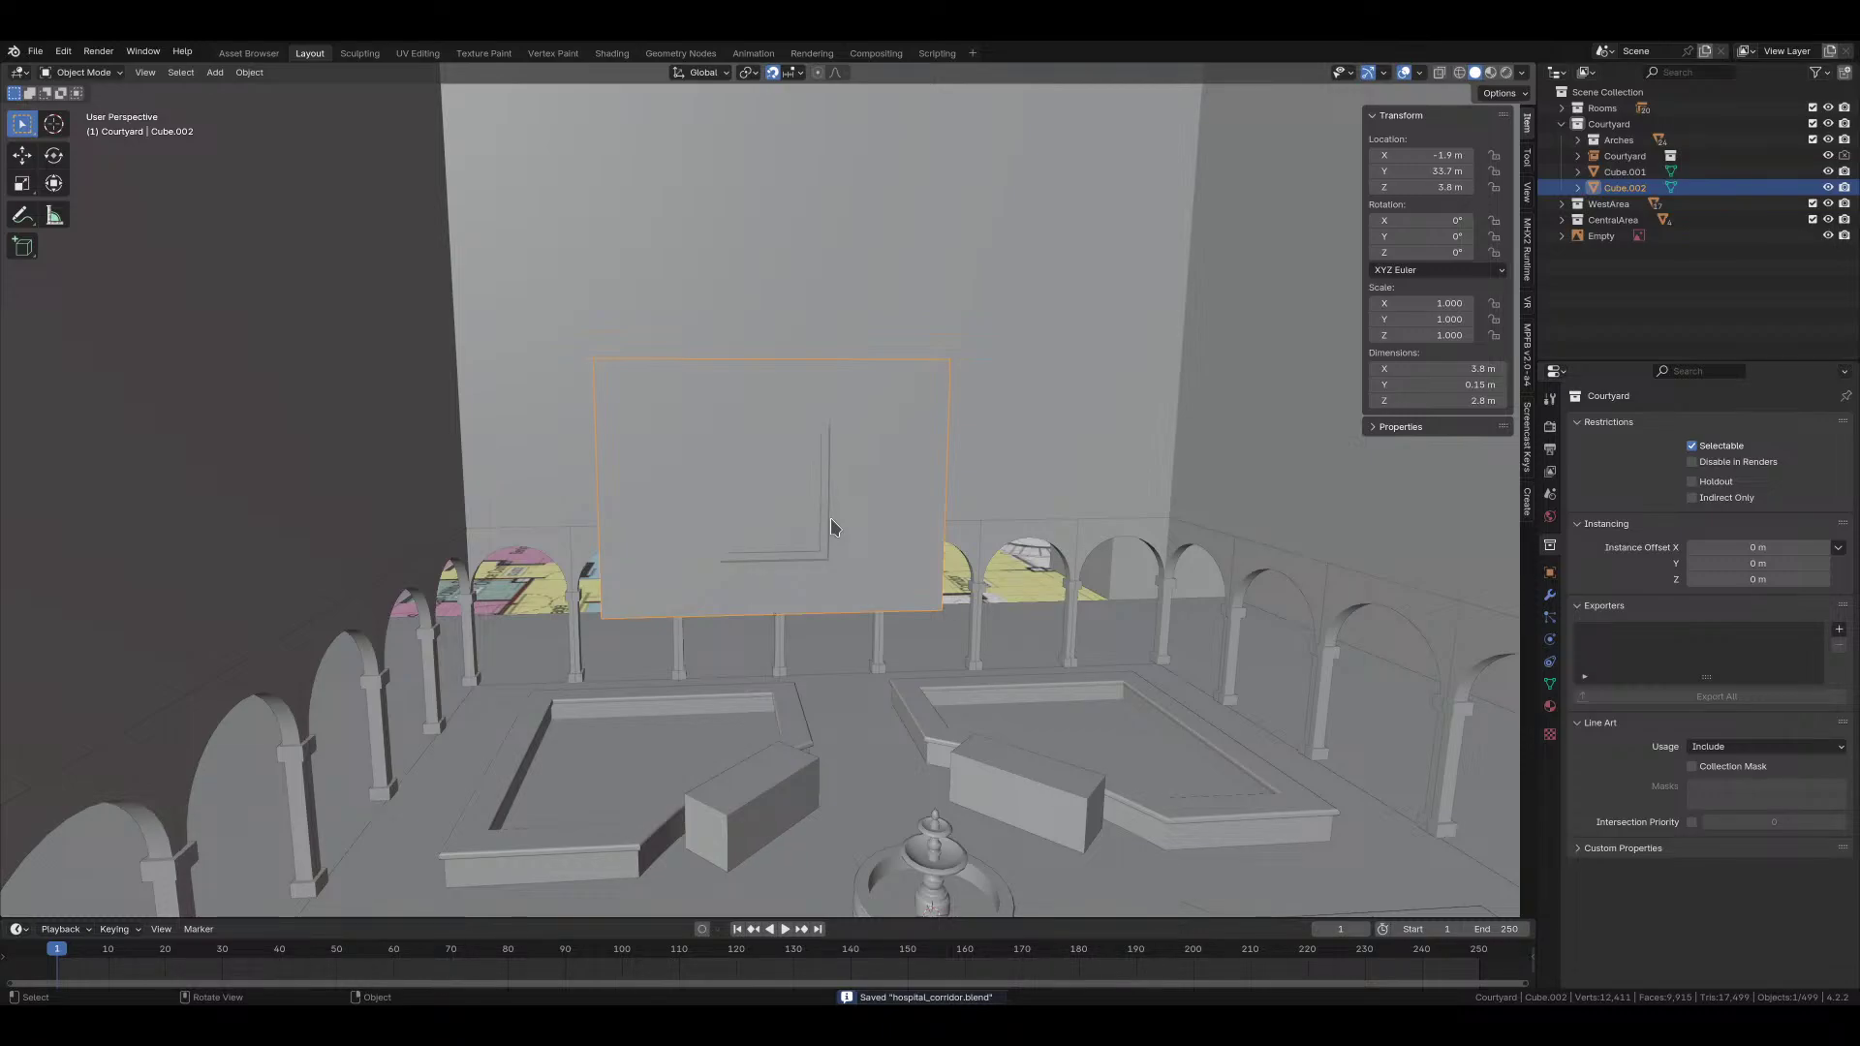
Step: In wireframe top view, move the window panel -3.8 m in X and 7.6 m in Y, into the courtyard's upper-left corner
middle_click_drag(829, 517, 733, 703)
key("KP_7")
scroll(789, 552, "down", 4)
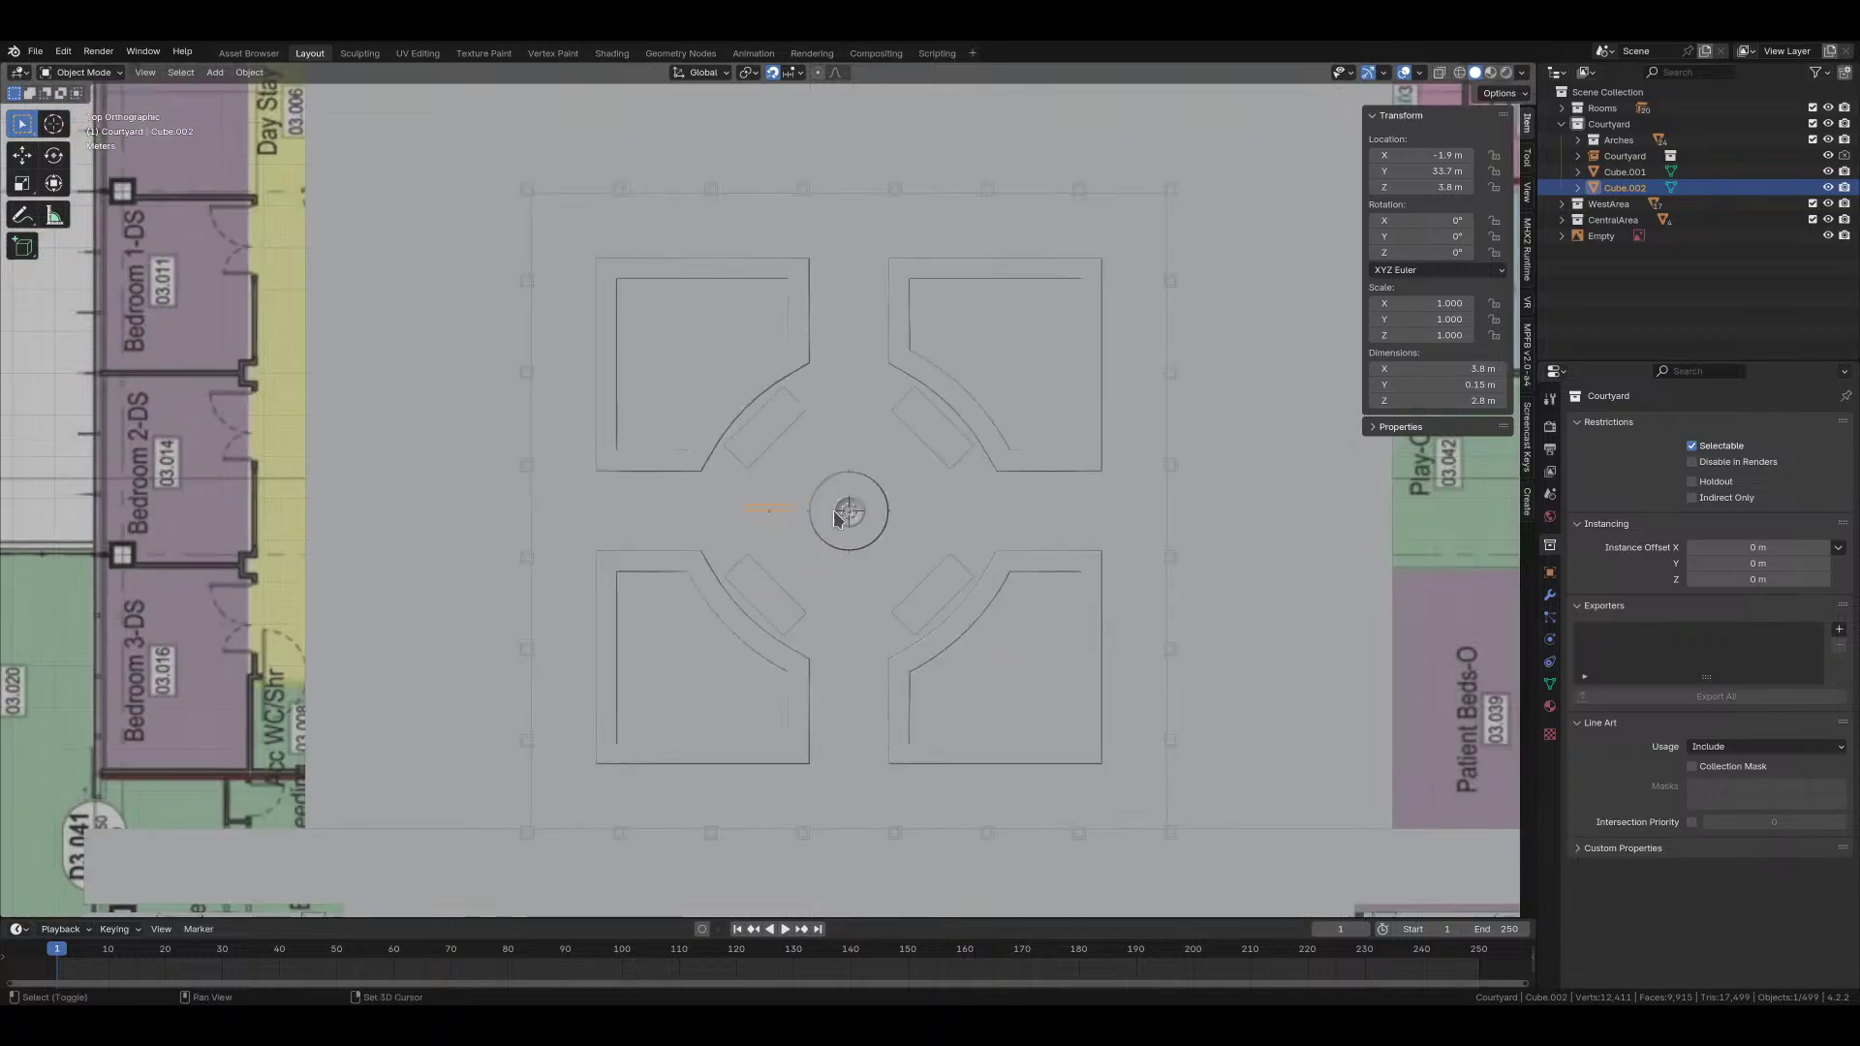
scroll(847, 514, "up", 2)
key("g")
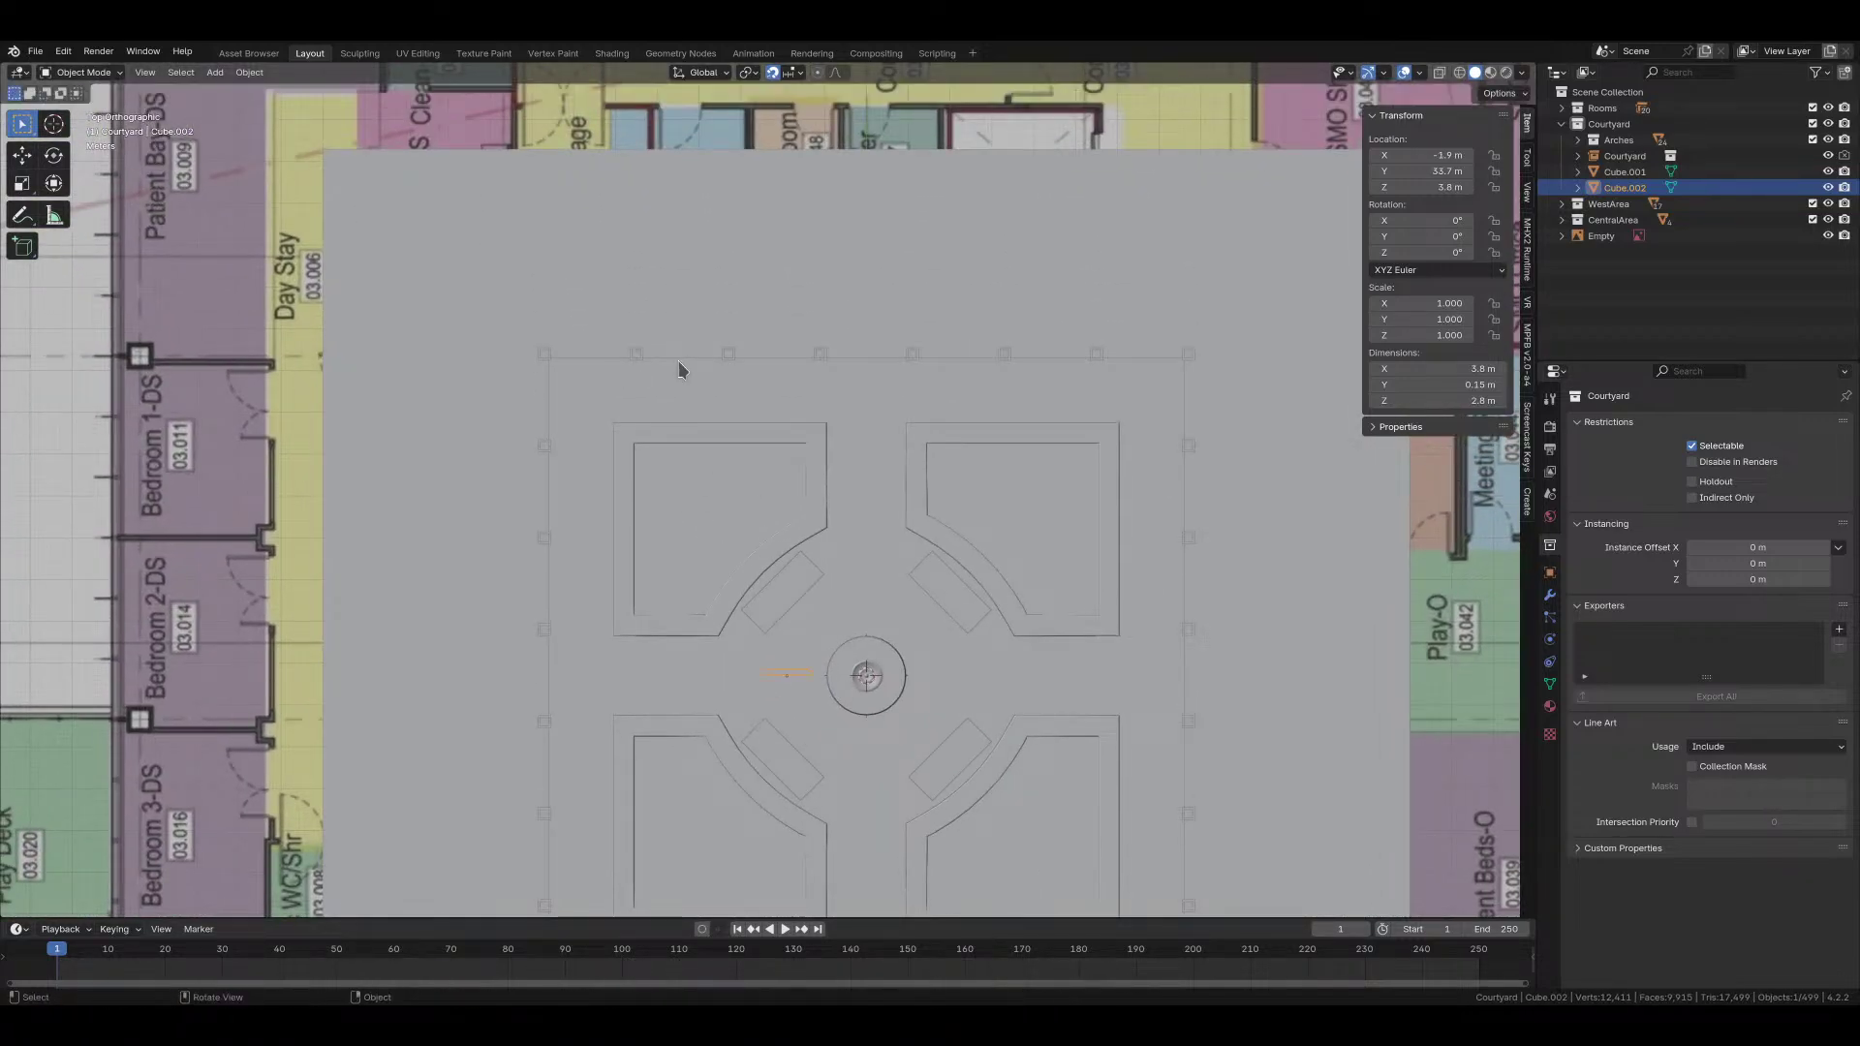
key("shift+z")
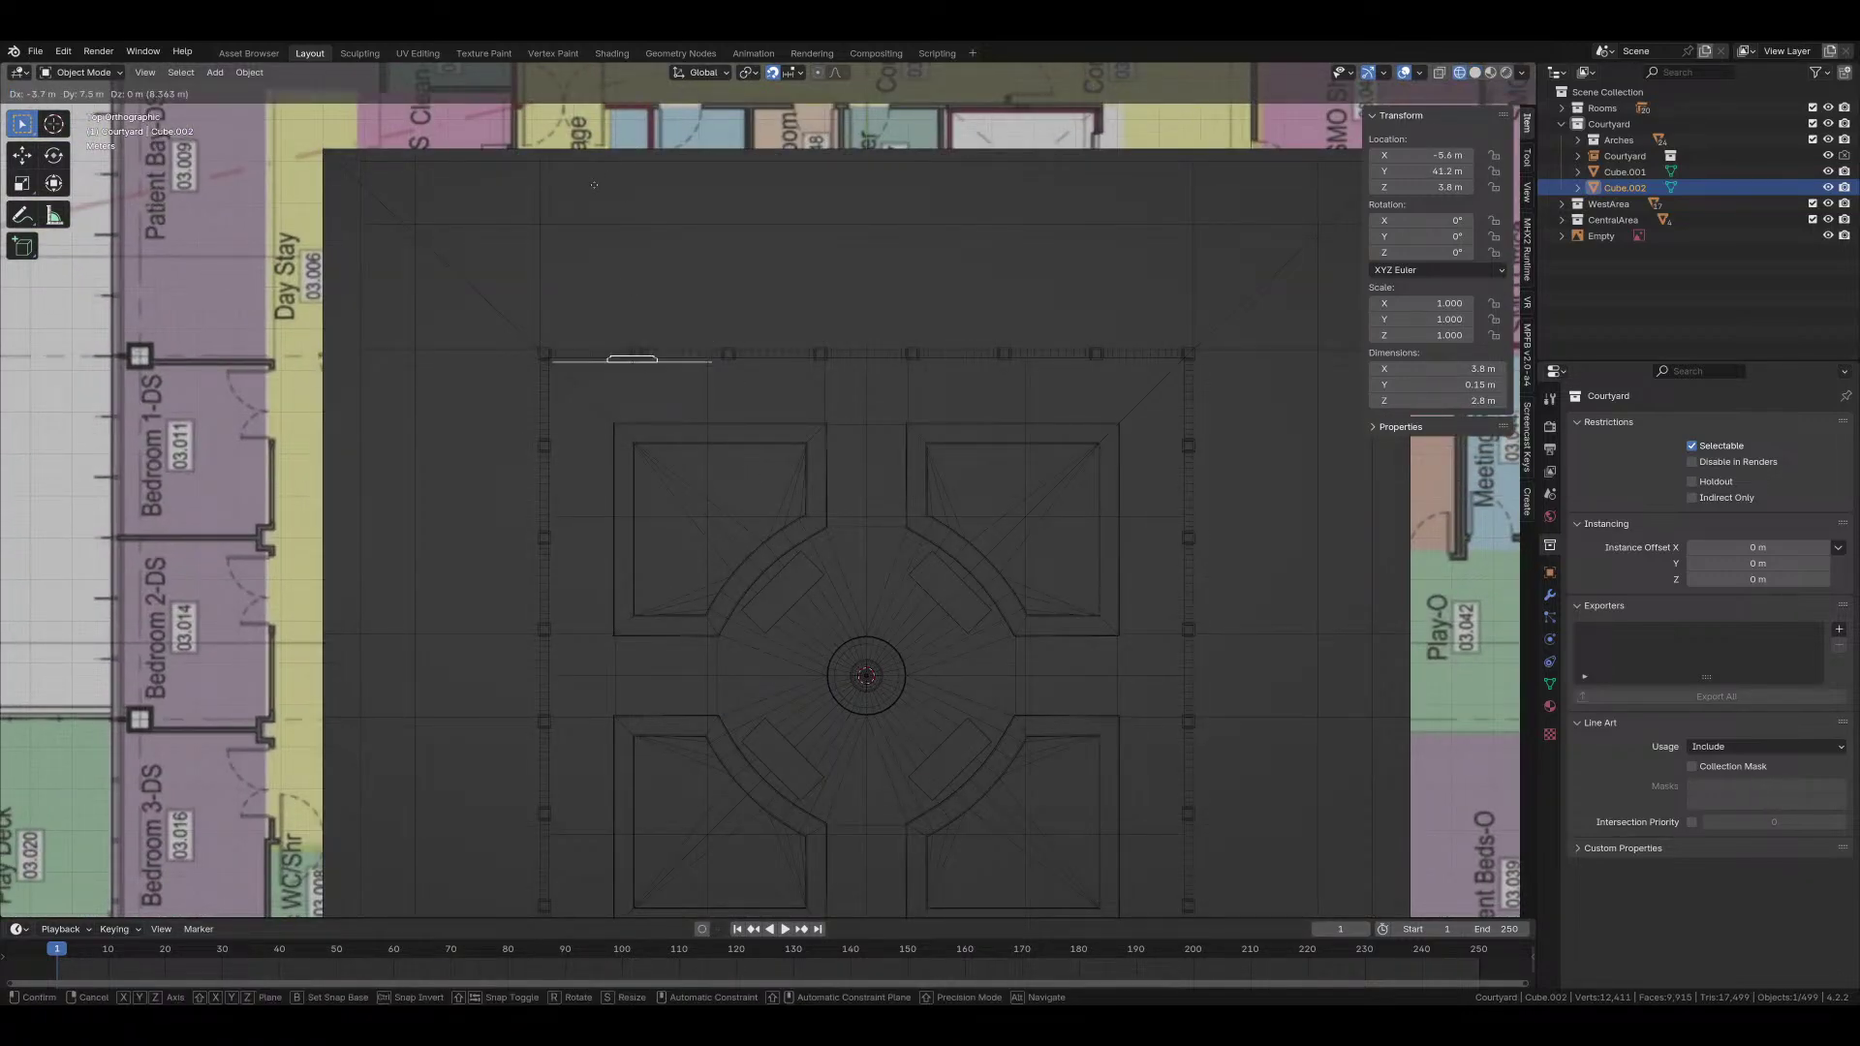
left_click(566, 168)
Step: Create a linked duplicate of the window panel 3.8 m along X and repeat it twice to complete the row above the arches
middle_click_drag(623, 311, 761, 438)
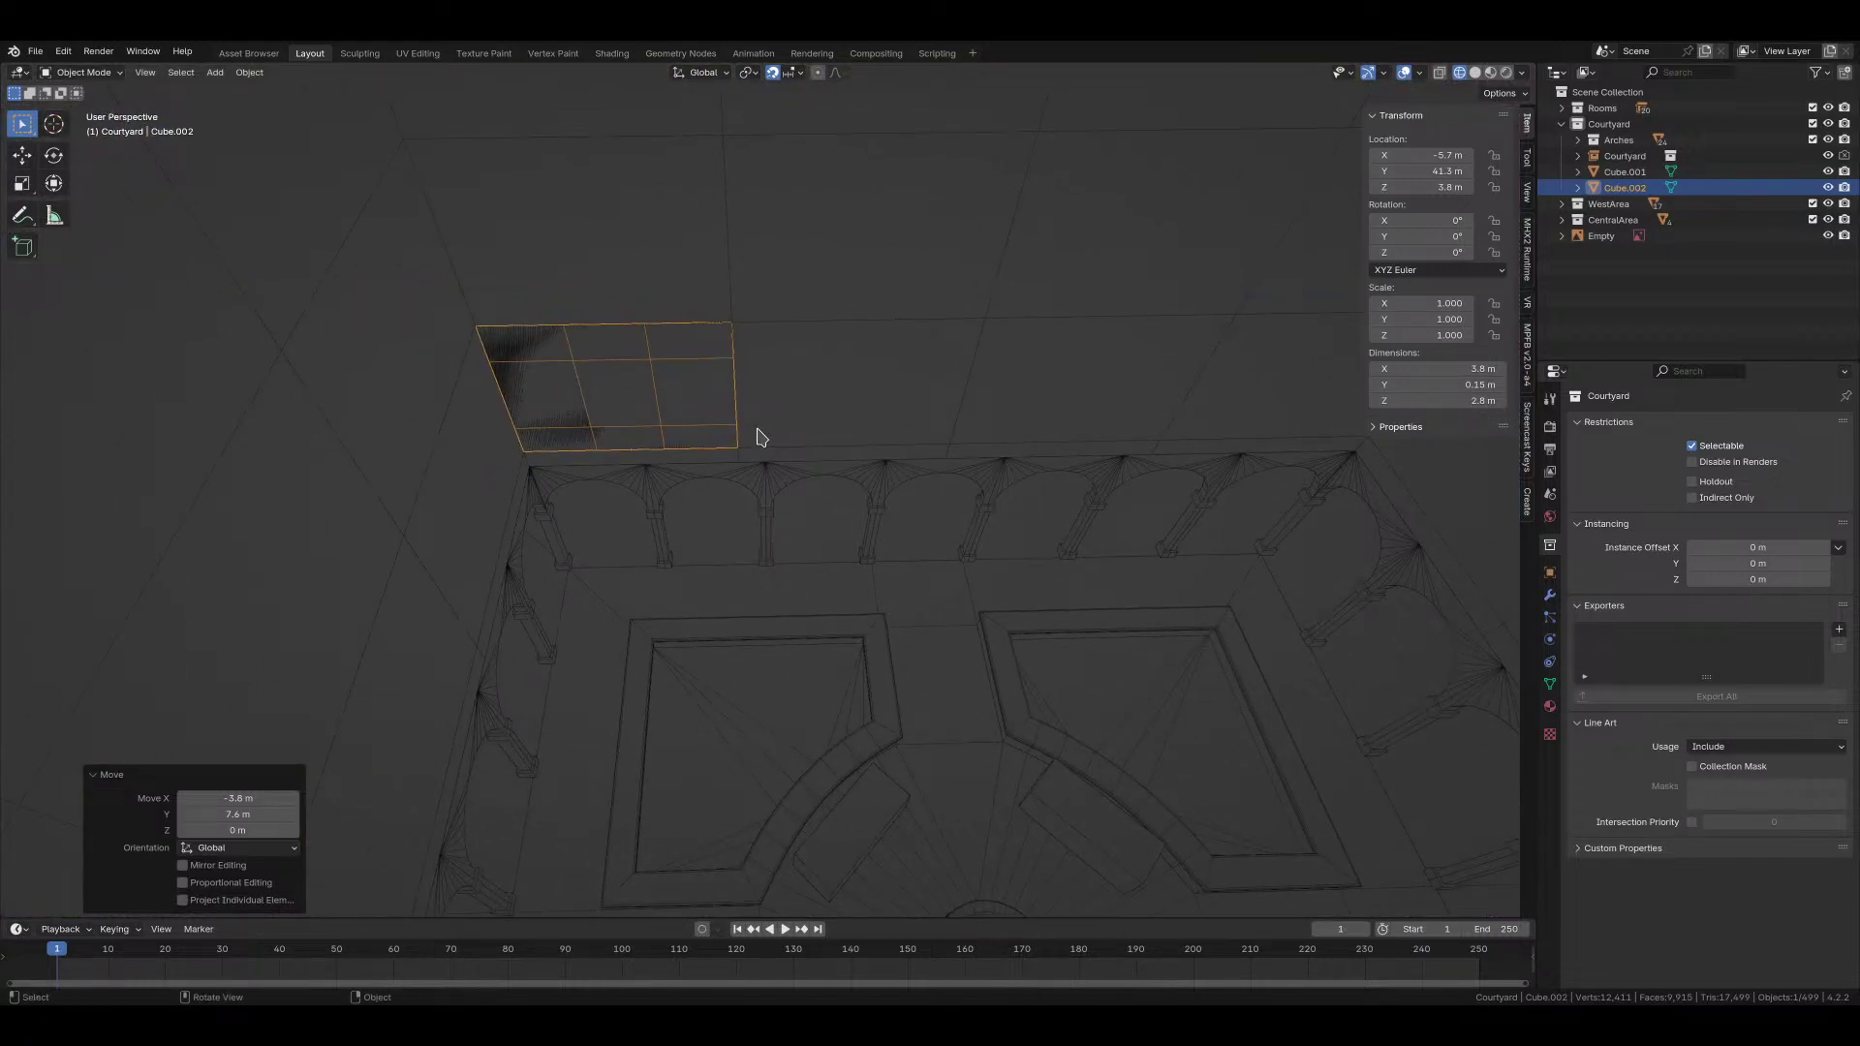
key("shift+d")
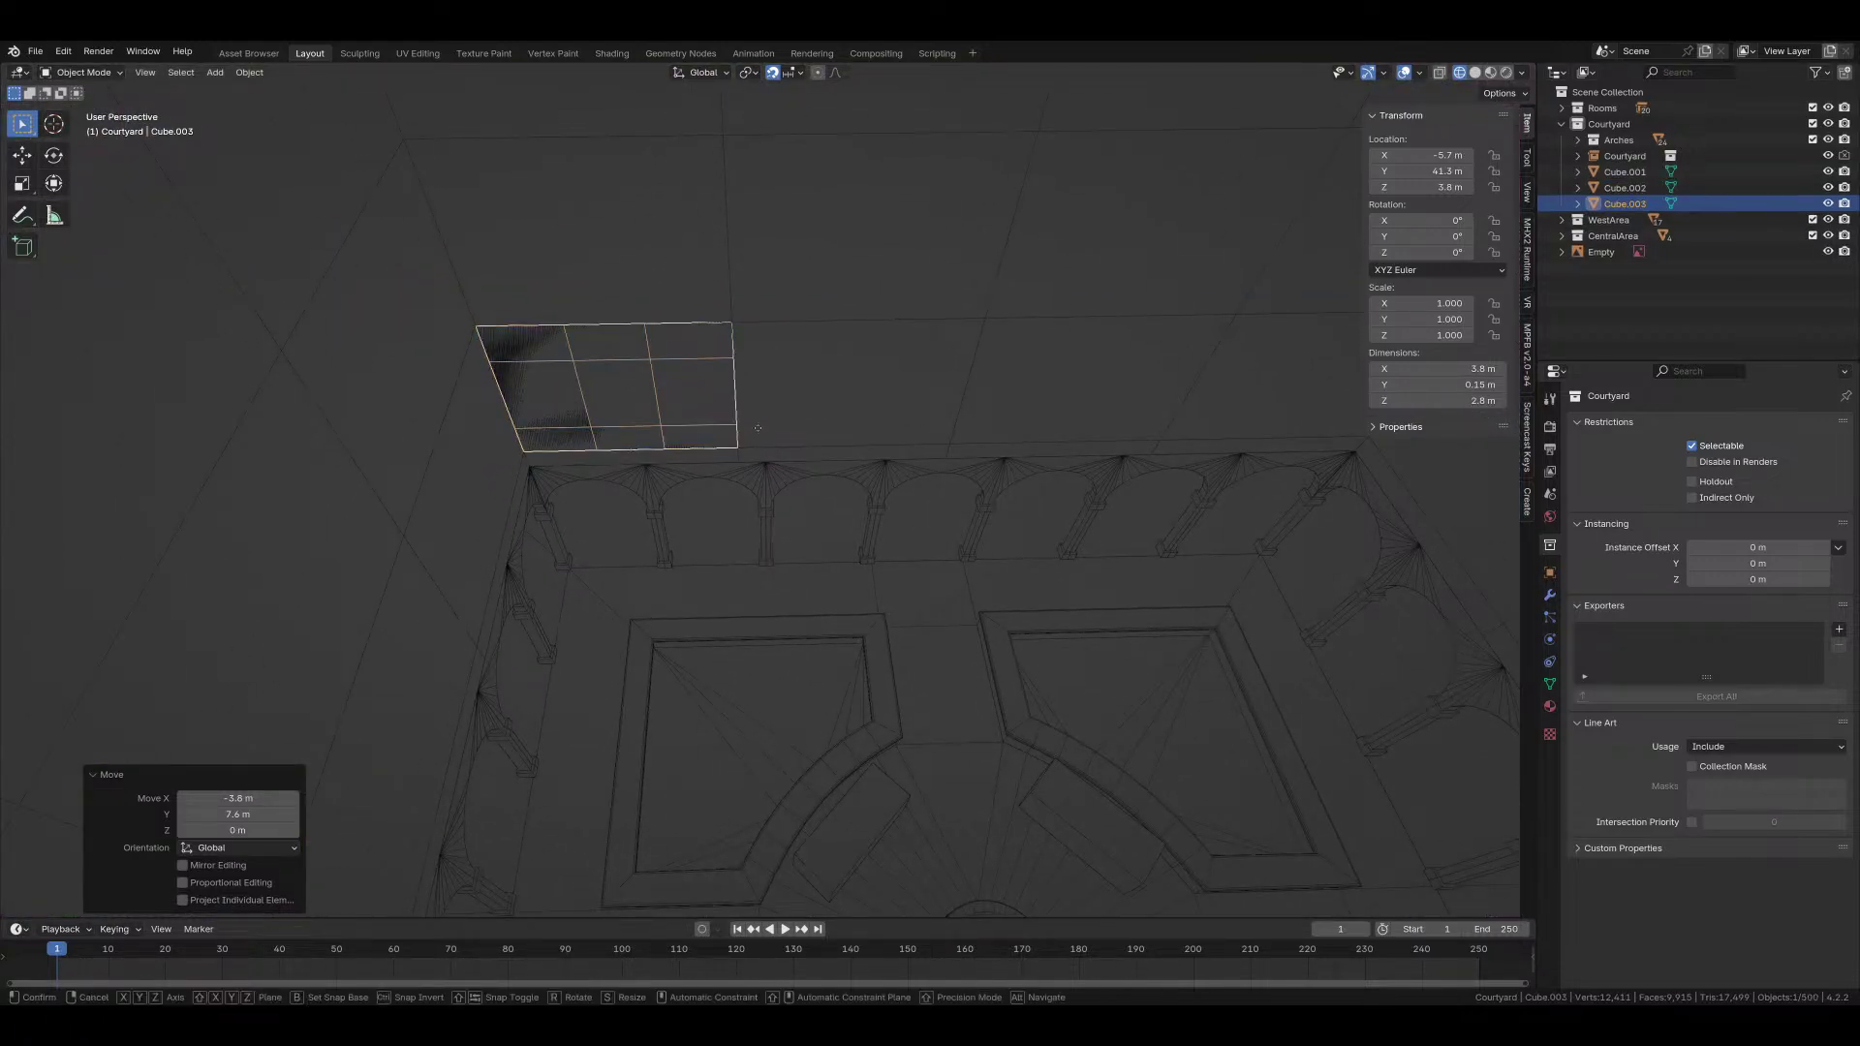
key("x")
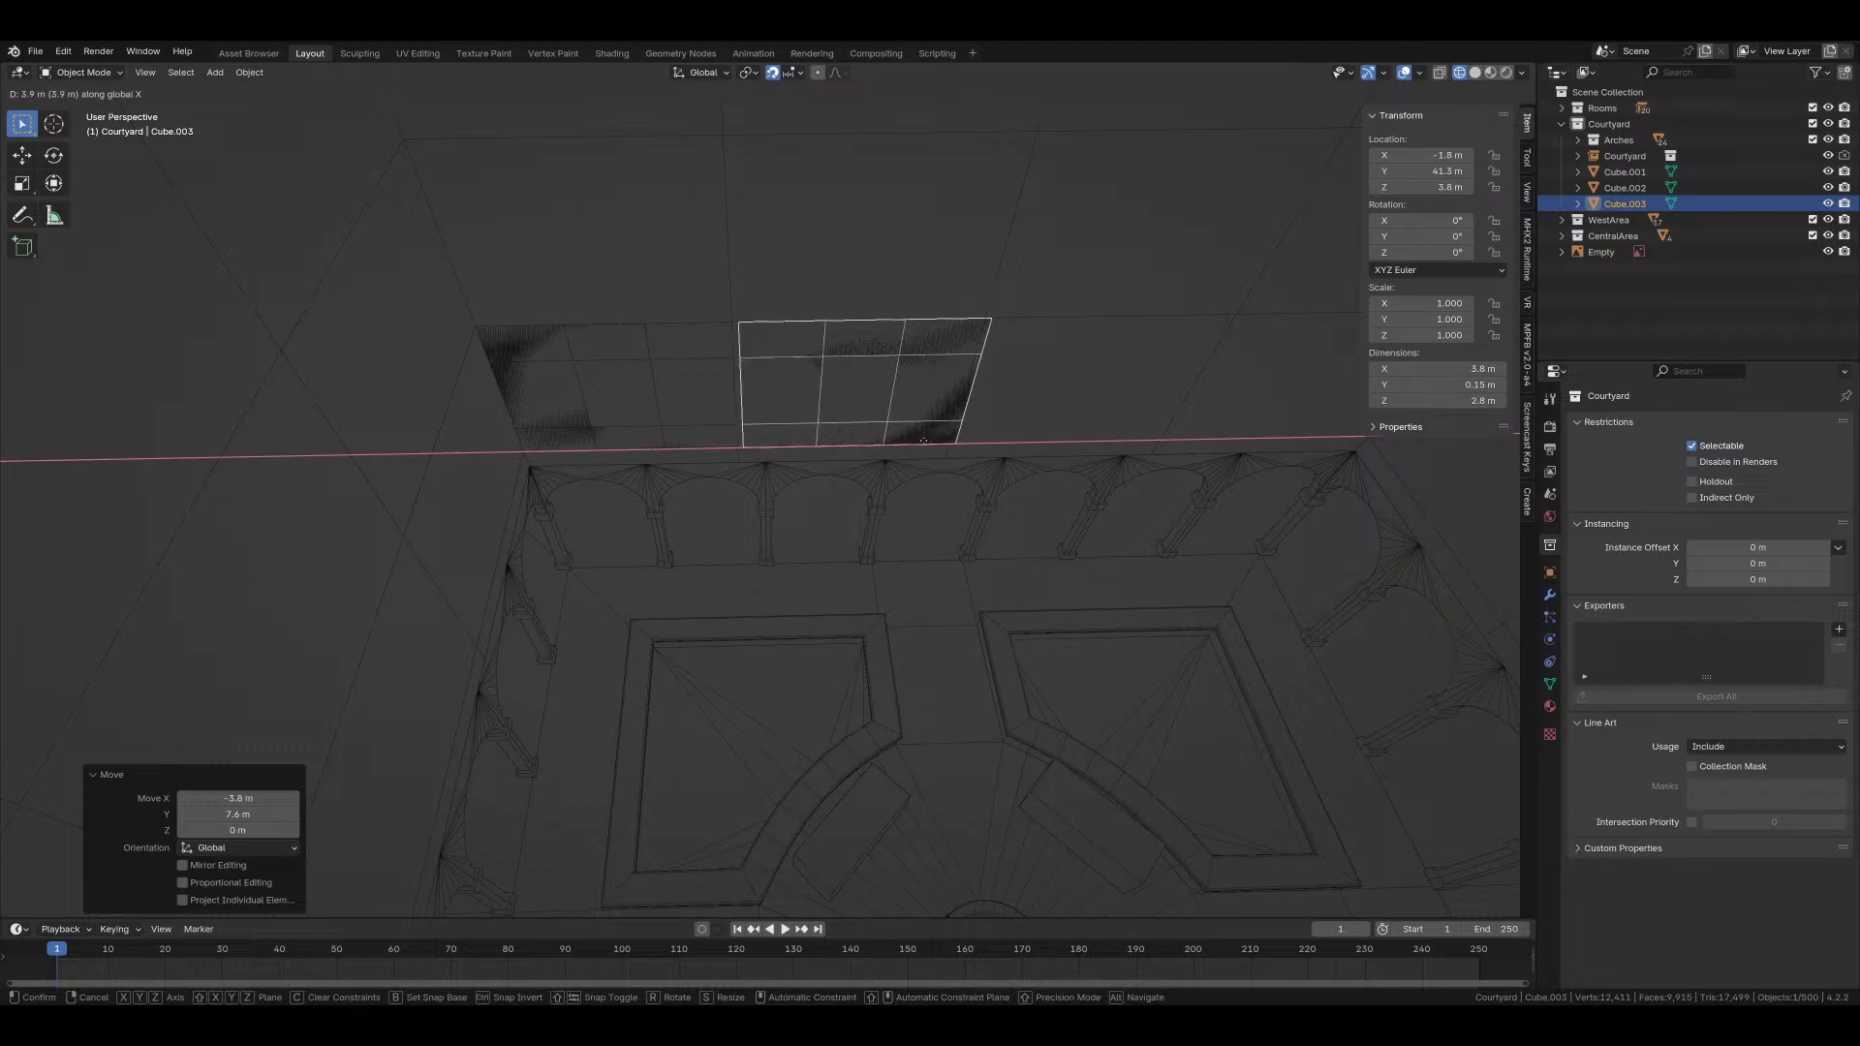
left_click(894, 441)
key("shift+r")
key("shift+r")
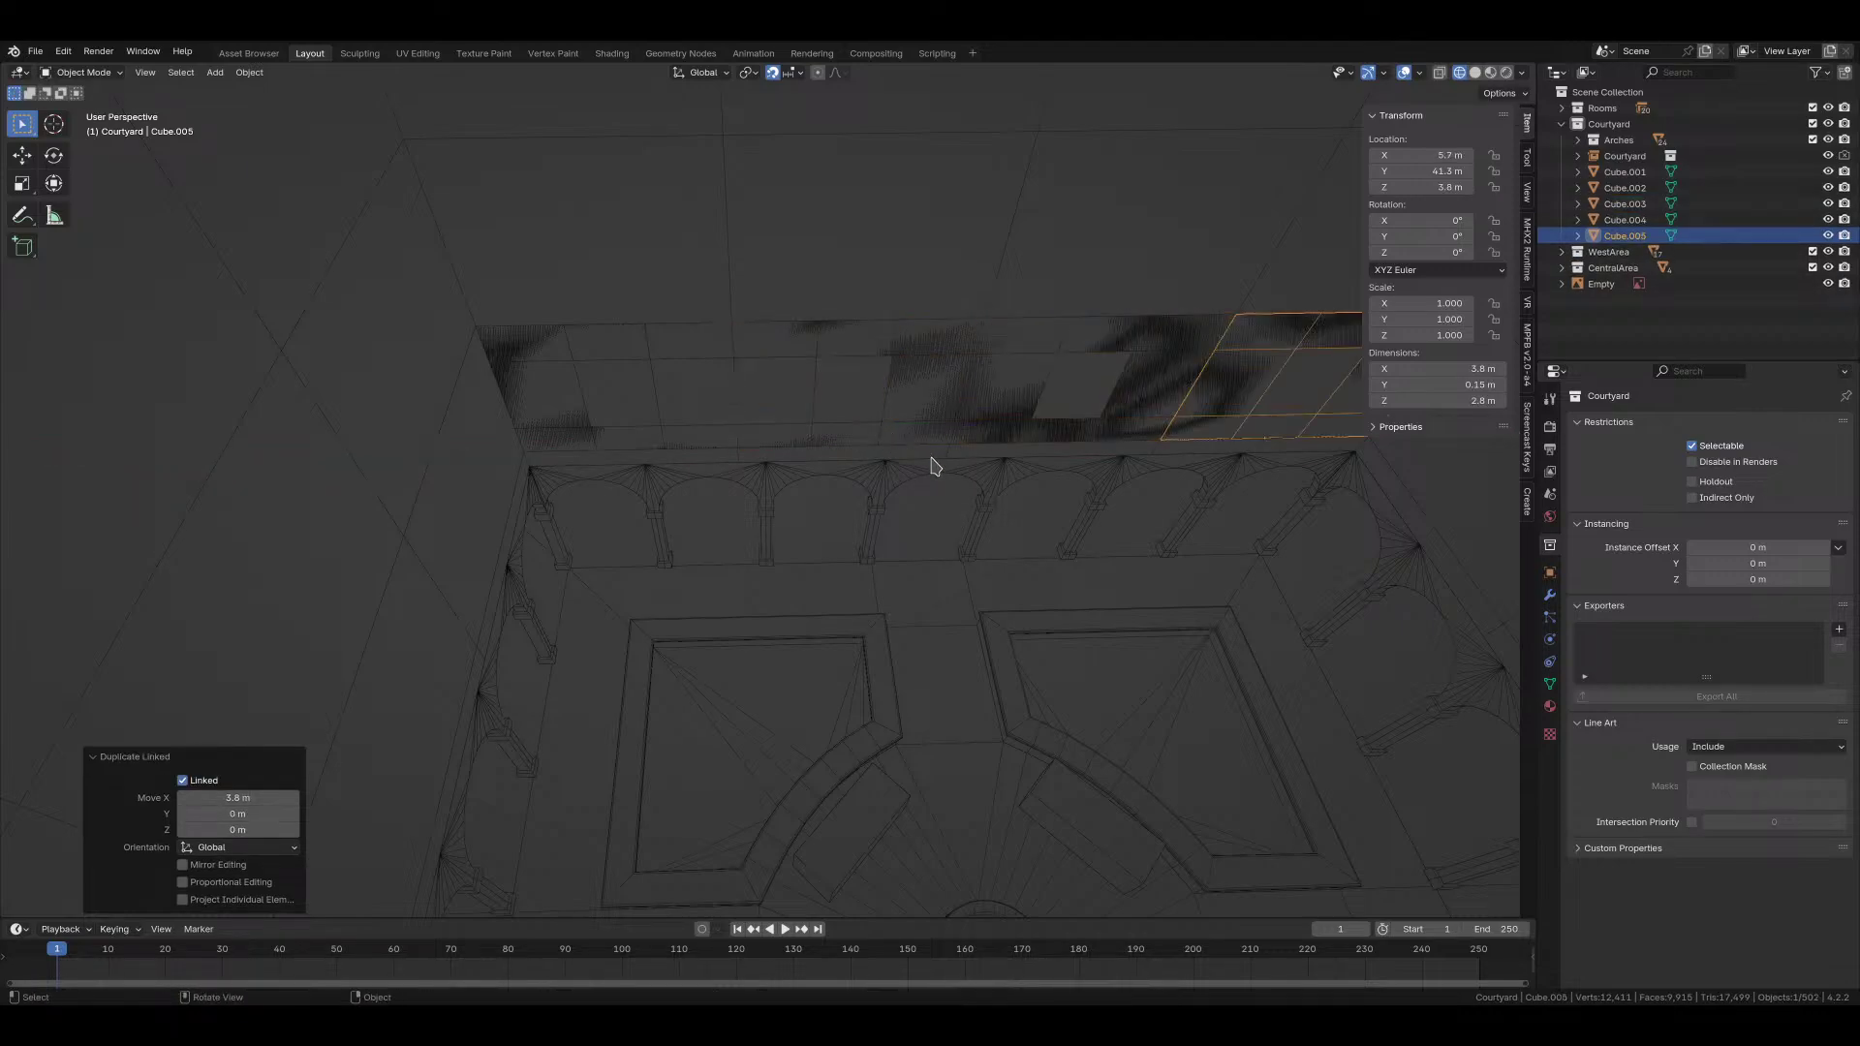
Step: Rename the first window panel object Cube.002 as CourtyardWindow
middle_click_drag(1041, 476, 912, 480, "shift")
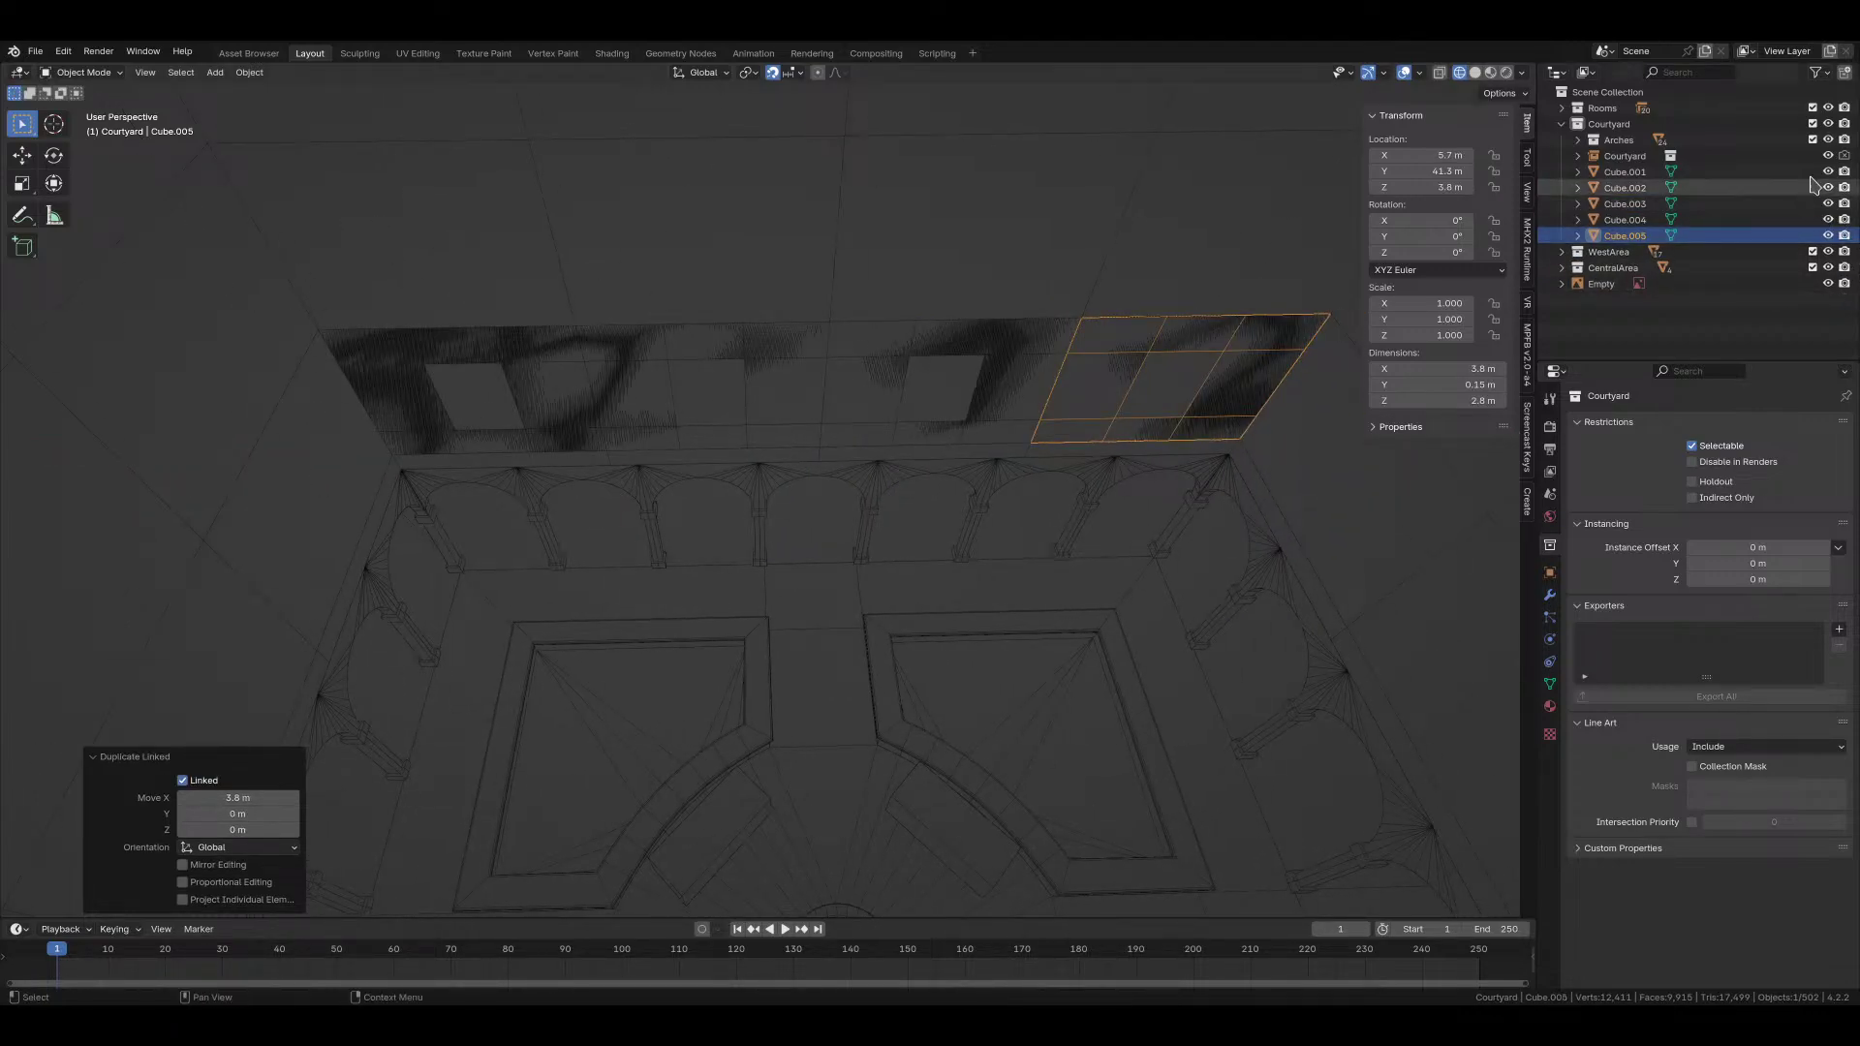
left_click(1147, 155)
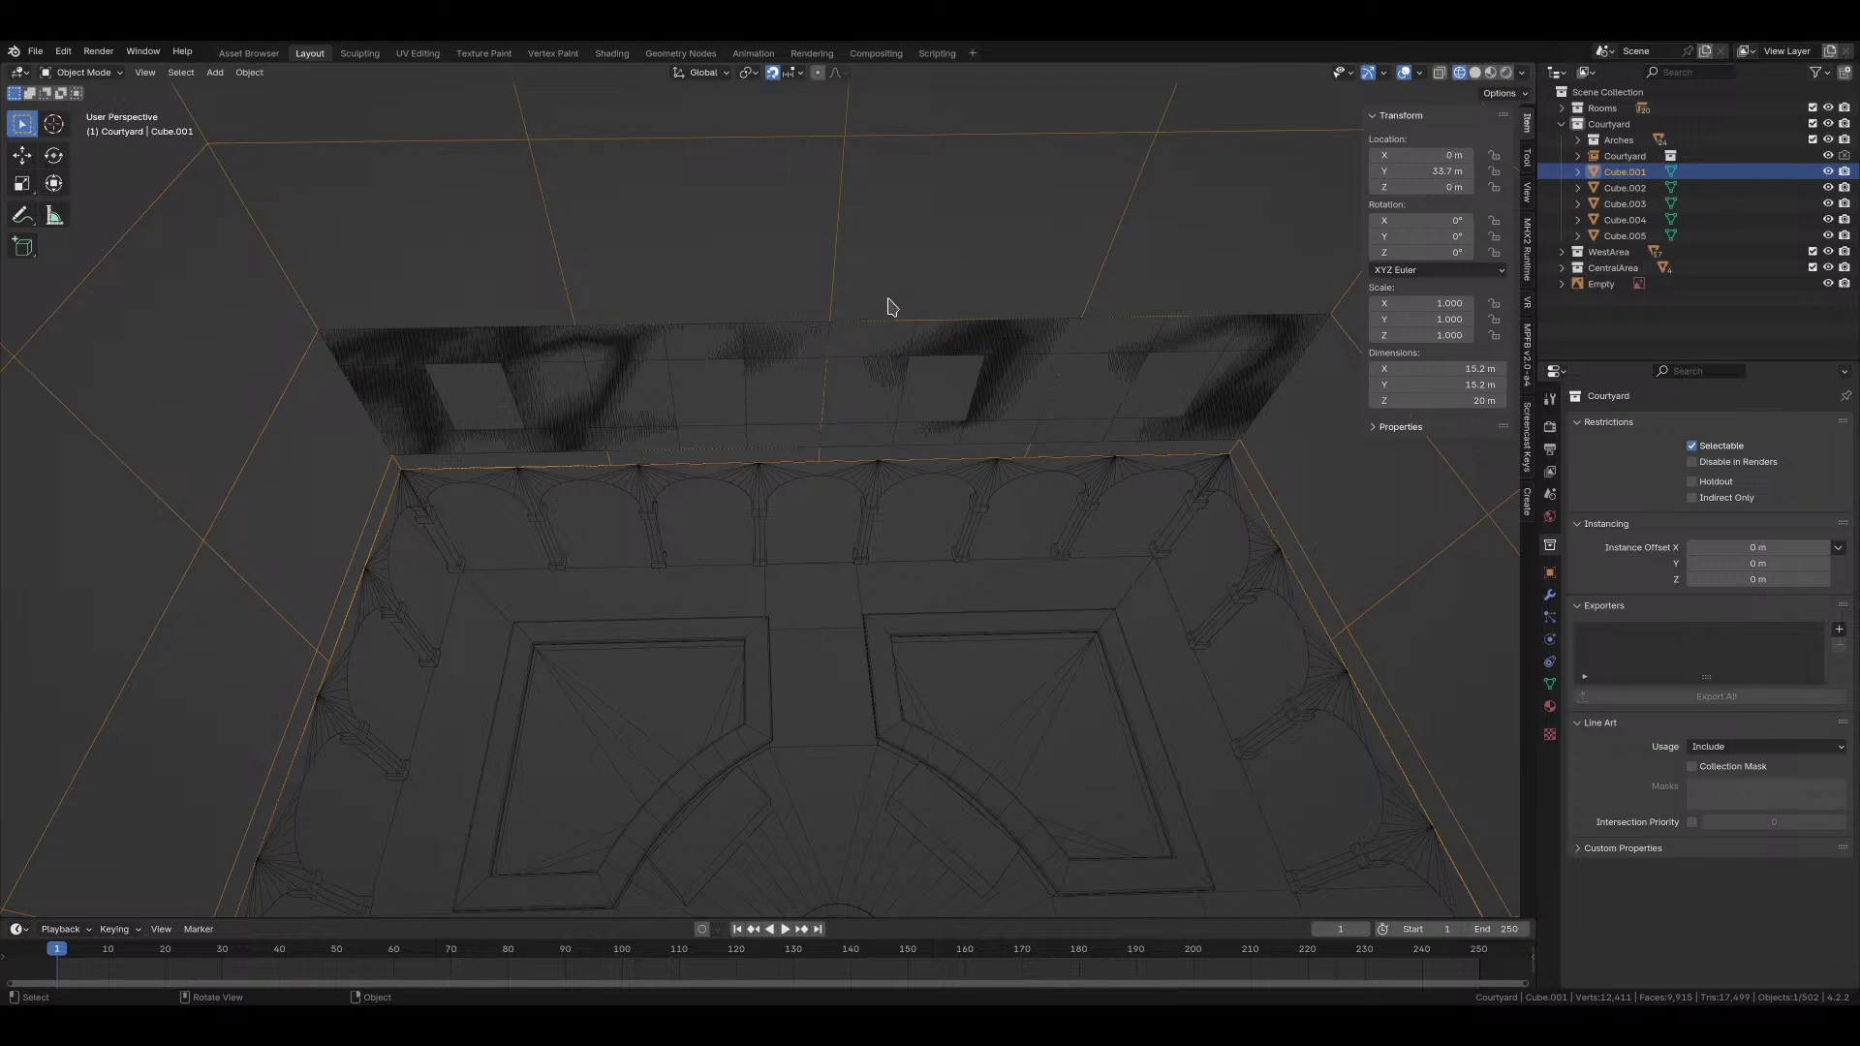
left_click(1625, 188)
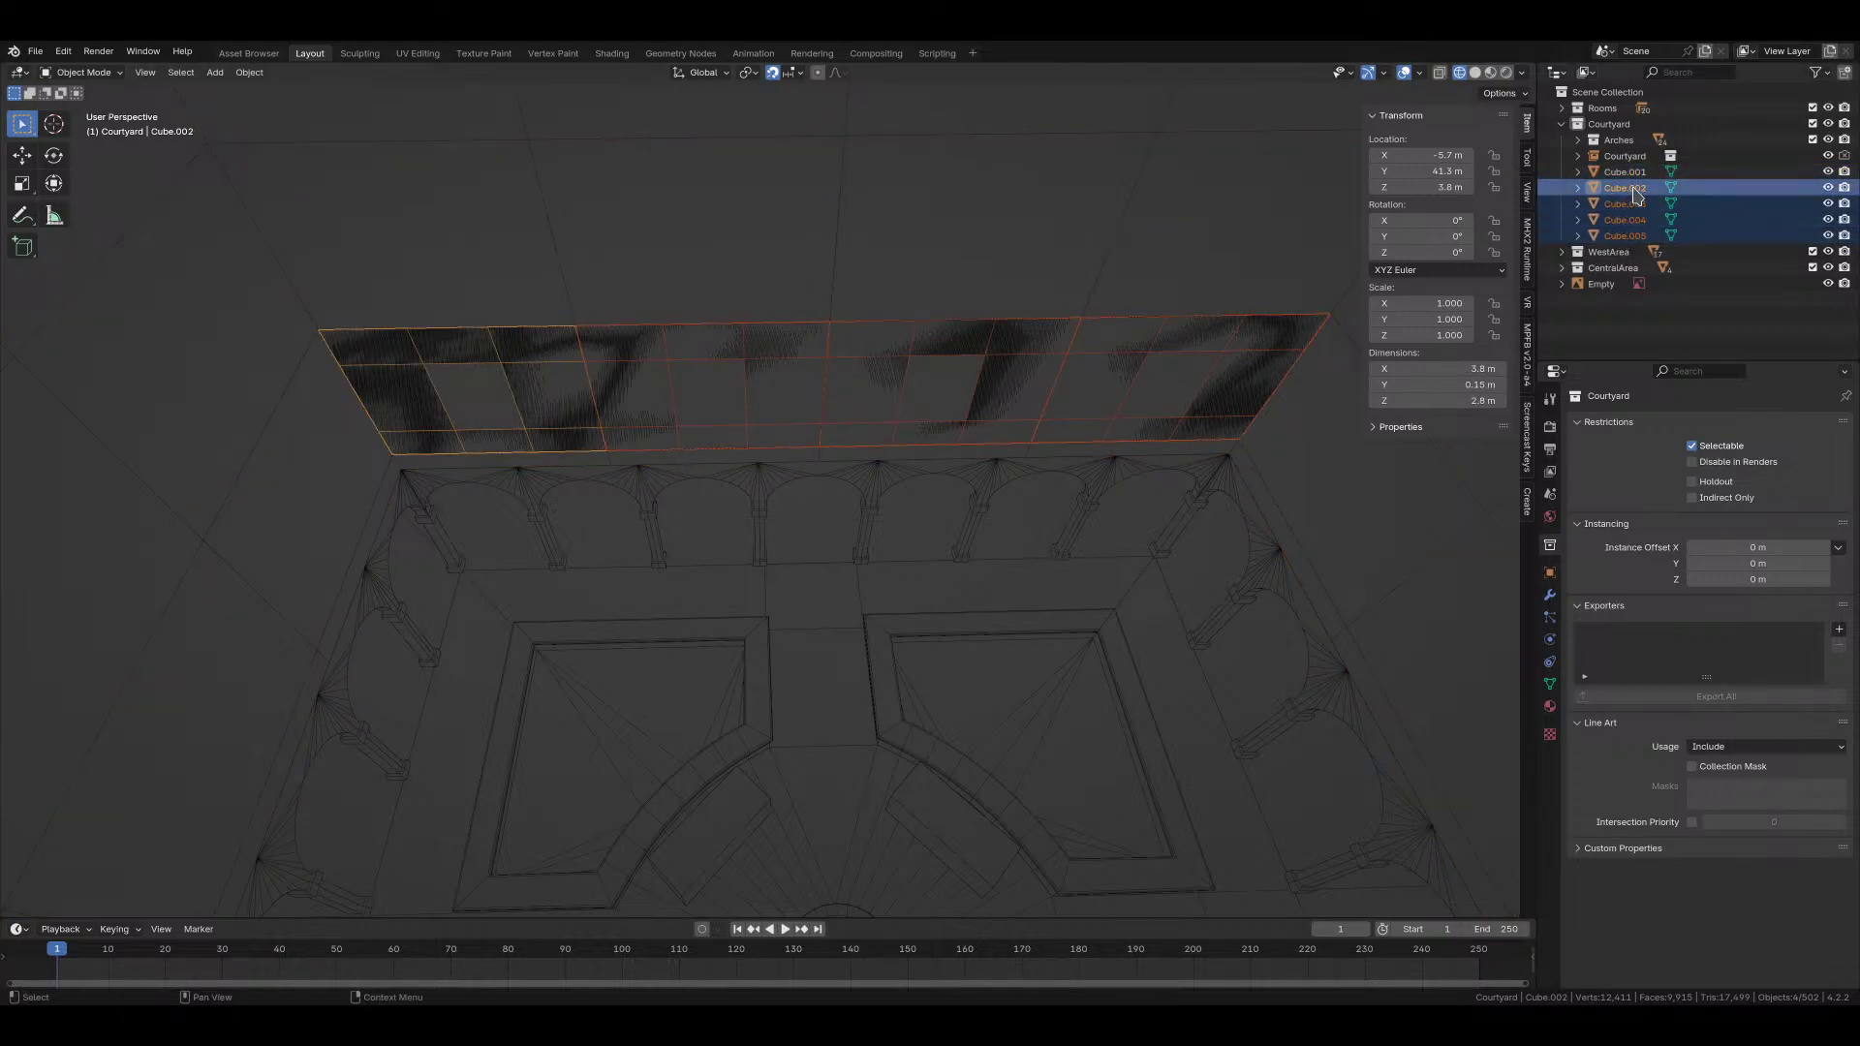
double_click(1625, 188)
type("CourtyardWindo")
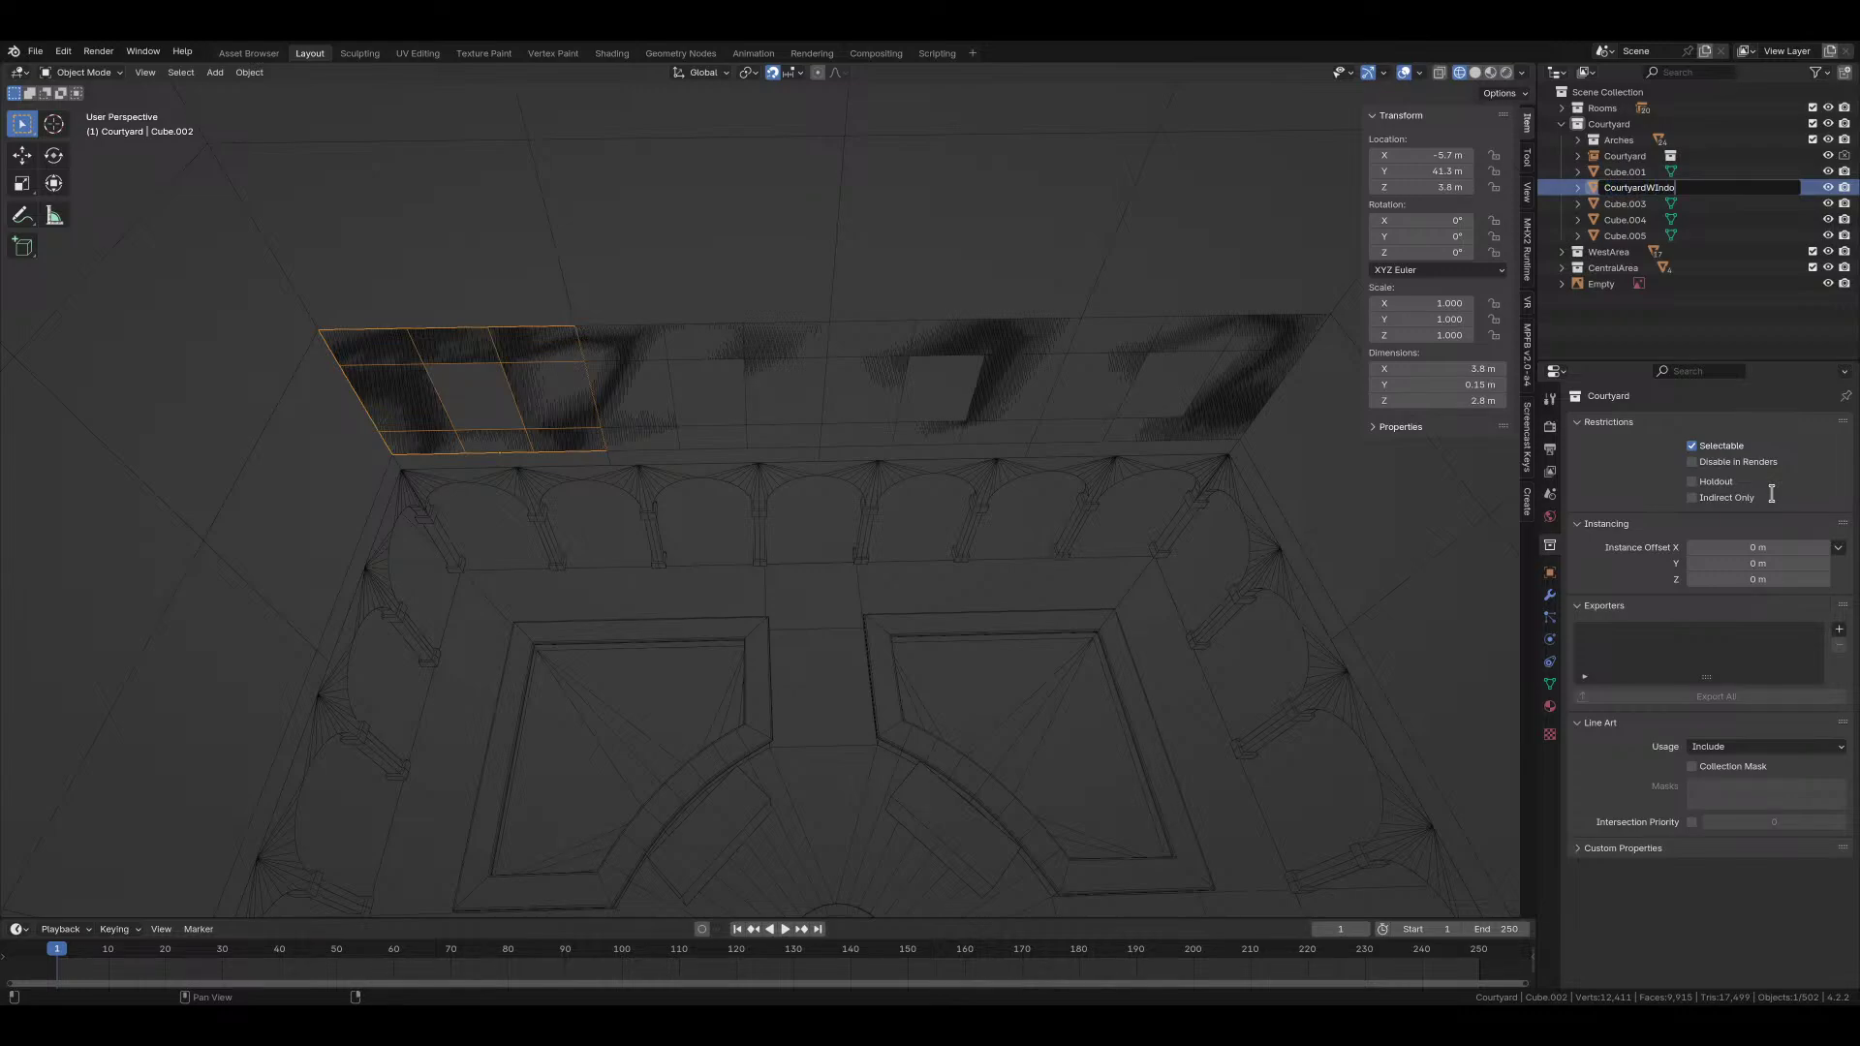
type("w")
key("Return")
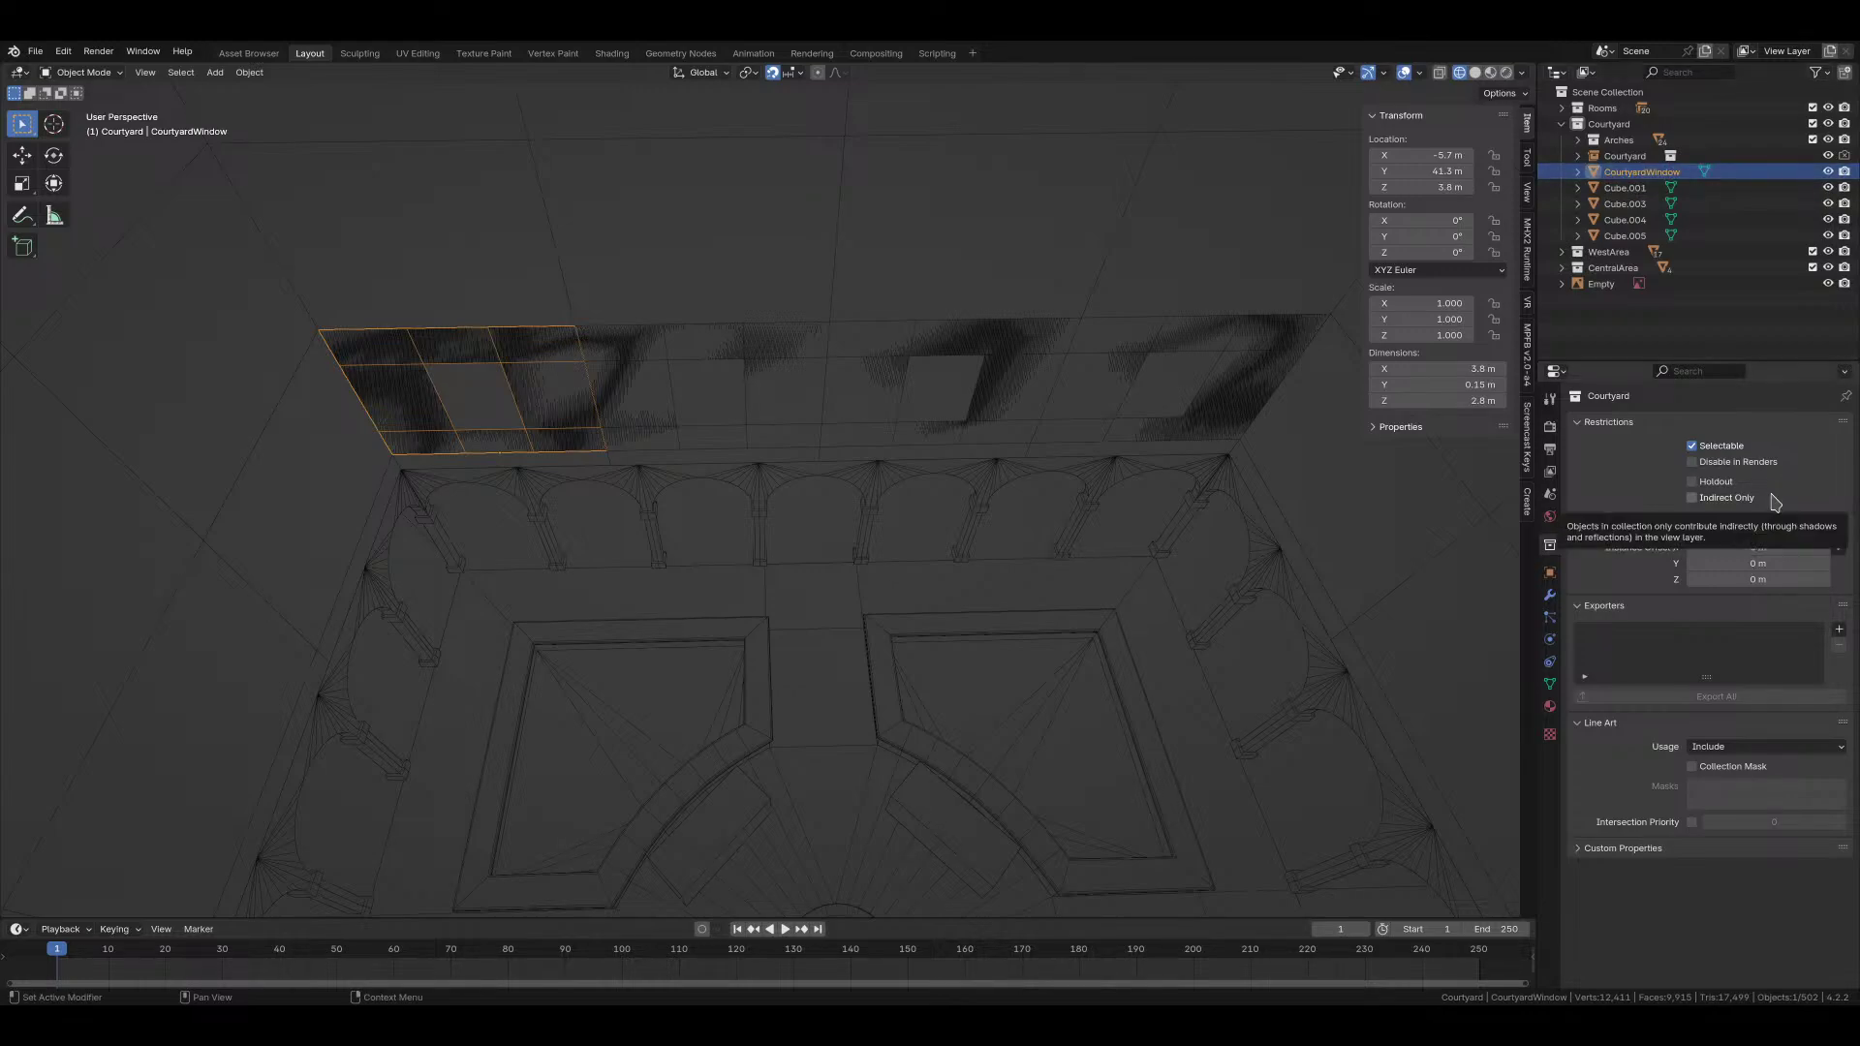
Step: Rename the first window panel's mesh data as courtyard_window and select the second panel, Cube.003
left_click(1550, 684)
left_click(1674, 425)
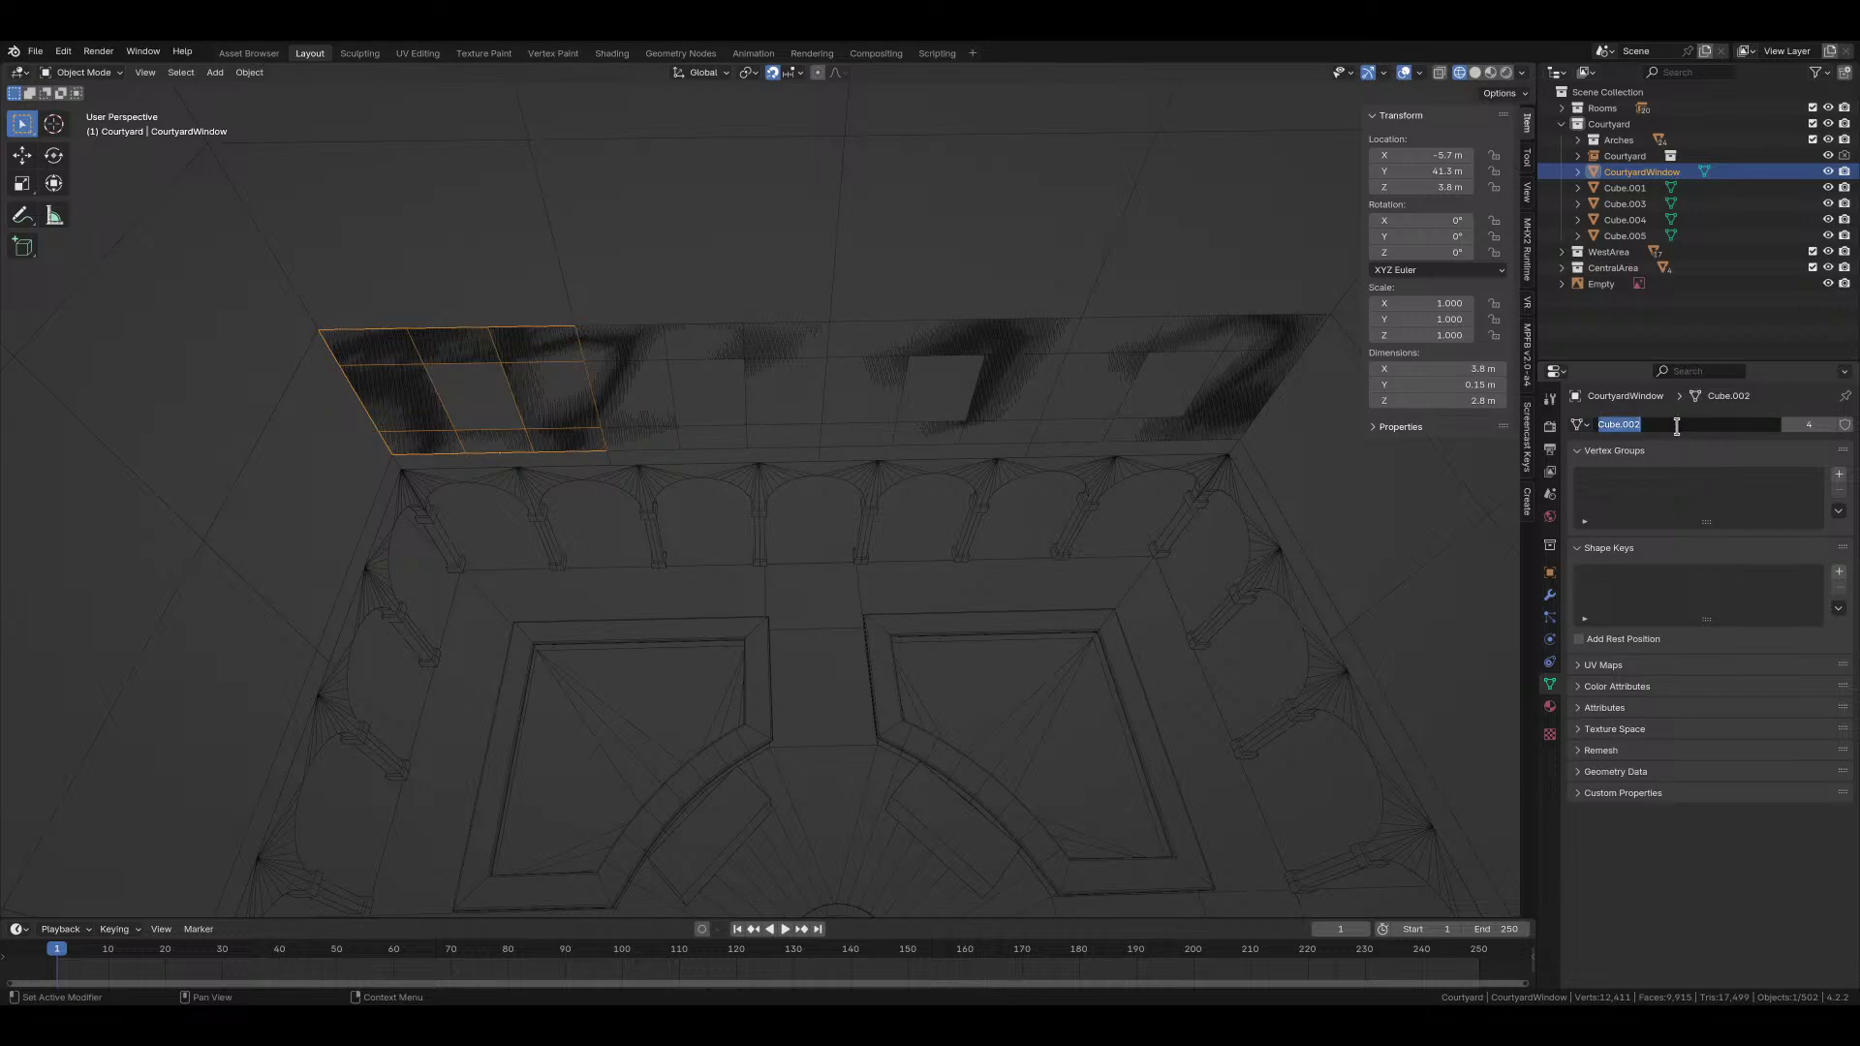
type("courtyard")
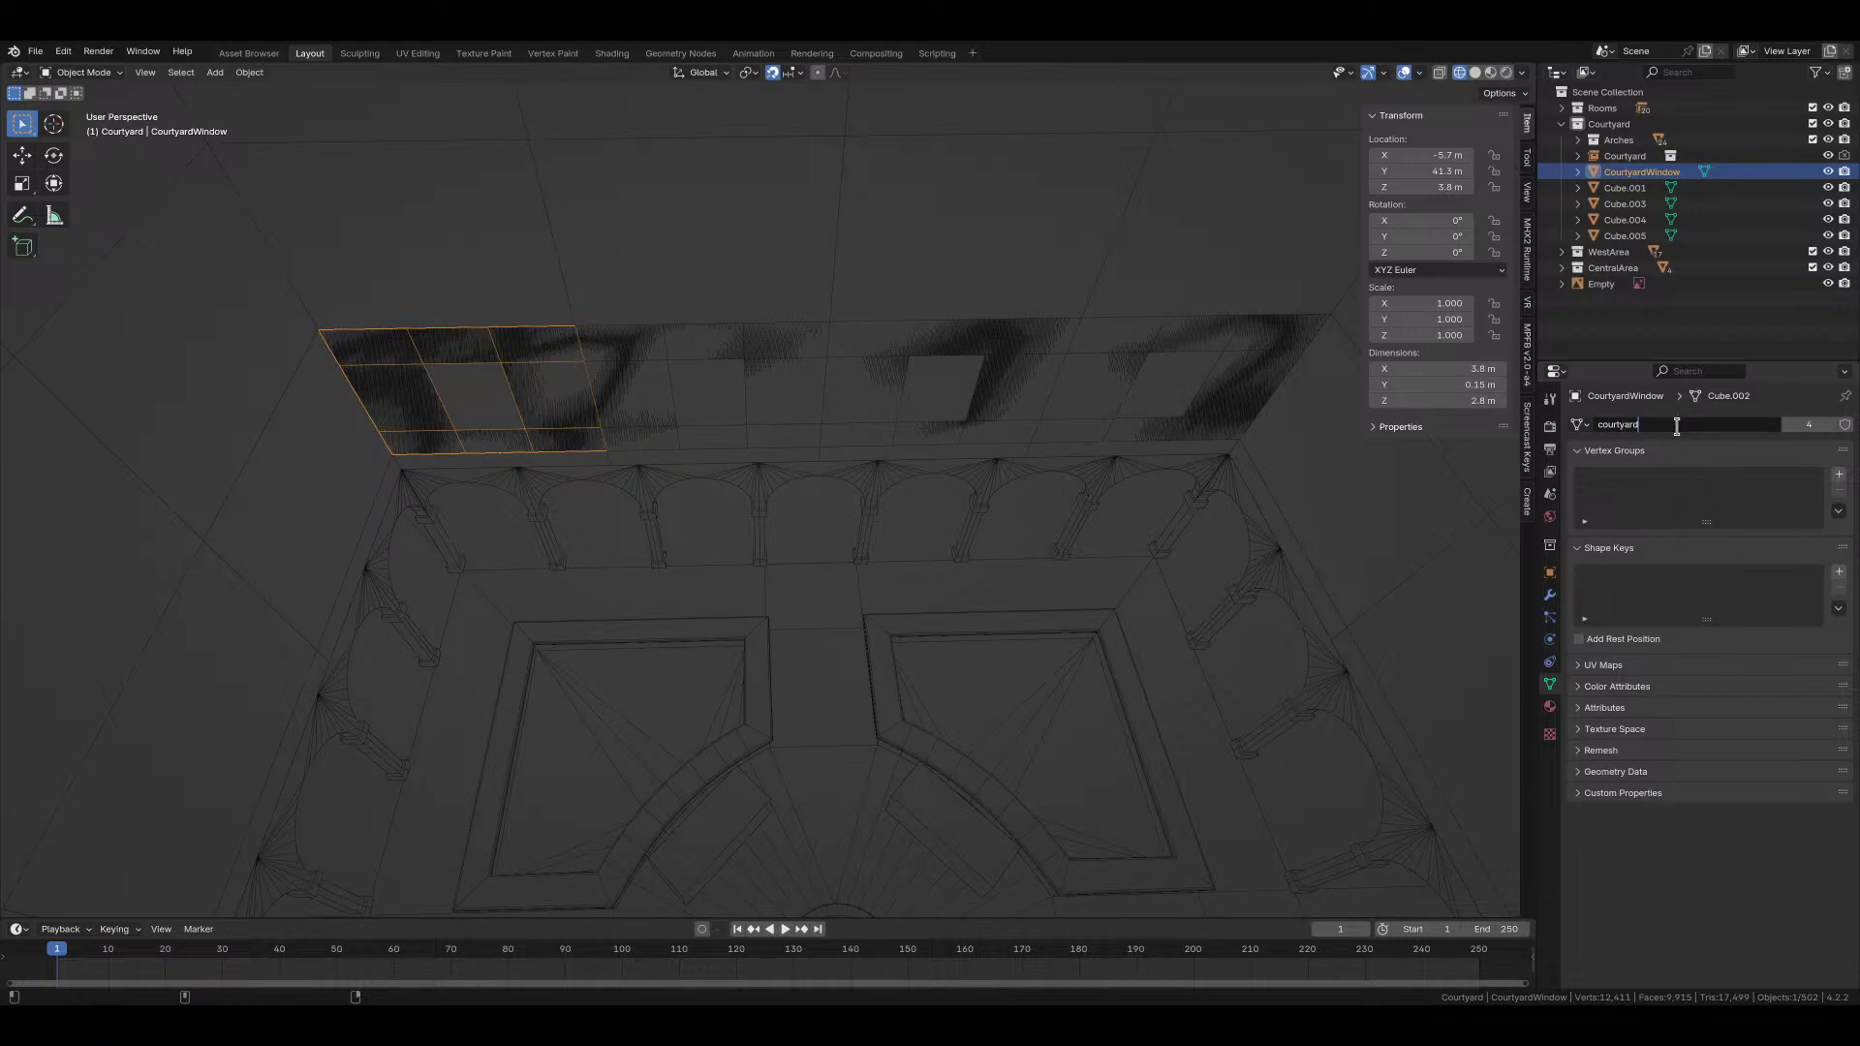
type("_window")
key("Return")
left_click(1641, 205)
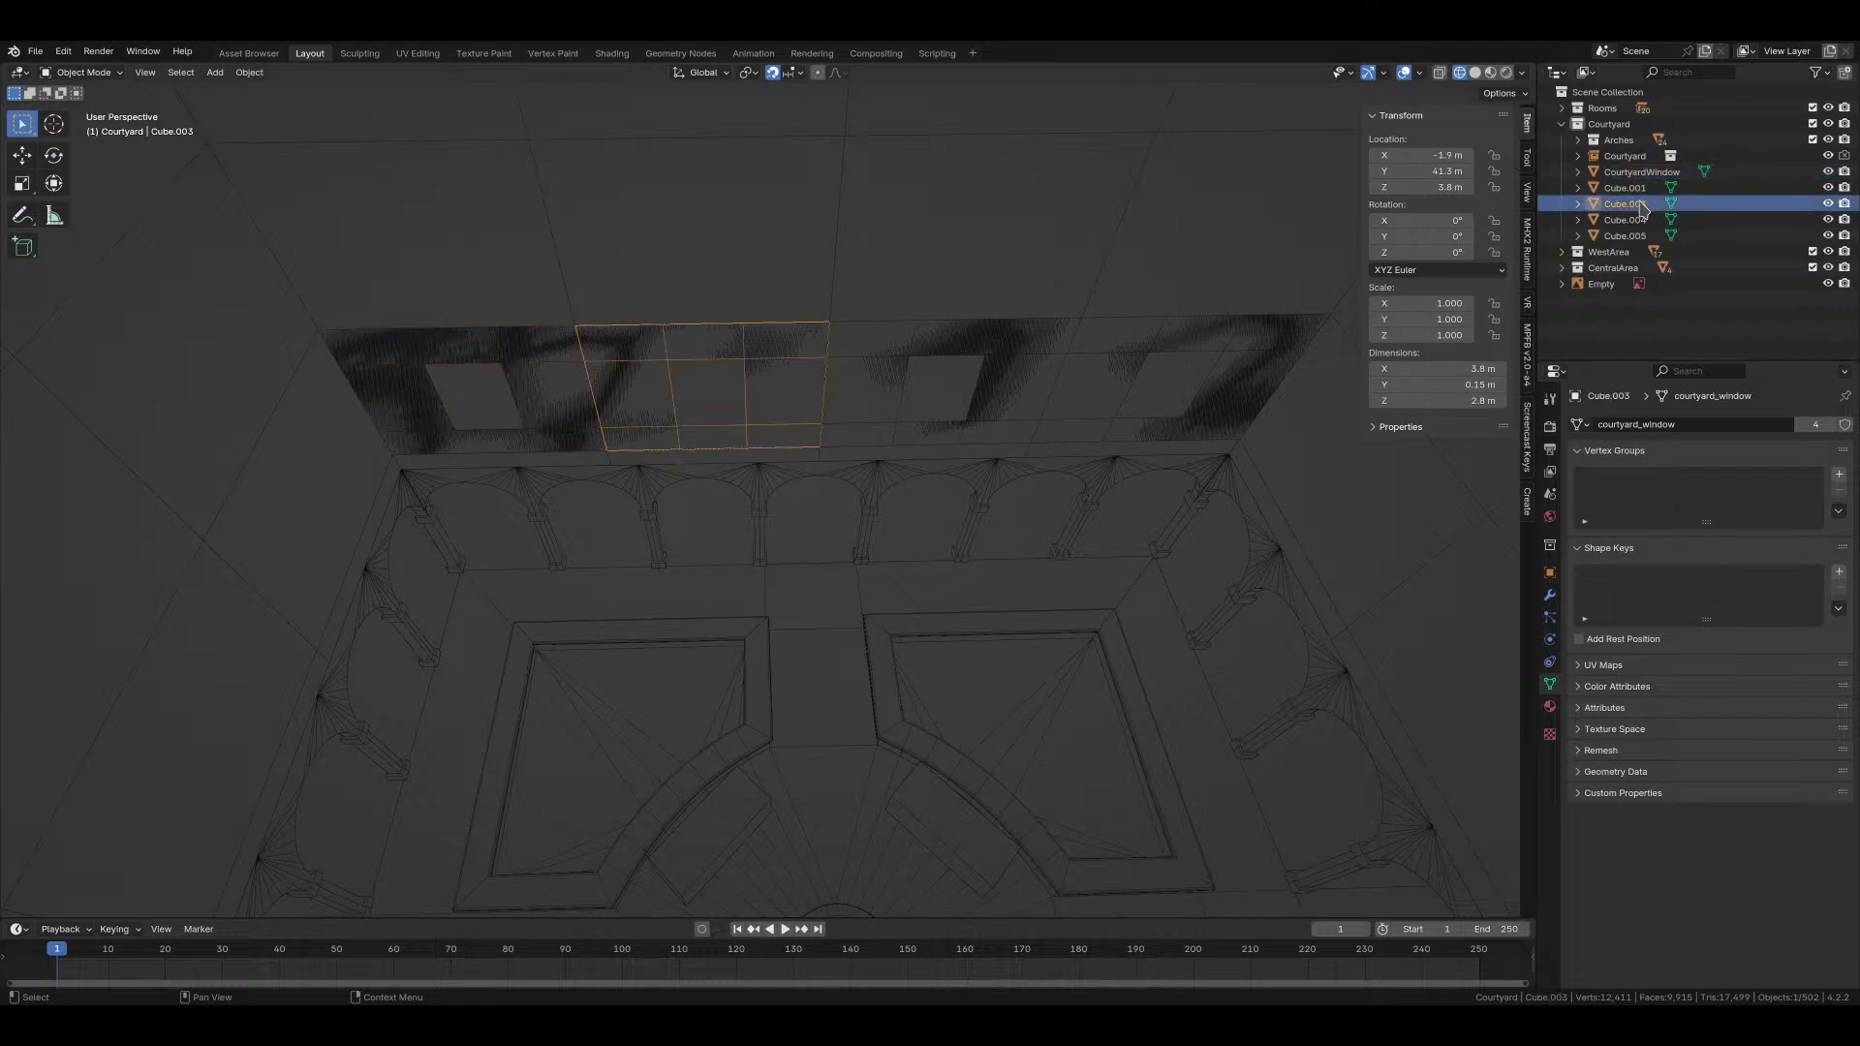
Step: Batch-rename the panels Cube.003 to Cube.005 by replacing the regular expression .* with CourtyardWindow
left_click(1625, 236, "shift")
key("F3")
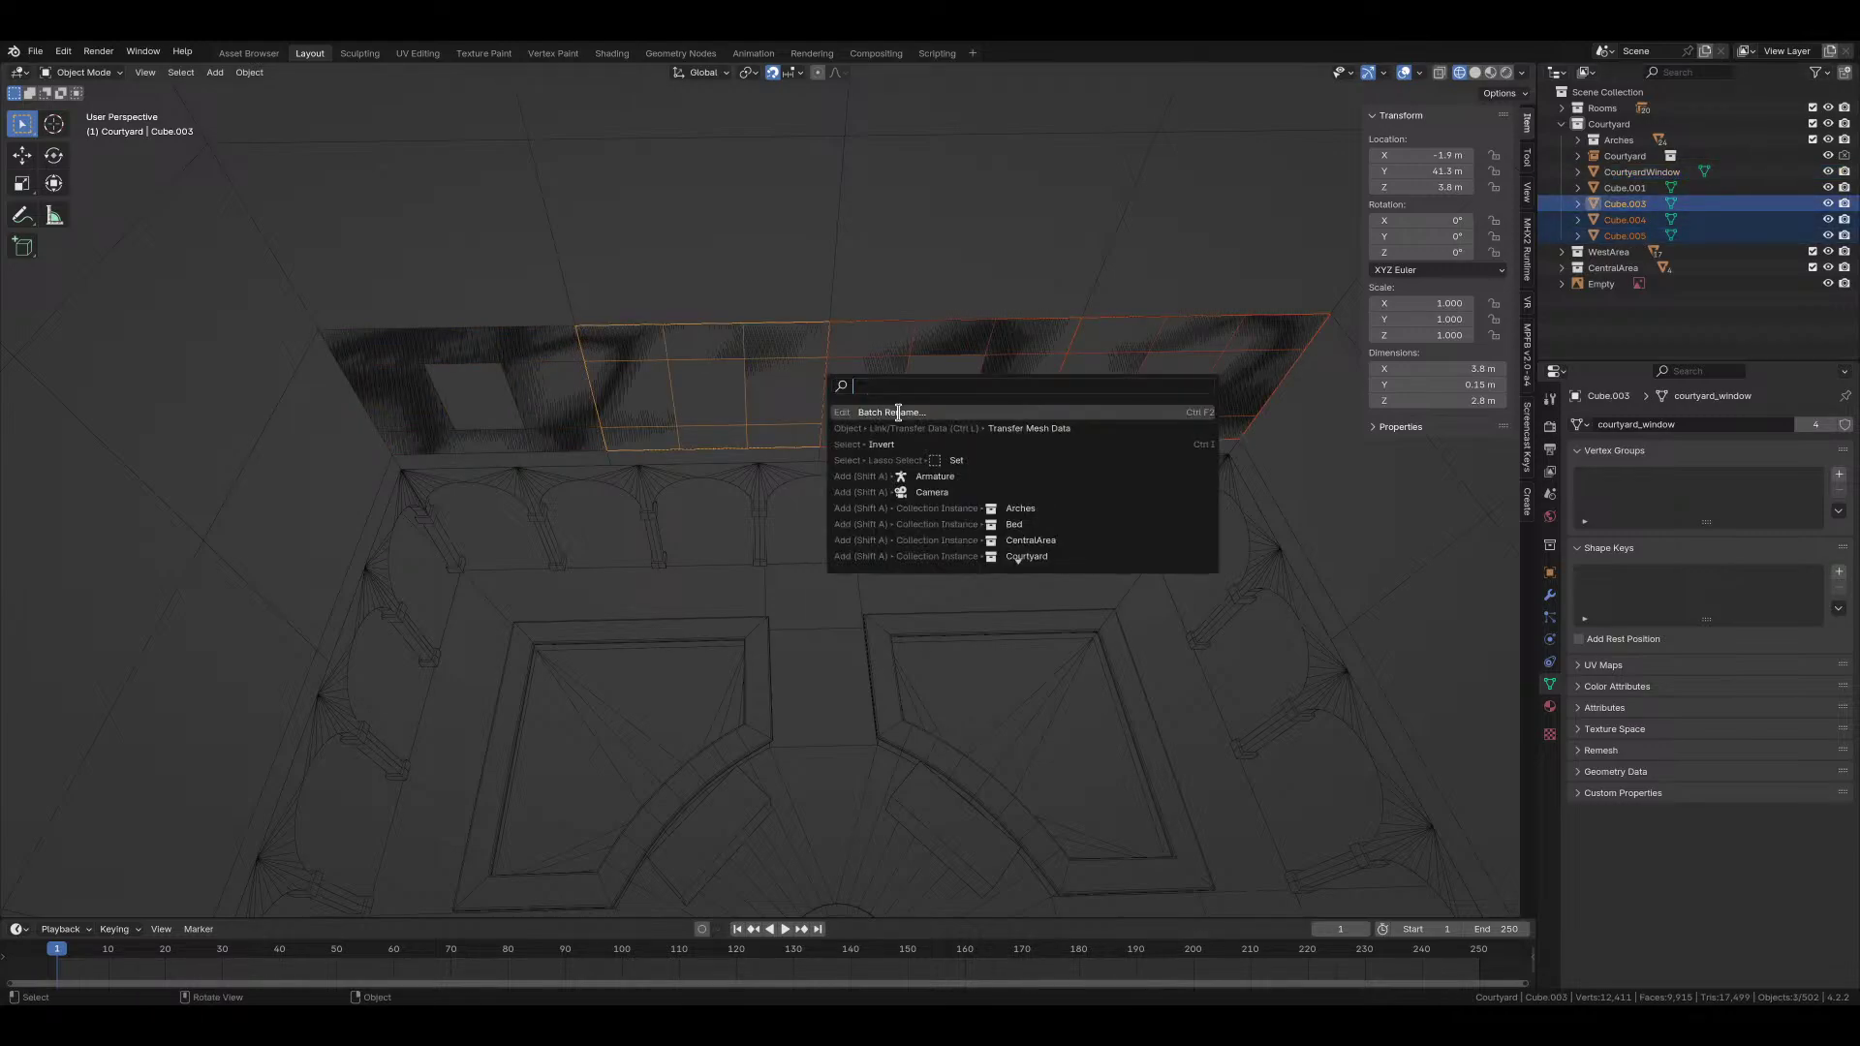
left_click(898, 413)
left_click(734, 464)
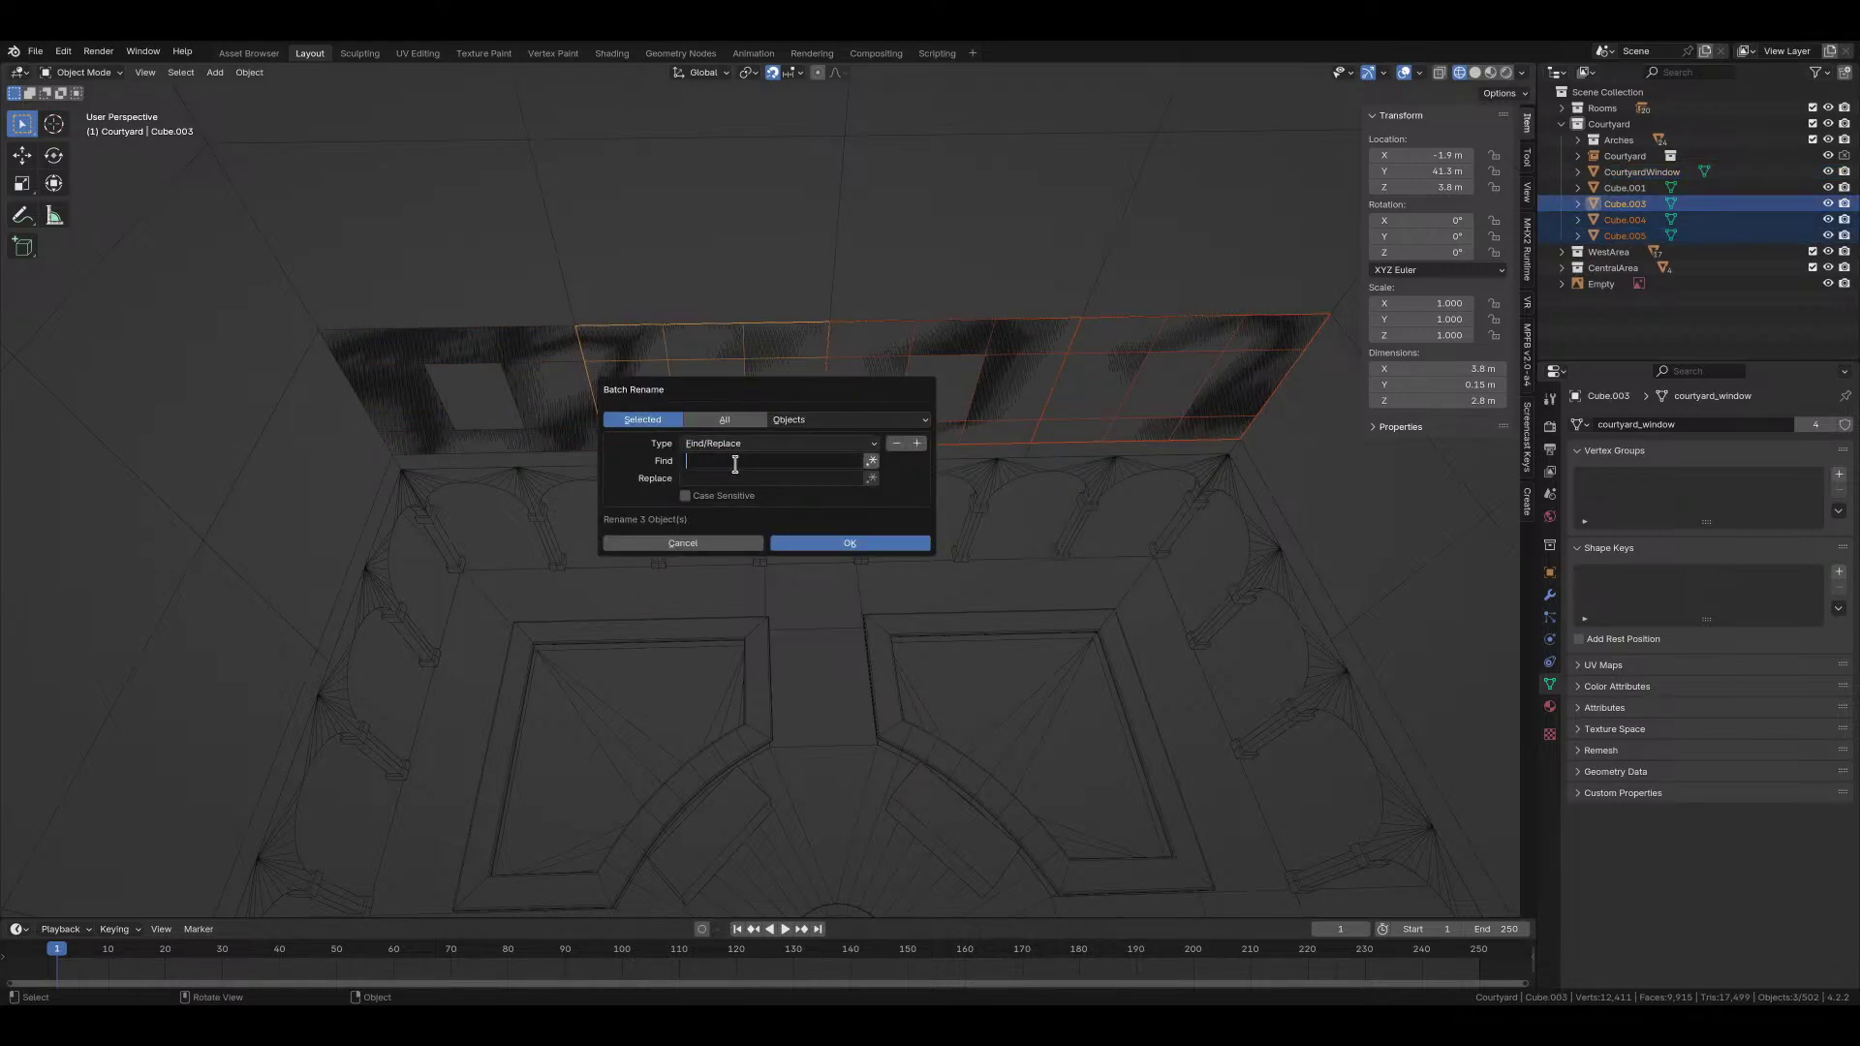
left_click(870, 461)
left_click(824, 478)
type("CourtyardWindow")
left_click(796, 544)
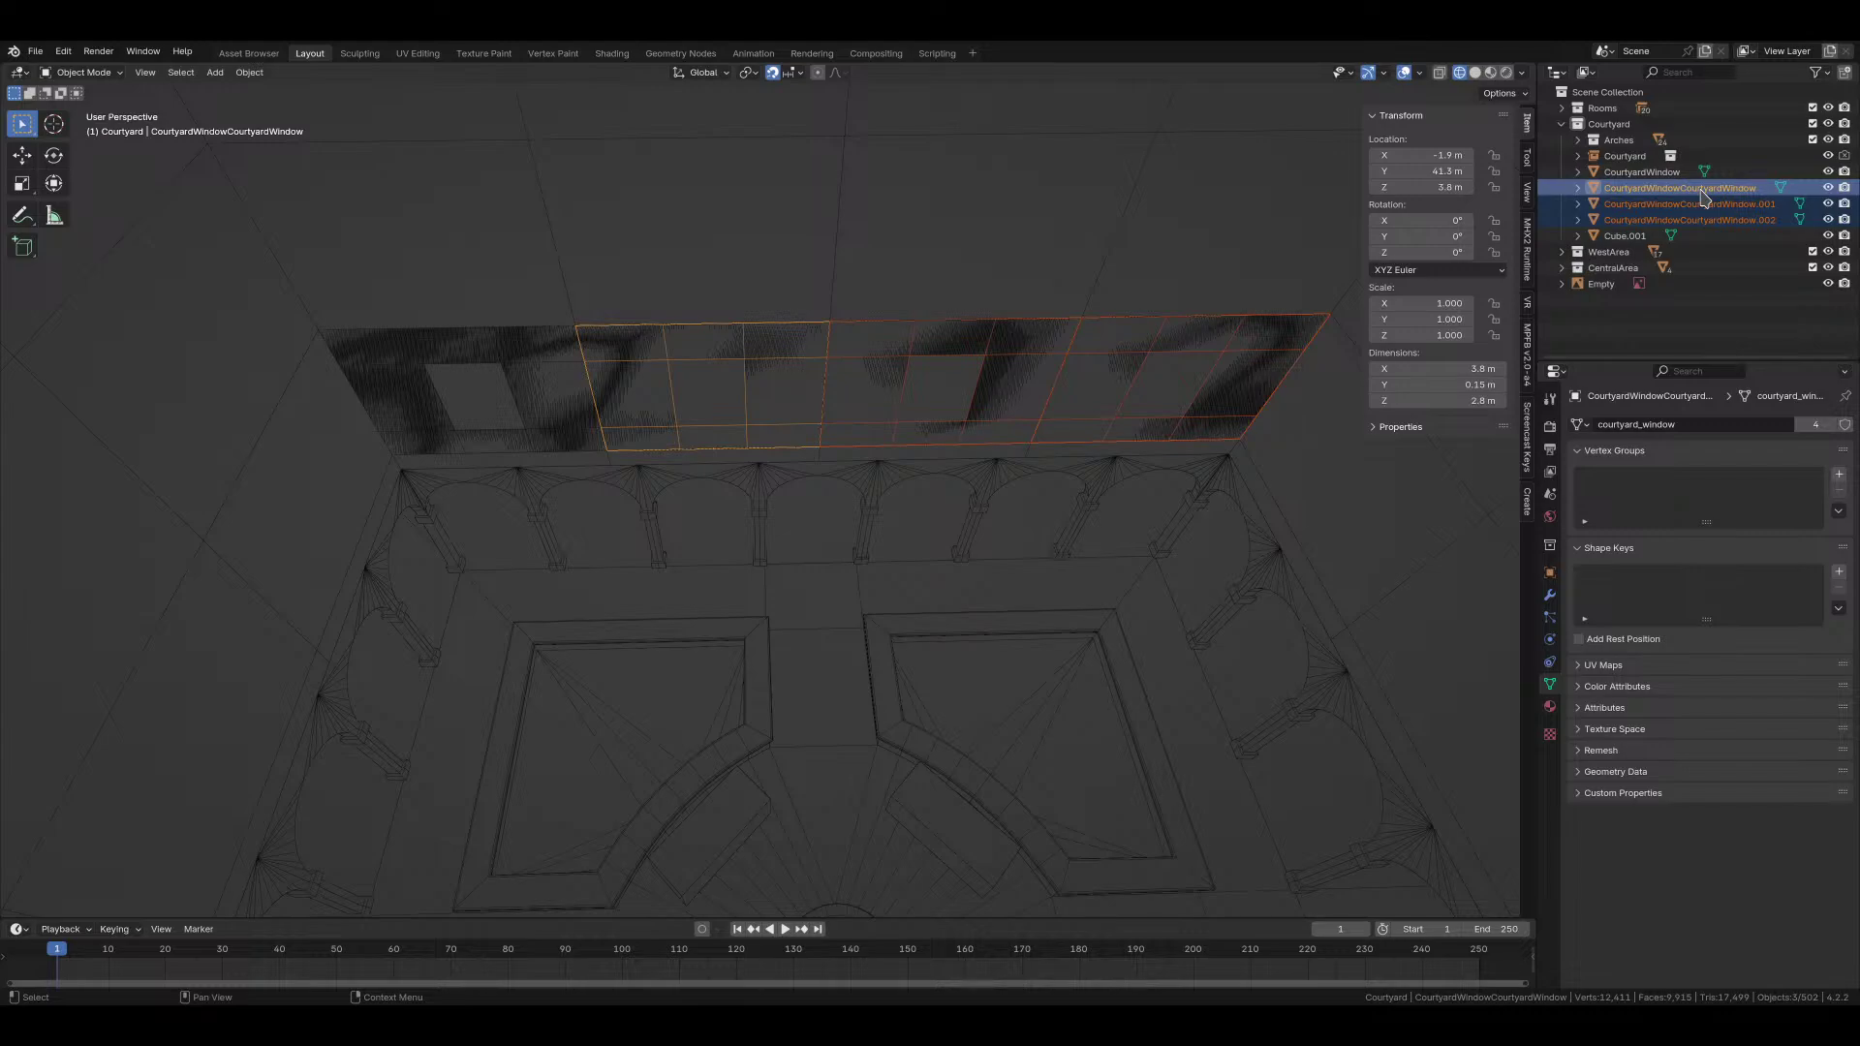
Step: Batch-rename the three selected panels again with regular expressions off, replacing CourtyardWindowCourtyardWindow with CourtyardWindow
key("F3")
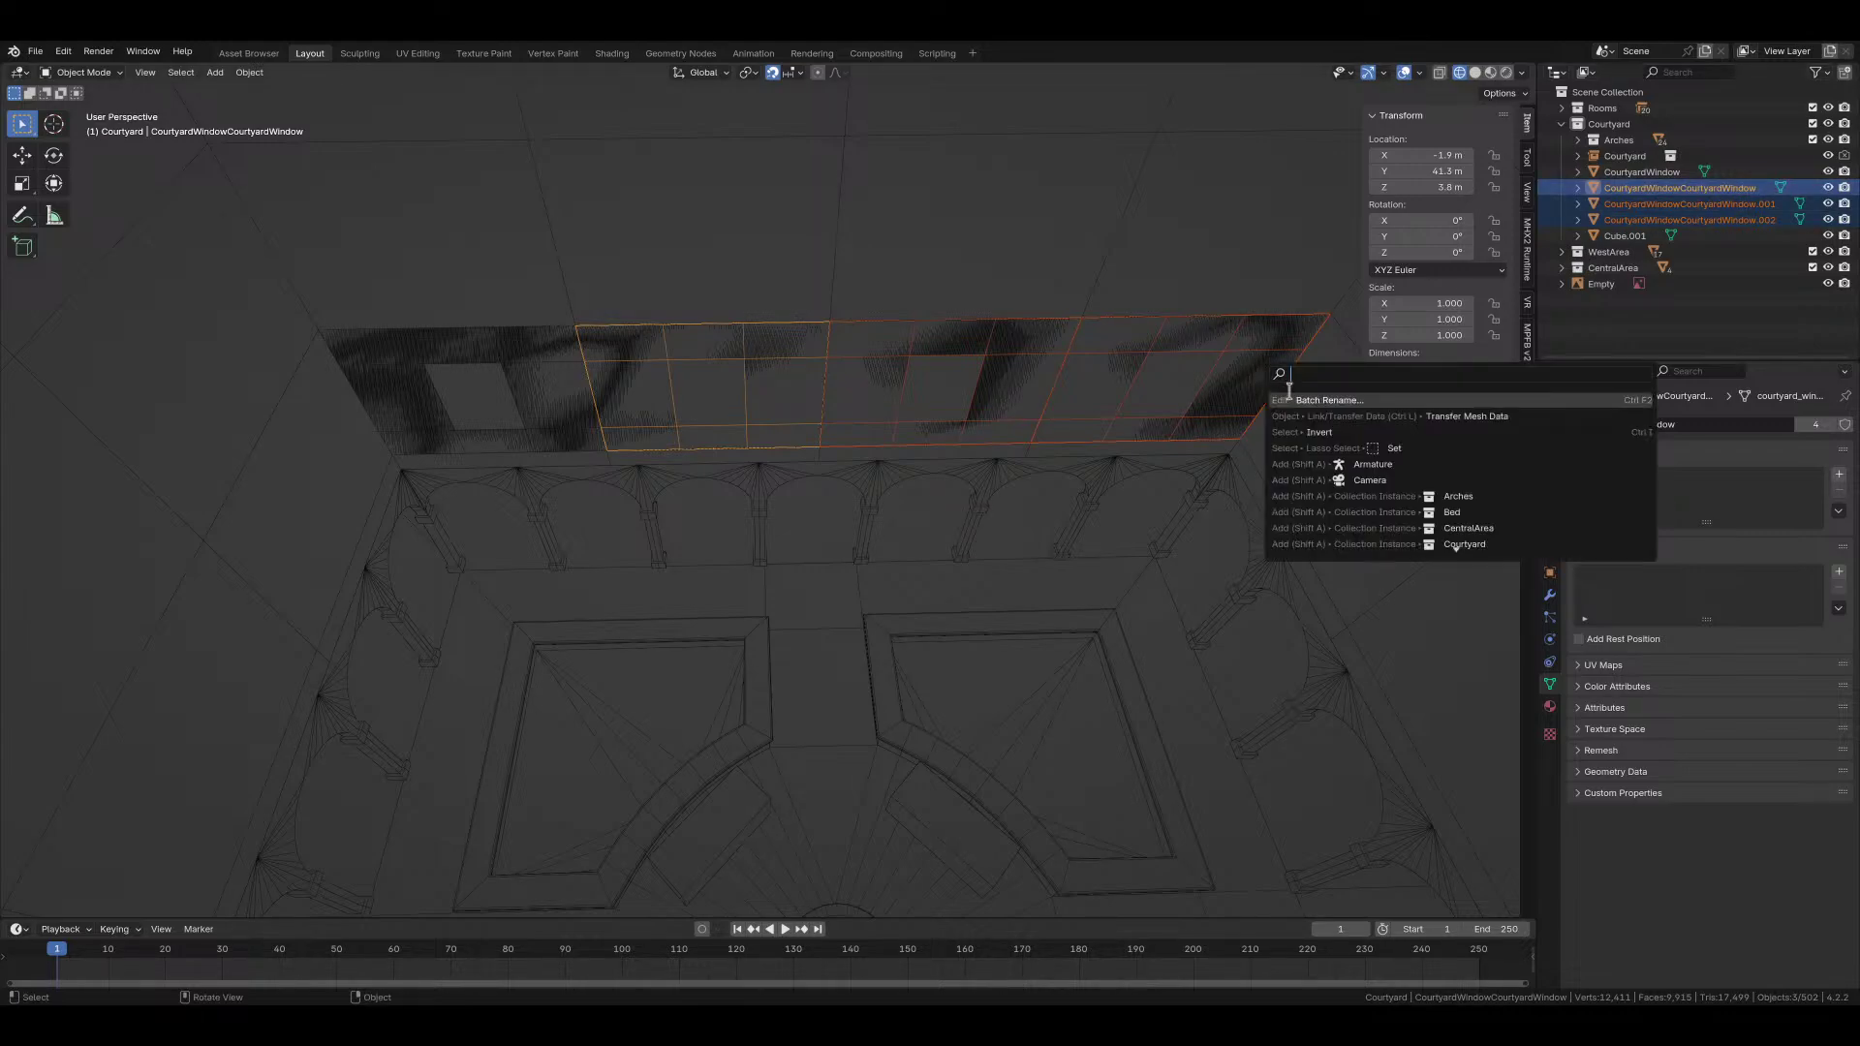
left_click(1299, 400)
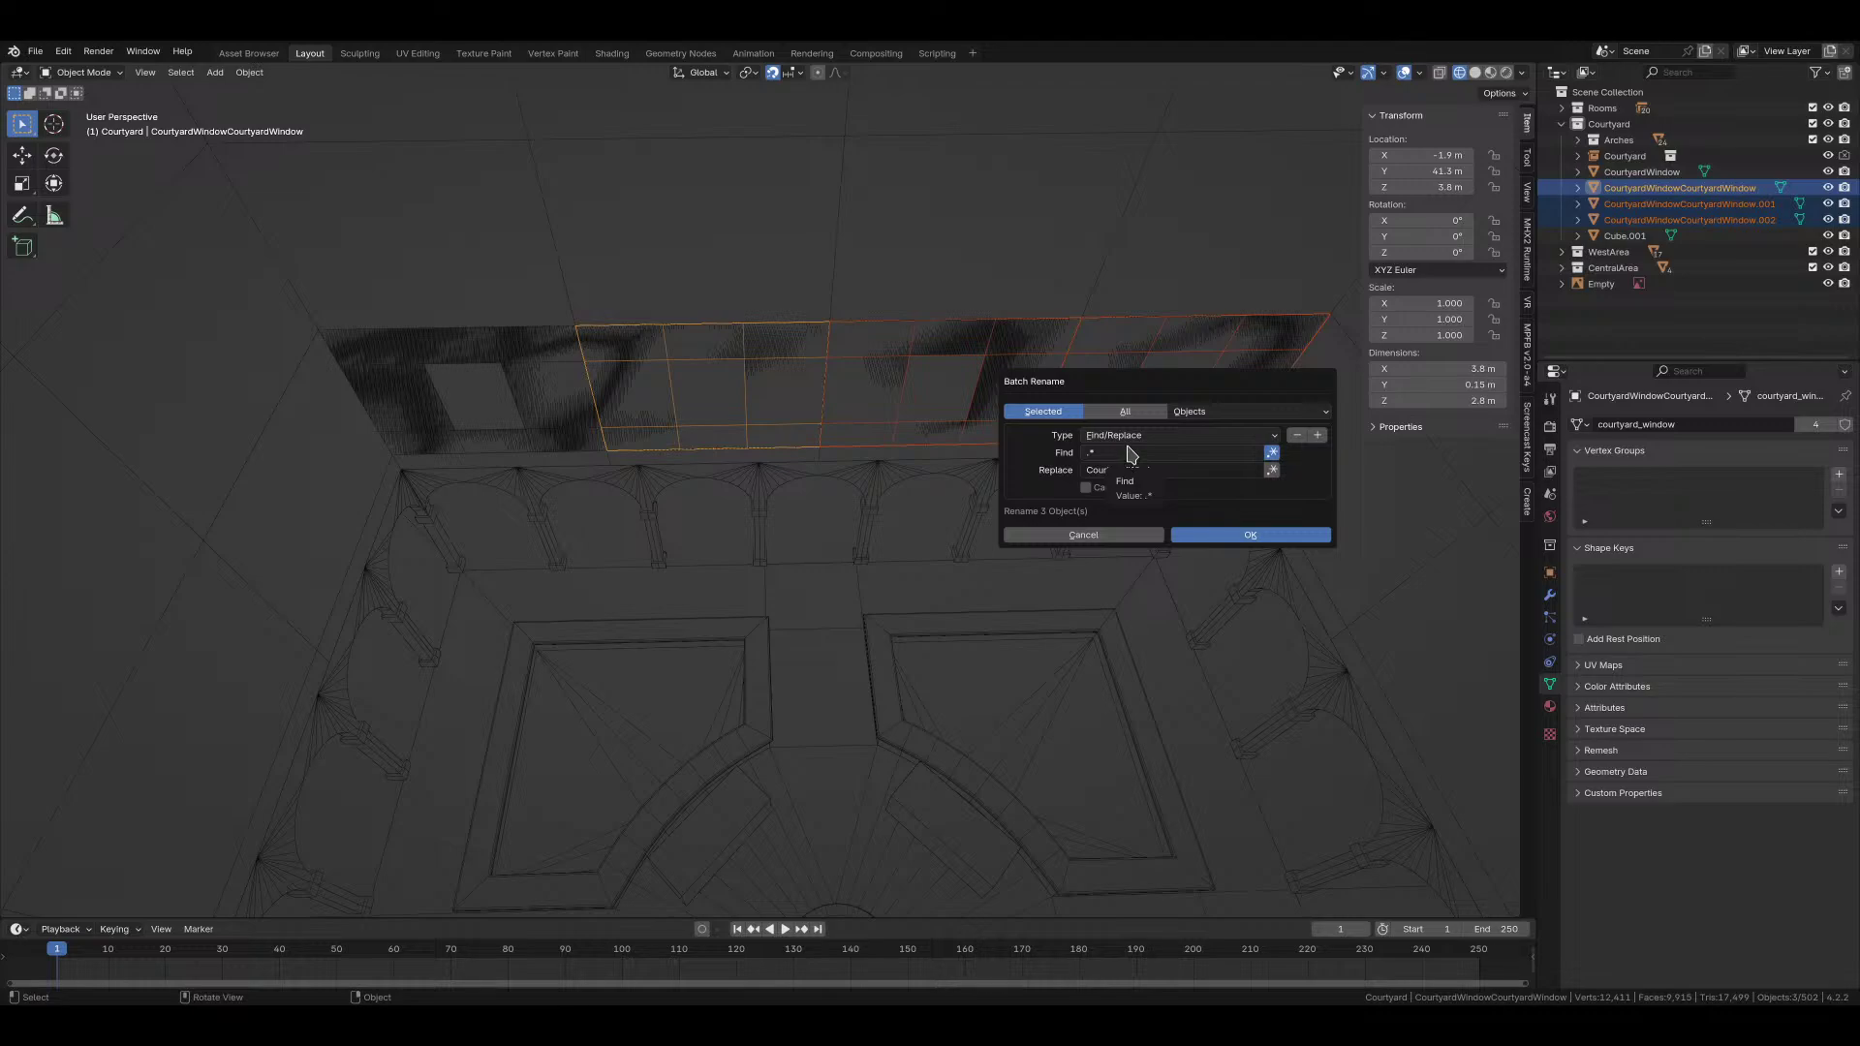
left_click(1272, 453)
left_click(1173, 453)
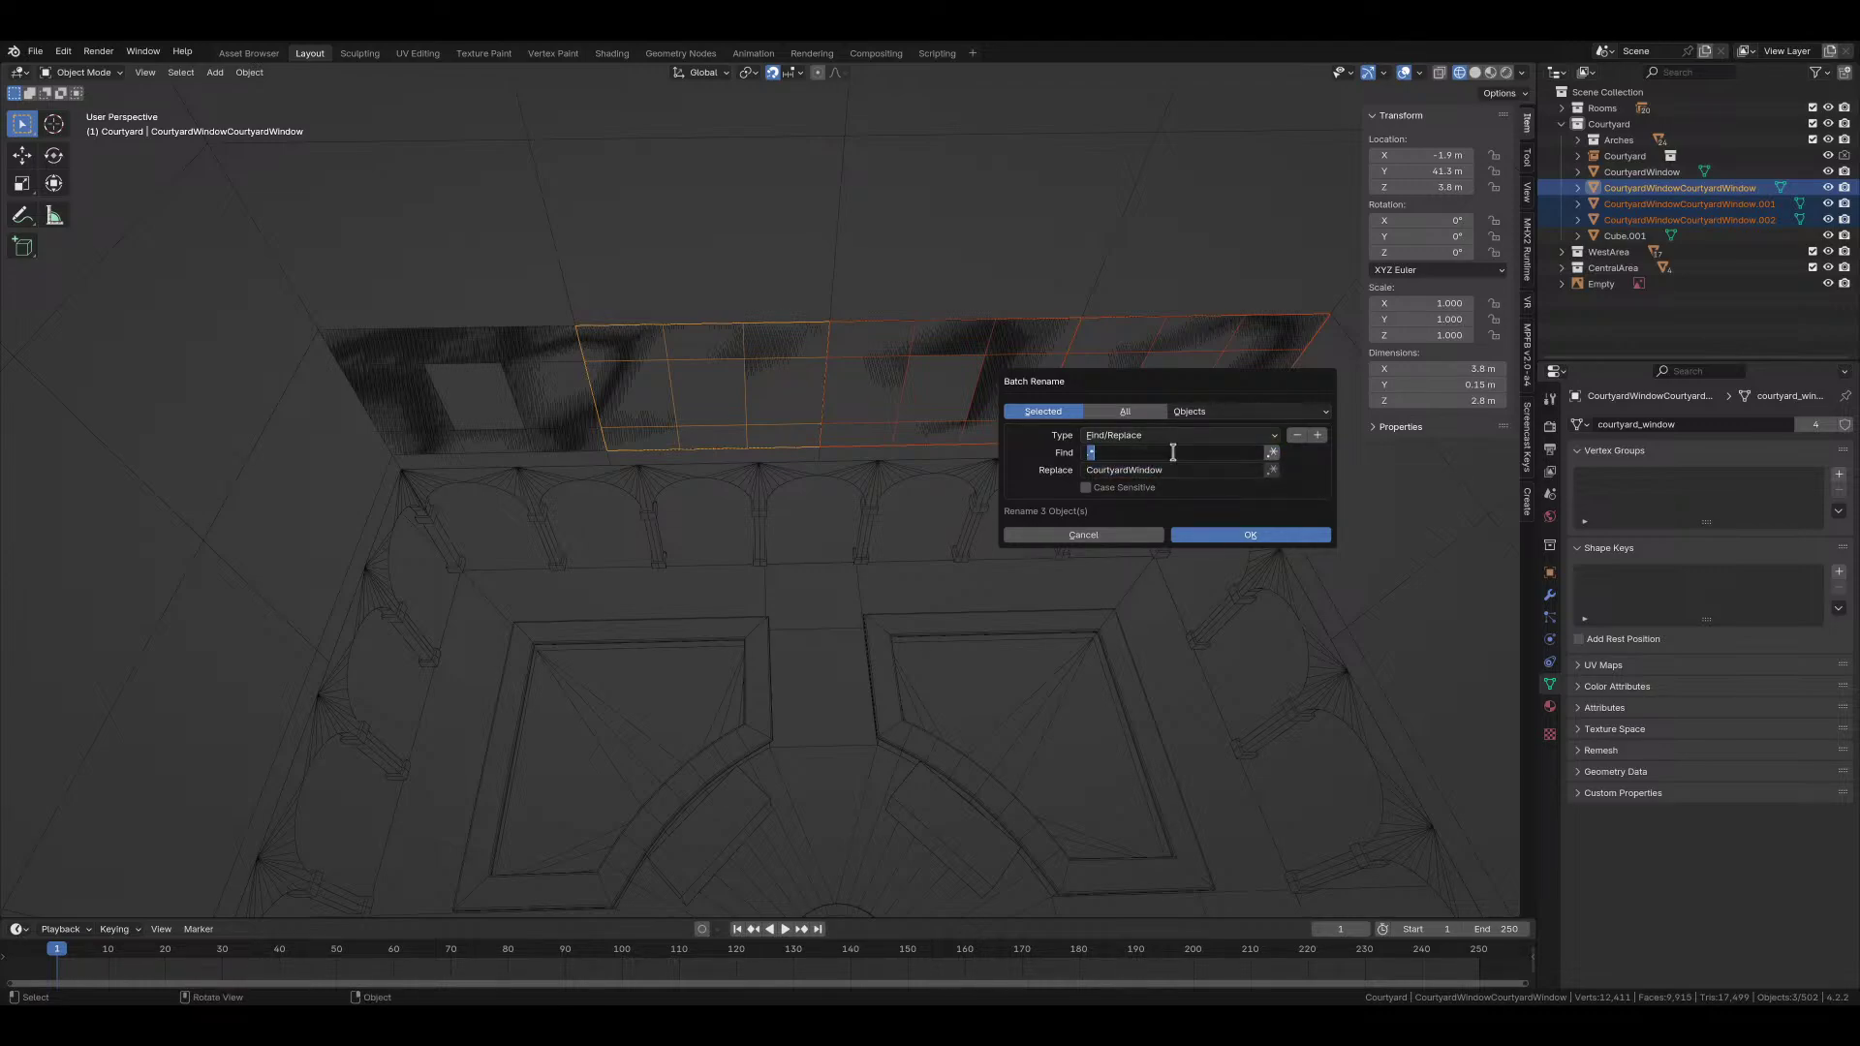
type("CourtyardWindowCourtyardWindow")
left_click(1245, 535)
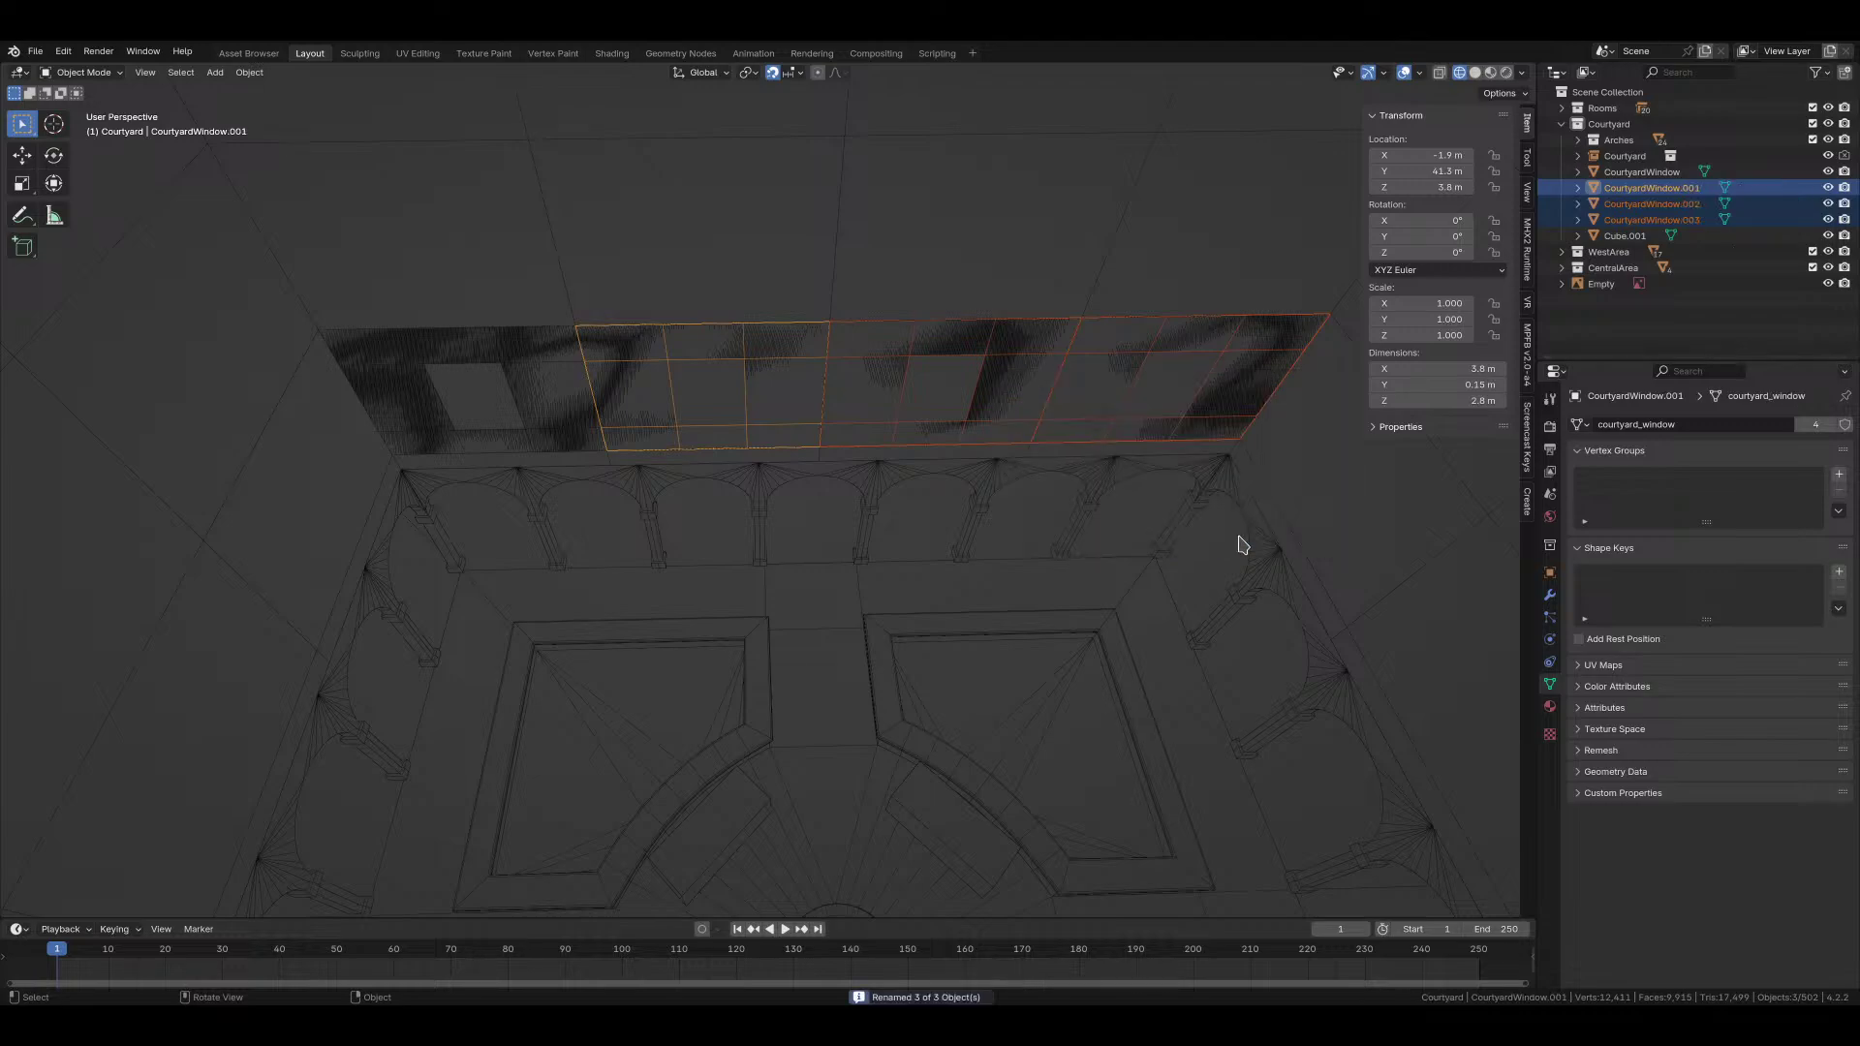
Step: Rename the first window panel object CourtyardWindow as CourtyardWindow.000
middle_click_drag(1243, 544, 1021, 529)
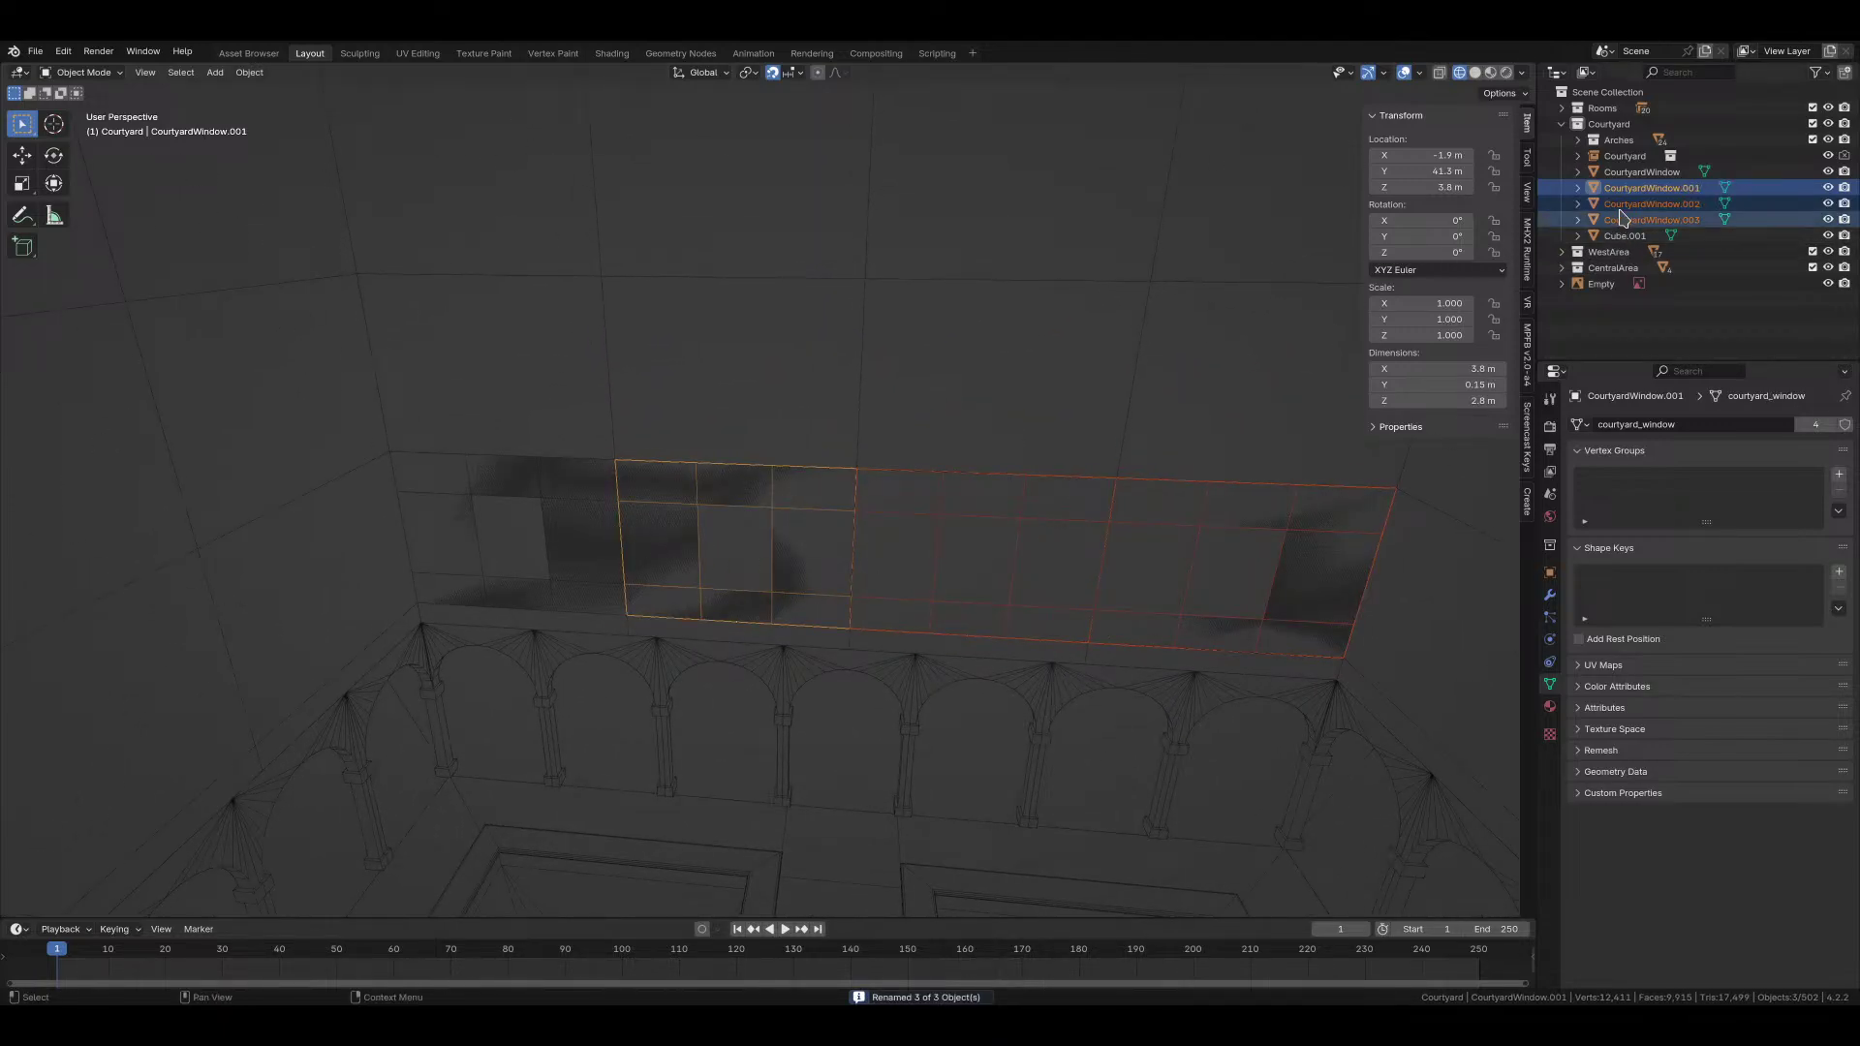
left_click(1637, 173)
double_click(1639, 173)
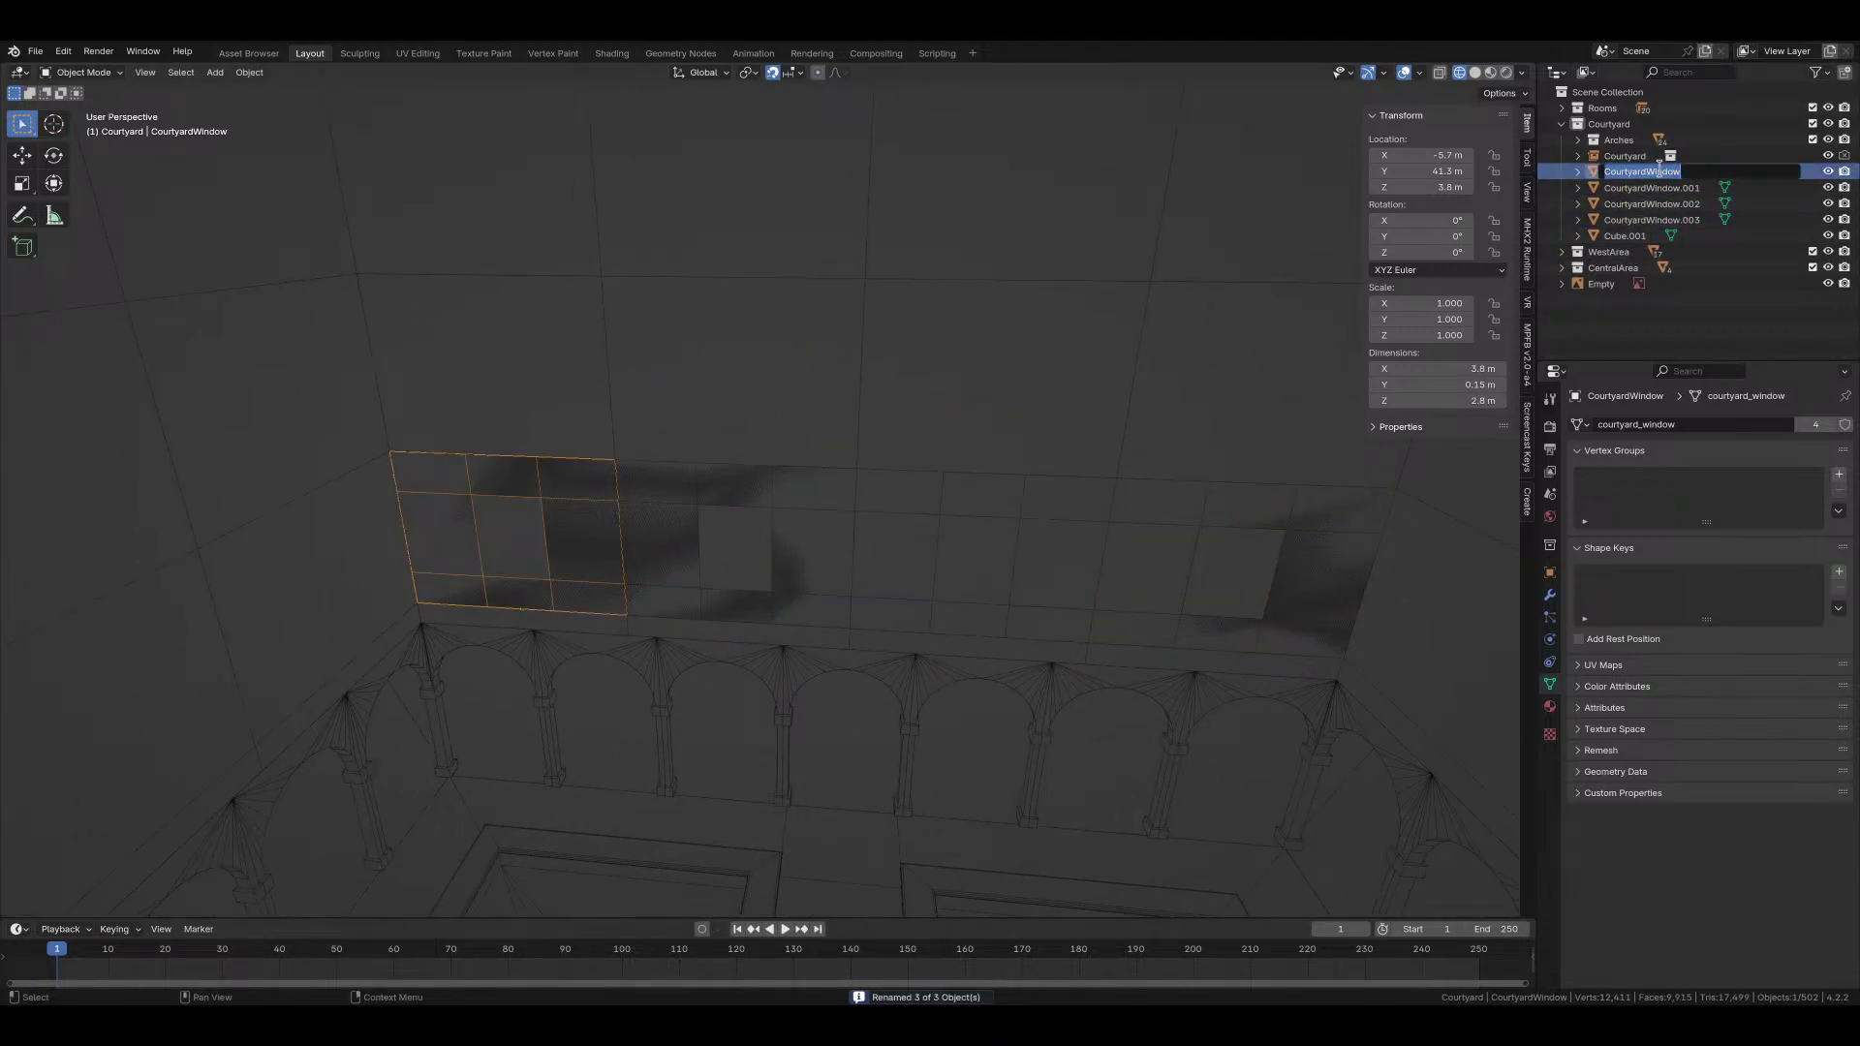
left_click(1705, 170)
type(".00")
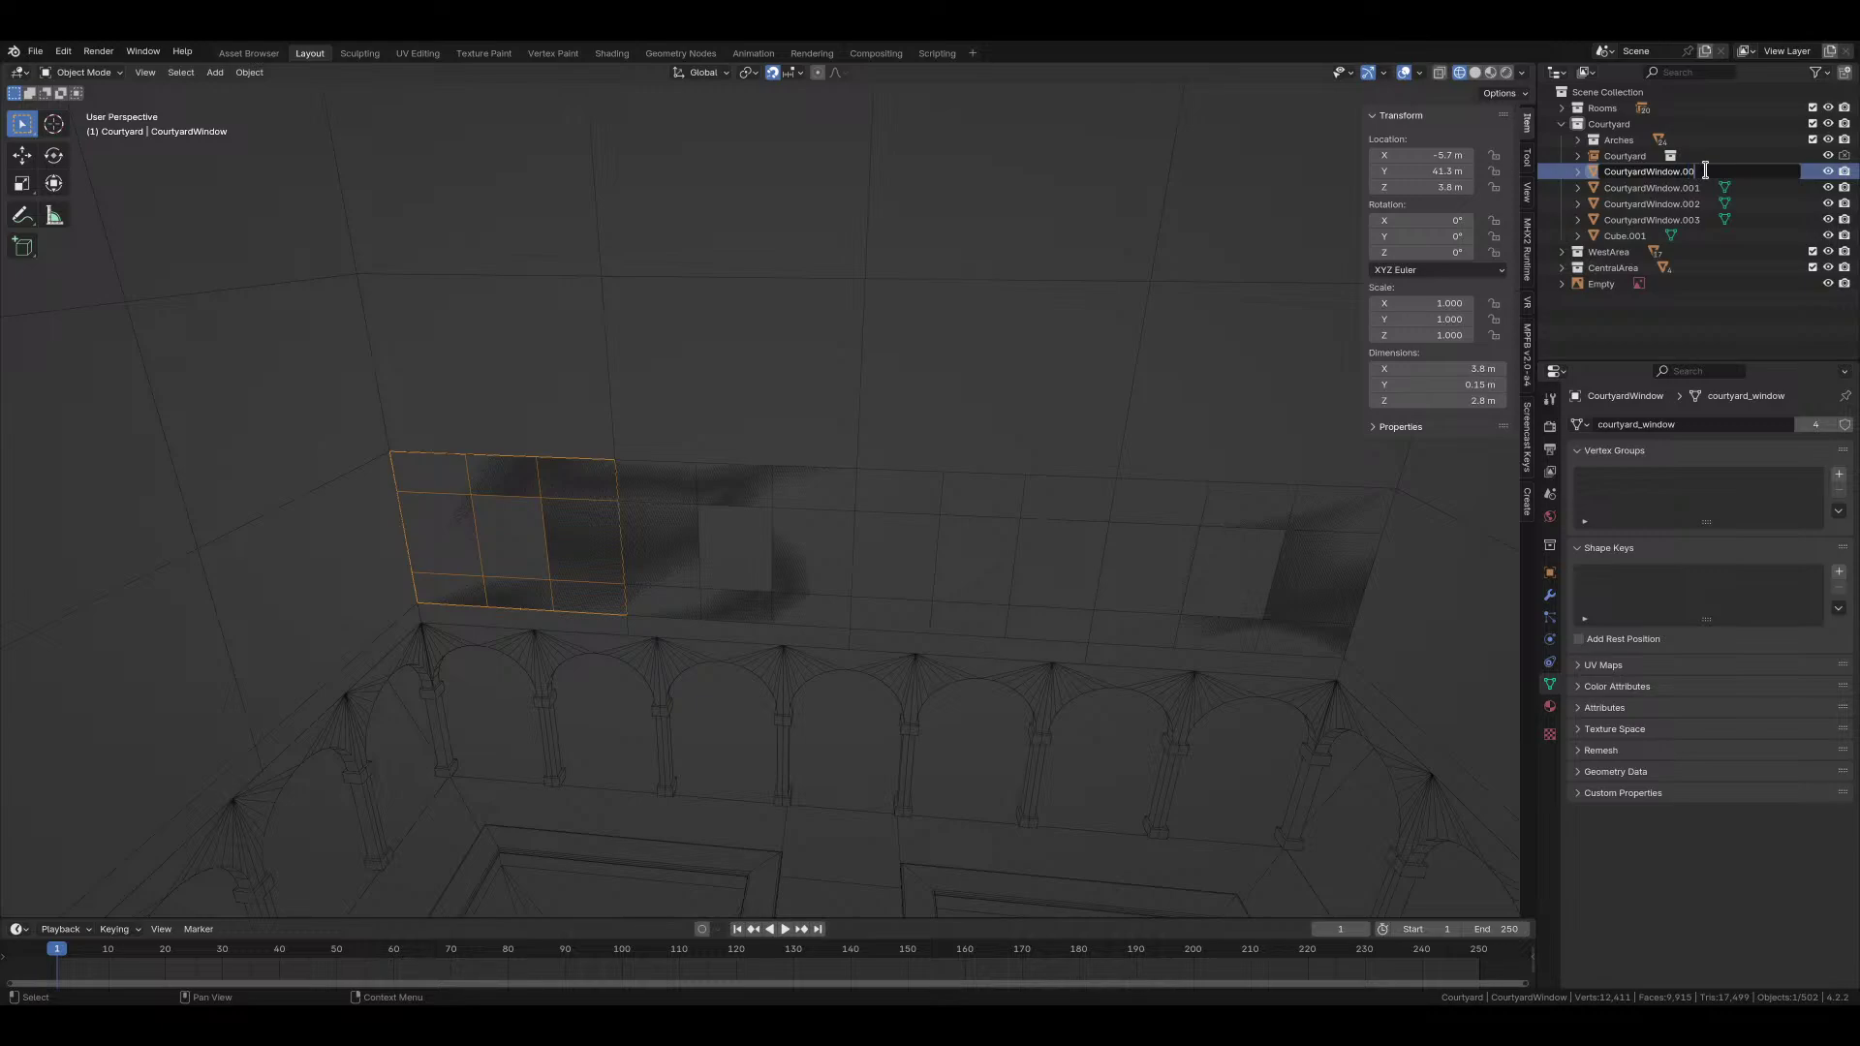
type("0")
key("Return")
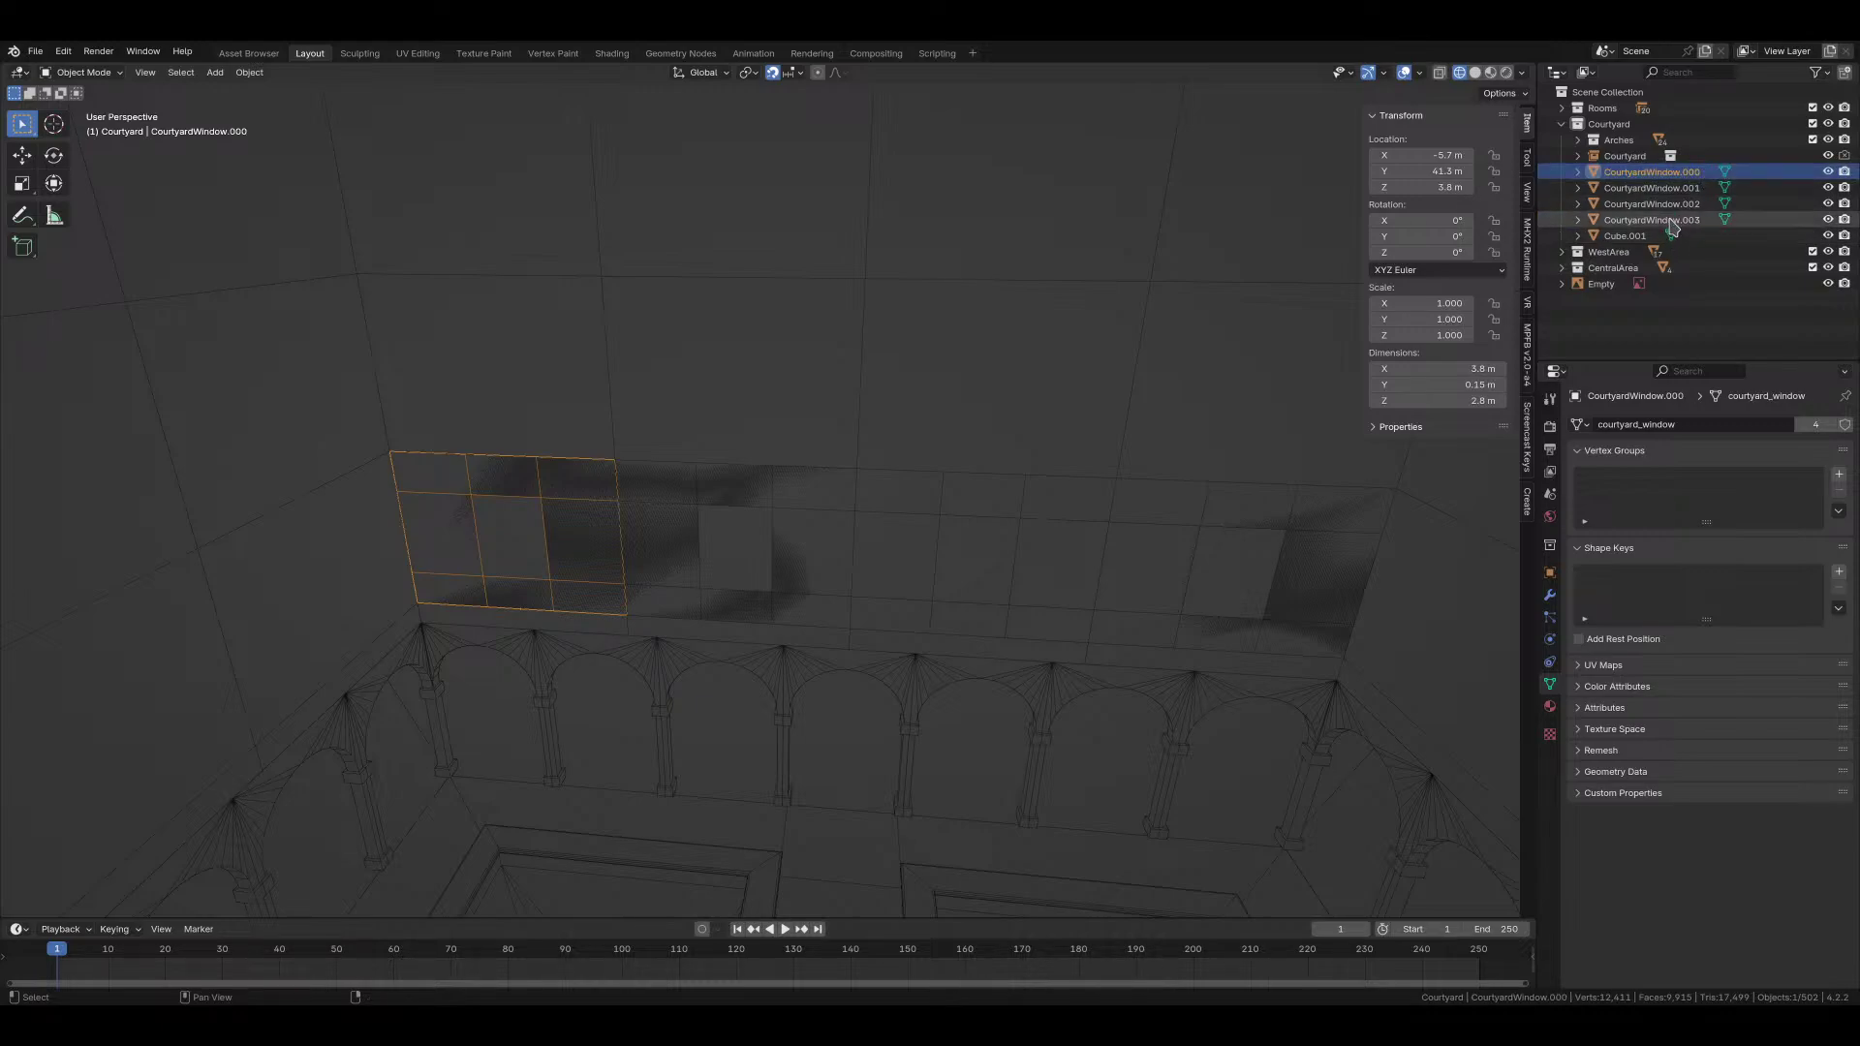
Step: Select the panels CourtyardWindow.000 to CourtyardWindow.003 and set the transform pivot point to the 3D cursor
left_click(1705, 220, "shift")
key("KP_Decimal")
middle_click_drag(888, 550, 901, 628)
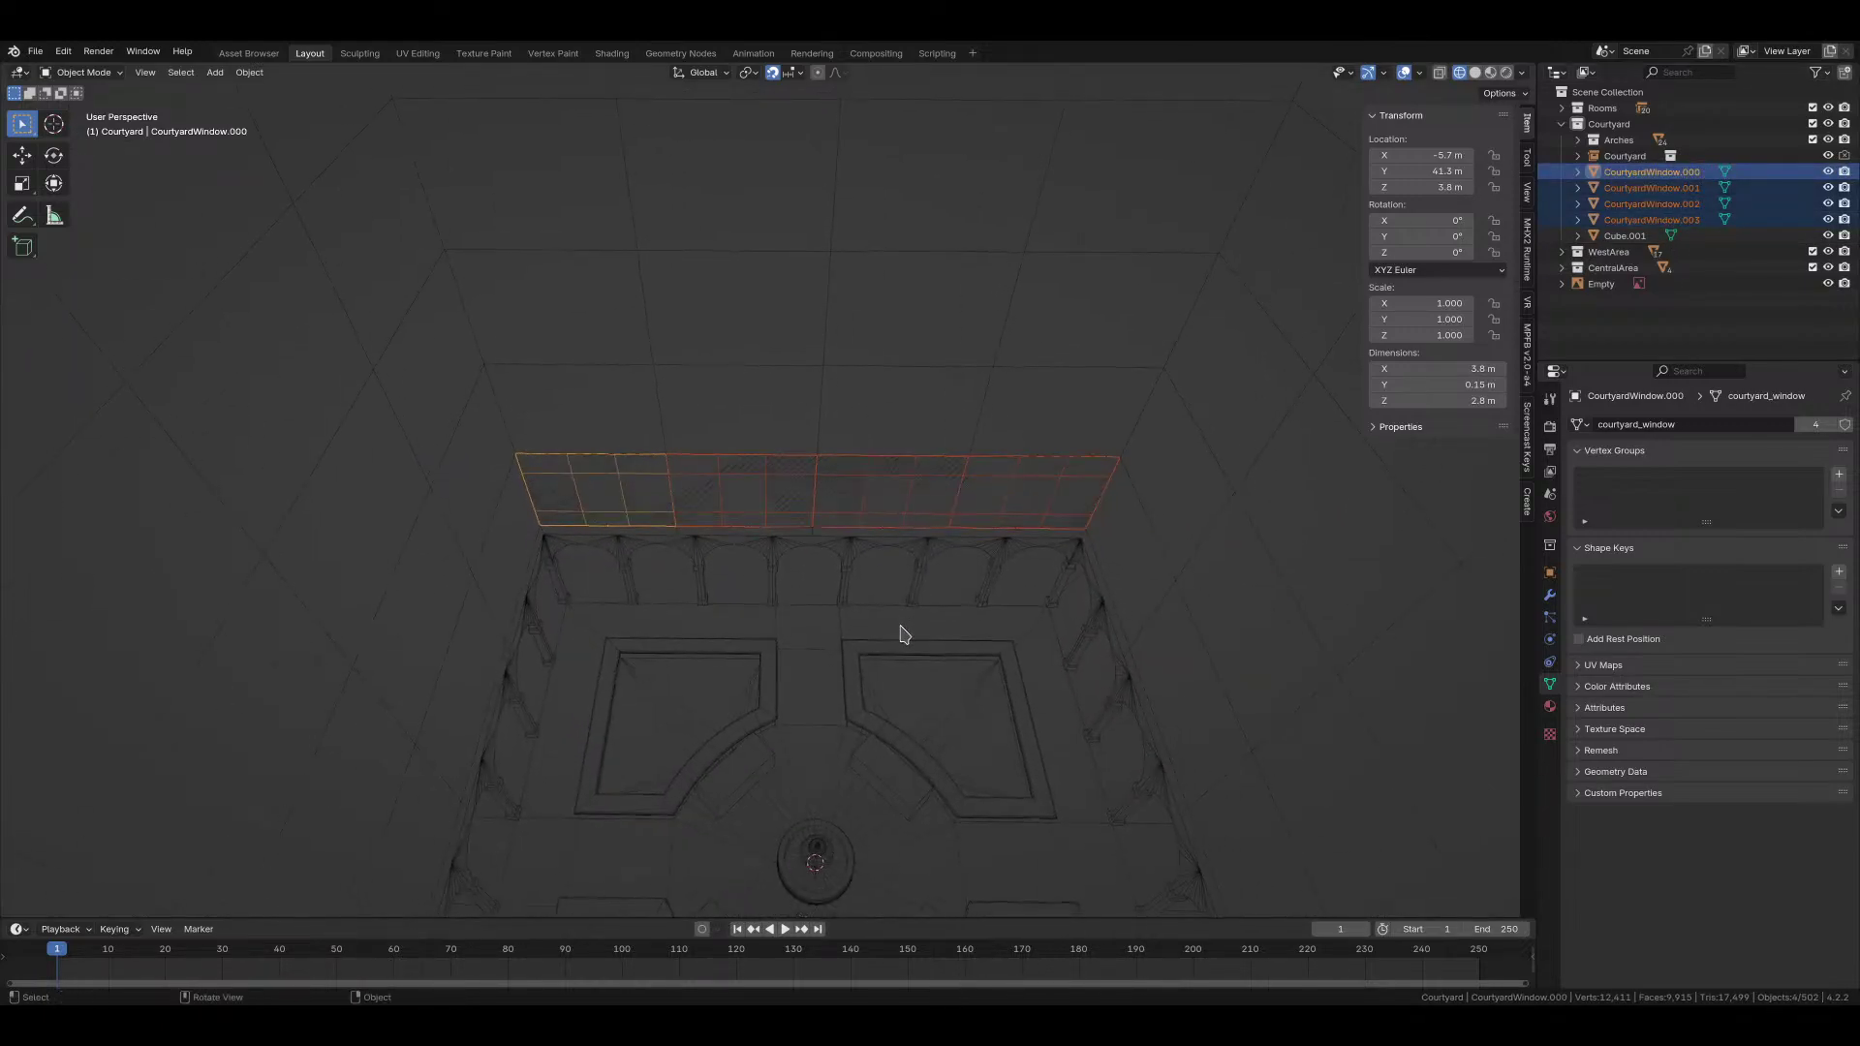
key("period")
left_click(1012, 538)
Step: Create a linked duplicate of the panel row rotated 90° about Z and repeat it twice to line the other three courtyard sides
key("shift+d")
key("r")
key("z")
key("9")
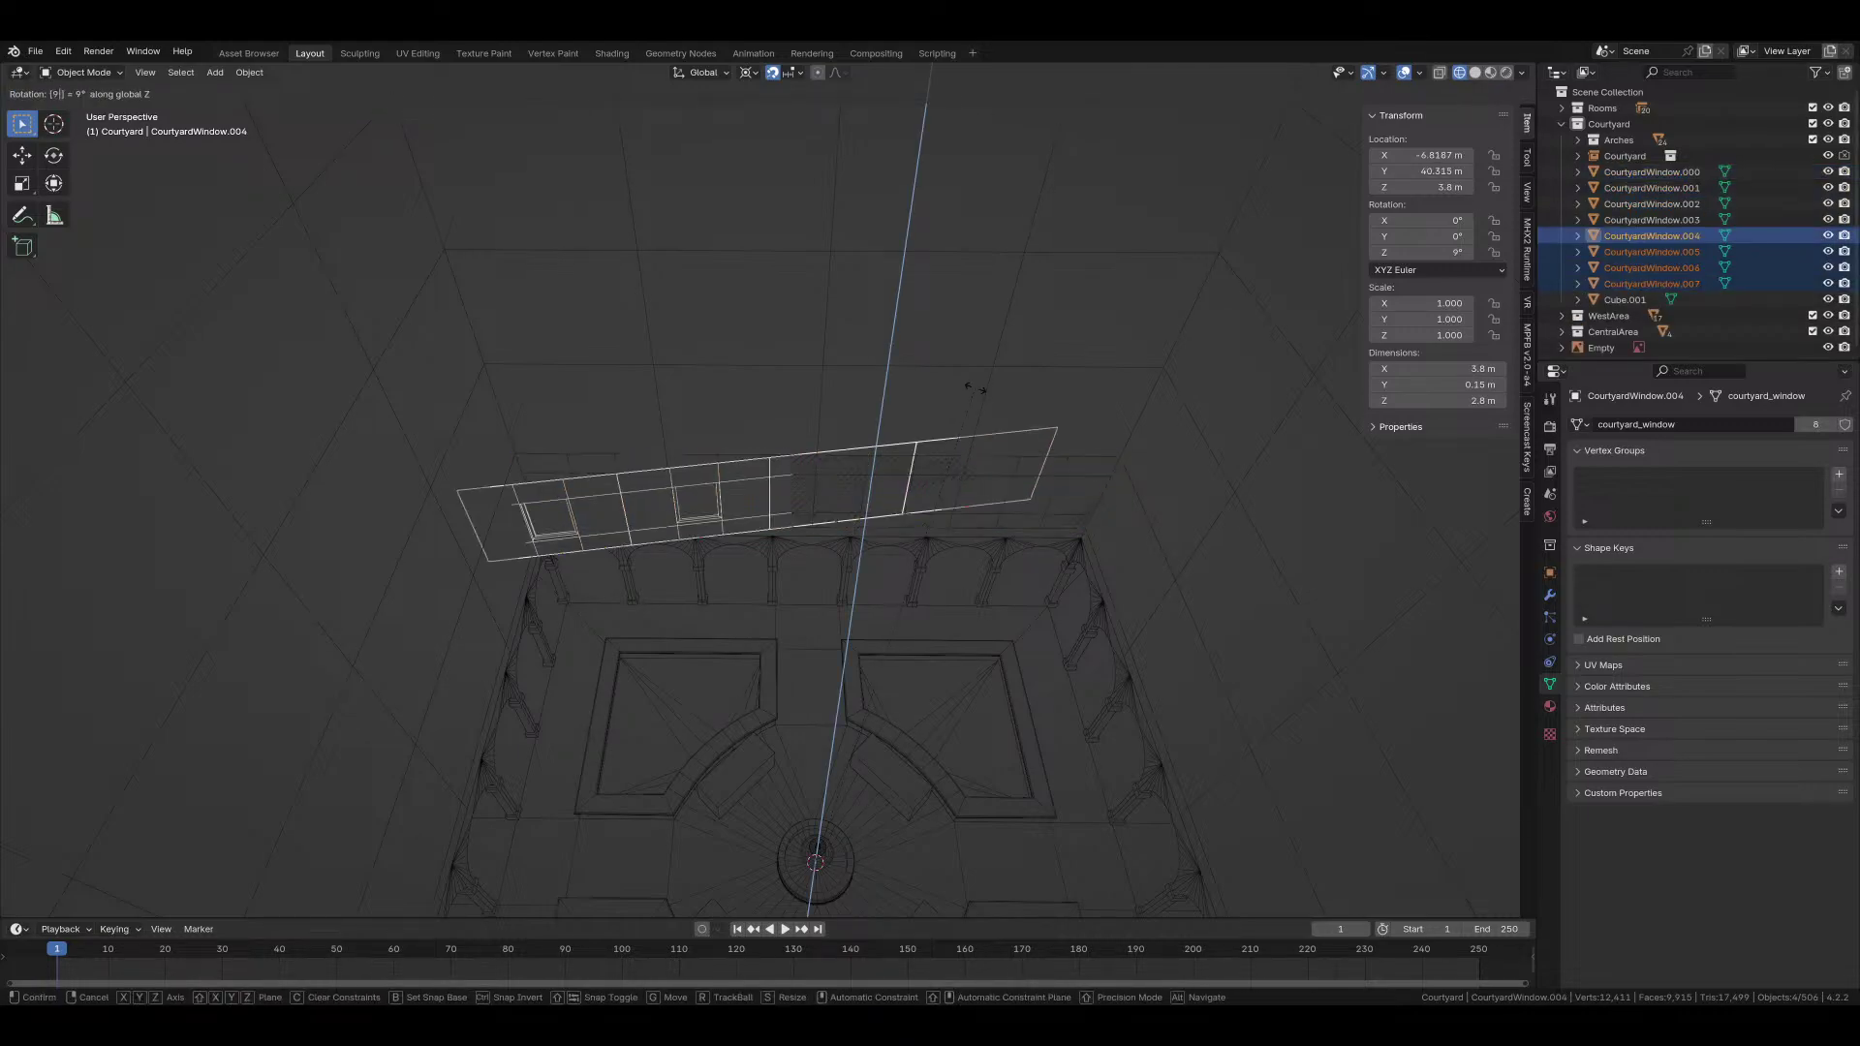
key("0")
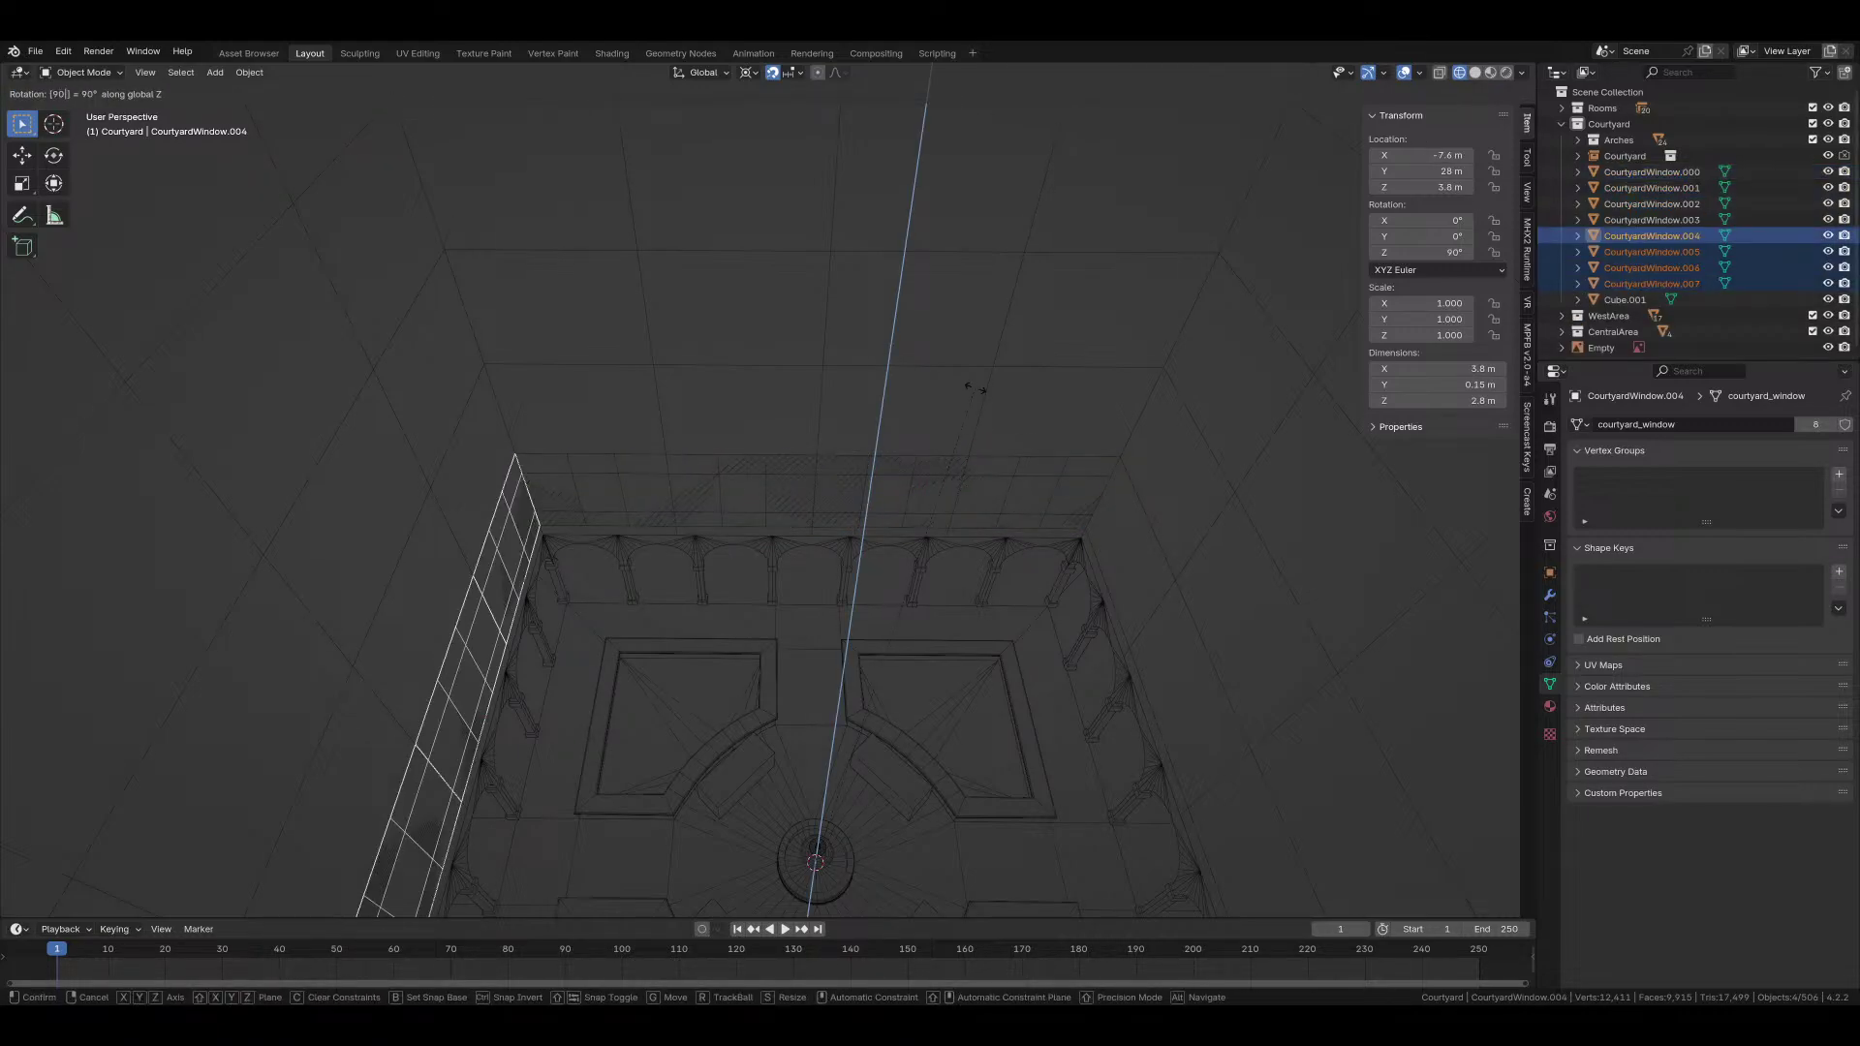
key("Return")
key("shift+r")
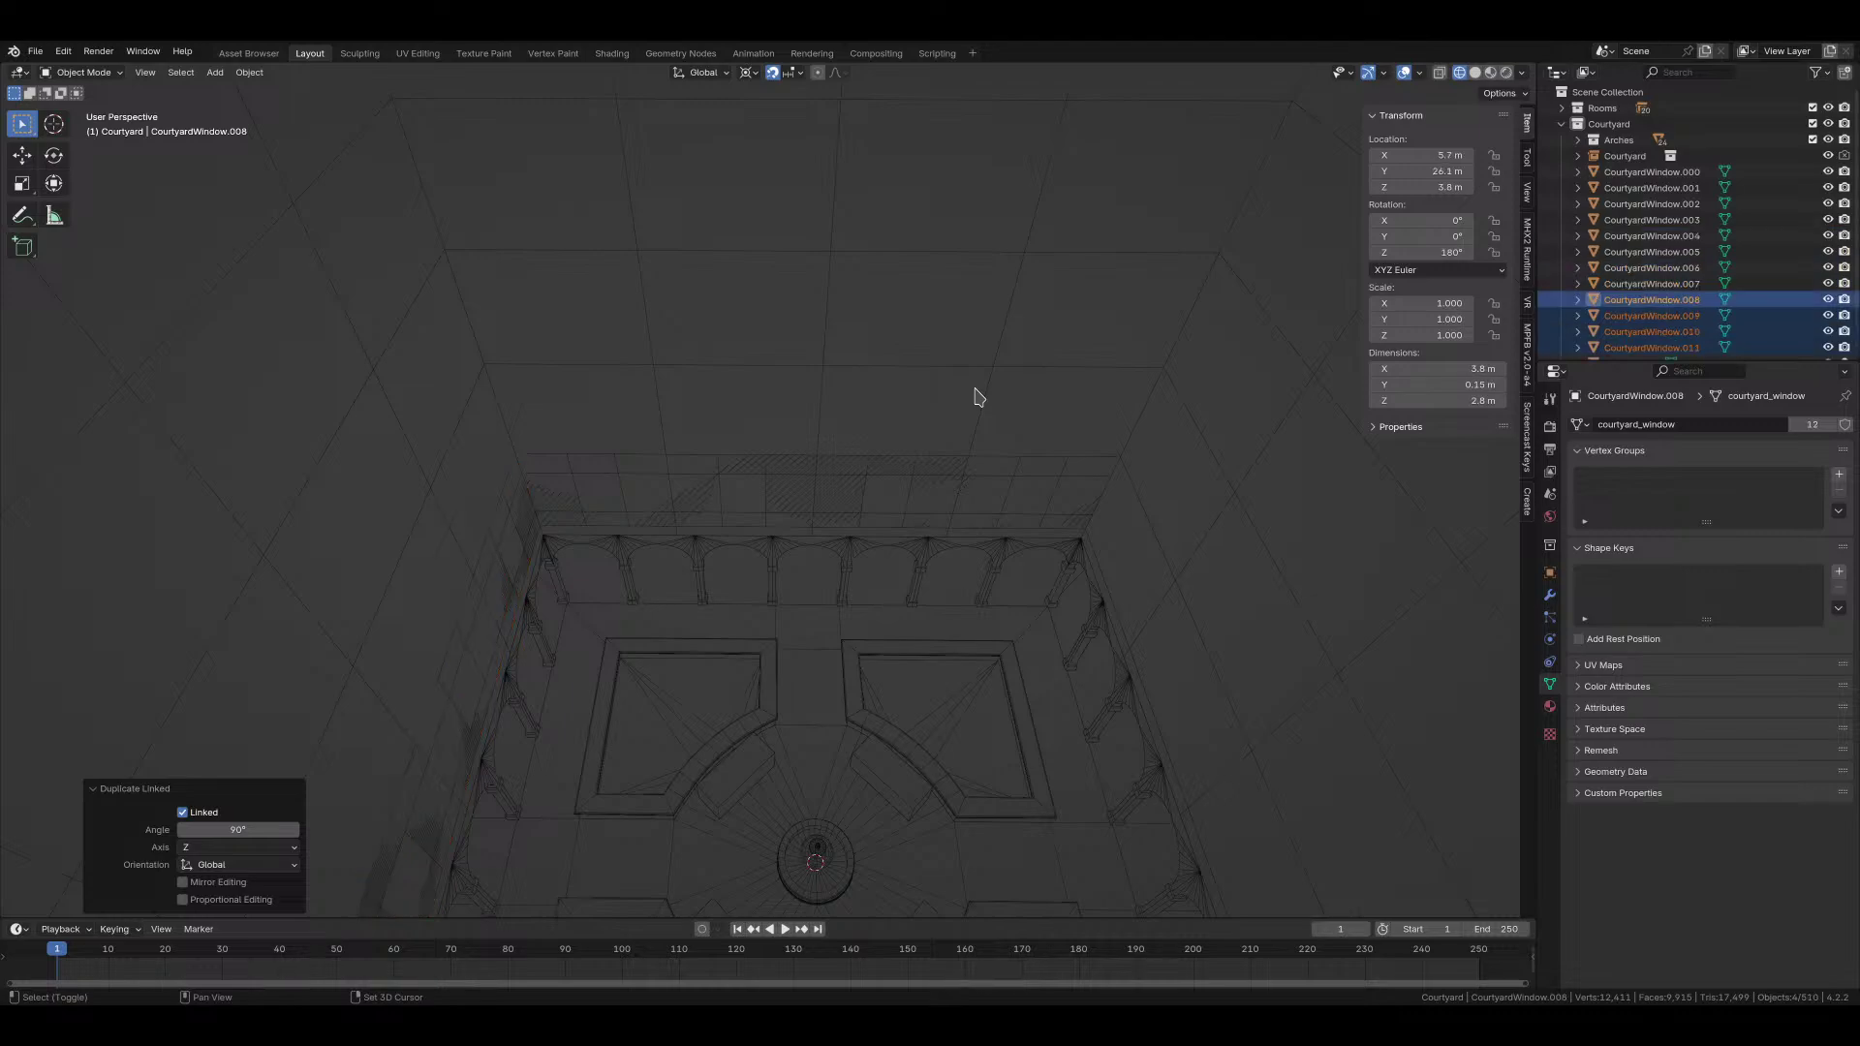
key("shift+r")
Step: Select the panels CourtyardWindow.000 to CourtyardWindow.015 and create a linked duplicate of the ring 2.8 m up along Z
scroll(975, 398, "down", 2)
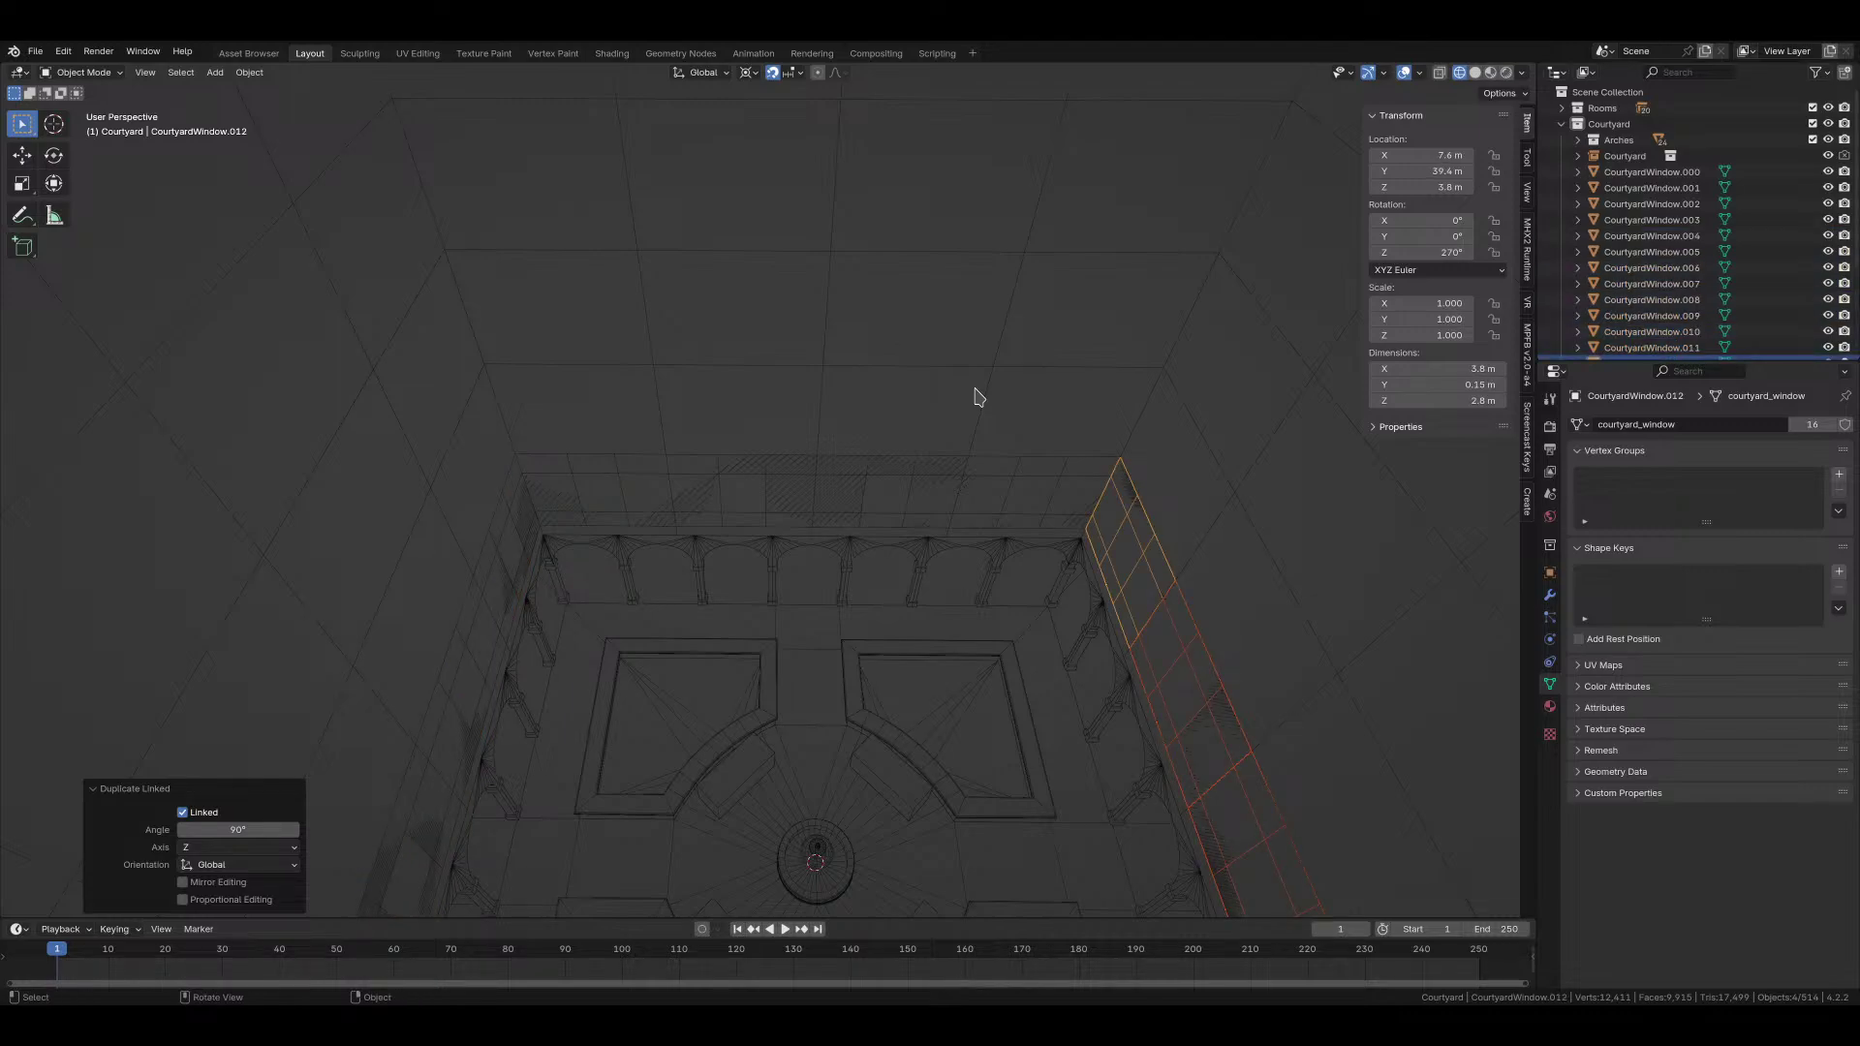
left_click(1703, 180, "shift")
scroll(1129, 422, "down", 2)
scroll(1676, 203, "down", 1)
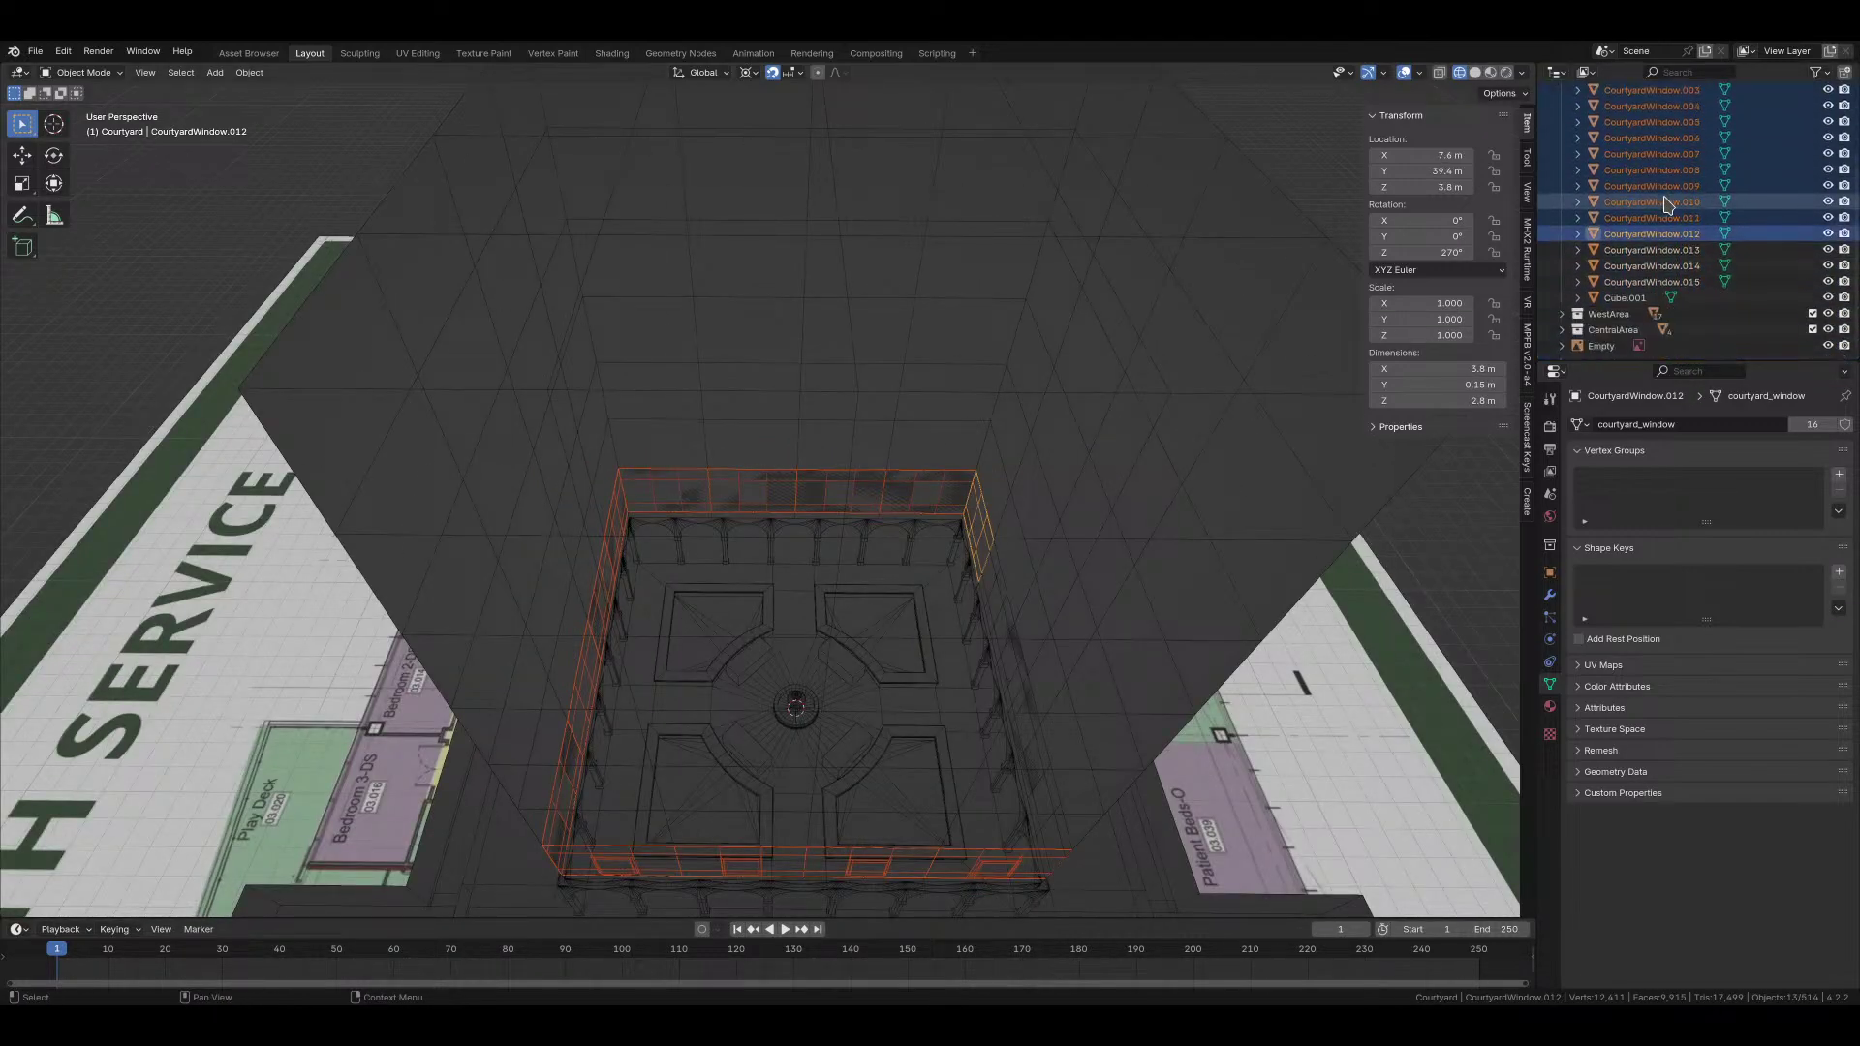
left_click(1652, 140)
scroll(1660, 242, "down", 3)
left_click(1661, 282, "shift")
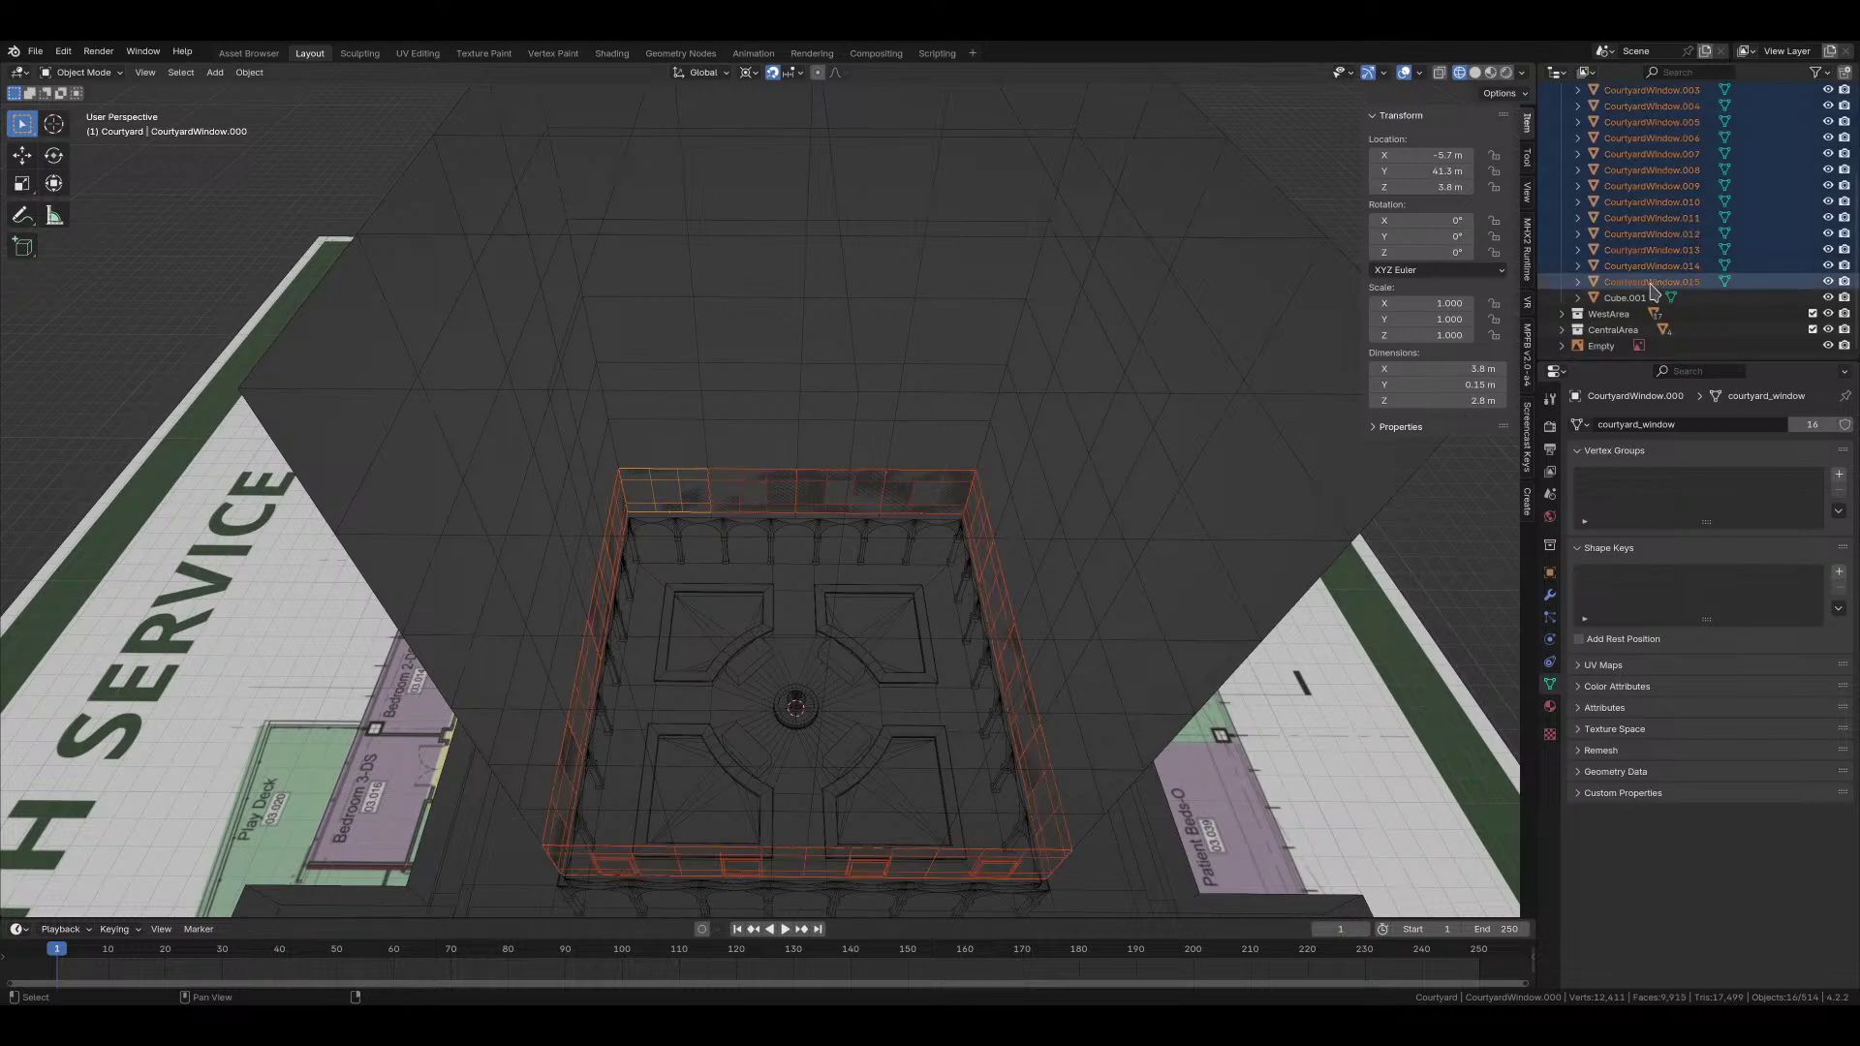
middle_click_drag(918, 508, 914, 449)
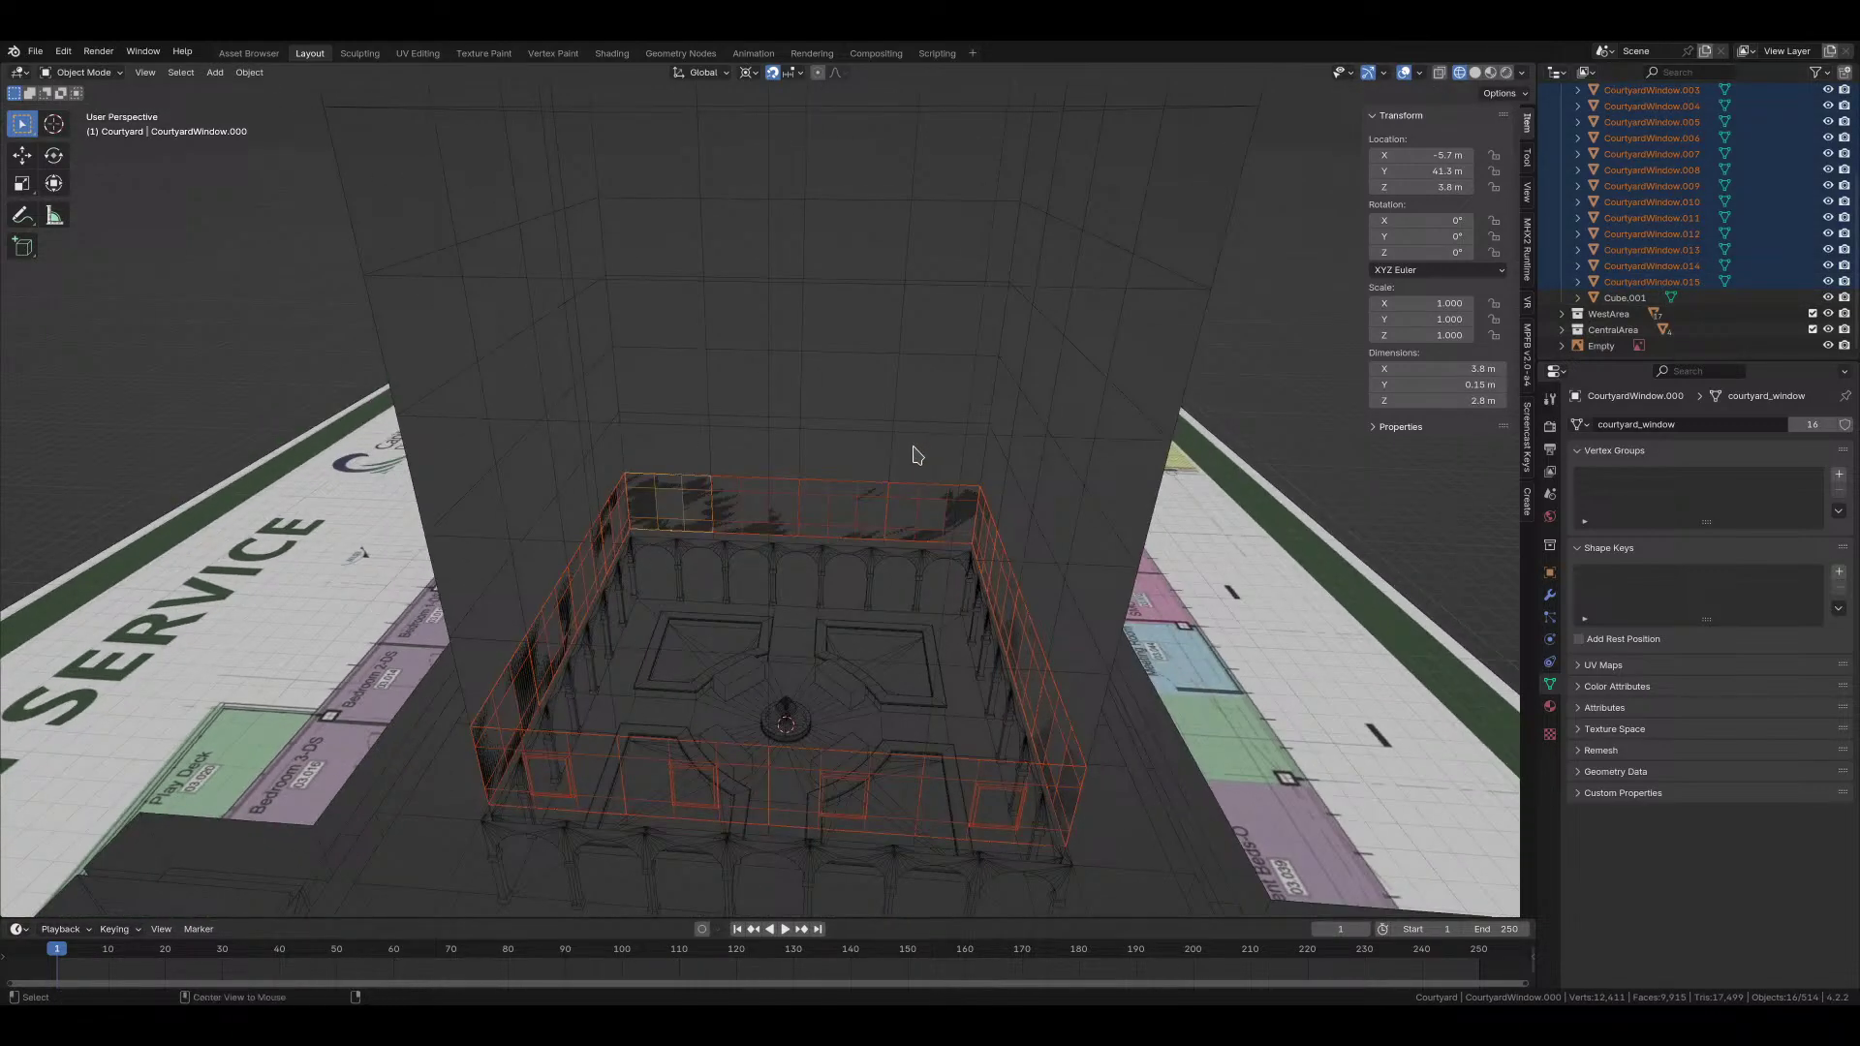
key("shift+d")
type("z")
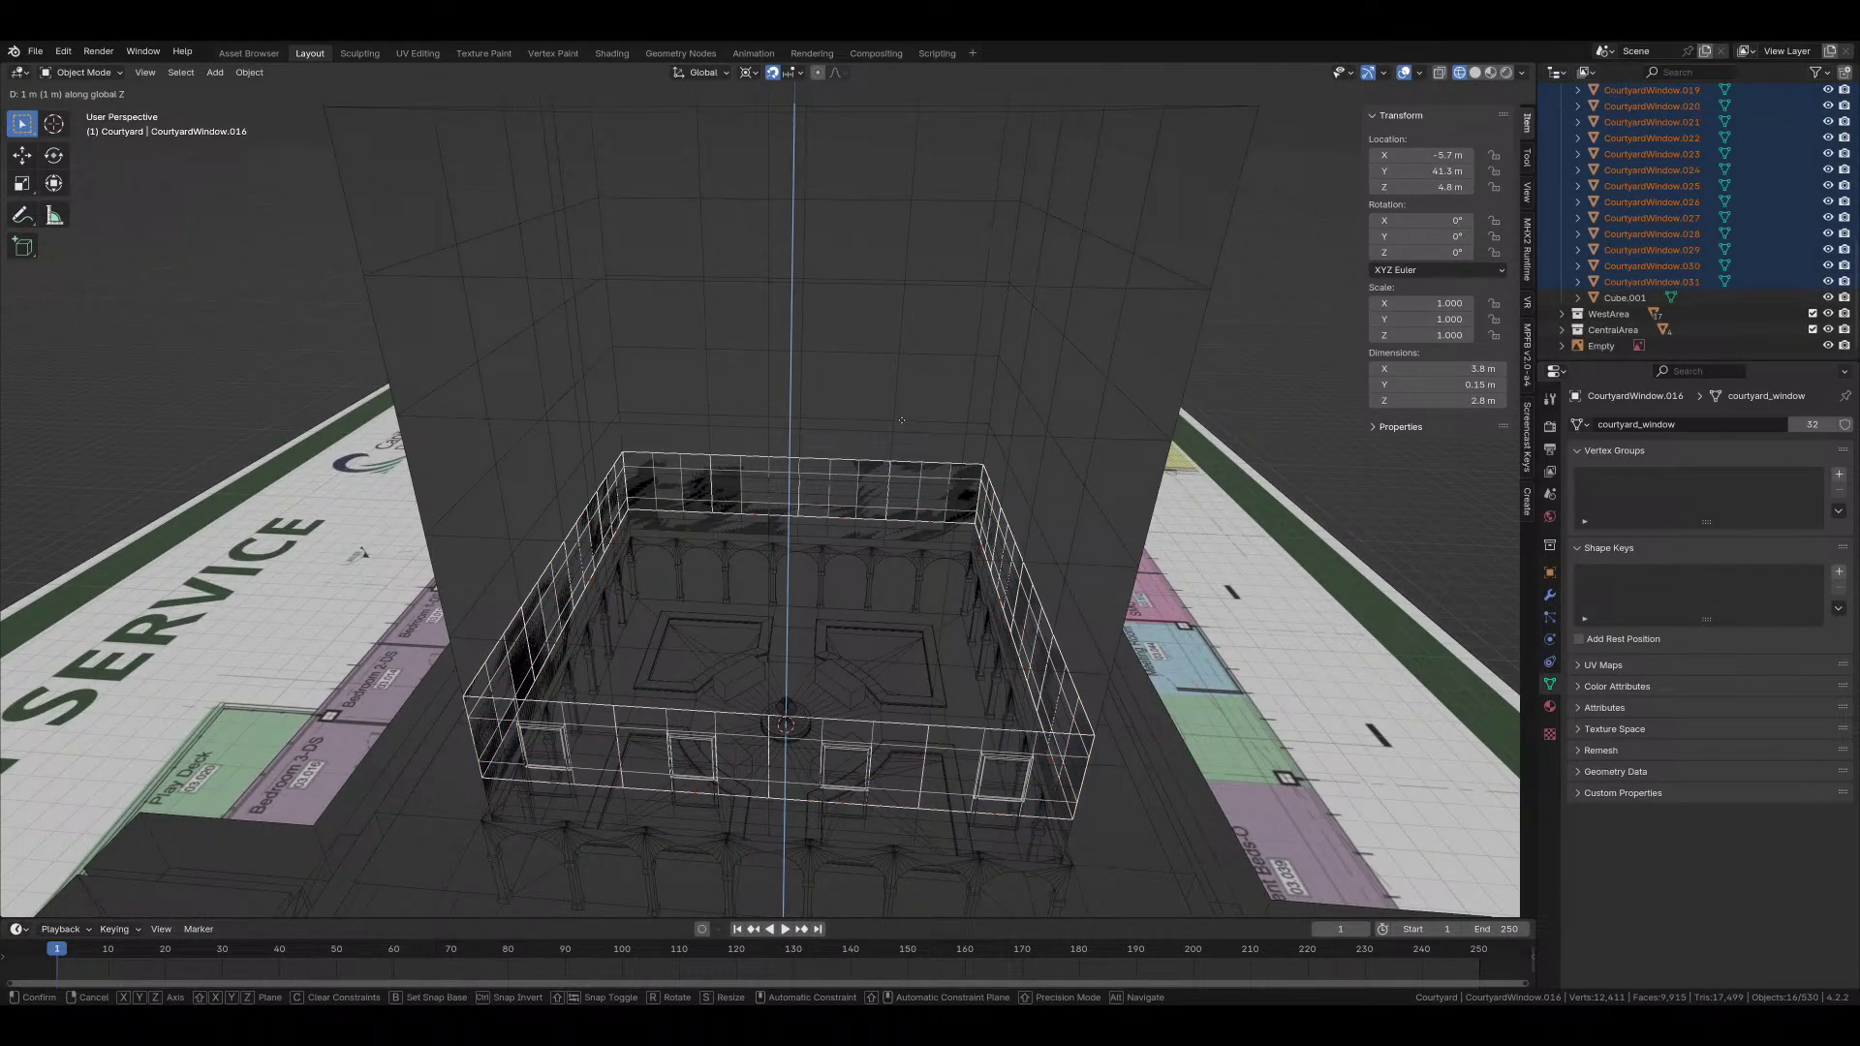
type("2.8")
key("Return")
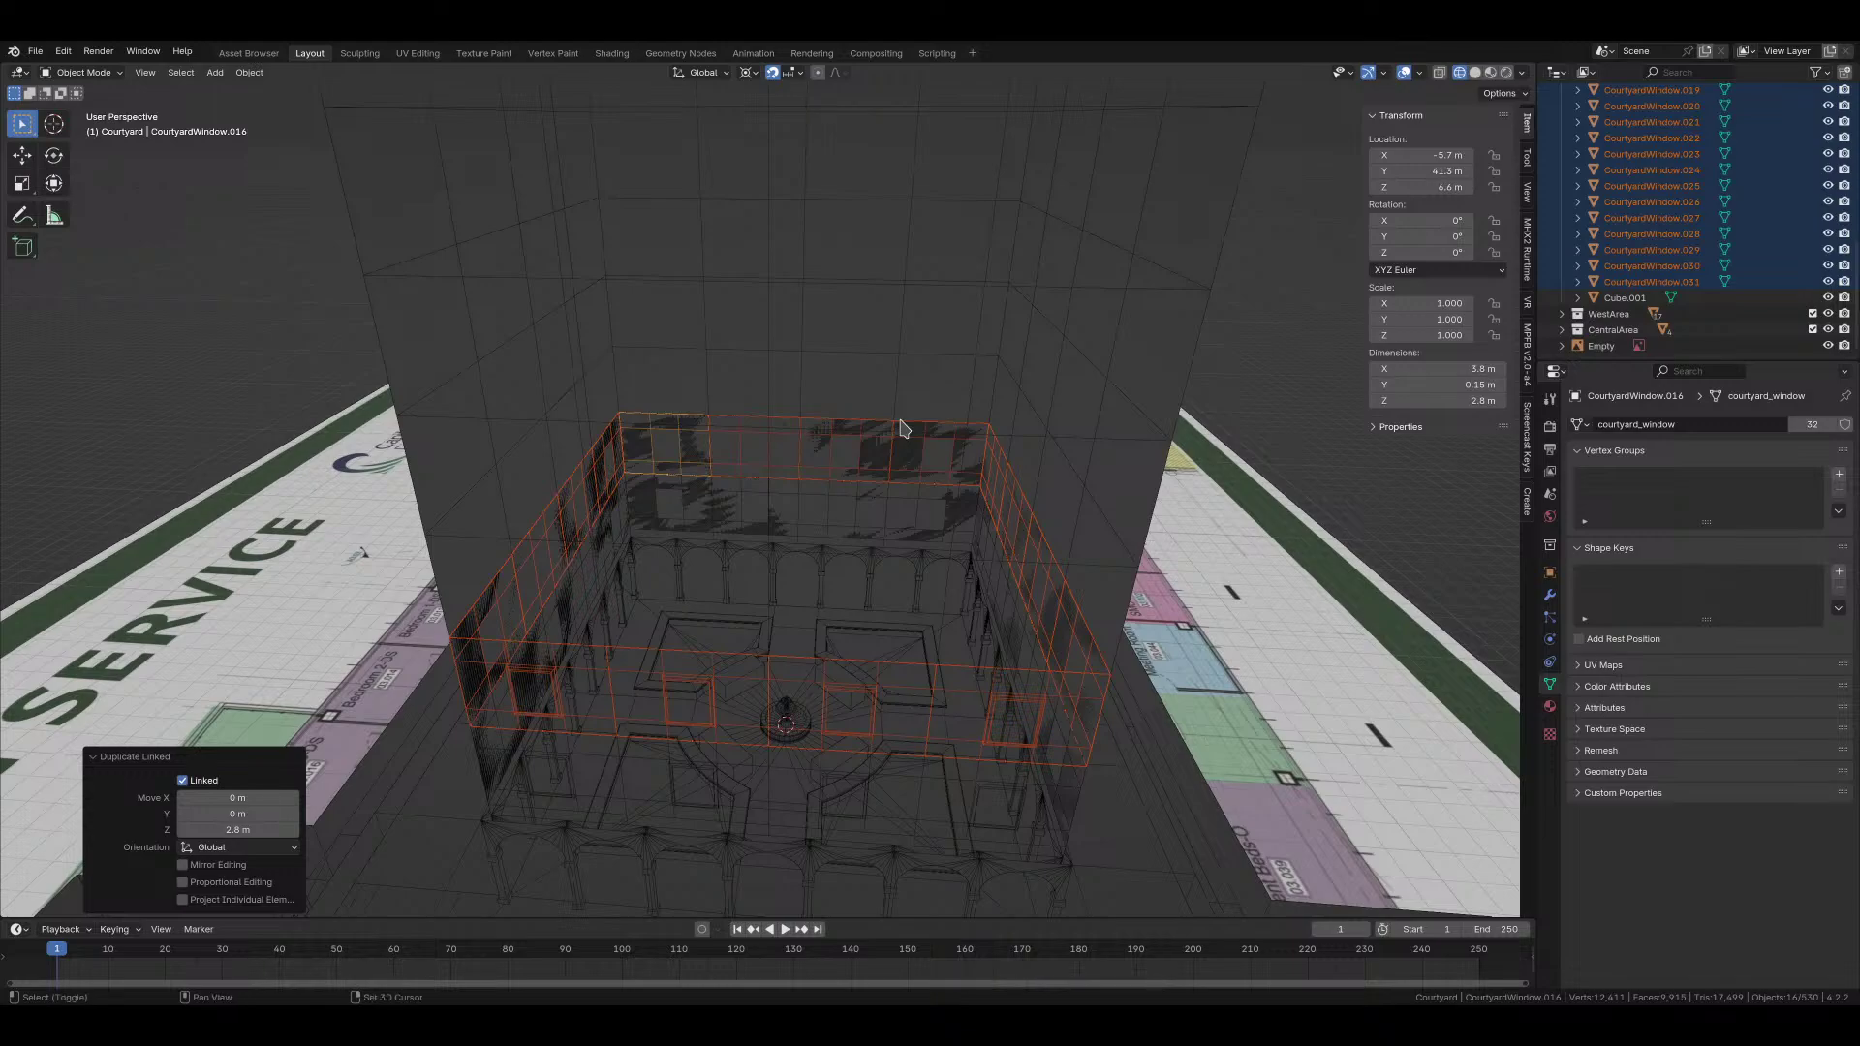
Step: Repeat the 2.8 m linked duplication of the panel ring five more times to stack the upper storeys
key("shift+r")
key("shift+r")
key("shift+r")
key("shift+r")
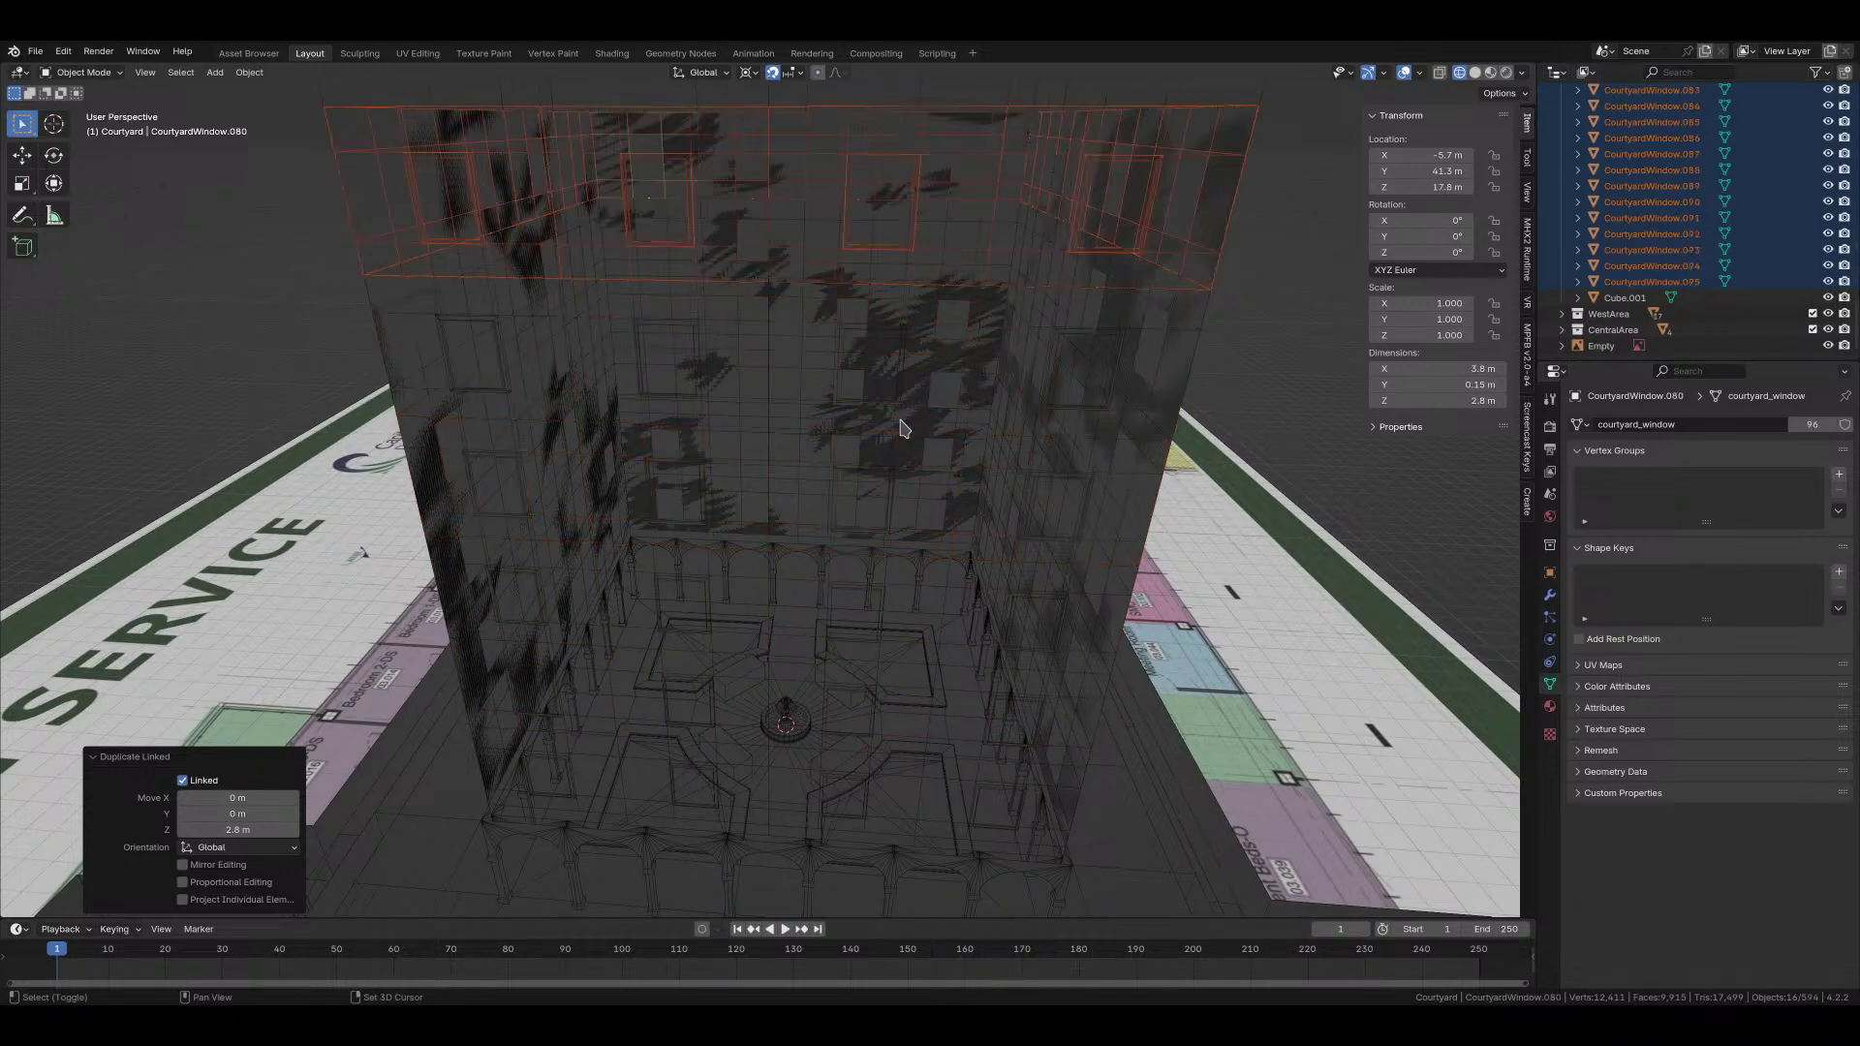
key("shift+r")
Step: Delete the plain courtyard wall box Cube.001 and switch the viewport shading from wireframe to Solid
middle_click_drag(884, 416, 775, 377)
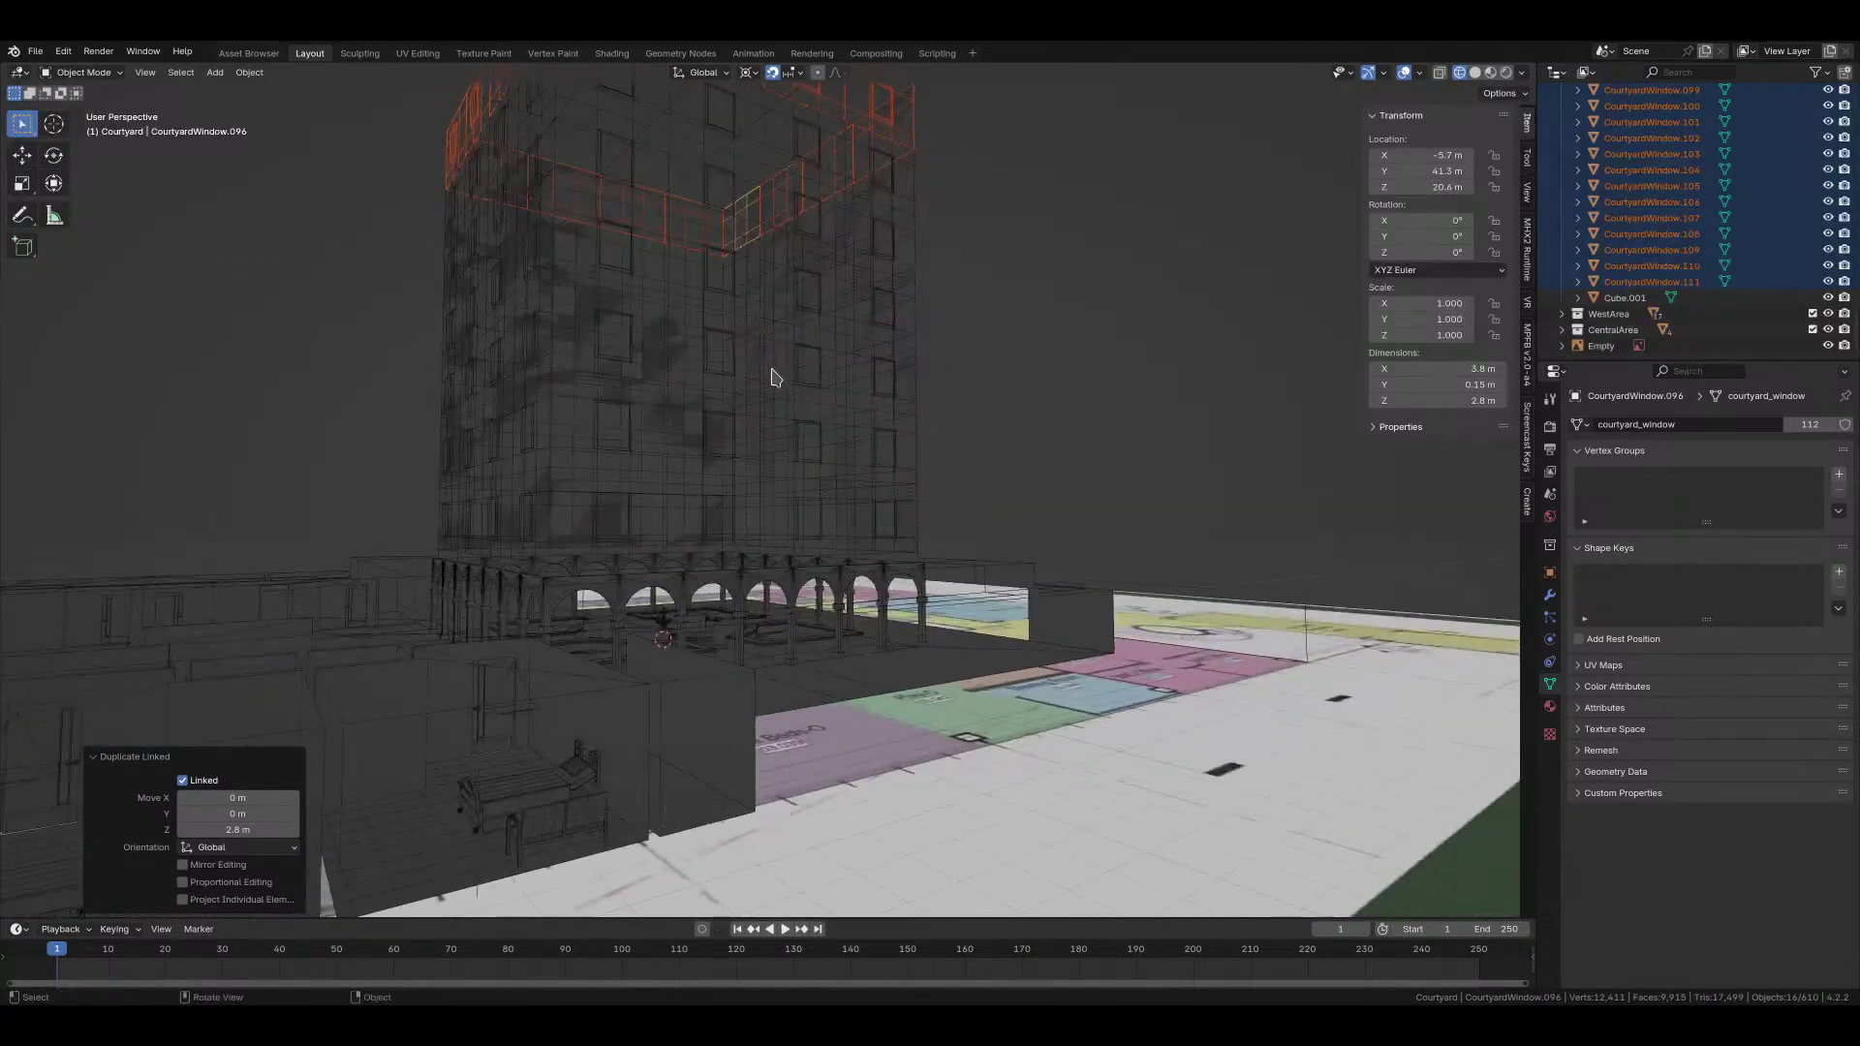
scroll(775, 377, "up", 6)
left_click(823, 454)
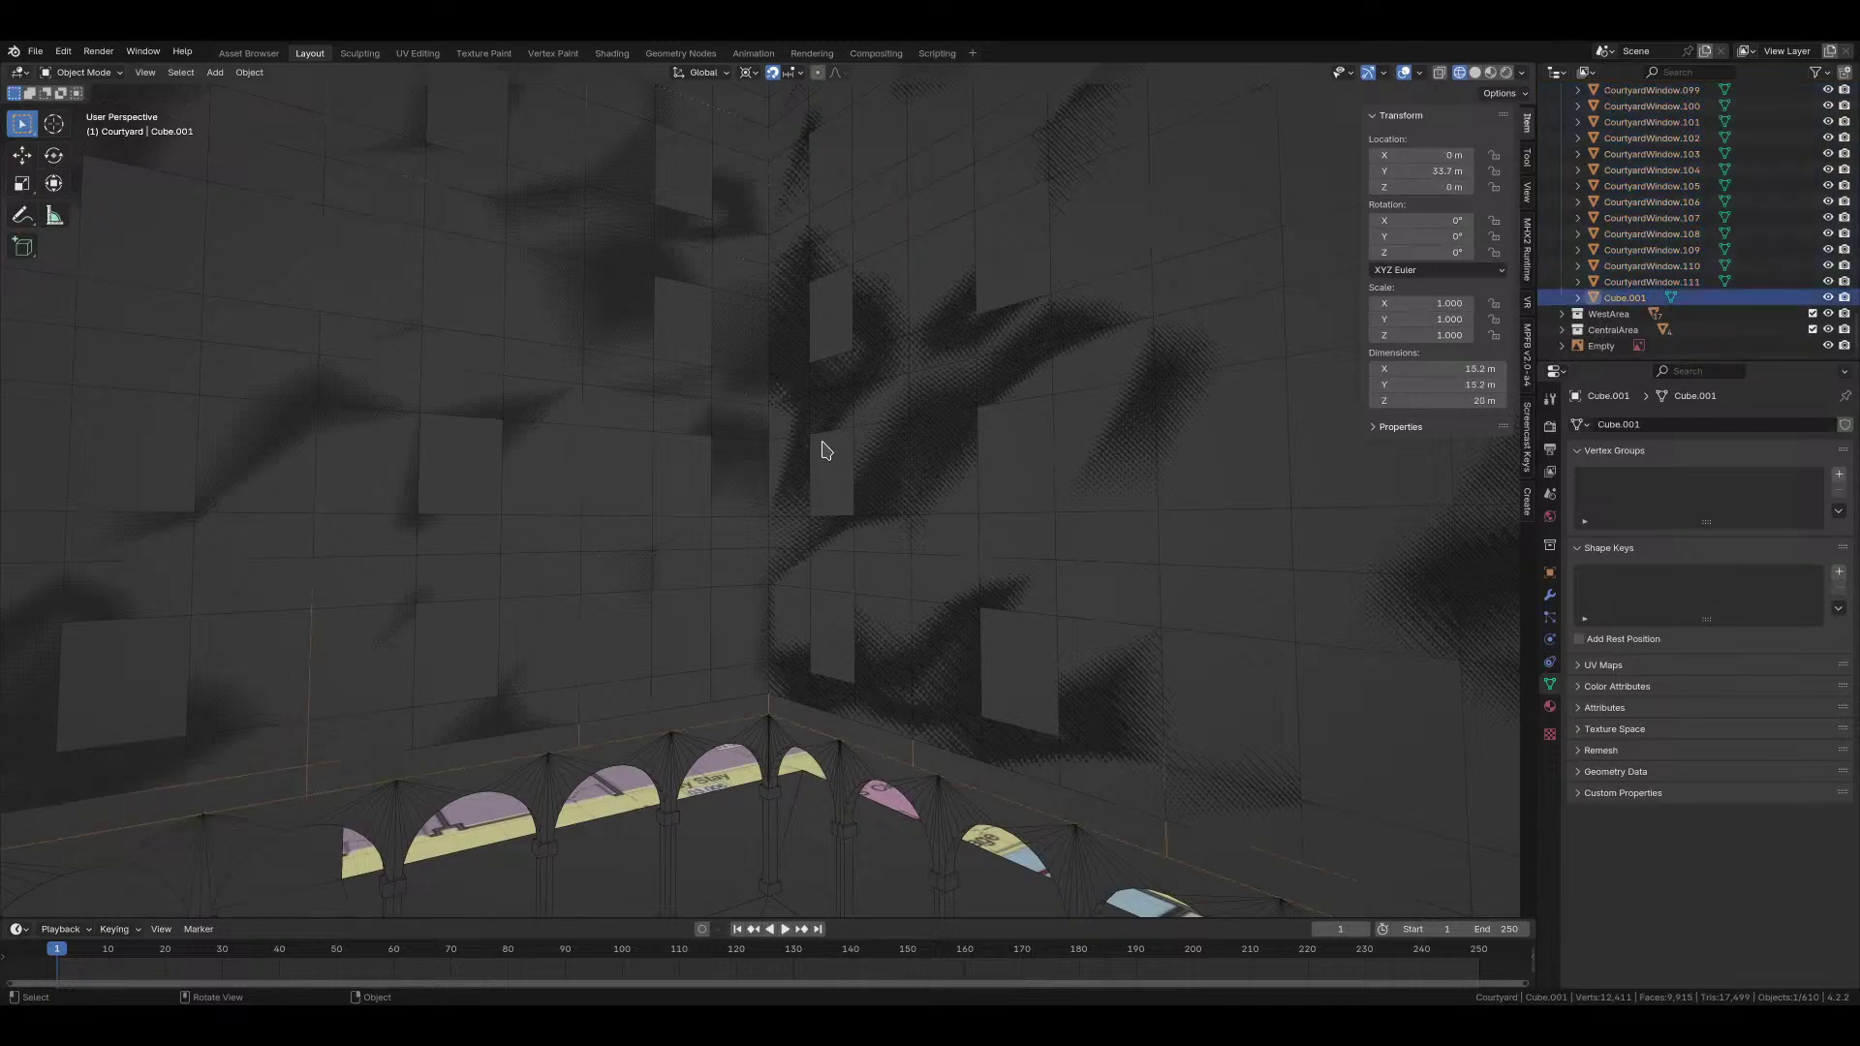
mouse_move(823, 453)
middle_mouse_down()
mouse_move(694, 540)
mouse_move(884, 681)
mouse_move(789, 427)
mouse_move(822, 548)
mouse_move(700, 581)
middle_mouse_up()
key("x")
left_click(678, 524)
key("z")
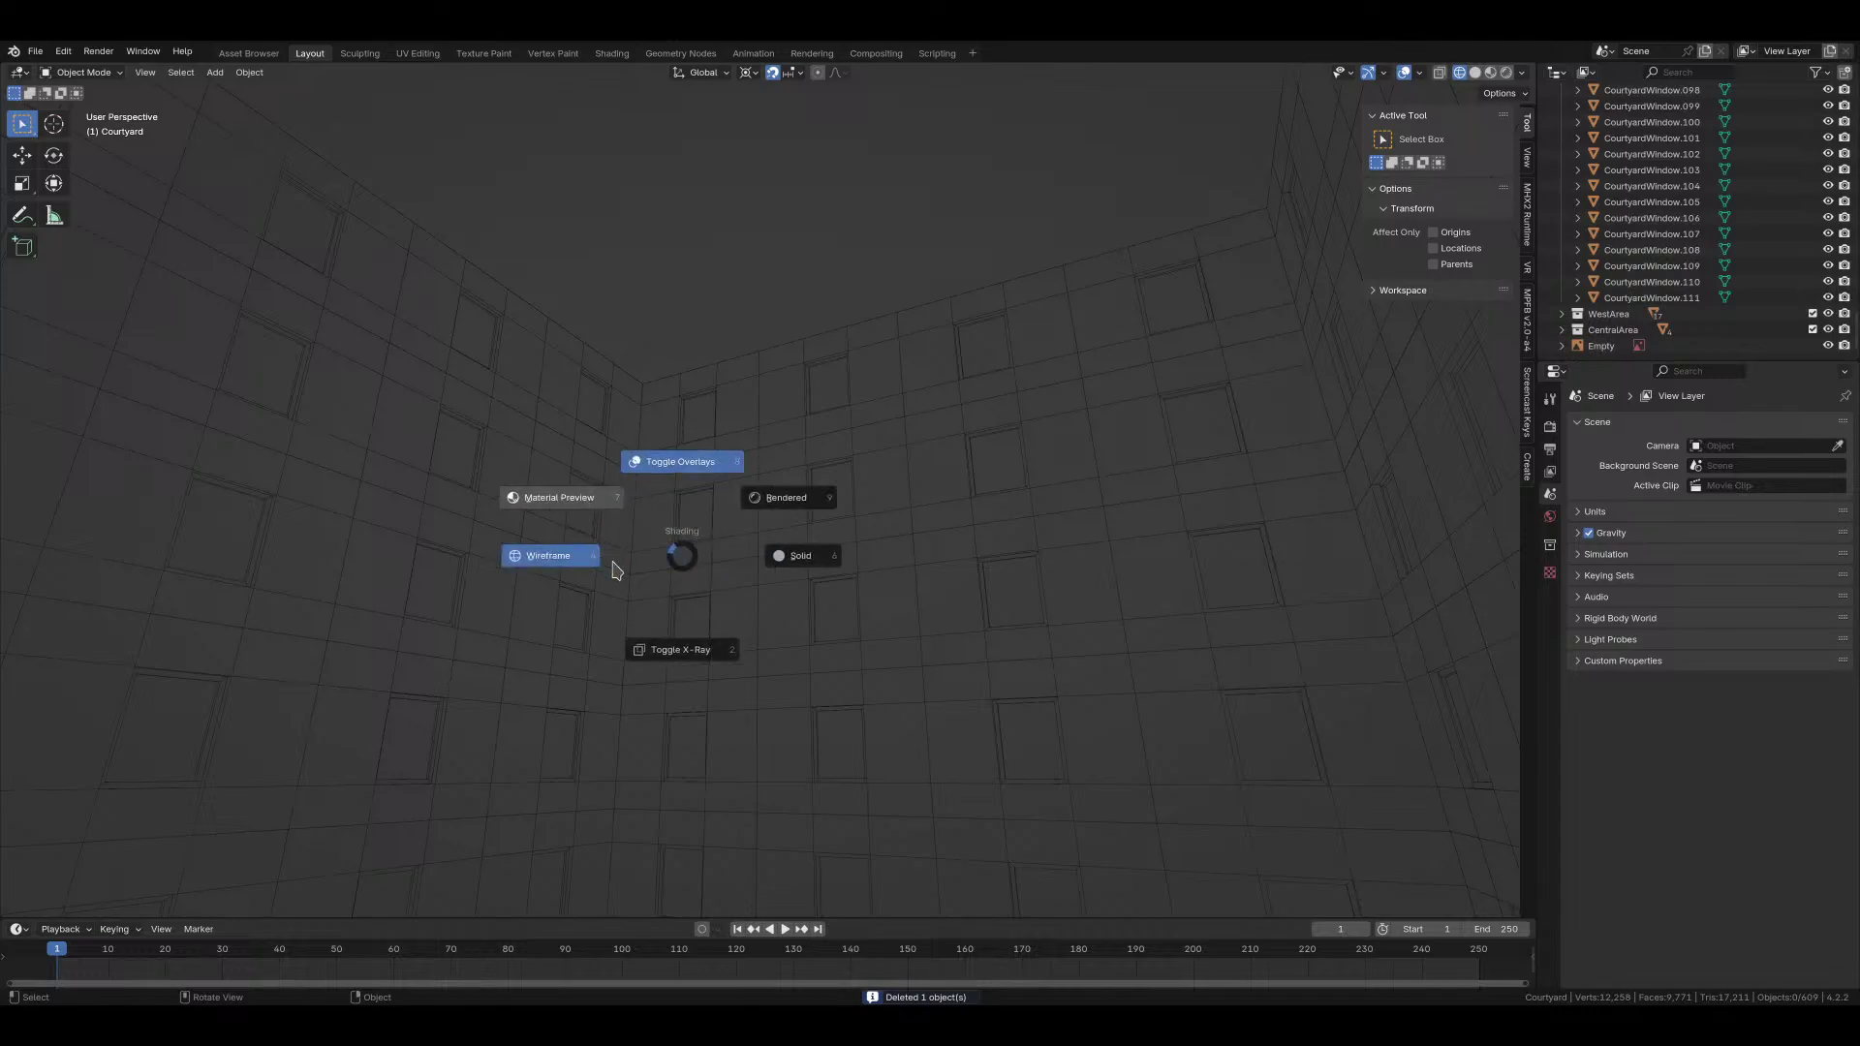
left_click(816, 562)
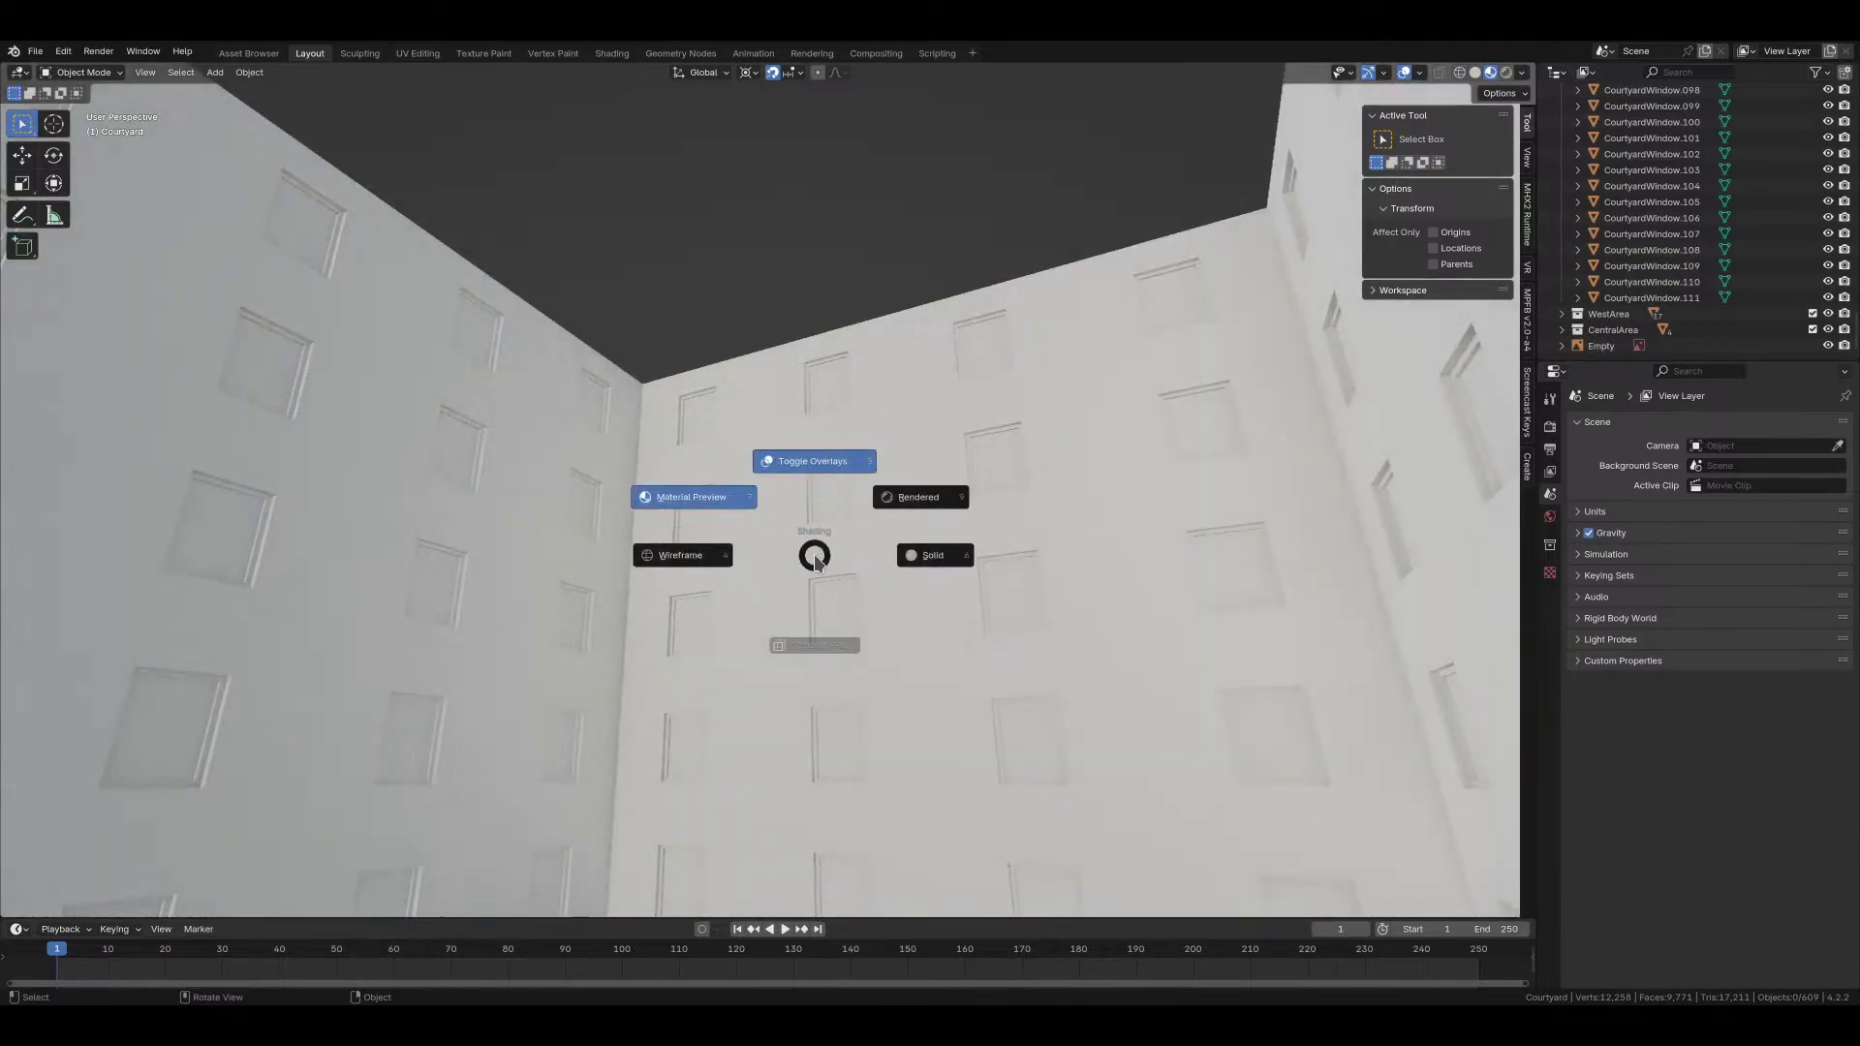
mouse_move(817, 562)
middle_mouse_down()
mouse_move(988, 581)
mouse_move(965, 479)
mouse_move(899, 469)
mouse_move(714, 577)
mouse_move(856, 549)
mouse_move(839, 514)
mouse_move(854, 514)
mouse_move(824, 610)
mouse_move(774, 641)
mouse_move(868, 626)
middle_mouse_up()
Step: Create a new material named courtyard_window in the third material slot of a courtyard window panel
left_click(881, 570)
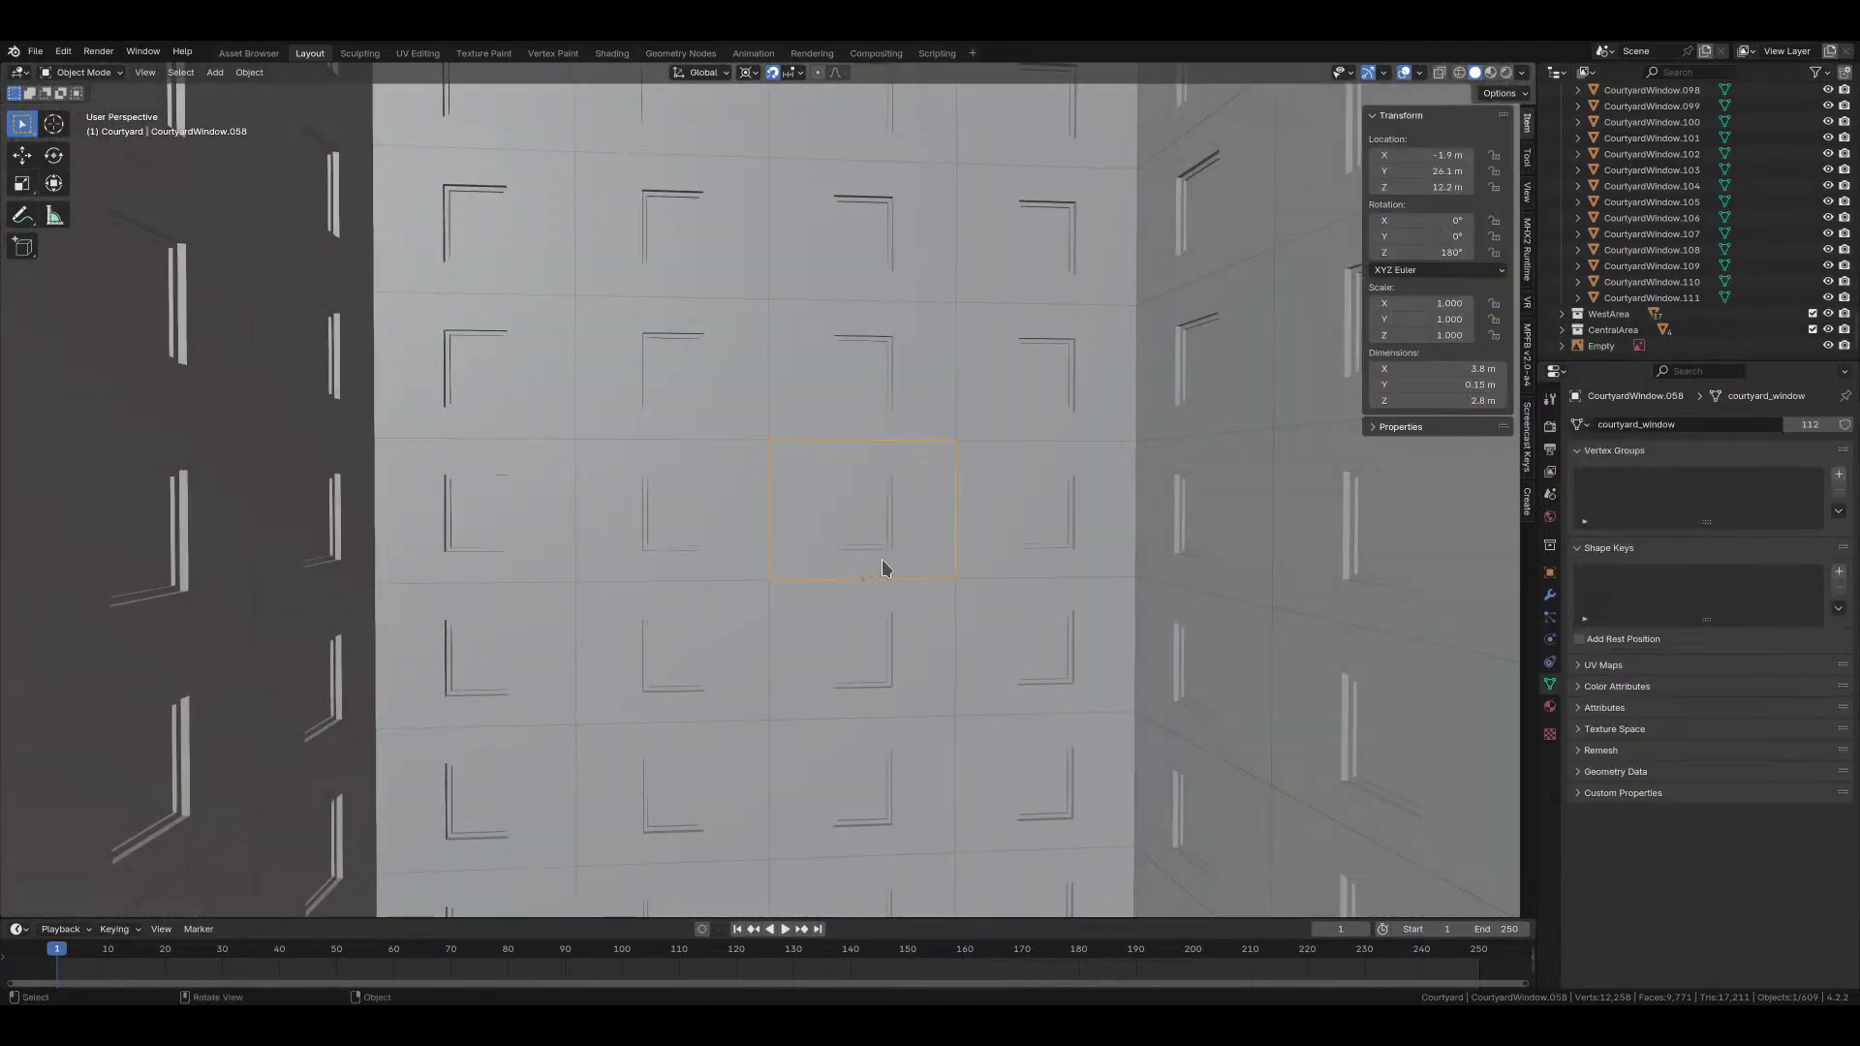
left_click(1550, 707)
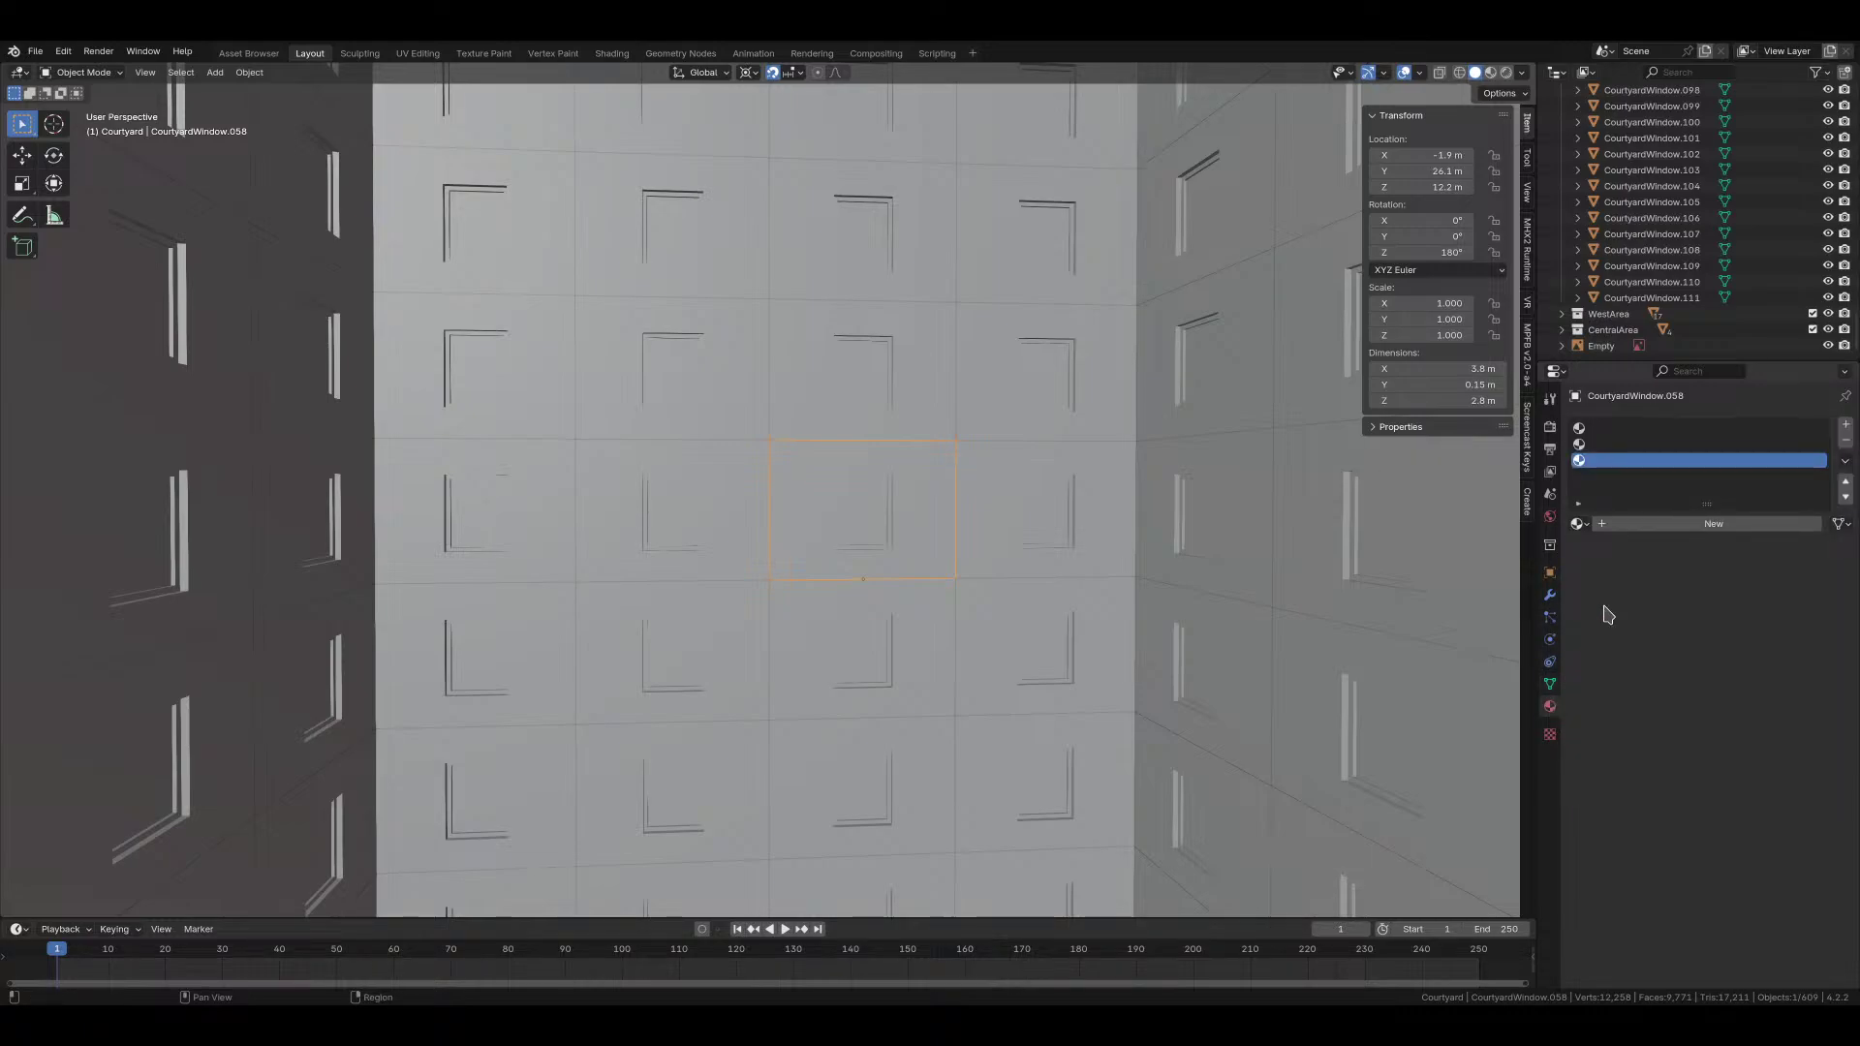
left_click(1623, 524)
left_click(1638, 524)
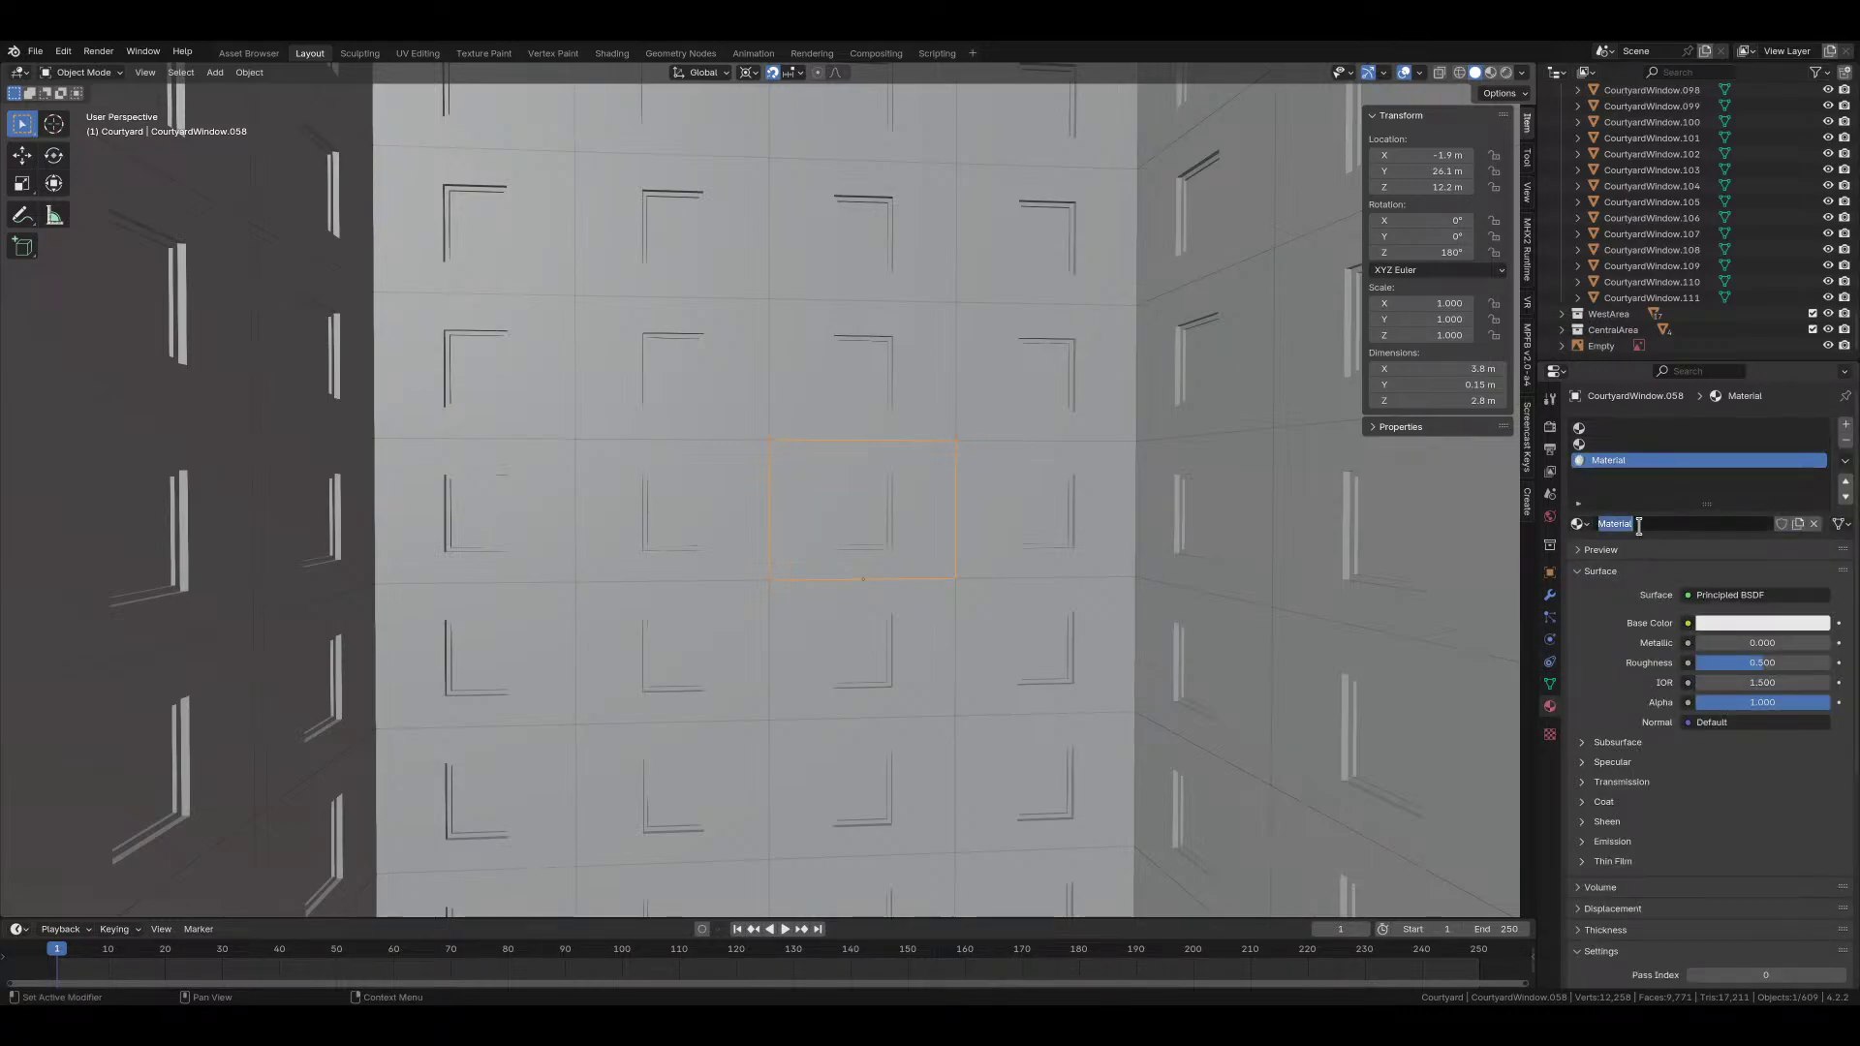
type("courtyard_window")
key("Return")
Step: Set the courtyard_window material's viewport display to metallic 1.0 and roughness 0.2
scroll(1636, 678, "down", 7)
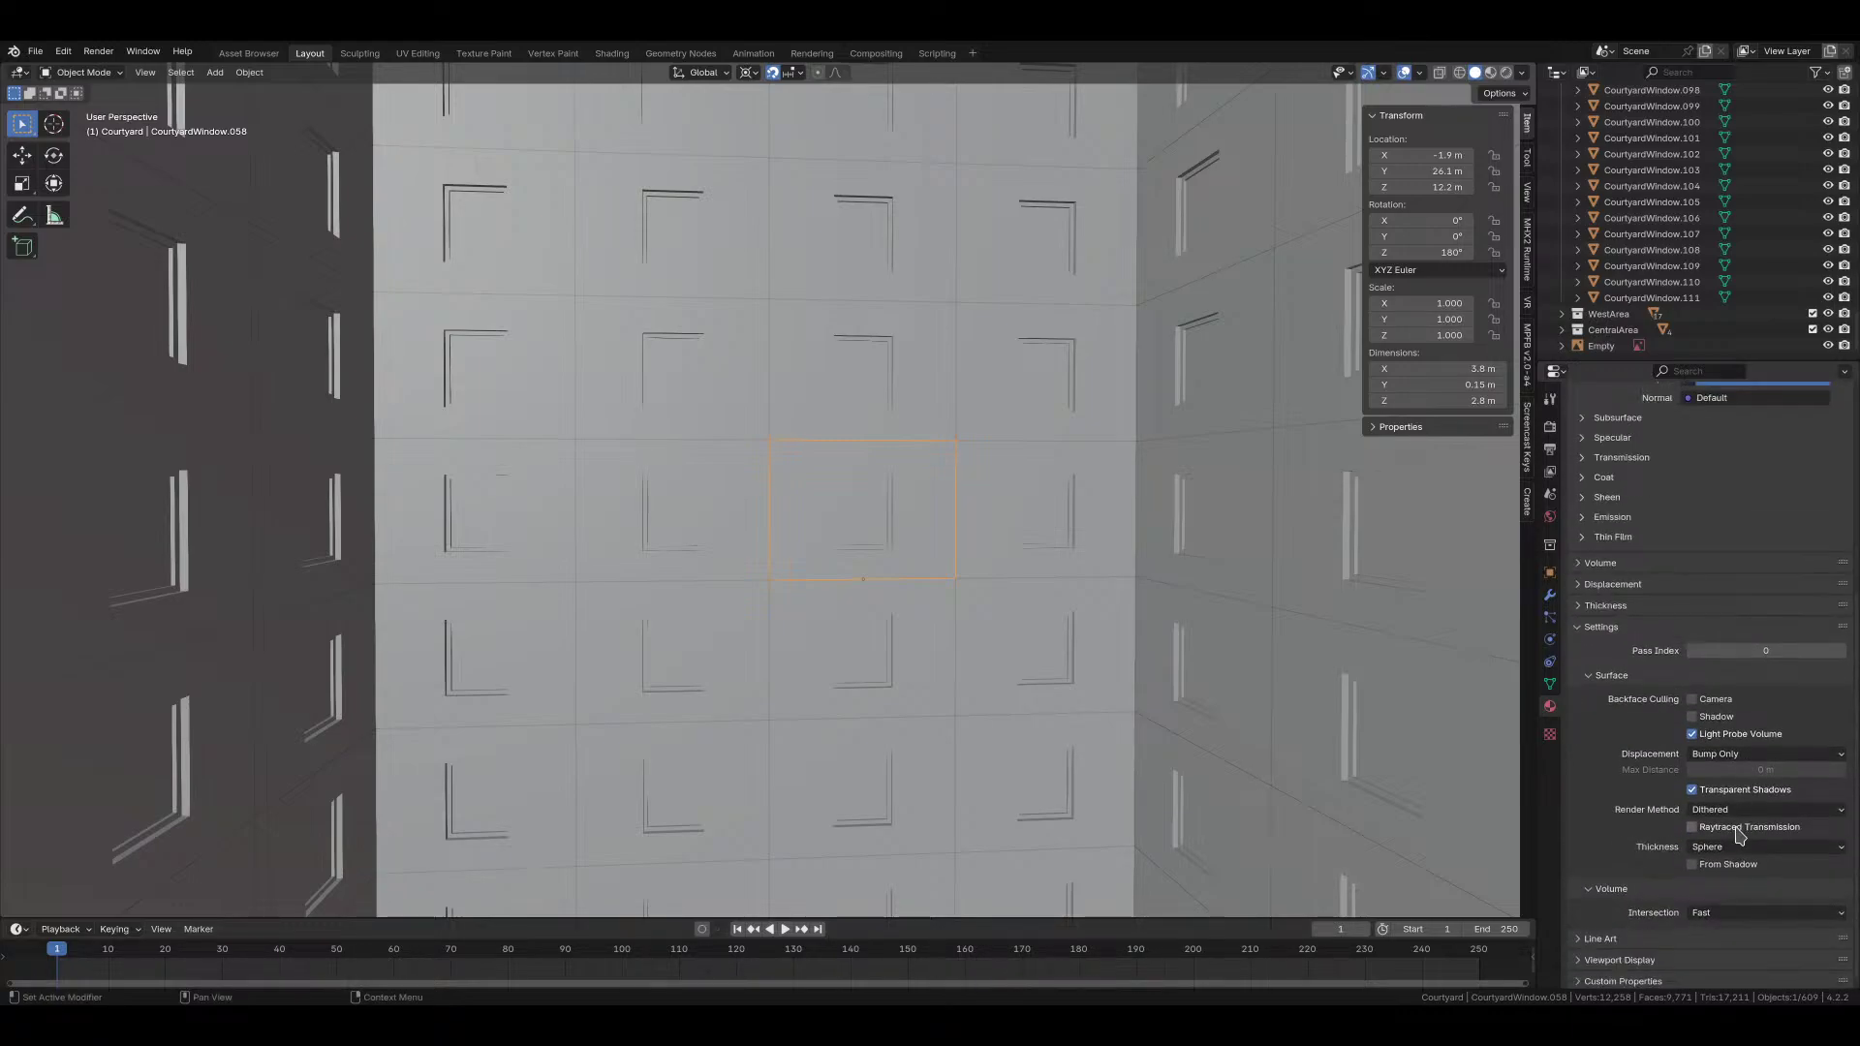
left_click(1642, 675)
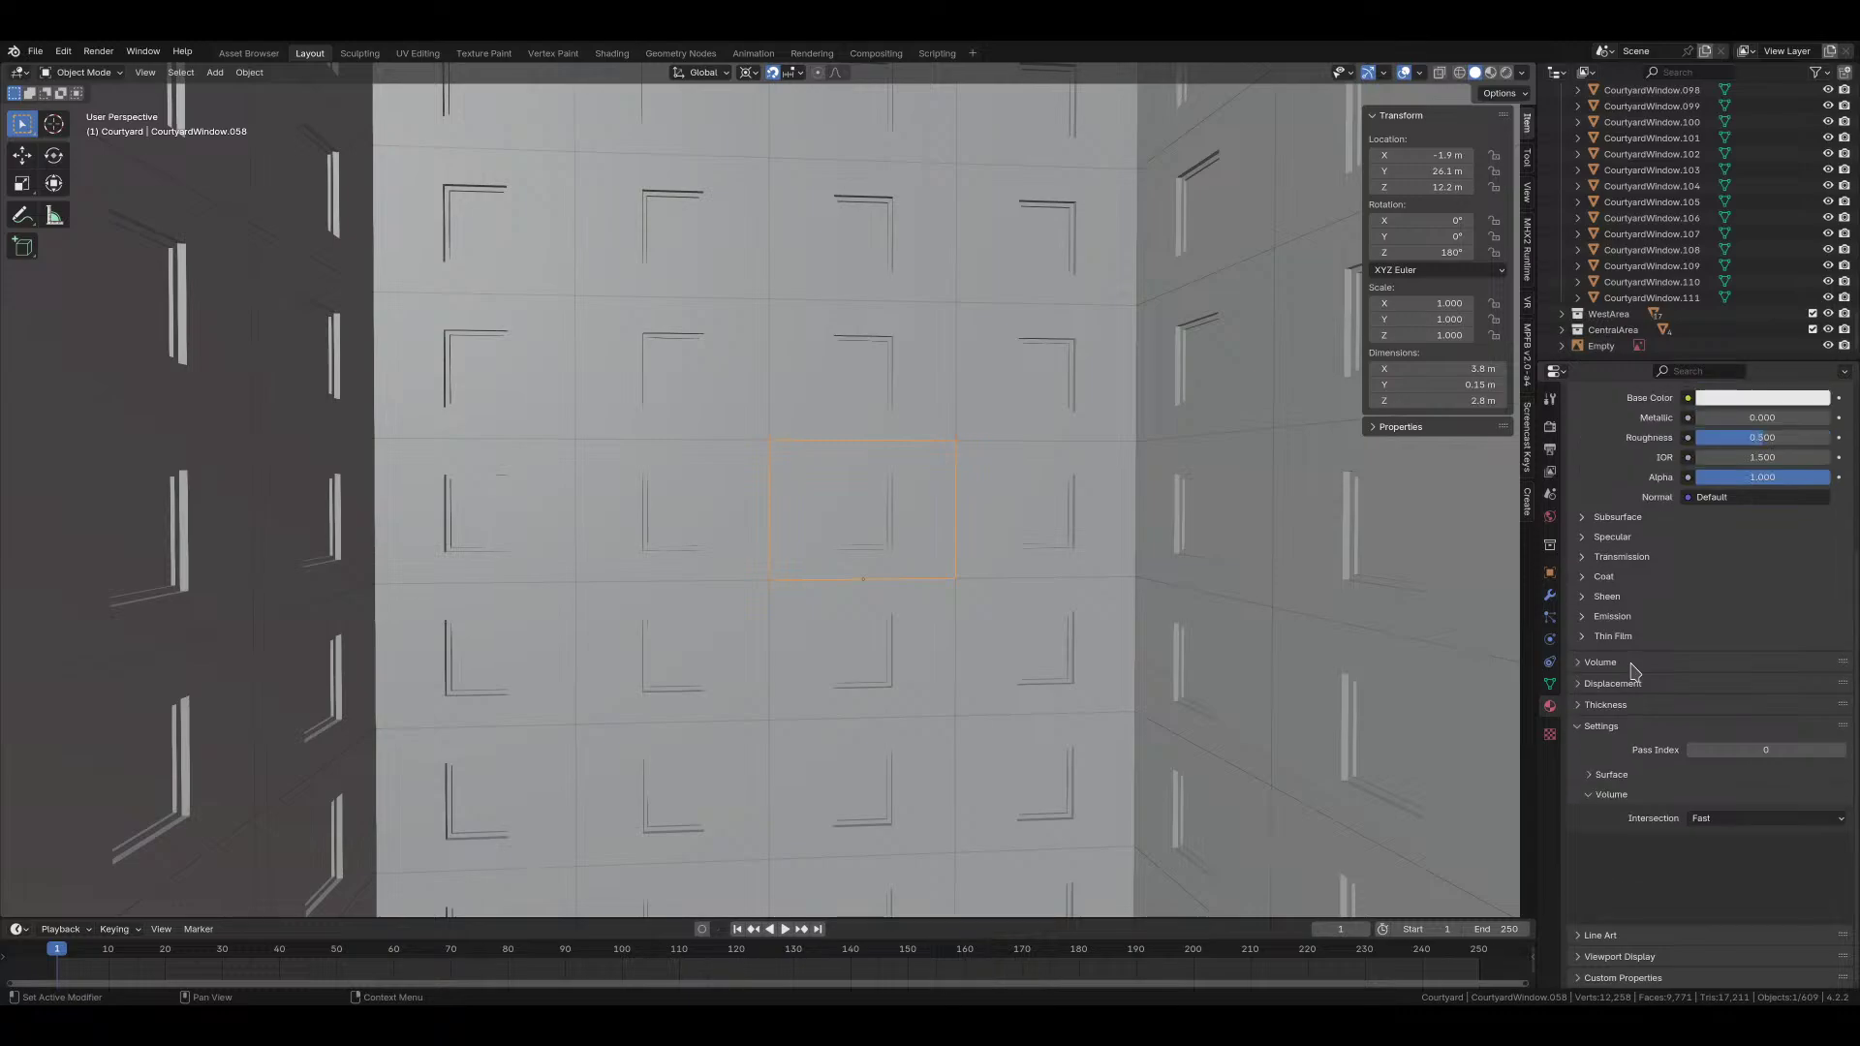
left_click(1619, 956)
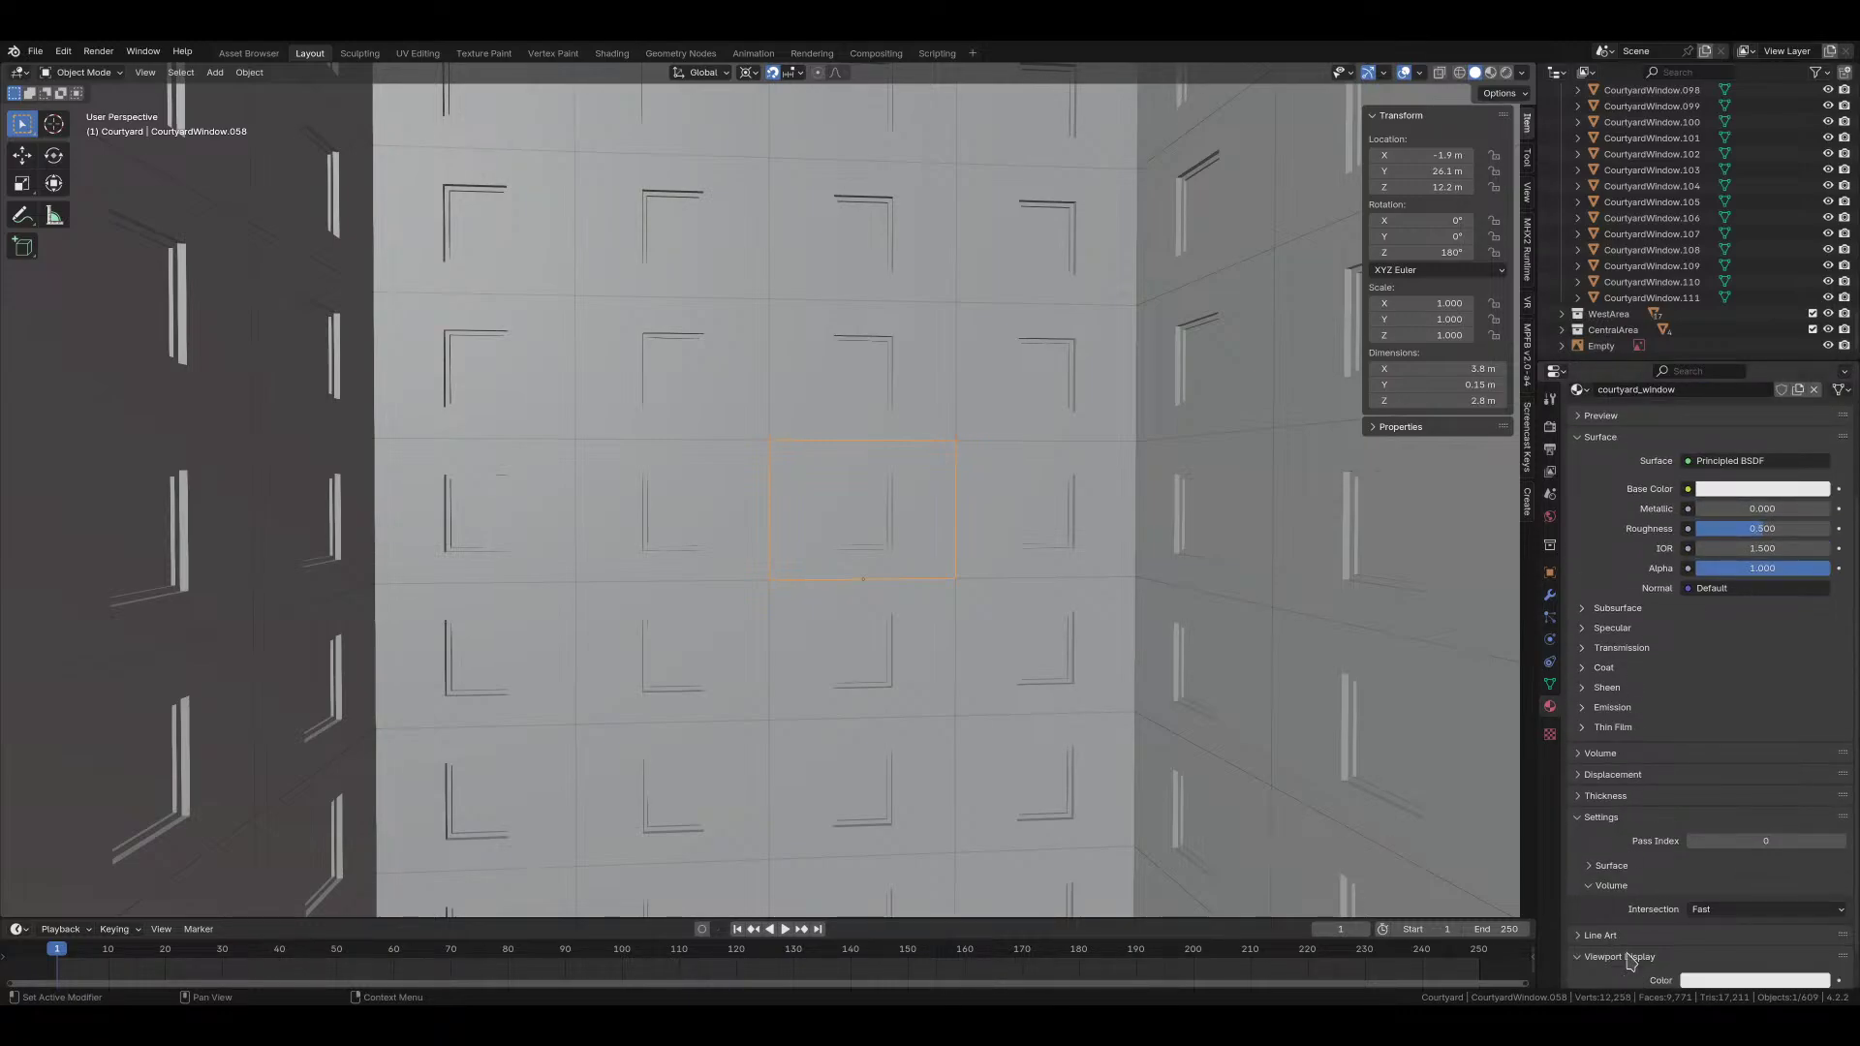
scroll(1627, 964, "down", 2)
left_click_drag(1737, 932, 1830, 932)
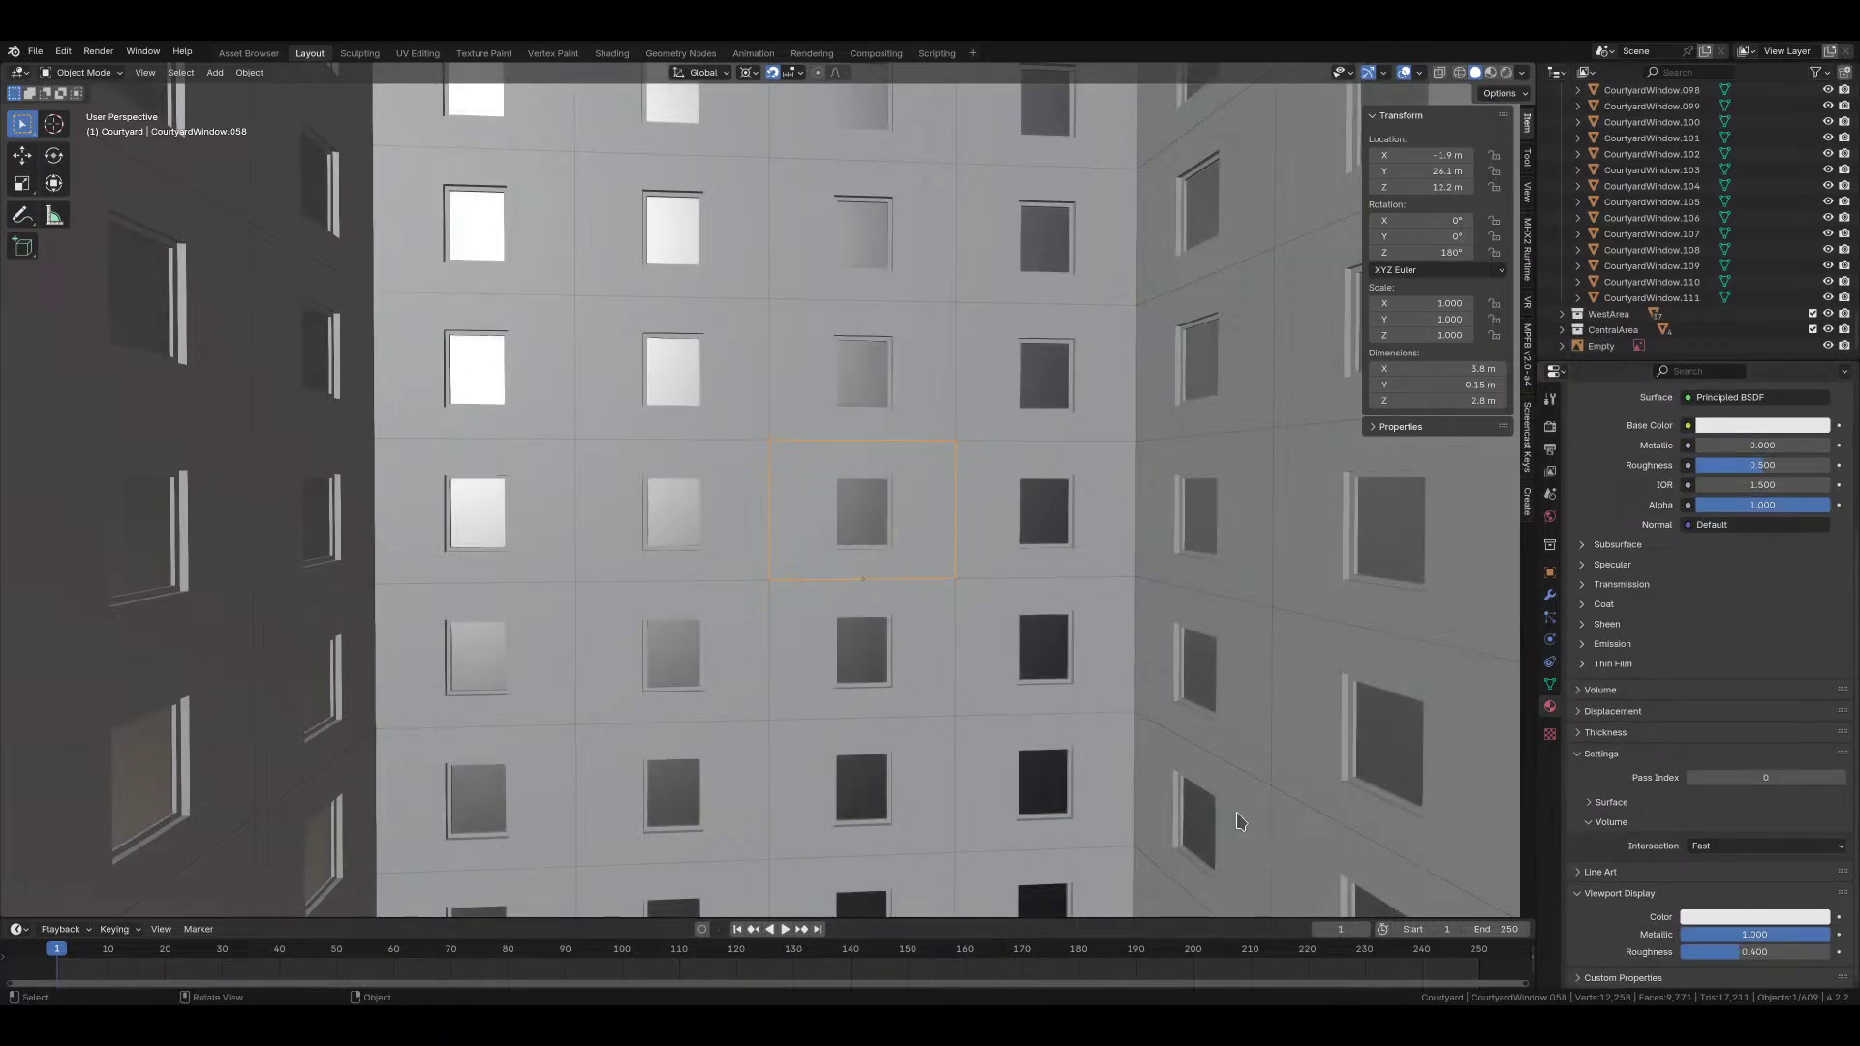
middle_click_drag(1237, 814, 1003, 684)
scroll(1003, 683, "up", 3)
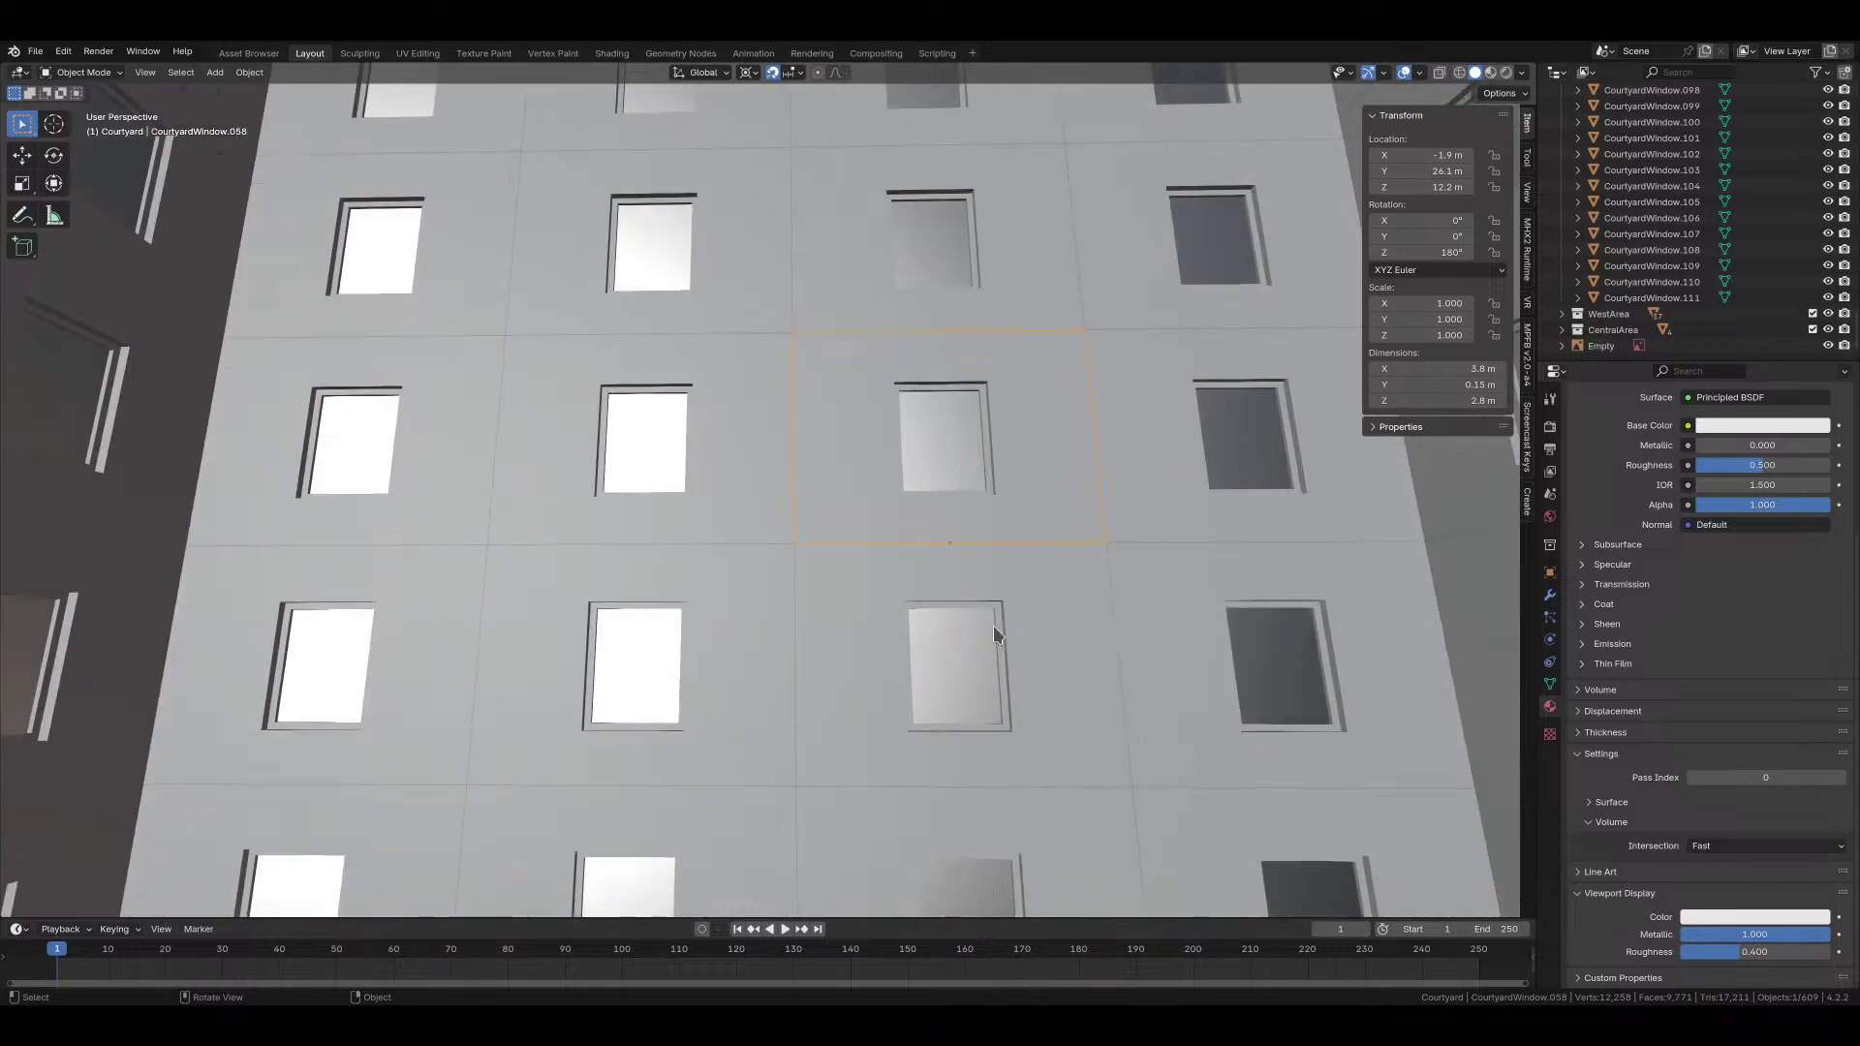
left_click(1741, 952)
type("0.2")
key("Return")
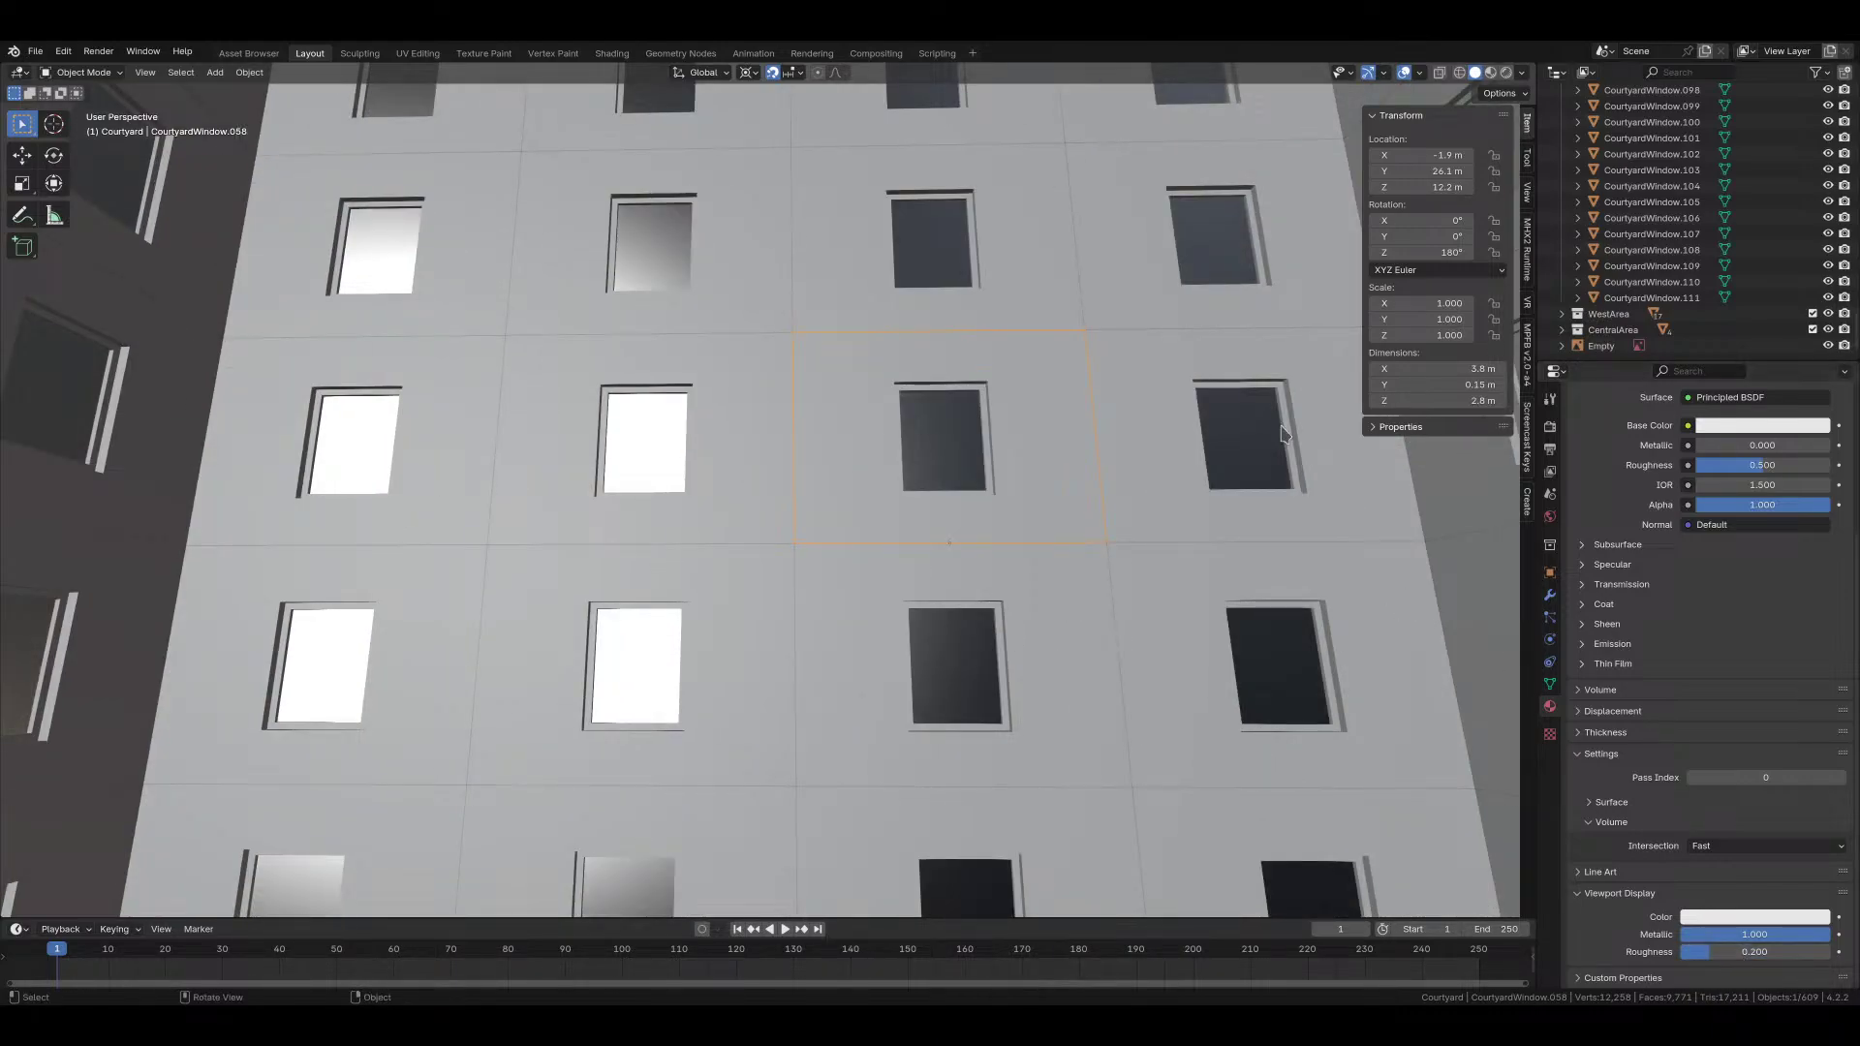
Step: Create a new material named metal_window_frame in the second material slot of the courtyard window panel
middle_click_drag(1211, 620, 1286, 573)
scroll(1612, 669, "up", 8)
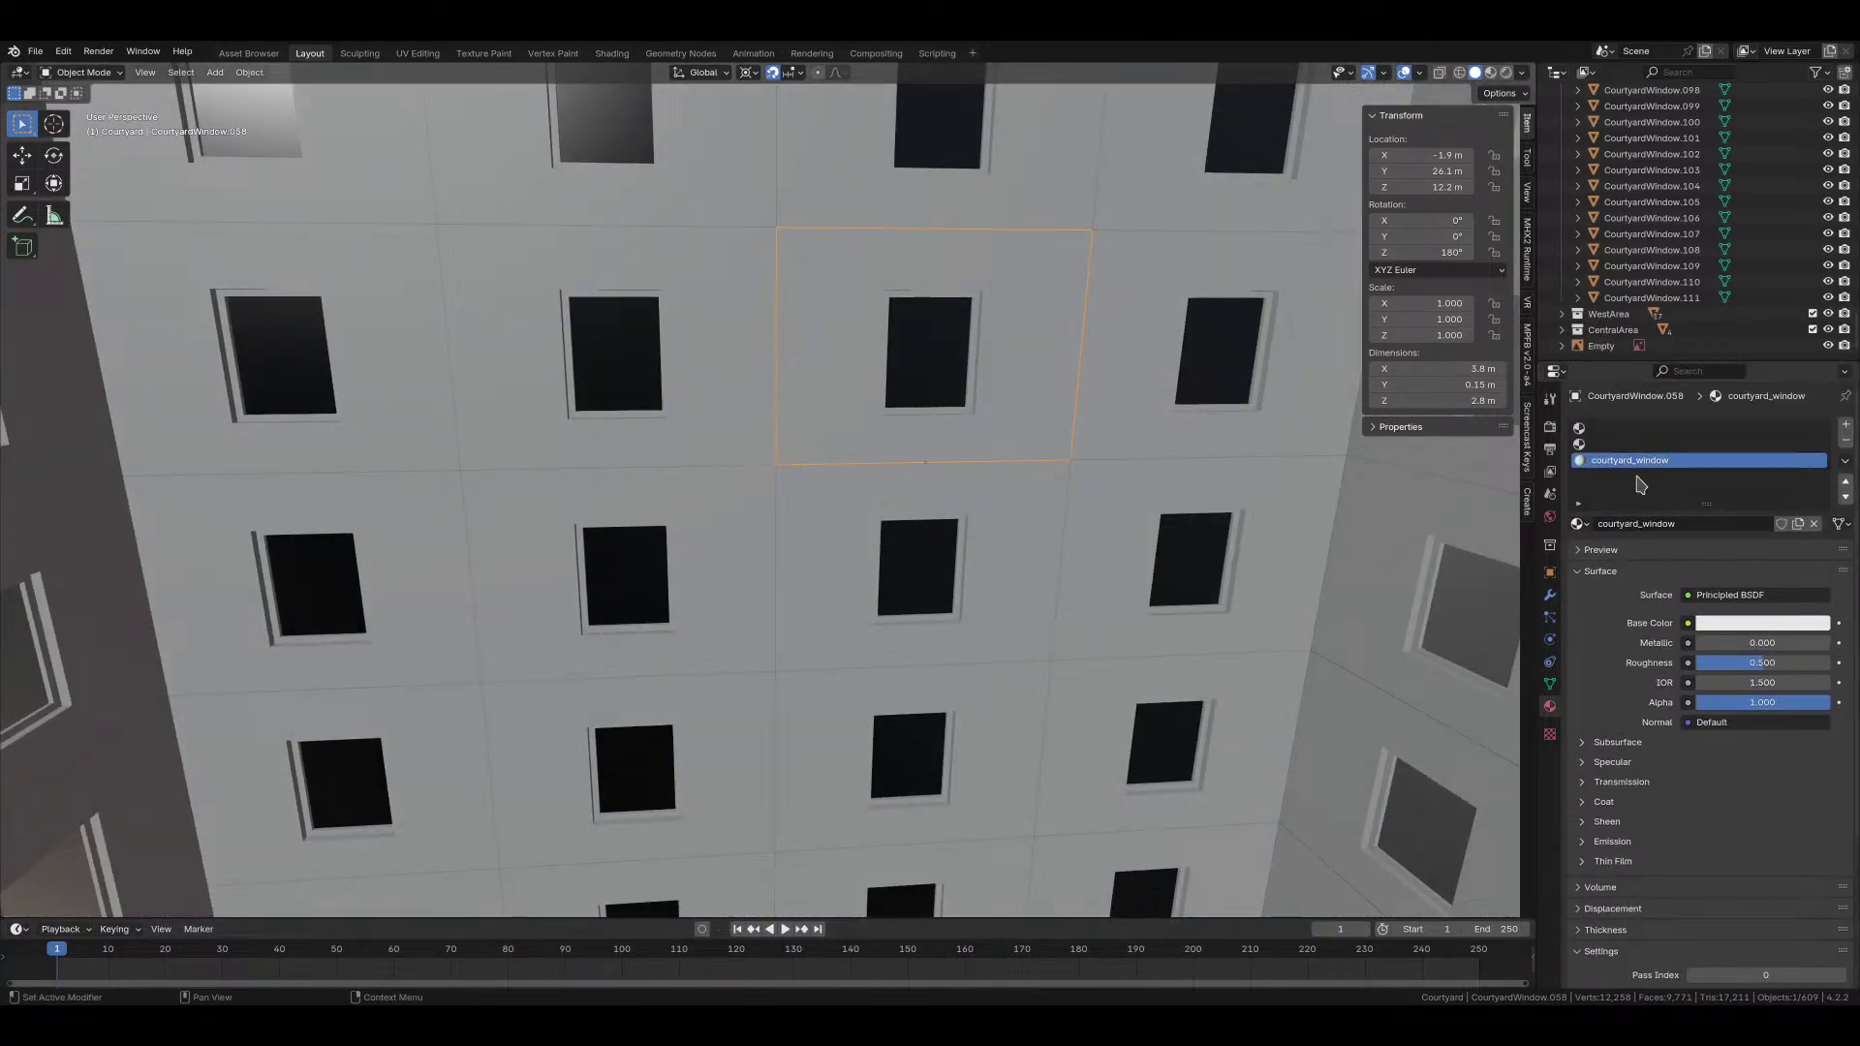
left_click(1647, 443)
double_click(1675, 526)
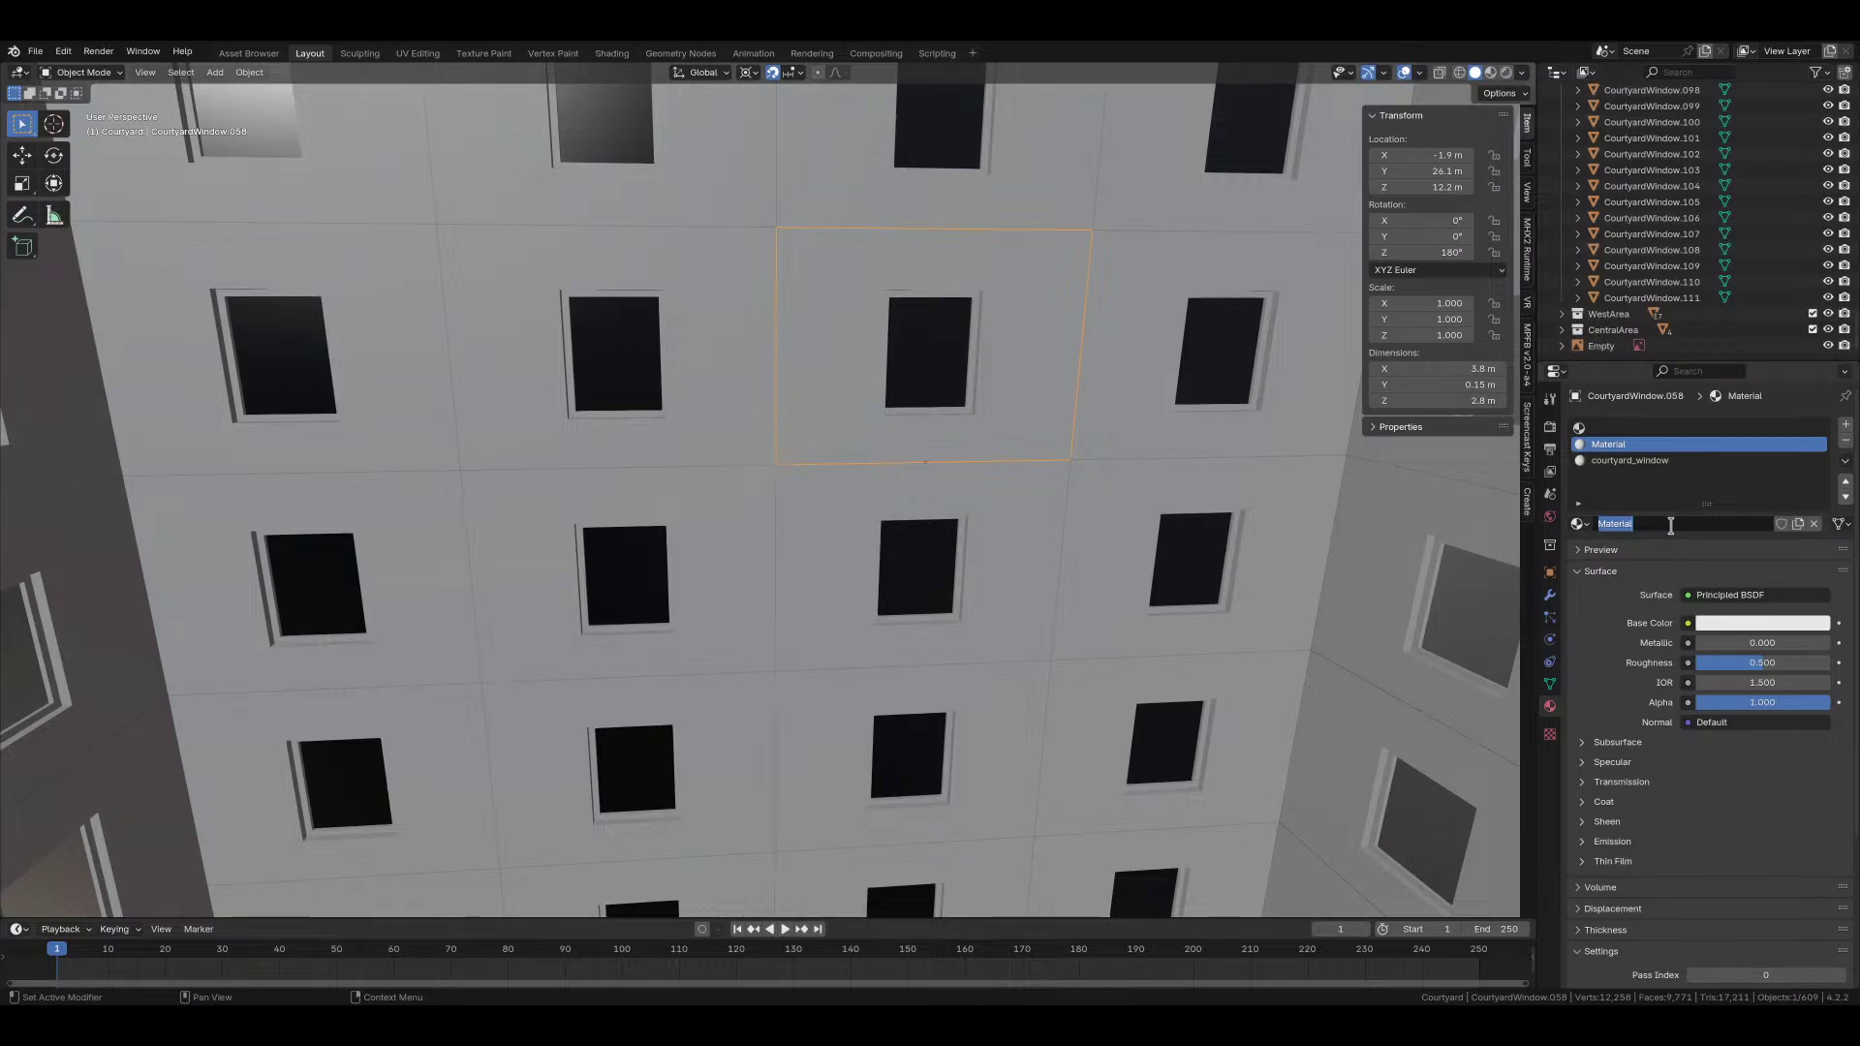
type("co")
key("ctrl+a")
type("metal_window_frame")
key("Return")
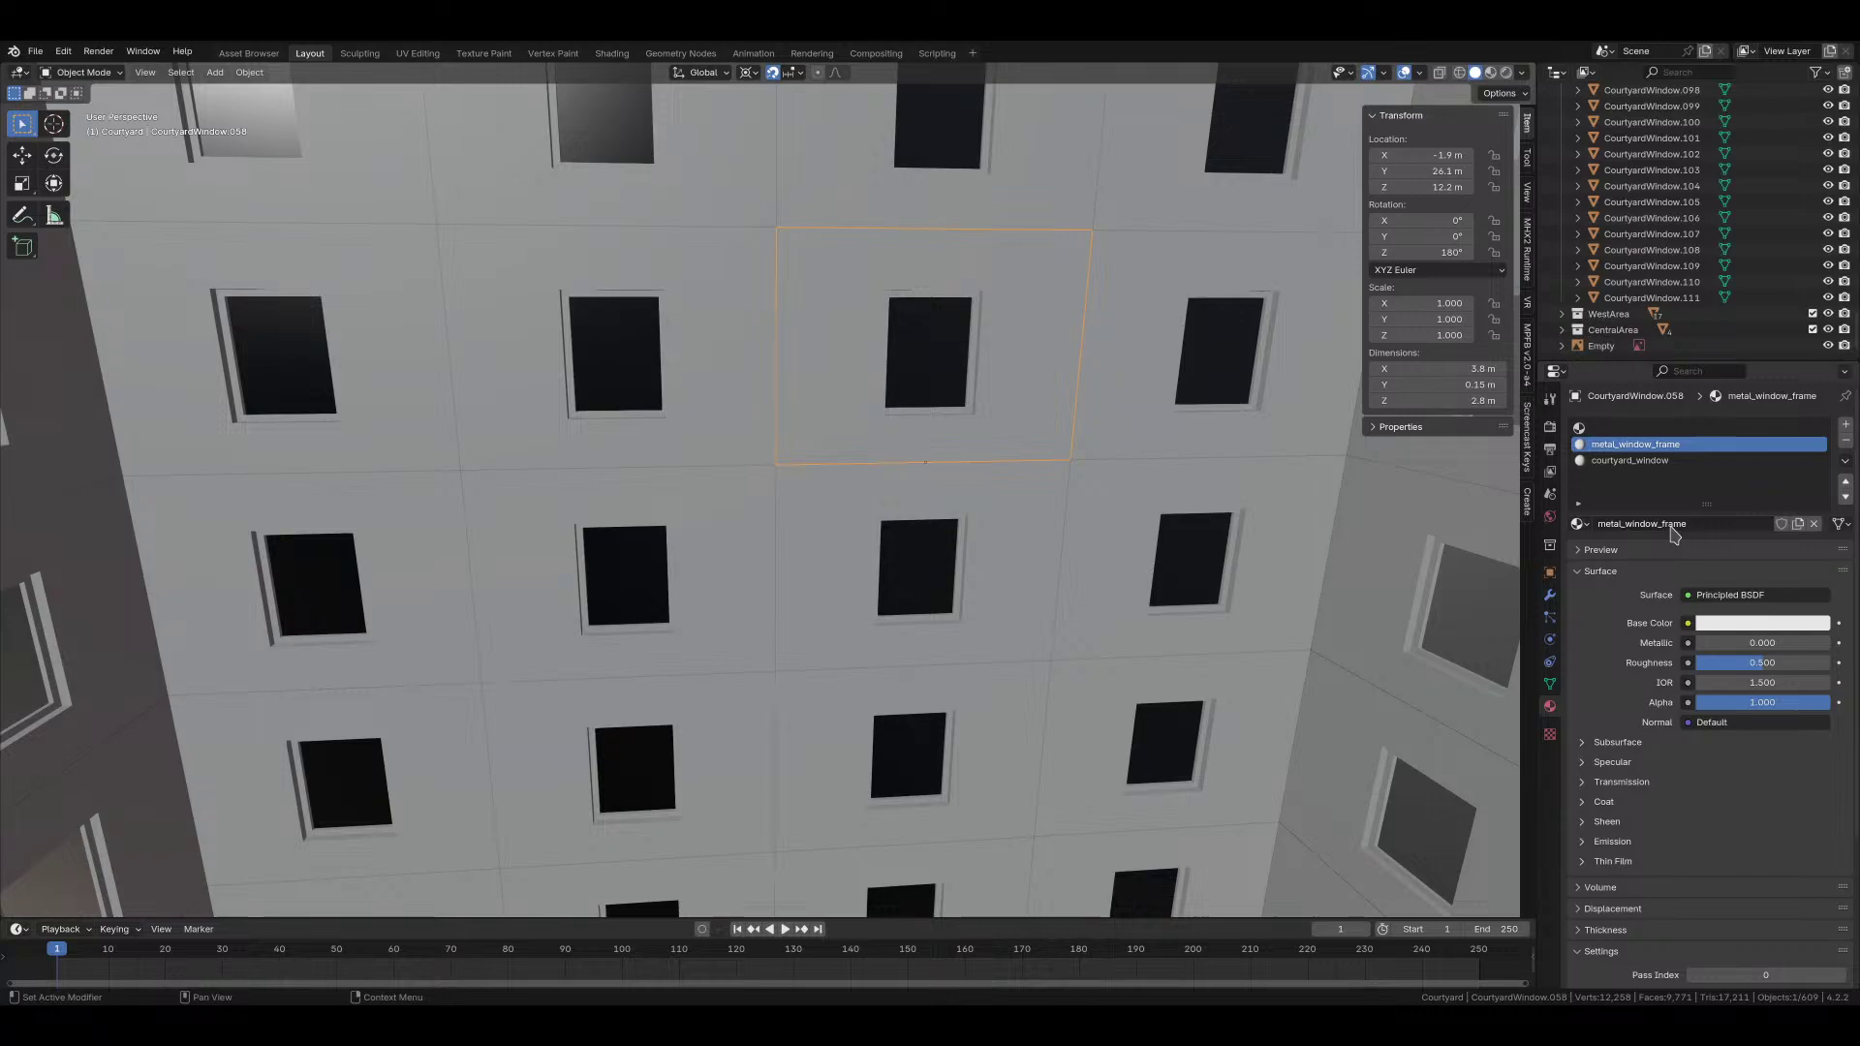
Step: Set the metal_window_frame material's viewport display to metallic 0.8 and roughness 0.7
left_click(1625, 578)
left_click_drag(1731, 836, 1824, 841)
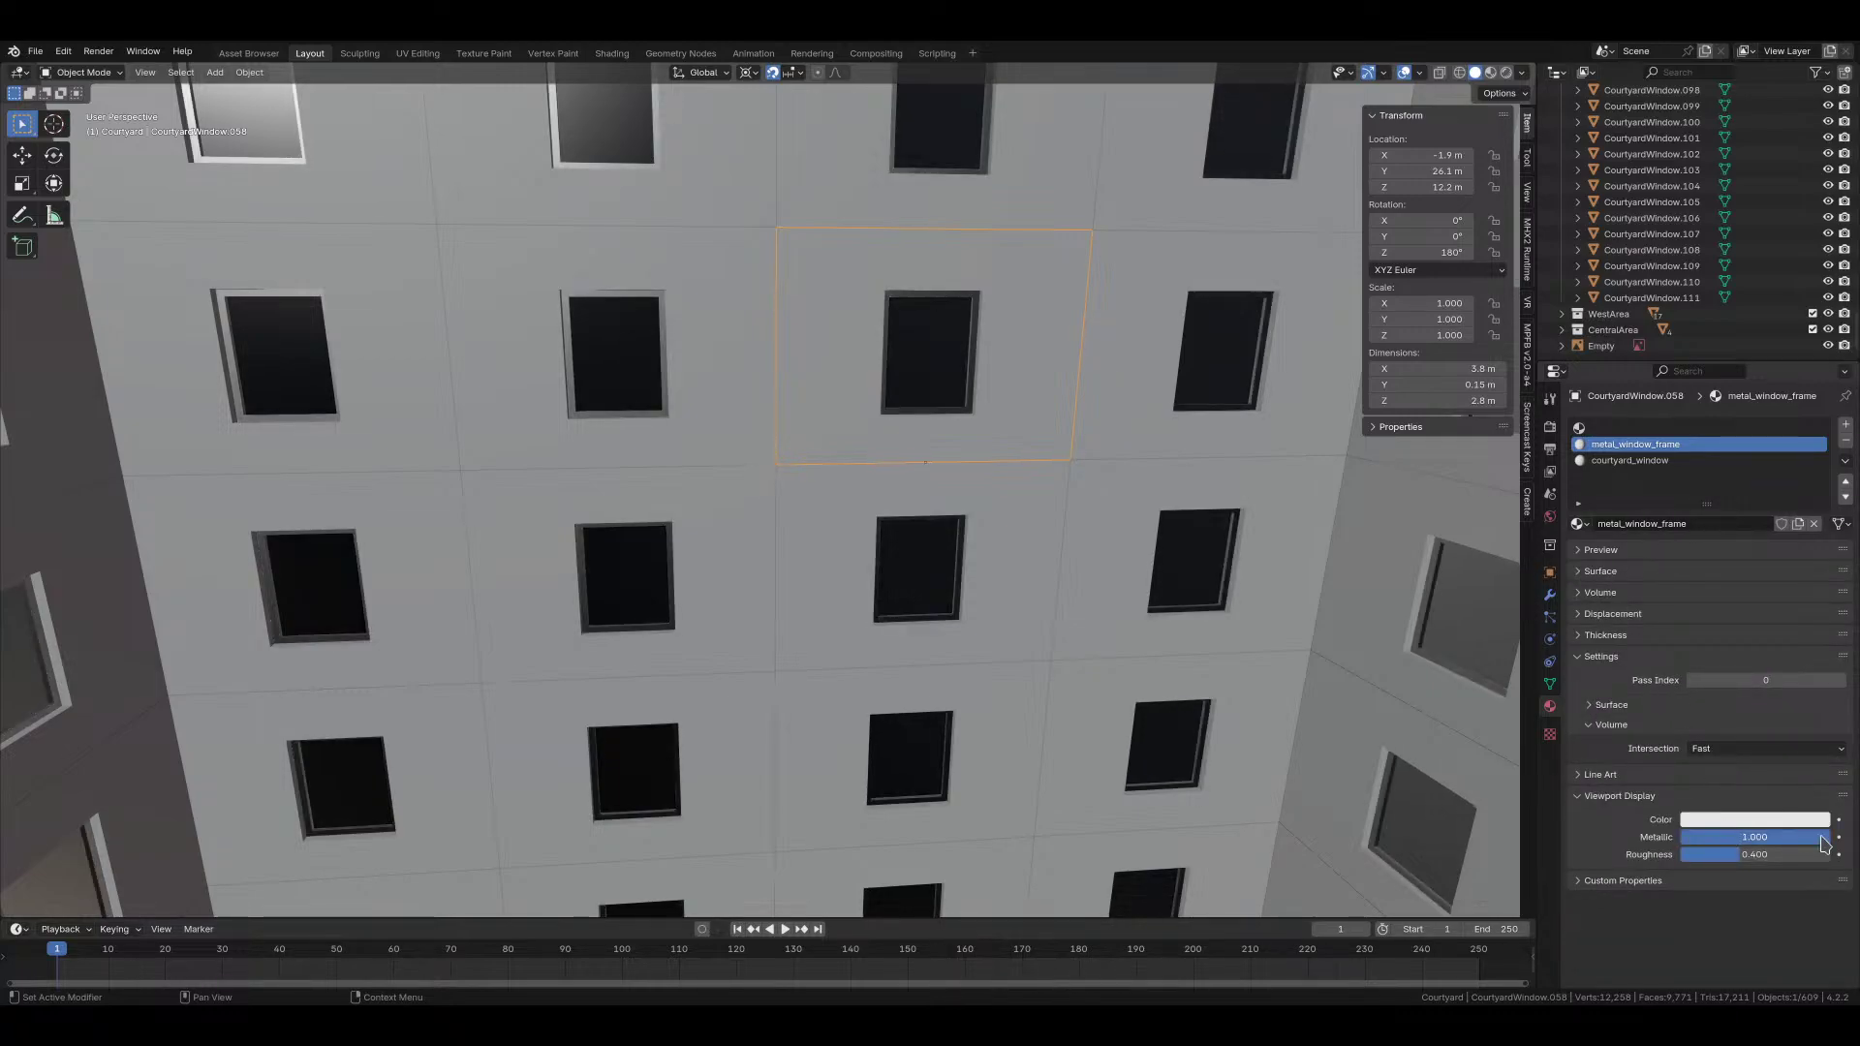
left_click(1772, 839)
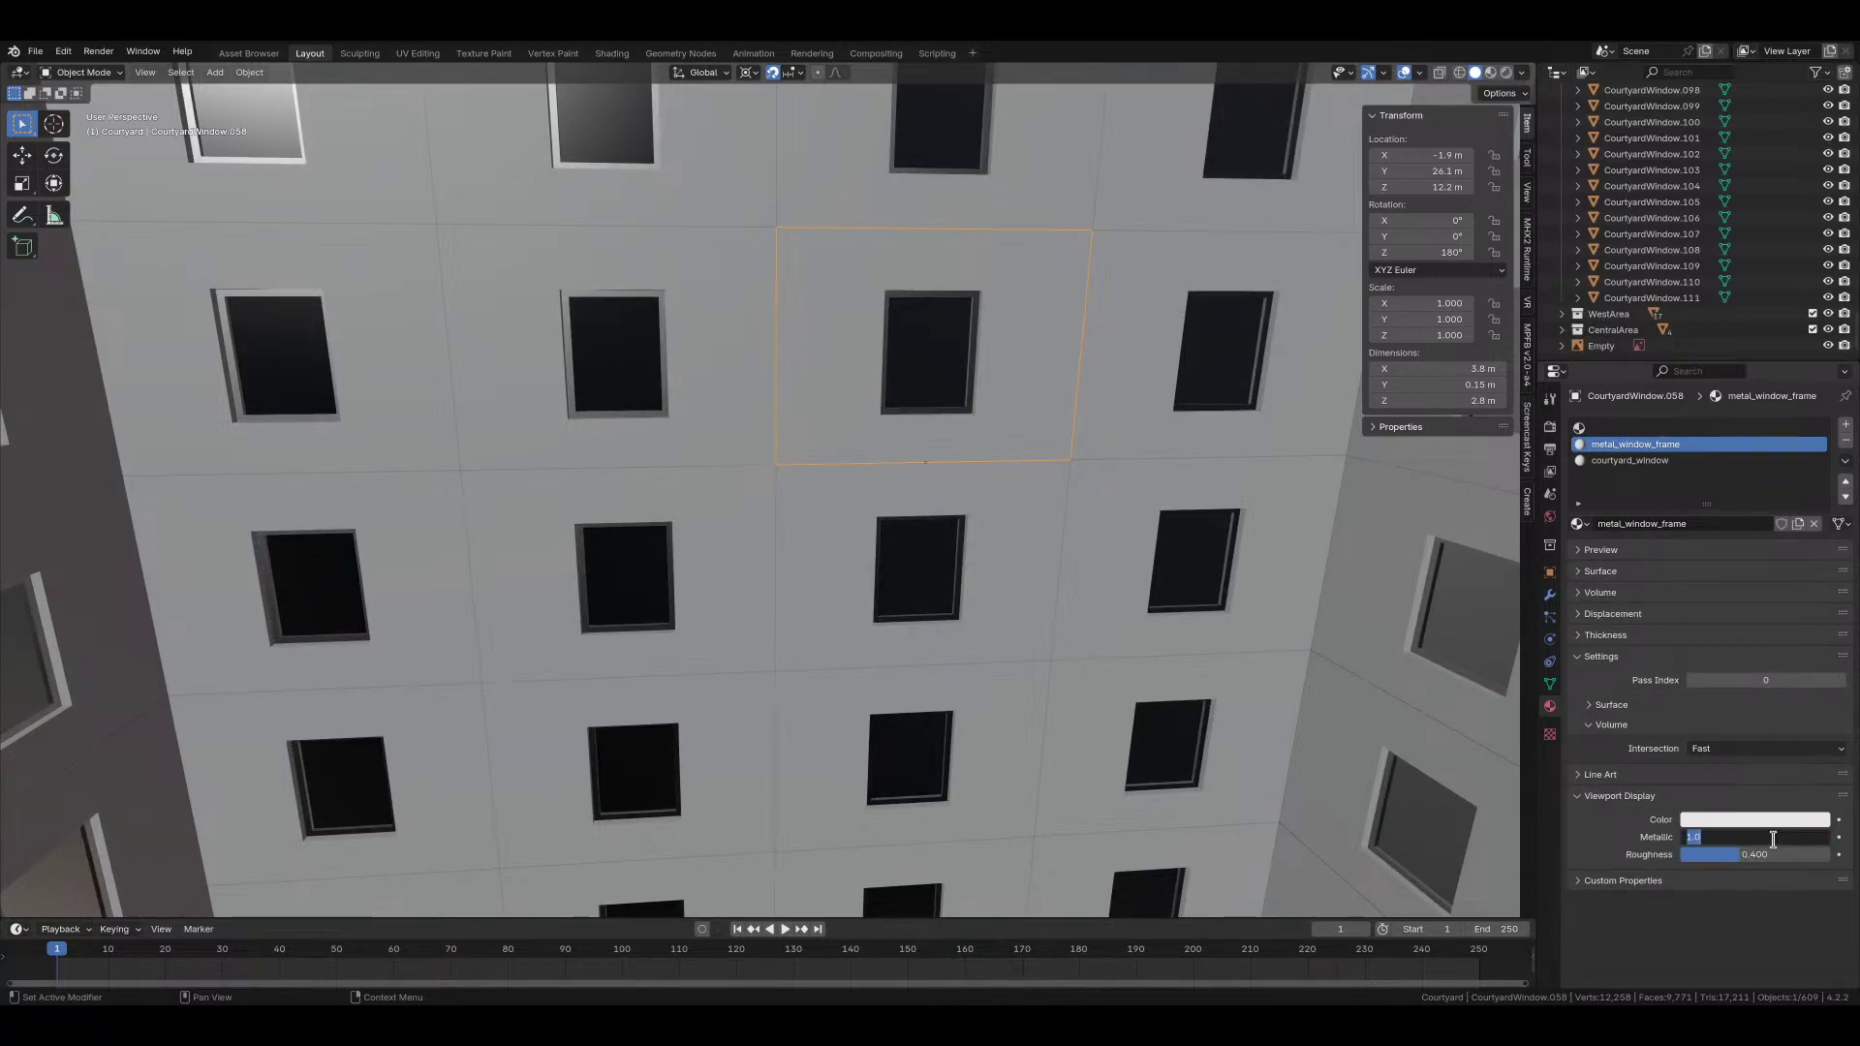
type("0.8")
key("Tab")
type("0.7")
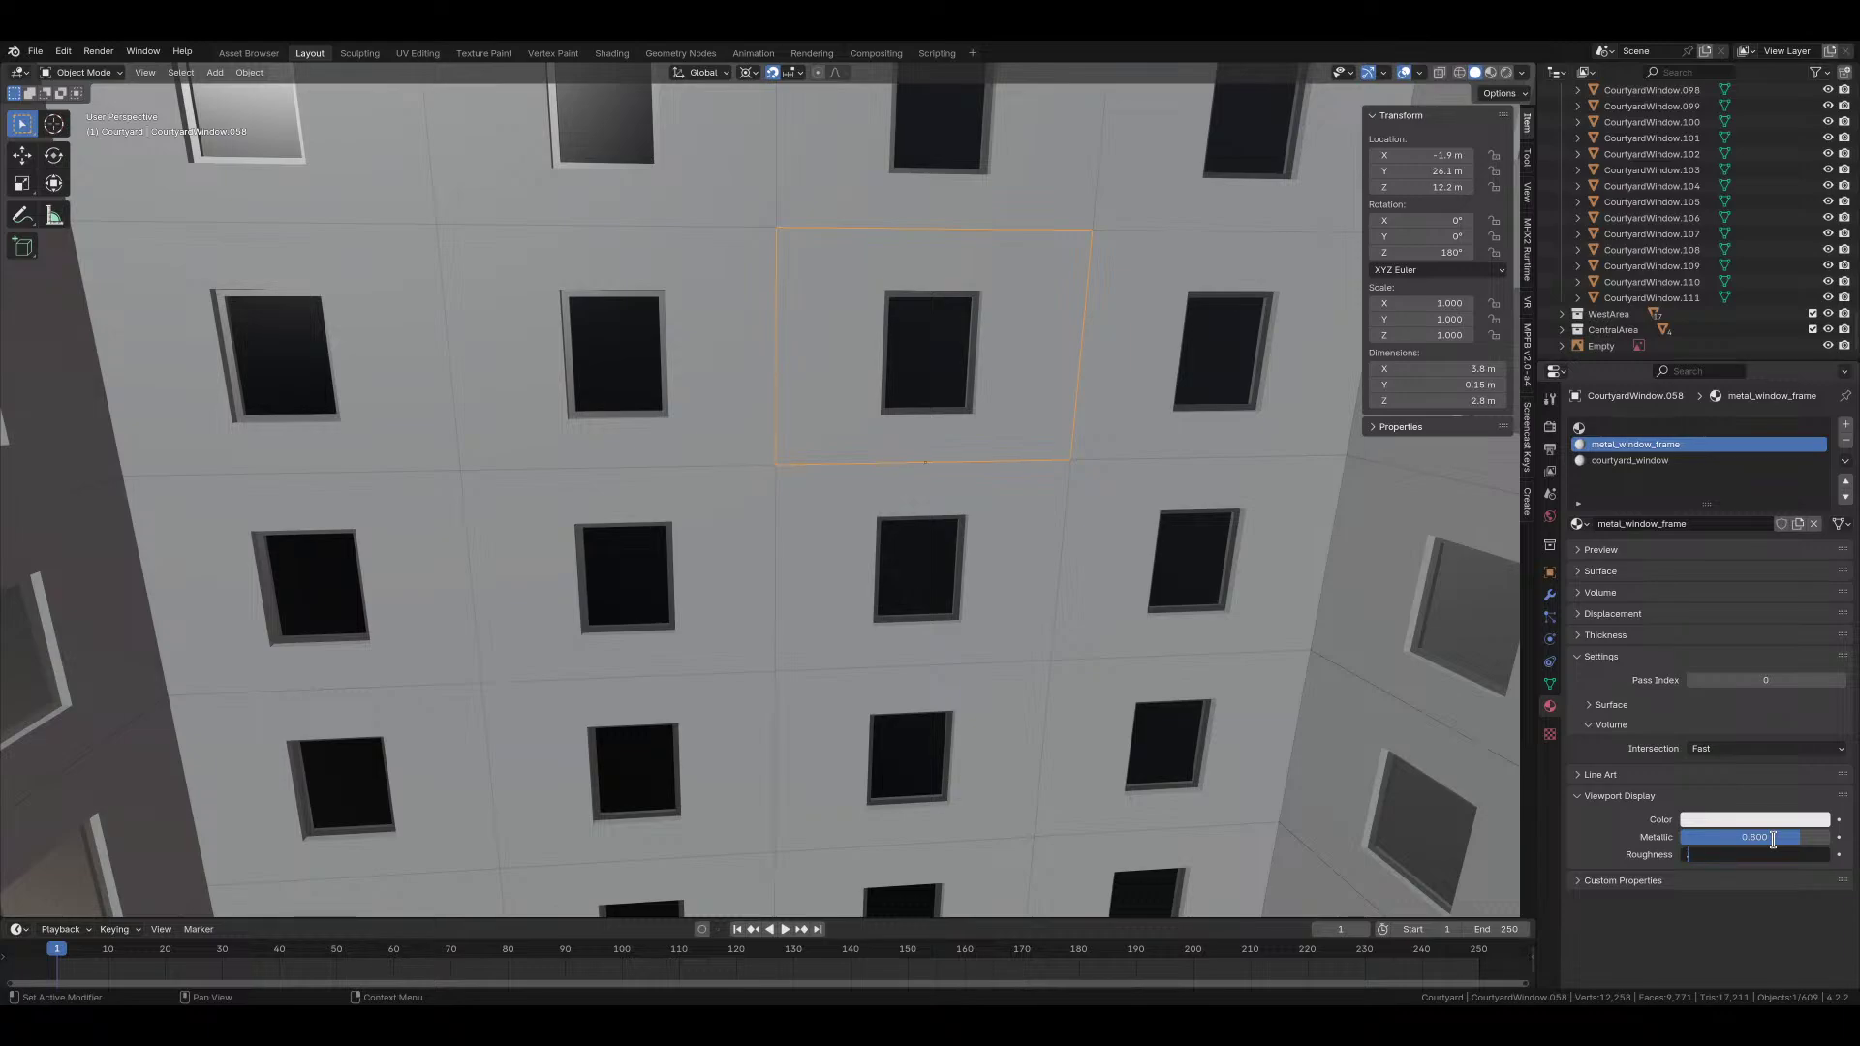
key("Return")
Step: Darken the metal_window_frame material's viewport display colour to a value of 0.6
left_click(1773, 819)
left_click(1772, 781)
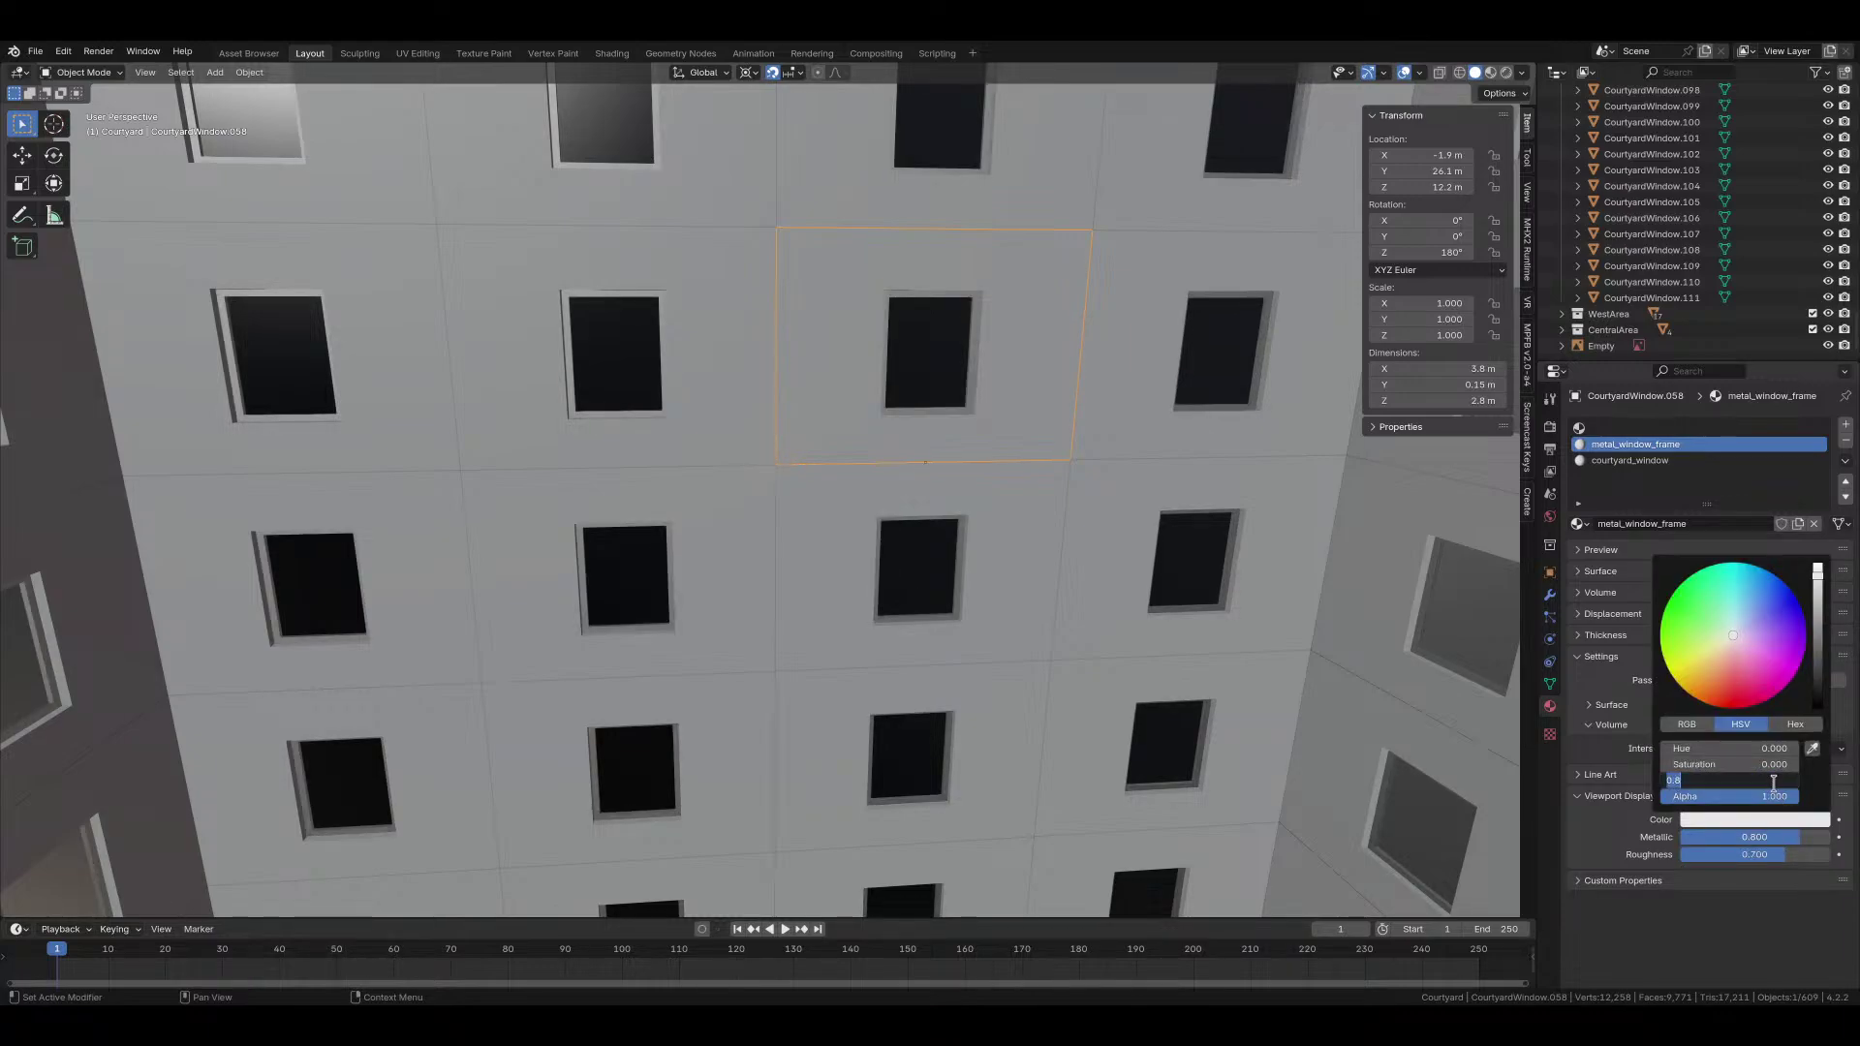
type(".6")
key("Return")
Step: Add a plane at the centre of the courtyard and raise it 22 m along Z
middle_click_drag(1029, 694, 979, 555)
middle_click_drag(997, 577, 854, 584)
key("shift+a")
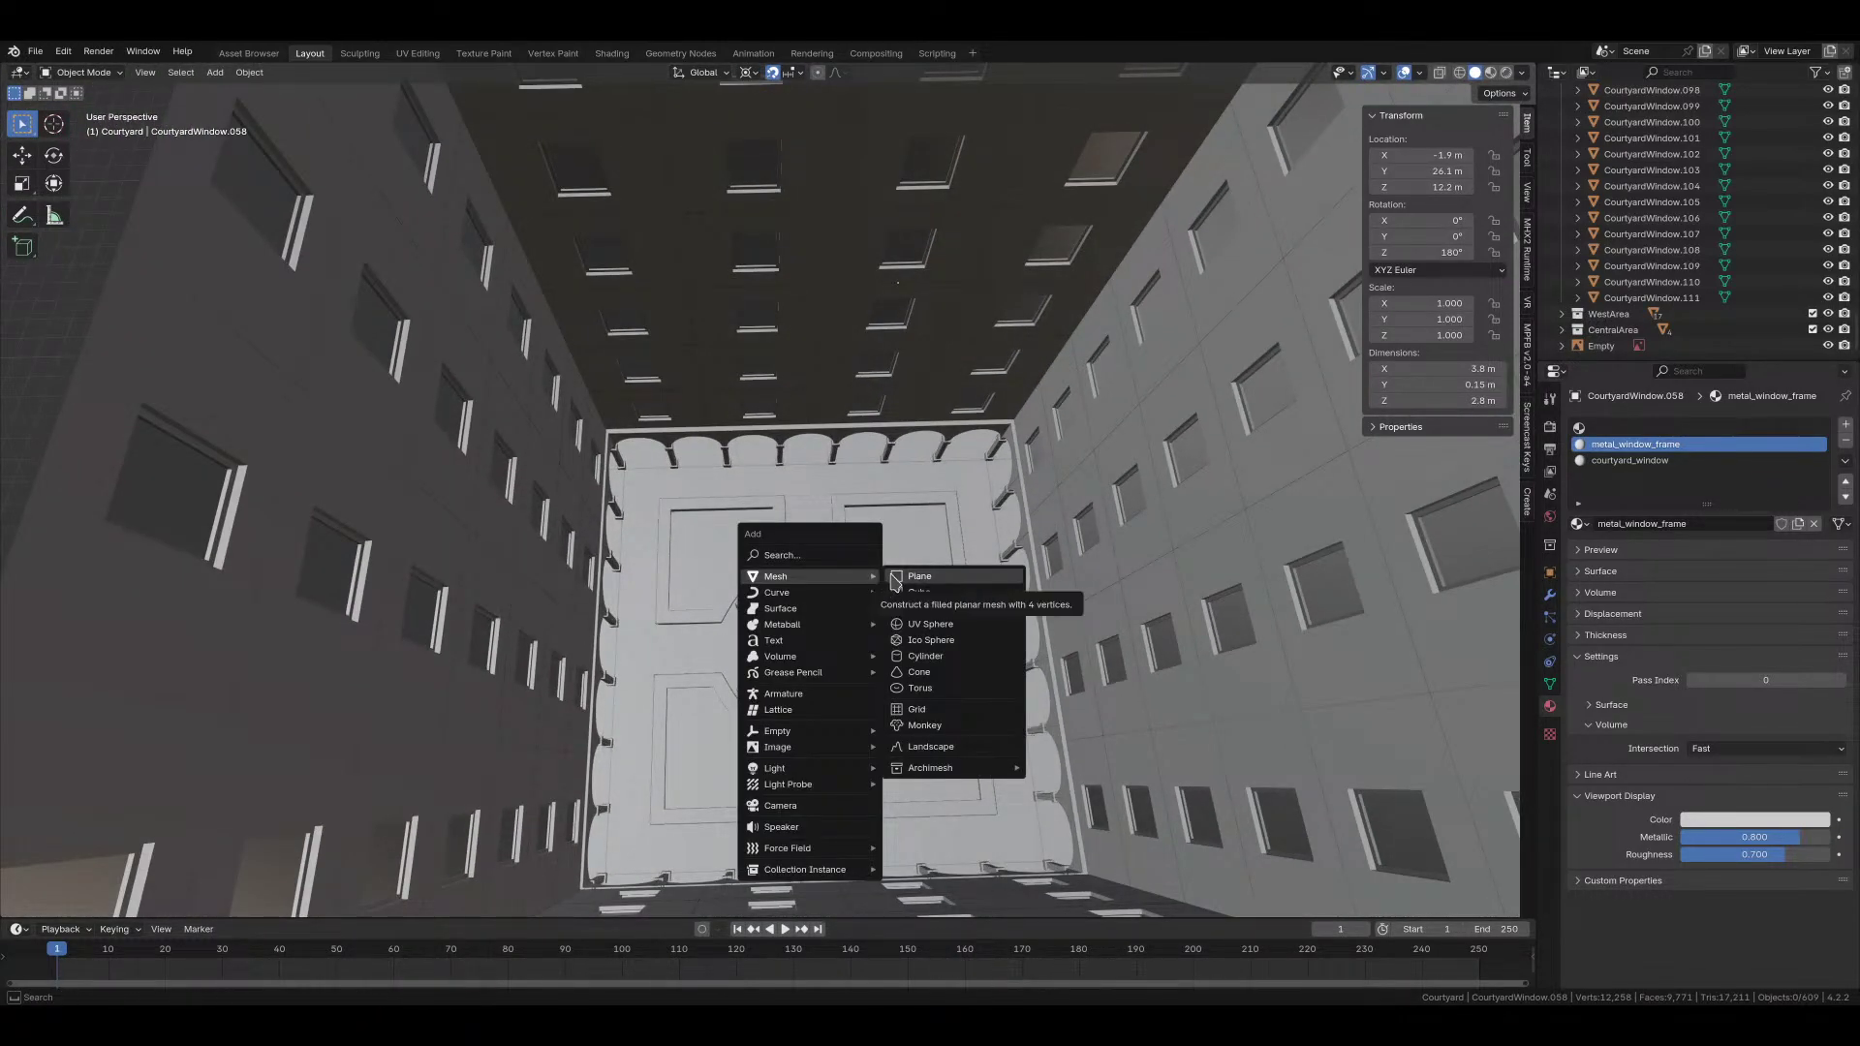
left_click(898, 578)
scroll(899, 578, "down", 5)
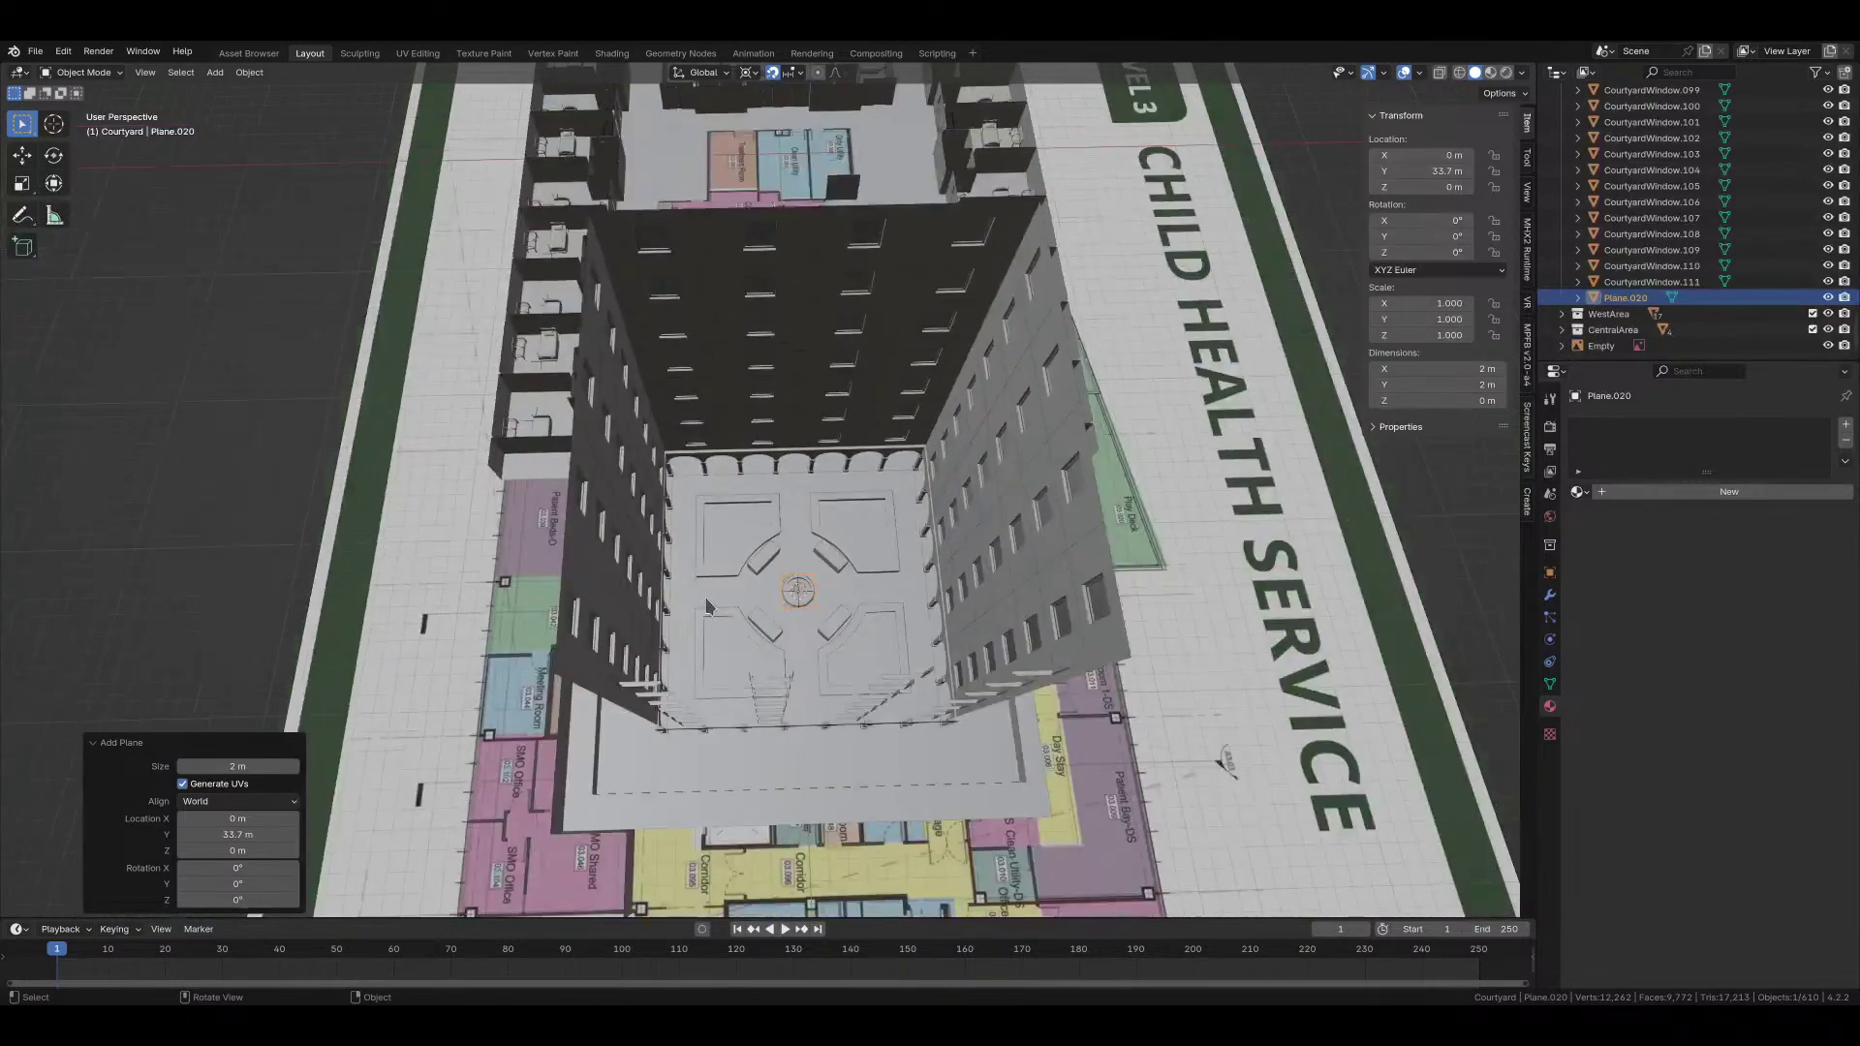
middle_click_drag(706, 596, 939, 305)
type("gz22")
key("Return")
Step: In the front view, raise the plane a further 1.4 m along Z to the top of the courtyard walls
key("grave")
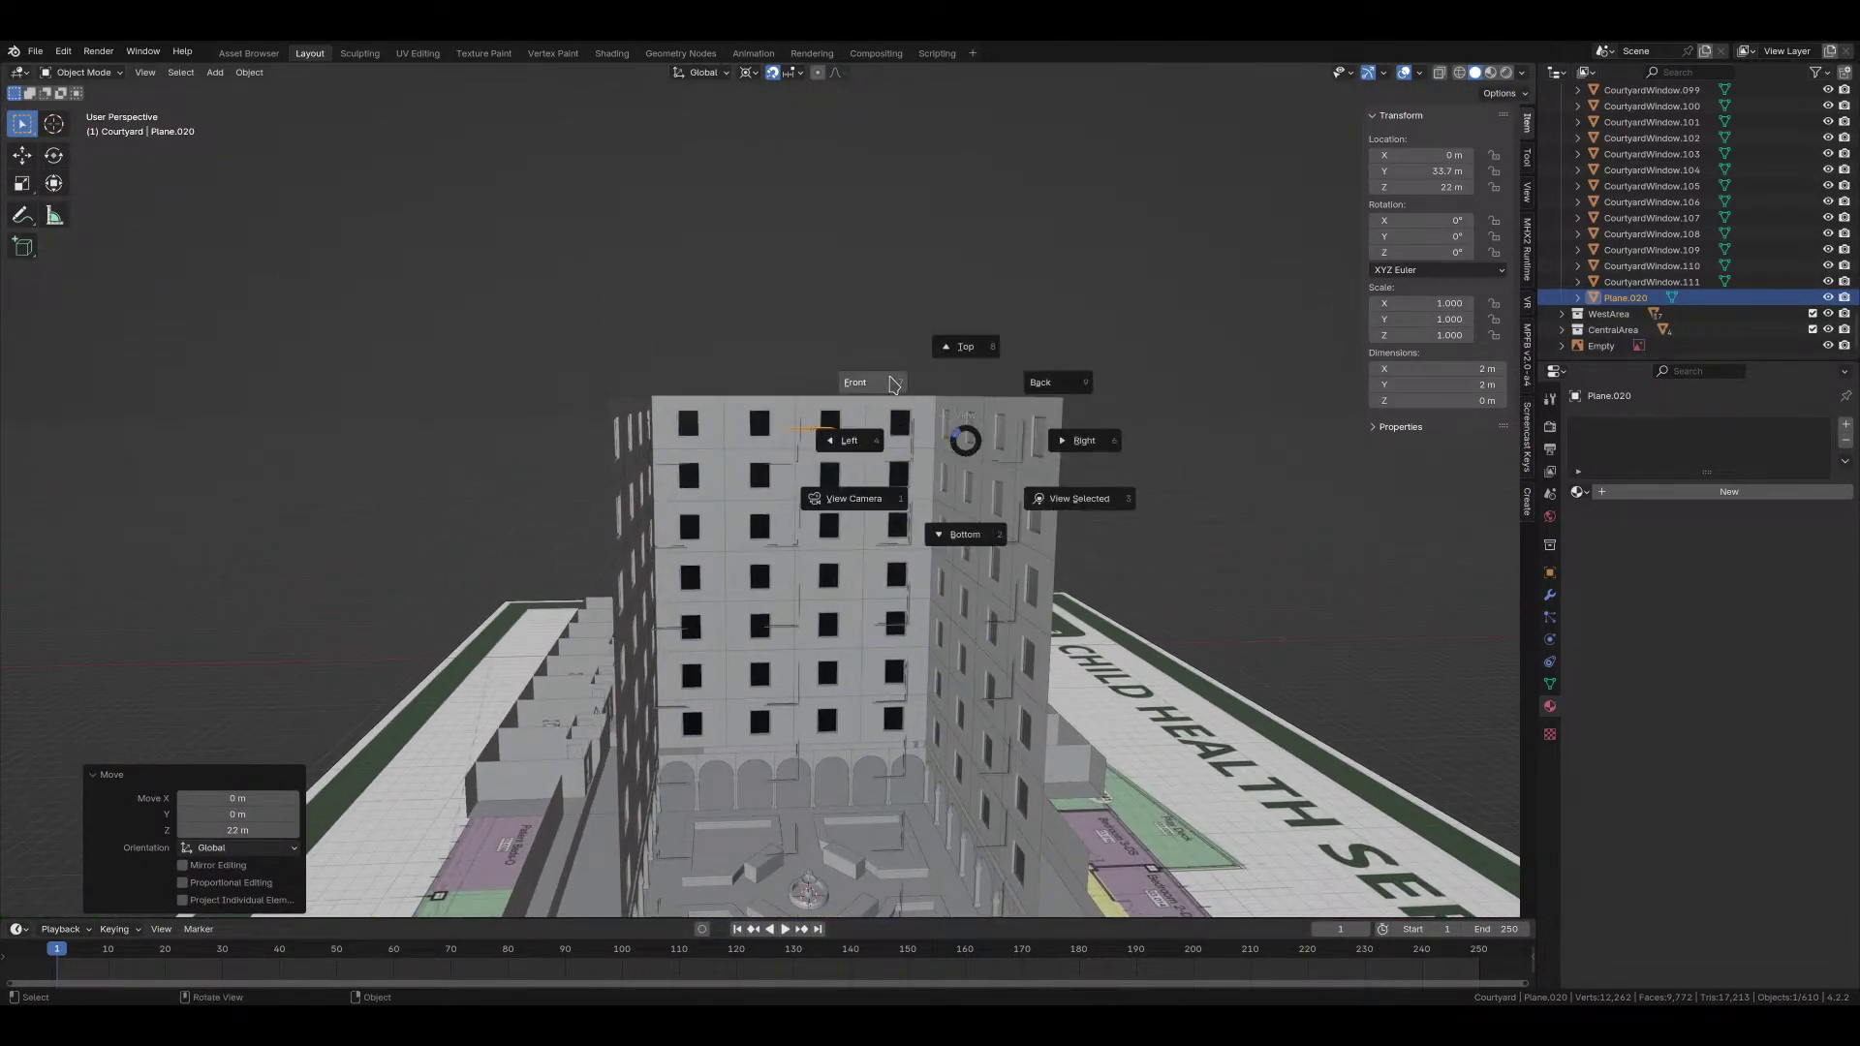
left_click(853, 383)
scroll(903, 373, "up", 5)
type("gz")
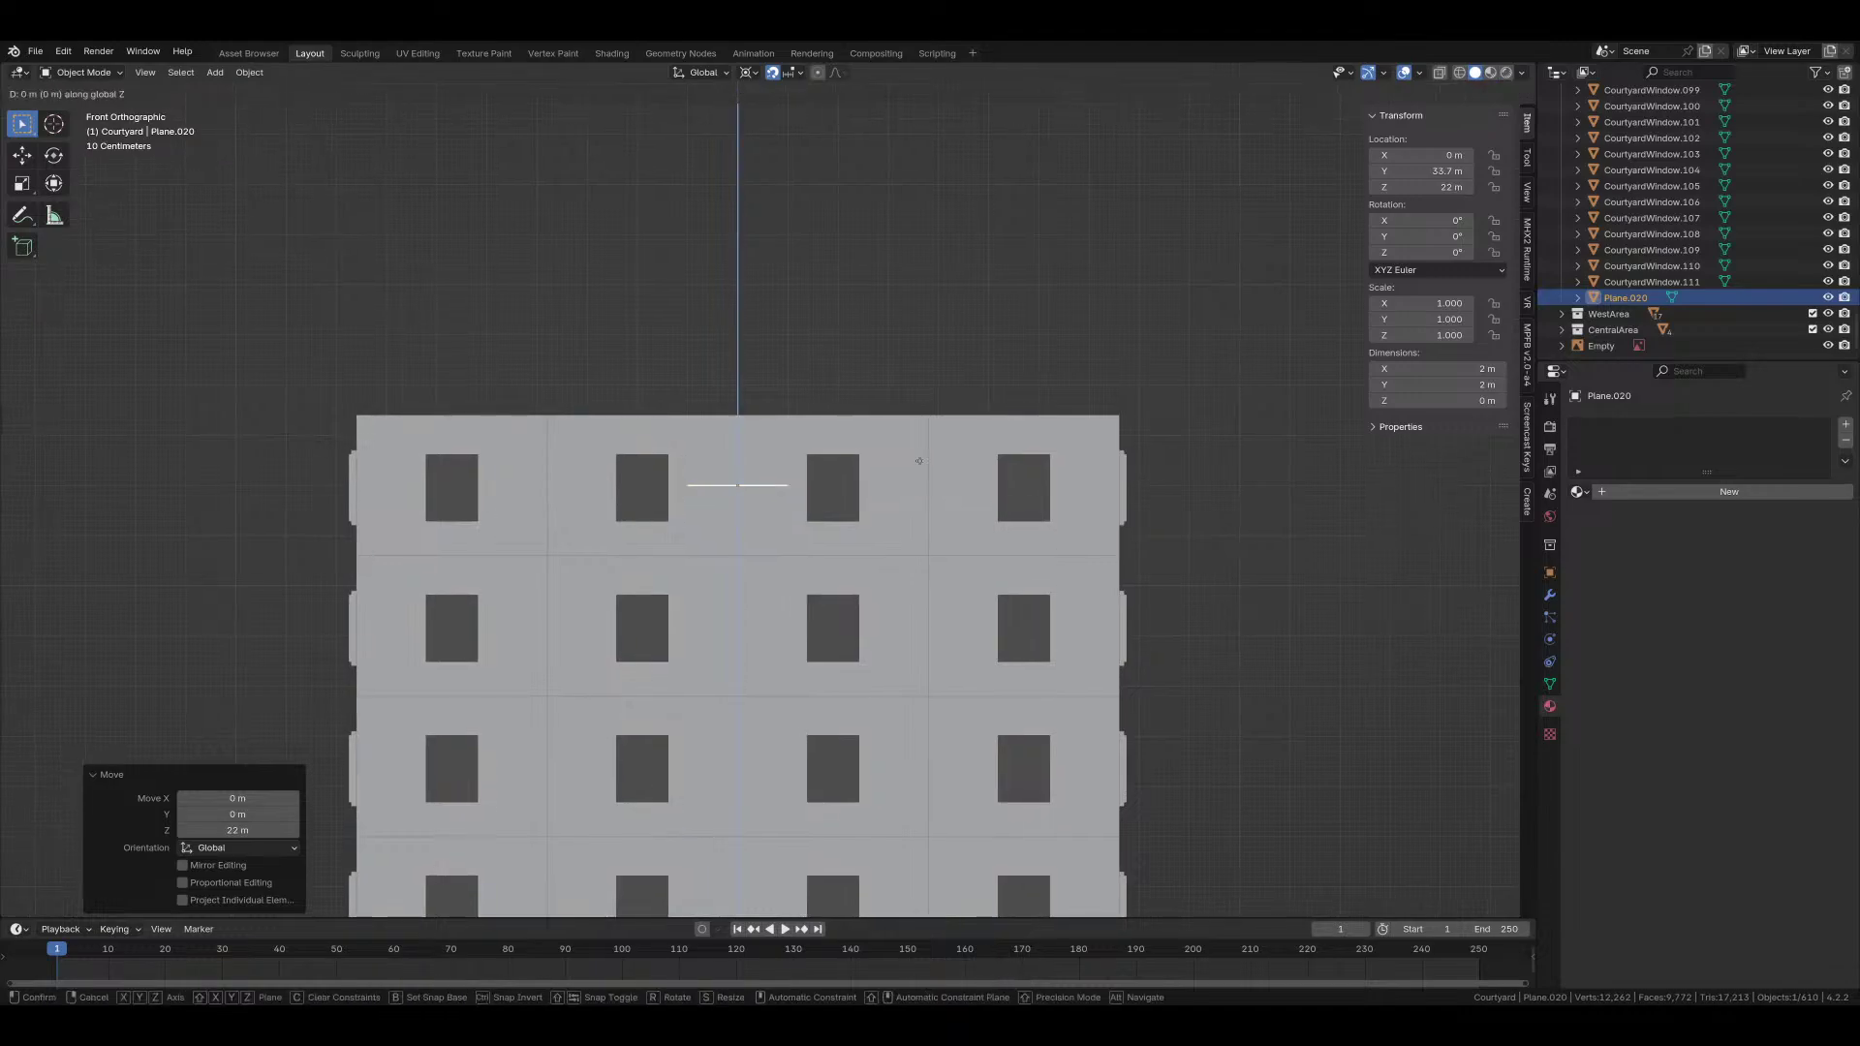
type("1.4")
key("Return")
Step: Enter Edit Mode on the plane and flip its normals
middle_click_drag(920, 475, 785, 466)
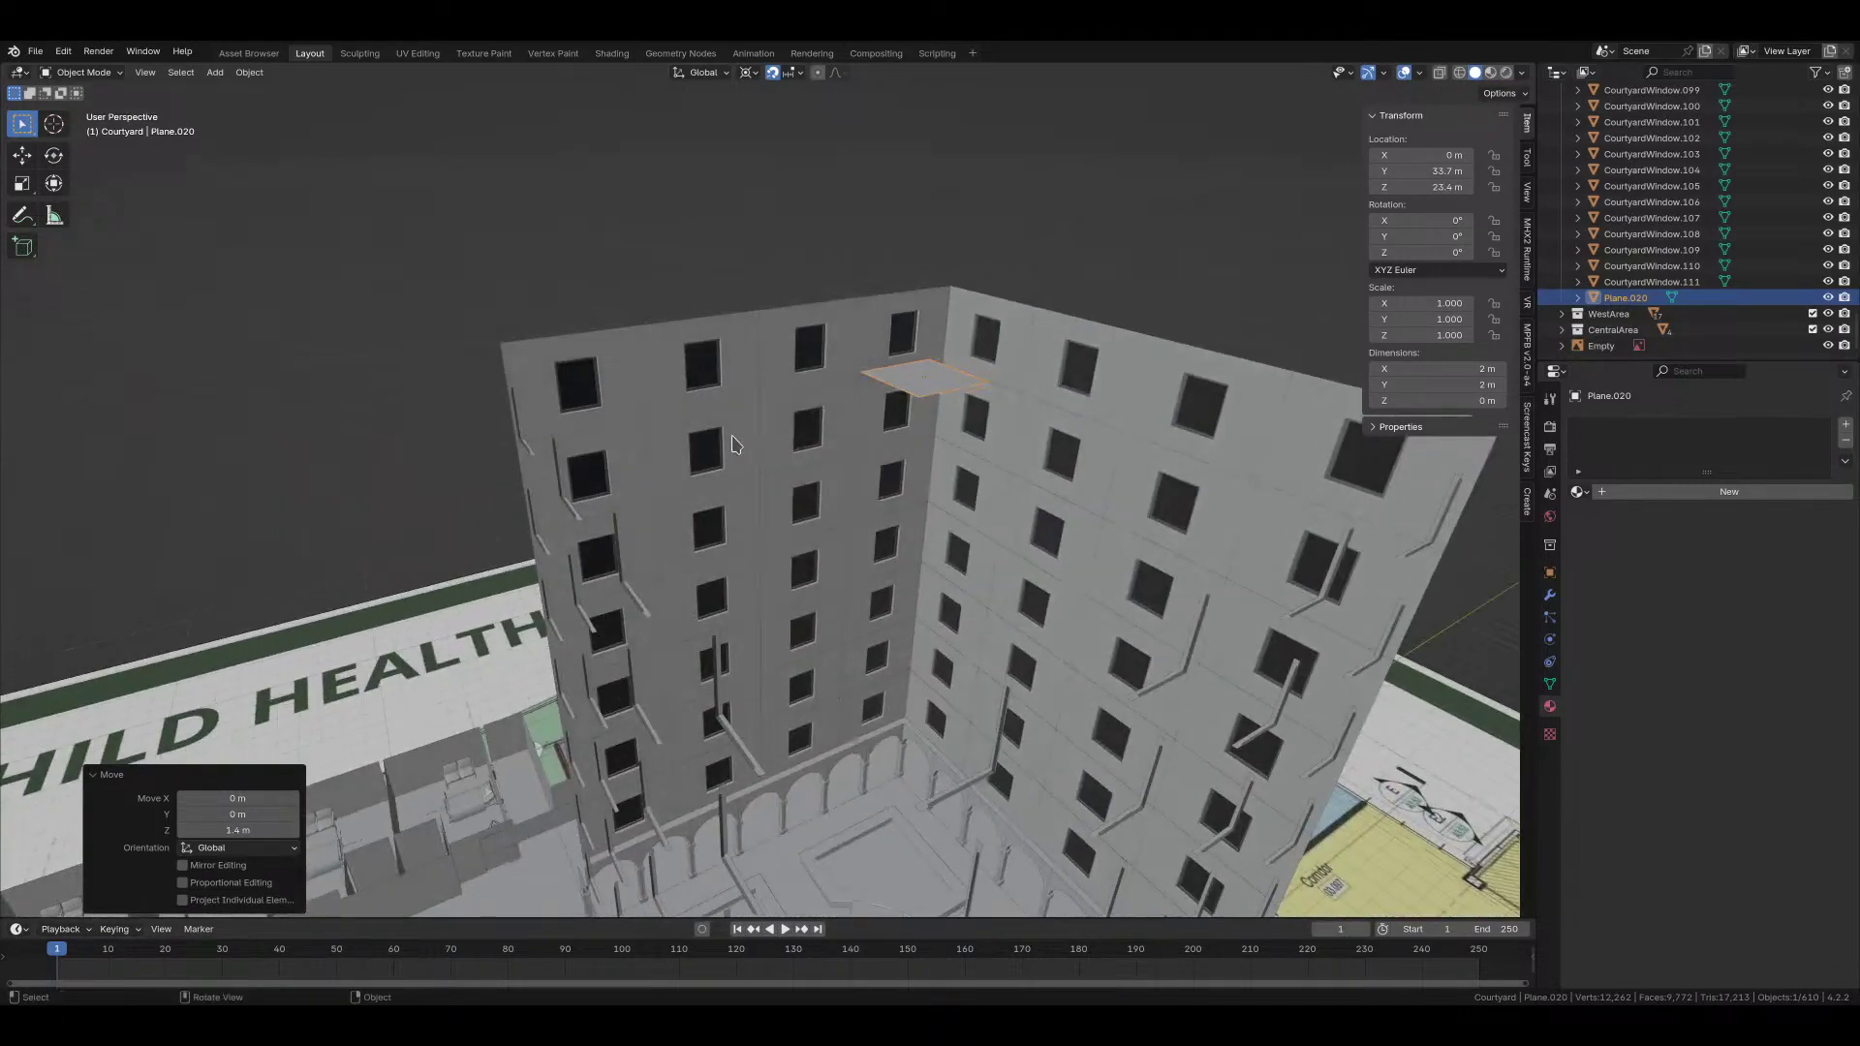
key("Tab")
key("alt+n")
left_click(1071, 472)
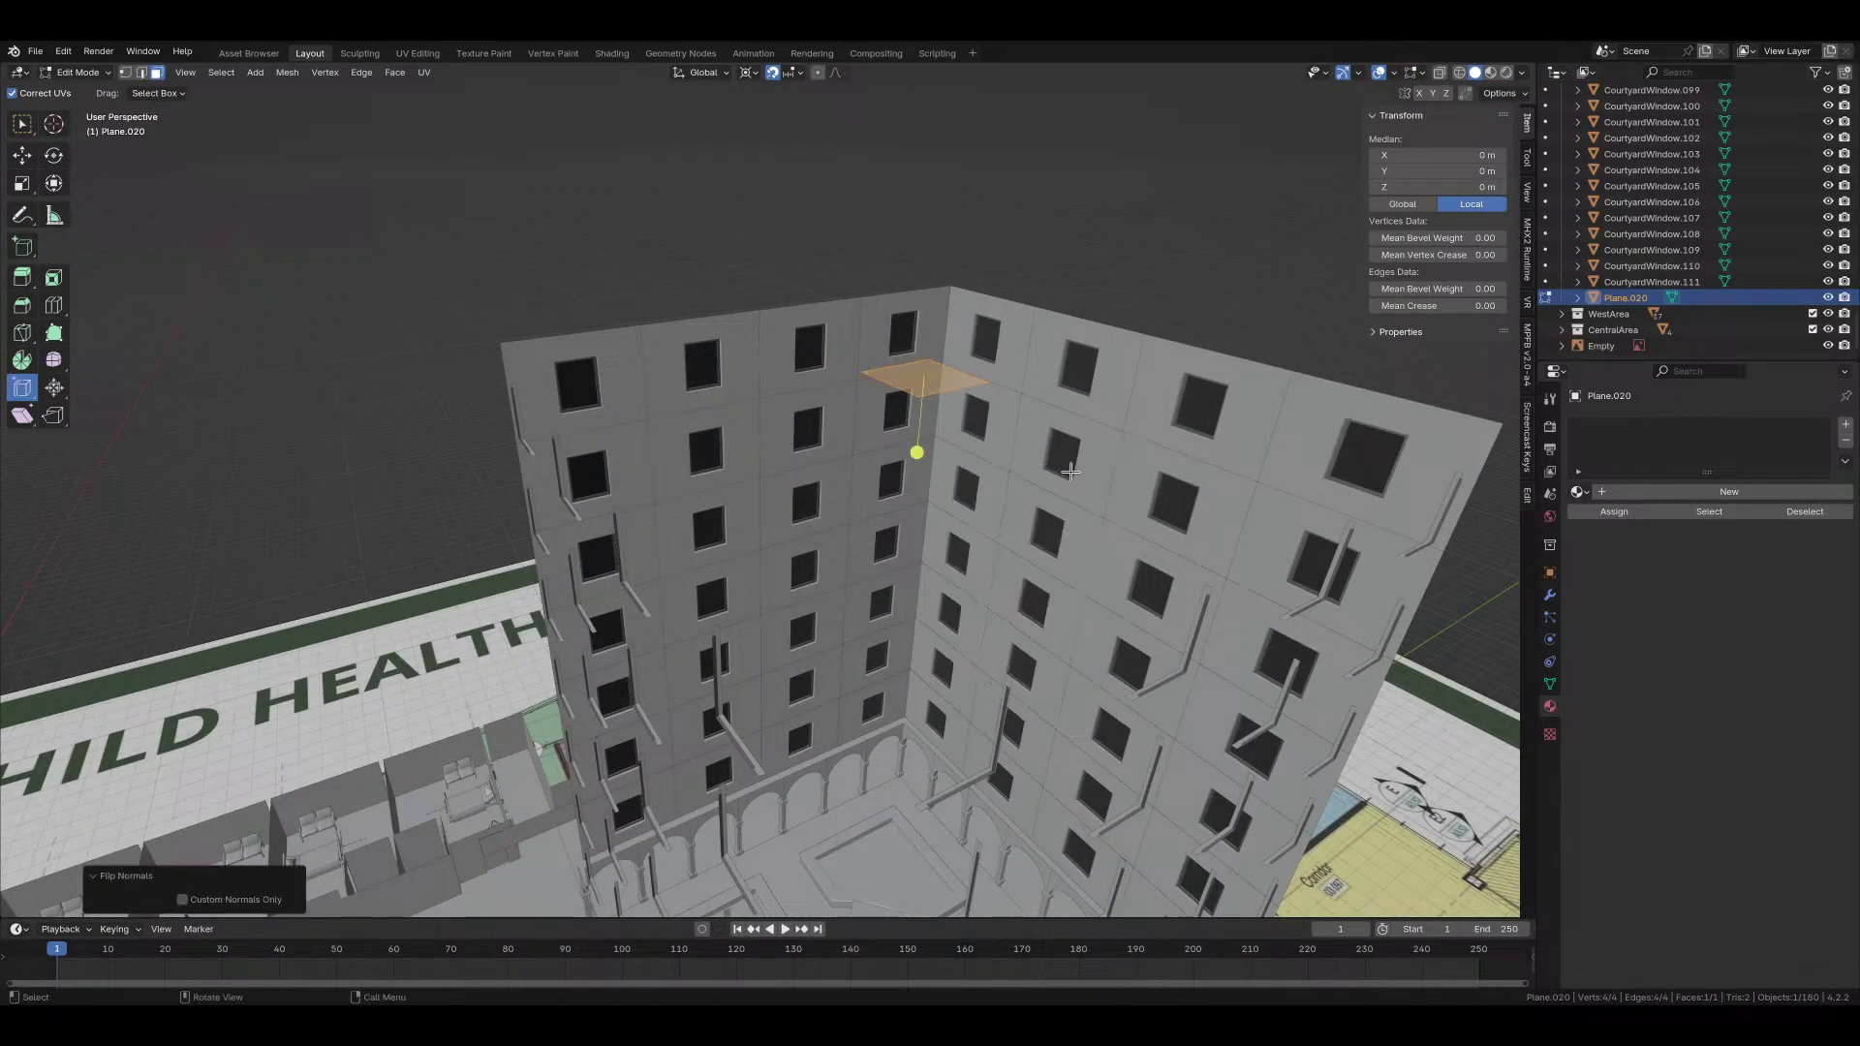
Step: Switch to the top view with edge selection and select the plane's front (negative Y) edge
key("1")
left_click(919, 395)
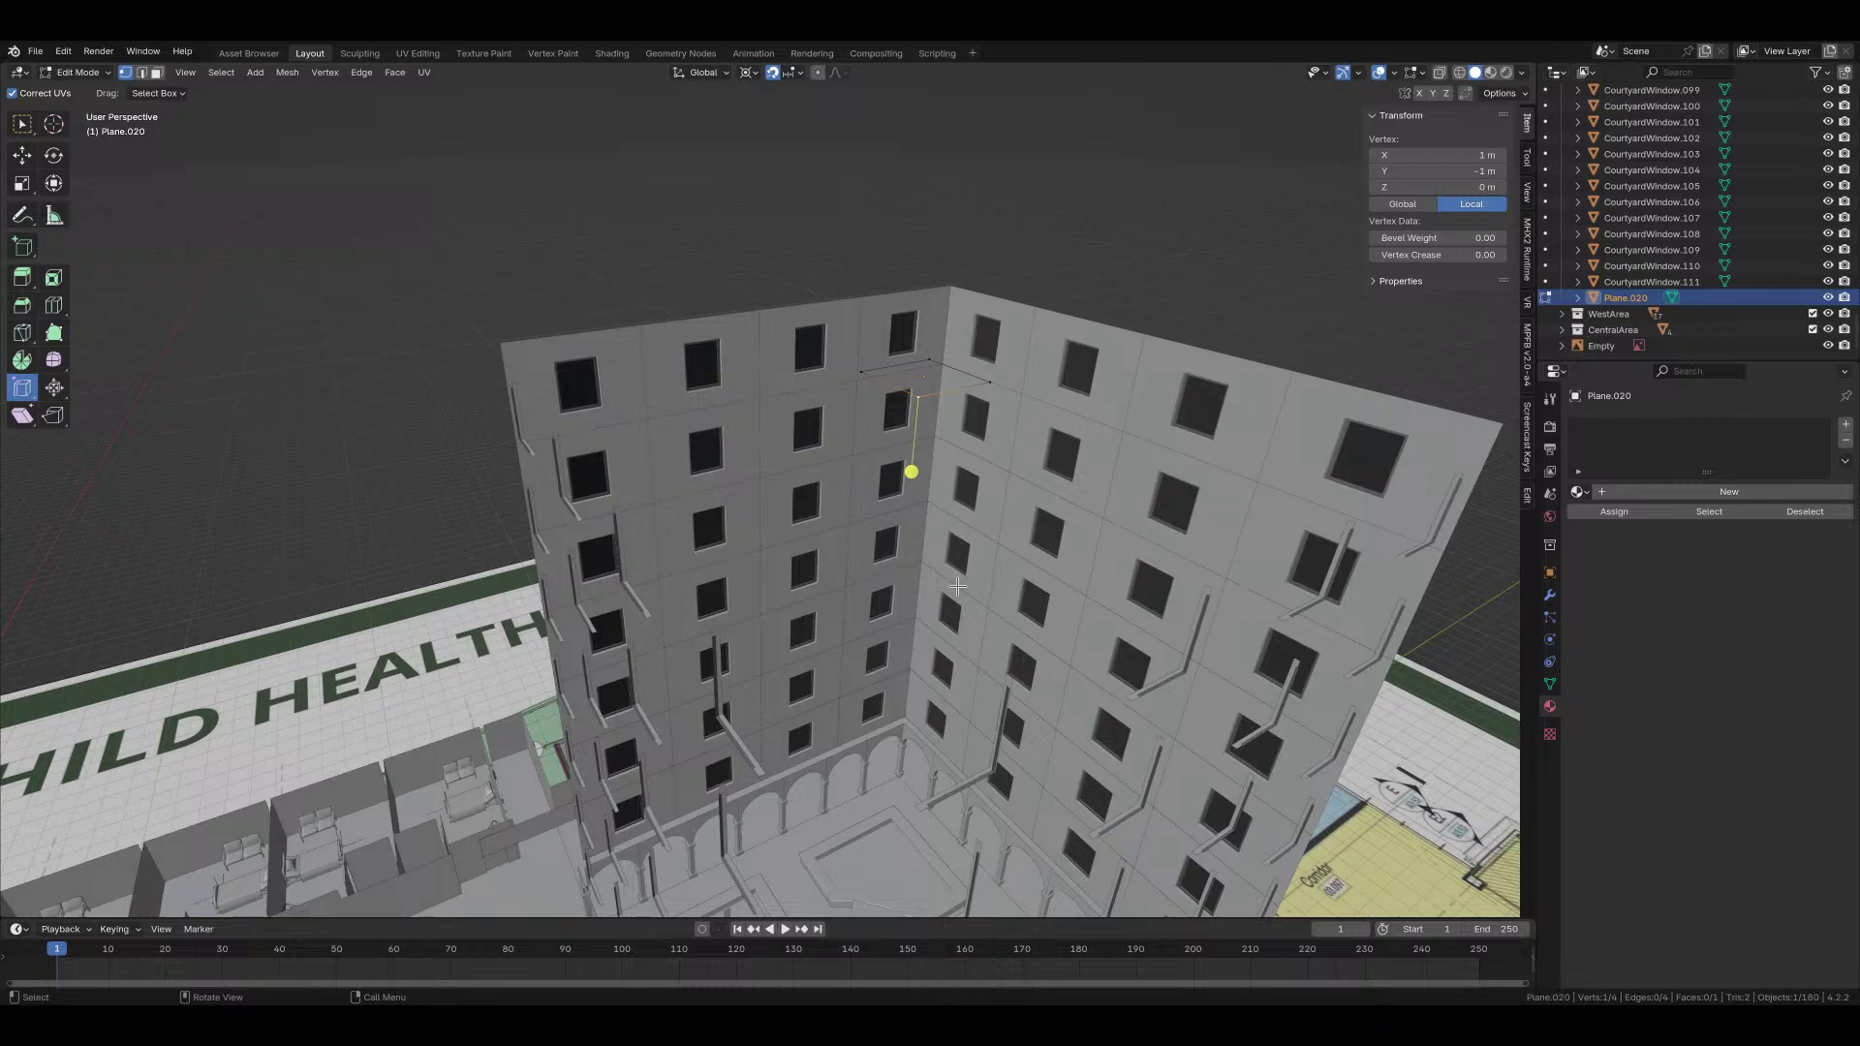
key("KP_Decimal")
key("KP_7")
key("2")
left_click(739, 322)
scroll(744, 334, "down", 1)
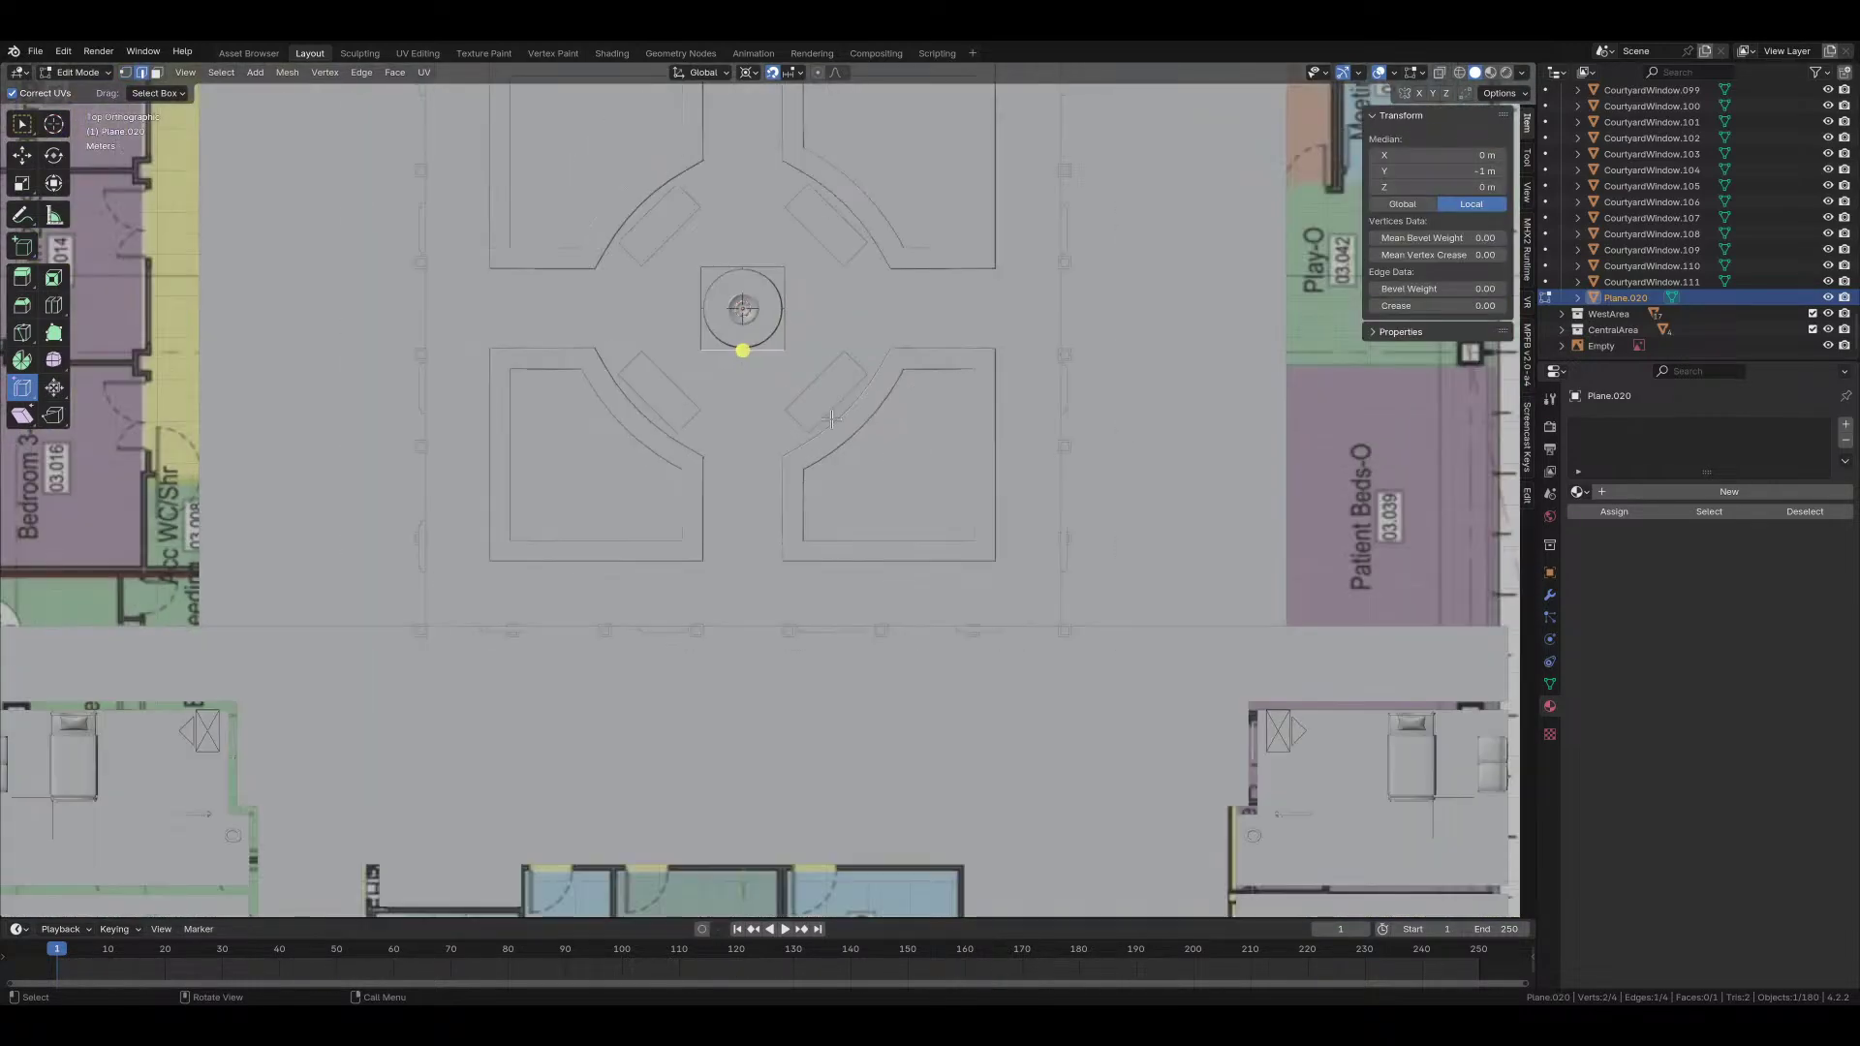
Step: Try to move the plane's front and side edges out to the courtyard walls one at a time, and undo the moves
key("g")
key("y")
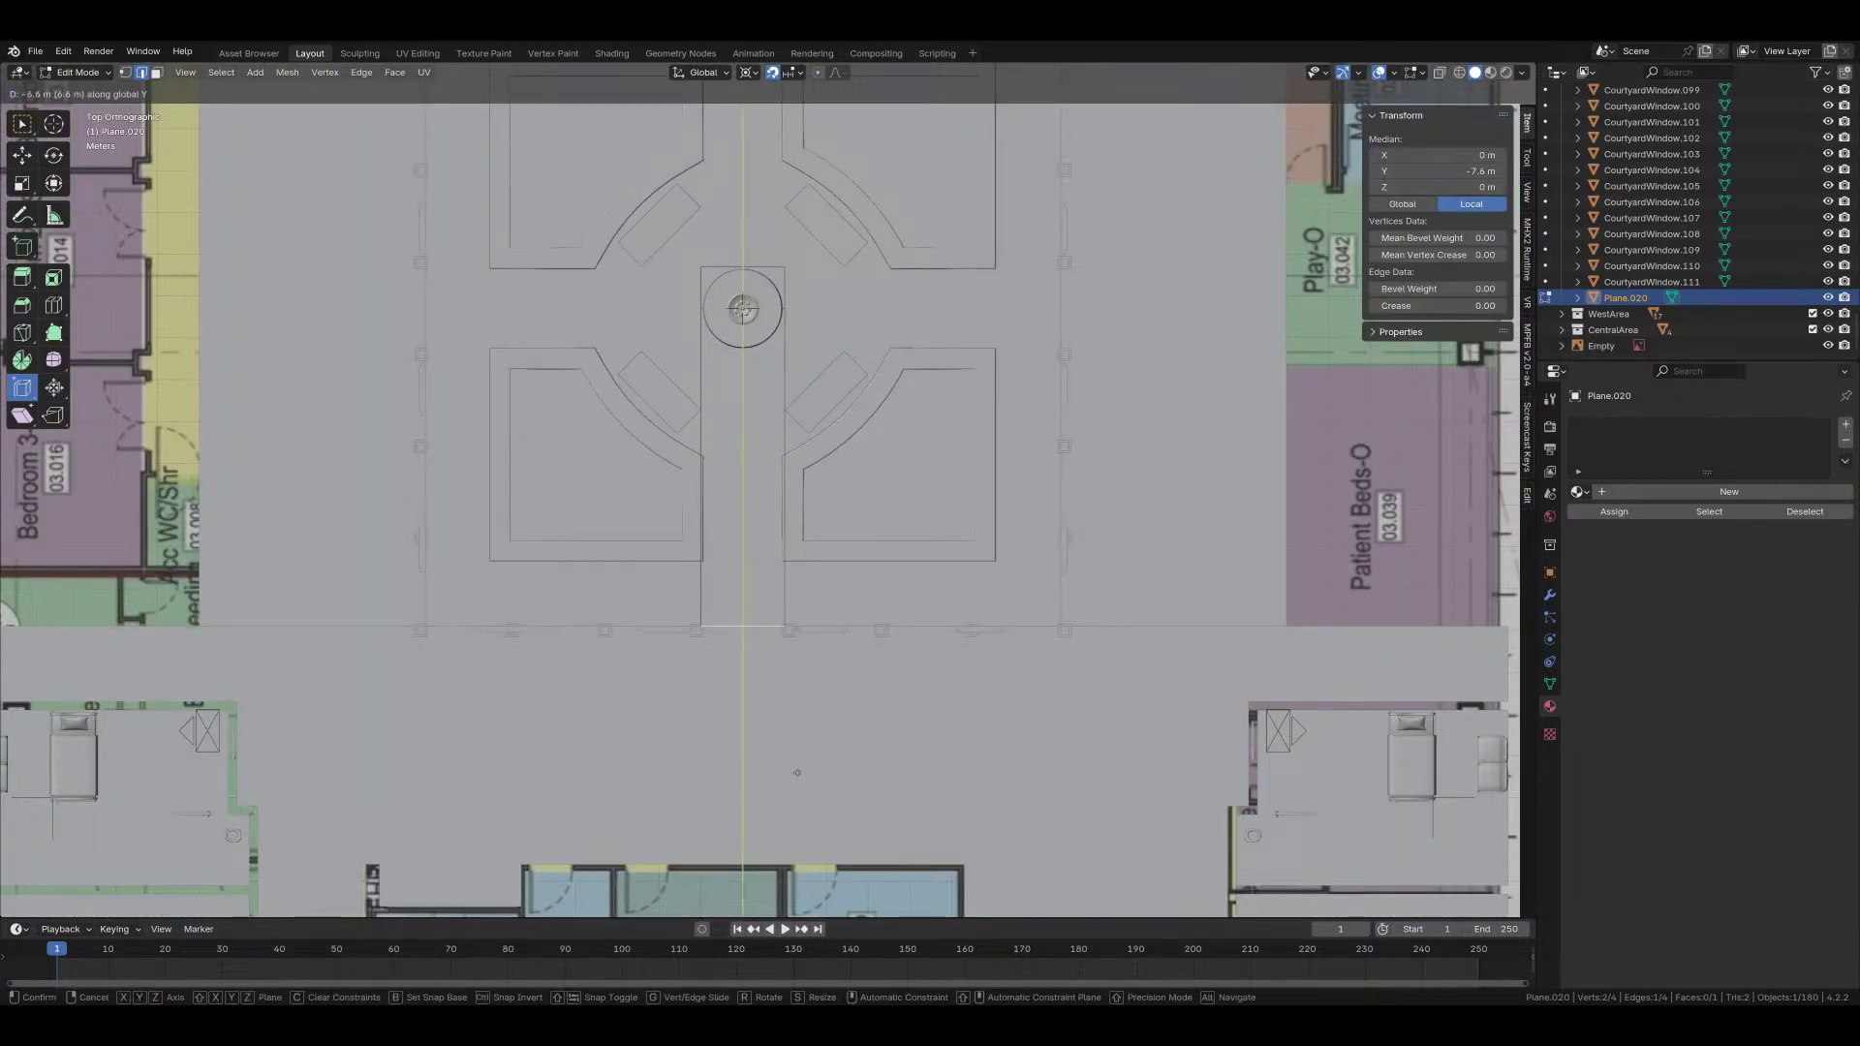
left_click(743, 626)
left_click(783, 443)
key("g")
key("x")
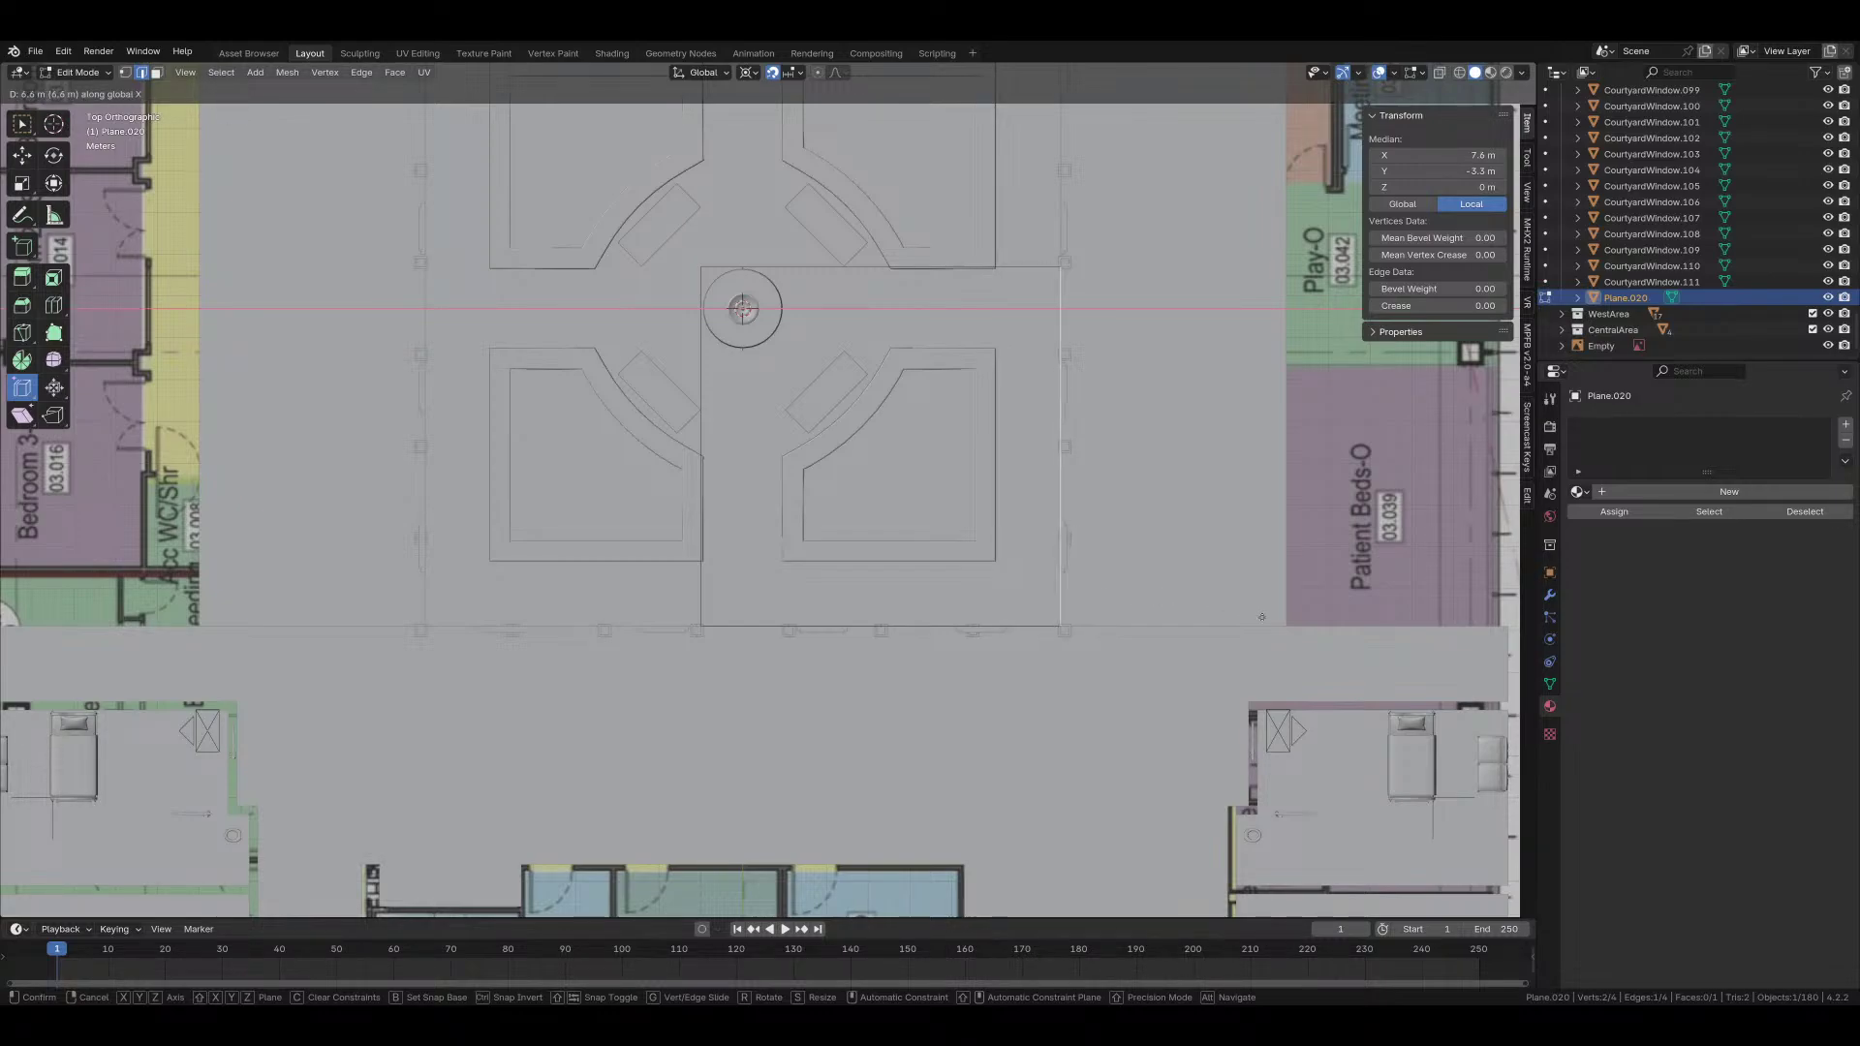
right_click(781, 443)
key("ctrl+z")
key("ctrl+z")
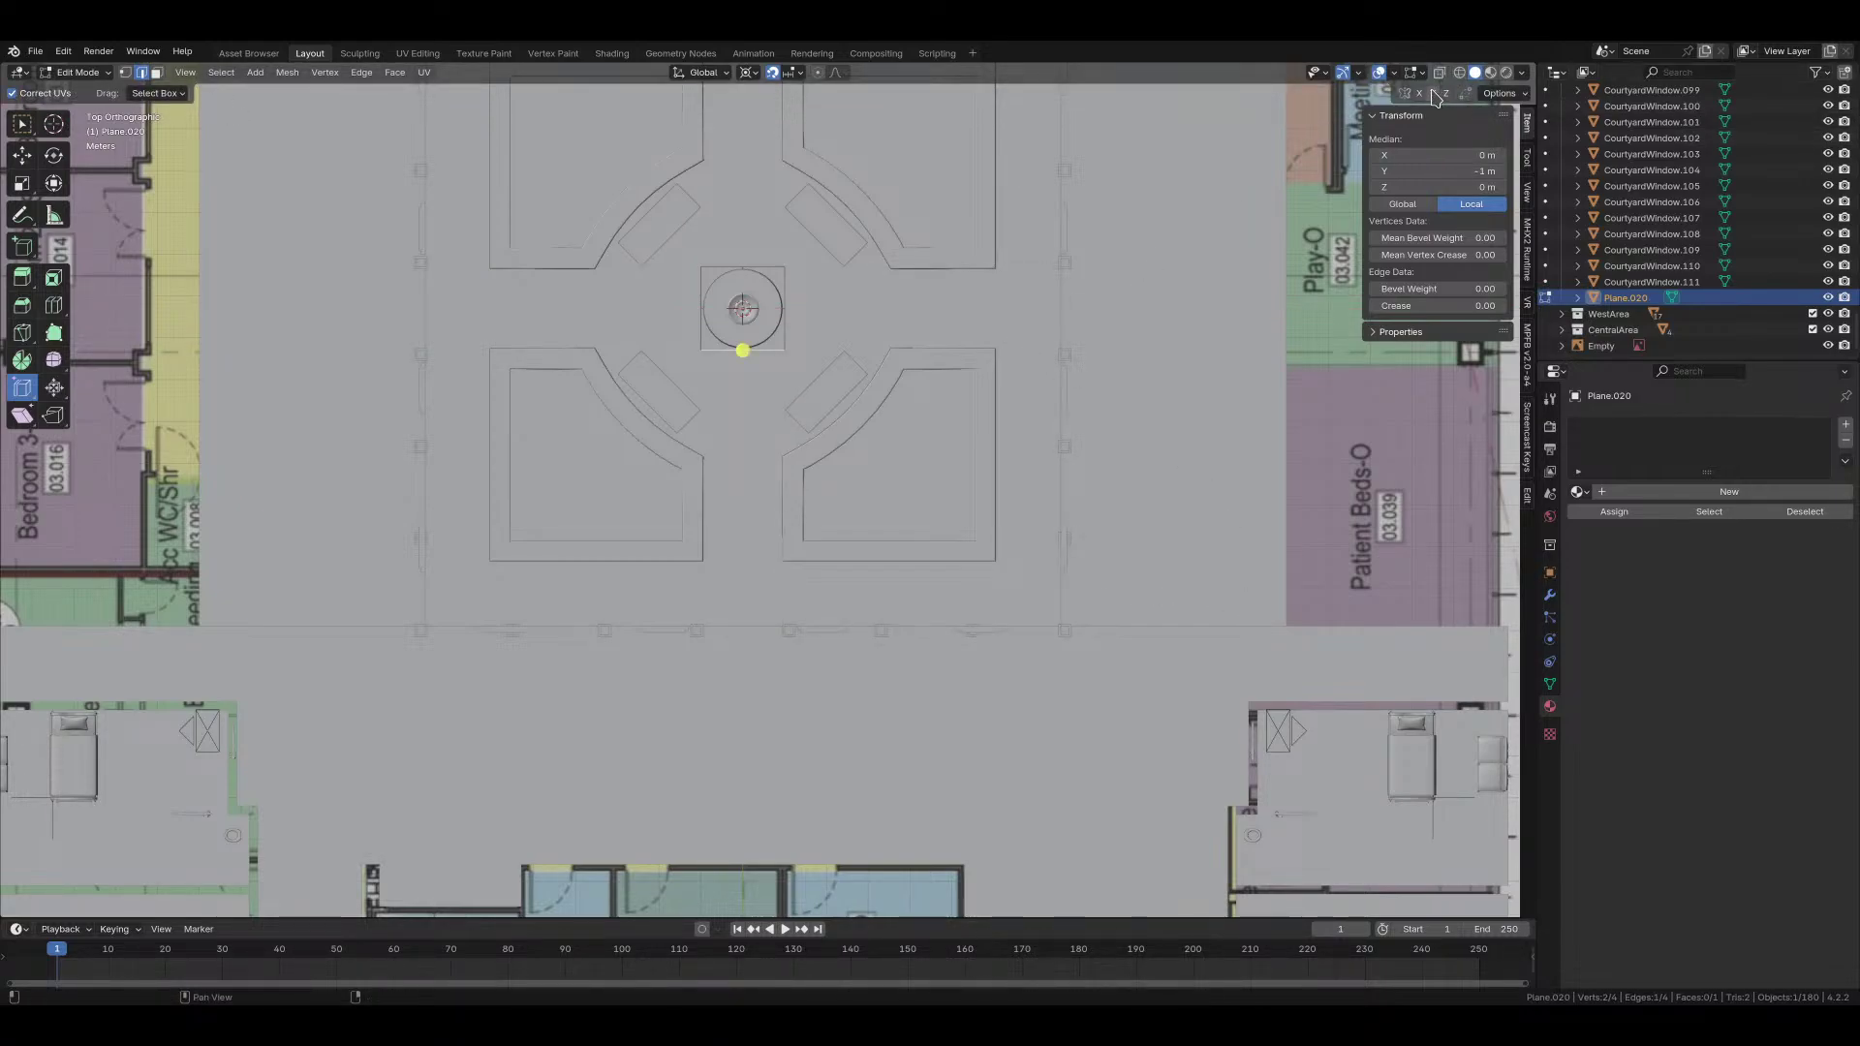
Step: With X and Y mesh symmetry enabled, stretch the plane's edges outward to the courtyard walls, about 6.7 m along X
key("g")
key("y")
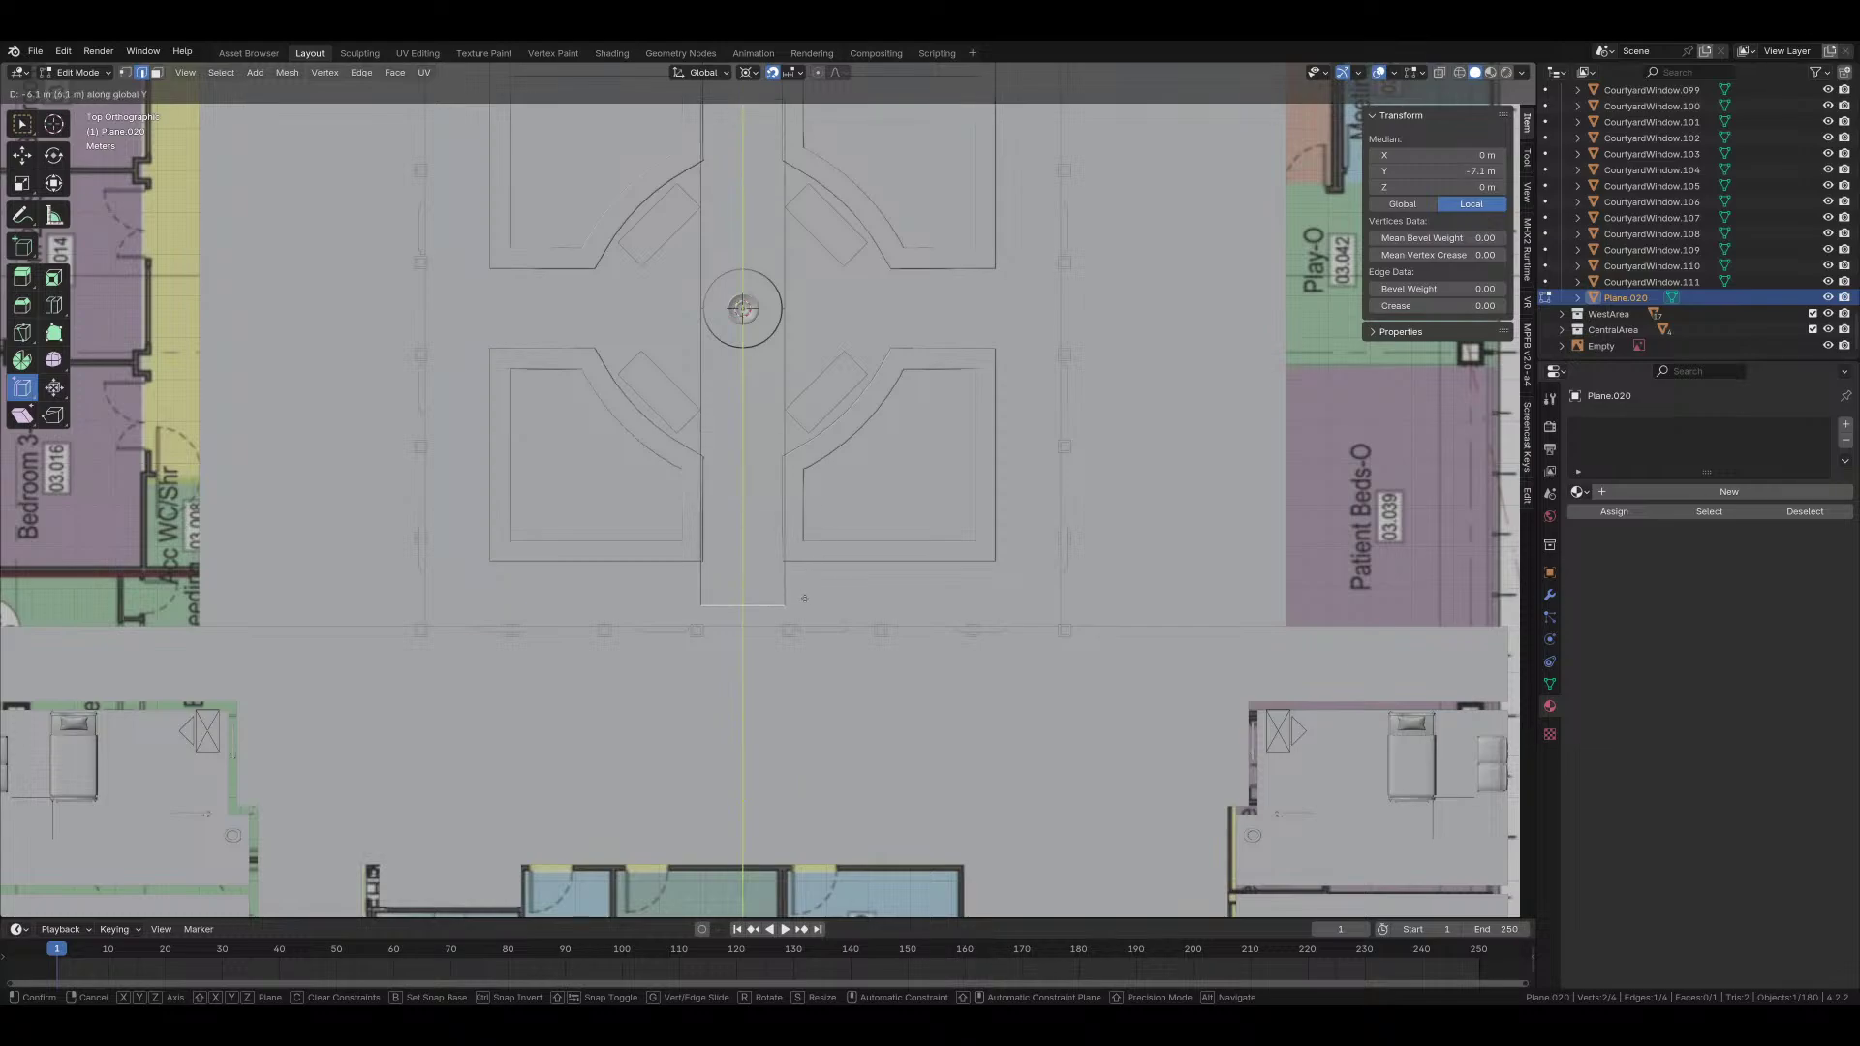
left_click(742, 787)
left_click(785, 500)
key("g")
key("x")
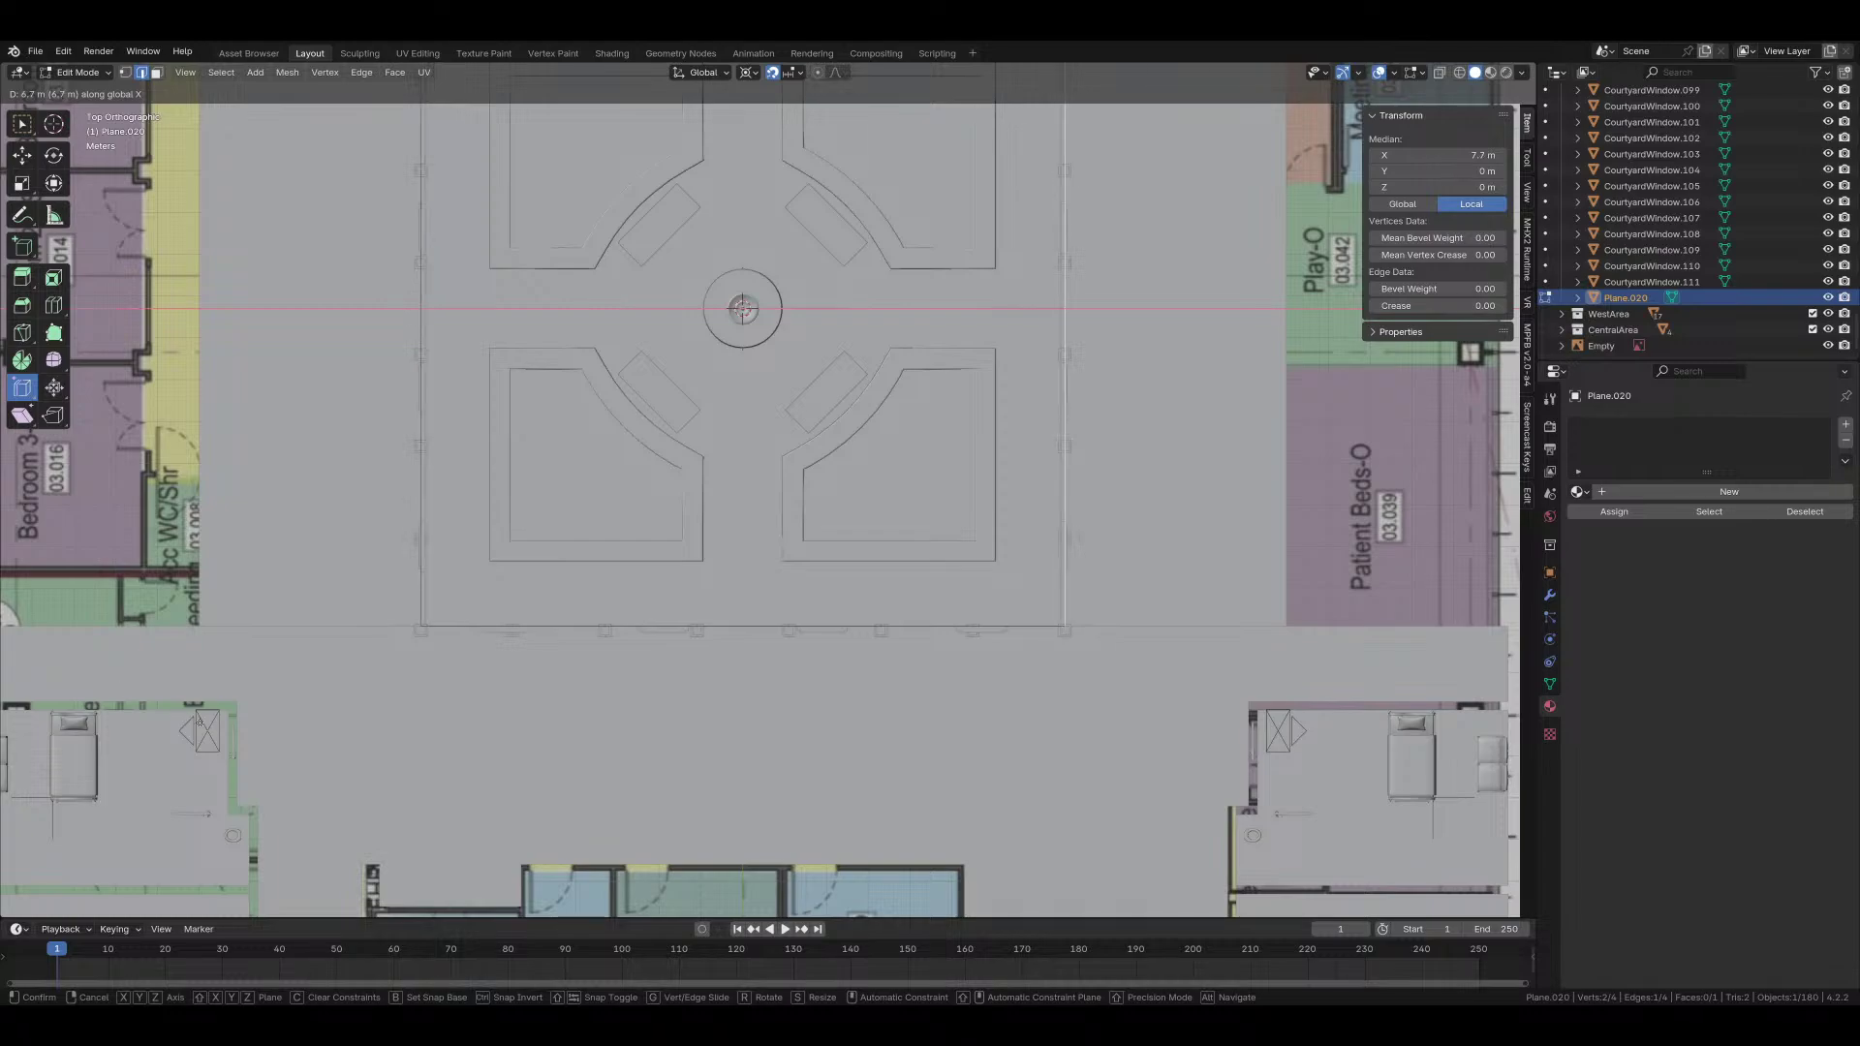
left_click(193, 722)
Step: Add two perpendicular centred loop cuts to divide the courtyard ceiling plane into four equal faces
scroll(590, 553, "down", 3)
middle_click_drag(590, 552, 847, 622)
scroll(847, 622, "down", 2)
key("alt+a")
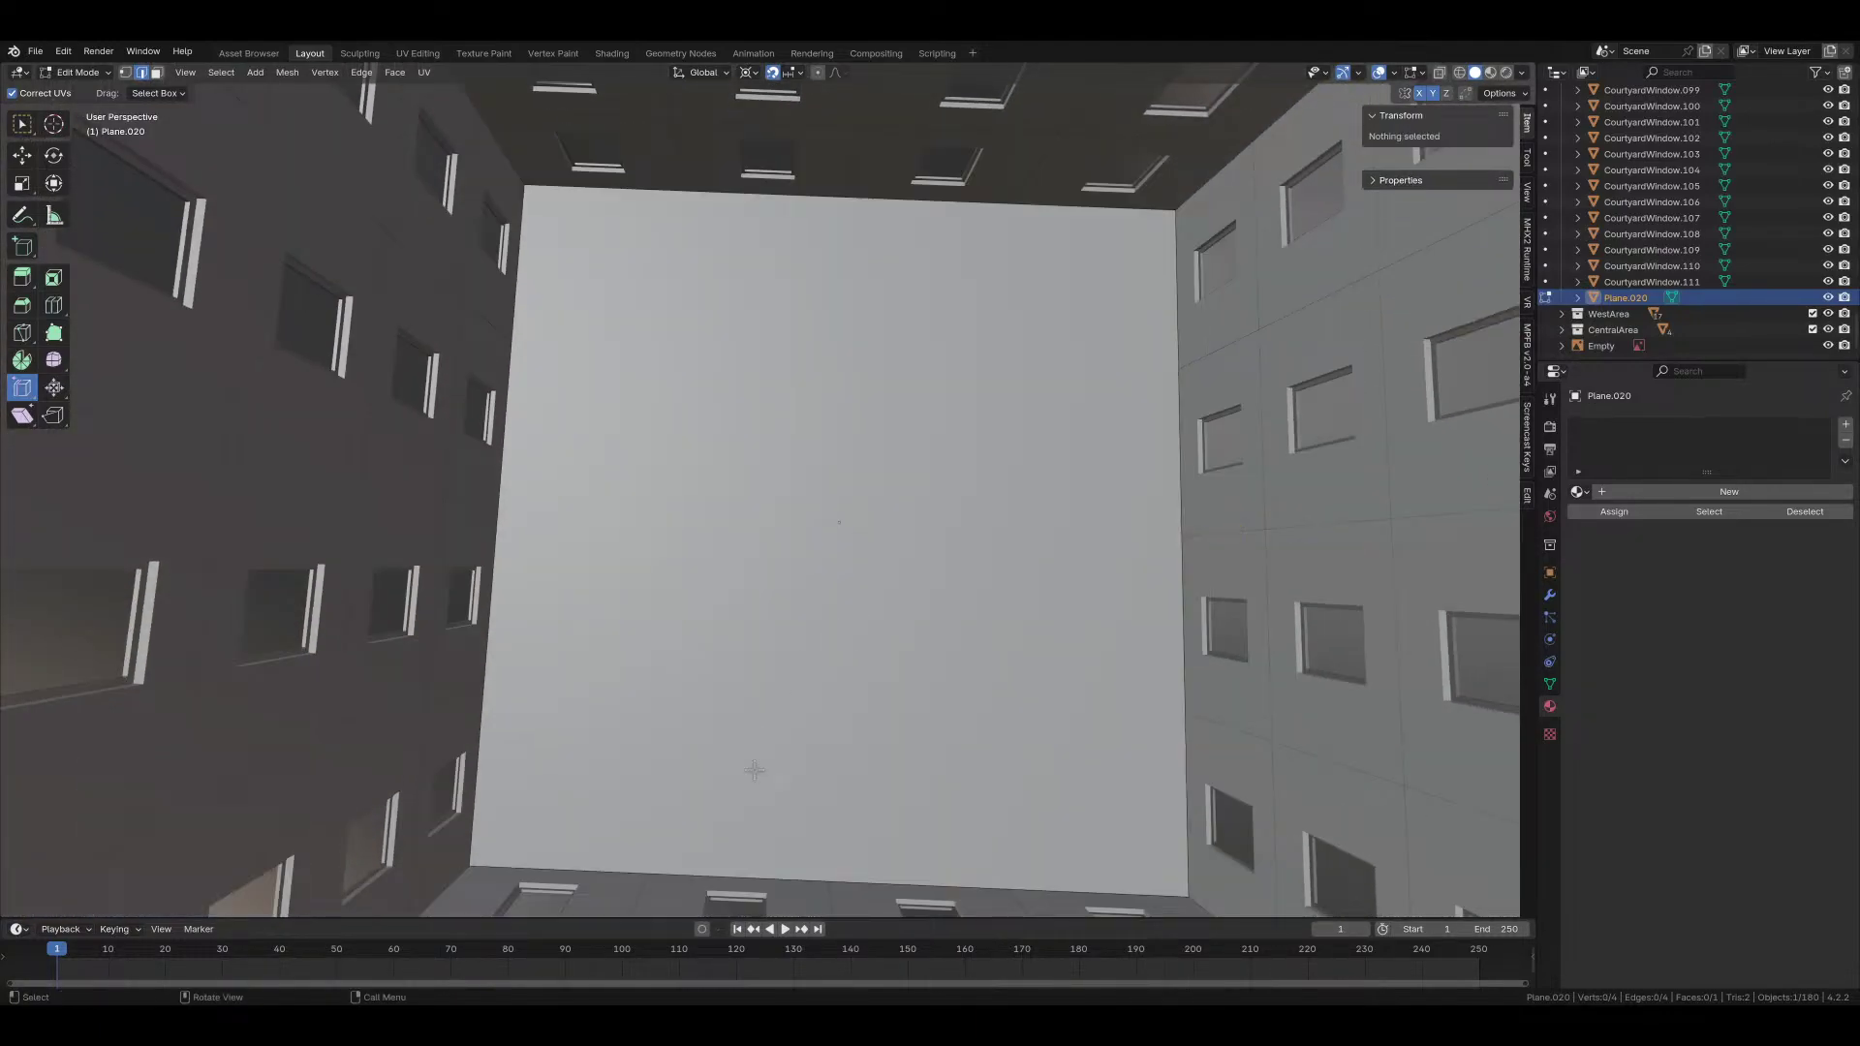
key("ctrl+r")
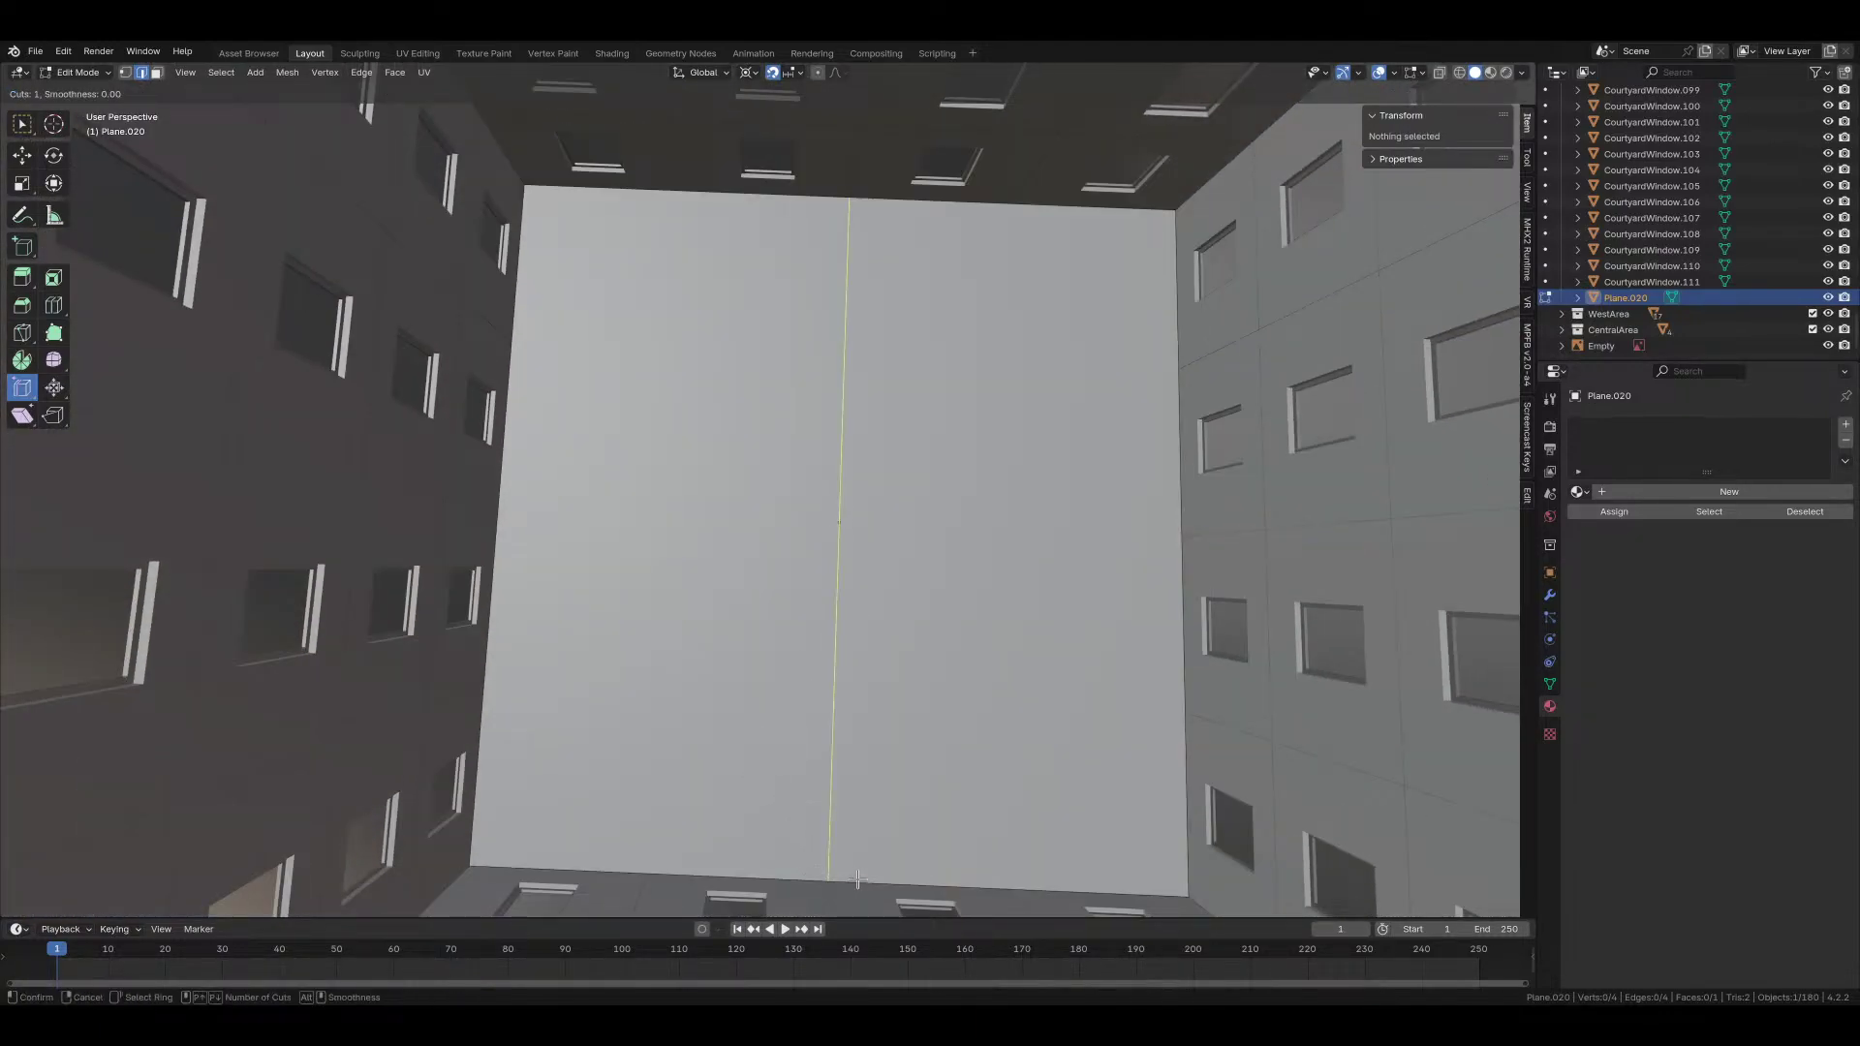
left_click(849, 879)
right_click(848, 879)
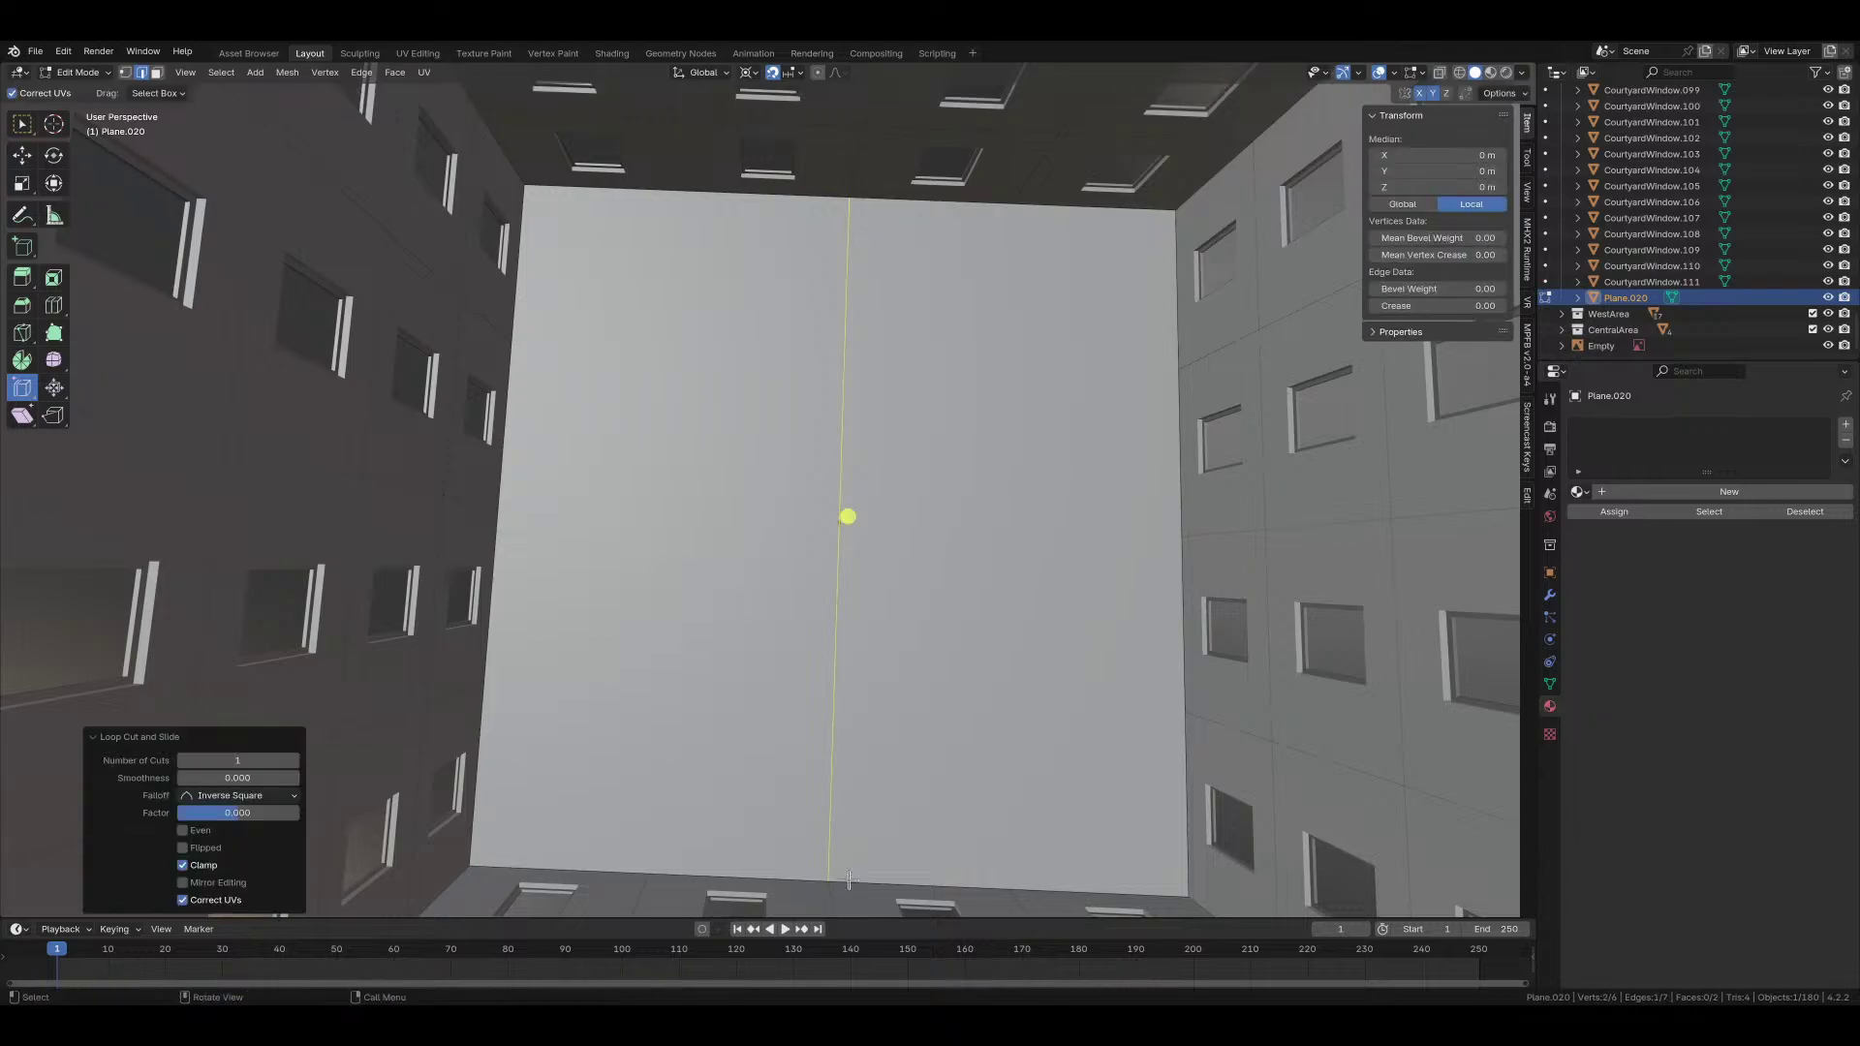
key("ctrl+r")
left_click(831, 527)
right_click(831, 526)
Step: Select all four ceiling faces and inset them individually by 2.5 m
key("3")
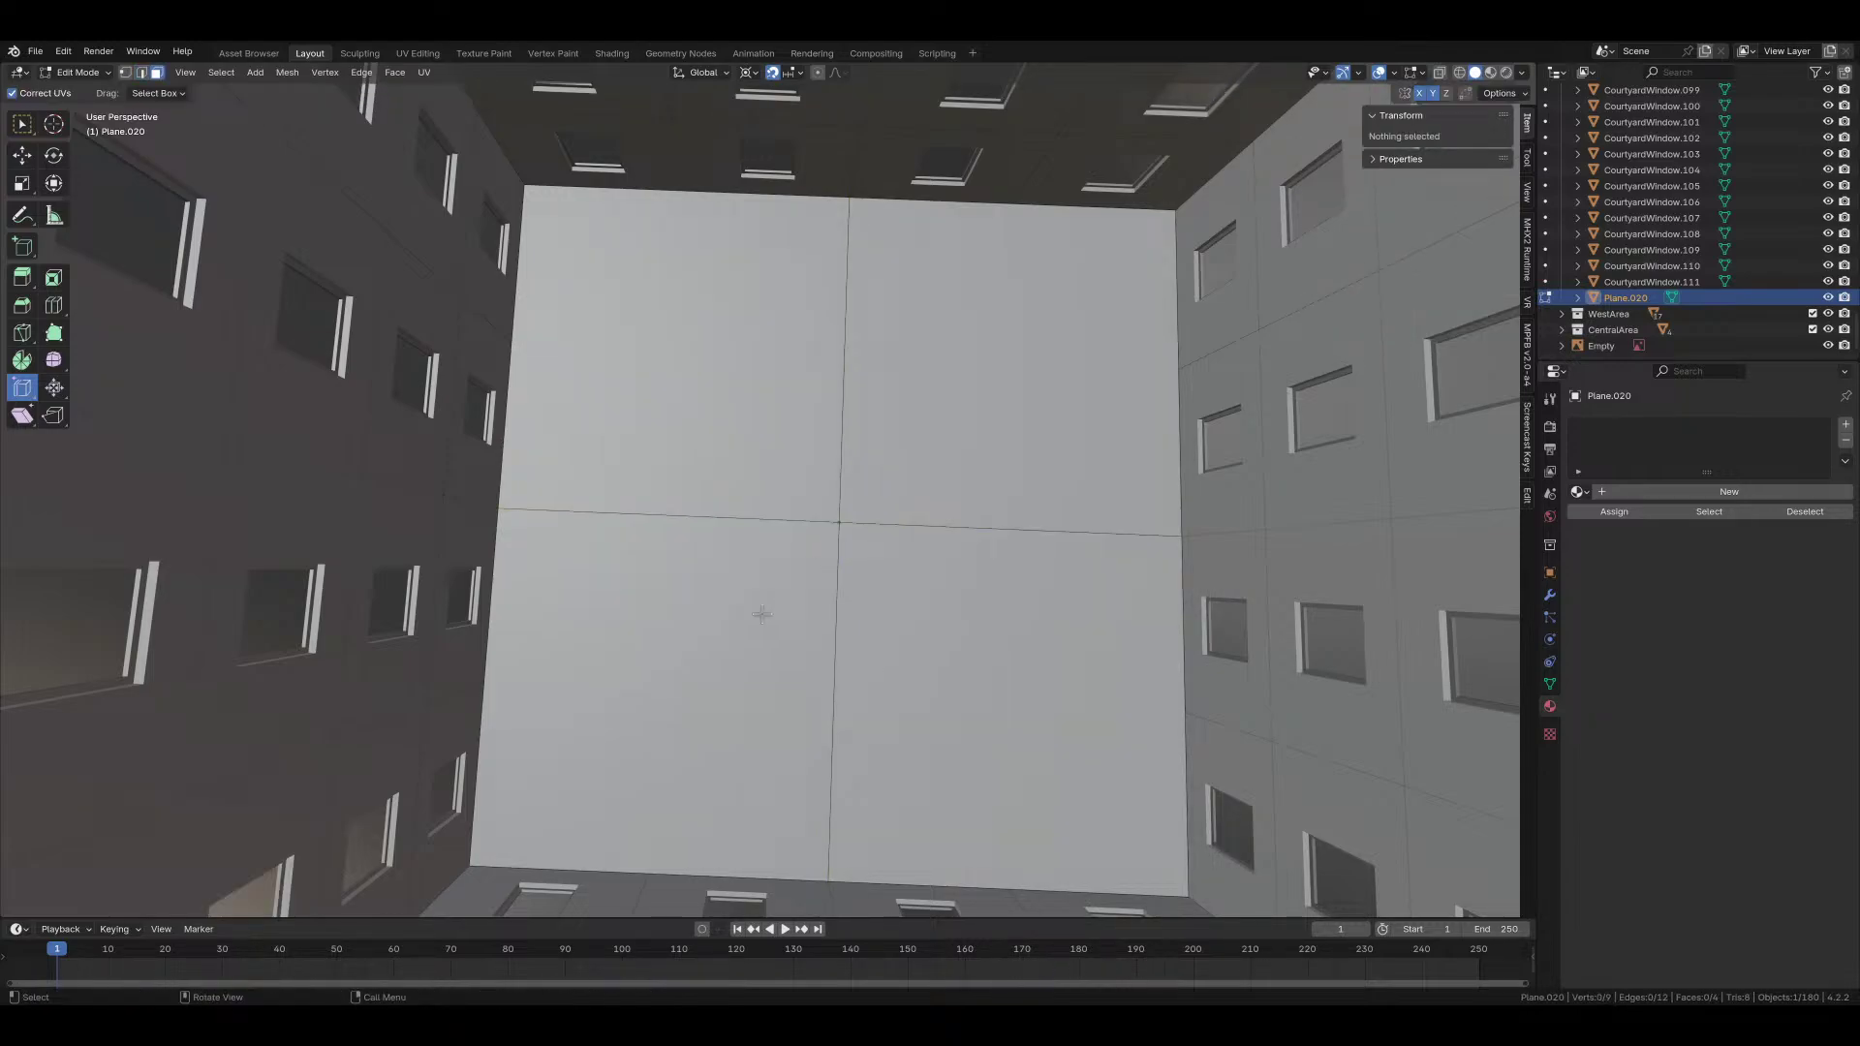
left_click(756, 614)
left_click(656, 506, "shift")
left_click(918, 375, "shift")
left_click(982, 654, "shift")
middle_click_drag(963, 640, 922, 660)
type("i")
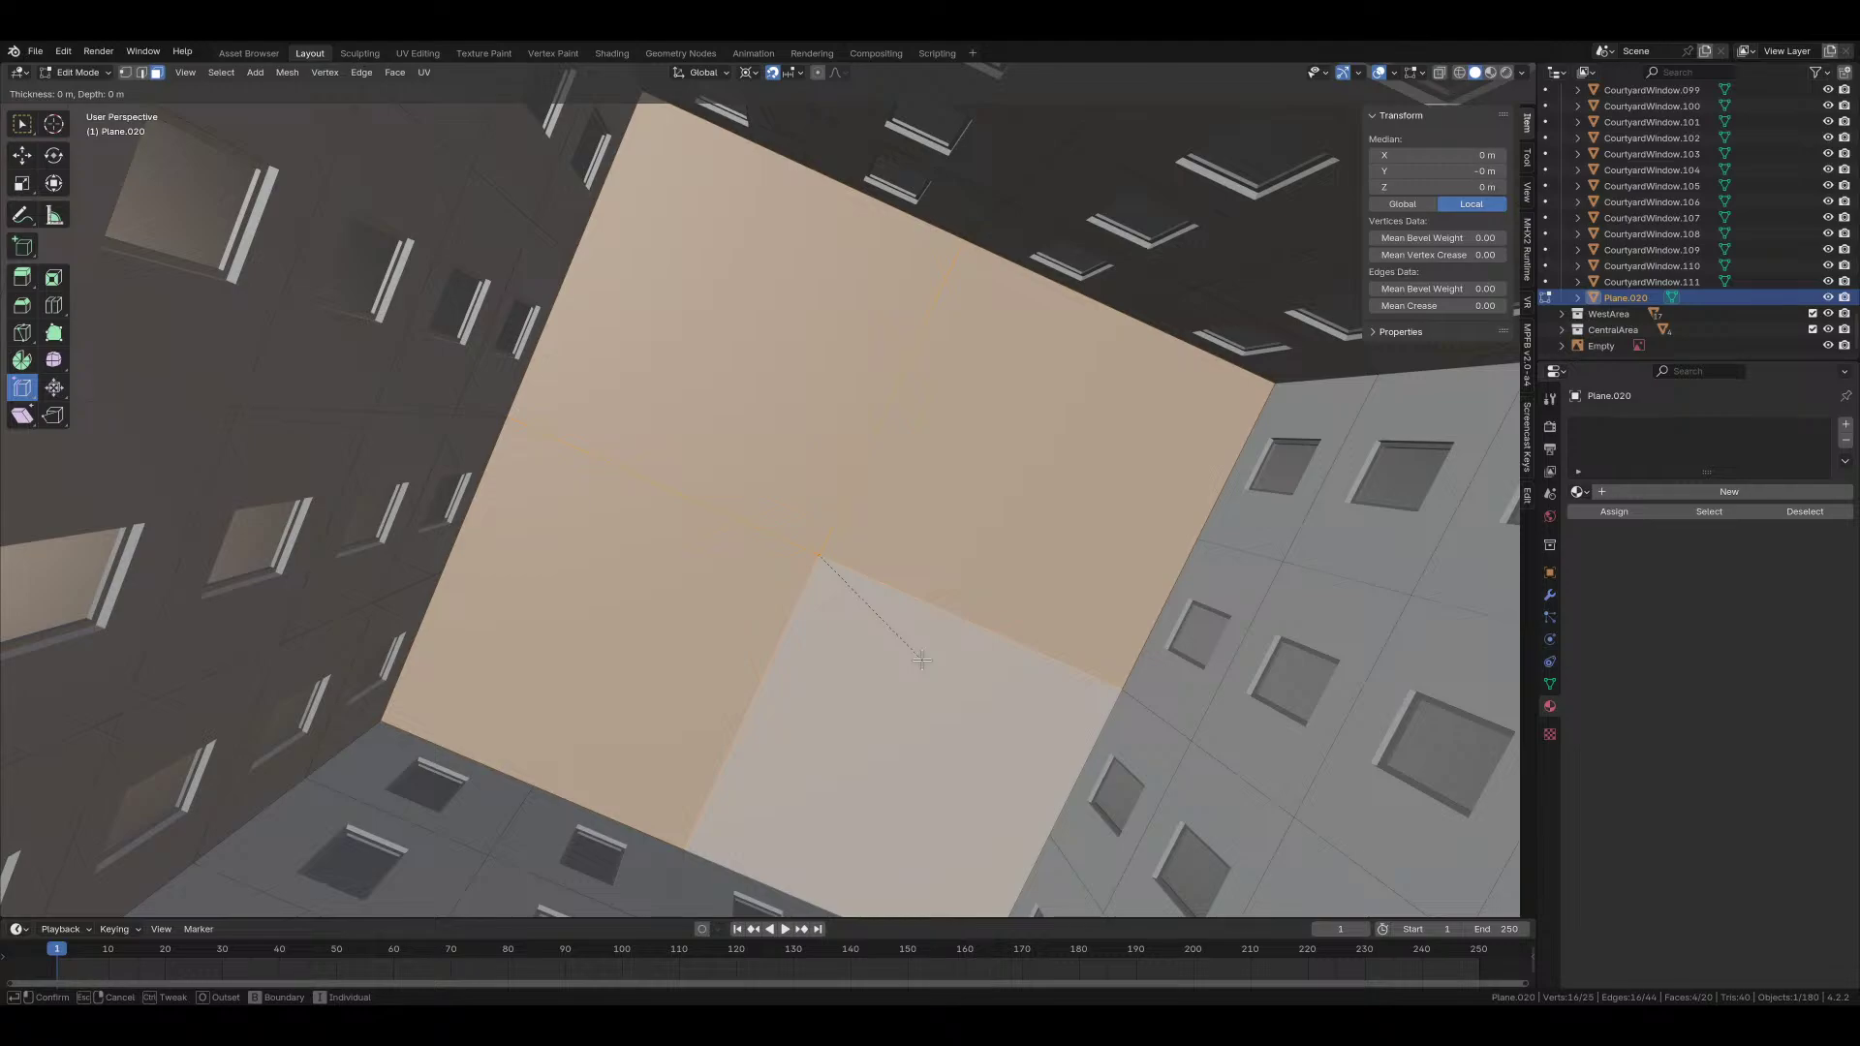
type("i2")
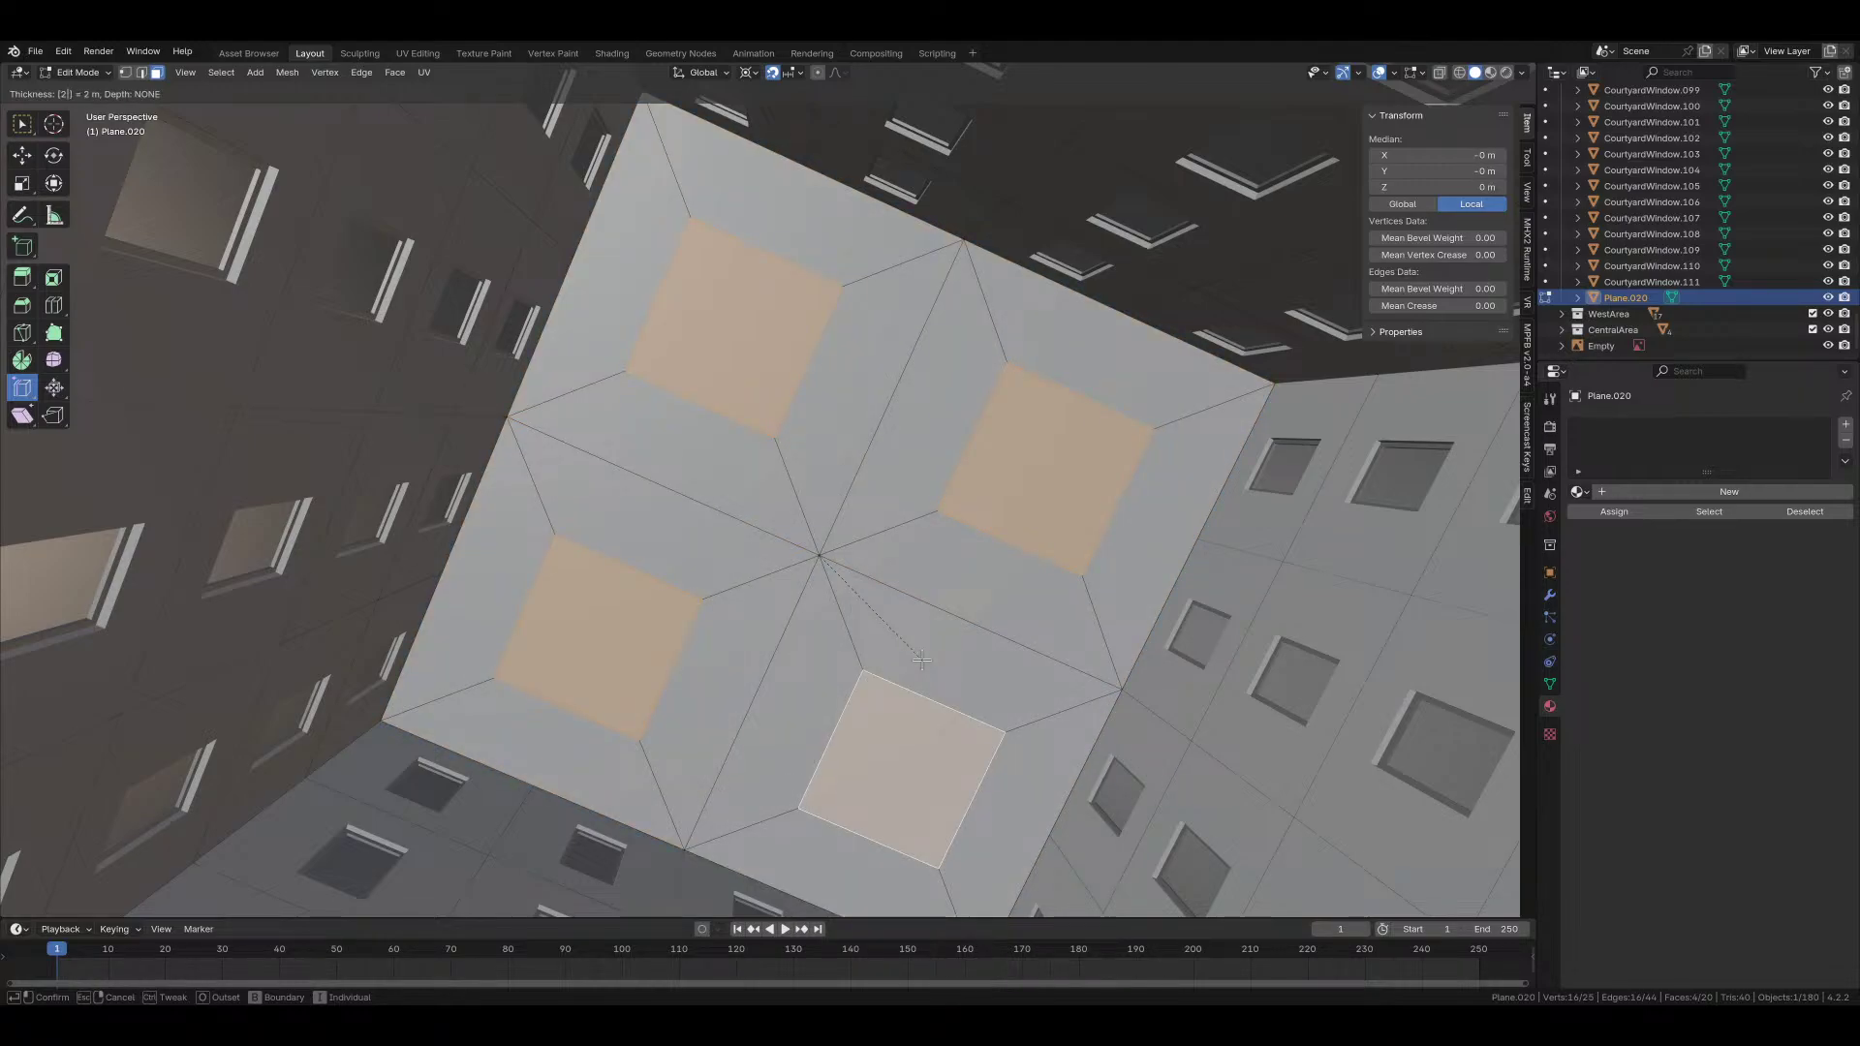
type(".5")
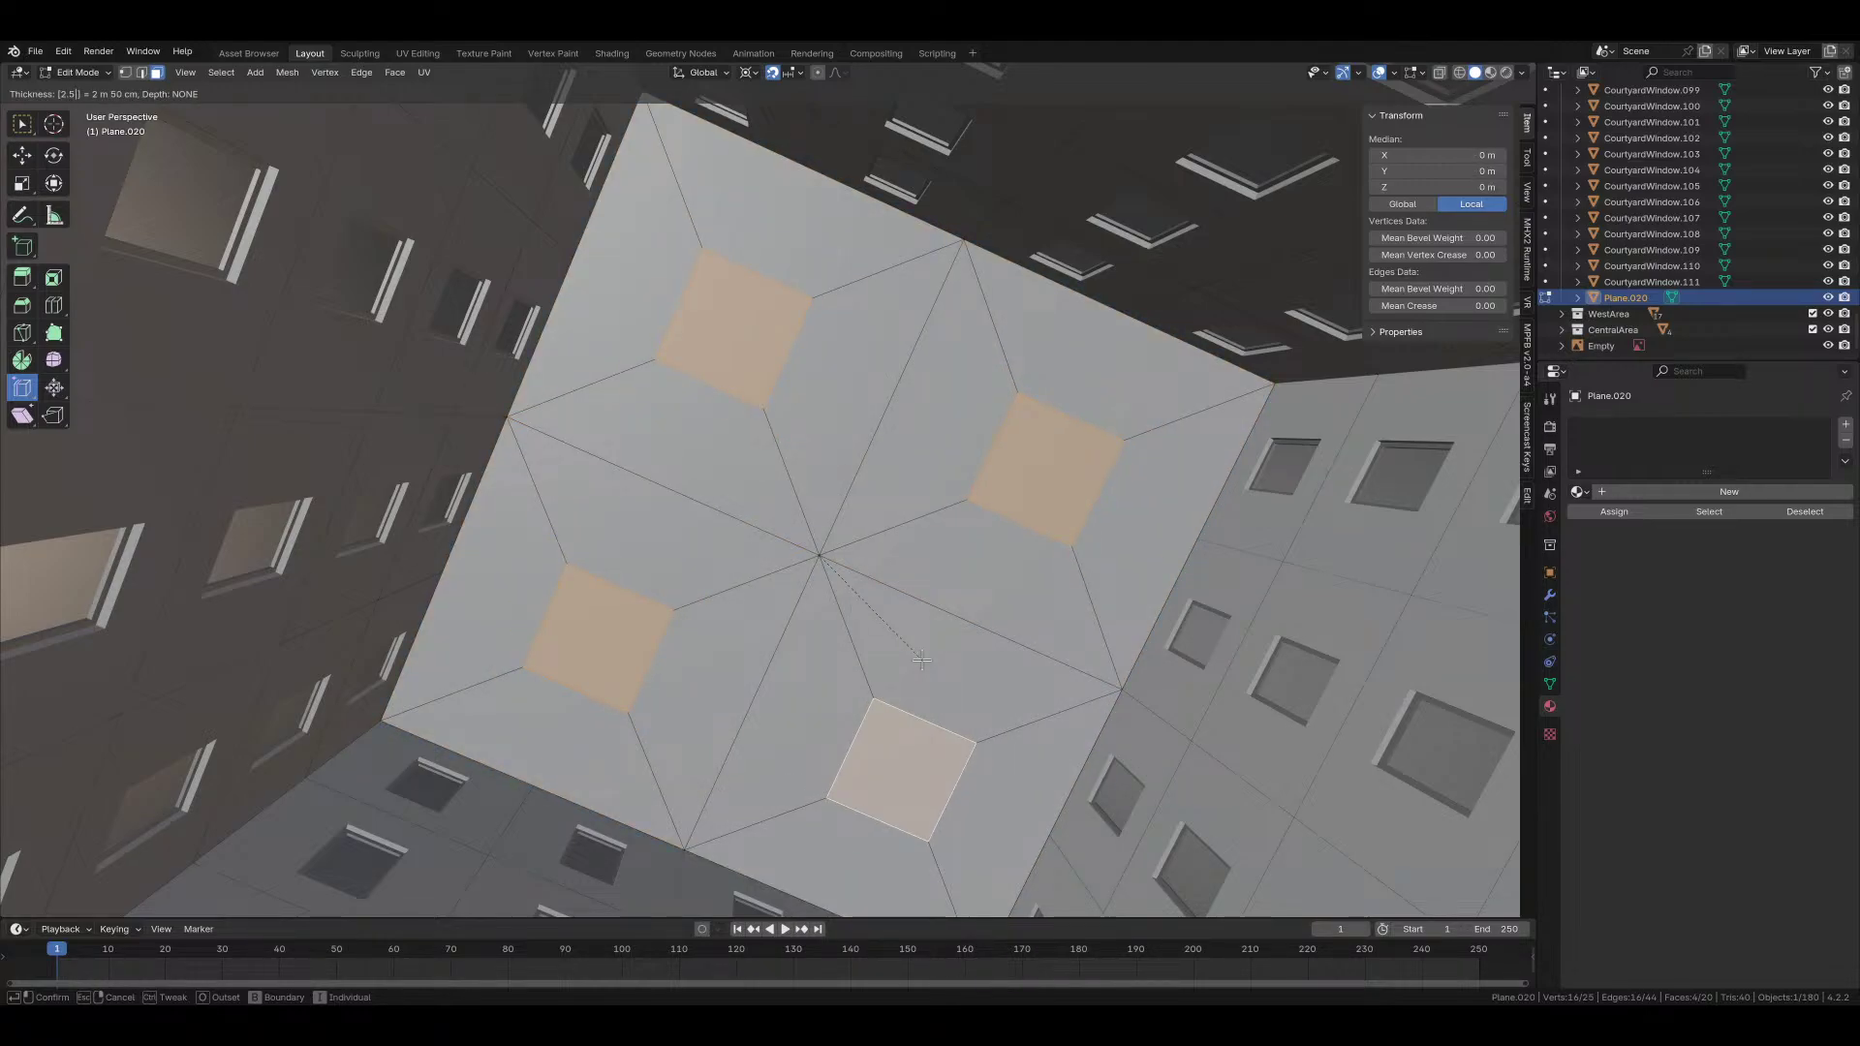
key("Return")
middle_click_drag(823, 568, 827, 596)
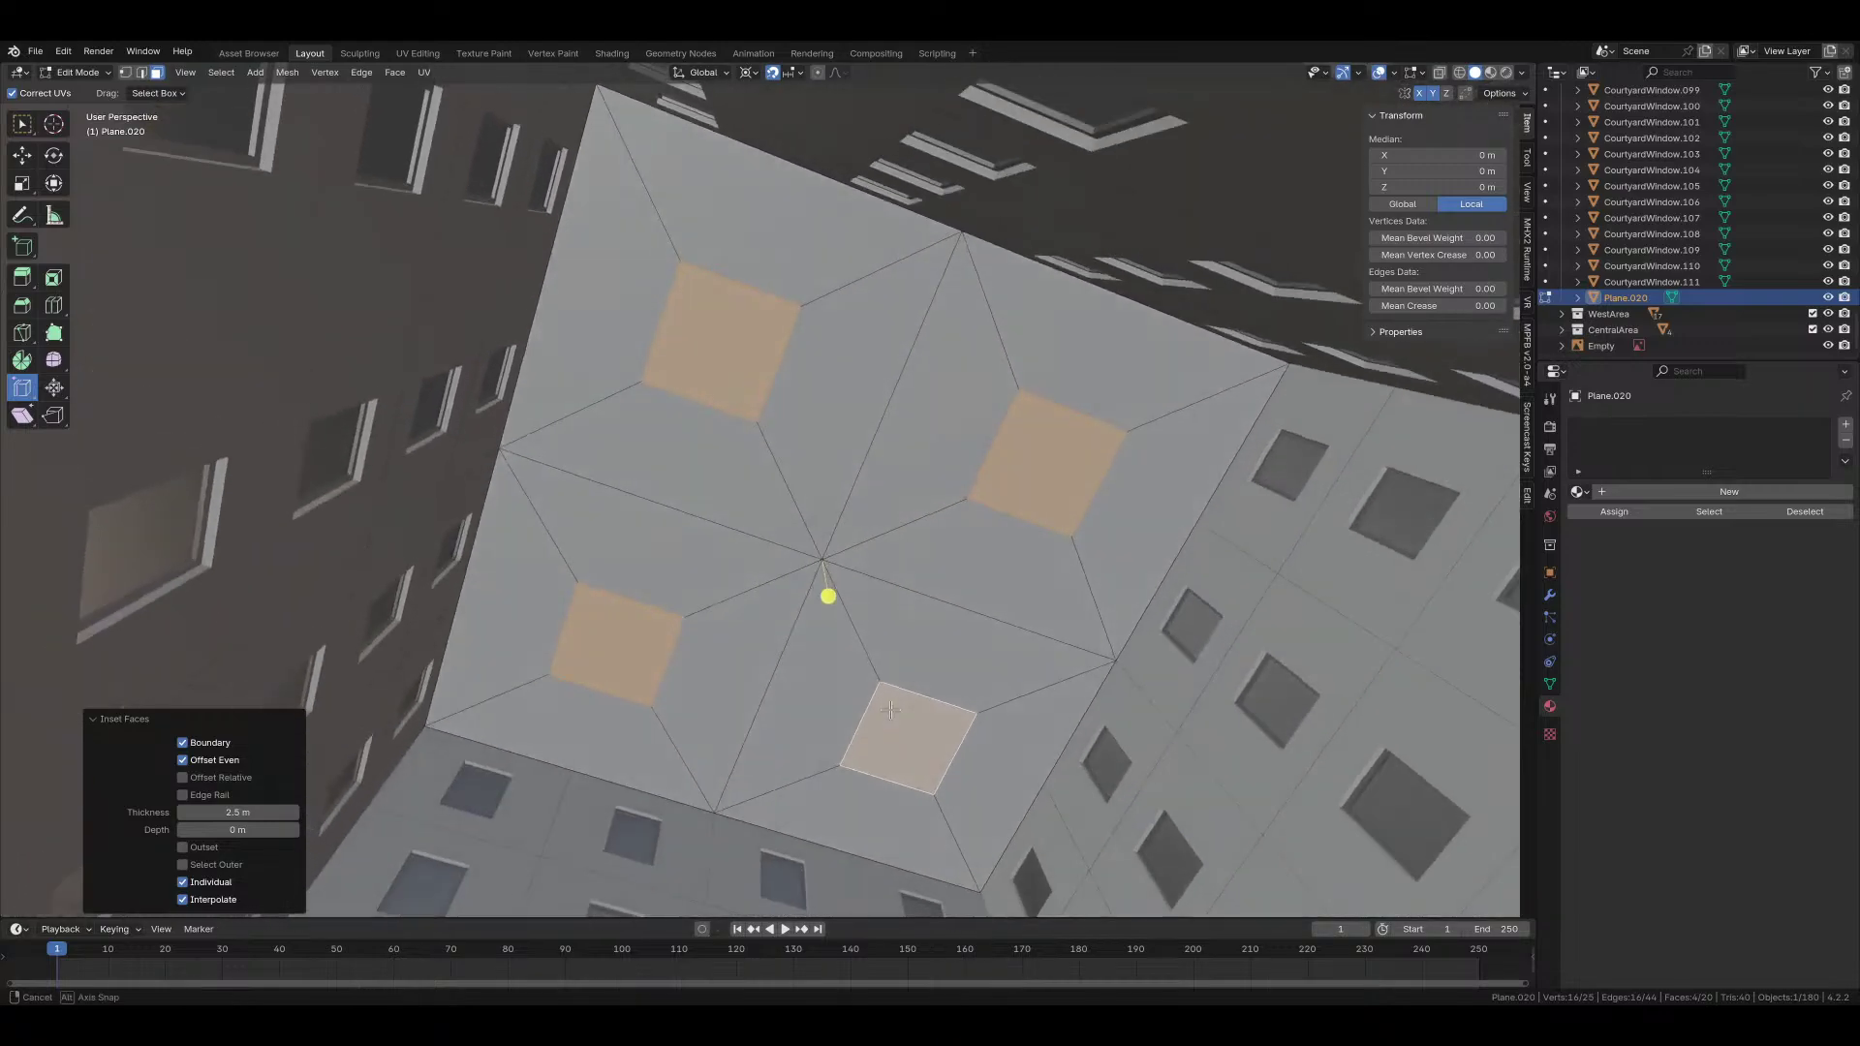
Step: Extrude the four inset ceiling faces 1 m along Z and move them back down by 0.5 m
key("e")
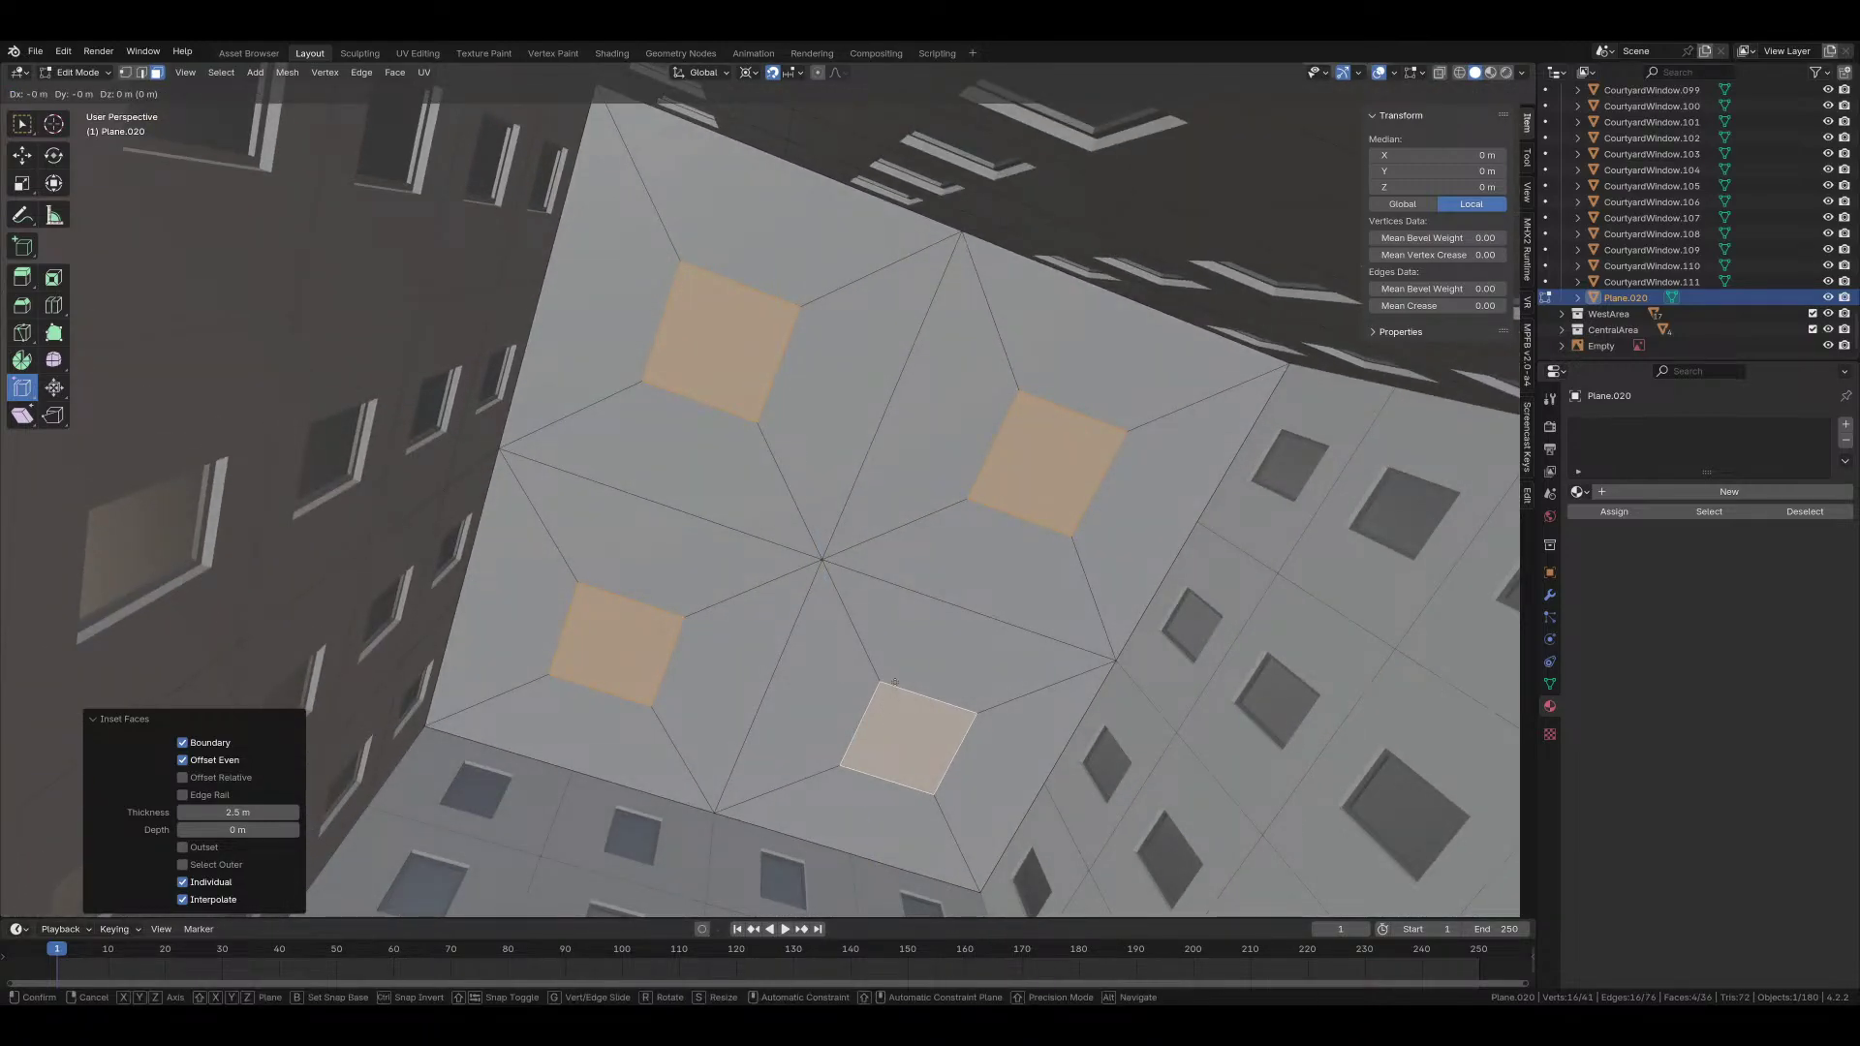
type("z1")
key("Return")
middle_click_drag(886, 667, 841, 521)
type("gz-0.5")
key("Return")
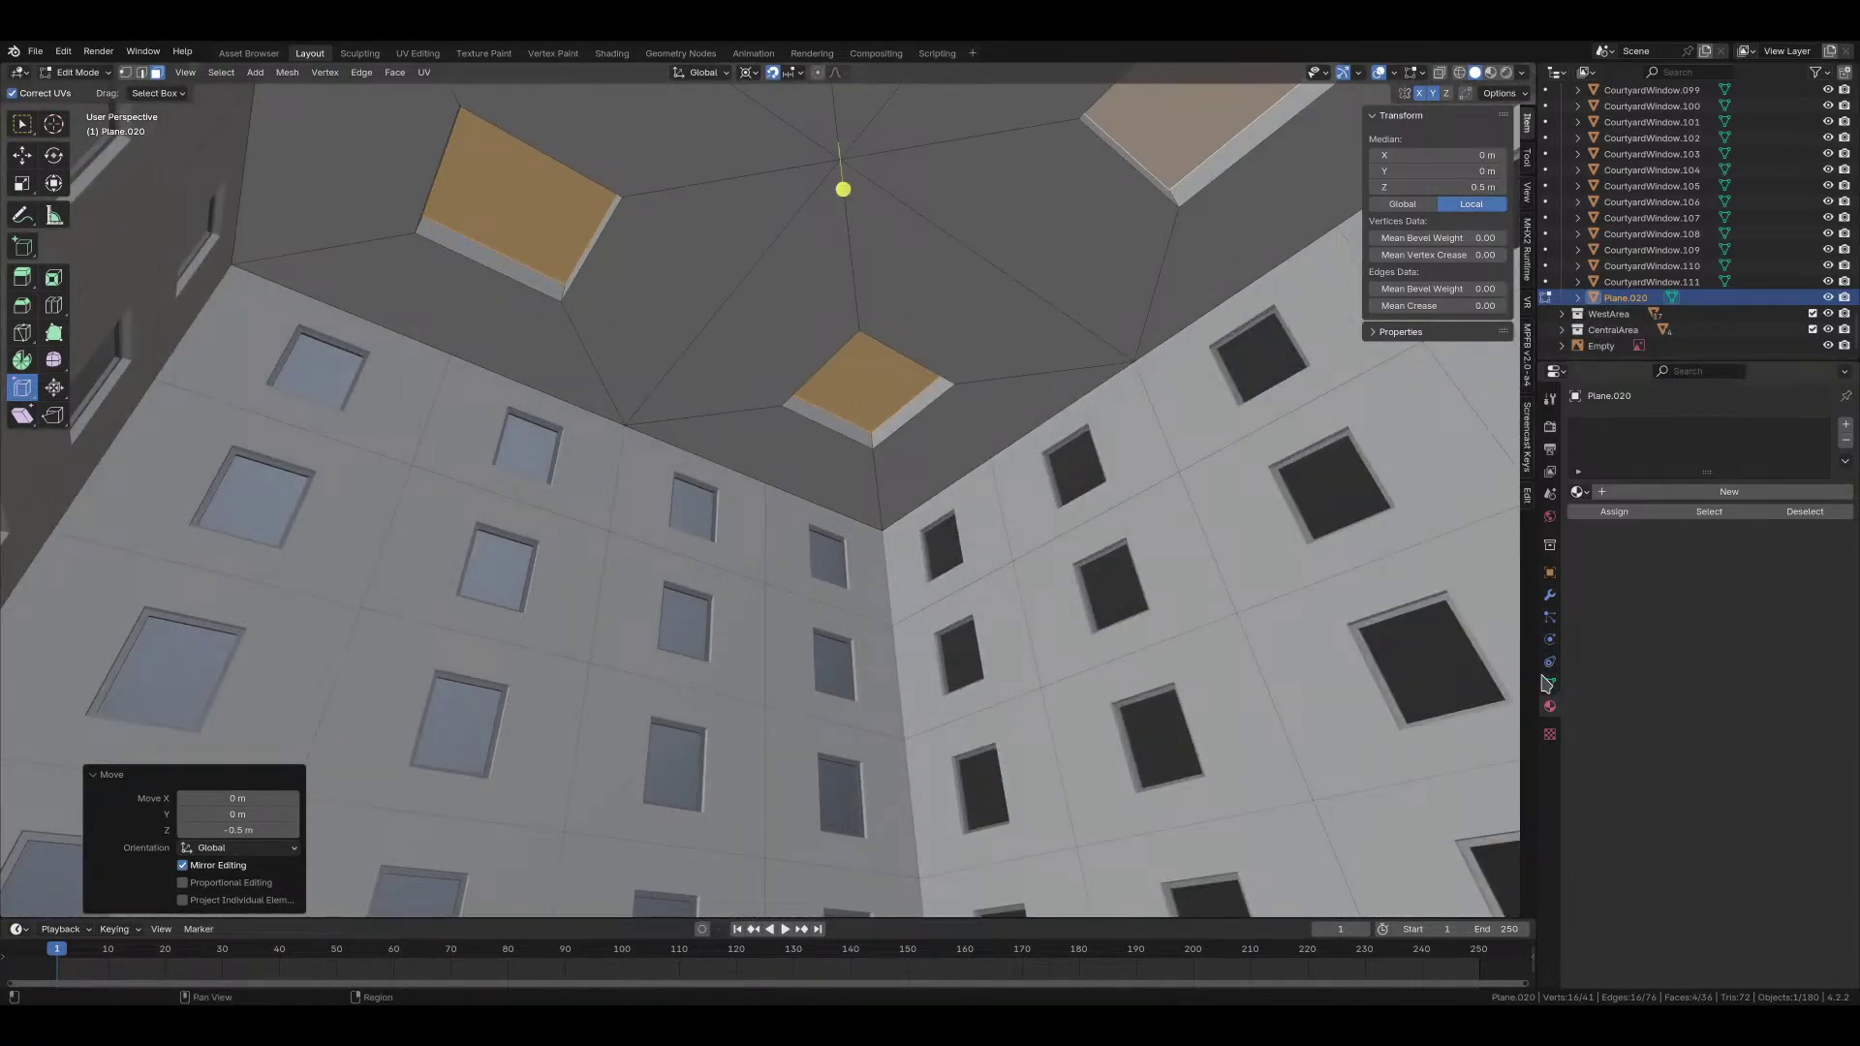
key("Tab")
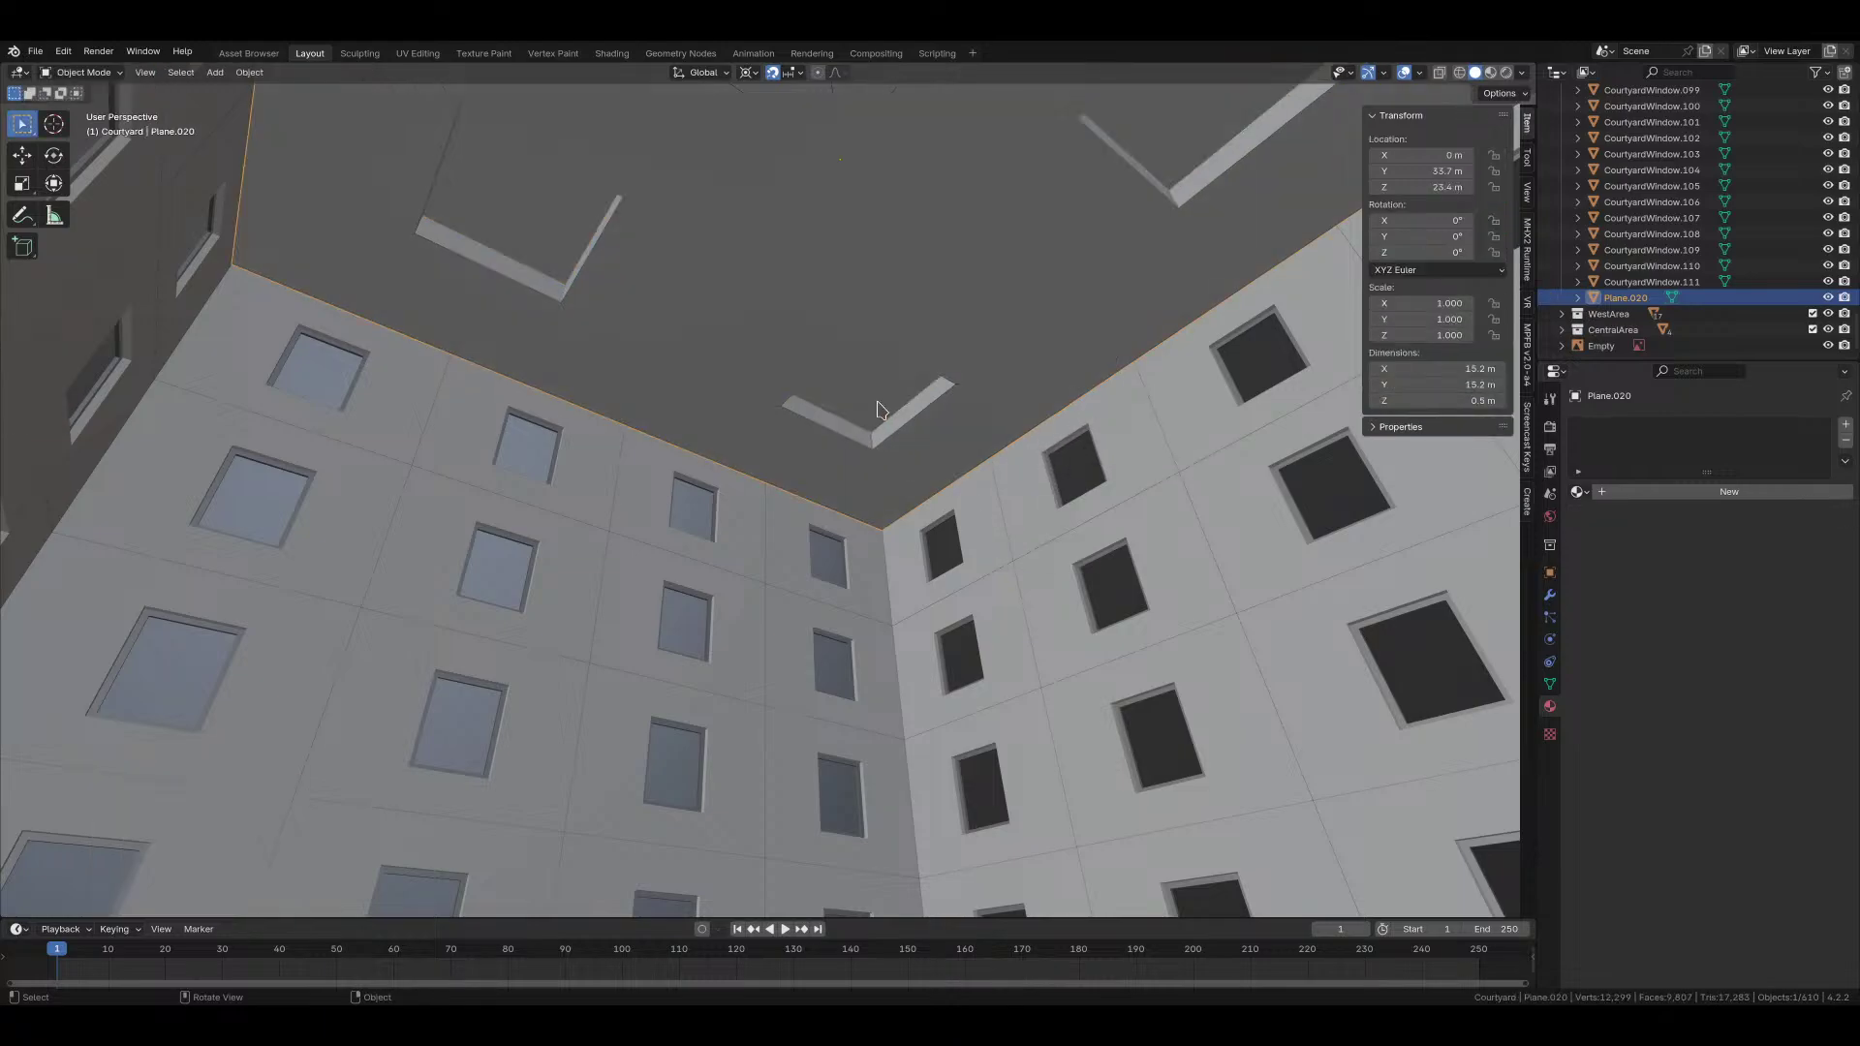
middle_click_drag(833, 542, 760, 480)
Step: Mark the border edges of the four raised skylight faces as UV seams
key("ctrl+Tab")
left_click(921, 488)
middle_click_drag(524, 521, 698, 485)
right_click(769, 528)
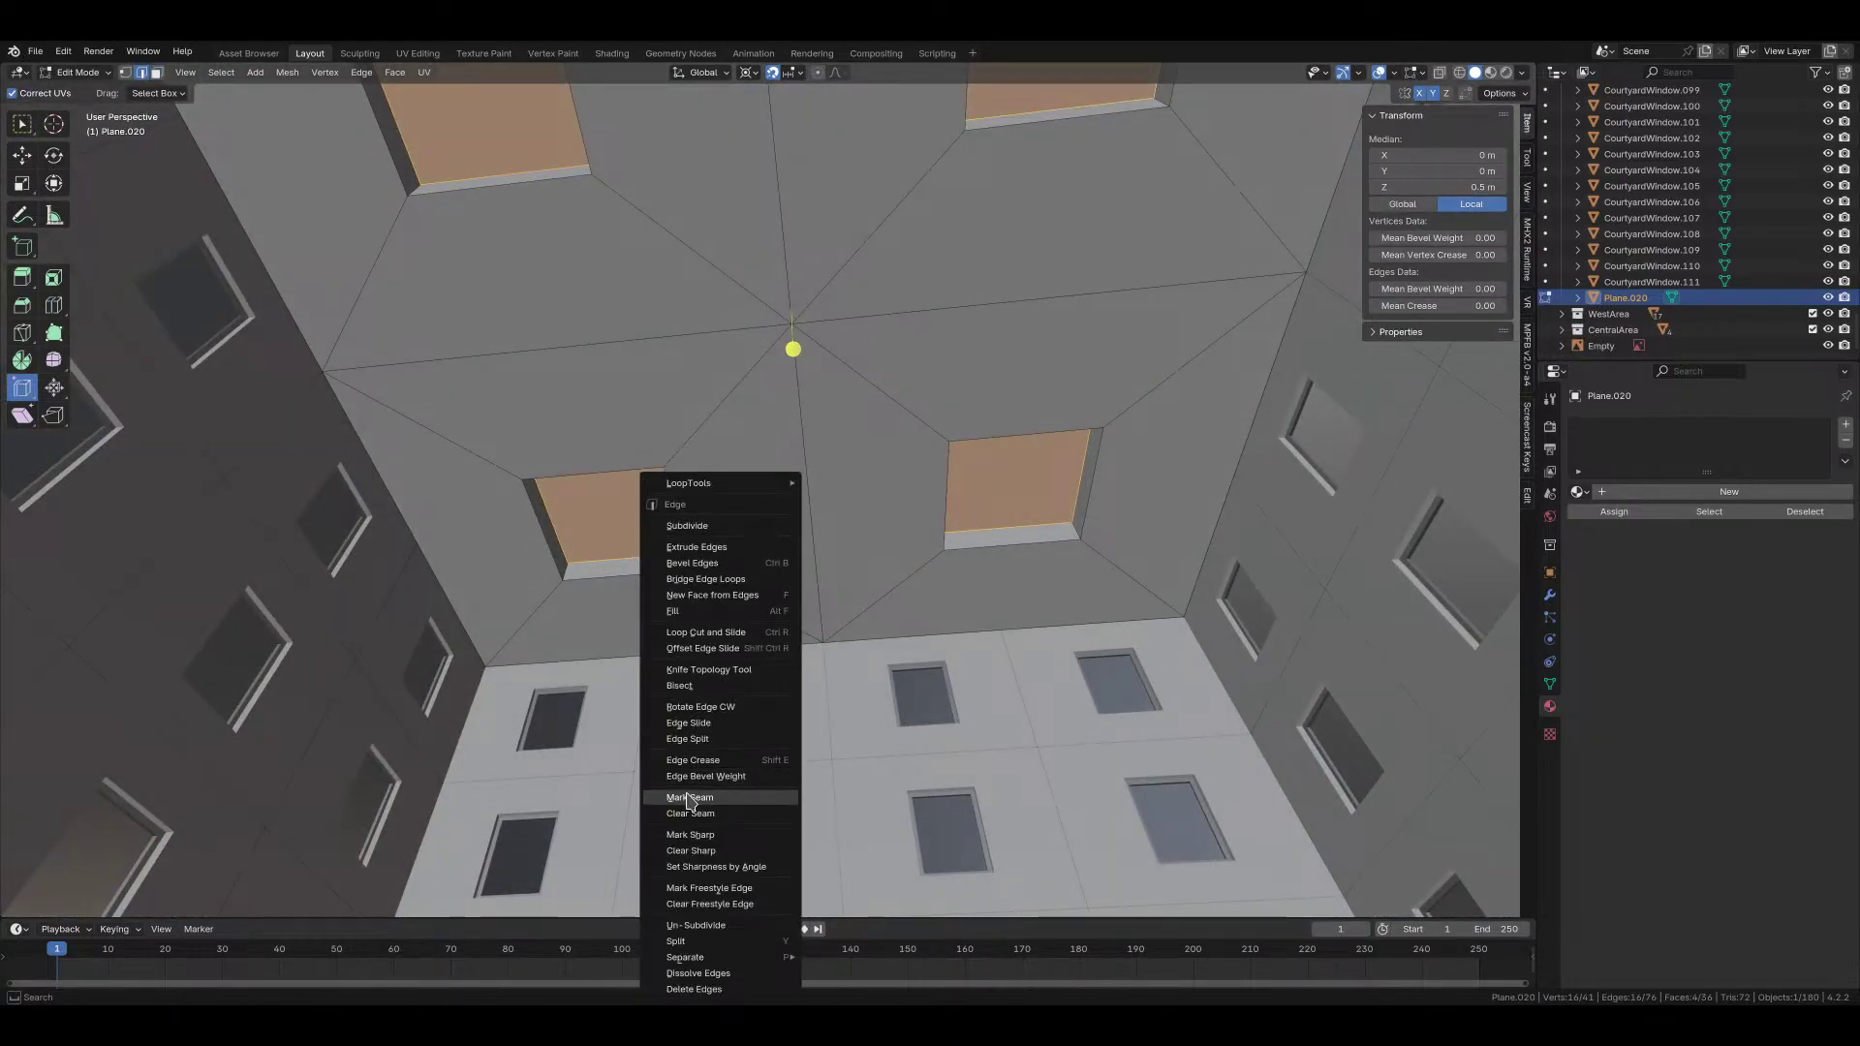
left_click(725, 789)
Step: Mark seams around the lower opening edges of all four skylight recesses and along their vertical corner edges
left_click(591, 580, "alt")
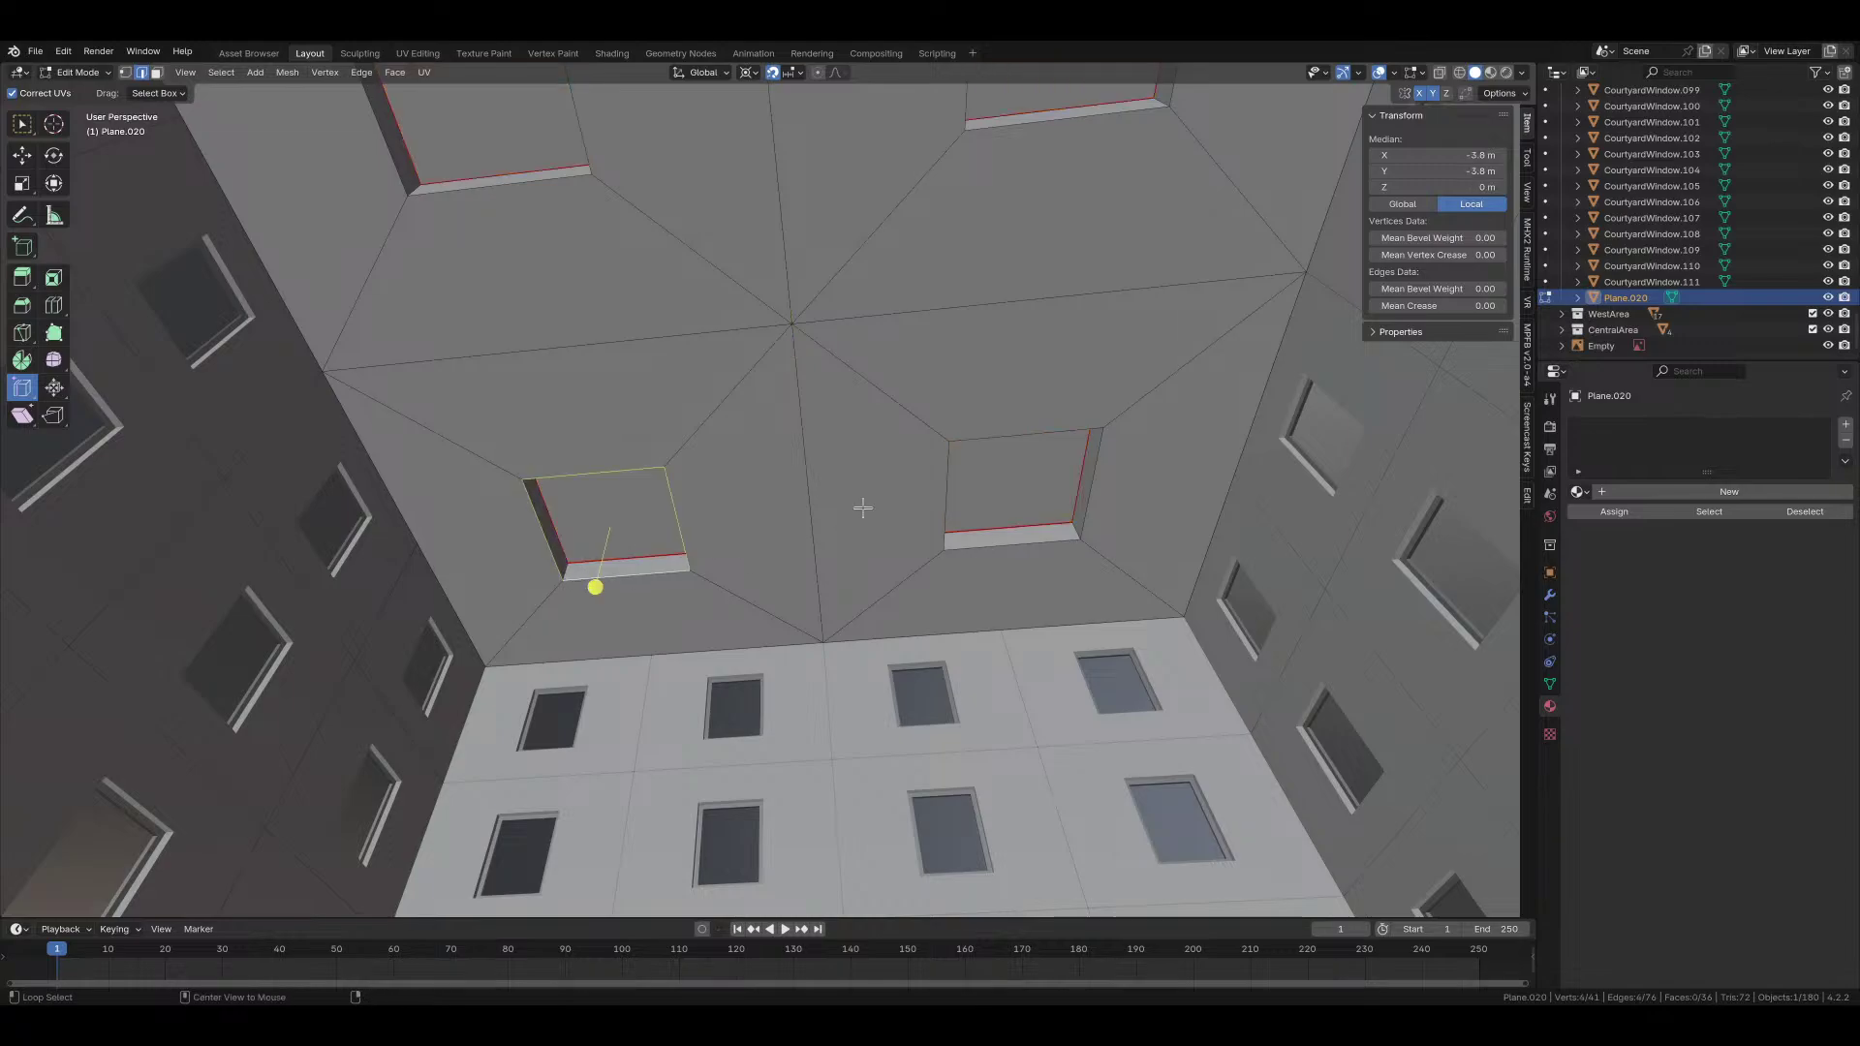
left_click(928, 472, "alt+shift")
left_click(999, 151, "alt+shift")
left_click(382, 189, "alt+shift")
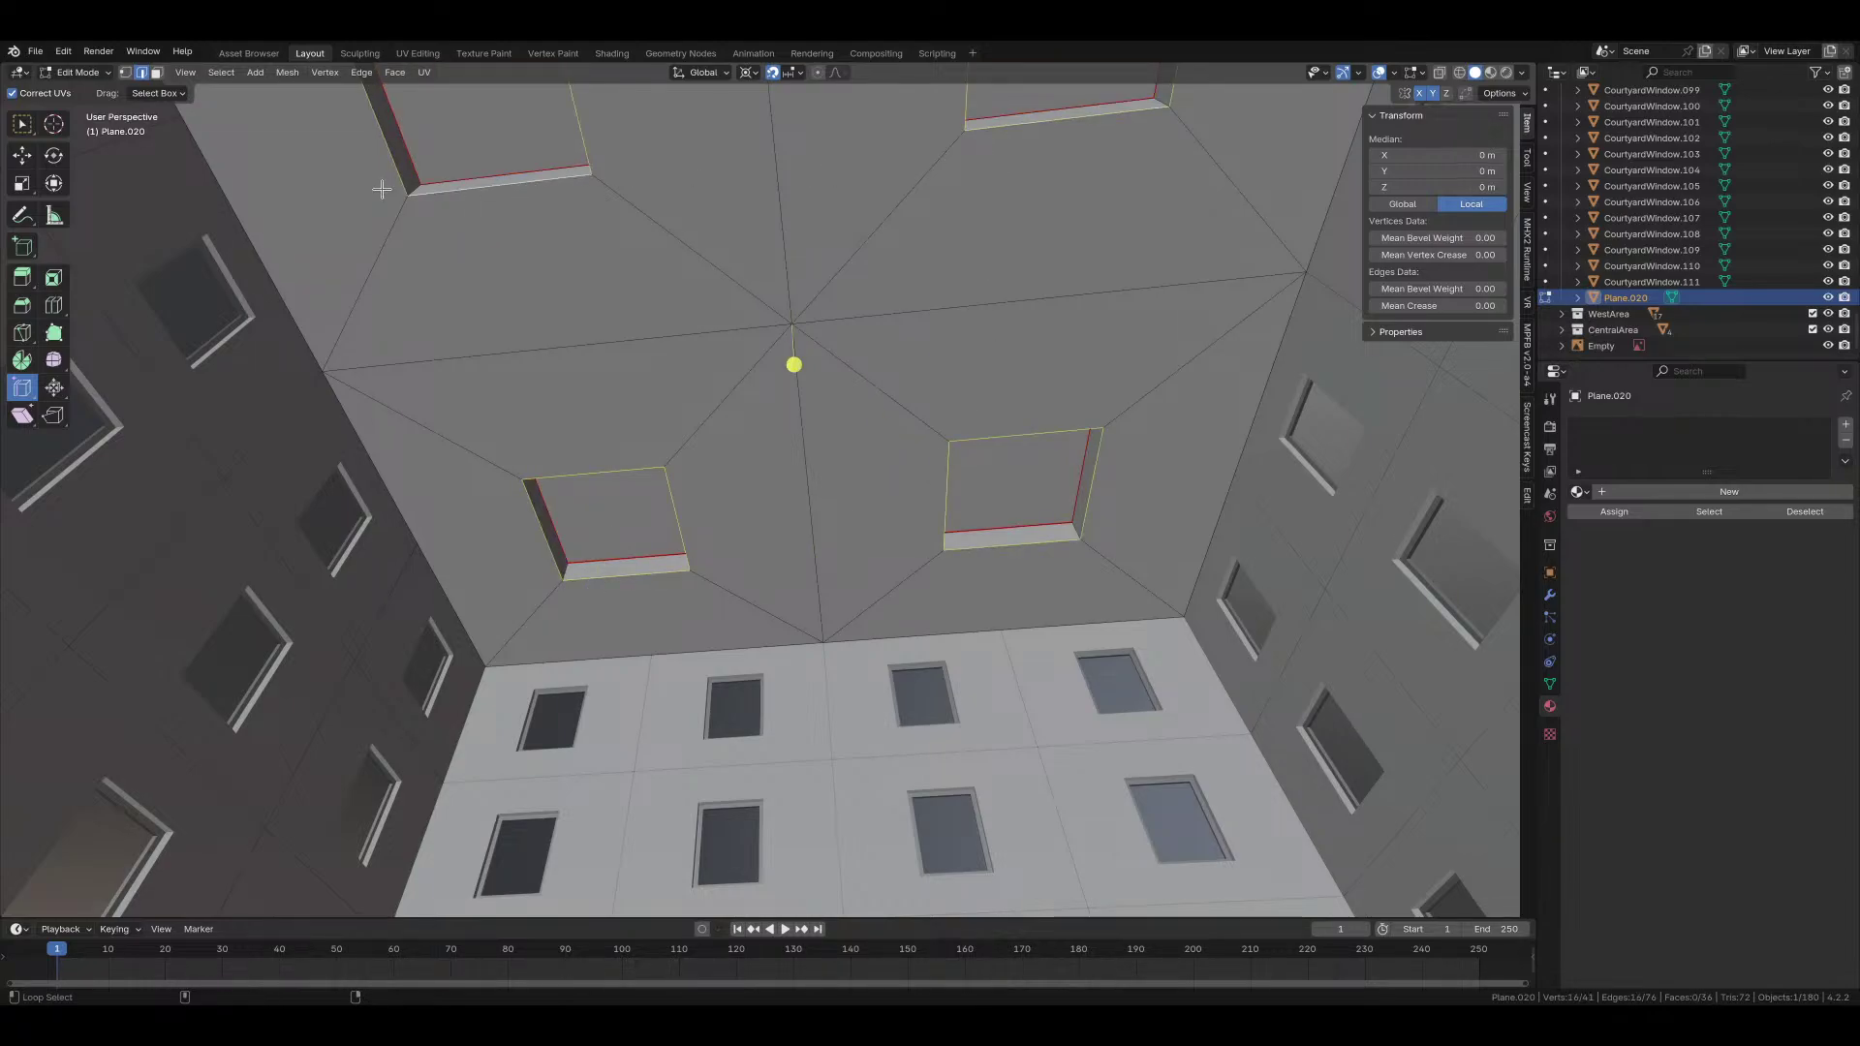
left_click(581, 500, "shift")
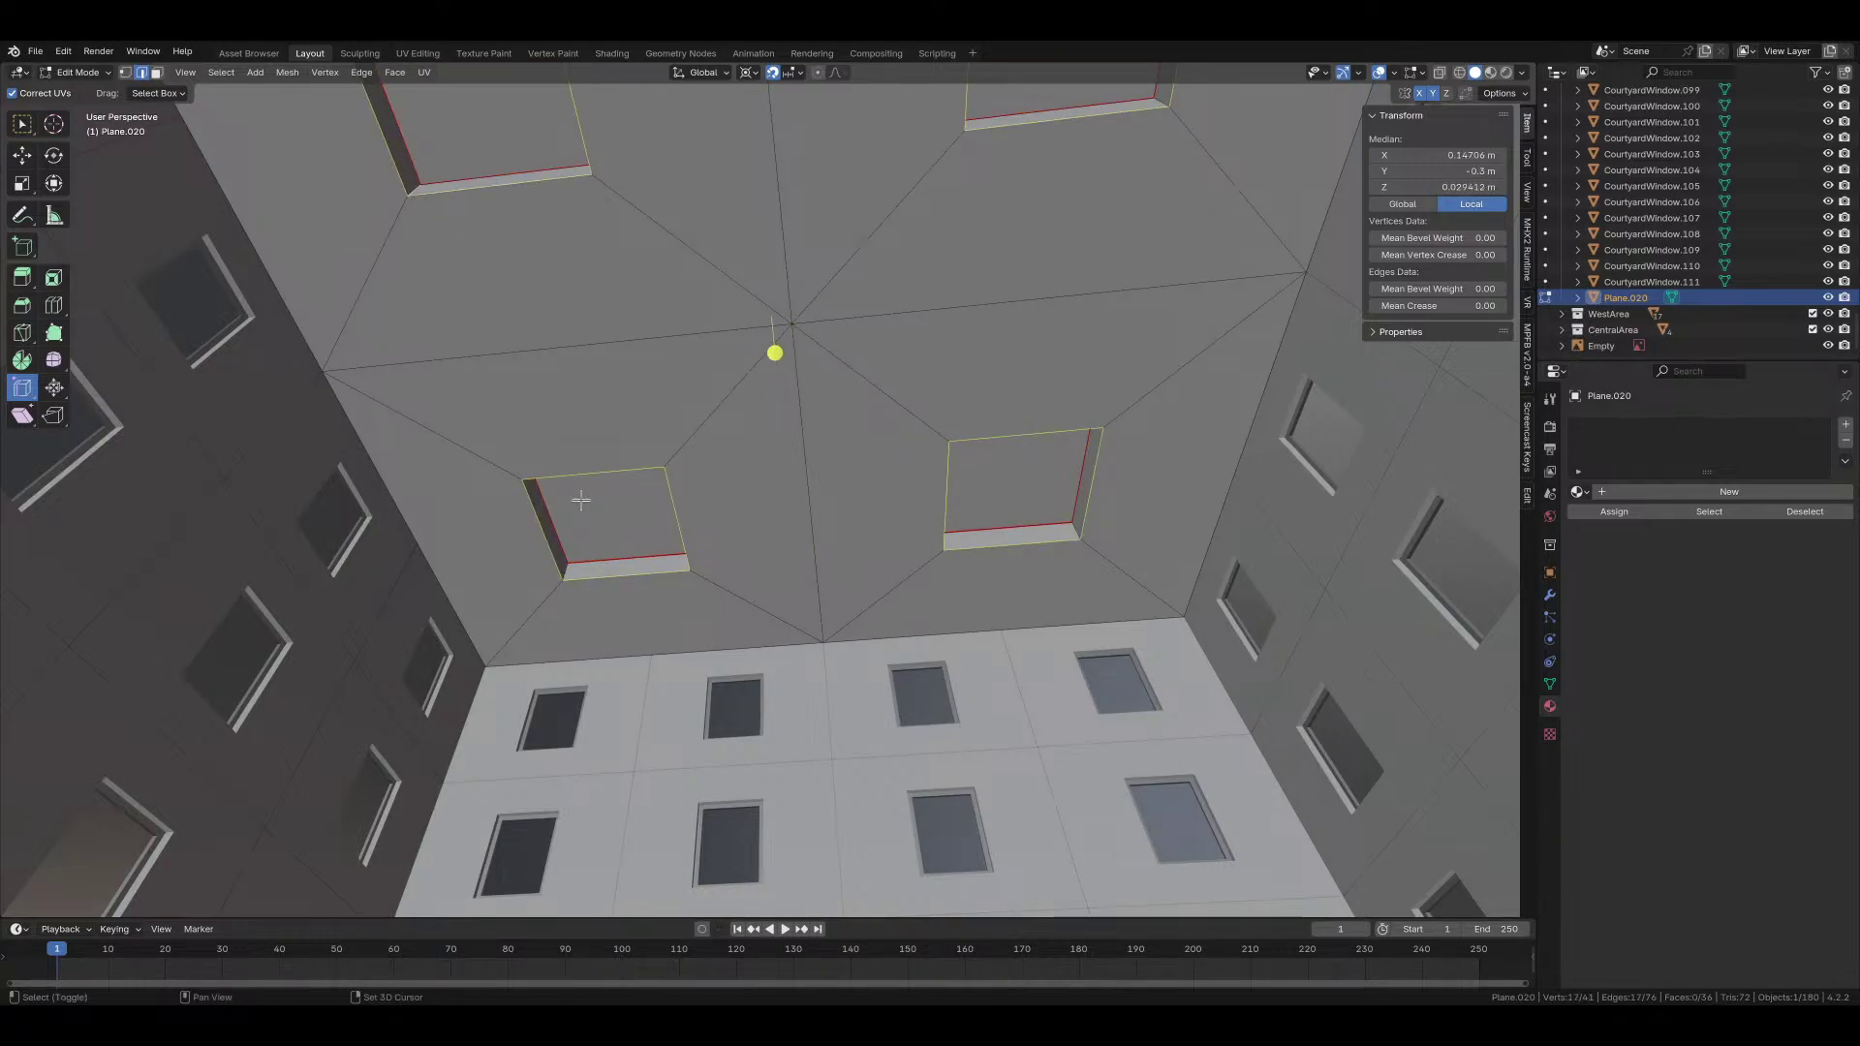
left_click(575, 566, "shift")
left_click(564, 571, "shift")
middle_click_drag(1061, 364, 599, 479)
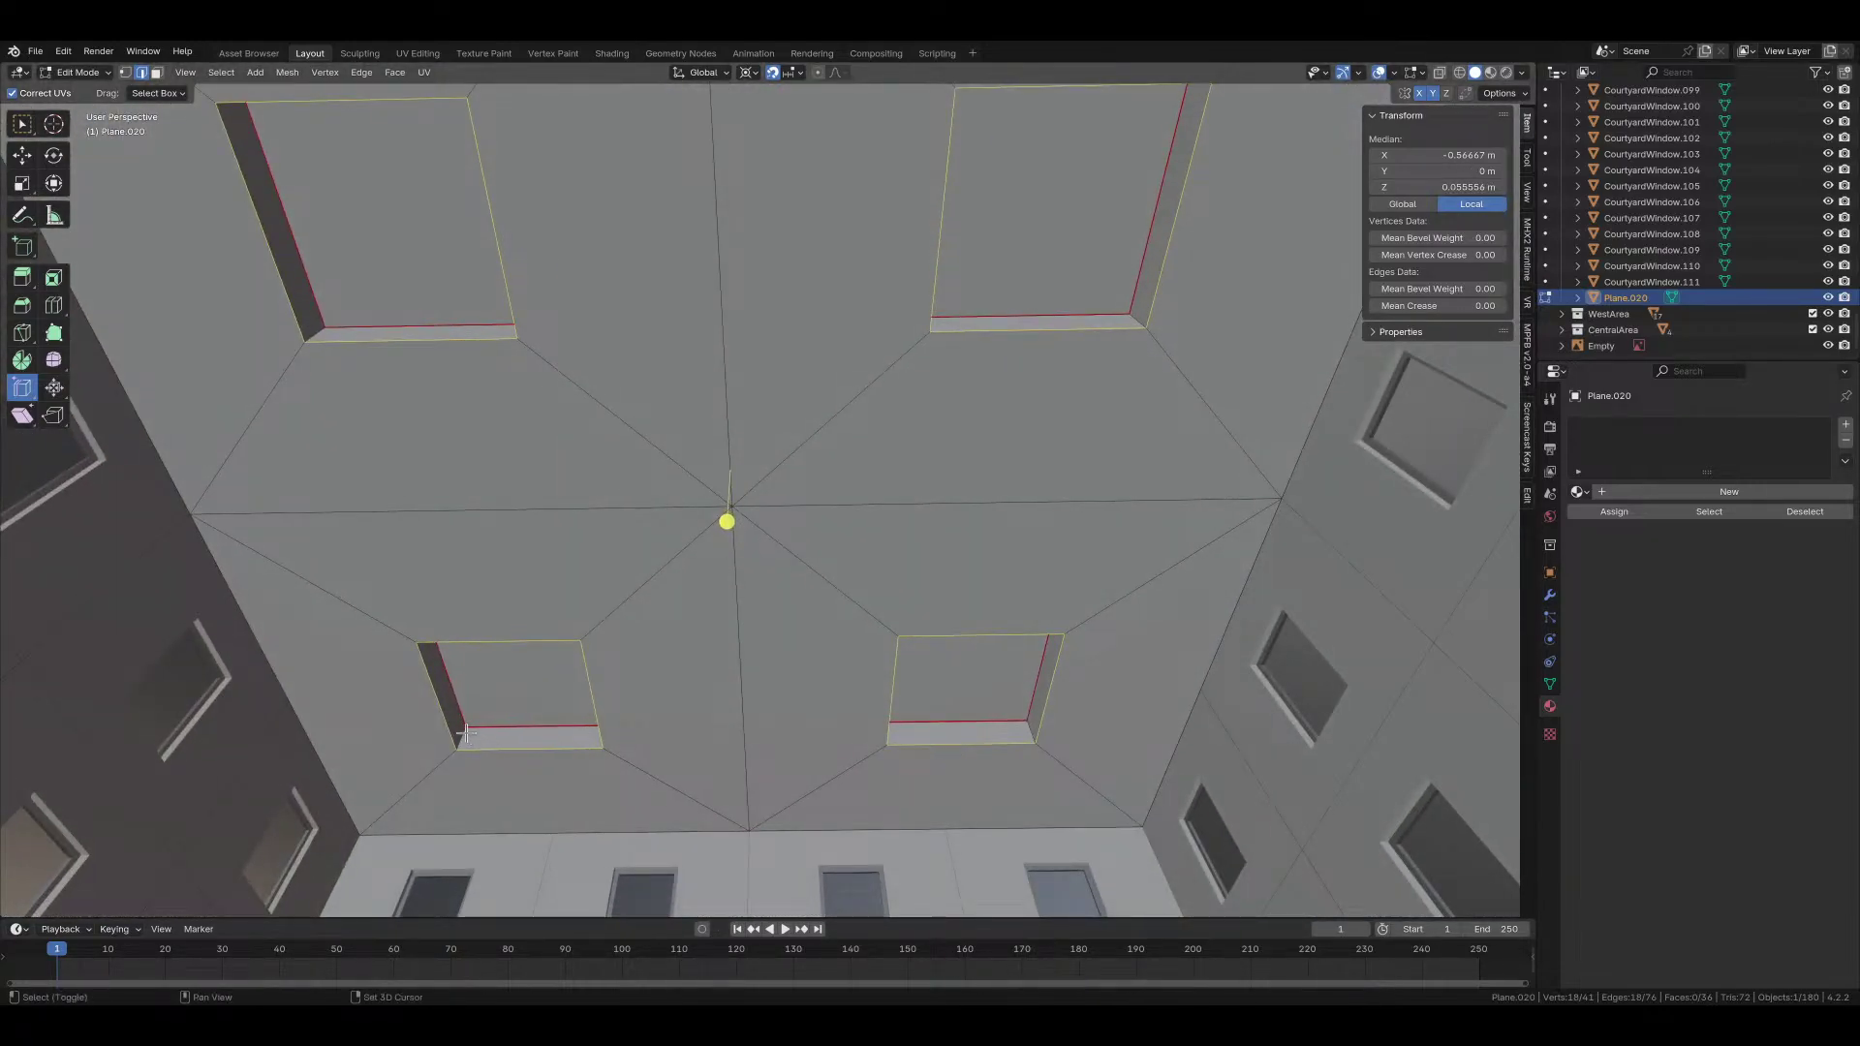
left_click(930, 733, "shift")
left_click(1015, 733, "shift")
middle_click_drag(1015, 733, 783, 632)
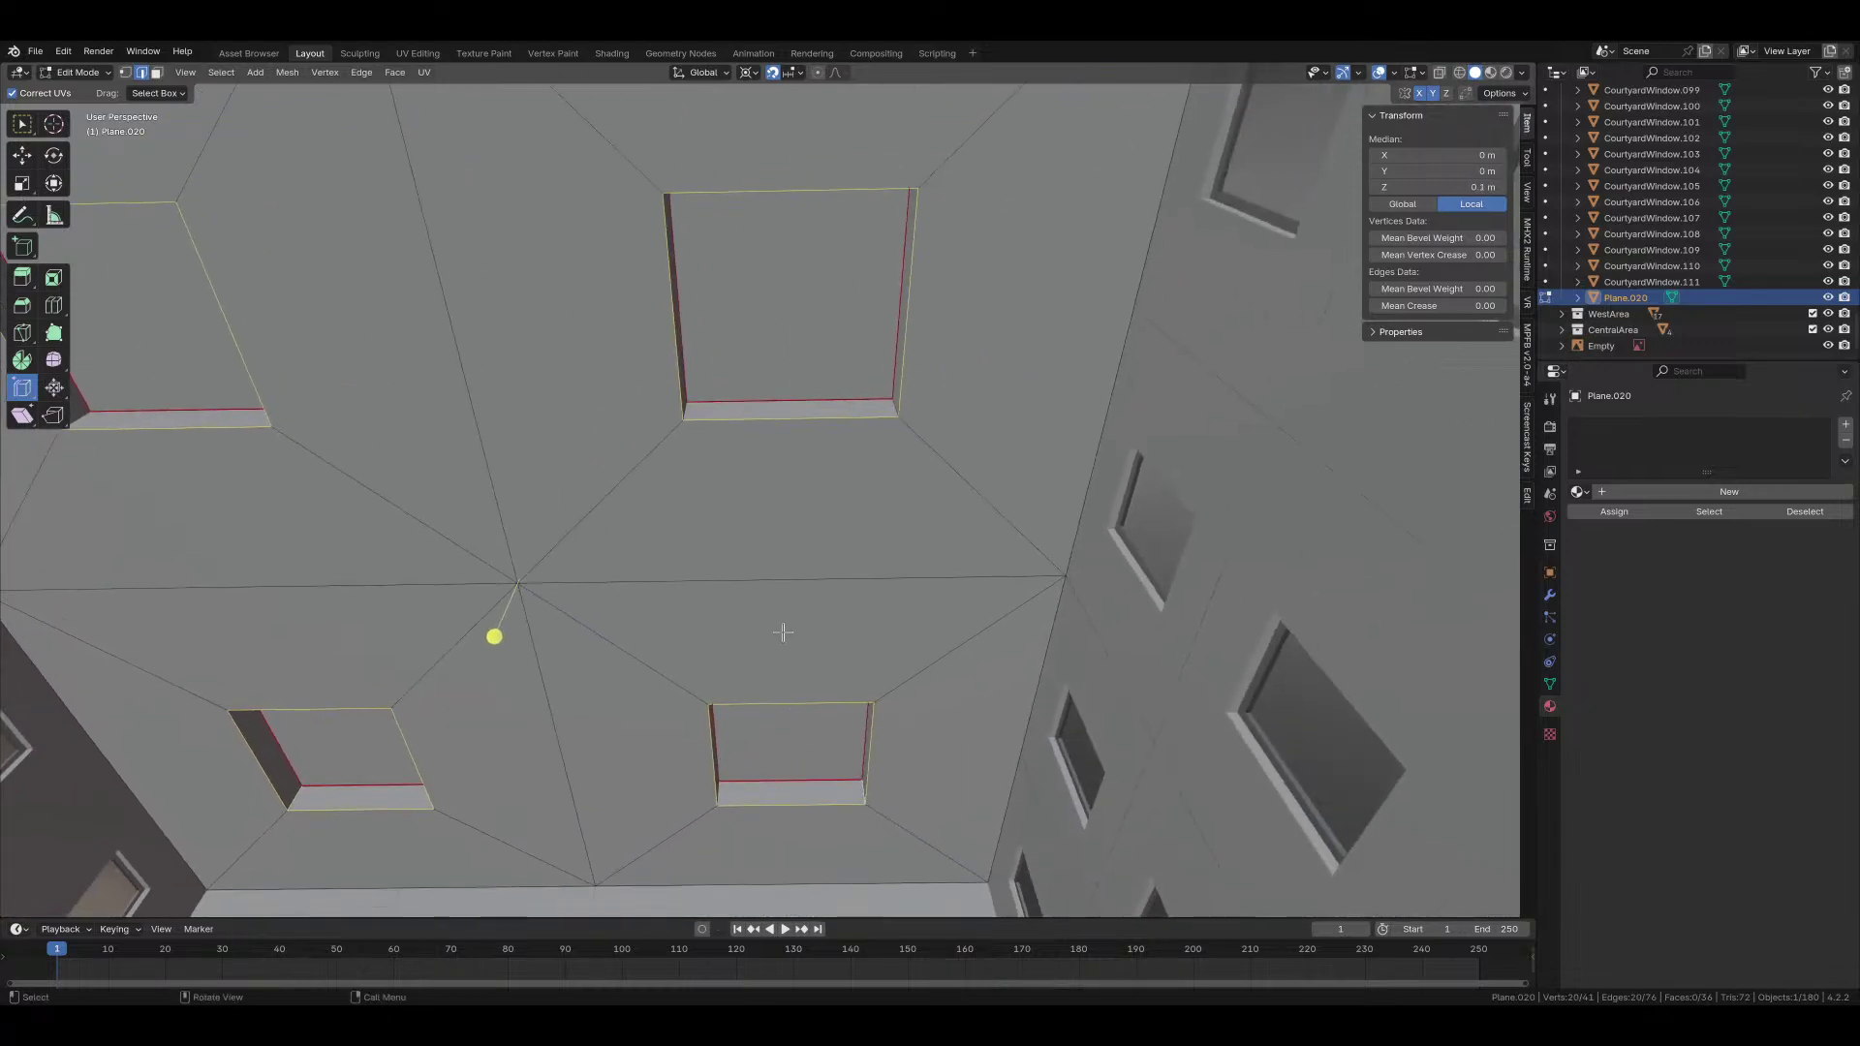
middle_click_drag(679, 405, 817, 452)
left_click(675, 437, "shift")
left_click(775, 486, "shift")
left_click(833, 508, "shift")
left_click(765, 456, "shift")
right_click(766, 492)
left_click(760, 492)
Step: Add two empty material slots to the ceiling plane
key("a")
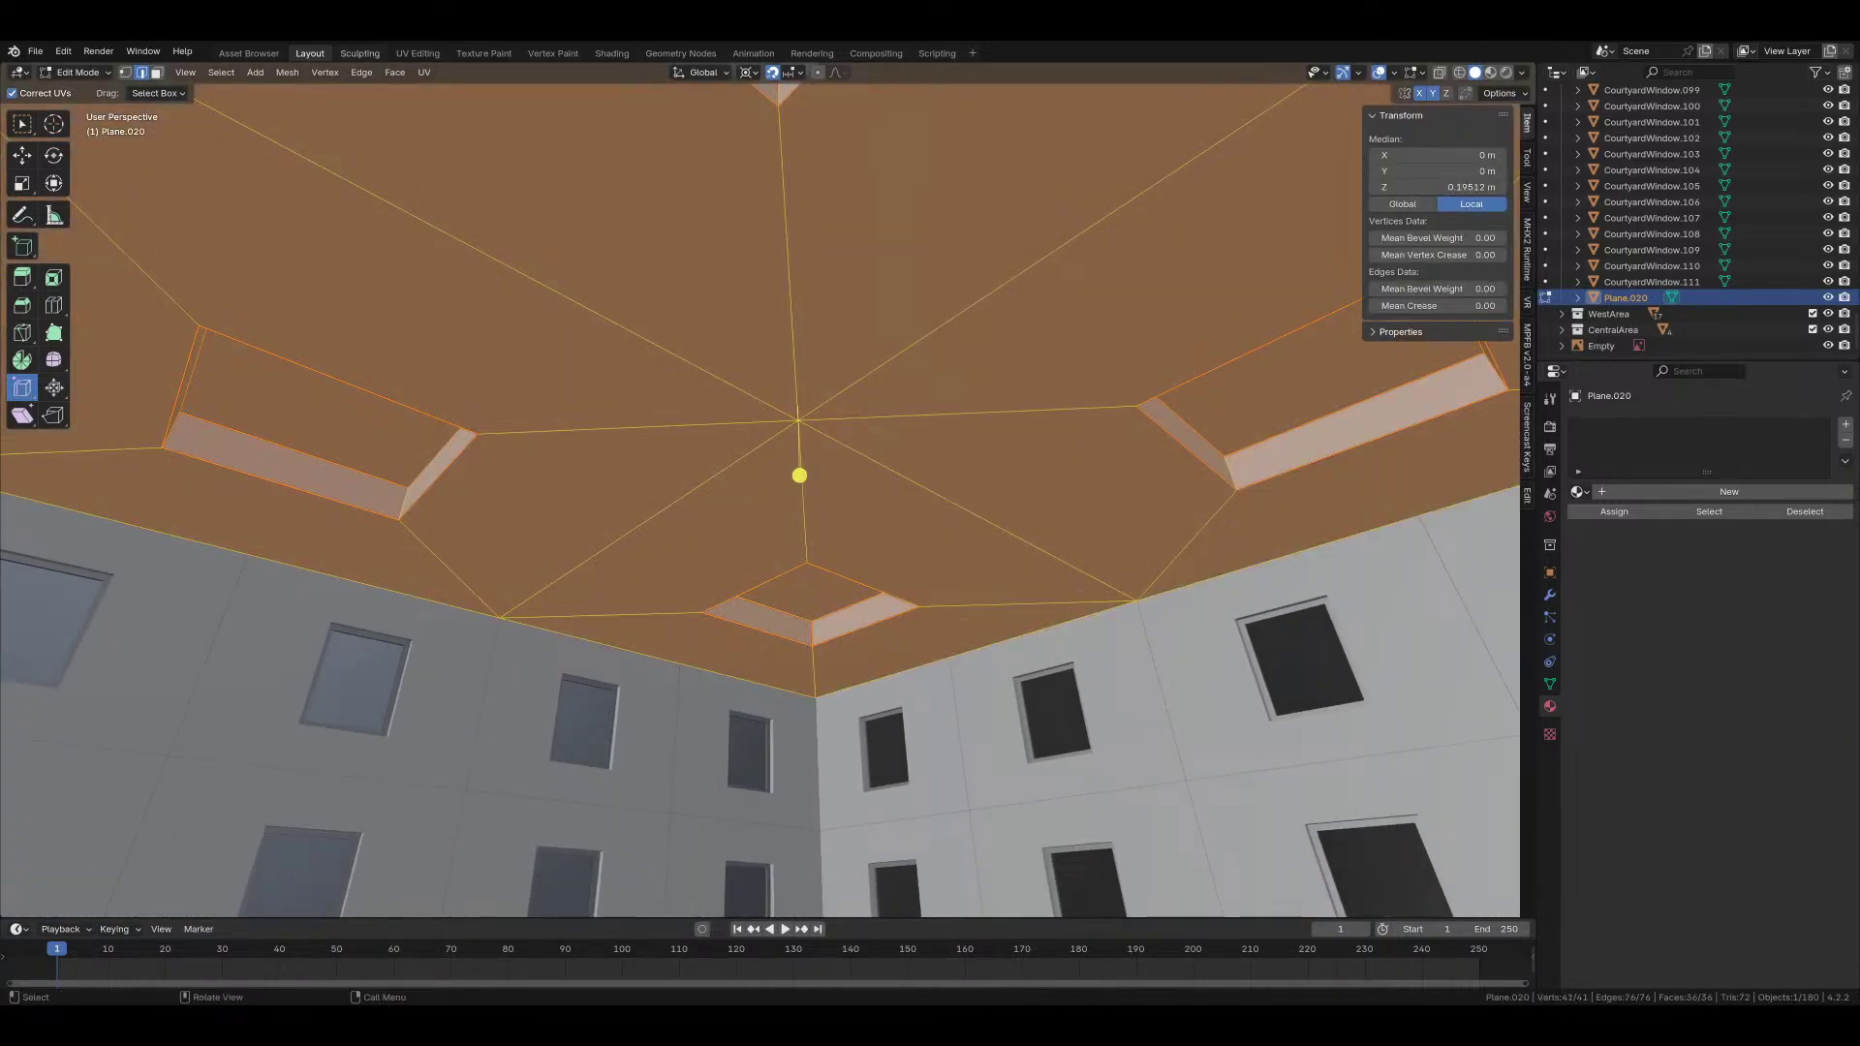
left_click(1845, 424)
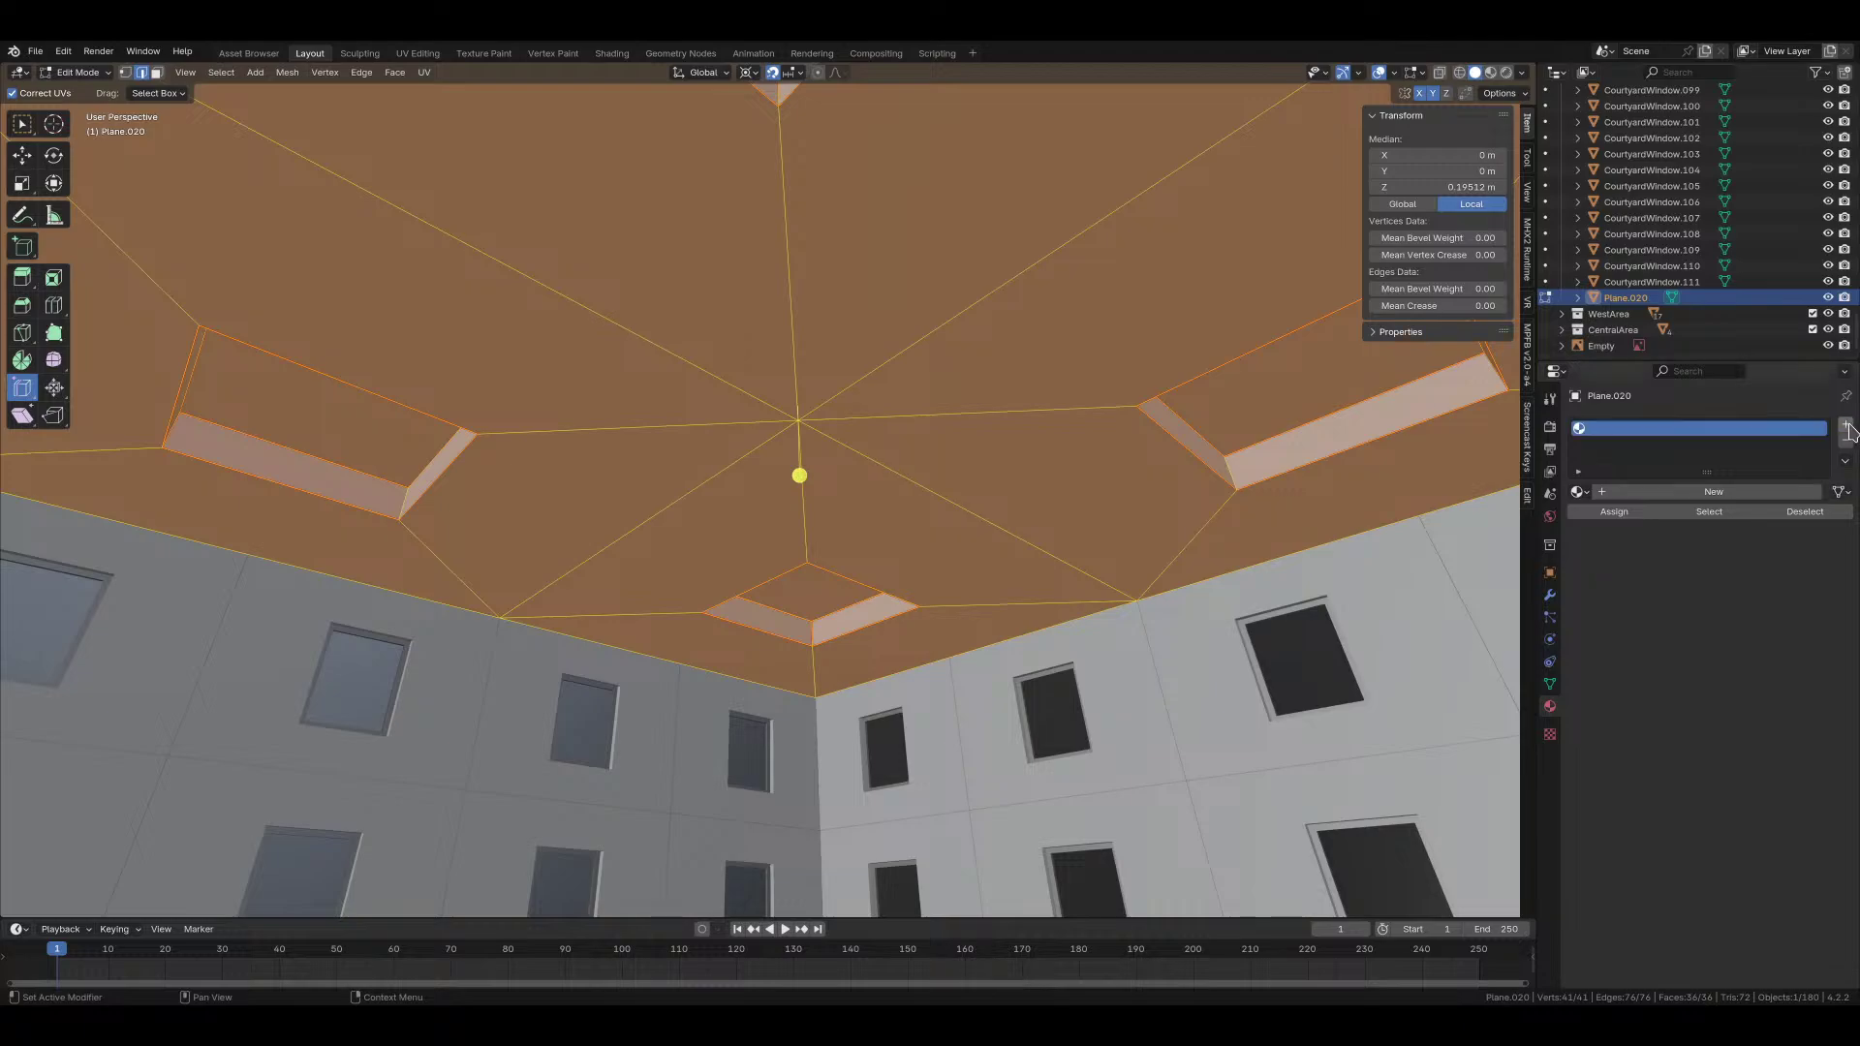
left_click(1846, 424)
left_click(1695, 427)
middle_click_drag(933, 538, 881, 581)
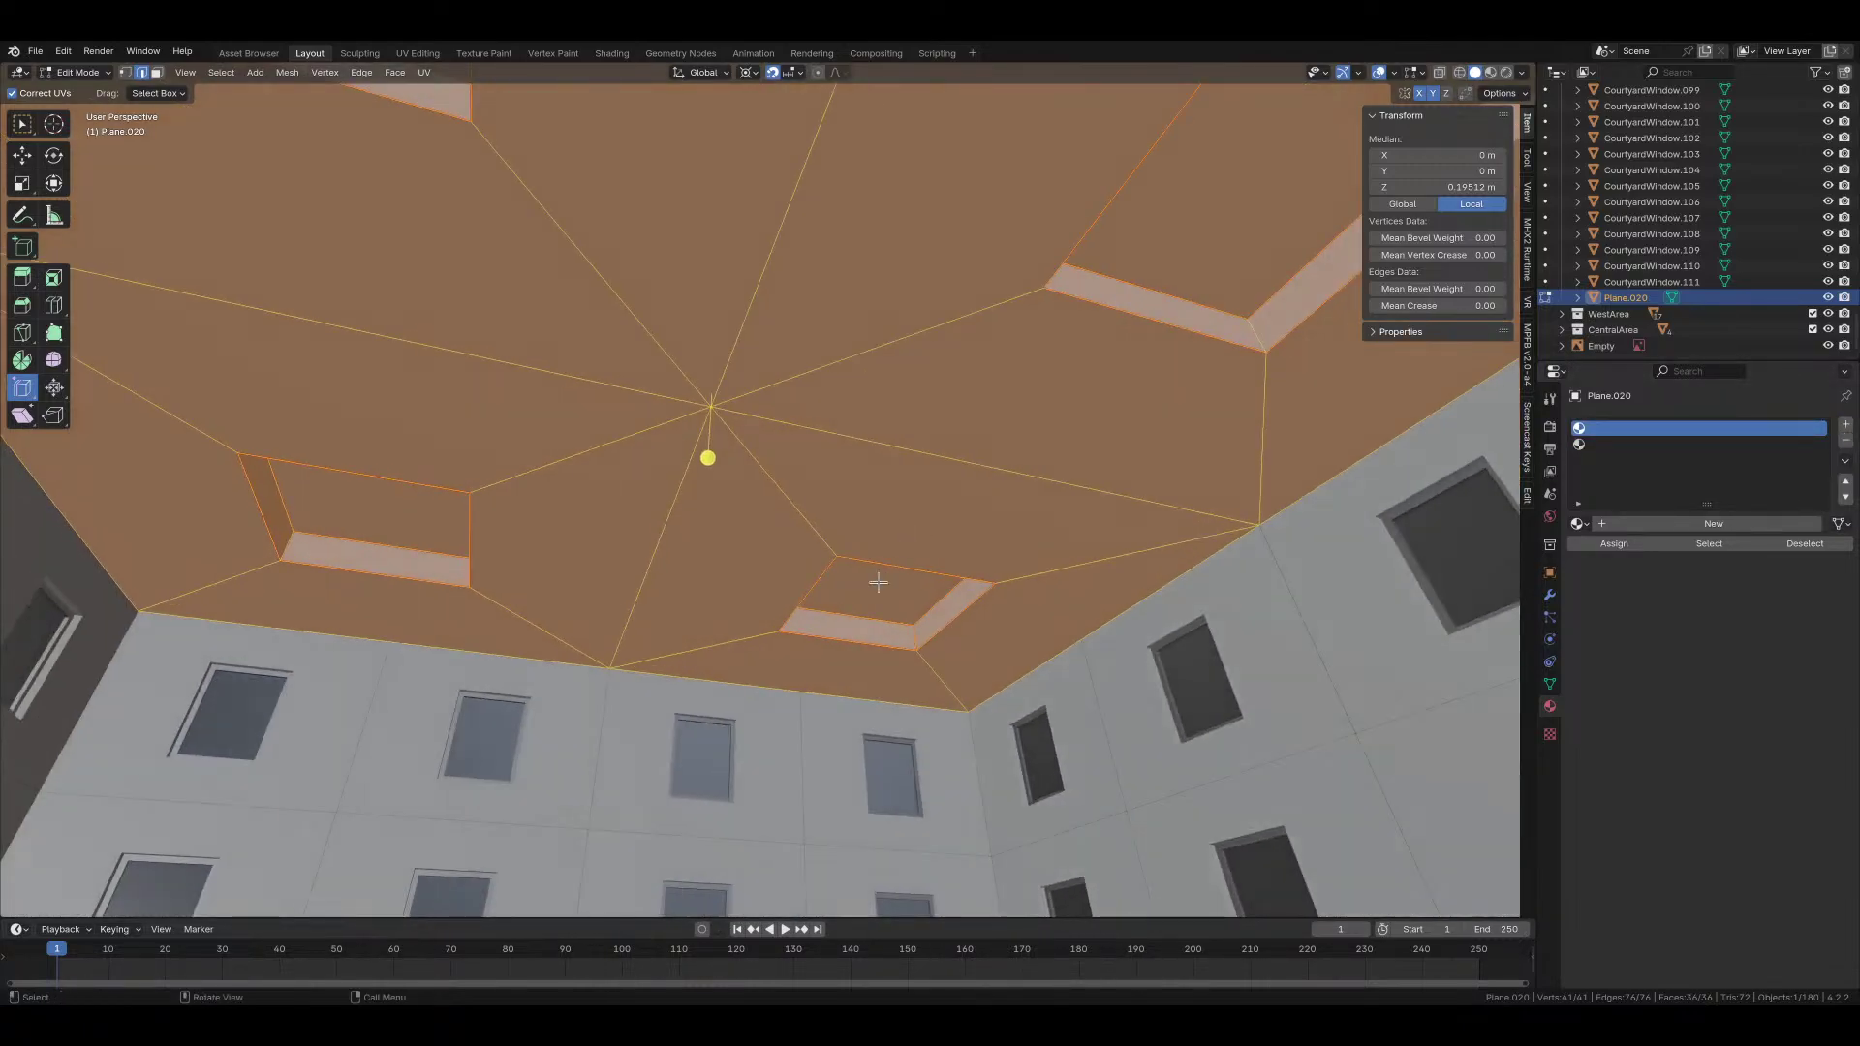
Step: Assign the second material slot to the four recessed skylight faces and create its material with the name courtyard_skylight
key("3")
left_click(873, 588)
left_click(378, 510, "shift")
middle_click_drag(412, 320, 403, 220)
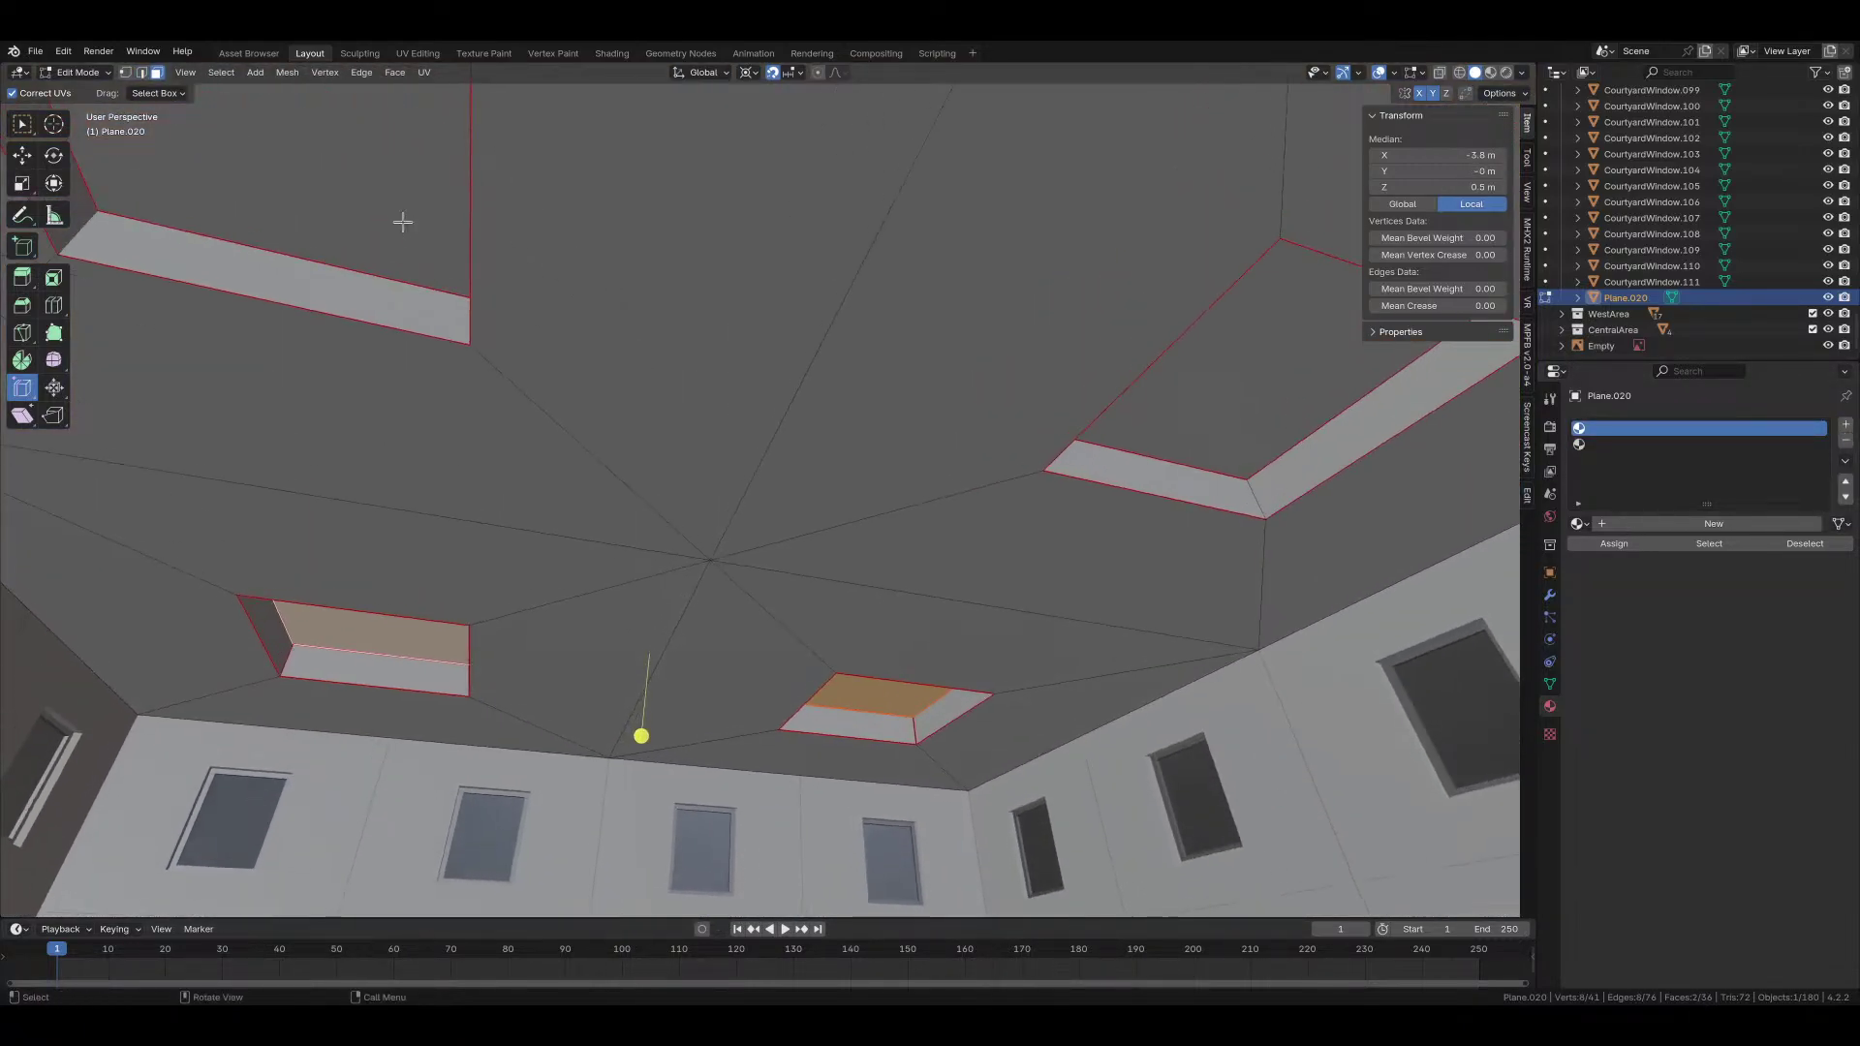
left_click(407, 223, "shift")
left_click(1283, 394, "shift")
left_click(1594, 444)
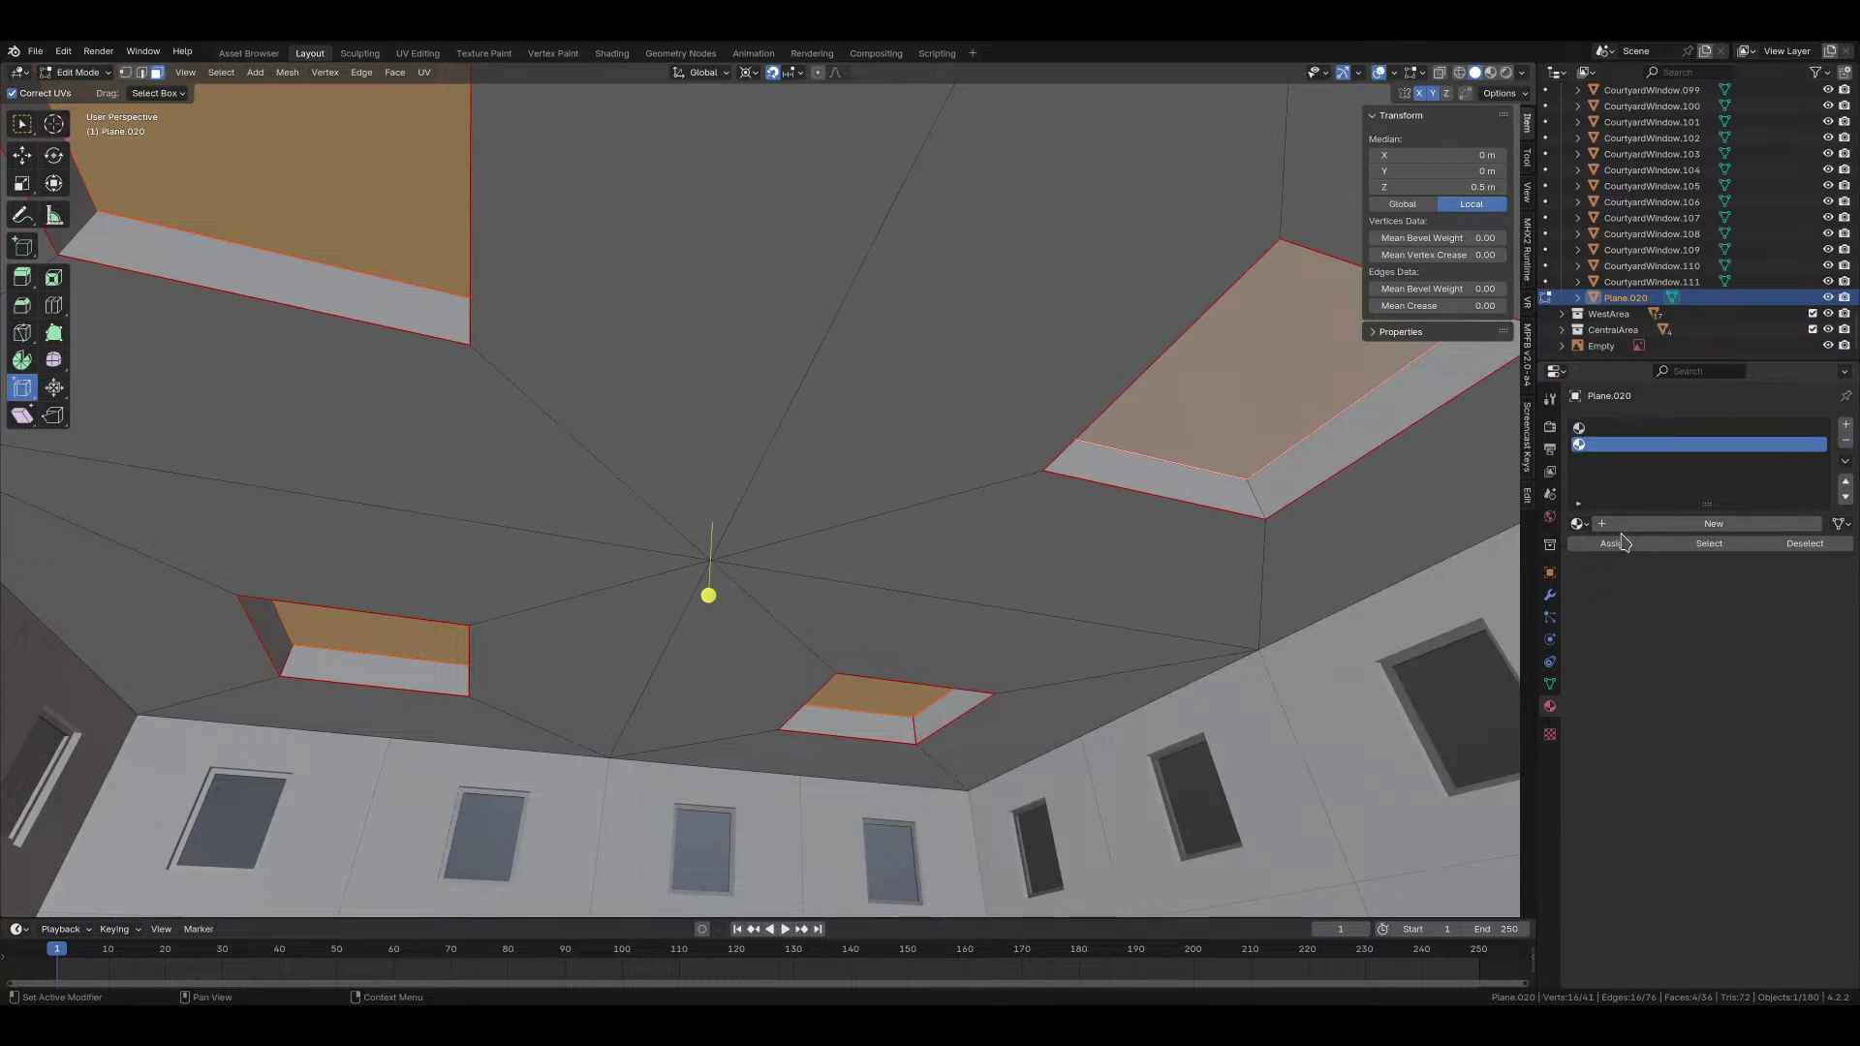
left_click(1627, 524)
left_click(1638, 524)
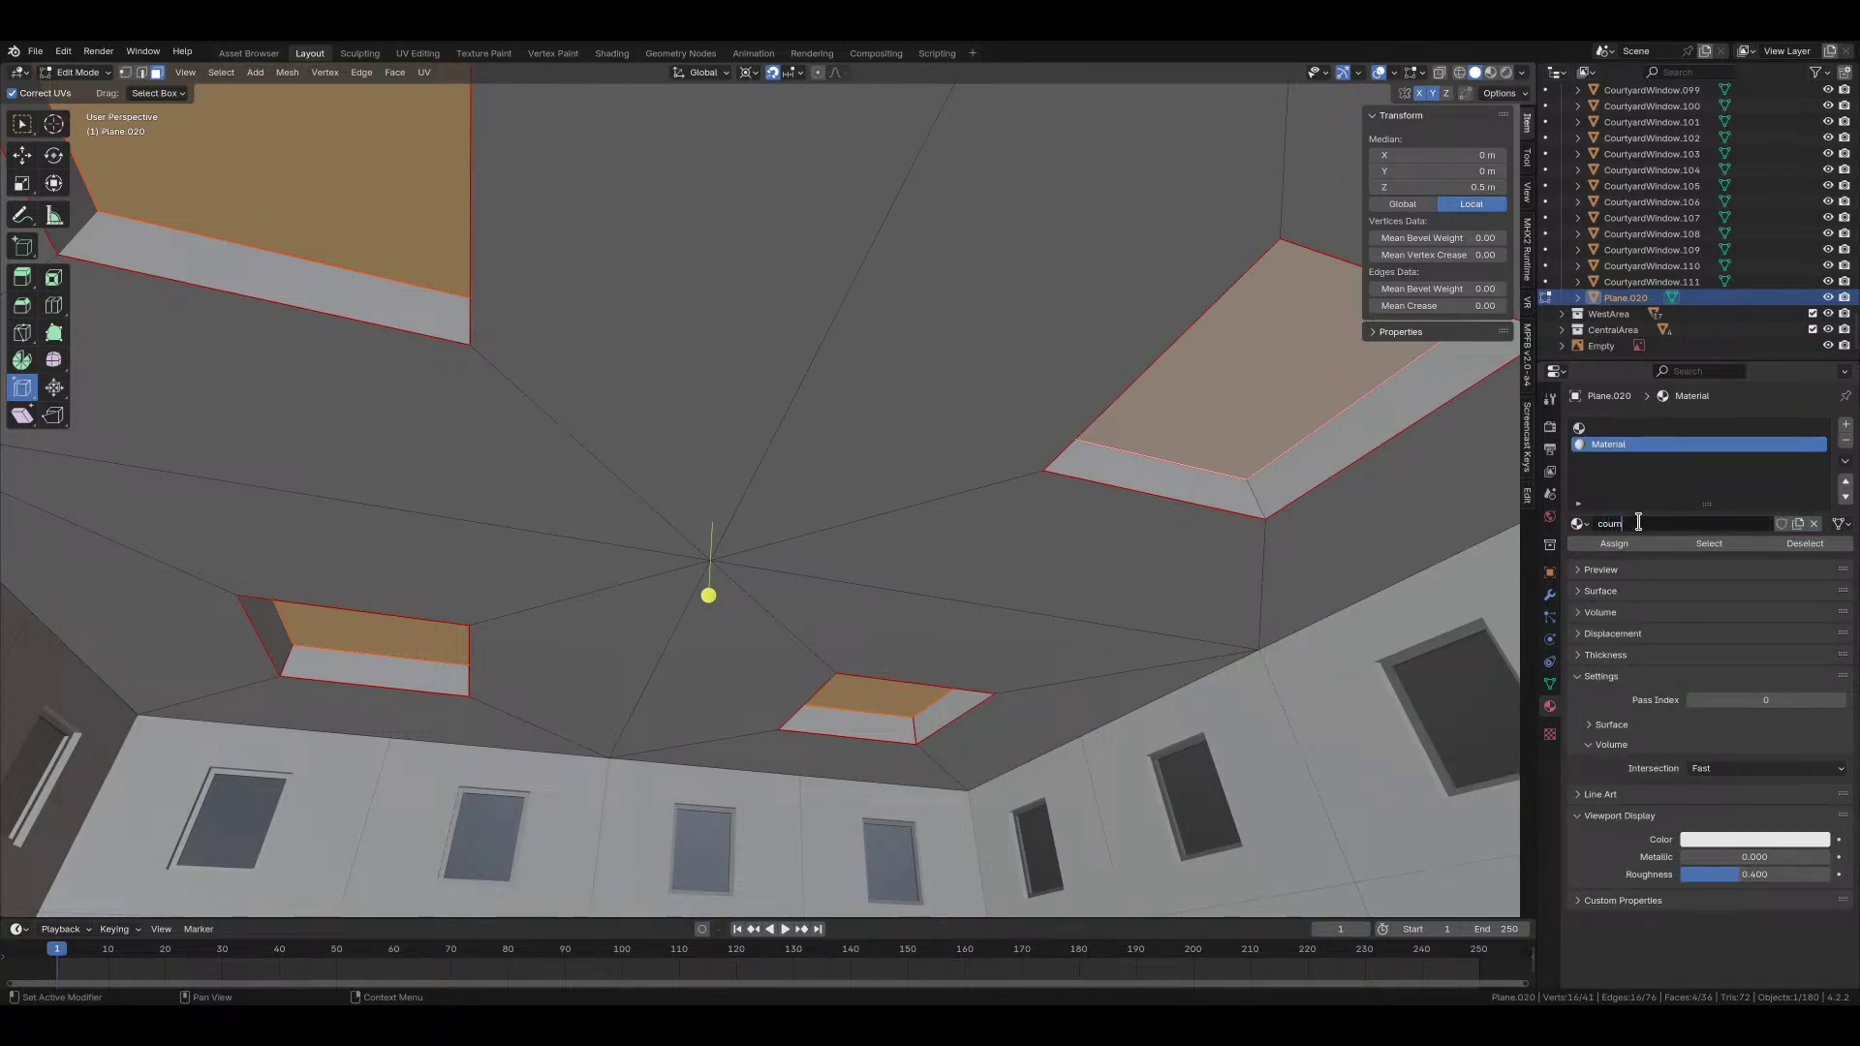
type("courtyard_skylight")
key("Return")
middle_click_drag(1085, 717, 887, 685)
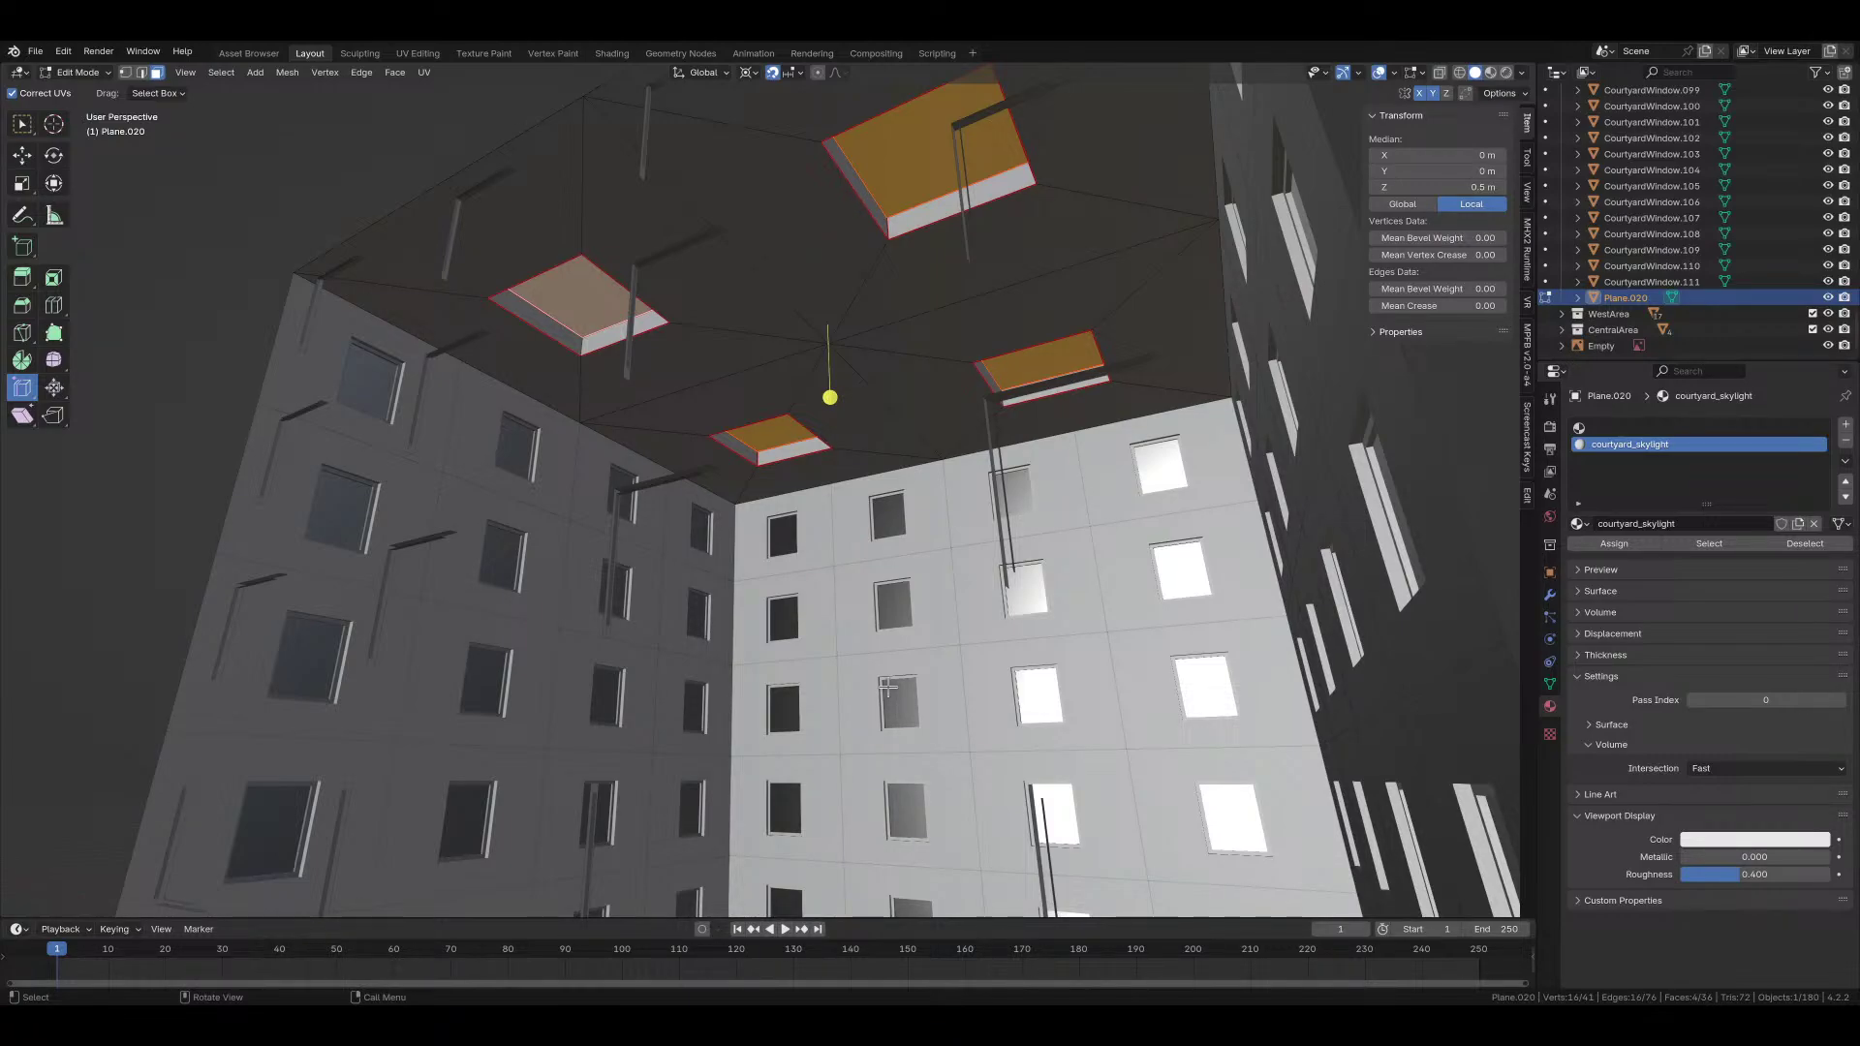
middle_click_drag(862, 569, 934, 595)
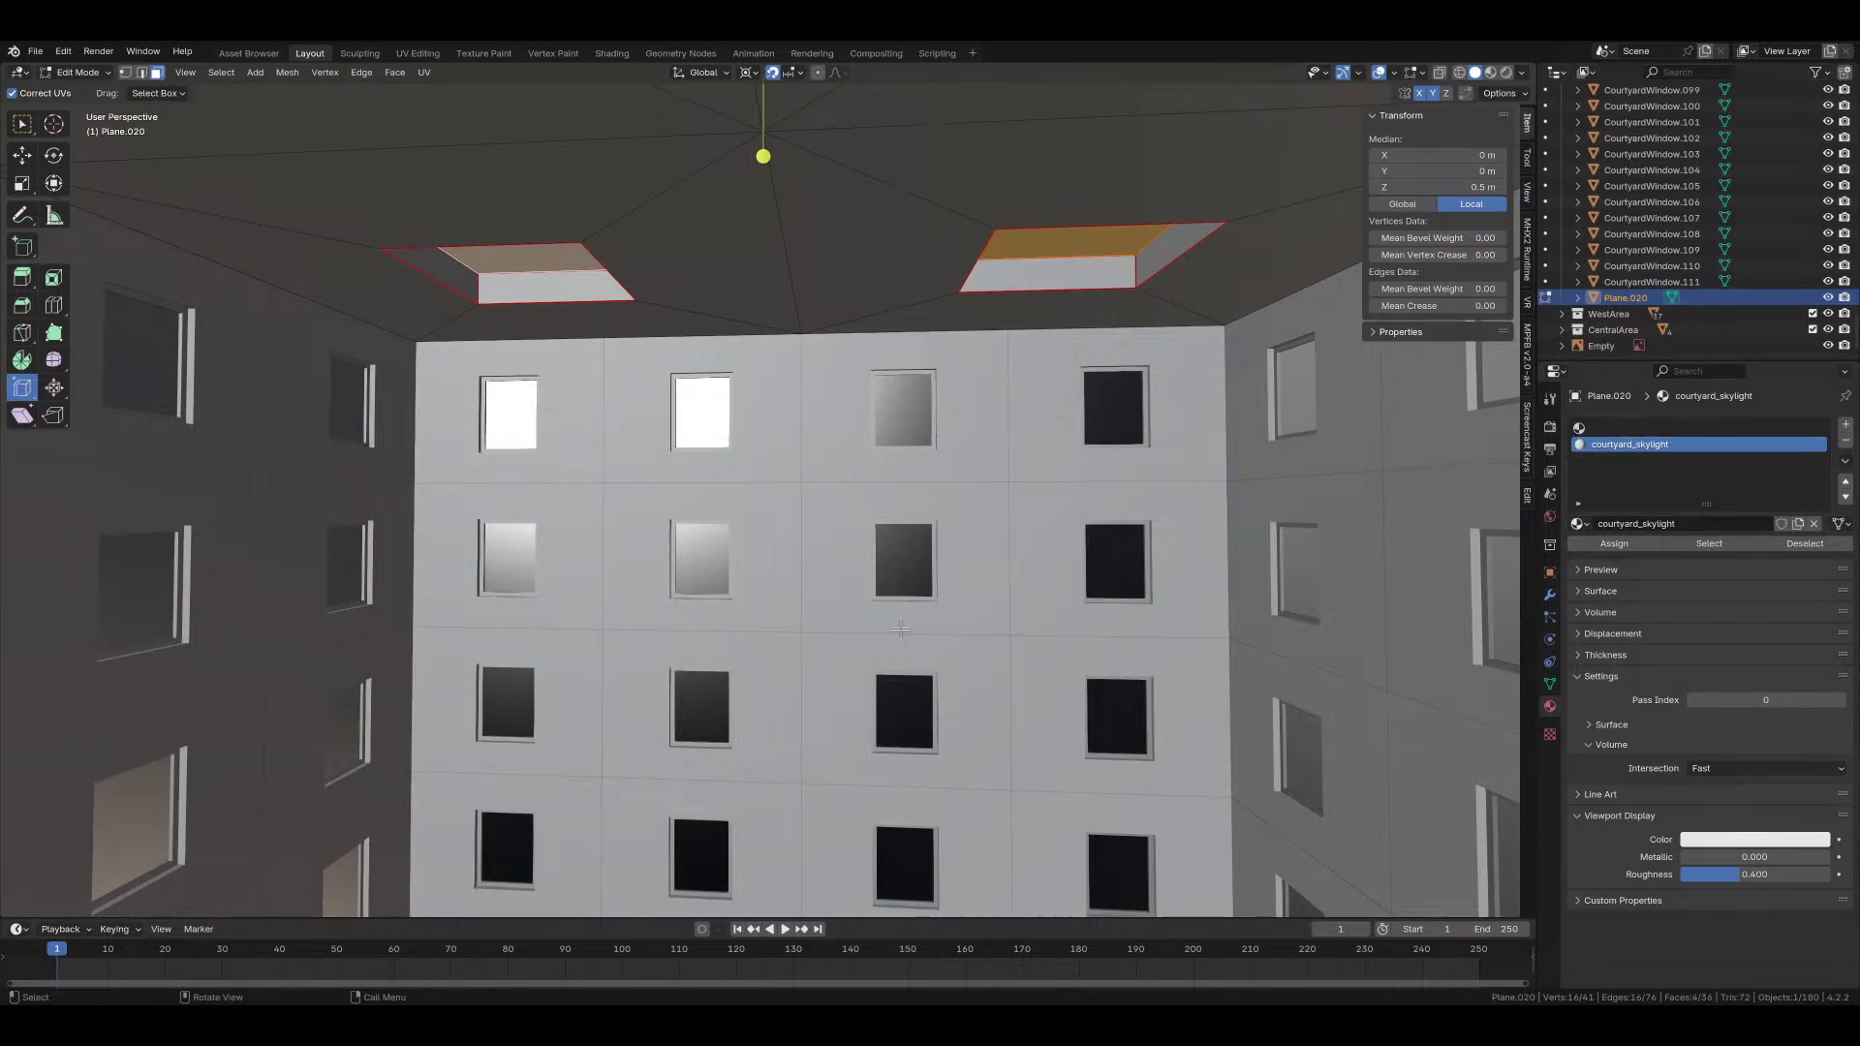
middle_click_drag(900, 630, 901, 491)
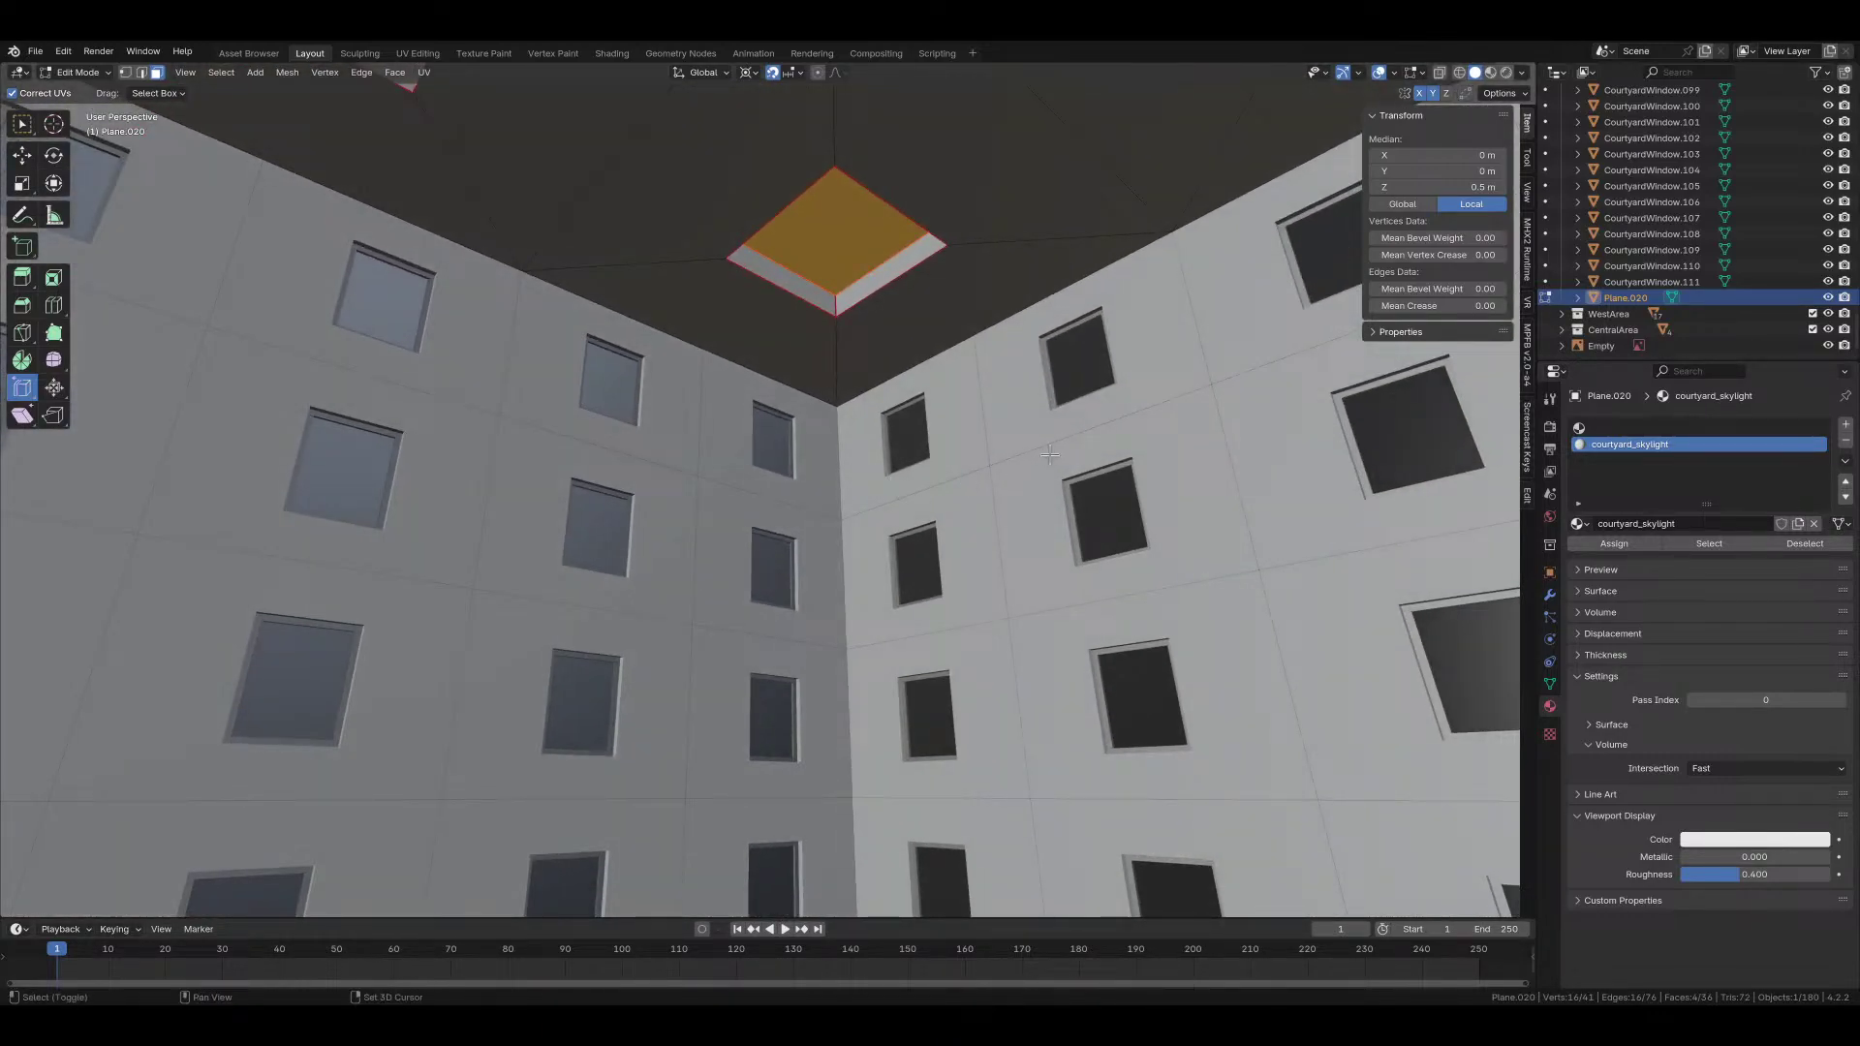
middle_click_drag(1049, 455, 968, 491)
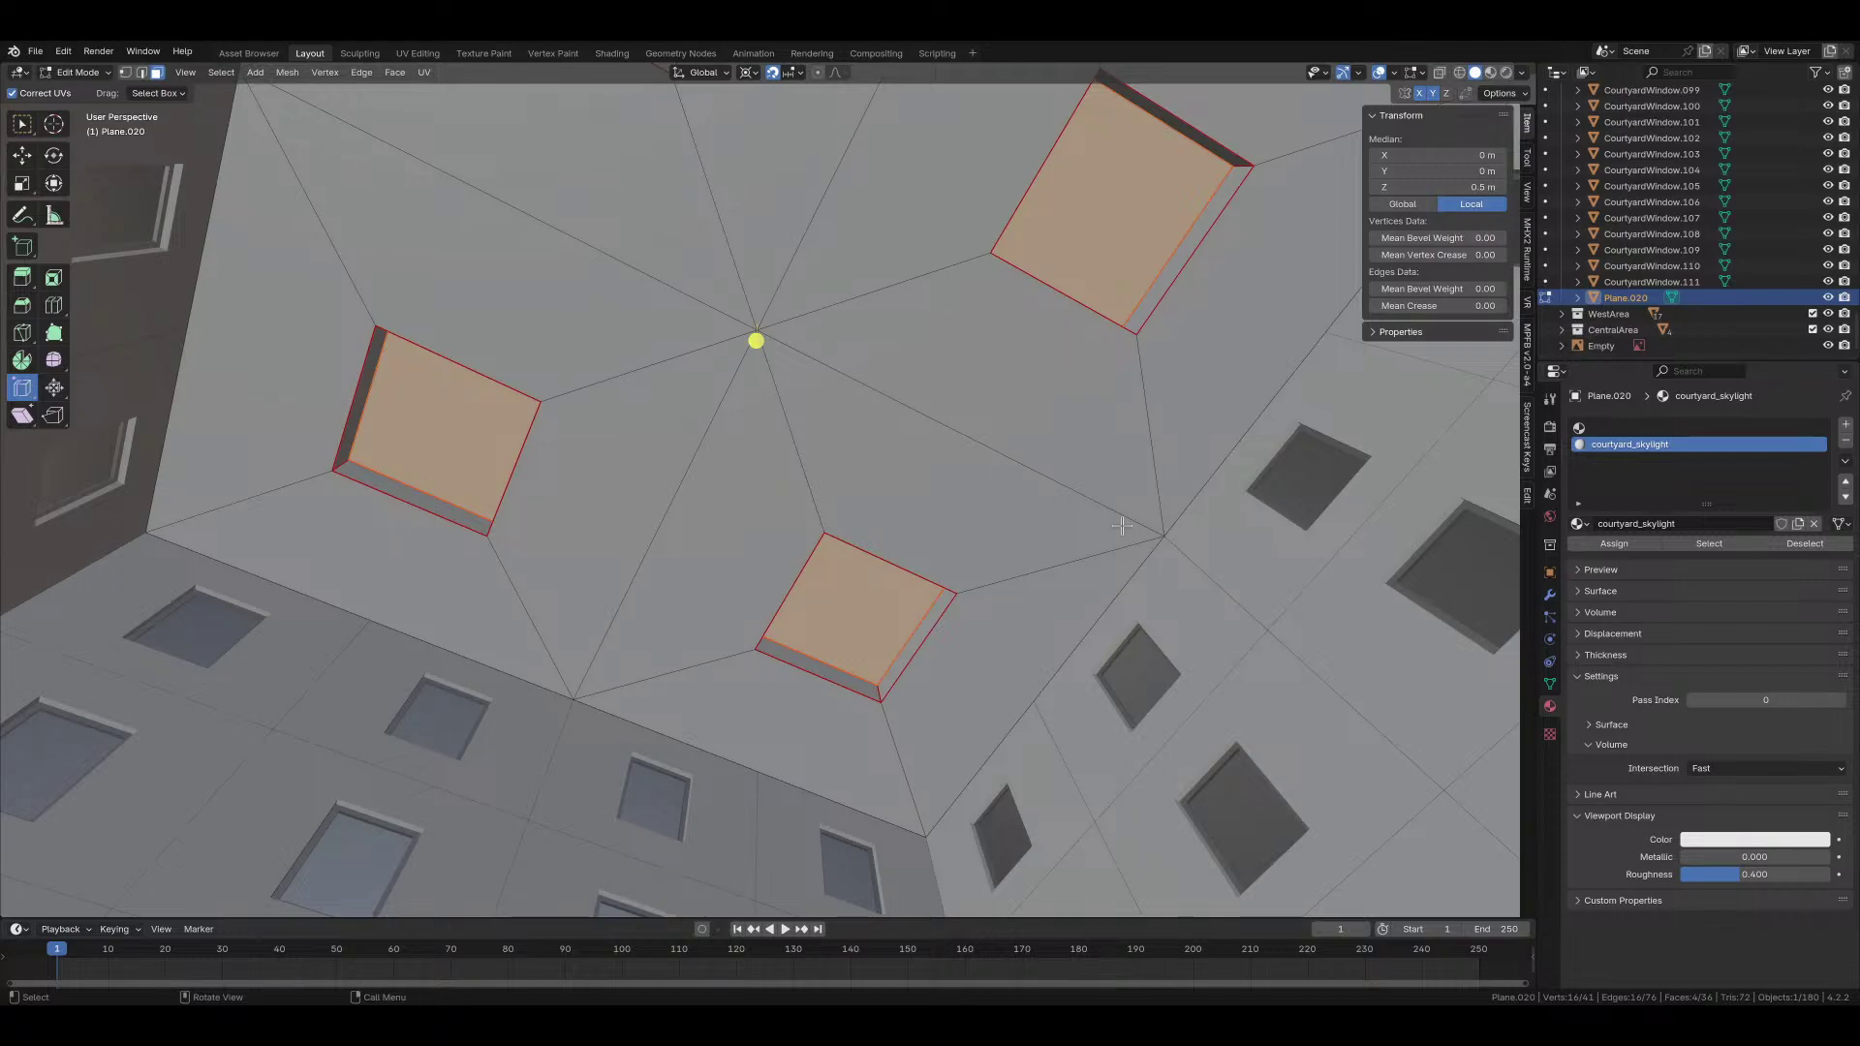
middle_click_drag(1113, 531, 1205, 479)
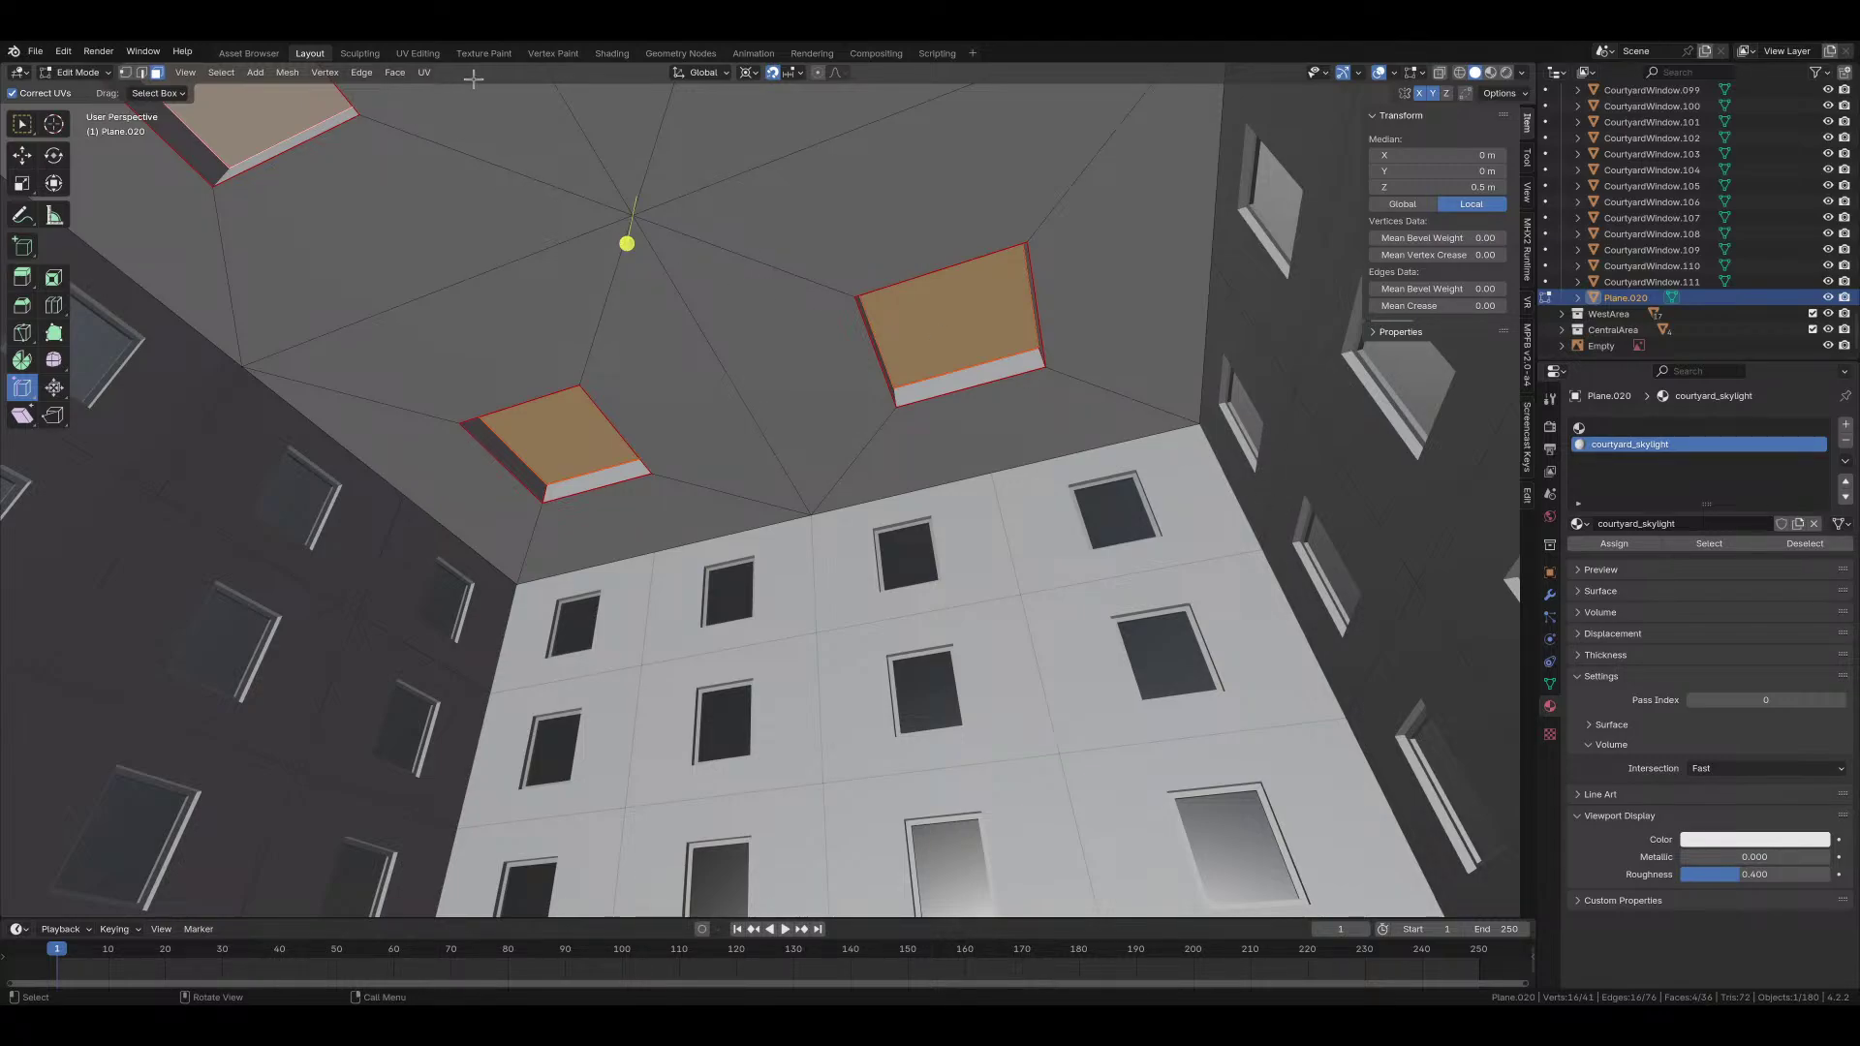
Step: Unwrap the four selected skylight faces in the UV Editing workspace
left_click(426, 53)
key("u")
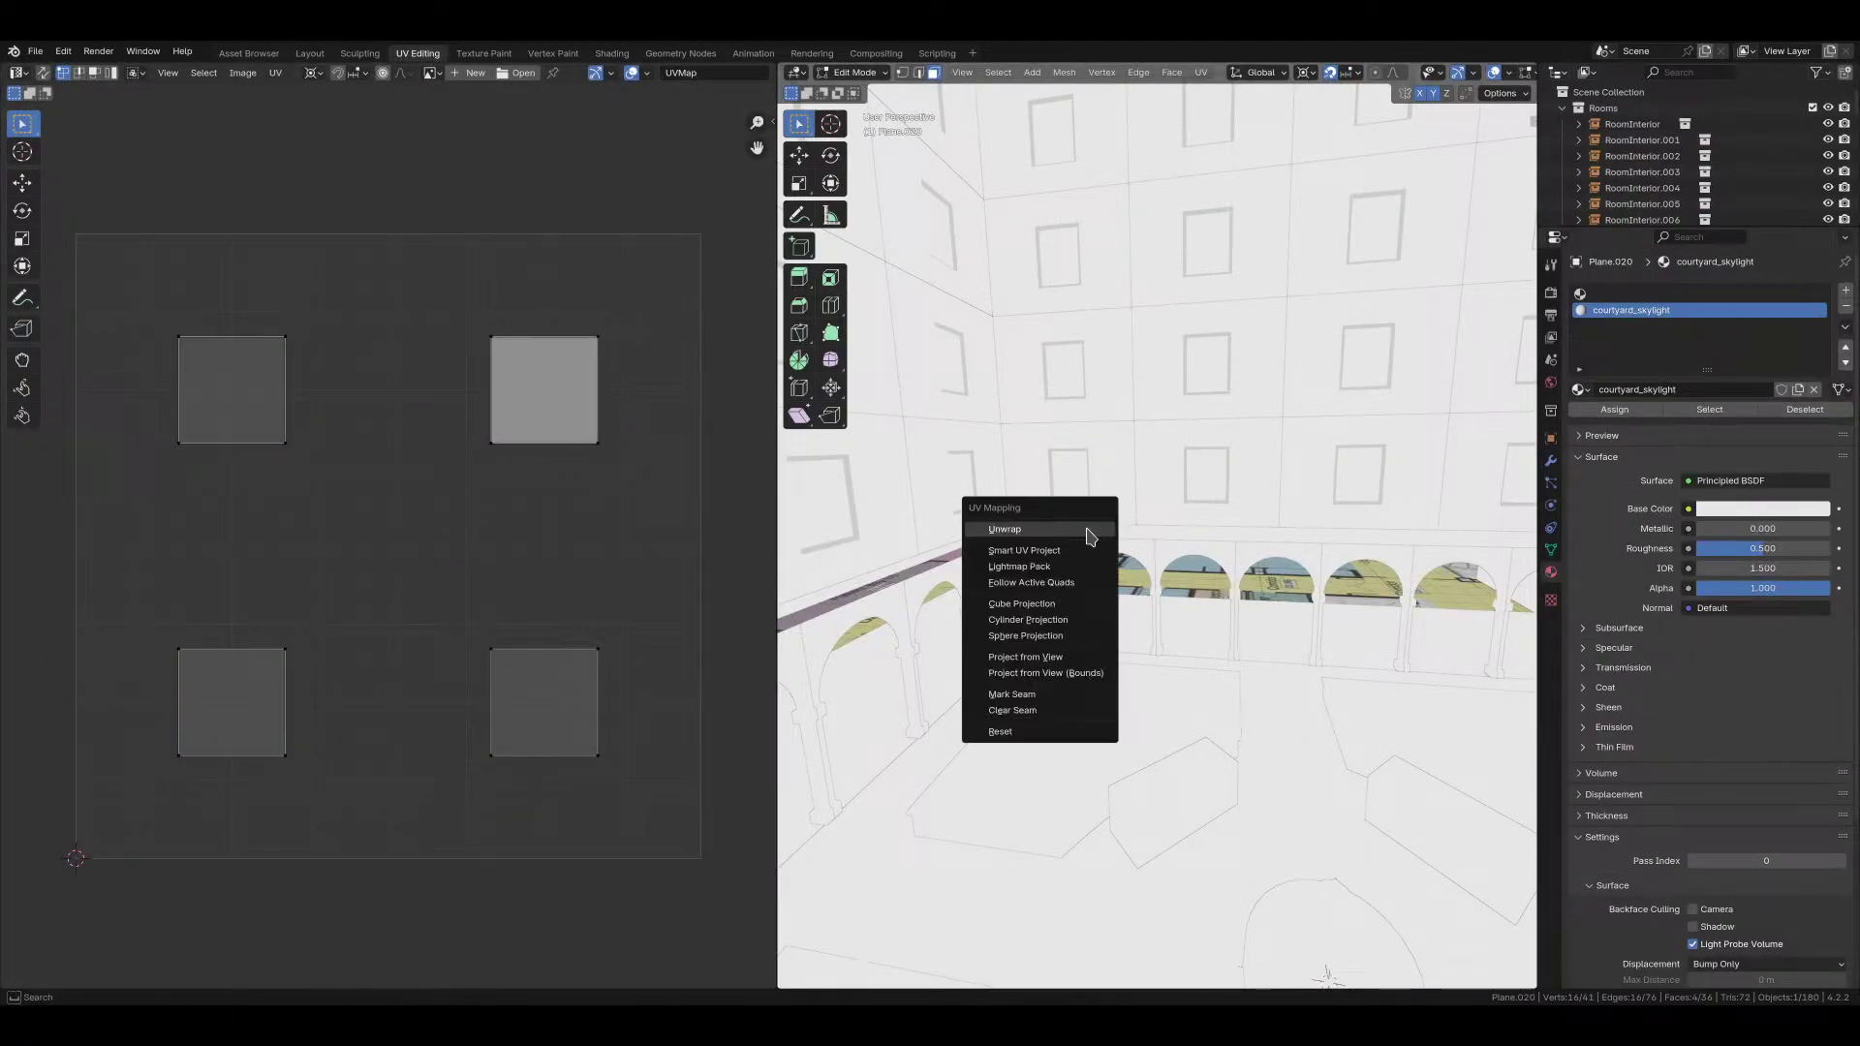
left_click(1087, 531)
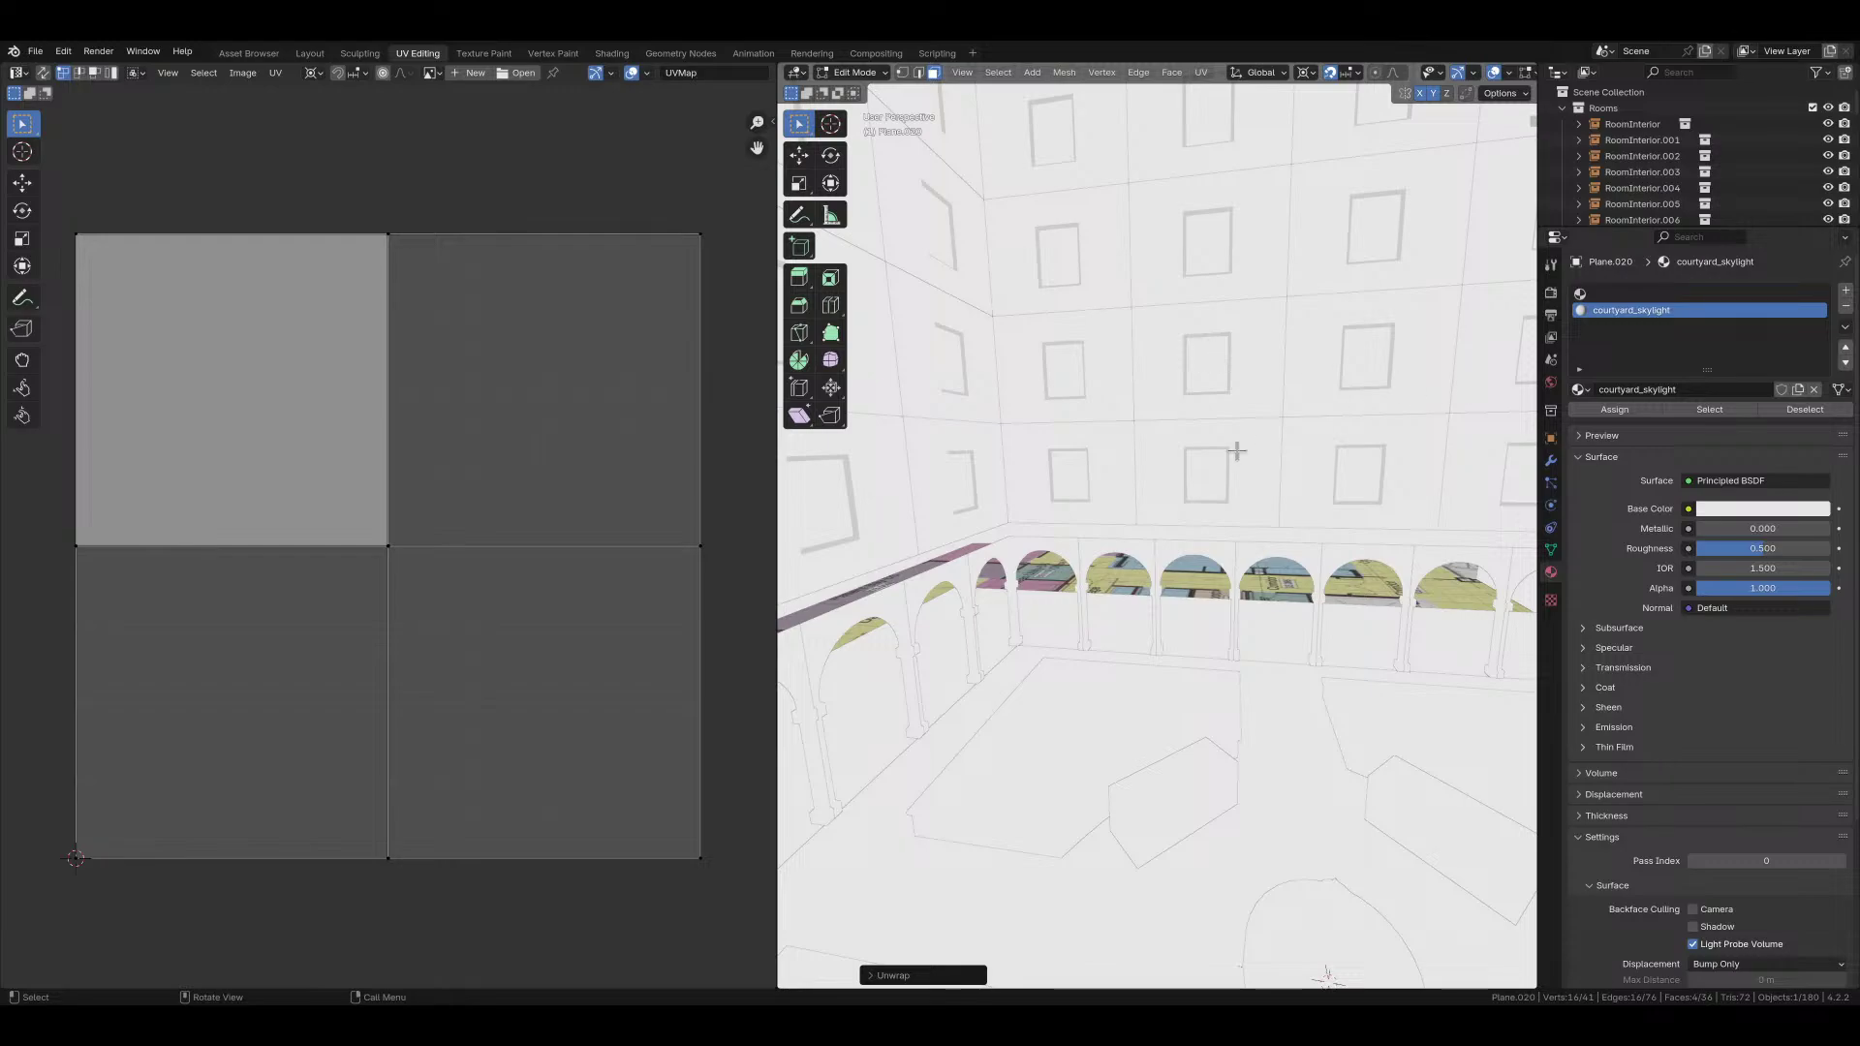
Step: Unwrap the whole ceiling mesh, including the skylight faces, in one operation
key("alt+a")
left_click(1647, 294)
left_click(1729, 409)
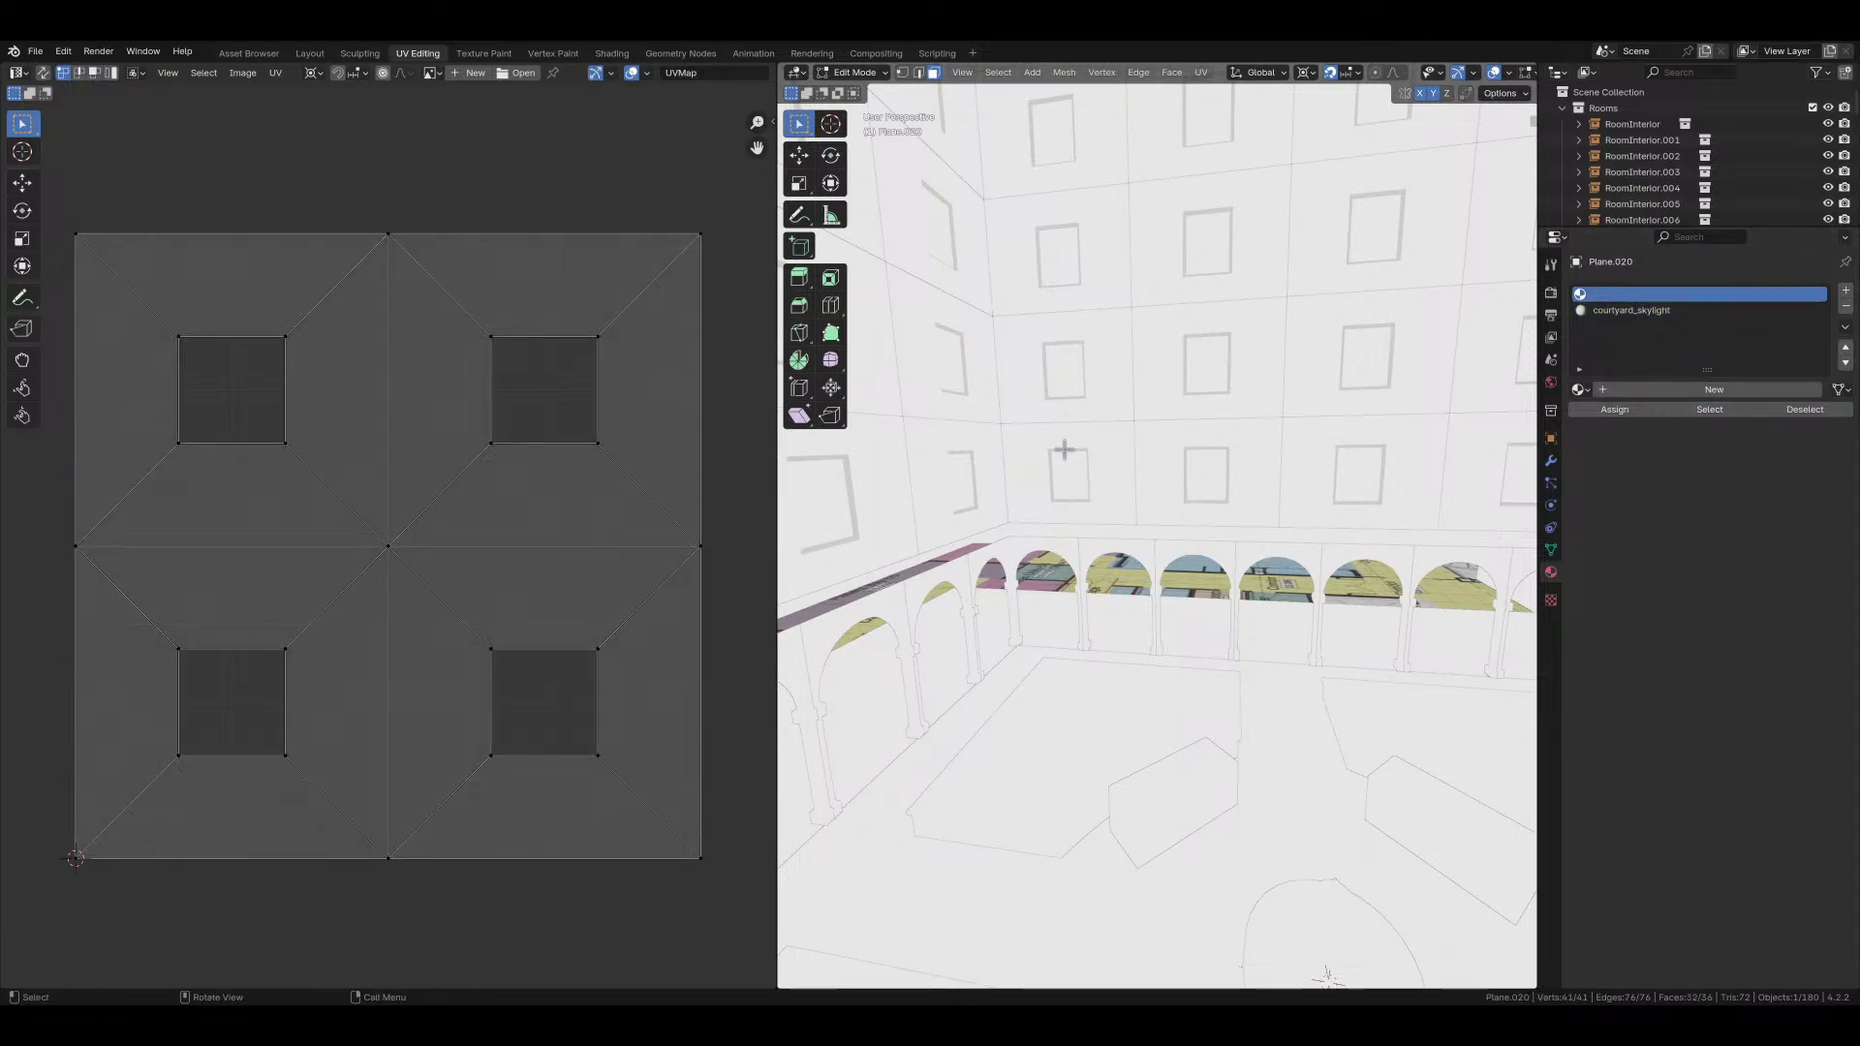
key("alt+a")
key("a")
key("u")
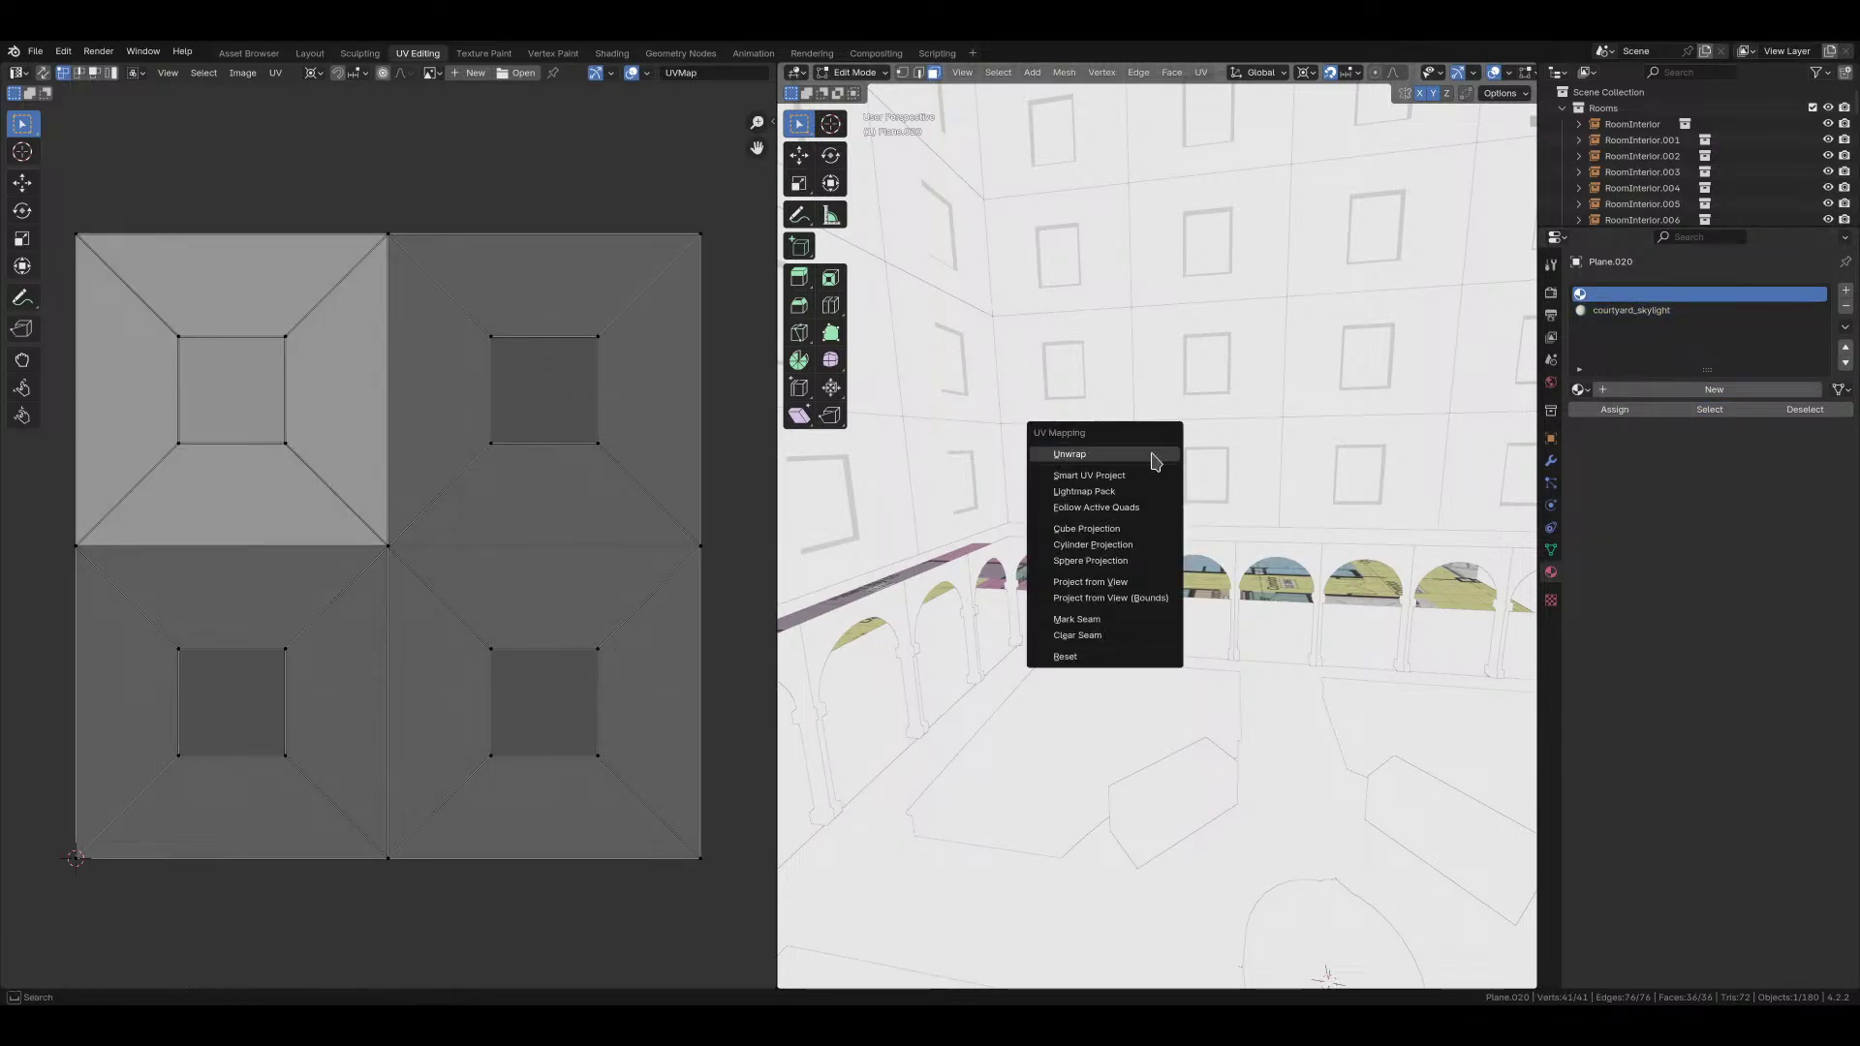
left_click(1151, 452)
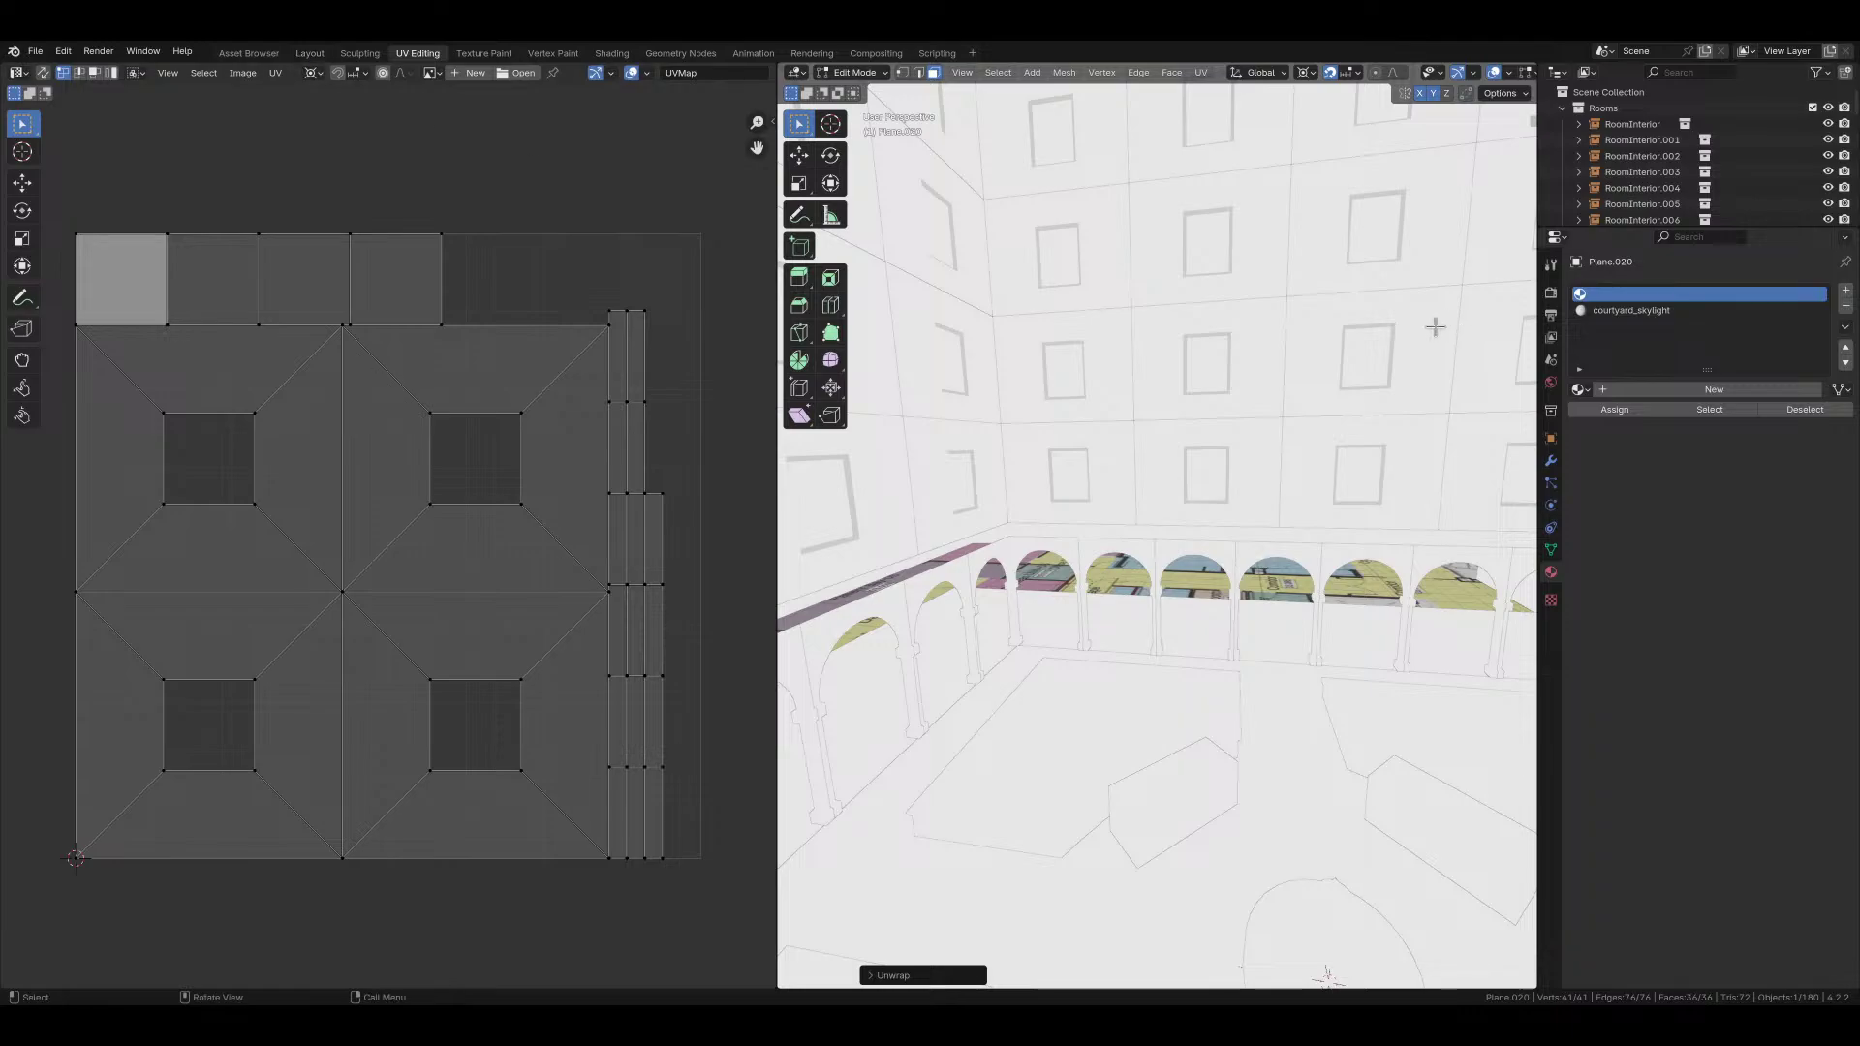
Step: Exclude the courtyard_skylight faces from the selection, unwrap the remaining ceiling faces, and show their UV layout through the first material slot
left_click(1661, 310)
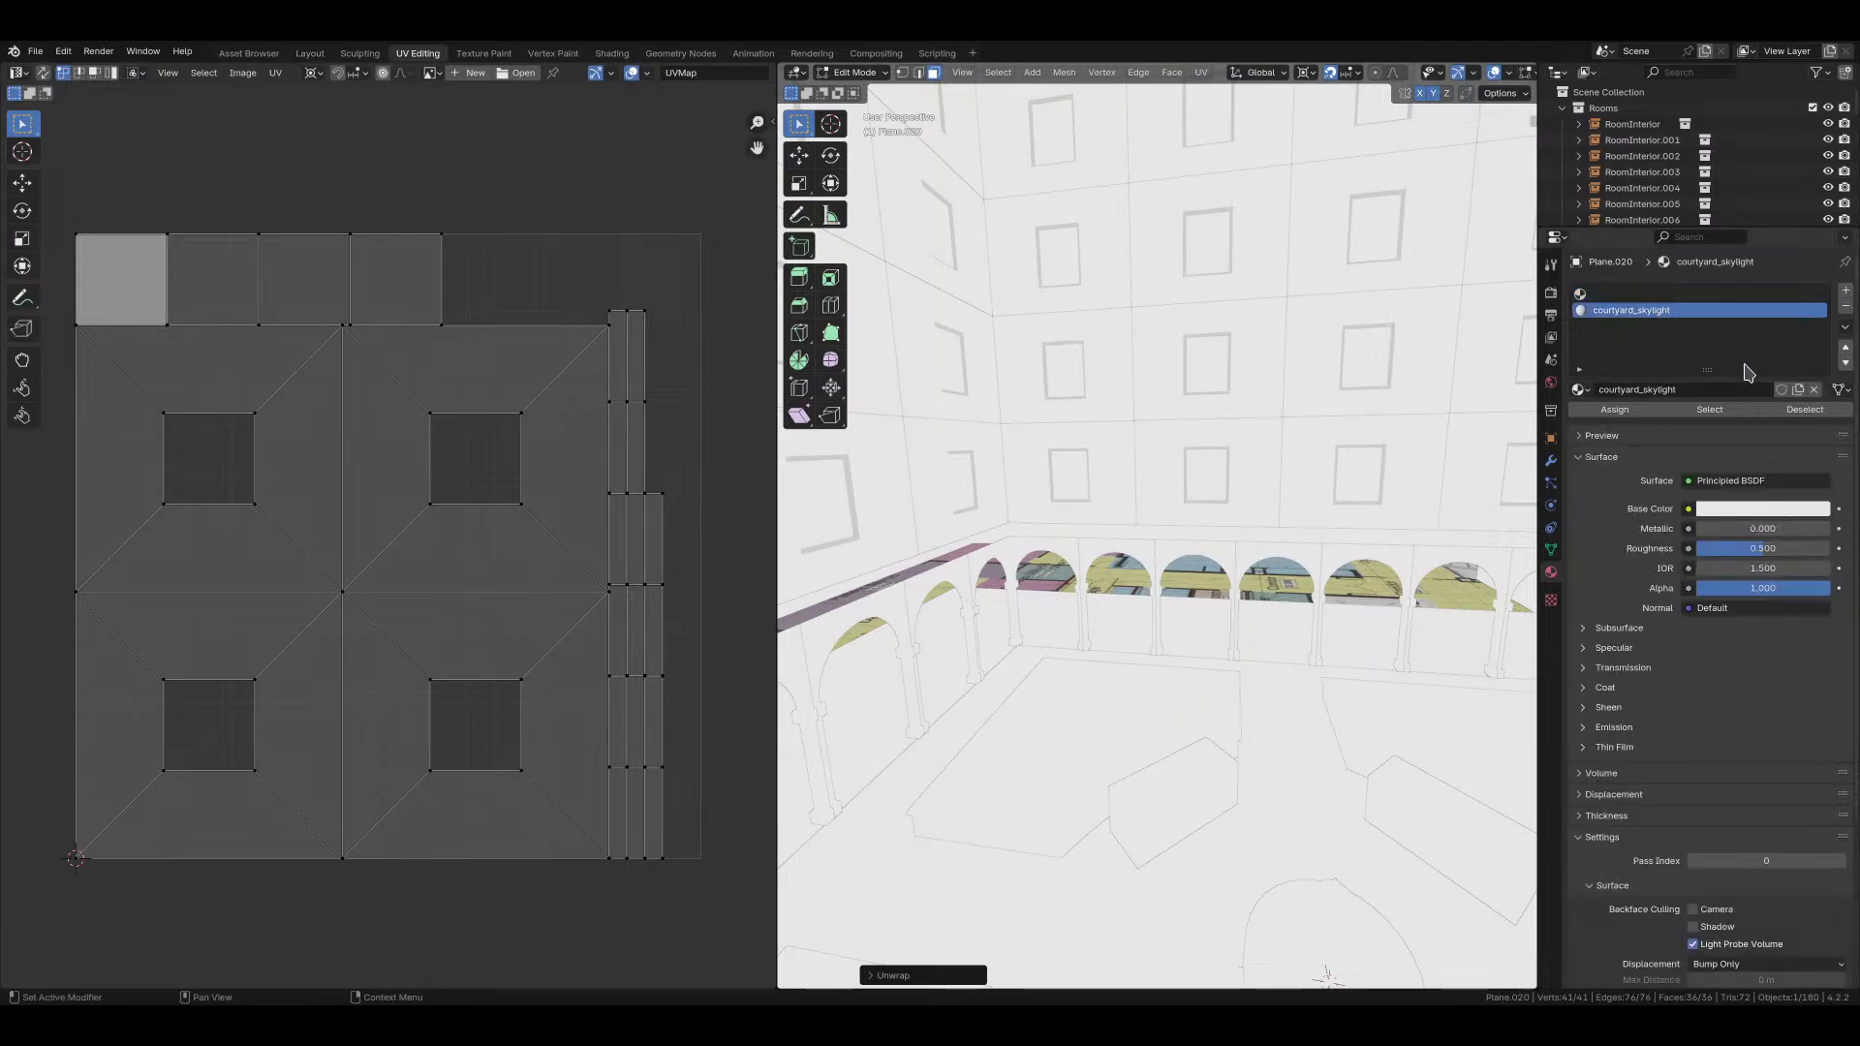
left_click(1811, 410)
key("u")
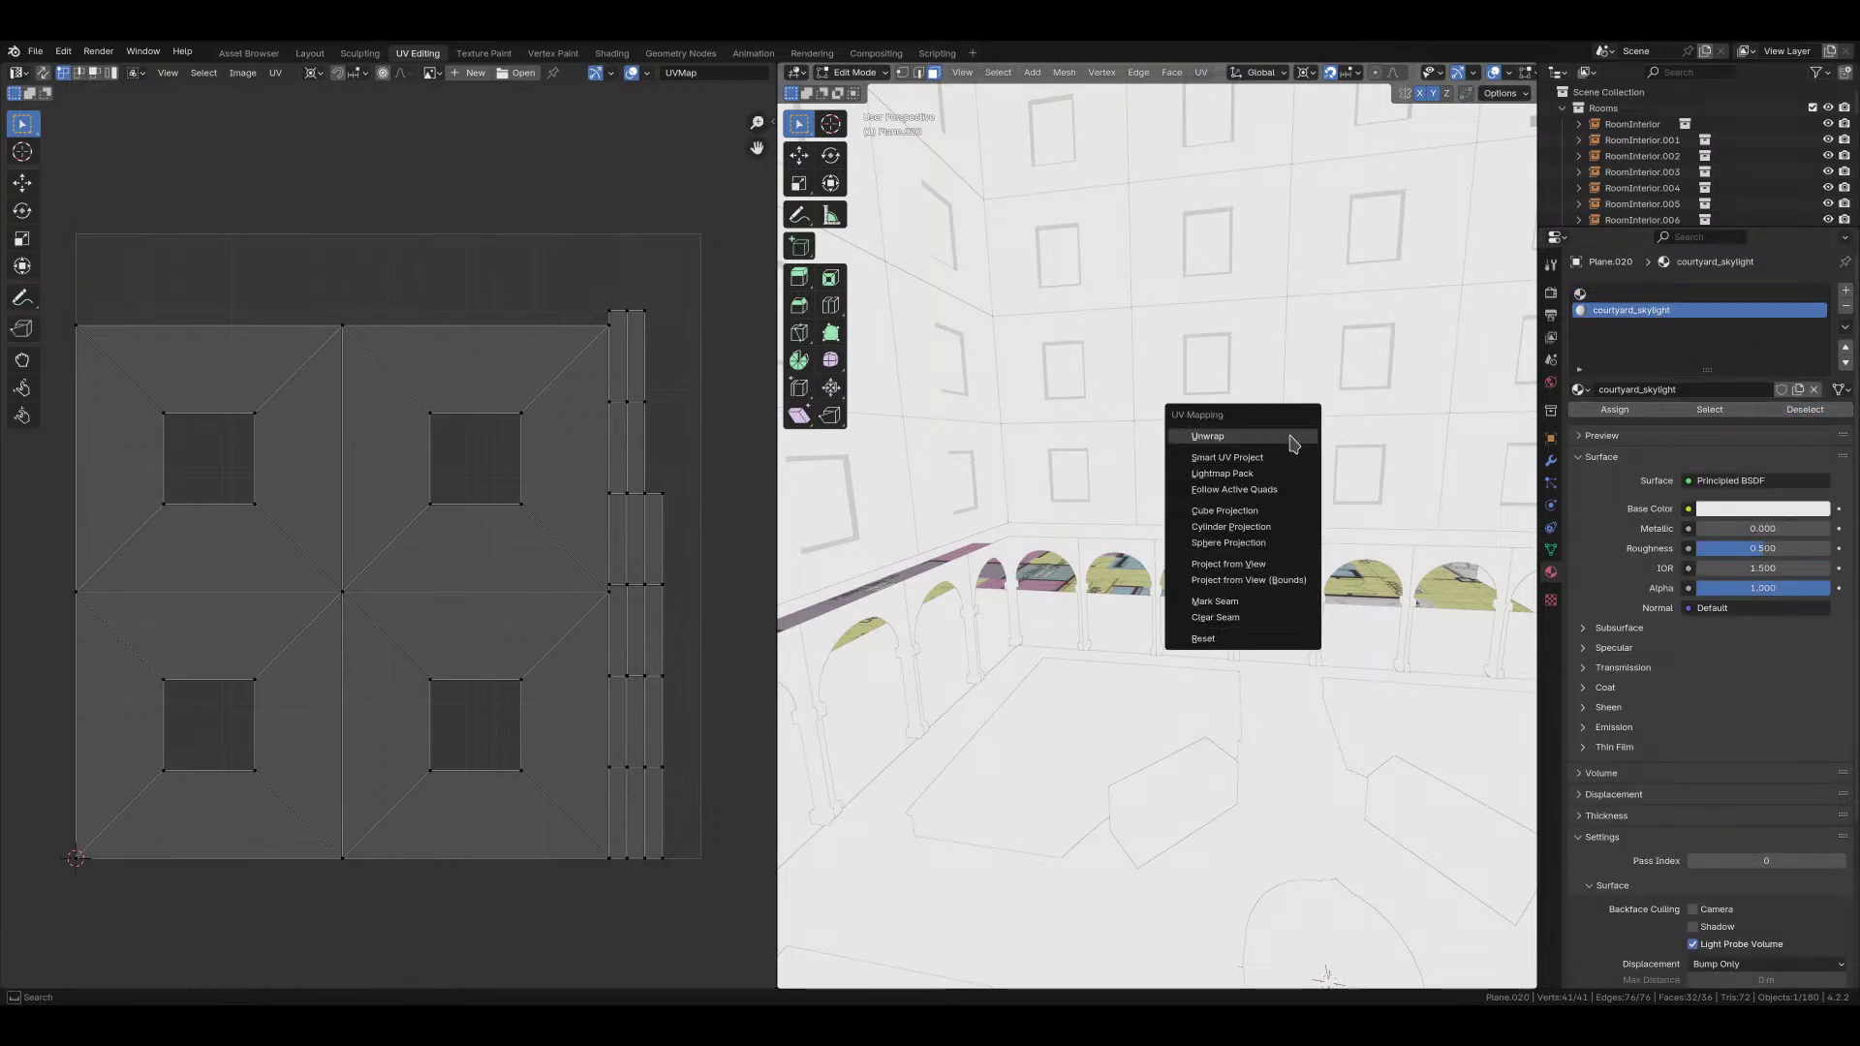
left_click(1288, 429)
left_click(1647, 294)
key("alt+a")
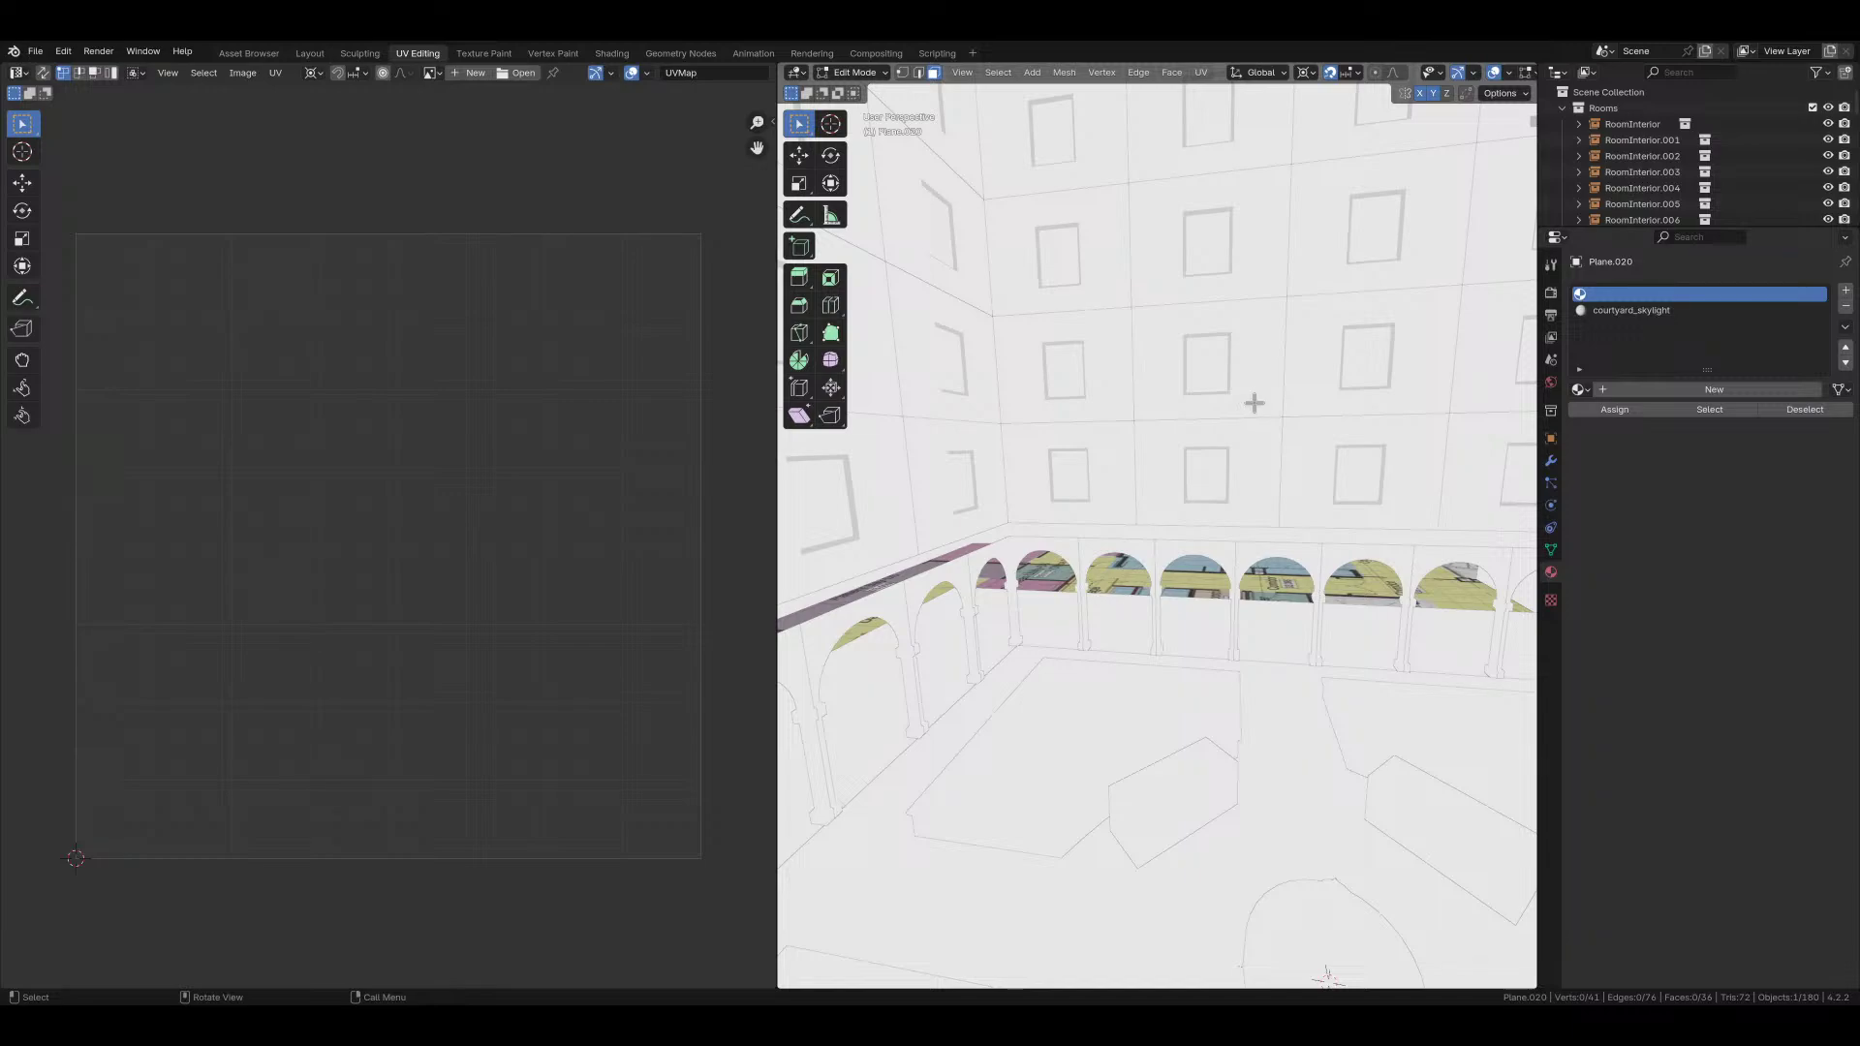
left_click(1709, 410)
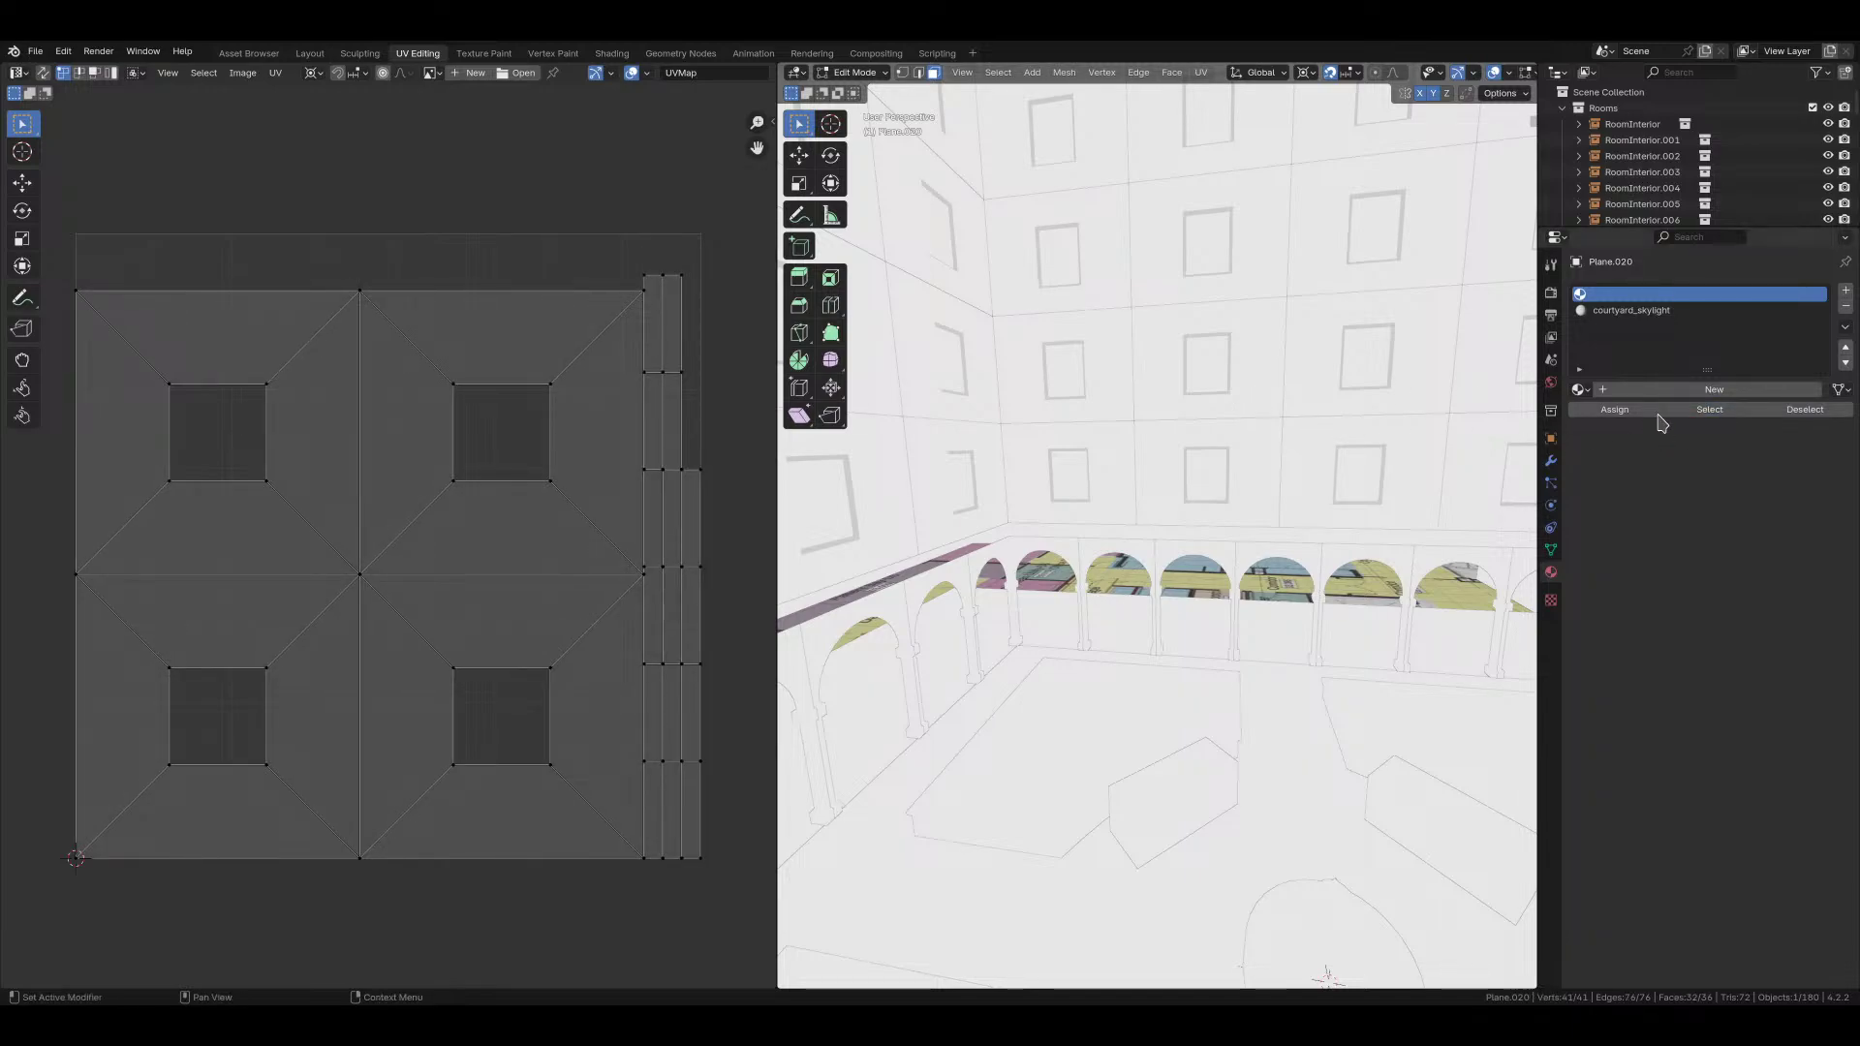
middle_click_drag(1238, 366, 1202, 365)
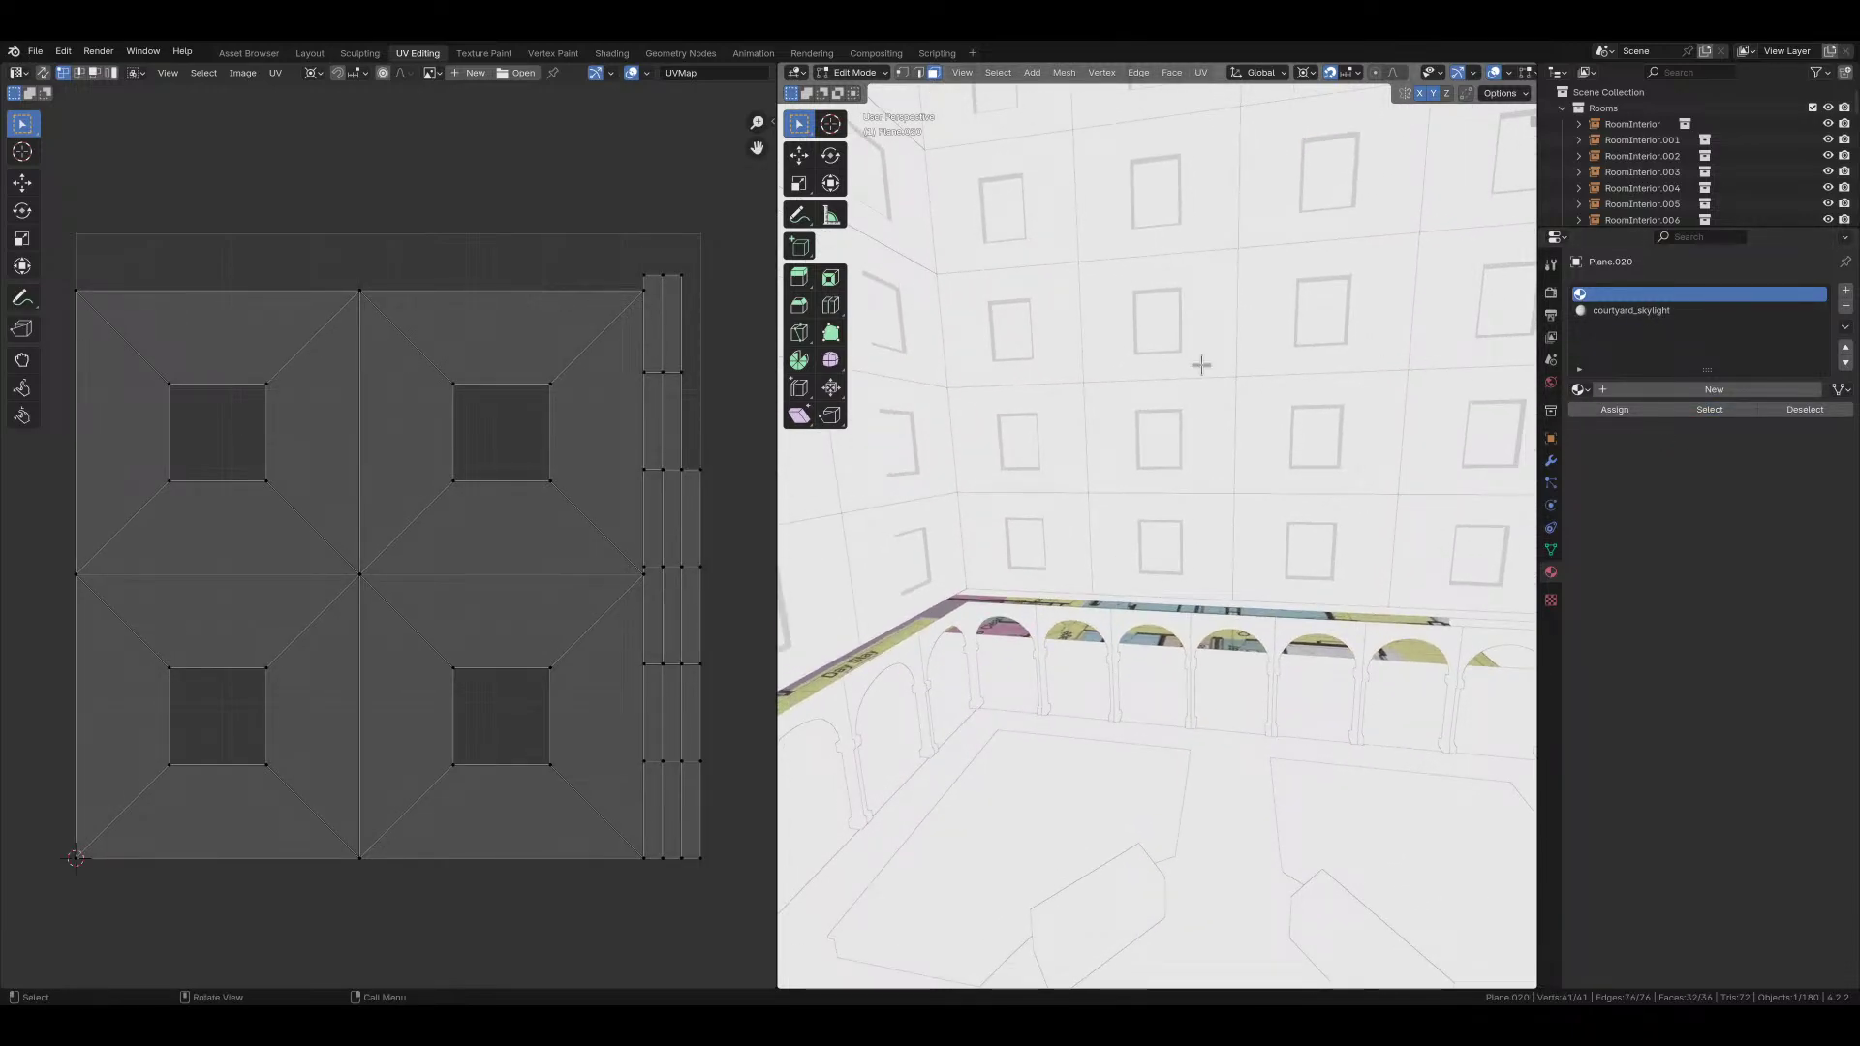
Step: Select only the faces assigned to courtyard_skylight and unwrap them separately
key("alt+a")
left_click(1631, 310)
left_click(1710, 409)
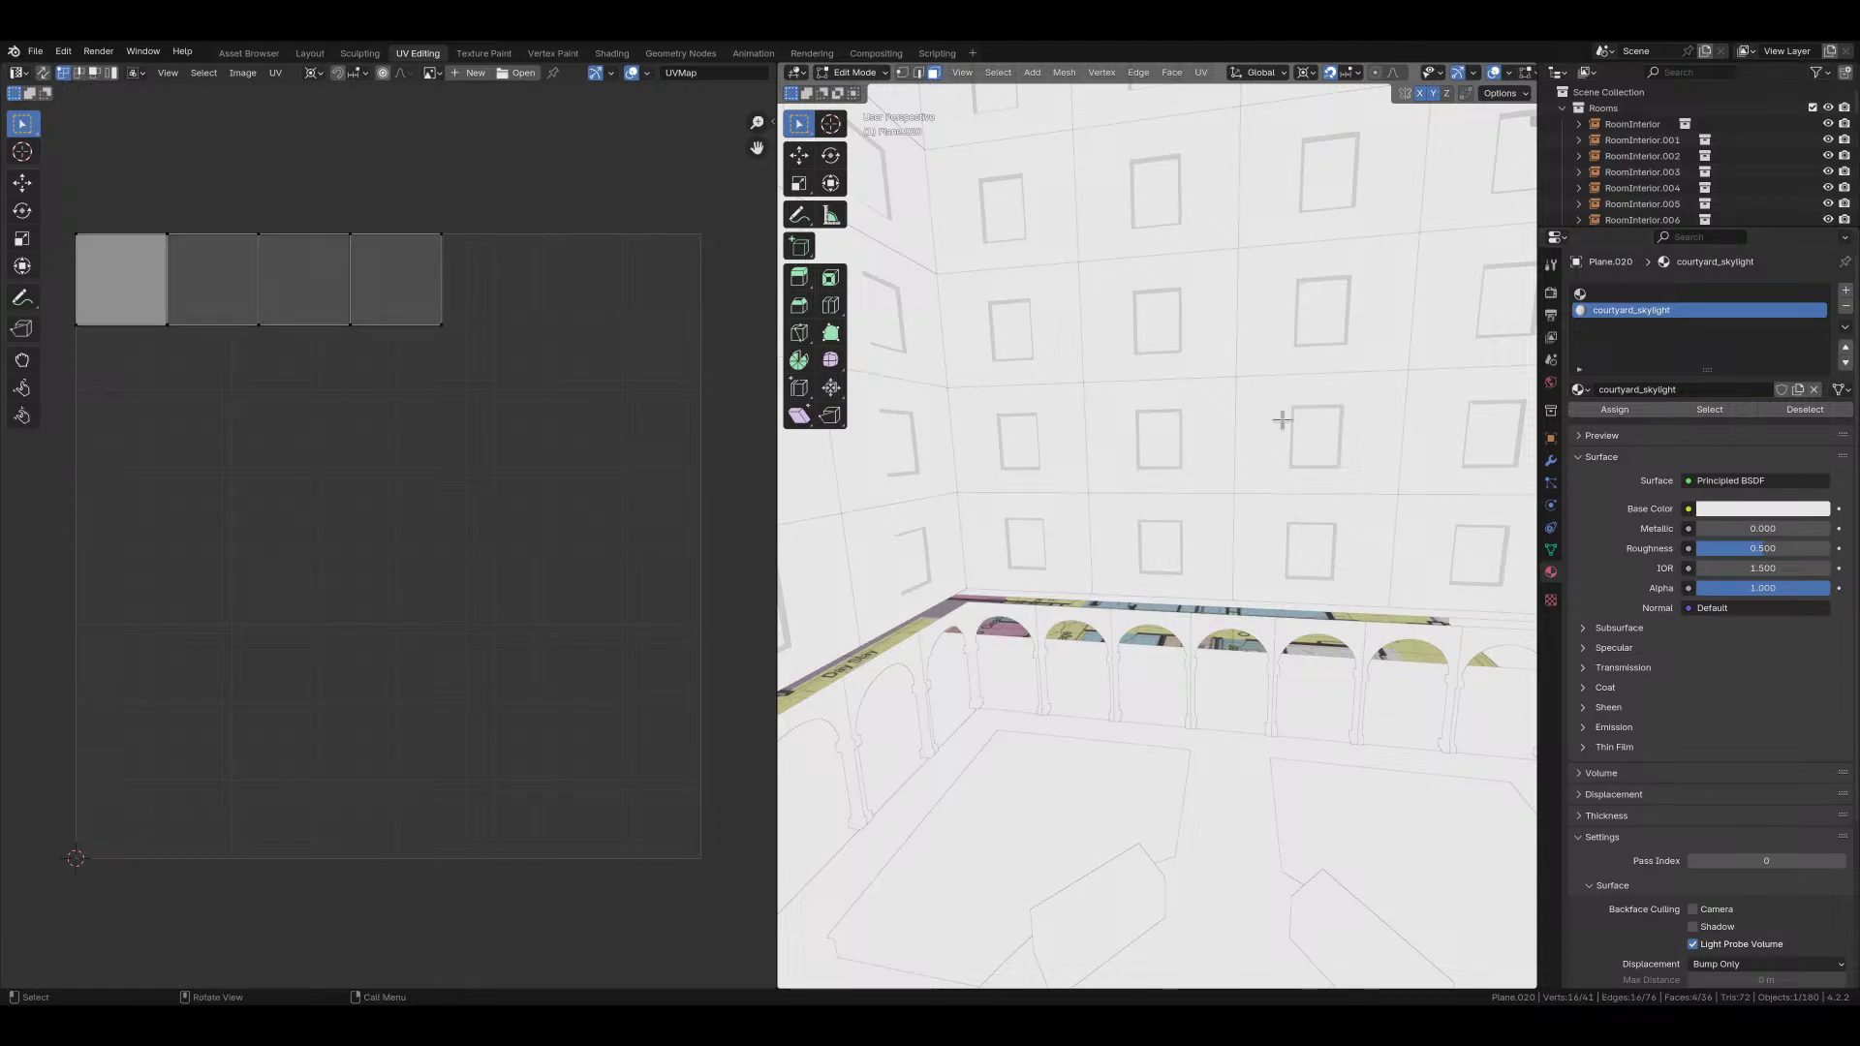
key("u")
left_click(1099, 469)
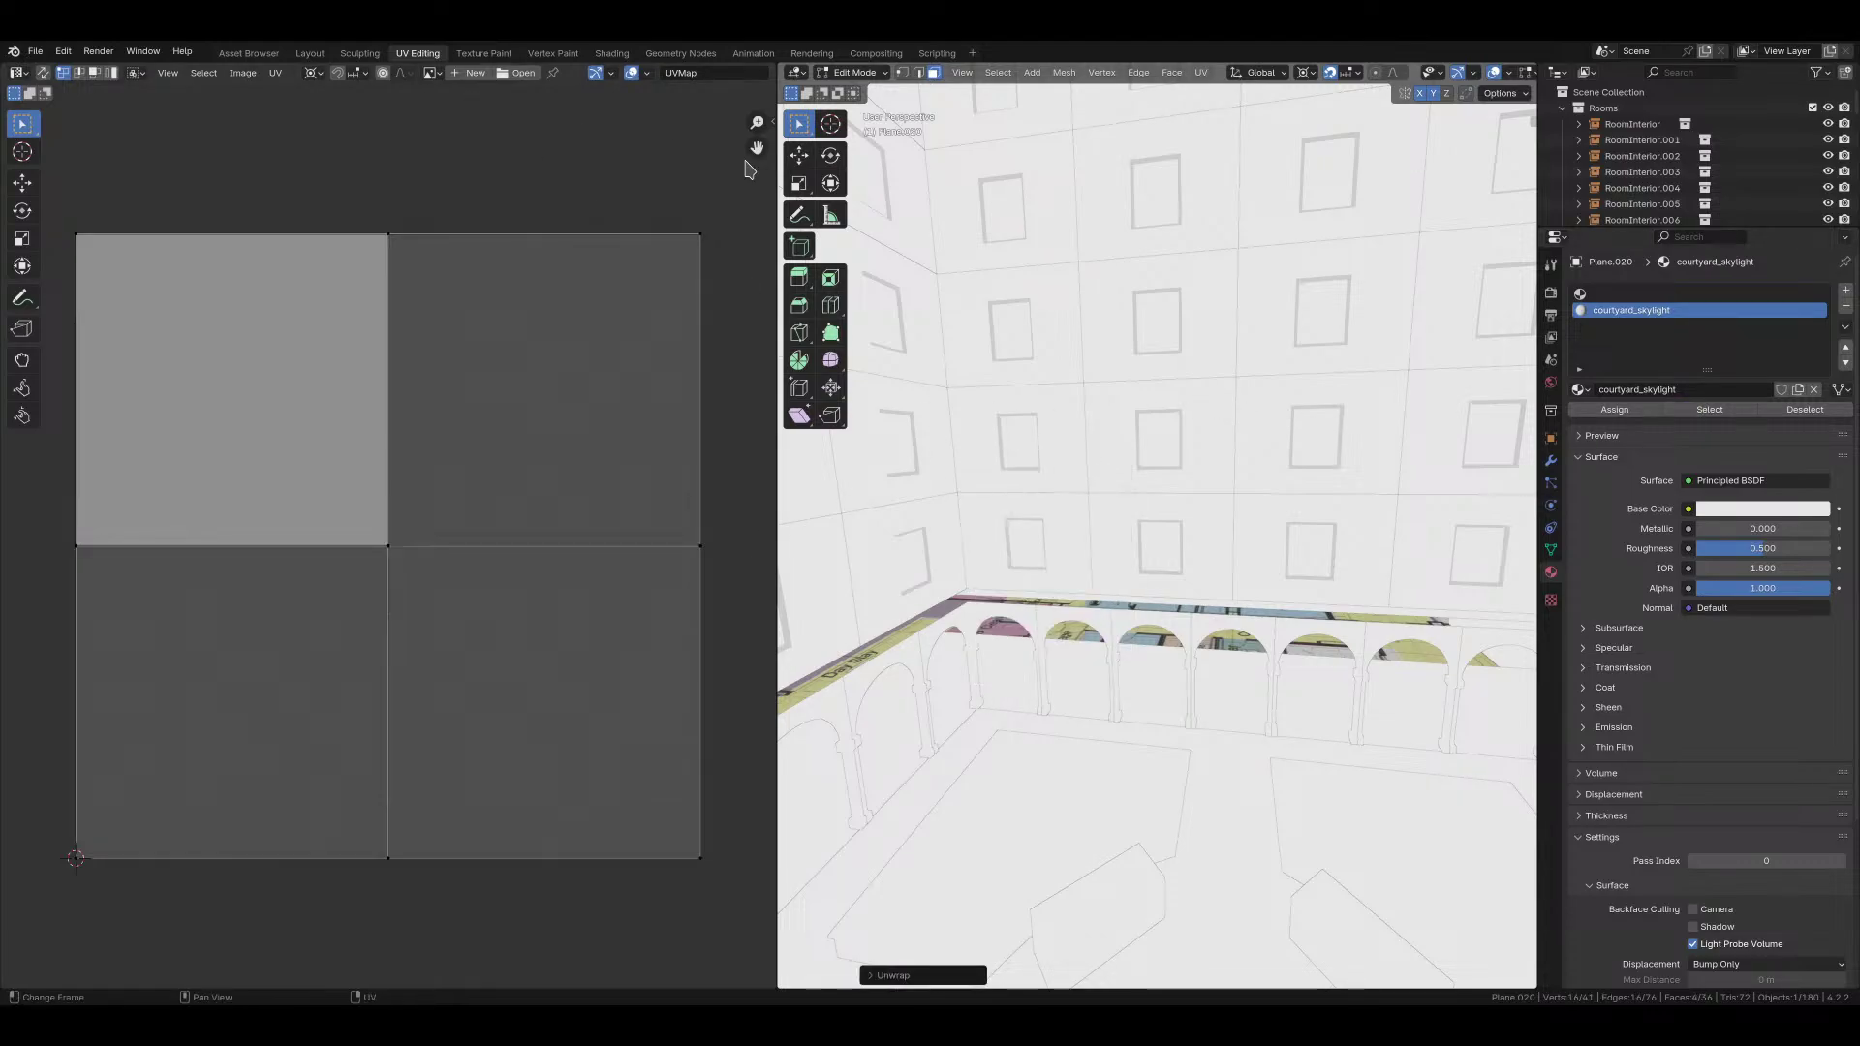
Step: Check the UV layout of all ceiling faces together and return to the Layout workspace in Object Mode
middle_click_drag(852, 406, 1298, 645)
key("alt+a")
key("a")
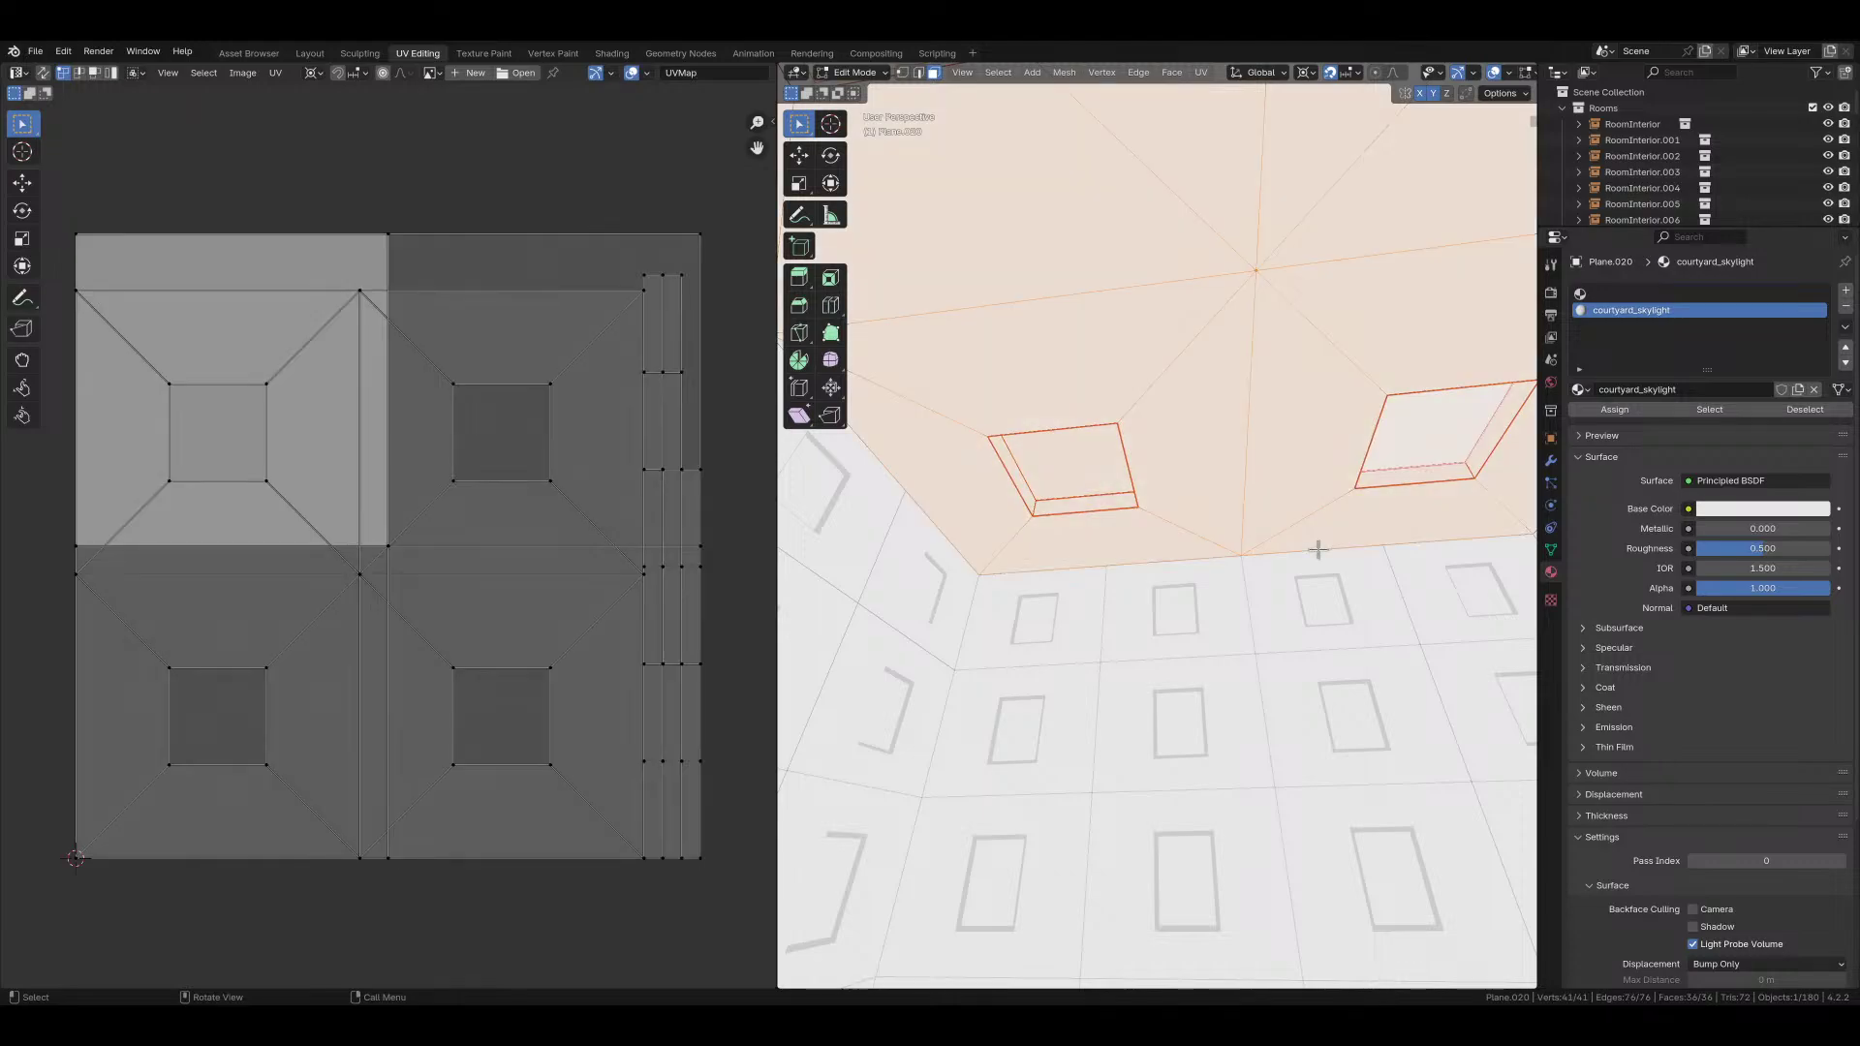
key("Tab")
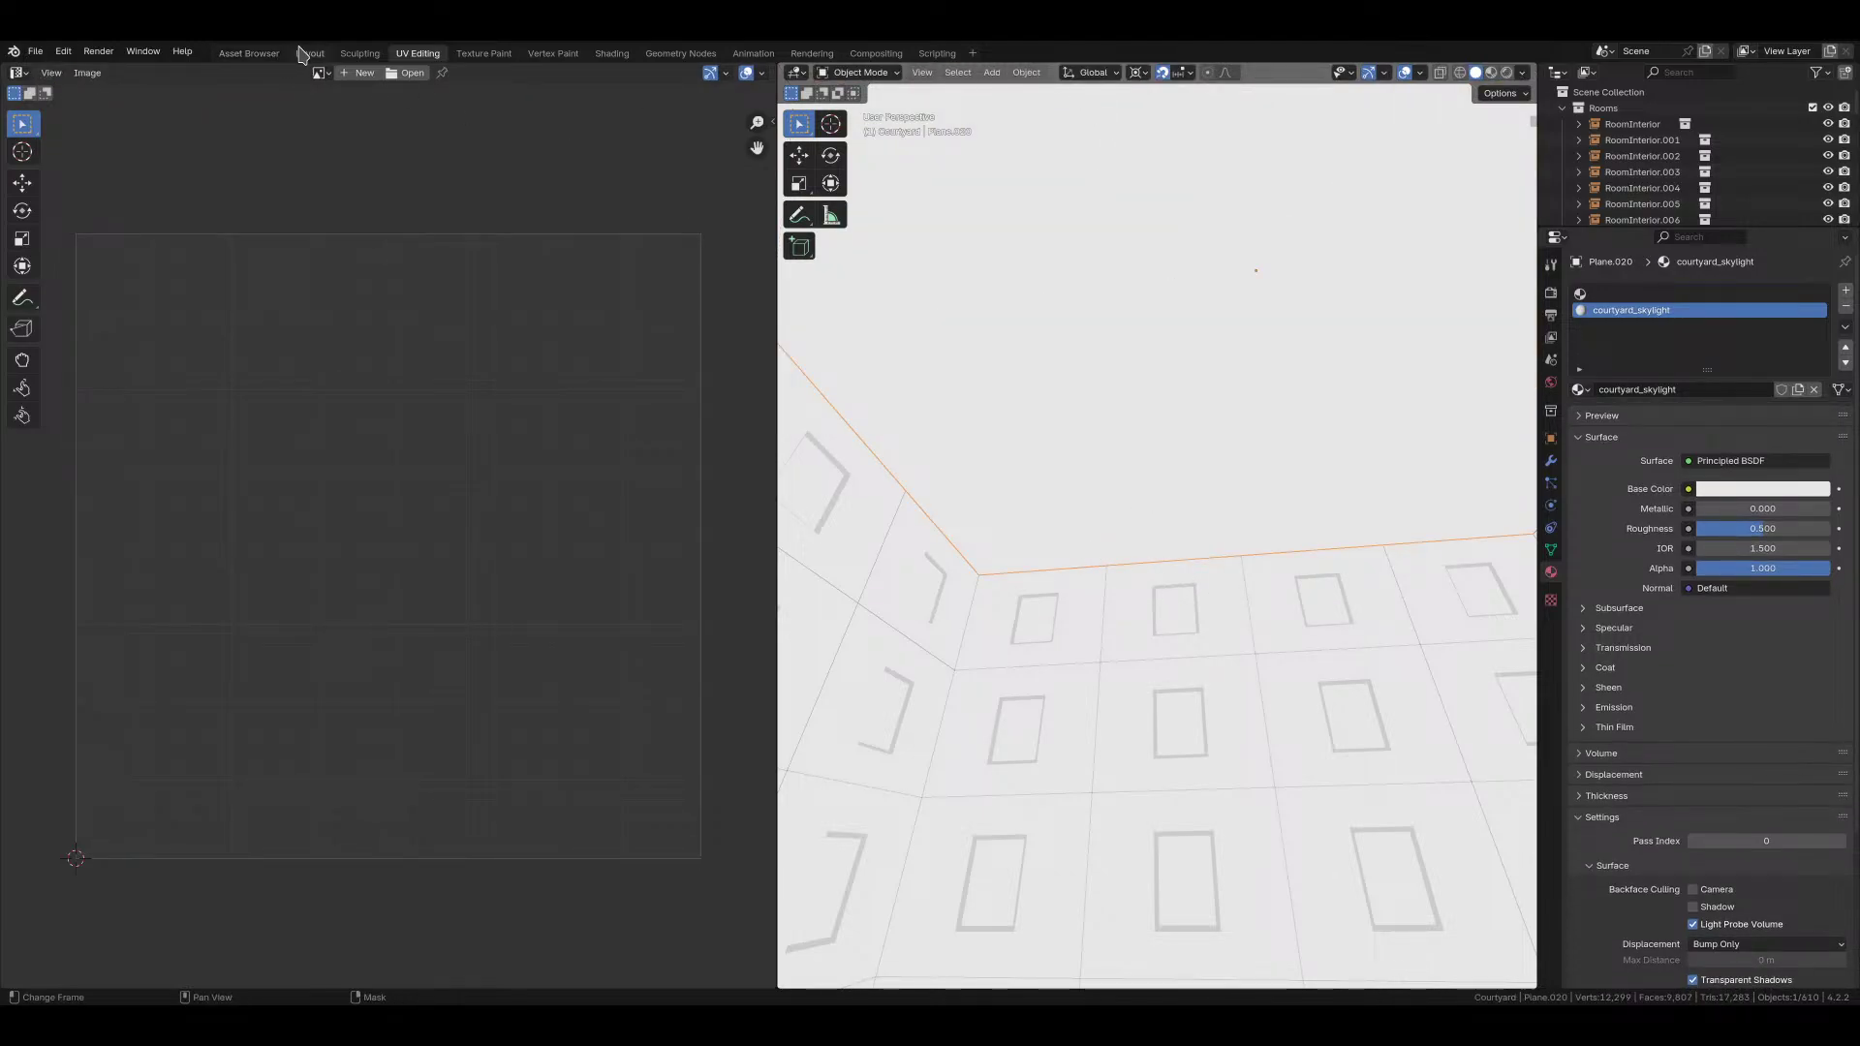
left_click(308, 53)
middle_click_drag(938, 456, 1003, 570)
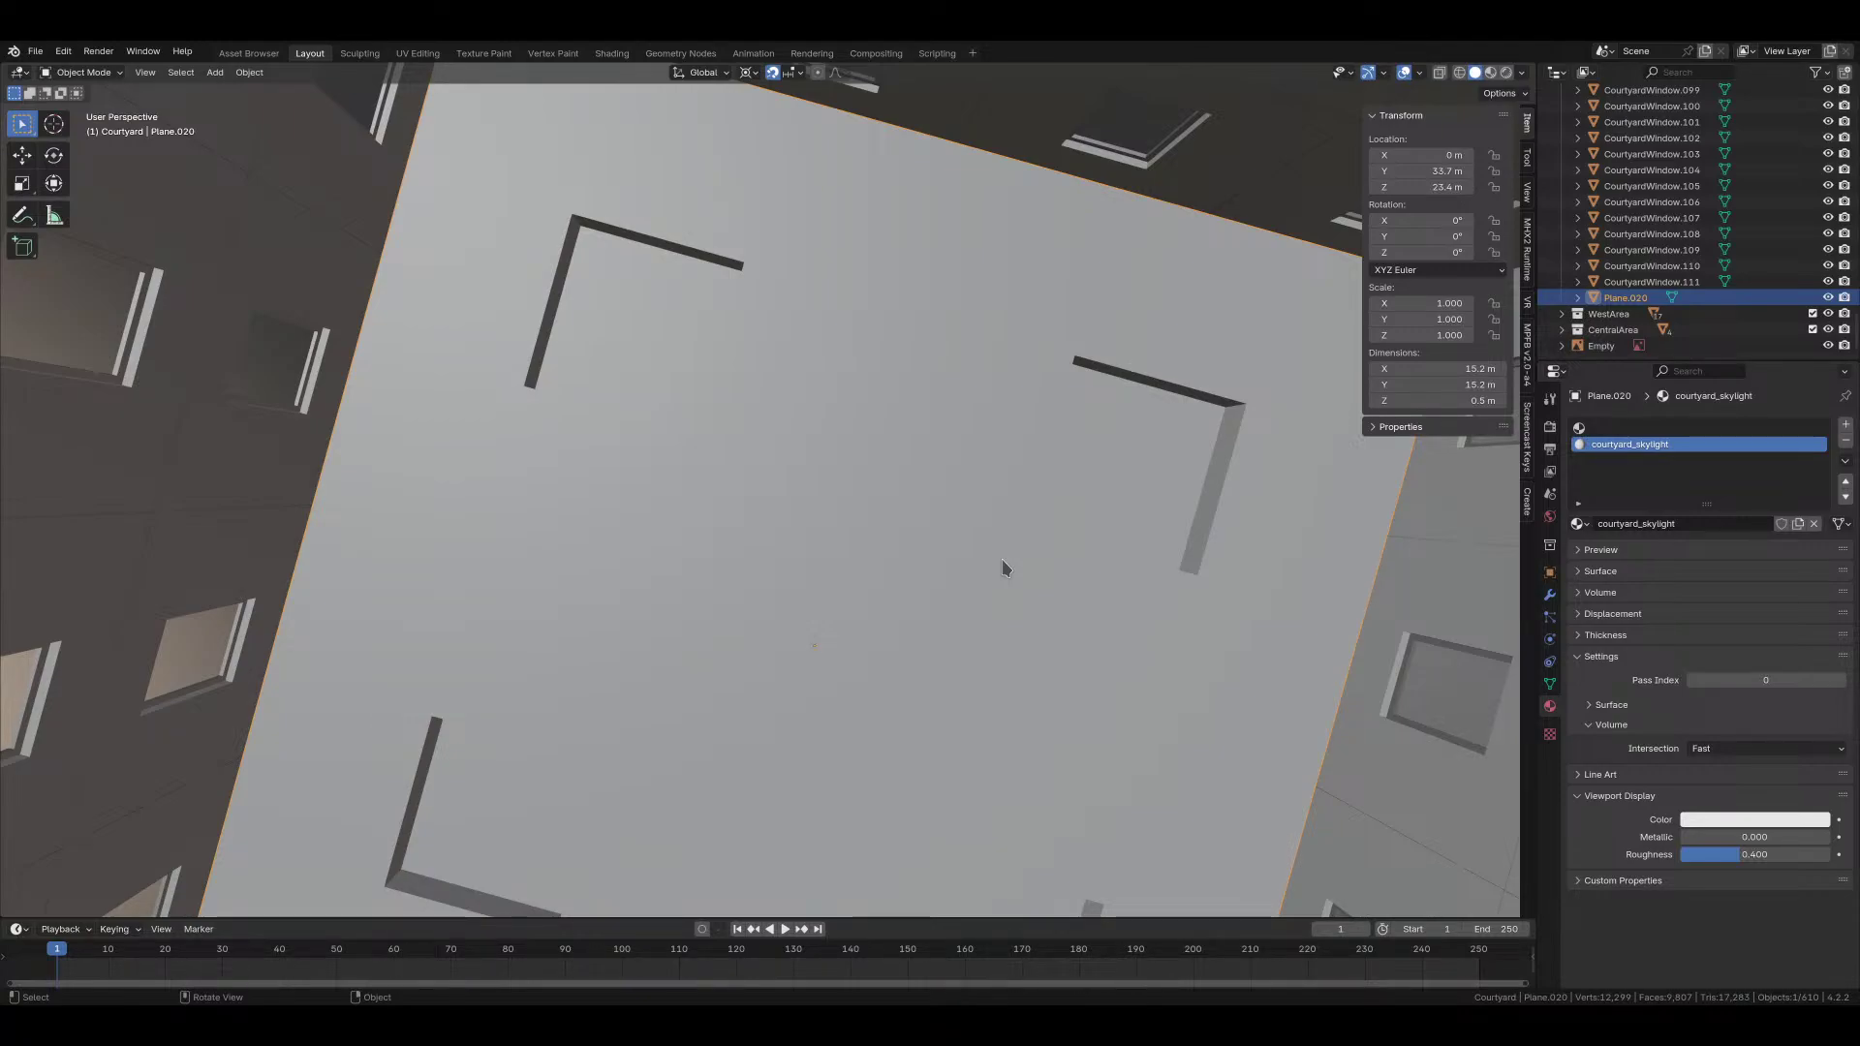
Step: Clear the selection and add a 2 m cube at the centre of the courtyard
middle_click_drag(1002, 562, 744, 566)
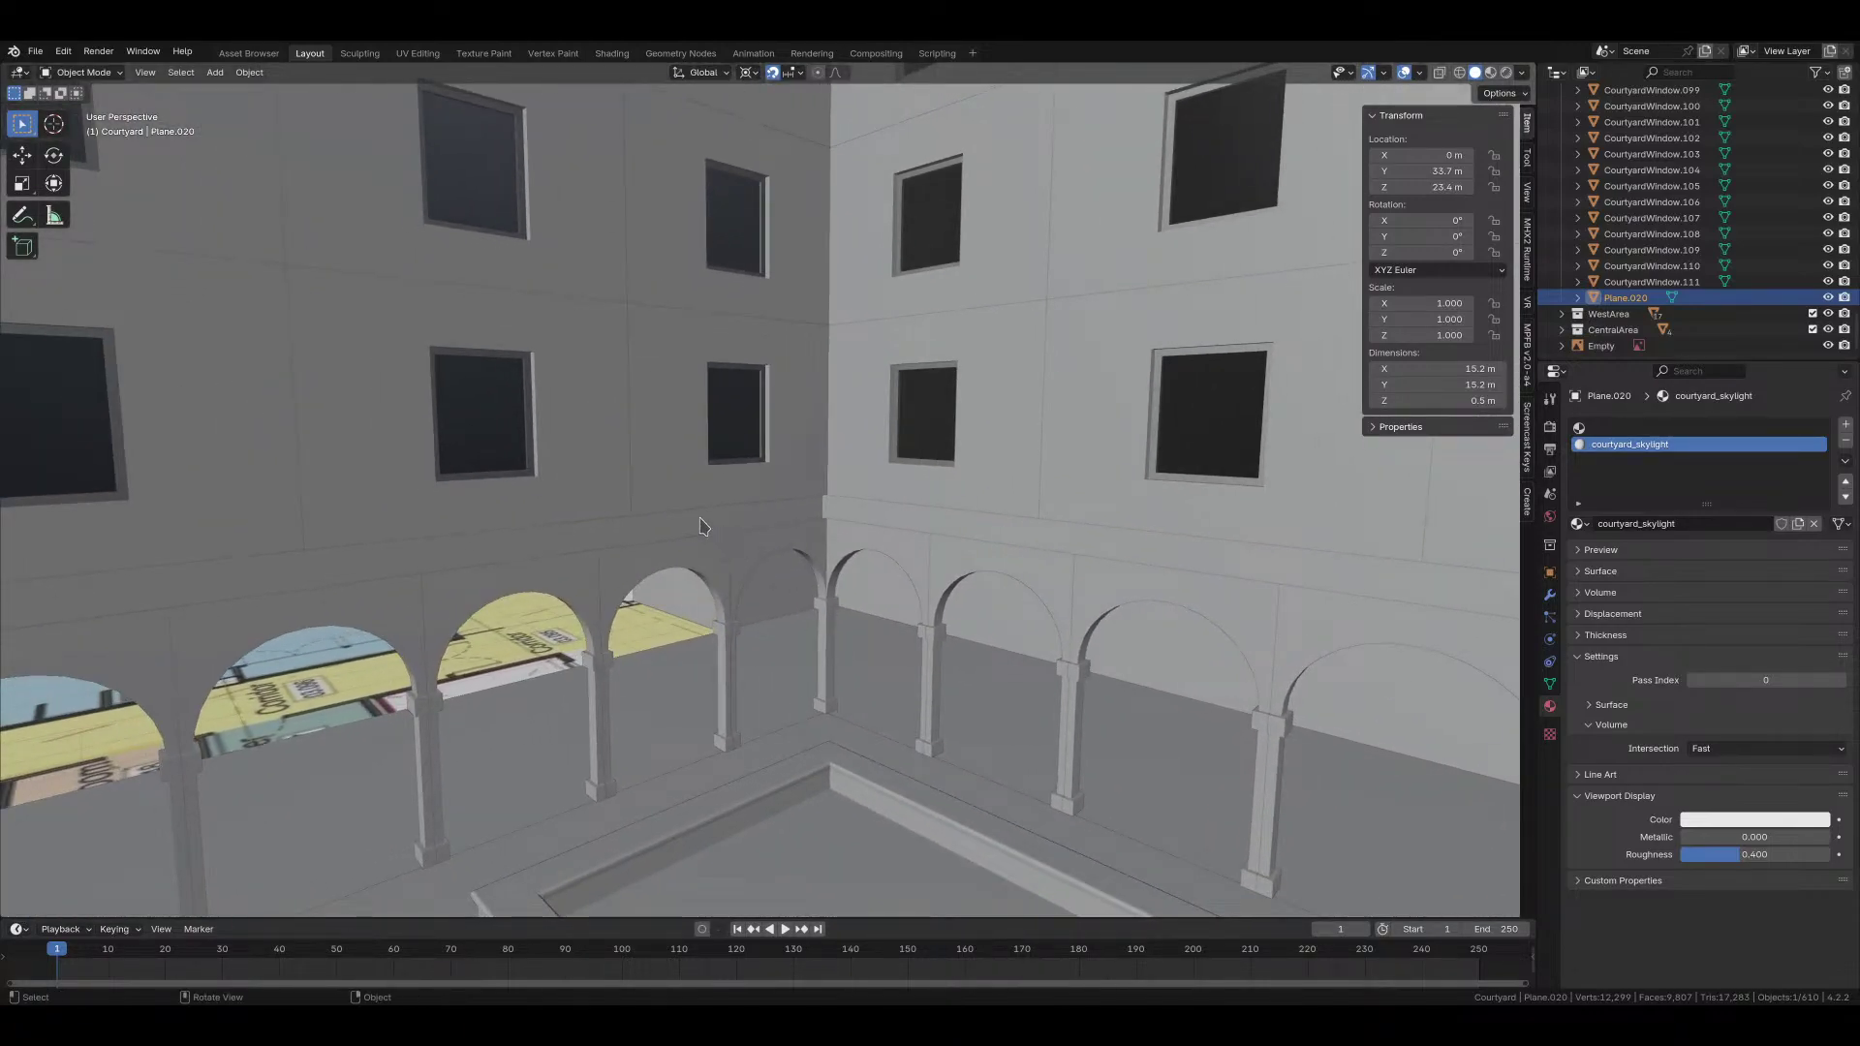
left_click(685, 511)
middle_click_drag(743, 481, 875, 512)
scroll(678, 492, "down", 3)
scroll(876, 514, "up", 3)
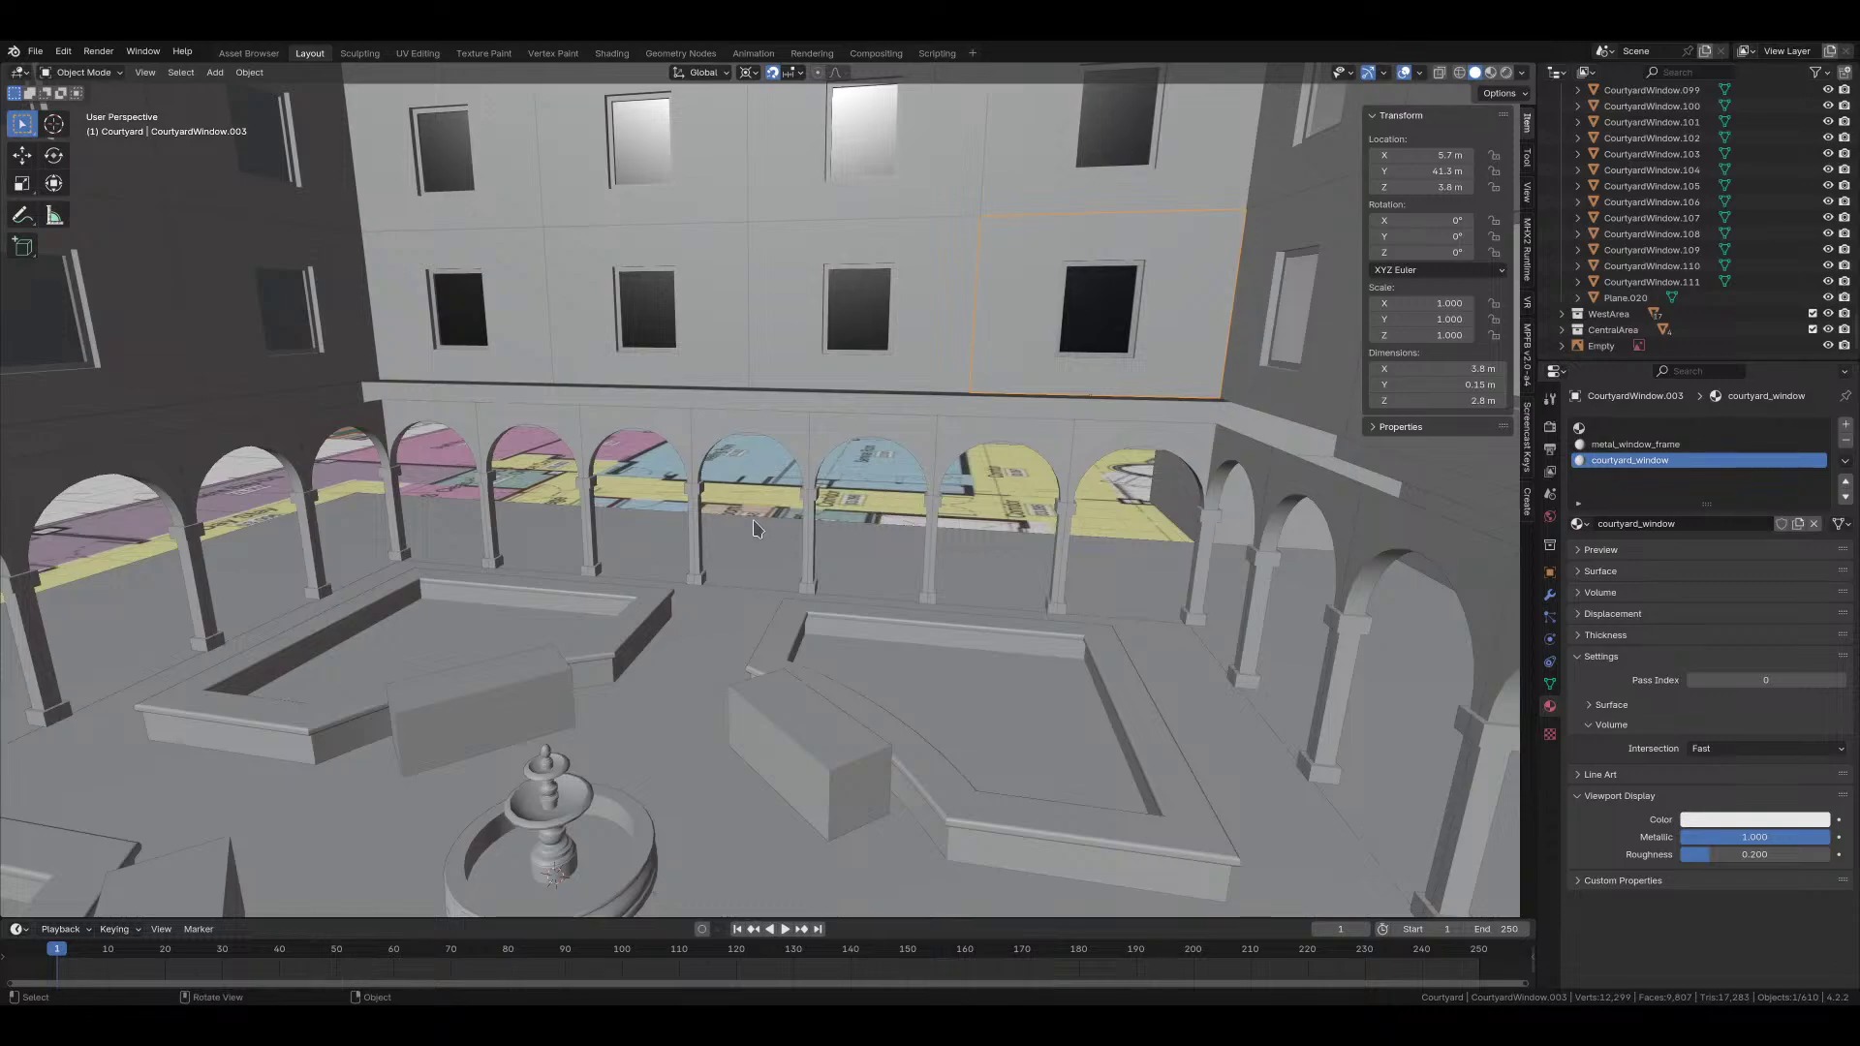
middle_click_drag(756, 528, 739, 496)
key("alt+a")
key("shift+a")
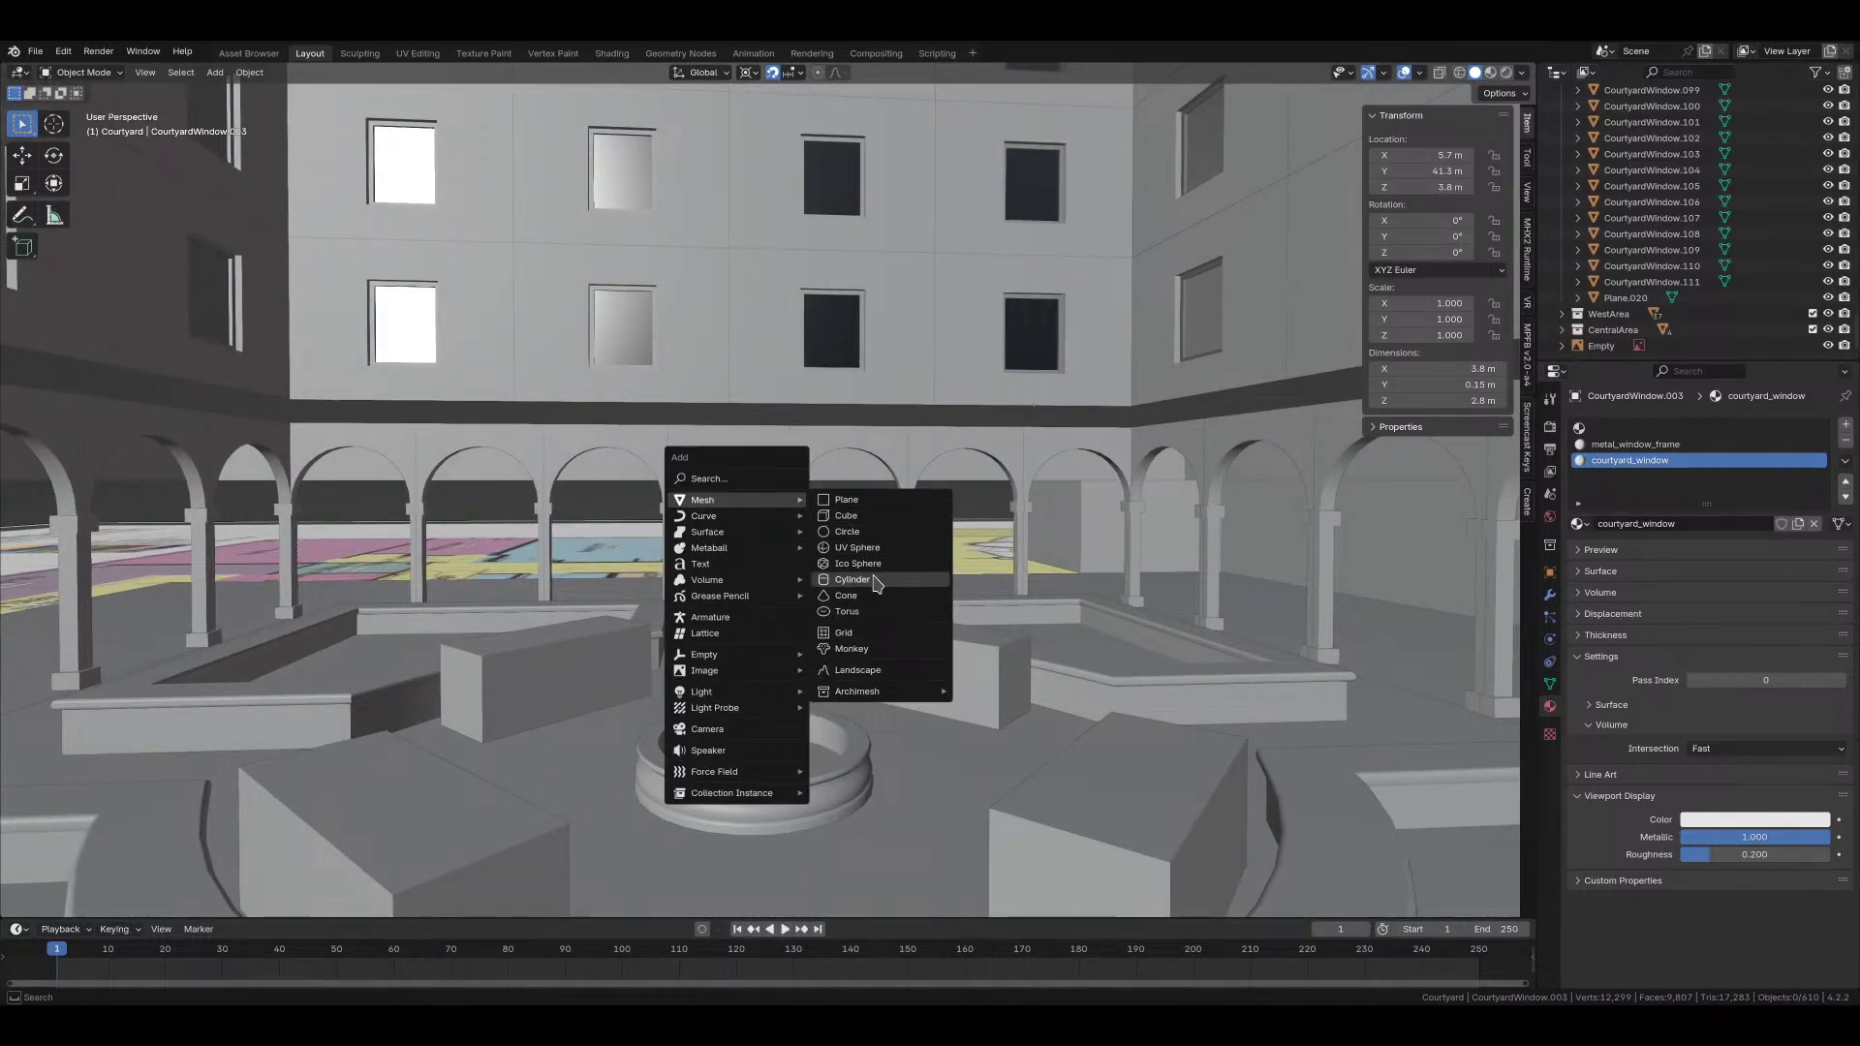
left_click(848, 517)
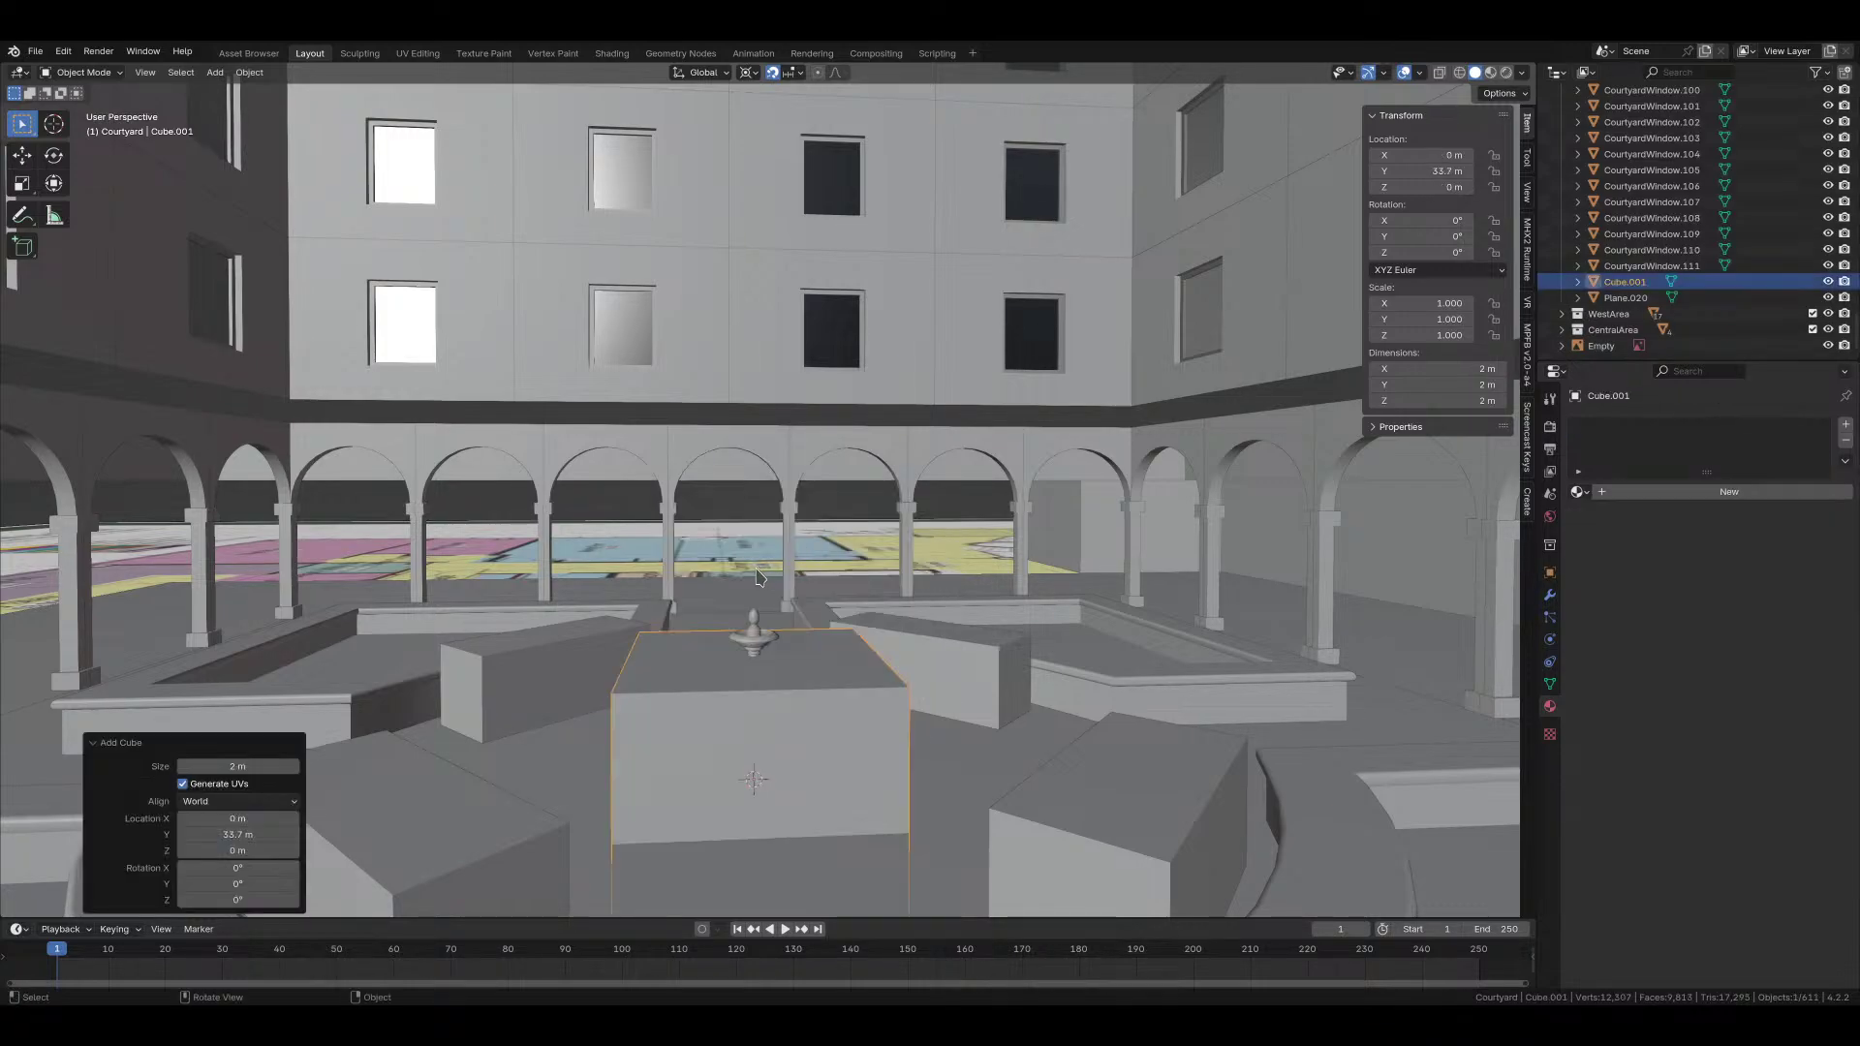
scroll(673, 598, "up", 2)
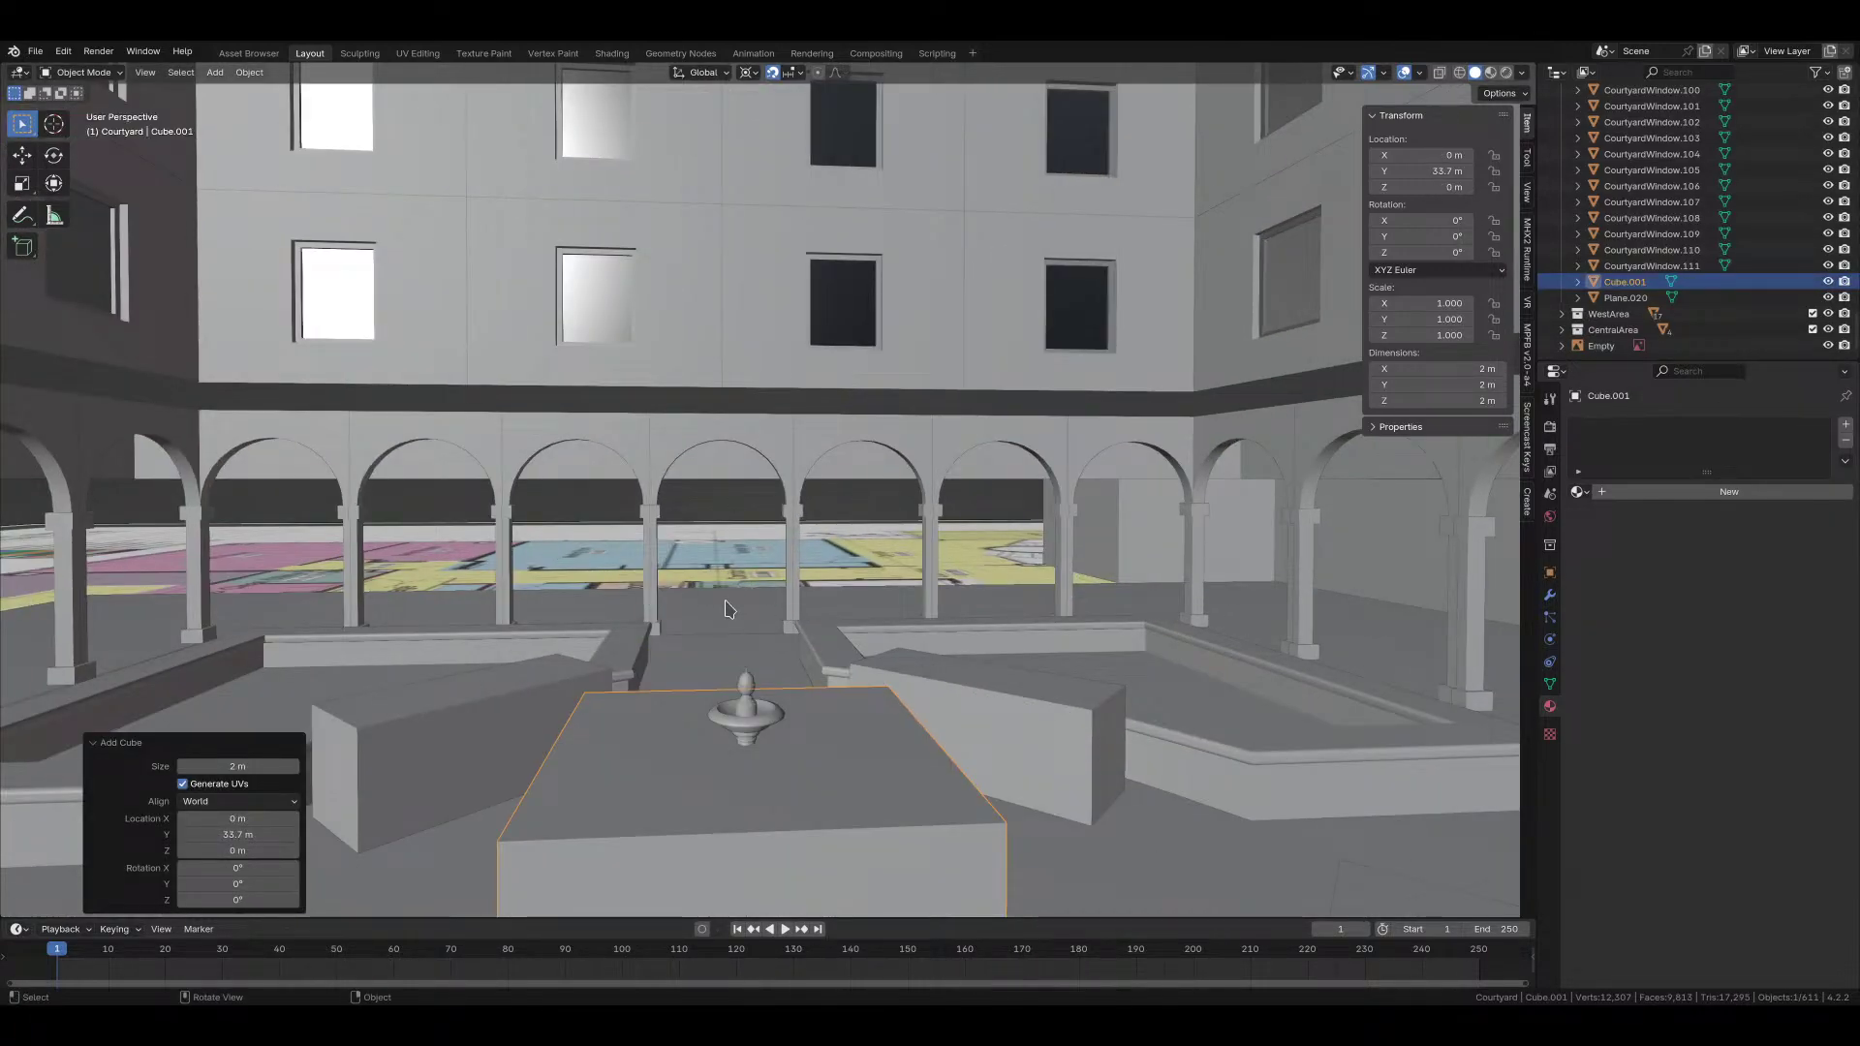
Step: In front view, raise the cube 3.6 m along Z to the gap between the arches and the window walls
key("KP_1")
key("g")
key("z")
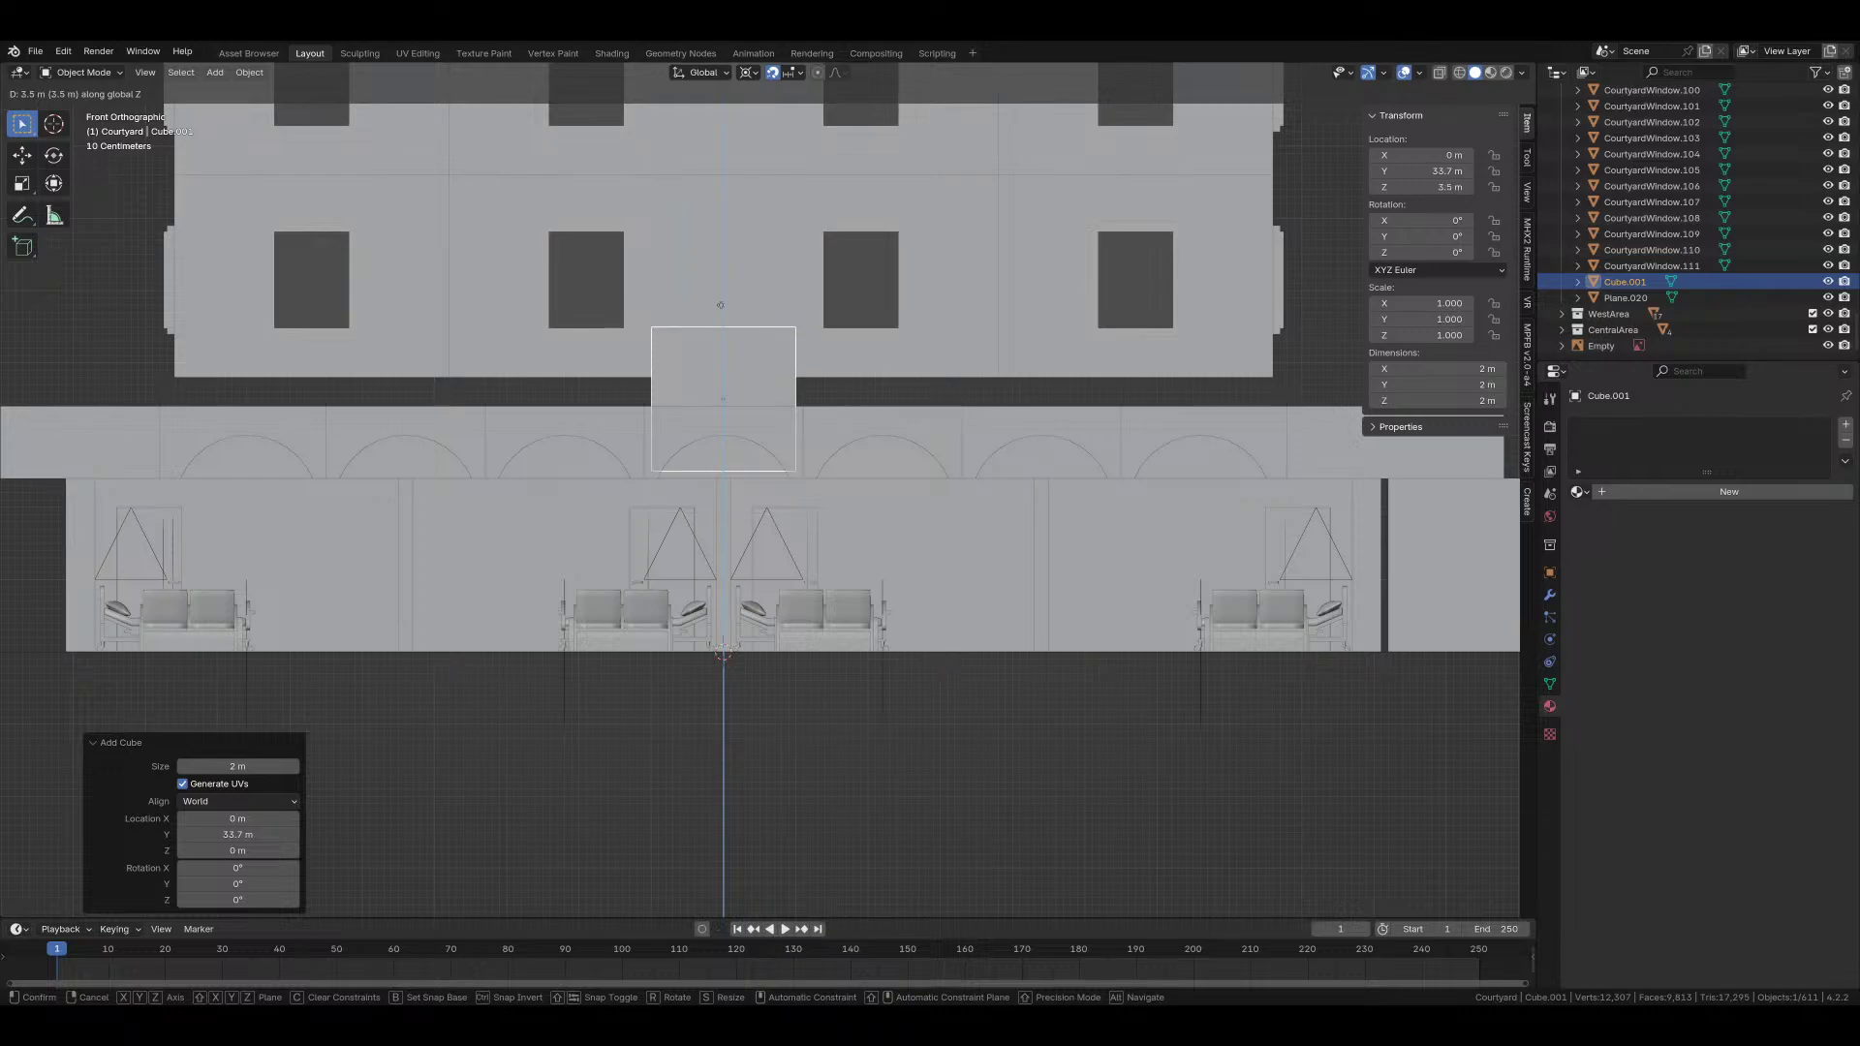
left_click(721, 304)
Step: Fit the cube's height to the gap by raising its bottom vertices to the arcade top and lowering its top vertices 0.8 m
key("Tab")
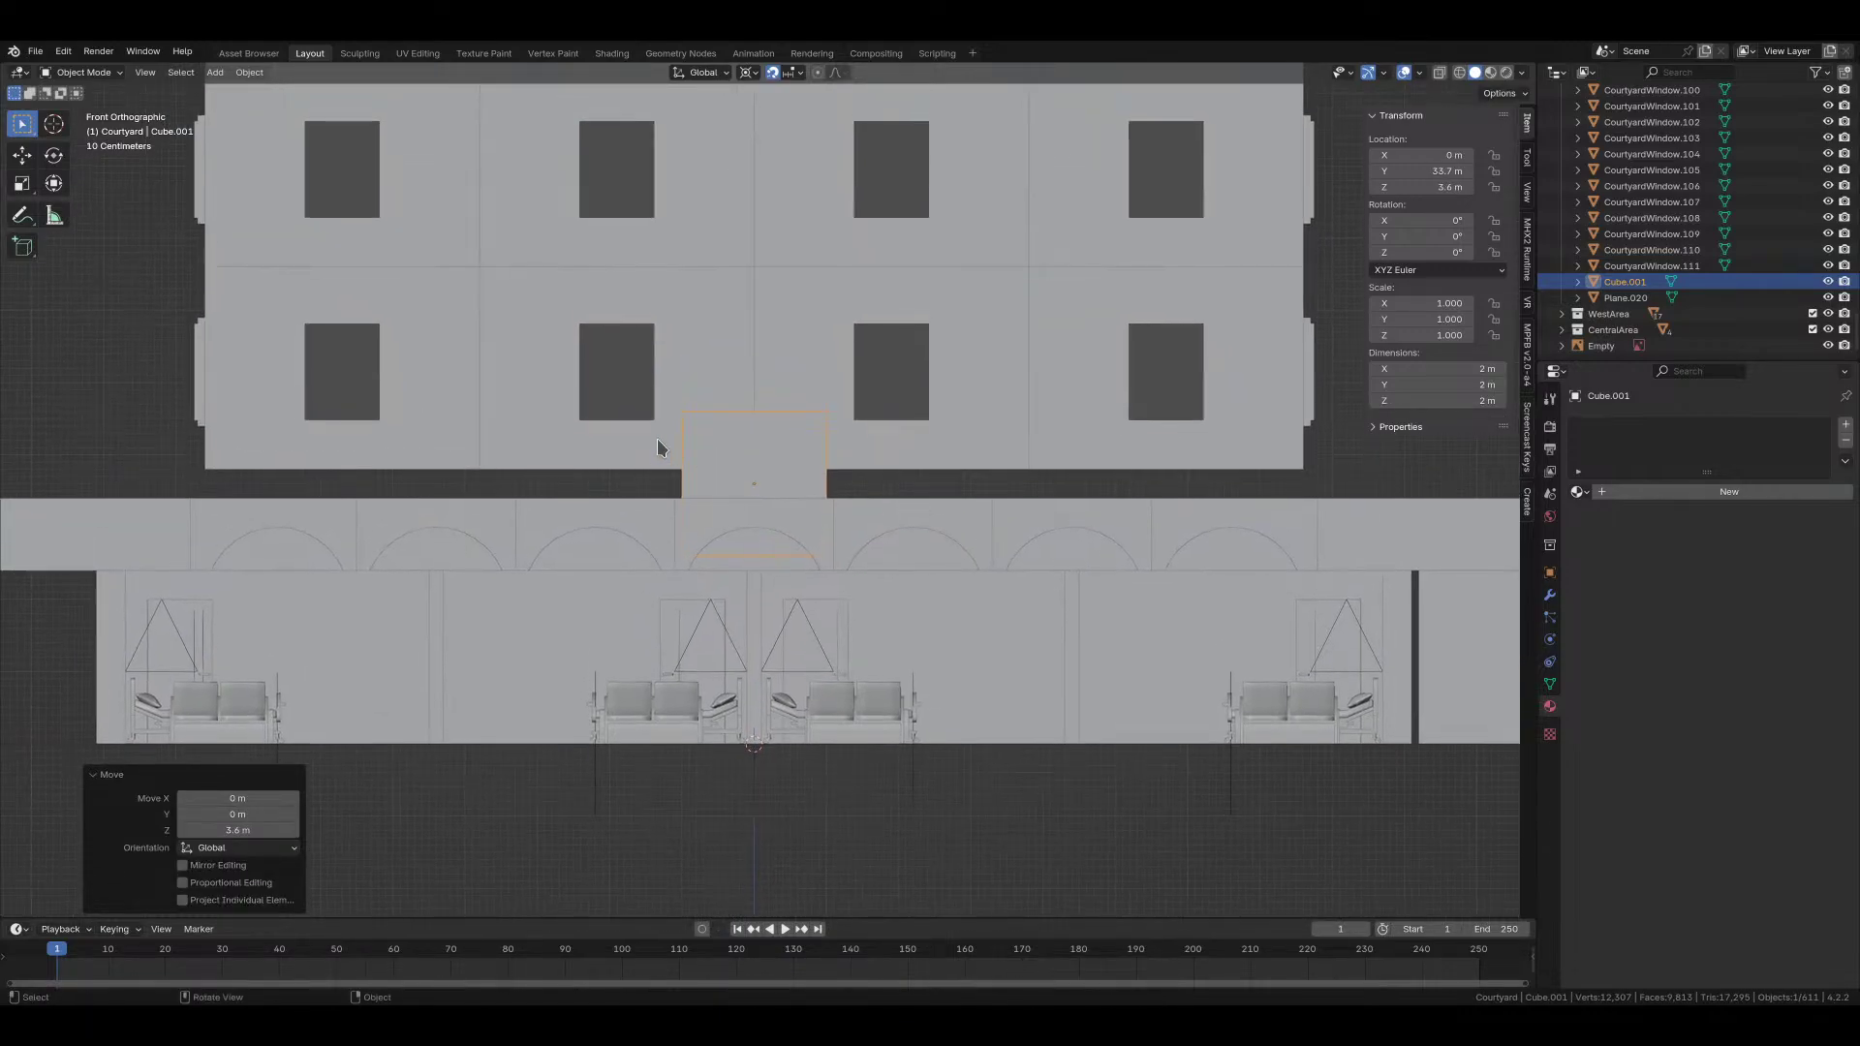
key("alt+z")
key("1")
left_click_drag(634, 528, 906, 583)
key("g")
key("z")
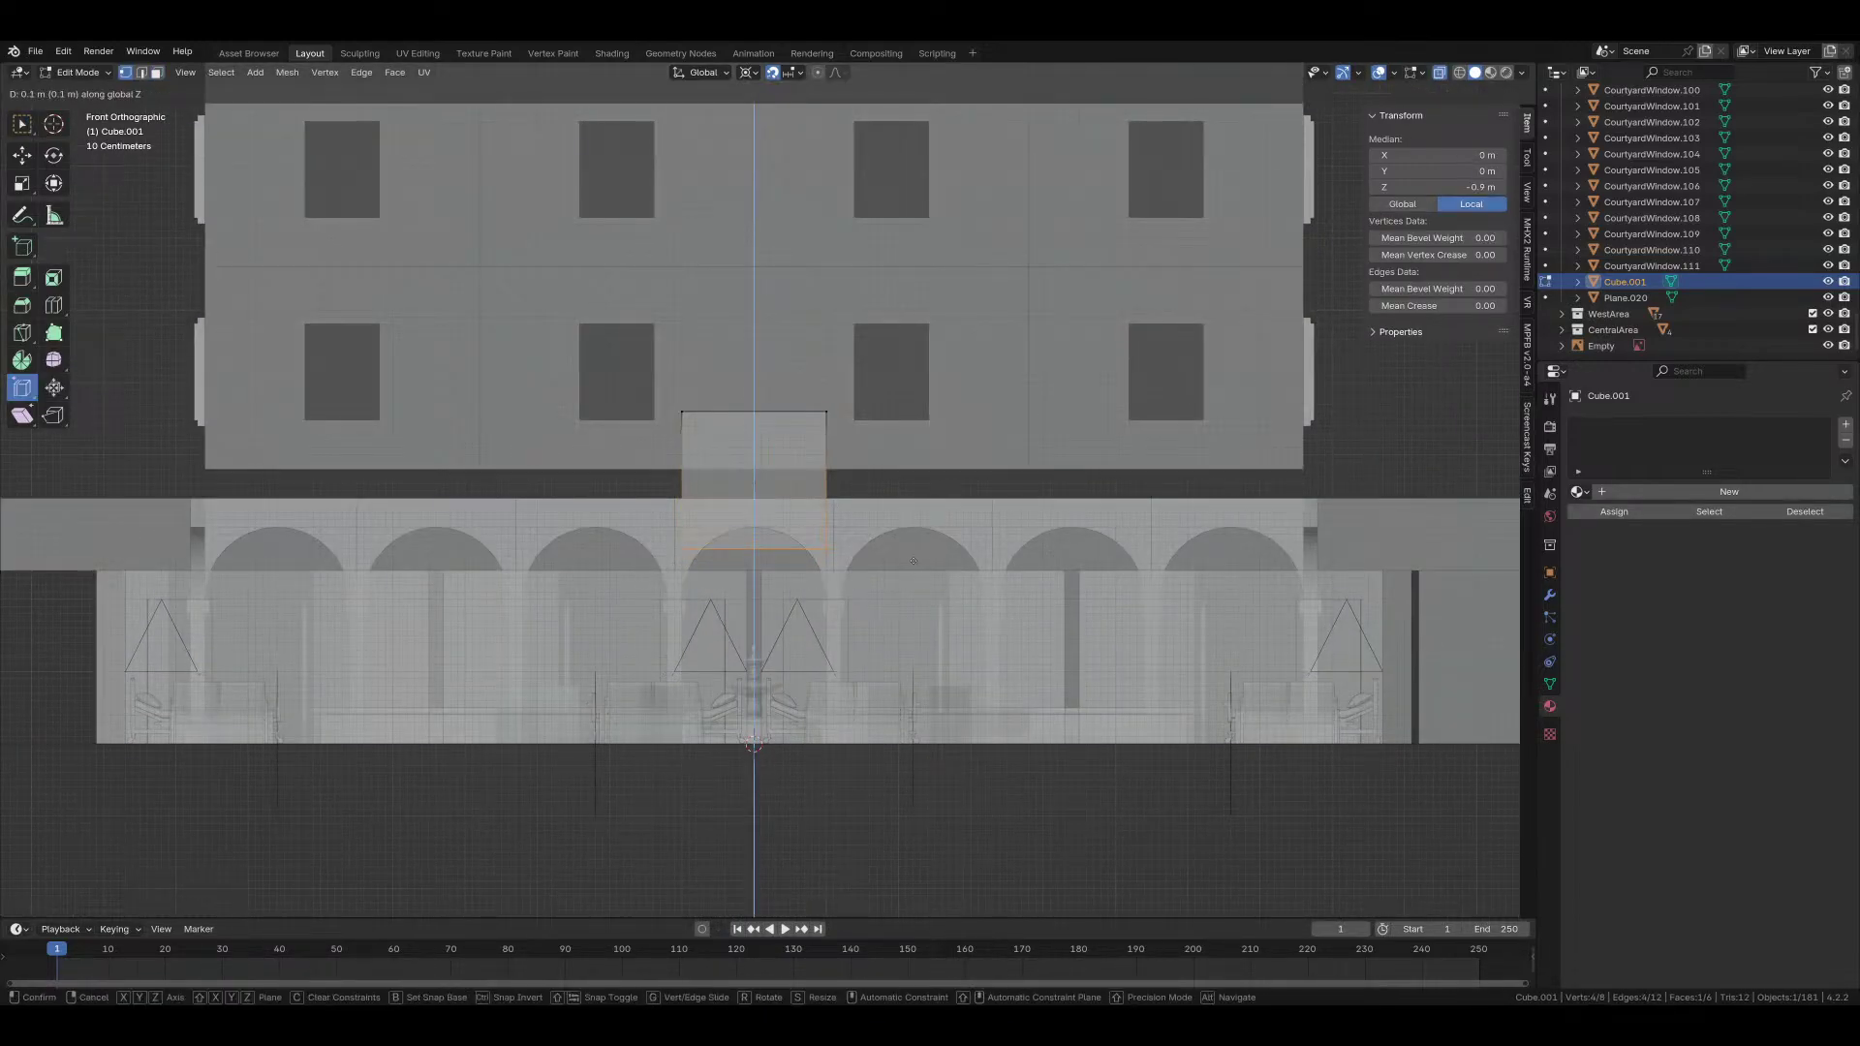
left_click(908, 524)
key("g")
key("z")
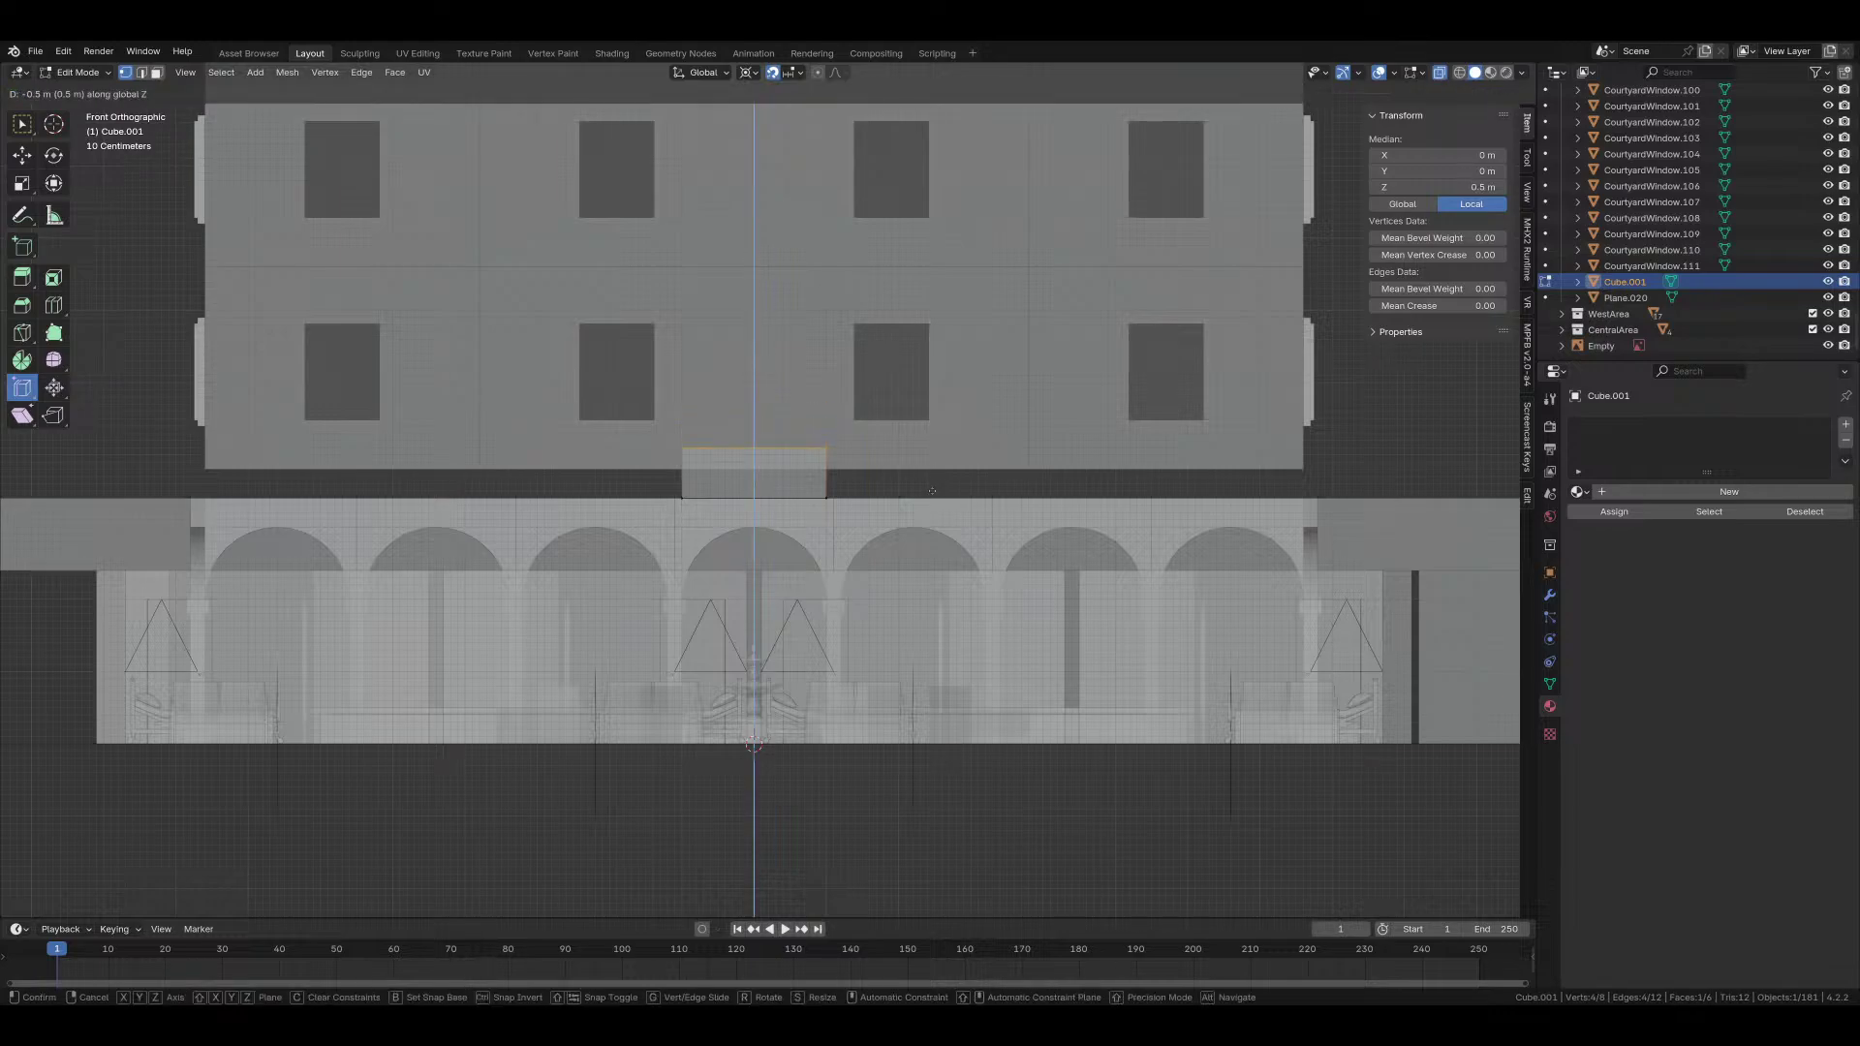
left_click(927, 499)
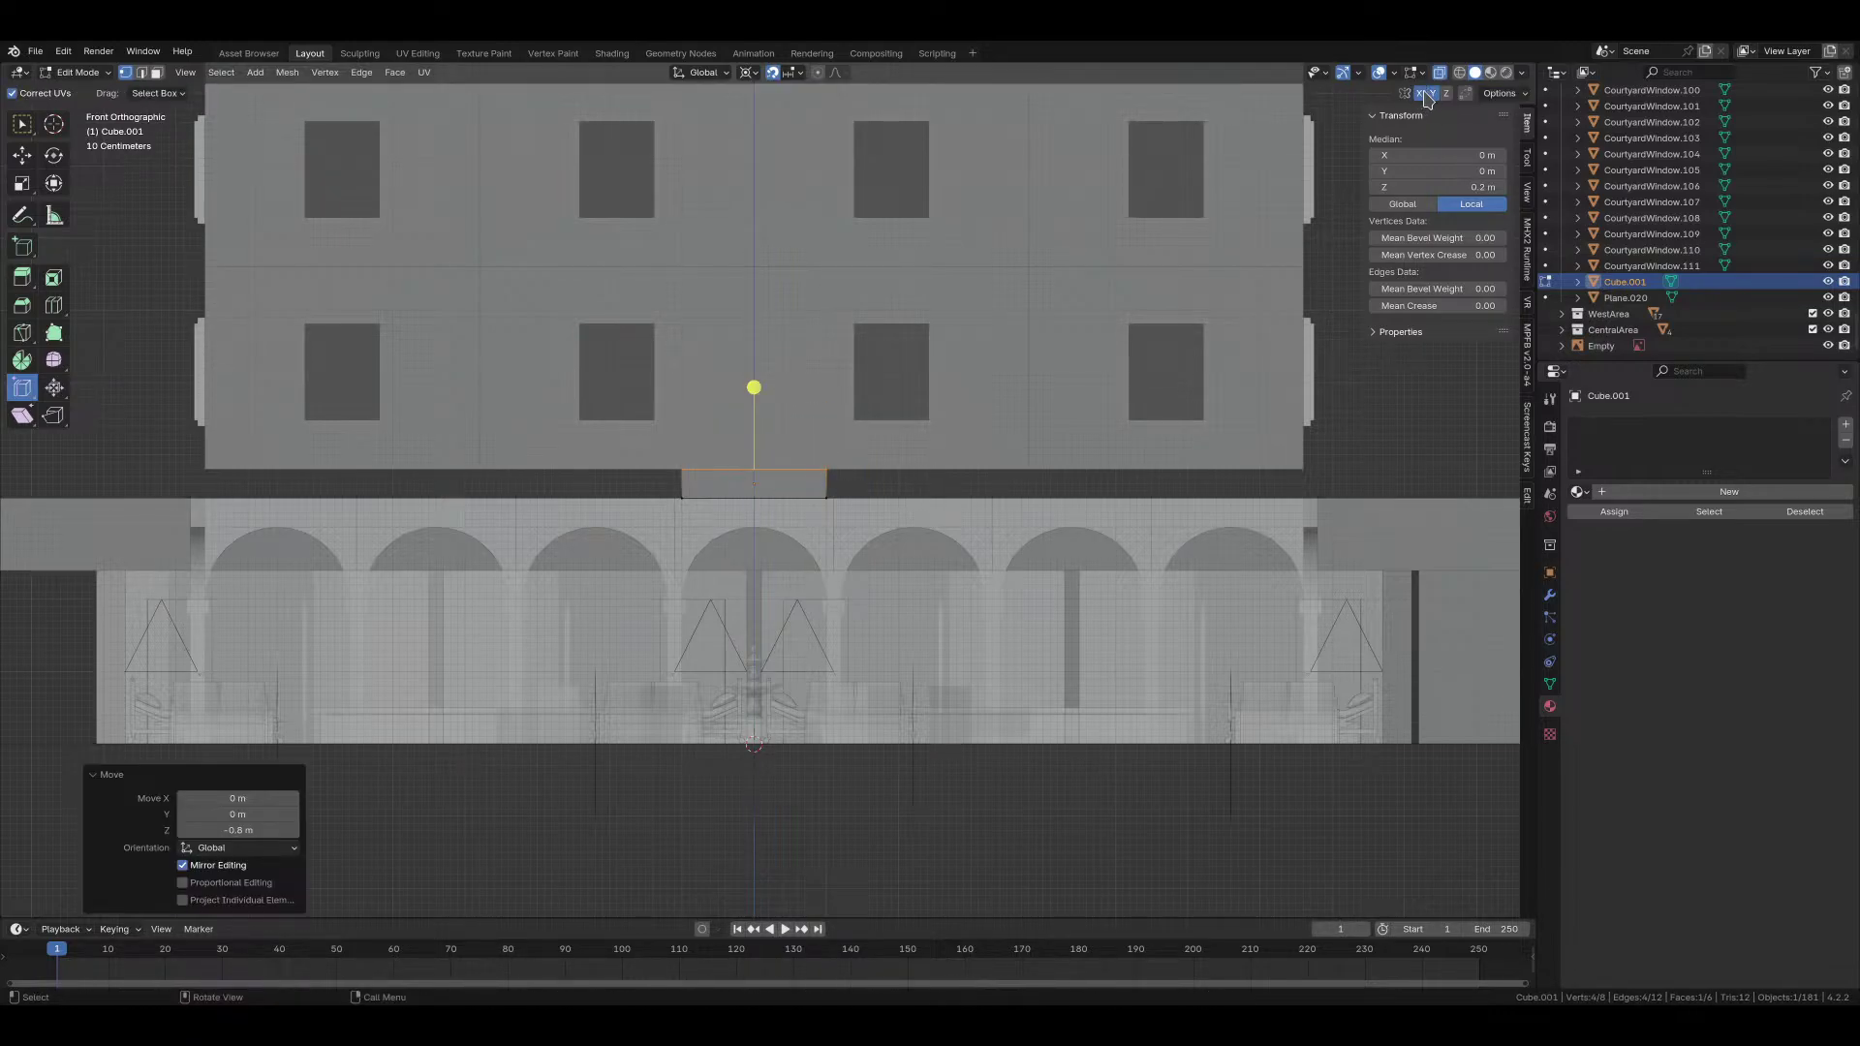
Step: With X and Y mirroring on, move the box's side faces outward 6.6 m along X and 6.6 m along Y to meet the walls
left_click_drag(811, 469, 835, 502)
key("g")
key("x")
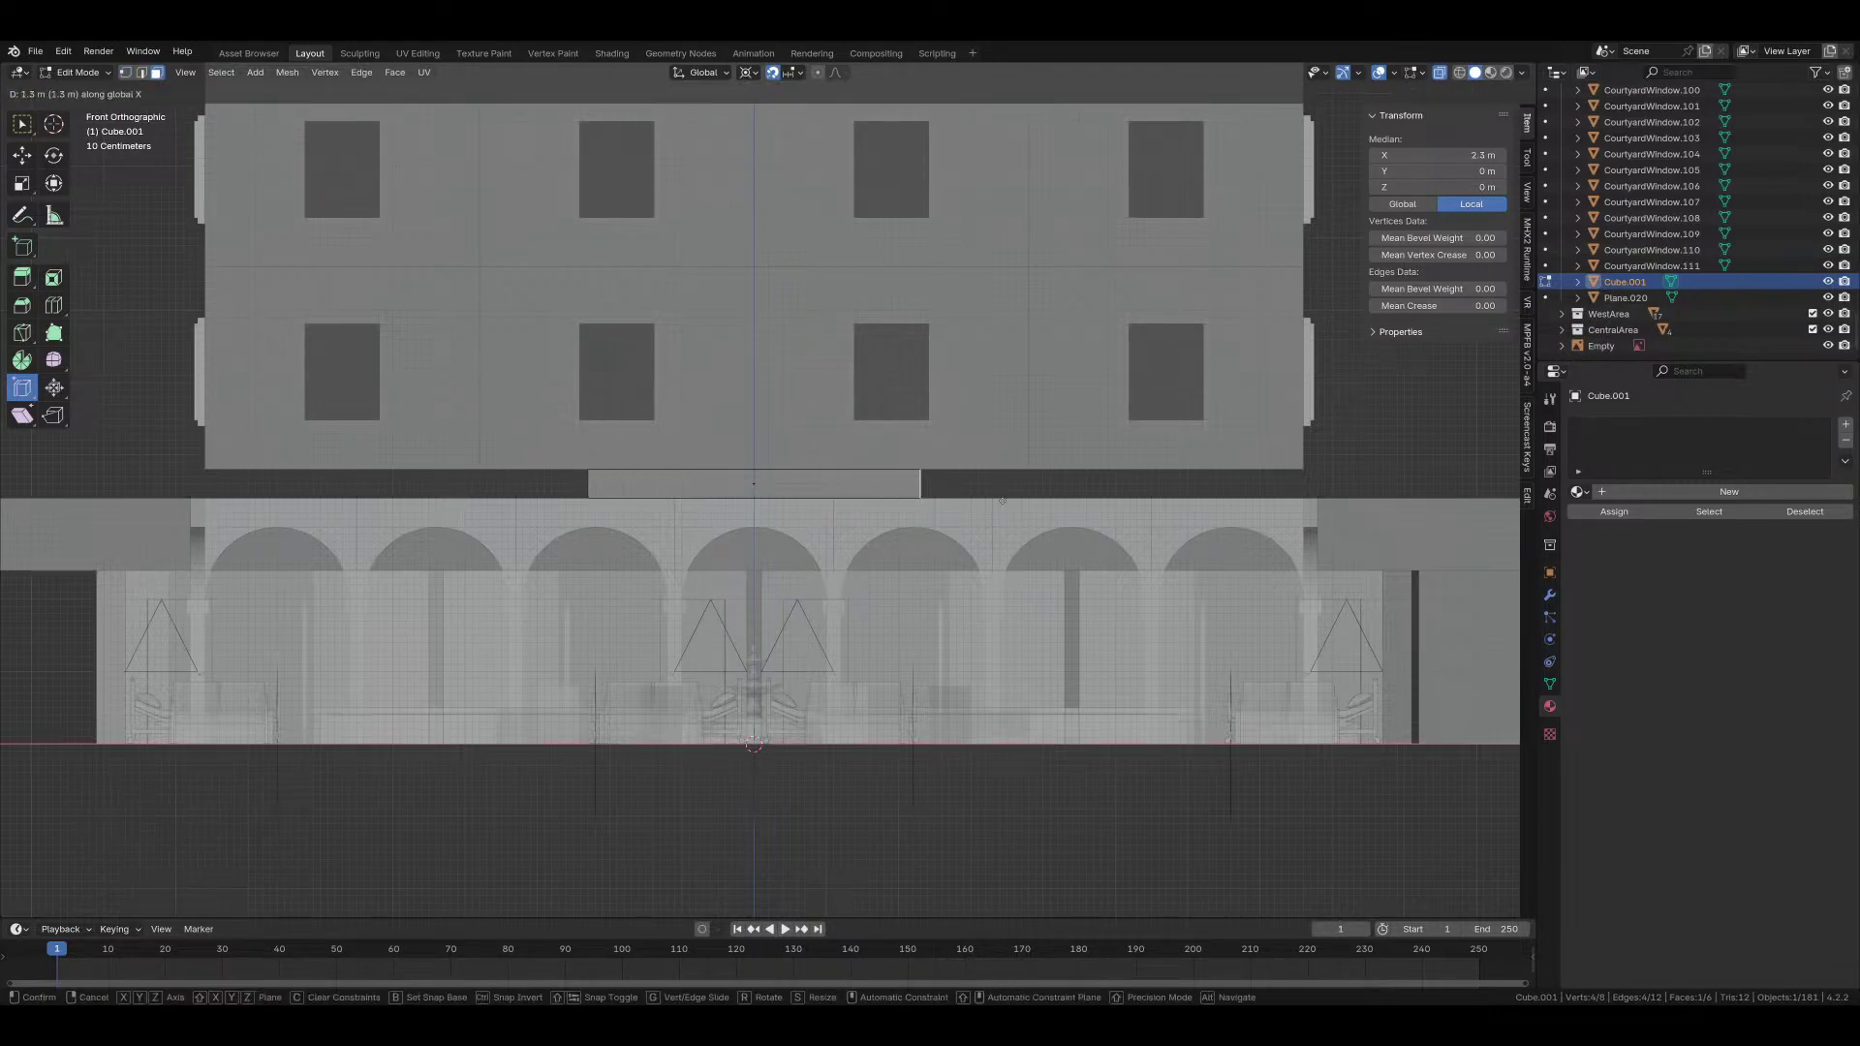
left_click(1311, 514)
key("KP_3")
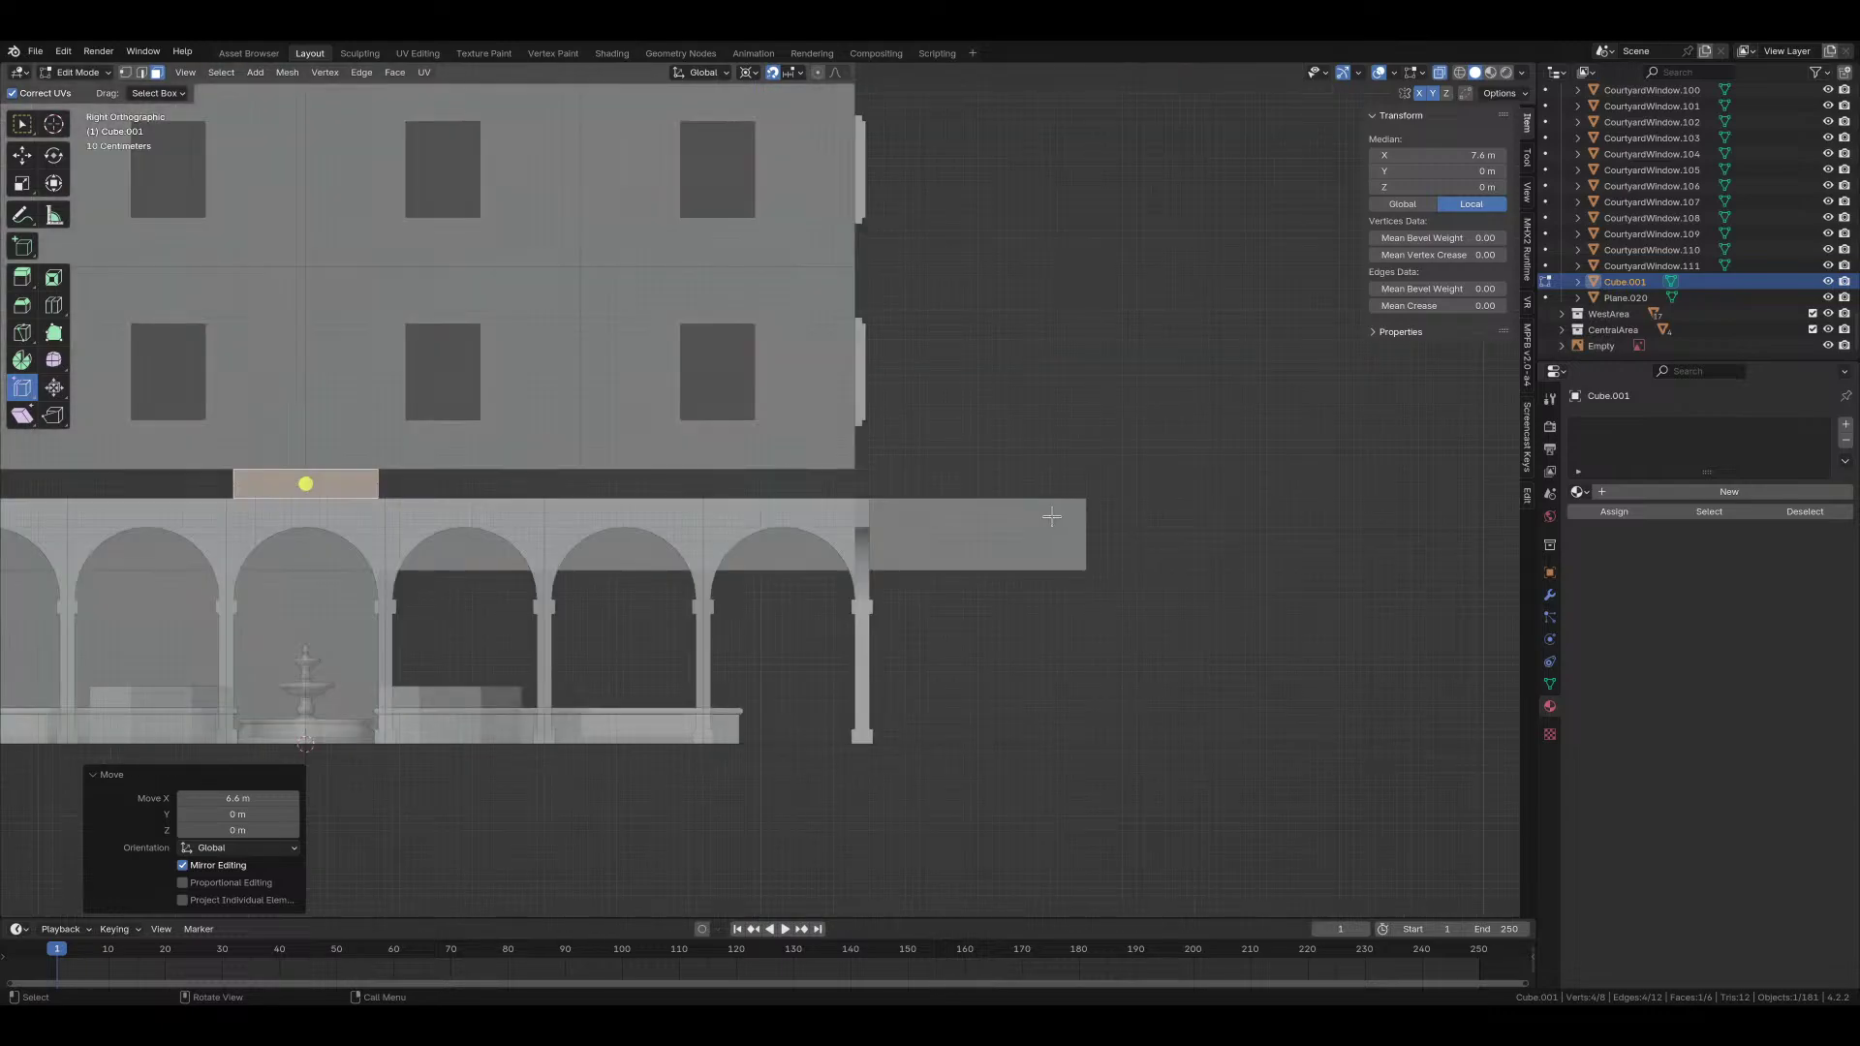
key("g")
key("y")
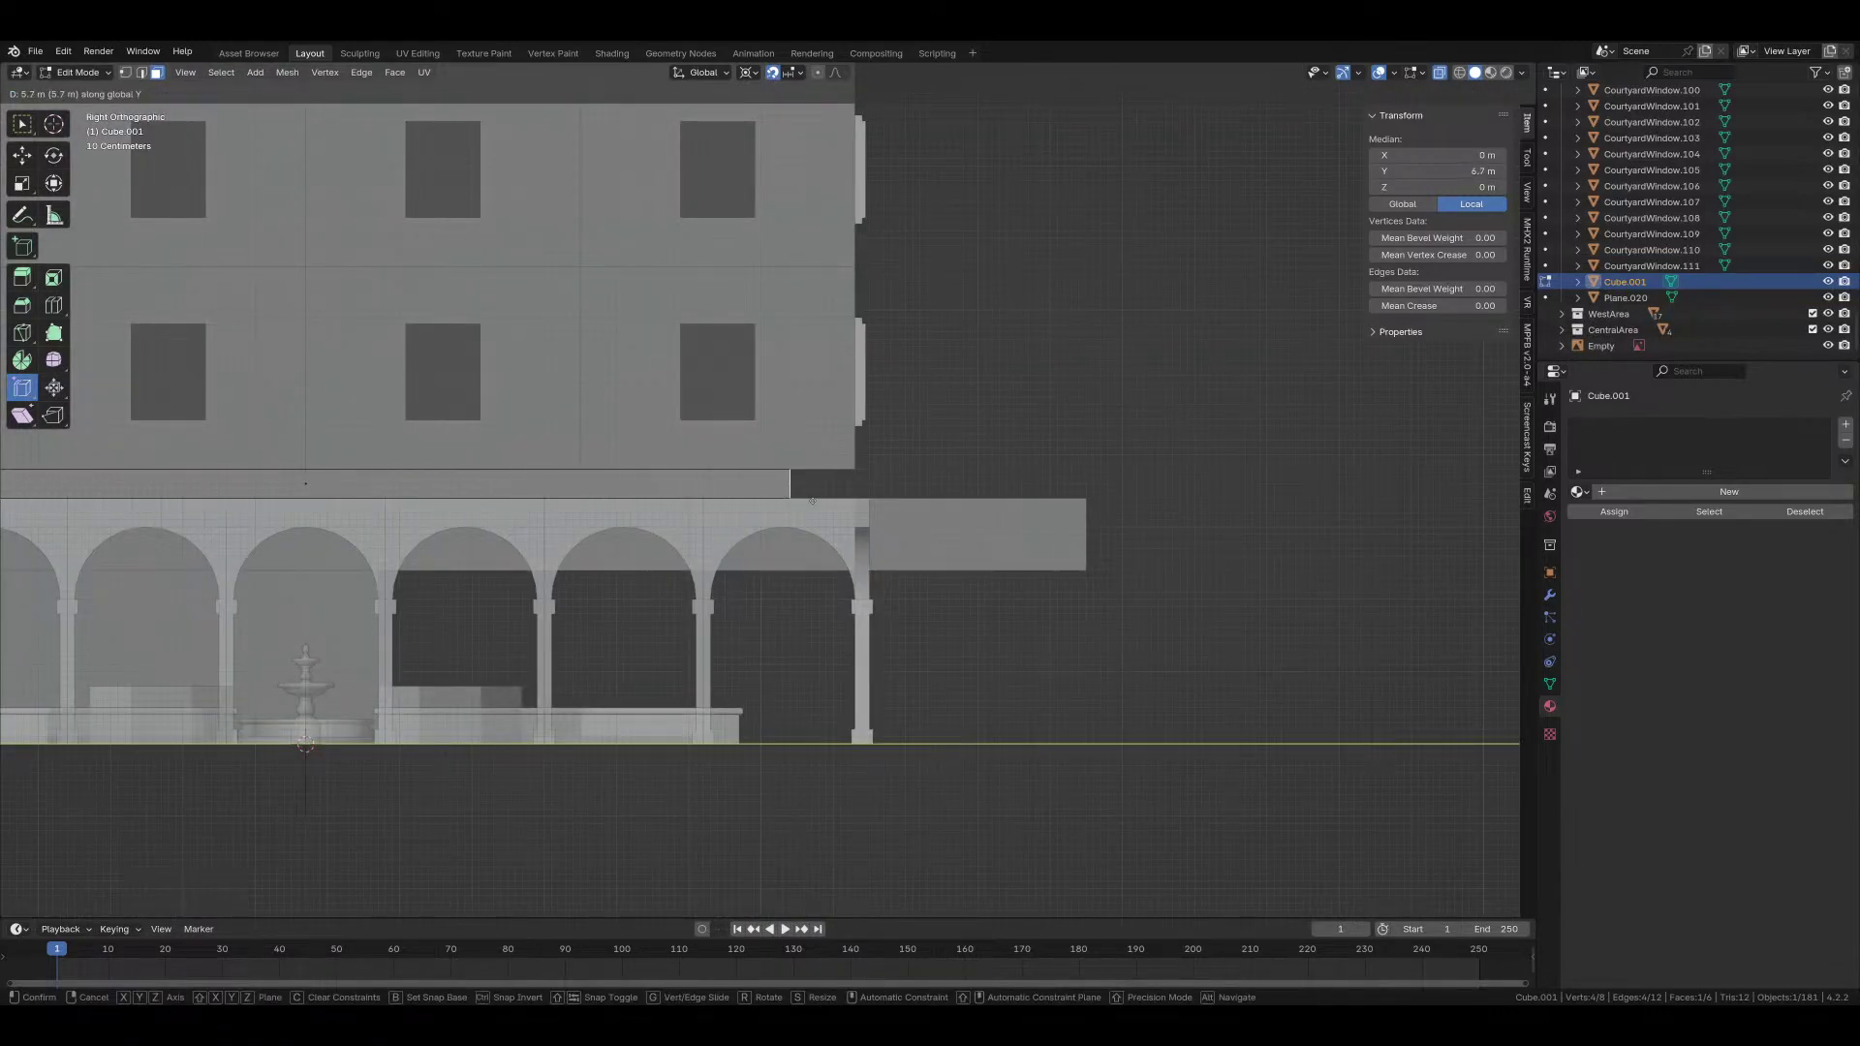
left_click(909, 482)
Step: Delete the top and bottom faces of the box, keeping only its four sides
middle_click_drag(909, 482, 909, 481)
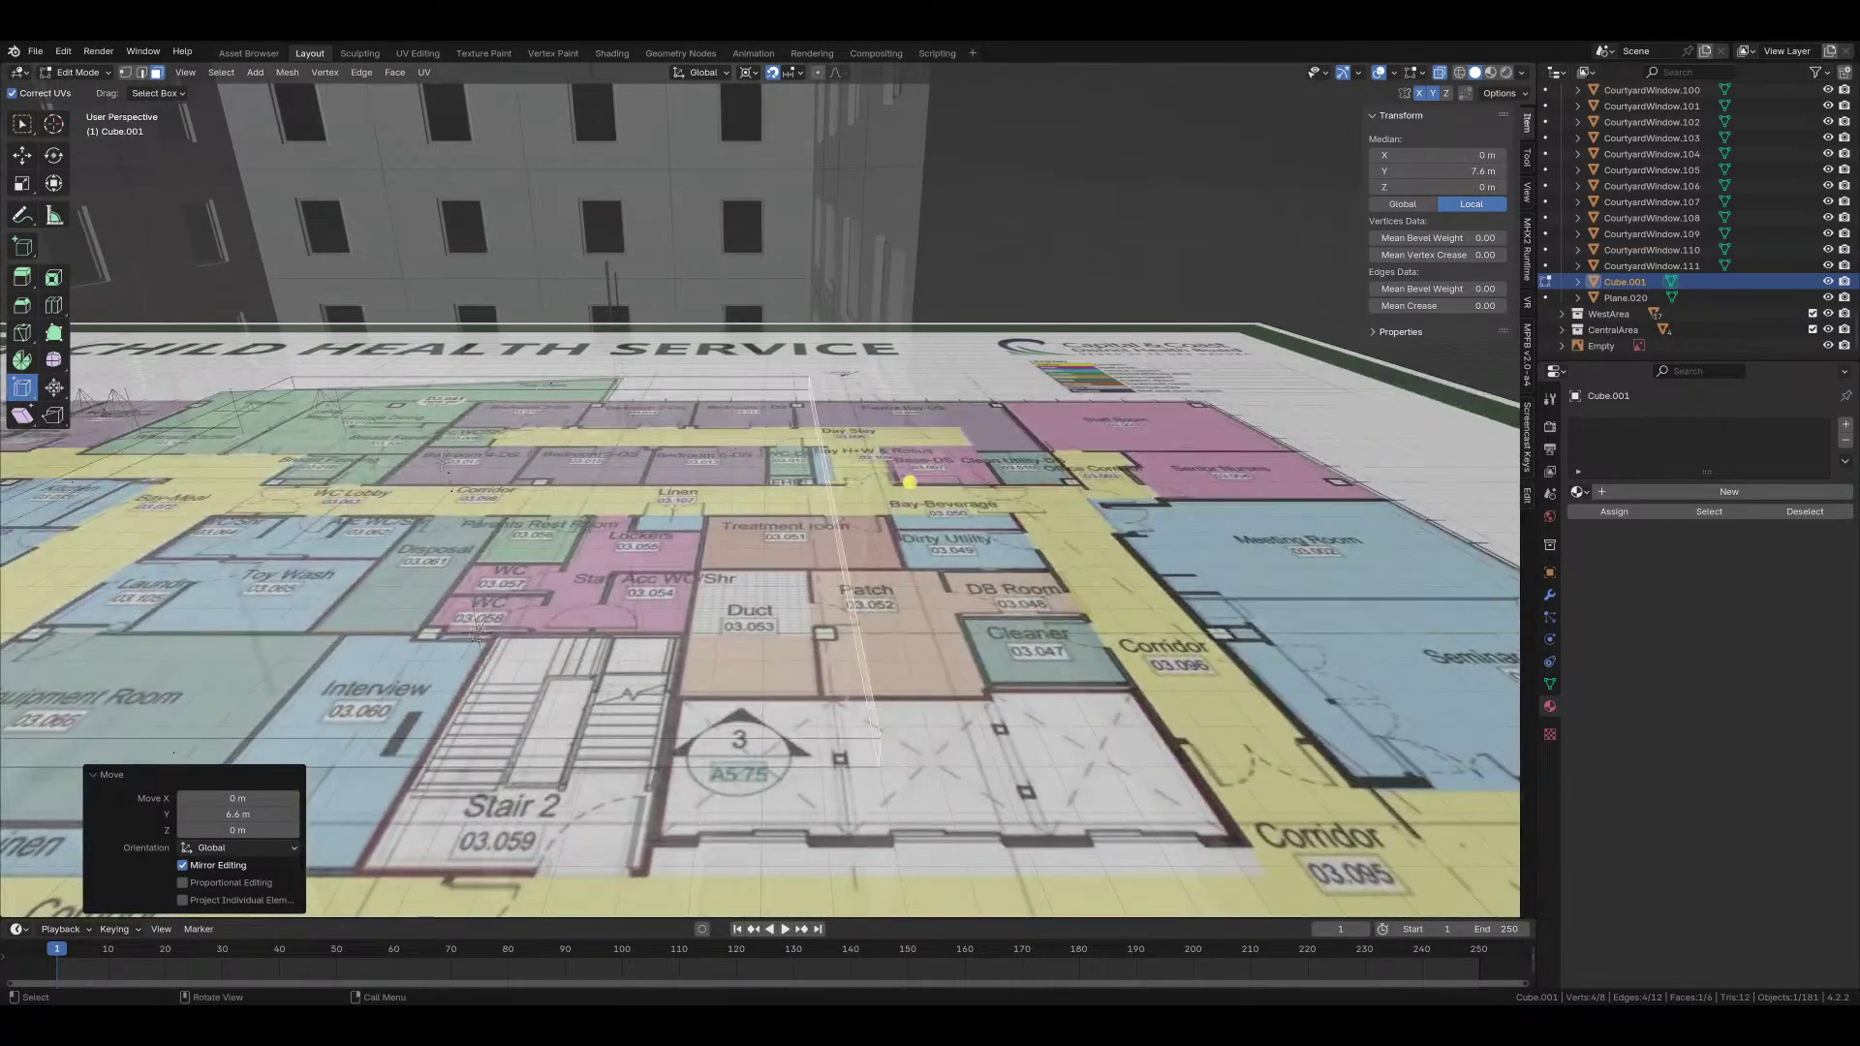
left_click(436, 402, "shift")
key("x")
left_click(487, 508)
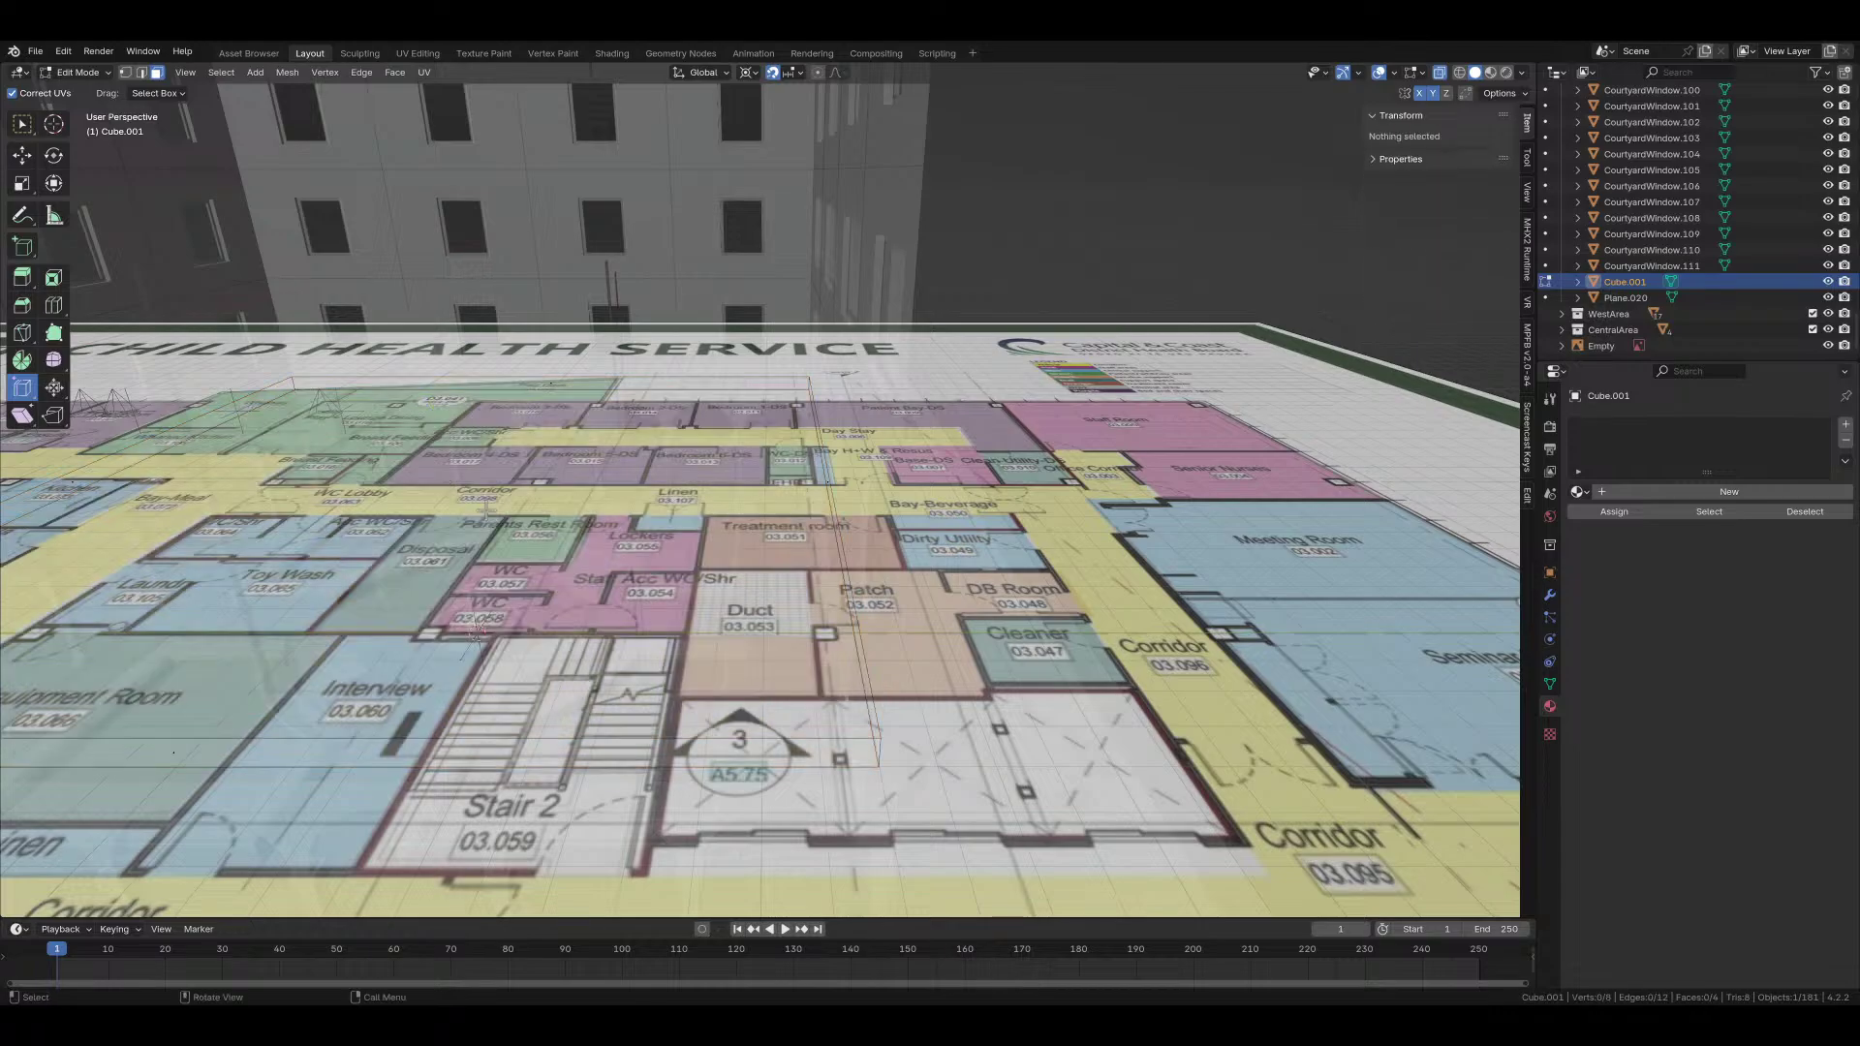
Step: Flip the normals of the four side faces, return to Object Mode and save the file
middle_click_drag(489, 494, 974, 603)
key("alt+n")
left_click(661, 433)
key("Tab")
key("alt+a")
key("ctrl+s")
Step: Select the courtyard ceiling and show the surface settings of its courtyard_skylight material
middle_click_drag(758, 420, 789, 572)
scroll(858, 602, "down", 3)
left_click(789, 345)
middle_click_drag(788, 345, 853, 581)
left_click(1603, 658)
left_click(1611, 571)
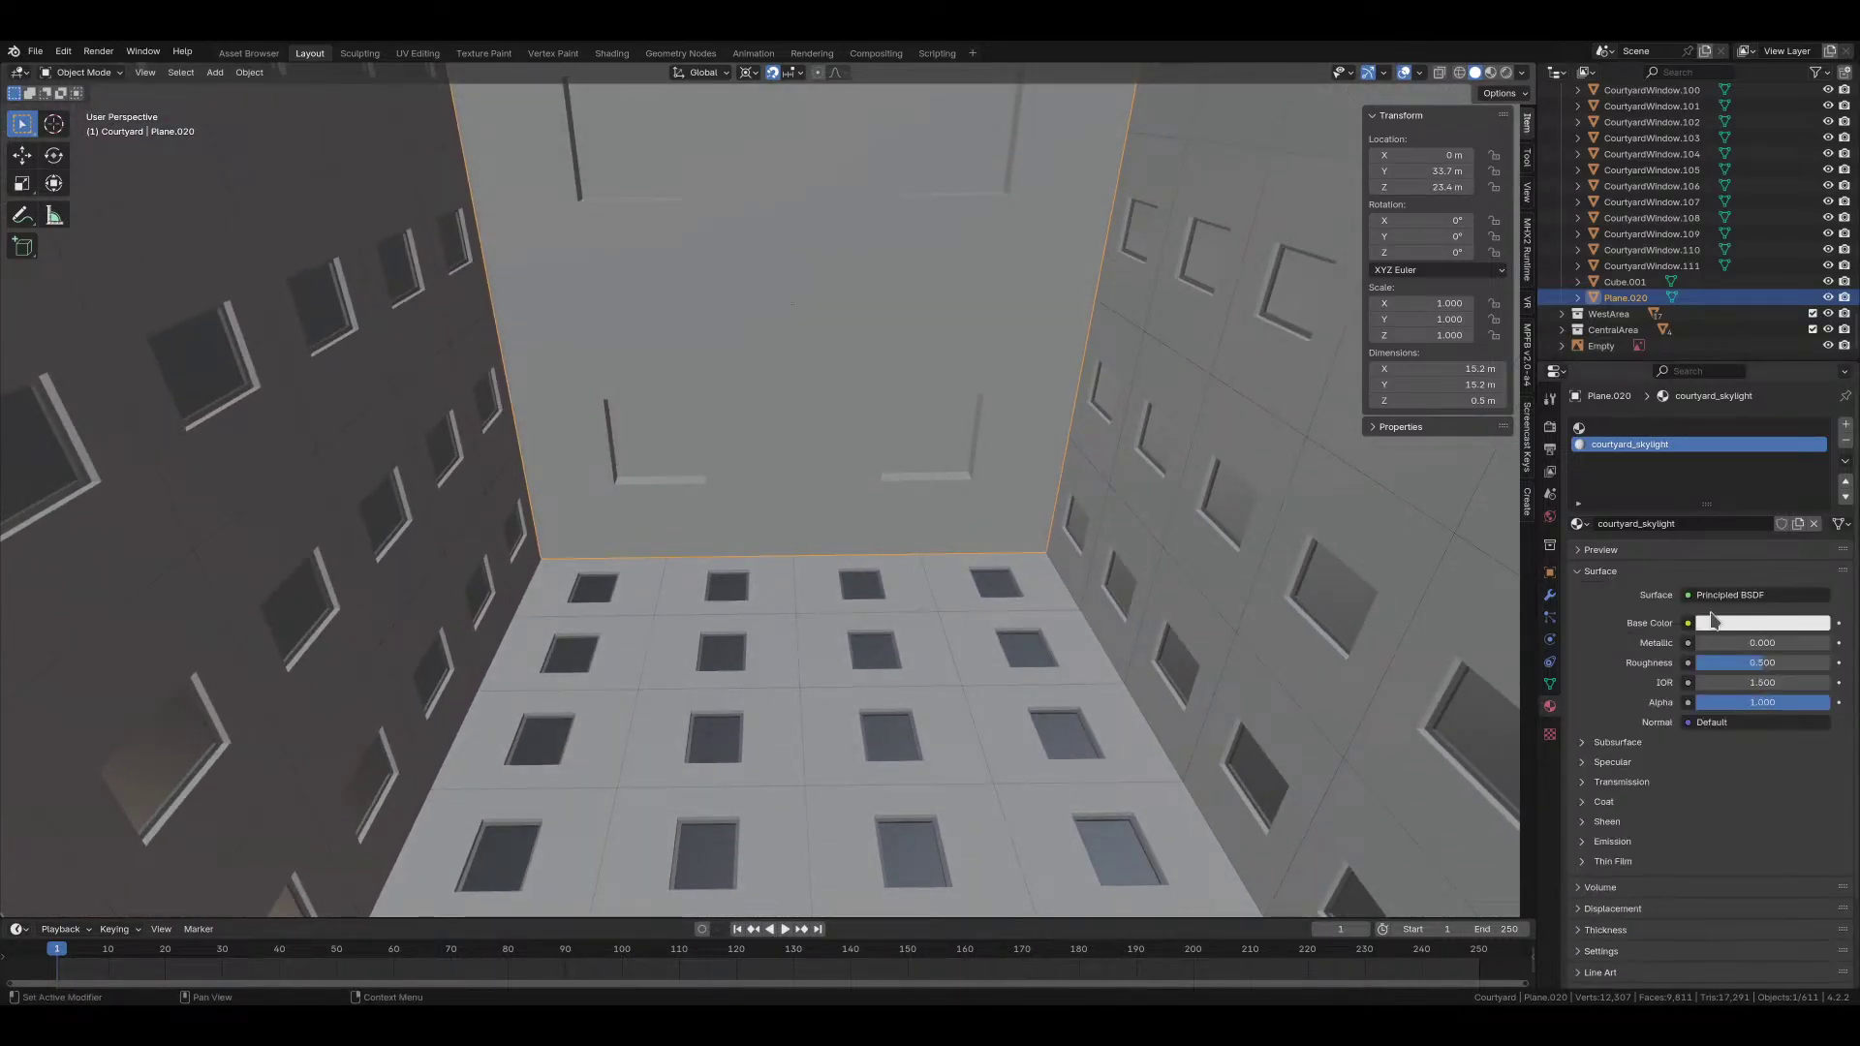
Step: Select a courtyard window and set its courtyard_window material to metallic 1 and roughness 0.3
left_click(964, 731)
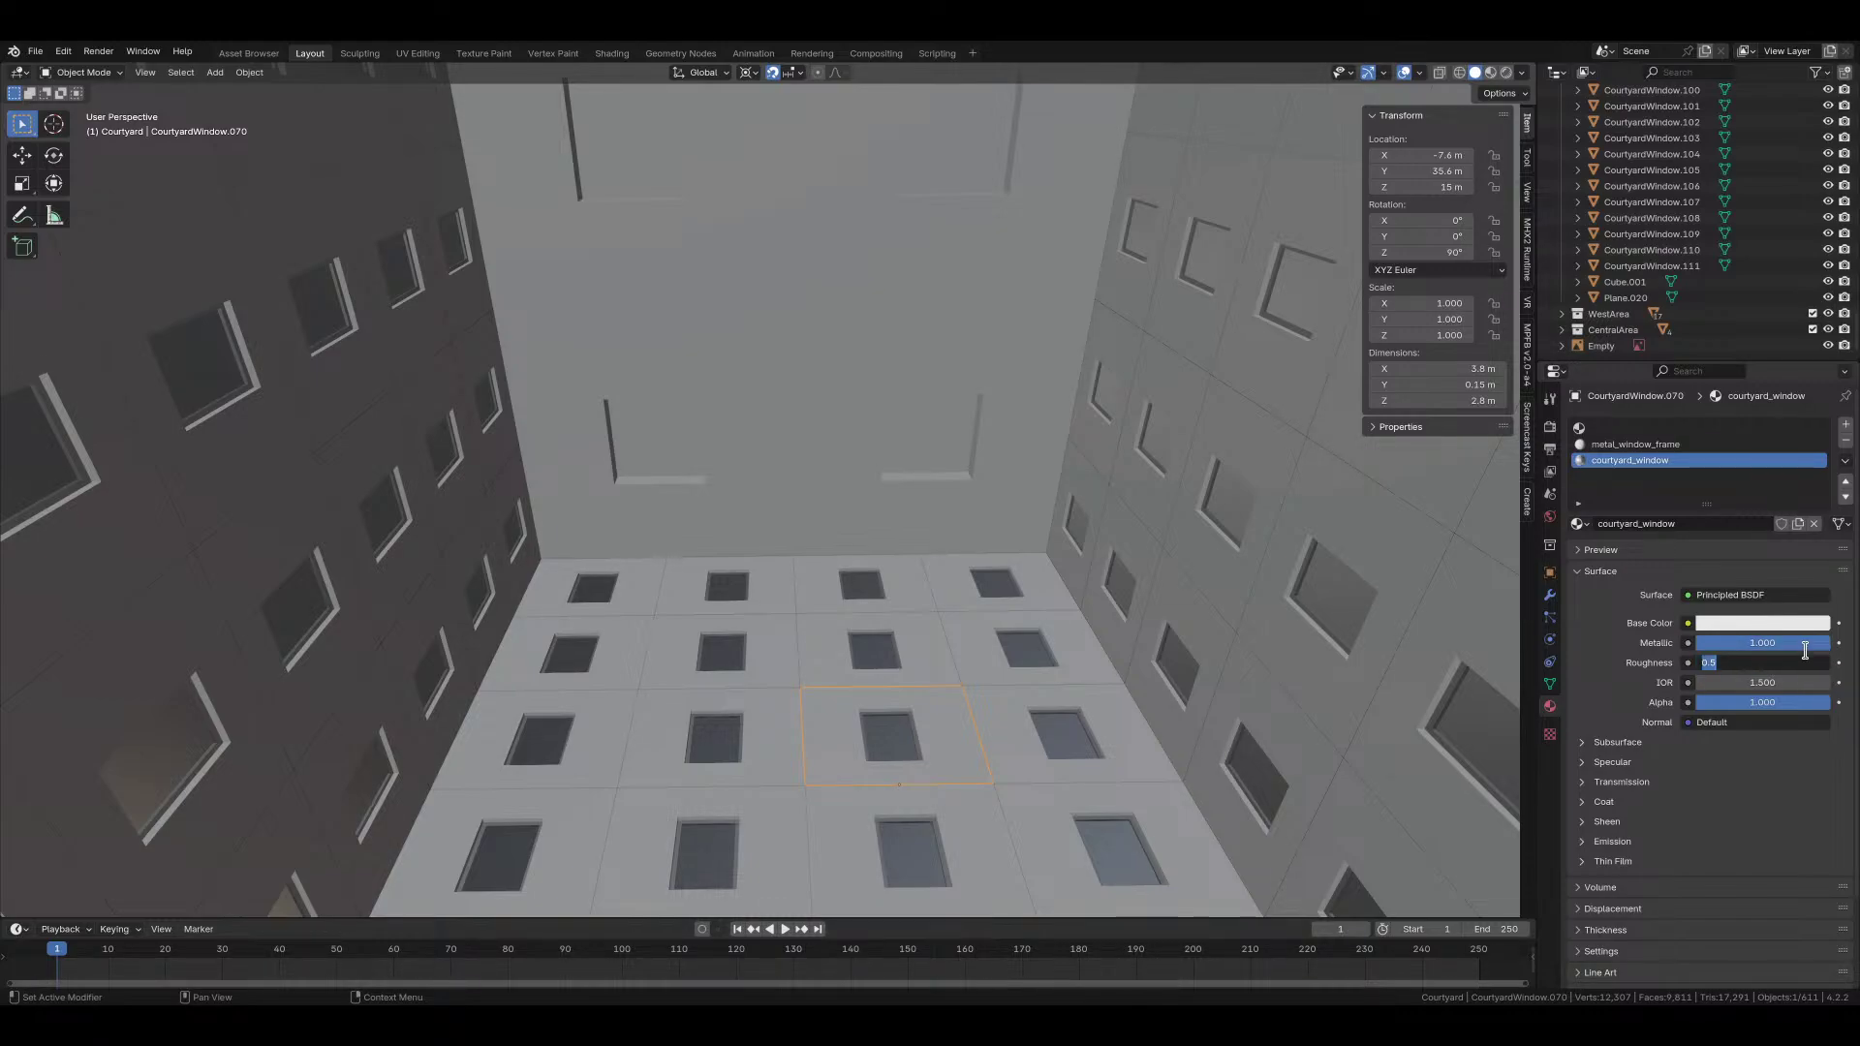
type("0.3")
key("Return")
scroll(1600, 756, "down", 3)
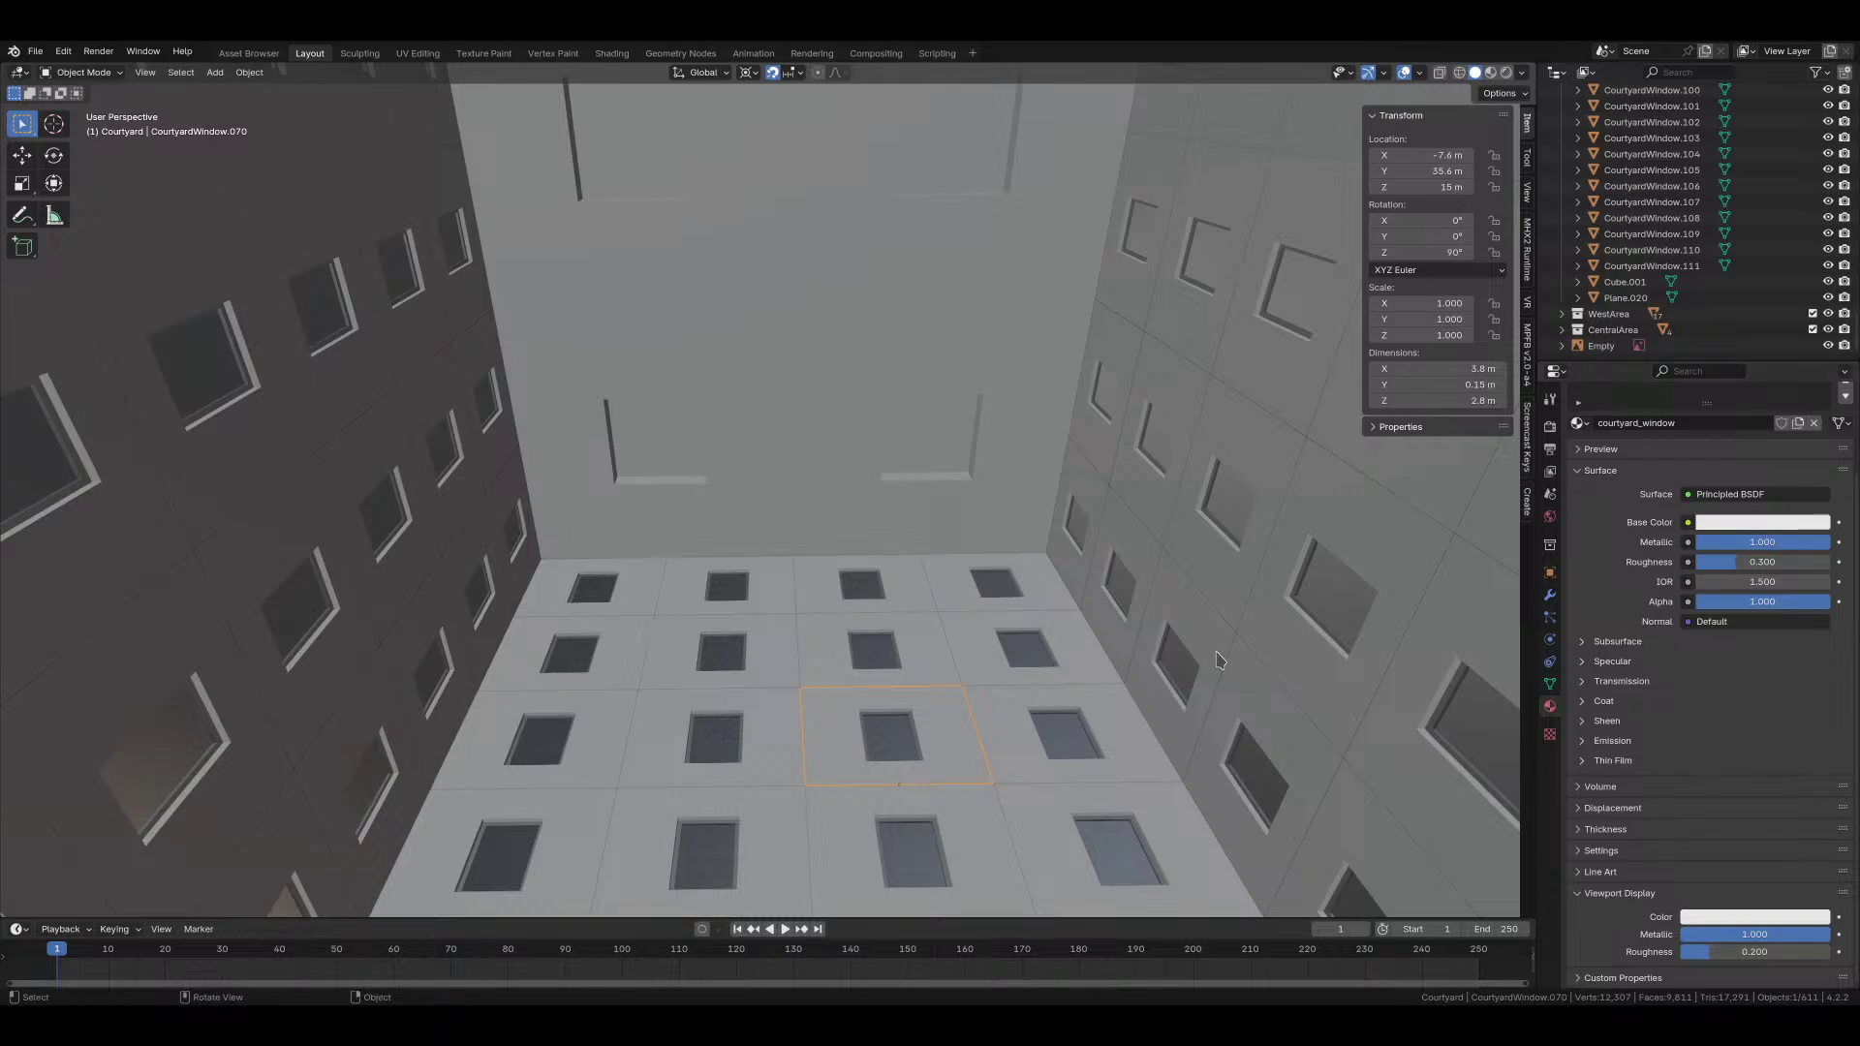
Step: Switch the viewport to Material Preview shading and bring the courtyard window wall into close view
key("z")
left_click(1043, 676)
mouse_move(1042, 676)
middle_mouse_down()
mouse_move(1007, 536)
mouse_move(1031, 573)
mouse_move(996, 532)
mouse_move(1075, 523)
mouse_move(1059, 581)
mouse_move(980, 559)
mouse_move(998, 570)
middle_mouse_up()
scroll(1664, 540, "up", 3)
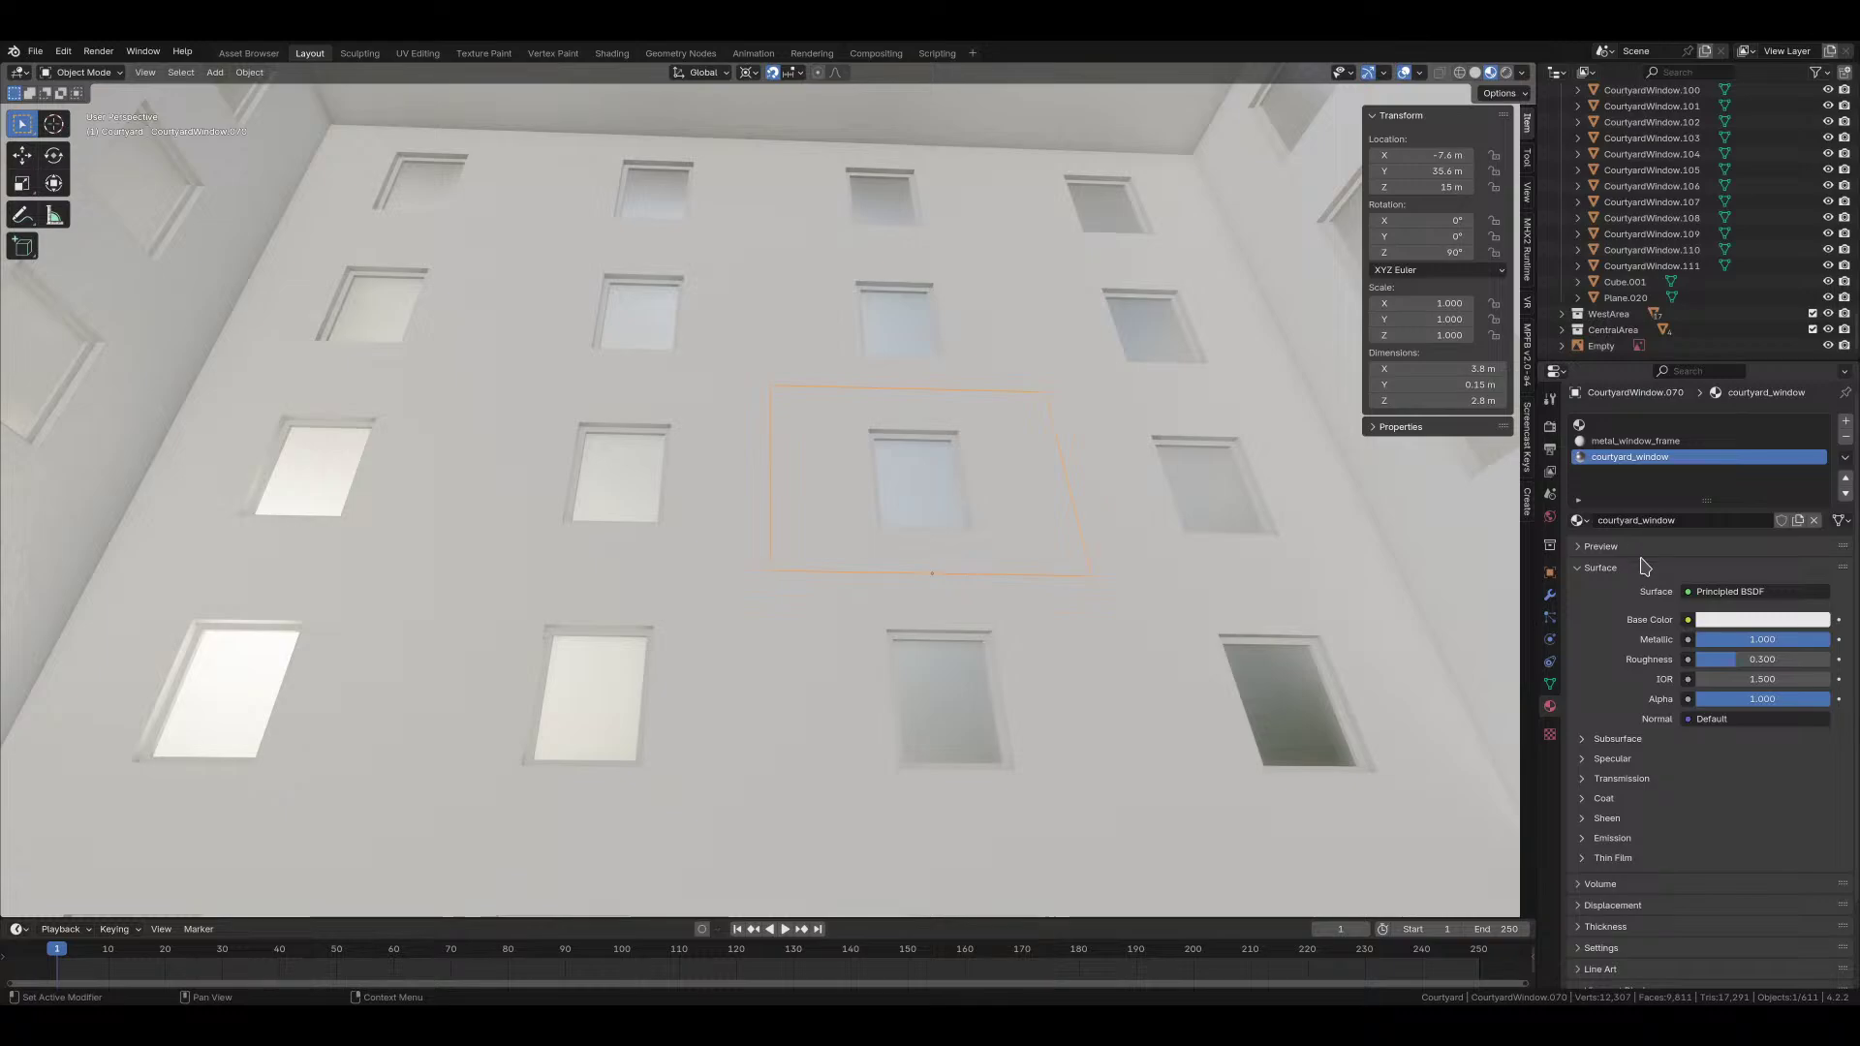
Step: Set the base colour value of the metal_window_frame material to 0.6
left_click(1637, 440)
left_click(1763, 625)
left_click(1741, 580)
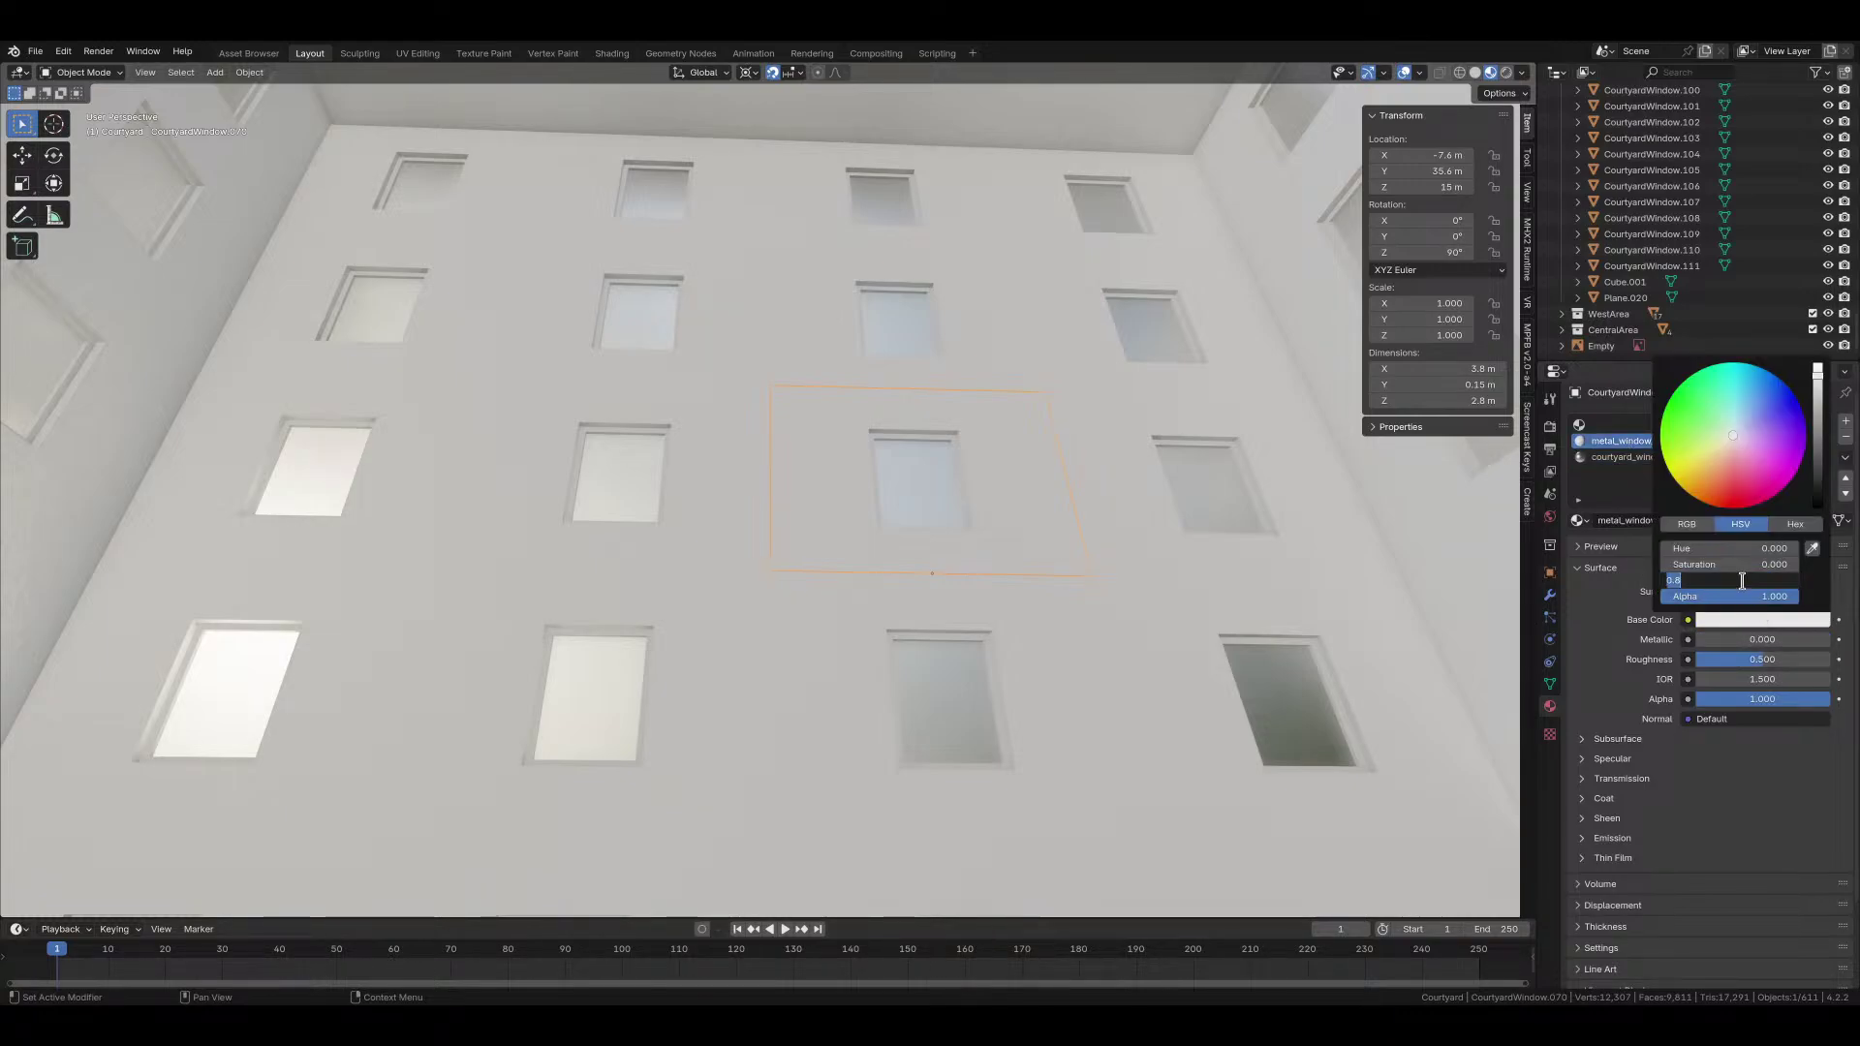
type(".6")
key("Return")
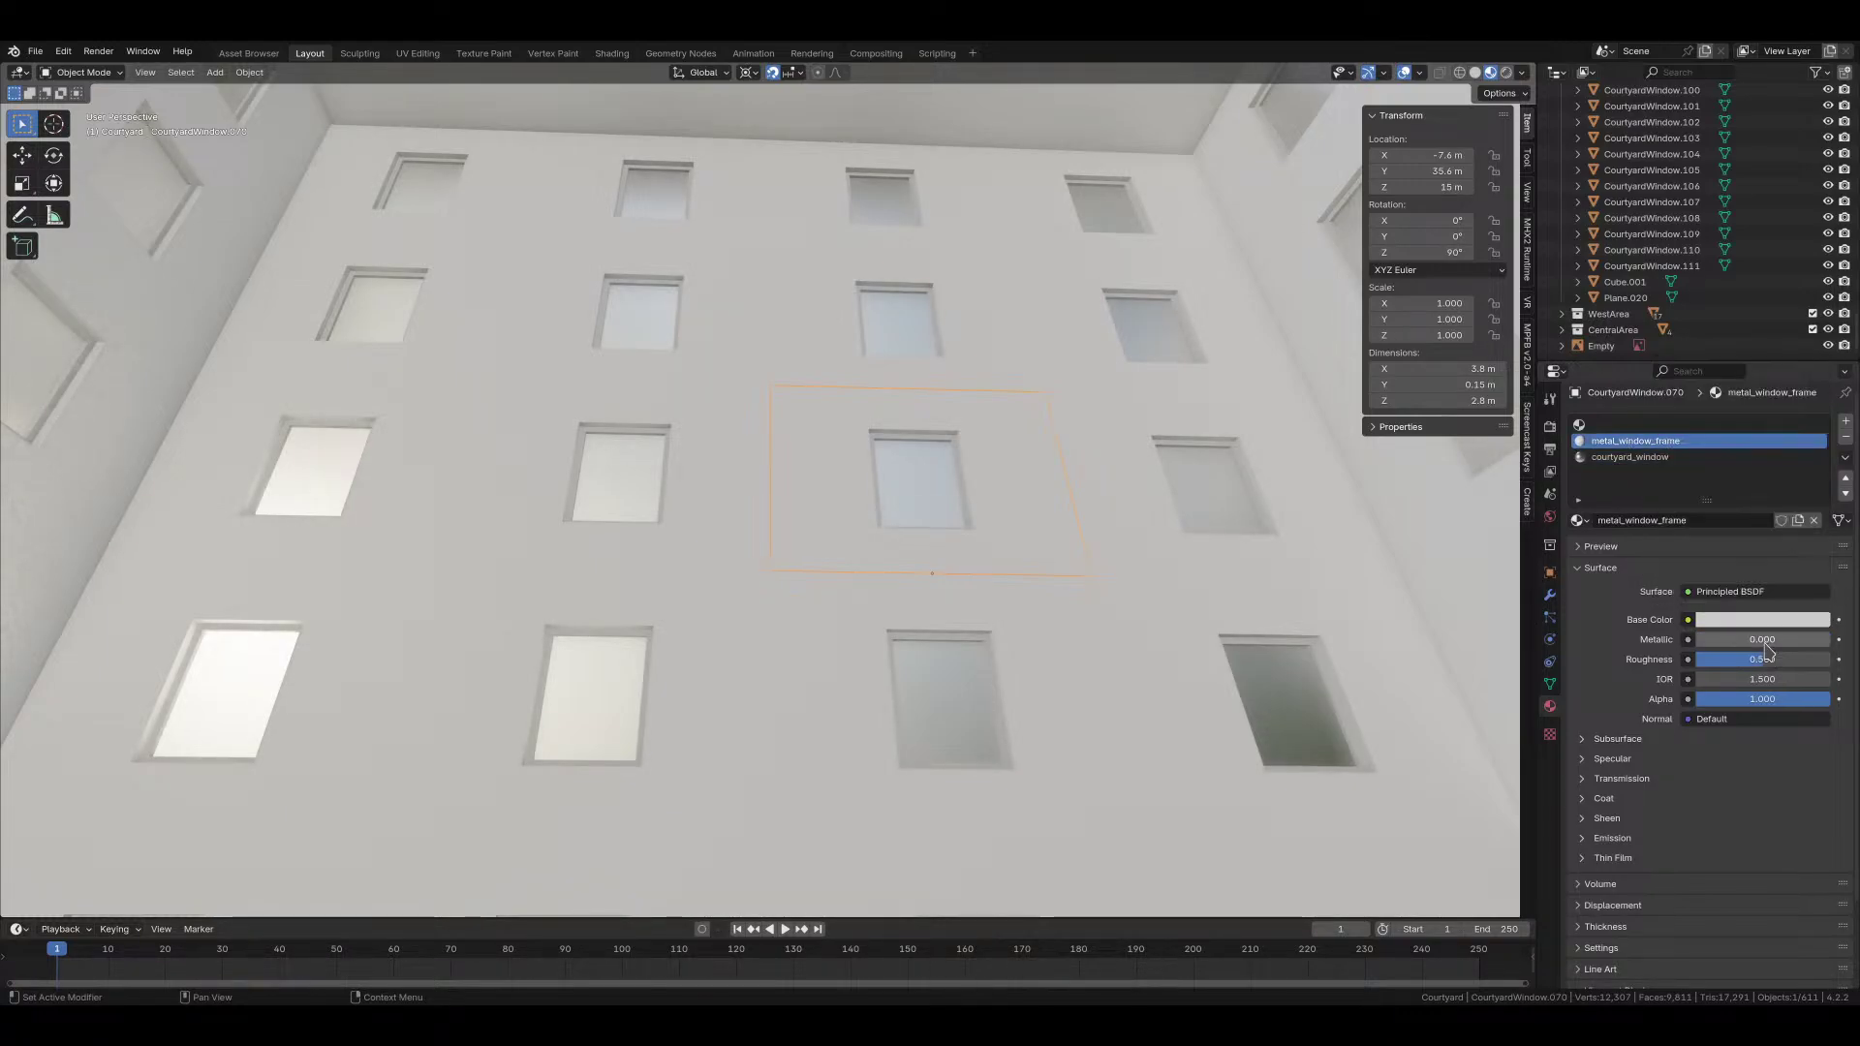
Step: Set the metallic value of metal_window_frame to 0.8 and save the file
left_click(1748, 640)
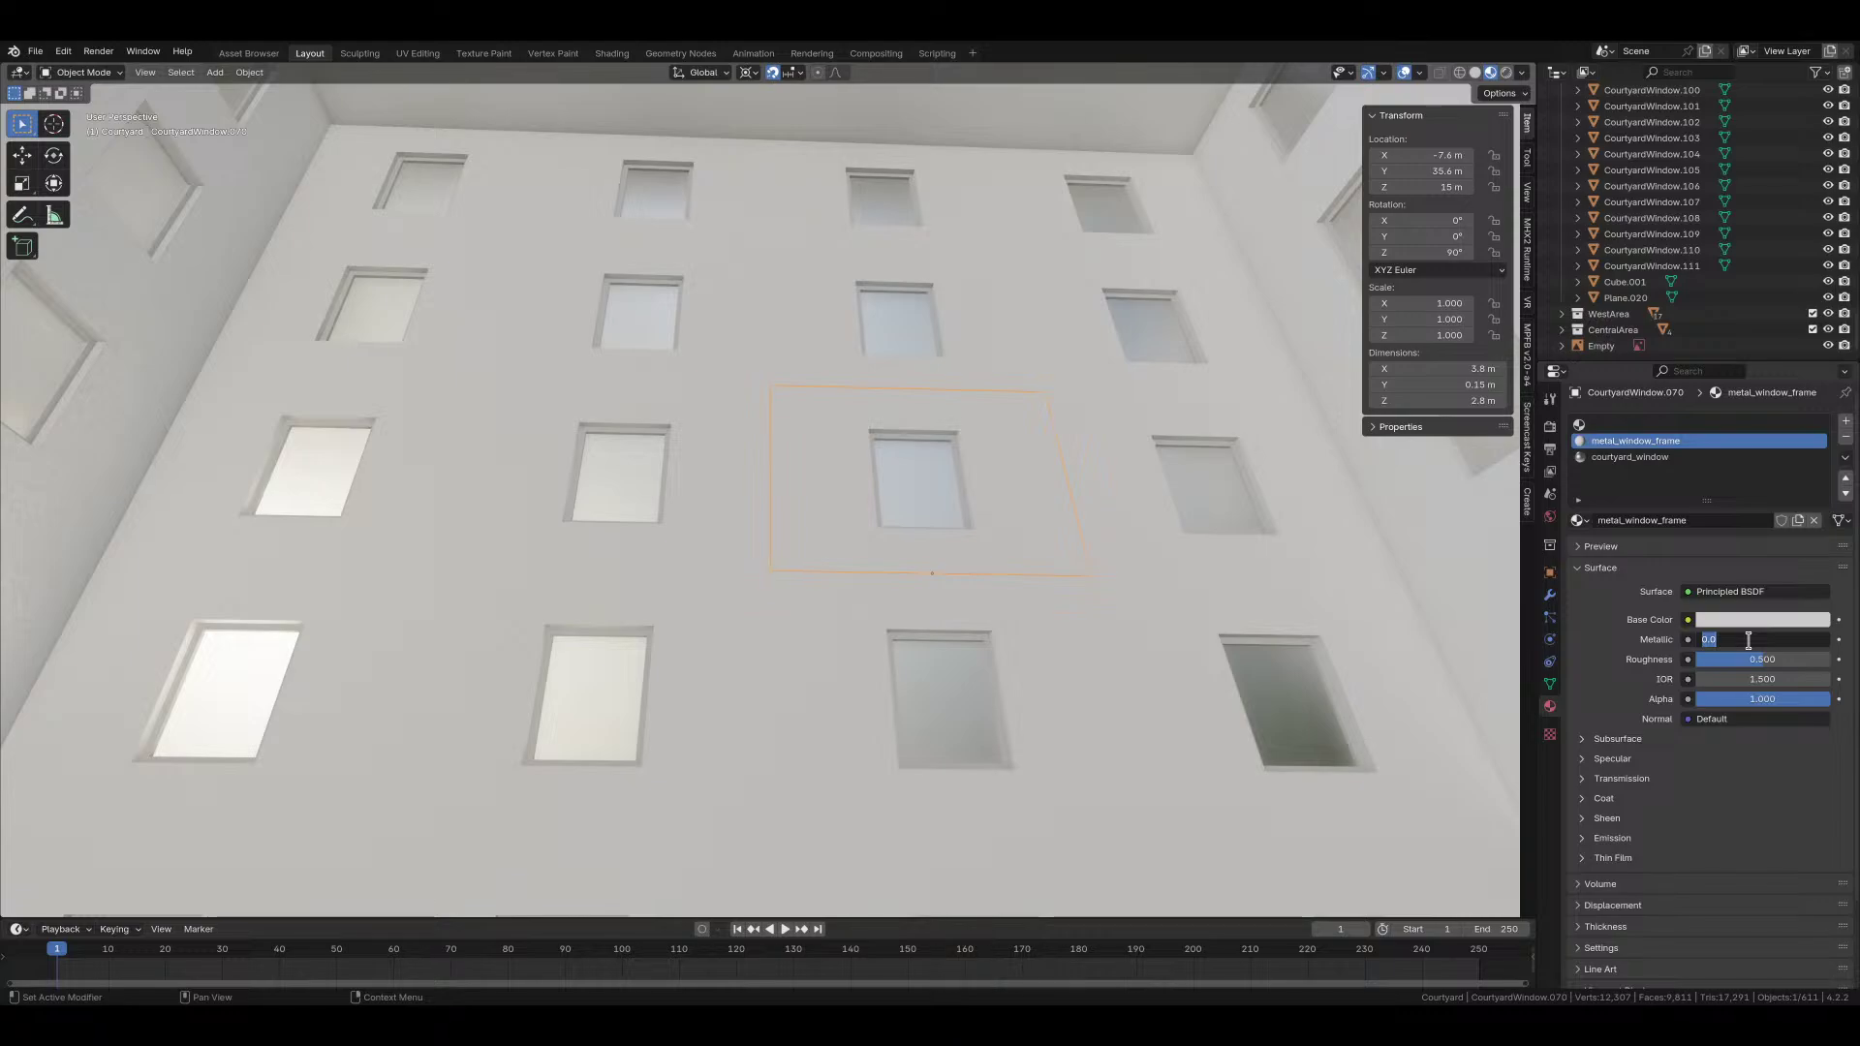
type(".8")
key("Return")
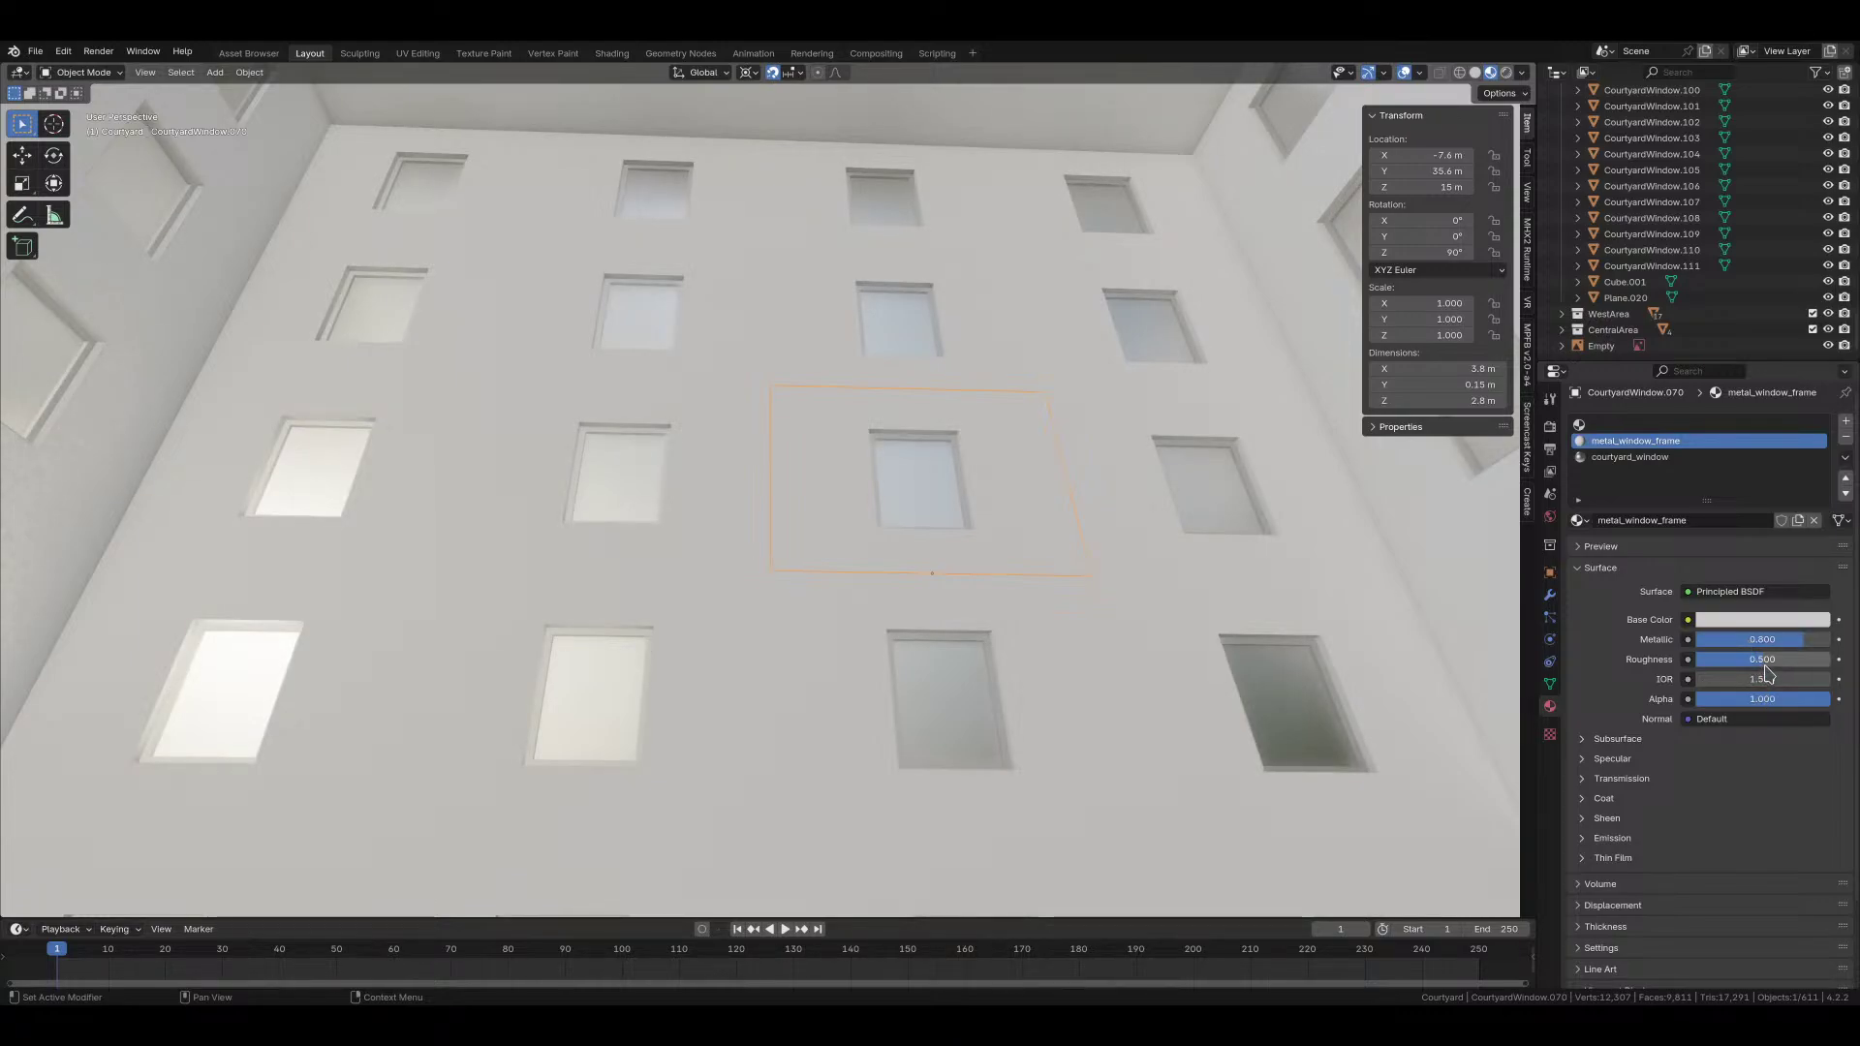
scroll(1691, 830, "down", 3)
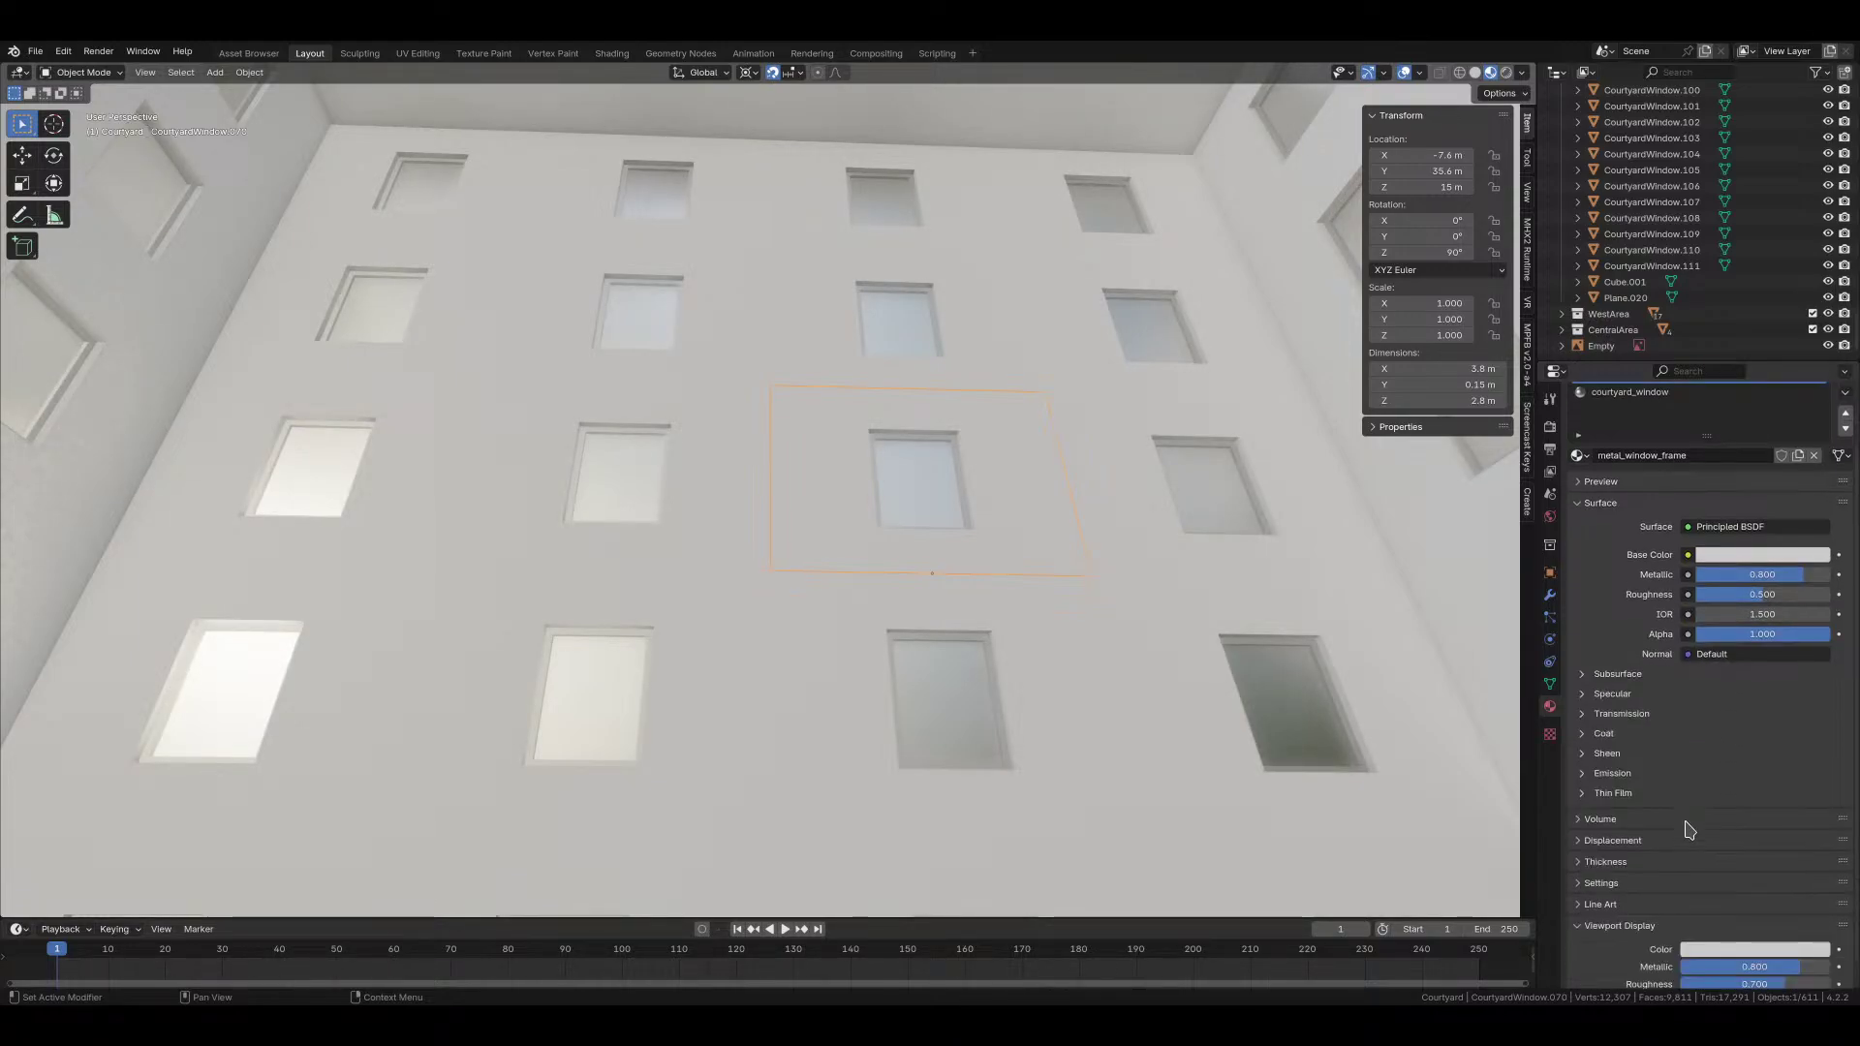
key("ctrl+s")
Step: Select the courtyard ceiling and give its courtyard_skylight material an emission strength of 1
middle_click_drag(1363, 787, 1462, 682)
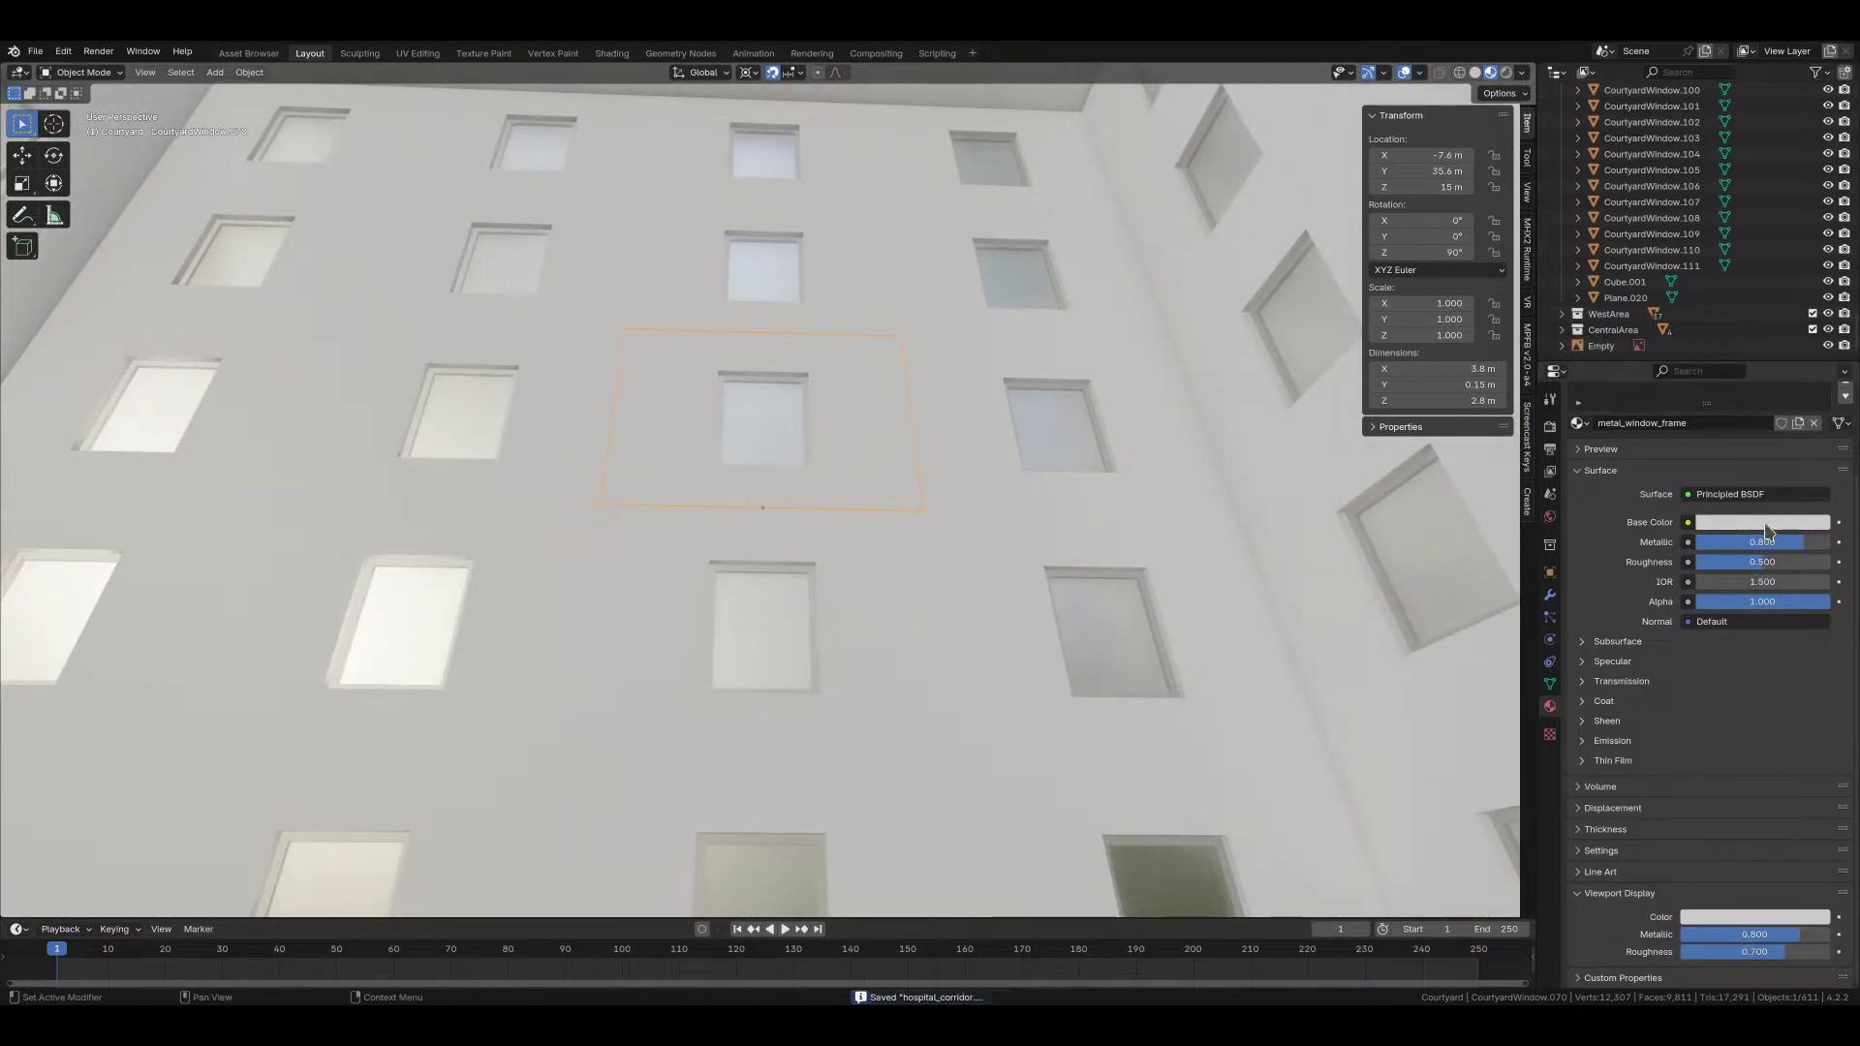
middle_click_drag(1223, 666, 643, 332)
left_click(643, 332)
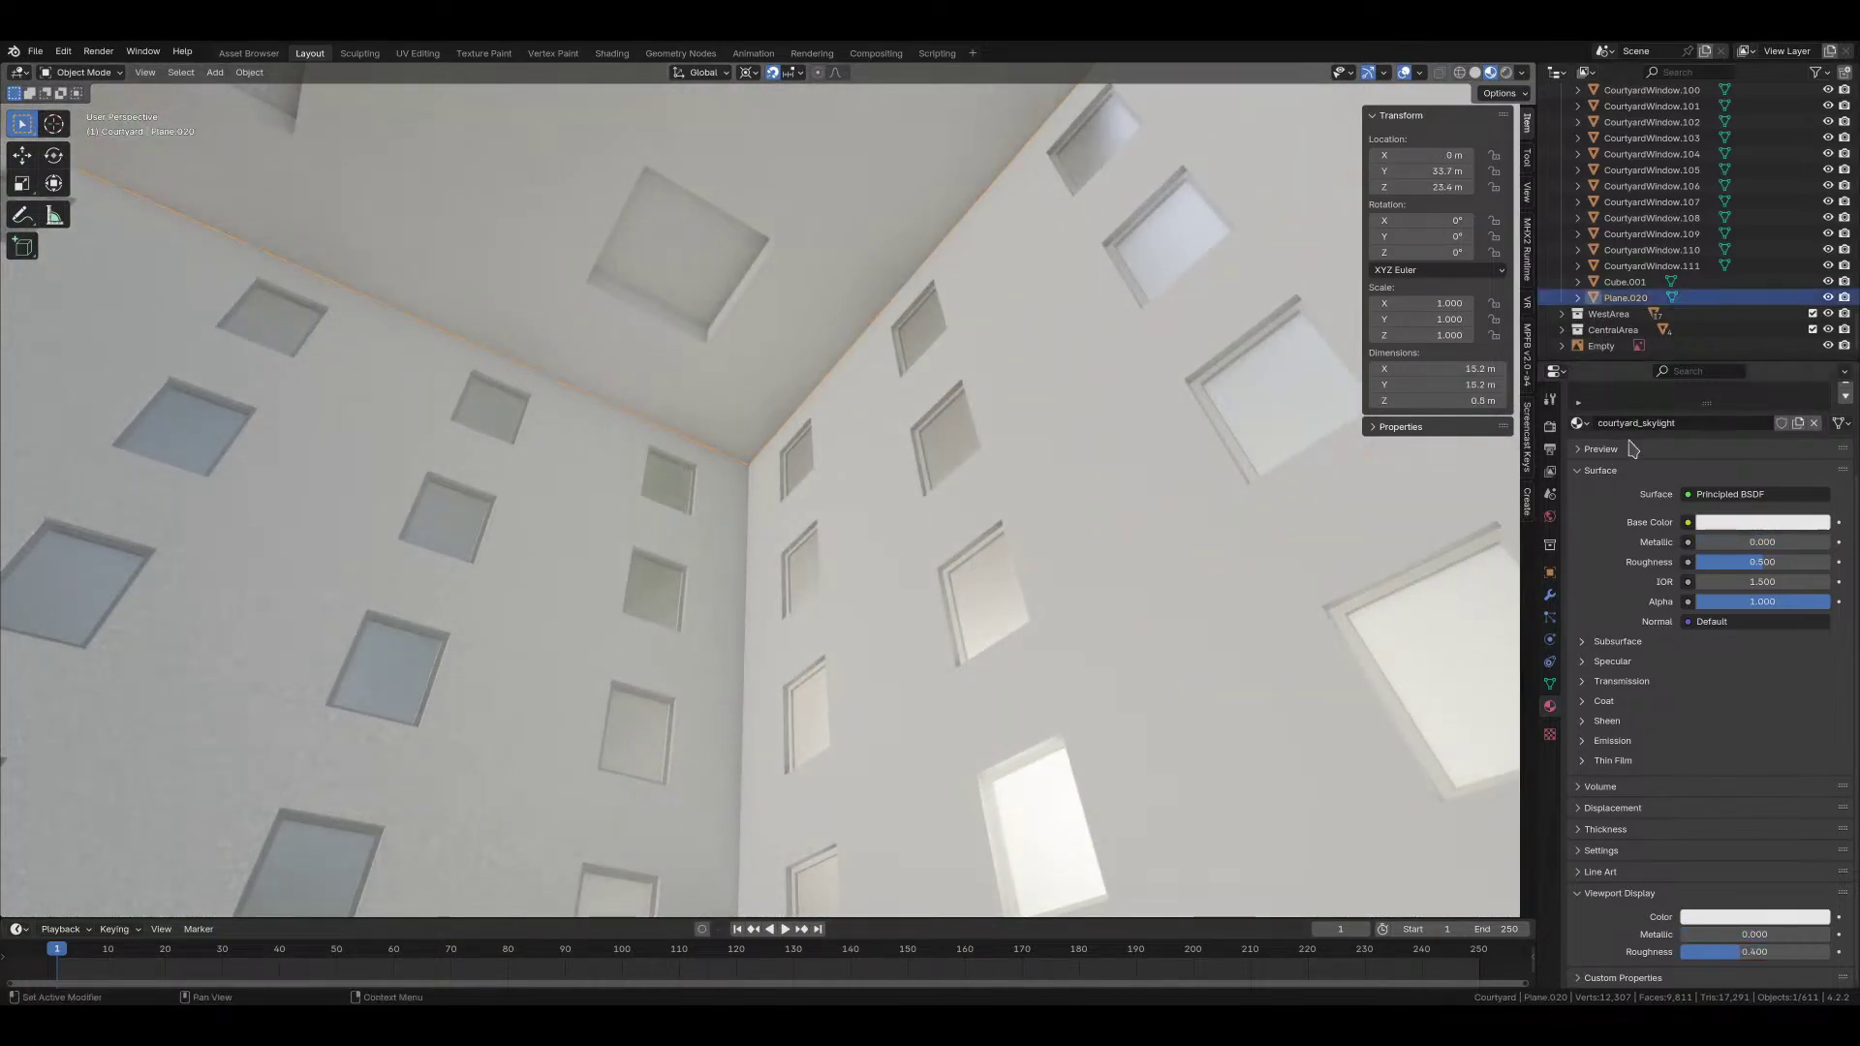
scroll(1637, 455, "up", 3)
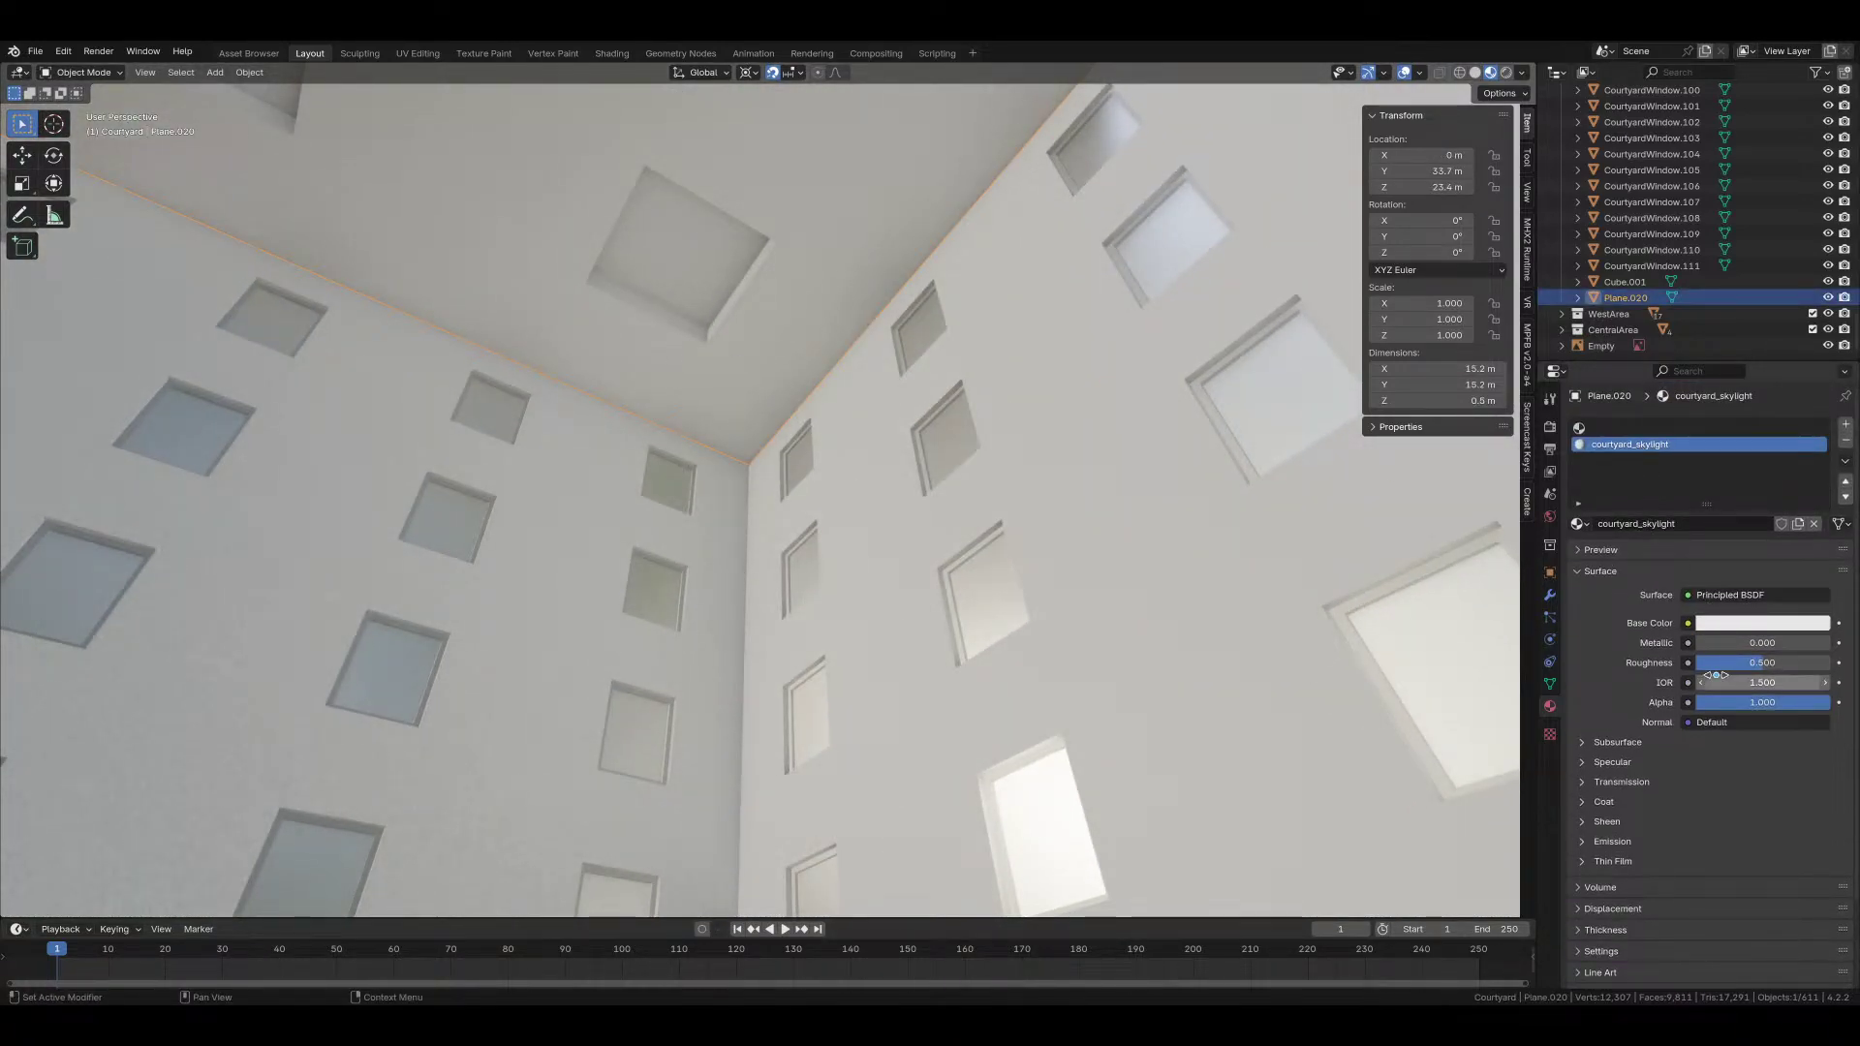
left_click(1610, 841)
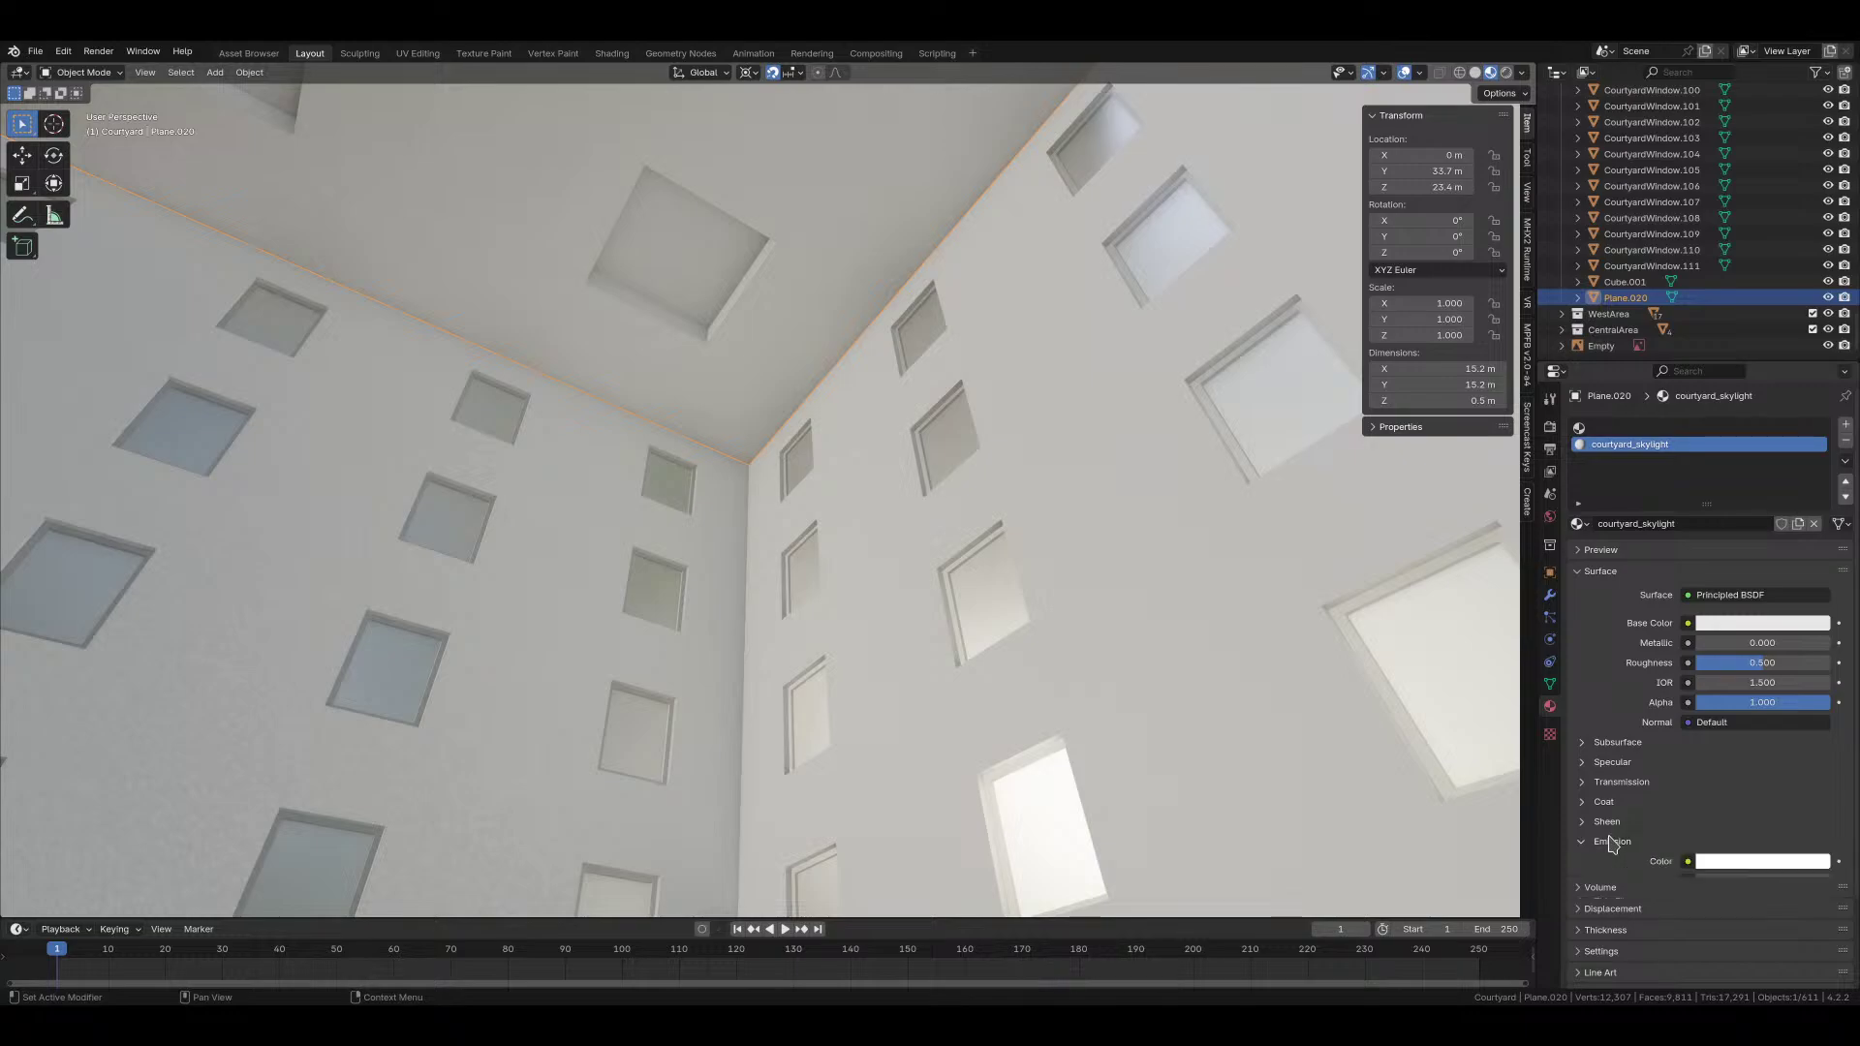
left_click(1715, 881)
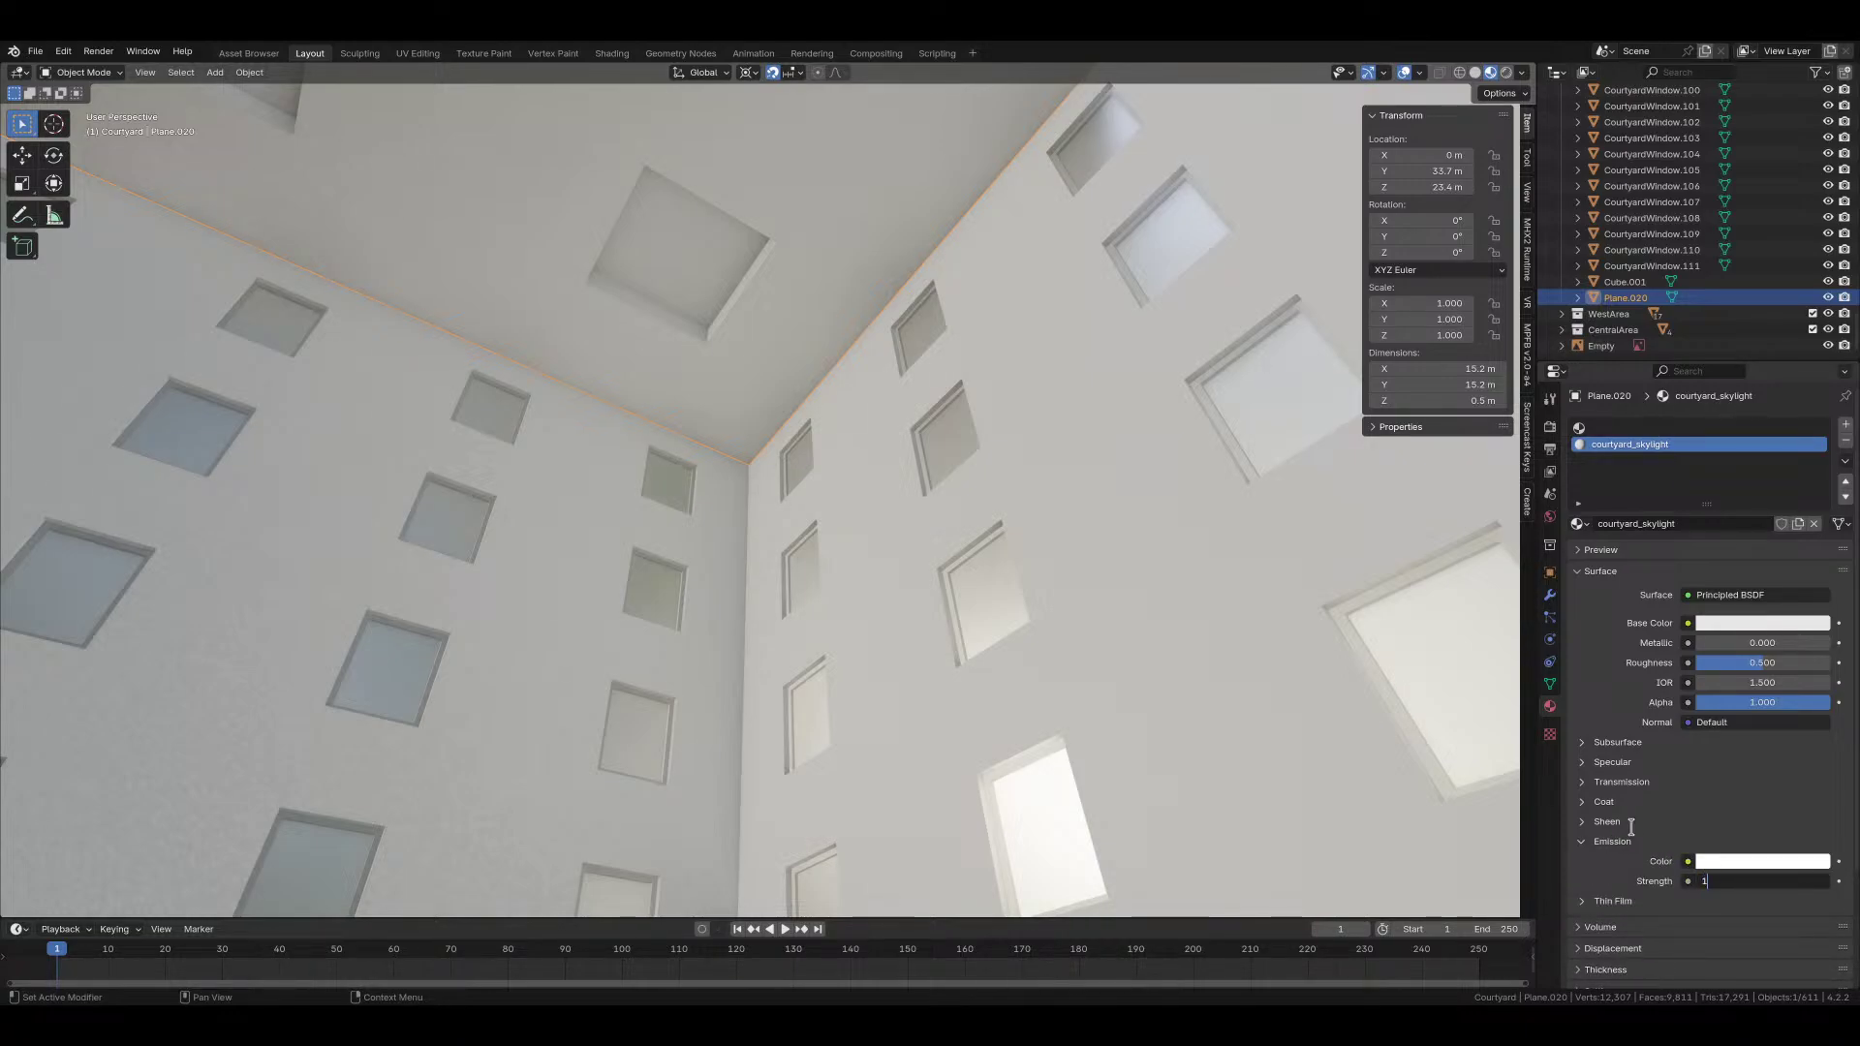
key("Return")
Step: View the glowing skylights in Rendered shading and set the EEVEE viewport samples to 32
middle_click_drag(922, 582, 998, 552)
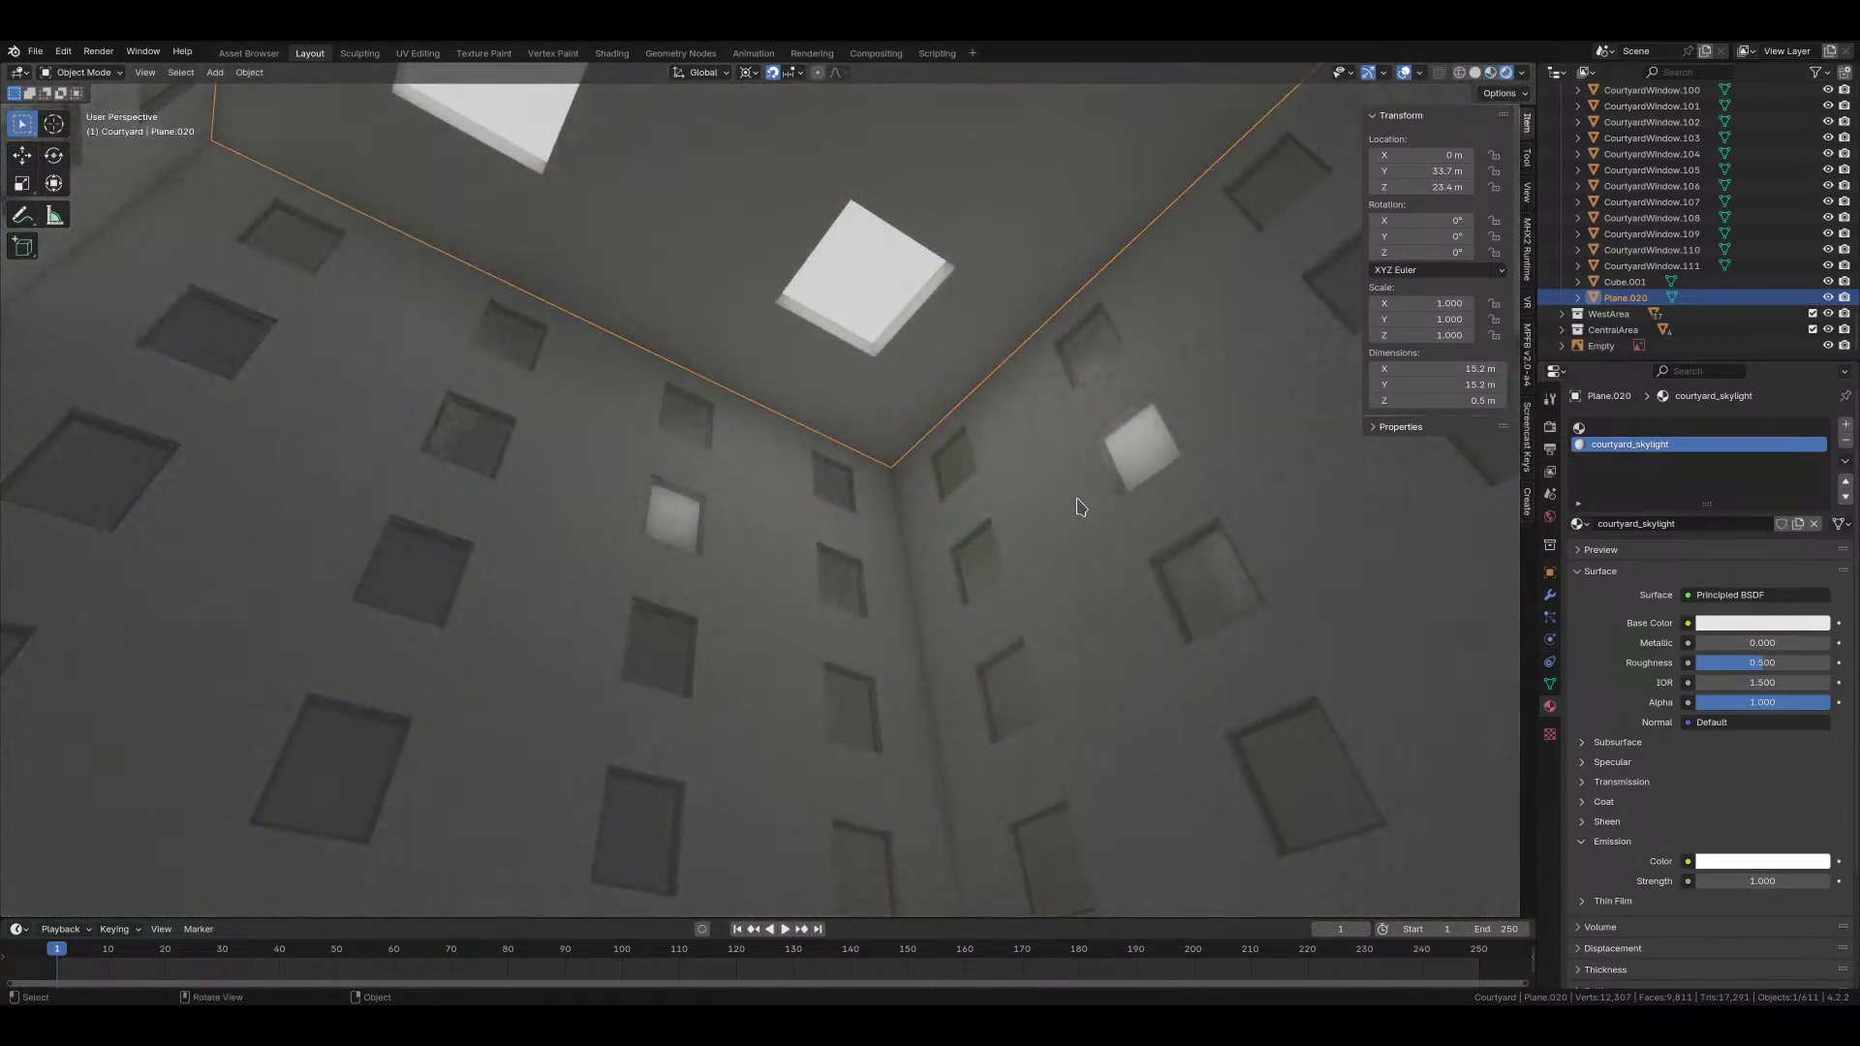
middle_click_drag(1081, 506, 1038, 550)
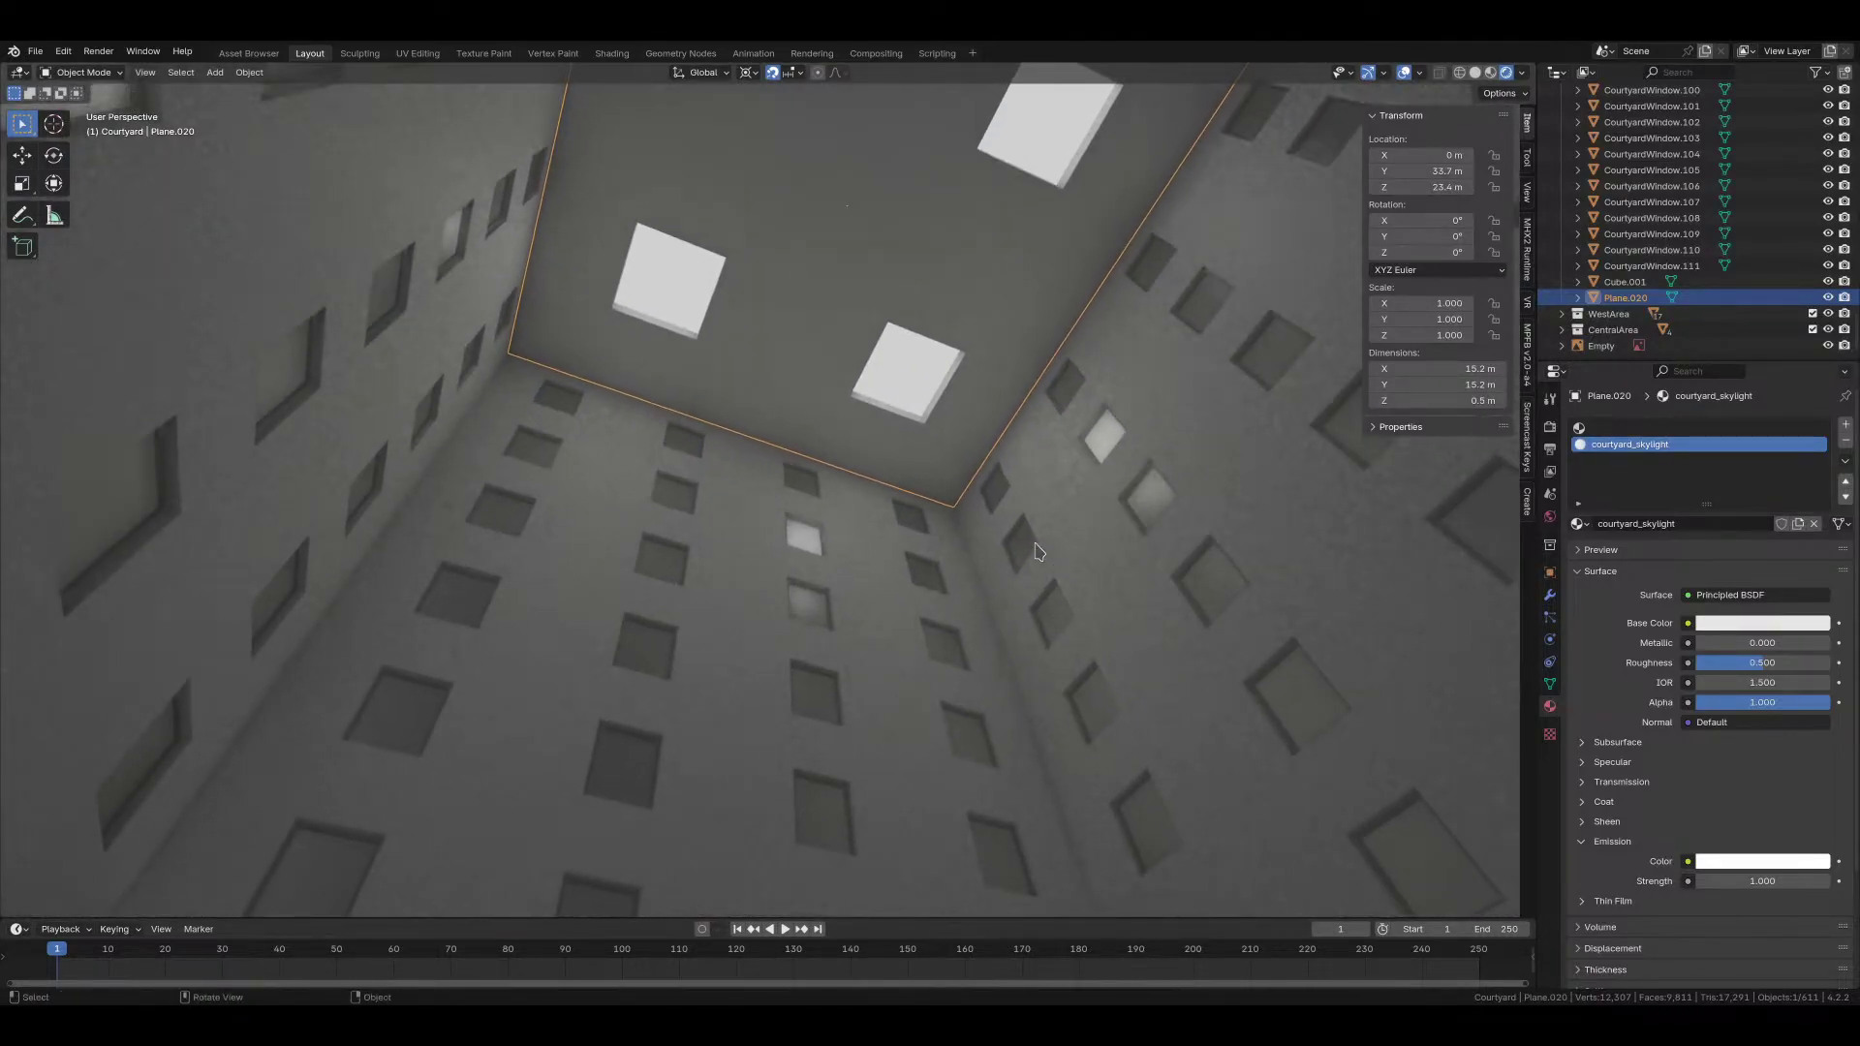
left_click(1551, 427)
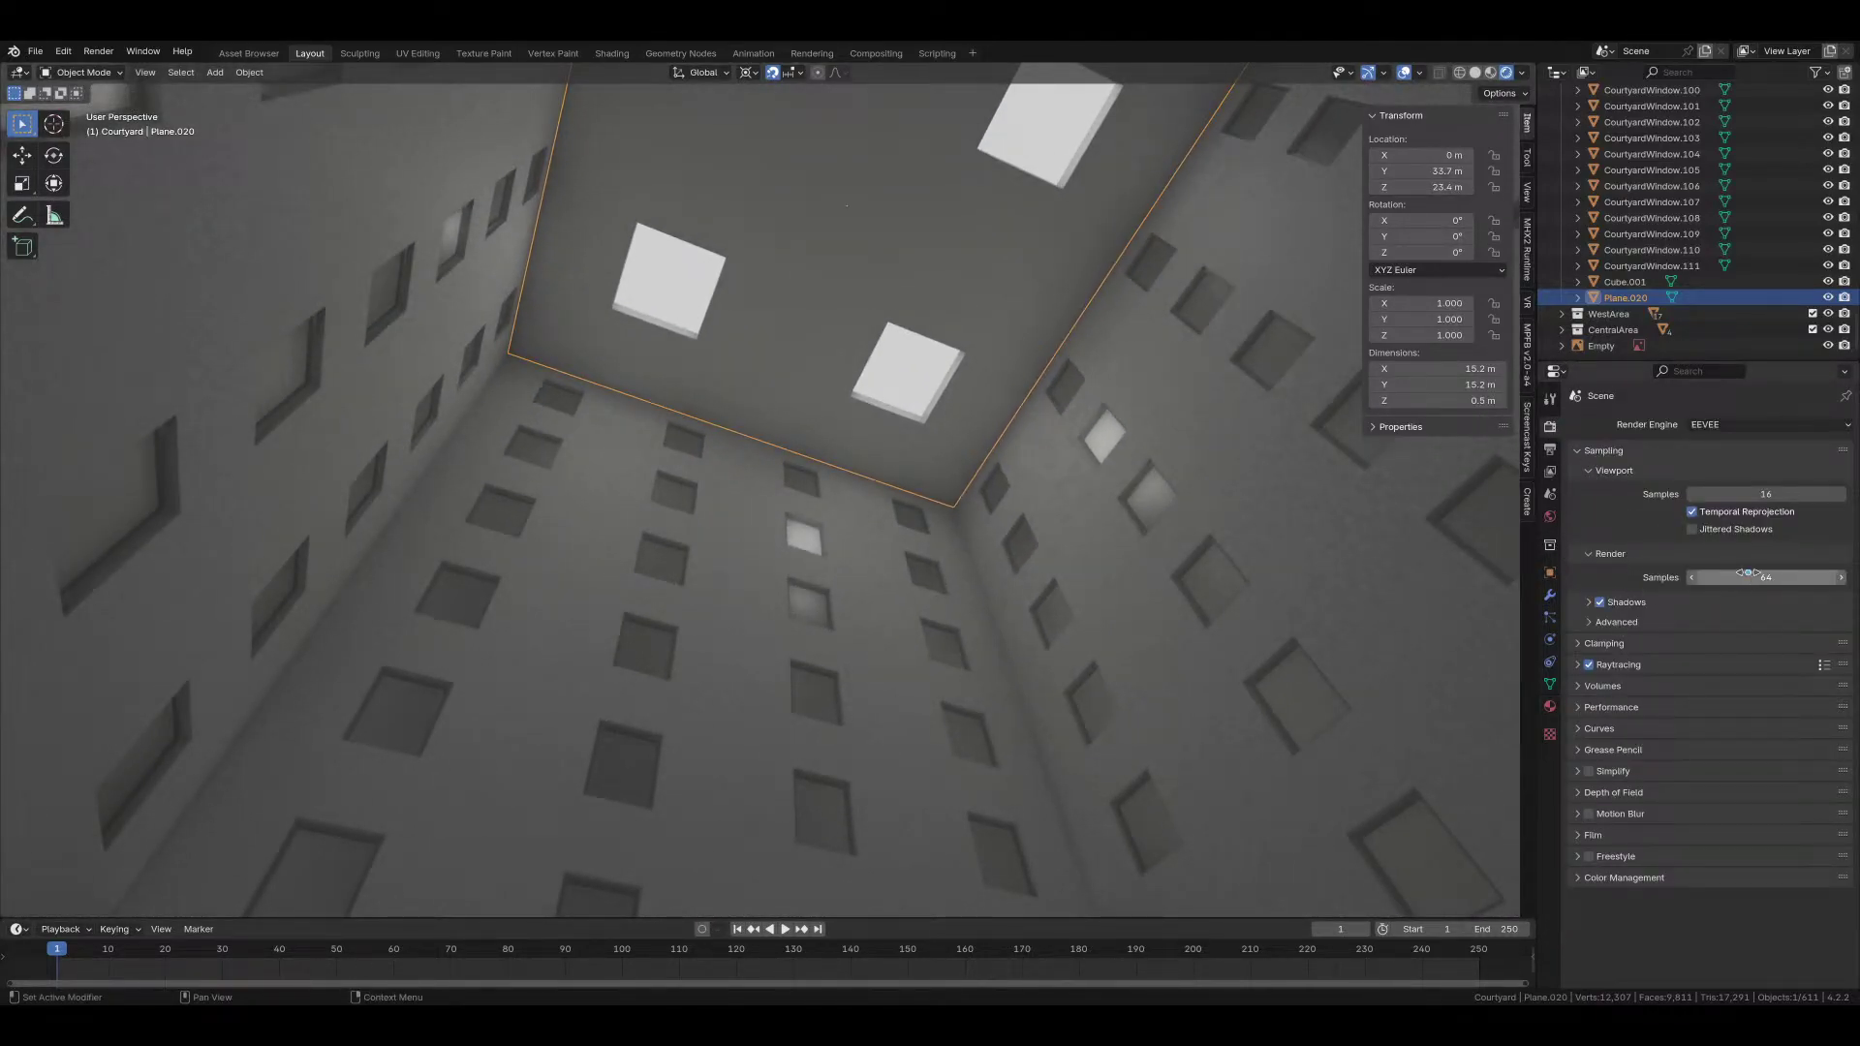
type("2")
key("Return")
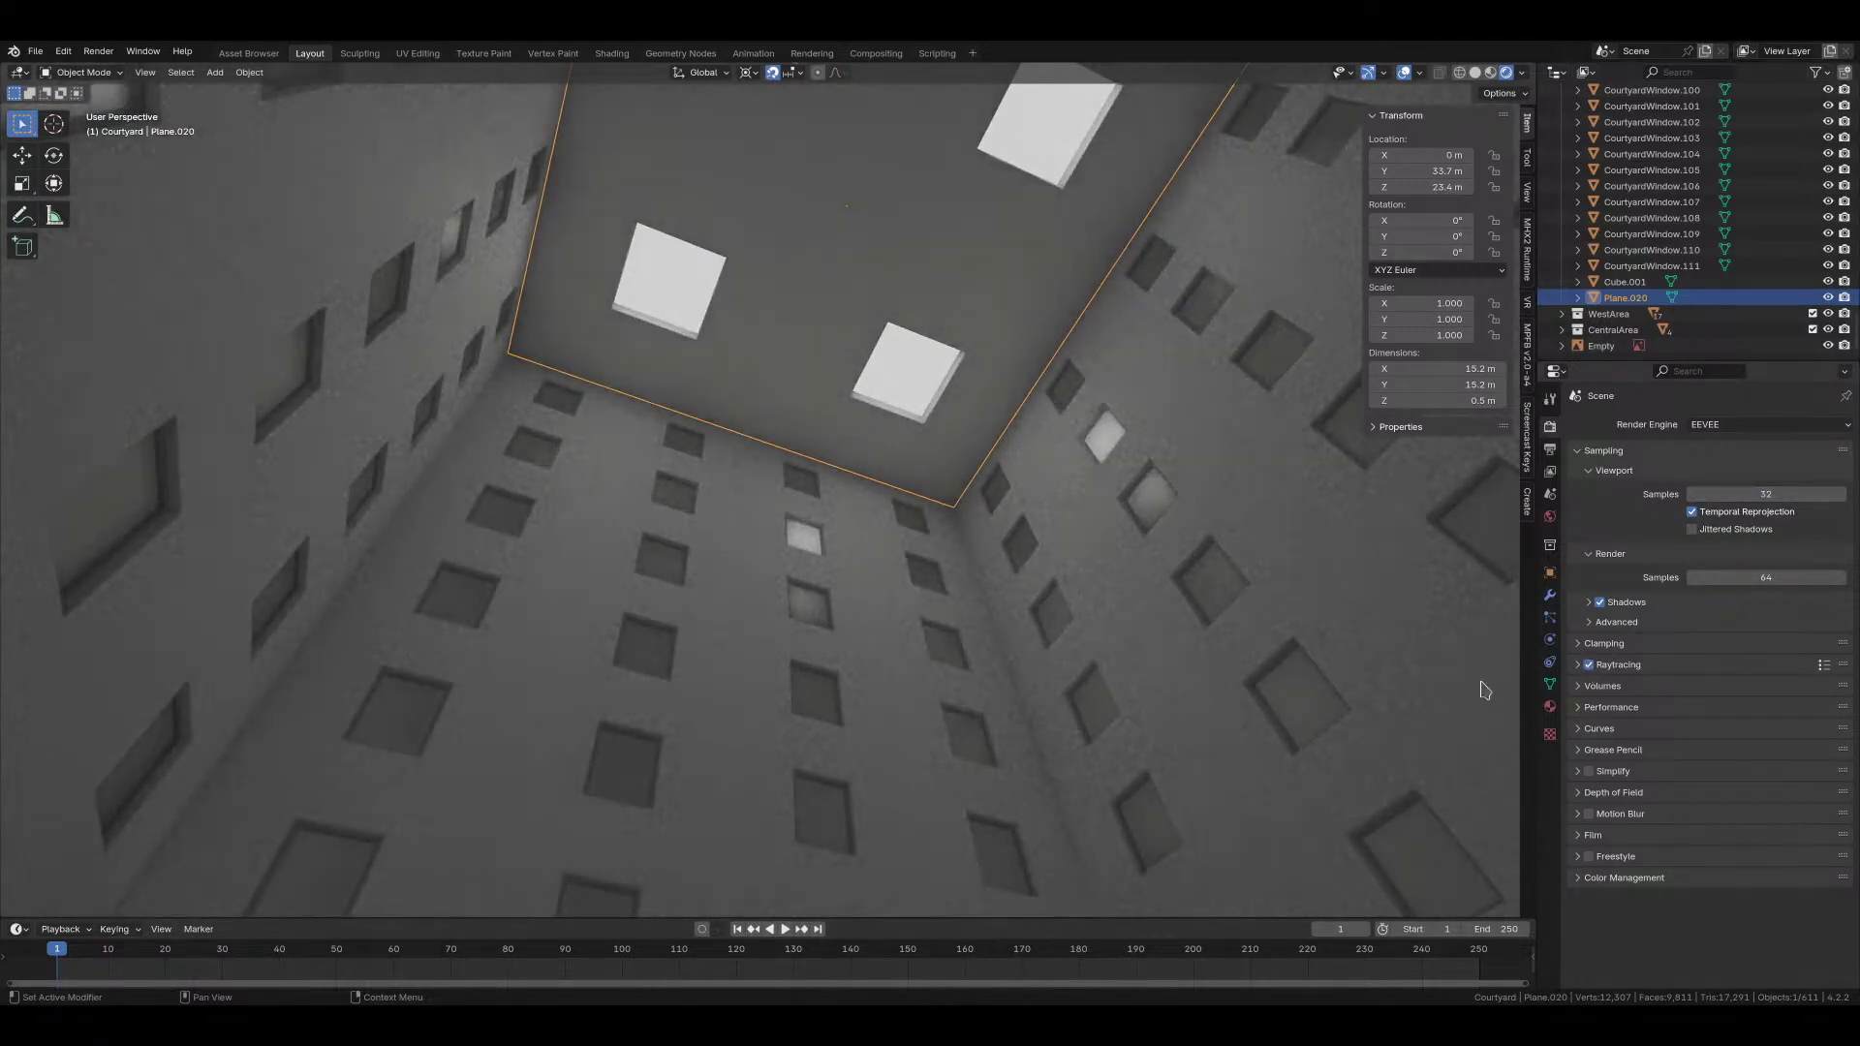
Step: Switch the viewport shading and return to Rendered to examine how the skylights light the courtyard walls
mouse_move(1029, 587)
middle_mouse_down()
mouse_move(1051, 579)
mouse_move(955, 601)
mouse_move(872, 560)
mouse_move(896, 504)
mouse_move(945, 542)
mouse_move(920, 581)
middle_mouse_up()
key("z")
left_click(819, 532)
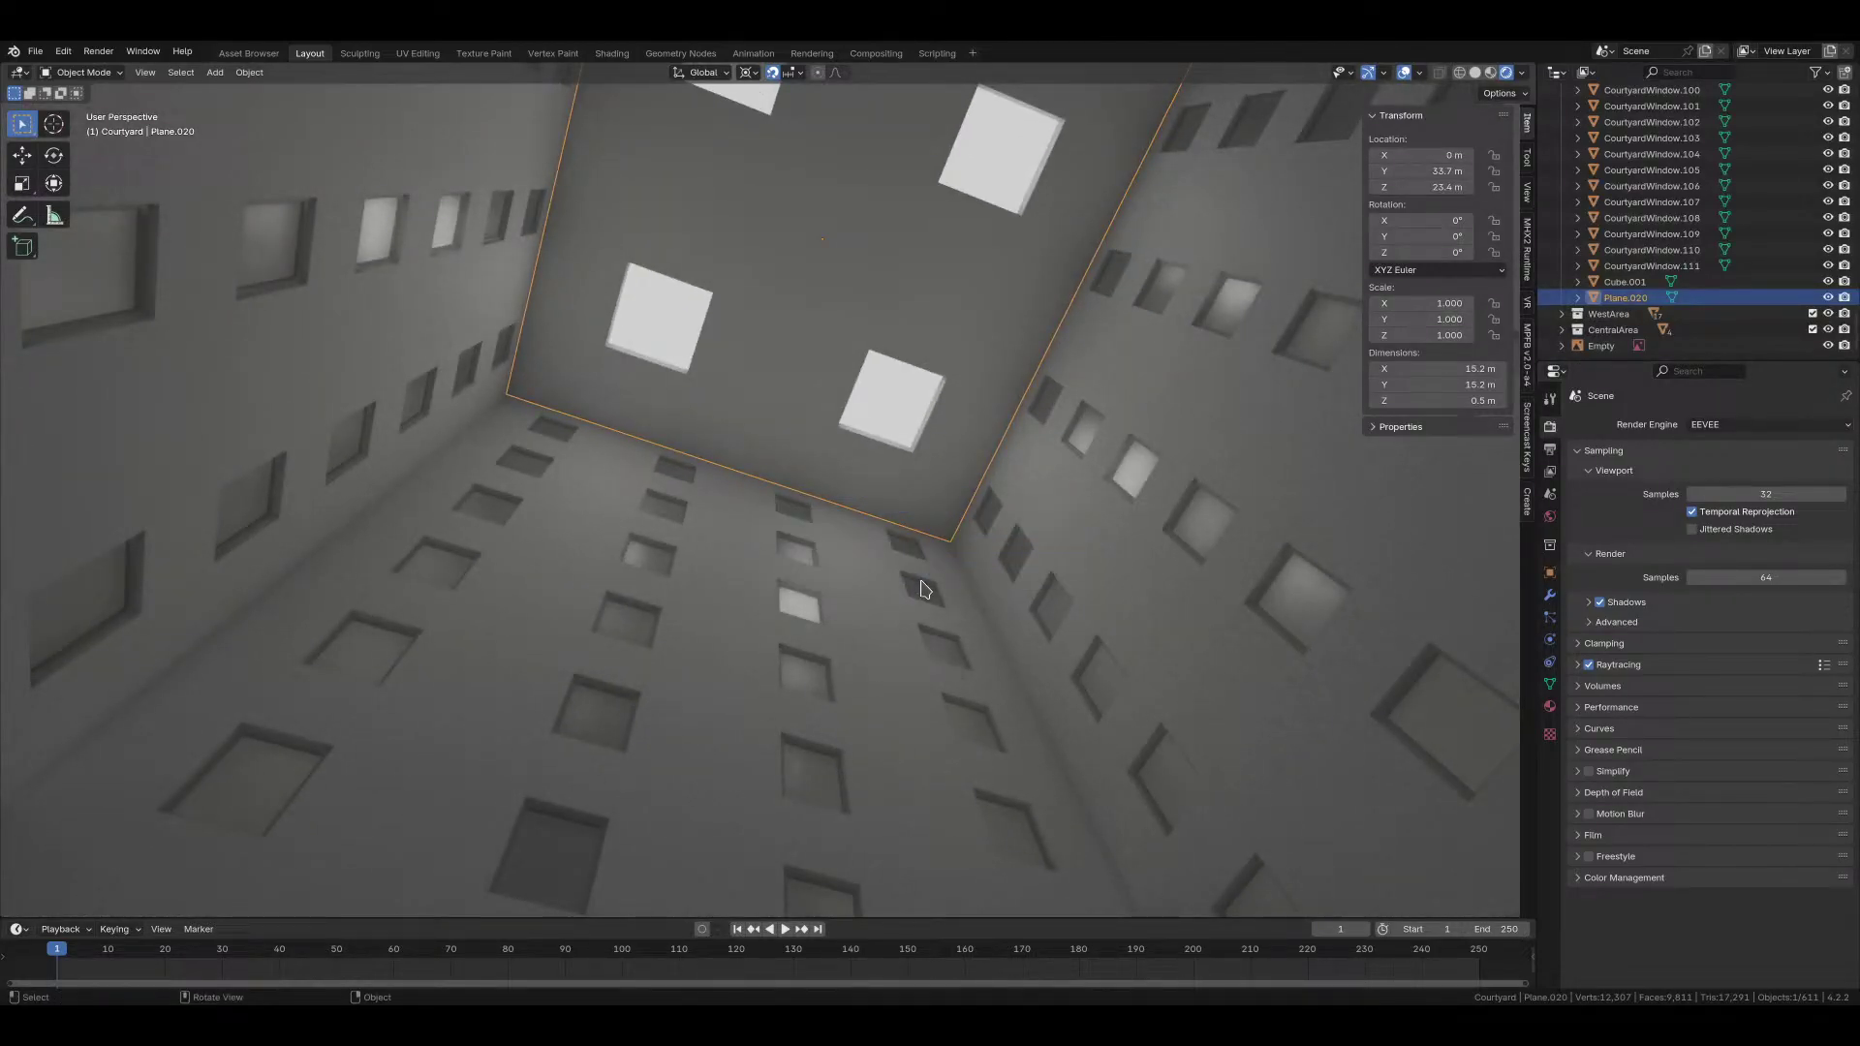
key("z")
left_click(910, 508)
mouse_move(910, 509)
middle_mouse_down()
mouse_move(988, 590)
mouse_move(998, 562)
middle_mouse_up()
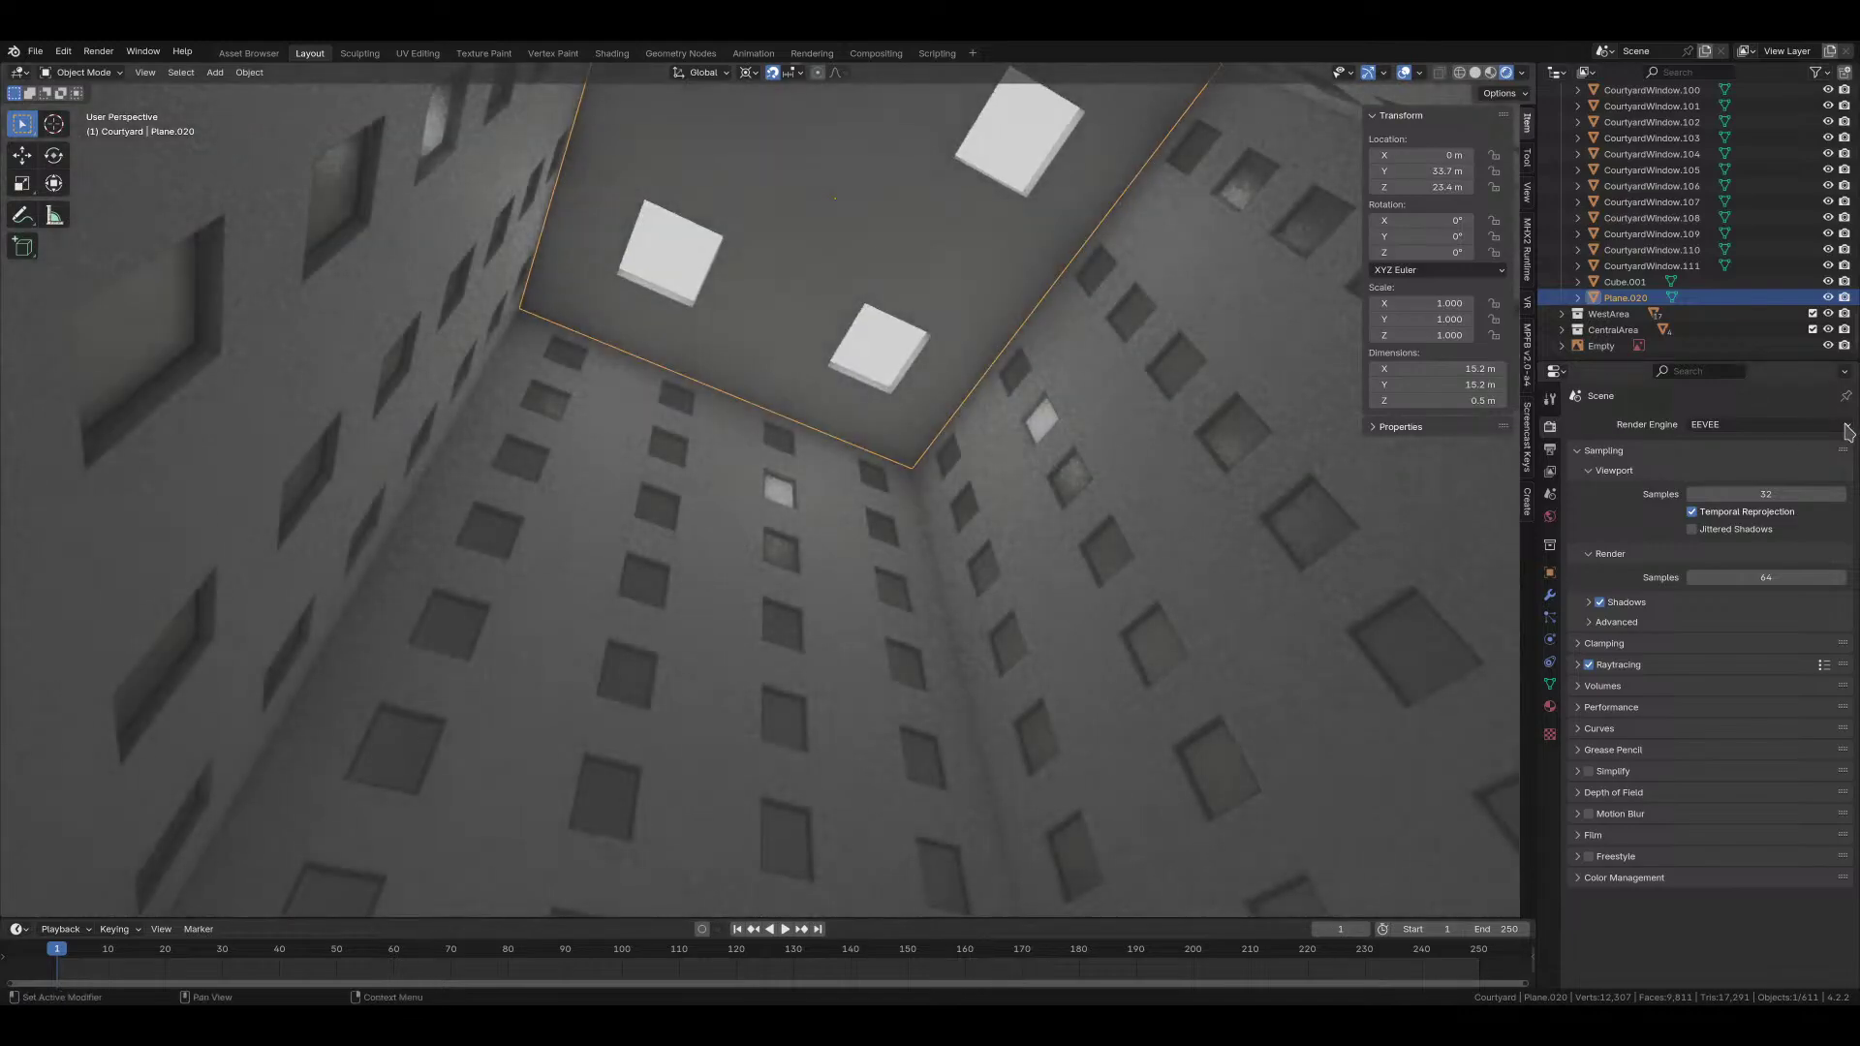
Step: Hide the Empty reference in the viewport, select a courtyard window in the wall corner and show its materials
left_click(1827, 346)
middle_click_drag(1454, 436, 1013, 640)
left_click(993, 602)
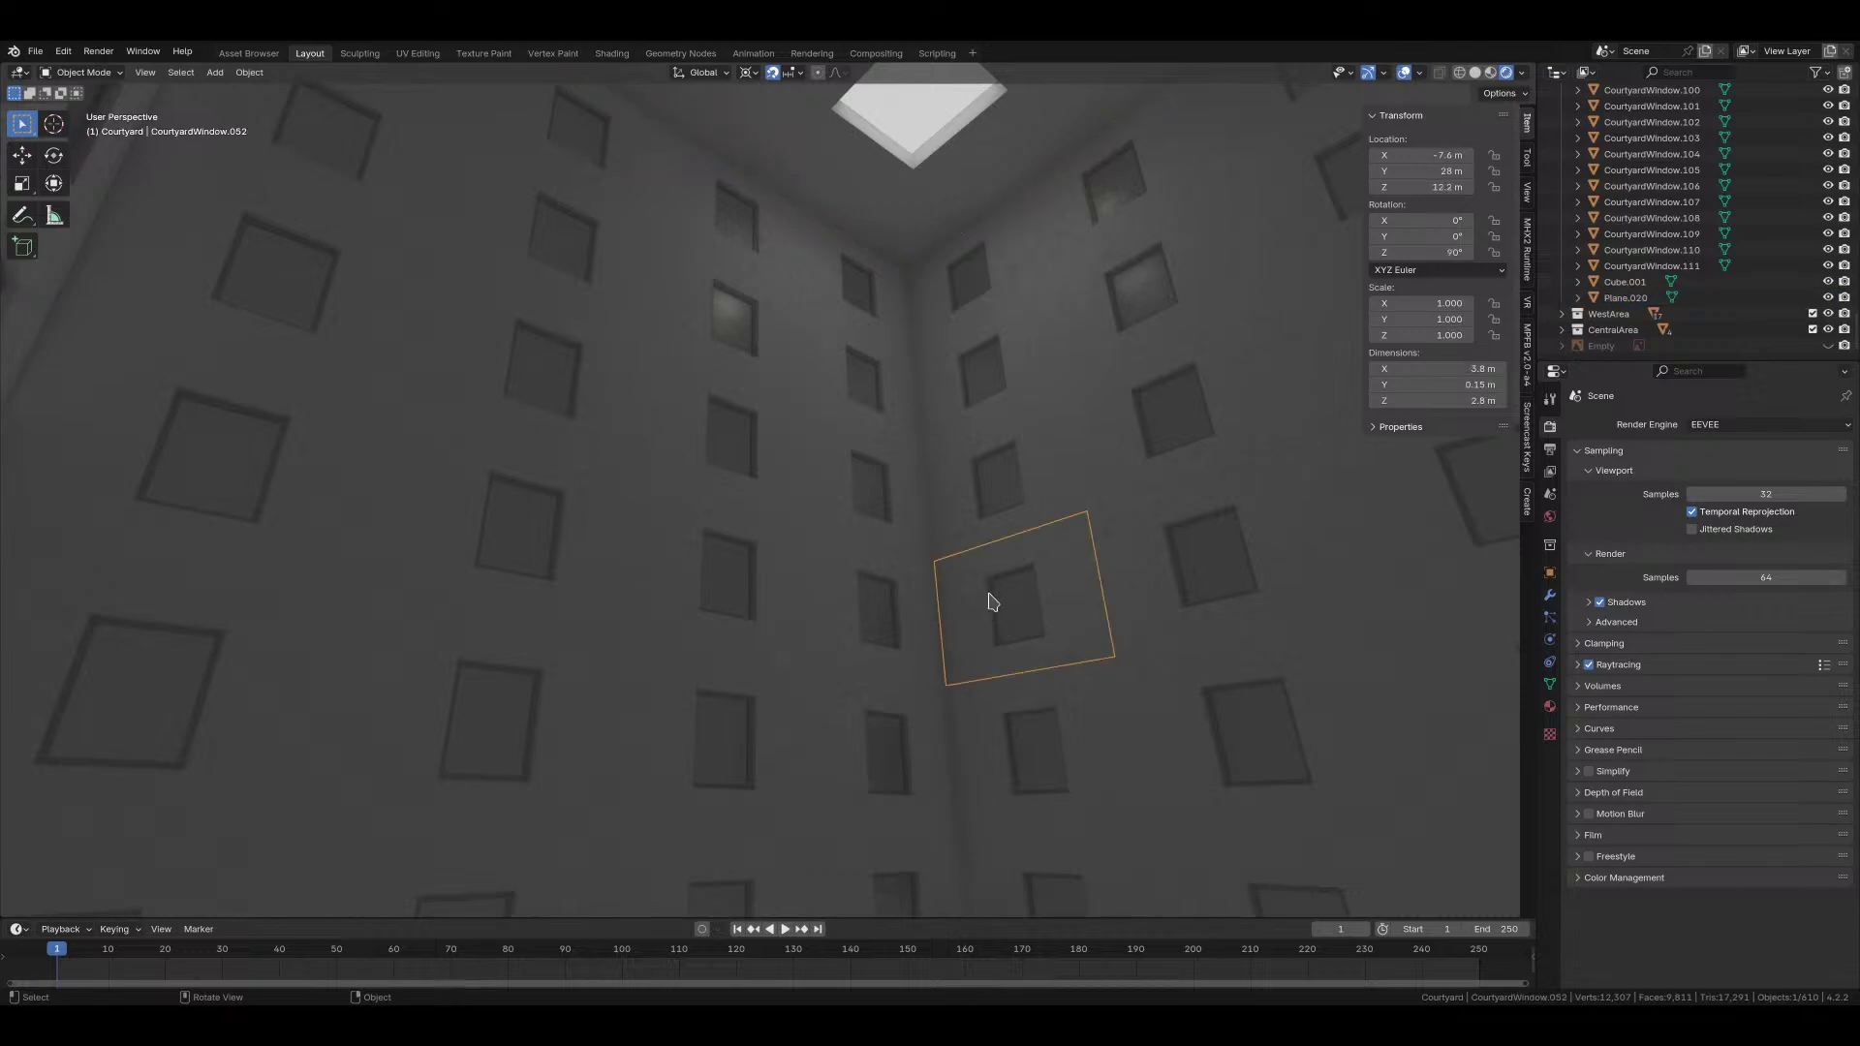
left_click(1550, 708)
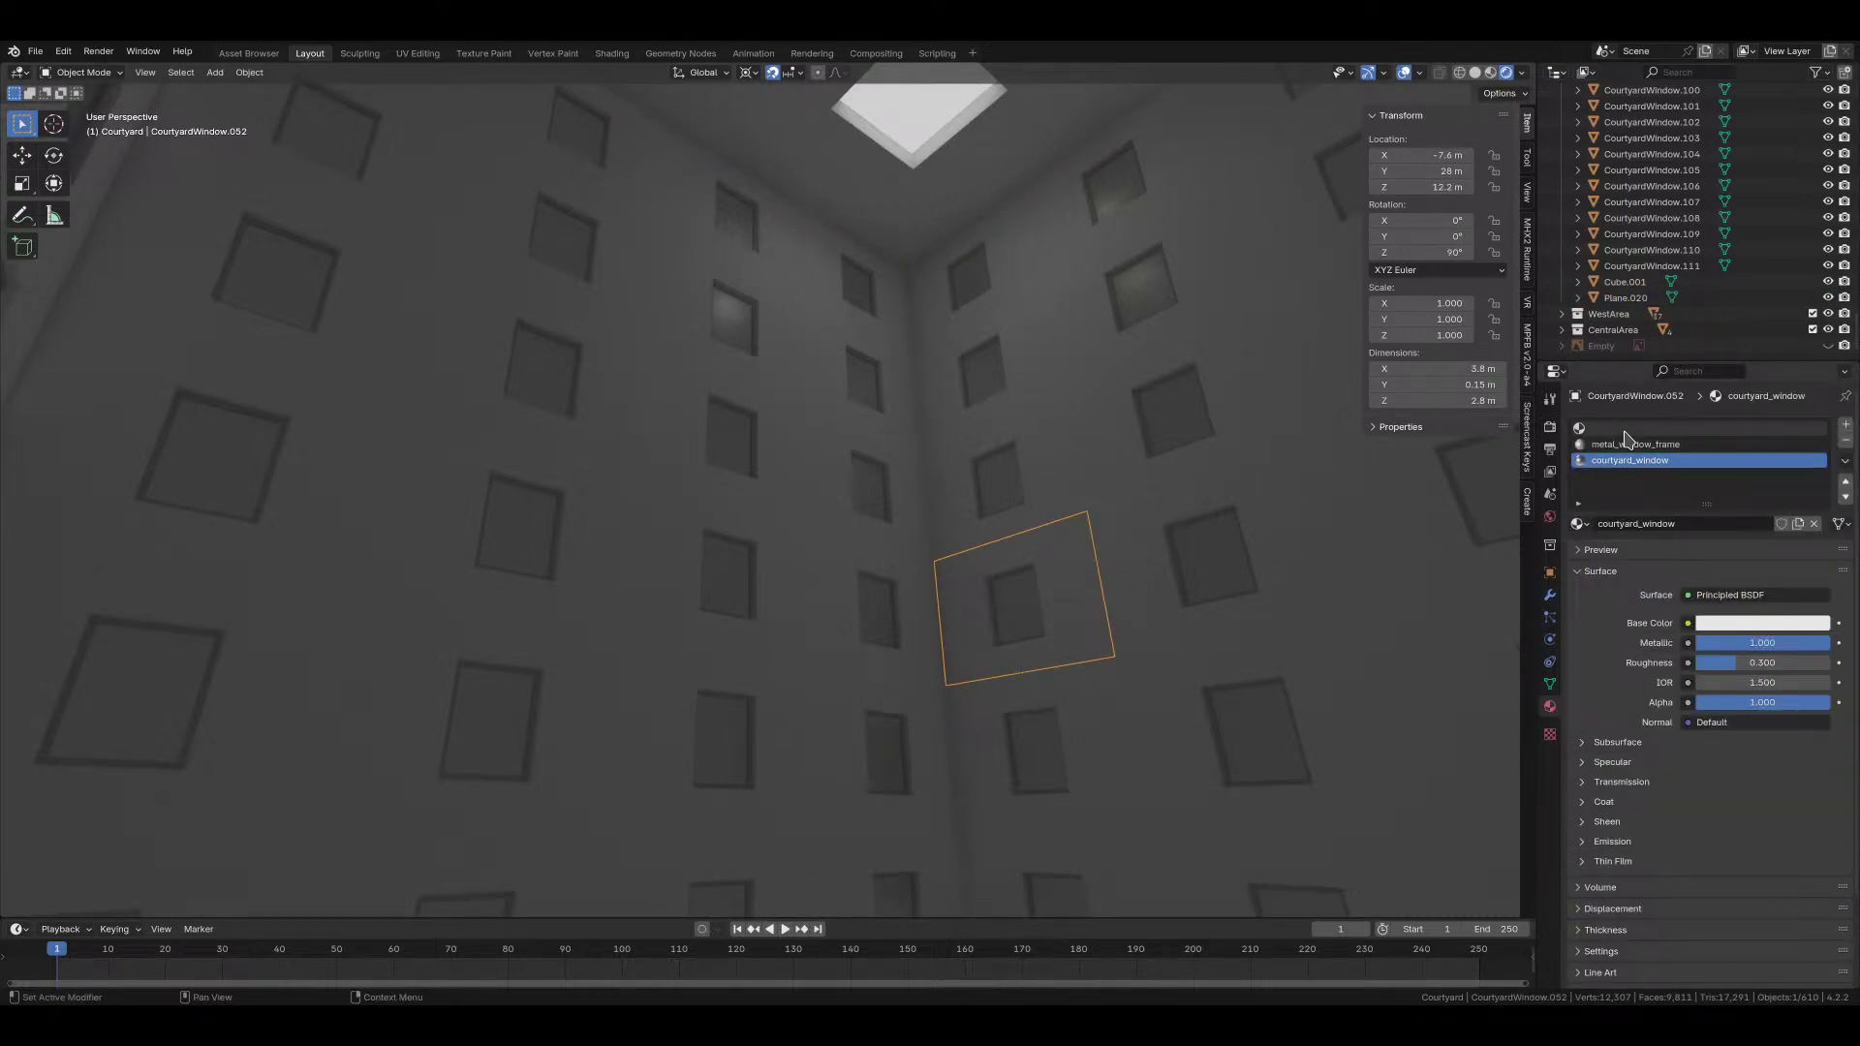
Step: Expand the courtyard_window material's surface settings to show its backface culling options
left_click(1599, 591)
left_click(1635, 699)
left_click(1613, 657)
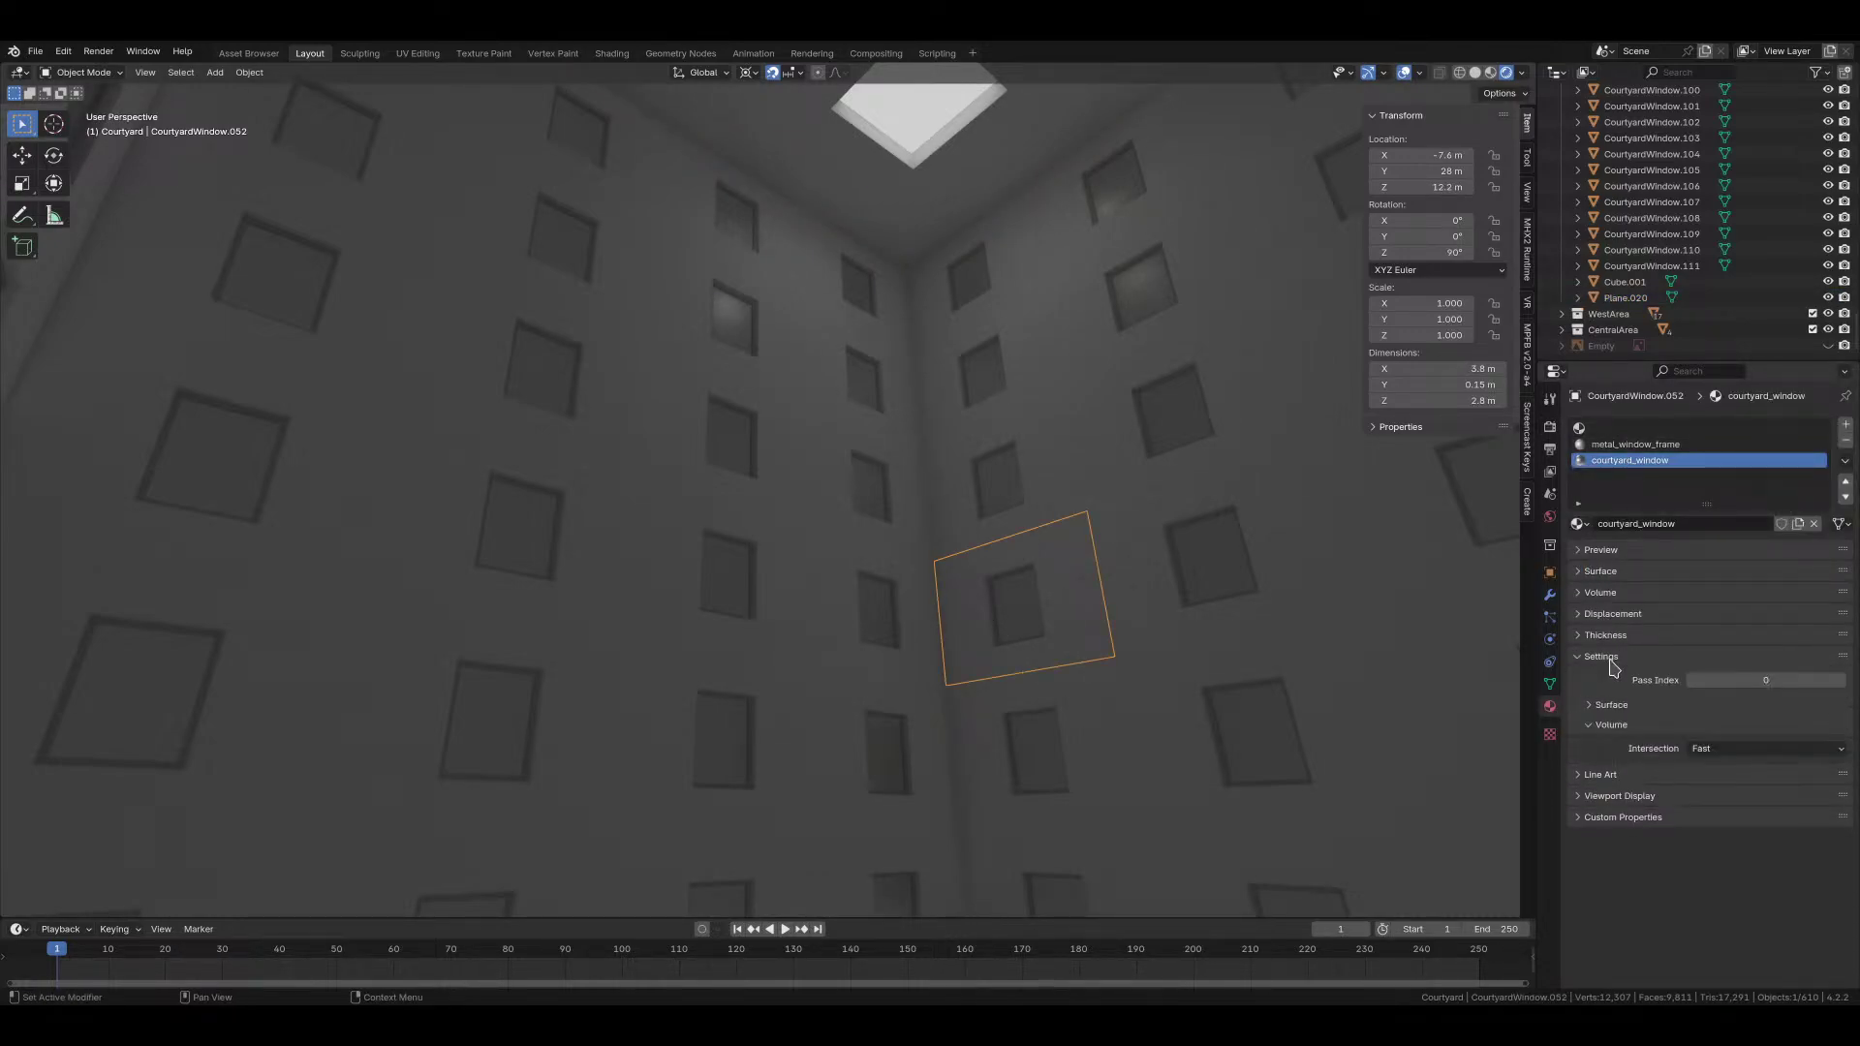
left_click(1616, 659)
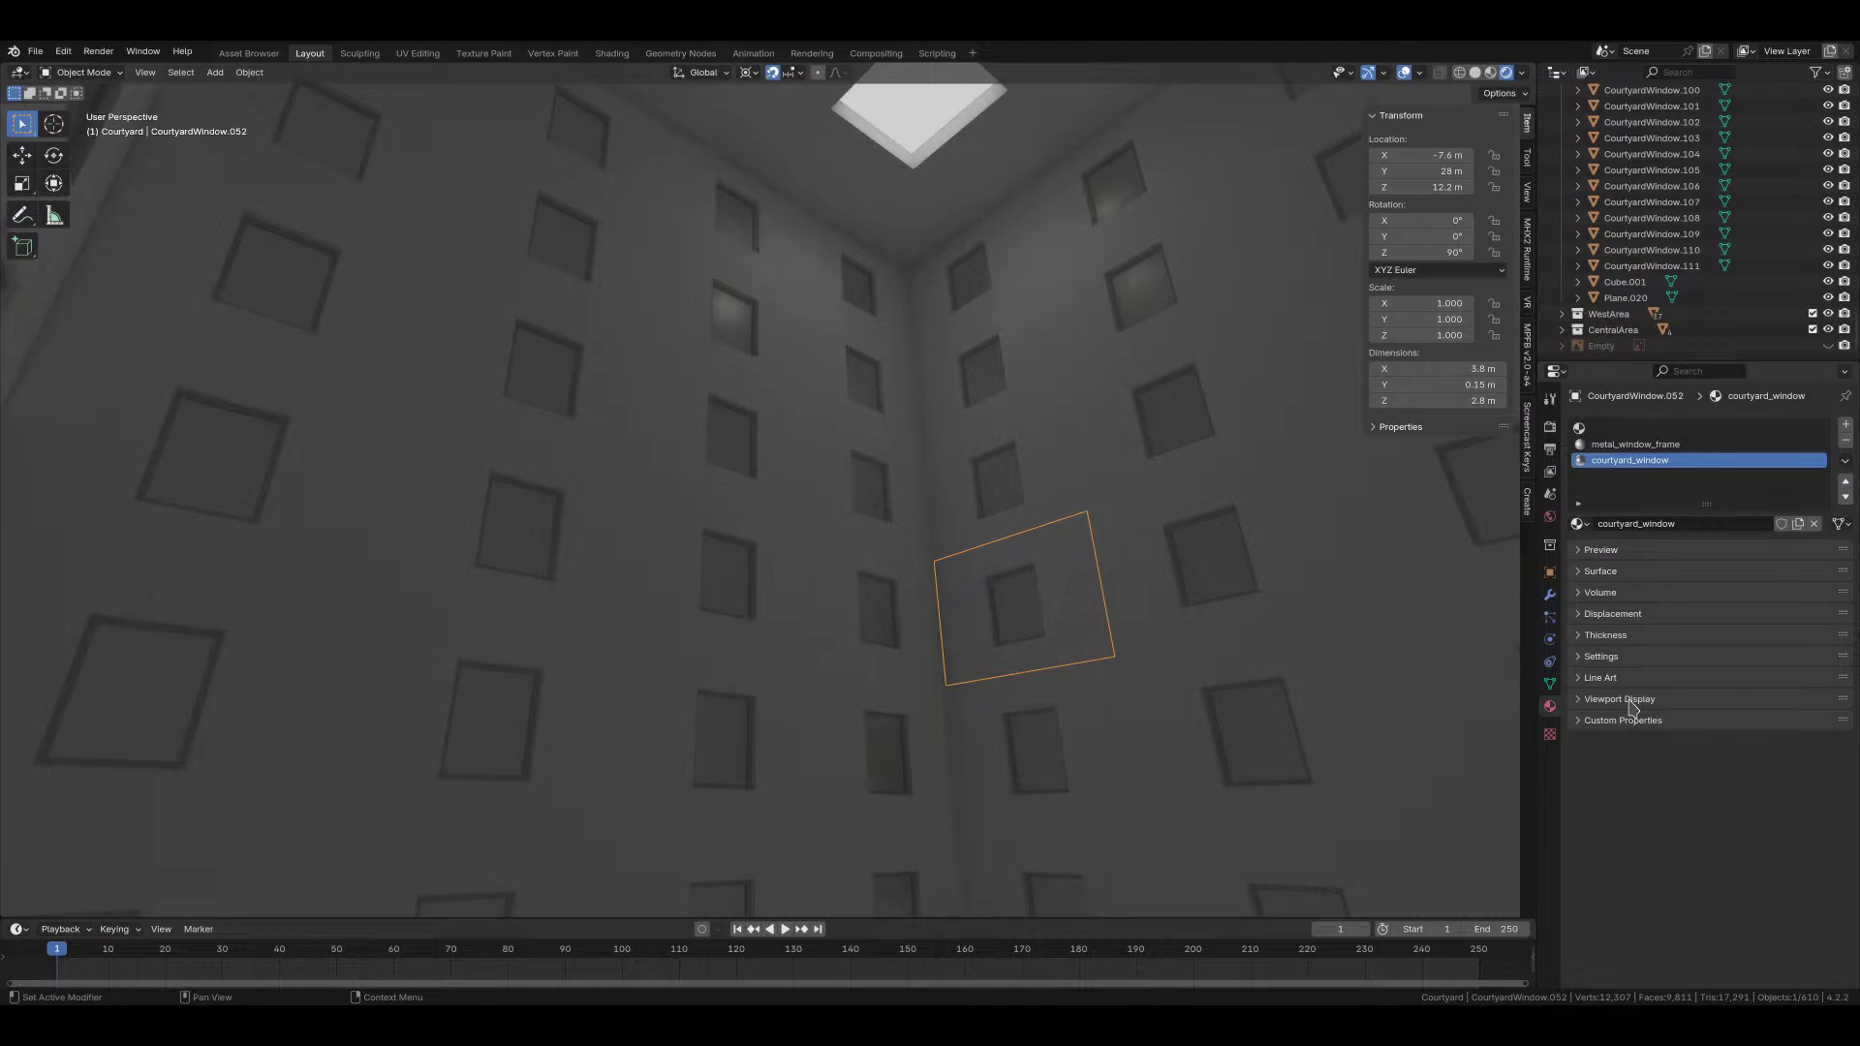
left_click(1632, 701)
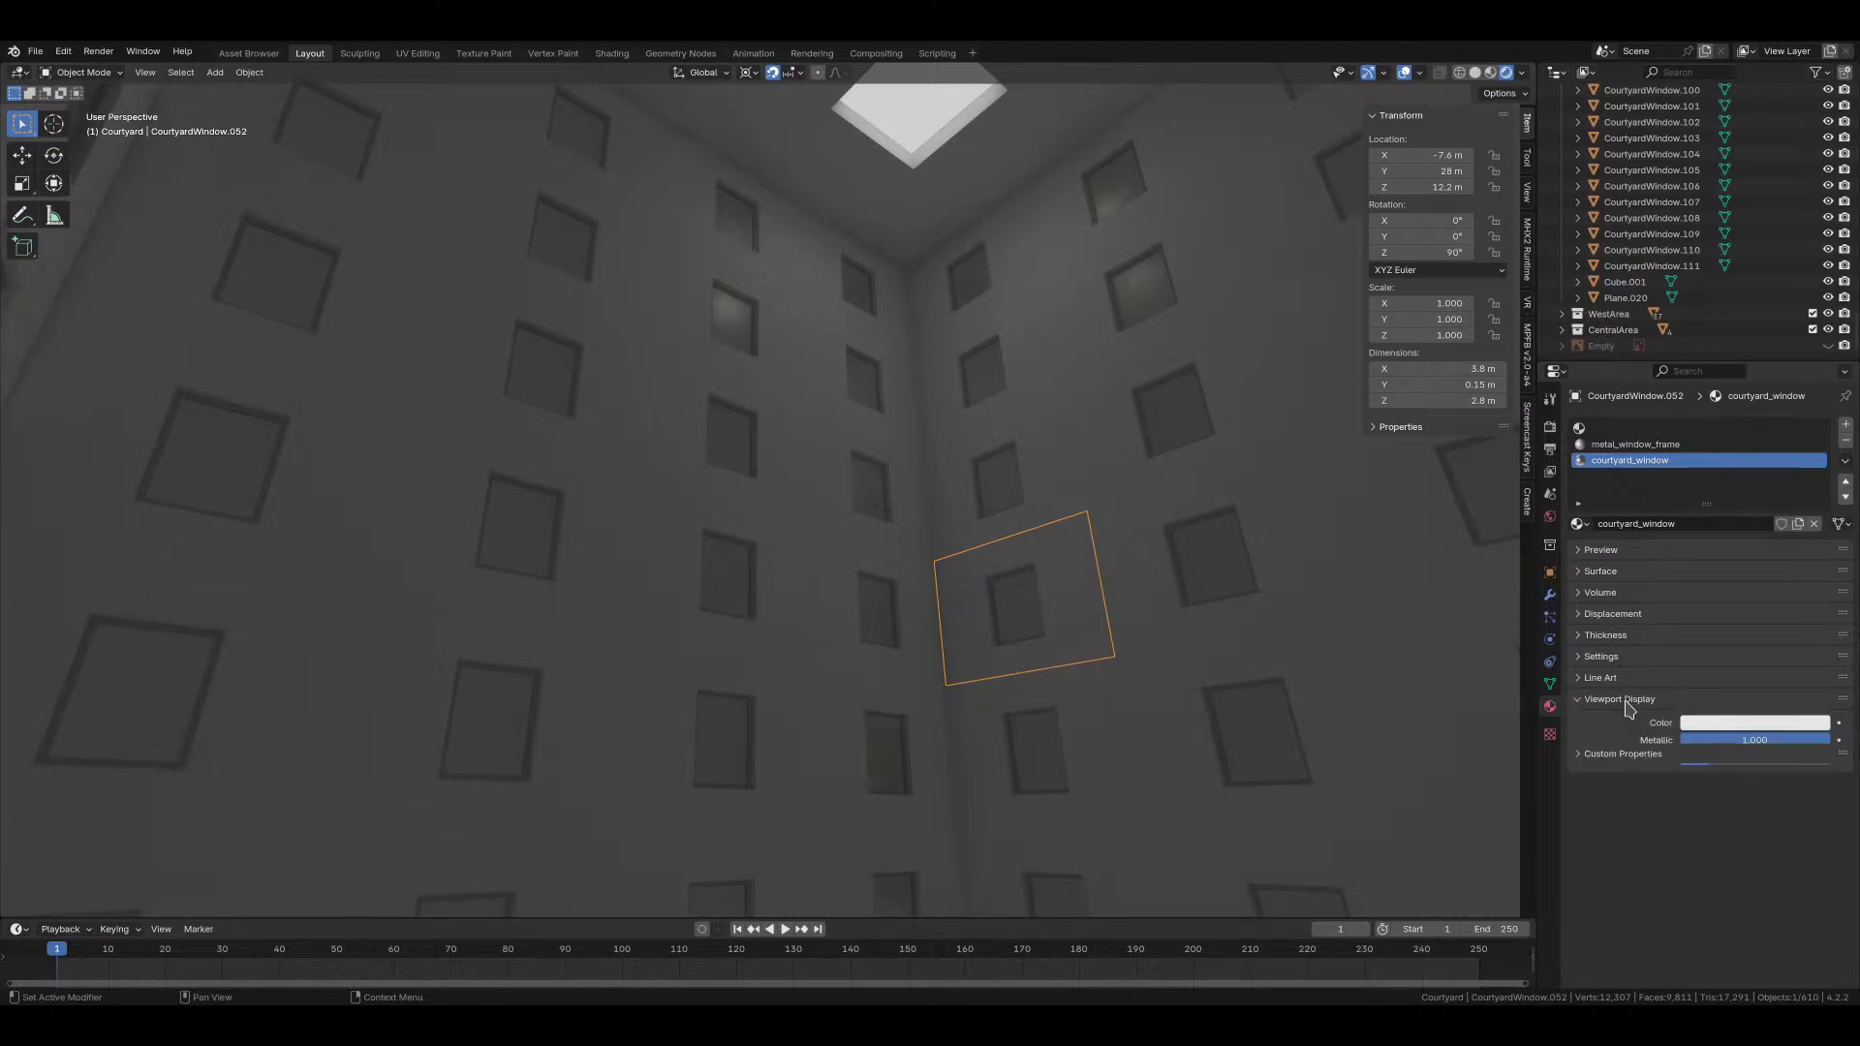
left_click(1617, 658)
left_click(1612, 706)
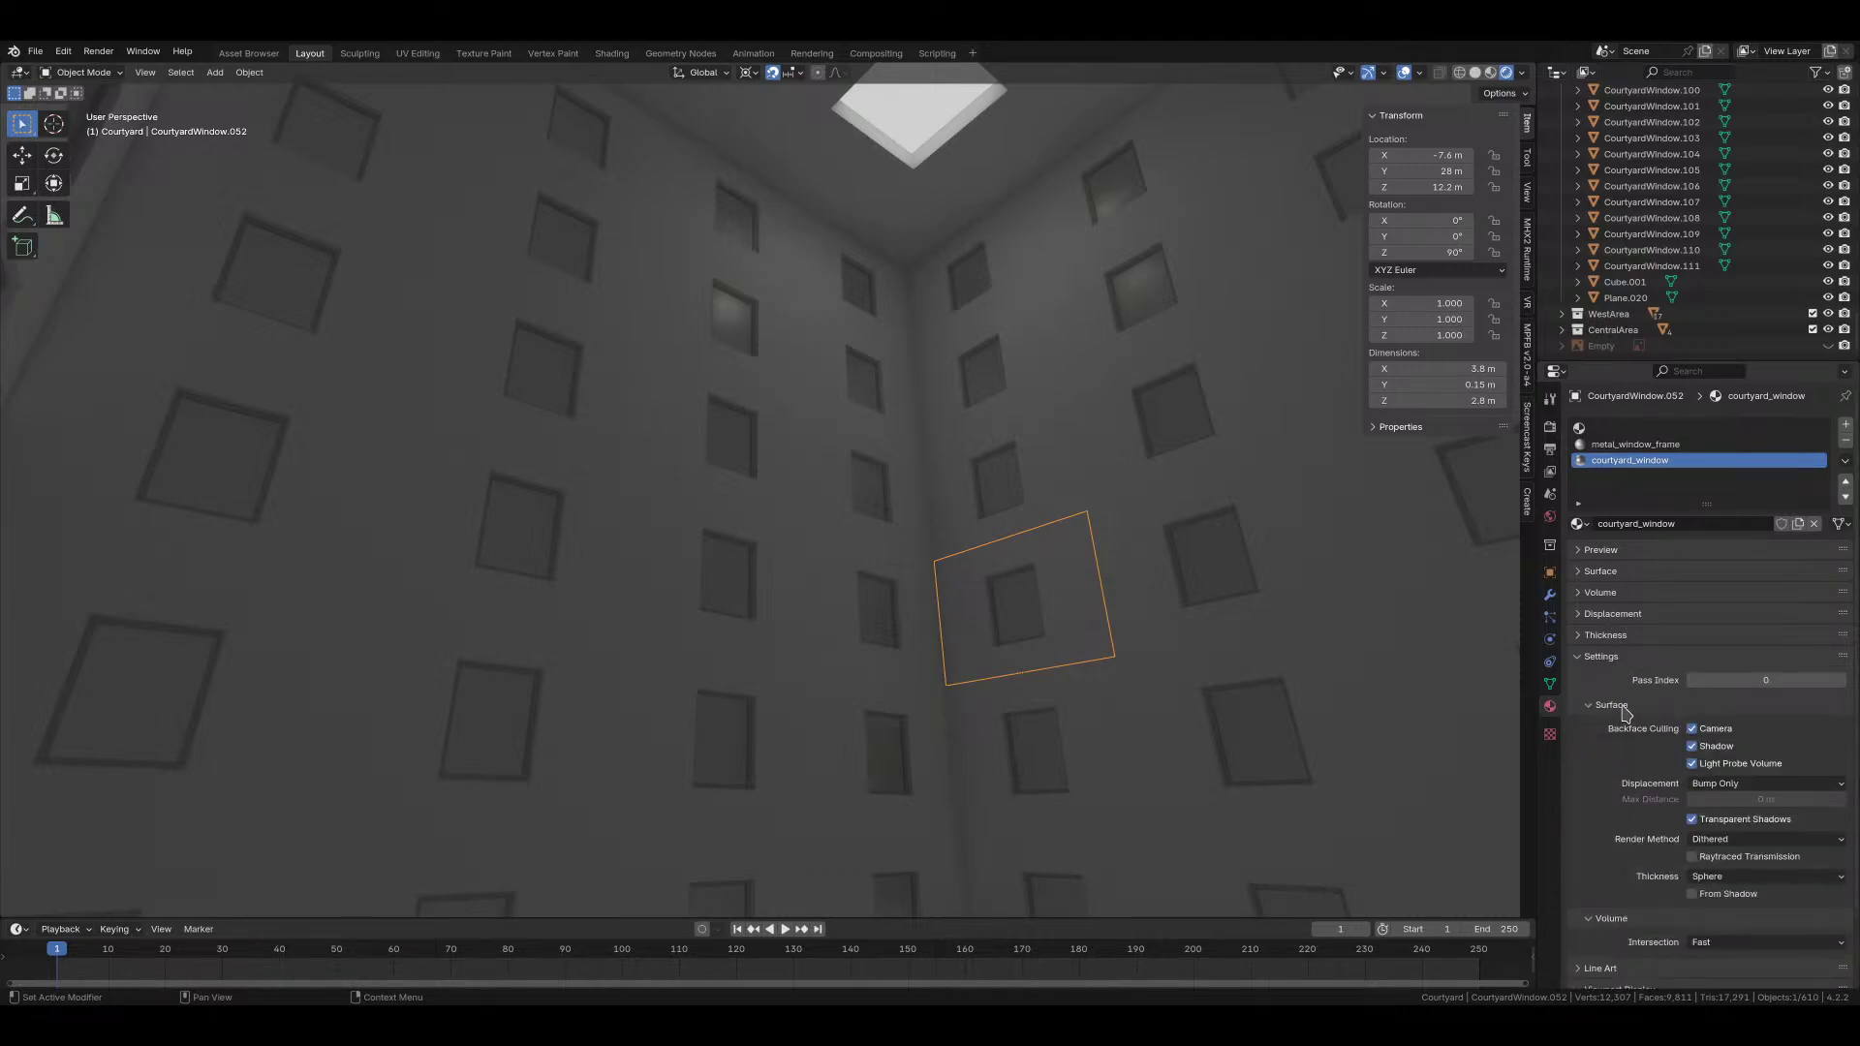
Step: Enable Camera and Shadow backface culling for the metal_window_frame material
left_click(1636, 443)
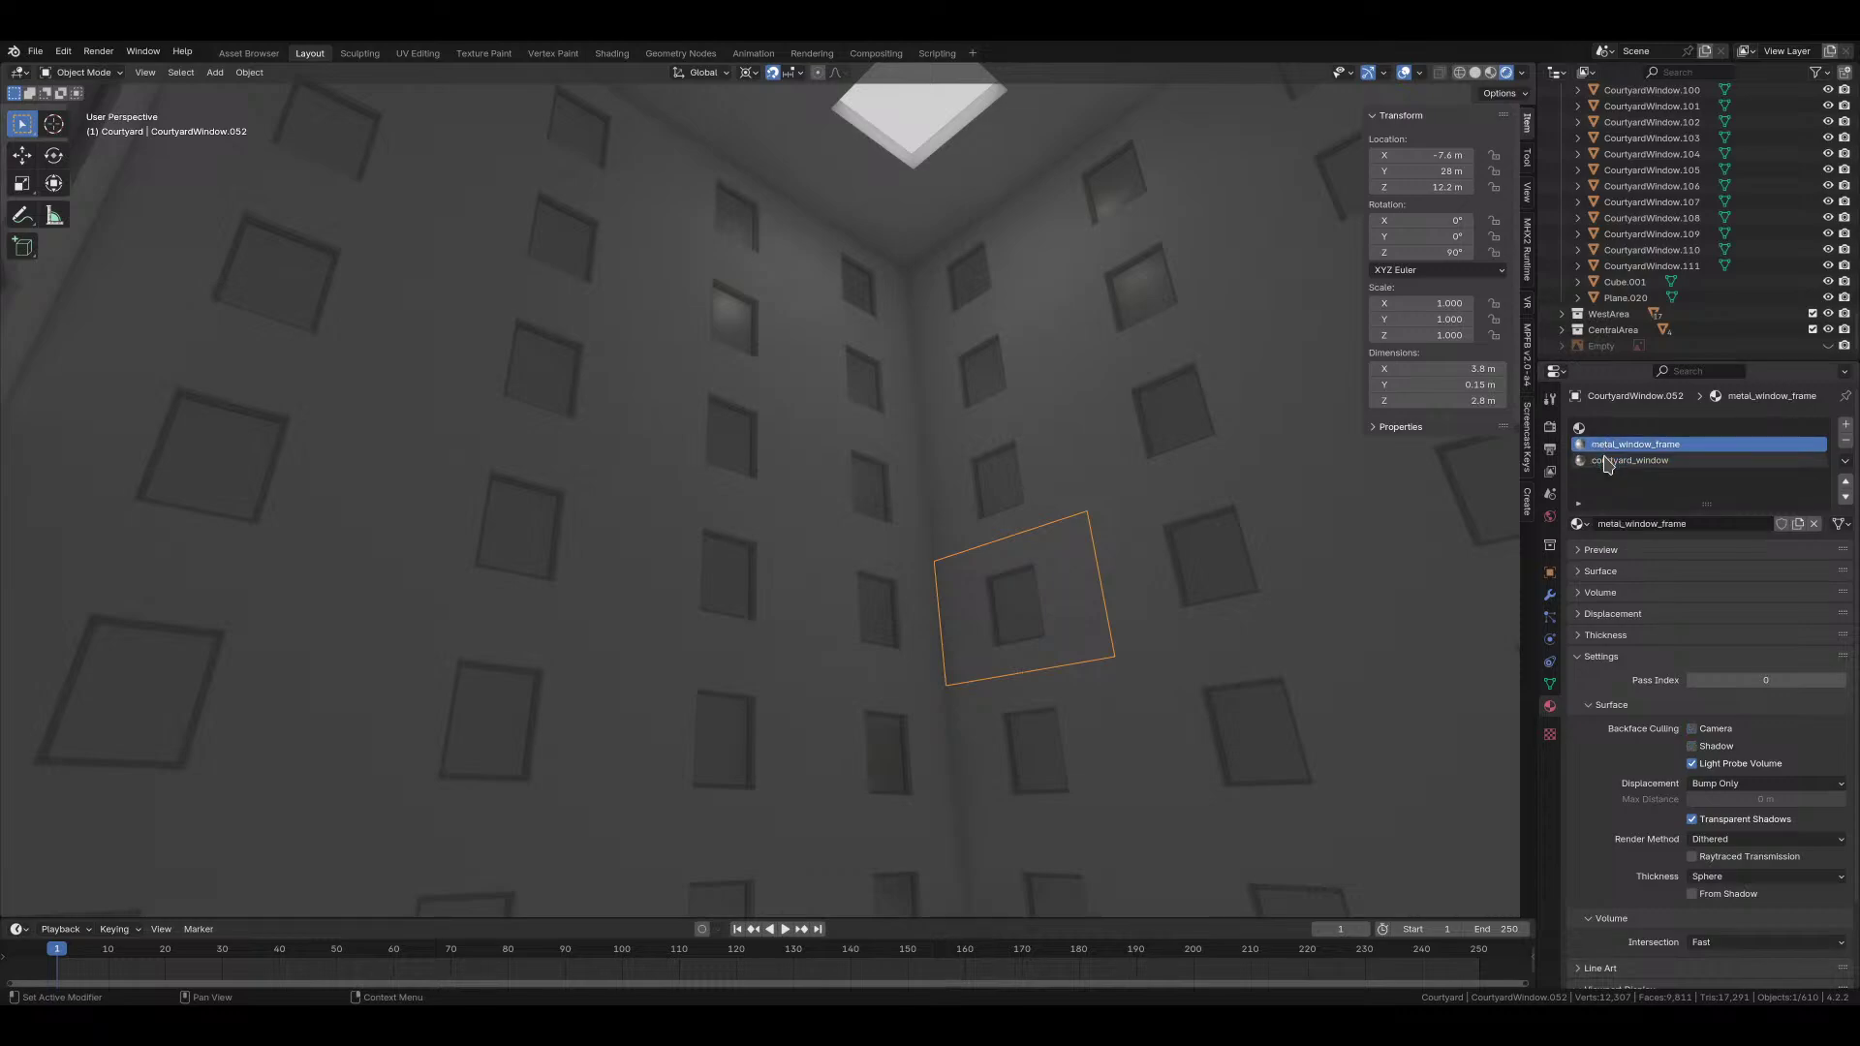
middle_click_drag(1361, 443, 1277, 632, "shift")
scroll(1277, 631, "up", 10)
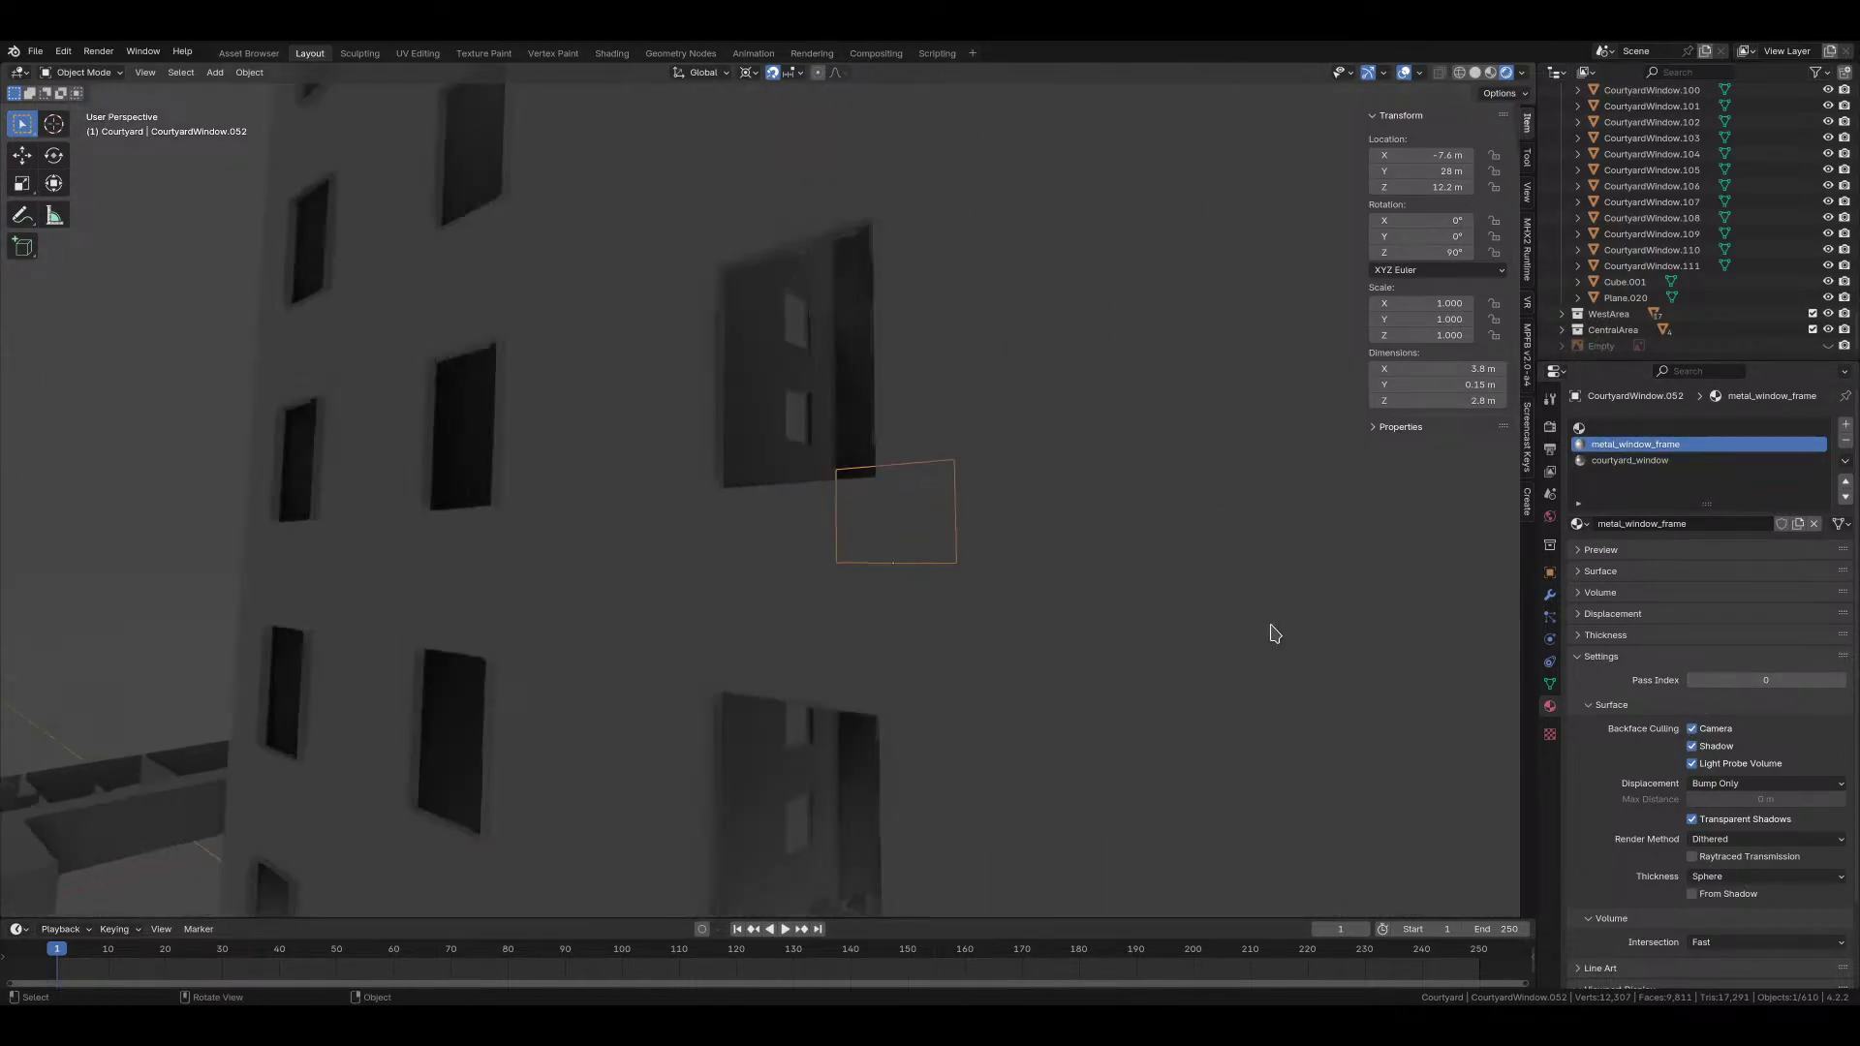
Step: Create a material named courtyard_wall in the window's empty slot, with Camera and Shadow backface culling enabled
left_click(1644, 427)
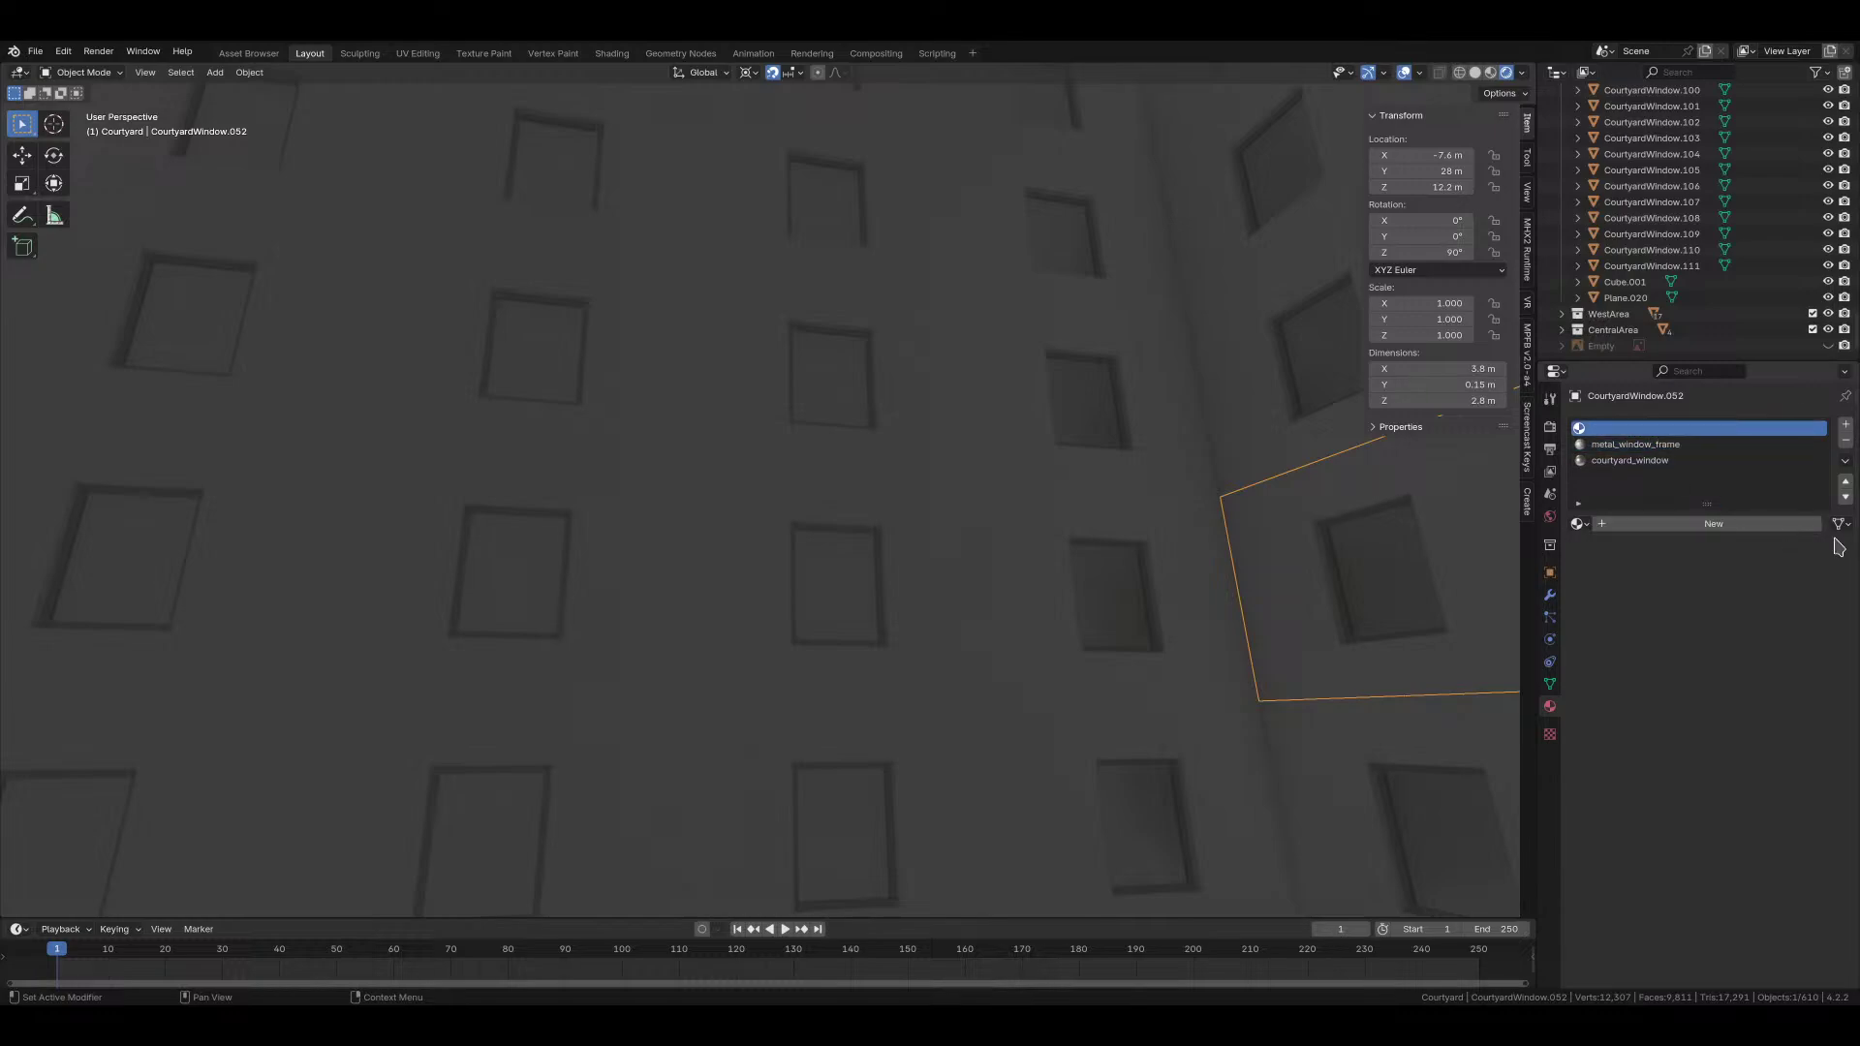
left_click(1758, 527)
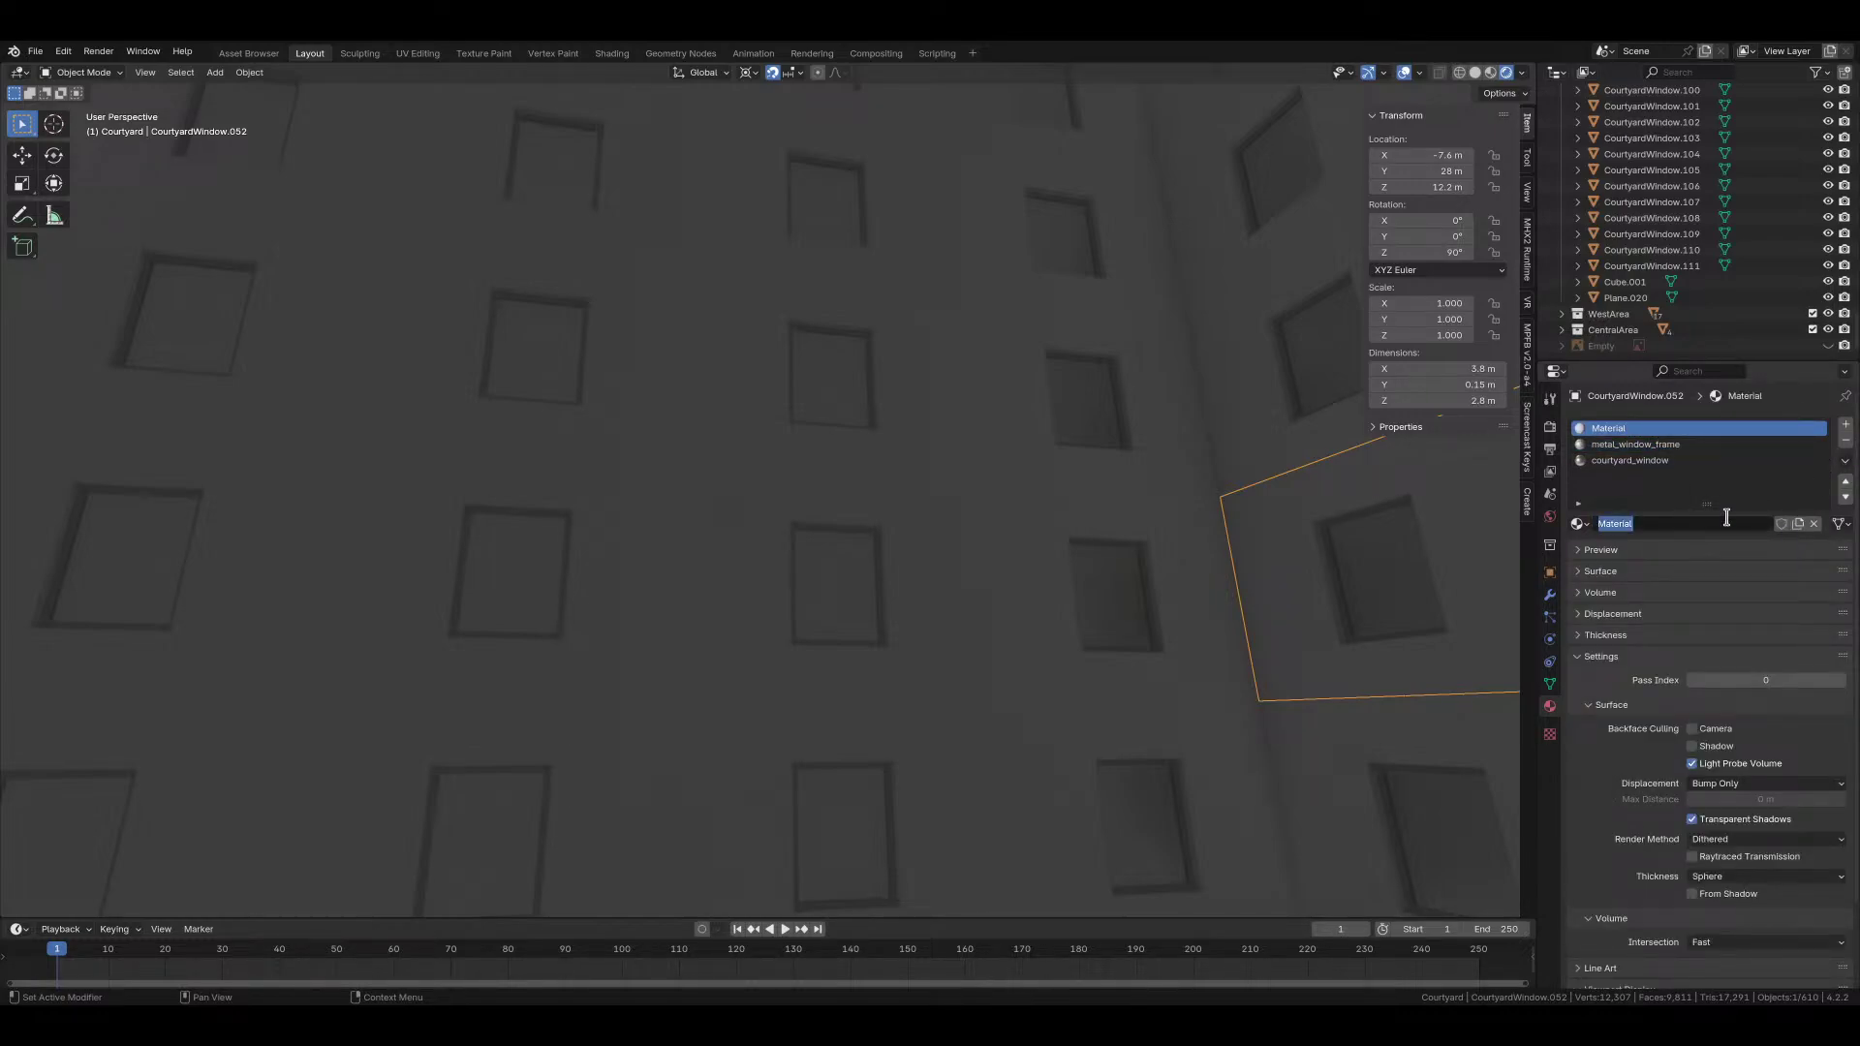
left_click(1726, 517)
type("courtyard_wall")
key("Return")
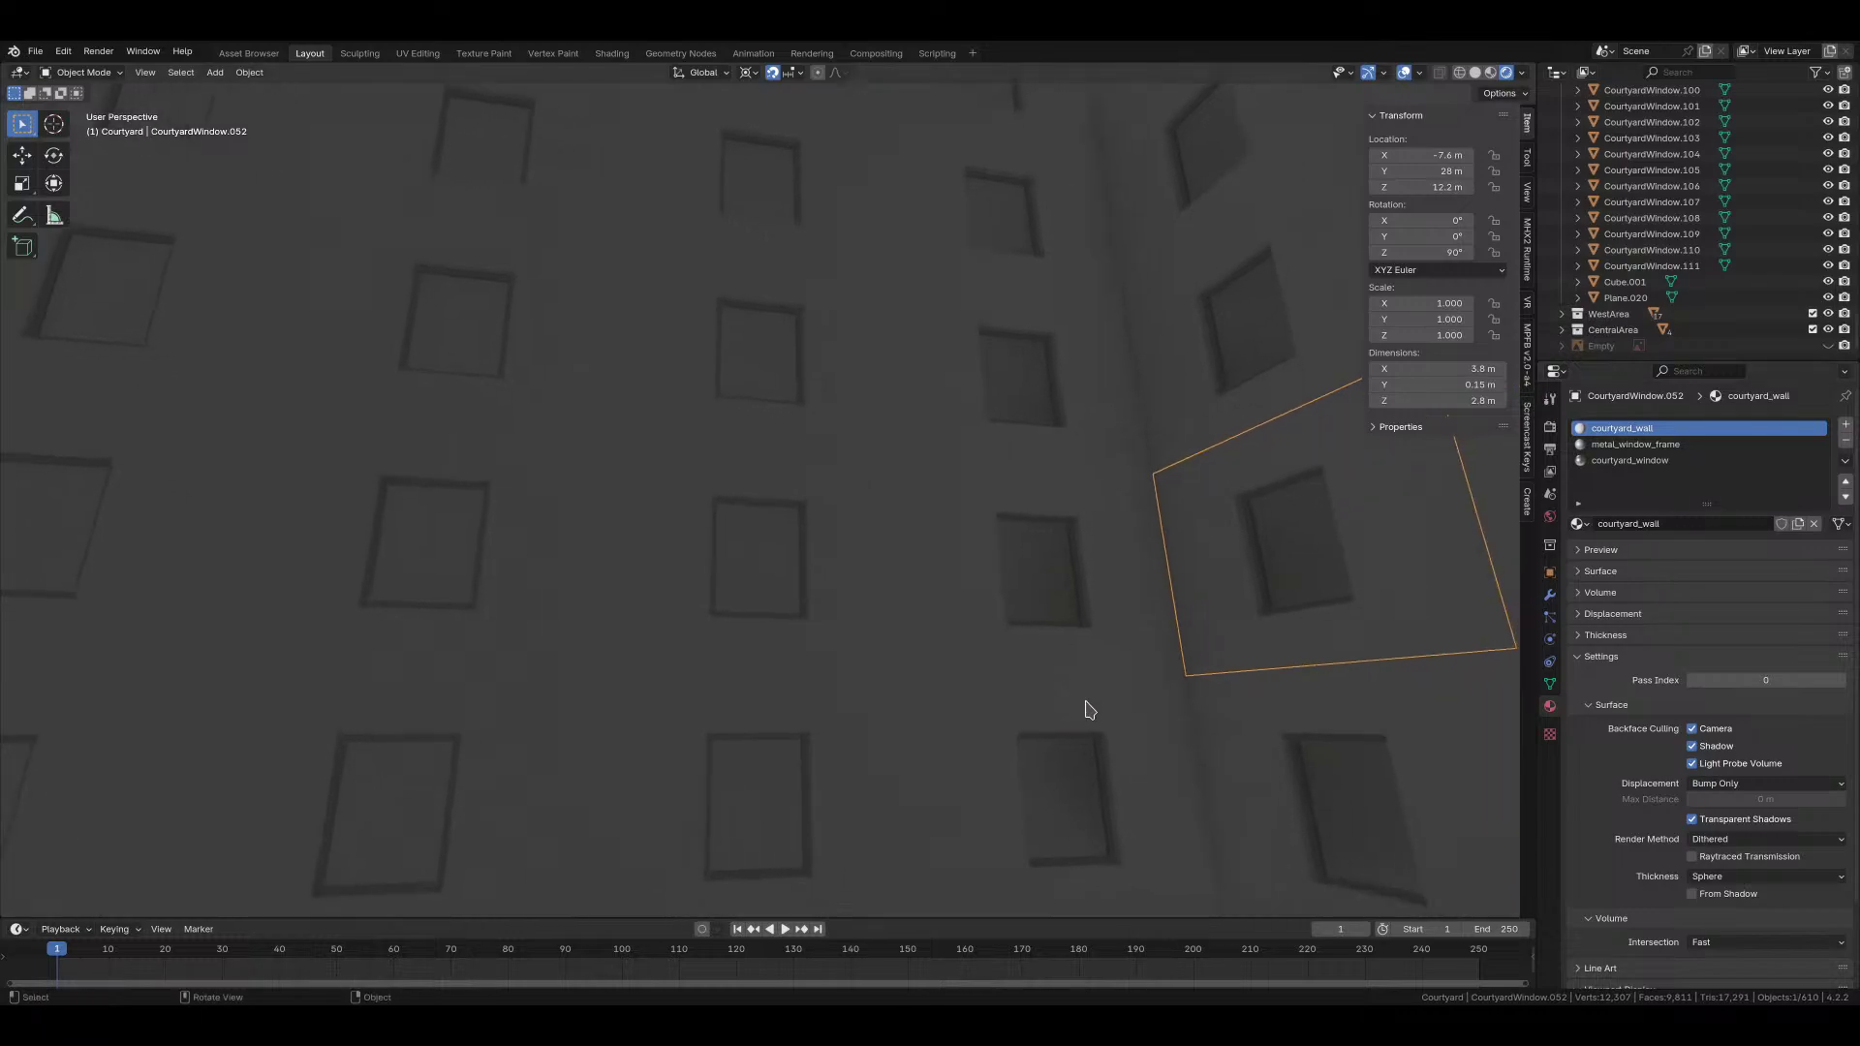
Step: Select the courtyard ceiling and create a material named courtyard_ceiling in its empty slot
scroll(1088, 710, "down", 10)
middle_click_drag(1067, 727, 1104, 789)
scroll(1172, 799, "up", 3)
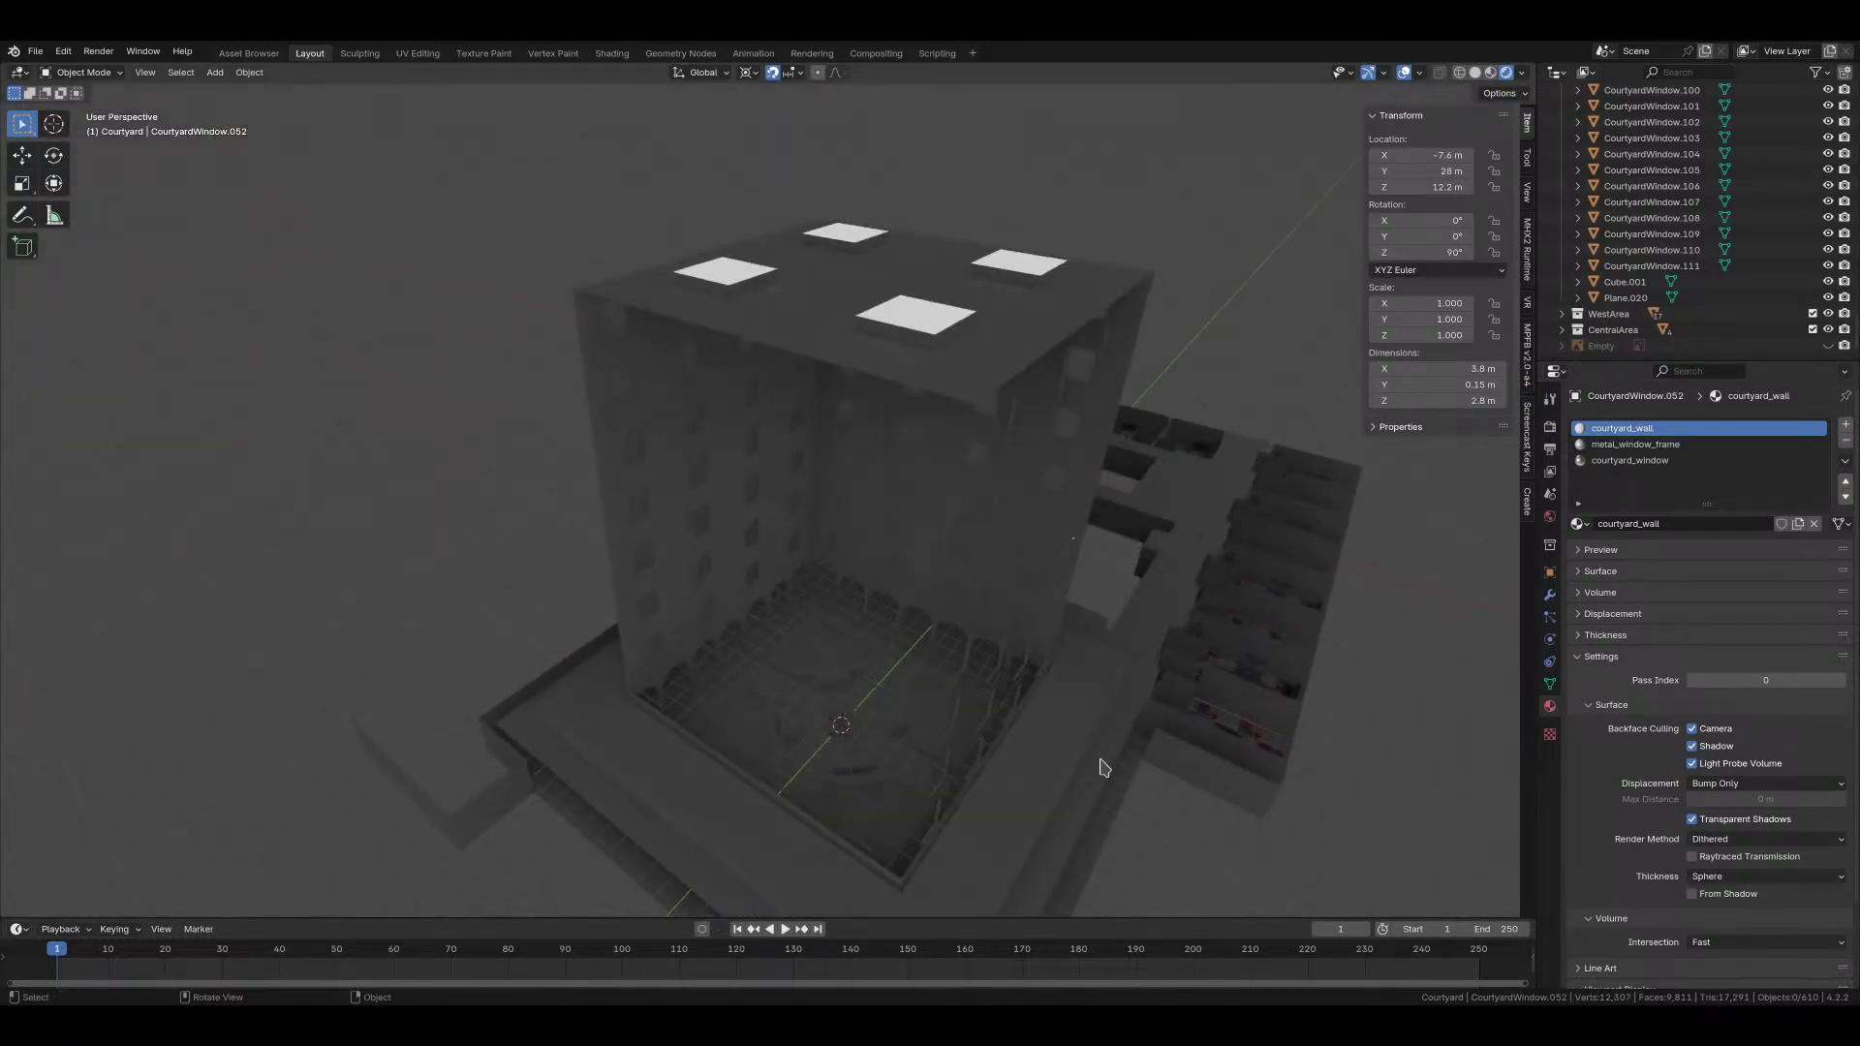
left_click(1014, 302)
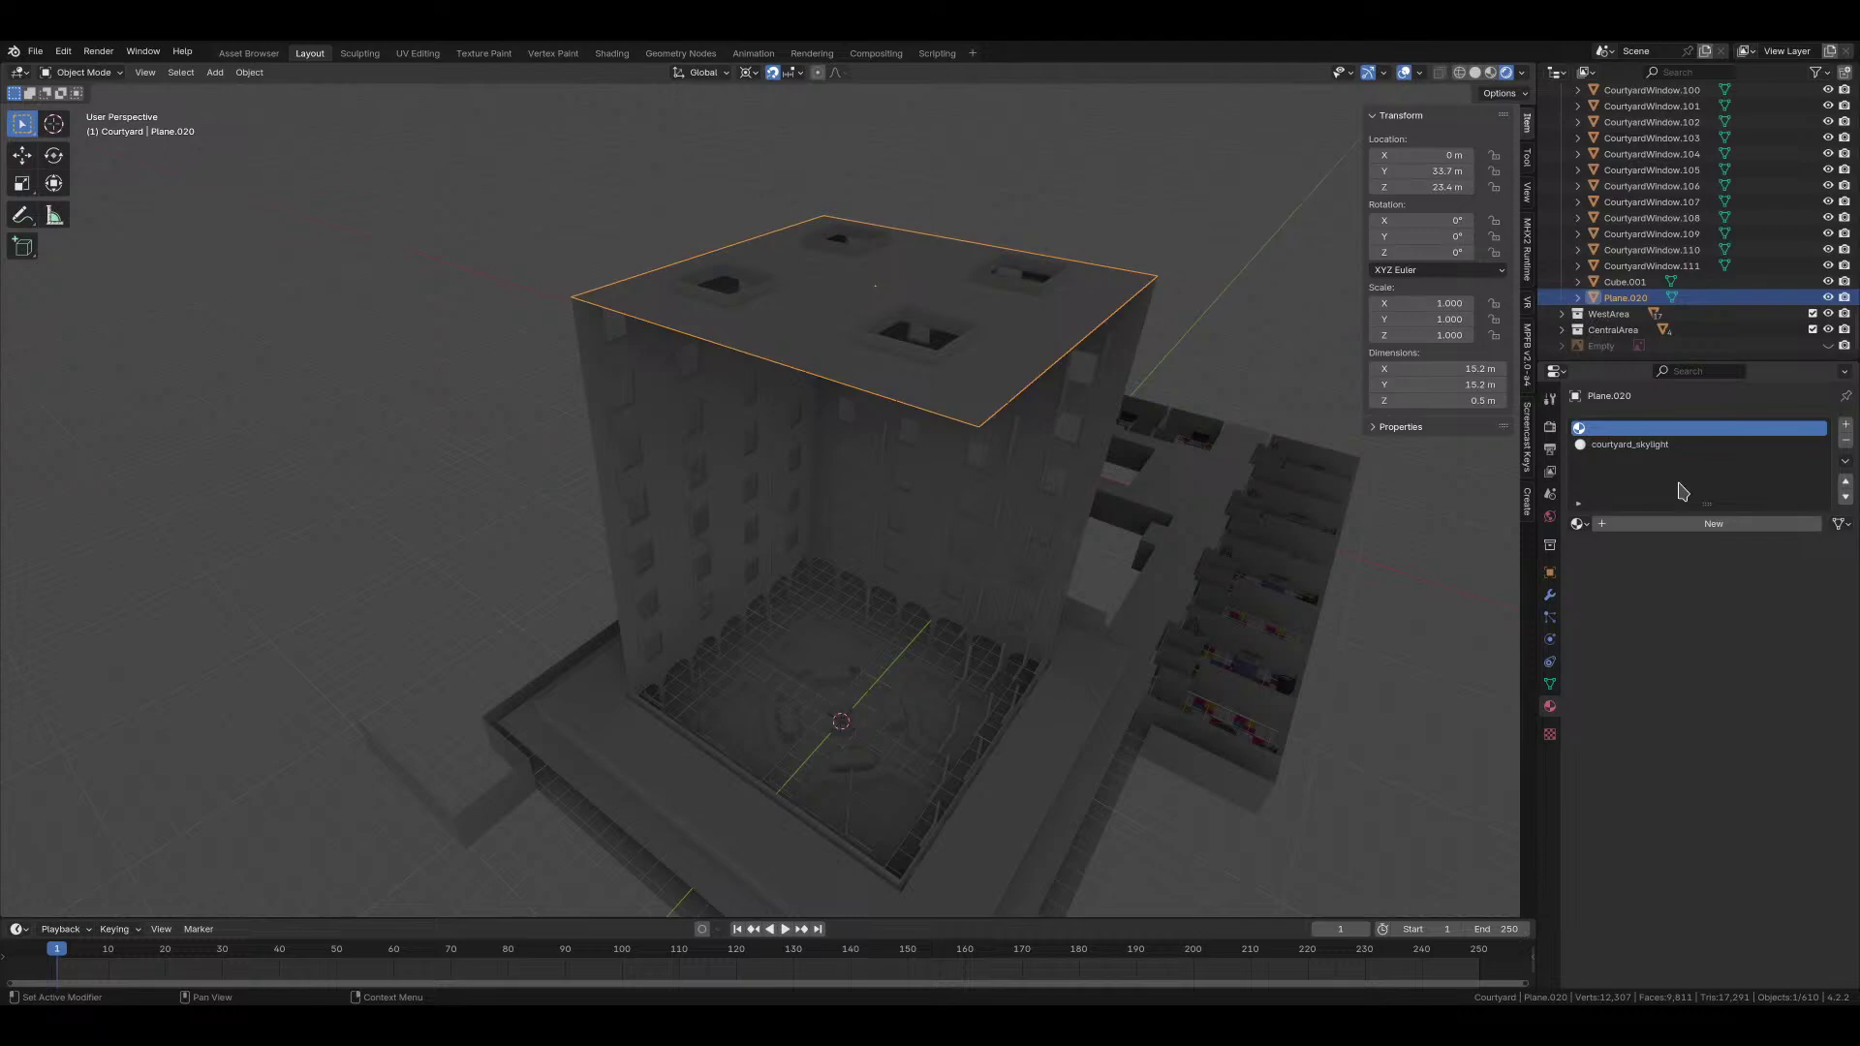
left_click(1691, 525)
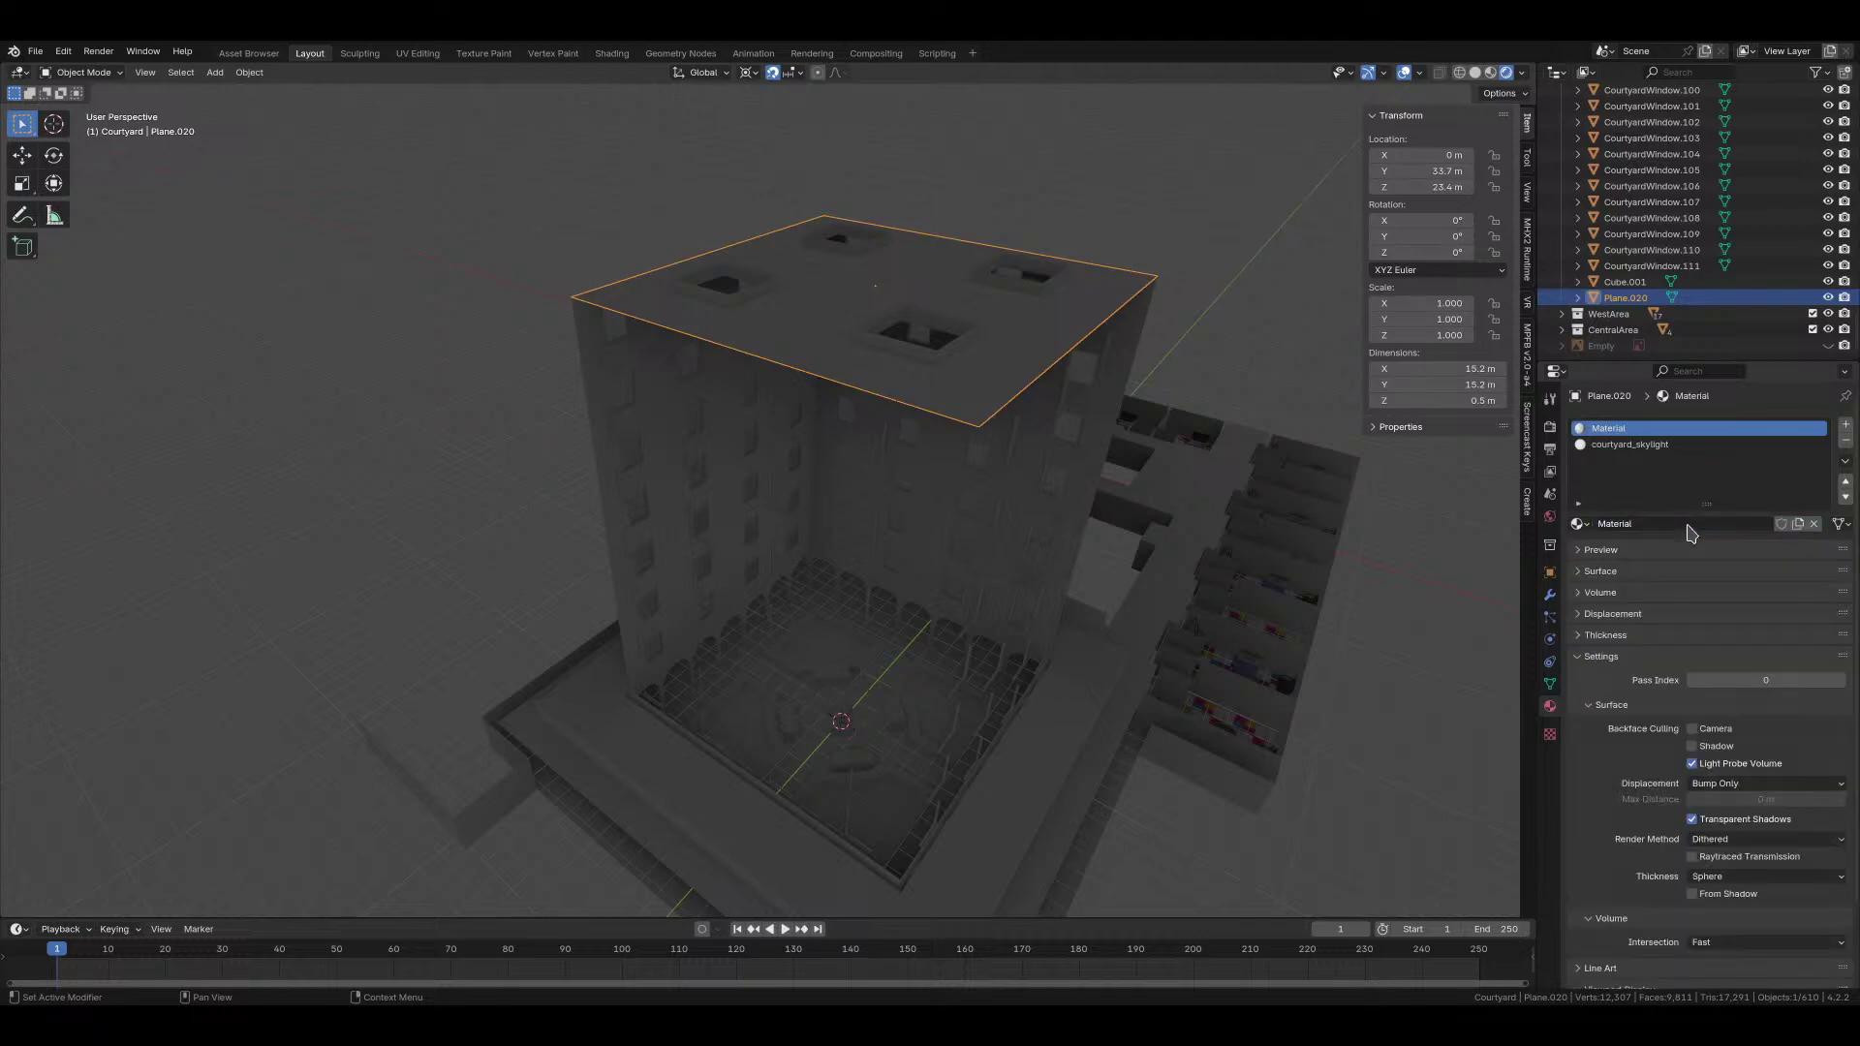
left_click(1687, 524)
type("courtyard_c")
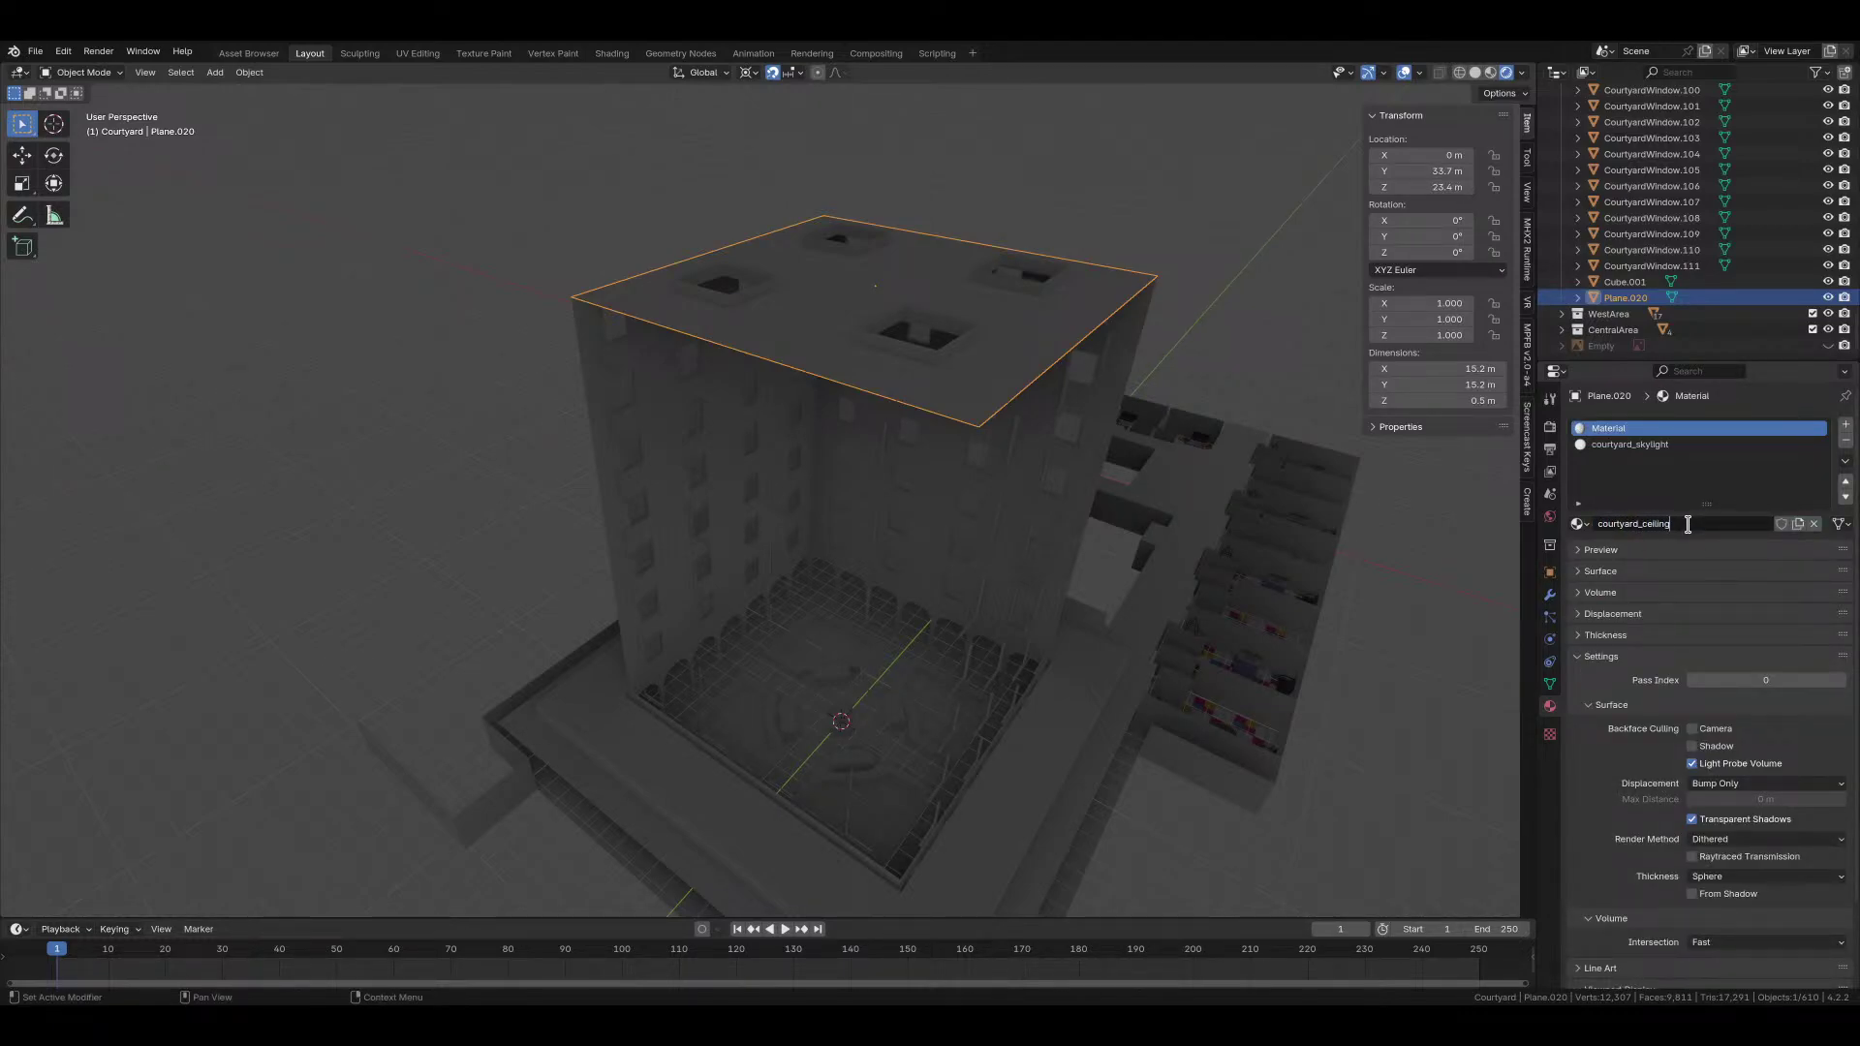
key("Return")
Step: Enable Camera and Shadow backface culling for the courtyard_ceiling material, deselect the ceiling and save the file
left_click(1707, 728)
left_click(1705, 745)
middle_click_drag(1108, 677, 1118, 637)
left_click(1227, 730)
scroll(1231, 731, "up", 4)
key("ctrl+s")
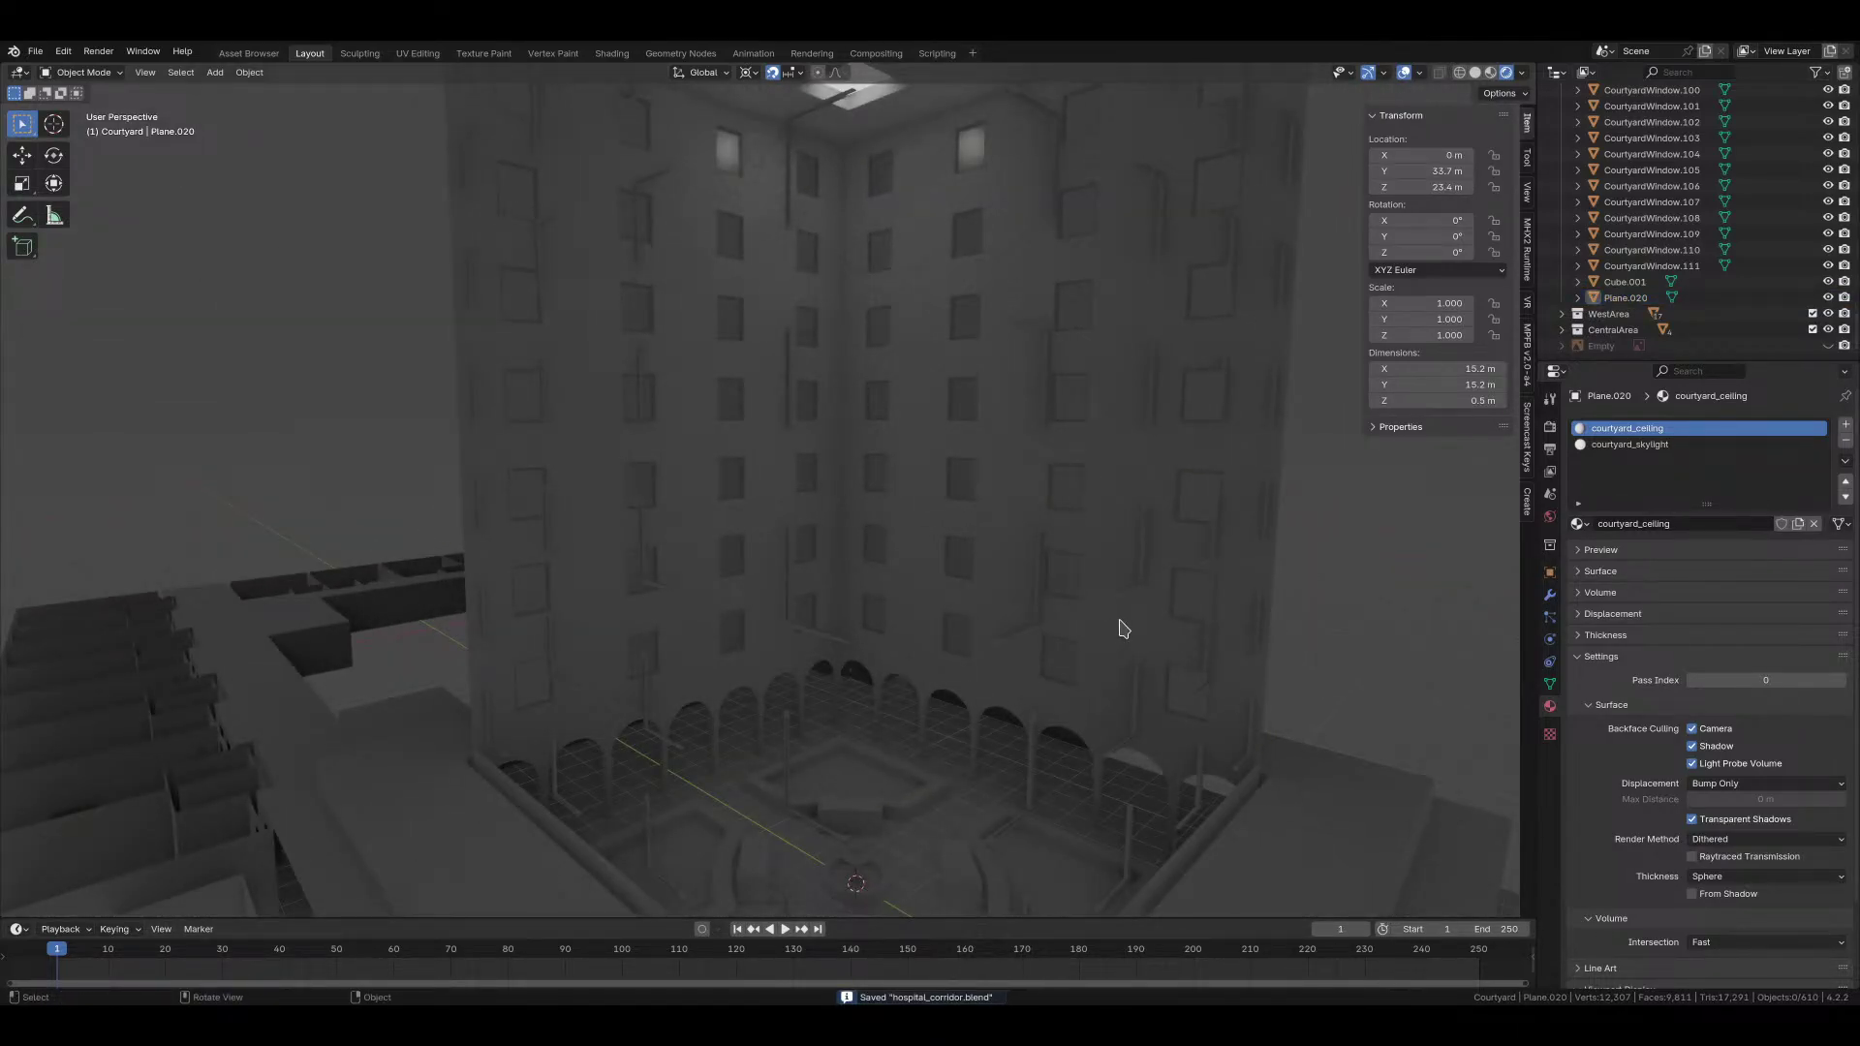
Step: Select an arch below the courtyard's far wall and give it a new material named courtyard_arches
scroll(1011, 668, "up", 5)
middle_click_drag(1046, 677, 947, 694)
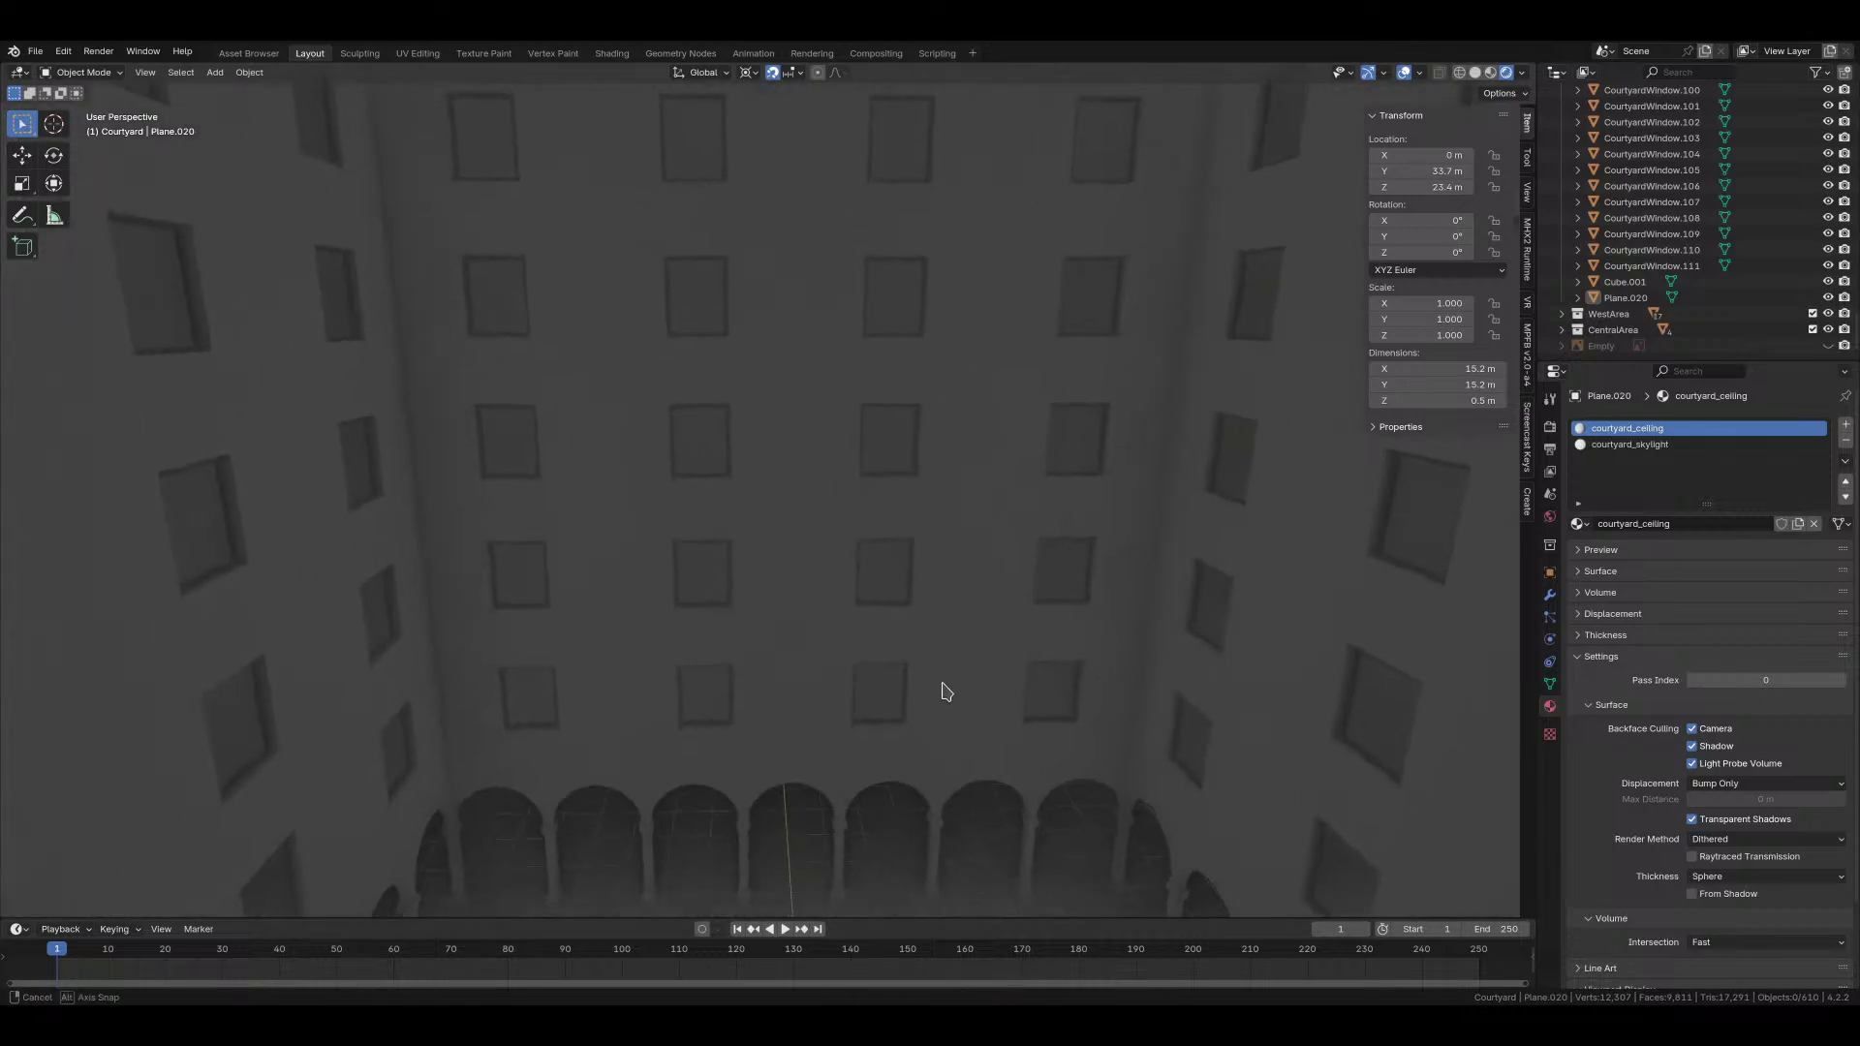
middle_click_drag(970, 778, 871, 566, "shift")
left_click(868, 612)
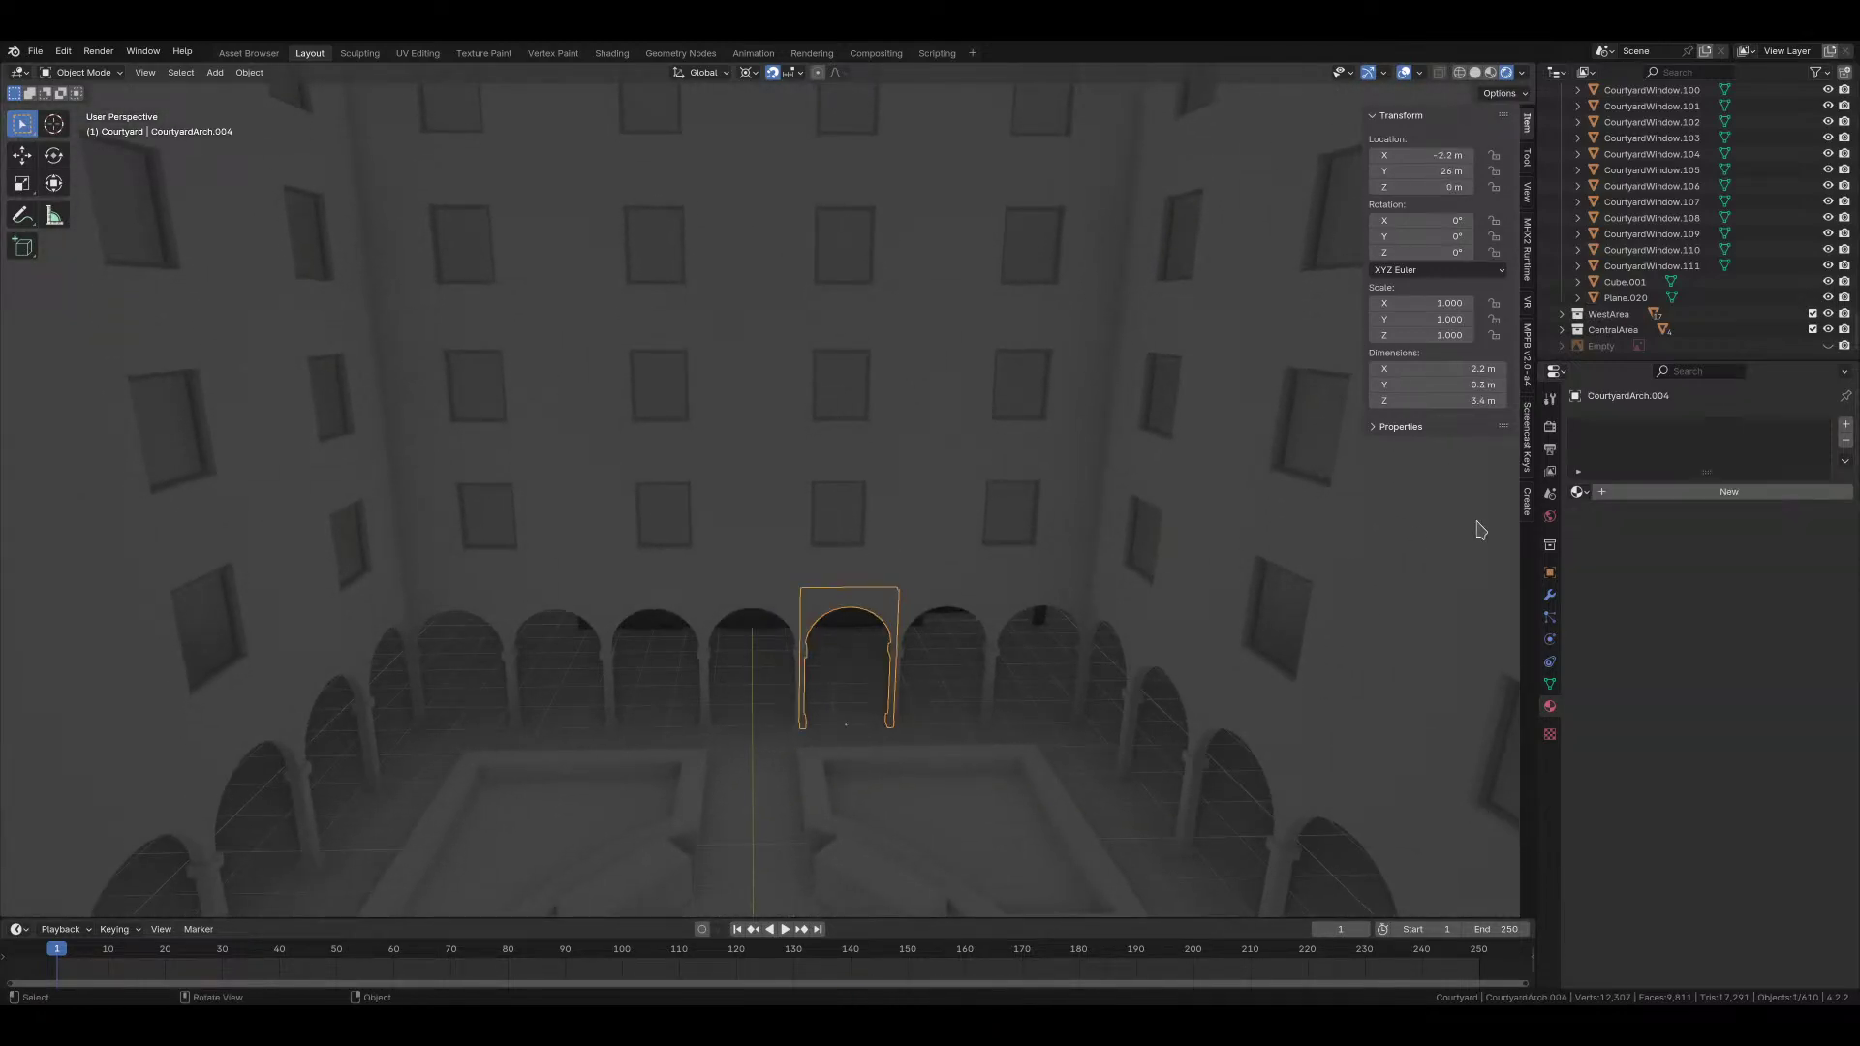
left_click(1744, 492)
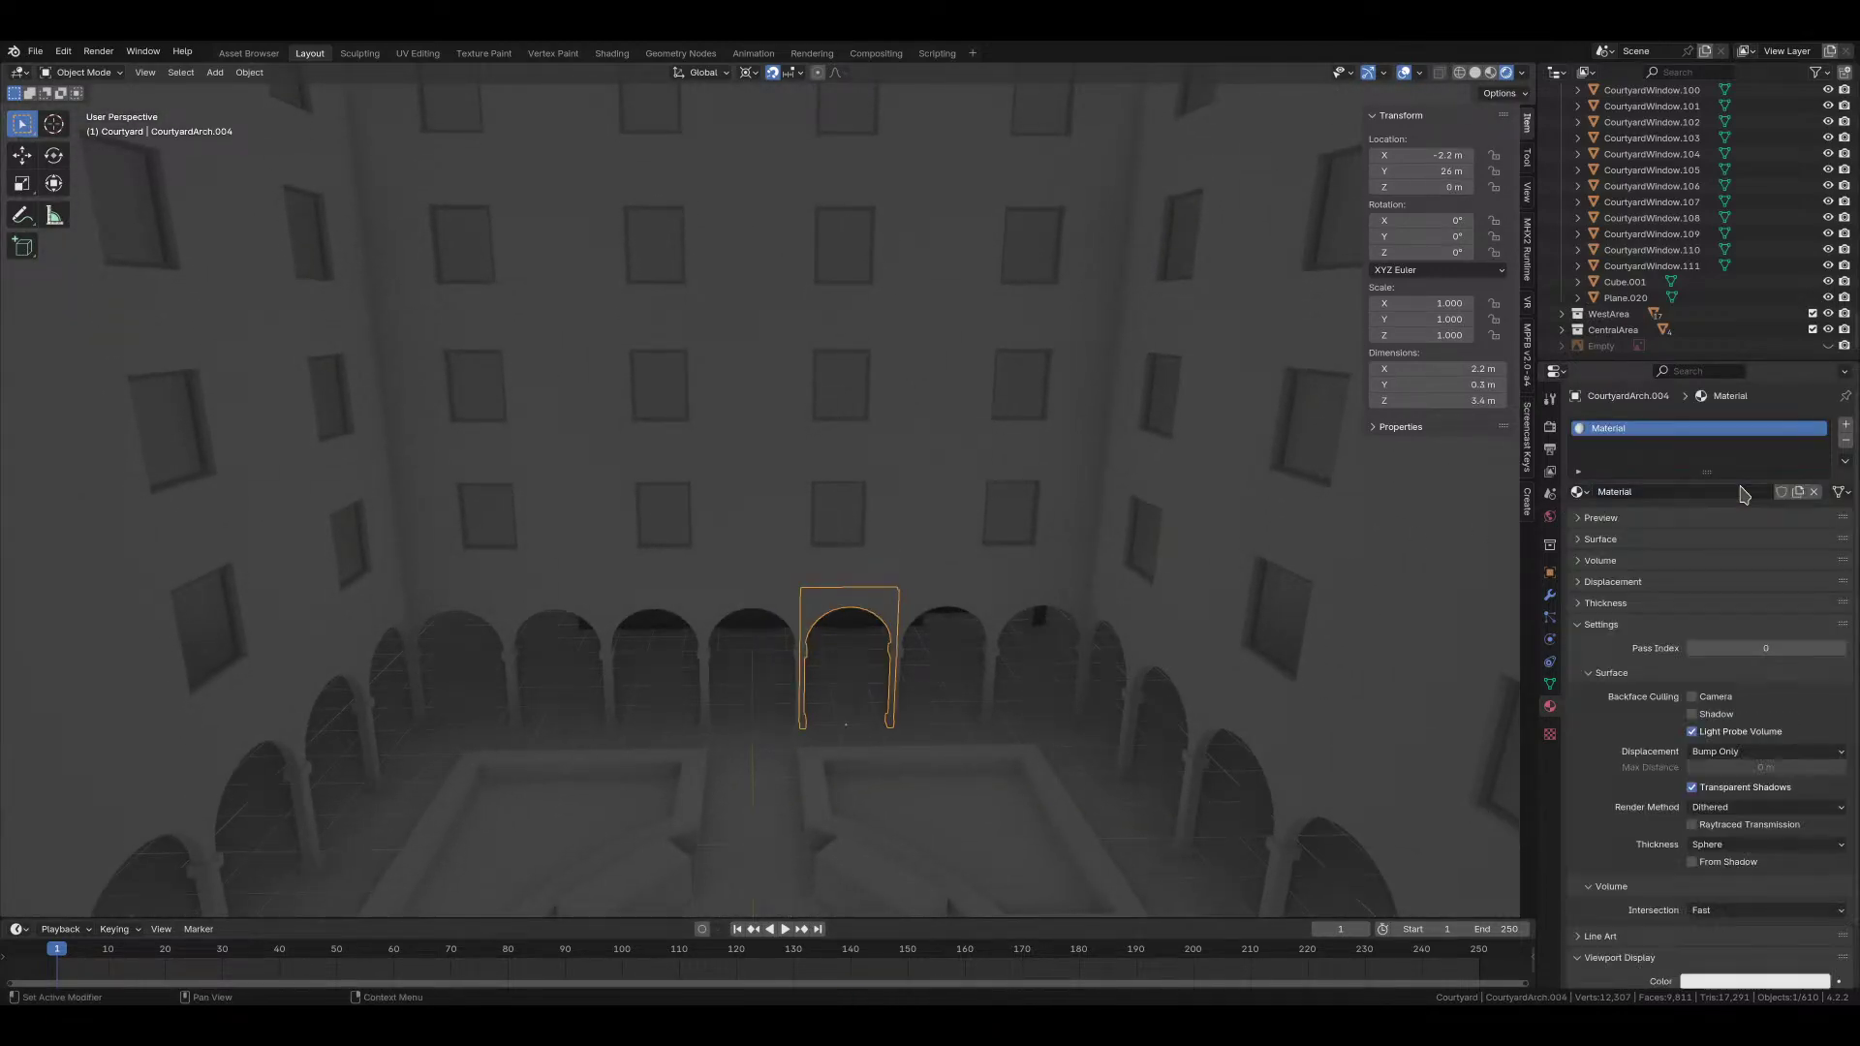
double_click(1735, 491)
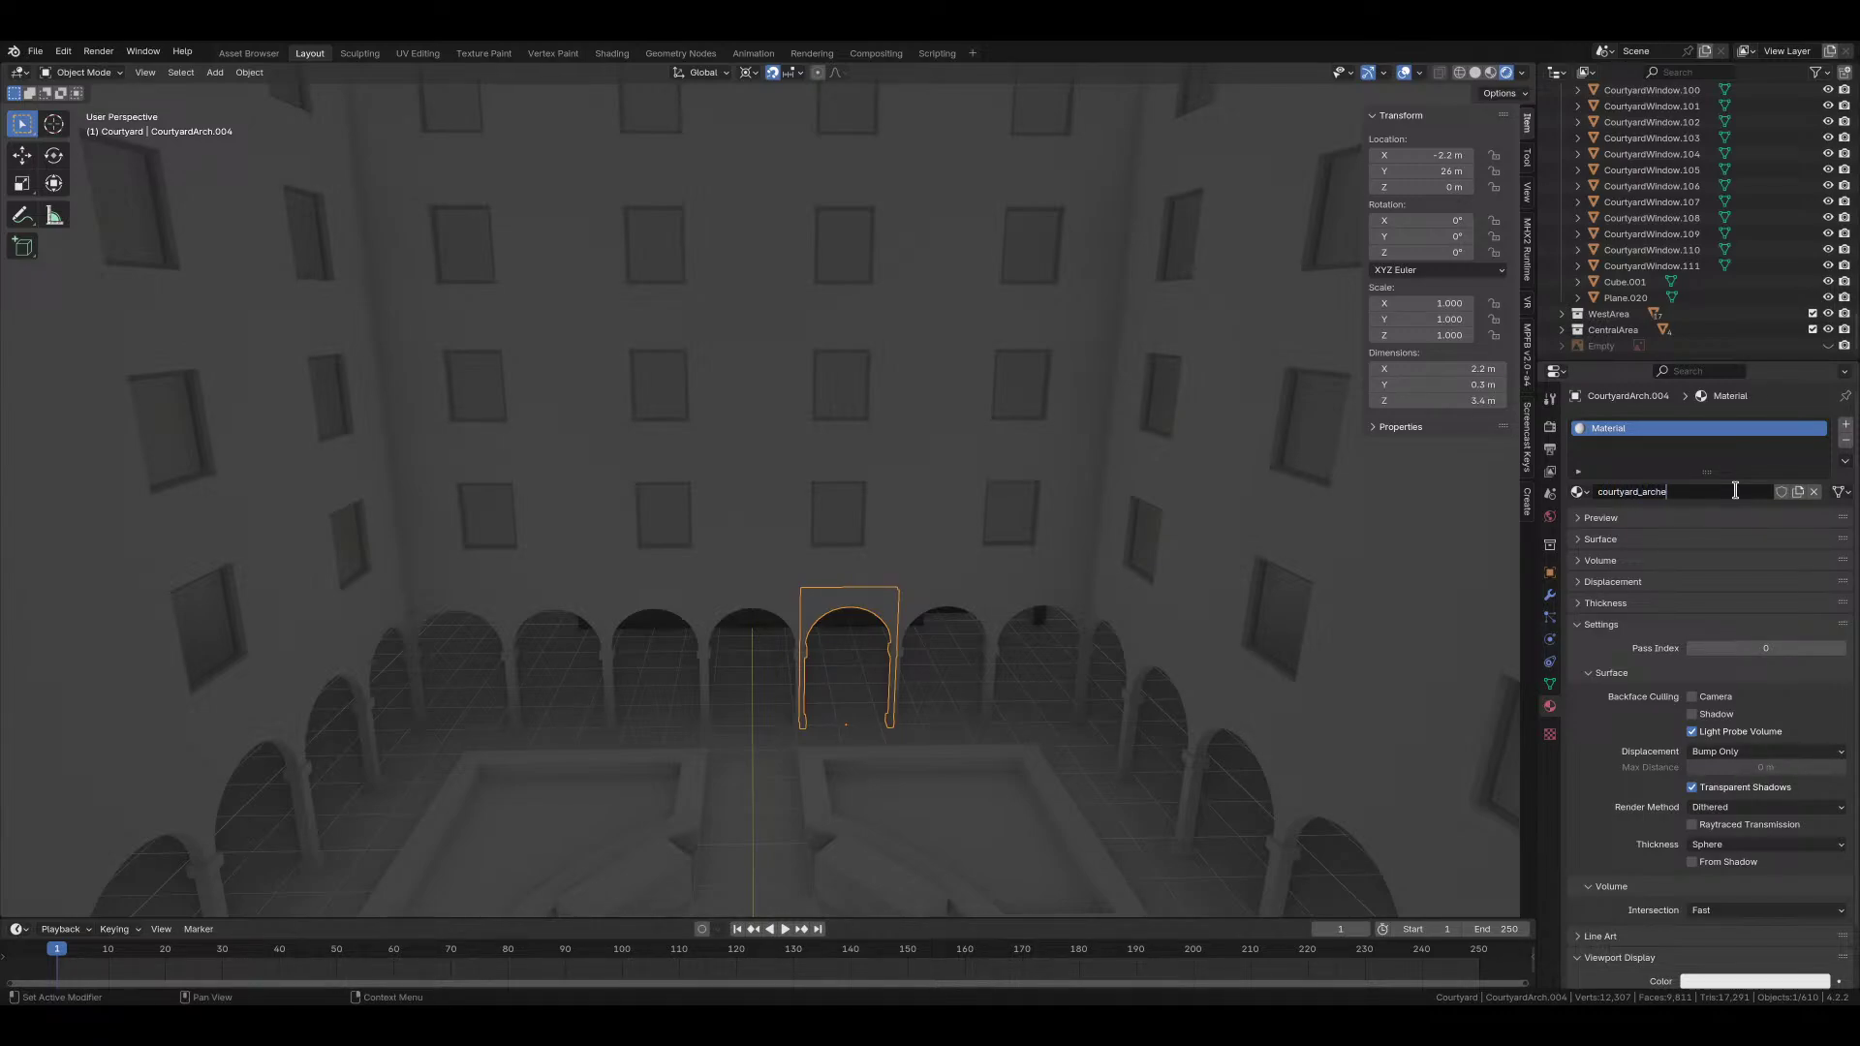
type("courtyard_arch")
key("Return")
Step: Enable Camera and Shadow backface culling for the courtyard_arches material, deselect the arch and save the file
left_click(1678, 492)
key("ctrl+s")
middle_click_drag(952, 617, 1129, 619)
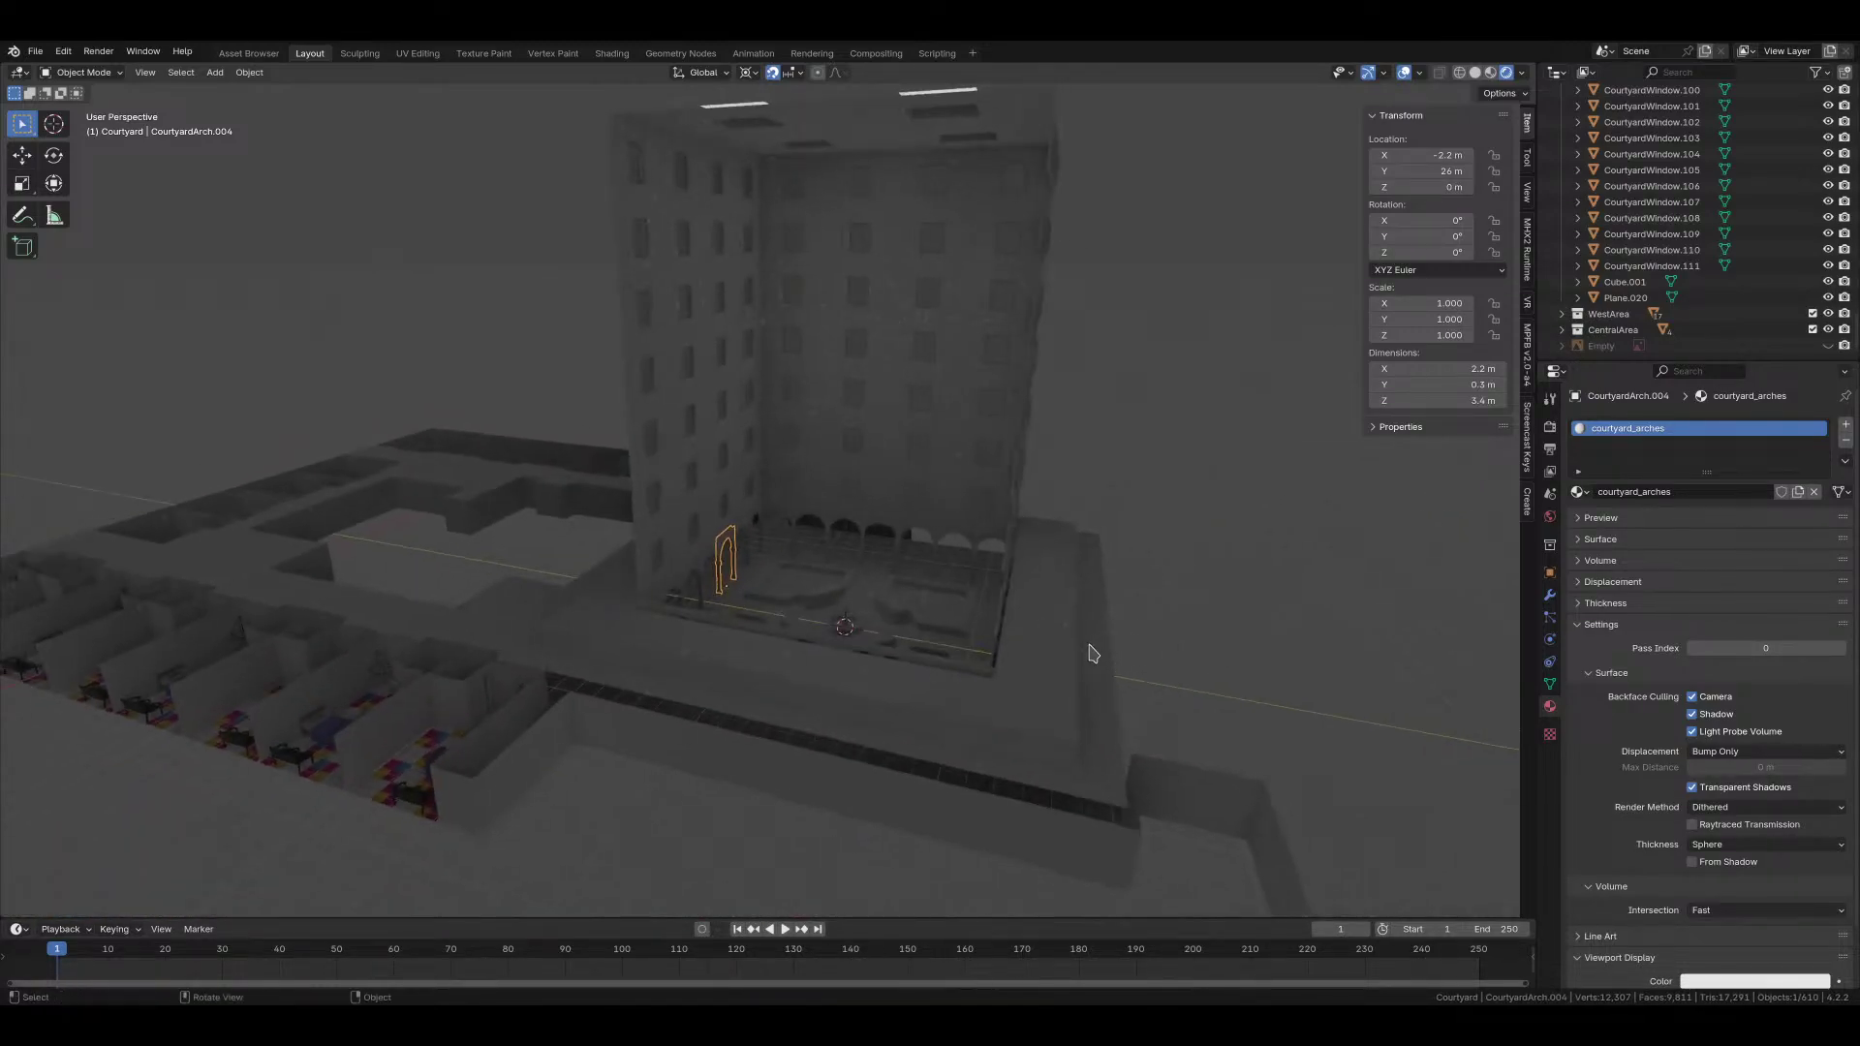
scroll(1093, 651, "up", 3)
middle_click_drag(1083, 681, 549, 633)
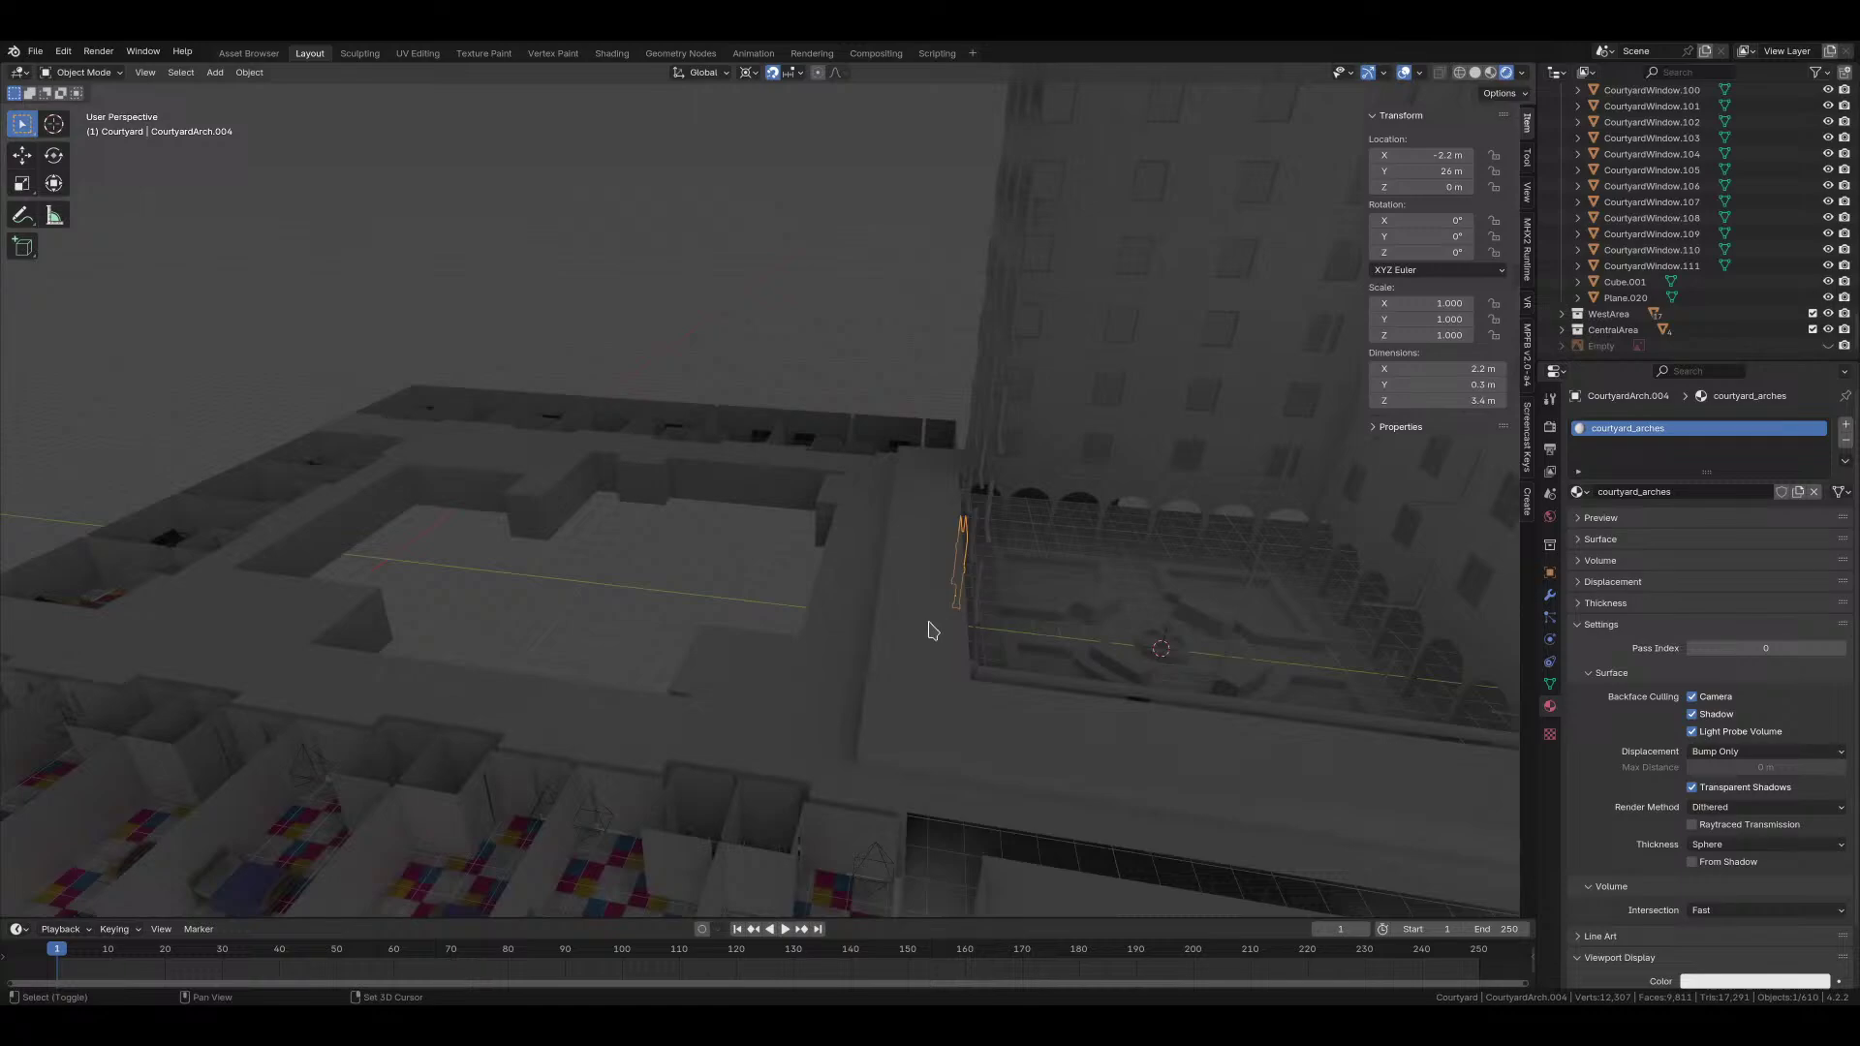
left_click(736, 602)
key("ctrl+s")
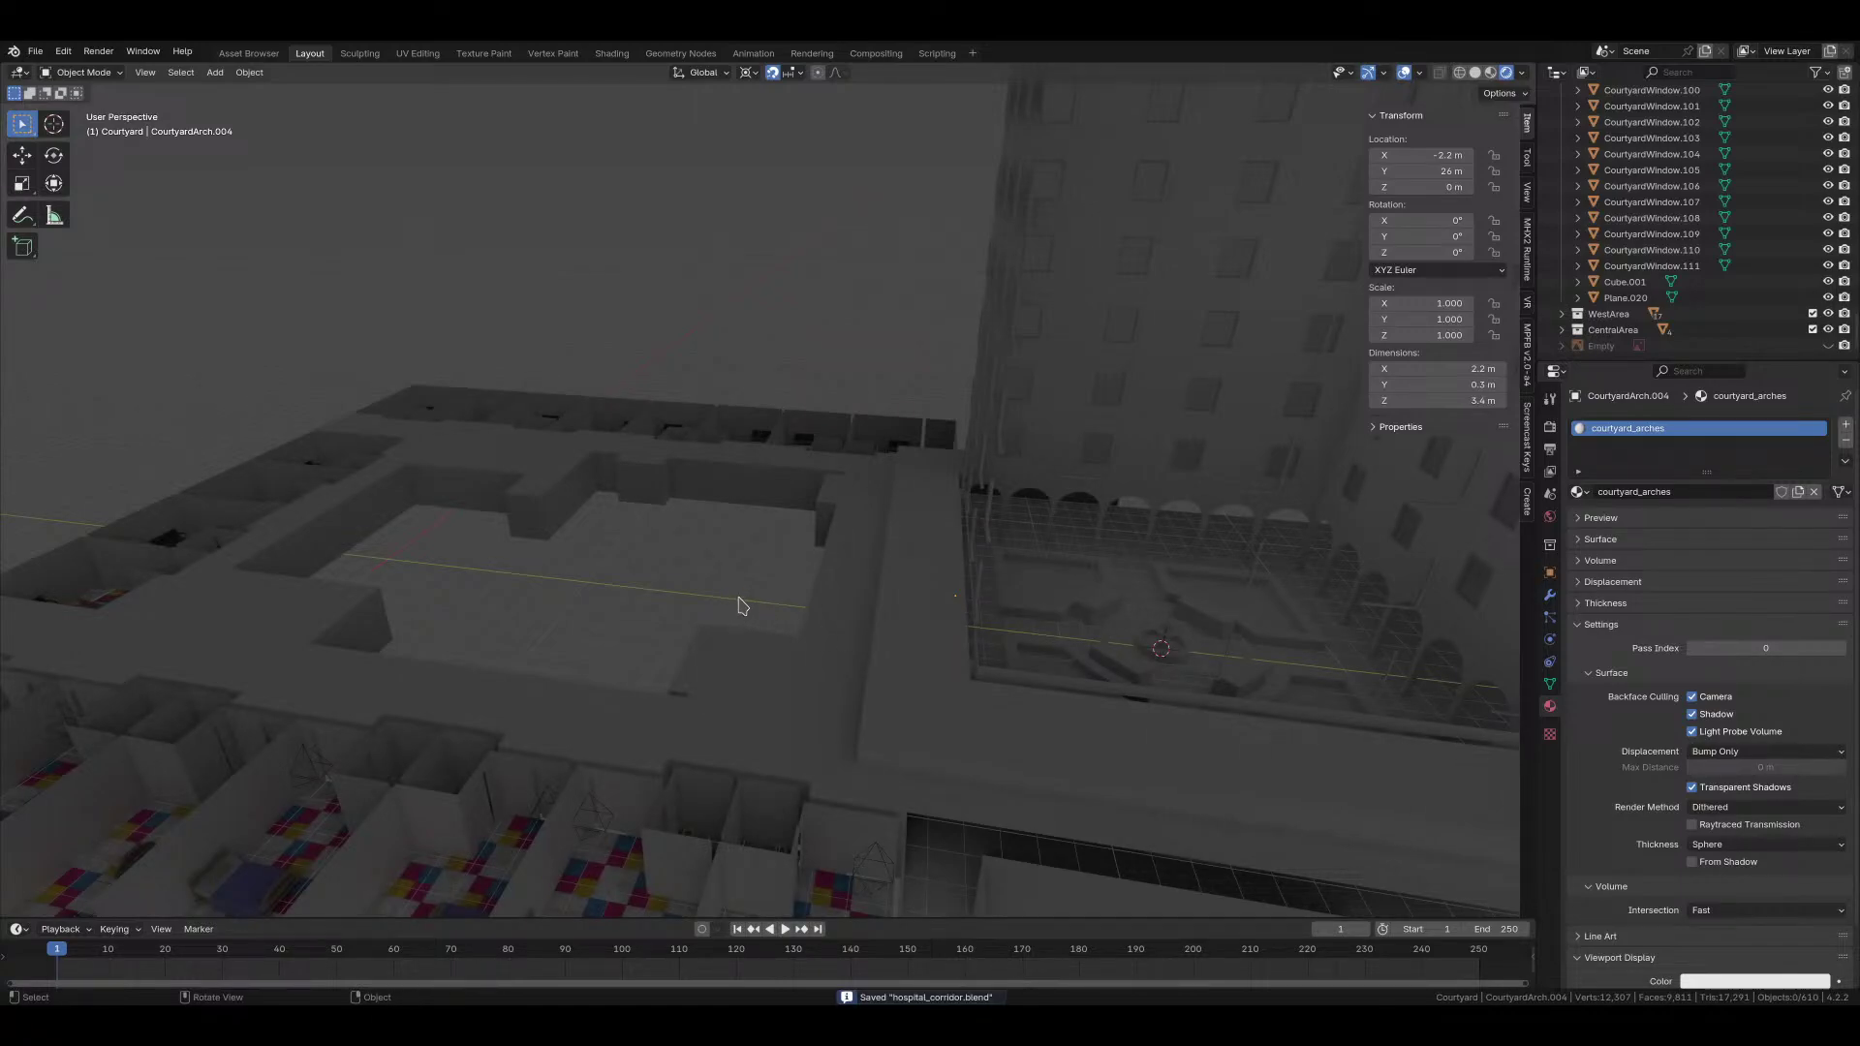
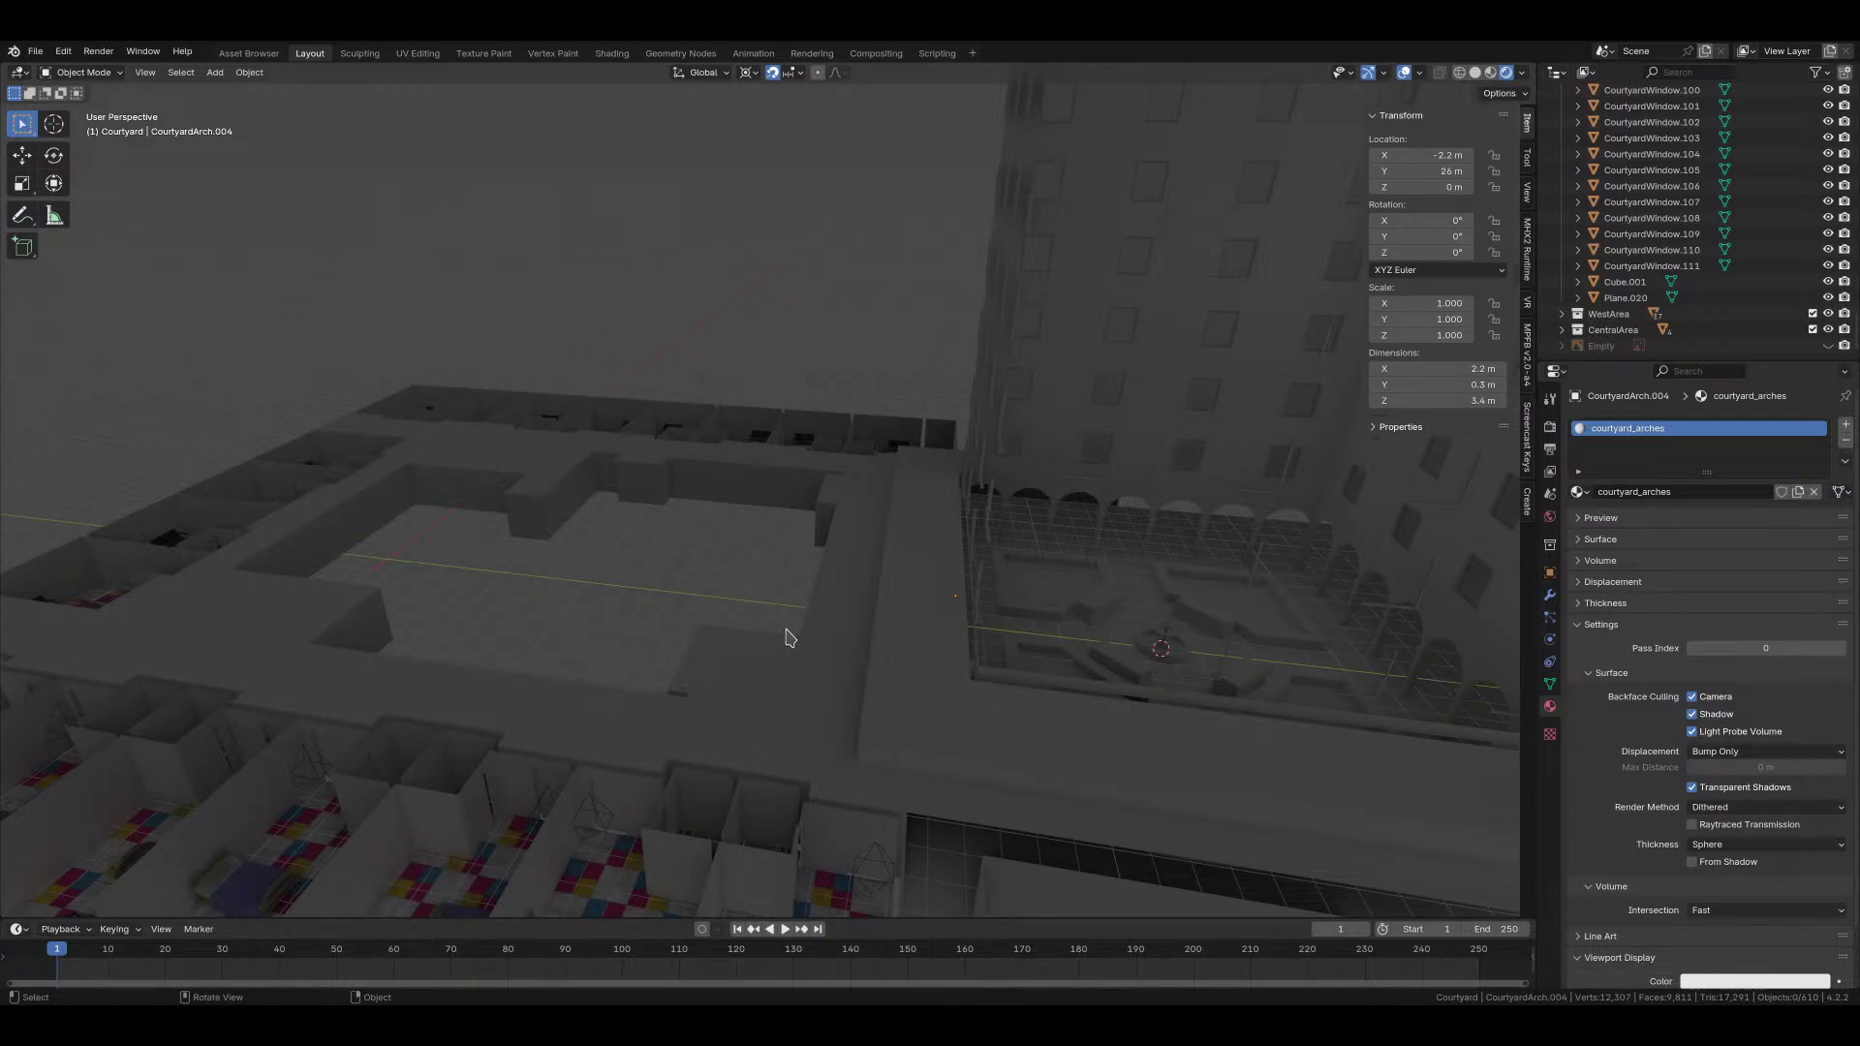
Step: Give the hallway ceiling a new material named hallway_ceiling with Camera and Shadow backface culling enabled
middle_click_drag(875, 684, 725, 495)
left_click(814, 579)
left_click(754, 492)
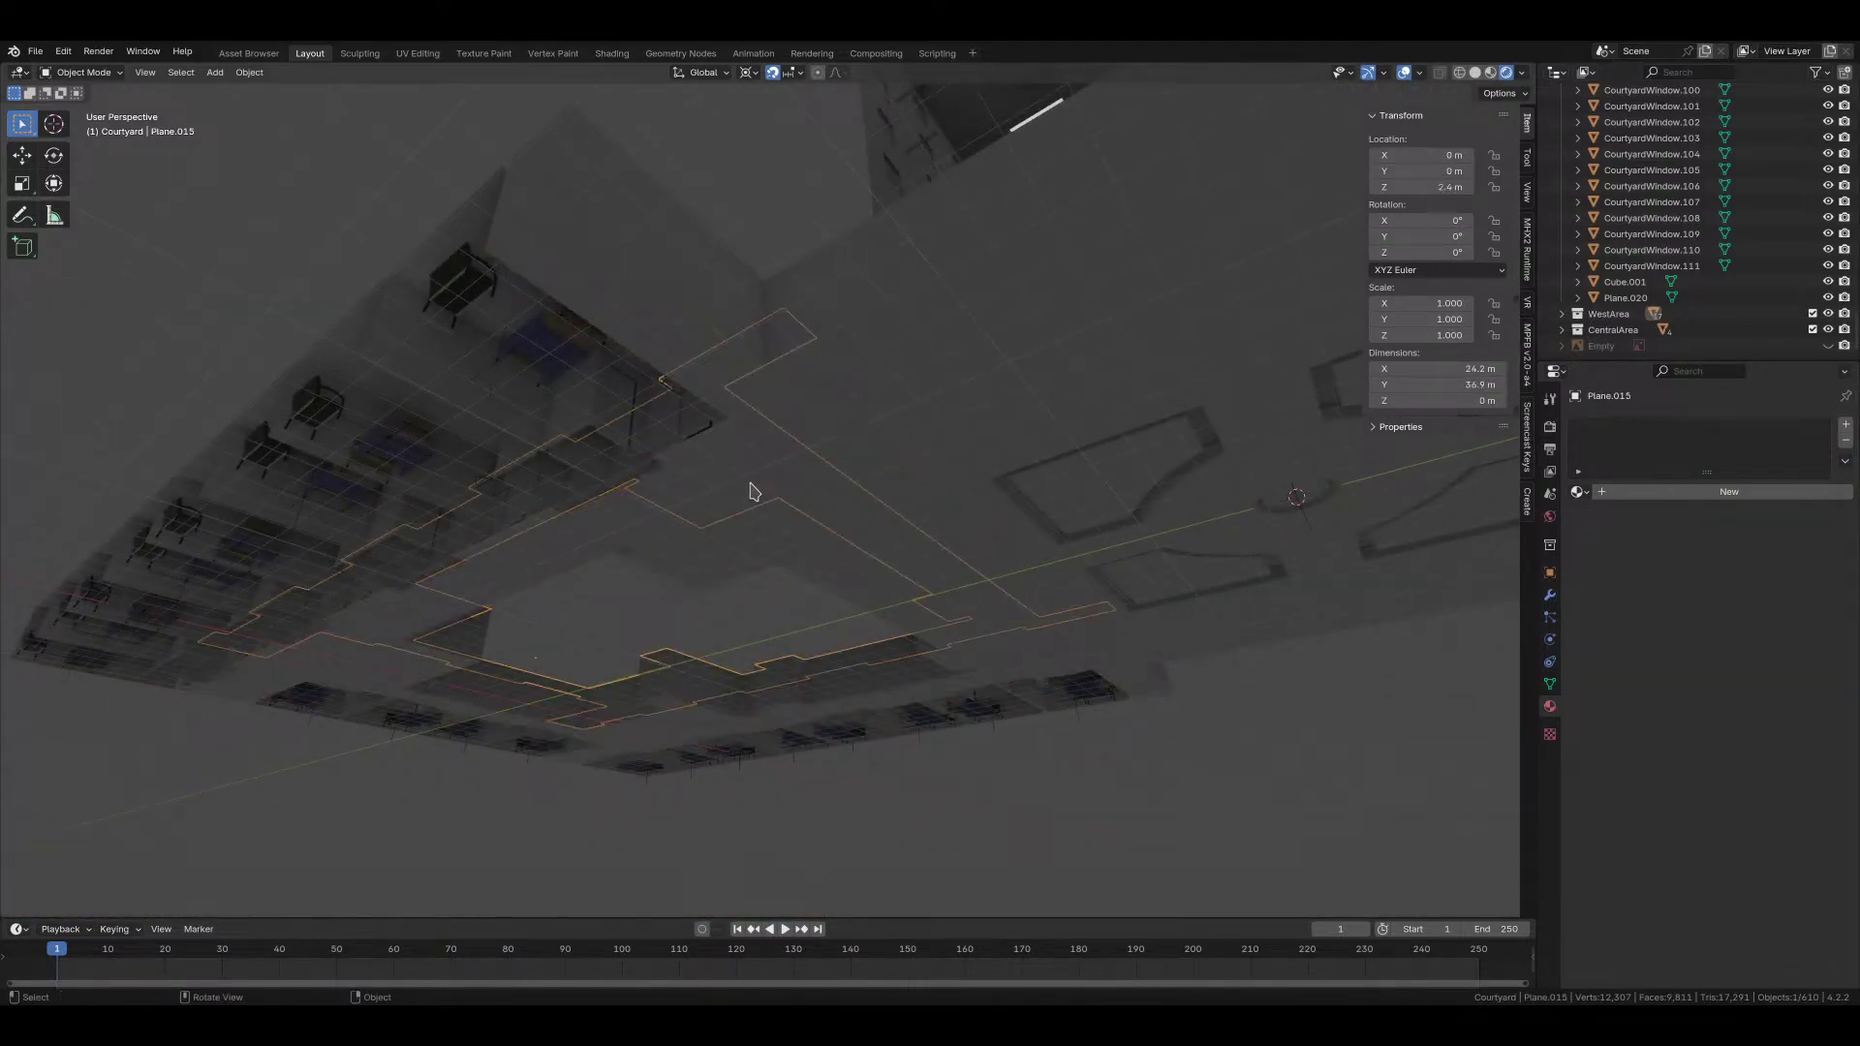
left_click(1660, 491)
double_click(1659, 492)
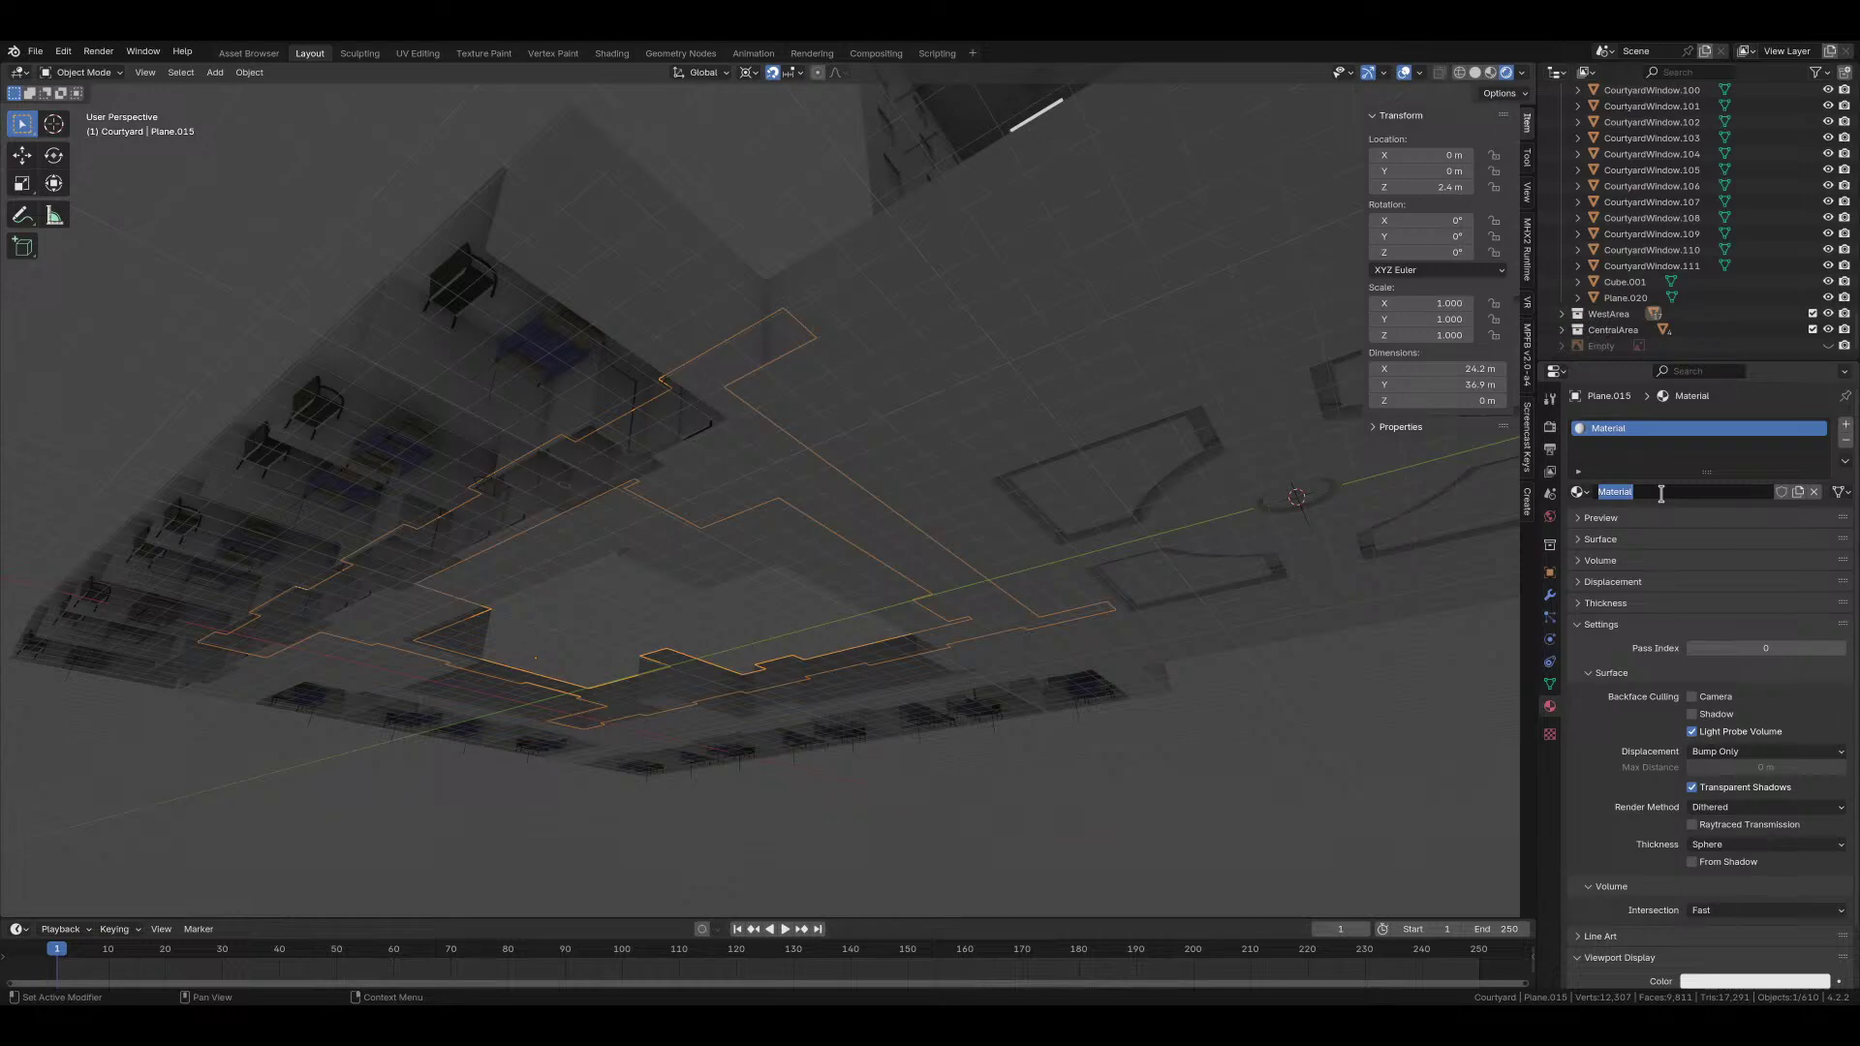
type("hallway_c")
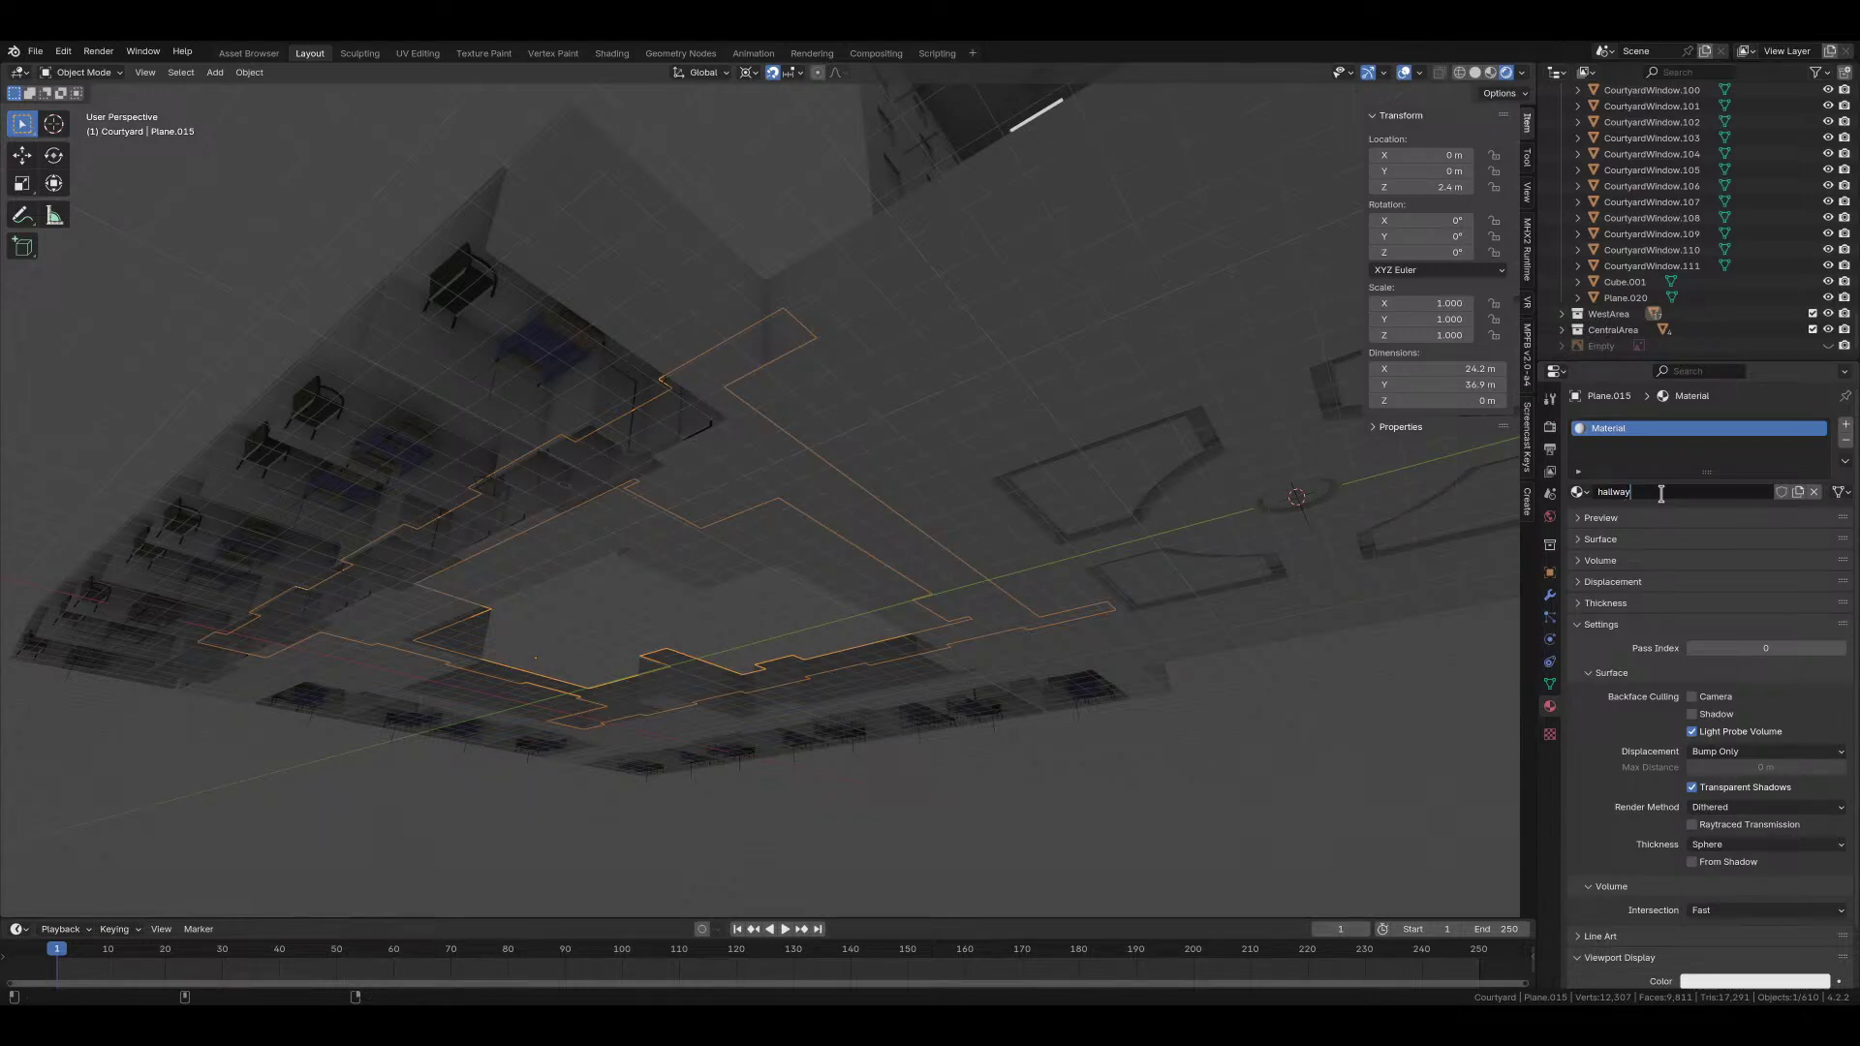
type("eiling")
key("Return")
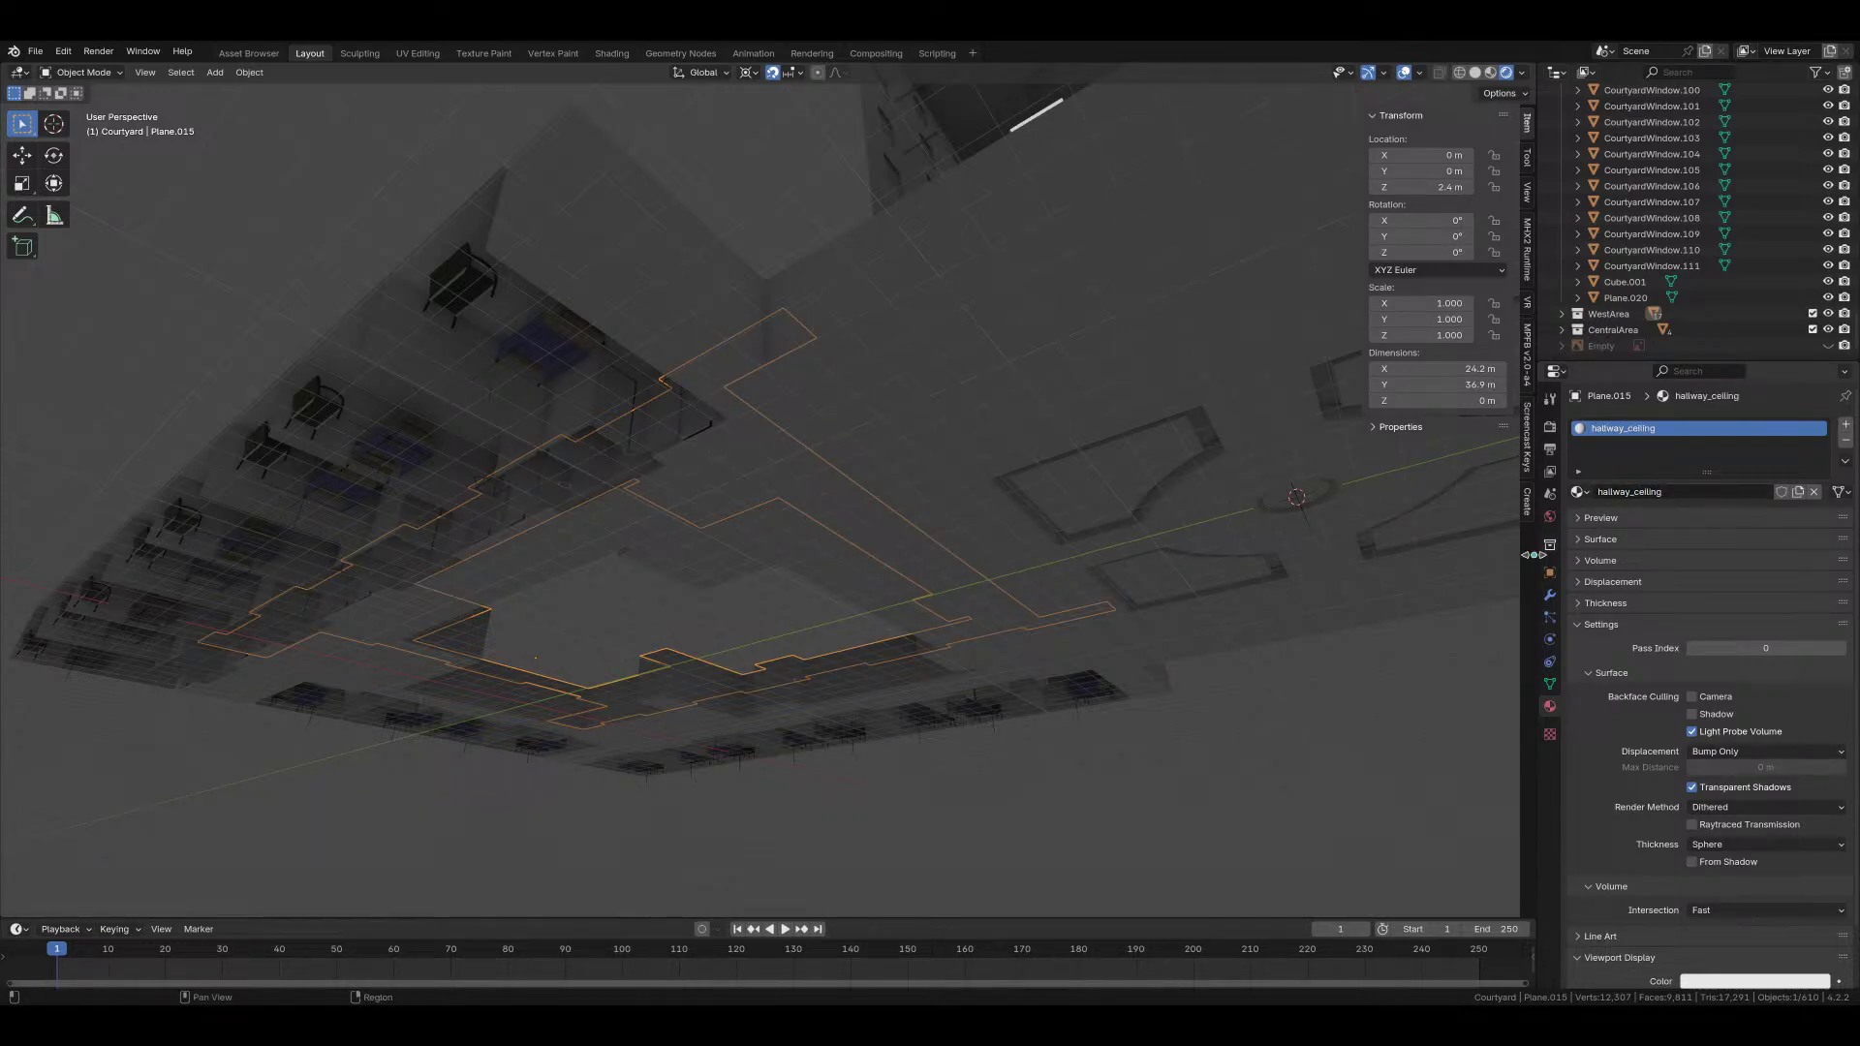
left_click(1691, 697)
left_click(1691, 714)
Step: Examine the hallway ceiling's backface culling from above and from inside the corridors
middle_click_drag(800, 484, 885, 540)
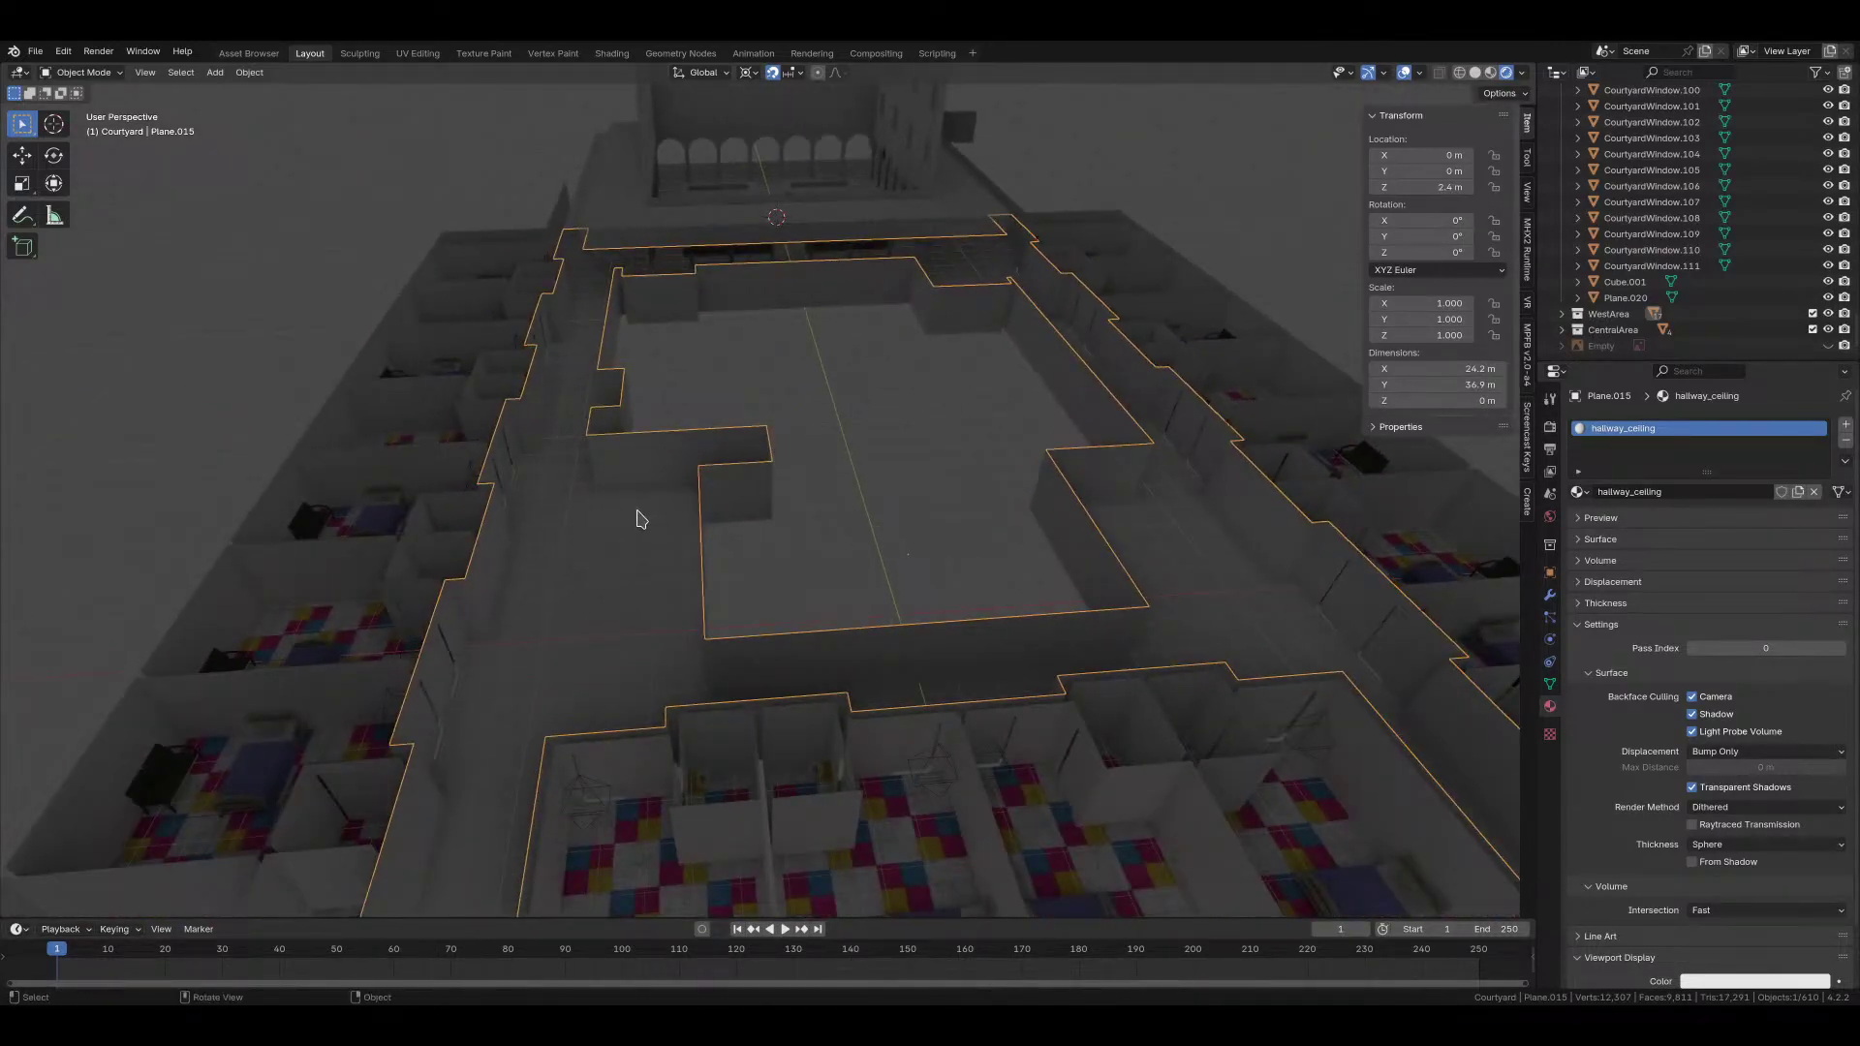
scroll(648, 507, "up", 6)
scroll(659, 611, "up", 3)
middle_click_drag(648, 643, 765, 590)
scroll(781, 598, "down", 6)
scroll(771, 596, "up", 2)
scroll(768, 601, "up", 4)
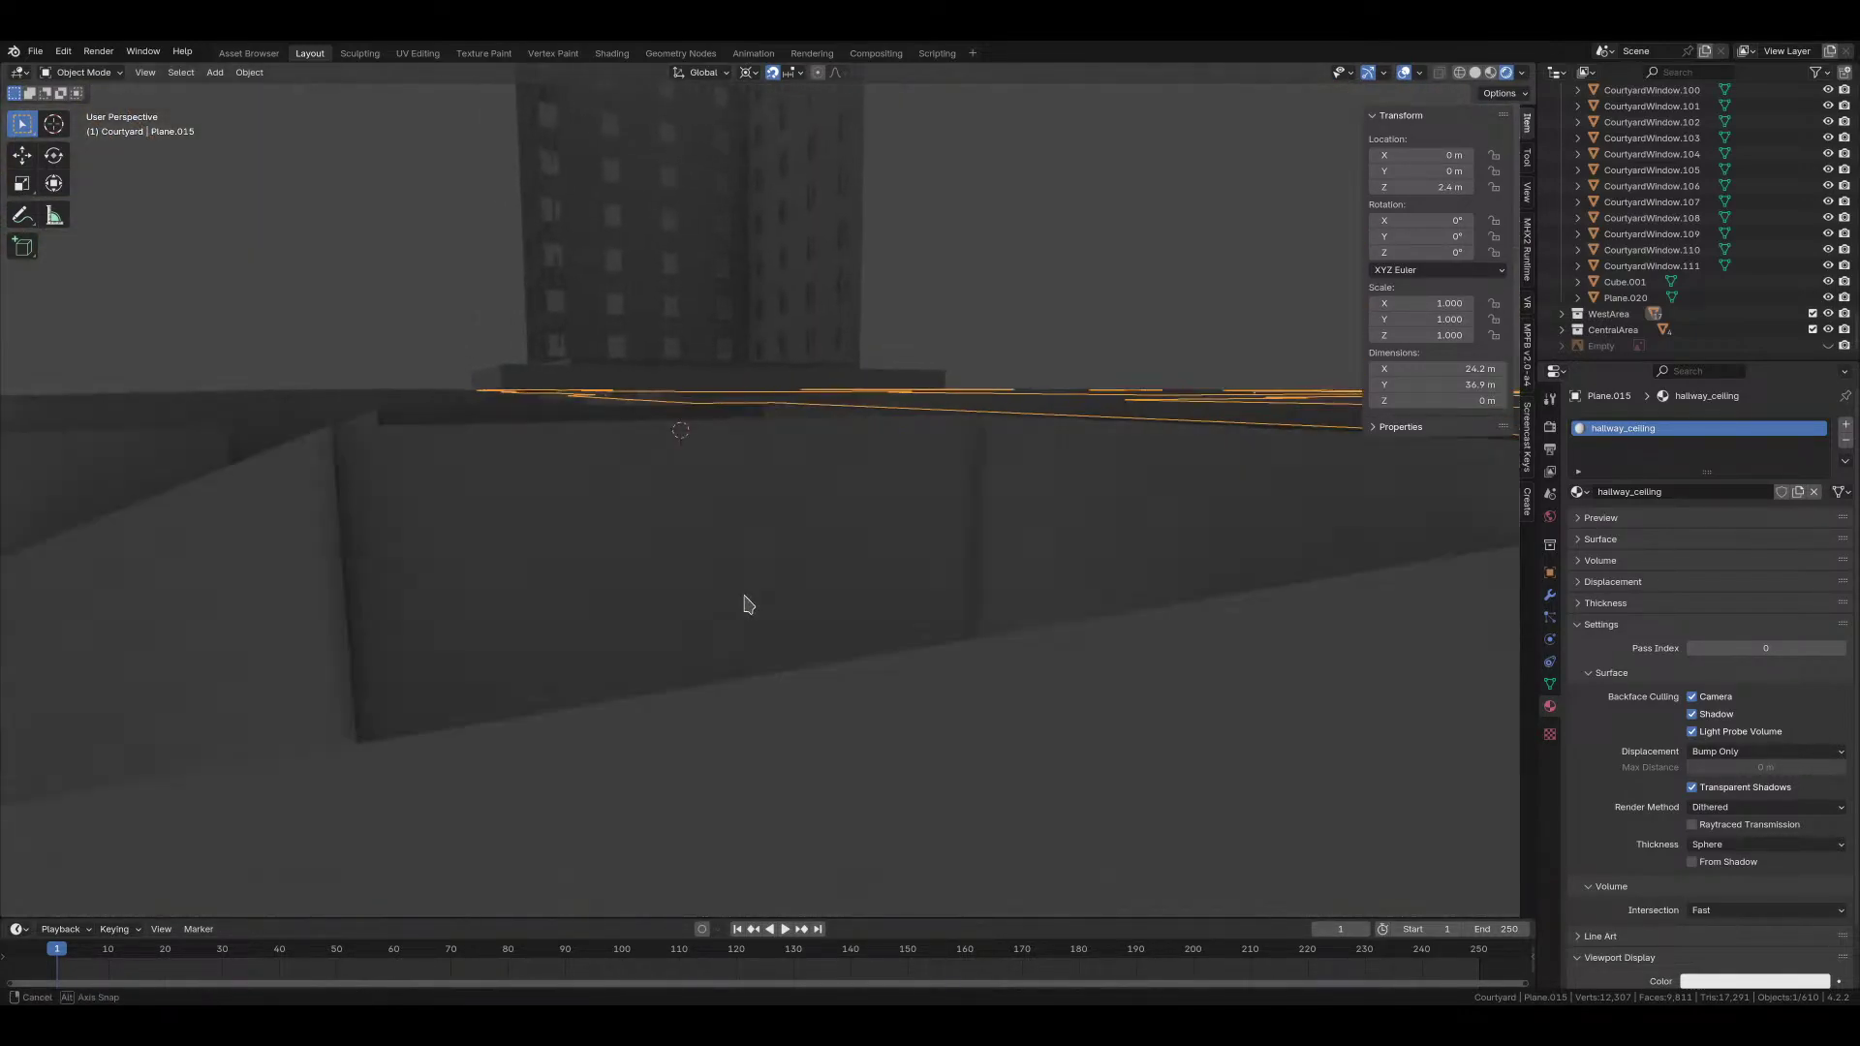
scroll(747, 602, "down", 6)
scroll(743, 604, "up", 4)
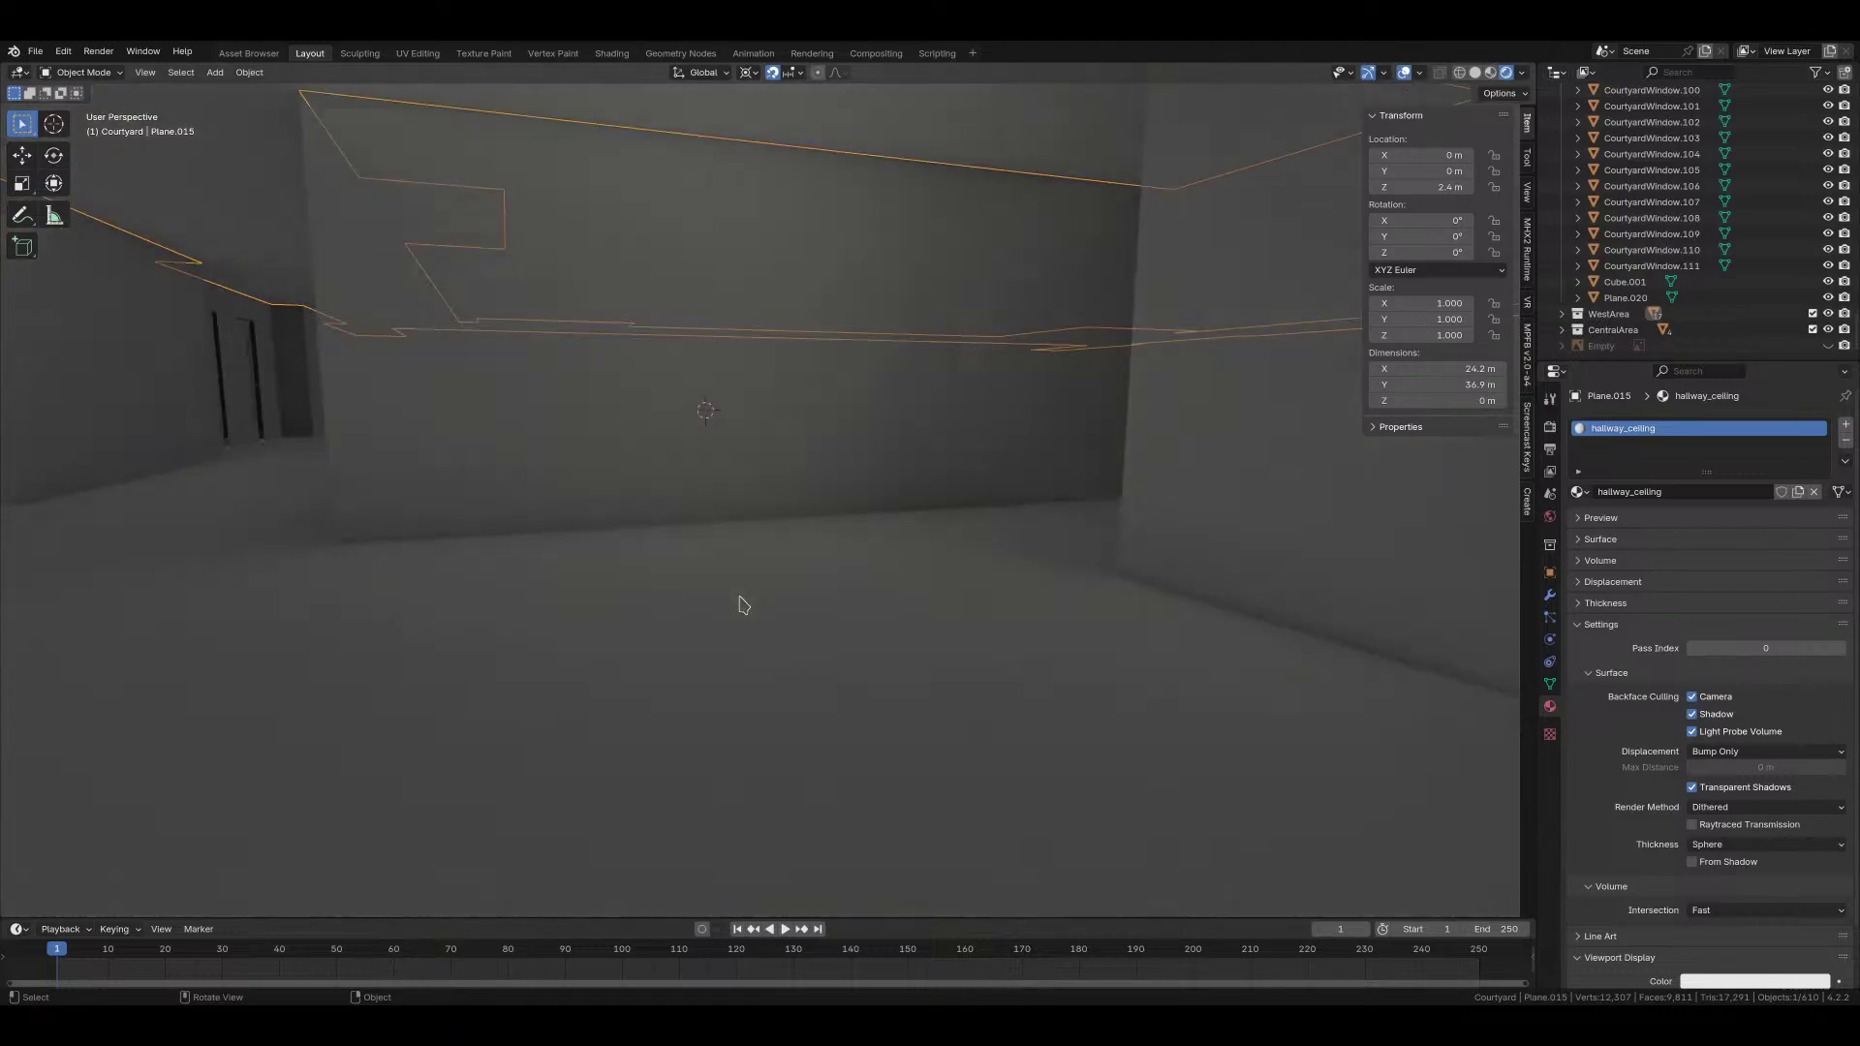
scroll(743, 603, "down", 4)
middle_click_drag(743, 601, 765, 657)
scroll(766, 657, "down", 5)
middle_click_drag(993, 579, 883, 664)
scroll(883, 620, "up", 2)
scroll(884, 664, "up", 3)
Step: Save the file and select the hallway floor in Solid shading
key("ctrl+s")
scroll(936, 528, "down", 3)
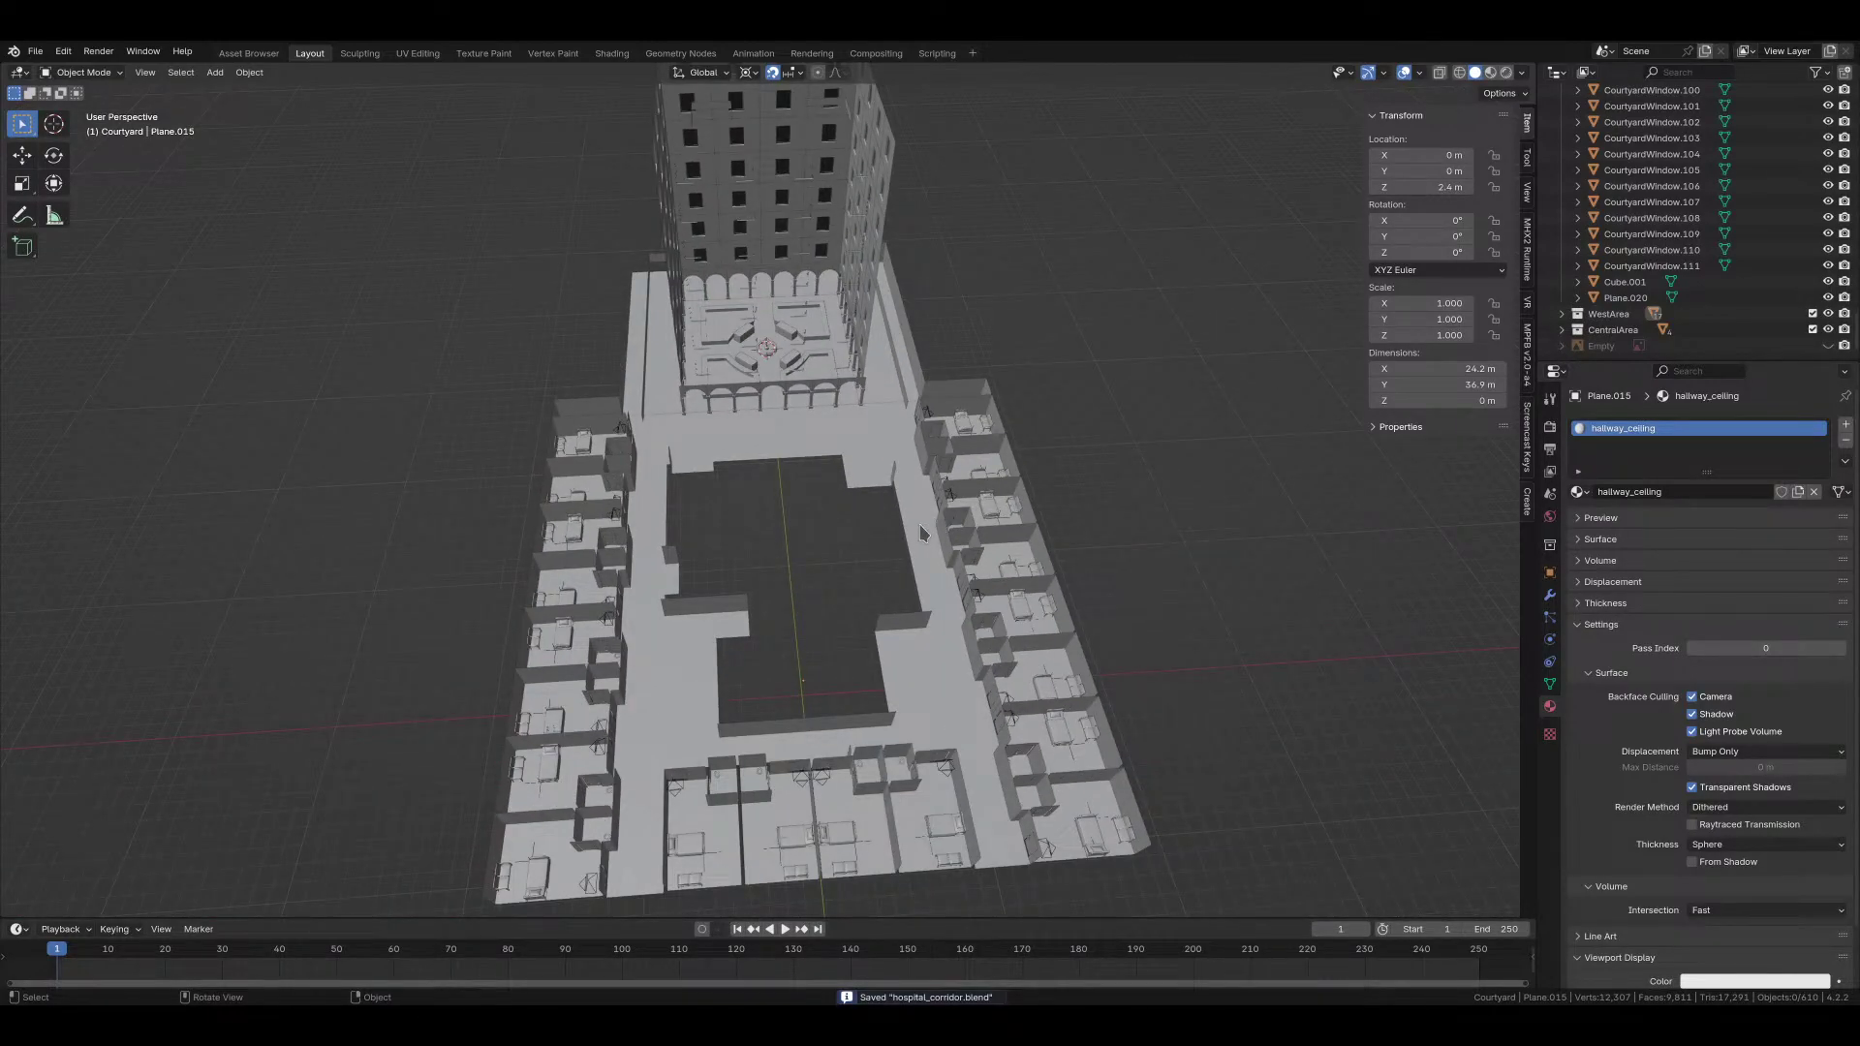
middle_click_drag(922, 532, 833, 684)
left_click(833, 684)
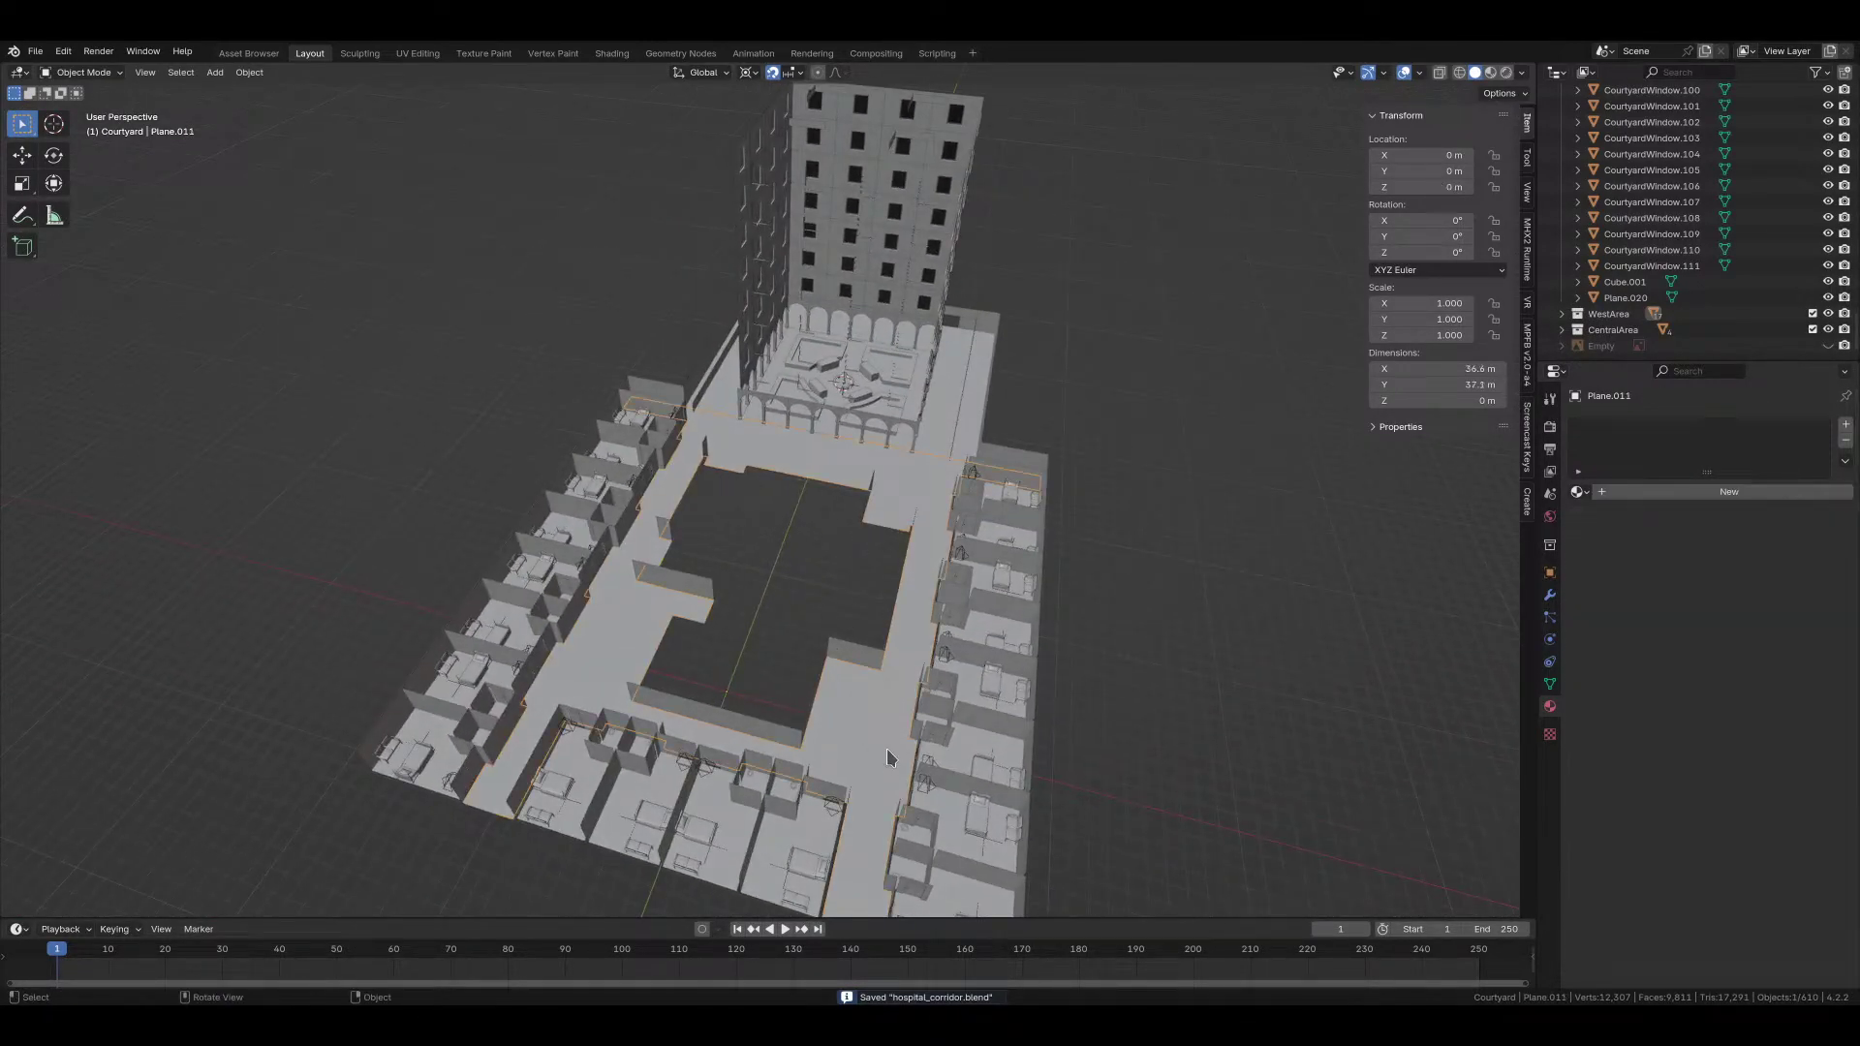
Step: Mark five vertical corner edges of the inner hallway walls around the central void as UV seams
middle_click_drag(888, 757, 767, 496)
scroll(767, 496, "up", 8)
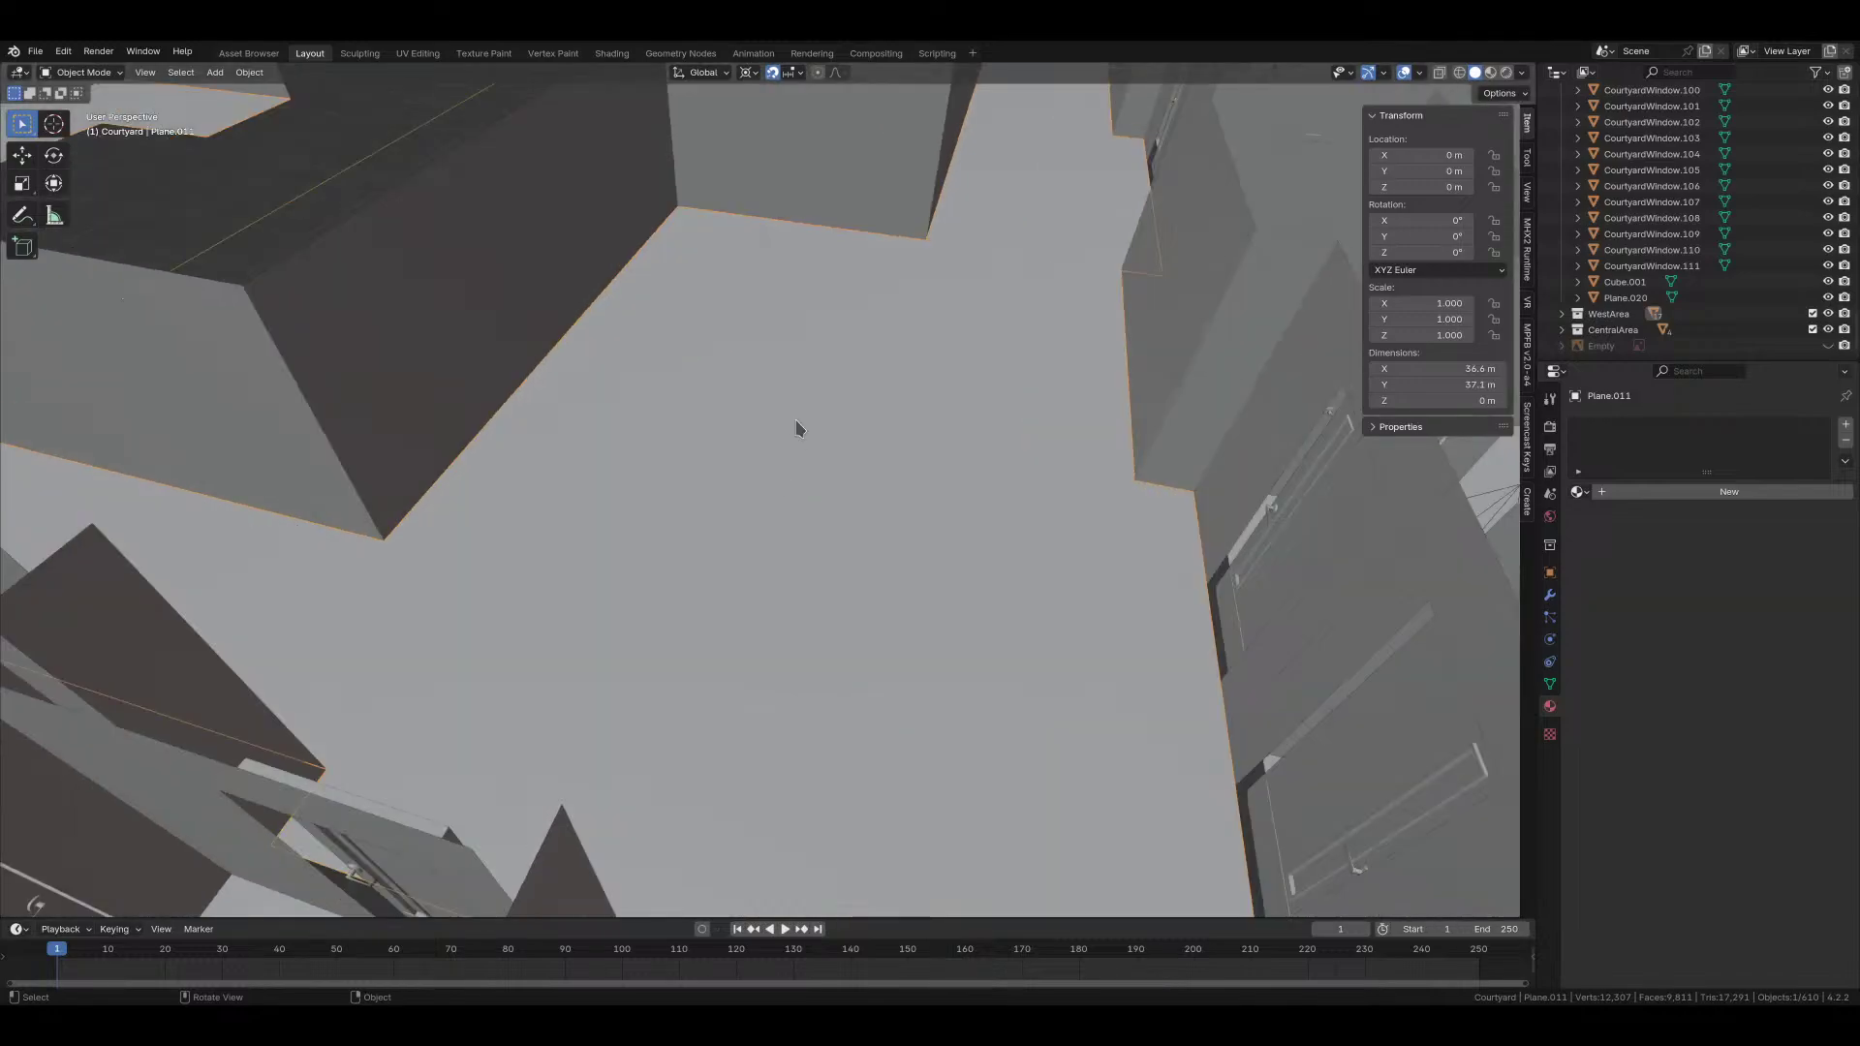
scroll(796, 426, "down", 8)
left_click(773, 488)
middle_click_drag(781, 536, 783, 514)
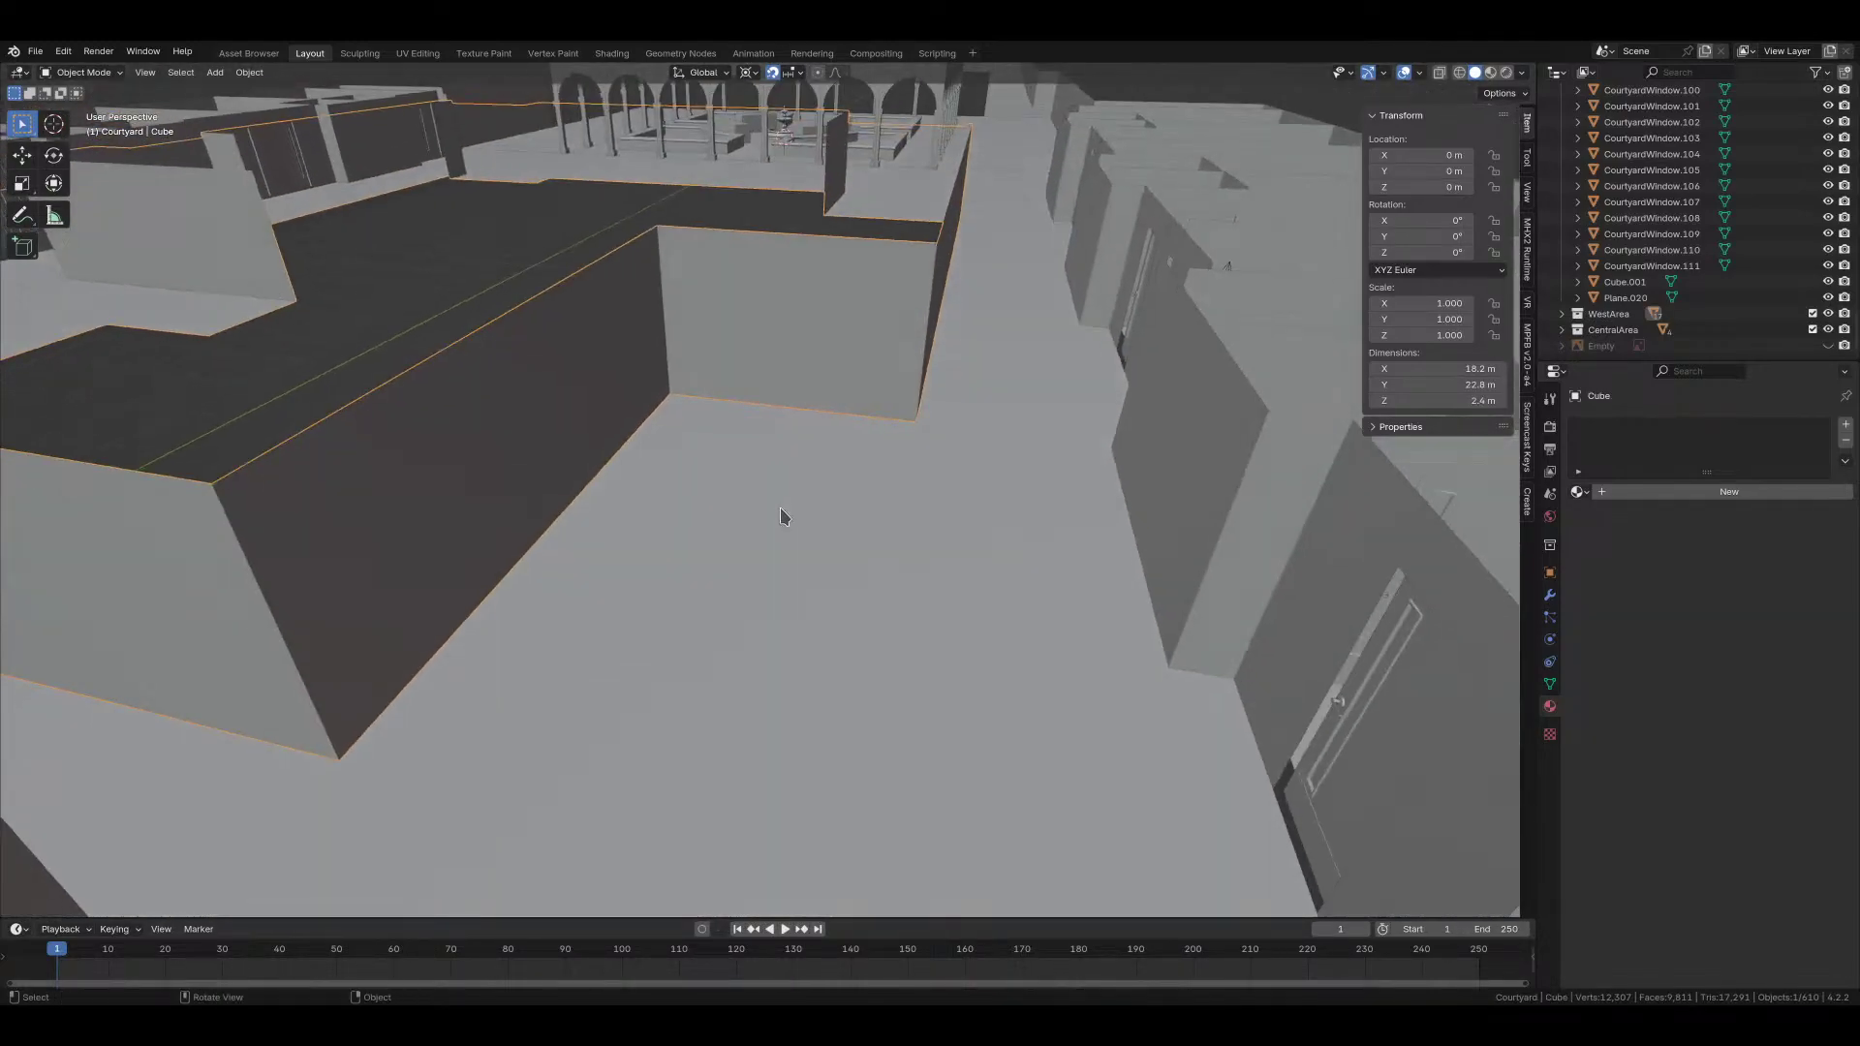
scroll(780, 507, "down", 5)
key("Tab")
scroll(746, 442, "down", 3)
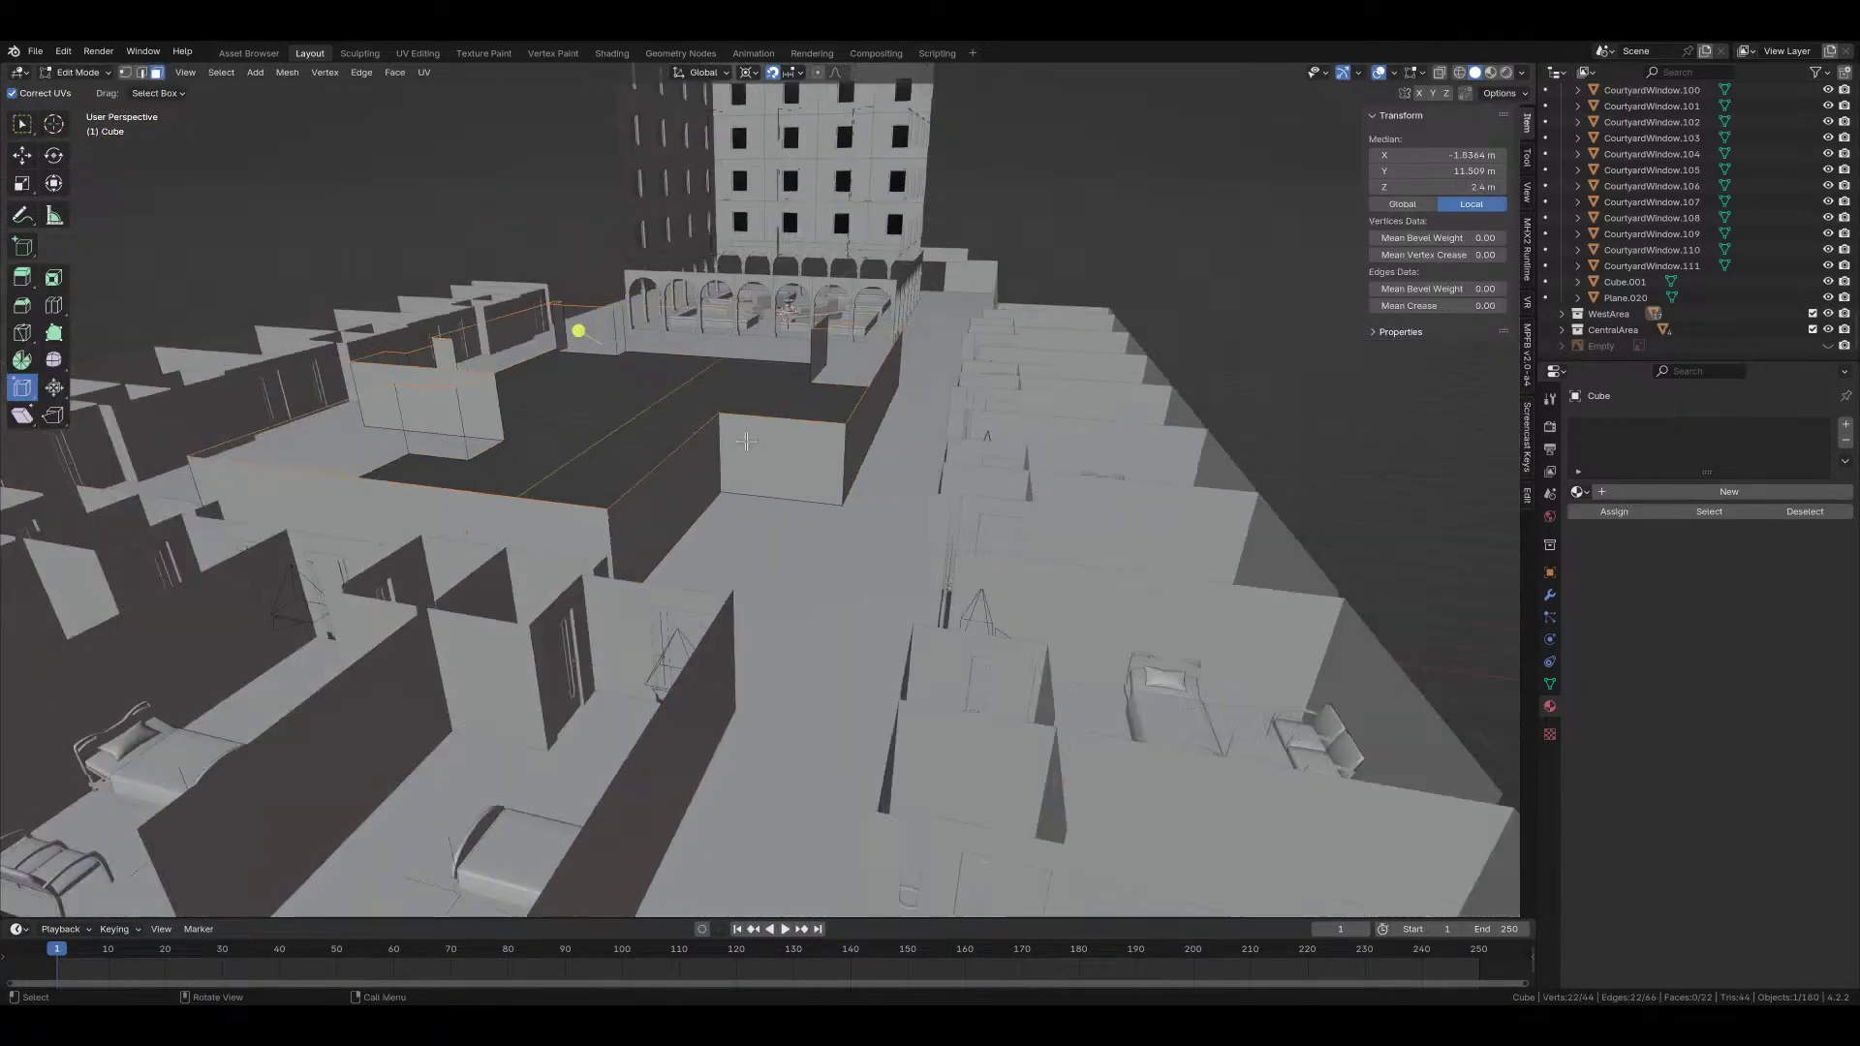
key("2")
left_click(719, 445)
middle_click_drag(720, 445, 850, 473)
left_click(744, 591, "shift")
mouse_move(680, 622)
middle_mouse_down()
mouse_move(585, 647)
mouse_move(662, 602)
middle_mouse_up()
left_click(587, 648, "shift")
left_click(661, 602, "shift")
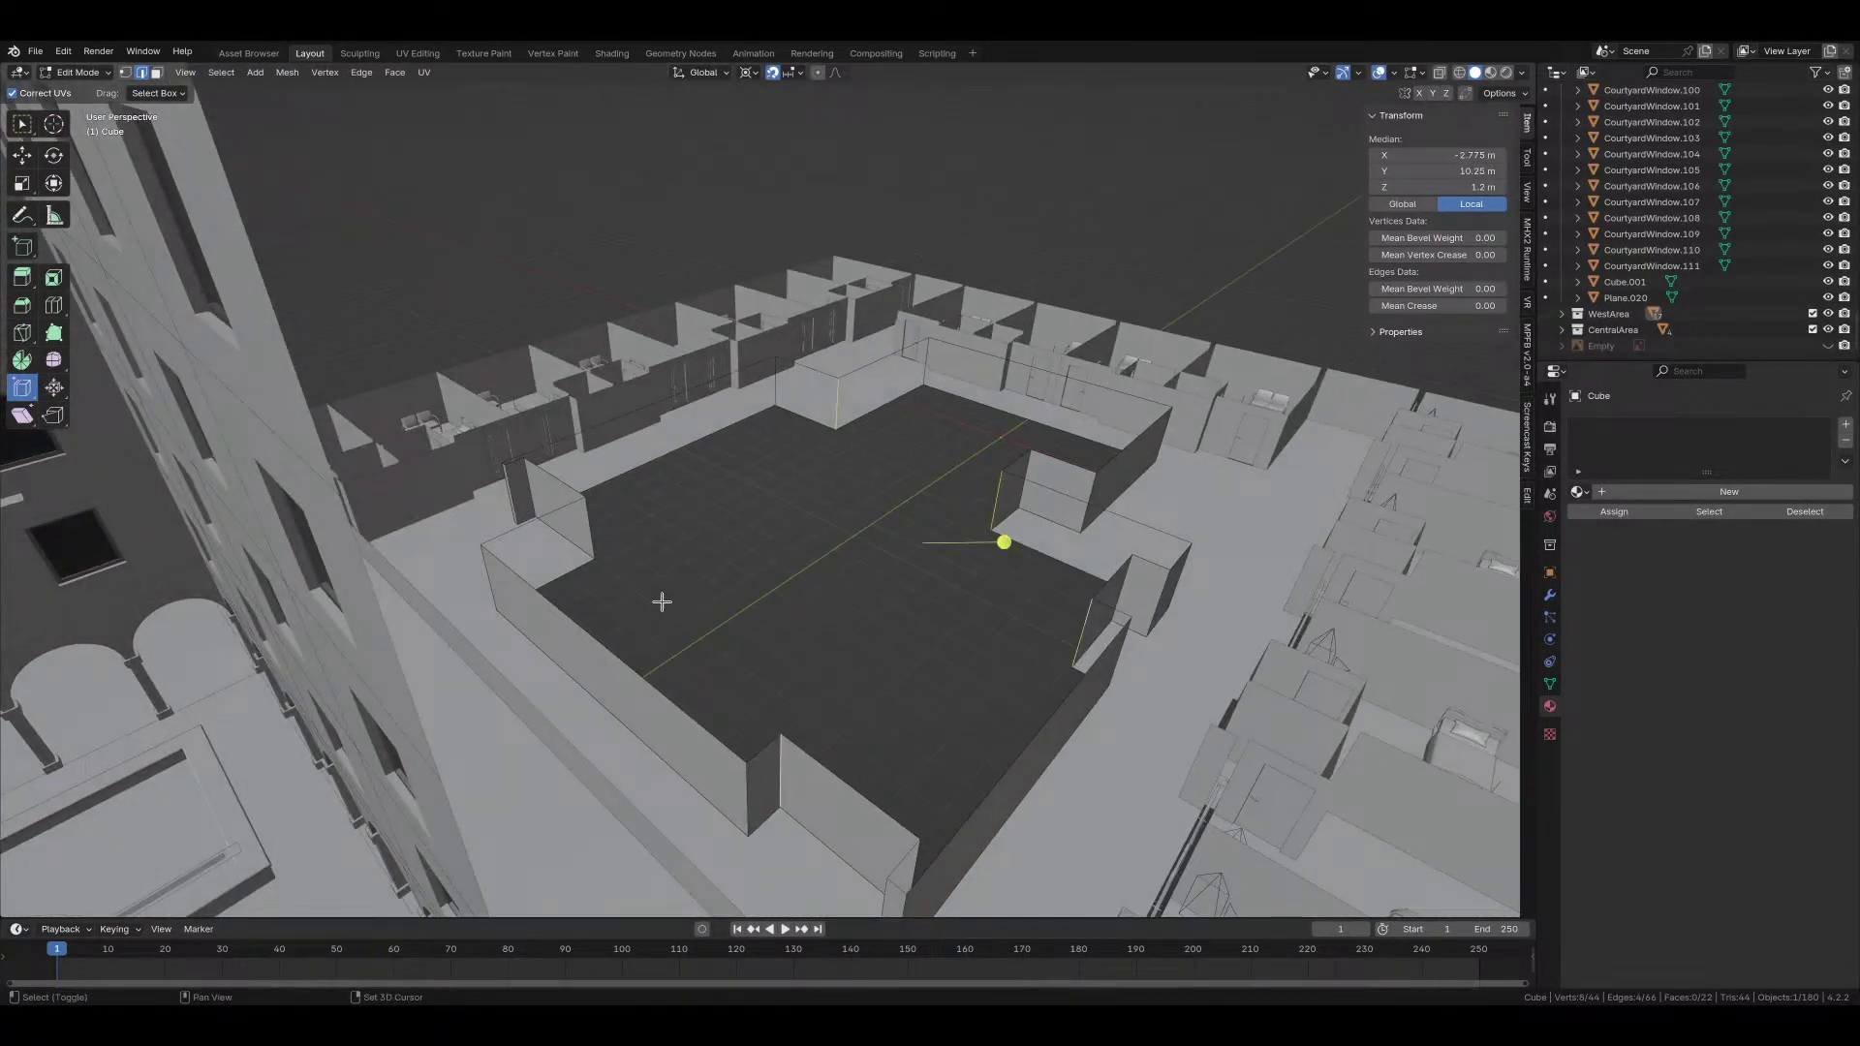
left_click(825, 432, "shift")
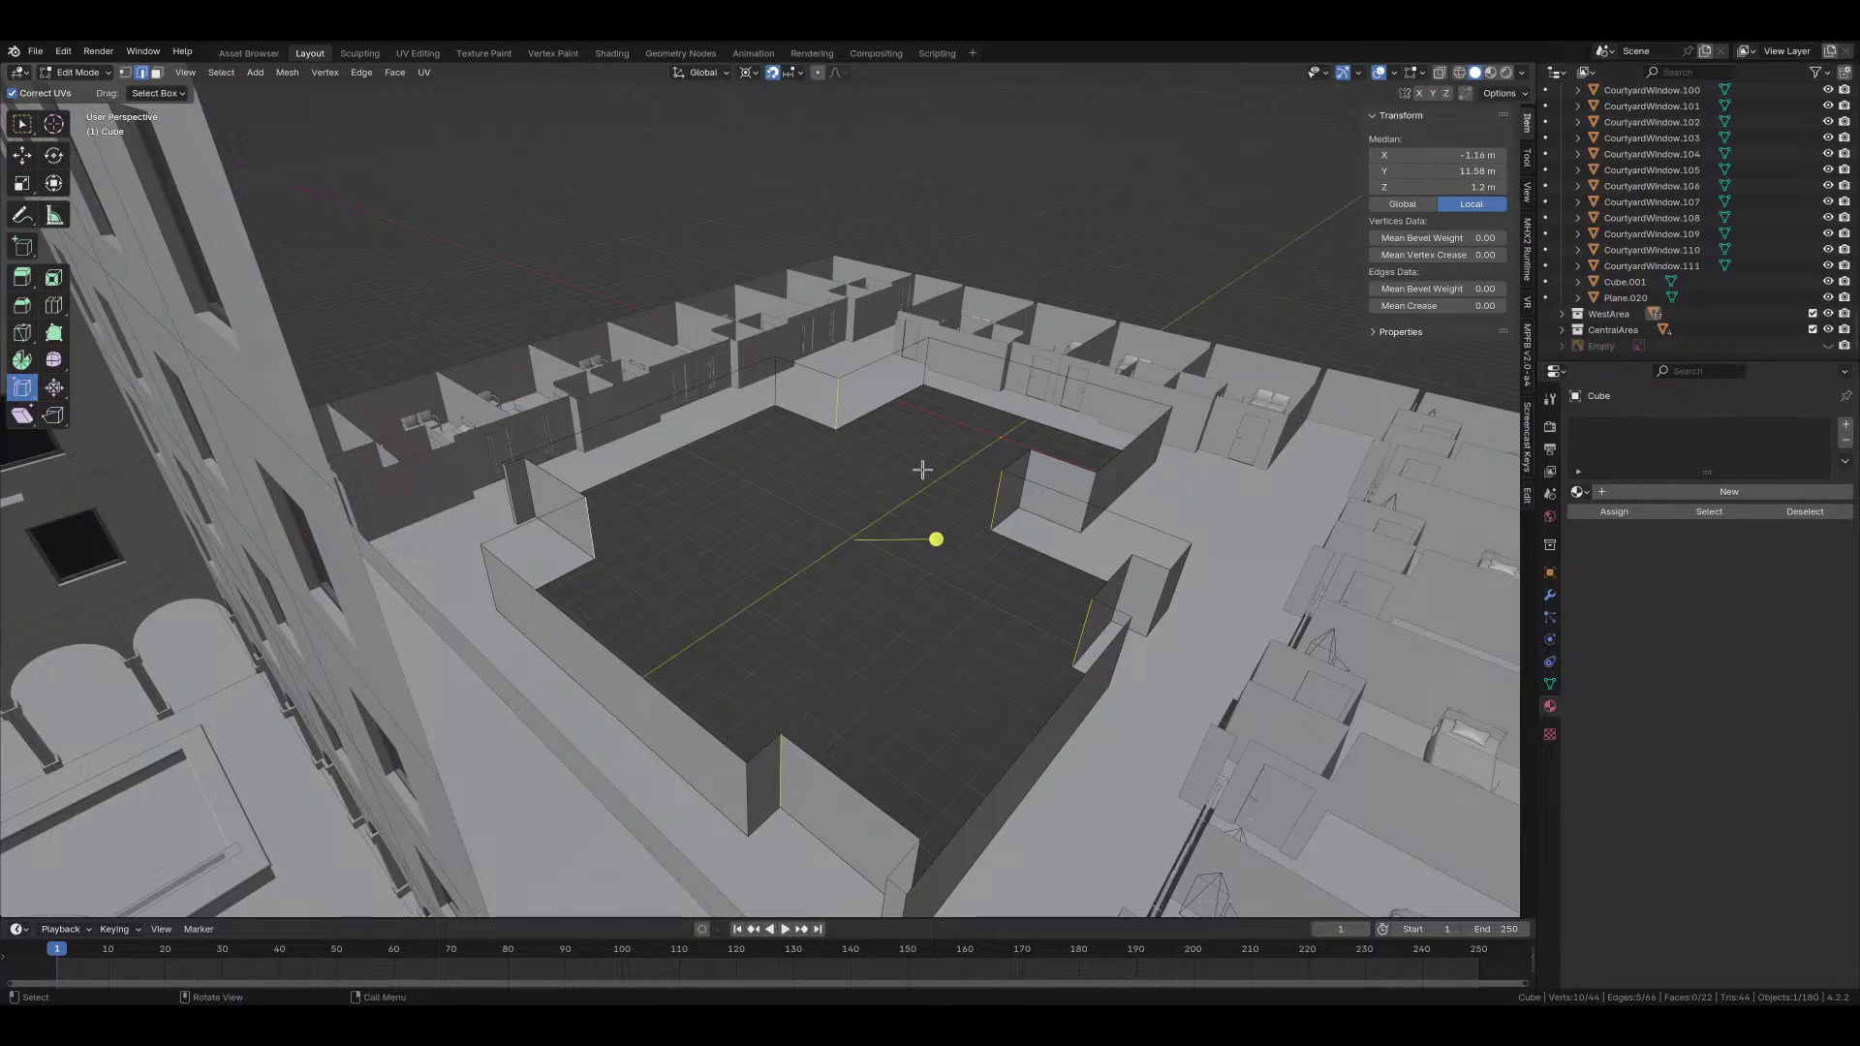
middle_click_drag(922, 470, 813, 535)
right_click(813, 536)
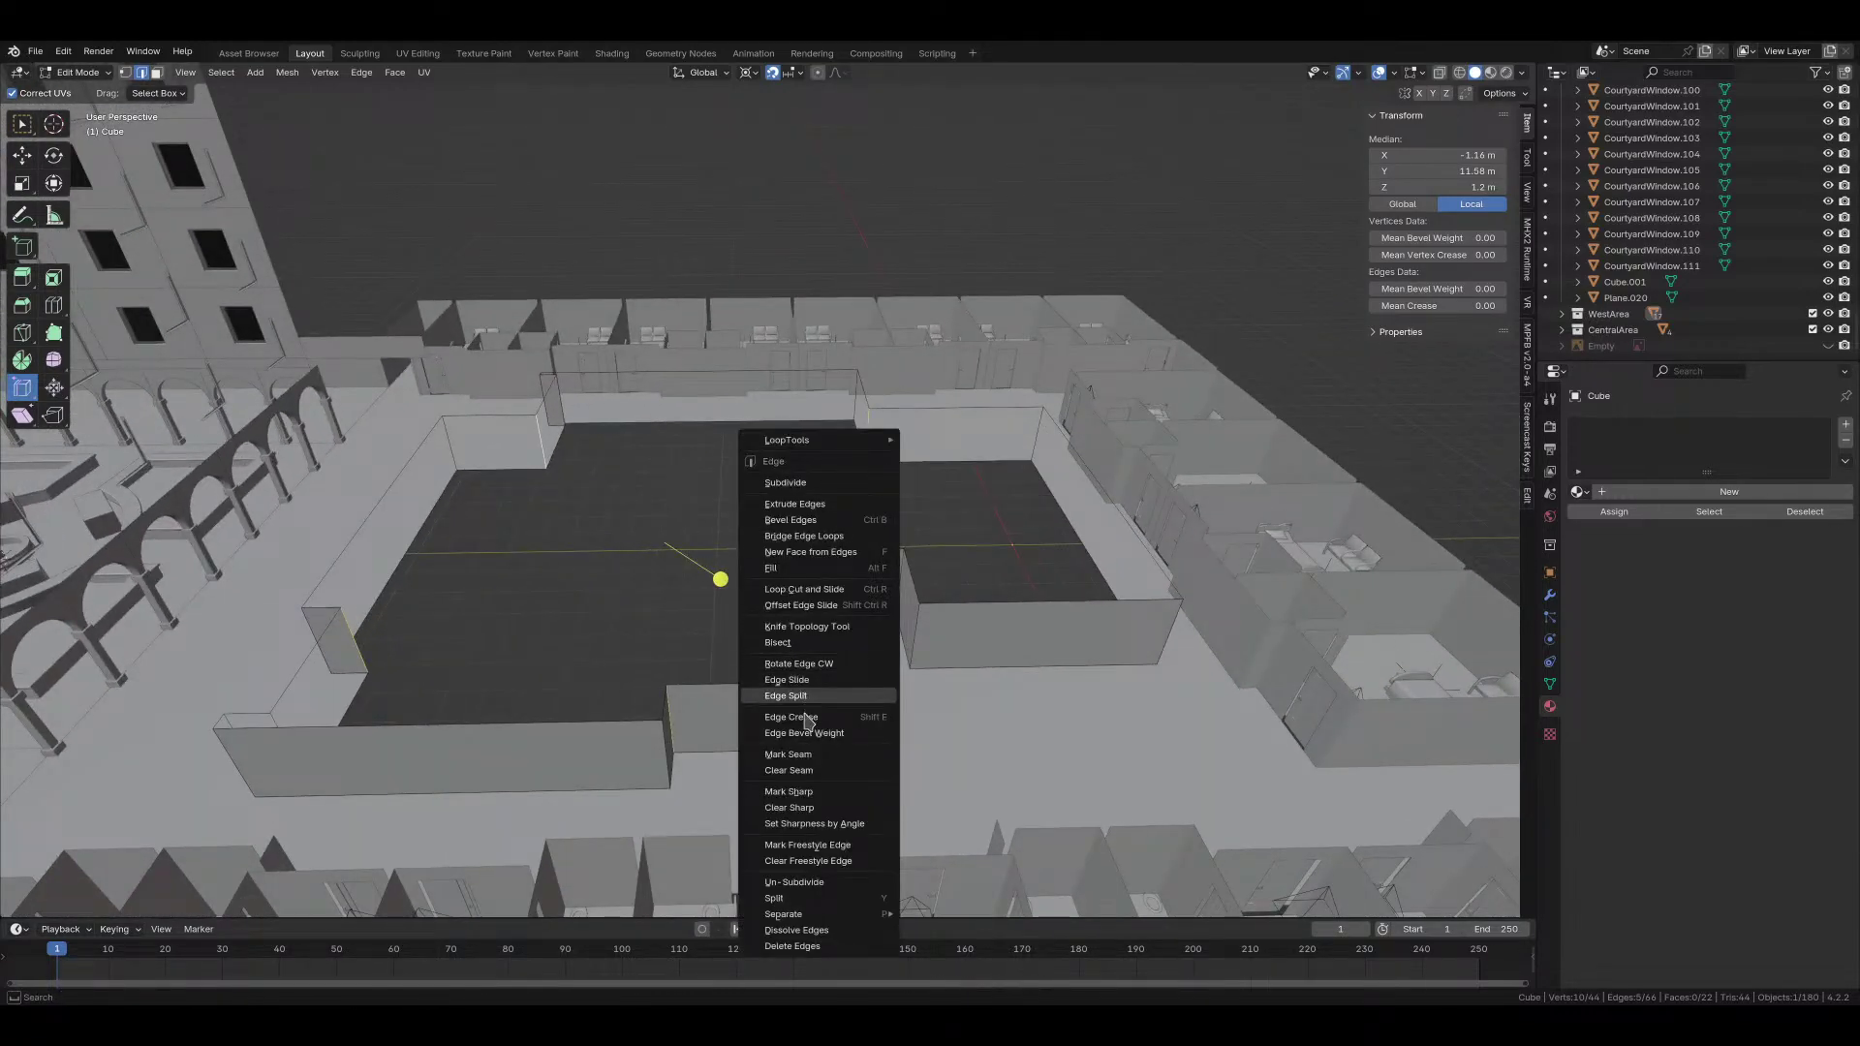
Step: Unwrap all faces of the inner hallway walls in the UV Editing workspace and select the resulting UVs
left_click(418, 53)
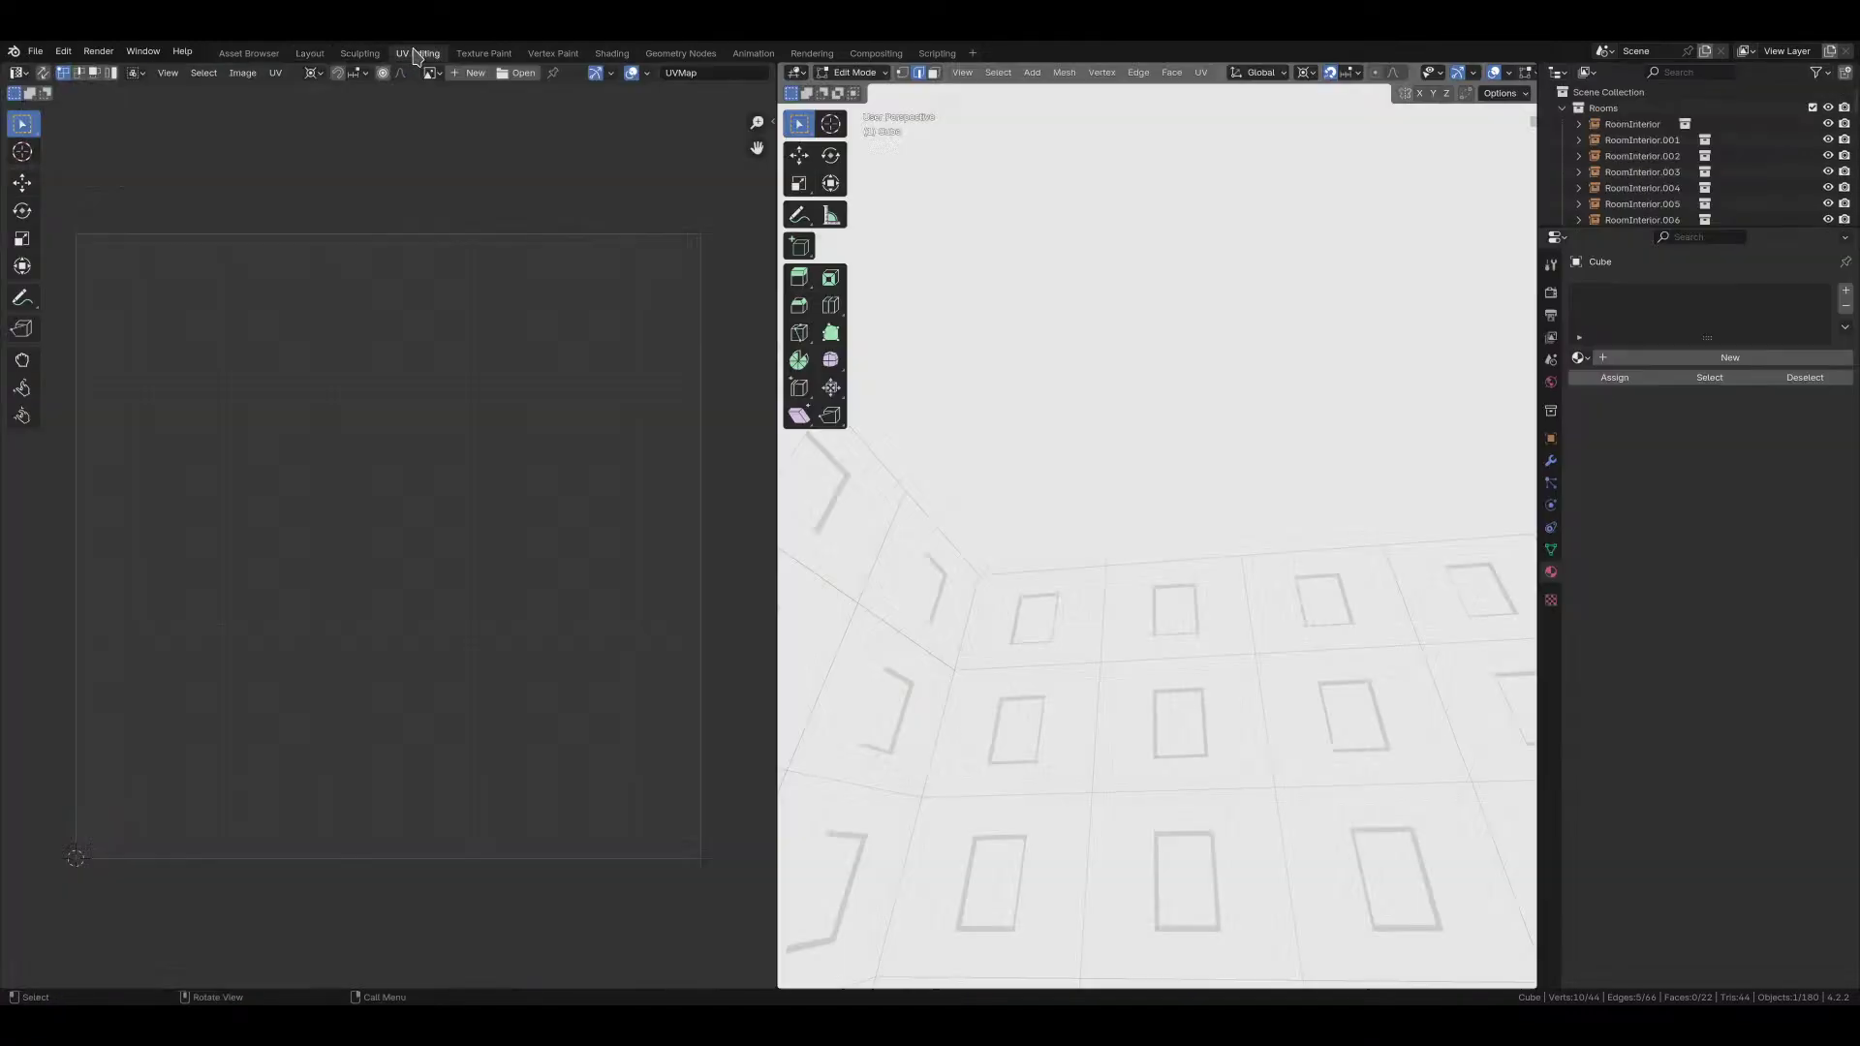
key("a")
middle_click_drag(1108, 489, 1056, 600)
key("u")
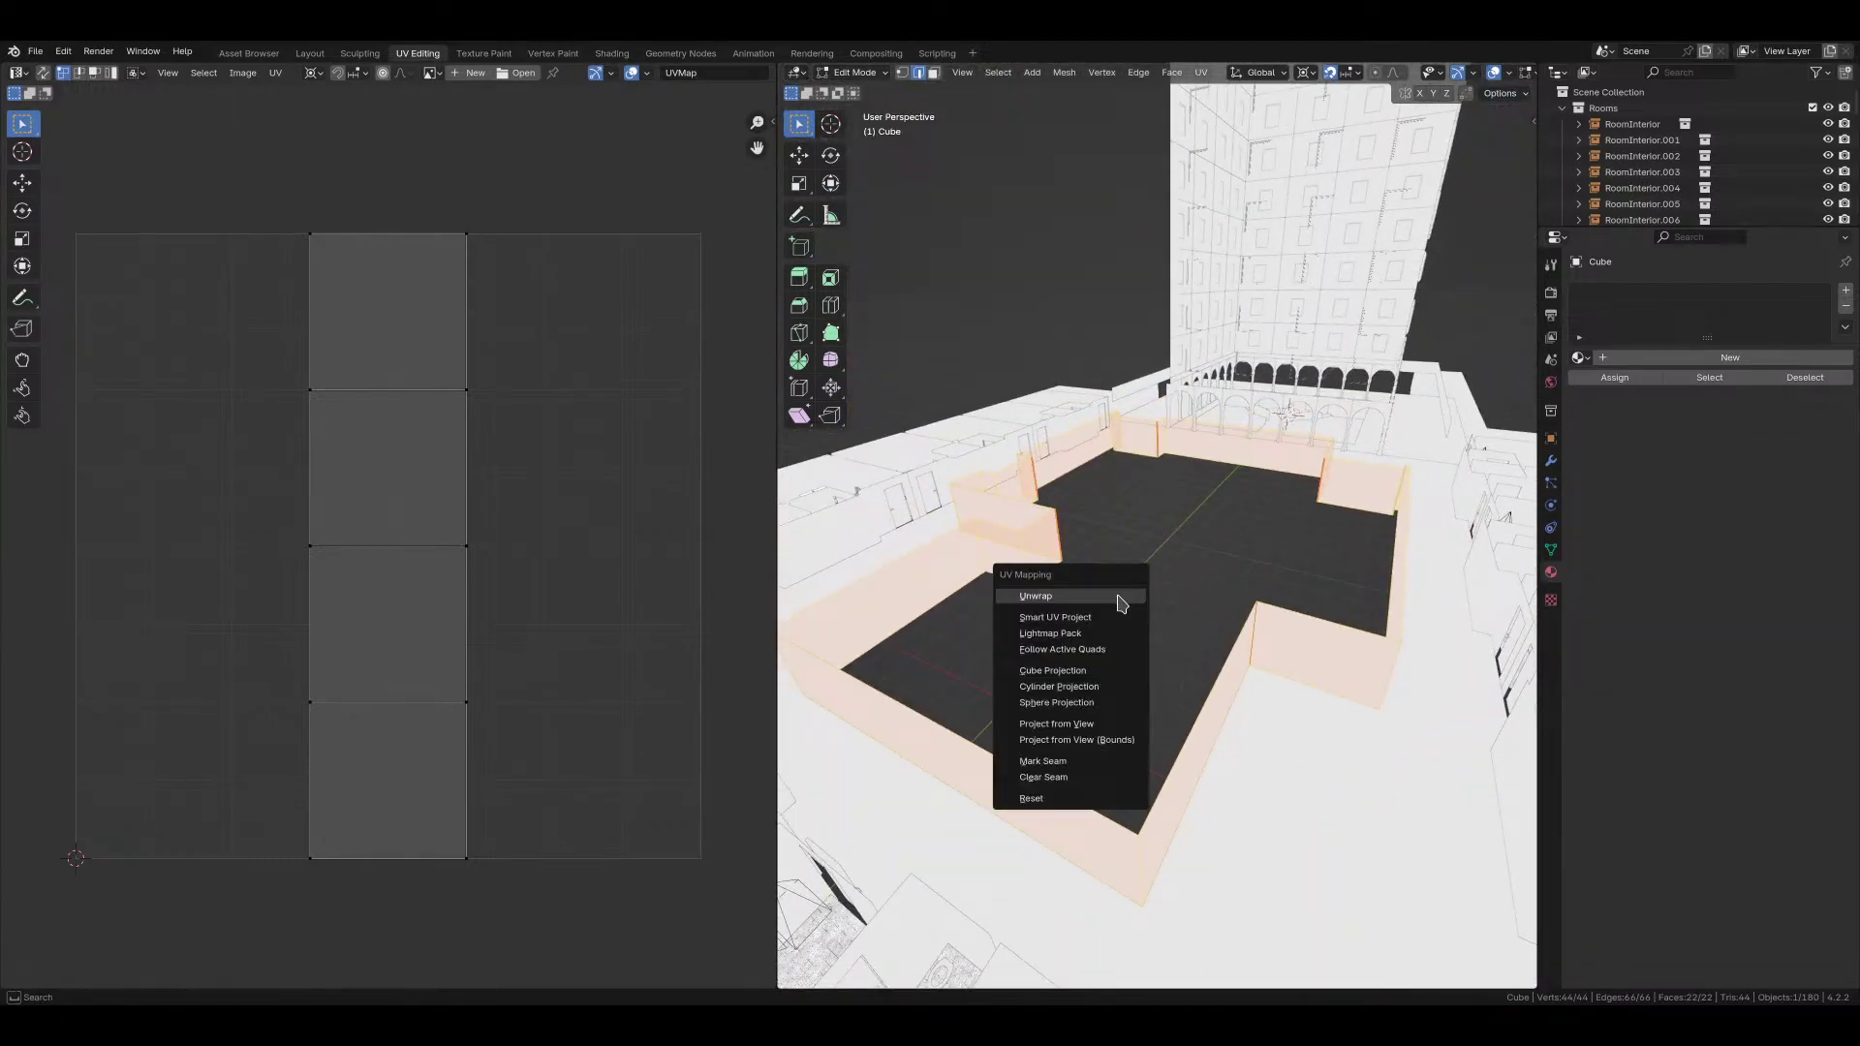
left_click(1117, 595)
key("a")
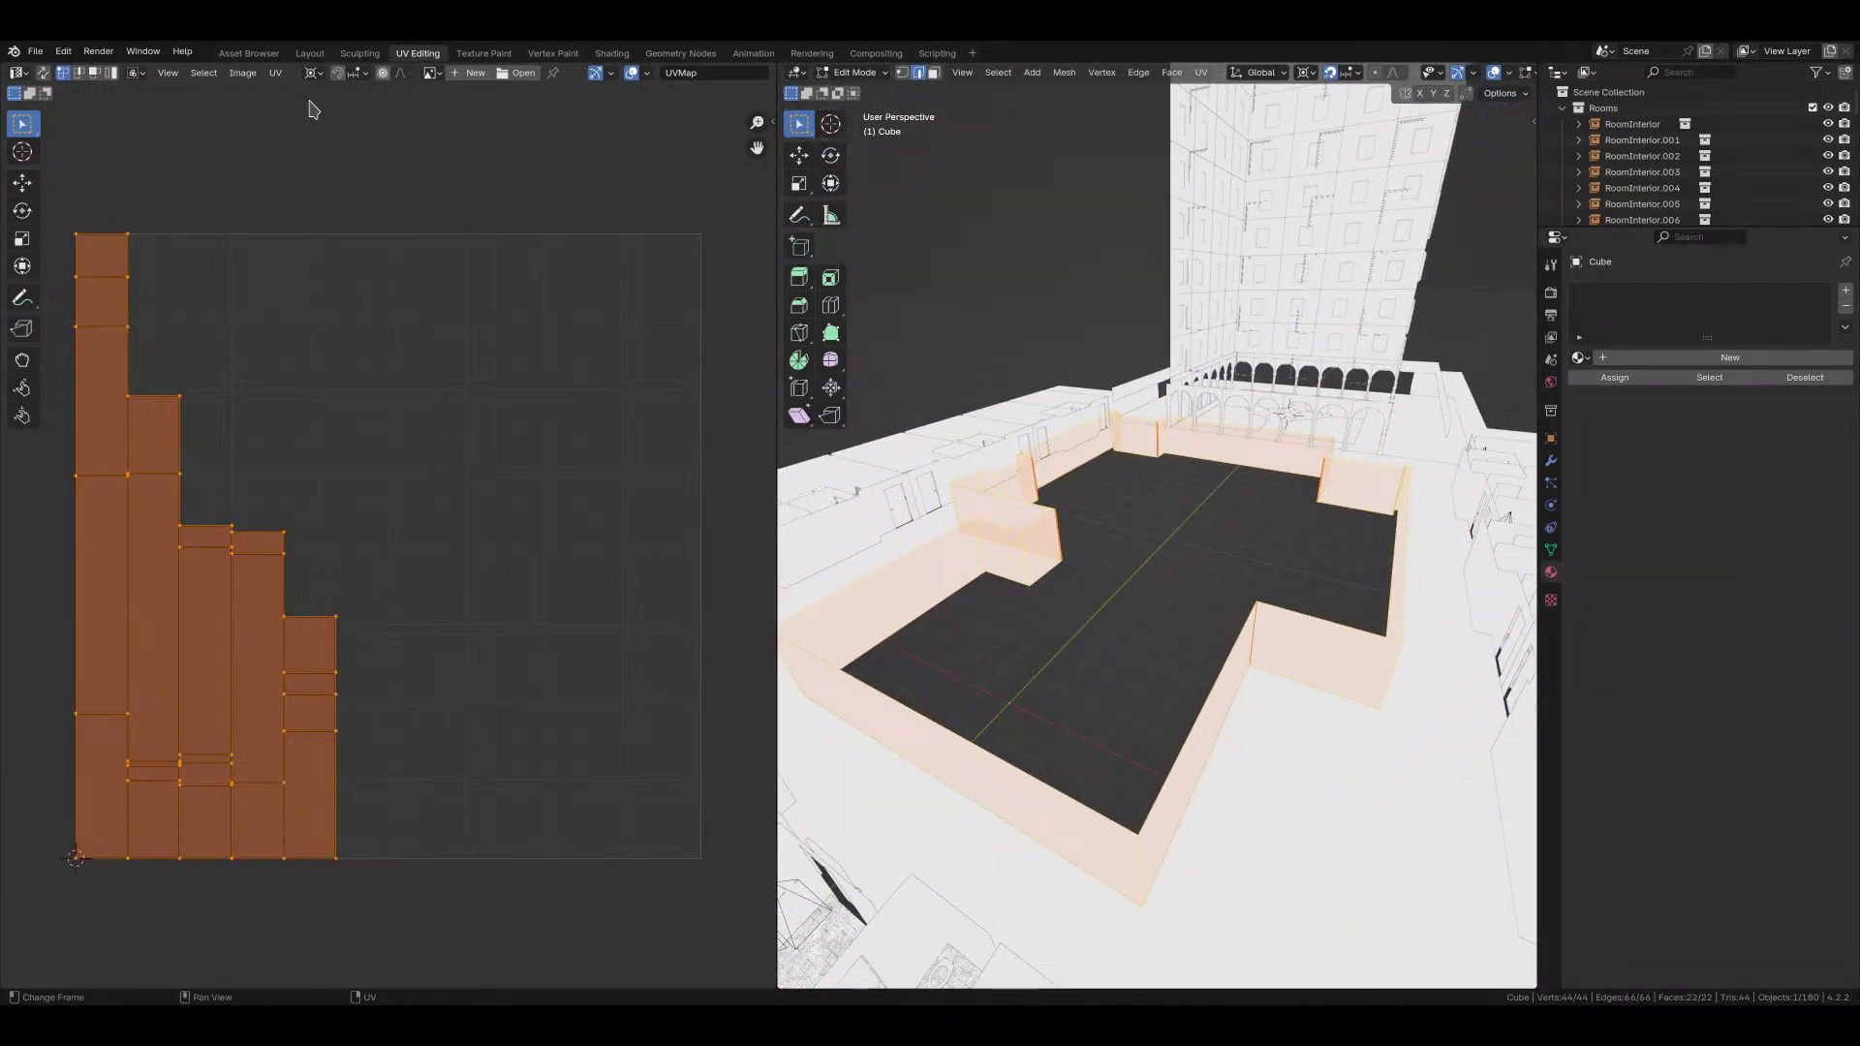
Step: Check the existing UV layout of a straight hallway wall with doorways along the patient rooms
left_click(310, 54)
middle_click_drag(972, 489, 929, 503)
scroll(865, 579, "up", 2)
left_click(944, 467)
key("Tab")
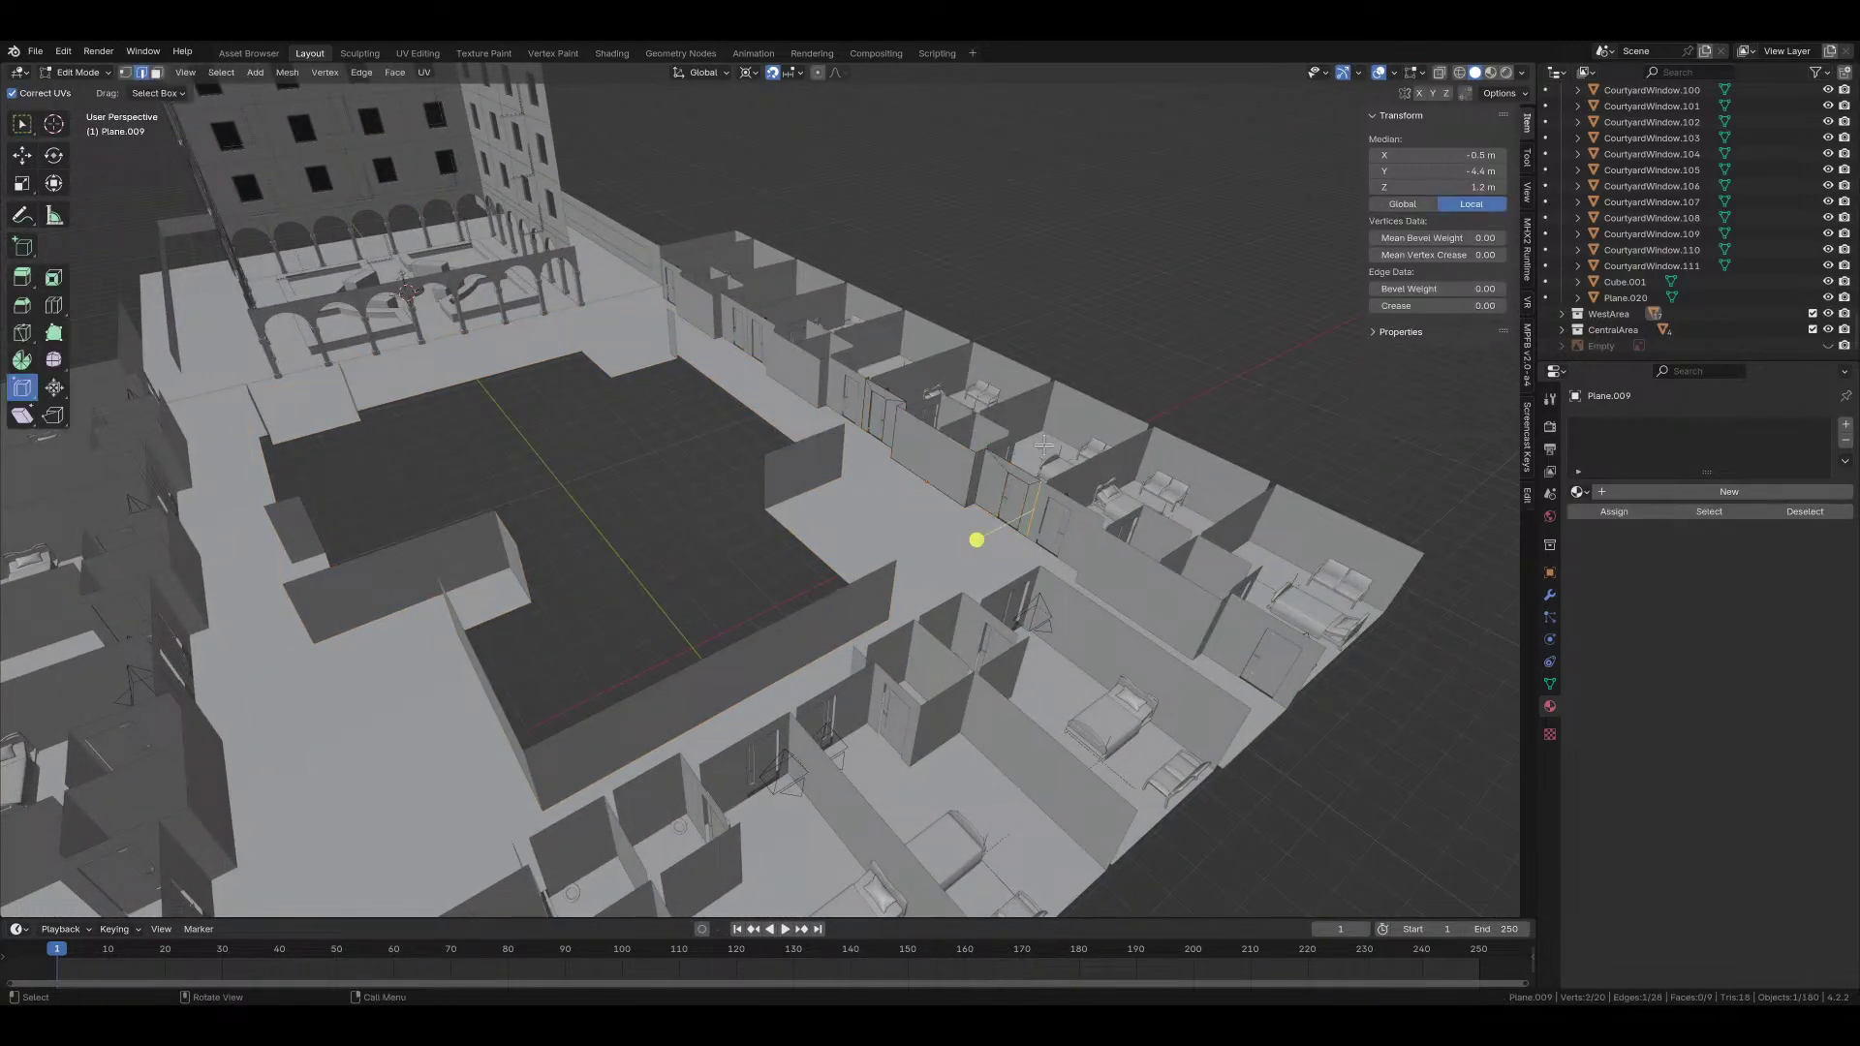
key("alt+a")
key("l")
left_click(417, 53)
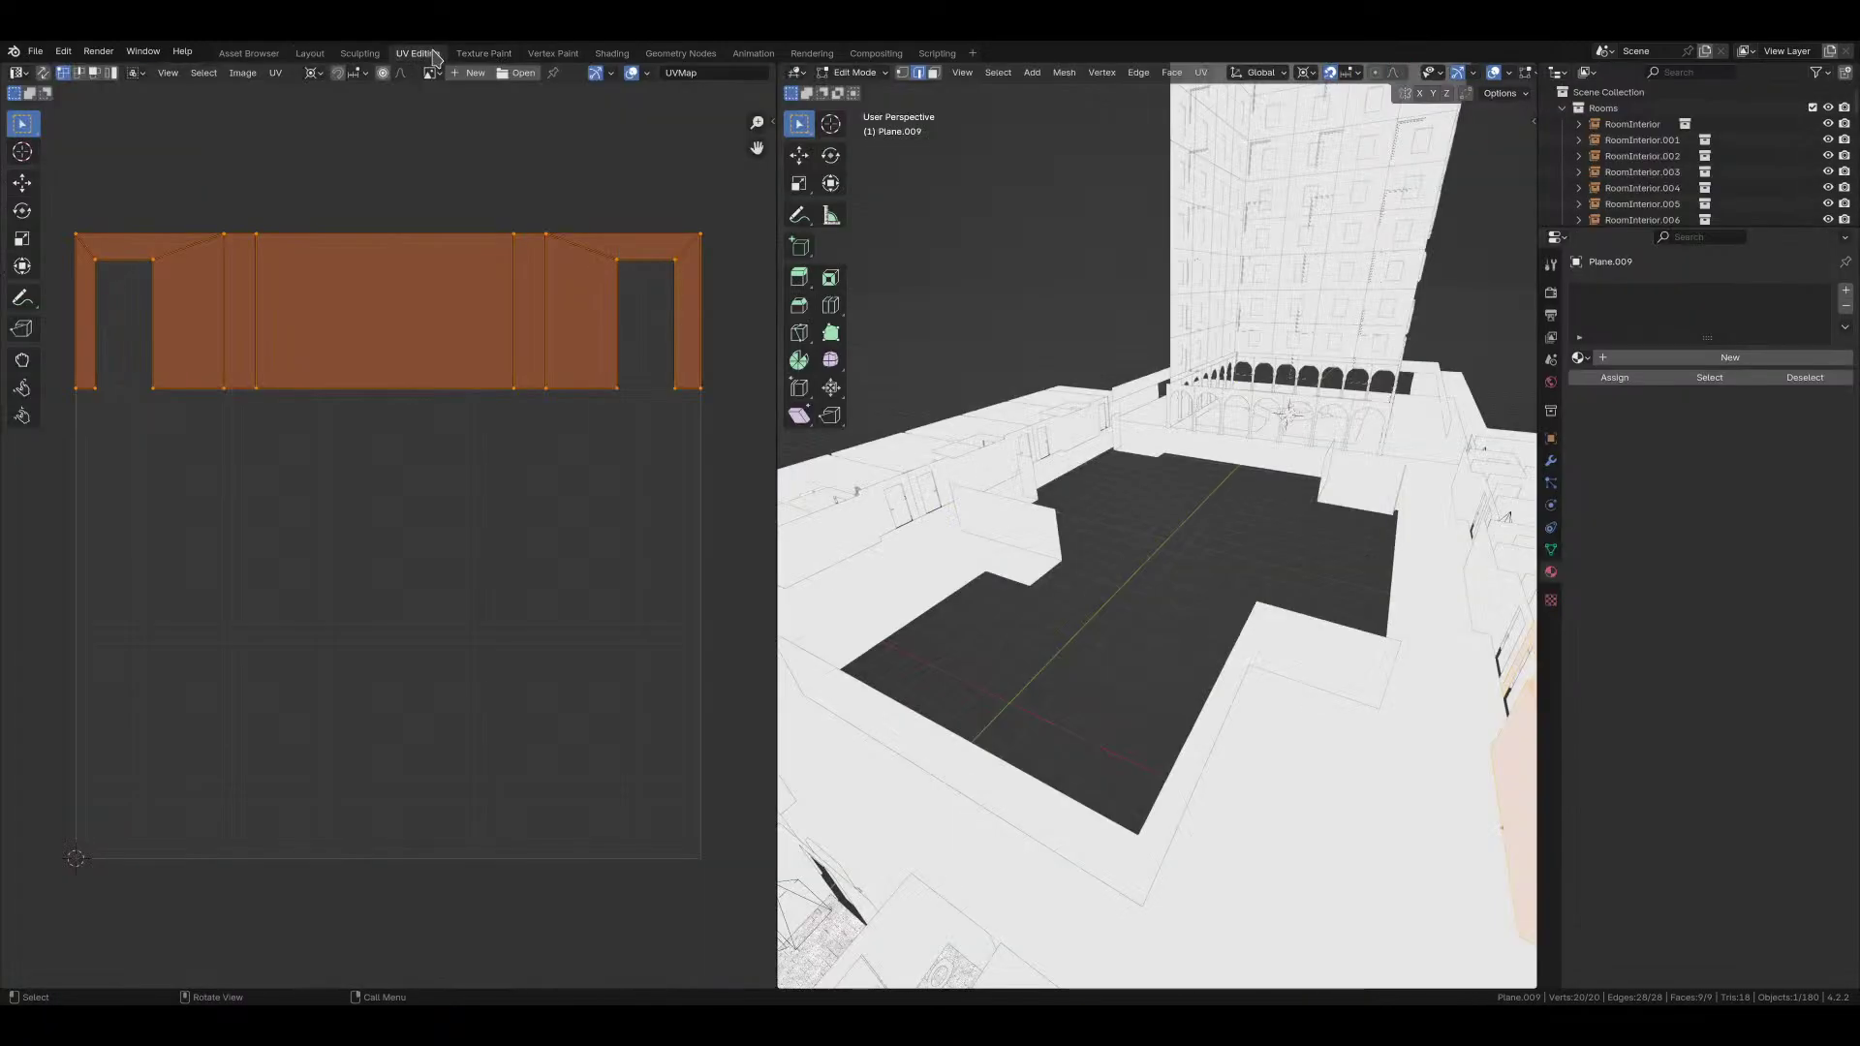
left_click(310, 53)
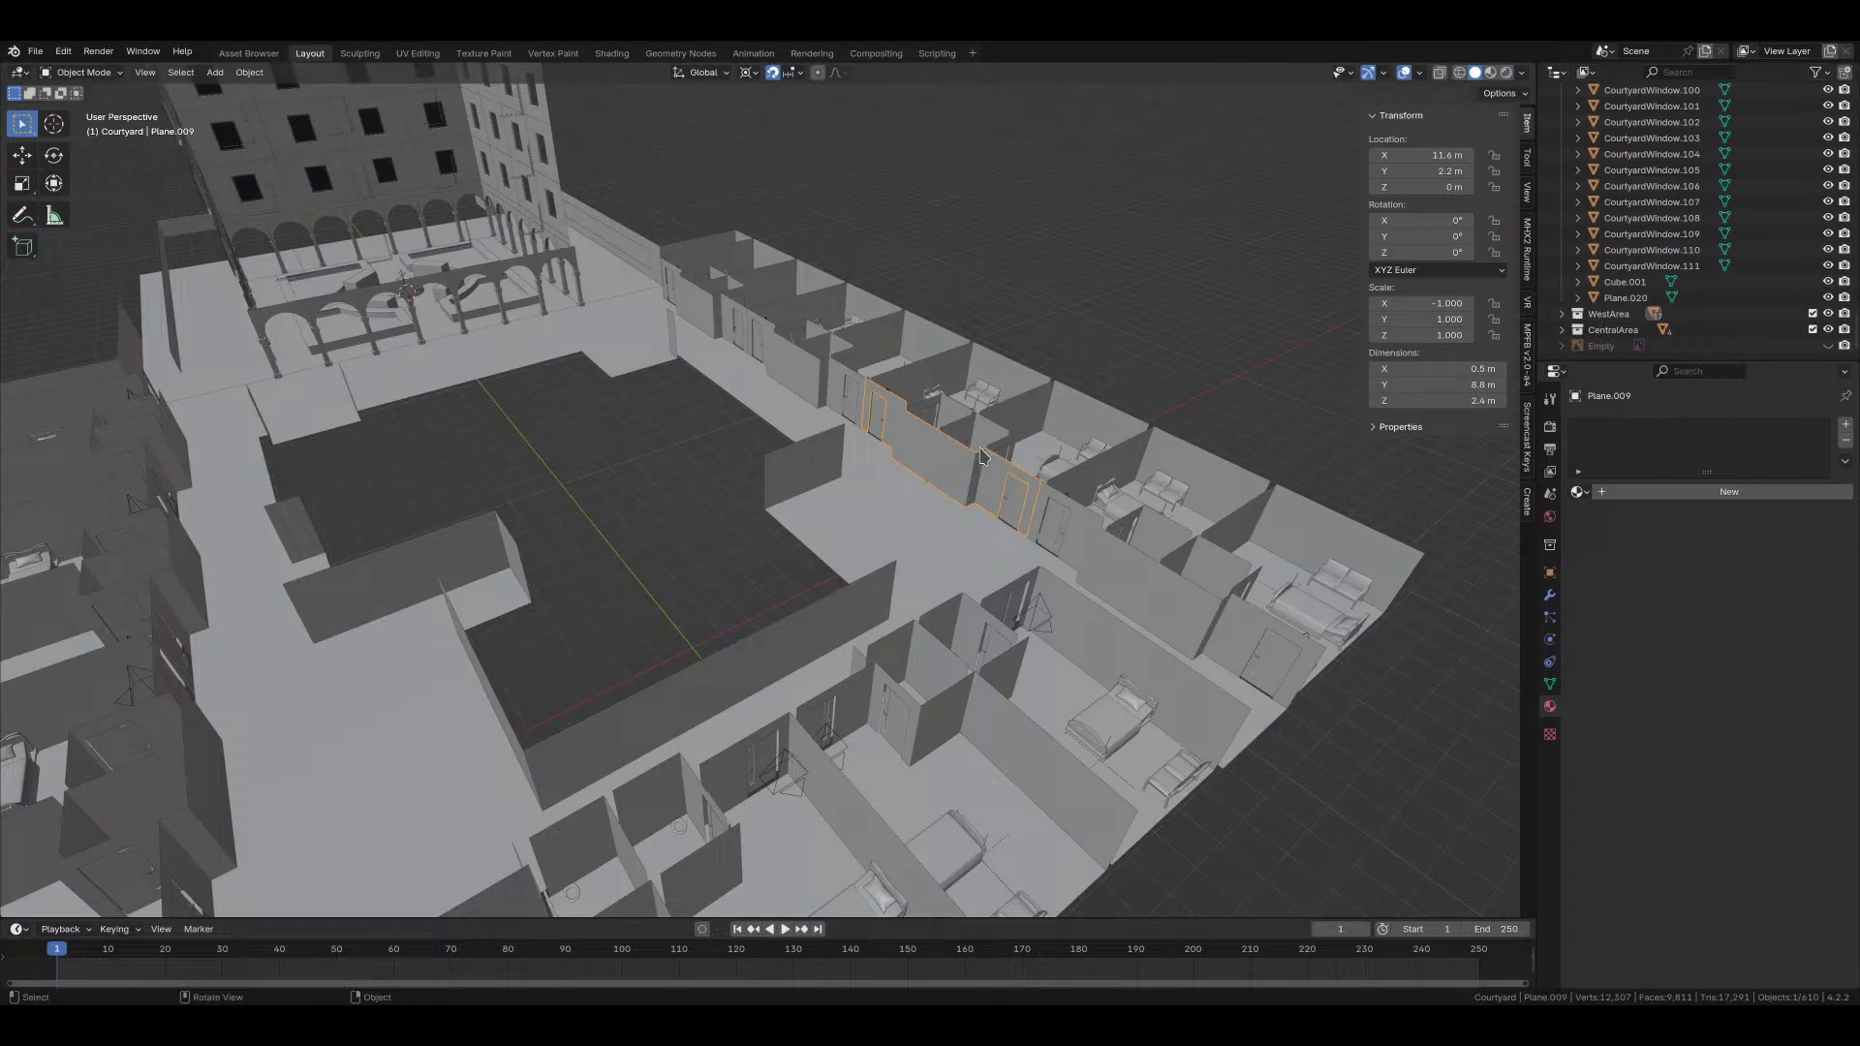
left_click(1220, 635)
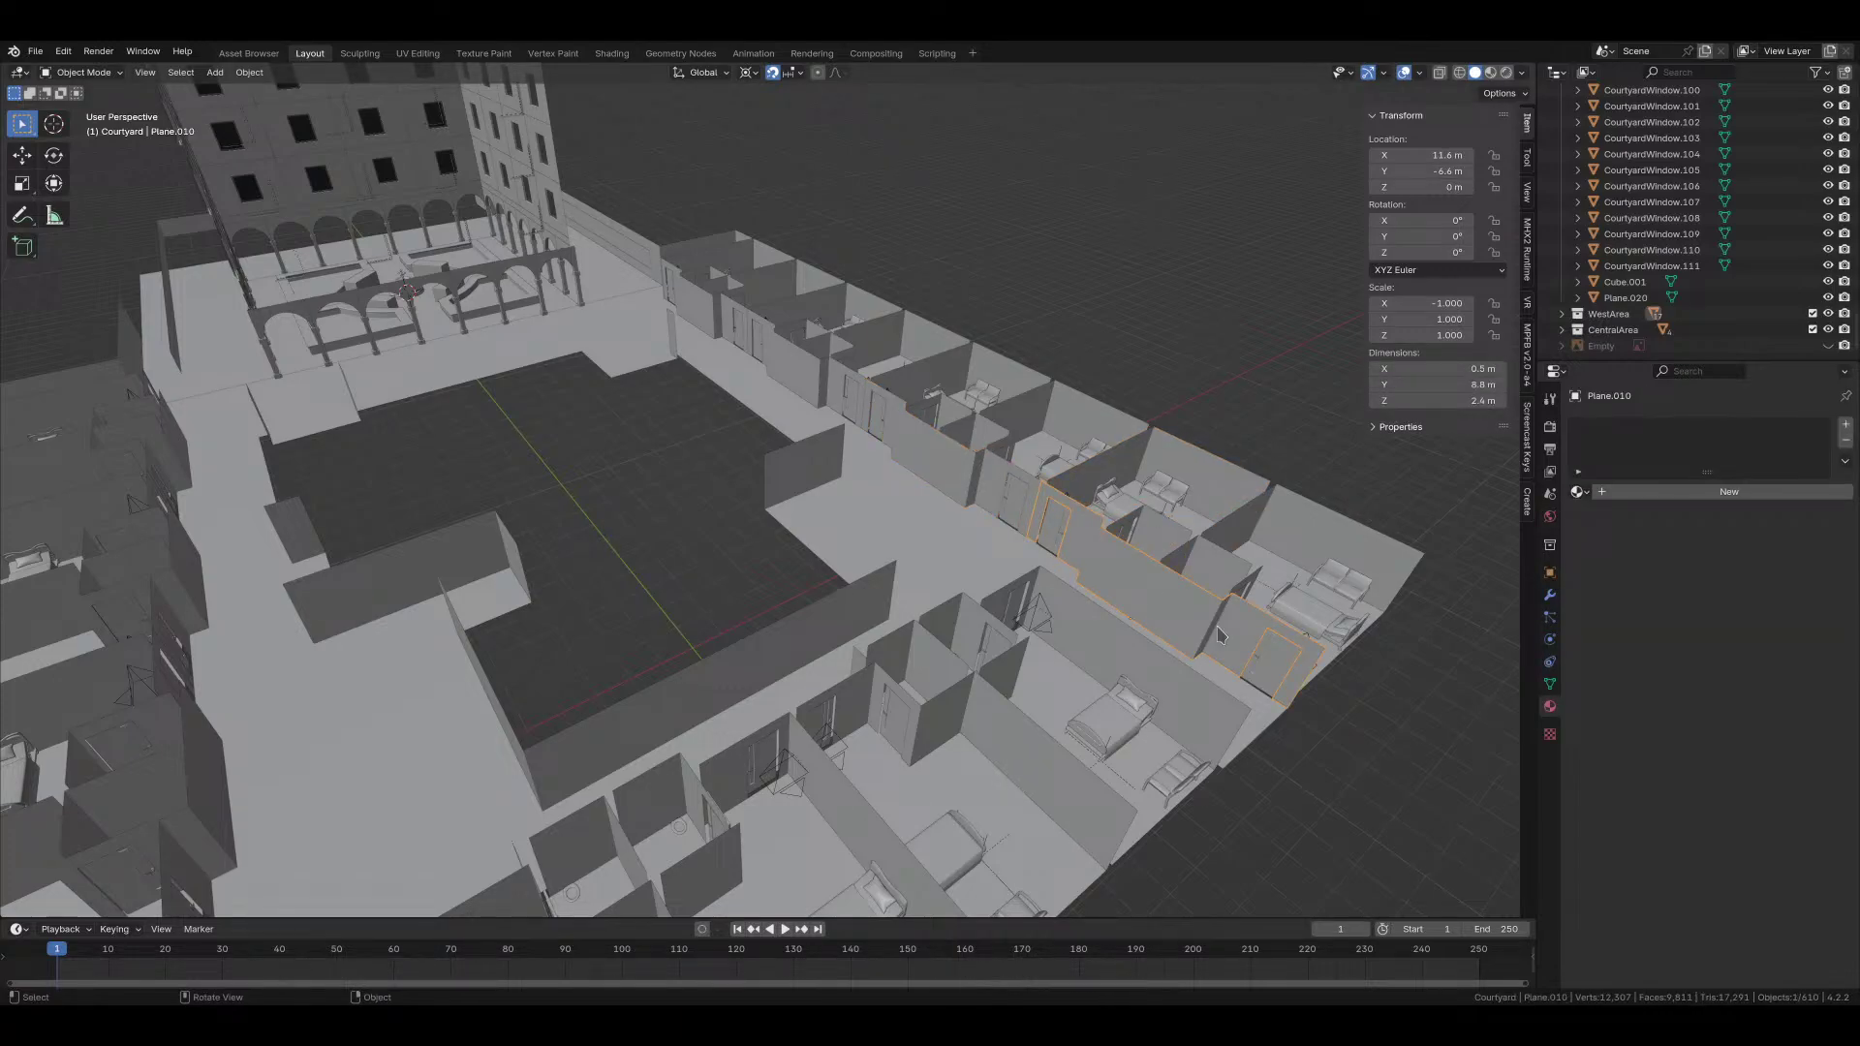
Step: Unwrap all faces of the hallway wall along the short row of rooms, then return to Object Mode in the Layout workspace
left_click(1014, 636)
middle_click_drag(1074, 639, 548, 184)
scroll(540, 155, "up", 2)
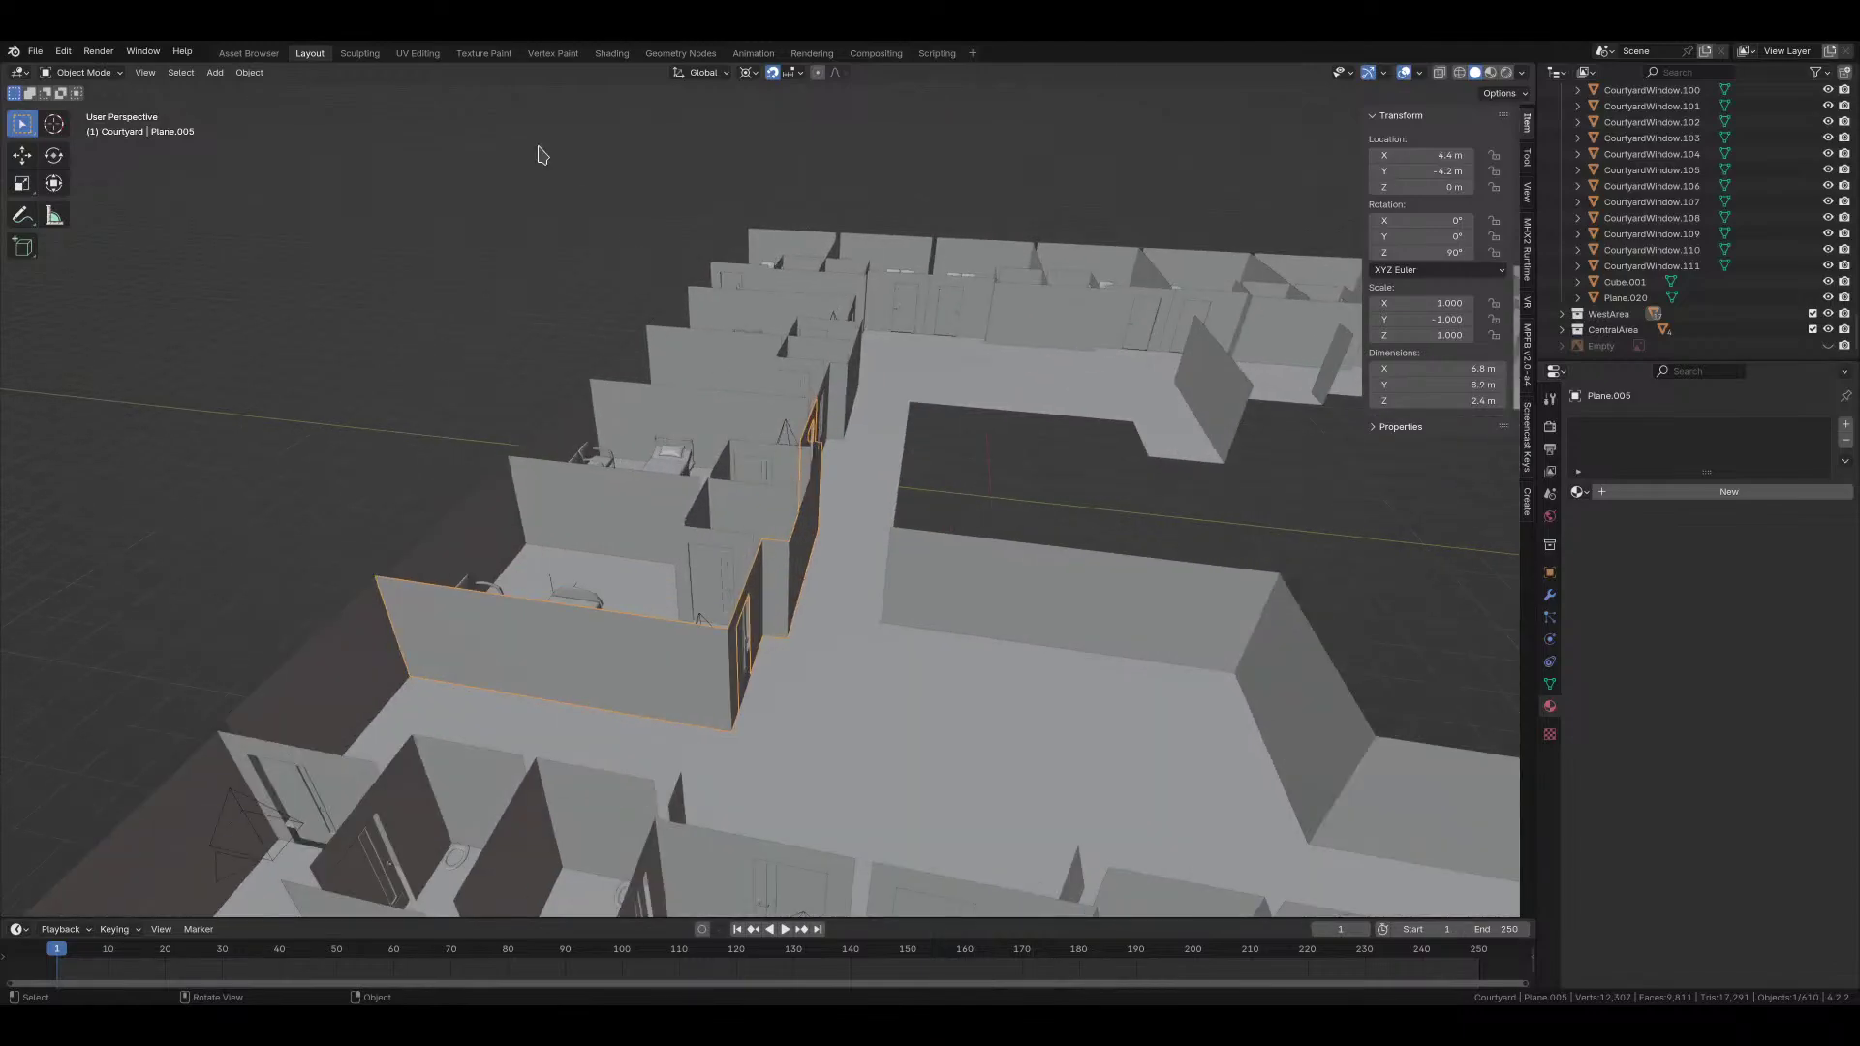
left_click(417, 53)
key("a")
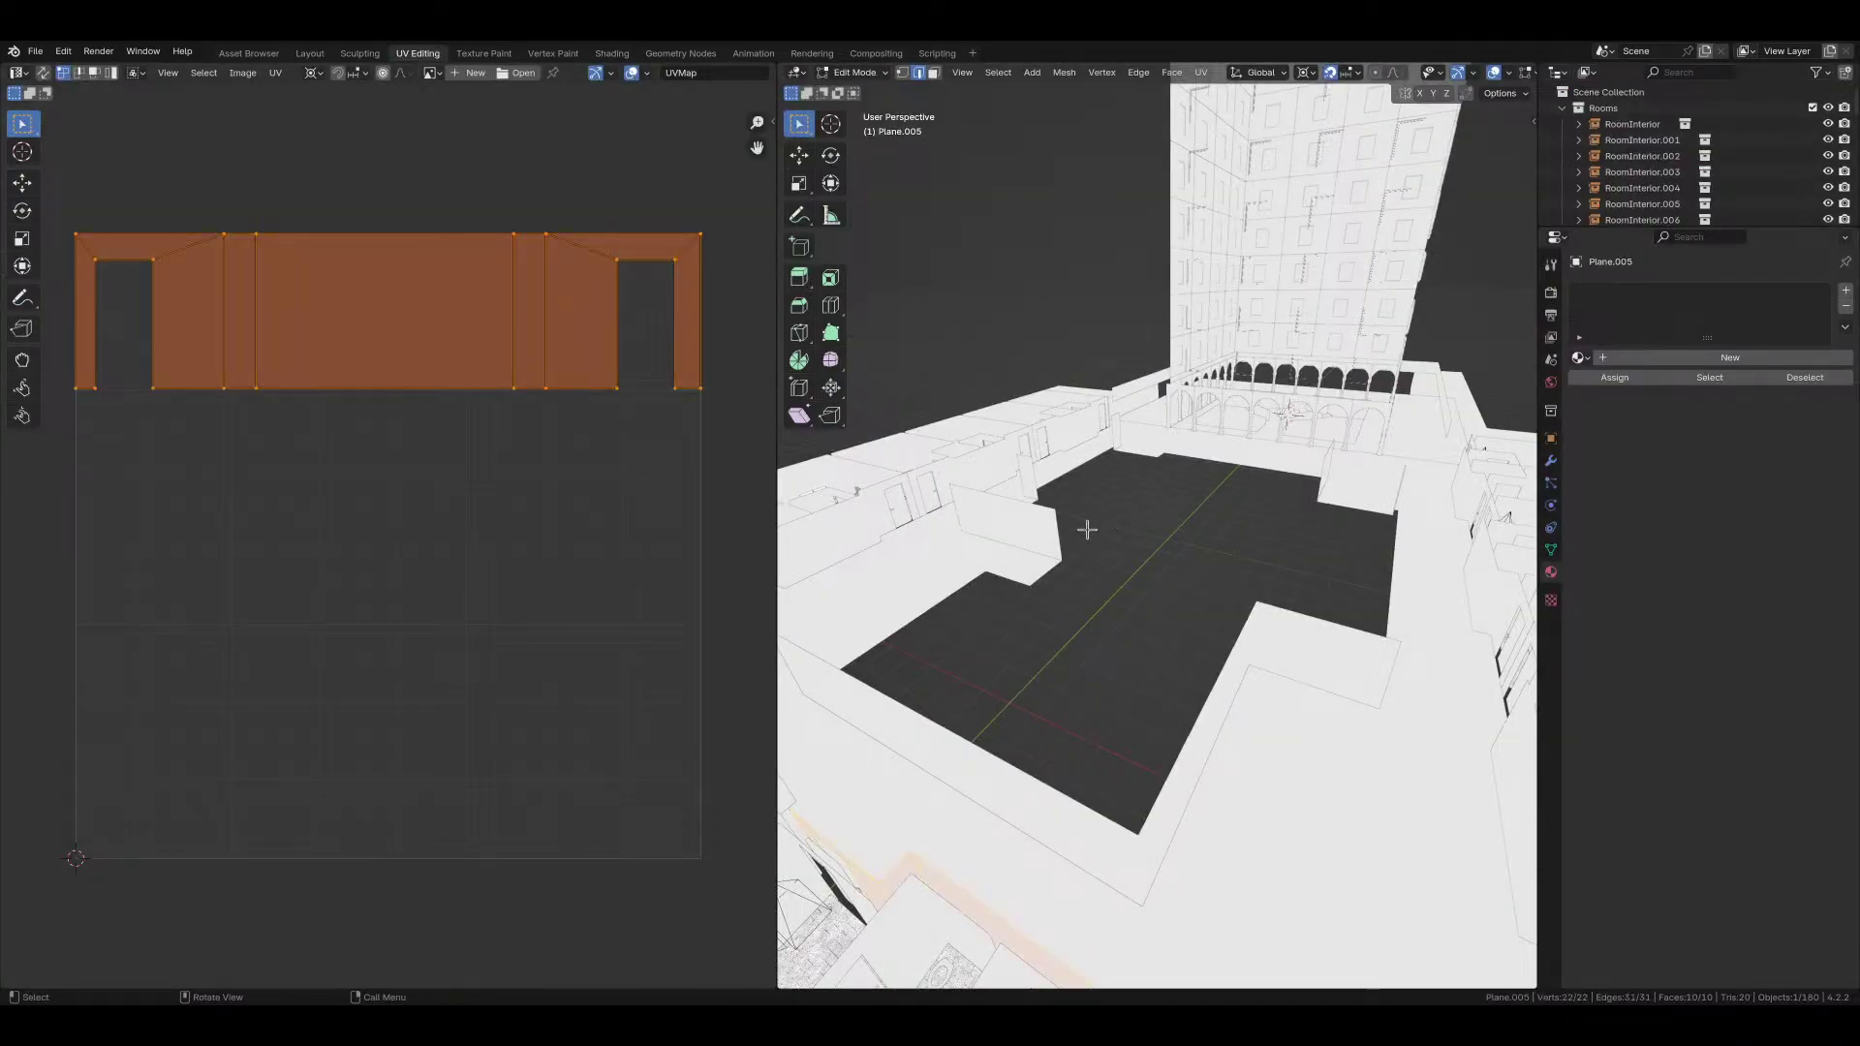
scroll(1100, 567, "down", 3)
key("u")
left_click(1102, 562)
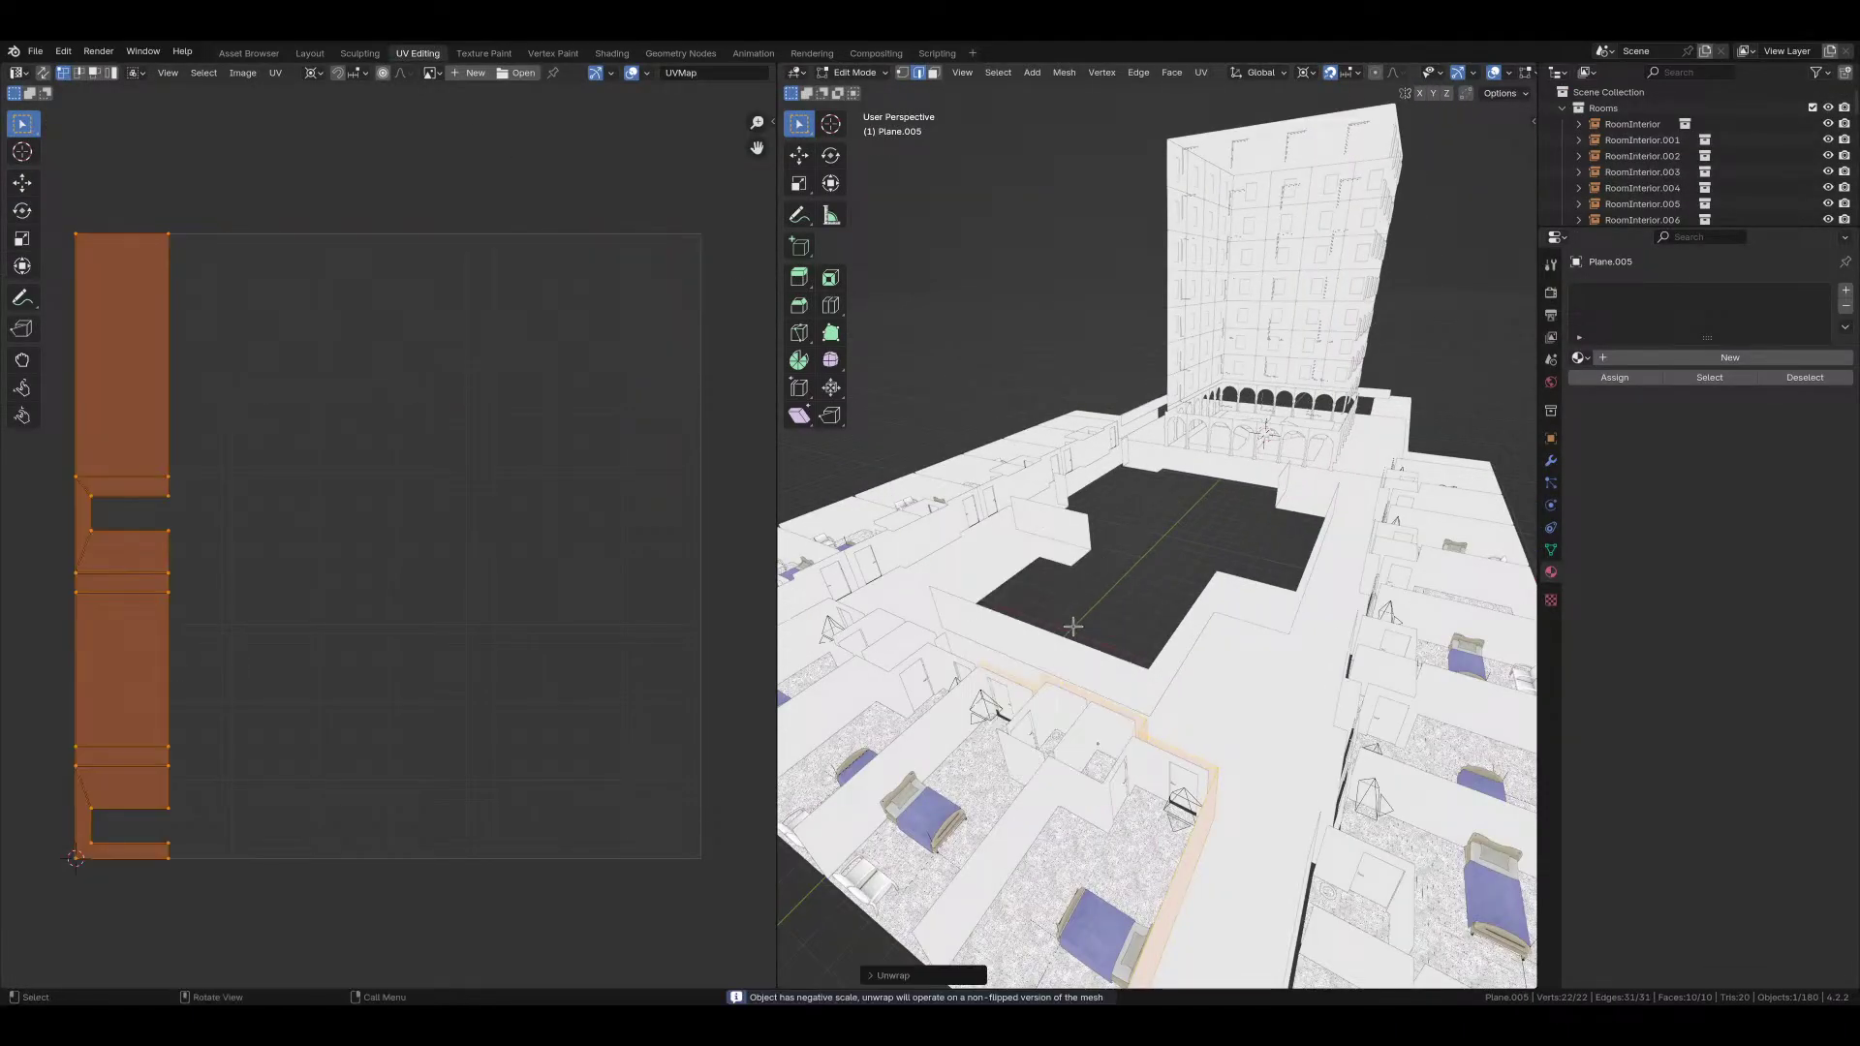
scroll(1114, 571, "up", 3)
key("ctrl+Tab")
left_click(1119, 577)
middle_click_drag(1119, 577, 1161, 581)
left_click(309, 53)
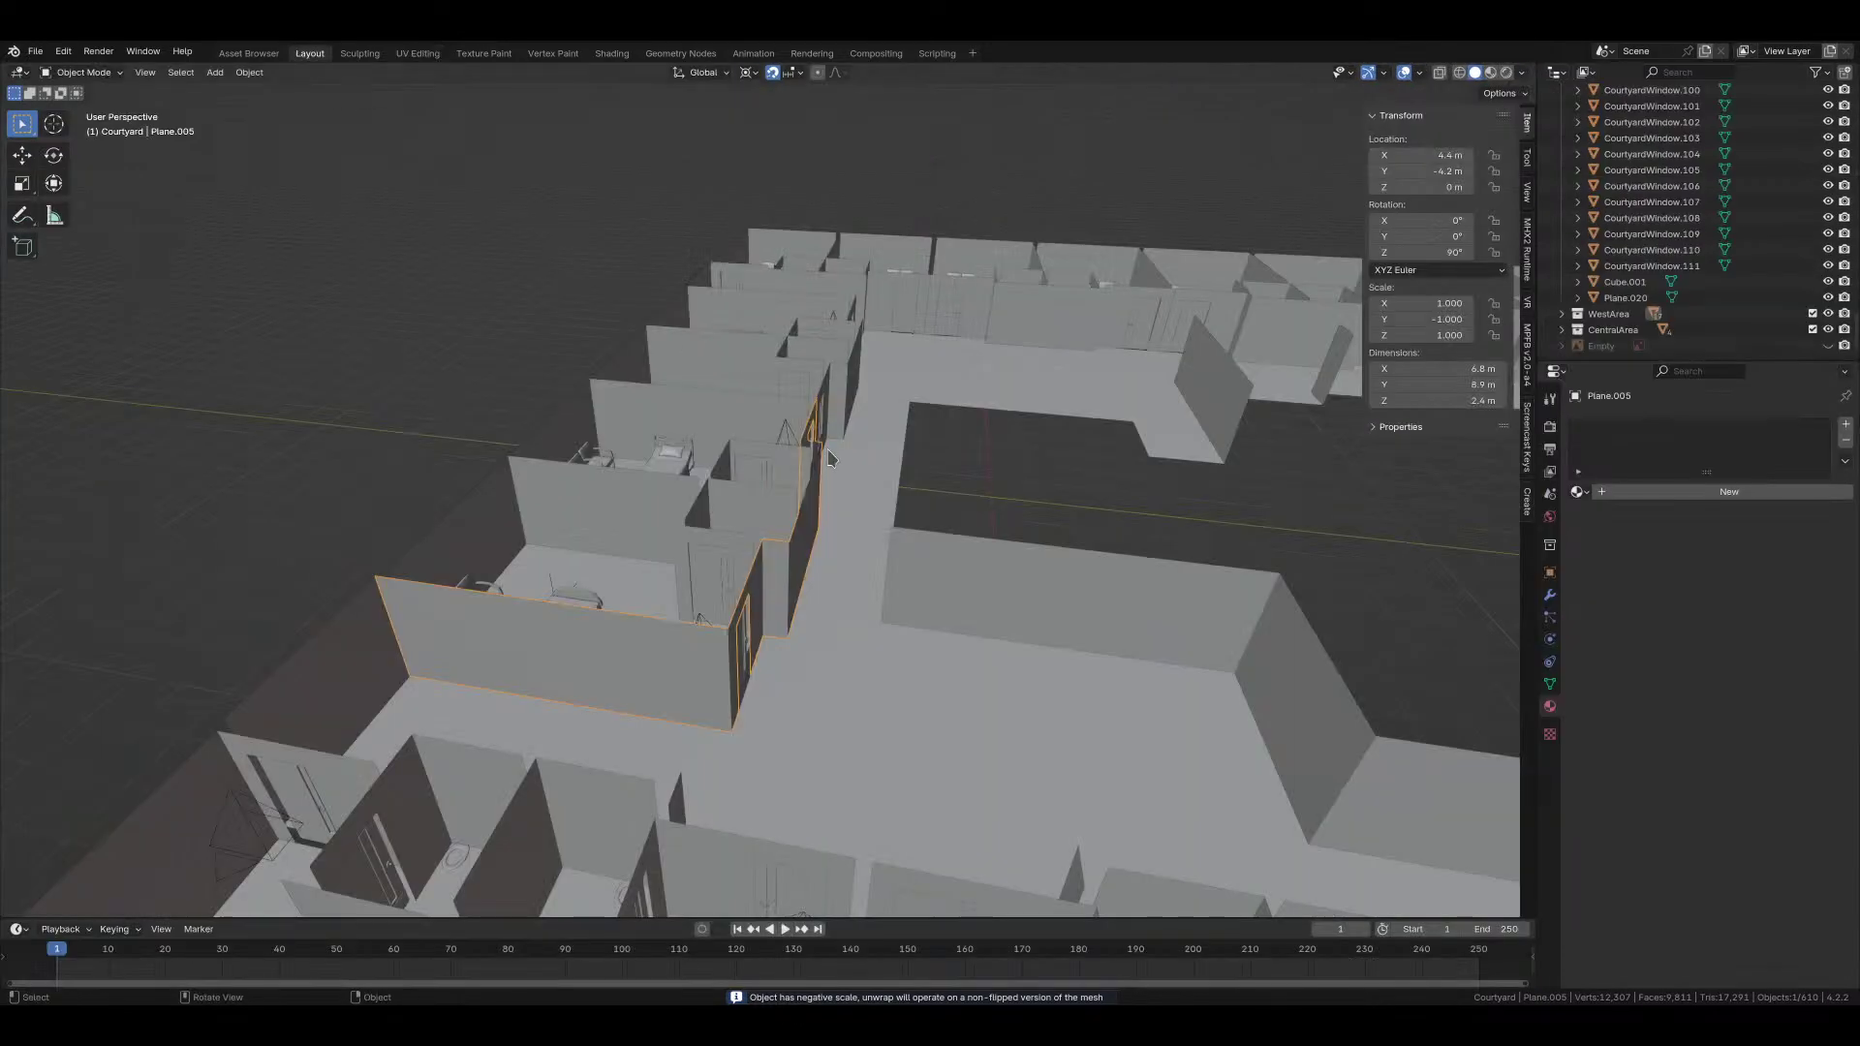
Step: Unwrap all faces of the hallway ceiling and return it to Object Mode
middle_click_drag(969, 571, 1011, 588)
scroll(998, 583, "up", 3)
scroll(1011, 588, "down", 3)
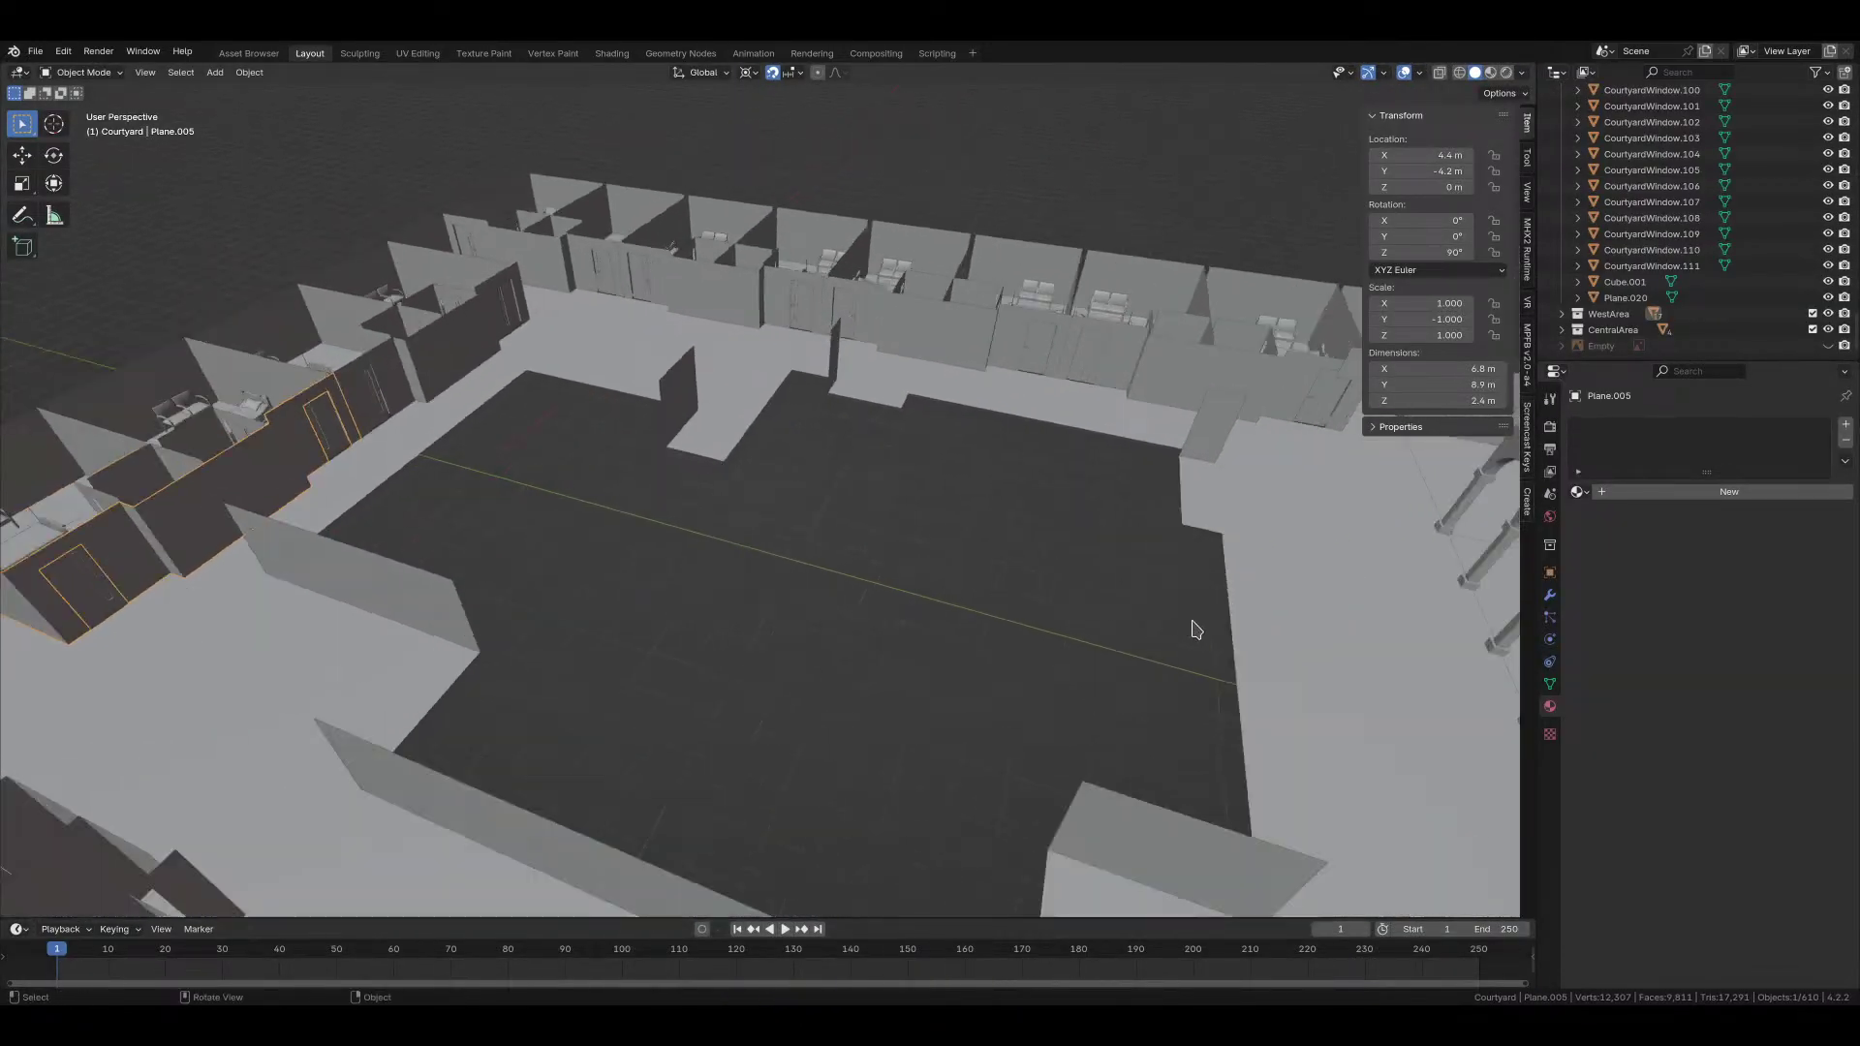
middle_click_drag(1199, 627, 838, 506)
left_click(601, 366)
middle_click_drag(608, 397, 817, 524)
left_click(513, 410)
scroll(516, 409, "down", 6)
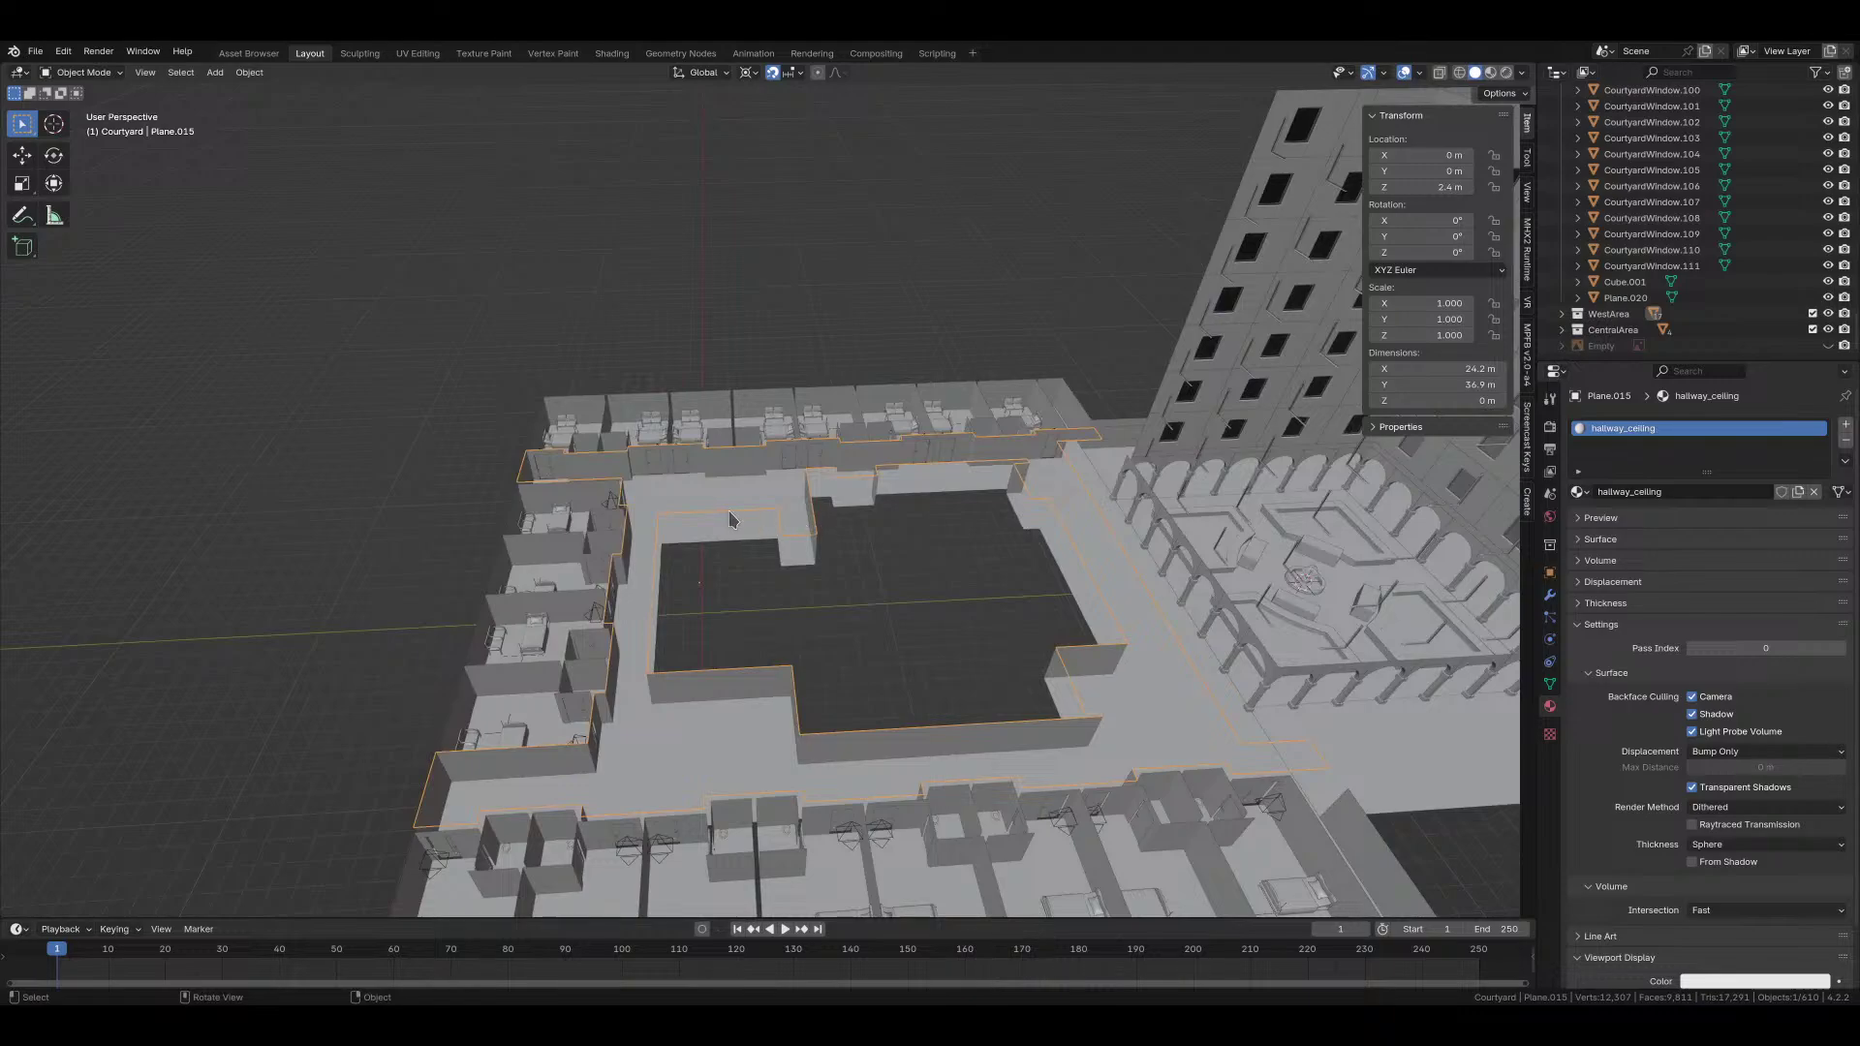
key("Tab")
key("x")
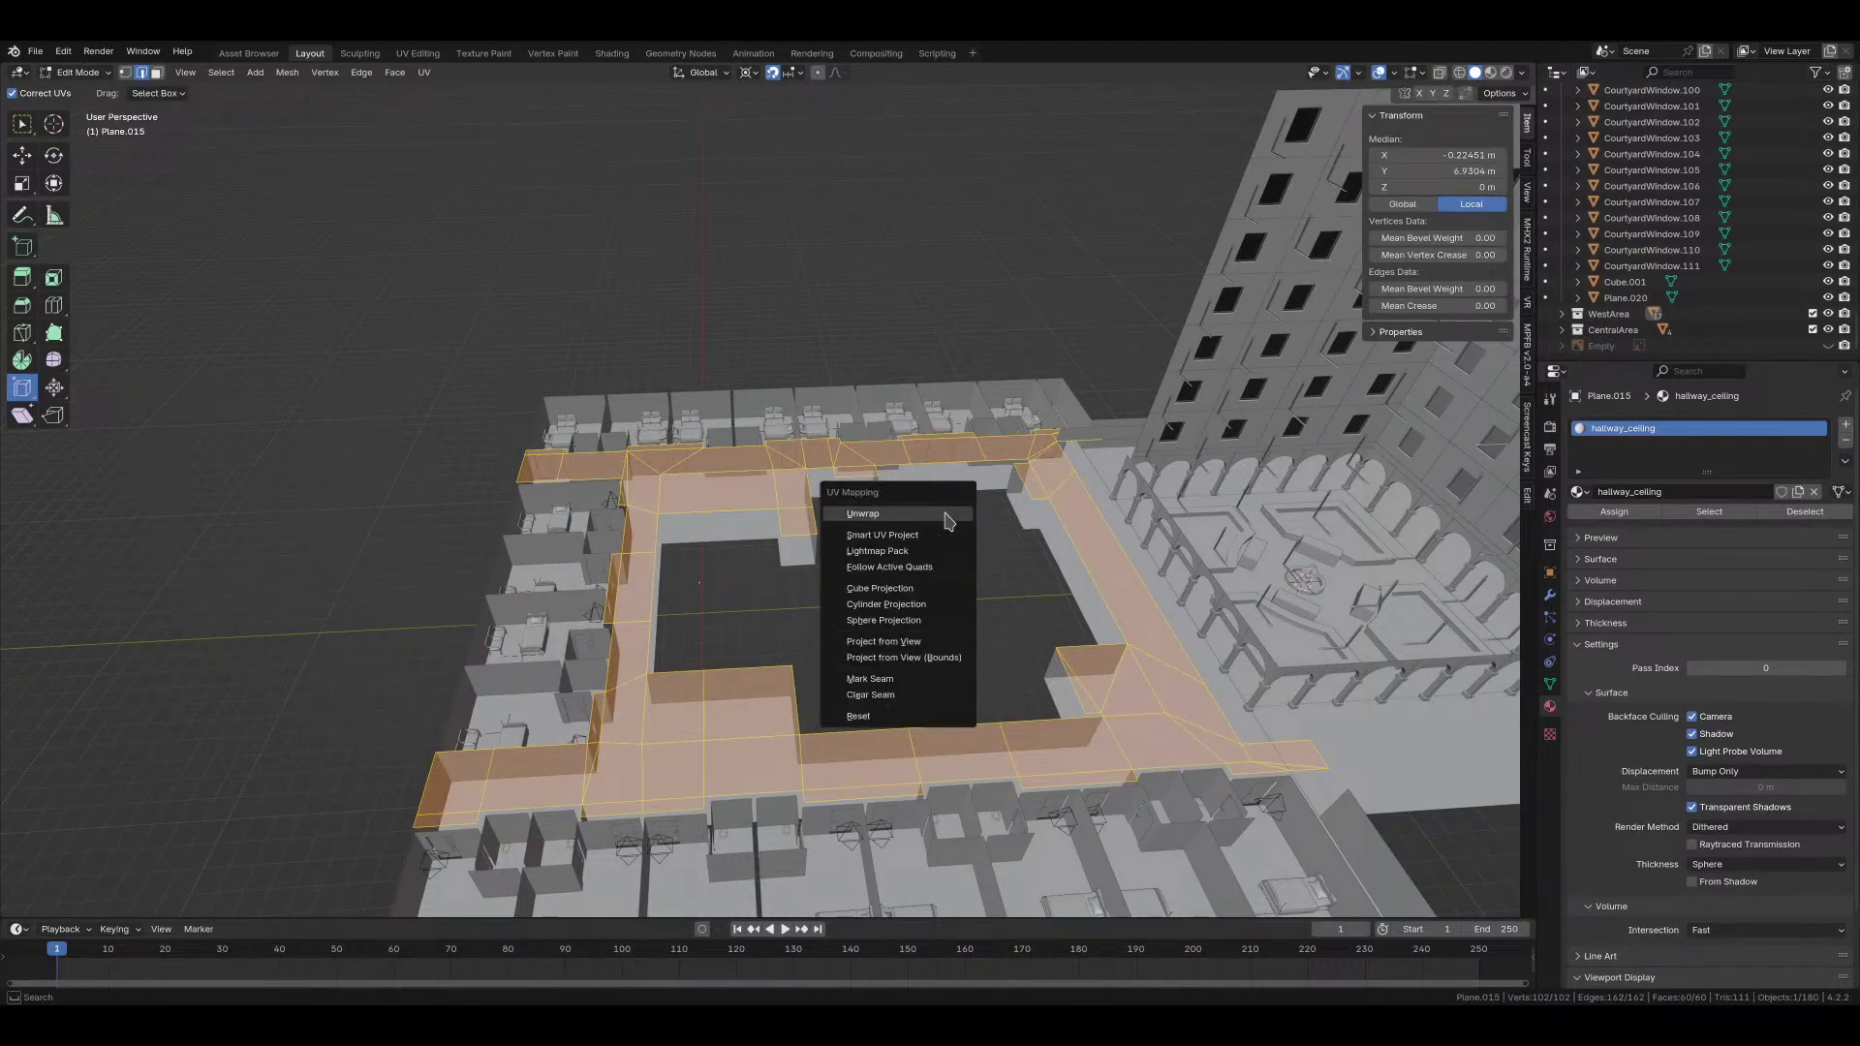
left_click(945, 513)
key("Tab")
Step: Unwrap all faces of the hallway floor, return to Object Mode and save the file
left_click(761, 513)
key("ctrl+Tab")
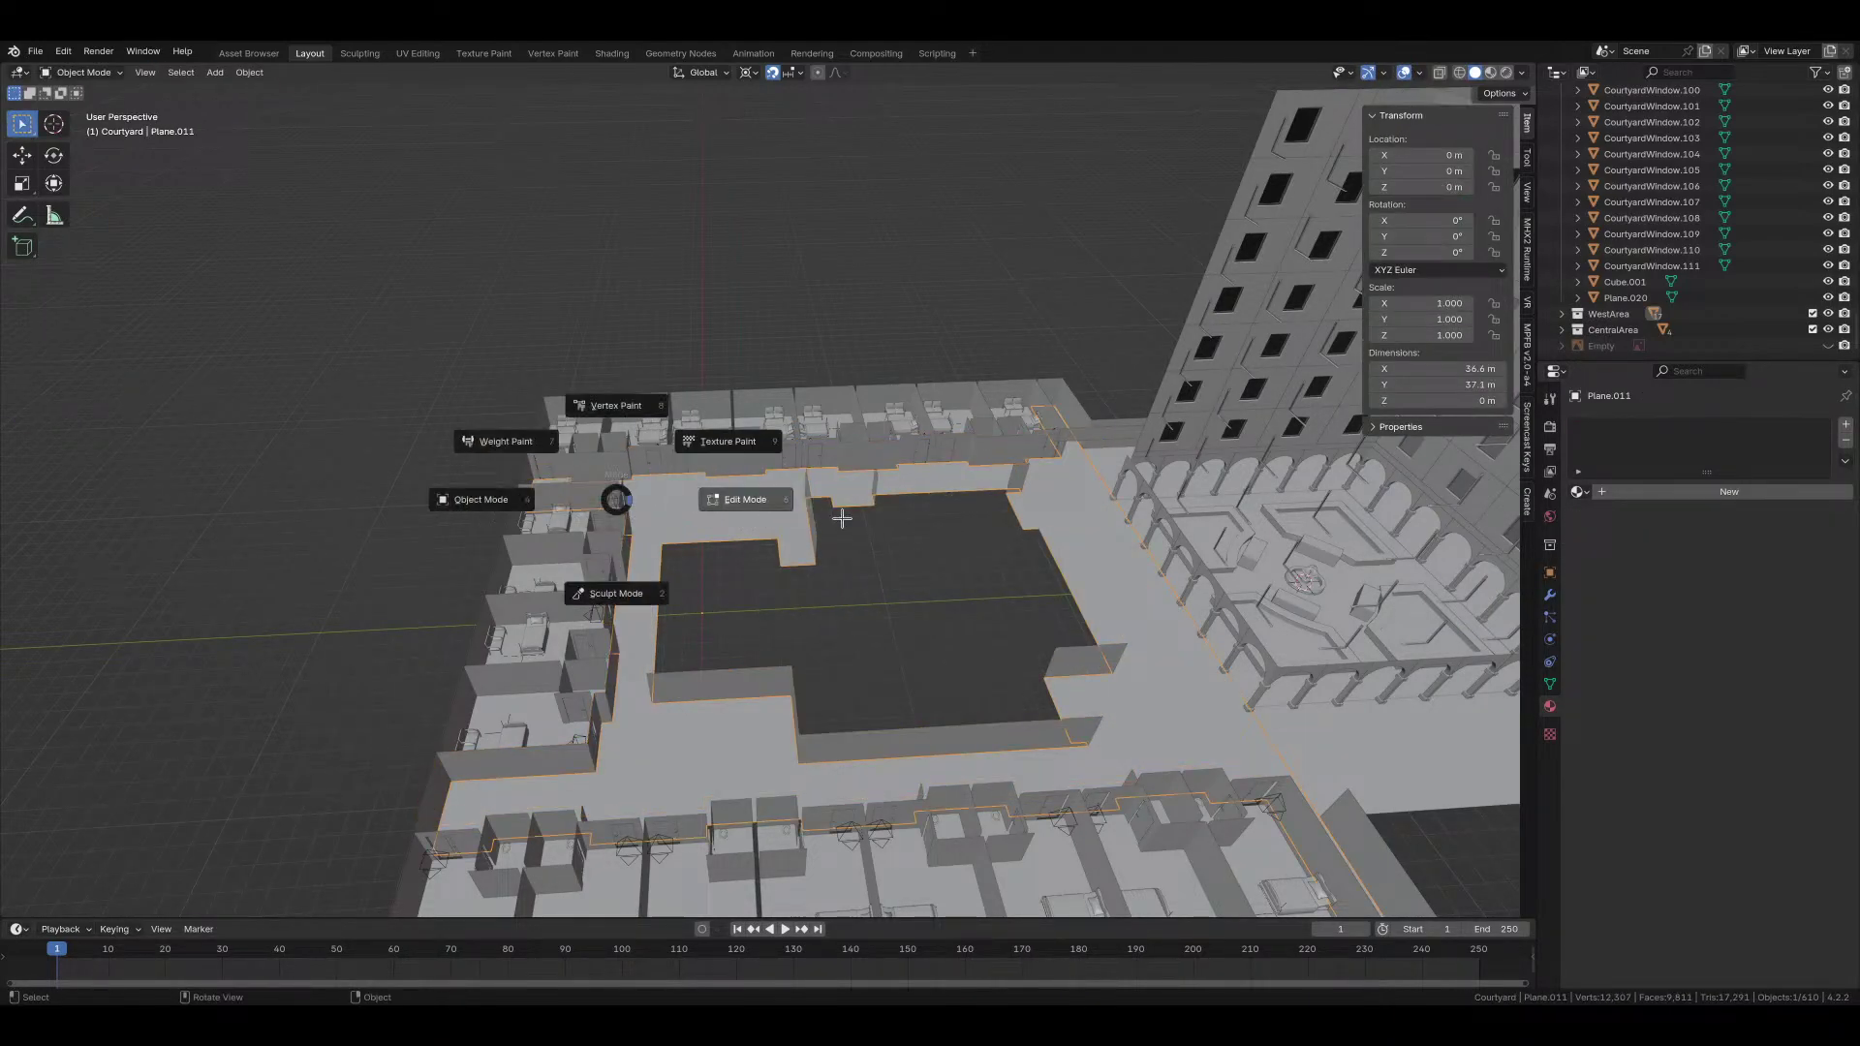
key("a")
key("u")
left_click(858, 520)
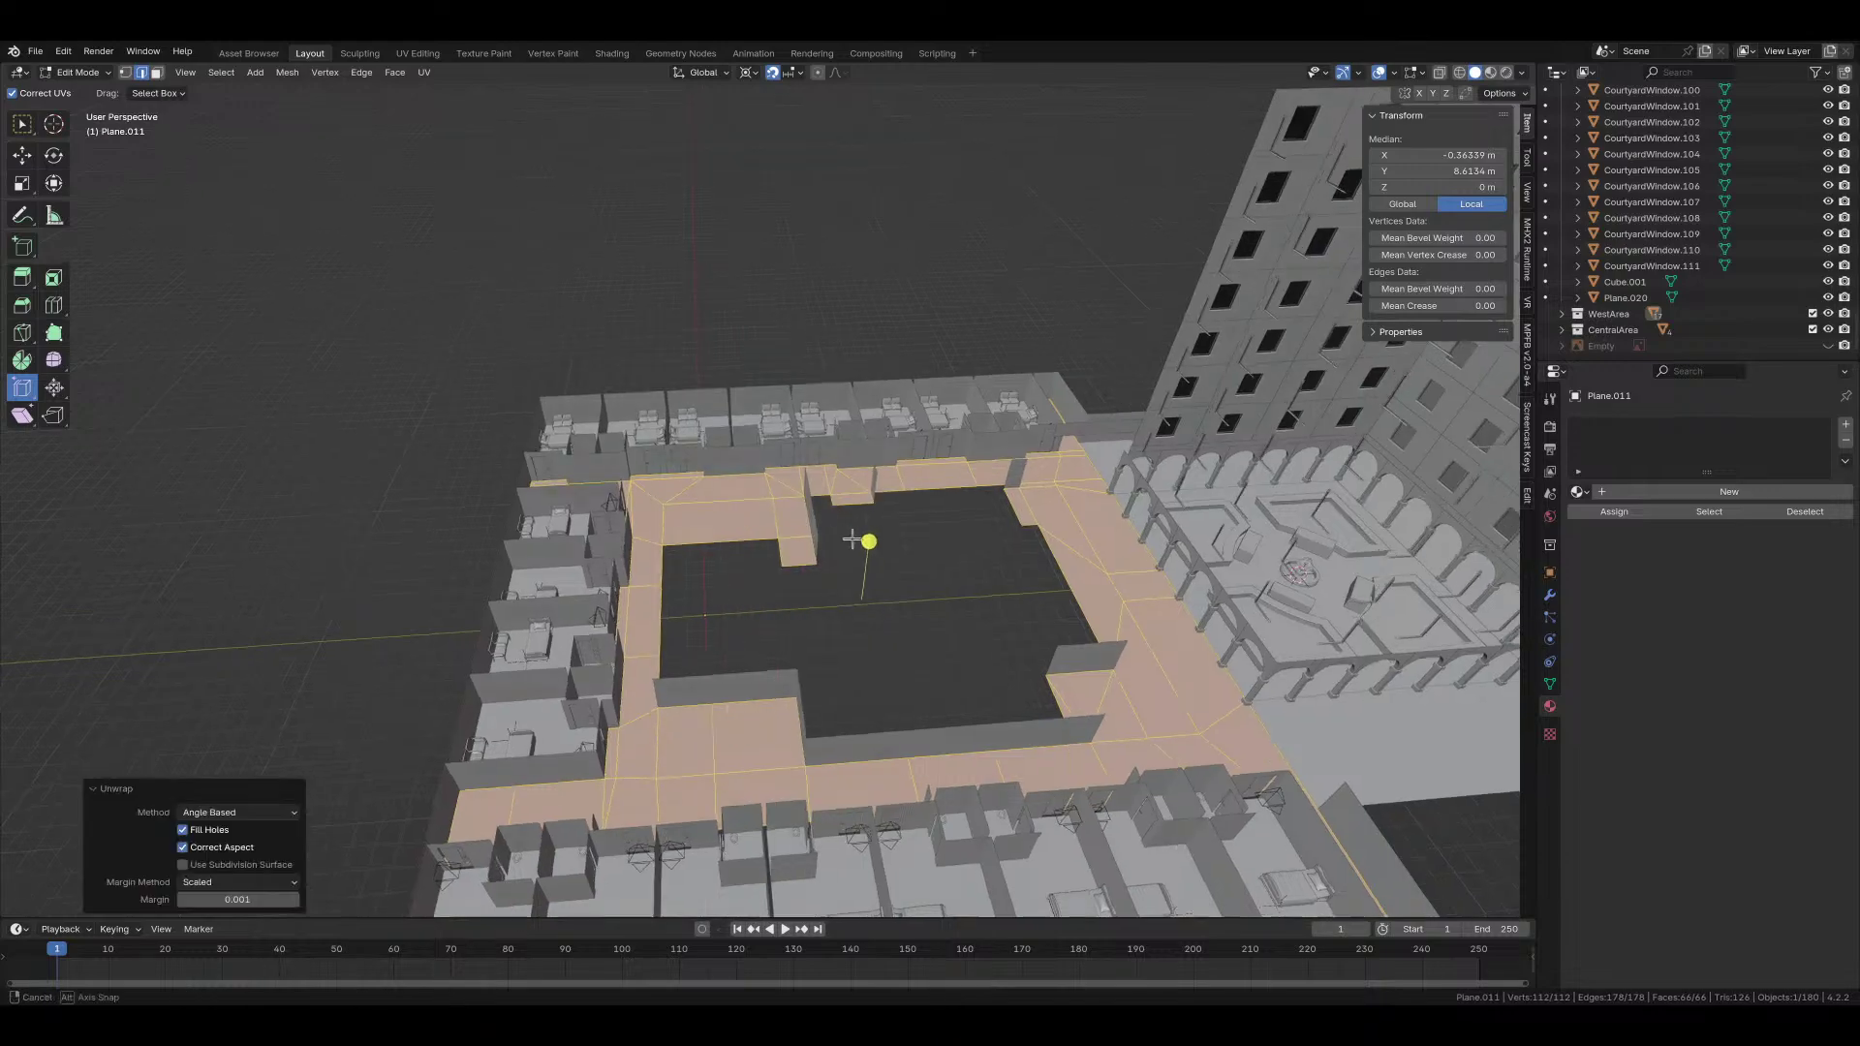
middle_click_drag(868, 539, 909, 519)
key("ctrl+Tab")
left_click(823, 579)
key("ctrl+s")
Step: Open the Asset Browser workspace and show the hallway floor from inside the corridor in Material Preview shading
scroll(762, 575, "up", 5)
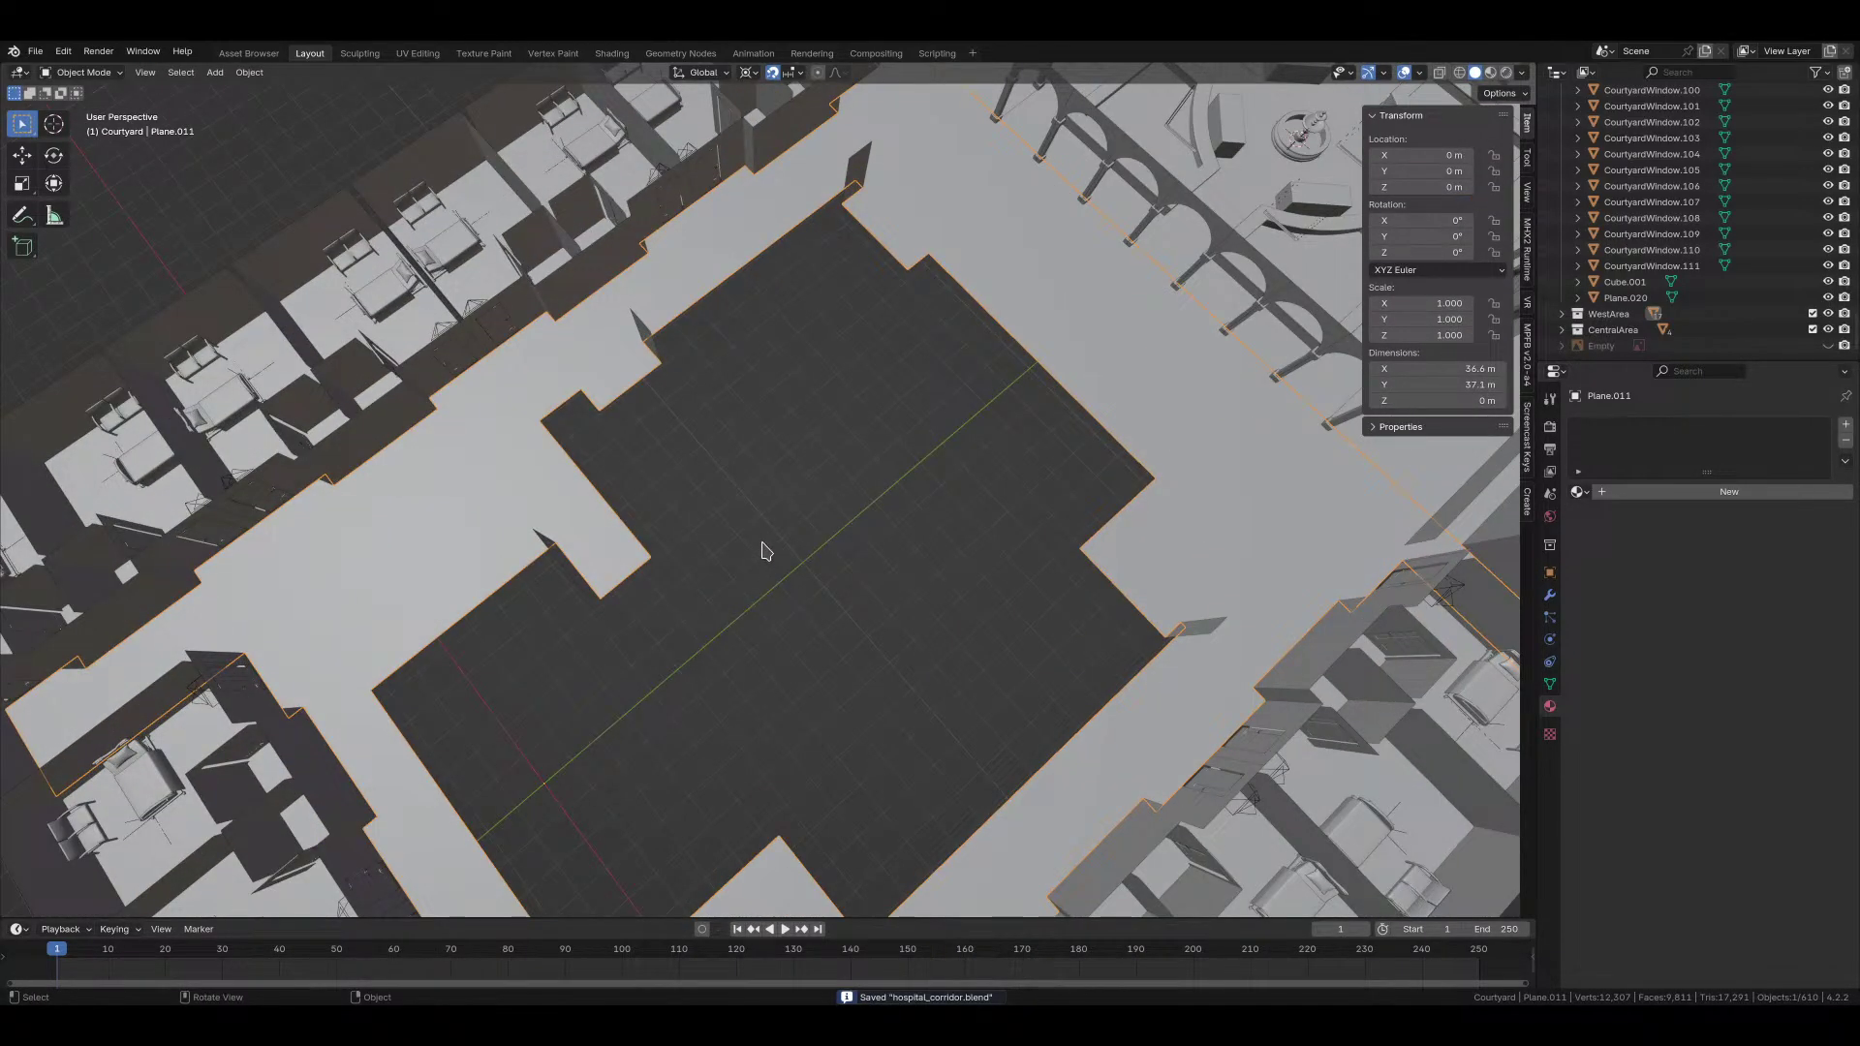
scroll(802, 431, "down", 5)
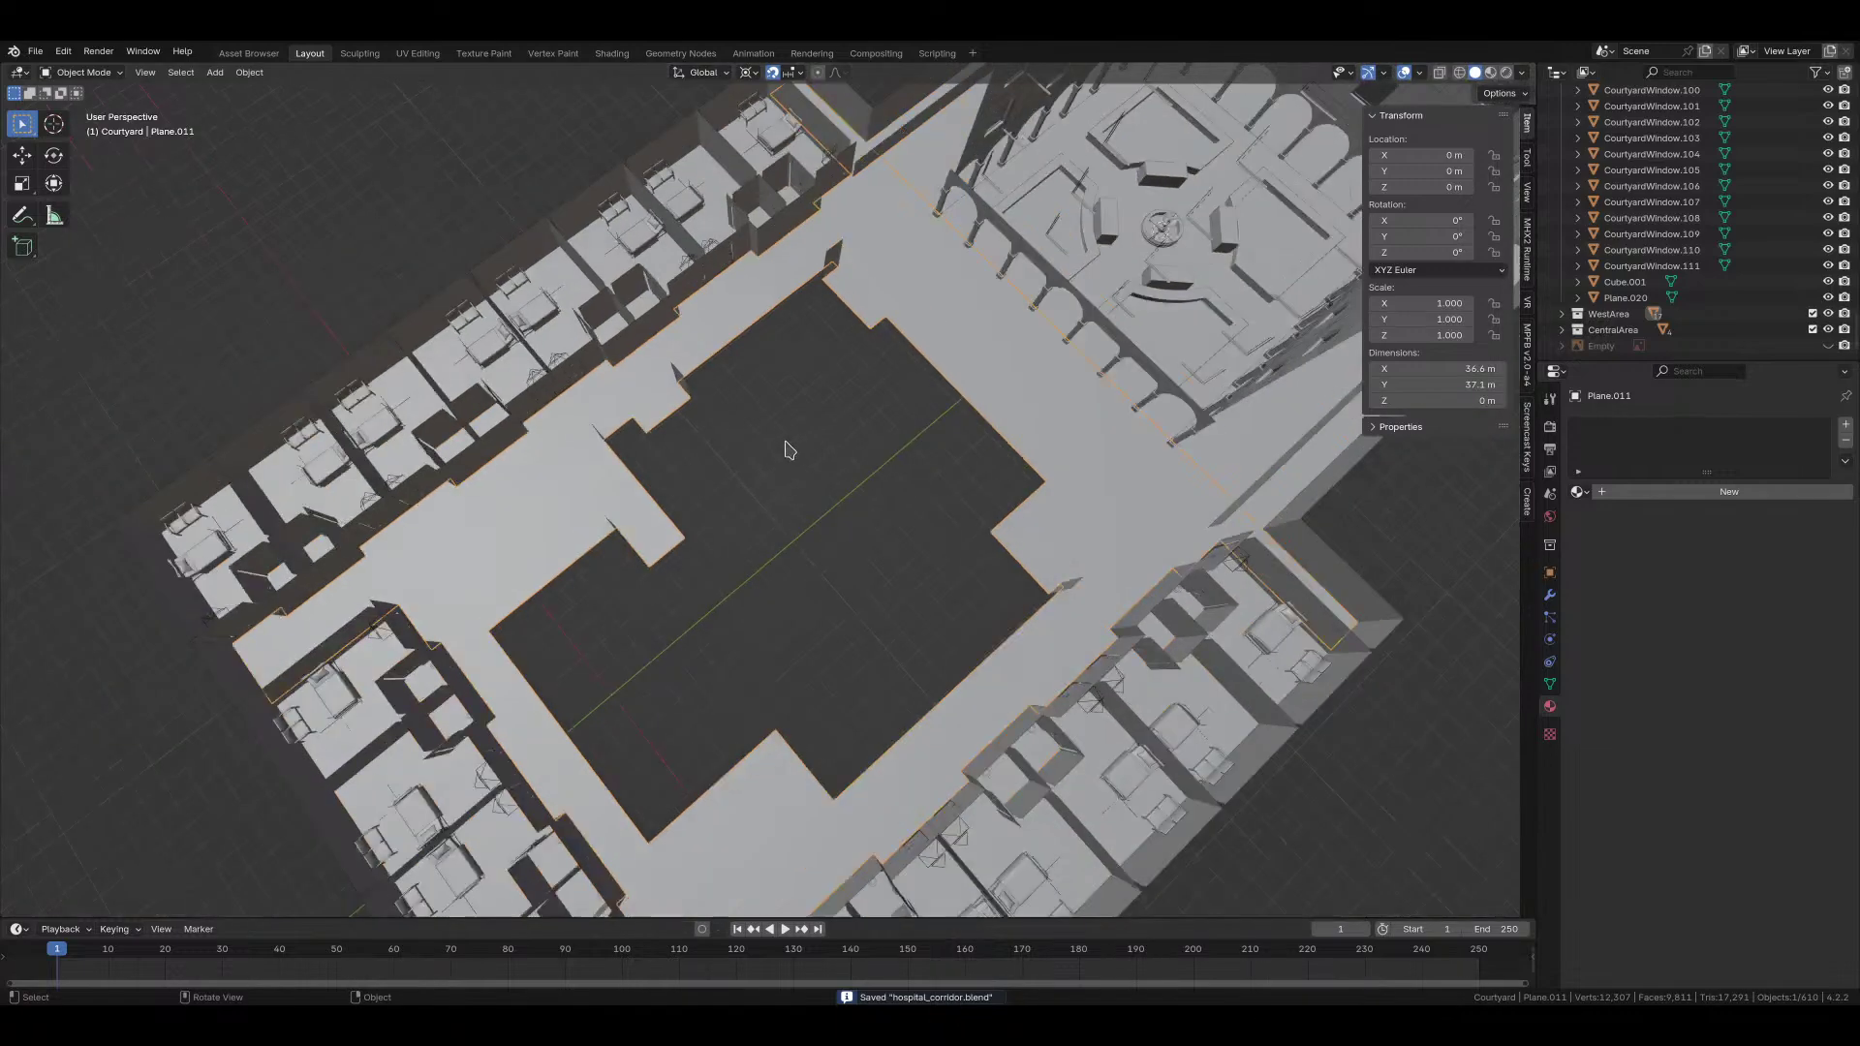
middle_click_drag(775, 613, 934, 531)
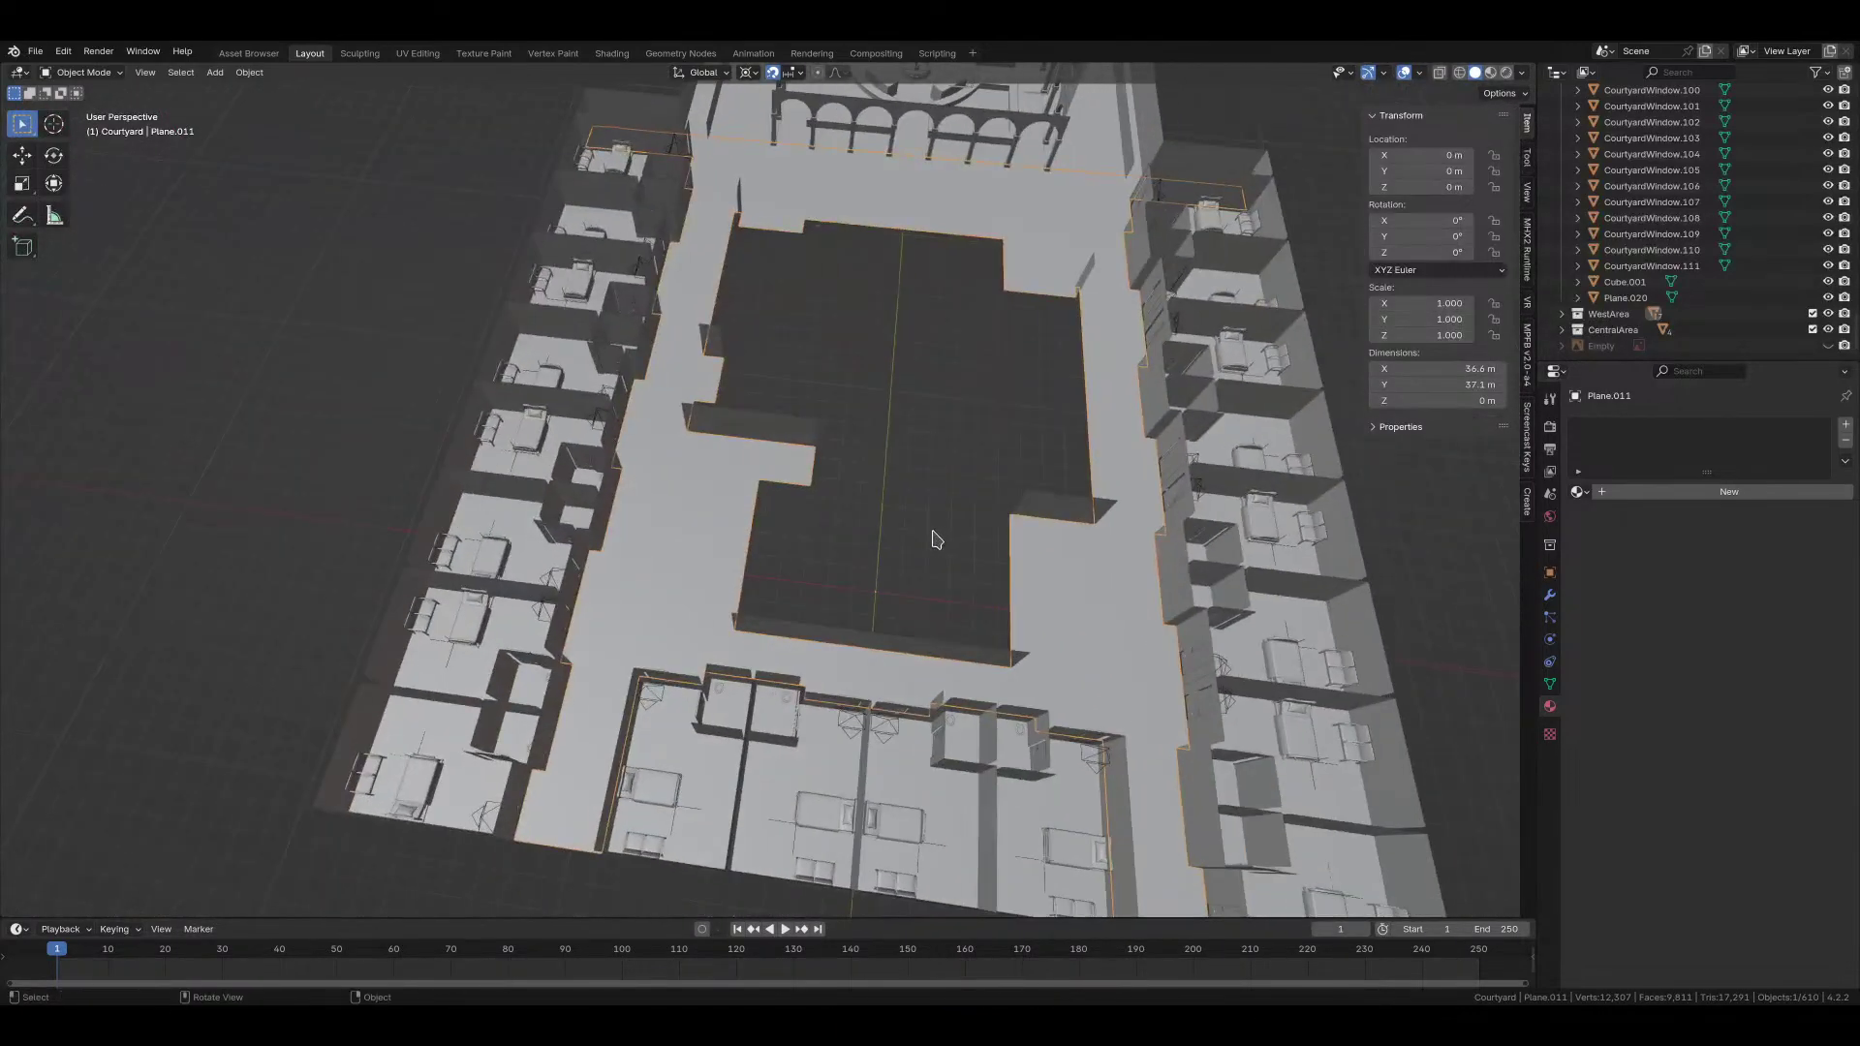
scroll(934, 530, "up", 3)
middle_click_drag(1017, 664, 780, 573)
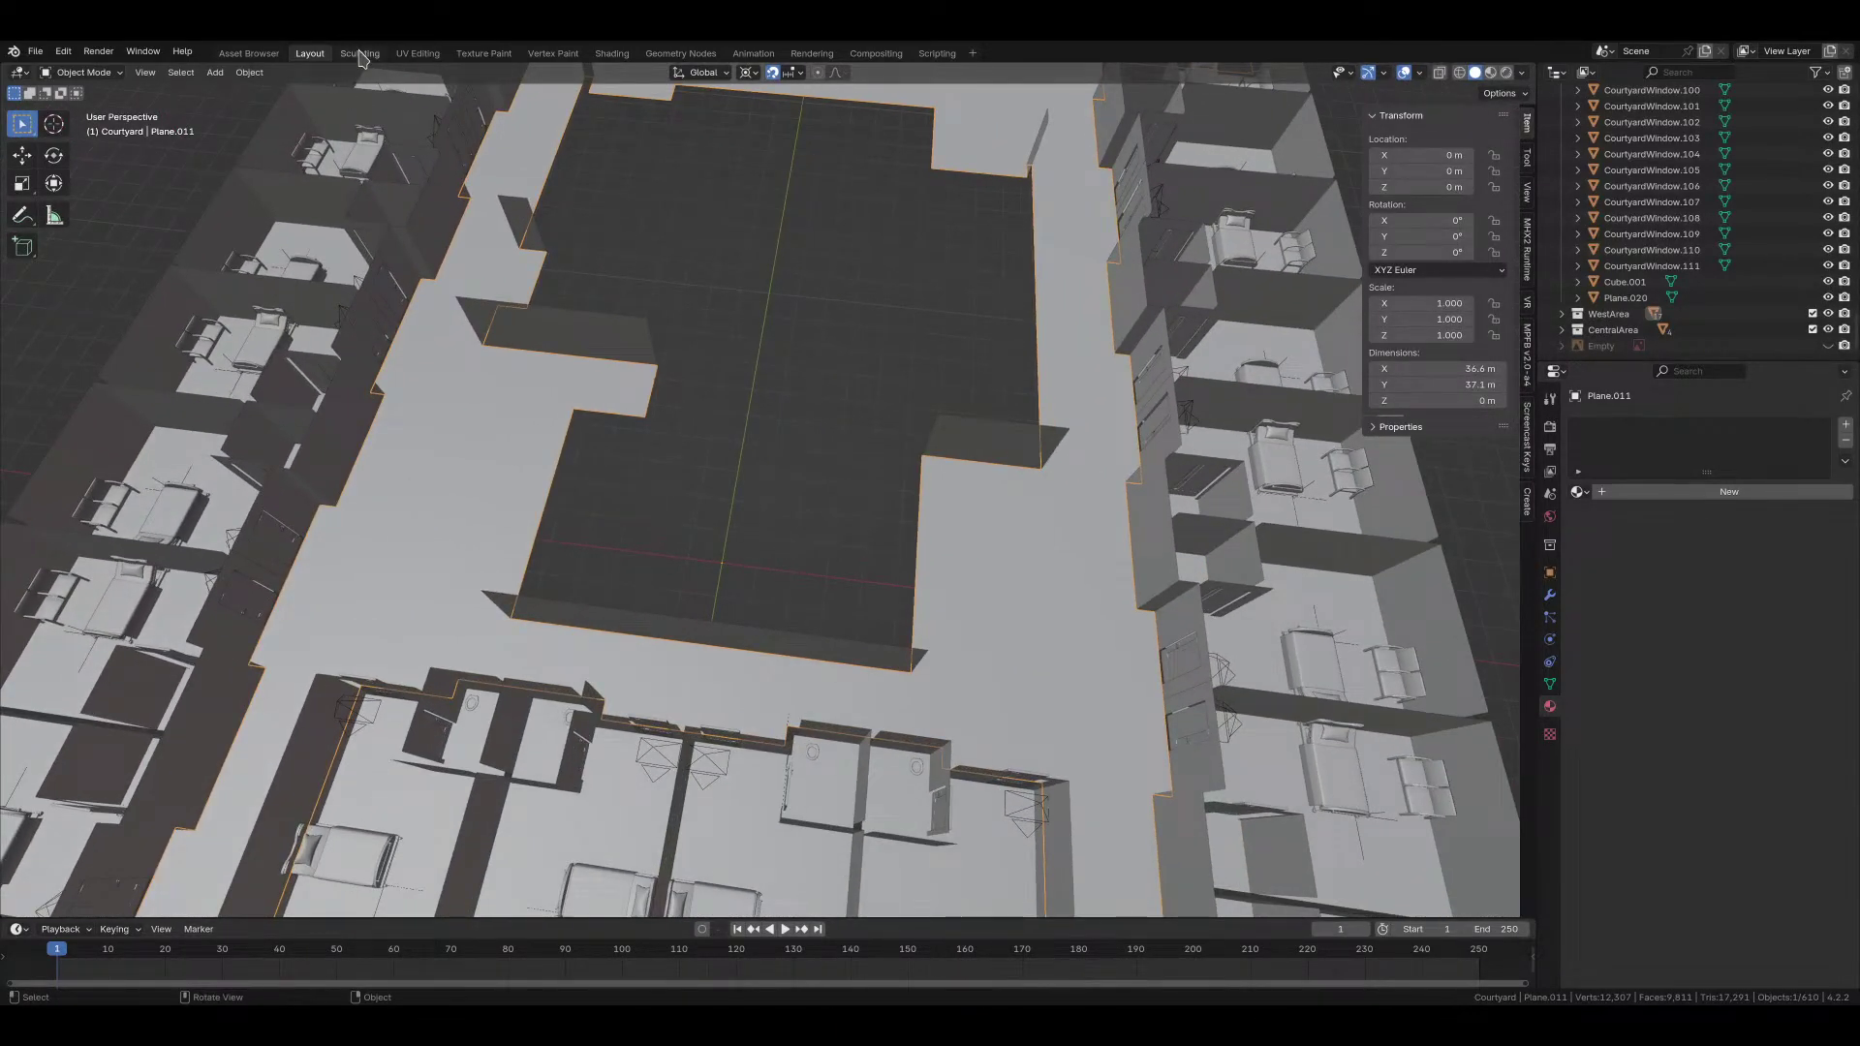
left_click(260, 54)
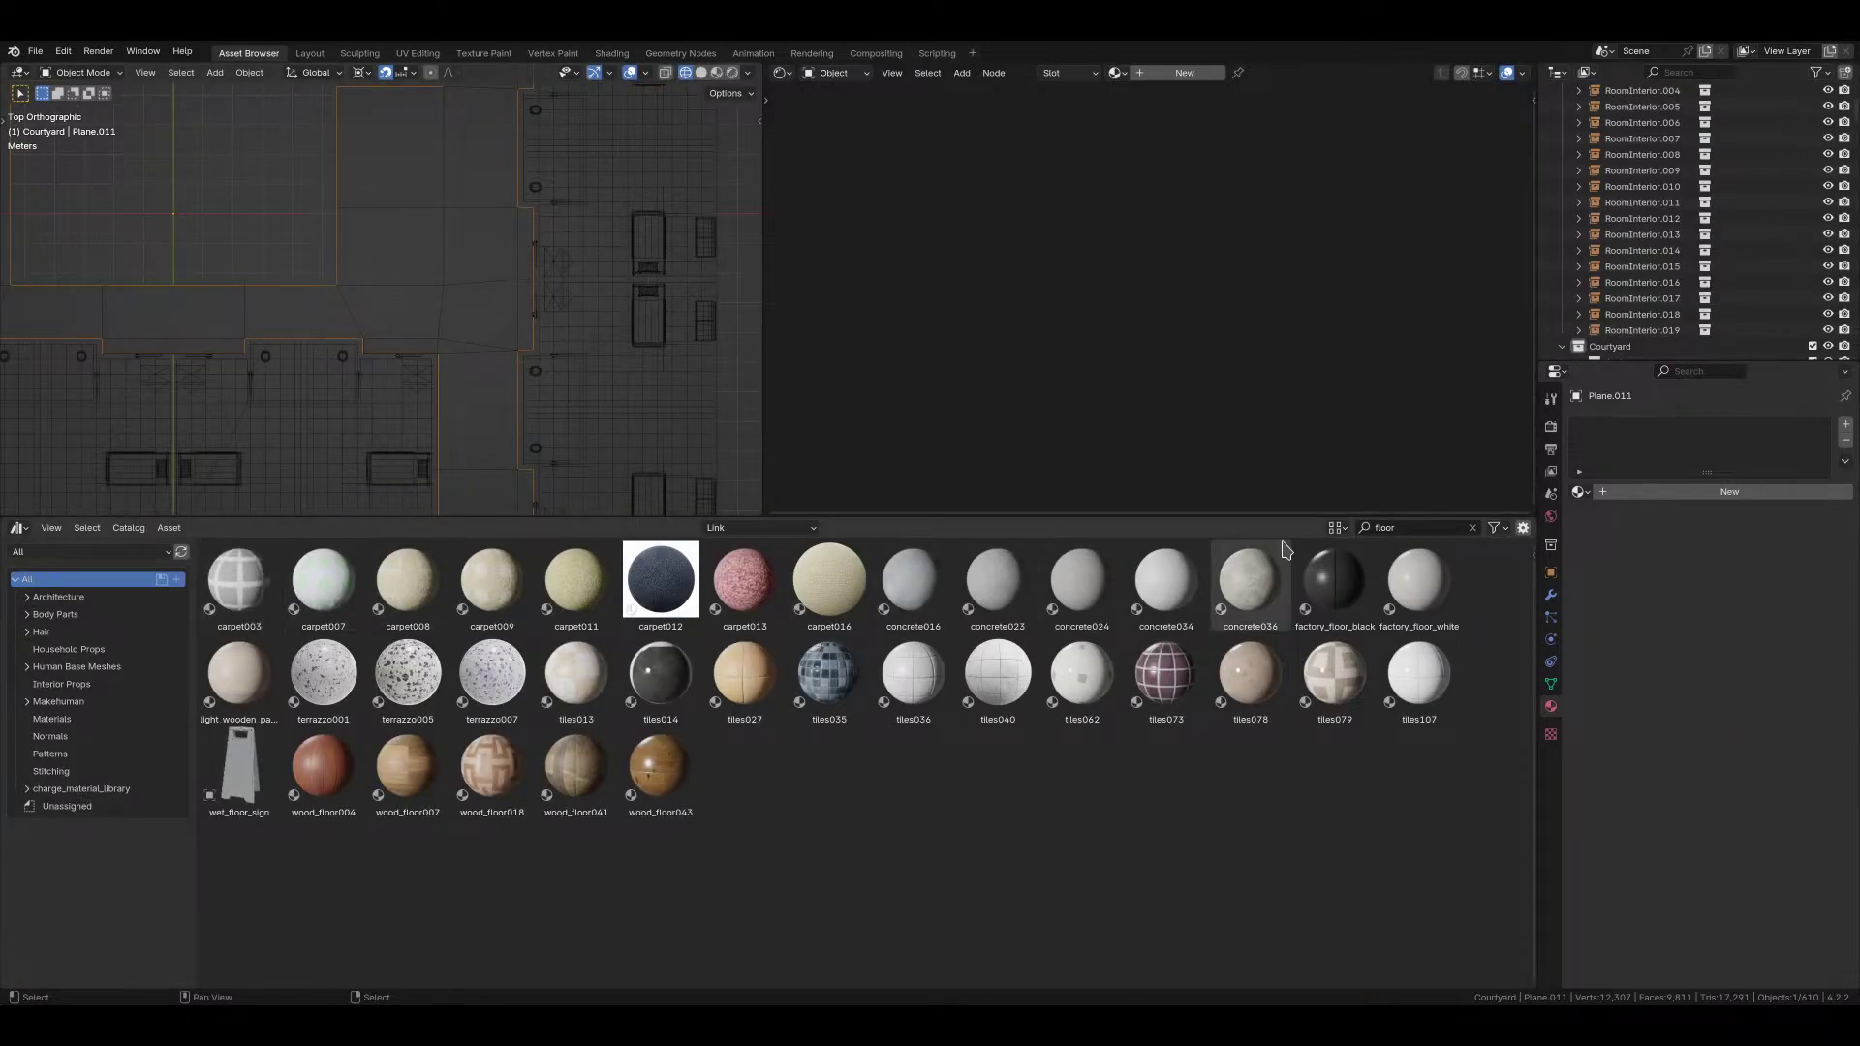
left_click_drag(913, 580, 523, 361)
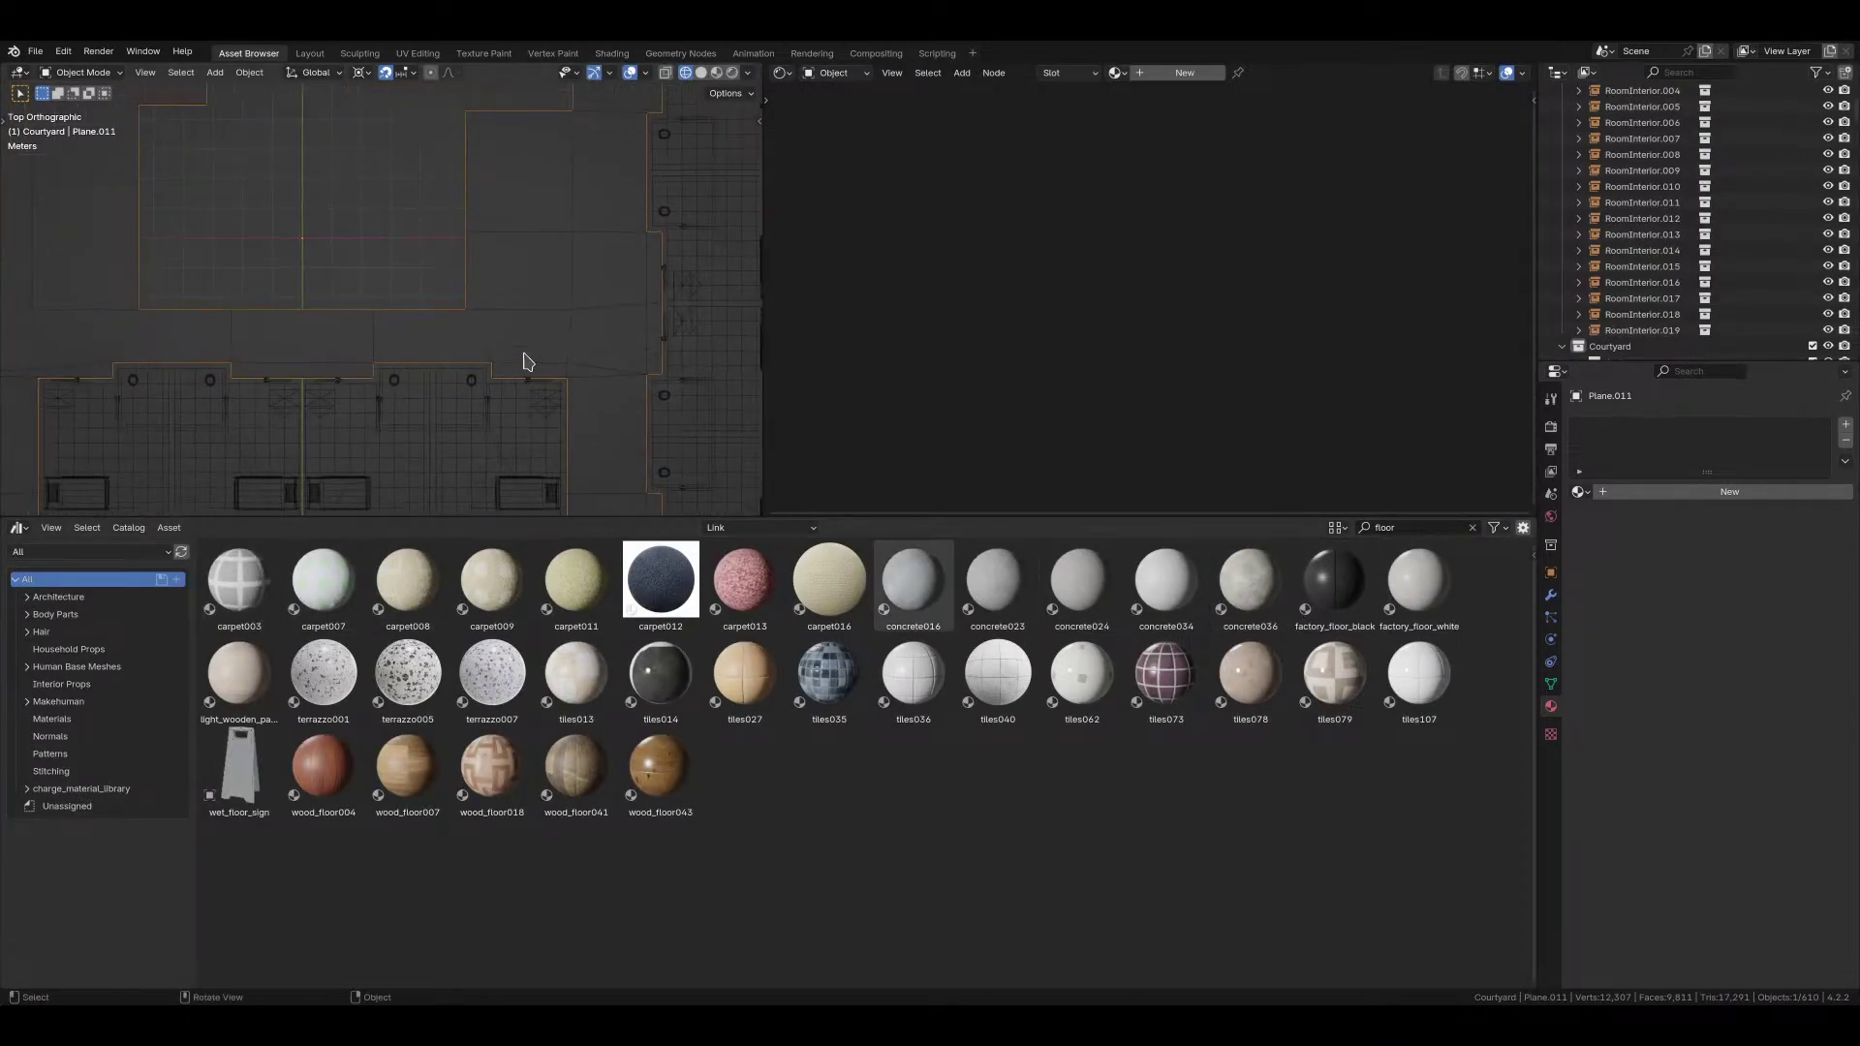
middle_click_drag(523, 361, 396, 295)
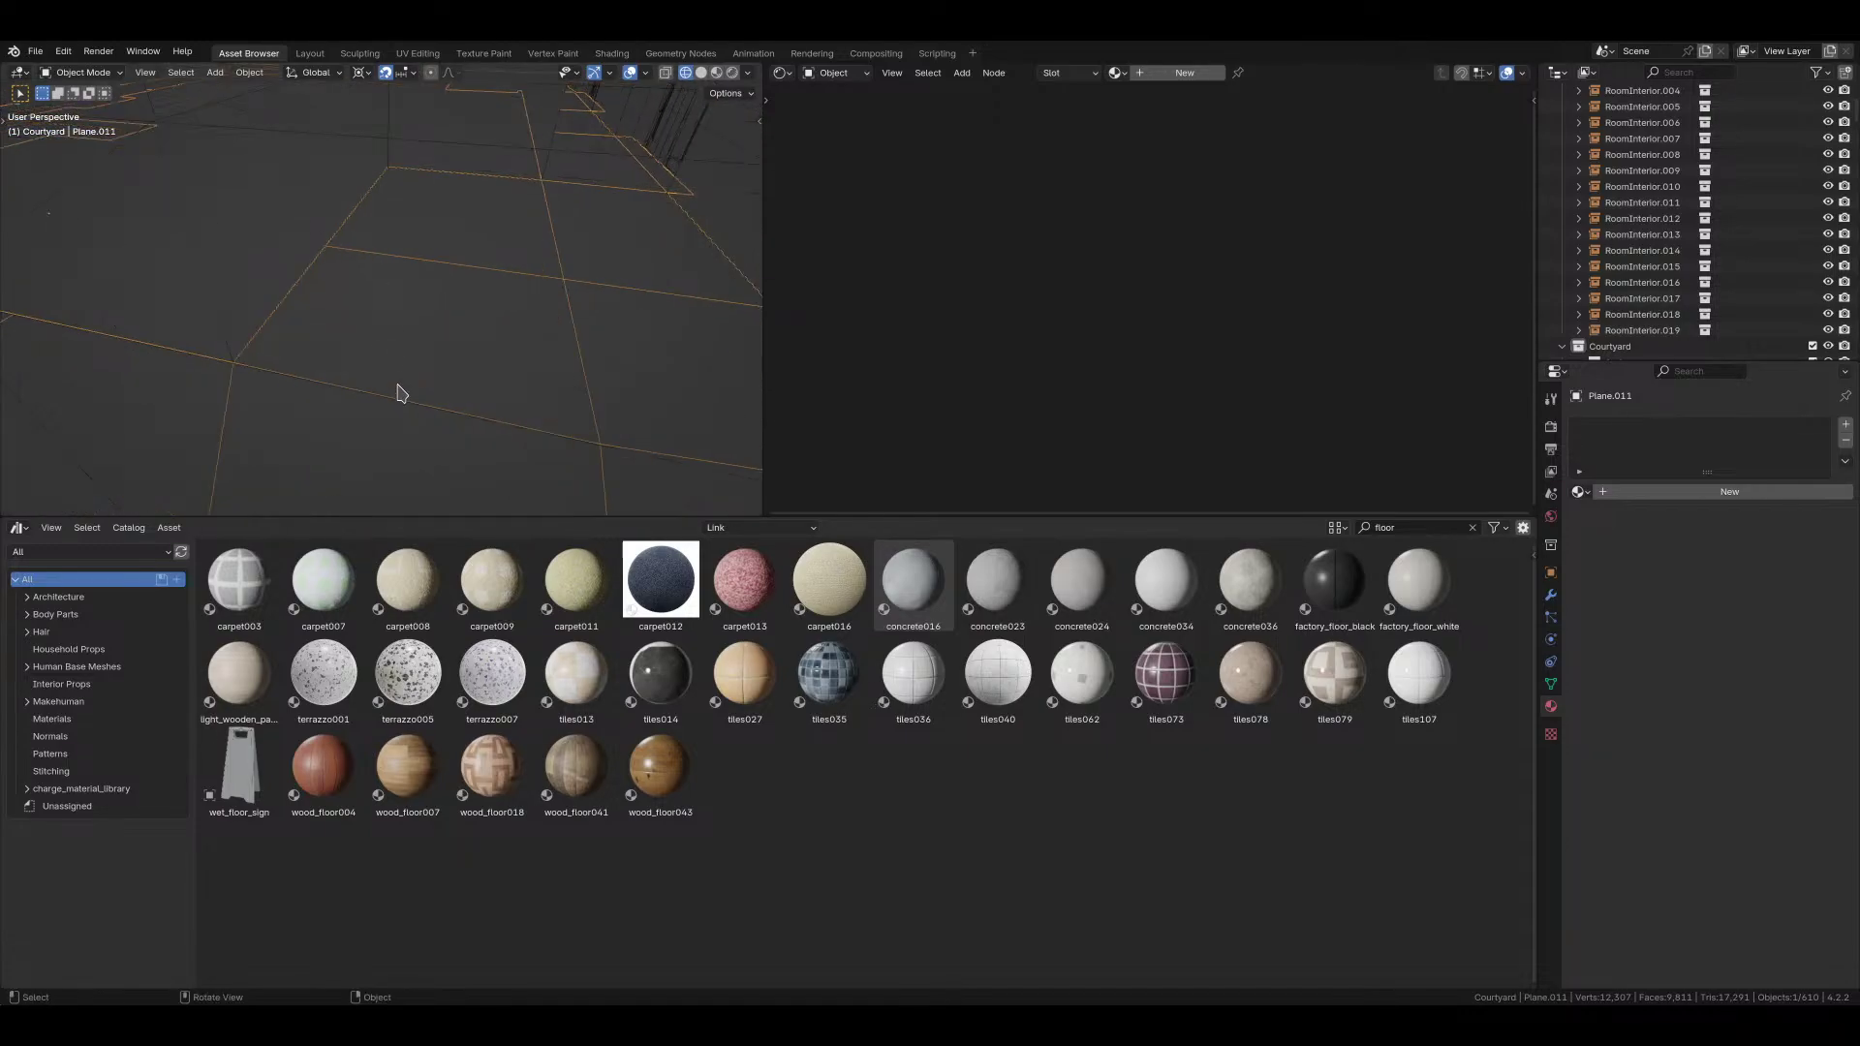
mouse_move(398, 390)
middle_mouse_down()
mouse_move(311, 253)
mouse_move(353, 282)
mouse_move(335, 286)
middle_mouse_up()
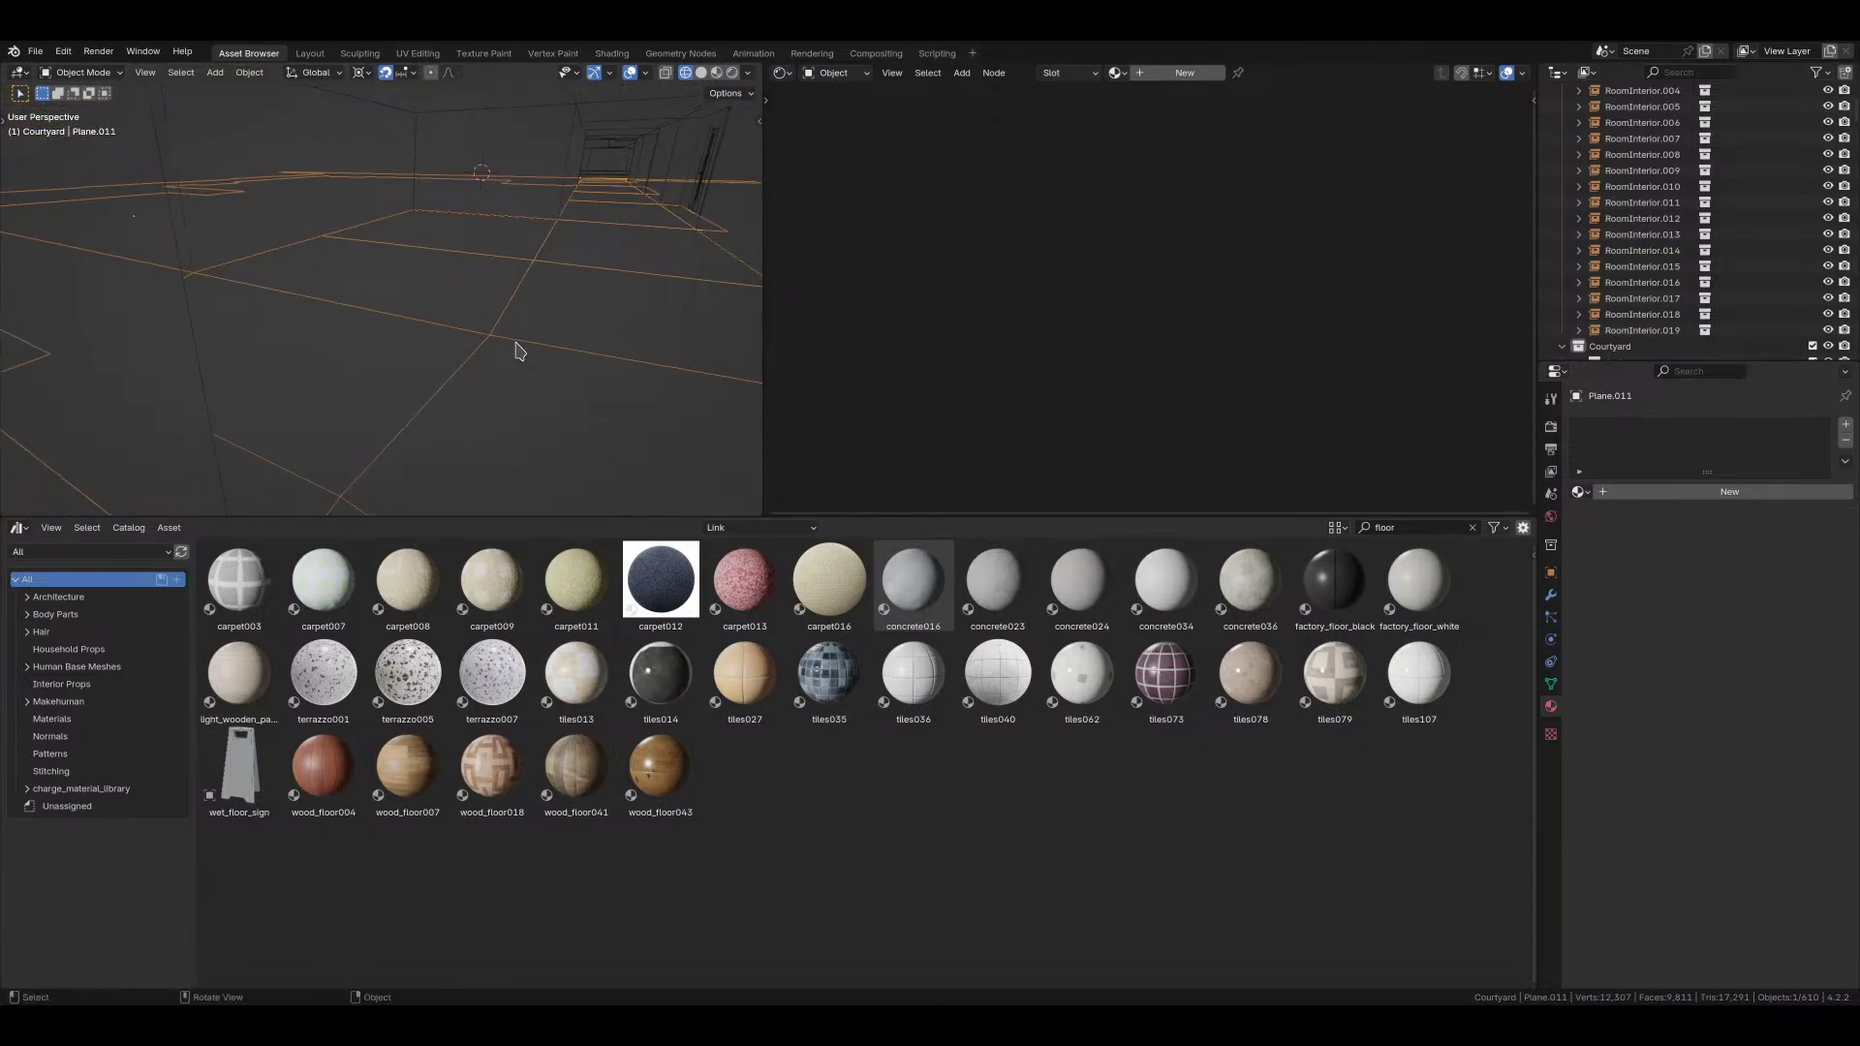
key("z")
middle_click_drag(523, 322, 438, 465)
Step: Select the wood_floor007 asset, add an empty material slot to the hallway floor and link the slot to Object
left_click(404, 763)
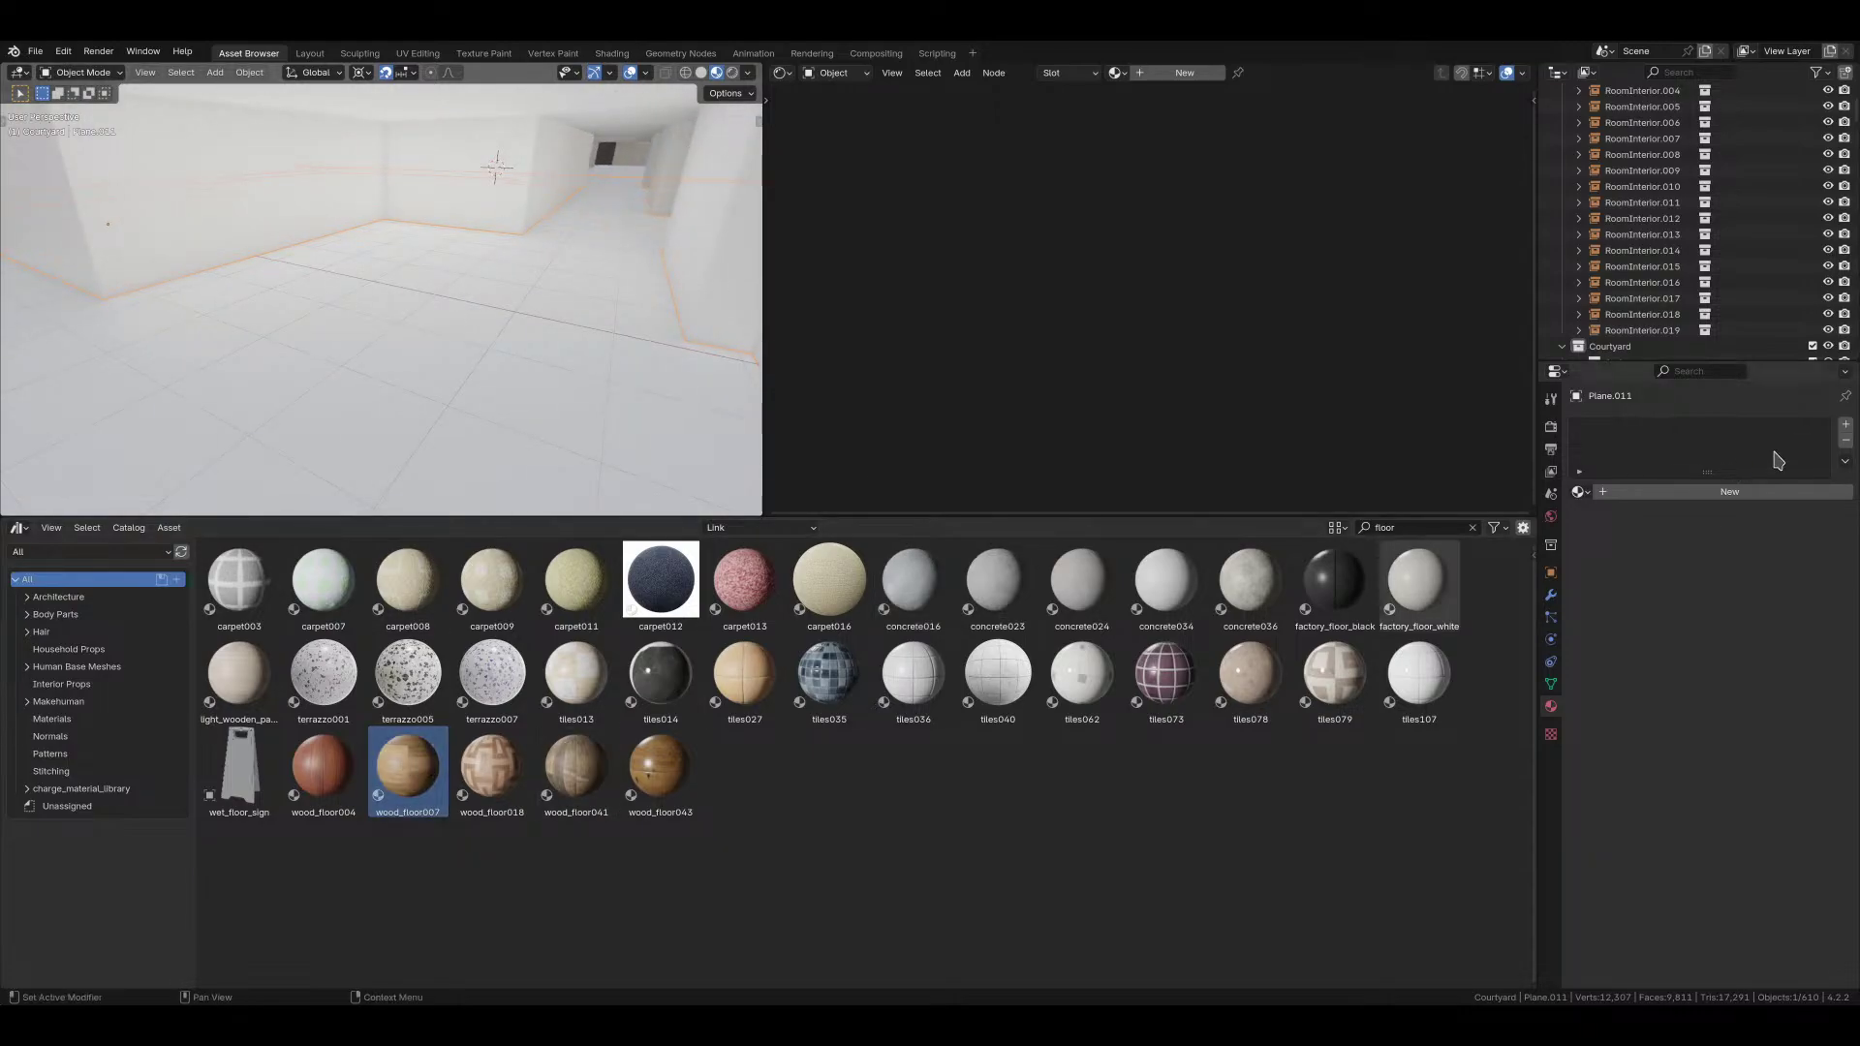
left_click(1846, 425)
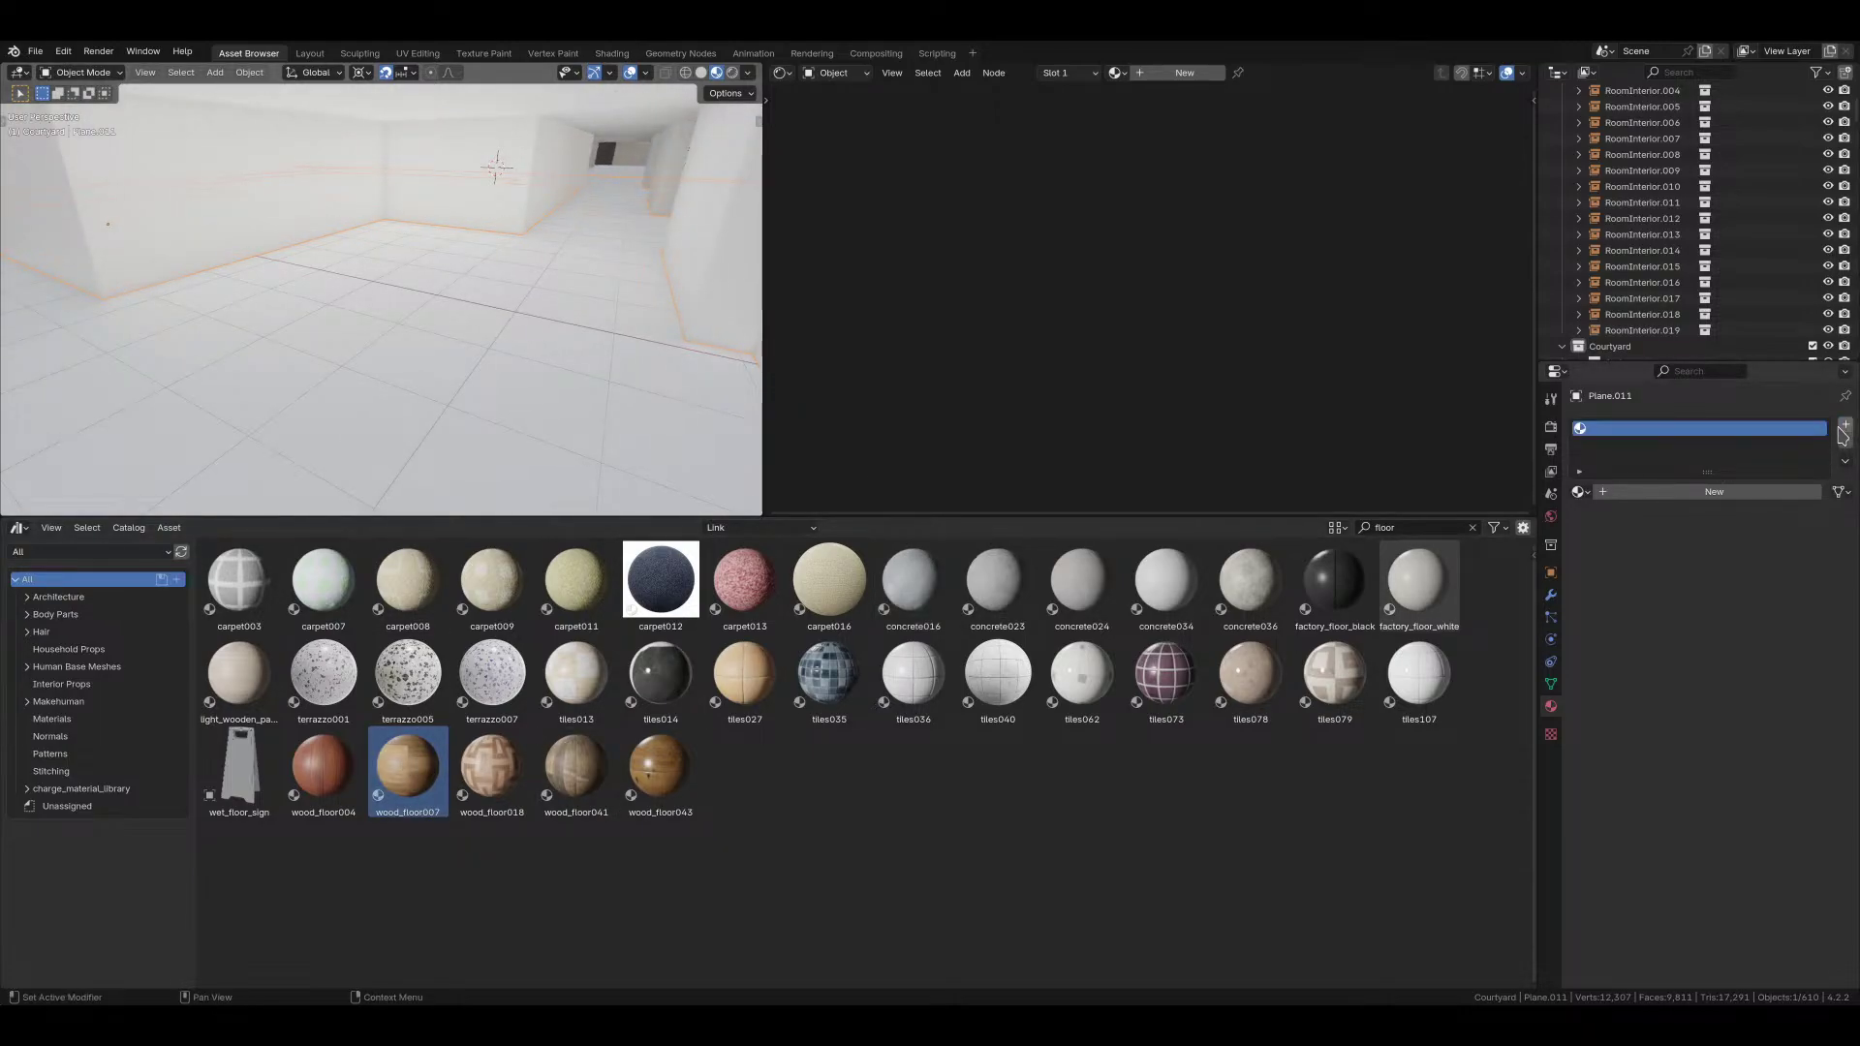
left_click(1838, 491)
left_click(1797, 532)
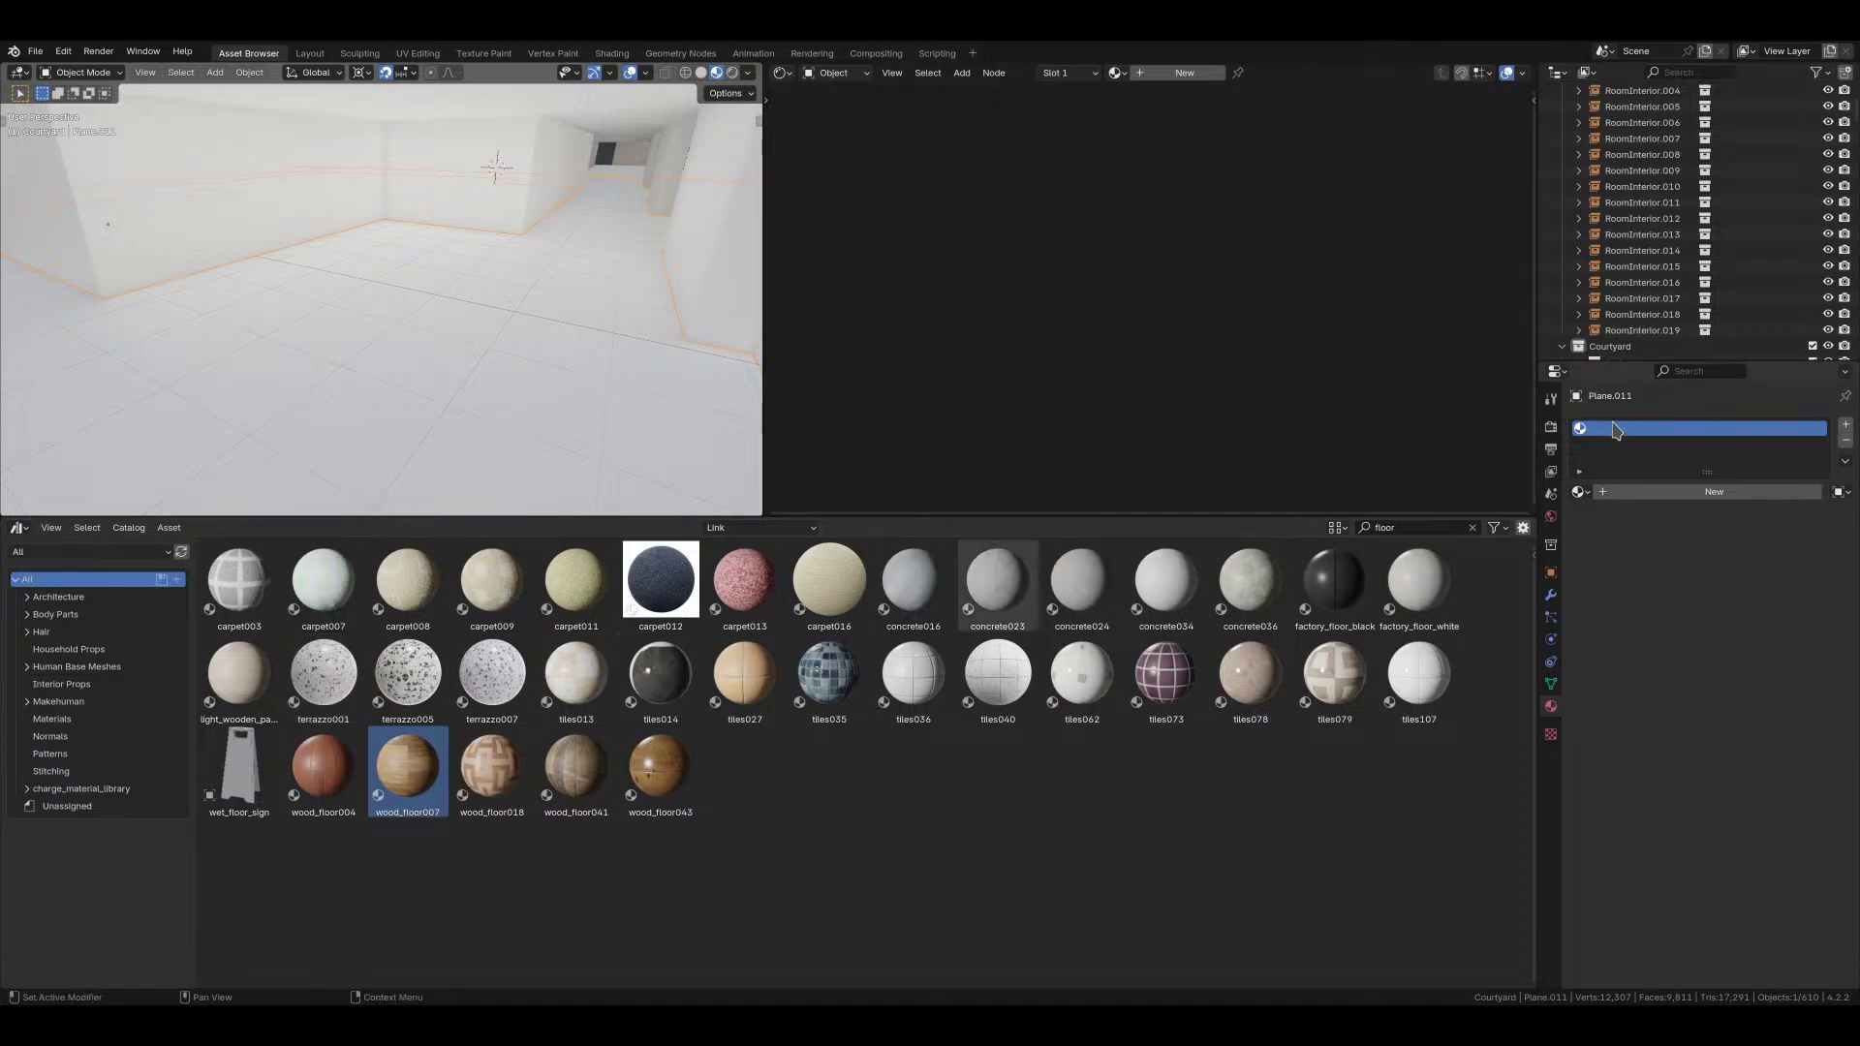
Step: Select a patient room instance and examine its coloured floor tiles up close
scroll(627, 261, "down", 5)
middle_click_drag(628, 278, 556, 374)
left_click(556, 374)
scroll(514, 368, "up", 6)
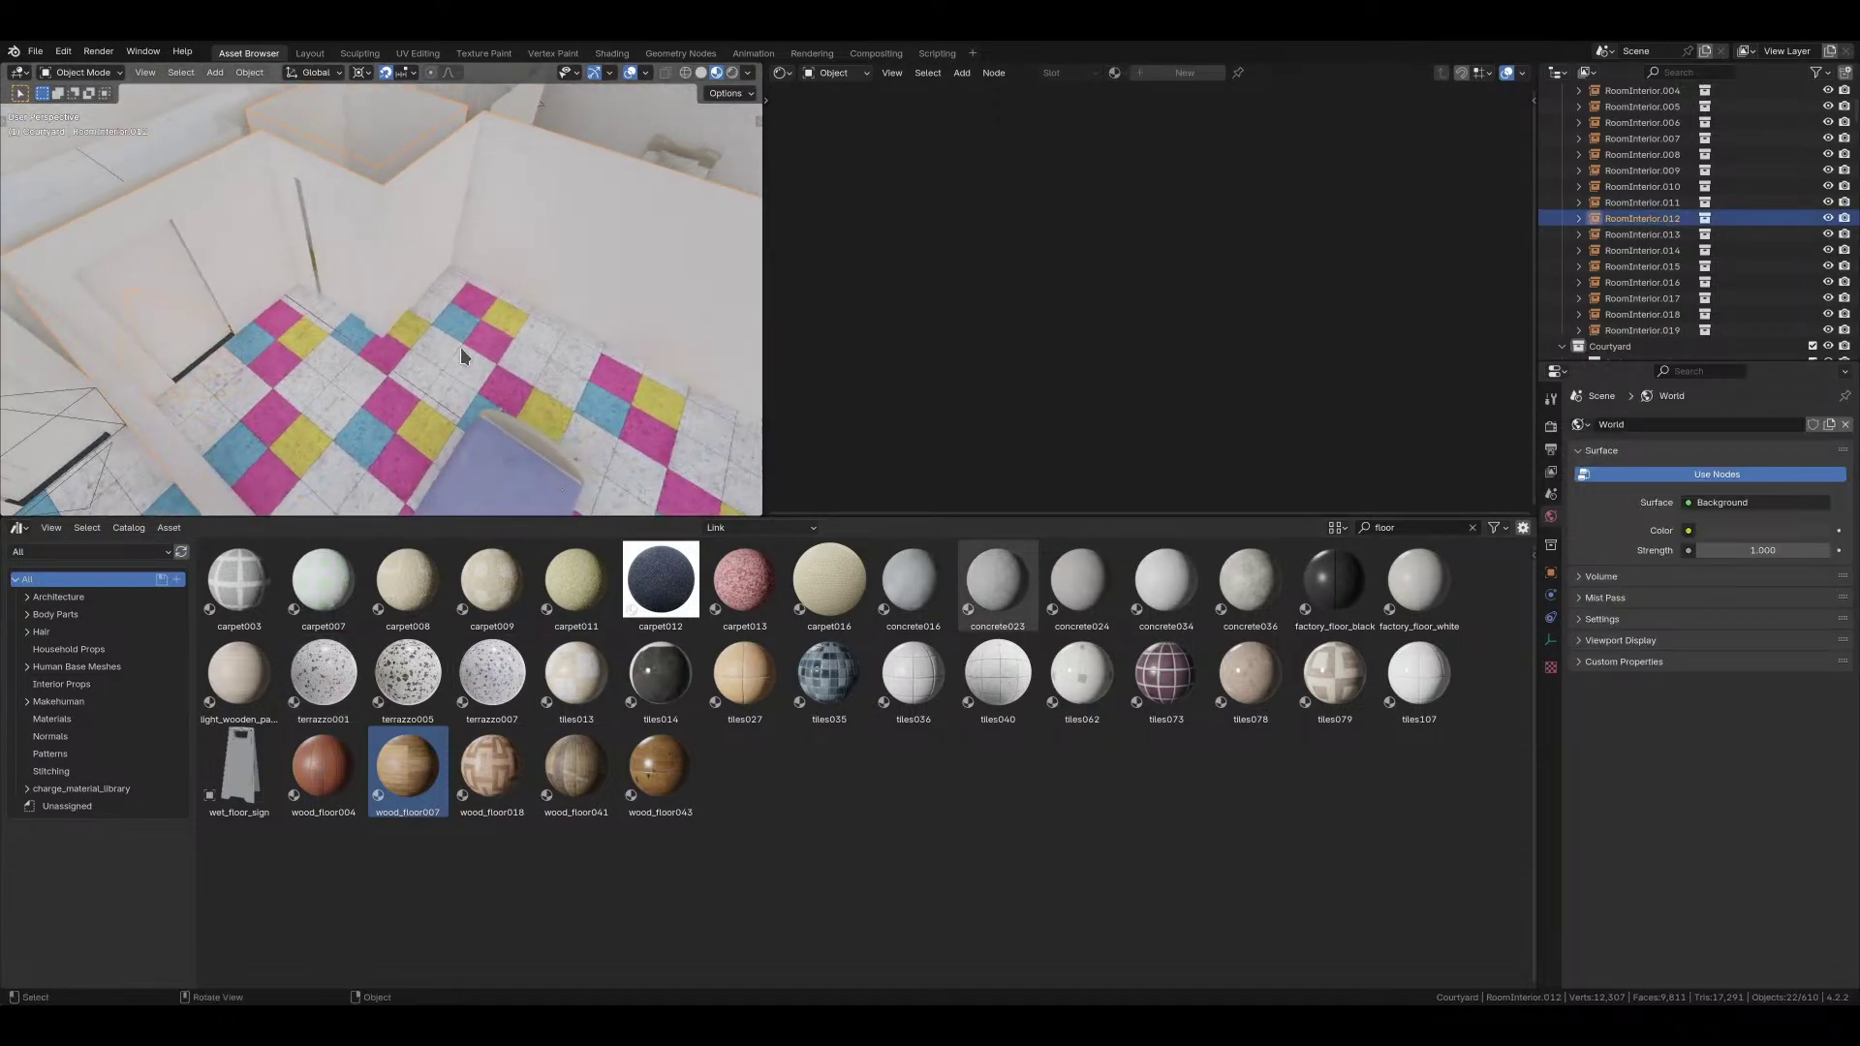
left_click(1551, 640)
mouse_move(429, 387)
middle_mouse_down()
mouse_move(539, 408)
mouse_move(398, 417)
mouse_move(311, 340)
mouse_move(553, 399)
mouse_move(419, 308)
mouse_move(512, 334)
middle_mouse_up()
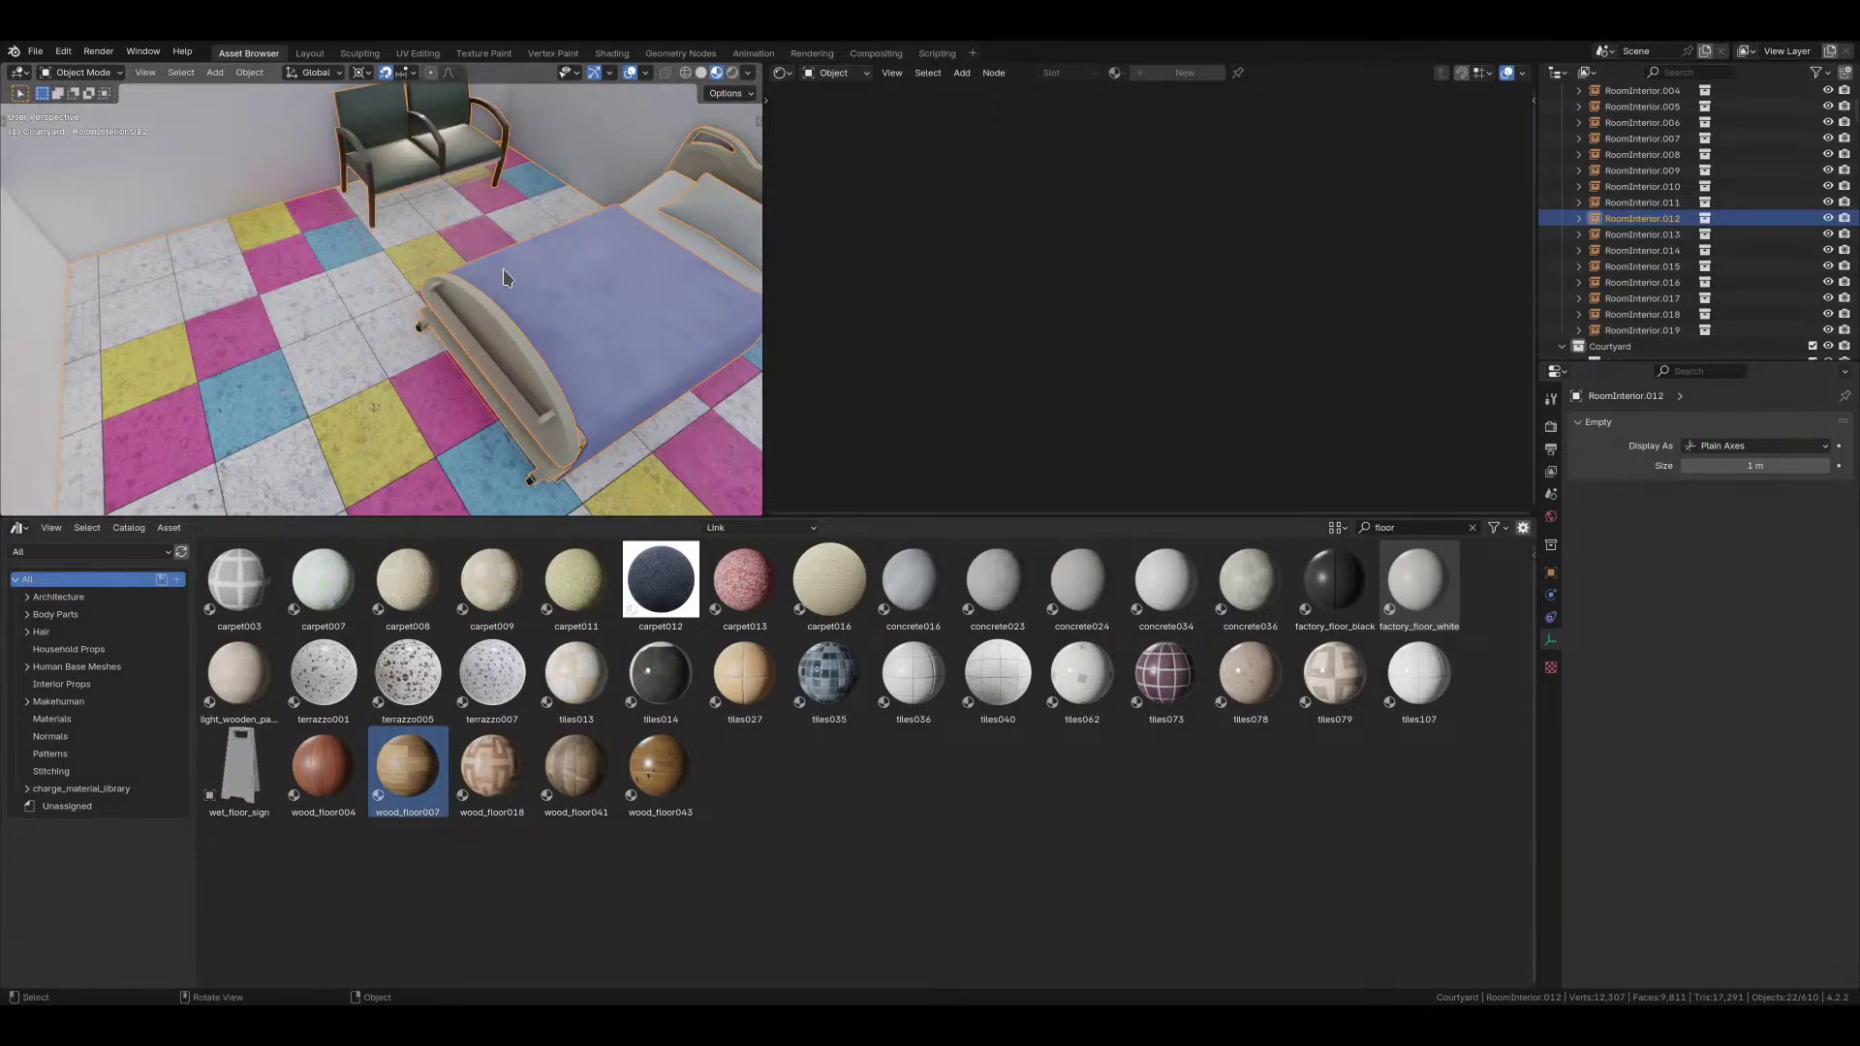
Step: Examine the patient room's floor tiles, bed and seating from several angles, comparing wireframe and material shading
middle_click_drag(496, 247, 489, 338)
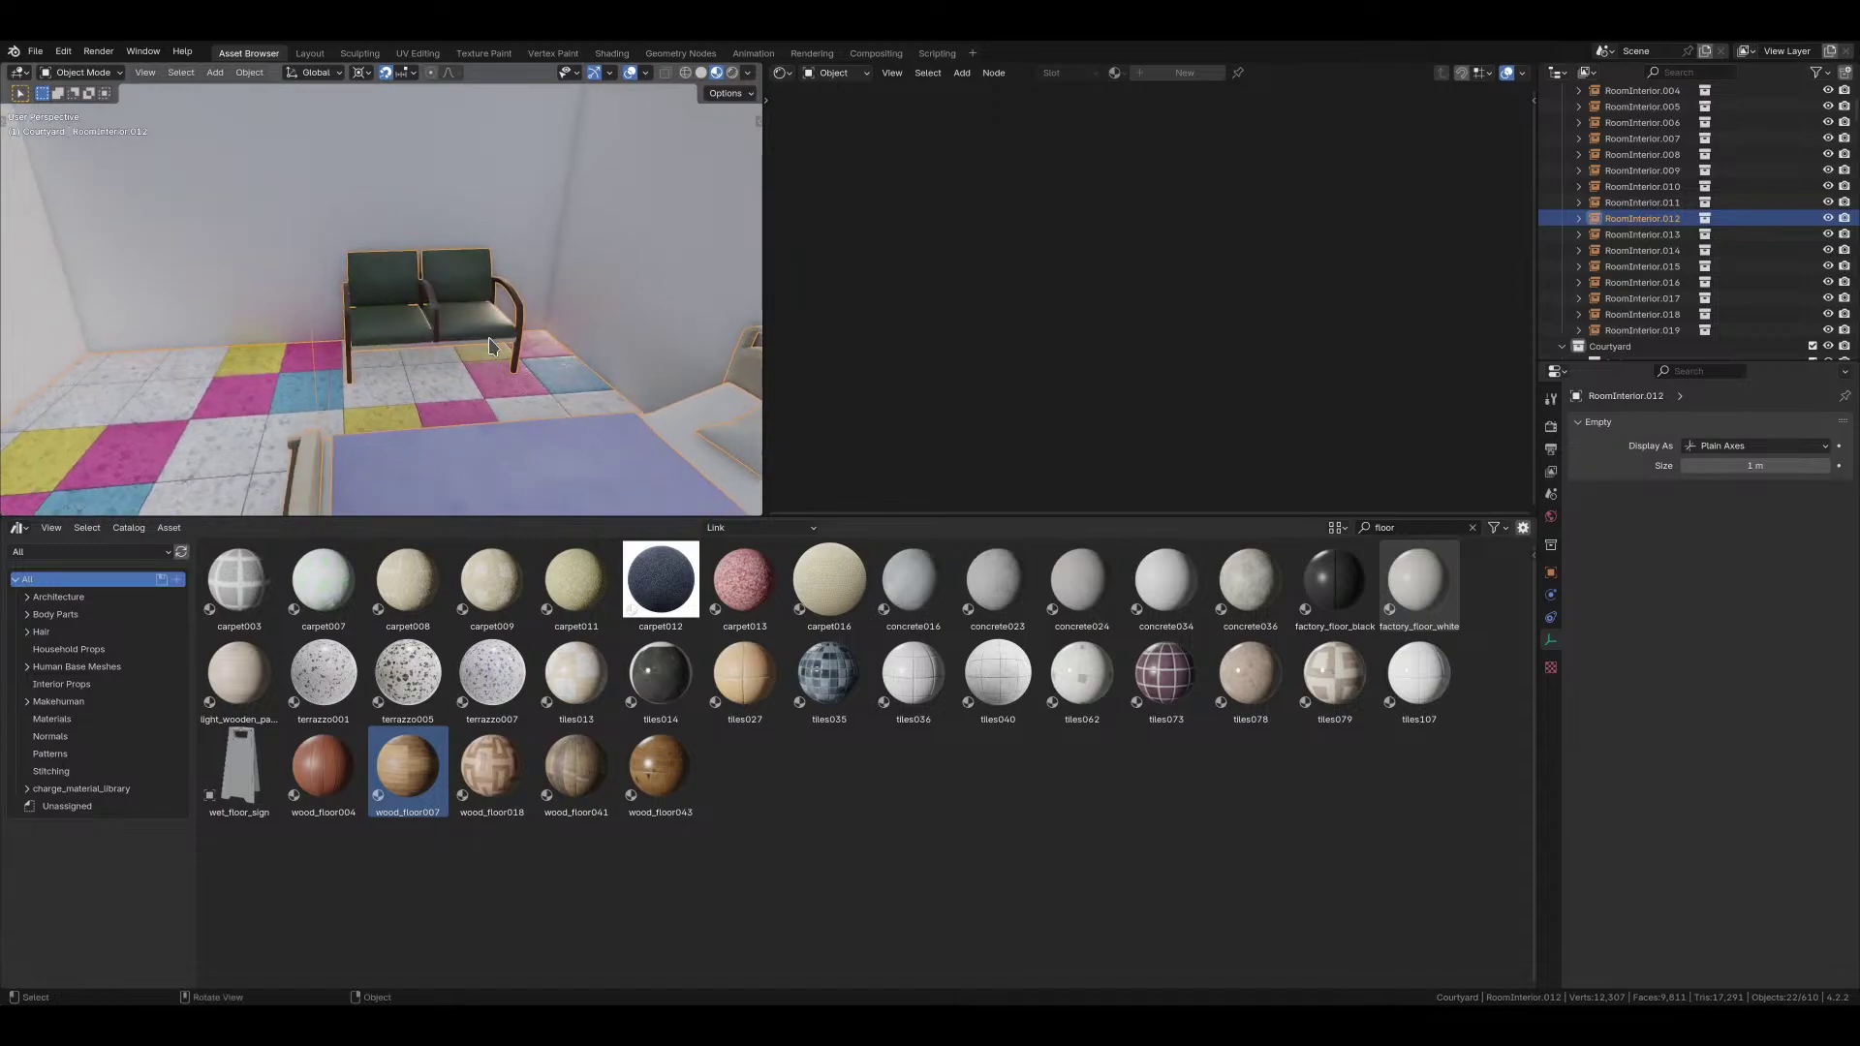
key("shift")
scroll(448, 332, "up", 3)
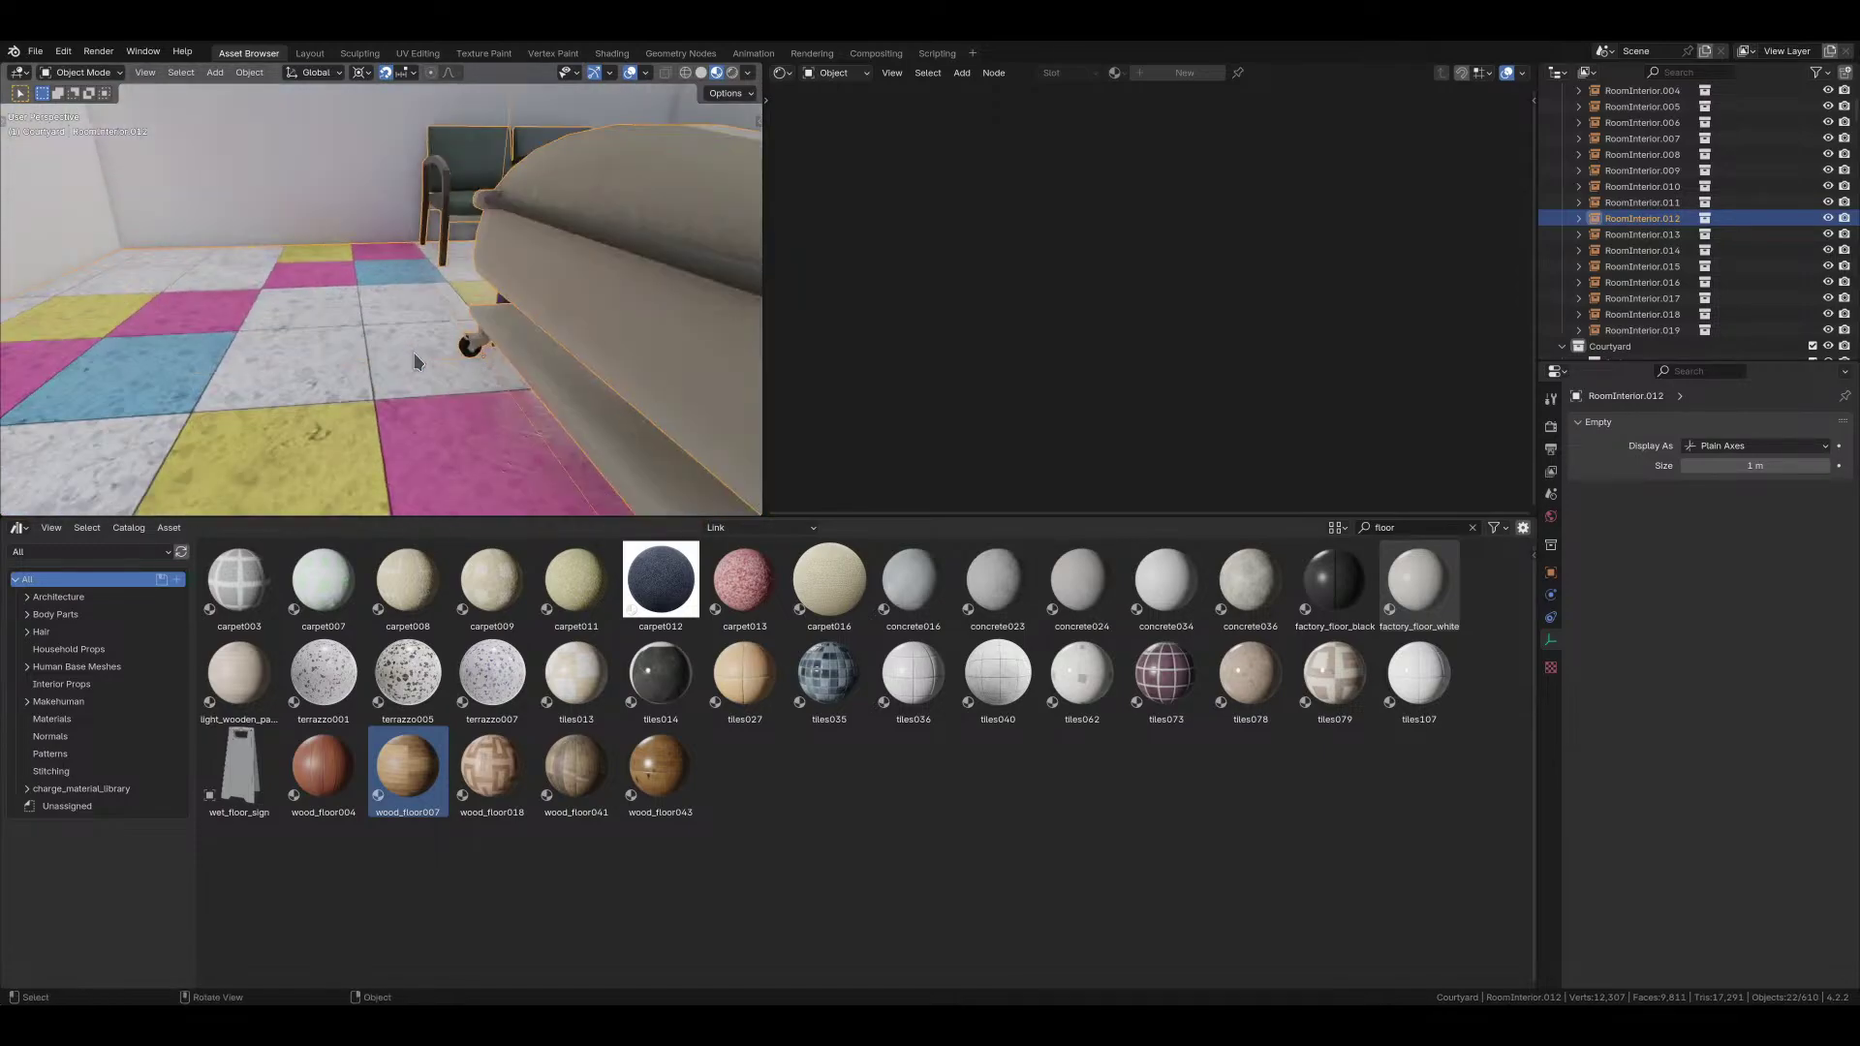
mouse_move(421, 351)
middle_mouse_down()
mouse_move(438, 374)
mouse_move(438, 320)
mouse_move(450, 355)
mouse_move(368, 372)
mouse_move(369, 328)
mouse_move(402, 325)
mouse_move(356, 280)
mouse_move(386, 339)
middle_mouse_up()
scroll(387, 310, "up", 4)
scroll(356, 280, "down", 3)
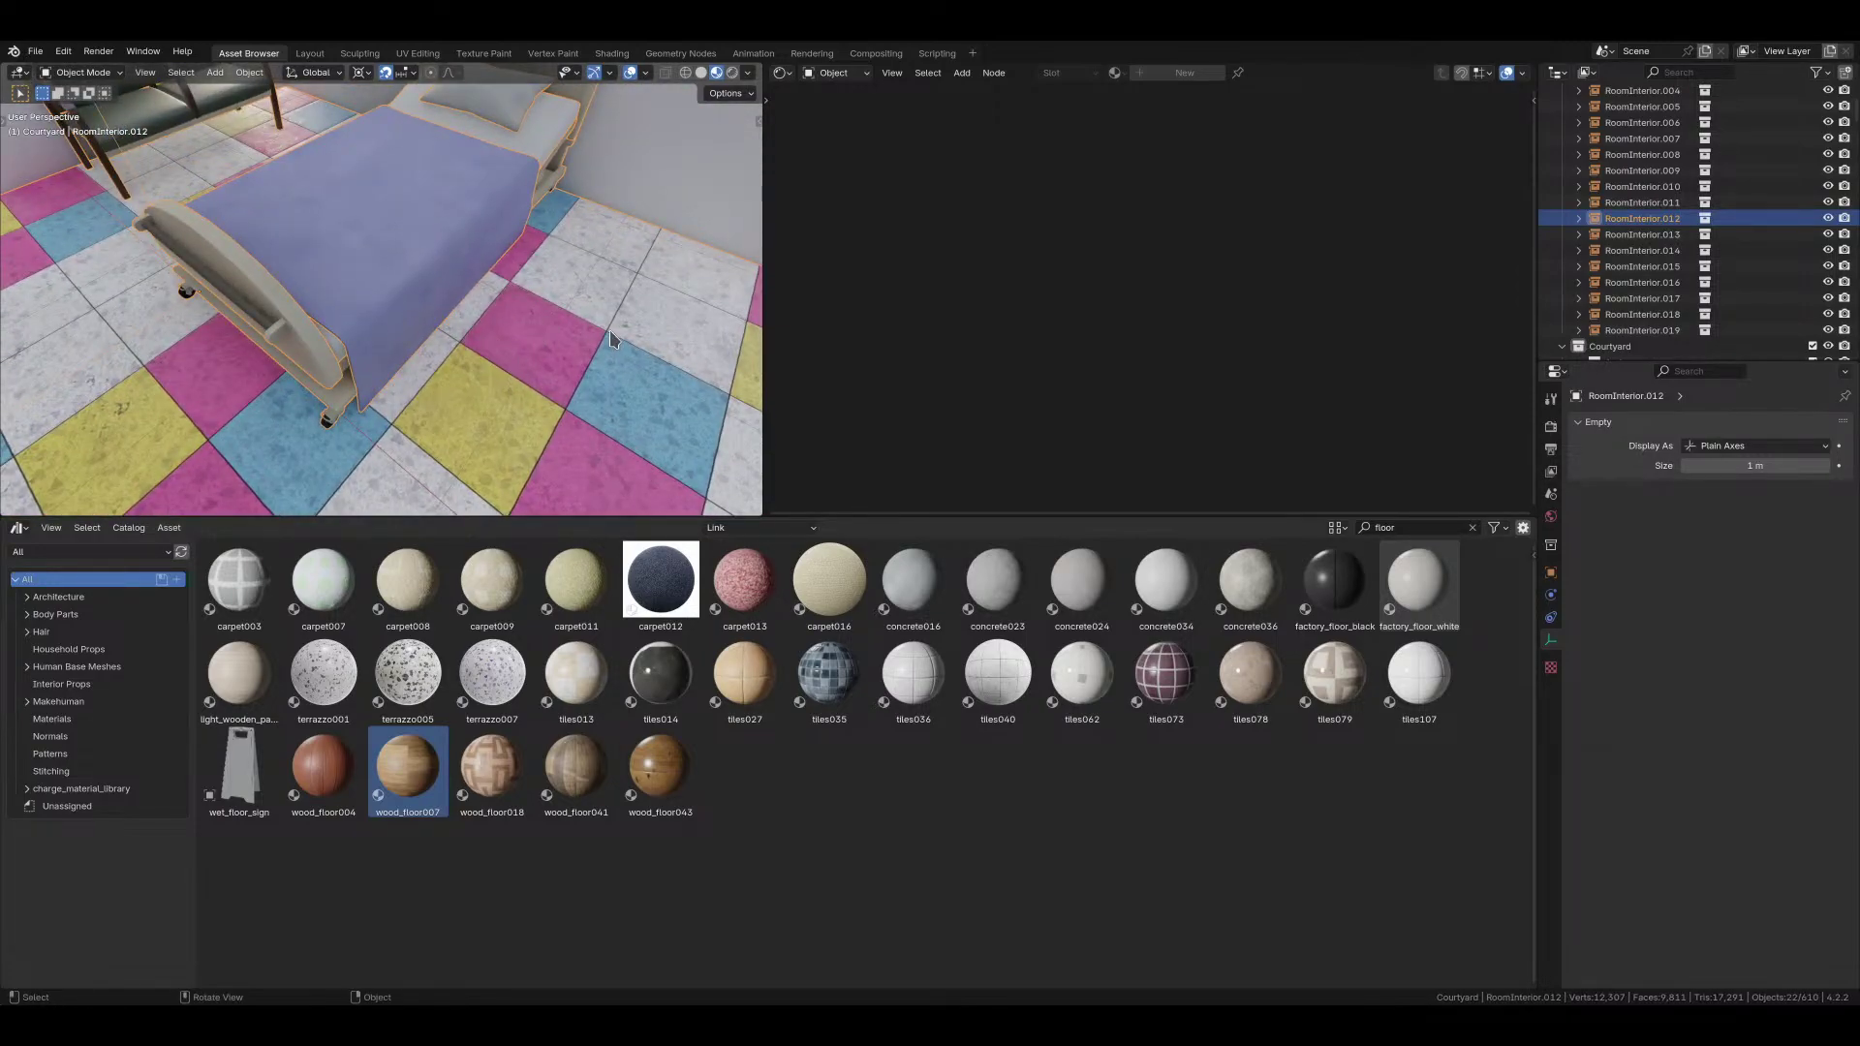
key("shift+z")
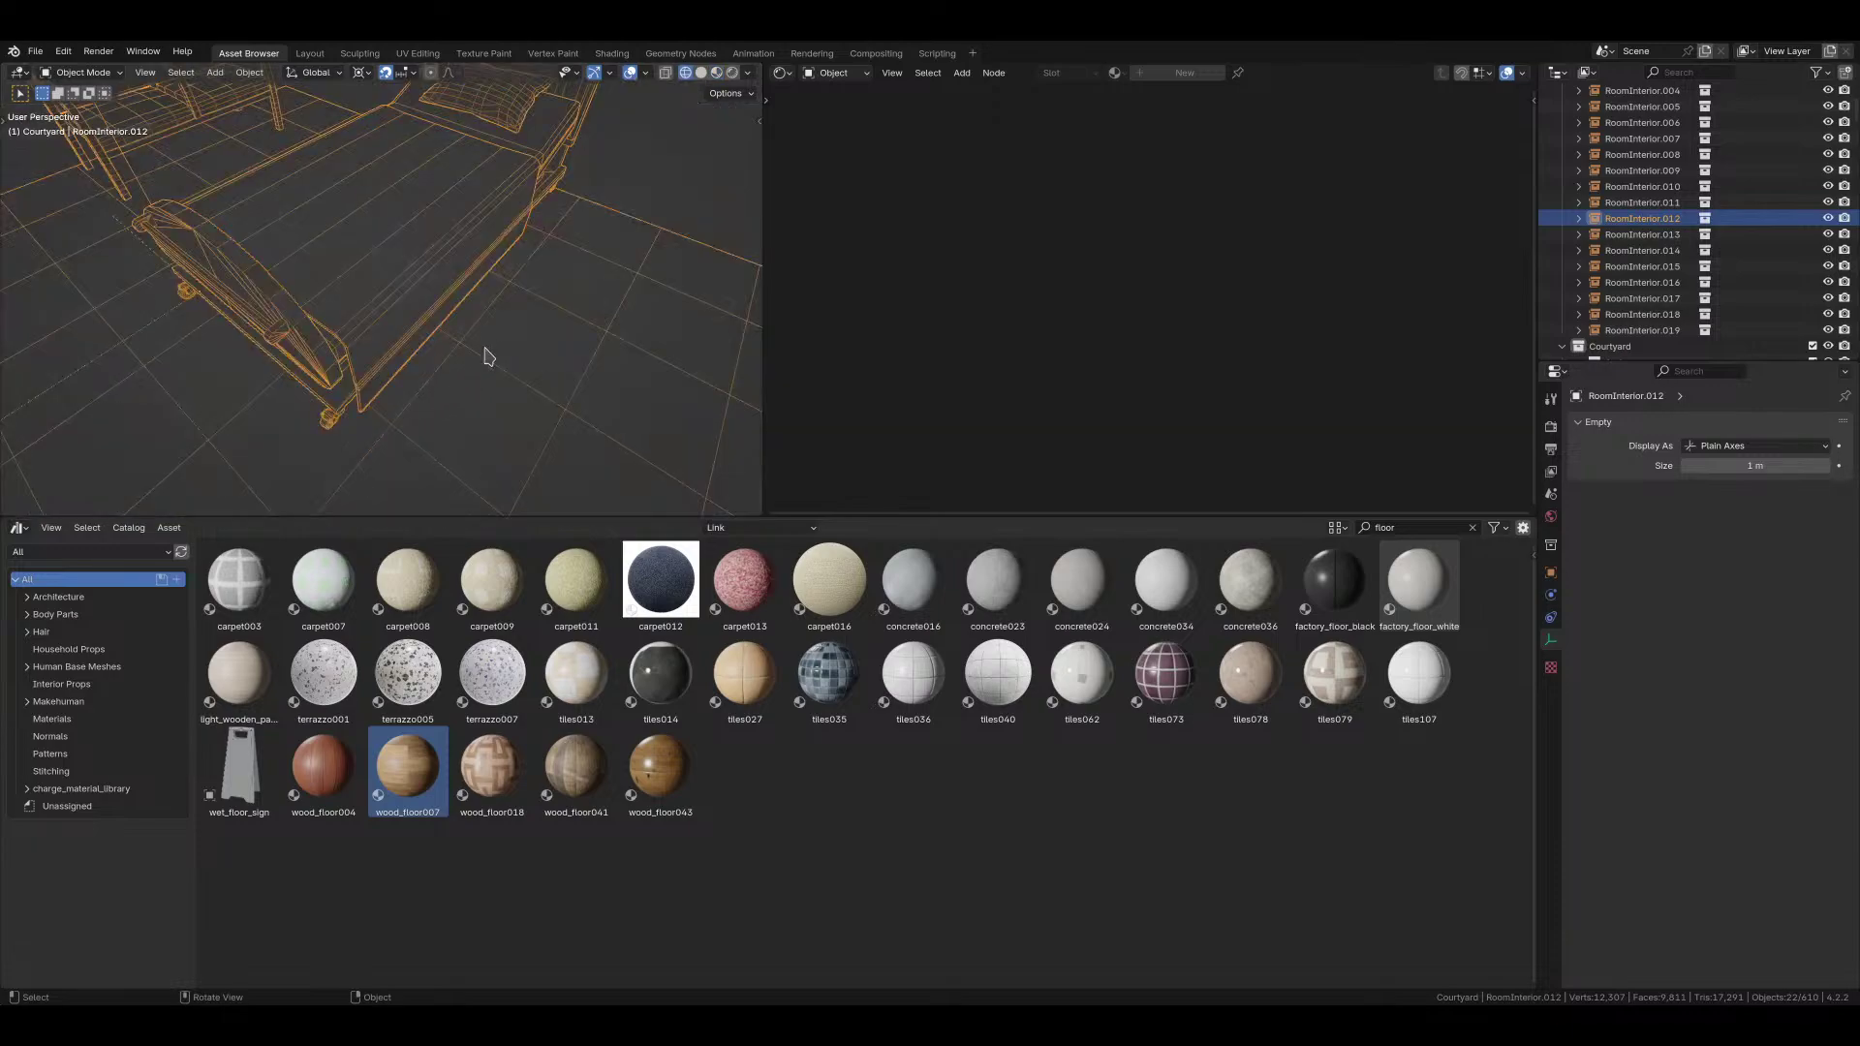
key("shift+z")
key("z")
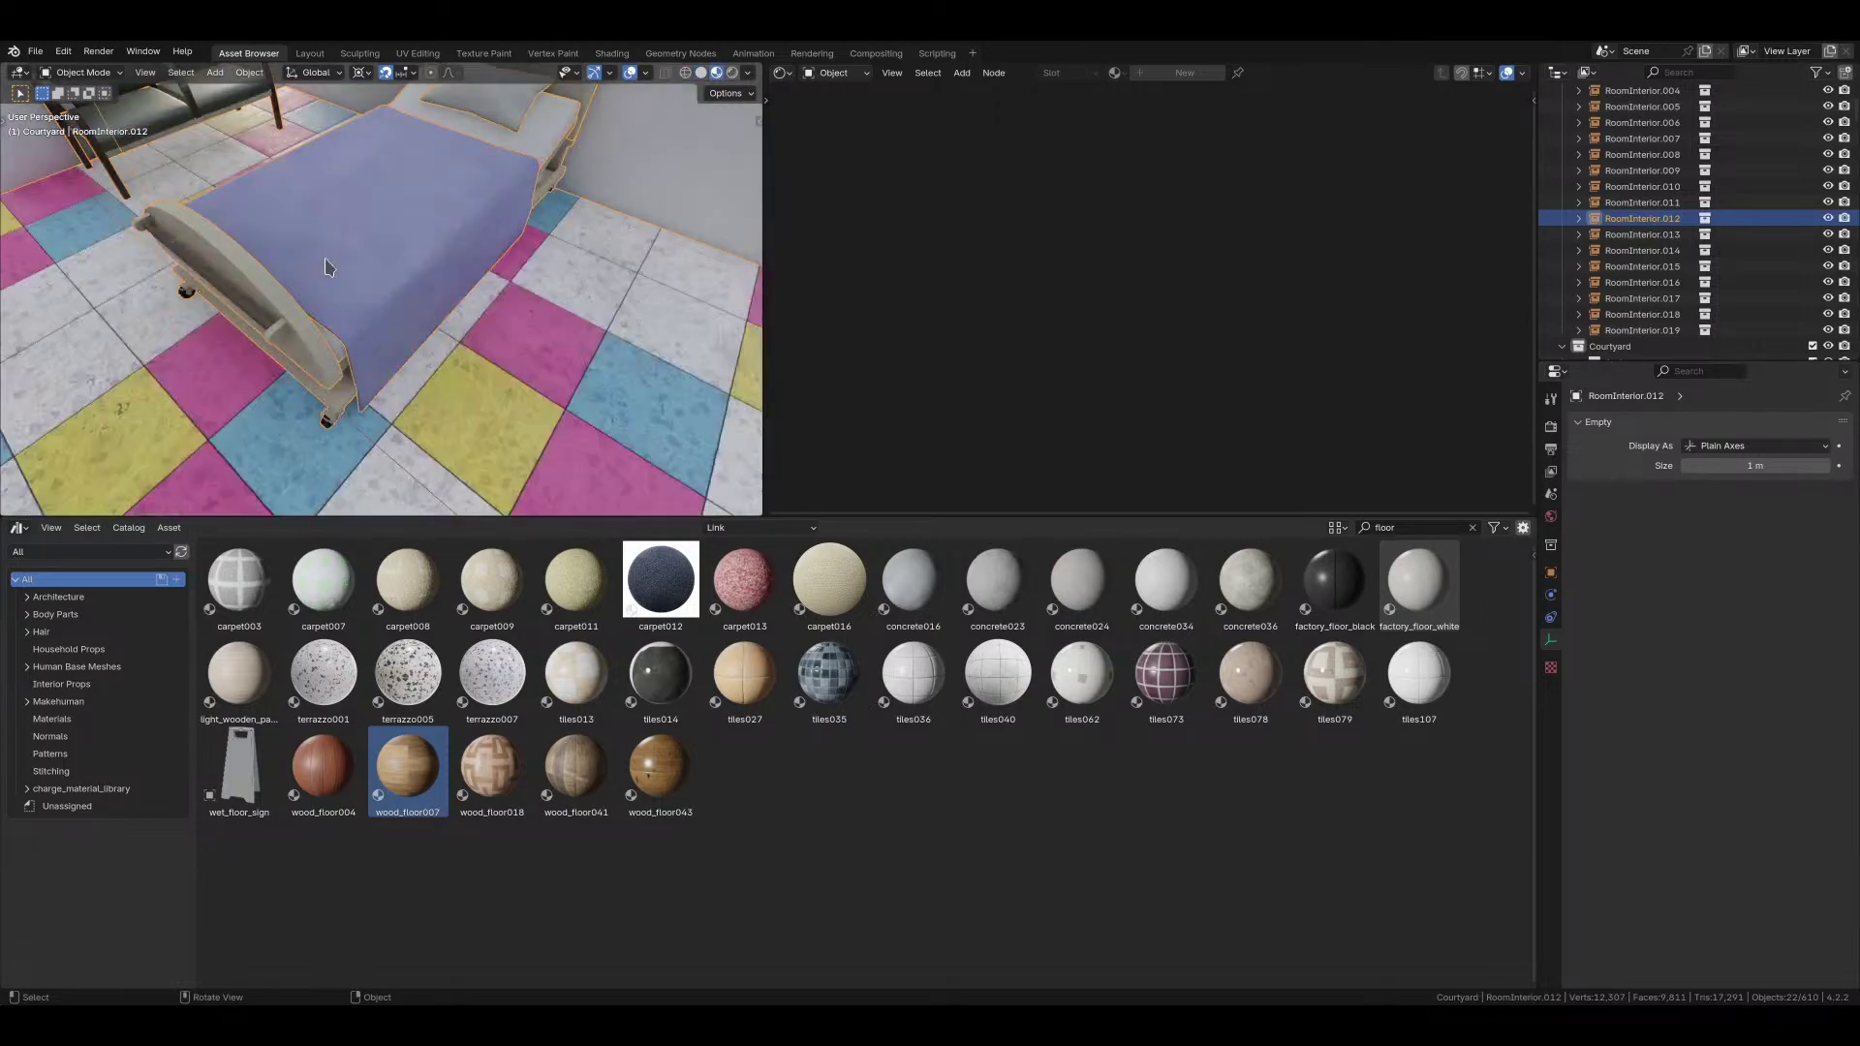
mouse_move(451, 357)
middle_mouse_down()
mouse_move(538, 335)
mouse_move(423, 322)
middle_mouse_up()
scroll(423, 322, "up", 4)
scroll(459, 326, "down", 3)
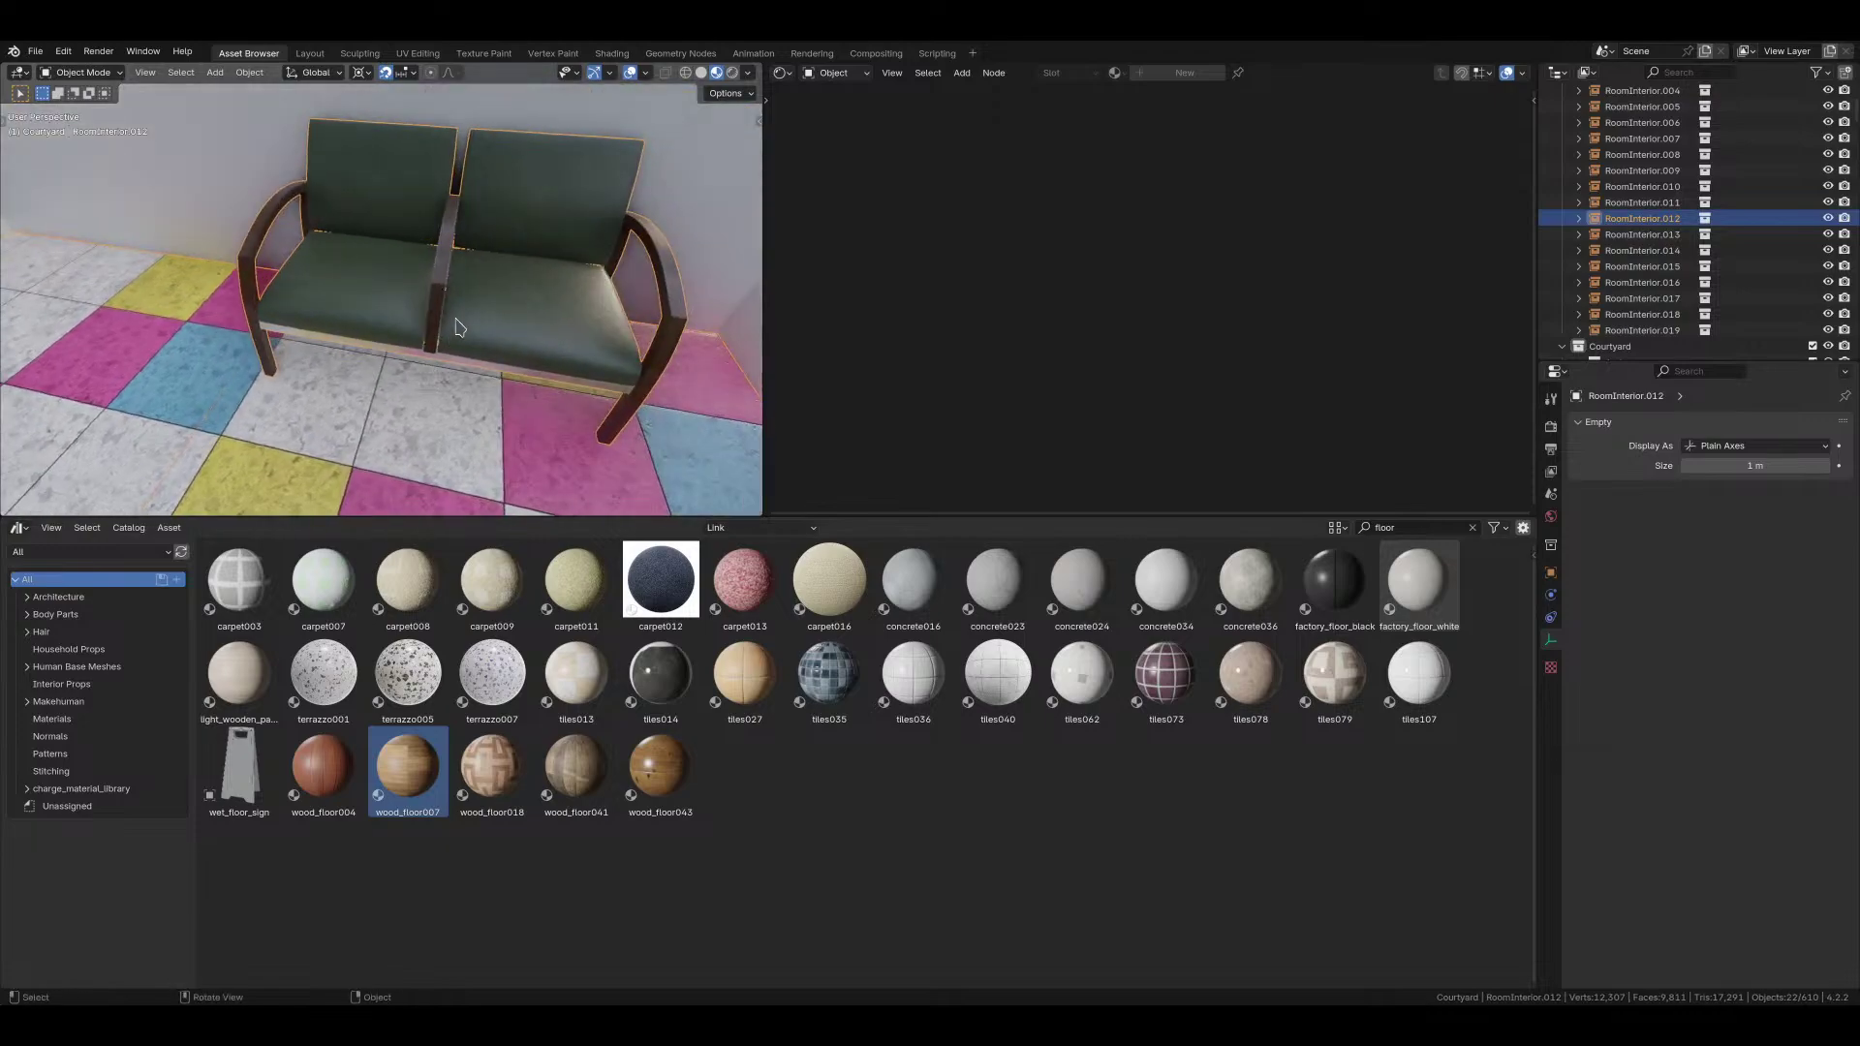
Step: Survey the whole patient room from above and inspect the green two-seat chair up close
scroll(392, 298, "down", 6)
middle_click_drag(392, 298, 492, 310)
scroll(493, 310, "up", 3)
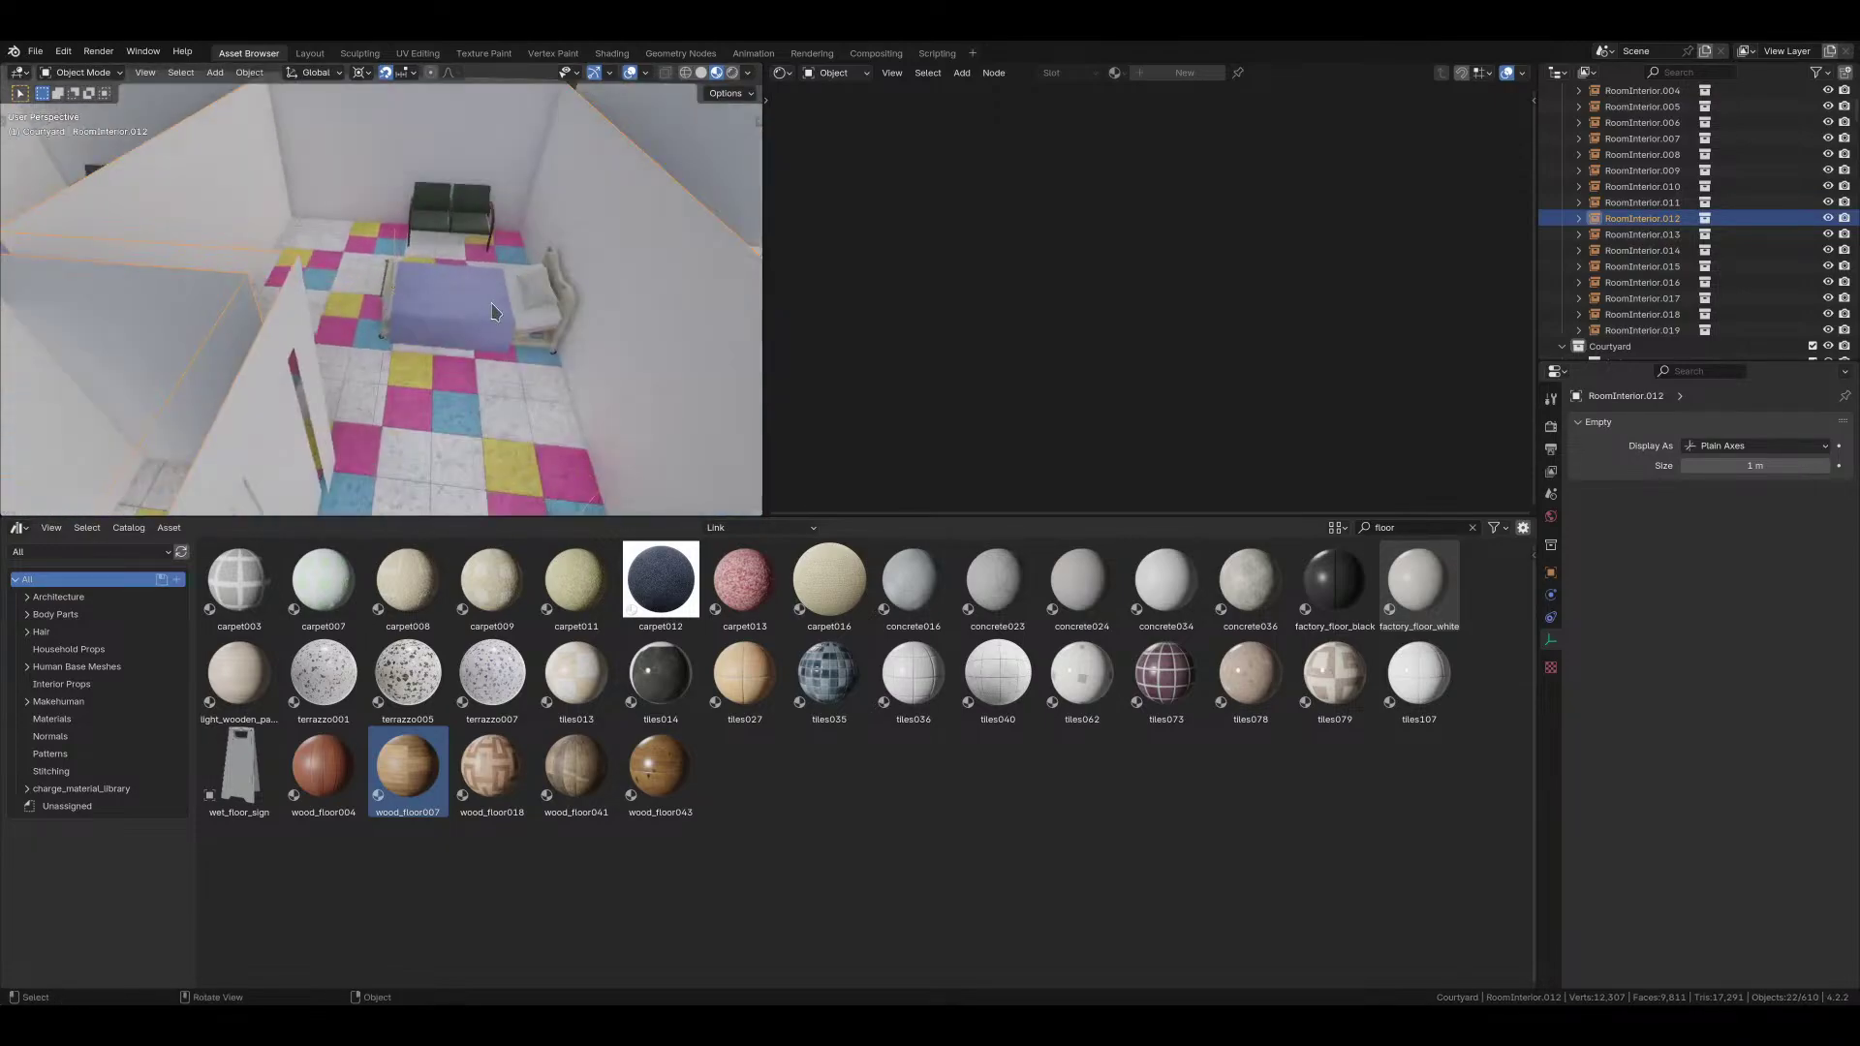
scroll(475, 217, "down", 3)
scroll(581, 290, "up", 5)
mouse_move(475, 217)
middle_mouse_down()
mouse_move(647, 316)
mouse_move(519, 265)
mouse_move(474, 381)
mouse_move(424, 440)
mouse_move(543, 258)
mouse_move(511, 353)
mouse_move(373, 368)
mouse_move(436, 403)
mouse_move(406, 428)
mouse_move(506, 403)
mouse_move(369, 386)
mouse_move(403, 353)
mouse_move(398, 391)
mouse_move(428, 364)
mouse_move(557, 356)
mouse_move(513, 334)
mouse_move(541, 330)
mouse_move(582, 364)
mouse_move(527, 365)
mouse_move(430, 320)
mouse_move(484, 426)
mouse_move(471, 317)
mouse_move(454, 325)
middle_mouse_up()
scroll(475, 381, "up", 4)
key("shift+z")
key("z")
left_click(412, 388)
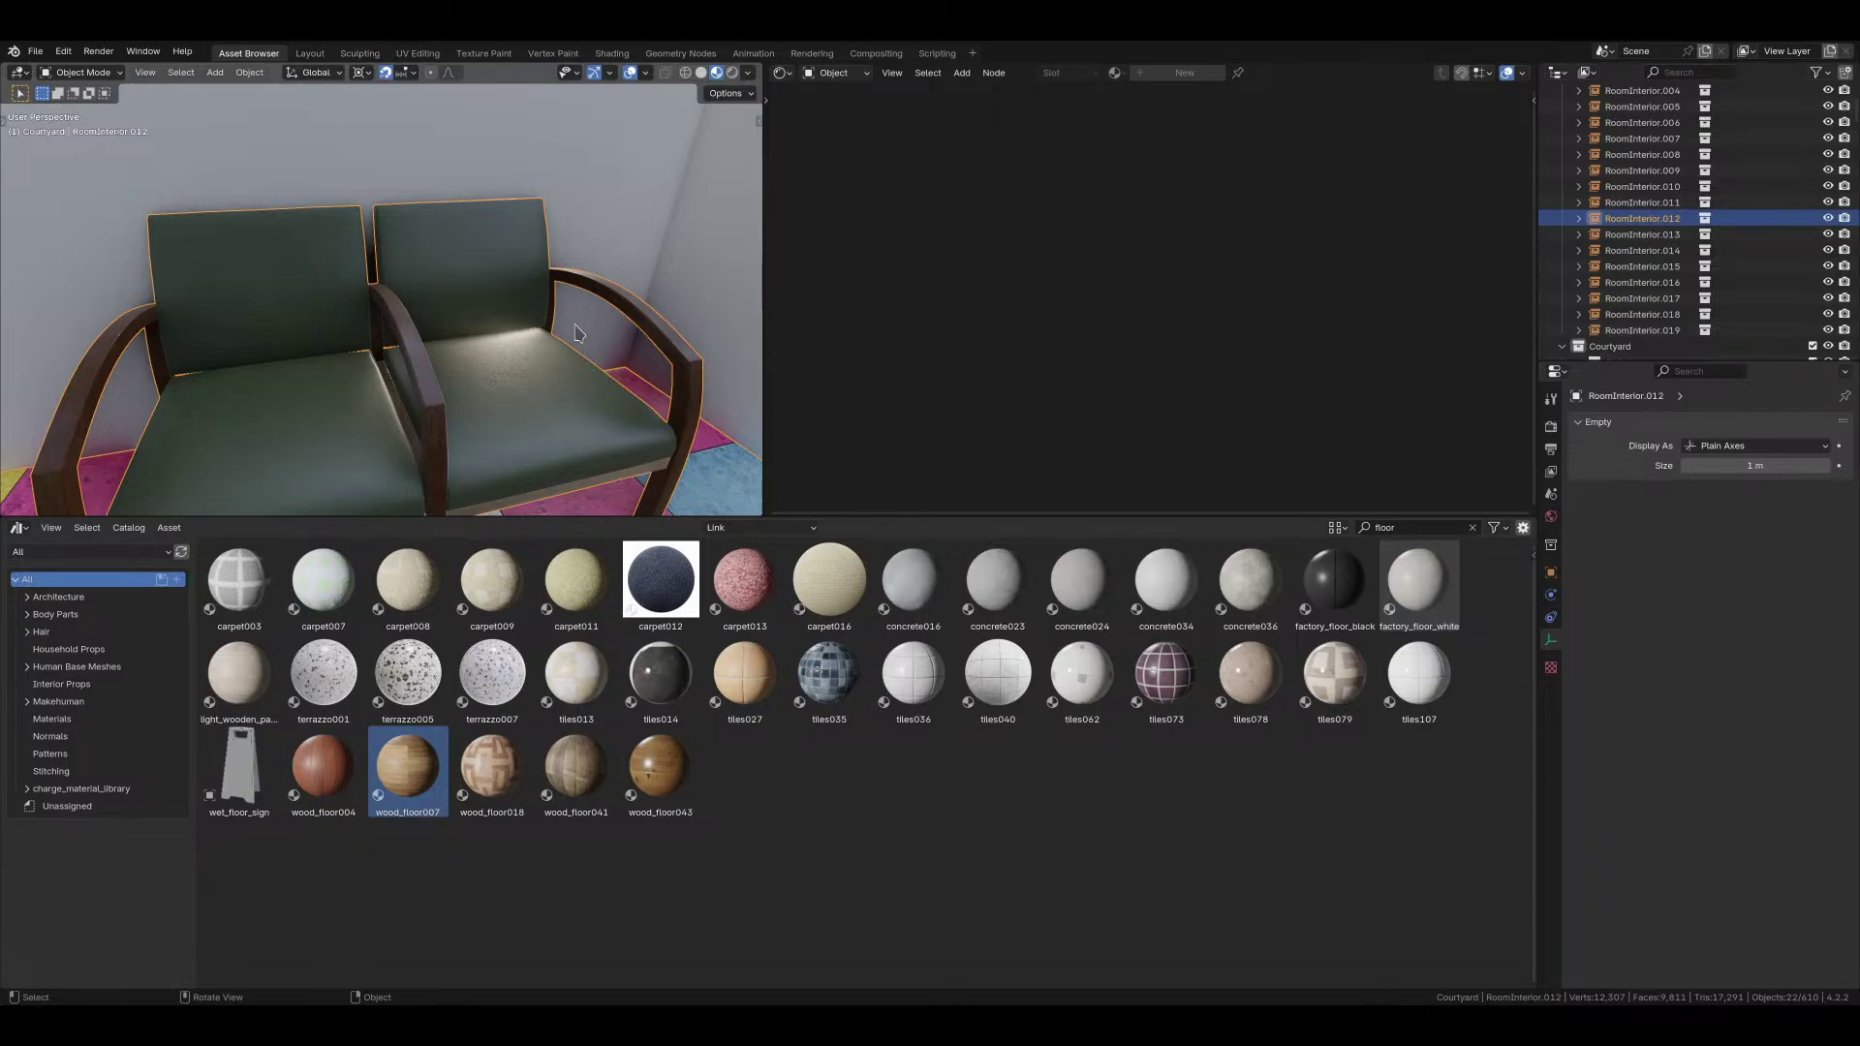
scroll(463, 242, "down", 5)
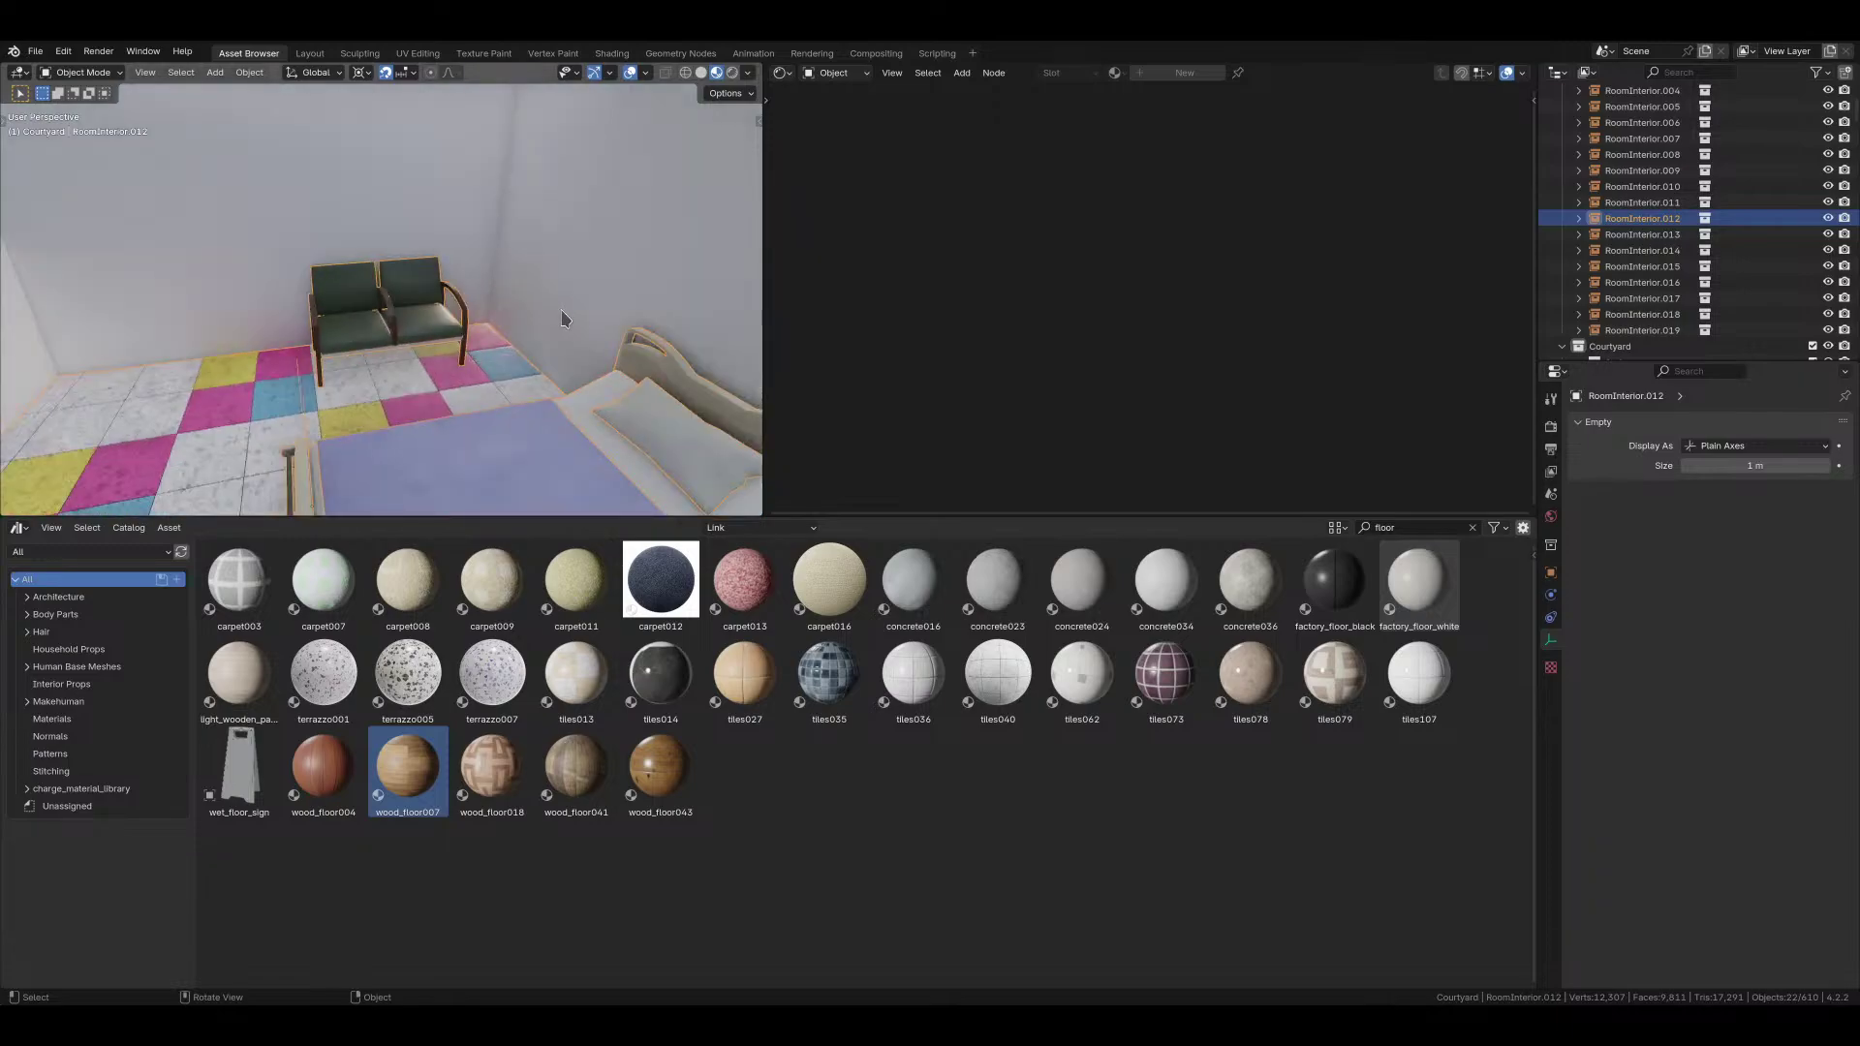
middle_click_drag(463, 242, 384, 251)
scroll(463, 243, "down", 5)
Step: Assign the linked tiles040 material from hospital_room.blend to the hallway floor's empty material slot
left_click(472, 366)
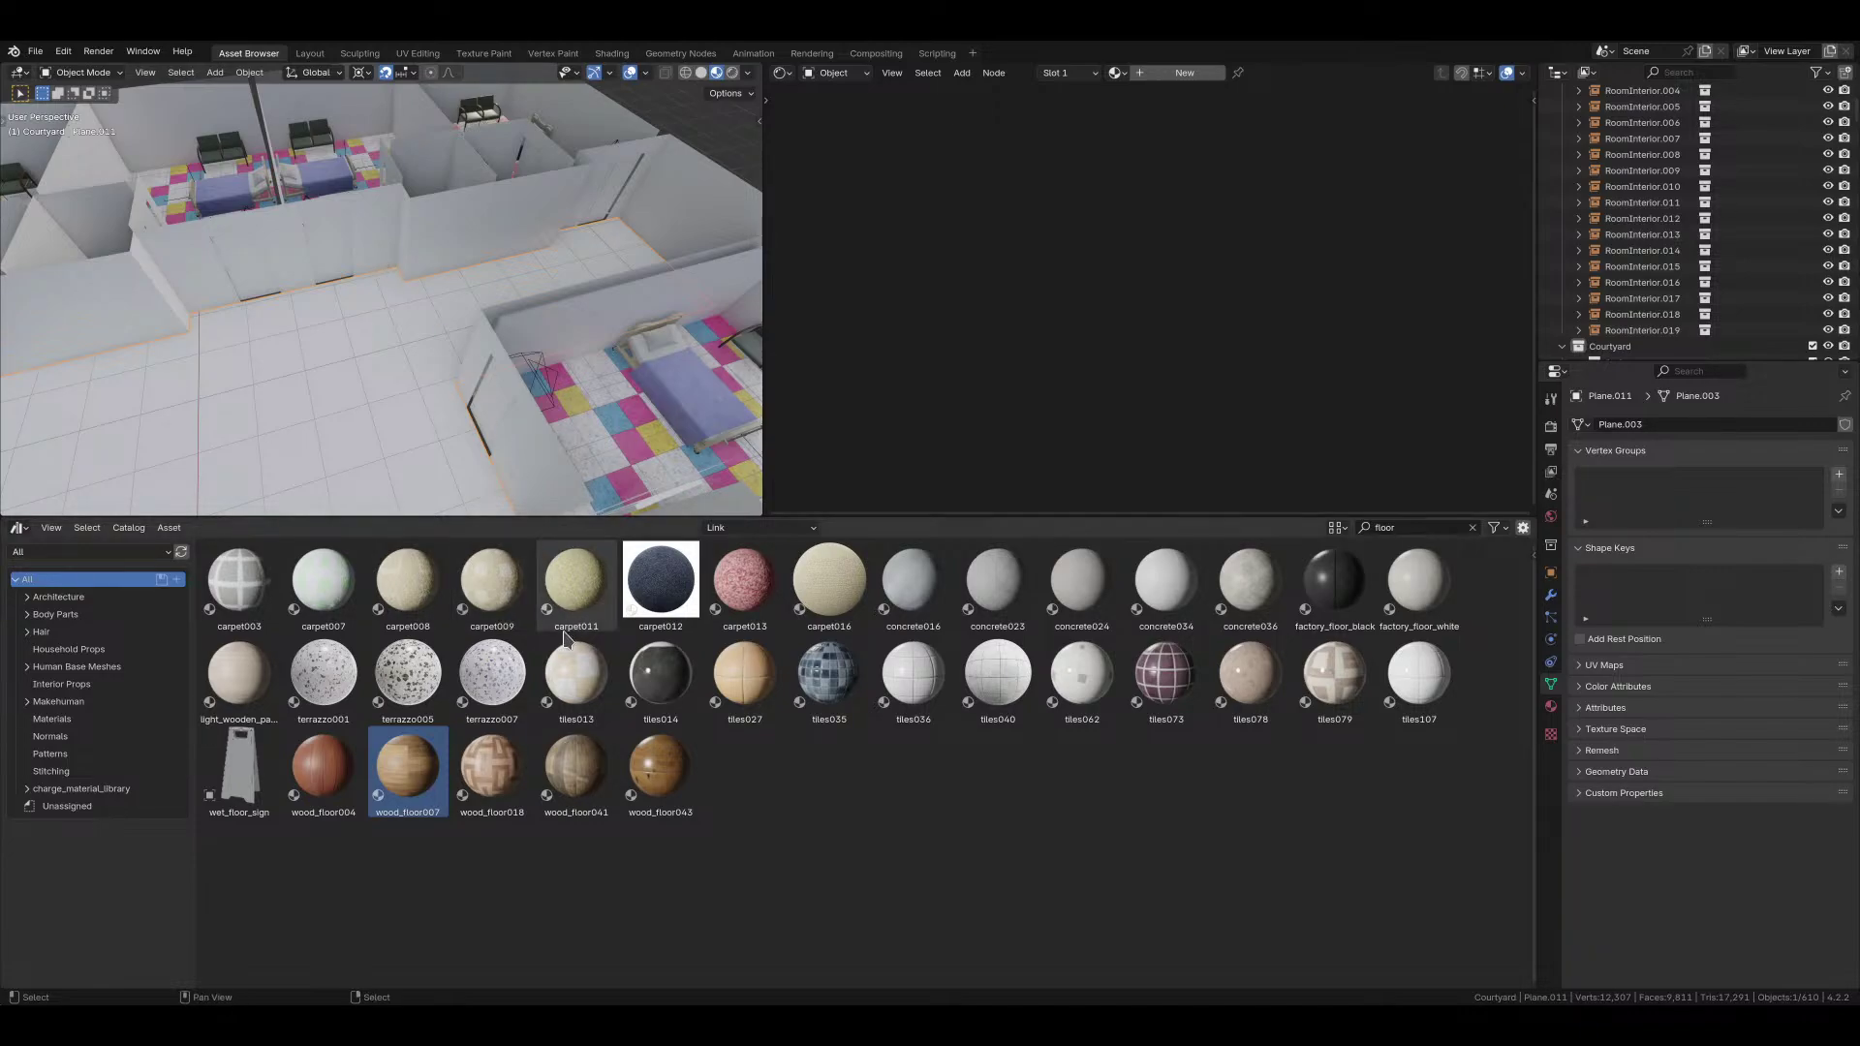
left_click(1551, 706)
left_click(1579, 493)
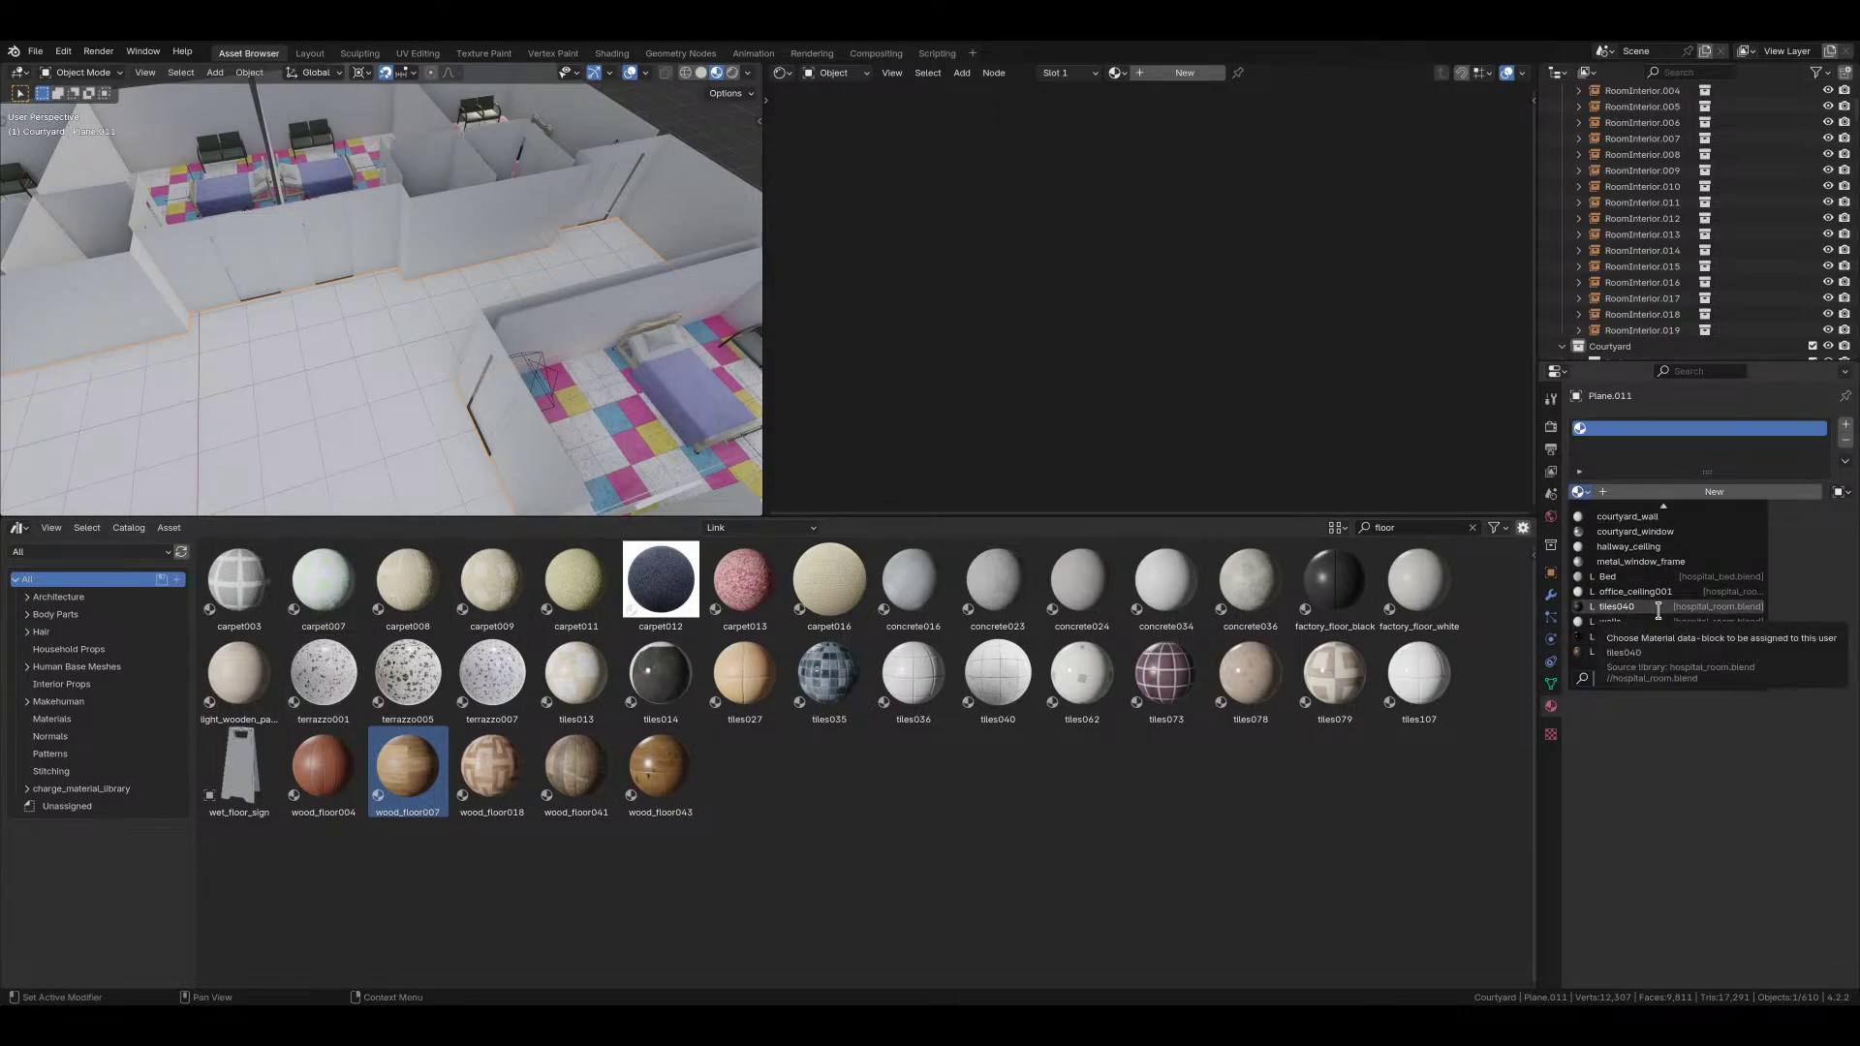
left_click(1658, 608)
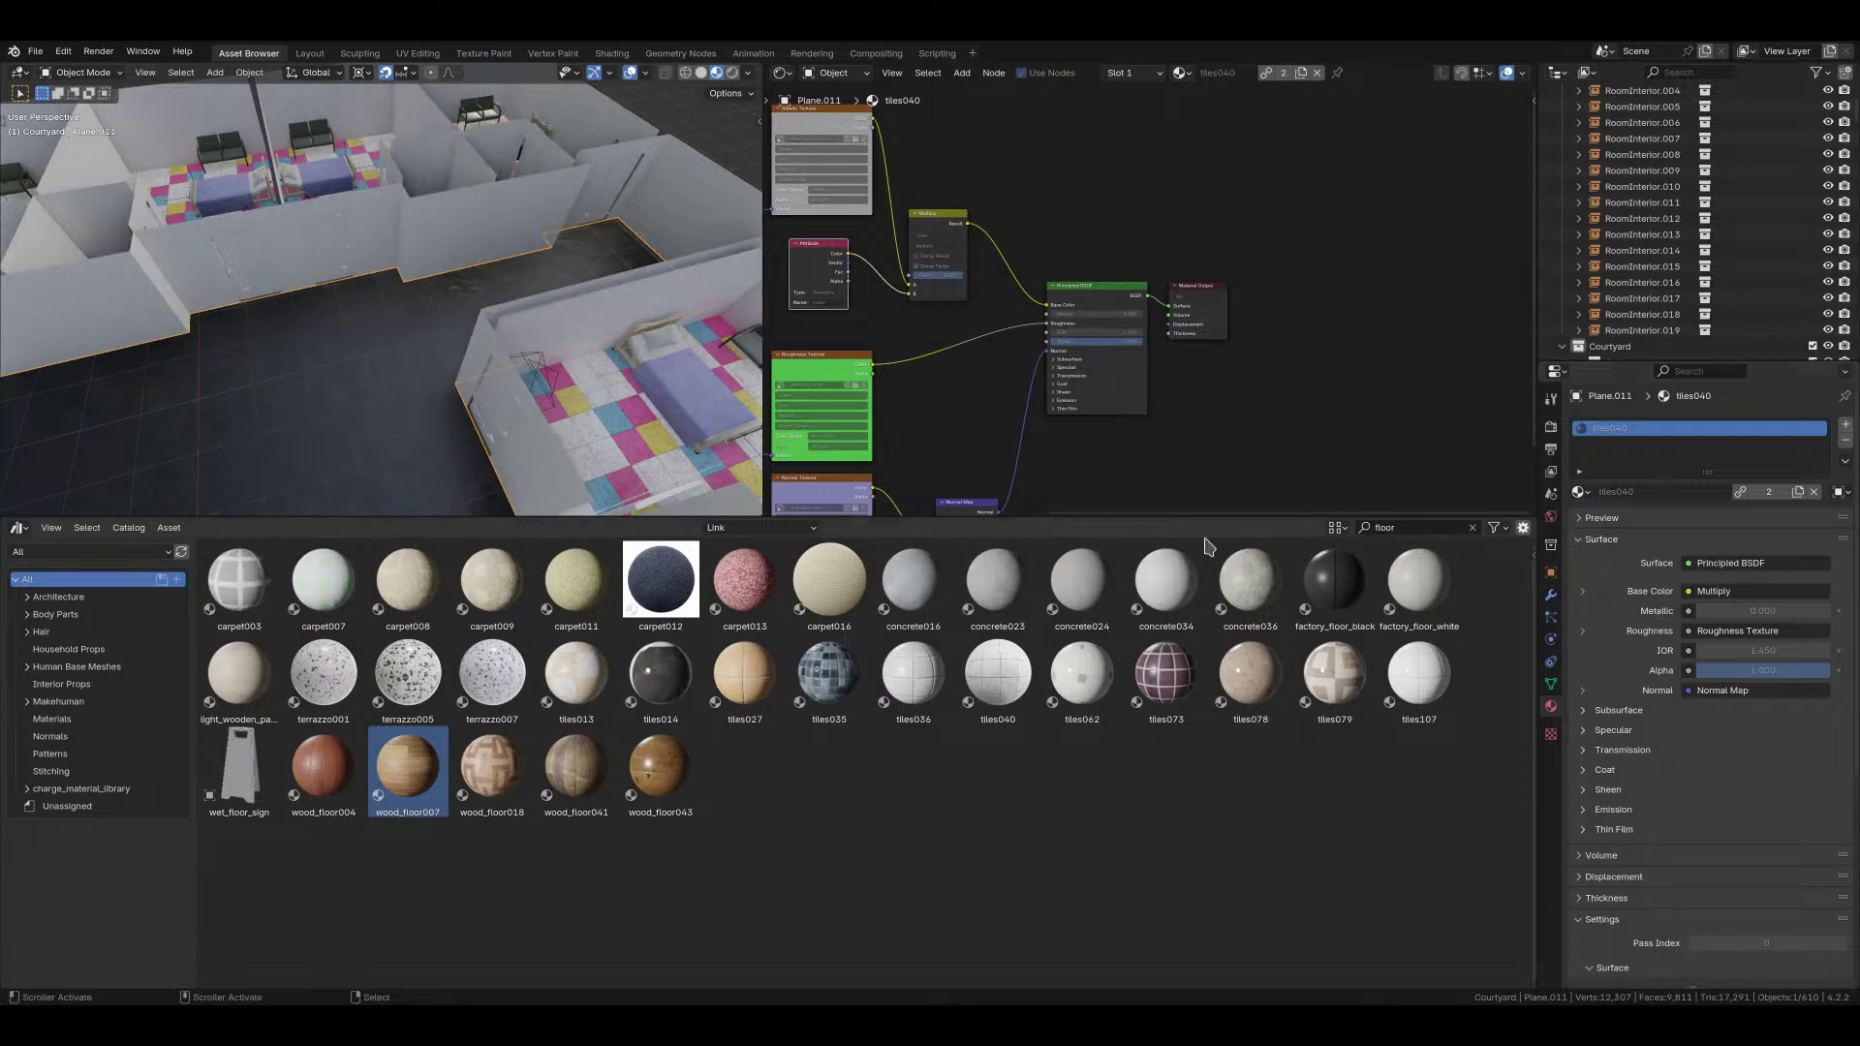
scroll(440, 395, "up", 5)
scroll(436, 395, "down", 6)
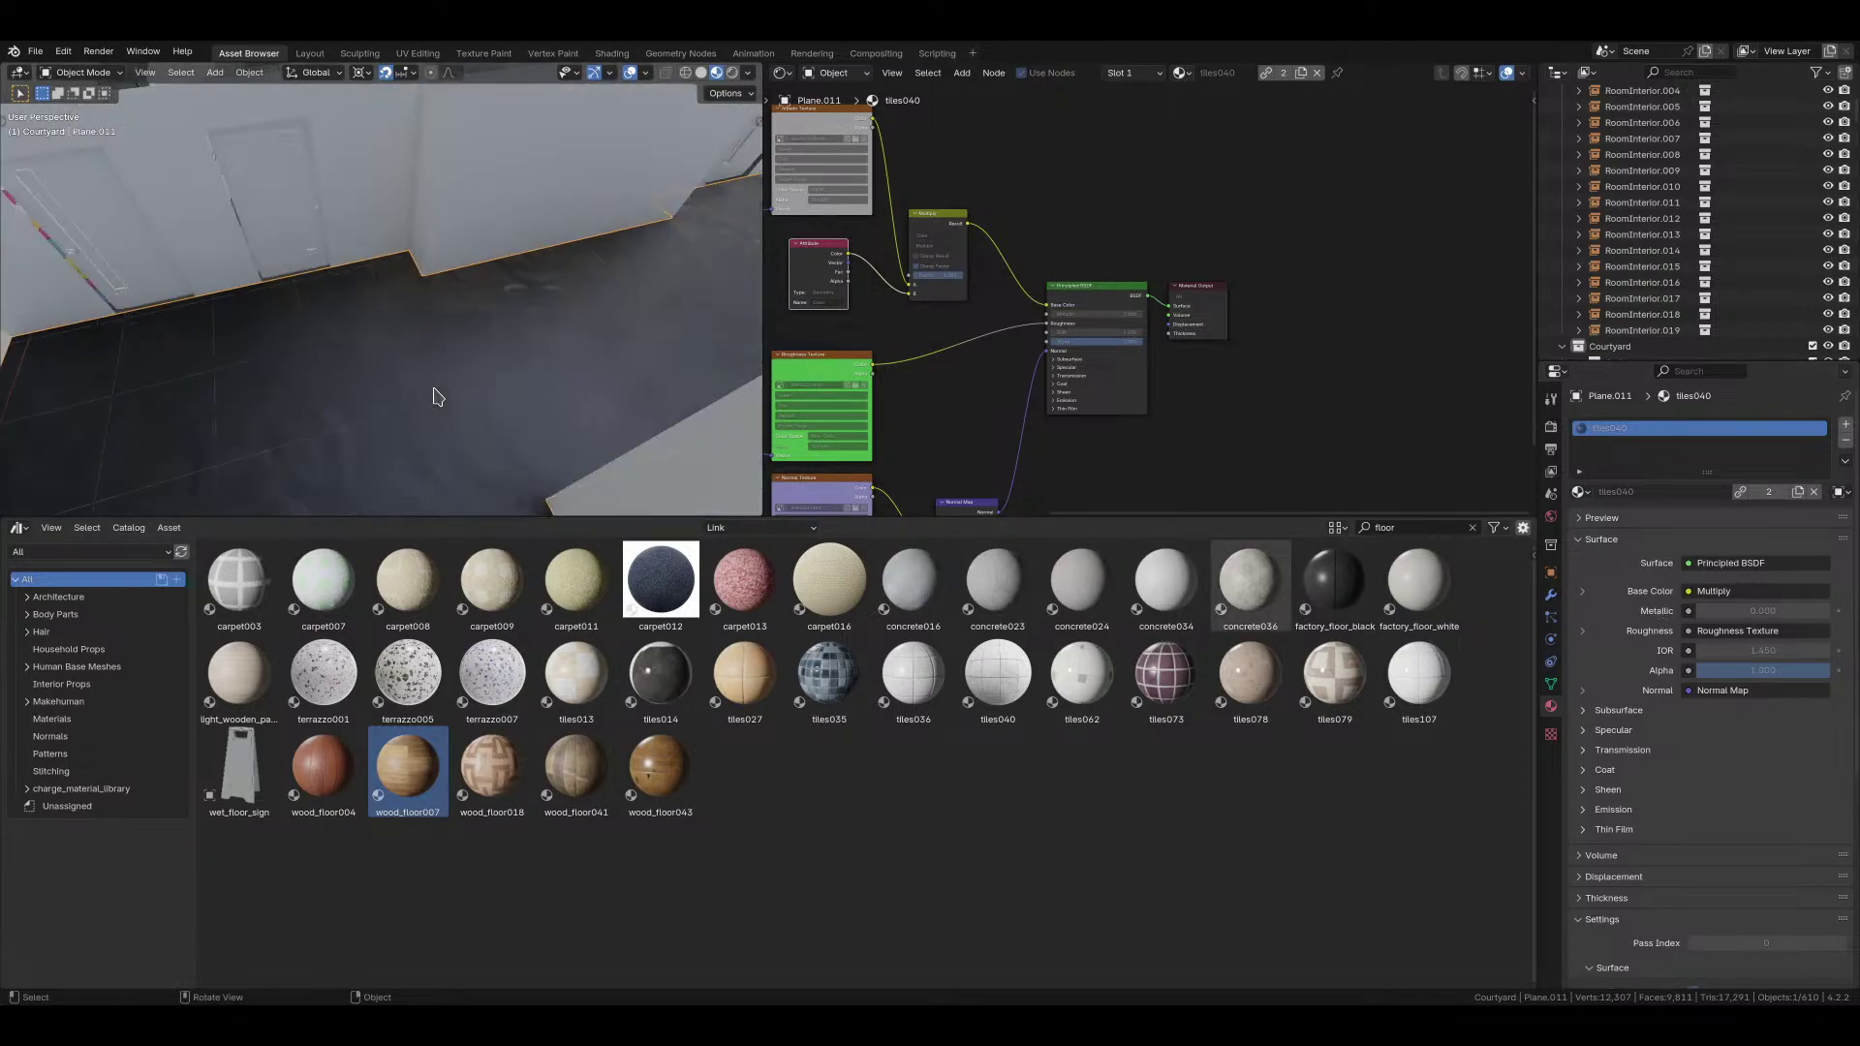
Step: Add a white color attribute named Color to the hallway floor, with Face Corner domain and Byte Color data type
left_click(1551, 683)
left_click(1624, 688)
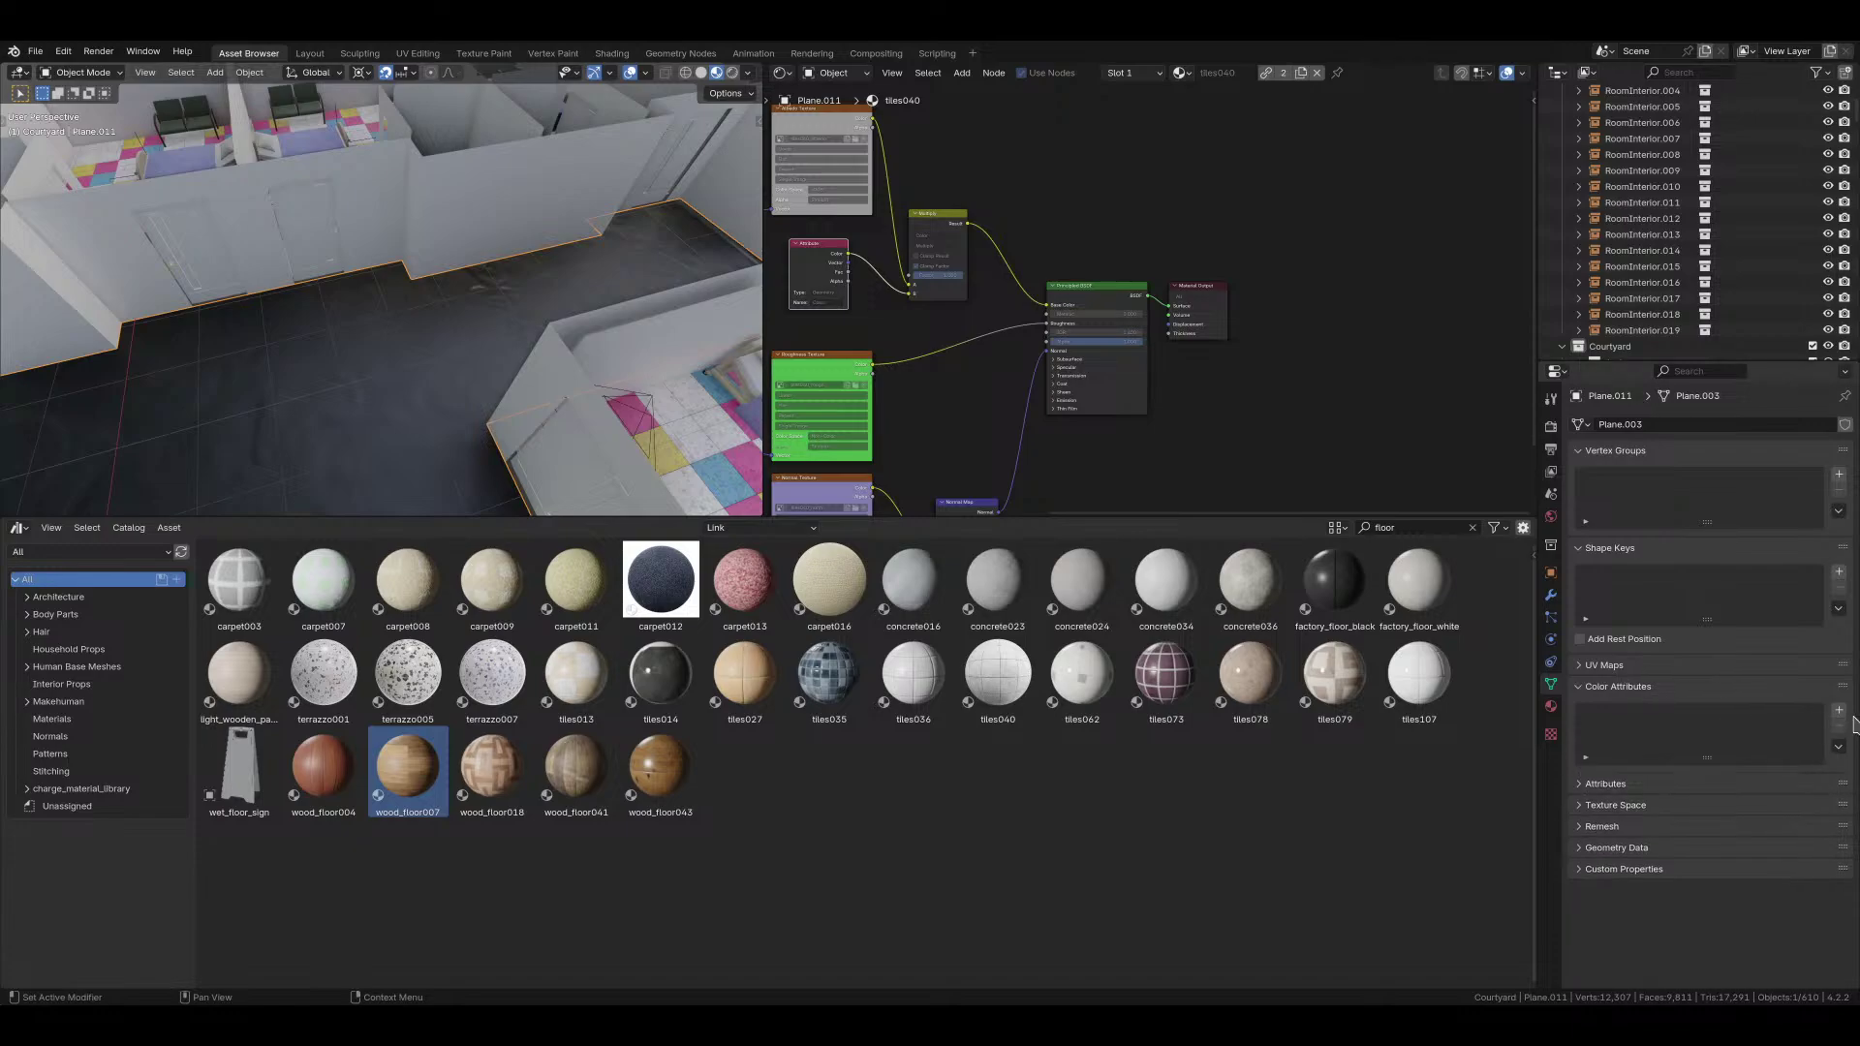
middle_click_drag(908, 400, 975, 433)
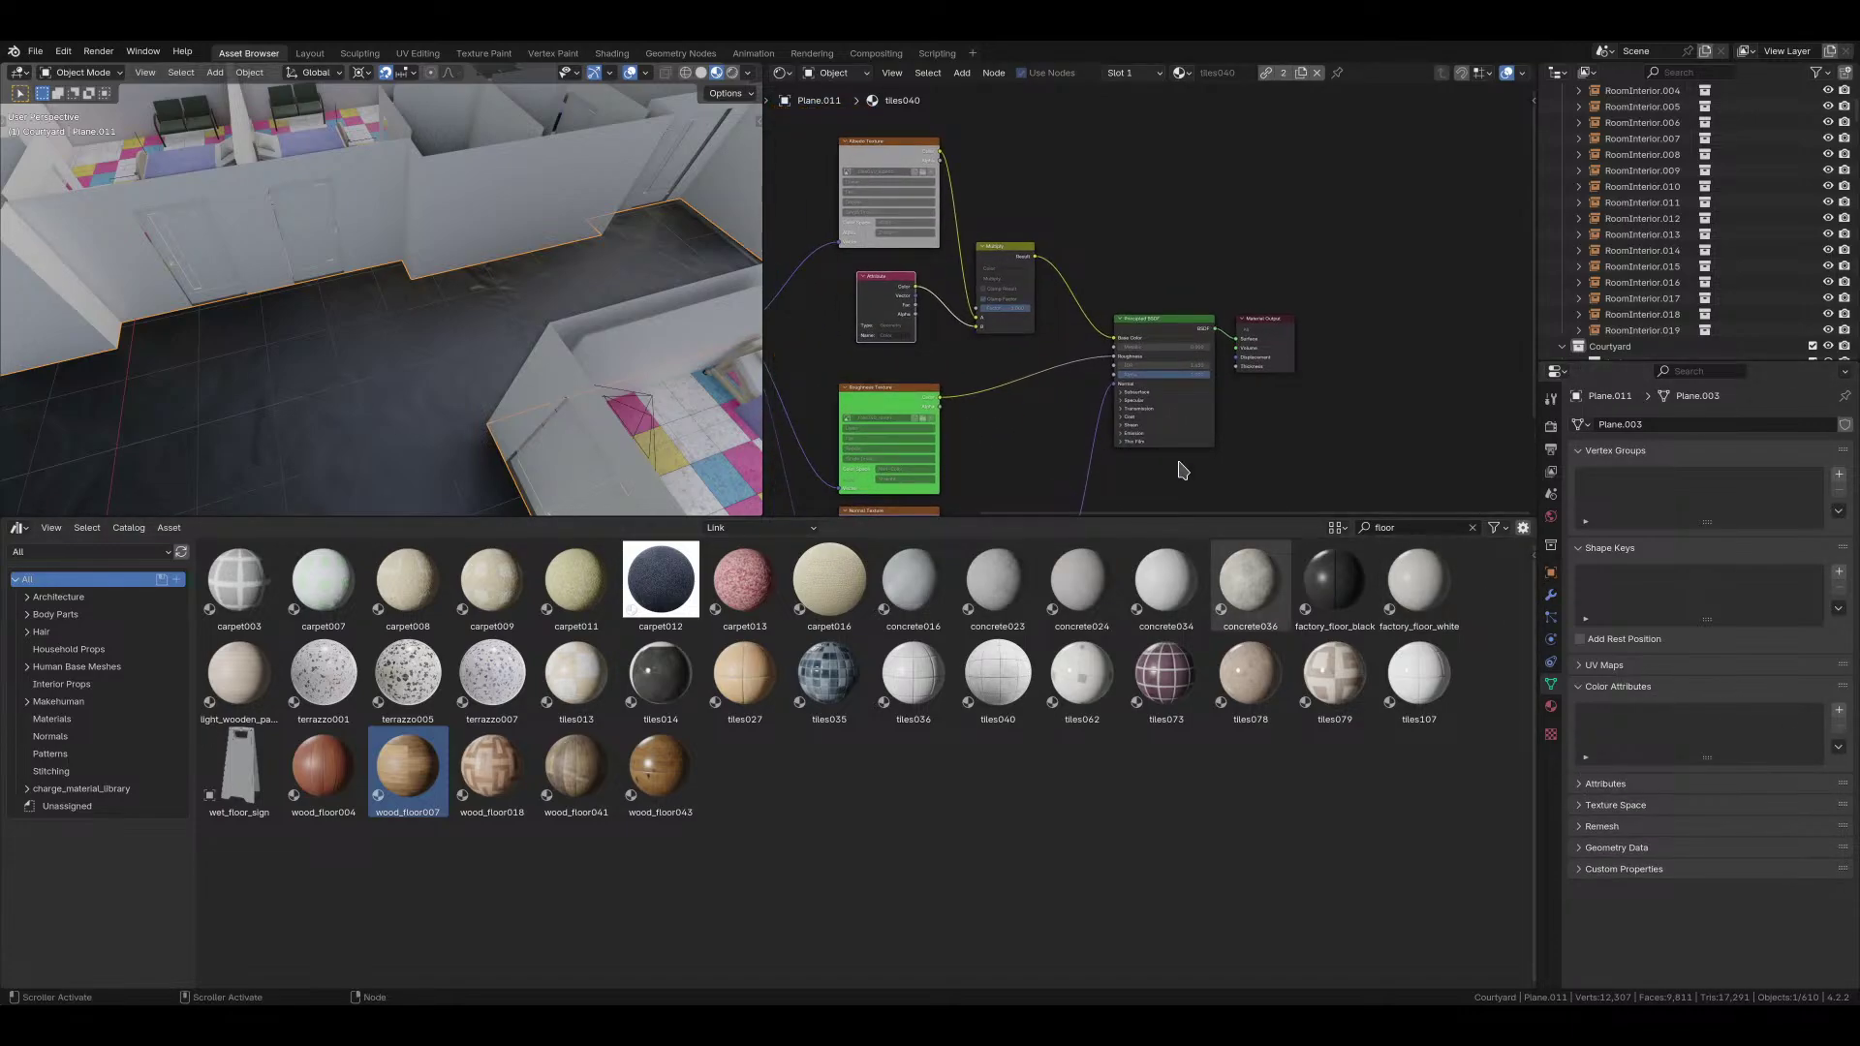
left_click(1838, 710)
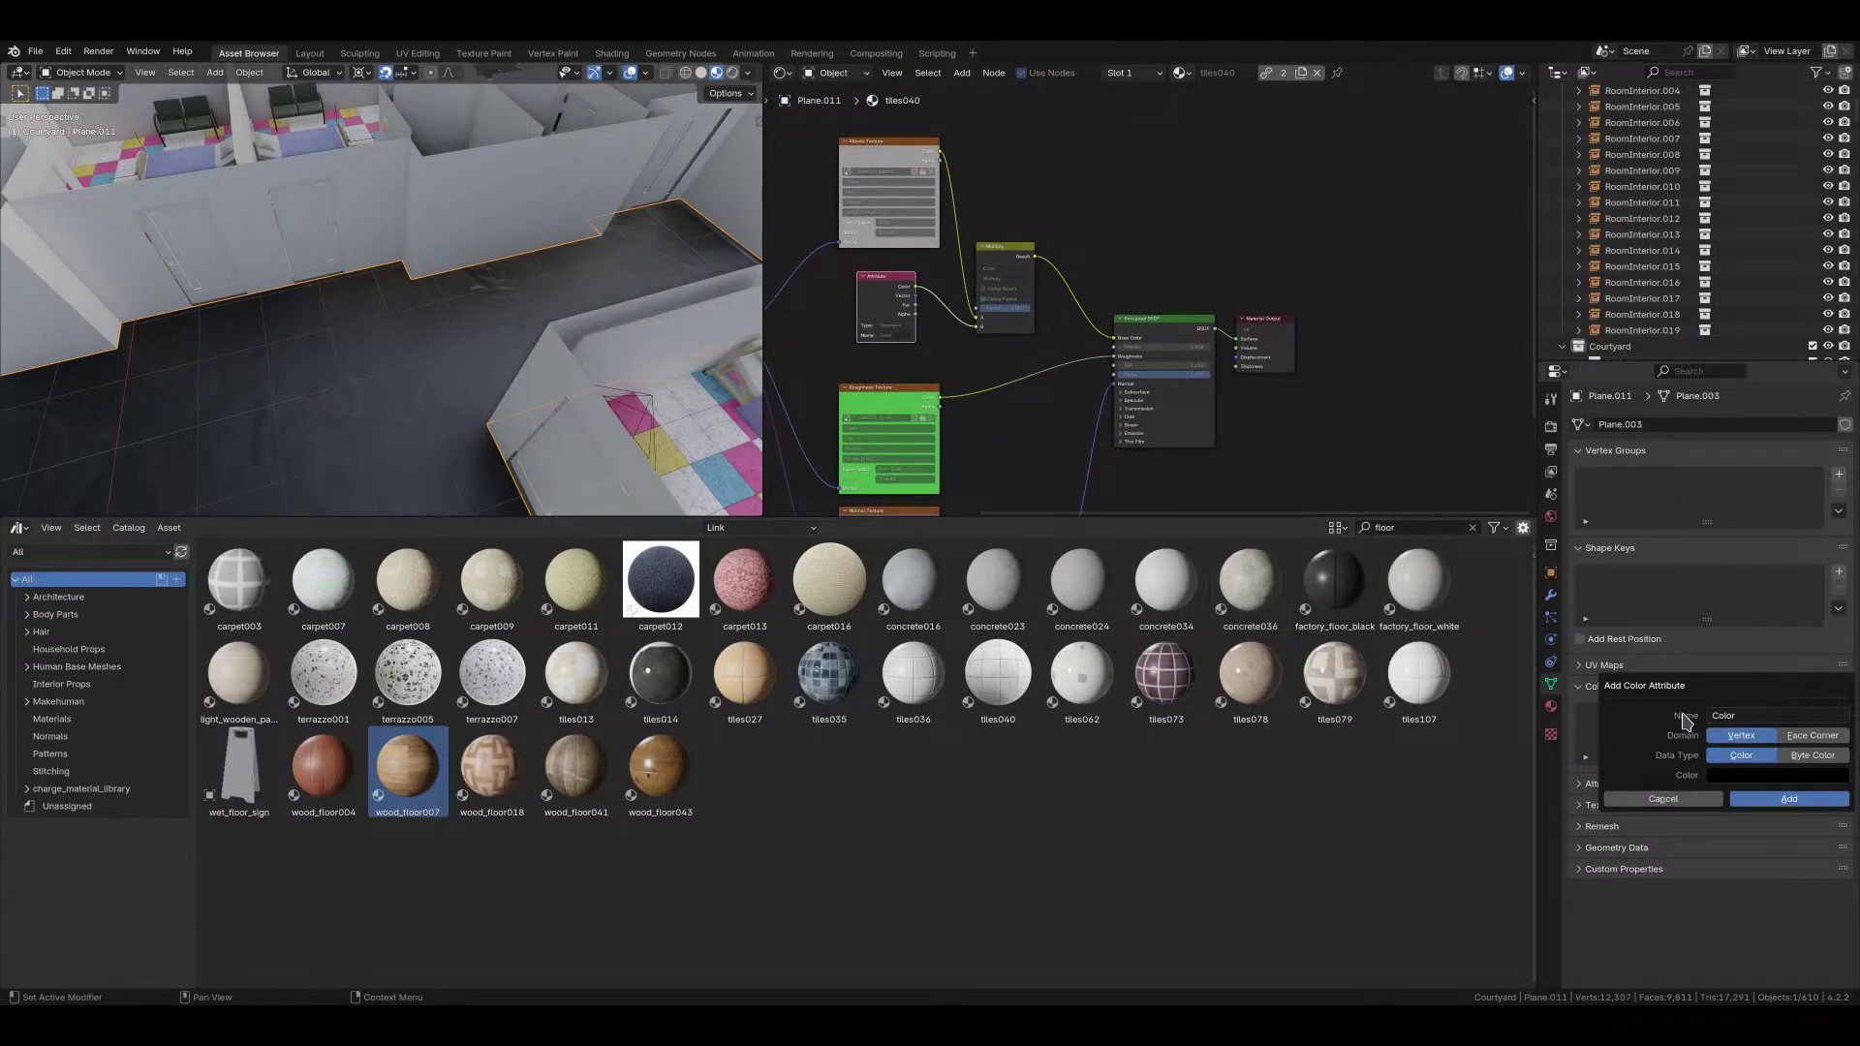
left_click(1802, 738)
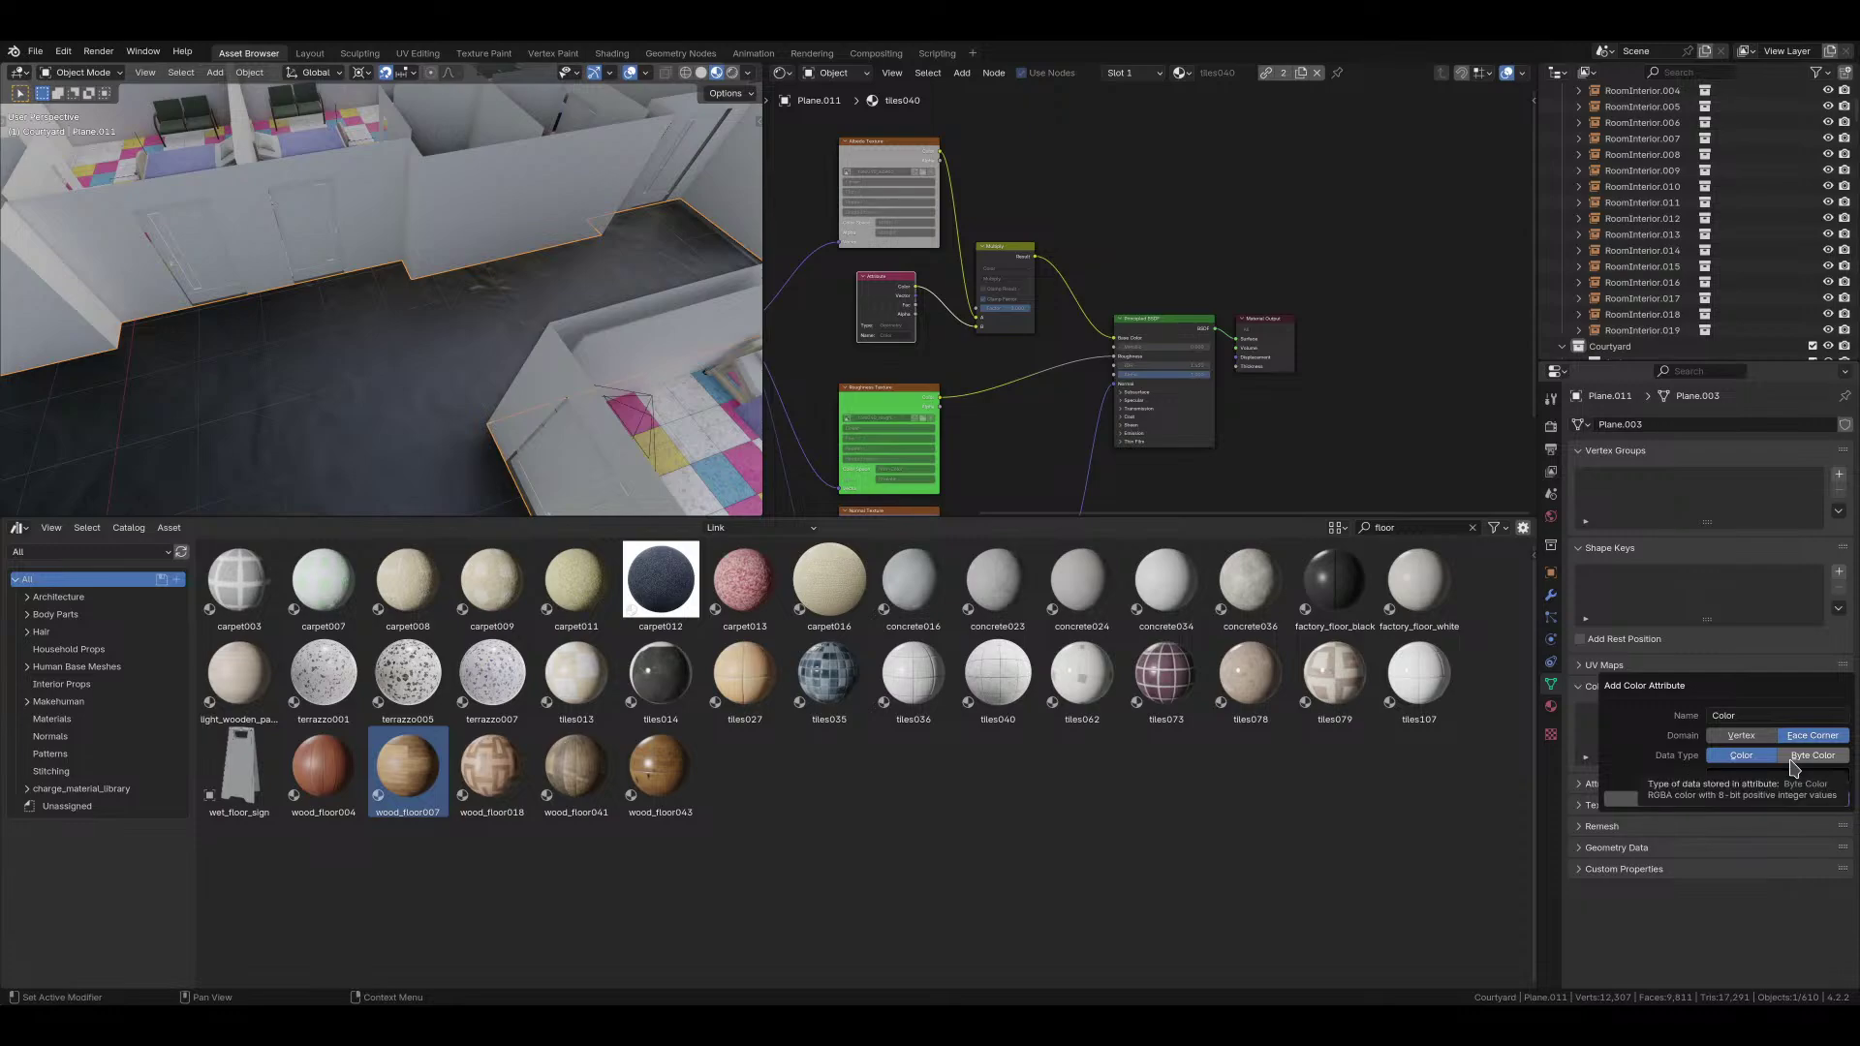
left_click(1794, 756)
left_click(1771, 777)
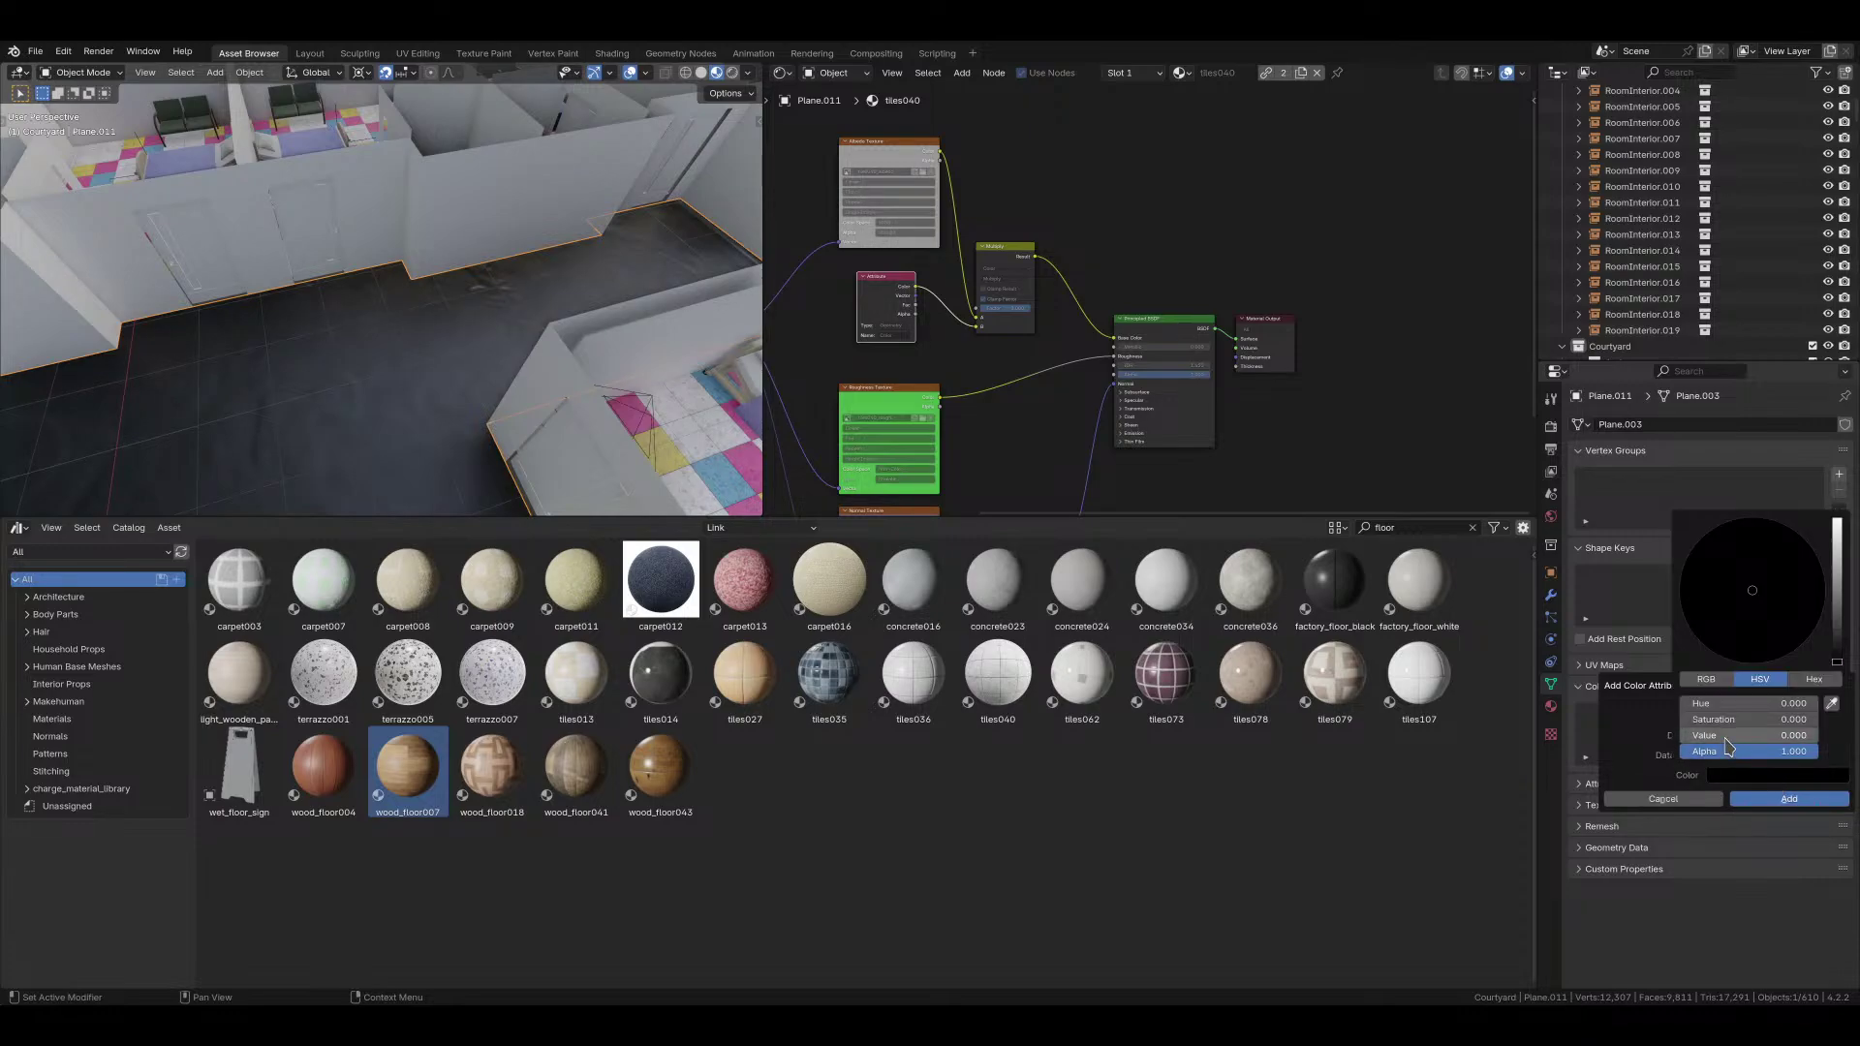
left_click_drag(1736, 758, 1818, 762)
left_click(1788, 799)
middle_click_drag(346, 347, 344, 292)
scroll(548, 359, "up", 6)
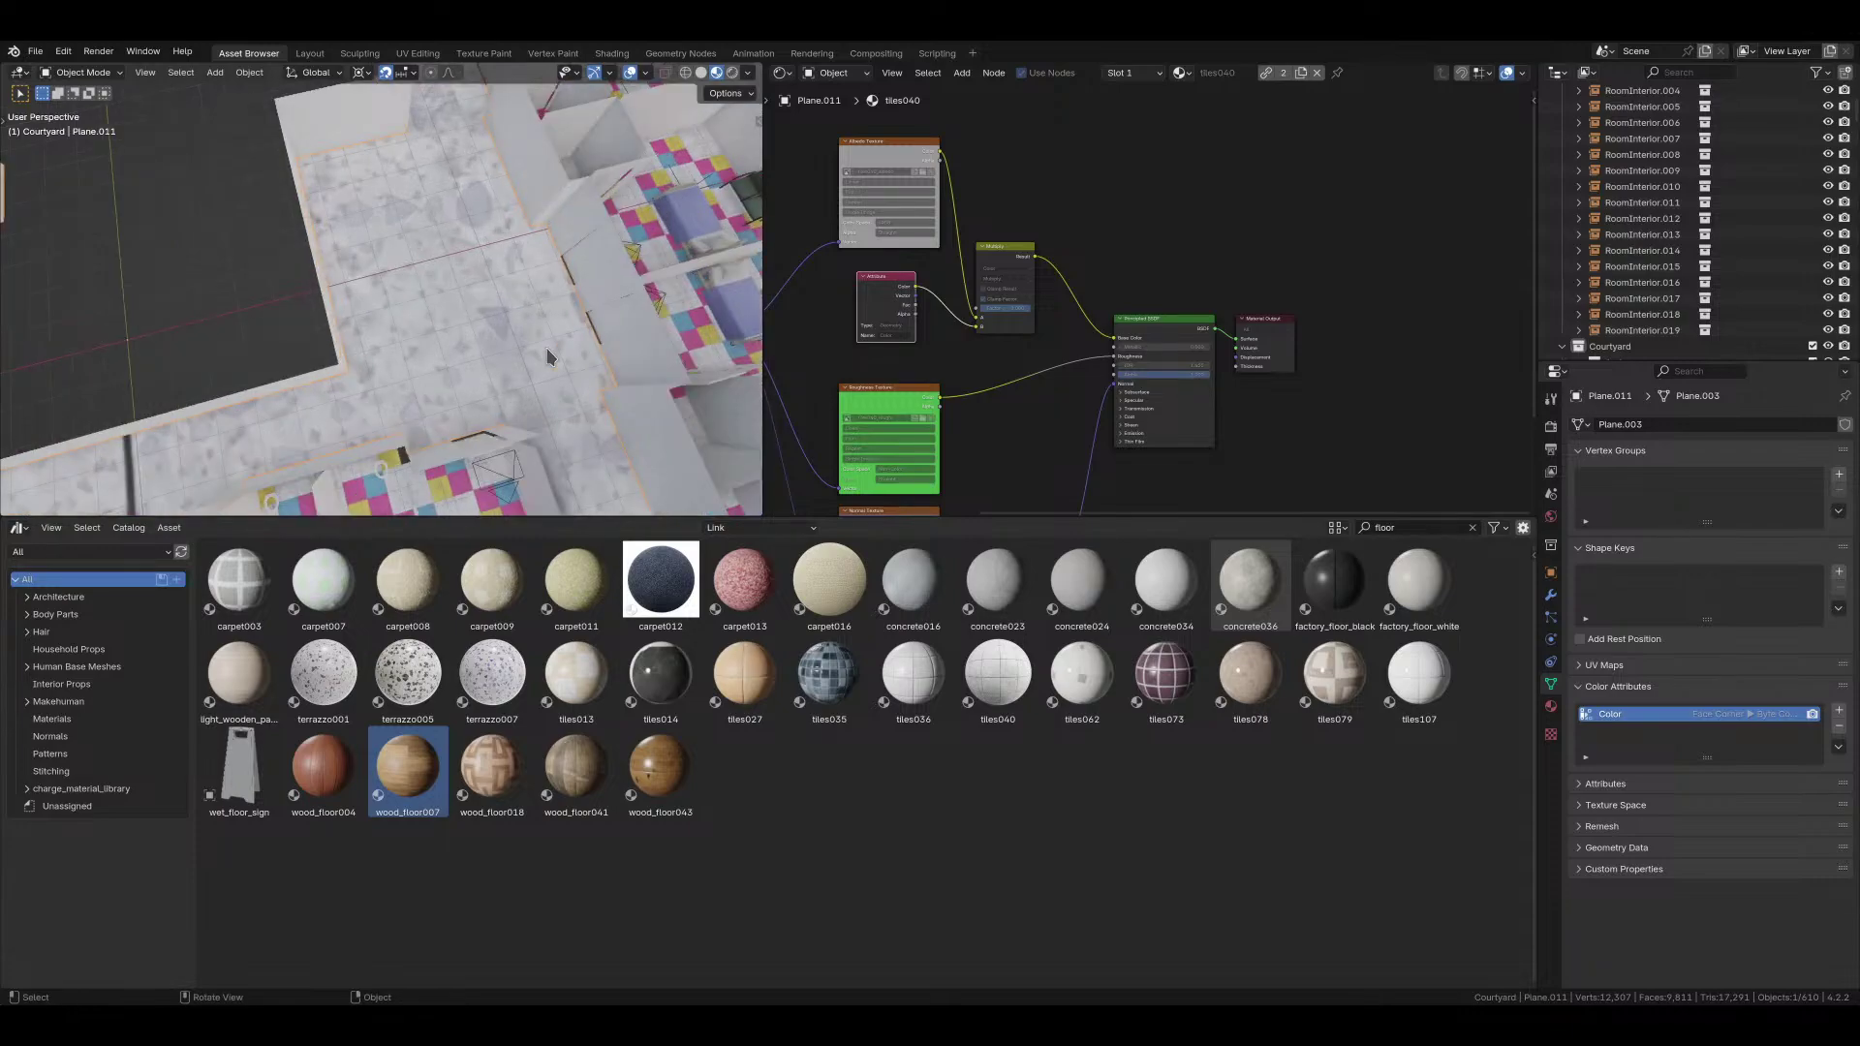
scroll(470, 344, "down", 6)
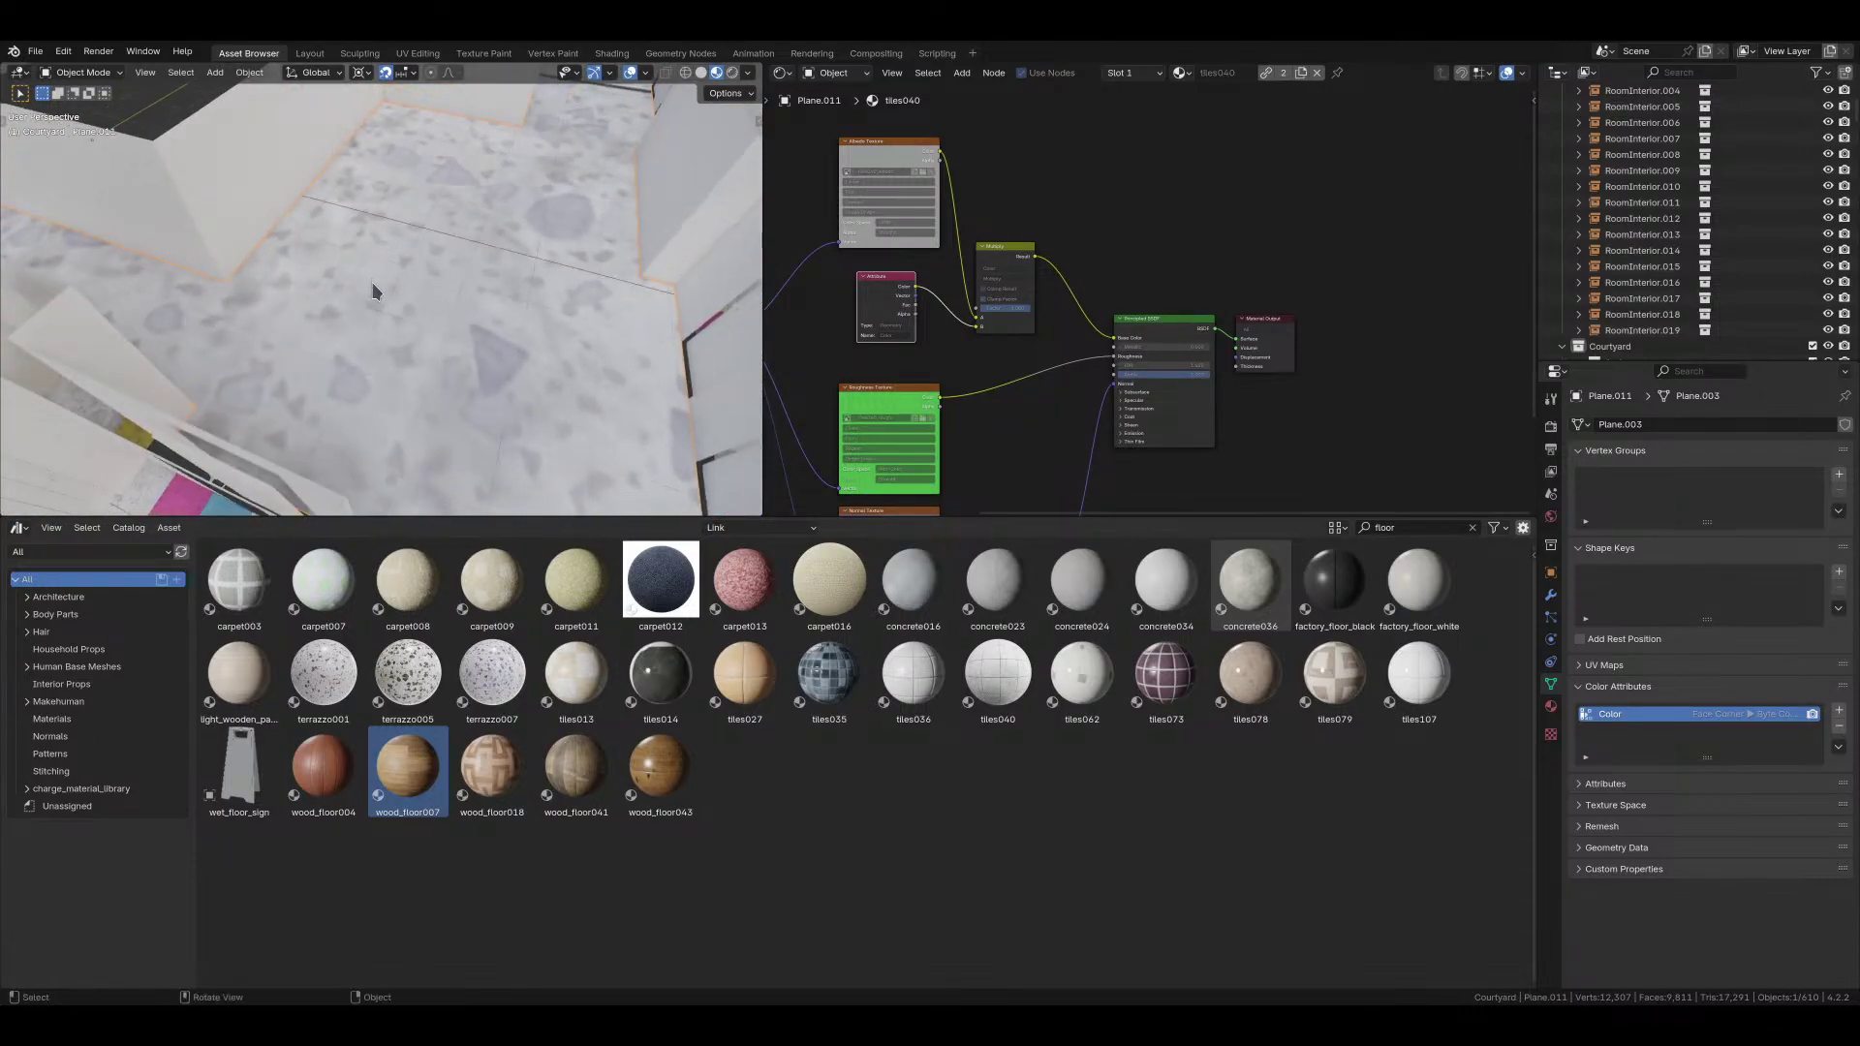
middle_click_drag(535, 393, 469, 294)
Step: Set the Camera from hospital_room.blend as the scene camera and look through it
key("grave")
left_click(481, 308)
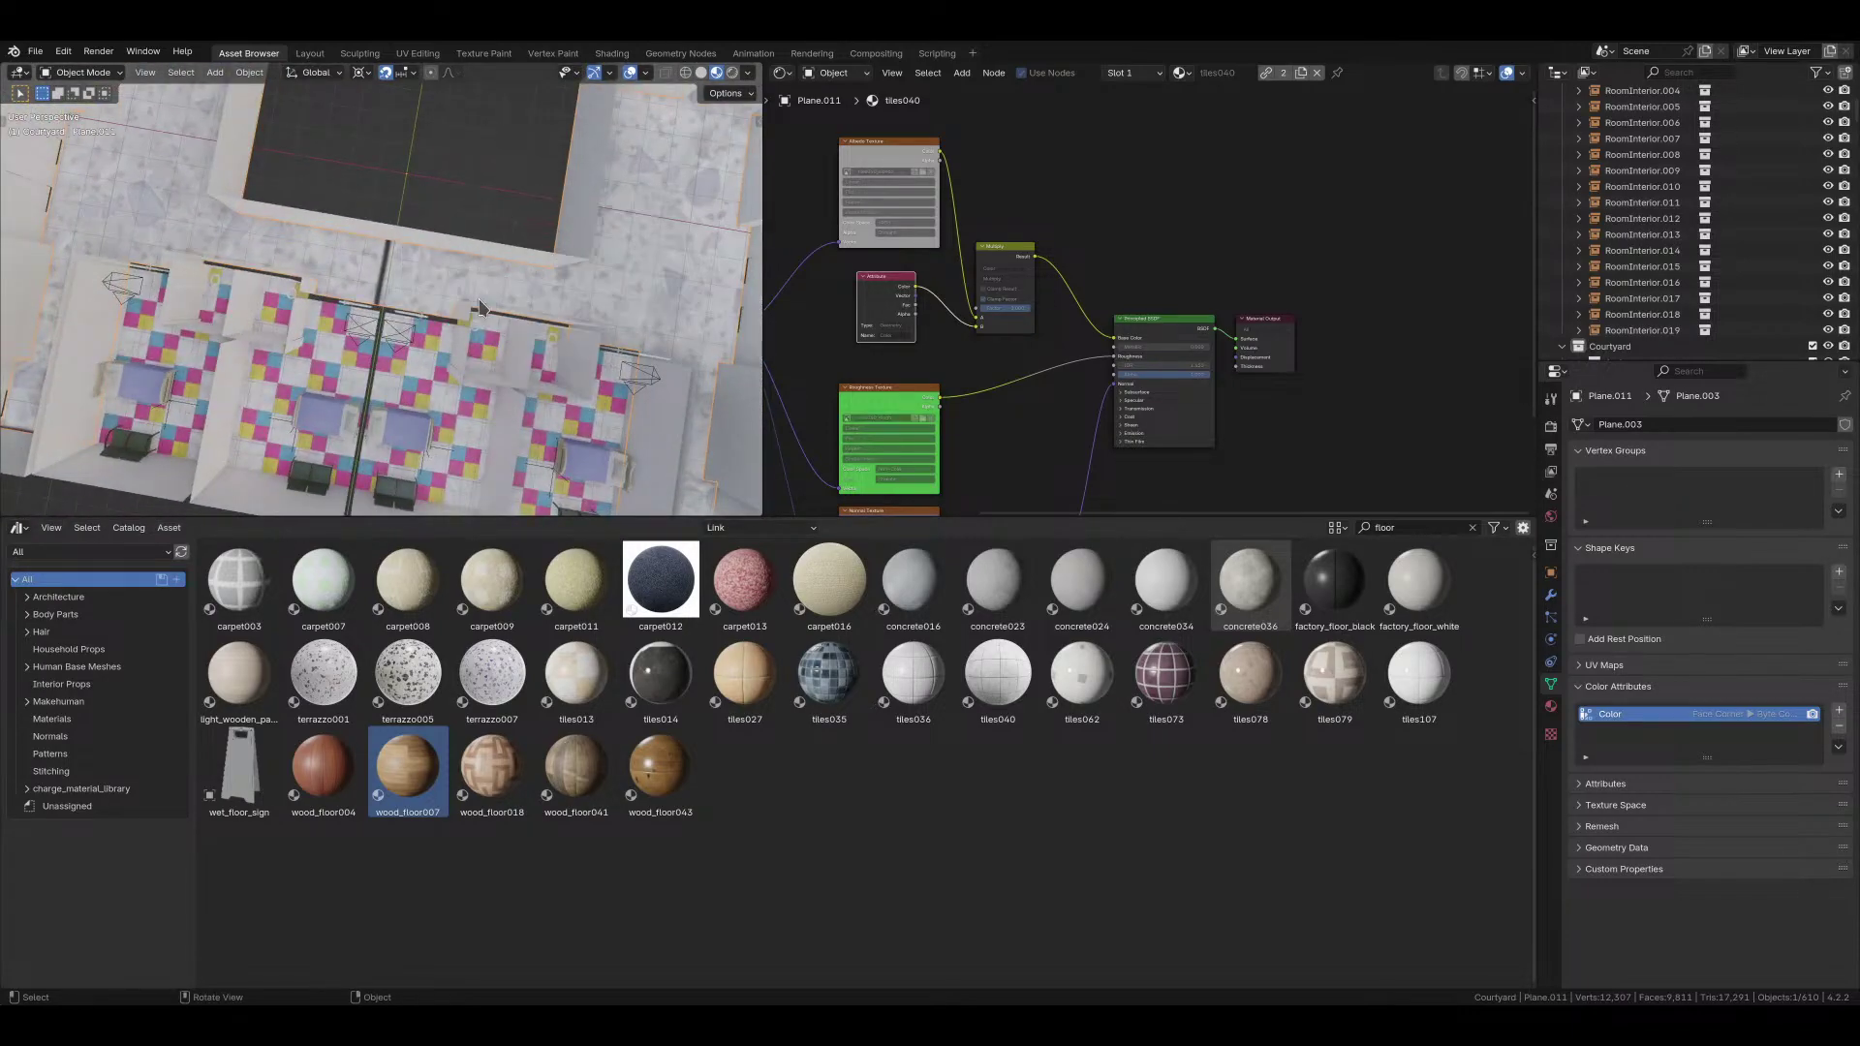
key("grave")
left_click(470, 315)
middle_click_drag(557, 308, 516, 321, "shift")
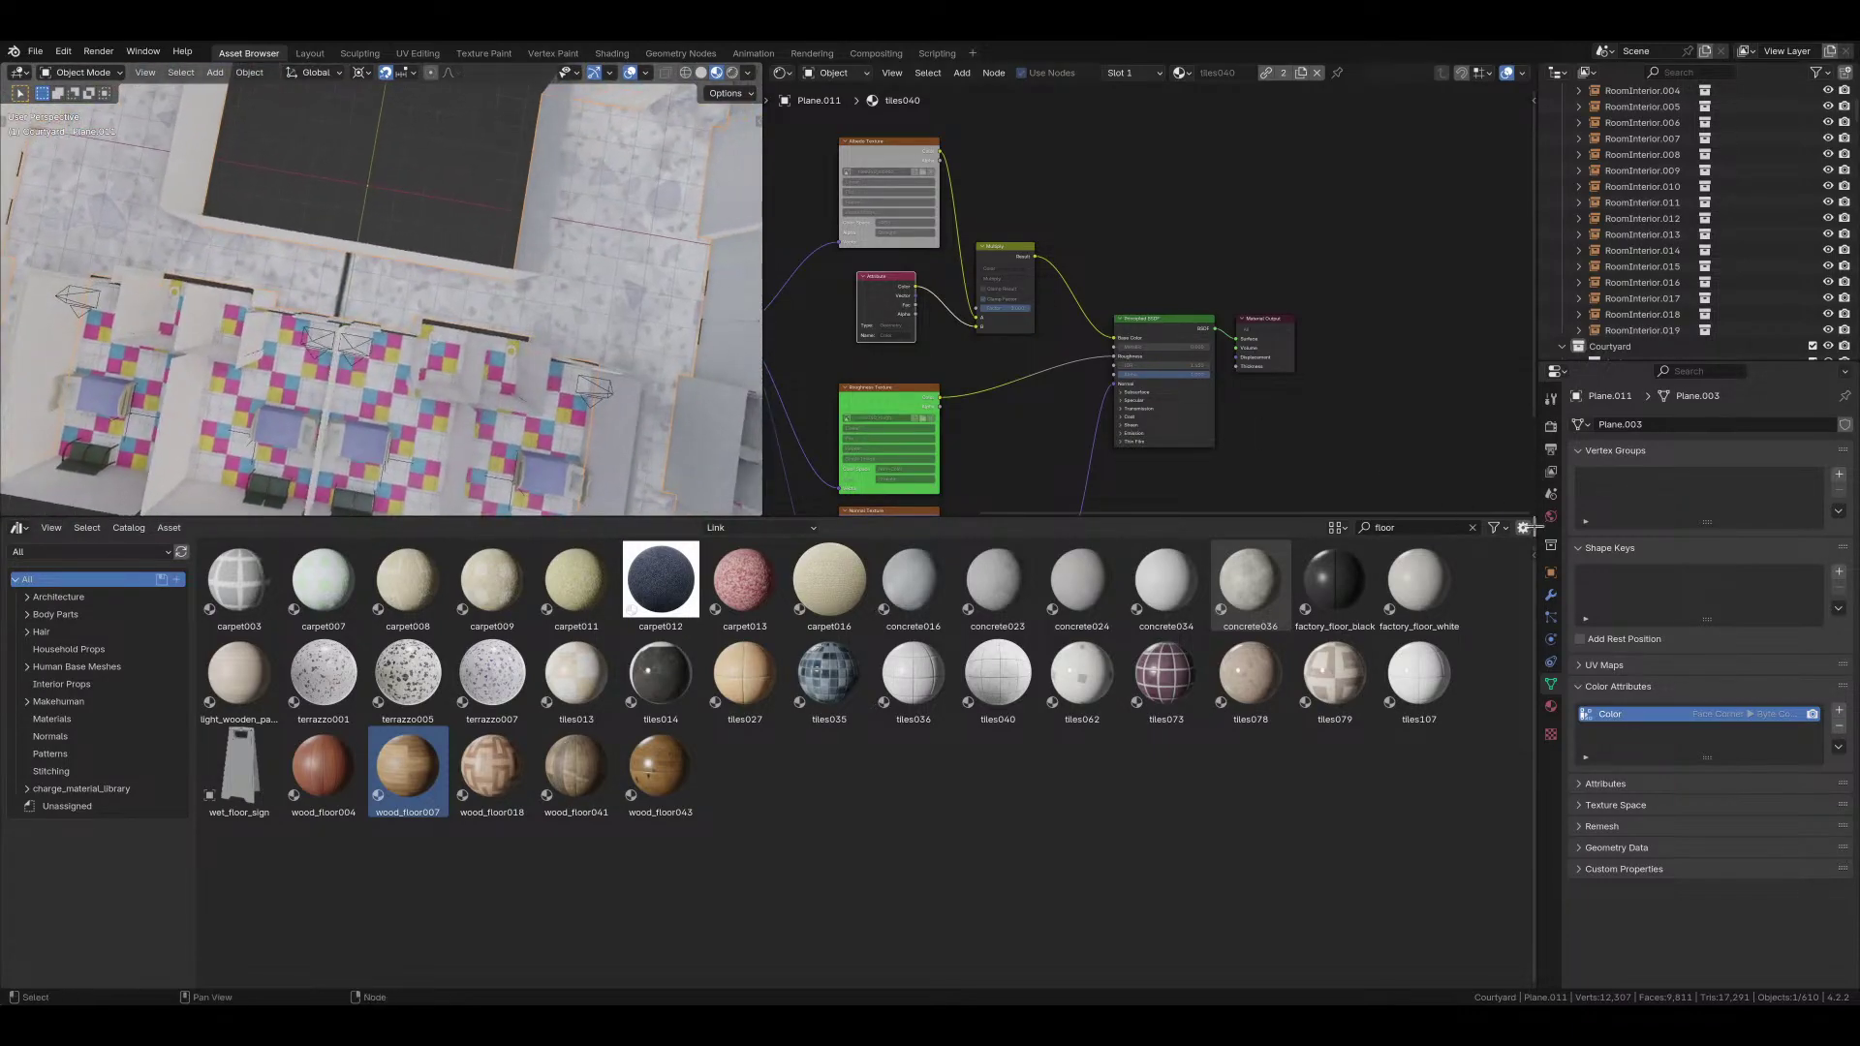
left_click(1550, 494)
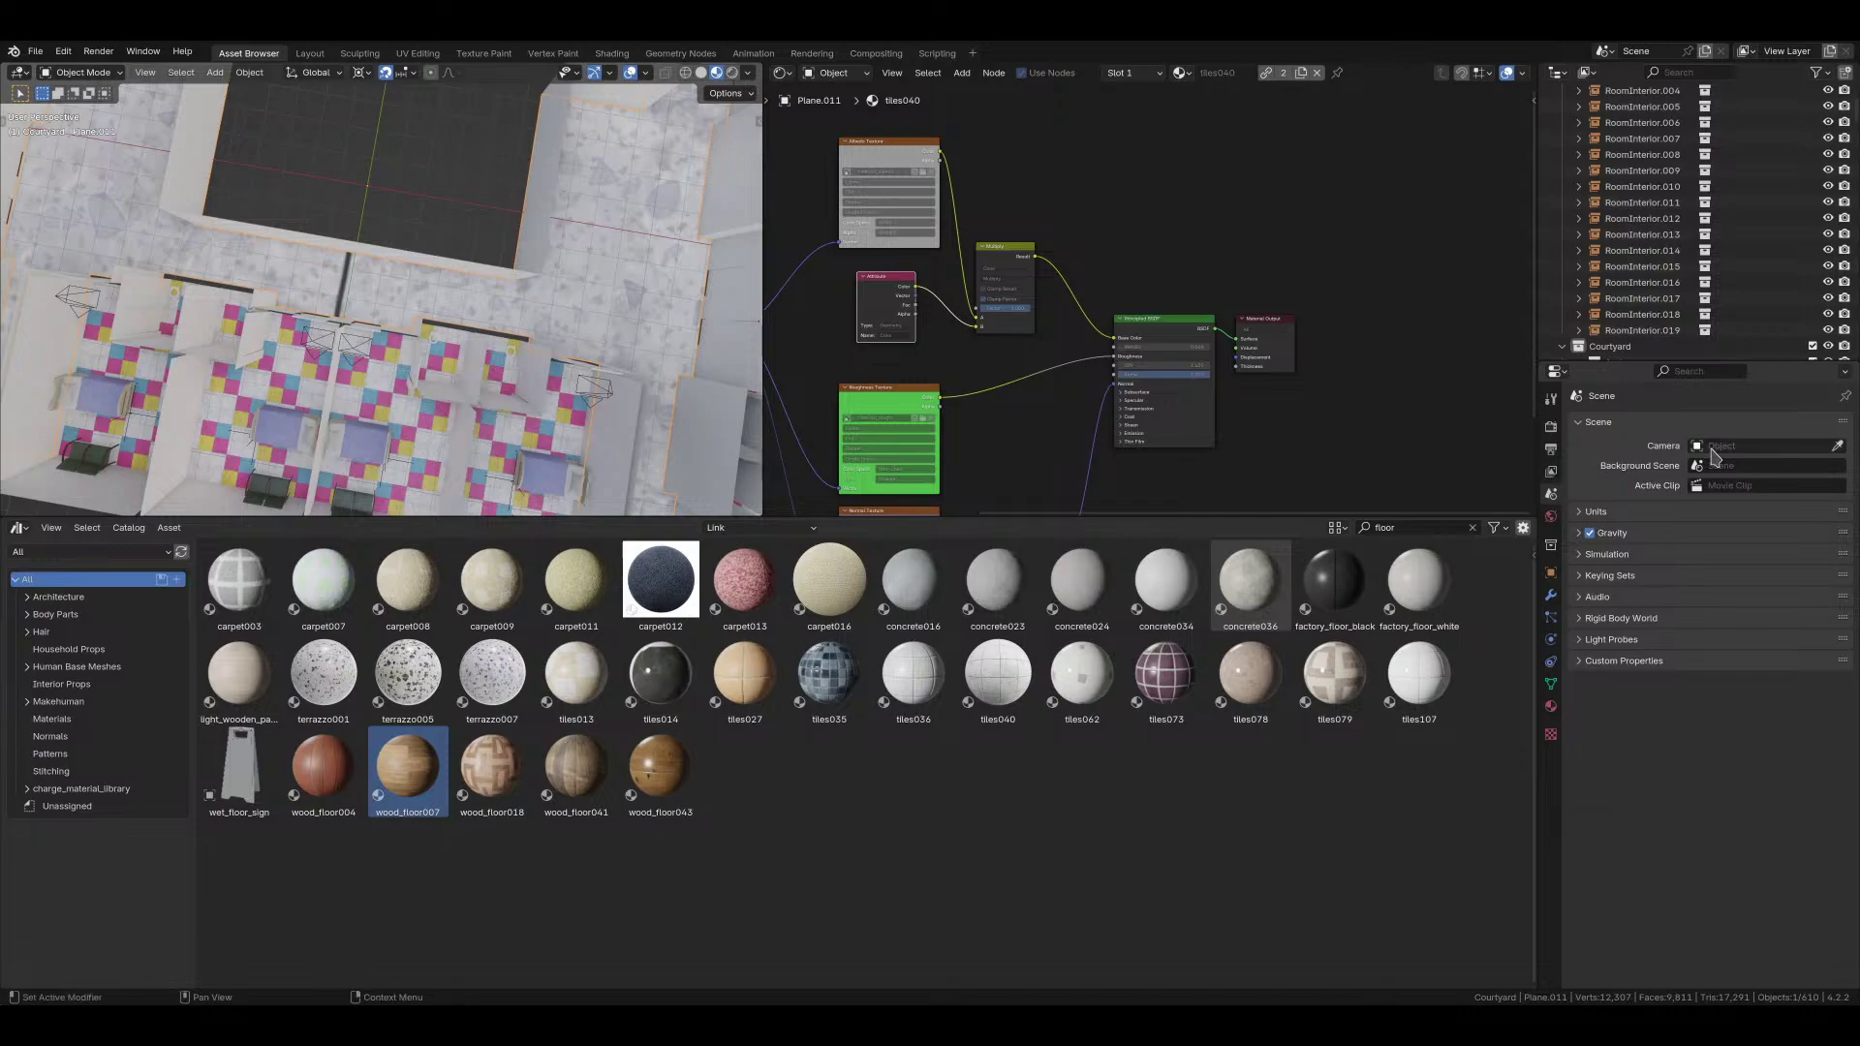
left_click(1755, 446)
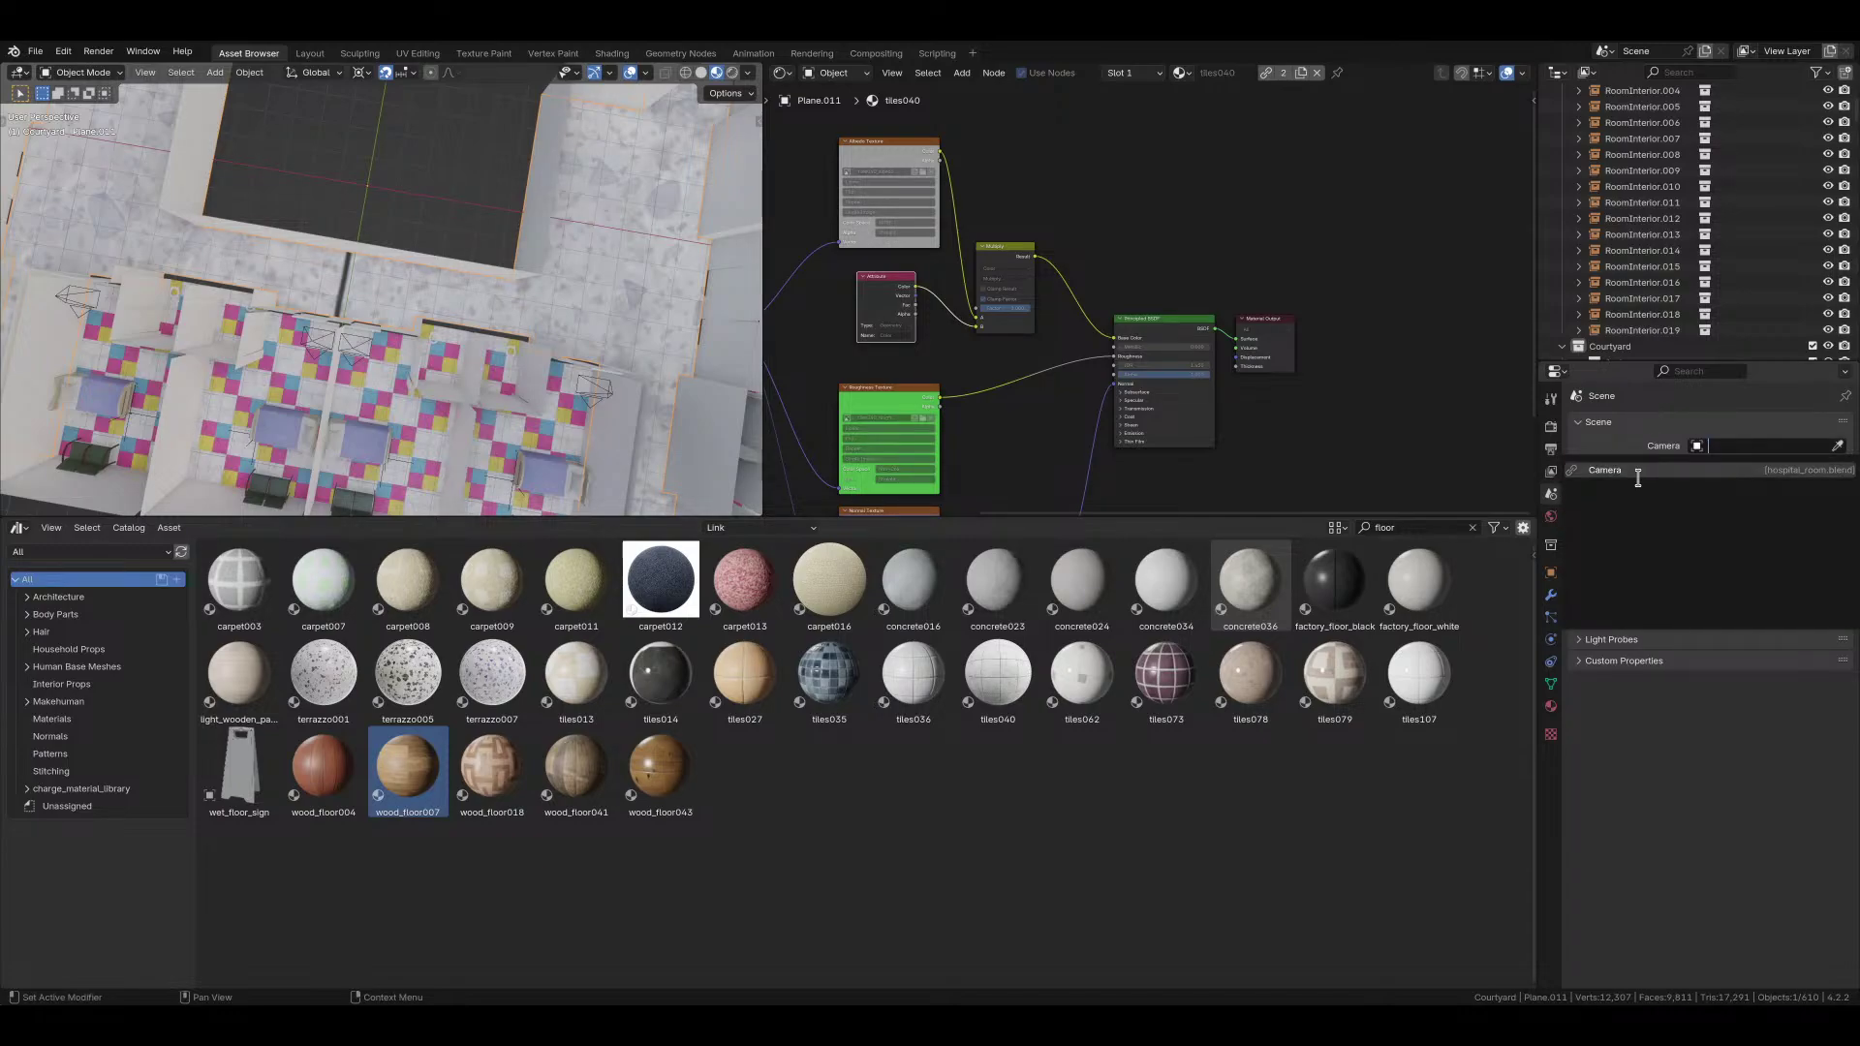
left_click(1637, 471)
middle_click_drag(543, 286, 568, 270)
key("grave")
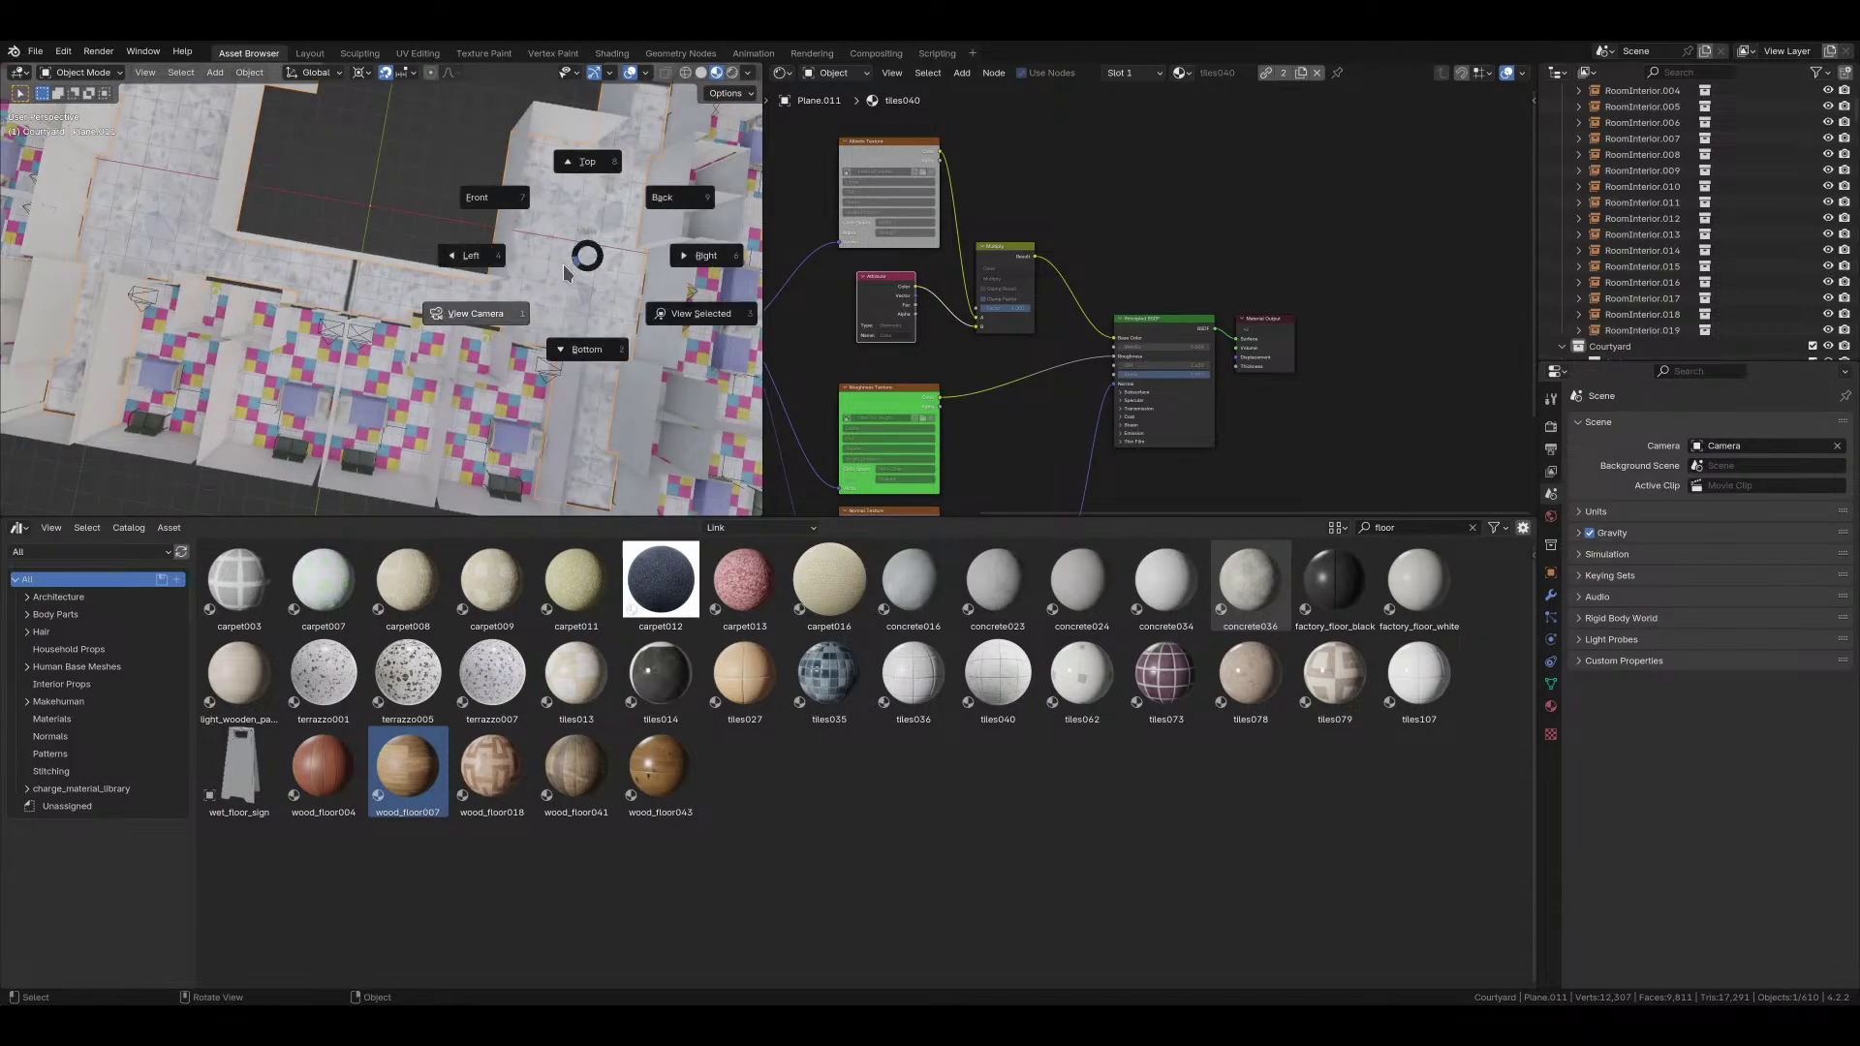
left_click(497, 313)
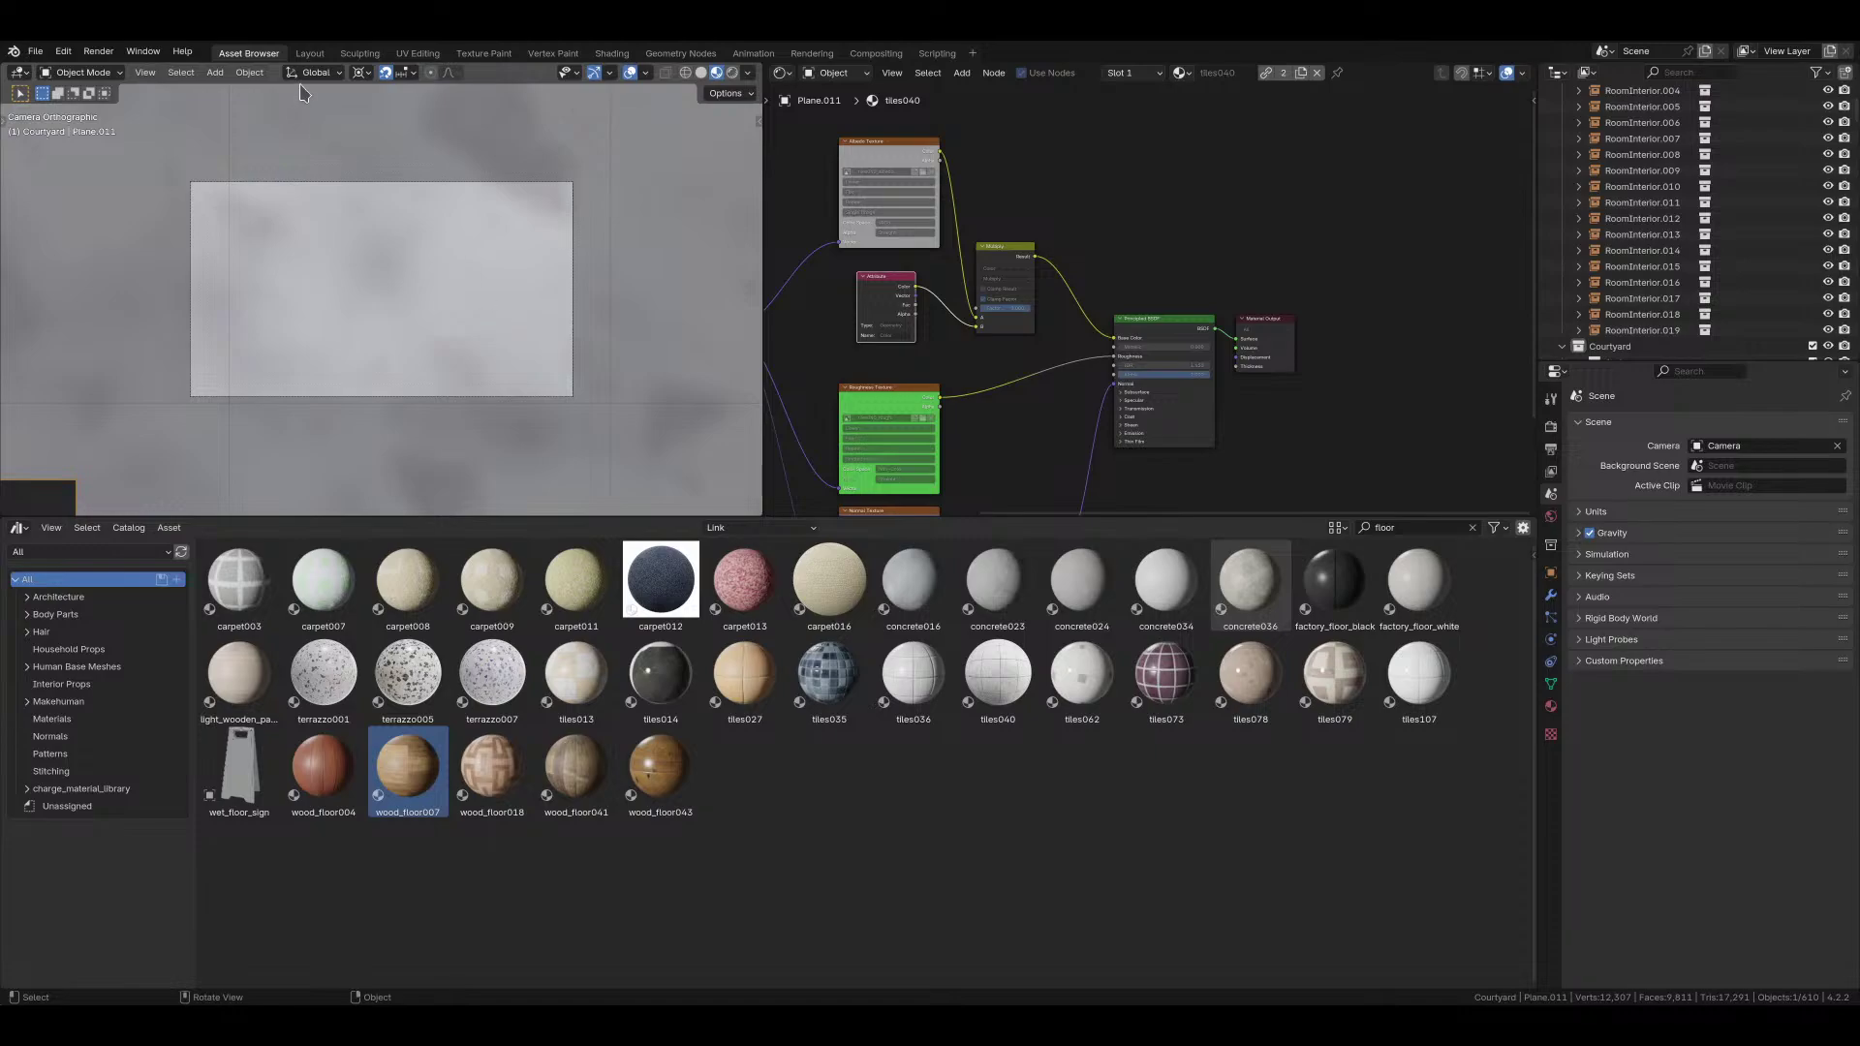
Step: Apply the Texture format preset to the render output resolution and check the camera frame over the floor
scroll(369, 281, "down", 6)
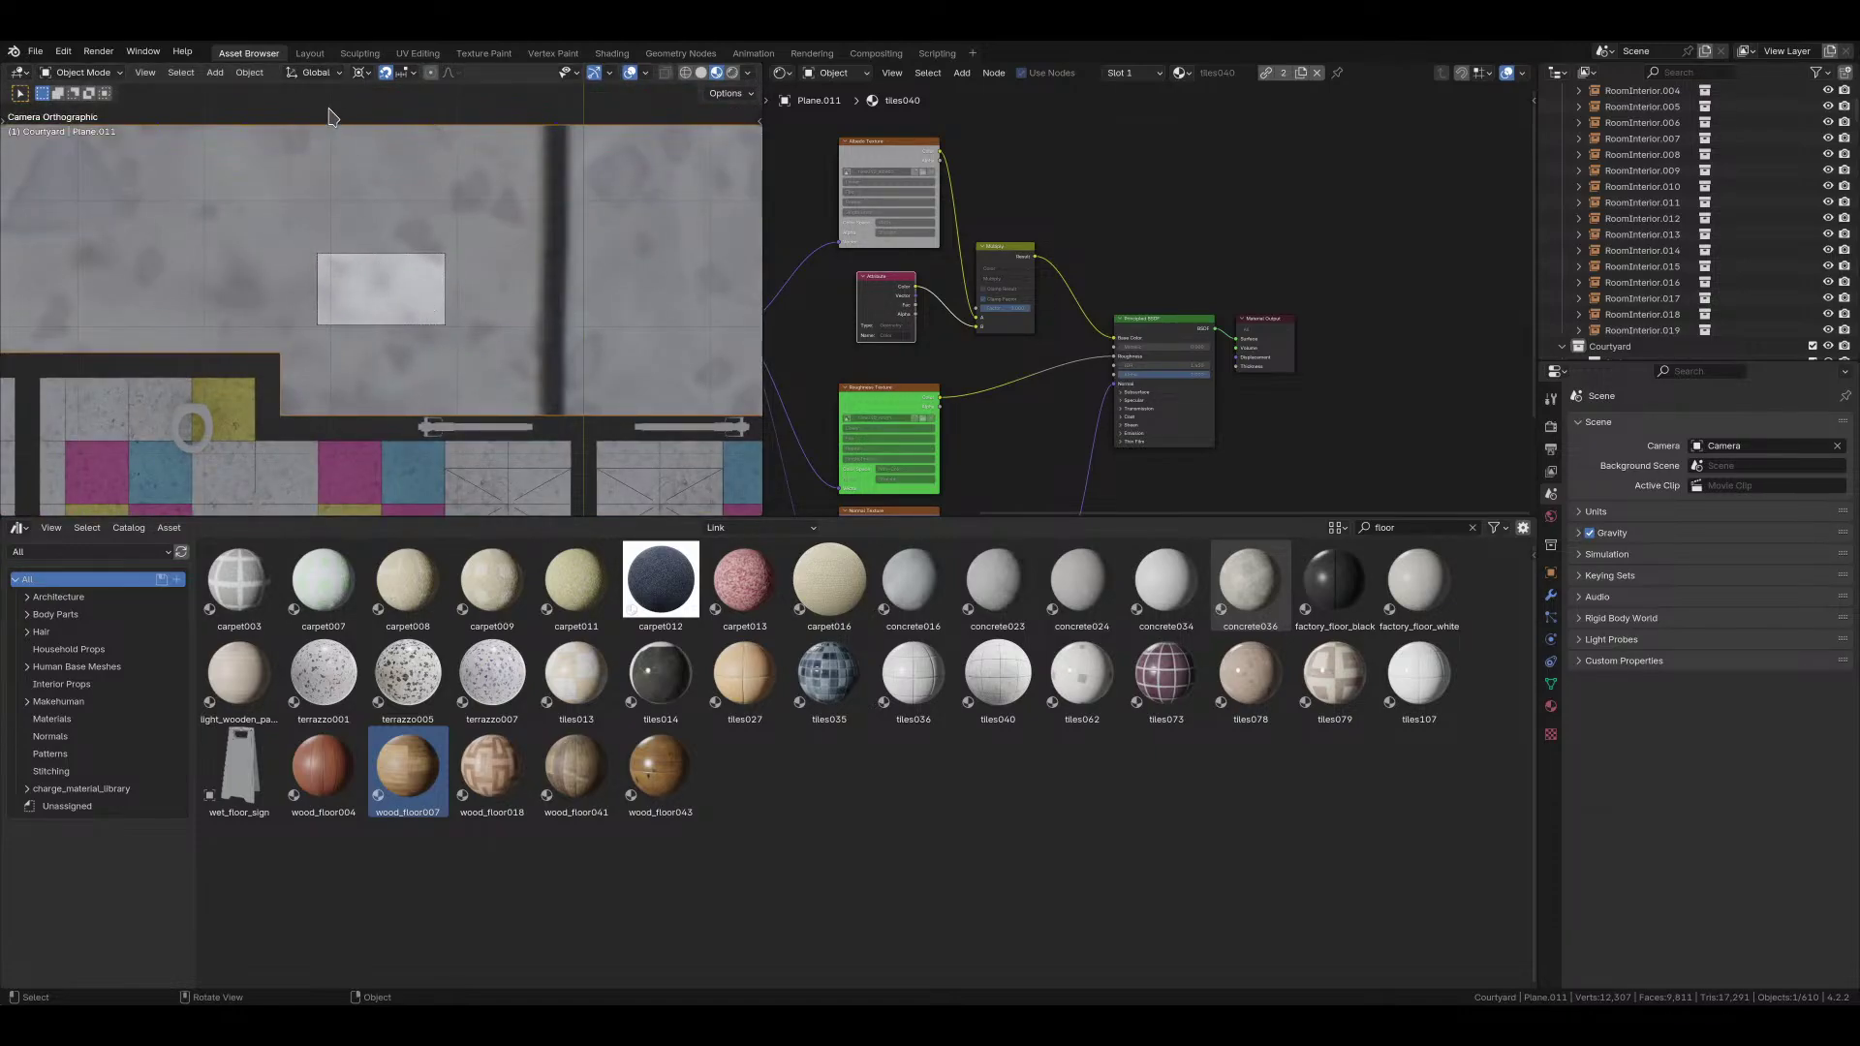
middle_click_drag(436, 229, 451, 293)
key("KP_0")
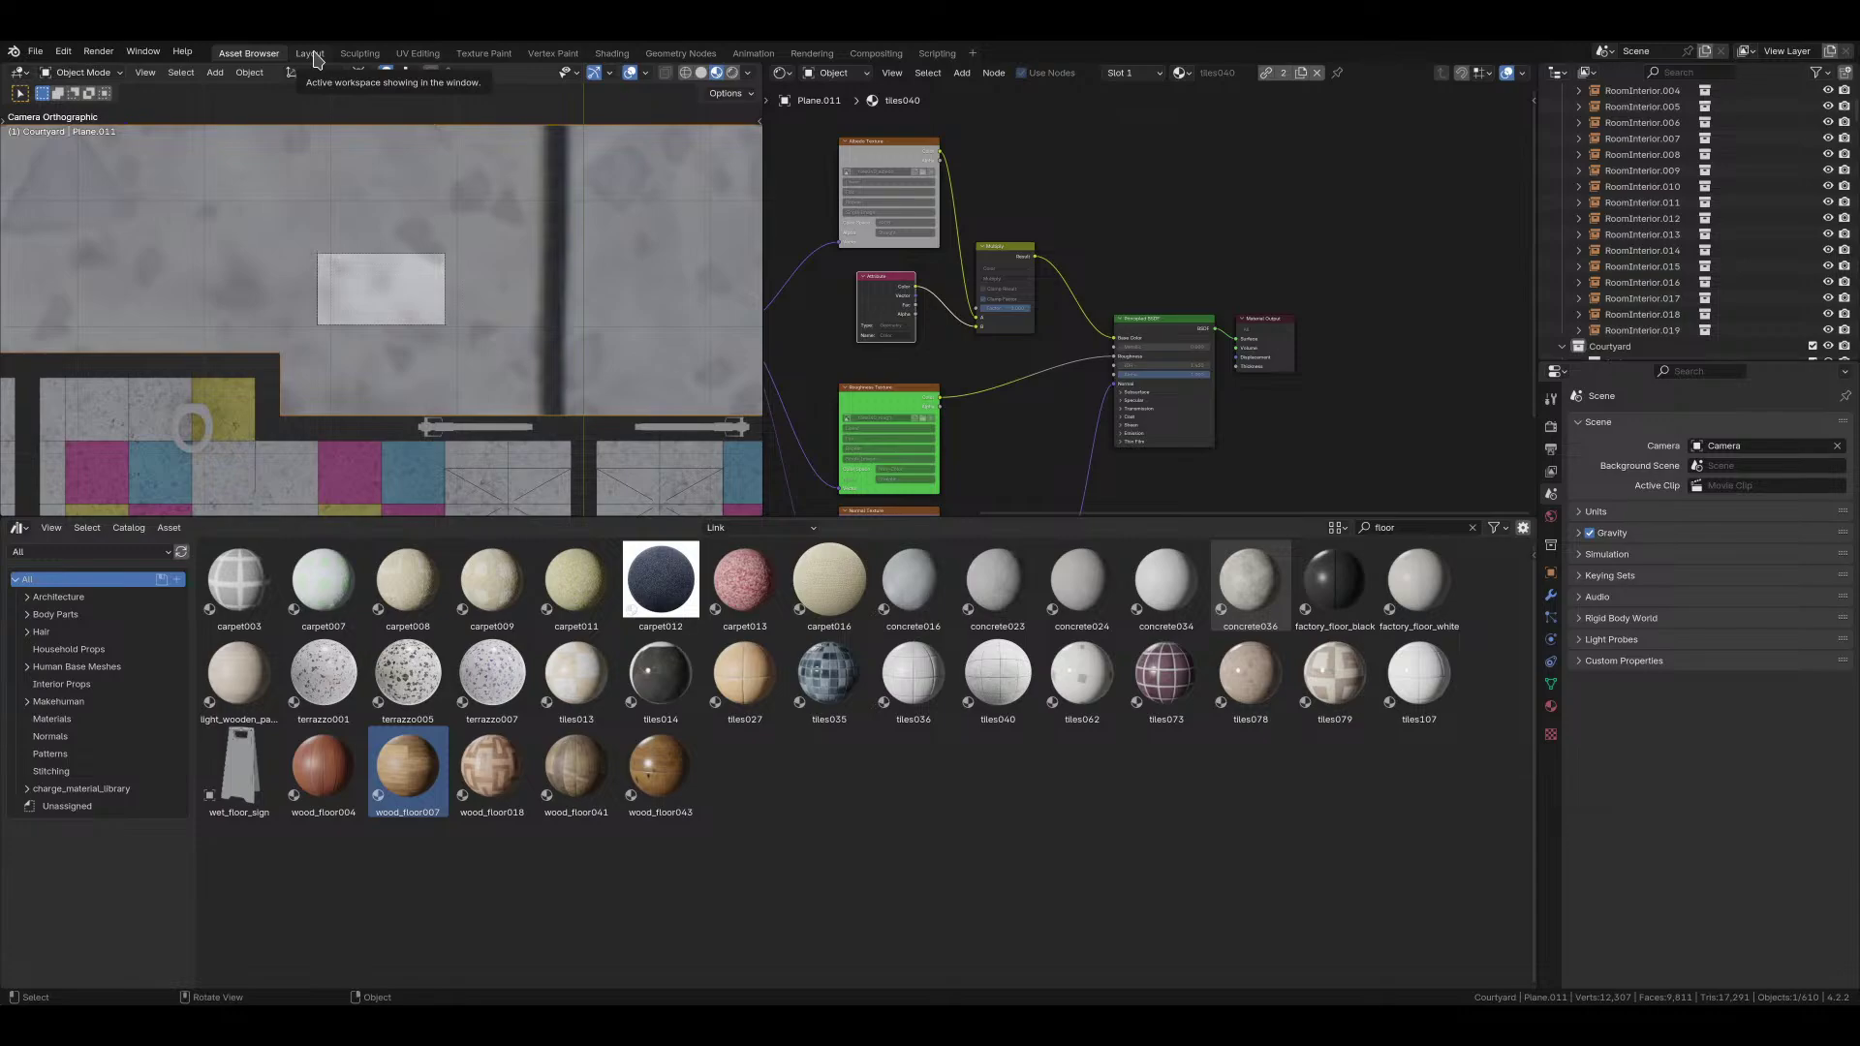
left_click(1551, 429)
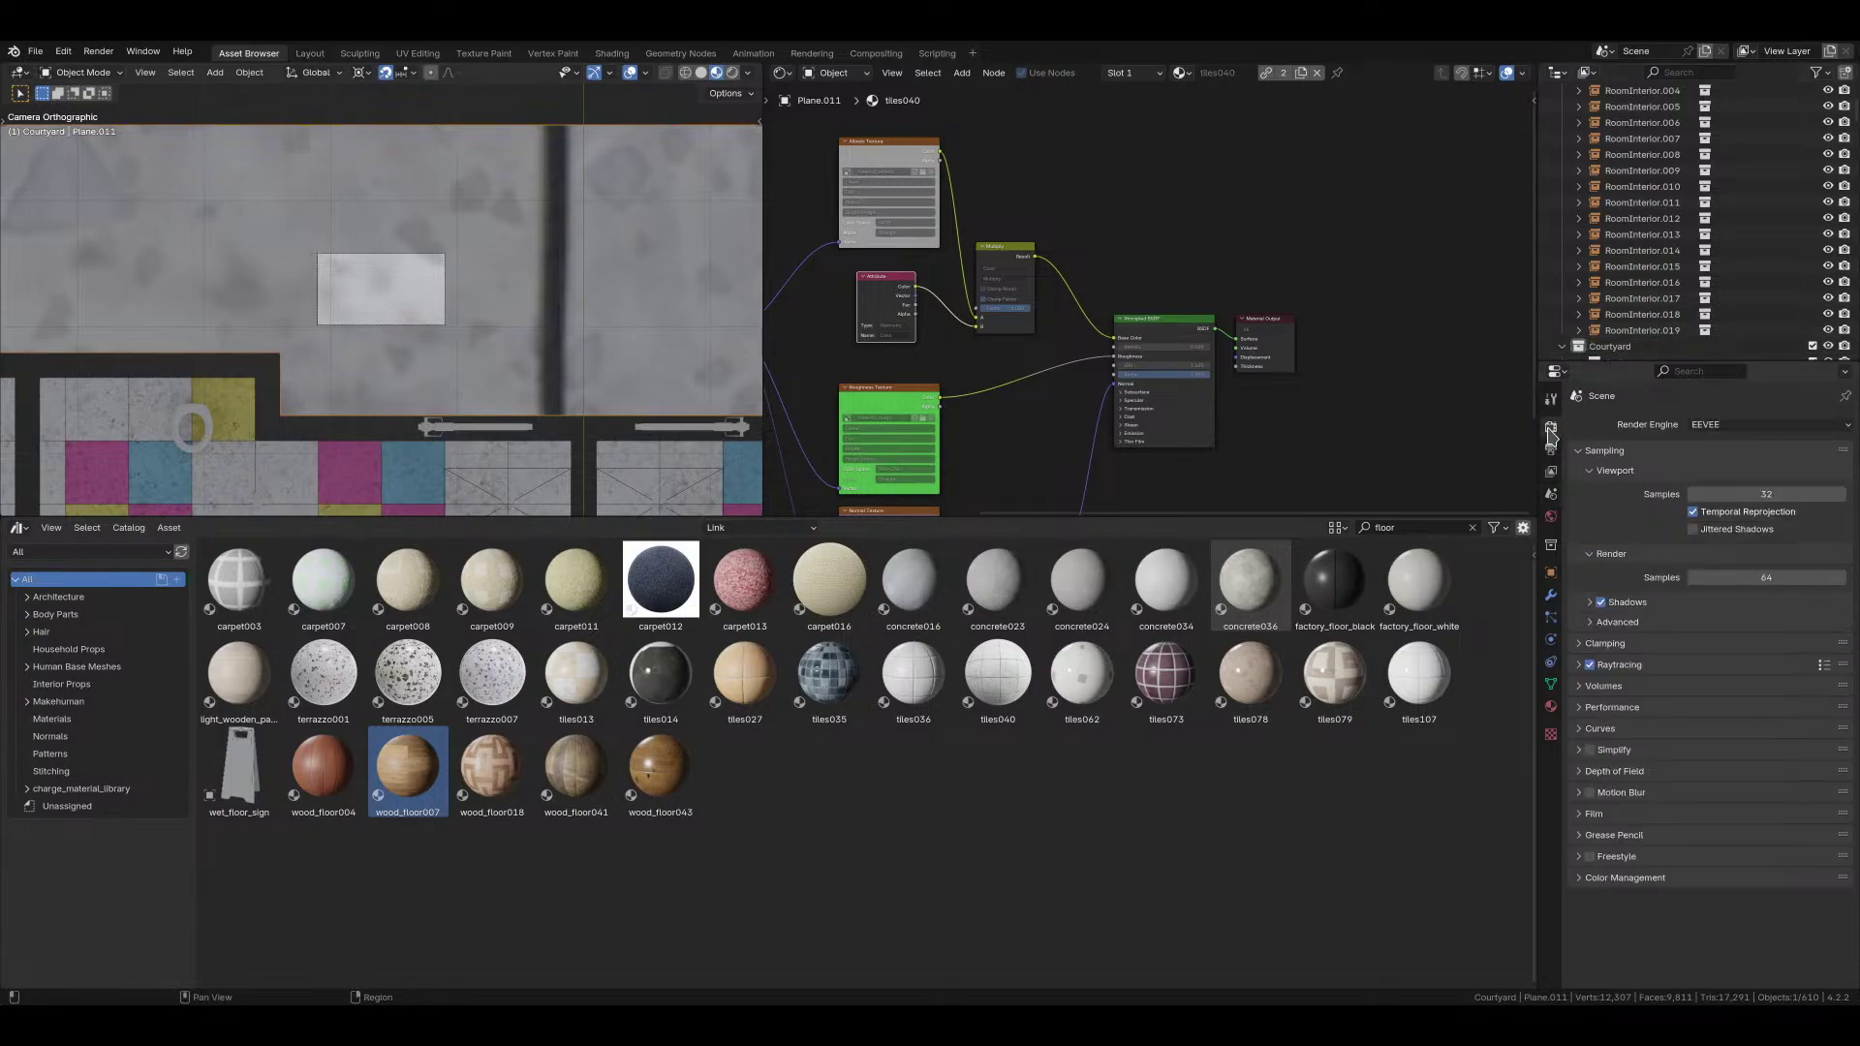
left_click(1550, 449)
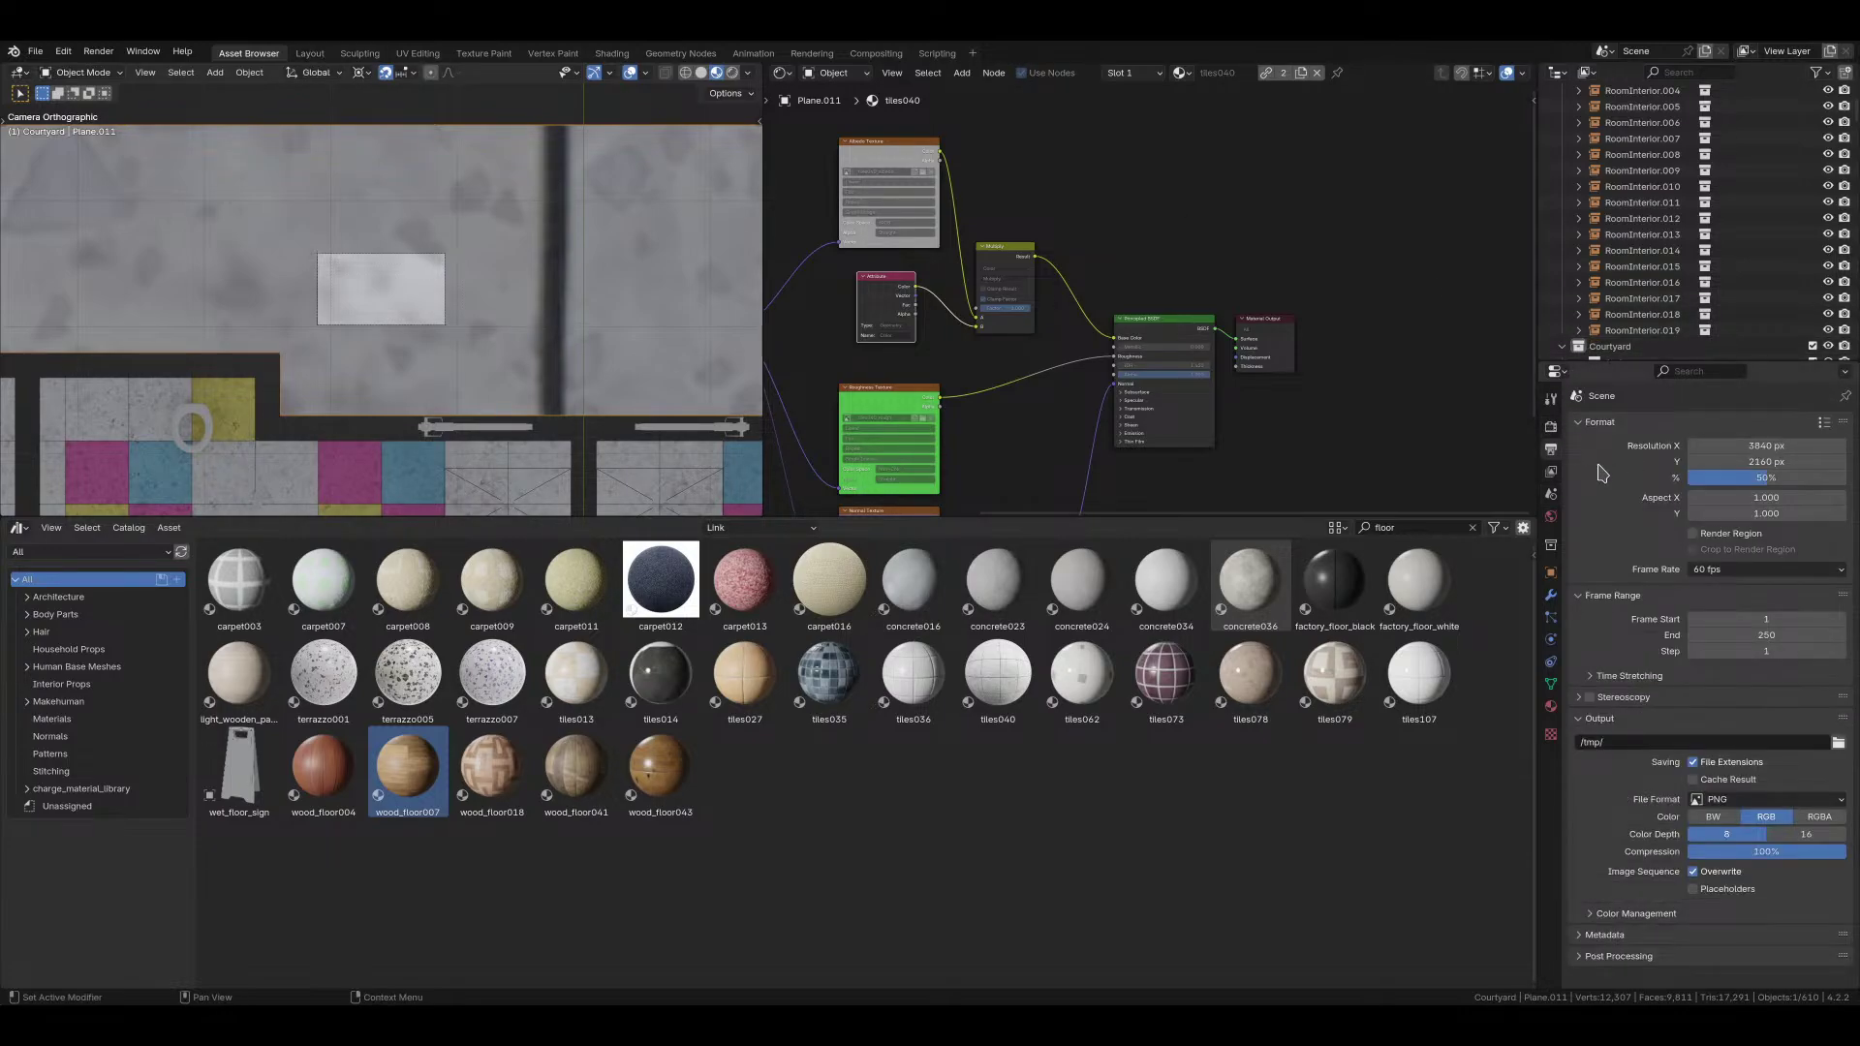
left_click(1823, 424)
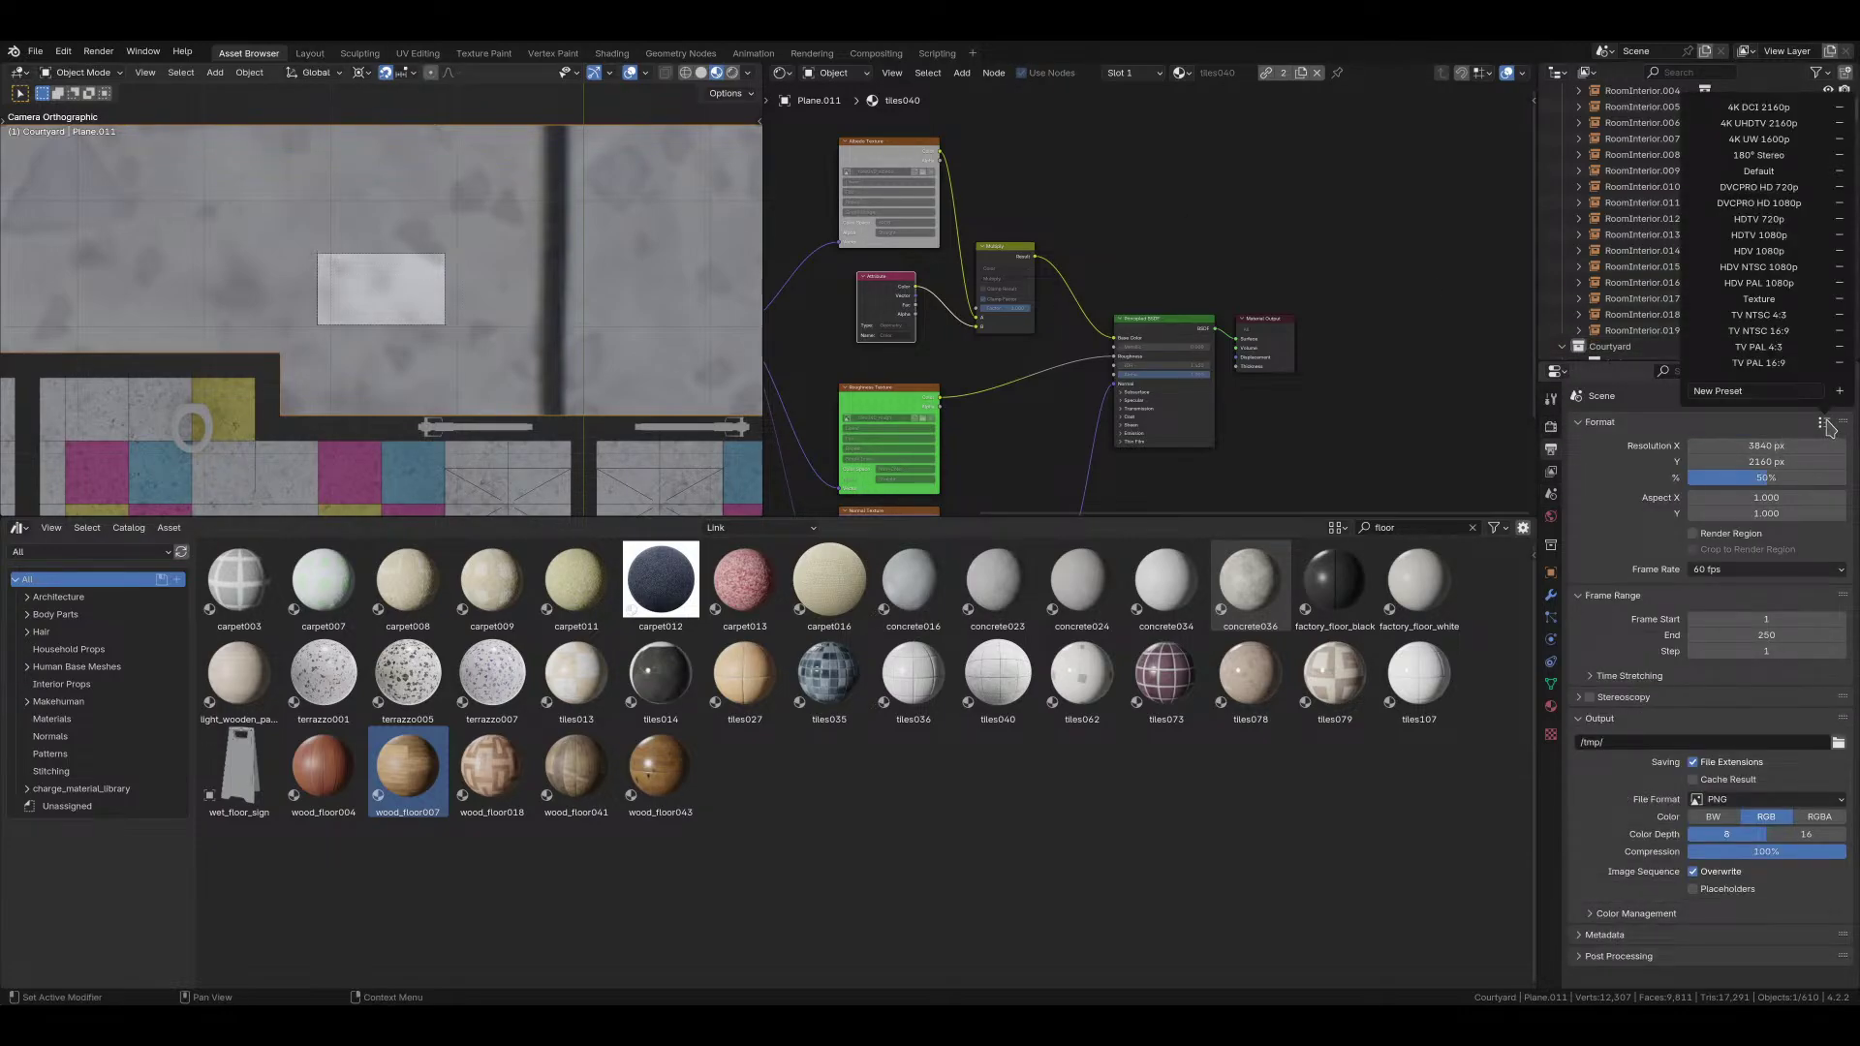
left_click(1748, 300)
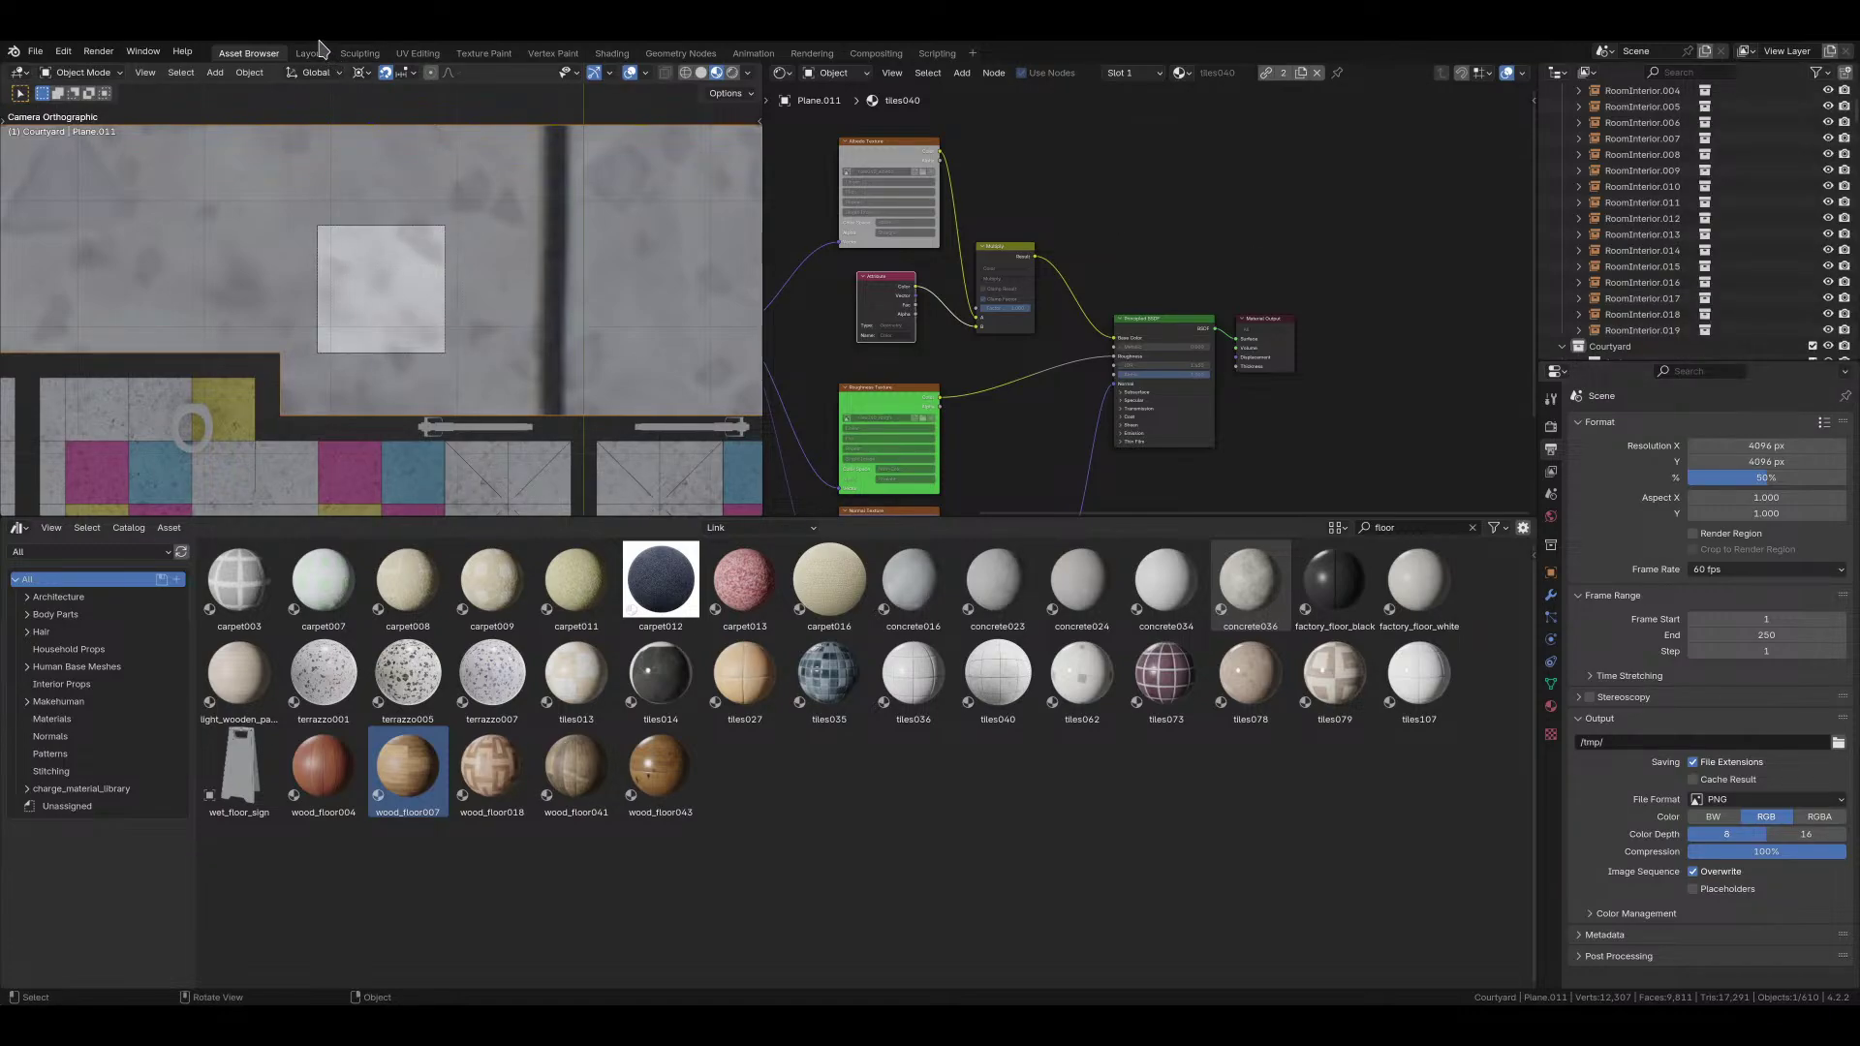
middle_click_drag(508, 482, 493, 340, "shift")
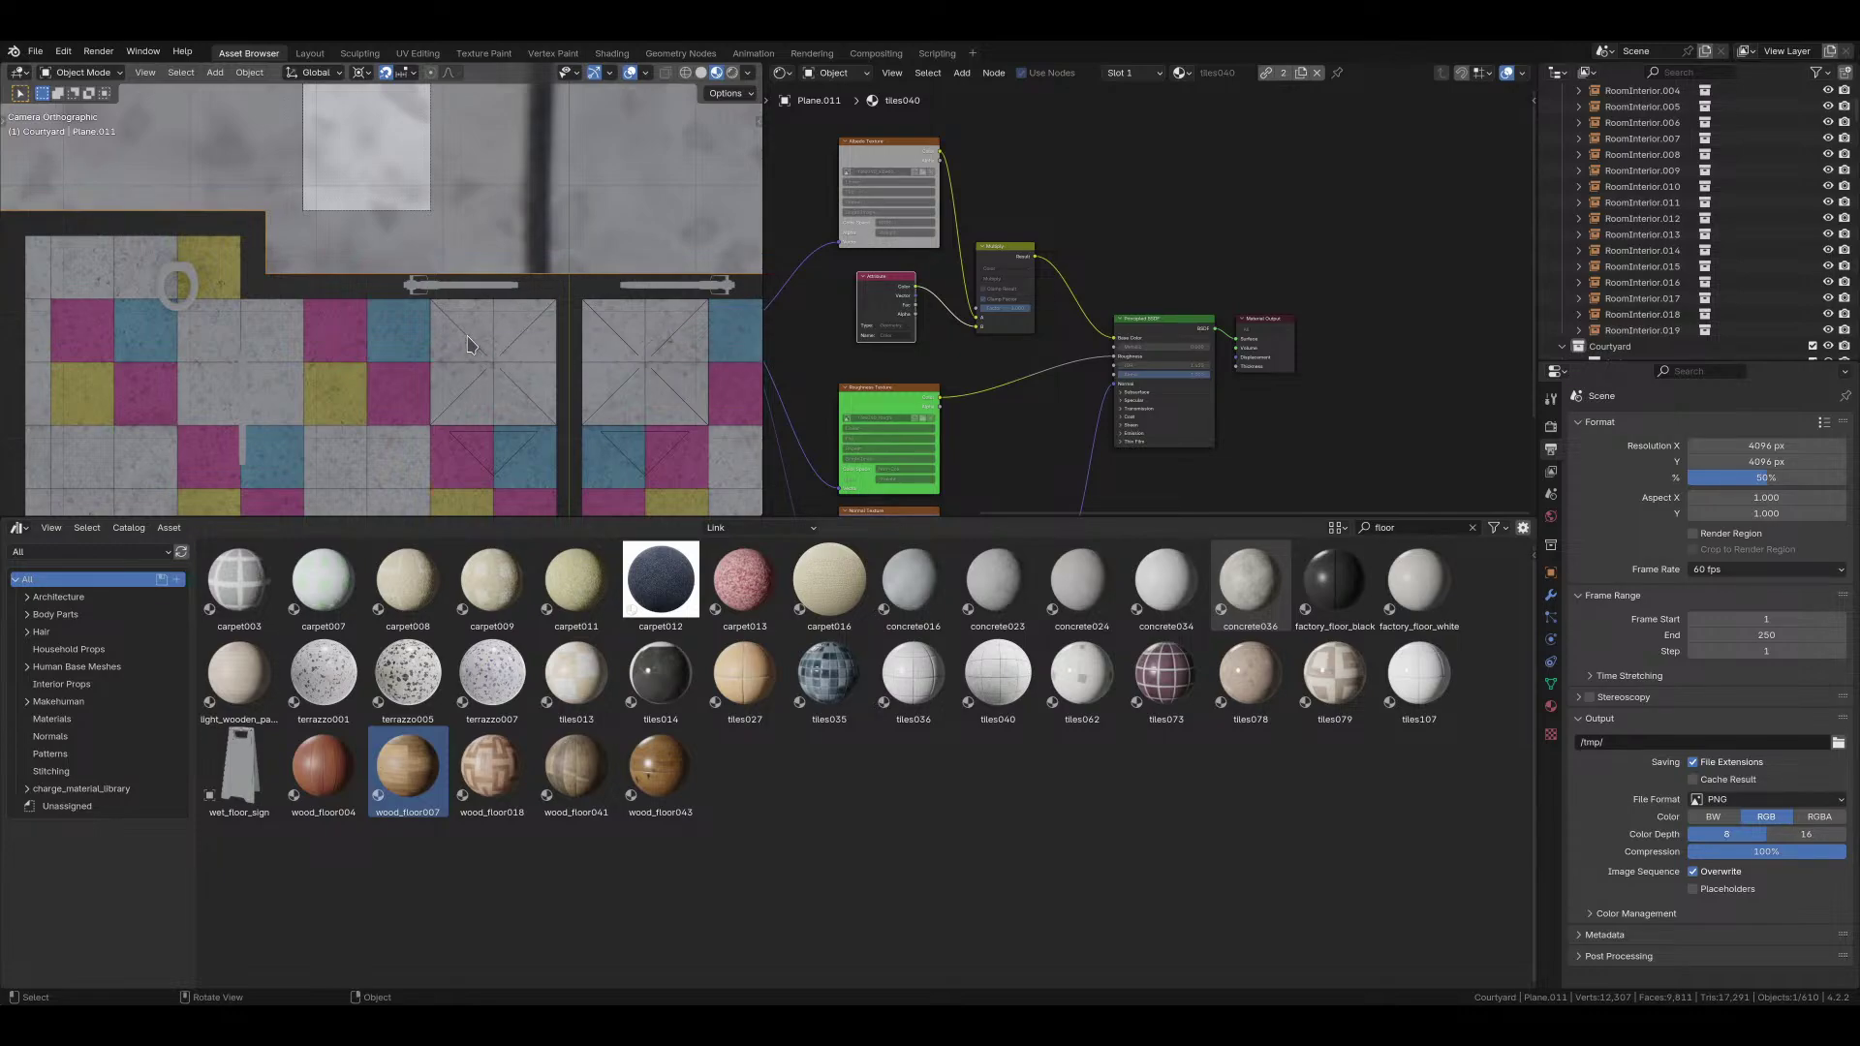
Step: Add a new camera to the hospital layout scene
left_click(310, 54)
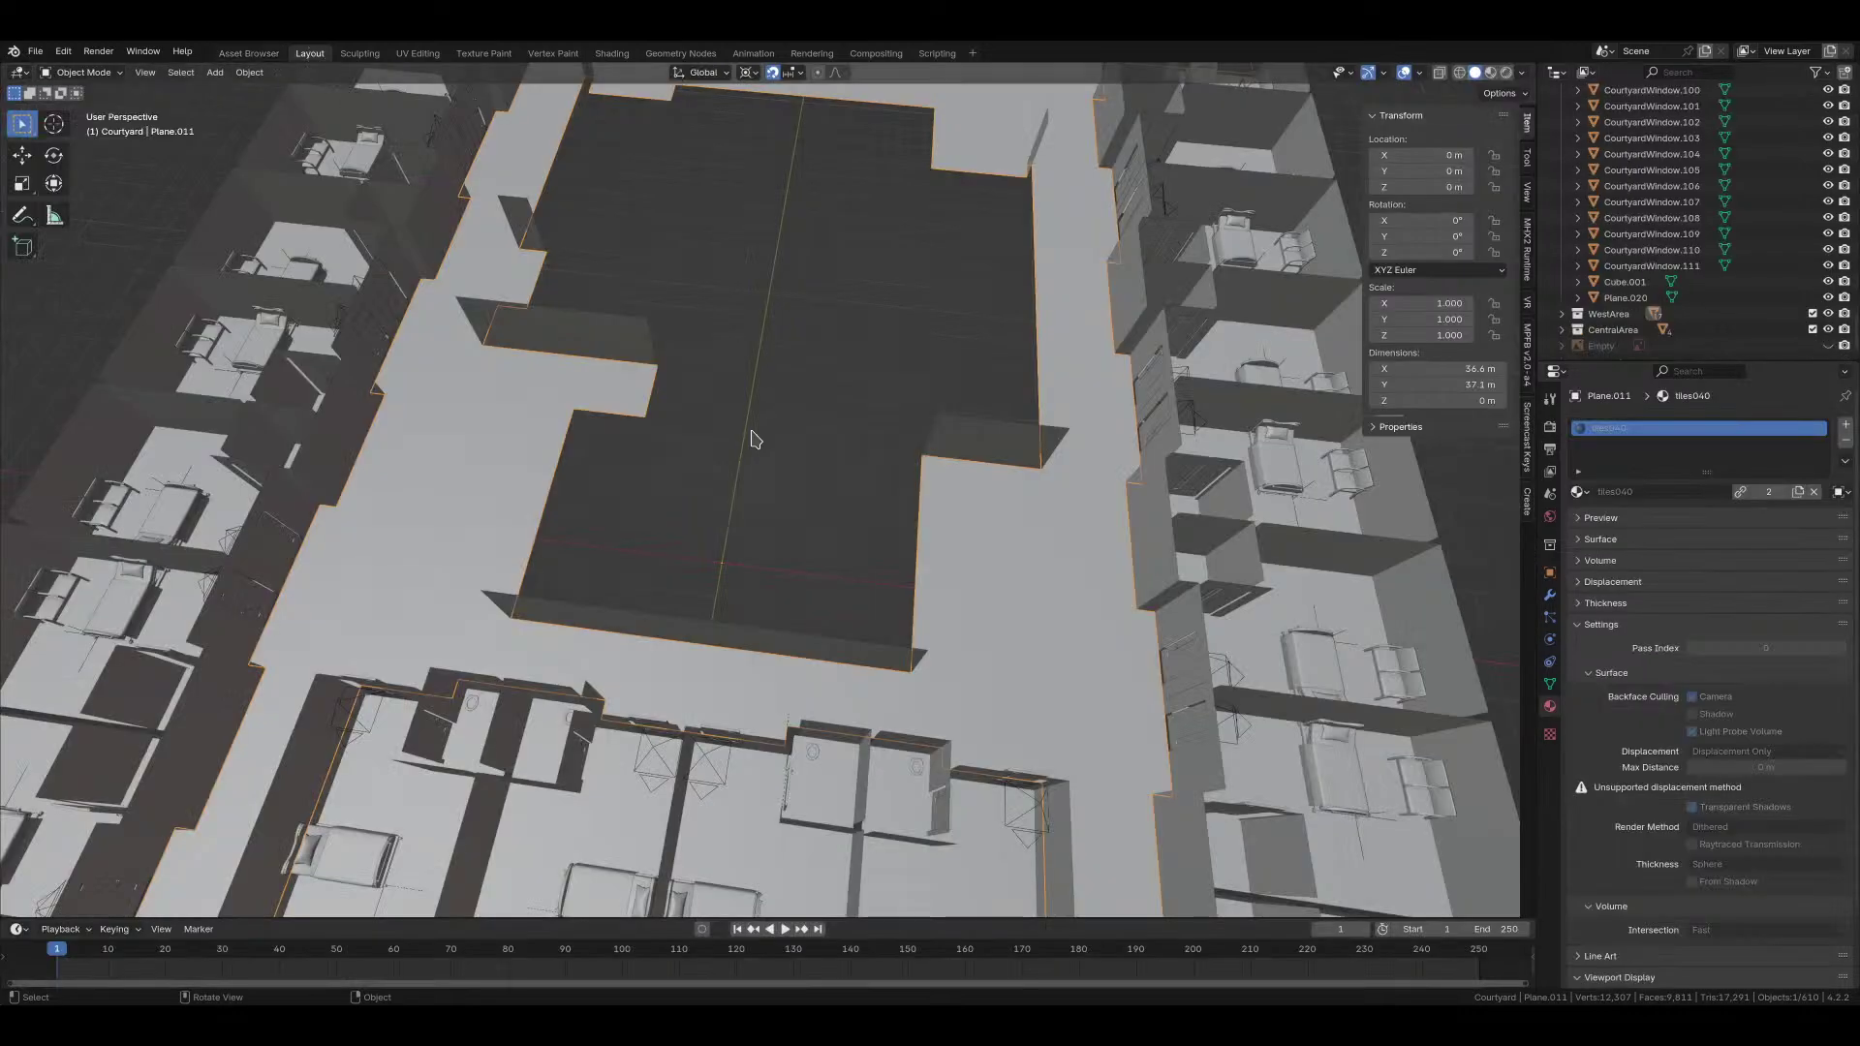
middle_click_drag(766, 460, 927, 530)
key("shift+a")
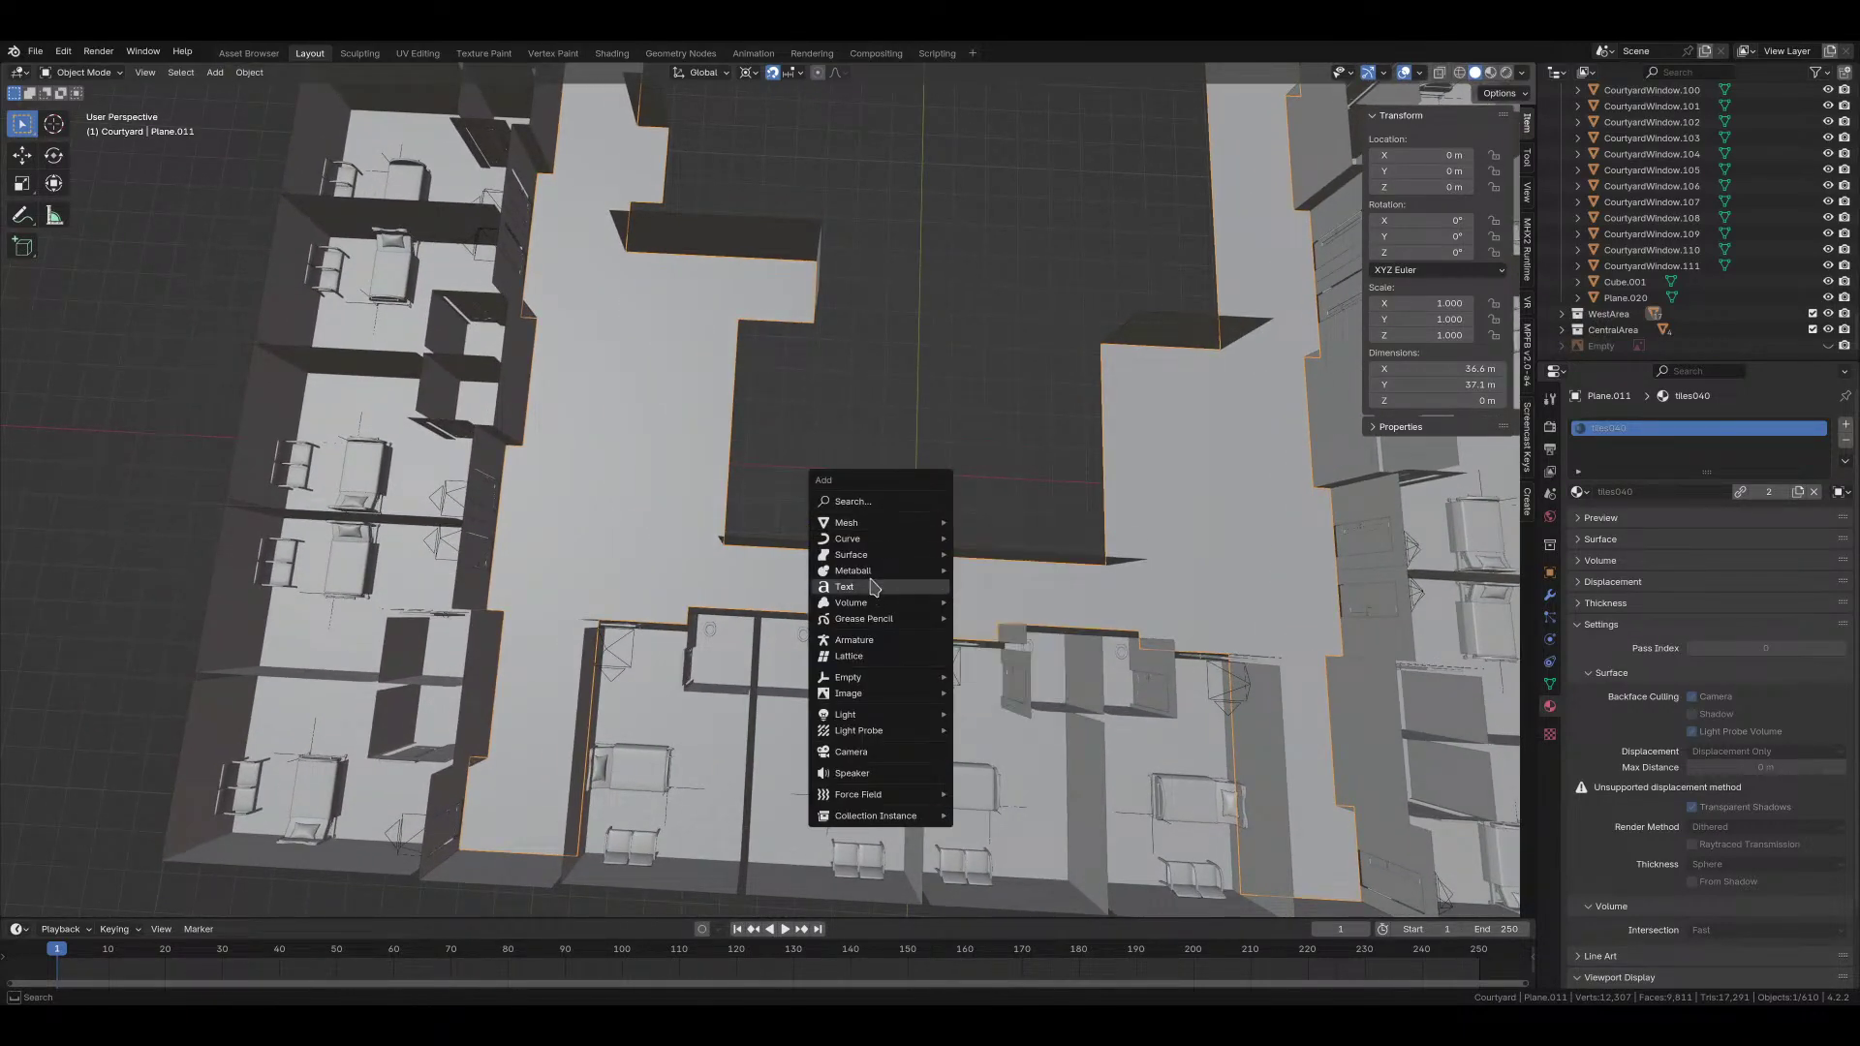
mouse_move(877, 572)
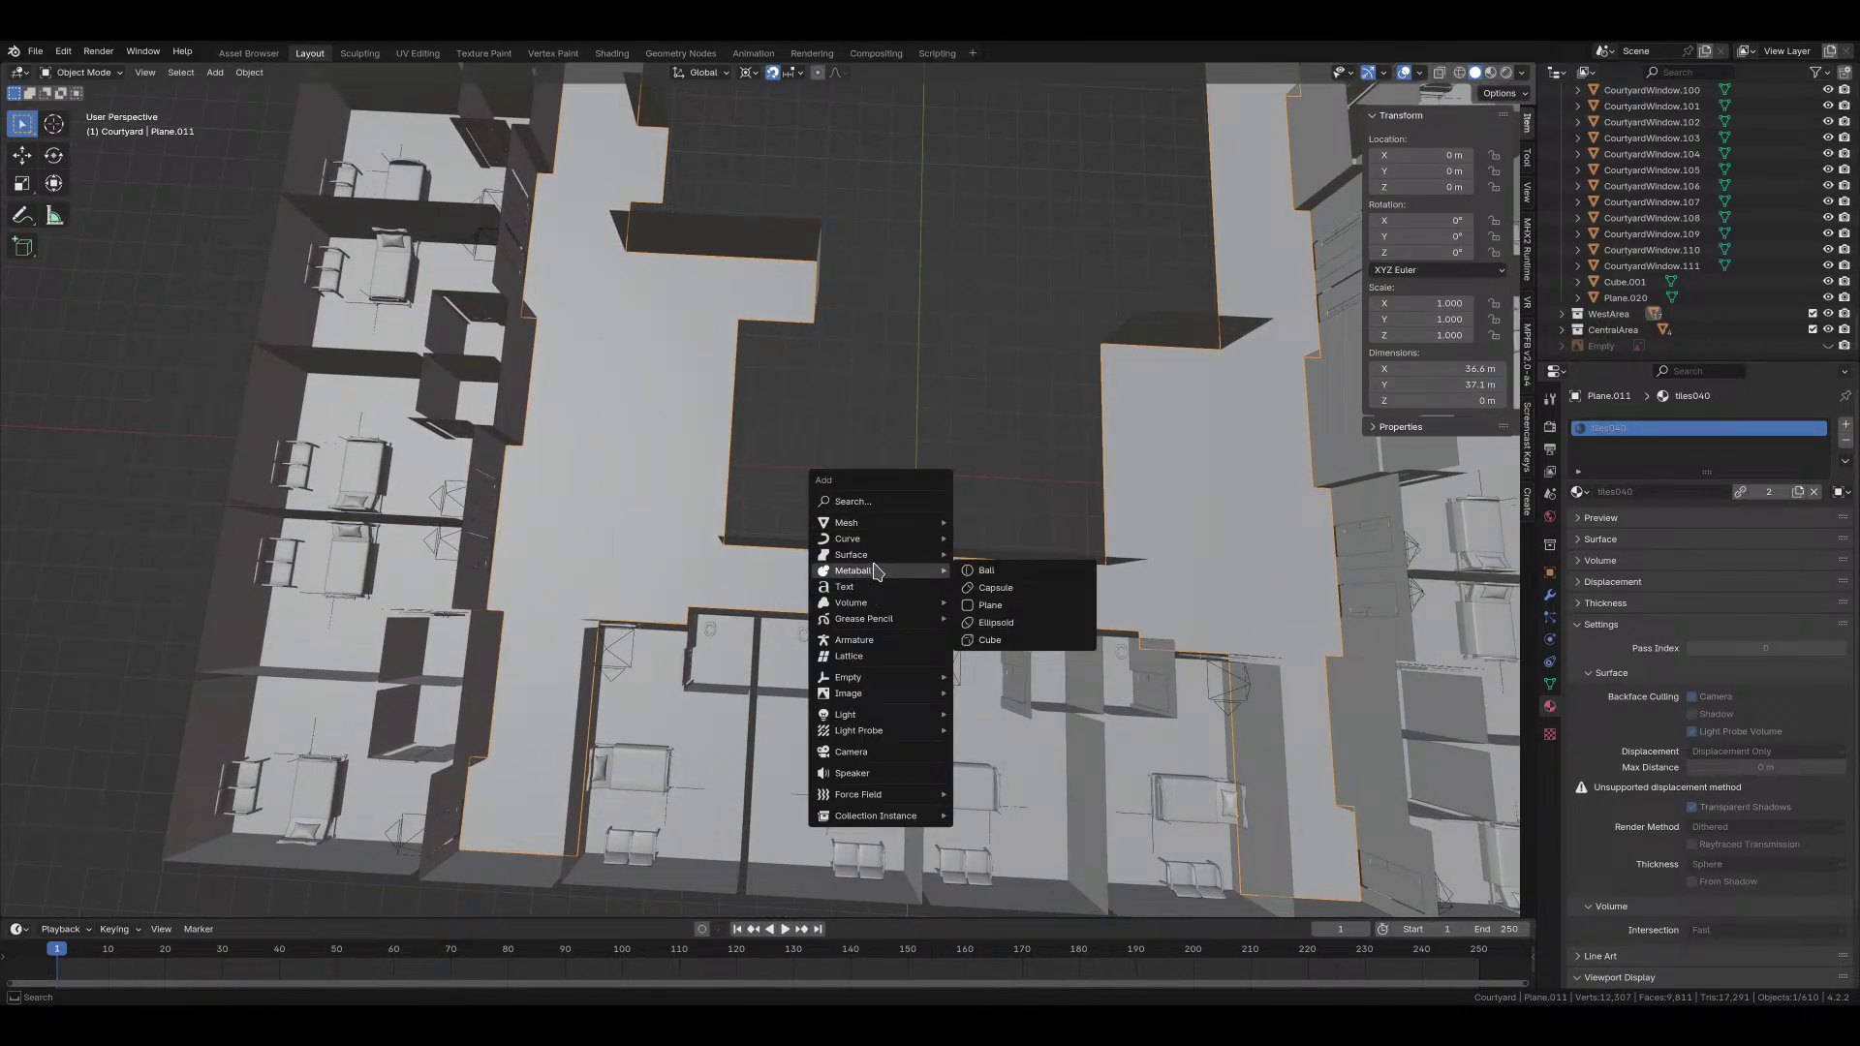
left_click(867, 753)
Step: Clear the new camera's location and rotation, and set the pivot point to Median Point
scroll(845, 632, "down", 8)
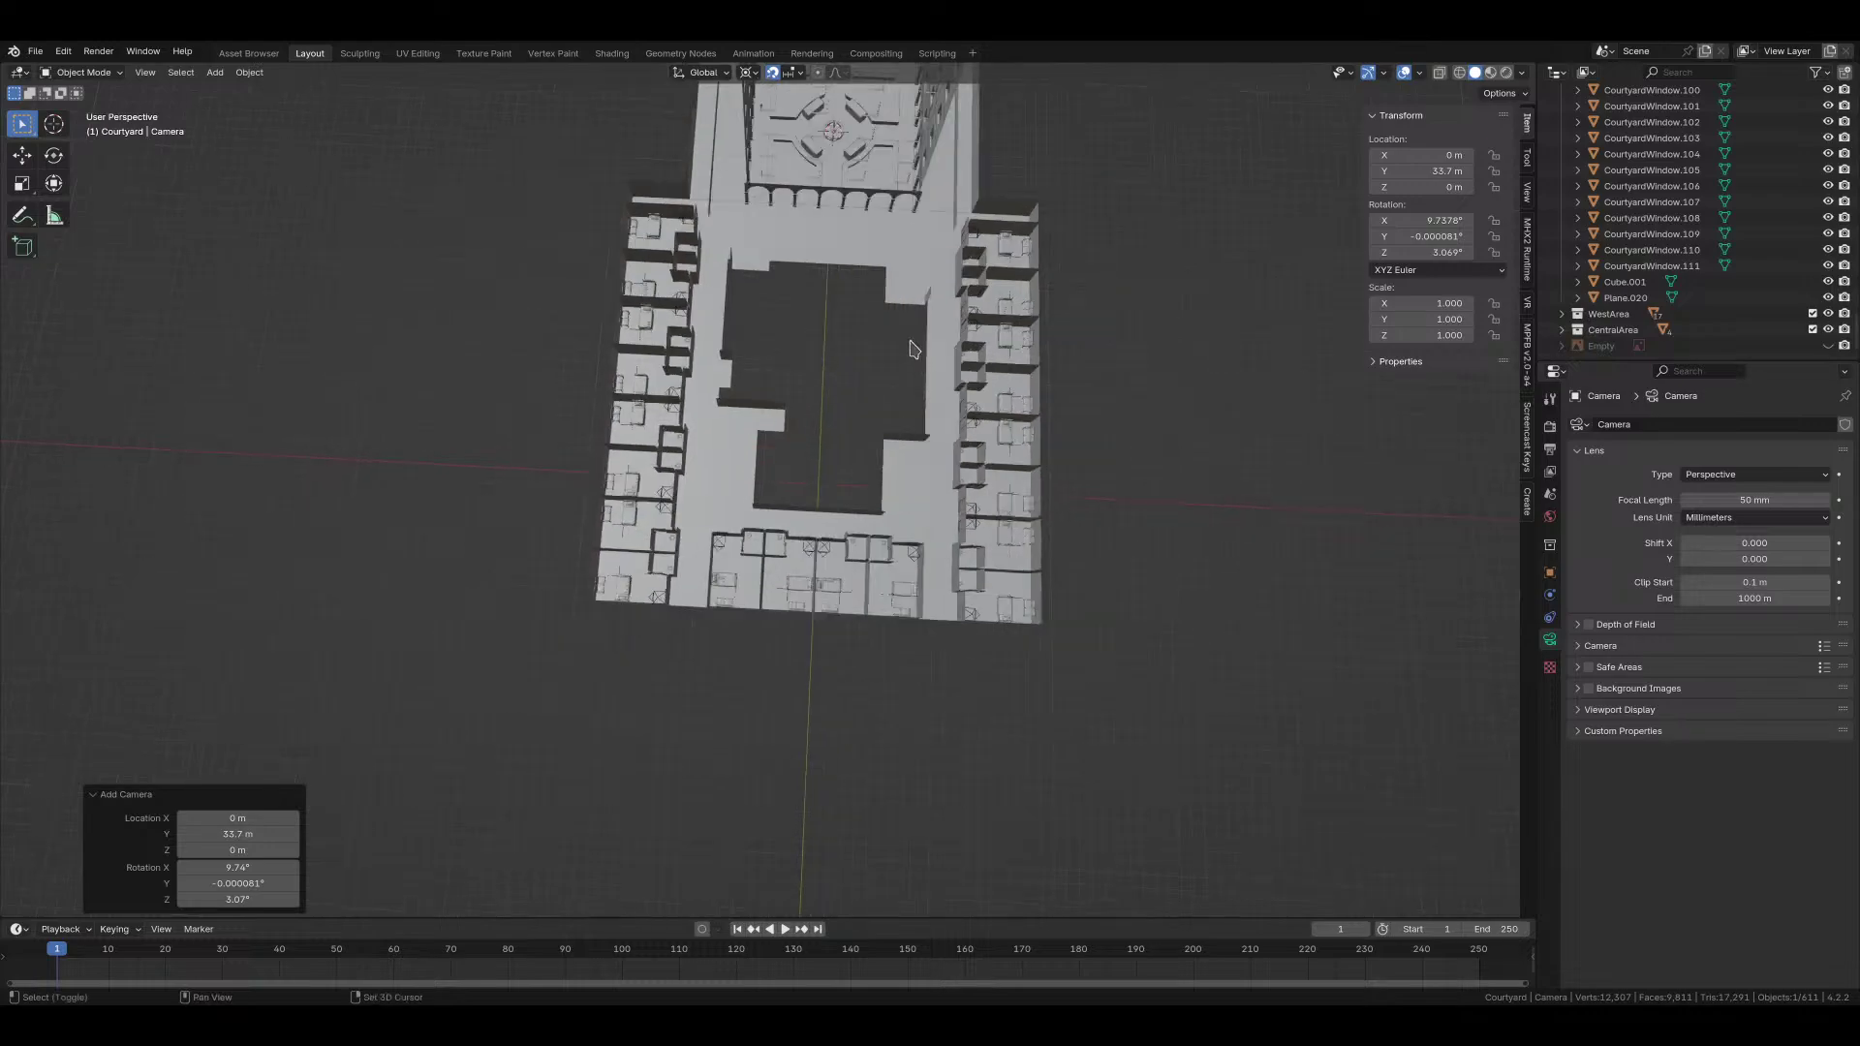
key("alt+g")
scroll(831, 584, "up", 4)
key("r")
key("x")
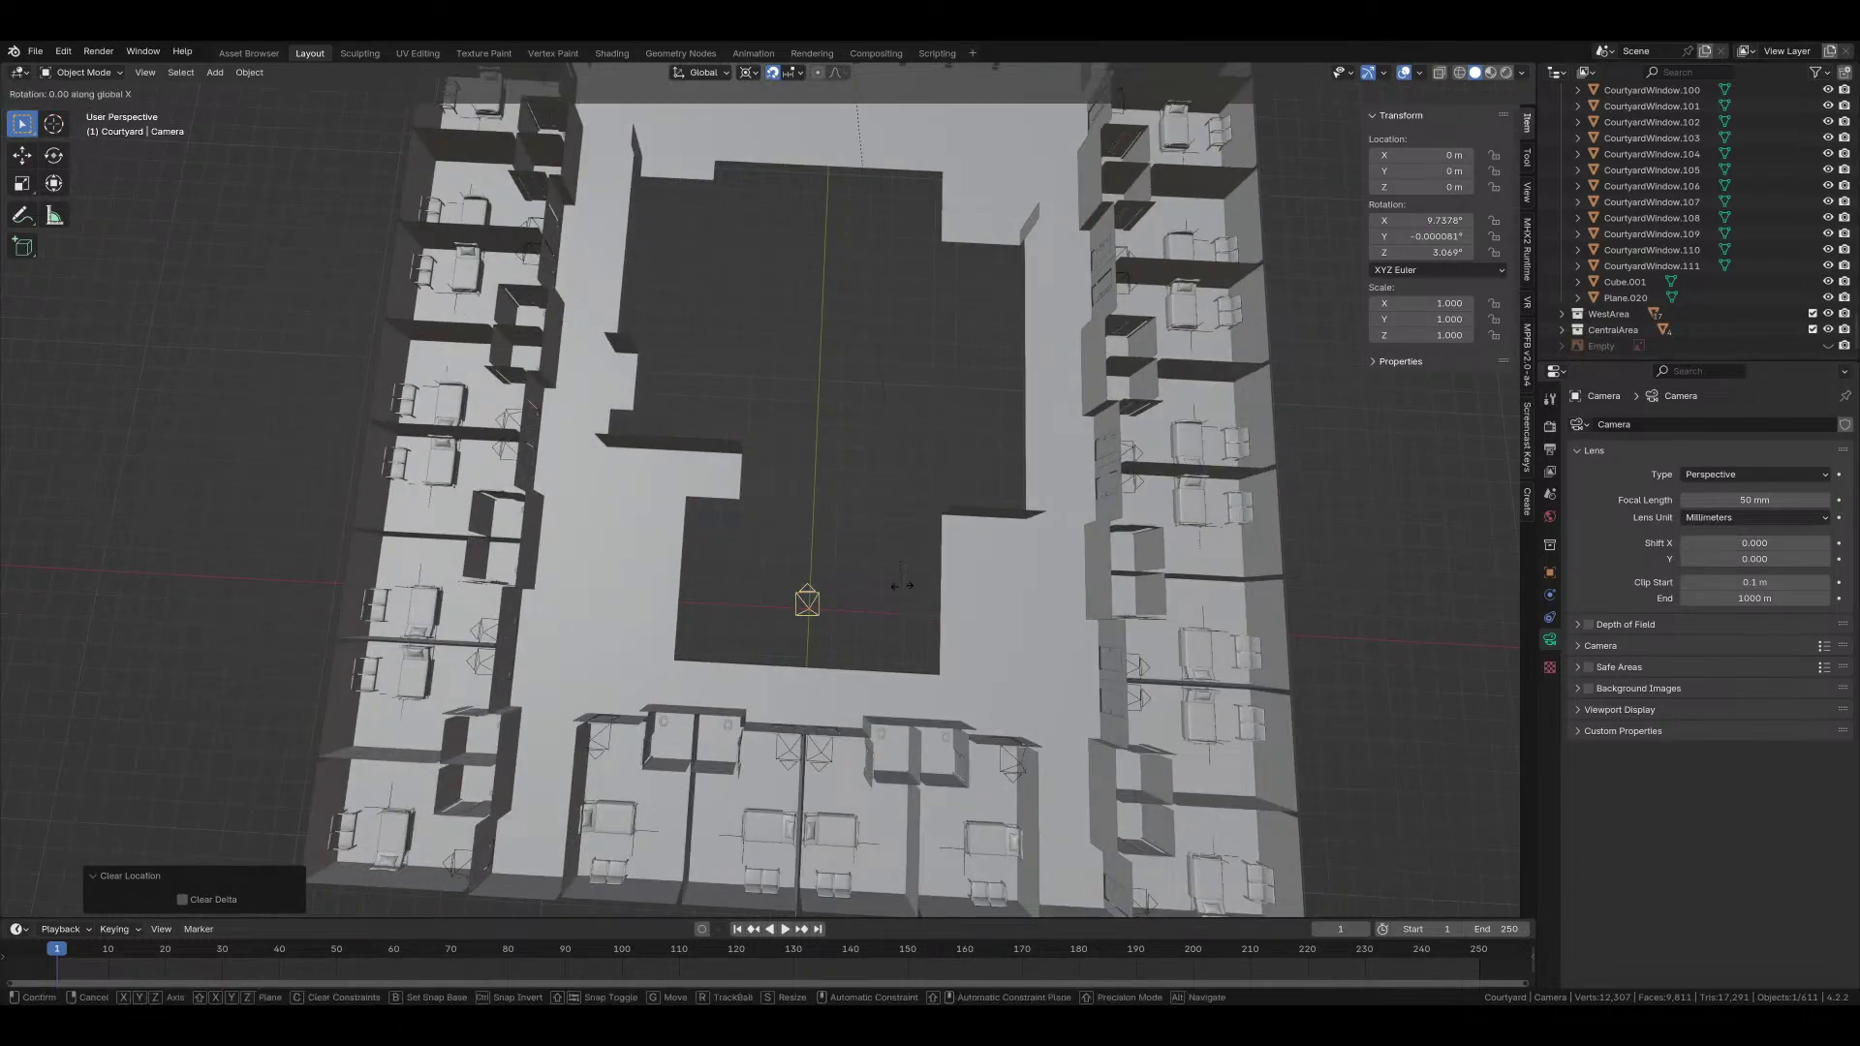
right_click(902, 585)
key("period")
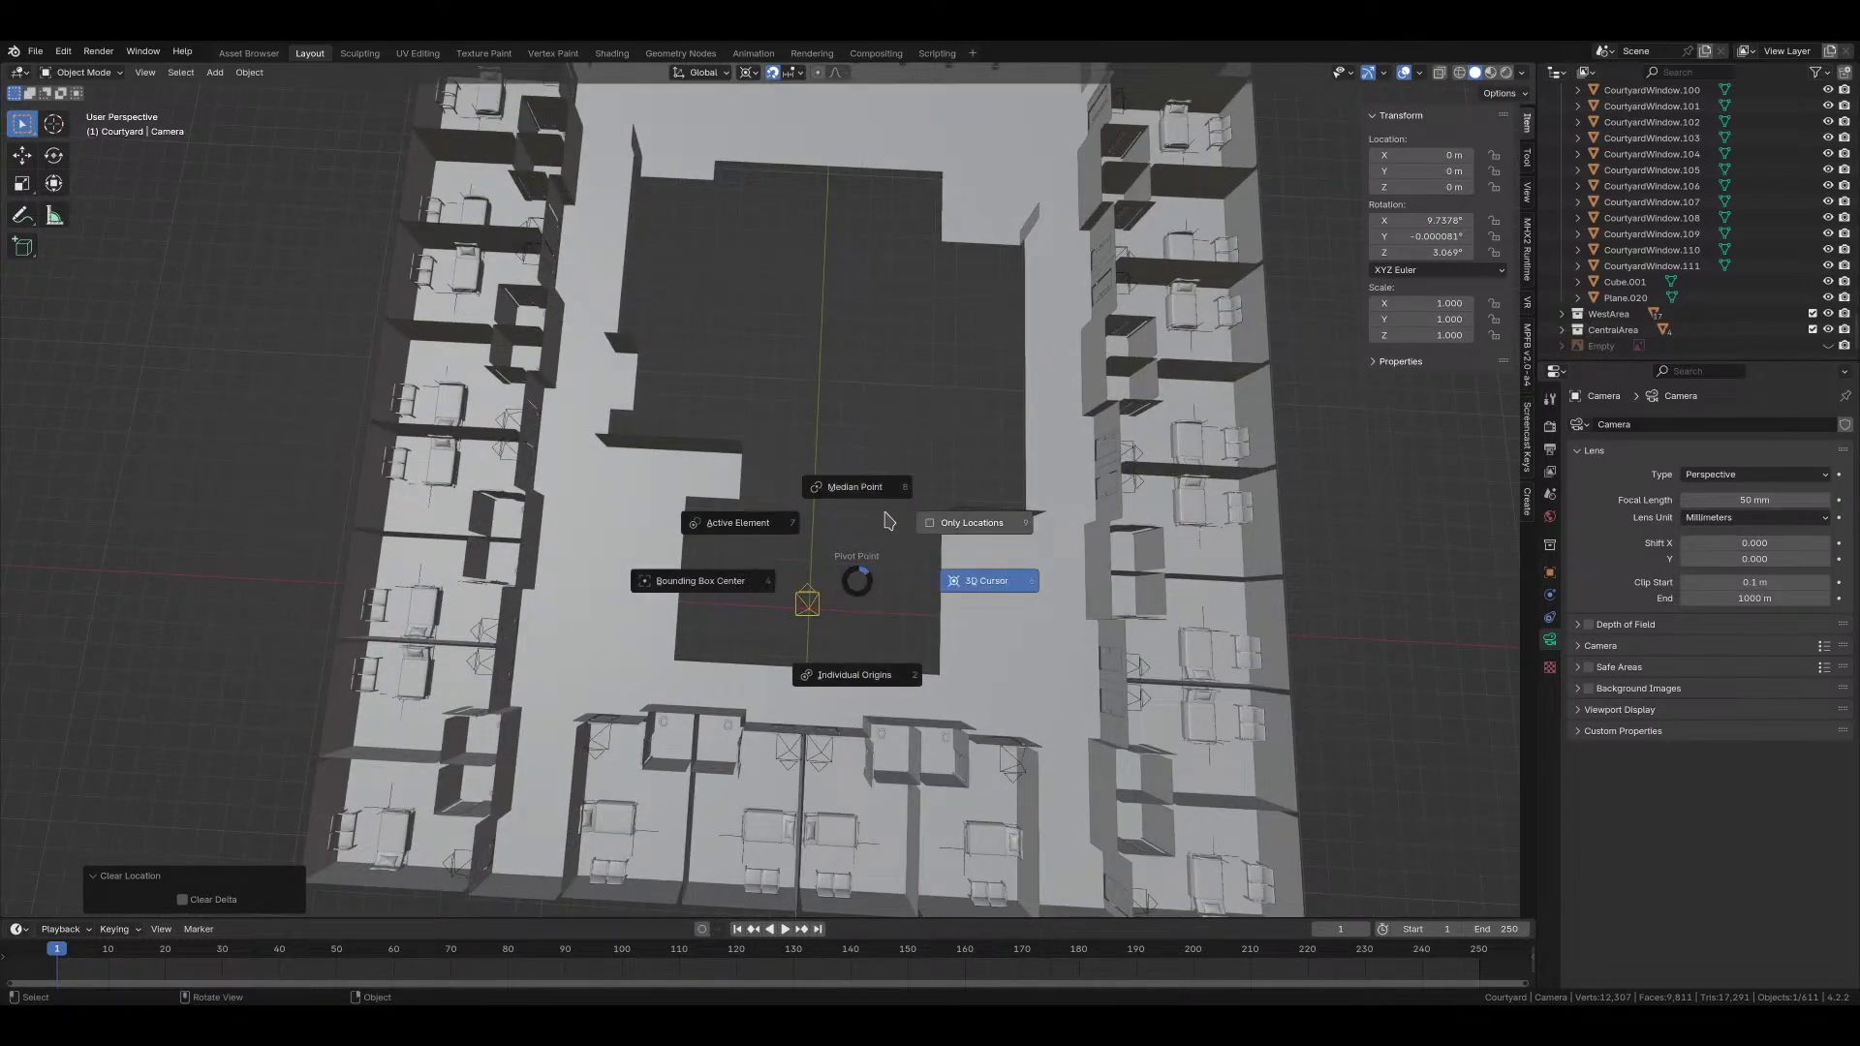
left_click(856, 505)
key("alt+r")
Step: Move the new camera 2 m up along the global Z axis
middle_click_drag(850, 507, 715, 428)
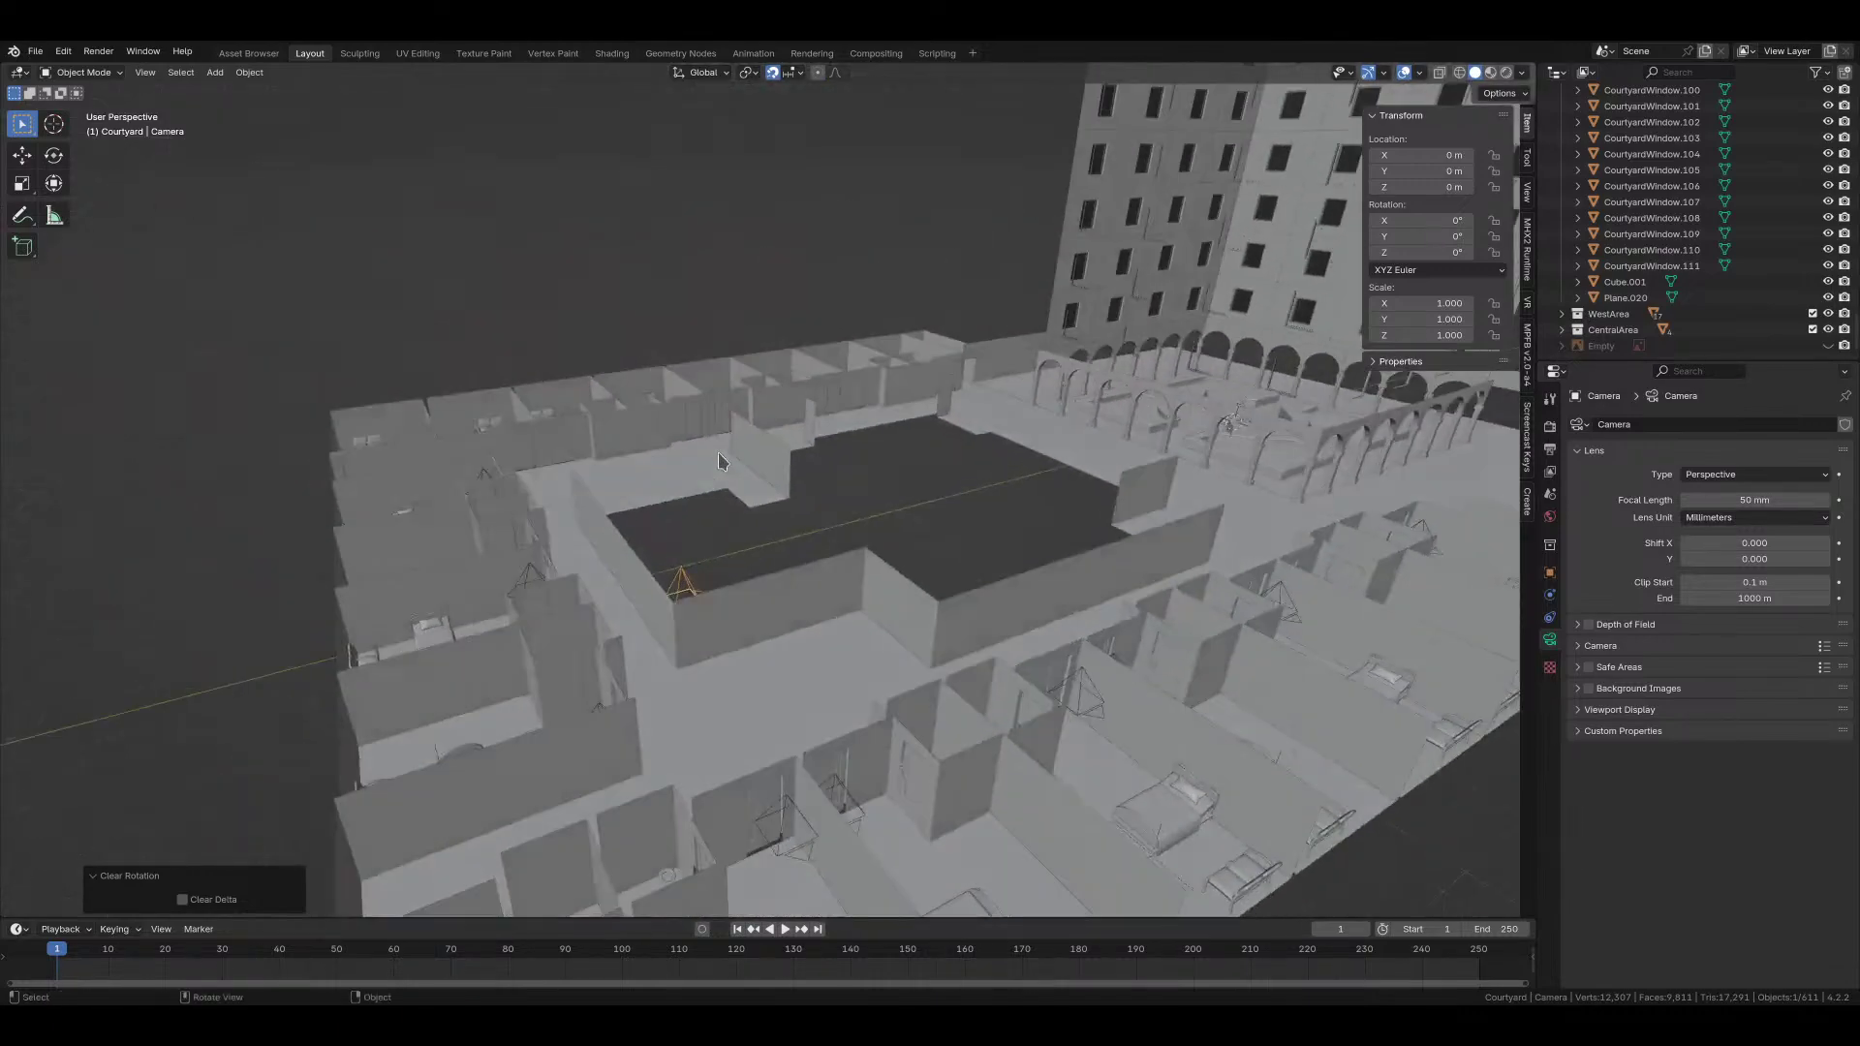
key("g")
key("z")
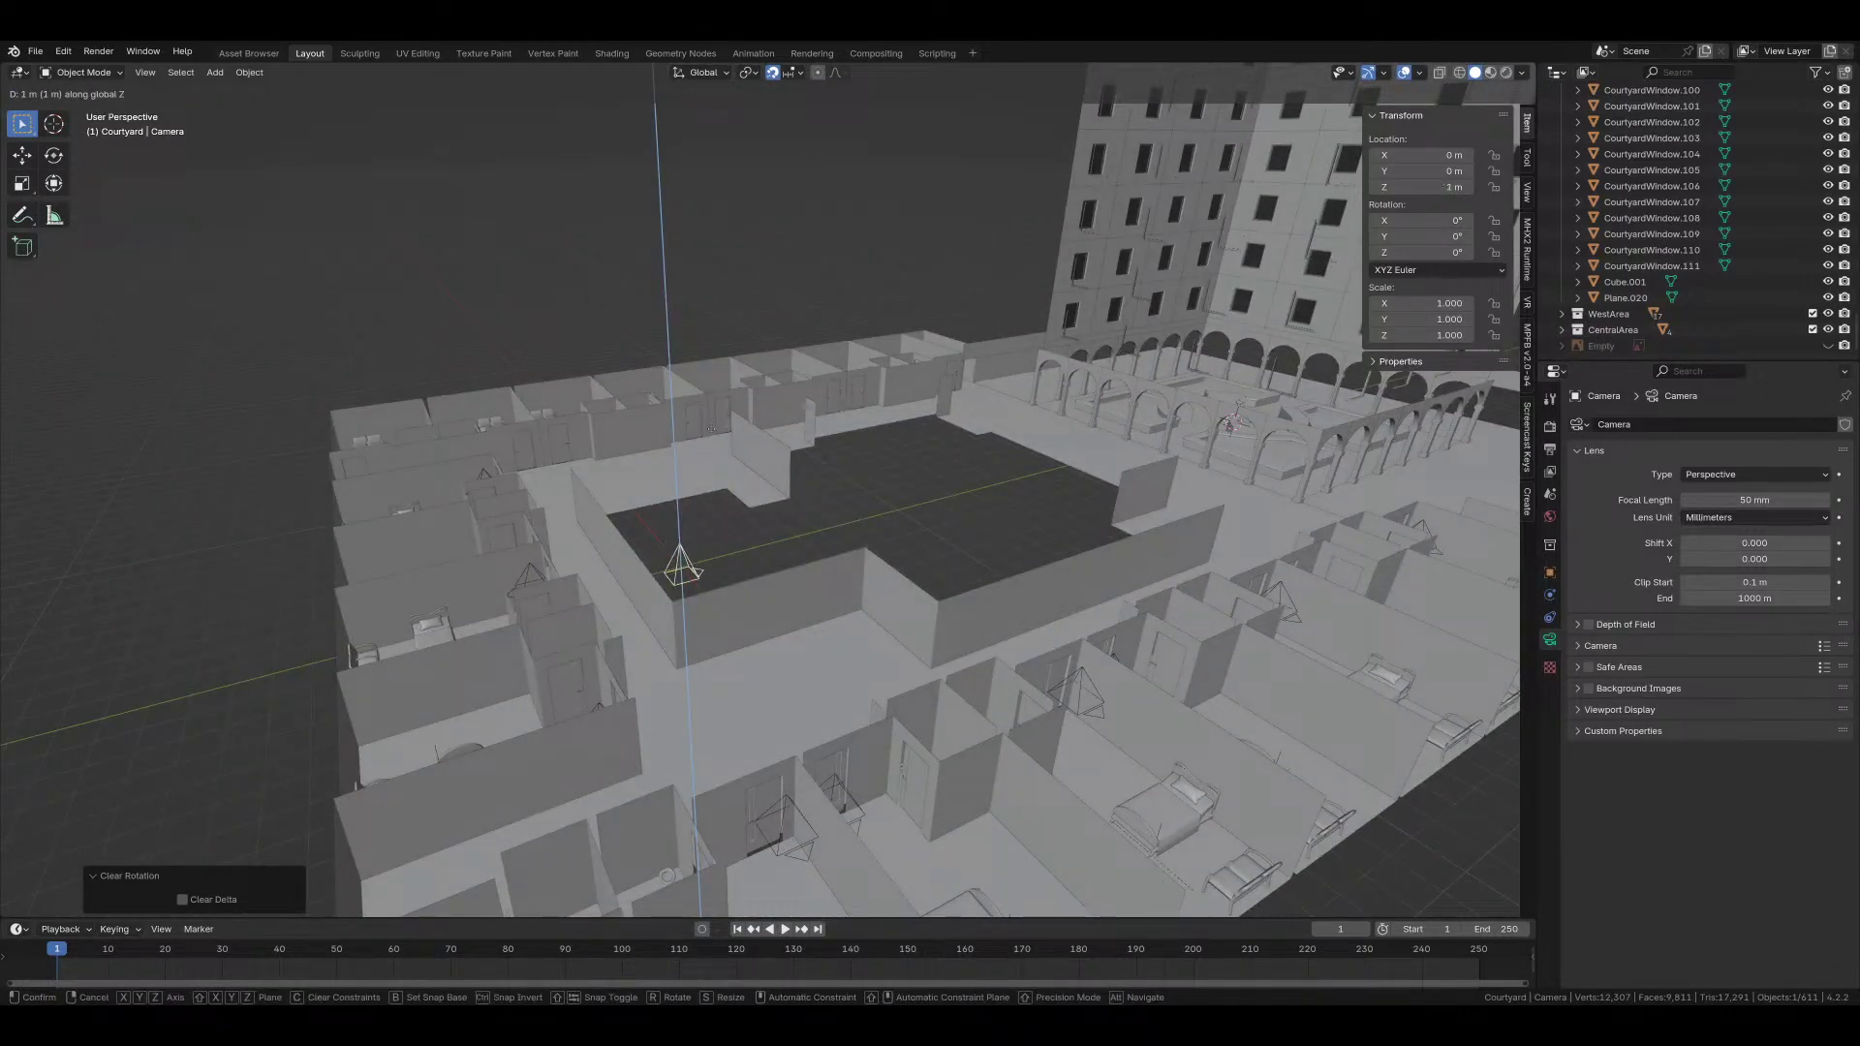
left_click(710, 418)
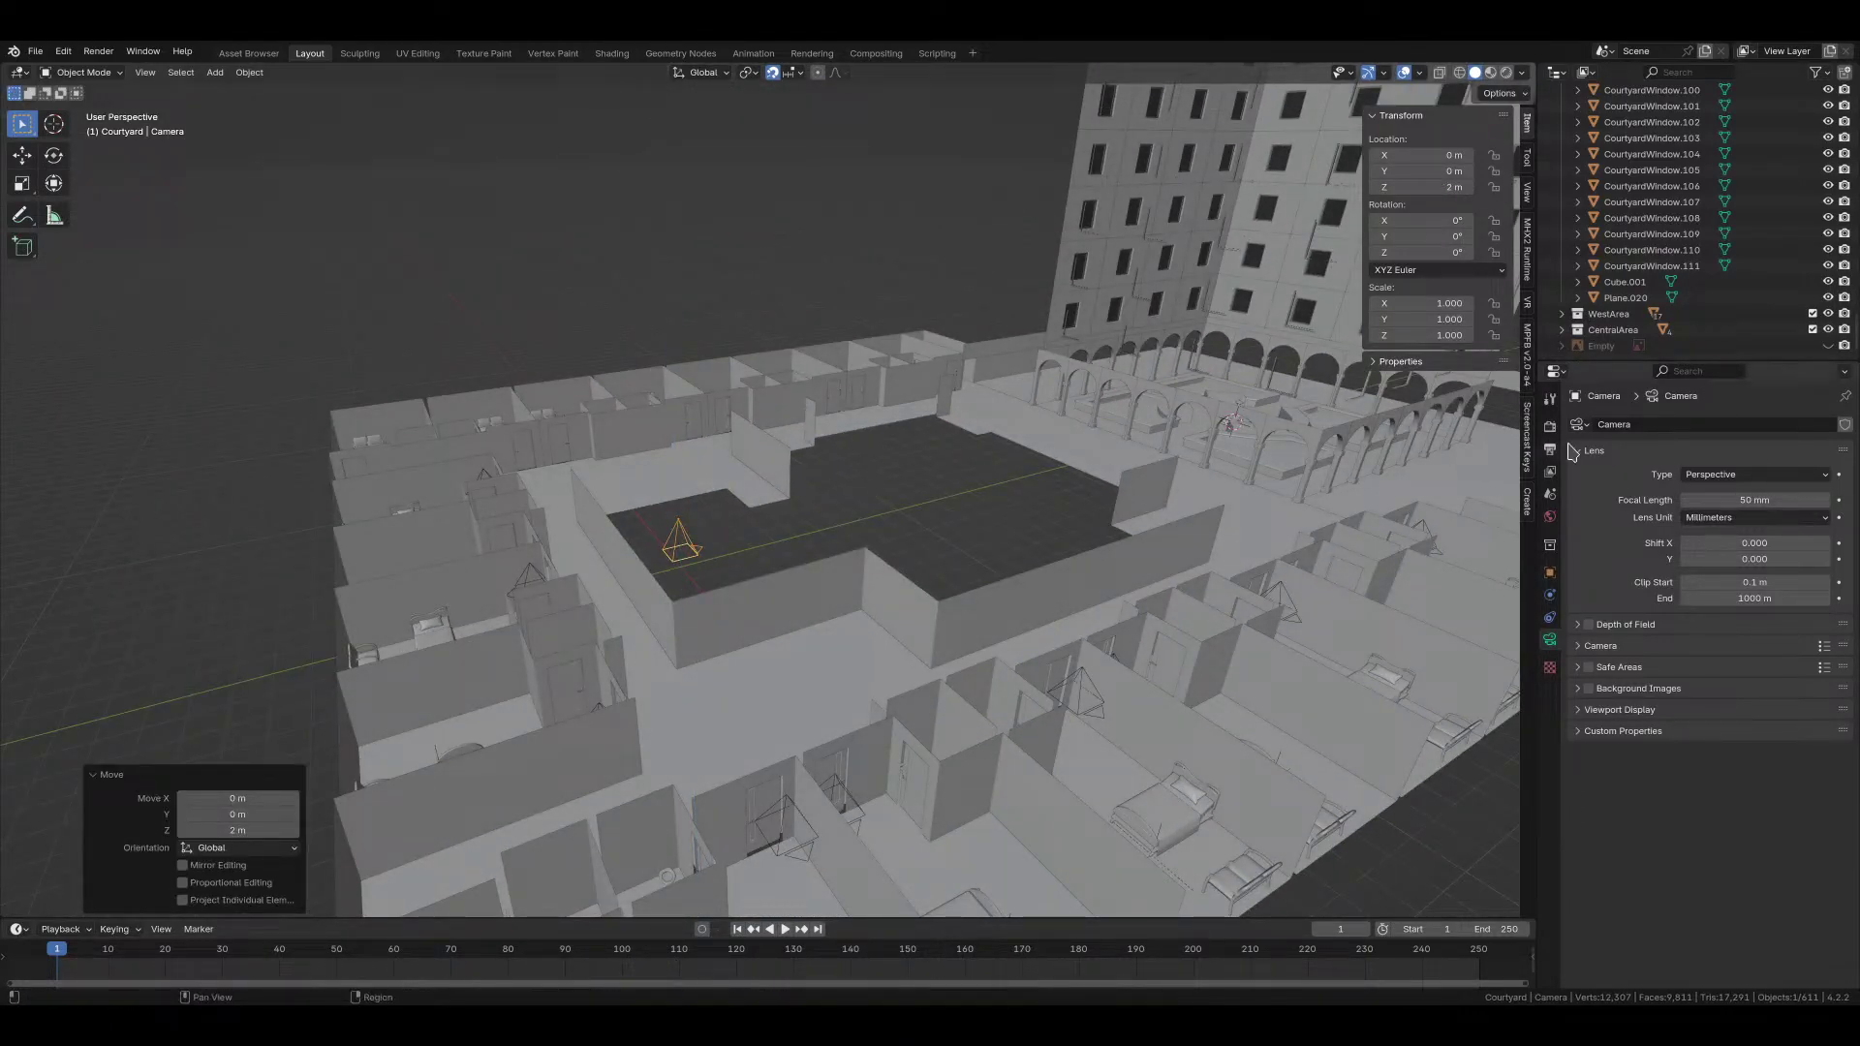
Step: Change the new camera's lens type to Orthographic with an orthographic scale of 2
left_click(1755, 473)
left_click(1750, 508)
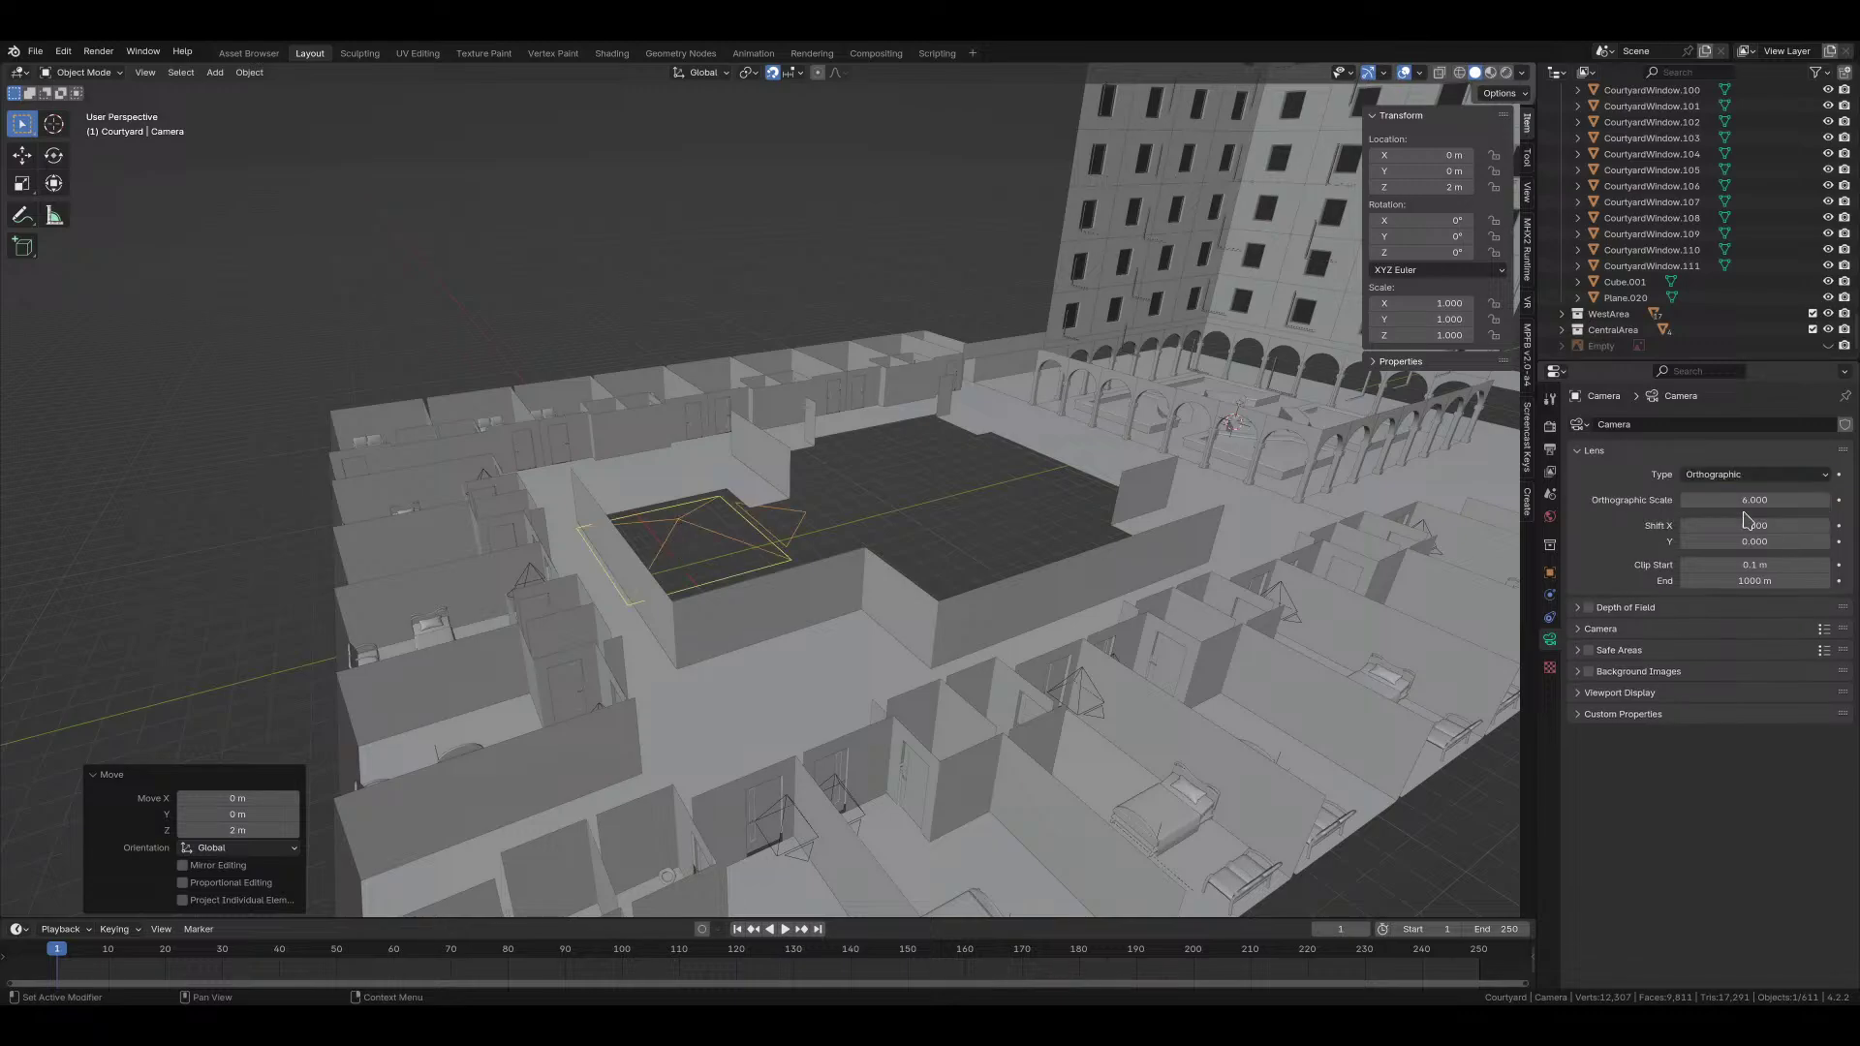
left_click(1739, 500)
type("2")
key("Return")
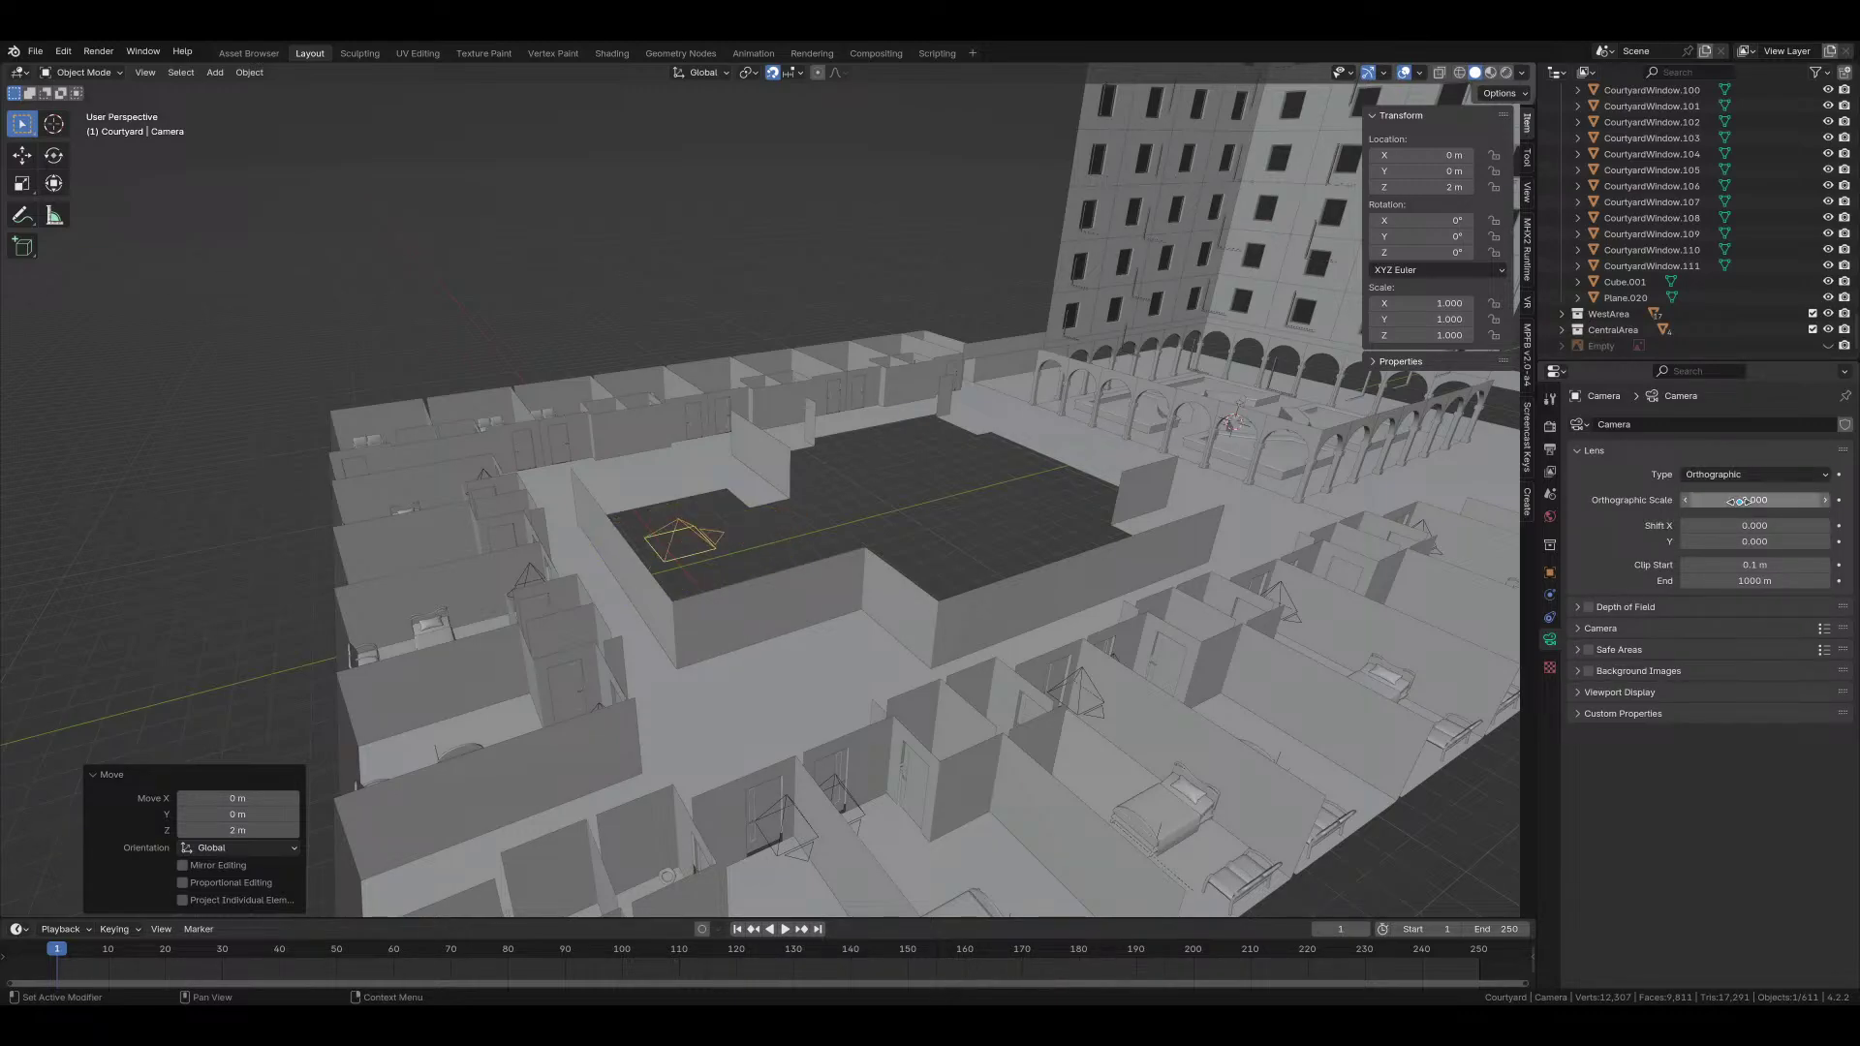
Step: Select the hallway floor and check which area the active scene camera frames
middle_click_drag(1114, 465, 1205, 590)
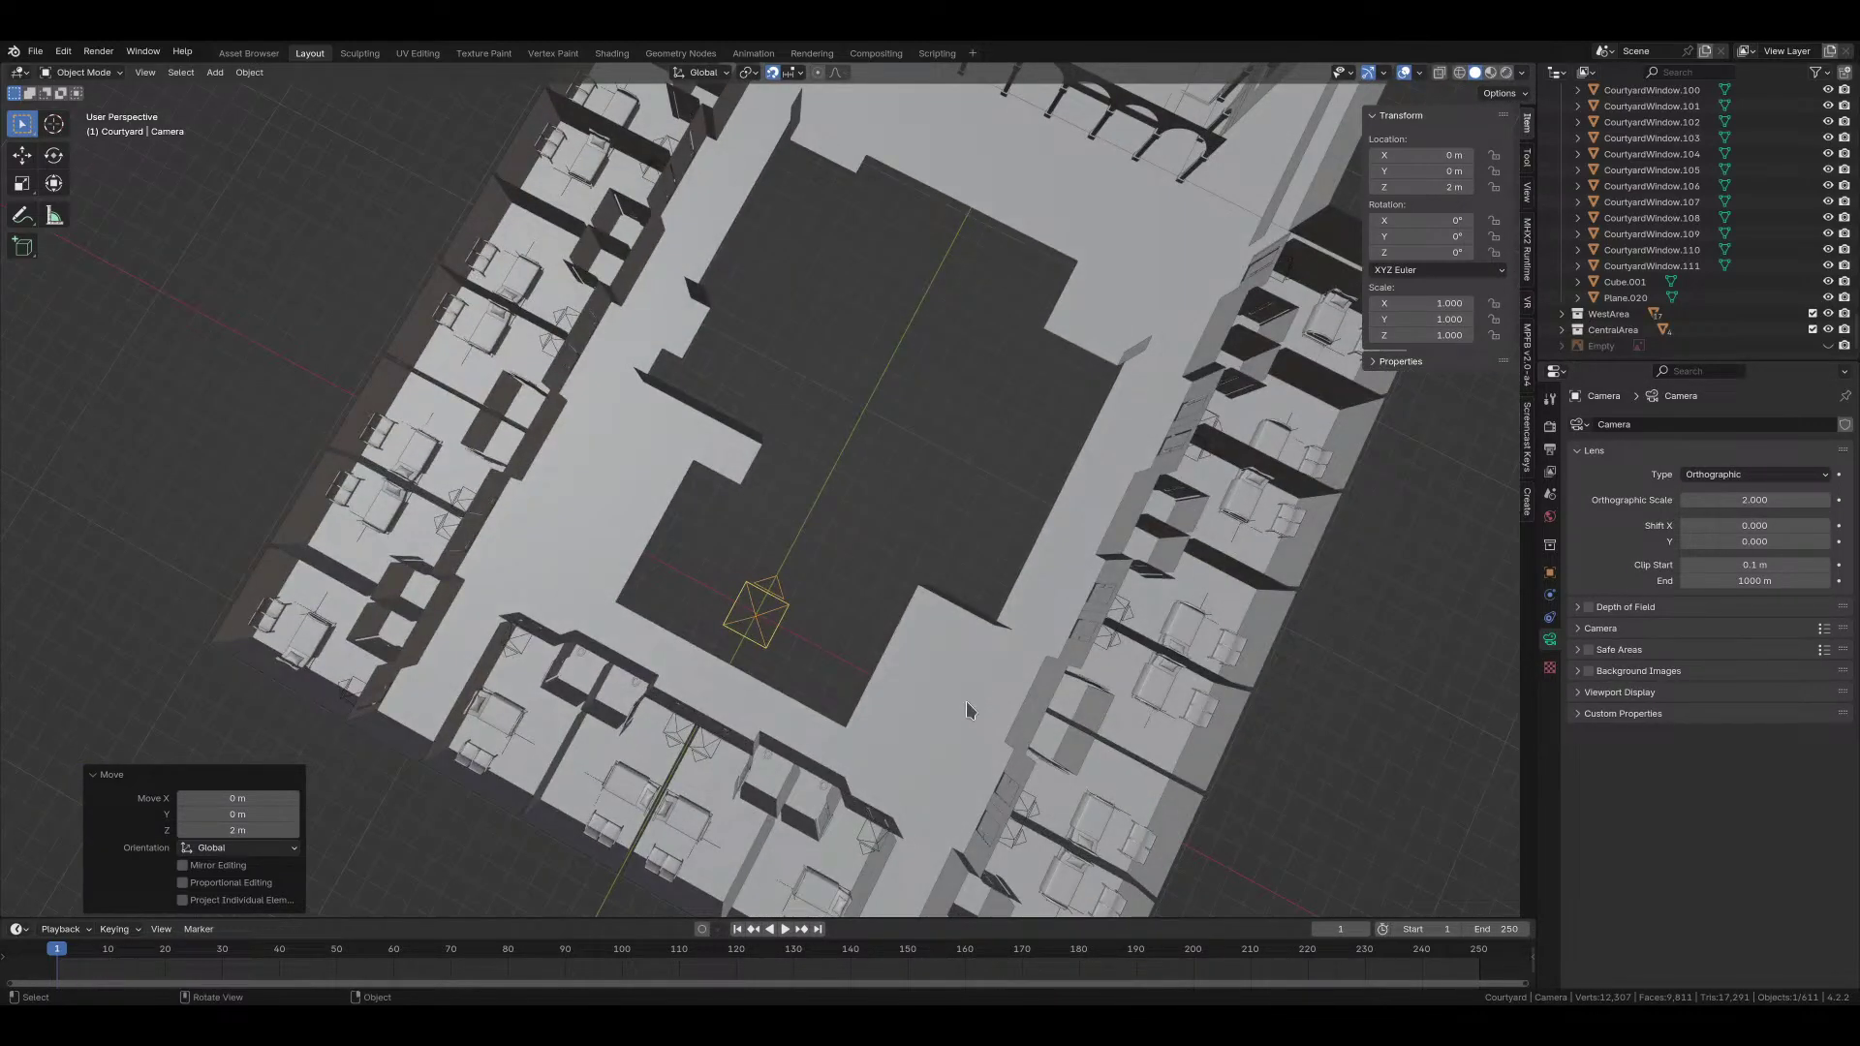
left_click(927, 671)
key("grave")
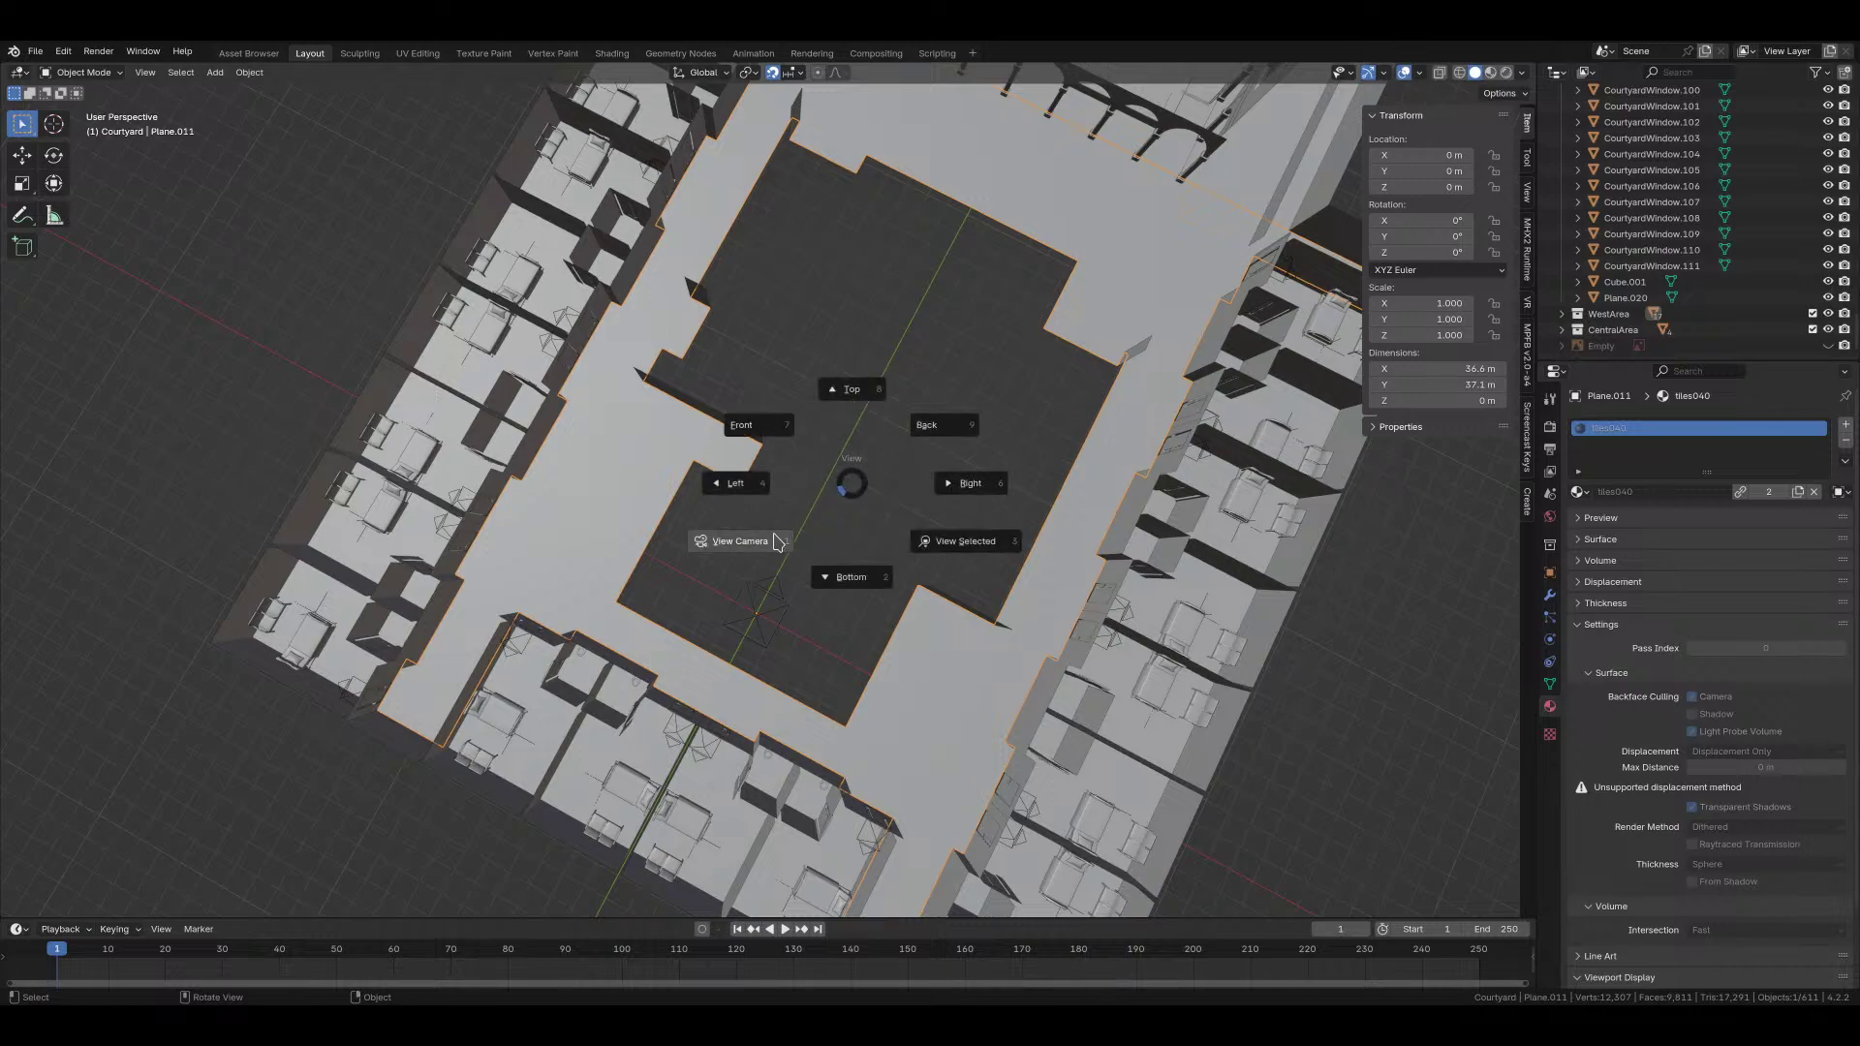
left_click(771, 548)
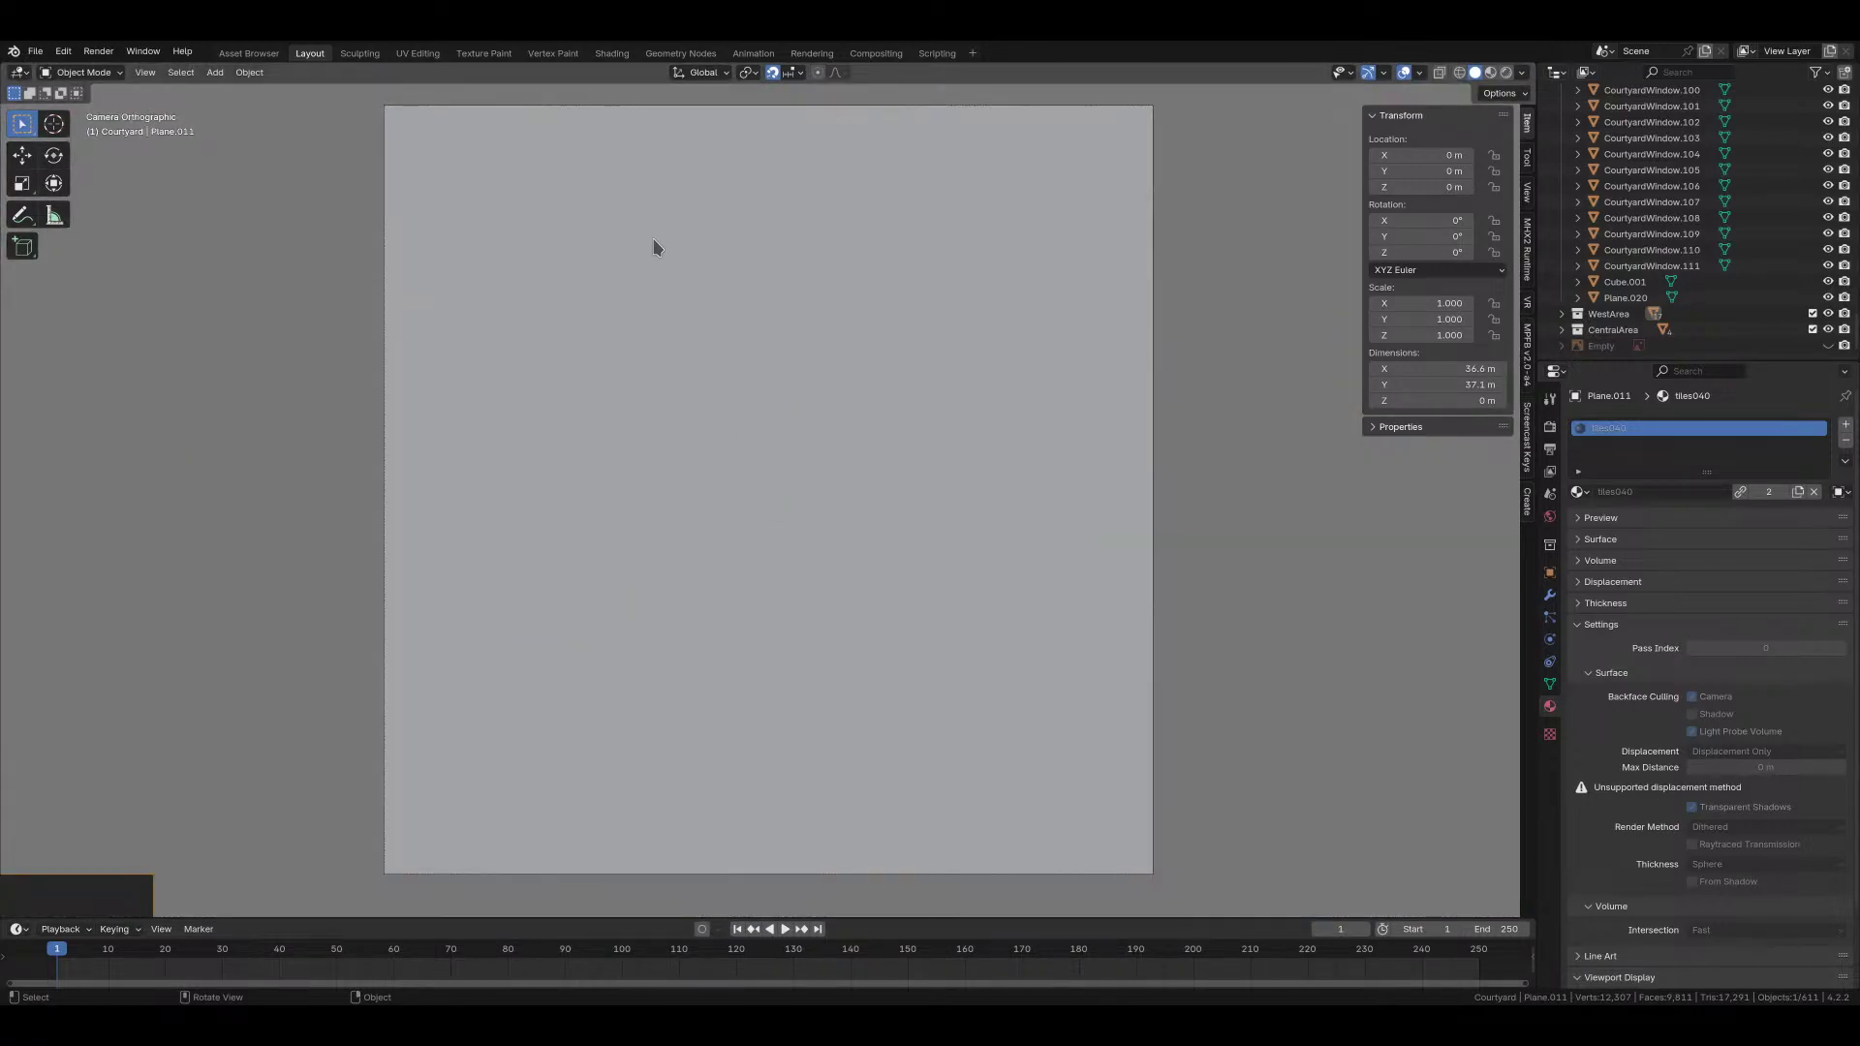
key("ctrl+Tab")
middle_click_drag(1228, 543, 1229, 512)
scroll(1229, 512, "down", 3)
scroll(1228, 511, "down", 2)
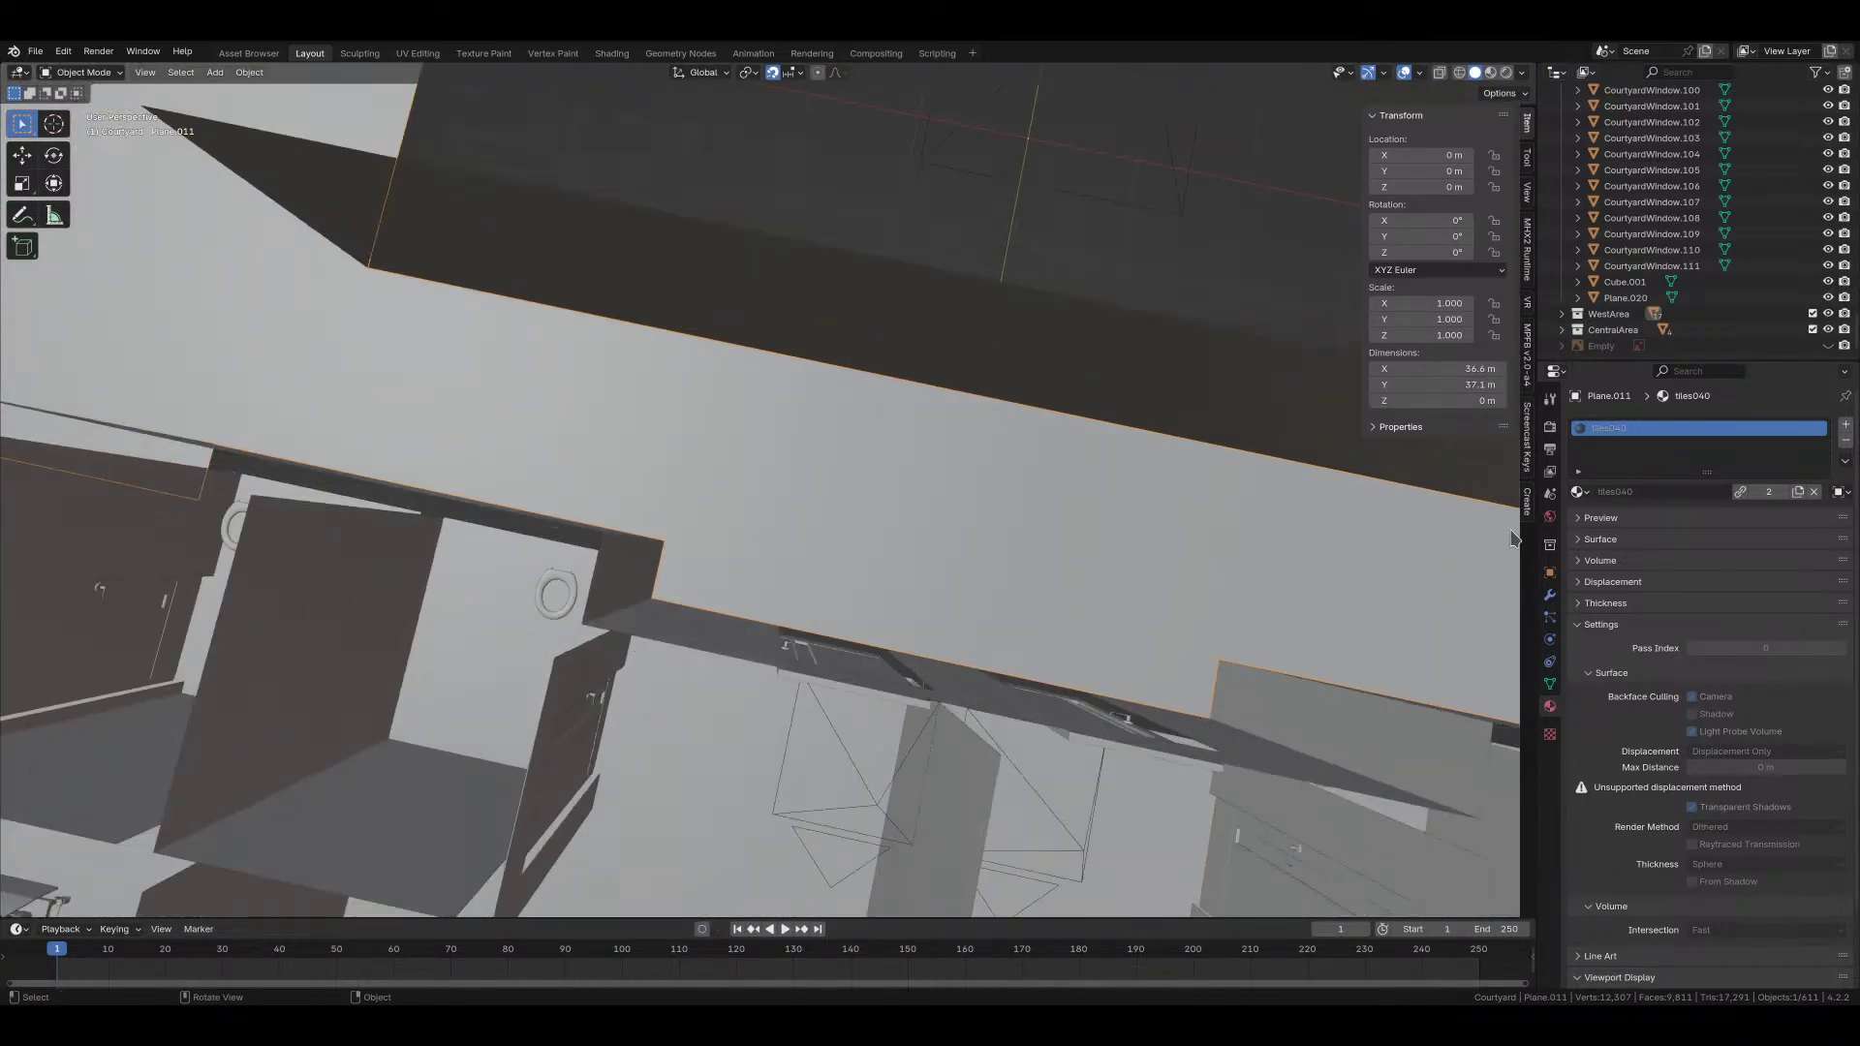
Step: Look through the object, render, output, view layer and scene properties for the active camera setting
left_click(1550, 573)
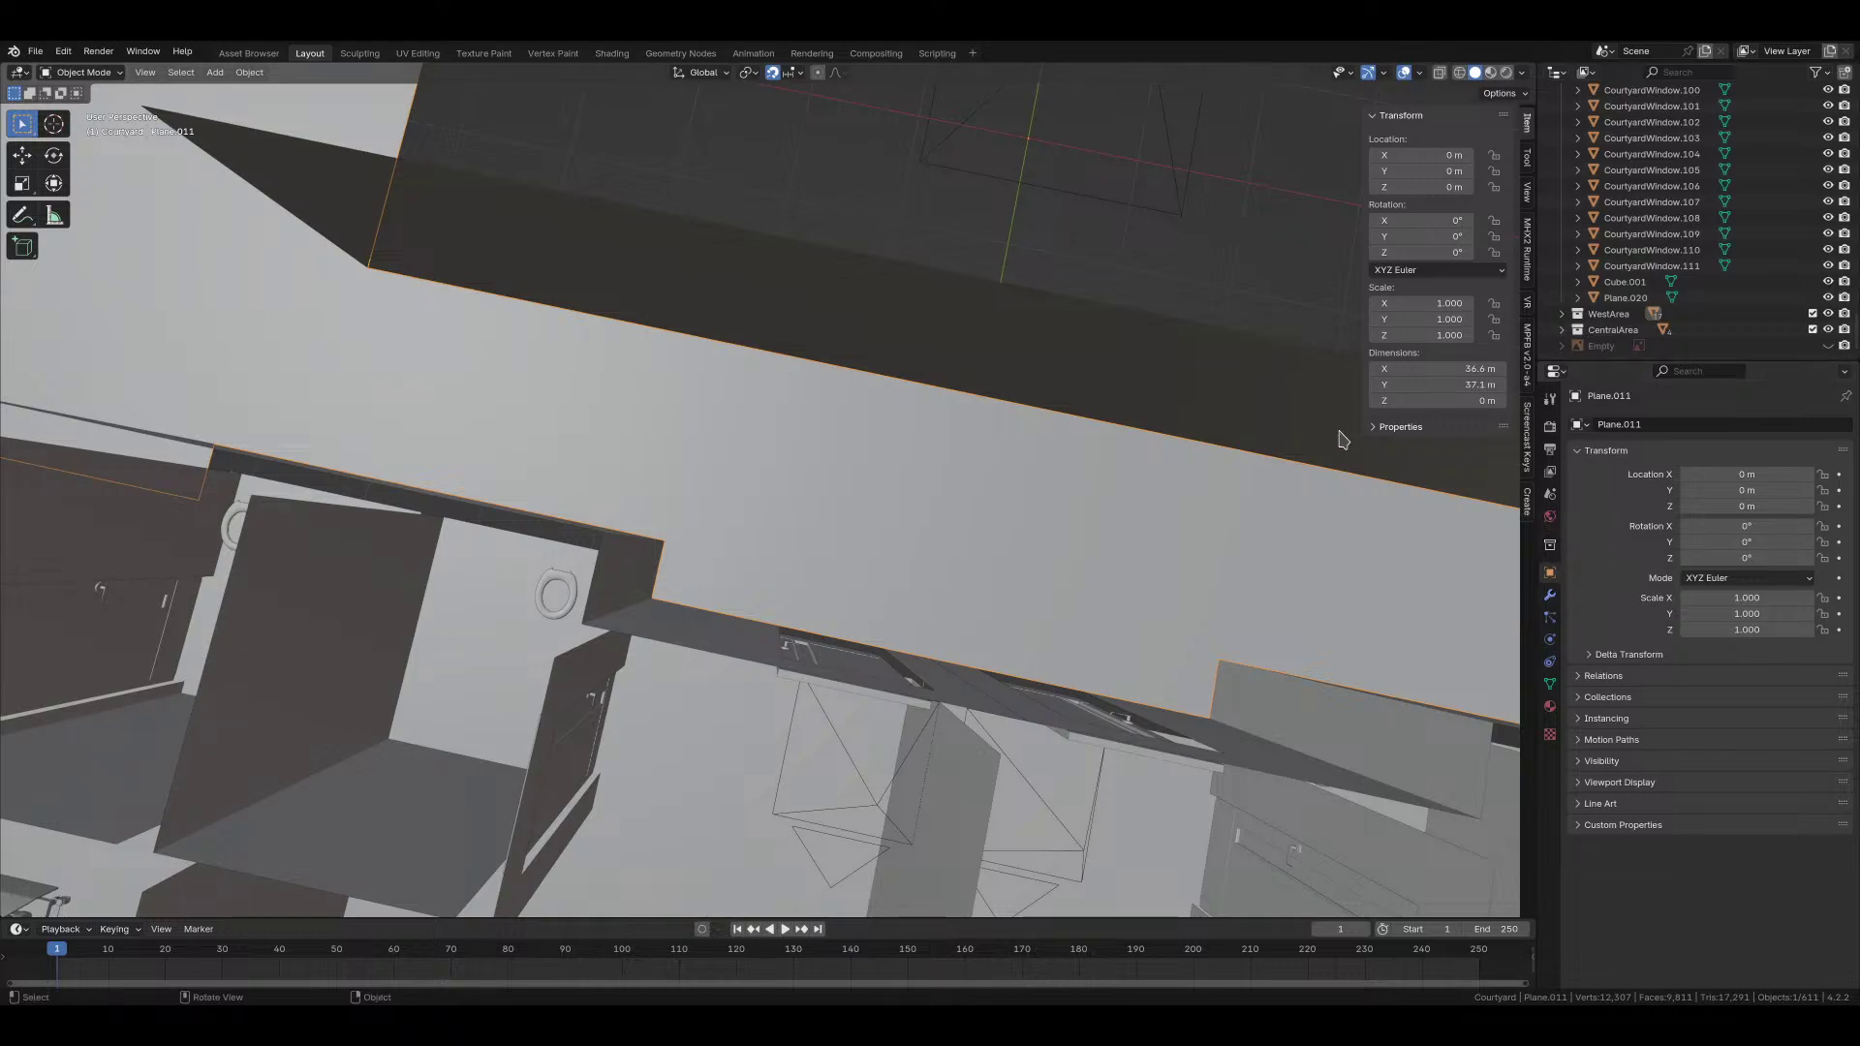
key("KP_0")
left_click(1550, 427)
left_click(1550, 449)
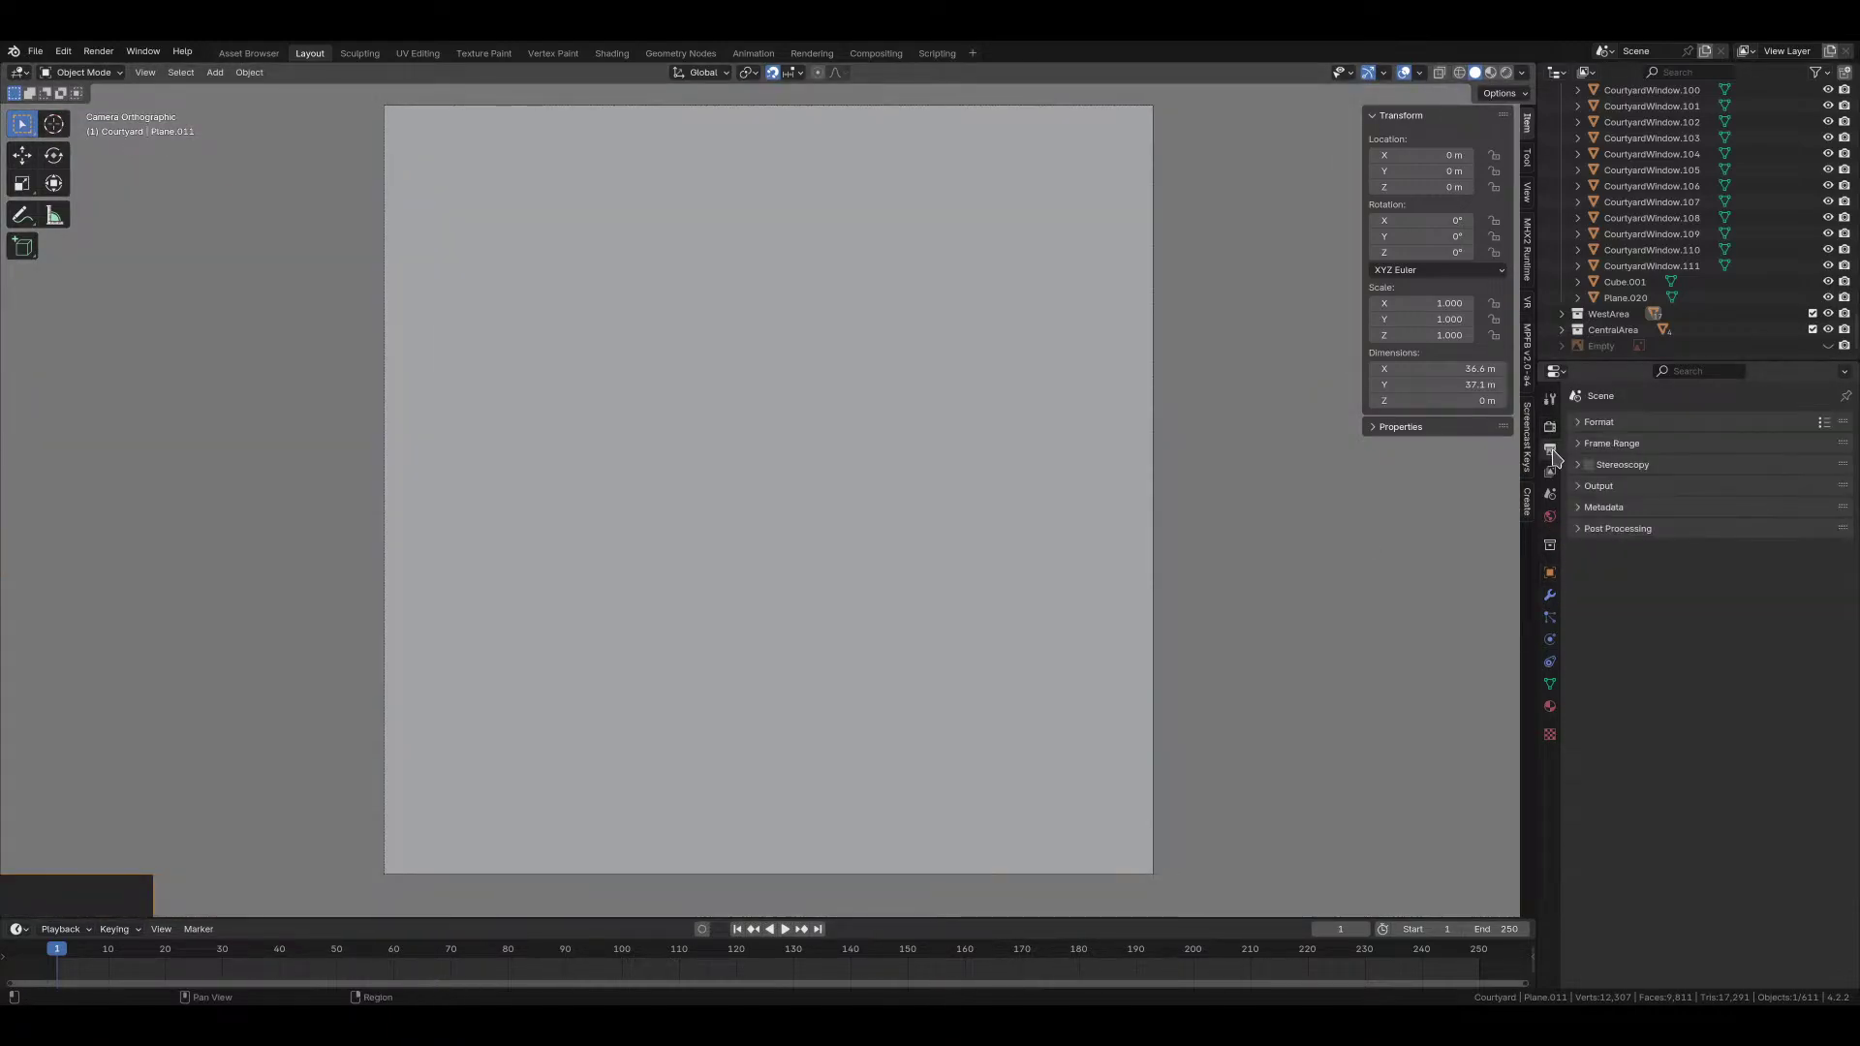
left_click(1551, 472)
left_click(1550, 494)
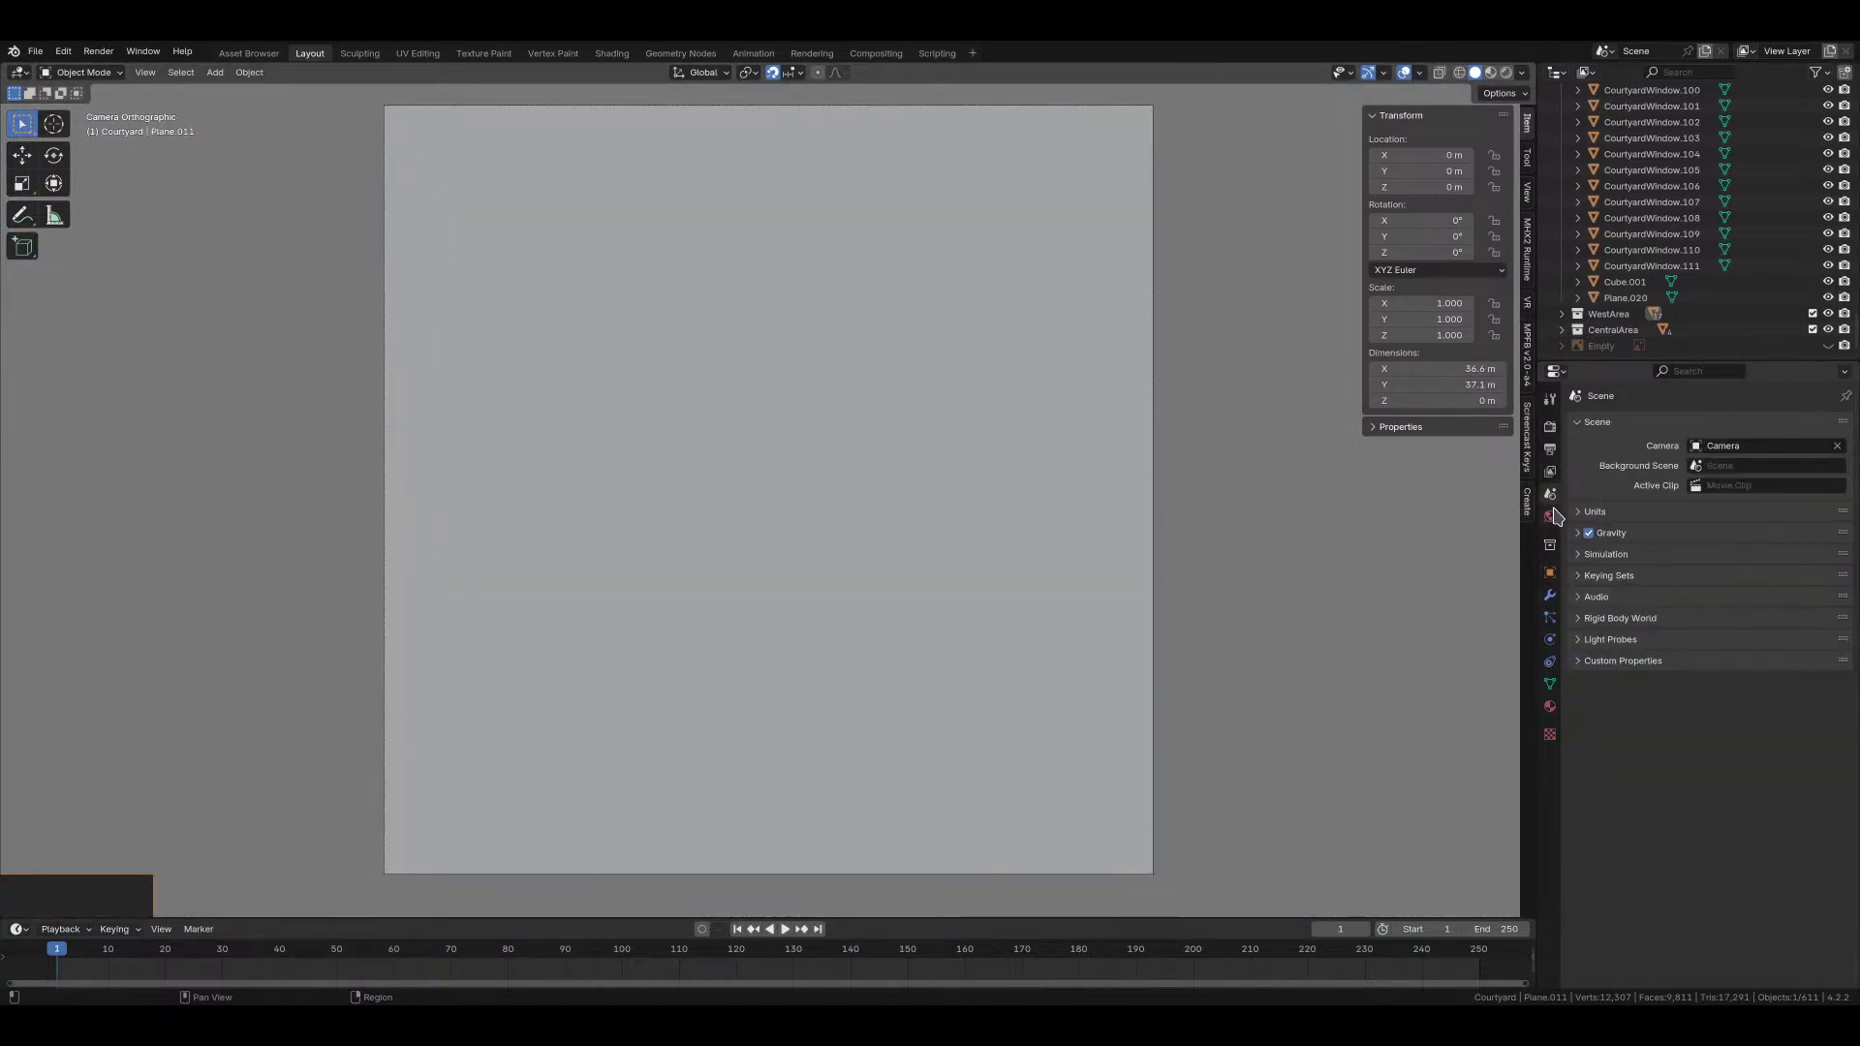
left_click(1550, 517)
left_click(1550, 427)
left_click(1550, 494)
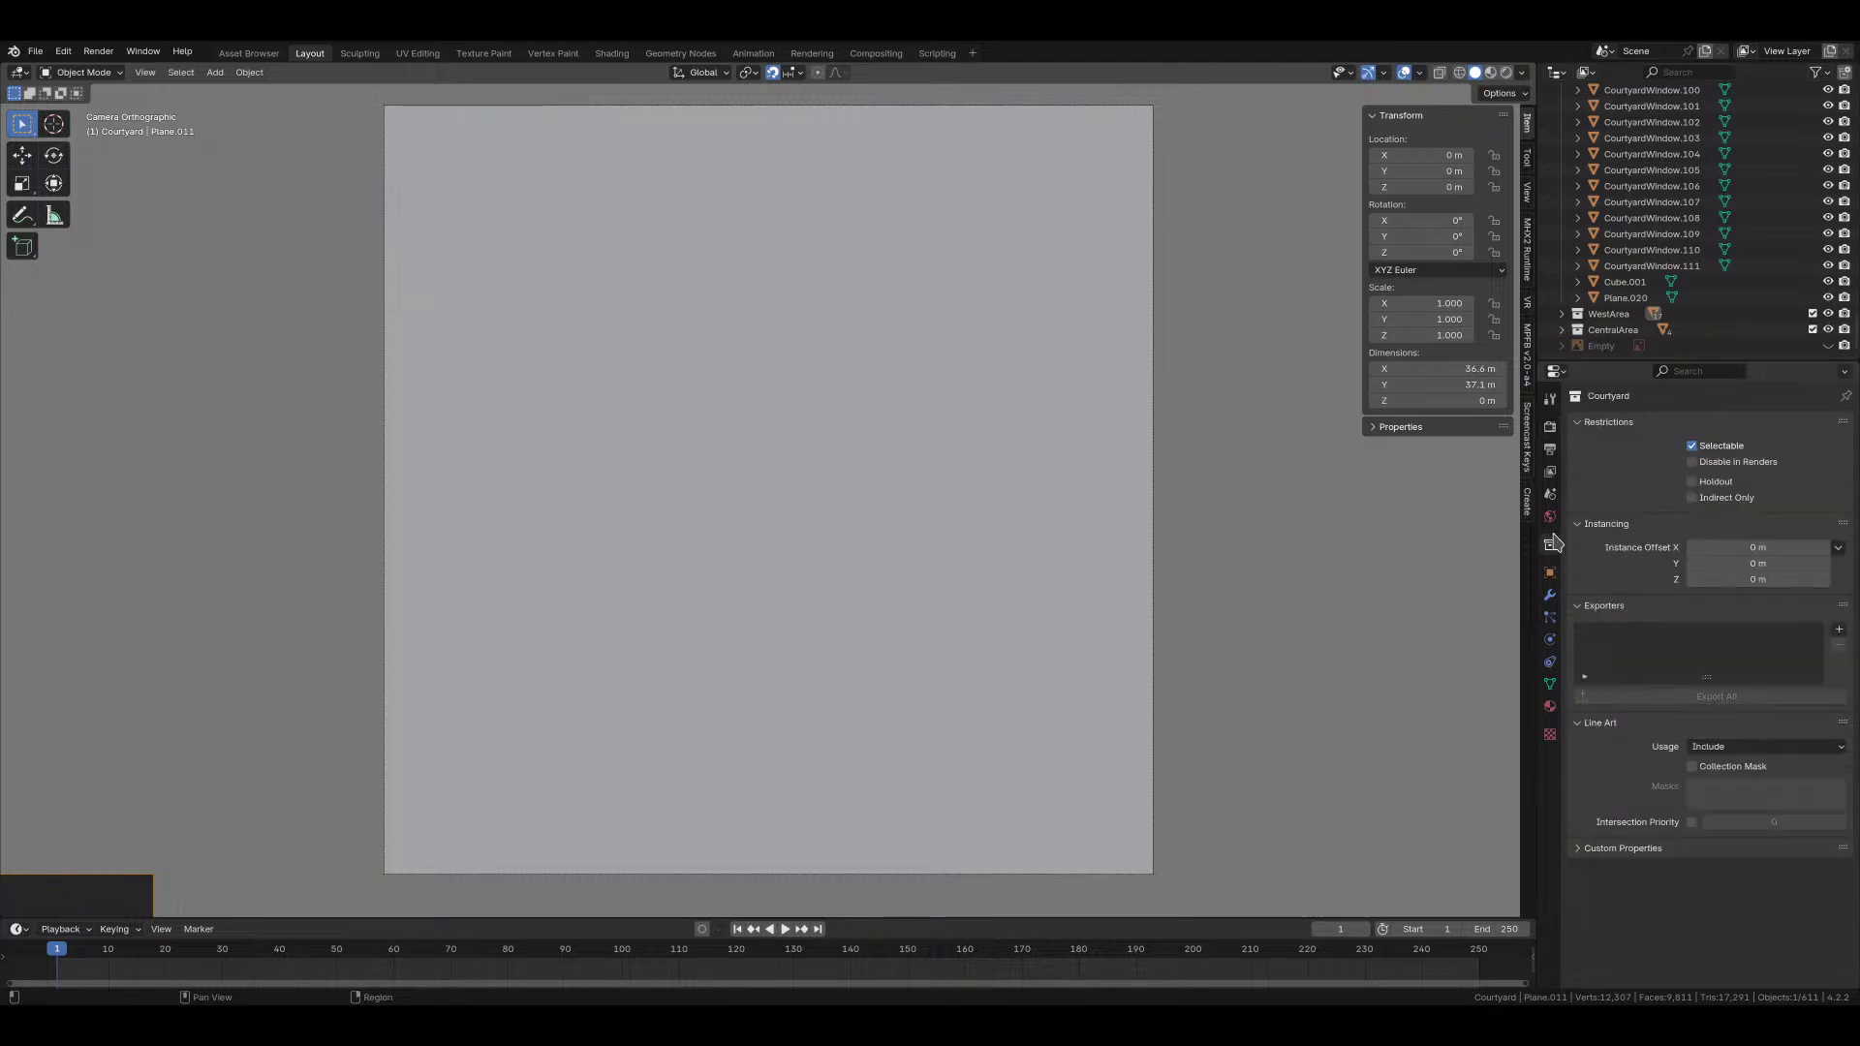
left_click(1550, 516)
left_click(1550, 571)
left_click(1550, 595)
left_click(1550, 618)
left_click(1550, 639)
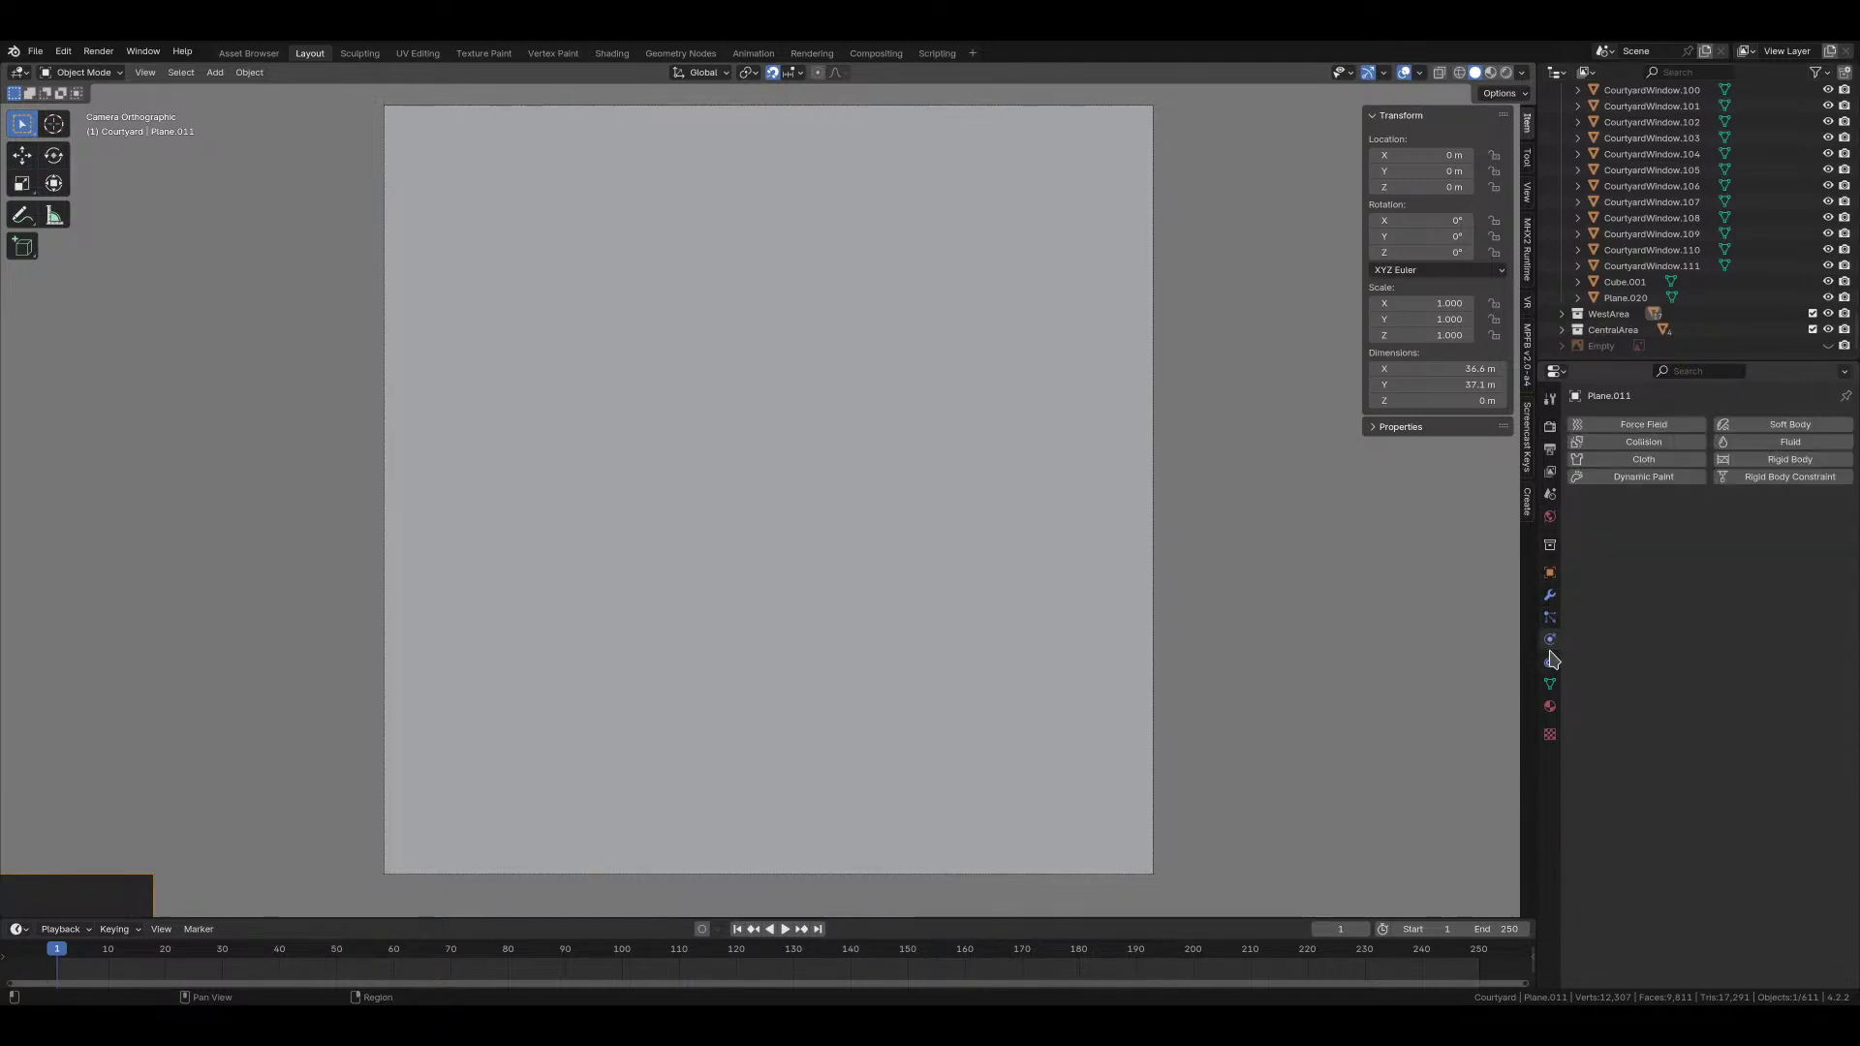
left_click(1550, 662)
left_click(1550, 427)
left_click(1550, 448)
left_click(1550, 427)
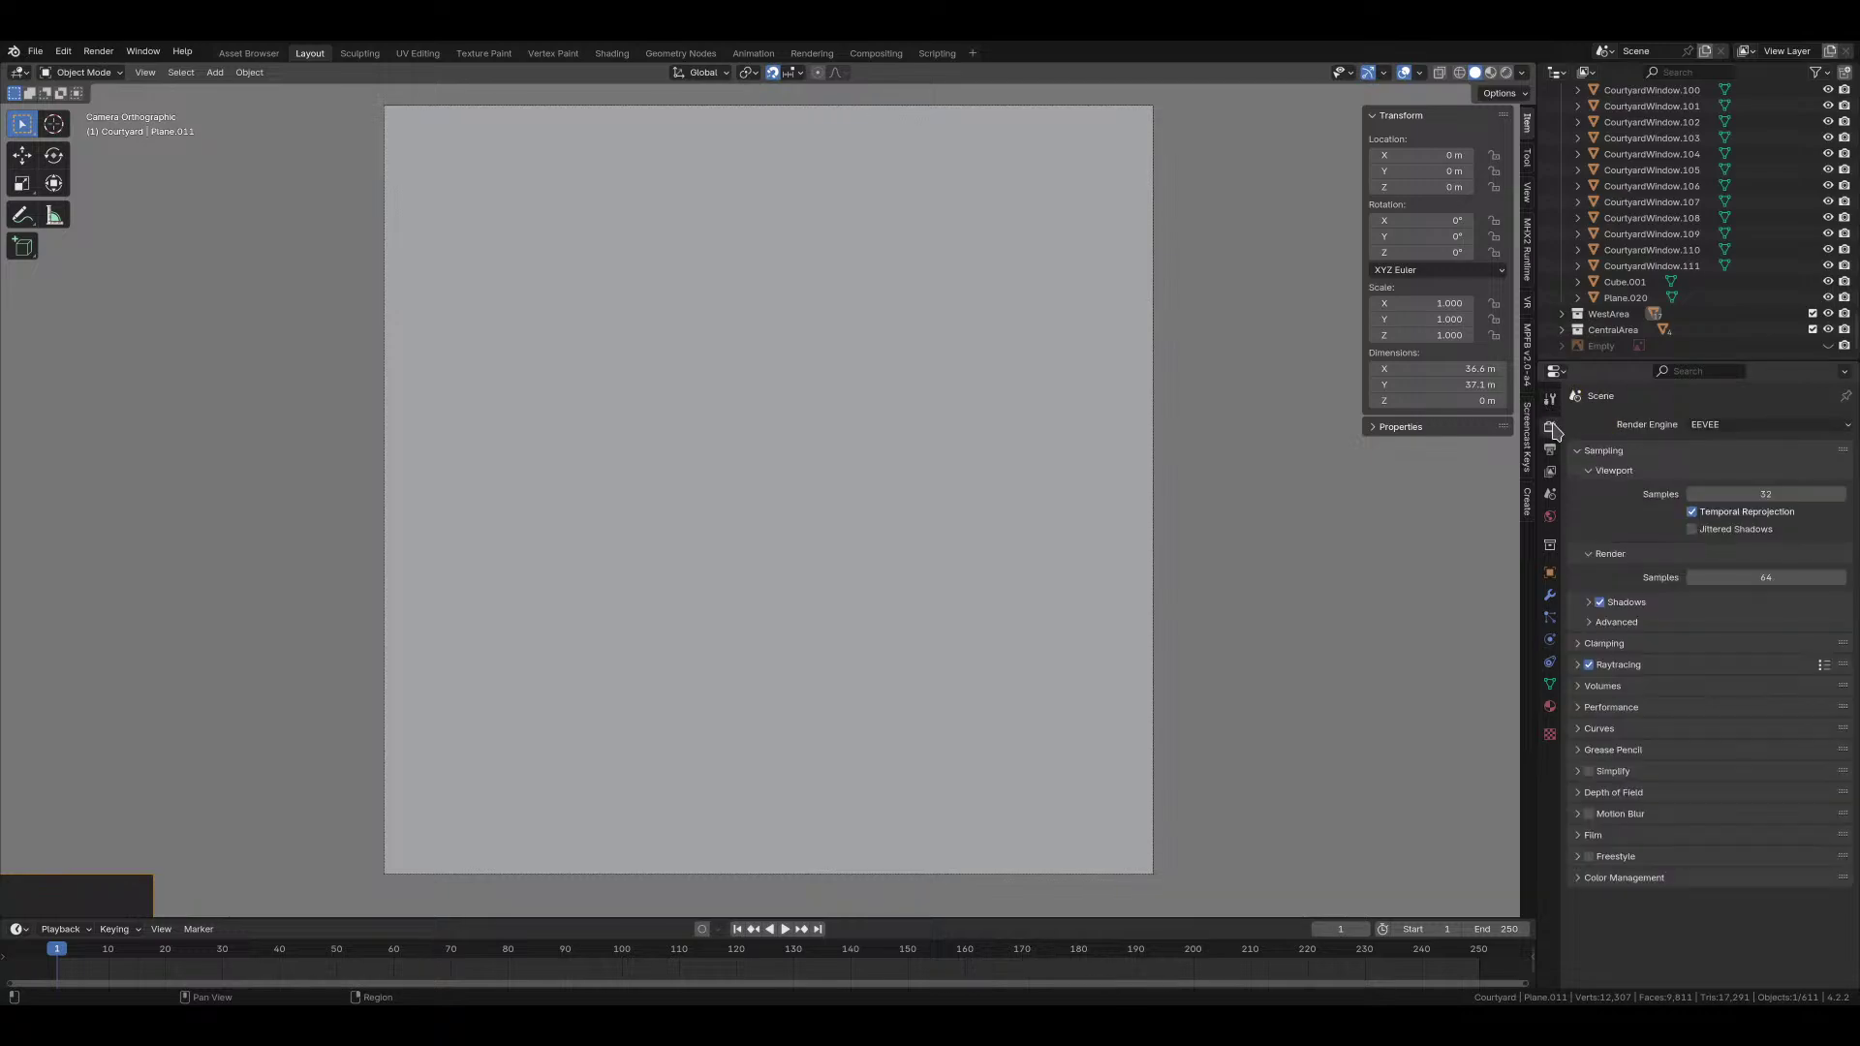
middle_click_drag(1340, 496, 1153, 348)
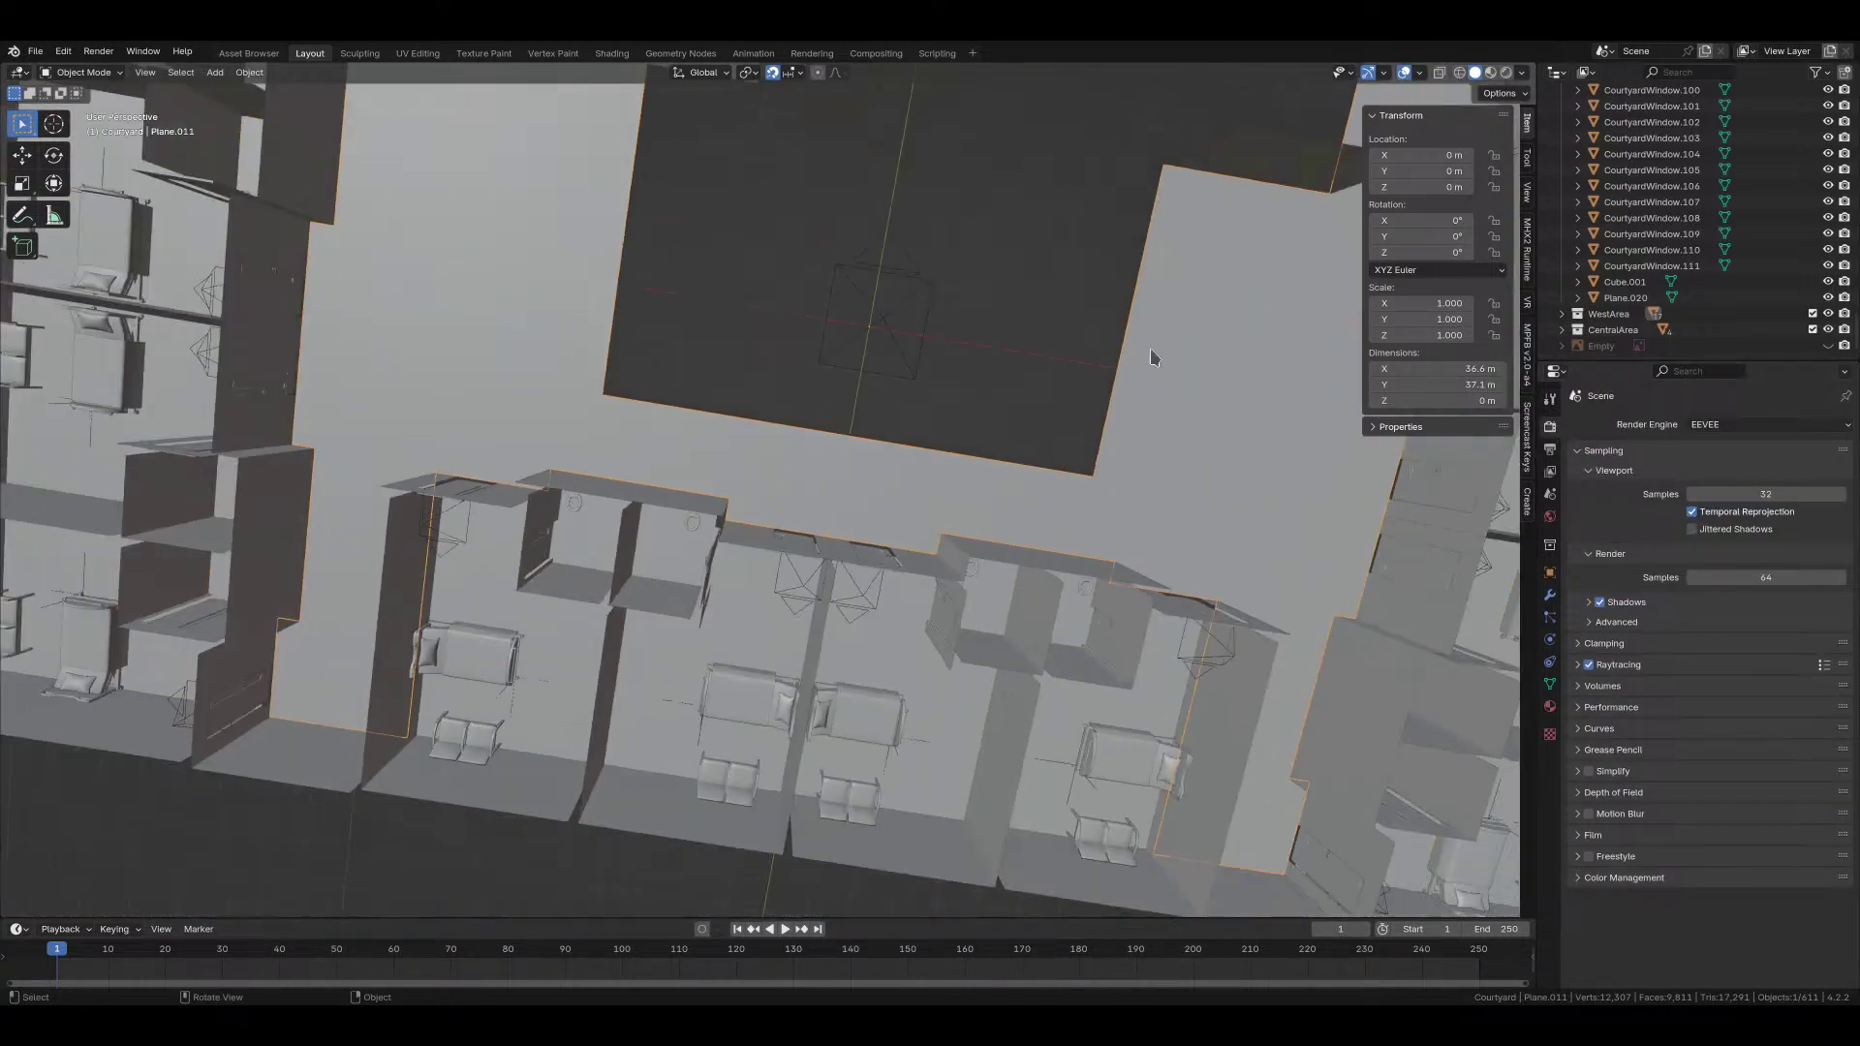
left_click(1550, 450)
left_click(1551, 471)
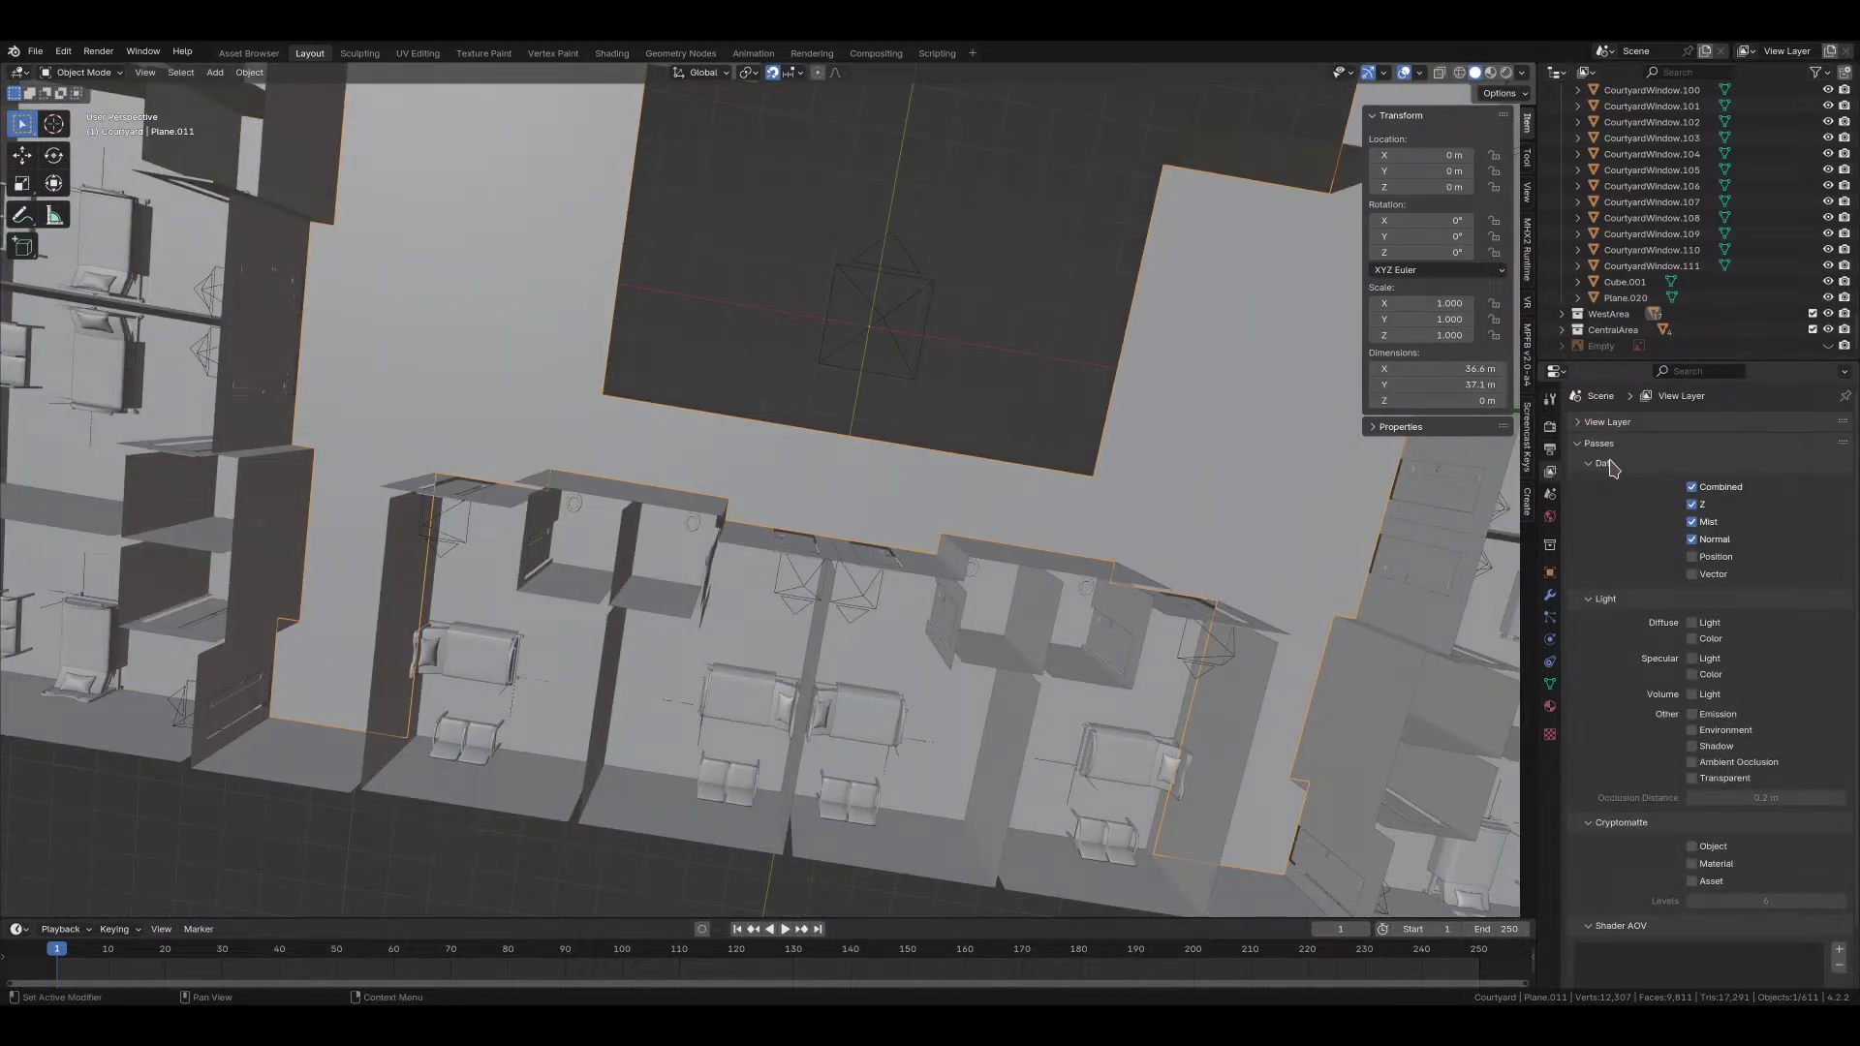
scroll(1608, 479, "down", 5)
Step: Set the newly added local Camera as the scene camera instead of the hospital_room.blend one, and look through it
left_click(1550, 494)
left_click(1734, 447)
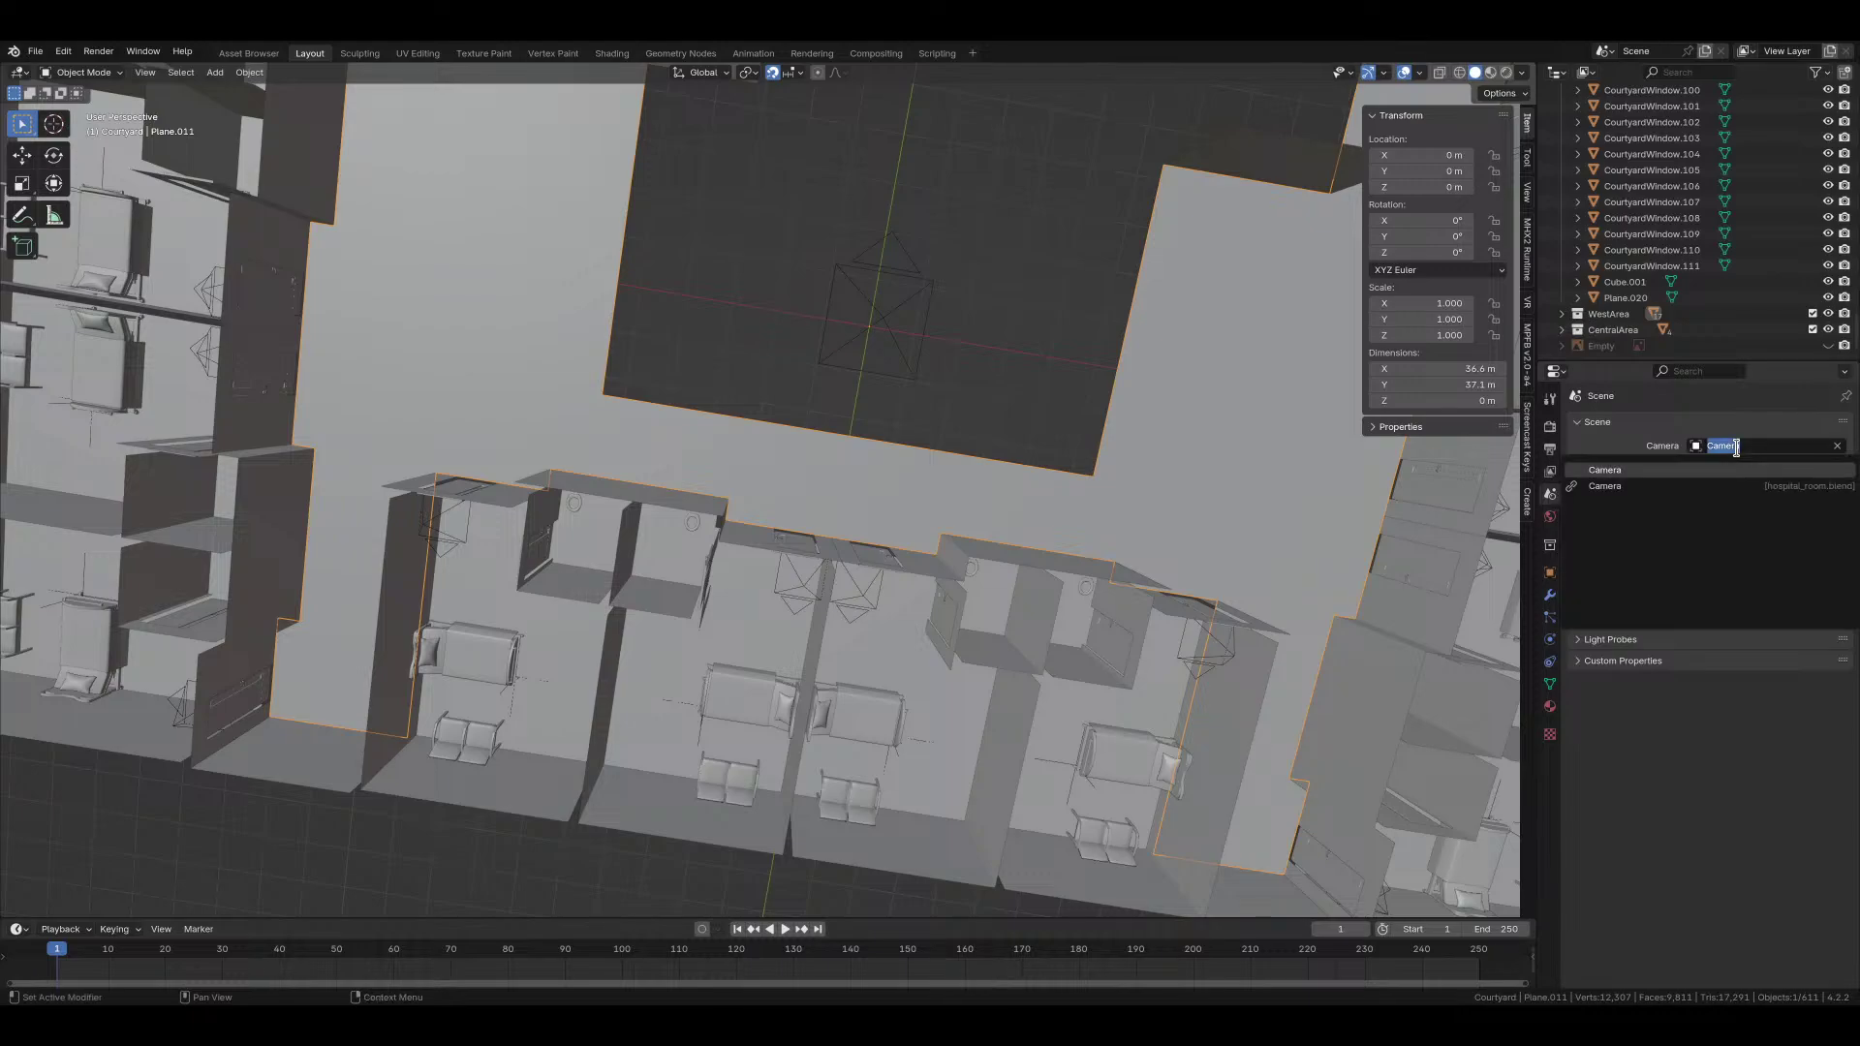
left_click(1647, 470)
middle_click_drag(933, 323, 922, 310)
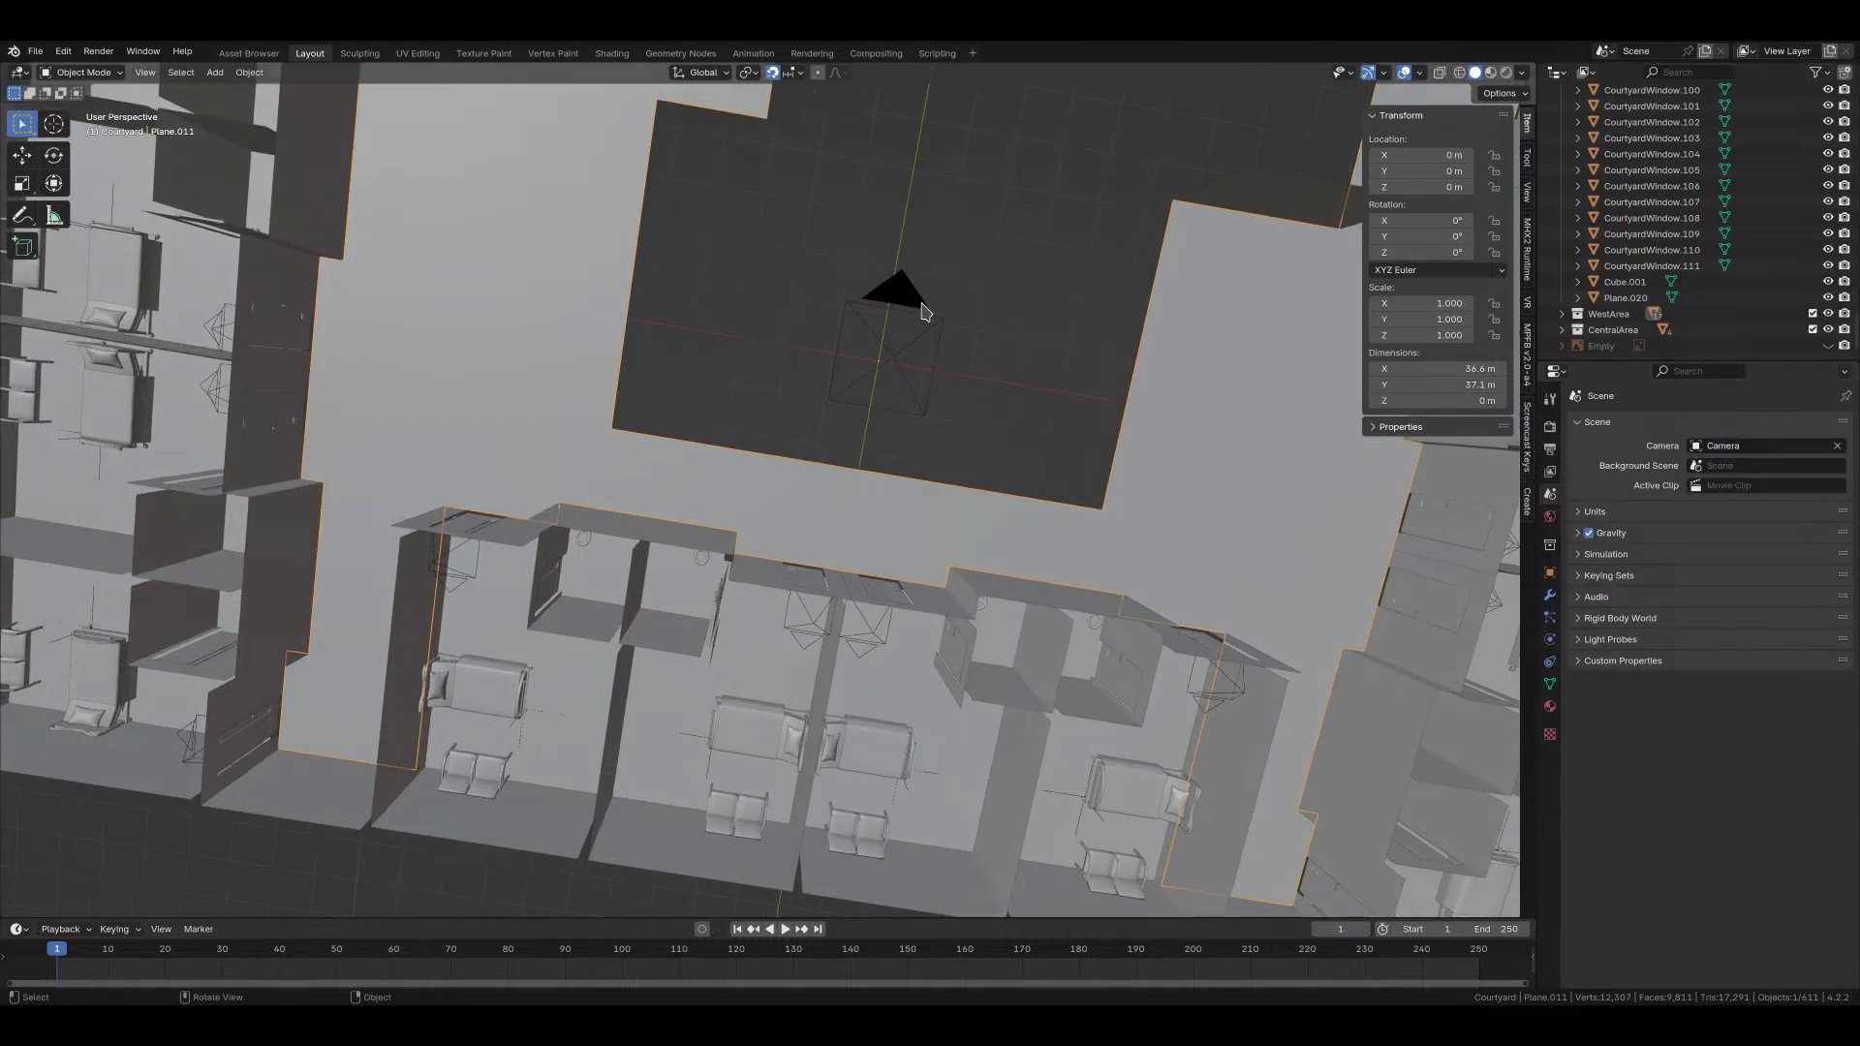
left_click(922, 310)
scroll(878, 358, "up", 8)
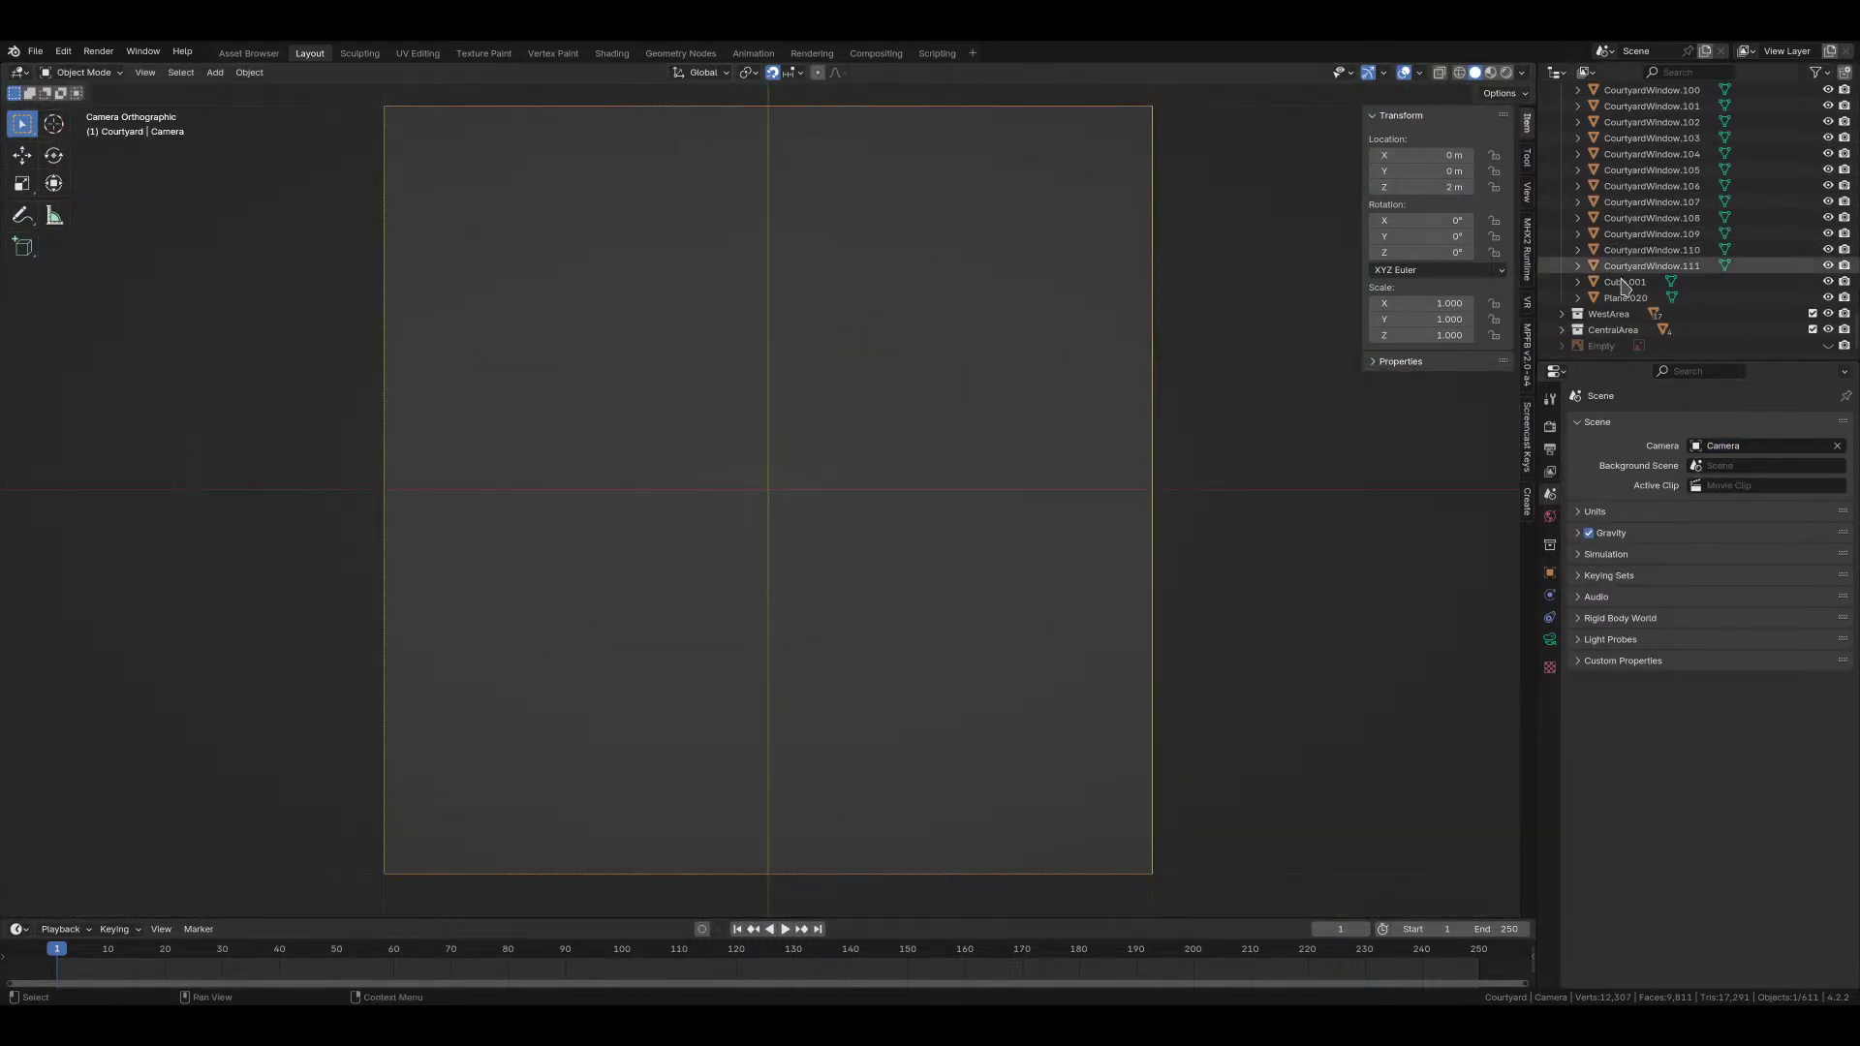
Step: Unwrap all faces of the hallway floor with Project from View through the new camera and check the tile scale
scroll(1092, 374, "down", 6)
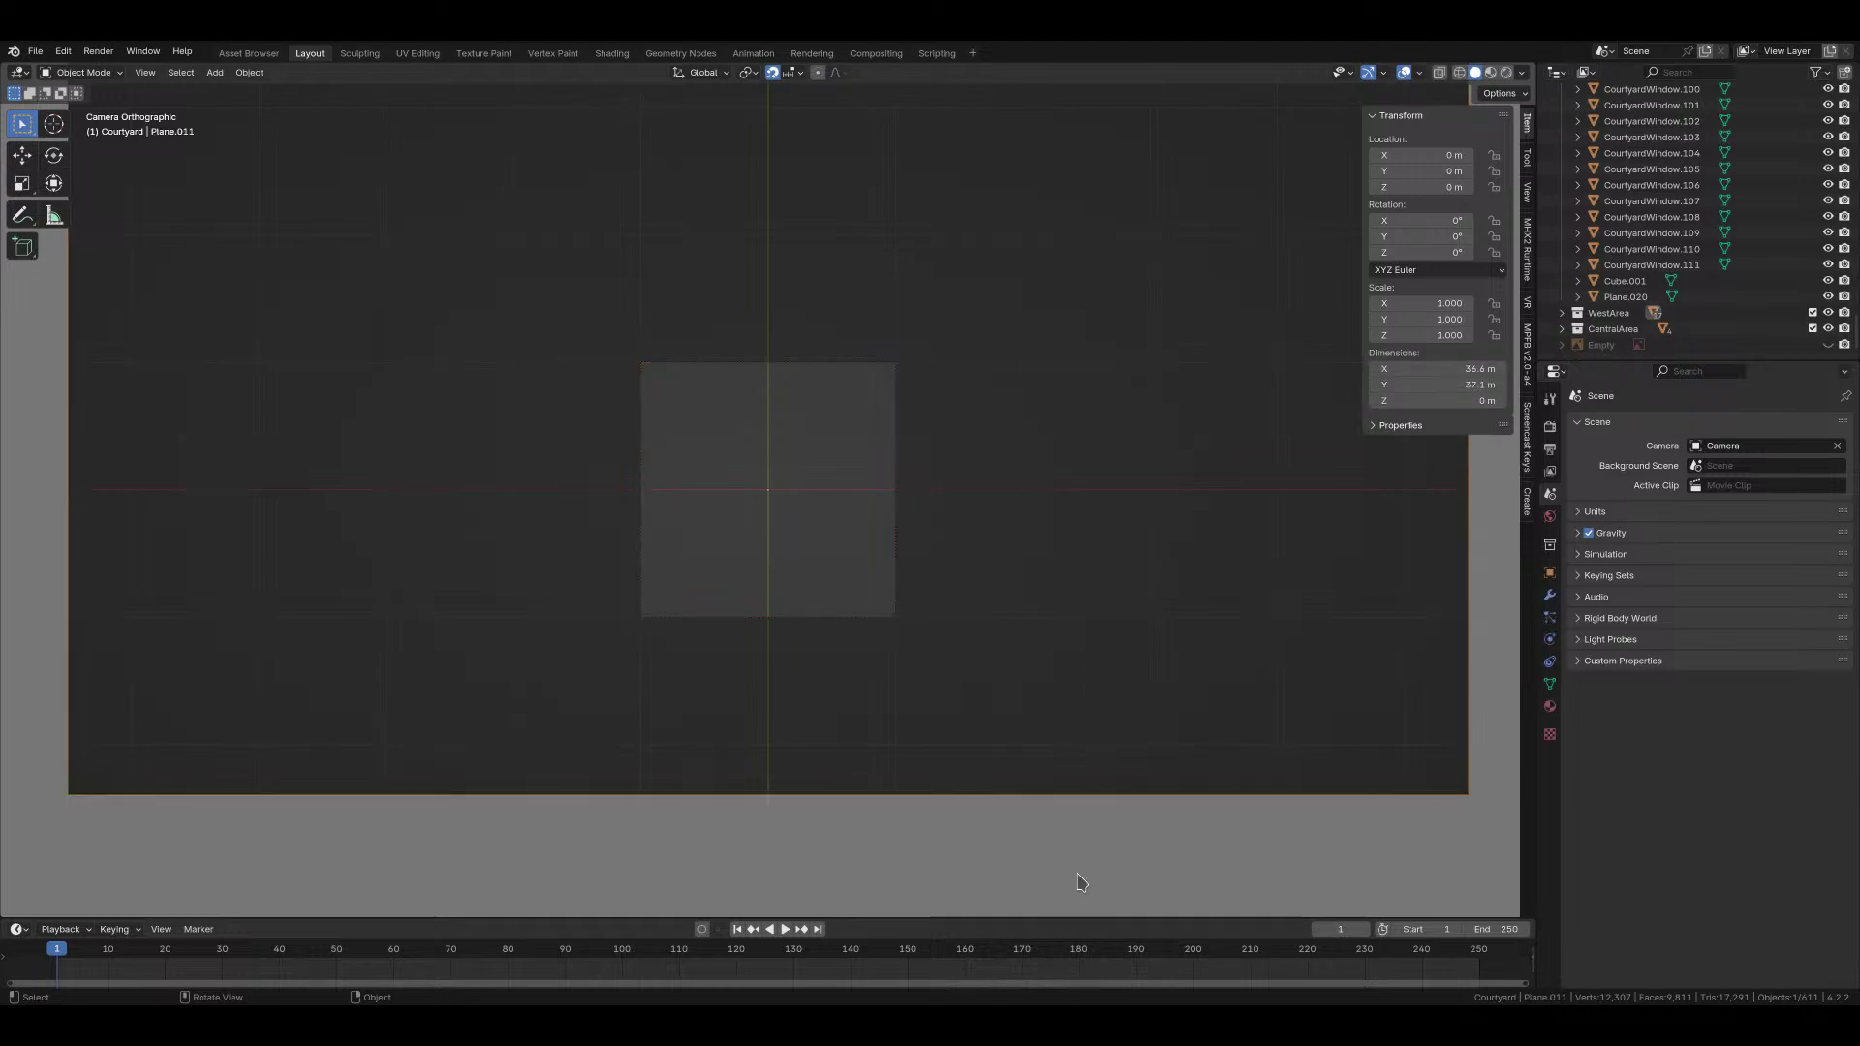
left_click(417, 52)
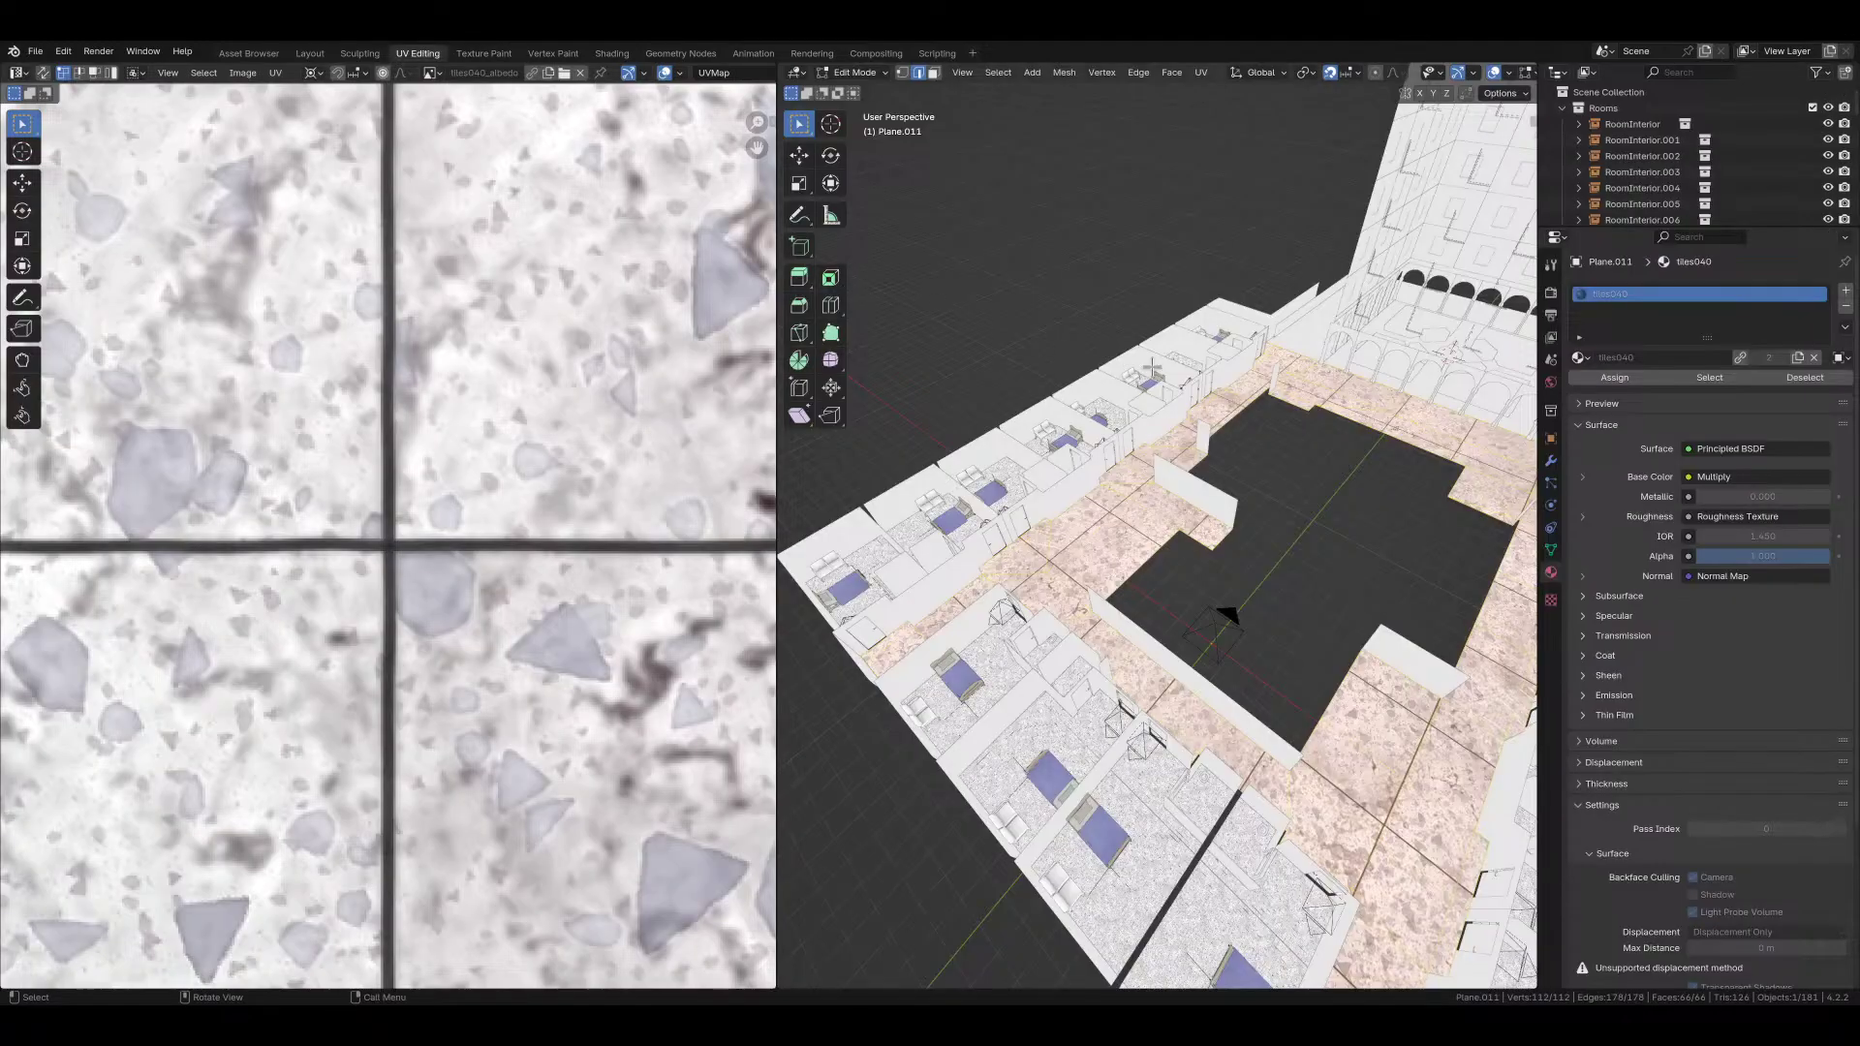
key("KP_0")
key("alt+a")
key("a")
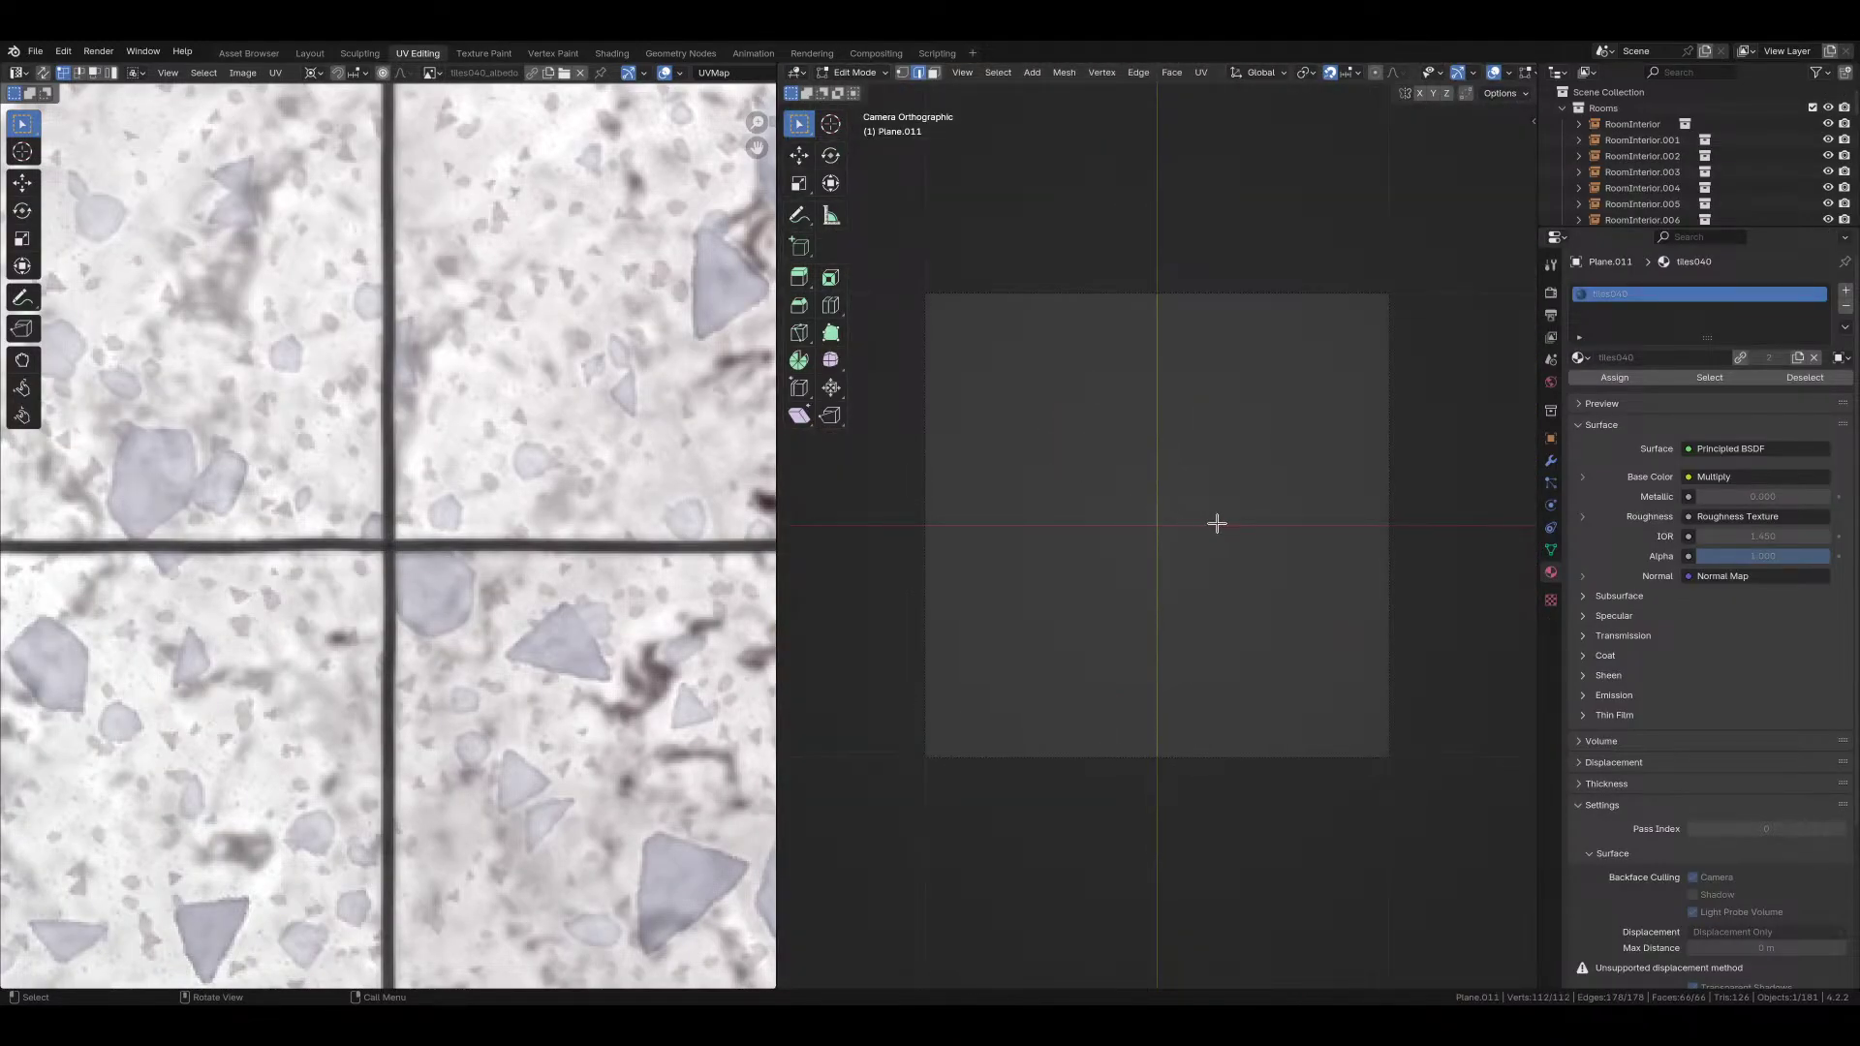
key("u")
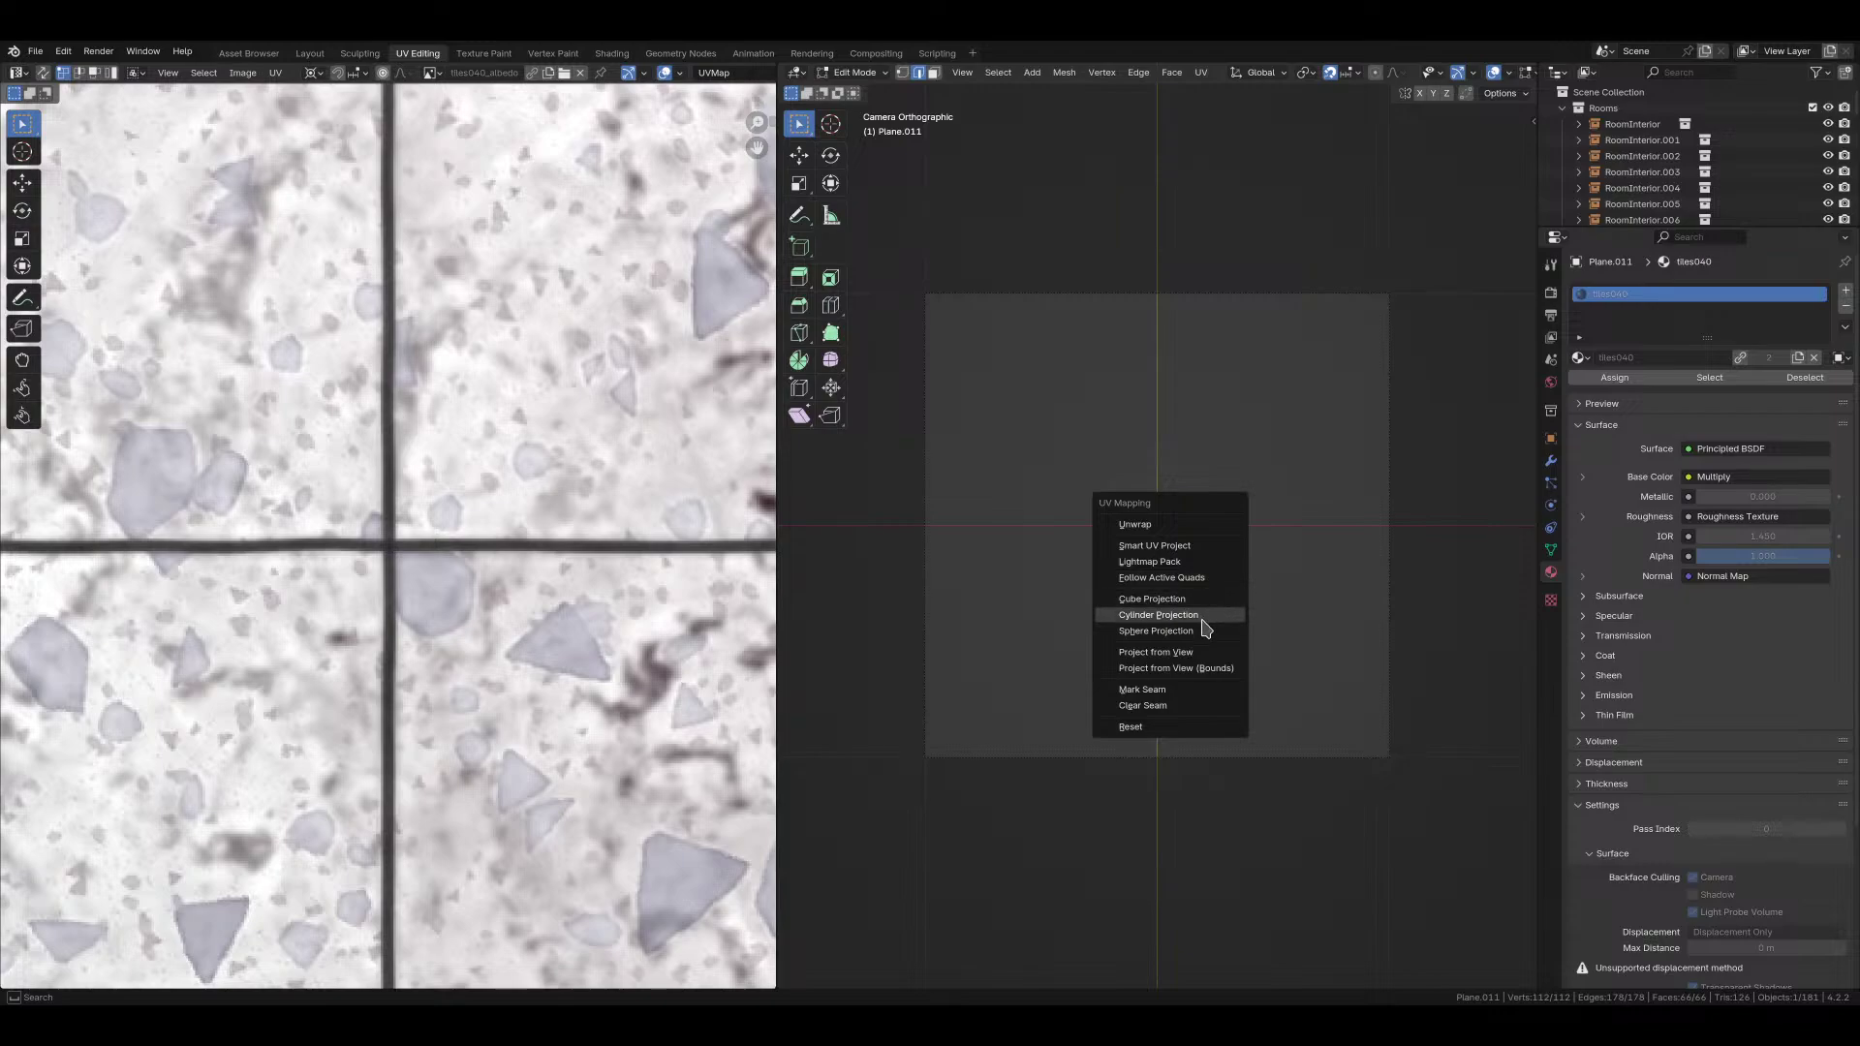
left_click(1205, 654)
scroll(1104, 480, "down", 5)
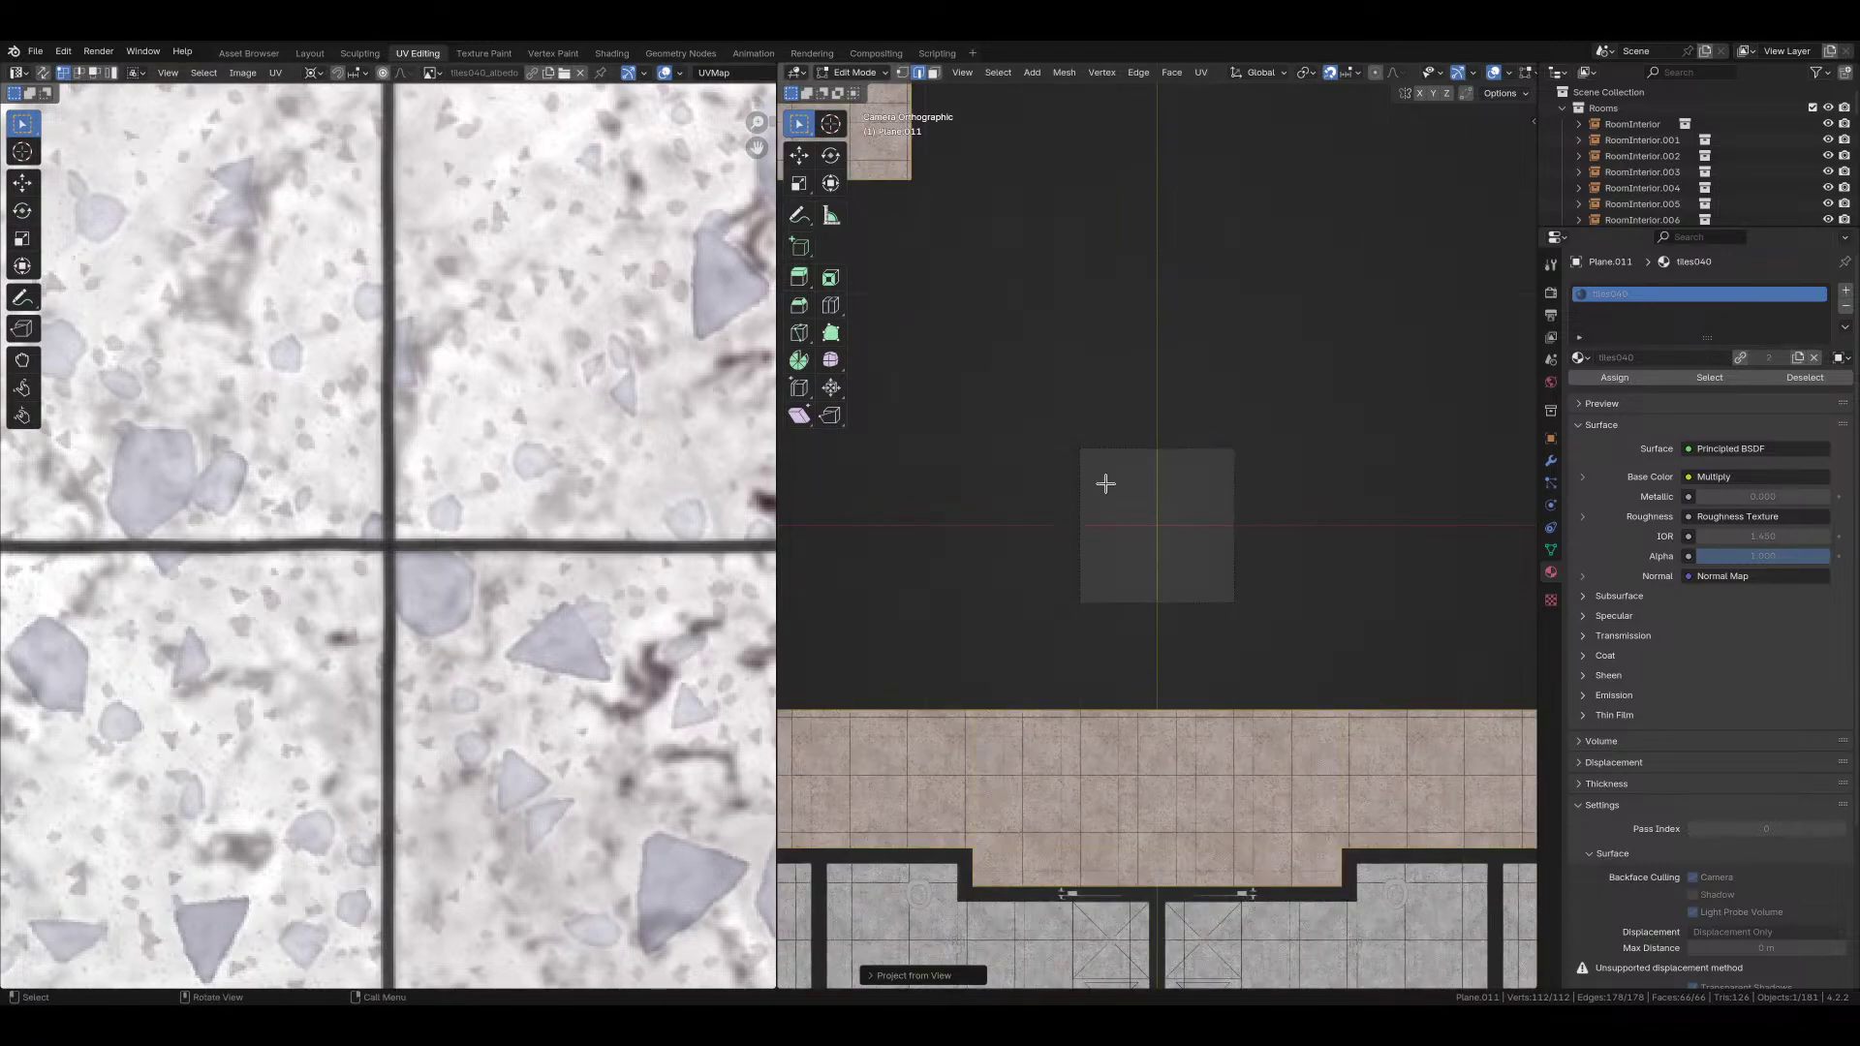
mouse_move(1195, 548)
middle_mouse_down()
mouse_move(1161, 558)
mouse_move(1190, 516)
mouse_move(1188, 552)
middle_mouse_up()
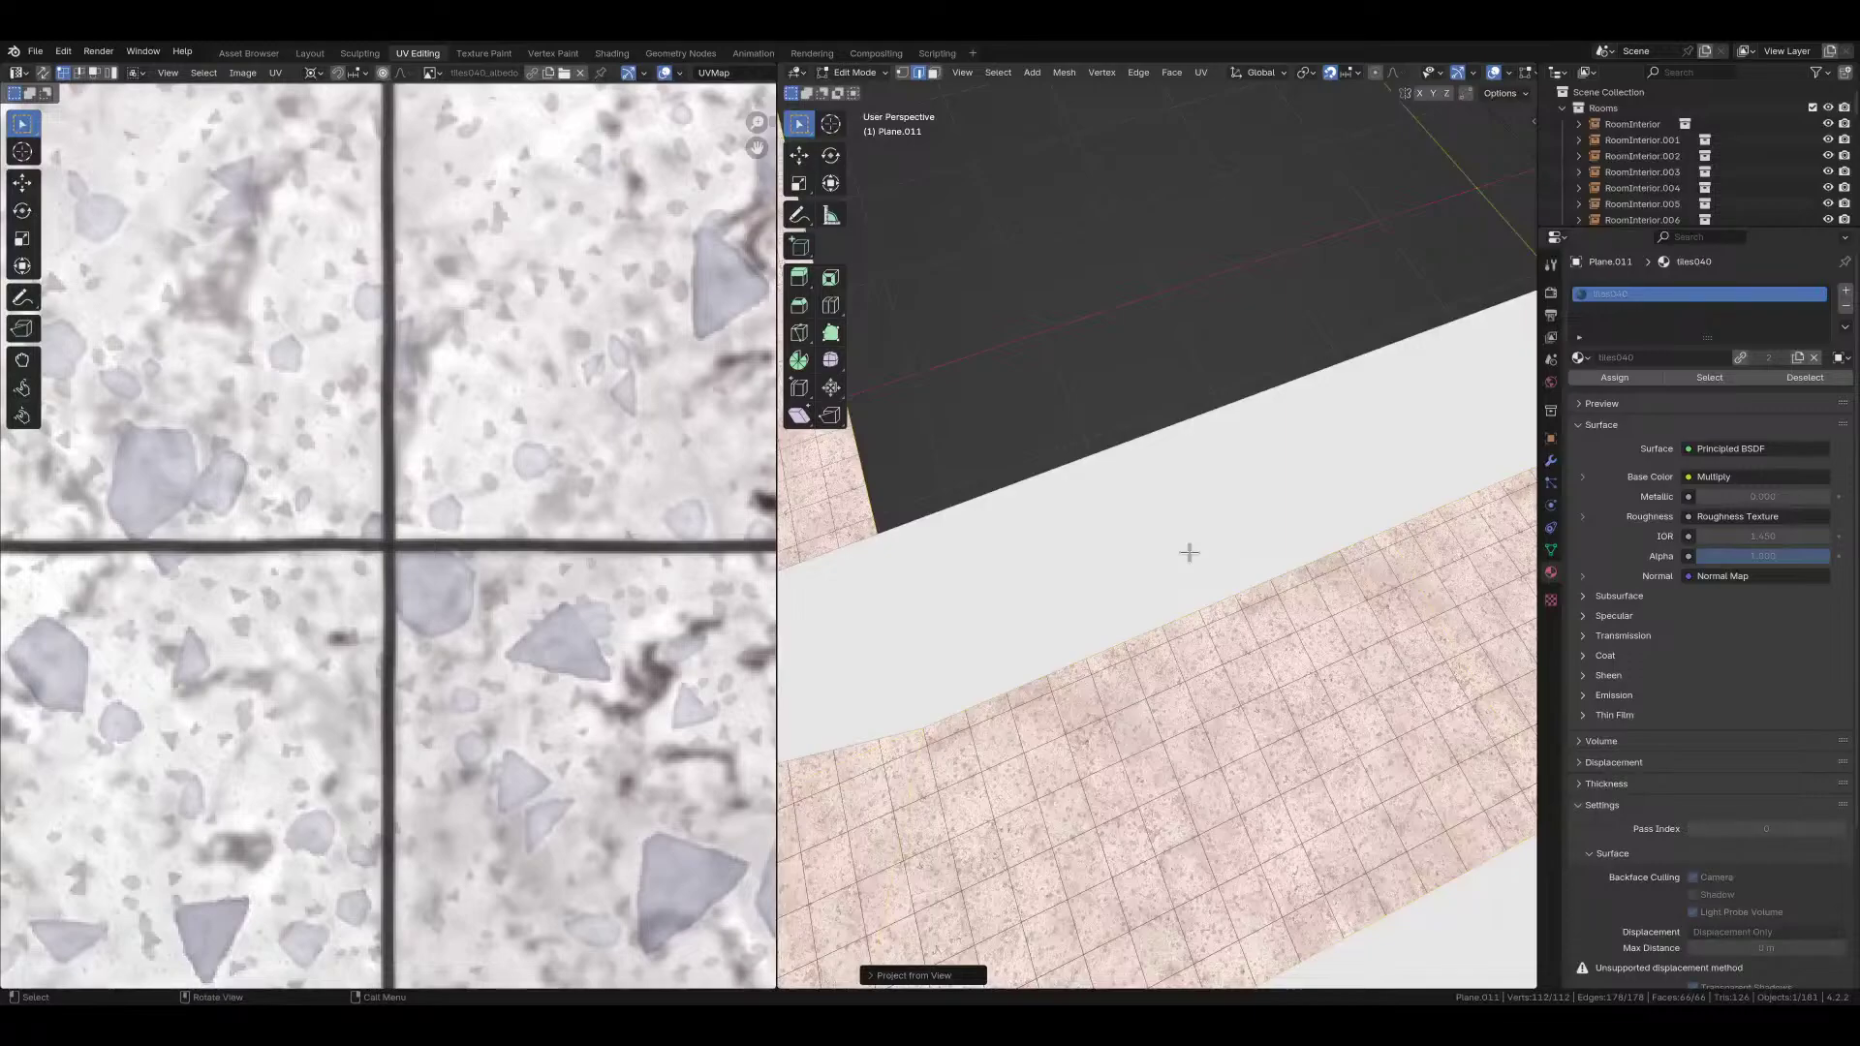
scroll(514, 615, "down", 3)
scroll(1324, 614, "down", 3)
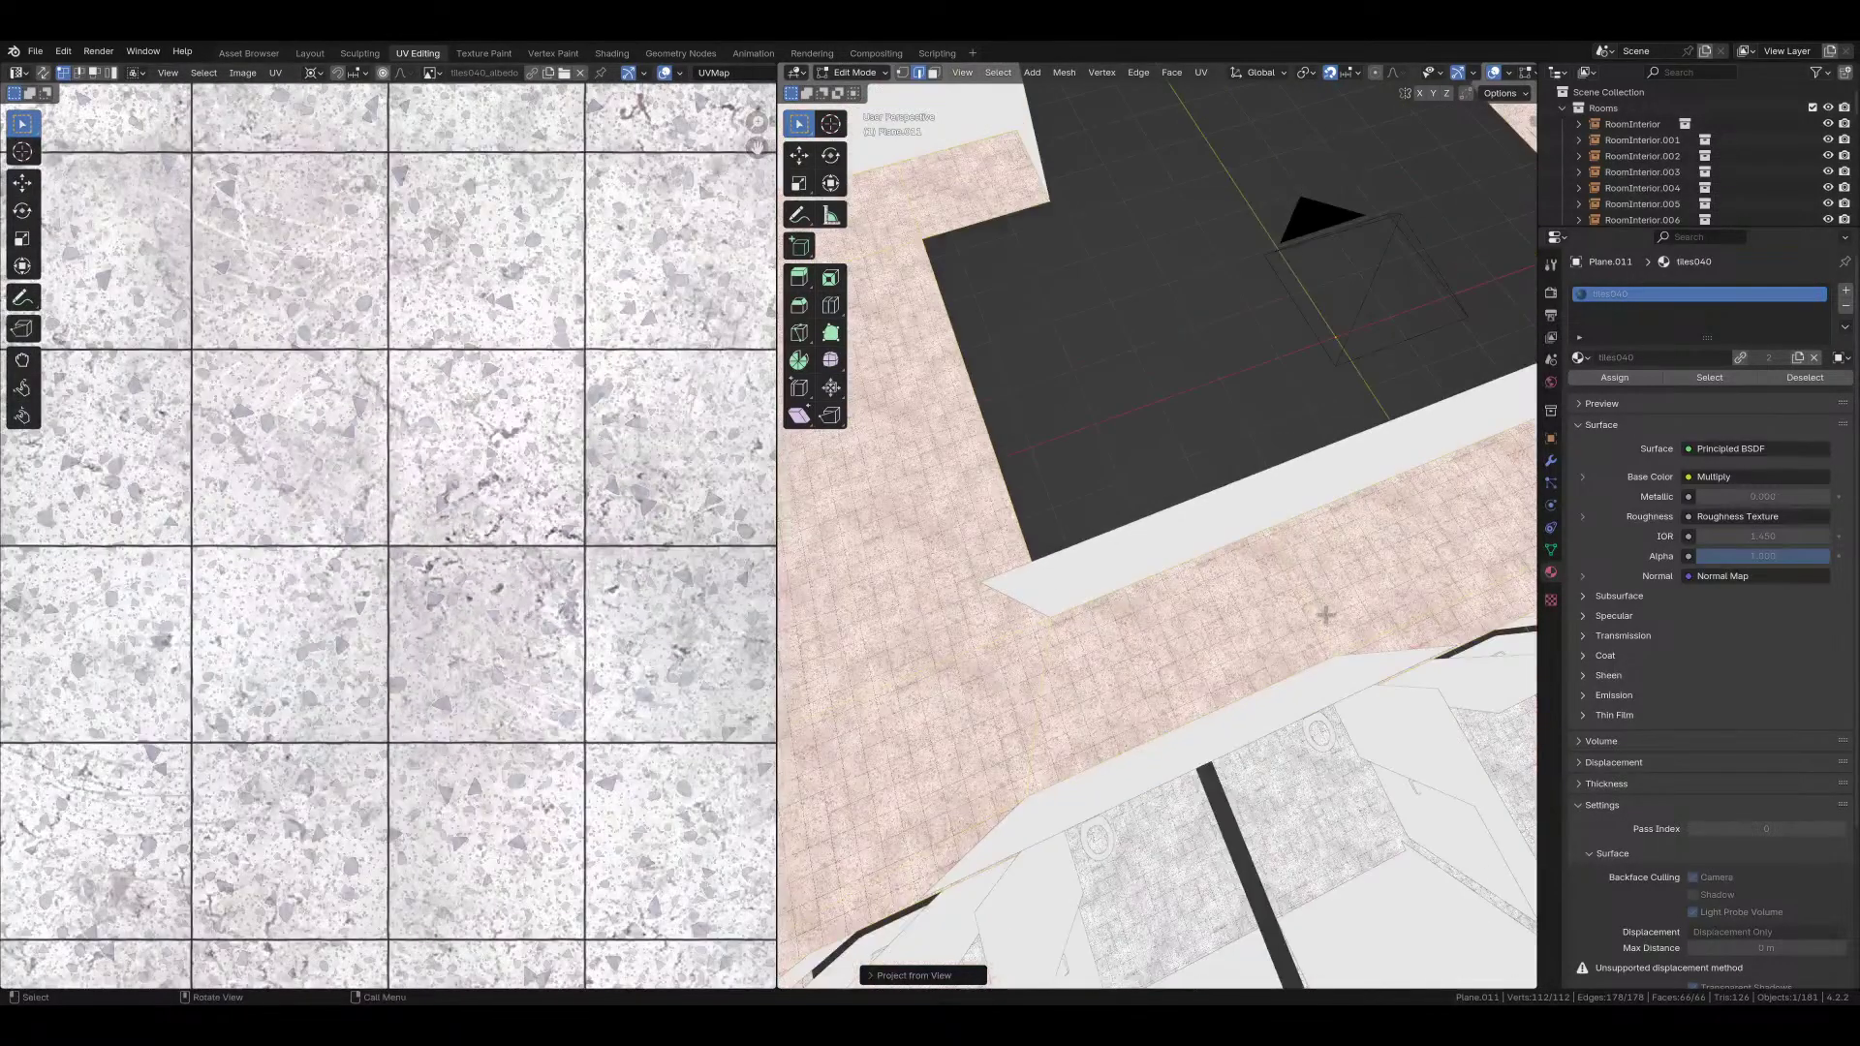
mouse_move(1324, 614)
middle_mouse_down()
mouse_move(1100, 621)
mouse_move(1082, 578)
mouse_move(1053, 608)
mouse_move(1139, 657)
mouse_move(1112, 634)
mouse_move(1255, 667)
mouse_move(1201, 686)
mouse_move(1231, 707)
mouse_move(1206, 710)
middle_mouse_up()
Step: Leave Edit Mode, select the RoomInterior.008 patient room and show the scene in wireframe from the top
key("Tab")
key("z")
left_click(1310, 672)
key("shift+z")
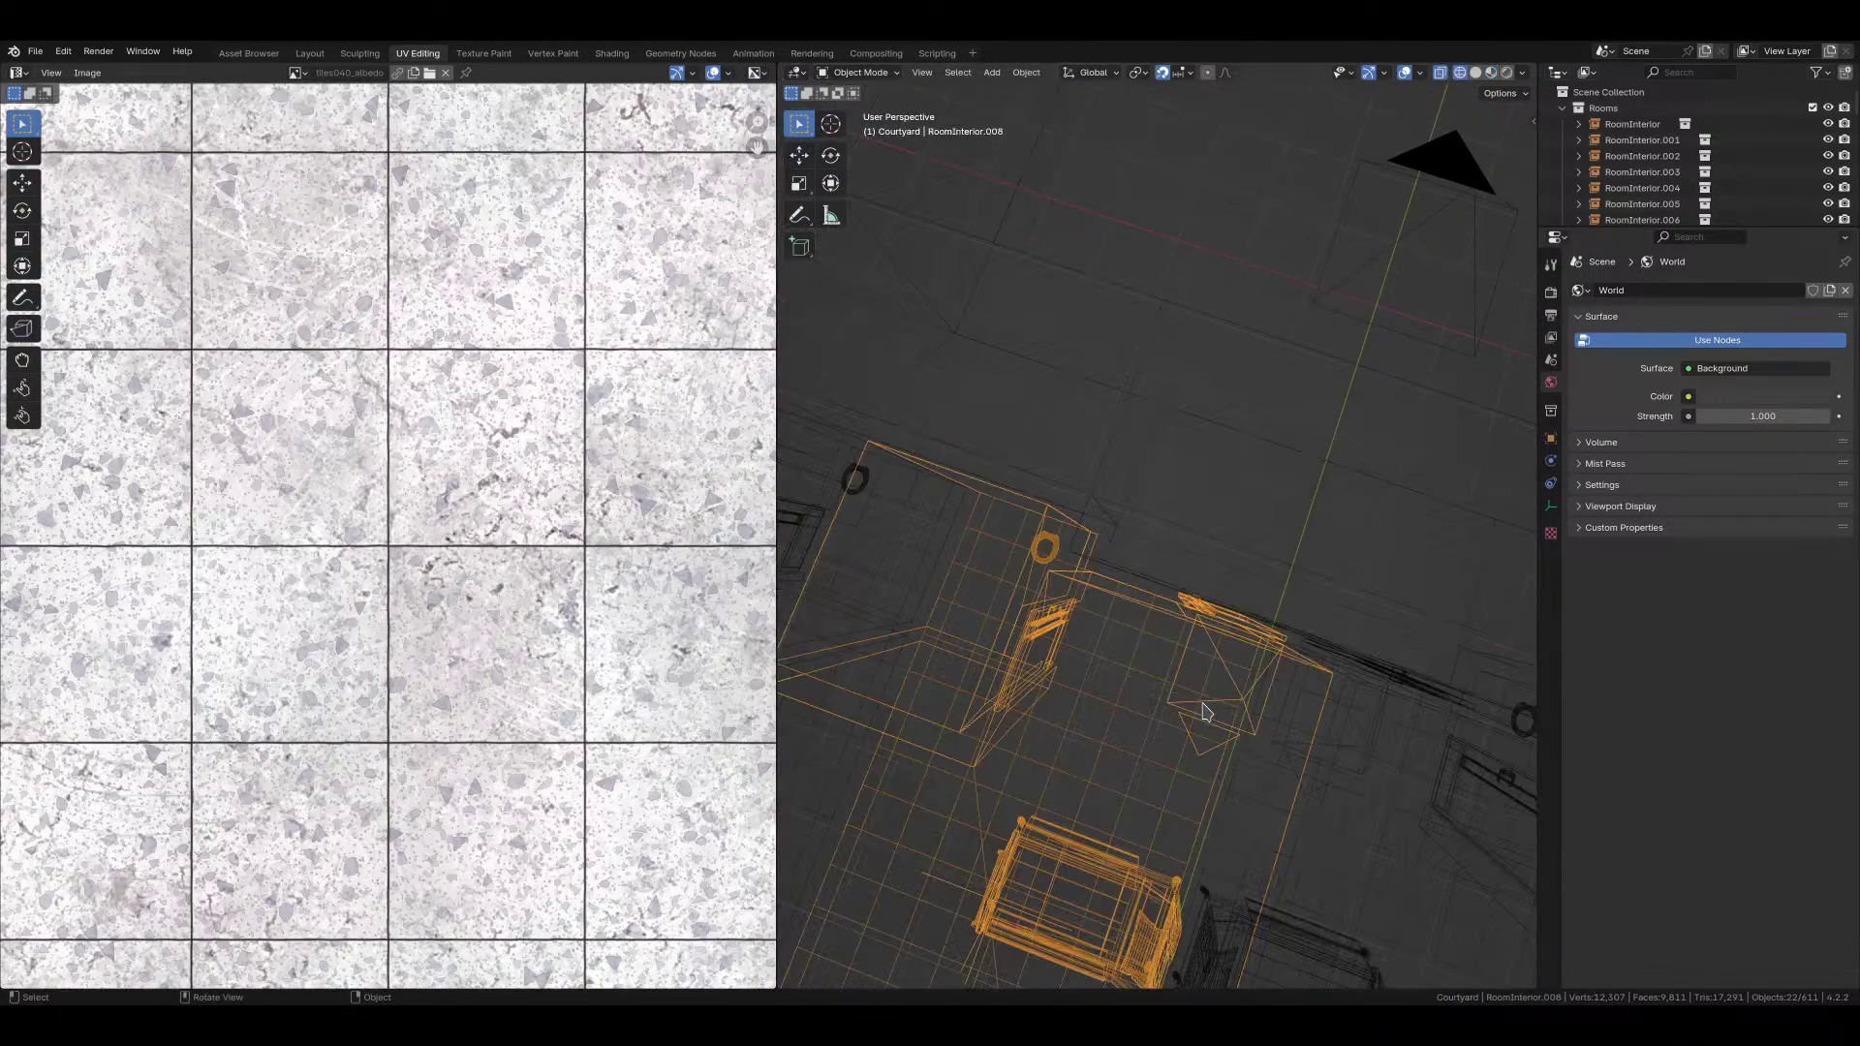
key("grave")
left_click(1233, 606)
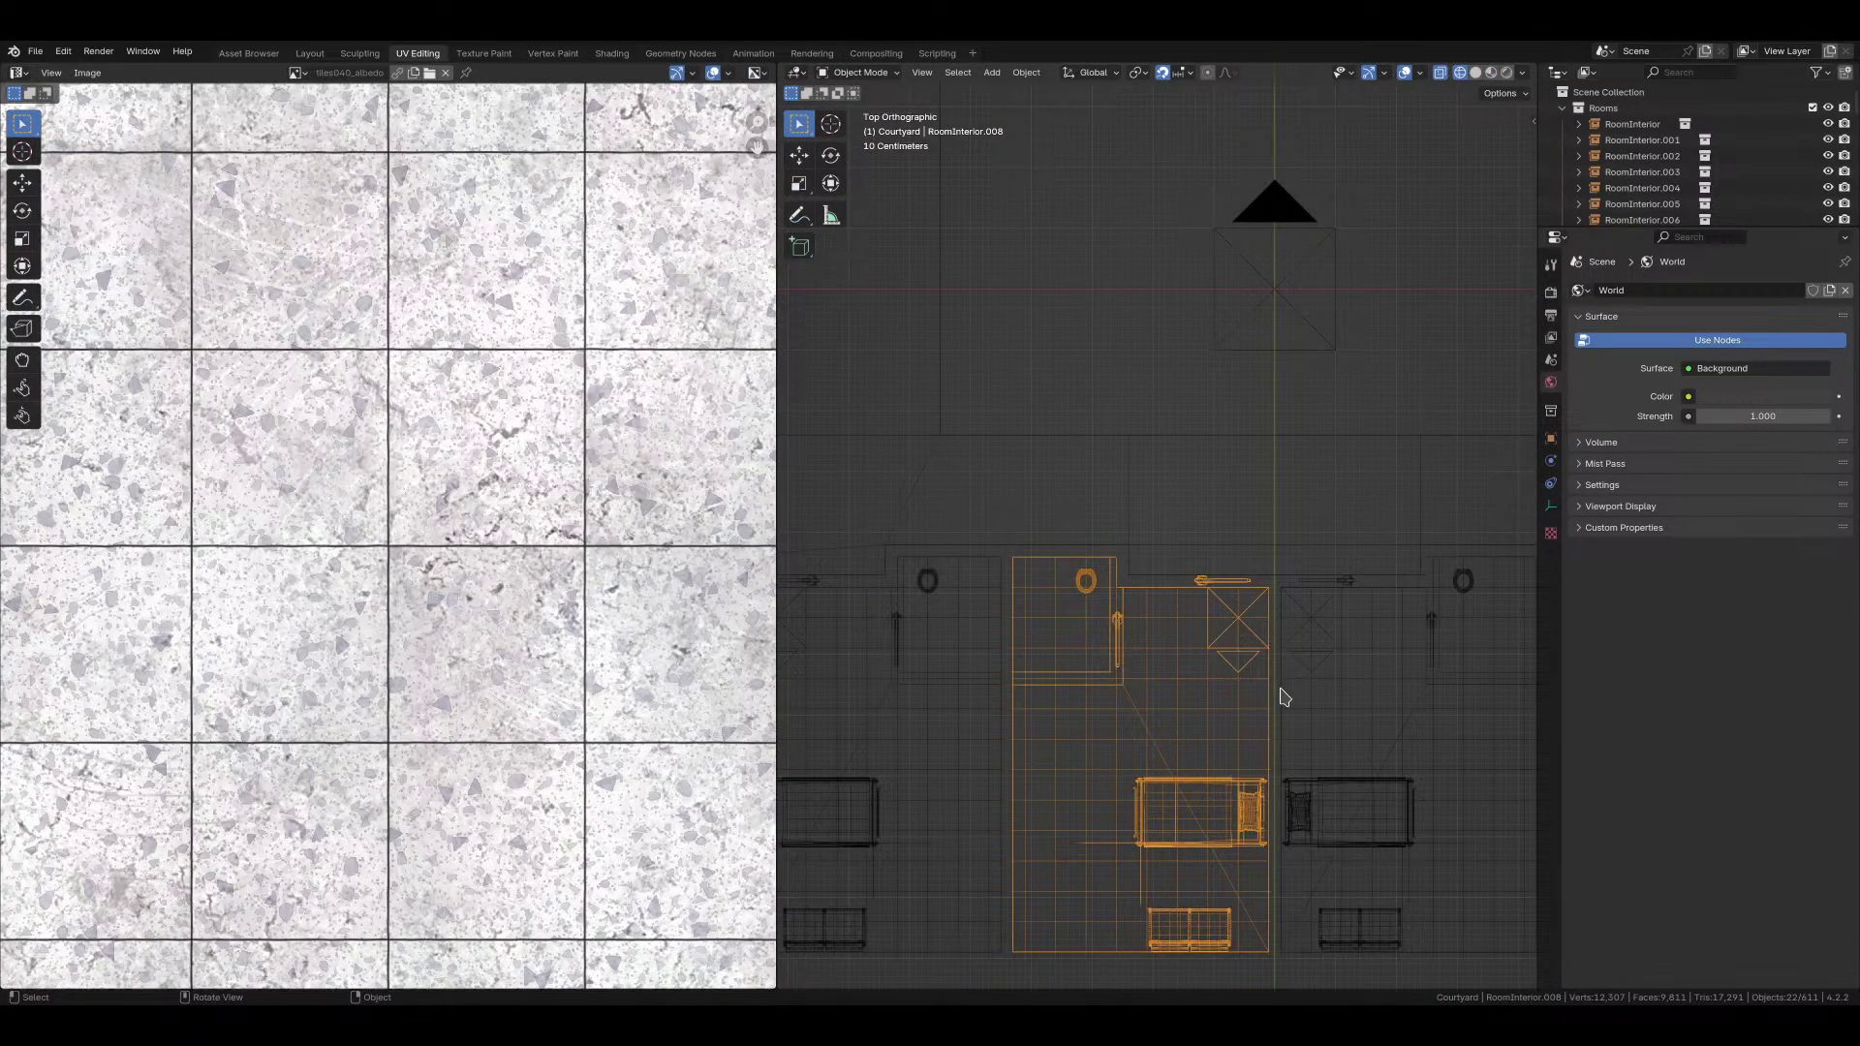
Step: Select the orthographic camera at the world origin and set its Orthographic Scale to 1
middle_click_drag(1310, 606, 1063, 683, "shift")
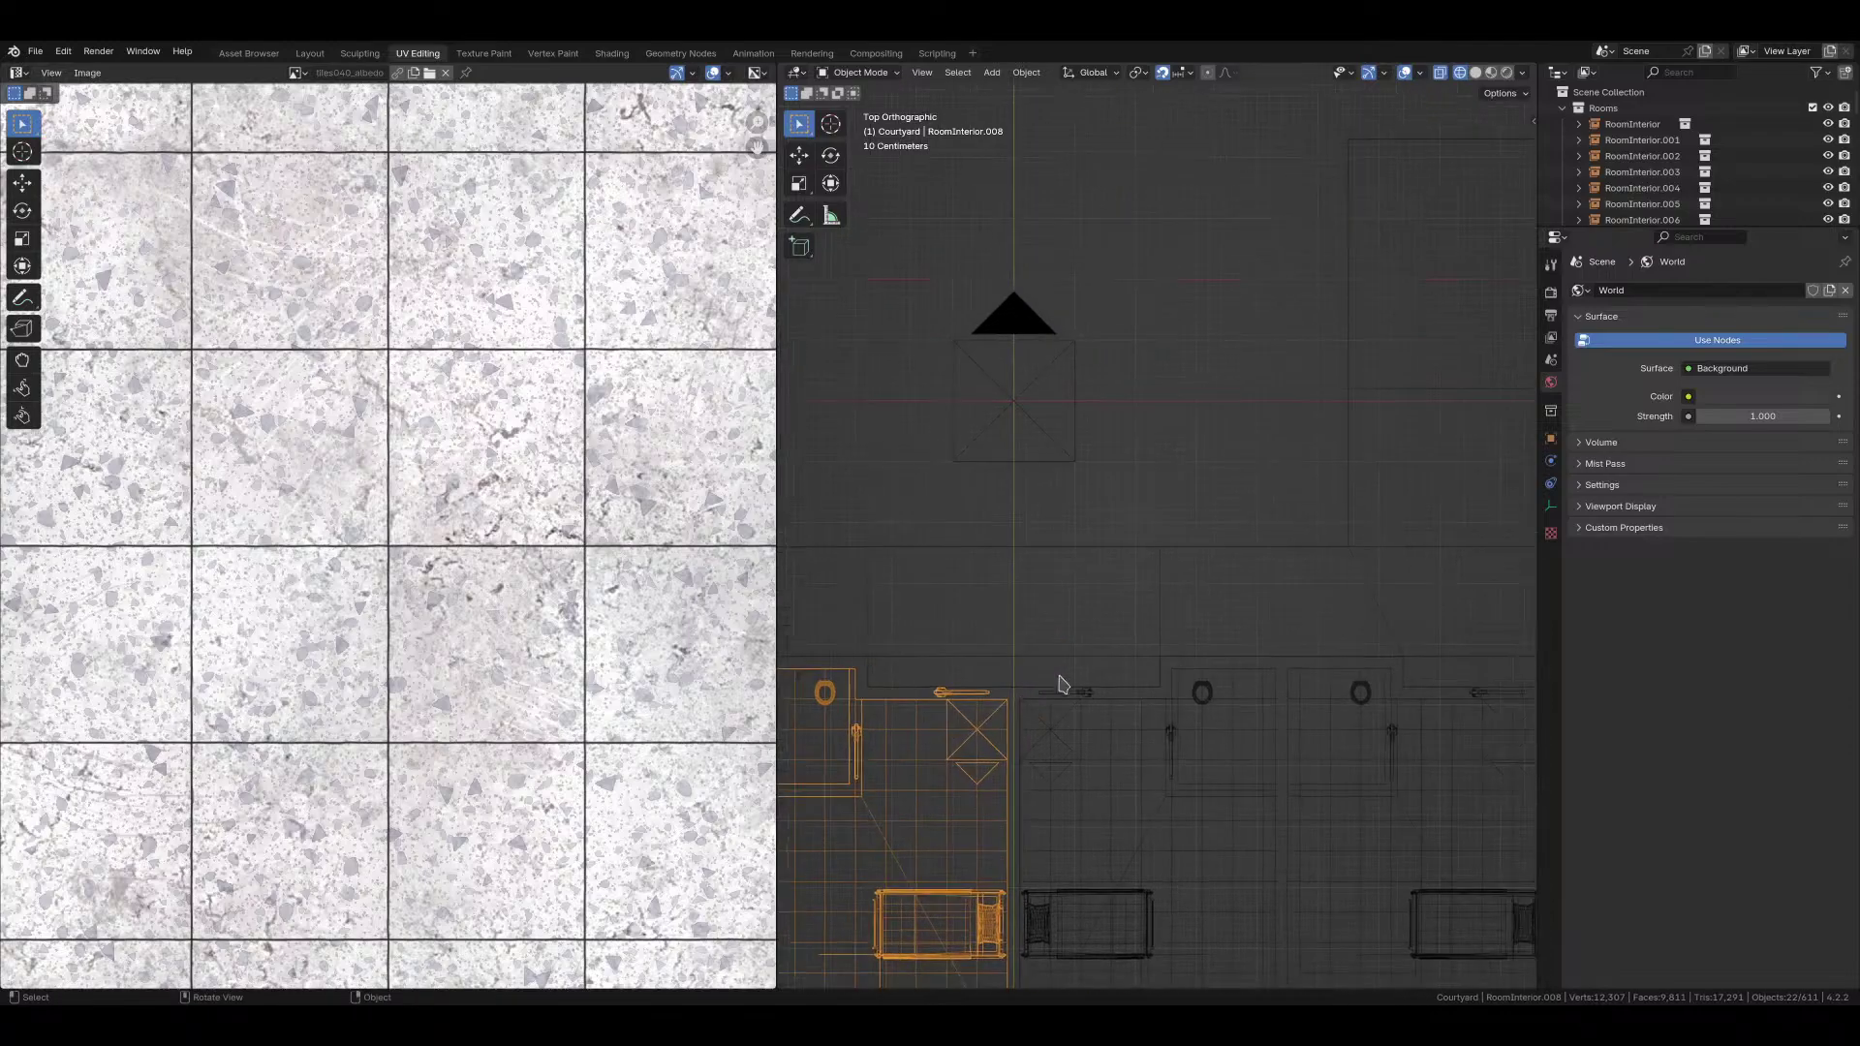
left_click(1008, 343)
left_click(1551, 505)
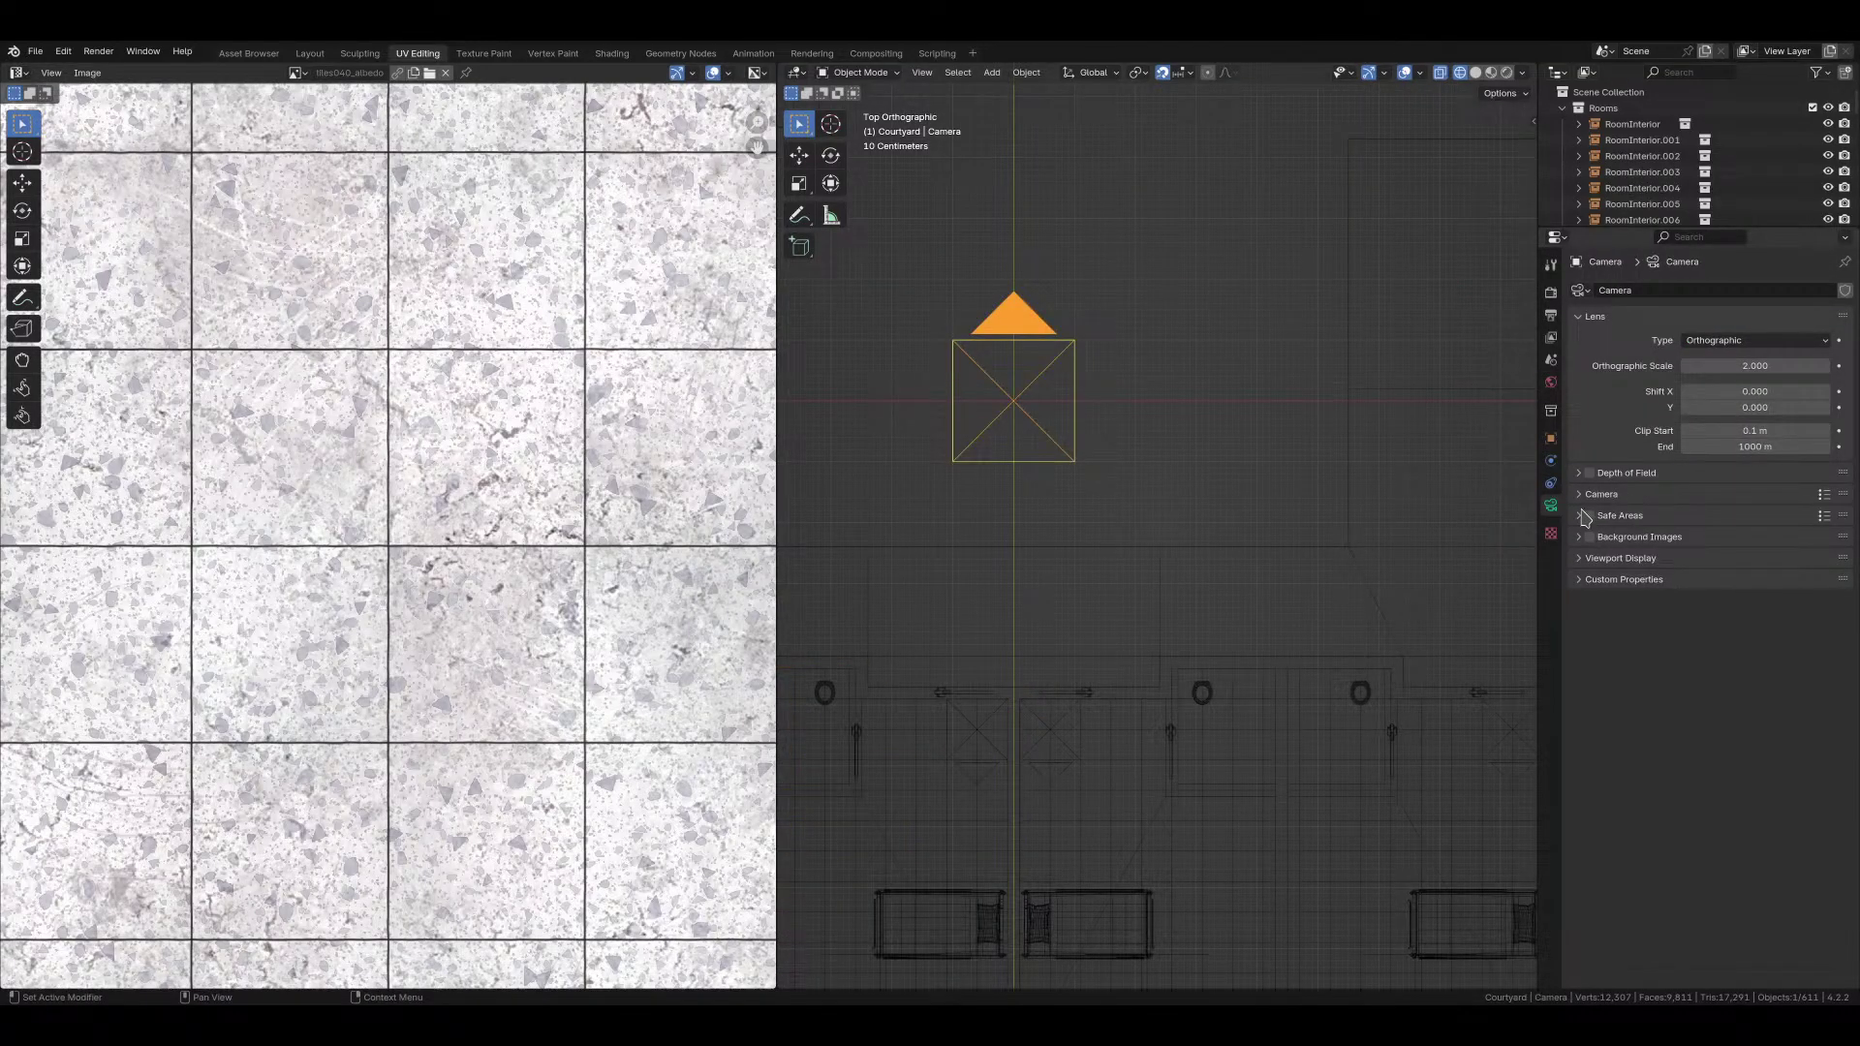
left_click(1551, 461)
left_click(1550, 482)
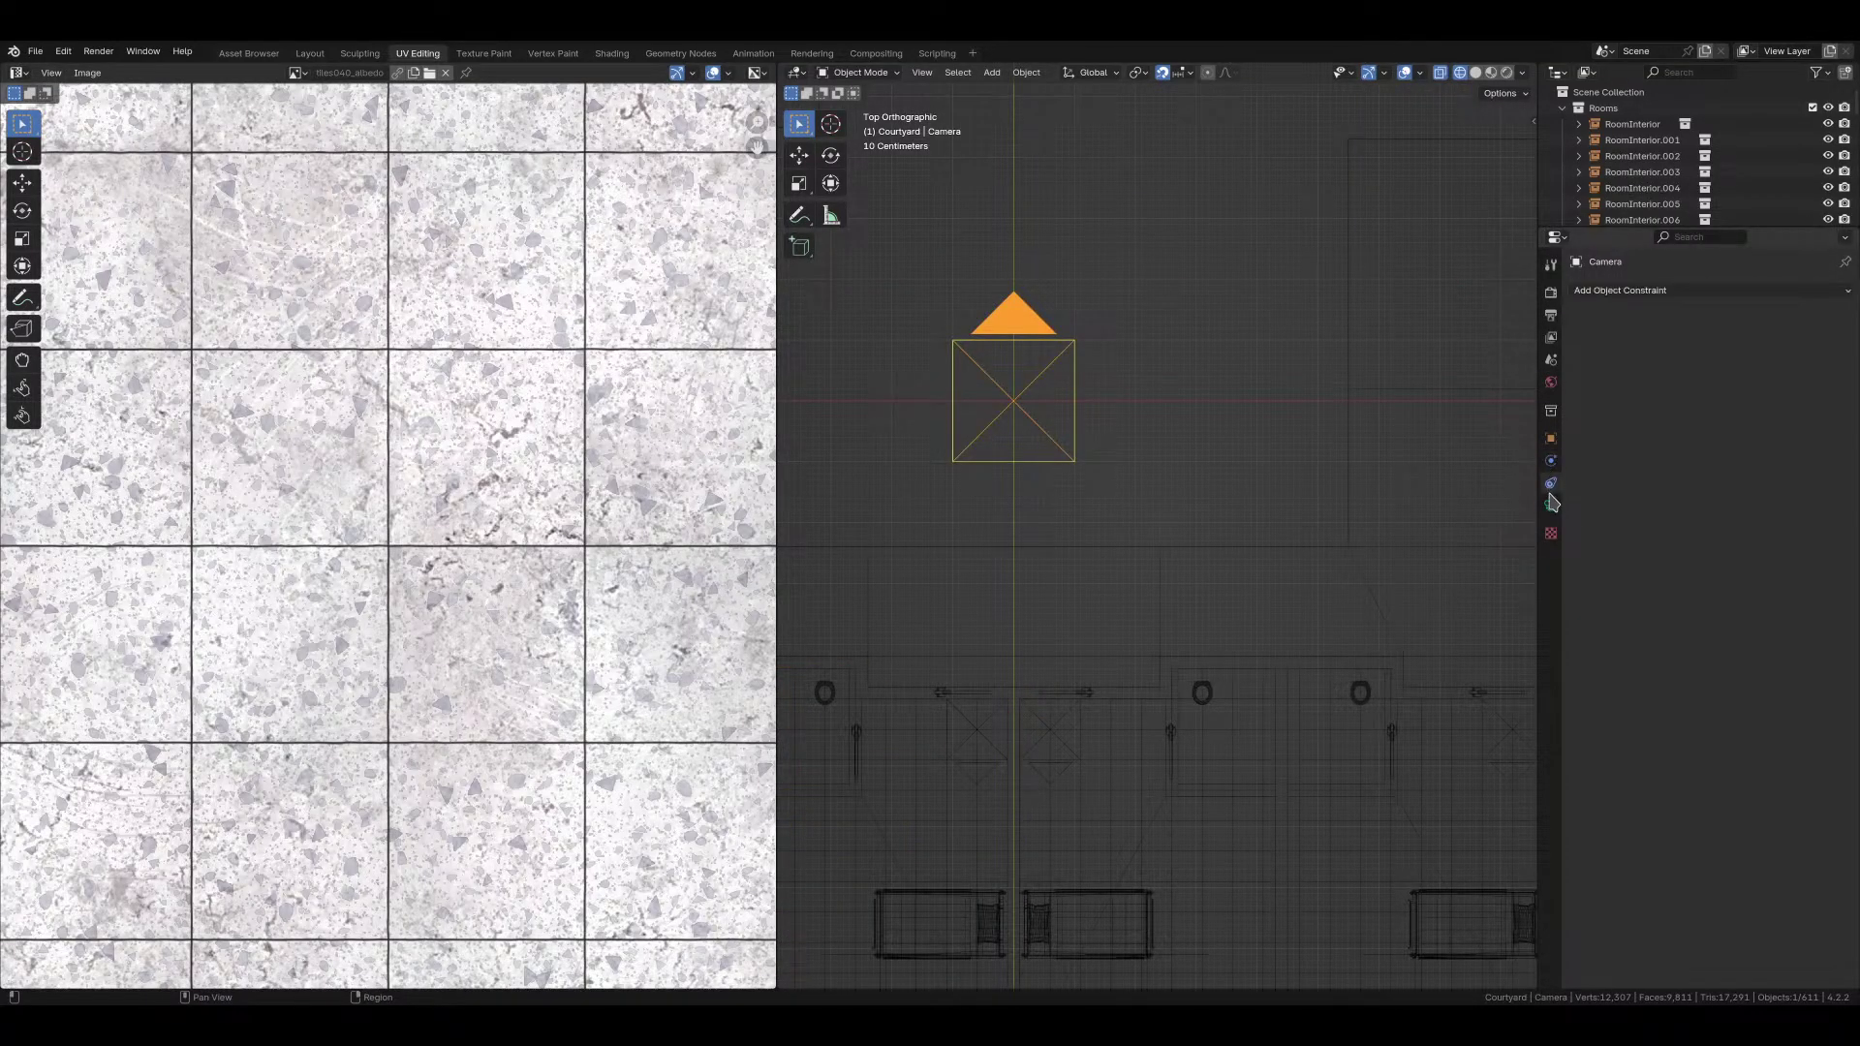
left_click(1551, 504)
double_click(1756, 365)
type("1")
key("Return")
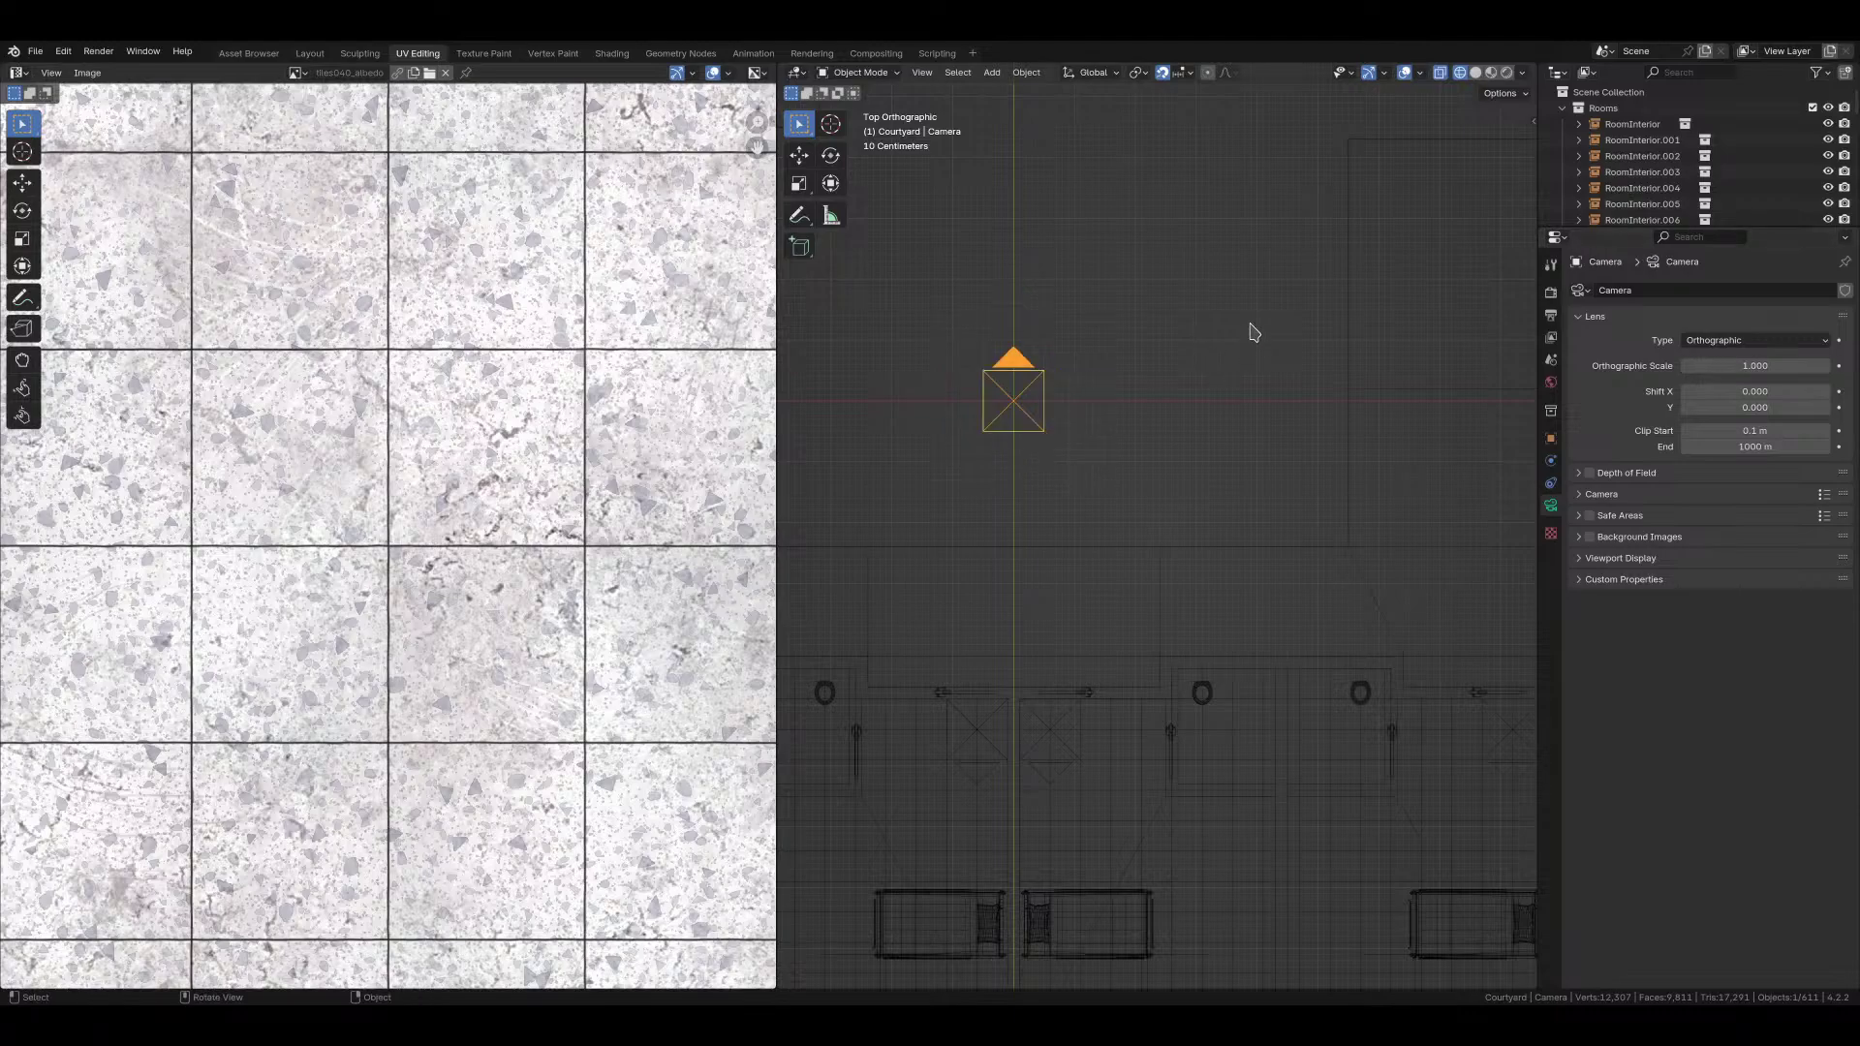
Step: Move the camera 0.5 m along both X and Y so a corner of its square frame sits on the world origin
left_click(1210, 589)
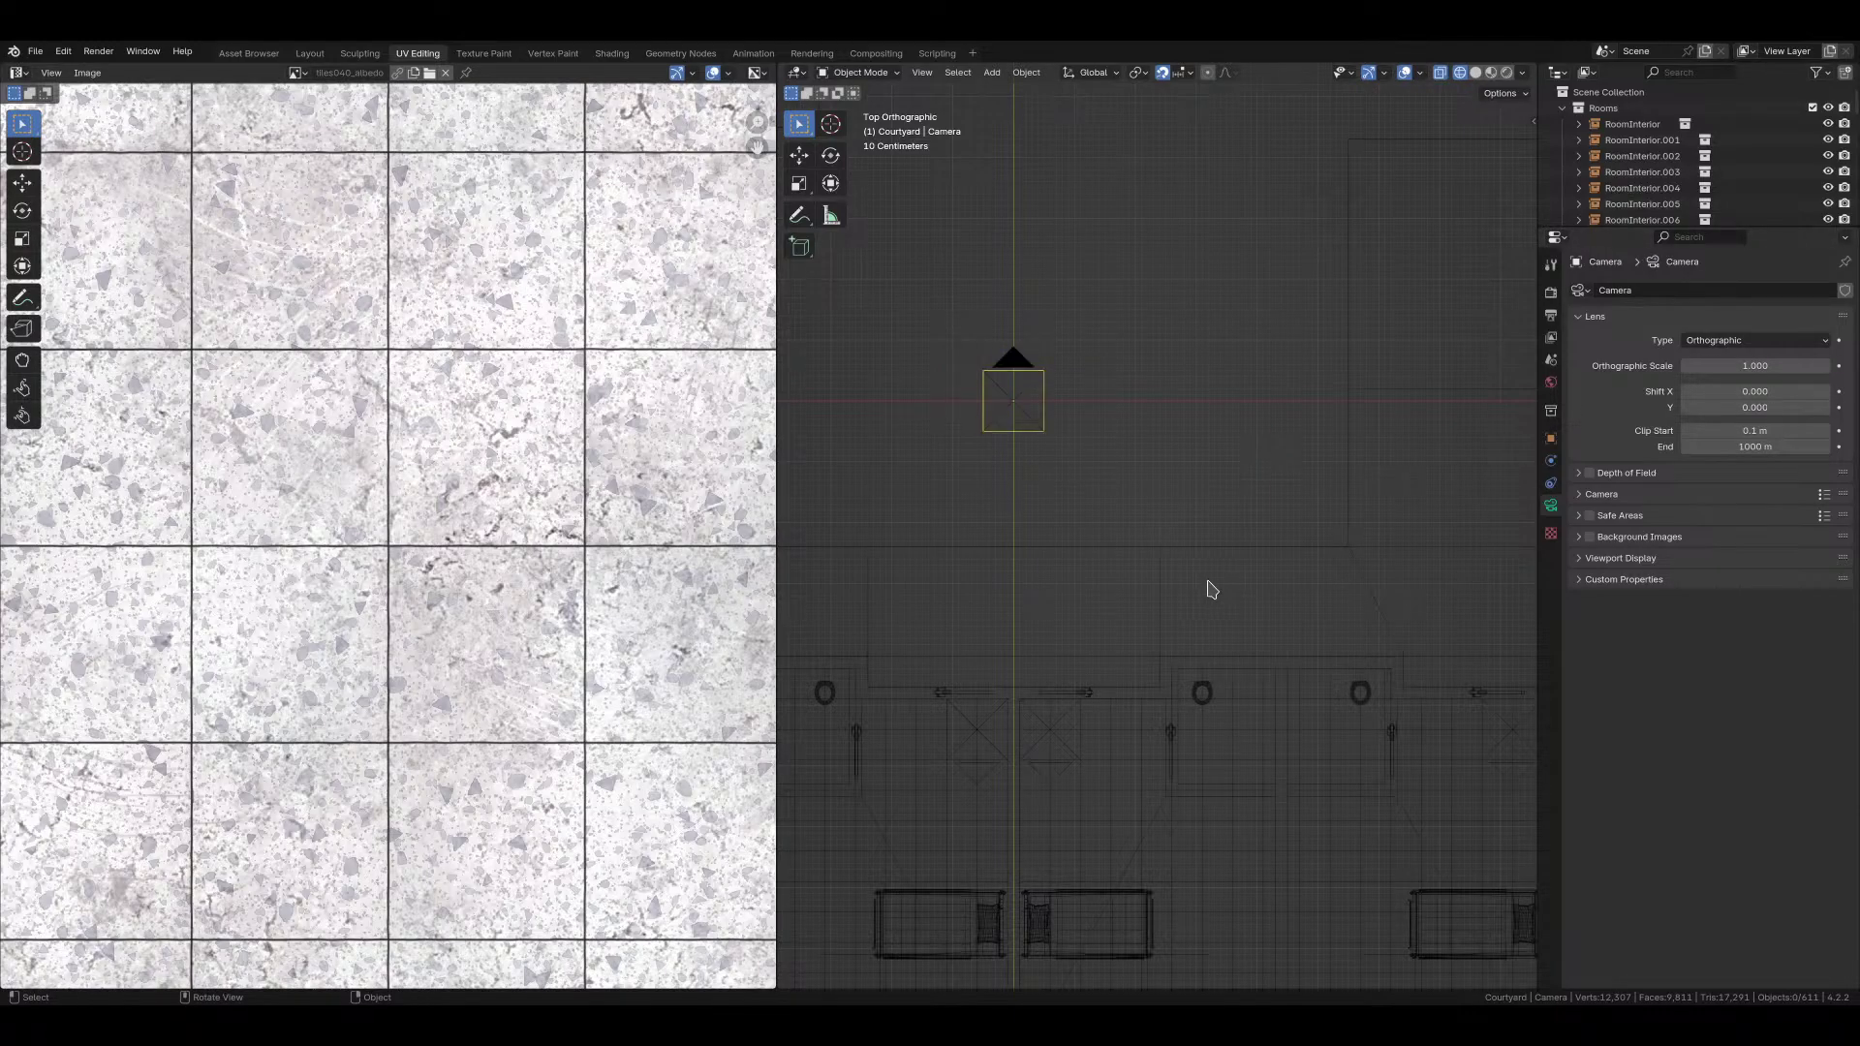
left_click(1030, 409)
key("g")
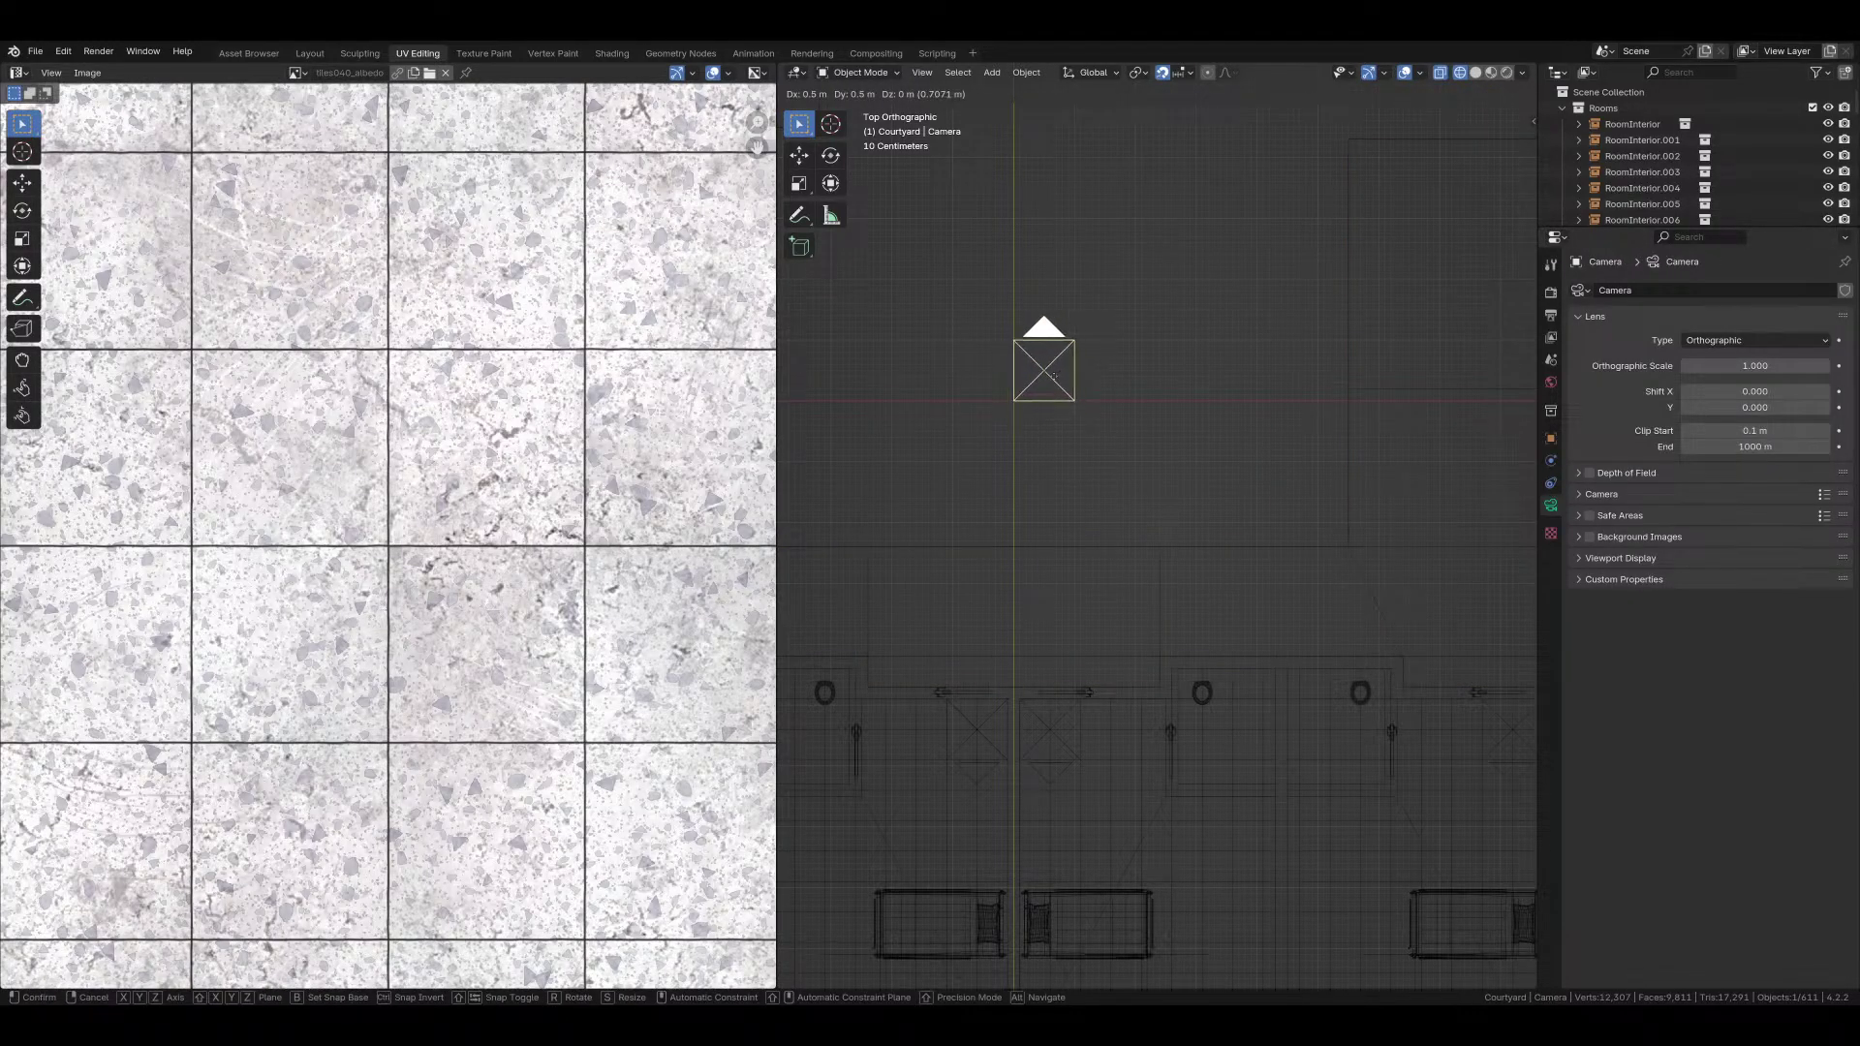
left_click(1054, 374)
left_click(1164, 587)
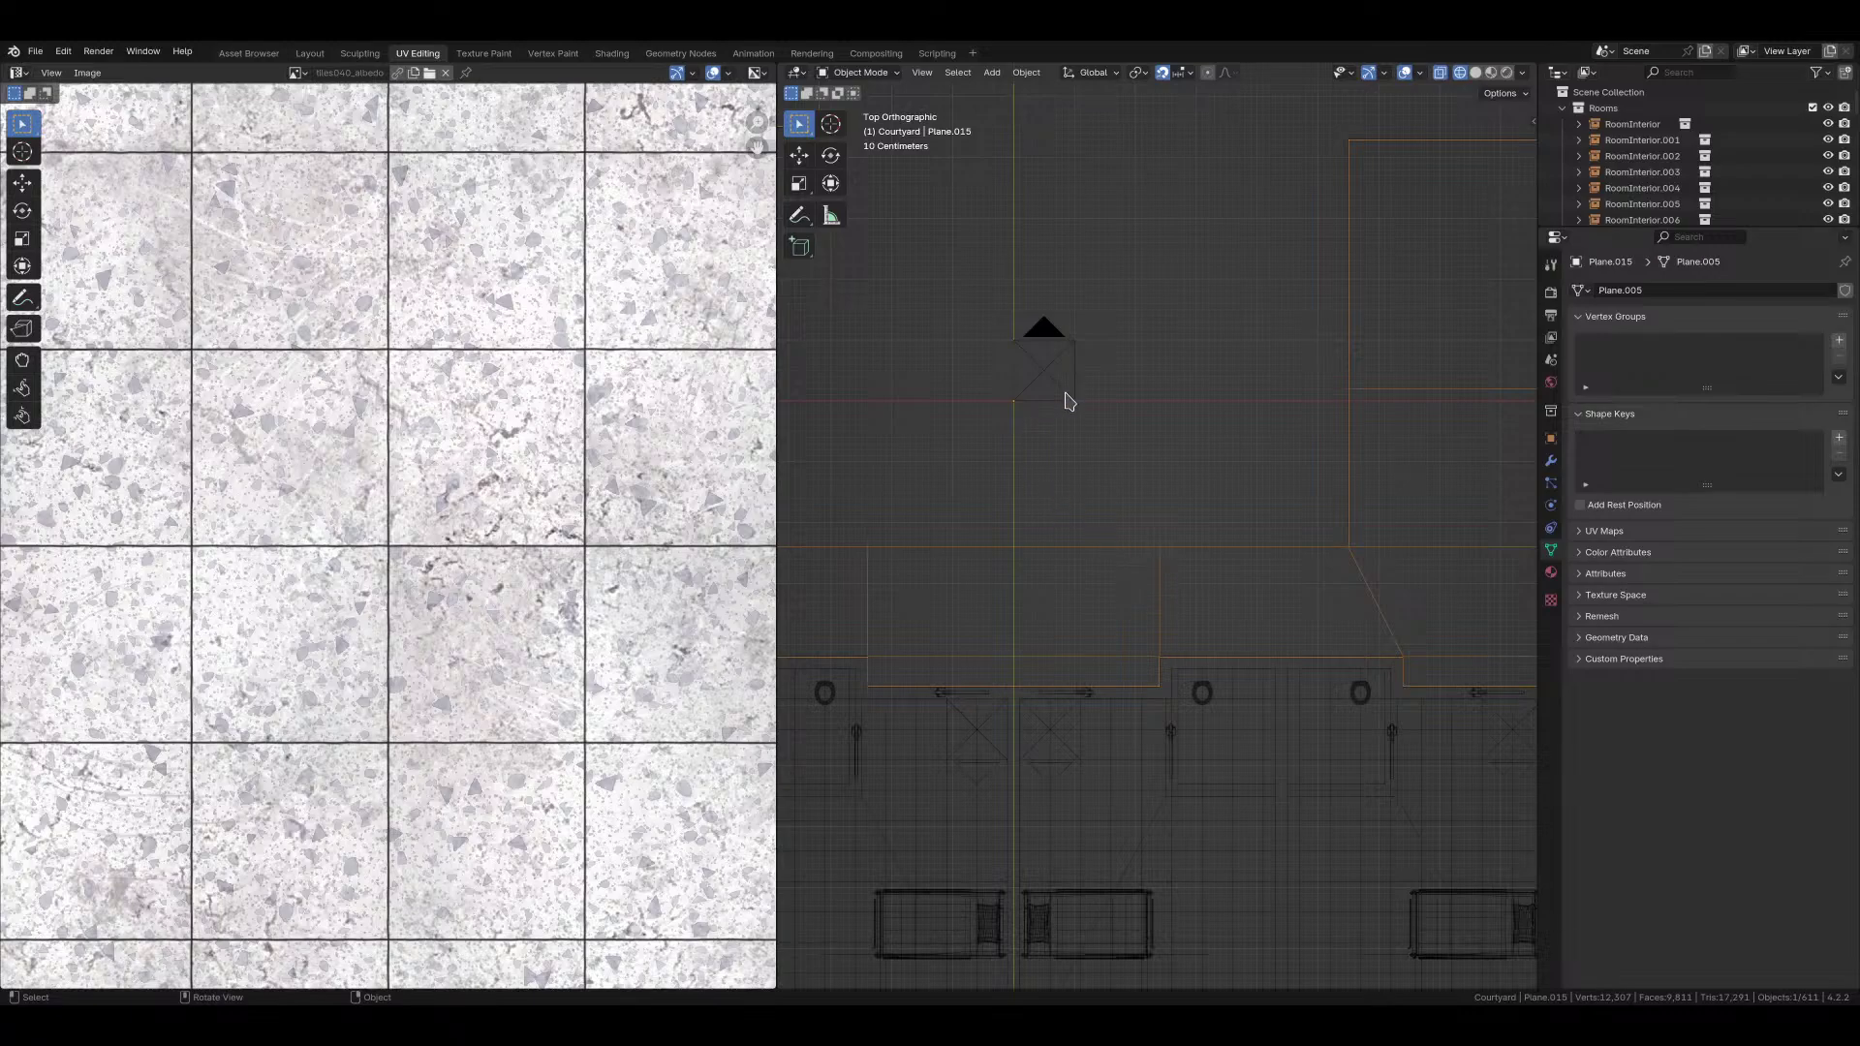
key("KP_0")
key("Tab")
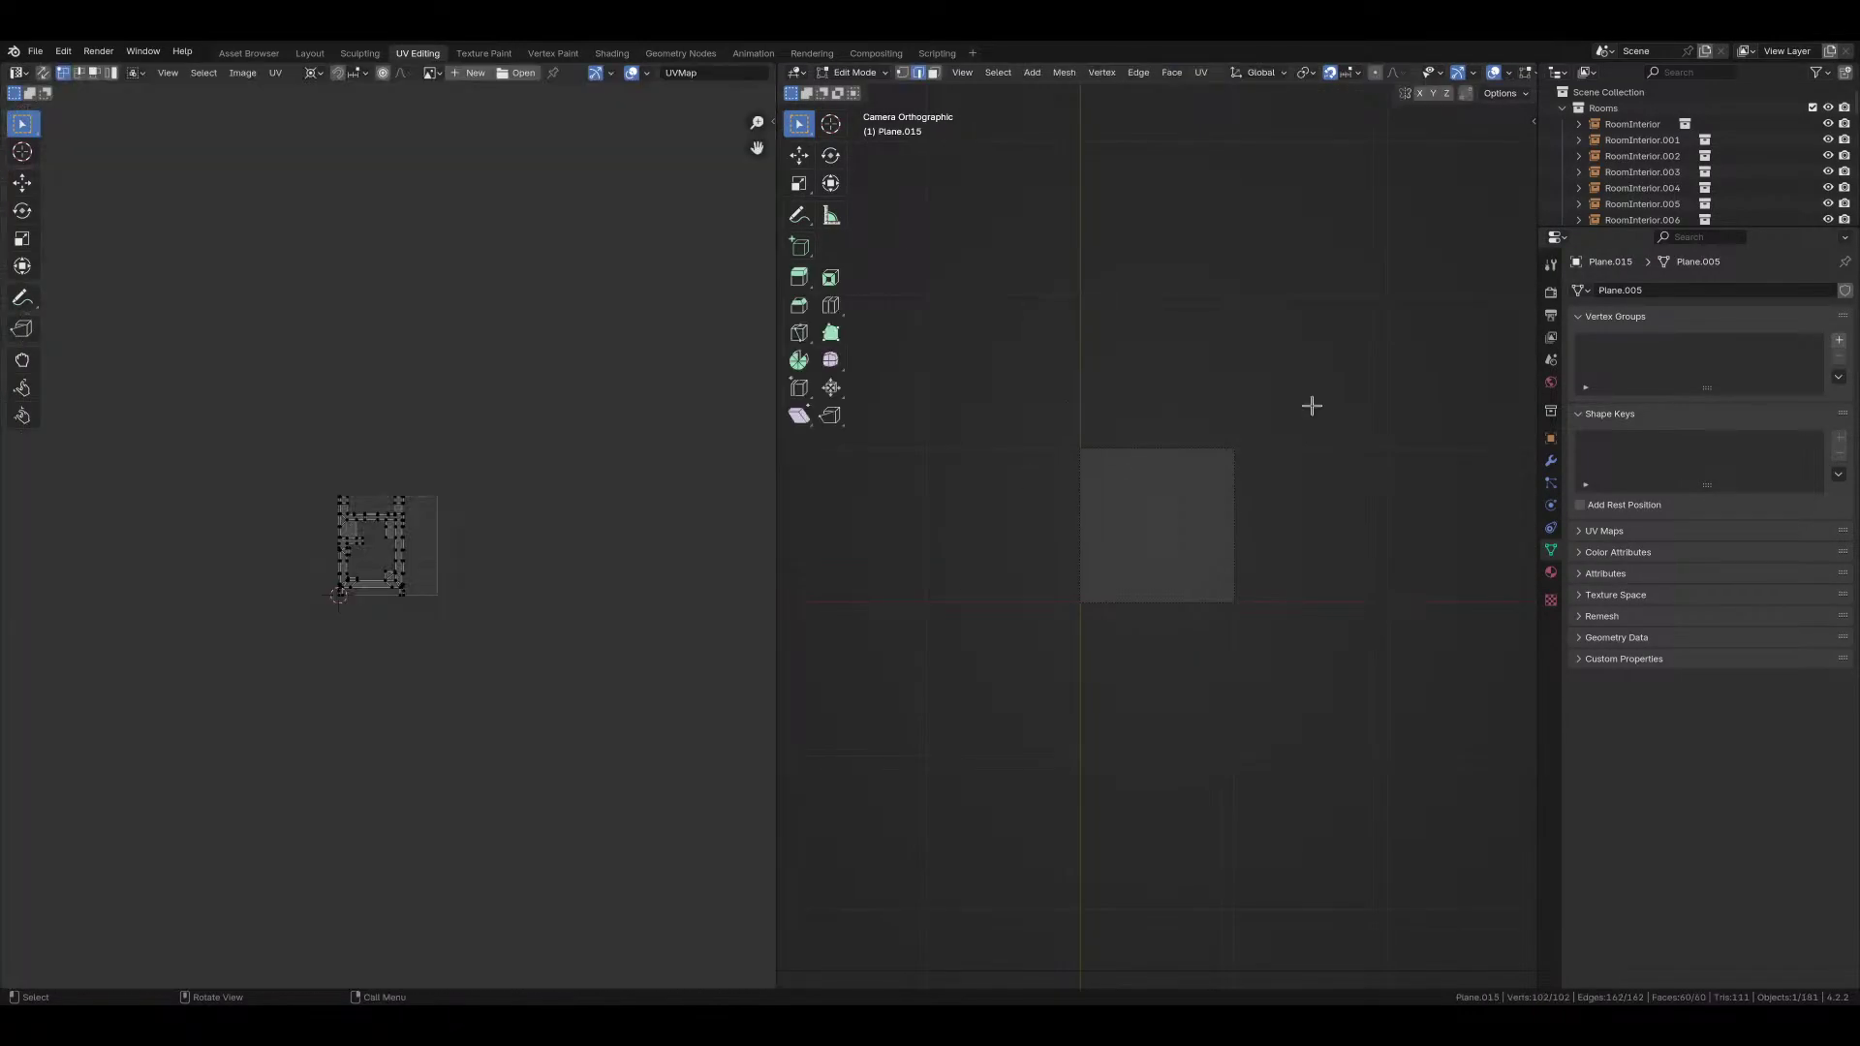
key("a")
key("Tab")
key("KP_Divide")
middle_click_drag(1187, 573, 1269, 593)
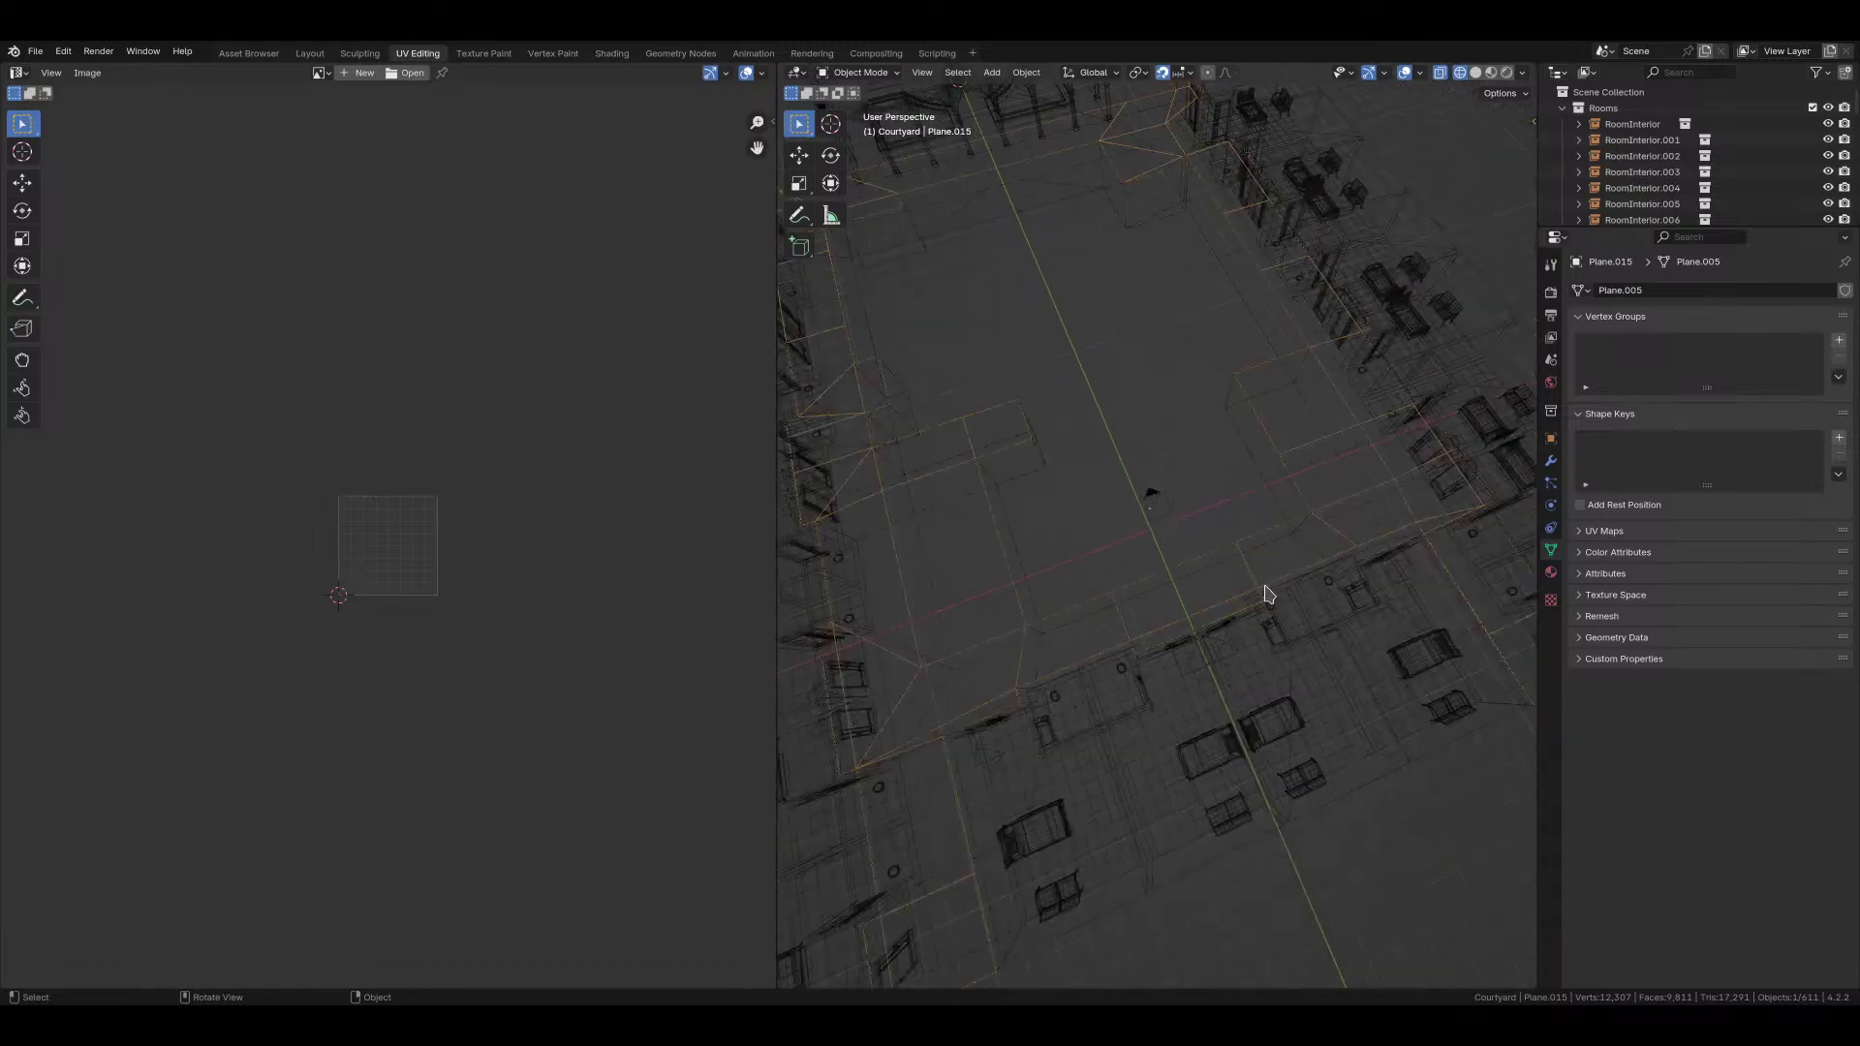
Step: Unwrap all faces of the hallway floor Plane.011 with Project from View through the camera and return to Object Mode in the textured view
left_click(1241, 566)
left_click(1124, 620)
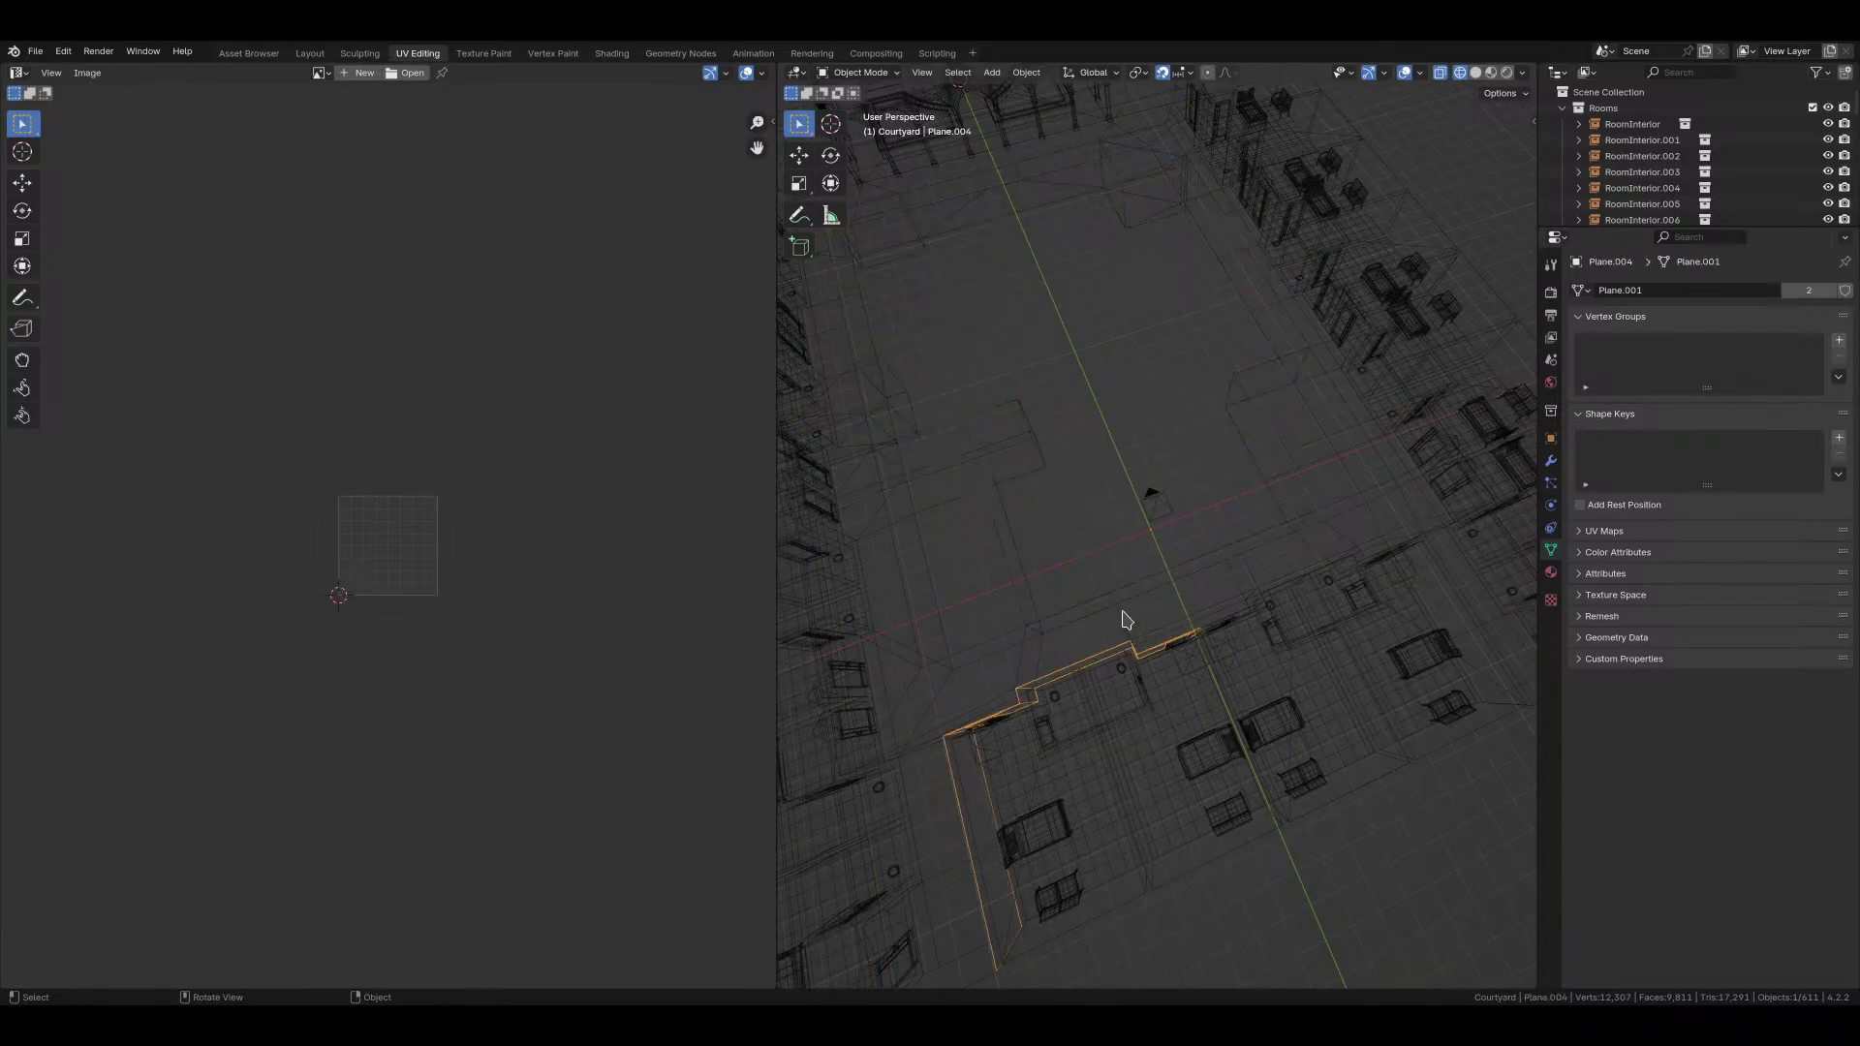
left_click(1126, 620)
key("KP_0")
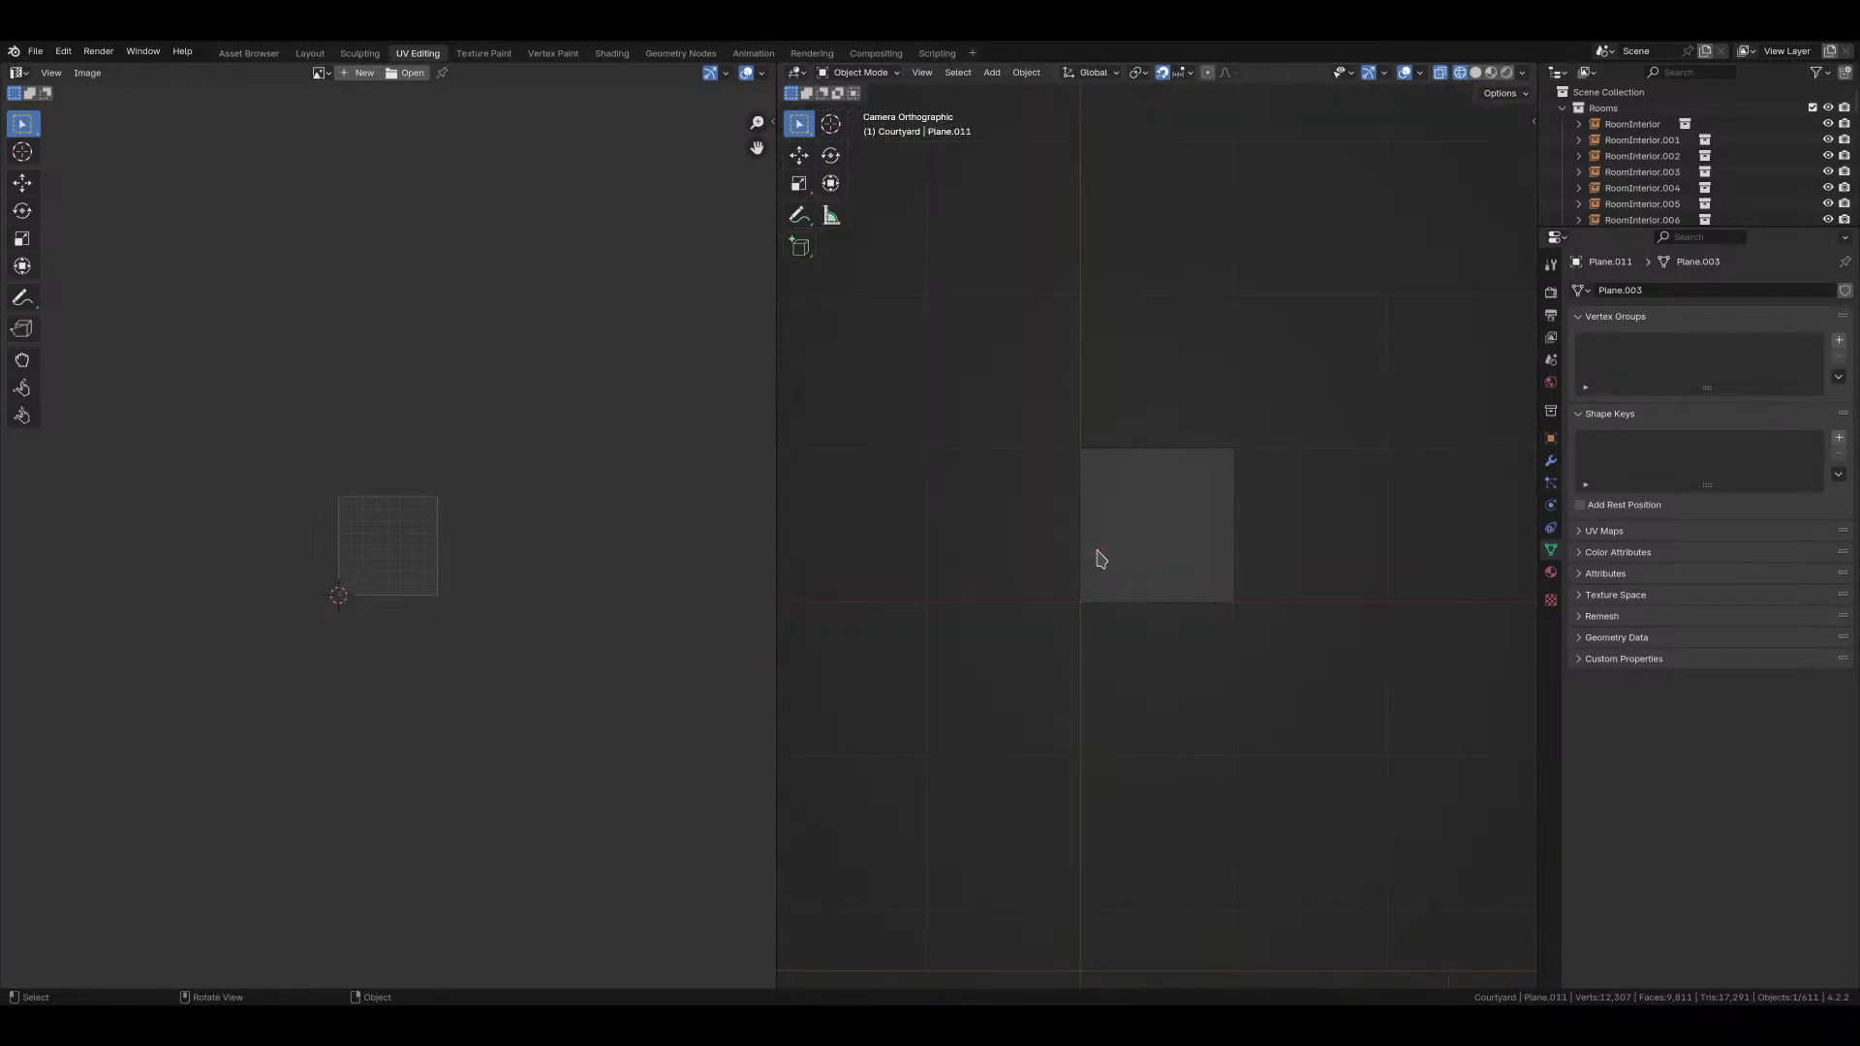
key("Tab")
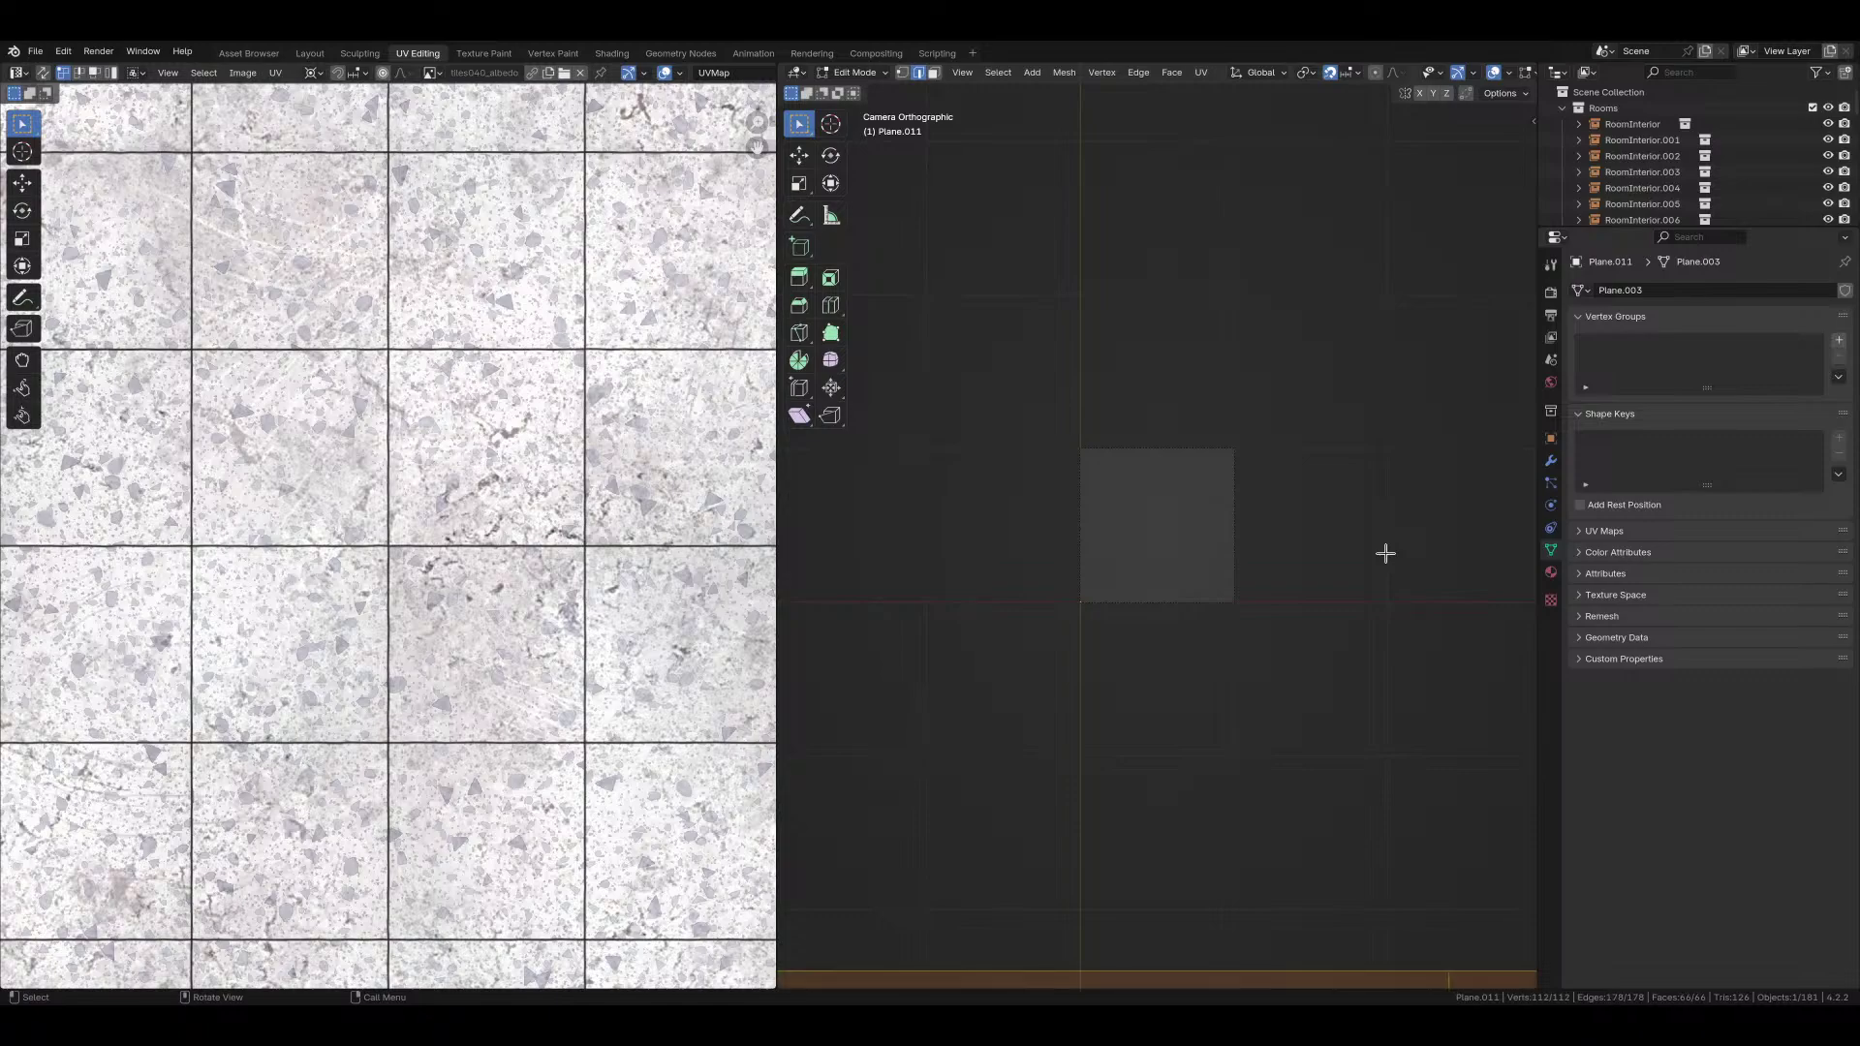
key("u")
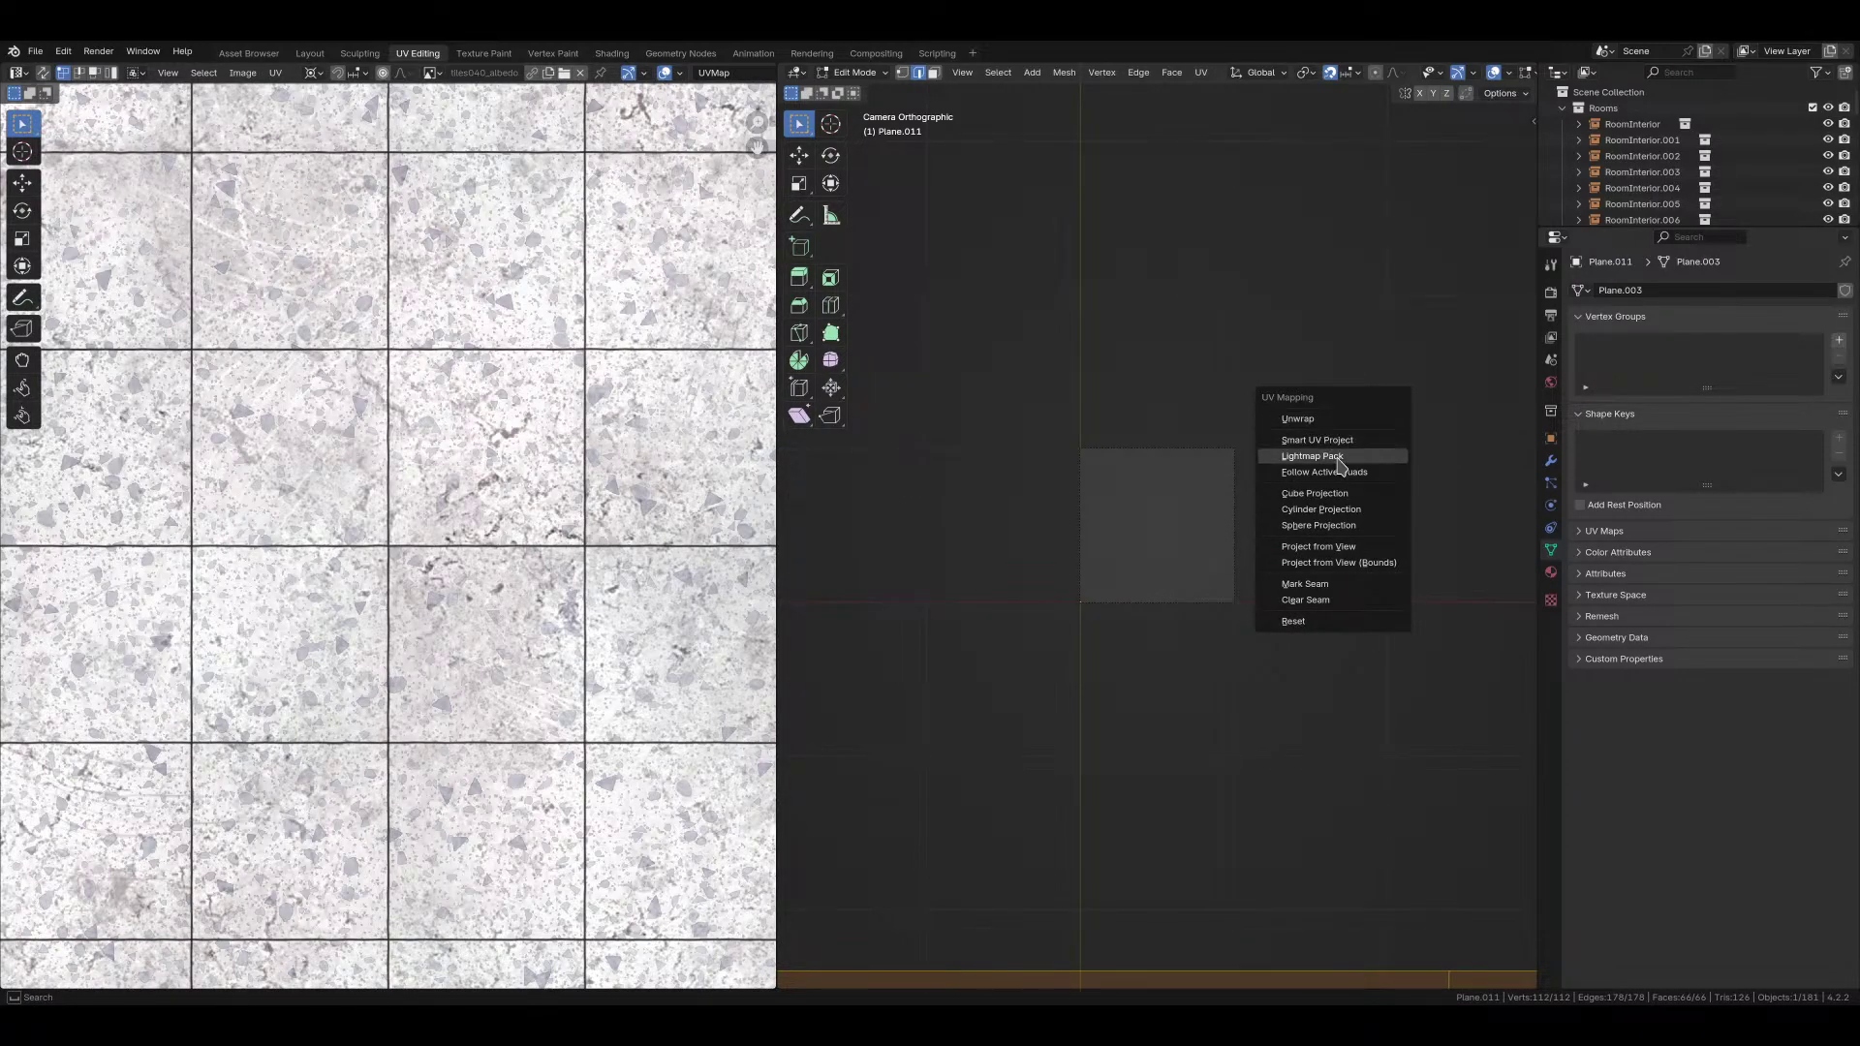
left_click(1337, 545)
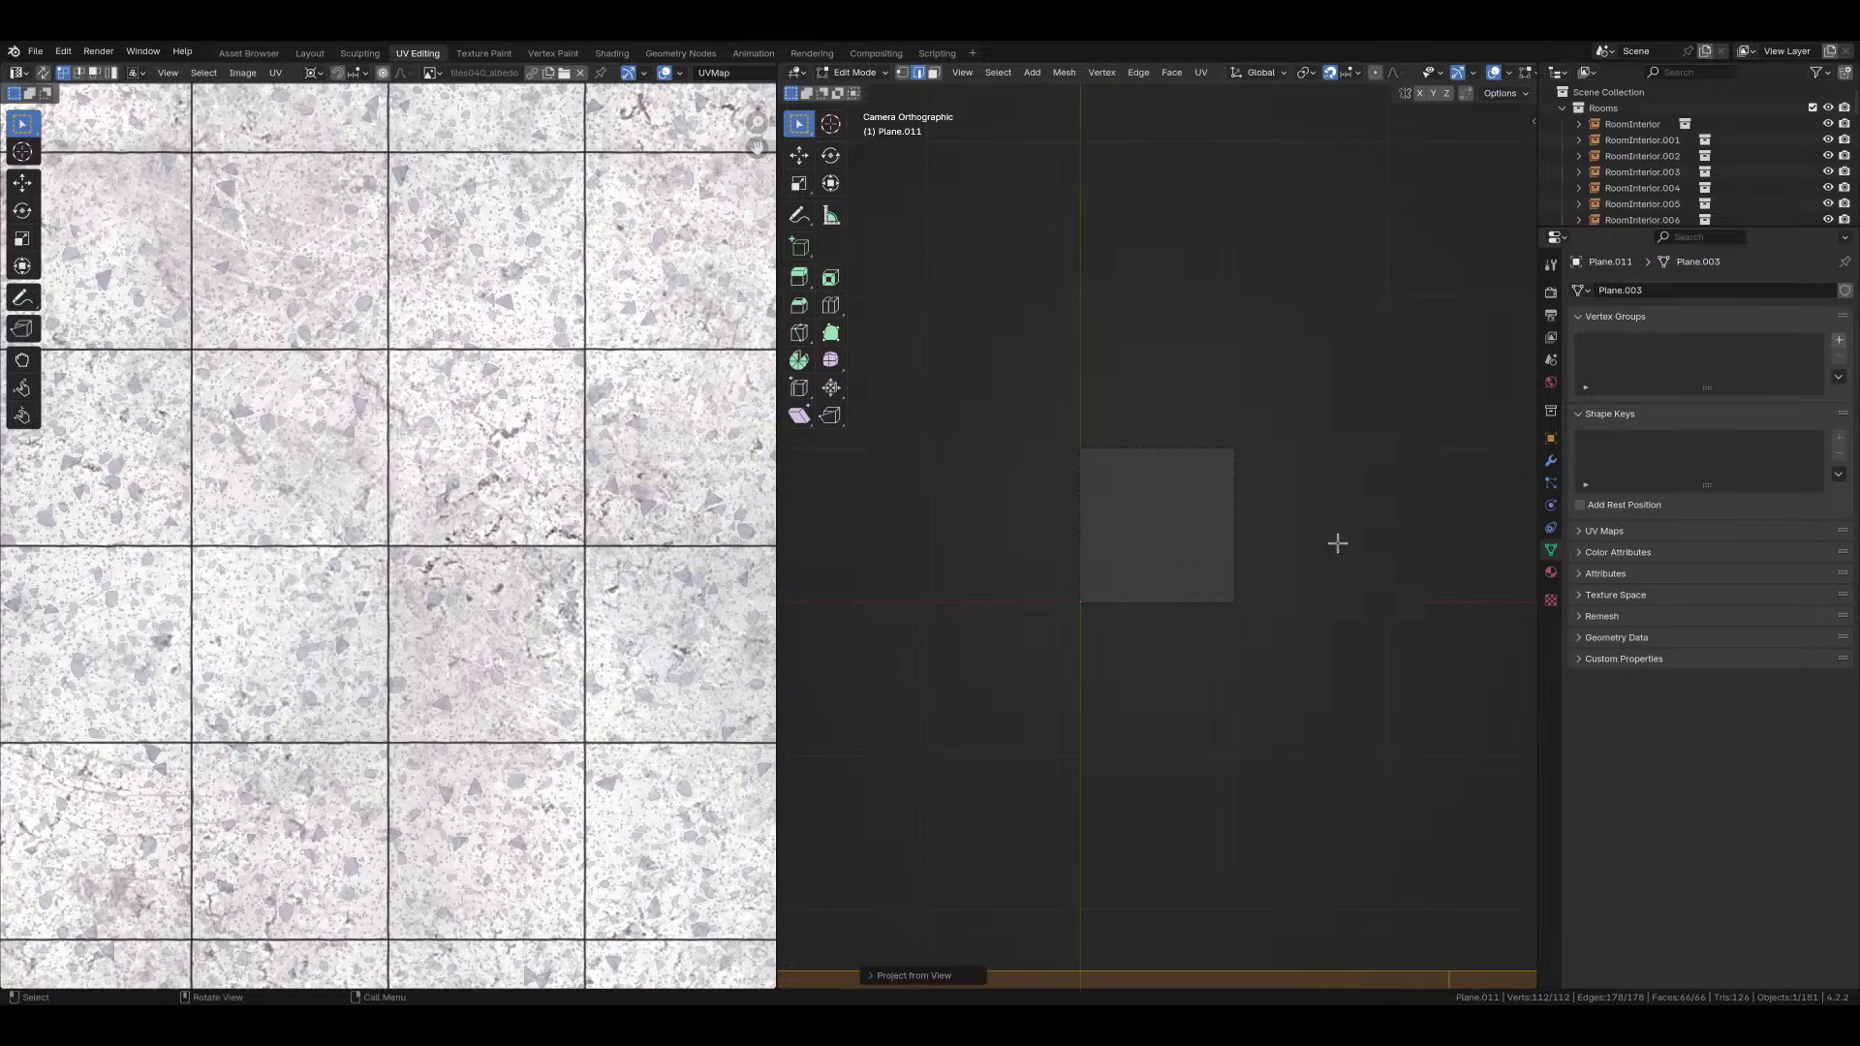
mouse_move(1341, 493)
middle_mouse_down()
mouse_move(1278, 474)
mouse_move(1245, 427)
middle_mouse_up()
scroll(1279, 474, "down", 2)
scroll(1229, 556, "down", 3)
key("shift+z")
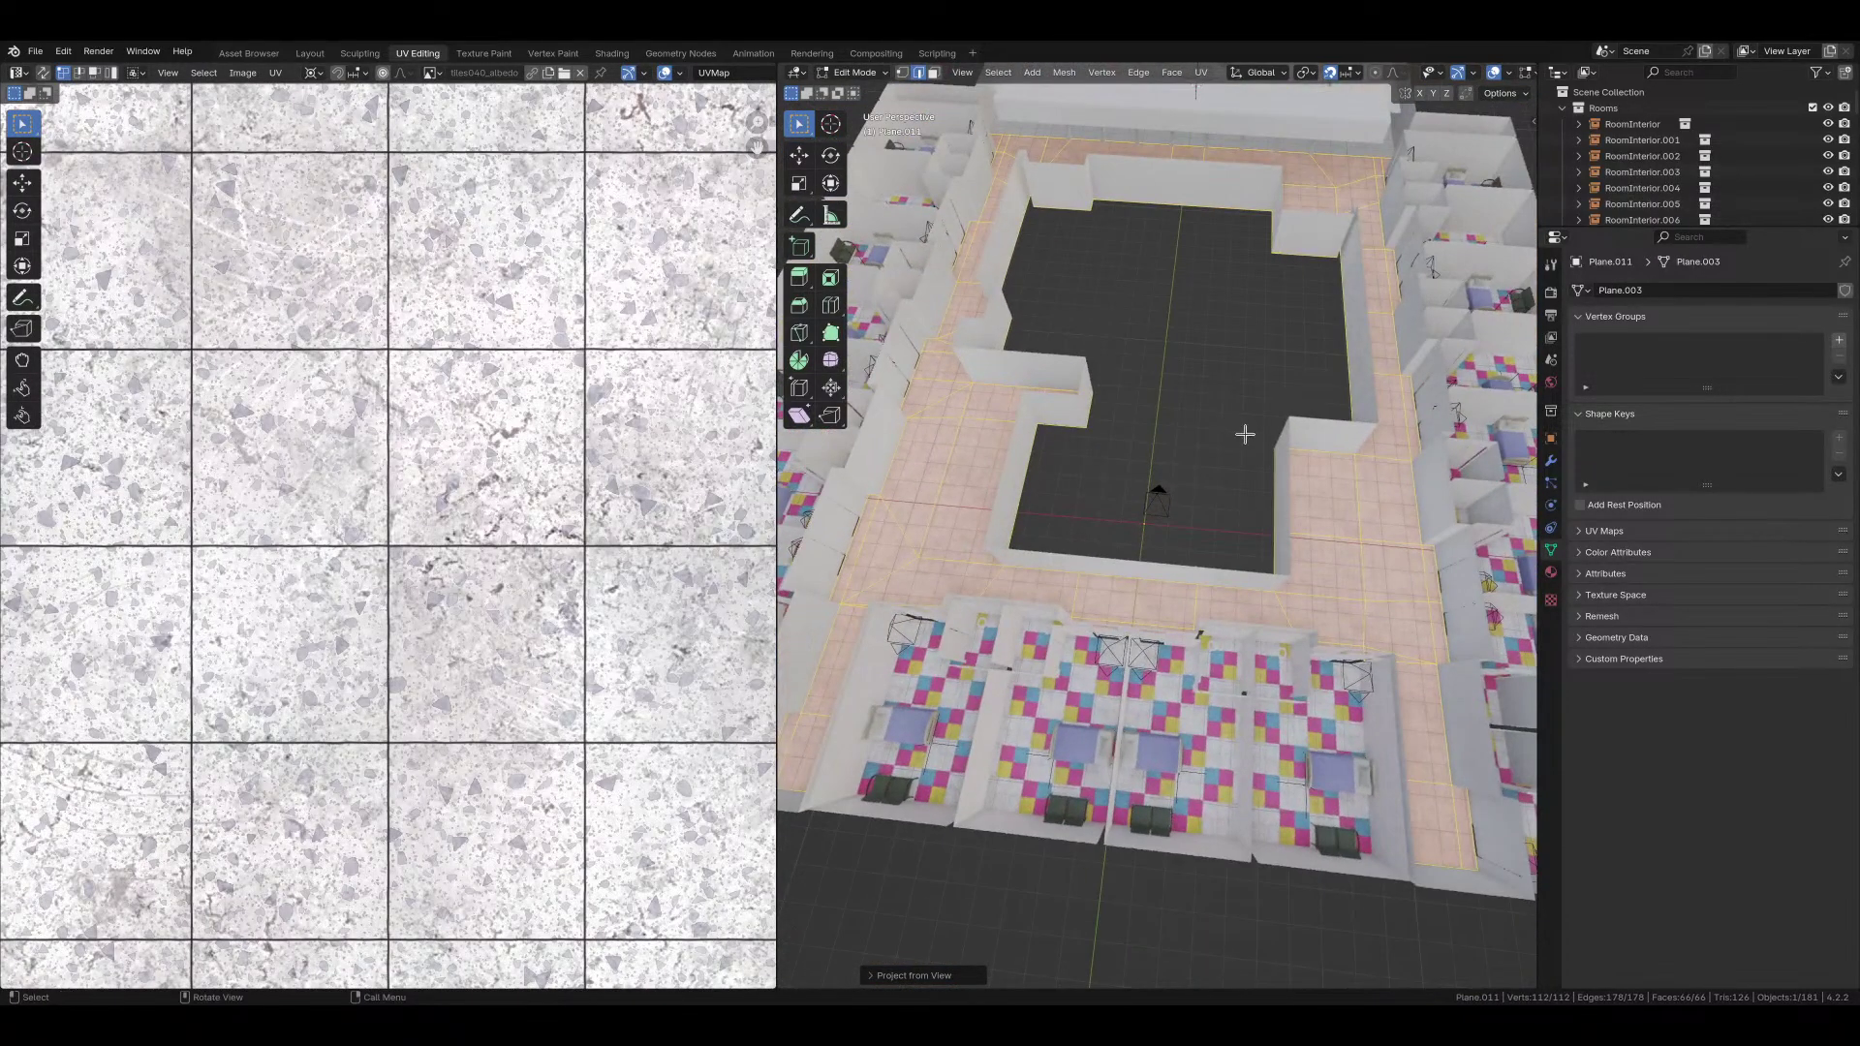
key("Tab")
Step: Examine the hallway floor's tile scale and alignment around the corridors against the patient room floors, including in the Layout workspace
scroll(1162, 519, "up", 5)
middle_click_drag(1163, 519, 1313, 445)
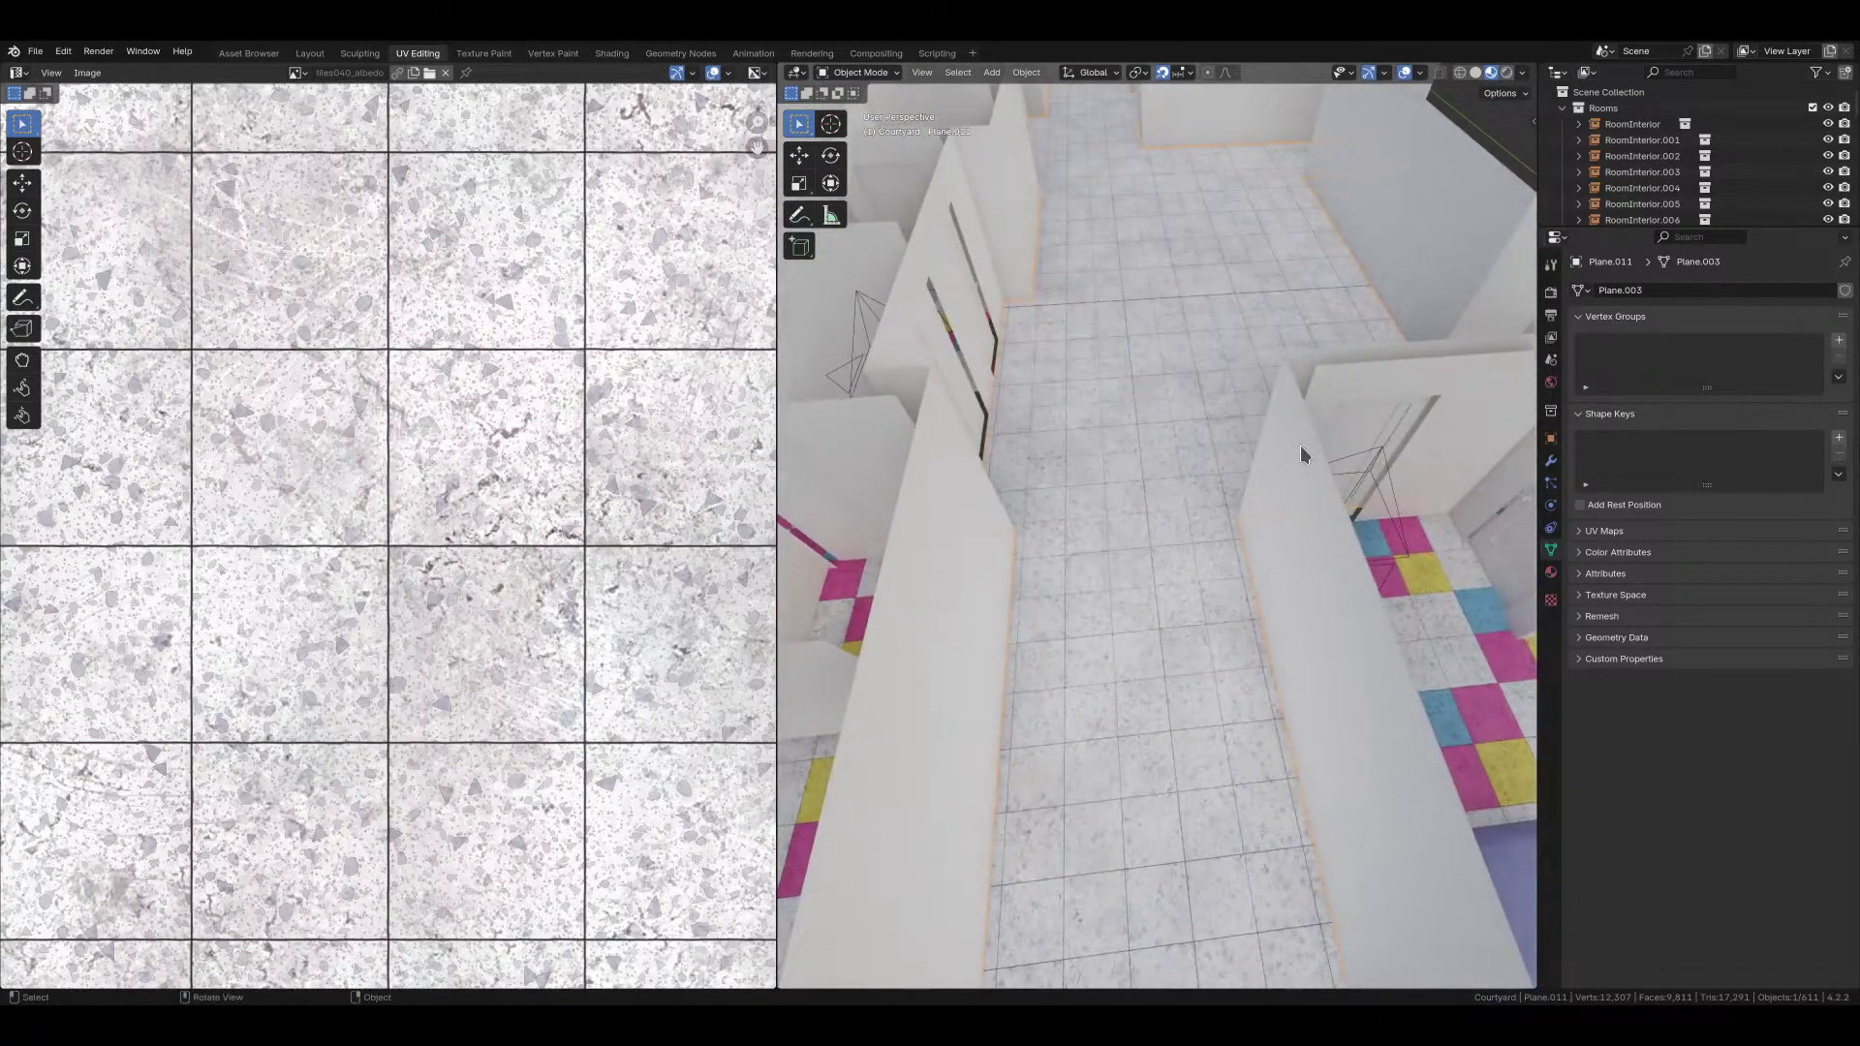
scroll(1313, 445, "down", 4)
scroll(1313, 445, "up", 2)
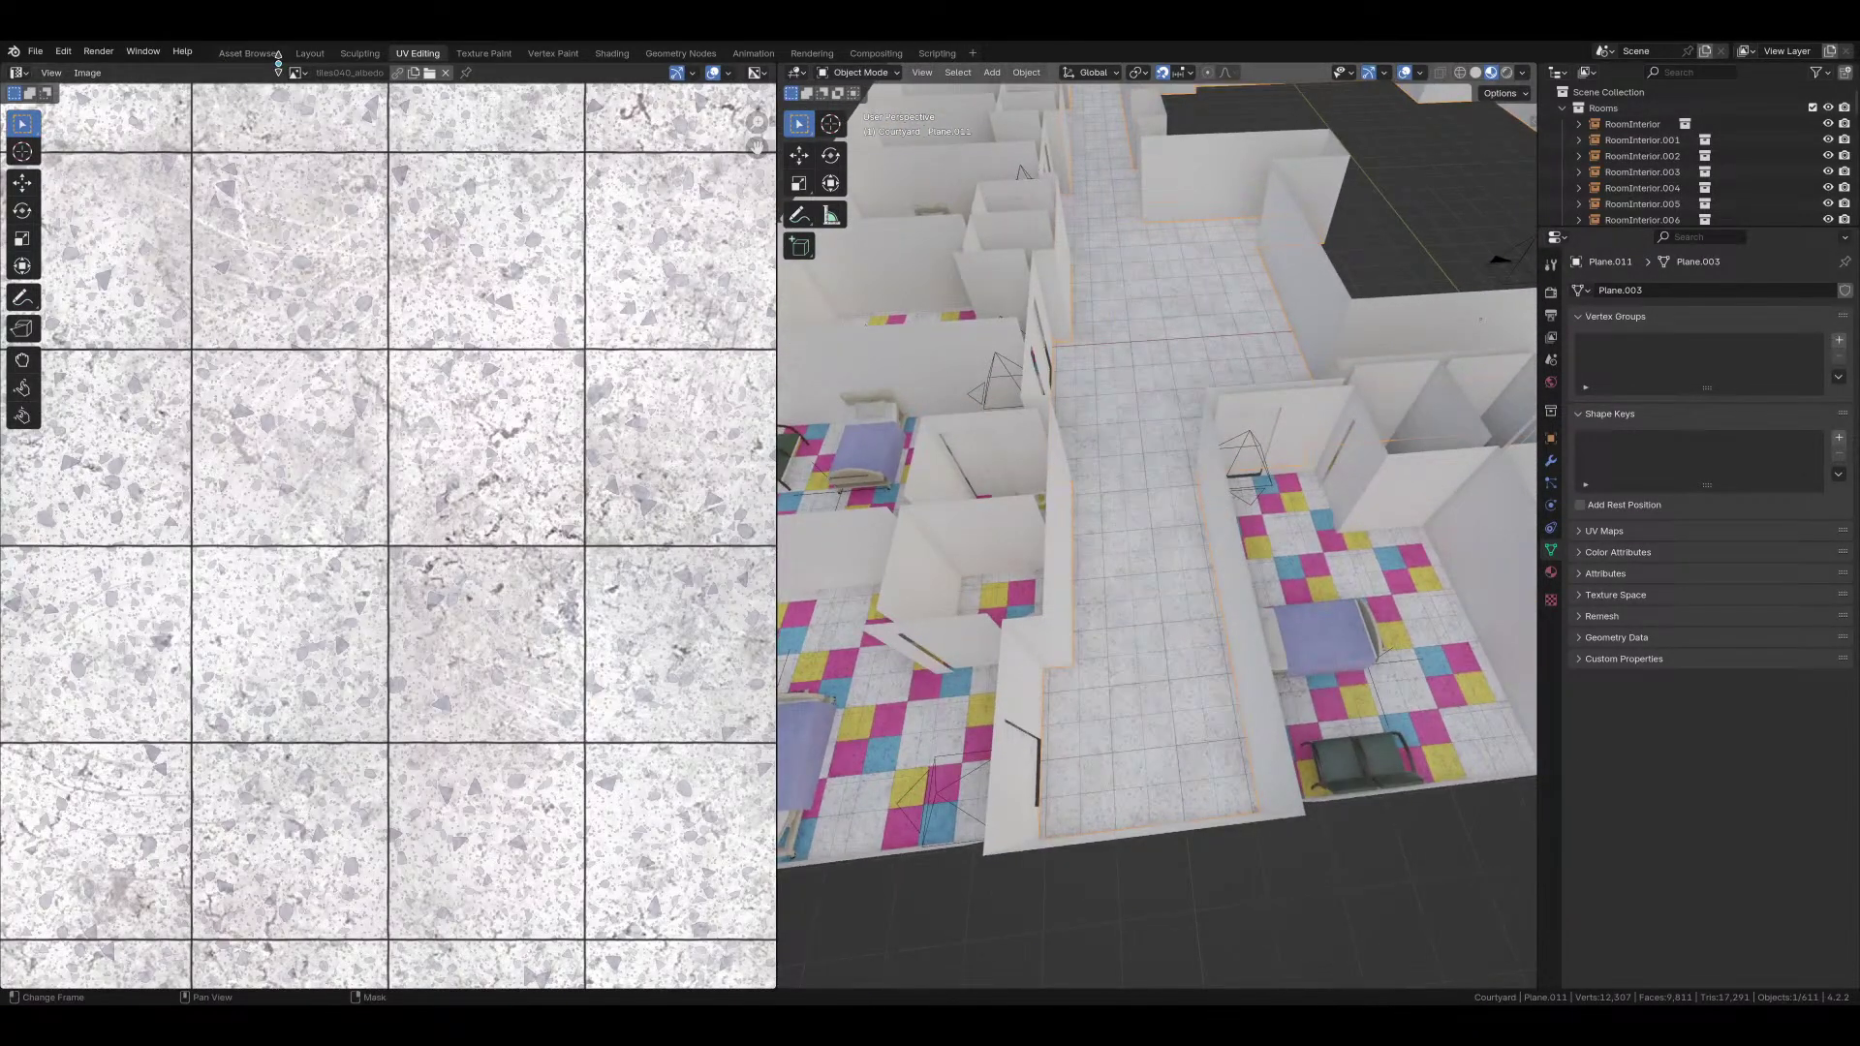
left_click(309, 54)
middle_click_drag(731, 367, 905, 531)
scroll(1094, 545, "up", 3)
middle_click_drag(830, 477, 1071, 583)
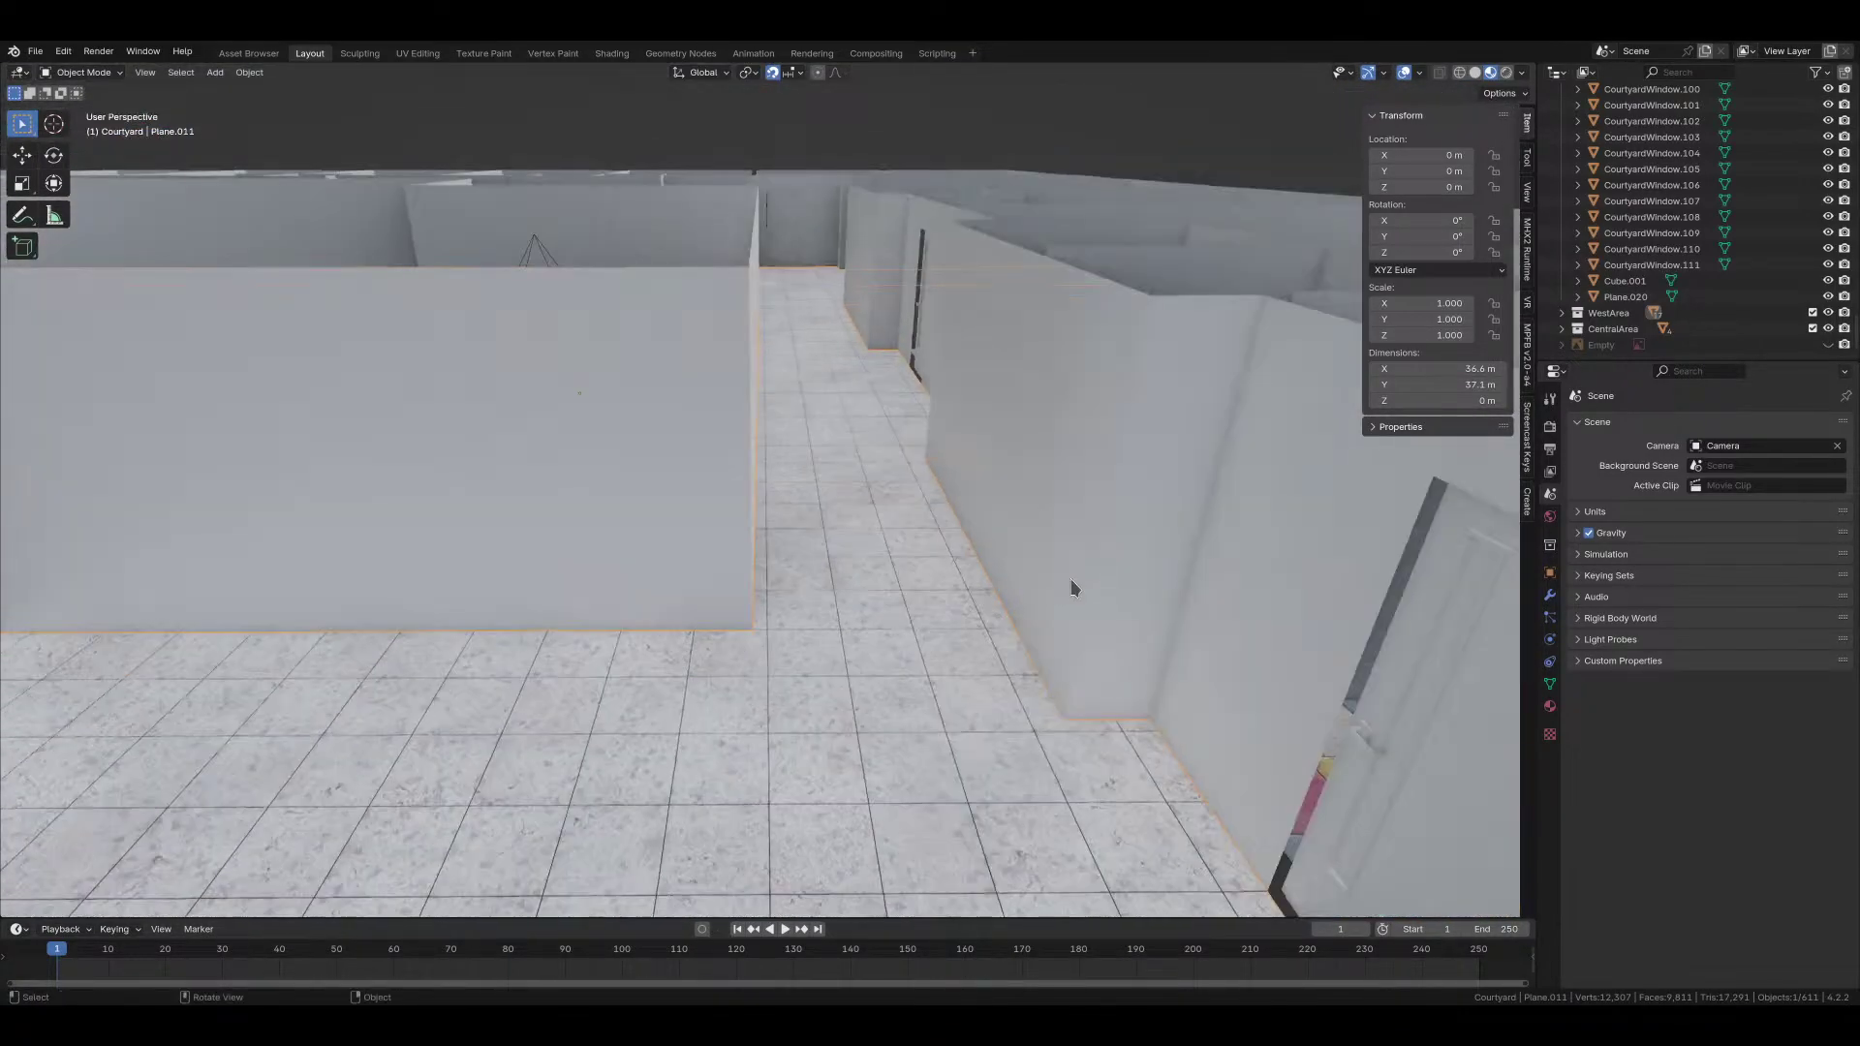
middle_click_drag(752, 521, 623, 581)
scroll(812, 584, "down", 6)
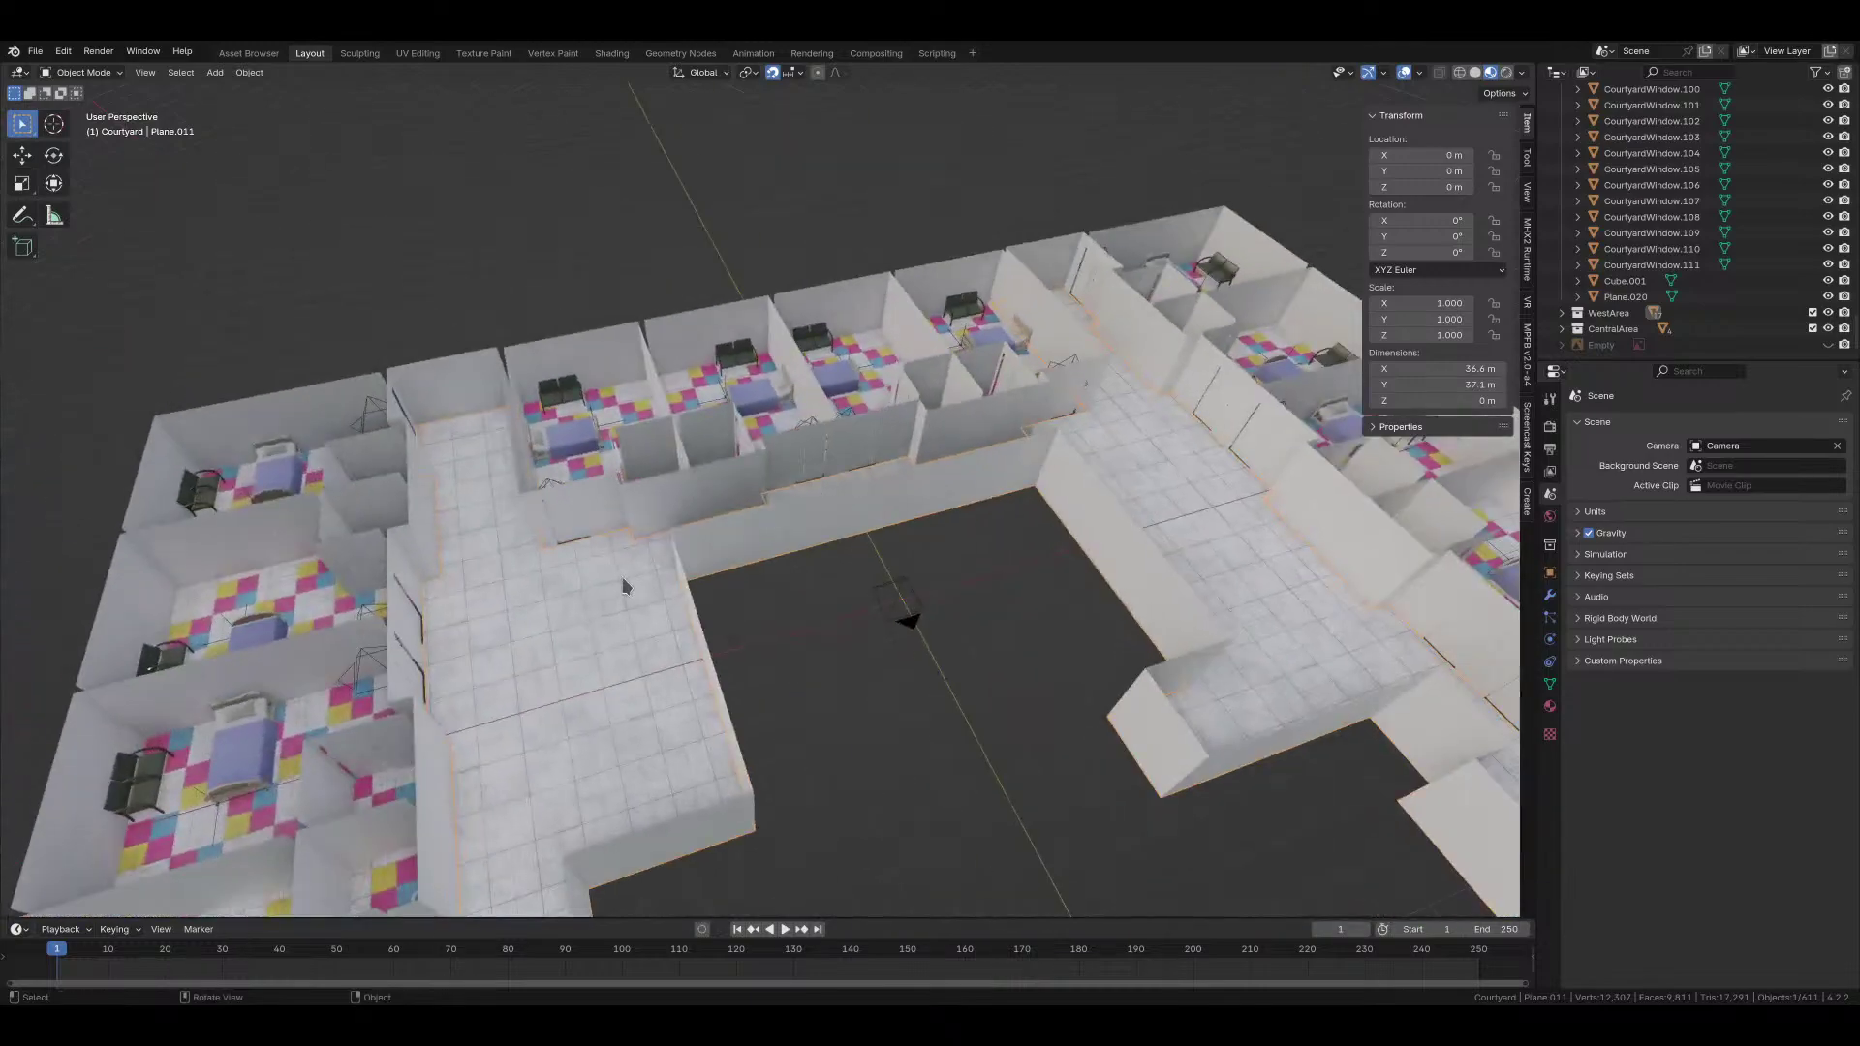
scroll(884, 513, "up", 4)
scroll(883, 514, "up", 5)
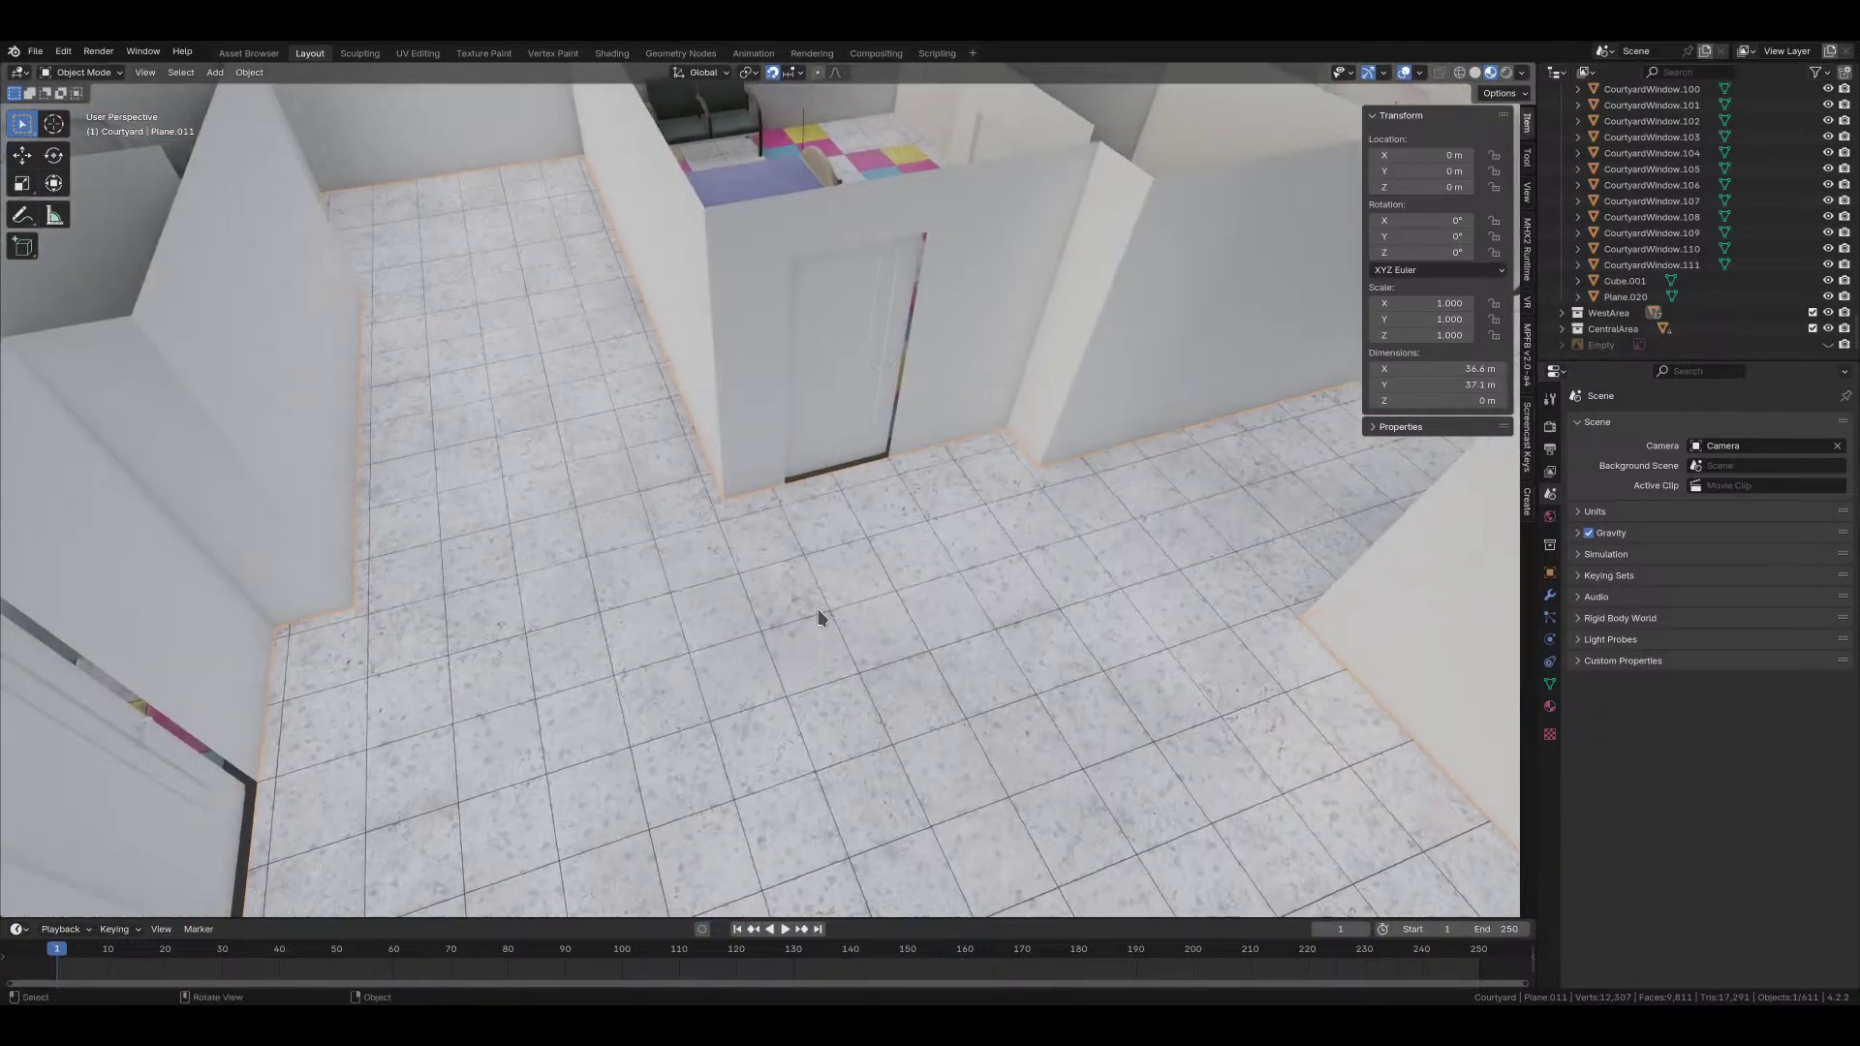
scroll(815, 609, "down", 2)
scroll(817, 612, "down", 2)
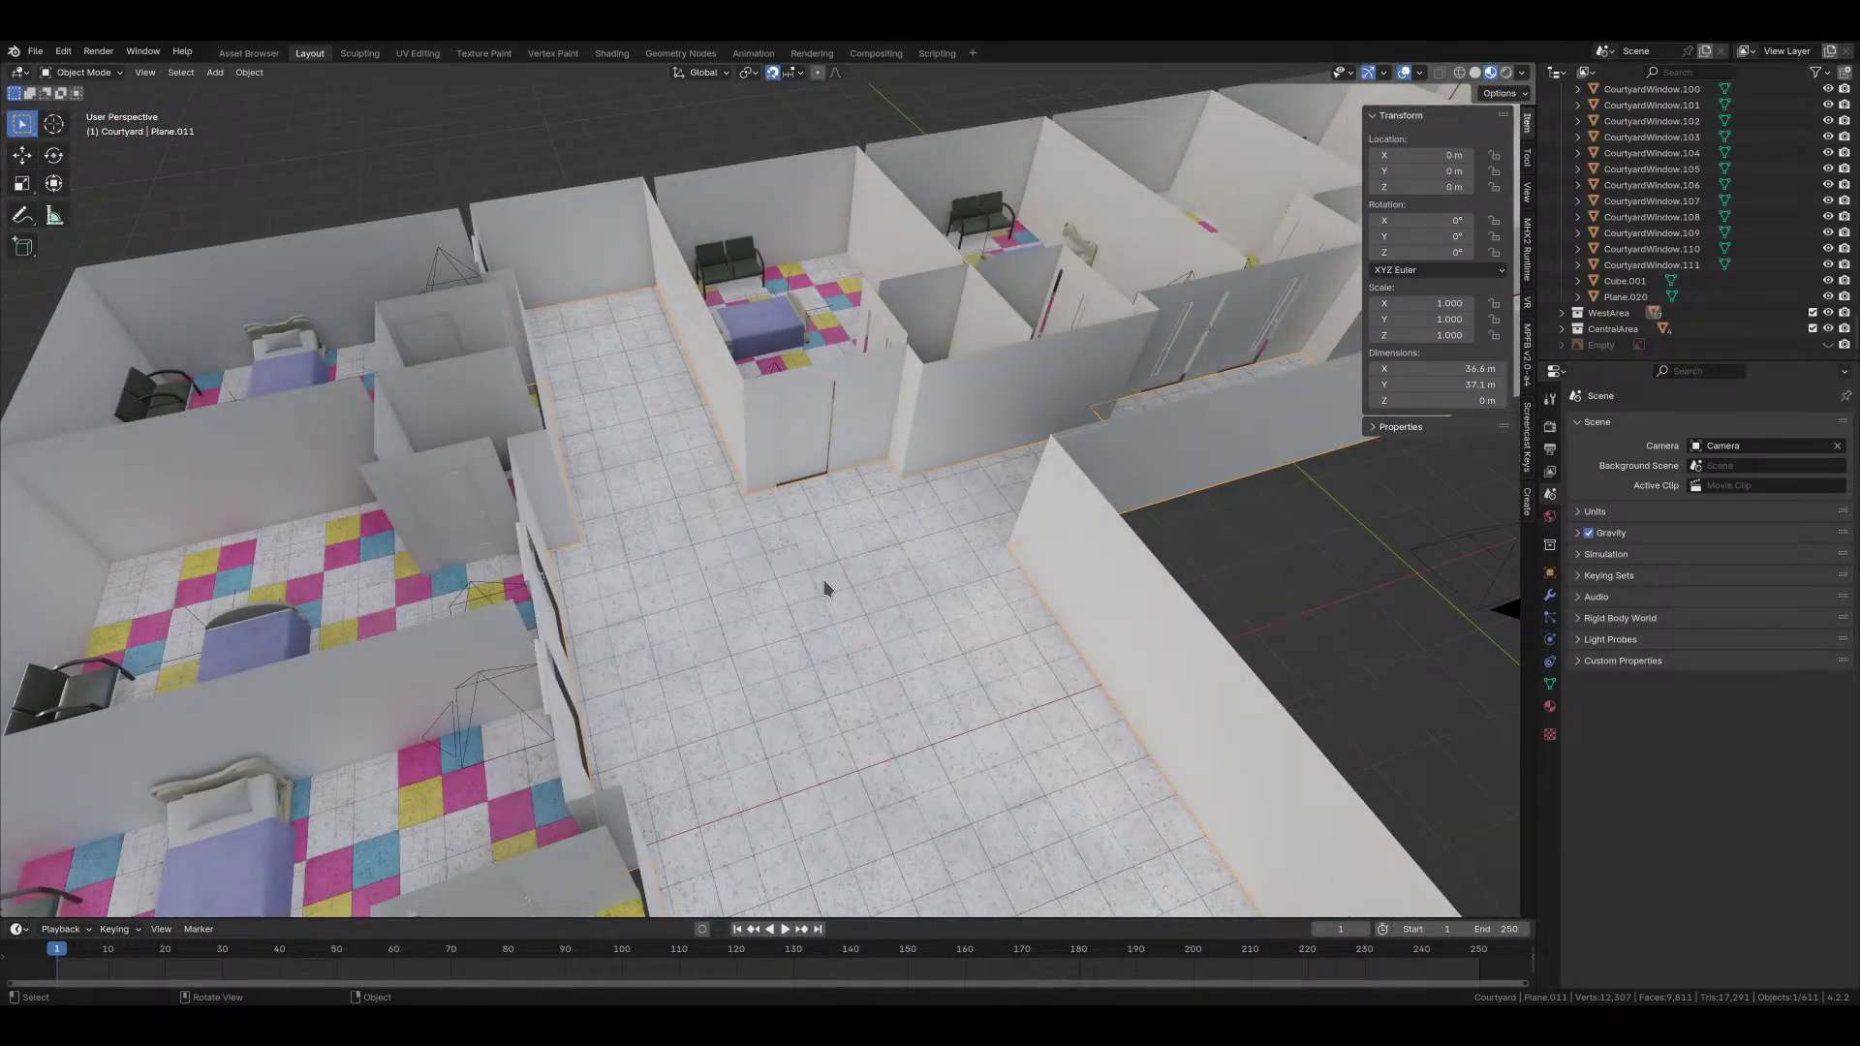
scroll(827, 579, "down", 4)
scroll(876, 561, "up", 4)
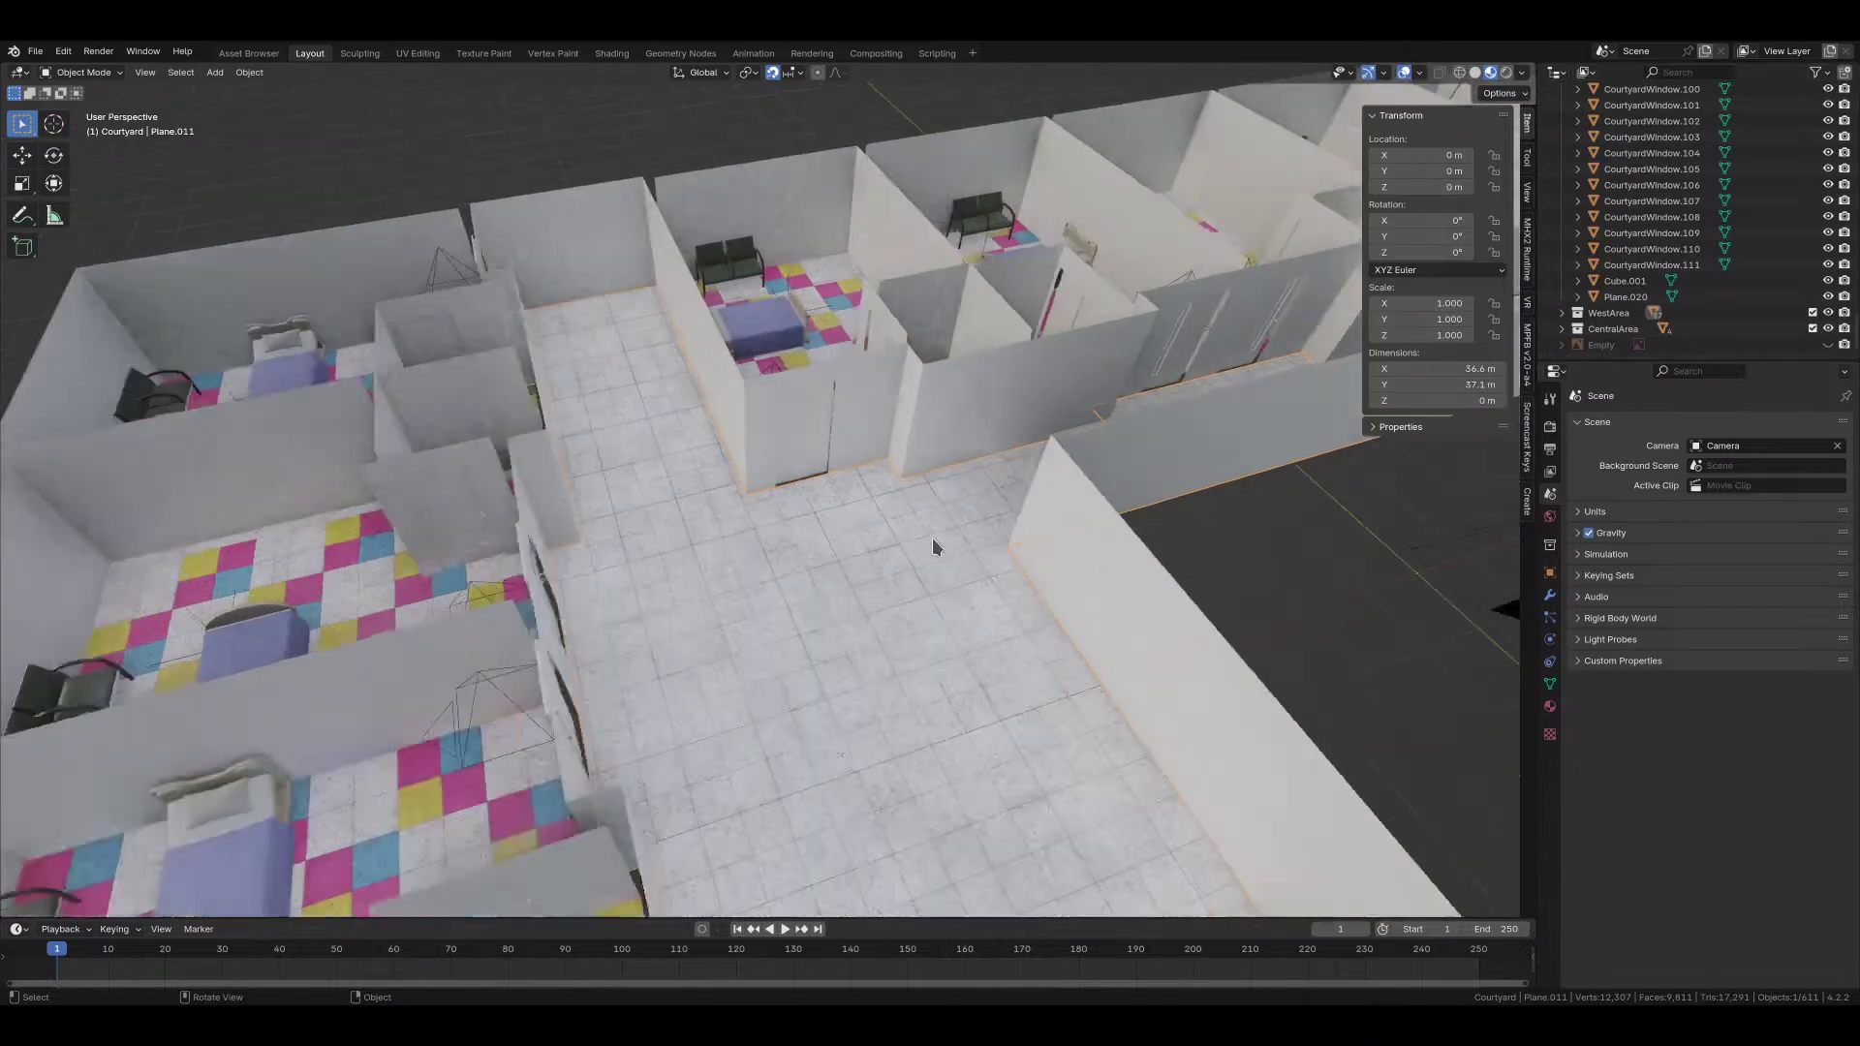
middle_click_drag(938, 543, 771, 452)
scroll(770, 451, "up", 6)
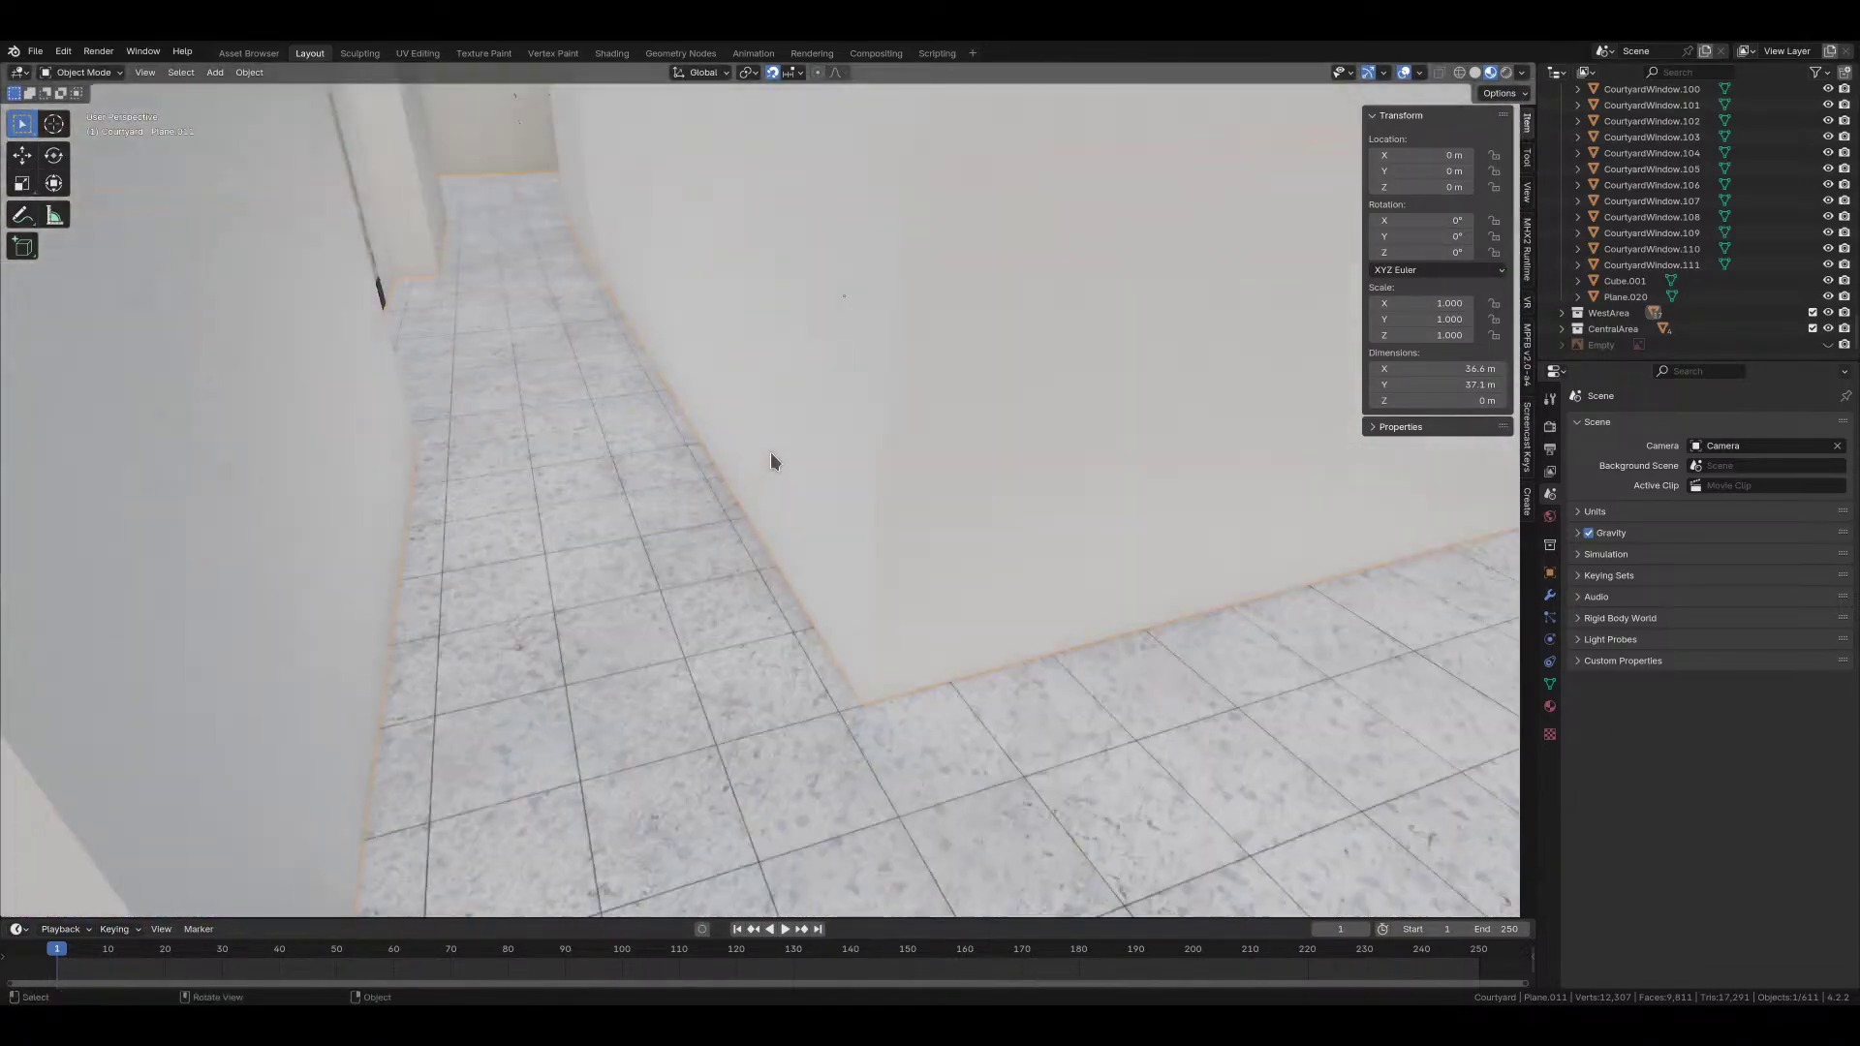
scroll(704, 463, "down", 6)
middle_click_drag(1133, 514, 1017, 581)
scroll(1114, 531, "up", 4)
scroll(985, 556, "up", 8)
Step: Assign the existing hallway_ceiling material to the ceiling object Plane.016
left_click(755, 459)
scroll(795, 489, "down", 6)
left_click(1549, 684)
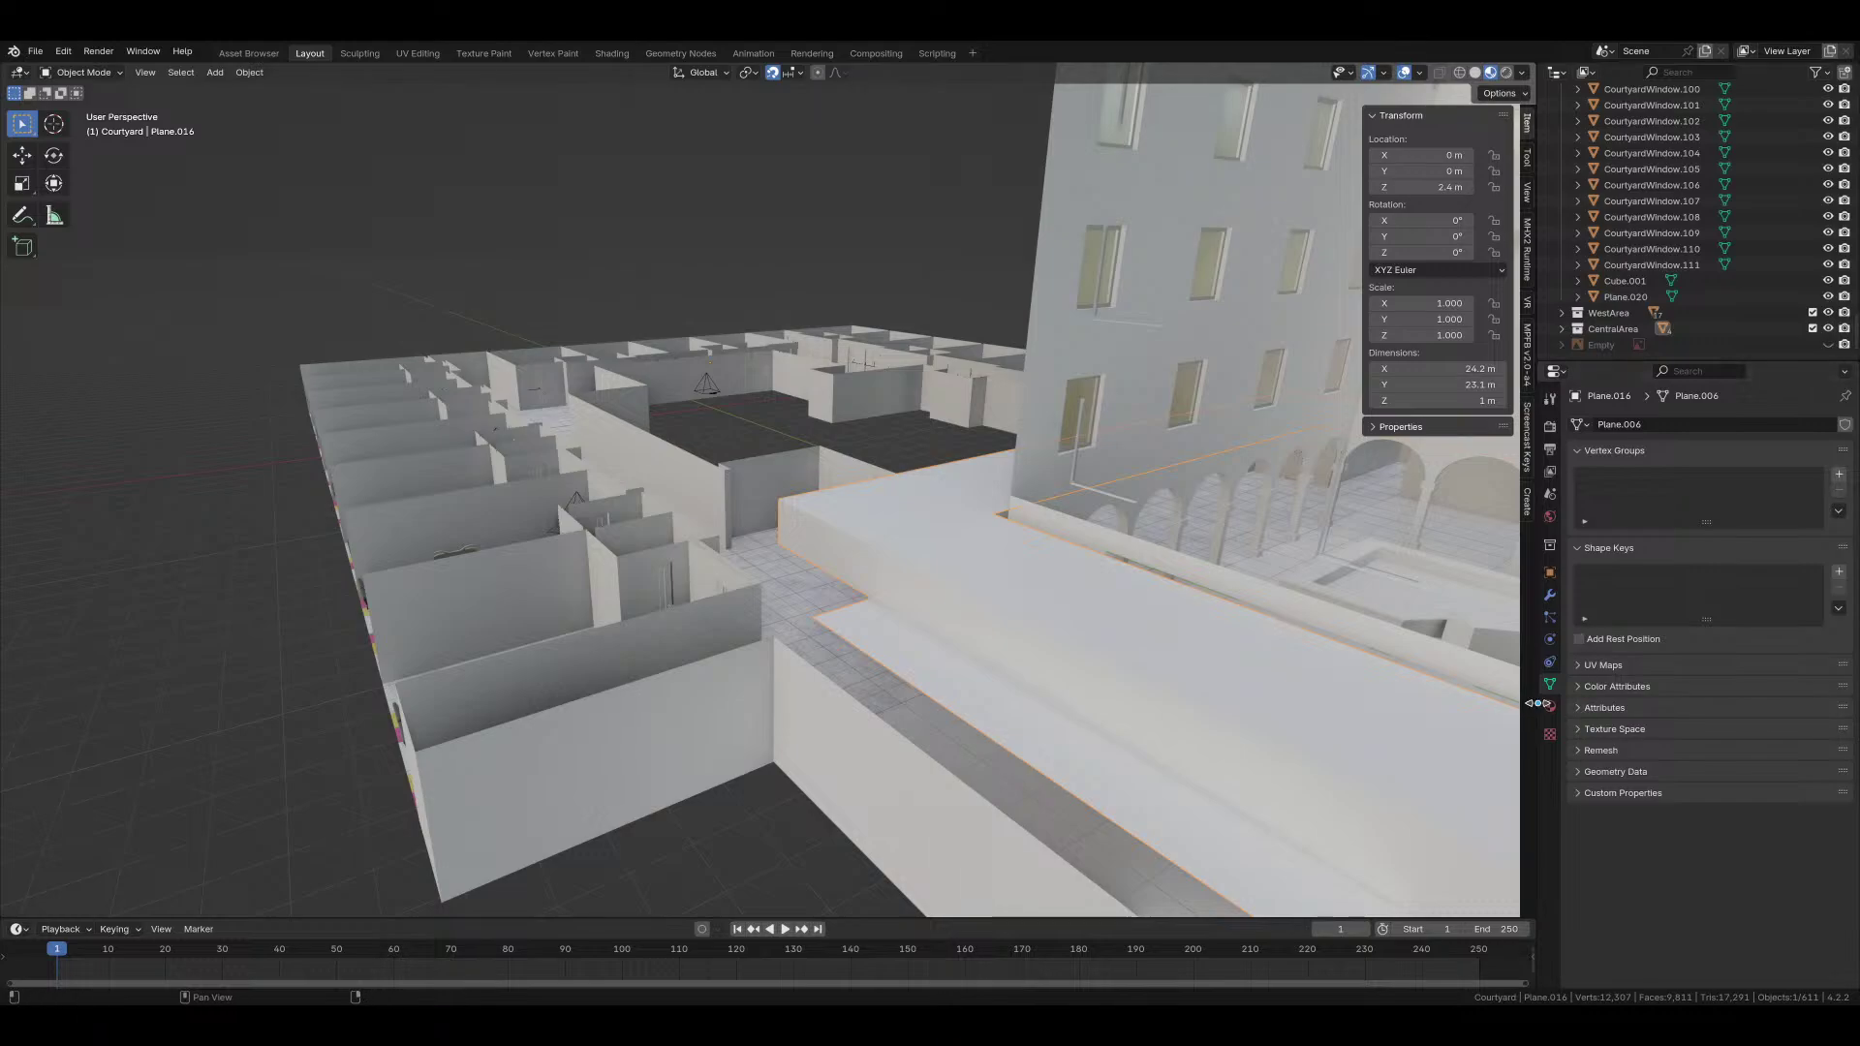
left_click(1548, 707)
left_click(1578, 492)
type("ce")
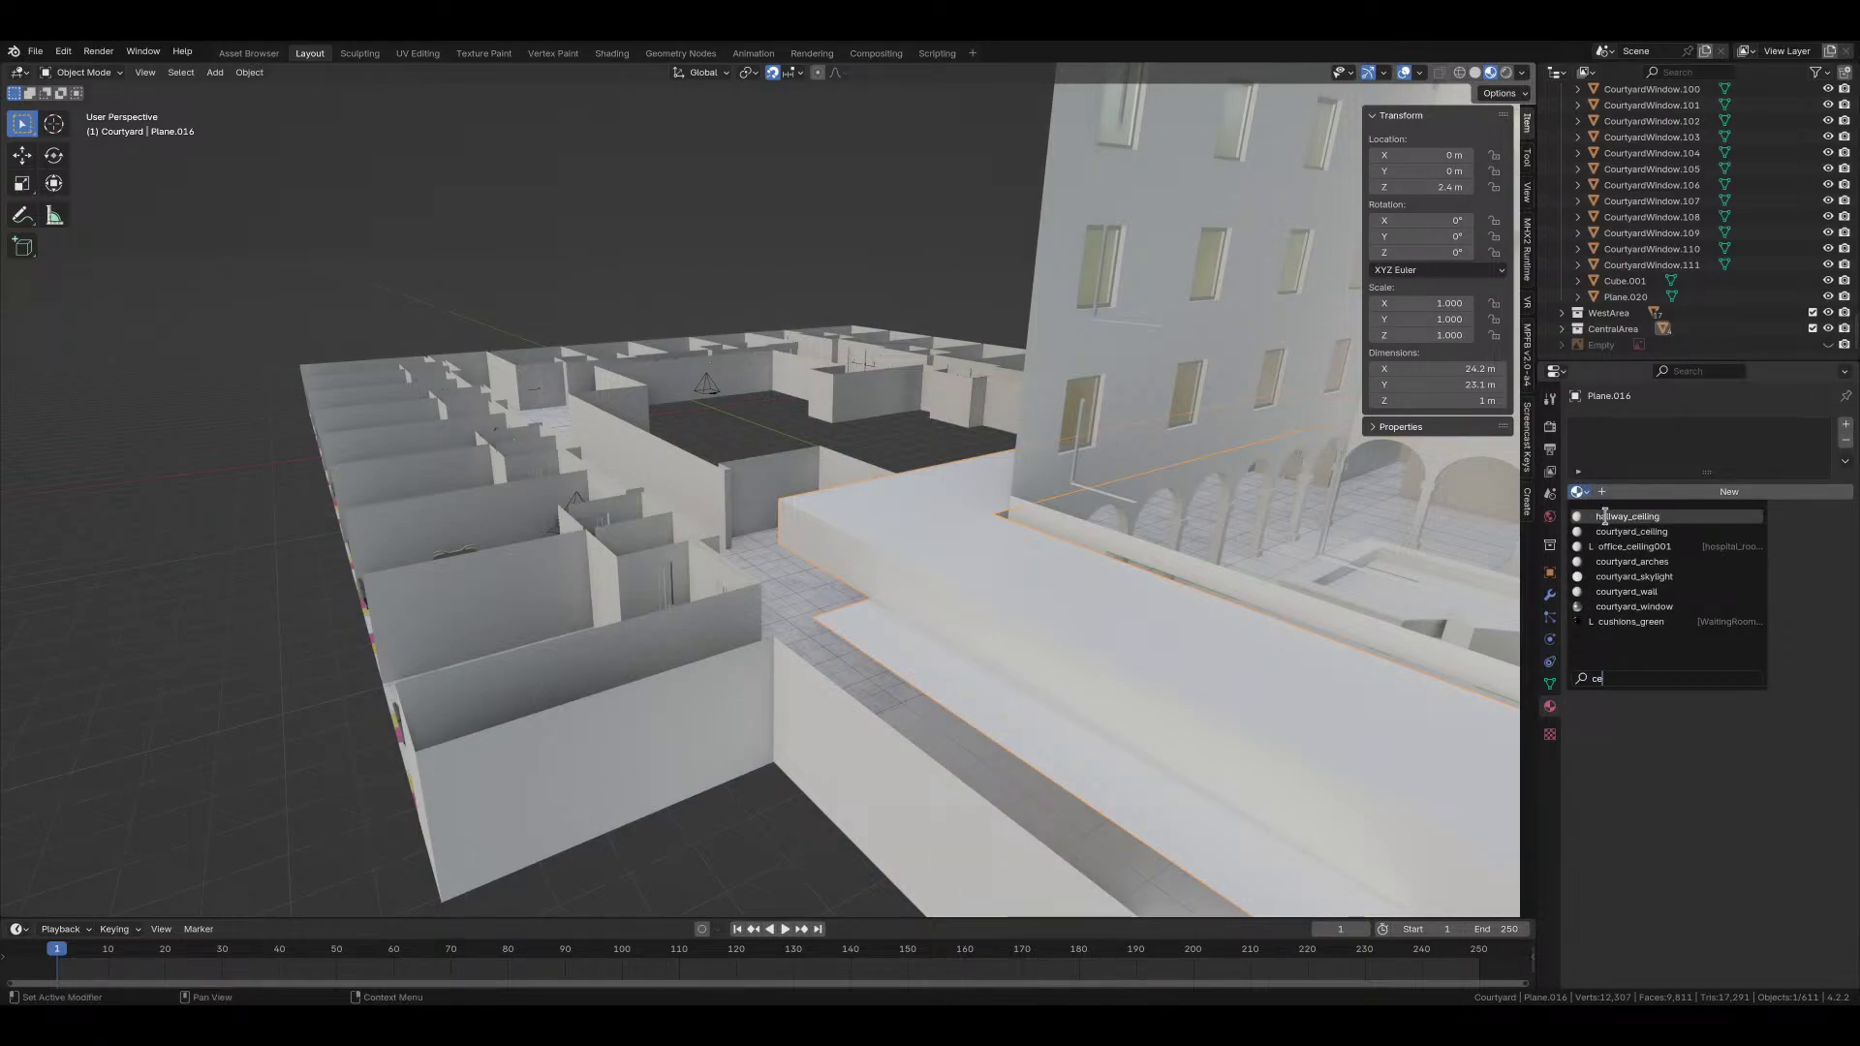
left_click(1604, 517)
Step: Select the hallway floor Plane.011 and add a second, empty material slot below tiles040
middle_click_drag(804, 523, 764, 538)
scroll(967, 565, "up", 3)
scroll(977, 561, "down", 5)
left_click(763, 538)
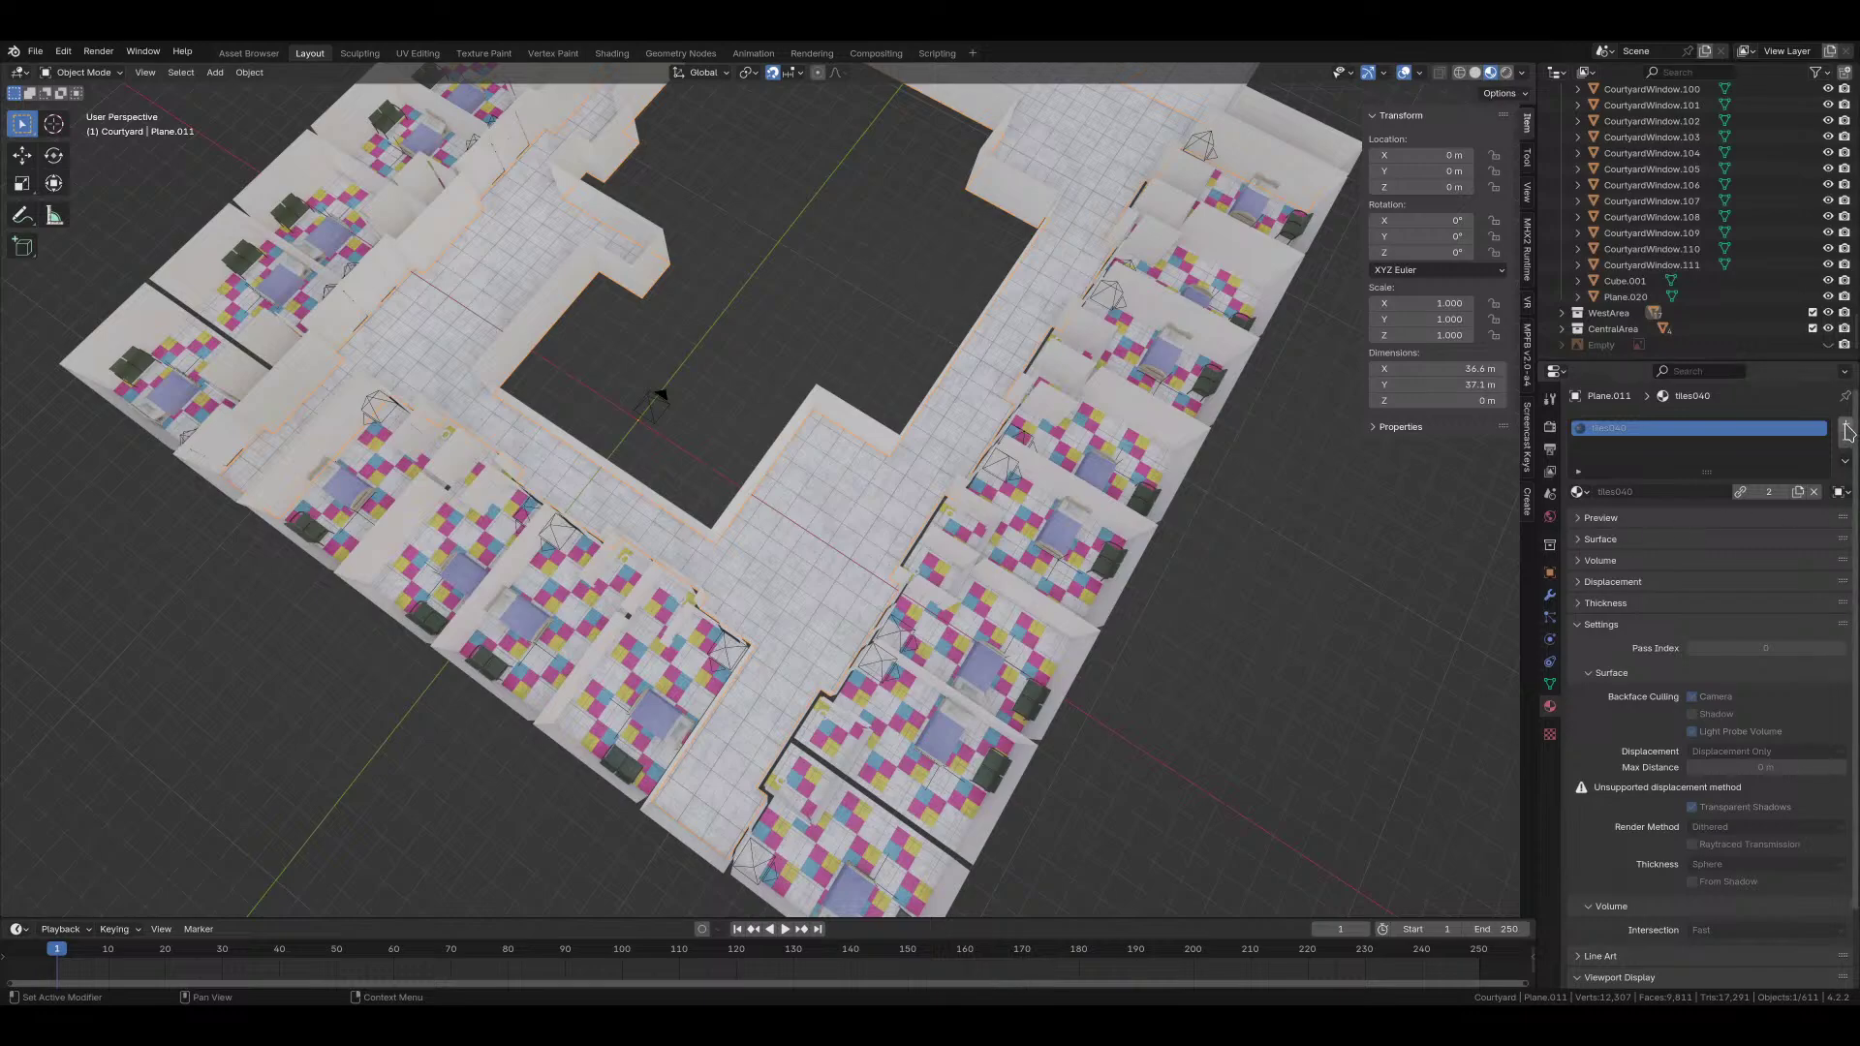
left_click(1845, 425)
left_click(1588, 429)
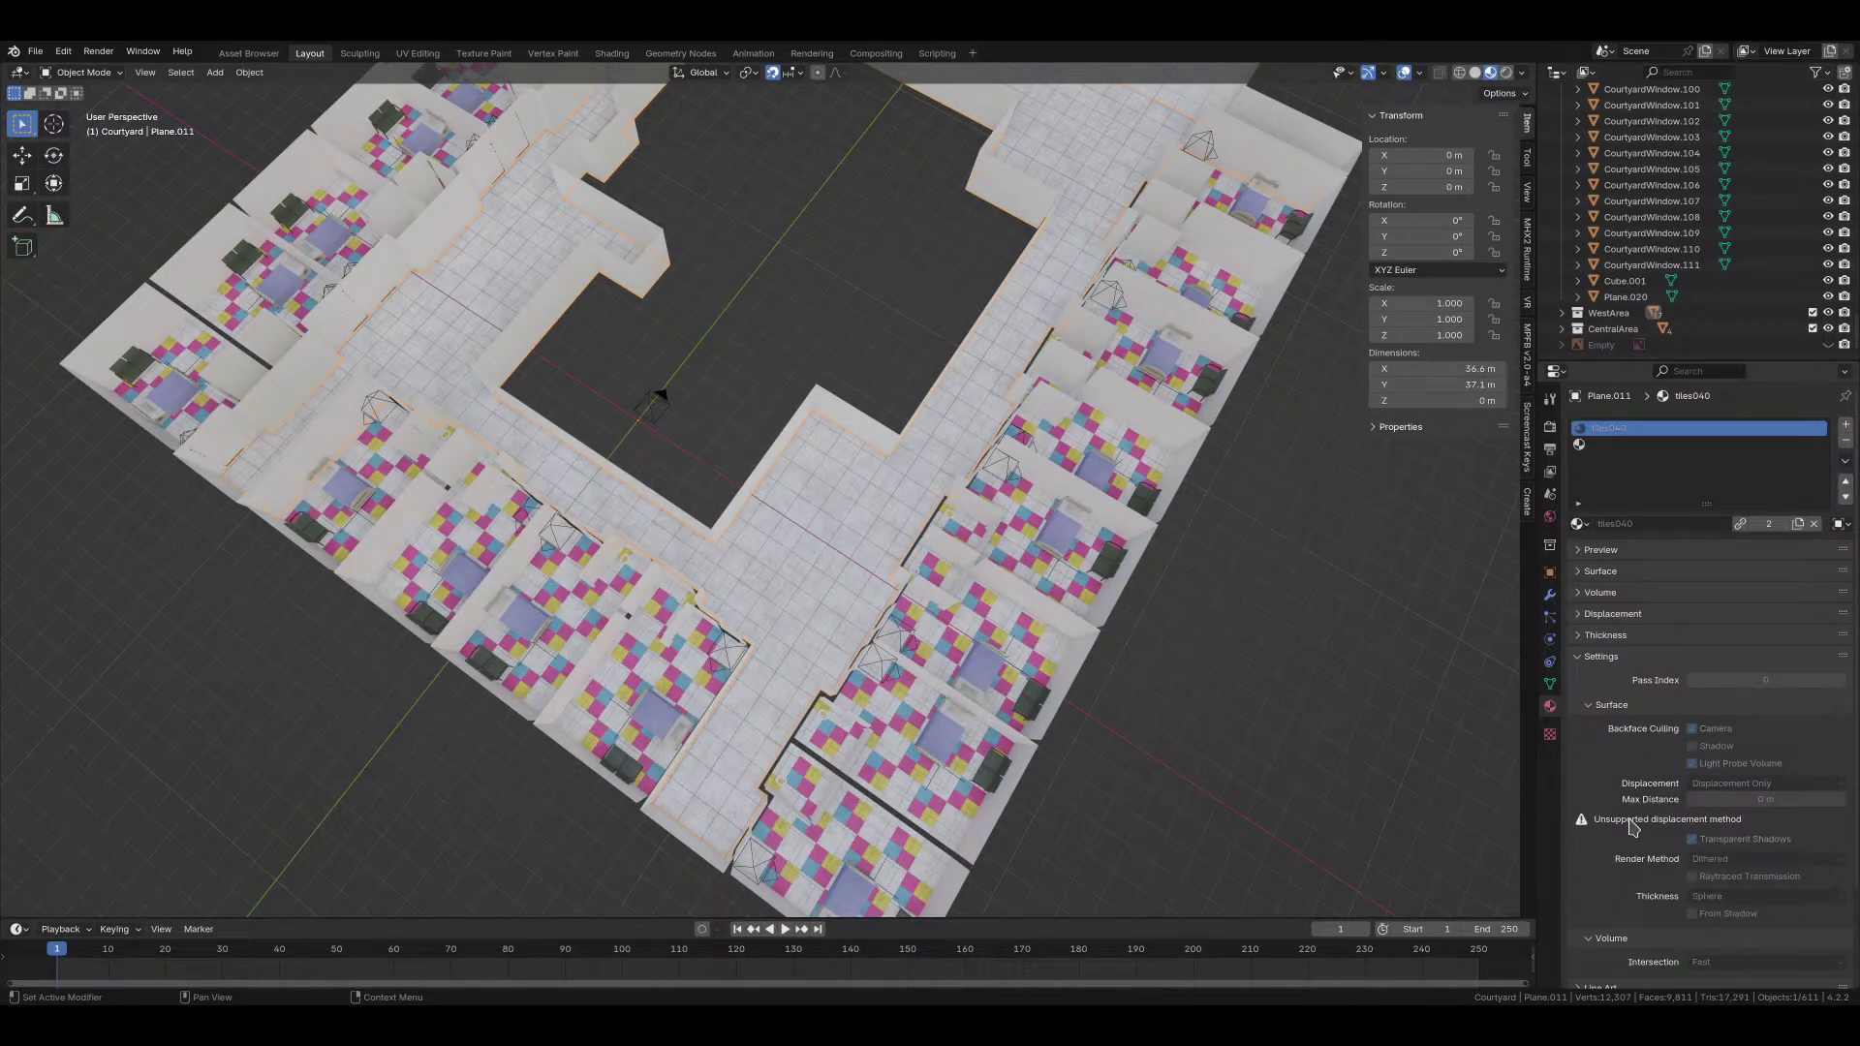
Step: Review the tiles040 shader nodes and surface settings in the Shading workspace, and save the file
left_click(610, 54)
scroll(969, 649, "down", 3)
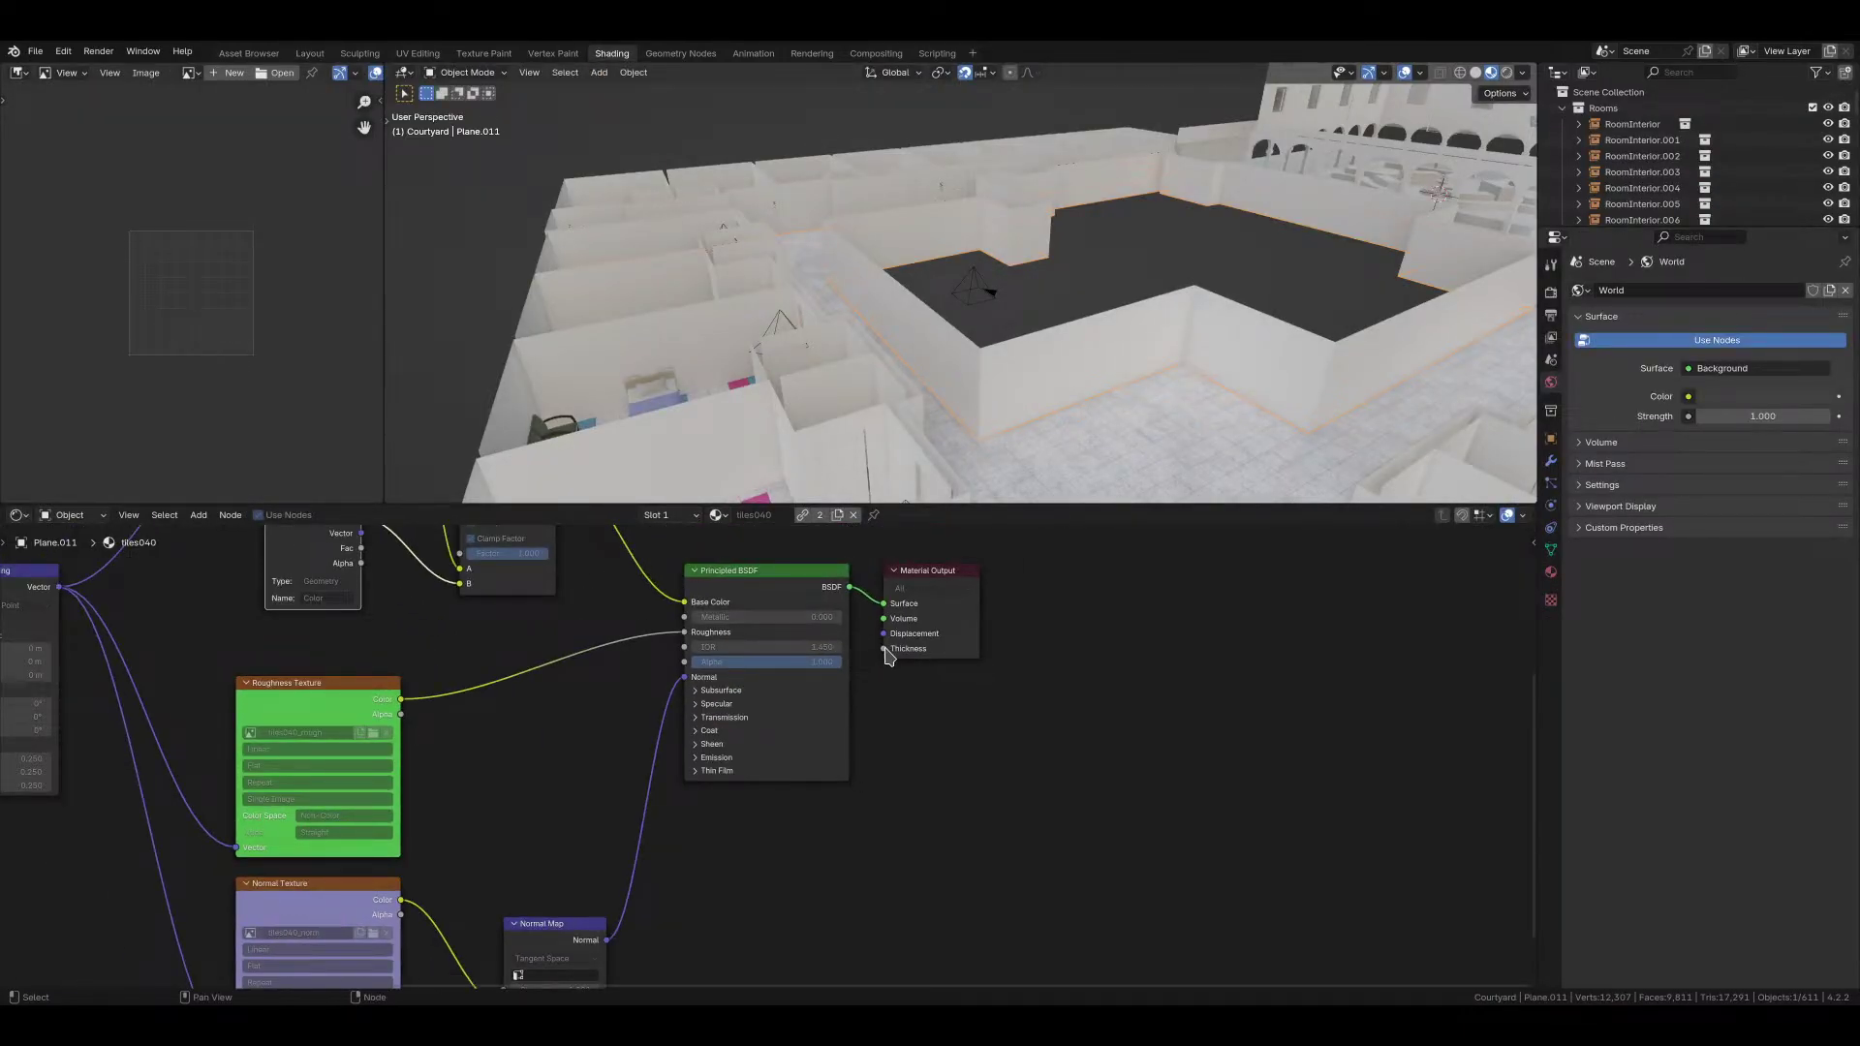
middle_click_drag(954, 801, 1130, 897)
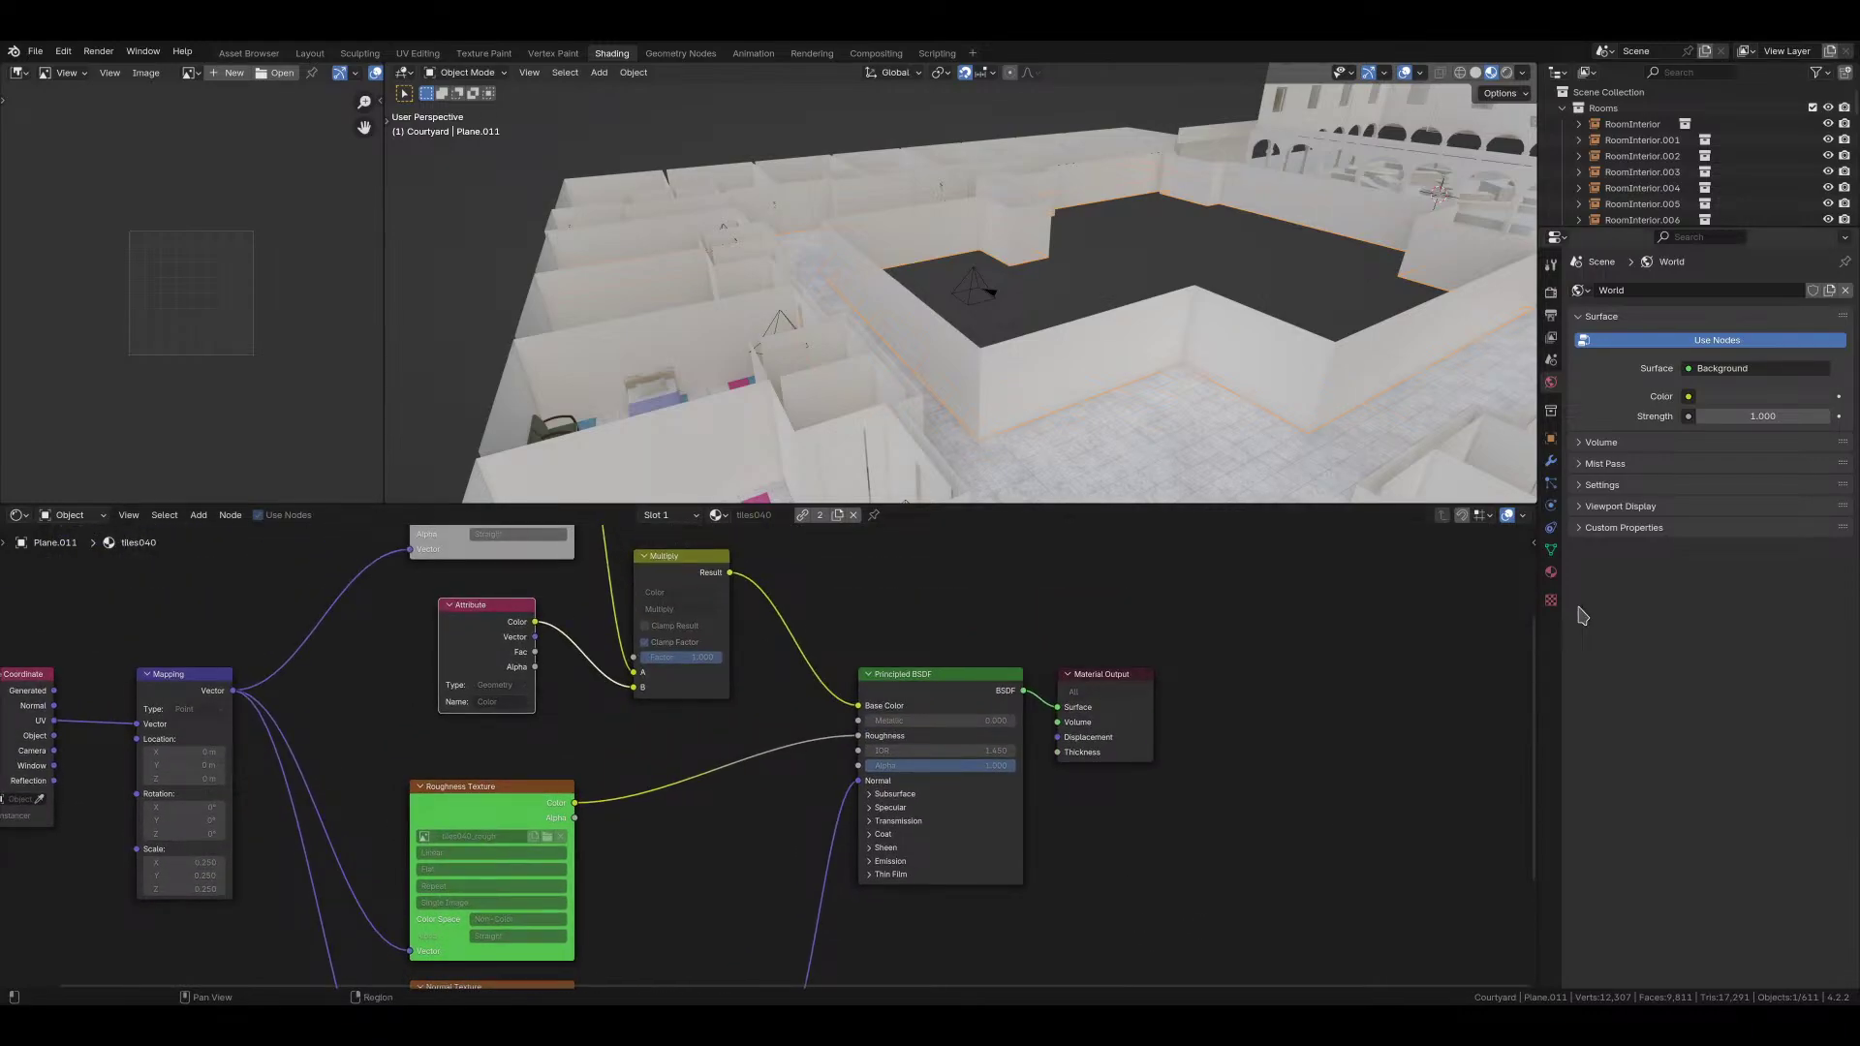
left_click(1550, 572)
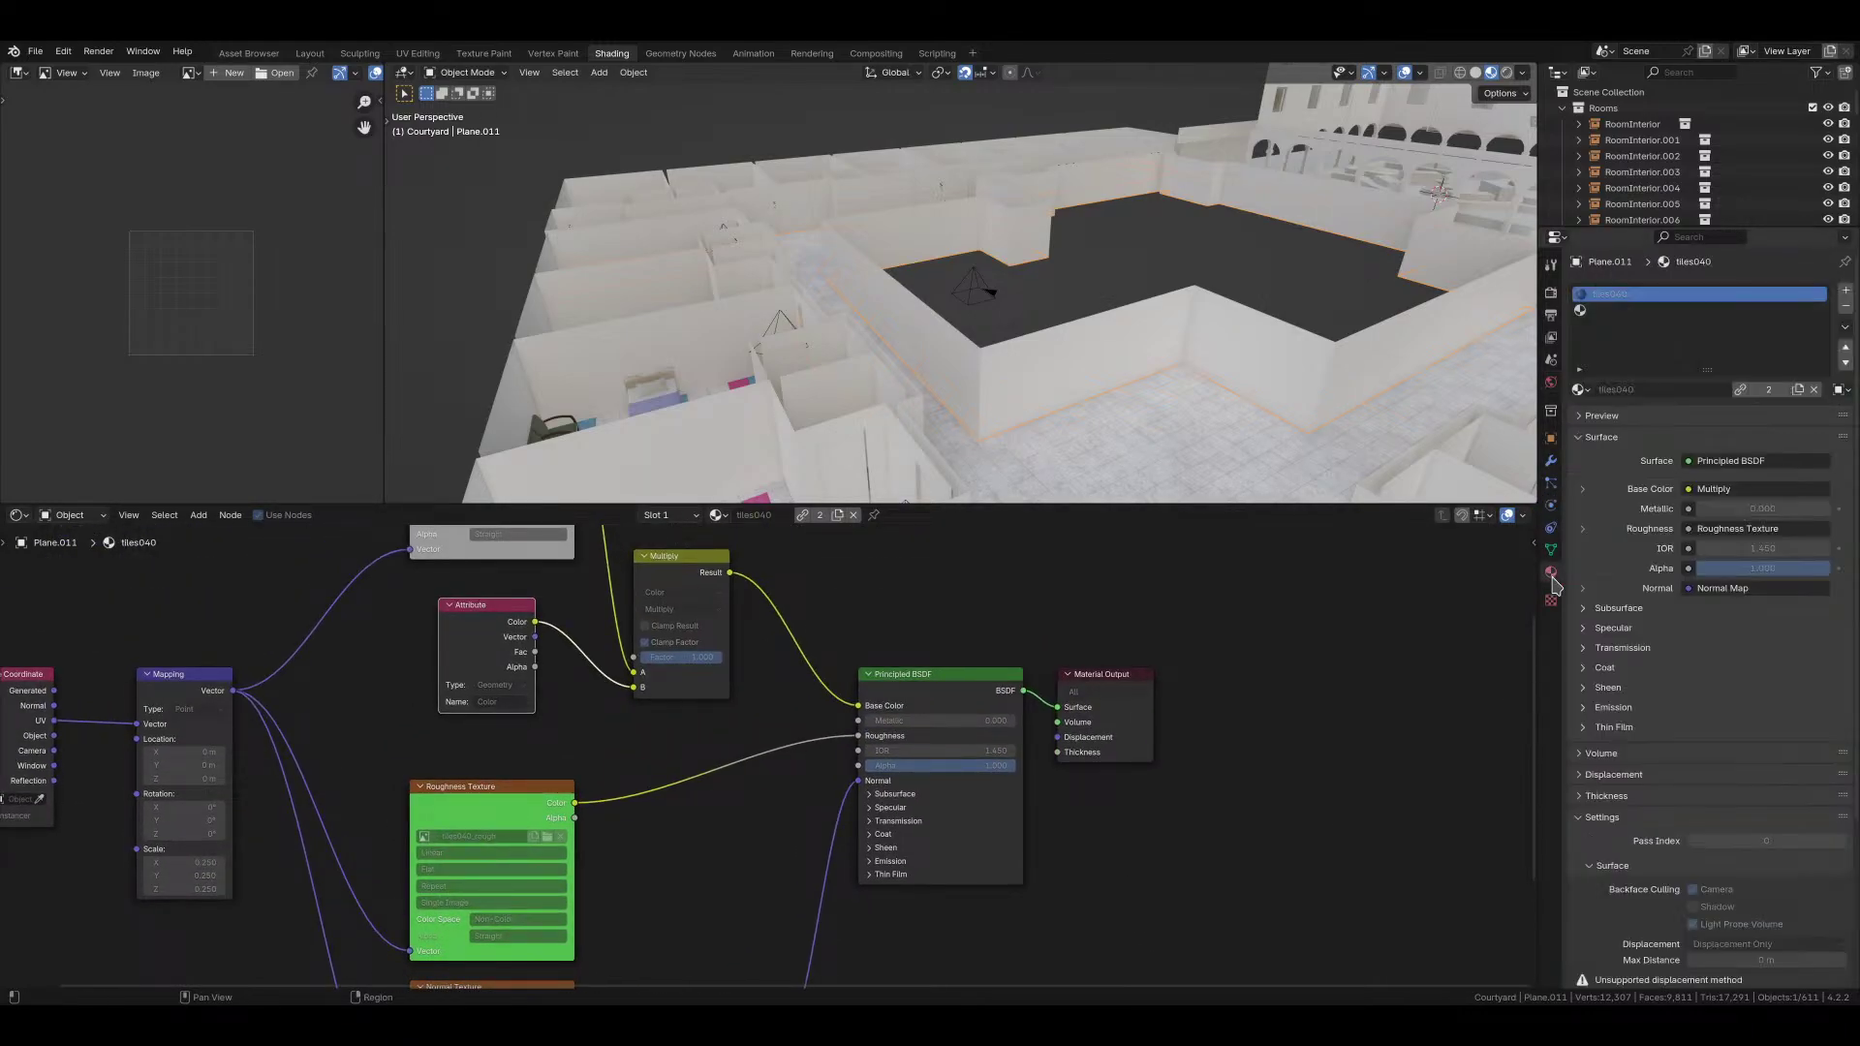
scroll(1608, 843, "down", 5)
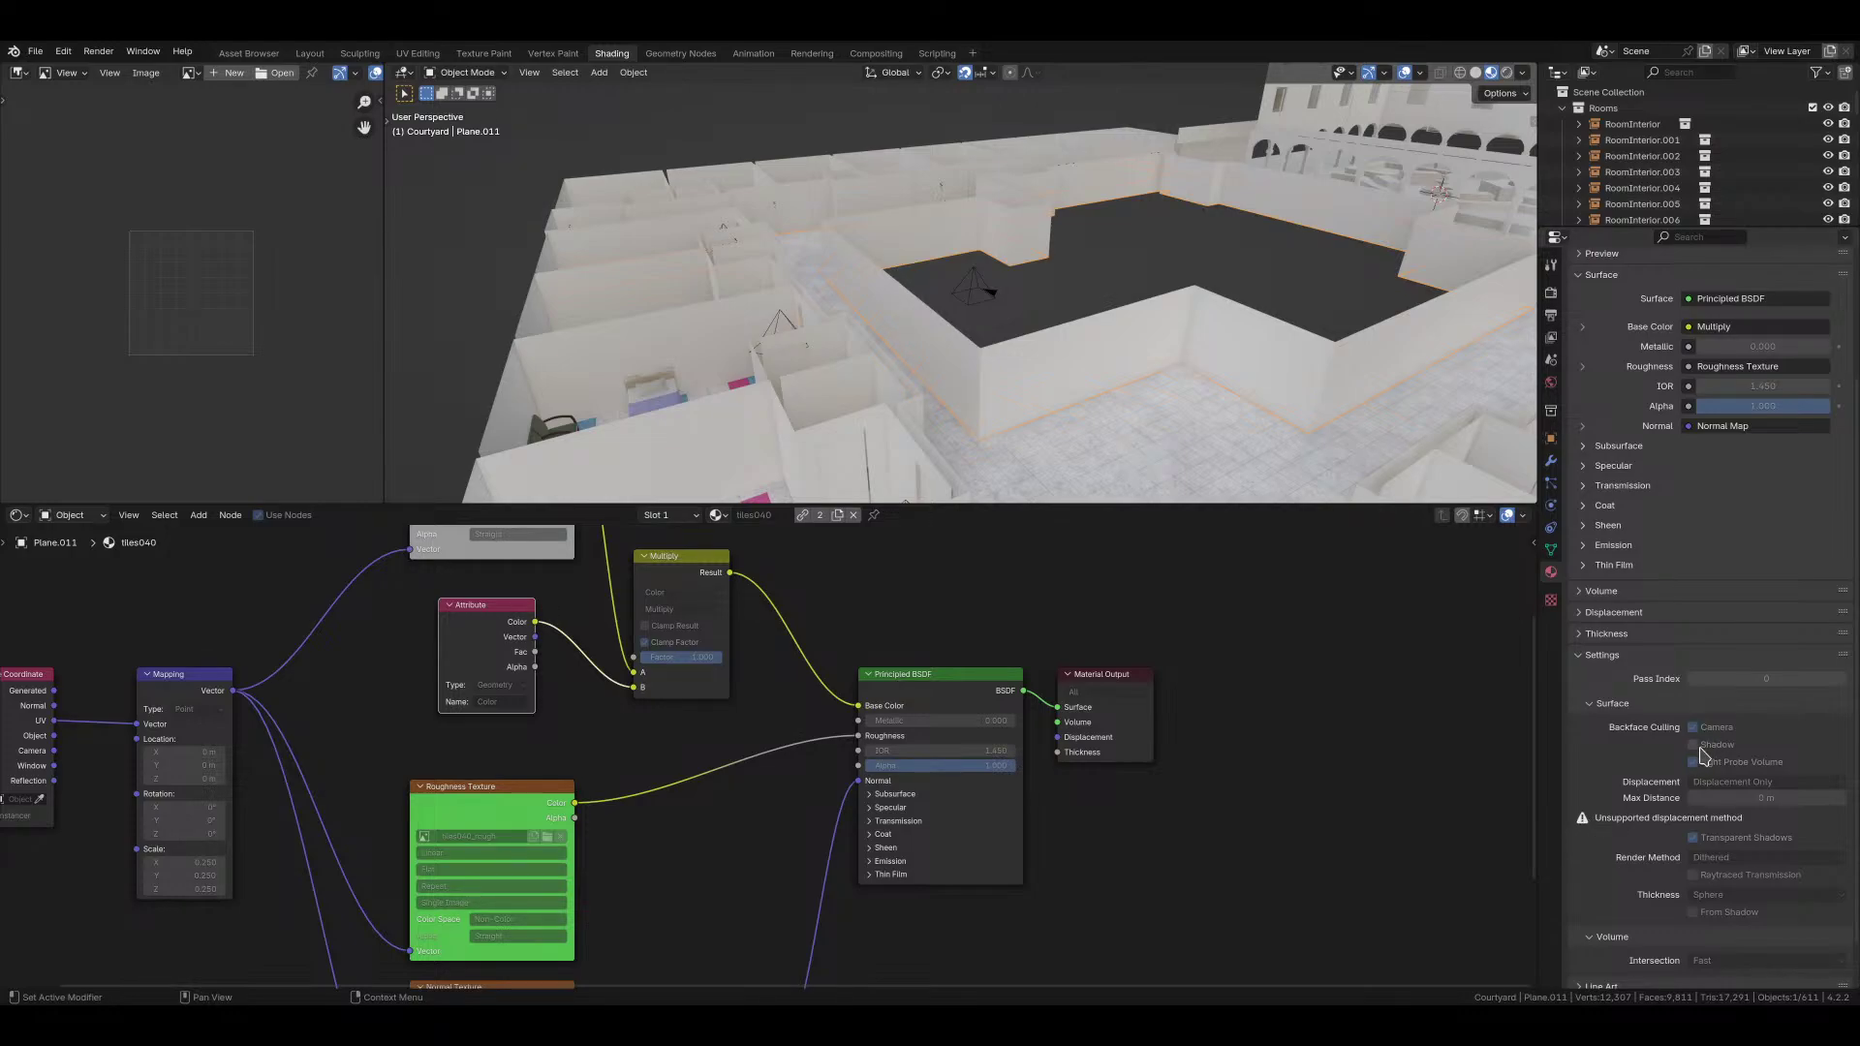
middle_click_drag(1114, 417, 1248, 447)
key("ctrl+s")
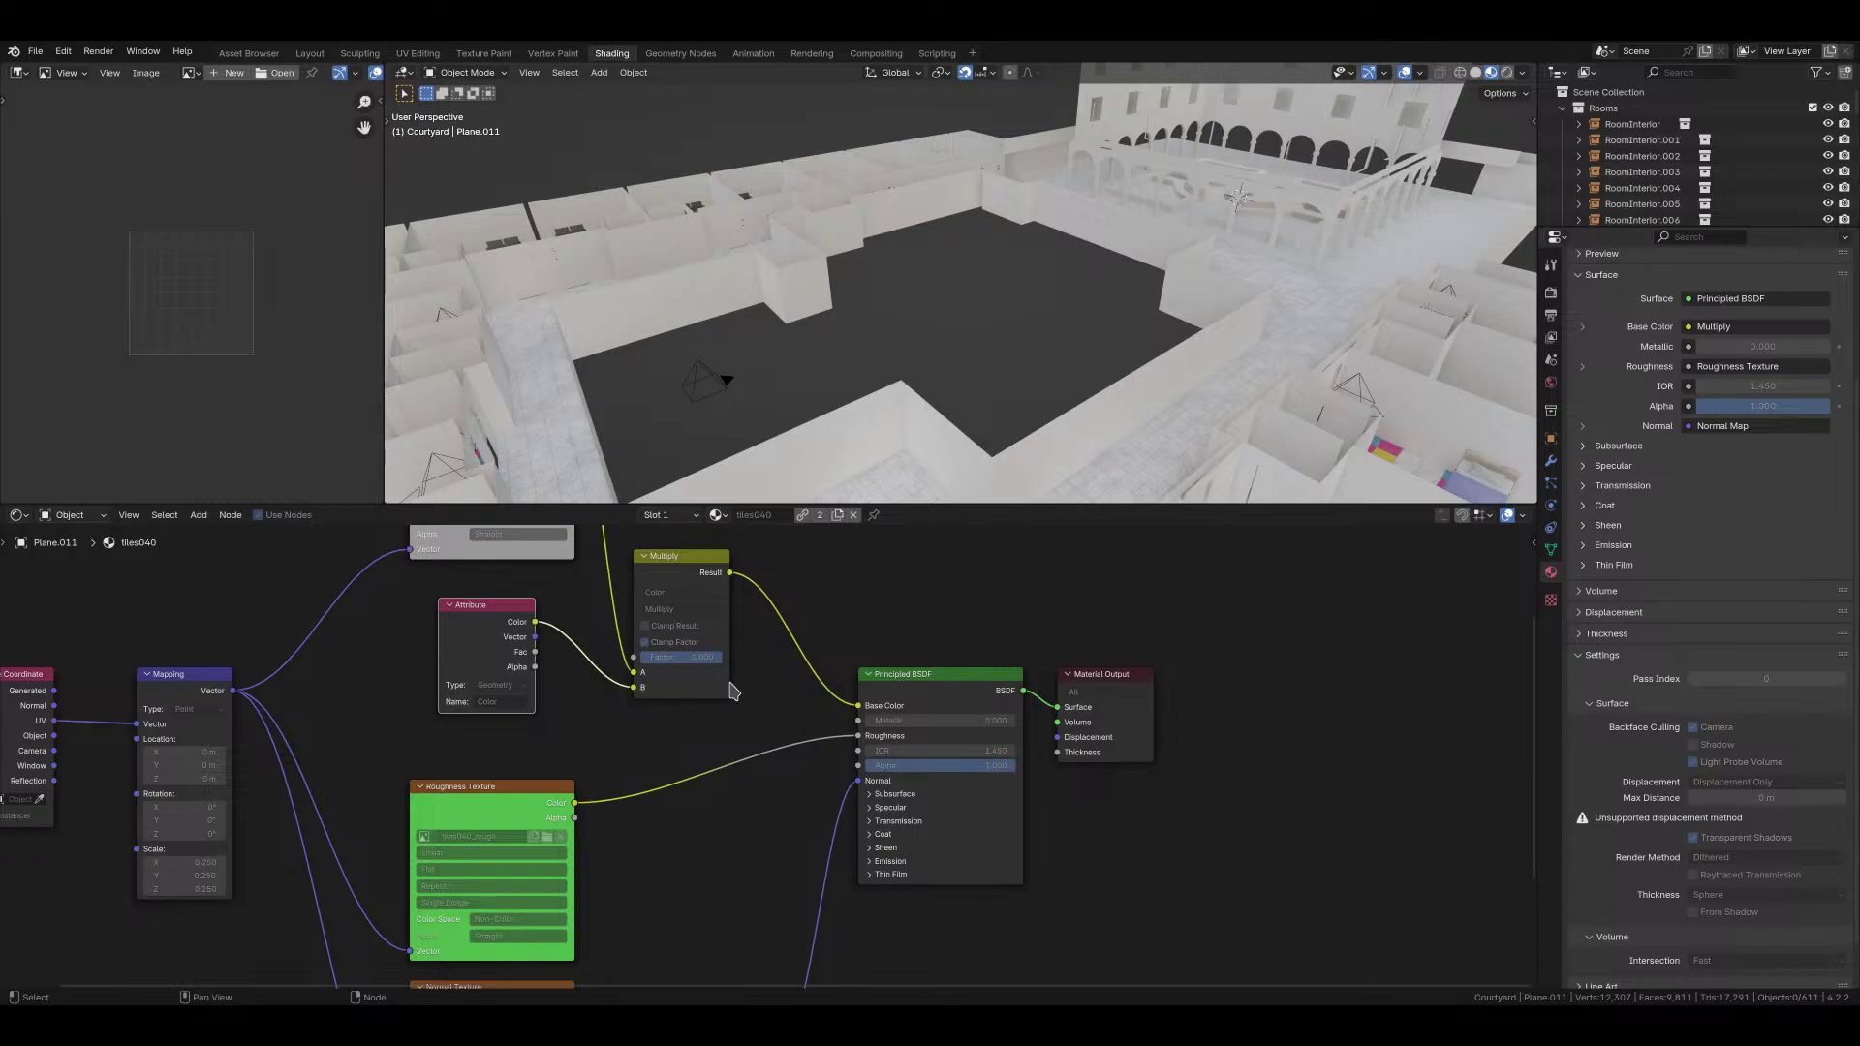
Step: Return to the Layout workspace and look over the tiled hallway and its surrounding walls
left_click(310, 53)
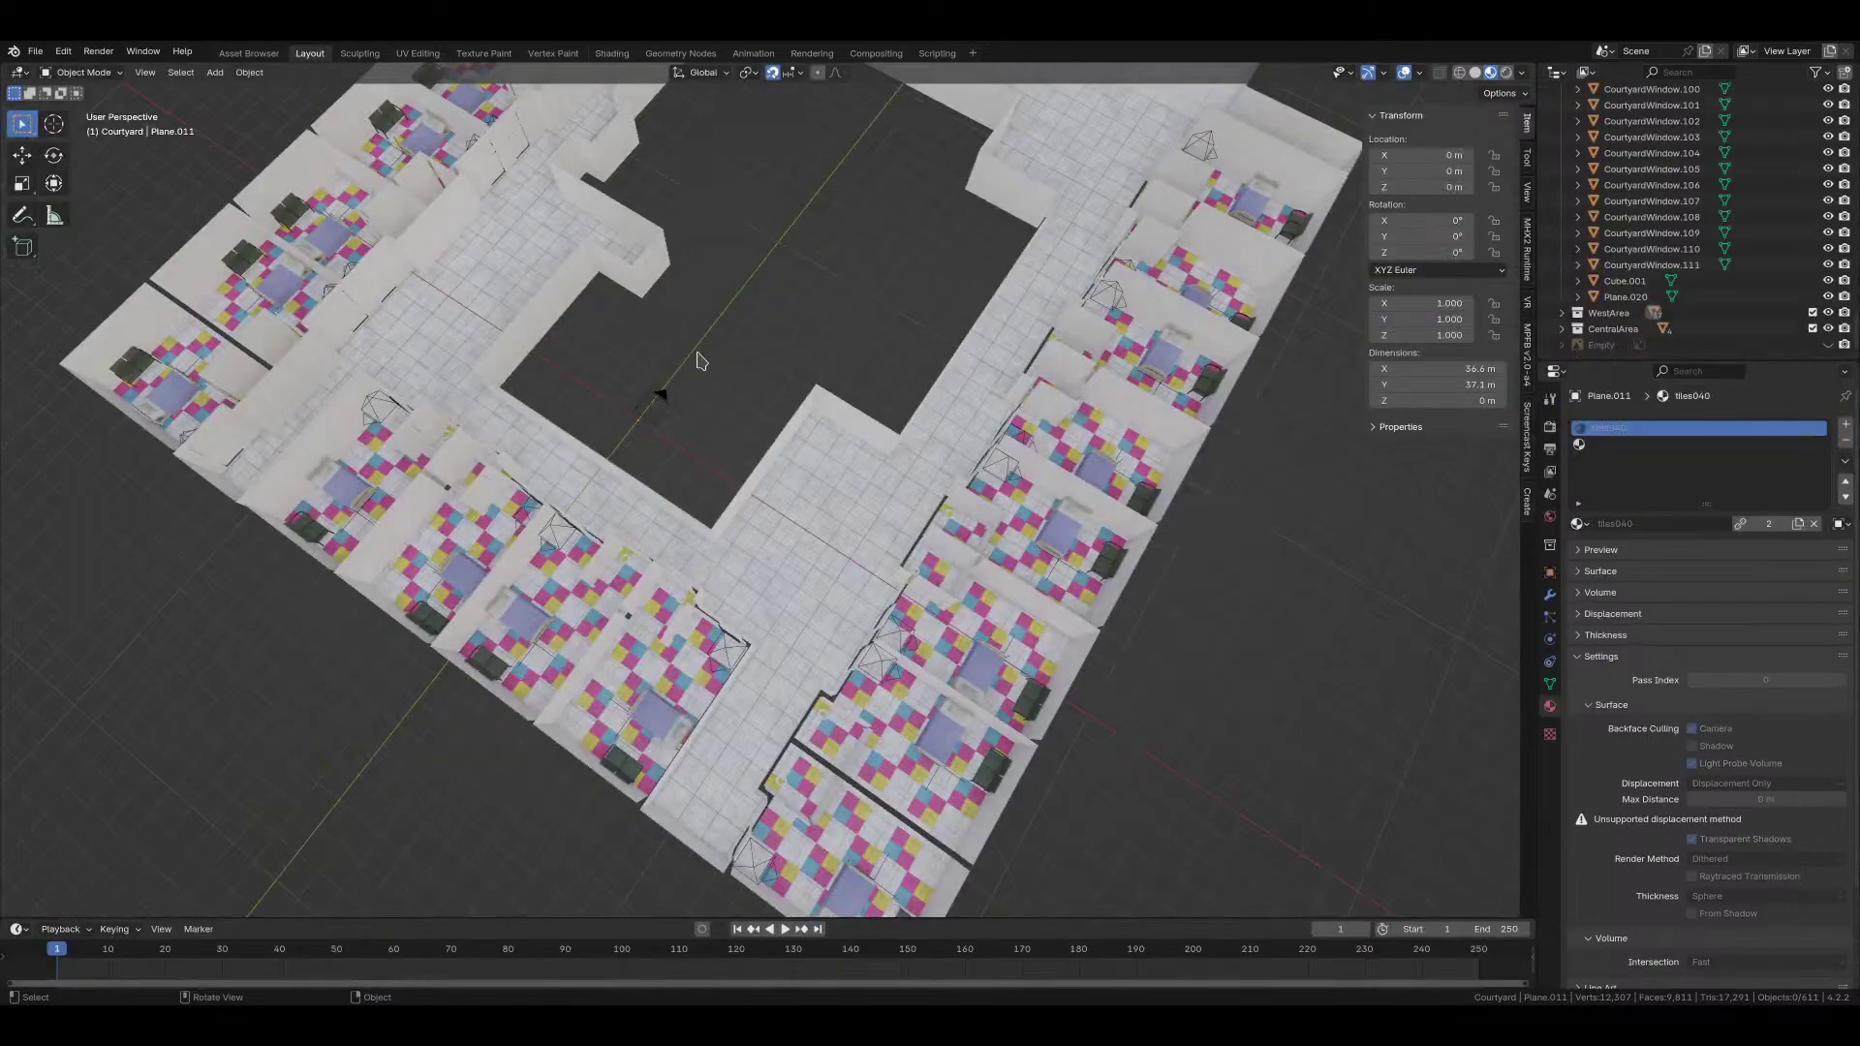
mouse_move(700, 360)
middle_mouse_down()
mouse_move(860, 465)
mouse_move(1376, 426)
middle_mouse_up()
scroll(860, 475, "up", 4)
scroll(860, 479, "up", 2)
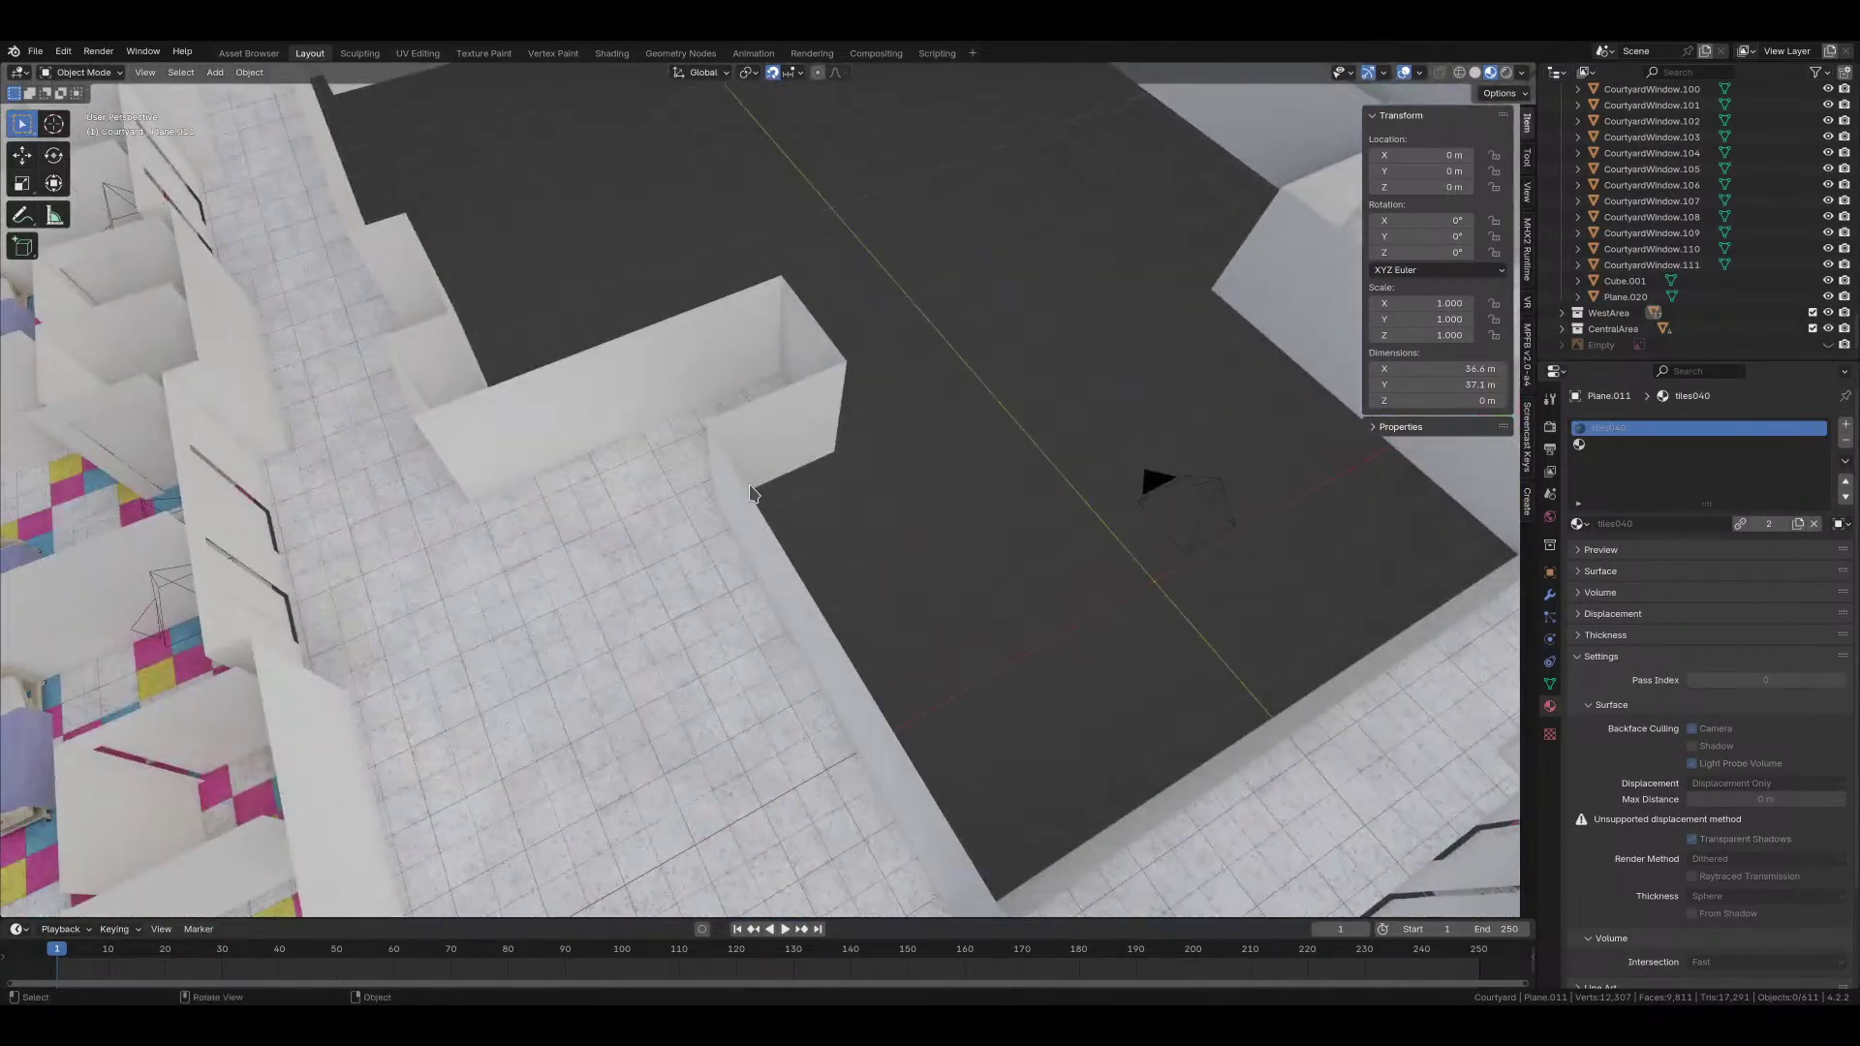
middle_click_drag(678, 538, 859, 593)
scroll(607, 511, "up", 2)
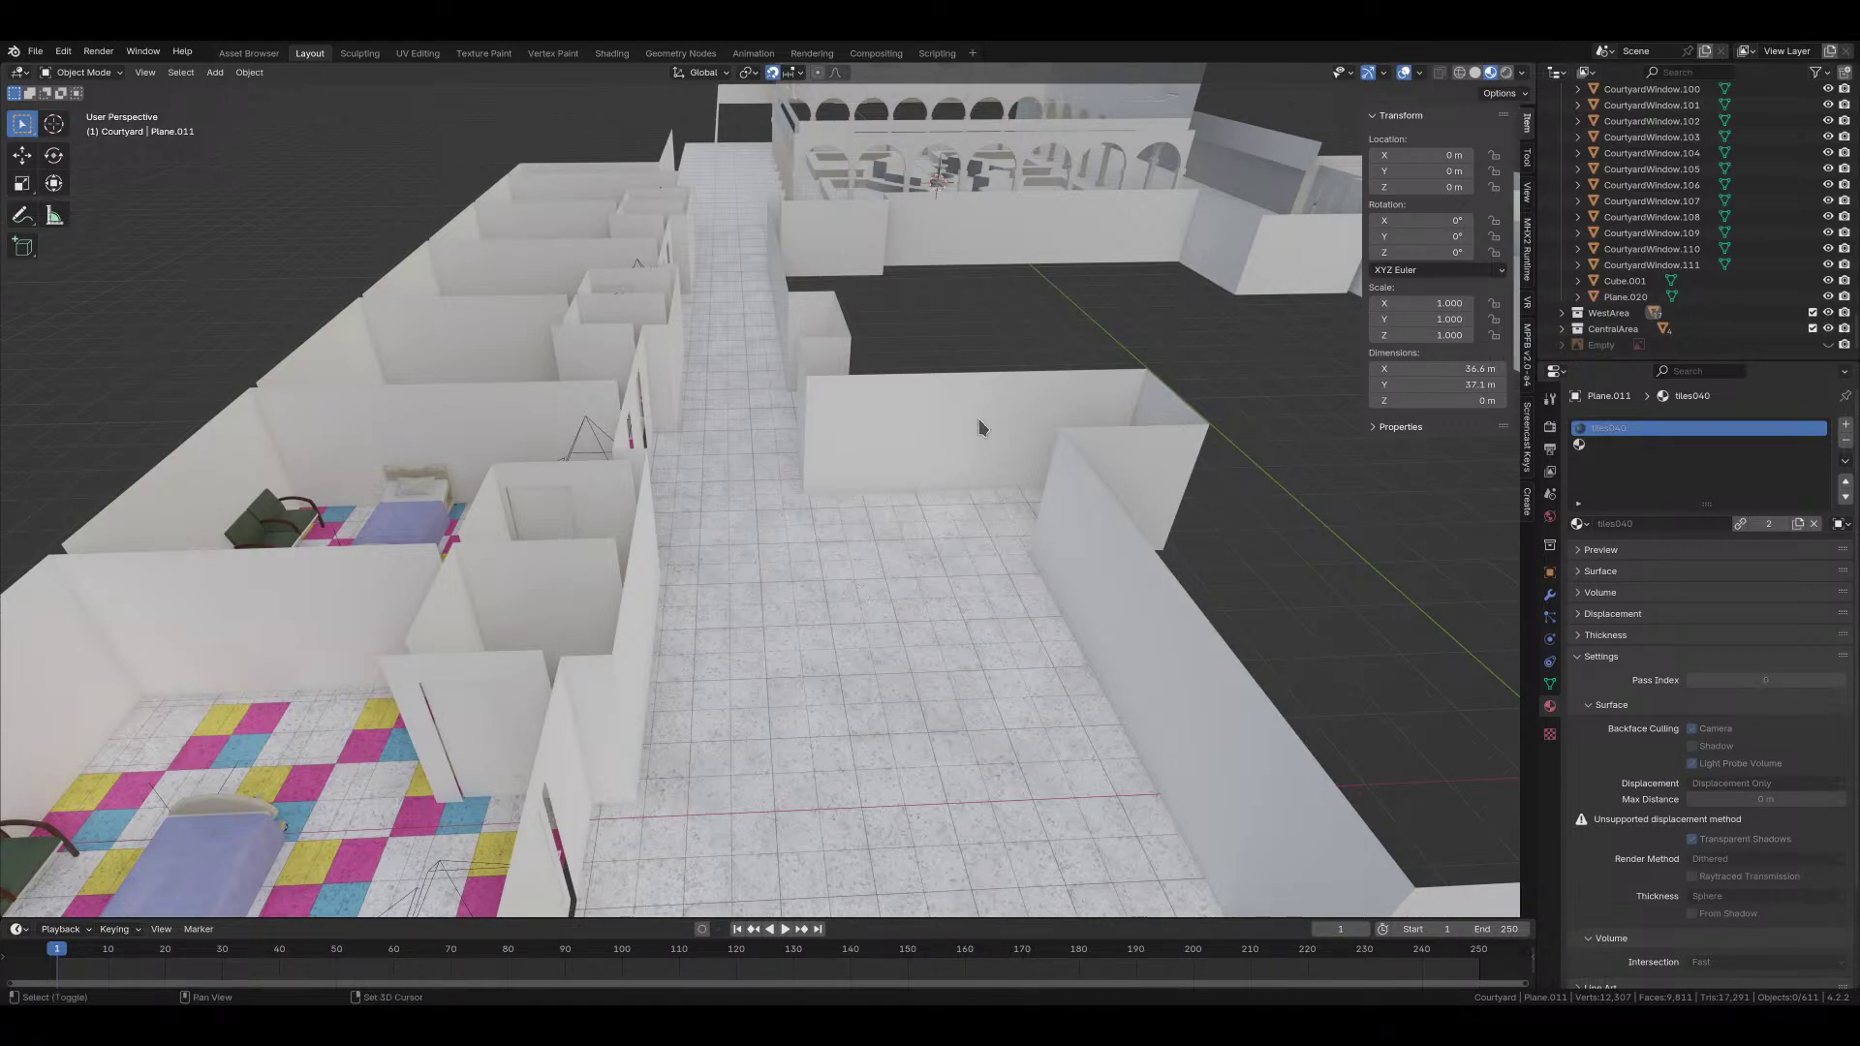
Step: Enter face editing on the hallway floor Plane.011 and select the two floor faces of the open bay along the right-hand corridor
middle_click_drag(978, 418, 875, 585)
scroll(875, 585, "down", 4)
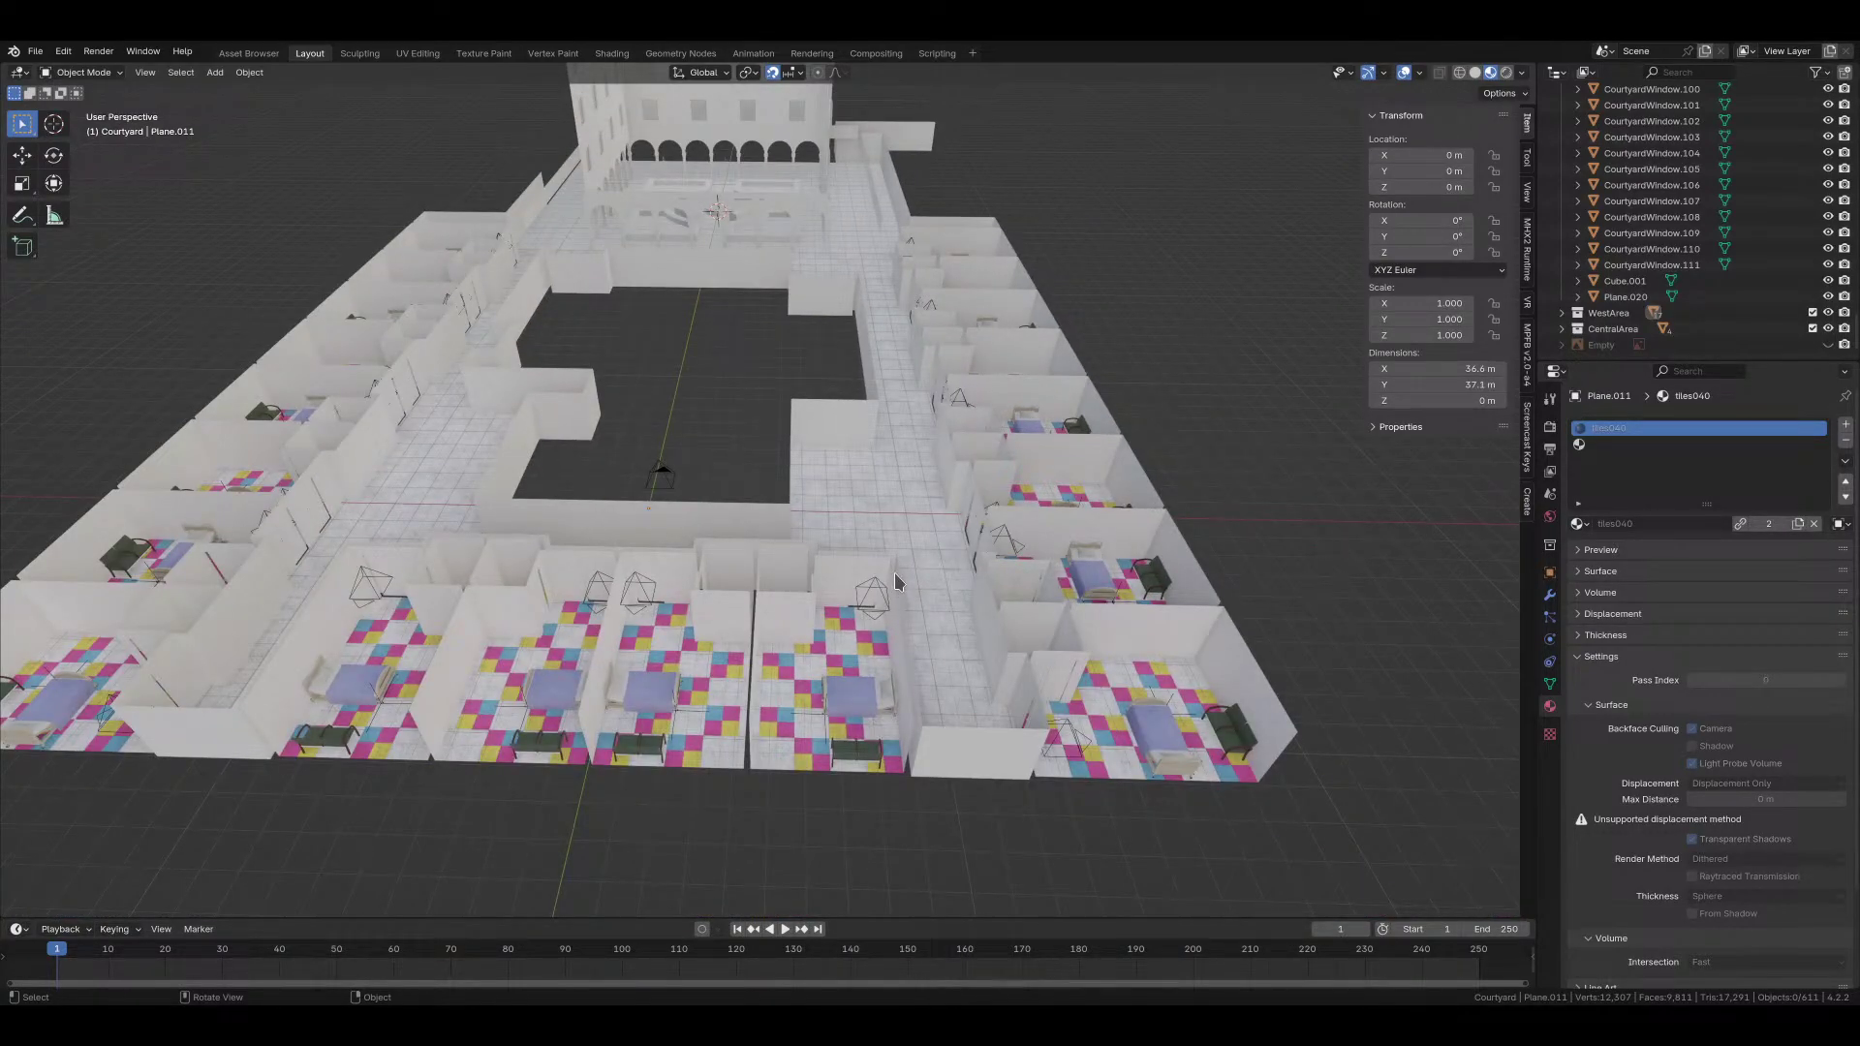
key("KP_Decimal")
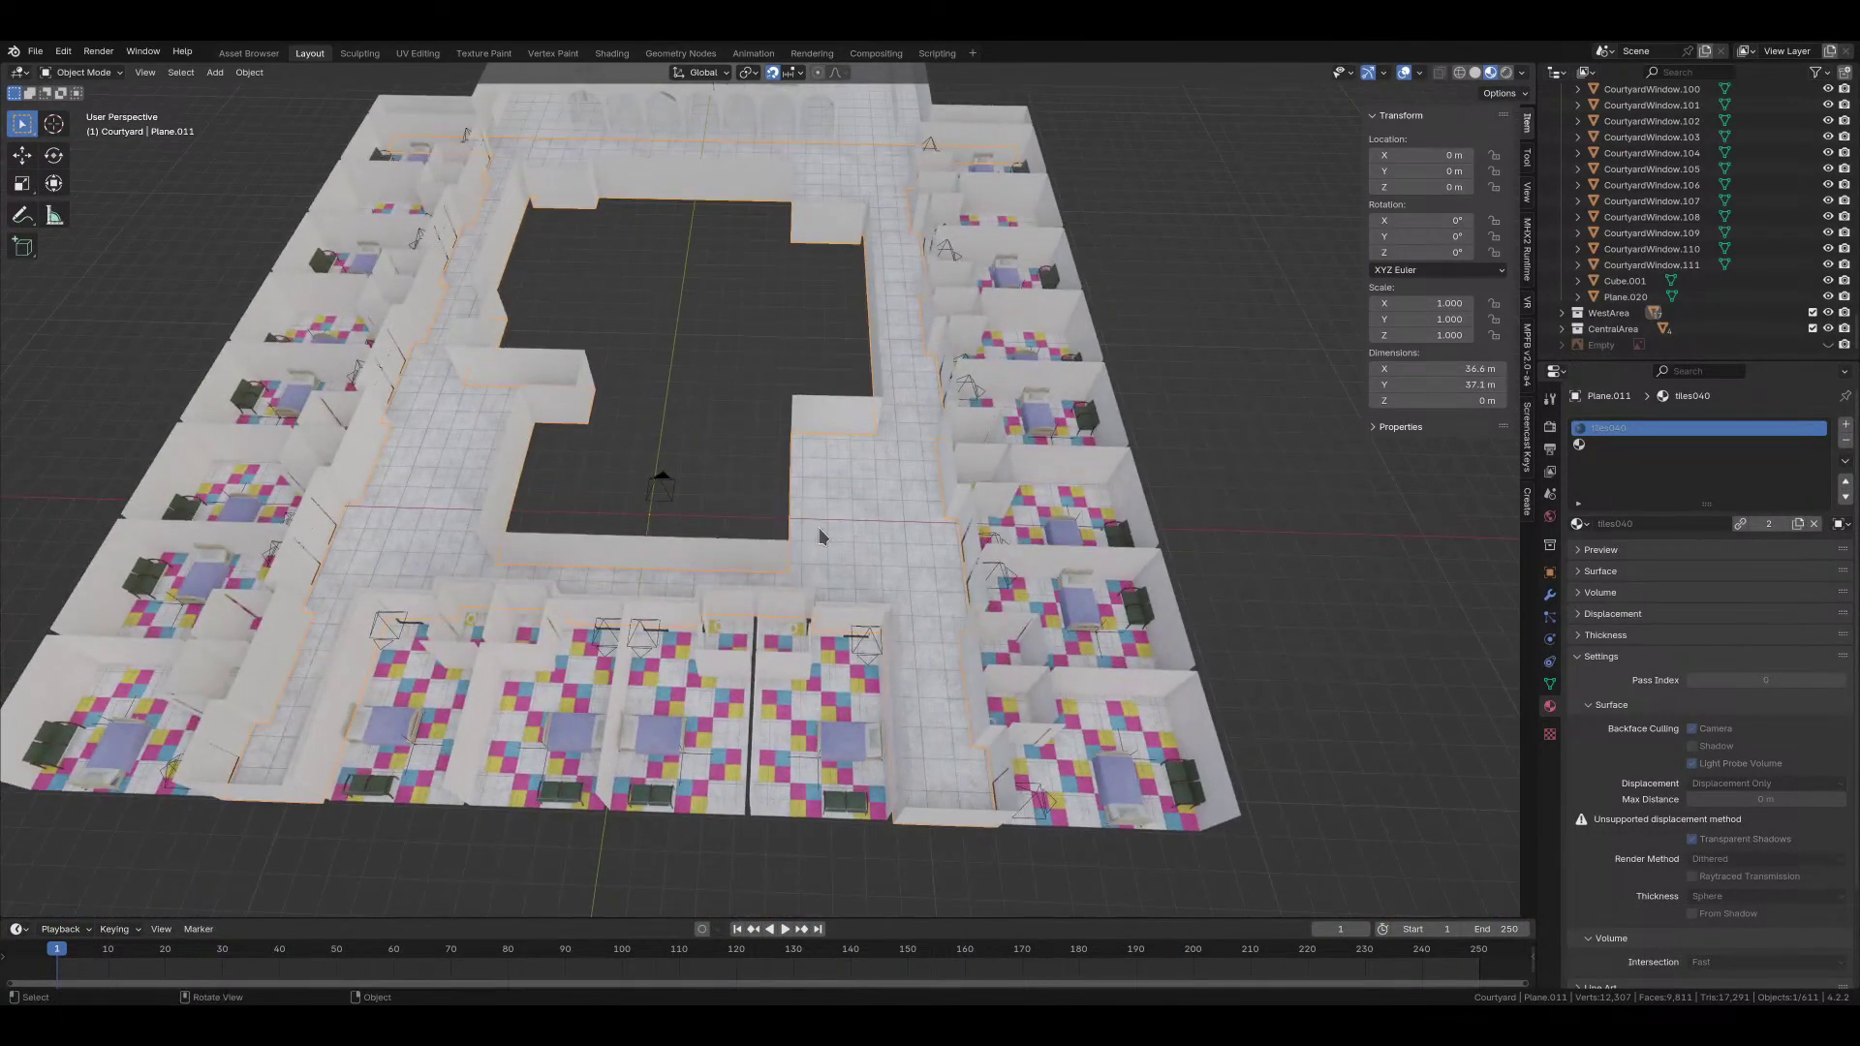
key("Tab")
key("3")
left_click(838, 455)
left_click(835, 548, "shift")
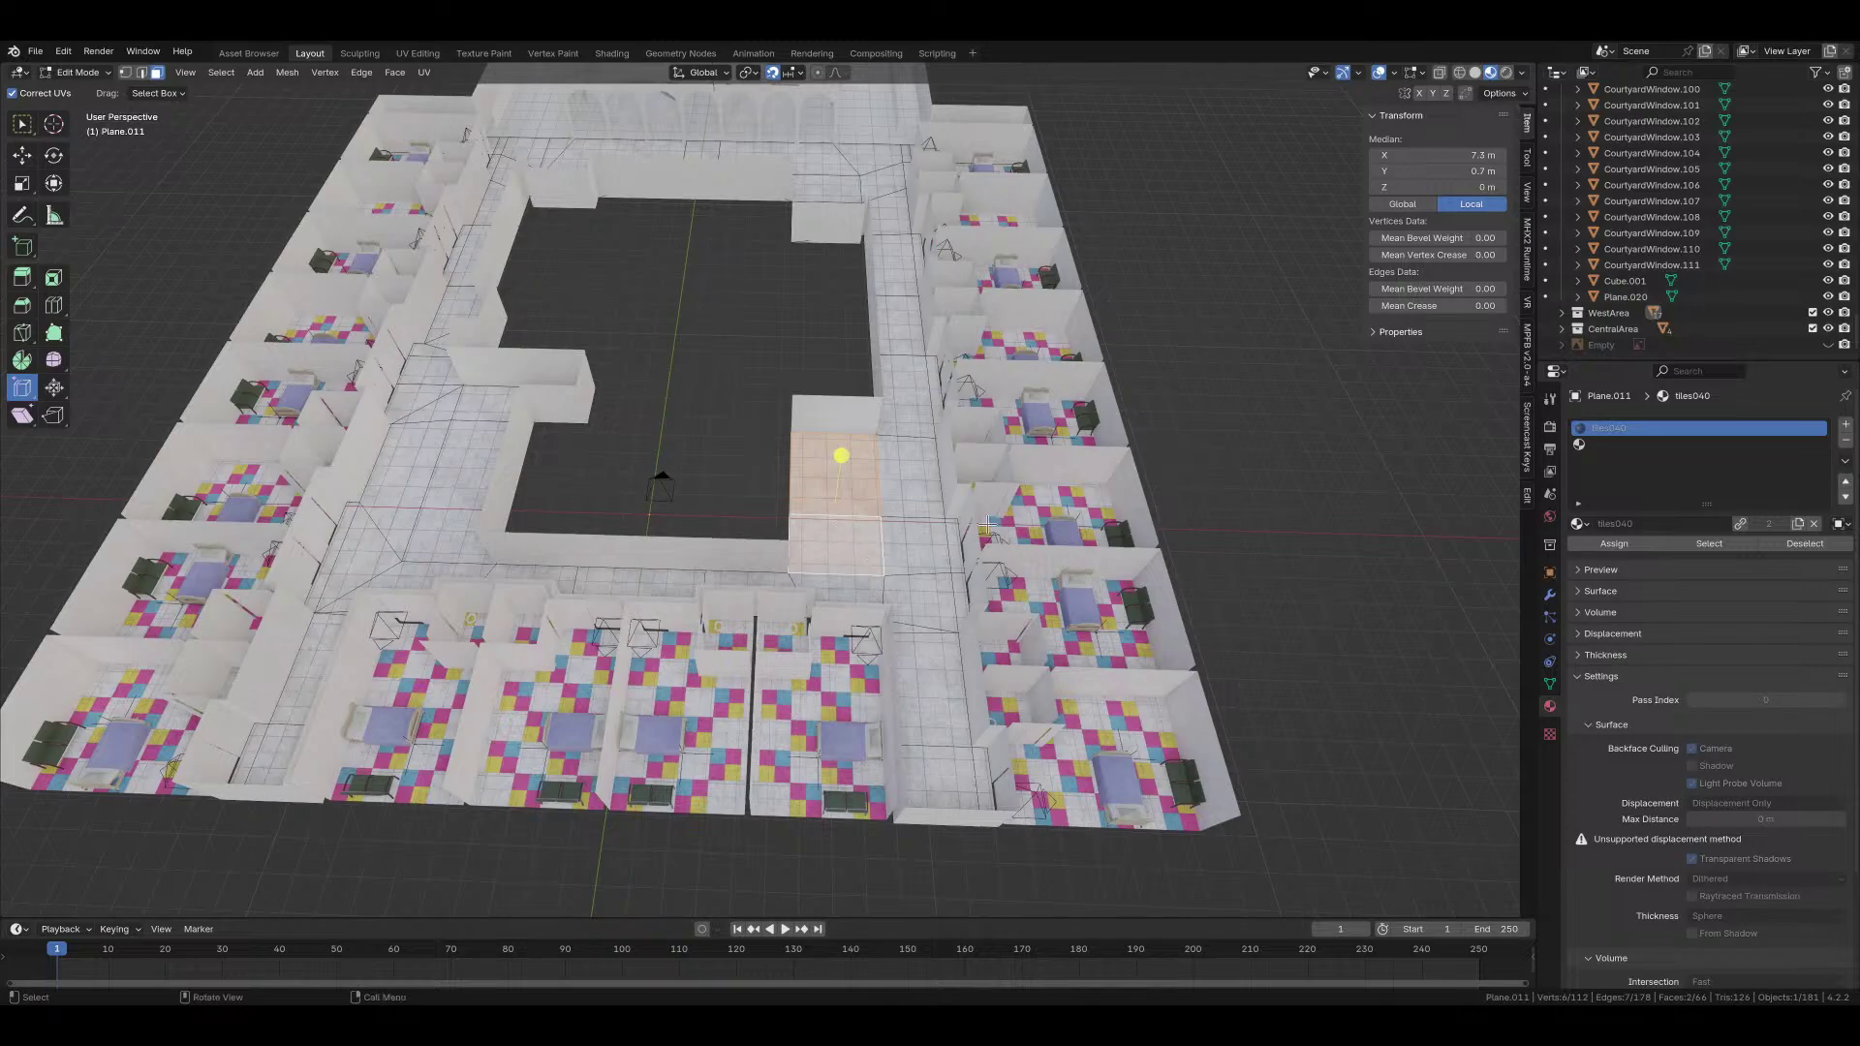
Step: Show the floor plan reference Empty and switch the viewport to solid shading to compare the selected faces with the plan's Base area
left_click(1812, 345)
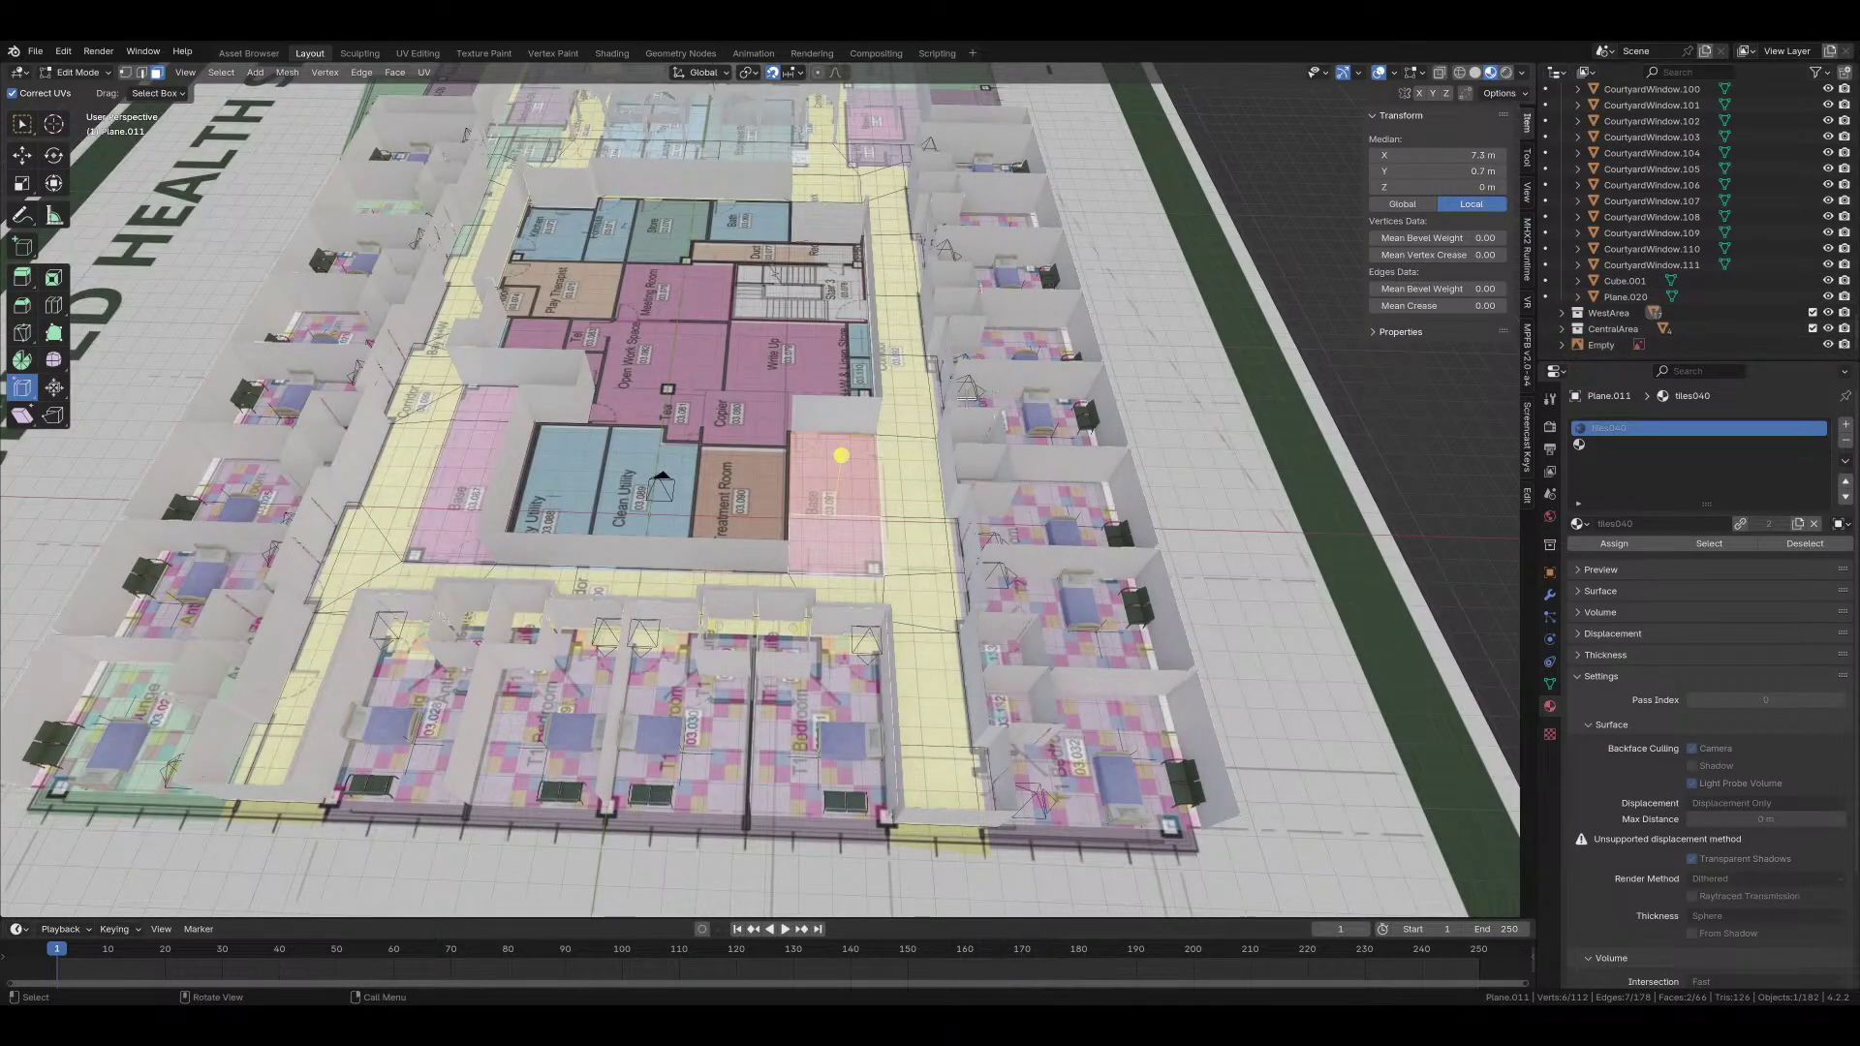
middle_click_drag(967, 398, 972, 430)
scroll(896, 460, "up", 4)
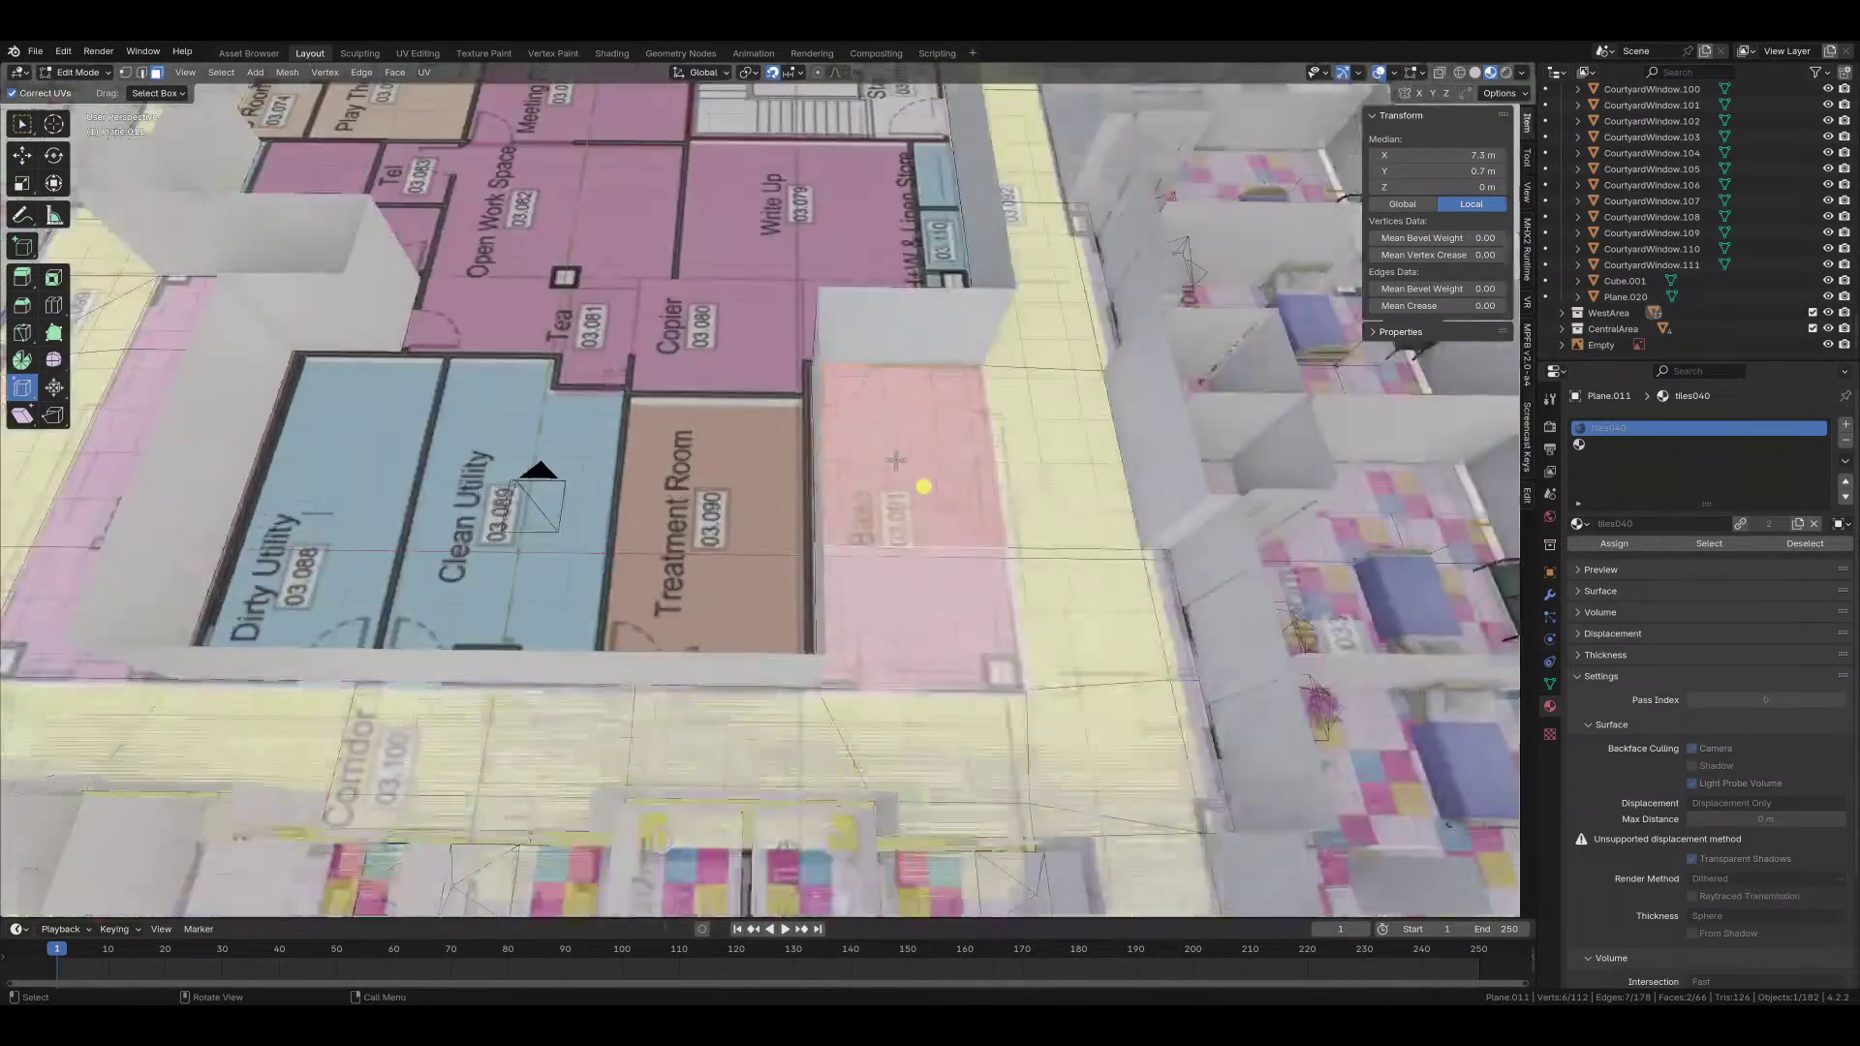
scroll(896, 460, "down", 4)
mouse_move(916, 458)
middle_mouse_down()
mouse_move(872, 485)
mouse_move(930, 484)
middle_mouse_up()
scroll(827, 512, "up", 2)
key("z")
left_click(930, 519)
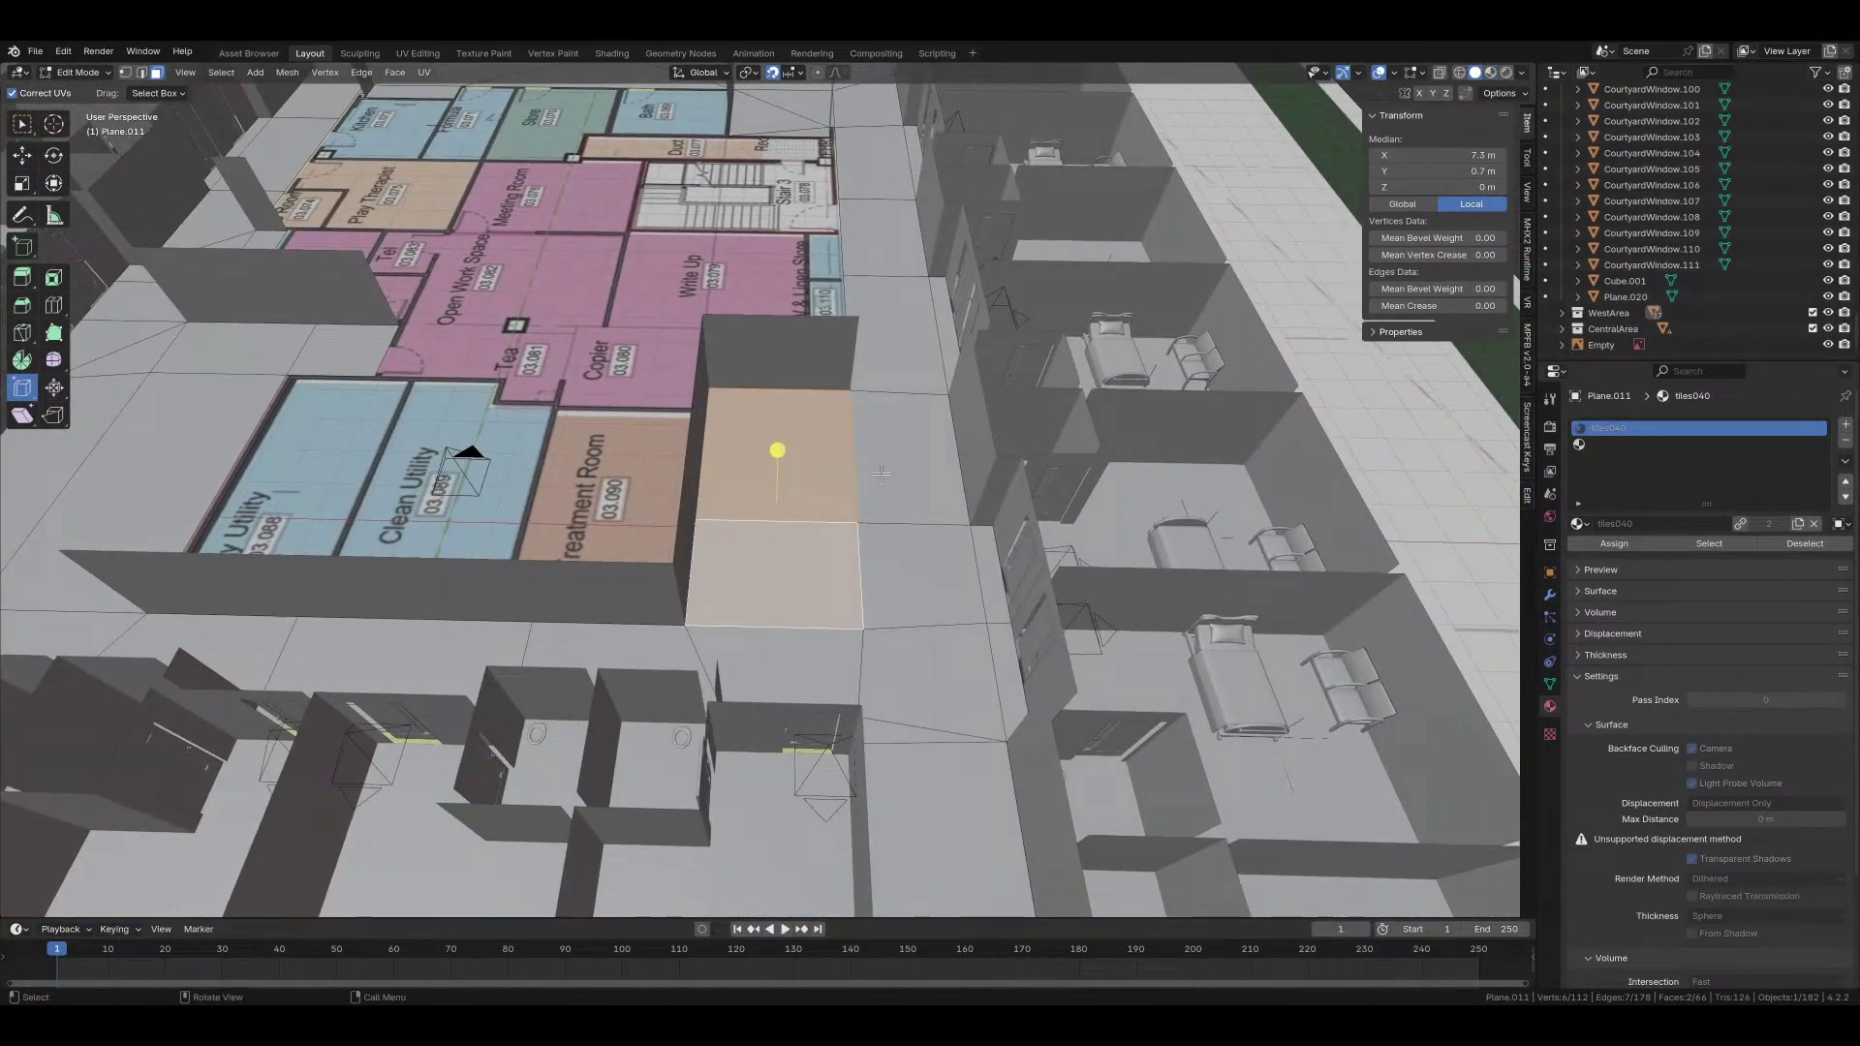
Step: Fill the empty second material slot of Plane.011 with the wood_floor007 material from the asset library
left_click(1706, 444)
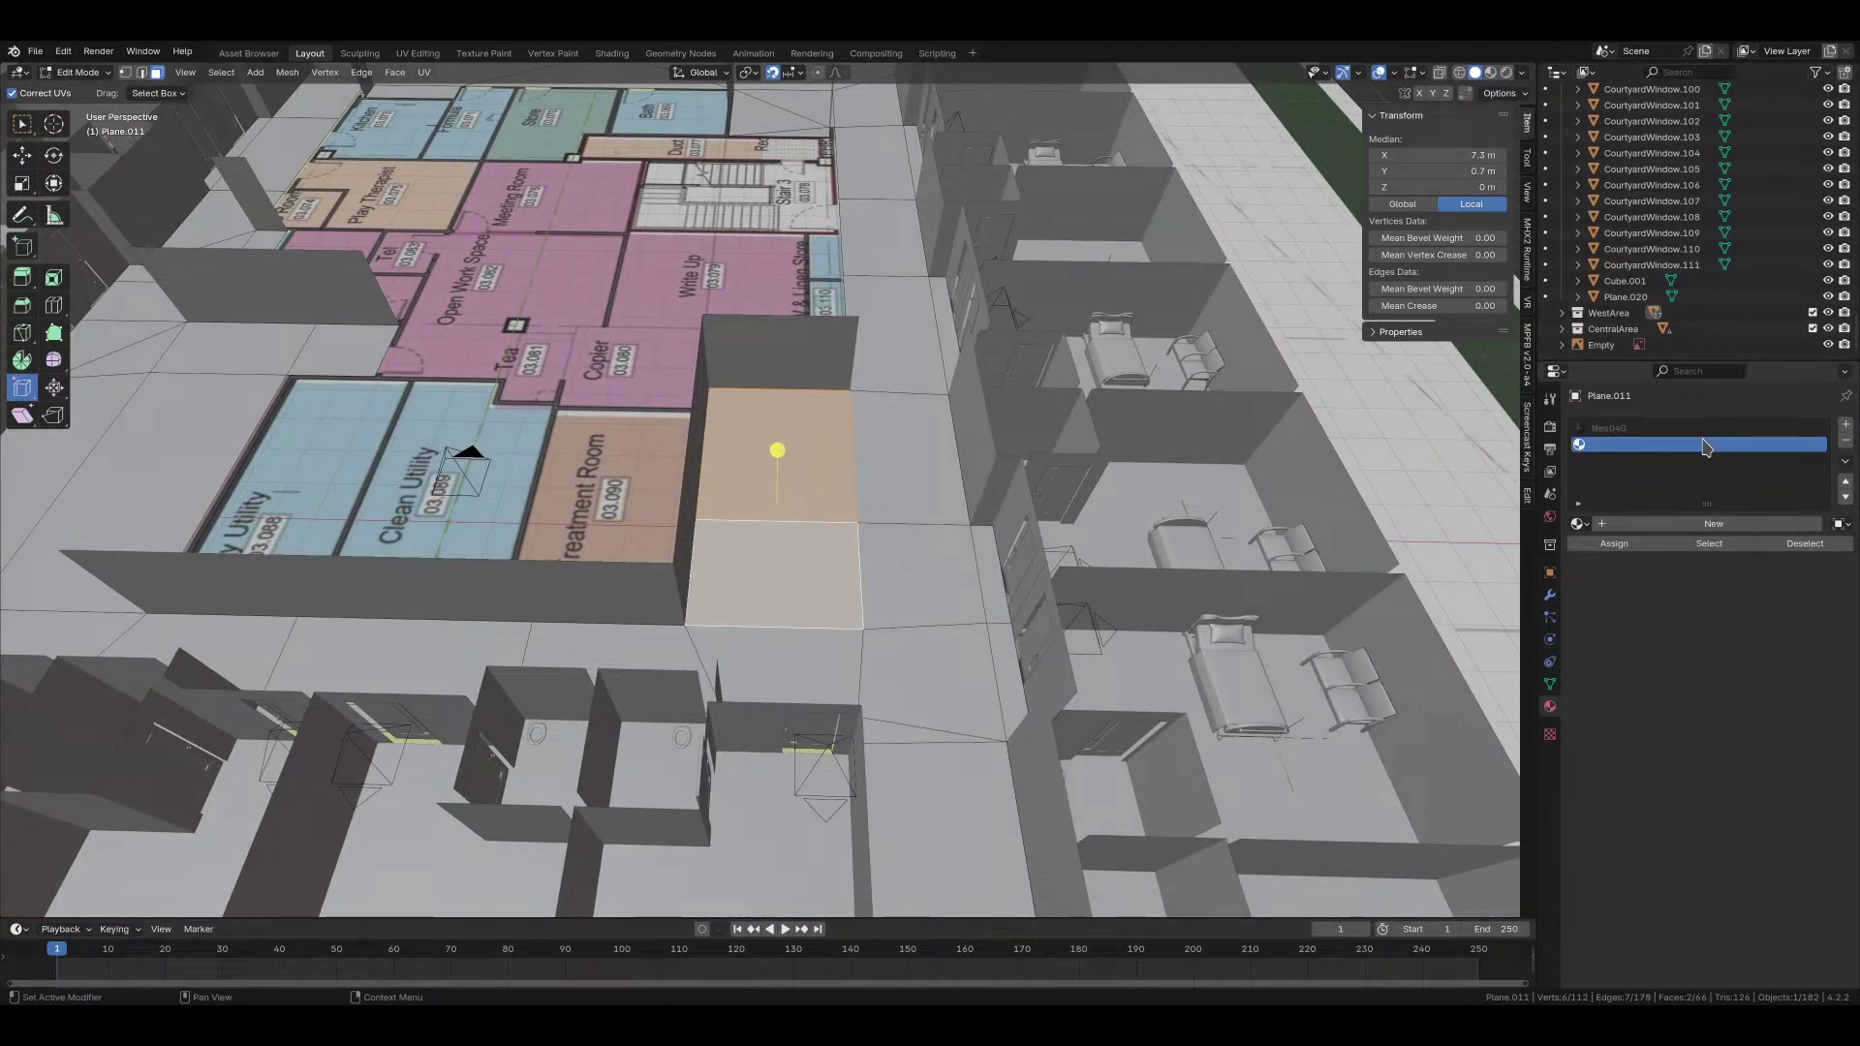
left_click(249, 53)
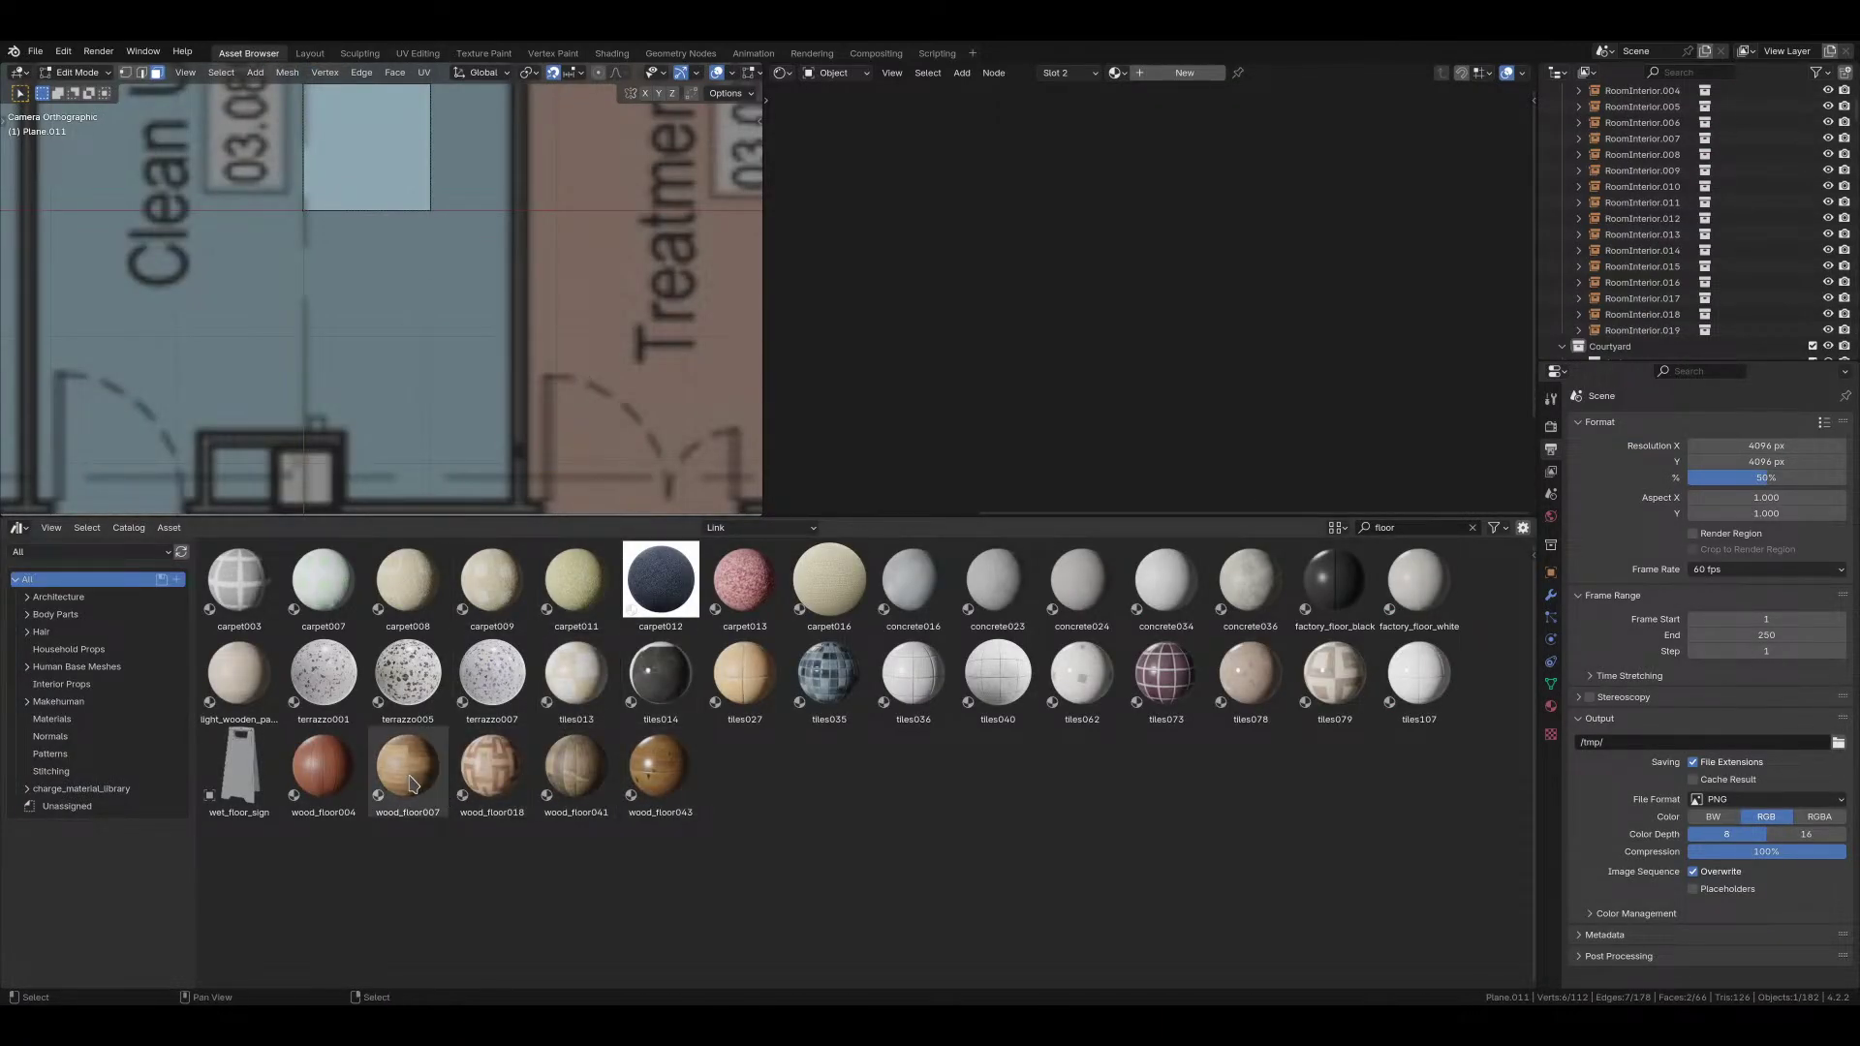
left_click(1551, 706)
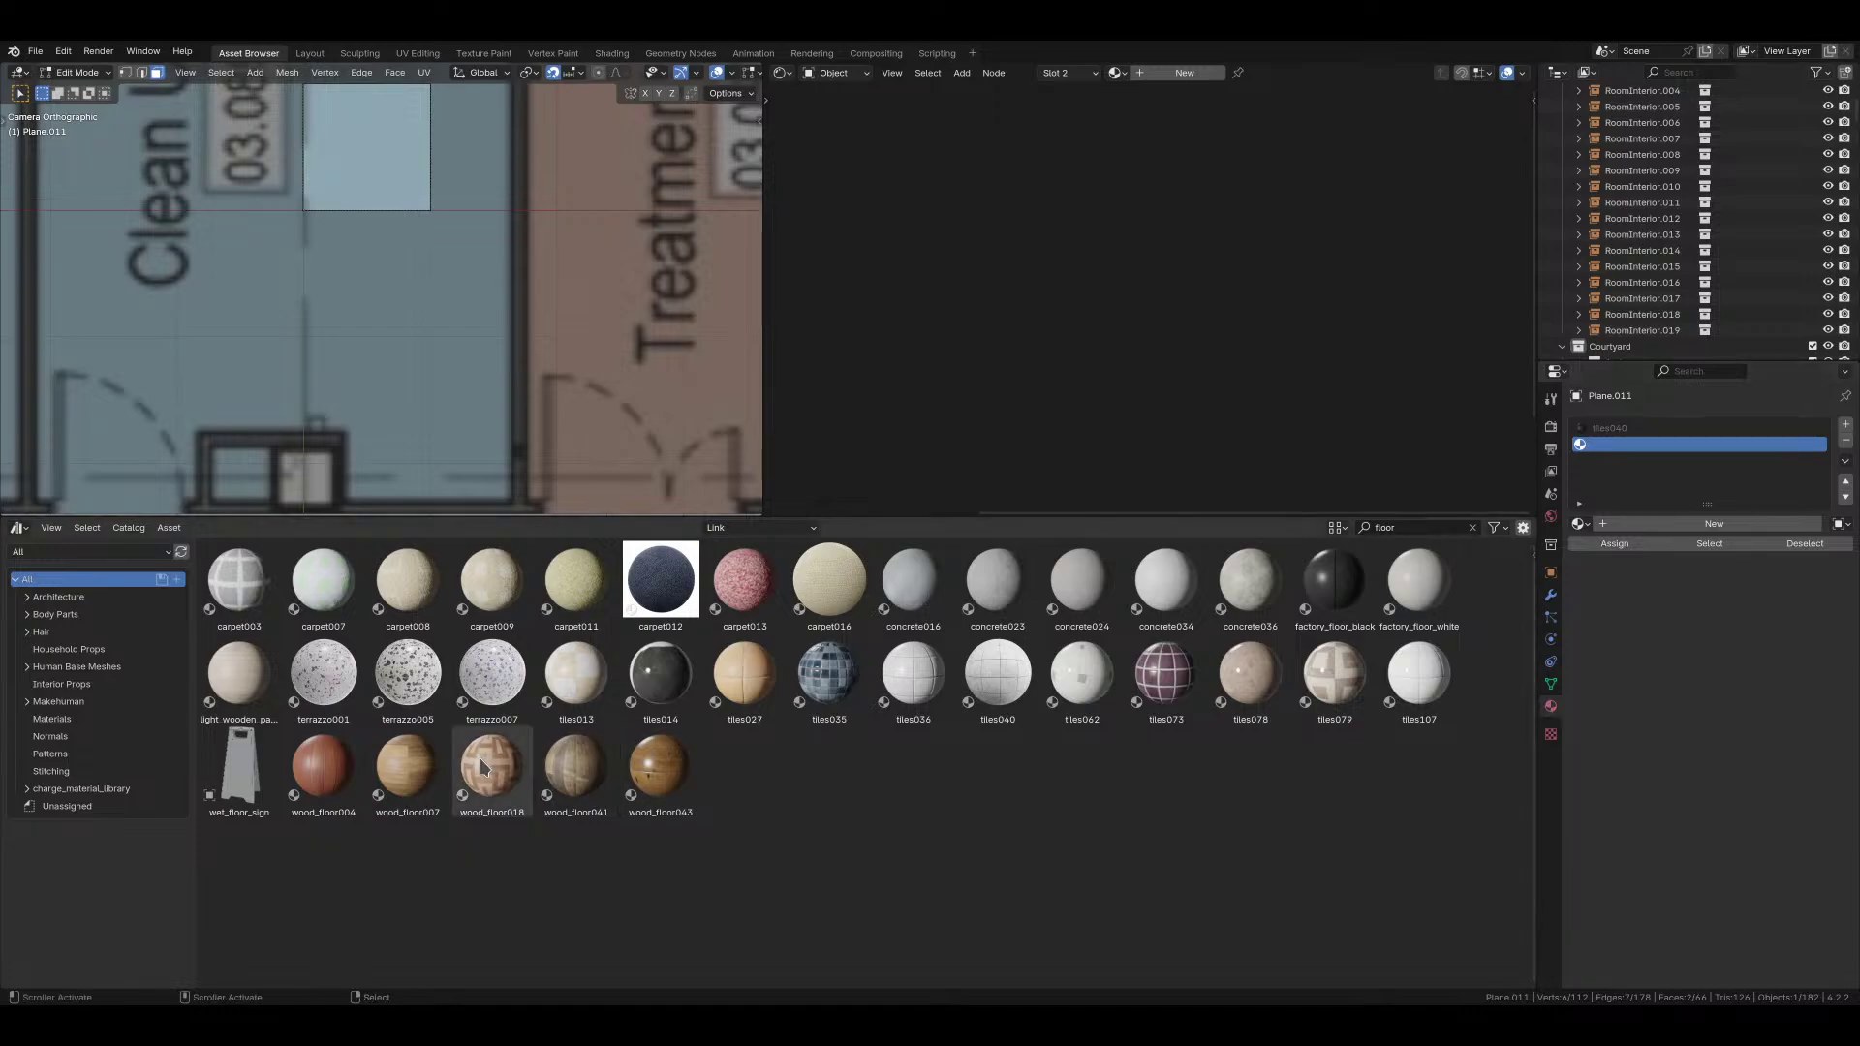
left_click(389, 797)
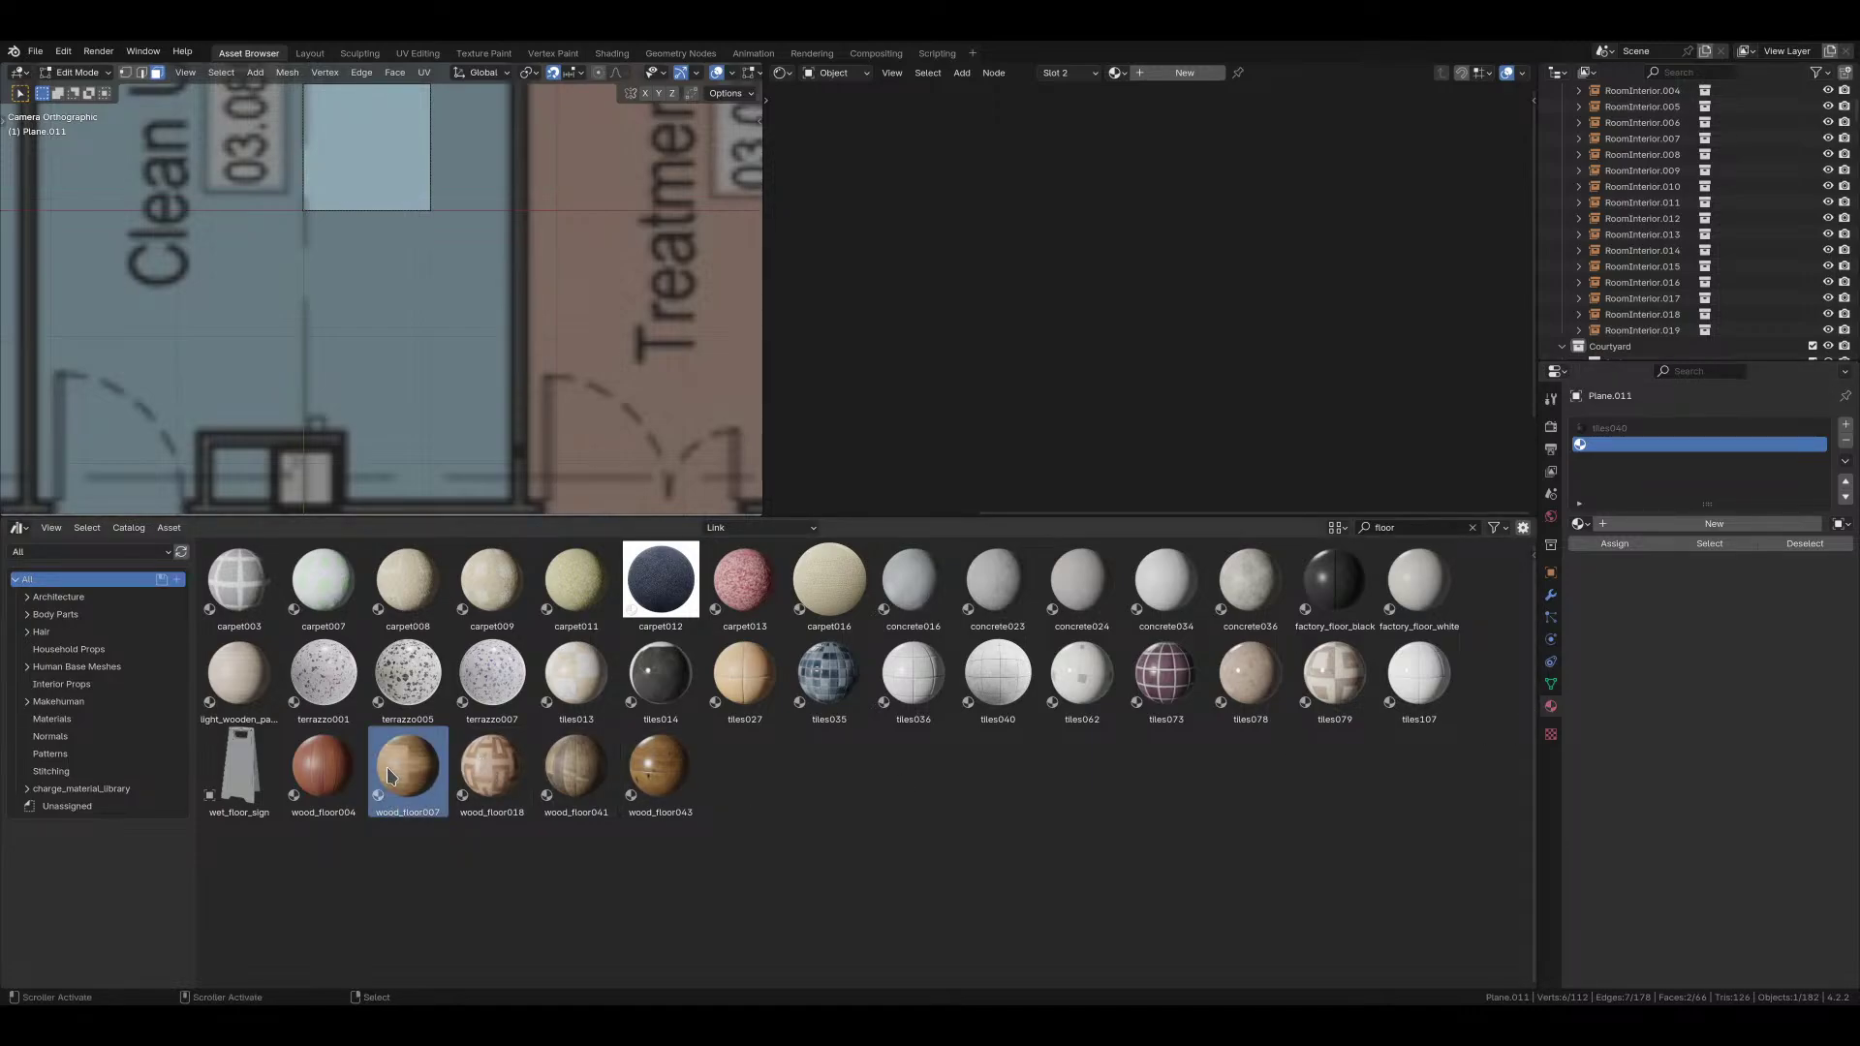
left_click_drag(420, 777, 1615, 452)
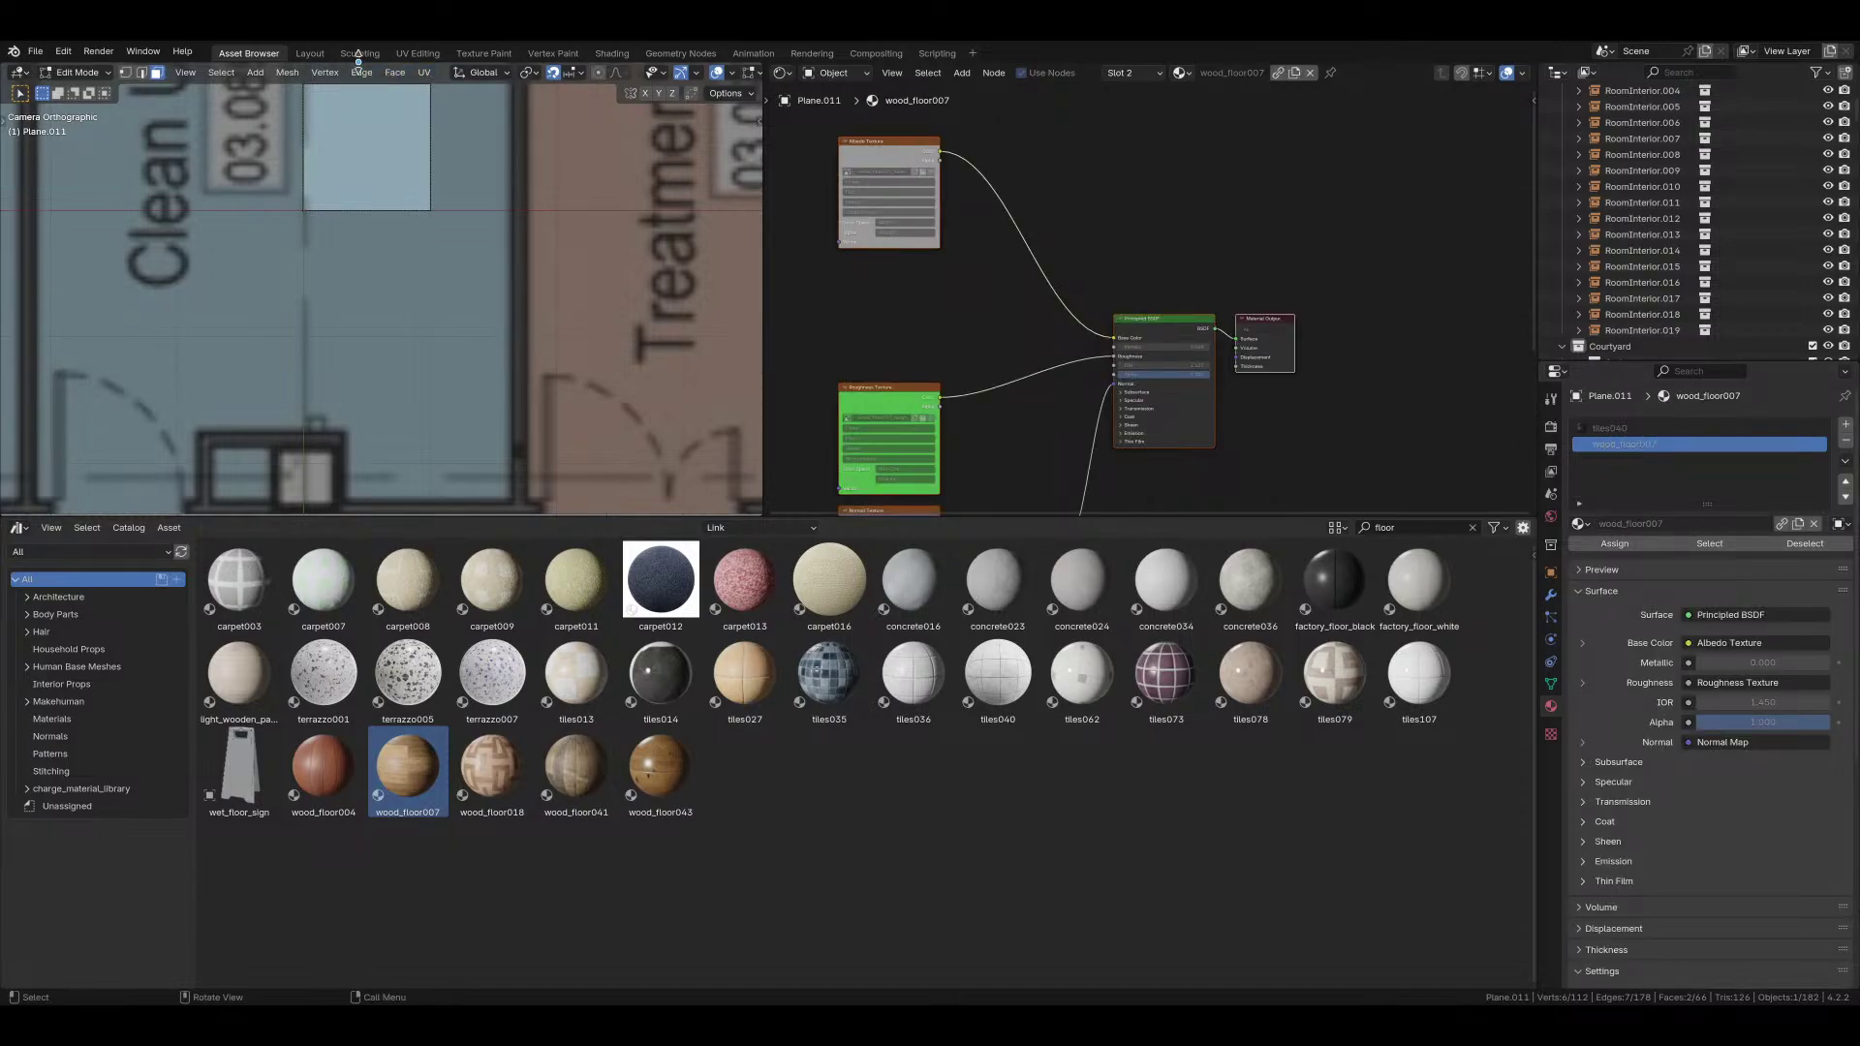
Step: In the Layout workspace, assign wood_floor007 to the selected Base faces beside the Treatment Room and to the three Base faces beside Dirty Utility
left_click(310, 53)
scroll(762, 546, "up", 5)
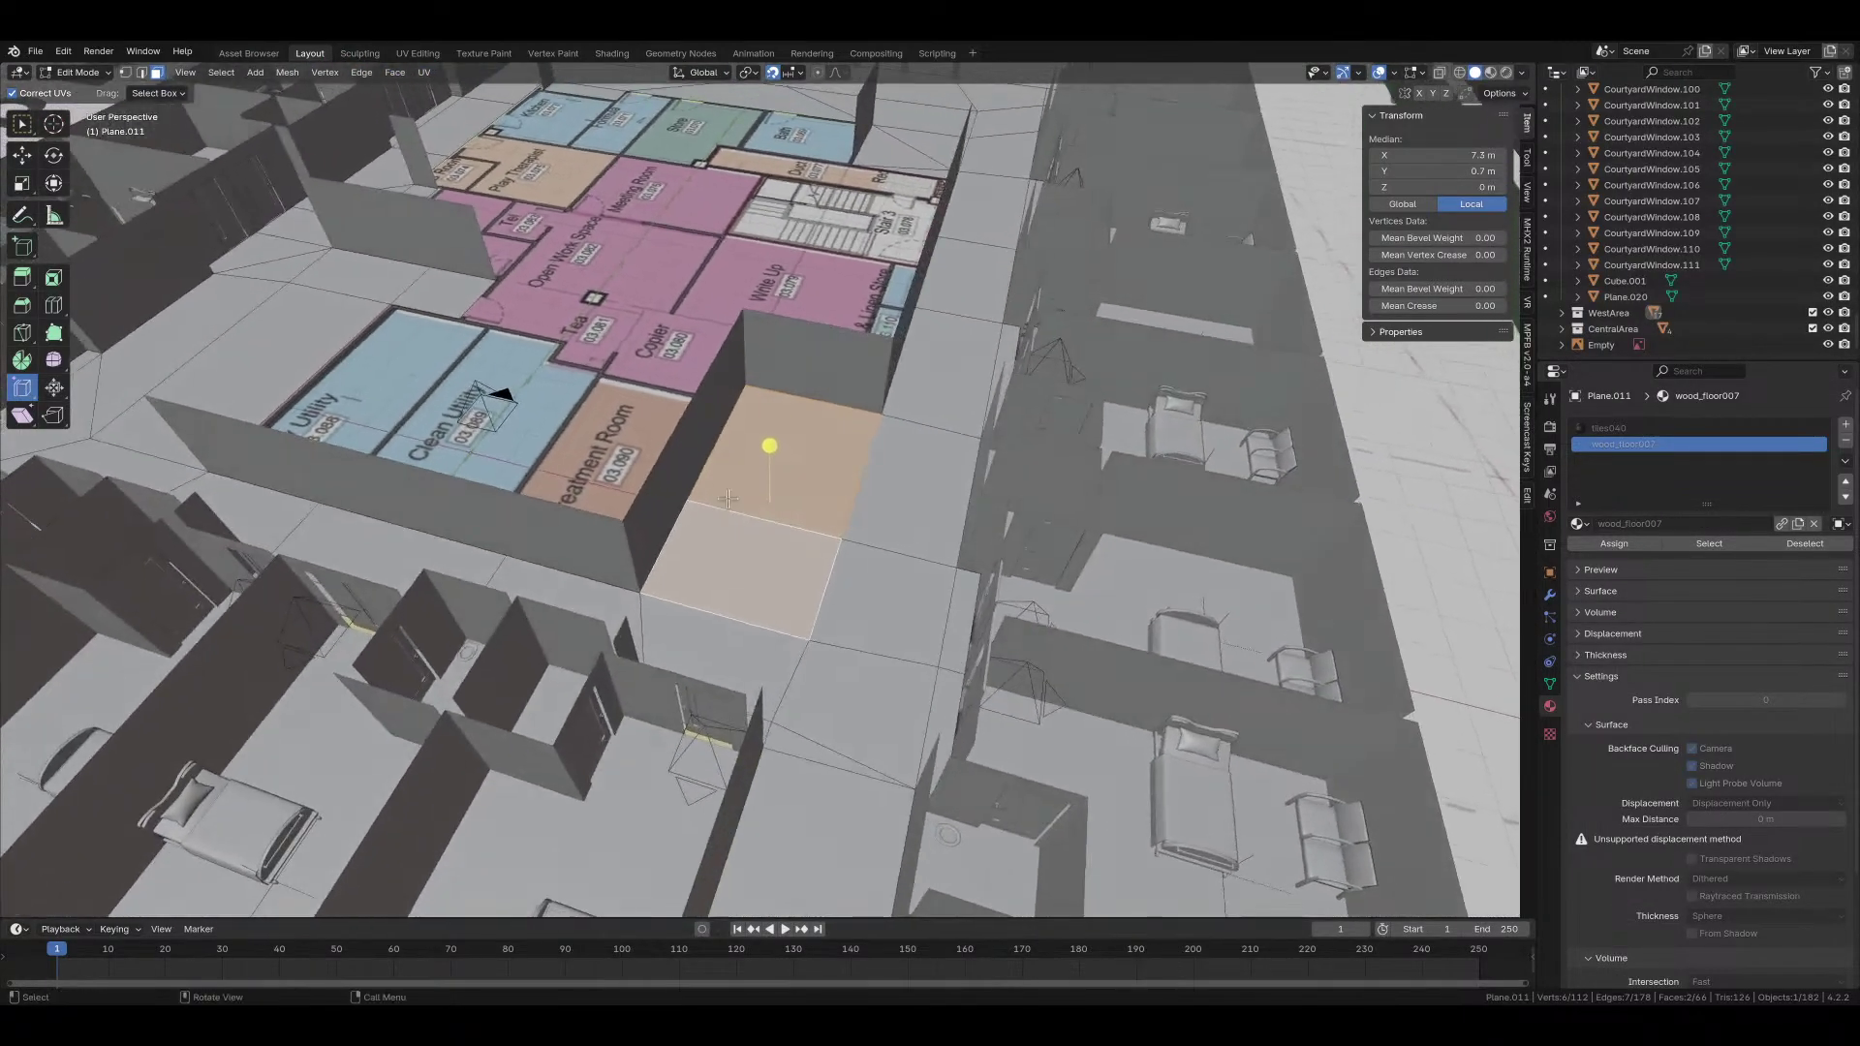
scroll(762, 545, "down", 5)
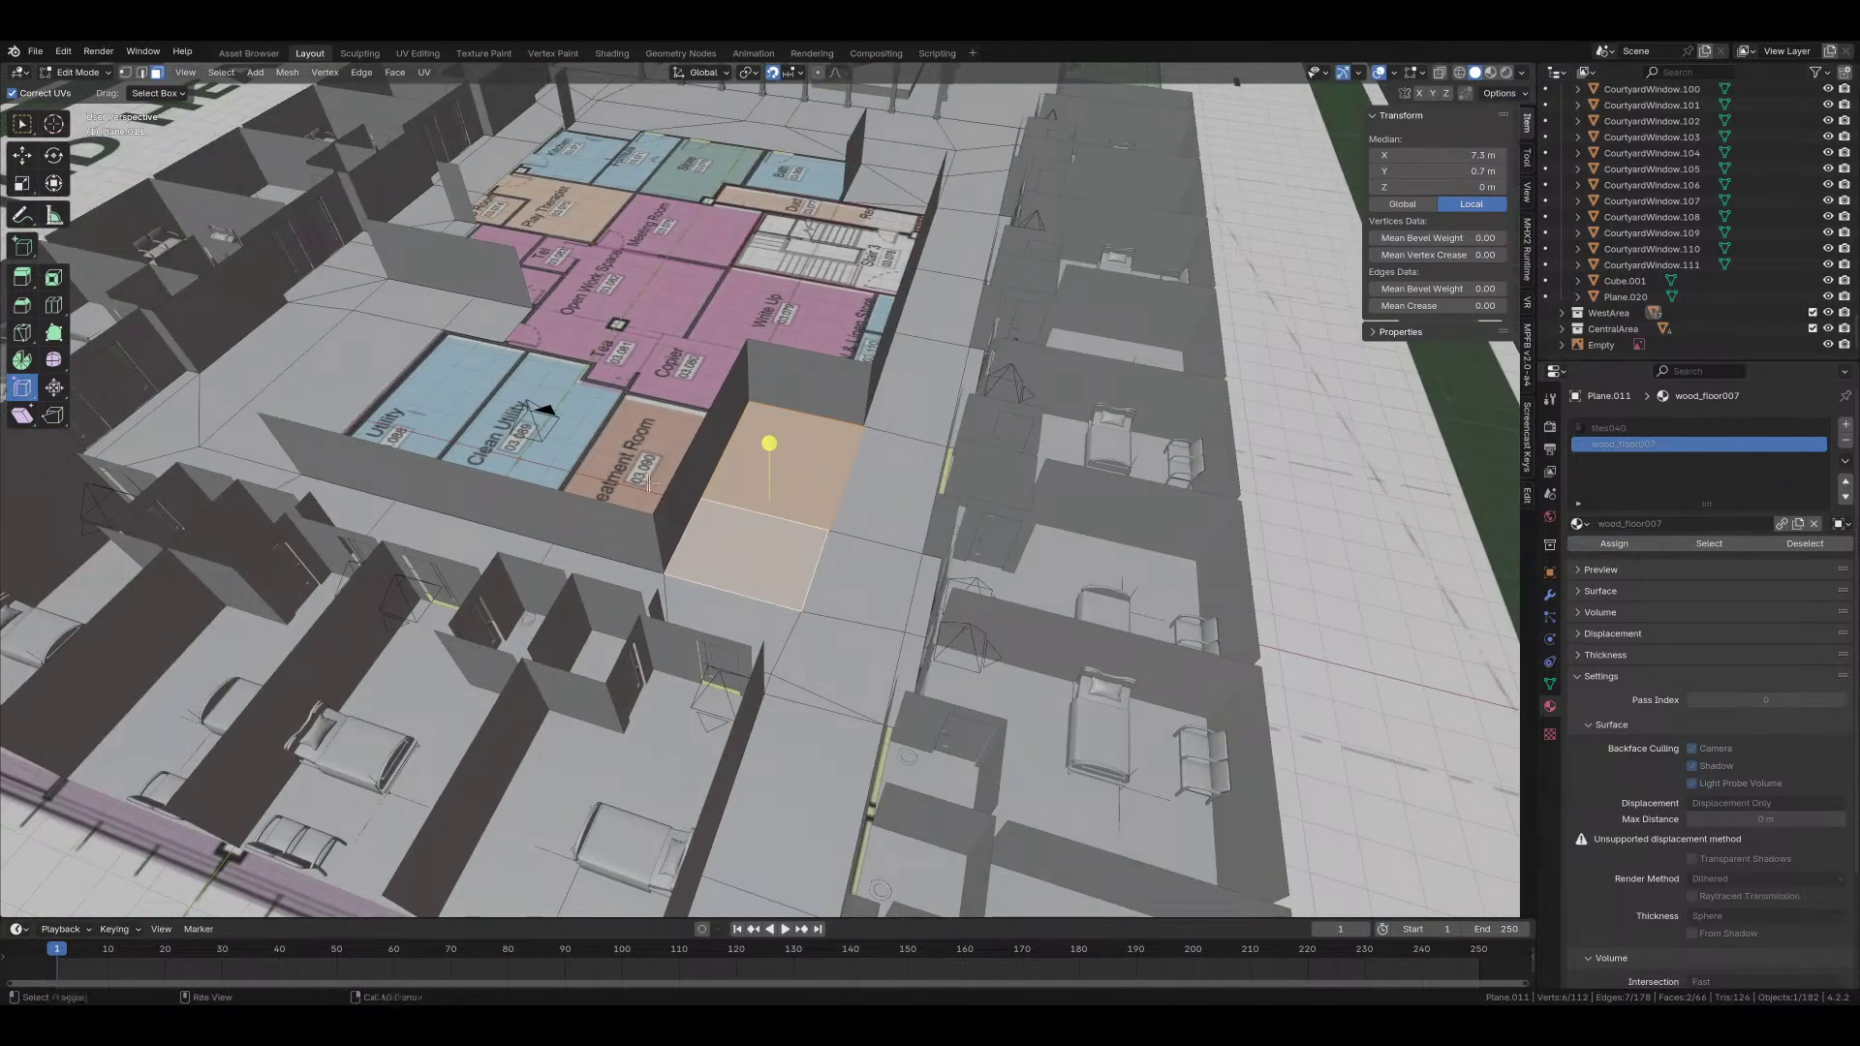
middle_click_drag(649, 484, 780, 533)
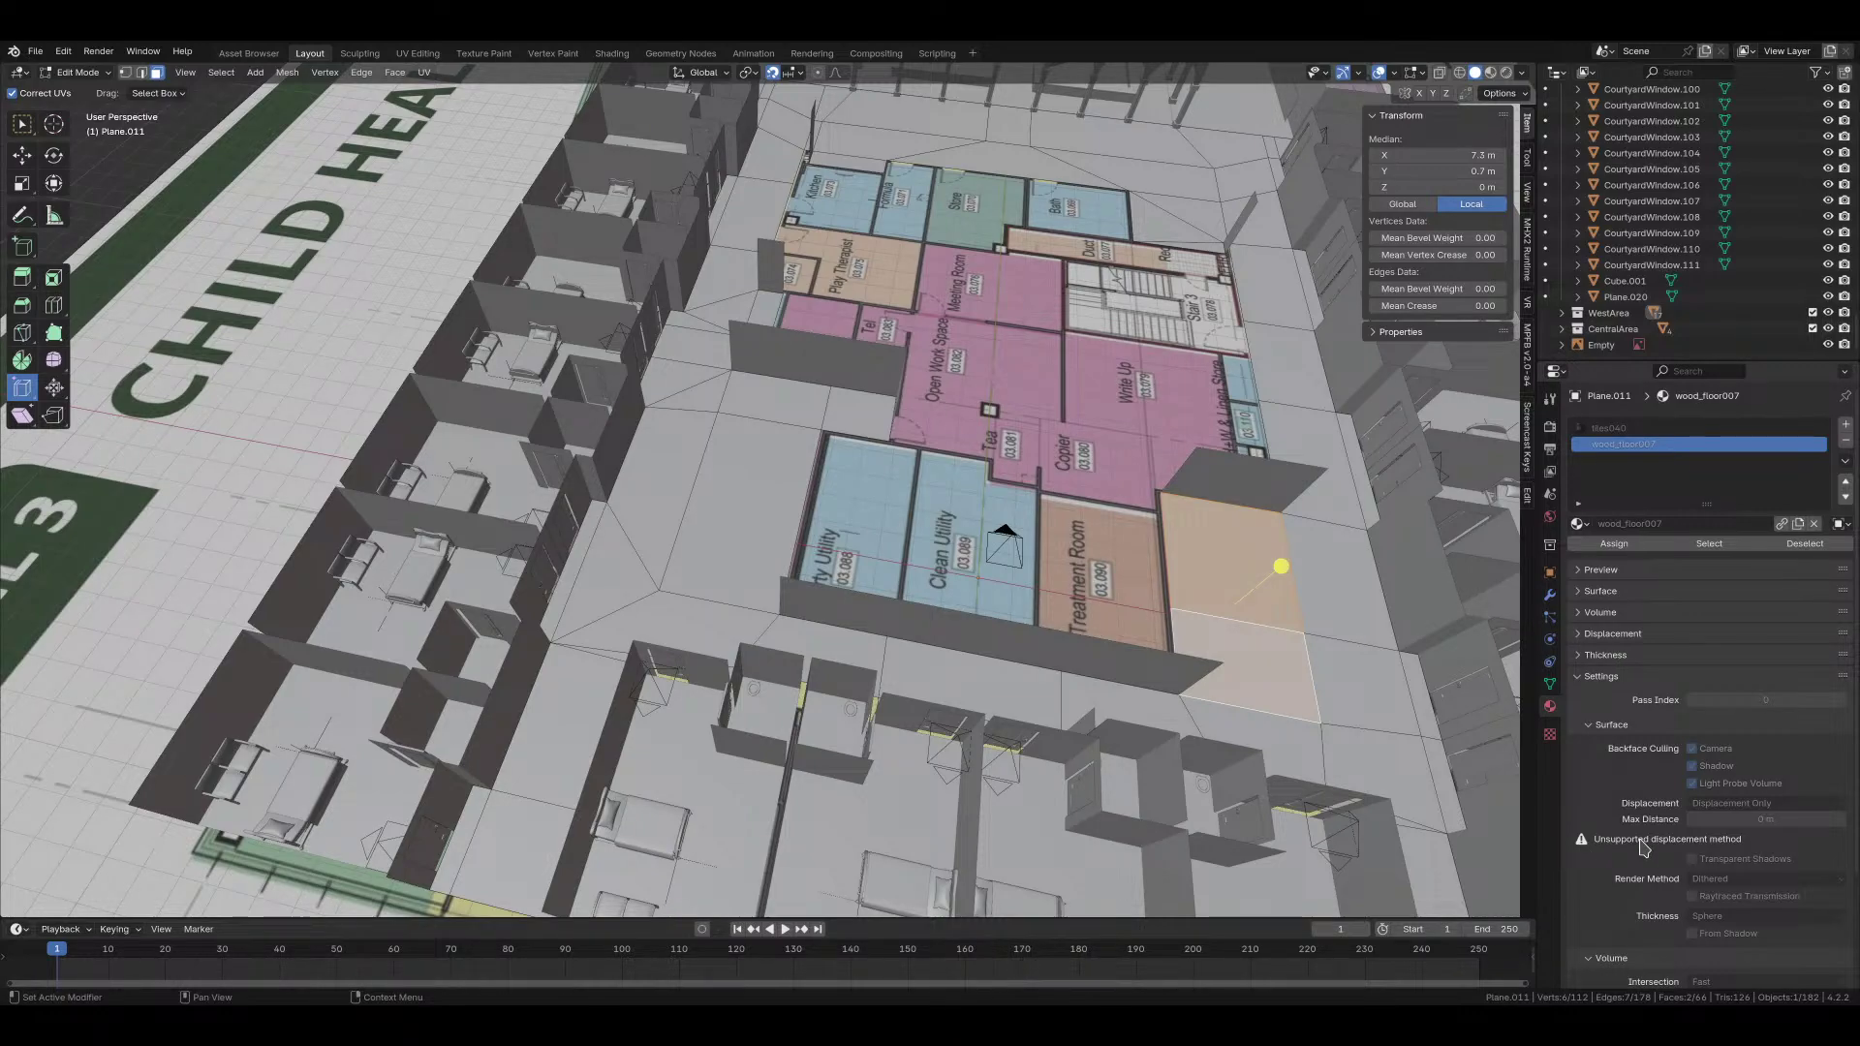
left_click(741, 506)
left_click(775, 388, "shift")
left_click(860, 413, "shift")
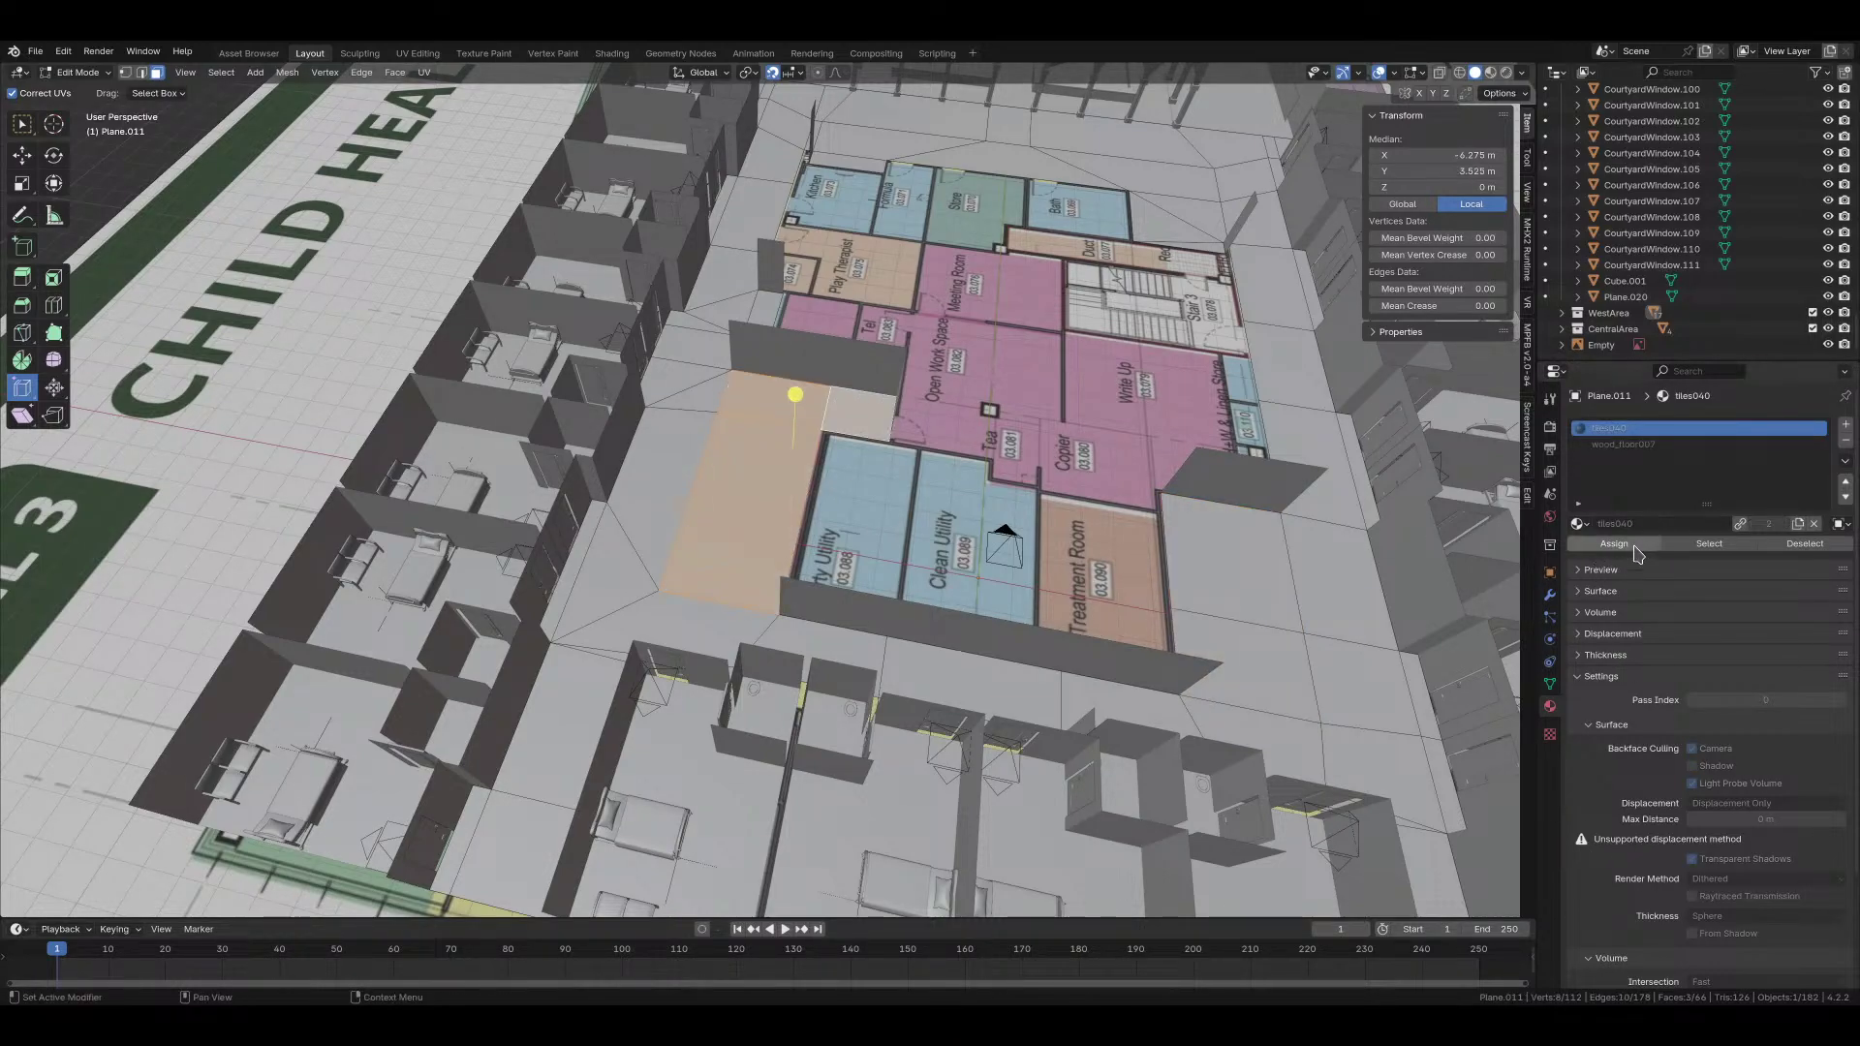
left_click(1647, 444)
left_click(1620, 545)
Step: Assign wood_floor007 to the small recess floor faces beside the Bath, Kitchen and Play Therapist rooms
middle_click_drag(1191, 557, 1146, 556)
left_click(1182, 287)
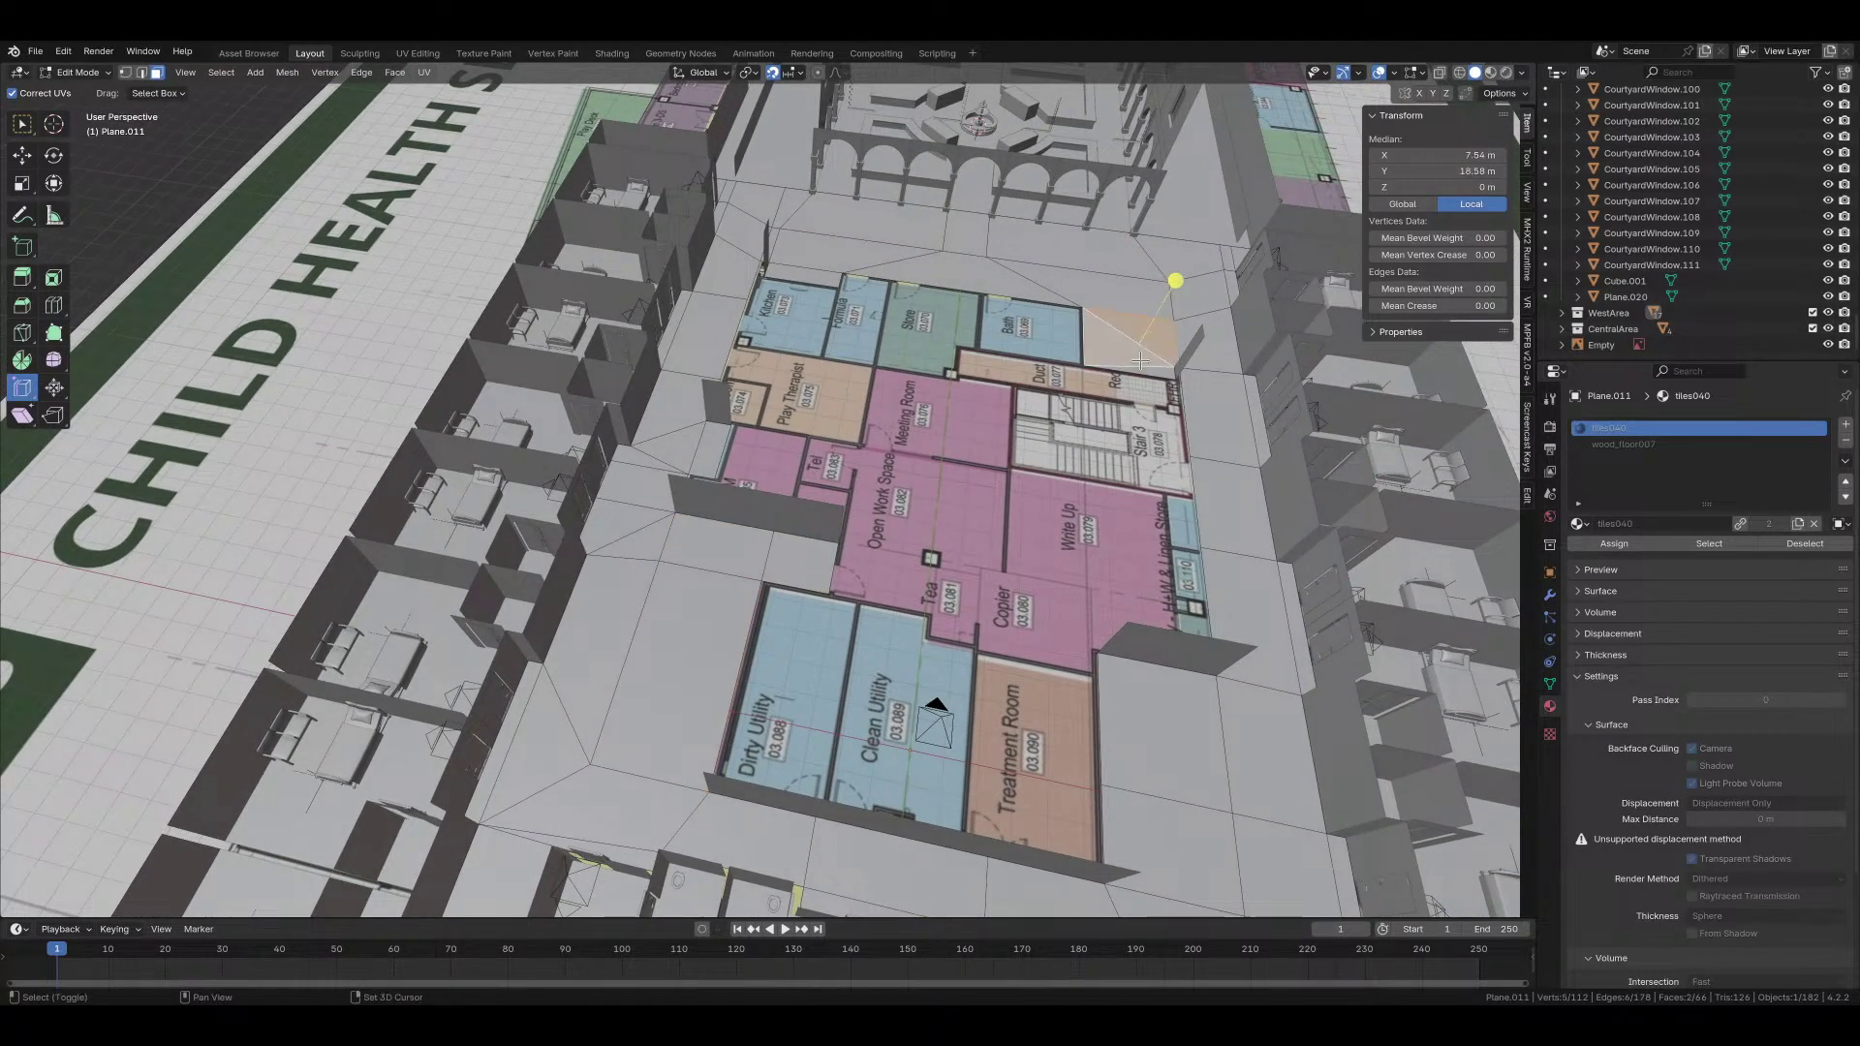
left_click(831, 283, "shift")
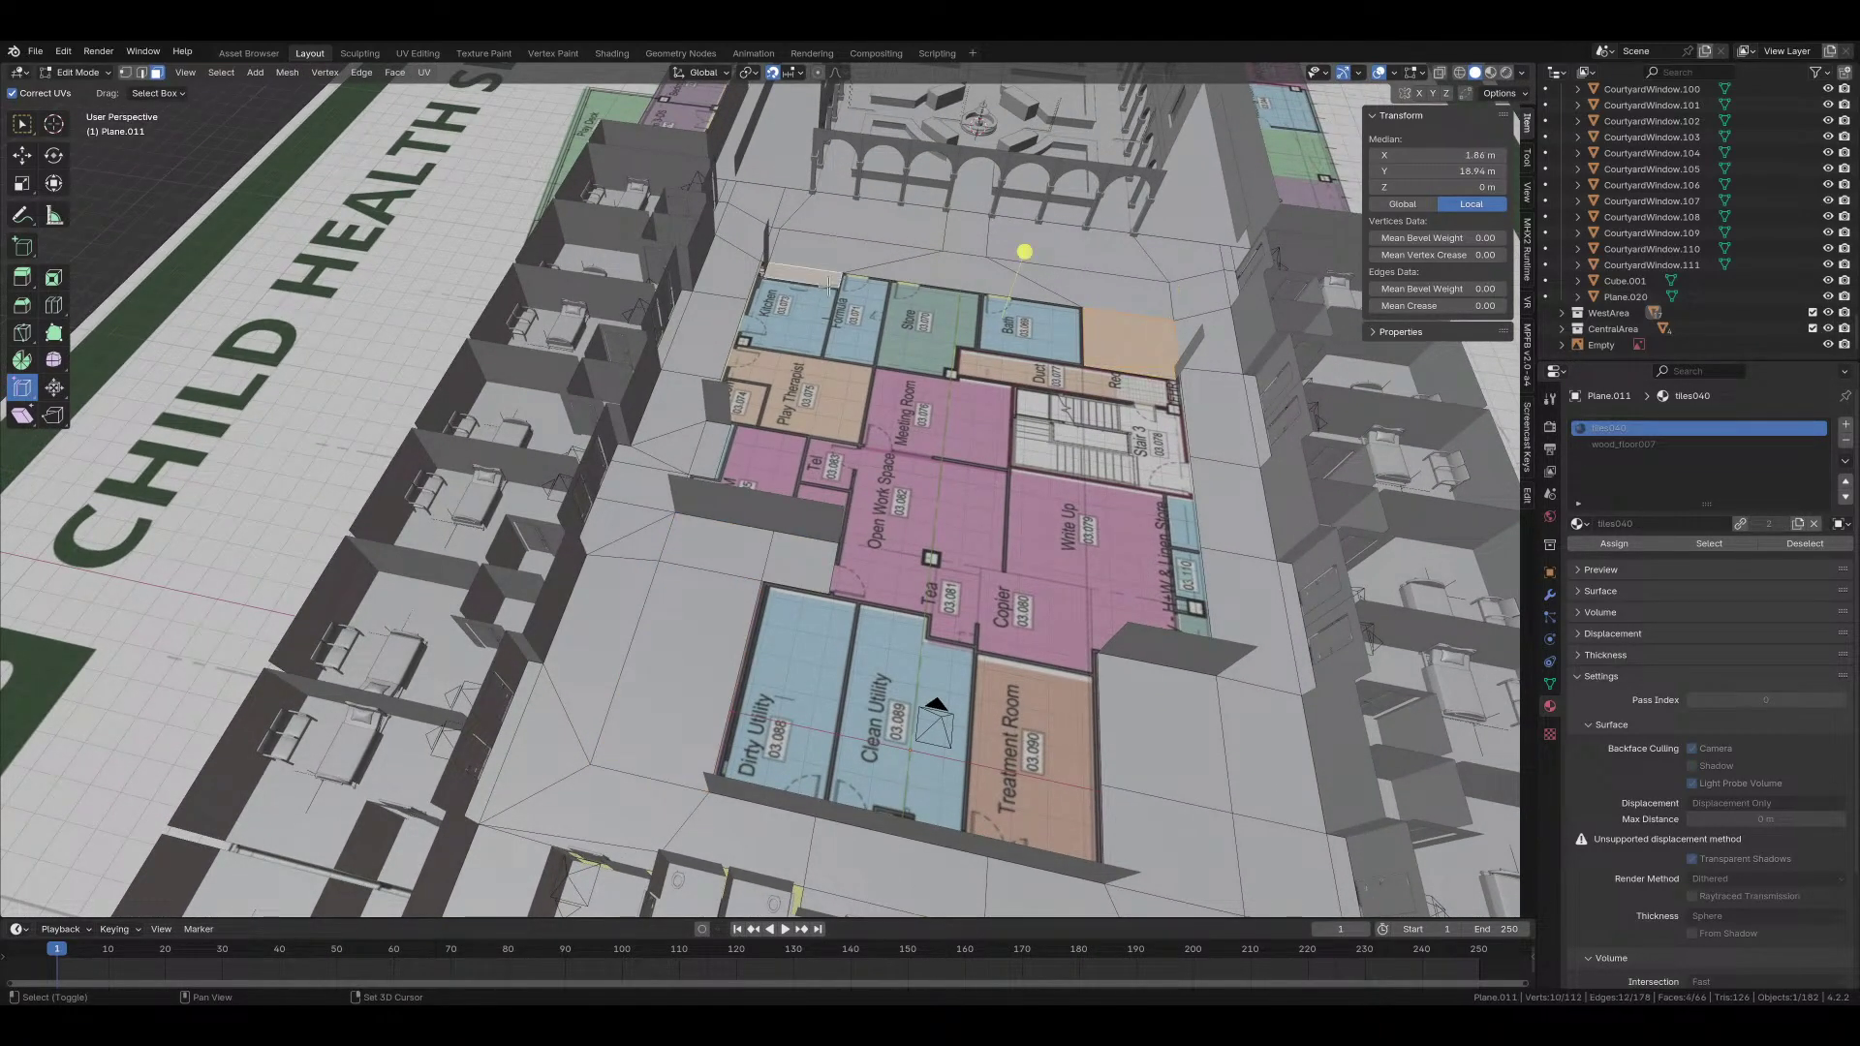
left_click(707, 450, "shift")
left_click(1618, 444)
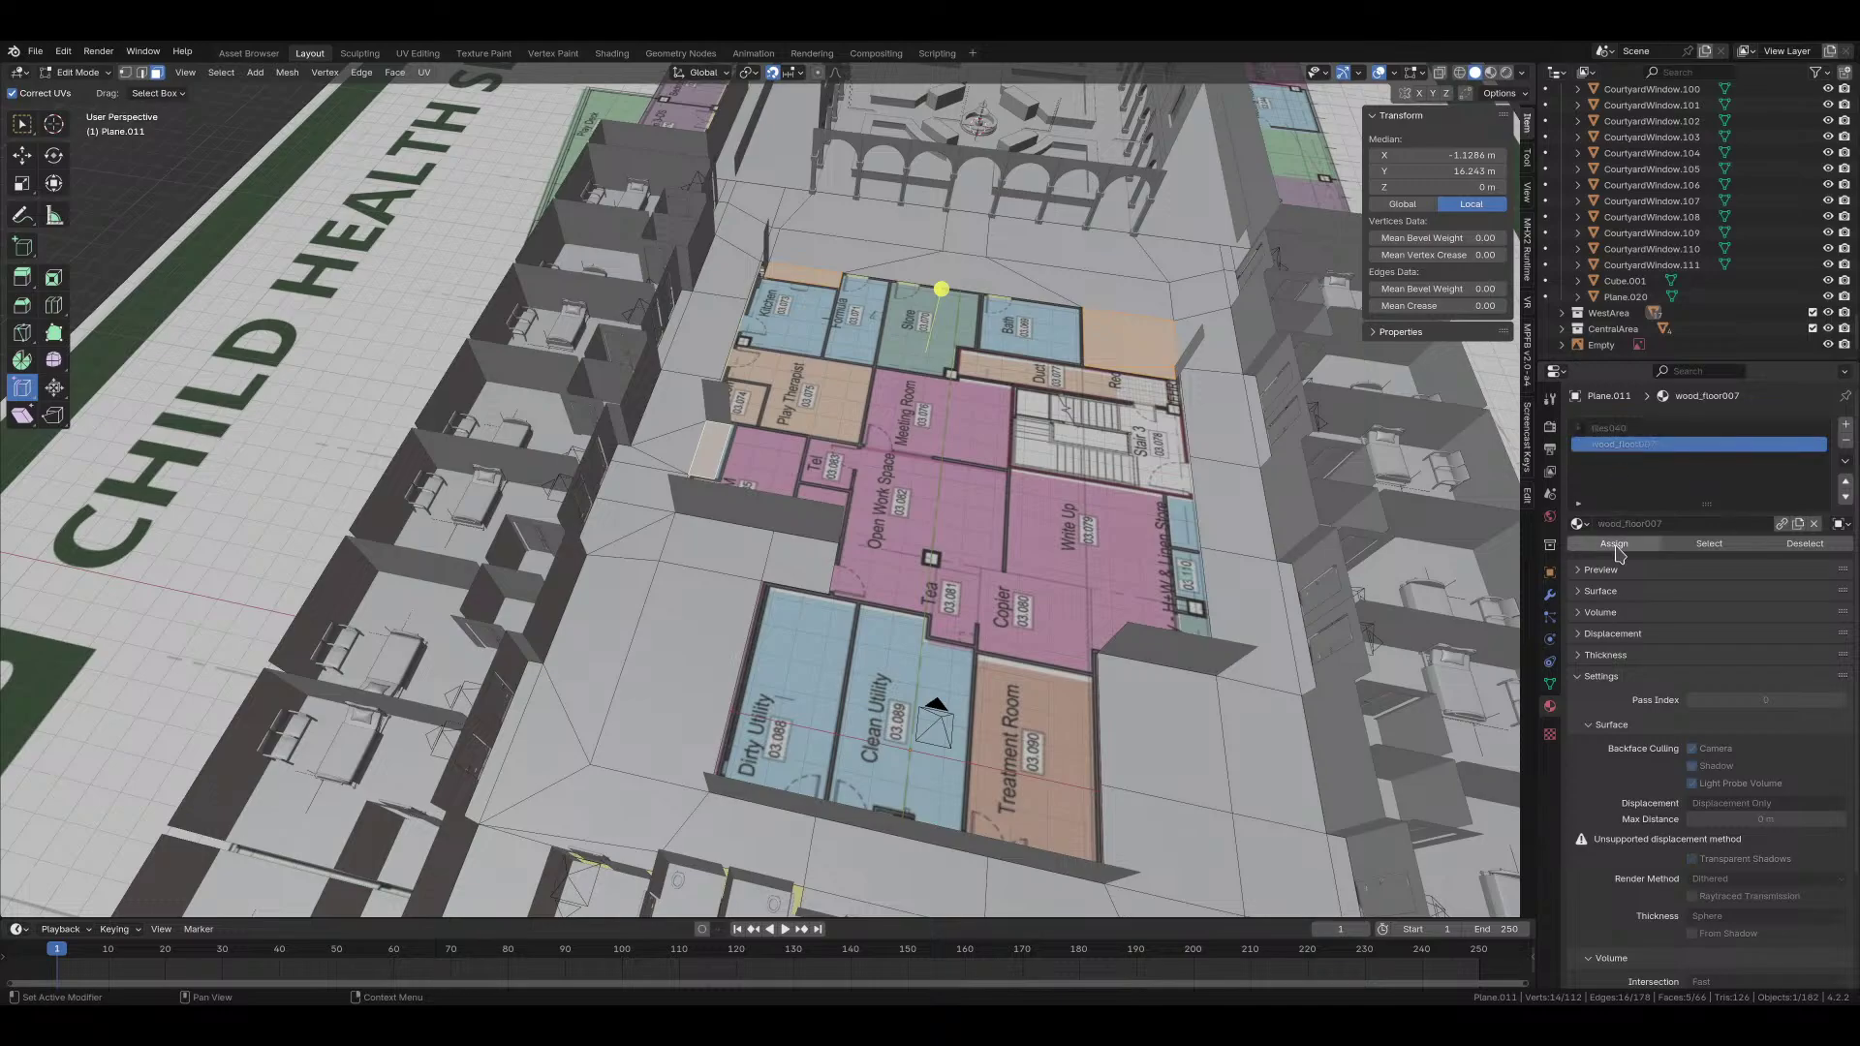
left_click(1614, 543)
Step: Switch the viewport back to Material Preview, clear the face selection and hide the floor plan reference Empty
left_click(1491, 71)
scroll(956, 548, "up", 3)
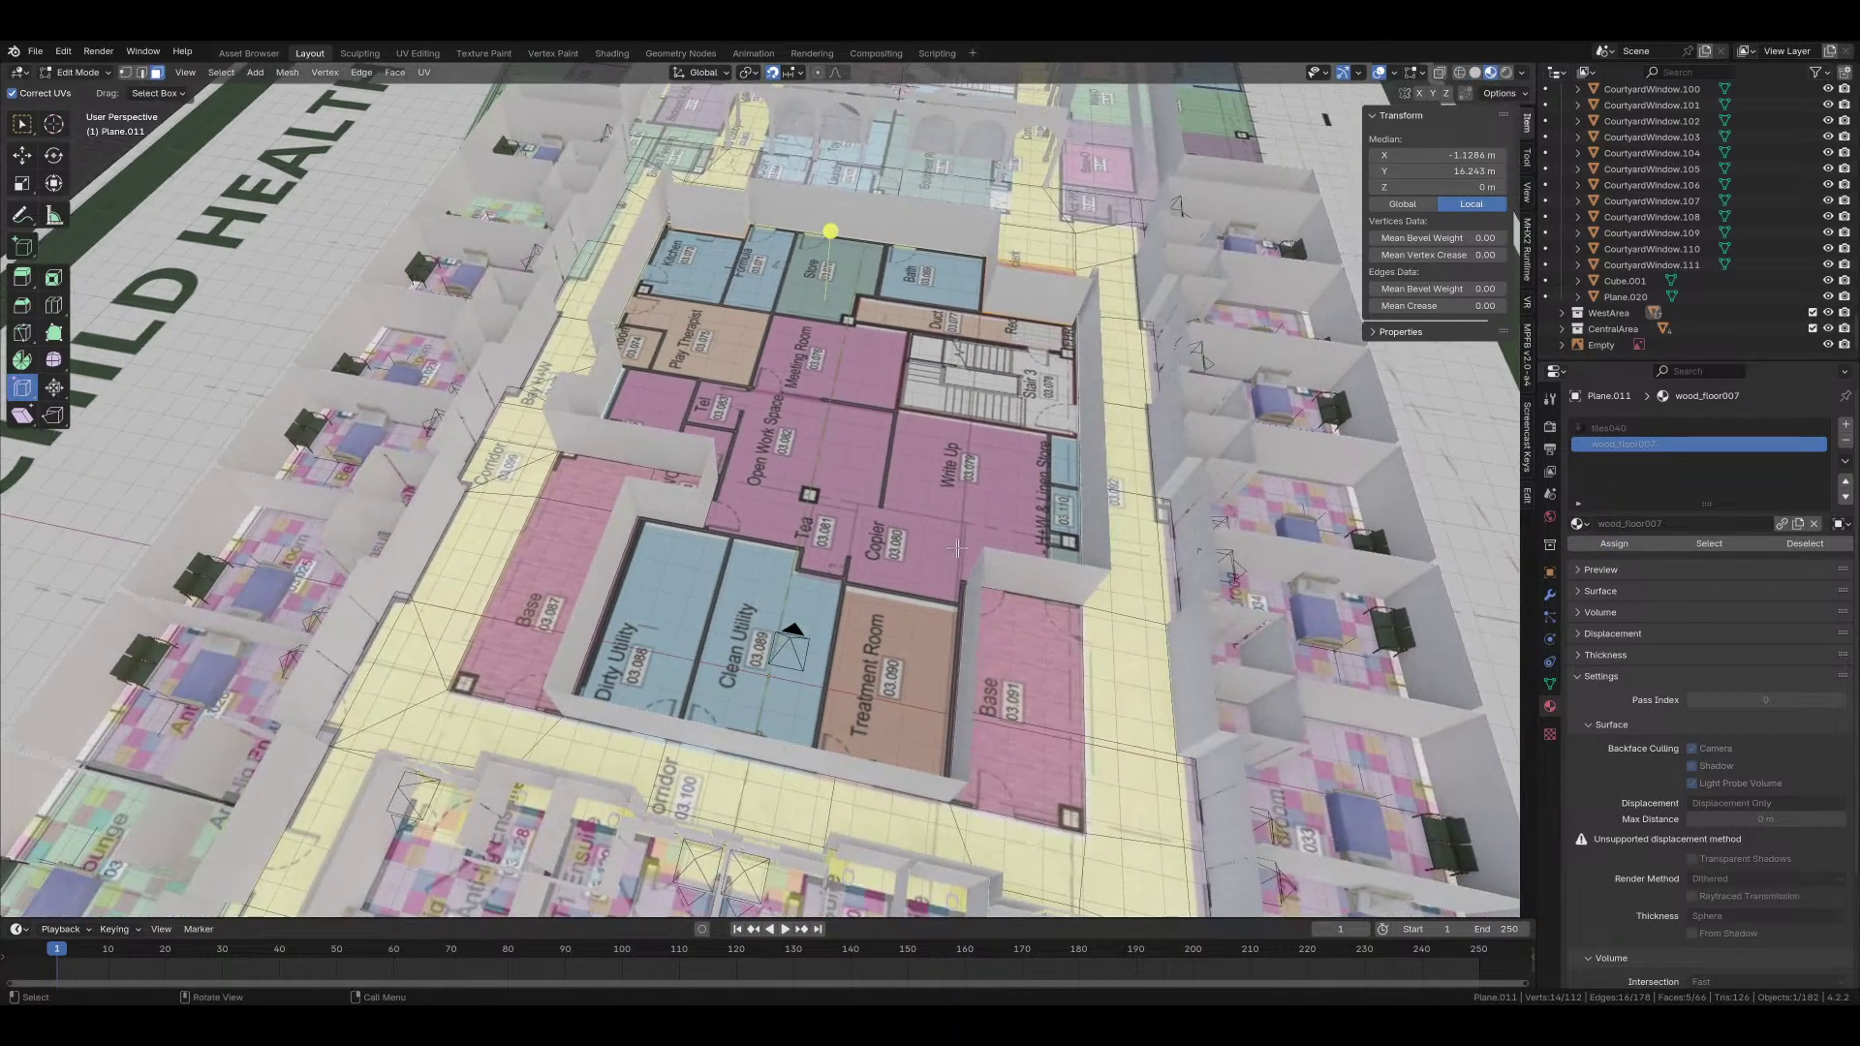
key("alt+a")
left_click(1827, 345)
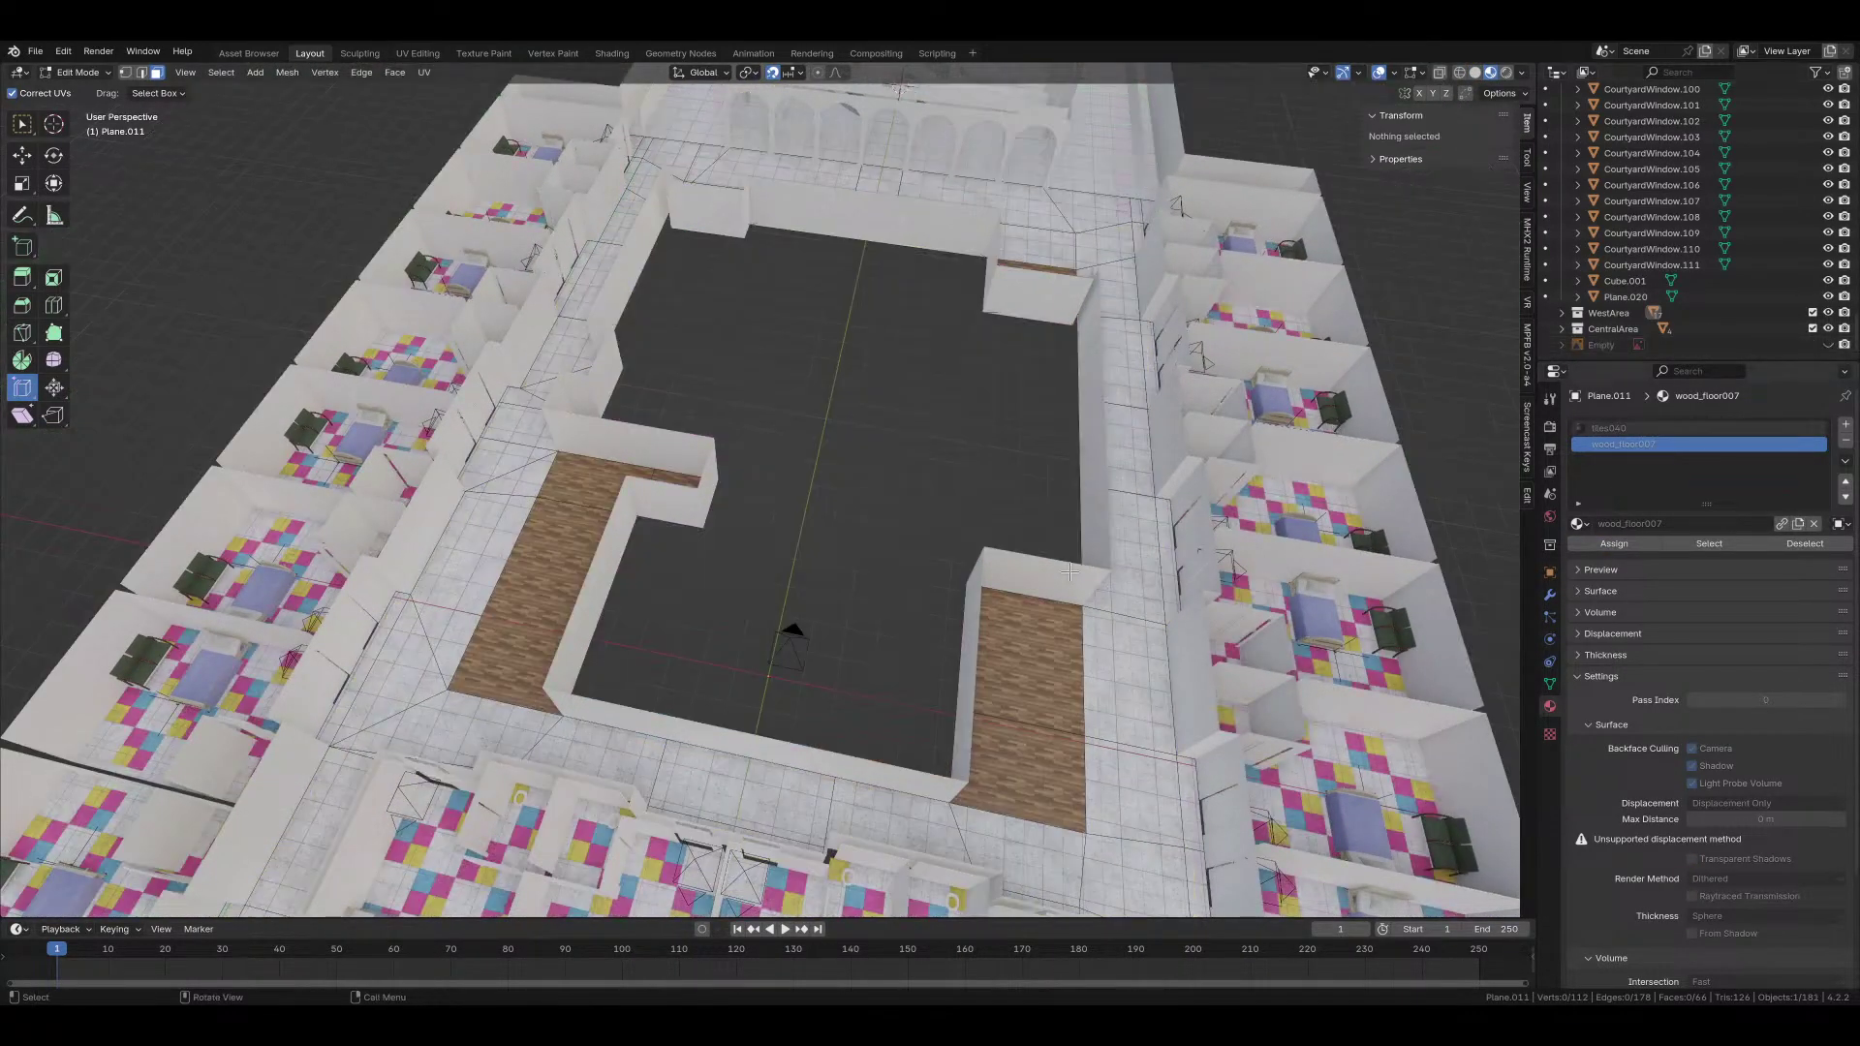
Step: Look over the wood floor areas around the hallway and return Plane.011 to Object Mode
middle_click_drag(1070, 572, 1235, 620)
scroll(1230, 625, "up", 3)
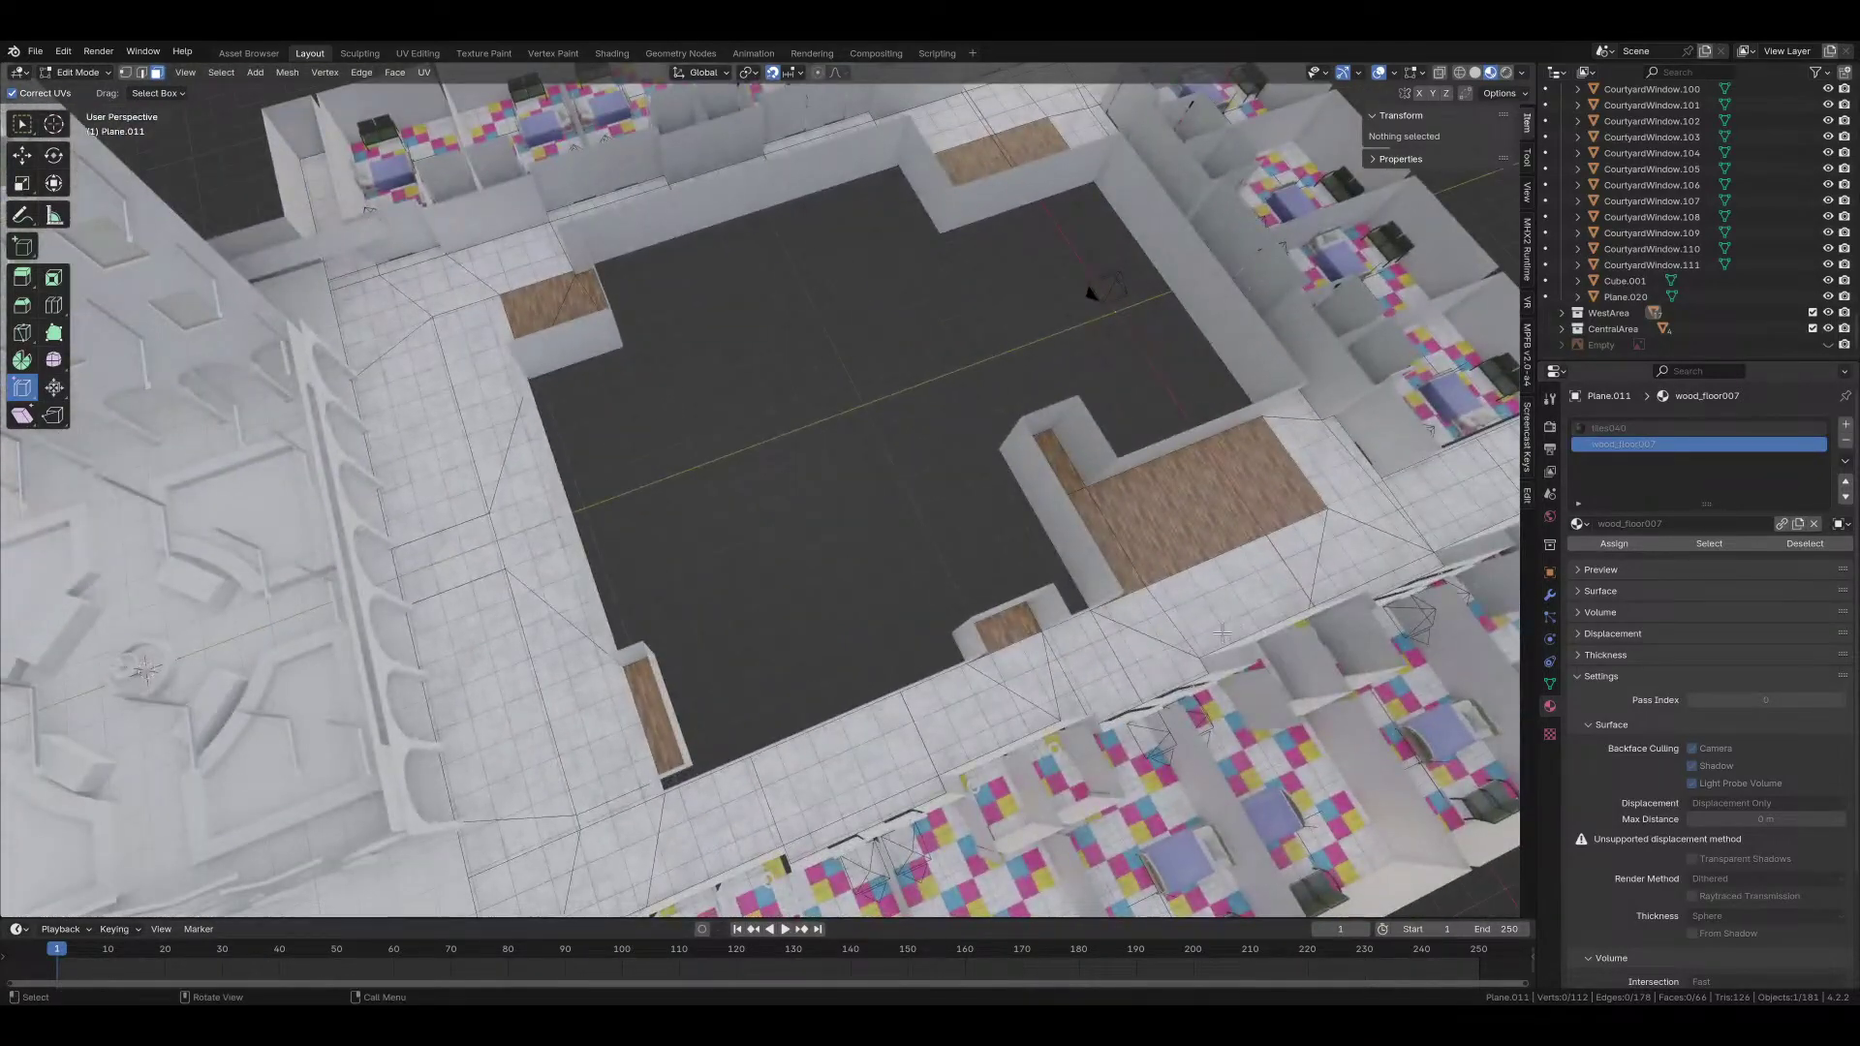
middle_click_drag(1172, 531, 959, 500)
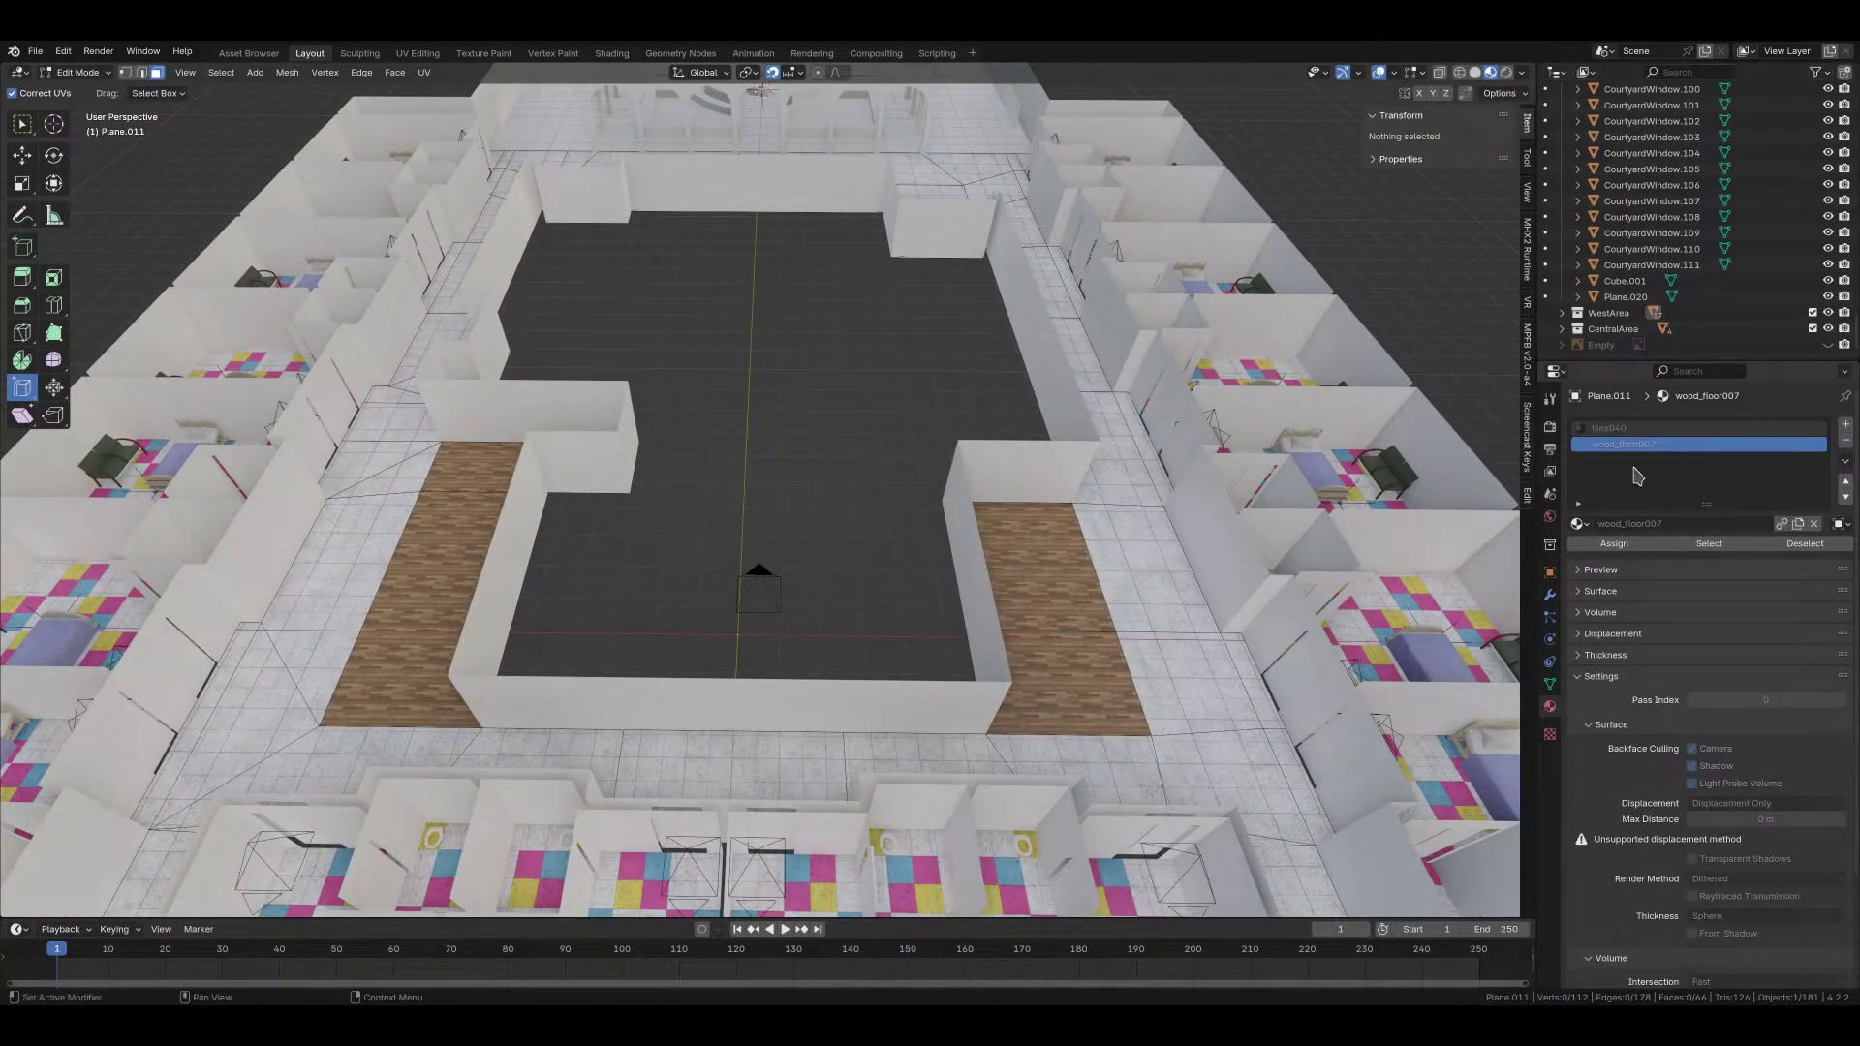
key("Tab")
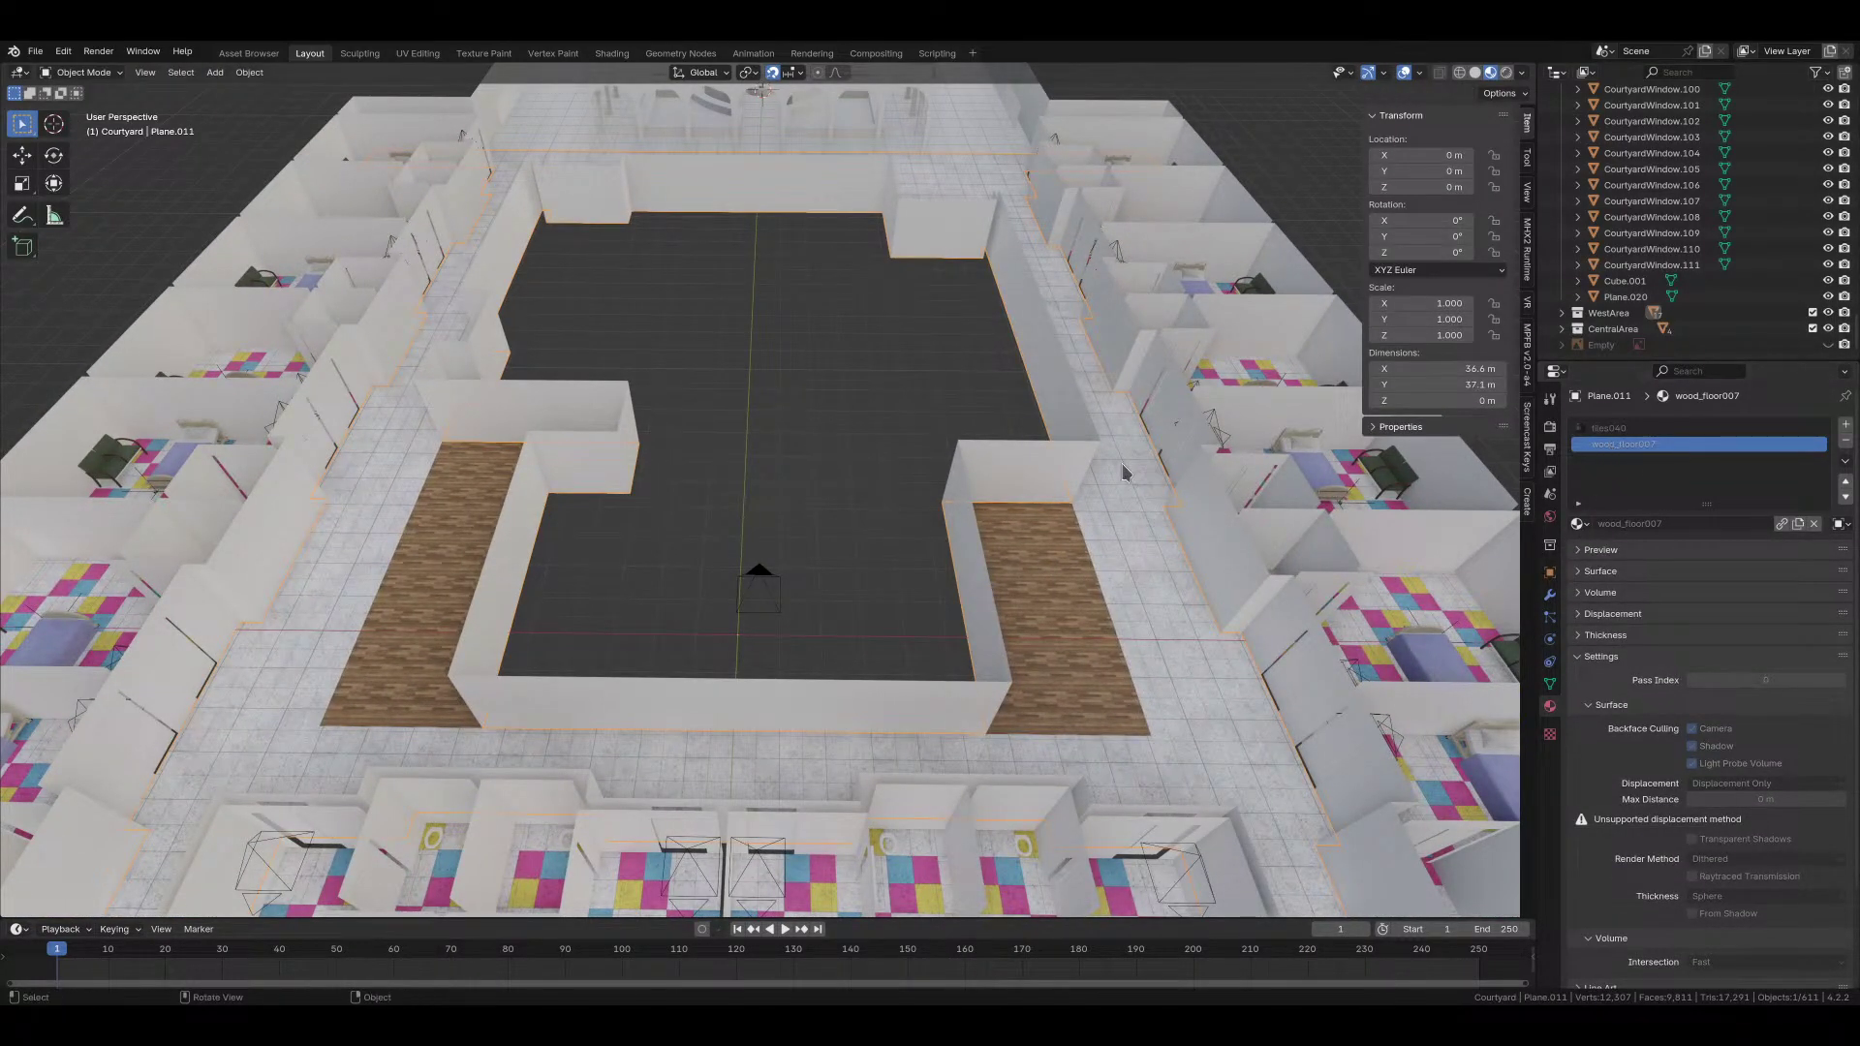
Step: Make the linked wood_floor007 material local and set its displacement method to Displacement and Bump
middle_click_drag(1014, 387, 809, 465)
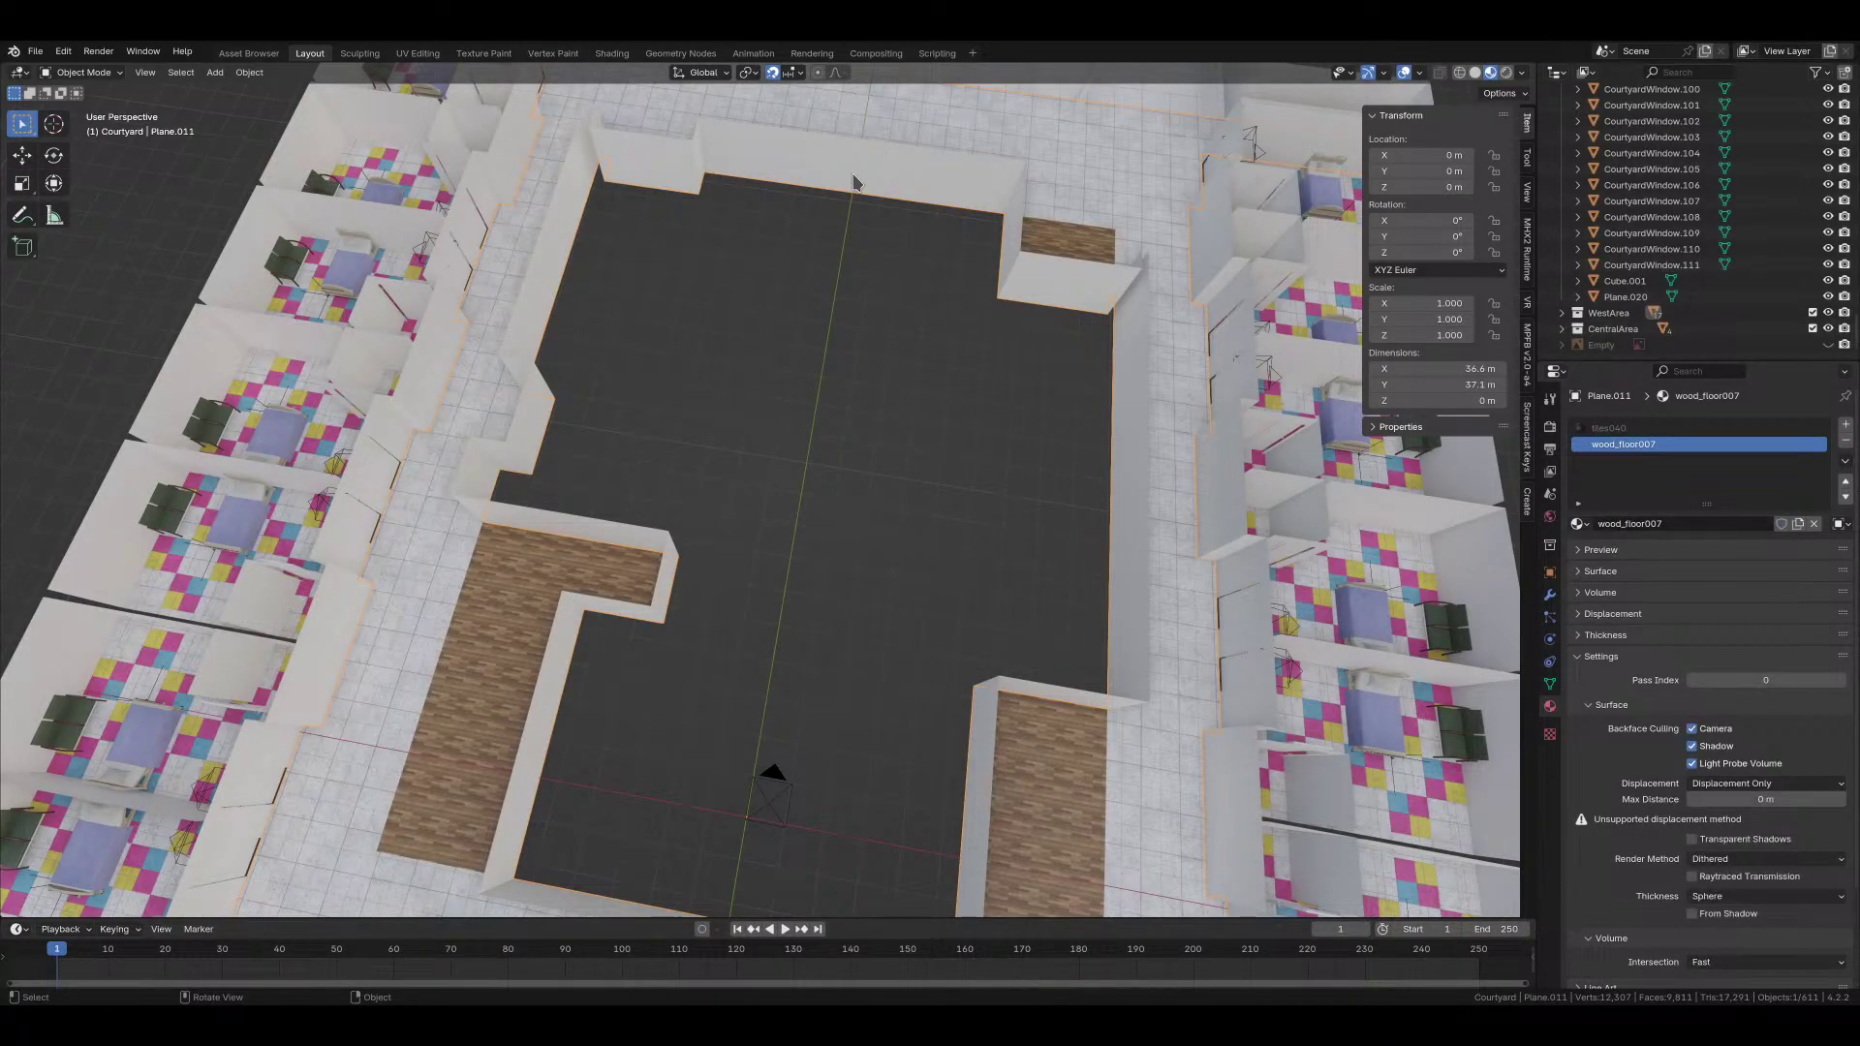
left_click(1769, 785)
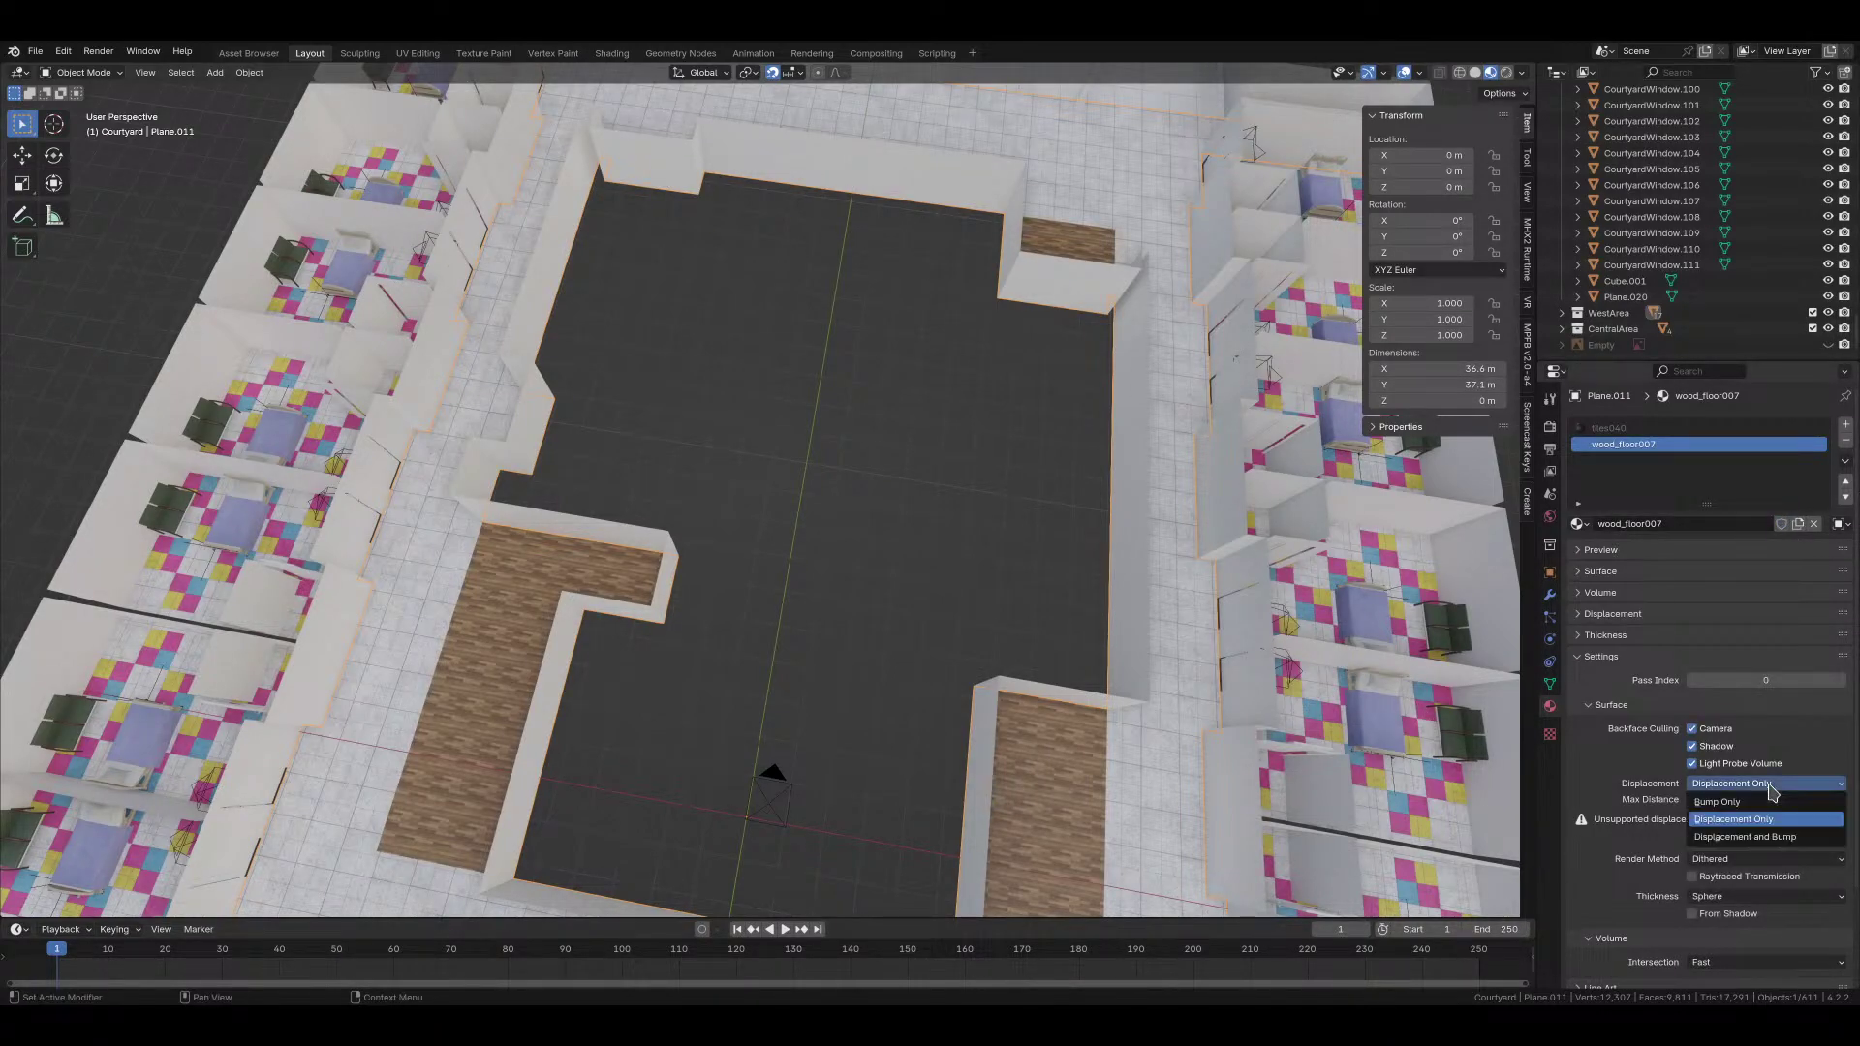
left_click(1758, 837)
left_click(1761, 783)
left_click(1761, 819)
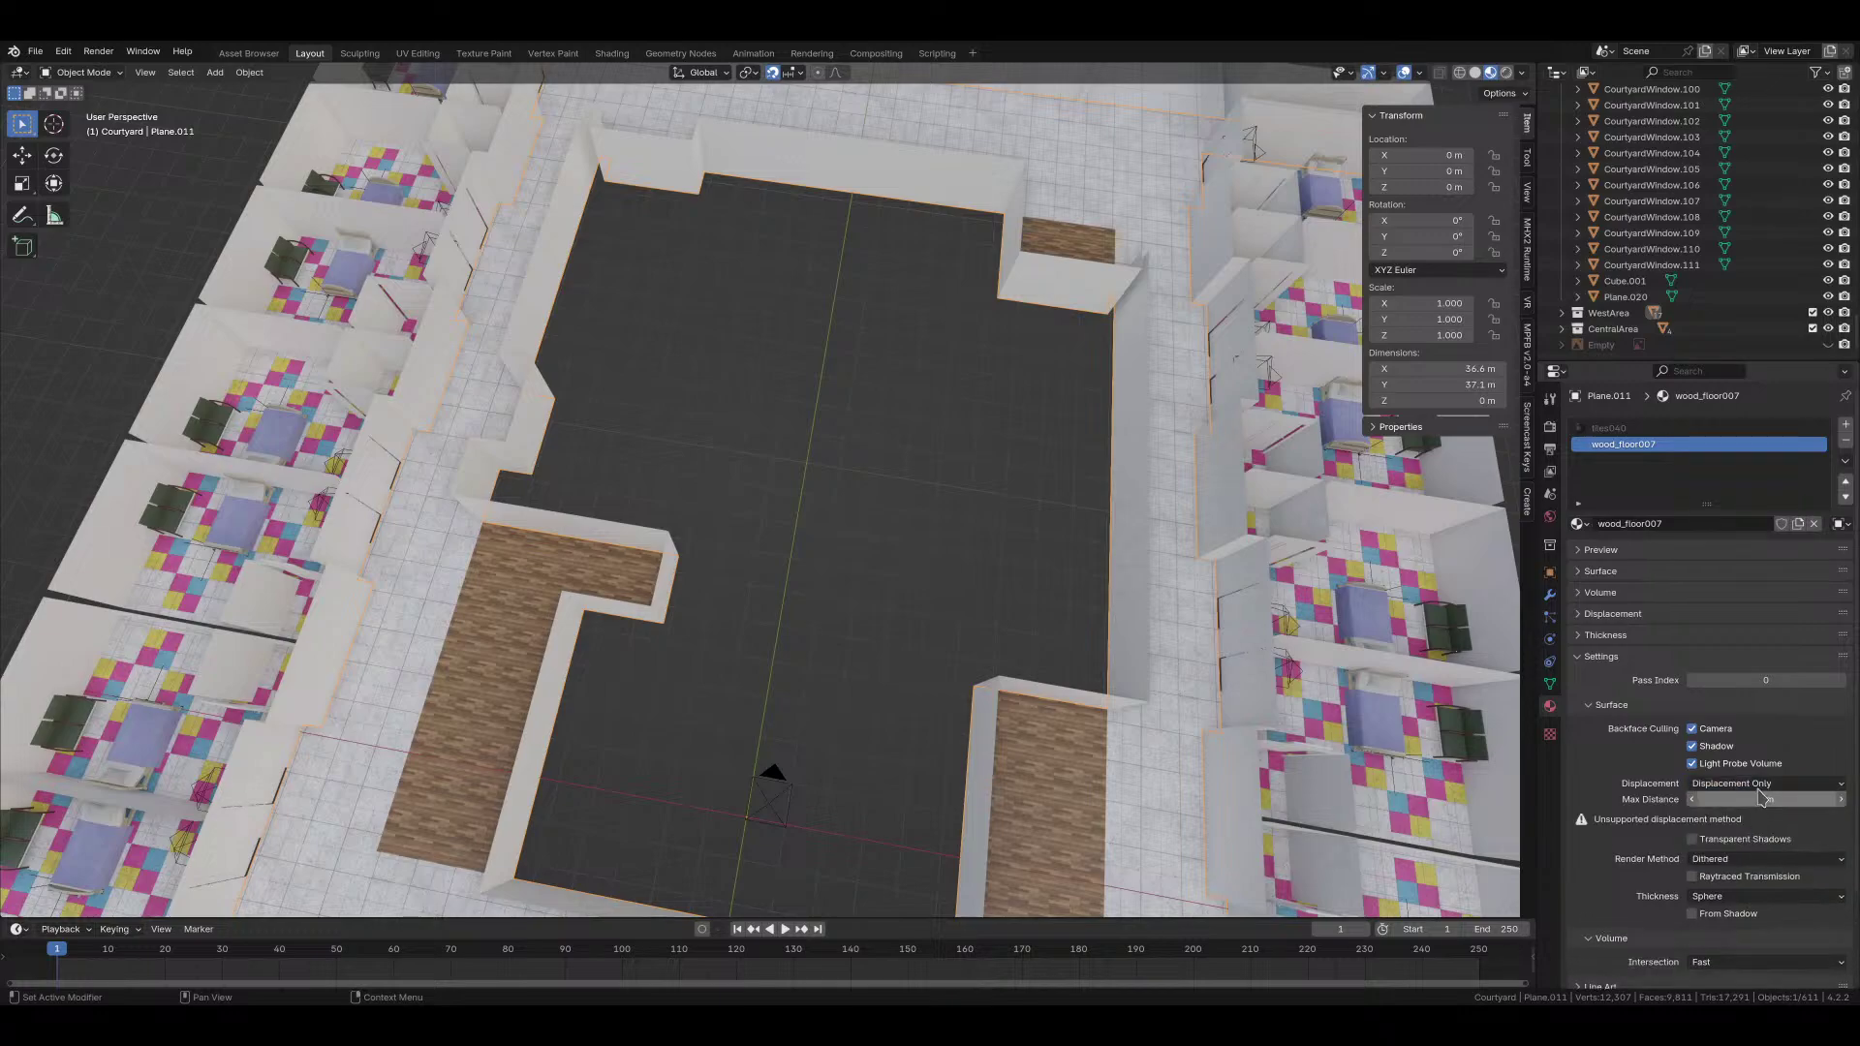
left_click(1761, 783)
left_click(1763, 837)
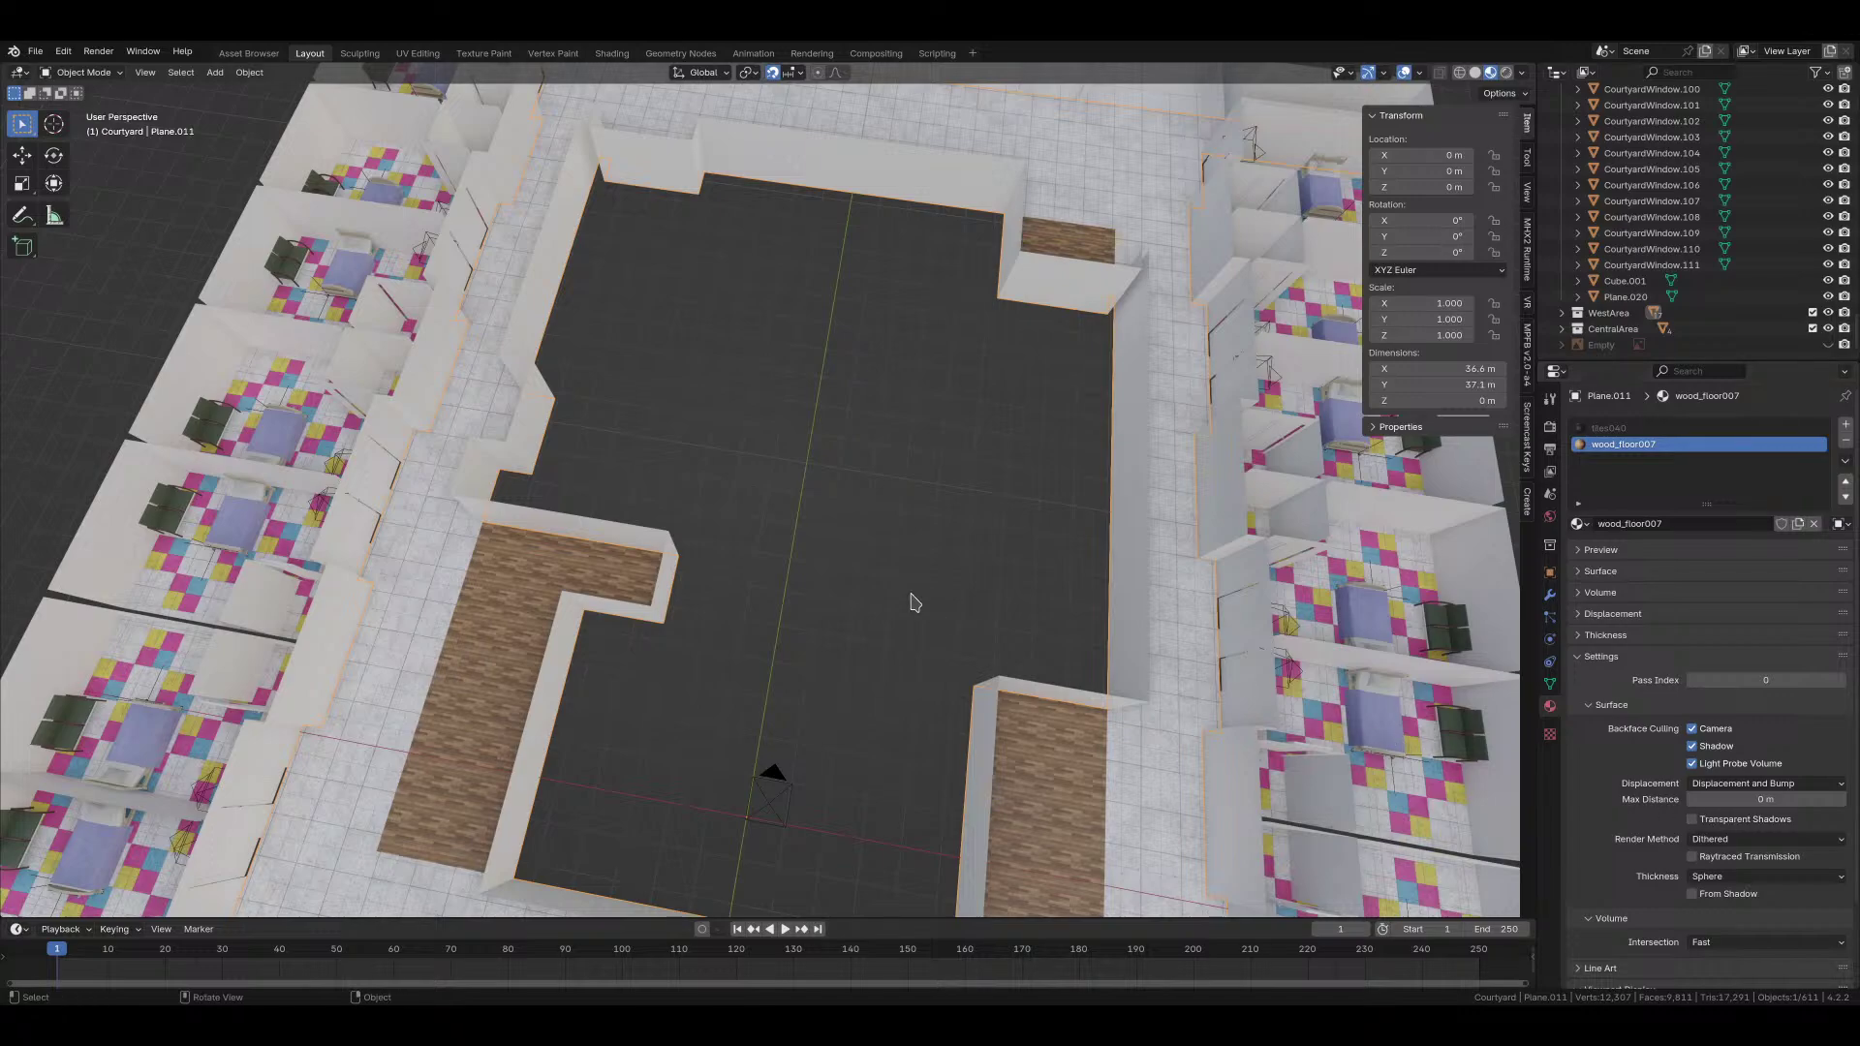
Step: In the Shading workspace, add a Mapping node to wood_floor007 and connect its vector output to the albedo, roughness and normal textures
scroll(911, 601, "up", 5)
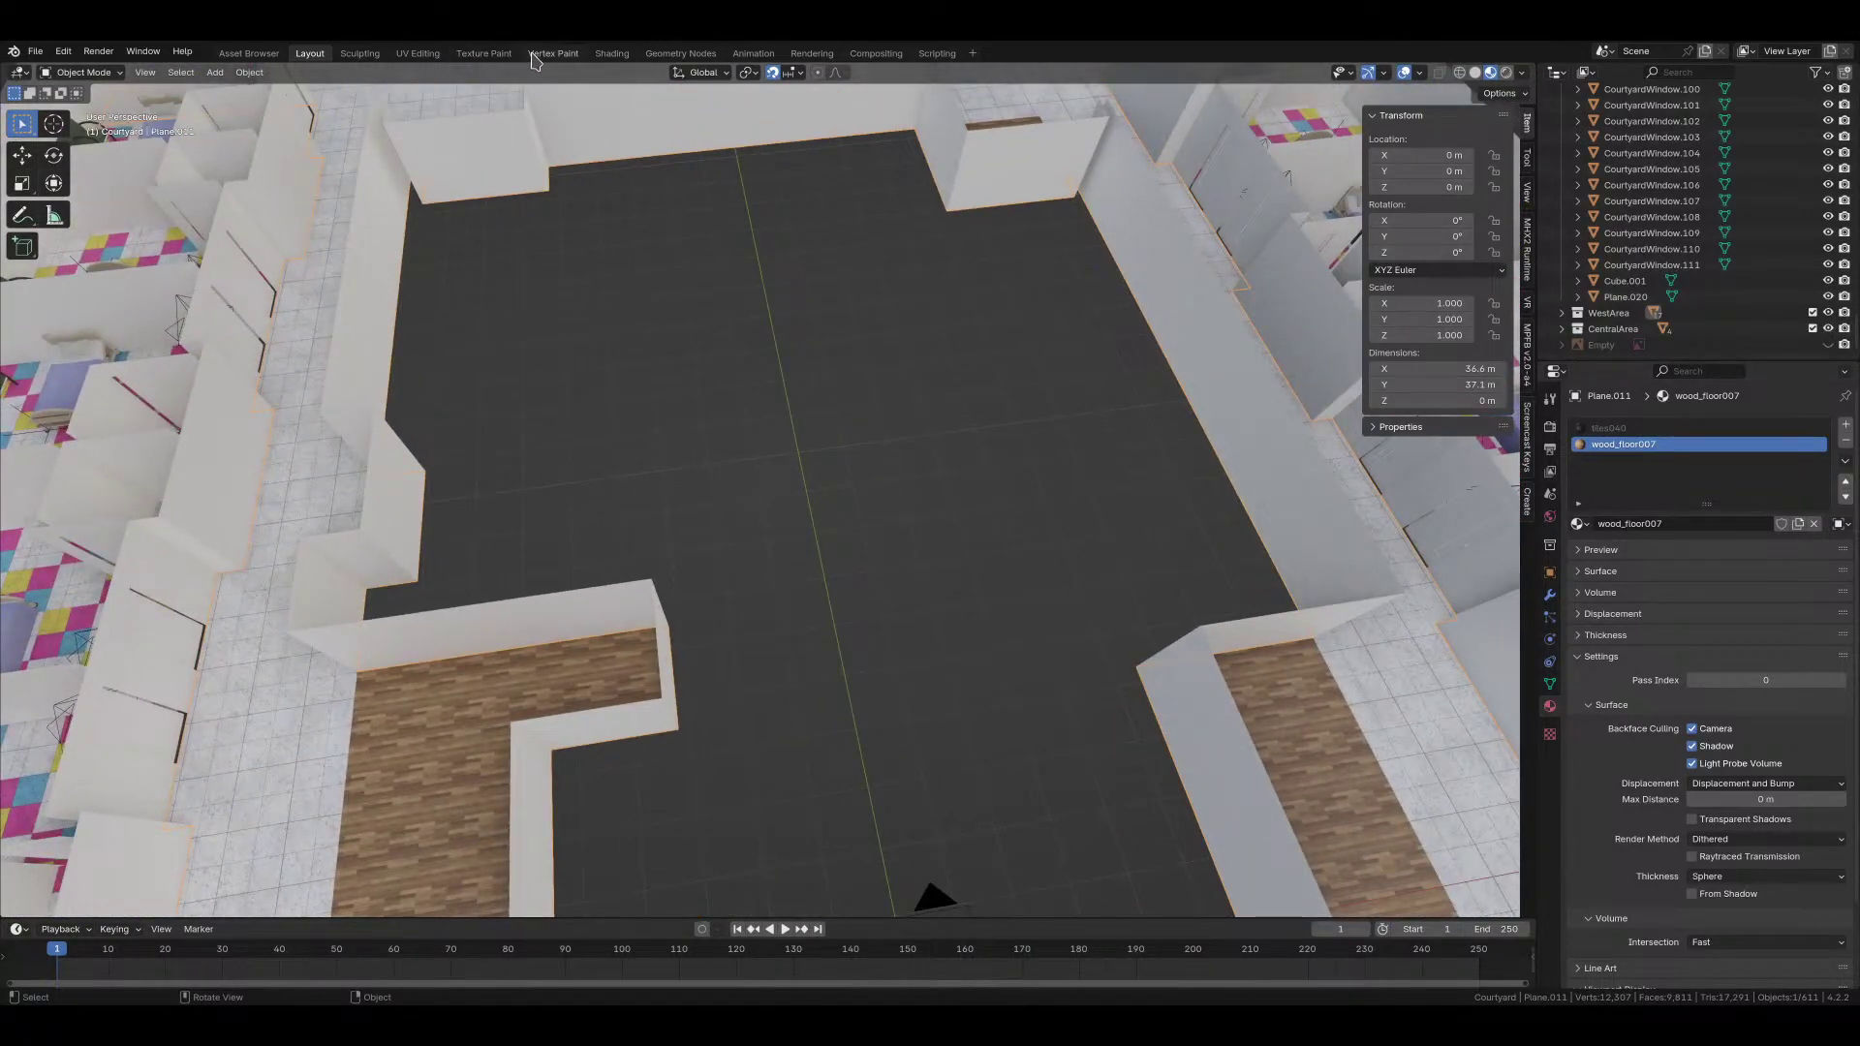
left_click(608, 54)
scroll(939, 387, "up", 4)
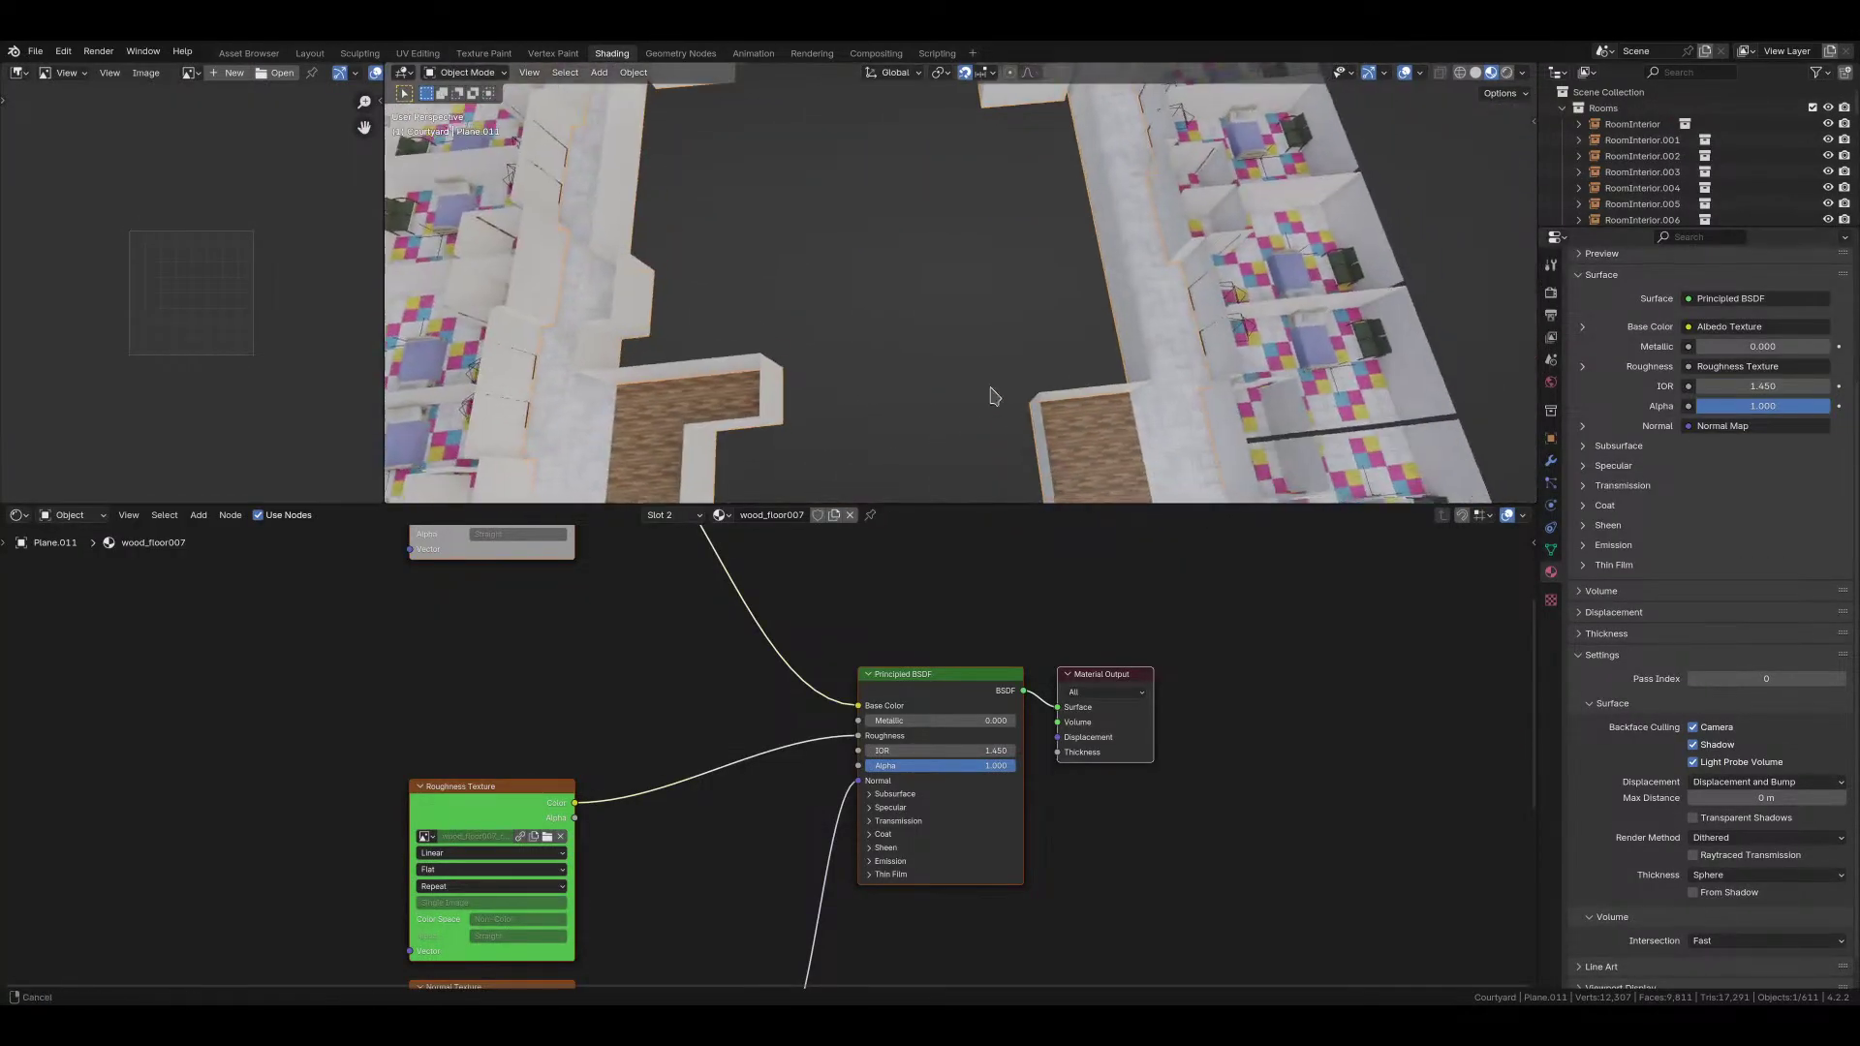
middle_click_drag(993, 395, 954, 326)
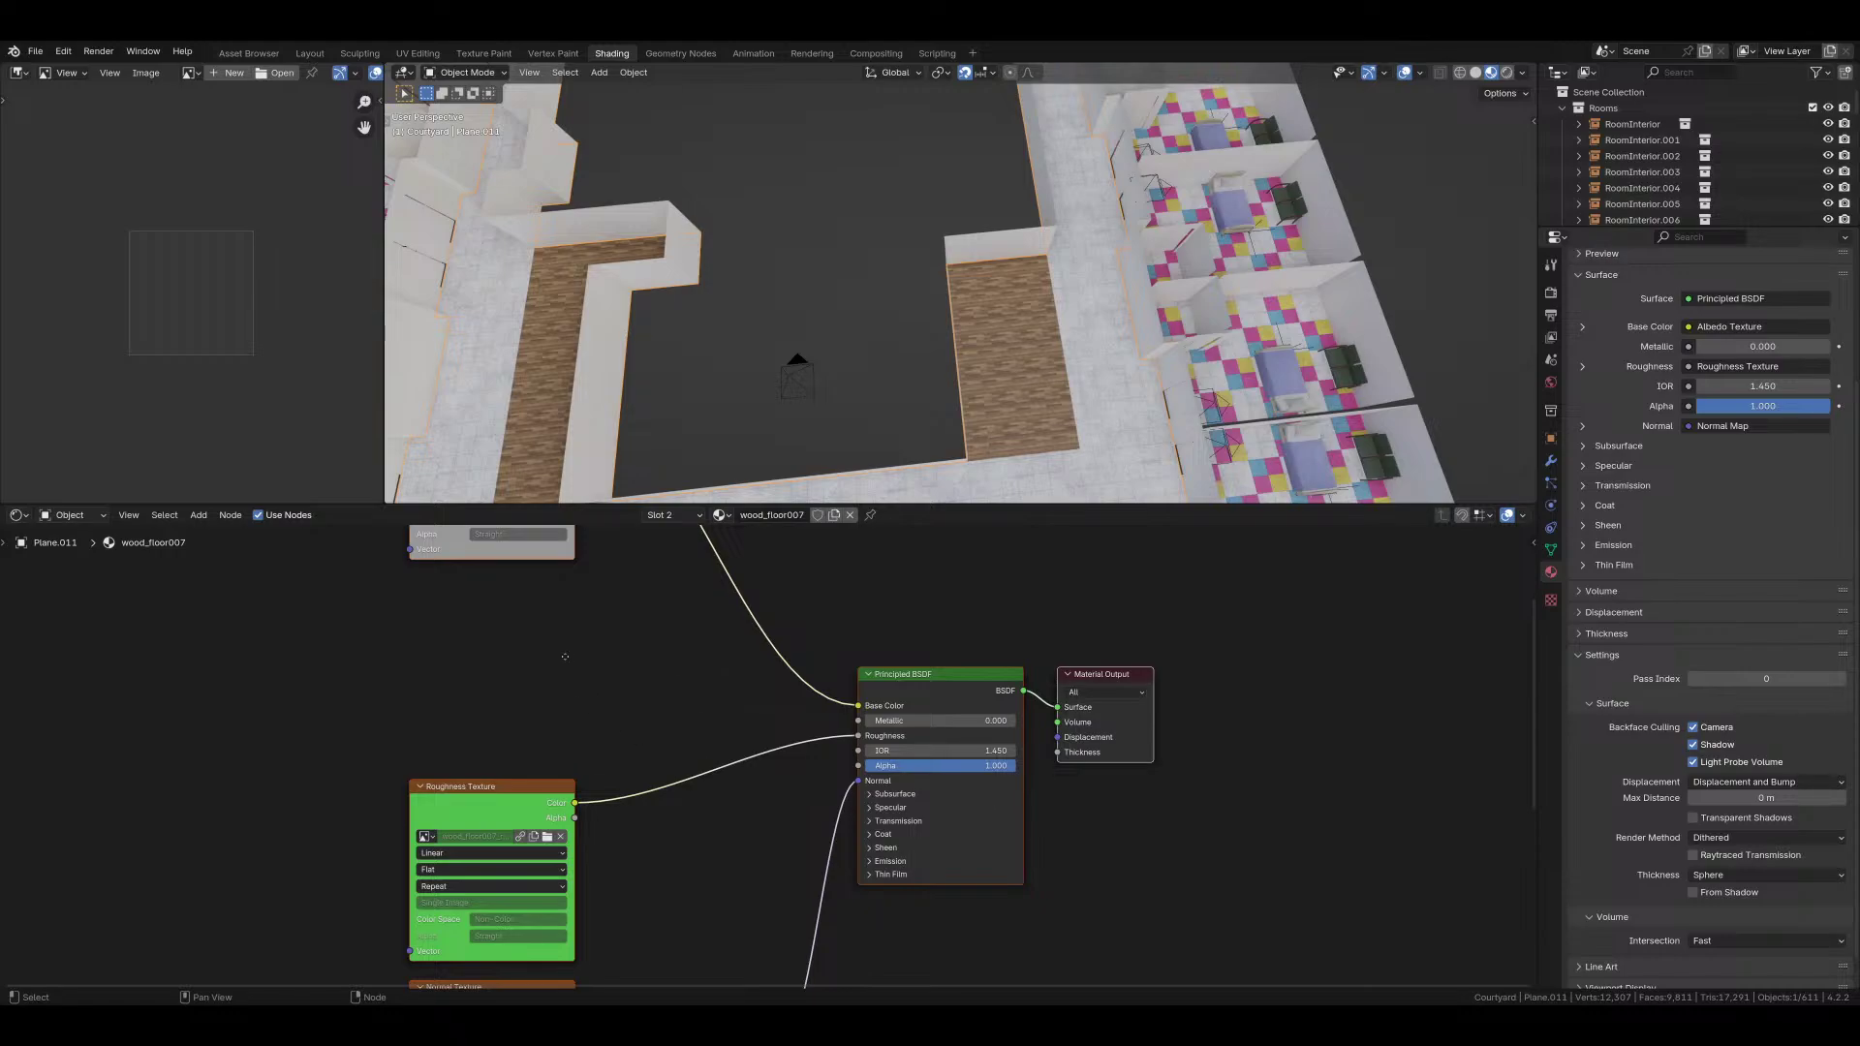
middle_click_drag(565, 657, 913, 735)
scroll(777, 764, "down", 3)
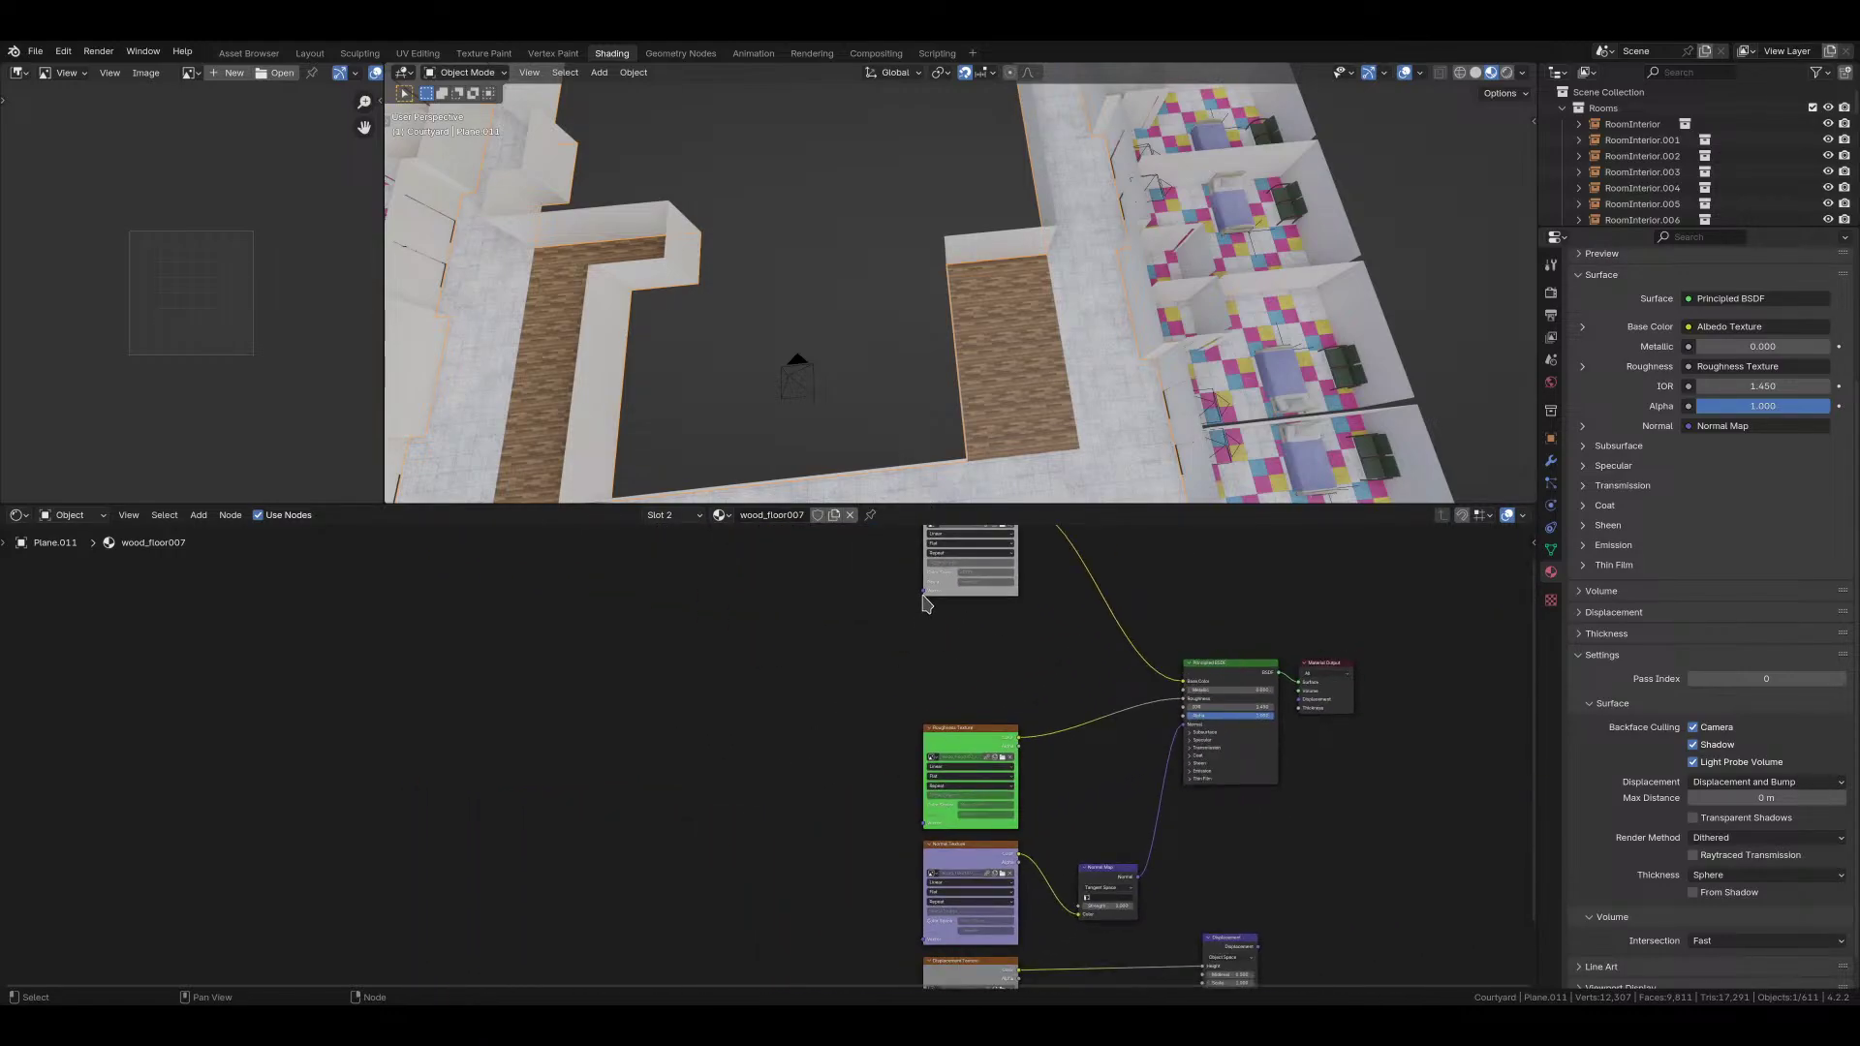
key("shift+a")
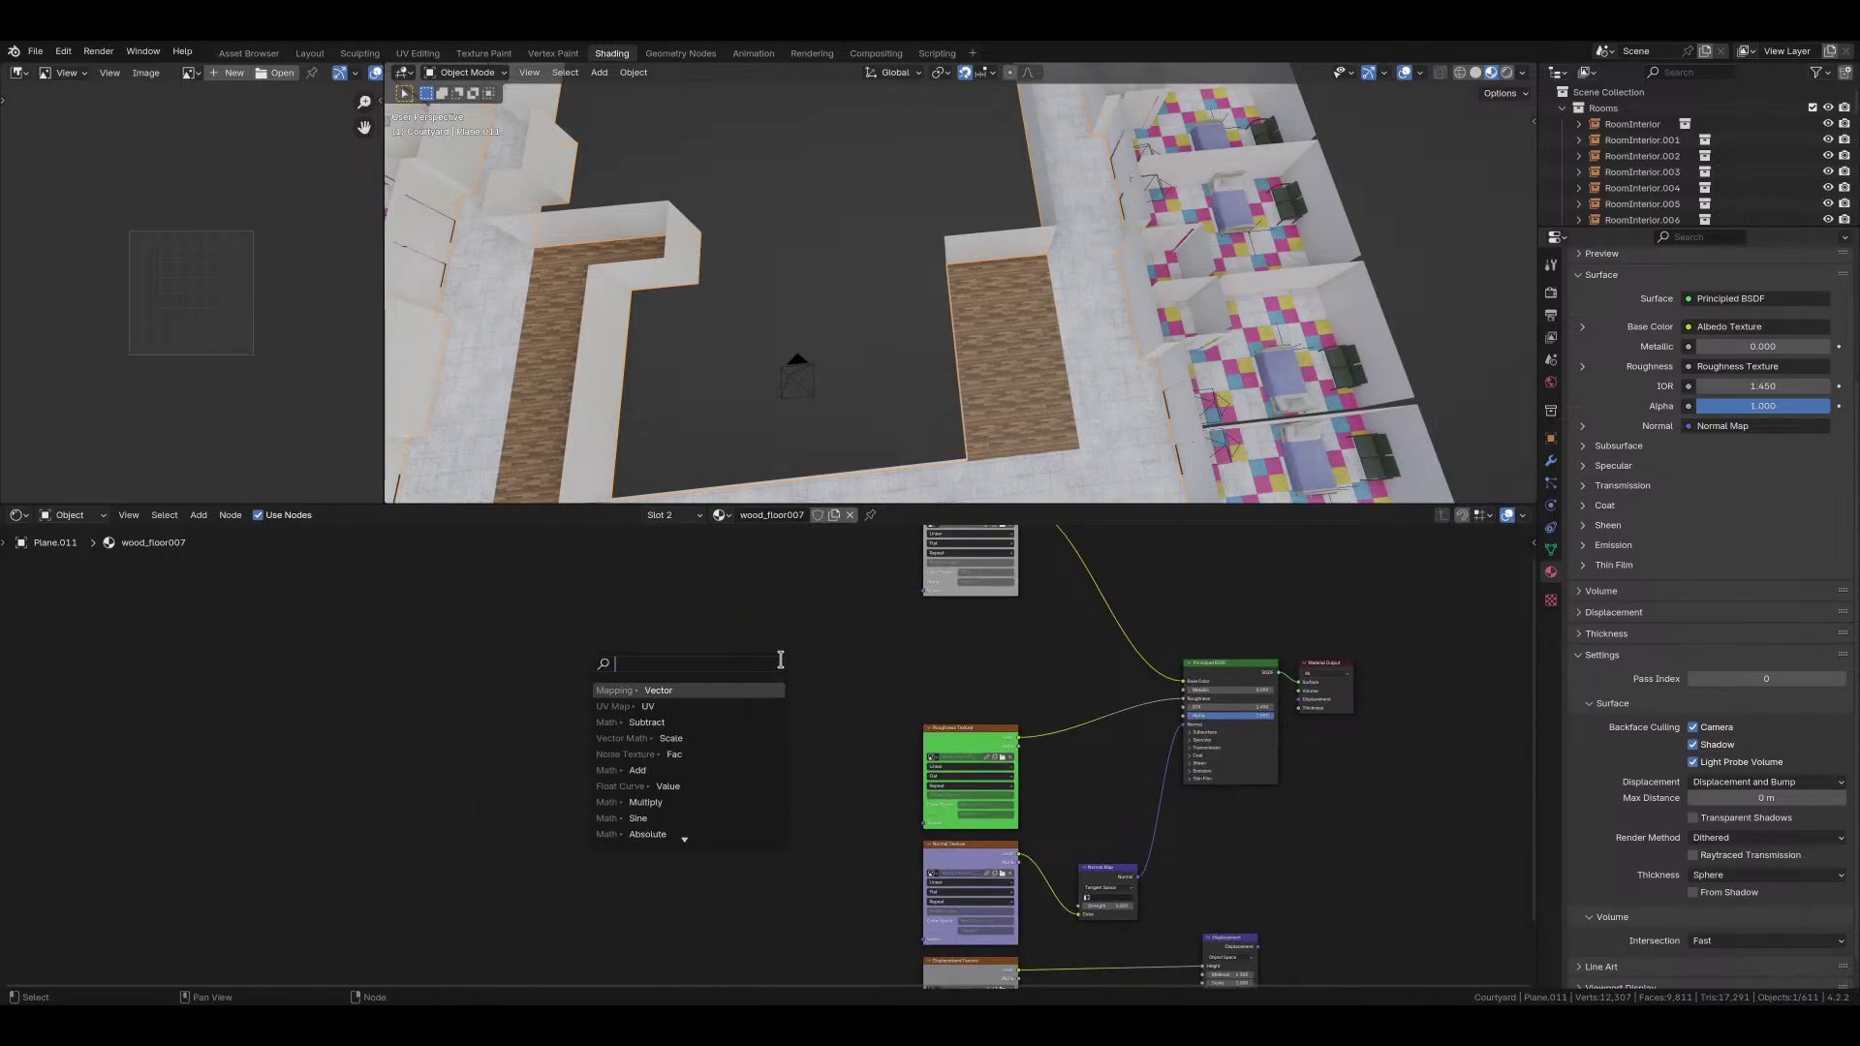
type("mapping")
key("Return")
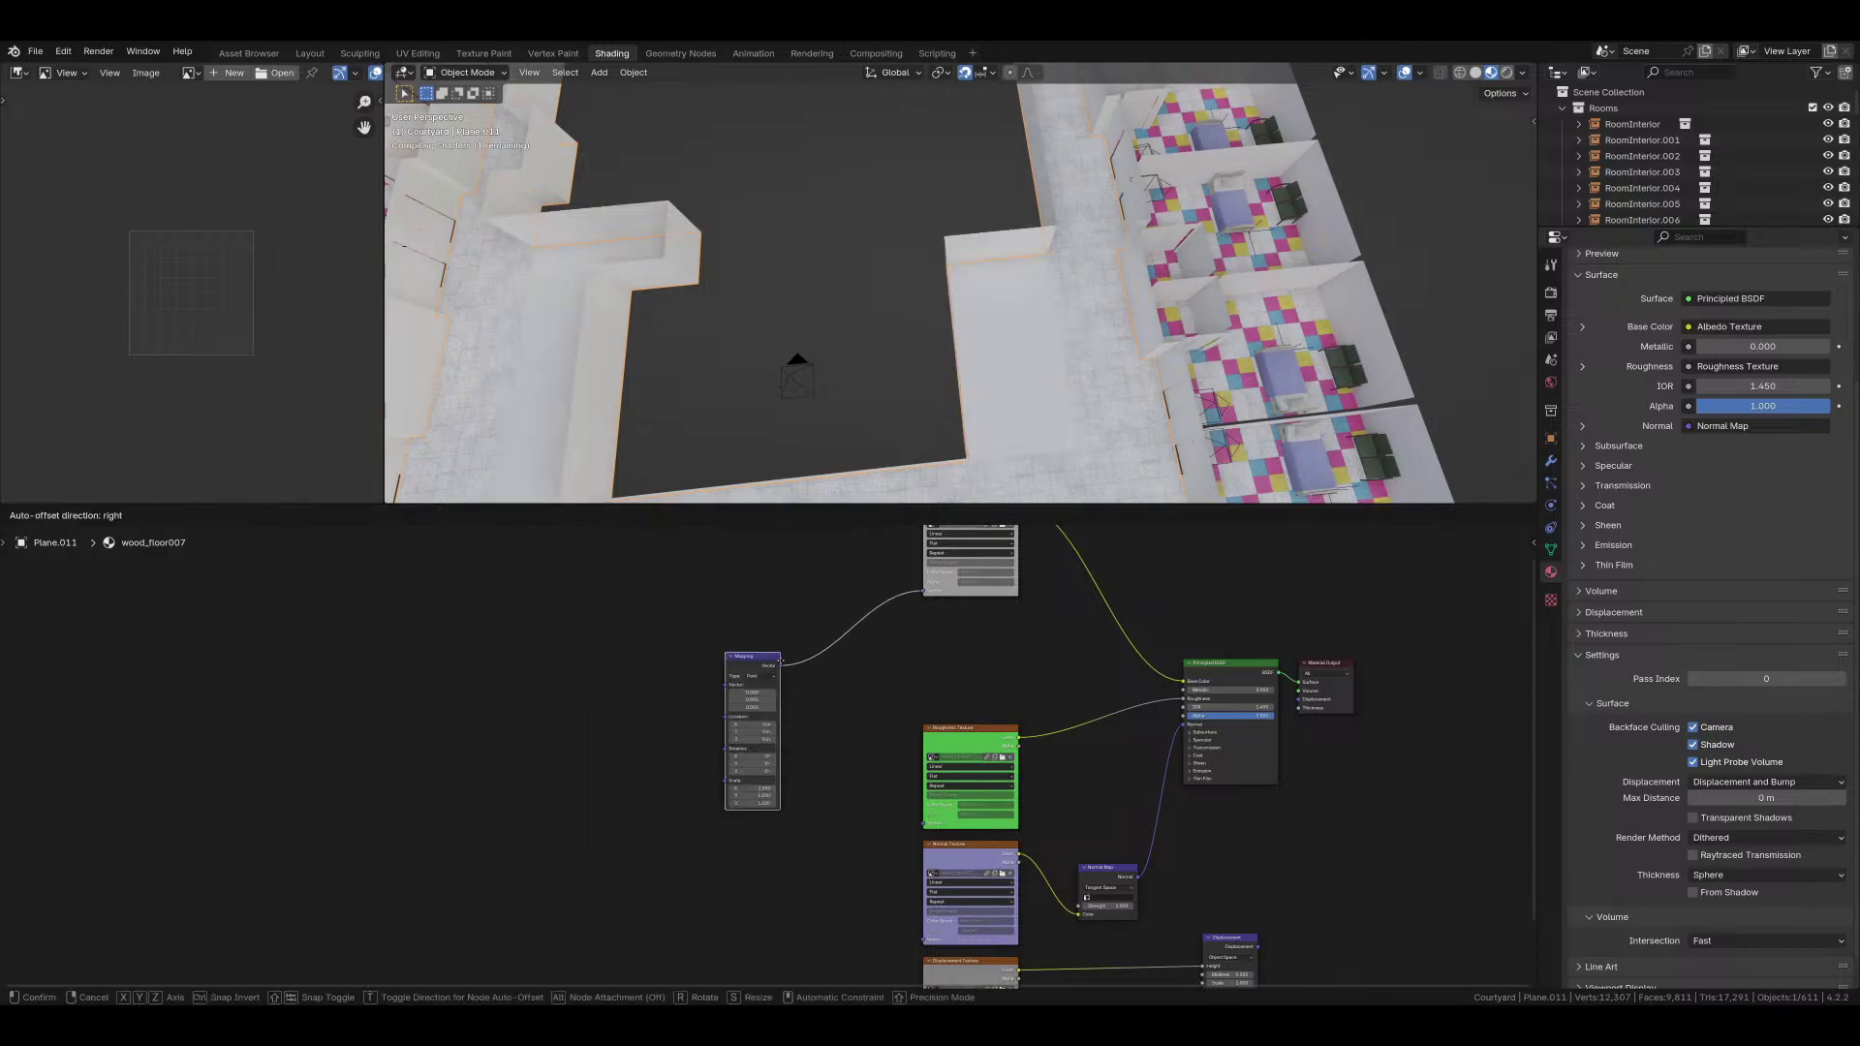
left_click(776, 685)
left_click_drag(775, 688, 922, 825)
left_click_drag(776, 684, 926, 941)
Step: Delete the unused displacement texture and Displacement node from the wood_floor007 node tree
left_click(953, 972)
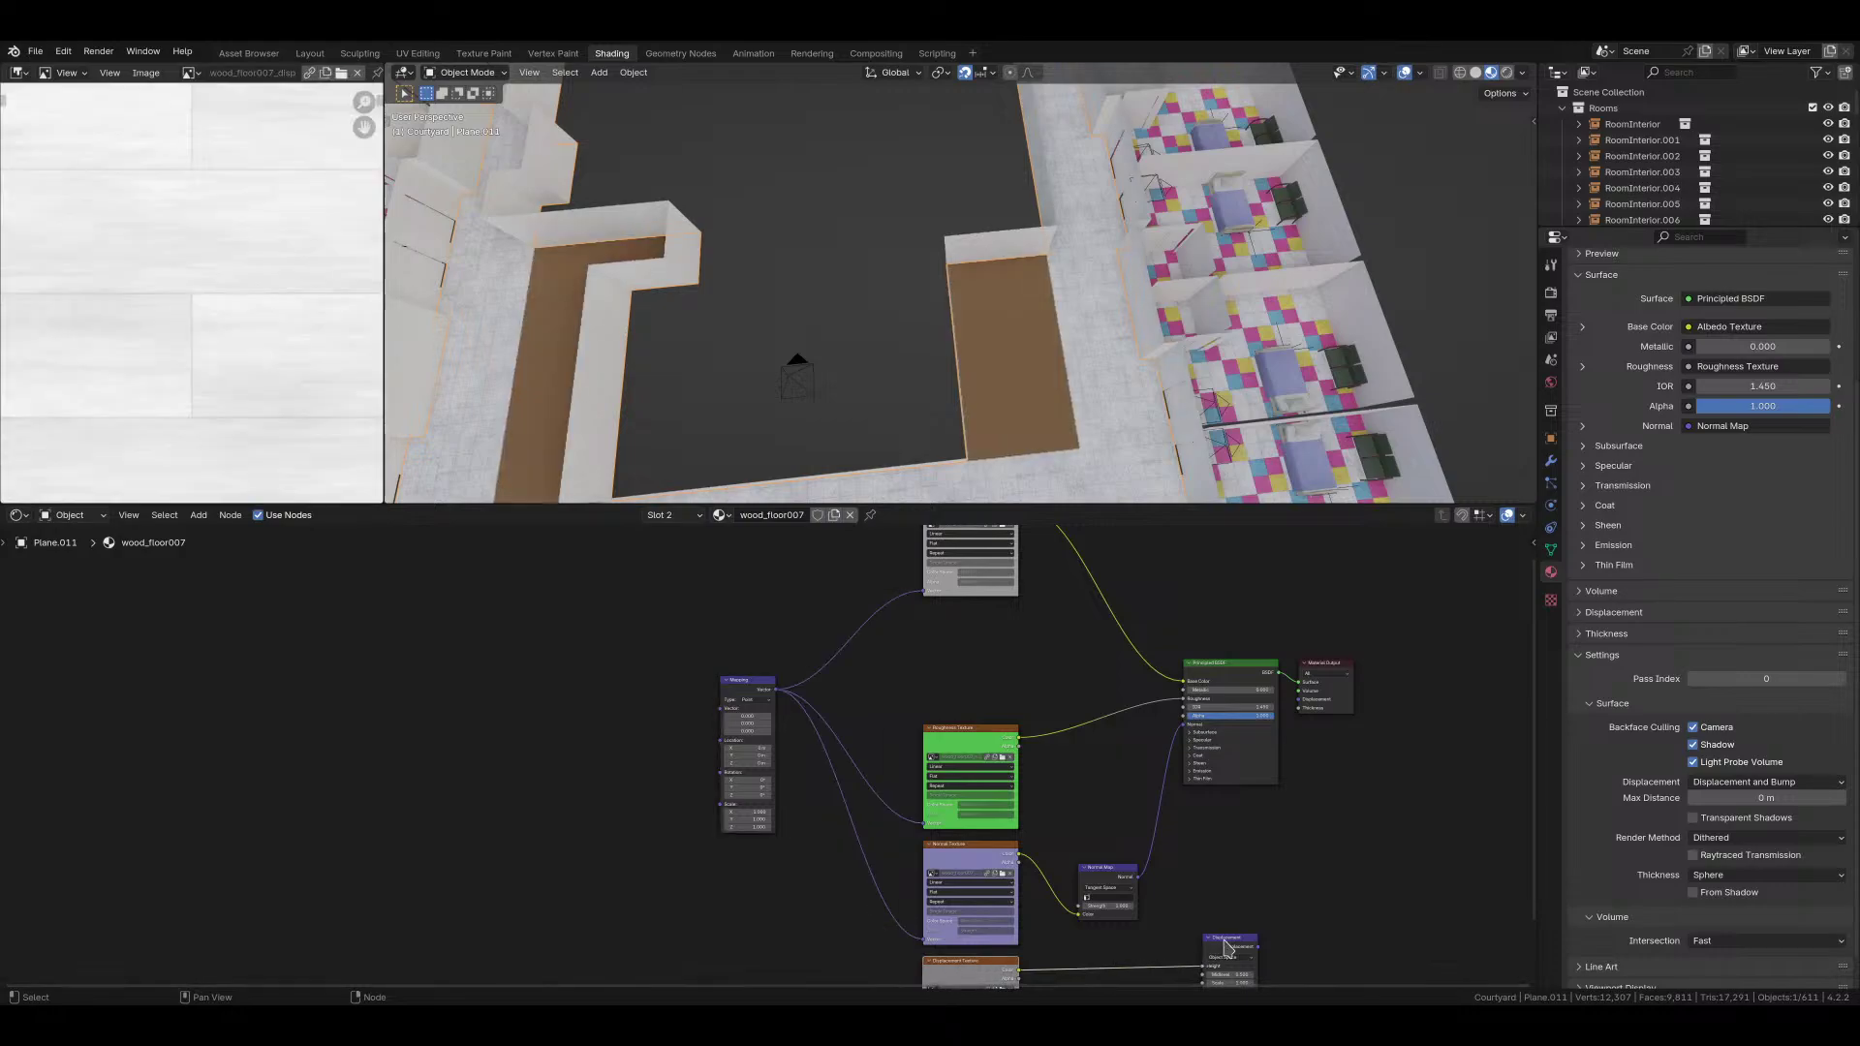
key("x")
scroll(1053, 780, "left", 5, "ctrl")
scroll(1053, 779, "up", 2, "shift")
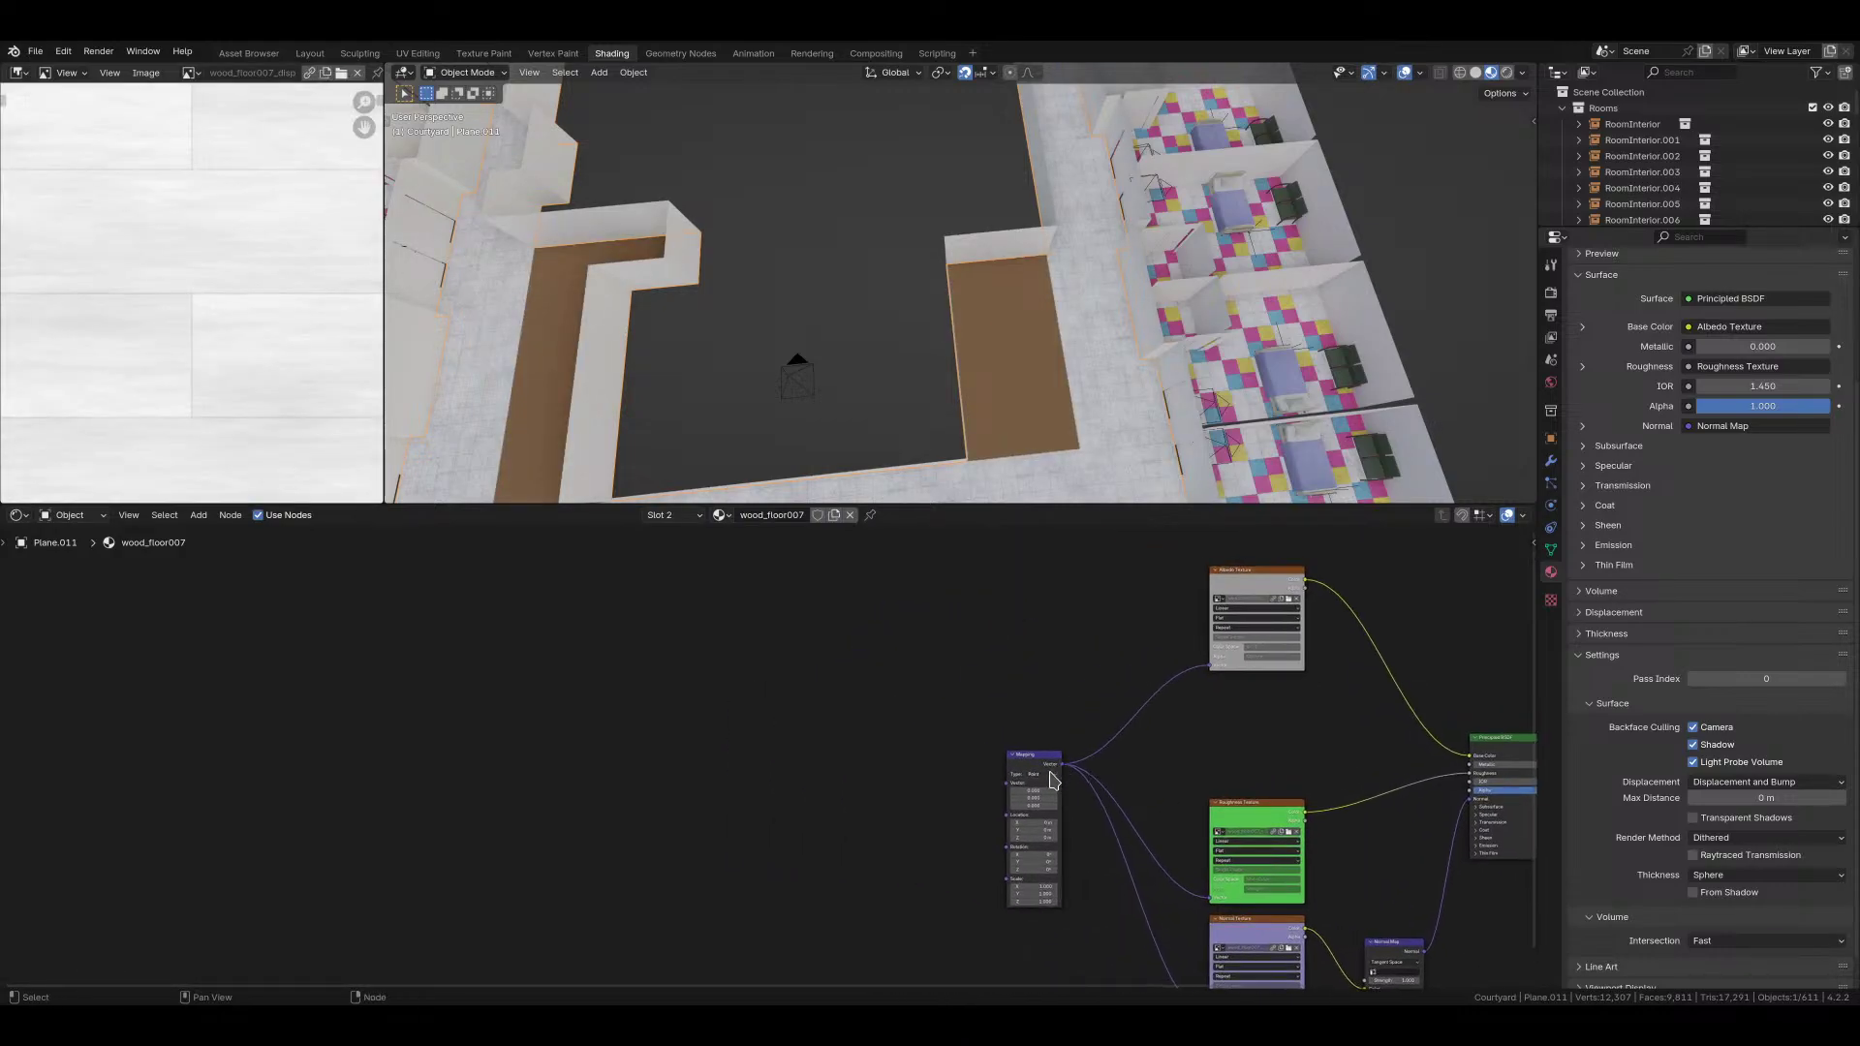
Step: Add a UV Map node set to UVMap and feed it into the Mapping node's vector input
key("shift+a")
type("uv m")
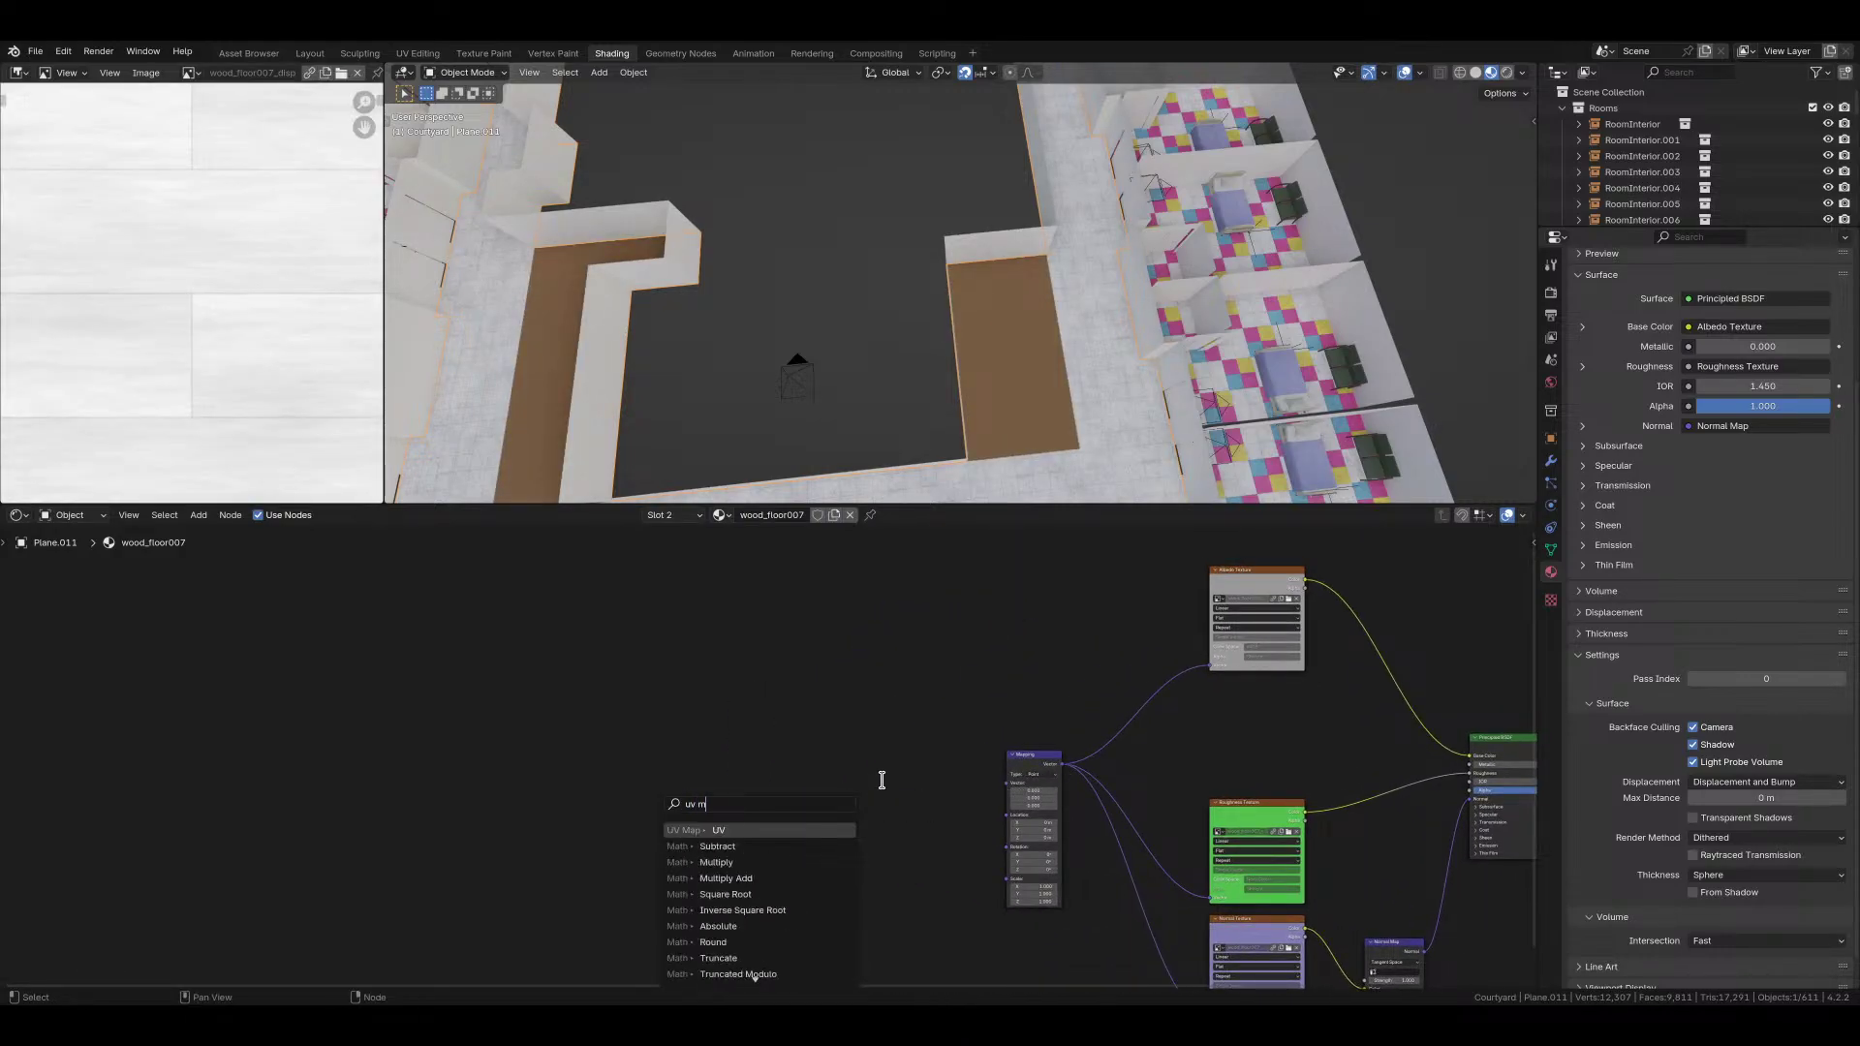
key("Return")
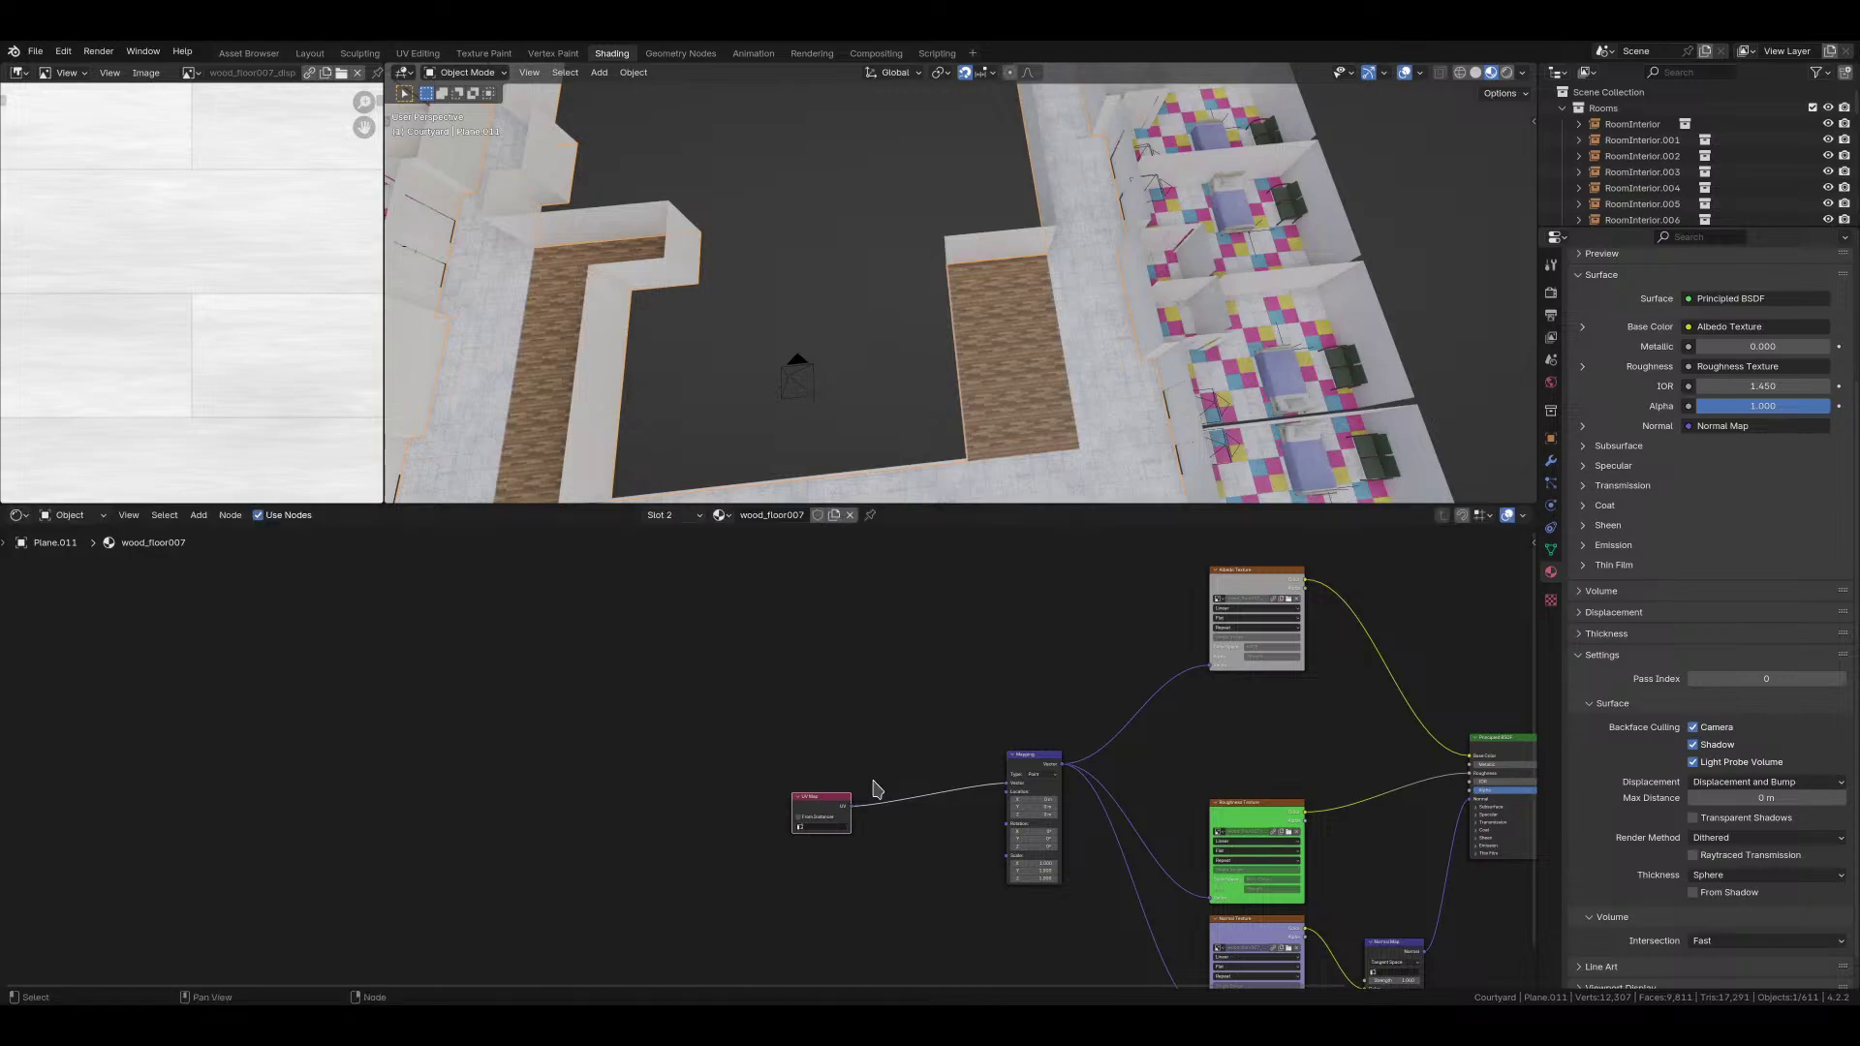
left_click(823, 826)
left_click(817, 852)
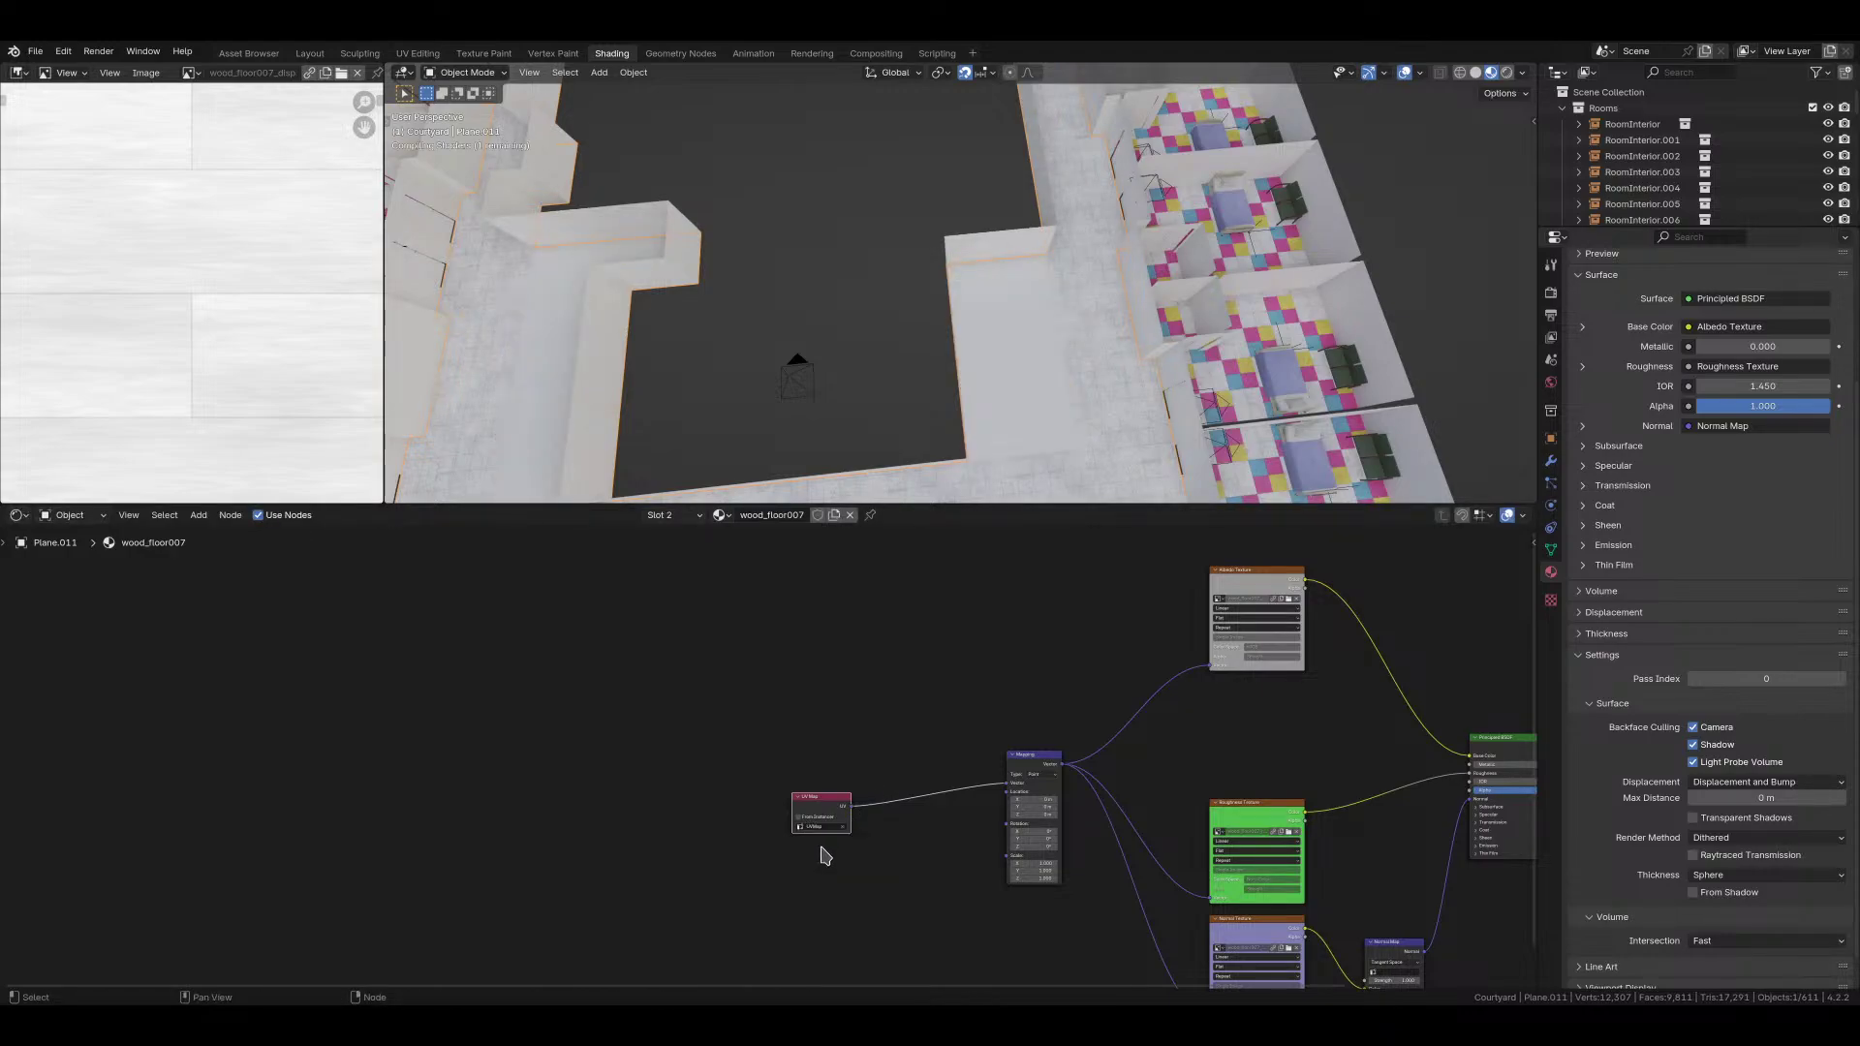
Step: Examine the plank size and pattern of the wood floor up close, next to the corridor tiles
scroll(1082, 906, "up", 1)
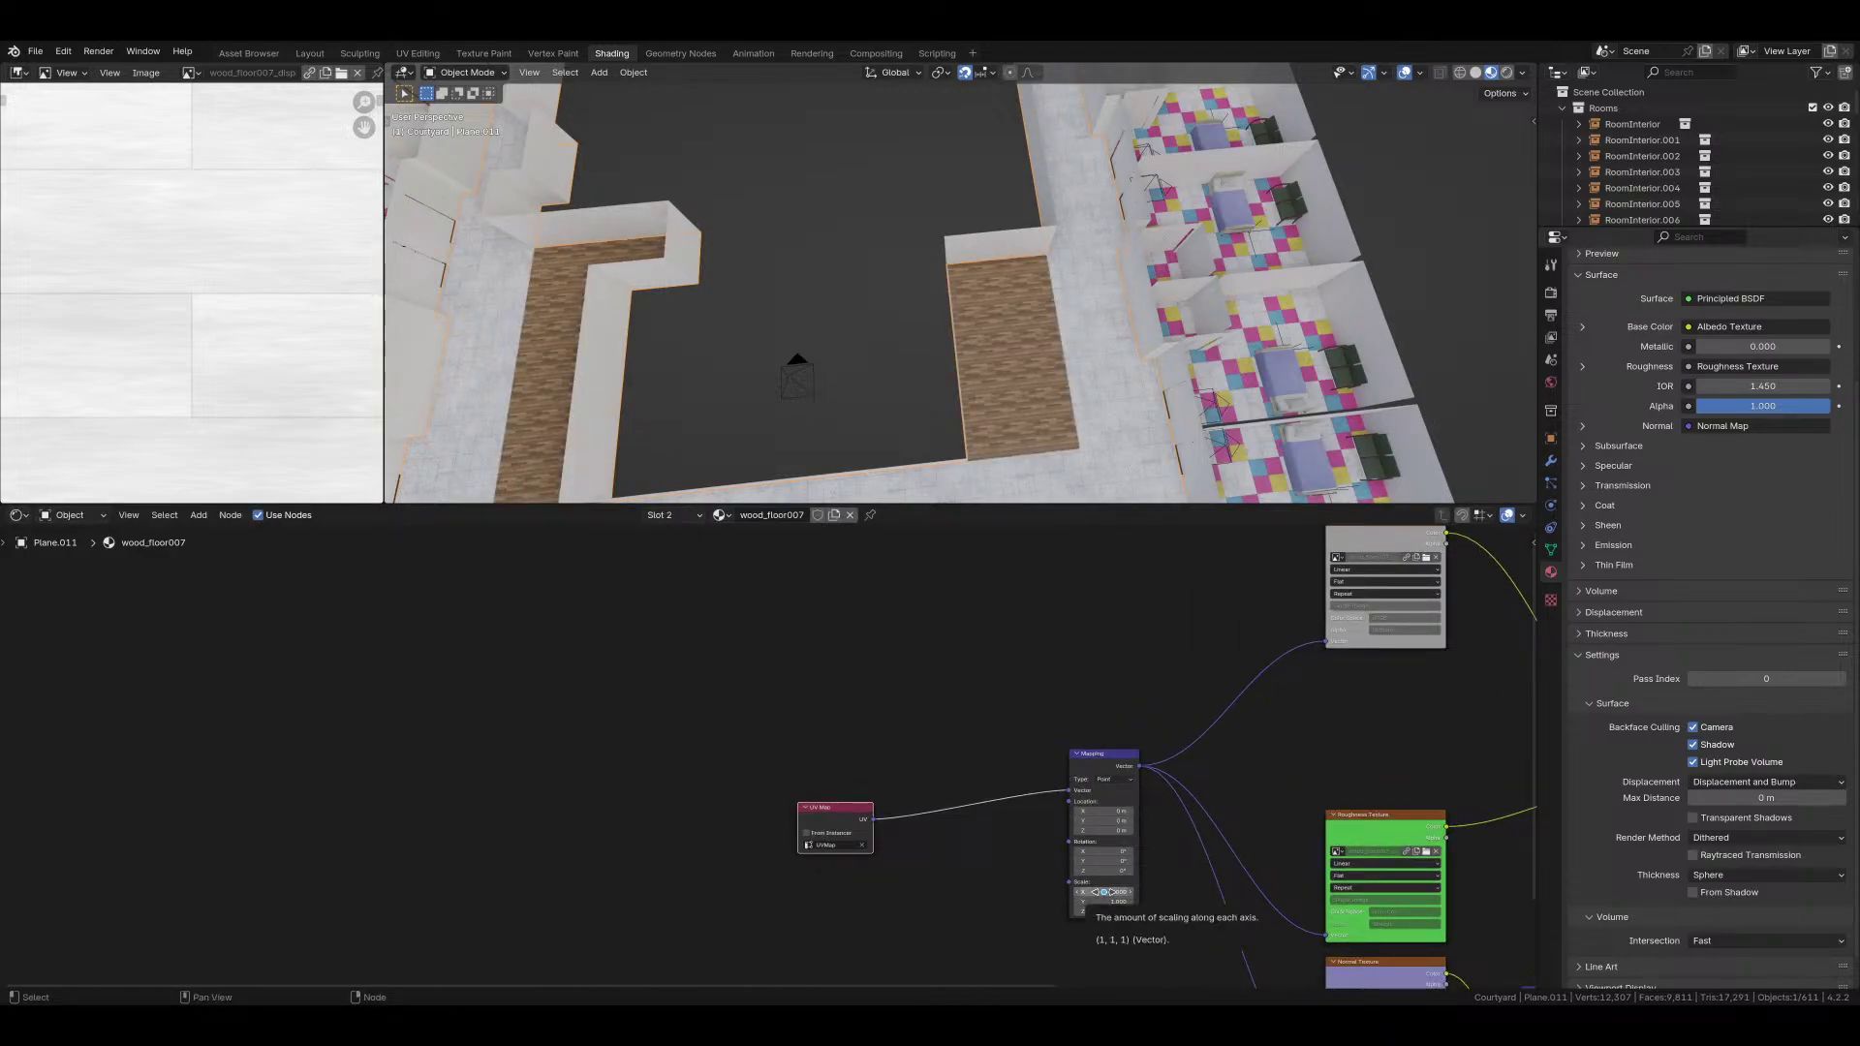
scroll(1082, 414, "up", 3)
scroll(959, 412, "up", 3)
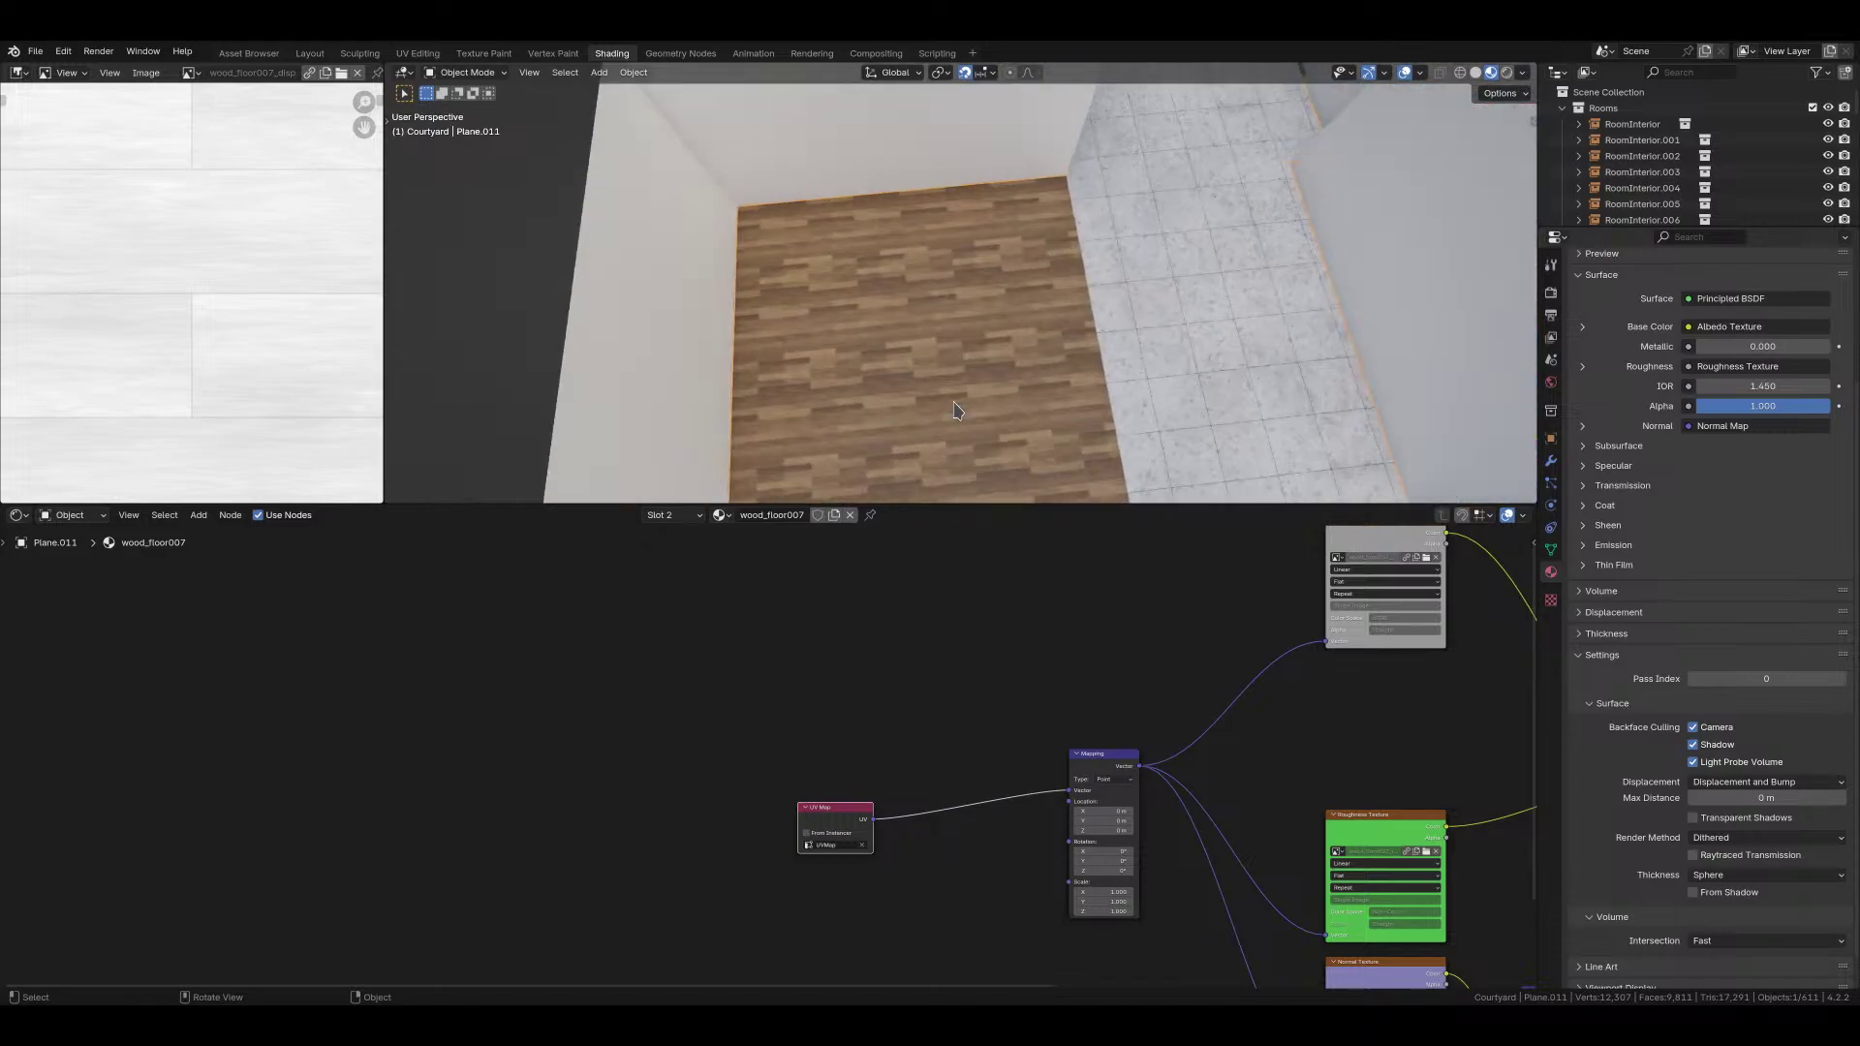
middle_click_drag(955, 405, 934, 262)
scroll(934, 261, "up", 2)
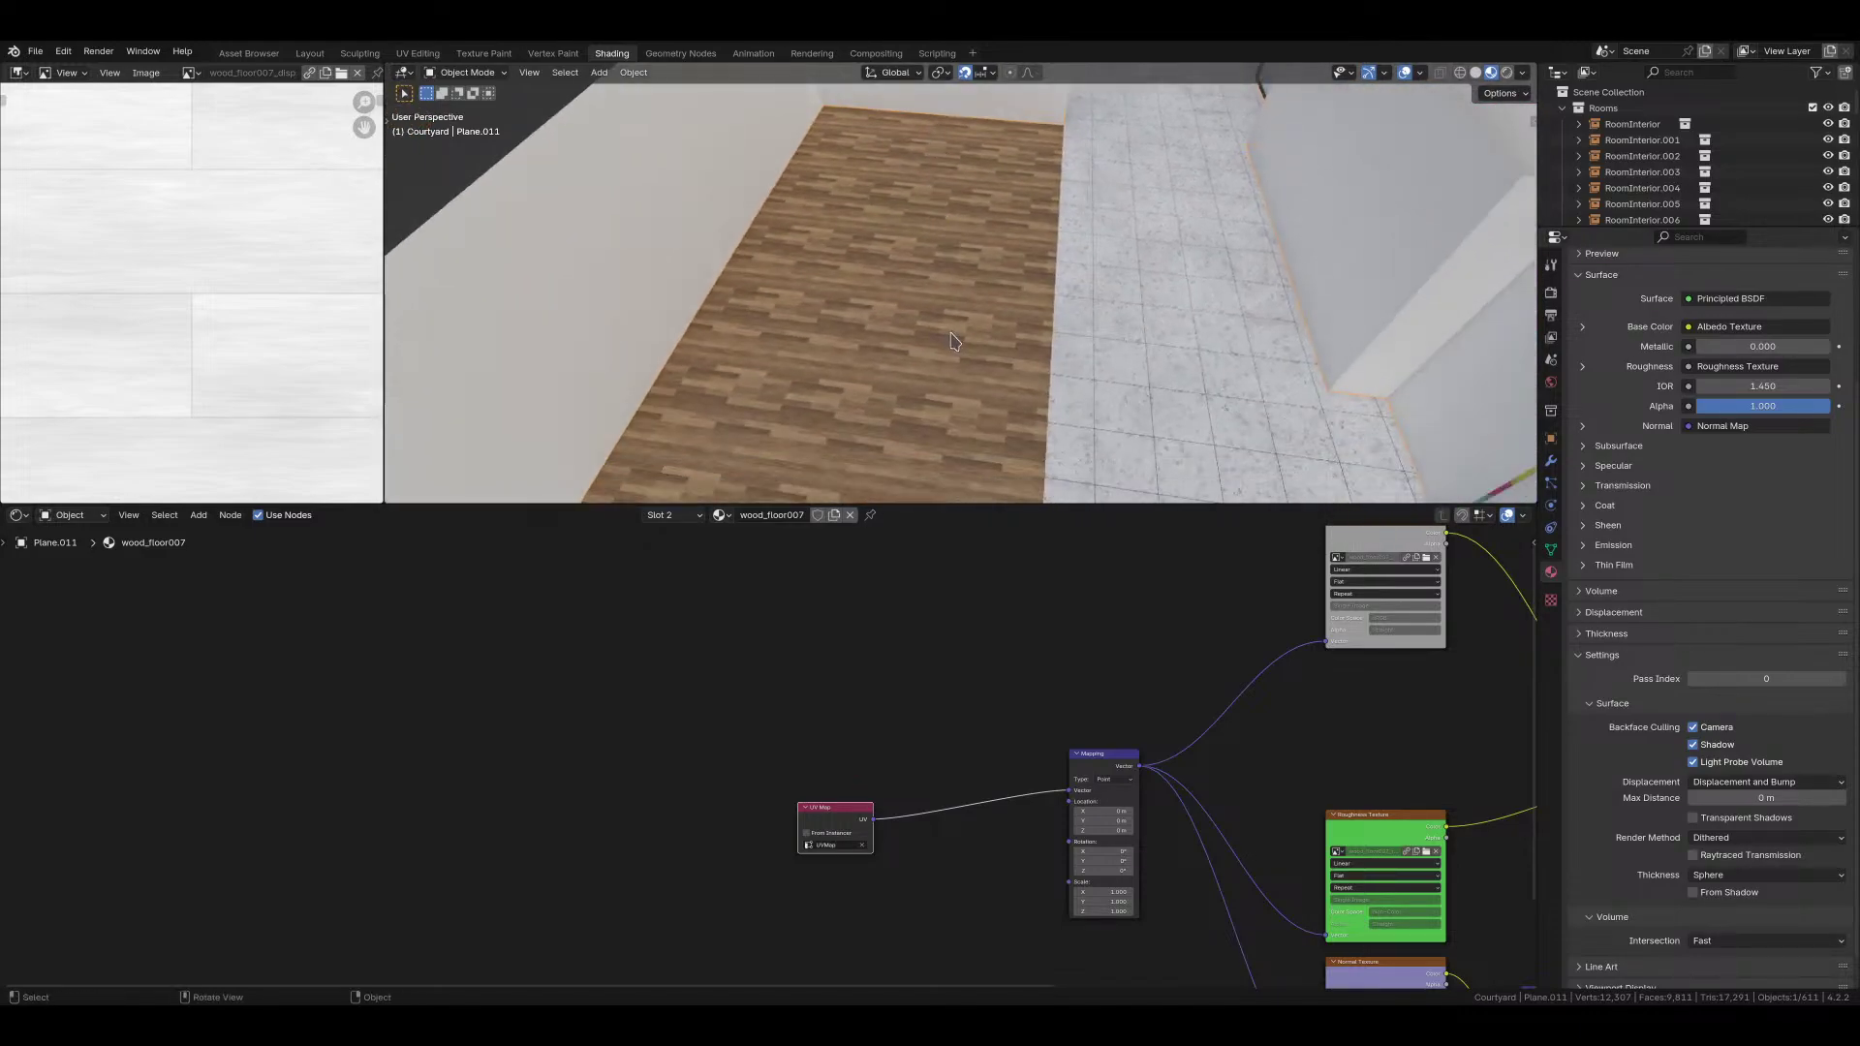
middle_click_drag(954, 380, 955, 348)
scroll(955, 348, "up", 3)
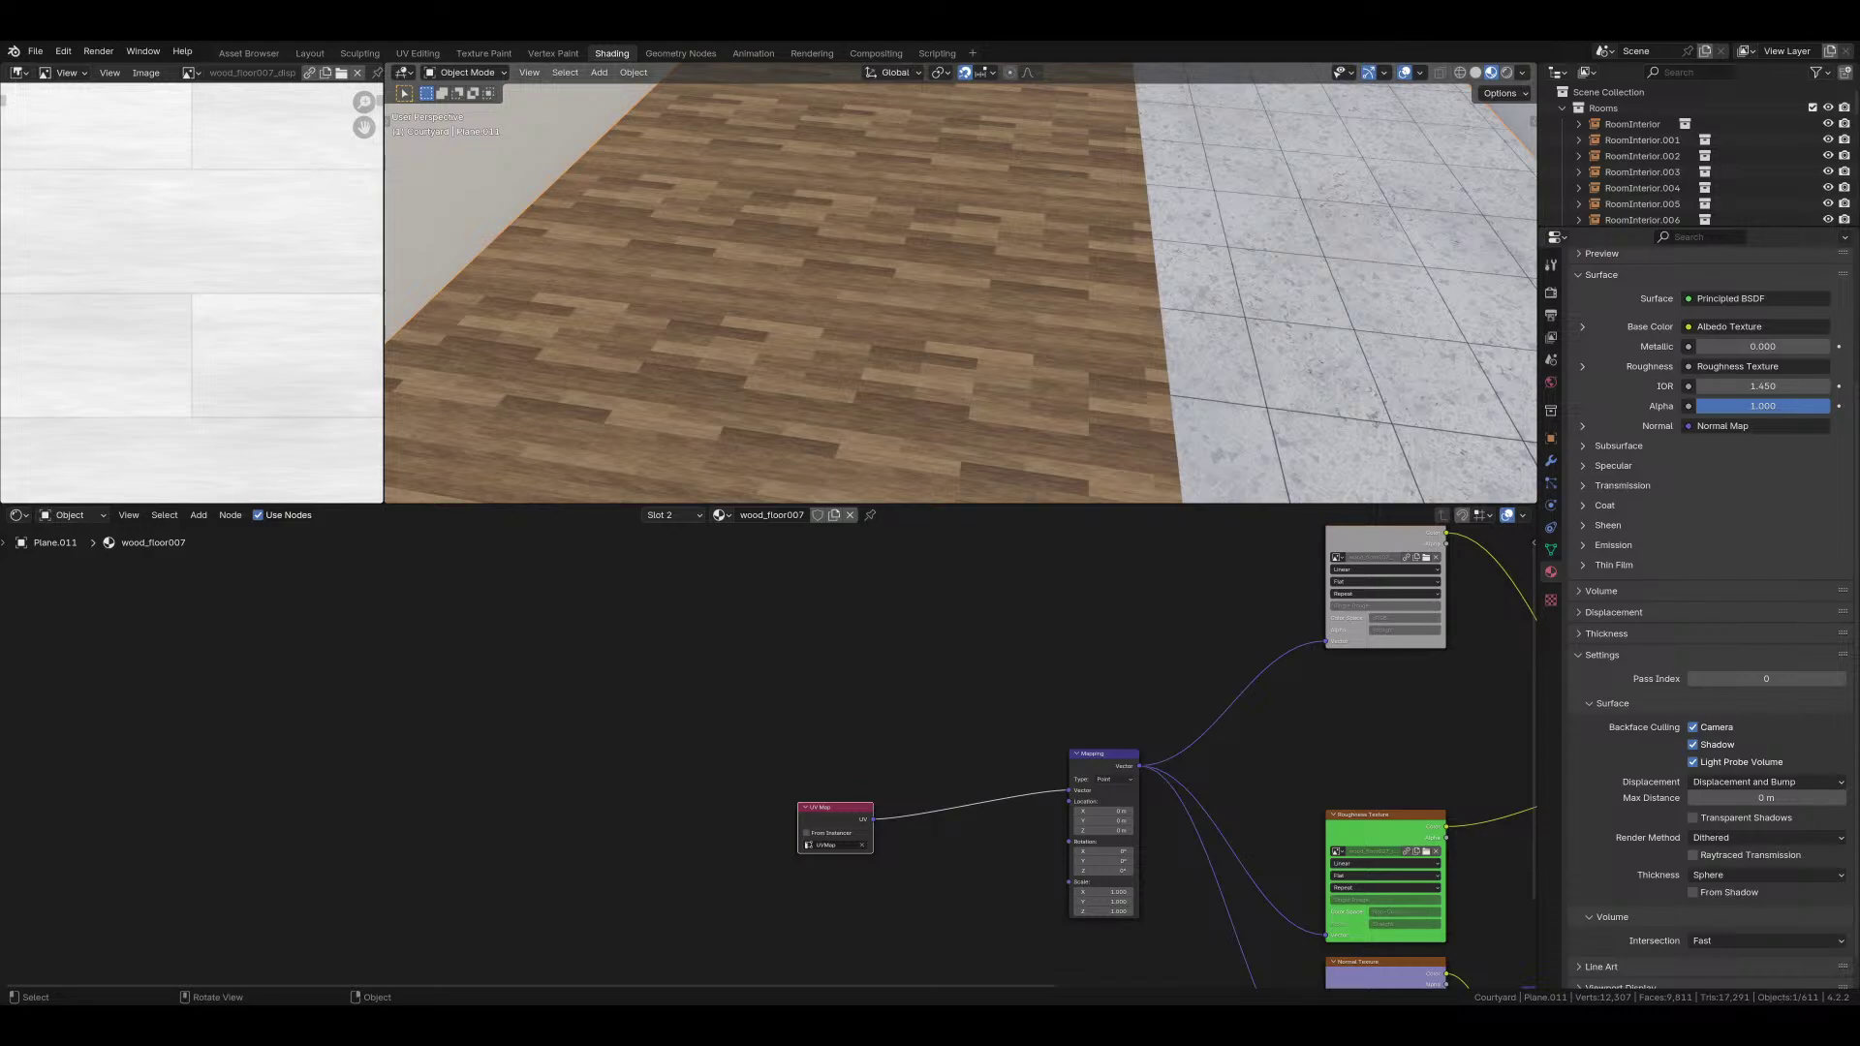
middle_click_drag(625, 245, 729, 360)
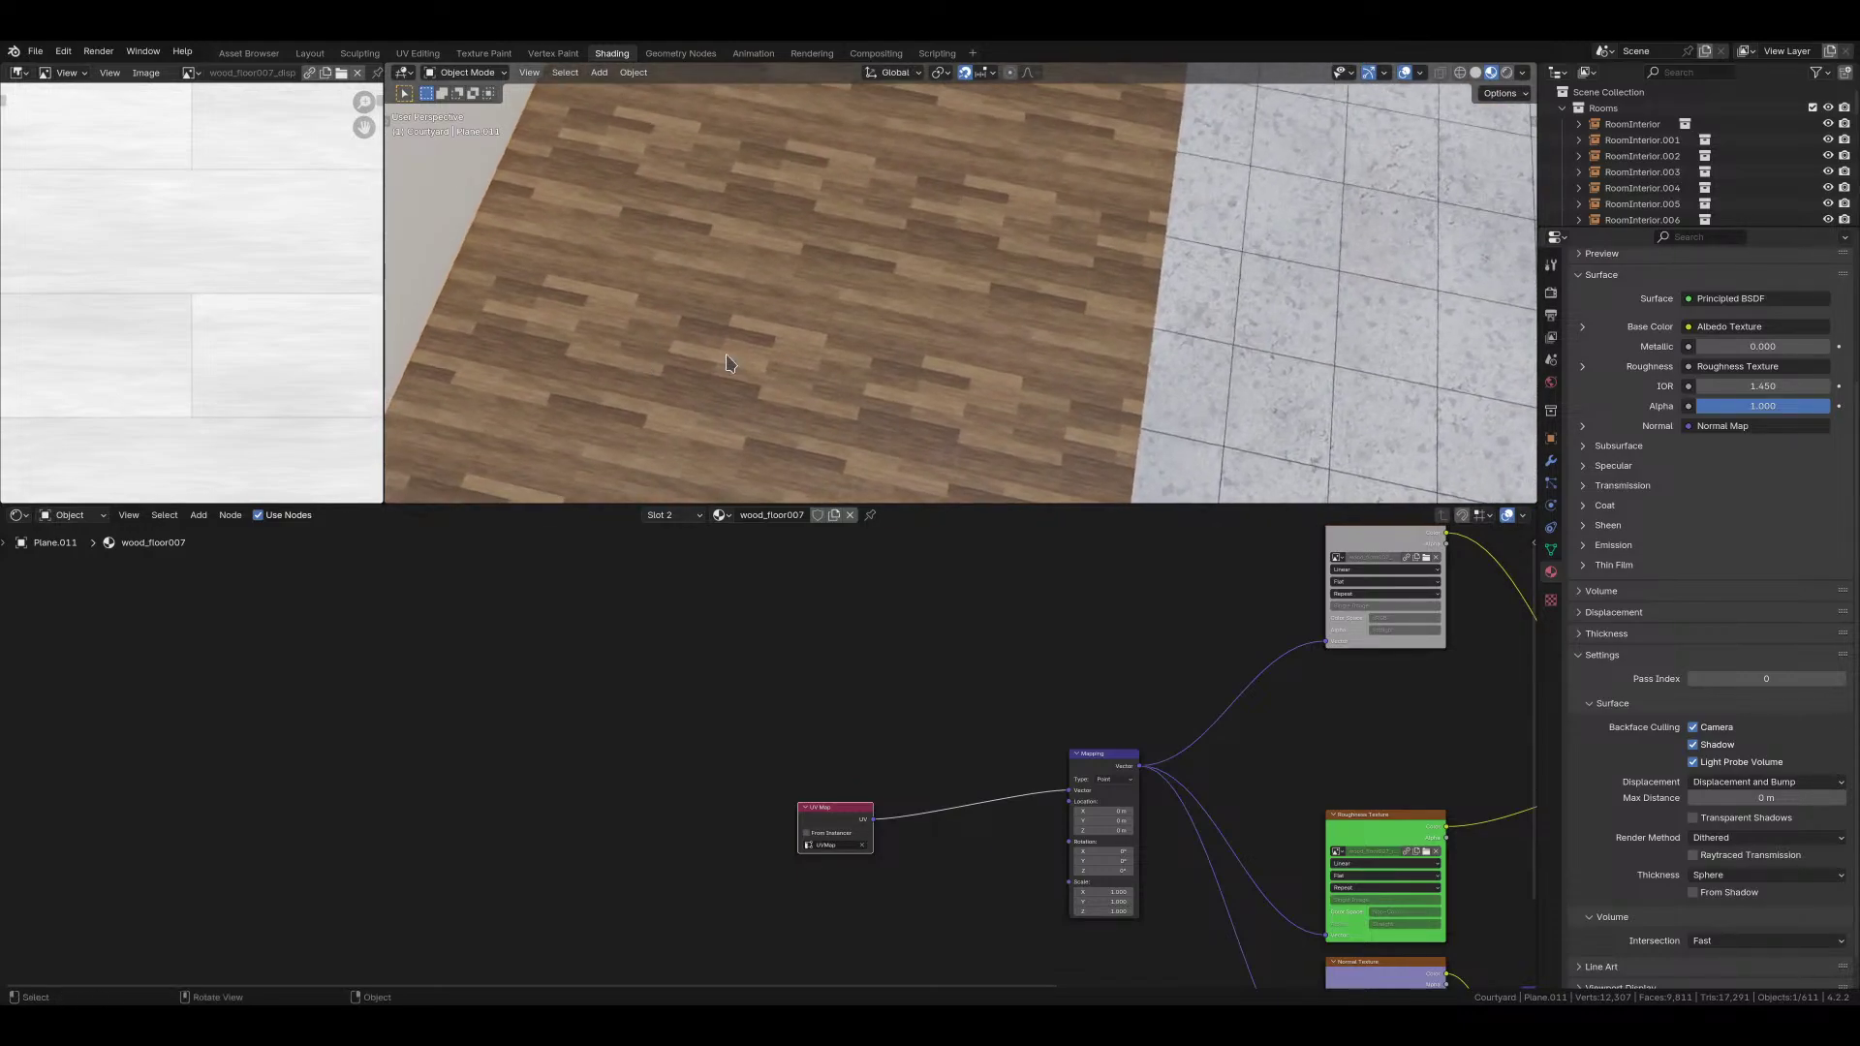
Step: Set the wood floor's Mapping scale to 0.8 on all three axes, checking the plank repetition from above
left_click_drag(1107, 893, 1046, 910)
key("ctrl+z")
key("KP_7")
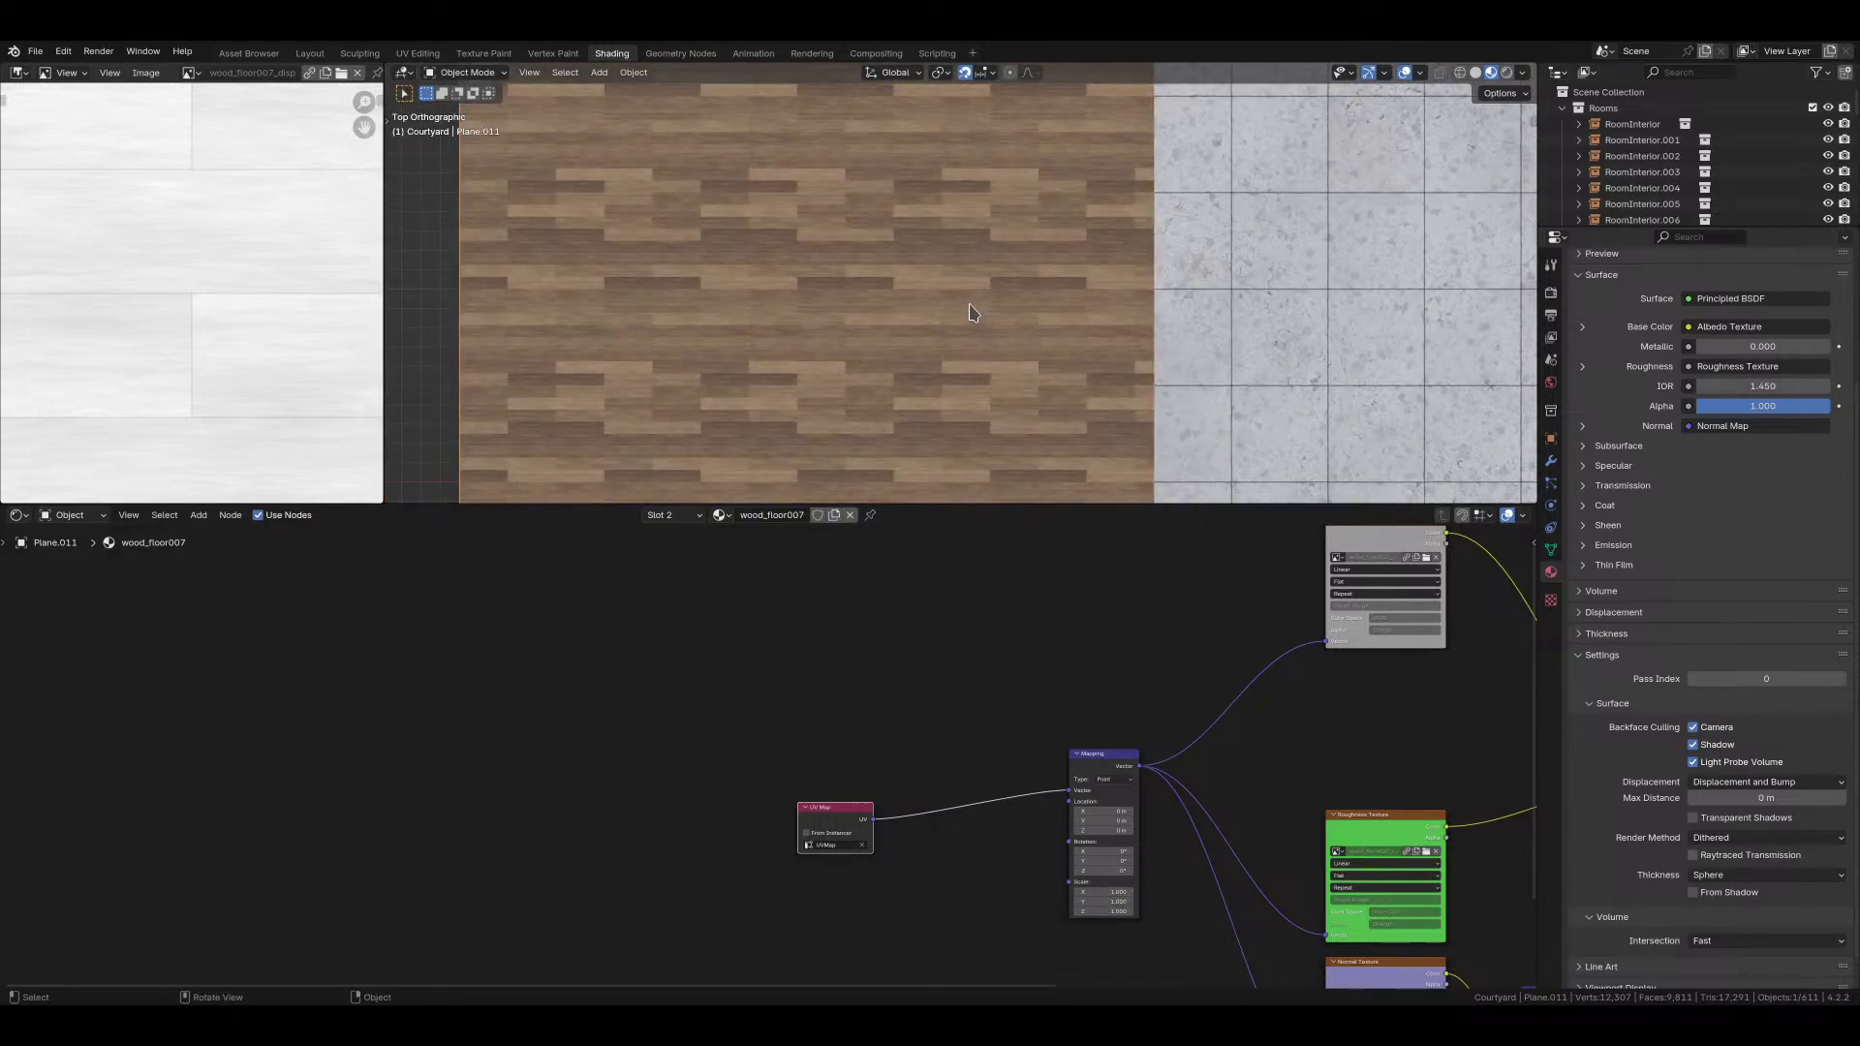
scroll(972, 312, "down", 5)
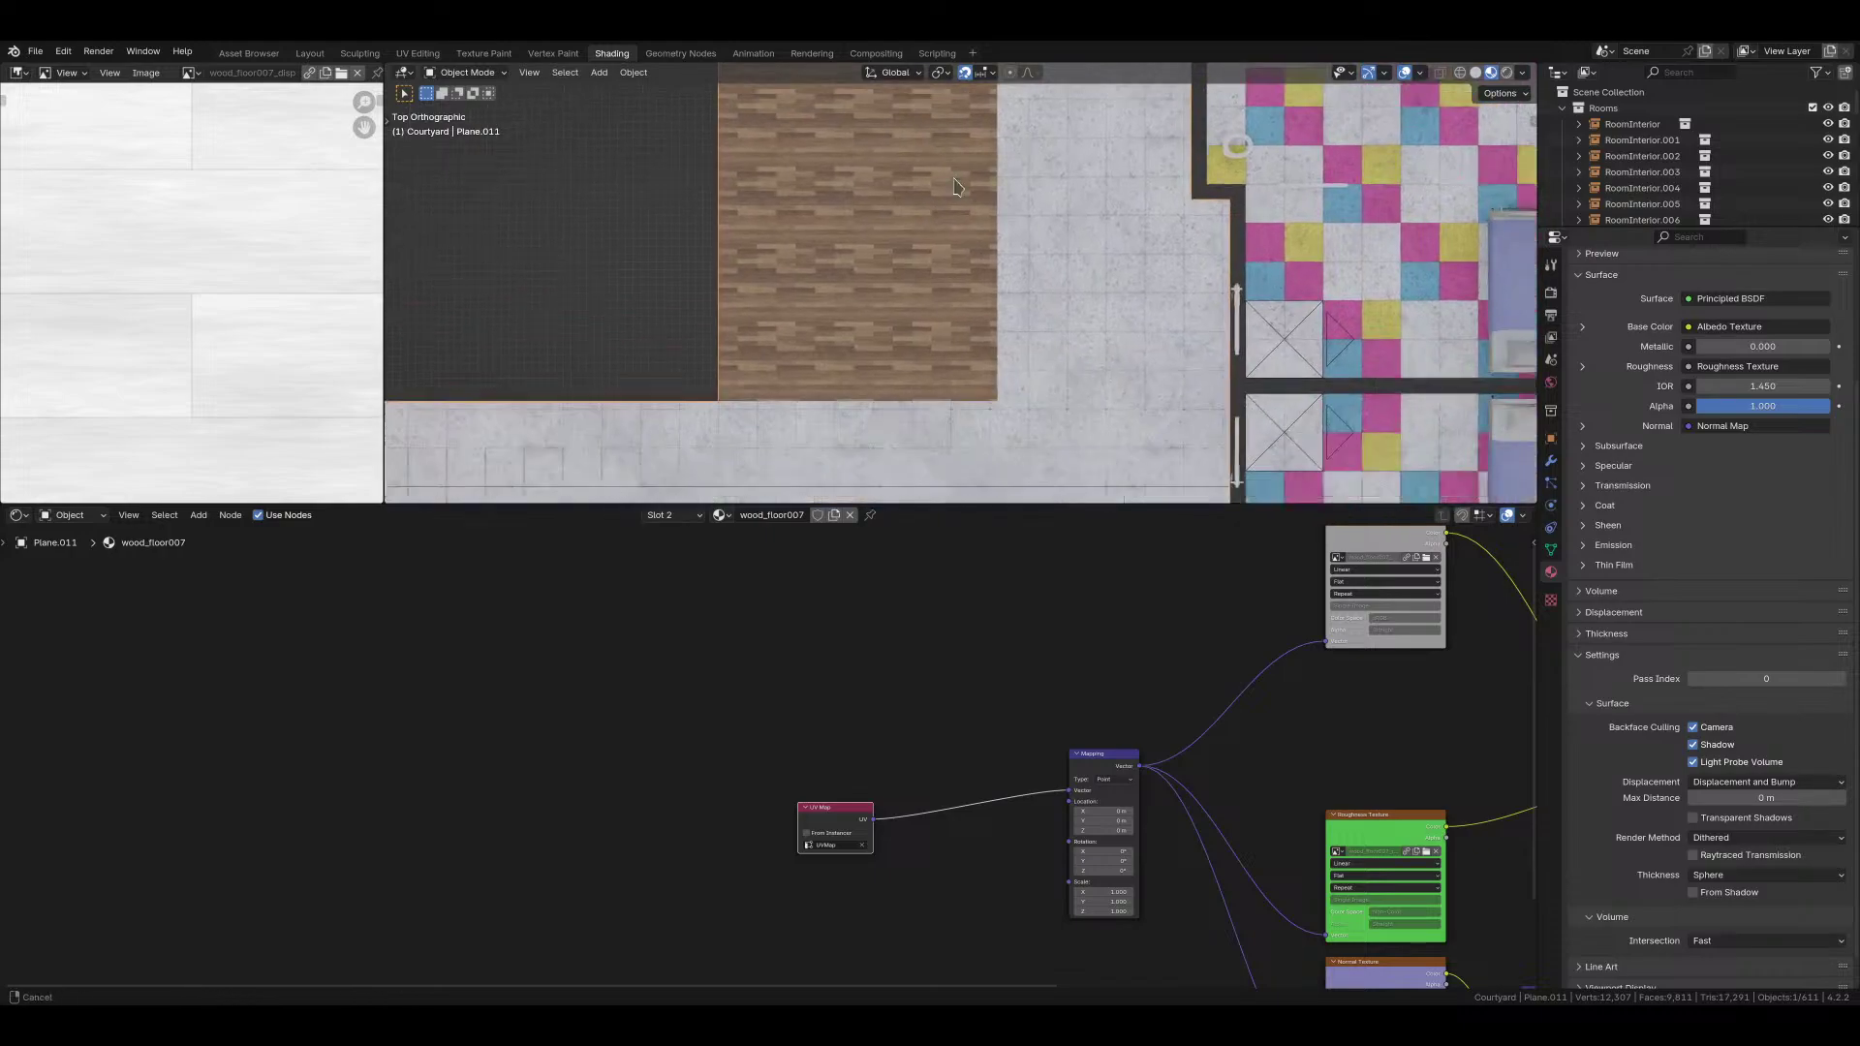
middle_click_drag(897, 249, 988, 291, "shift")
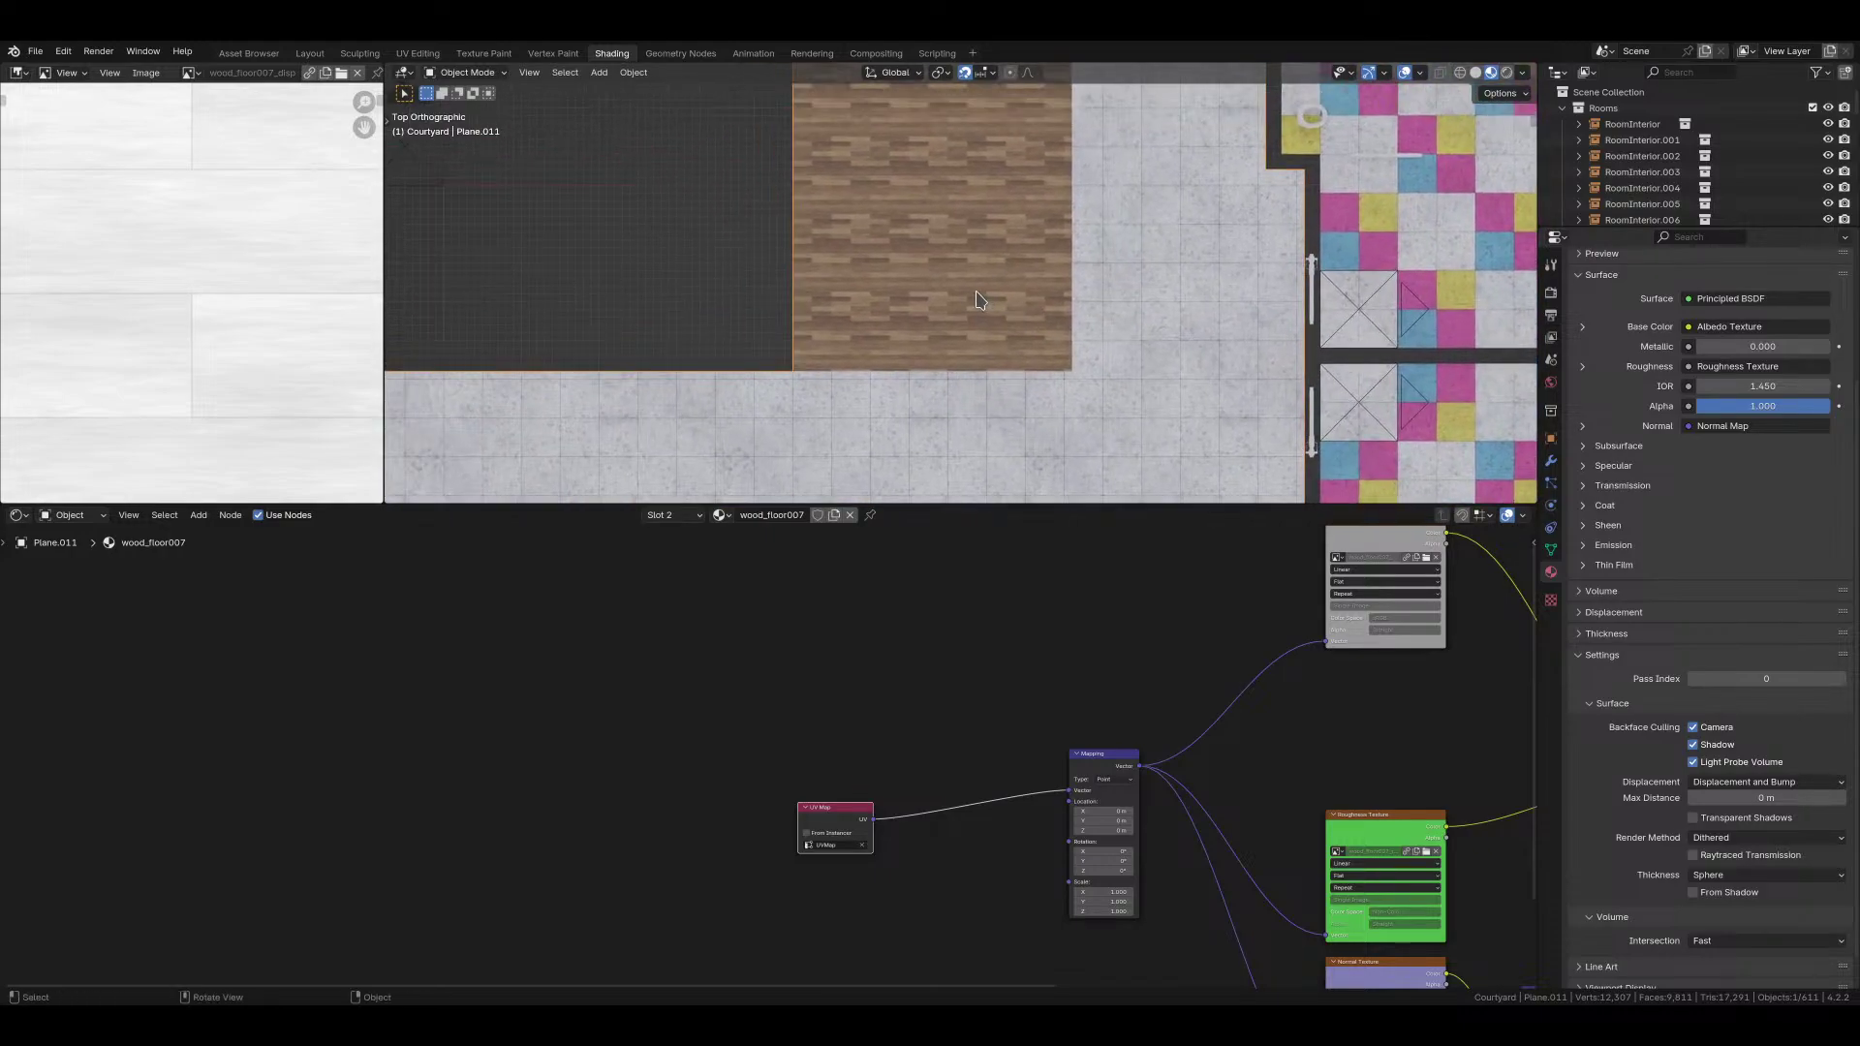
middle_click_drag(722, 191, 808, 293, "shift")
scroll(775, 327, "down", 3)
middle_click_drag(564, 307, 950, 348, "shift")
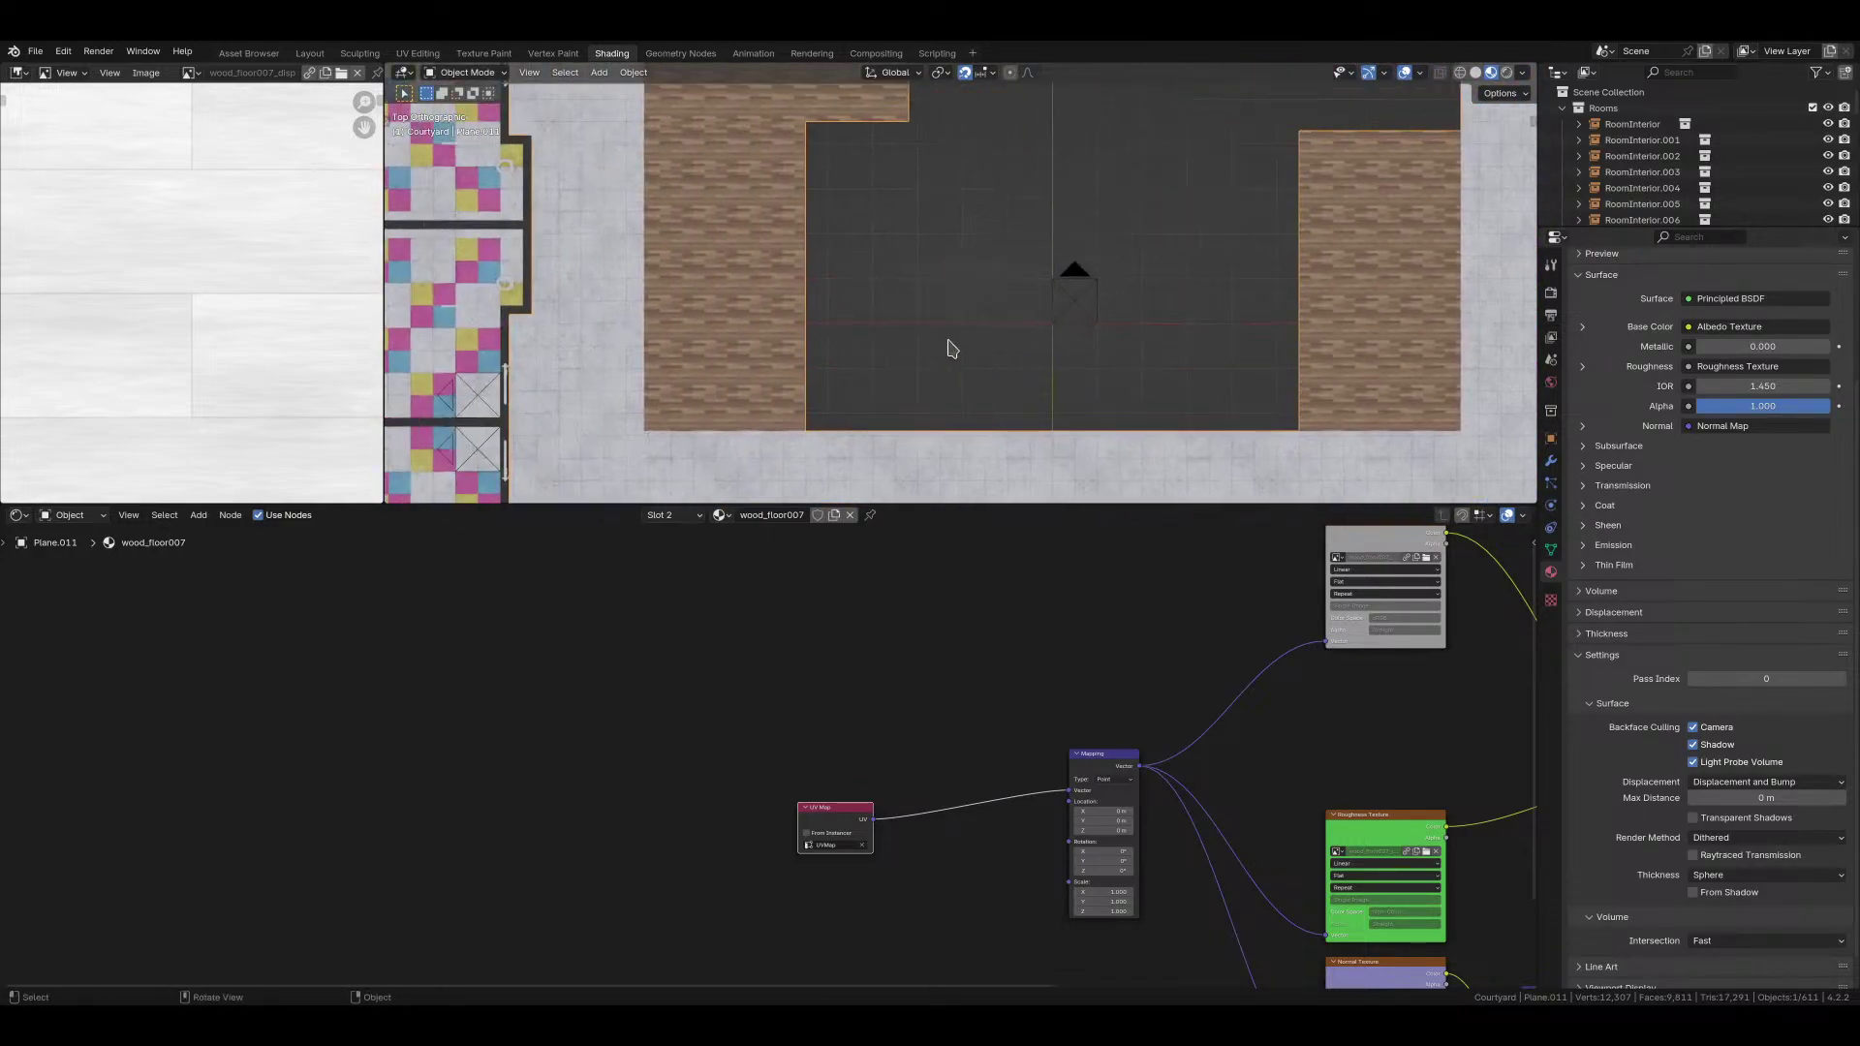
scroll(930, 344, "up", 1)
scroll(833, 342, "up", 2)
middle_click_drag(764, 344, 1037, 332, "shift")
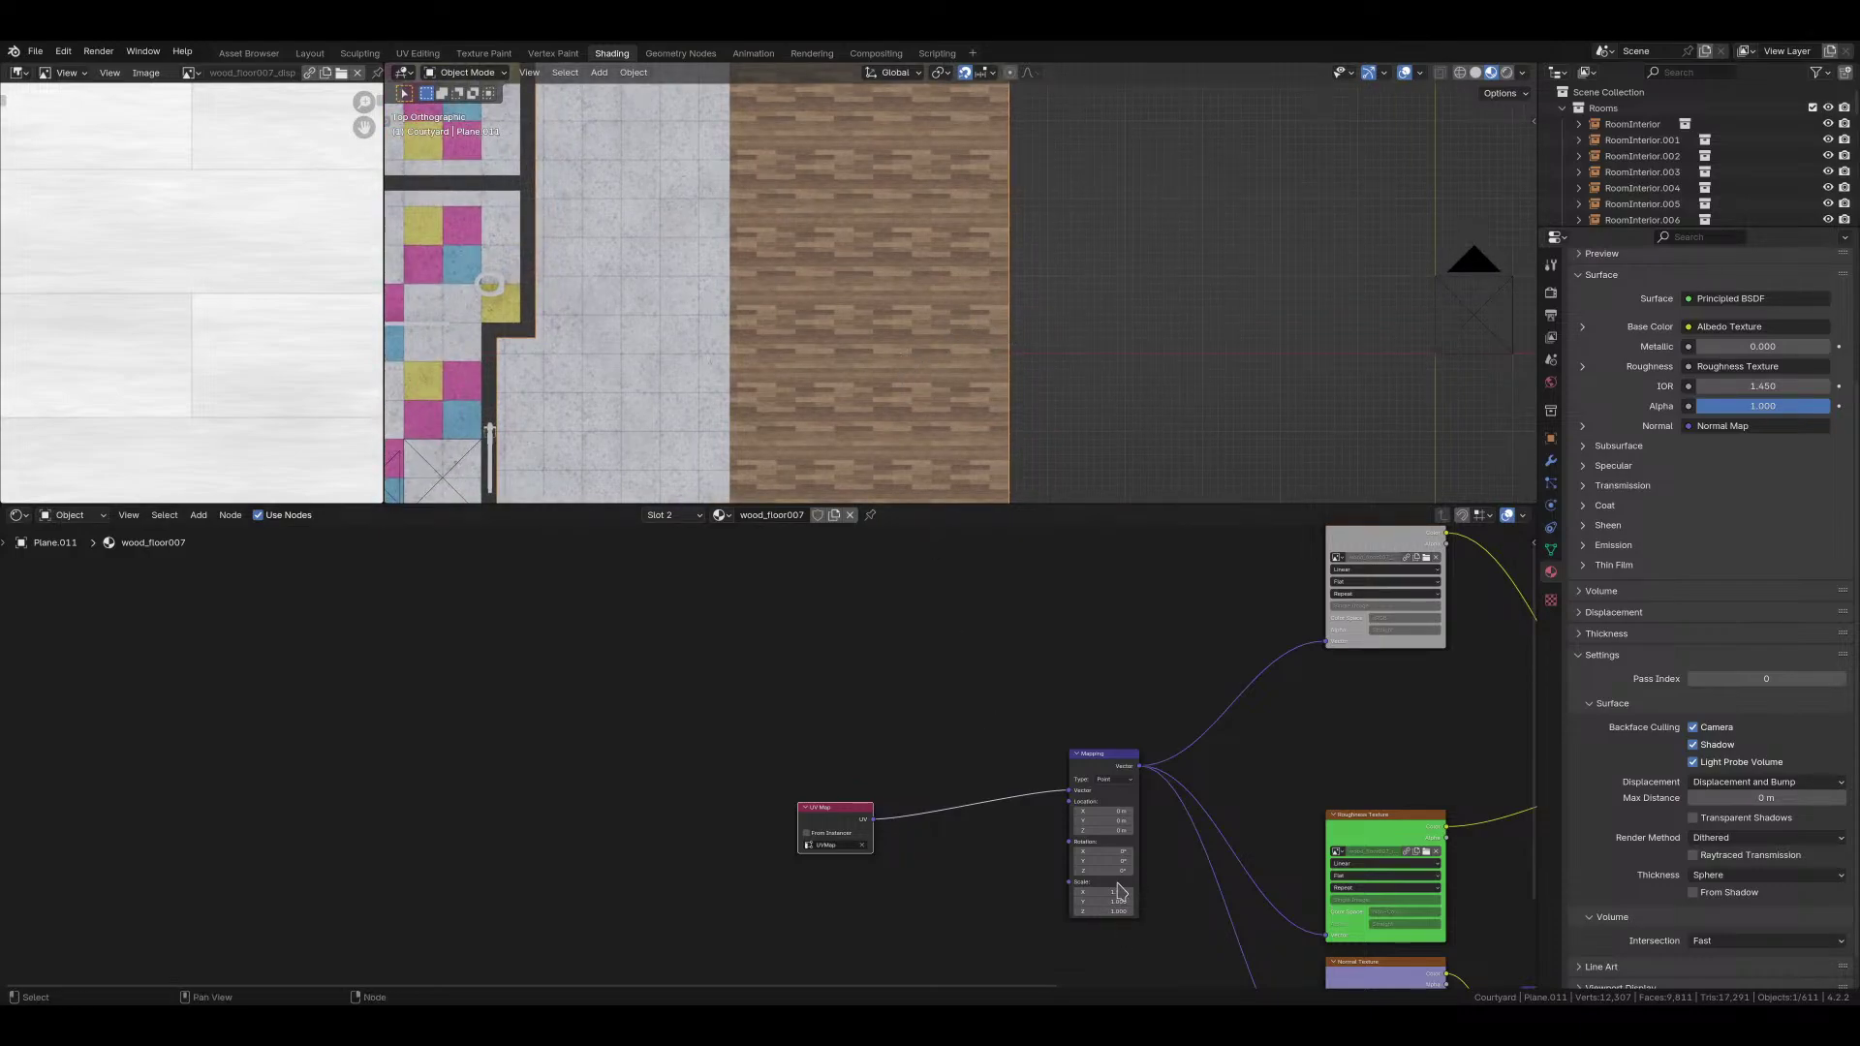
mouse_move(1117, 890)
left_mouse_down()
mouse_move(1116, 913)
mouse_move(1087, 912)
mouse_move(1116, 913)
left_mouse_up()
Step: Adjust the Normal Map node's strength while viewing the wood floor's surface at a grazing angle
middle_click_drag(969, 291, 910, 304)
scroll(927, 191, "down", 4)
scroll(1017, 261, "up", 3)
scroll(911, 305, "up", 5)
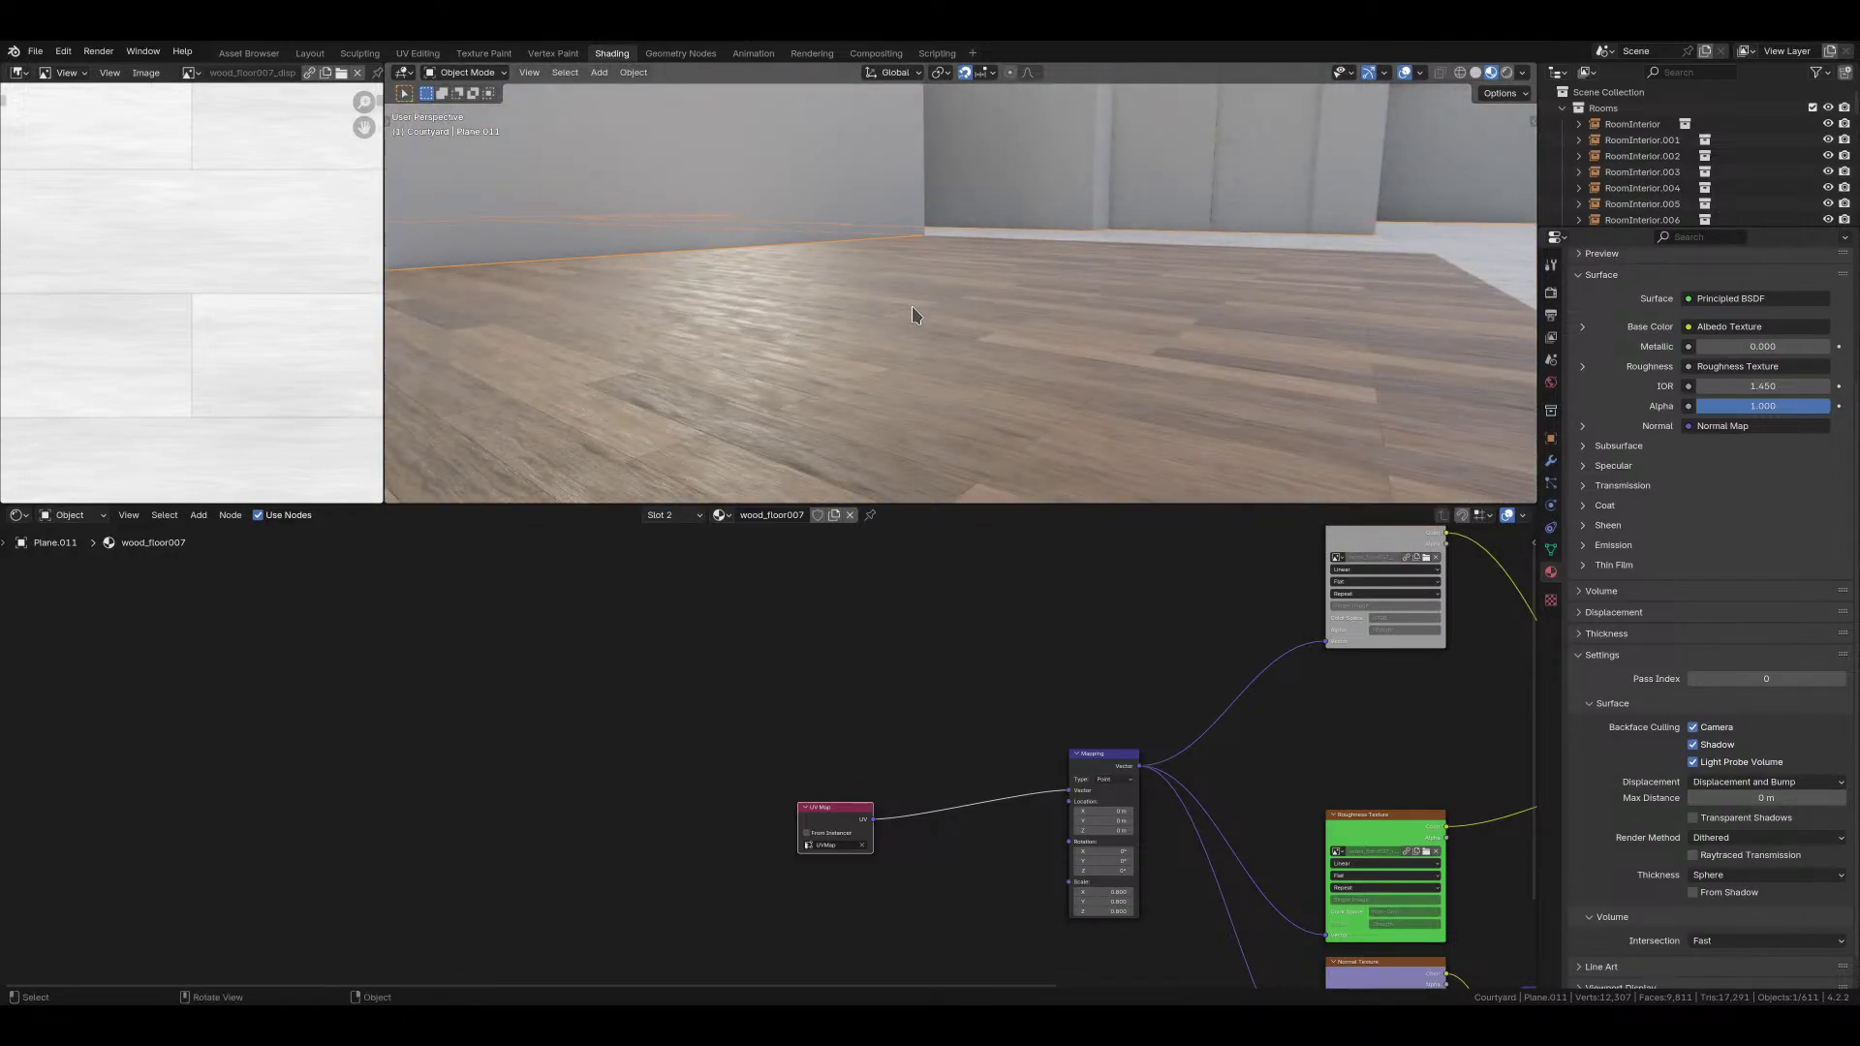
scroll(1077, 809, "up", 1)
middle_click_drag(1526, 969, 1104, 906)
left_click(1120, 883)
left_click(1118, 882)
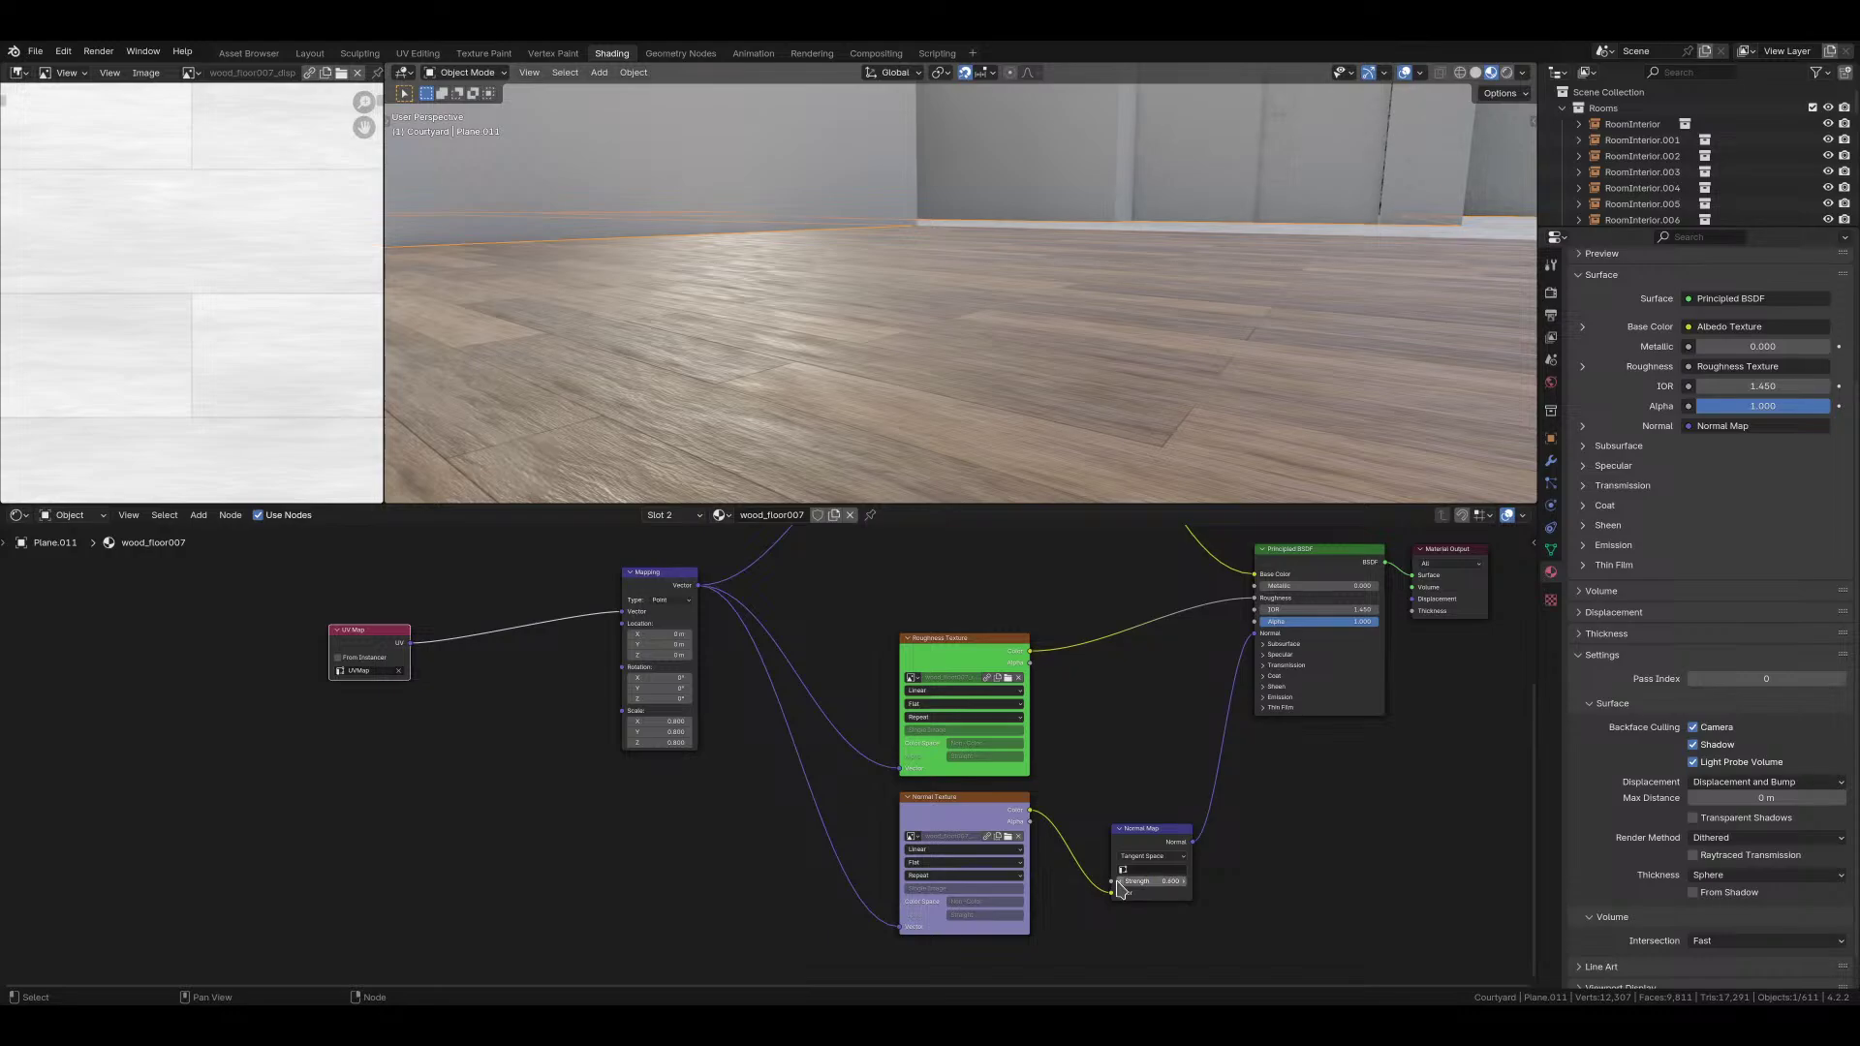
left_click(1119, 883)
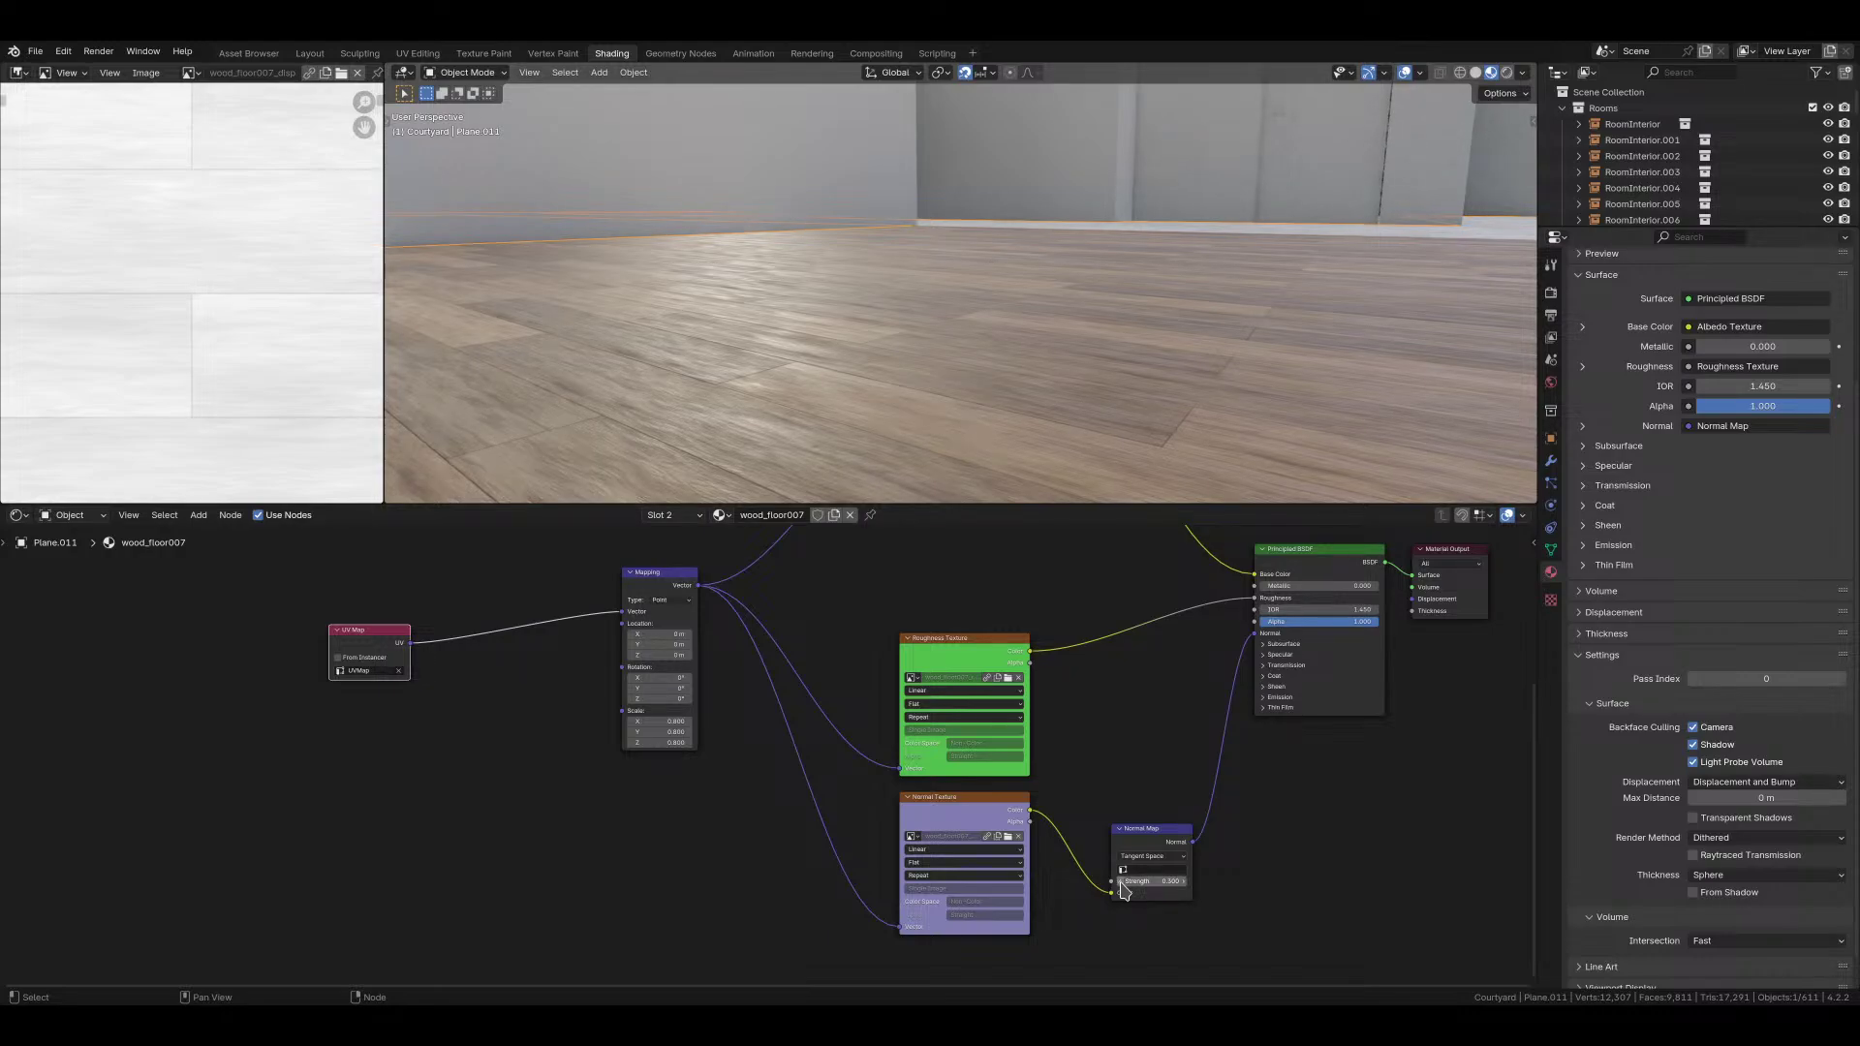
left_click(1182, 883)
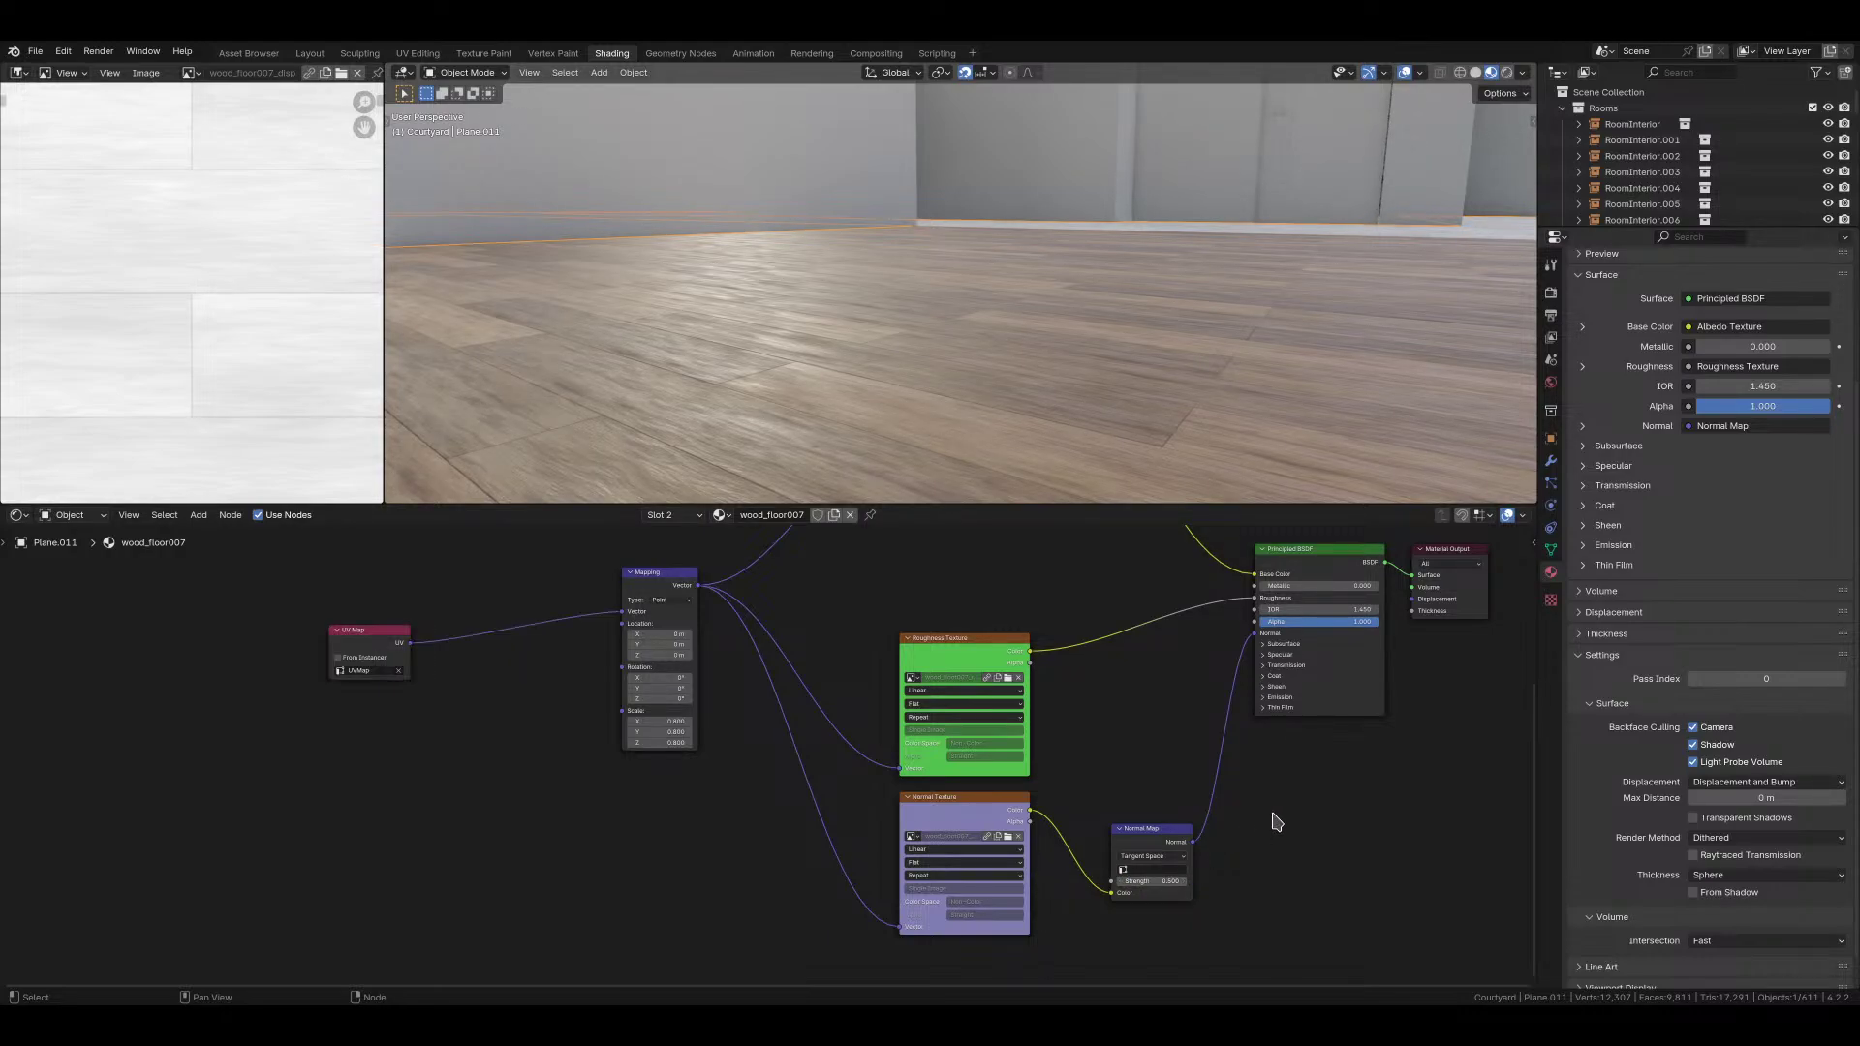
Step: Add a Mix node set to Float and connect the roughness texture's color to its A input
middle_click_drag(1276, 822, 1120, 891)
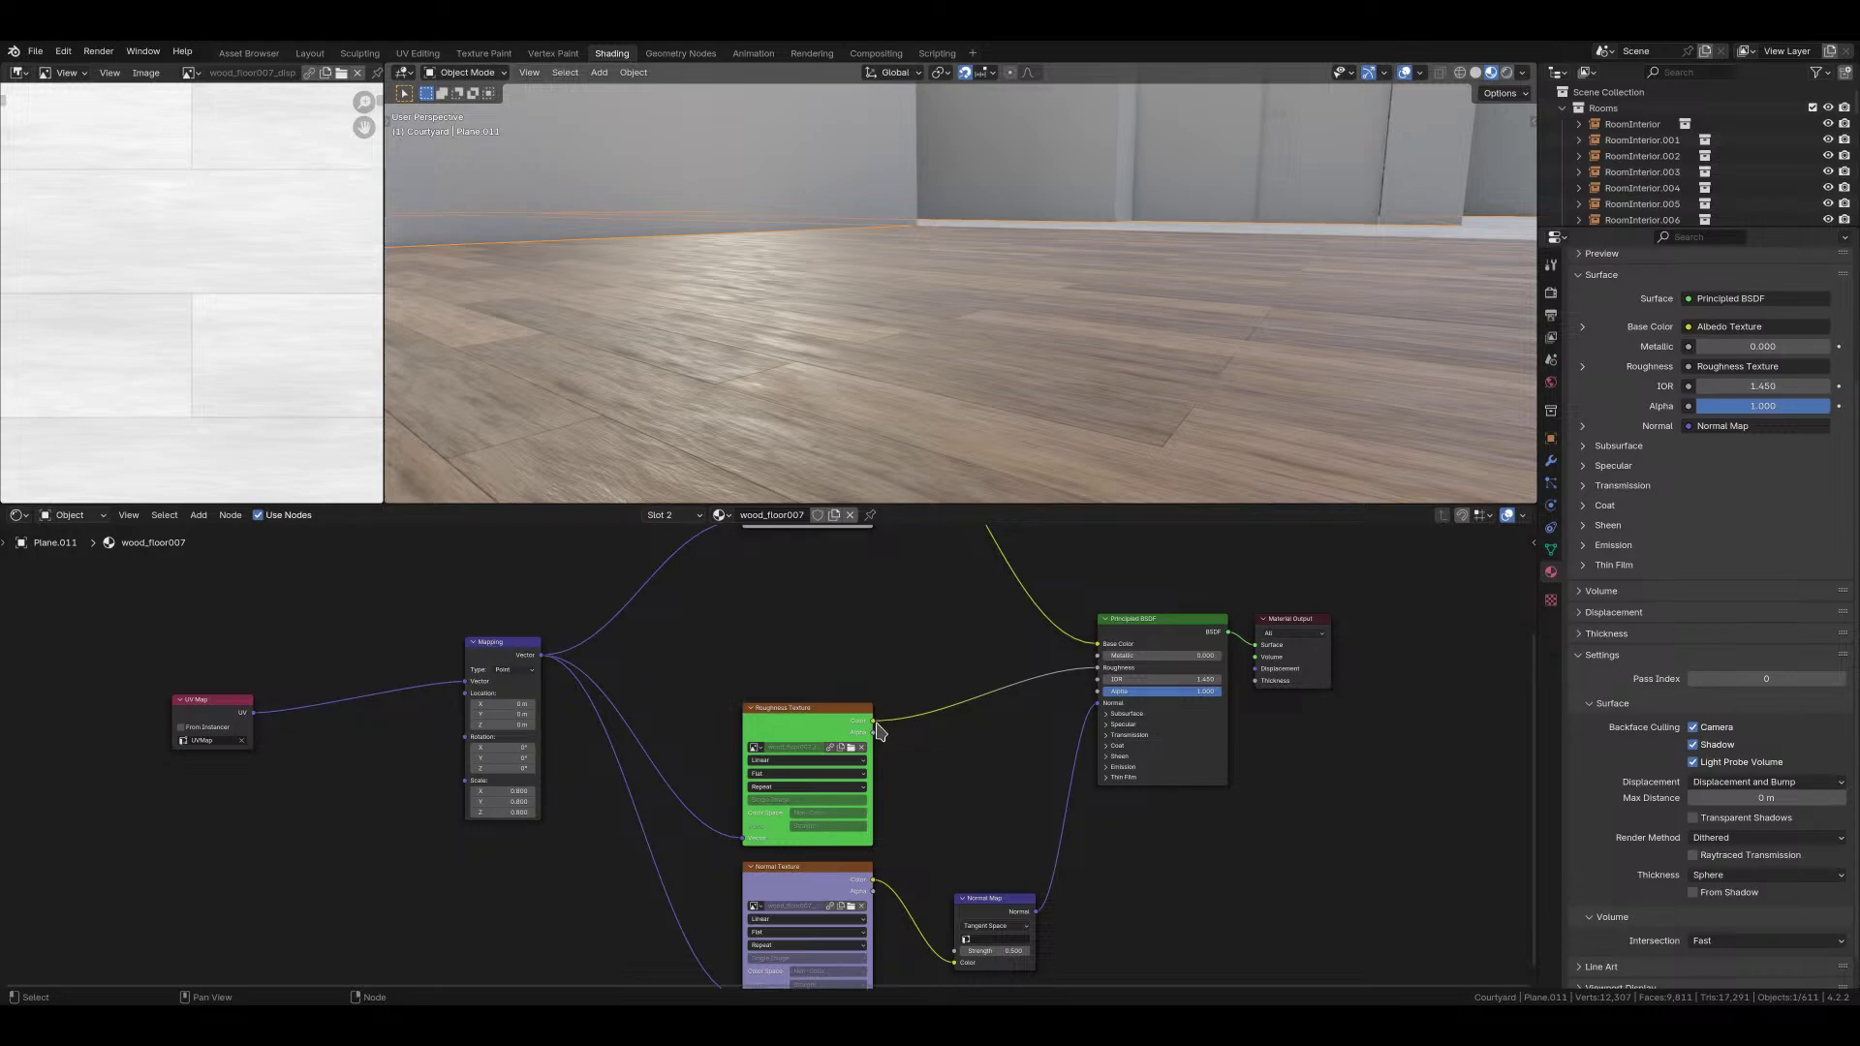
left_click_drag(875, 722, 928, 770)
type("mix")
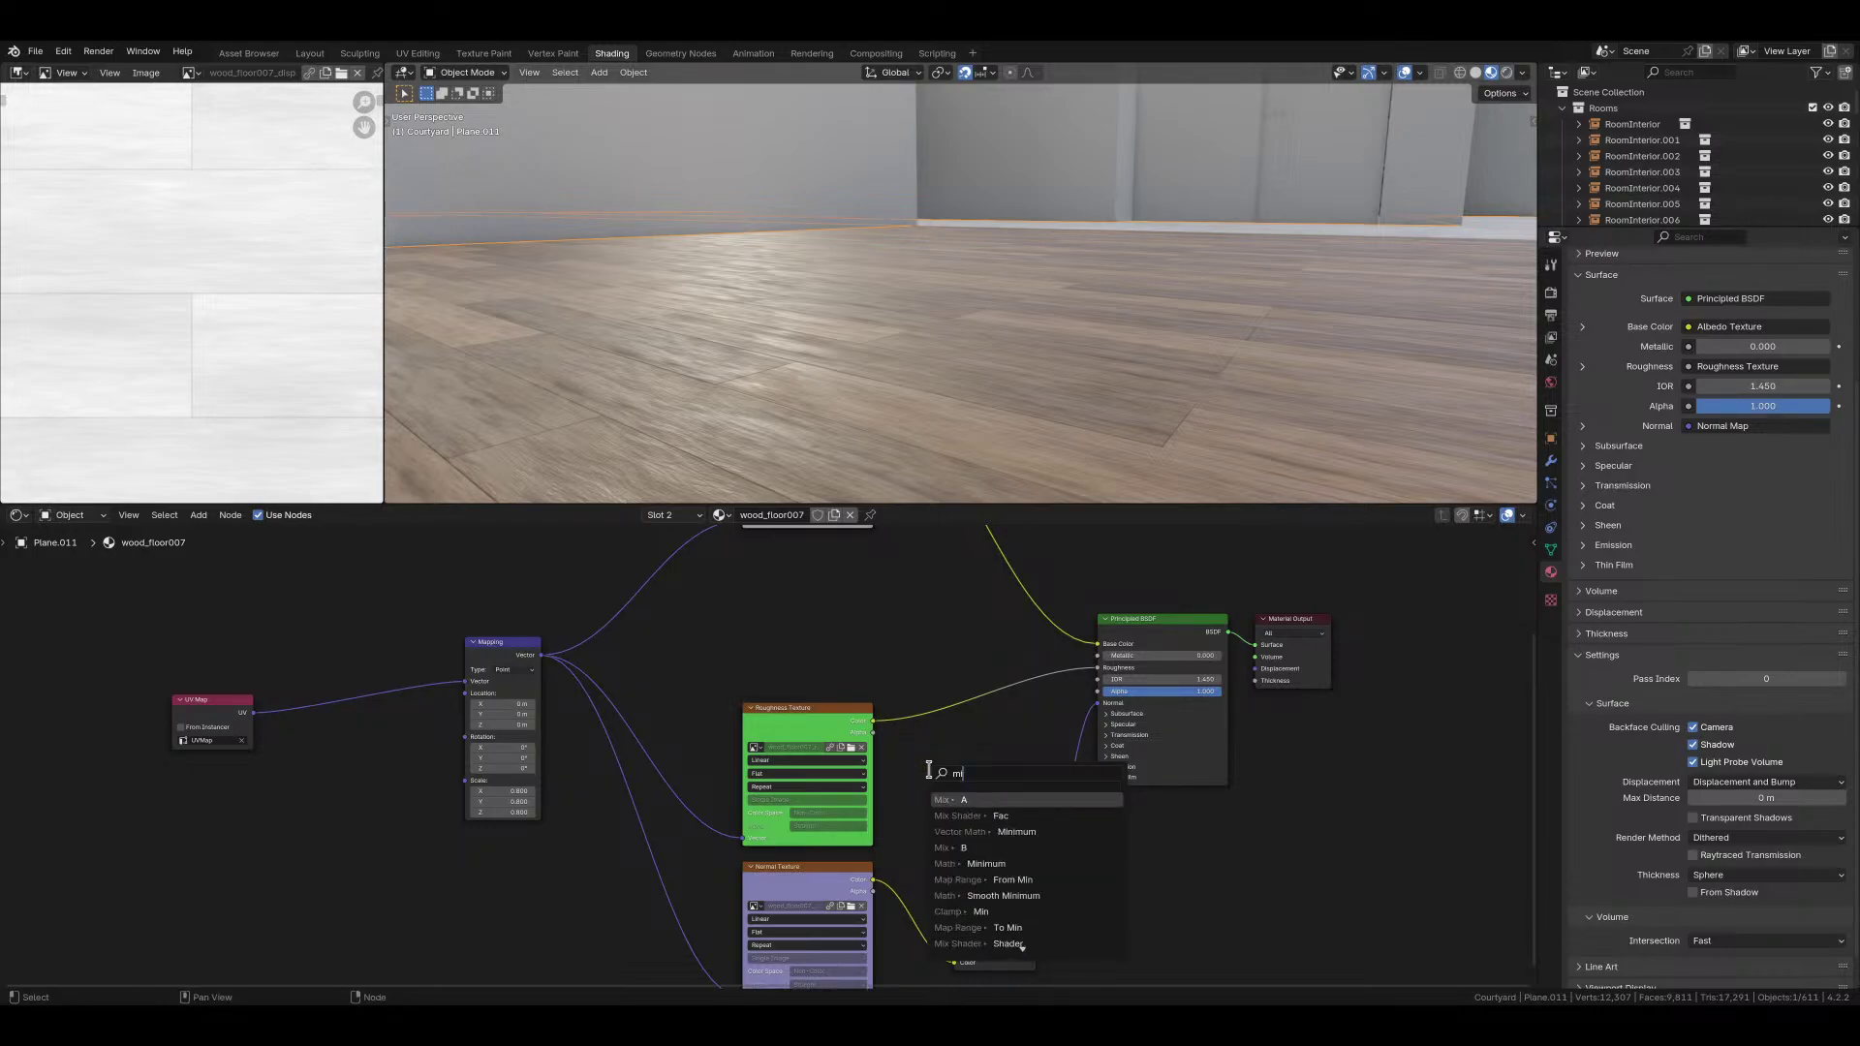
key("Return")
left_click(952, 744)
left_click(986, 767)
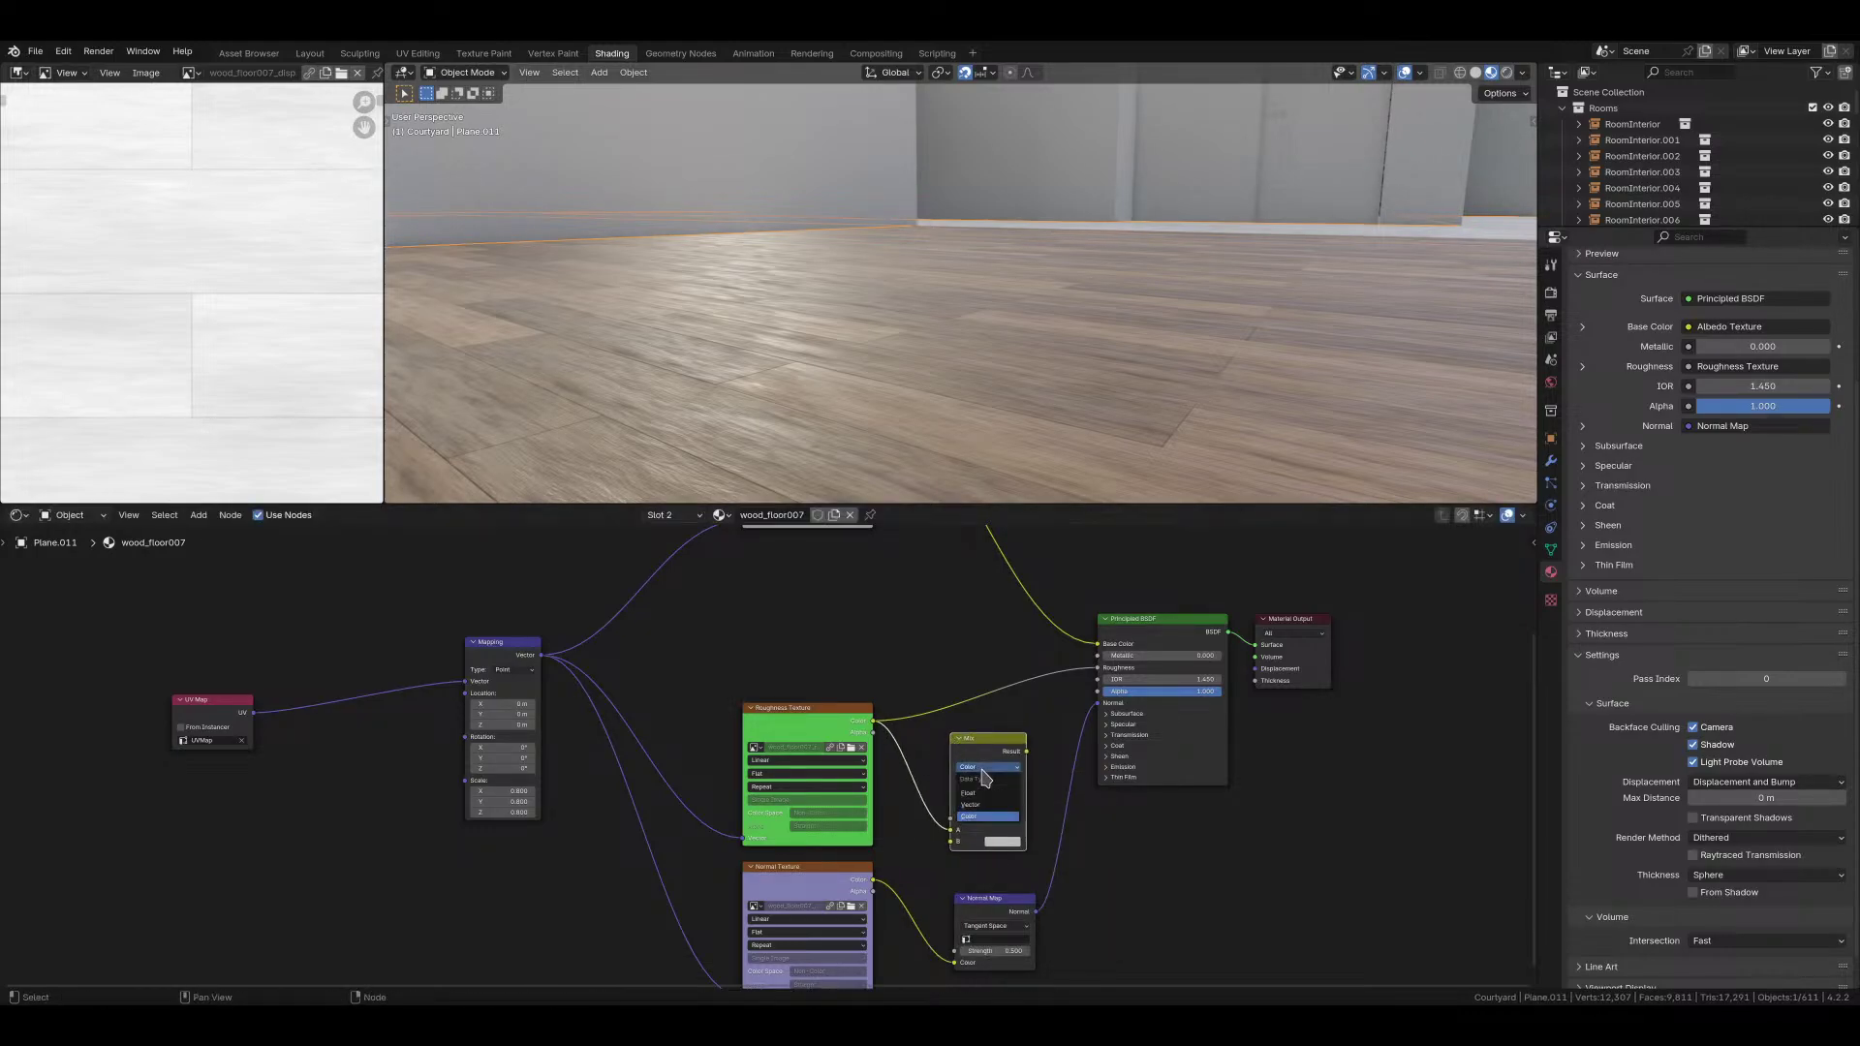
left_click(982, 793)
left_click_drag(875, 721, 952, 804)
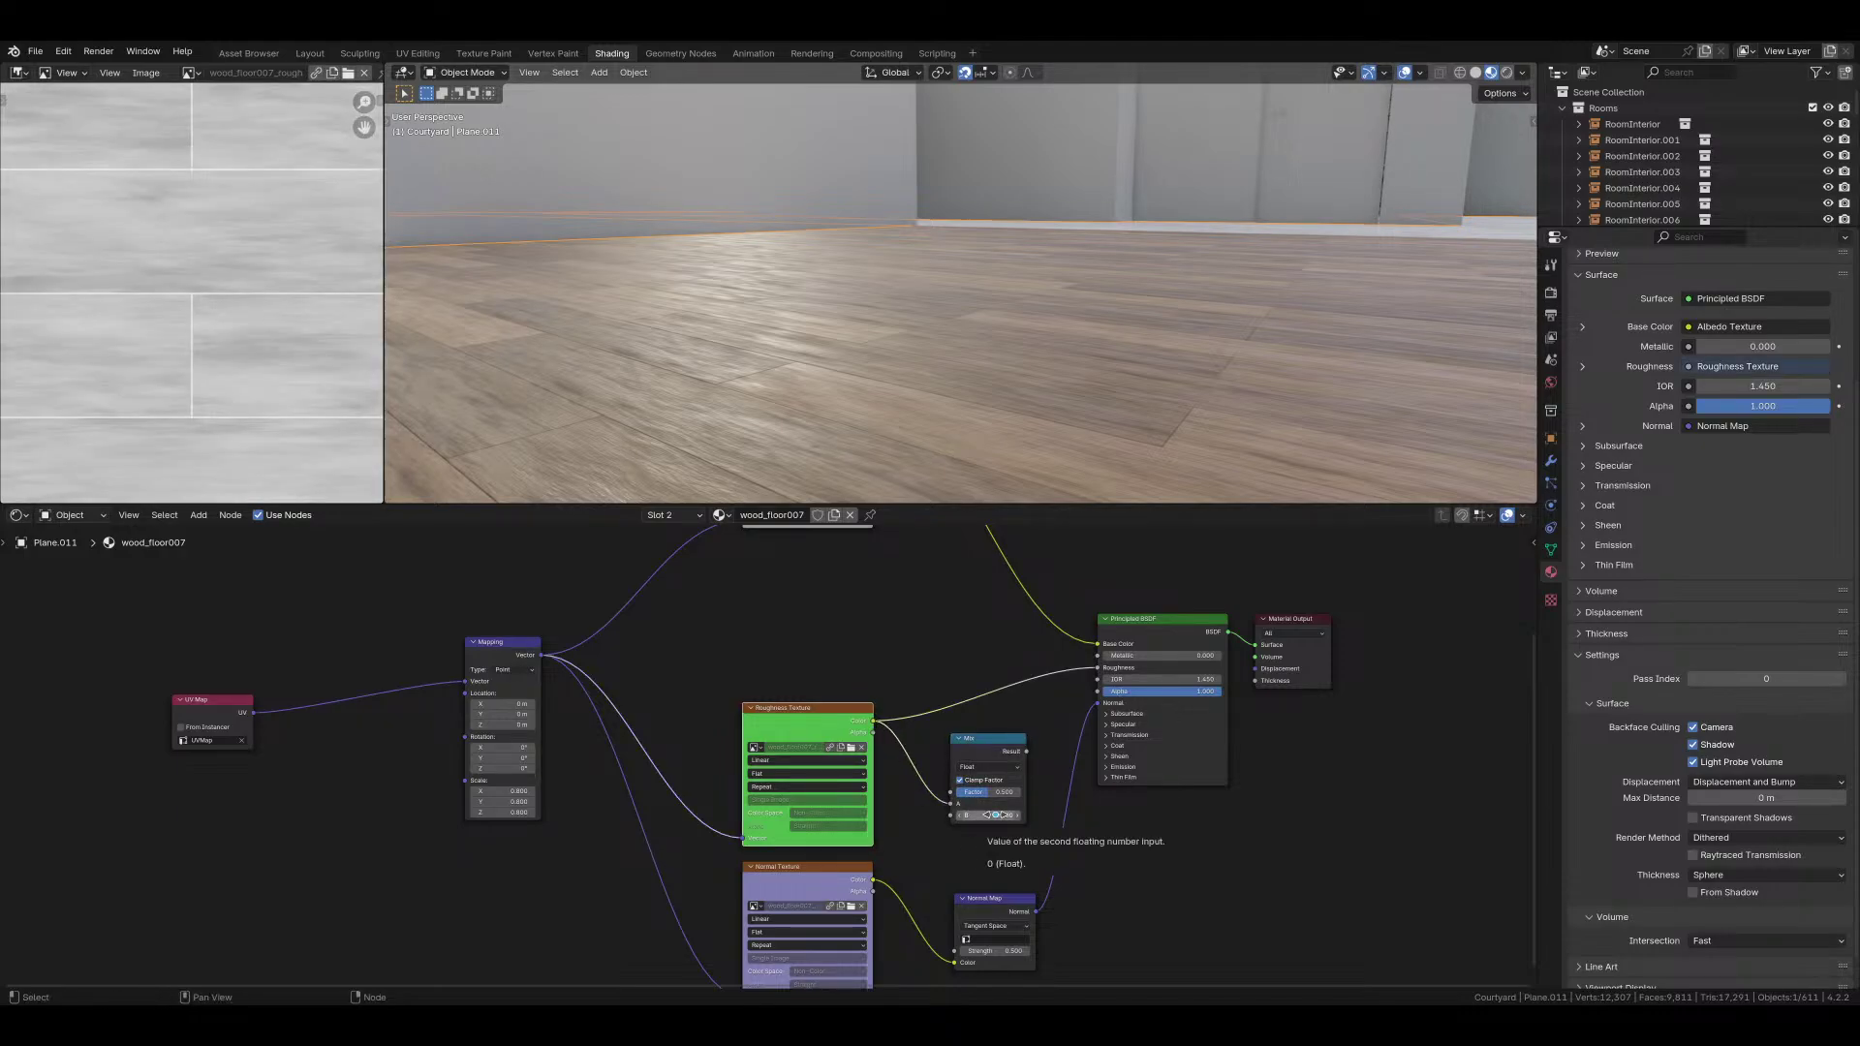
Step: Preview the Mix node's output on the floor and set its B value to 0.3
left_click(998, 815)
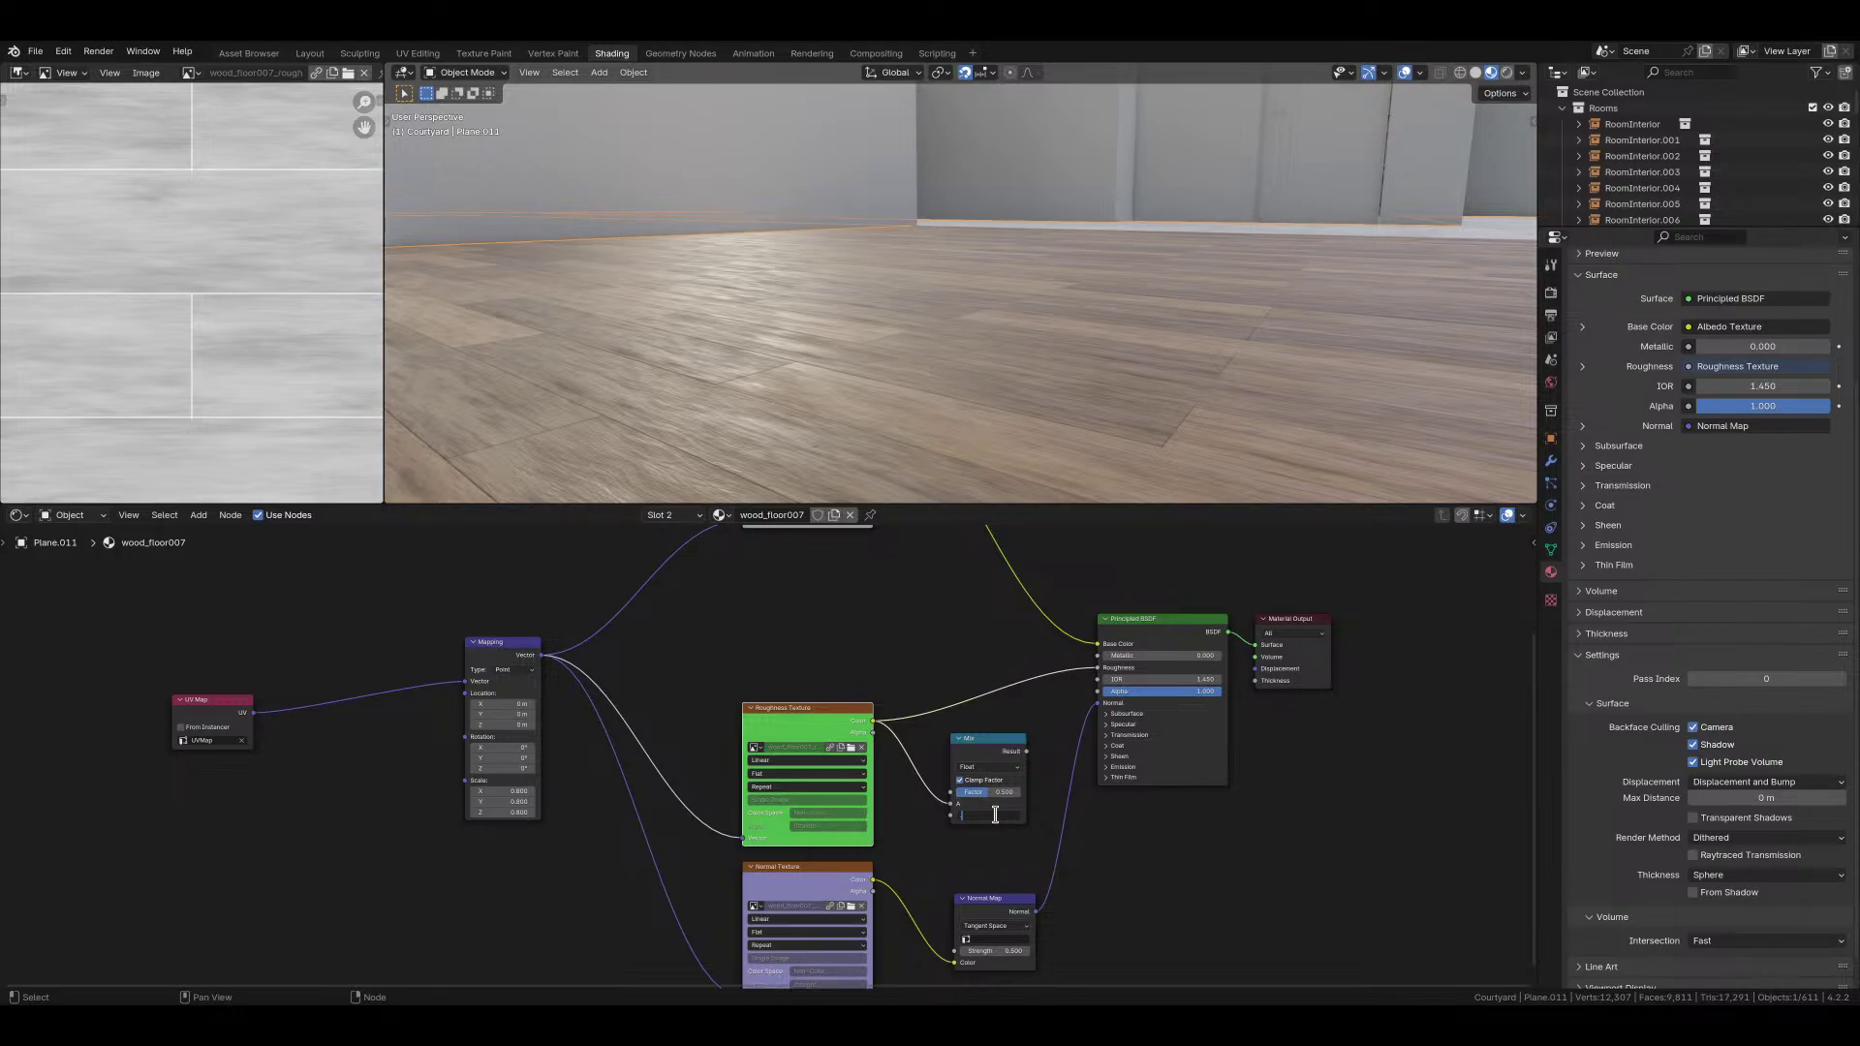
type(".4")
key("Return")
left_click(1003, 815)
type(".35")
key("Return")
left_click(1002, 742, "ctrl+shift")
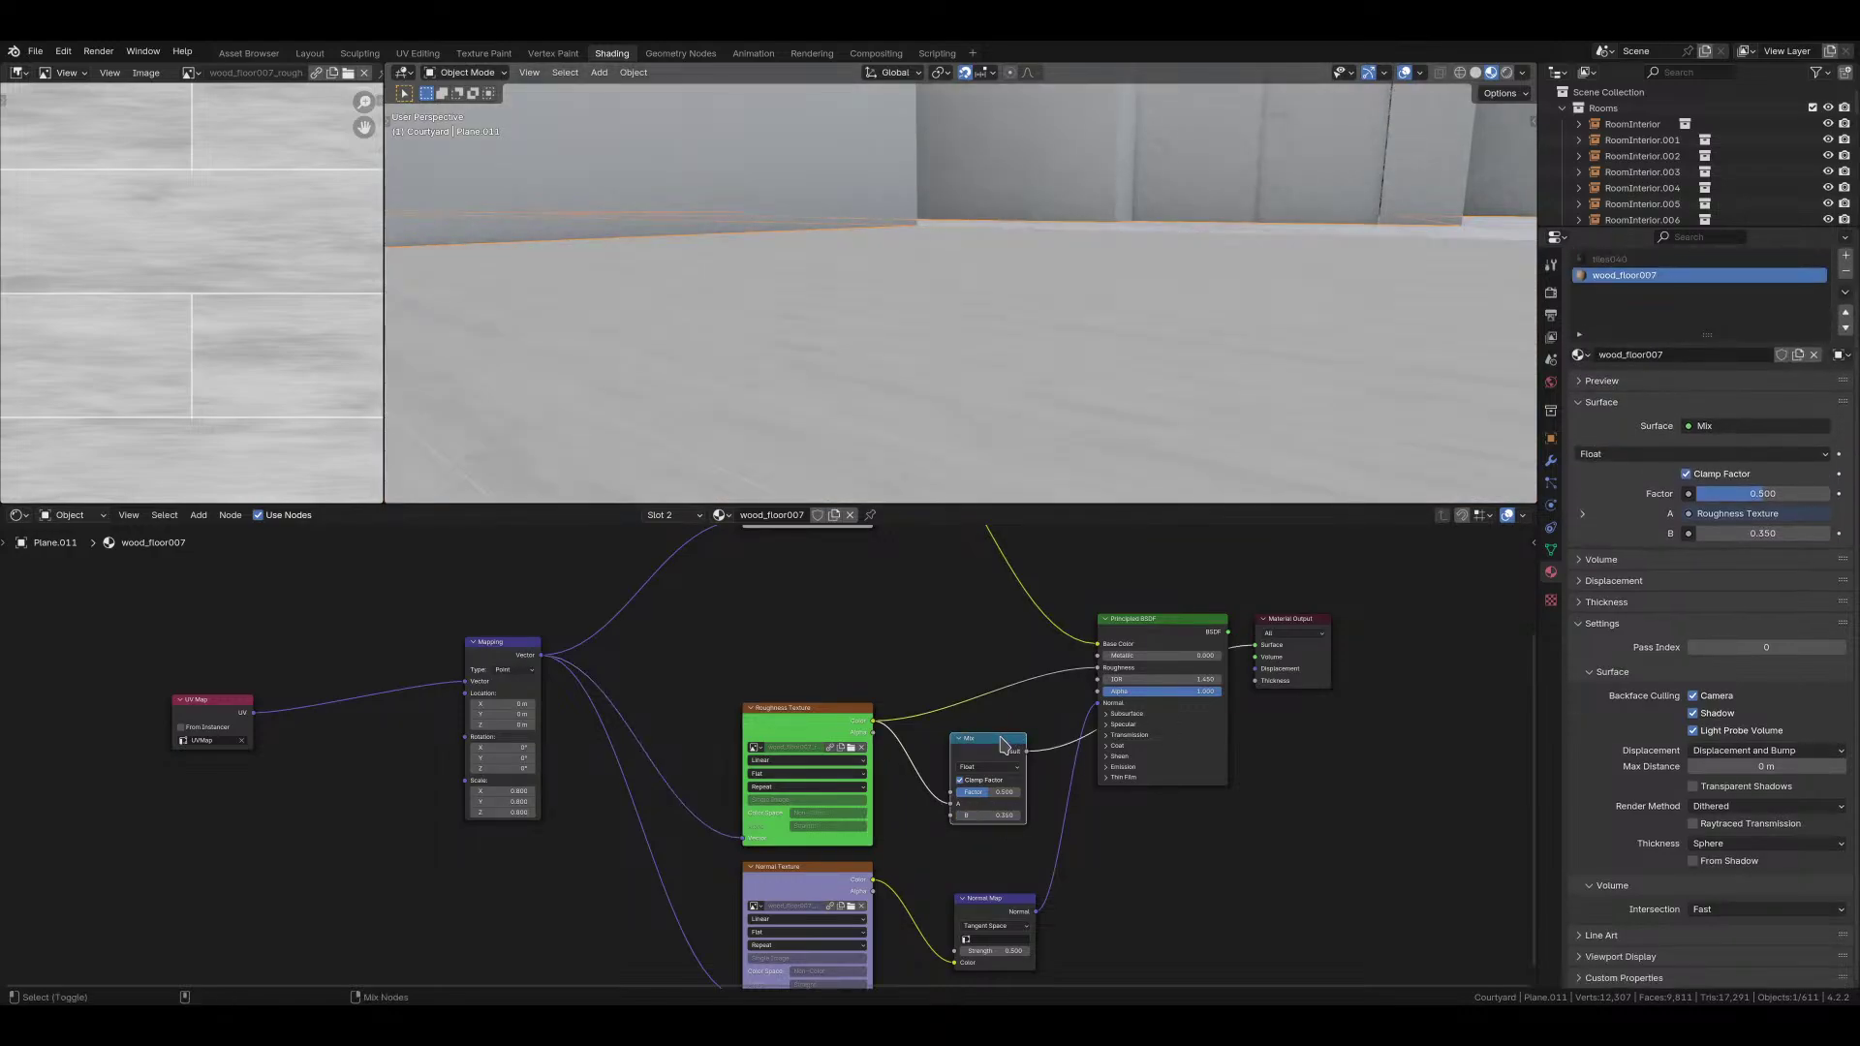
left_click_drag(981, 791, 1007, 791)
left_click(993, 814)
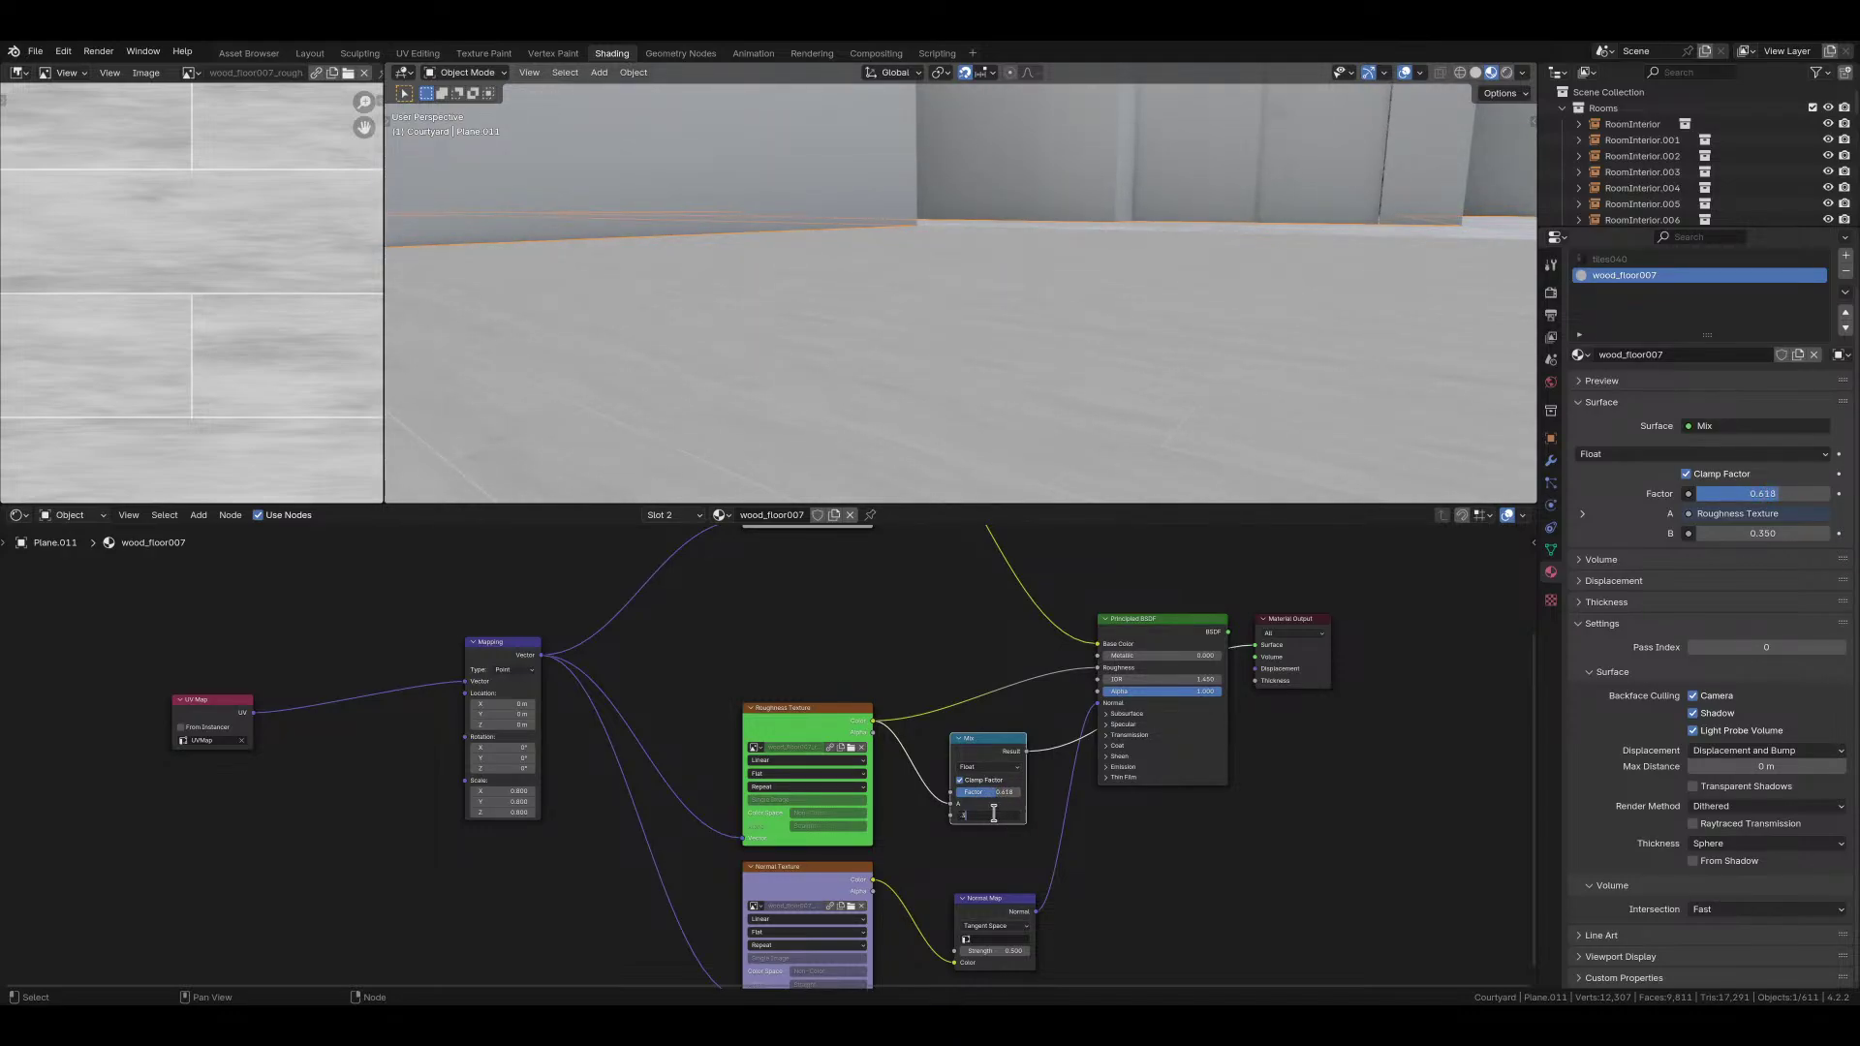
type(".3")
key("Return")
Step: Set the Mix node's factor to 0.6
left_click_drag(998, 784, 986, 788)
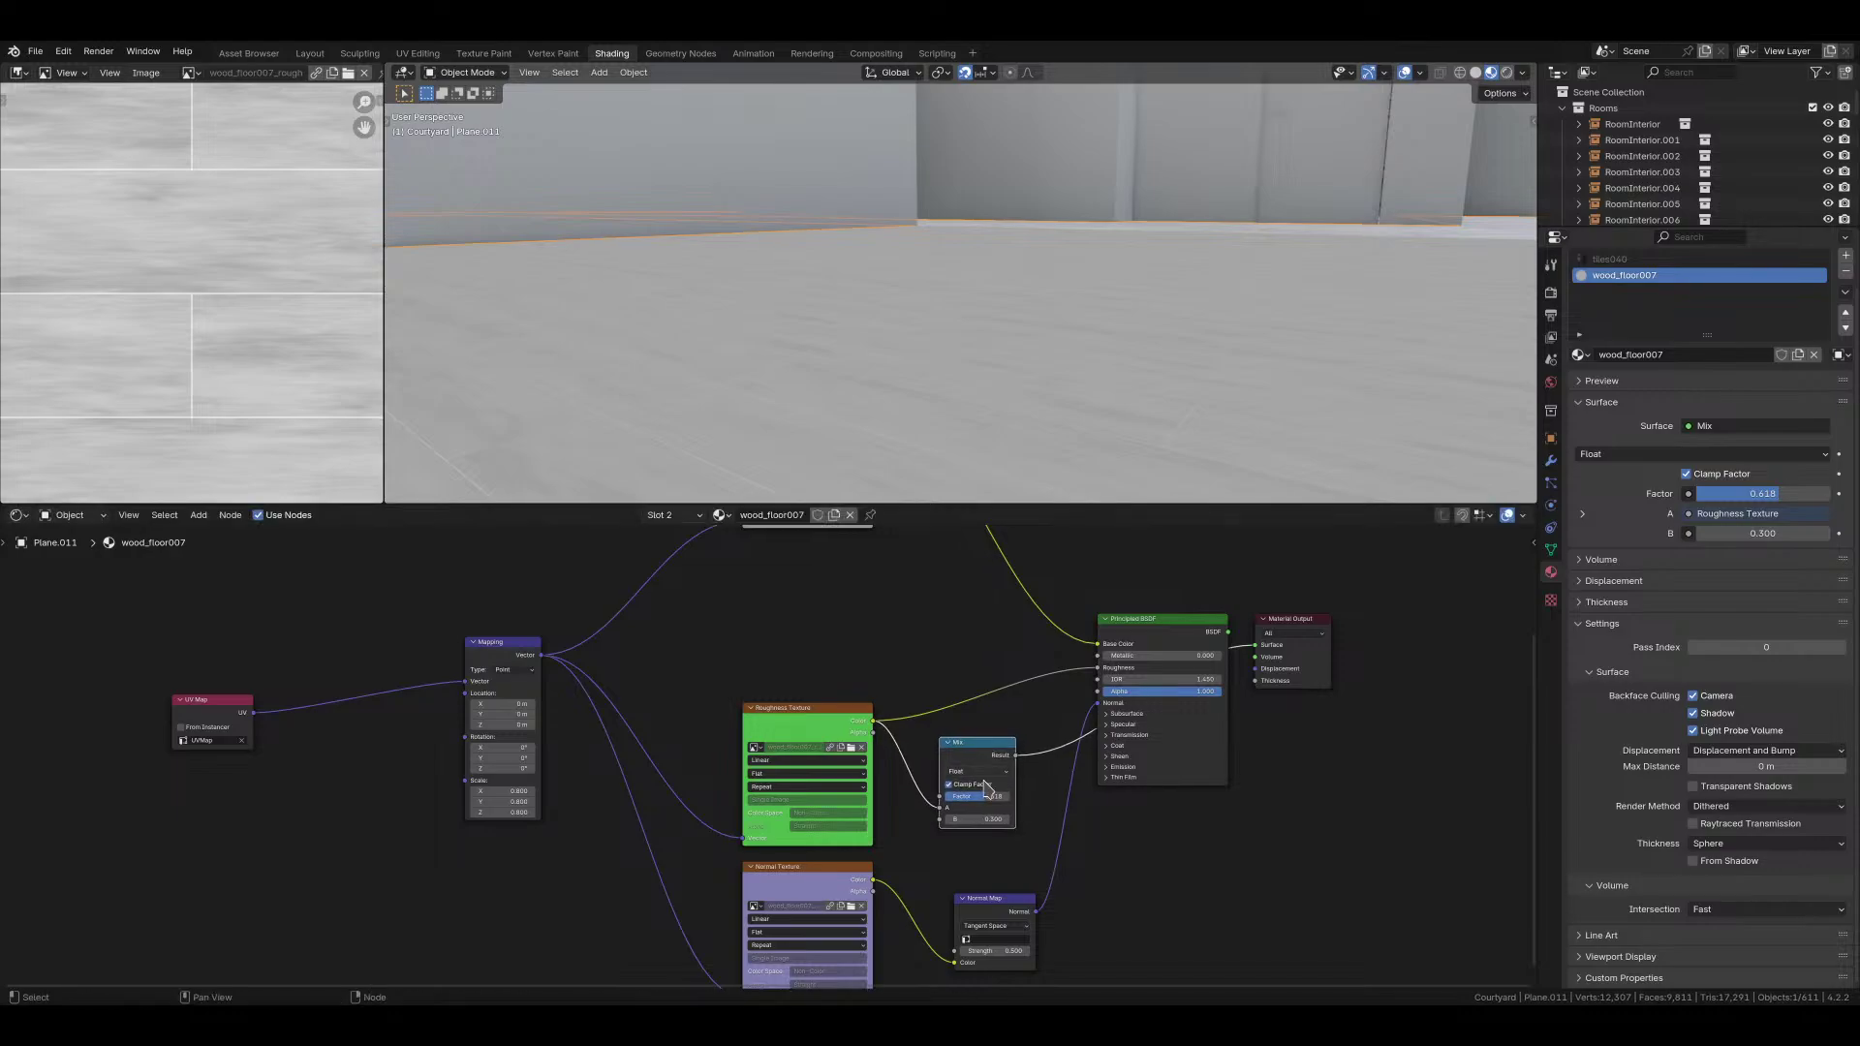
type(".6")
key("Return")
left_click_drag(1755, 494, 1760, 493)
left_click(976, 795)
key("Return")
Step: Connect the Mix result to the Principled BSDF roughness and route the shader back to the Material Output surface
left_click_drag(1017, 756, 1097, 667)
left_click(968, 765)
left_click(1152, 631)
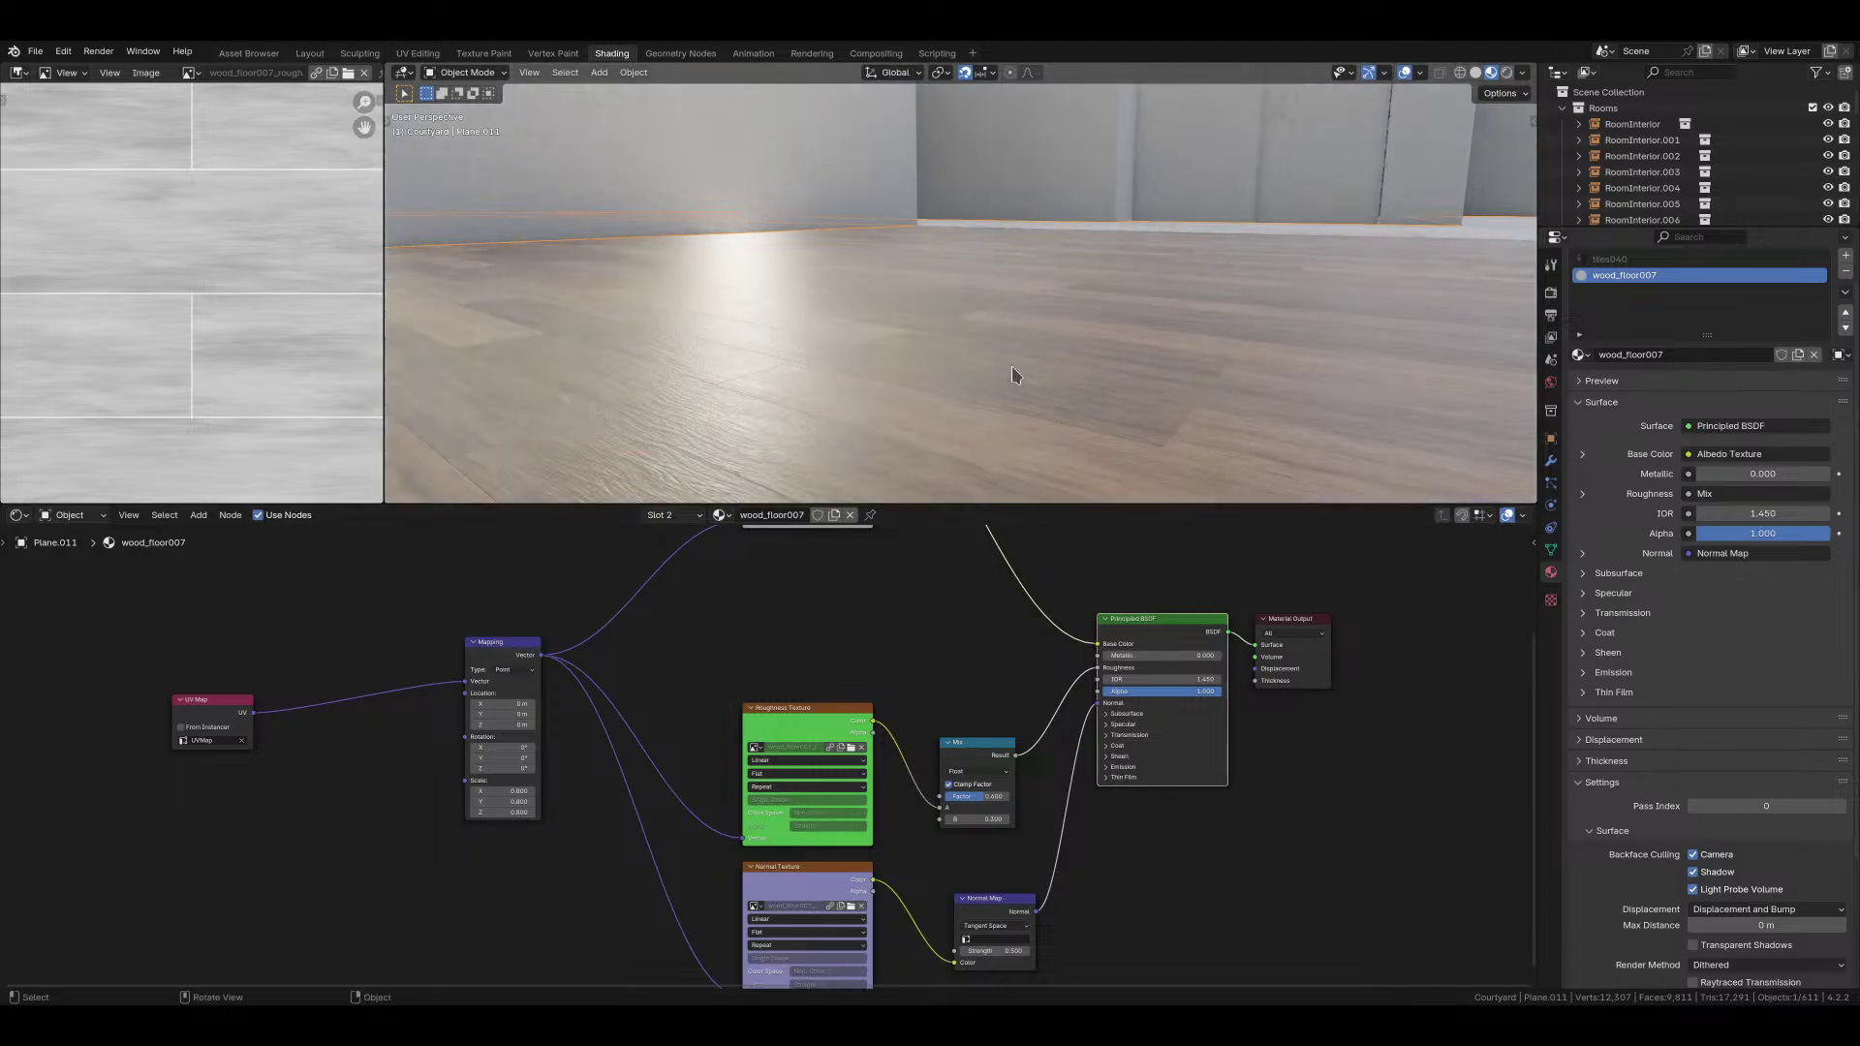
Step: Check the floor's reflections and plank size at low angles, and set the Mapping scale to 0.6 on all axes
middle_click_drag(1013, 378, 1028, 386)
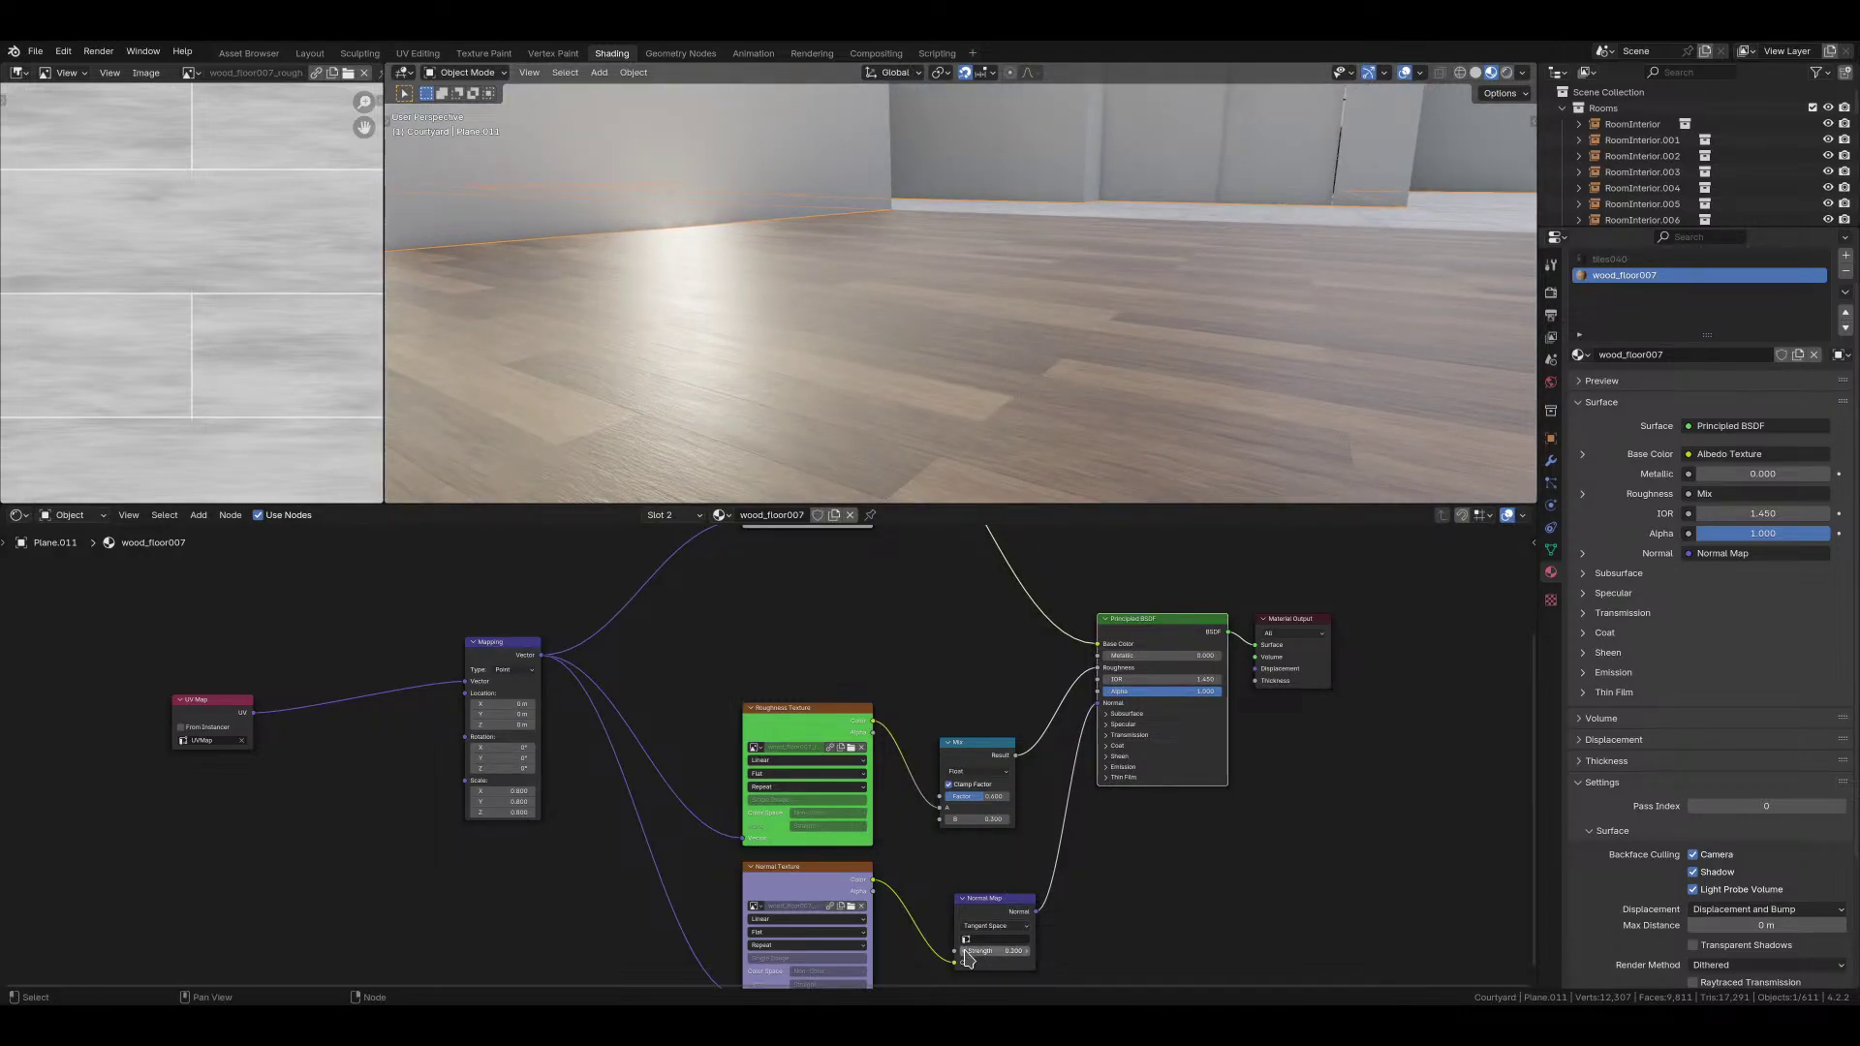
middle_click_drag(792, 394, 865, 408)
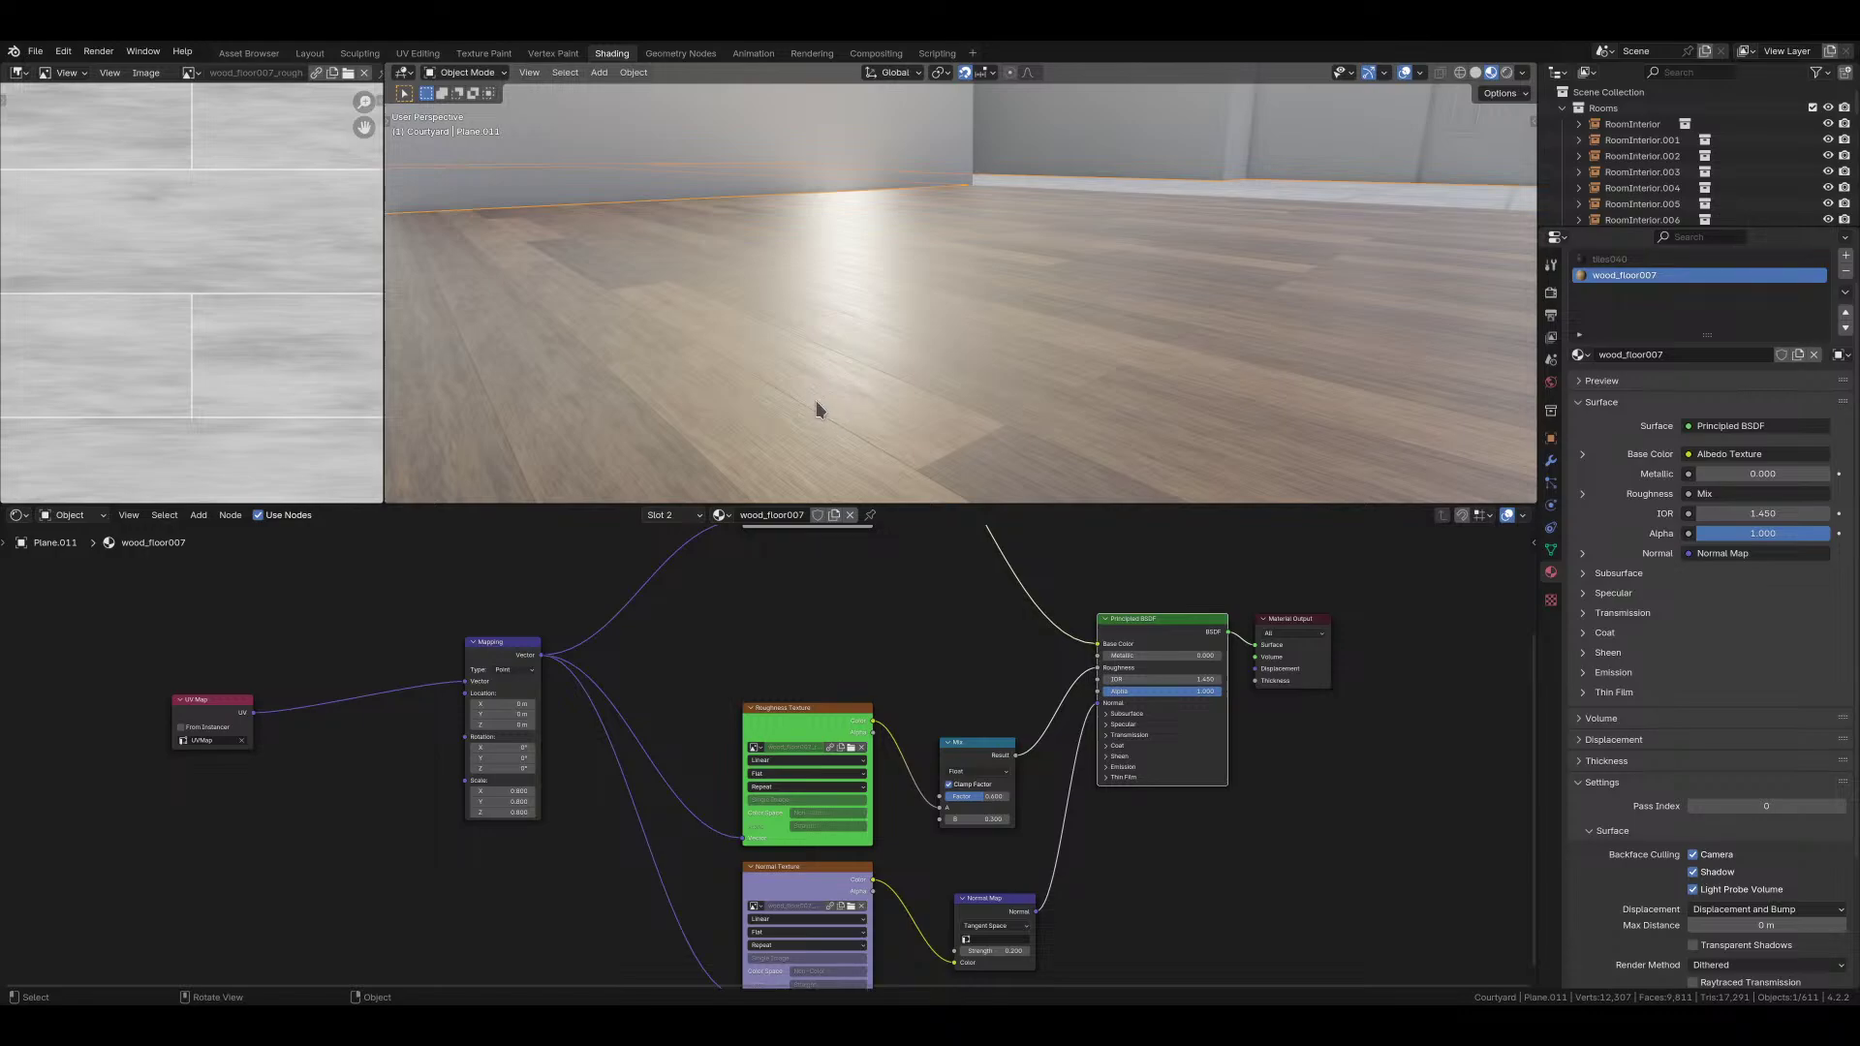
middle_click_drag(816, 412, 575, 409)
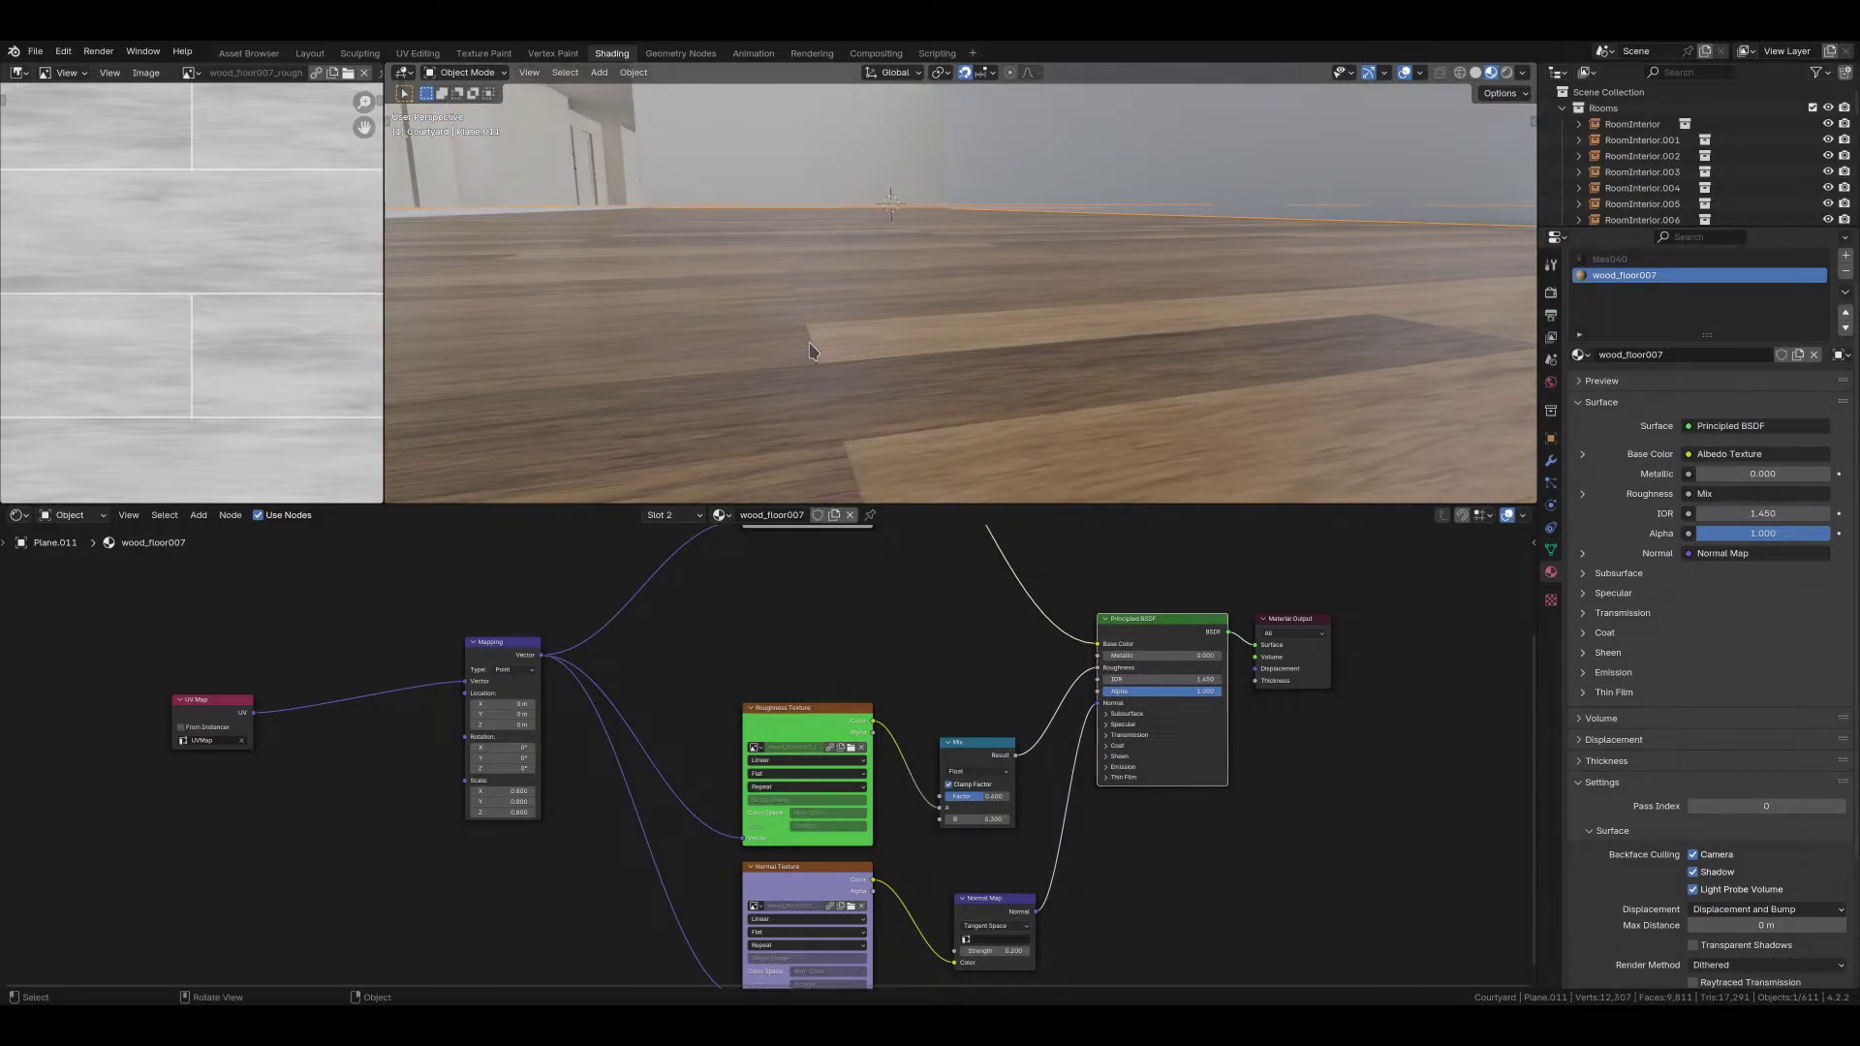
middle_click_drag(871, 378, 882, 319)
scroll(849, 429, "down", 3)
left_click_drag(520, 812, 502, 795)
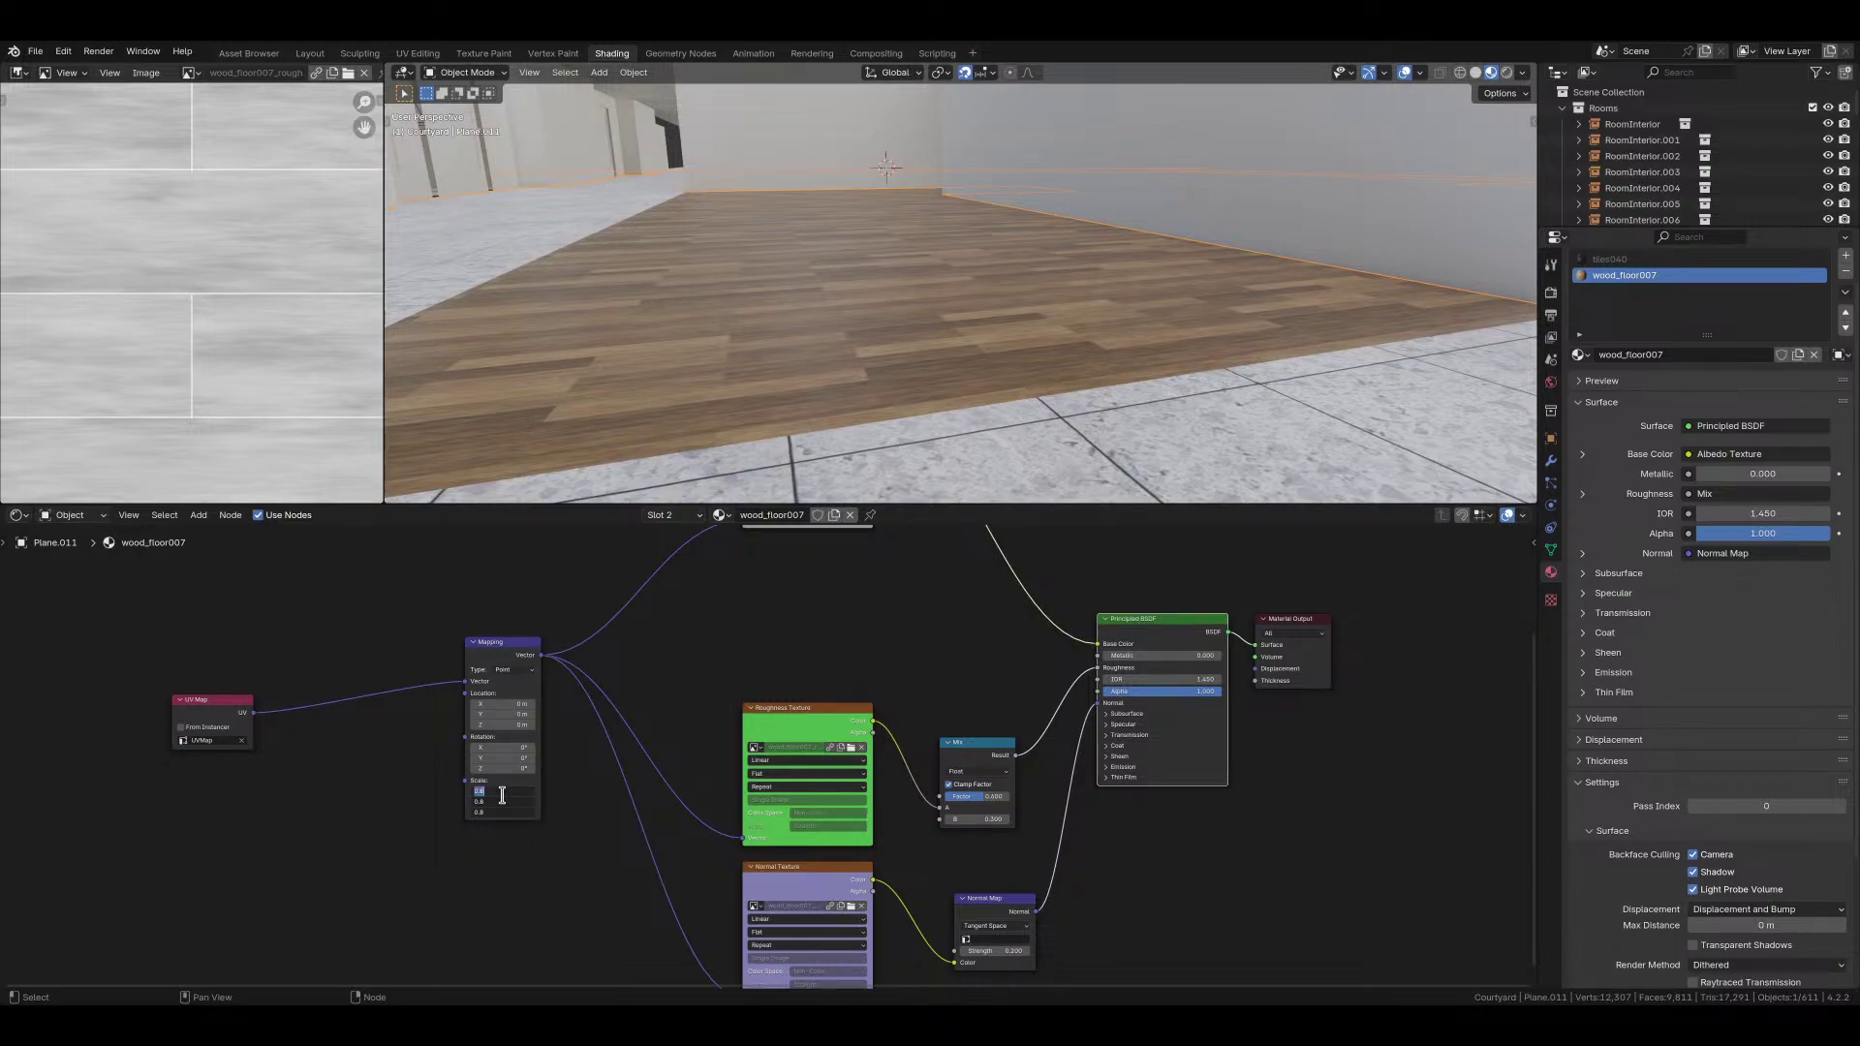
type(".6")
key("Return")
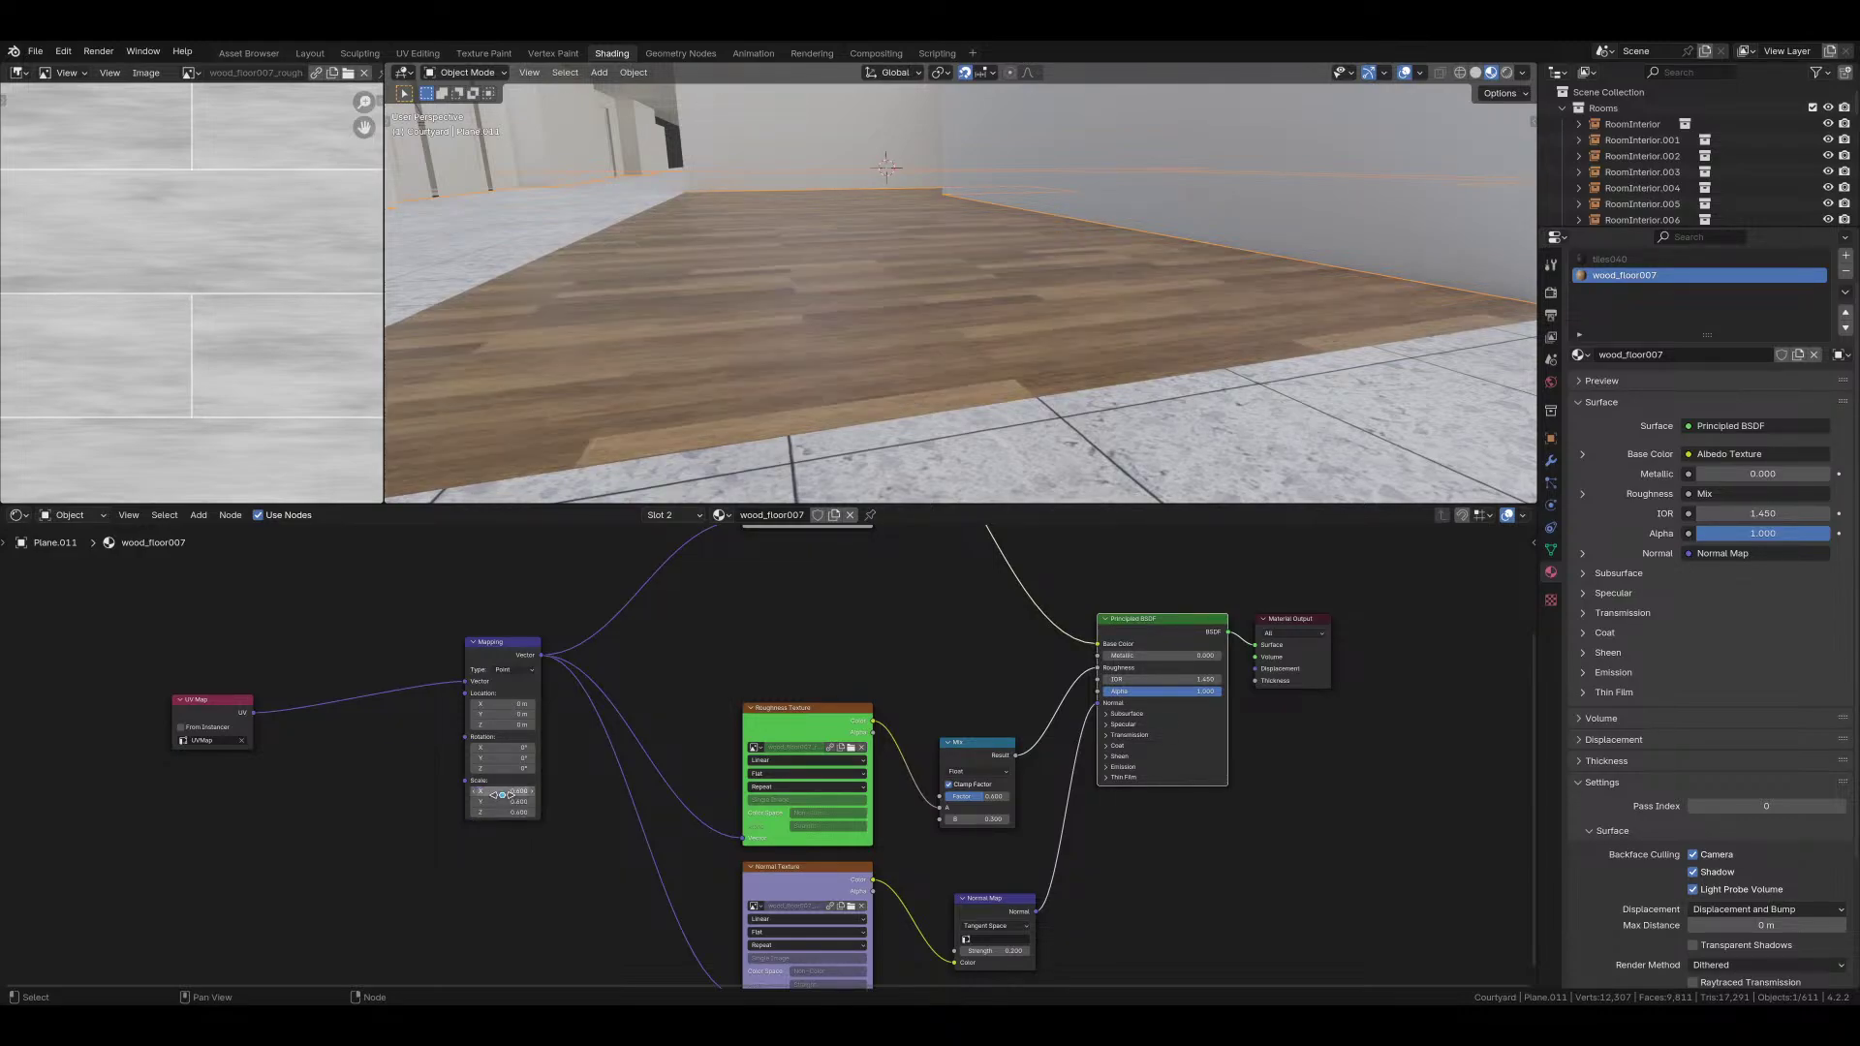
Step: Rotate the wood texture 90° around Z in the Mapping node and check the planks in the hallway floor areas
middle_click_drag(784, 460, 1092, 276)
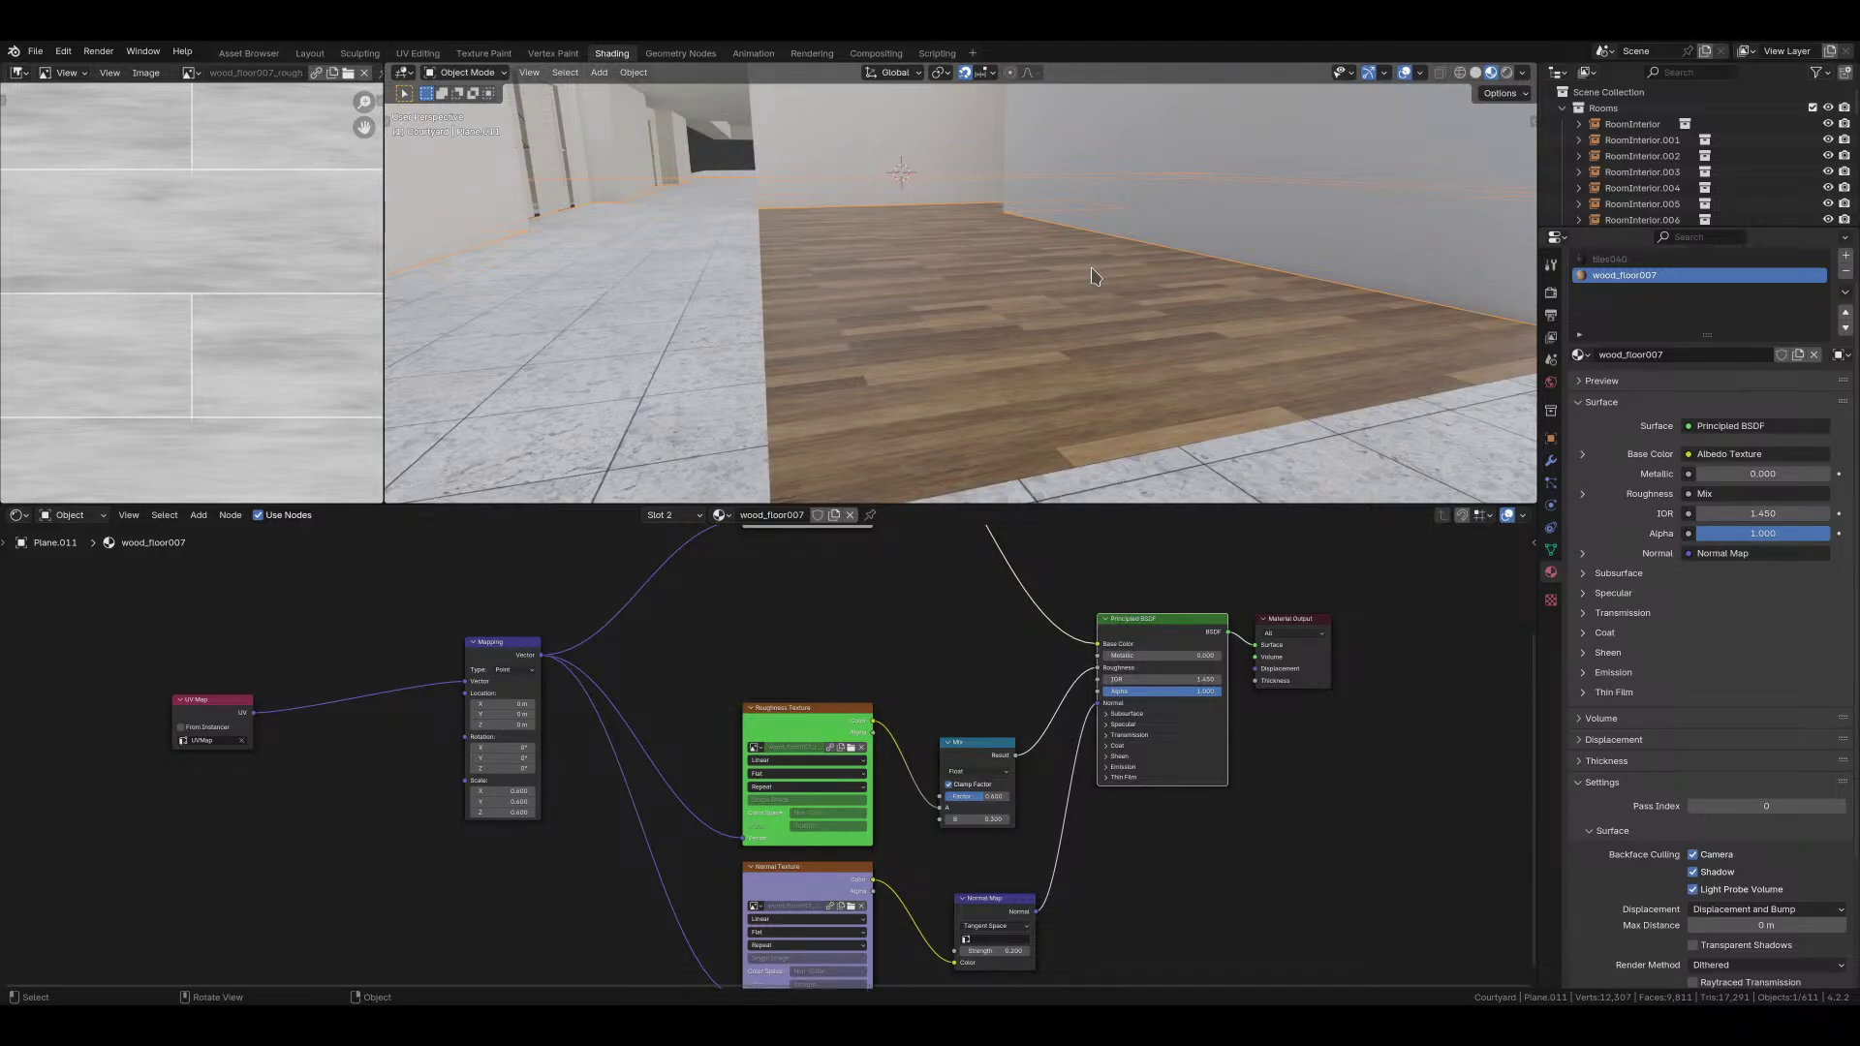
middle_click_drag(1070, 241, 979, 345)
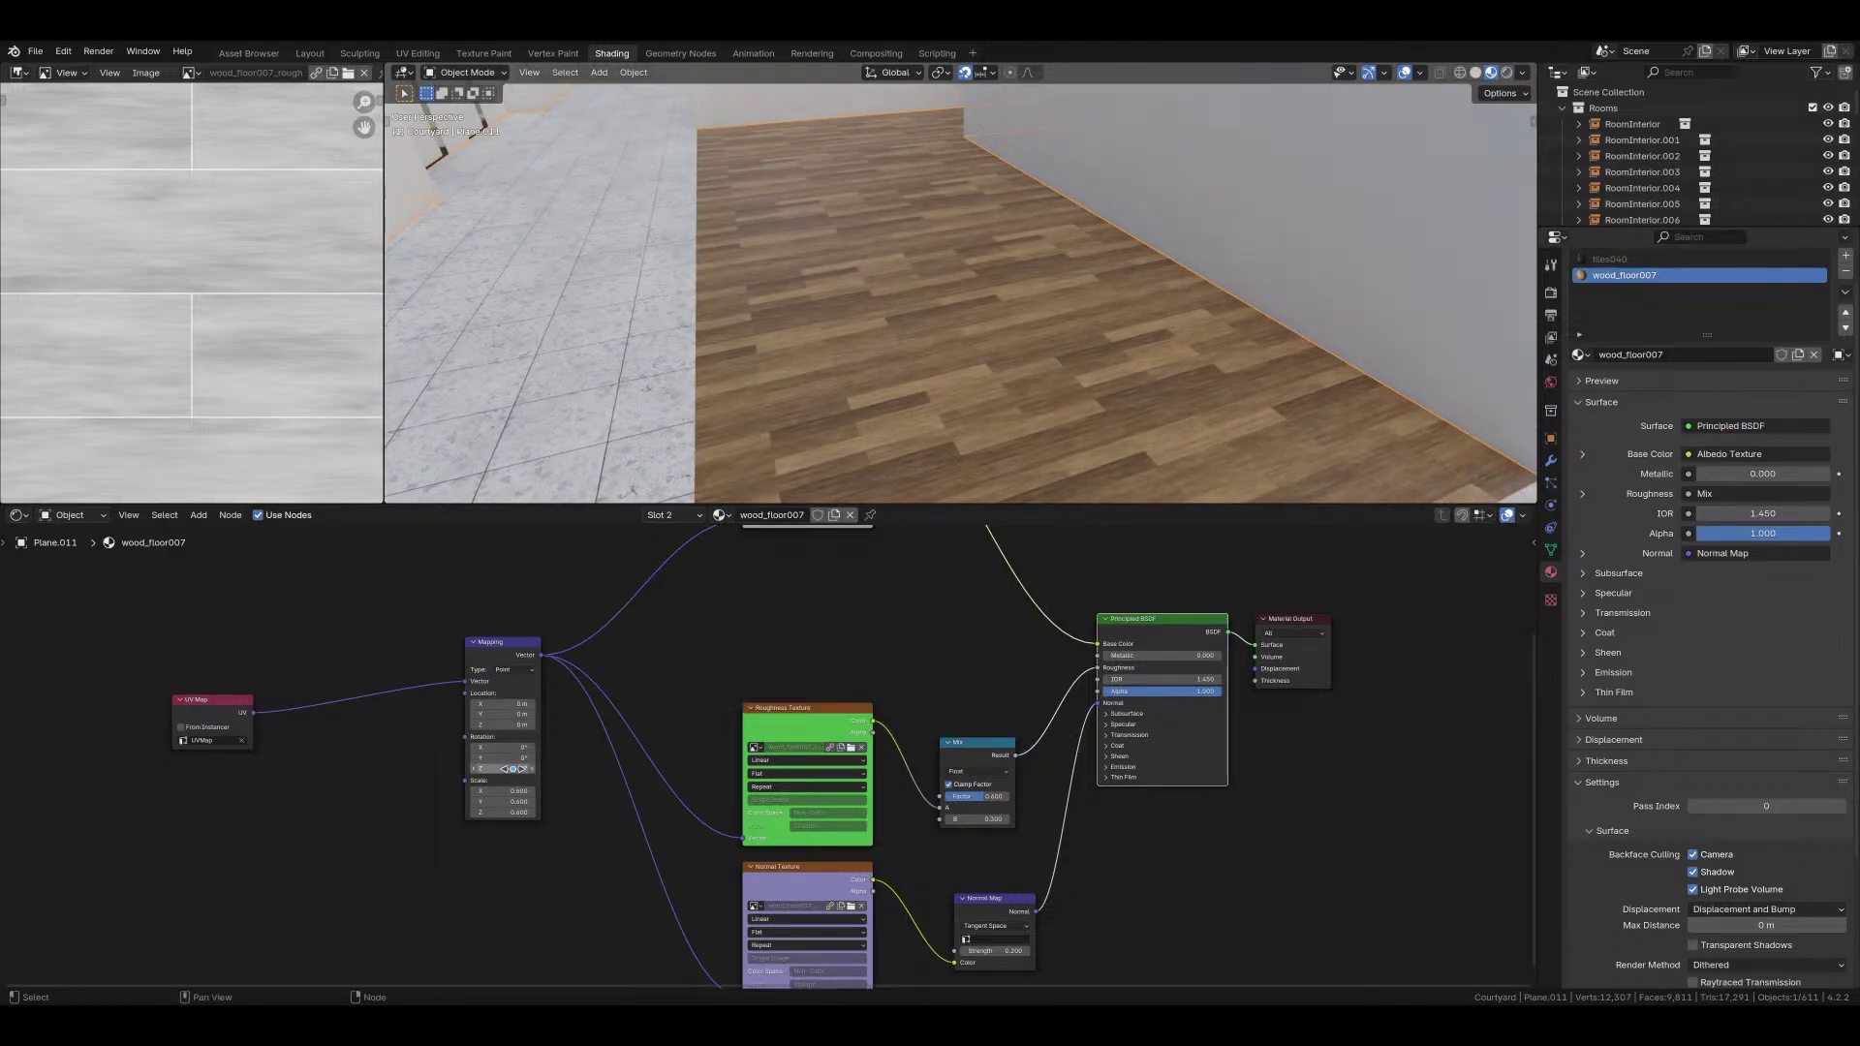
left_click(513, 768)
type("90")
key("Return")
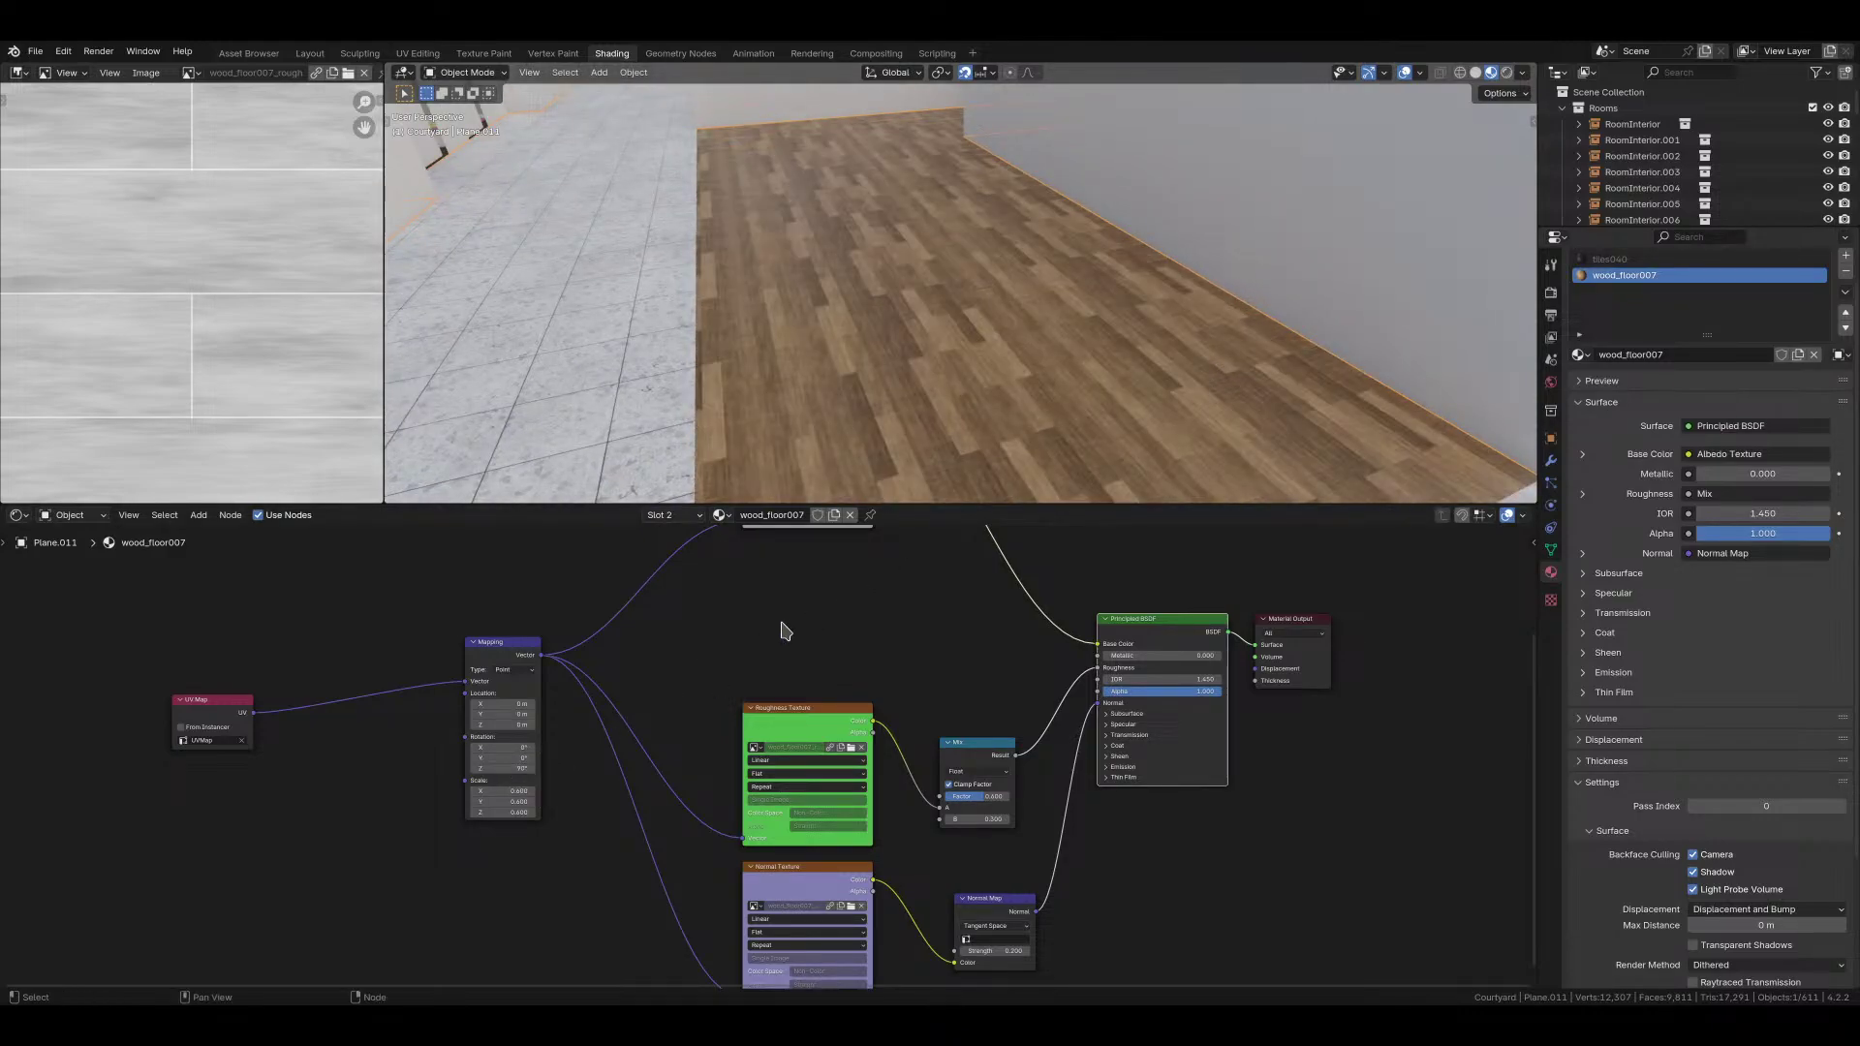
scroll(892, 242, "down", 5)
middle_click_drag(891, 257, 874, 399)
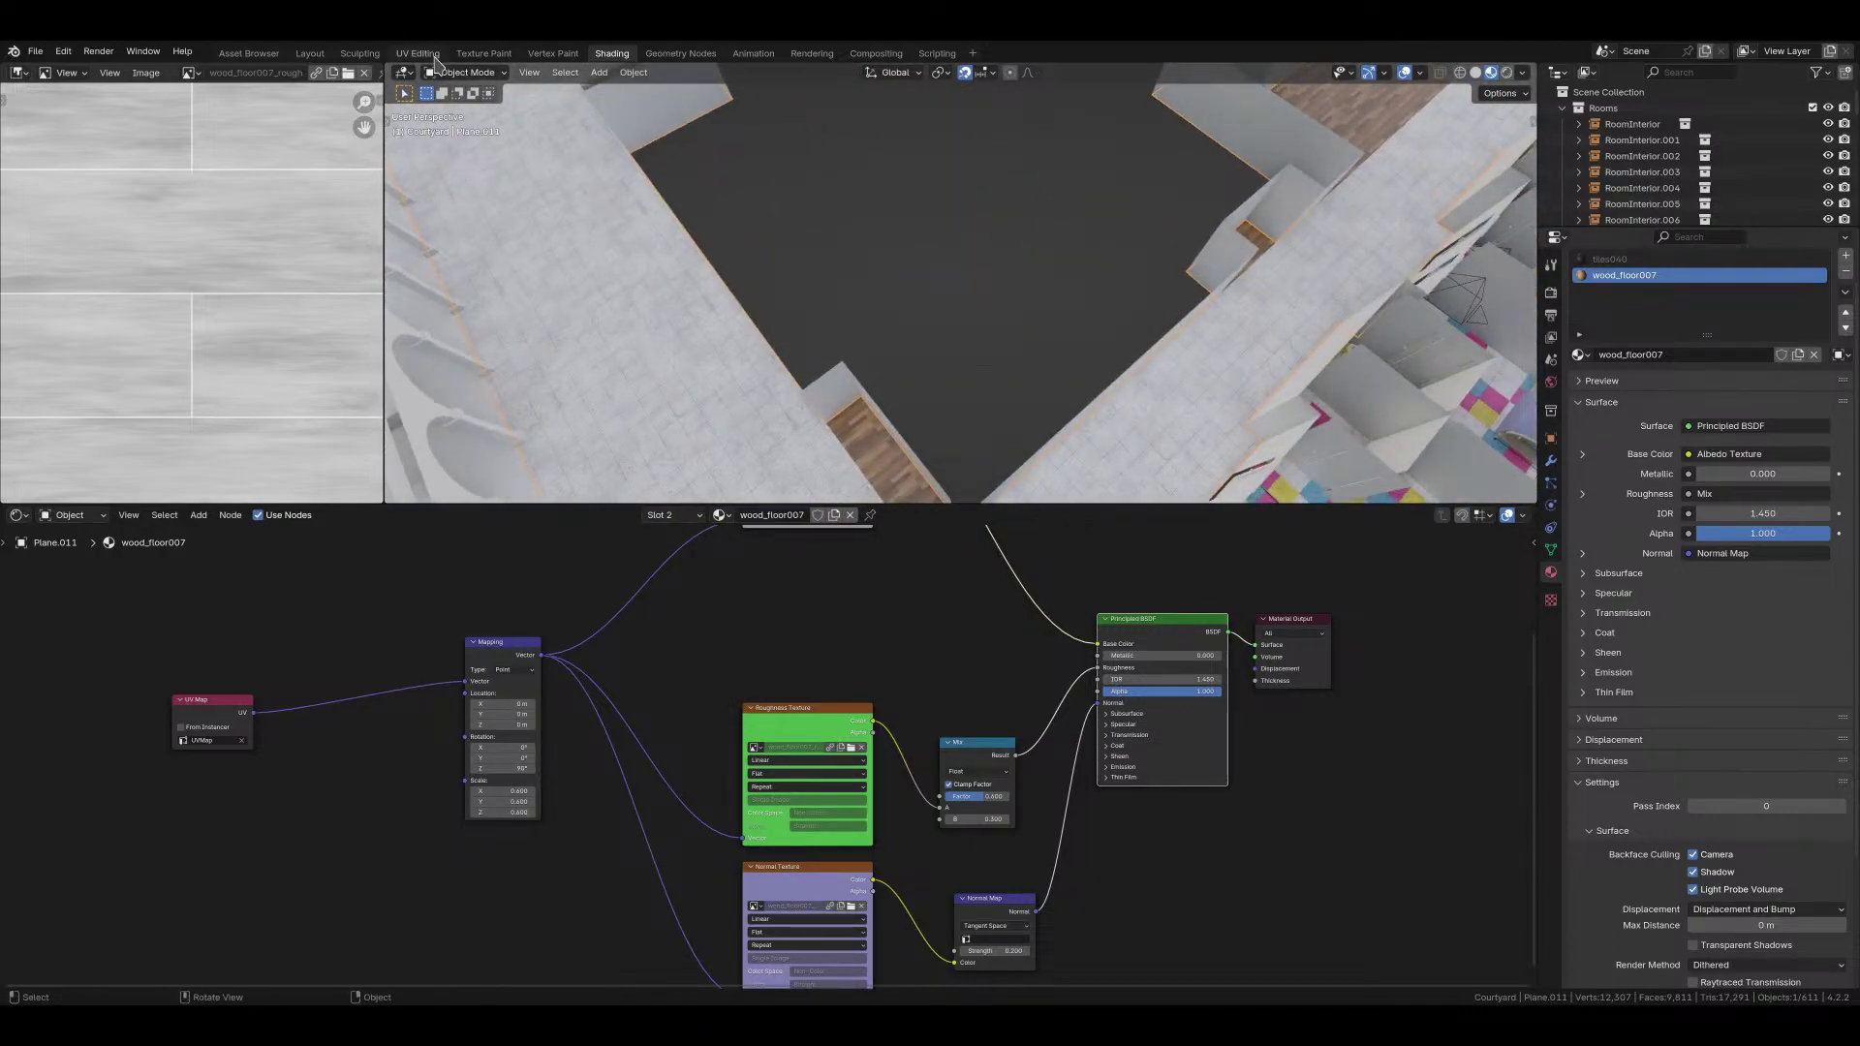
Step: Open the floor mesh for UV editing, select the wood faces of the two recesses nearest the arches, and rotate their UVs 90°
left_click(417, 53)
scroll(1151, 406, "down", 4)
middle_click_drag(1150, 406, 1117, 338)
left_click(1081, 338)
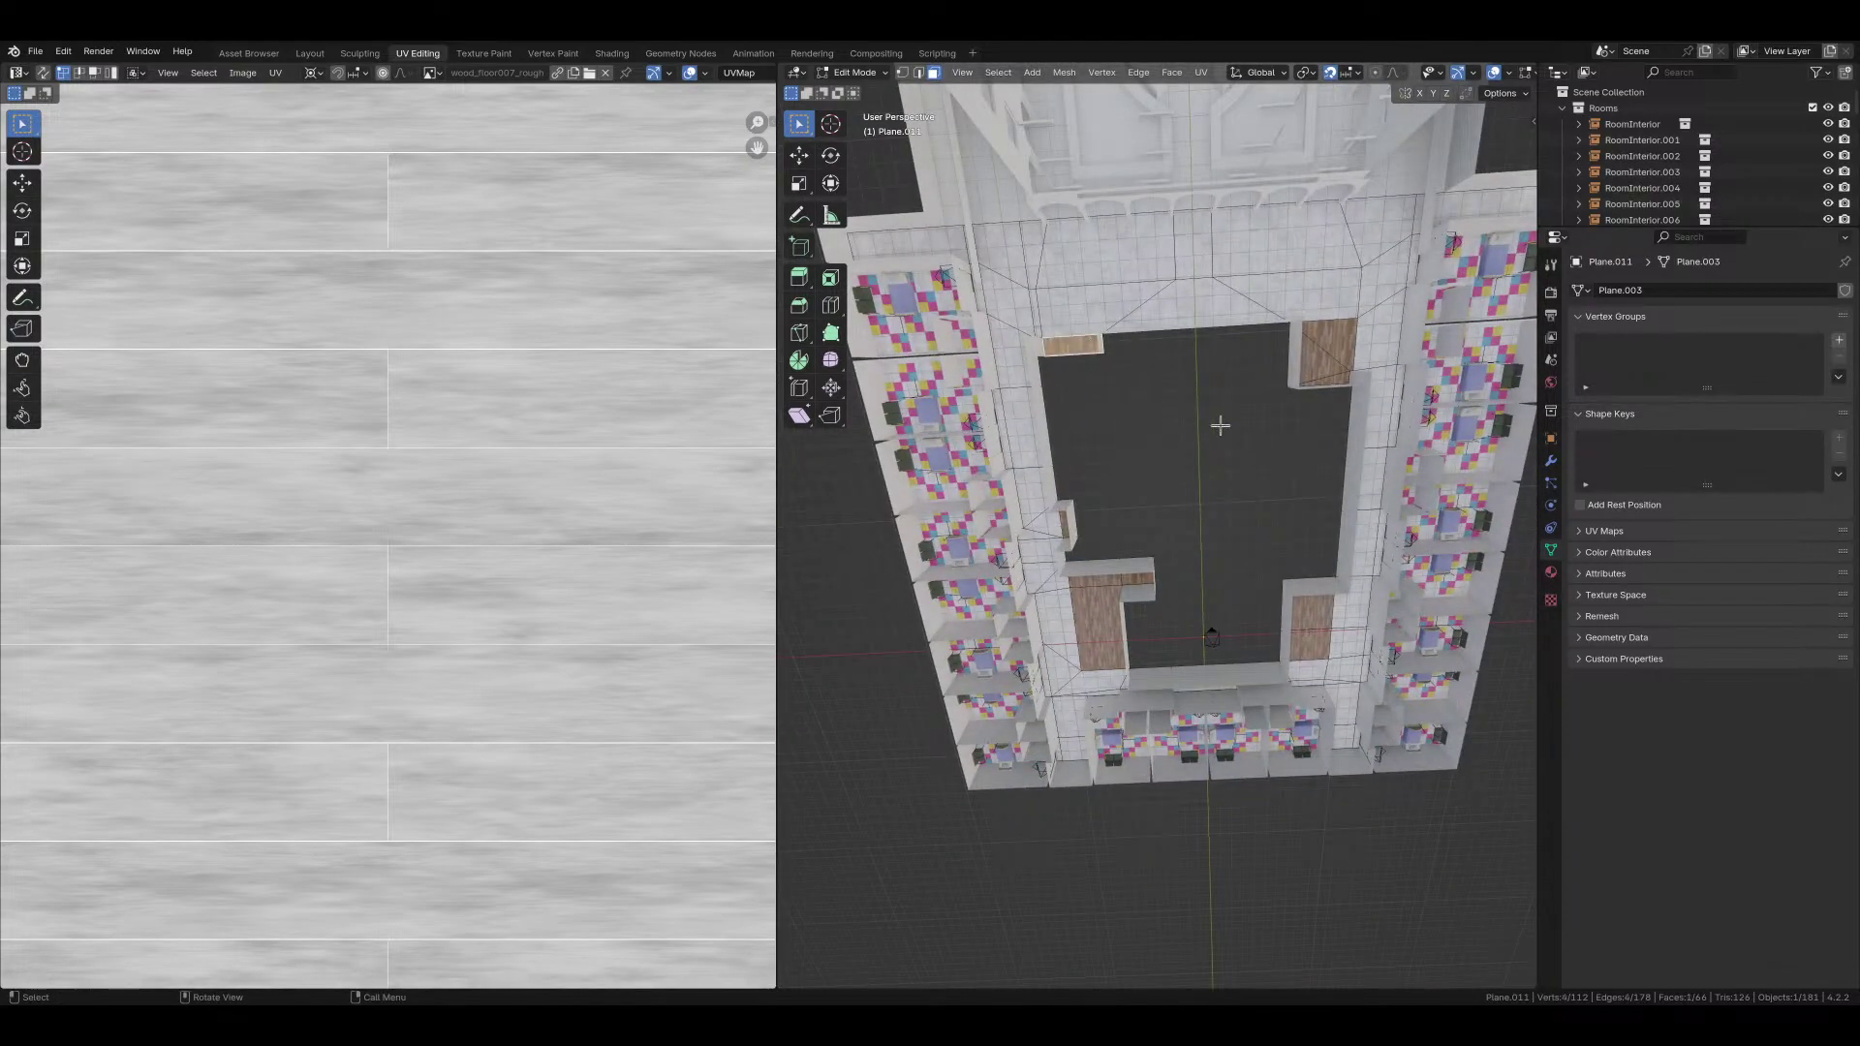
left_click(1327, 354, "shift")
left_click(1330, 379, "shift")
left_click(1345, 380, "shift")
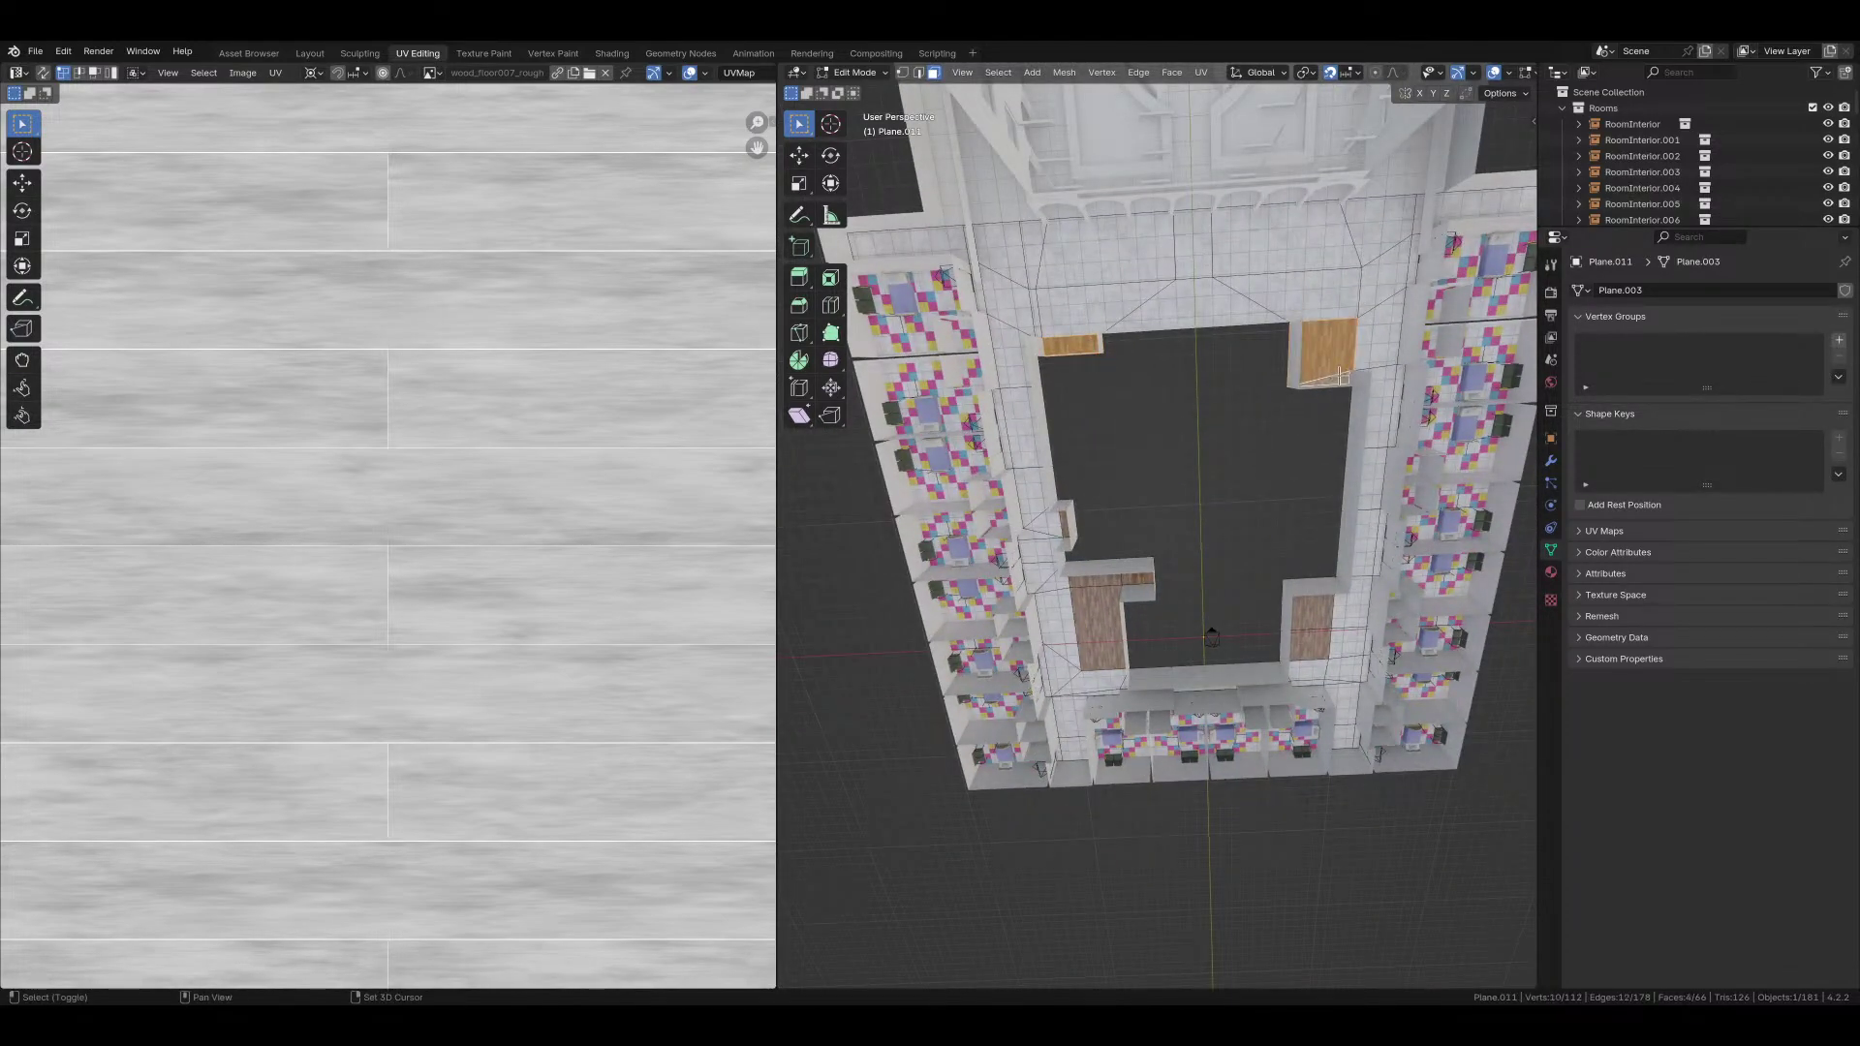
middle_click_drag(1344, 380, 1181, 475)
key("Home")
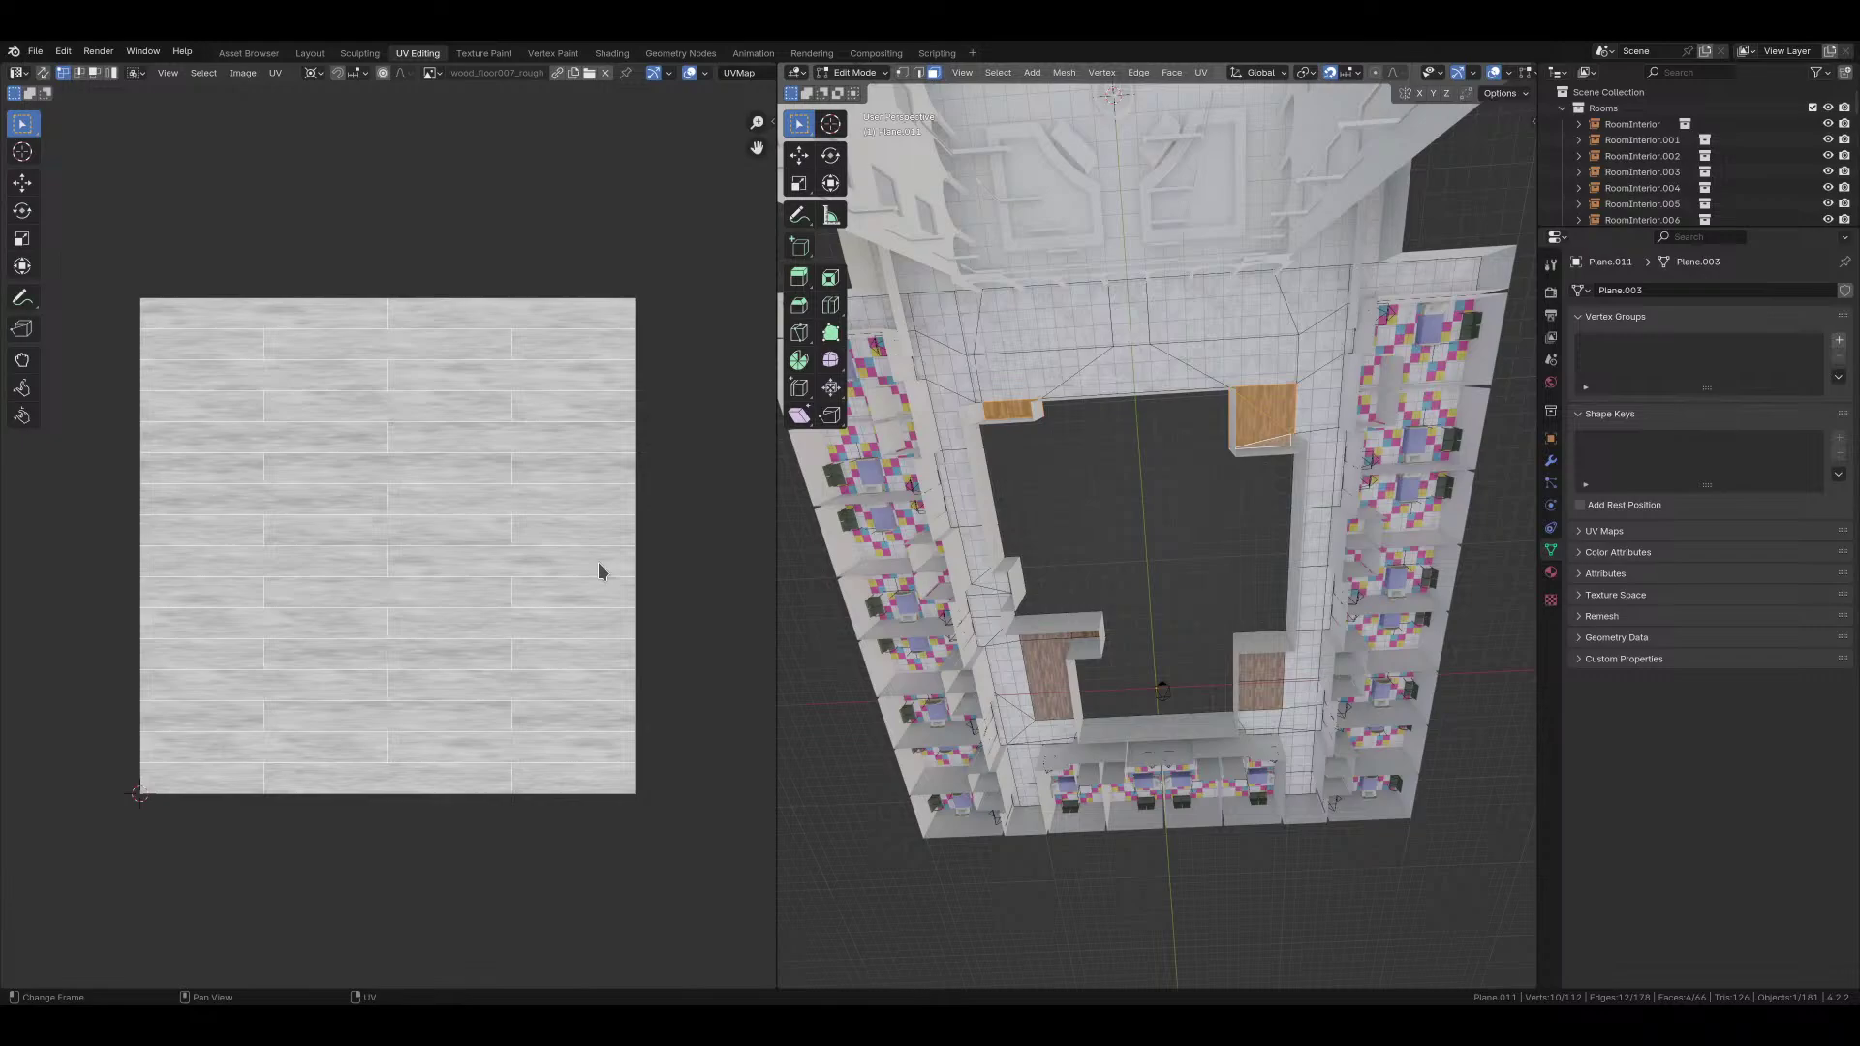
scroll(511, 586, "down", 15)
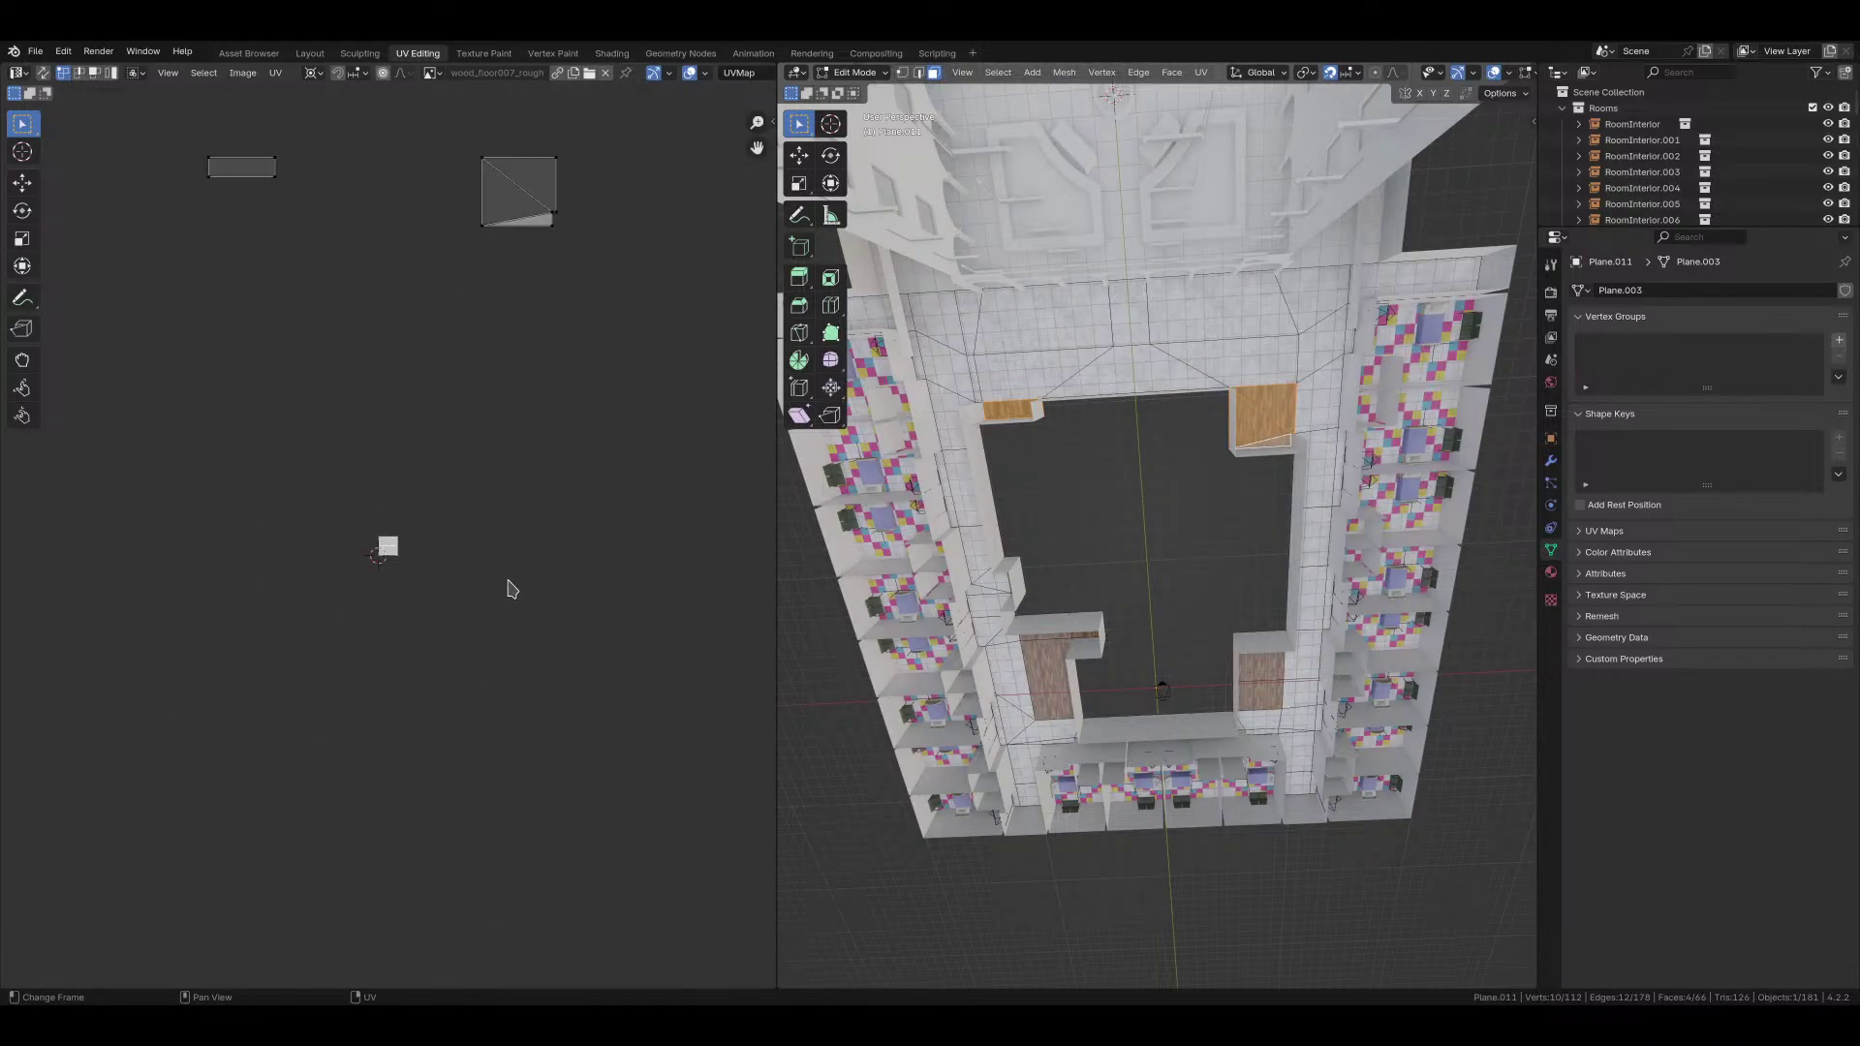
key("period")
left_click(350, 585)
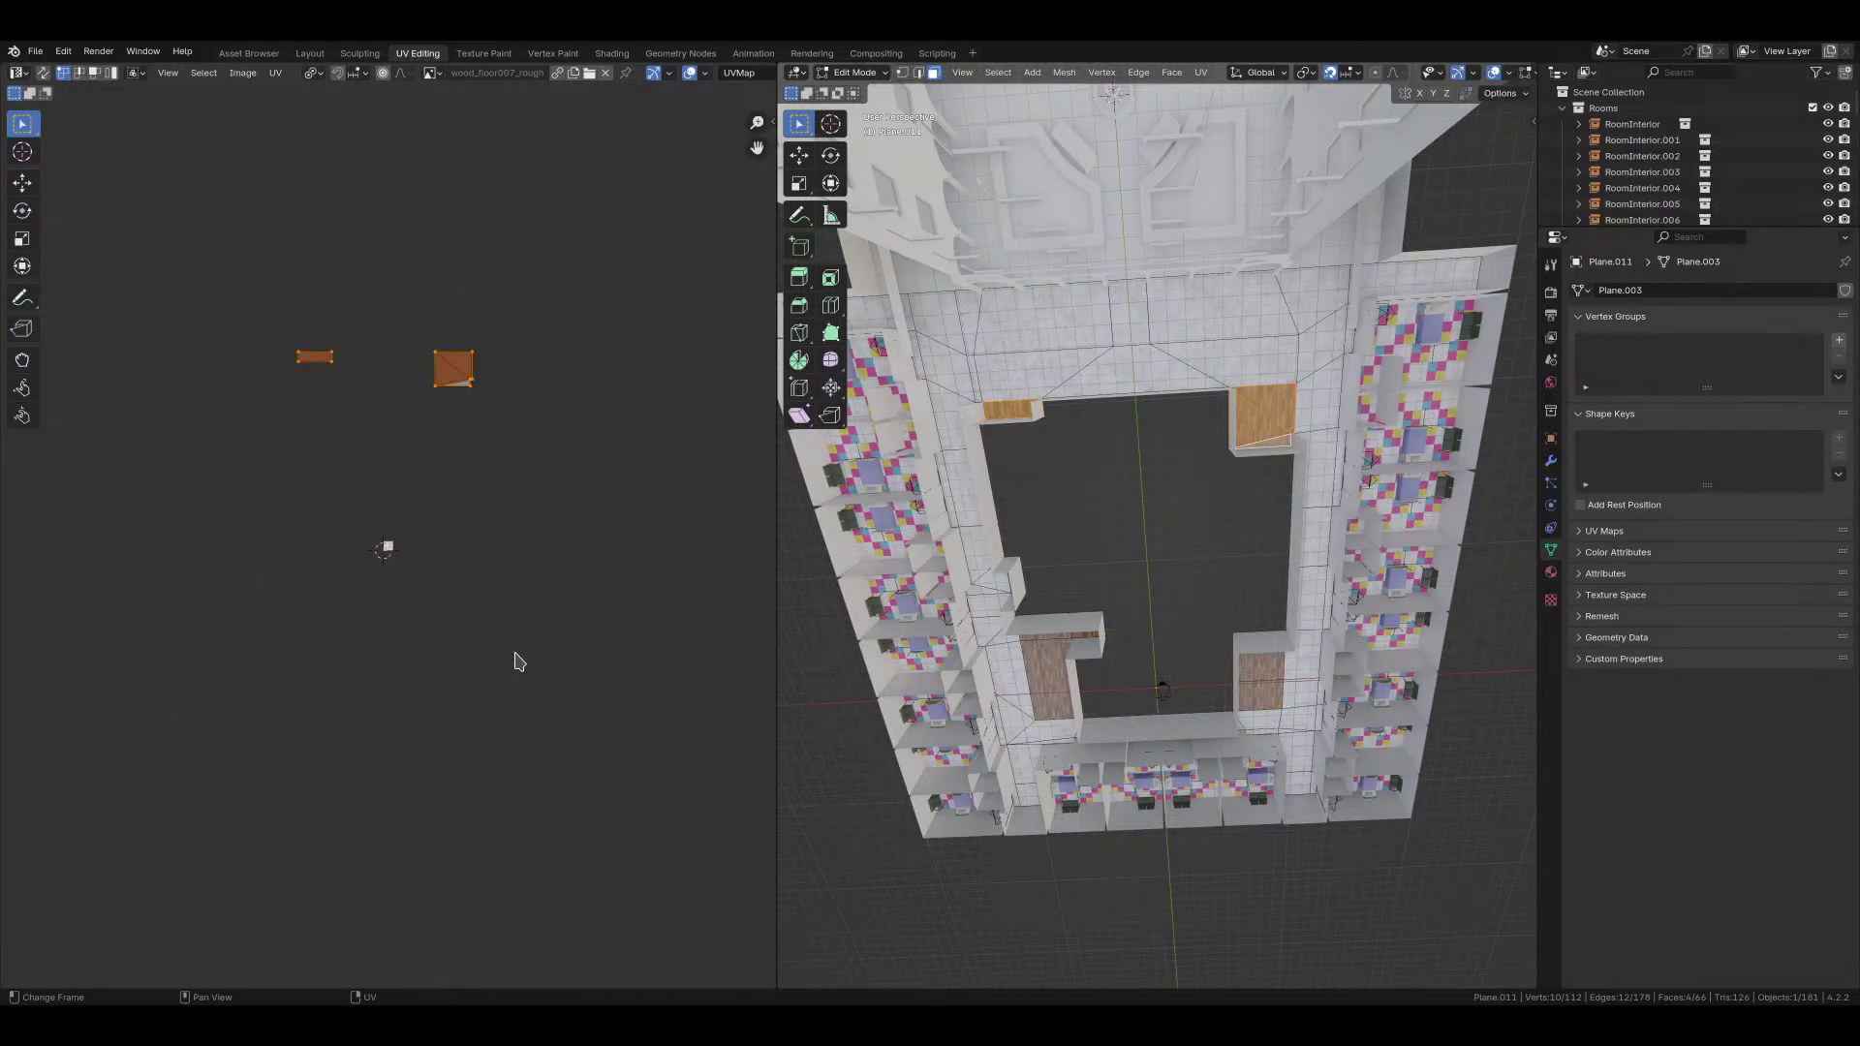
type("r90")
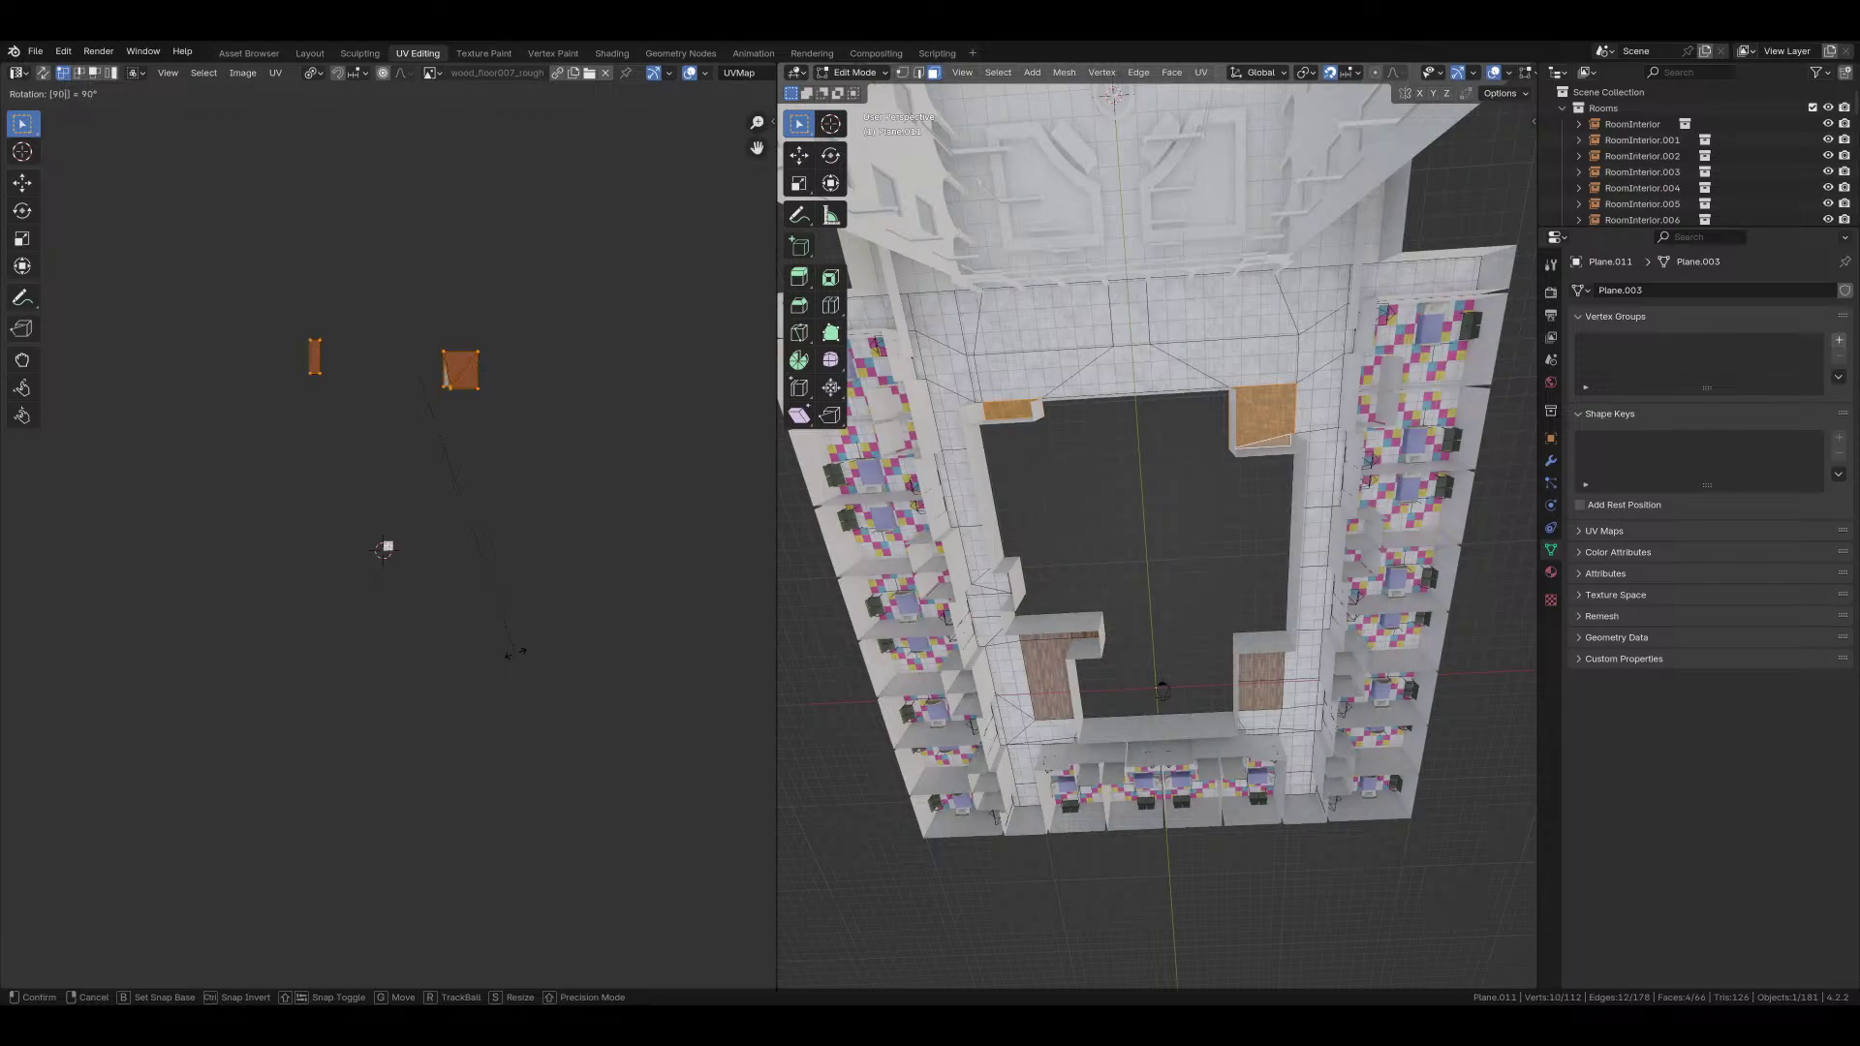
key("Return")
scroll(1172, 784, "up", 6)
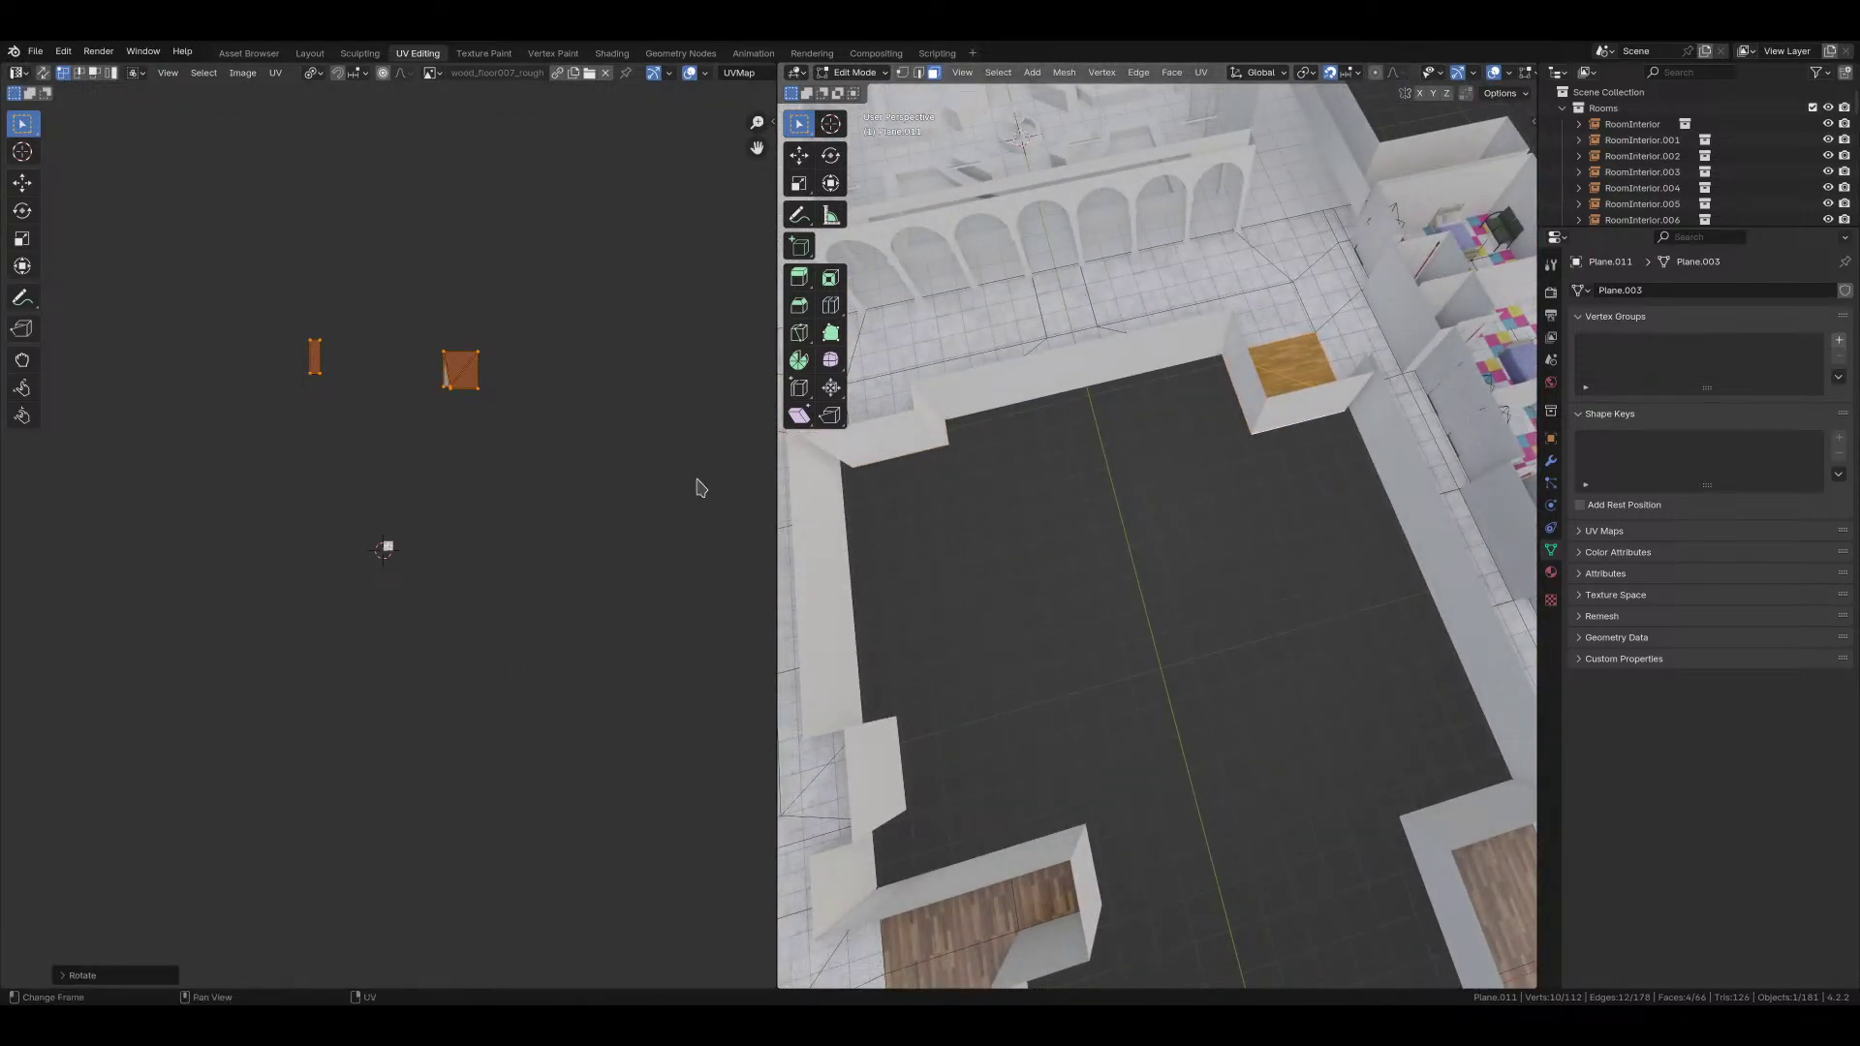
Step: Show all floor faces in the UV layout and move the larger rotated recess's UV island just clear of the corridor UVs
key("alt+a")
key("a")
scroll(459, 473, "up", 3)
middle_click_drag(458, 474, 390, 828)
scroll(461, 639, "up", 4)
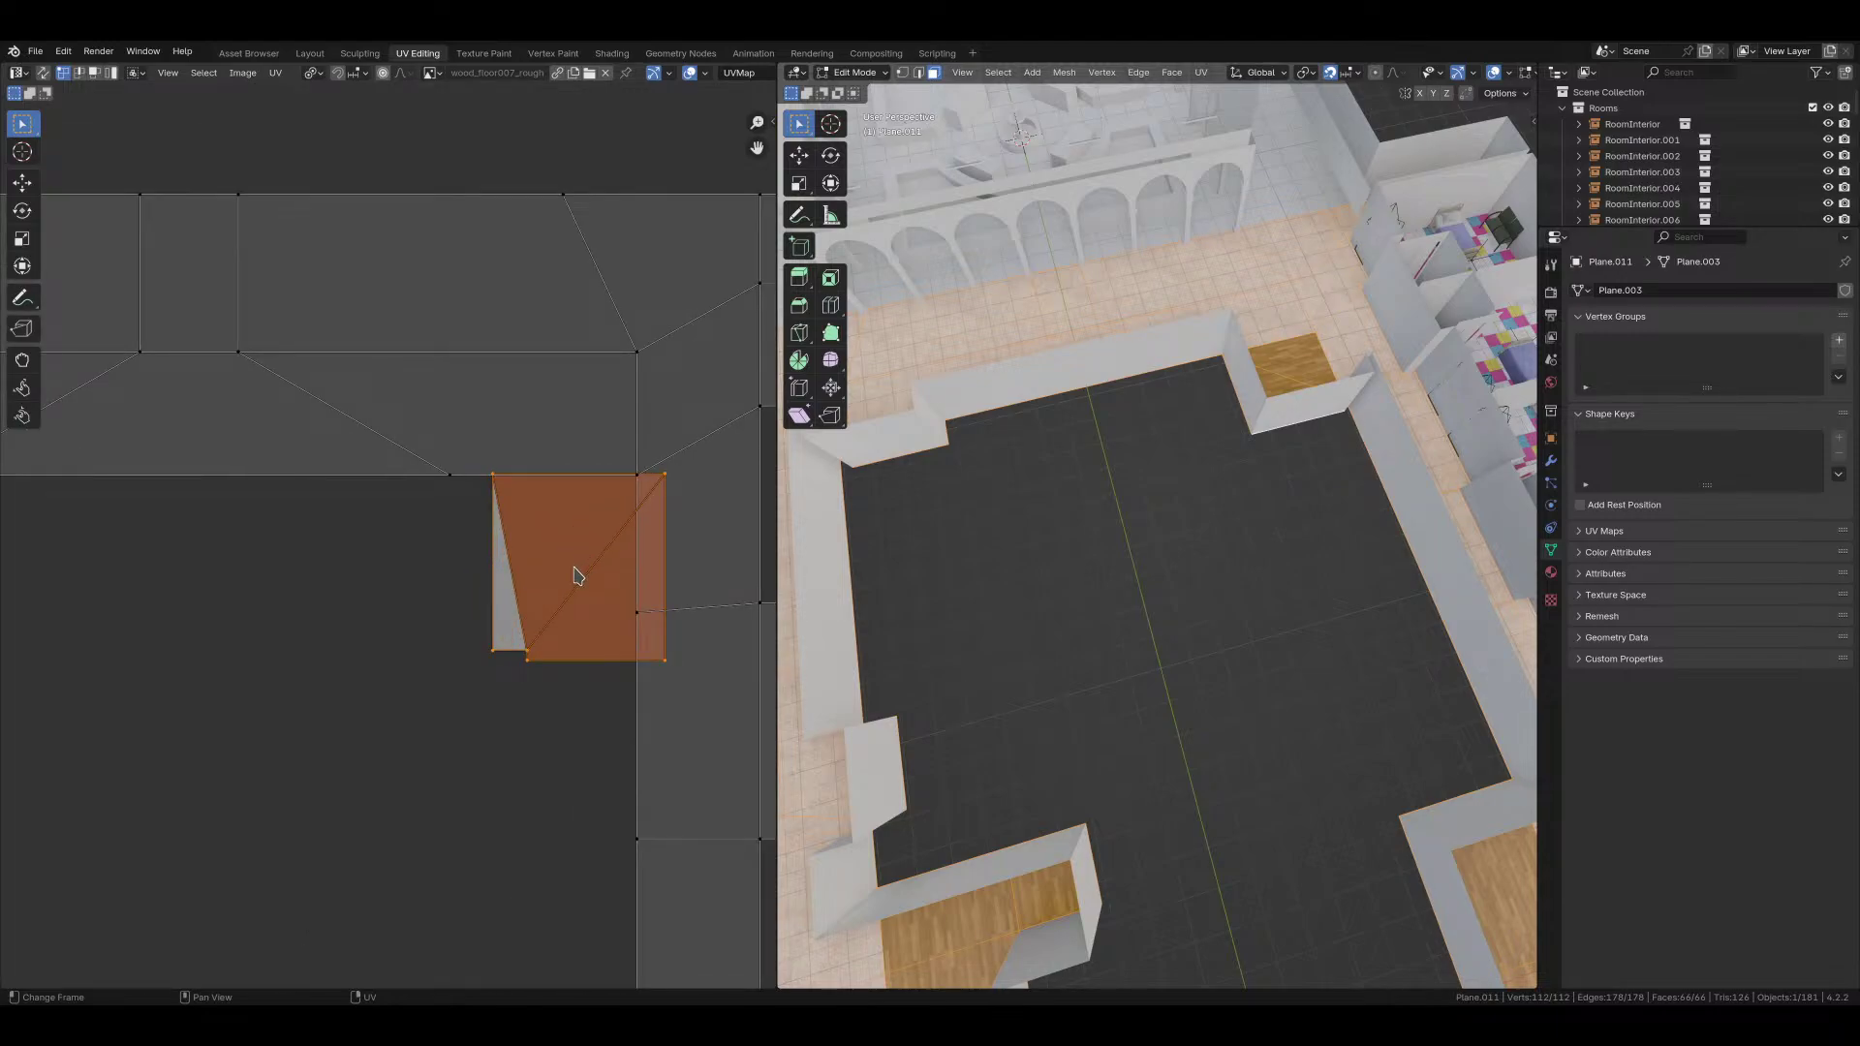
key("g")
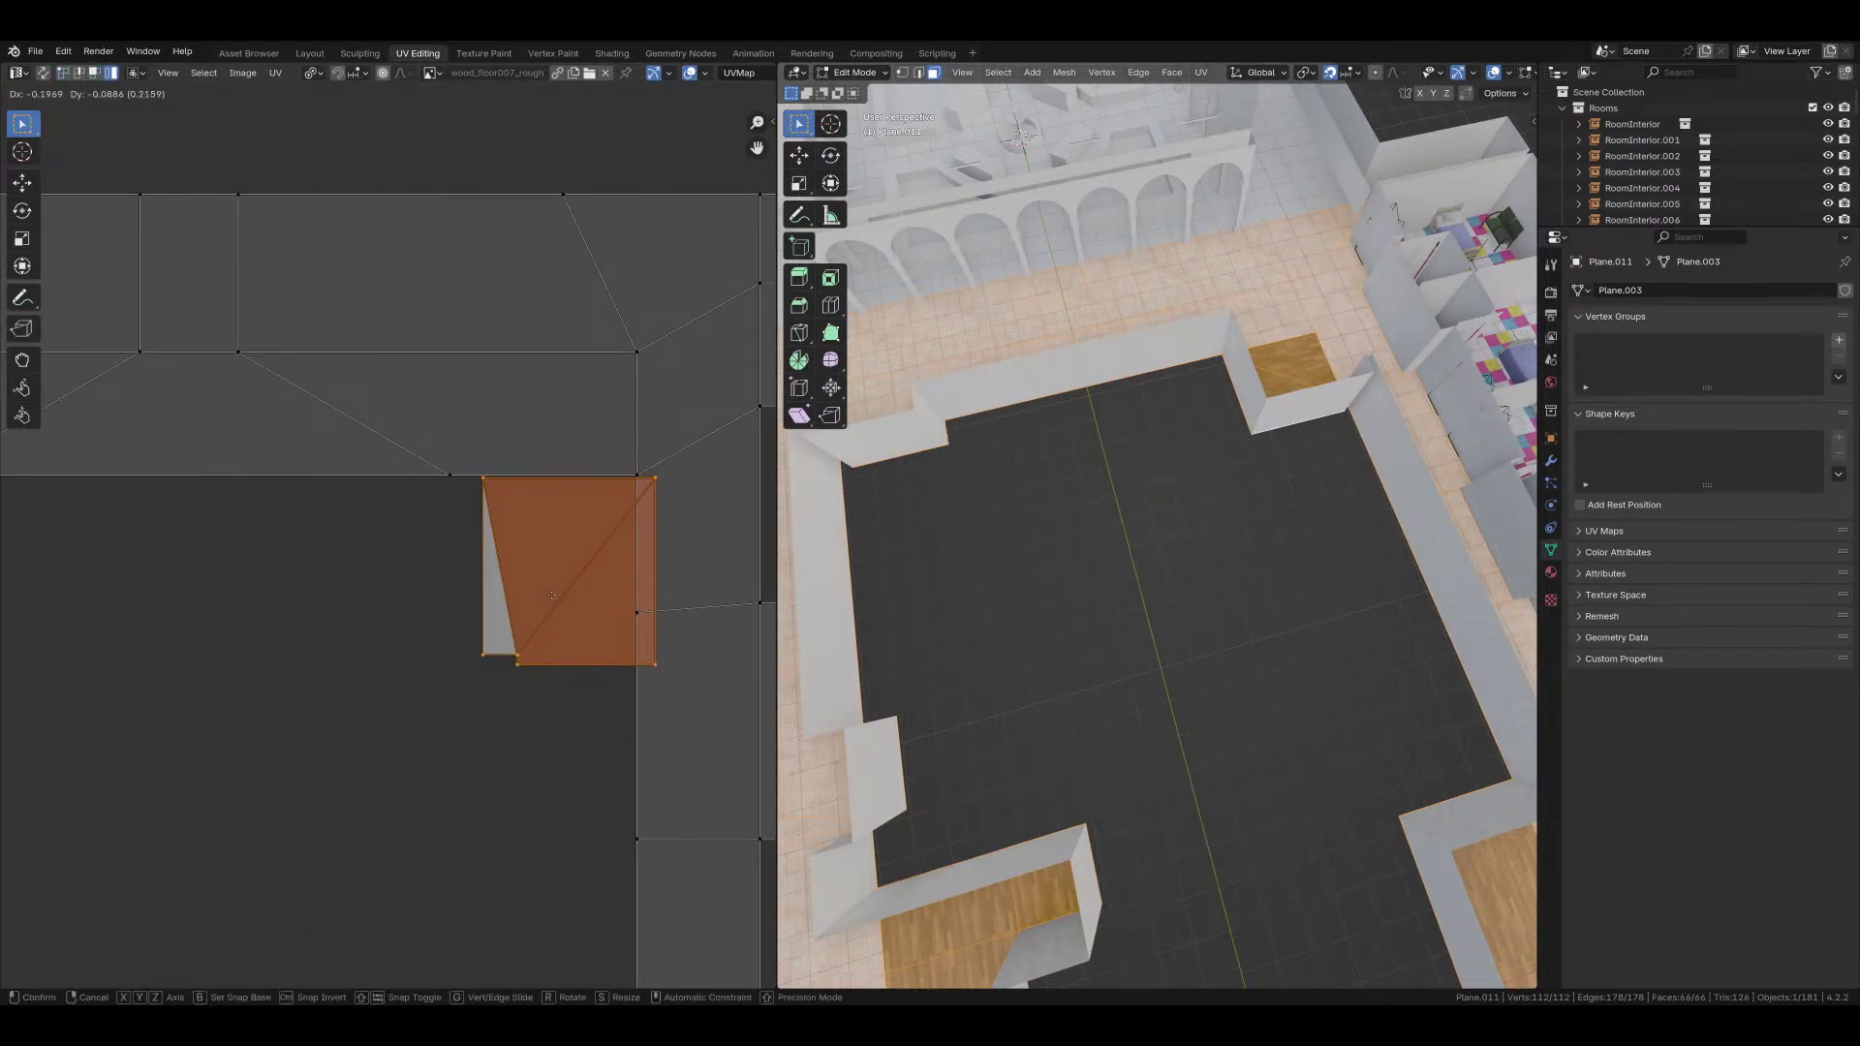
left_click(531, 595)
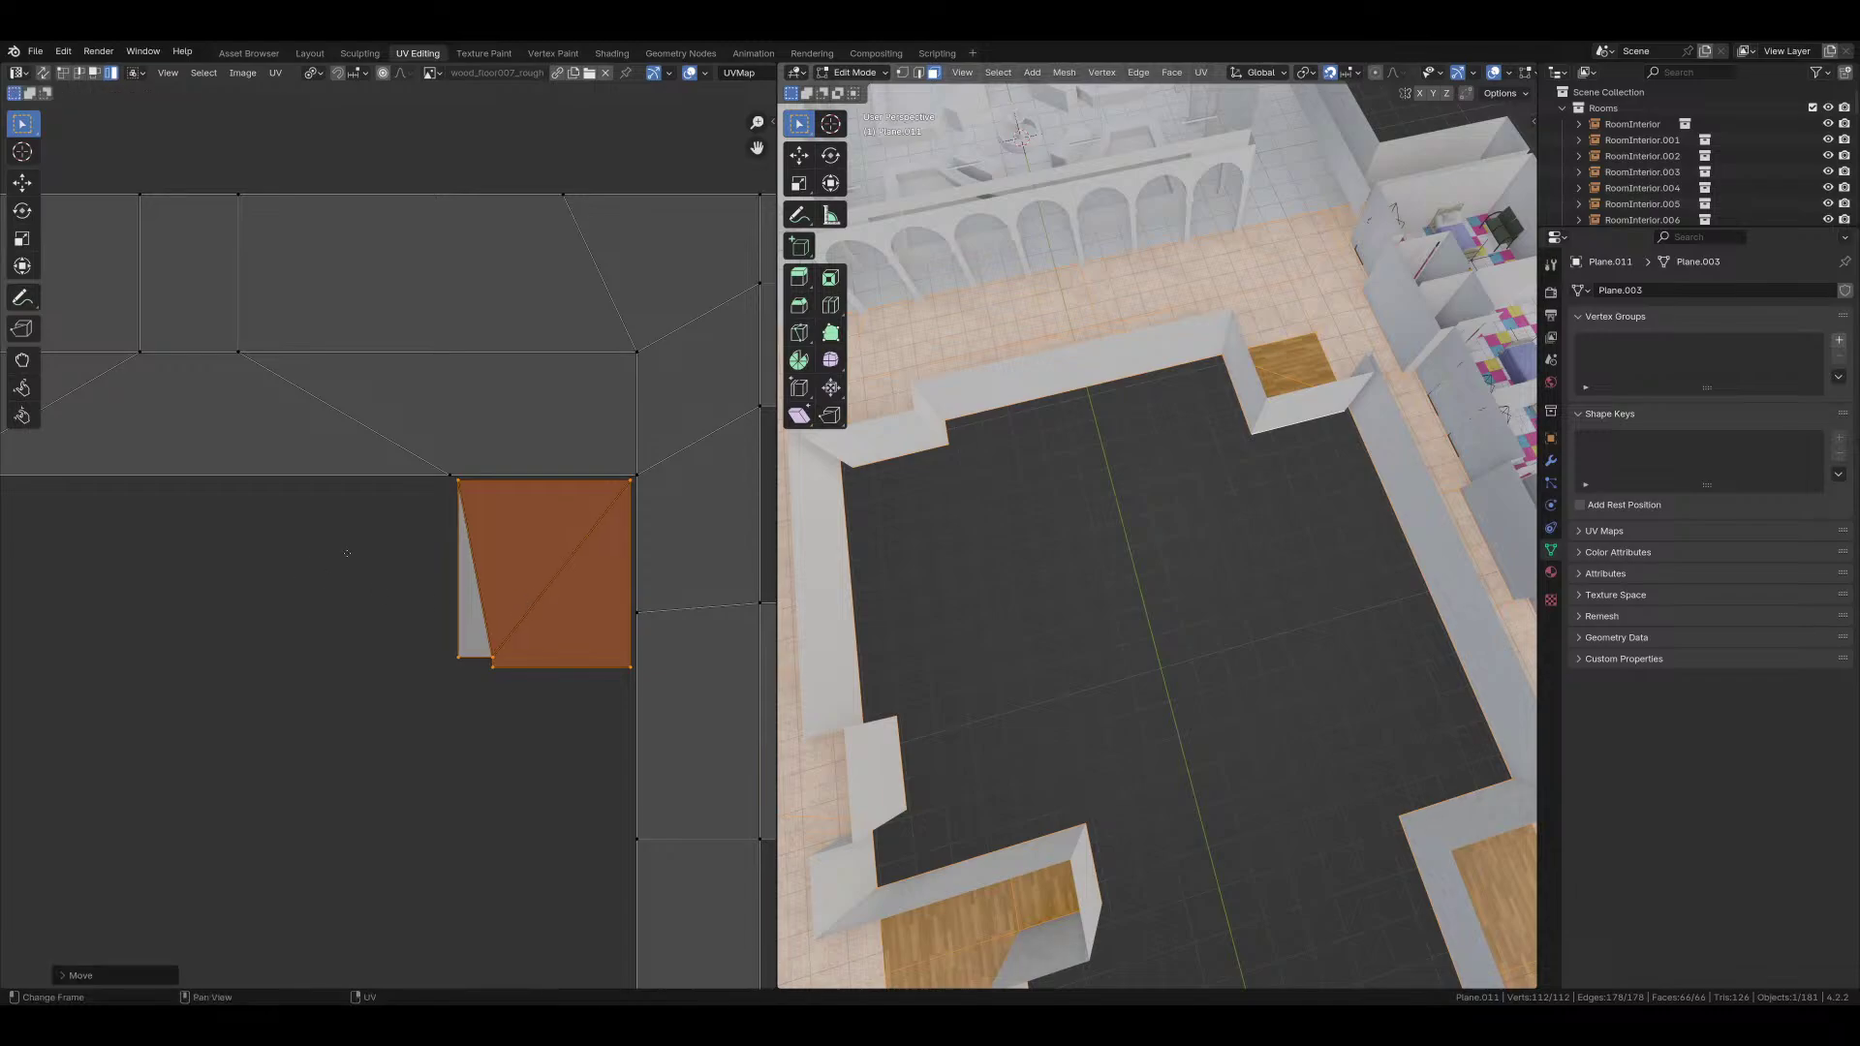
Step: Move the narrow recess's UV island into the inner corner of the corridor UVs and fine-tune its position
scroll(455, 581, "down", 2)
left_click(276, 560)
key("g")
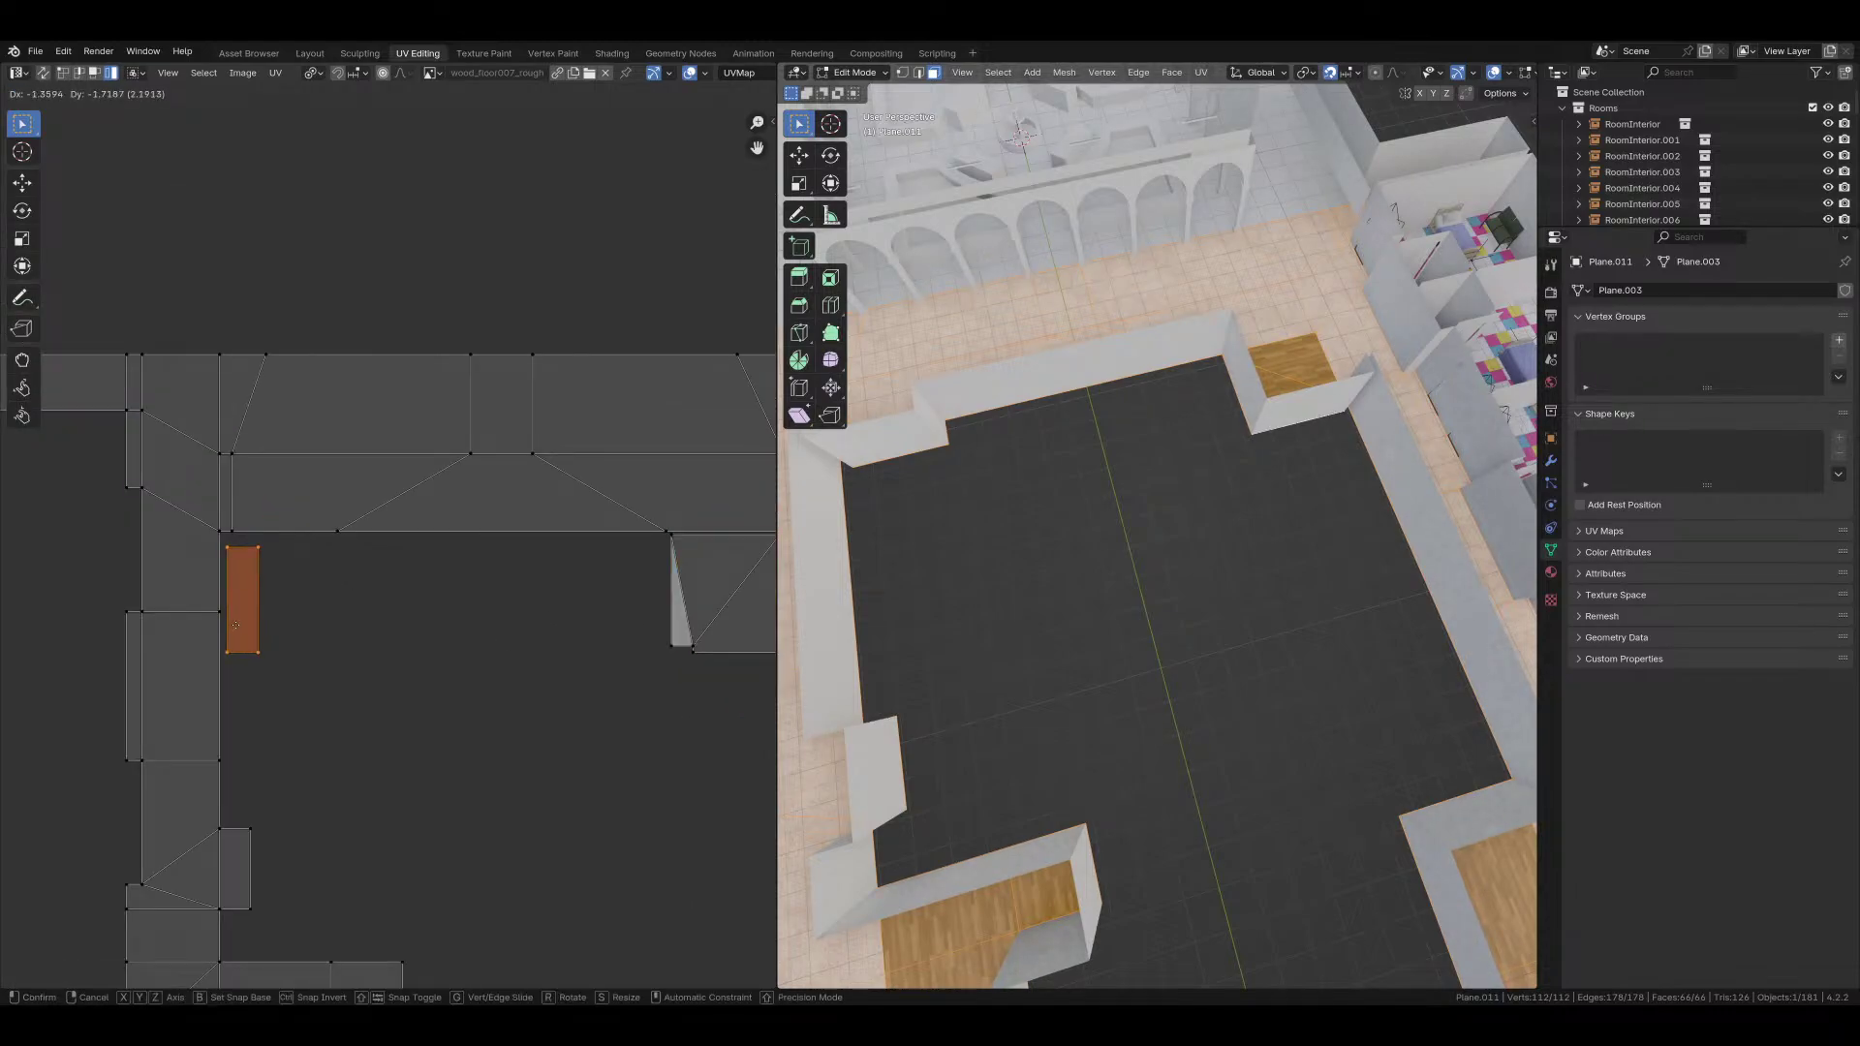
left_click(237, 621)
mouse_move(1050, 666)
middle_mouse_down()
mouse_move(1249, 718)
mouse_move(1081, 646)
middle_mouse_up()
key("g")
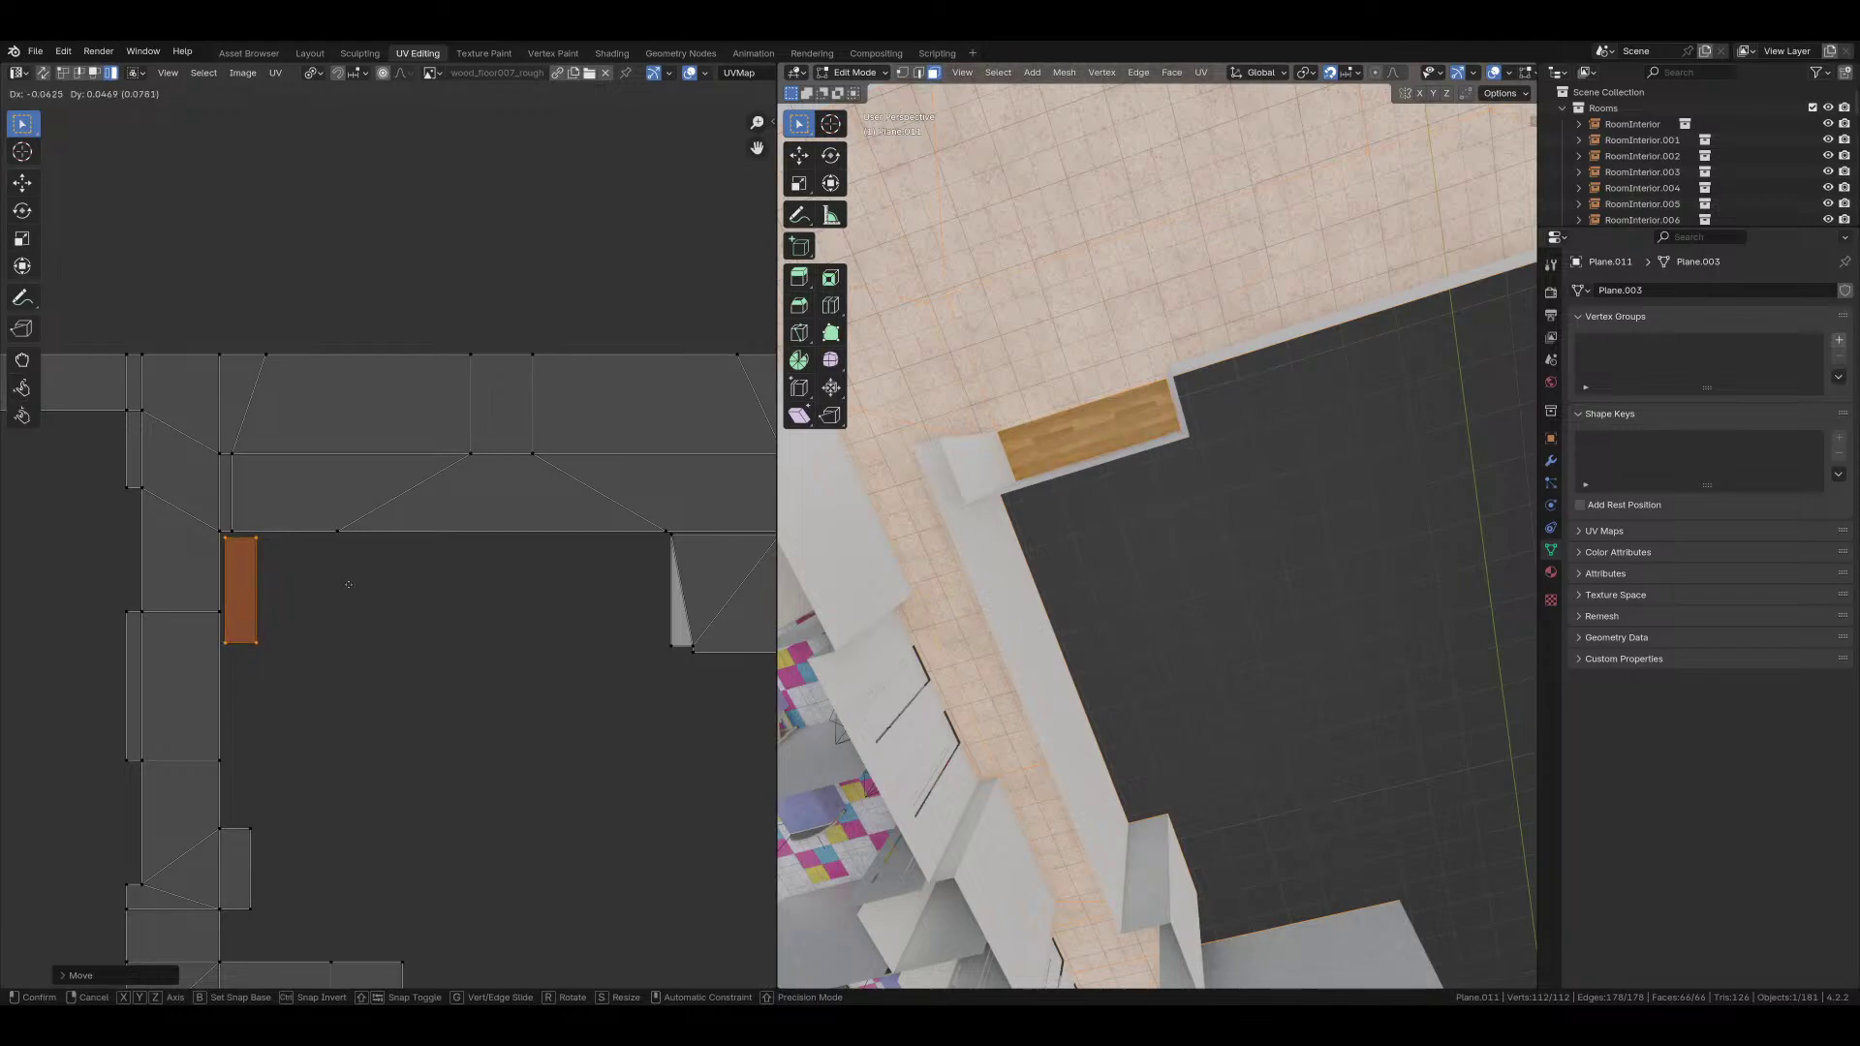
left_click(349, 584)
Step: Examine the larger recess's triangular faces and their UV island for overlaps against the wood texture on the floor
middle_click_drag(852, 620, 968, 620)
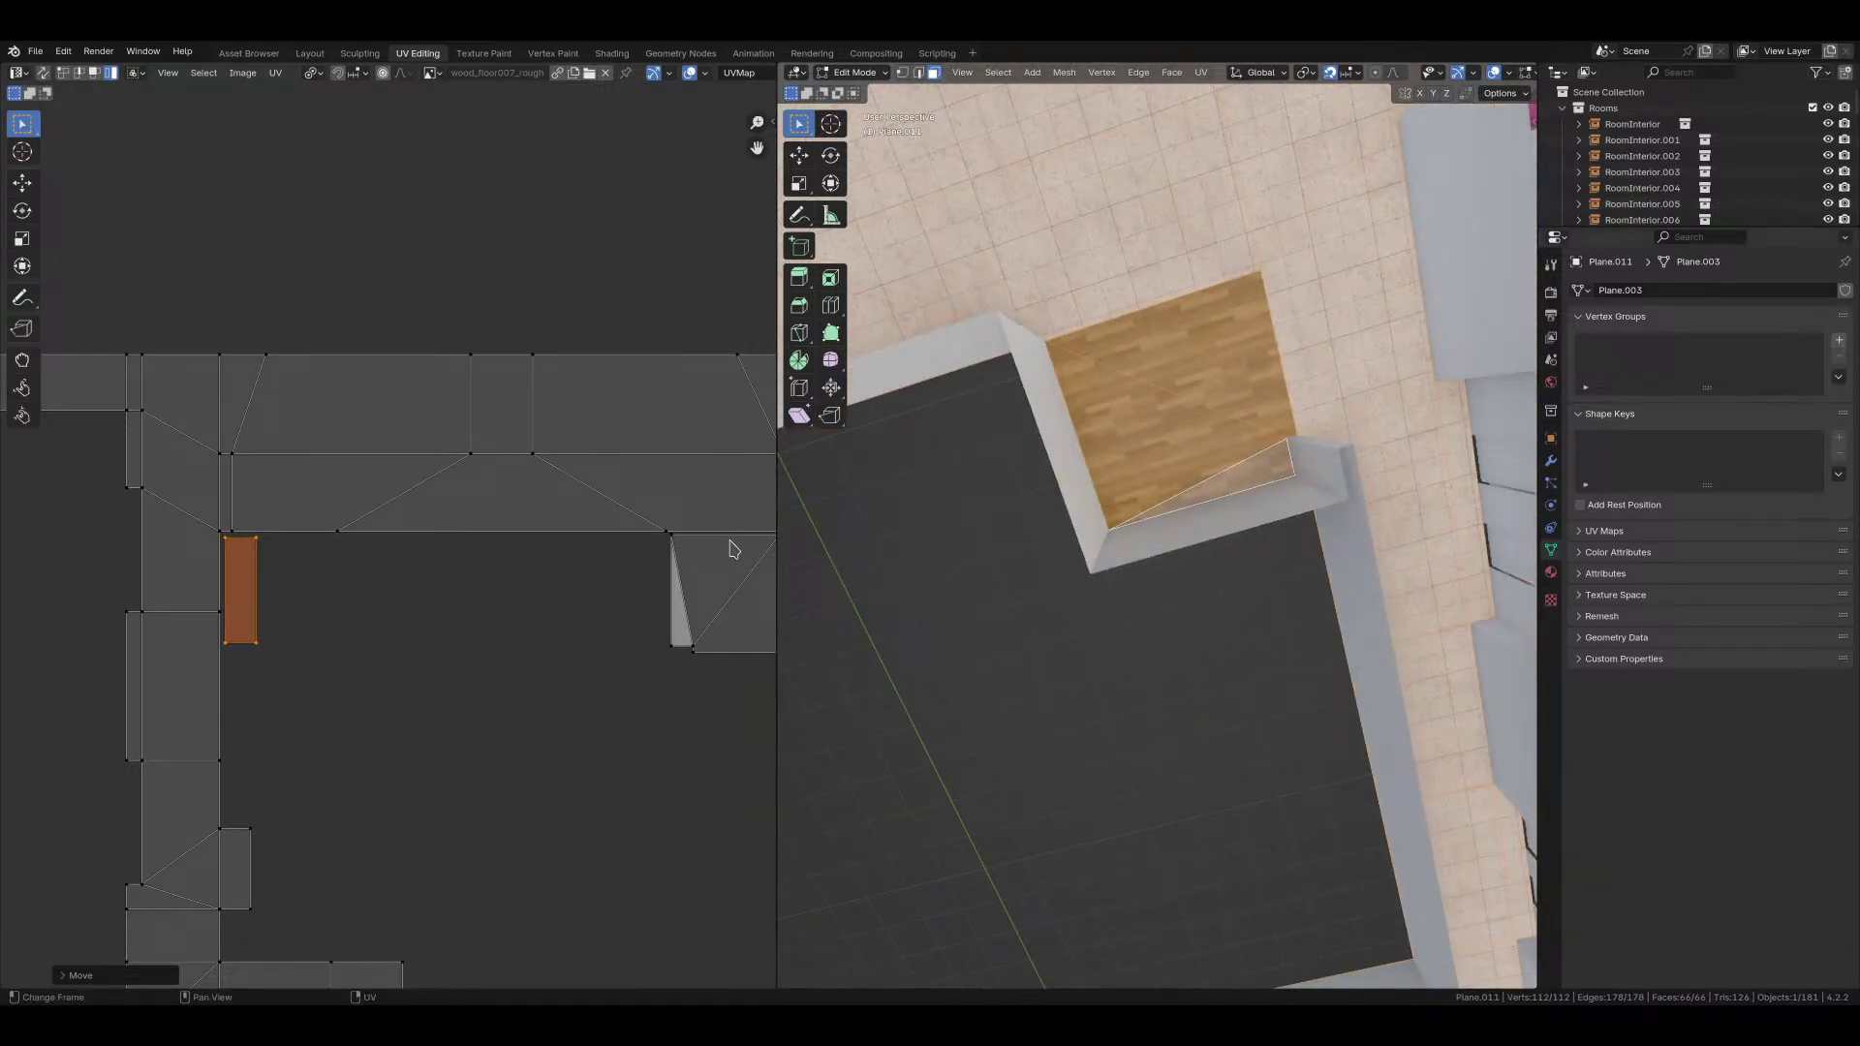
key("3")
left_click(730, 584)
key("4")
left_click(693, 647)
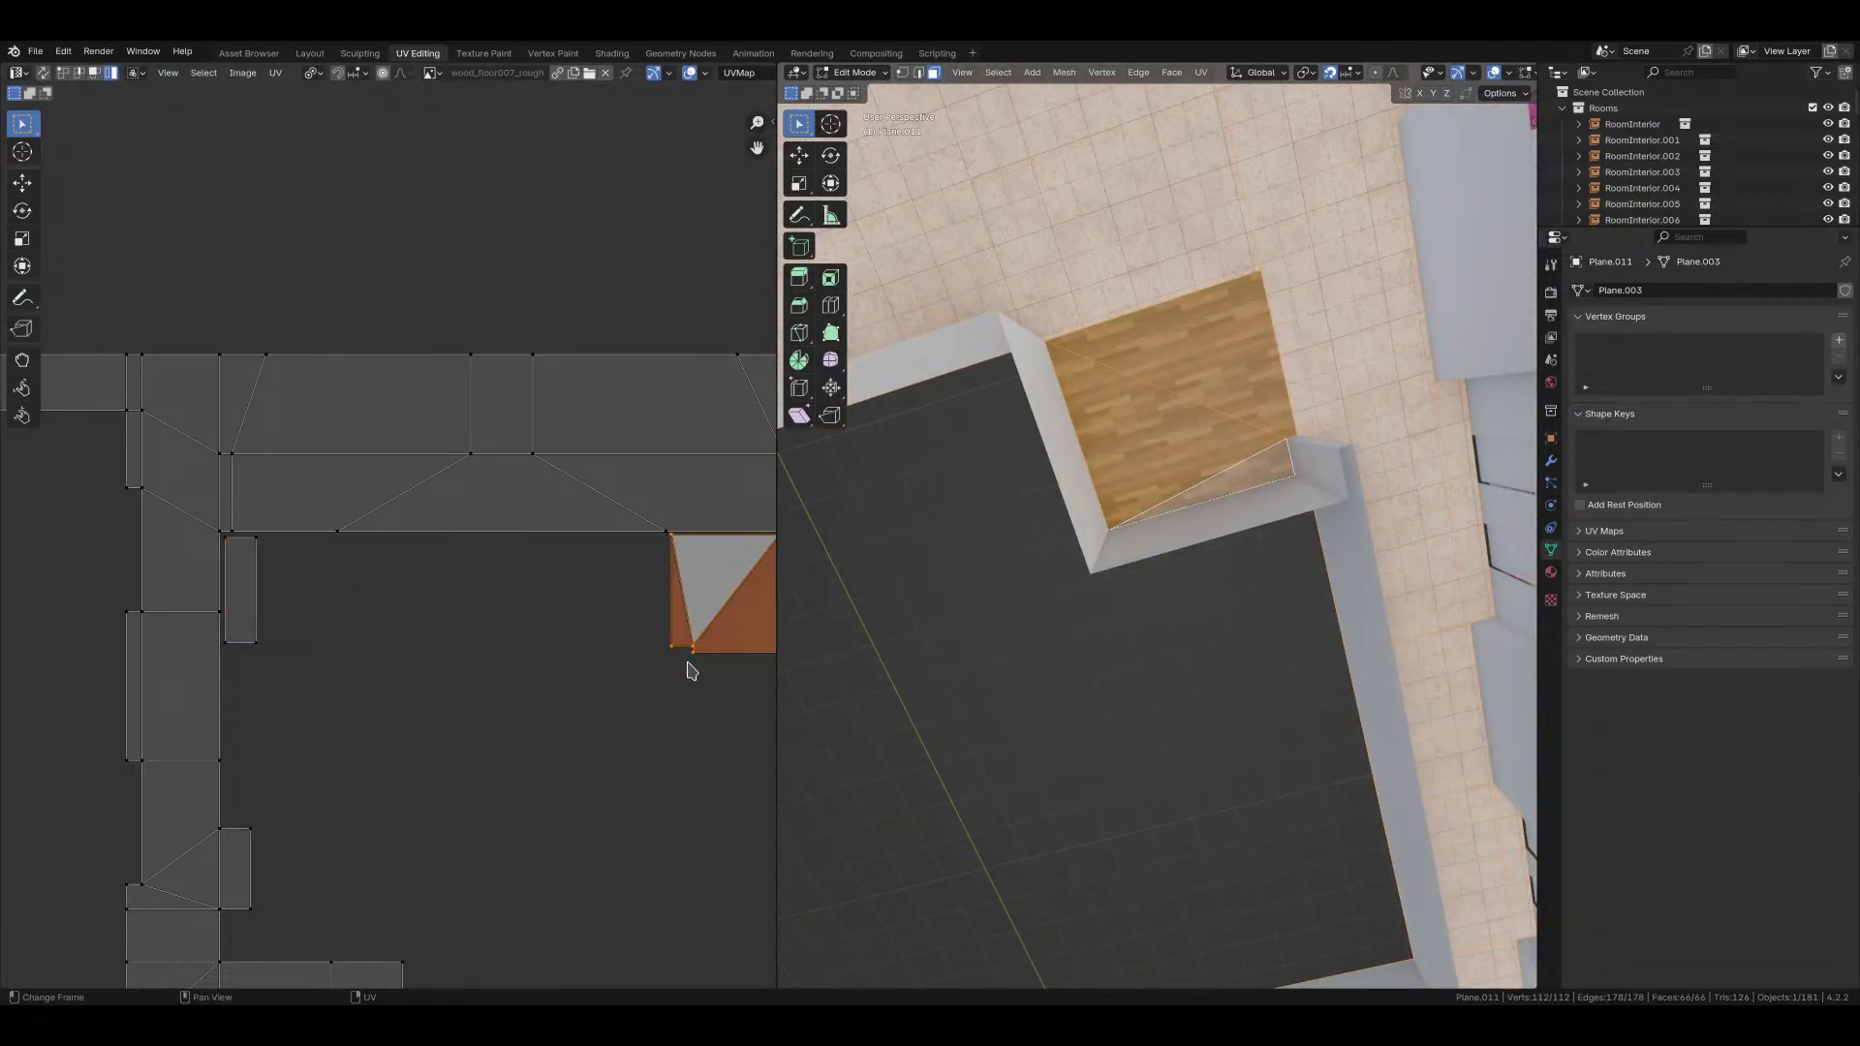
scroll(1103, 533, "up", 1)
middle_click_drag(678, 578, 357, 624)
scroll(357, 624, "up", 4)
scroll(1211, 450, "up", 1)
middle_click_drag(1216, 445, 1176, 872, "shift")
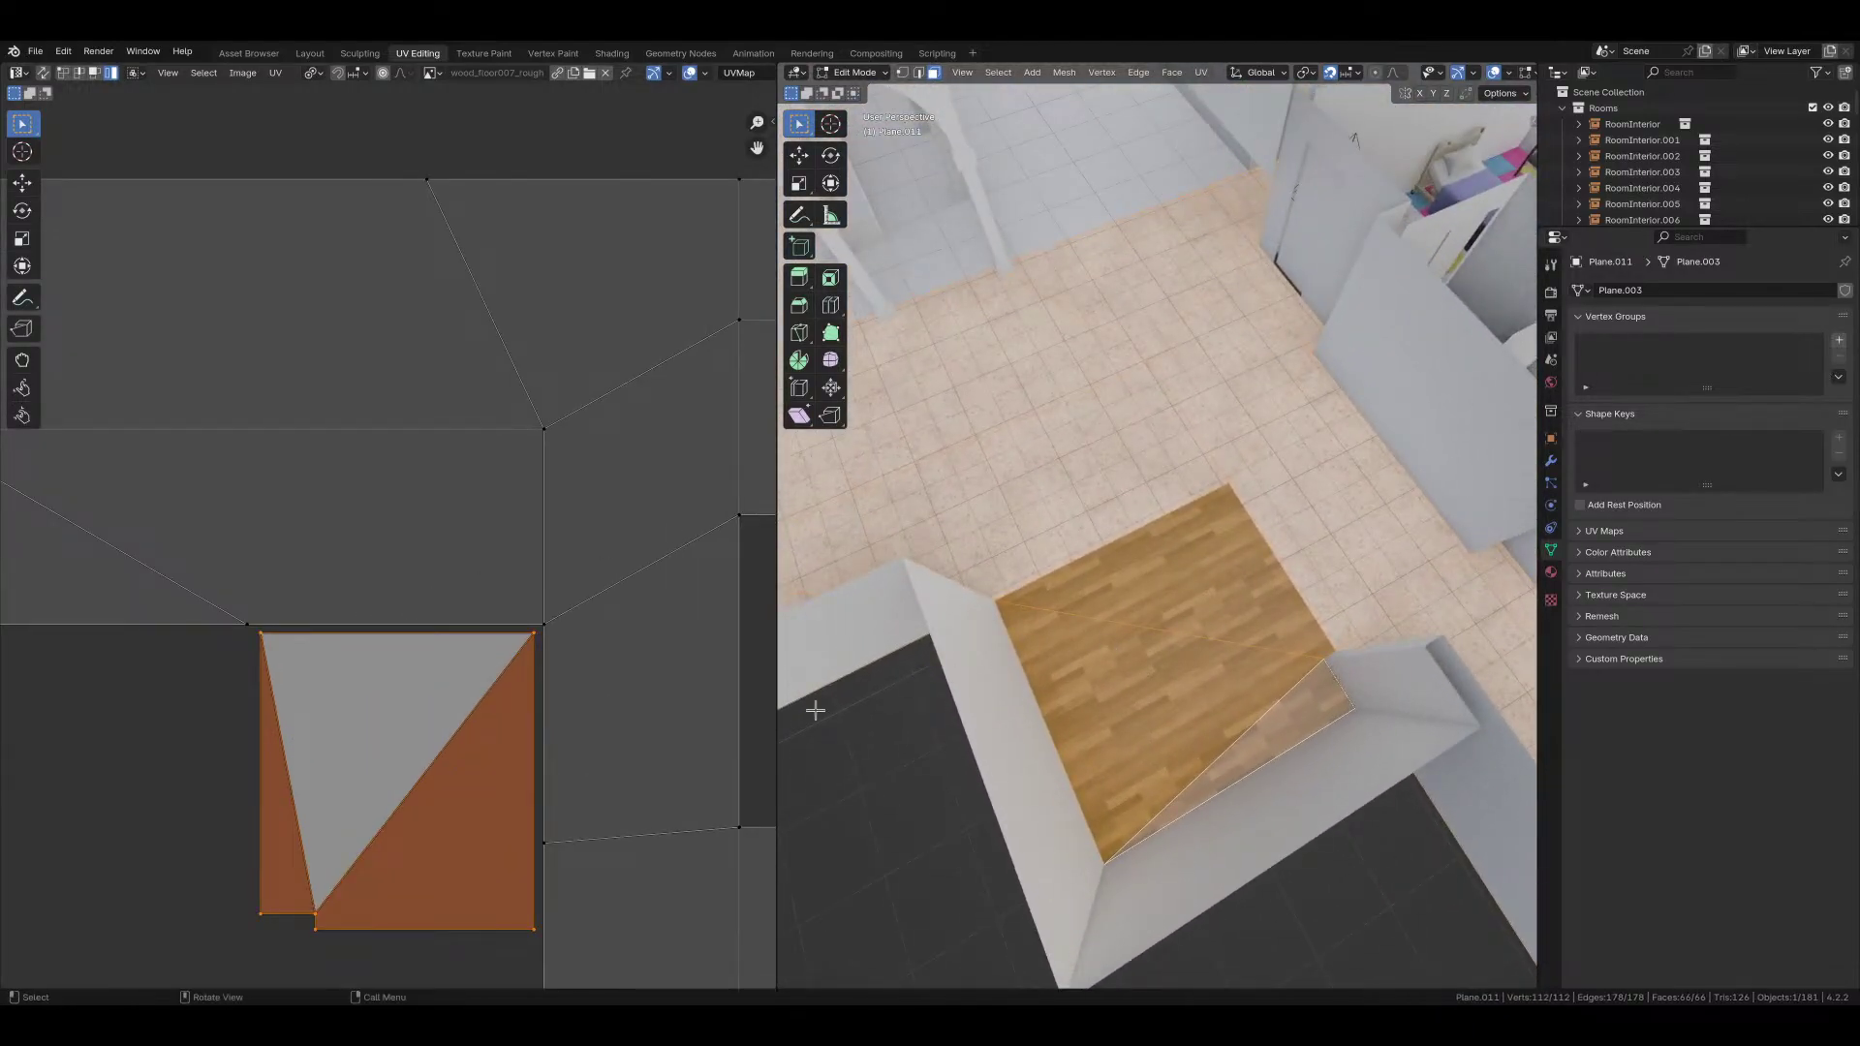
scroll(574, 697, "up", 2)
left_click(574, 698)
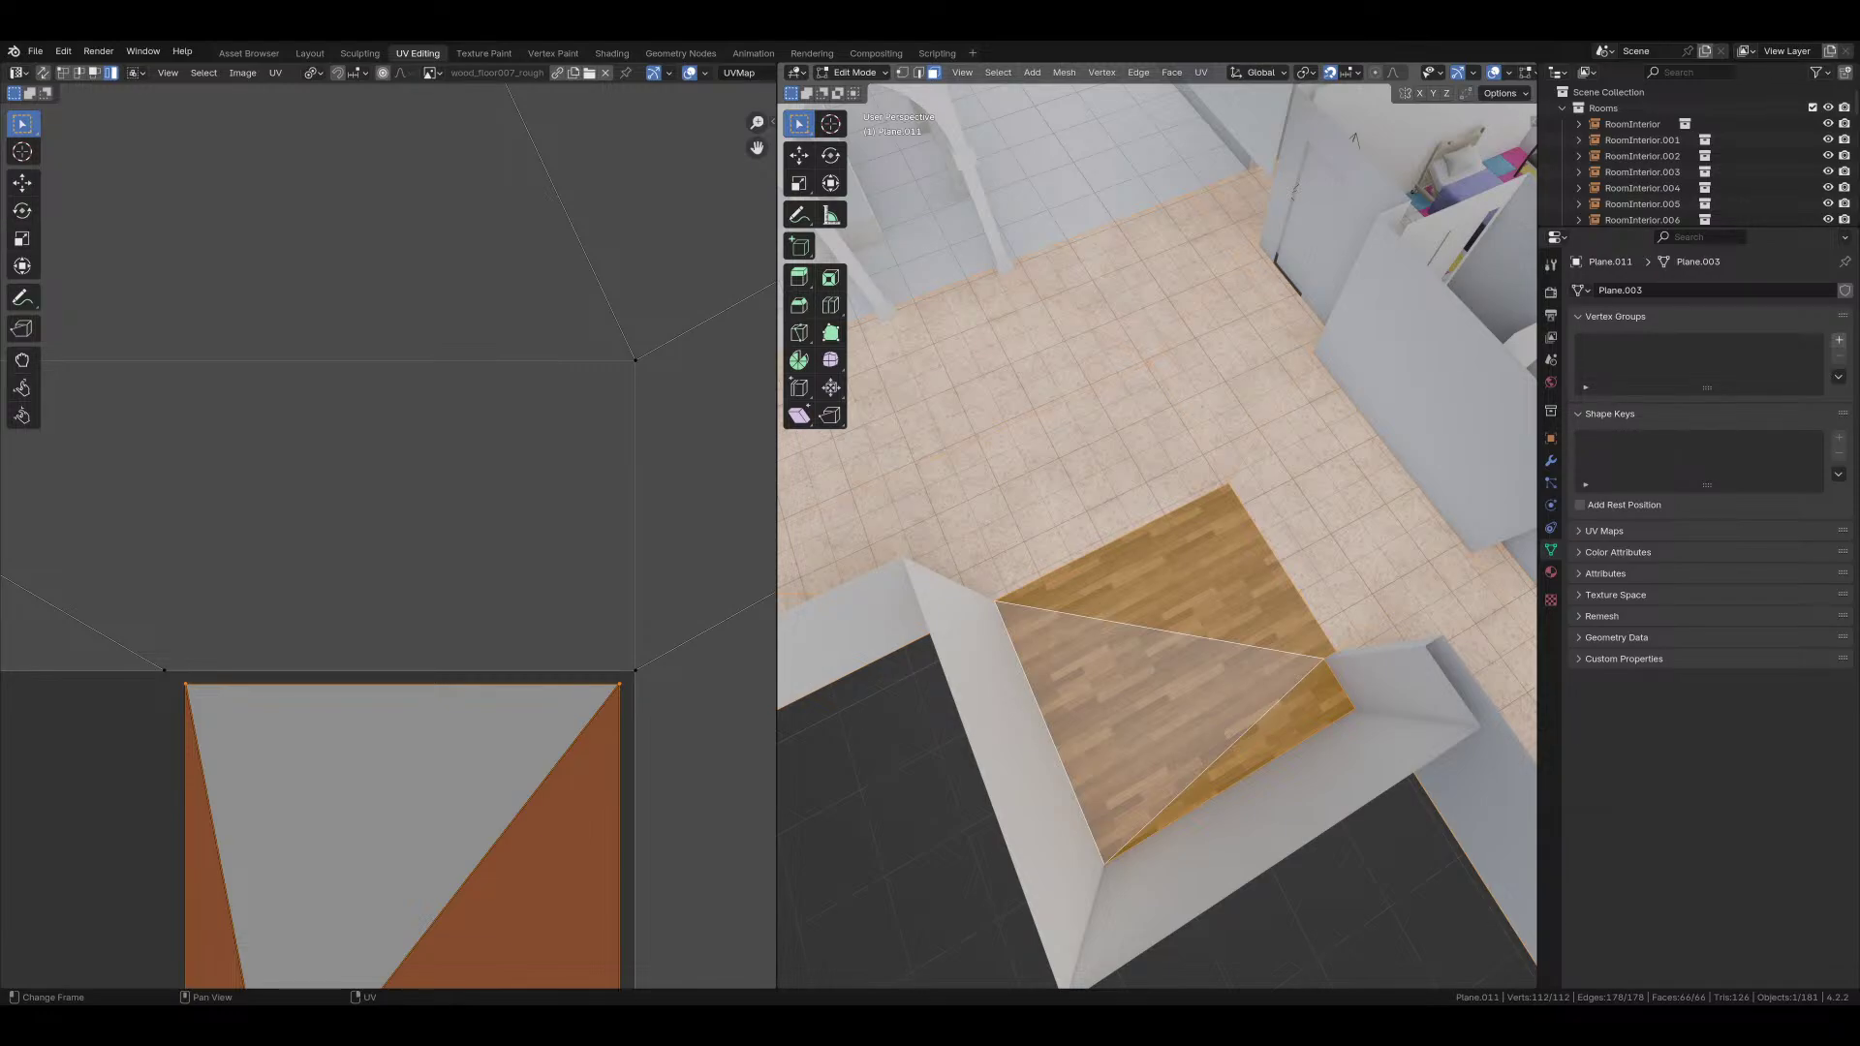
Step: Finish editing the floor mesh and save the hospital_corridor.blend file
scroll(1140, 468, "down", 6)
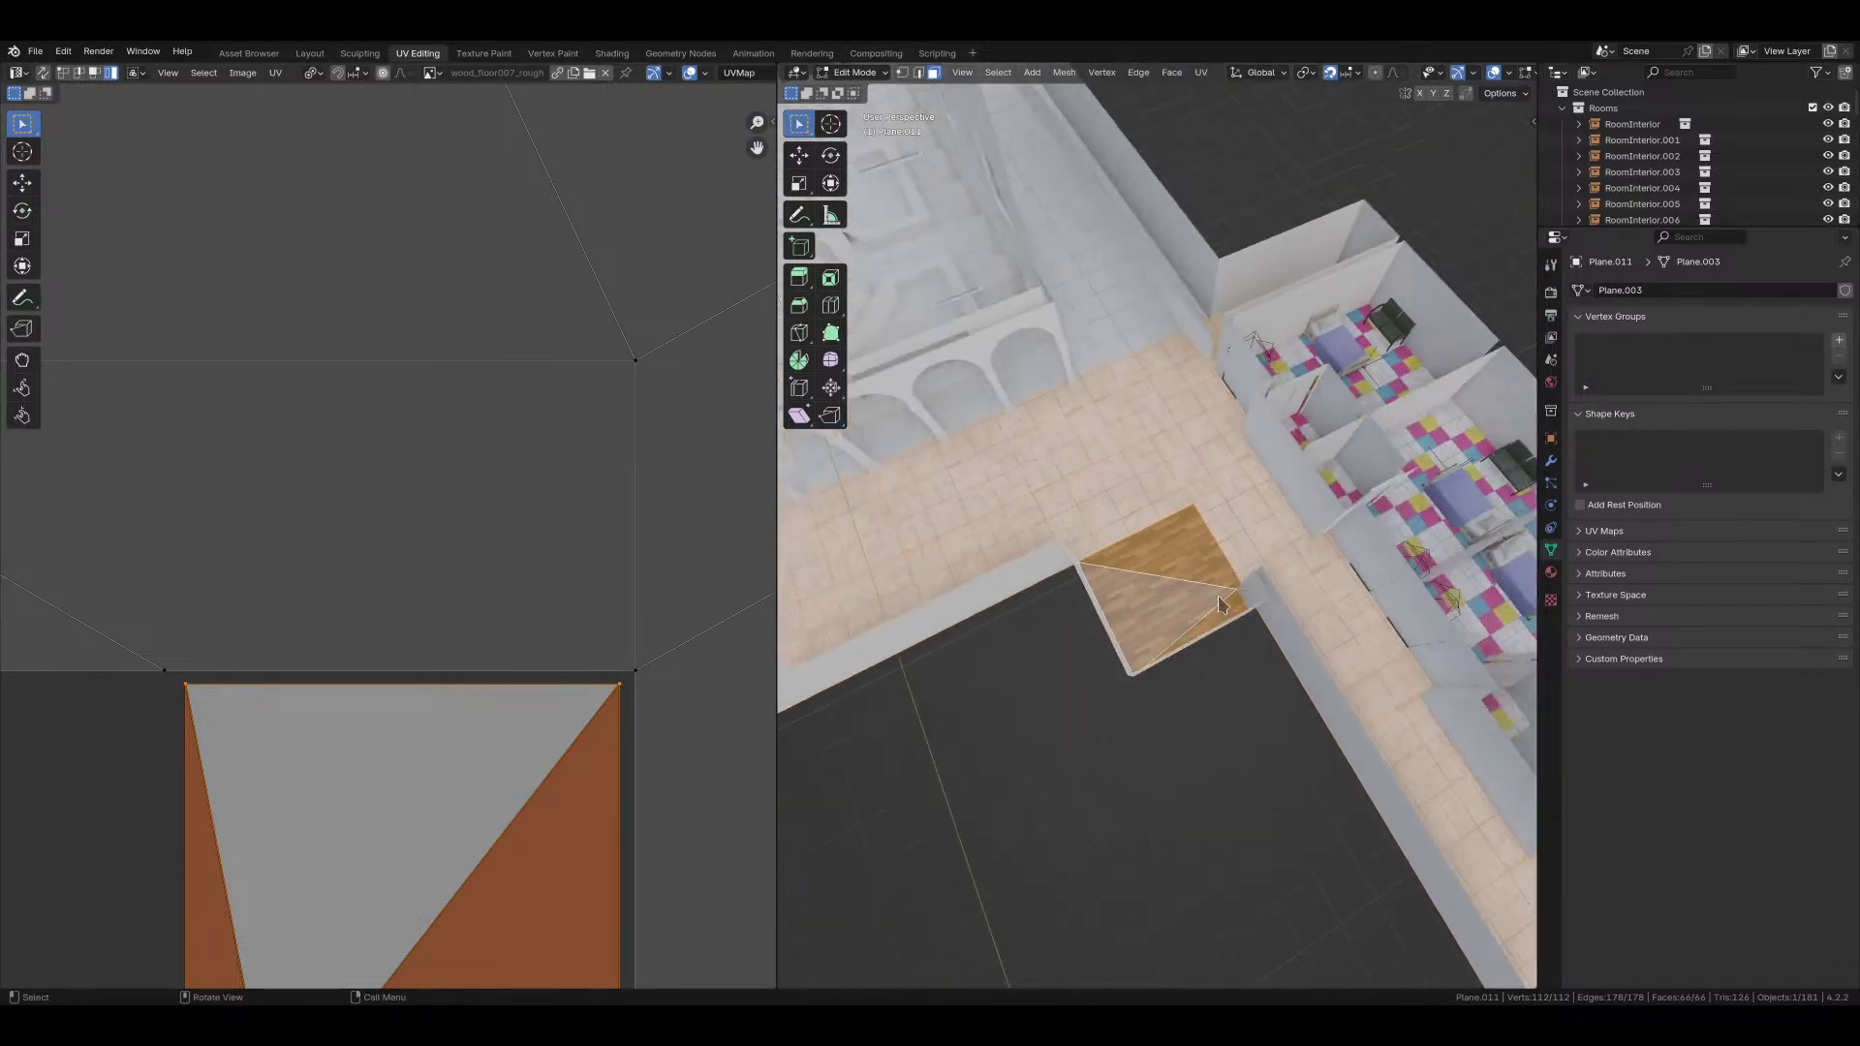
key("Tab")
middle_click_drag(1136, 623, 1223, 593)
key("ctrl+s")
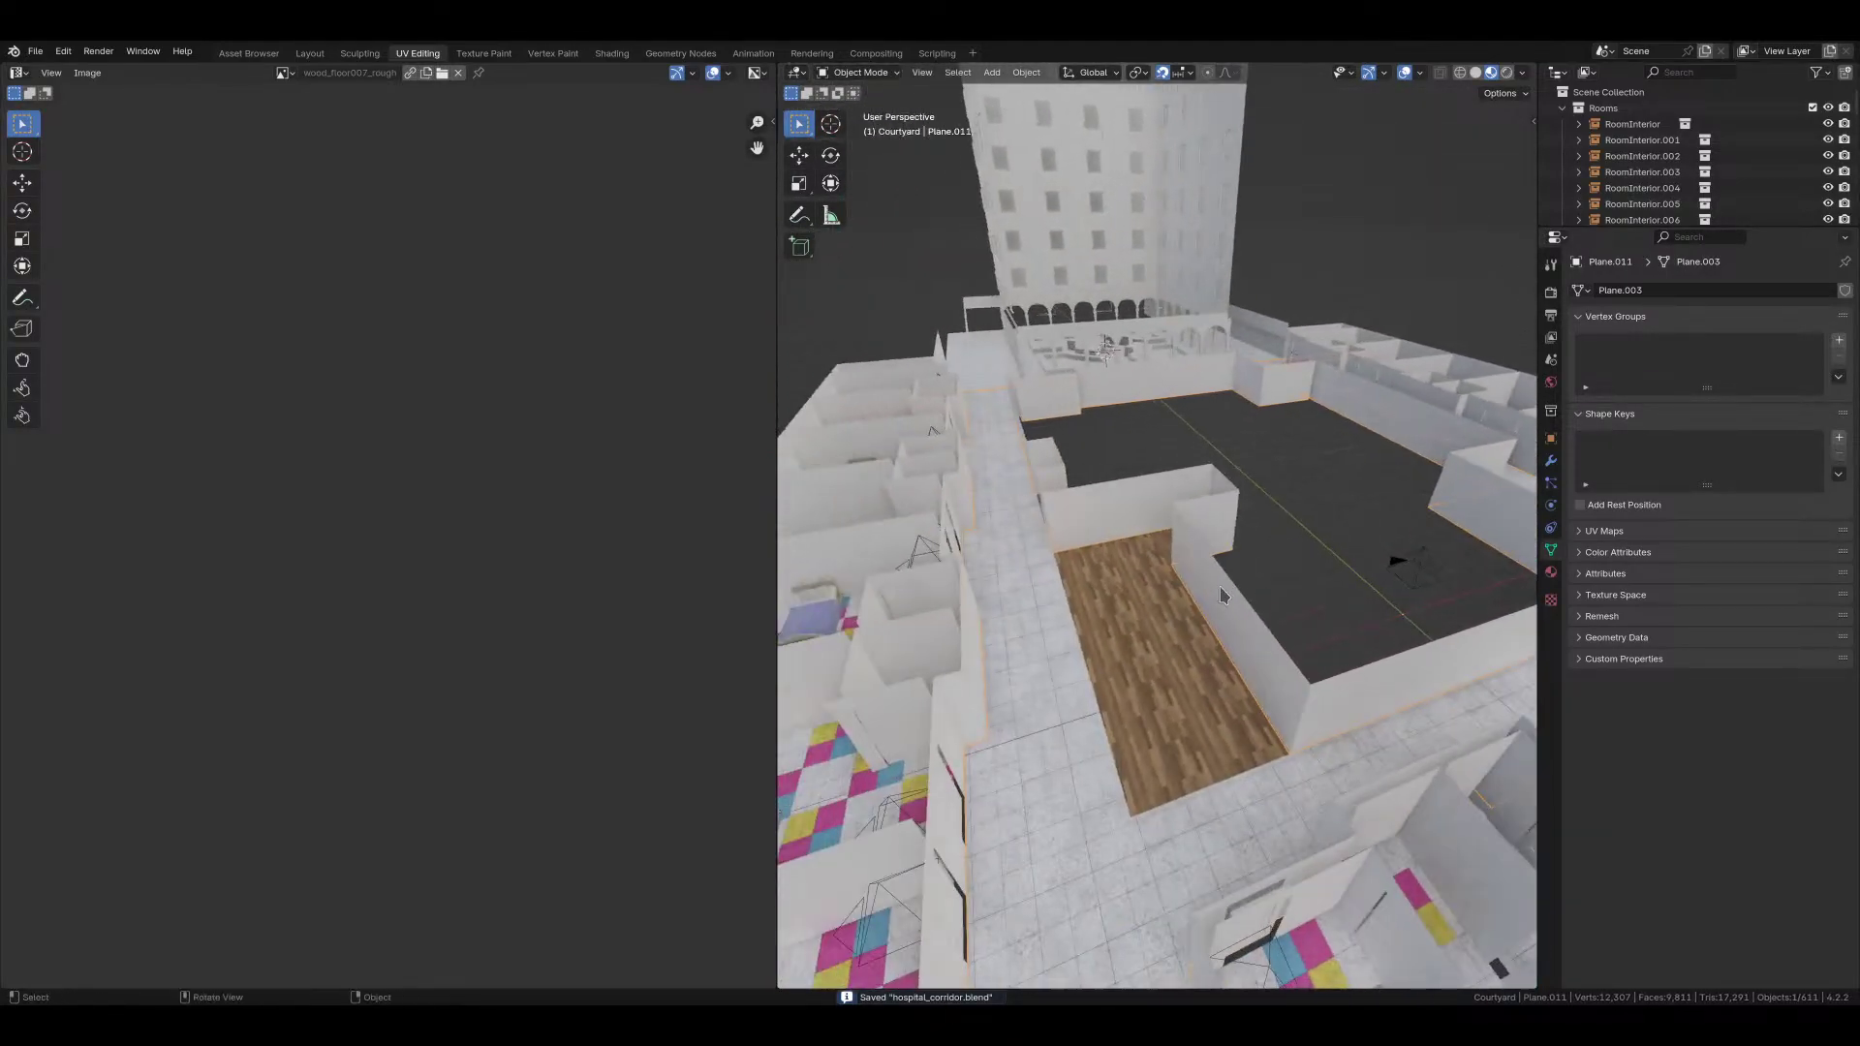
Step: Examine the wood recesses, tiled corridors and patient rooms from above and from inside the hallway
scroll(1180, 598, "up", 2)
scroll(1175, 664, "up", 2)
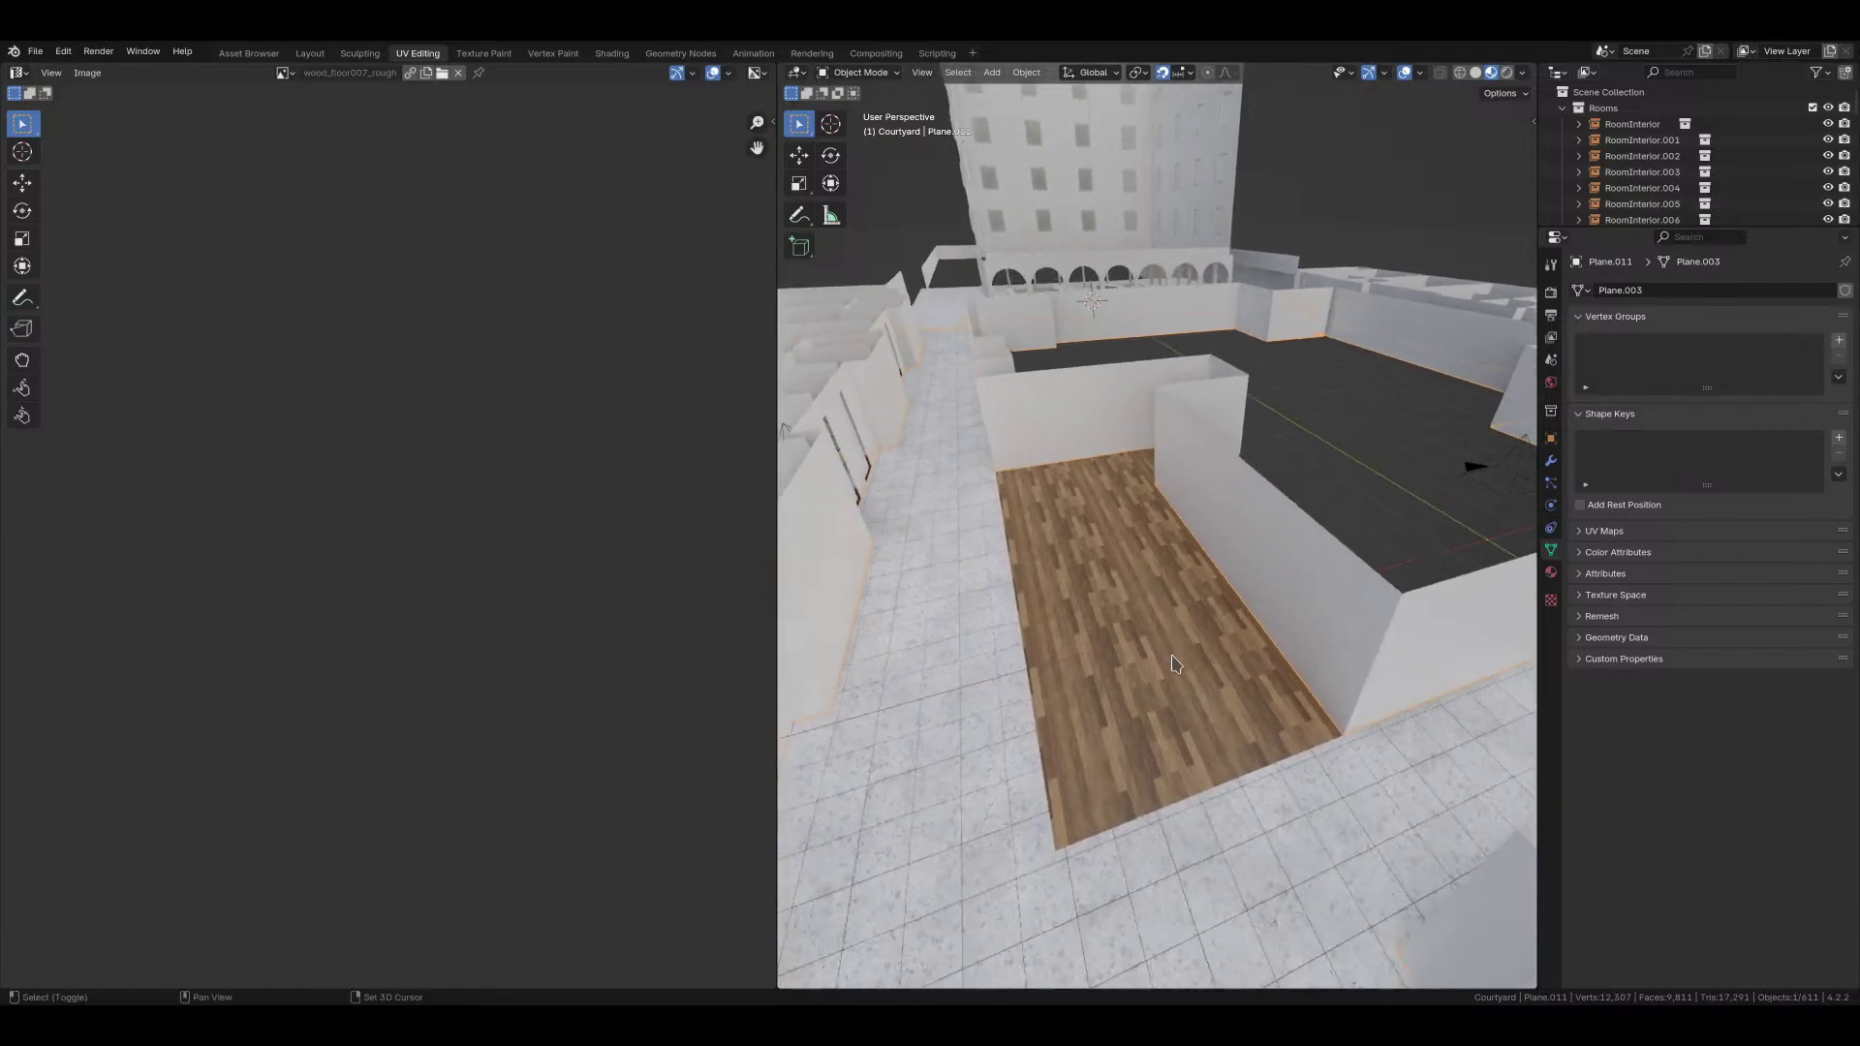
scroll(1329, 538, "down", 4)
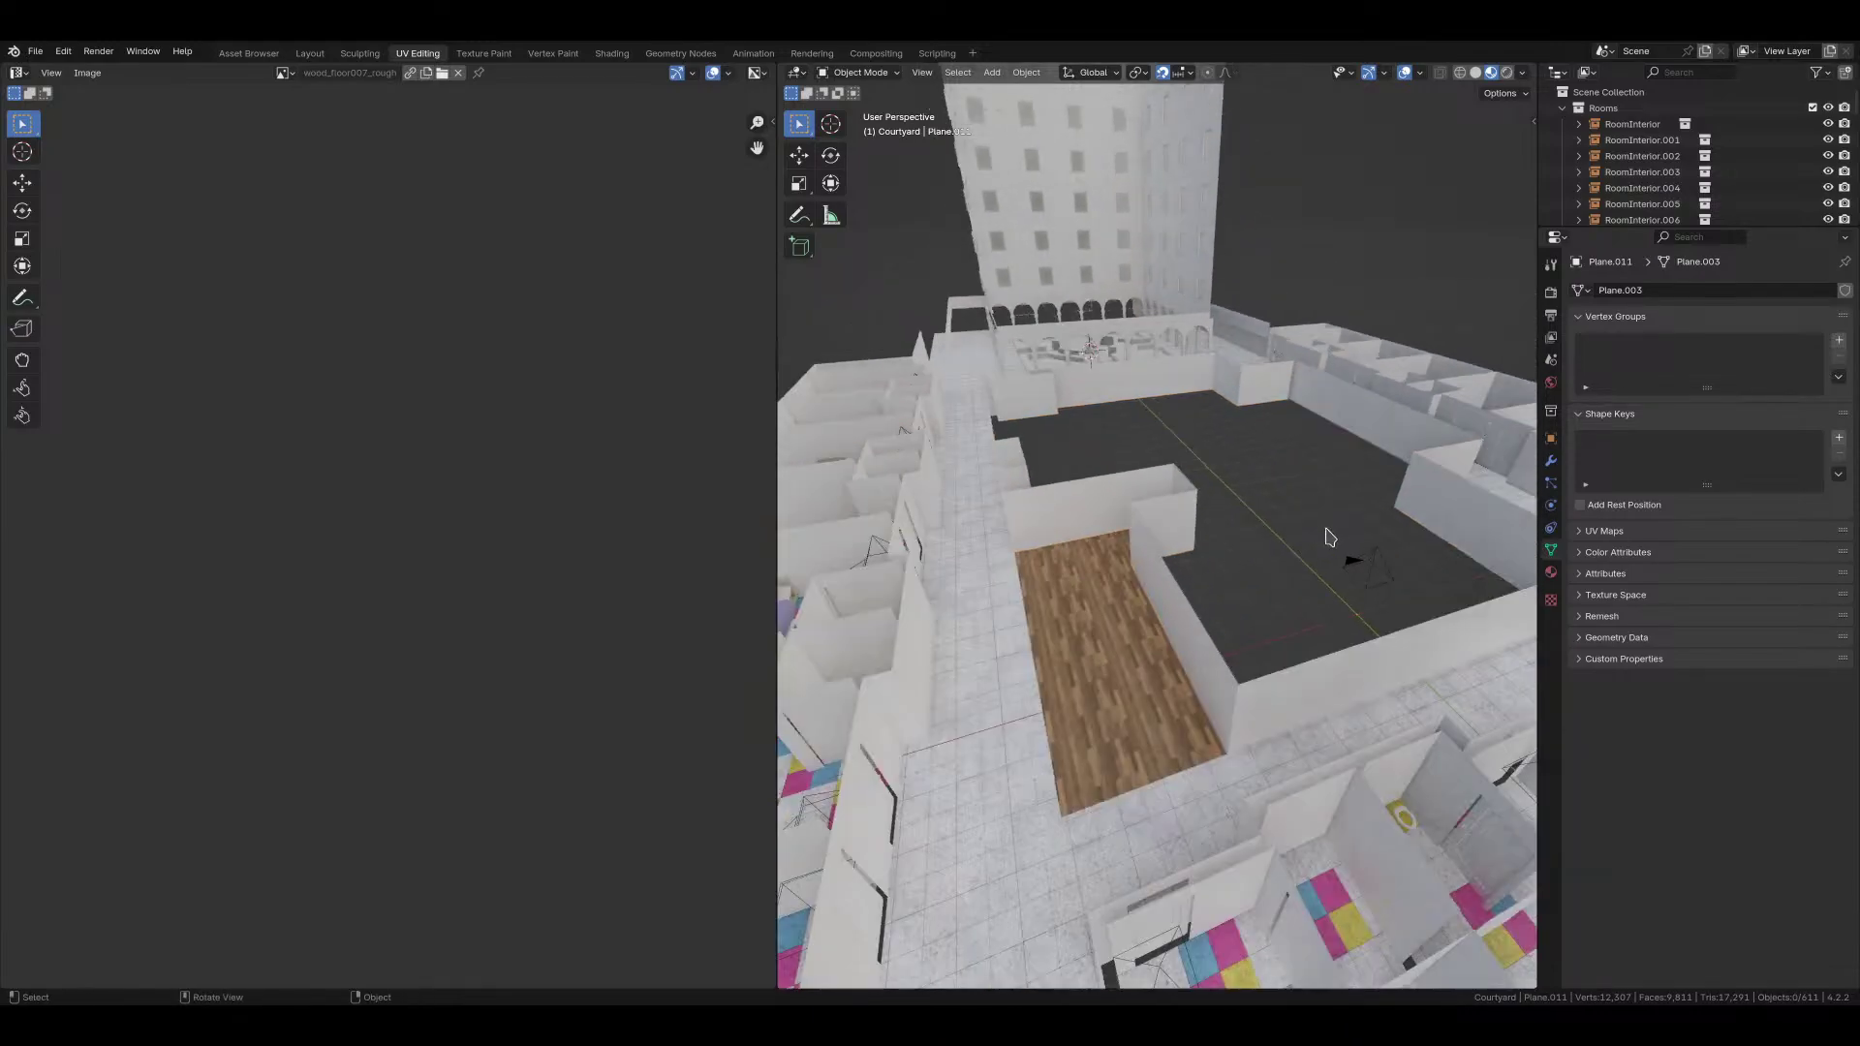
scroll(1254, 523, "down", 3)
middle_click_drag(1246, 523, 1193, 526)
scroll(1180, 528, "up", 8)
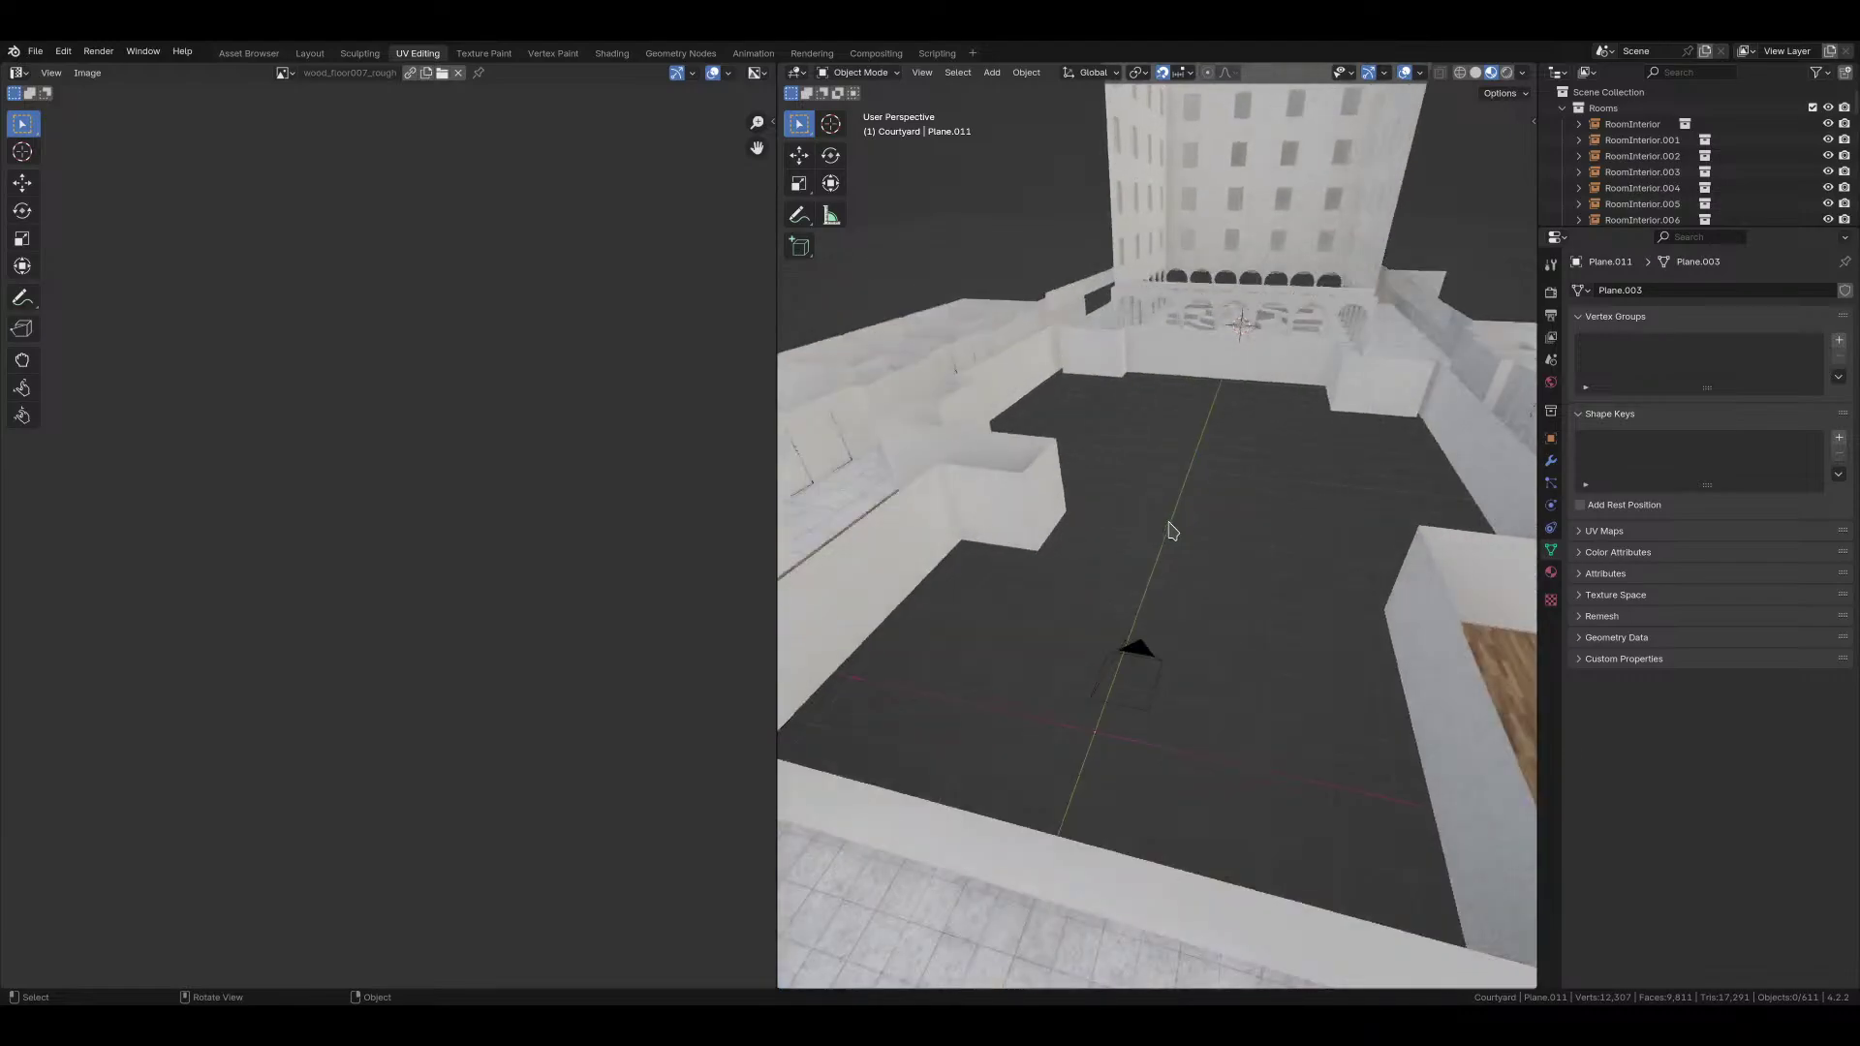
middle_click_drag(1259, 552, 1361, 592)
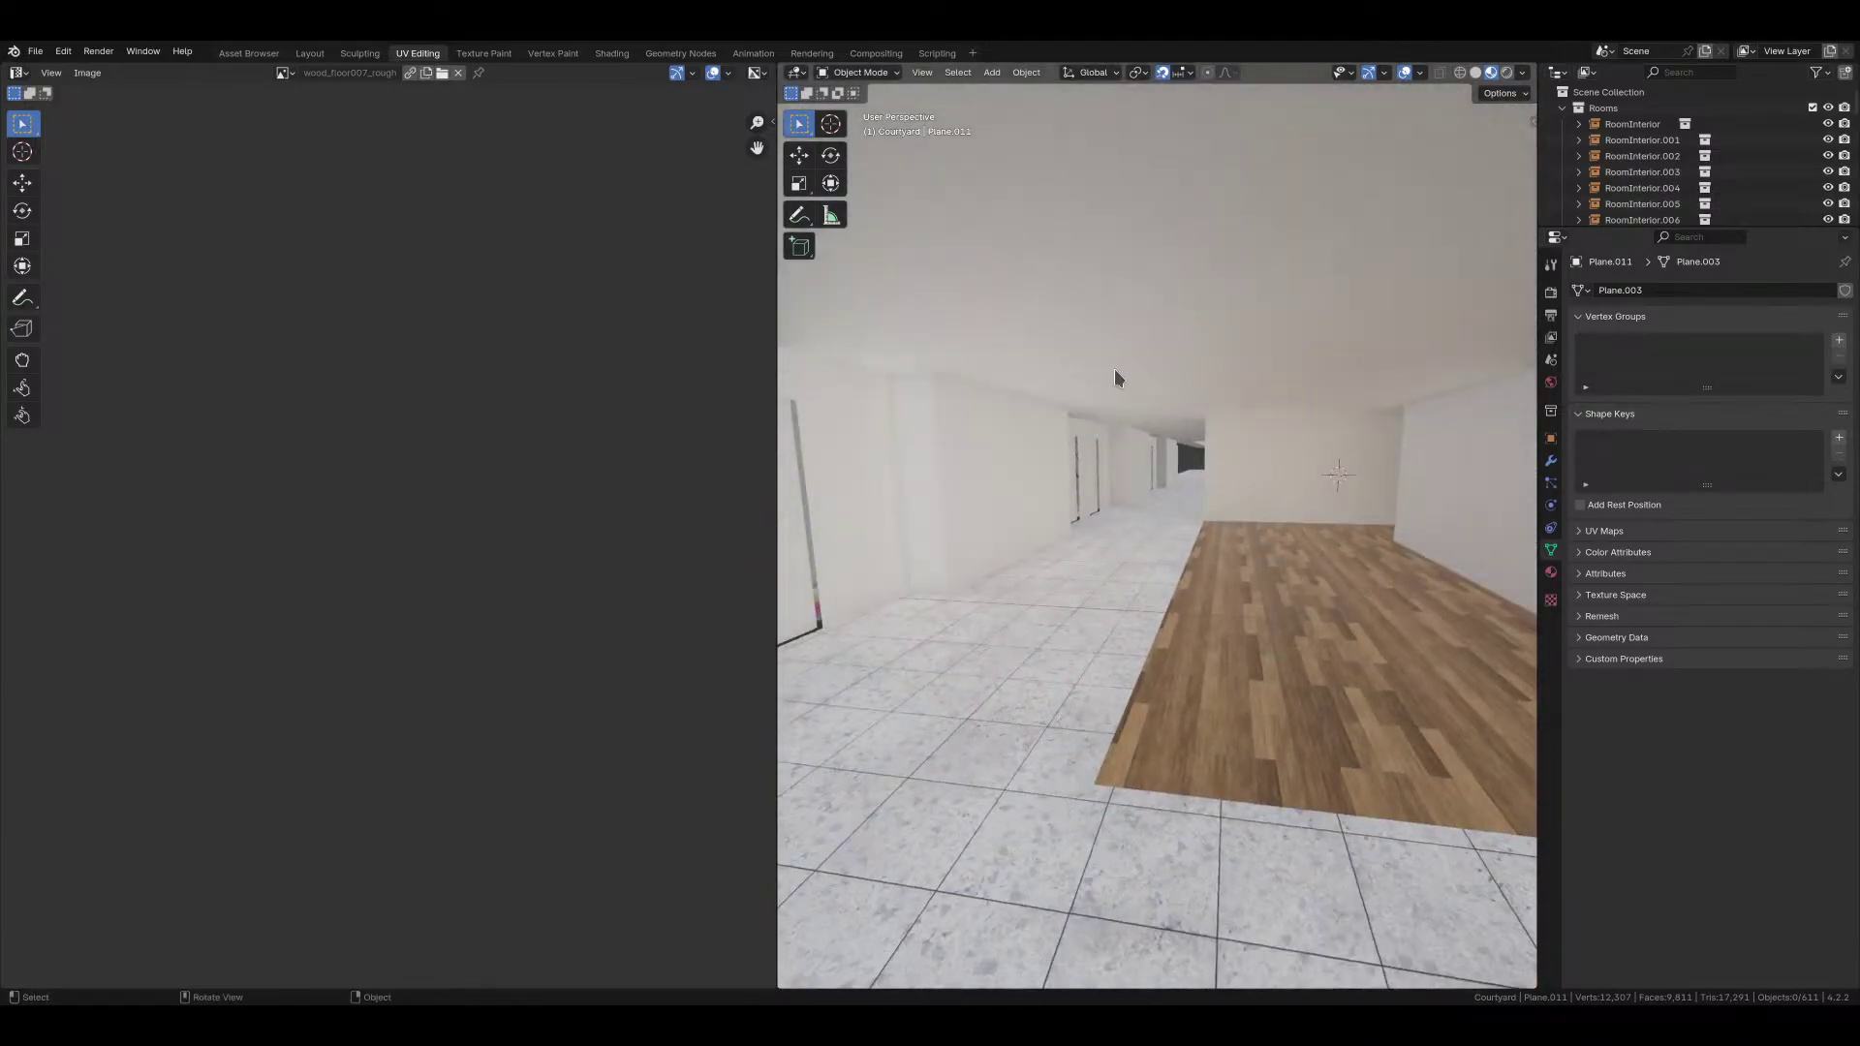
scroll(1176, 591, "down", 10)
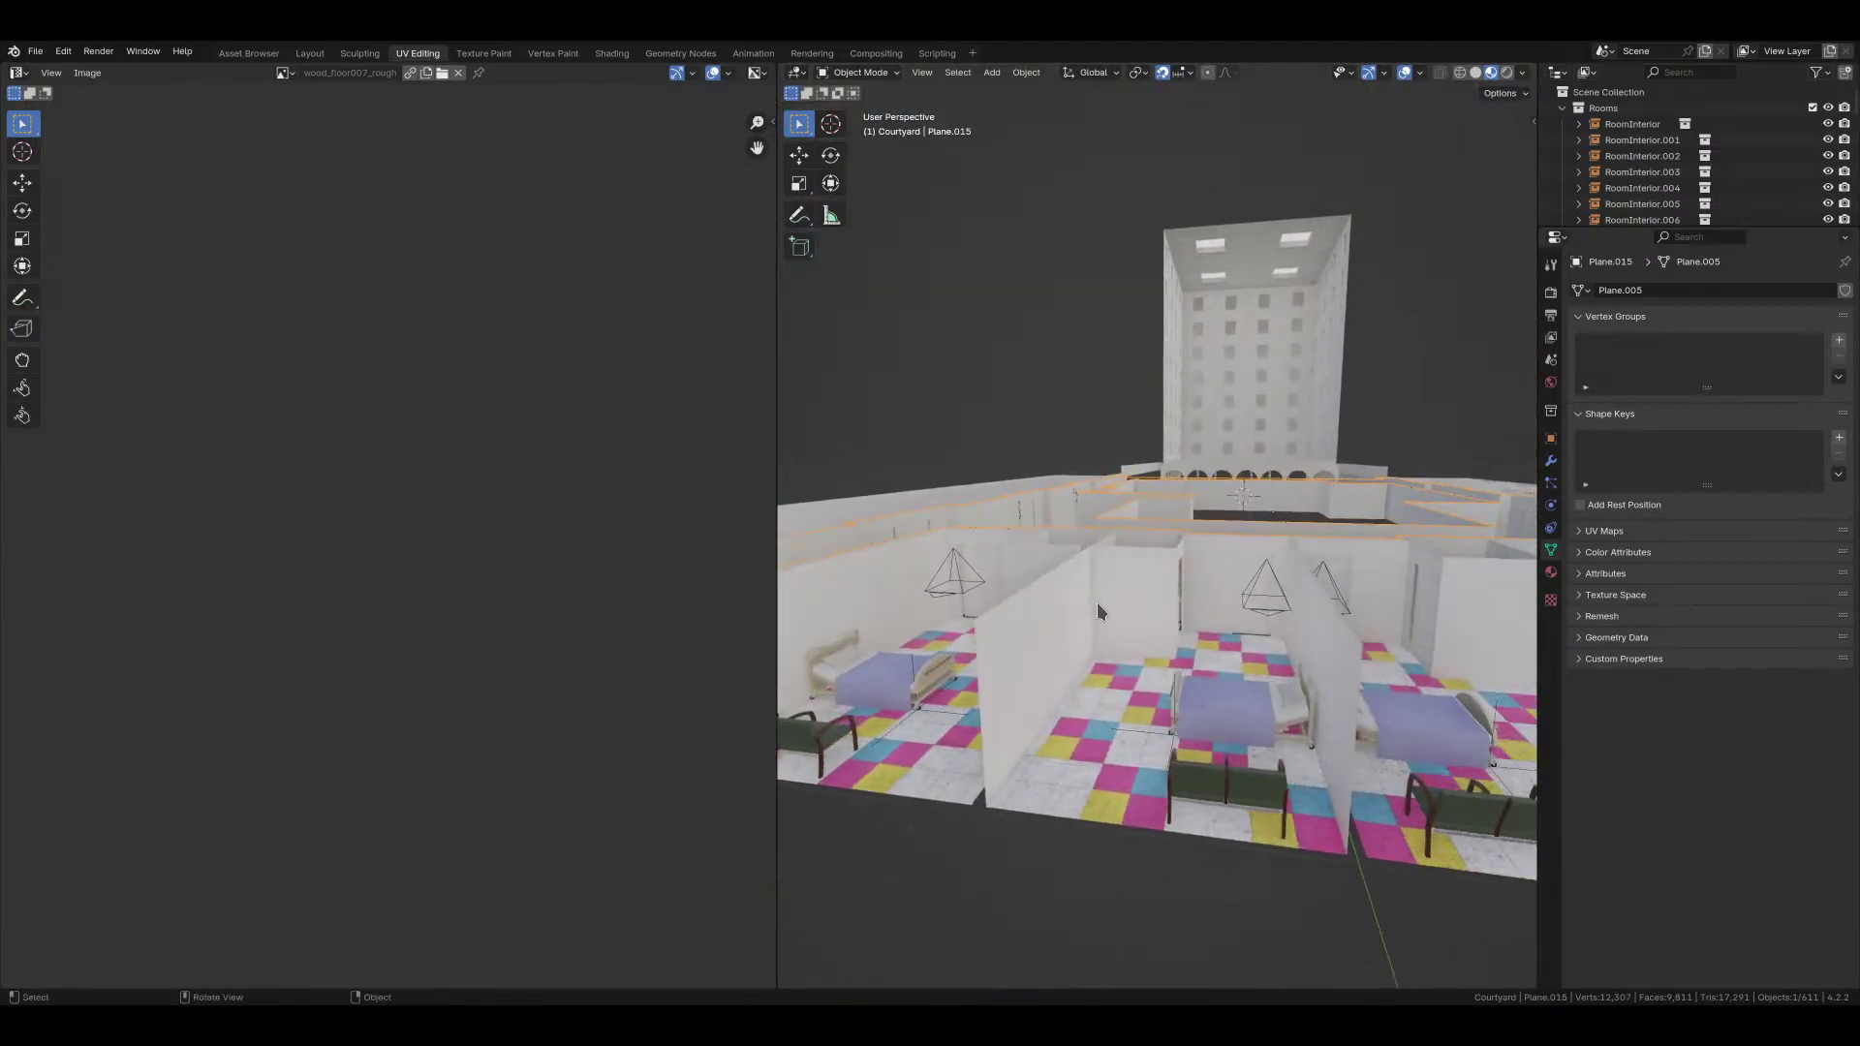
middle_click_drag(1097, 601, 1133, 678)
Step: Select the camera in the courtyard and rotate it 90° around the X axis
left_click(1133, 690)
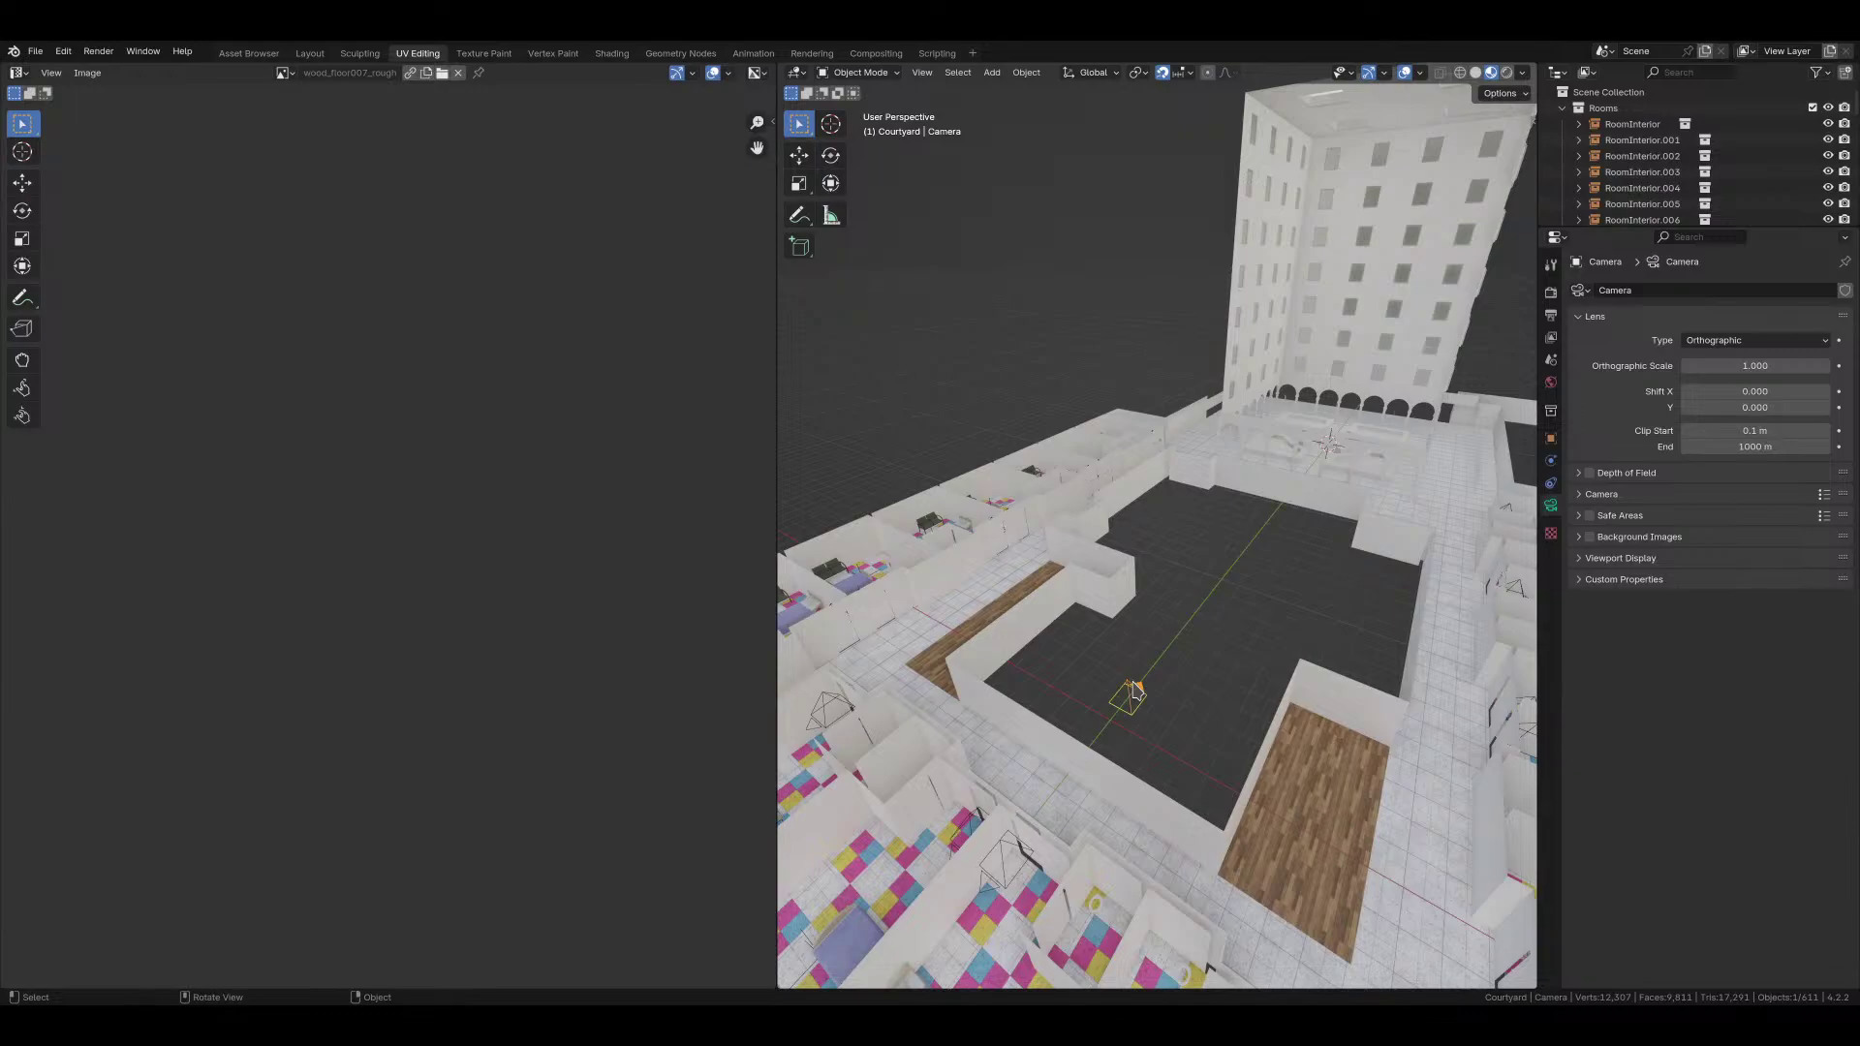
key("r")
left_click(1137, 690)
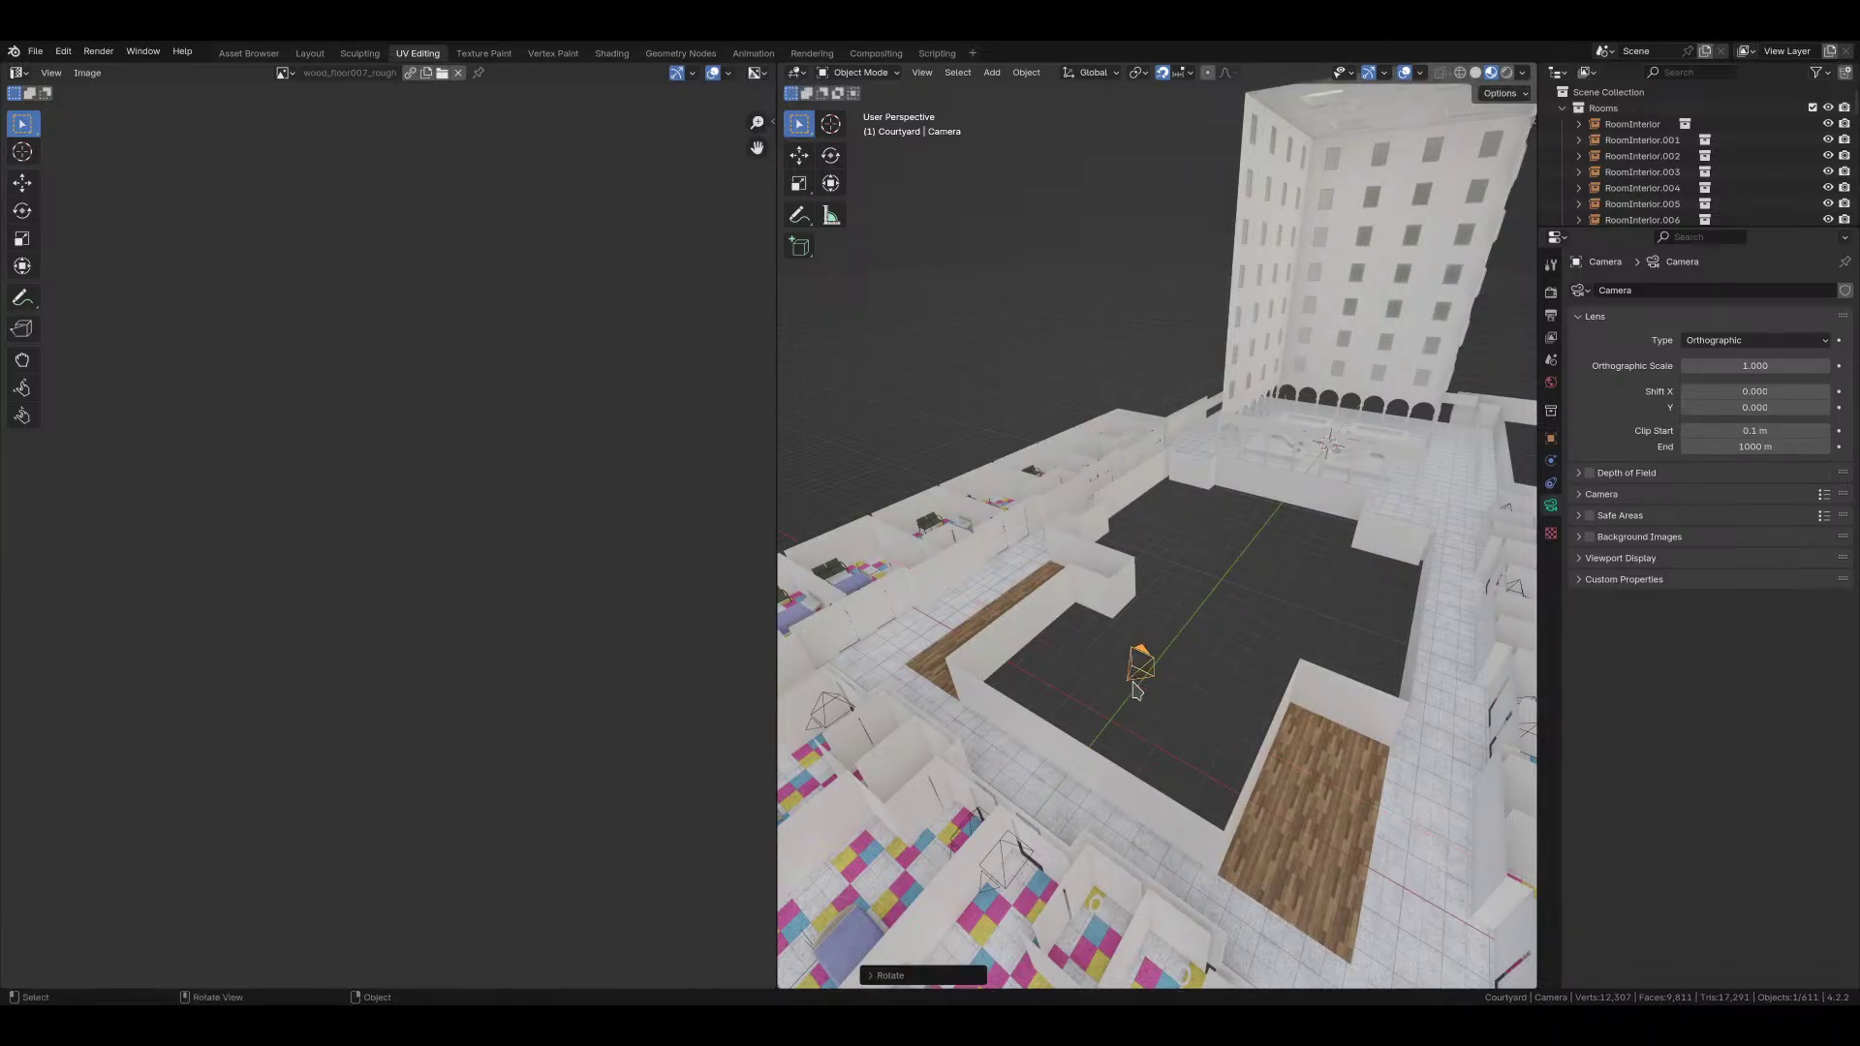
type("rx90")
key("Return")
middle_click_drag(1077, 567, 1159, 499)
scroll(1160, 496, "up", 6)
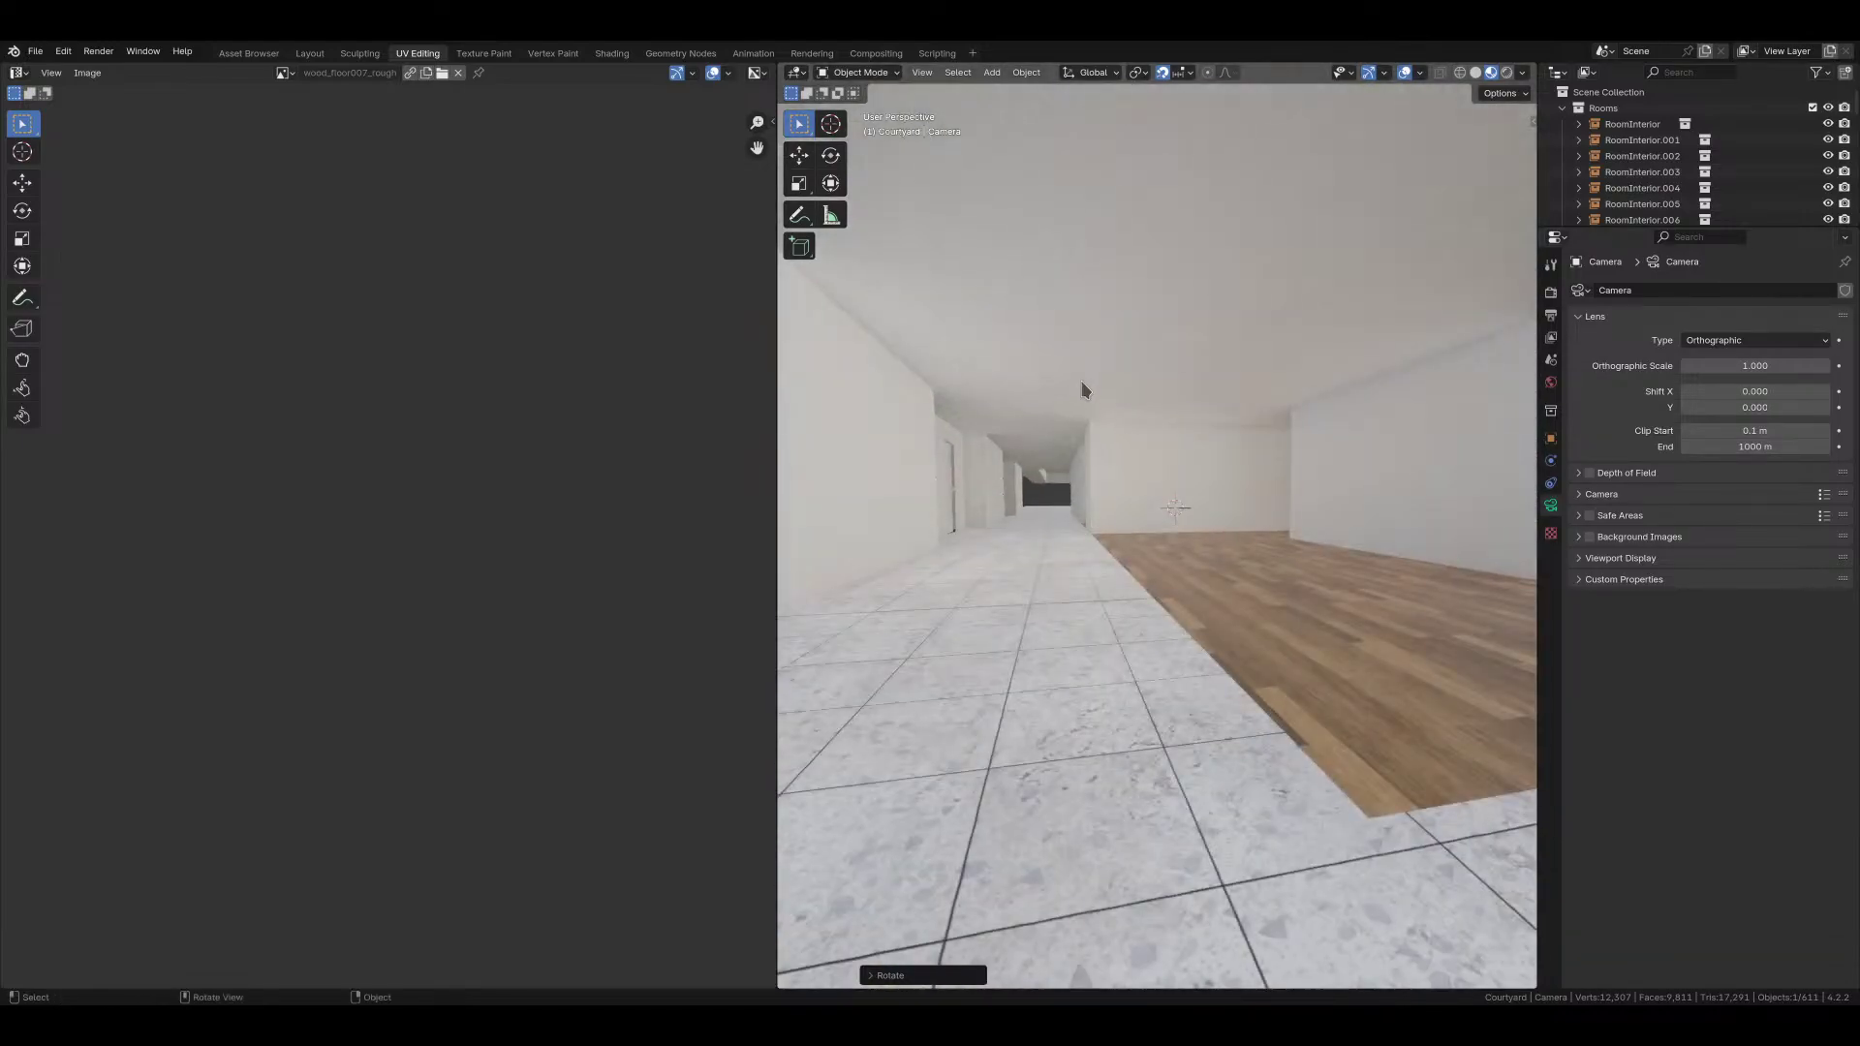
Step: Unwrap the west area ceiling mesh with Project from View through the orthographic camera, and frame the resulting UVs
left_click(1113, 591)
key("grave")
left_click(1159, 548)
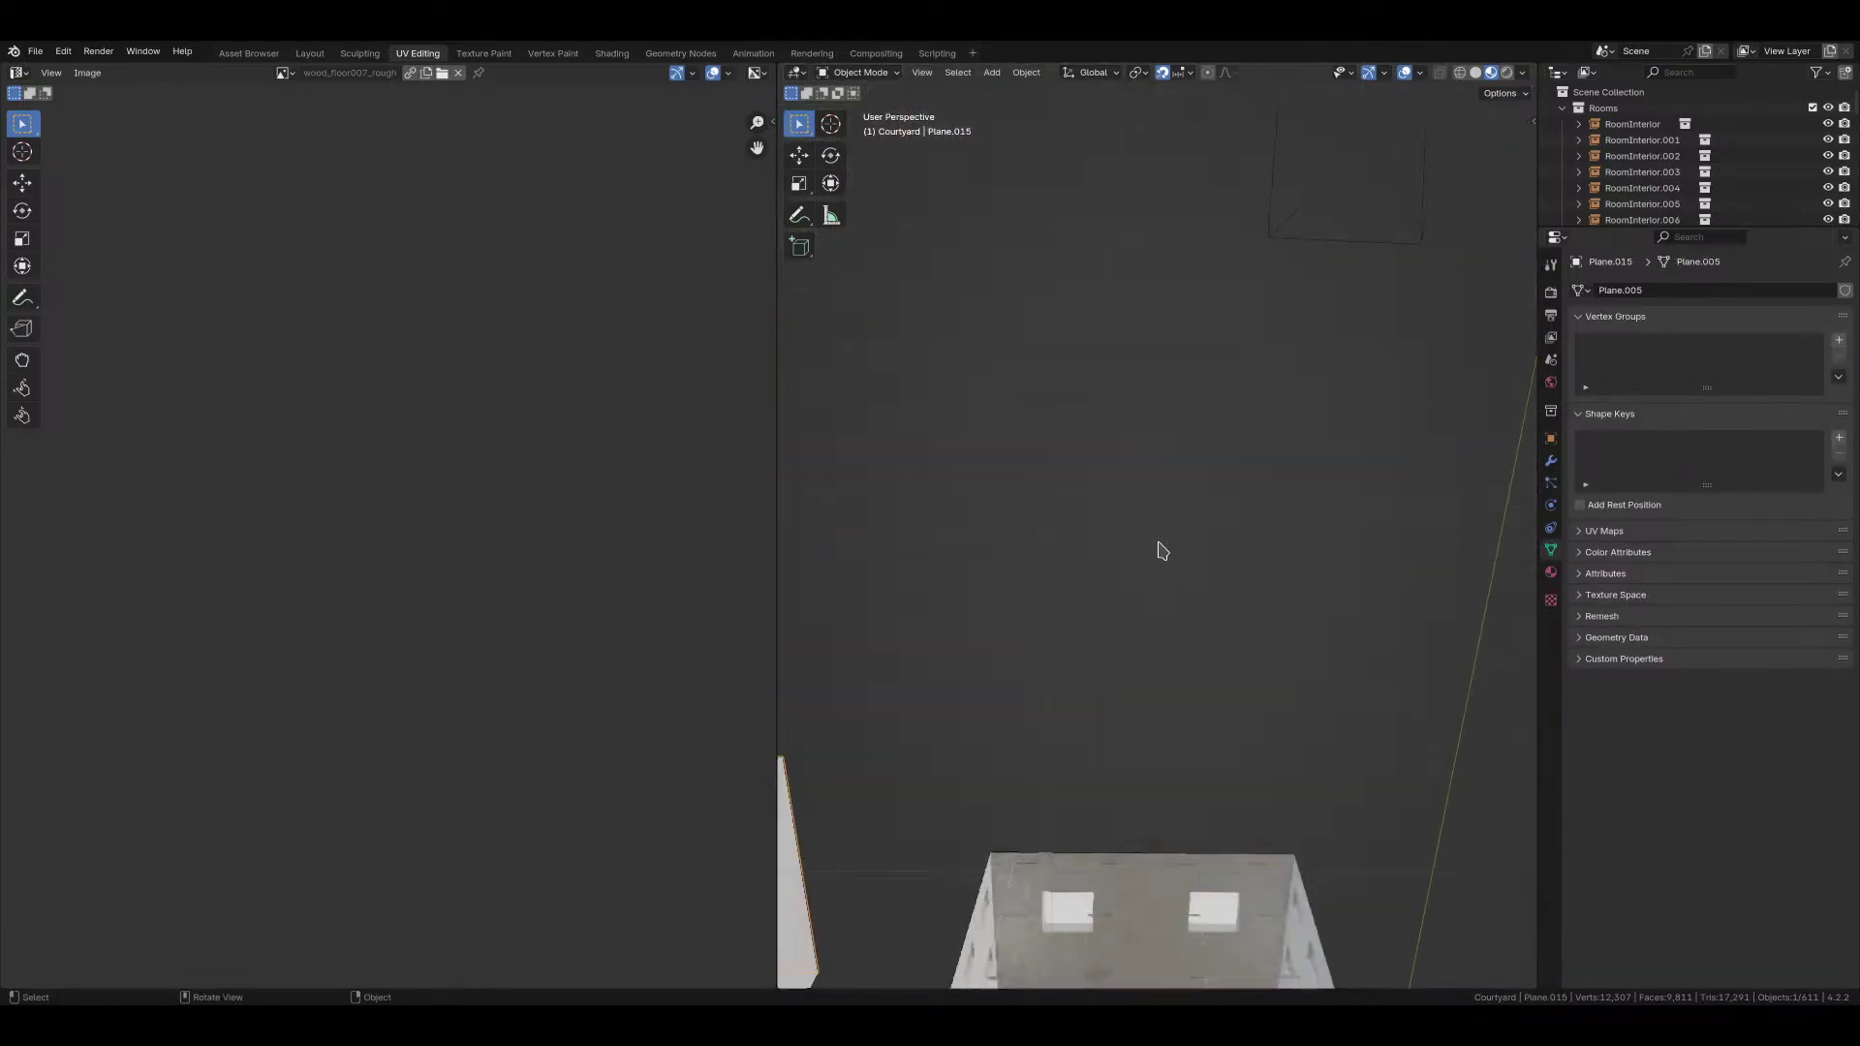
key("ctrl+Tab")
left_click(1286, 545)
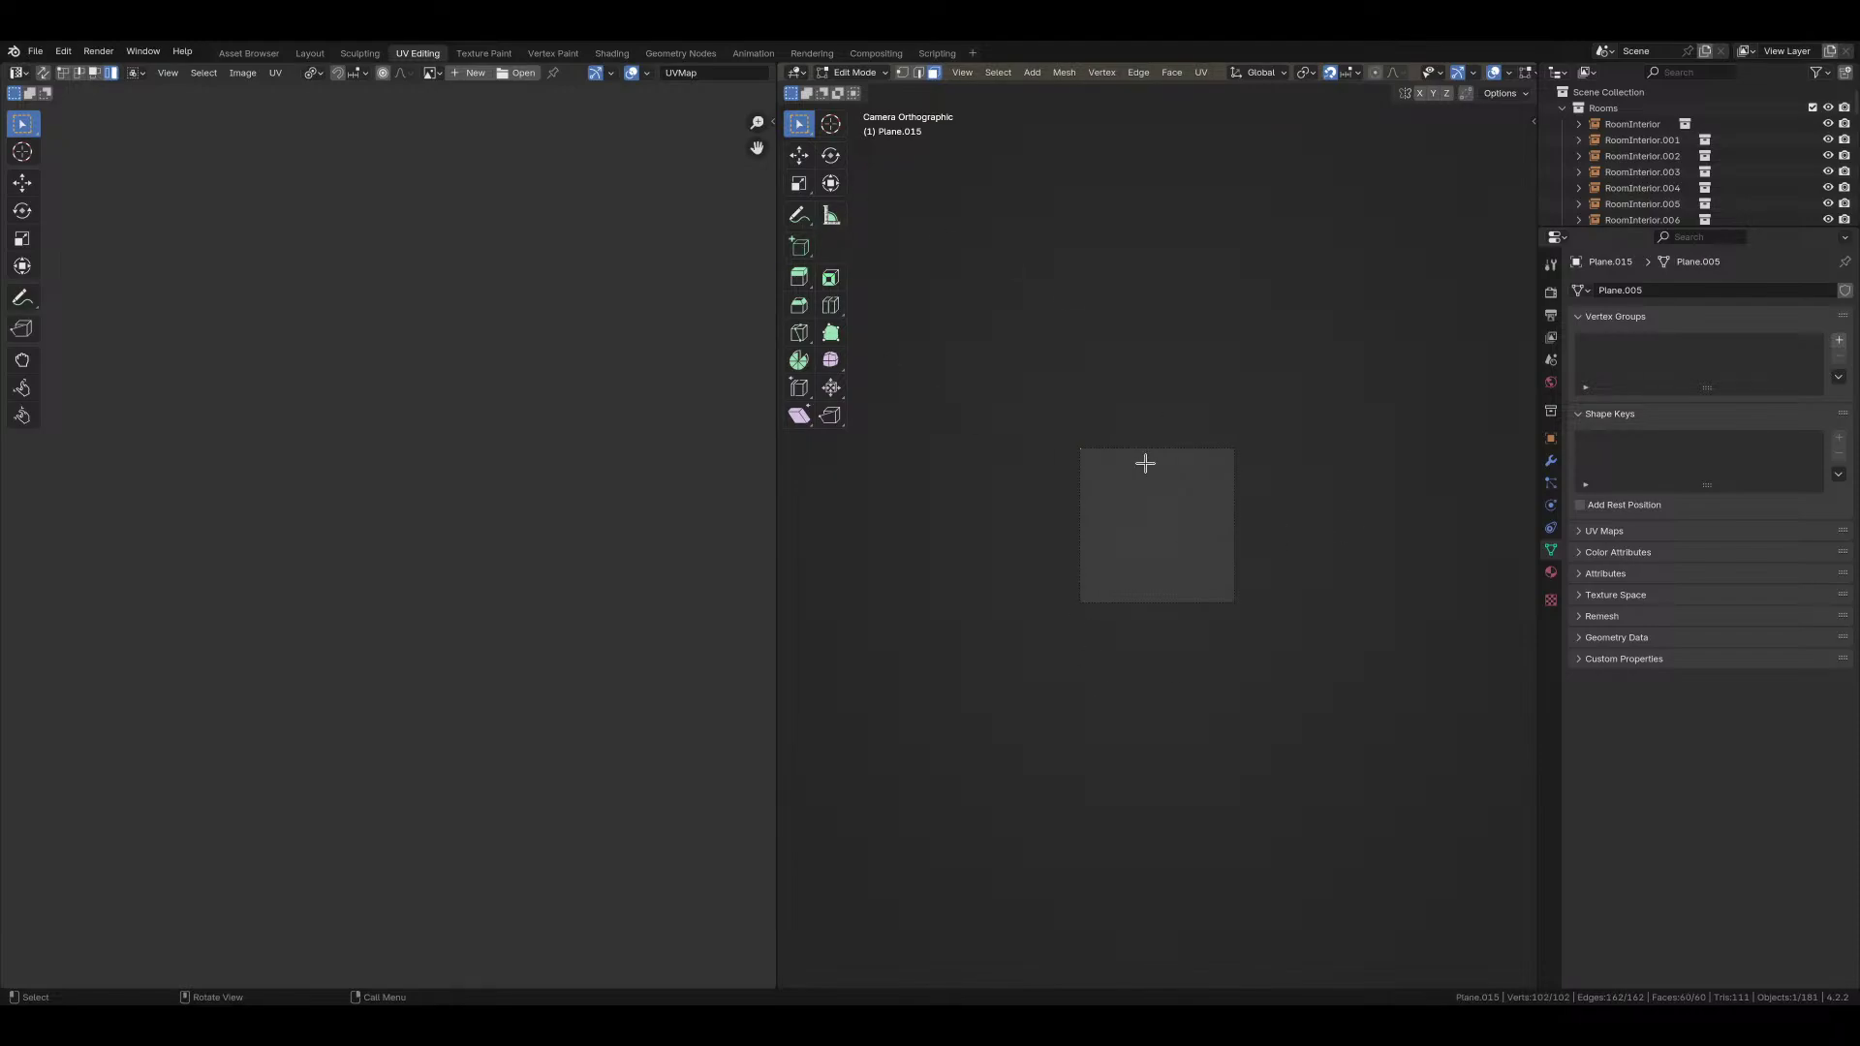
key("u")
left_click(1147, 466)
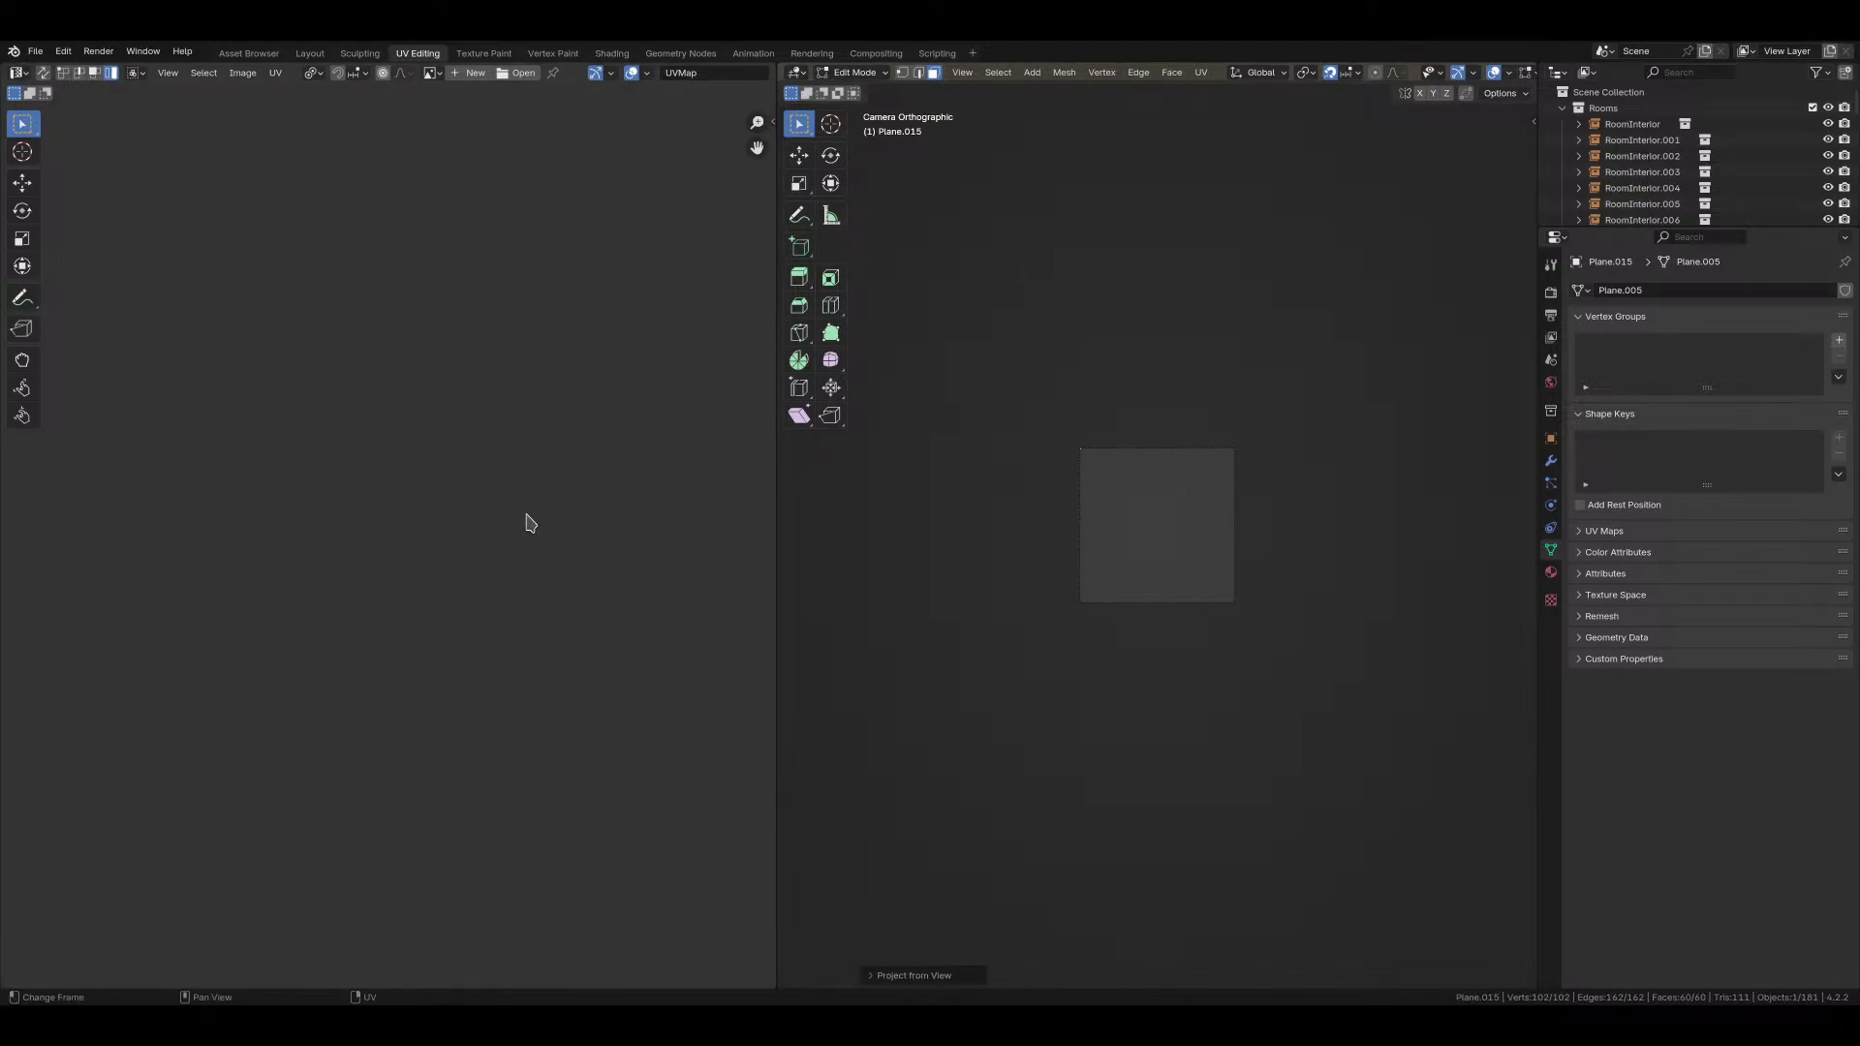
key("grave")
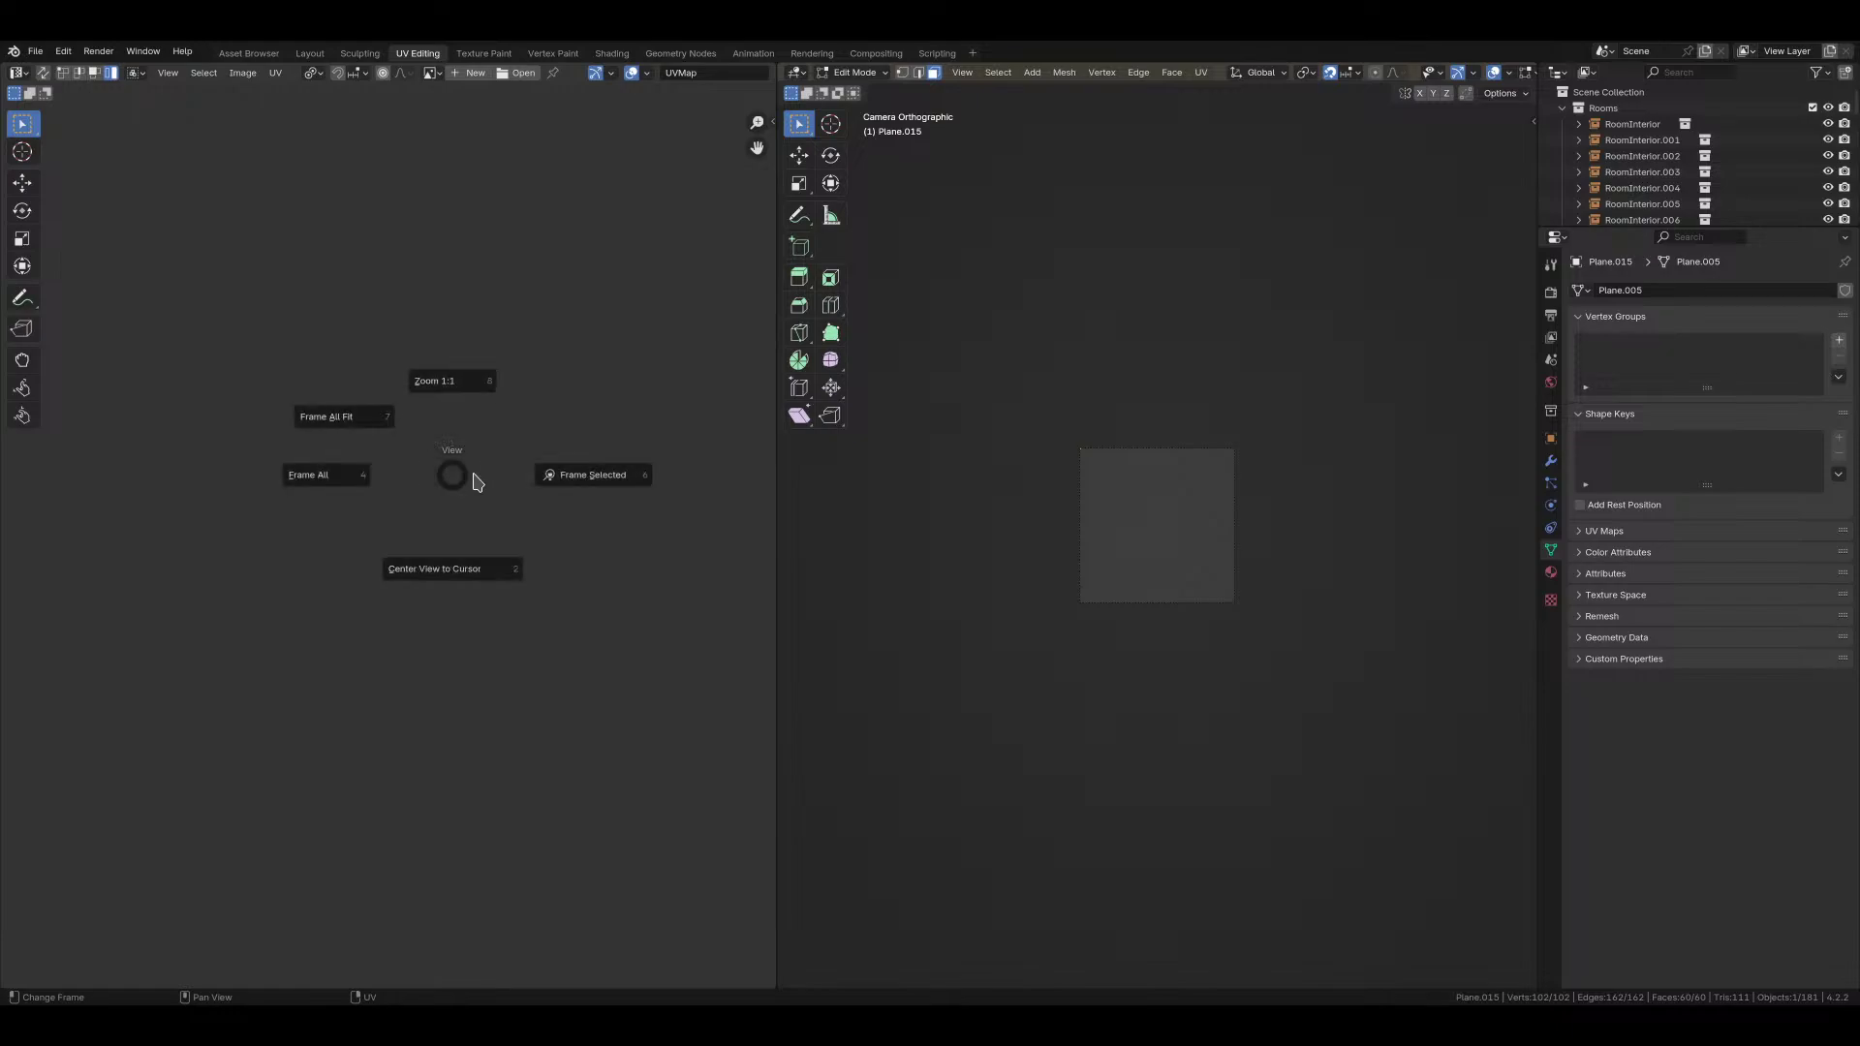
left_click(524, 481)
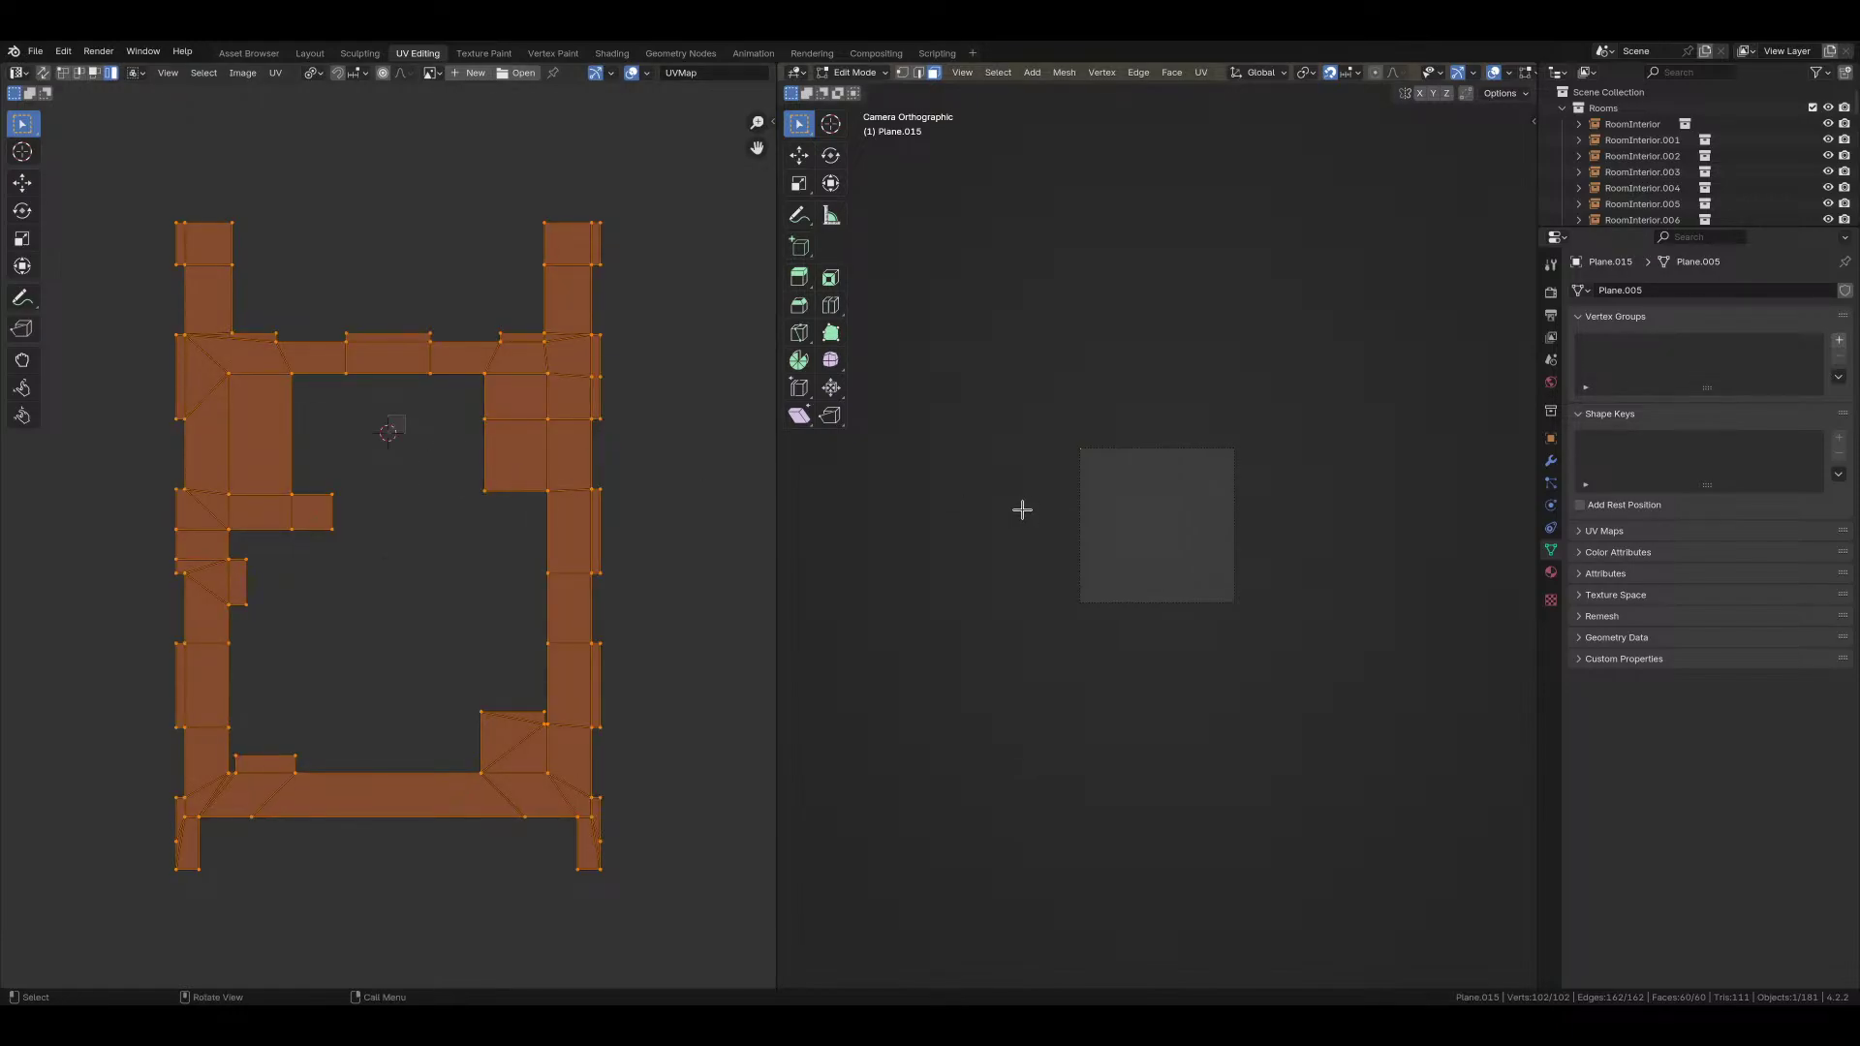
Step: Leave mesh editing and rename the ceiling object as WestAreaCeiling
middle_click_drag(1022, 510, 1004, 727)
scroll(1005, 727, "down", 10)
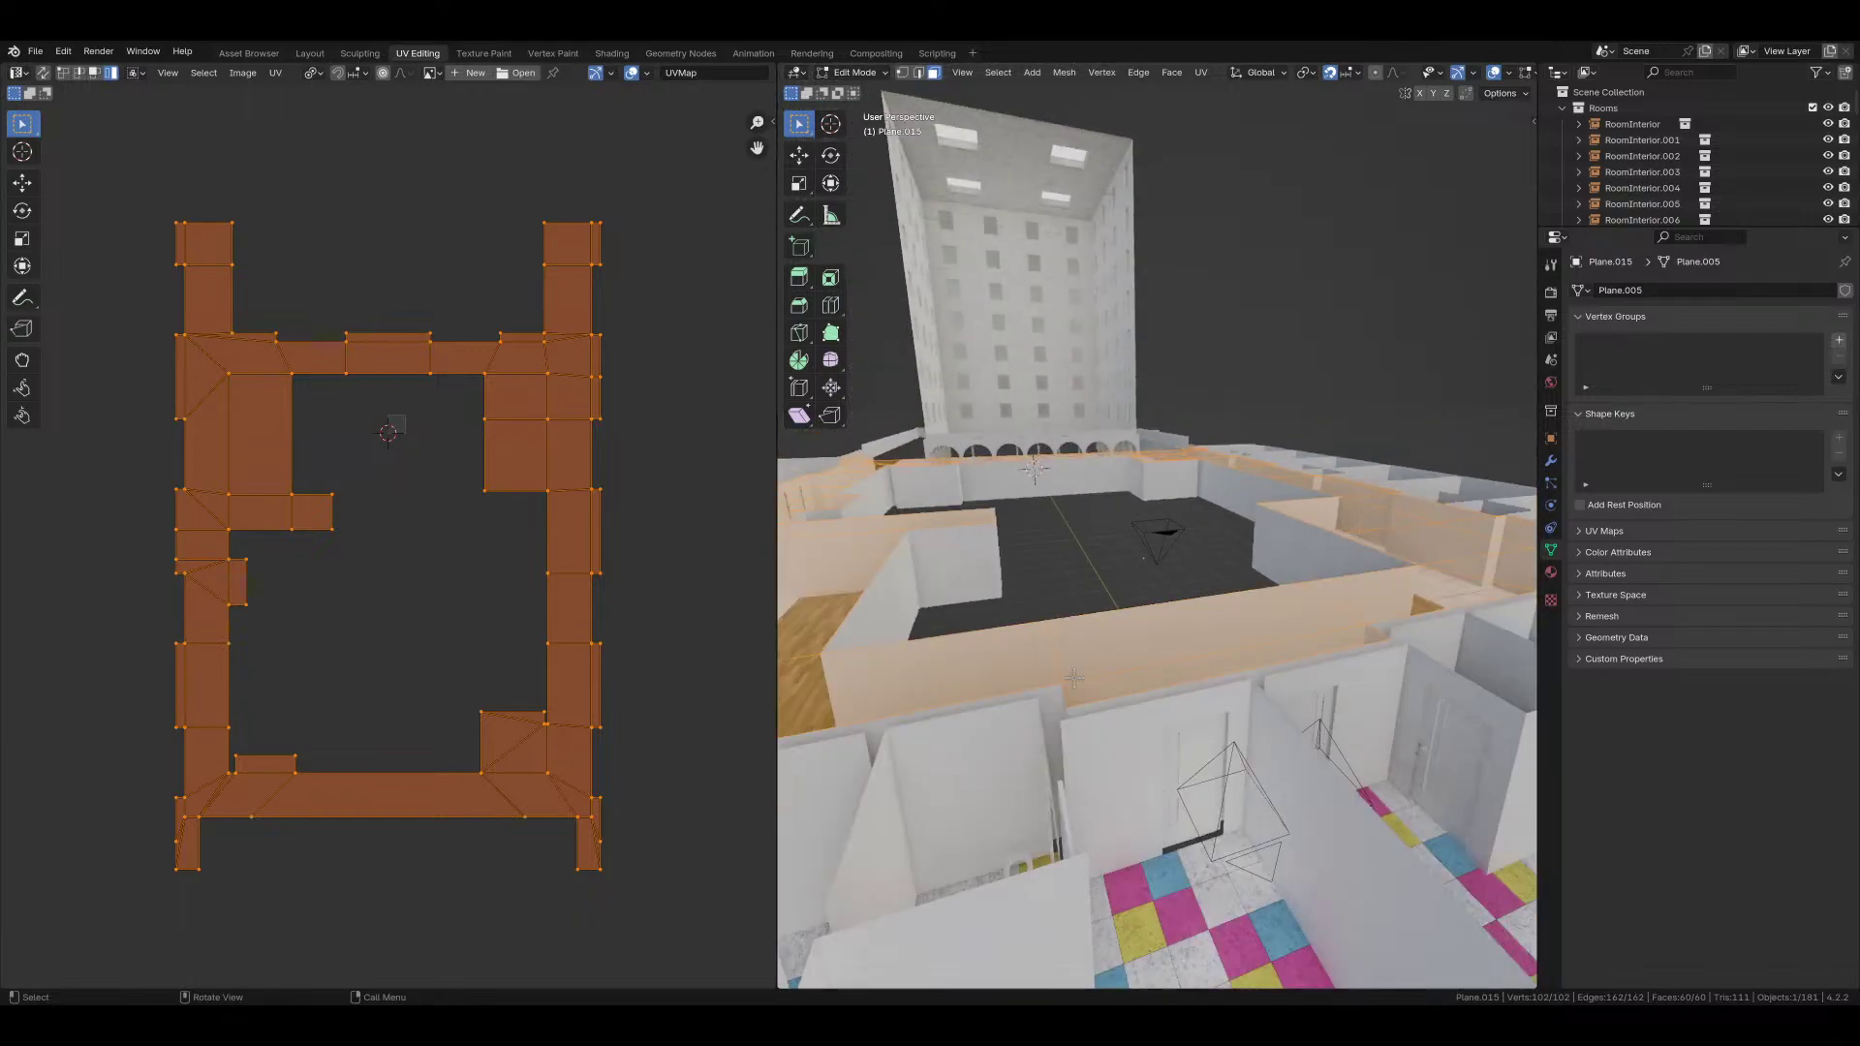
scroll(1073, 678, "down", 5)
key("Tab")
left_click(1551, 438)
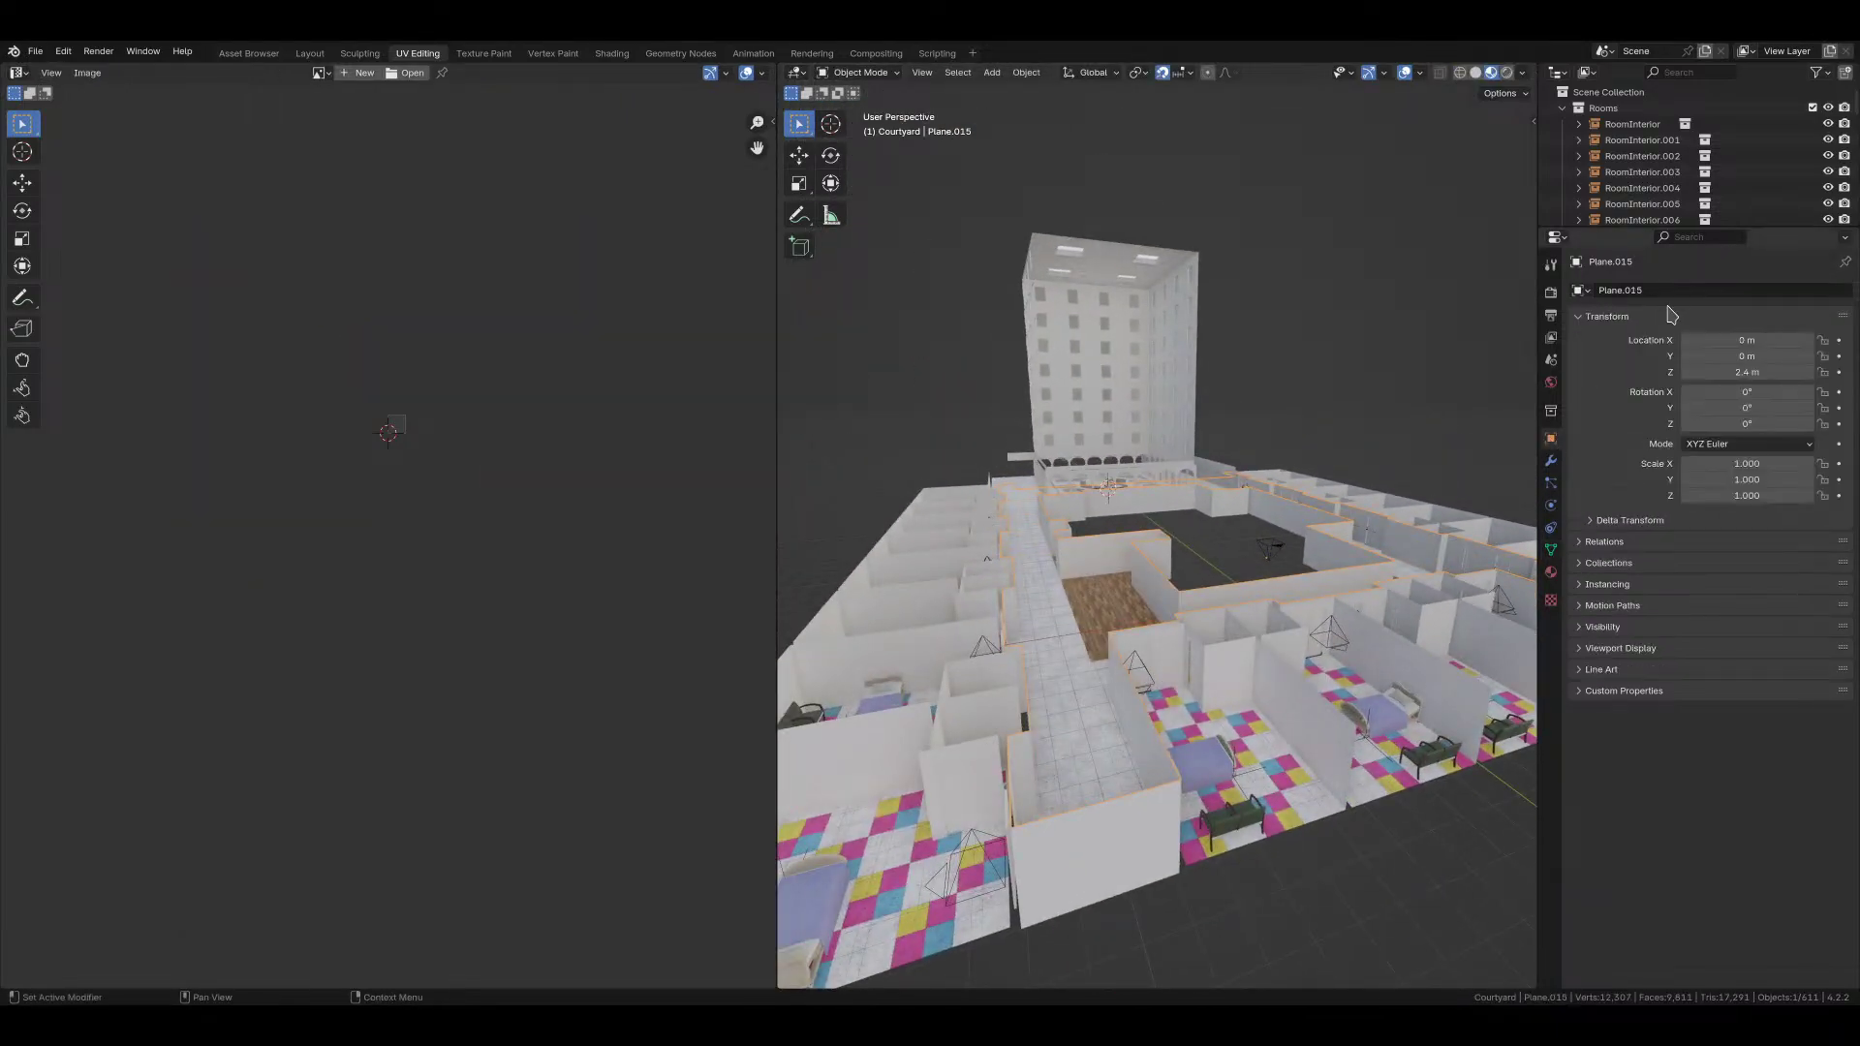
left_click(1687, 289)
type("WestAreaCeiling")
key("Return")
Step: Rename the ceiling's mesh data as west_area_ceiling and save the file
left_click(1551, 550)
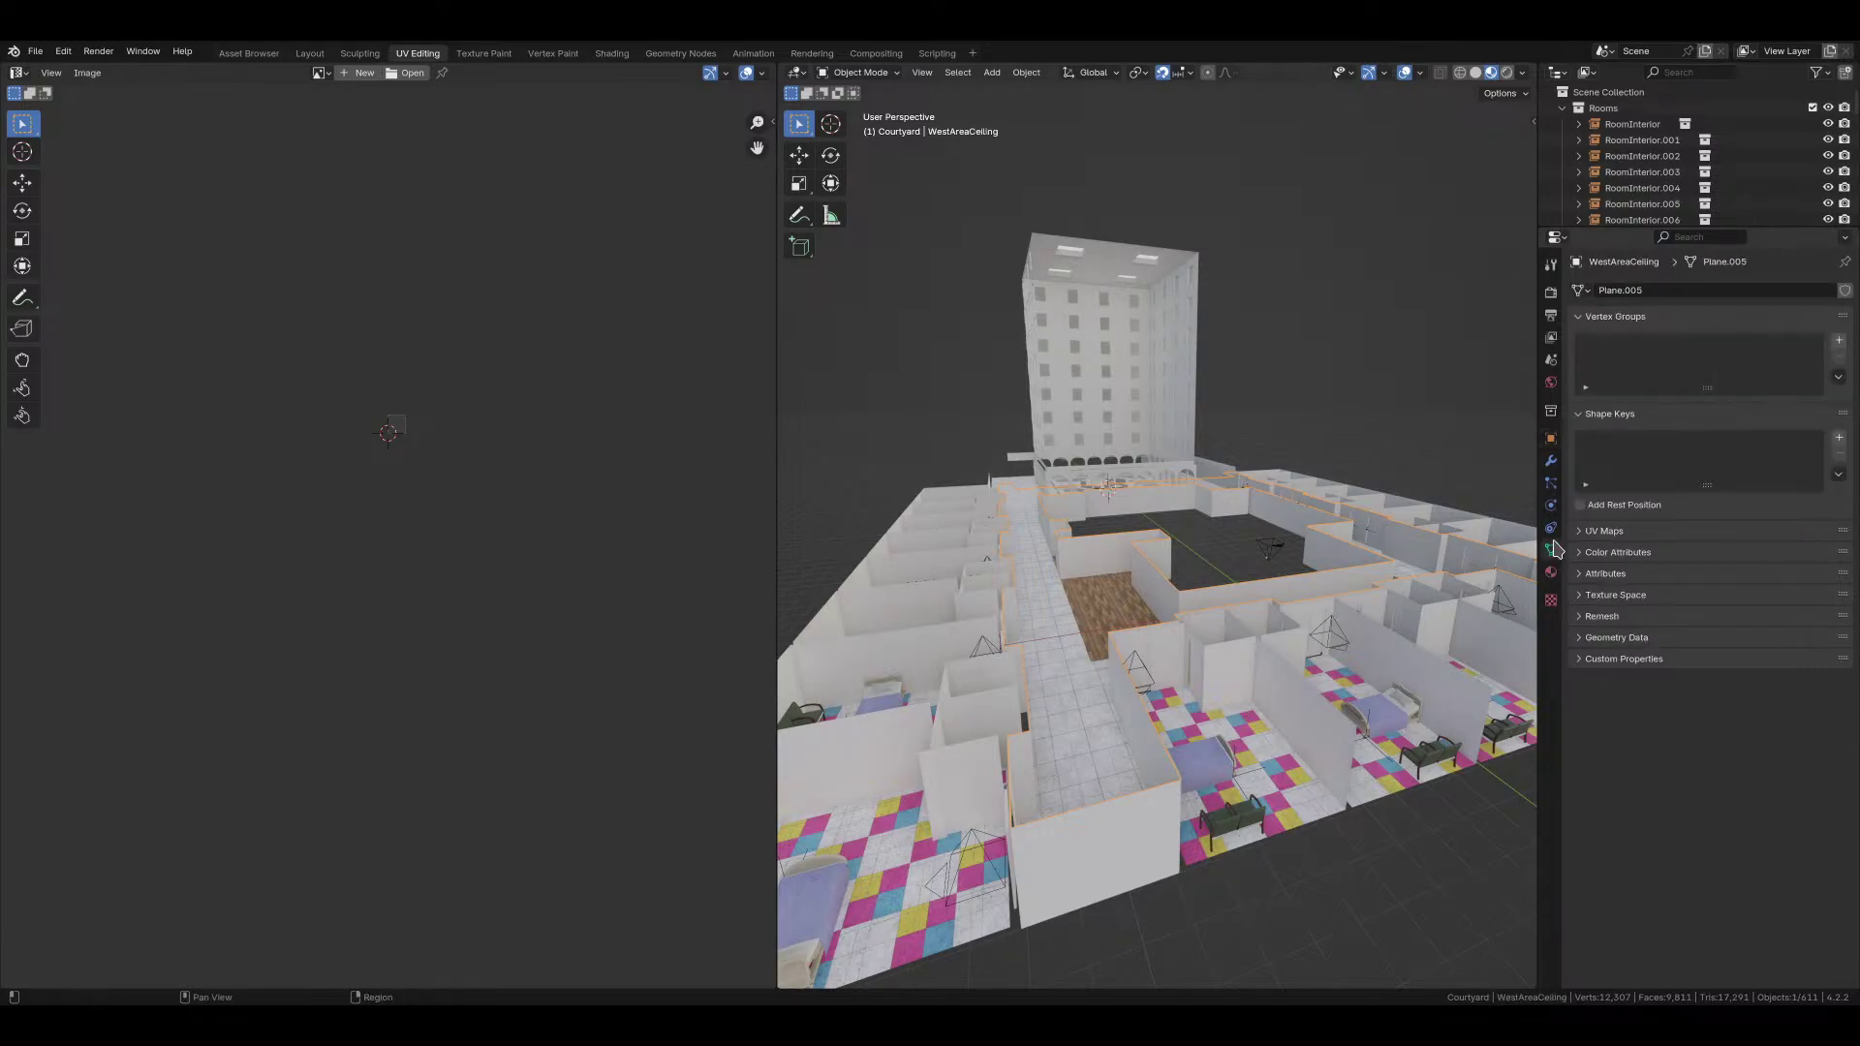
double_click(1650, 290)
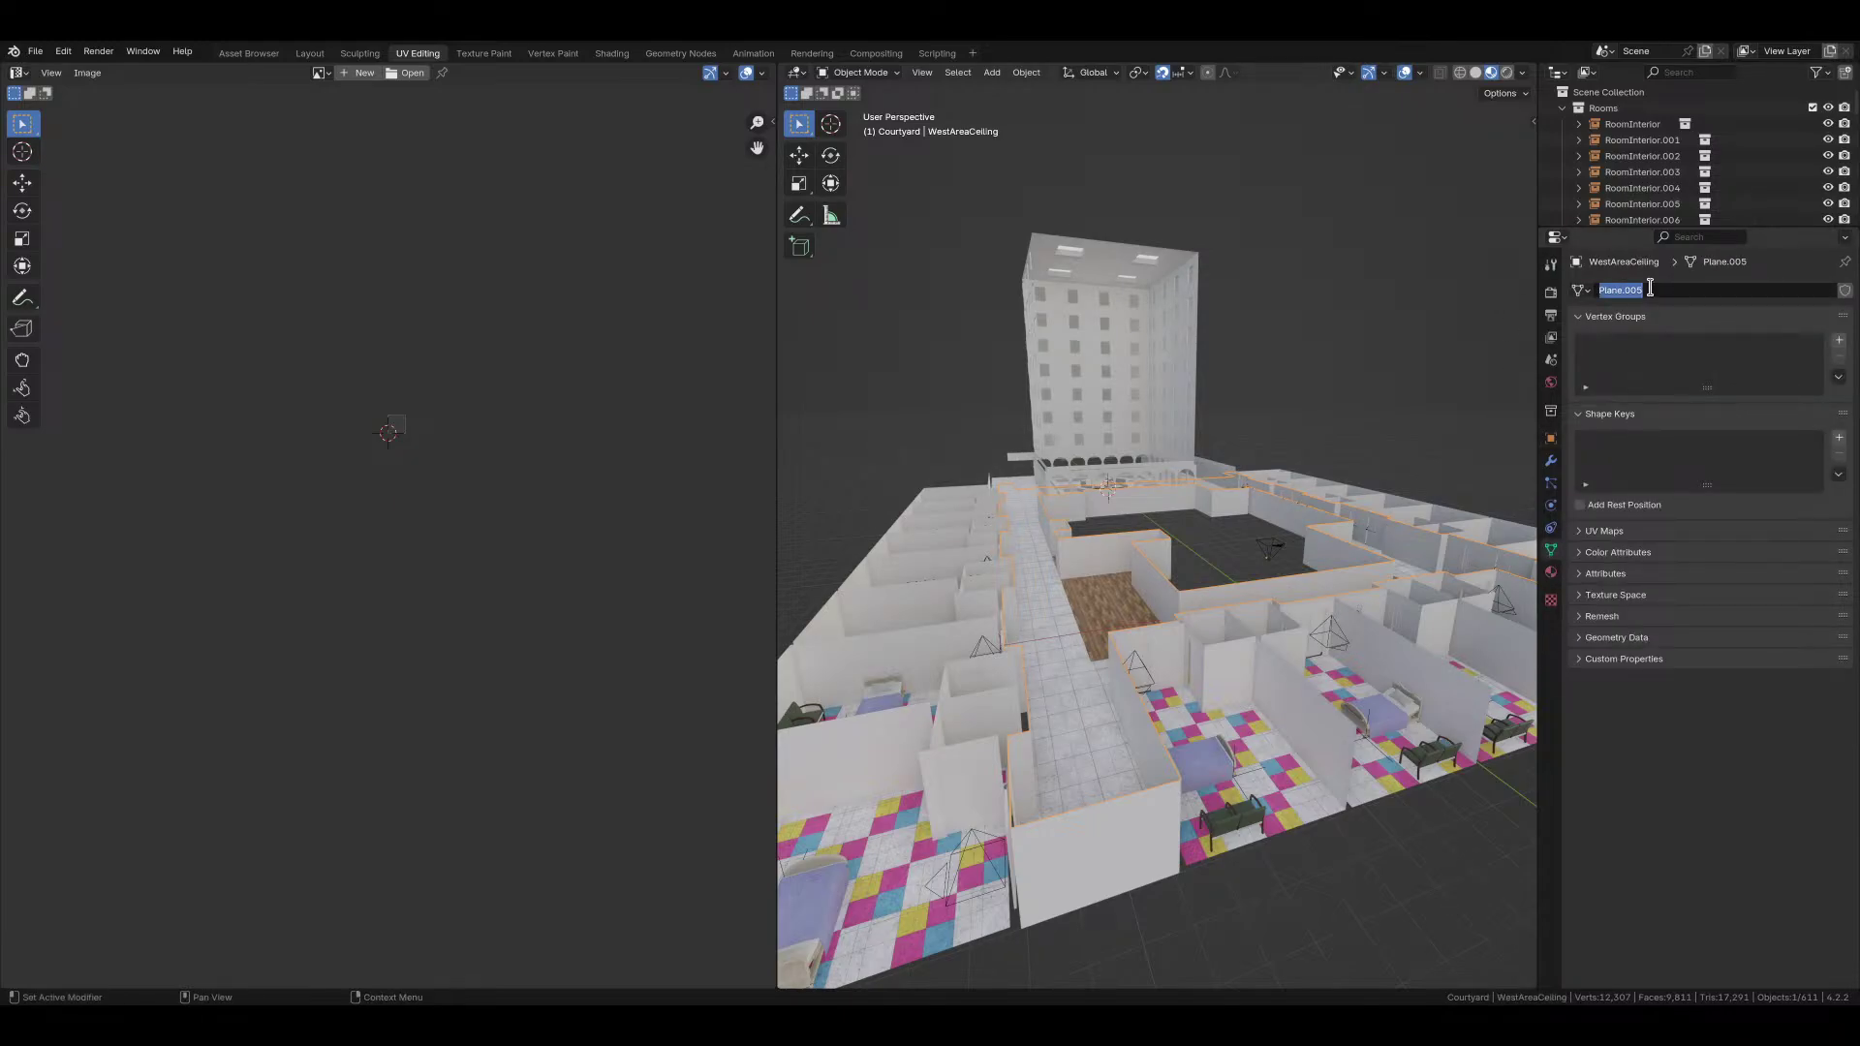
type("west_area_ceiling")
key("Return")
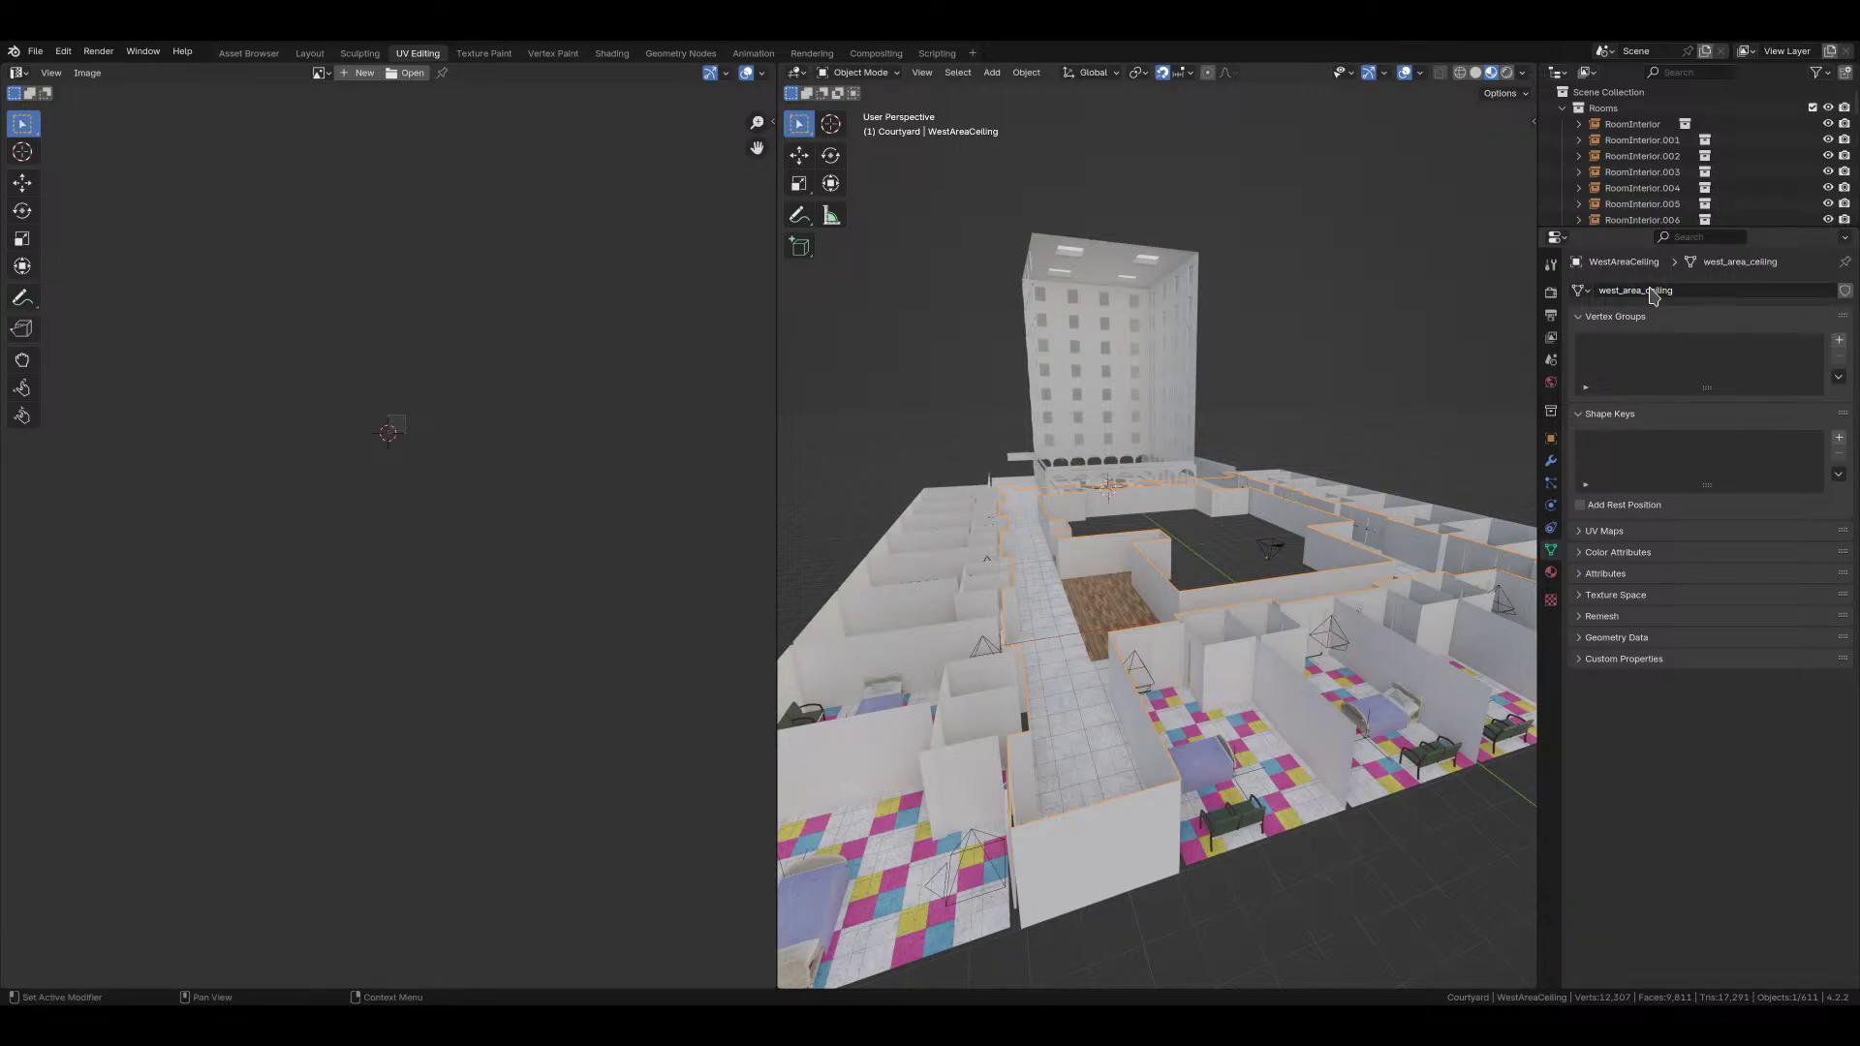
key("ctrl+s")
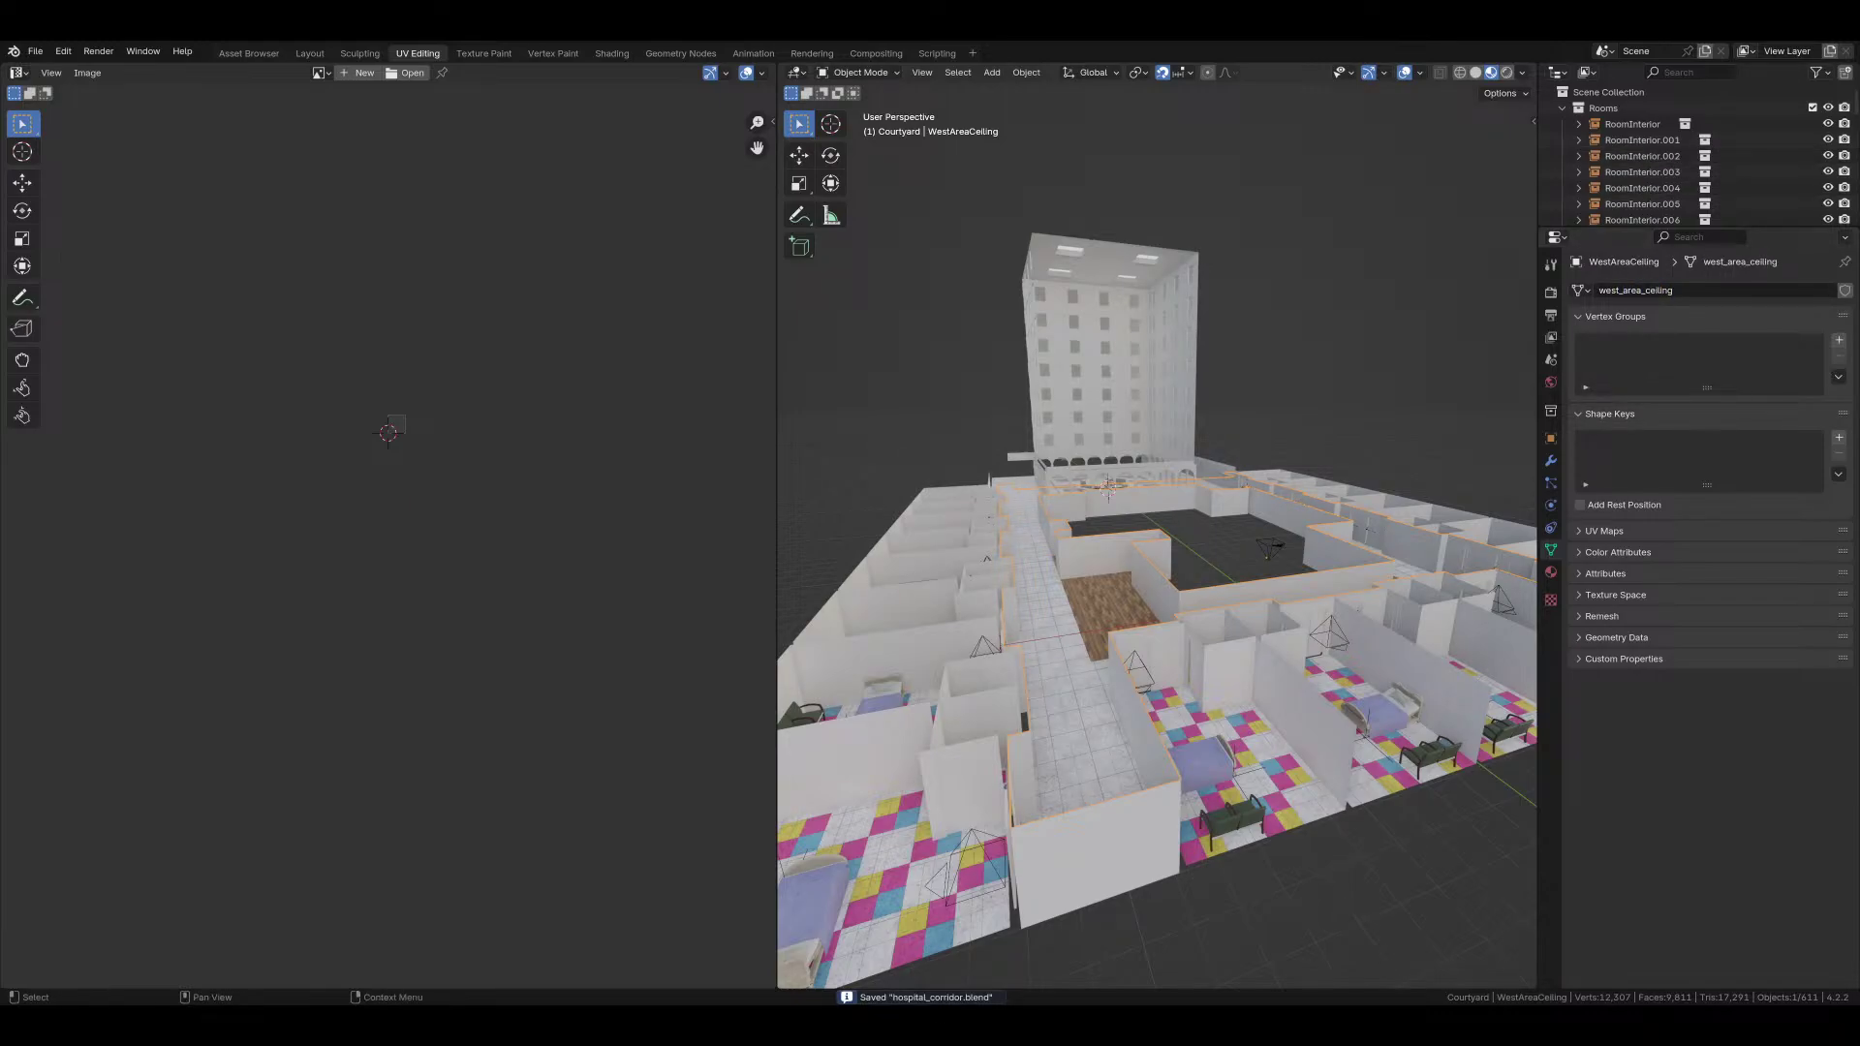
Step: Check the ceiling's current material from inside the hallway and search the asset library for "ceiling"
scroll(1293, 419, "up", 3)
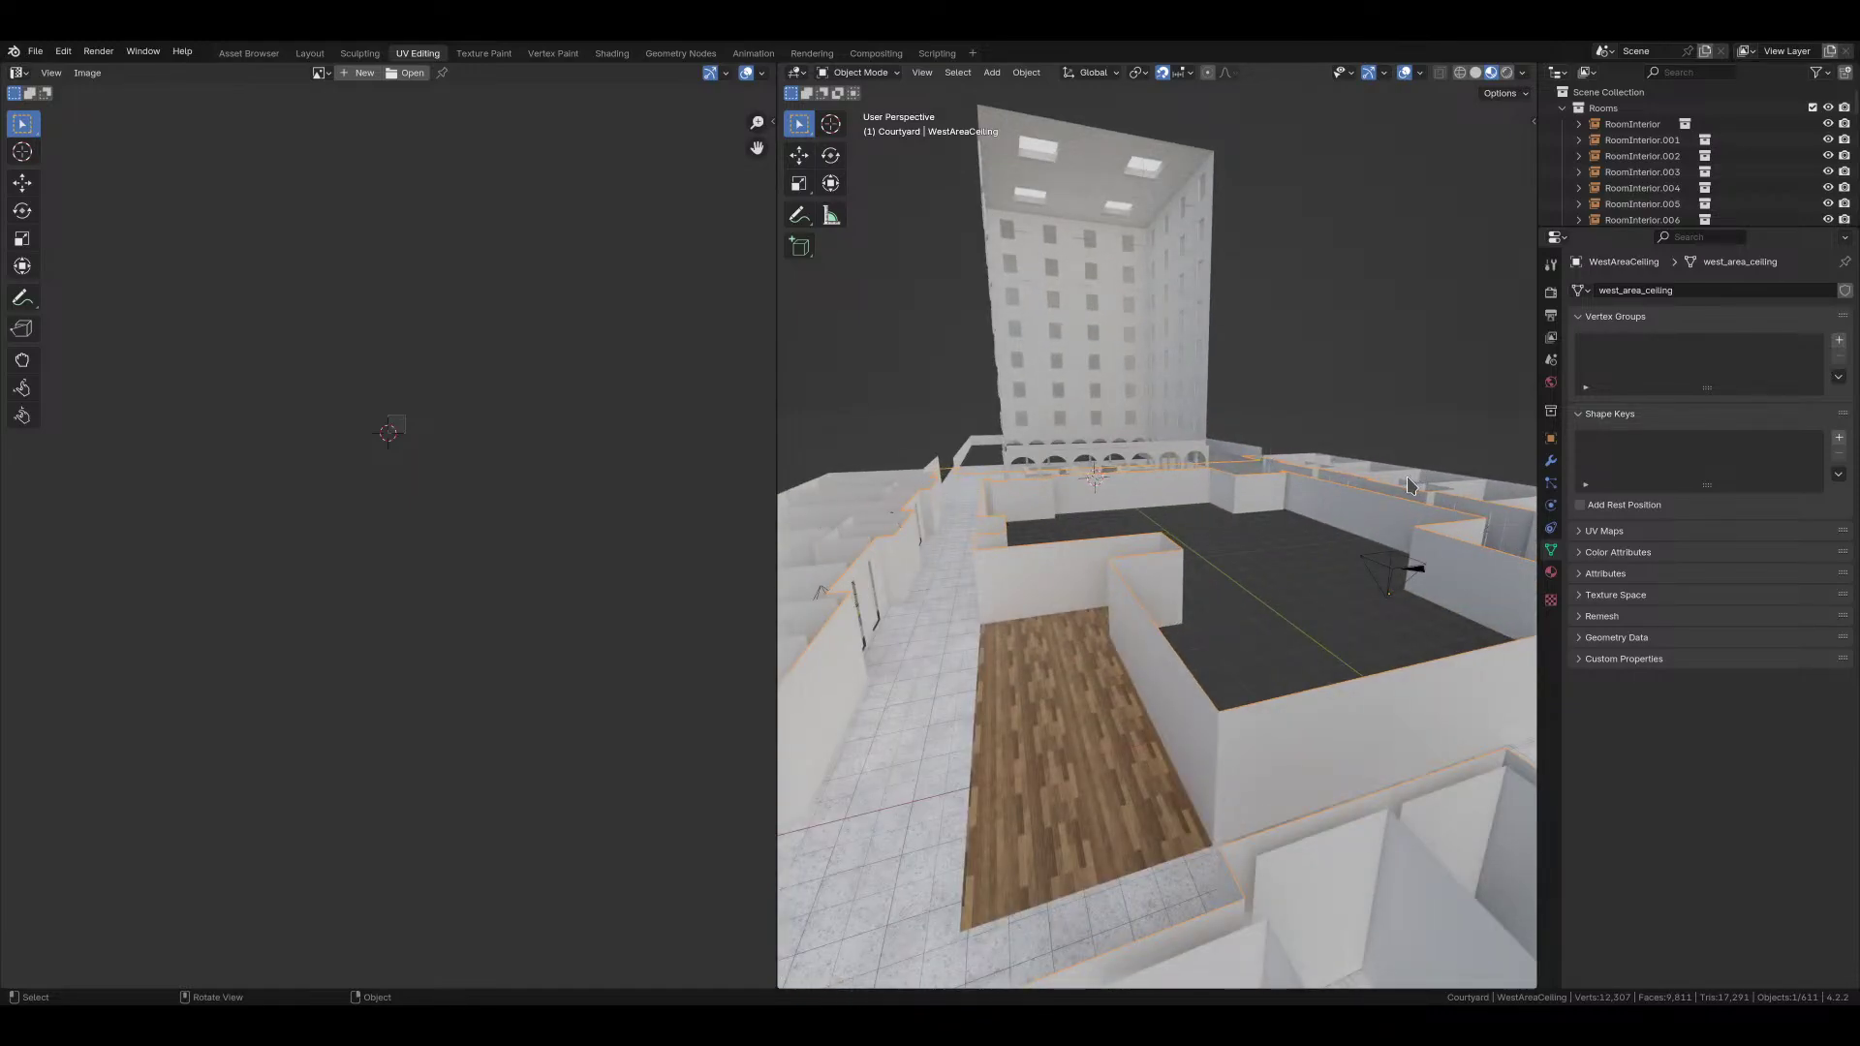
middle_click_drag(948, 620, 1054, 676)
scroll(1054, 675, "up", 10)
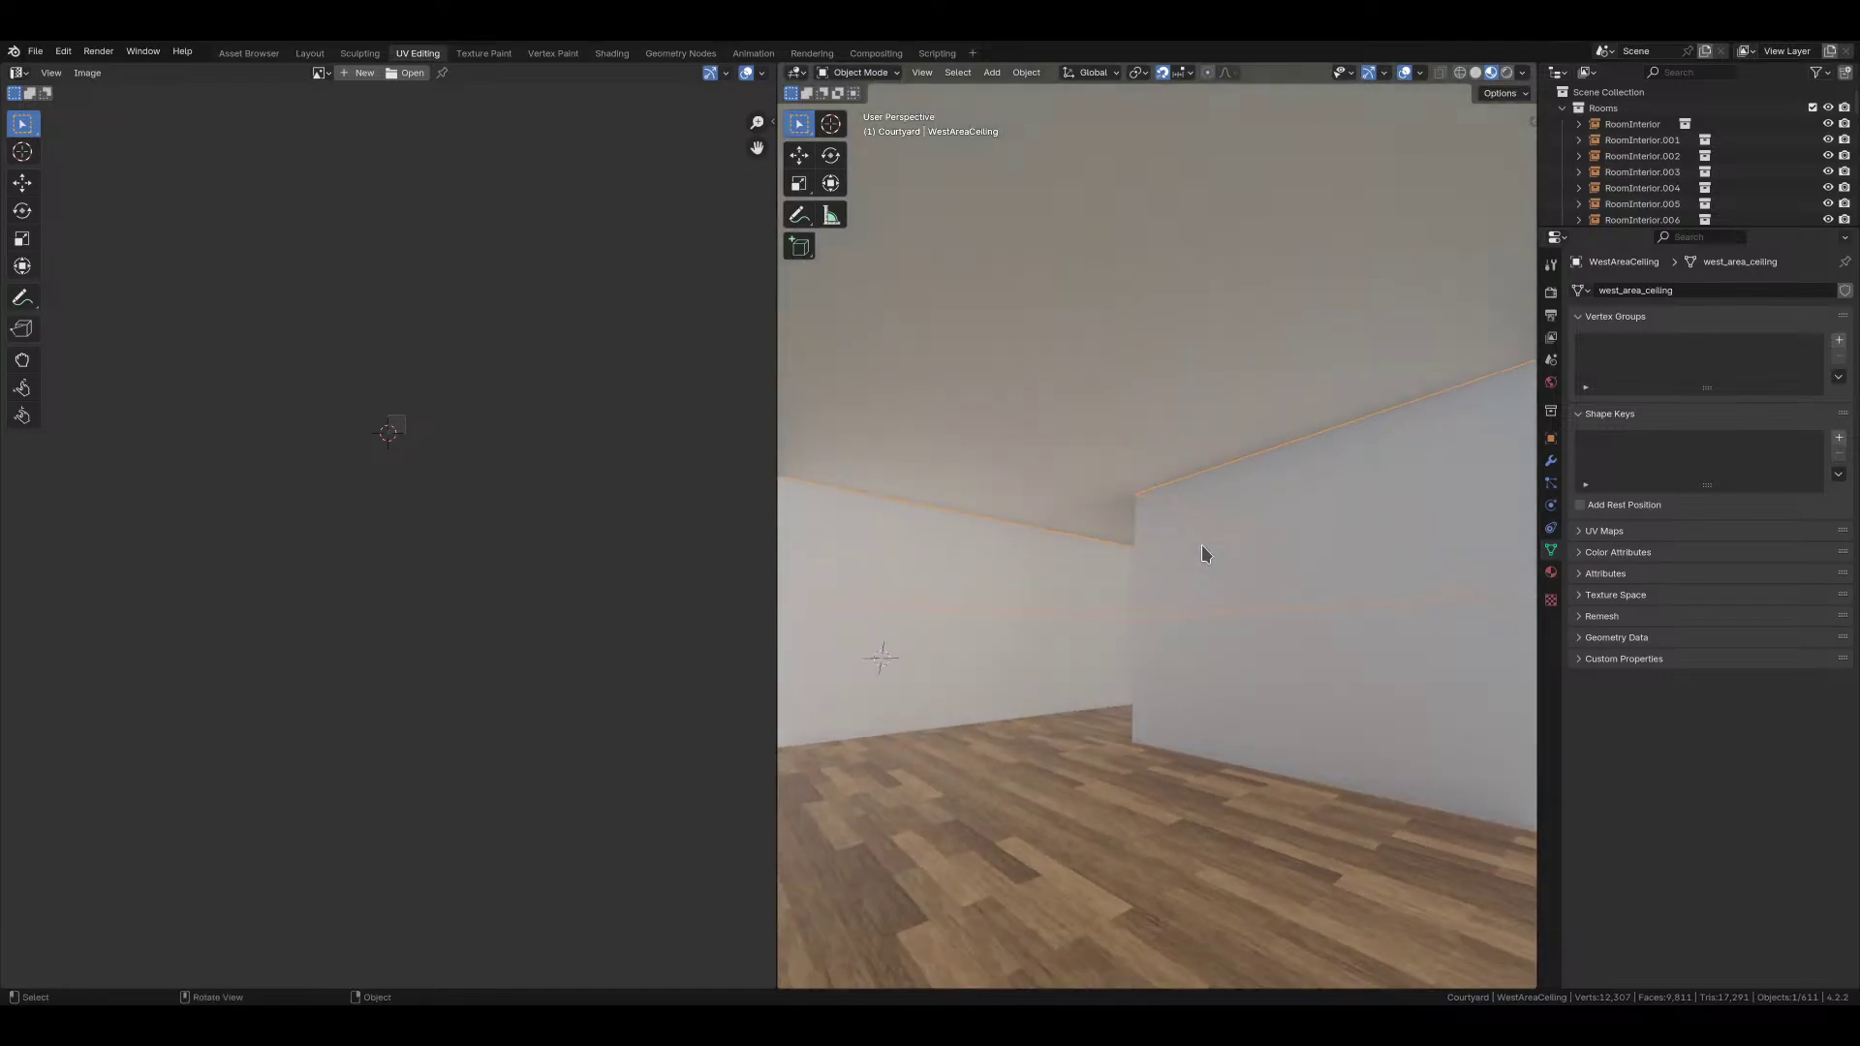
middle_click_drag(1088, 555, 1492, 591)
left_click(1551, 574)
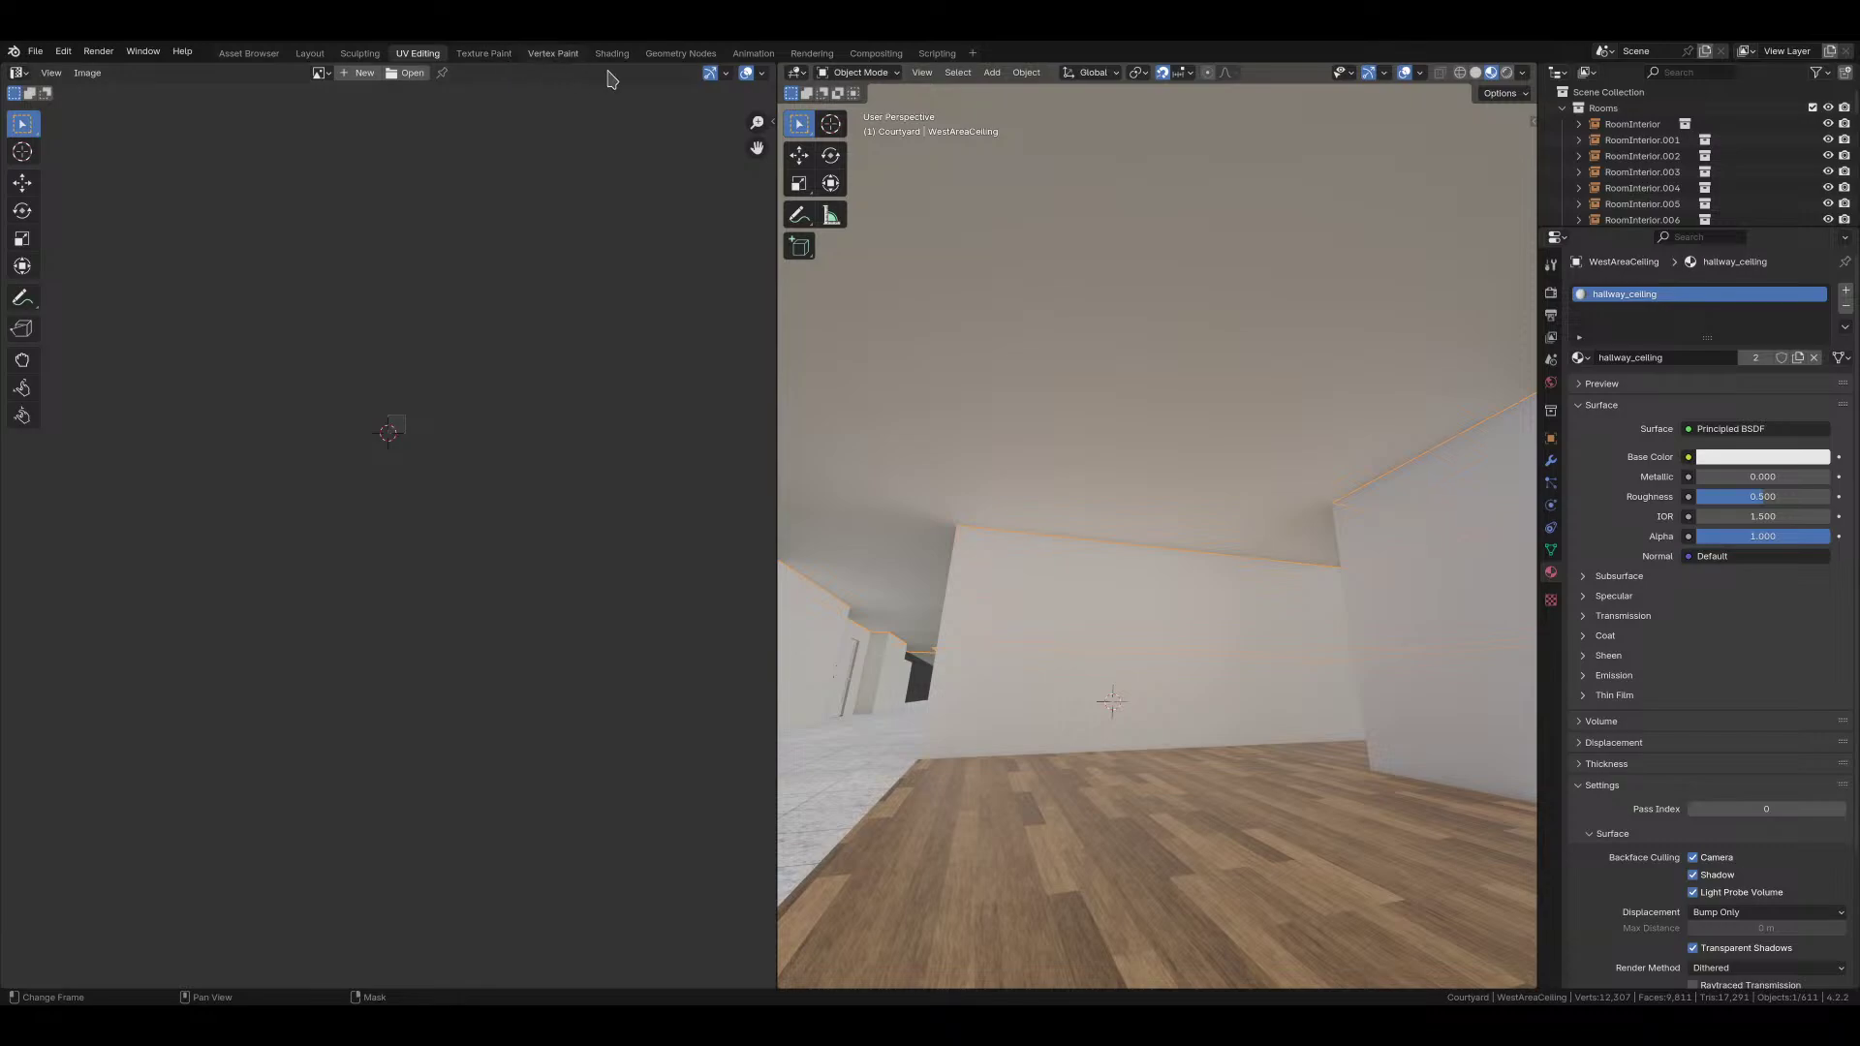
middle_click_drag(1162, 332, 1341, 436)
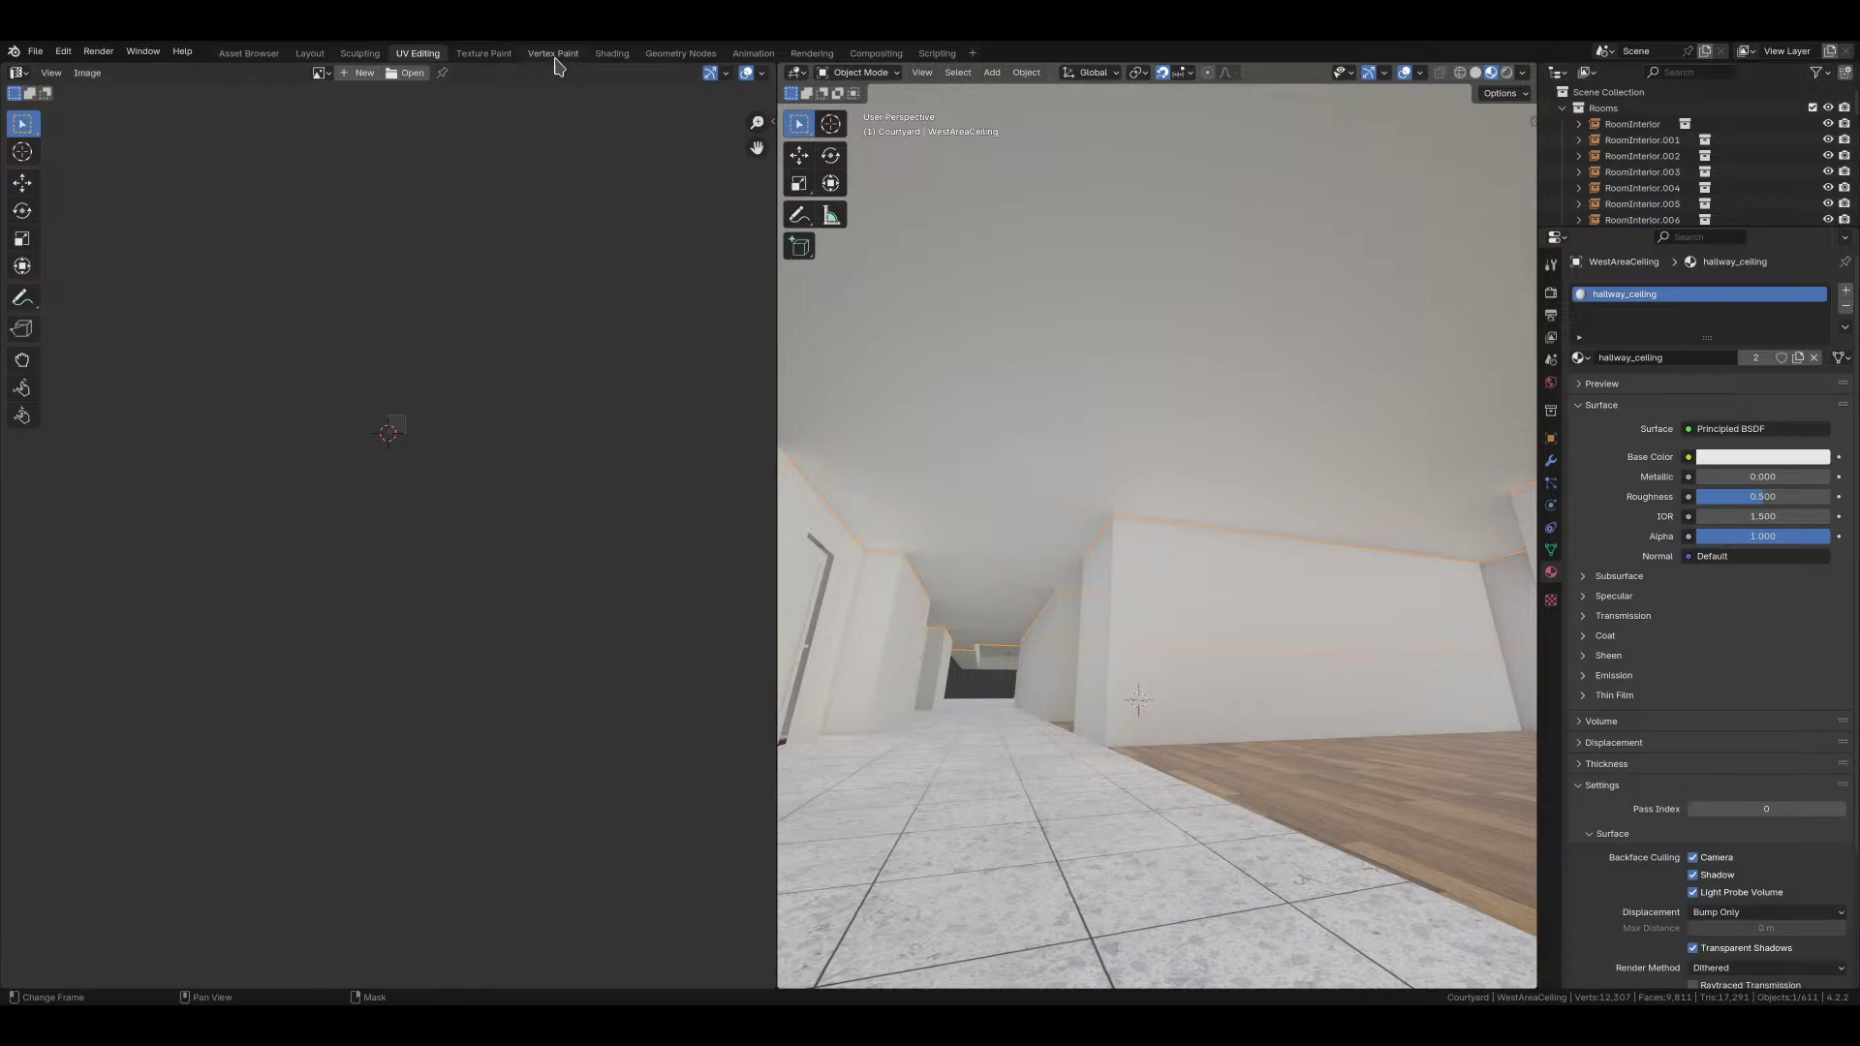
left_click(611, 54)
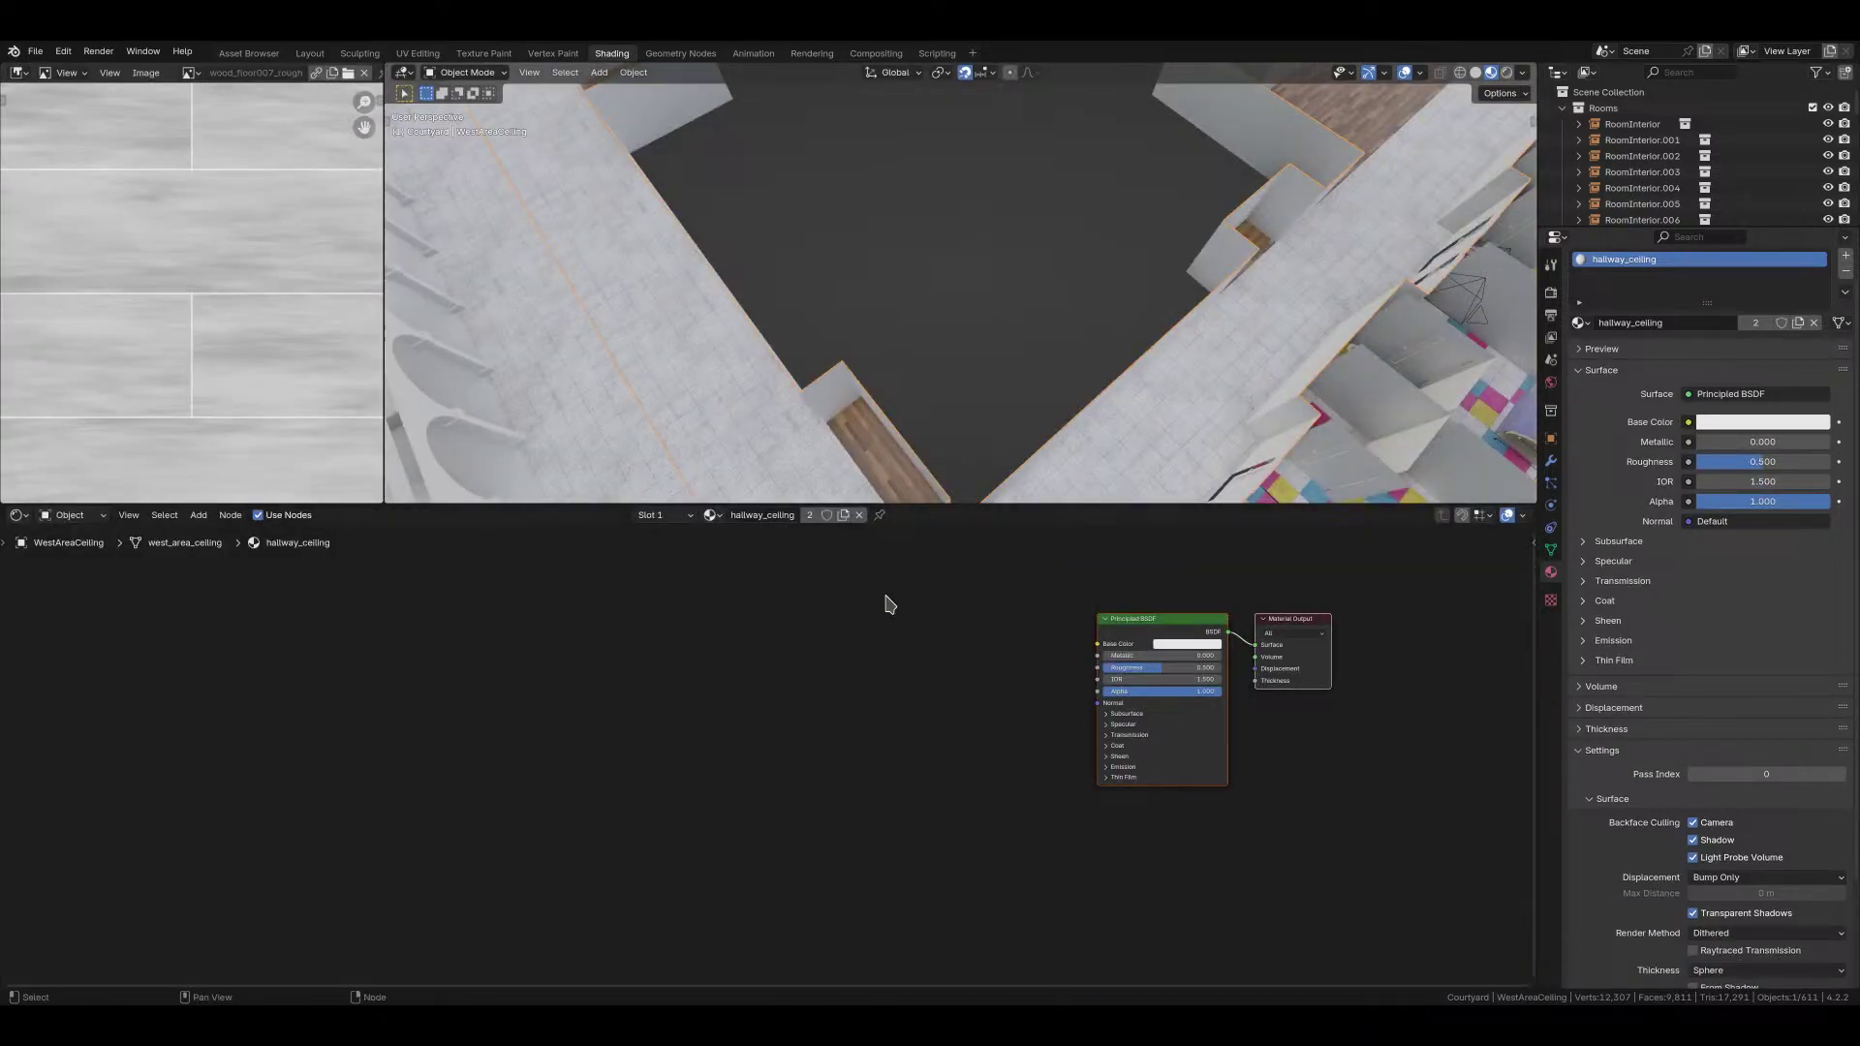
left_click(260, 56)
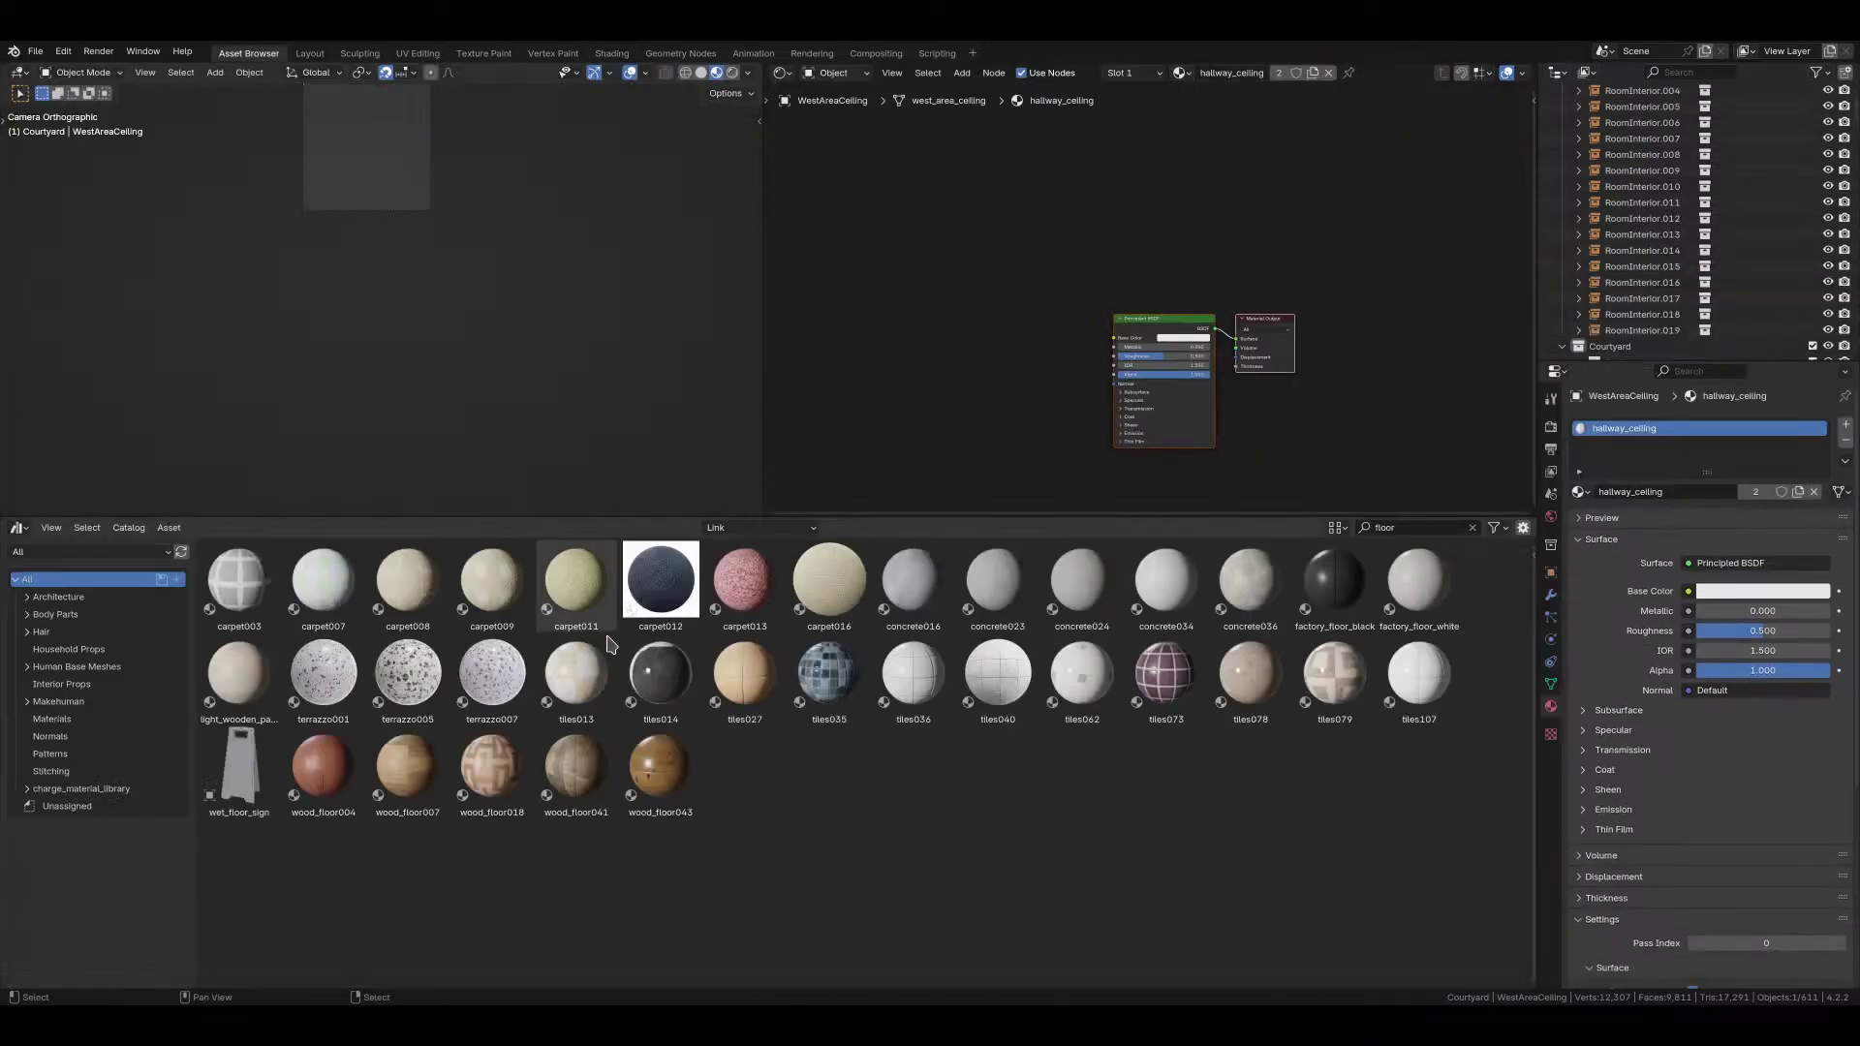
left_click(1409, 523)
type("ceiling")
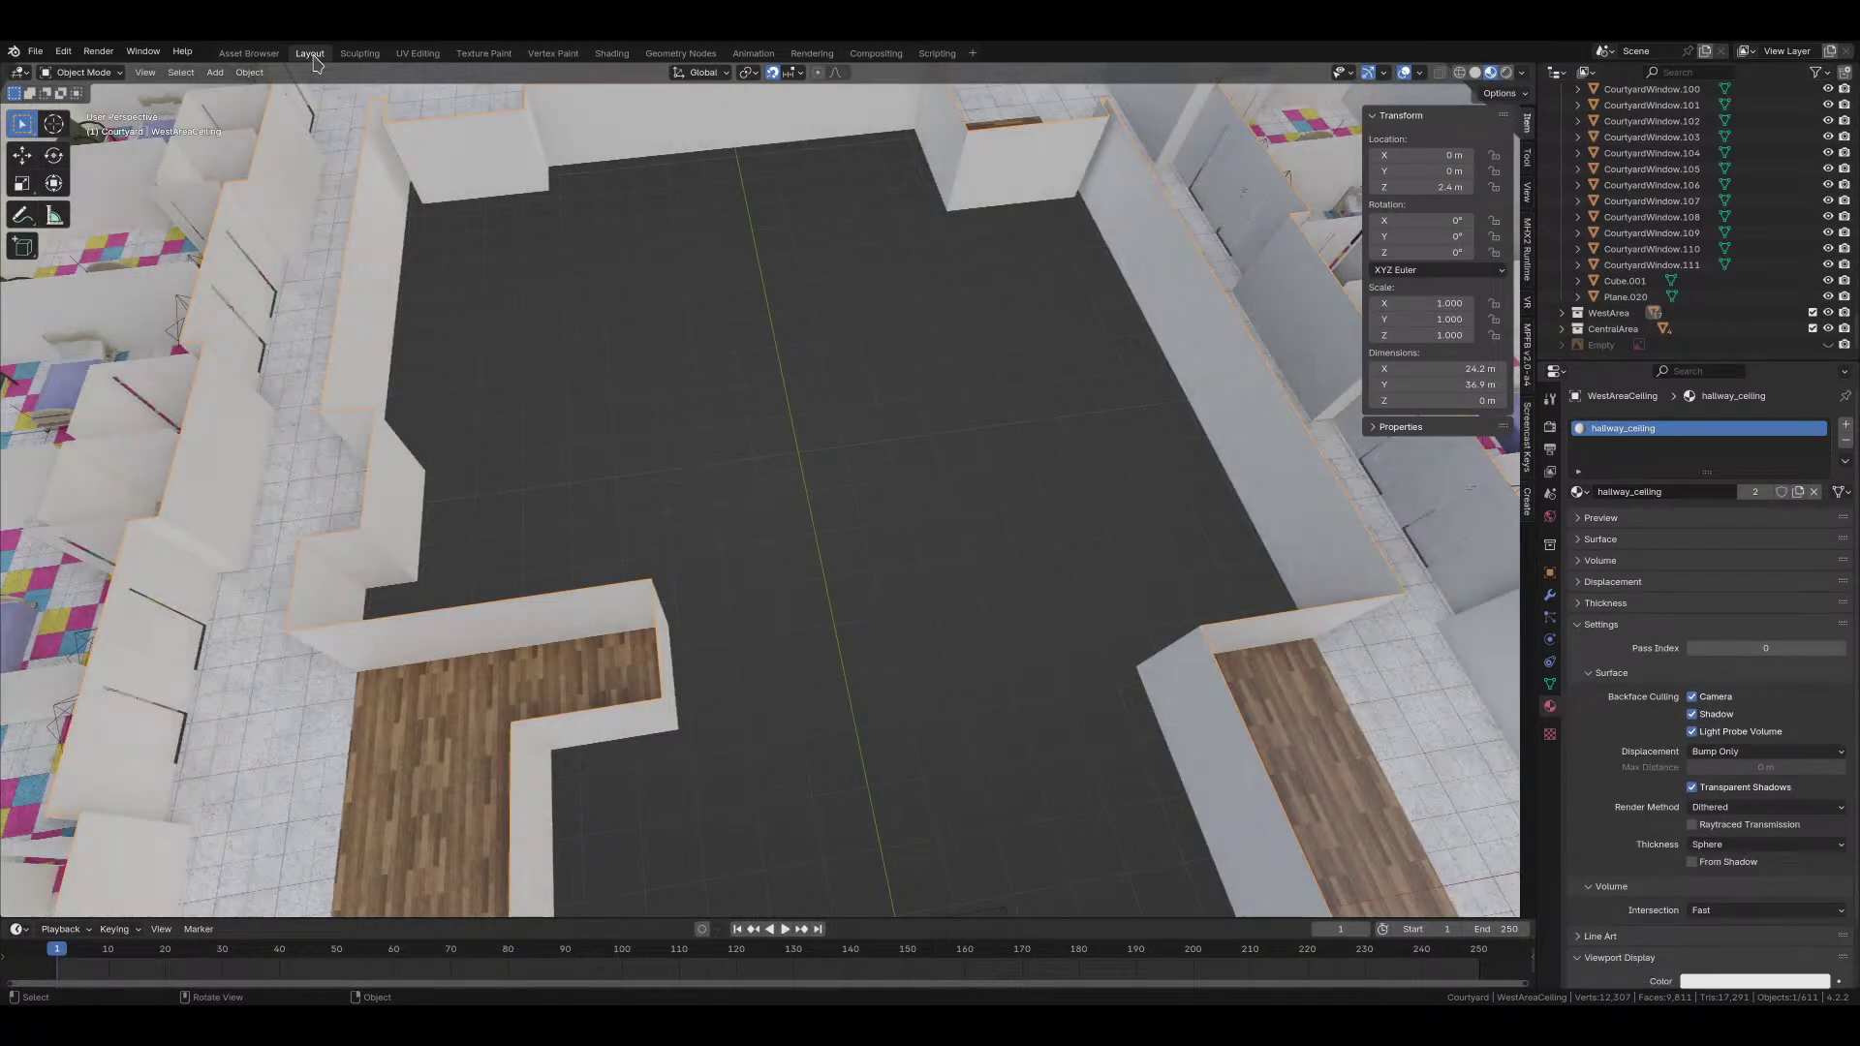
Step: Replace the hallway_ceiling material on WestAreaCeiling with the office_ceiling001 material from the asset library
left_click(311, 54)
scroll(758, 482, "down", 3)
left_click(248, 53)
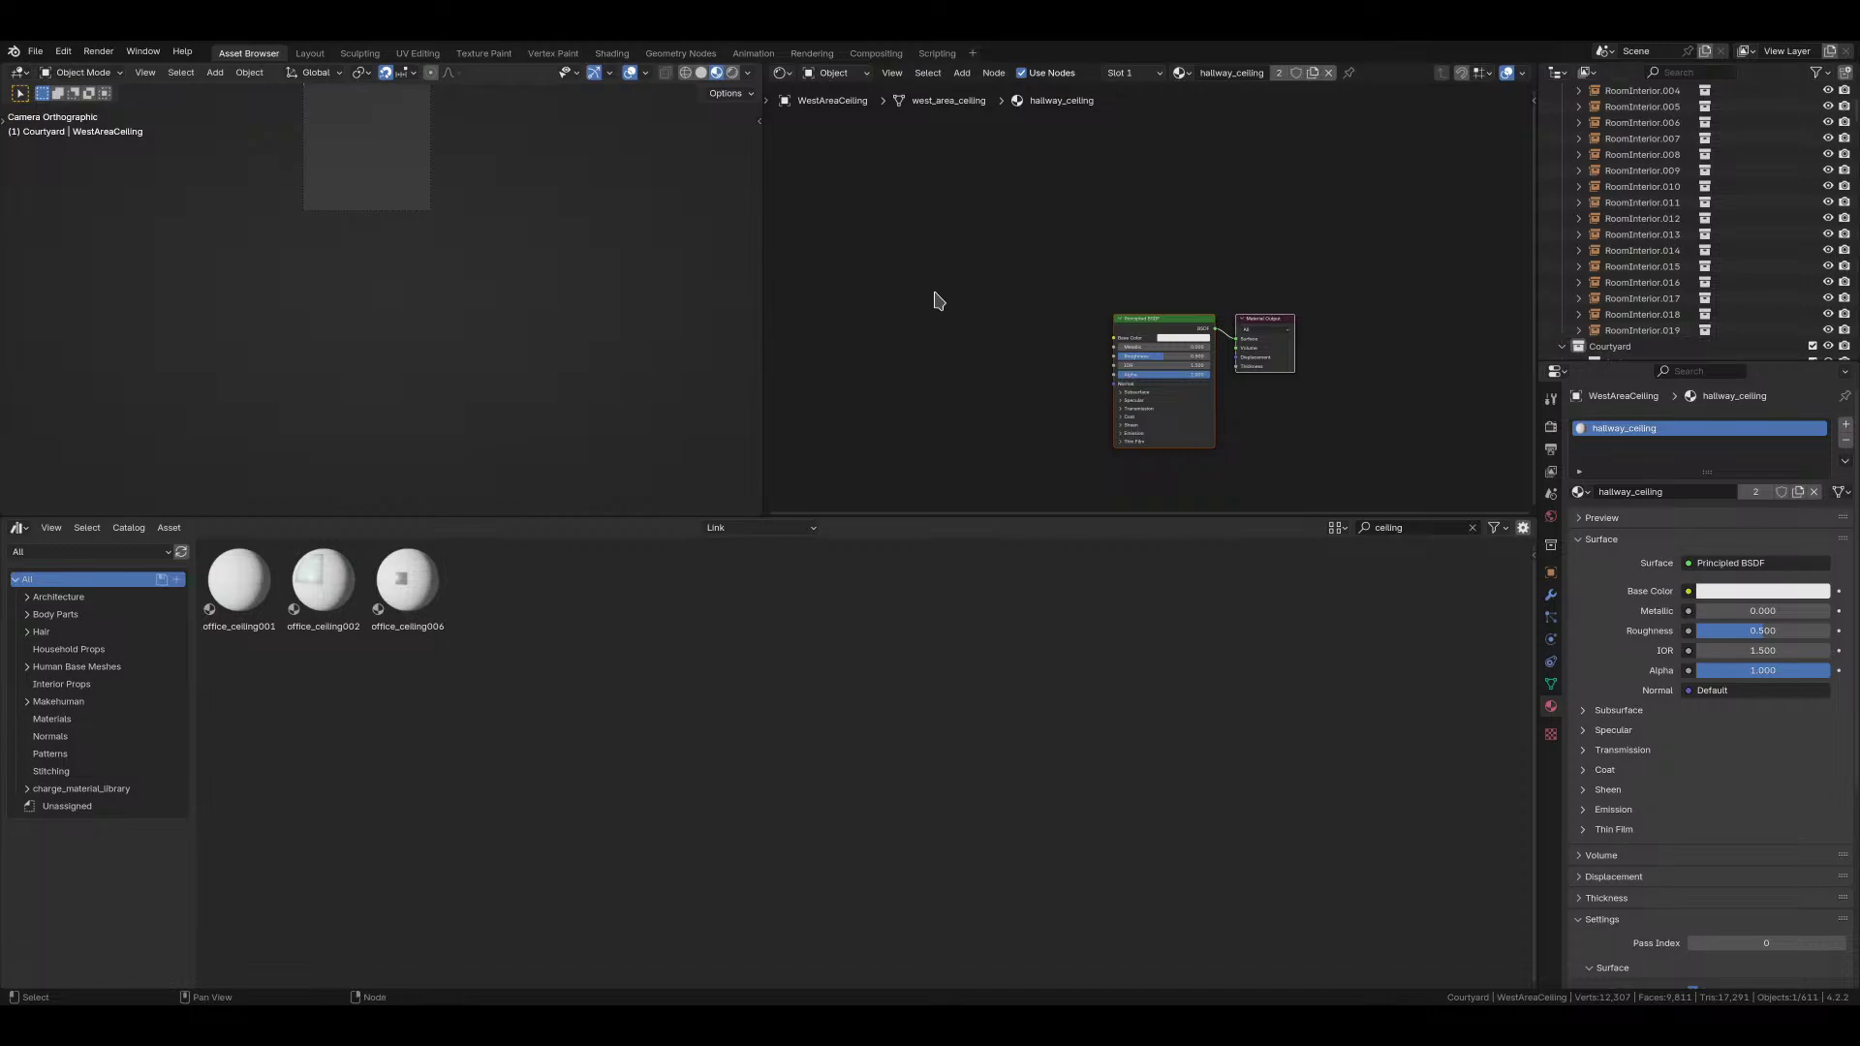
middle_click_drag(498, 249, 412, 276)
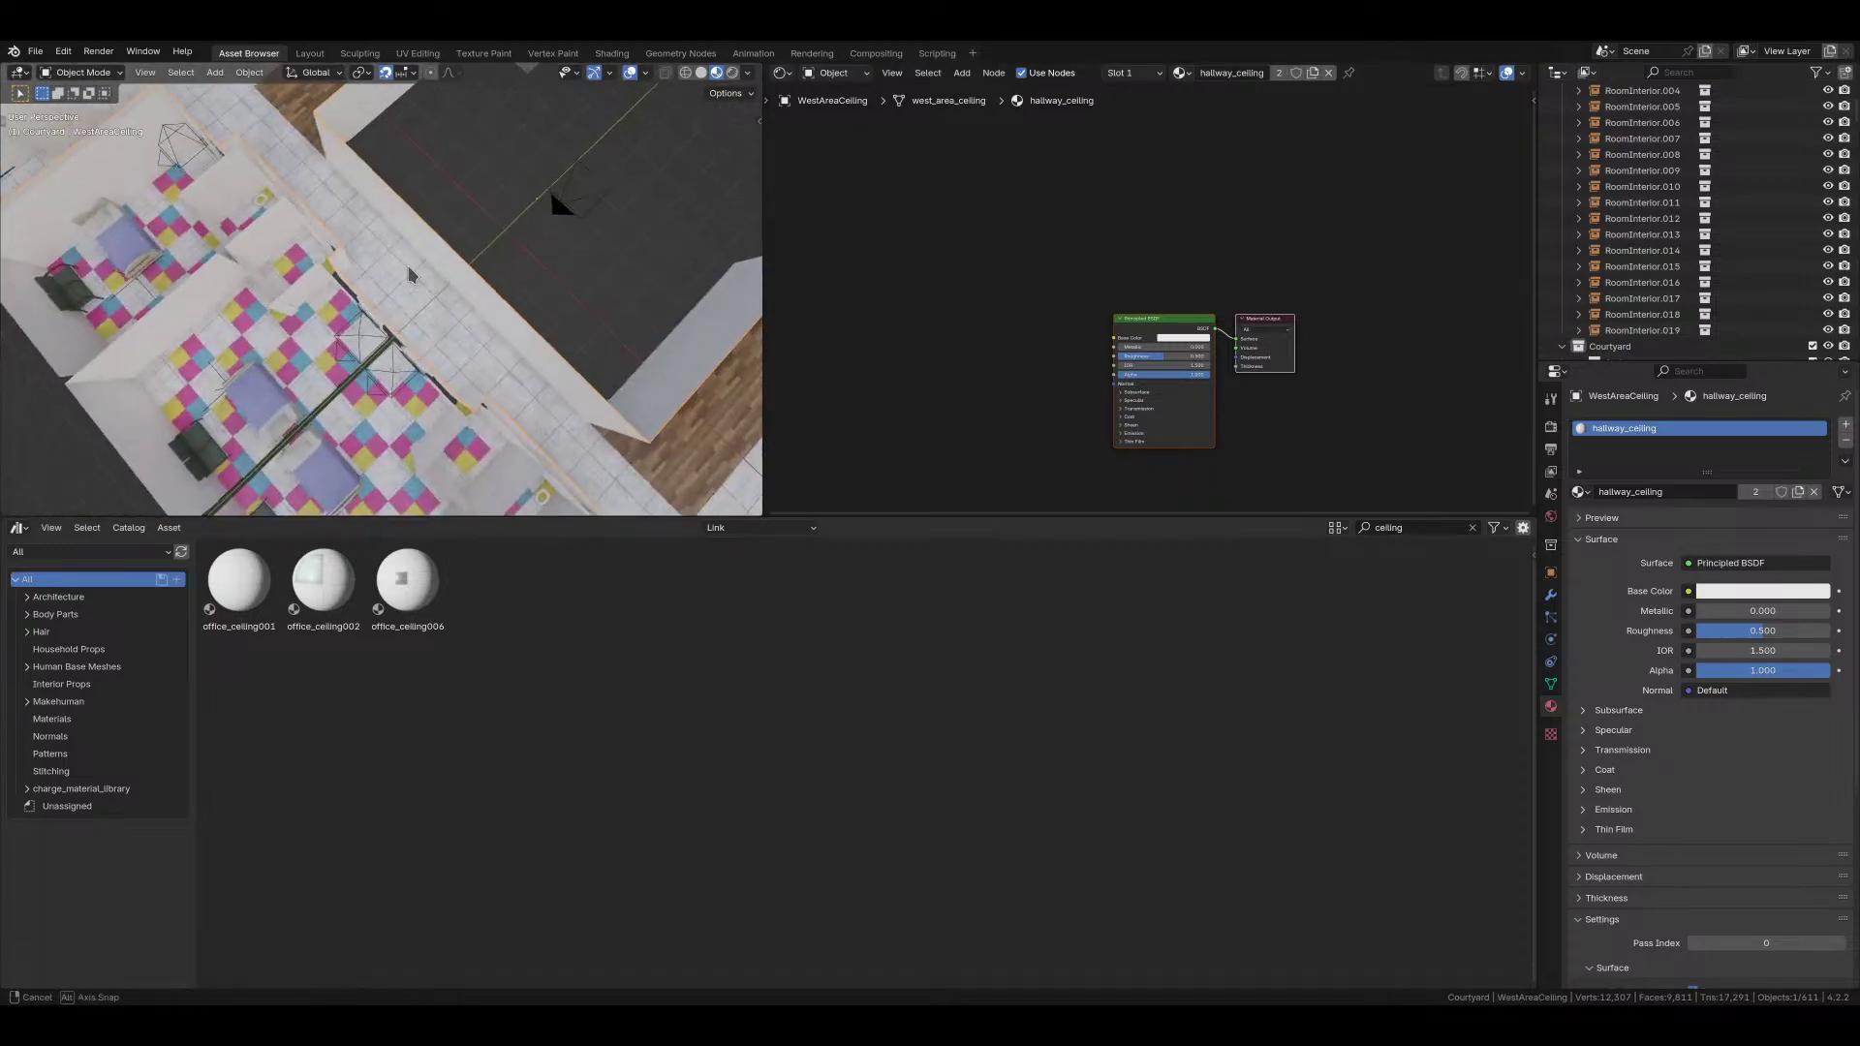
scroll(412, 275, "up", 10)
middle_click_drag(379, 206, 395, 271)
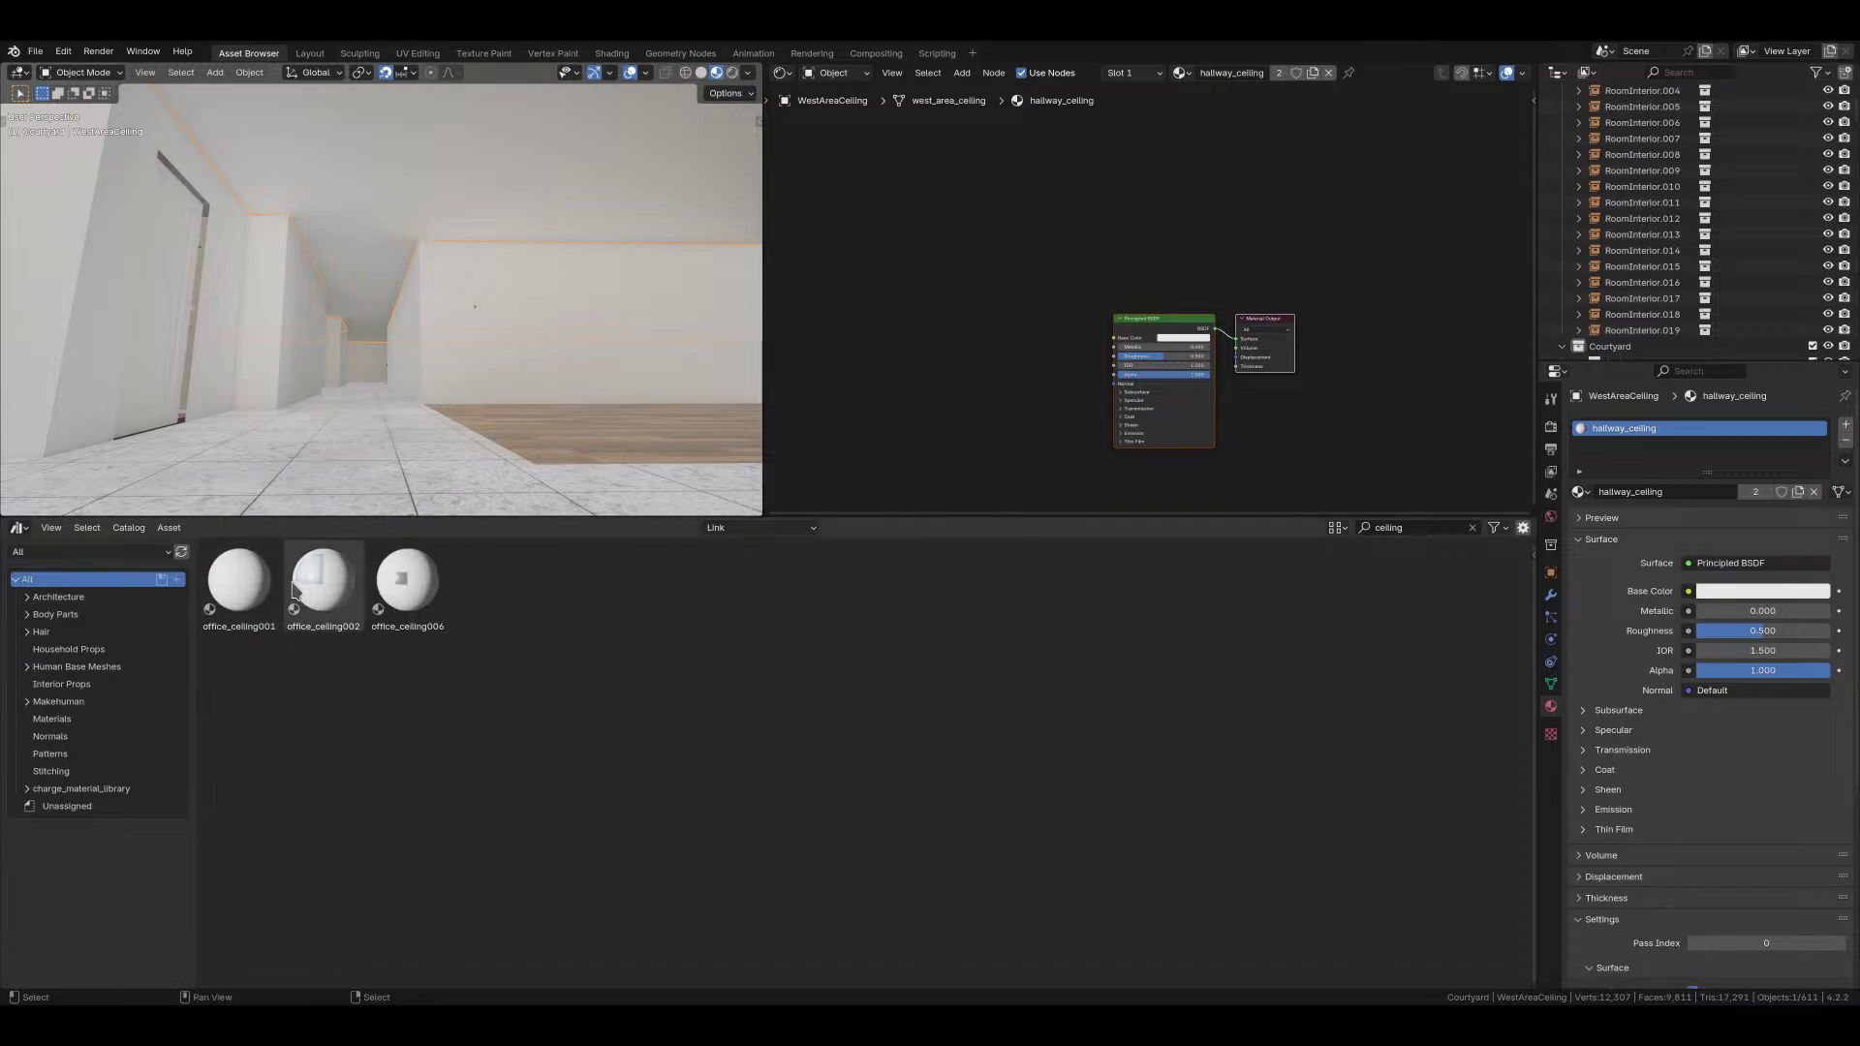
left_click_drag(260, 593, 1642, 495)
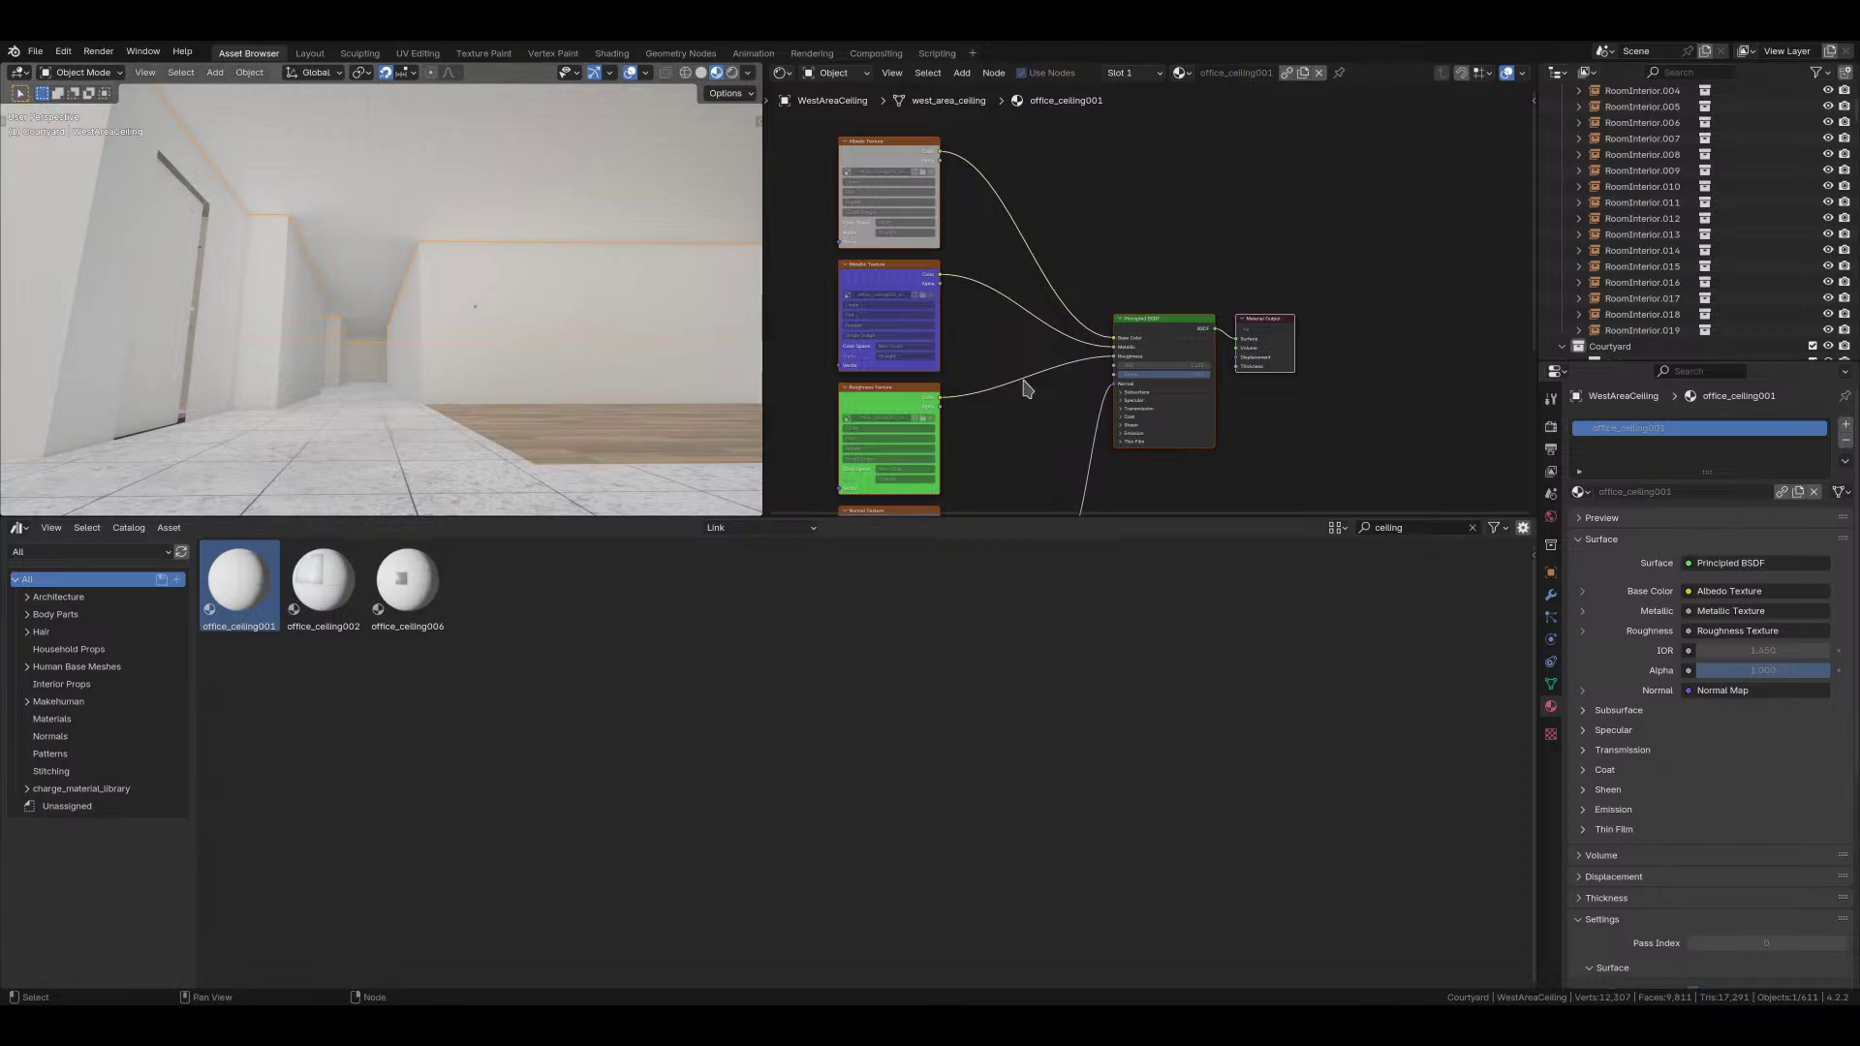
Step: Delete the displacement texture and its Displacement node from the office_ceiling001 material
middle_click_drag(979, 416, 1036, 395)
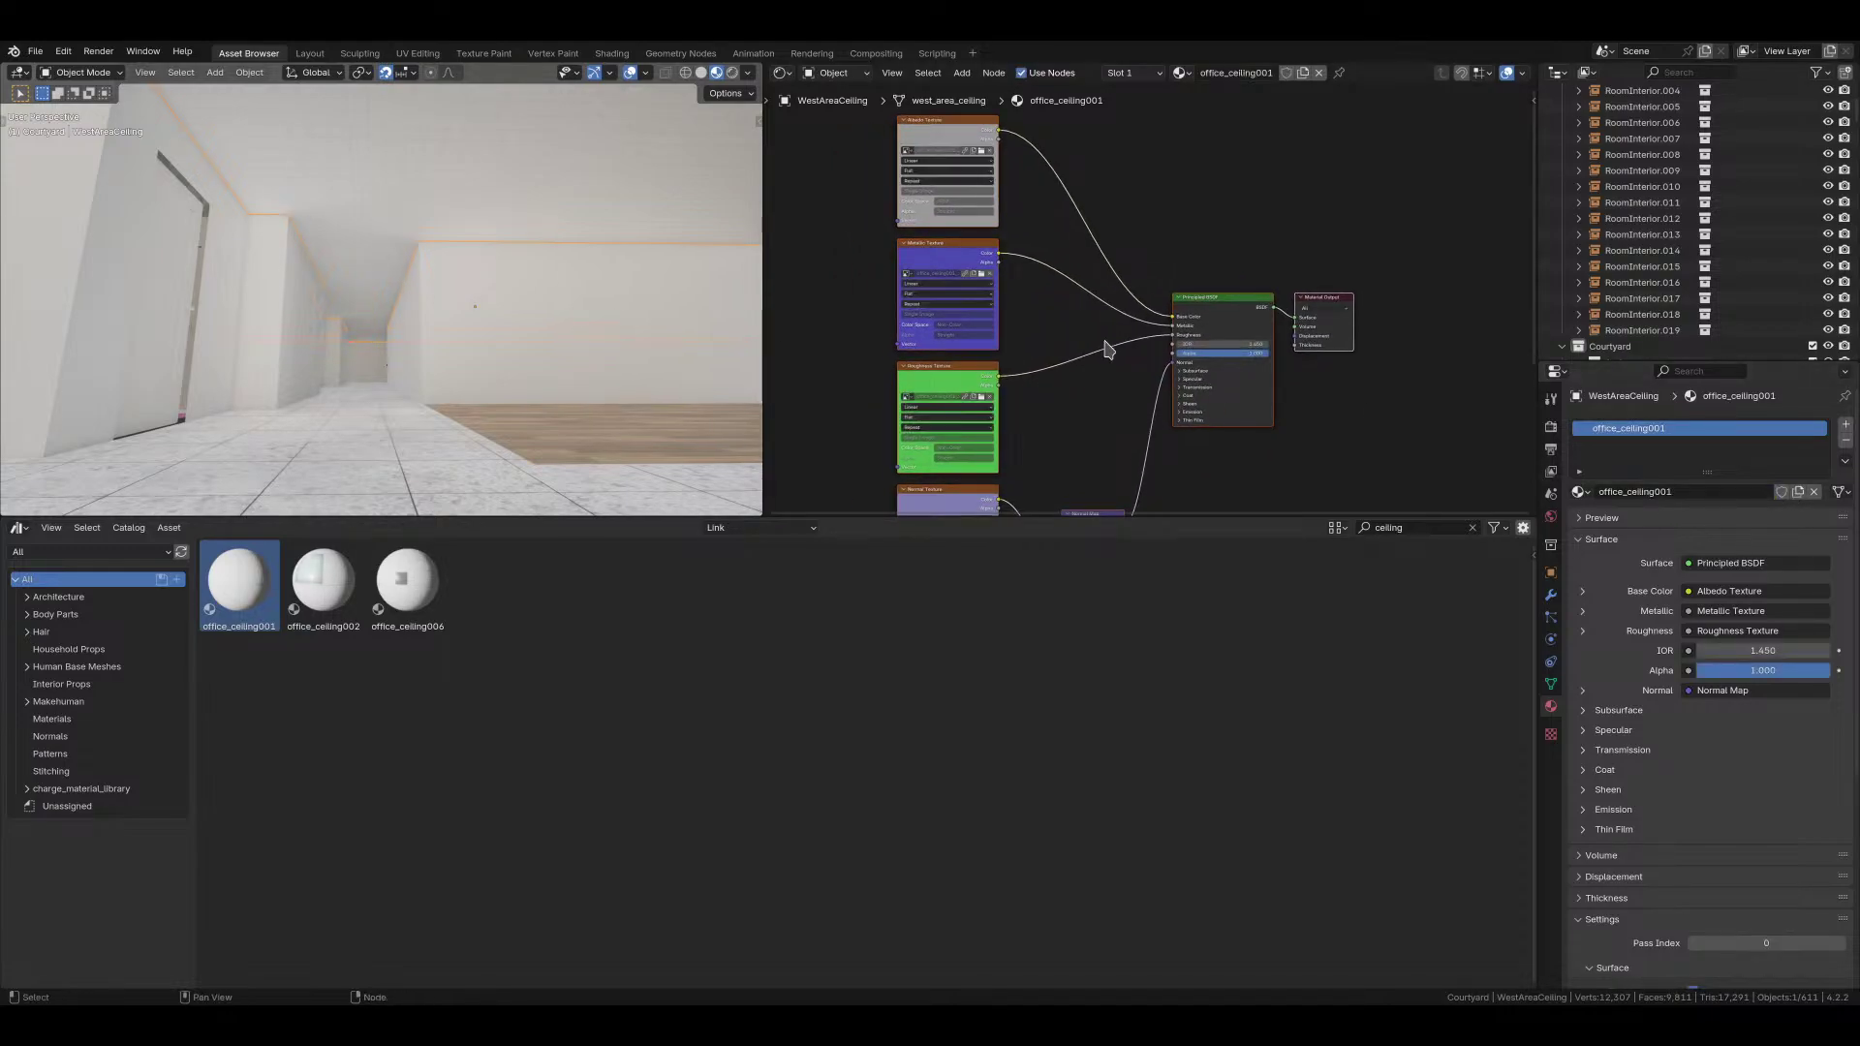
key("Home")
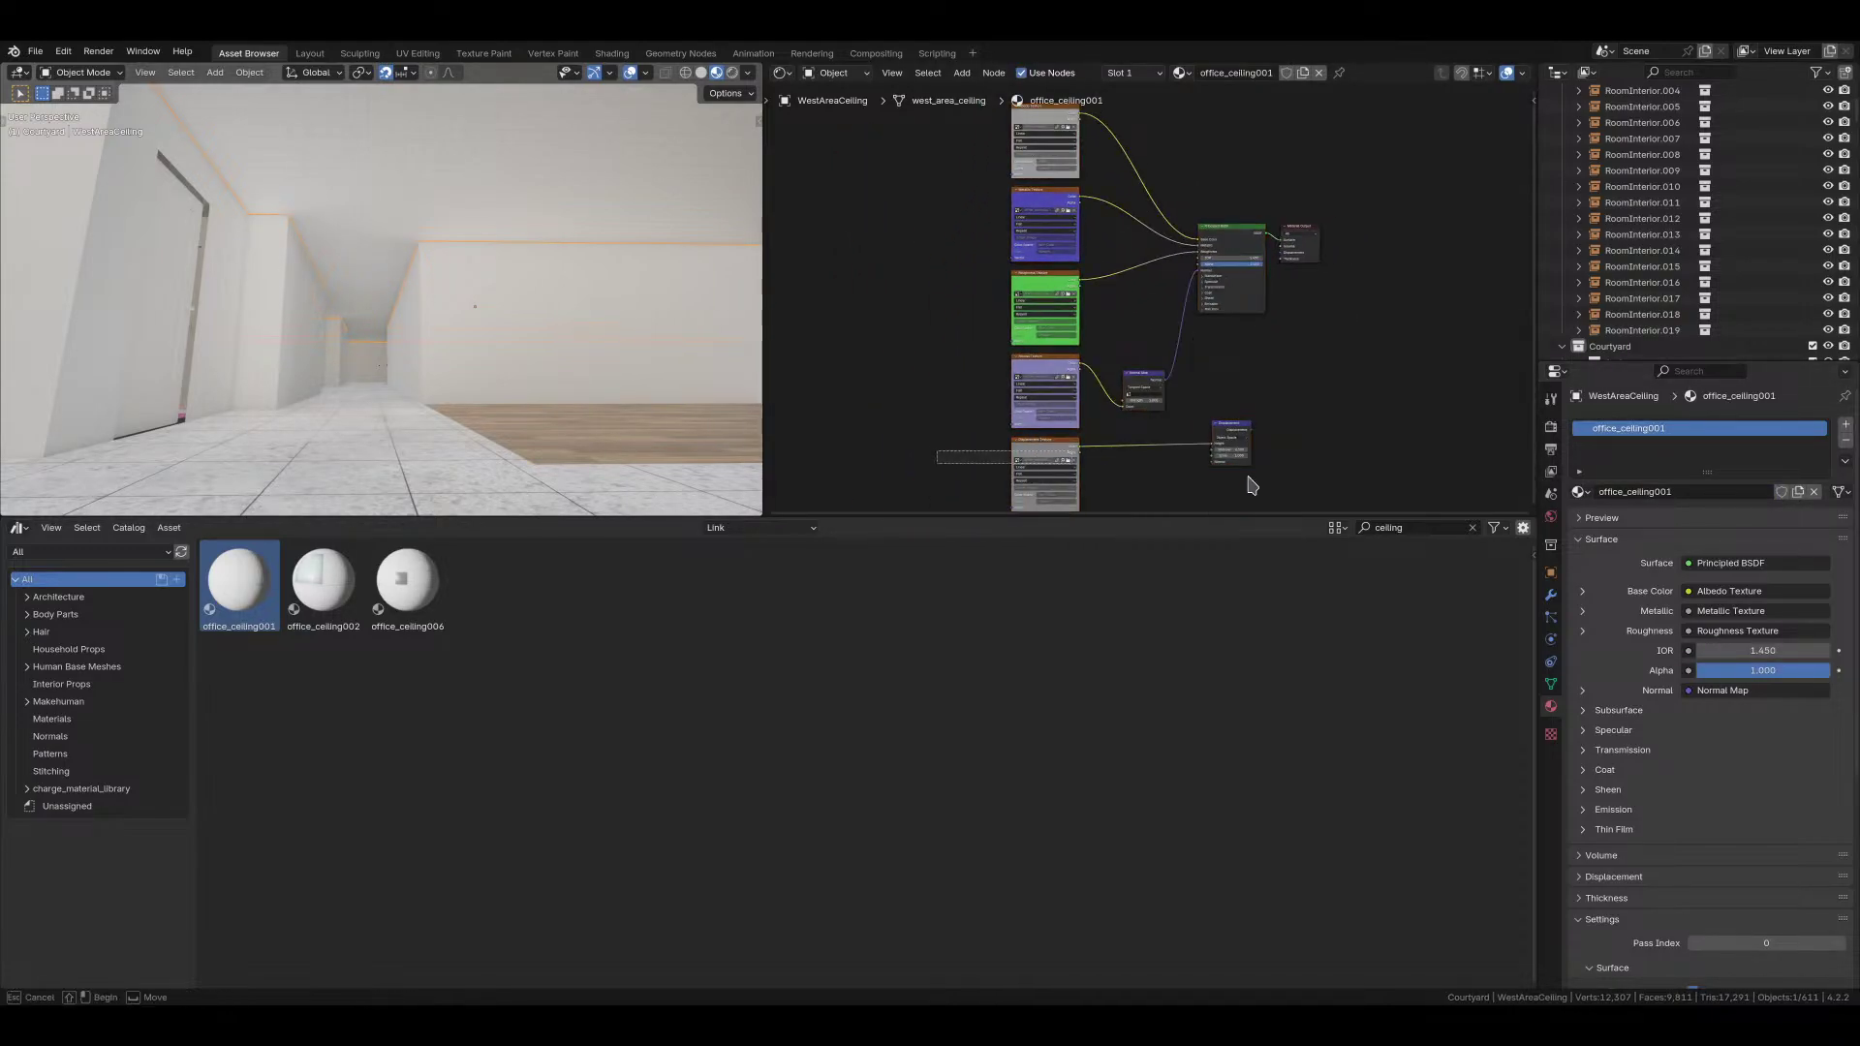
left_click_drag(1248, 485, 1337, 485)
key("x")
key("Home")
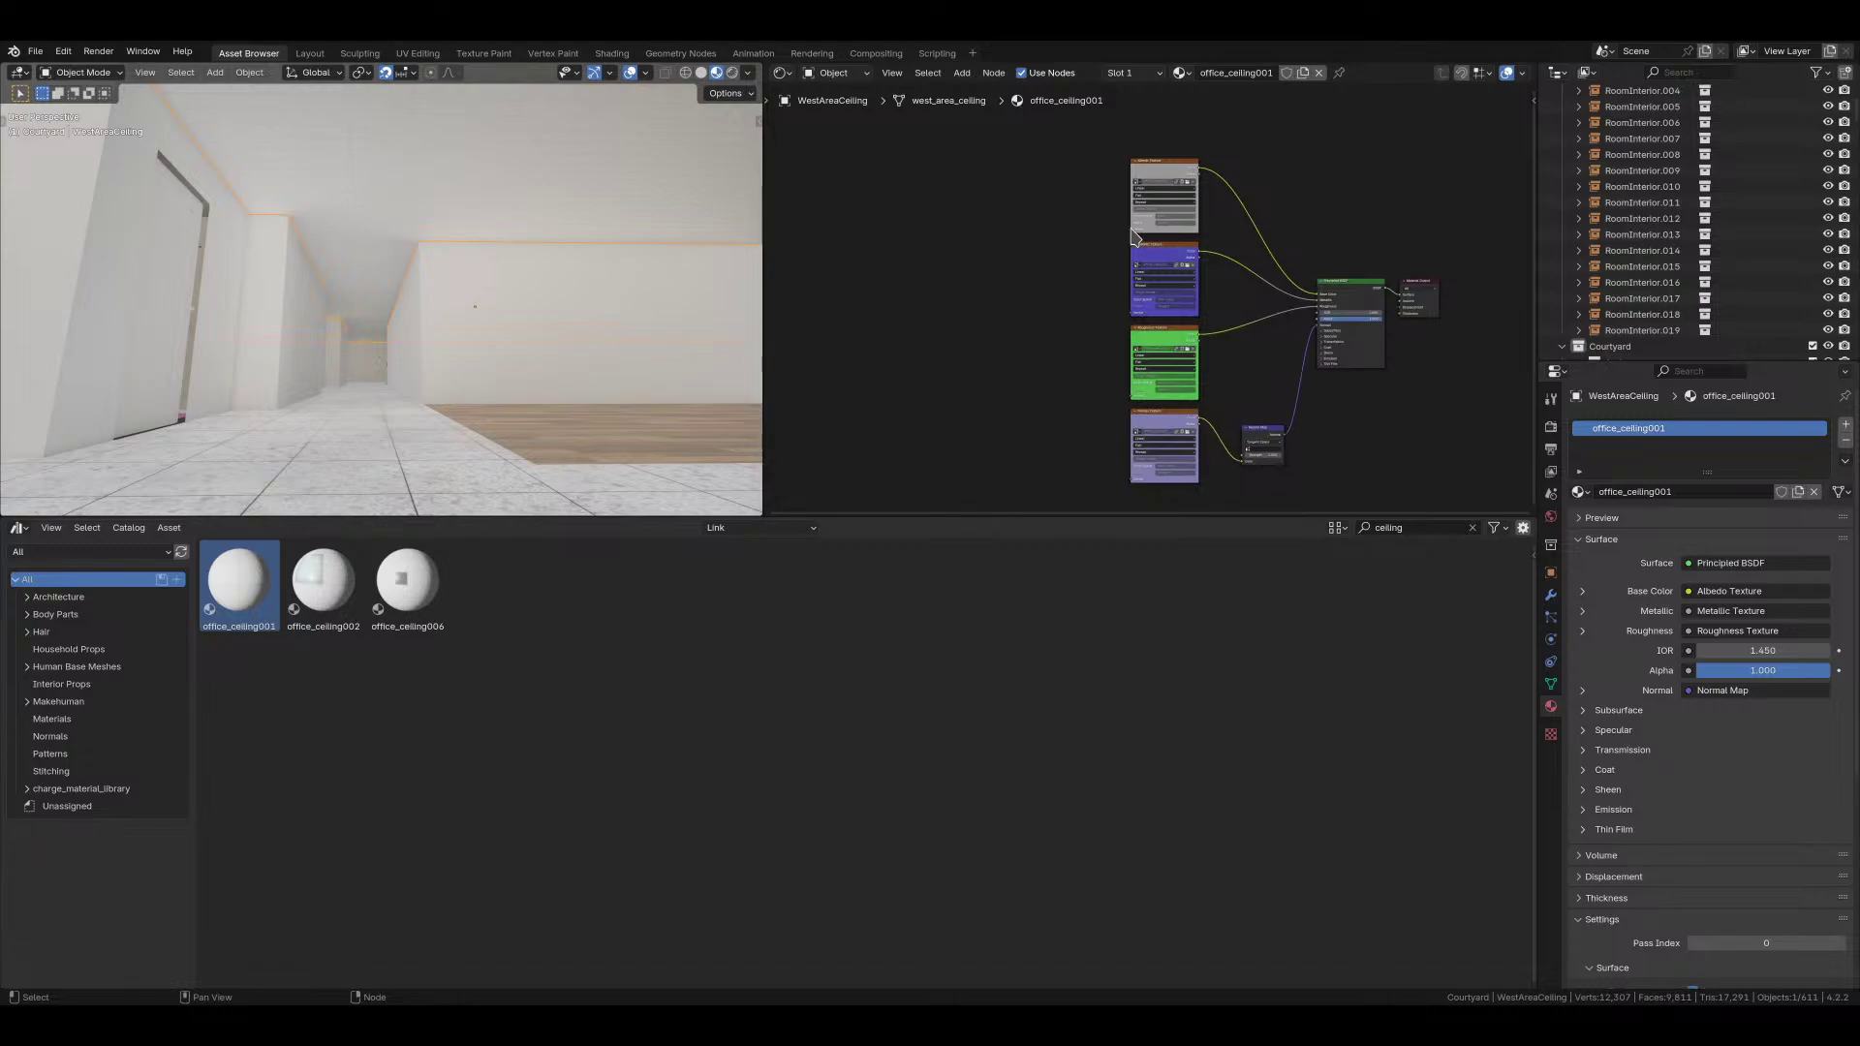
Step: Add a Mapping node and connect its Vector output to the albedo, metallic, roughness and normal textures
left_click_drag(1134, 232, 1029, 254)
type("mapping")
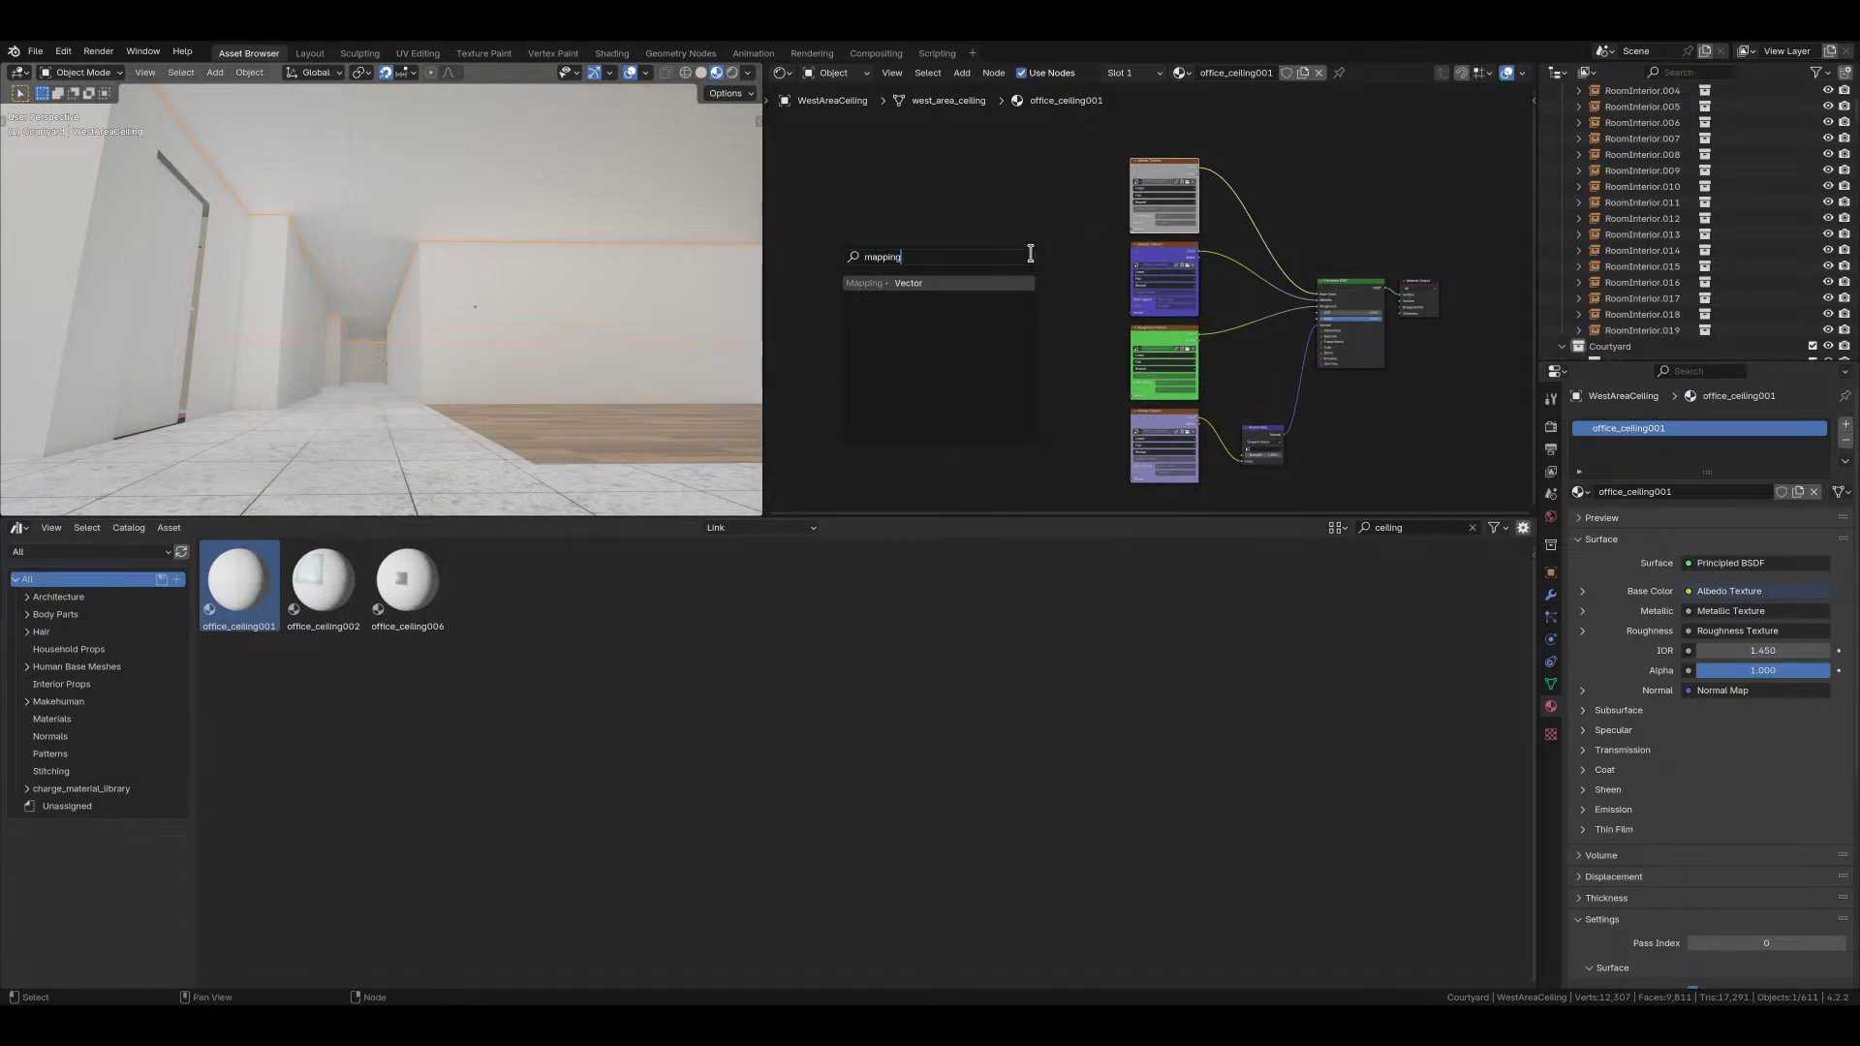
key("Return")
left_click(1024, 262)
left_click_drag(1021, 265, 1129, 392)
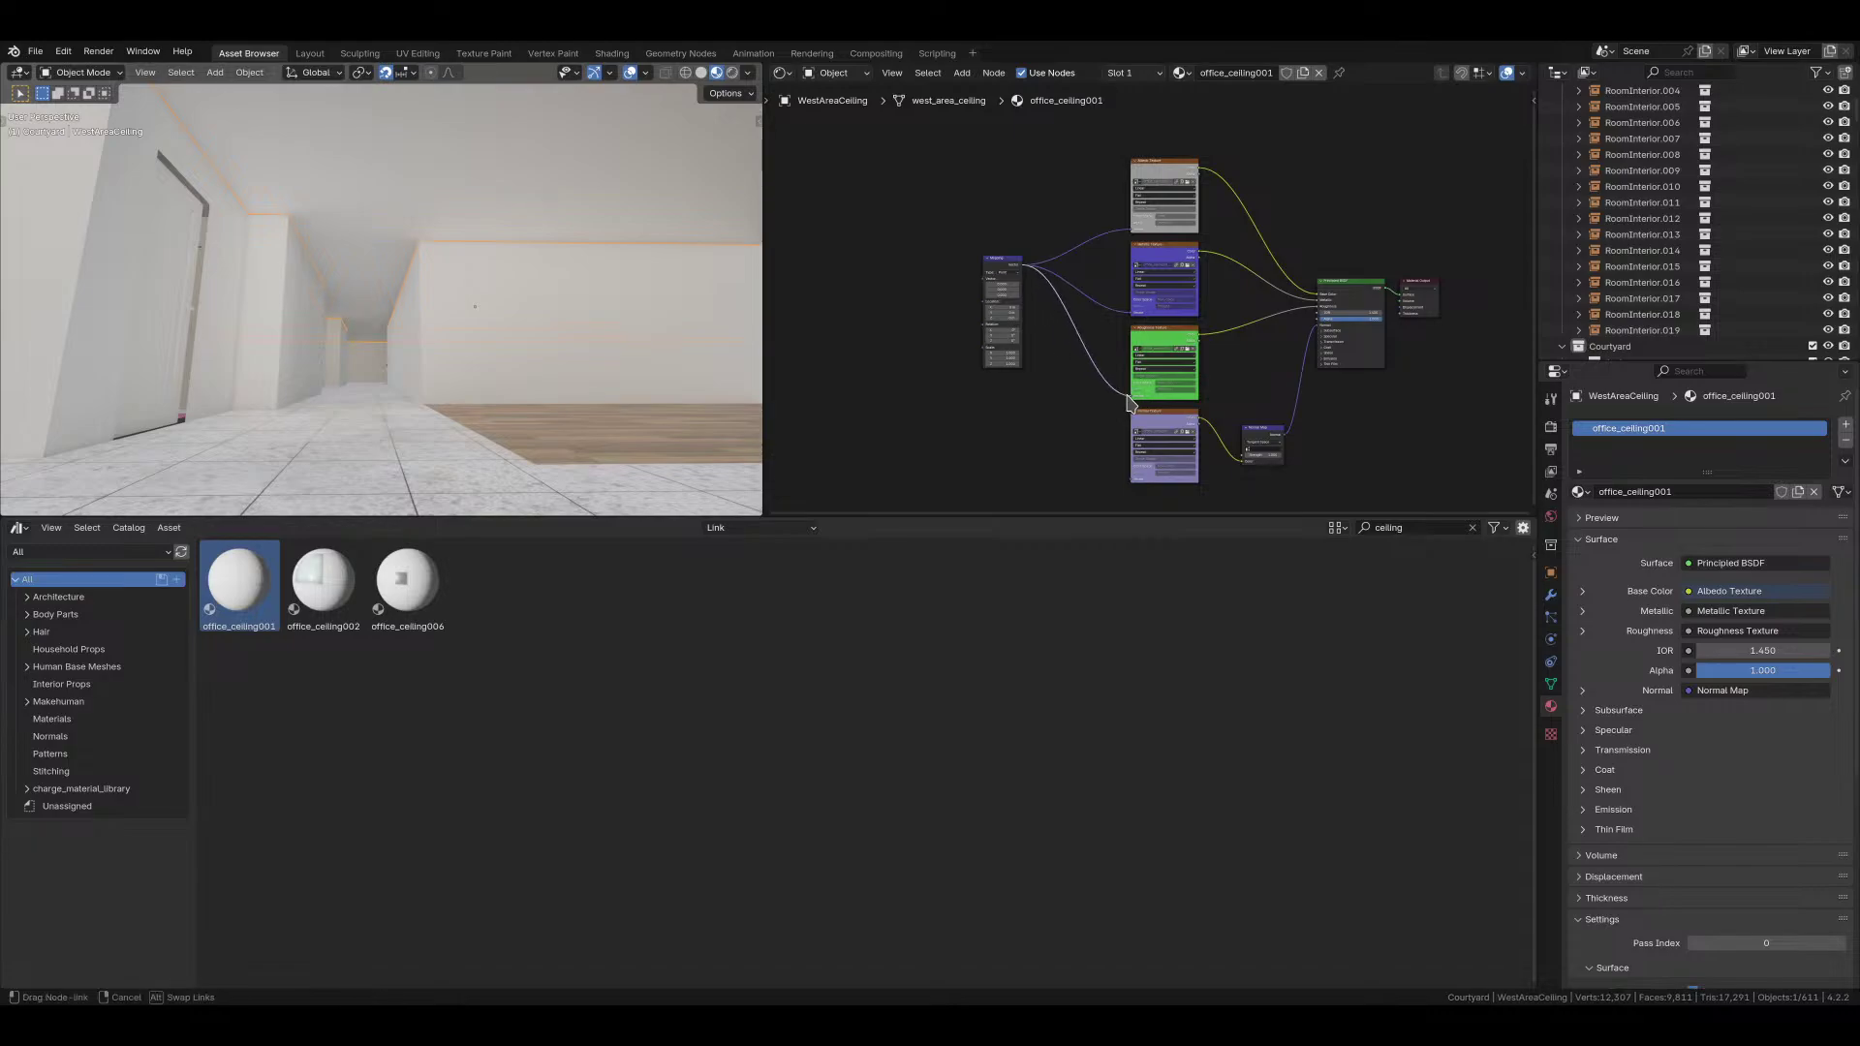
left_click_drag(1019, 276, 1136, 447)
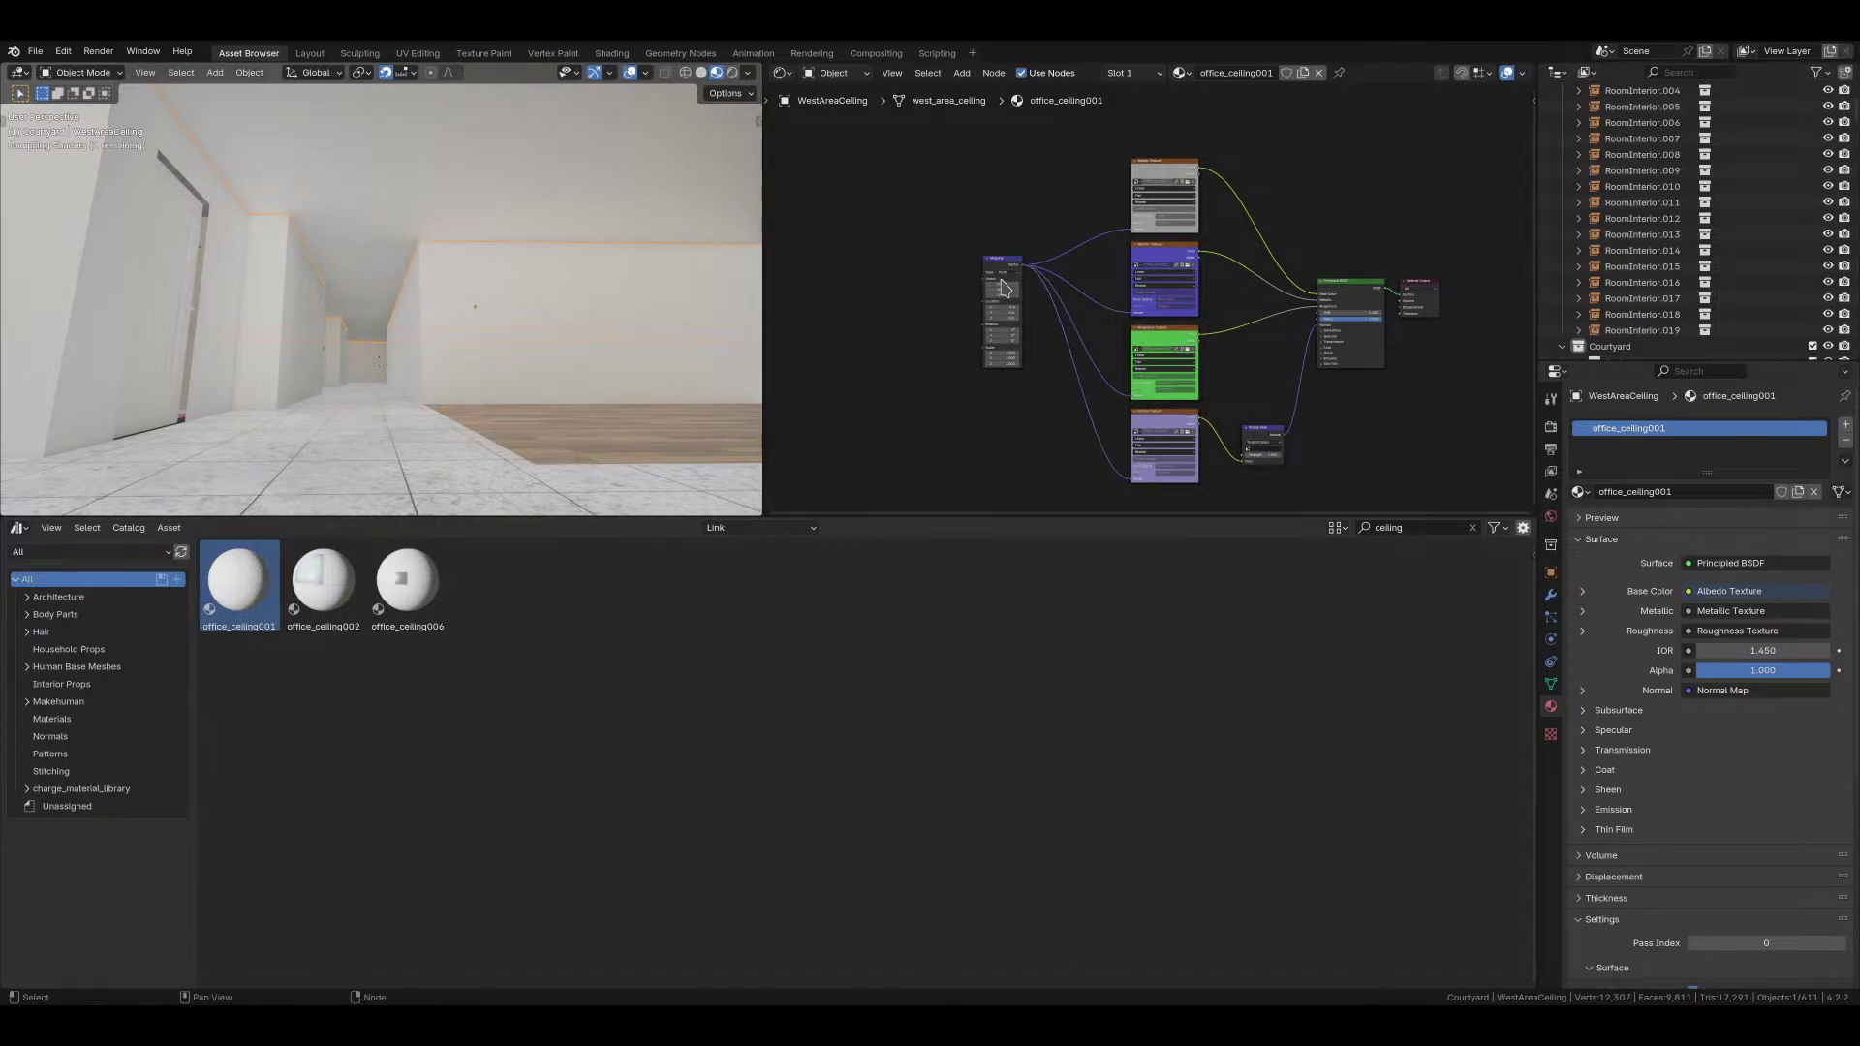
Step: Add a UV Map node feeding the Mapping node's Vector input
left_click_drag(984, 287, 918, 286)
type("uv")
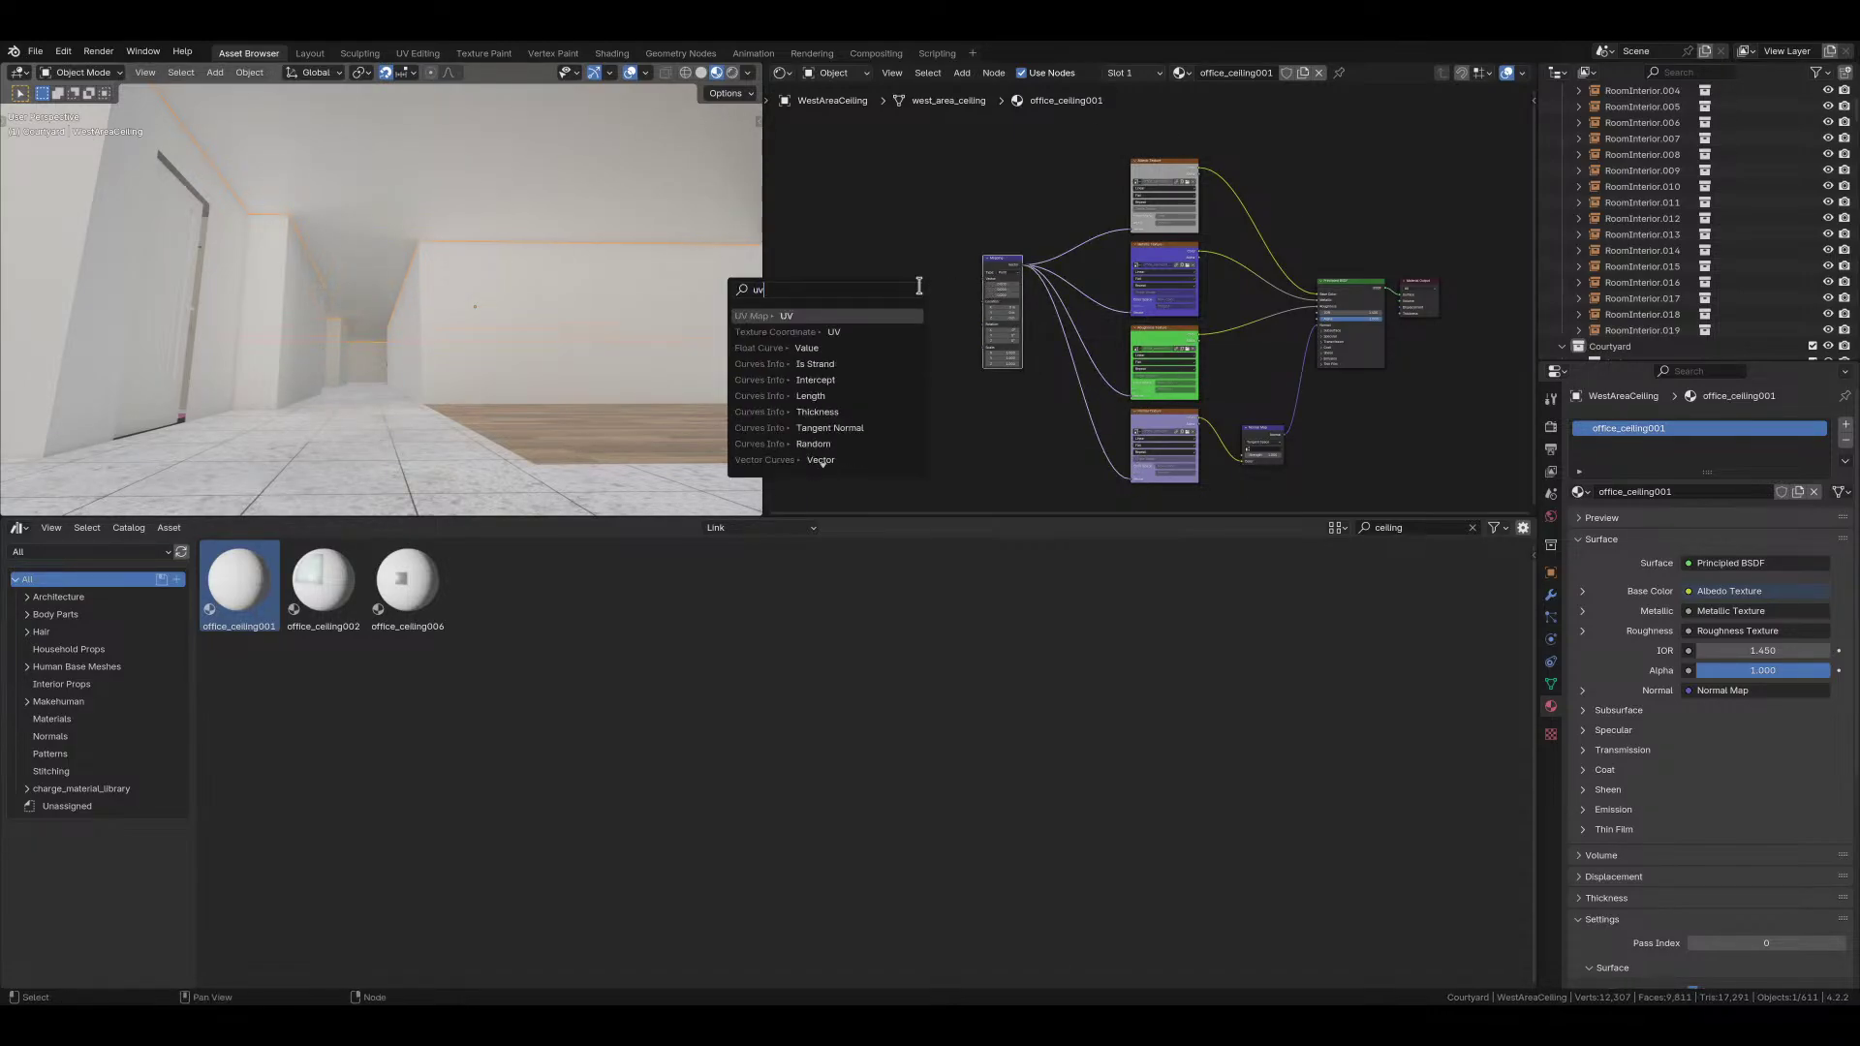
key("Return")
left_click(899, 291)
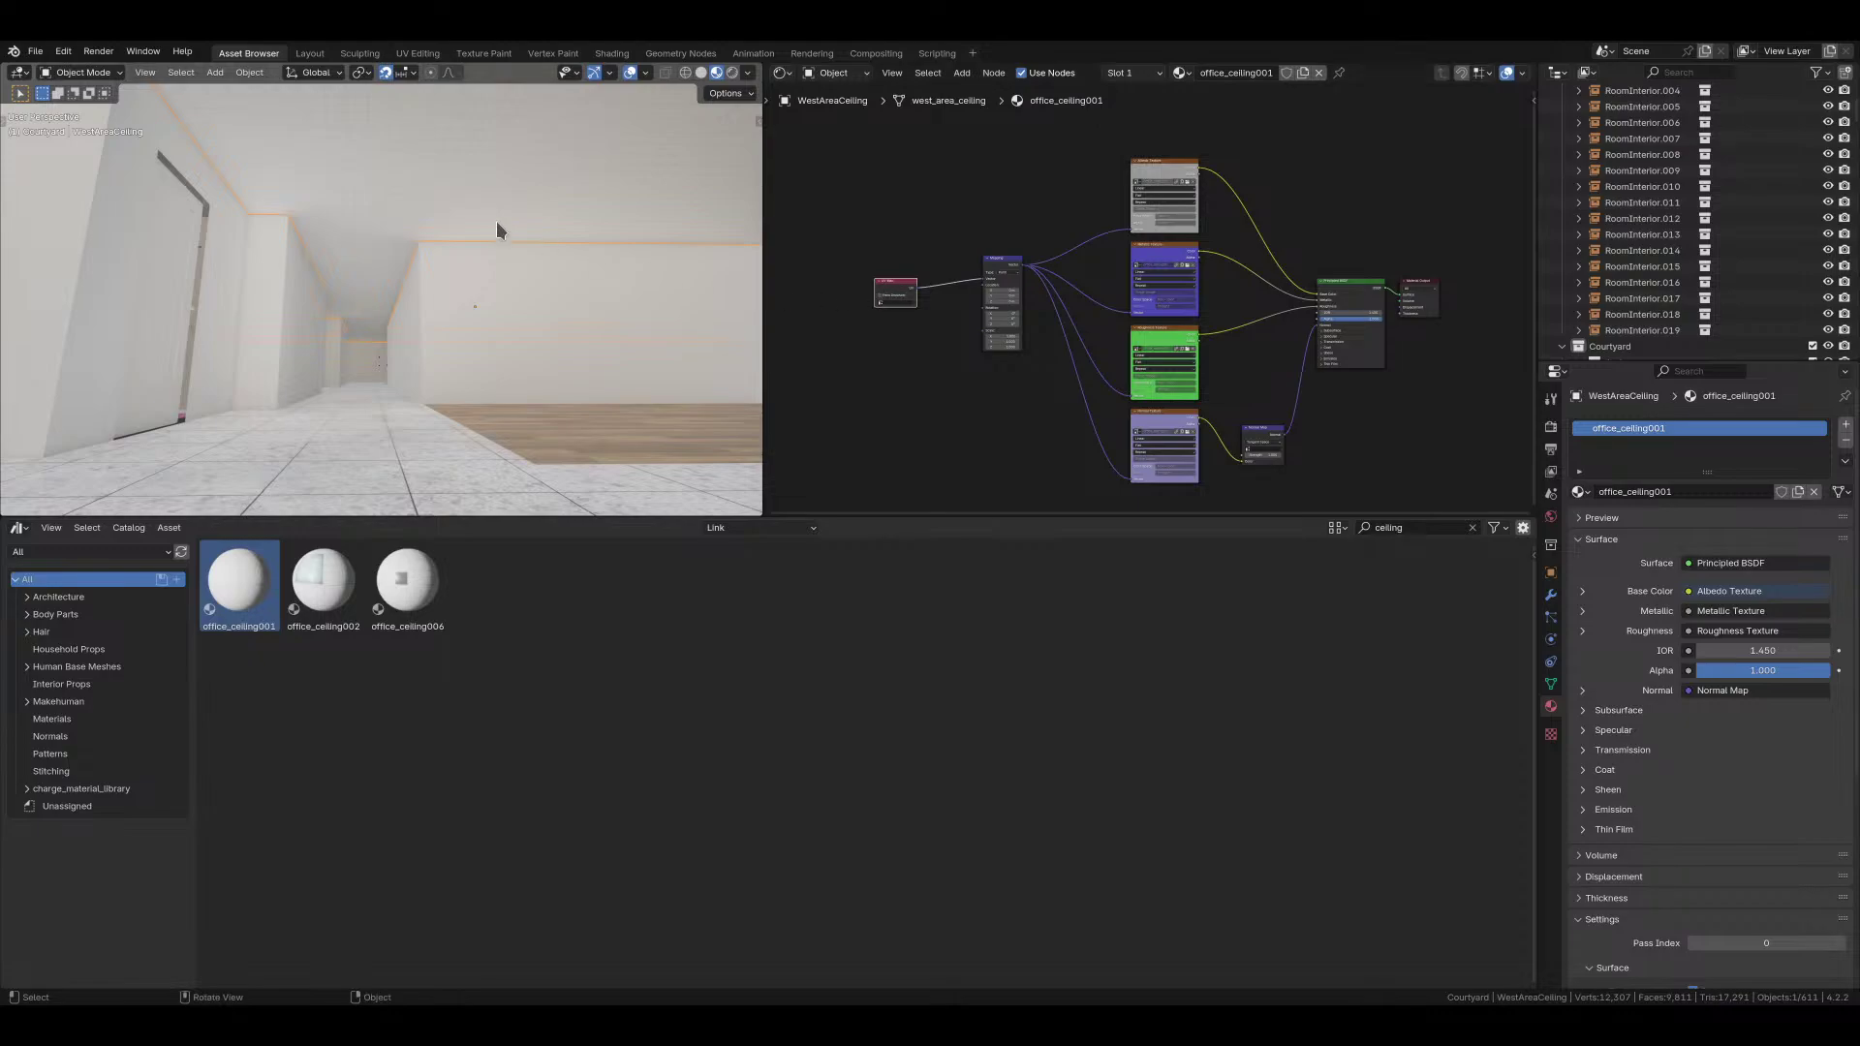
Step: Examine the tile size on the ceiling and compare it with the full roughness texture image
middle_click_drag(496, 224, 352, 115)
left_click(310, 53)
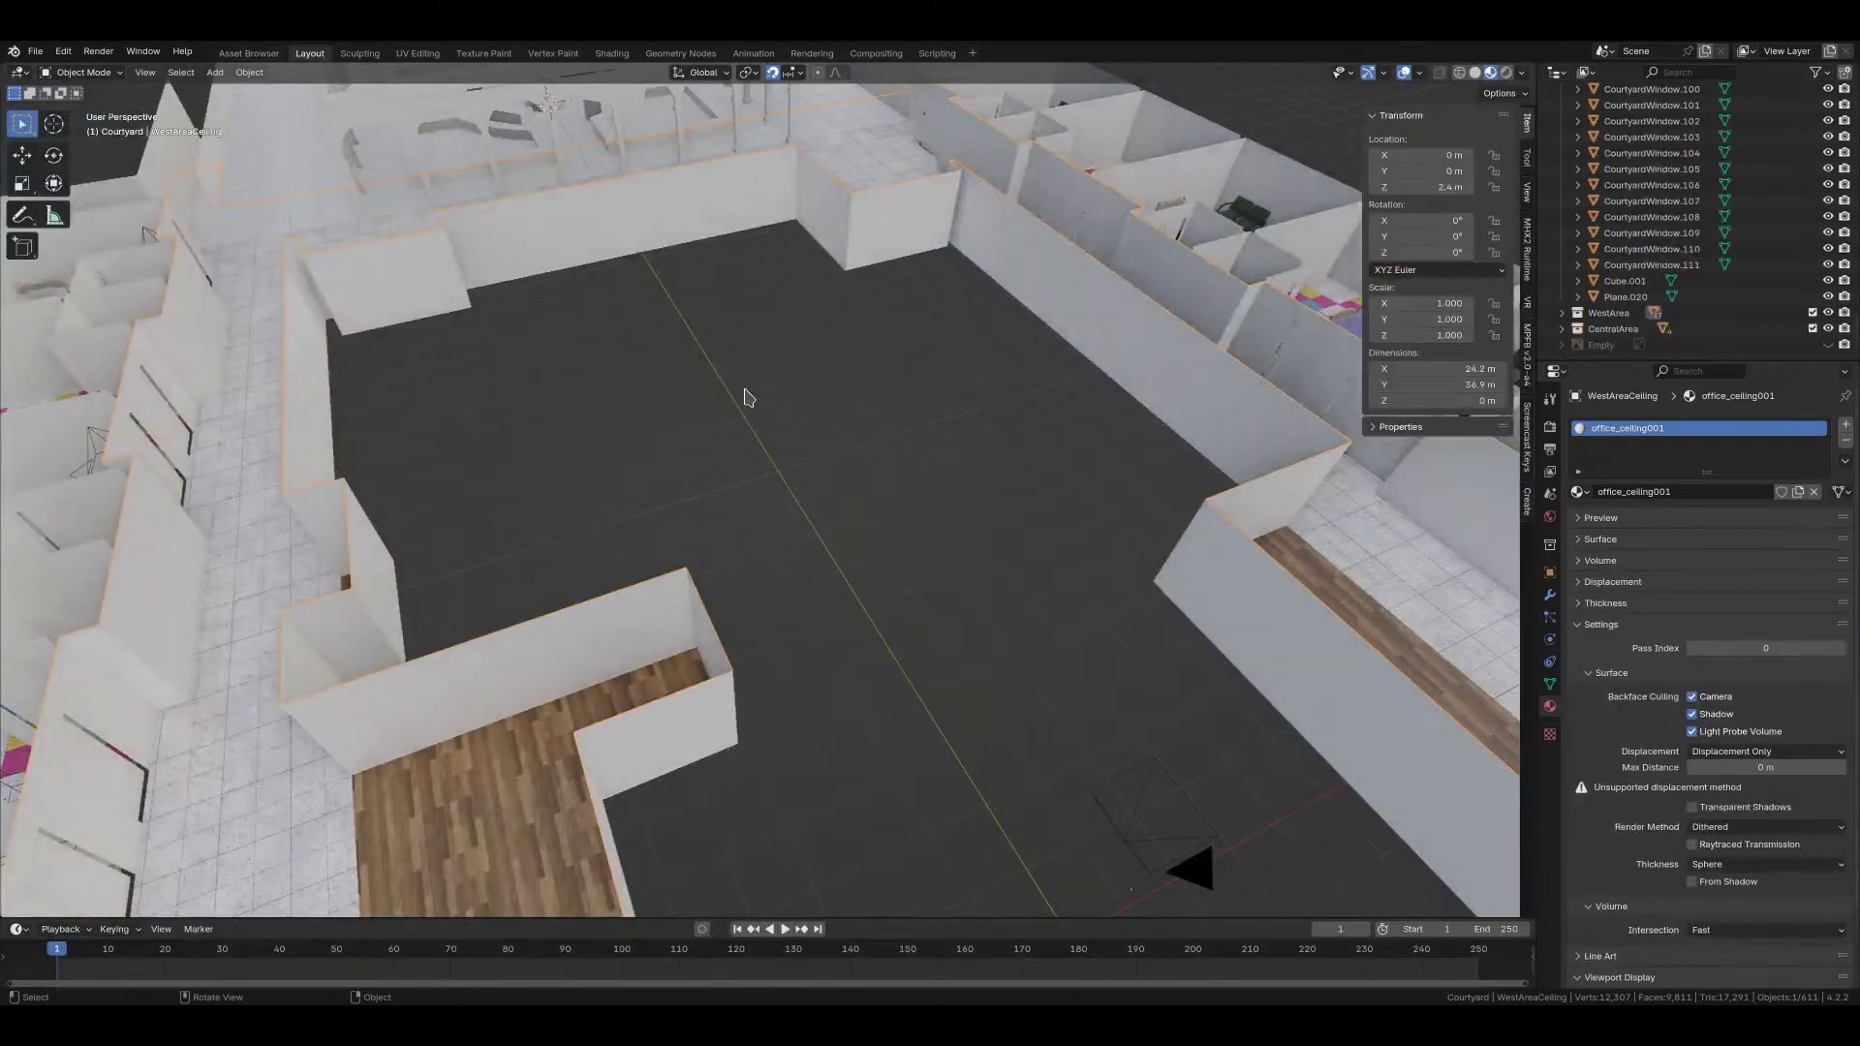
middle_click_drag(750, 397, 772, 301)
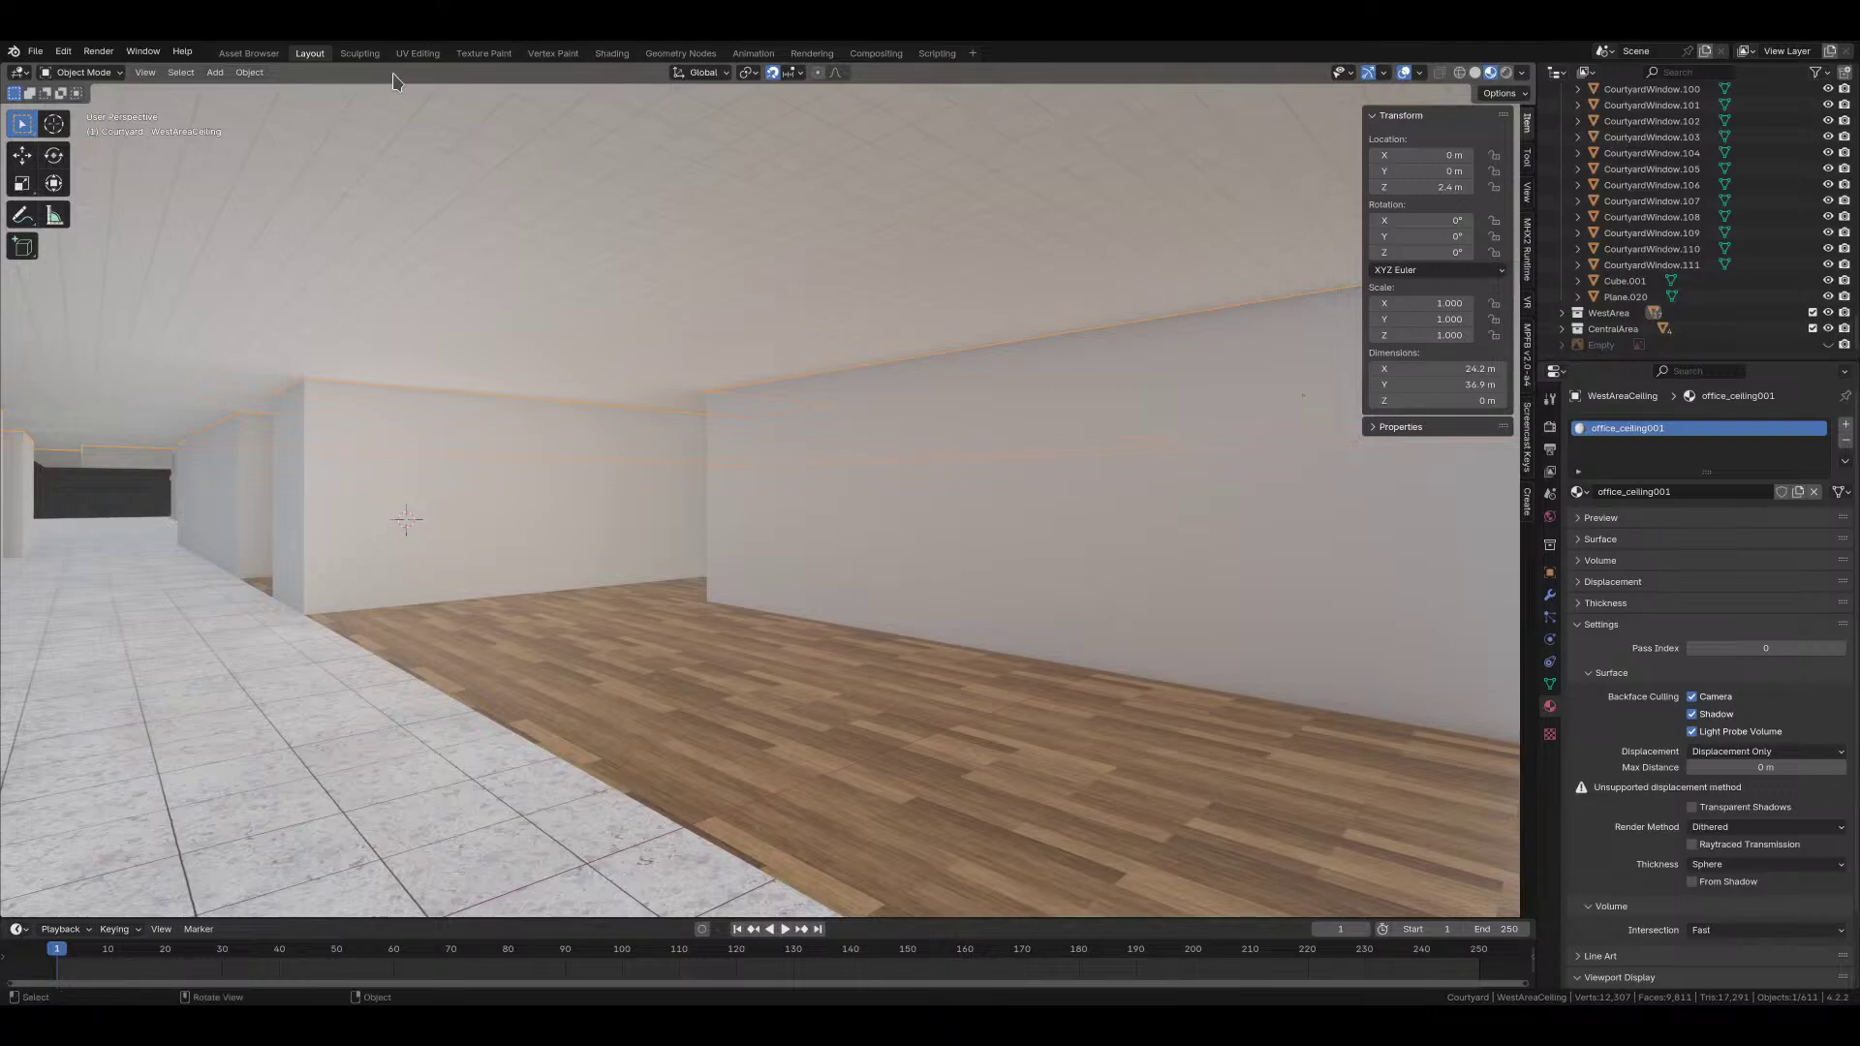
left_click(612, 54)
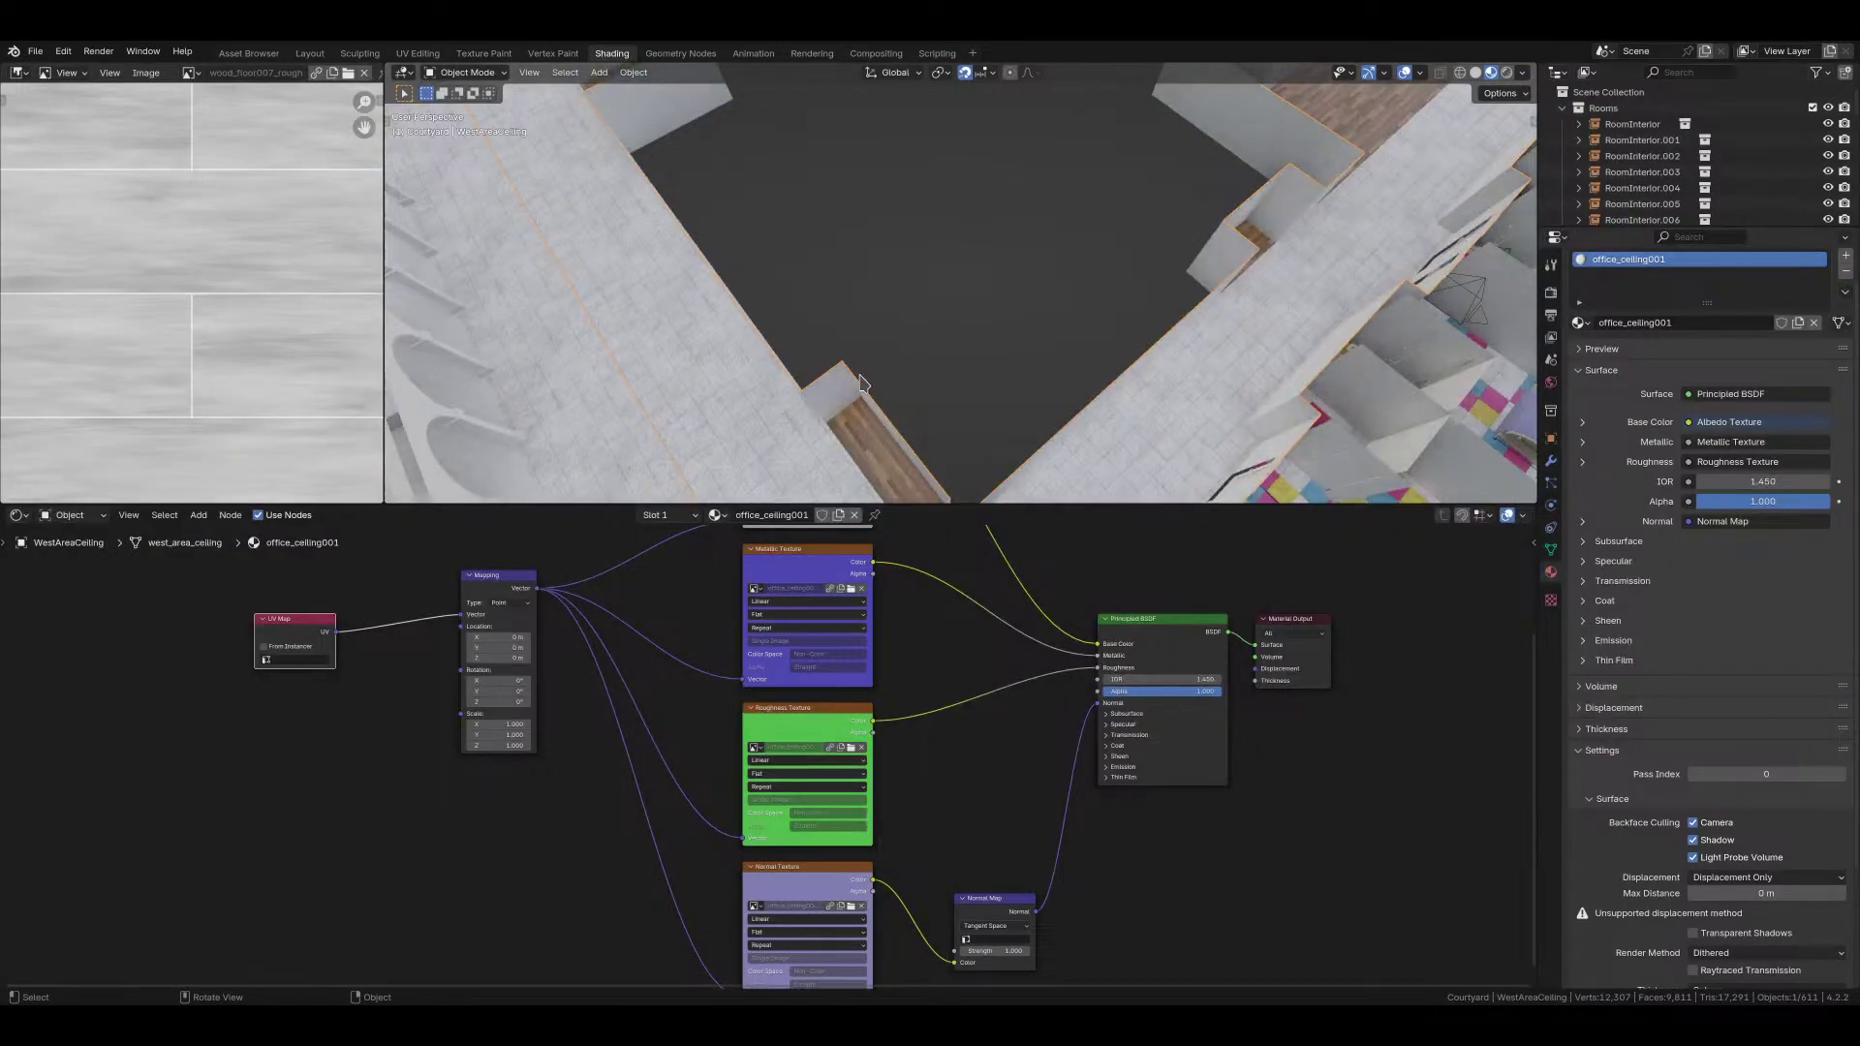
middle_click_drag(862, 383, 1026, 299)
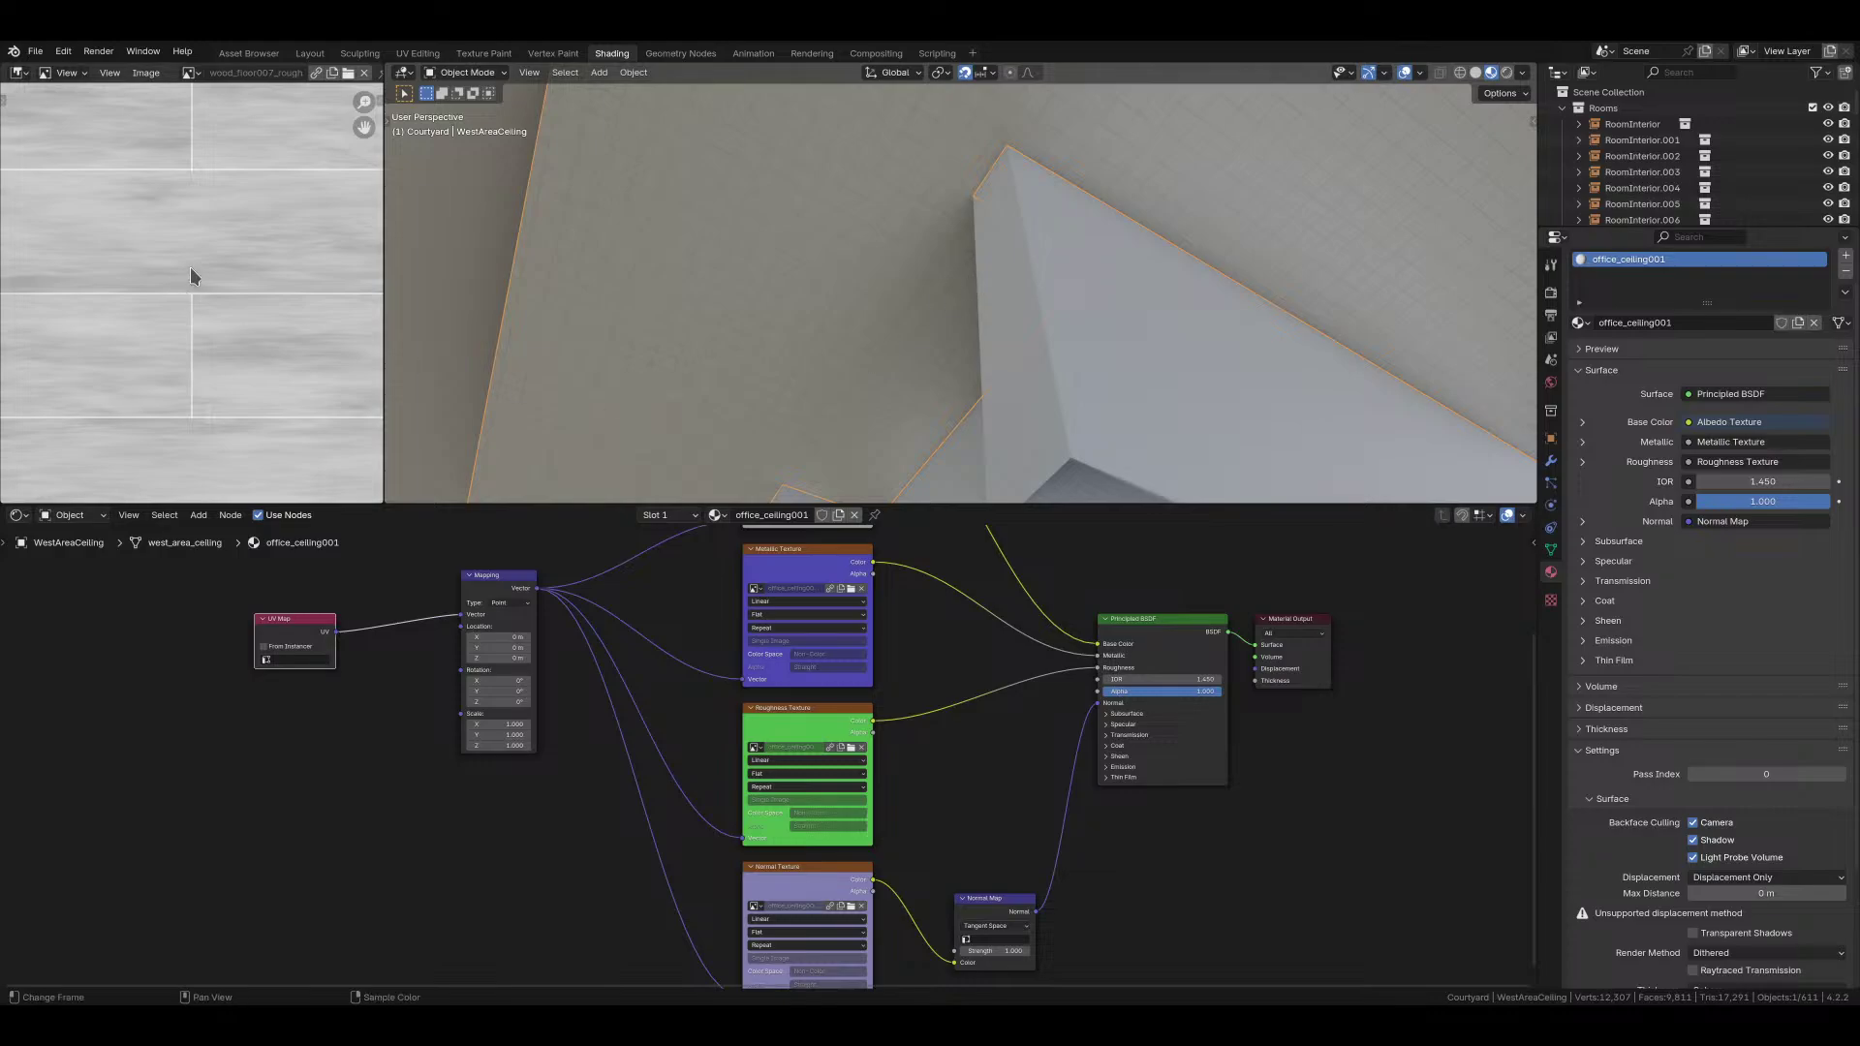
left_click(781, 722)
scroll(177, 292, "down", 5)
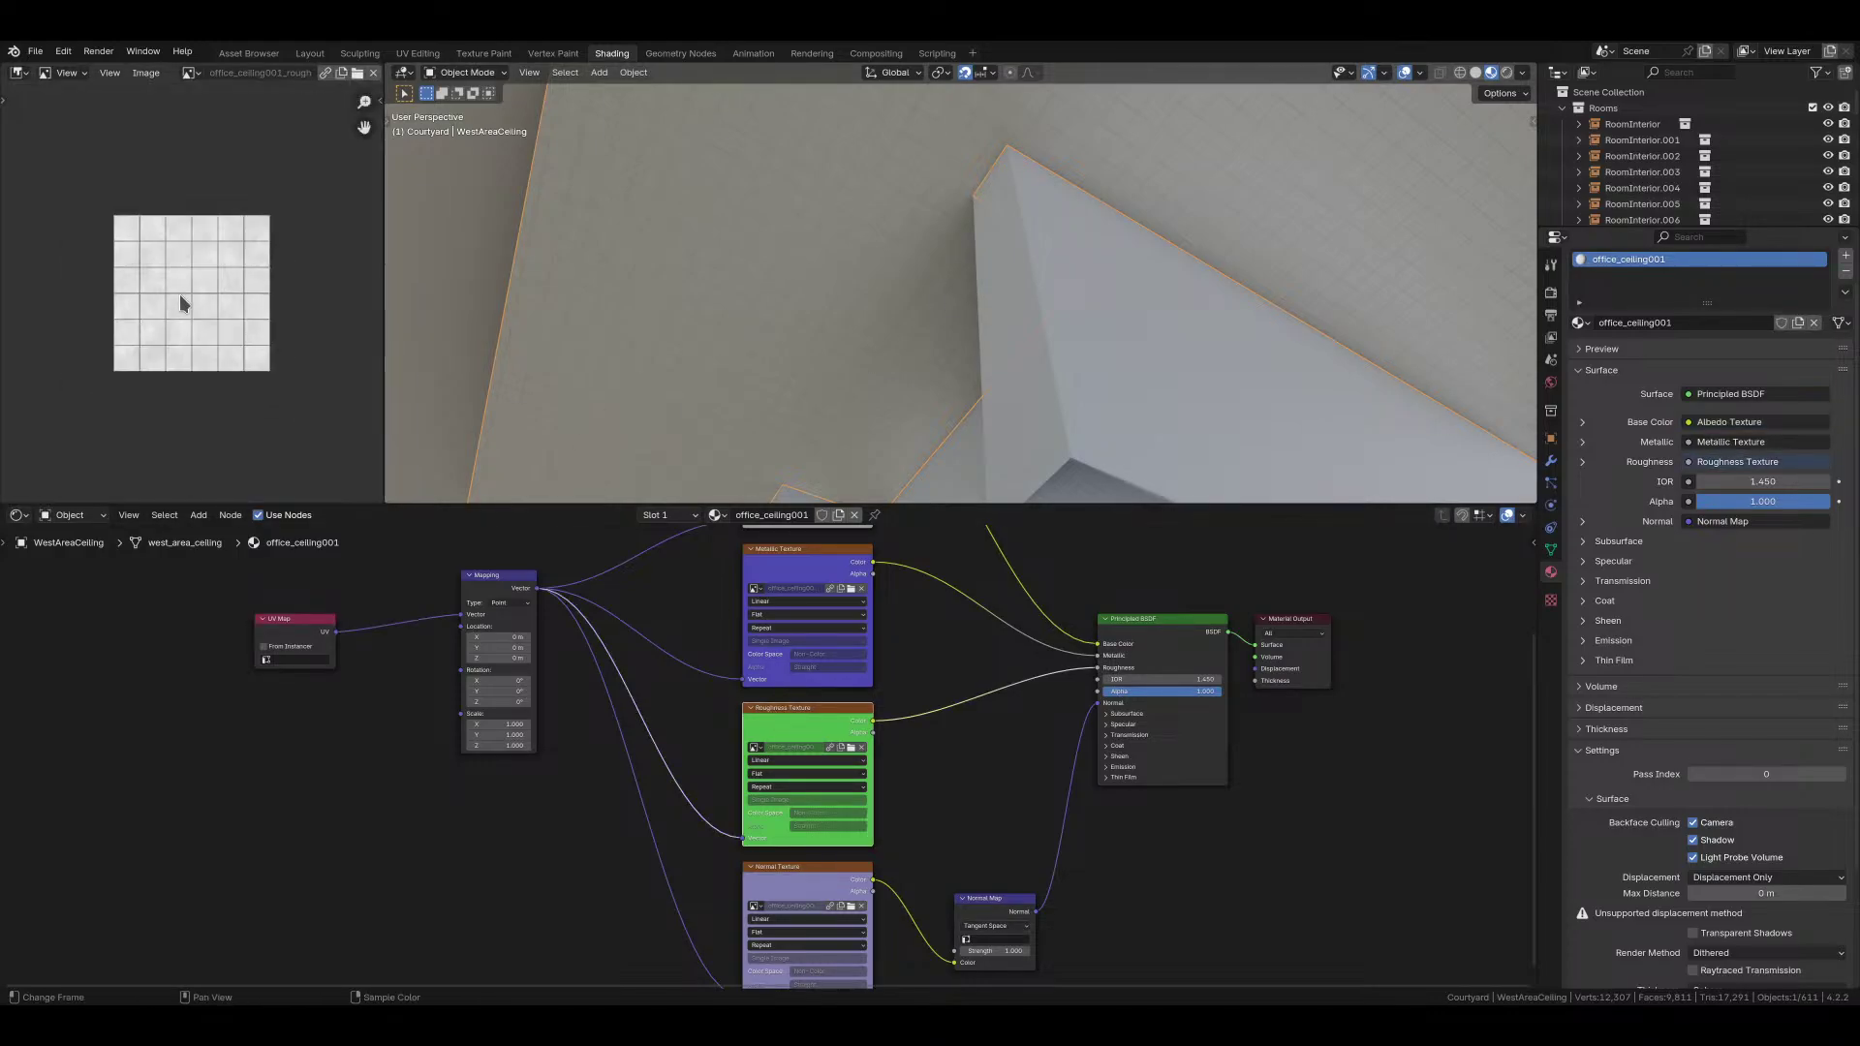
Step: Set the Mapping node's X, Y and Z scale to 1.0/6
scroll(178, 293, "up", 3)
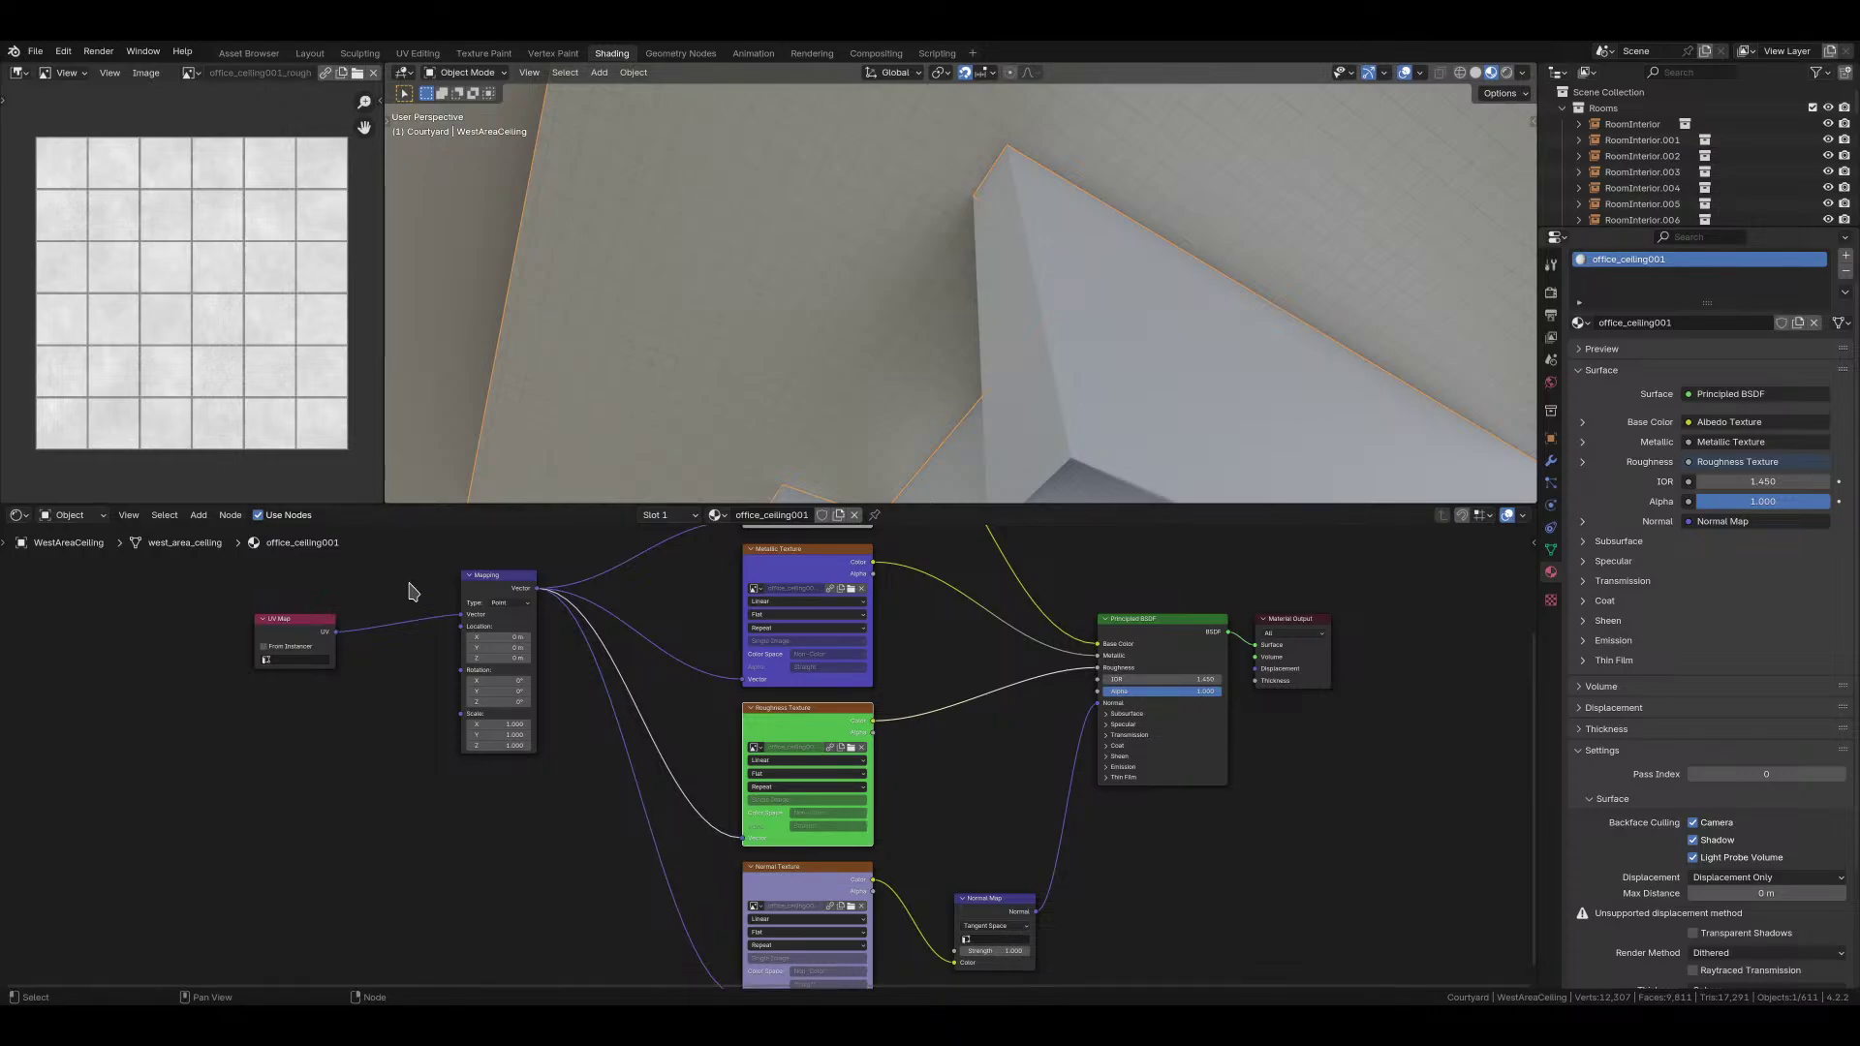
middle_click_drag(997, 415, 736, 465)
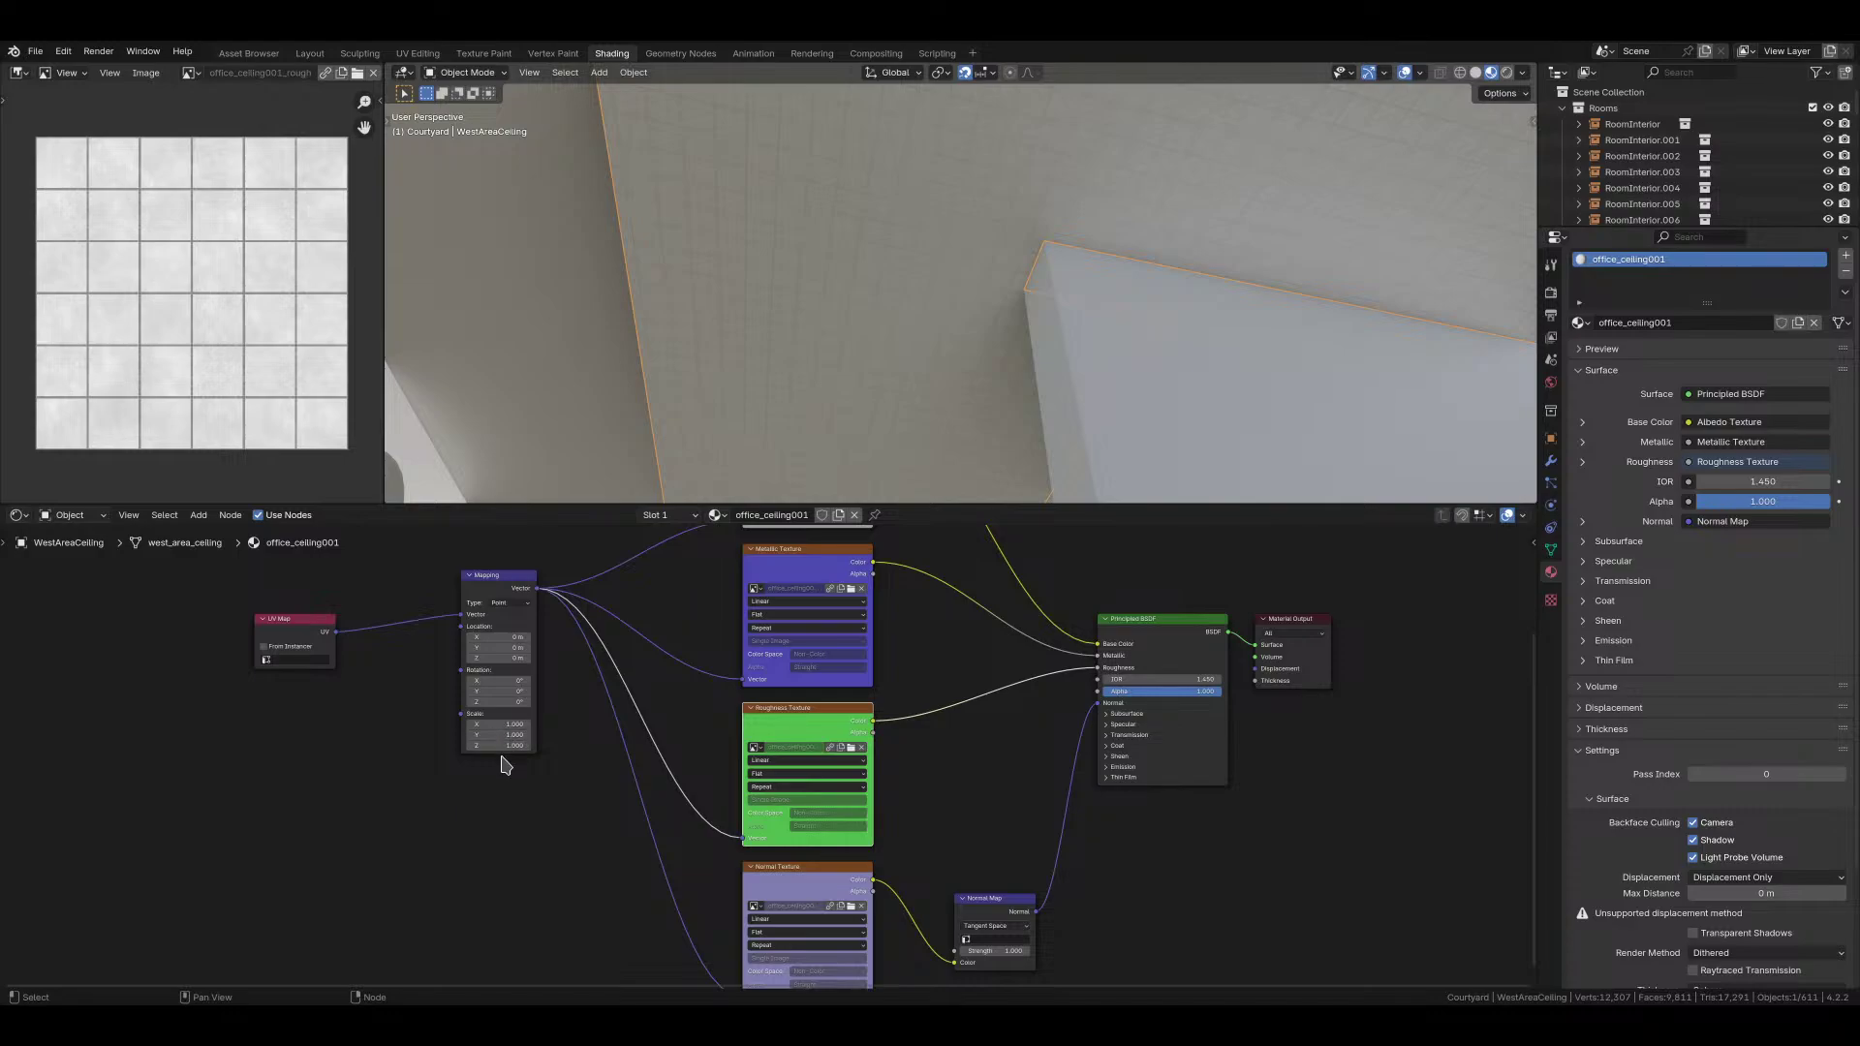
scroll(506, 760, "up", 2)
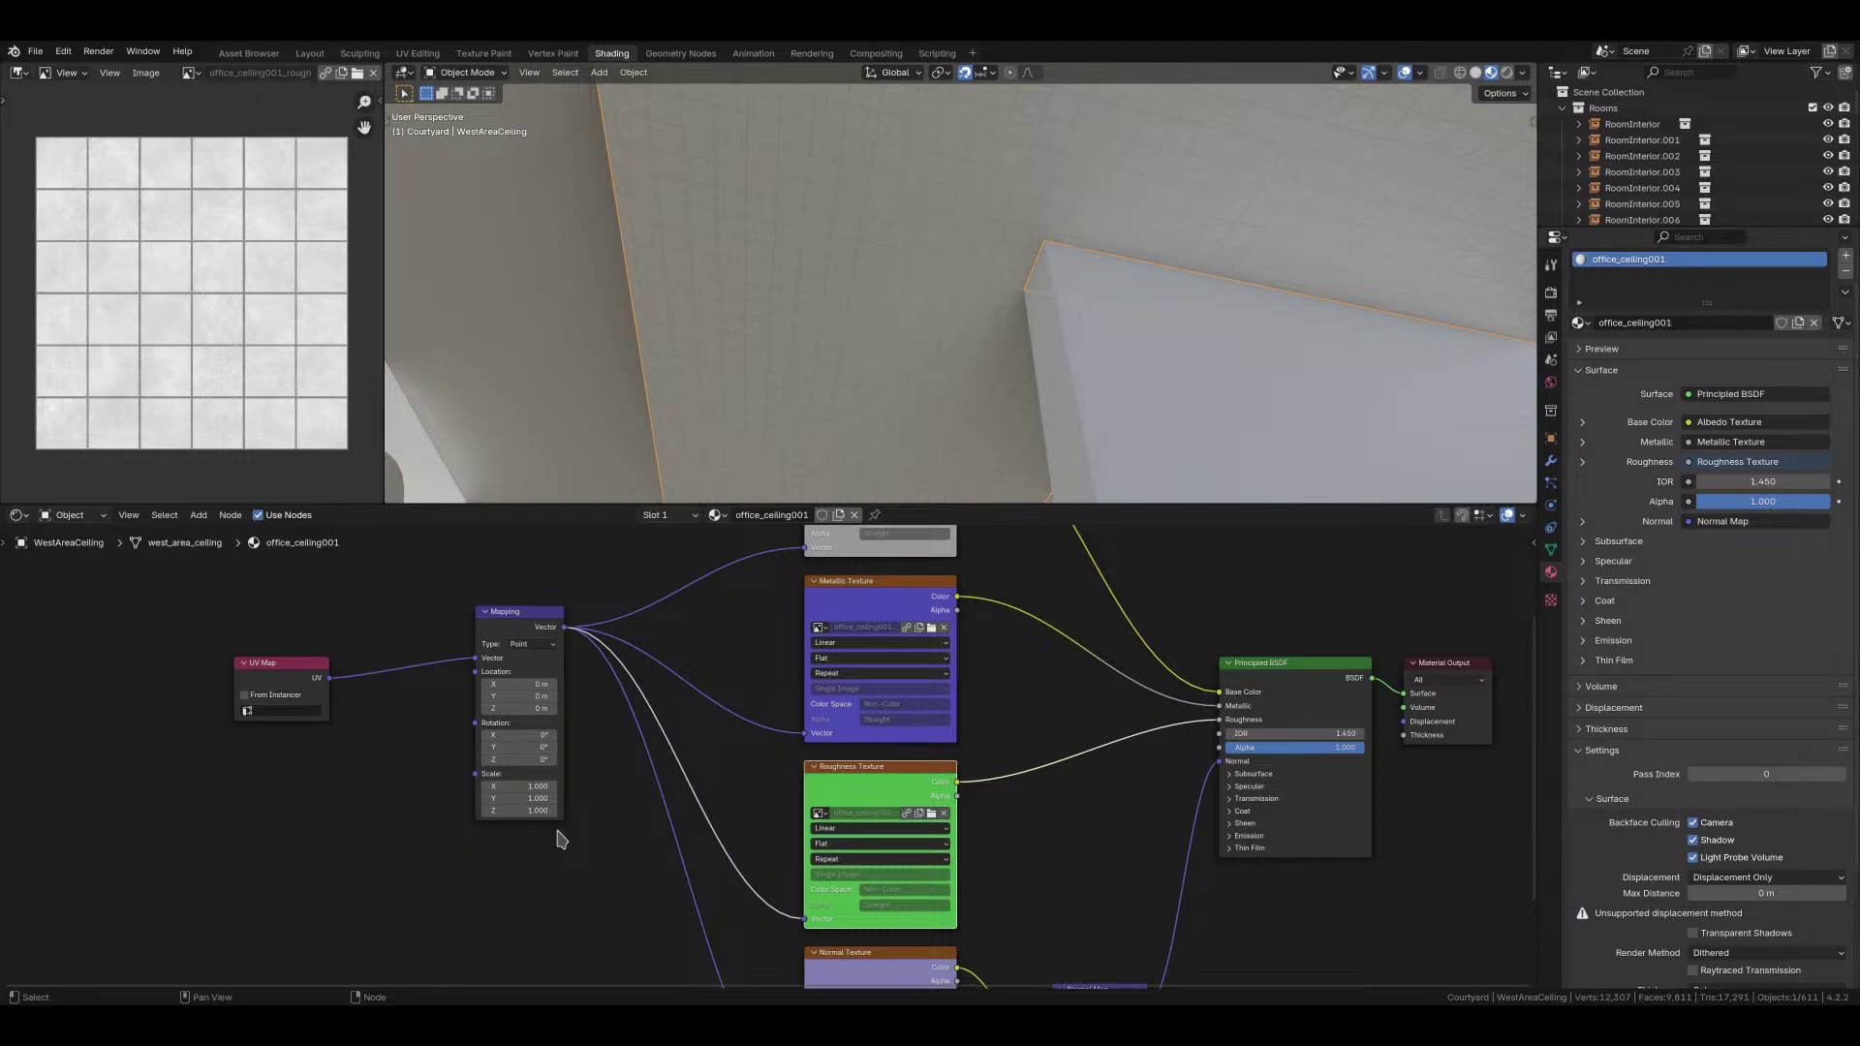
left_click(517, 785)
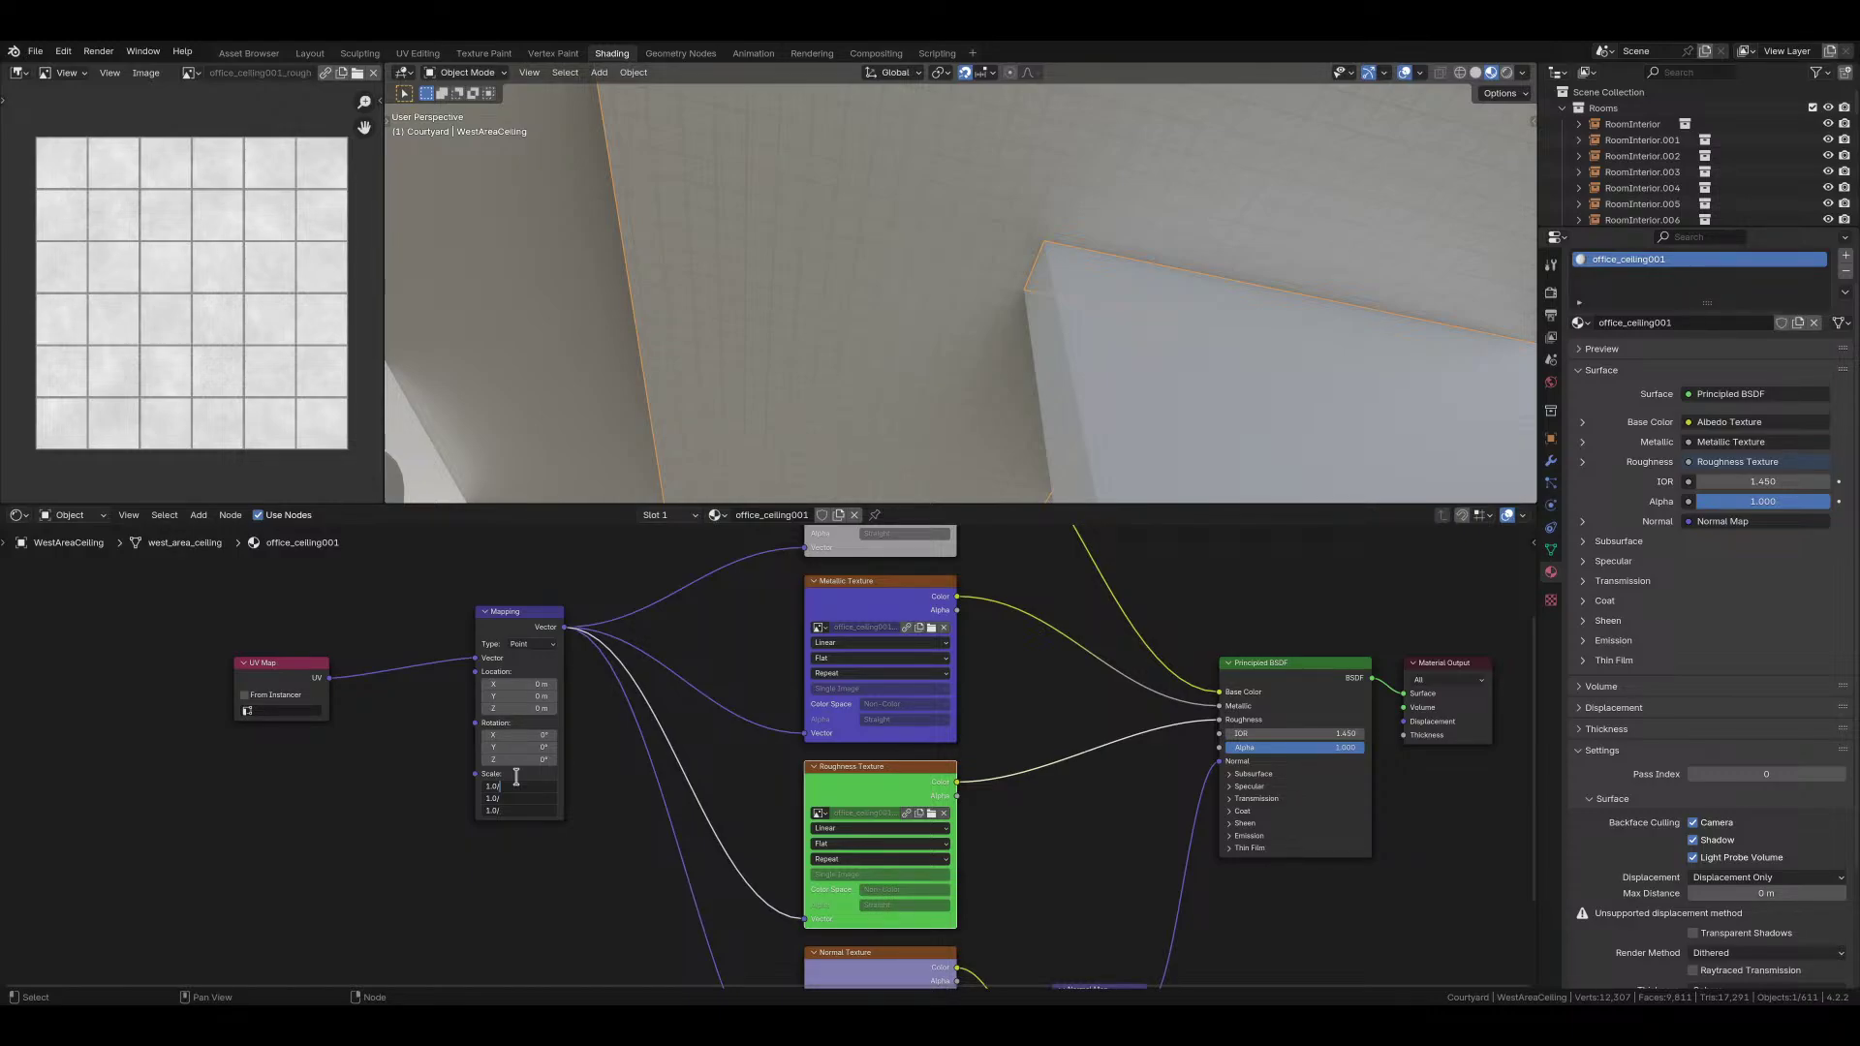
type("6")
key("Return")
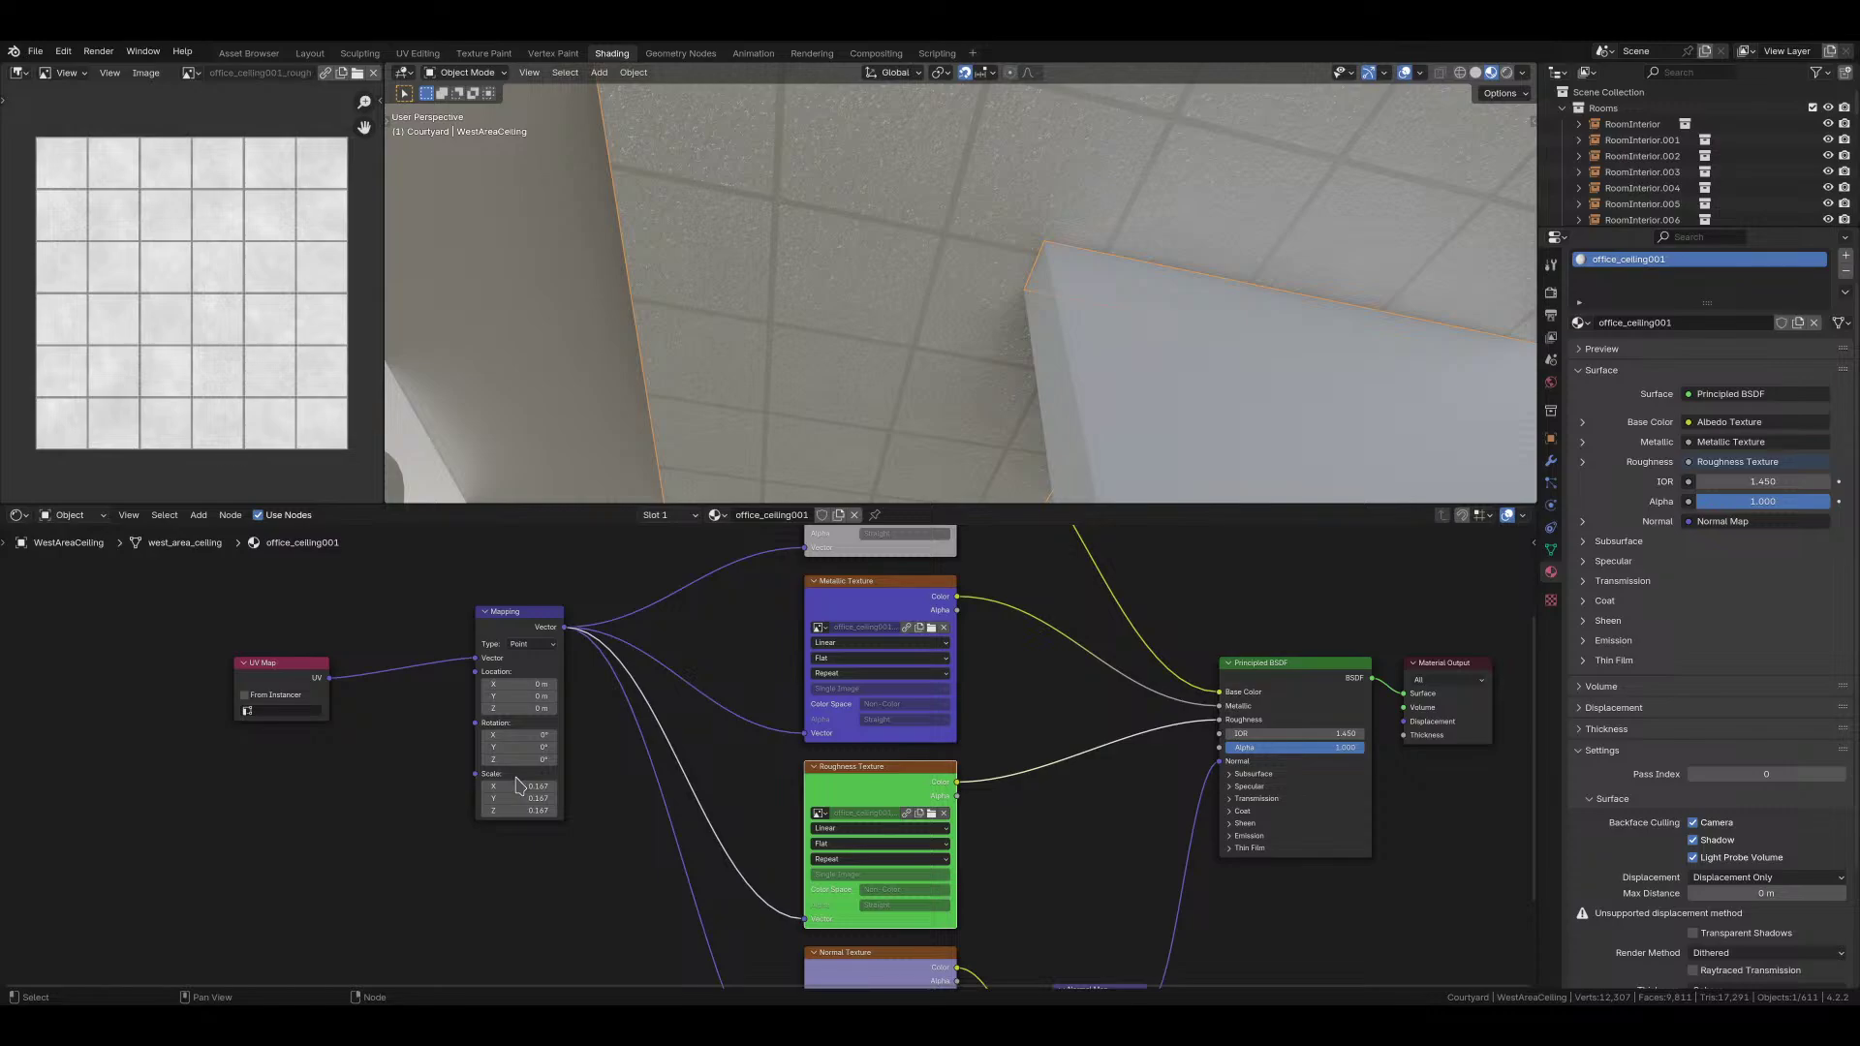
left_click_drag(516, 785, 513, 781)
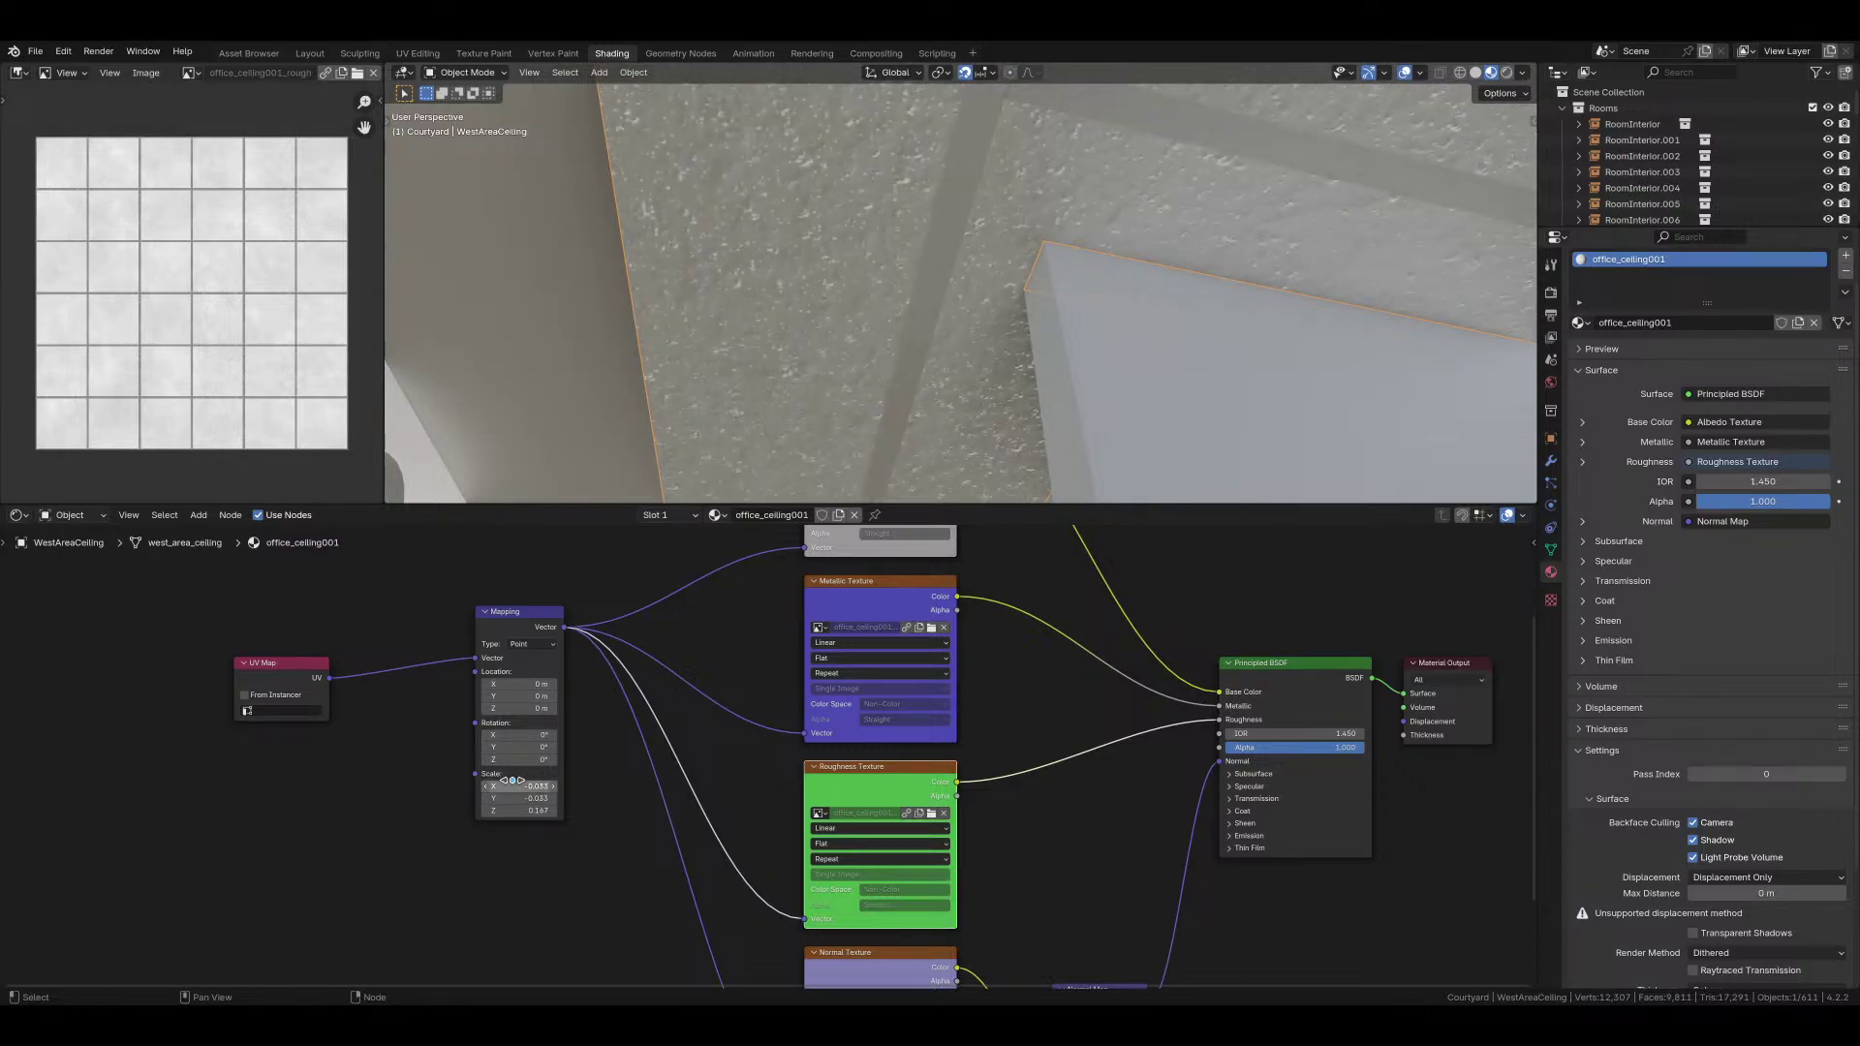
key("ctrl+z")
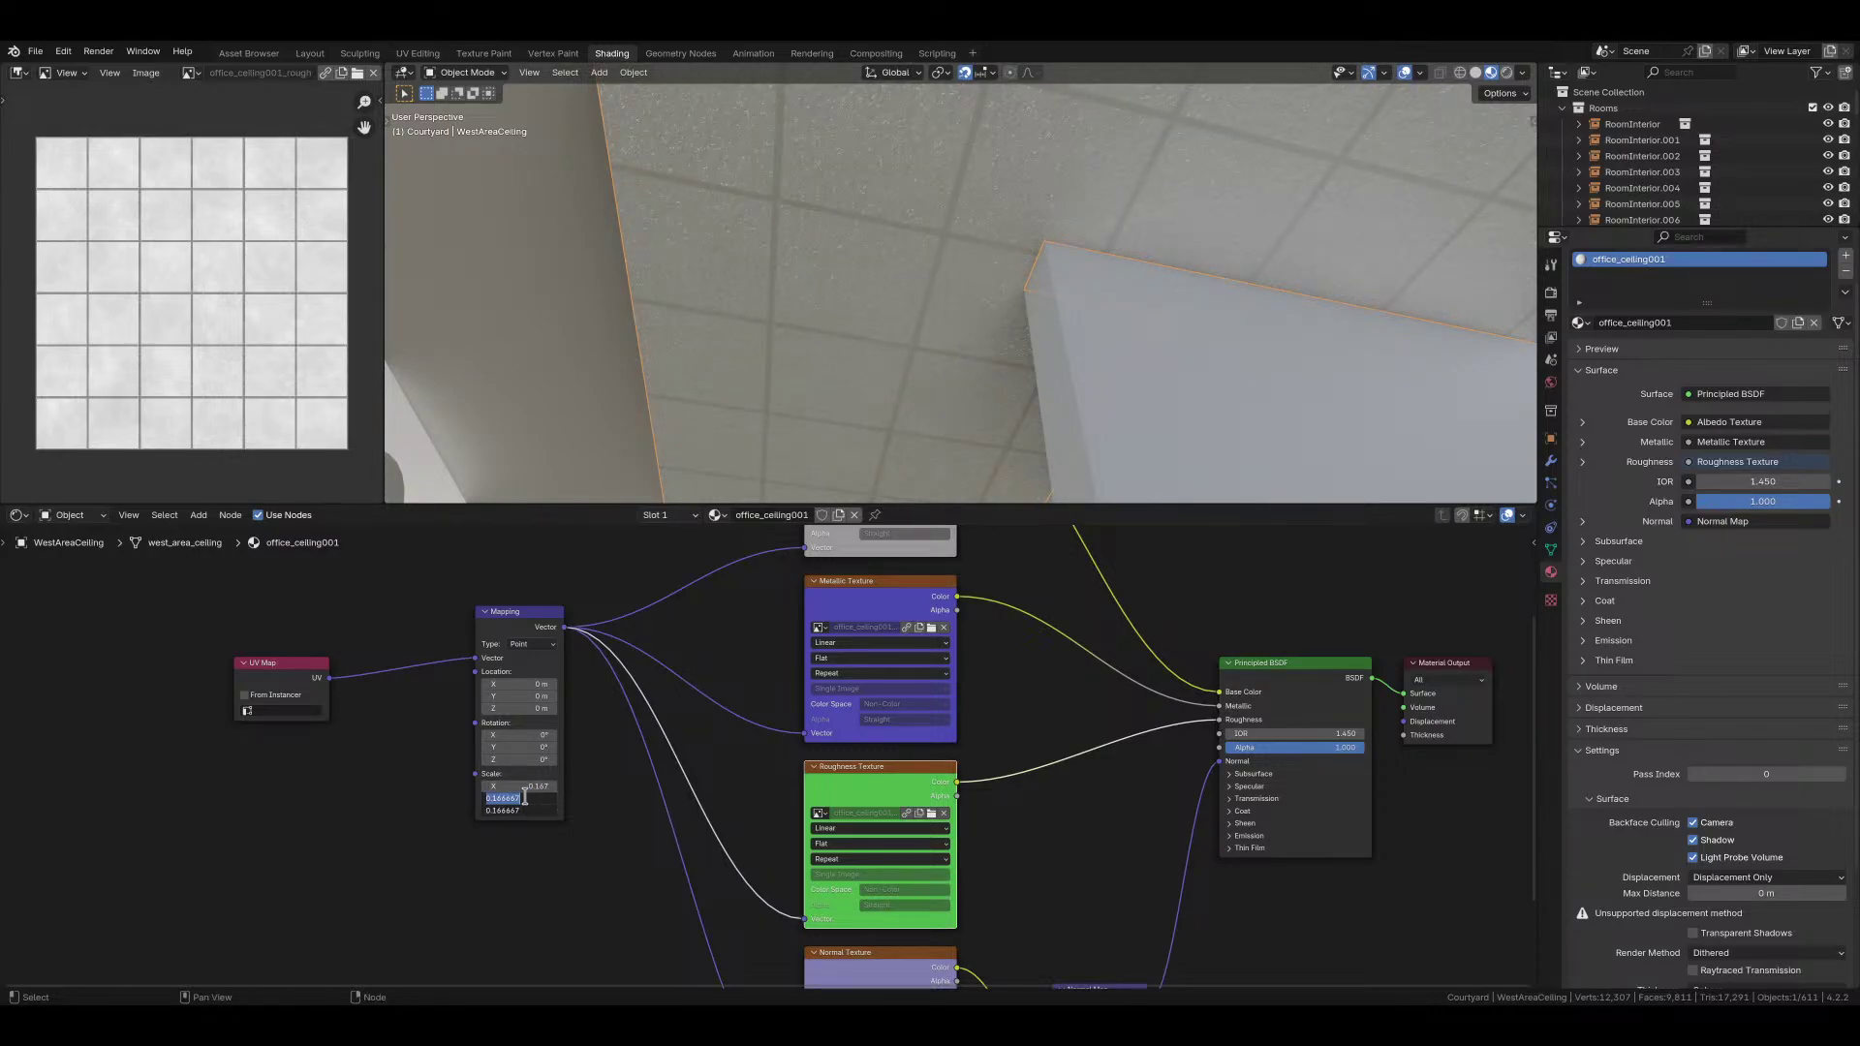
Step: Increase the Mapping node's scale to about 0.833 on all three axes
left_click_drag(519, 786, 518, 810)
key("End")
key("Return")
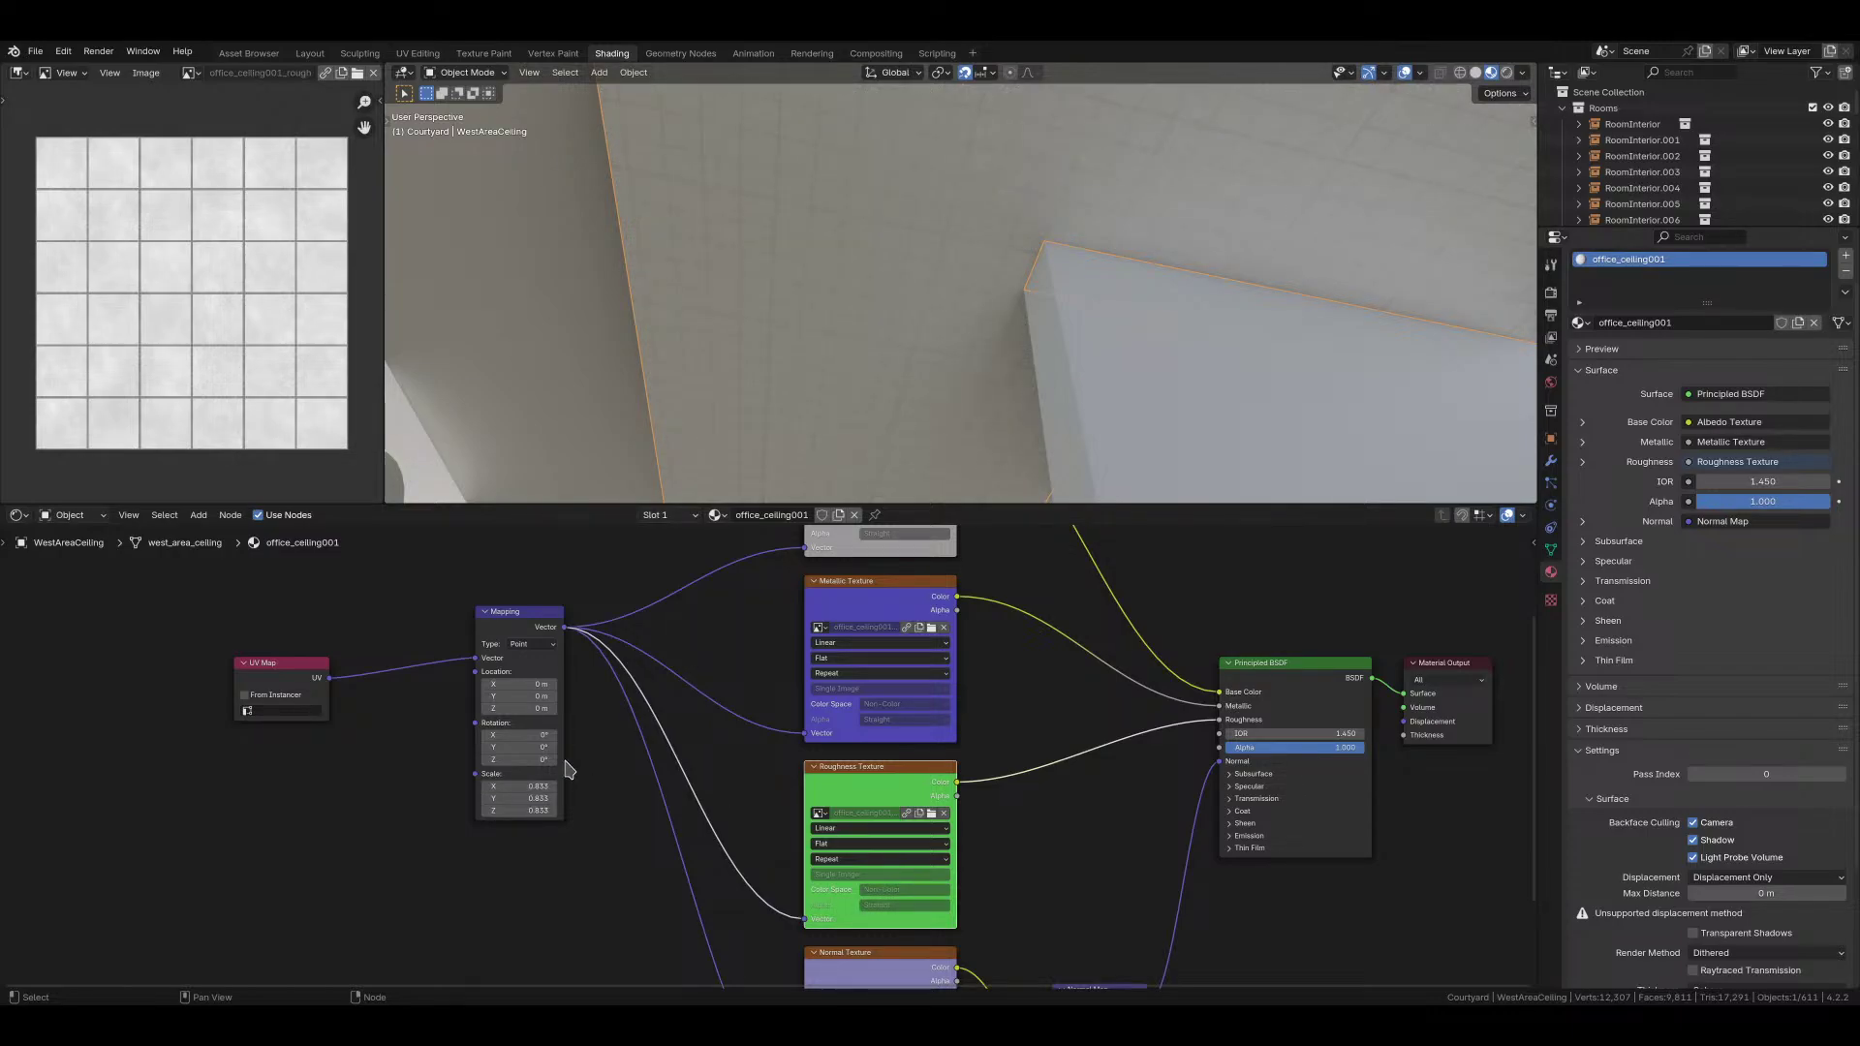
Step: Divide the Mapping node's X, Y and Z scale by 3
left_click_drag(547, 786, 519, 811)
key("ctrl+z")
key("Return")
left_click(524, 787)
left_click(524, 788)
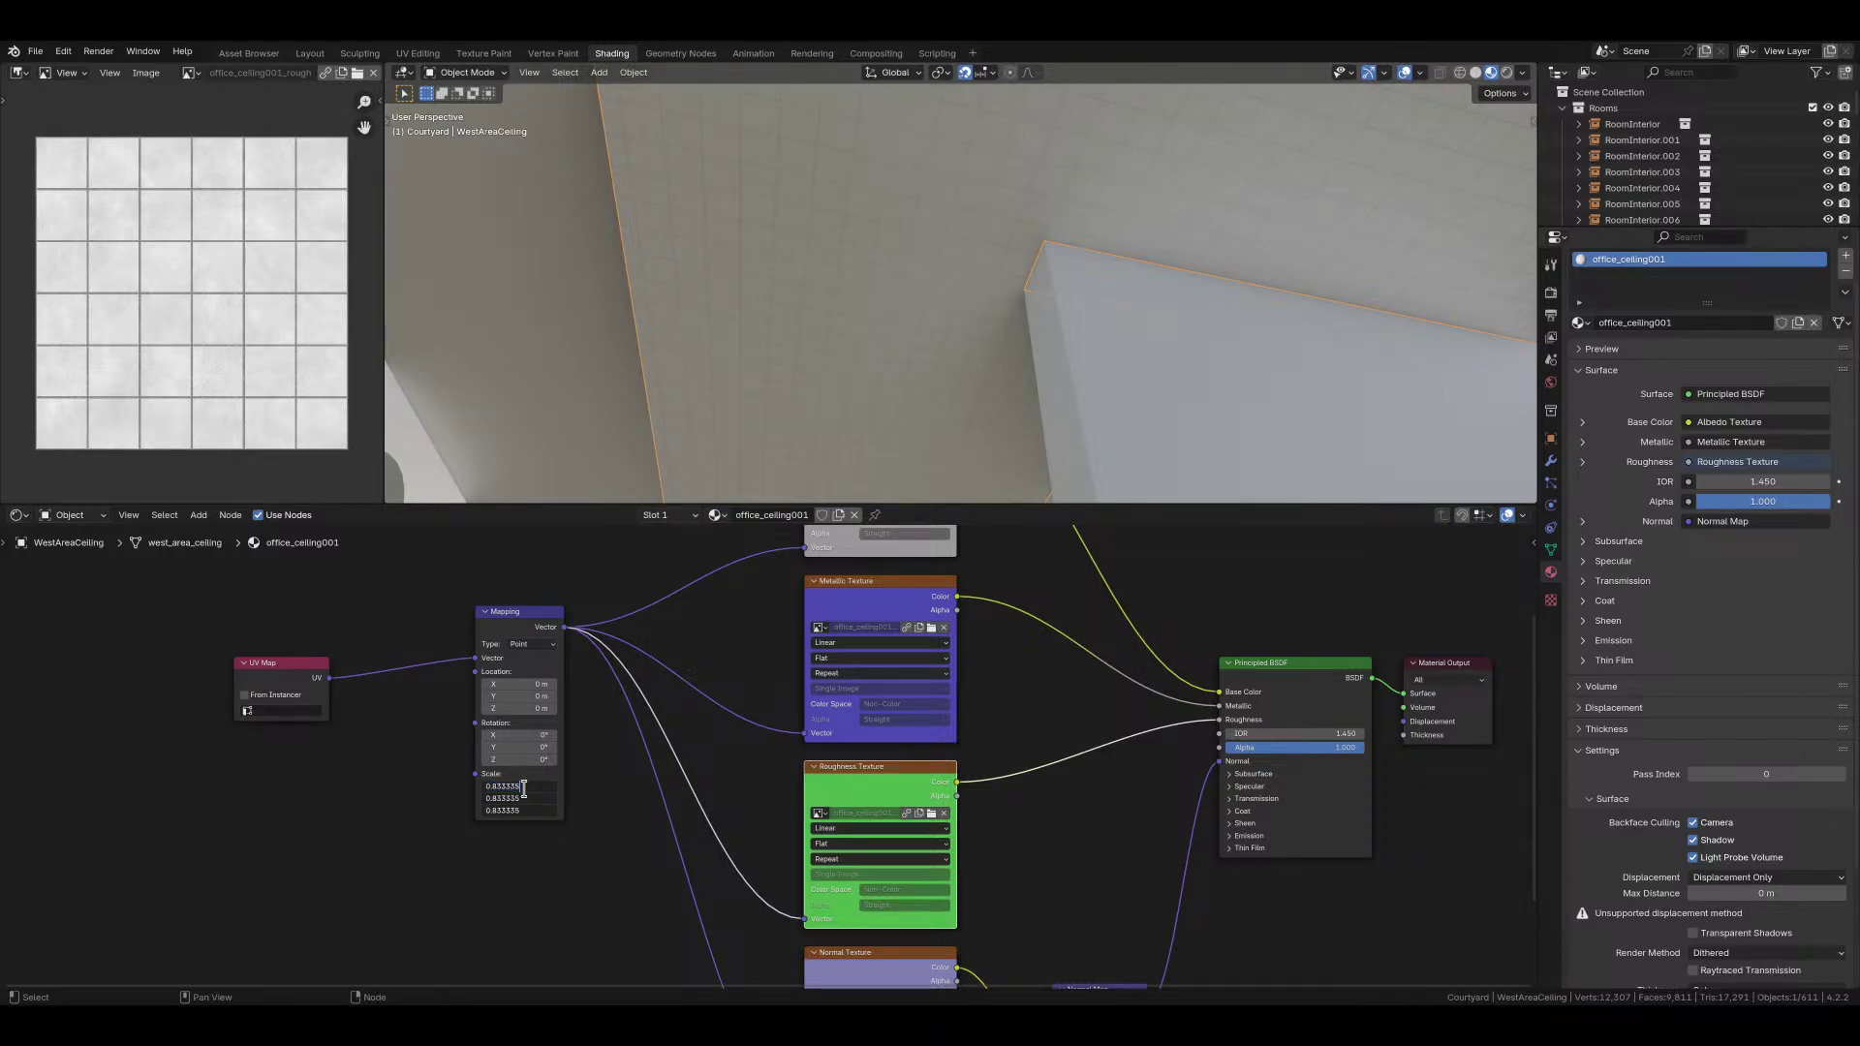
type("/3")
key("Return")
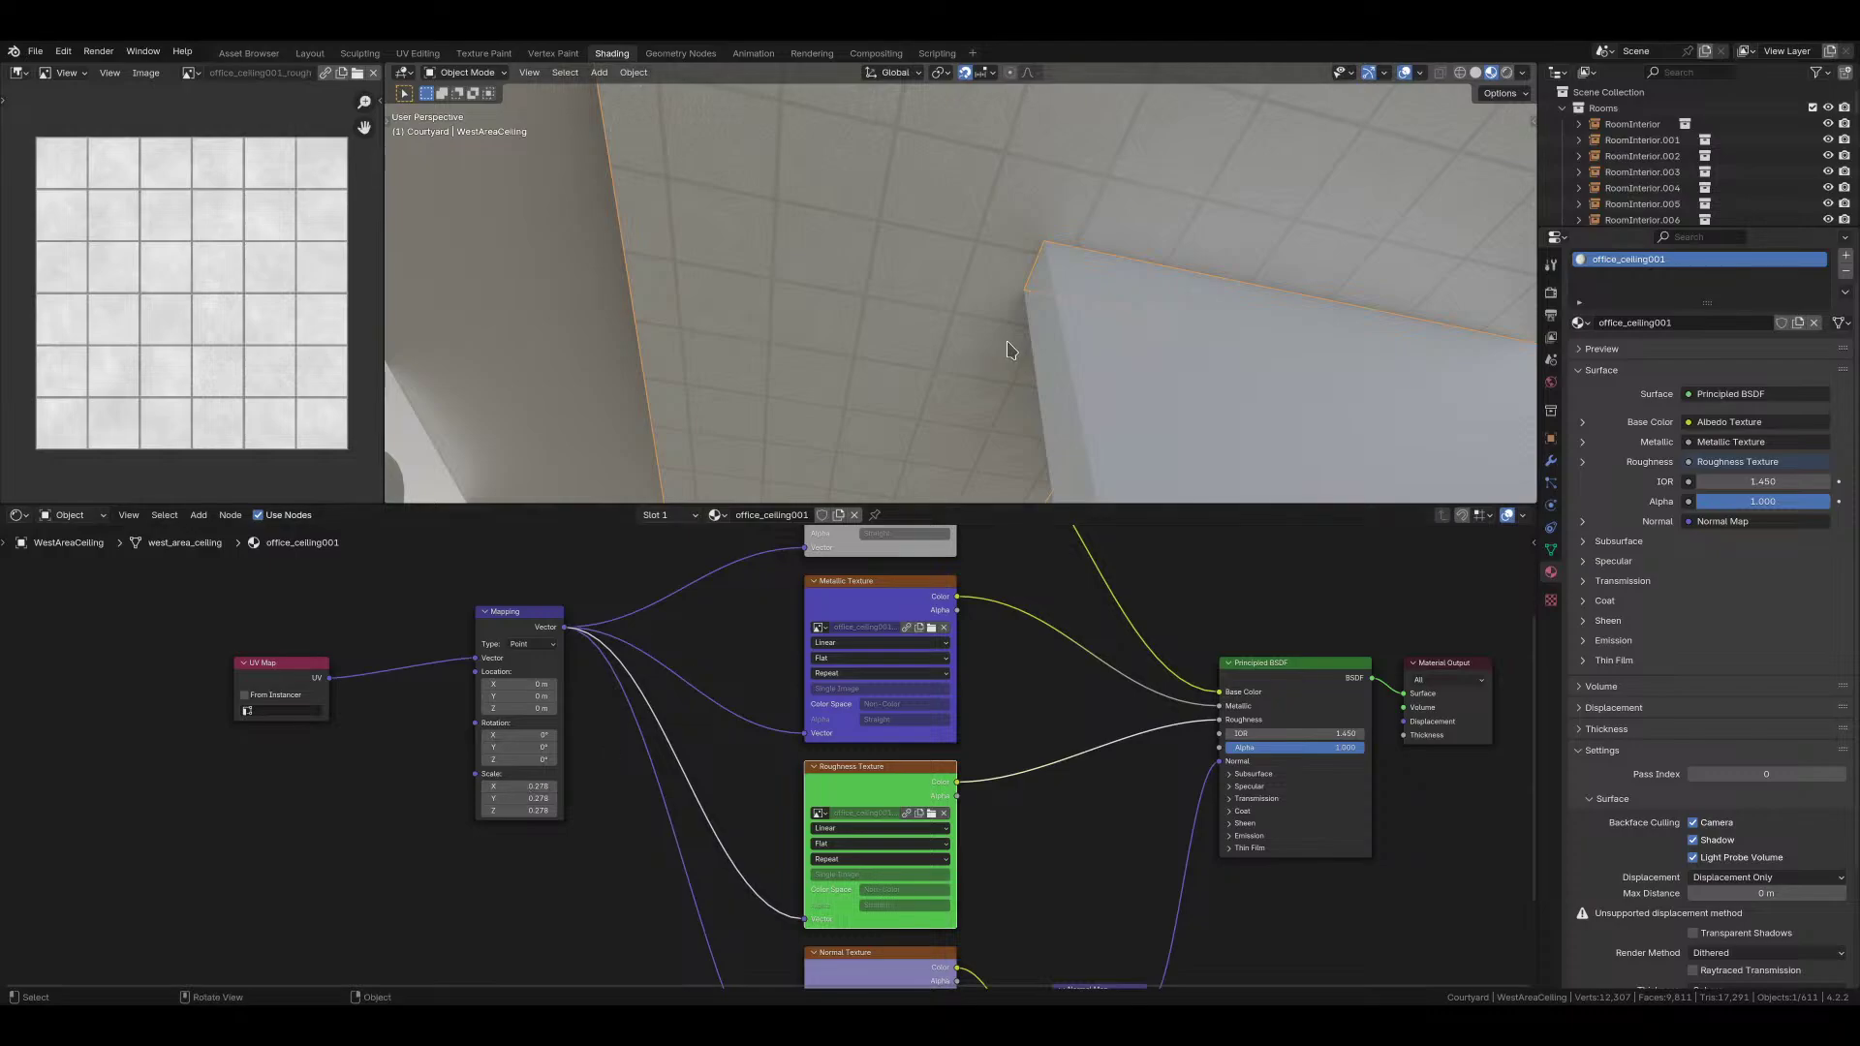
Step: Examine the ceiling tile size and alignment along the edges from directly below and from inside the corridor
middle_click_drag(1008, 345, 984, 340)
key("grave")
left_click(925, 291)
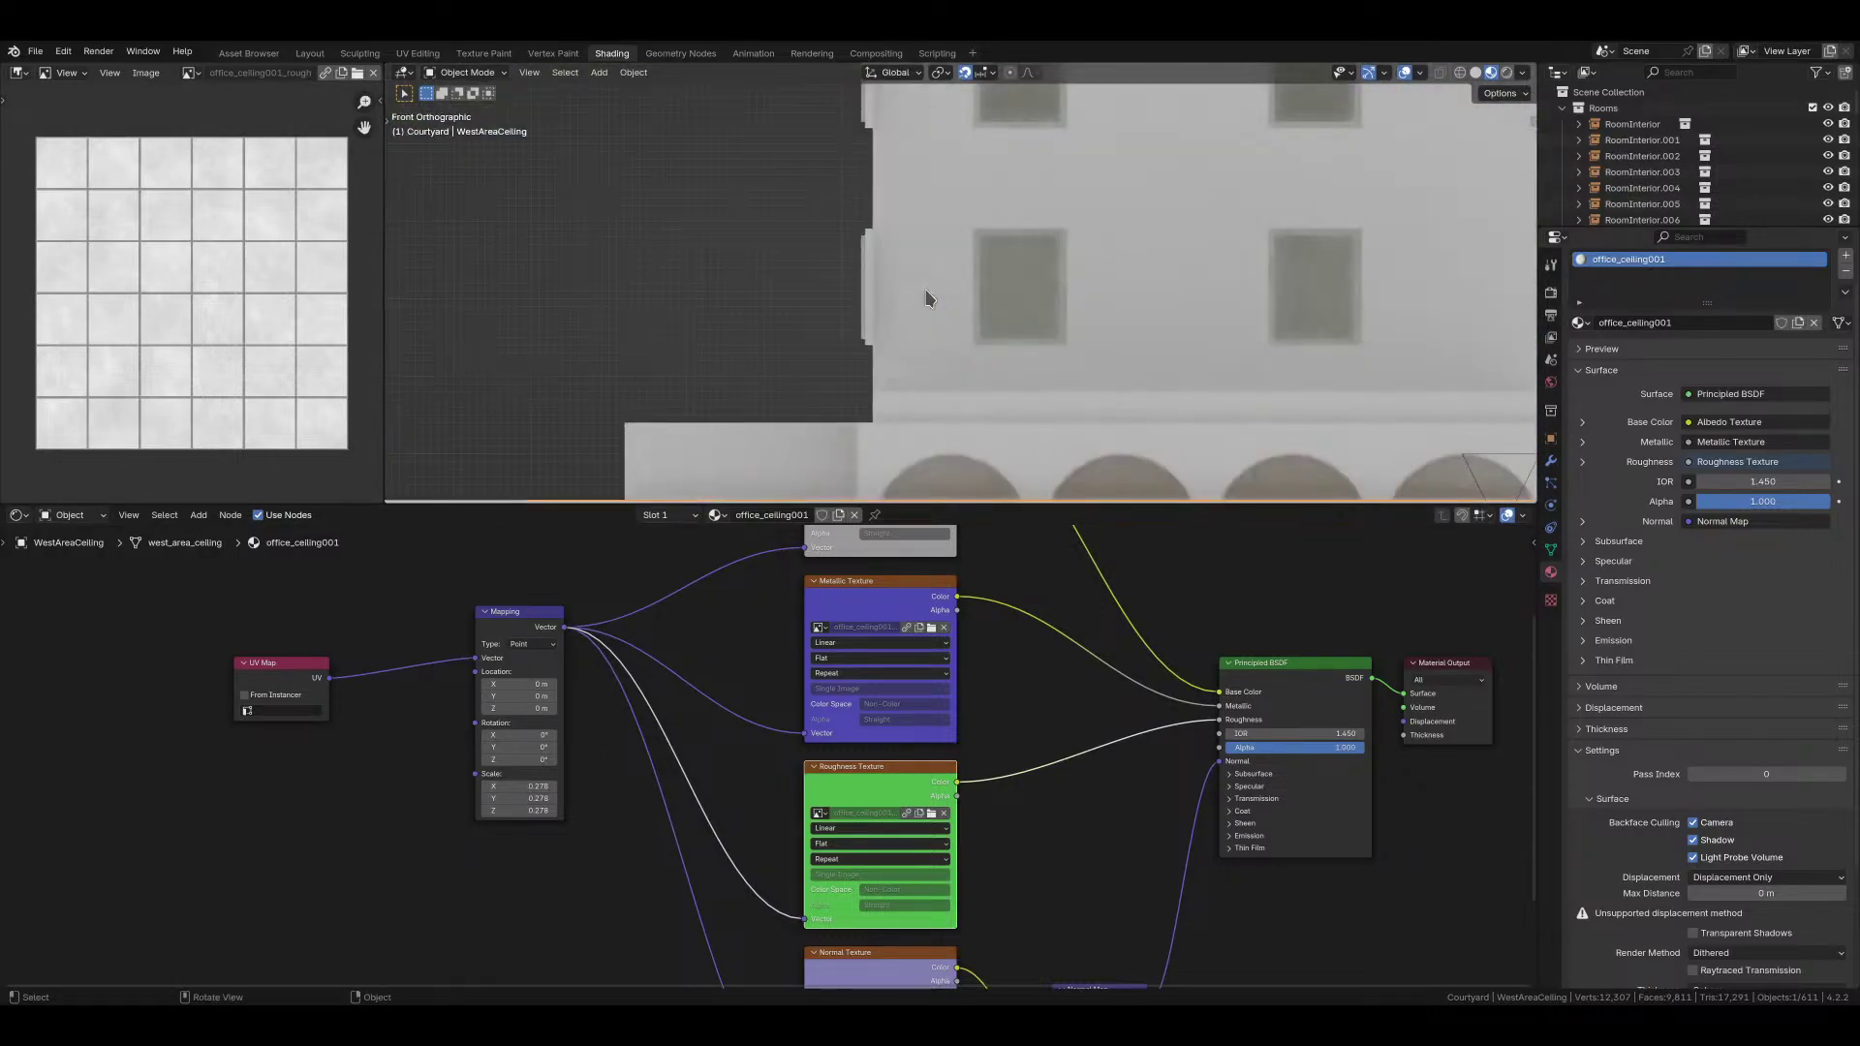
key("grave")
left_click(900, 395)
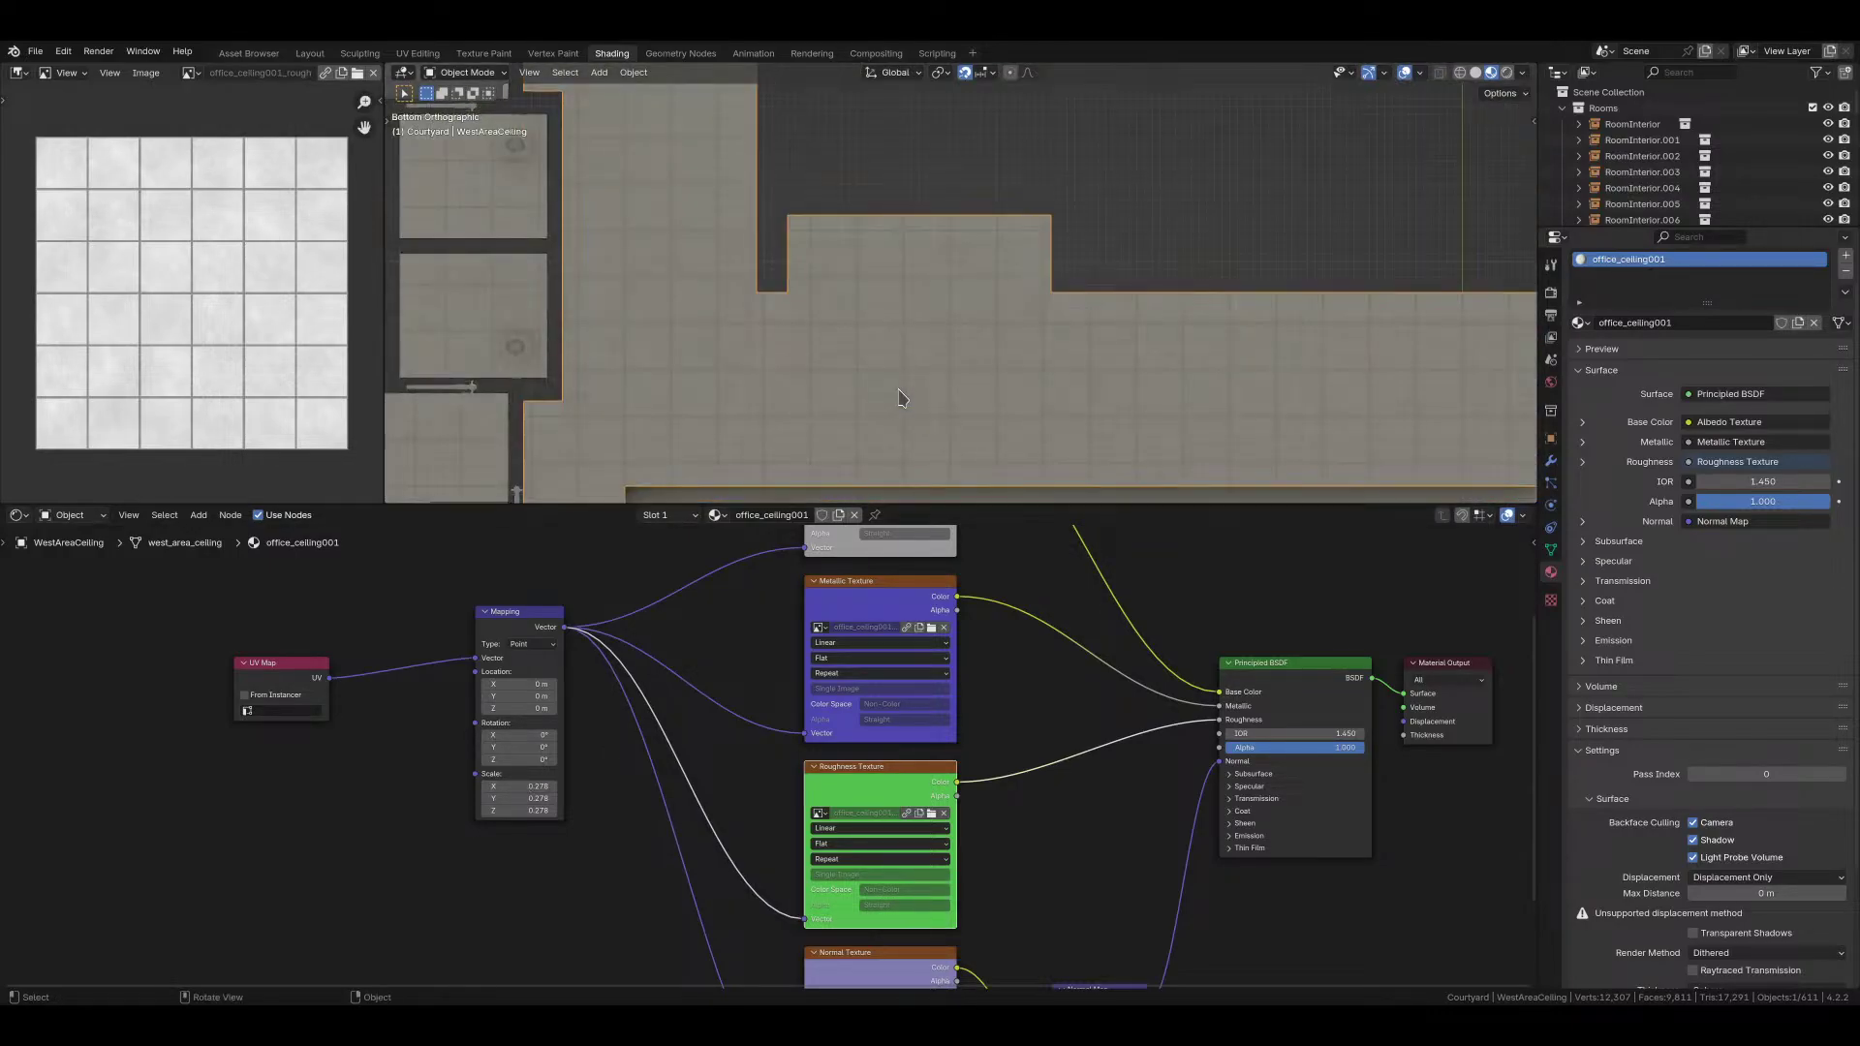
middle_click_drag(906, 378, 816, 127, "ctrl")
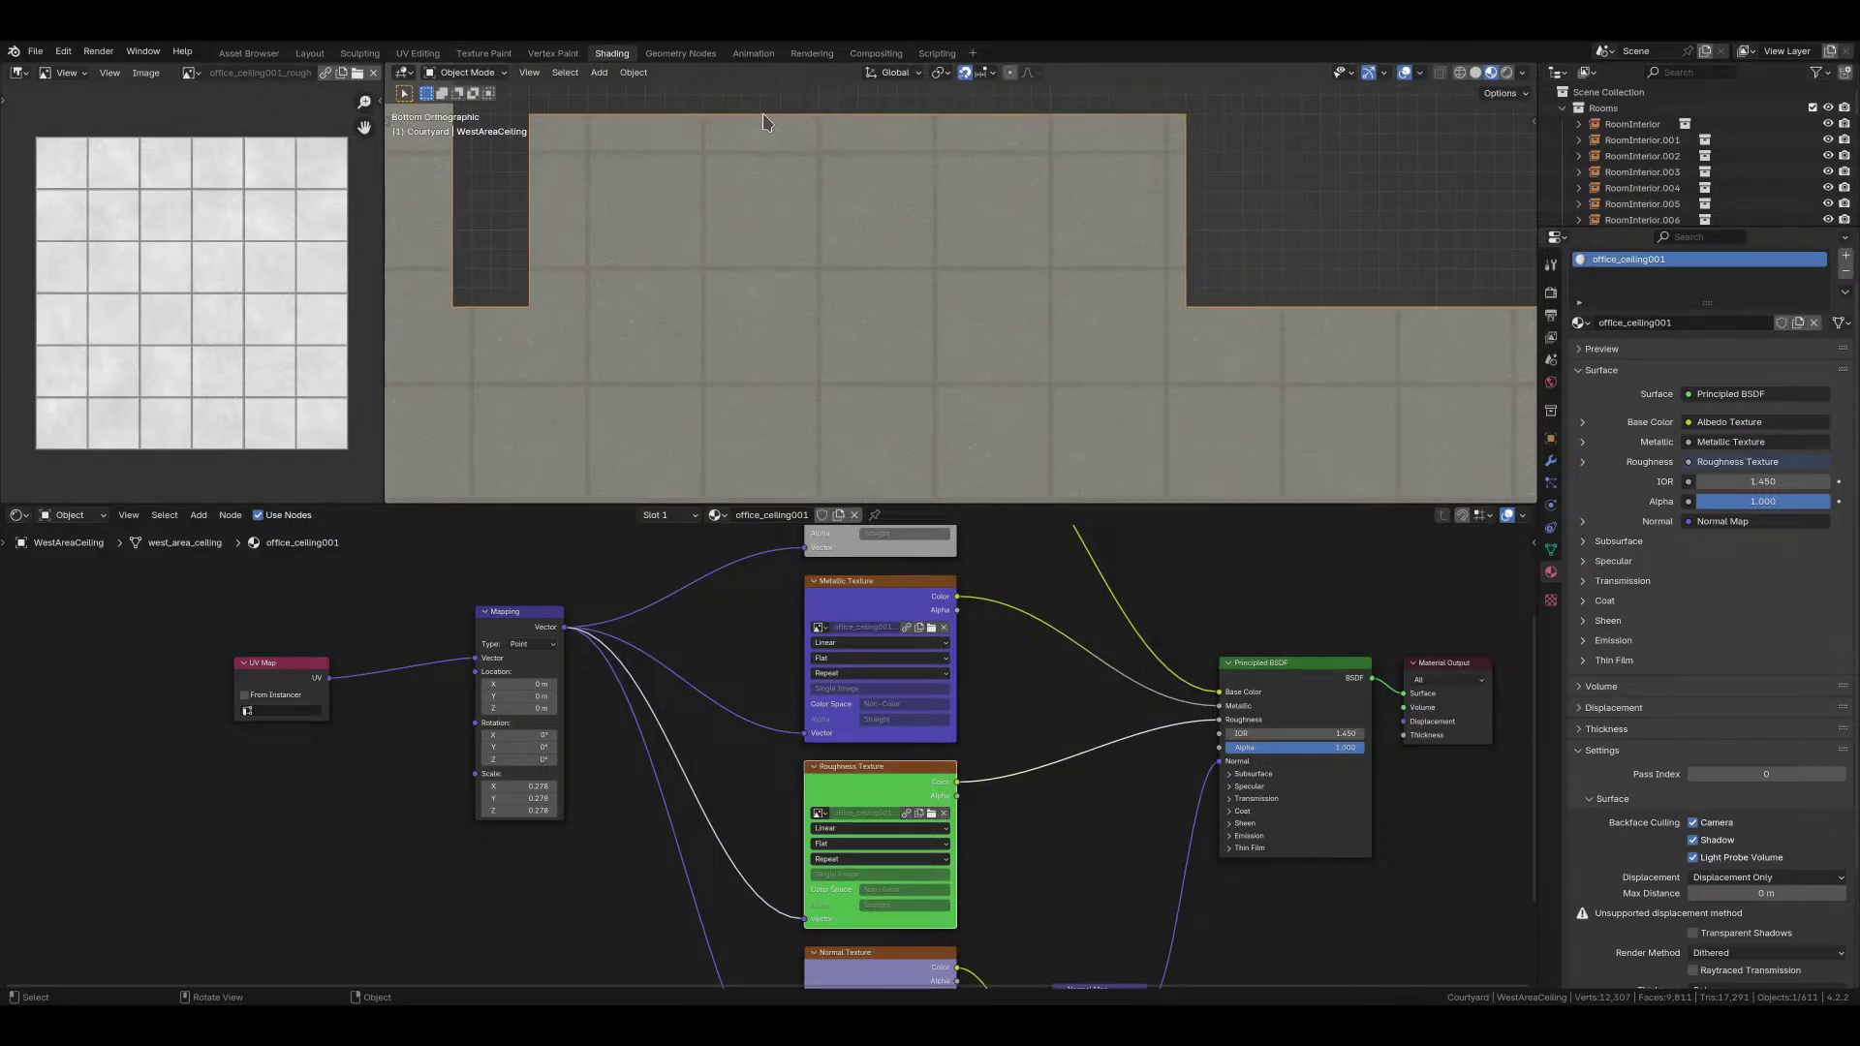
scroll(905, 340, "down", 3)
middle_click_drag(934, 291, 1441, 321, "shift")
middle_click_drag(972, 323, 1070, 317)
middle_click_drag(1311, 363, 1047, 370)
middle_click_drag(1218, 390, 973, 349)
scroll(974, 348, "up", 2)
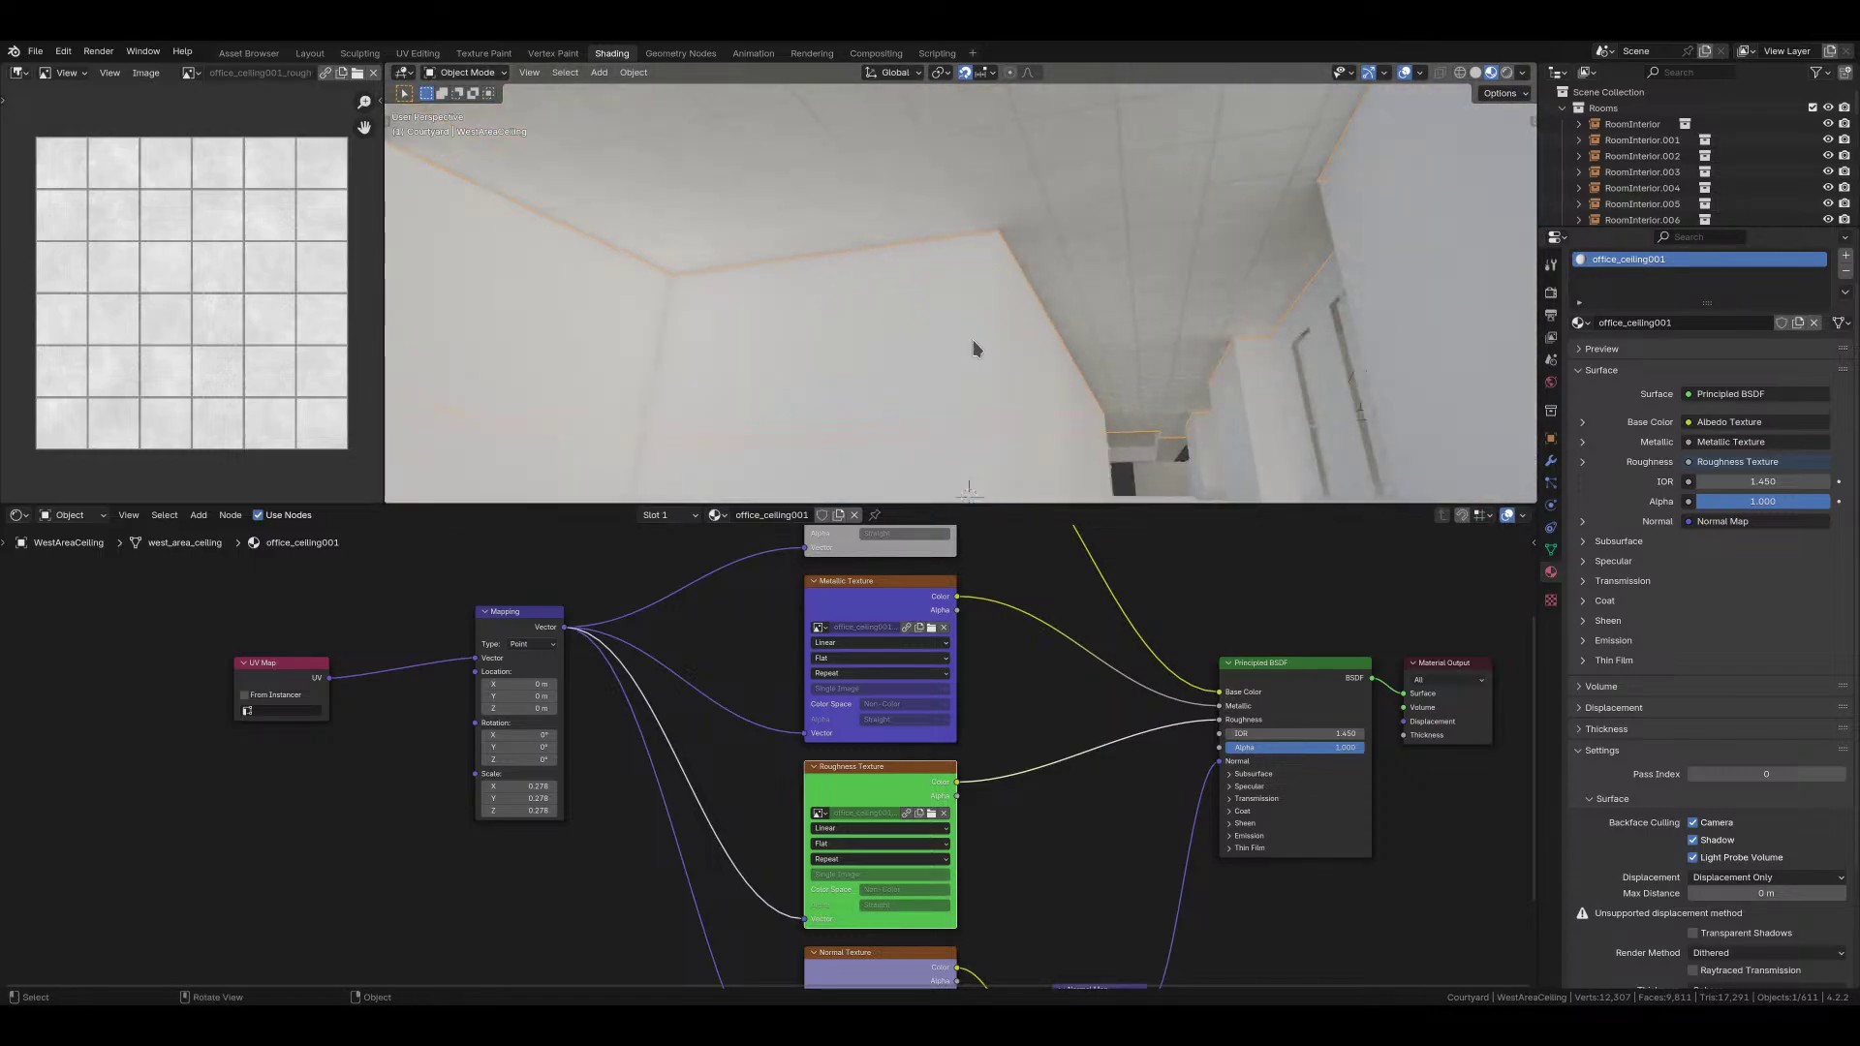
scroll(1025, 338, "down", 3)
Step: Switch to the Layout workspace and save hospital_corridor.blend
left_click(310, 54)
mouse_move(875, 477)
middle_mouse_down("shift")
mouse_move(903, 479)
mouse_move(875, 475)
middle_mouse_up("shift")
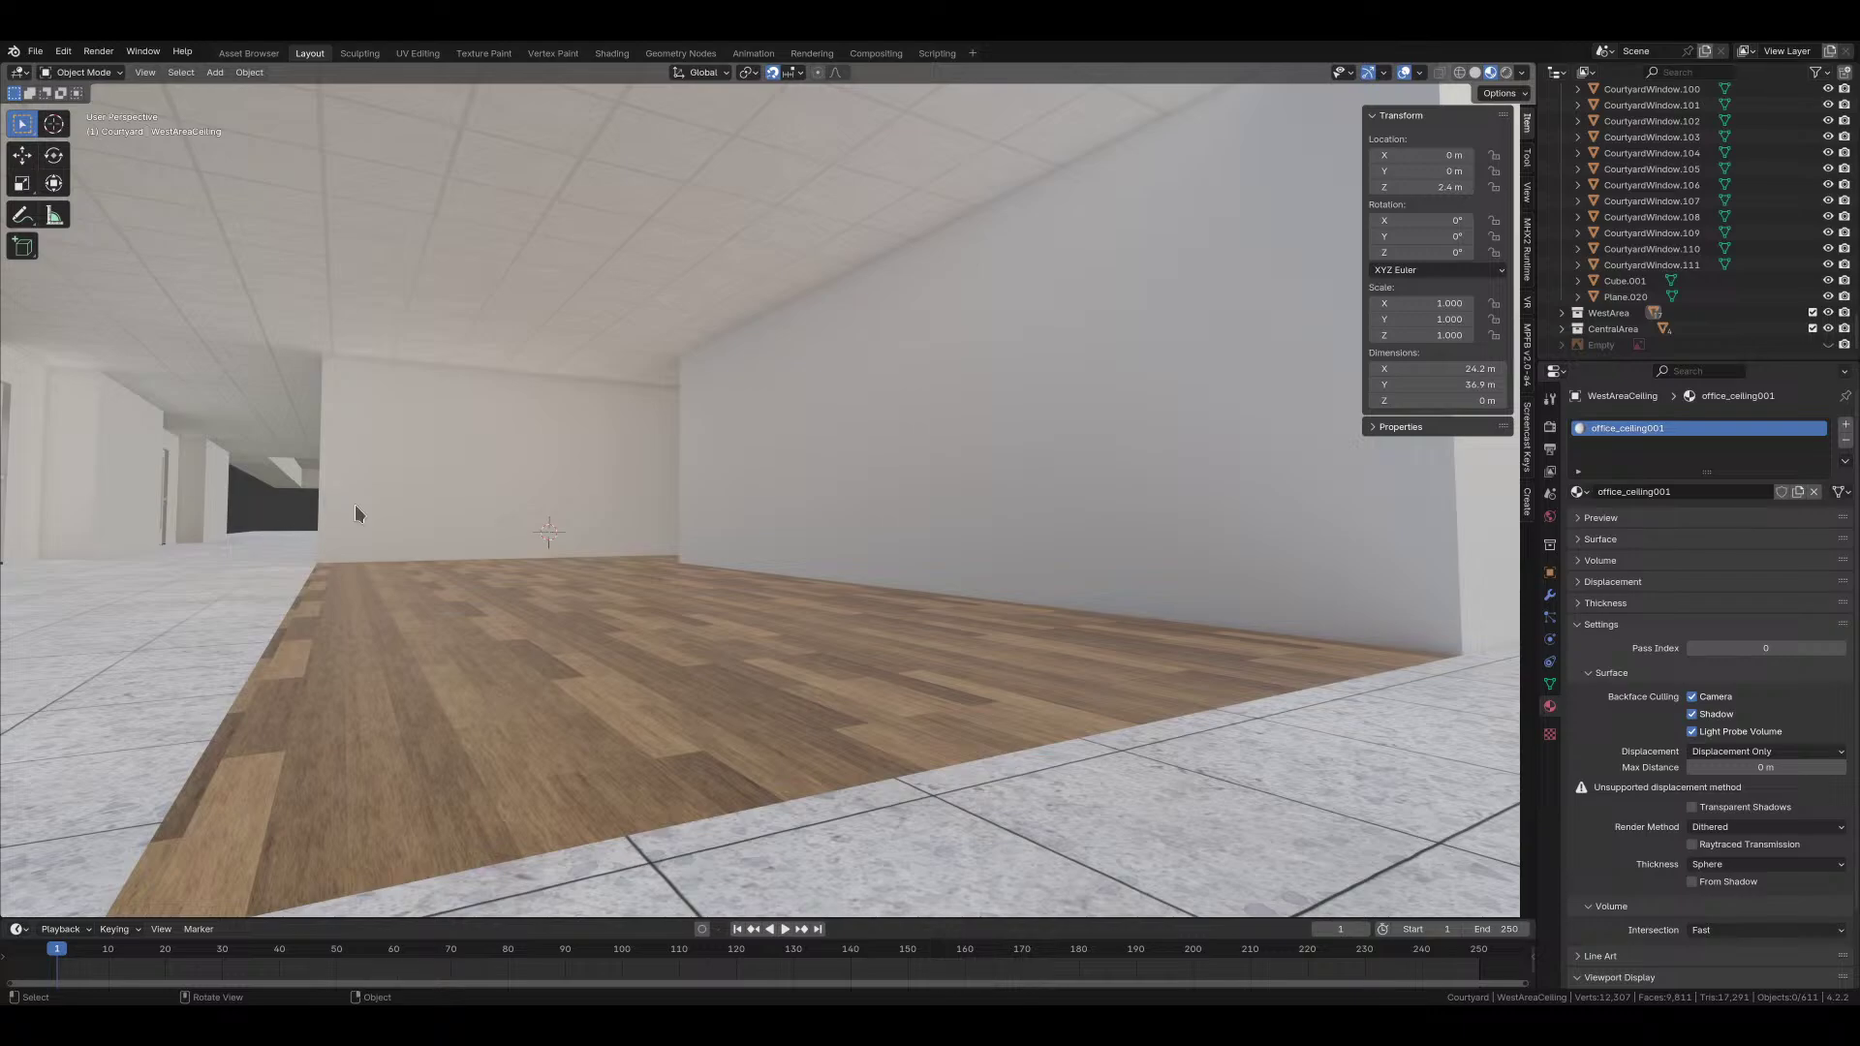
middle_click_drag(360, 515, 469, 624)
scroll(469, 624, "down", 2)
key("ctrl+s")
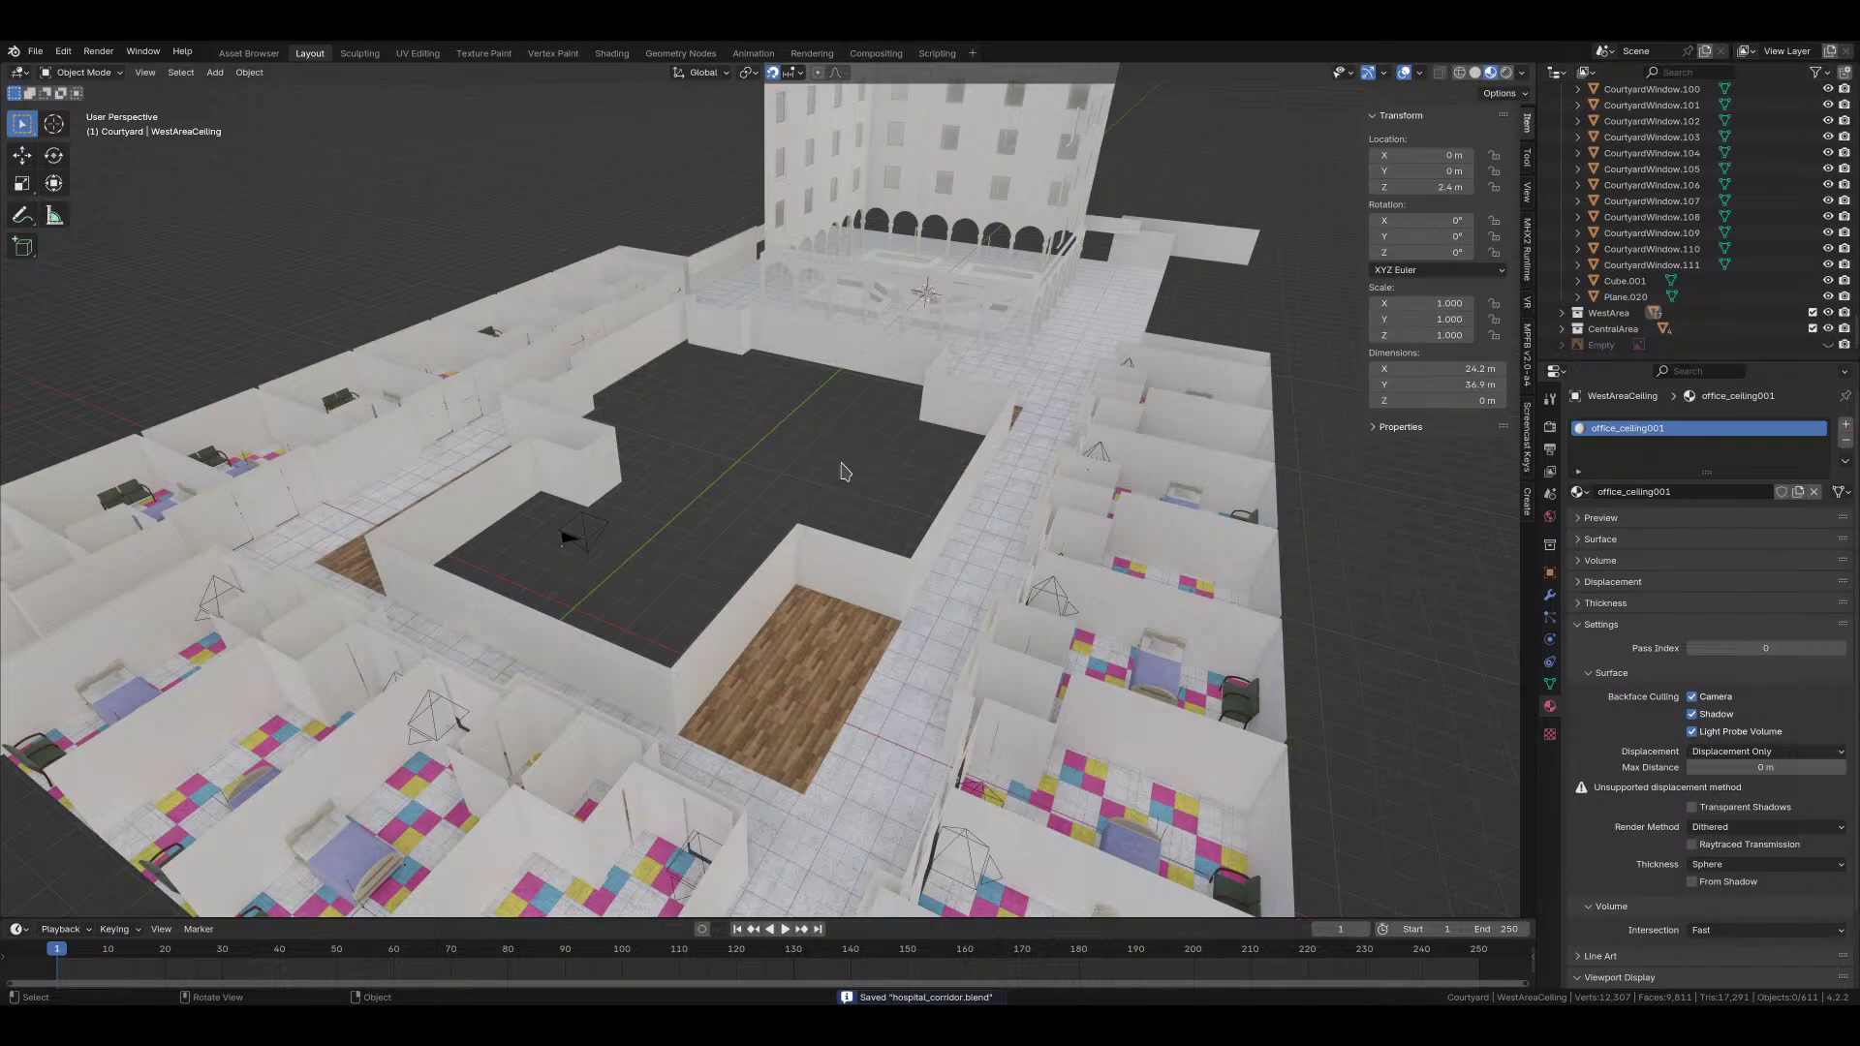
Step: Examine the corridor layout and the inner walls around the wooden floor area from several angles
middle_click_drag(844, 470, 892, 593)
scroll(905, 594, "up", 3)
scroll(826, 498, "down", 2)
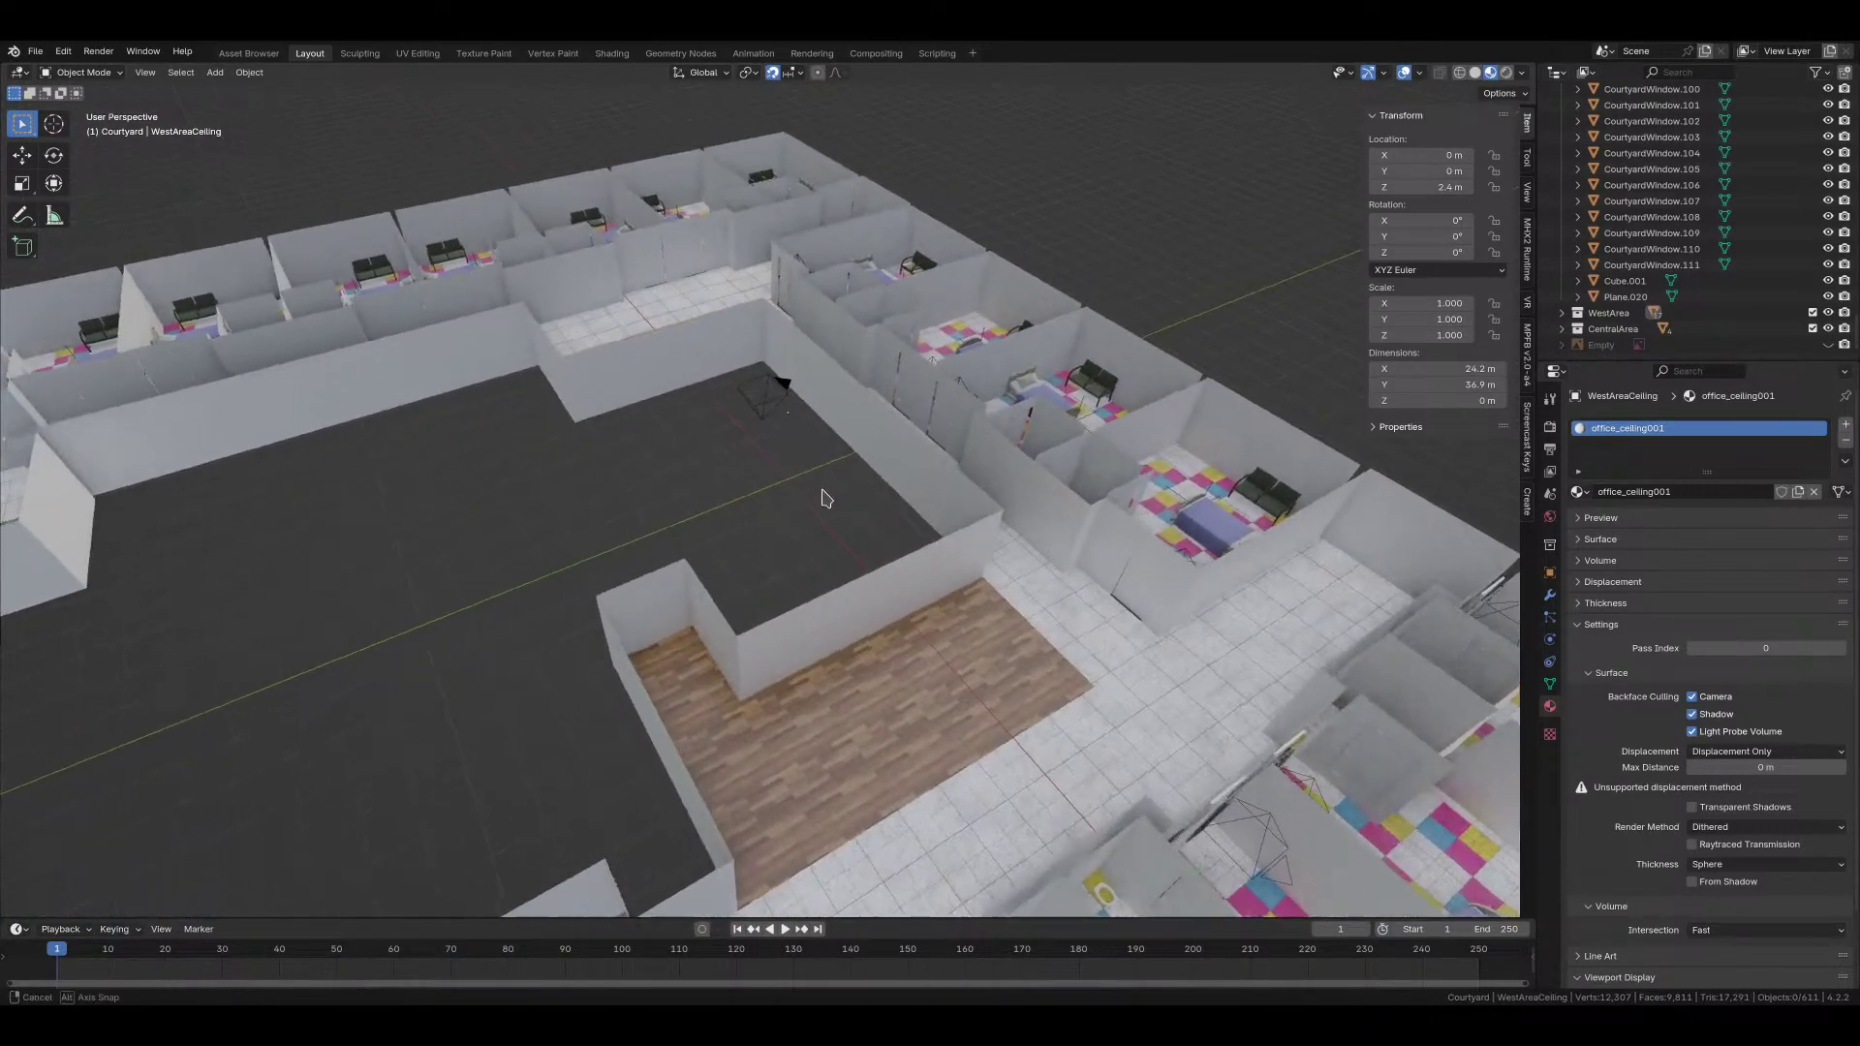
middle_click_drag(826, 498, 752, 474)
middle_click_drag(901, 514, 761, 521)
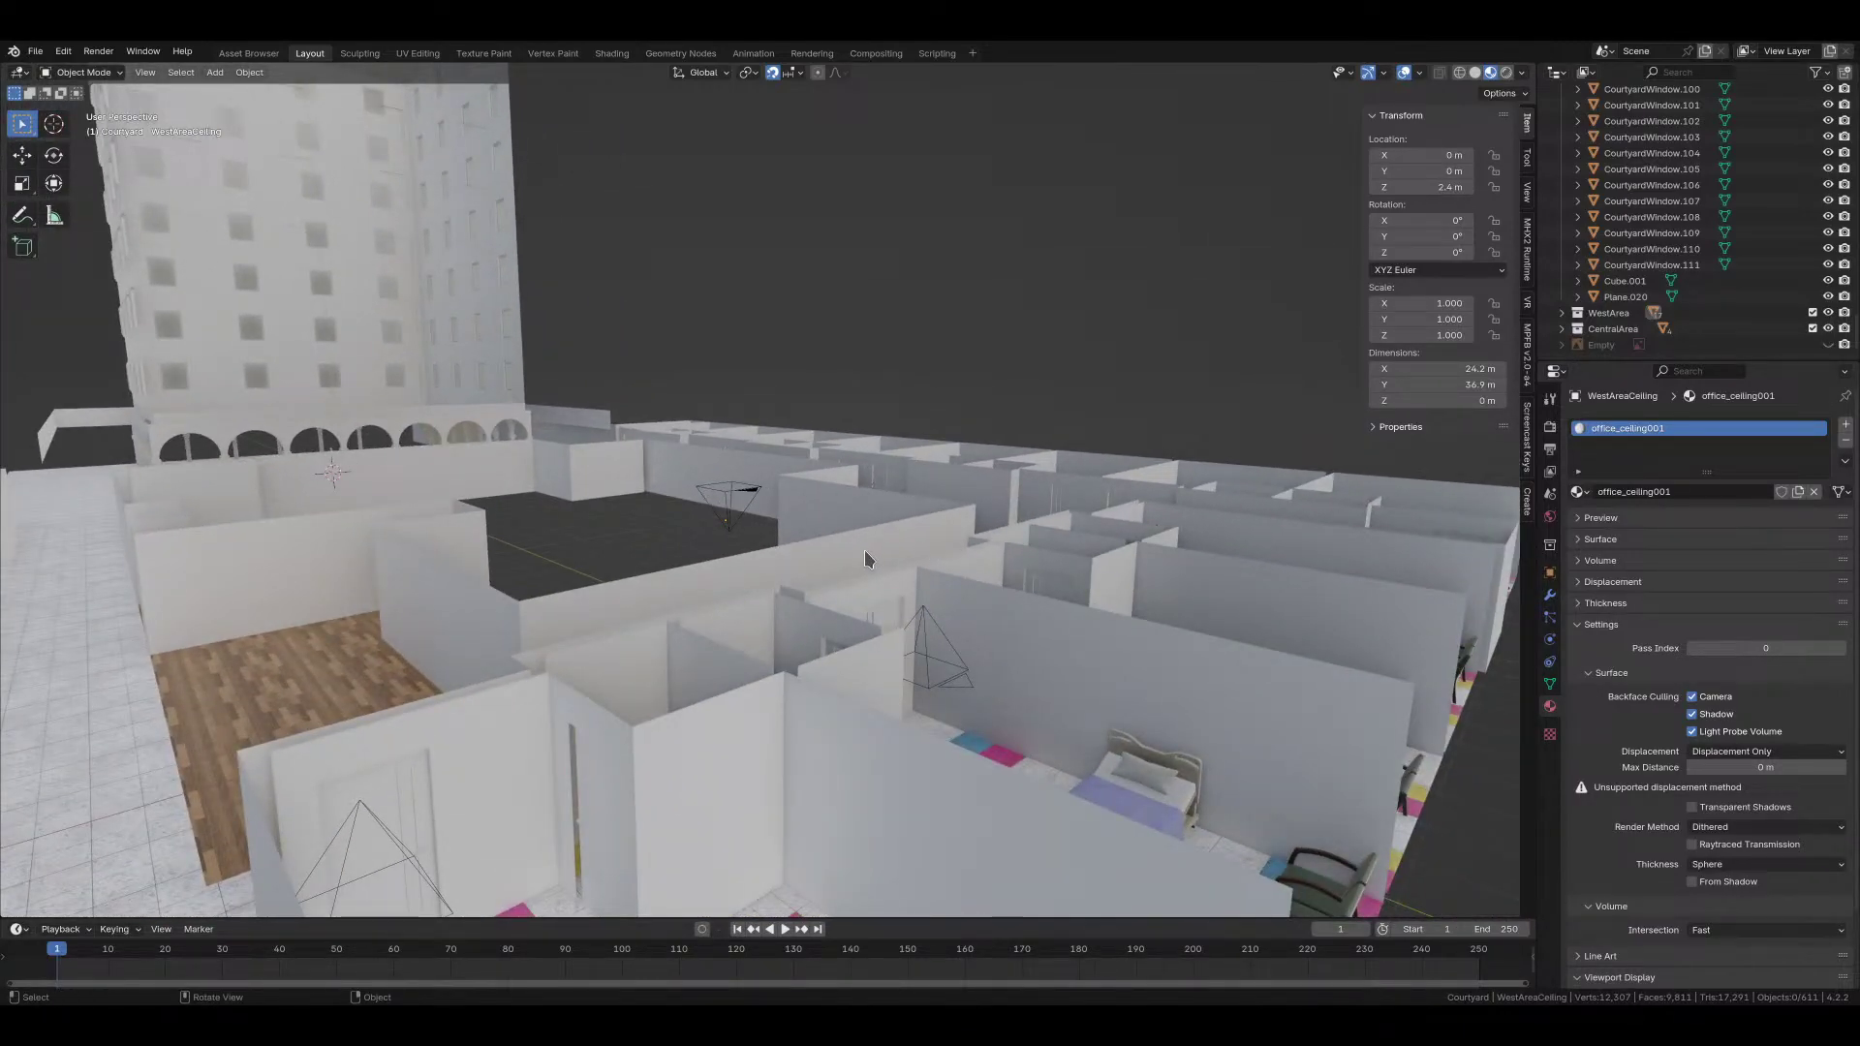
middle_click_drag(865, 556, 1155, 754)
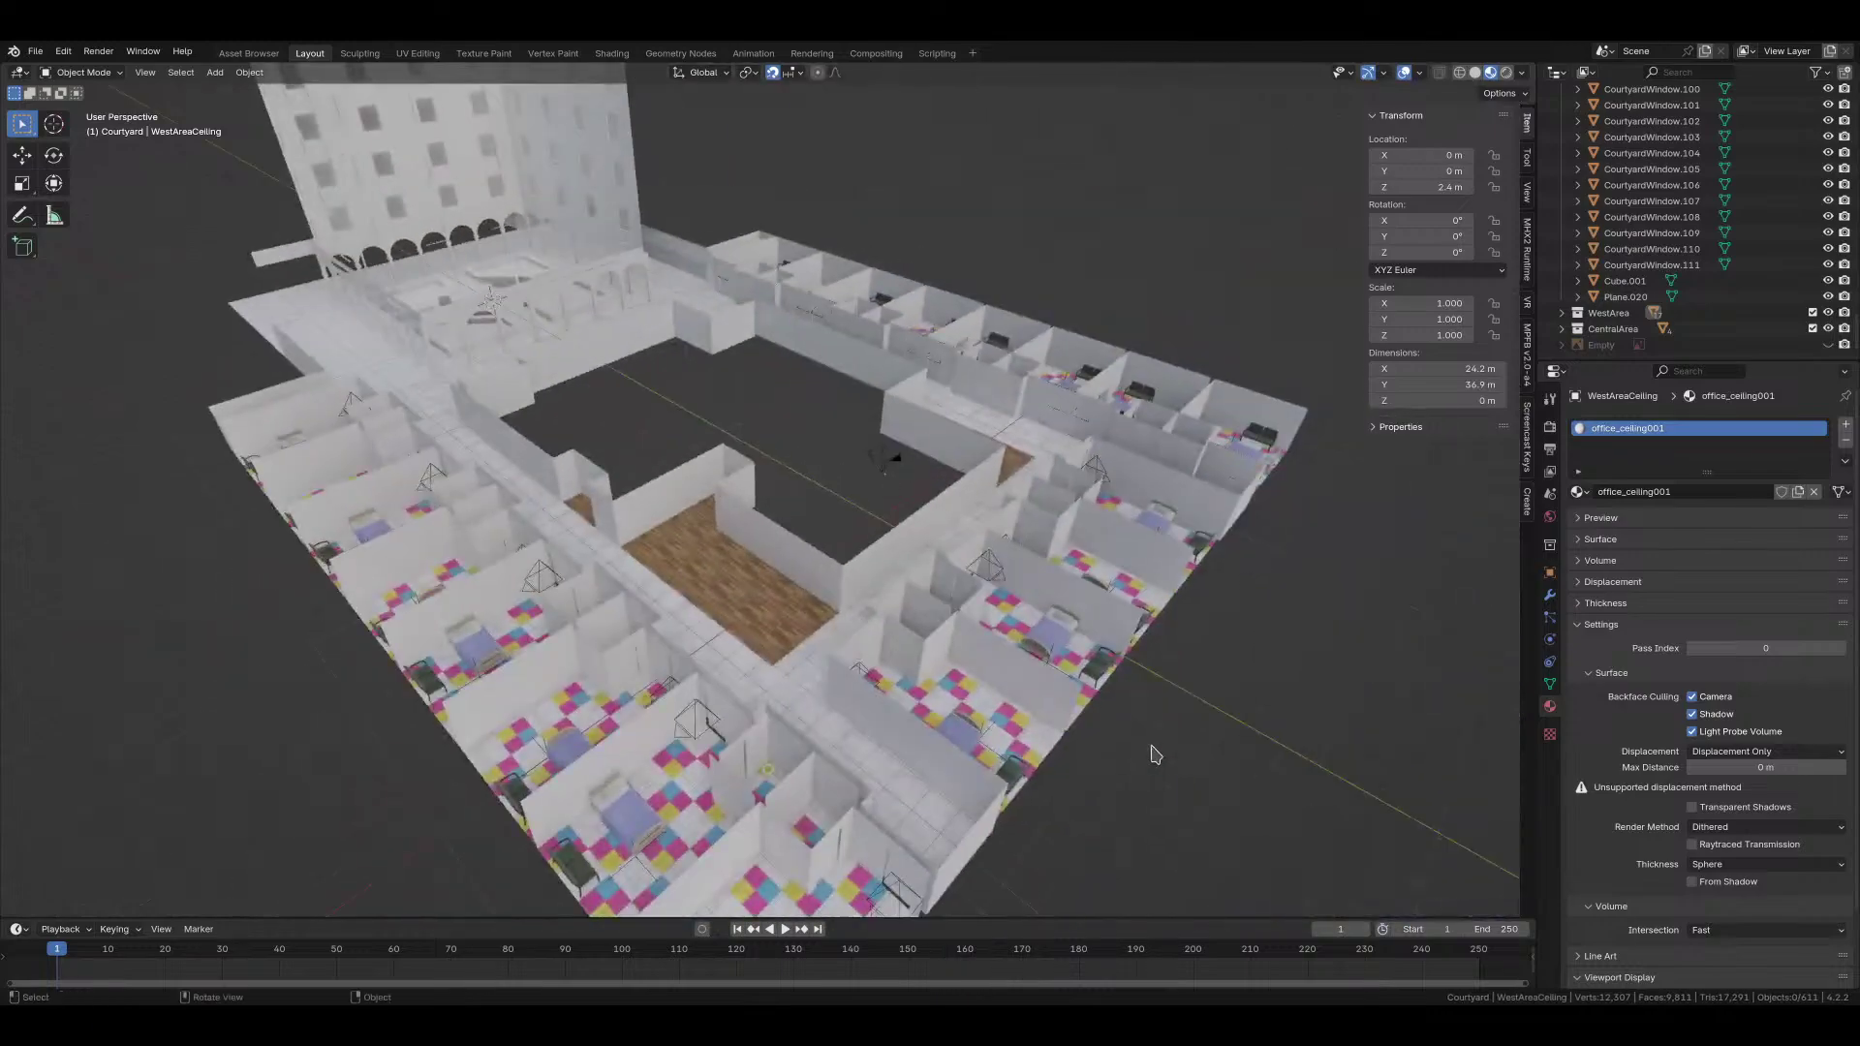
scroll(1155, 755, "up", 3)
scroll(779, 544, "up", 3)
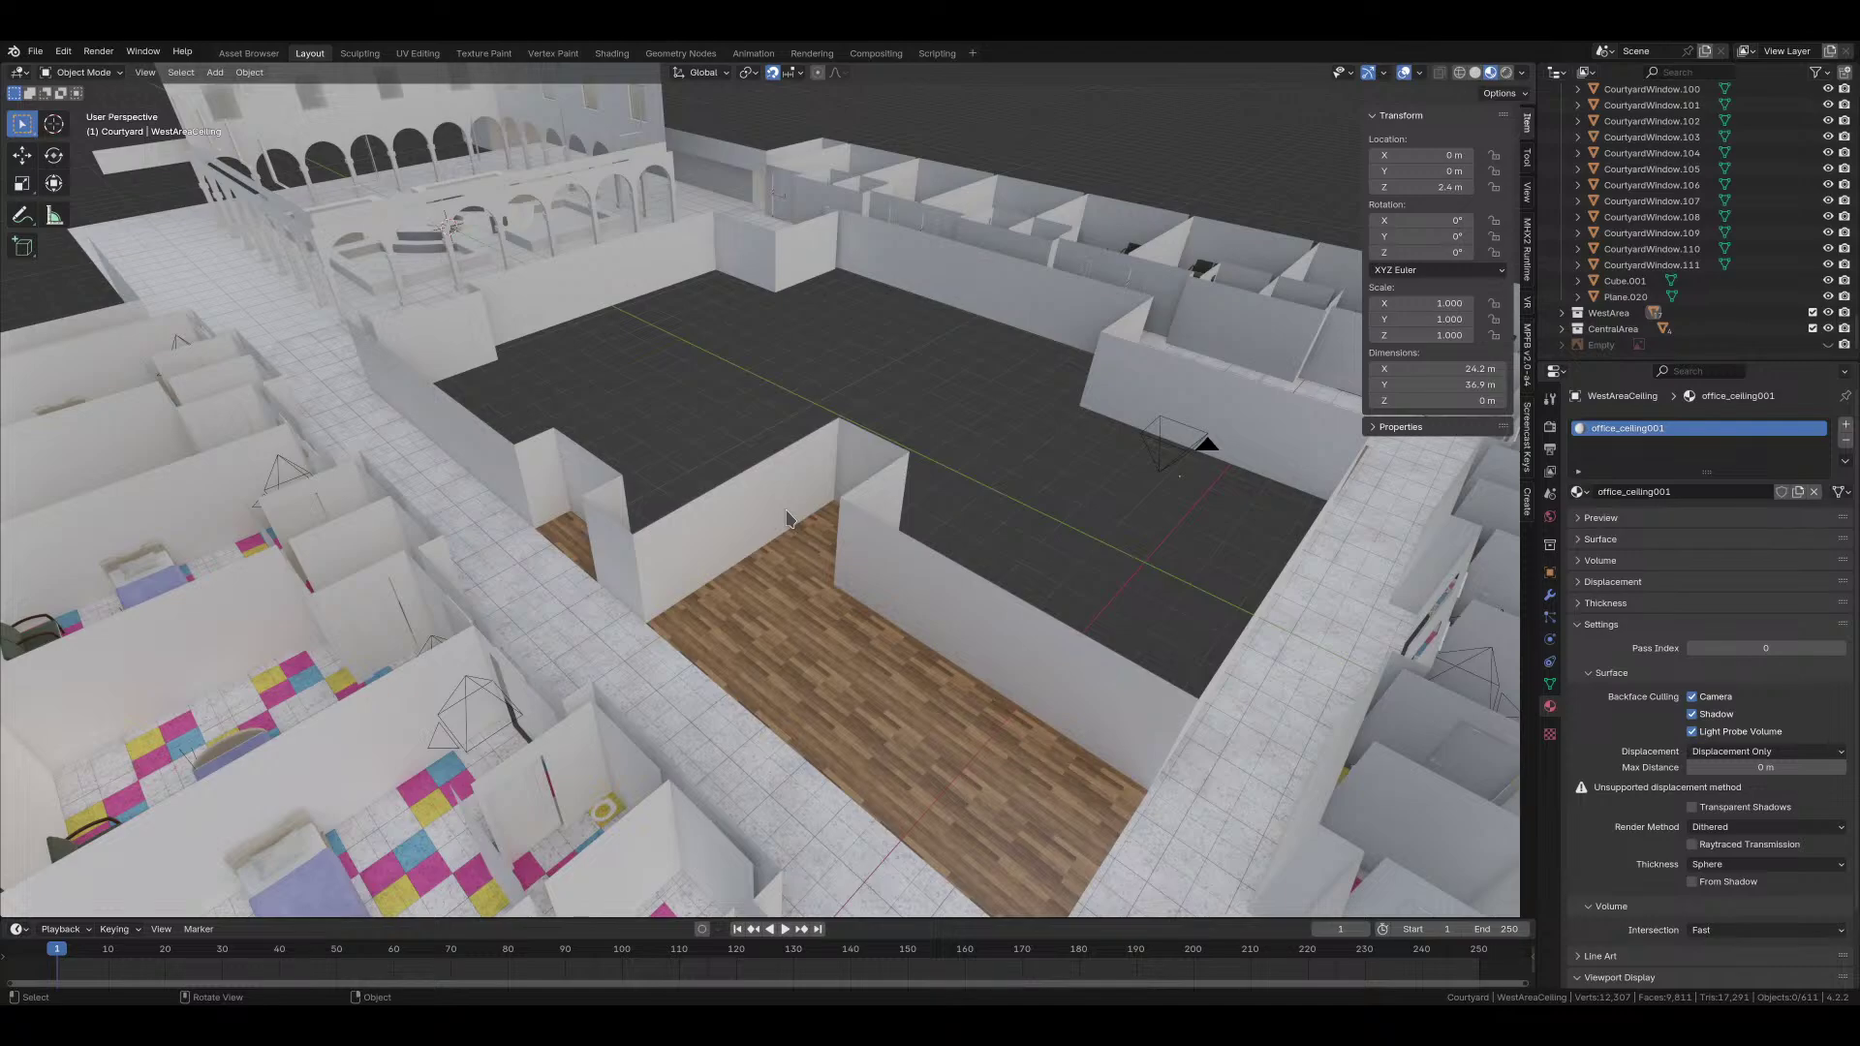
middle_click_drag(910, 591, 916, 640)
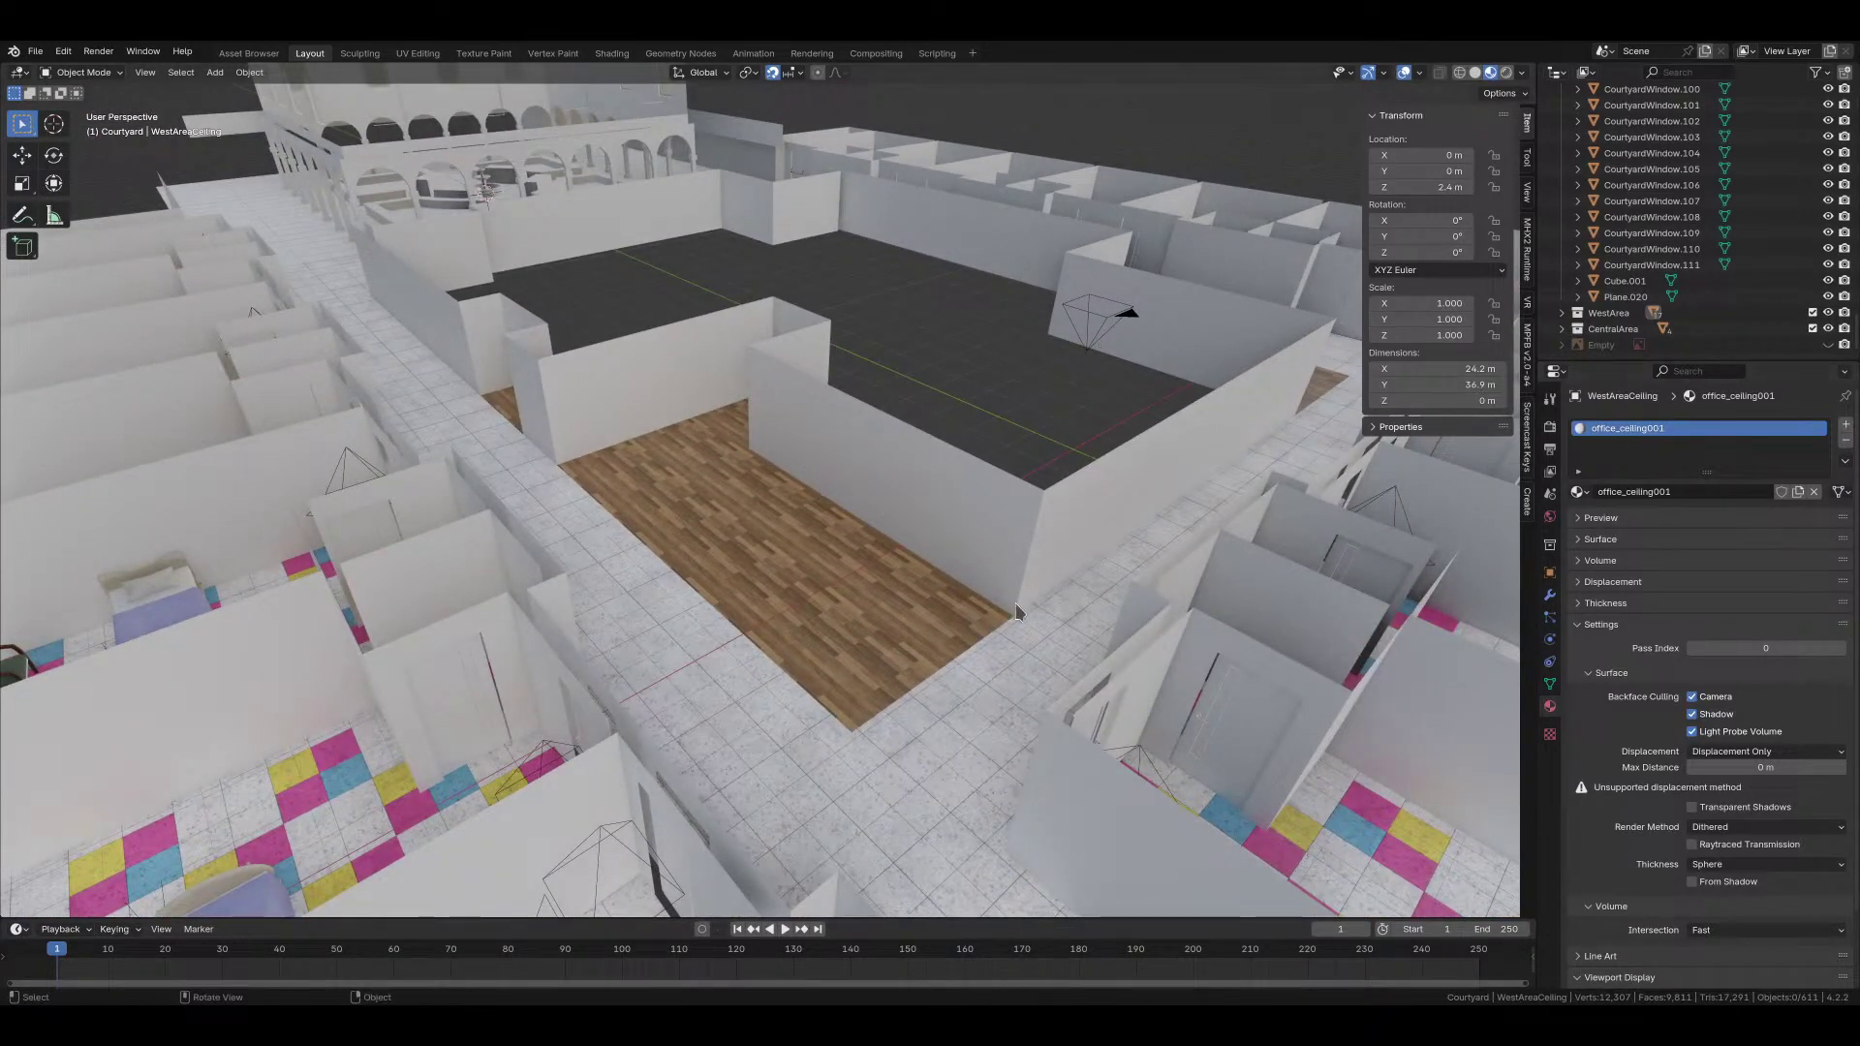
Step: Place the 3D cursor at the wooden floor's outer corner vertex where it meets the corridor tiles
left_click(857, 706)
key("Tab")
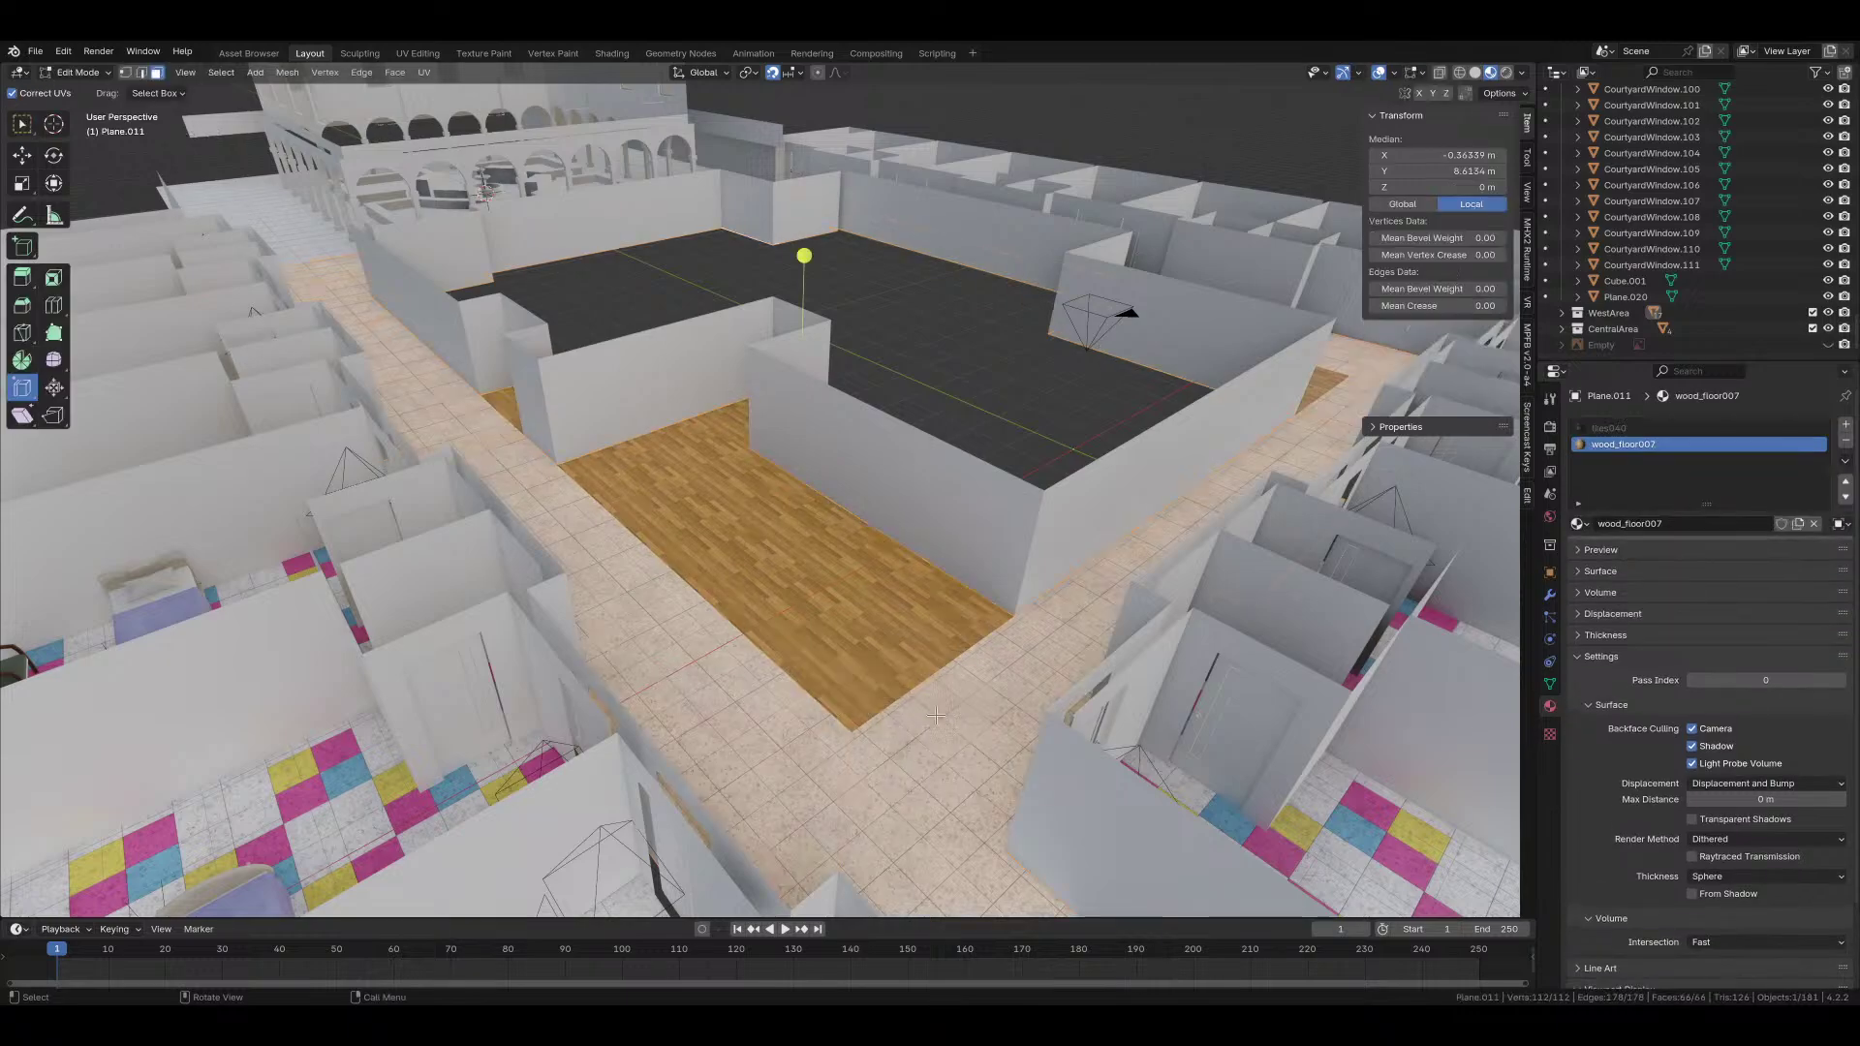
left_click(852, 734)
key("Tab")
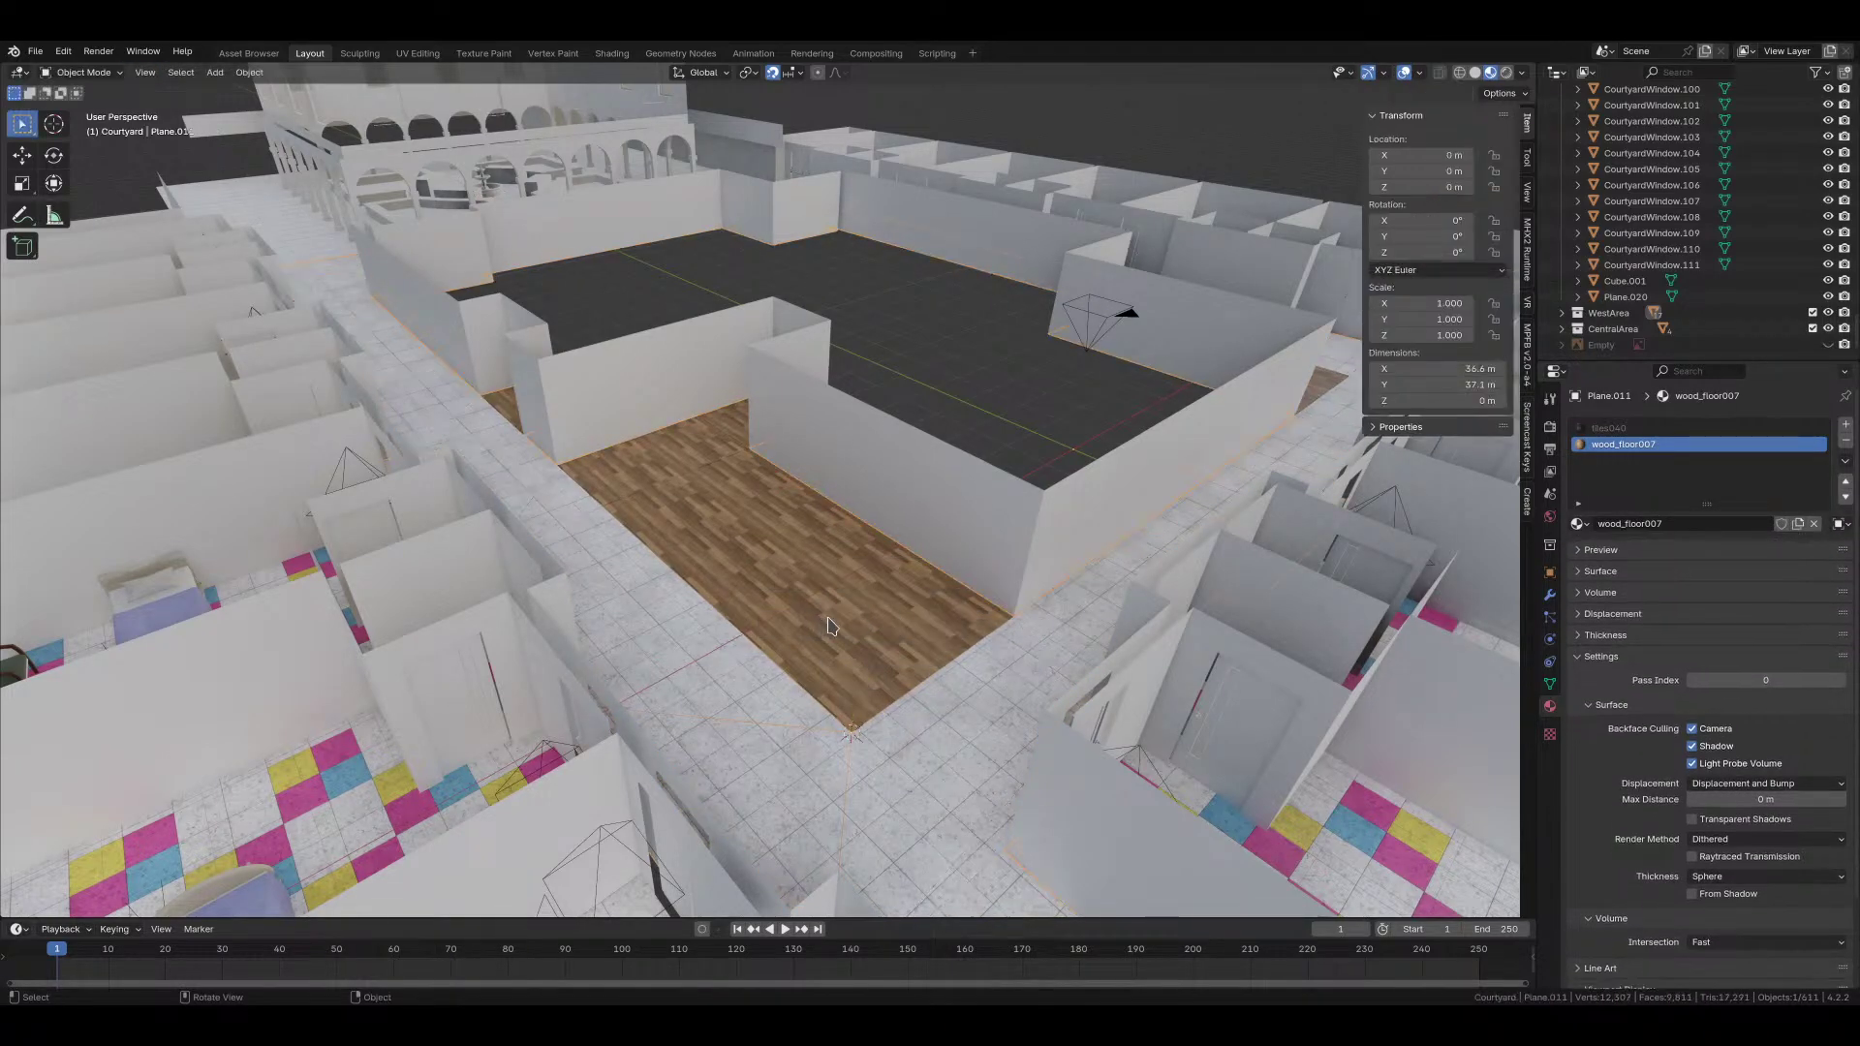
Step: Add a cube at the 3D cursor and move it into the WestArea collection
key("shift+a")
mouse_move(777, 393)
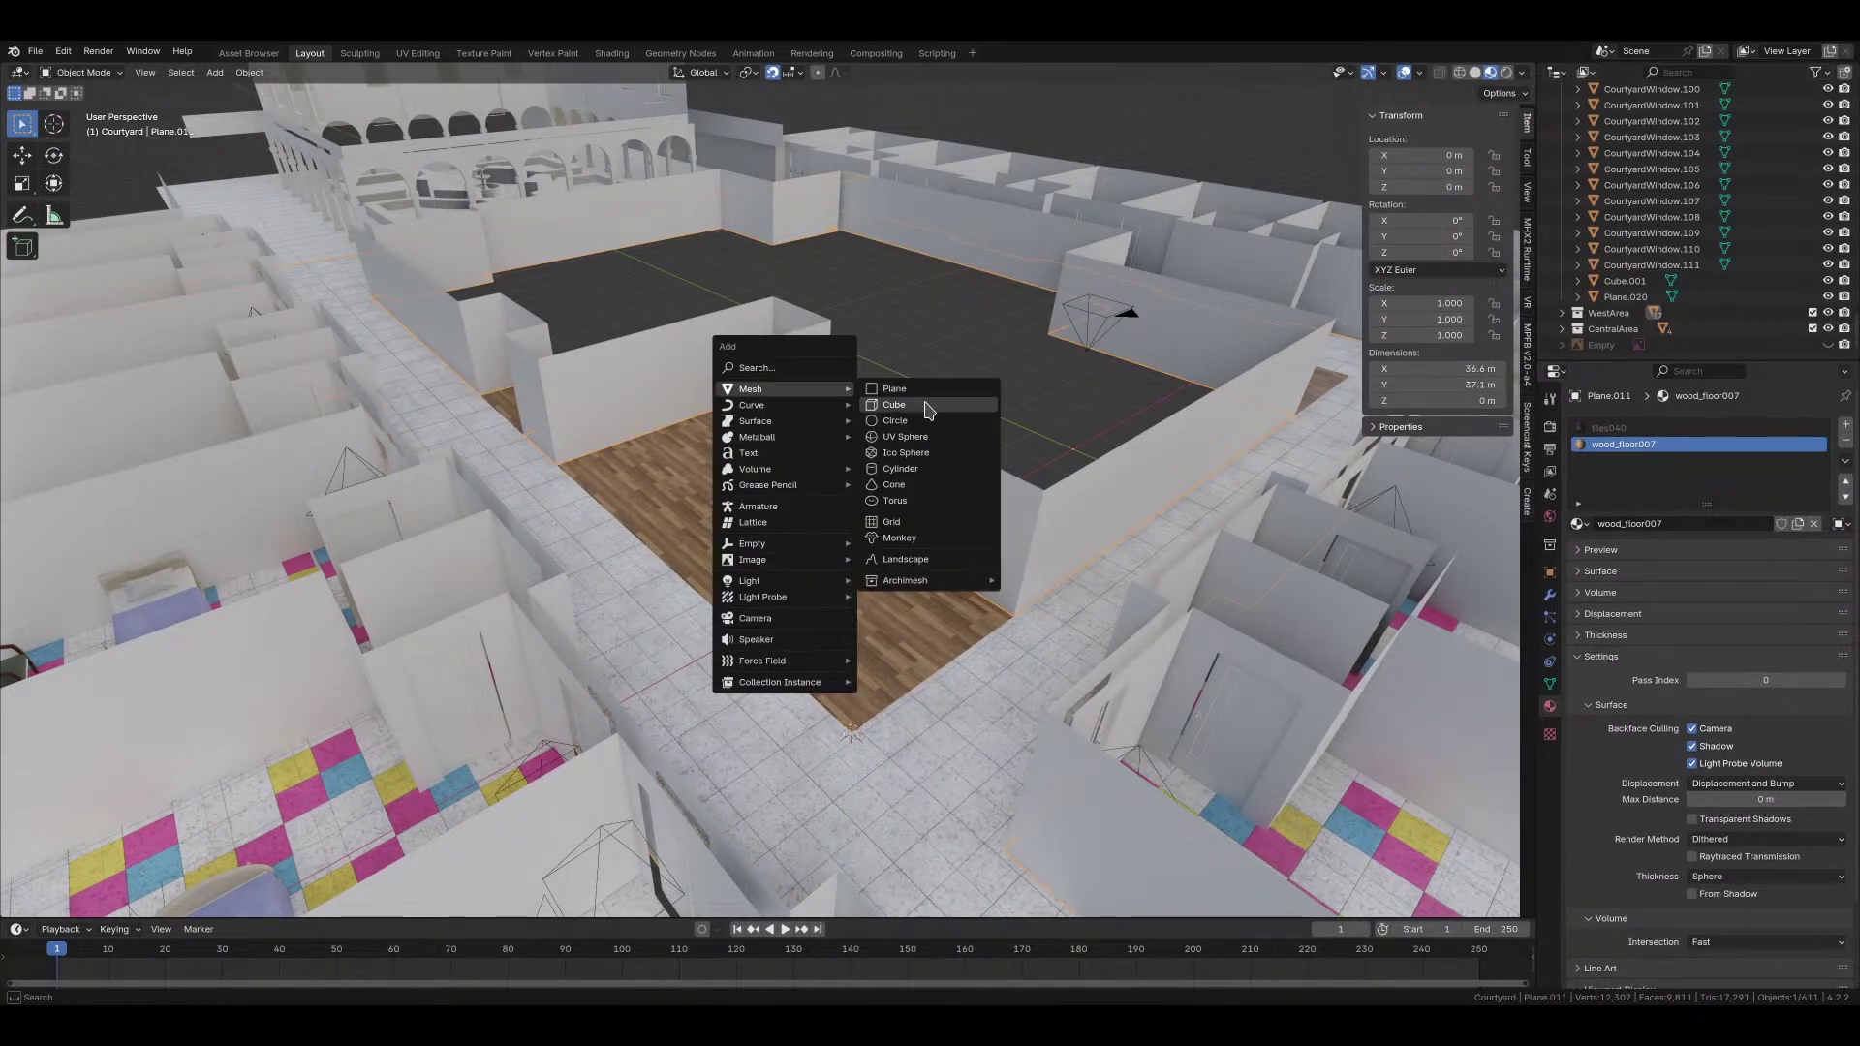
left_click(923, 416)
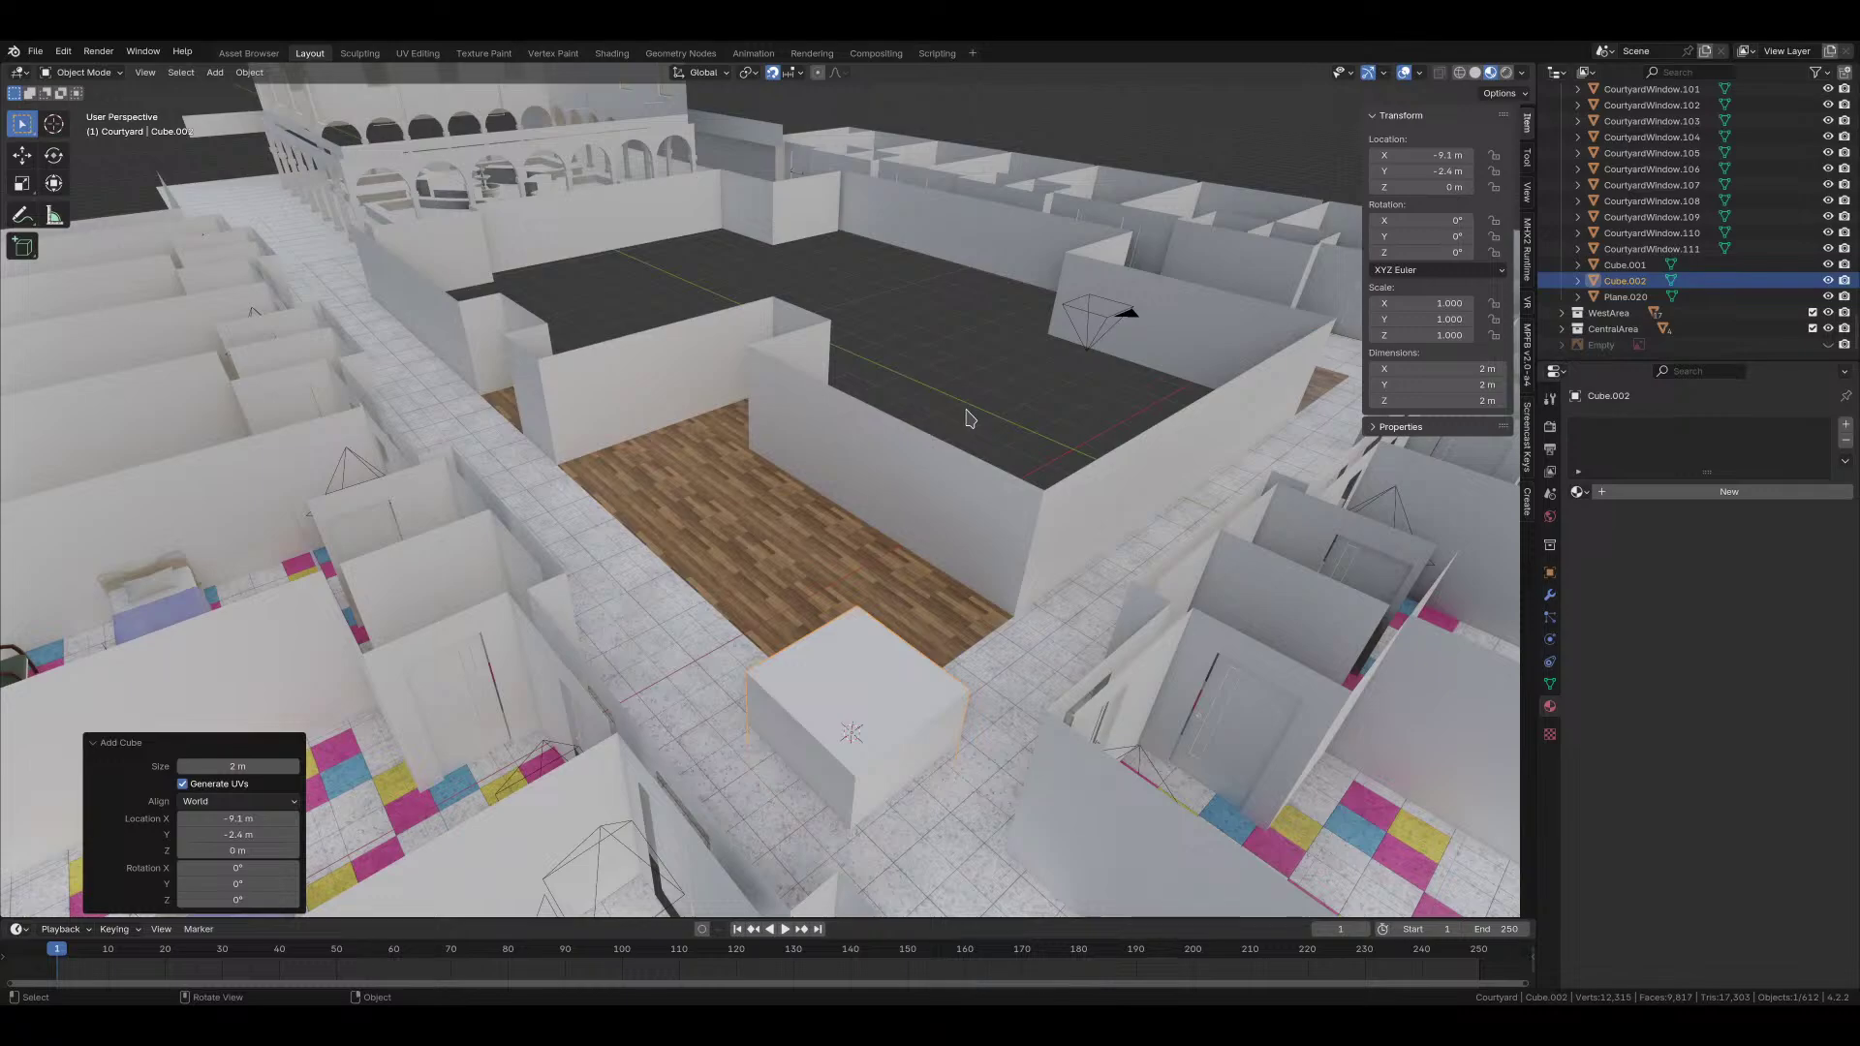
left_click_drag(1622, 284, 1610, 313)
left_click(1610, 313)
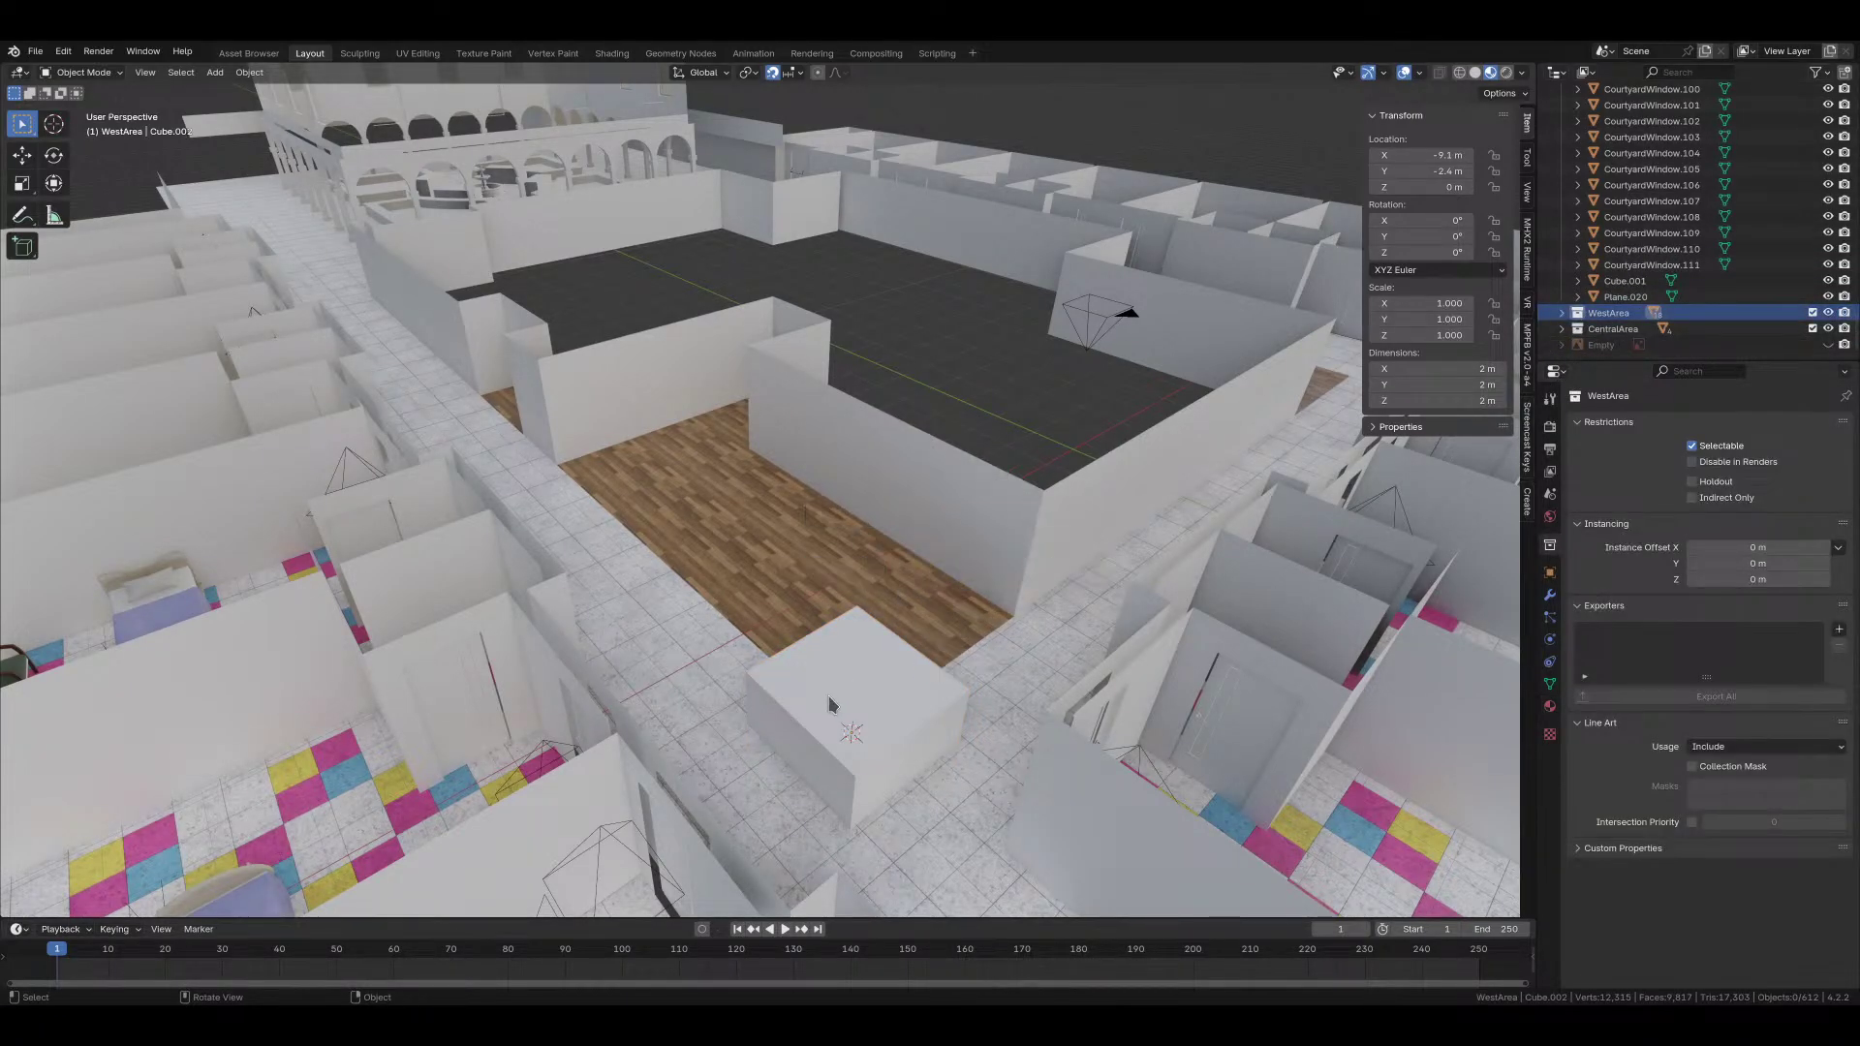
Step: Rename the Plane.020 object at the top of the courtyard tower as CourtyardCeiling
left_click(1006, 486)
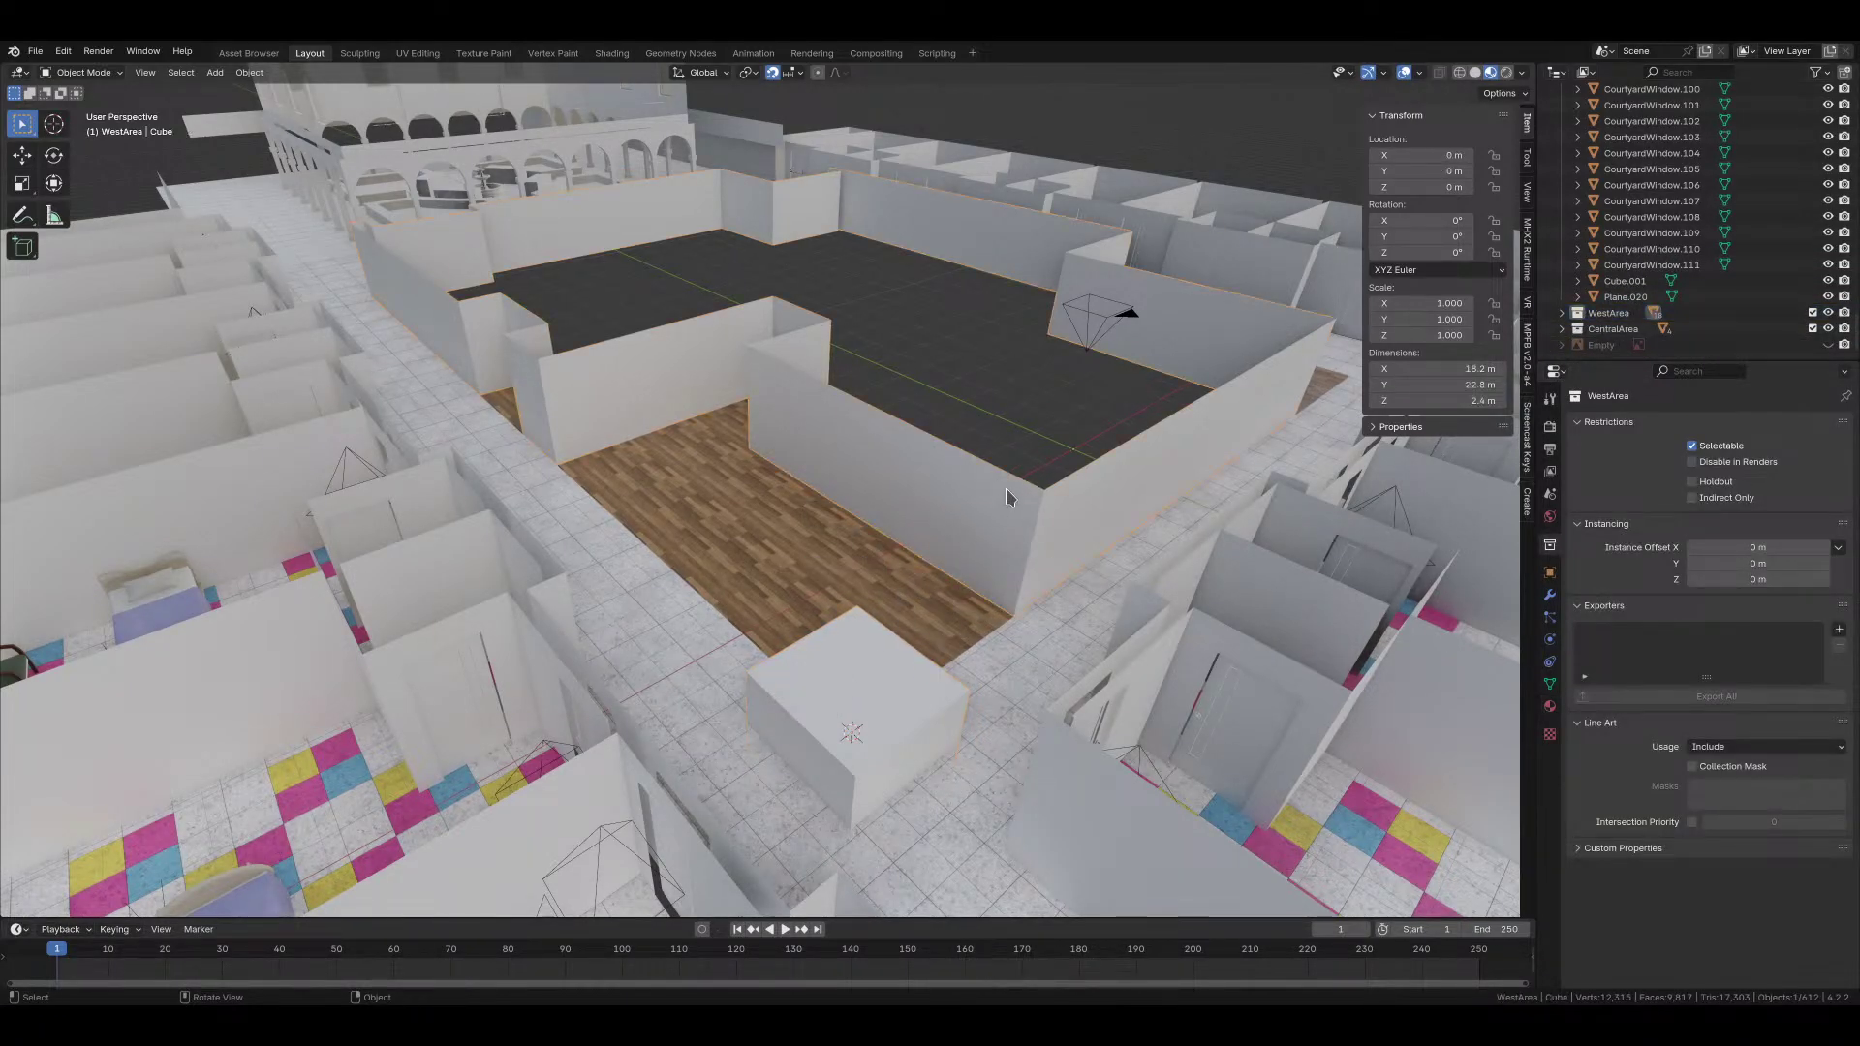
left_click(1637, 298)
scroll(969, 523, "down", 5)
middle_click_drag(969, 465, 988, 618)
left_click(1626, 282)
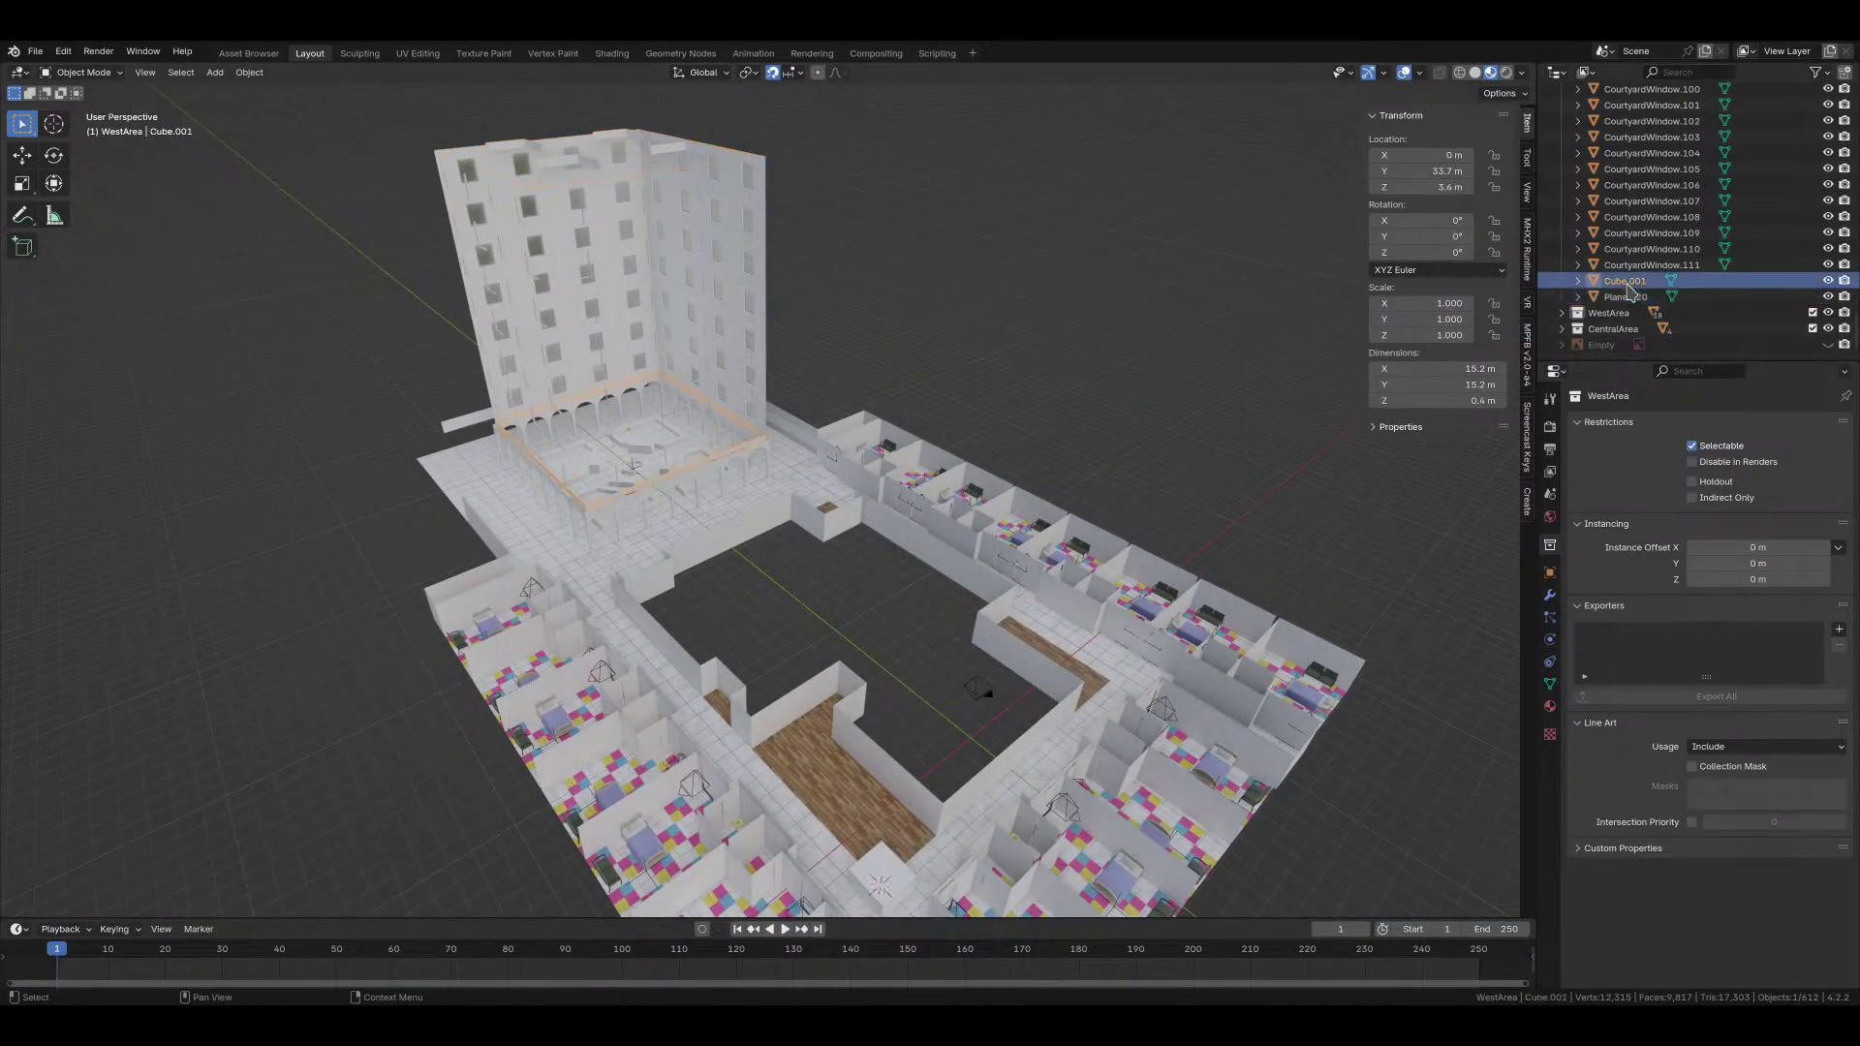
double_click(1632, 295)
type("C")
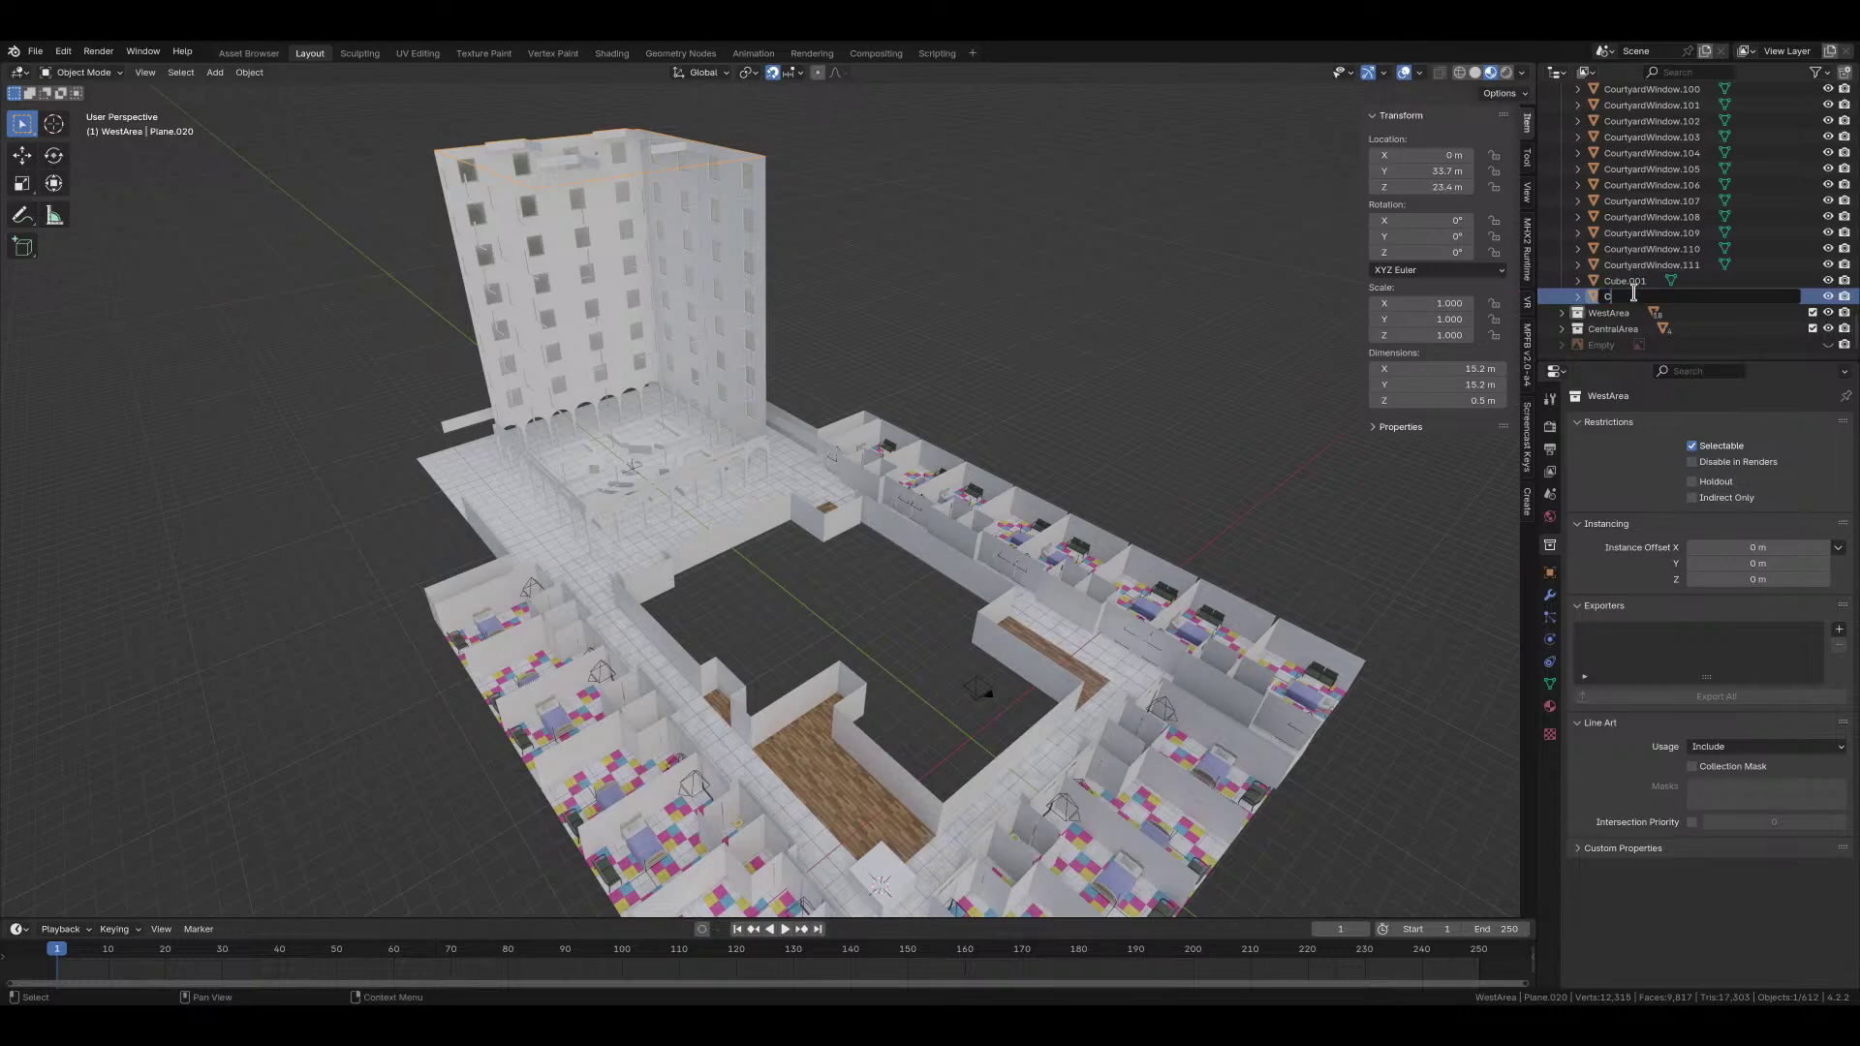
type("ourtyardCeiling")
key("Return")
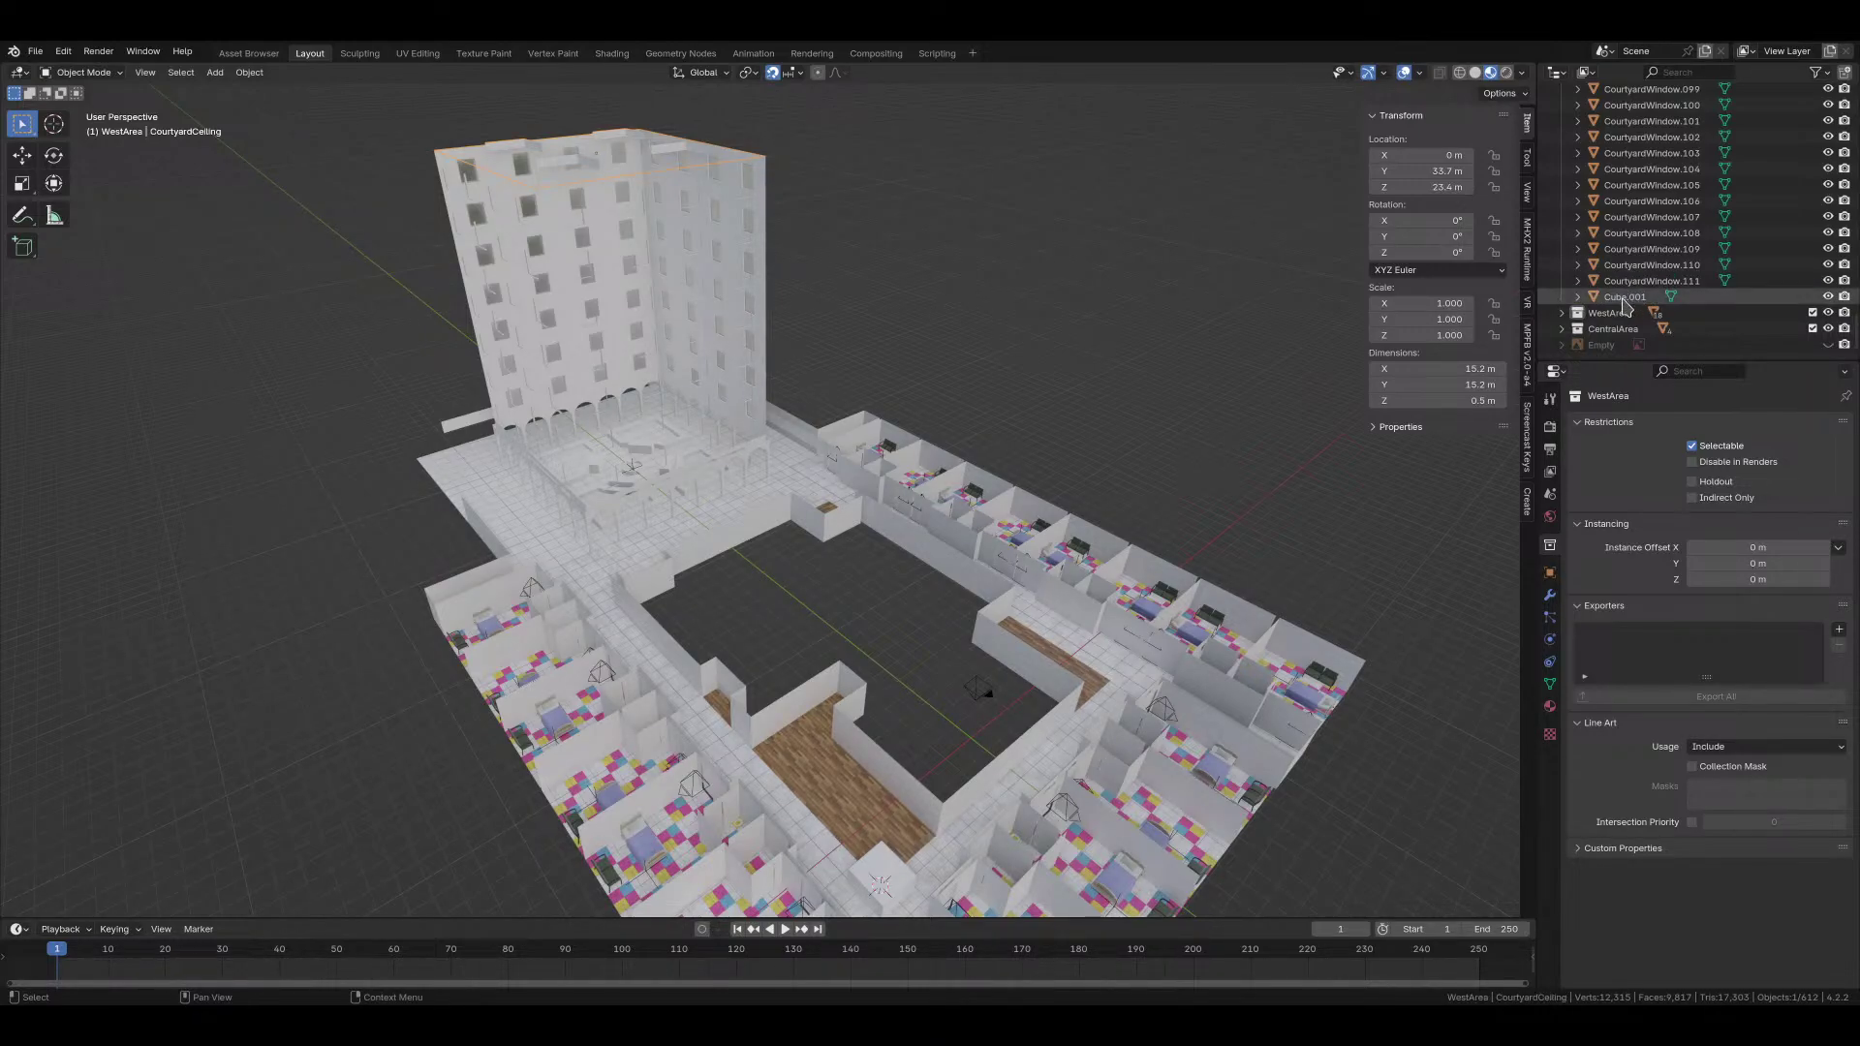
Step: Rename the CourtyardCeiling object's mesh data as courtyard_ceiling
left_click(1550, 684)
left_click(1668, 426)
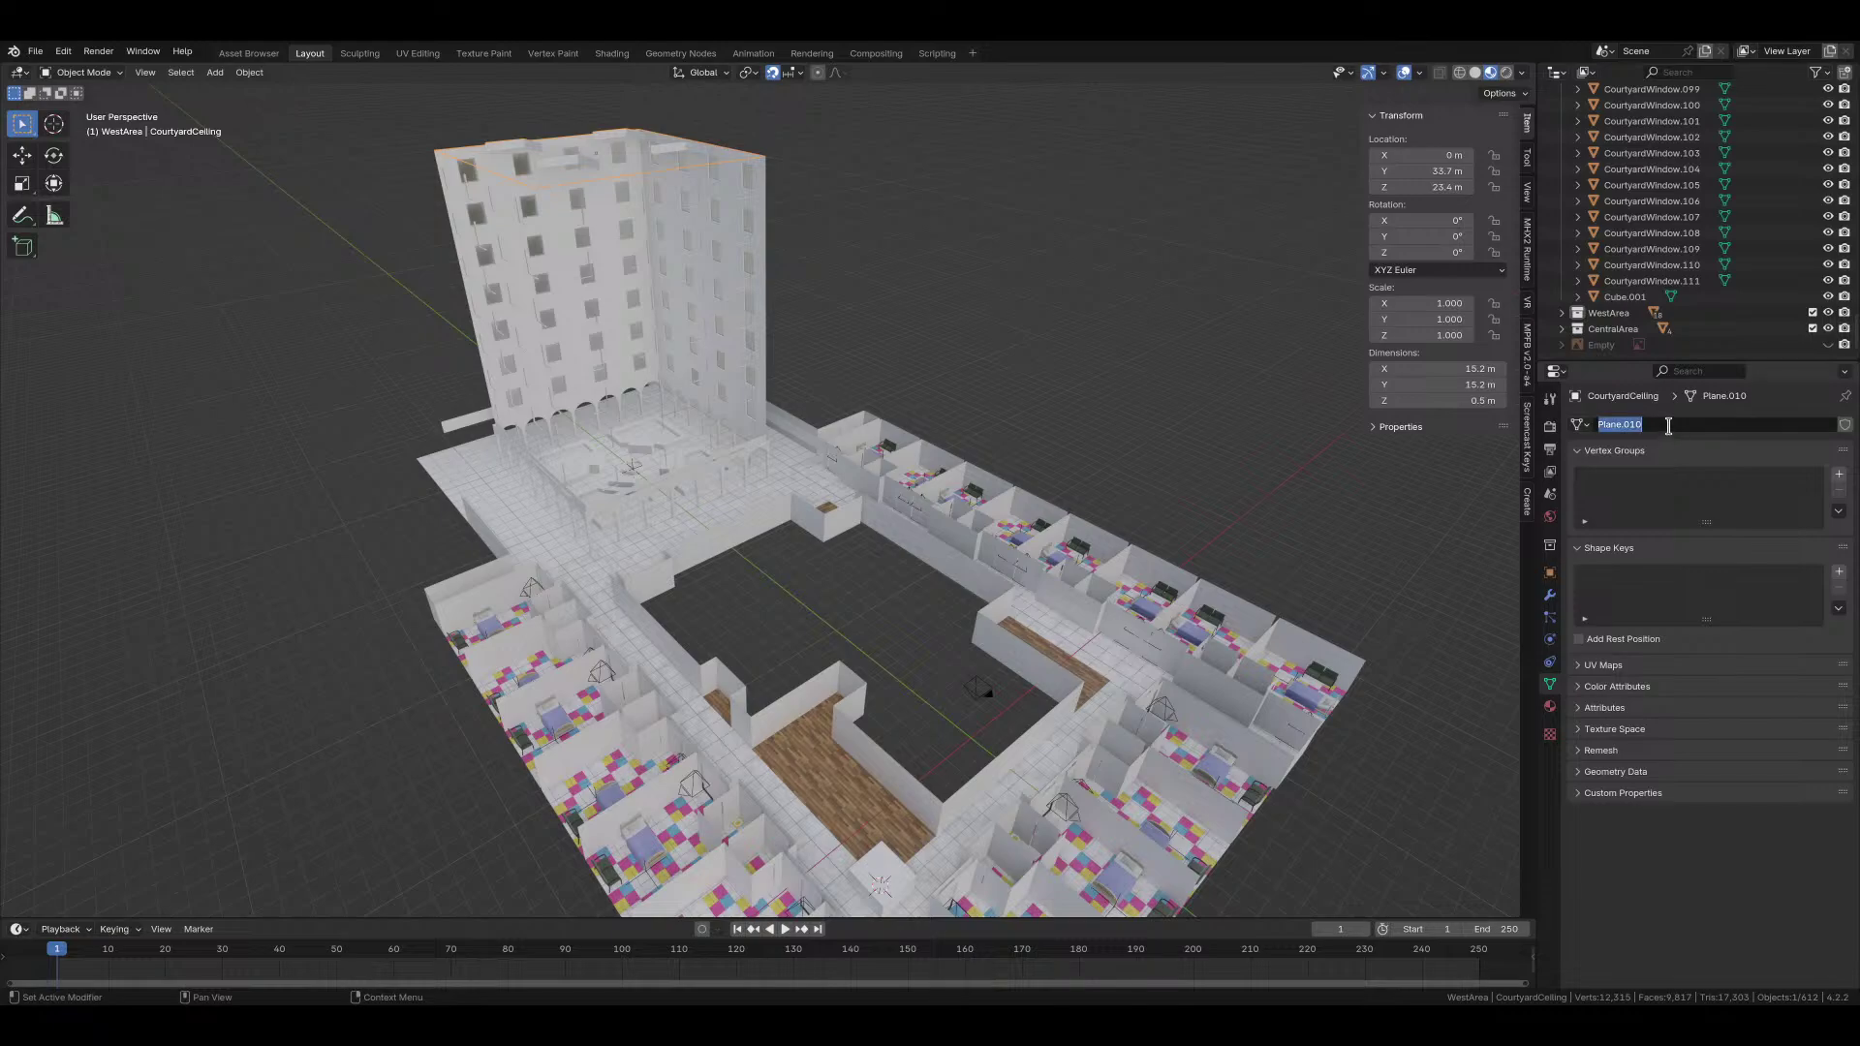
type("courtyard_ceiling")
key("Return")
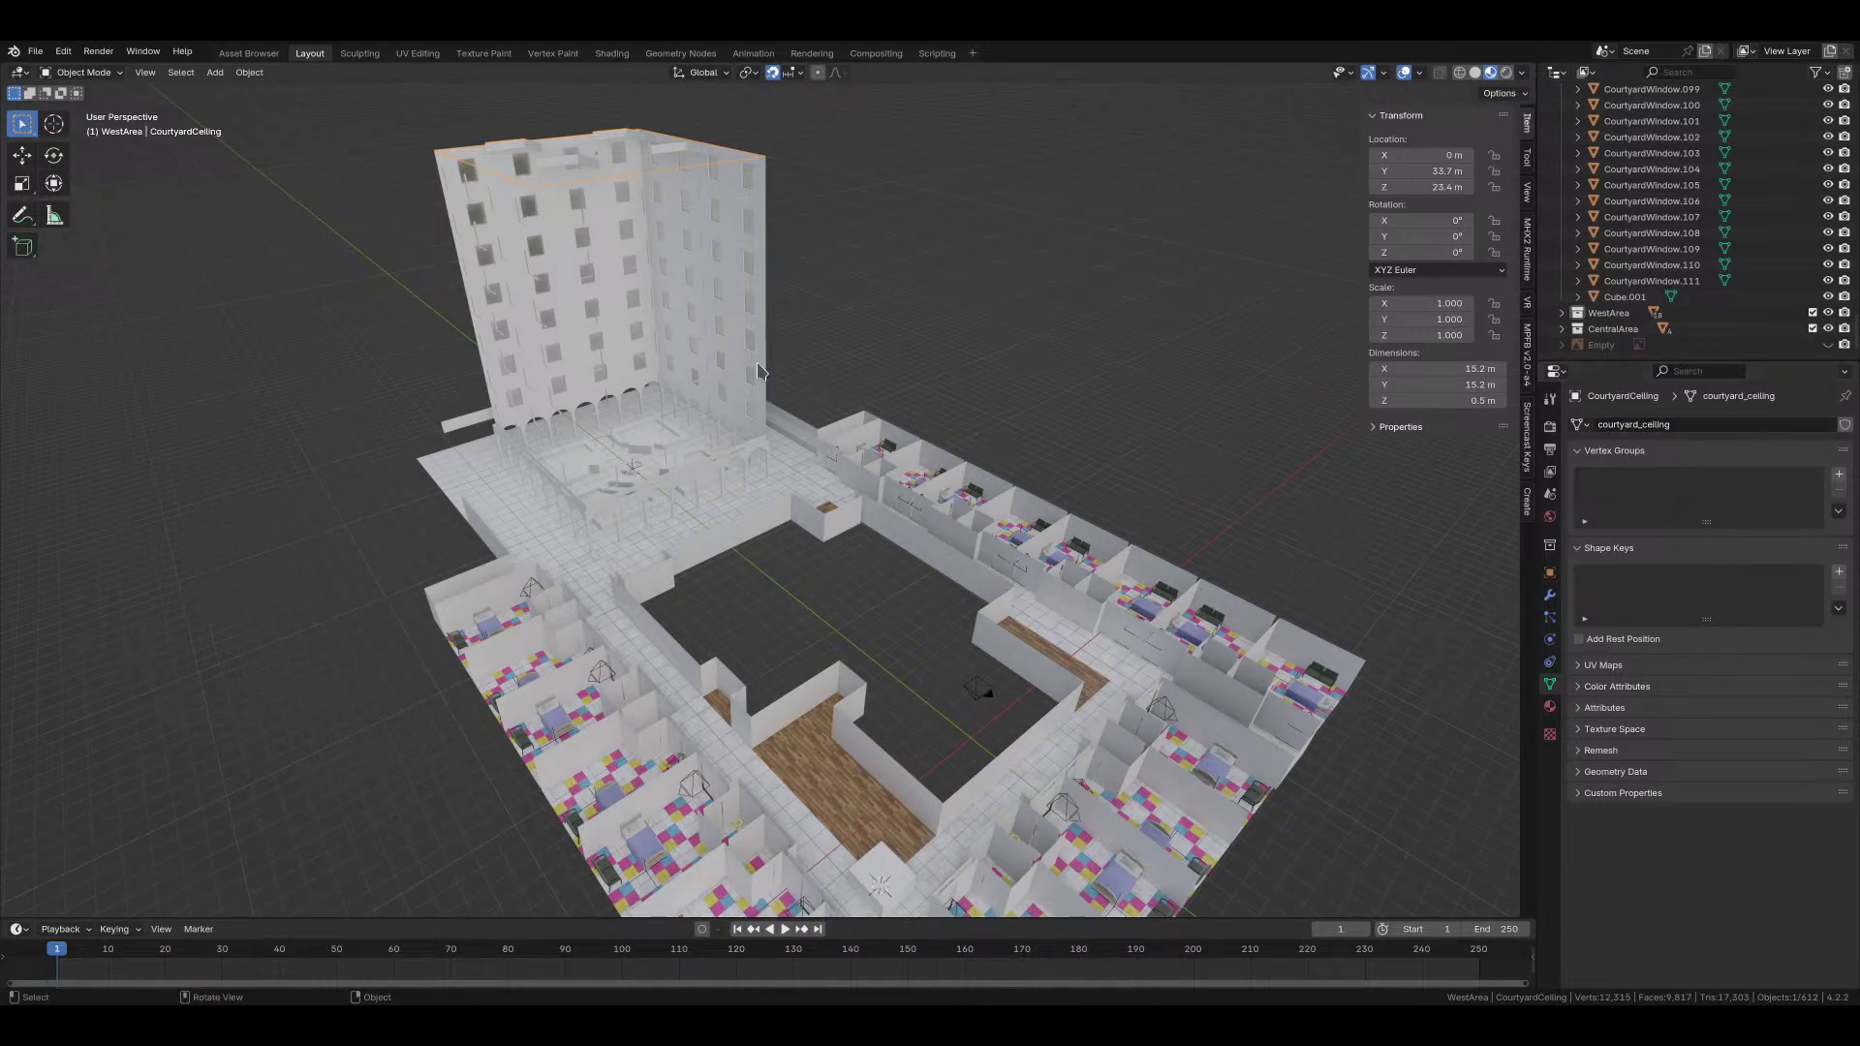
middle_click_drag(692, 283, 745, 451)
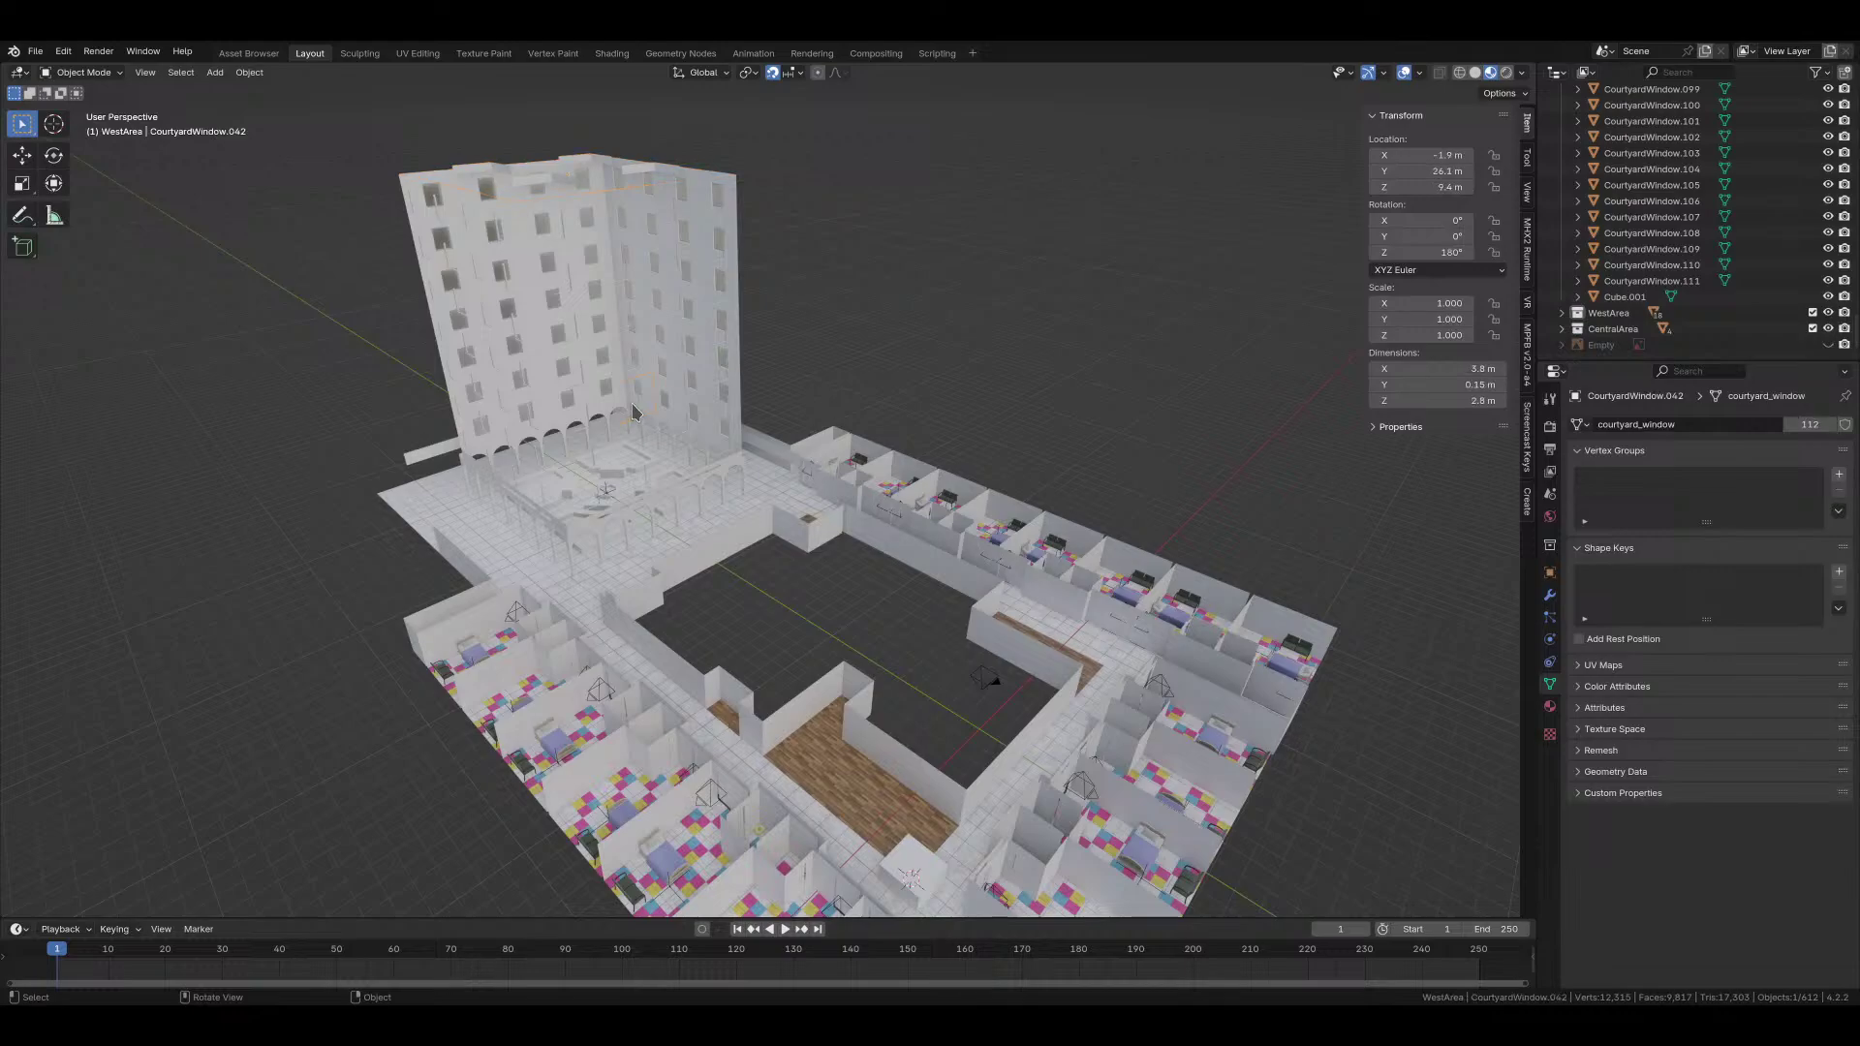
left_click(636, 417)
left_click(1662, 423)
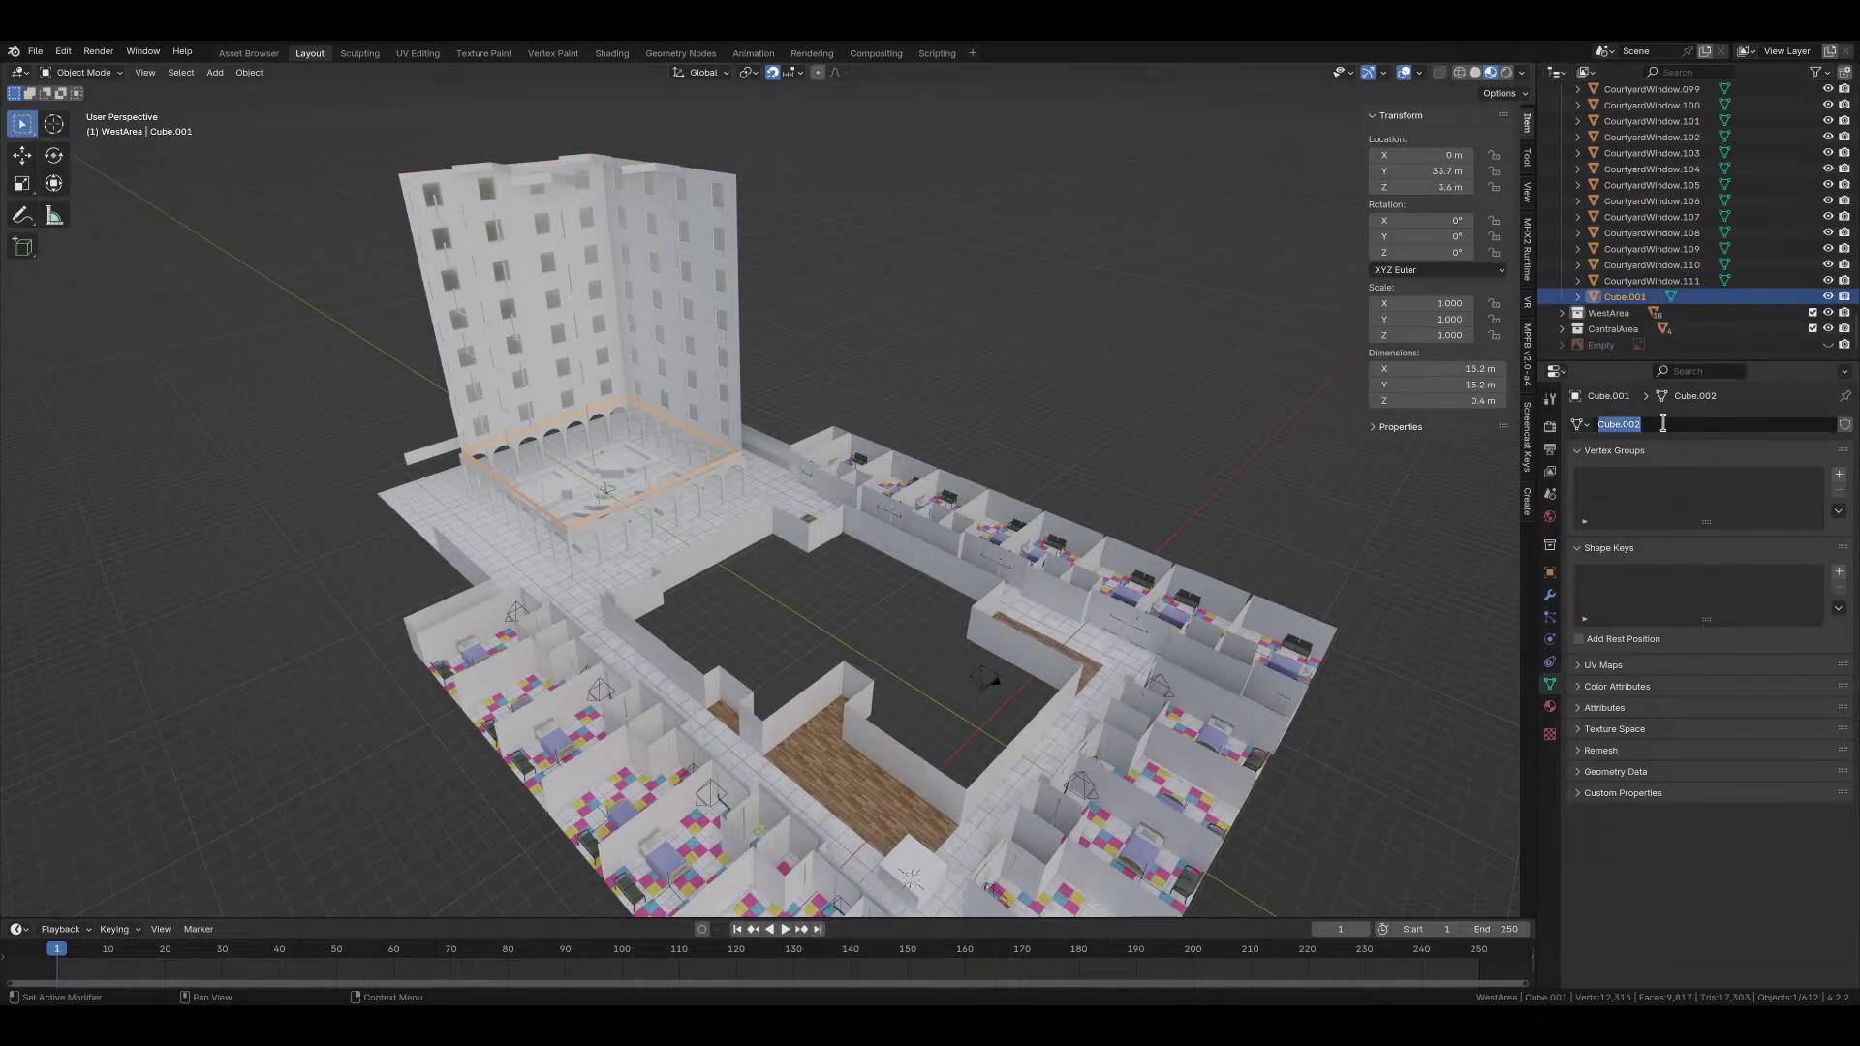
left_click(1292, 398)
Step: Collapse the Courtyard collection in the outliner and save the file
scroll(1673, 259, "up", 8)
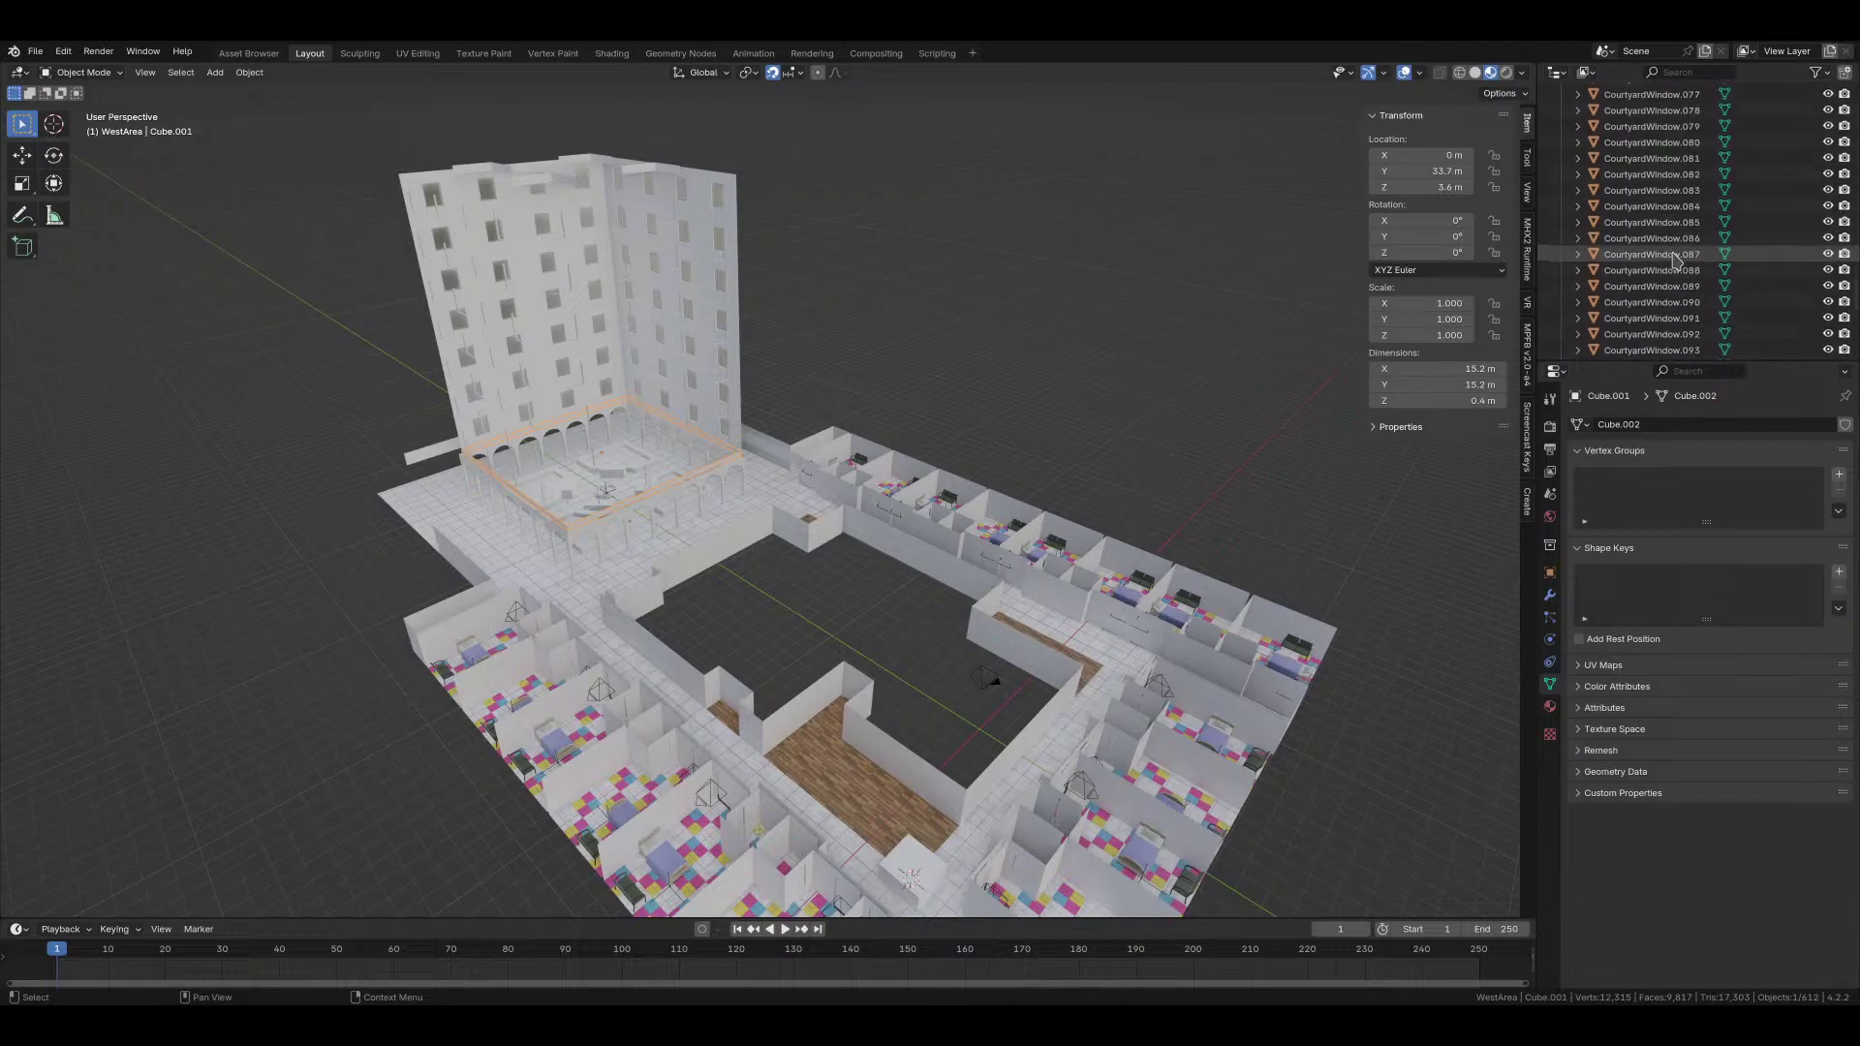
scroll(1673, 259, "up", 20)
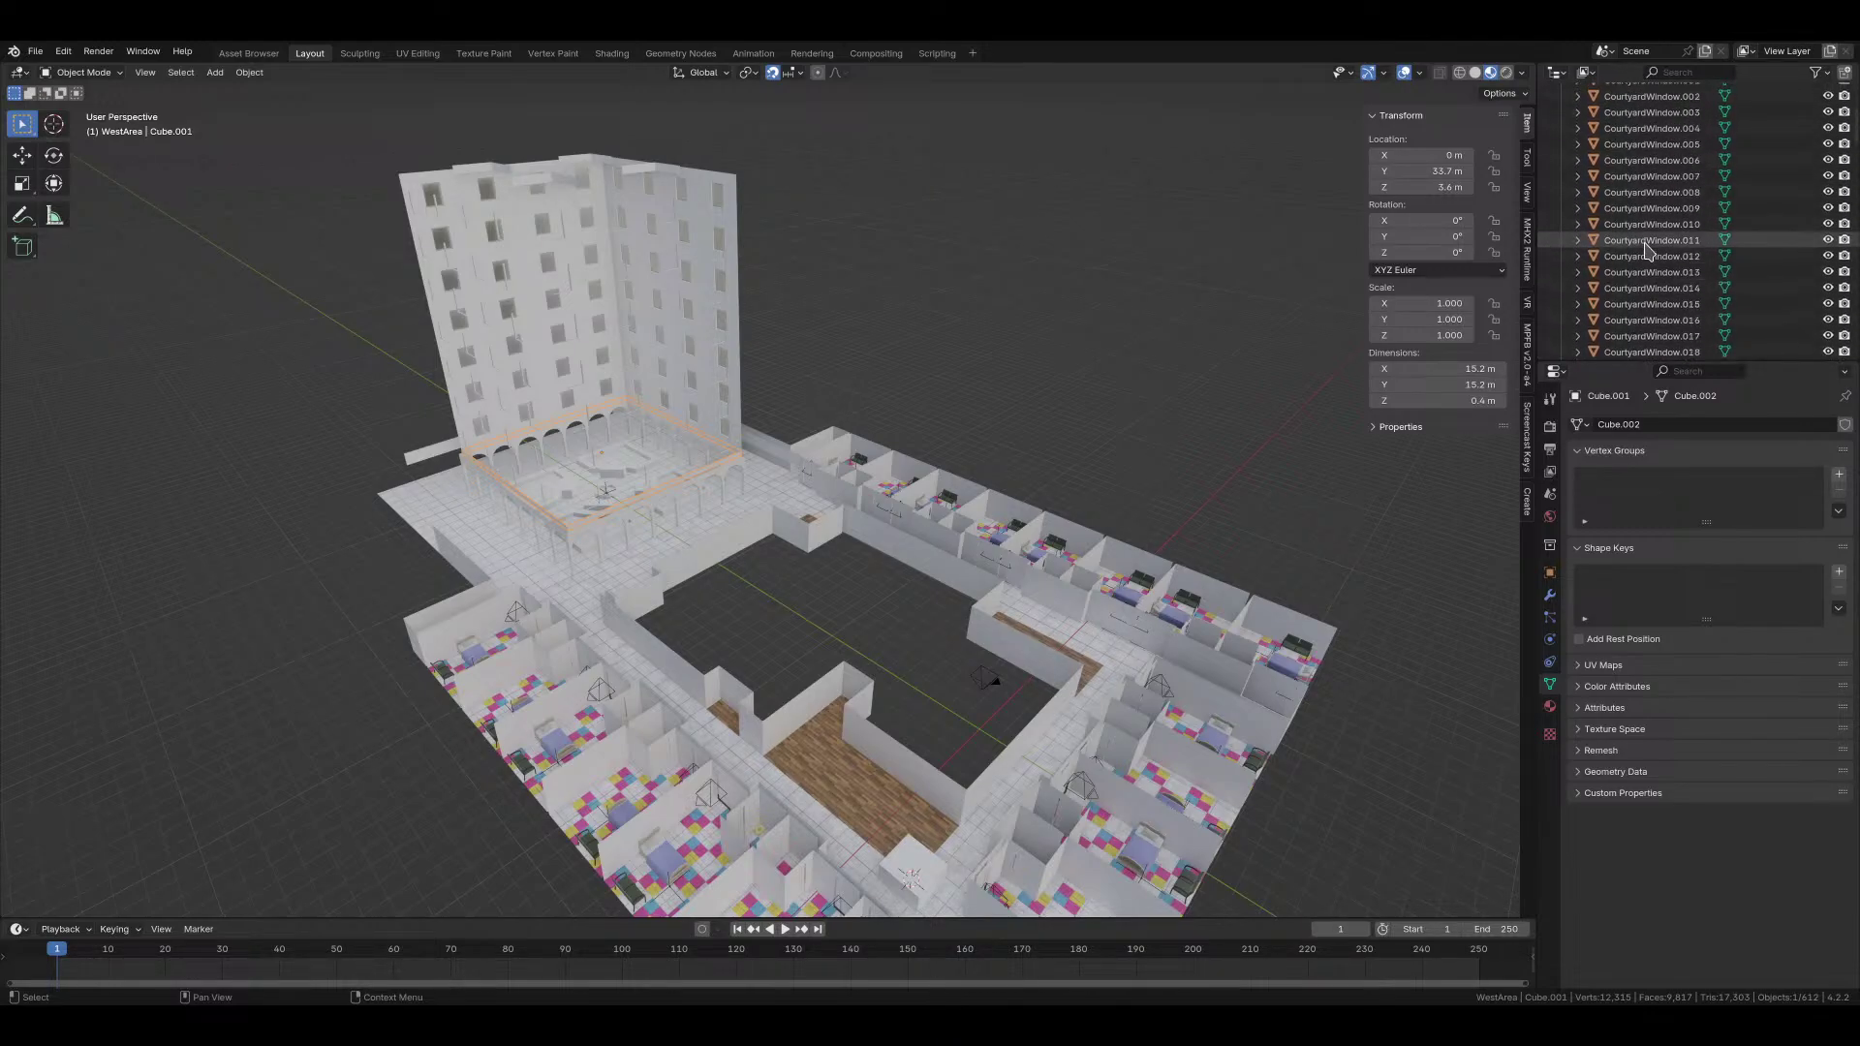
scroll(1647, 250, "up", 3)
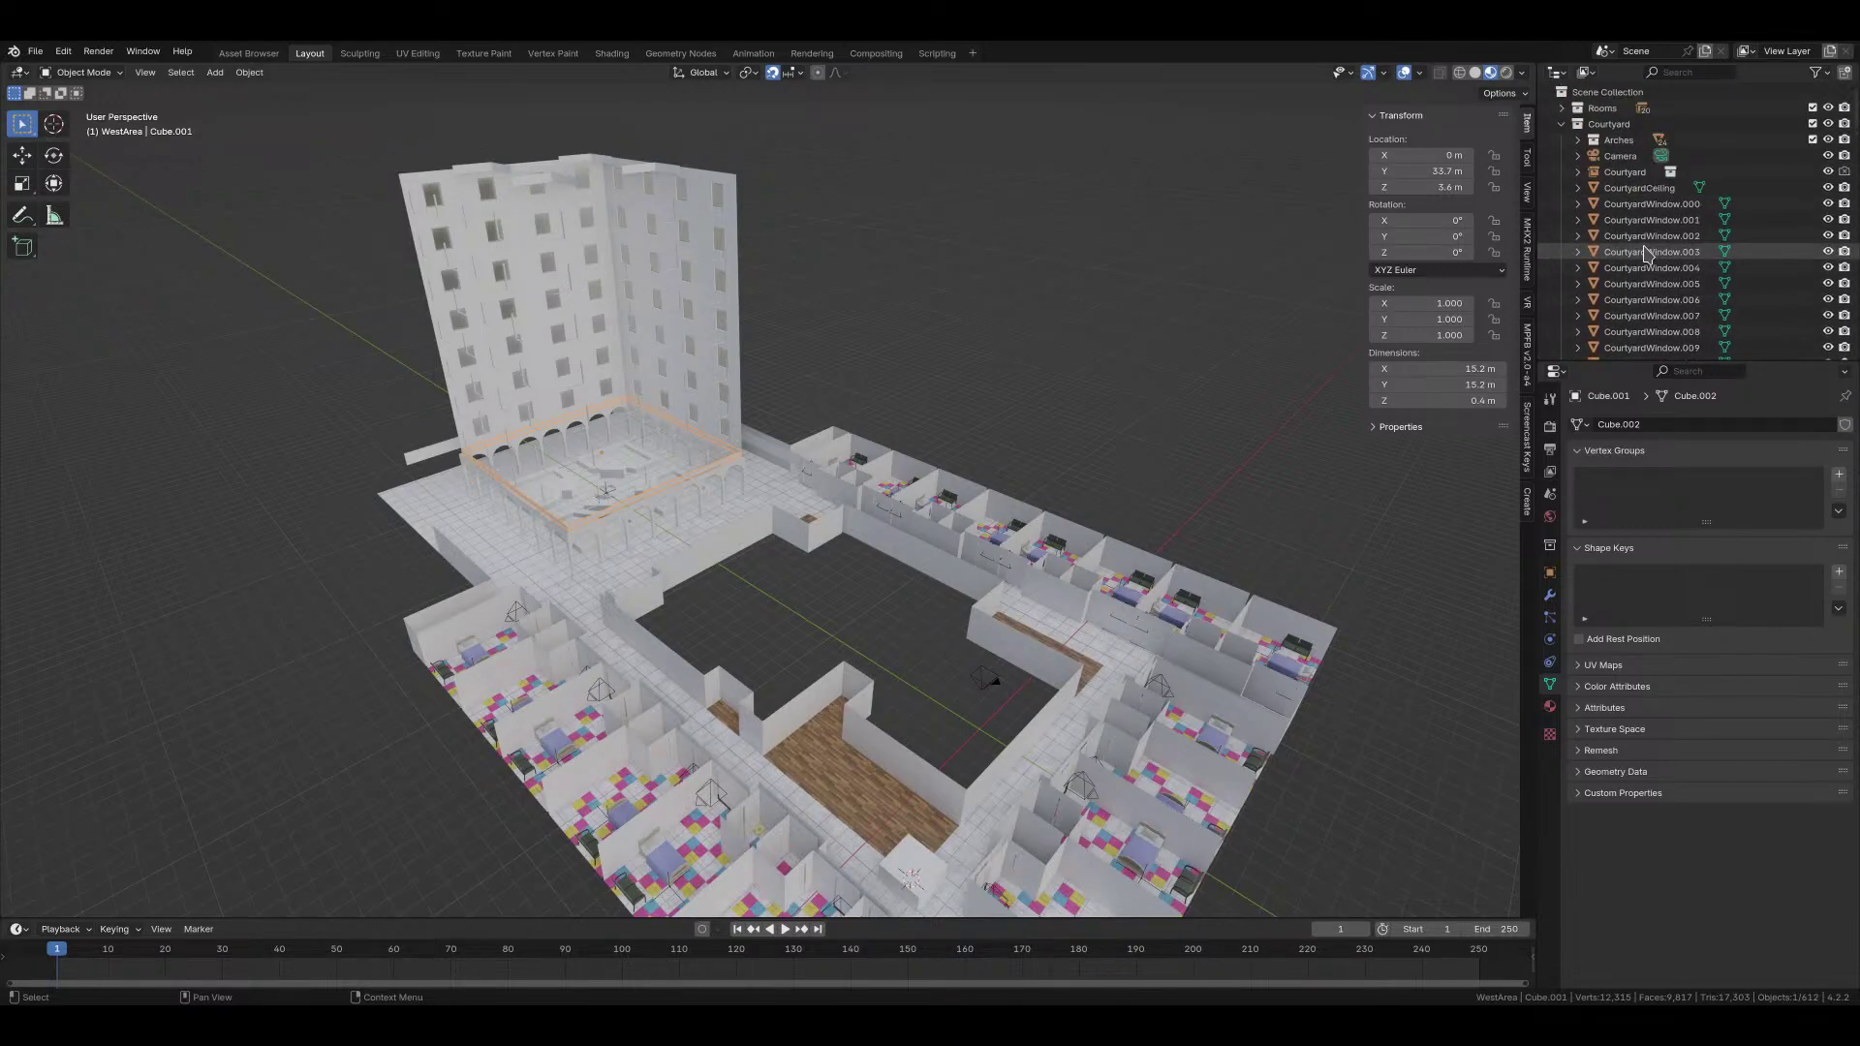
left_click(1563, 125)
key("ctrl+s")
Step: Open the new cube on the wooden floor's corner for mesh editing and move all its geometry up 1 m
middle_click_drag(1163, 237, 969, 465)
scroll(964, 431, "up", 6)
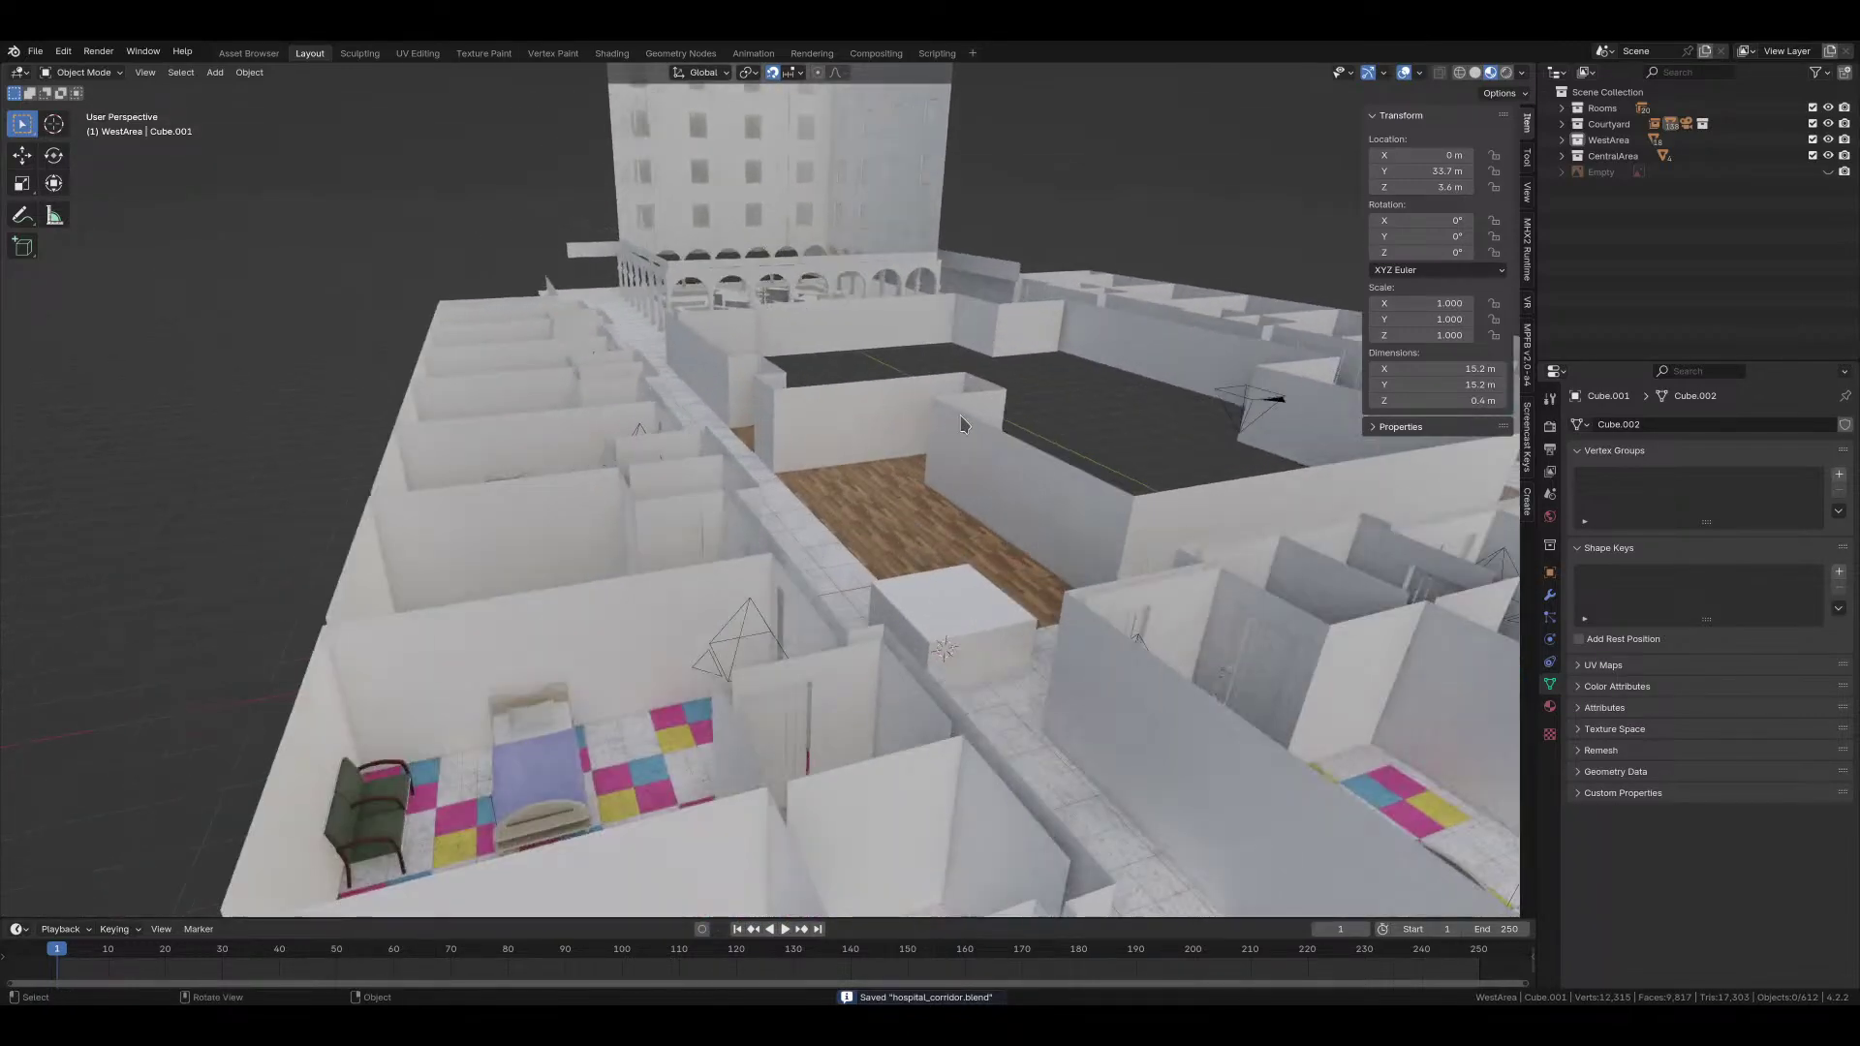
scroll(962, 423, "up", 6)
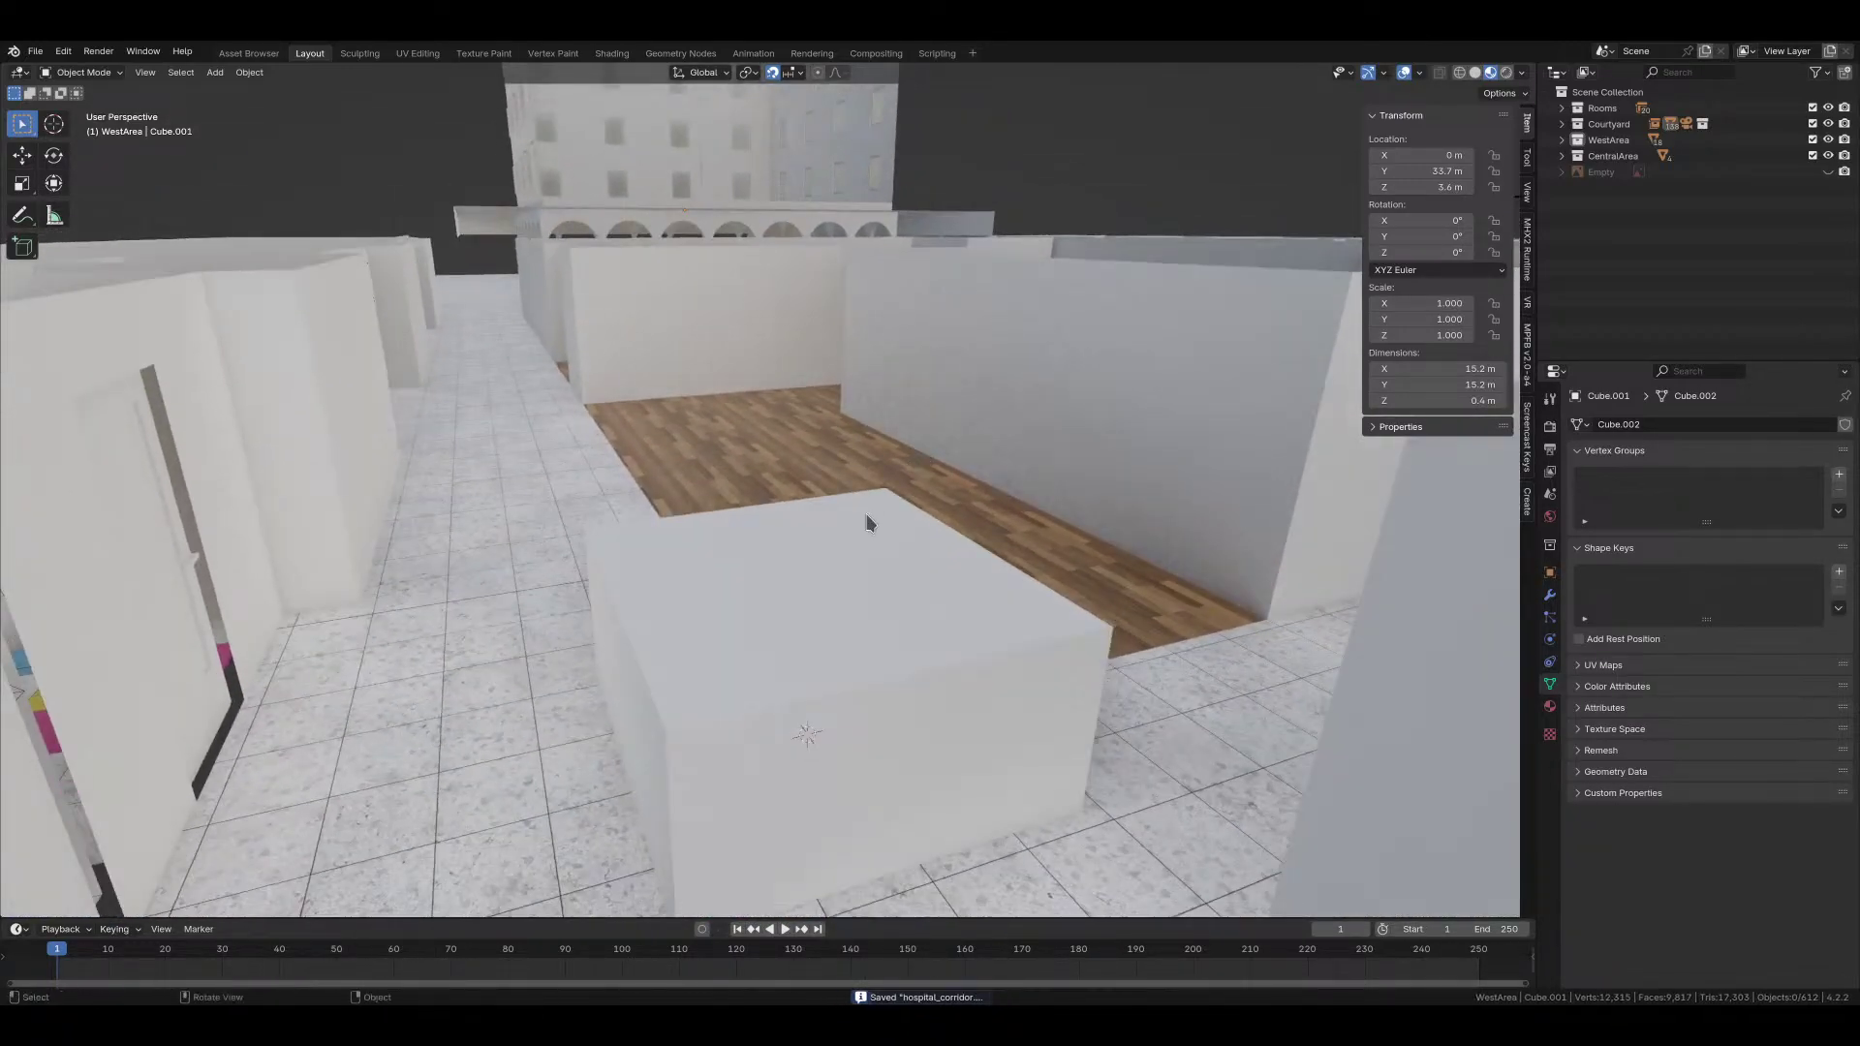
left_click(829, 533)
key("Tab")
key("g")
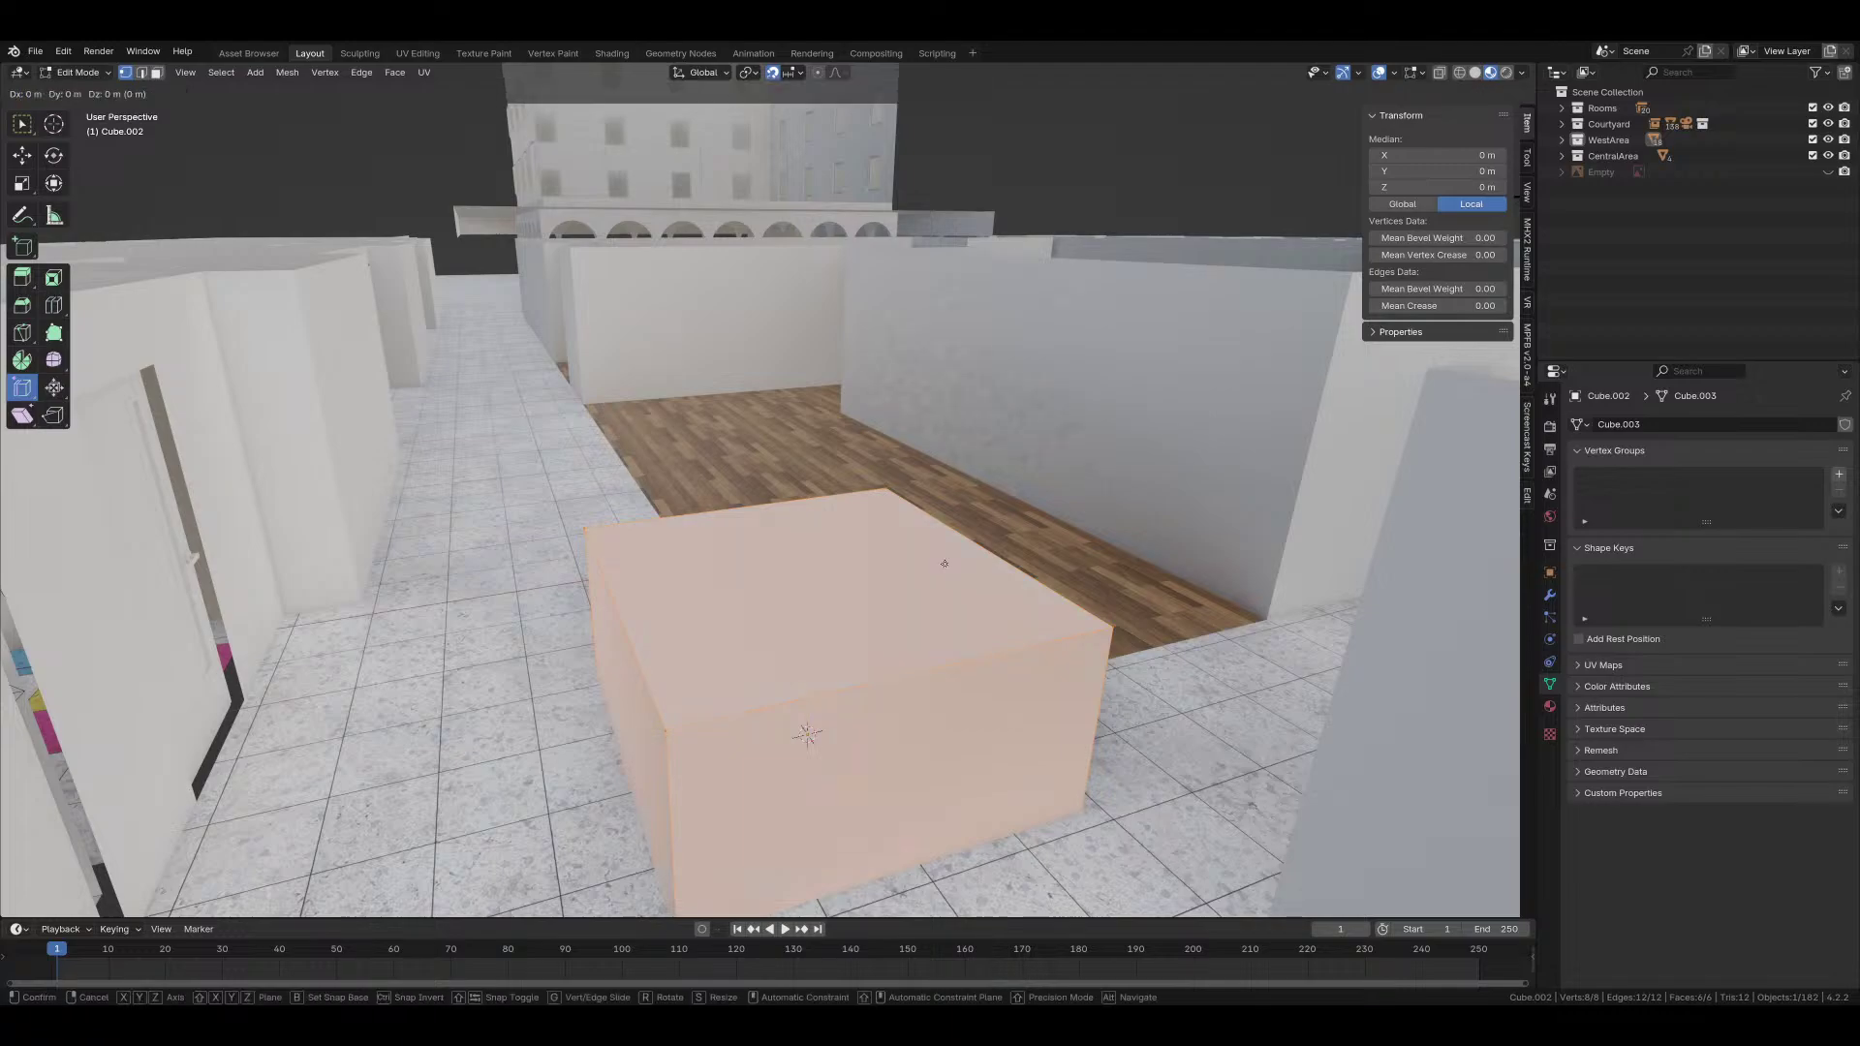
key("z")
left_click(930, 449)
Step: Lower the cube's top face by 1 m along Z
key("3")
left_click(799, 371)
key("g")
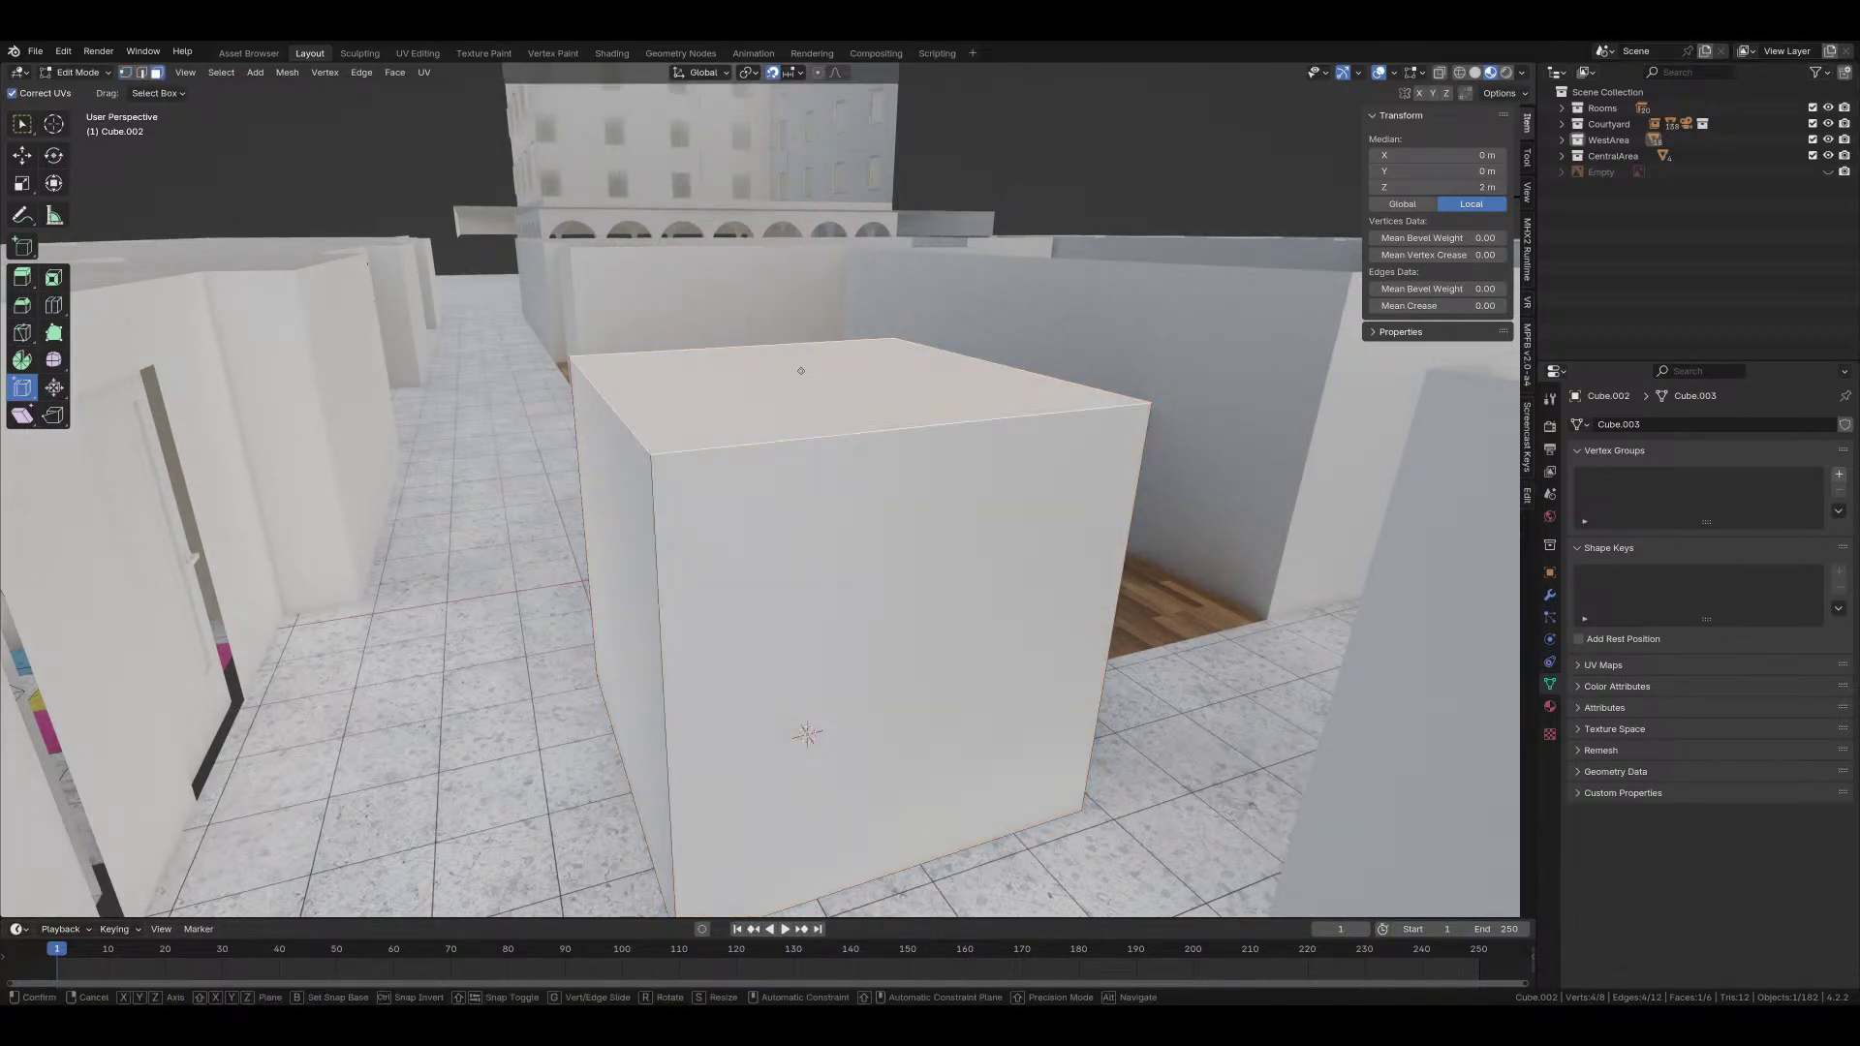
key("z")
left_click(812, 493)
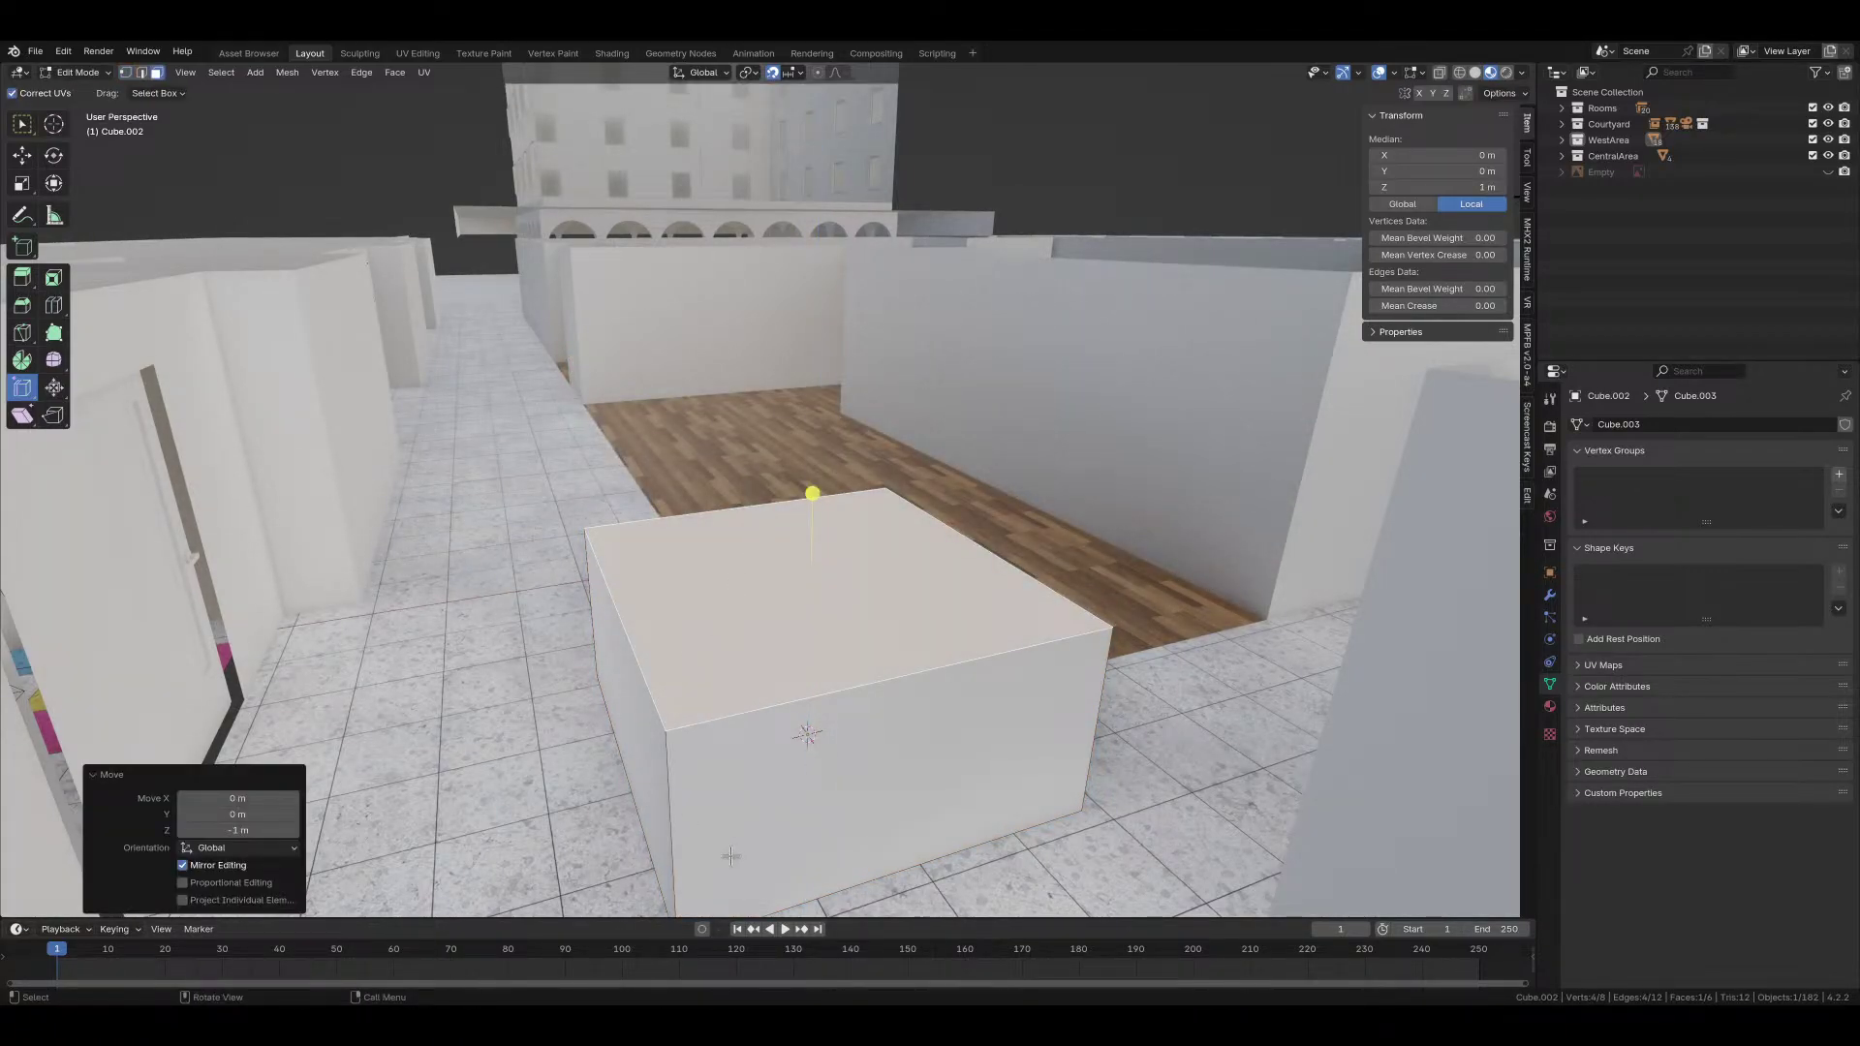
Step: Move the cube's front face 1 m along Y and its corridor-side face 1 m along X, up to the wooden floor's edges
left_click(955, 831)
key("g")
key("y")
left_click(846, 702)
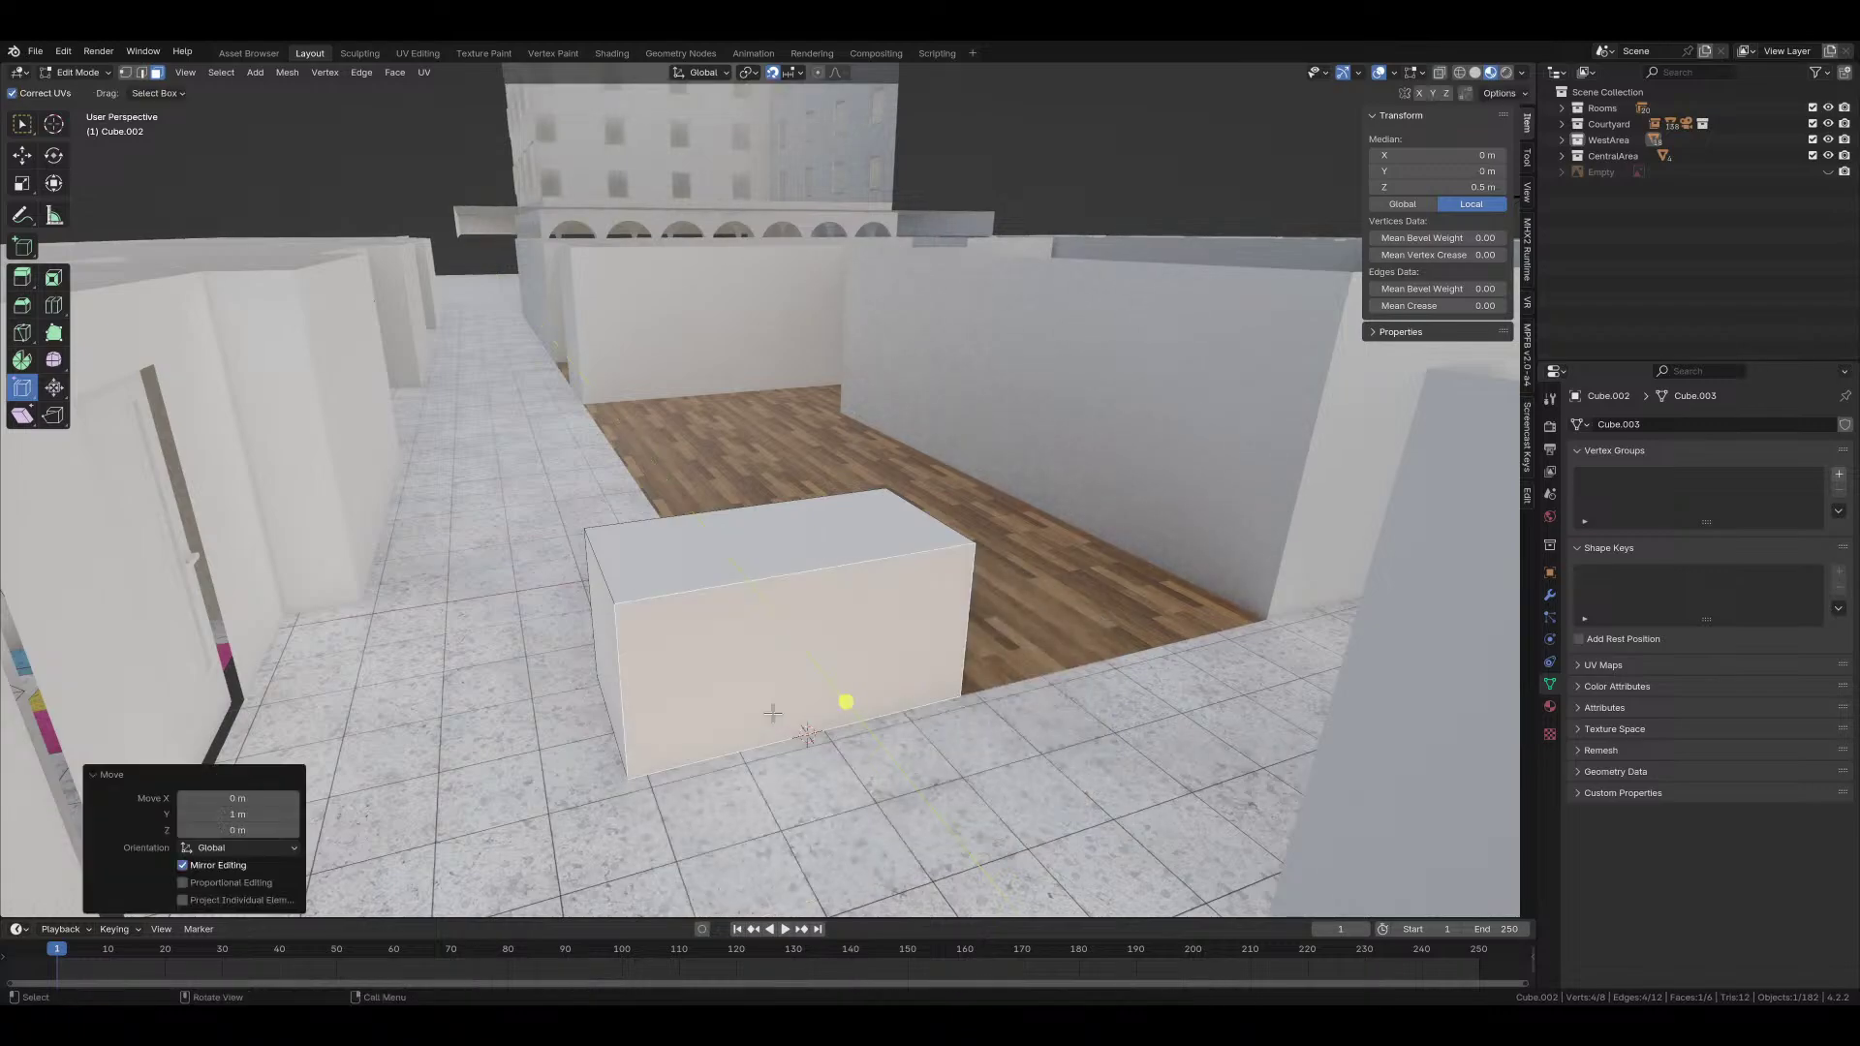
left_click(595, 644)
key("g")
key("x")
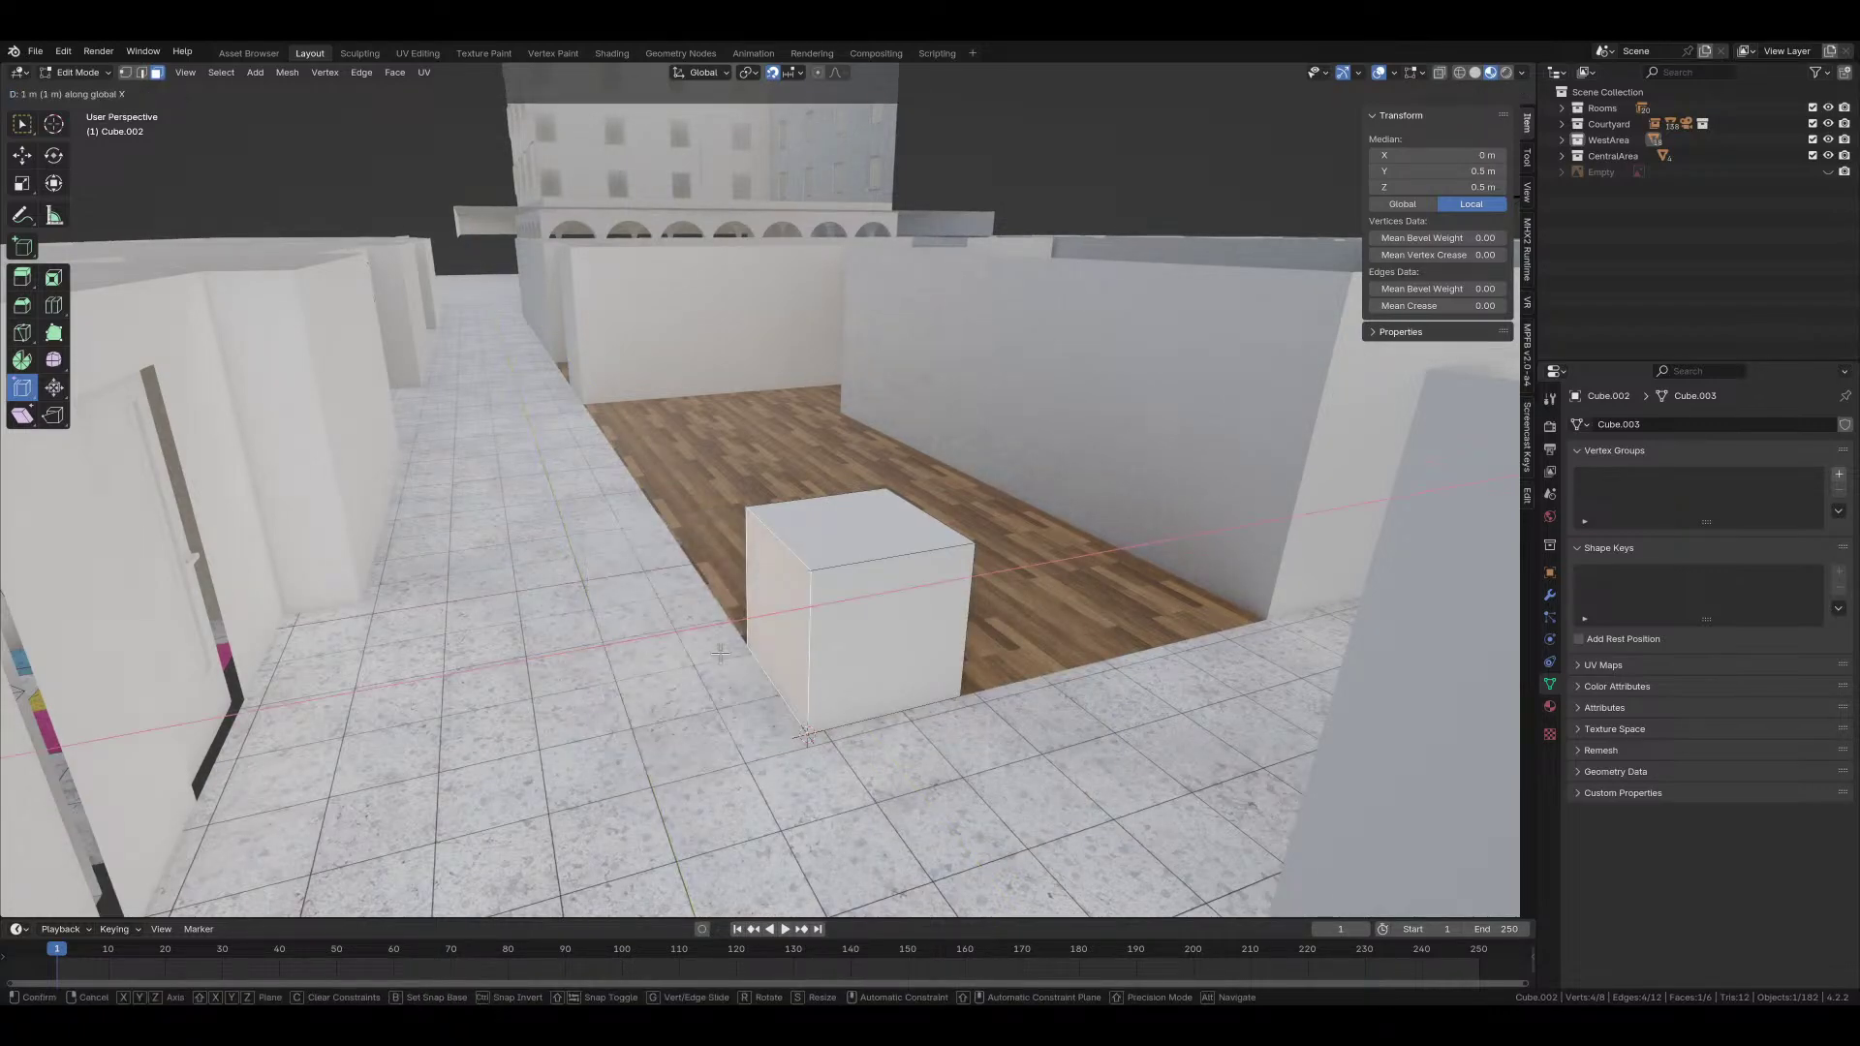
left_click(695, 628)
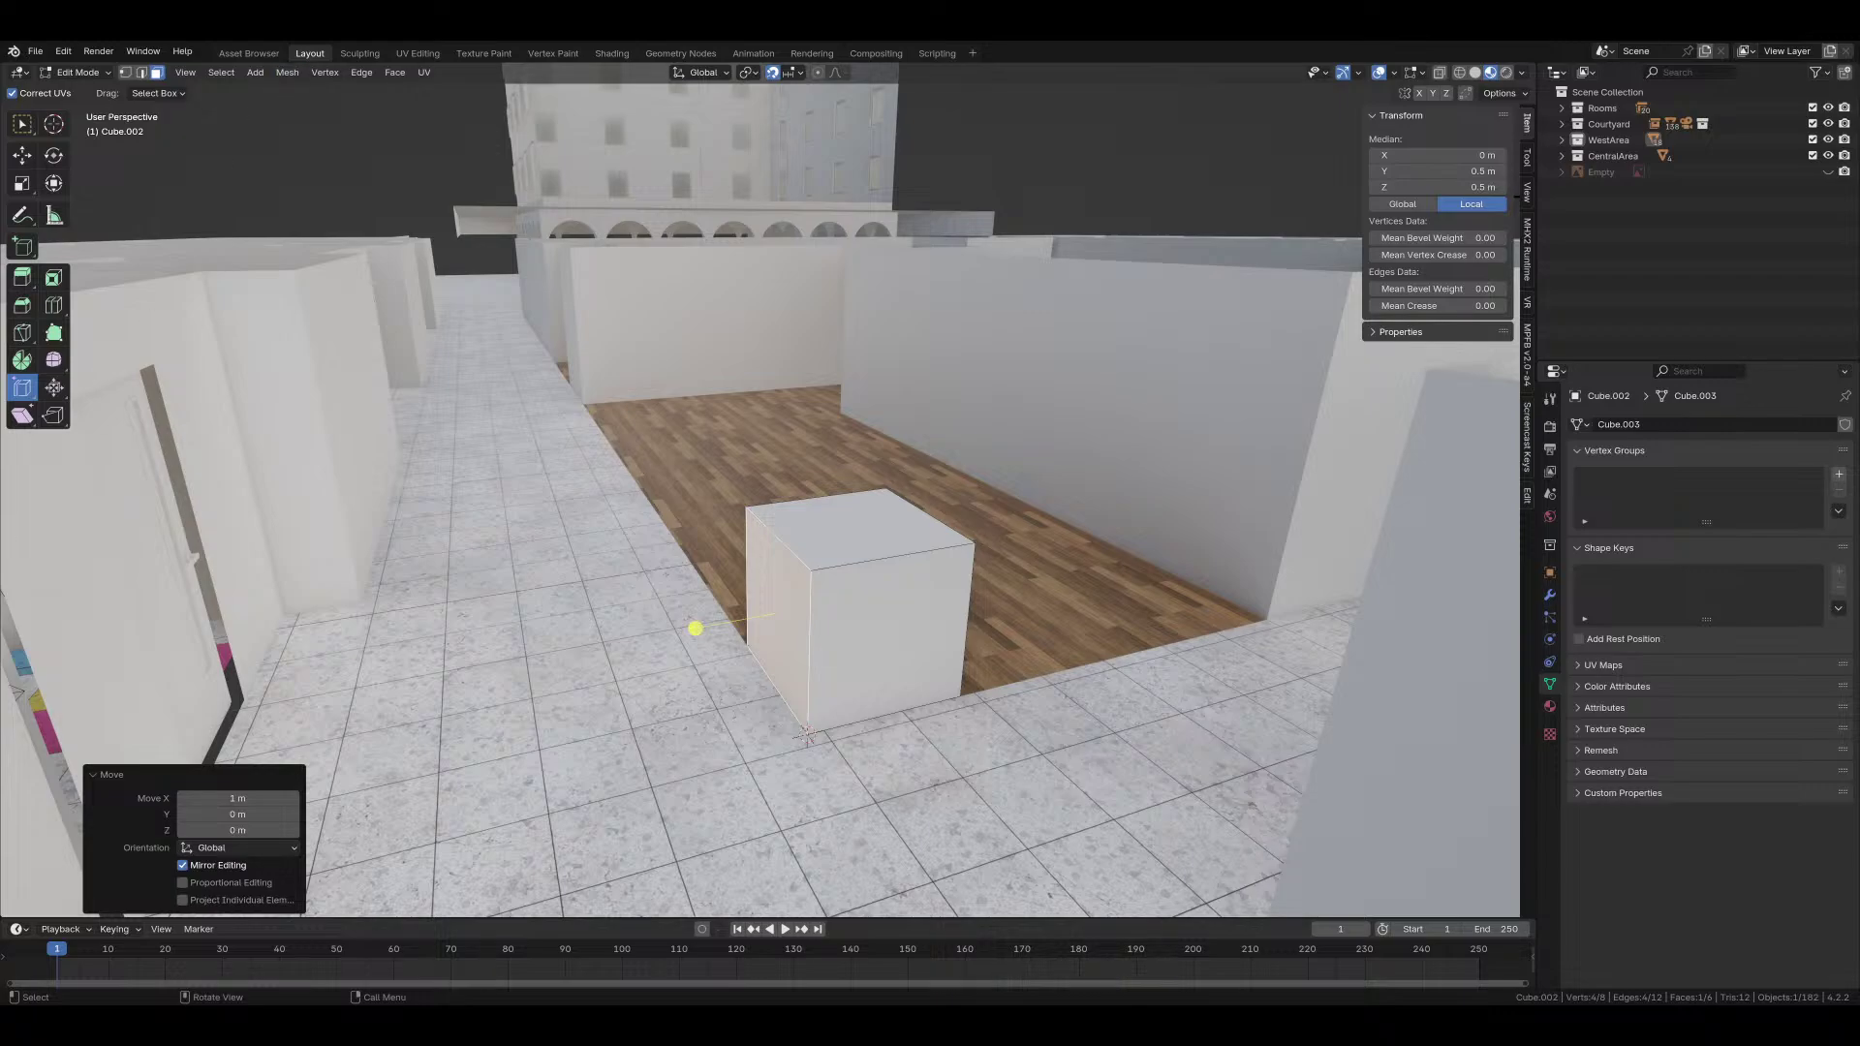
Step: Lower the cube's top face by 0.2 m to a height of 0.8 m
scroll(893, 581, "up", 1)
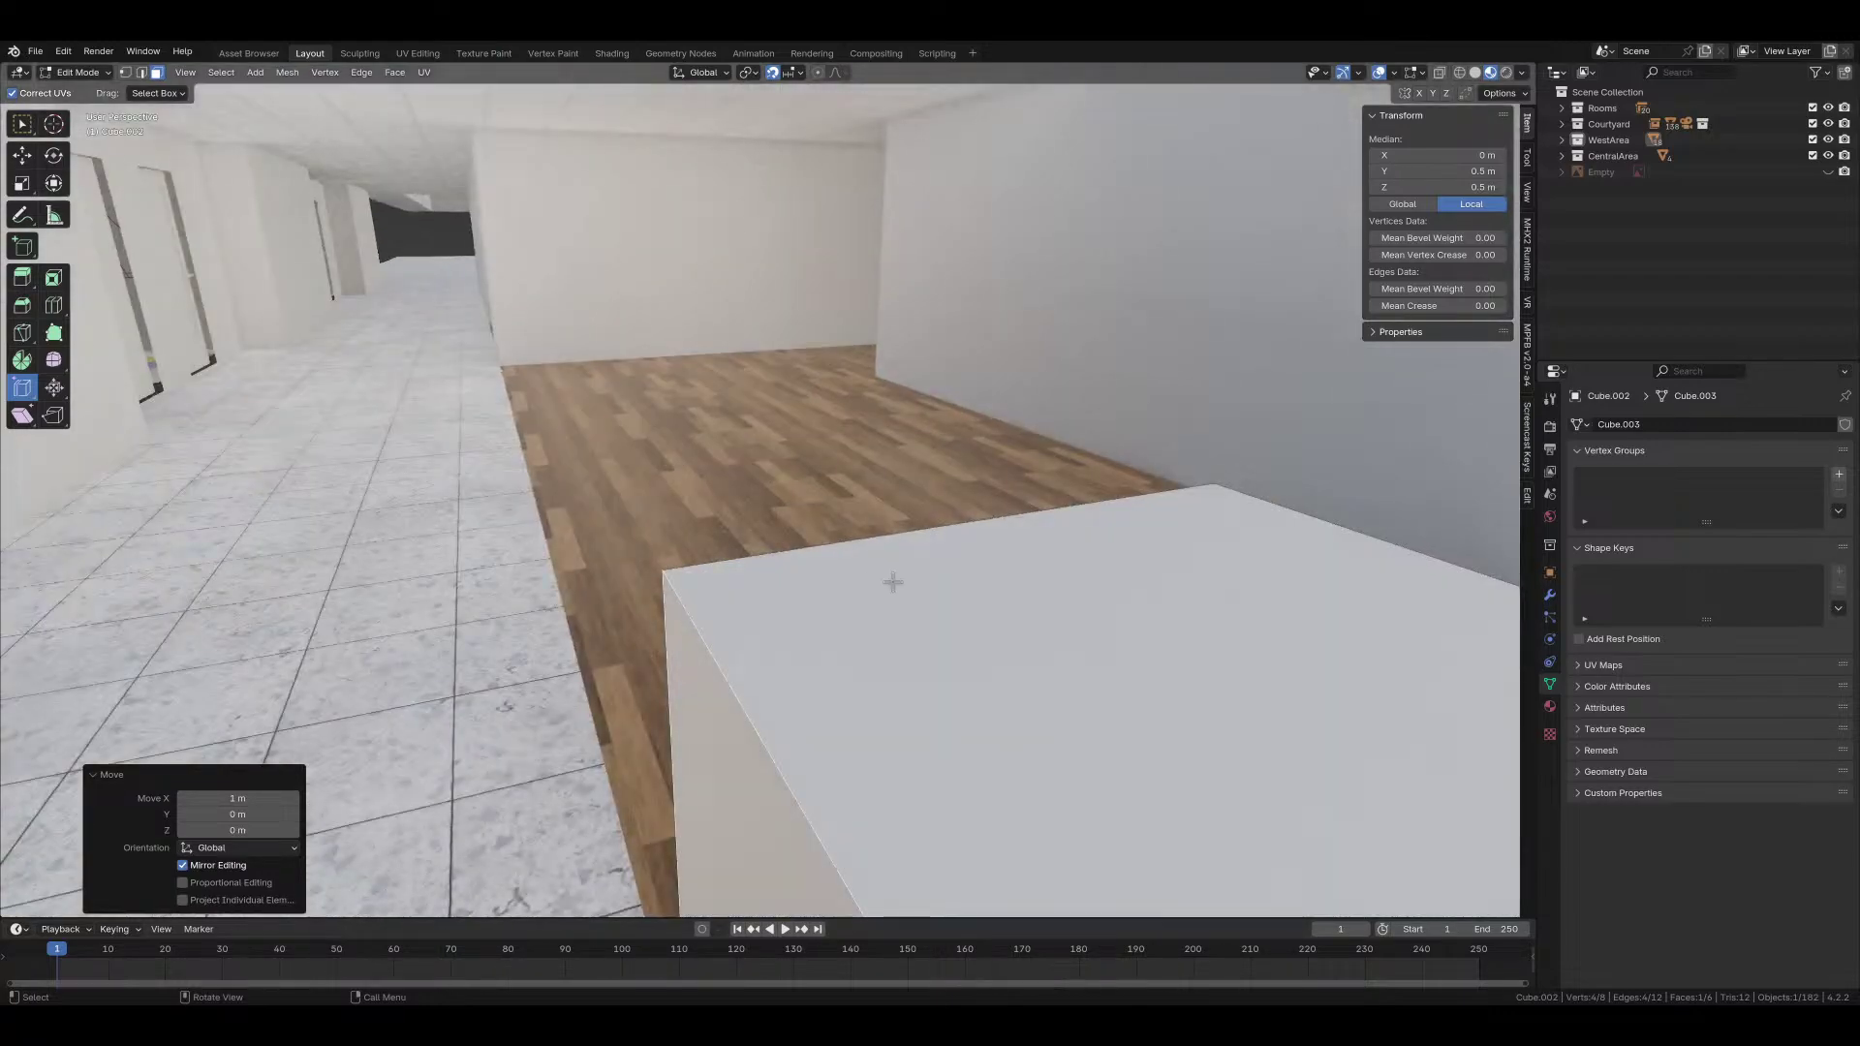
scroll(893, 580, "down", 1)
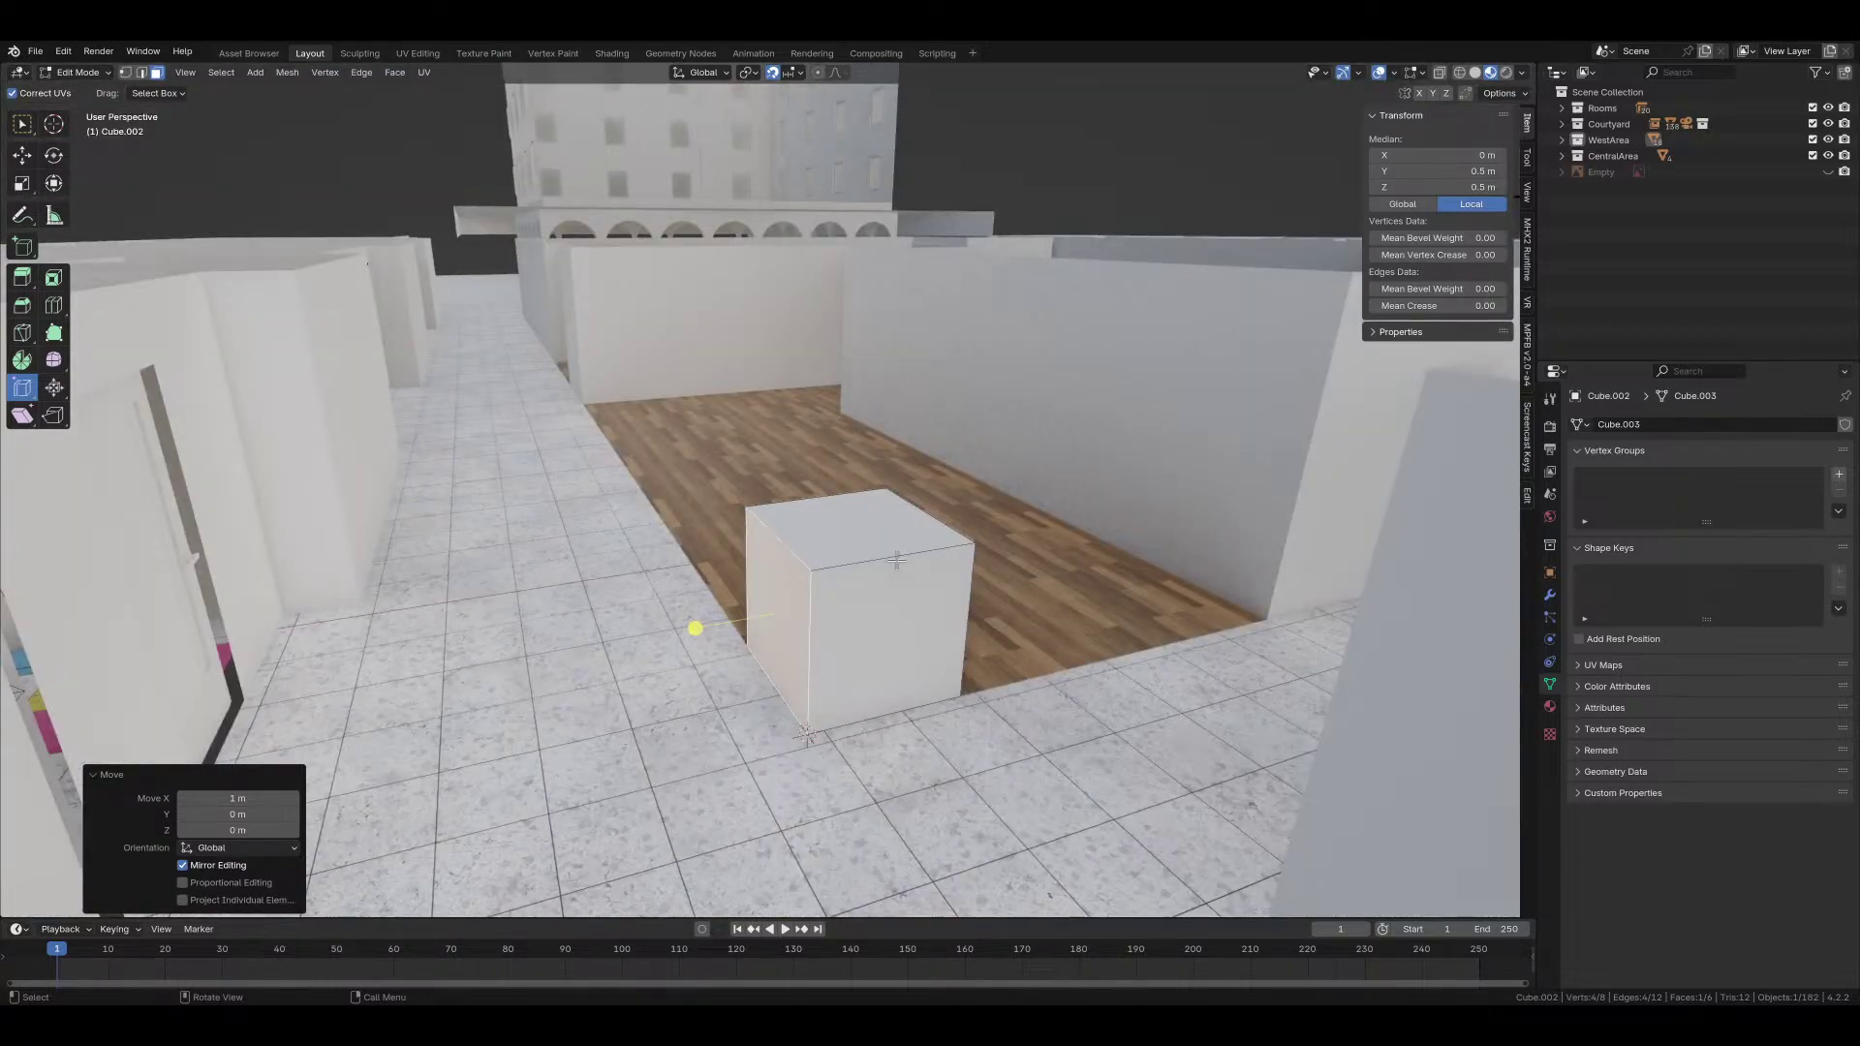
left_click(841, 528)
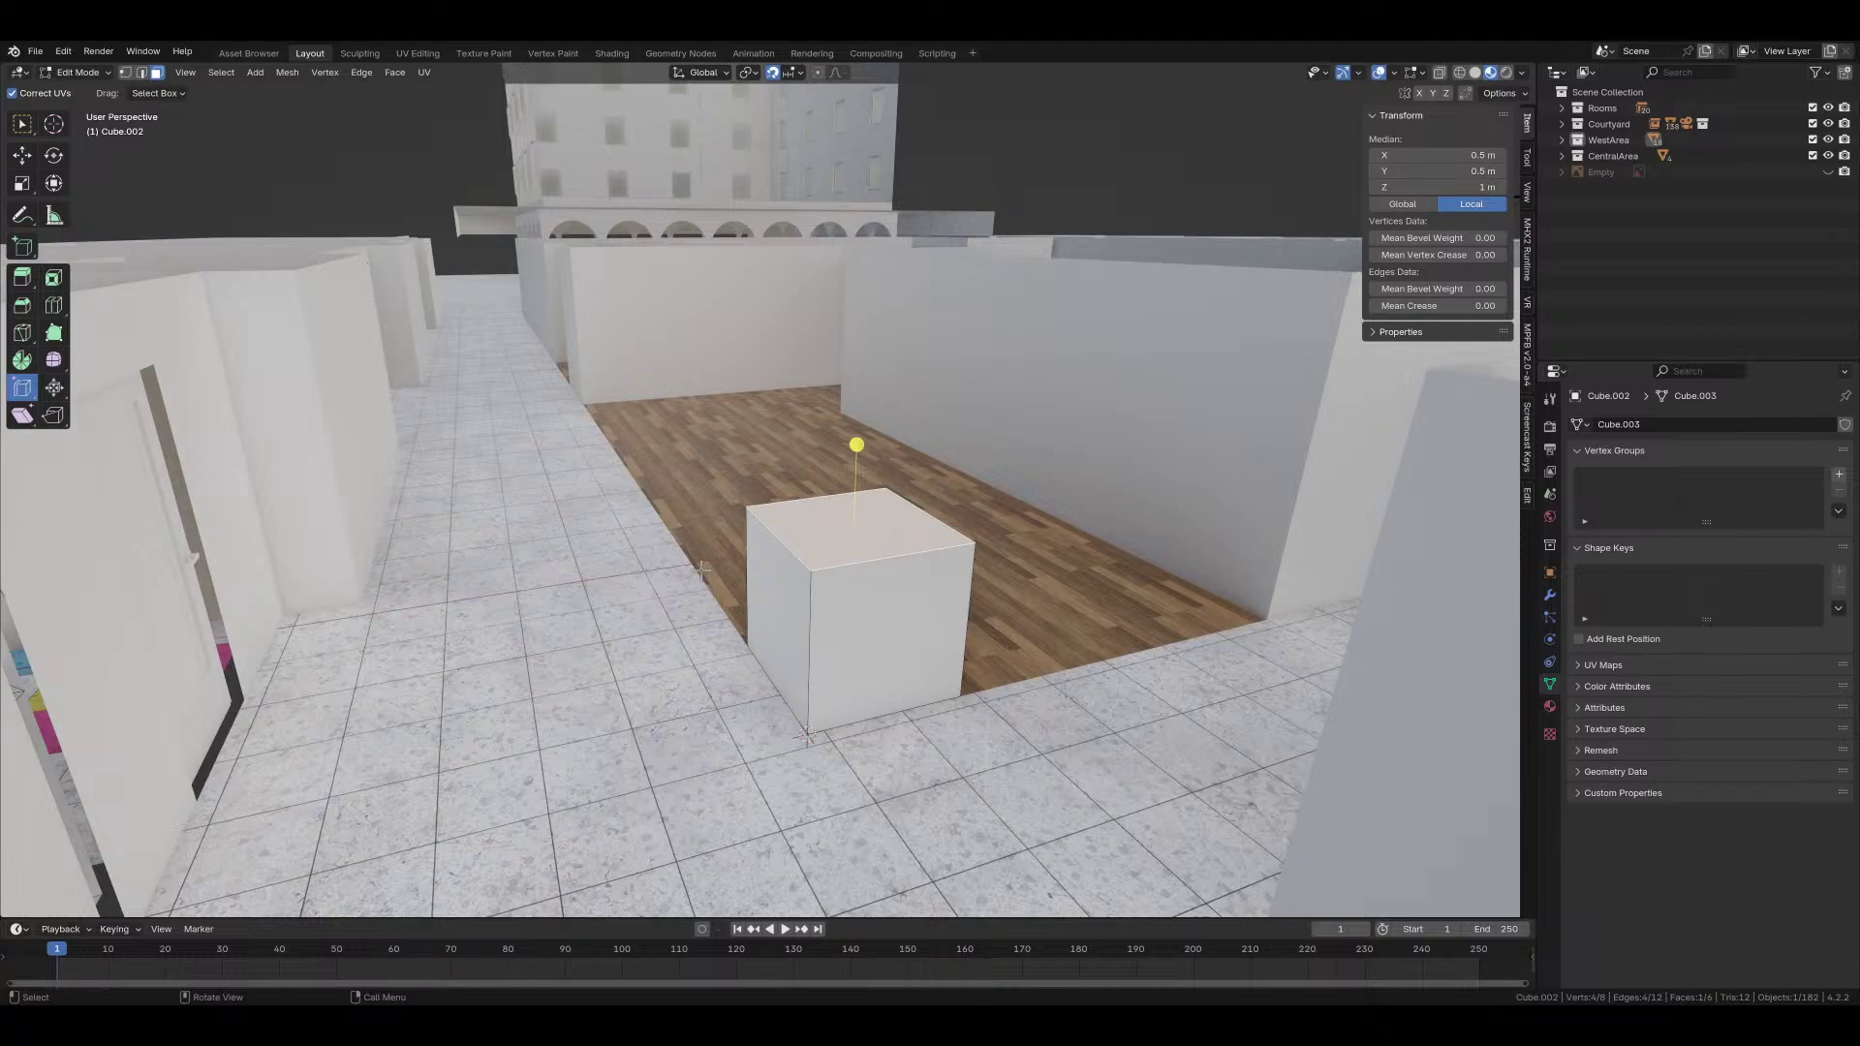
middle_click_drag(702, 570, 1130, 717)
middle_click_drag(1102, 655, 851, 521)
key("KP_1")
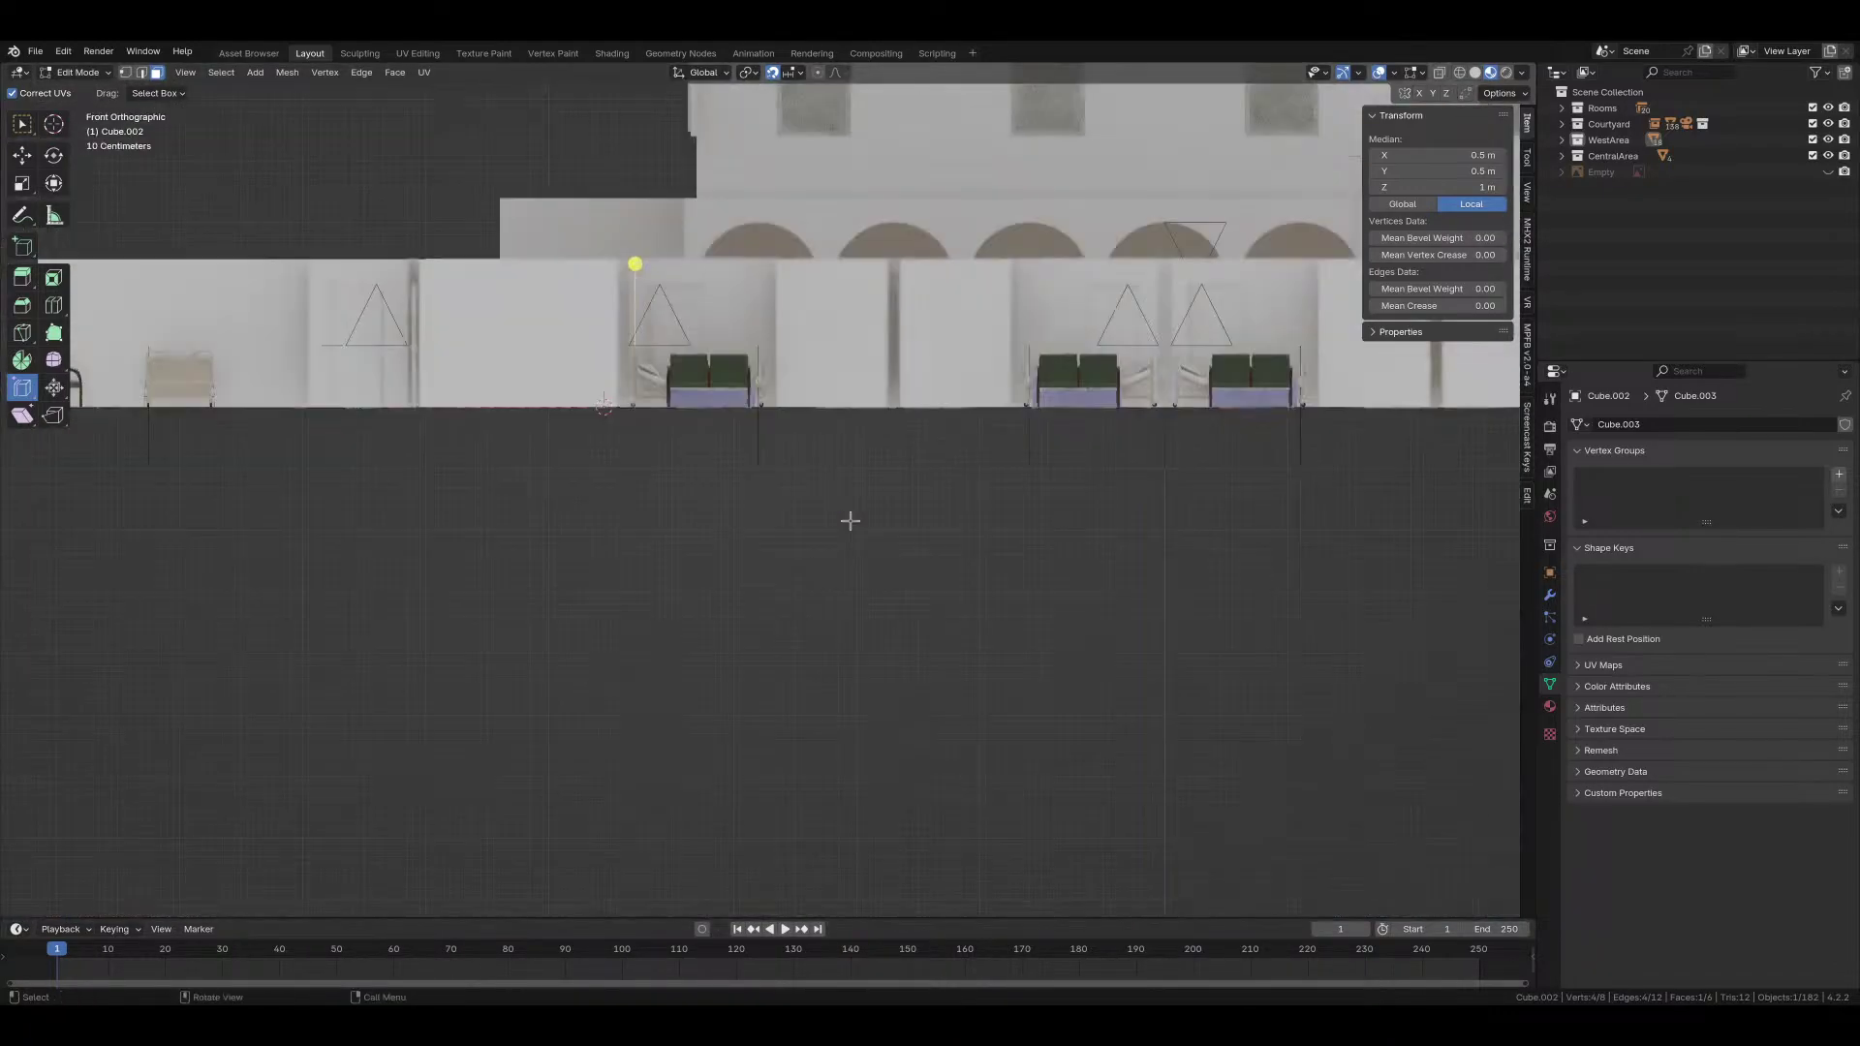
key("alt+z")
scroll(850, 521, "up", 3)
key("g")
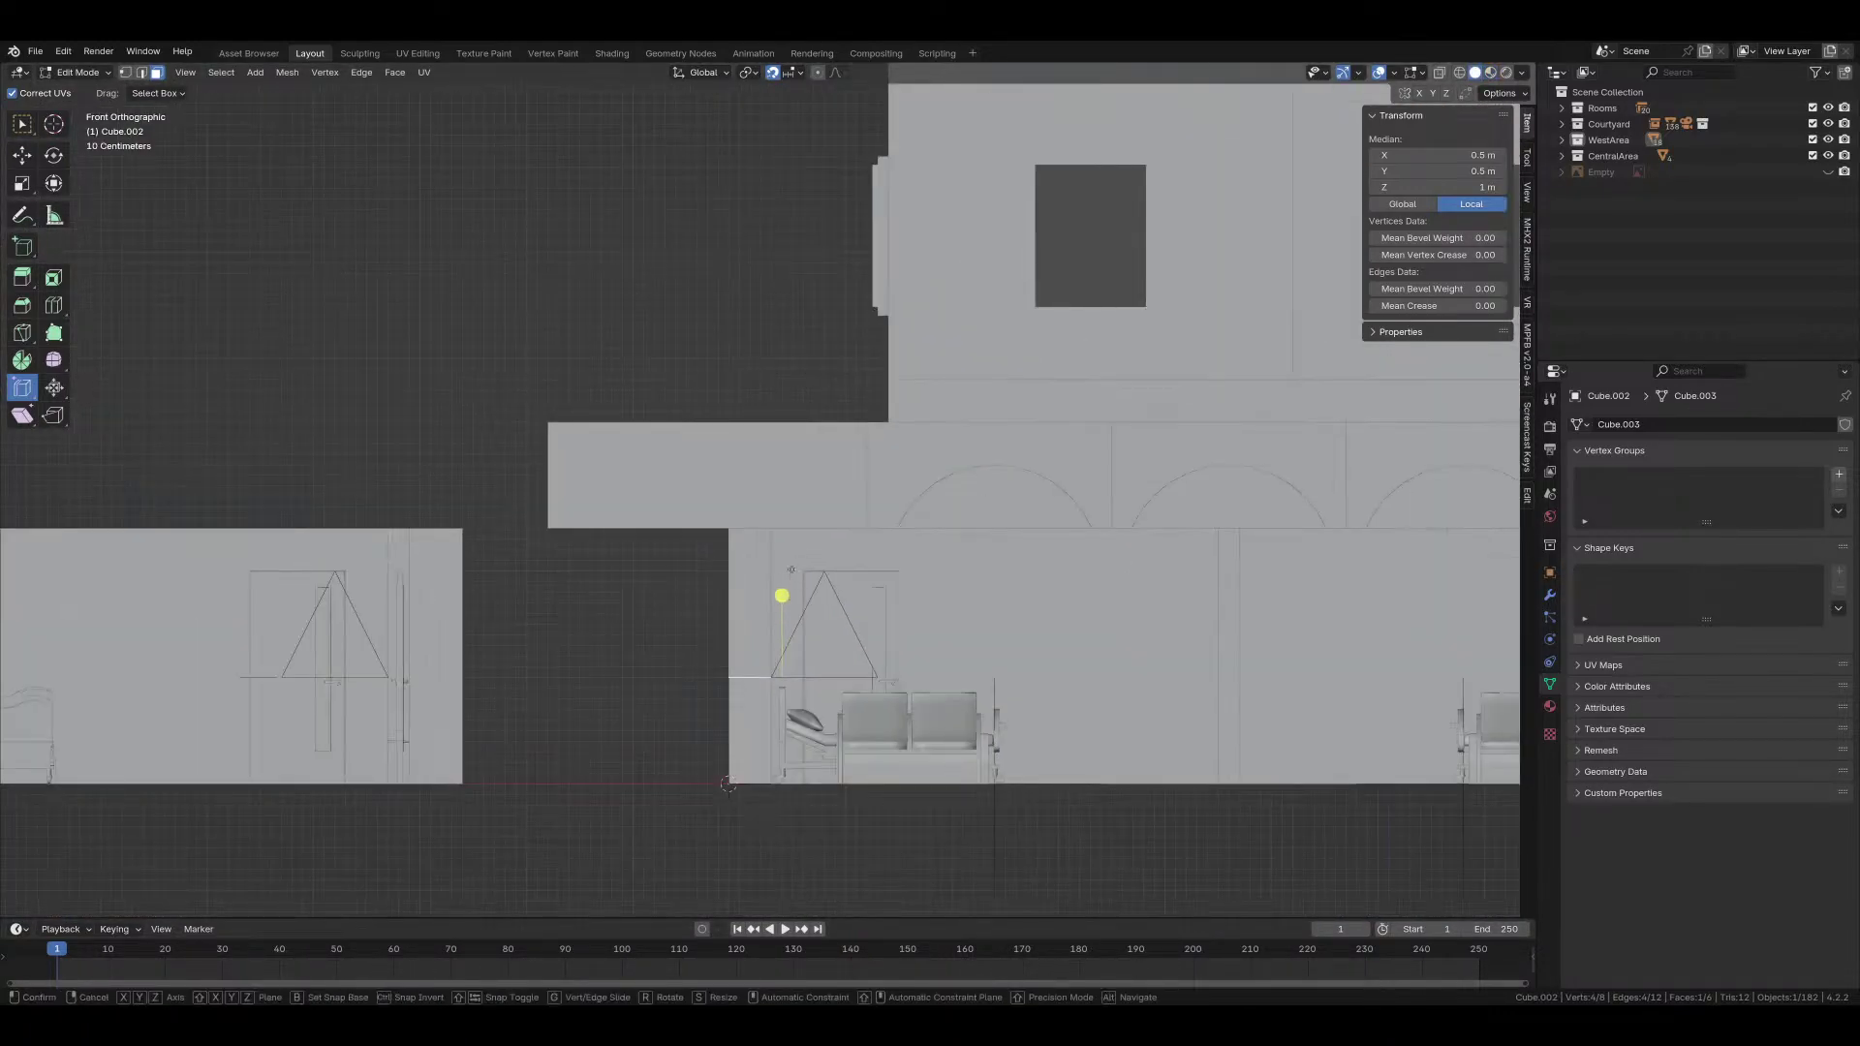
key("z")
left_click(776, 593)
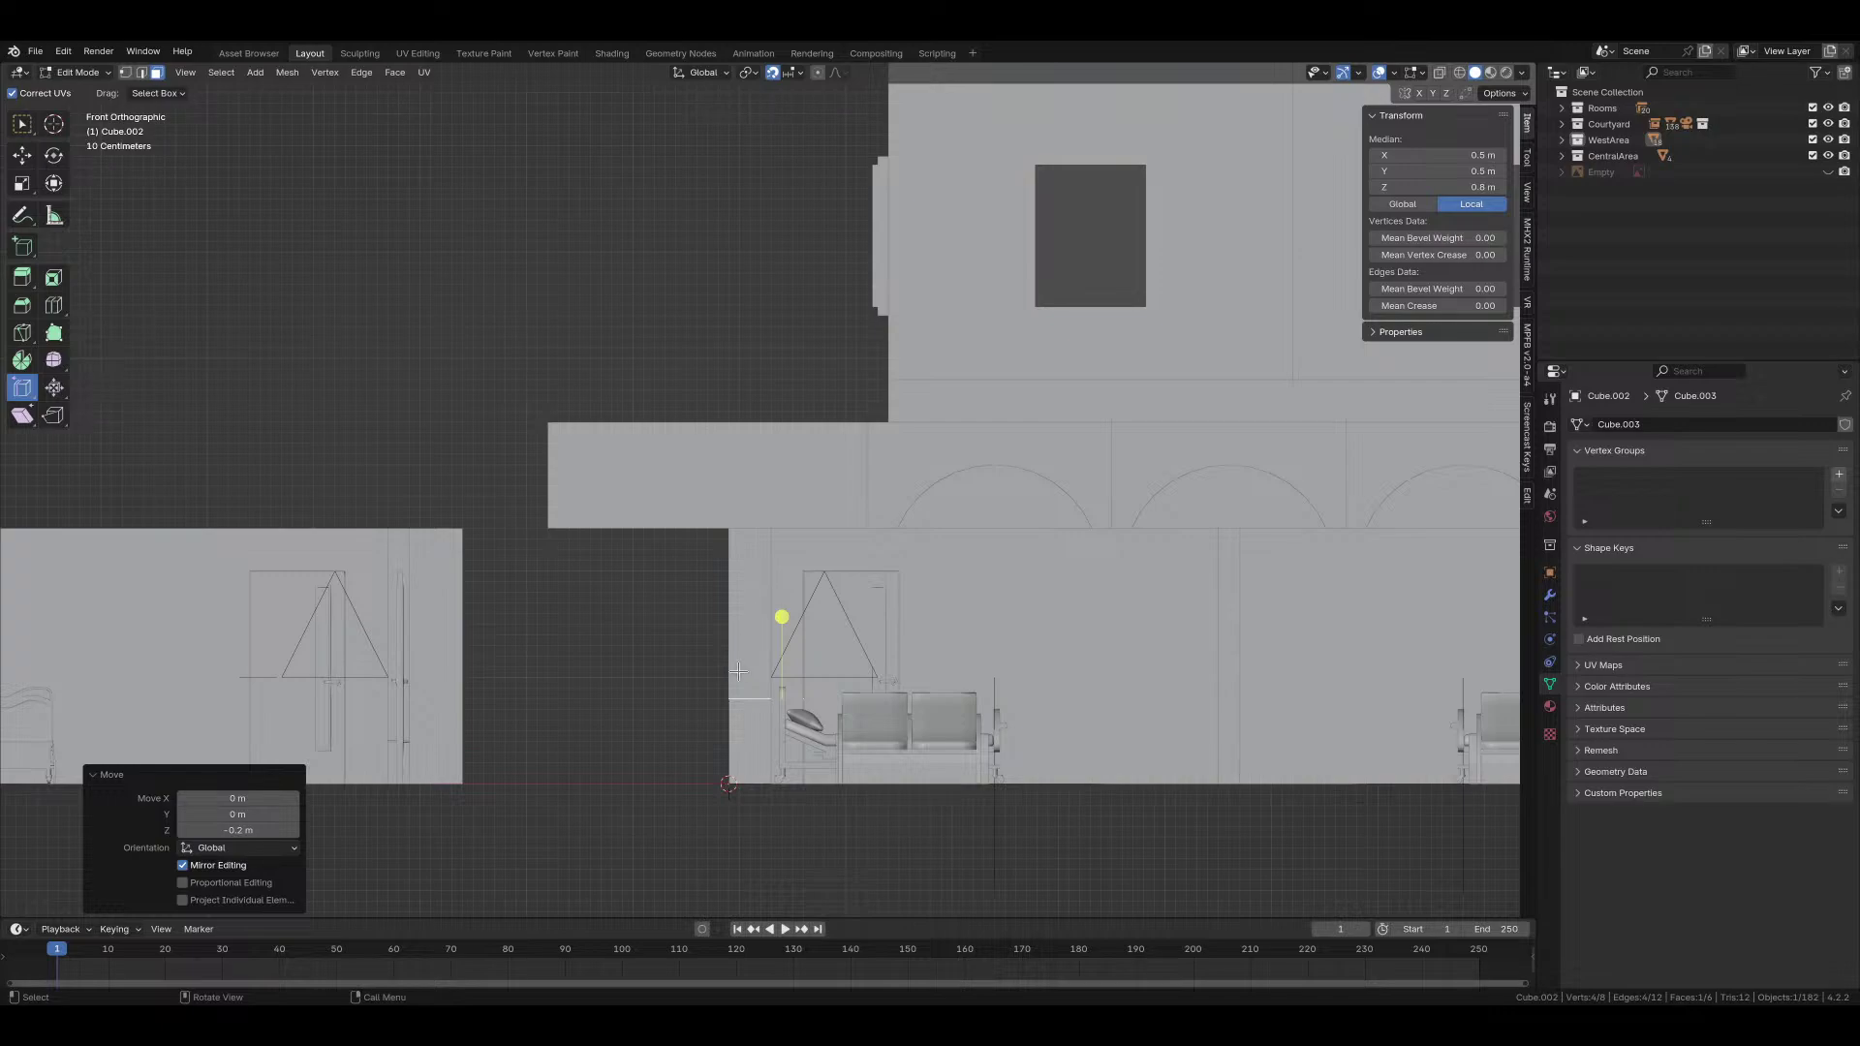
Step: Stretch the box along the wooden floor by moving its back face along Y to 6.9 m
middle_click_drag(738, 671, 807, 817)
key("alt+z")
left_click(807, 817)
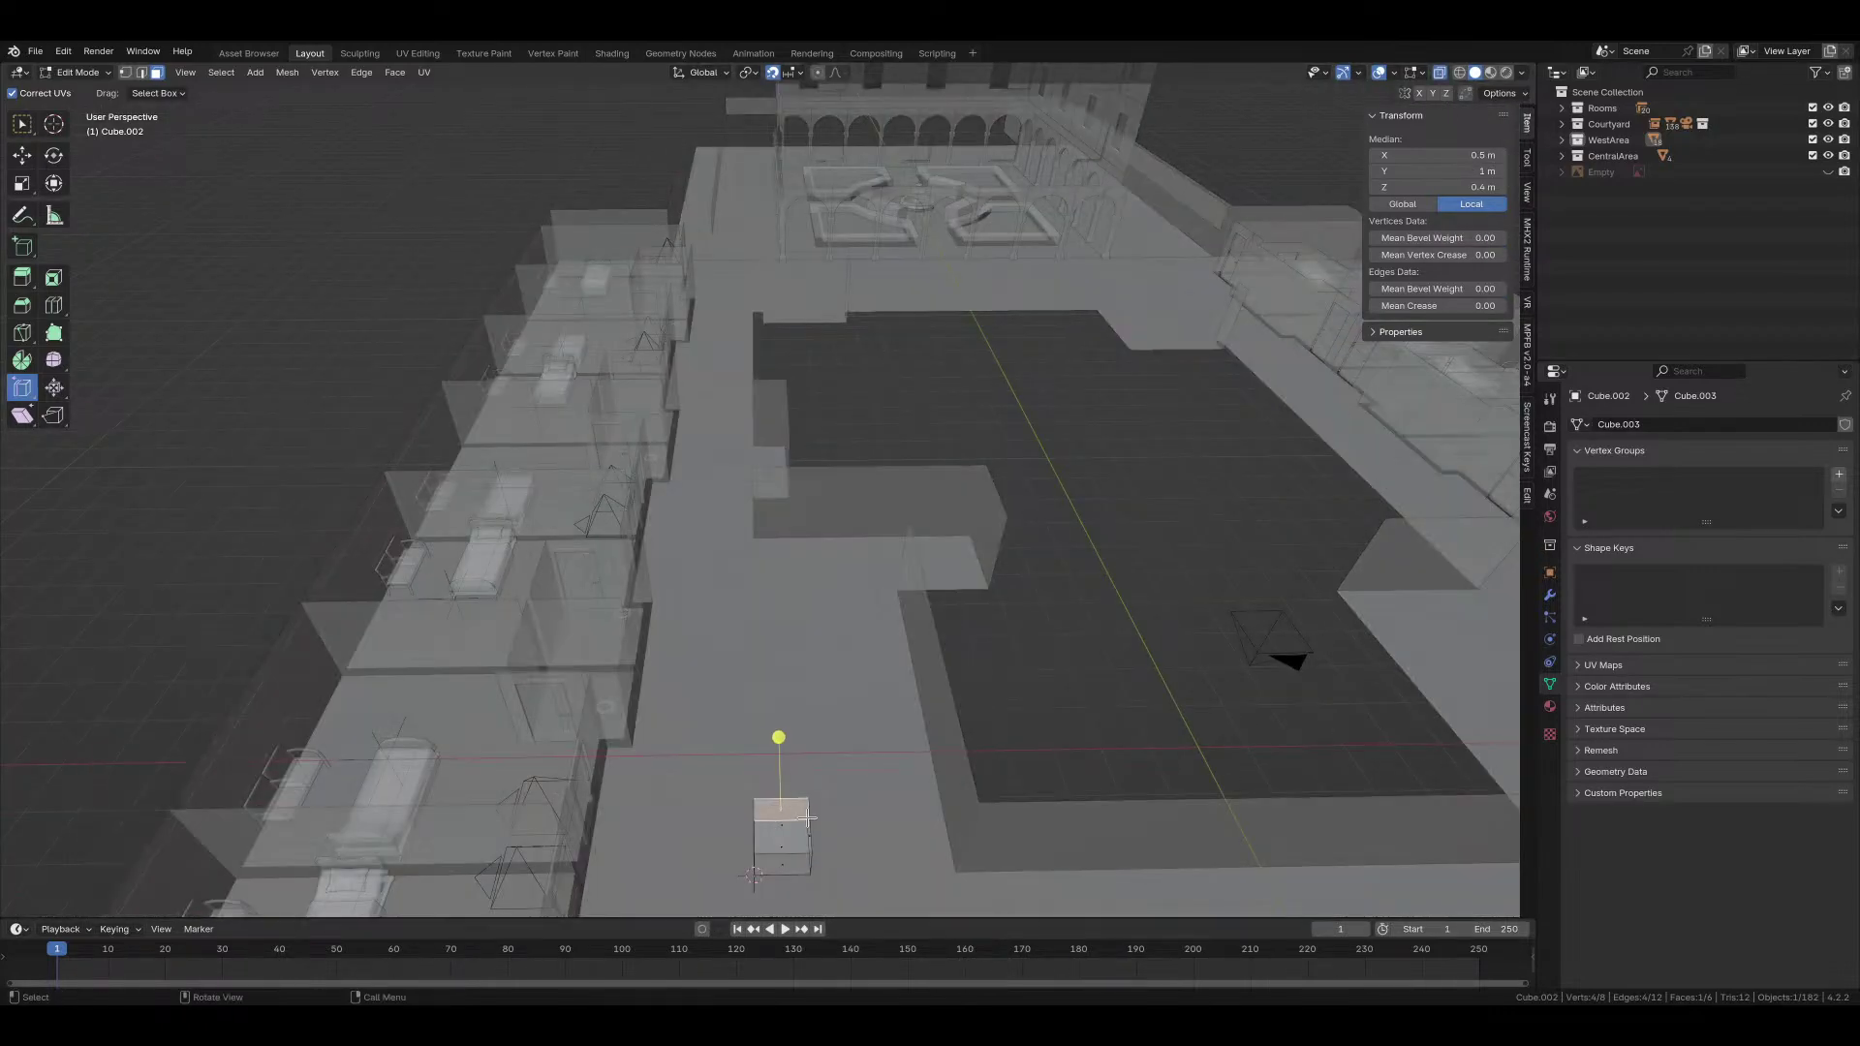
key("KP_7")
key("g")
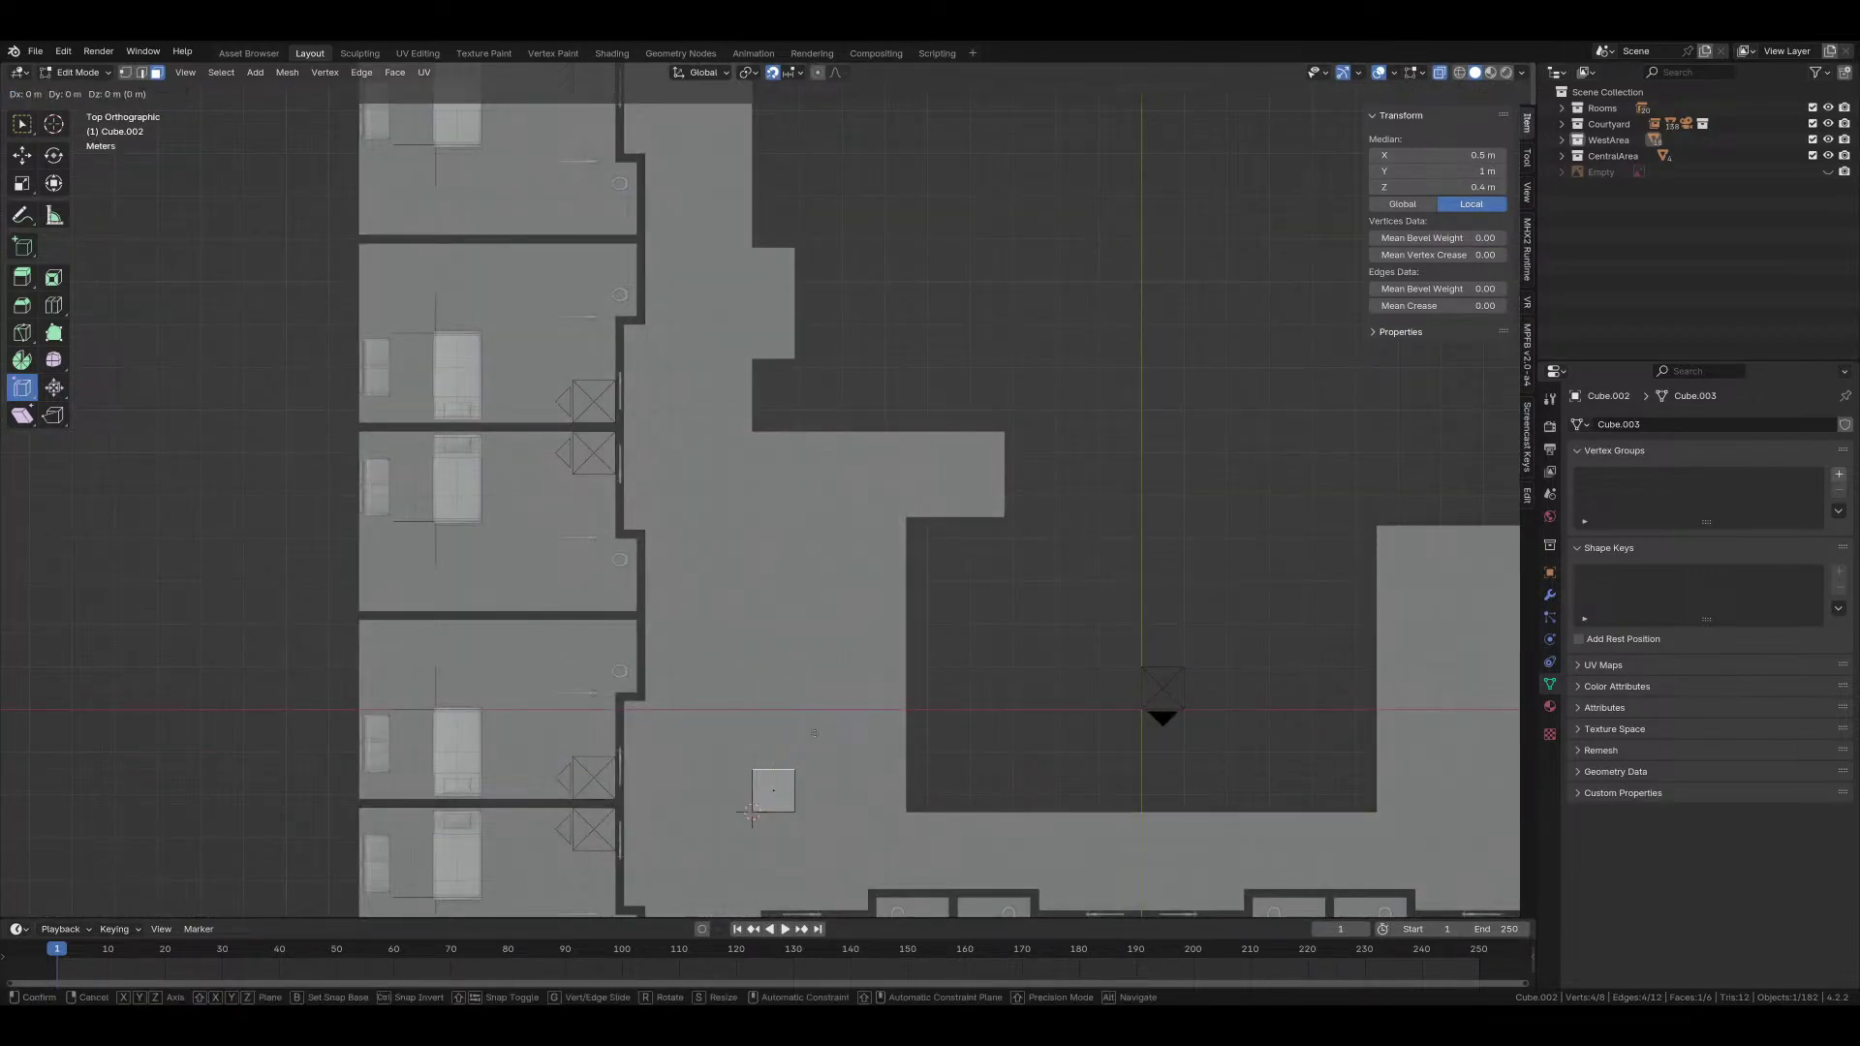
key("y")
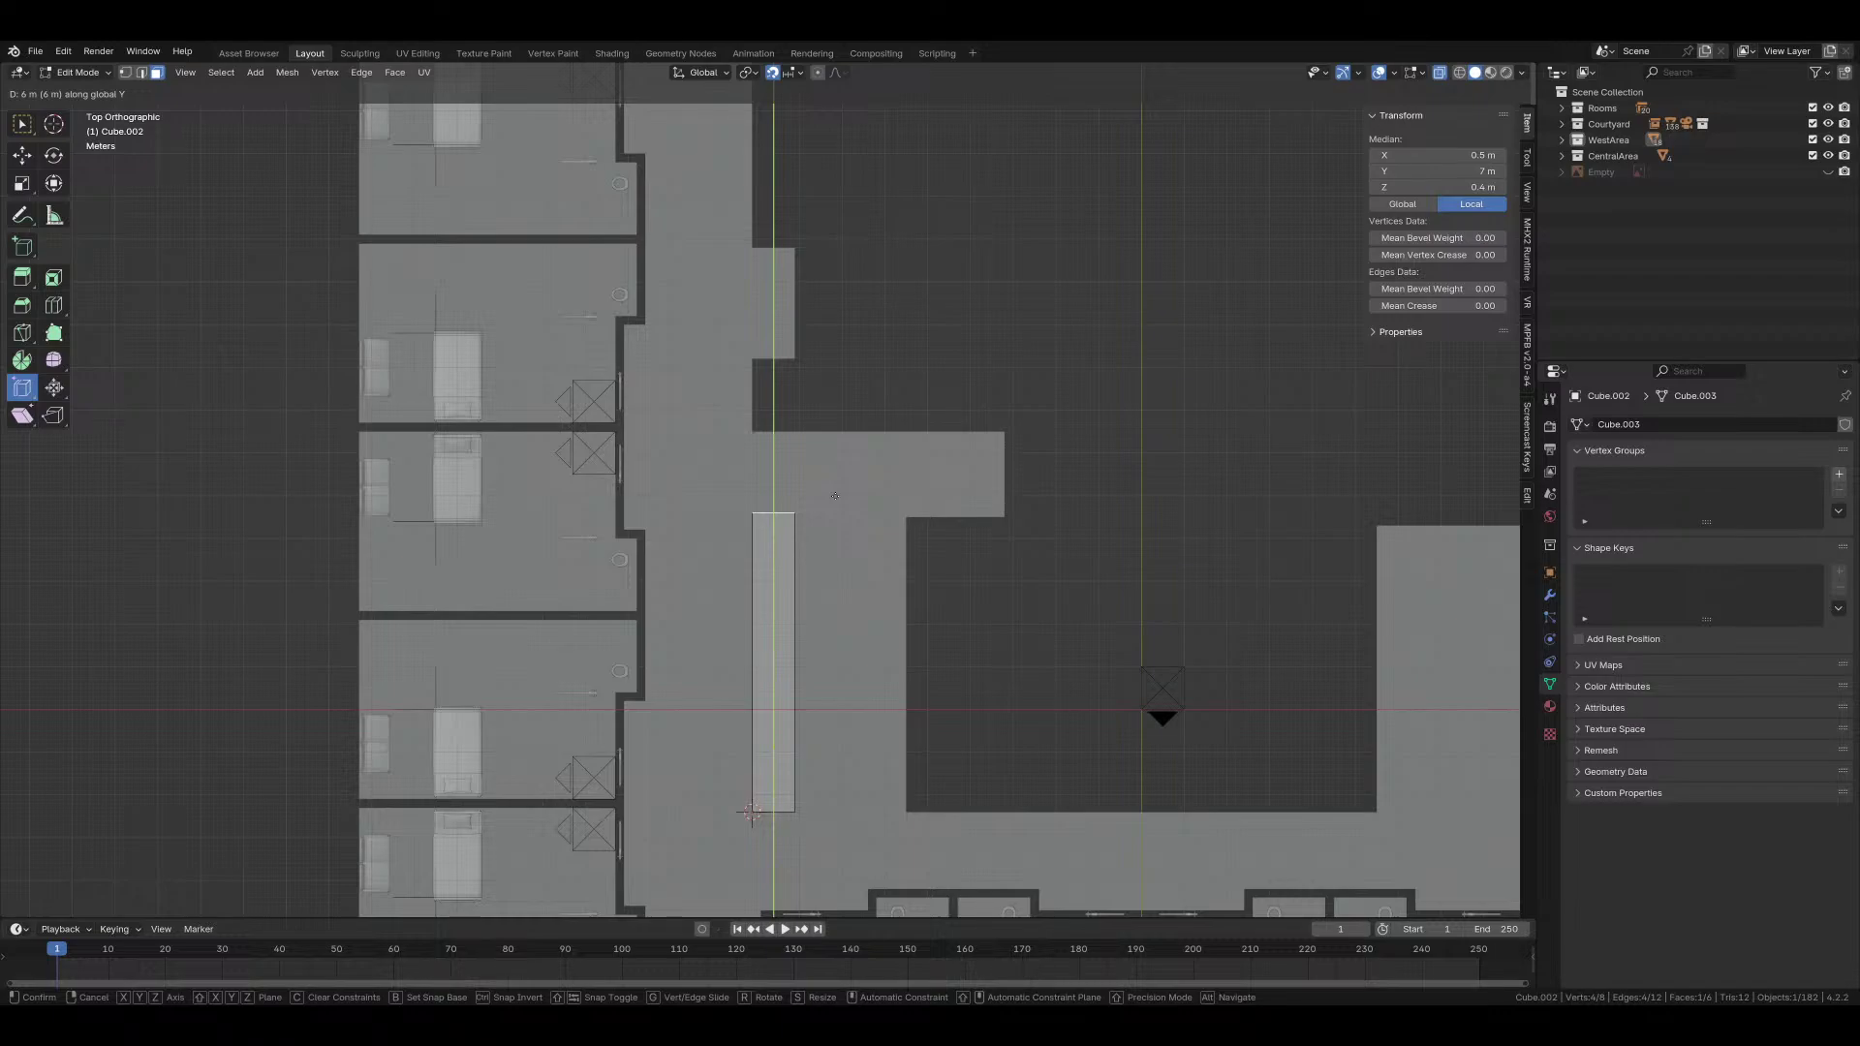
left_click(835, 496)
scroll(861, 490, "up", 5)
key("g")
key("y")
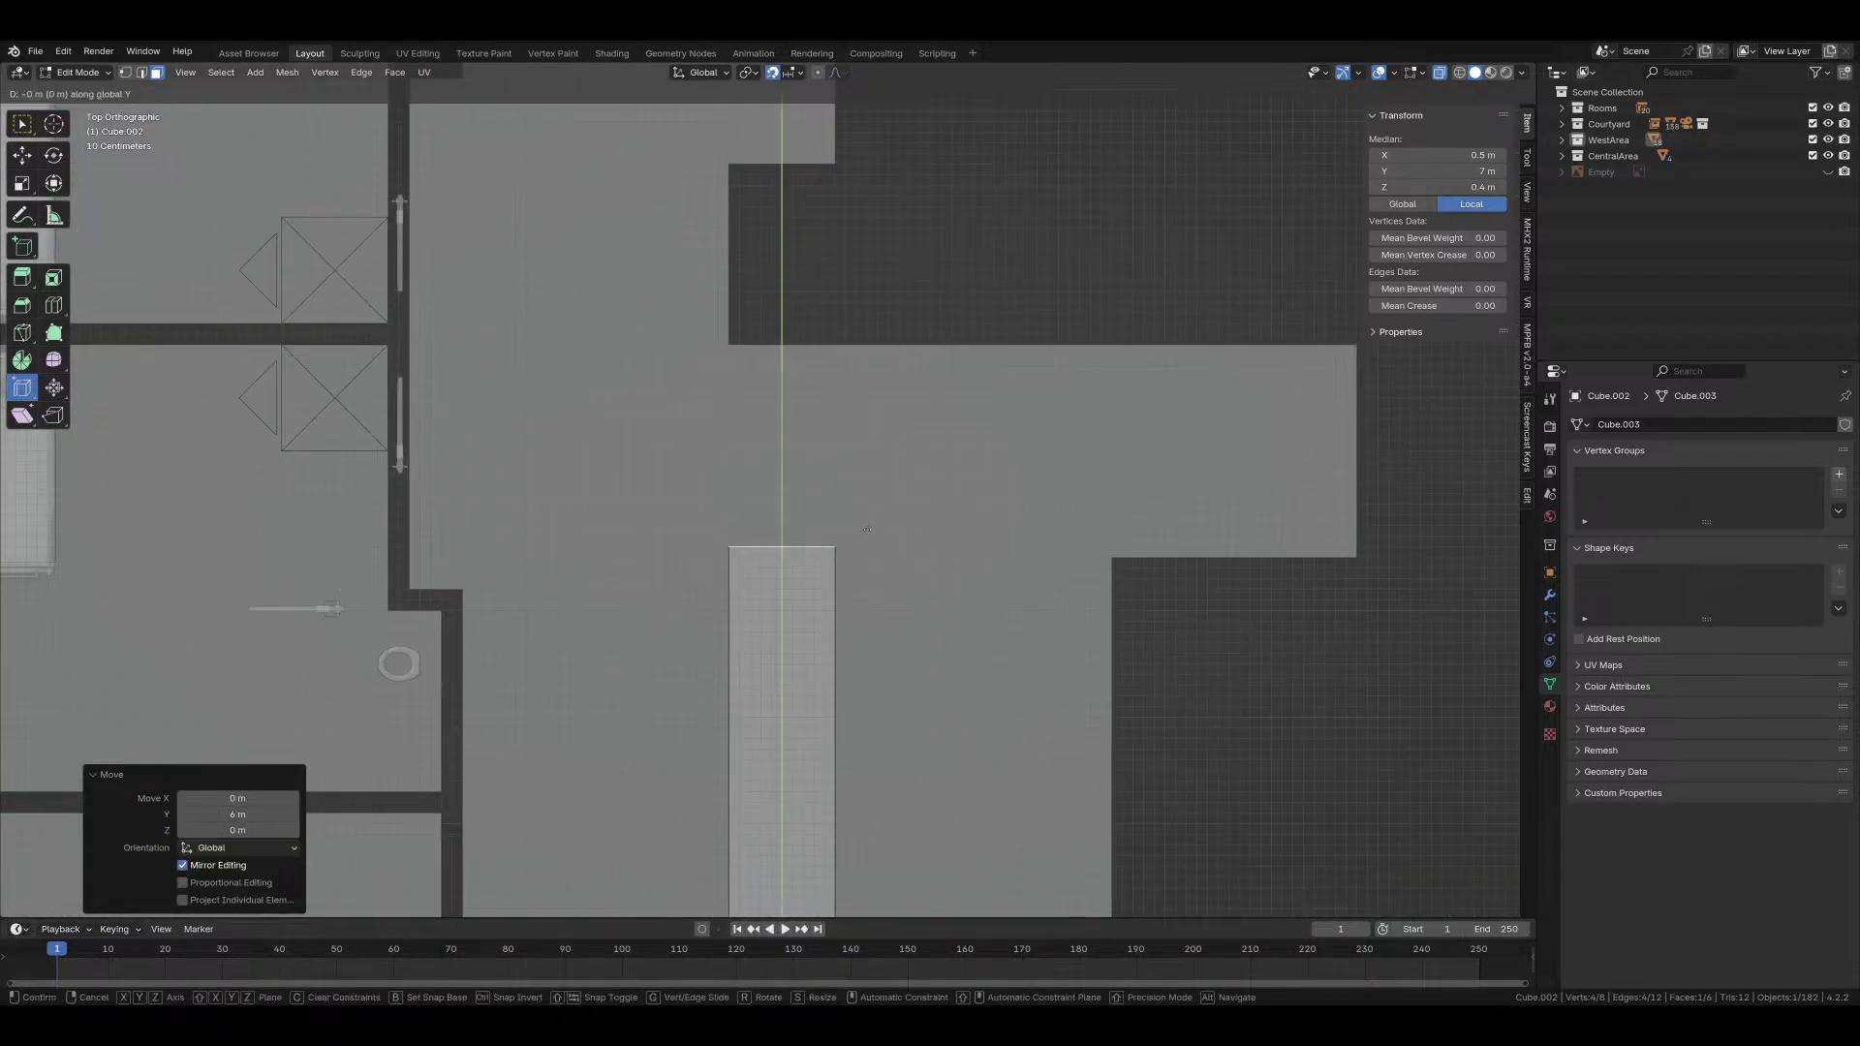
left_click(876, 541)
Step: Move the inner corner vertices at the box's front end 1 m along Y to form a diagonal end face
scroll(1054, 560, "down", 4)
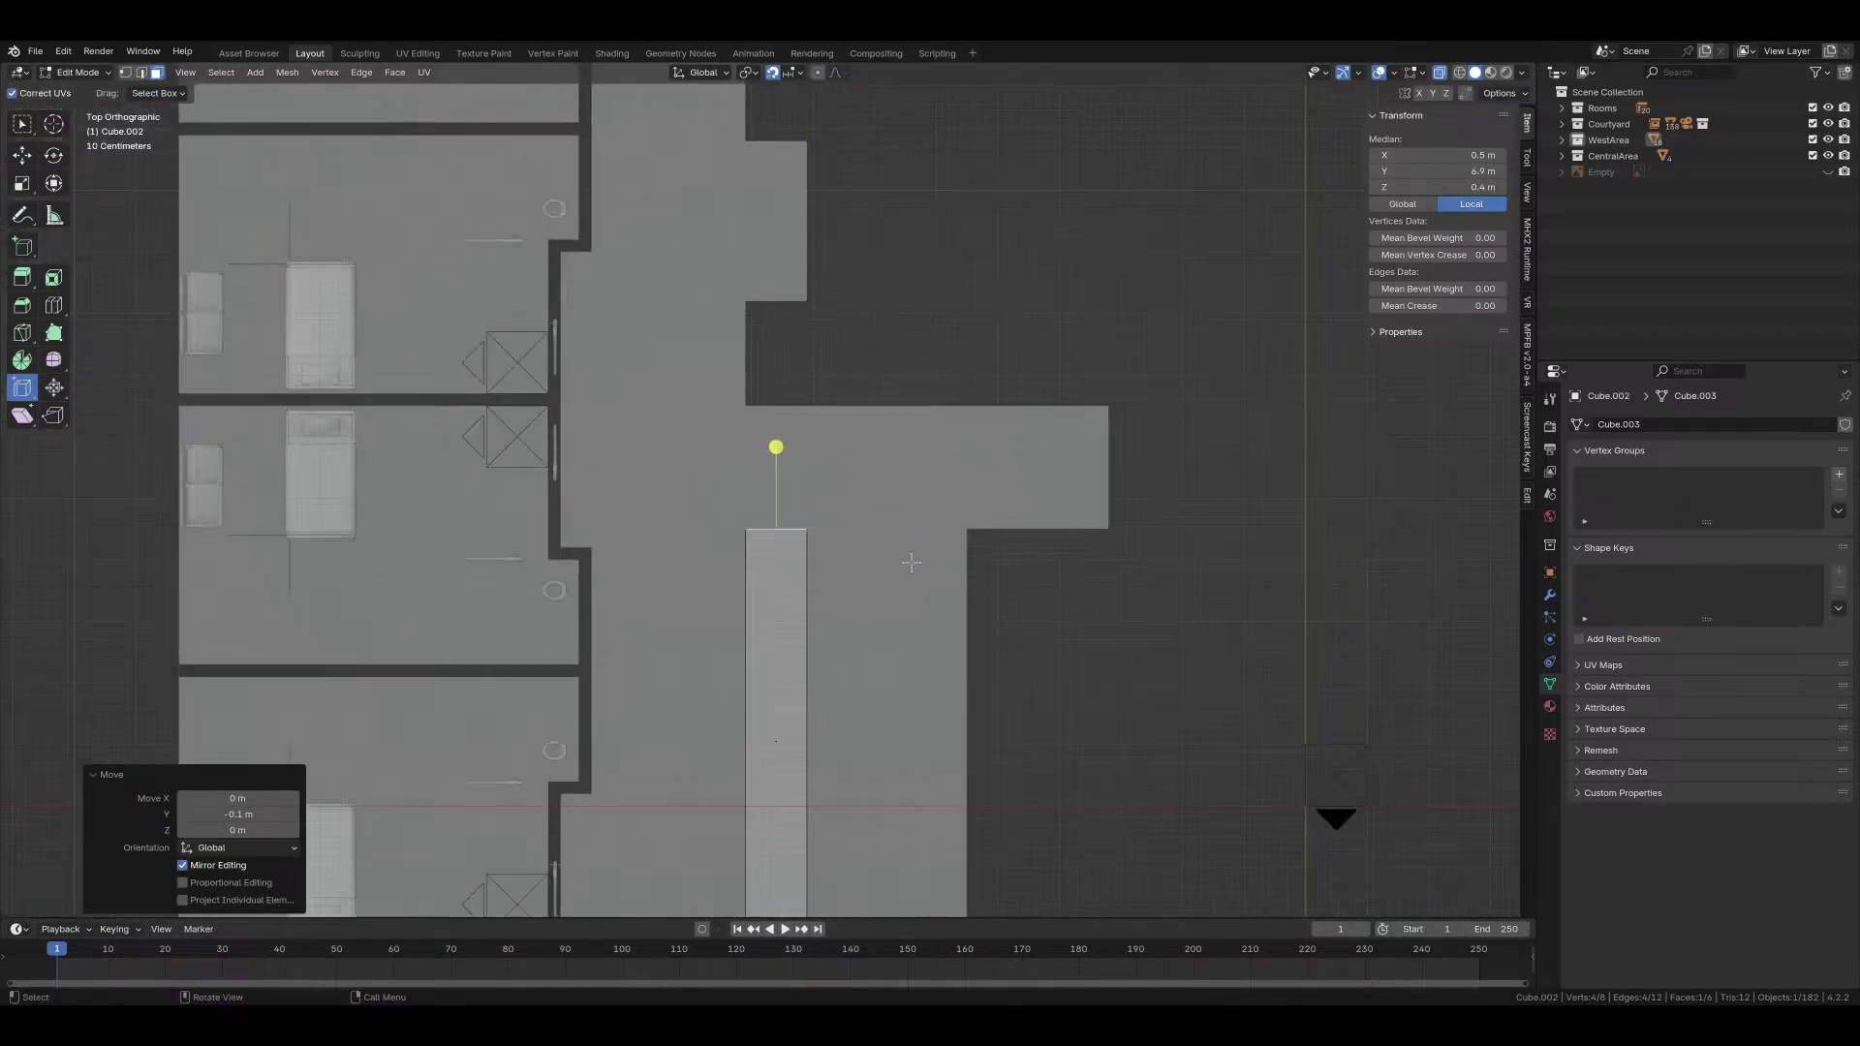
left_click(589, 645)
left_click(599, 640)
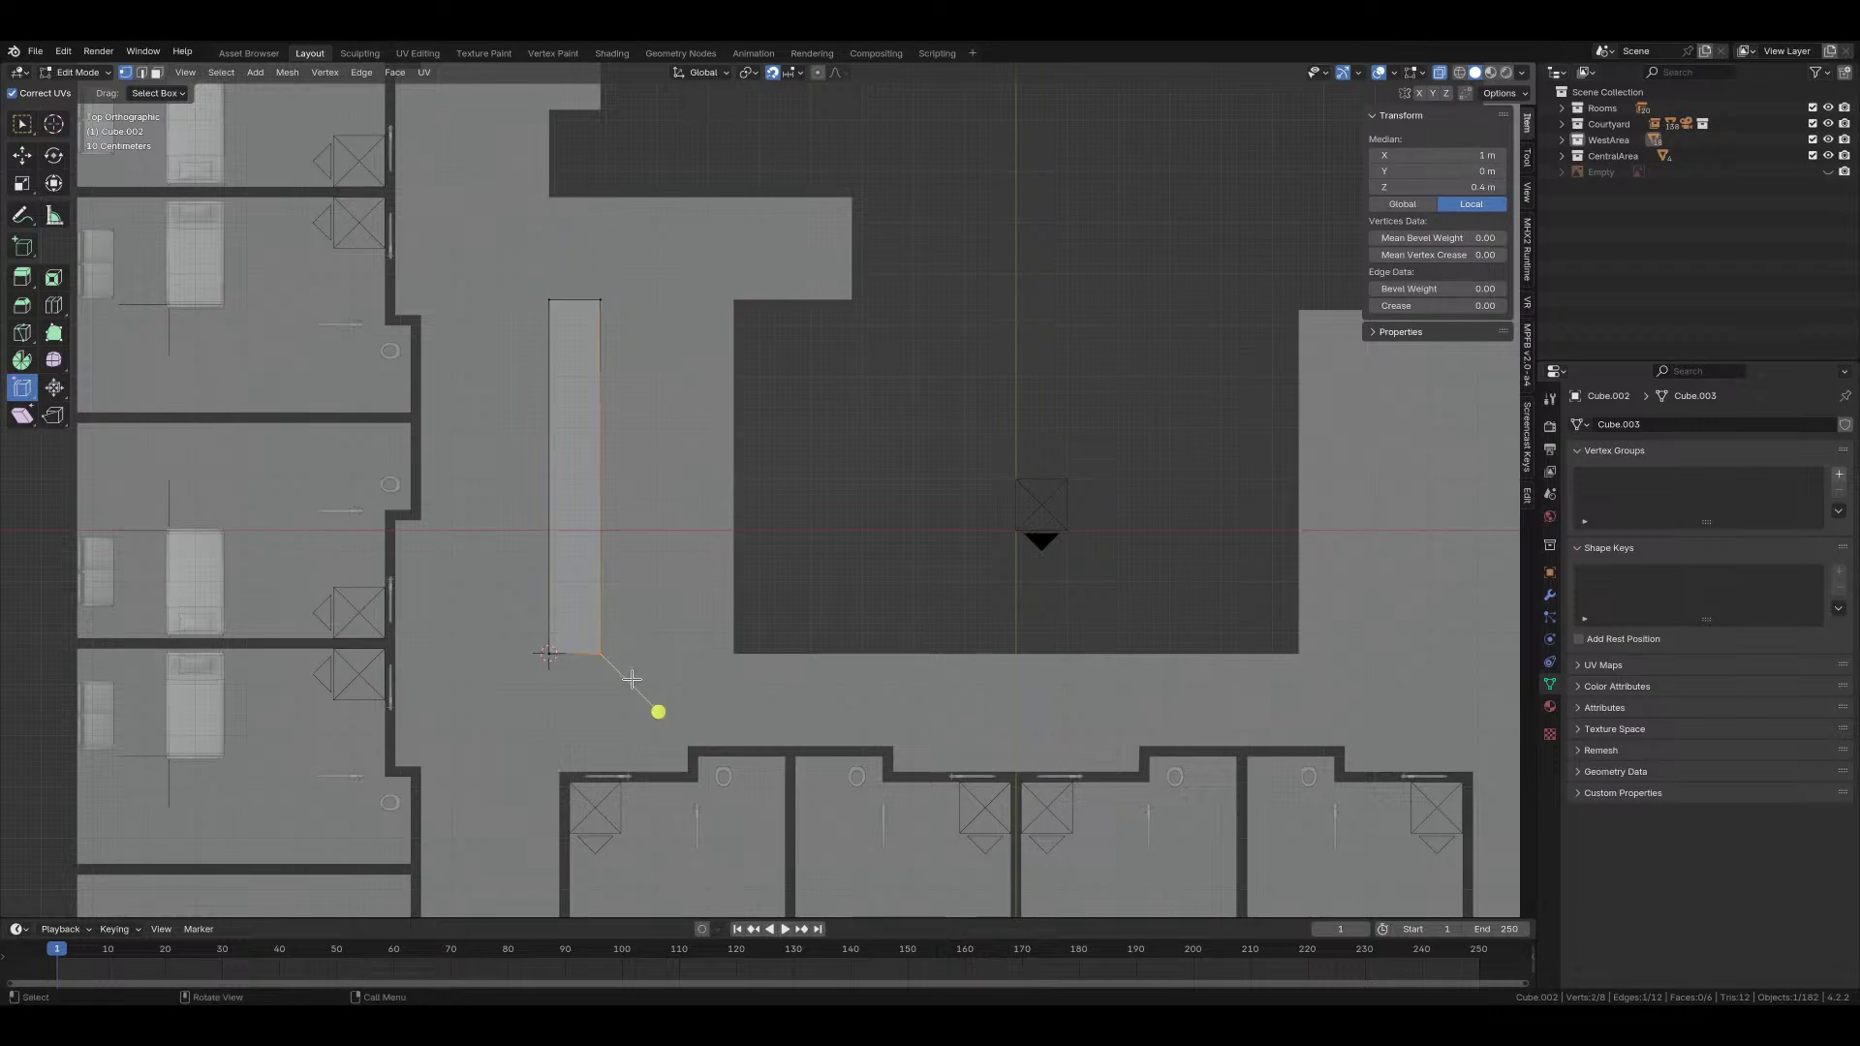
key("g")
key("y")
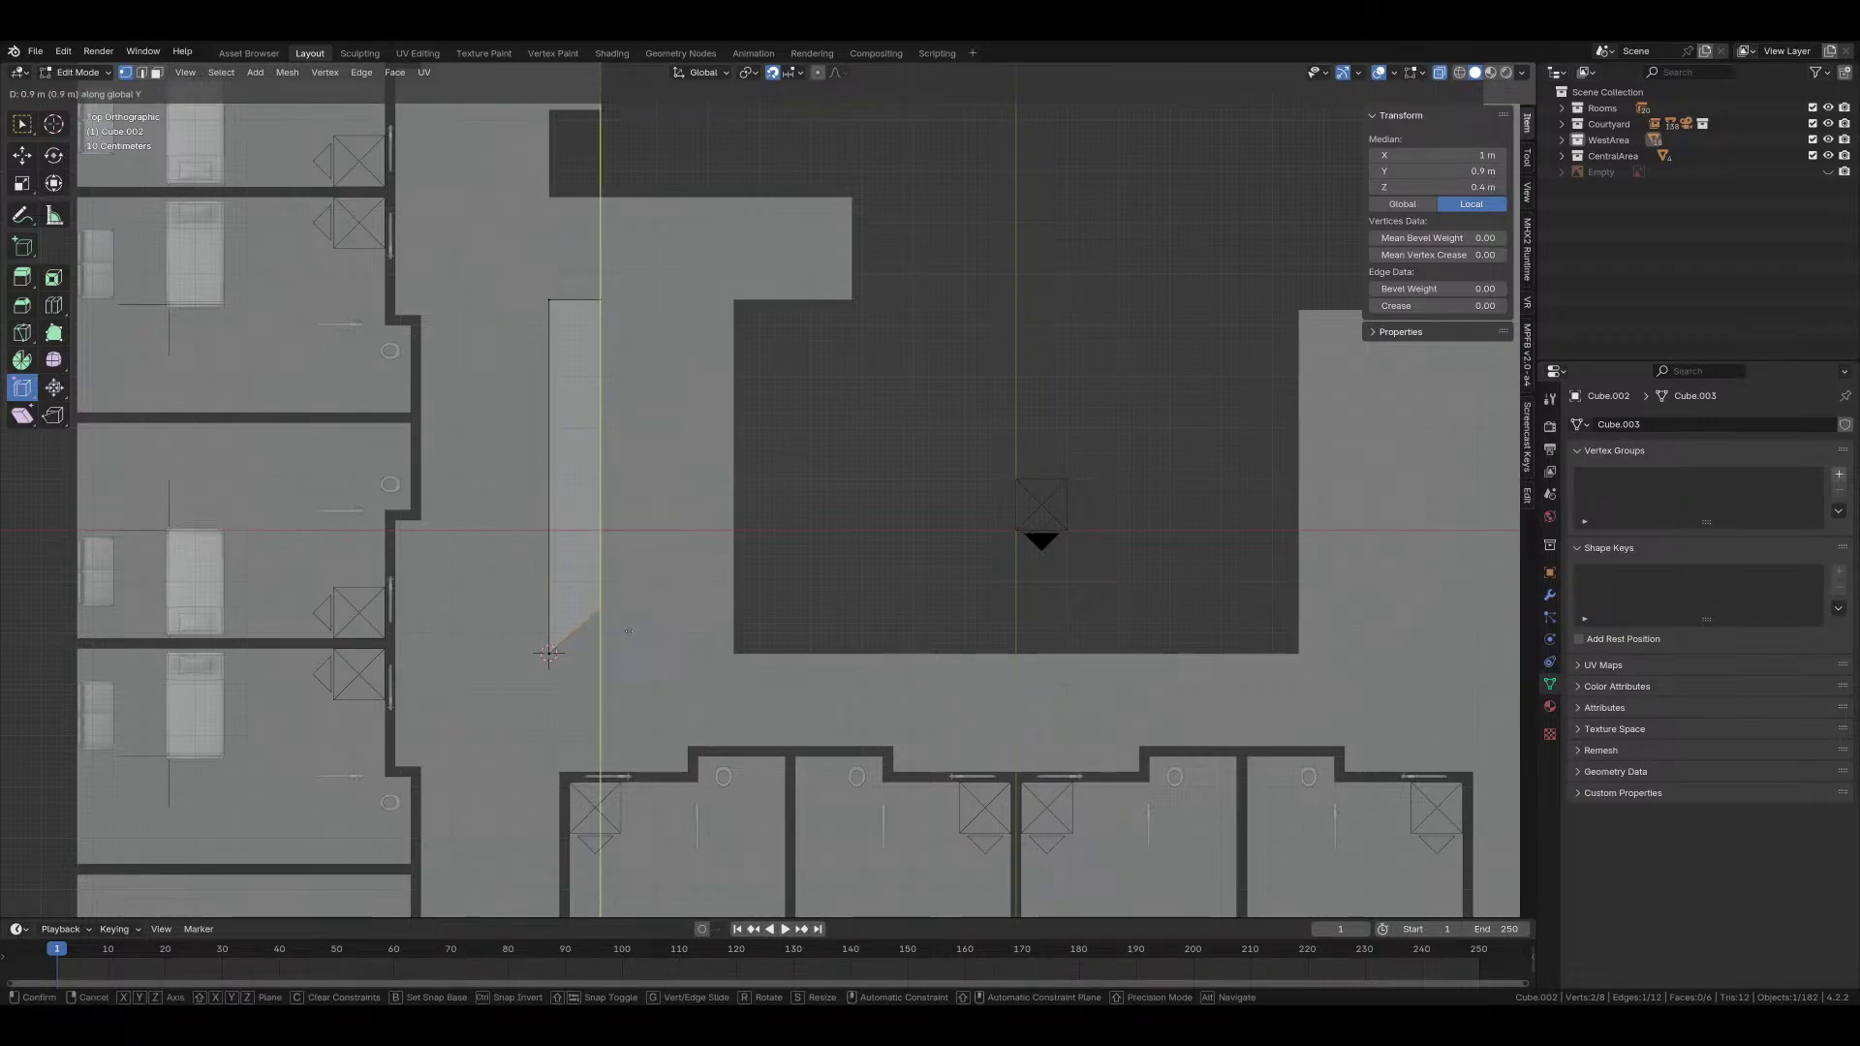
left_click(628, 627)
Step: Extrude the diagonal end face 1.5 m along X to start the short leg of an L-shape
key("3")
left_click(597, 643)
key("g")
key("x")
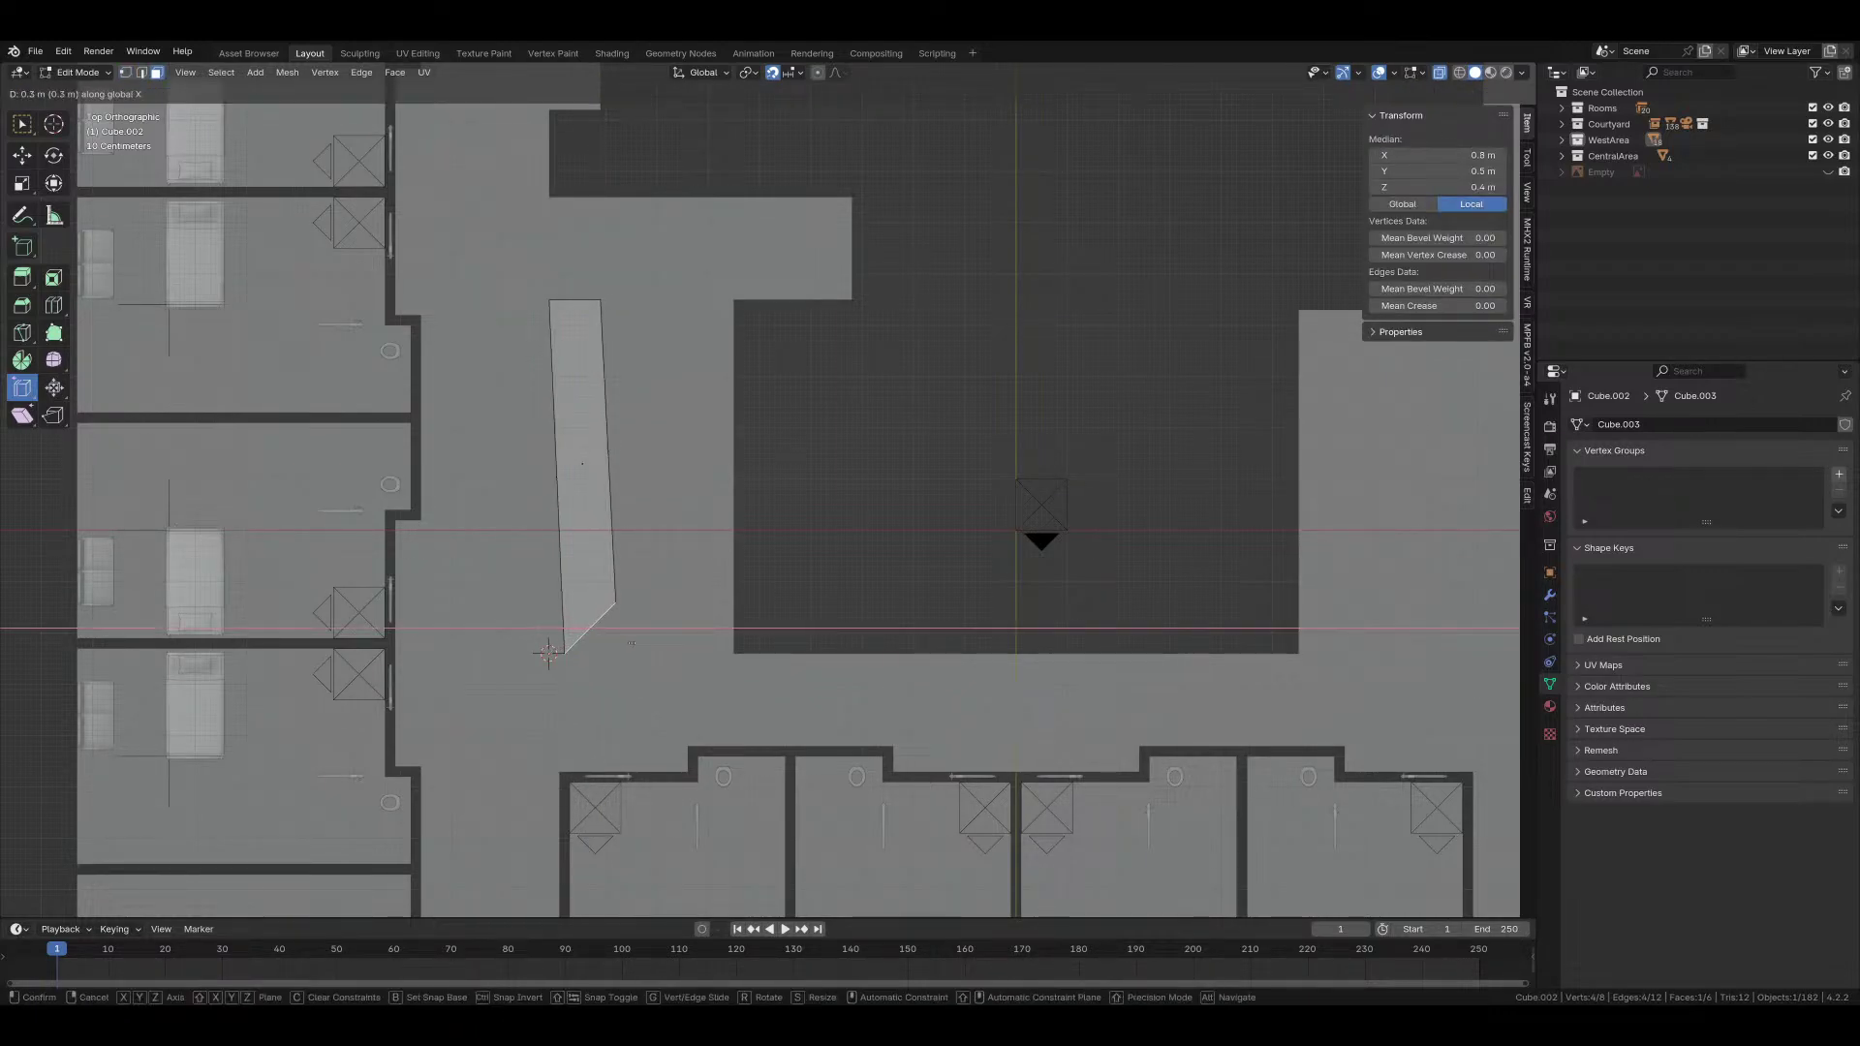
key("Escape")
key("e")
key("x")
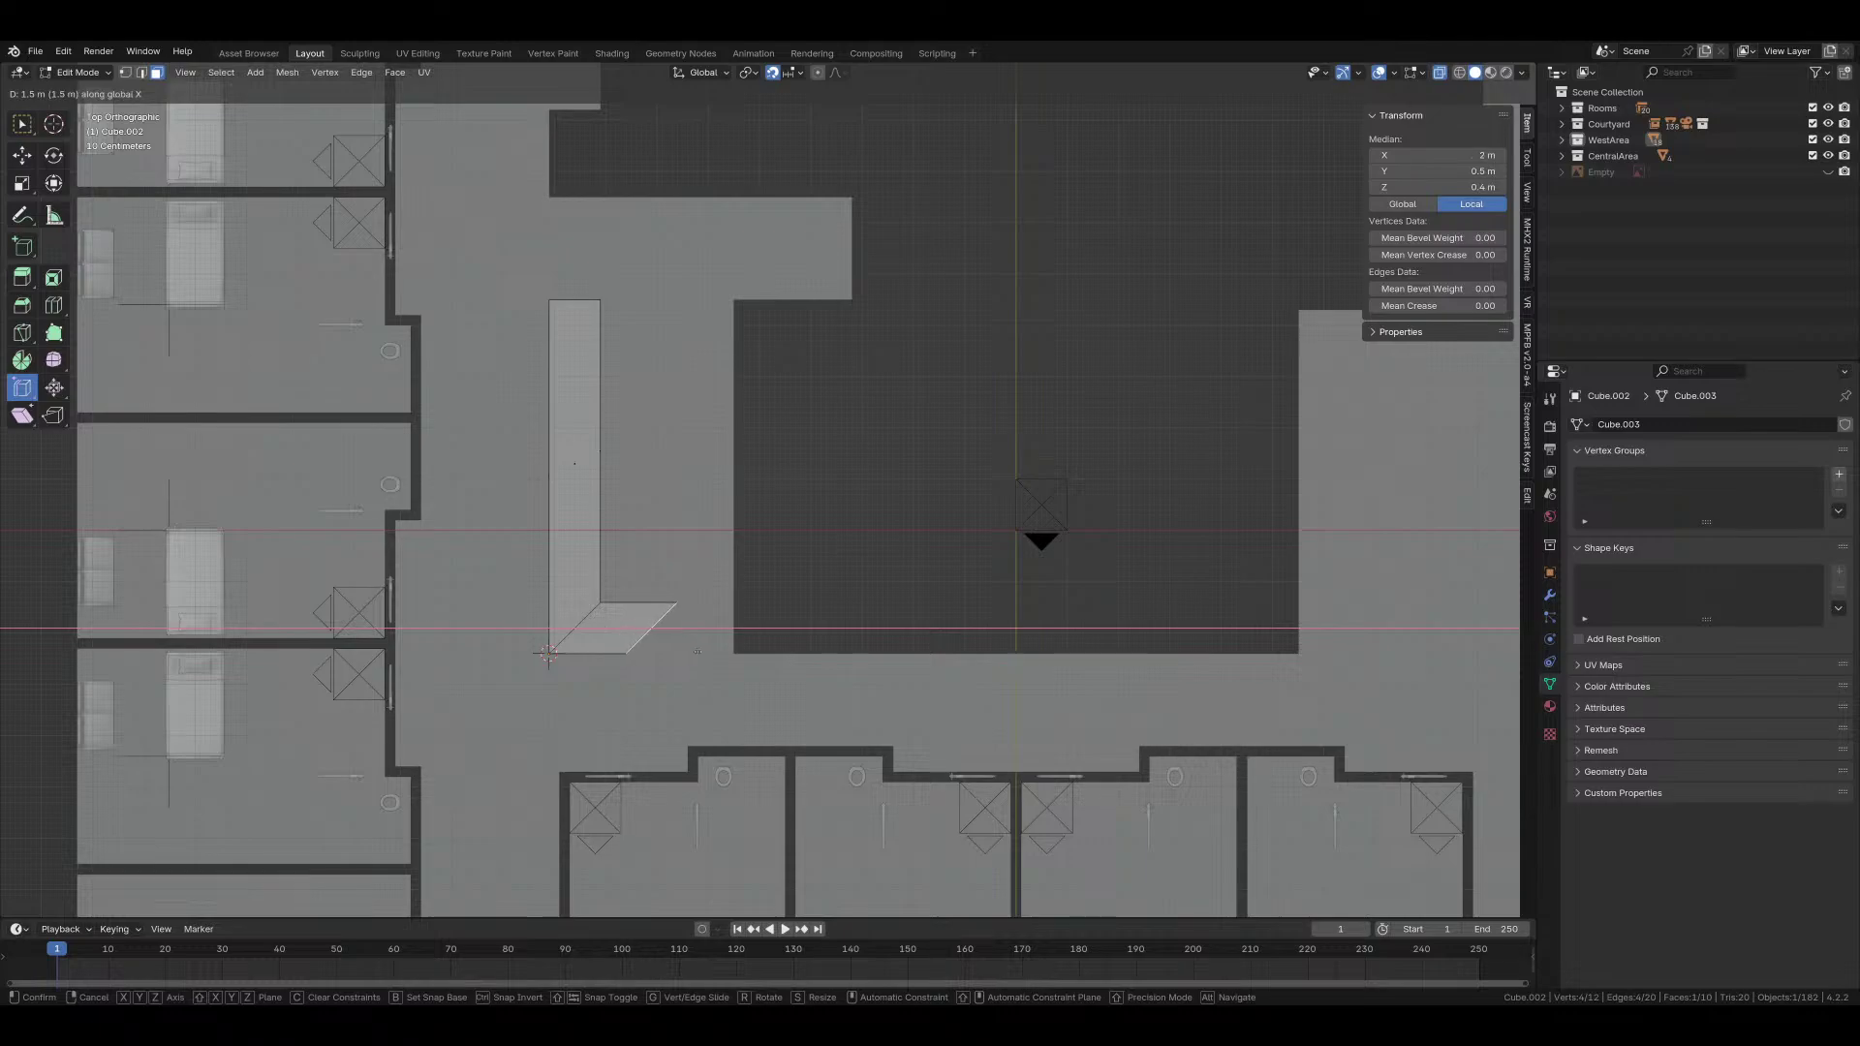
left_click(697, 651)
Step: Square off the short leg's slanted end by moving its outer corner vertices 1 m along X
key("1")
left_click(710, 685)
key("g")
key("x")
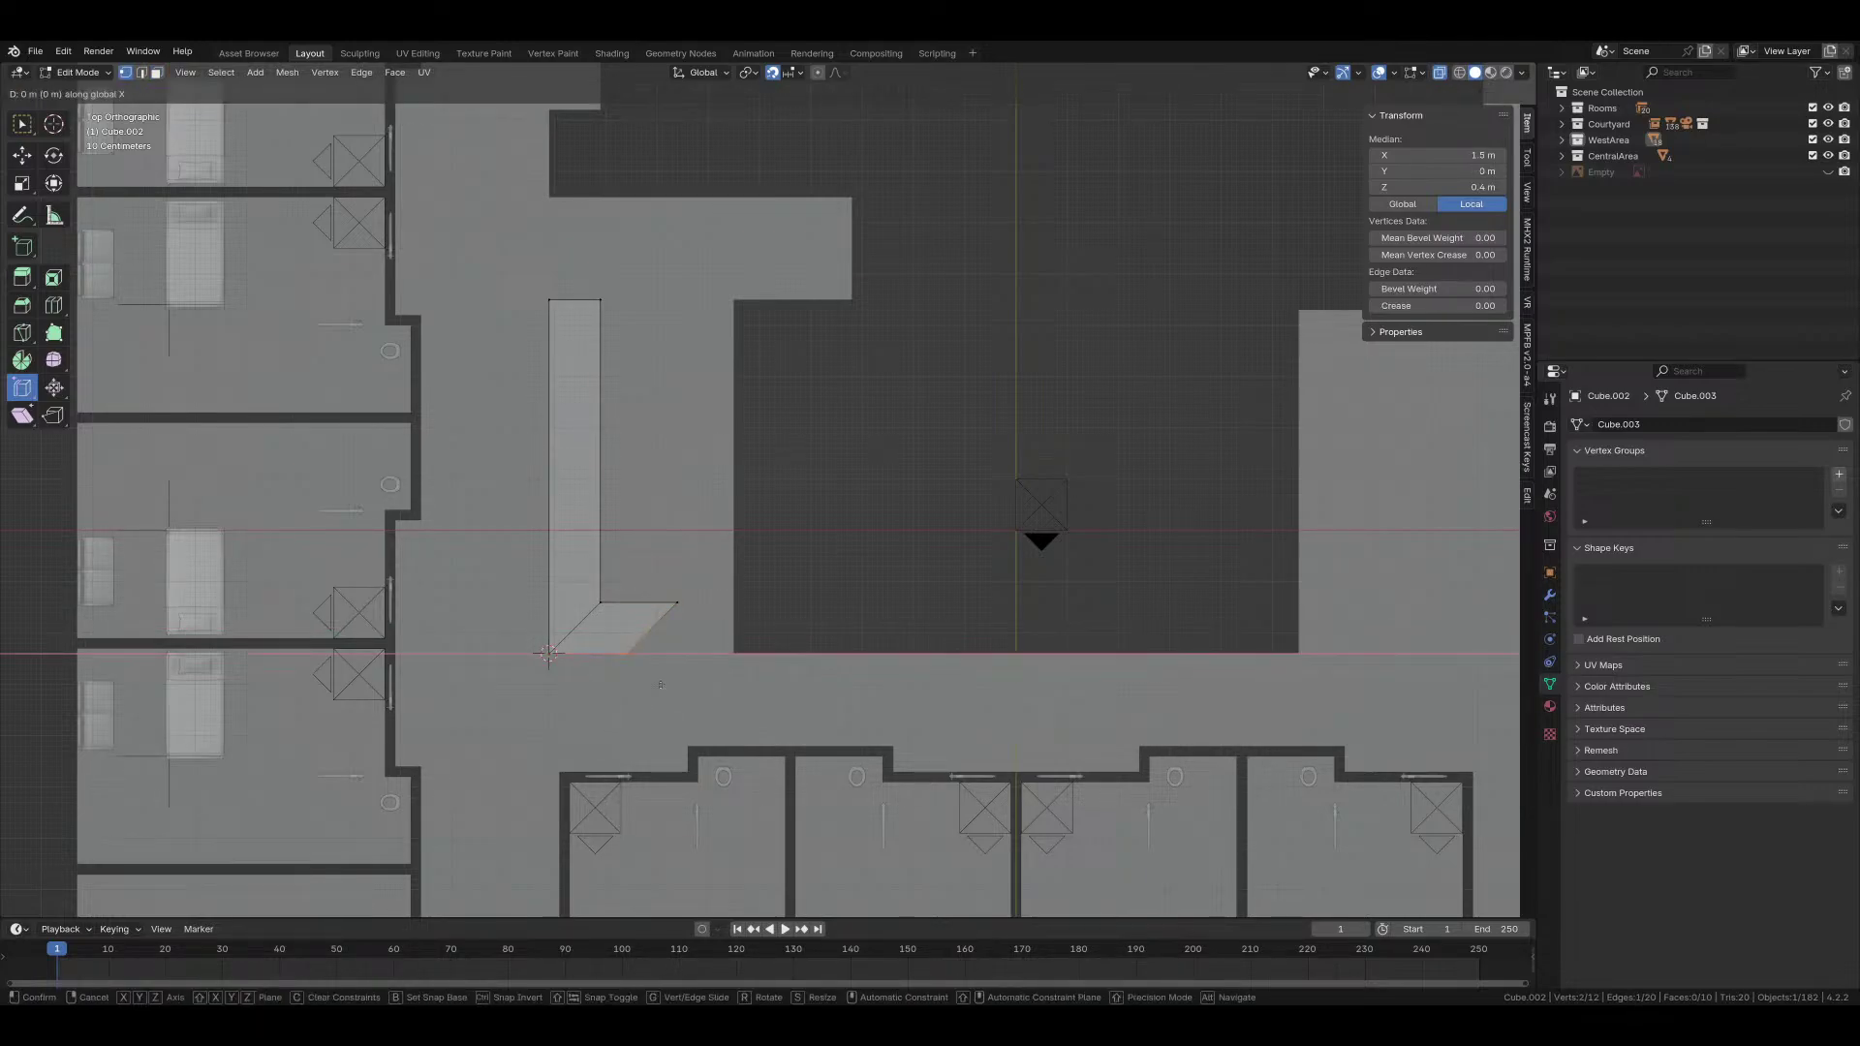
left_click(712, 689)
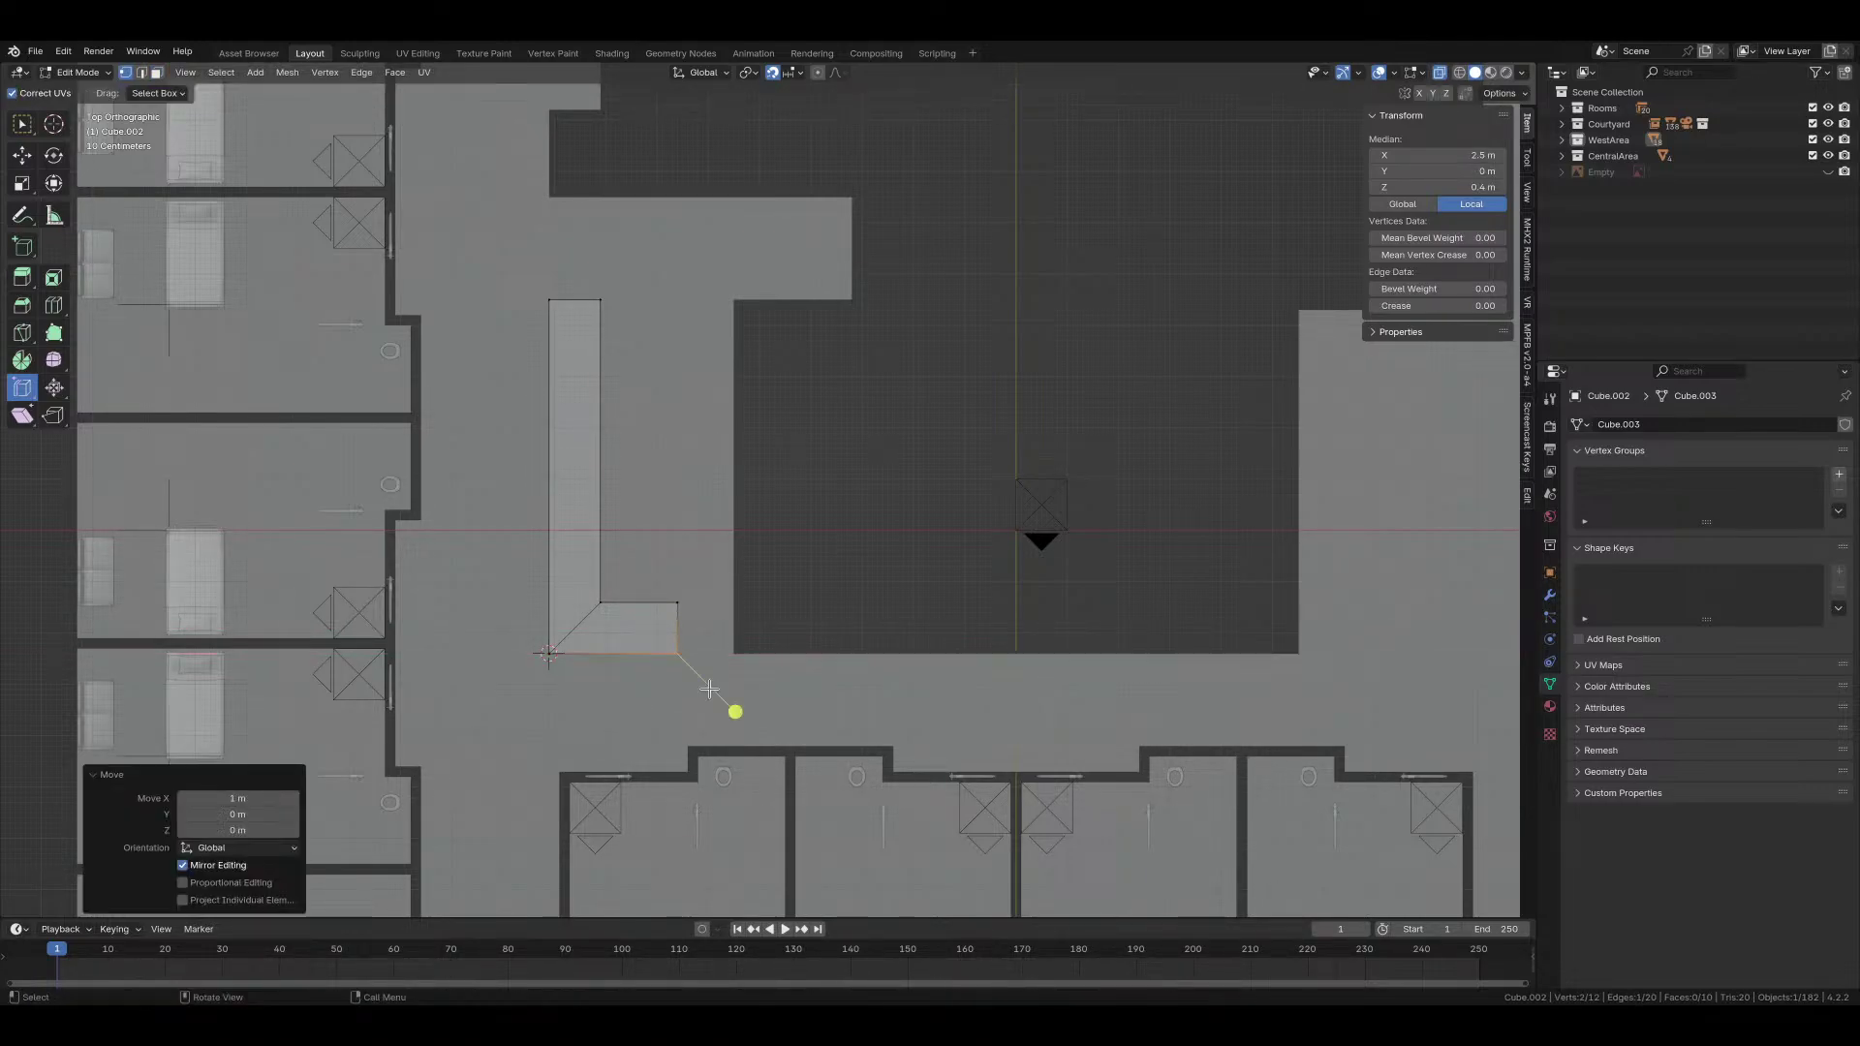
Step: Extend the short leg's end by 0.1 m along X to 2.6 m
key("ctrl+KP_Add")
scroll(759, 631, "up", 2)
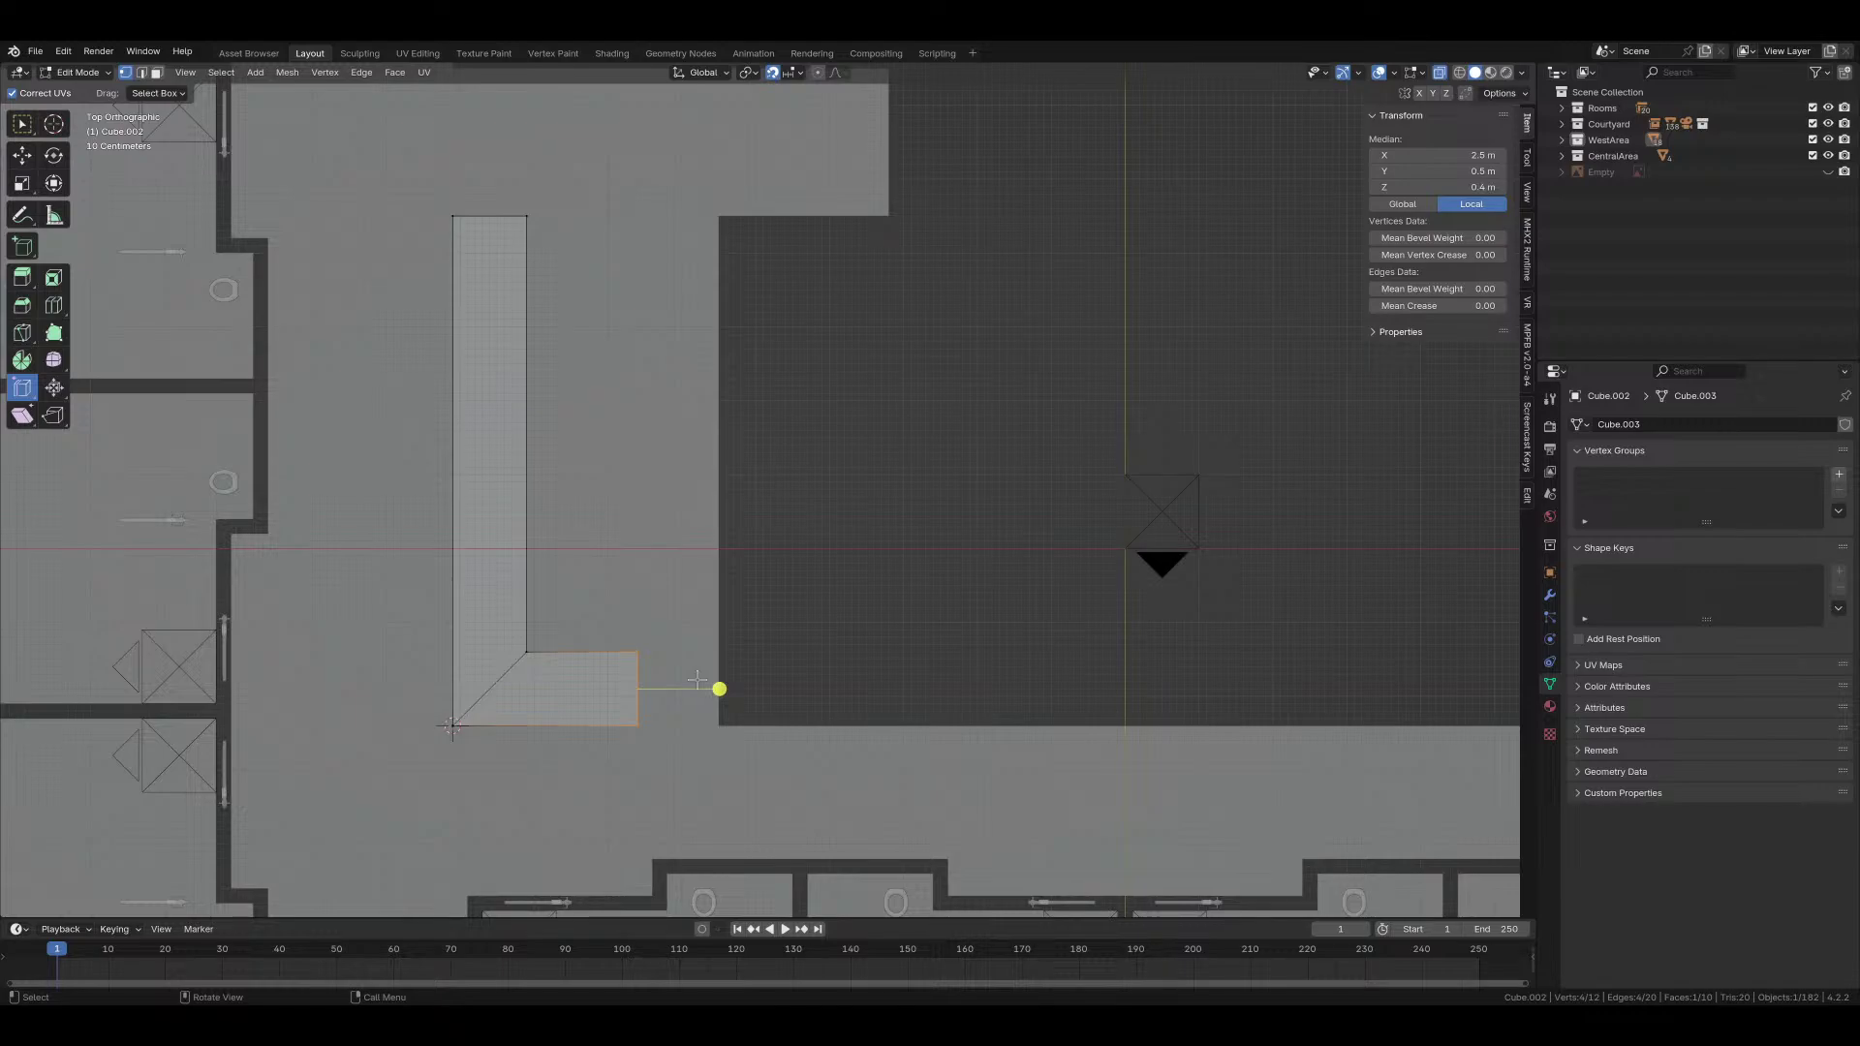
scroll(697, 681, "up", 2)
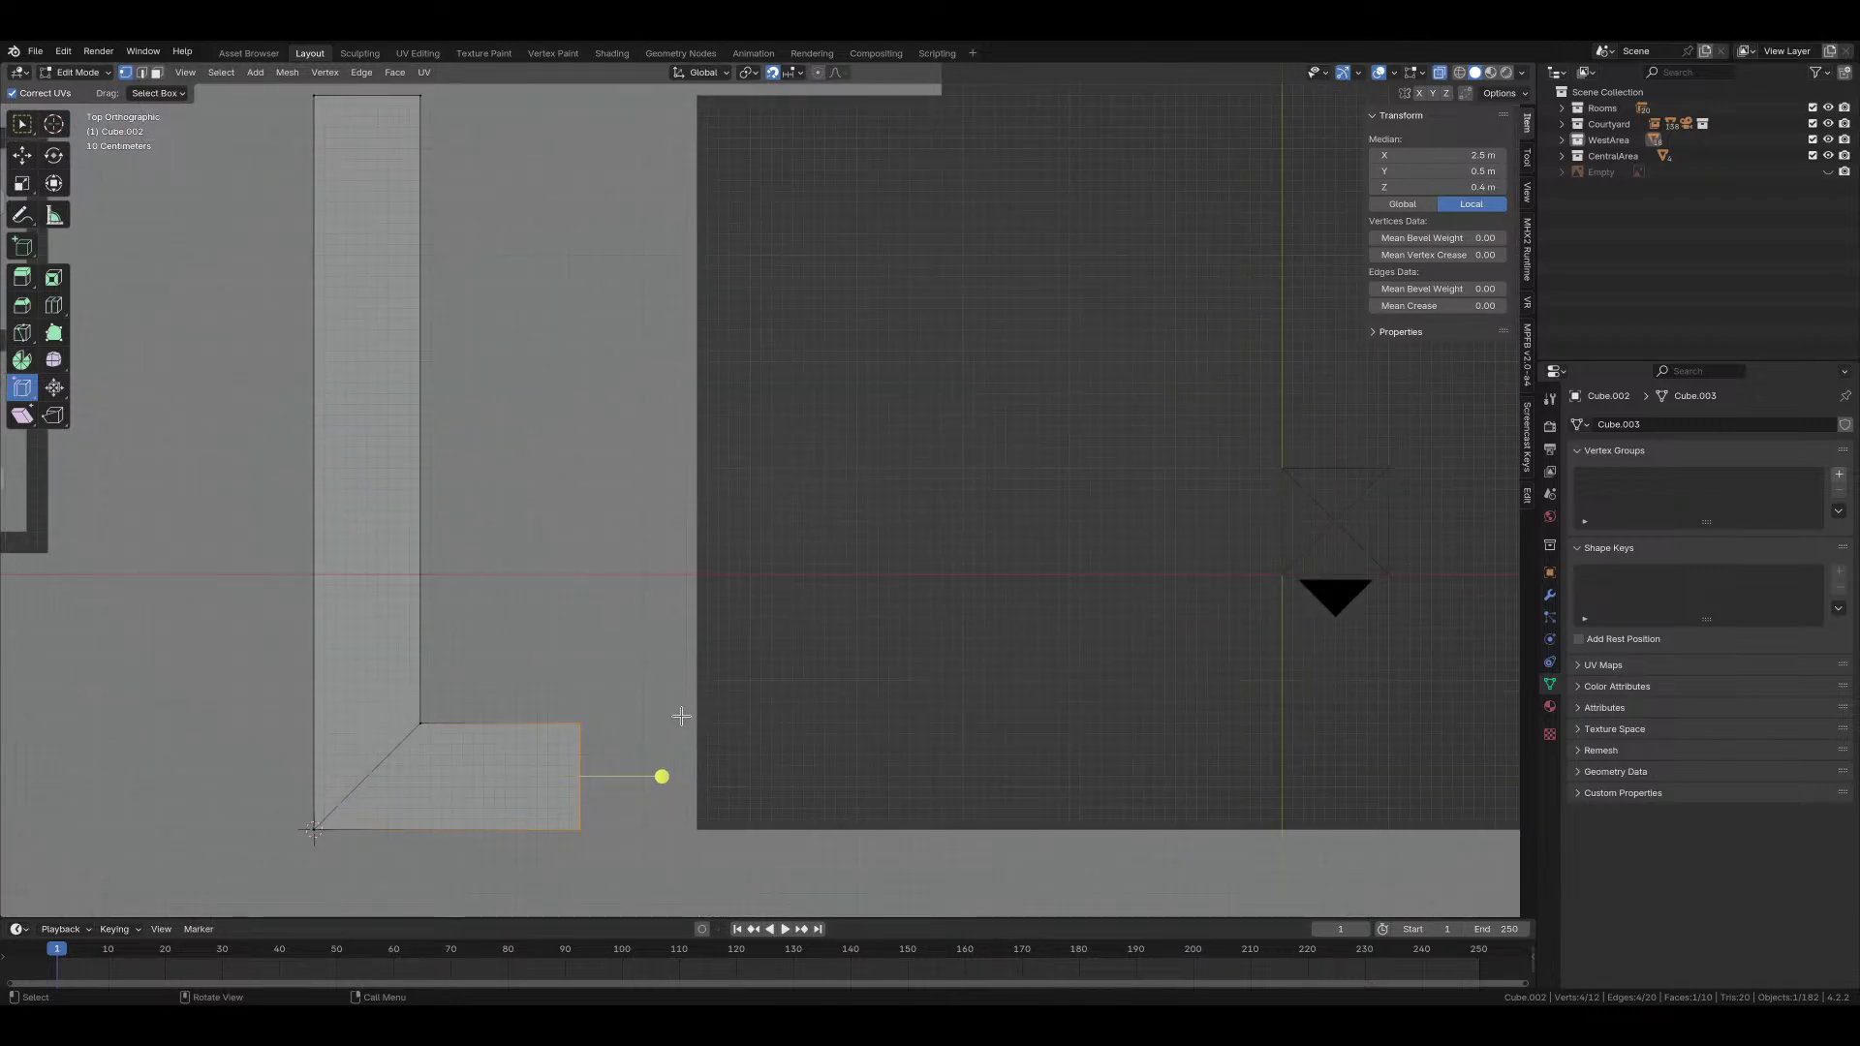
key("g")
key("x")
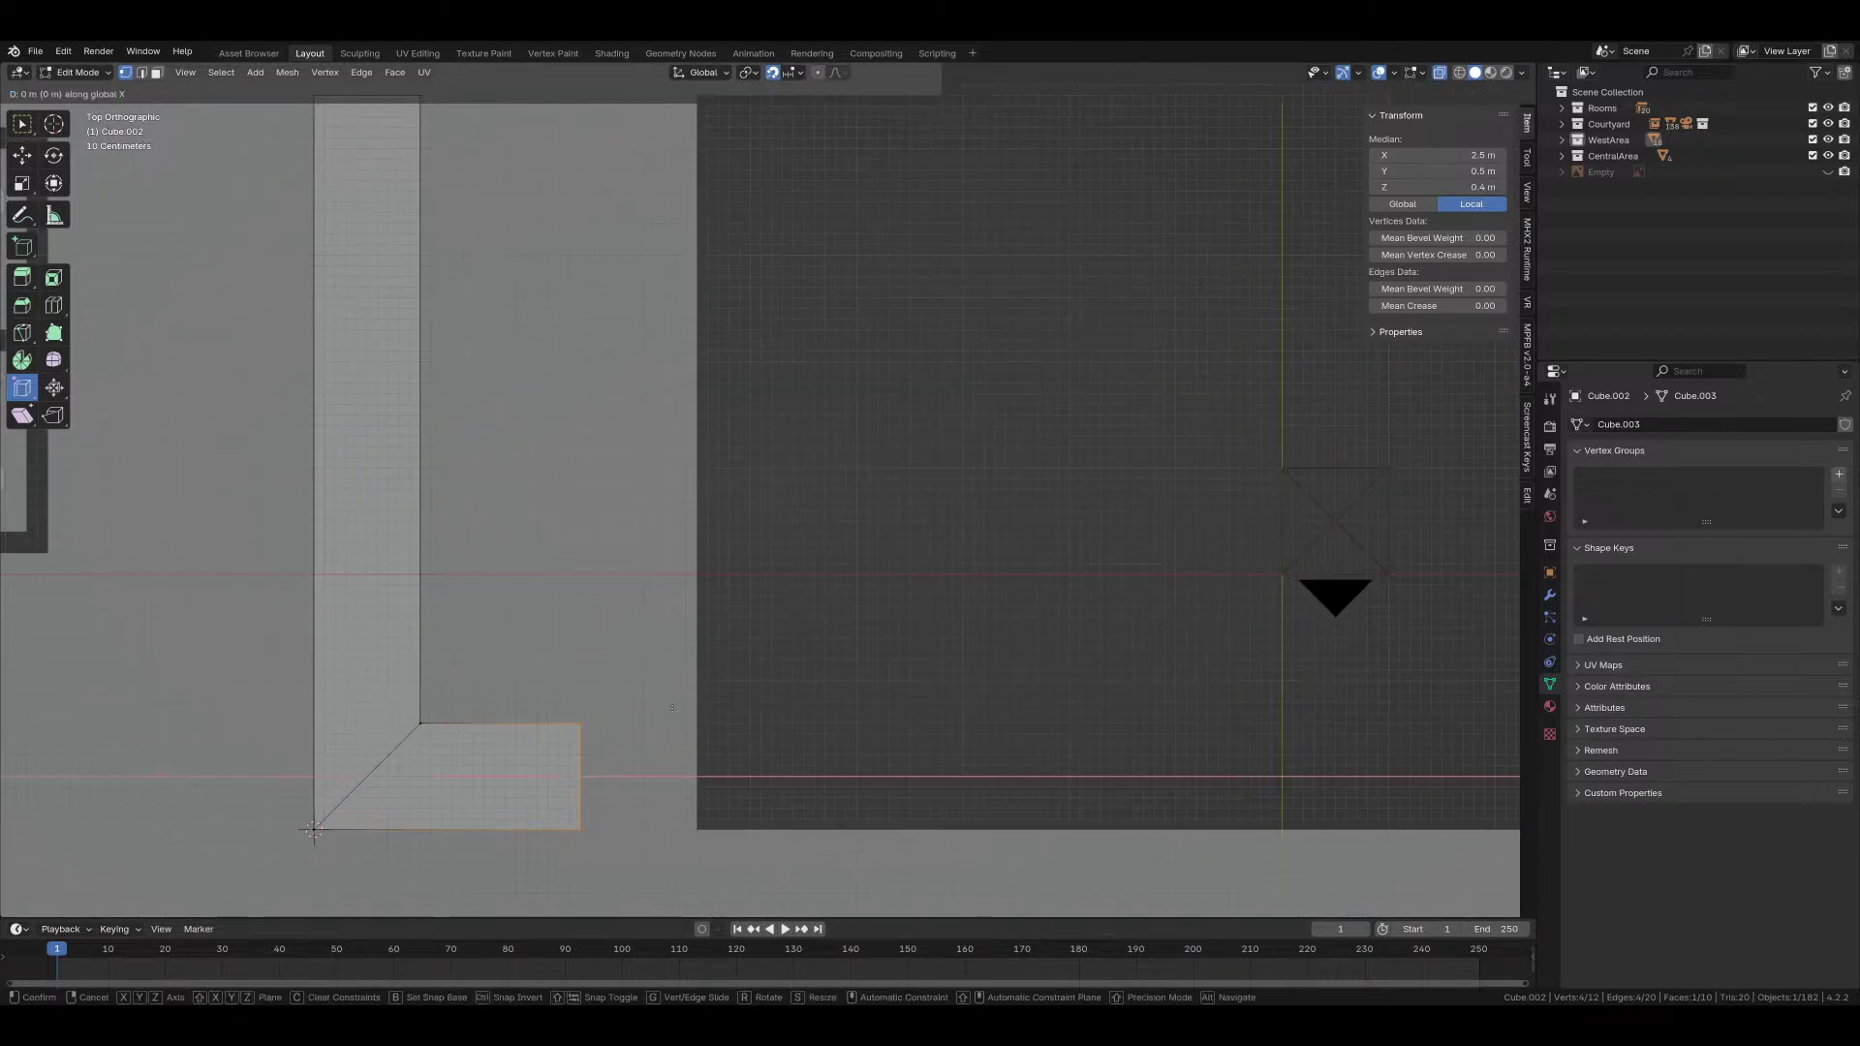
left_click(675, 710)
scroll(594, 684, "down", 3)
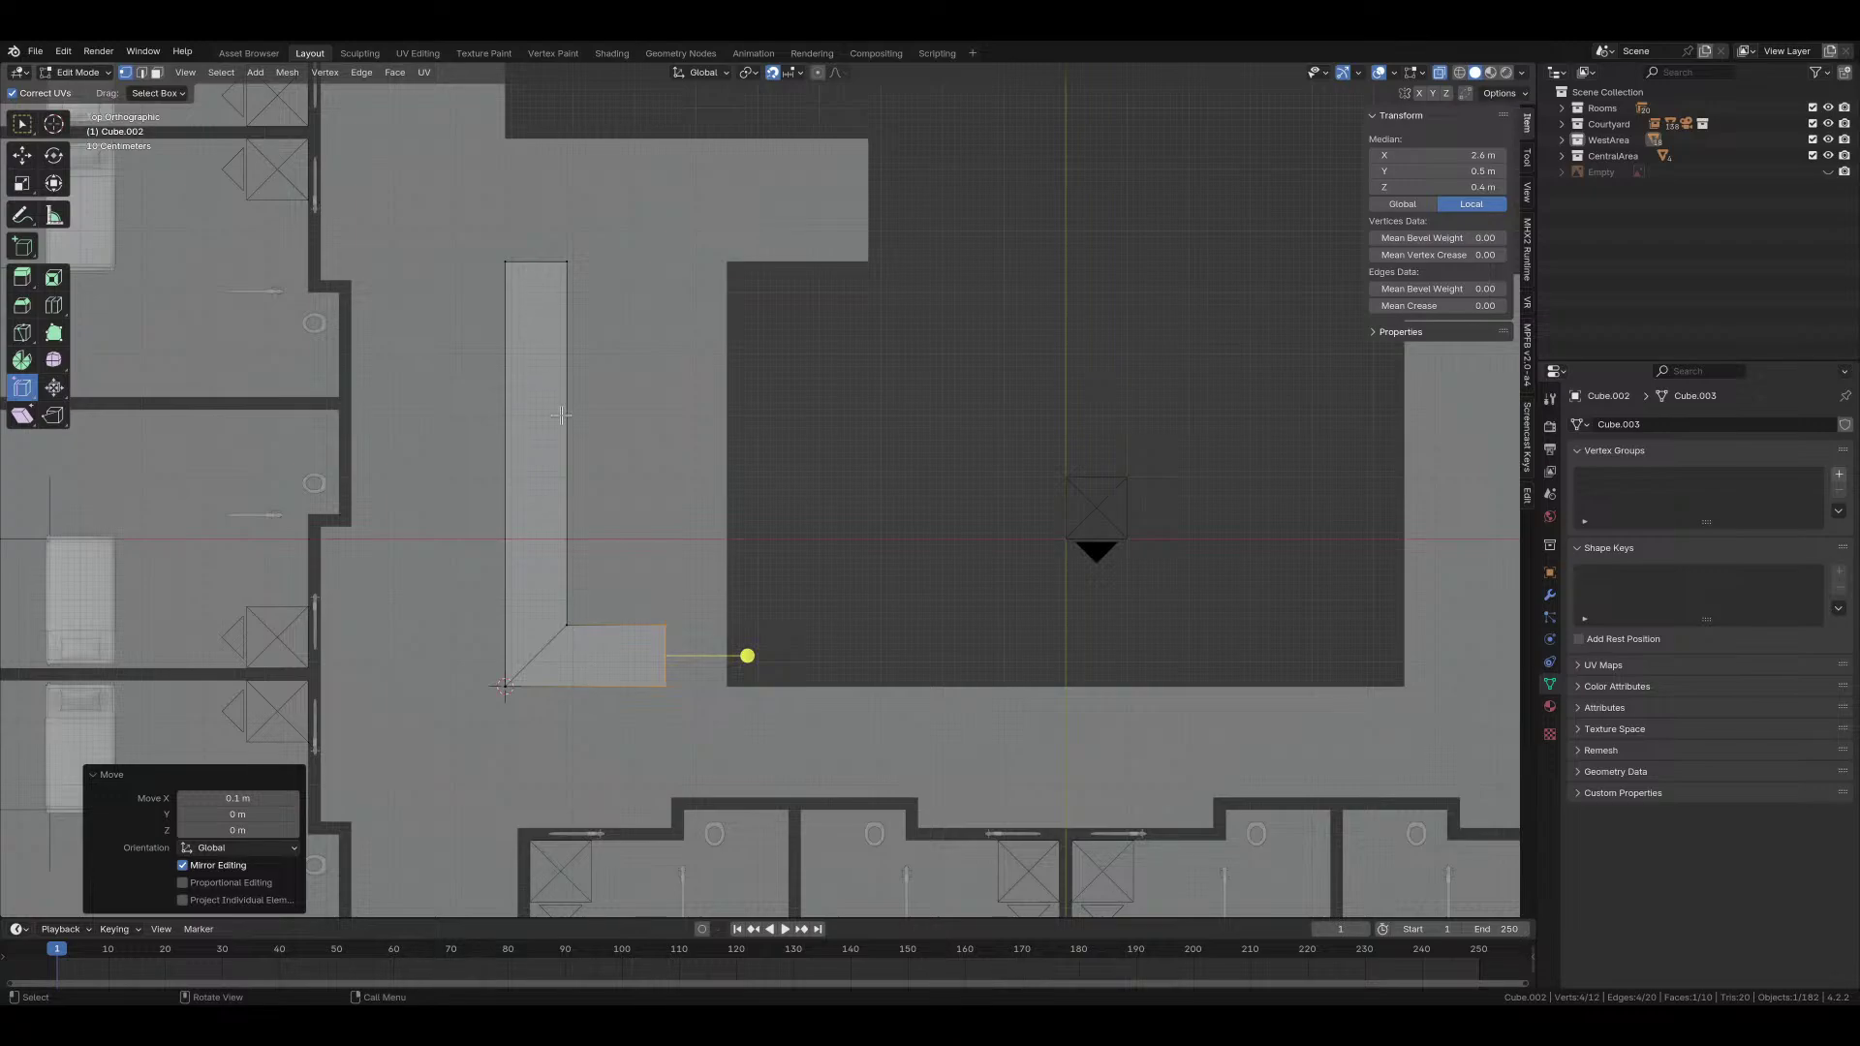
Step: Narrow the short leg to 0.6 m deep by moving its inner side 0.4 m back along Y
left_click(620, 630)
key("g")
key("y")
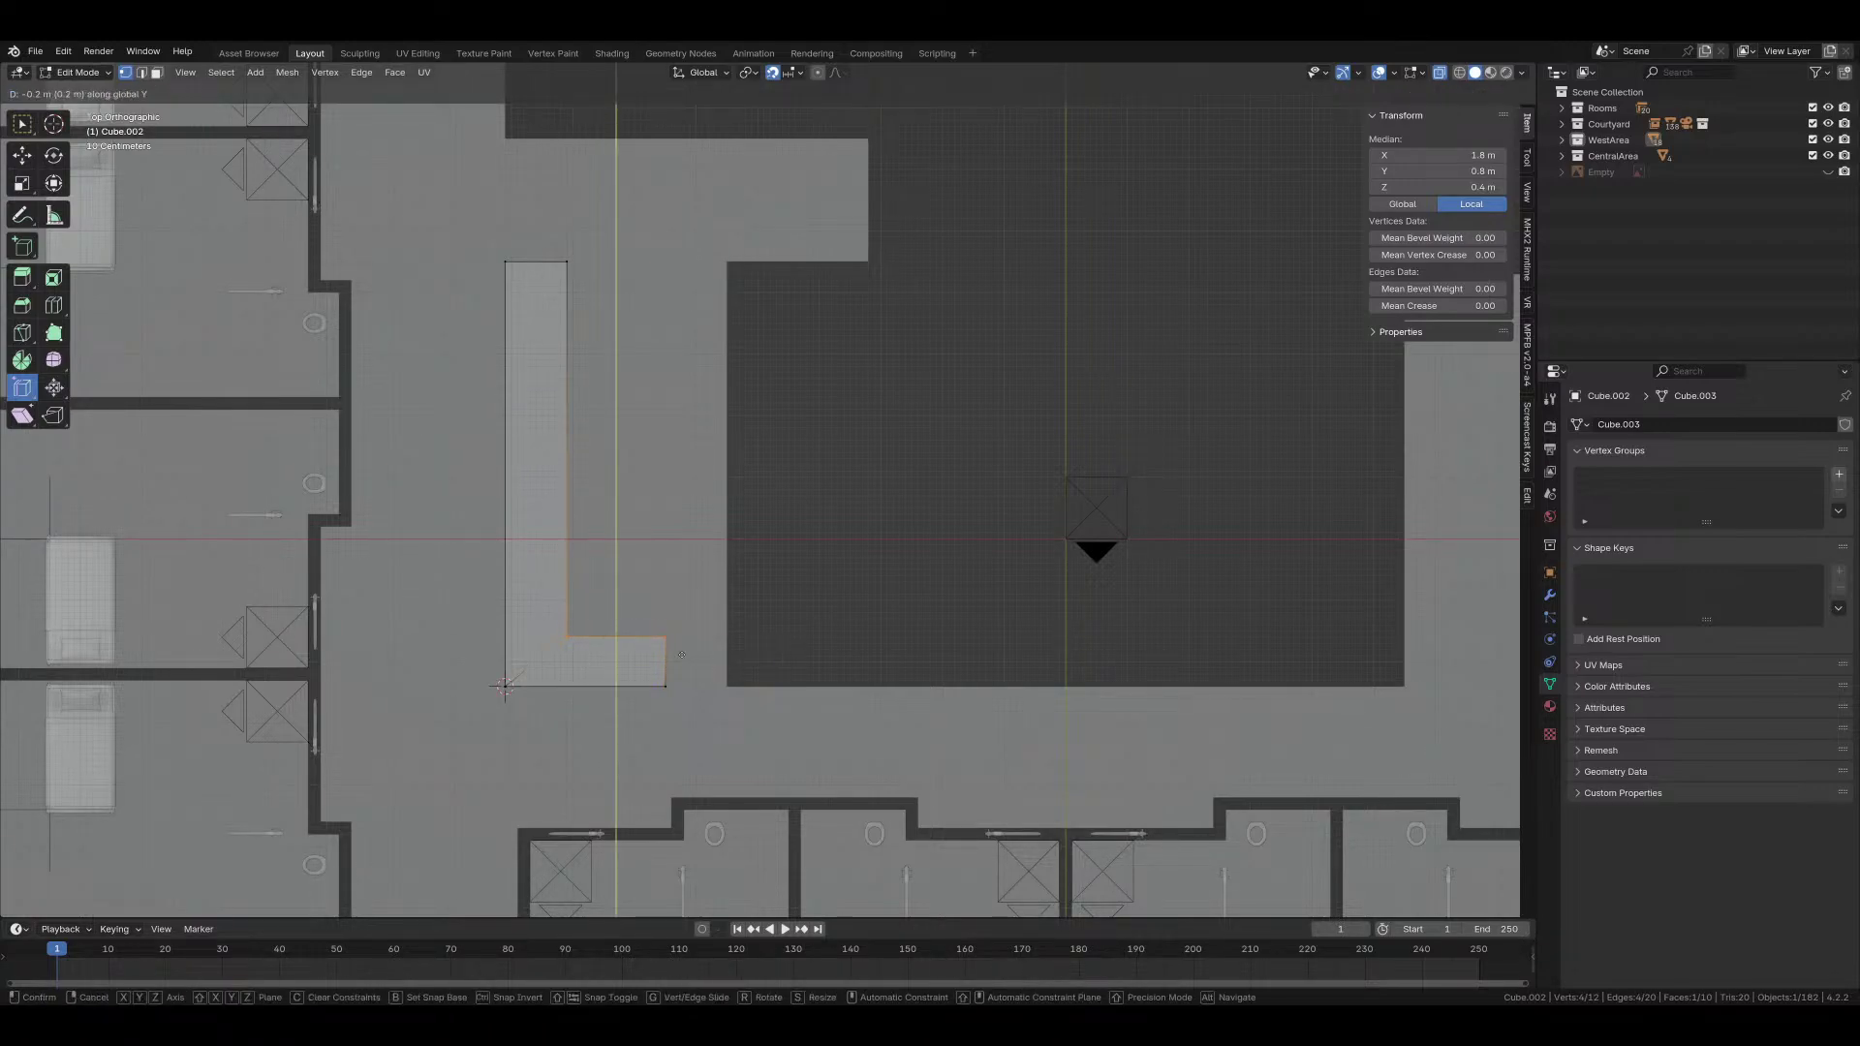
left_click(679, 666)
Step: Narrow the long leg by moving its inner side vertices -0.4 m along X
left_click_drag(548, 242, 587, 665)
key("g")
key("x")
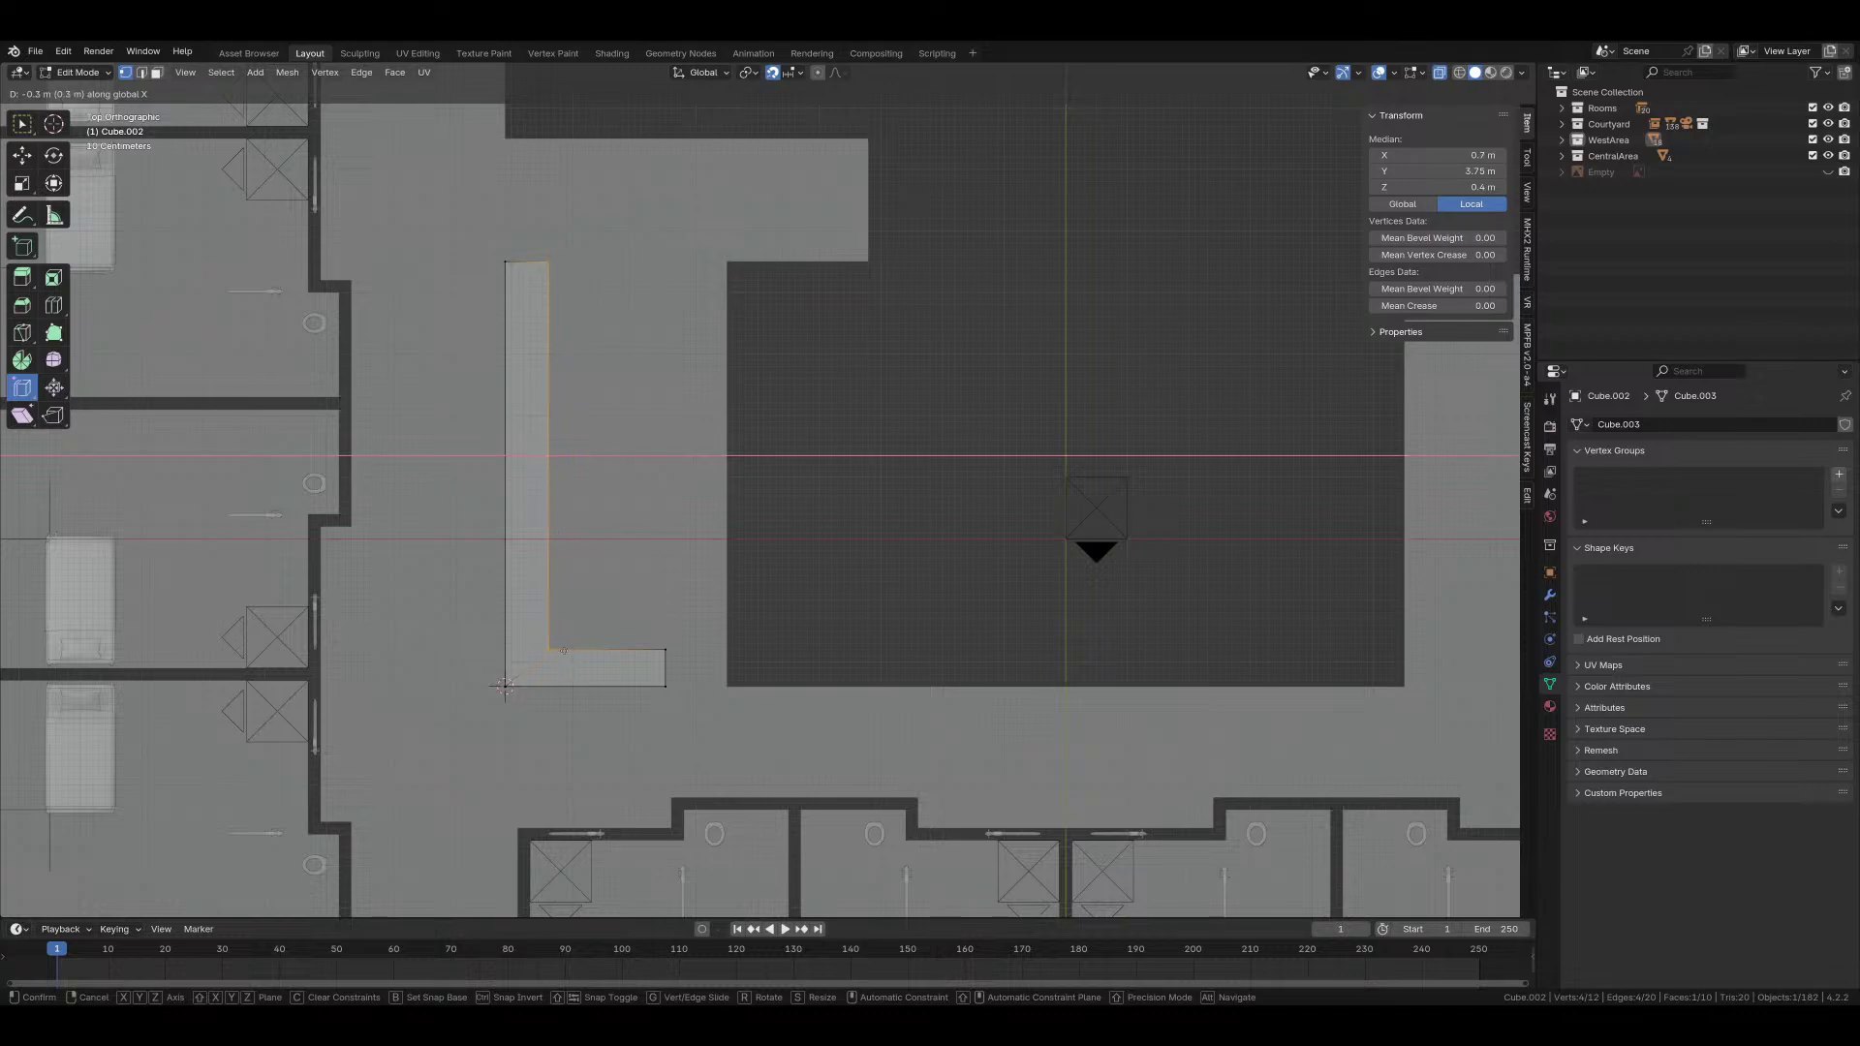
left_click(562, 649)
Step: Extrude the top faces of both legs 0.04 m upward to form a thin countertop slab
middle_click_drag(623, 456, 652, 572)
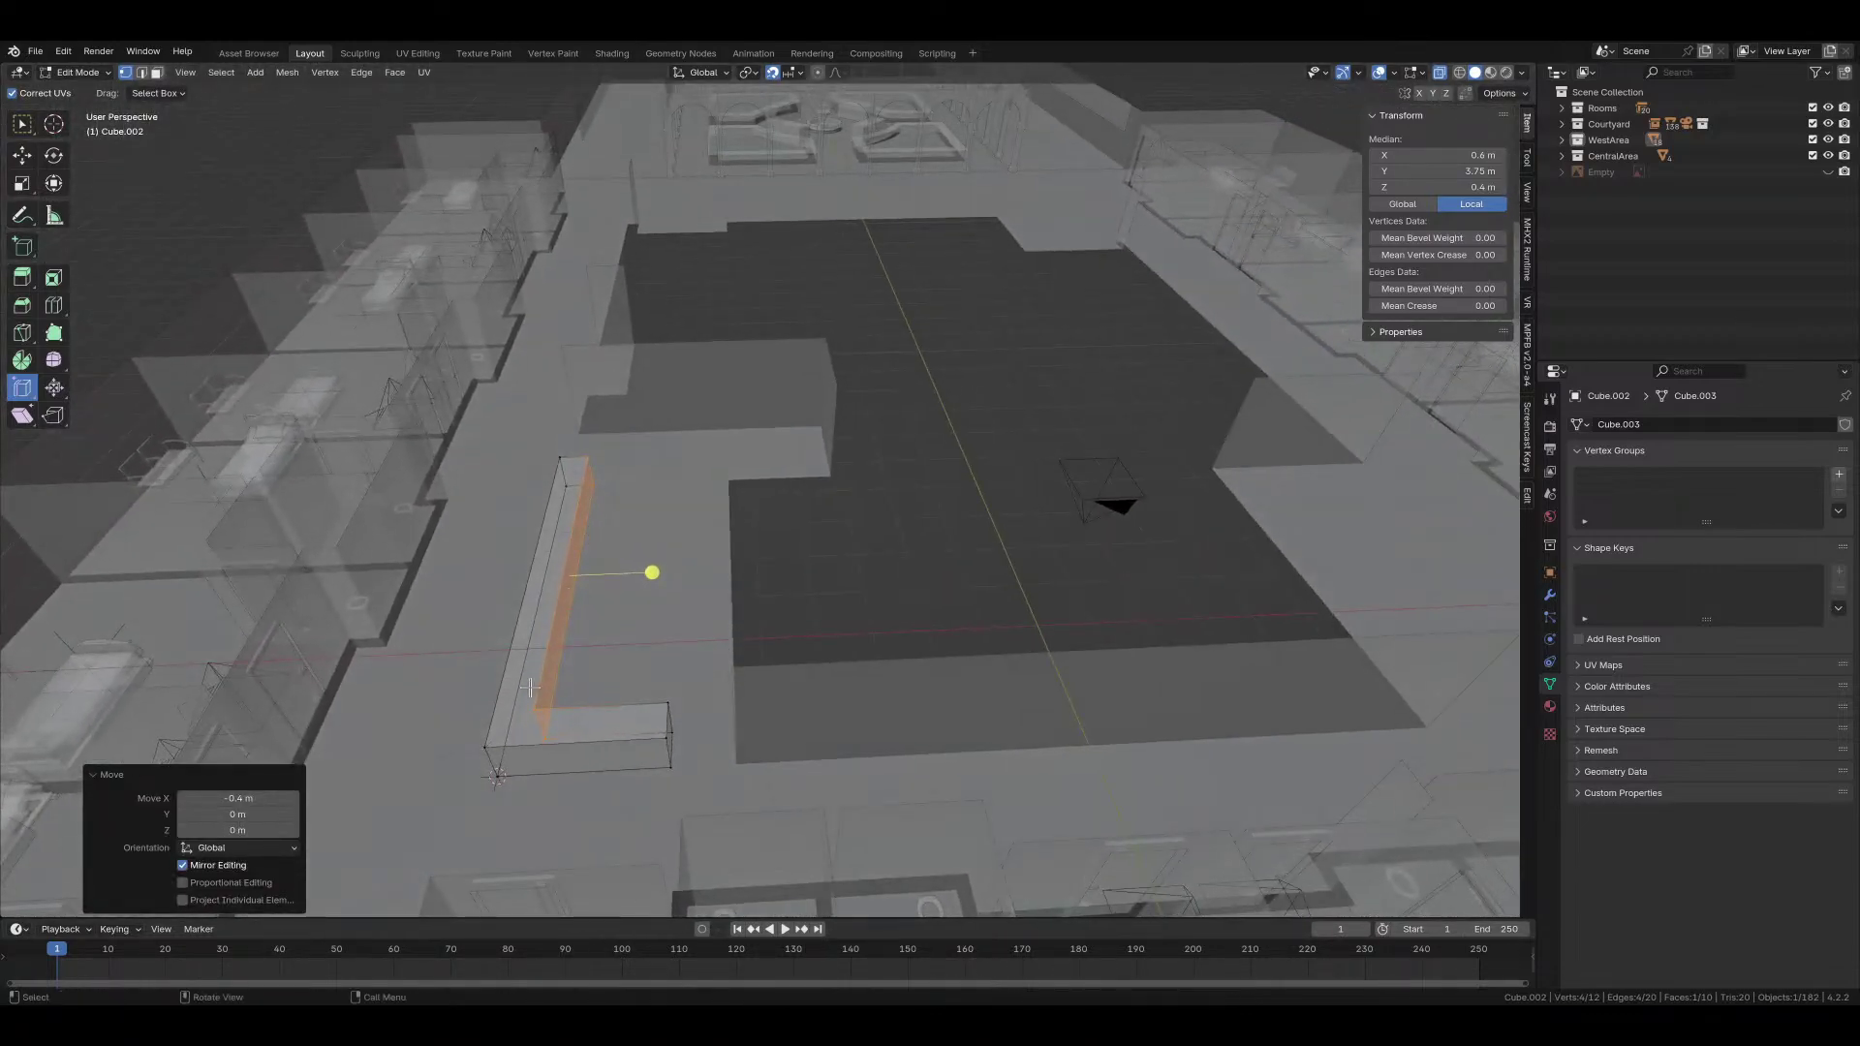
key("alt+a")
key("a")
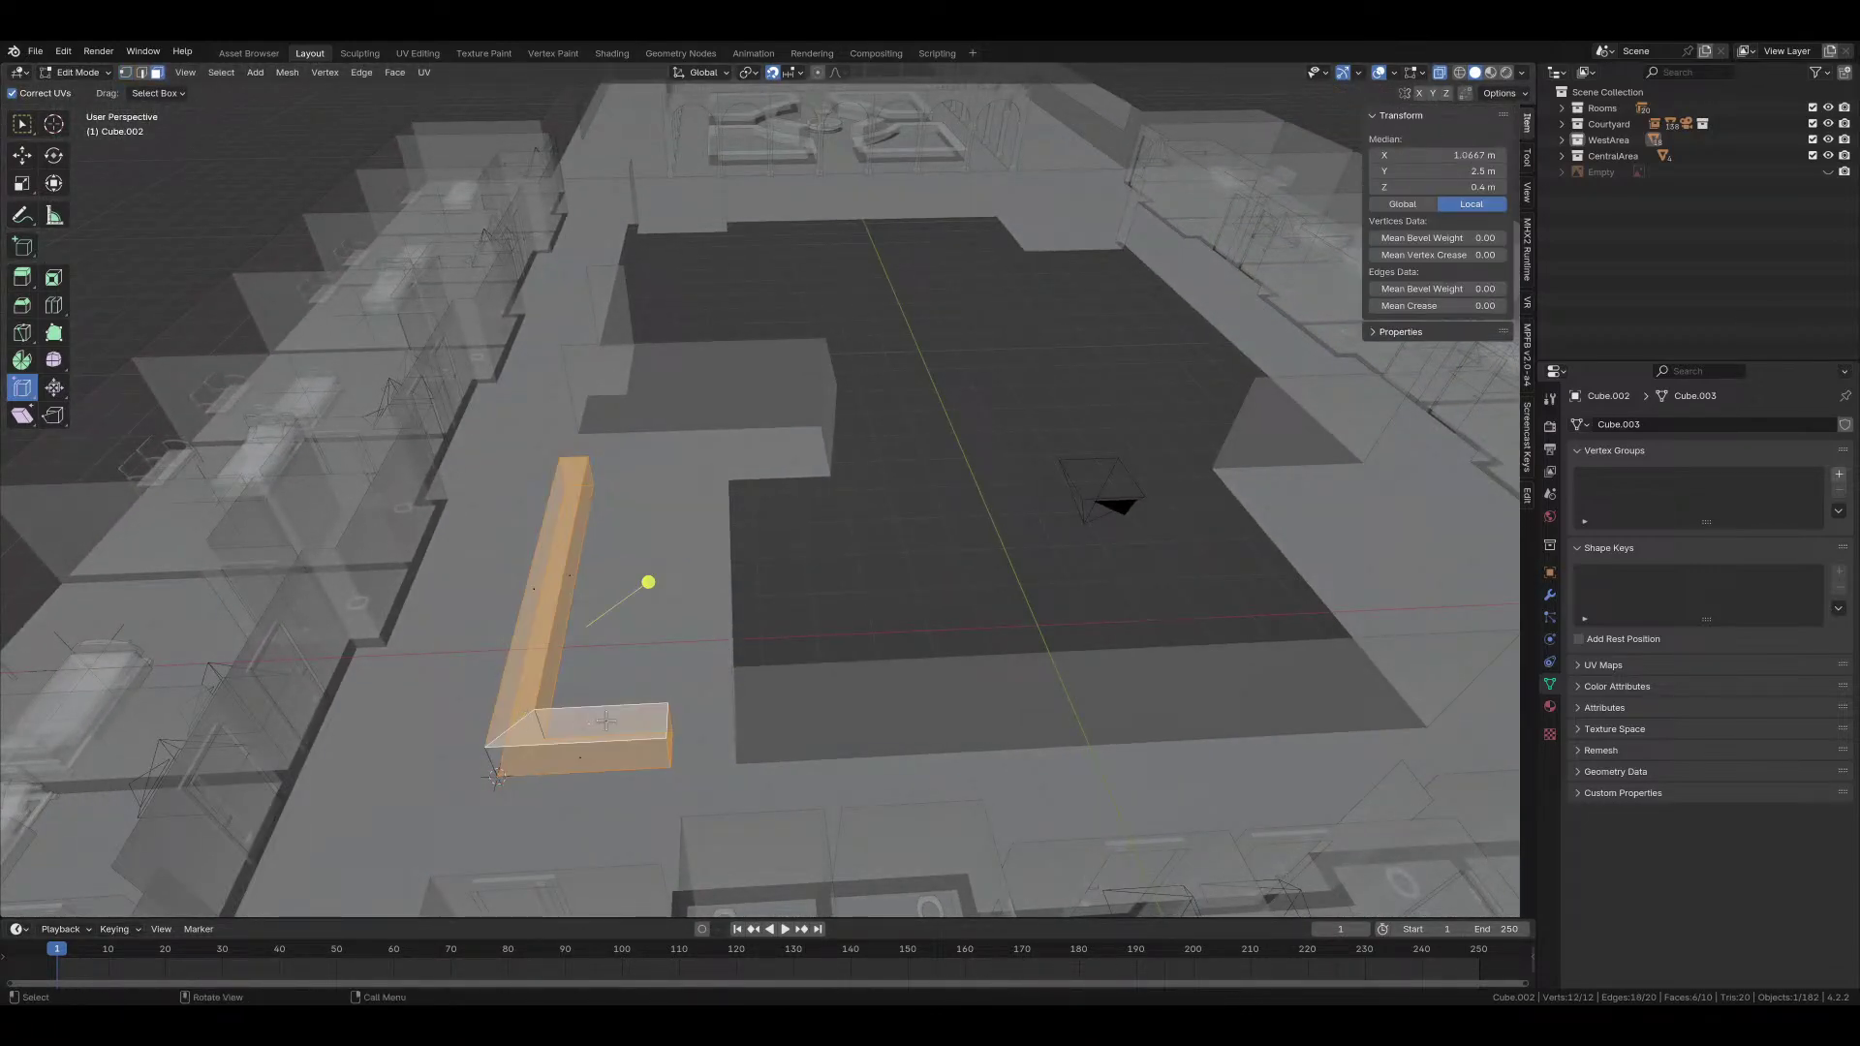
left_click(594, 723)
key("alt+z")
left_click(594, 723)
left_click(556, 571, "shift")
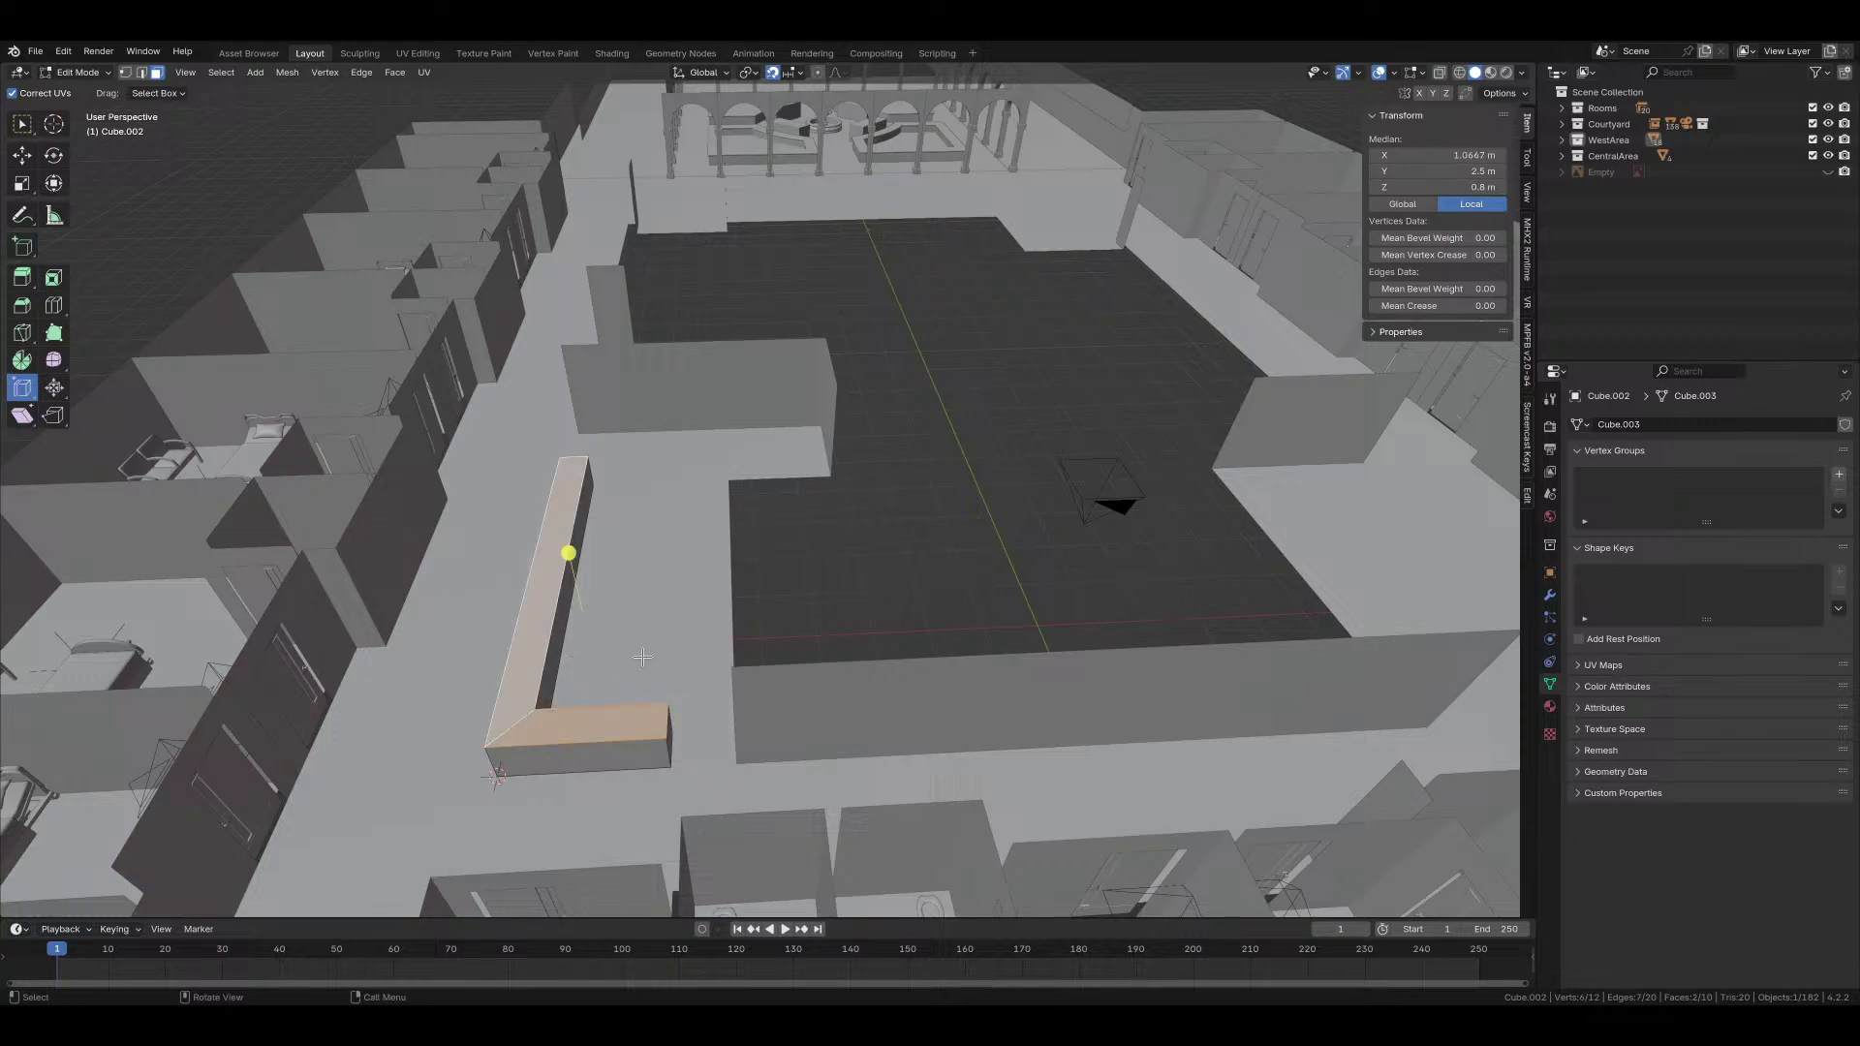
key("KP_1")
scroll(576, 523, "up", 5)
key("alt+z")
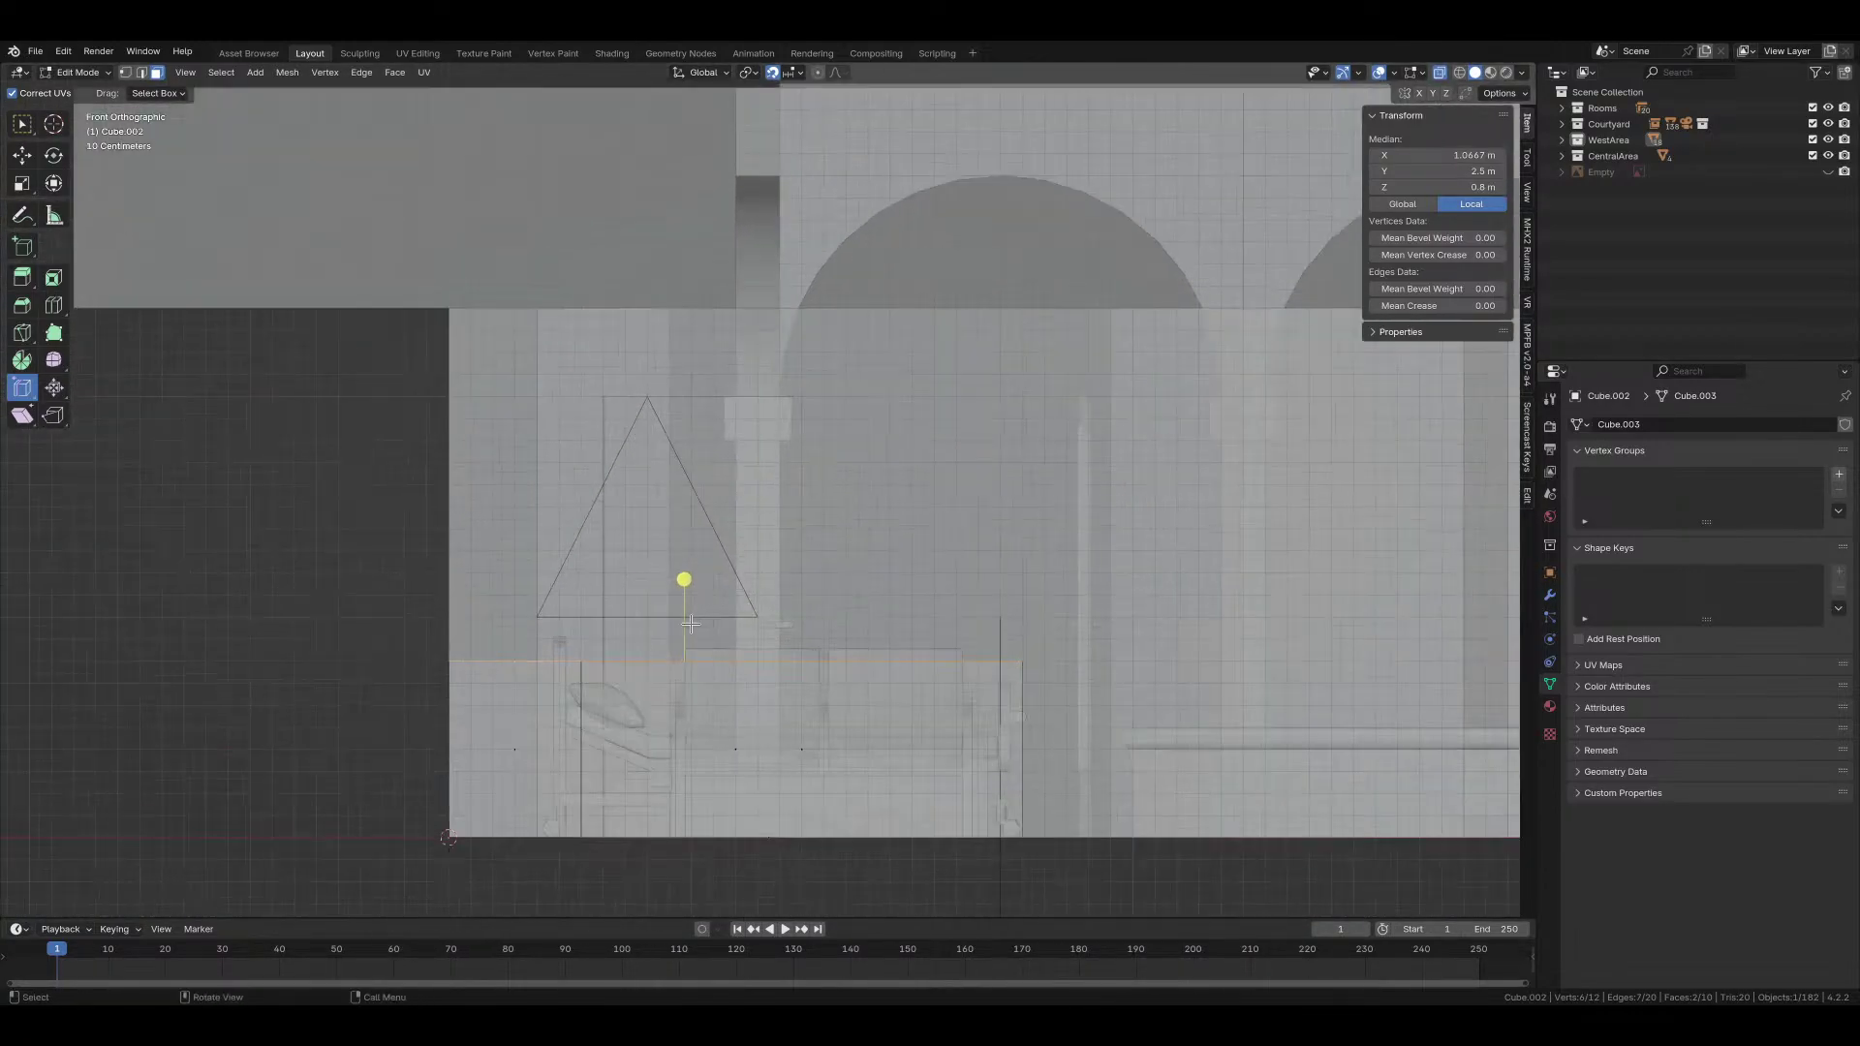
key("e")
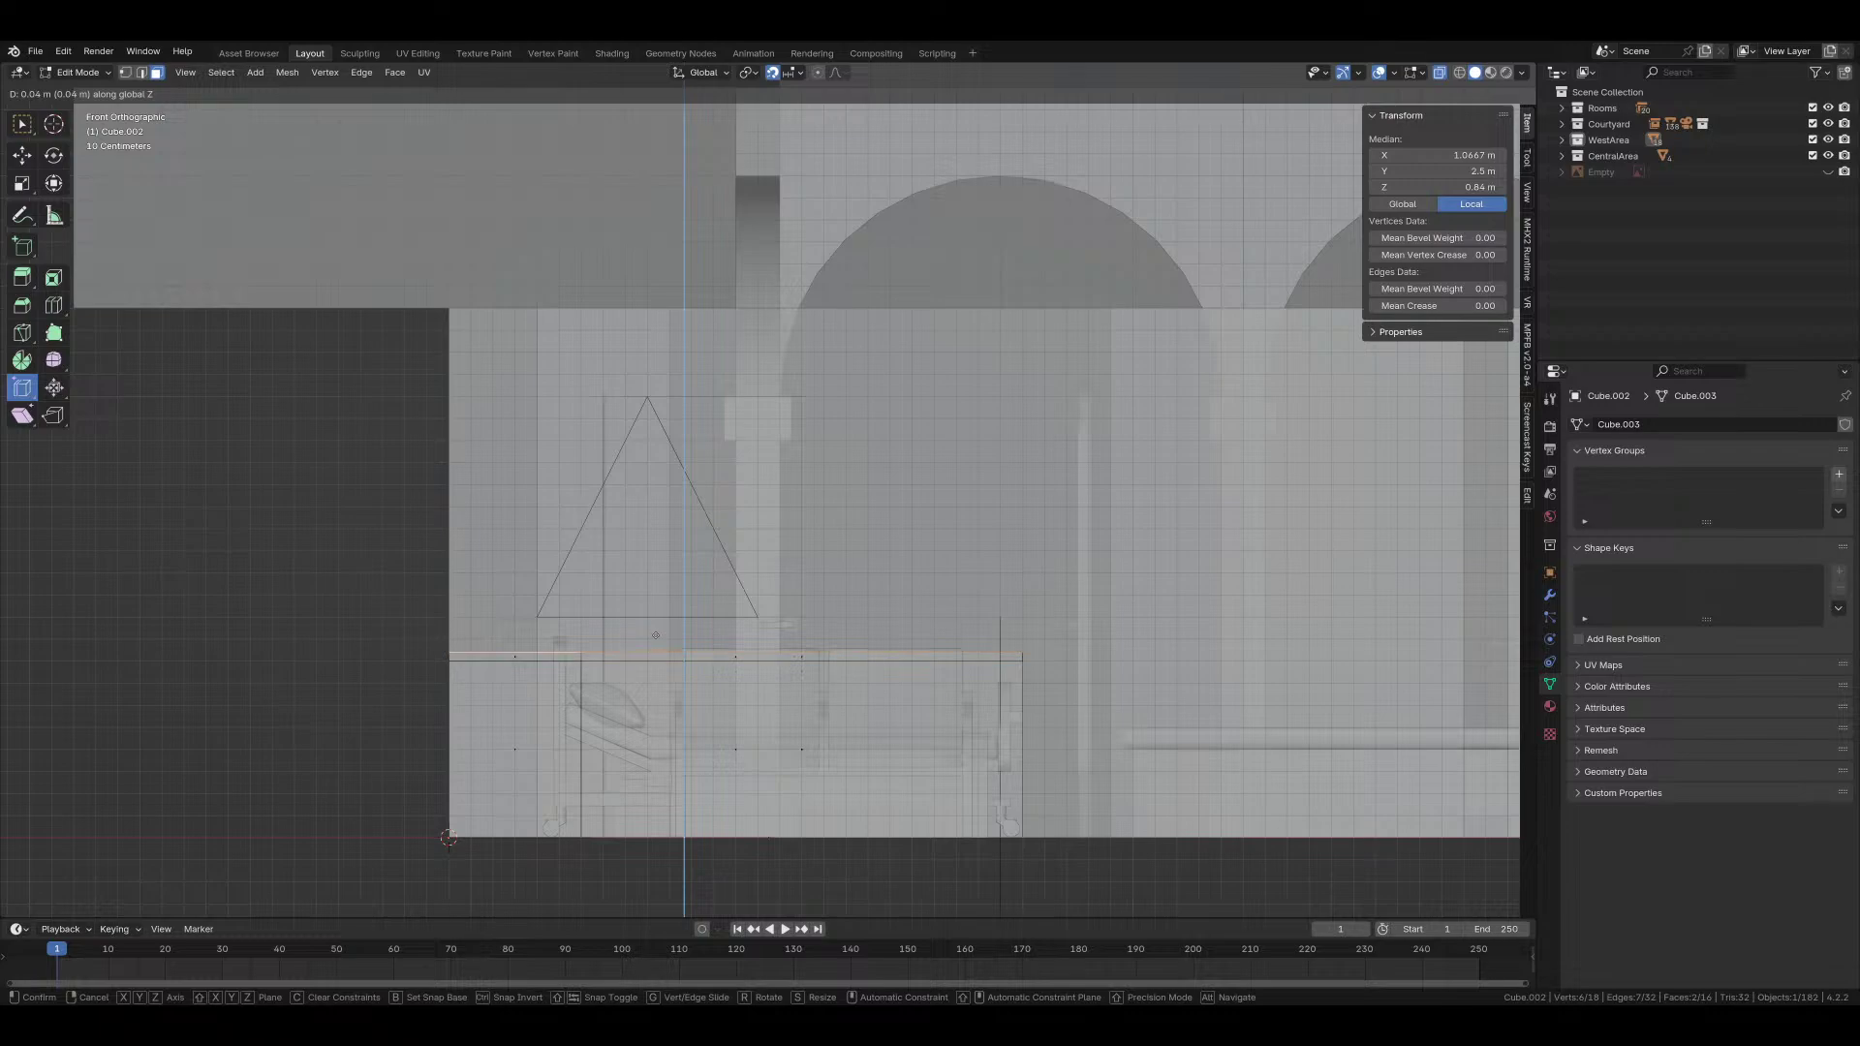
left_click(659, 635)
Step: Add a horizontal loop cut around the block's body and slide it up to the base of the countertop slab
middle_click_drag(685, 572, 387, 693, "shift")
key("ctrl+r")
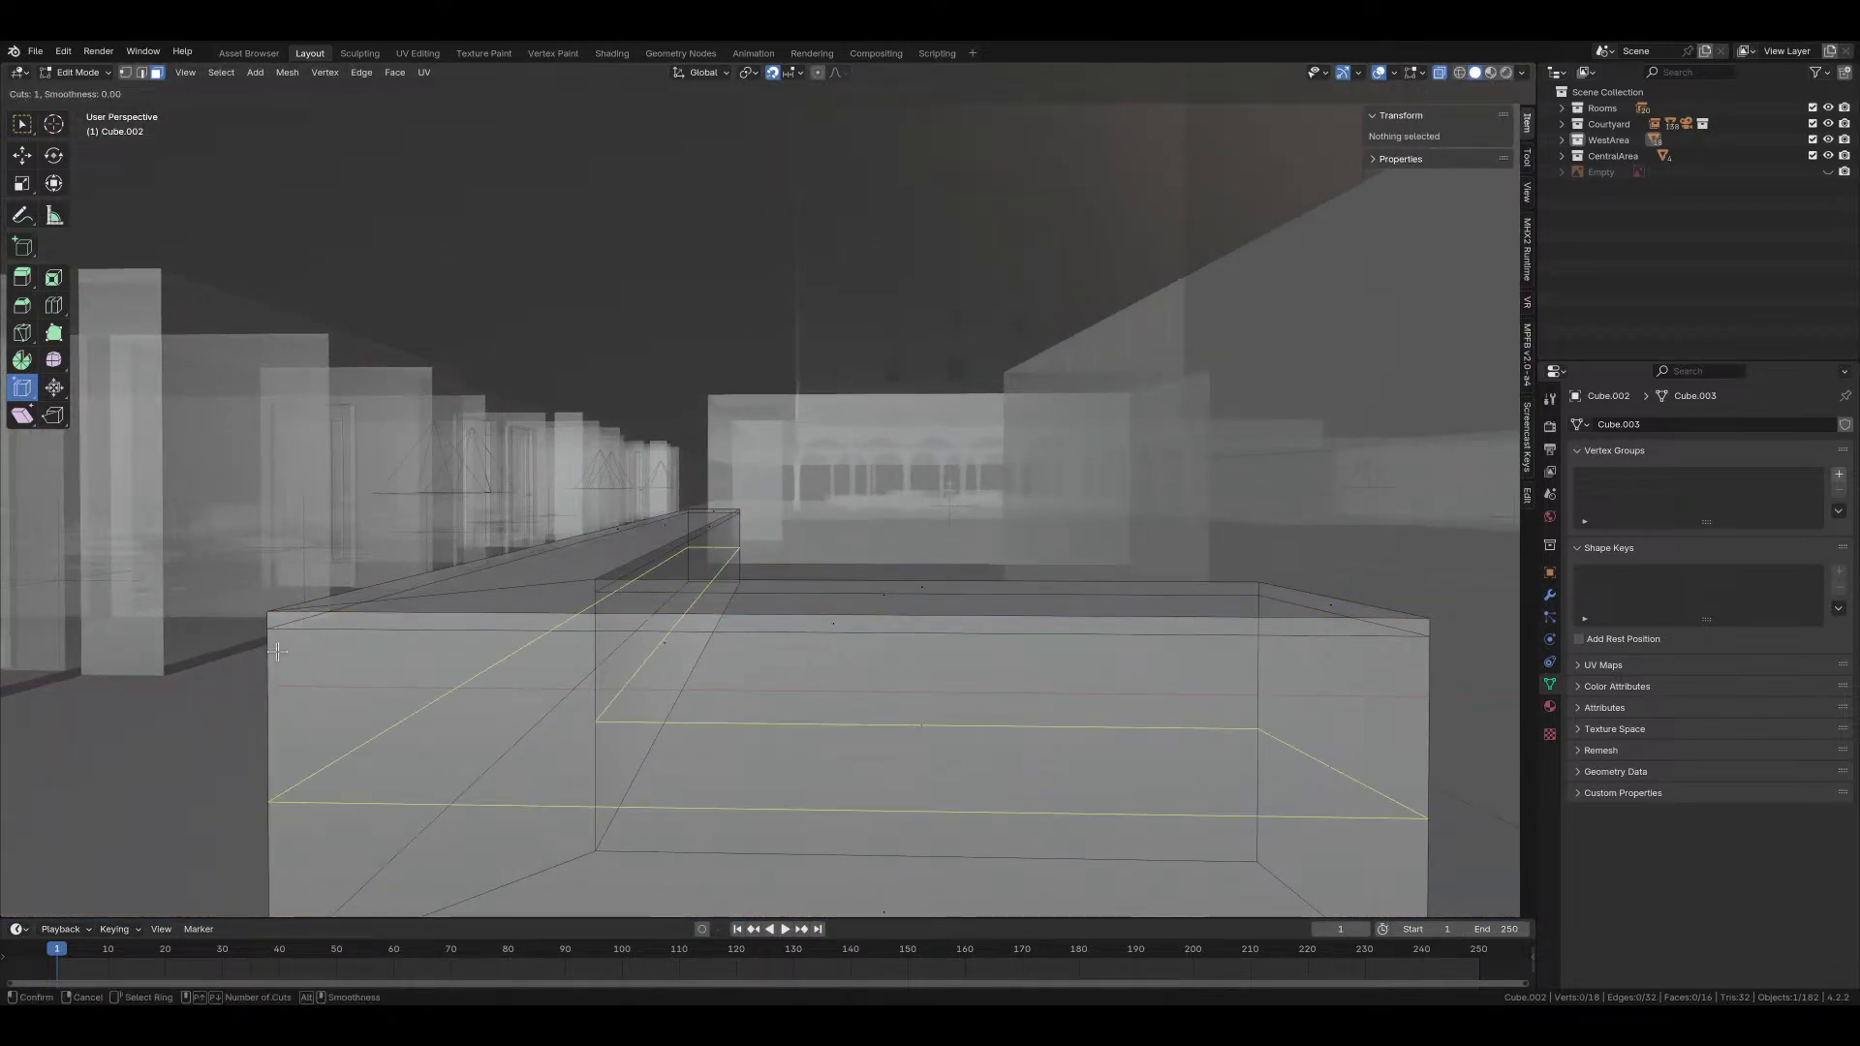
left_click(279, 649)
left_click(270, 440)
Step: Overhang the countertop on the long leg's outer side by moving the slab's thin side face -0.04 m along X
key("3")
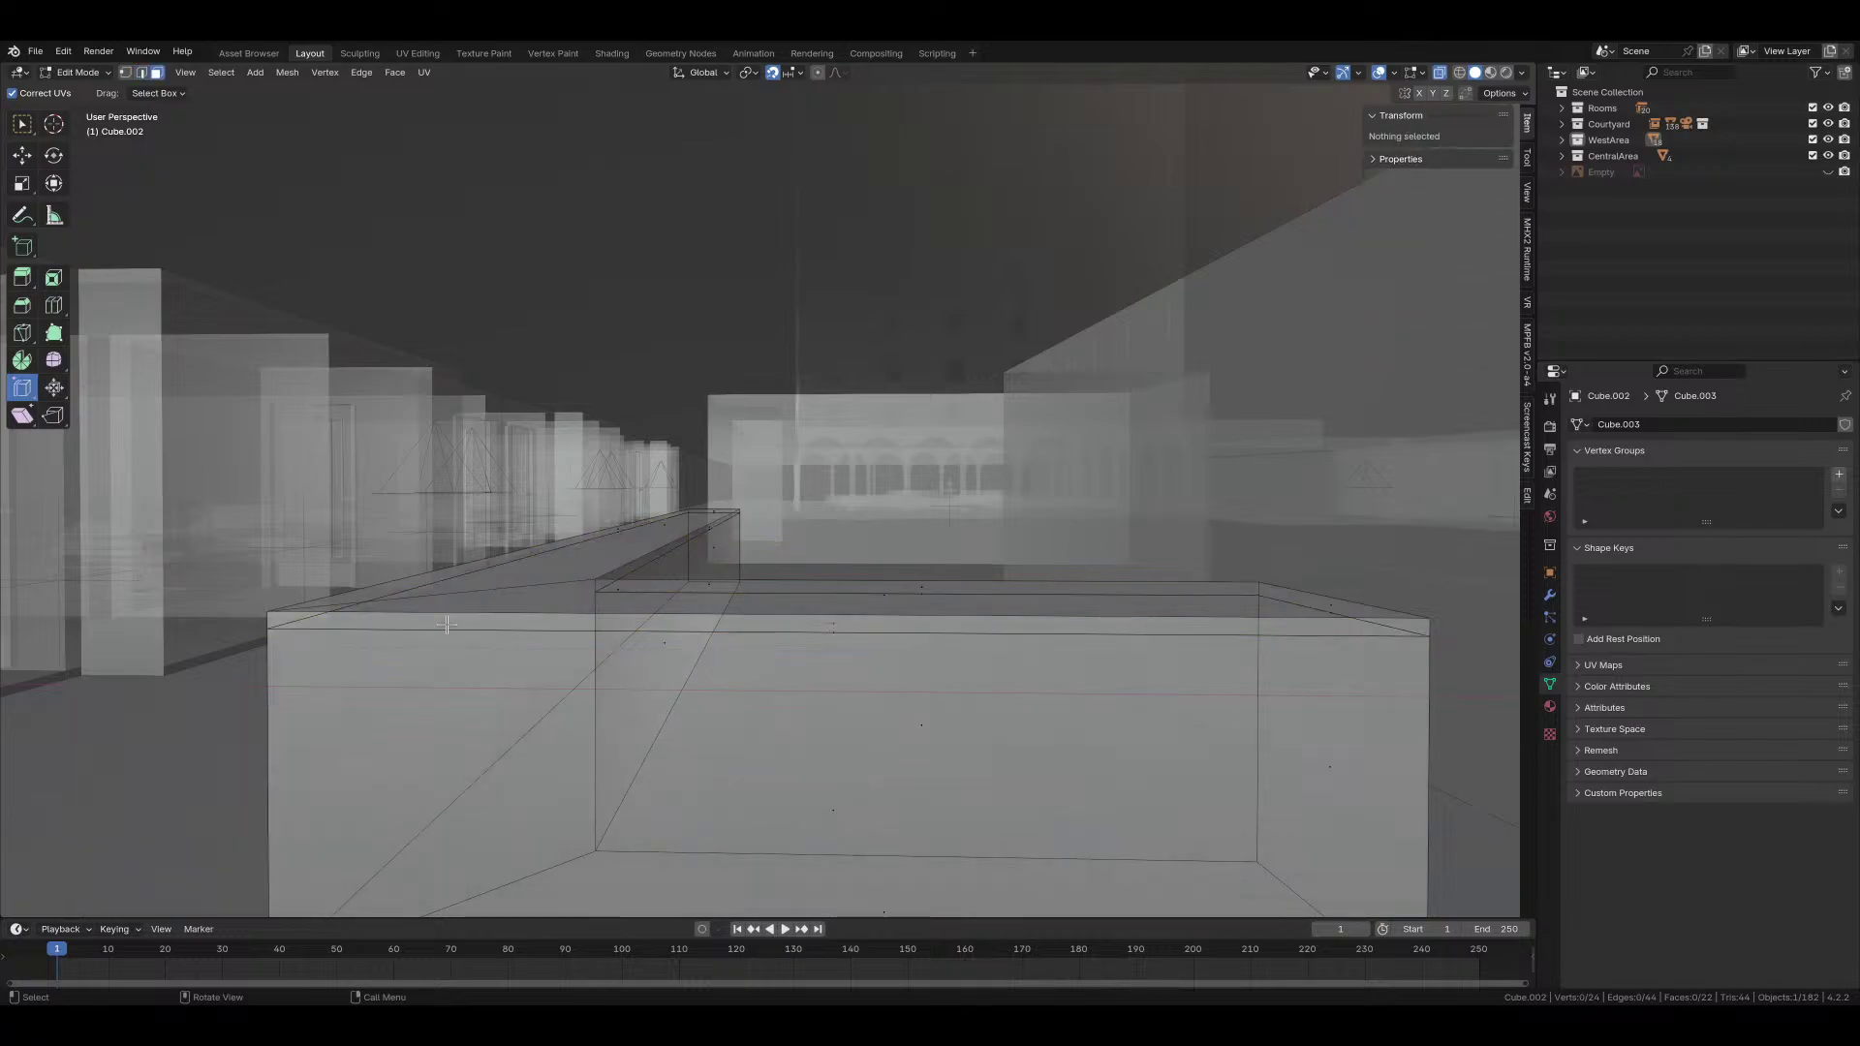
key("grave")
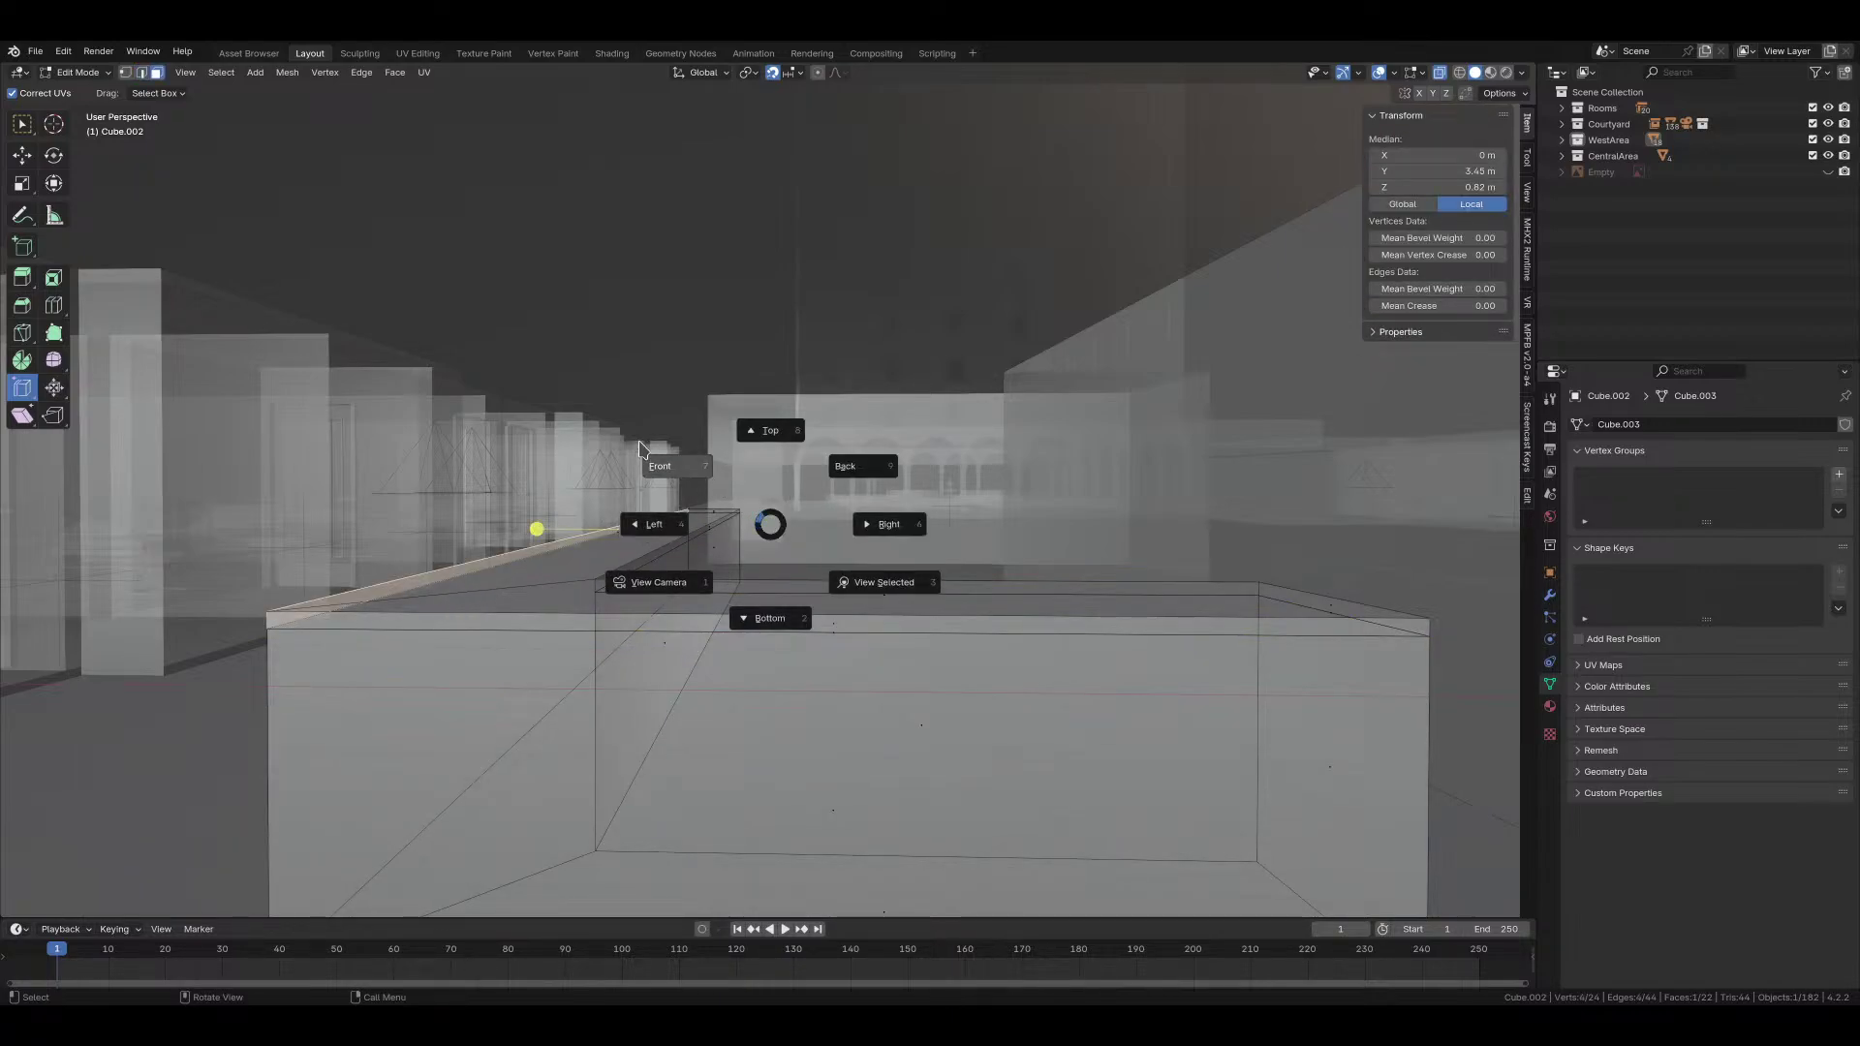
left_click(663, 466)
type("gx.07")
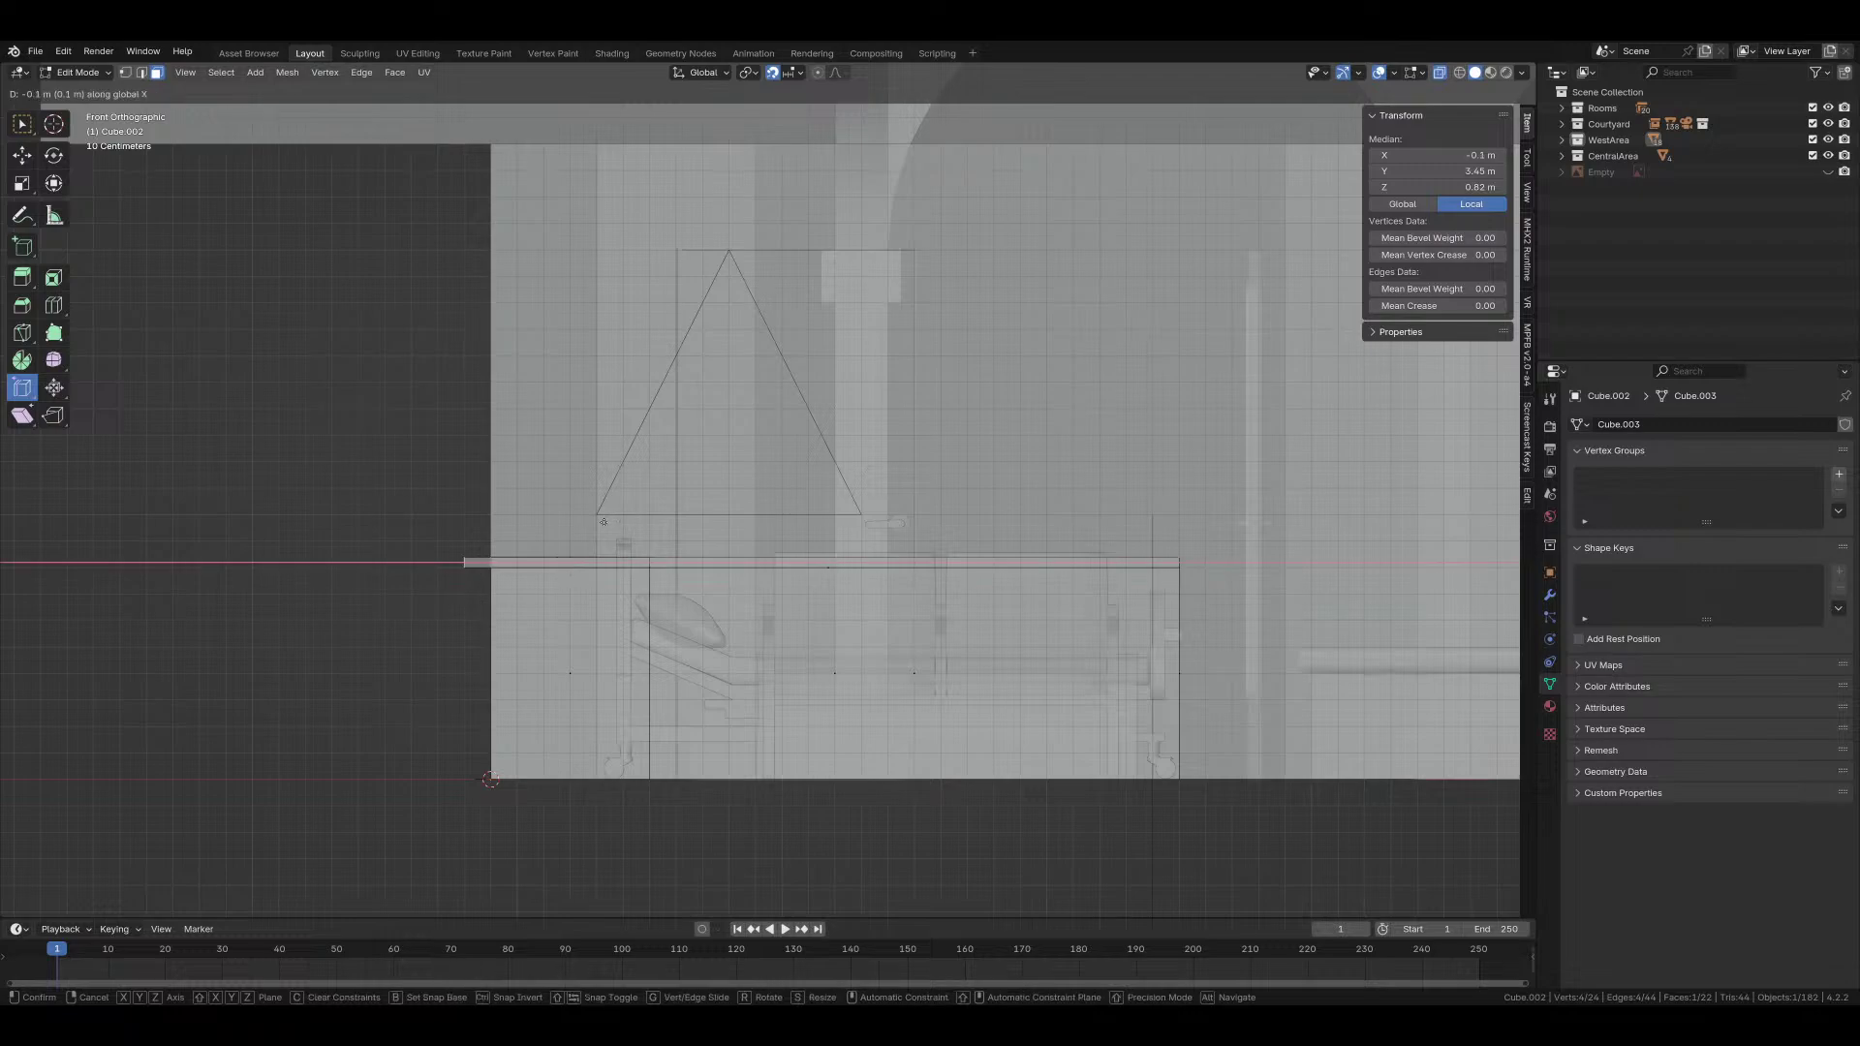
left_click(397, 562)
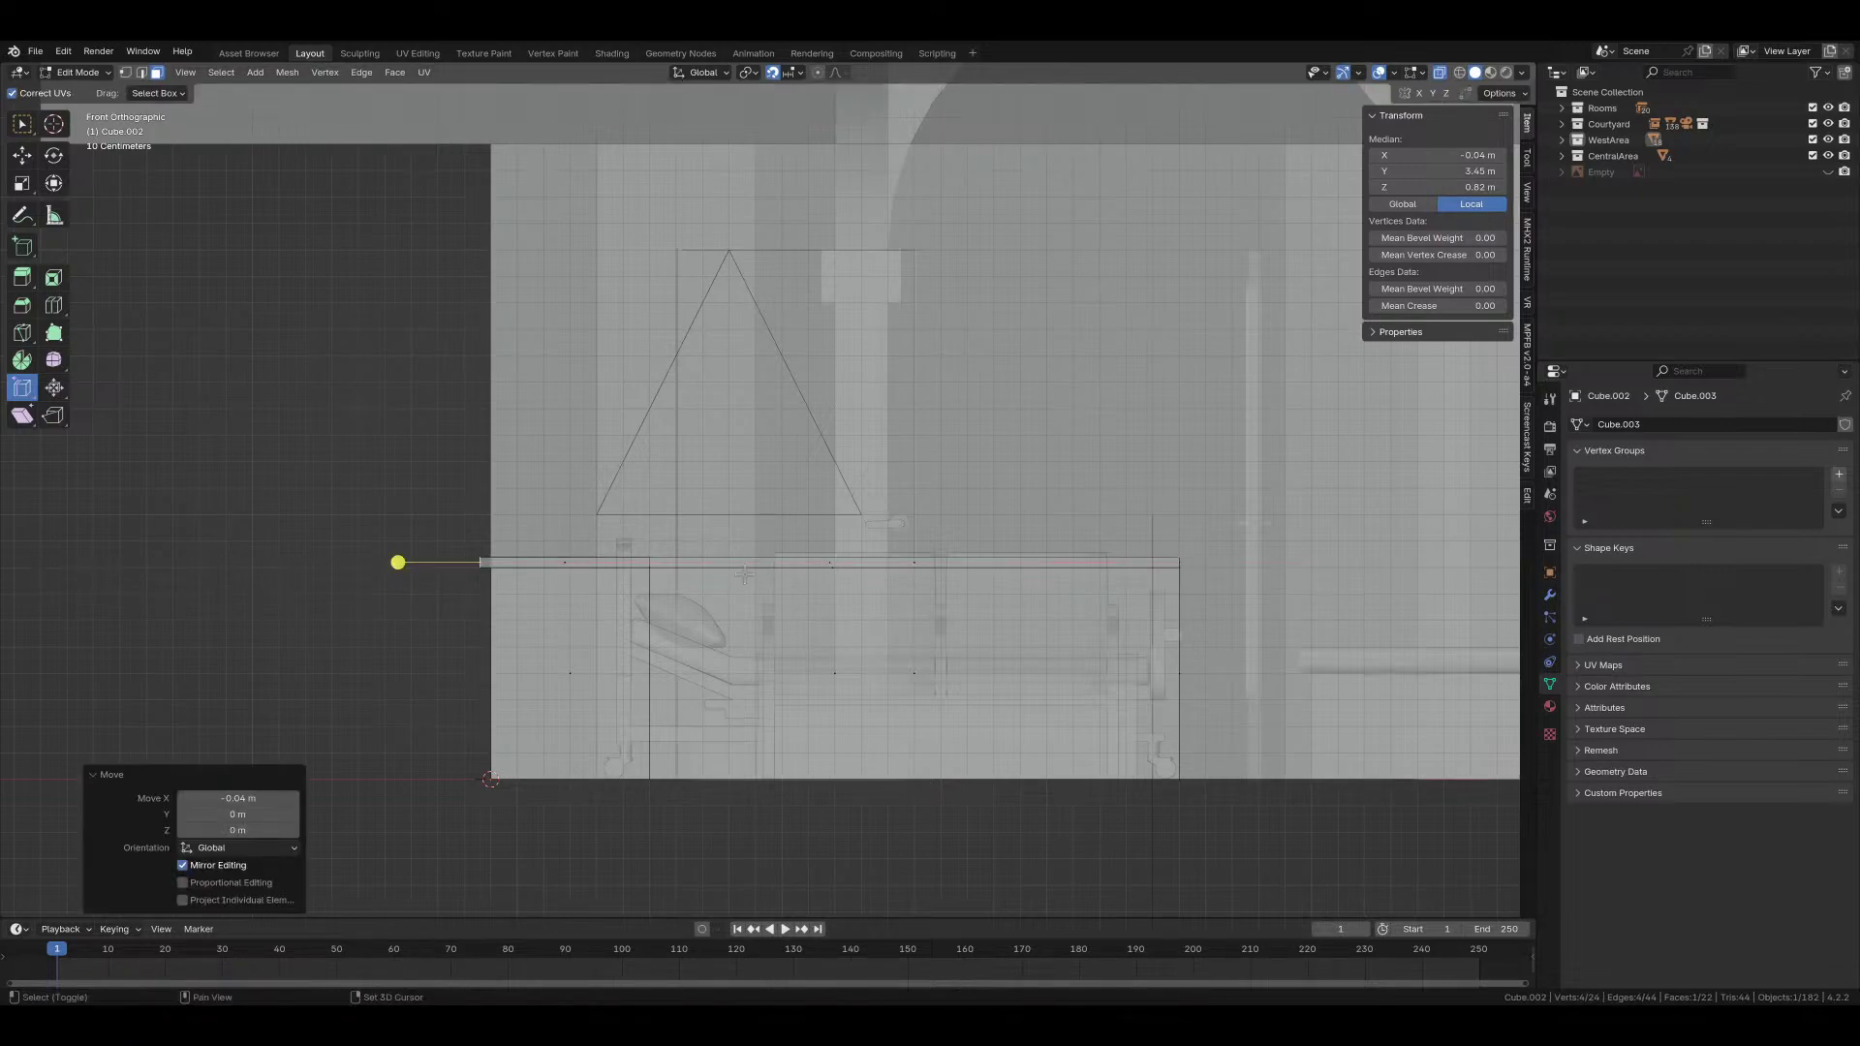
Step: Move the slab's thin faces at the short leg's end and along the long leg's inner side 0.04 m along X each
left_click(1258, 561)
key("g")
key("x")
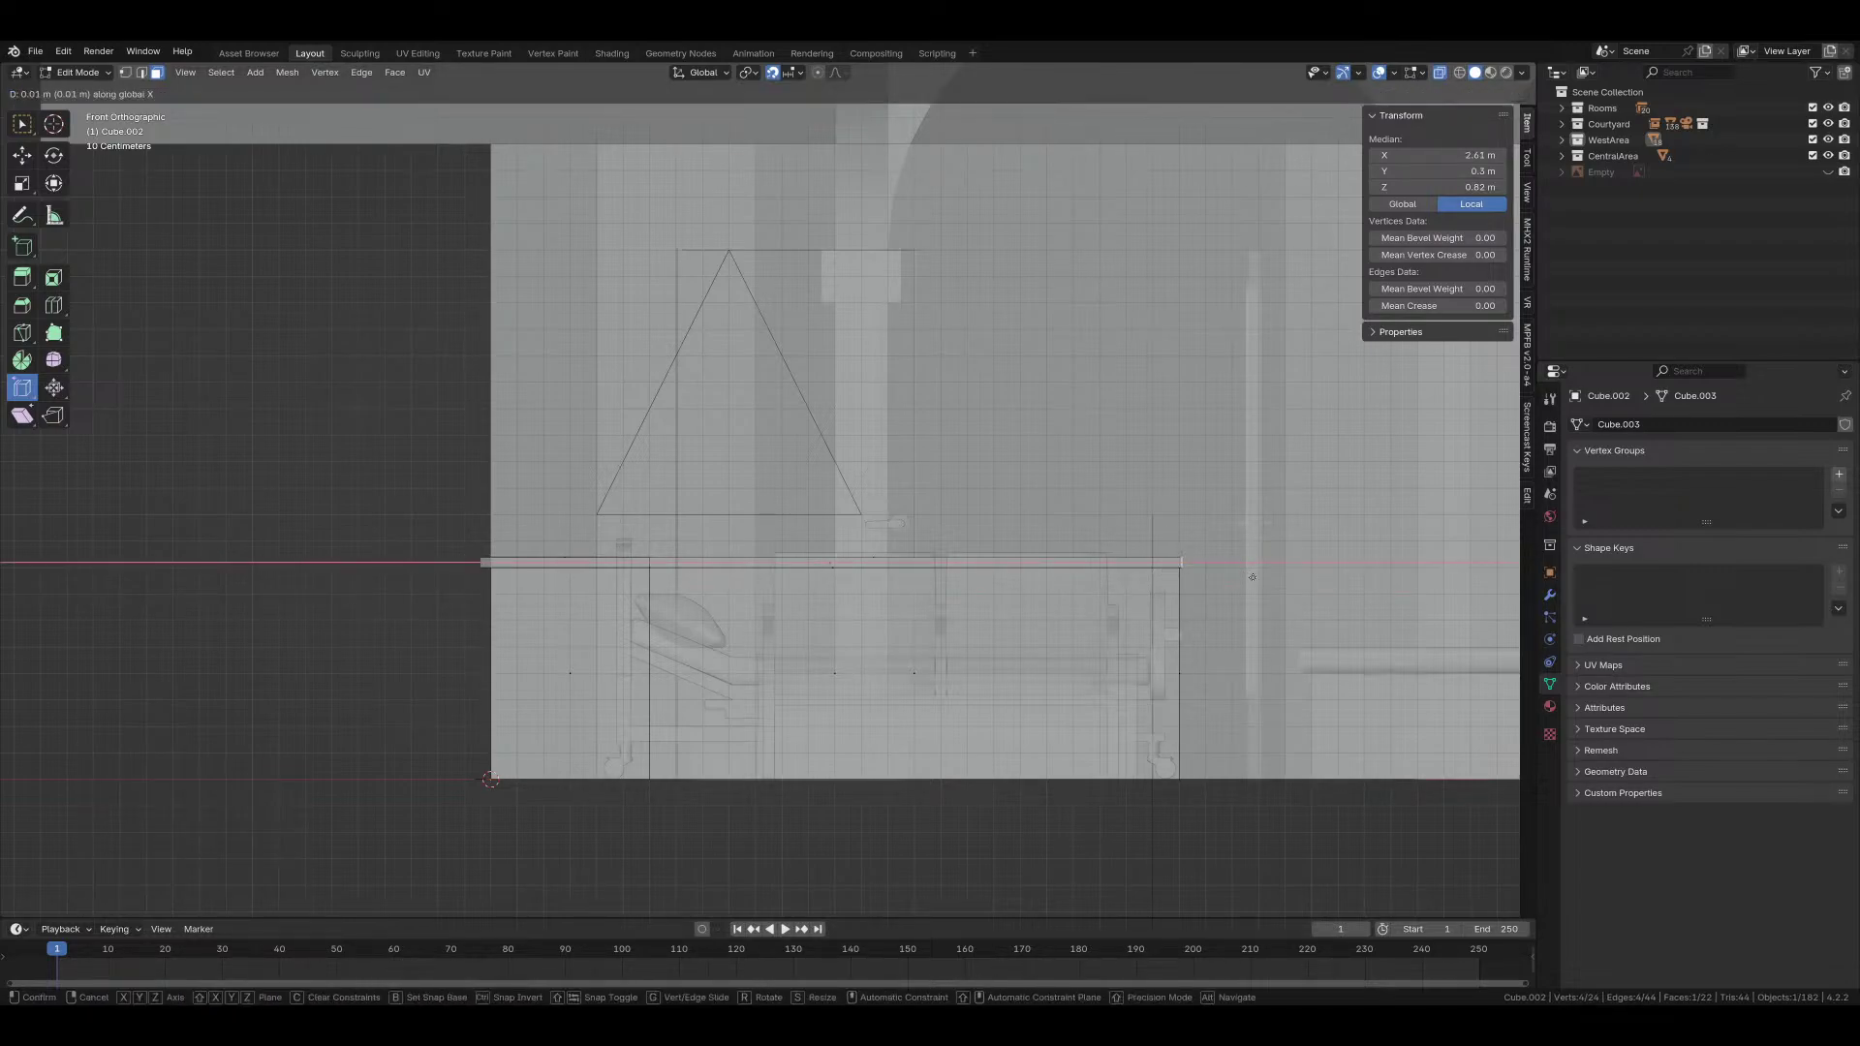
left_click(1318, 585)
scroll(1275, 565, "up", 2)
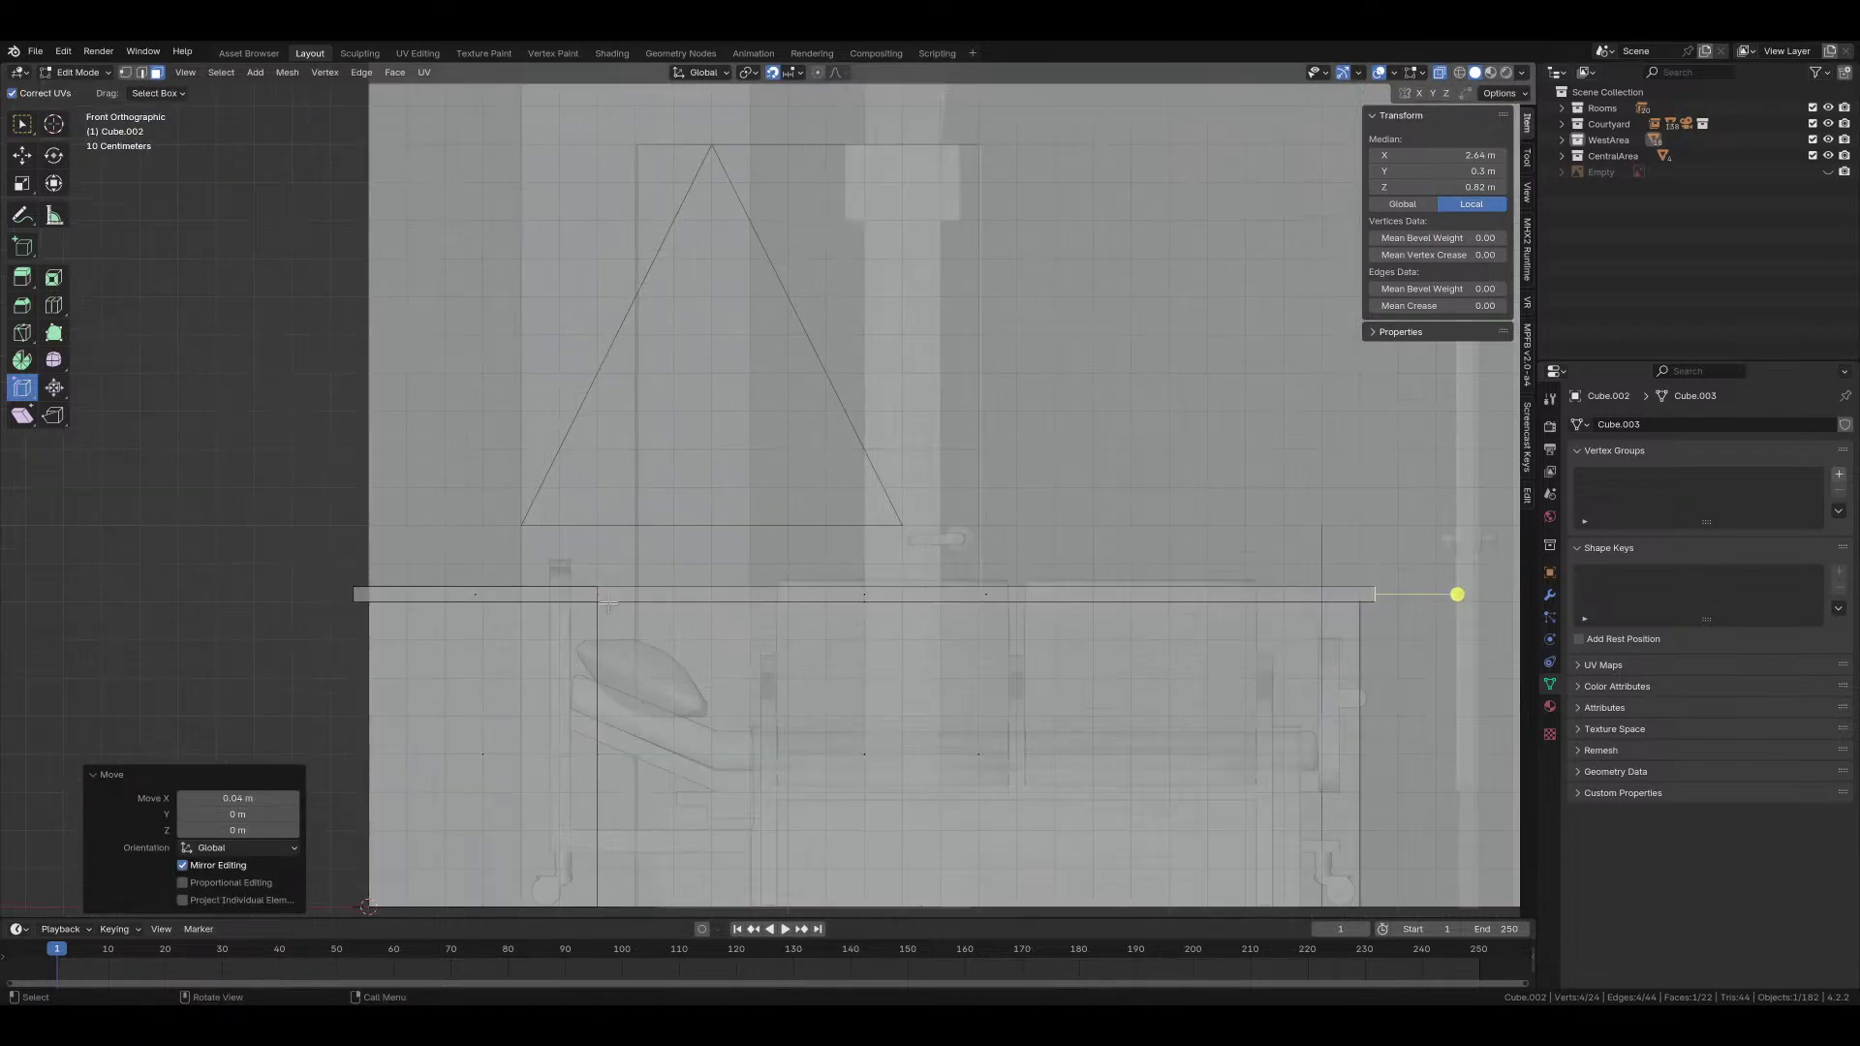
key("g")
key("x")
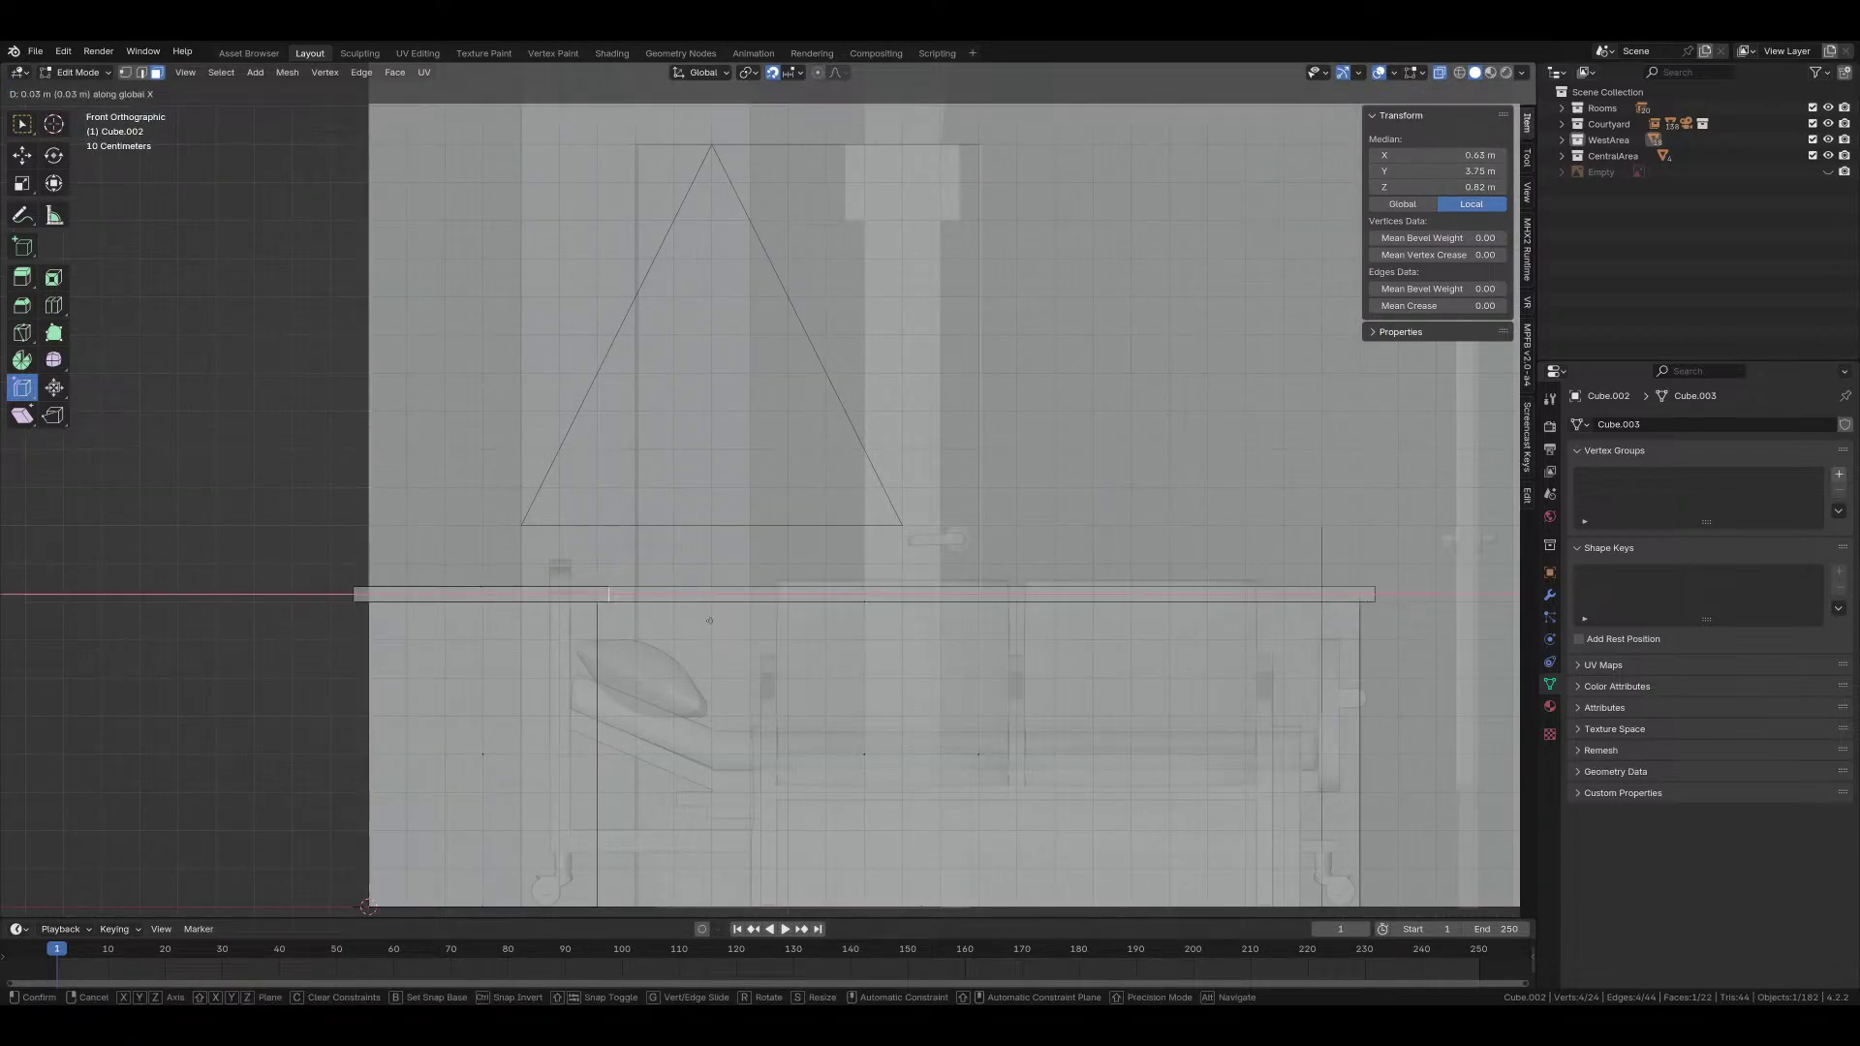
left_click(737, 621)
Step: Overhang the countertop on the short leg's inner side by moving the slab's thin face 0.04 m along Y
key("KP_7")
scroll(781, 569, "down", 3)
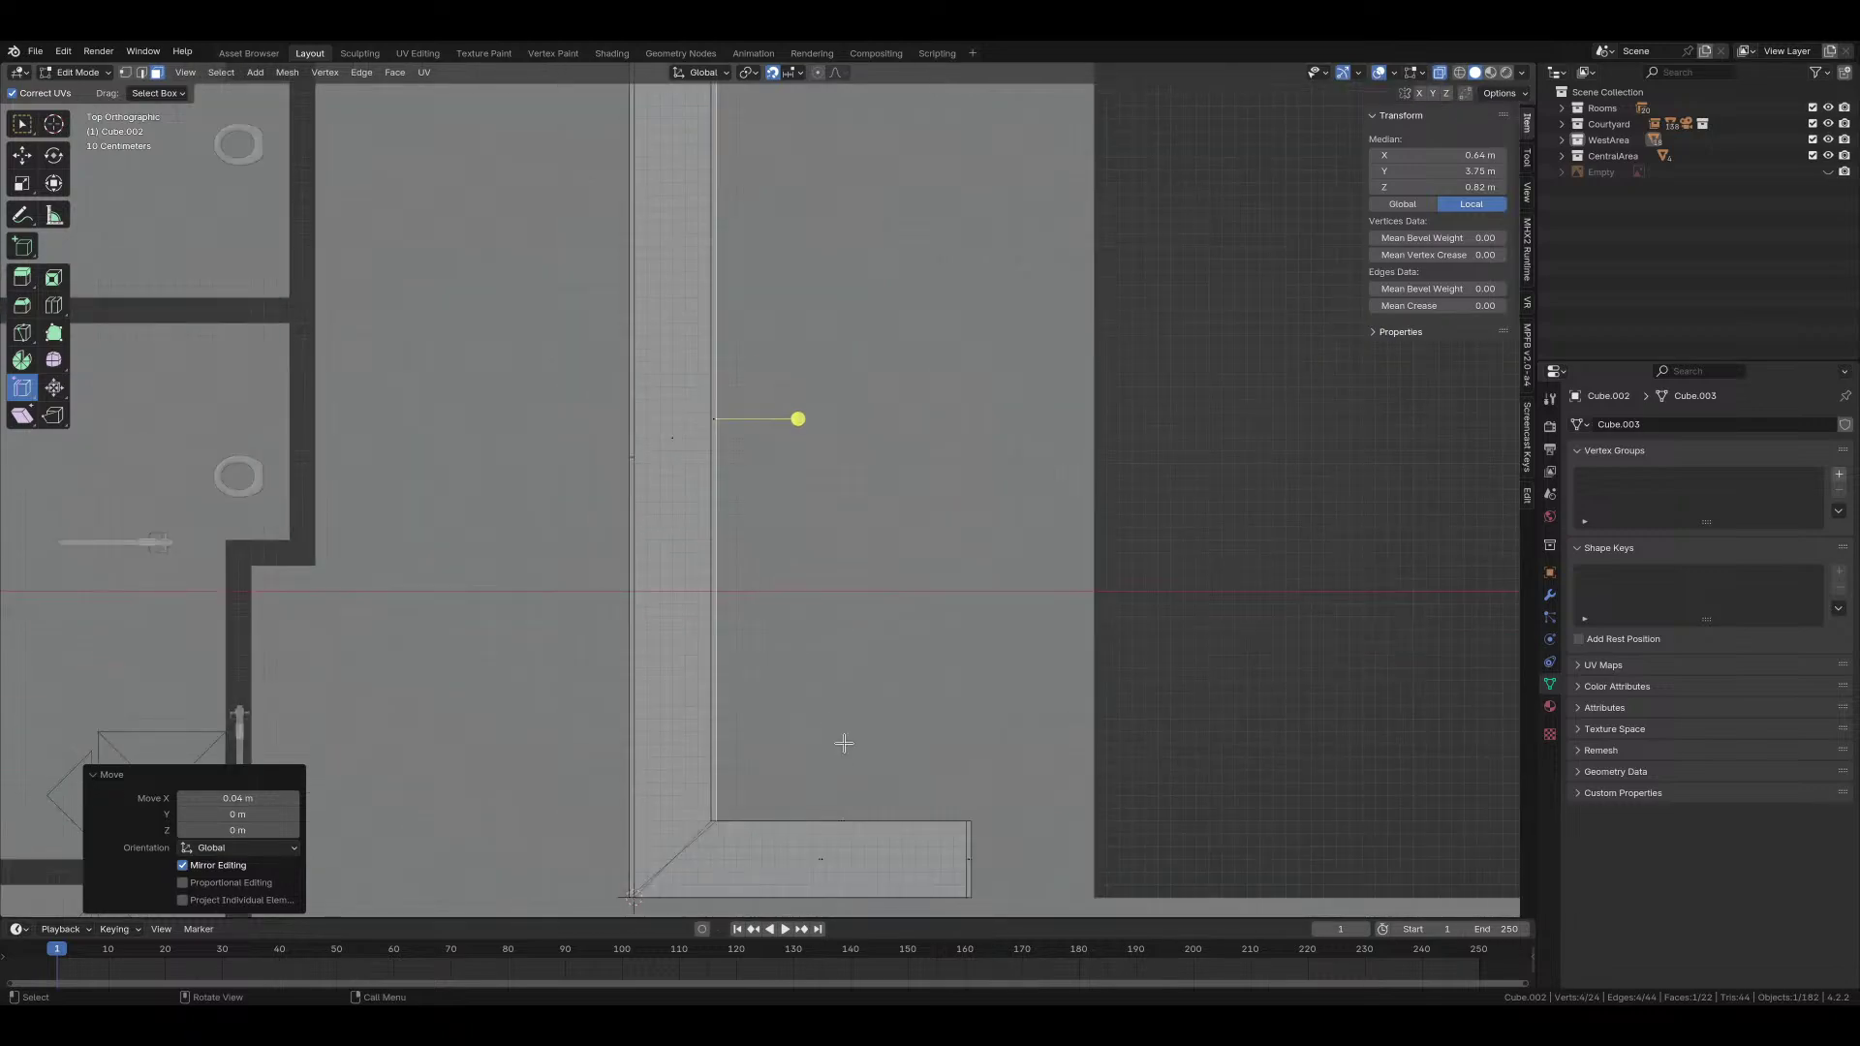
middle_click_drag(843, 739, 801, 535, "shift")
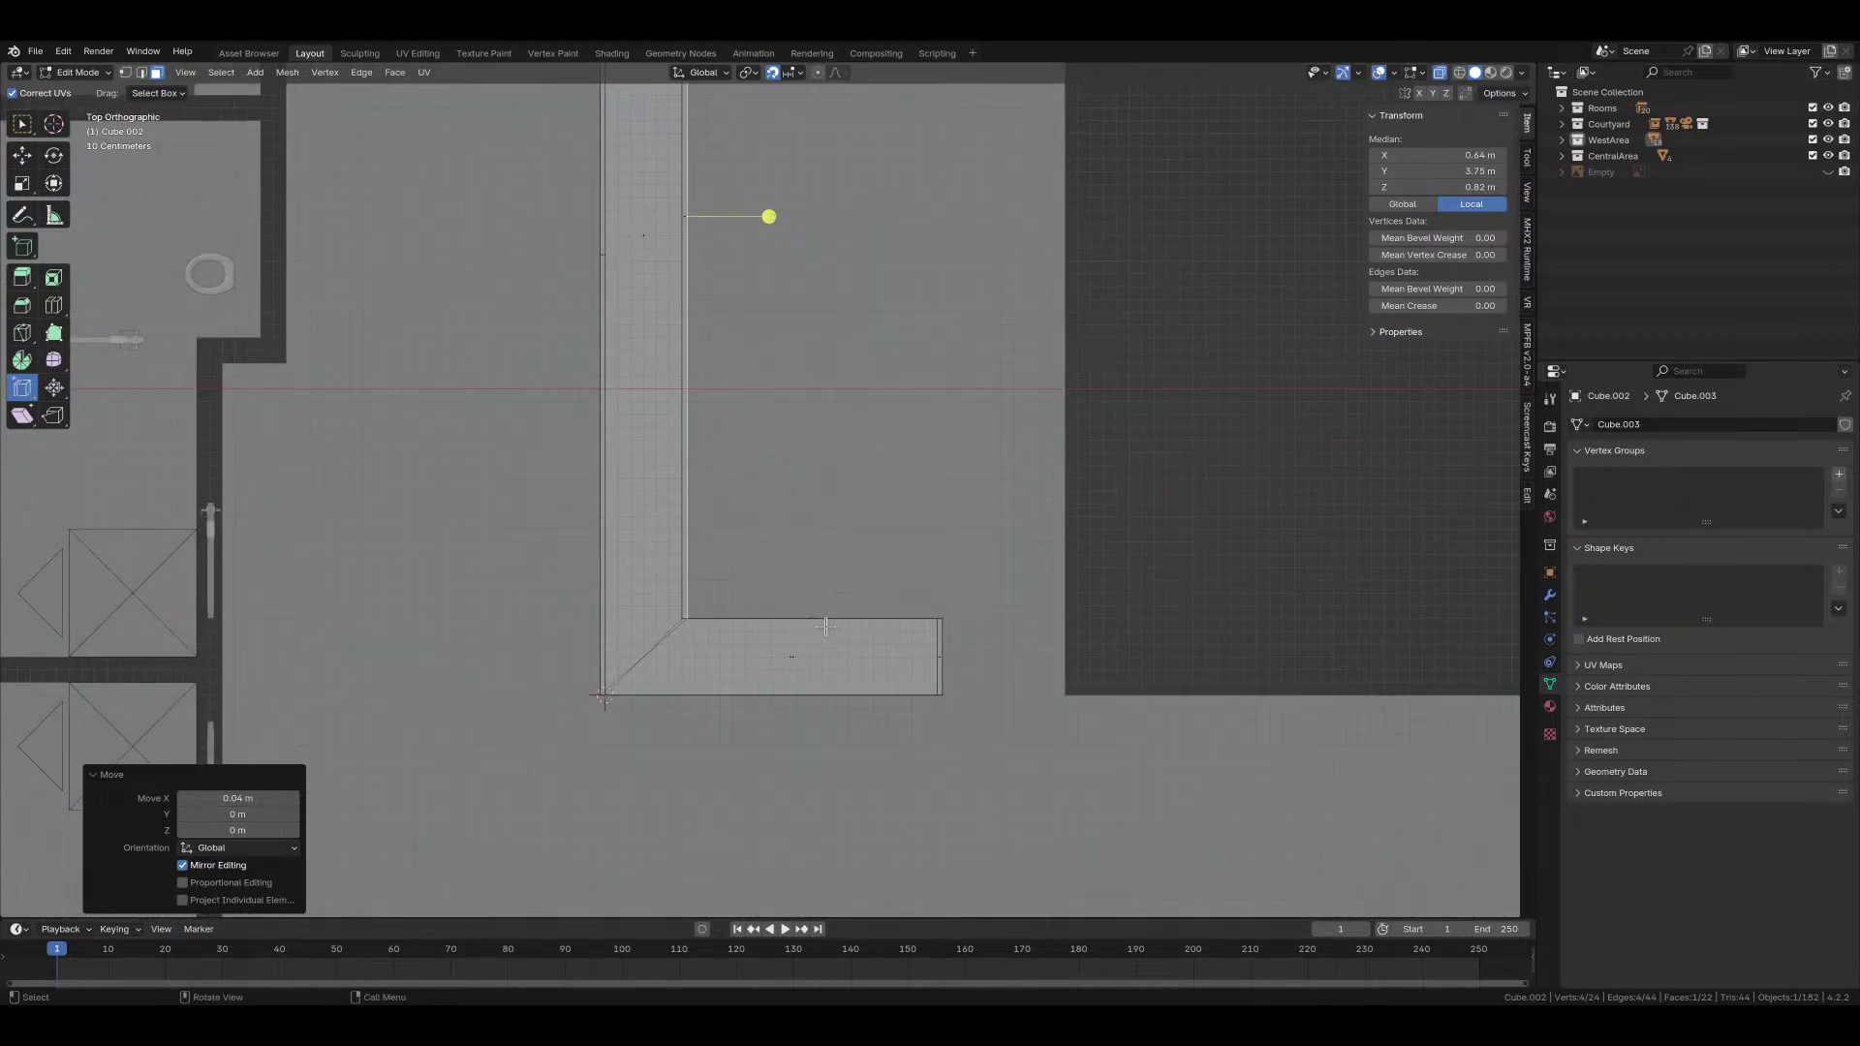
left_click(826, 626)
scroll(833, 630, "up", 4)
key("g")
key("y")
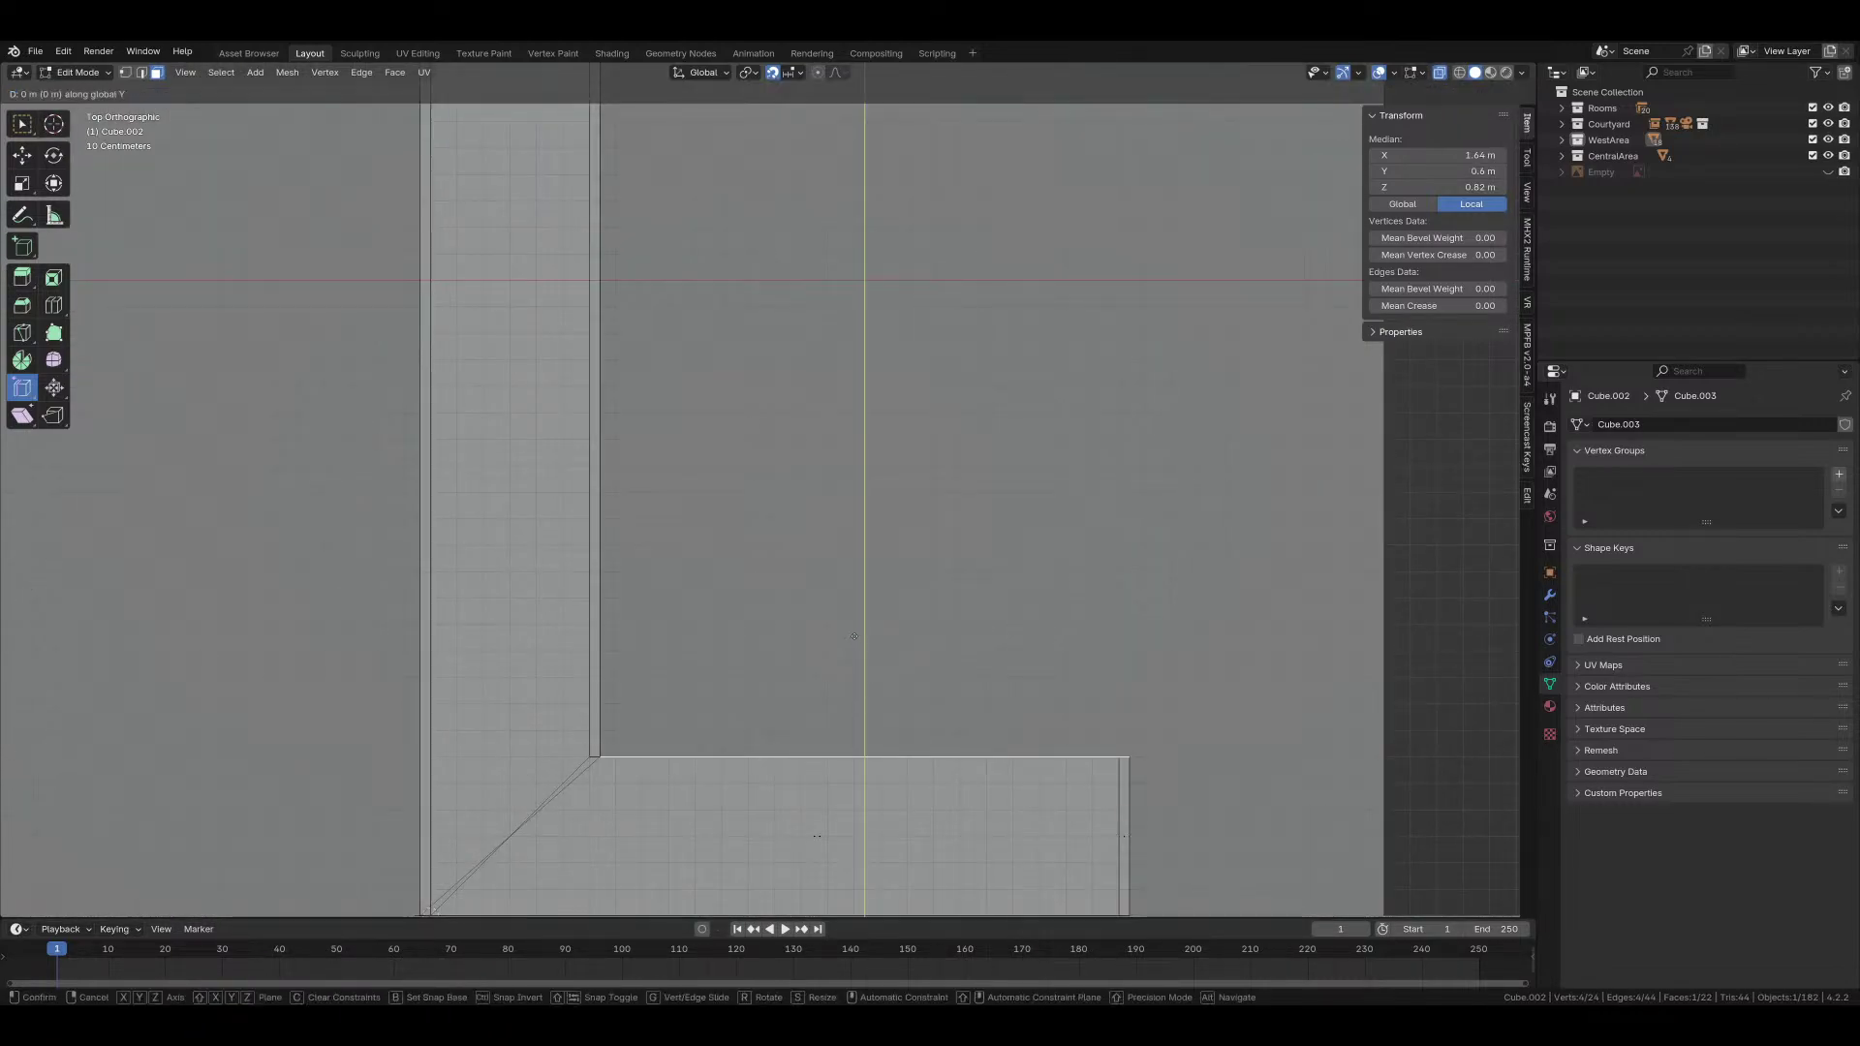
left_click(851, 566)
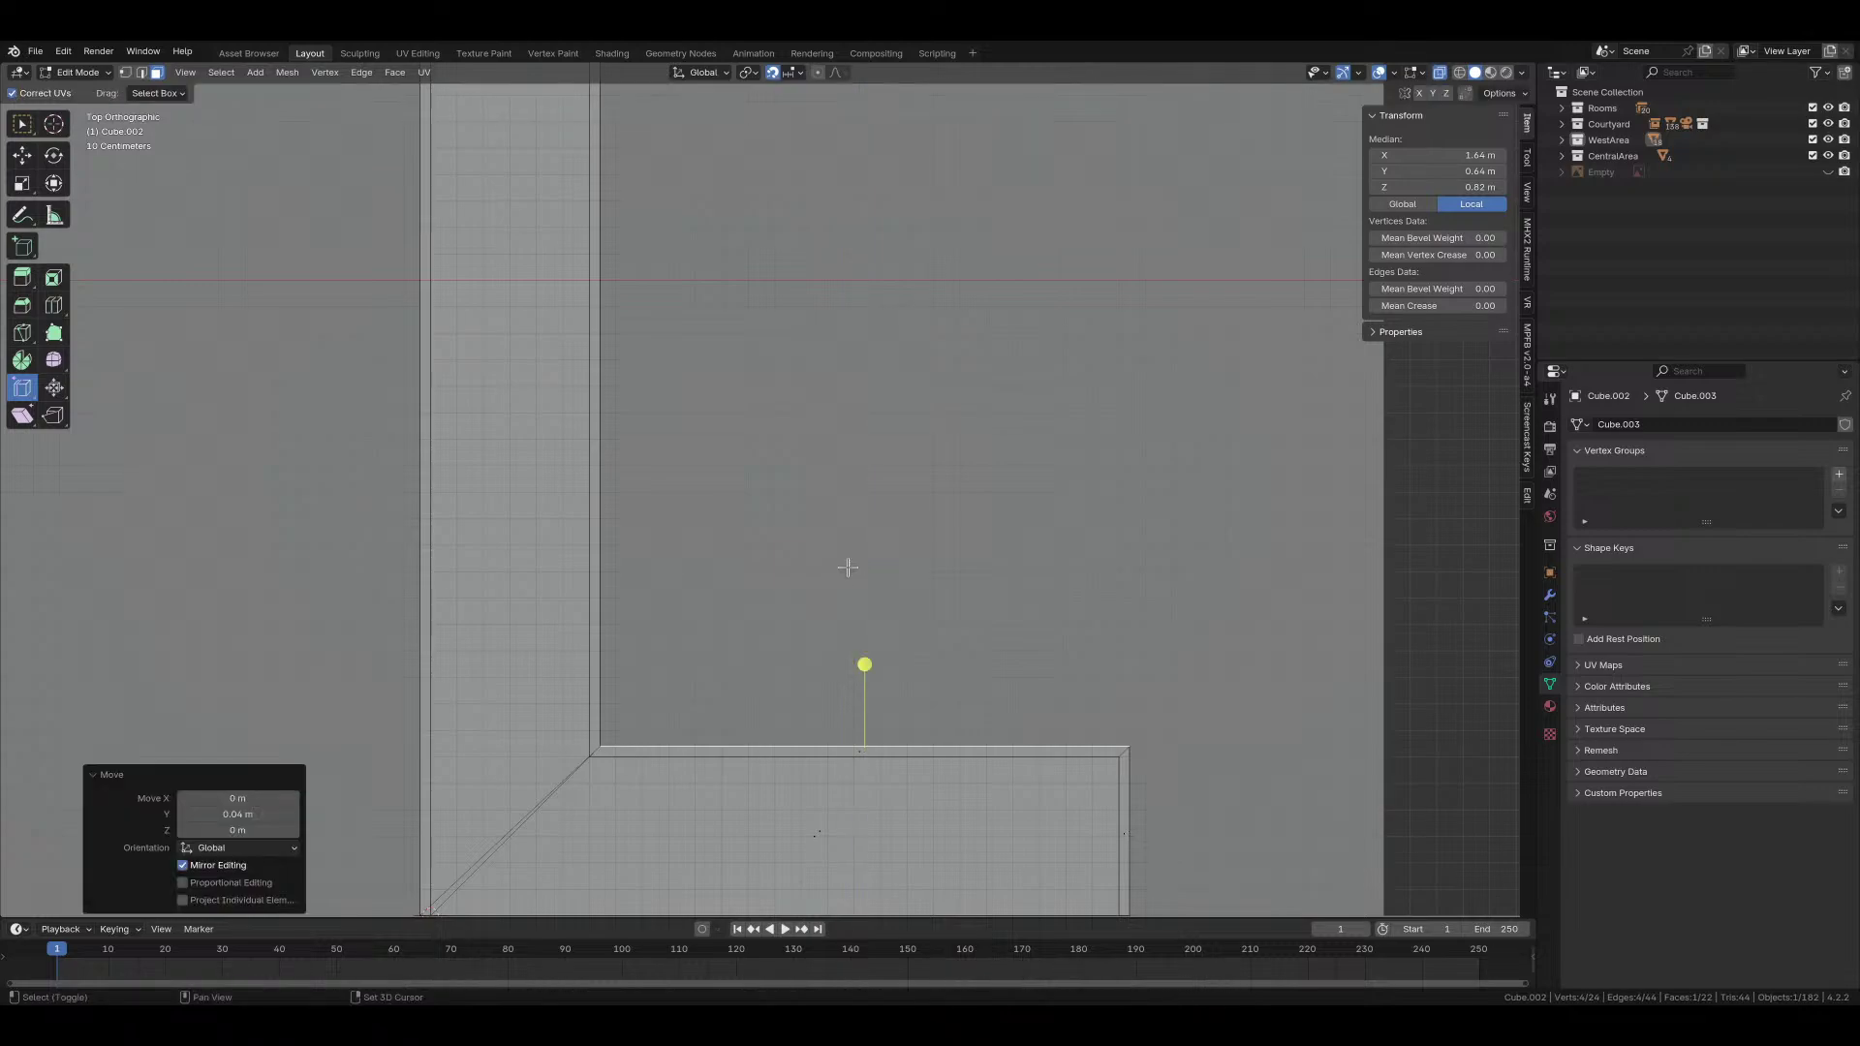
middle_click_drag(848, 565, 702, 419, "shift")
left_click(849, 638)
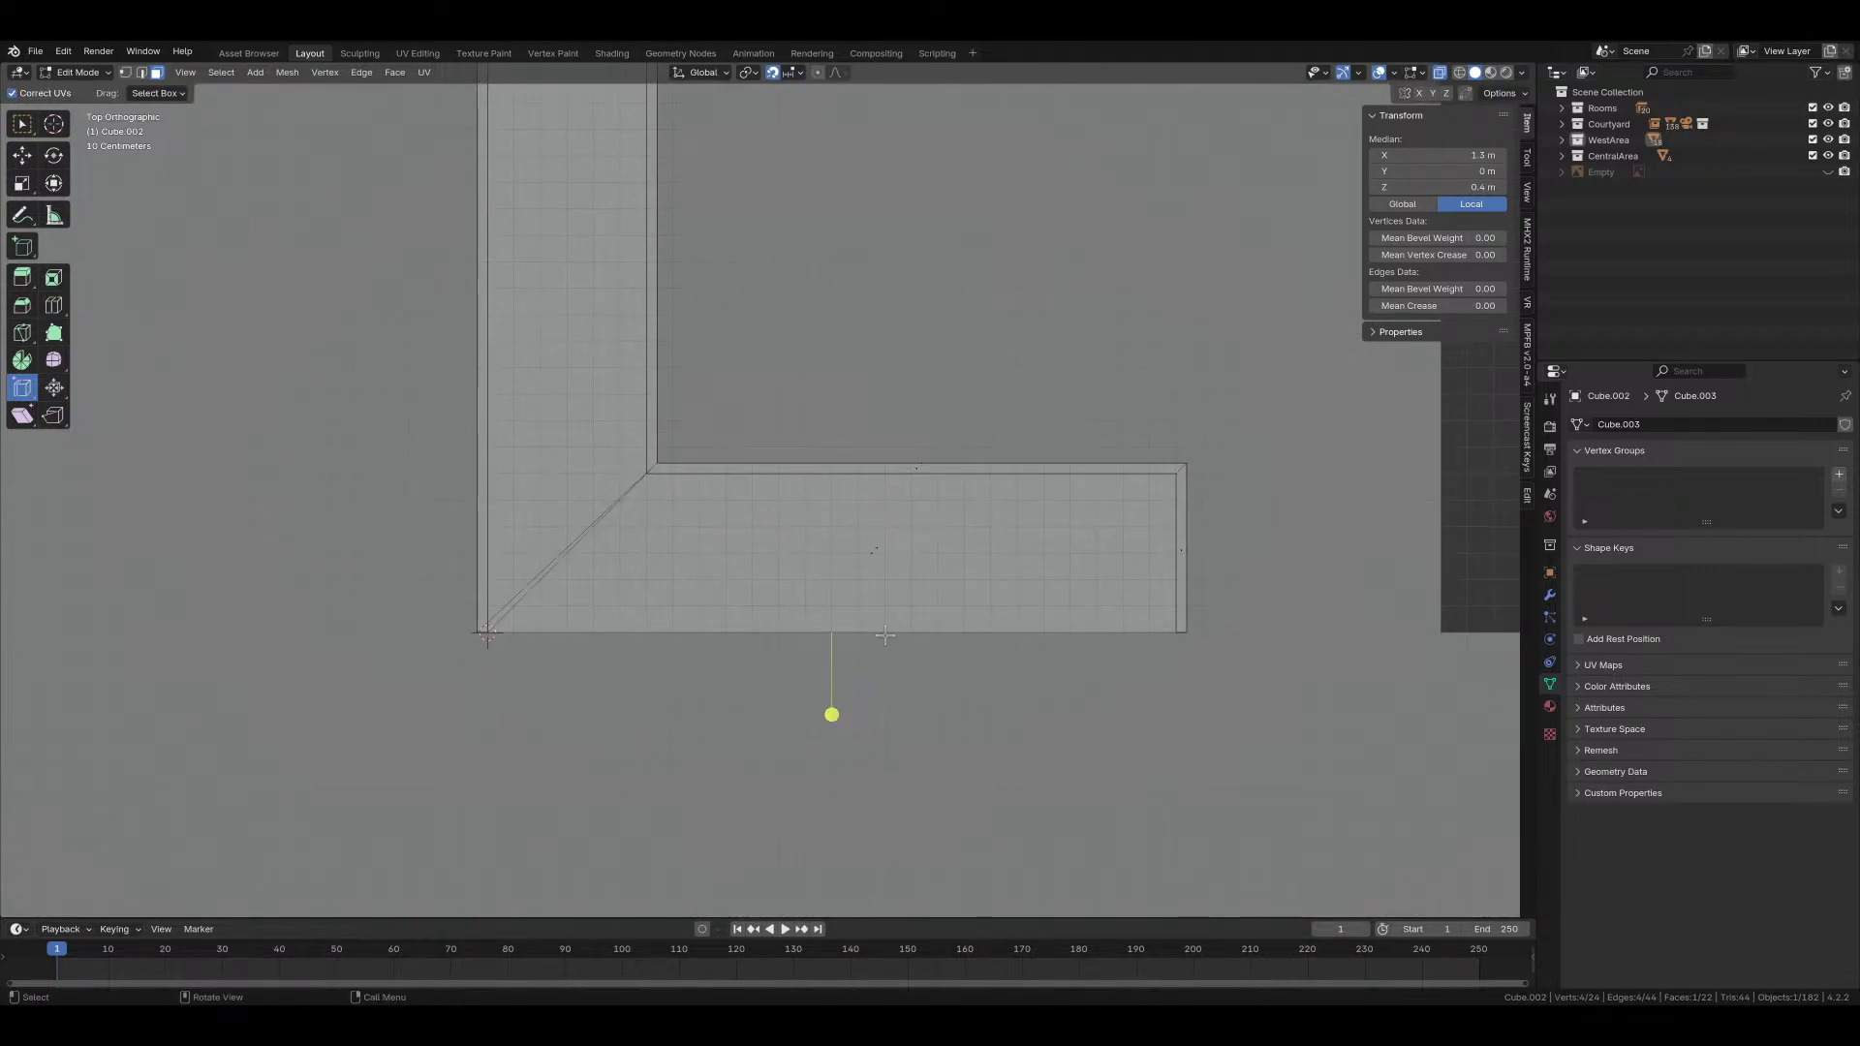
key("e")
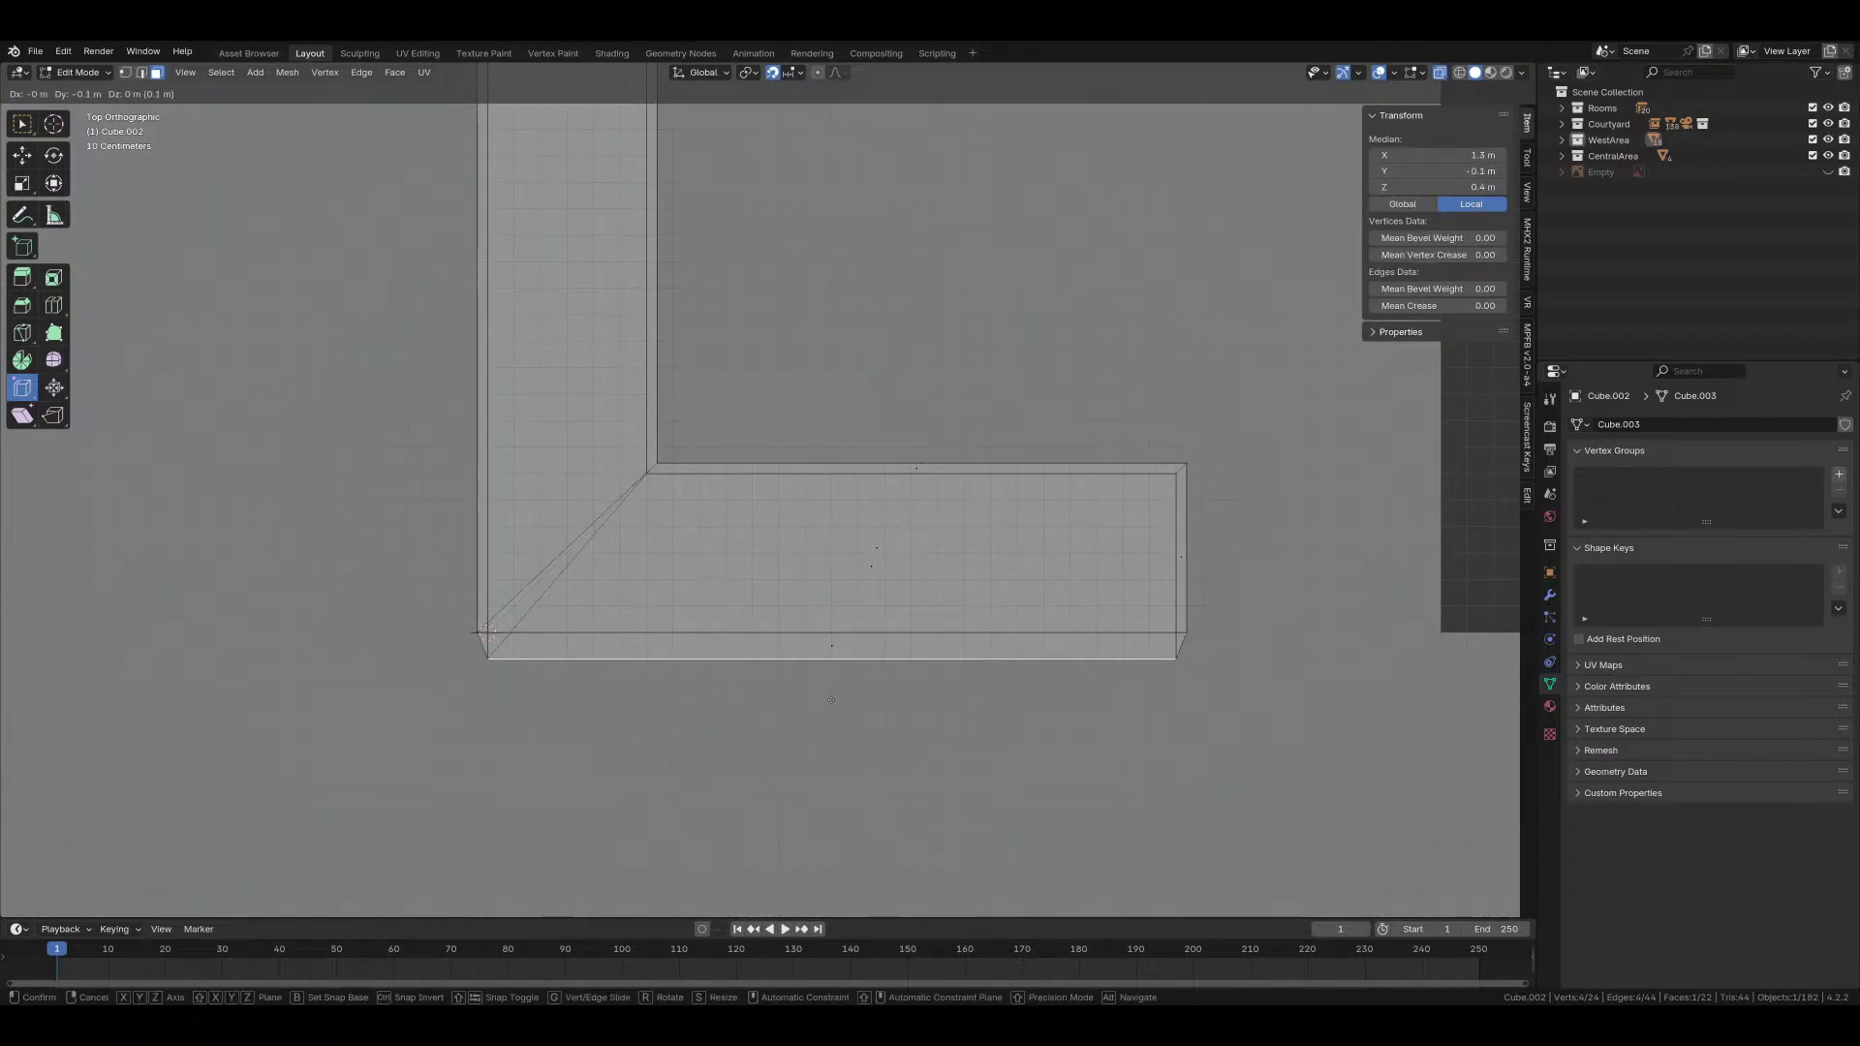
left_click(830, 699)
Step: Overhang the countertop on the short leg's outer side by moving the slab's thin face -0.04 m along Y
middle_click_drag(830, 710, 825, 645)
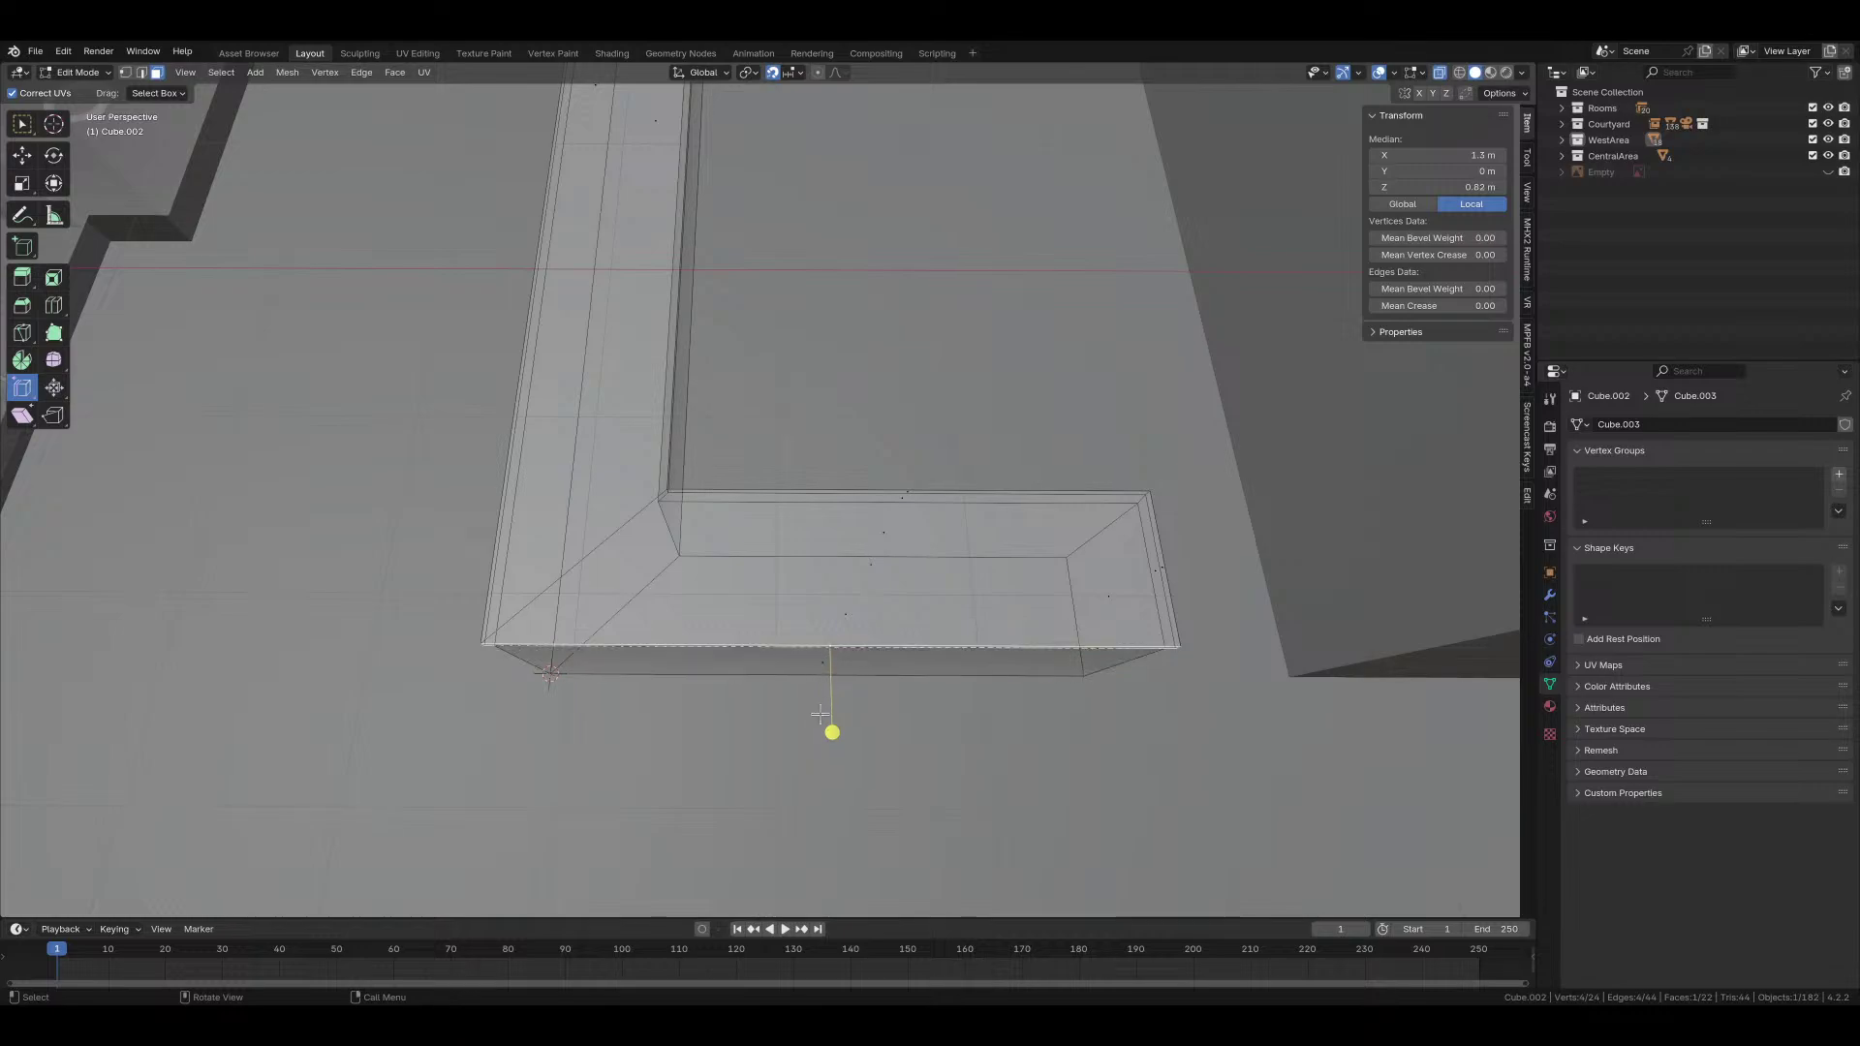
key("KP_7")
scroll(831, 716, "up", 3)
key("g")
key("y")
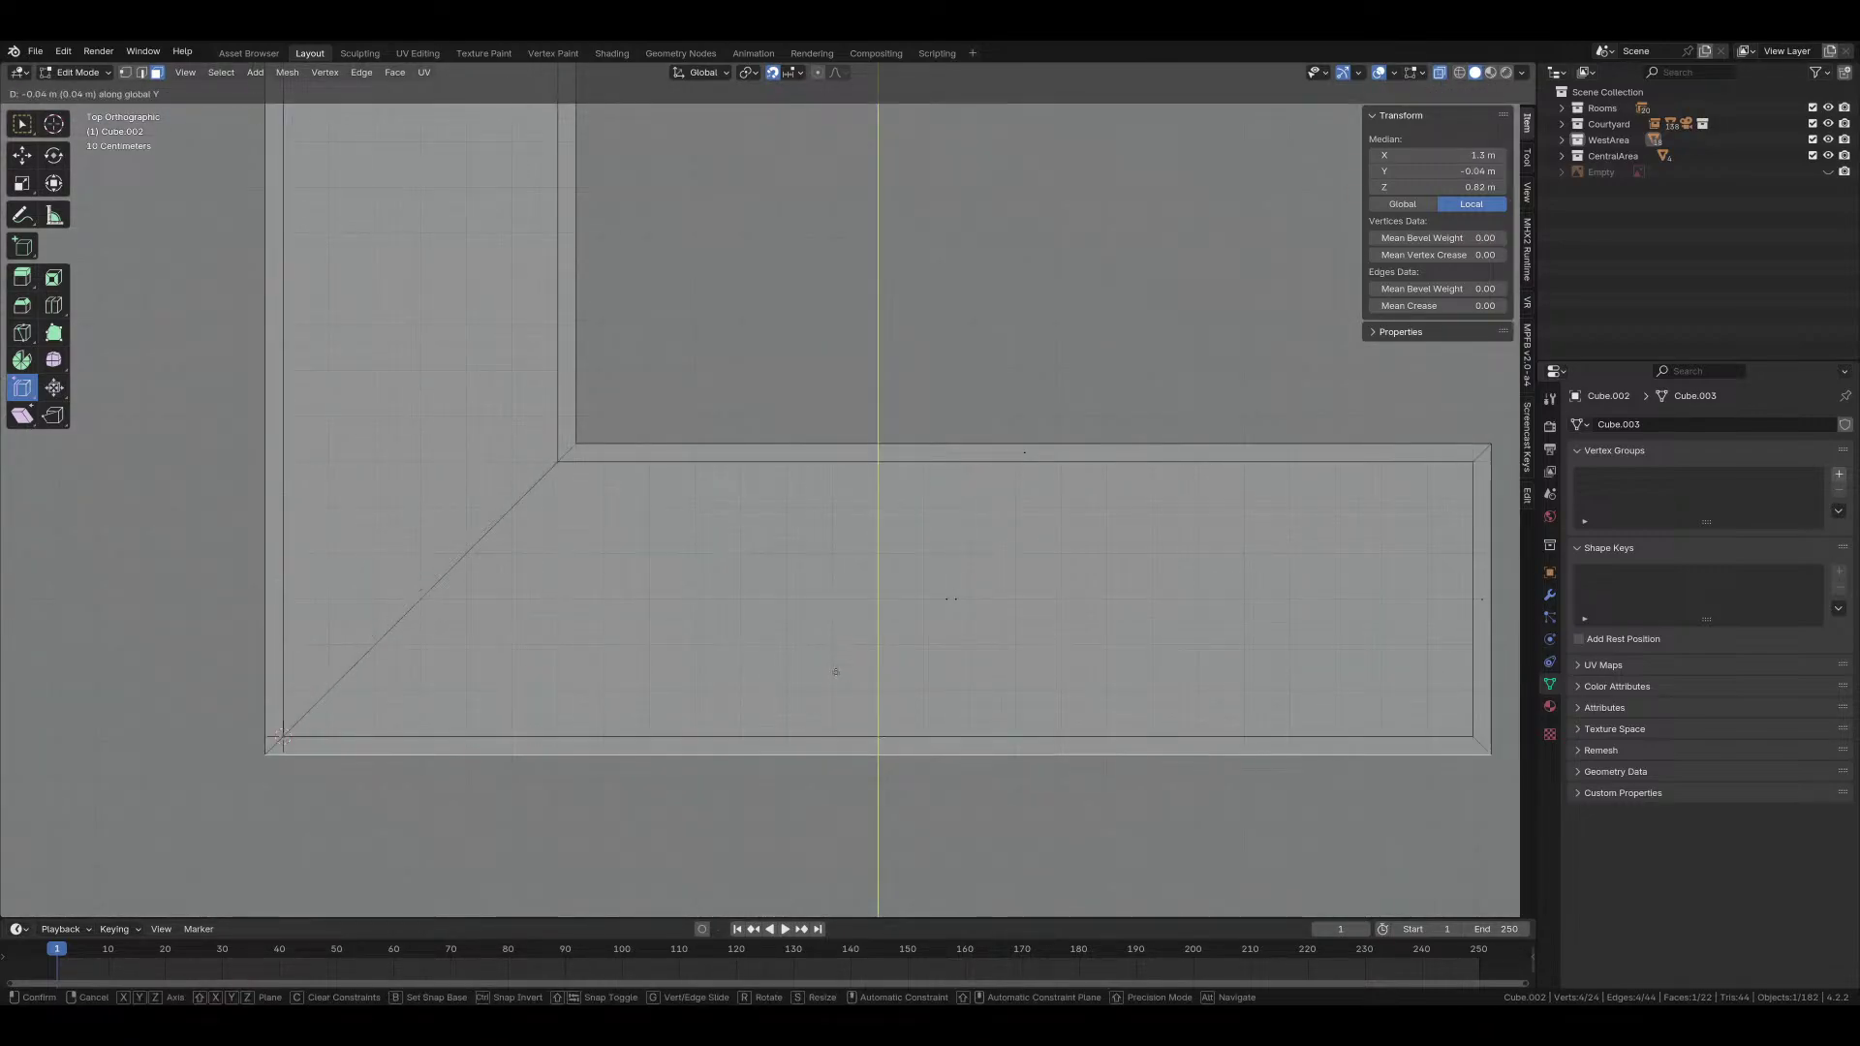
left_click(835, 672)
scroll(813, 673, "down", 5)
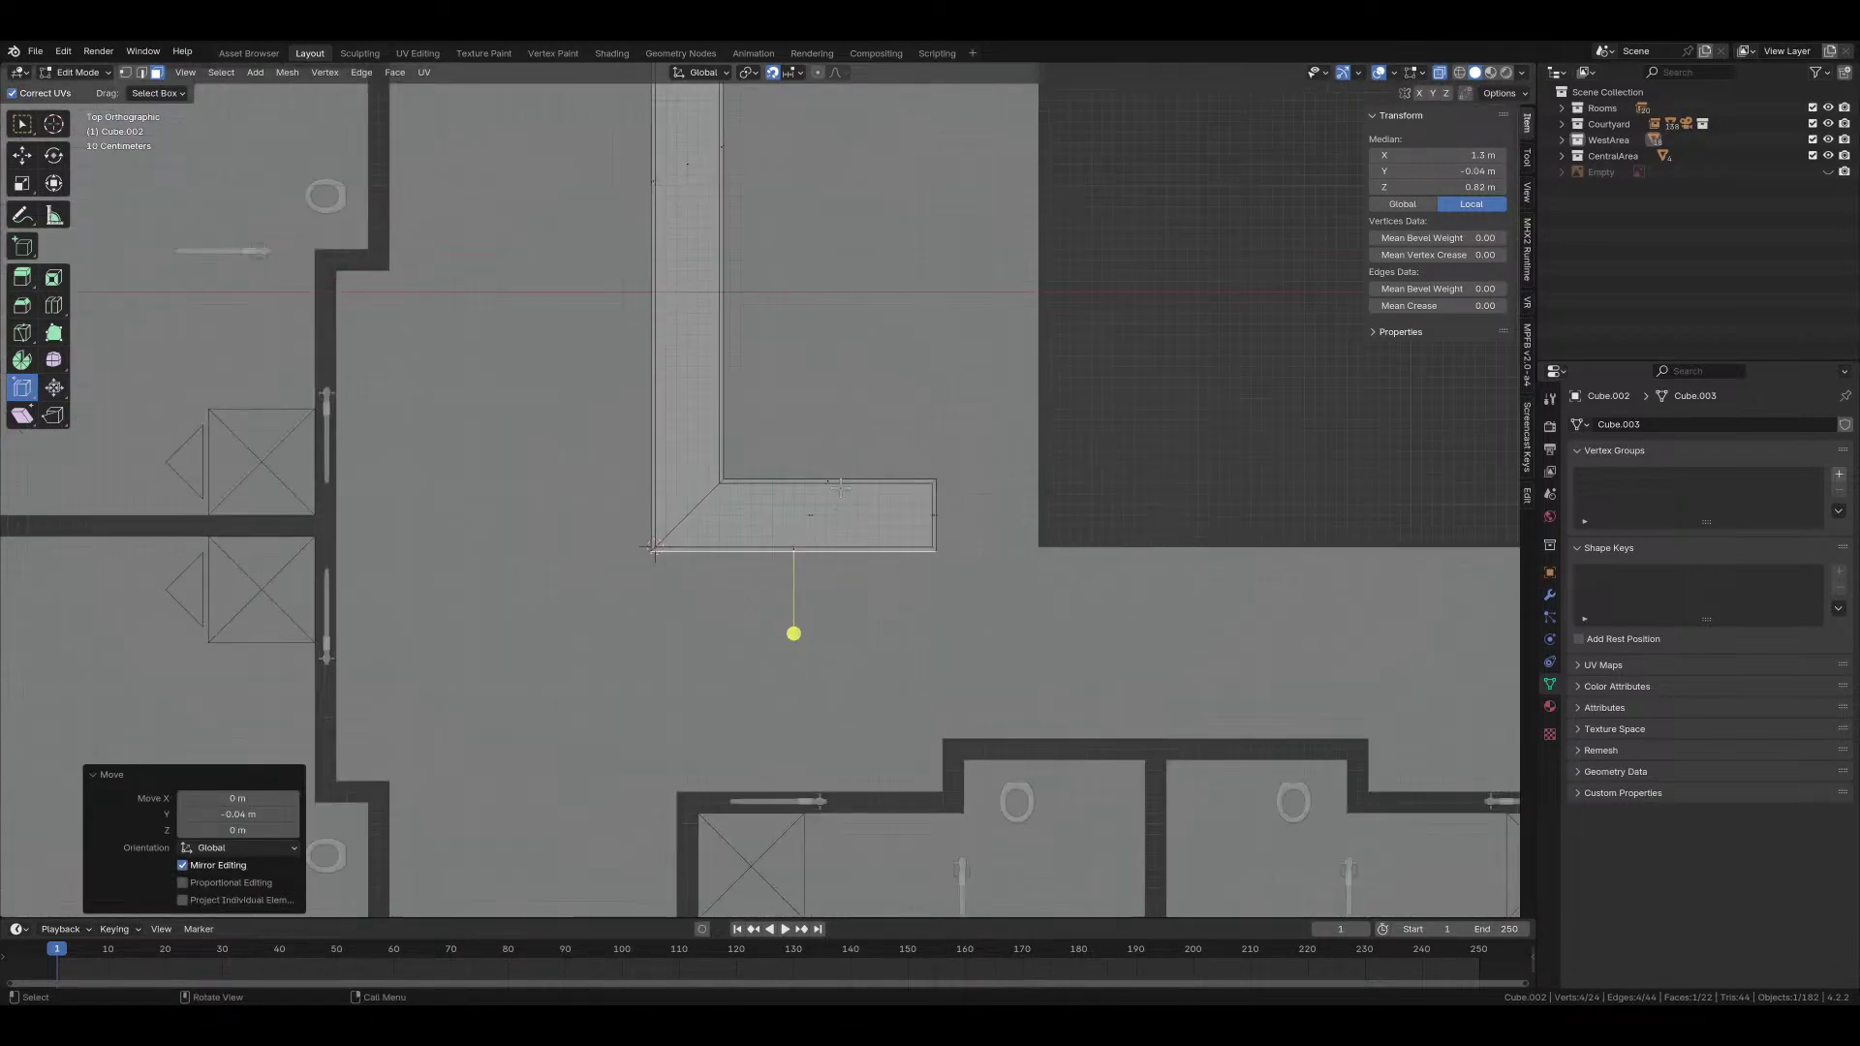
Step: Overhang the countertop at the long leg's far end by moving the slab's thin end face 0.04 m along Y
scroll(746, 552, "up", 8)
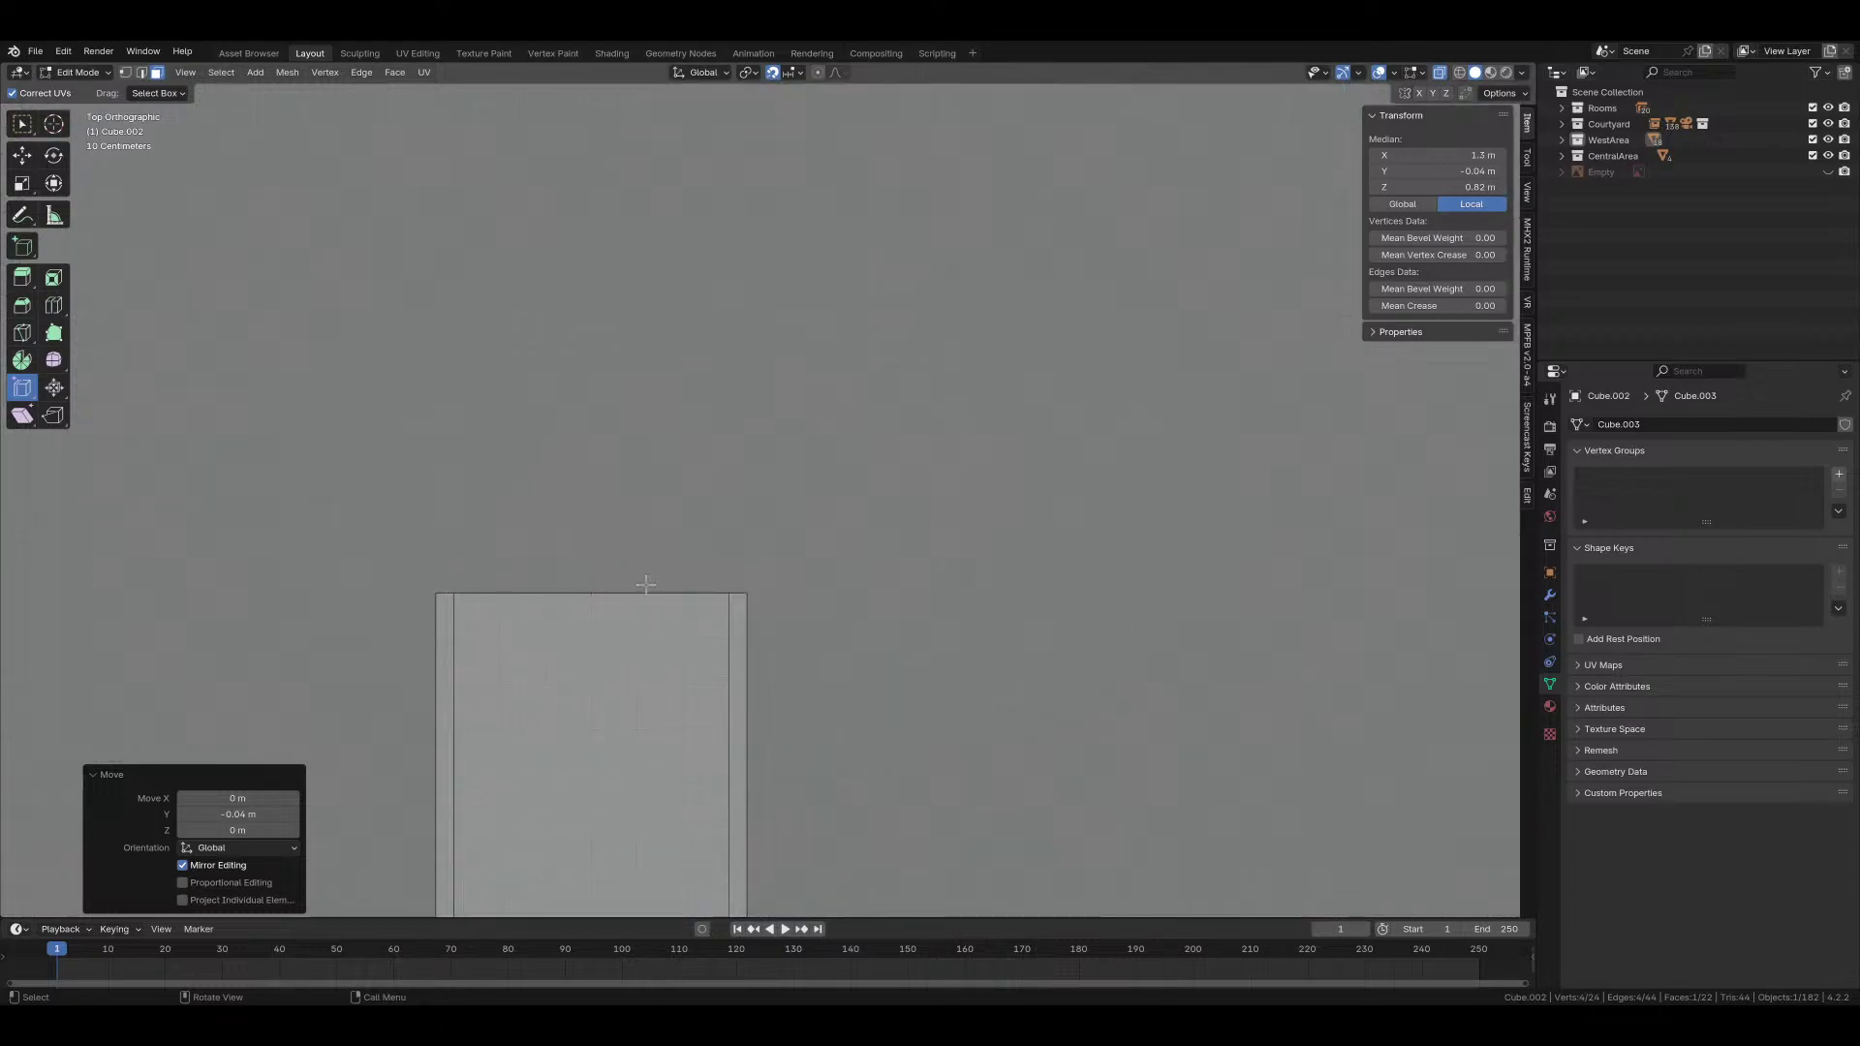
middle_click_drag(608, 591, 571, 557)
key("grave")
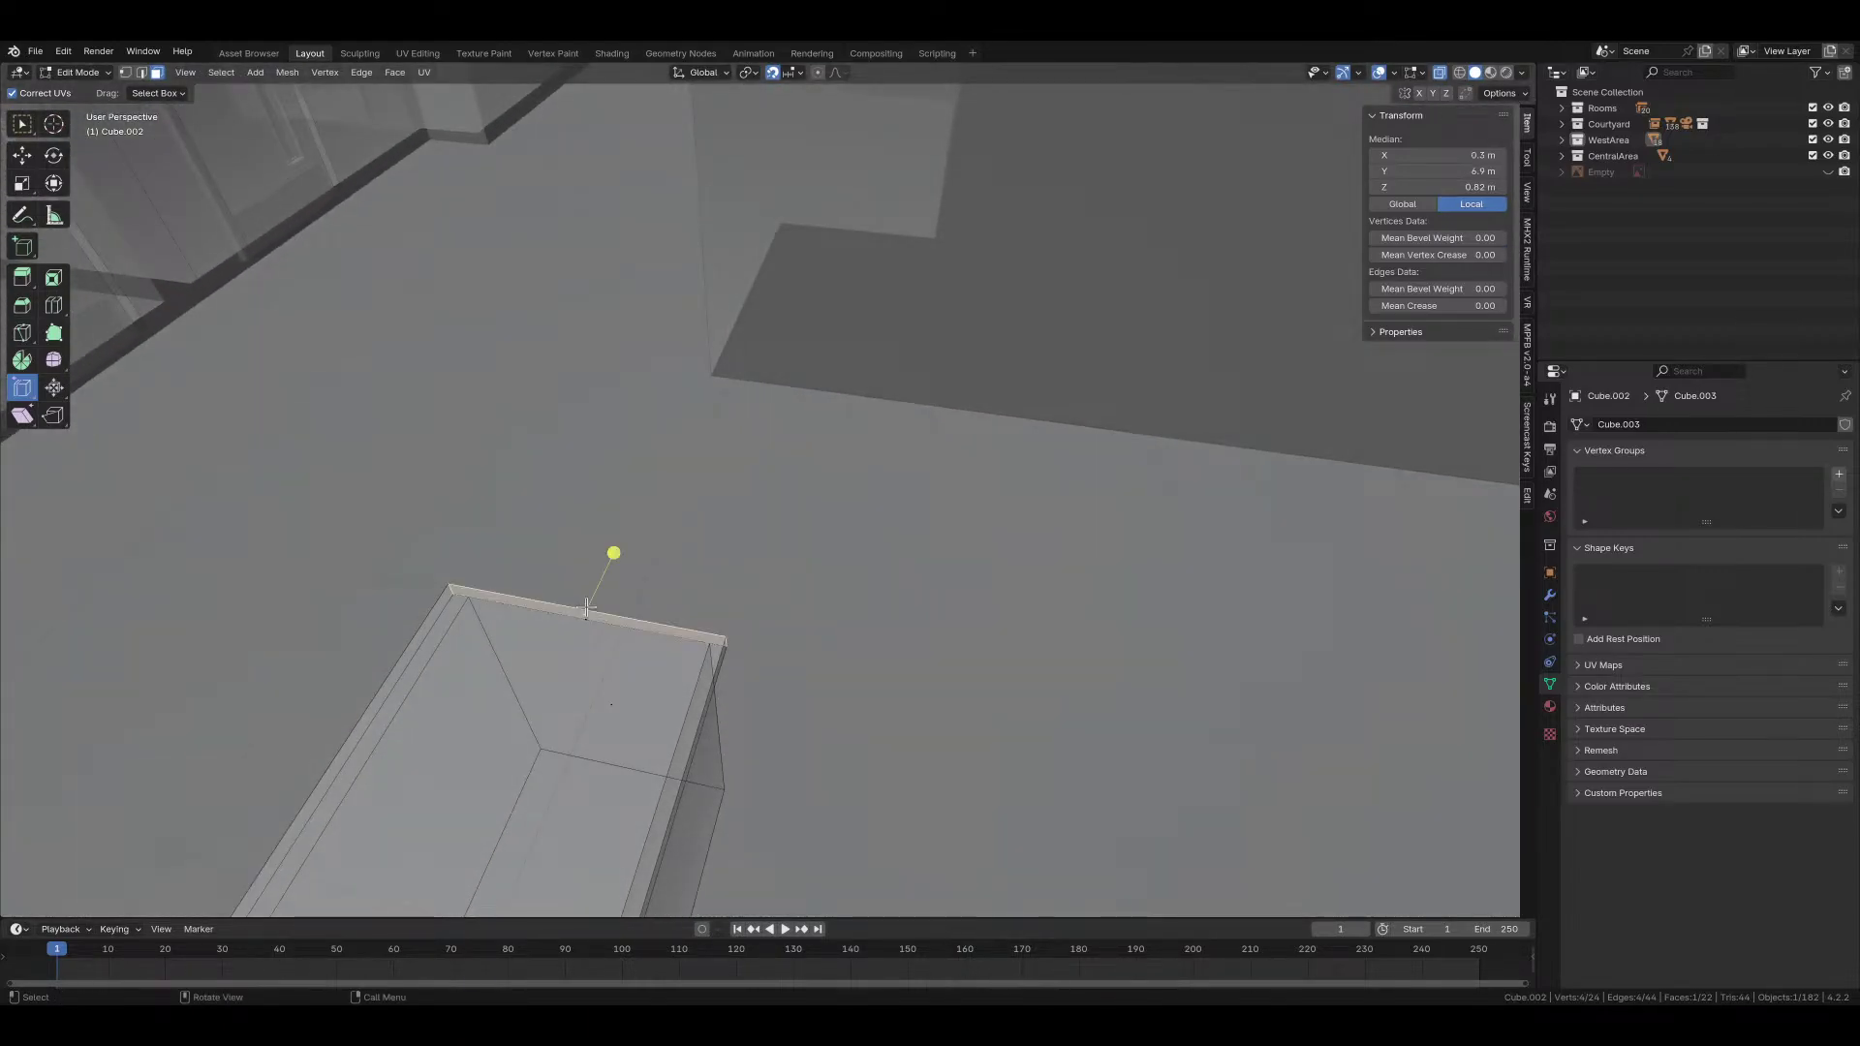
left_click(622, 511)
key("g")
key("y")
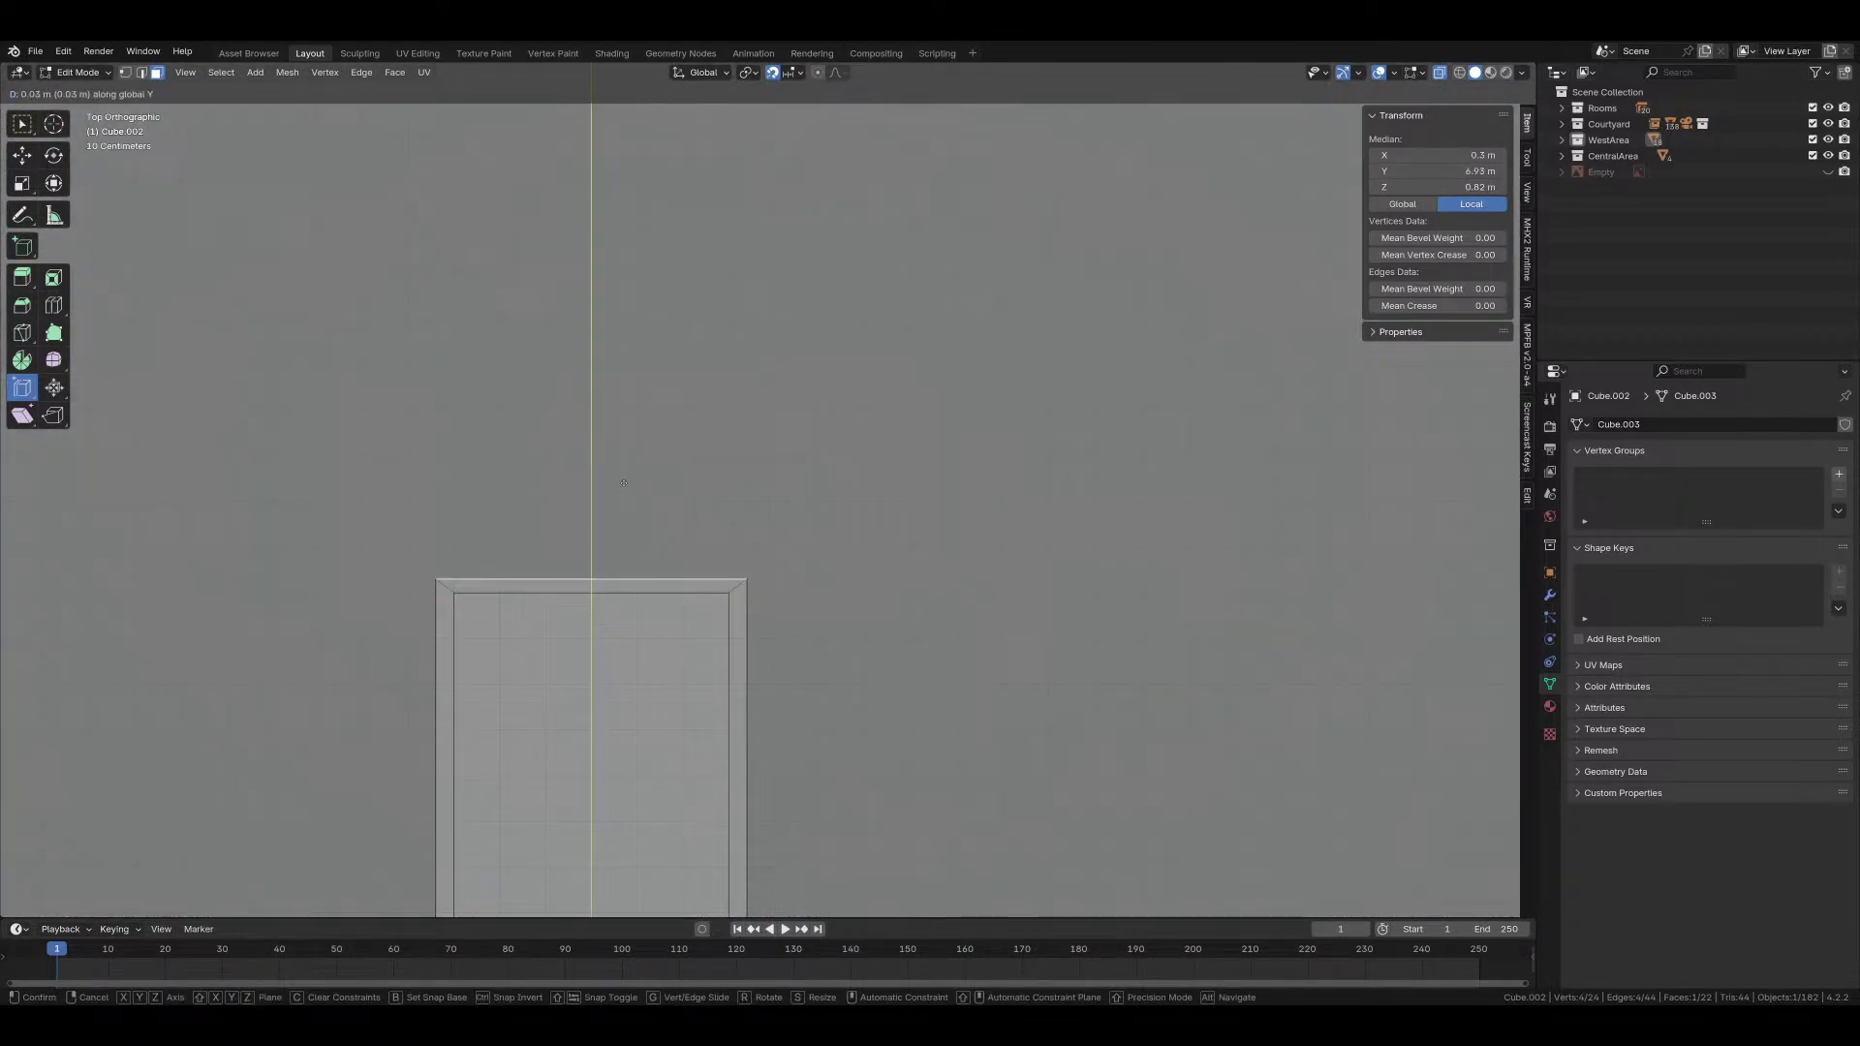
left_click(656, 471)
scroll(678, 479, "down", 6)
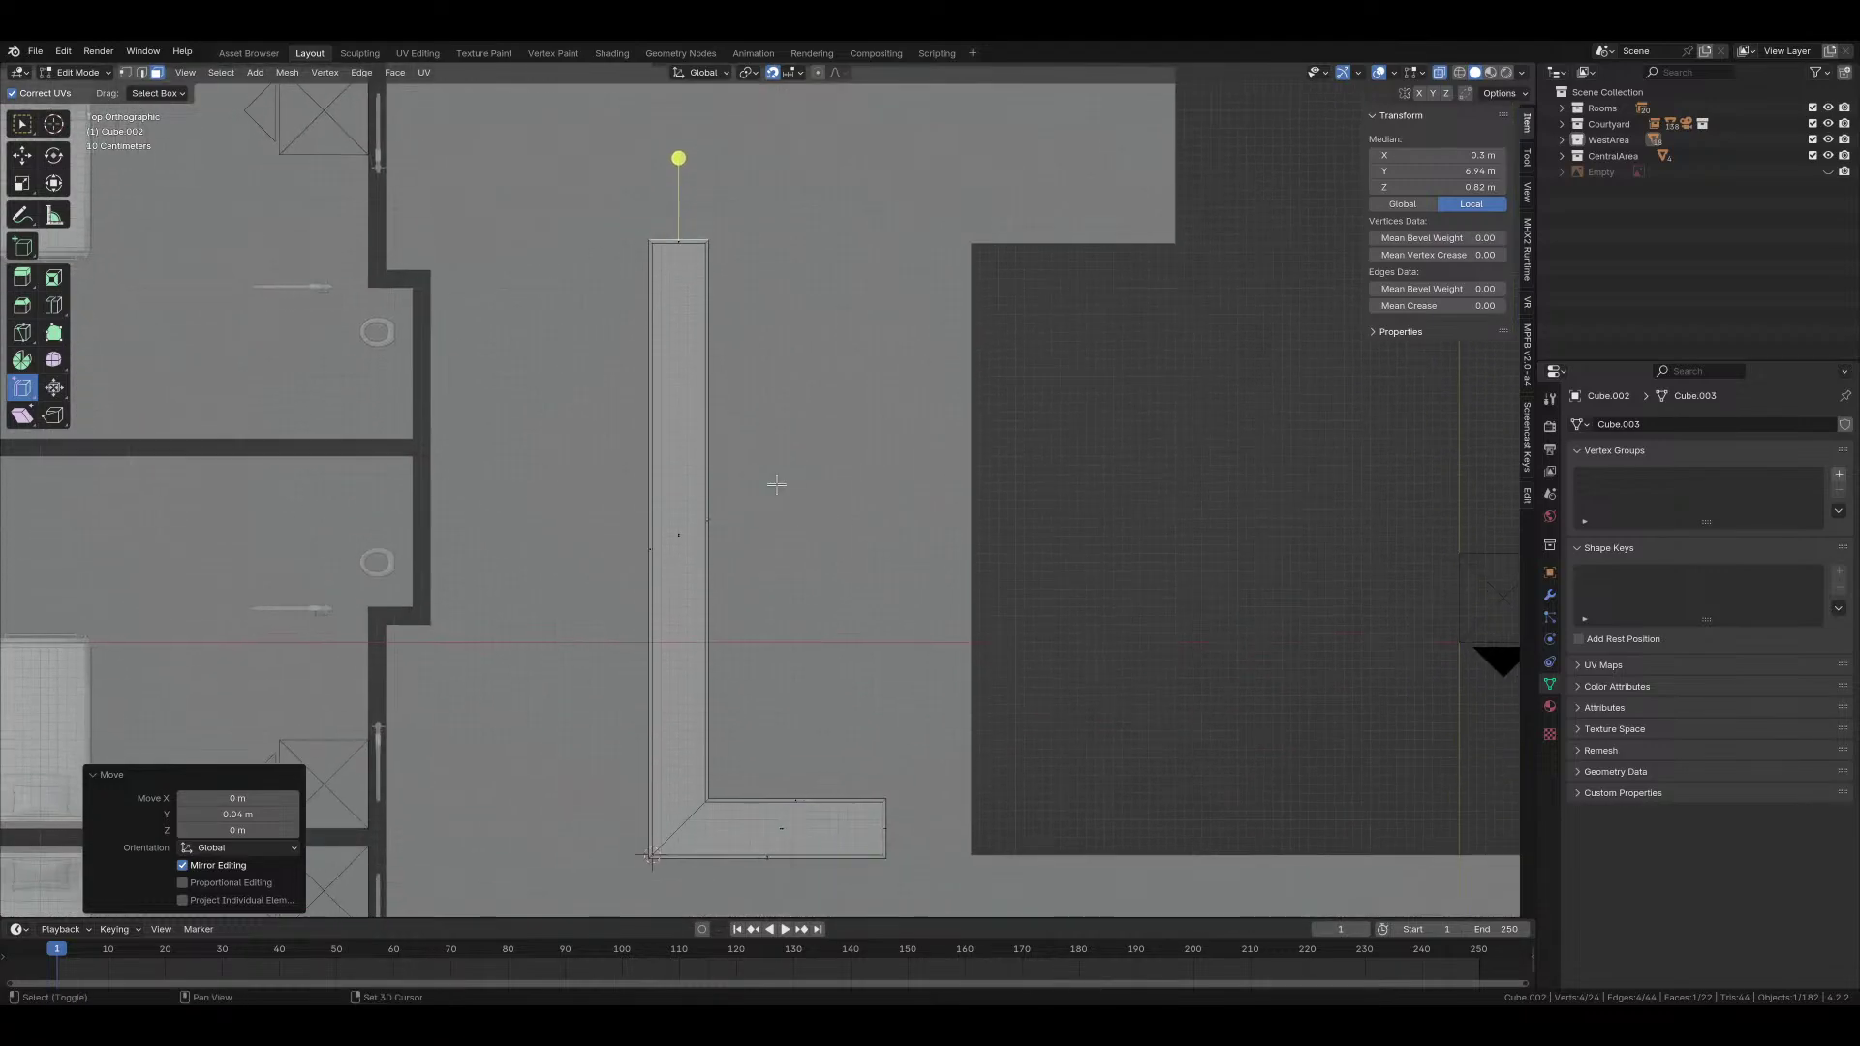
Step: Show the hidden floor plan reference image and compare the L-shaped counter with the plan's Base area
middle_click_drag(776, 484, 785, 562)
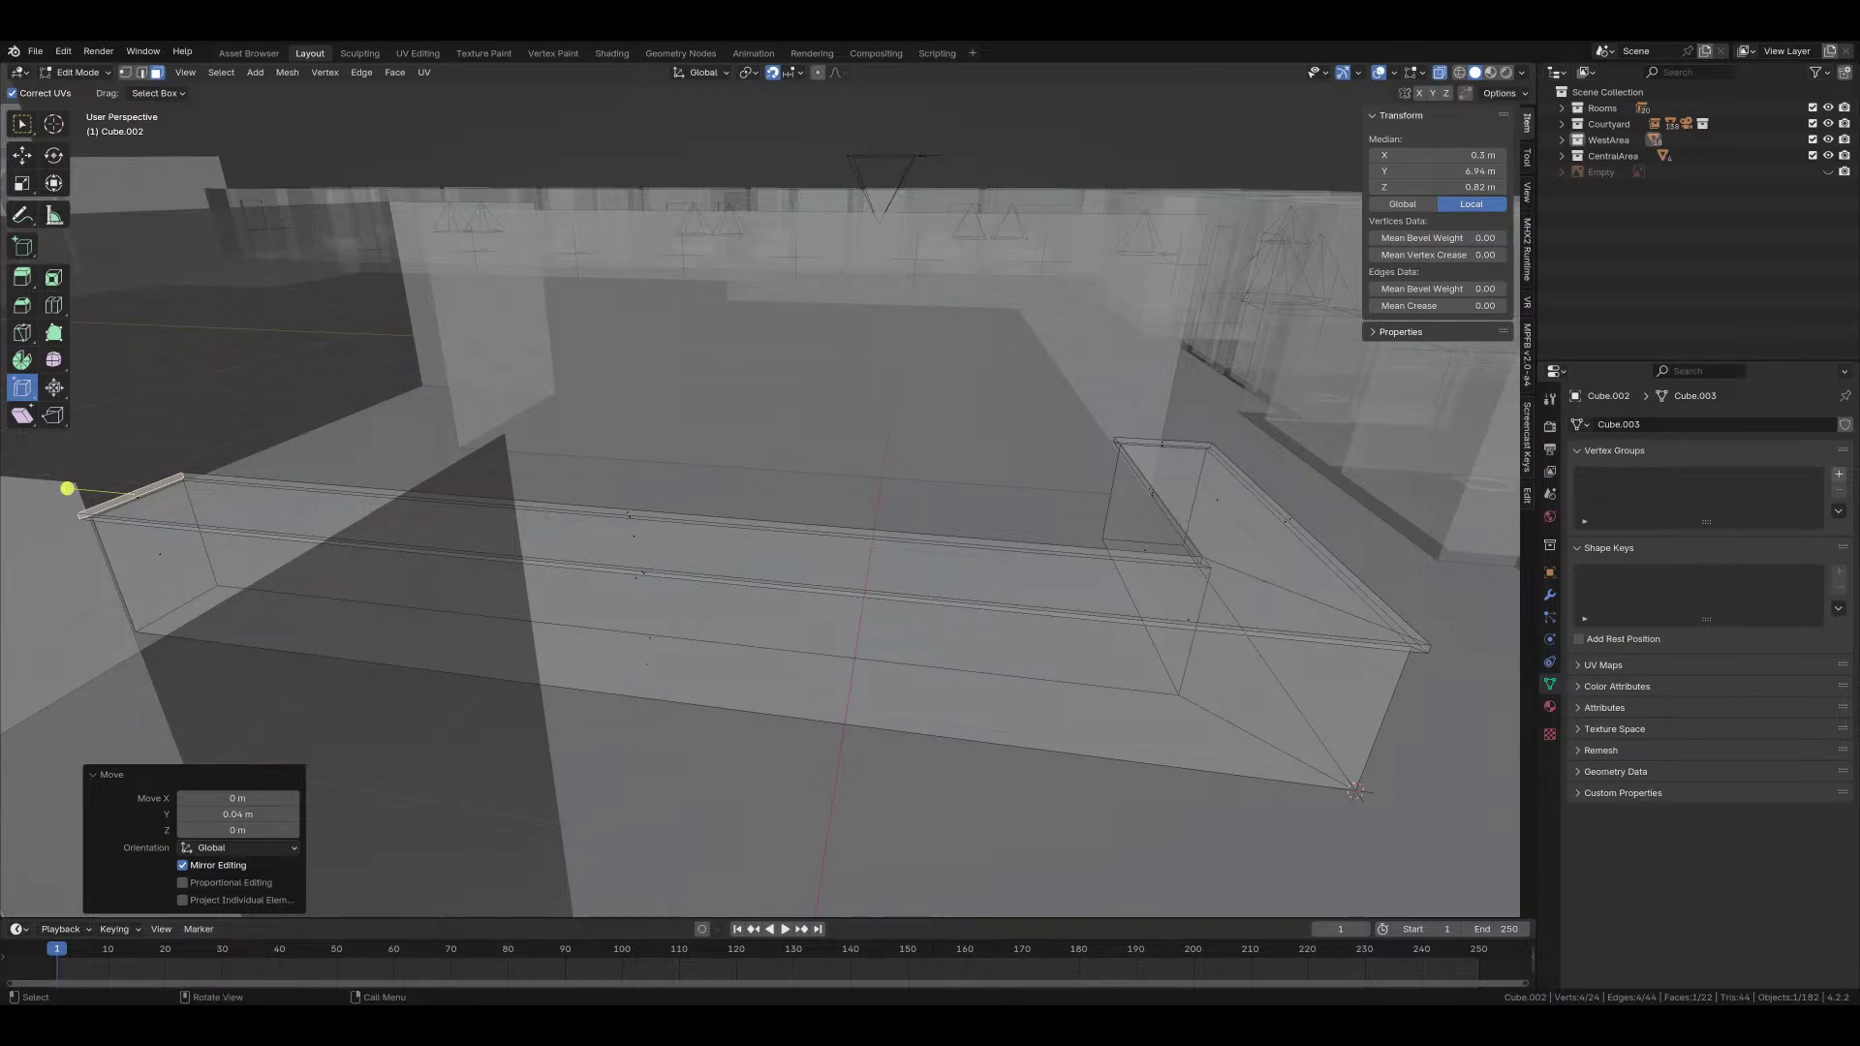
middle_click_drag(518, 594, 448, 609)
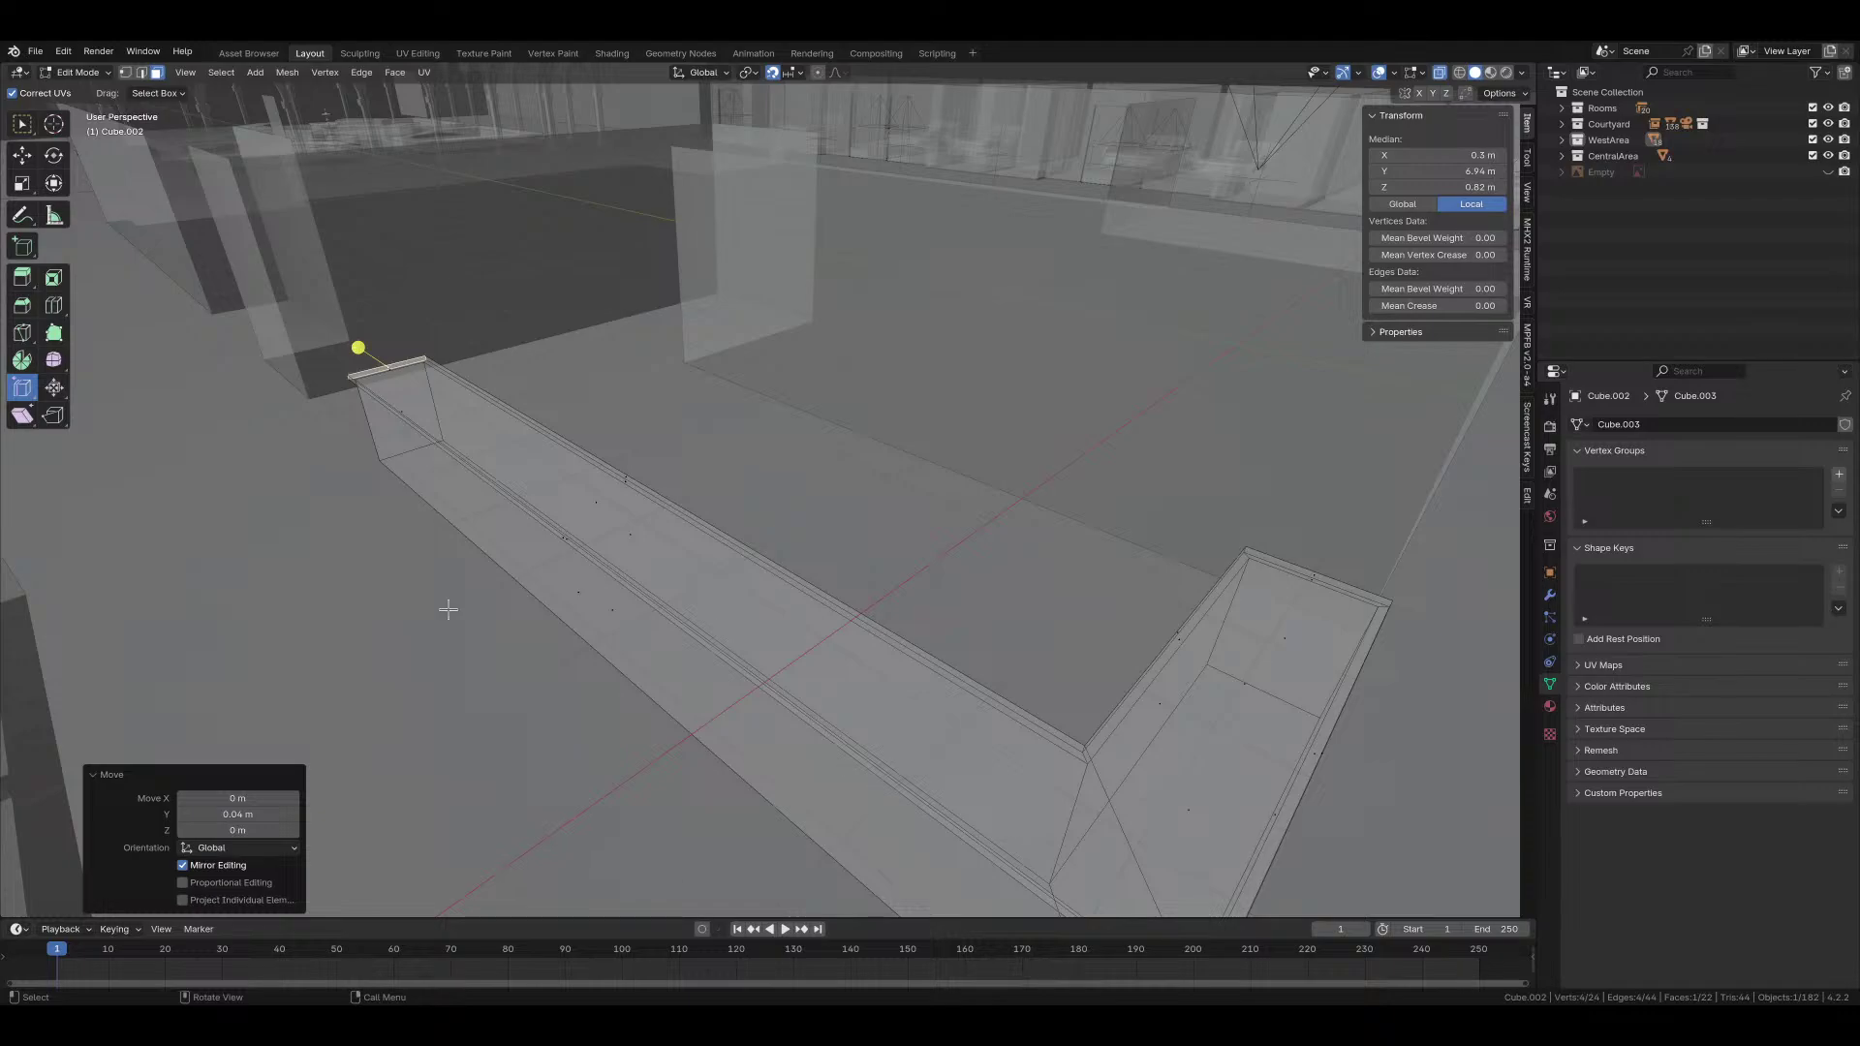
left_click(1828, 172)
scroll(778, 531, "down", 5)
middle_click_drag(778, 530, 988, 547)
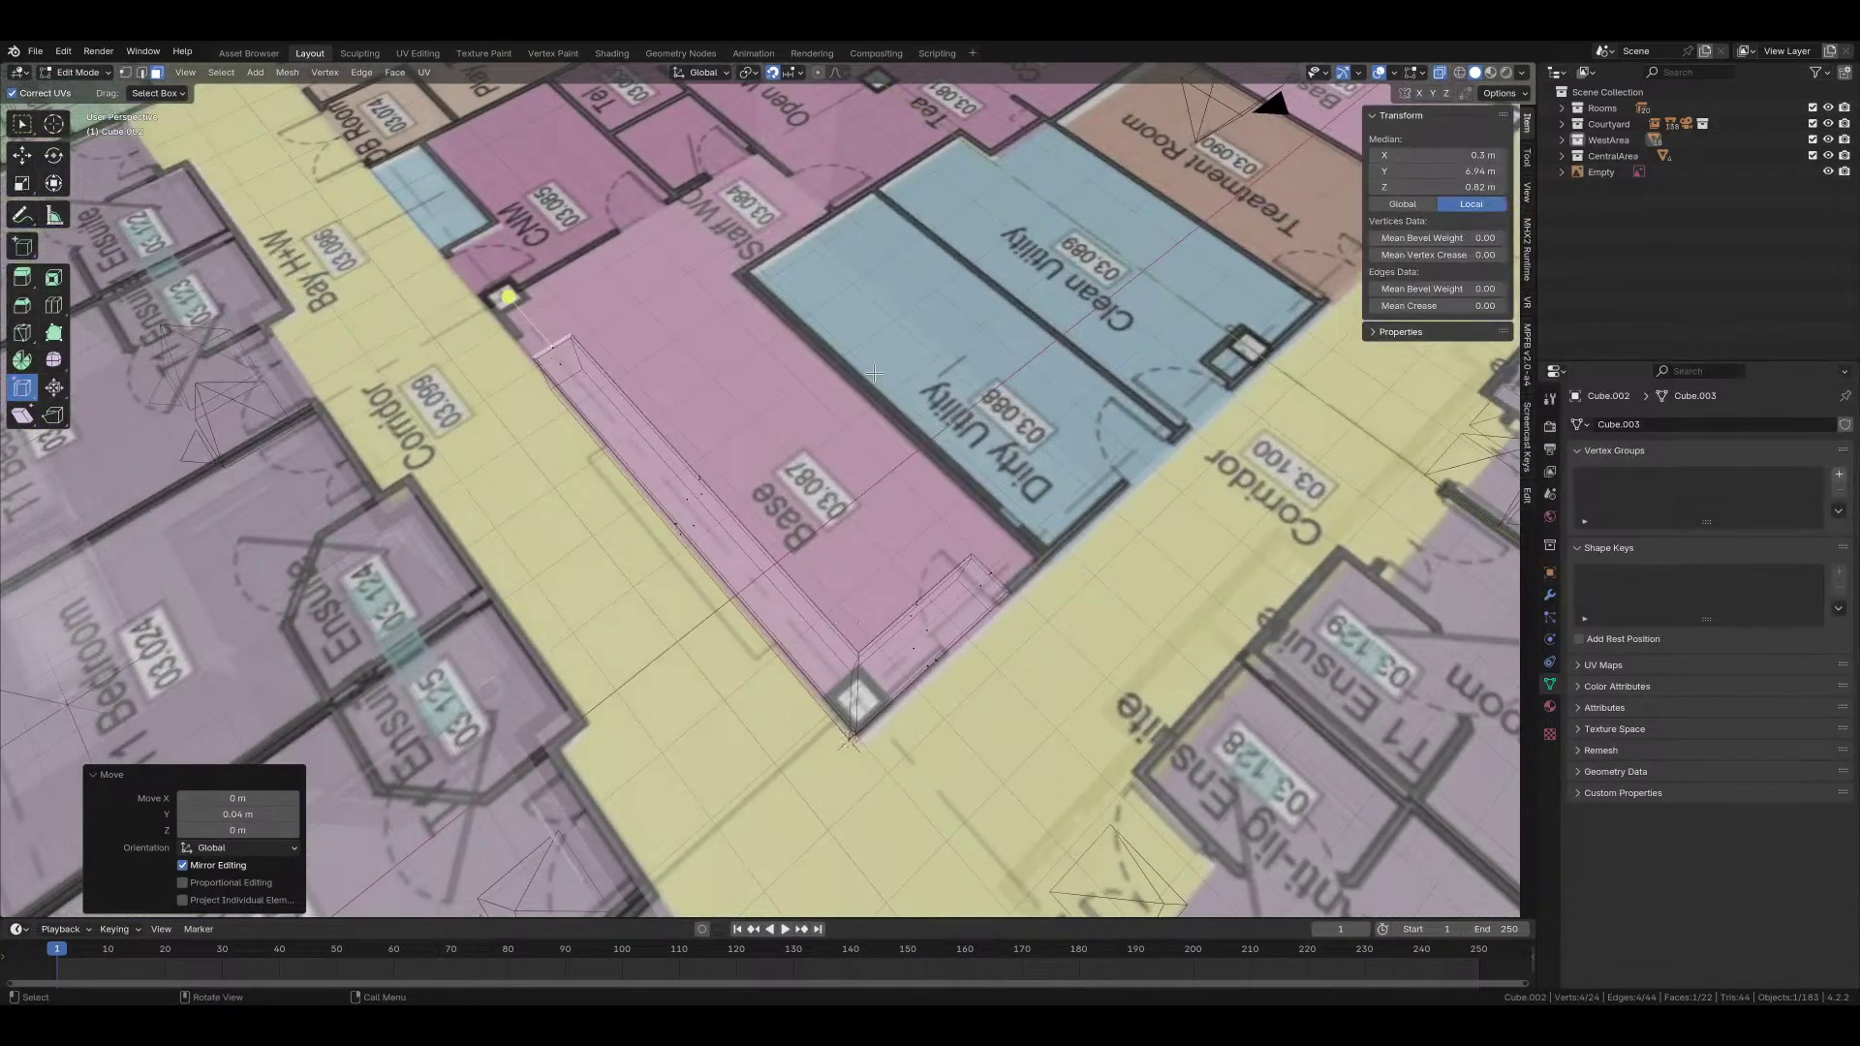
middle_click_drag(855, 361, 891, 441)
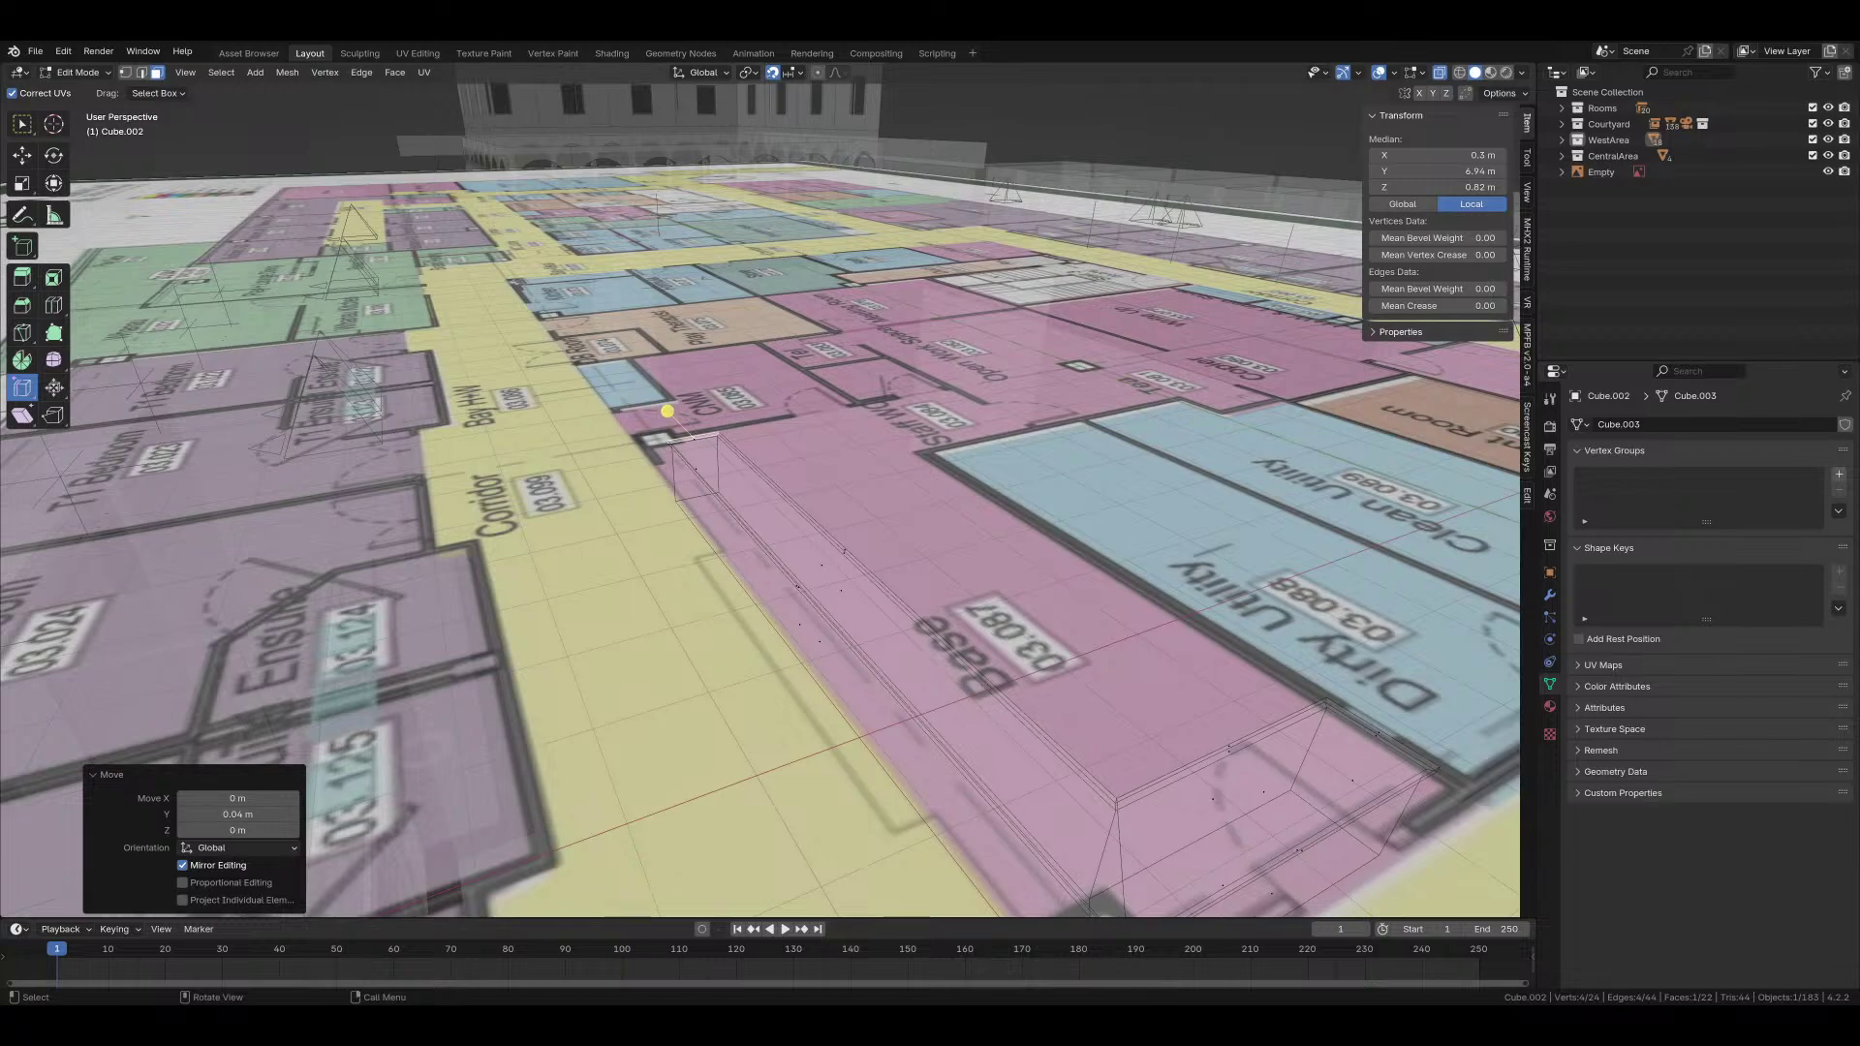
middle_click_drag(1027, 485, 817, 486, "ctrl")
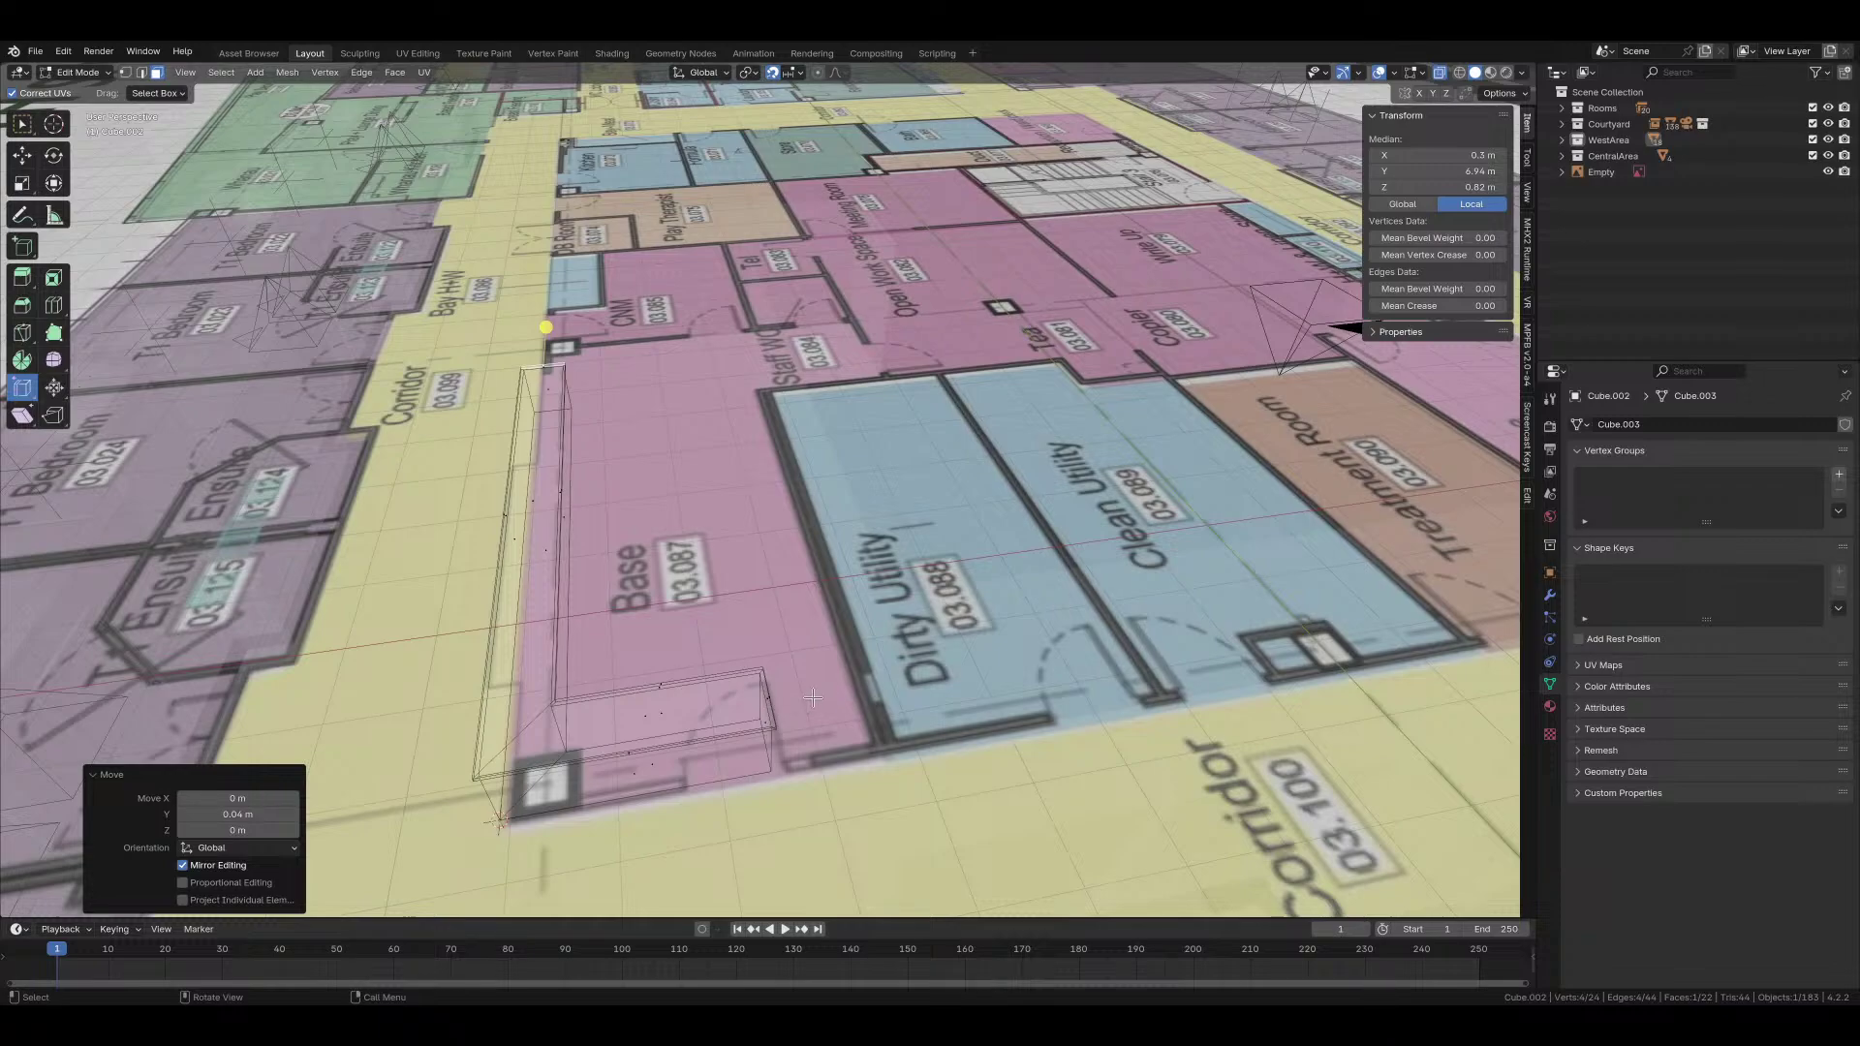
Step: On the wall beside Dirty Utility, add a loop cut slid to the wall's end and move it 1 m along Y
key("Tab")
left_click(930, 639)
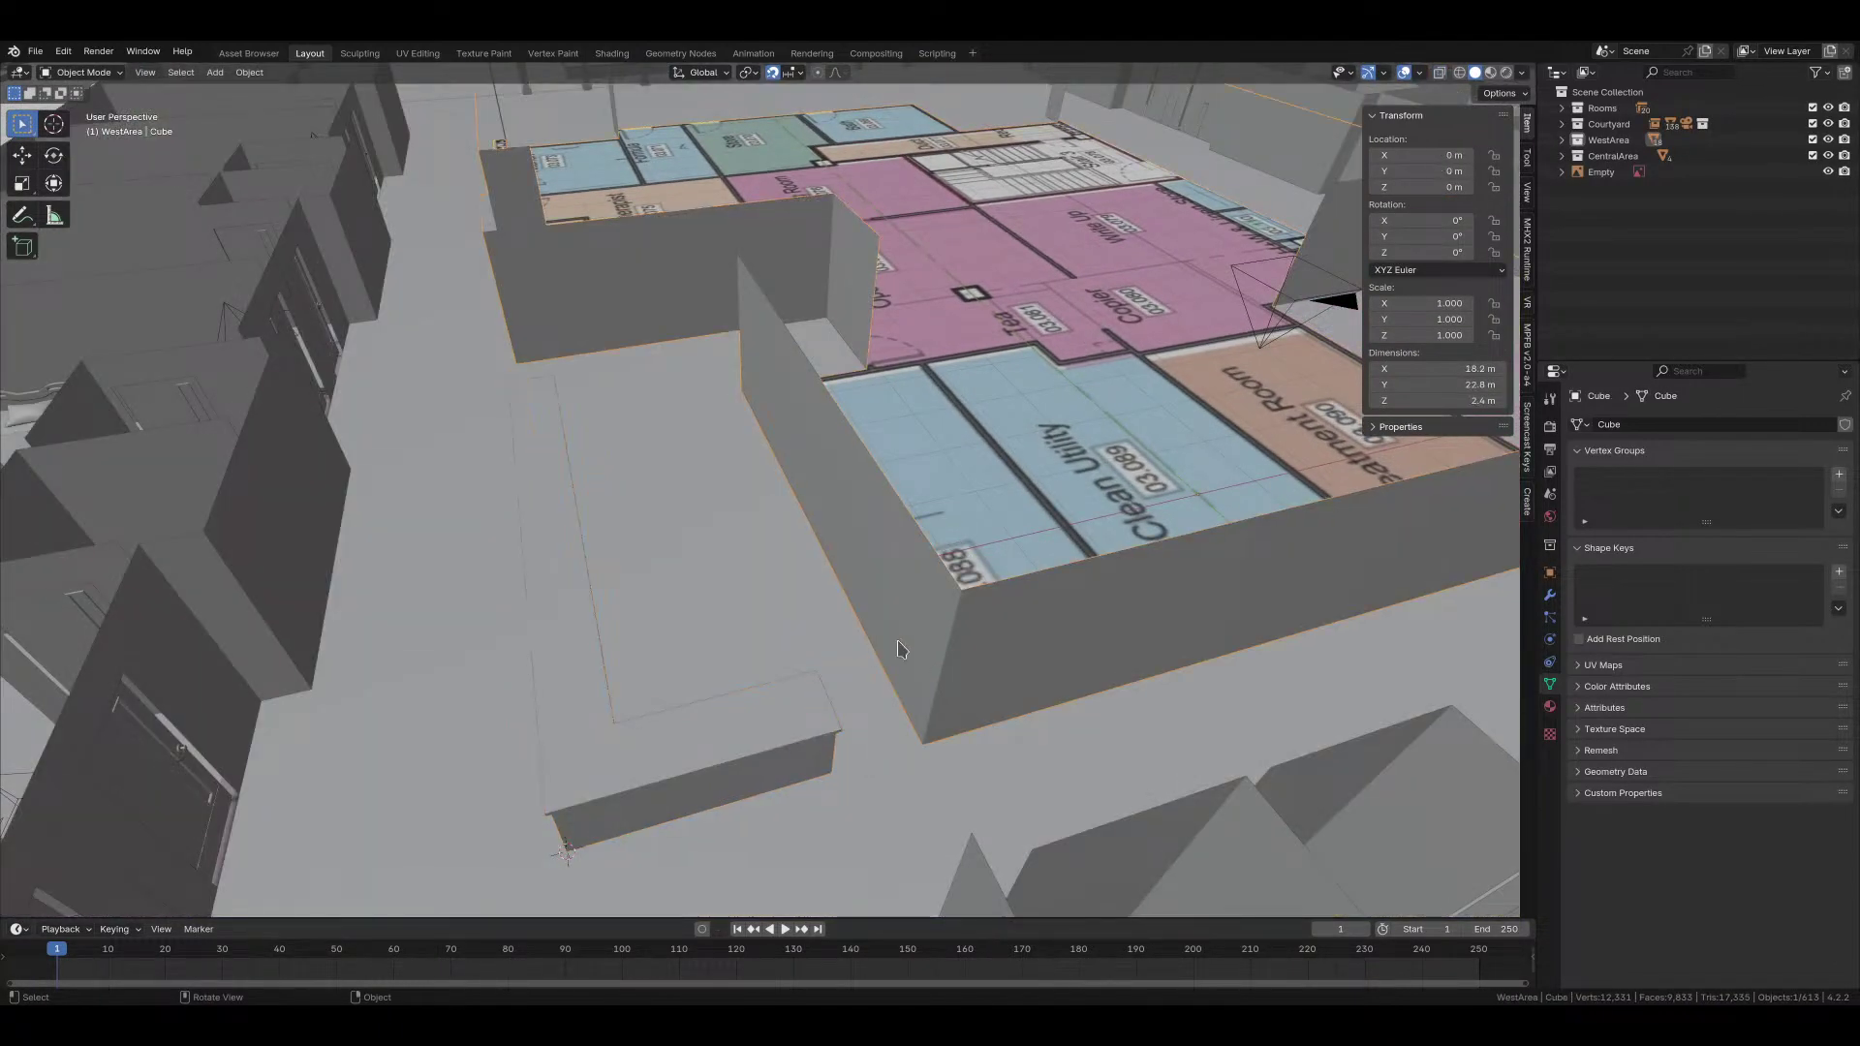
key("Tab")
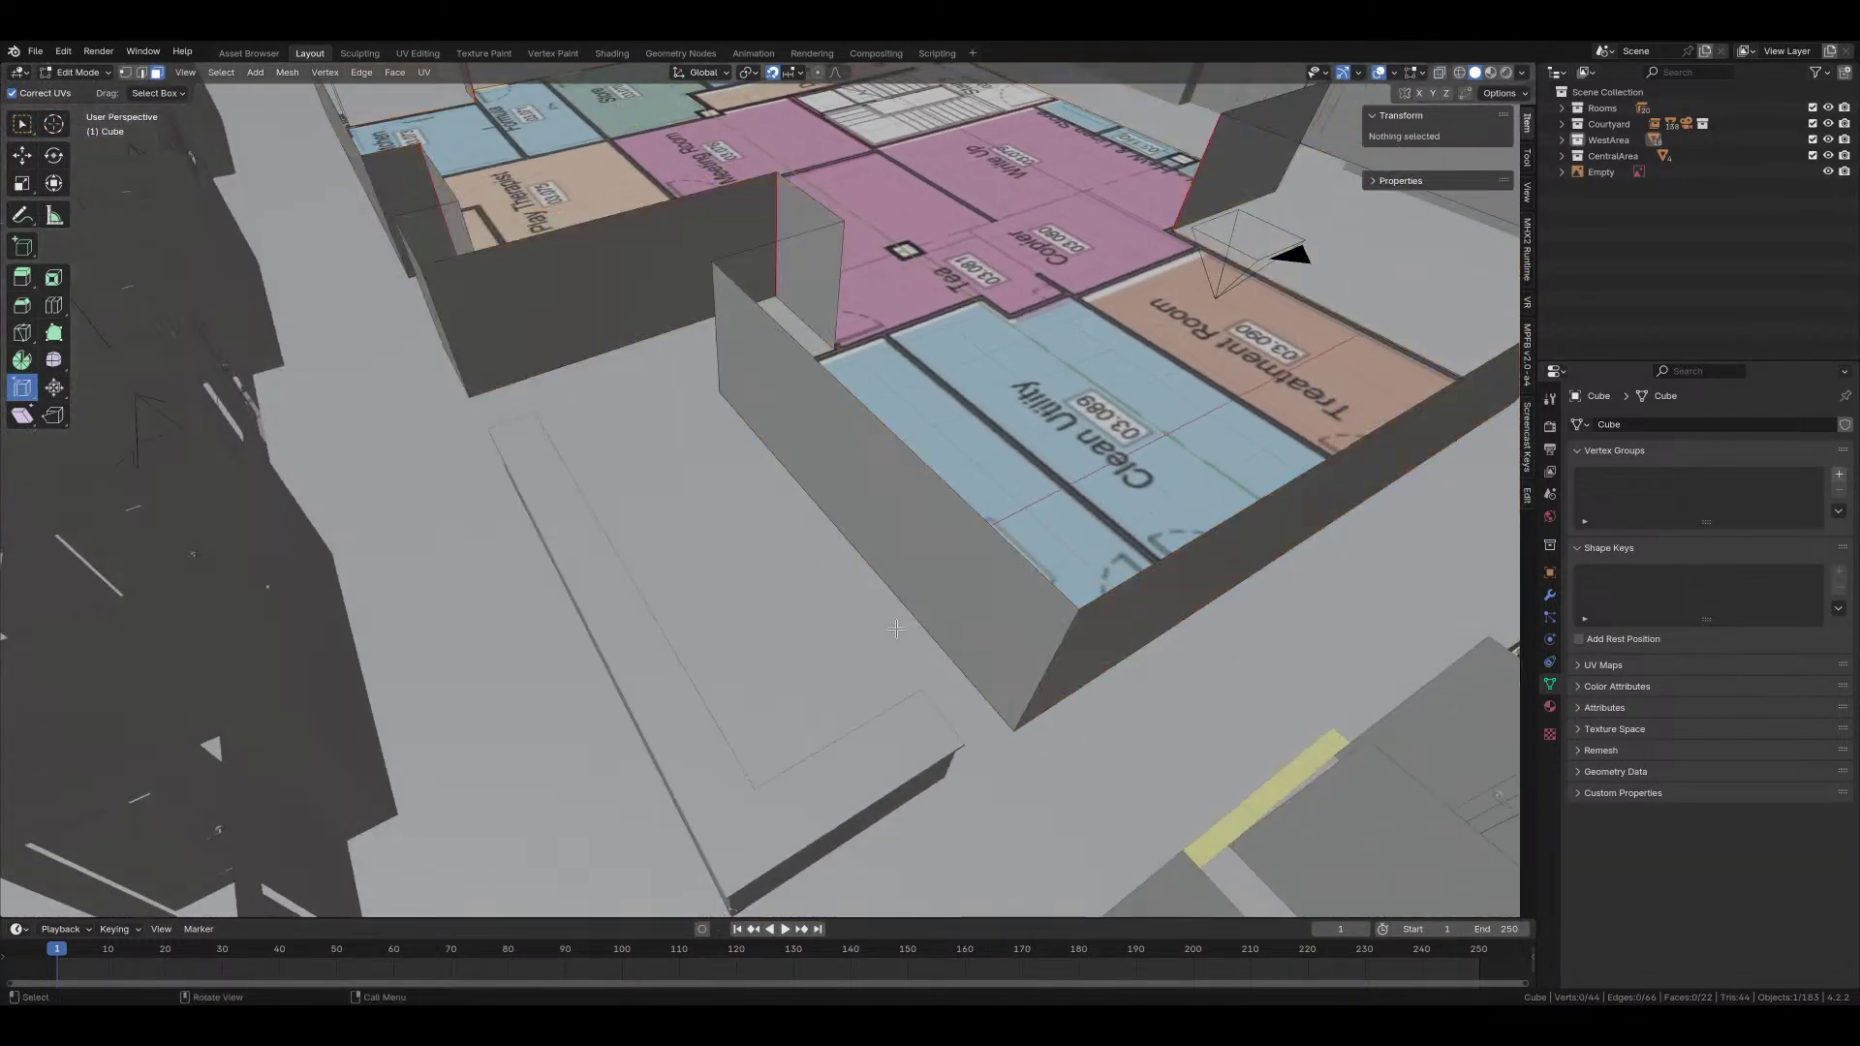
key("ctrl+r")
left_click(828, 506)
left_click(1029, 812)
key("g")
key("y")
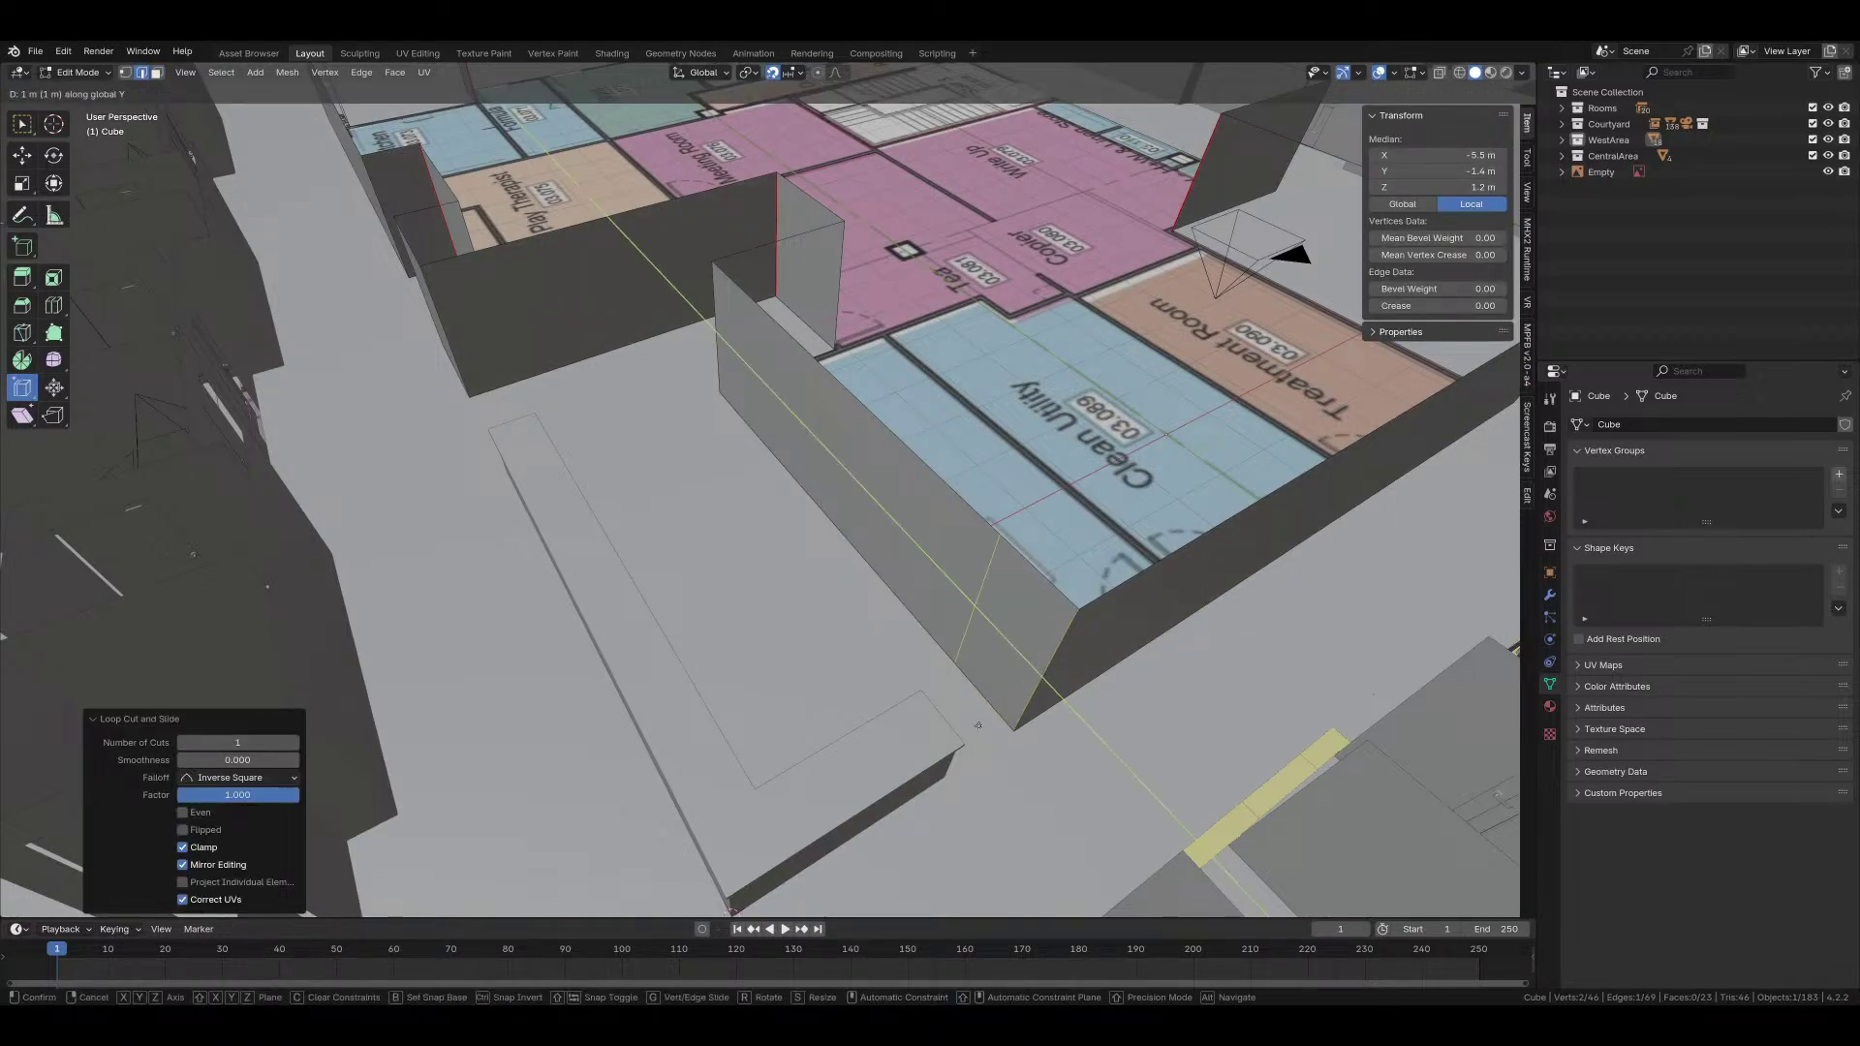
left_click(978, 725)
Step: Shift the wall's cut loop to Y -1.7 m, near the inner side of the counter's short leg
key("grave")
left_click(964, 678)
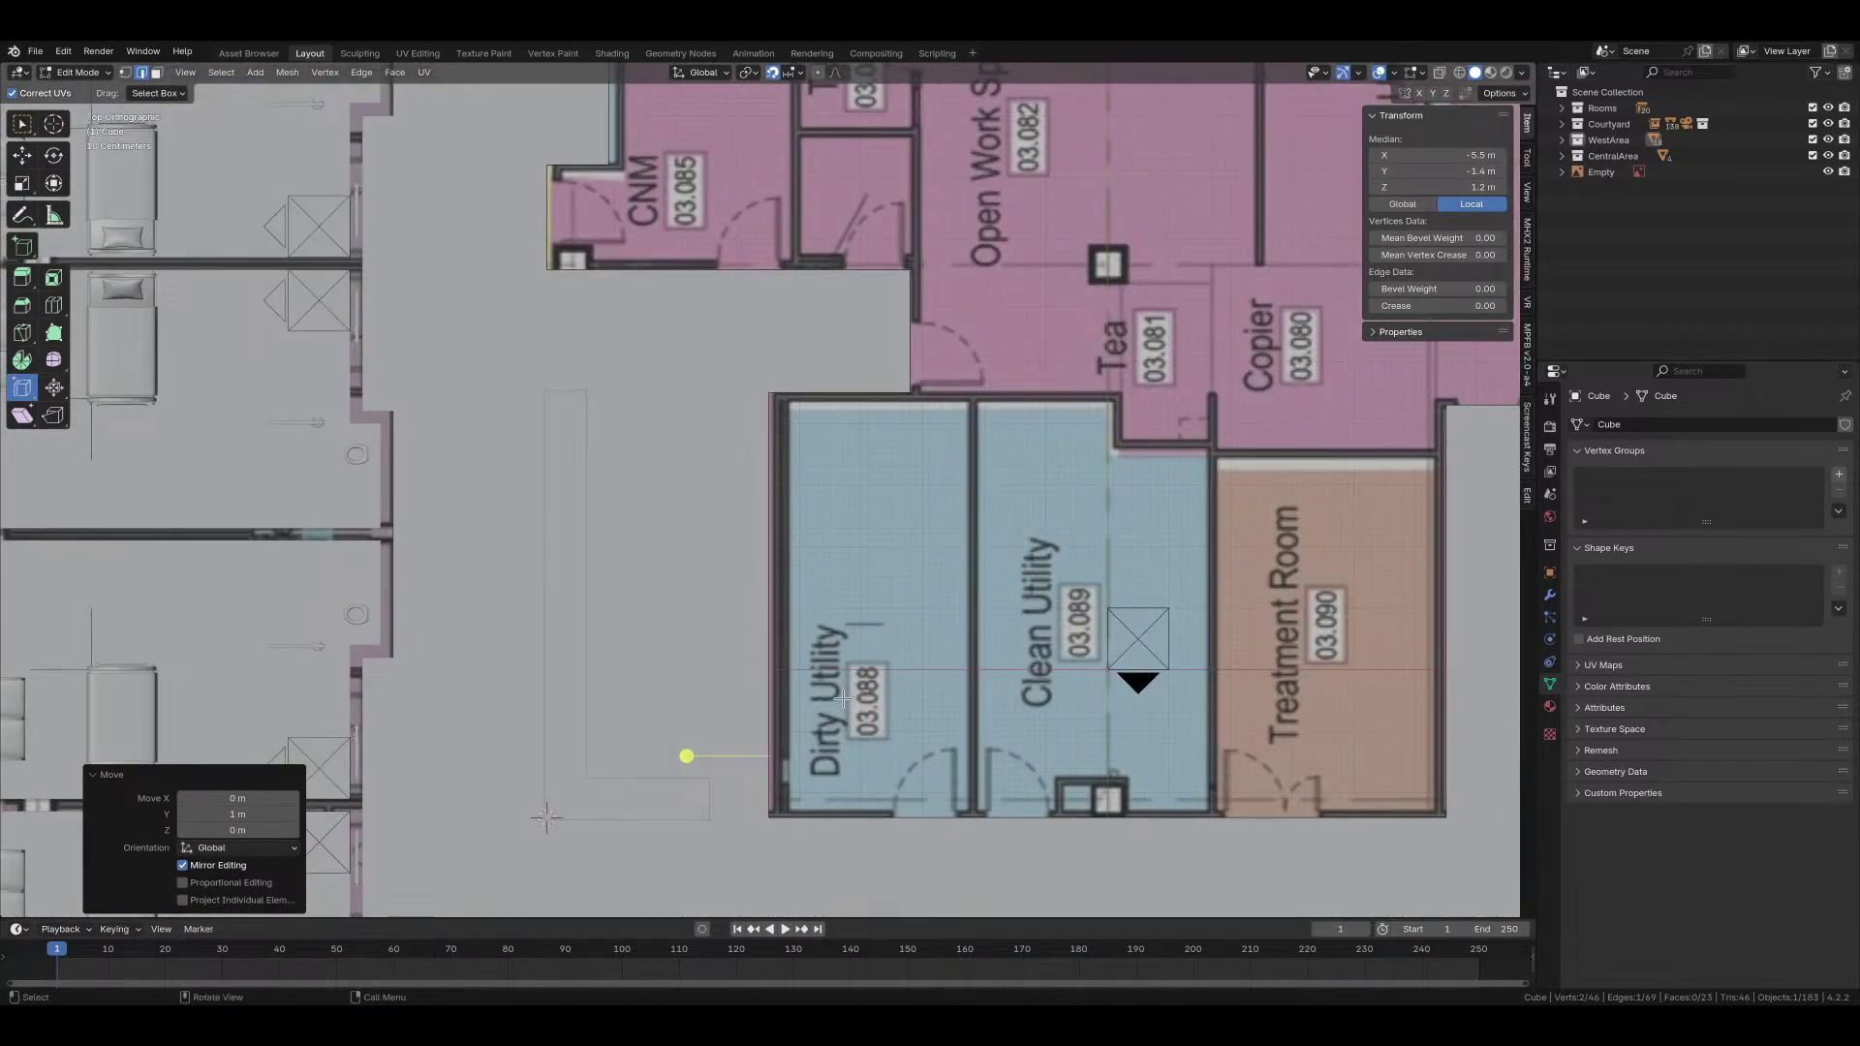
middle_click_drag(841, 698, 848, 535, "shift")
scroll(848, 536, "up", 3)
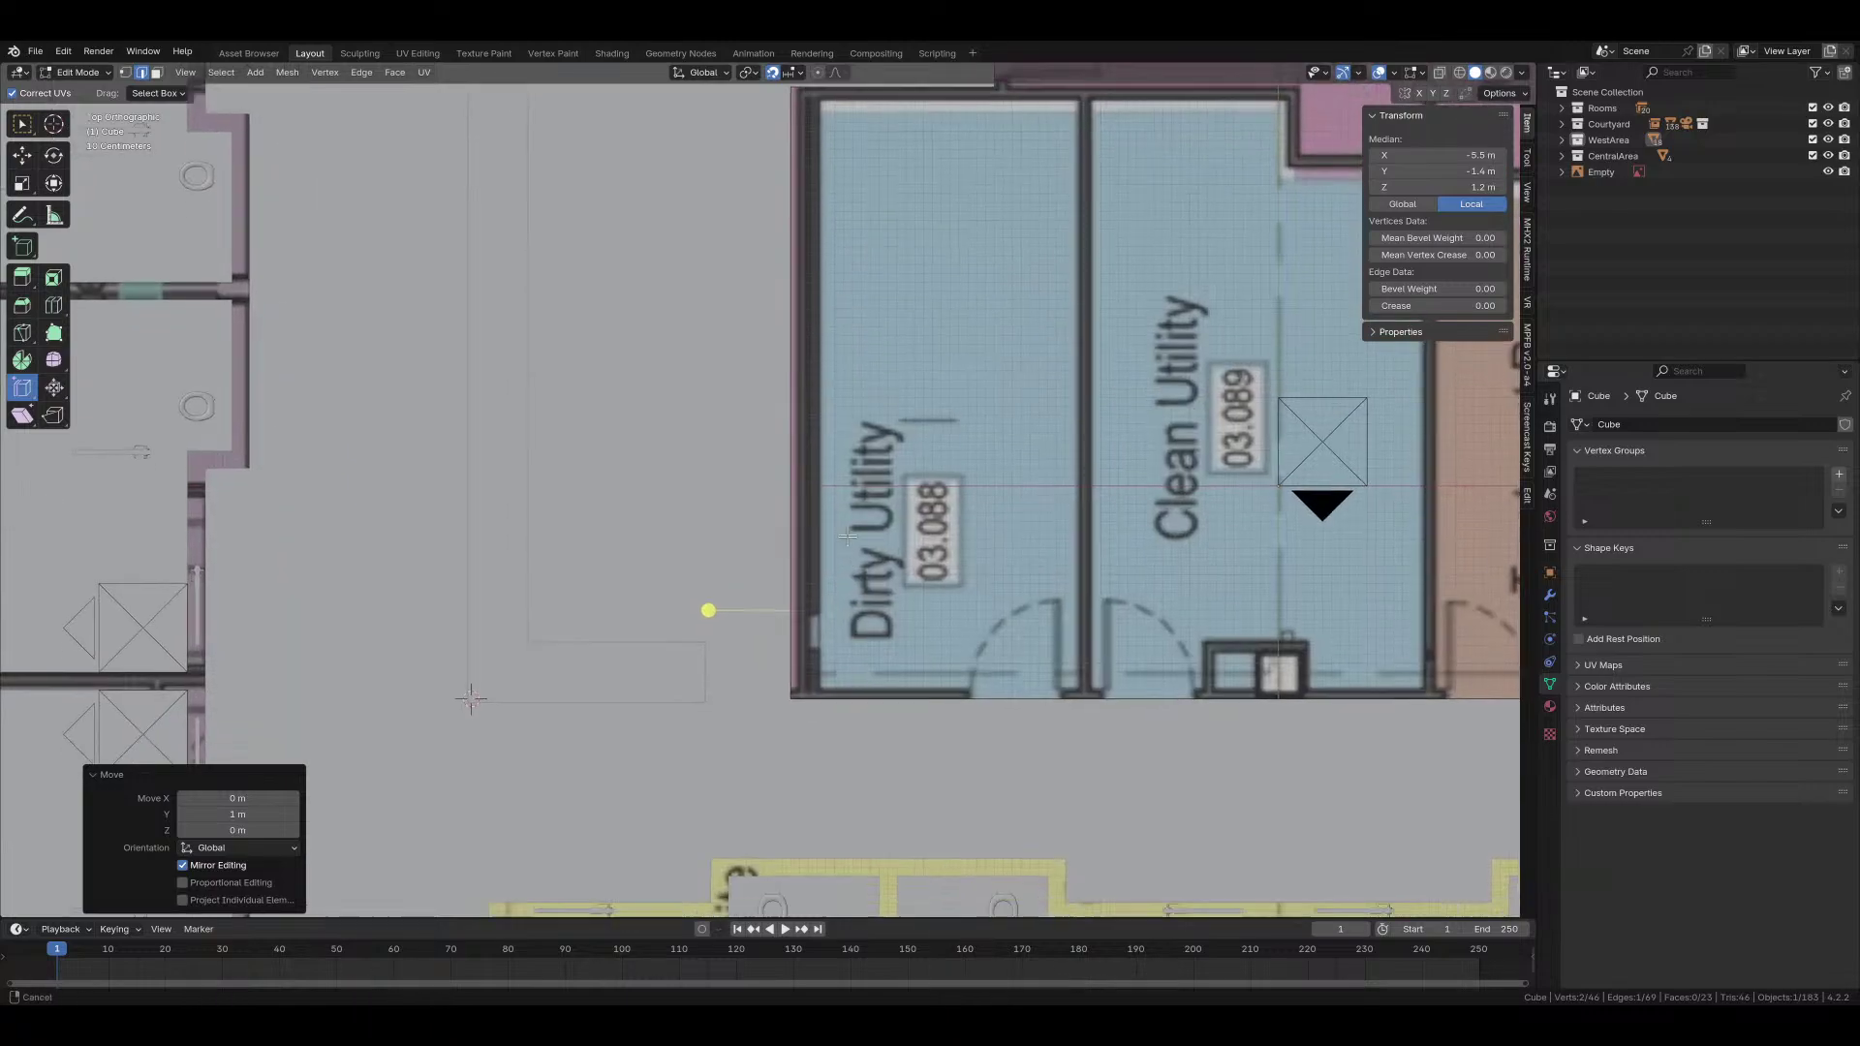
scroll(848, 536, "up", 4)
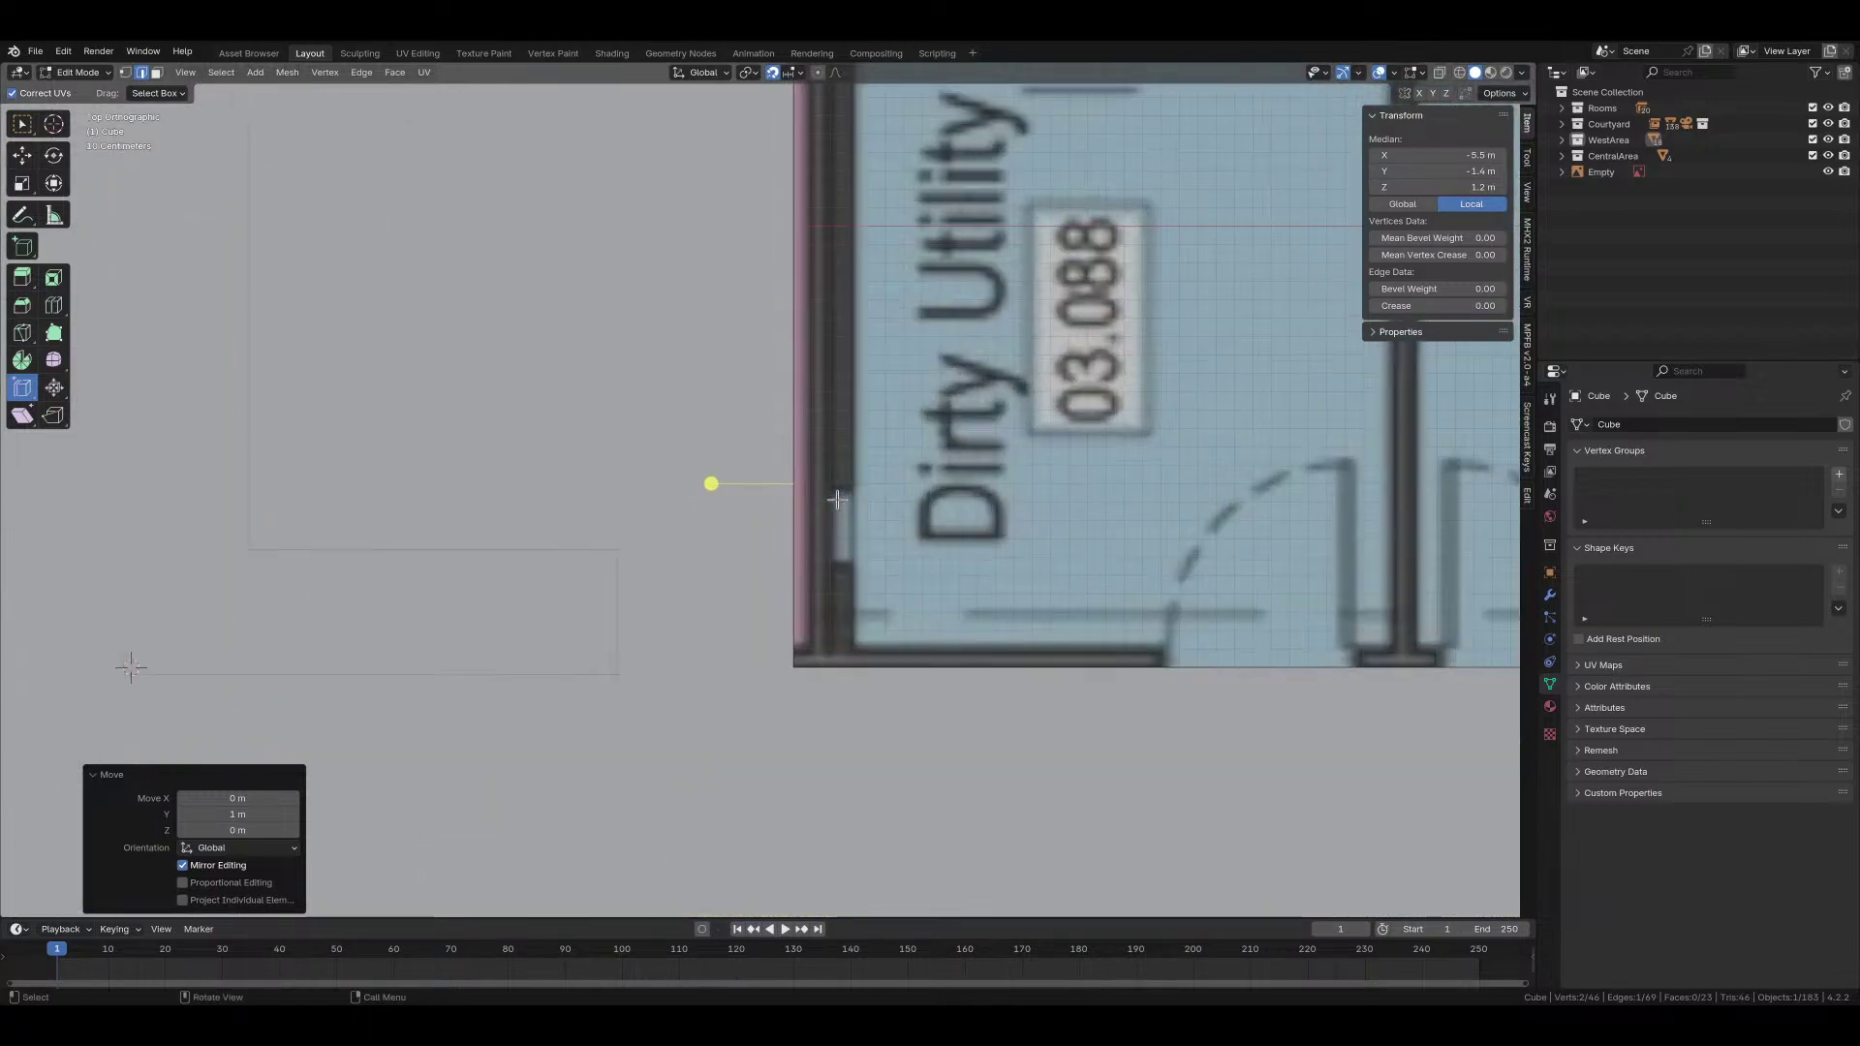
key("g")
left_click(822, 557)
middle_click_drag(822, 557, 901, 411)
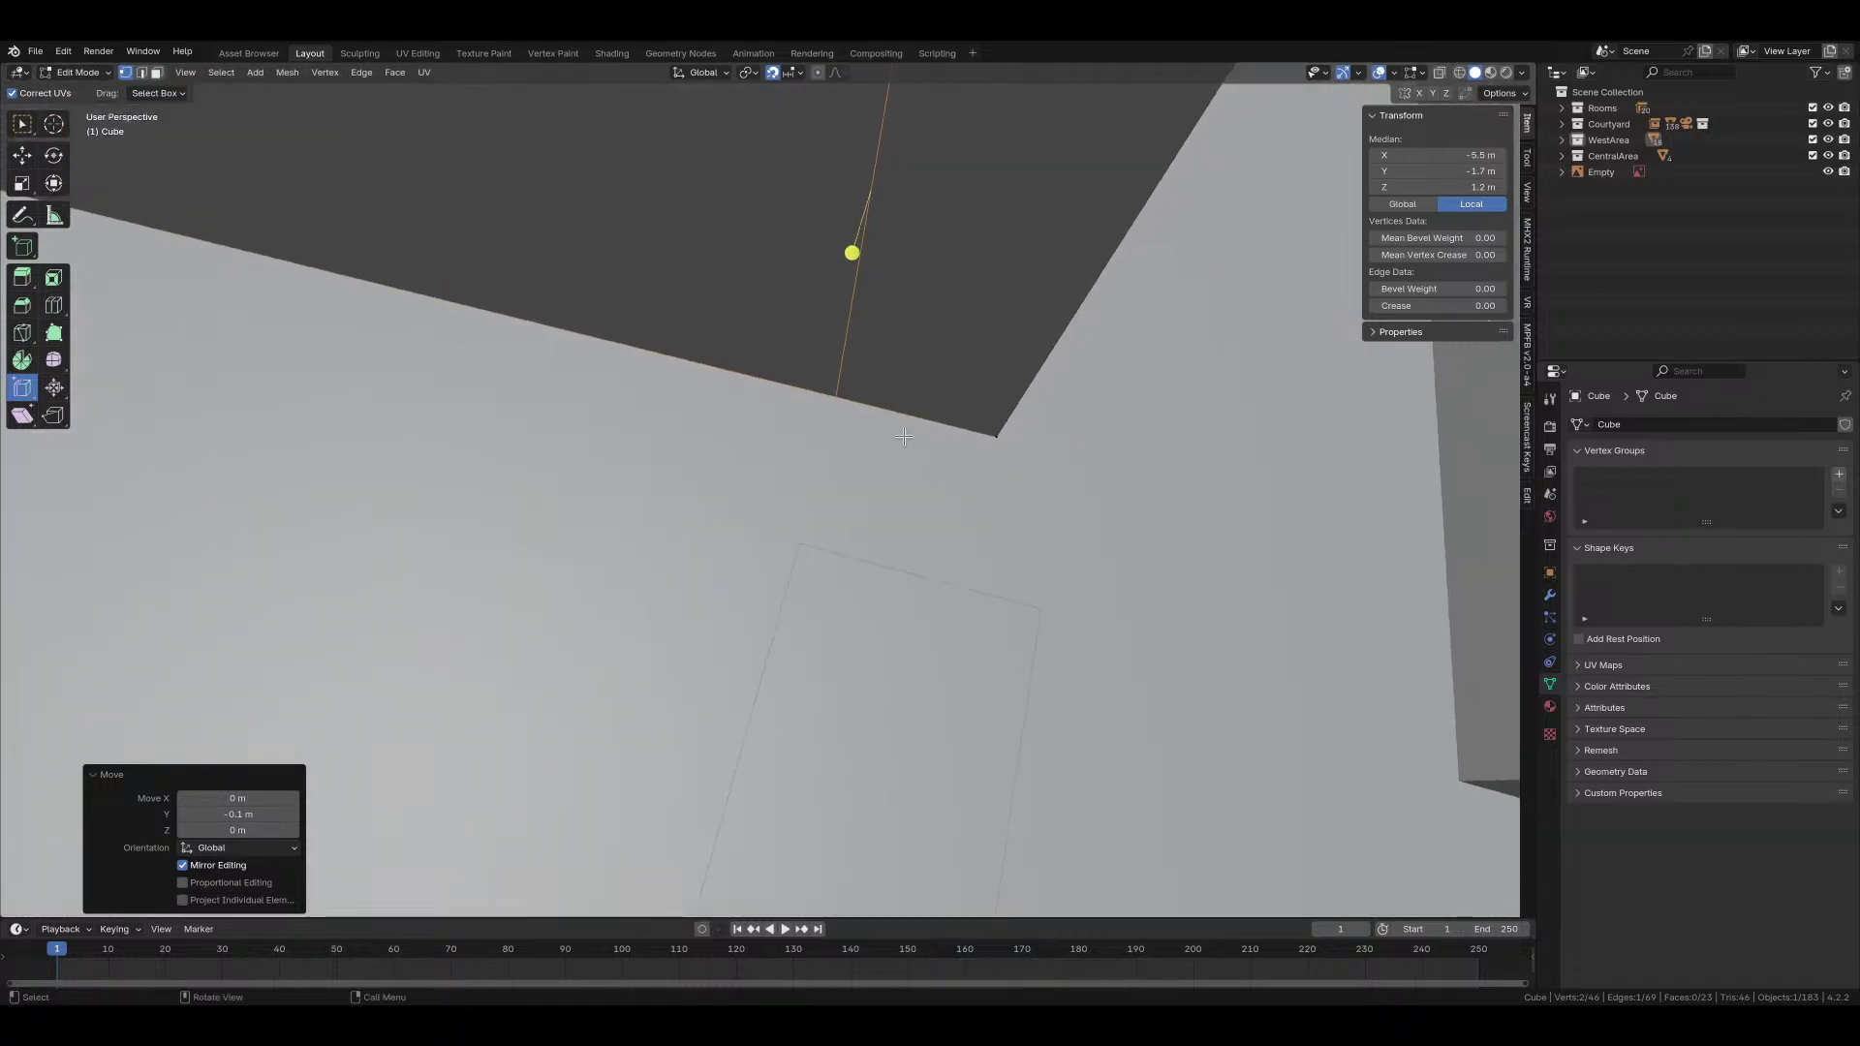
Step: Add a second loop cut slid onto the first and move the wall's end face -1 m along X to meet the counter
key("alt+a")
key("ctrl+r")
left_click(913, 404)
left_click(922, 386)
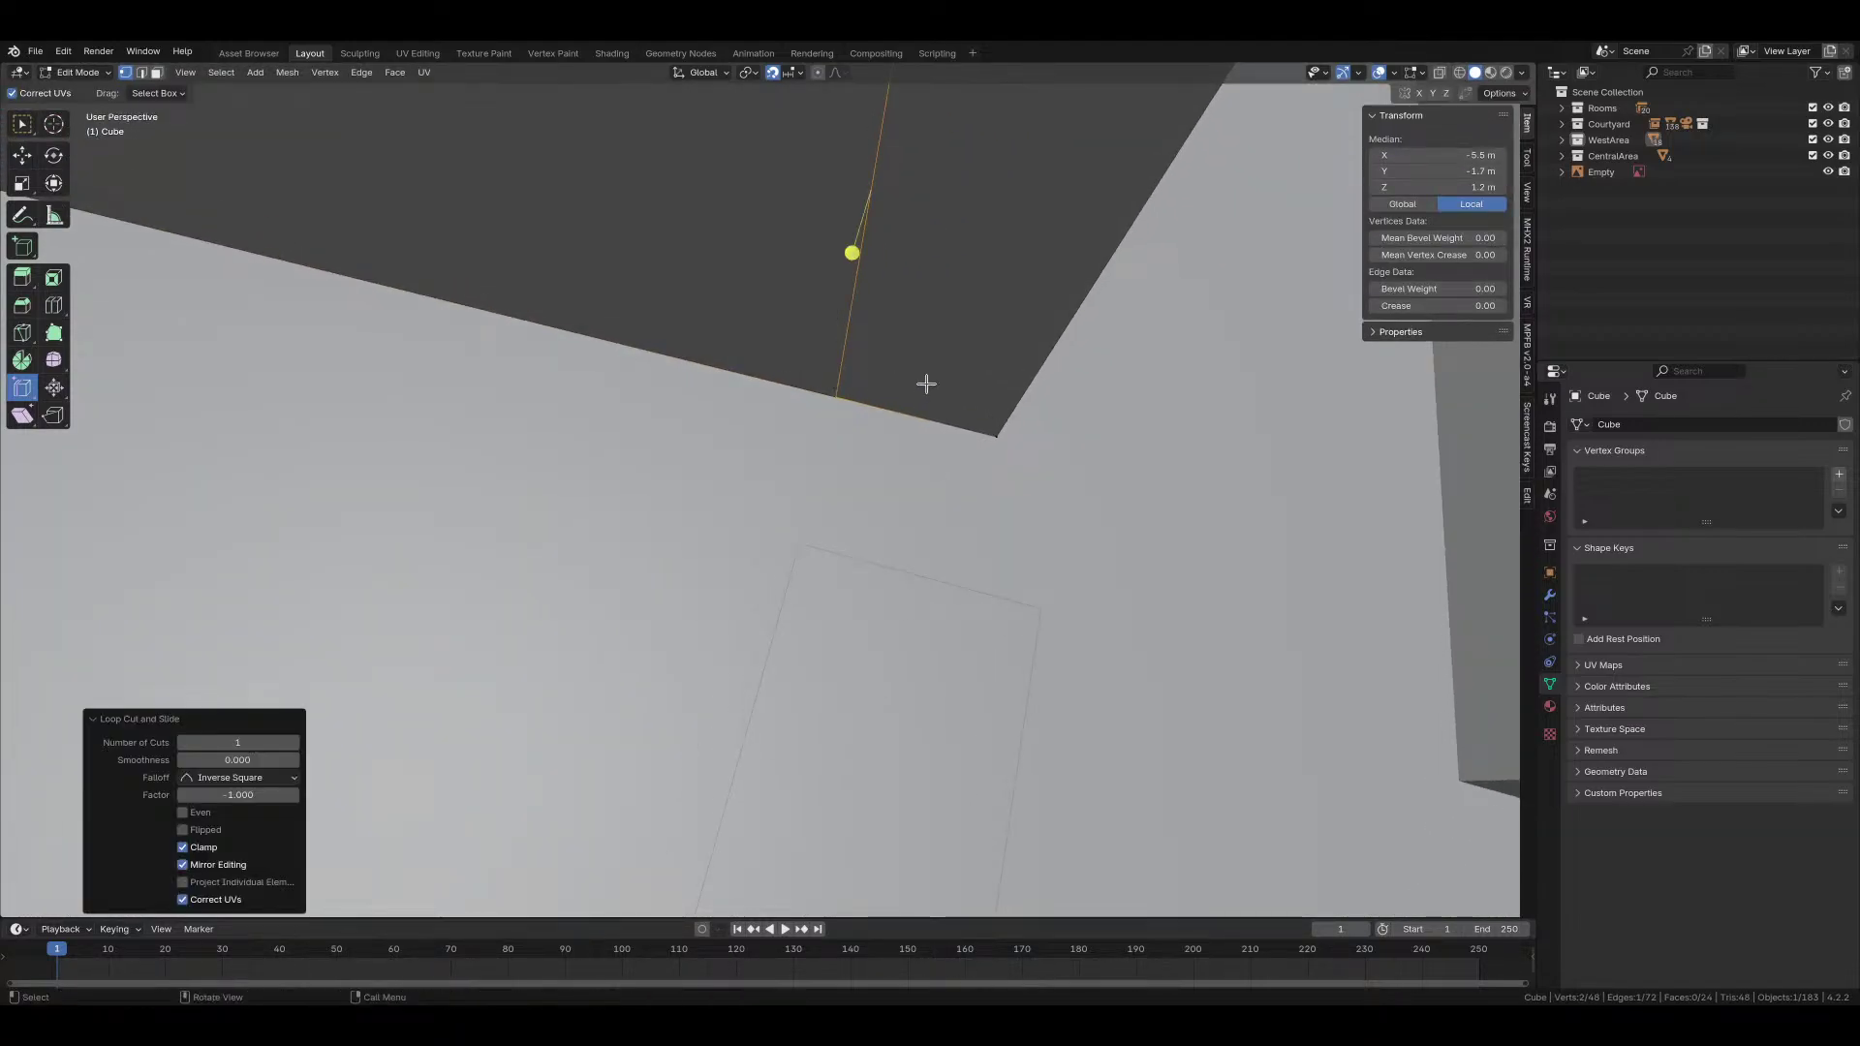
key("3")
left_click(939, 359)
key("KP_7")
key("g")
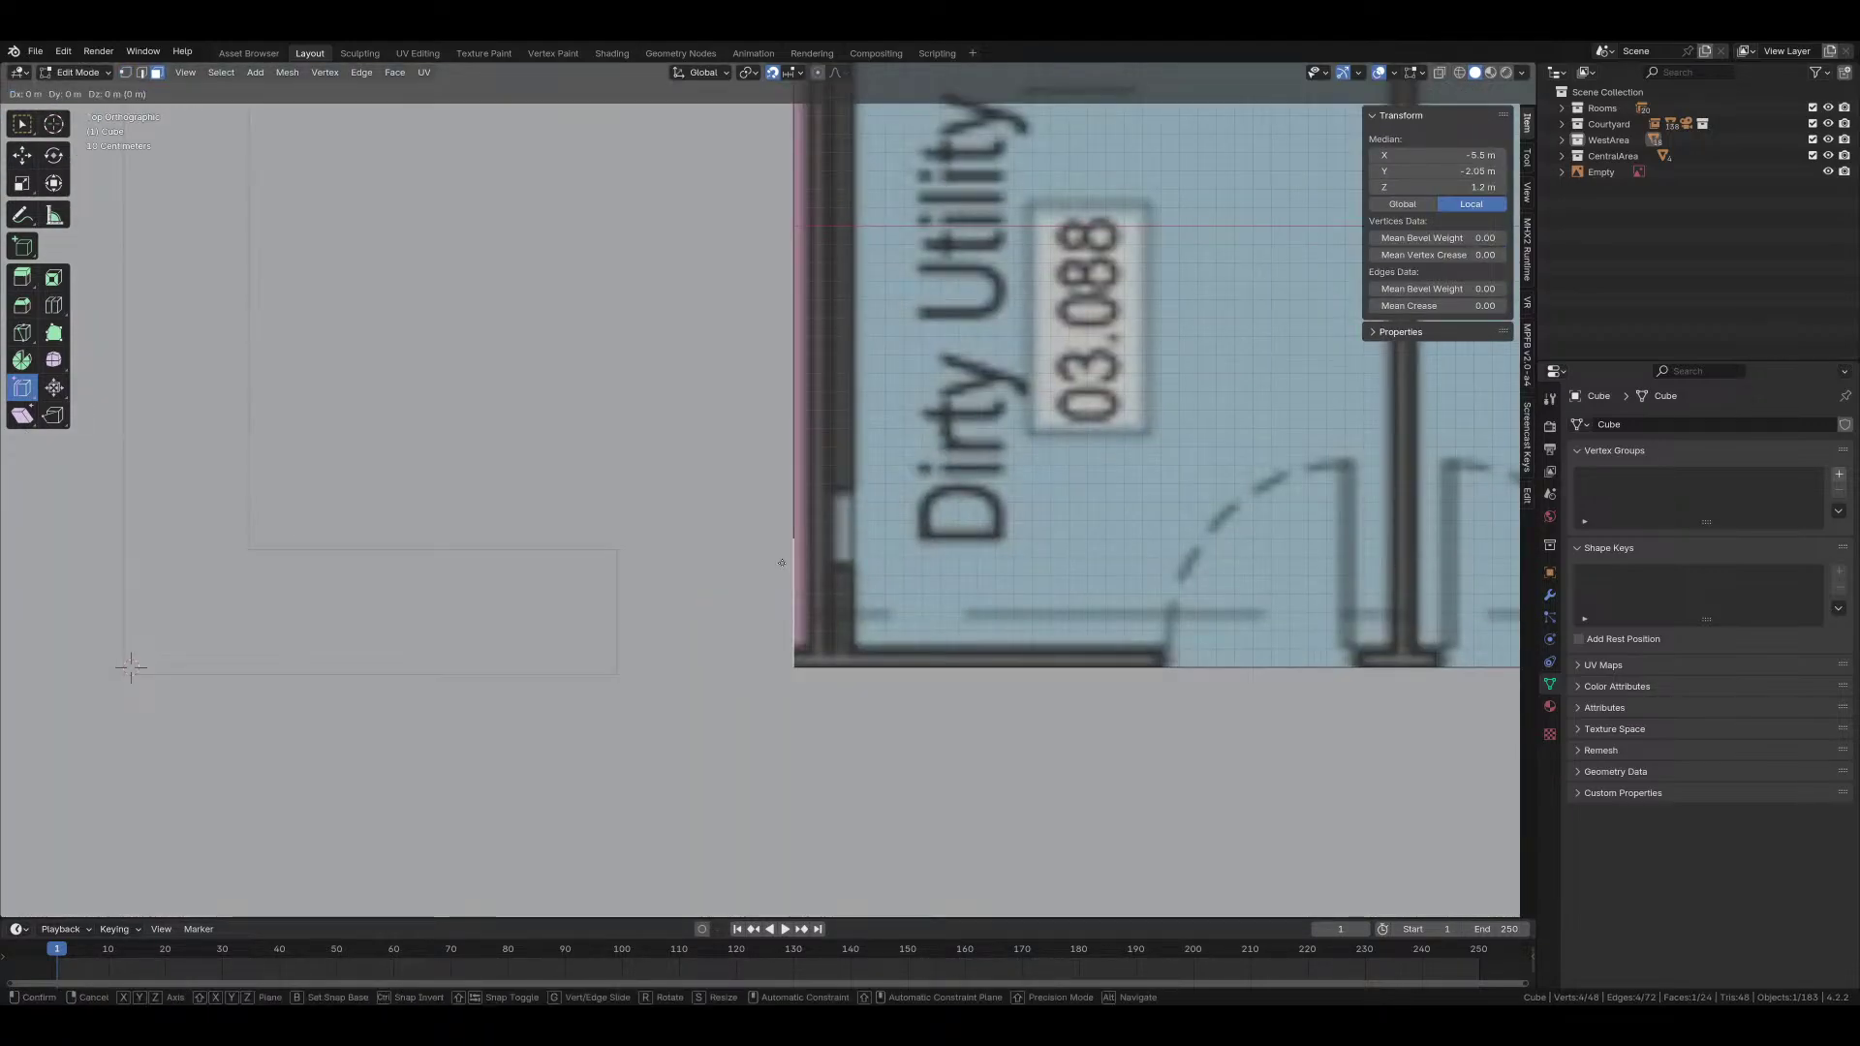
key("x")
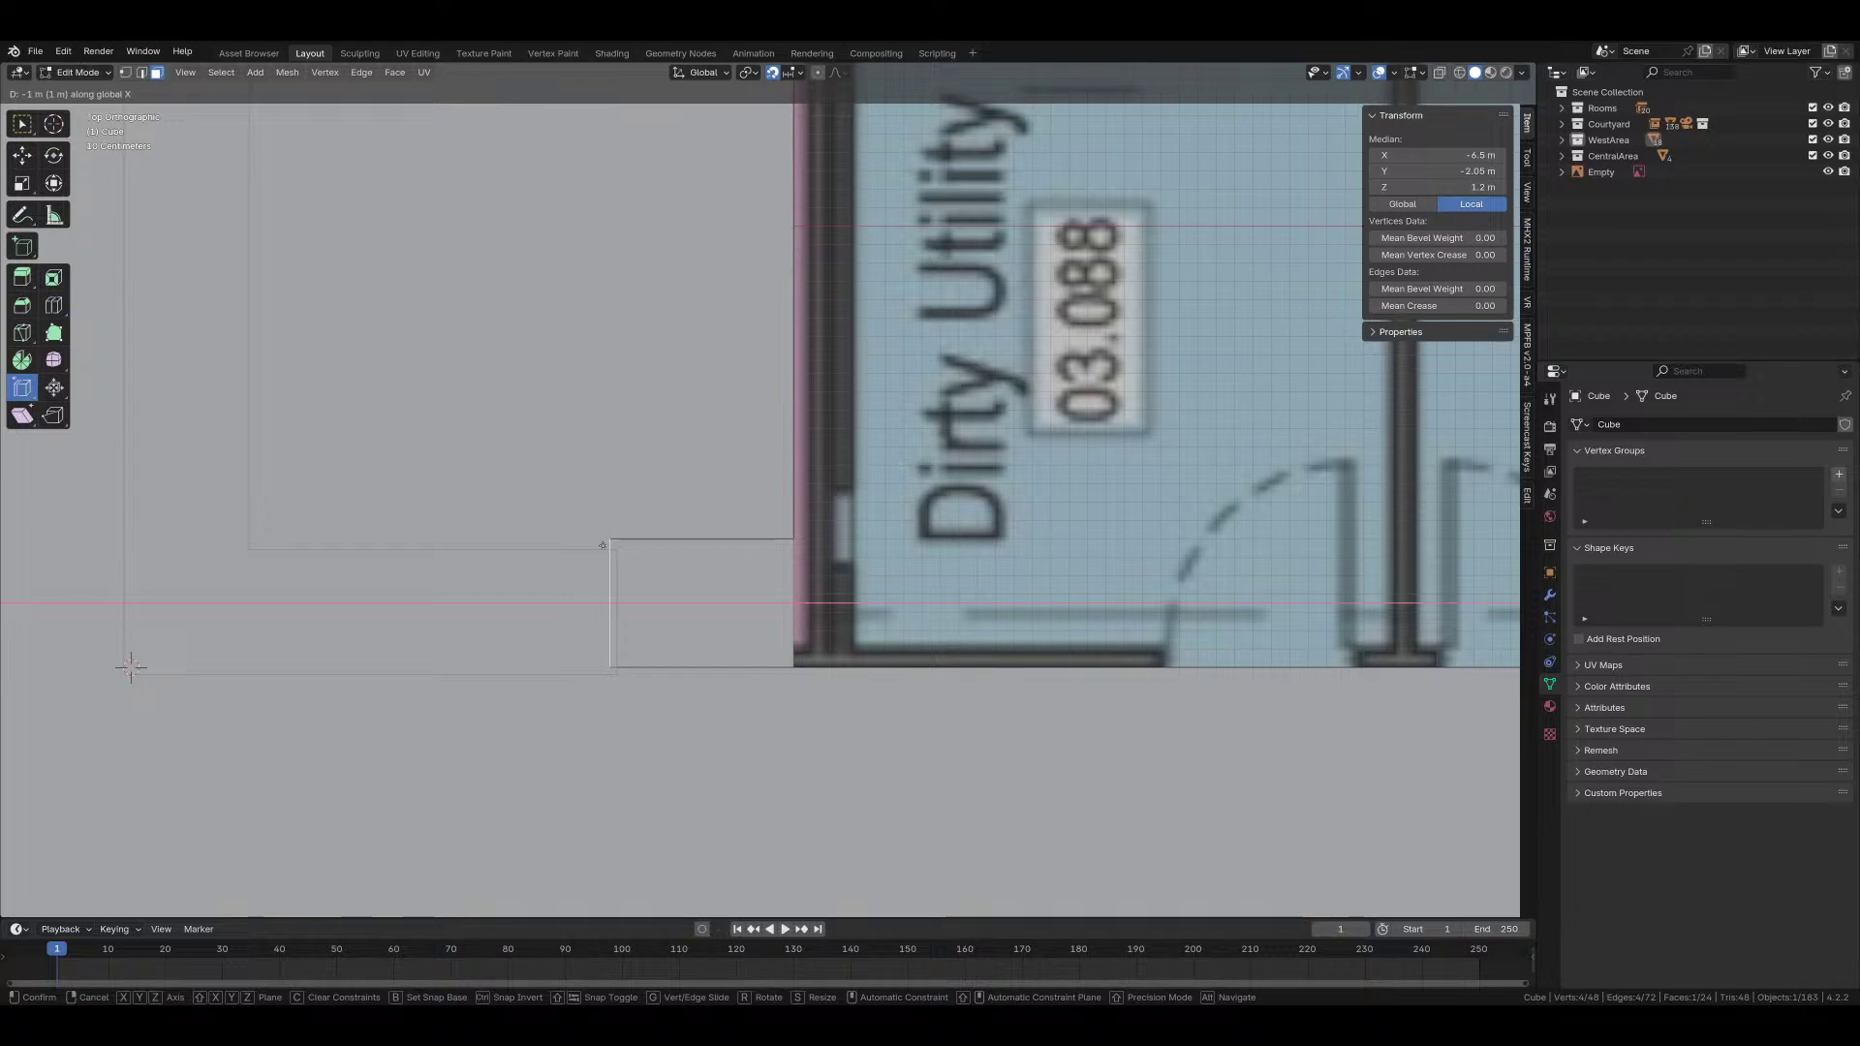
left_click(603, 545)
Step: Remove the countertop overhang at the short leg's end by moving the slab's thin end face -0.04 m along X
key("Tab")
left_click(601, 580)
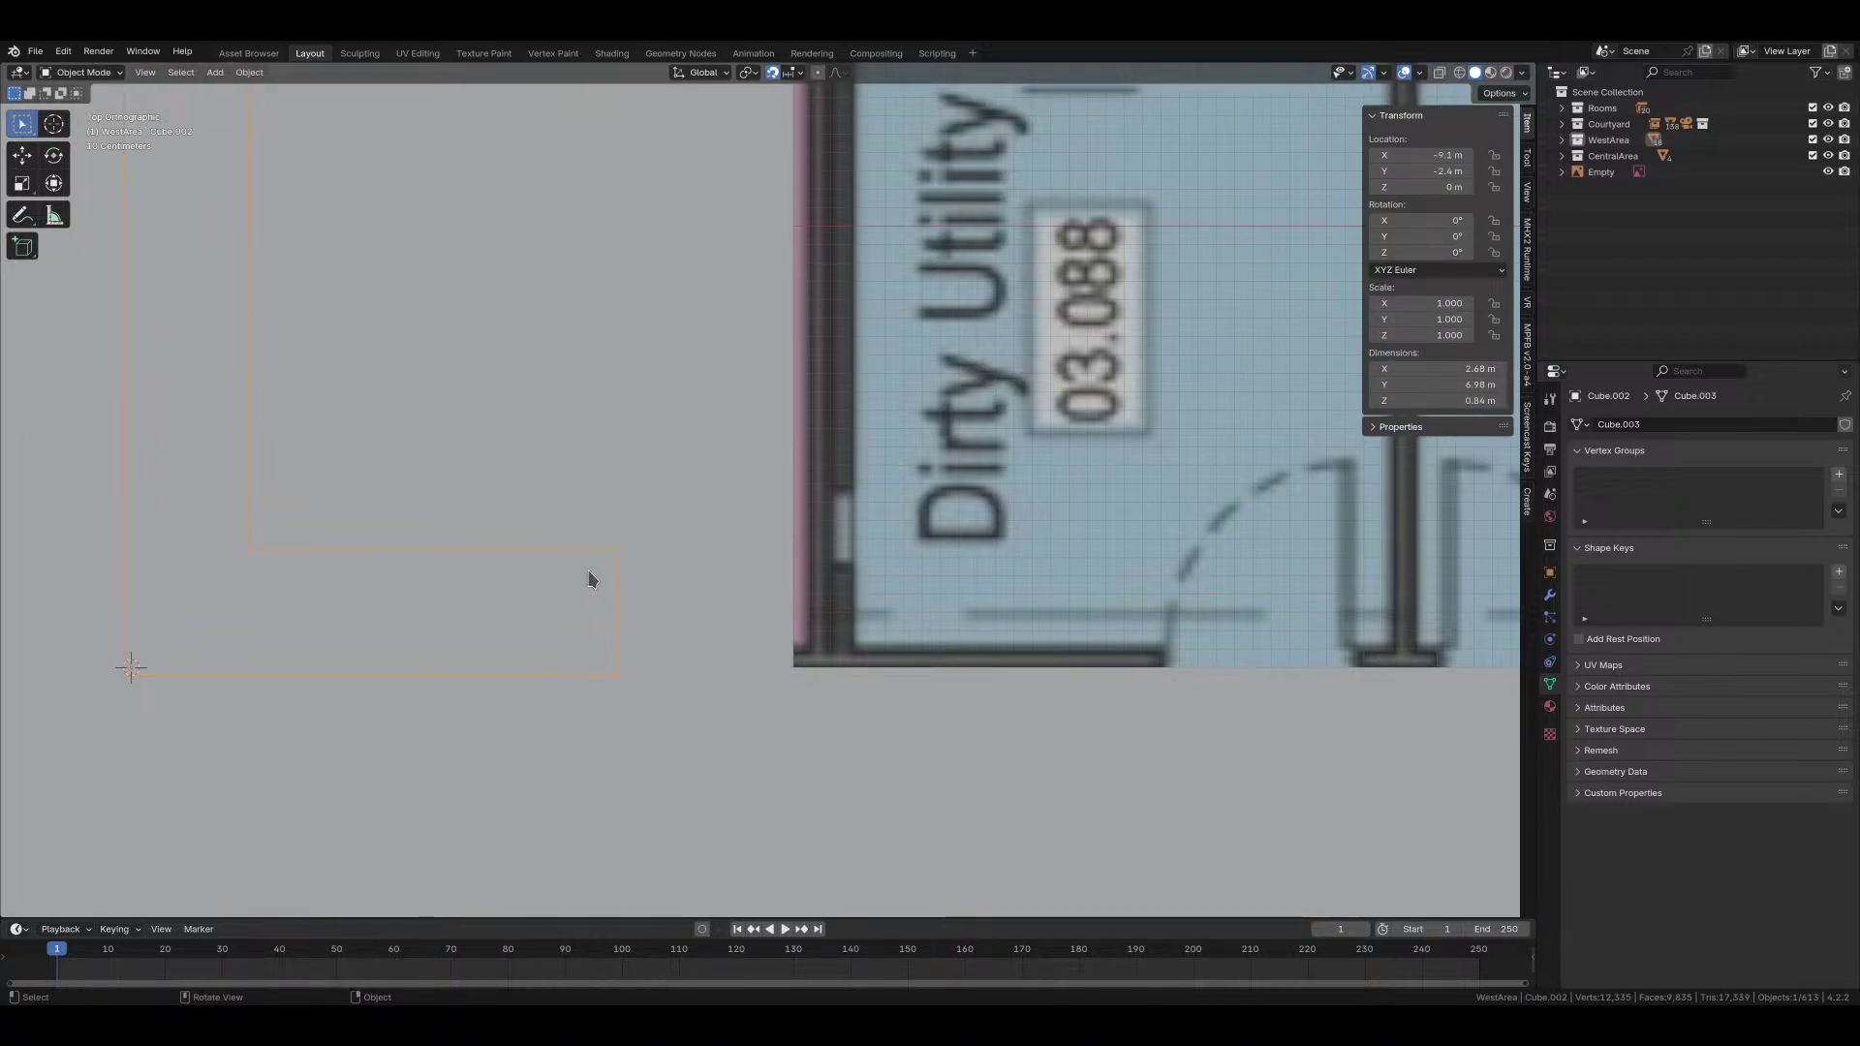
key("Tab")
key("alt+z")
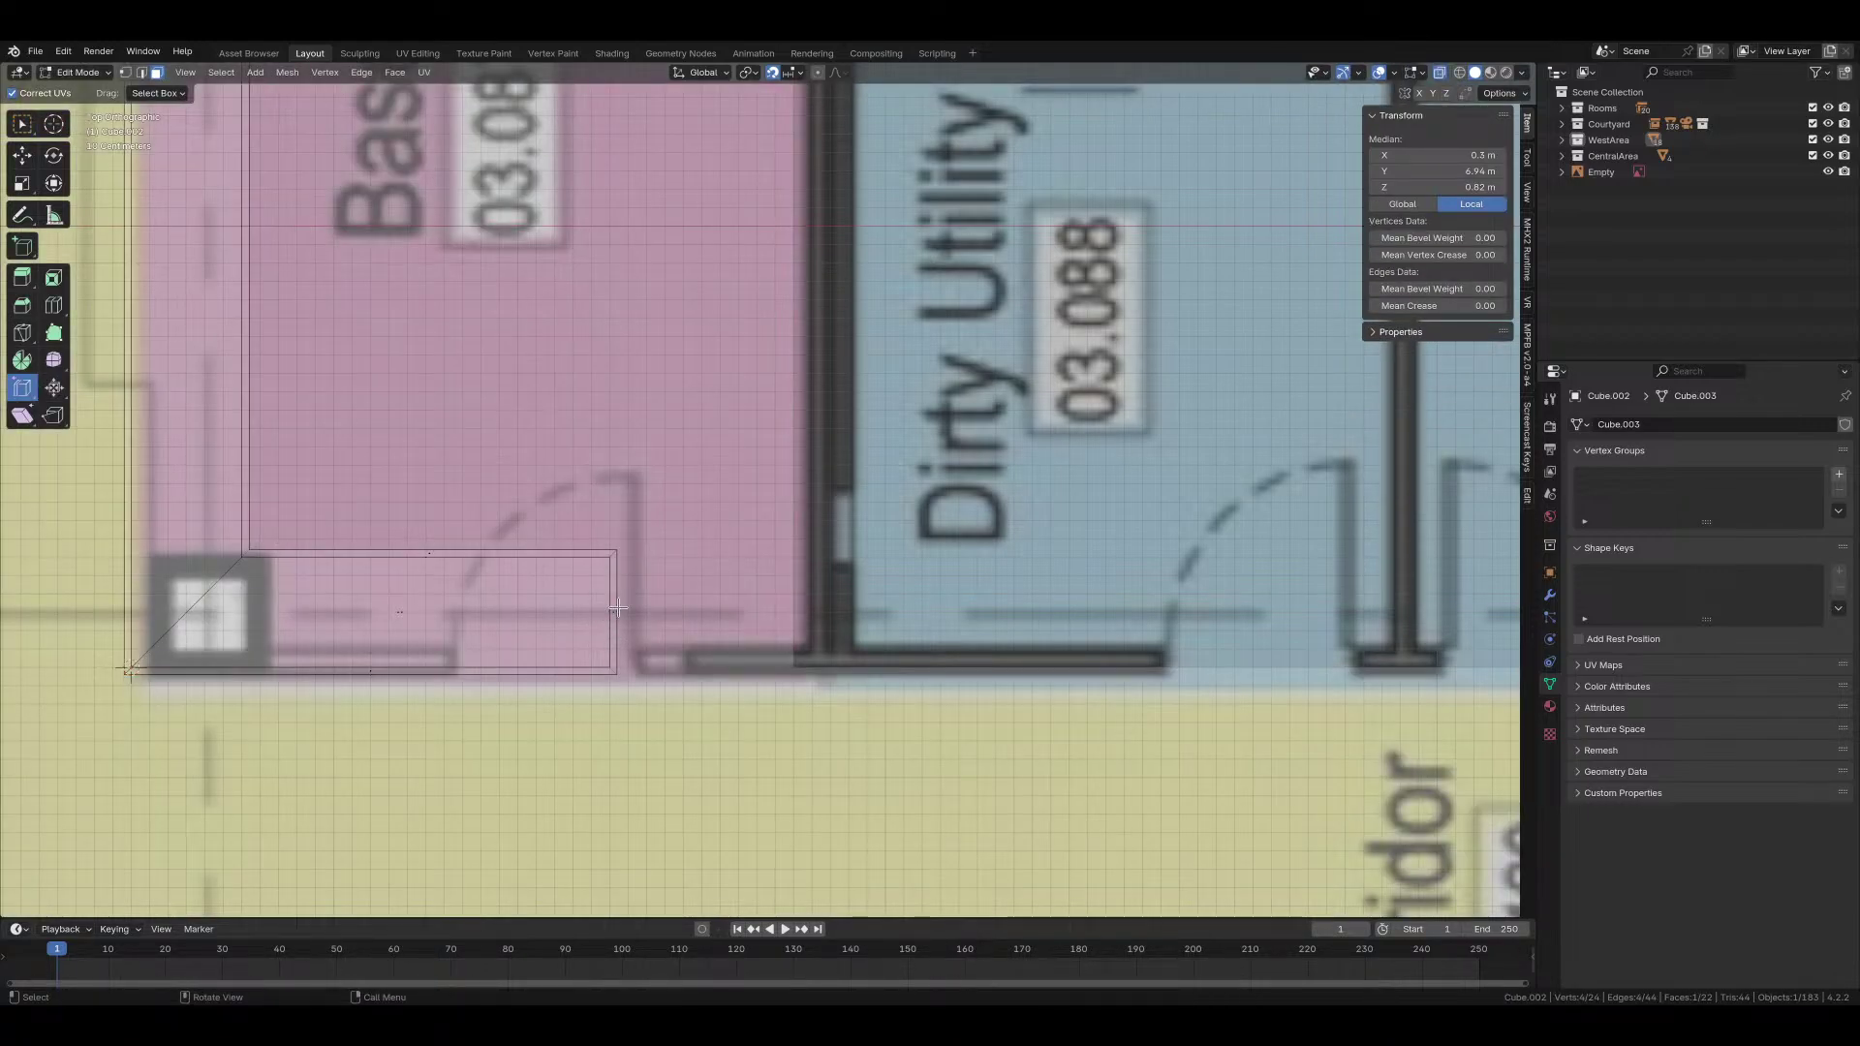
left_click(617, 609)
scroll(617, 608, "up", 3)
key("g")
key("x")
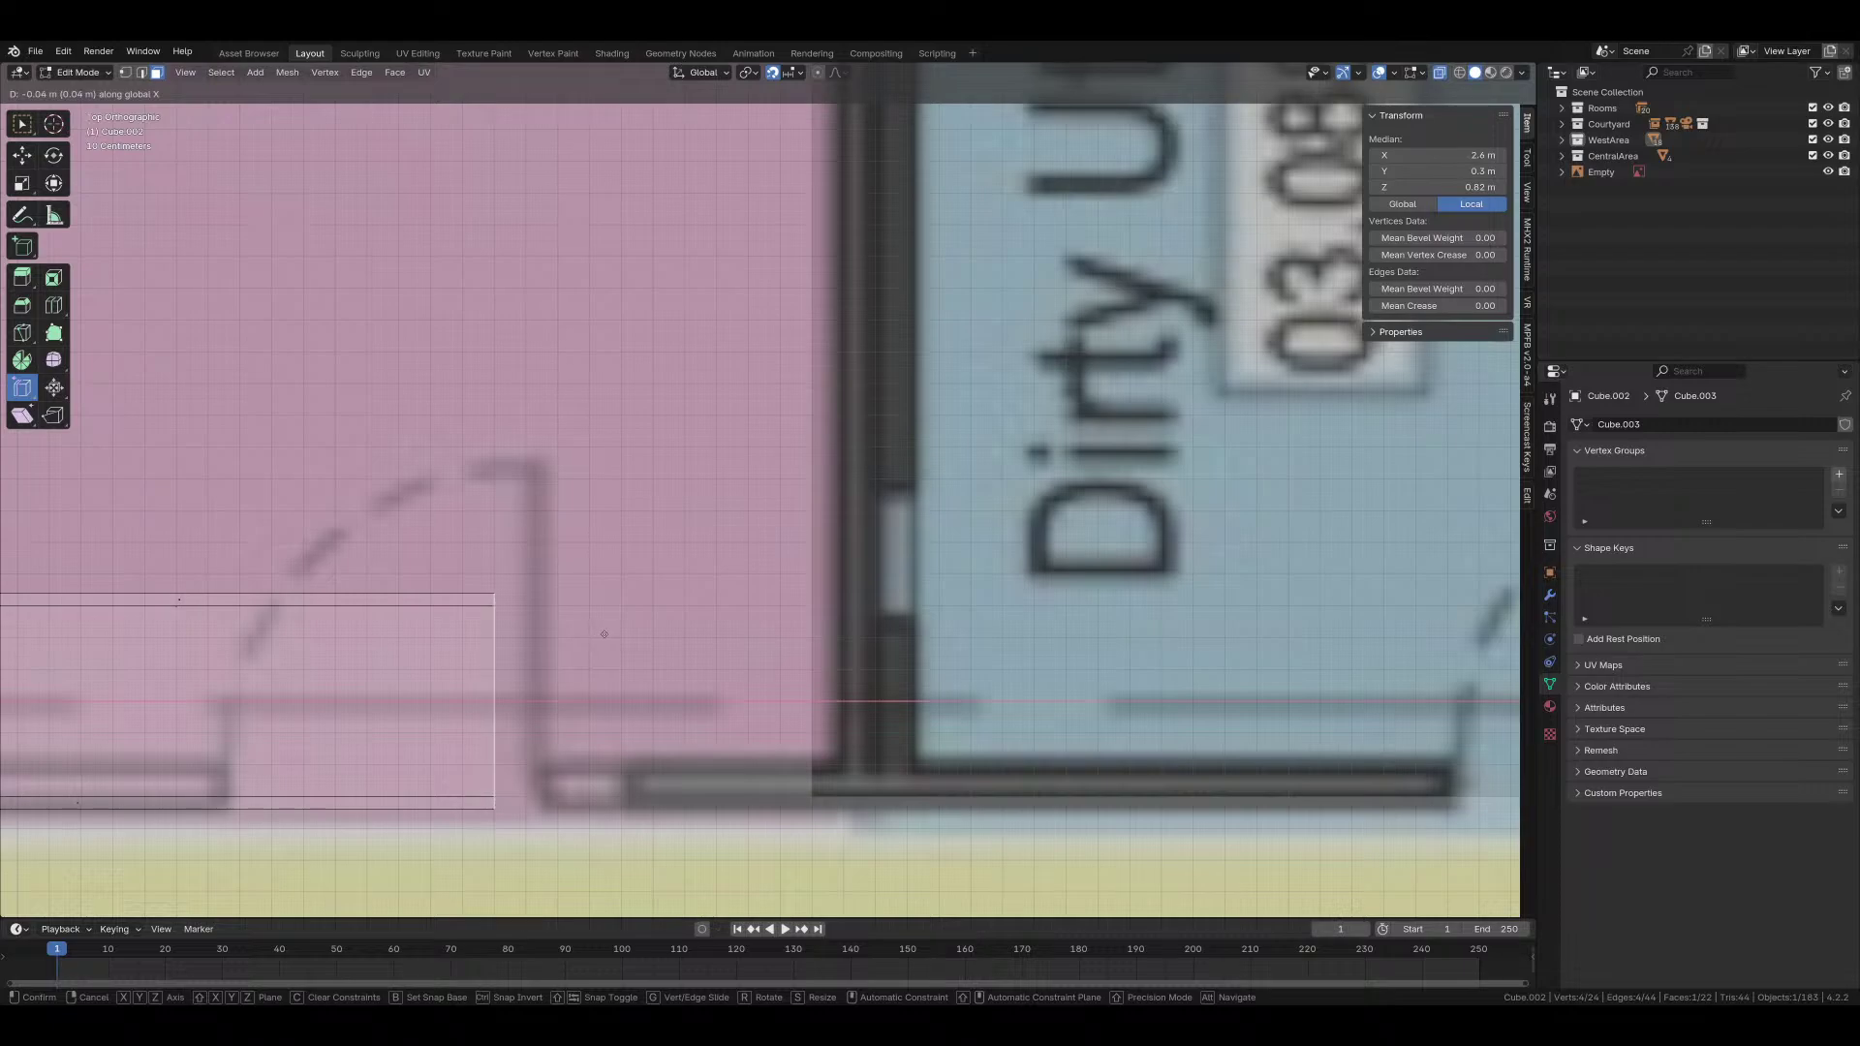
left_click(605, 634)
Step: Delete the counter's end faces on the short leg where it meets the new wall stub
key("x")
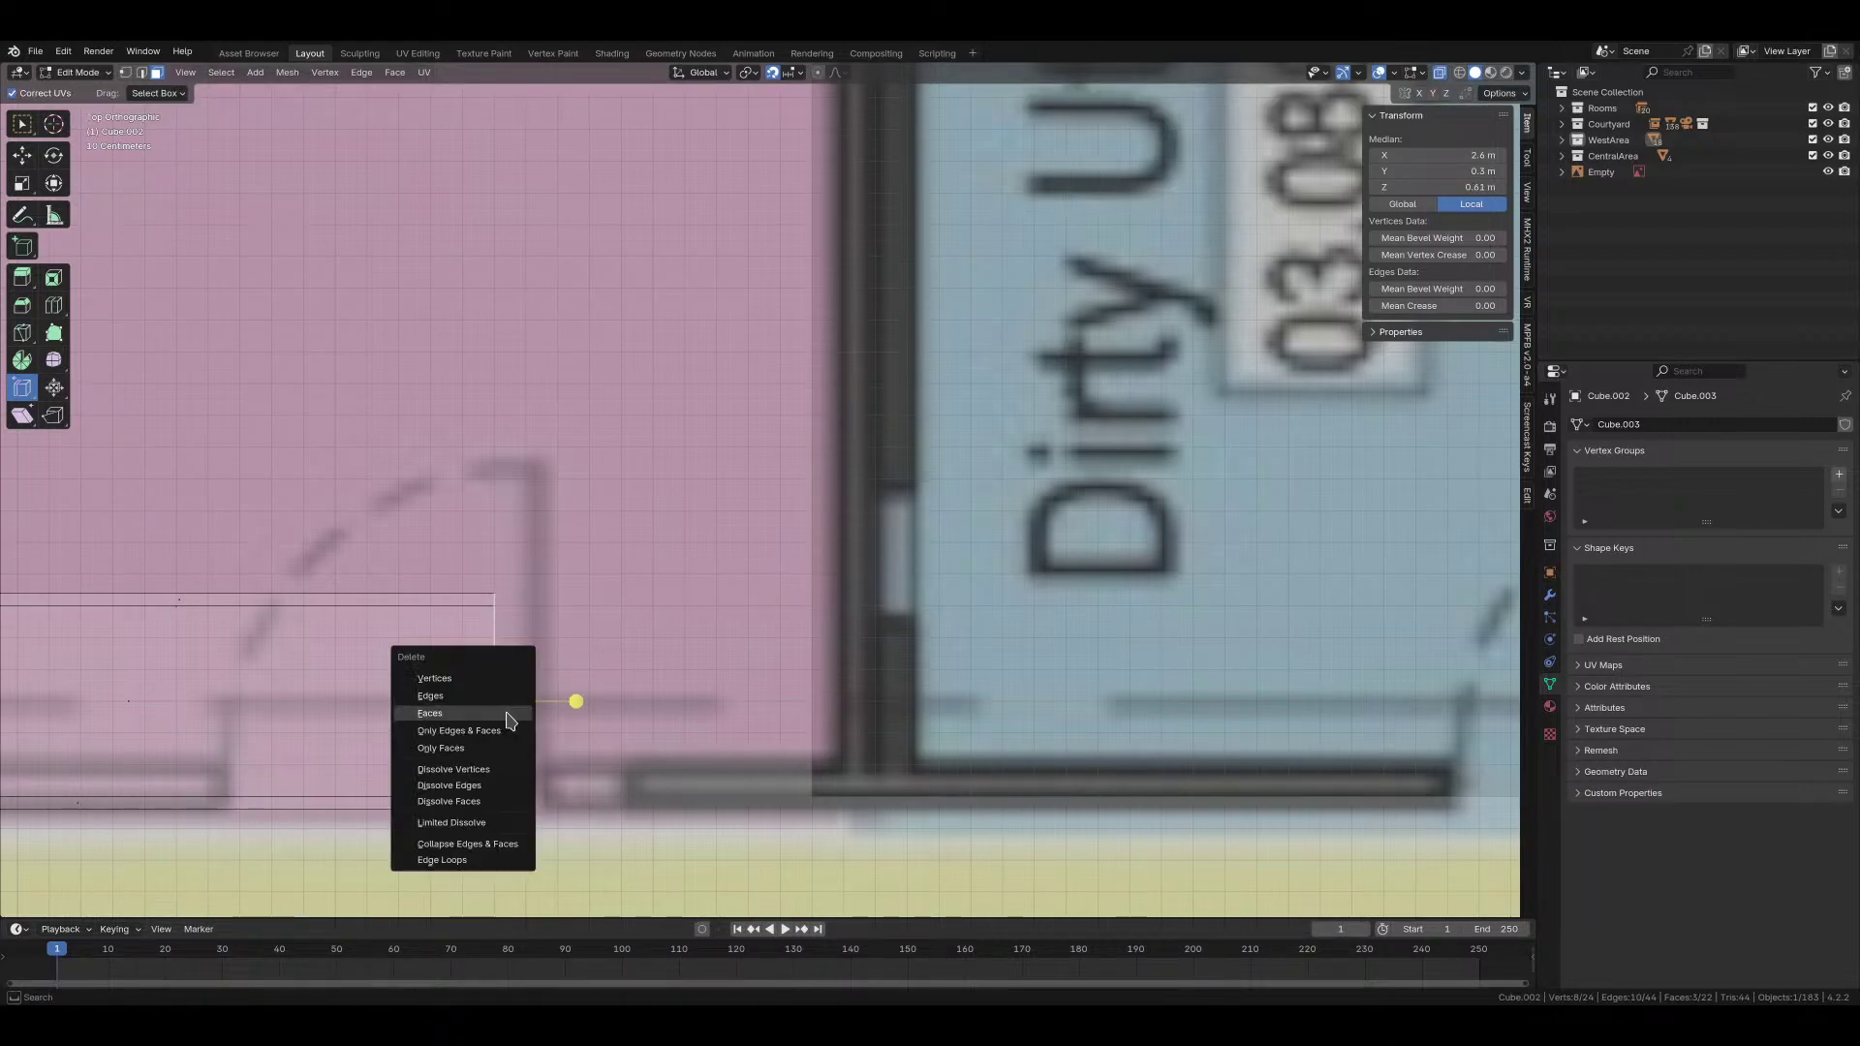
left_click(484, 717)
mouse_move(484, 717)
middle_mouse_down()
mouse_move(481, 577)
mouse_move(602, 672)
middle_mouse_up()
key("z")
left_click(478, 714)
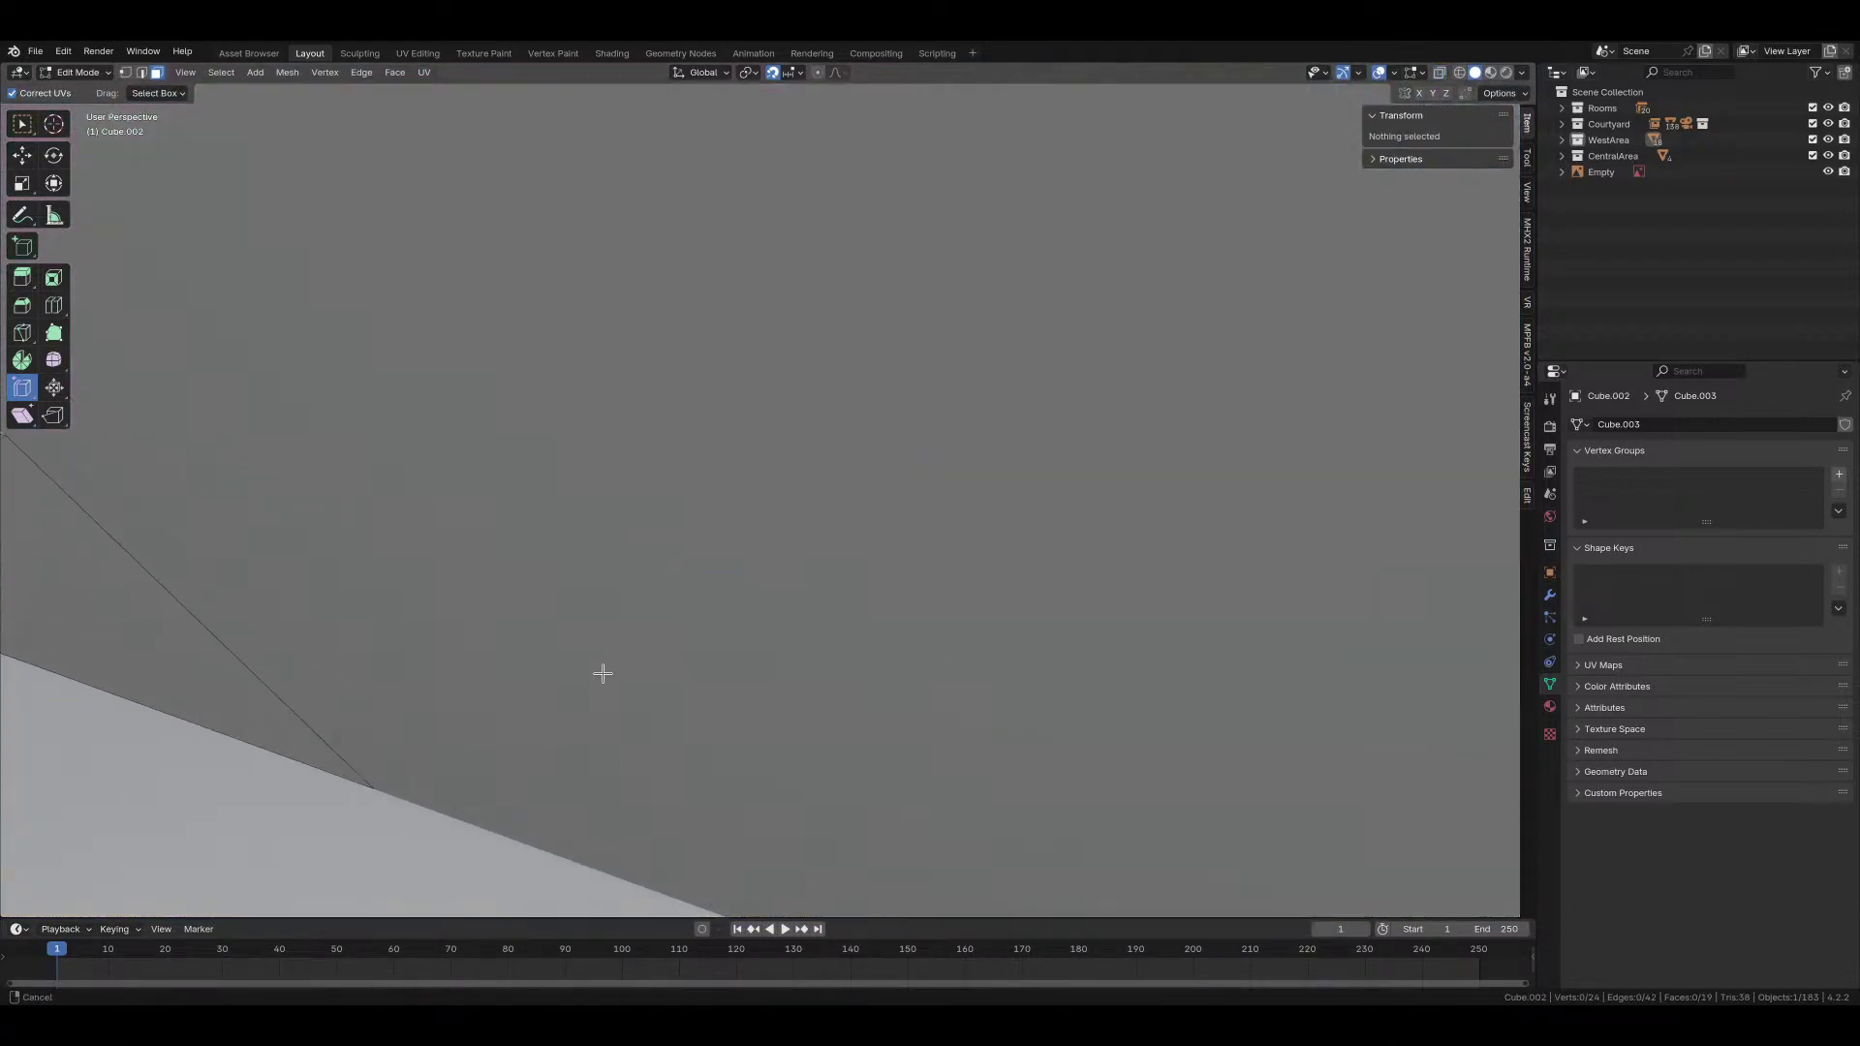
scroll(602, 673, "down", 2)
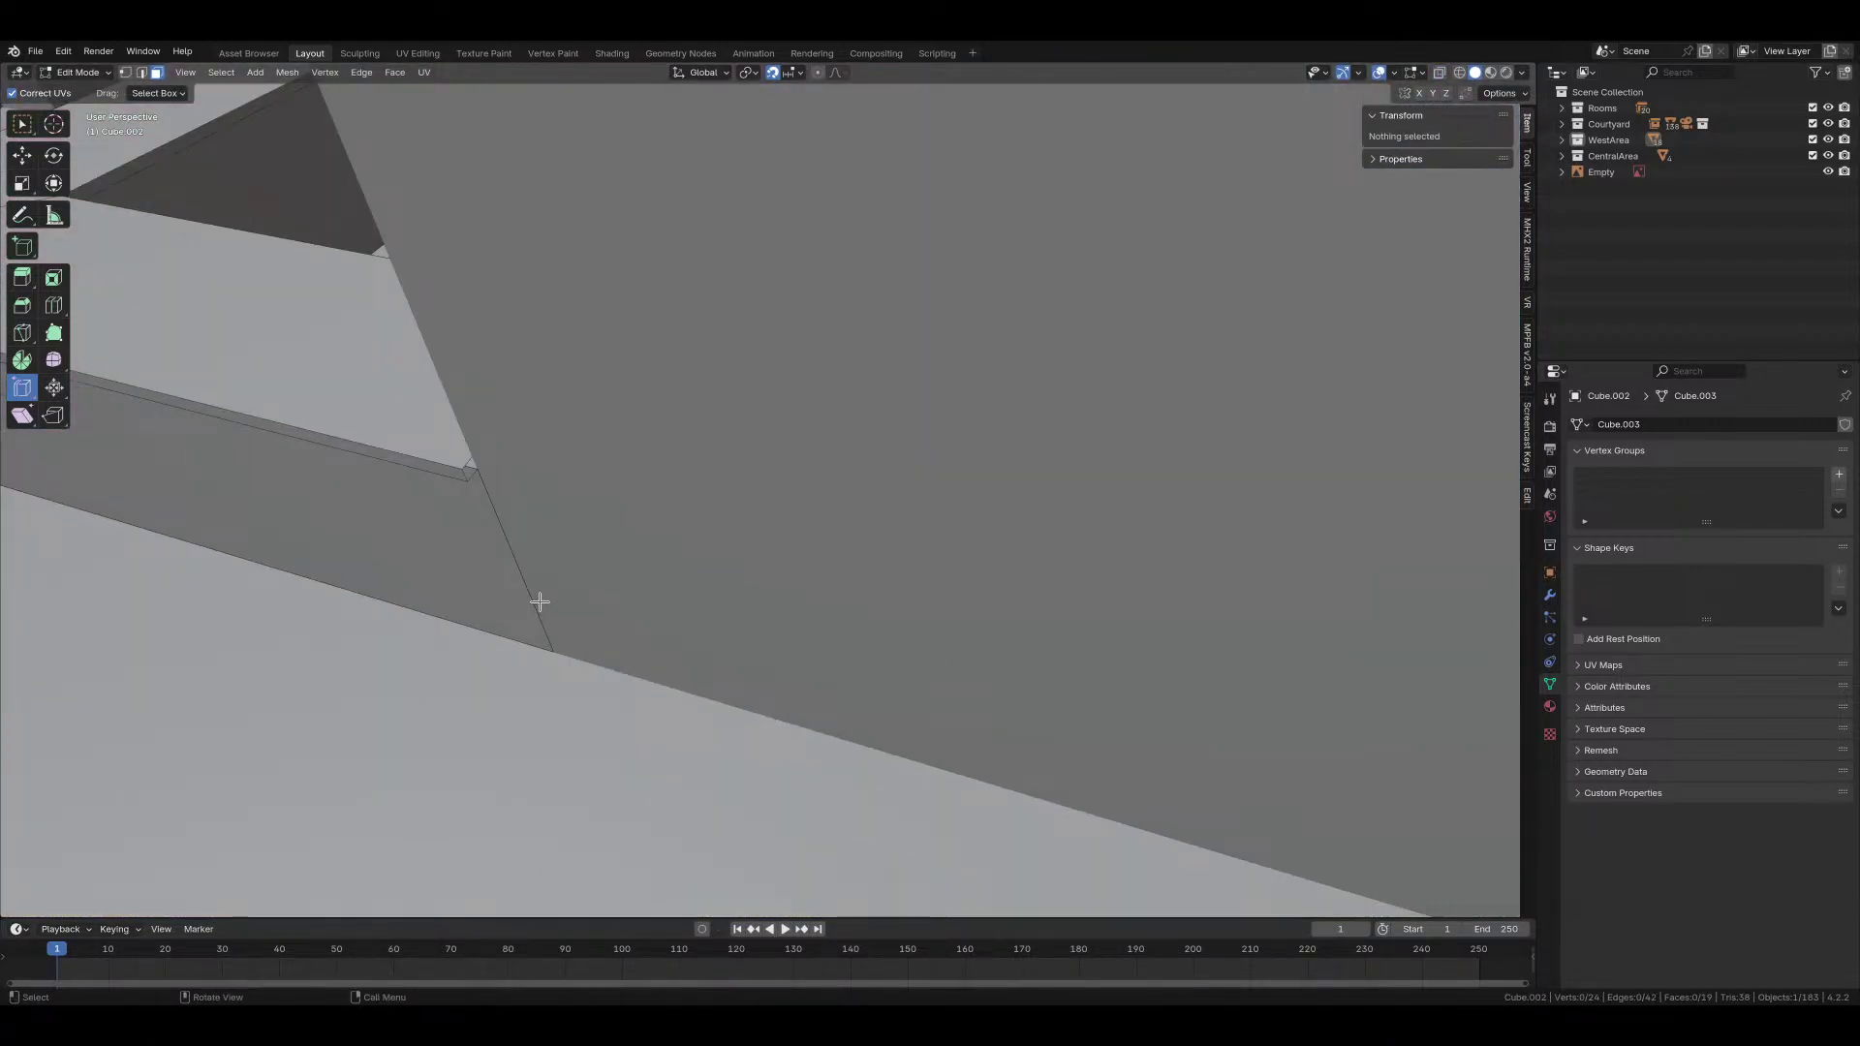
Step: Extrude the slab's short vertical edge at the open end's outer corner 0.1 m along Y
key("2")
left_click(467, 472)
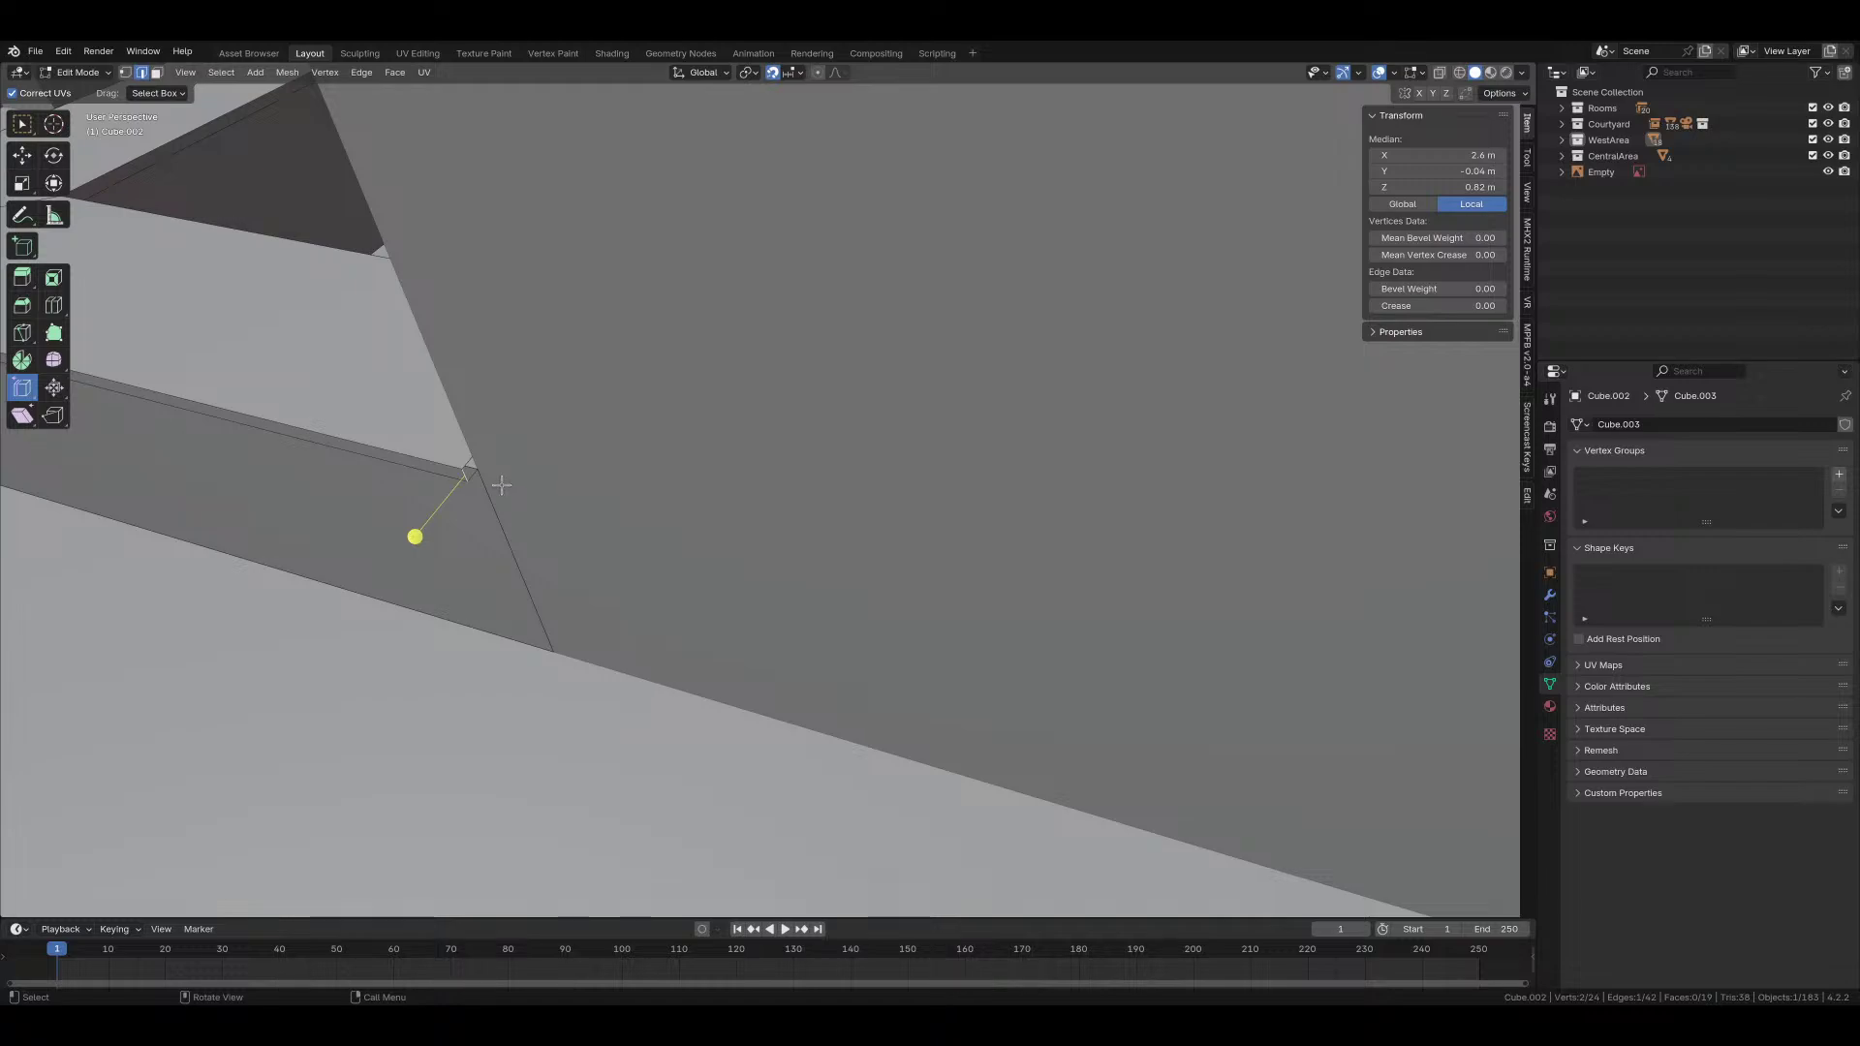
key("e")
key("y")
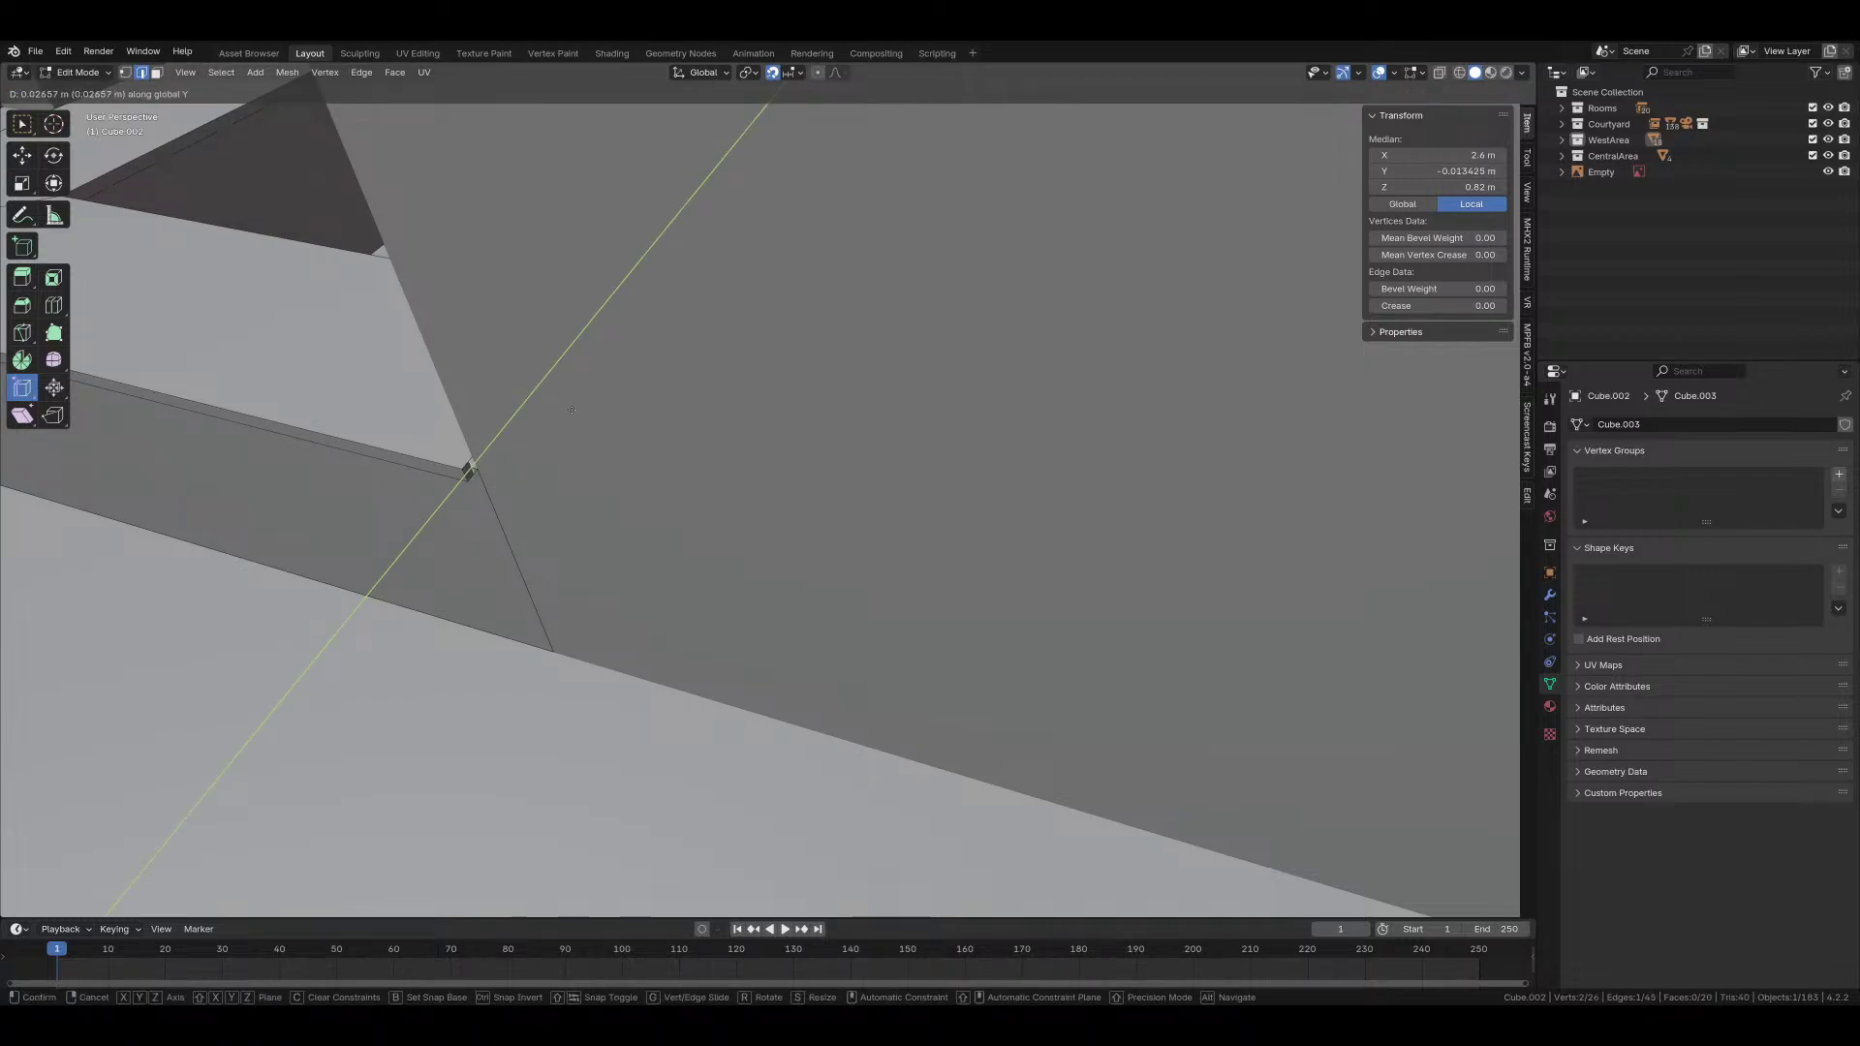
type("0.1")
key("Return")
Step: Move the extruded edge -0.06 m along Y to line it up with the outer face of the counter's base
key("KP_7")
key("shift+z")
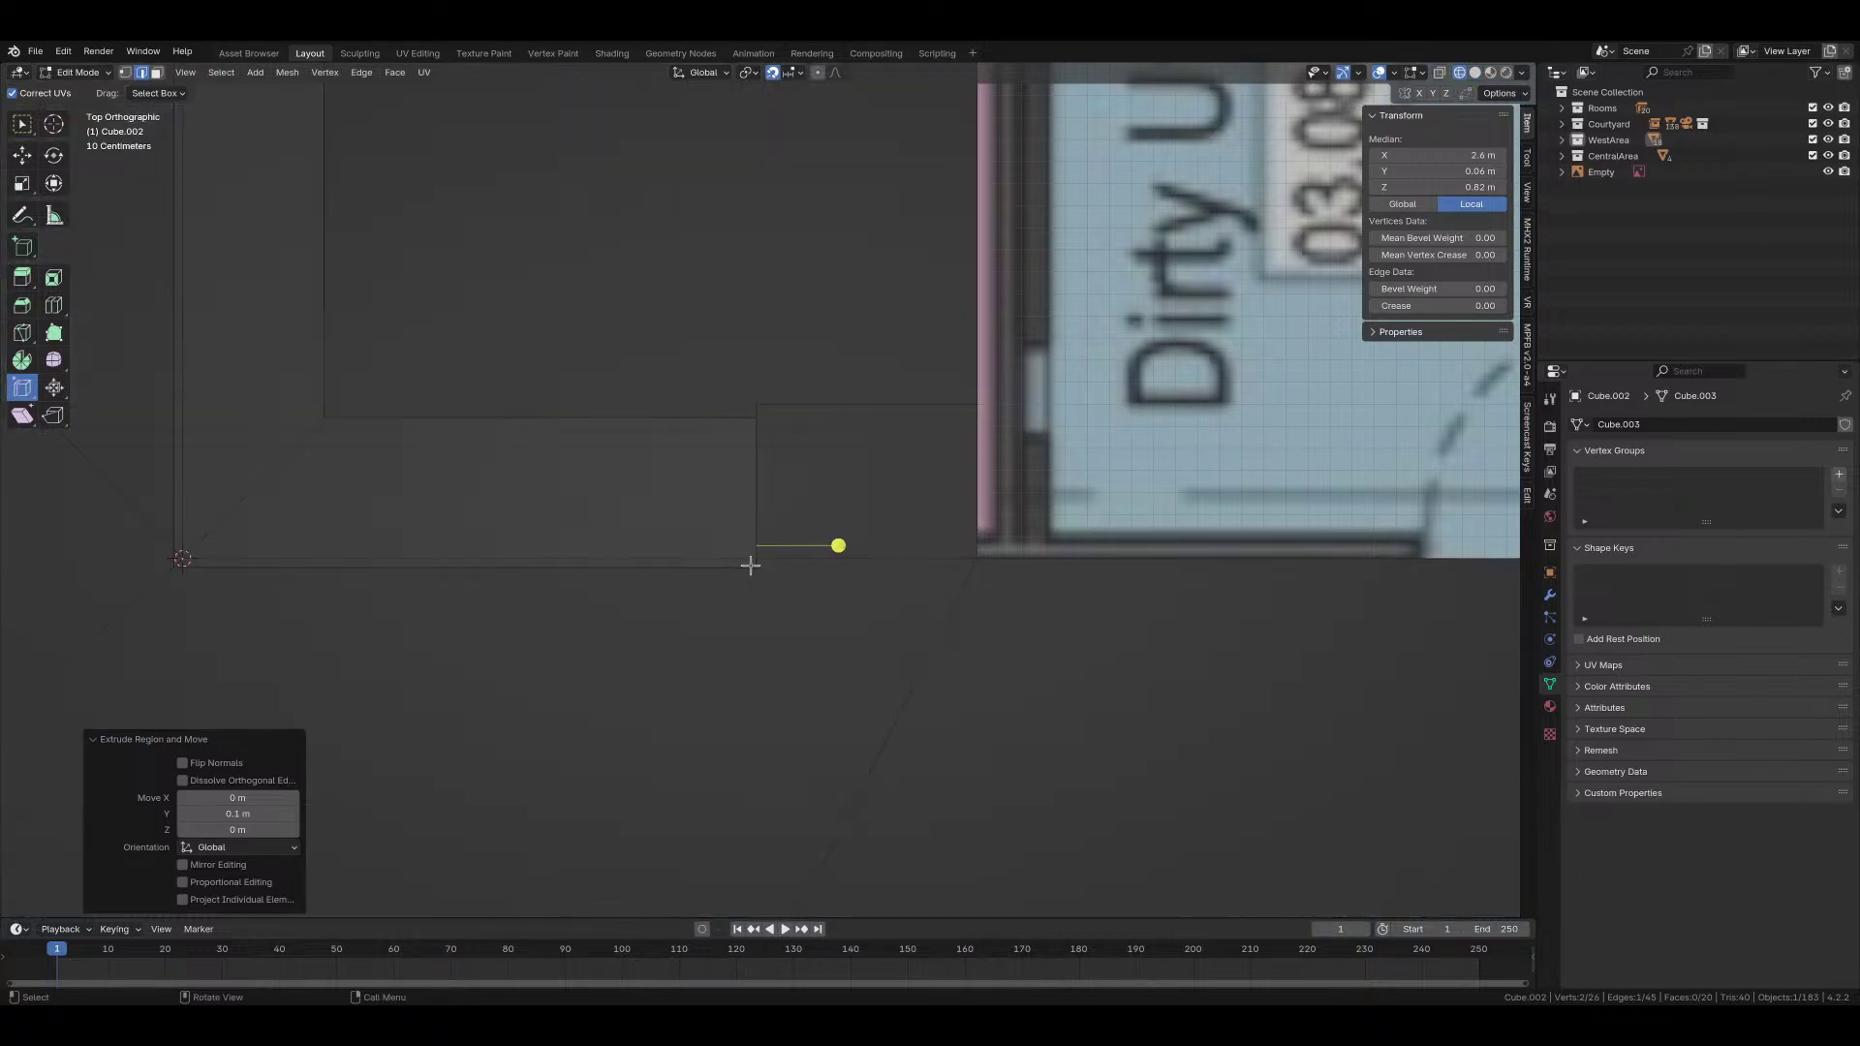
key("1")
scroll(785, 503, "up", 2)
key("g")
key("y")
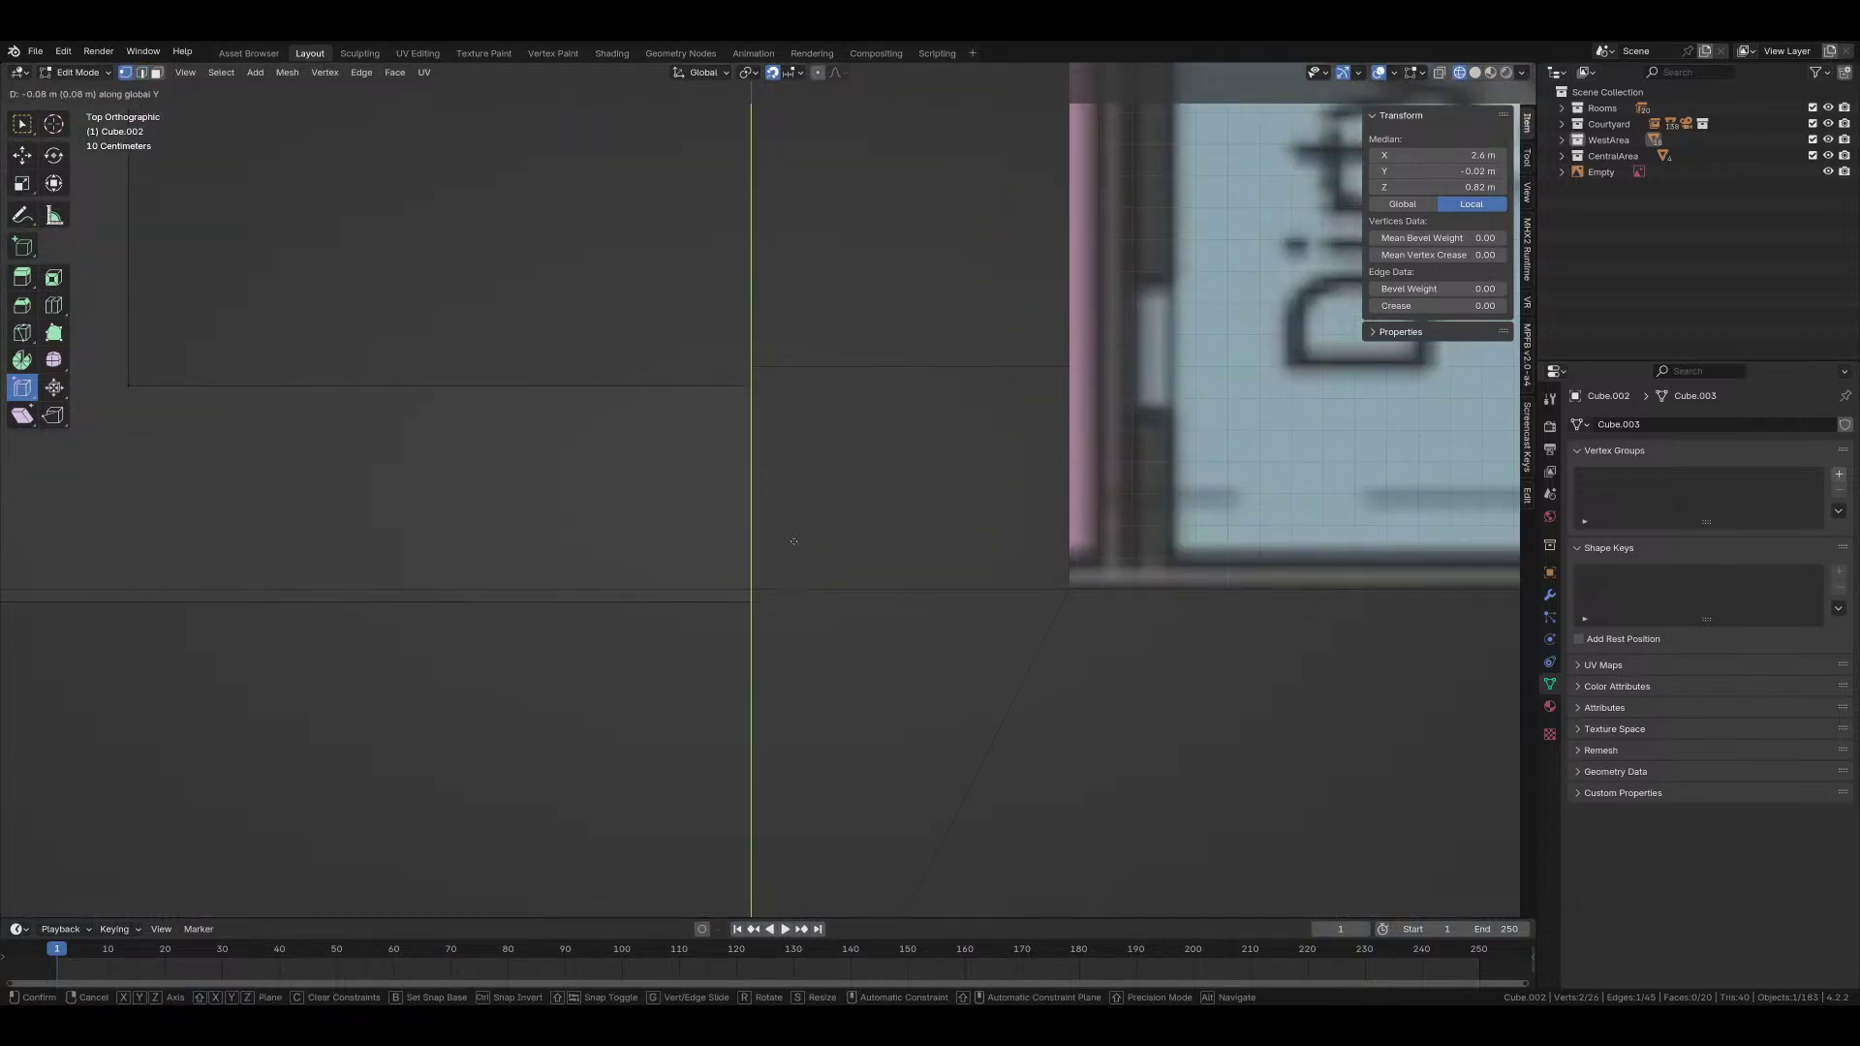
left_click(802, 471)
Step: Delete the countertop's top face on the short leg
scroll(816, 494, "down", 3)
key("alt+z")
middle_click_drag(818, 498, 751, 569)
middle_click_drag(736, 441, 743, 561, "shift")
key("shift+z")
scroll(835, 540, "up", 3)
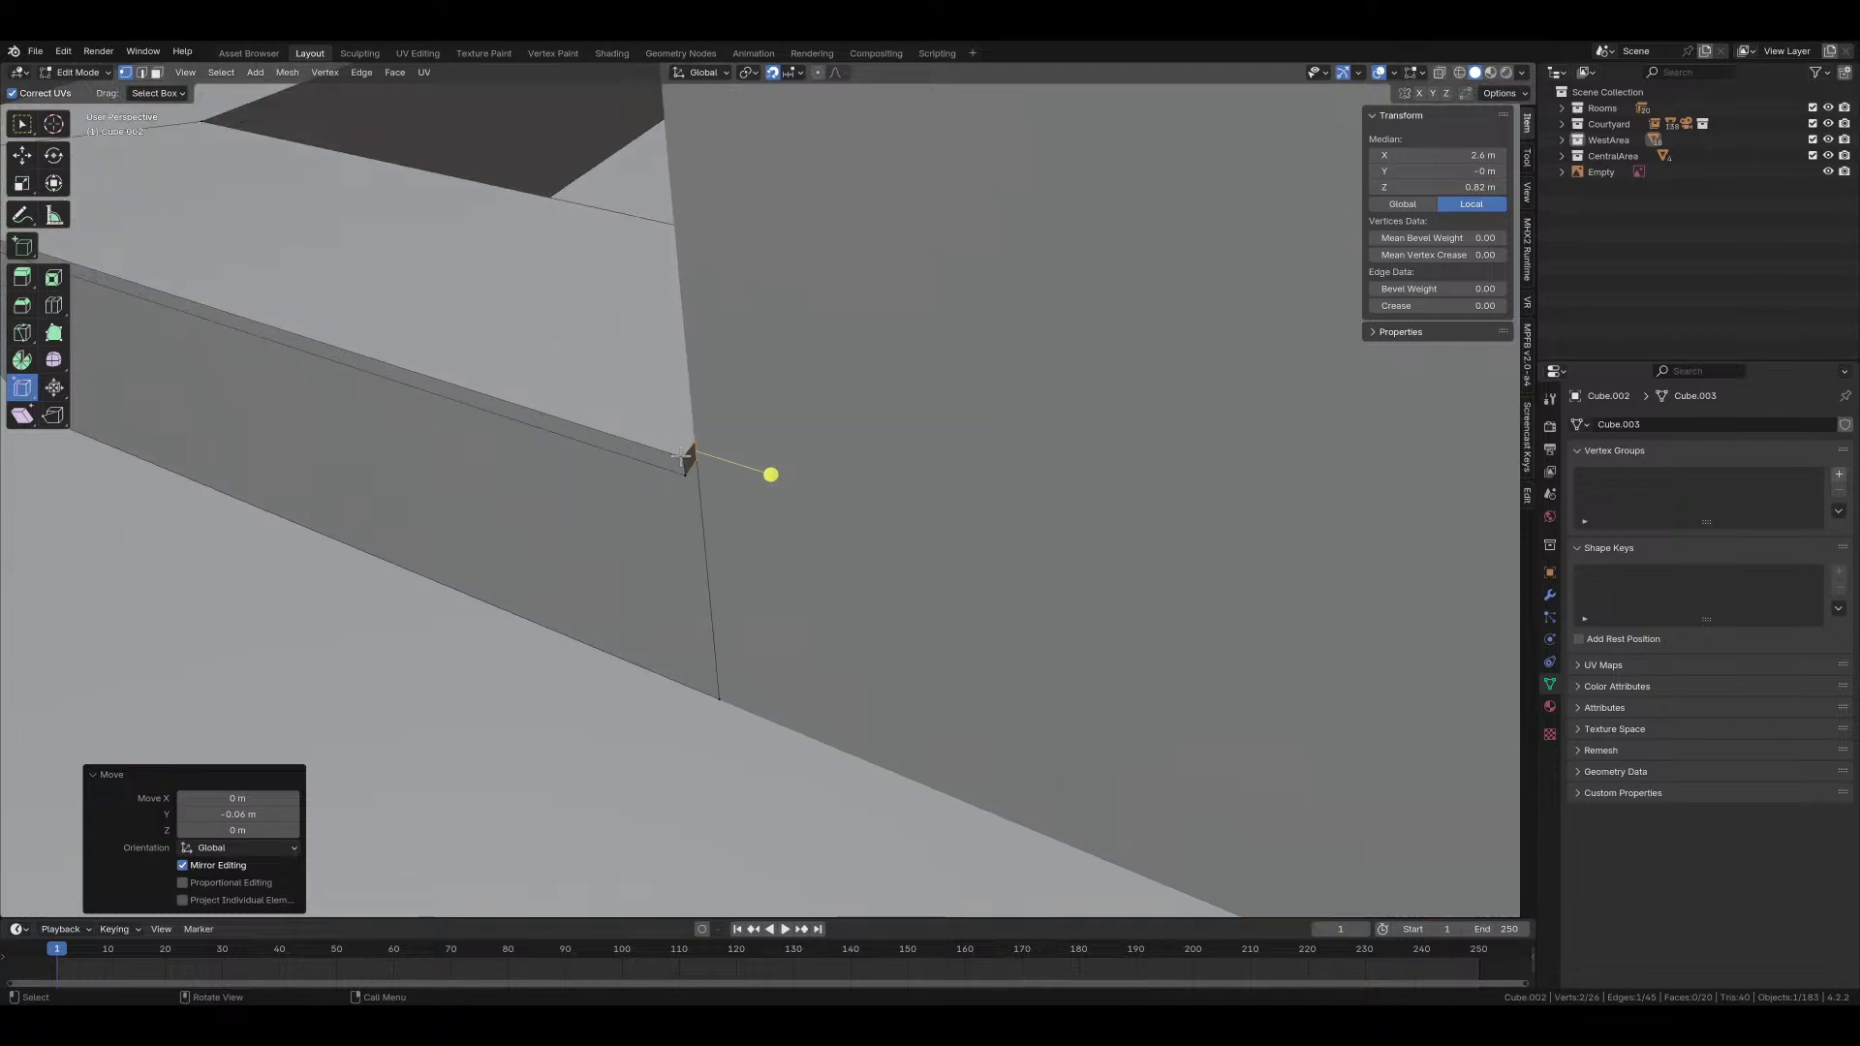
mouse_move(681, 460)
middle_mouse_down("shift")
mouse_move(818, 562)
mouse_move(977, 631)
middle_mouse_up("shift")
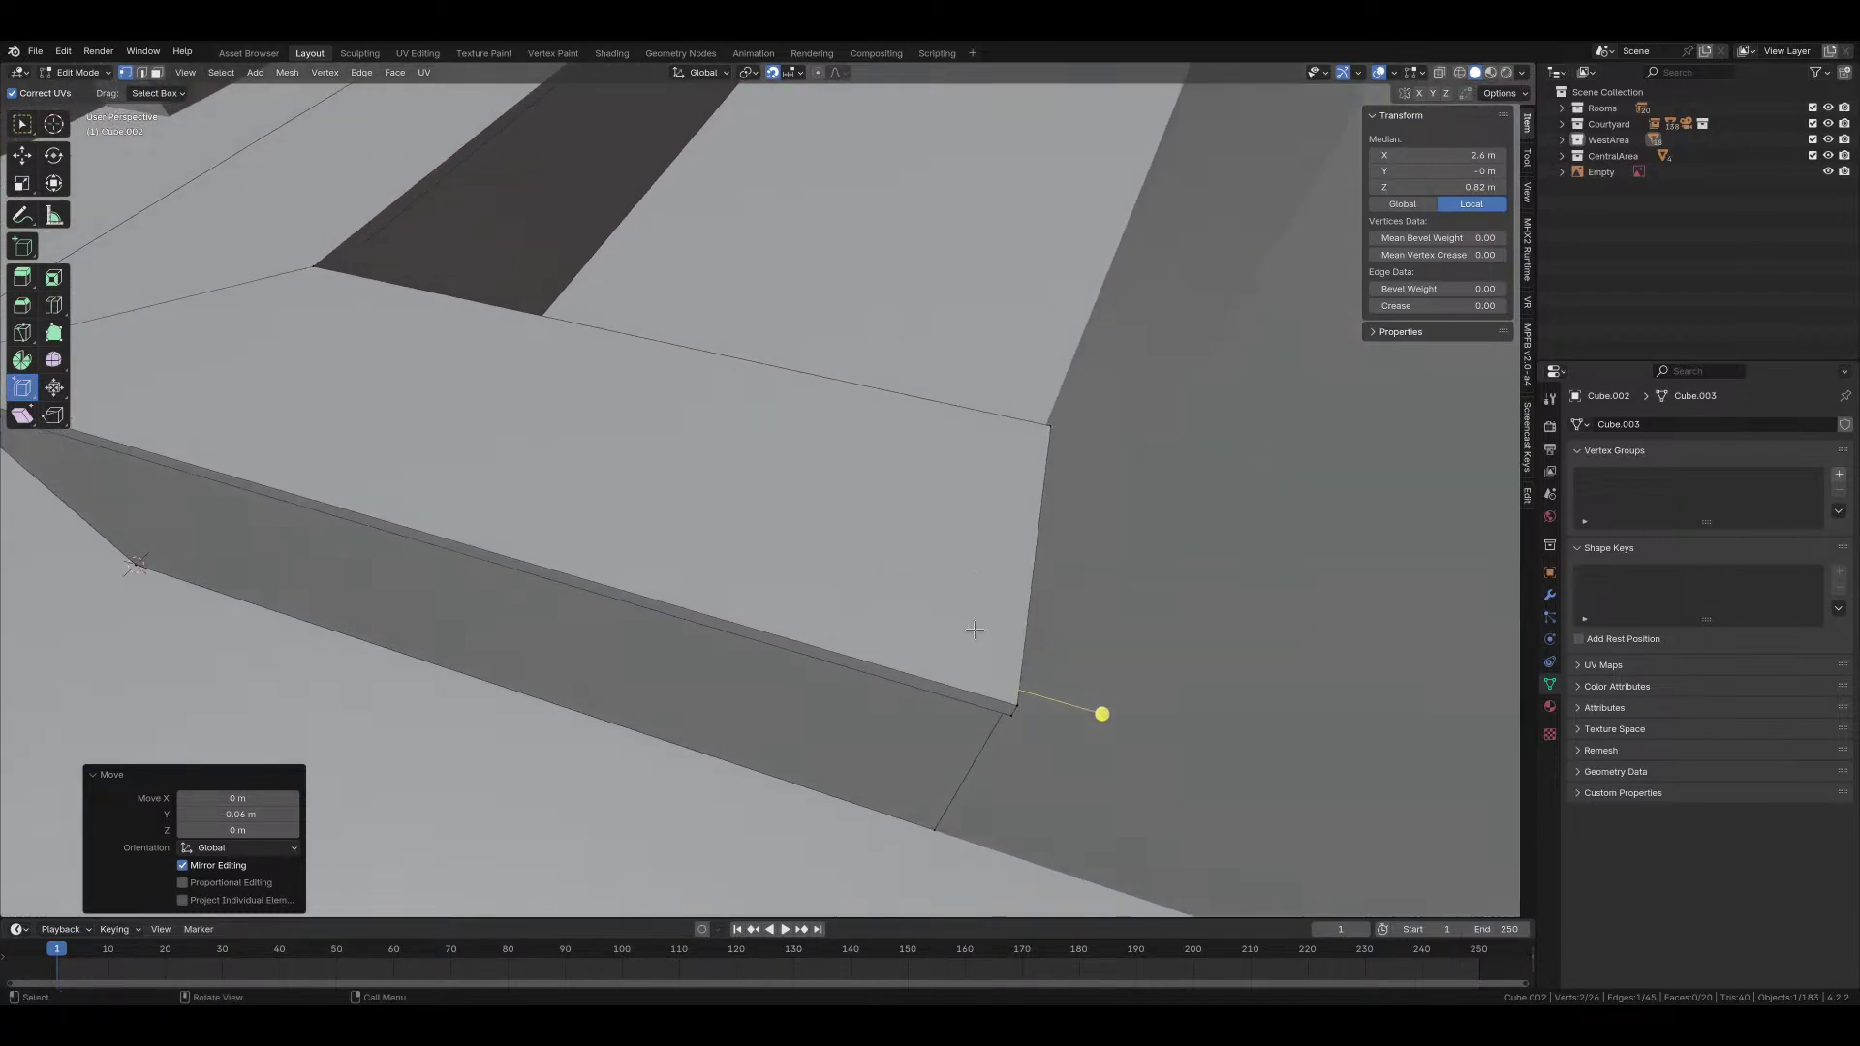
left_click(997, 623)
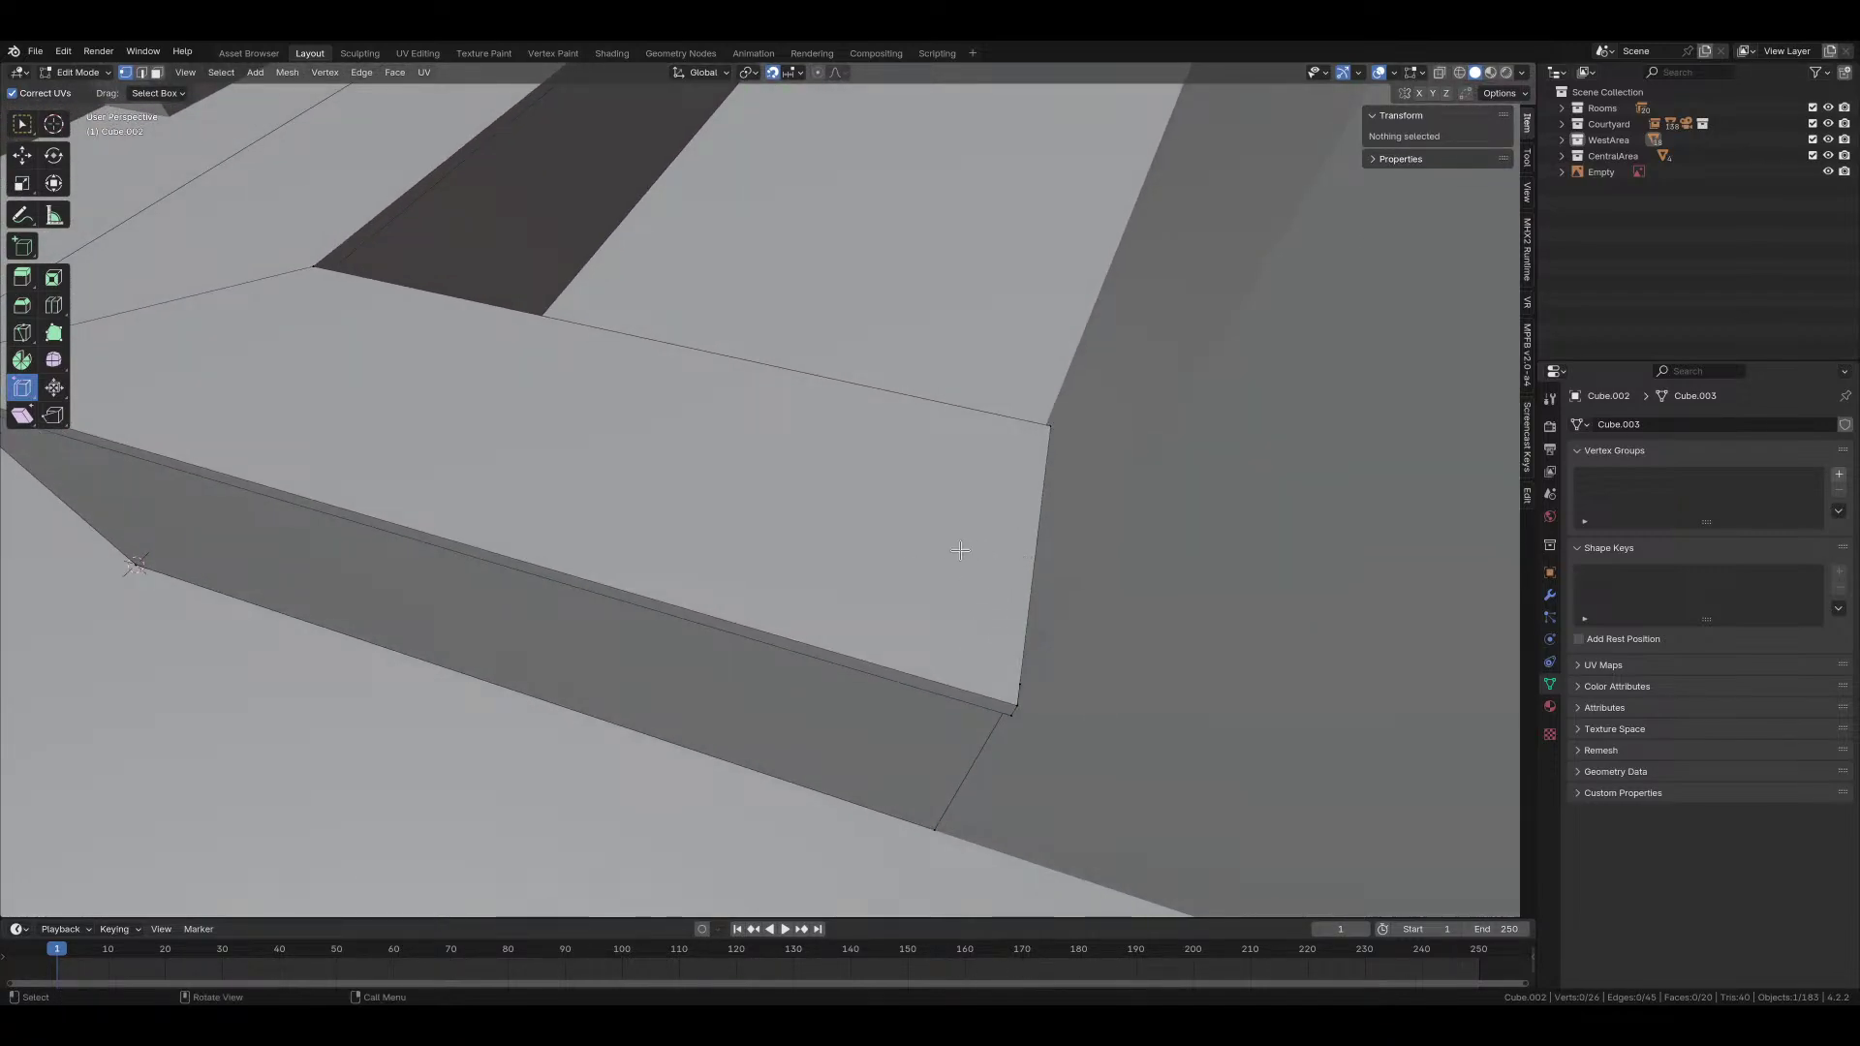
middle_click_drag(960, 550, 920, 559)
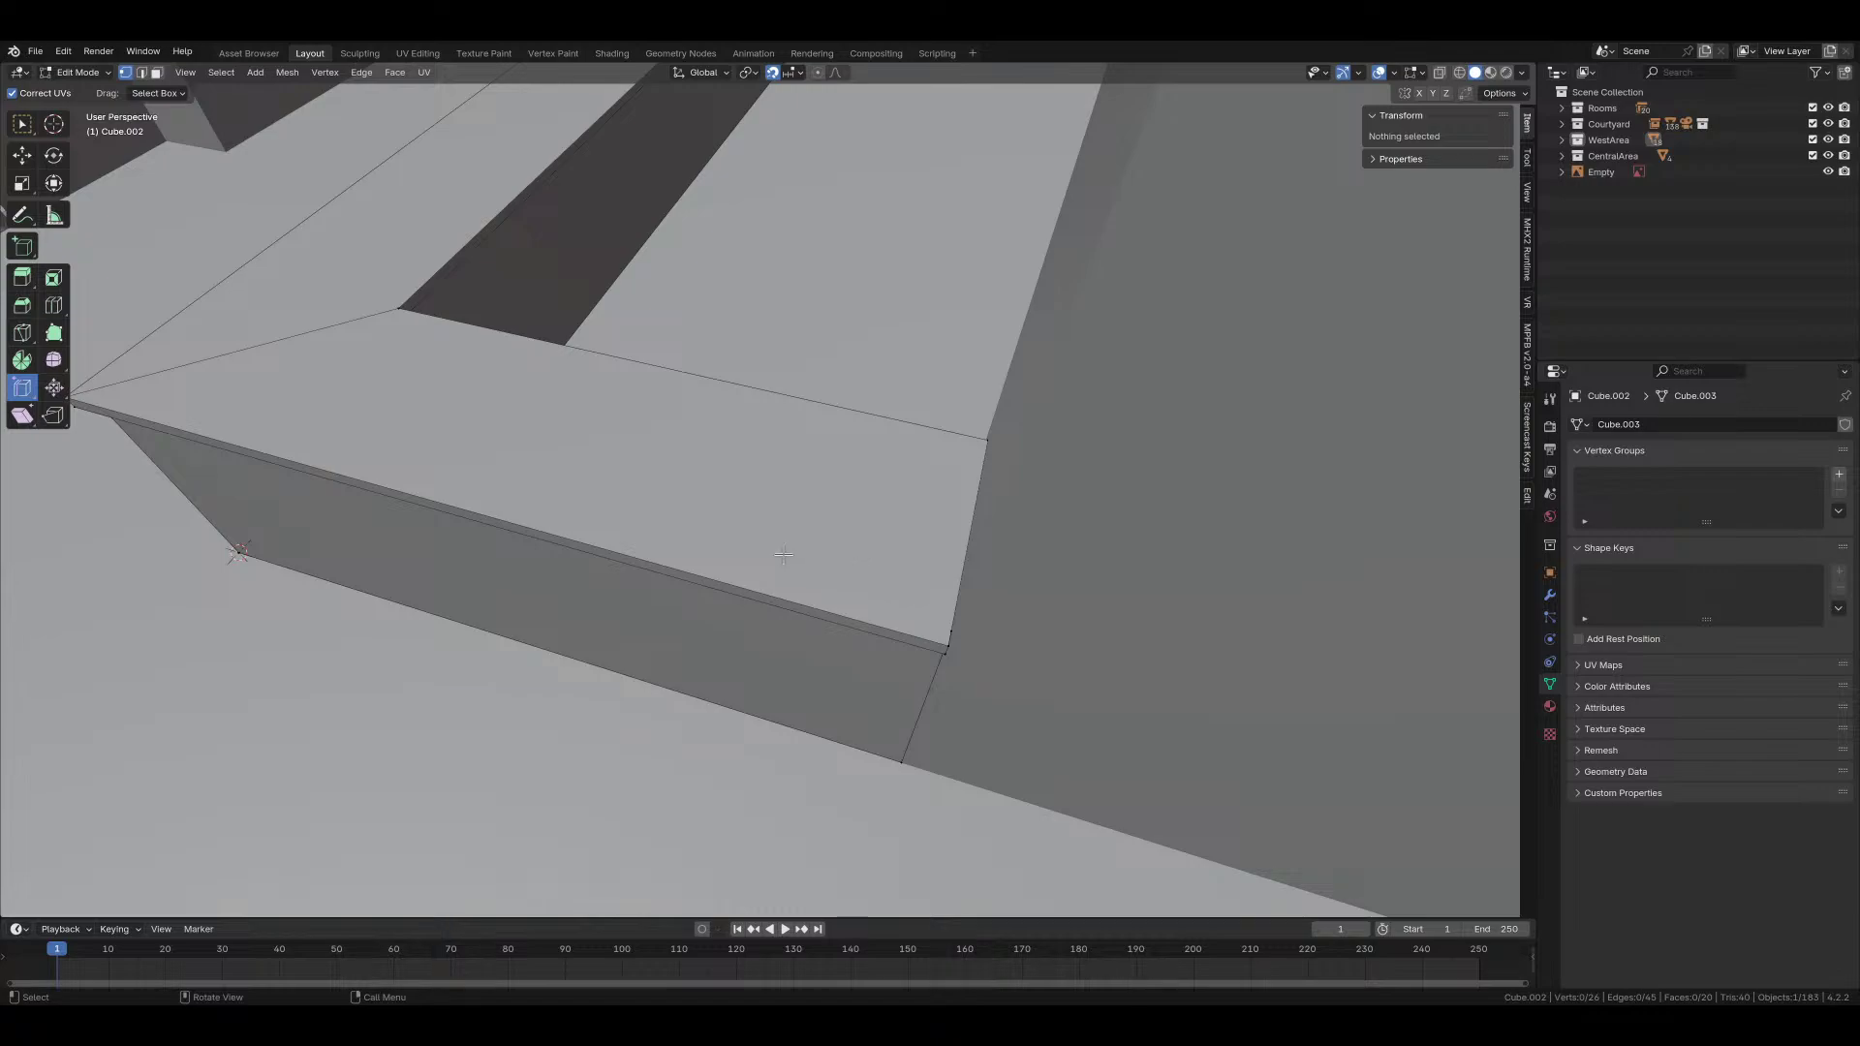
key("3")
left_click(548, 368)
key("x")
left_click(664, 460)
Step: Fill the narrow triangular top face along the slab's outer edge between the open end's vertices and the far corner
key("1")
left_click(1035, 655)
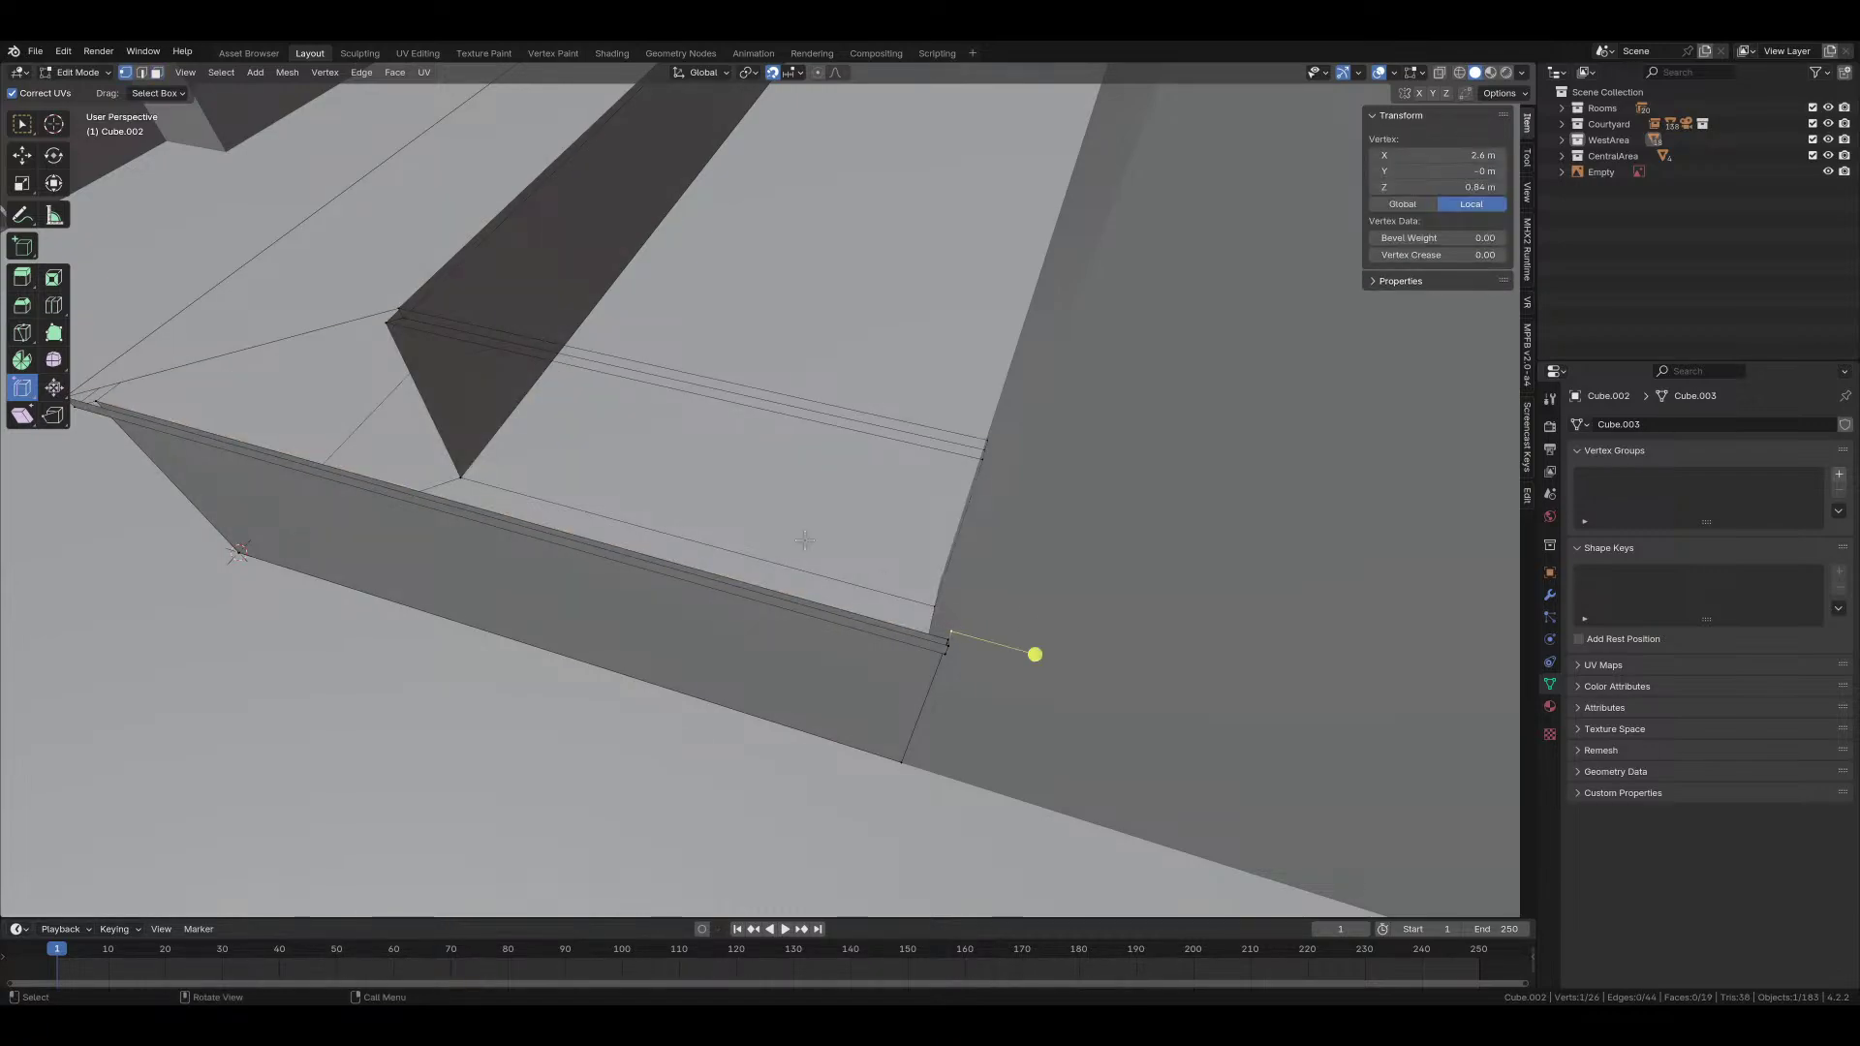
scroll(278, 424, "down", 2)
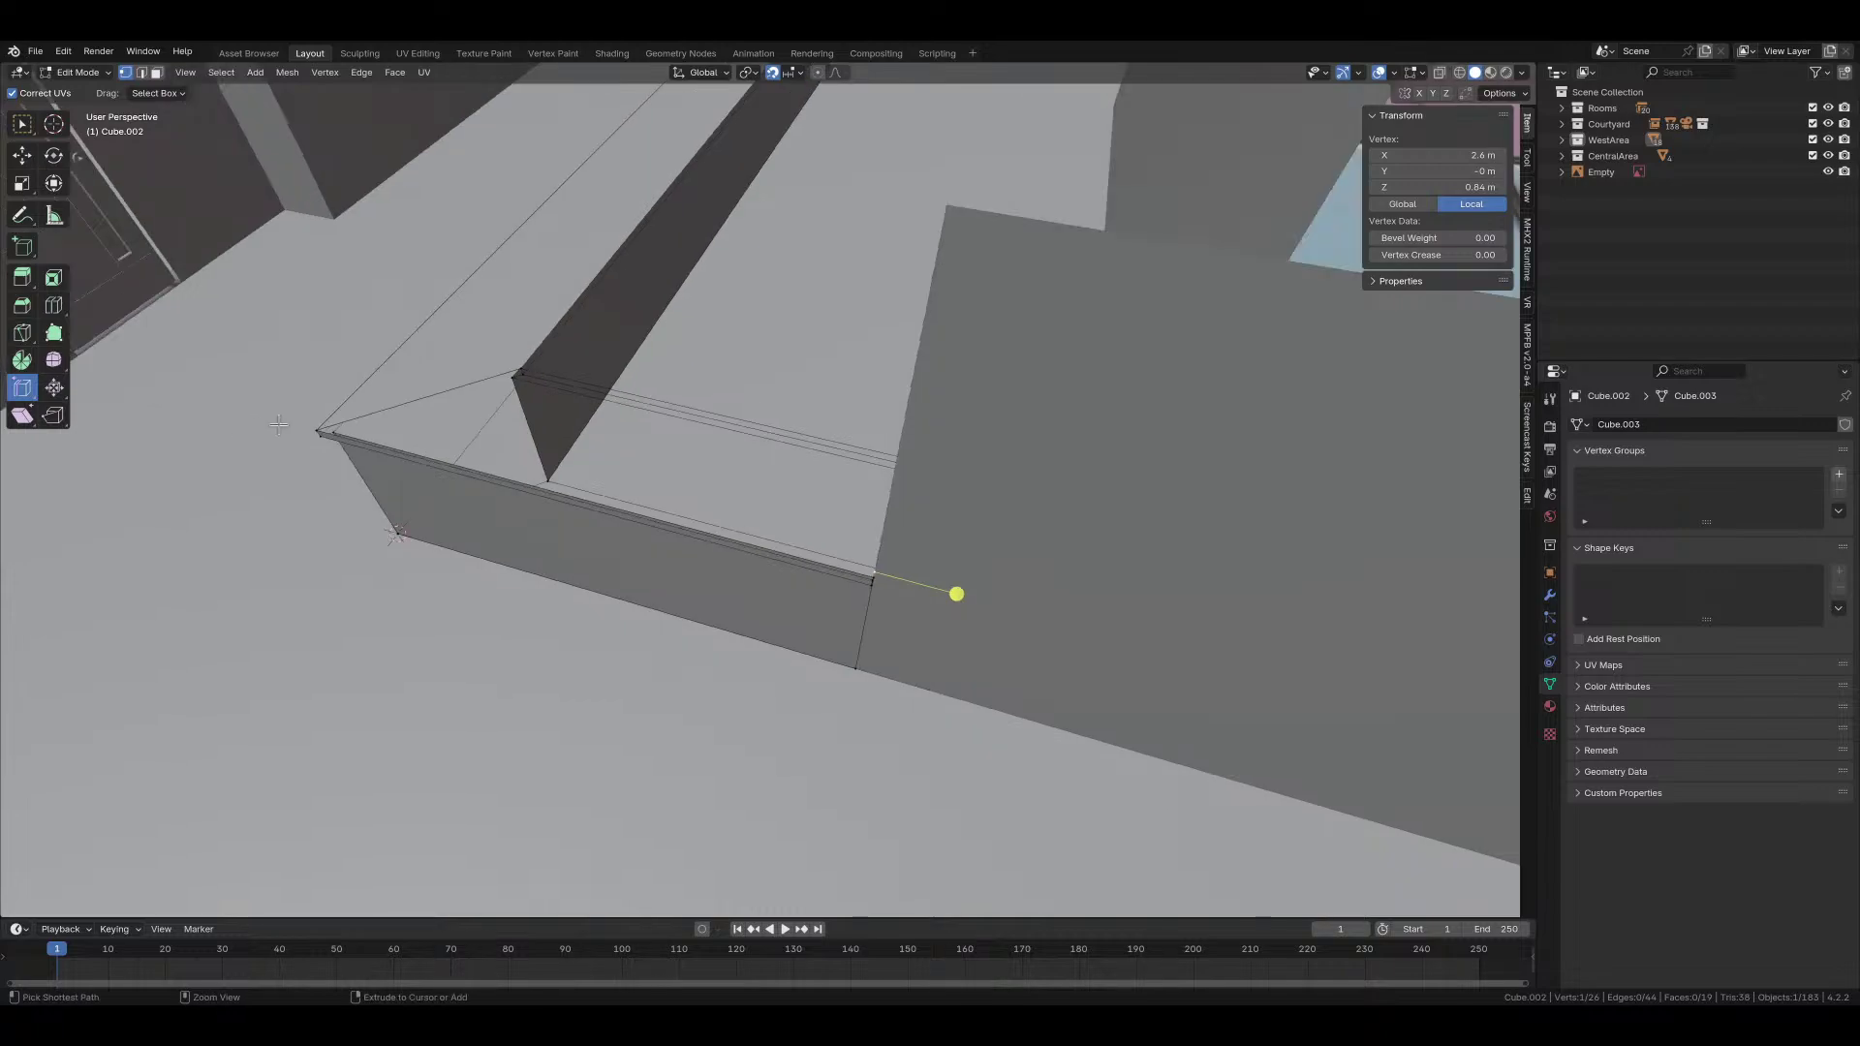
left_click(658, 468, "ctrl")
key("f")
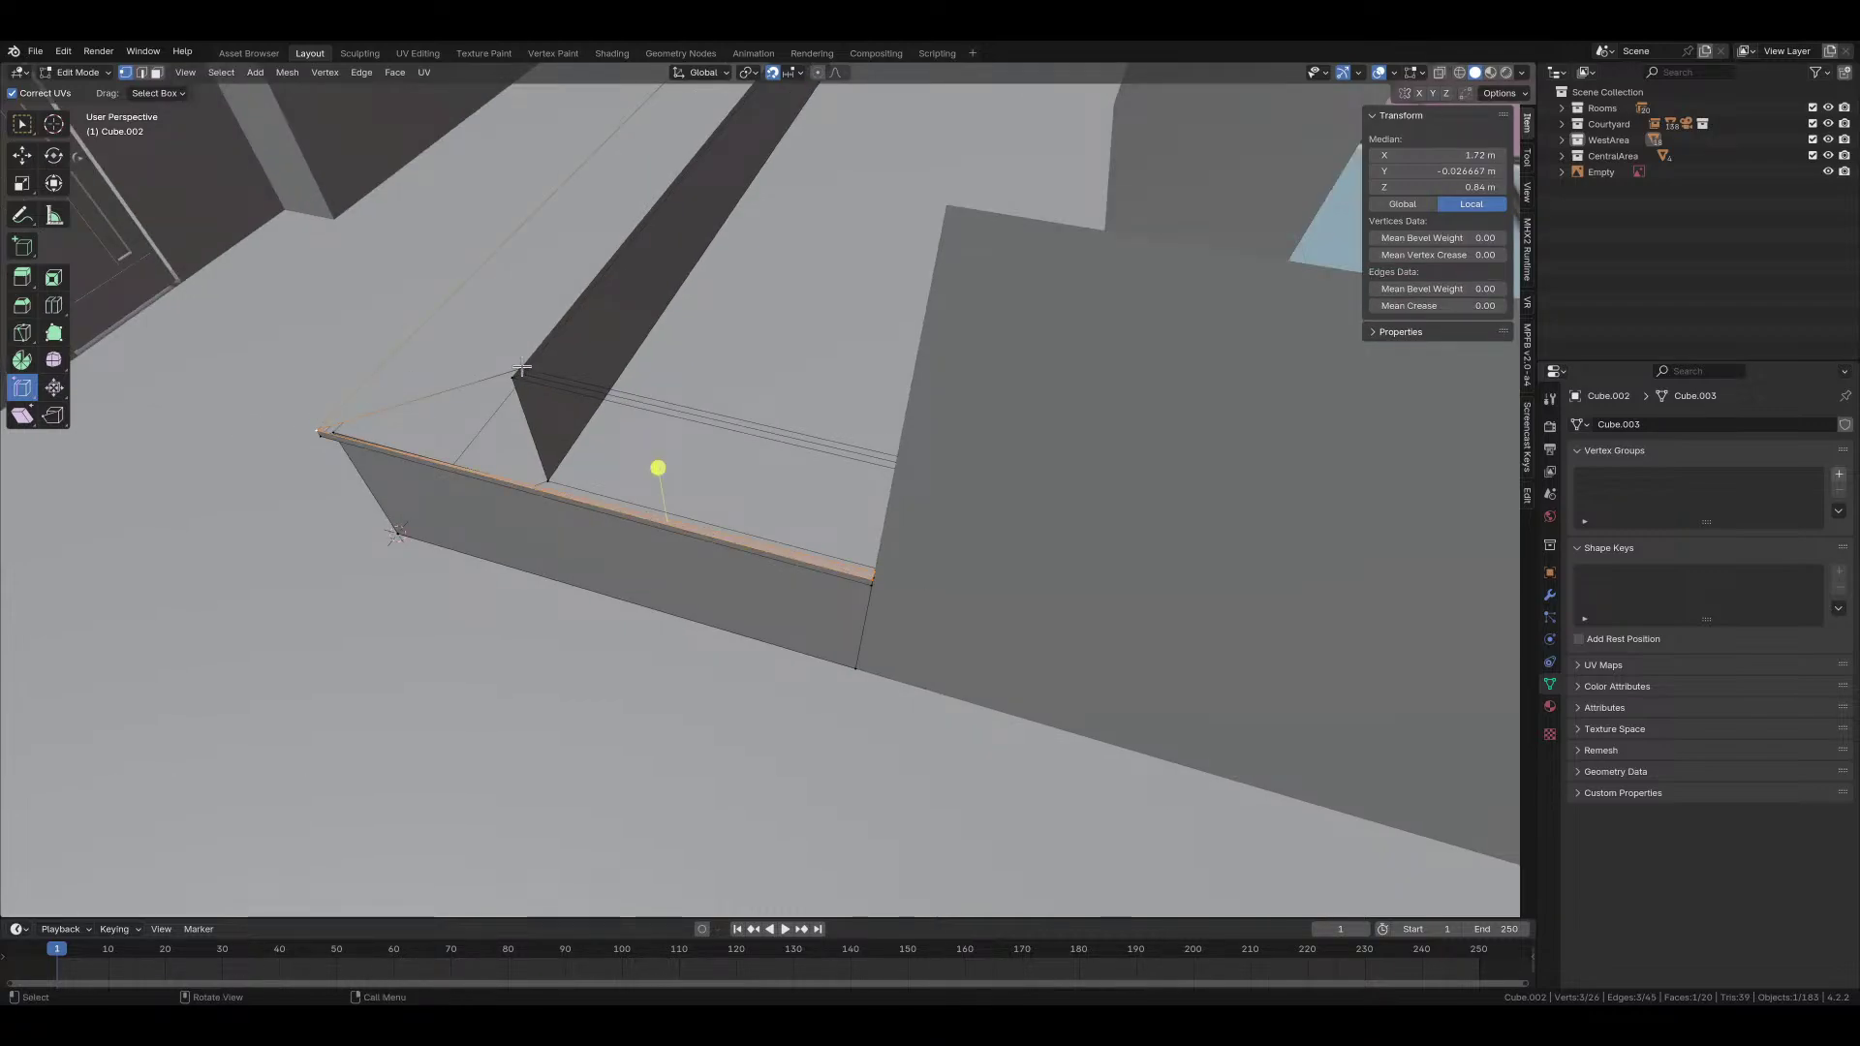
left_click(896, 462)
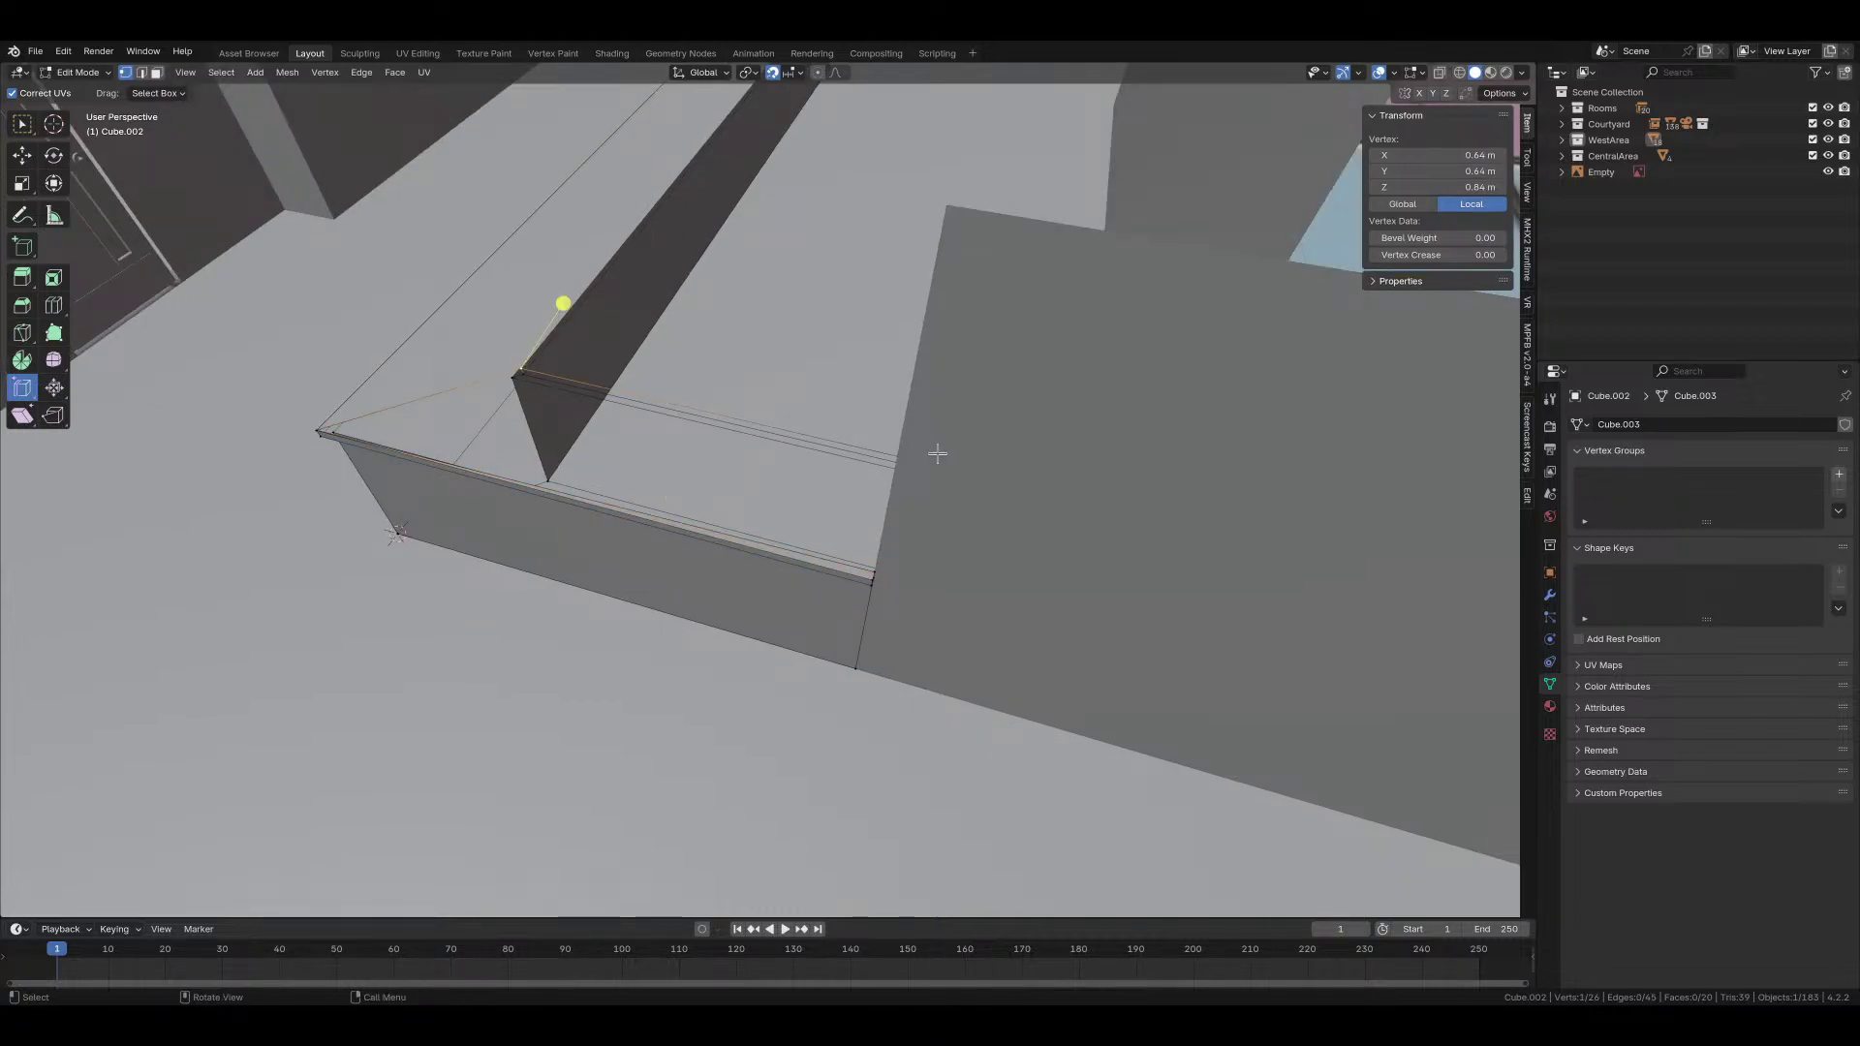
left_click(874, 554)
middle_click_drag(873, 554, 979, 416)
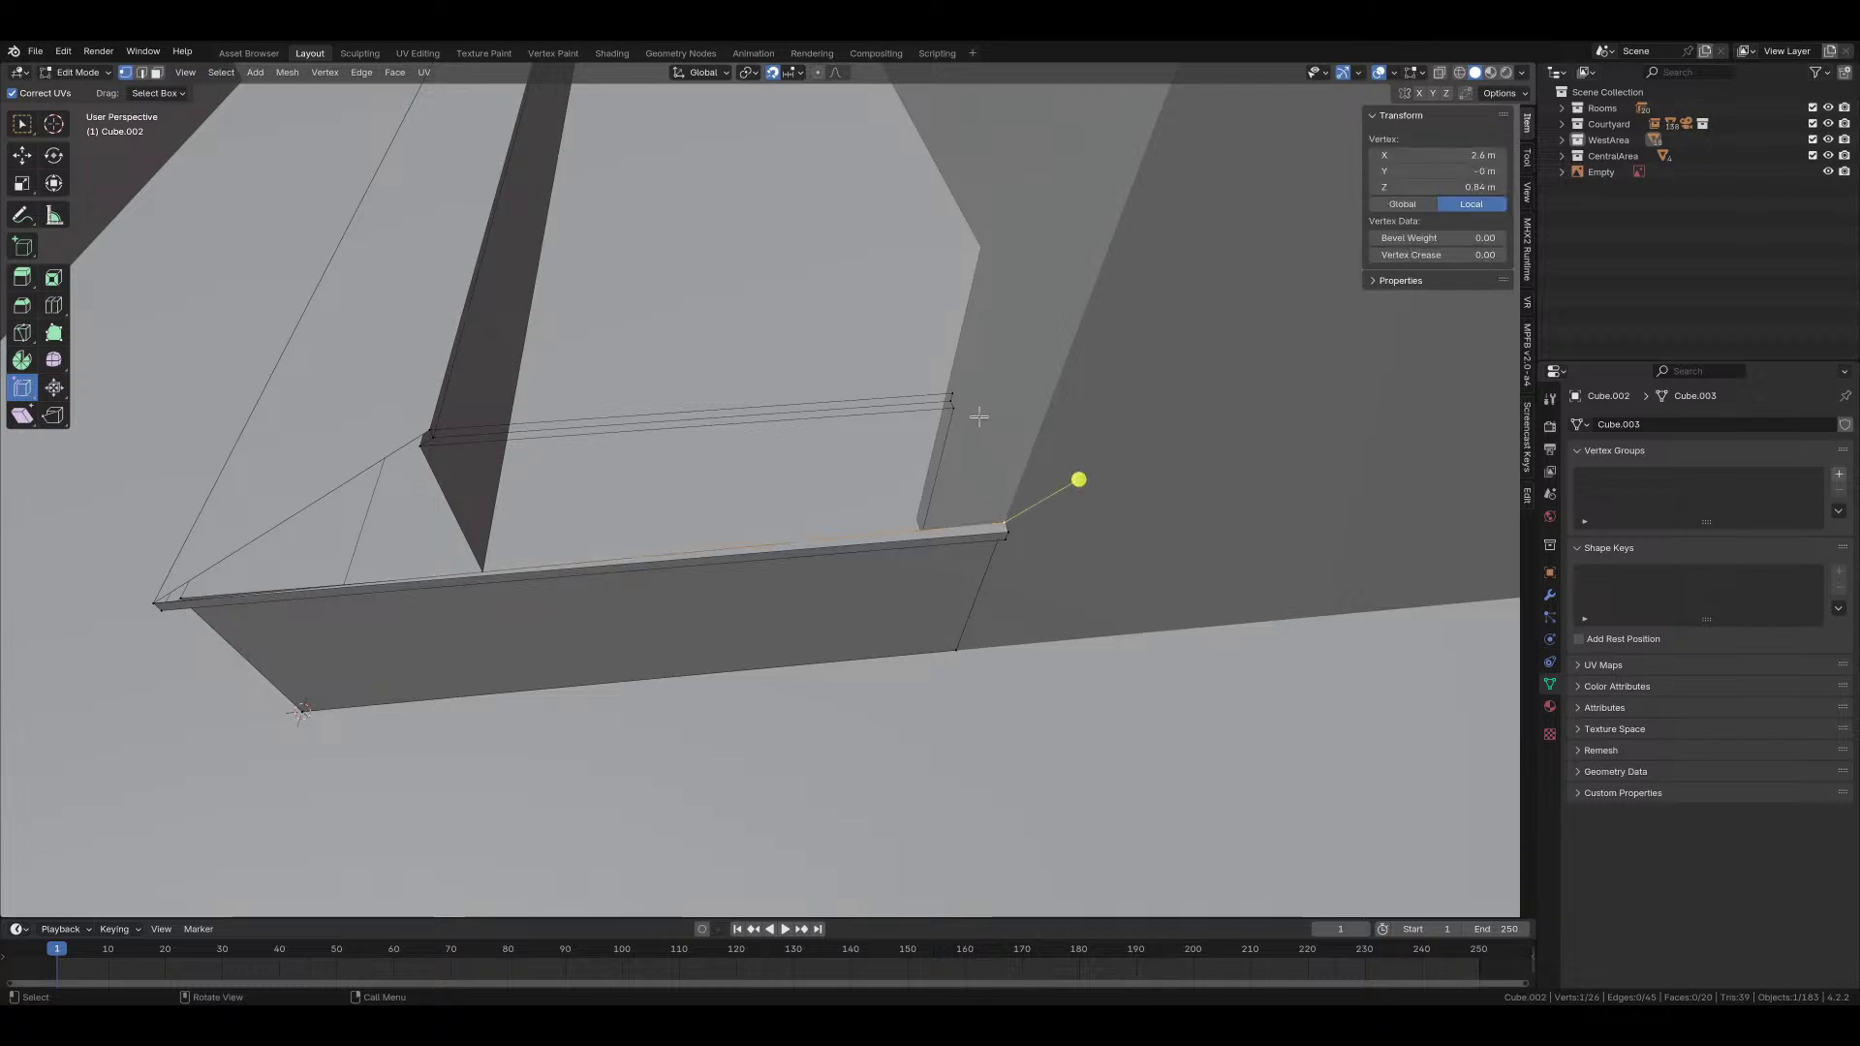
left_click(961, 380, "ctrl")
key("f")
key("ctrl+z")
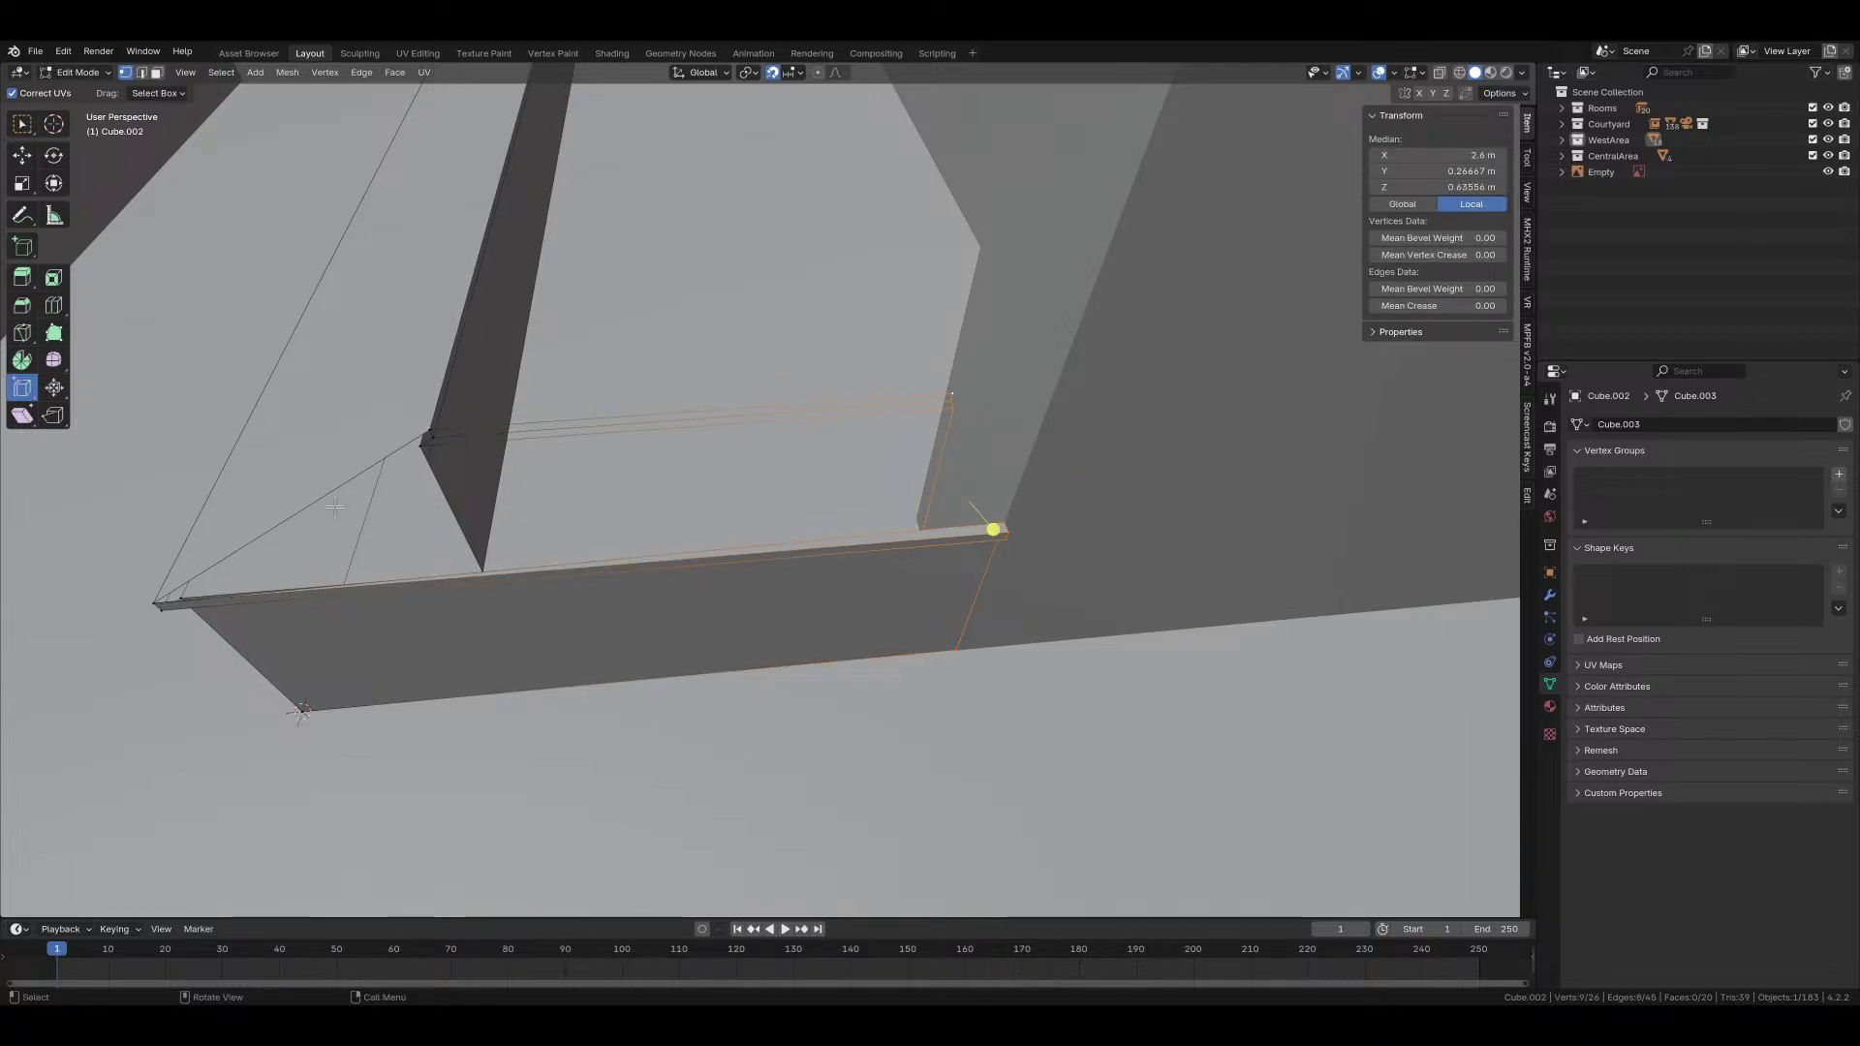
Step: Fill the rest of the short leg's top with a face through its two end vertices and the inner and outer corner vertices
left_click(1079, 478)
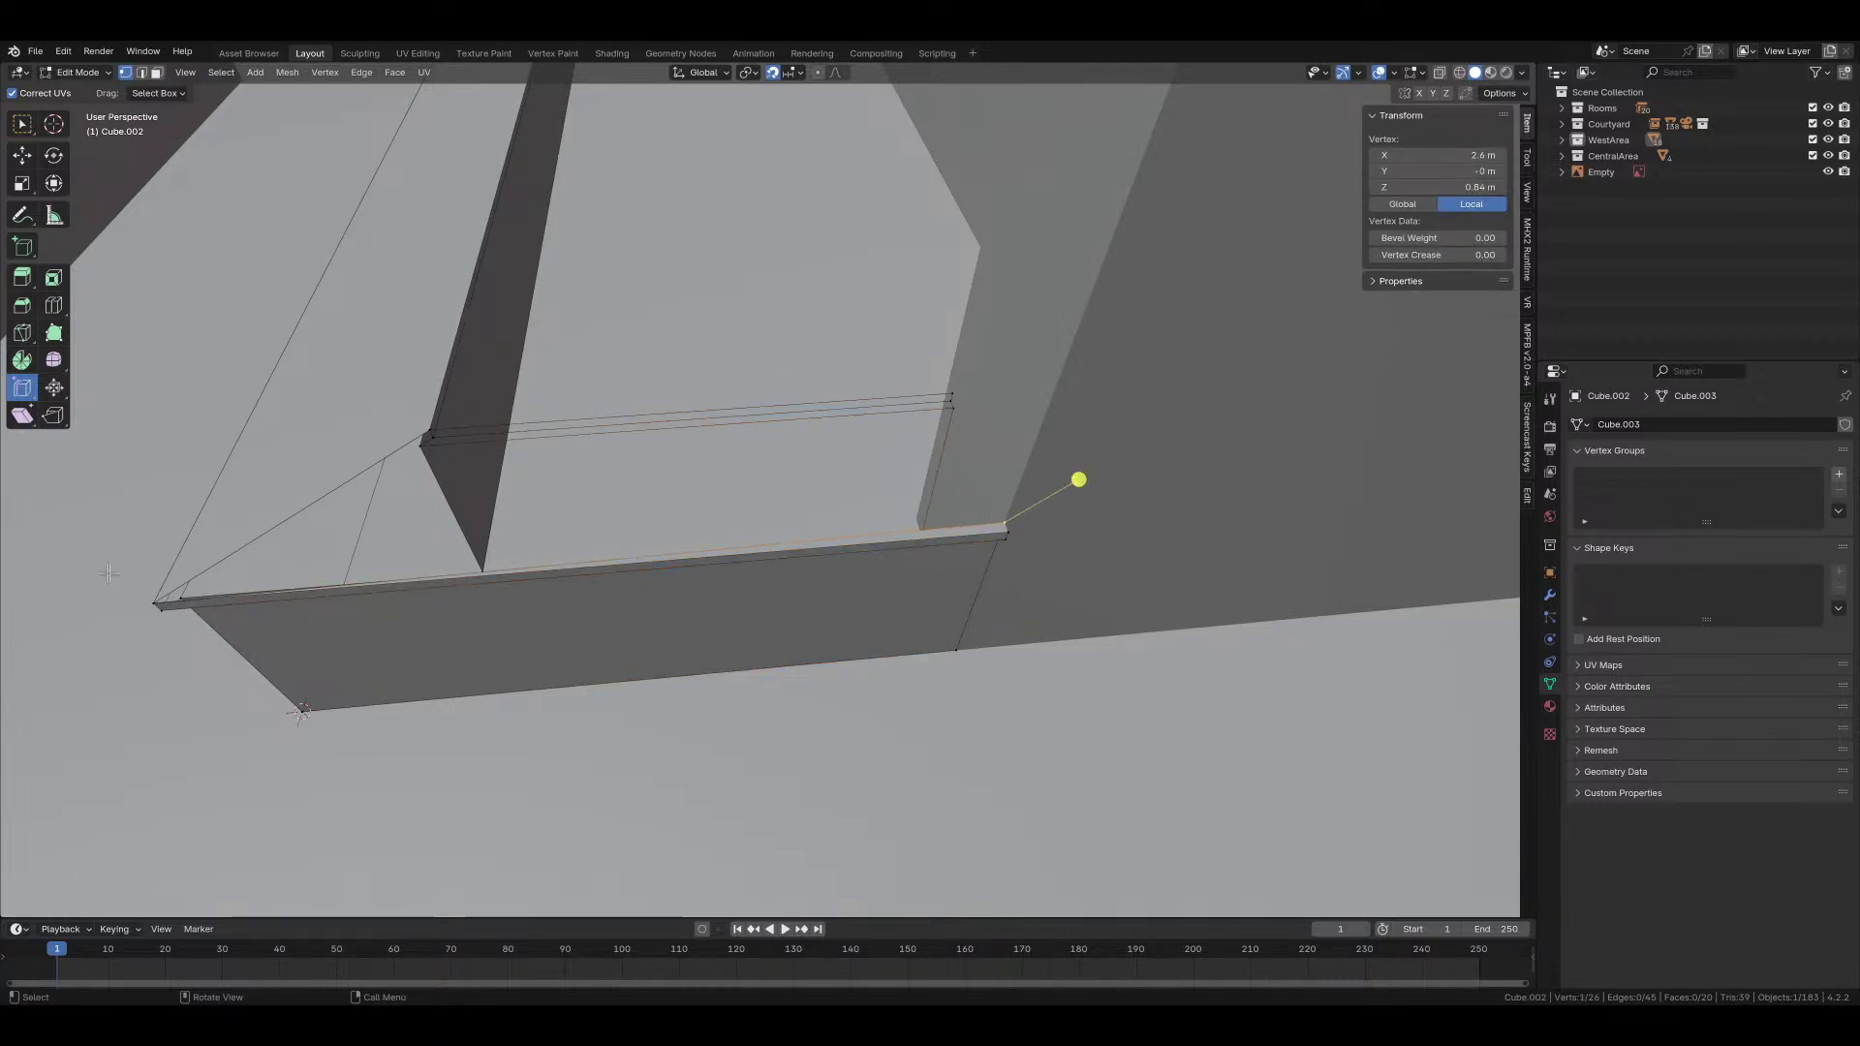
left_click(582, 555)
left_click(515, 455, "shift")
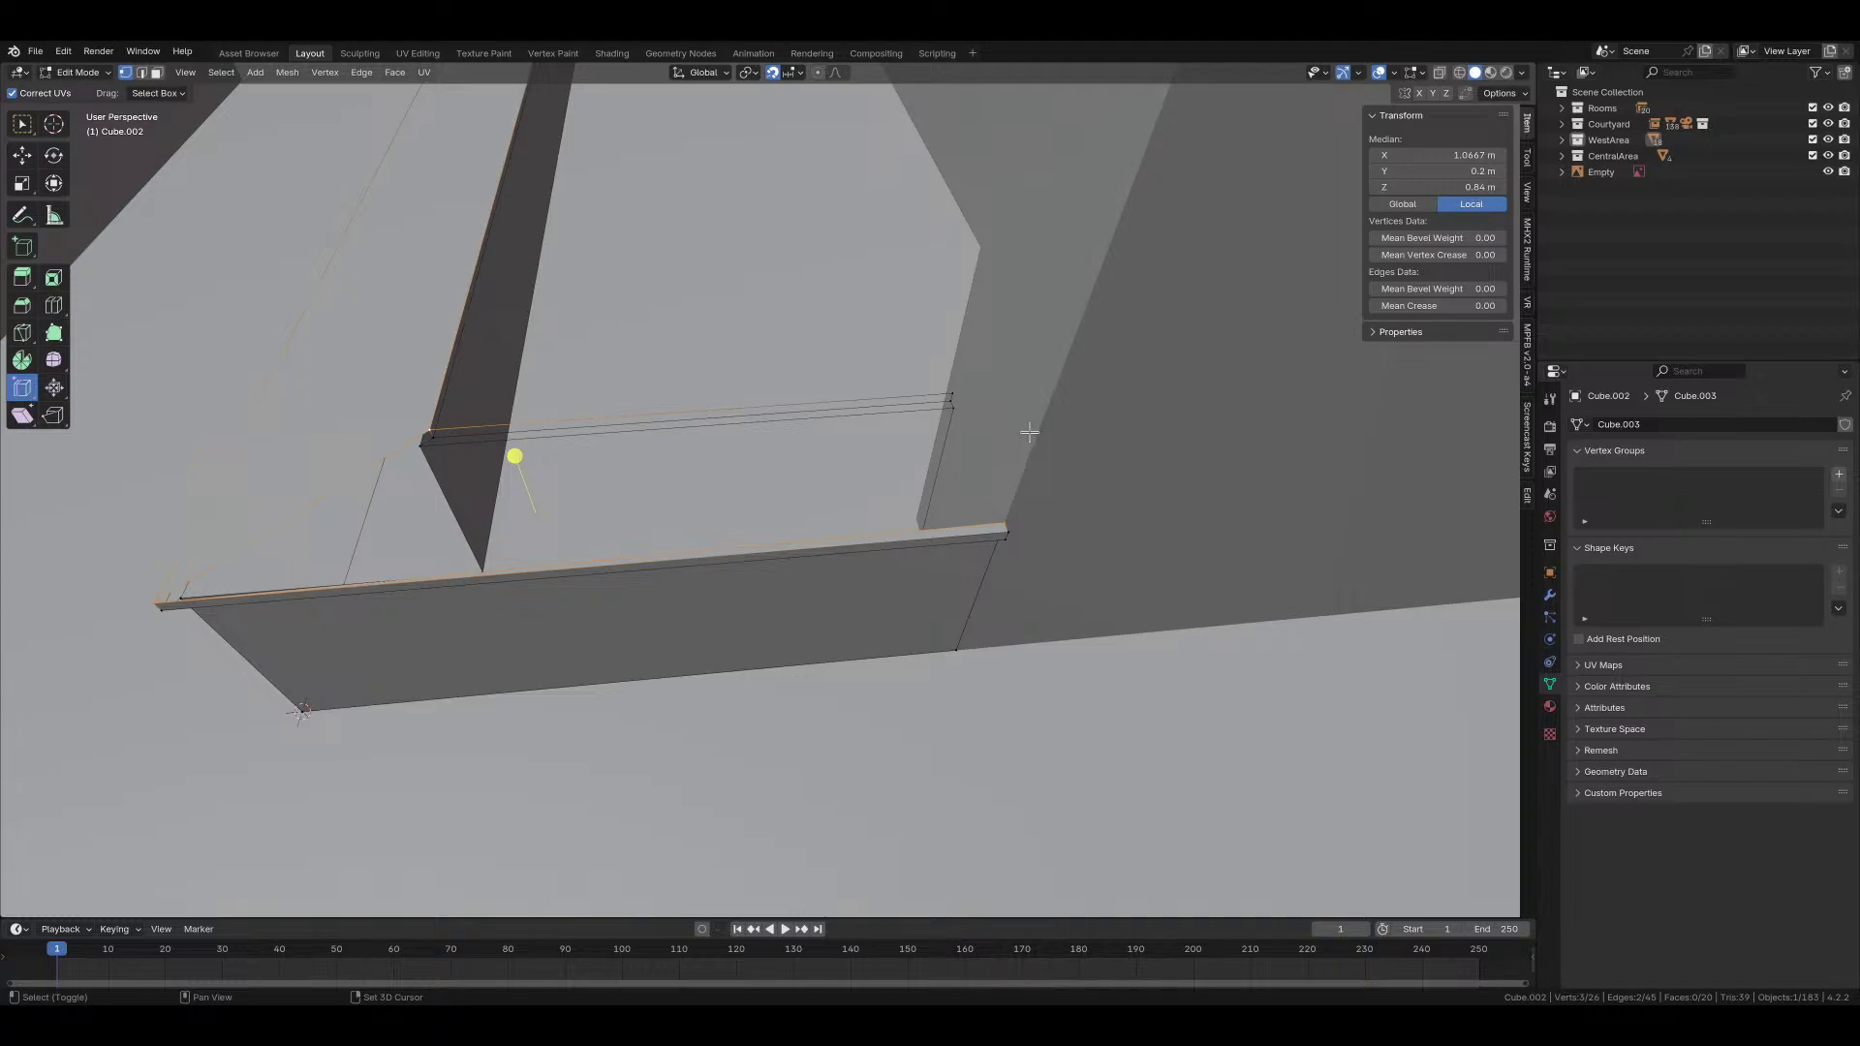
left_click(958, 380, "shift")
key("f")
key("alt+a")
key("Tab")
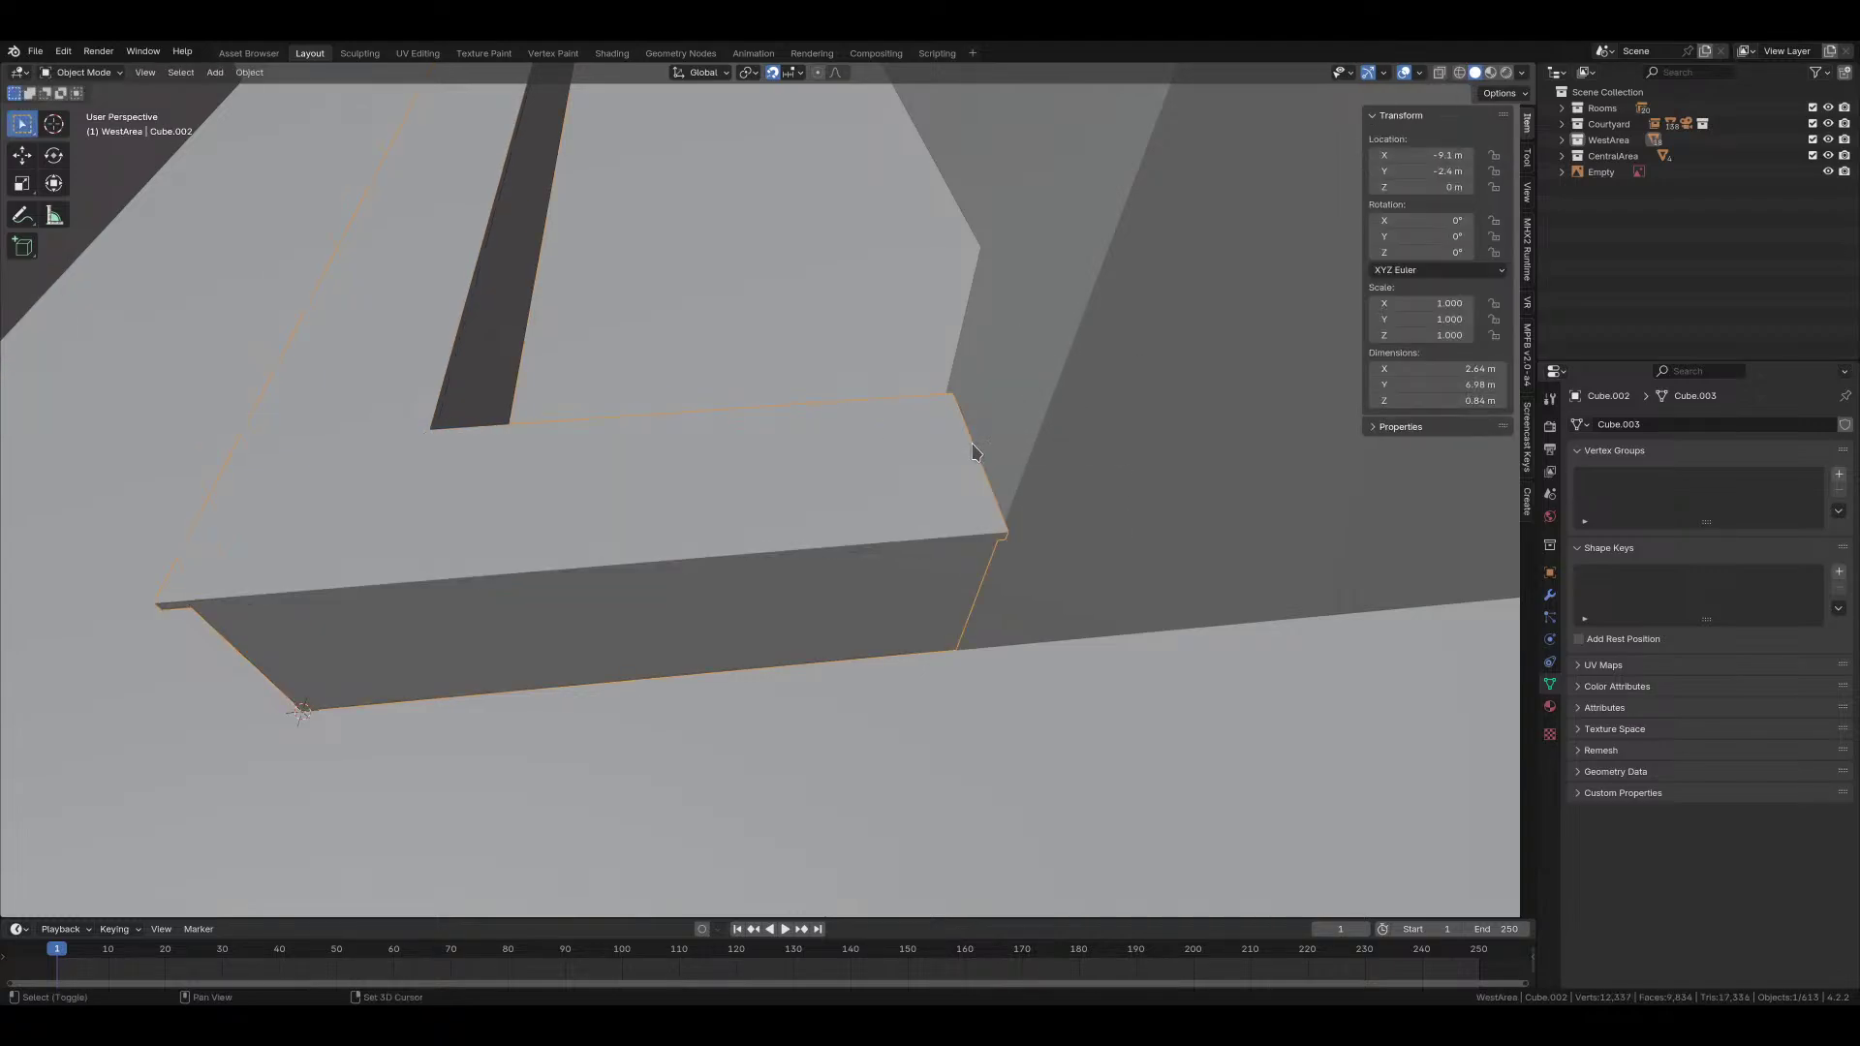
middle_click_drag(972, 448, 898, 578)
scroll(895, 472, "down", 5)
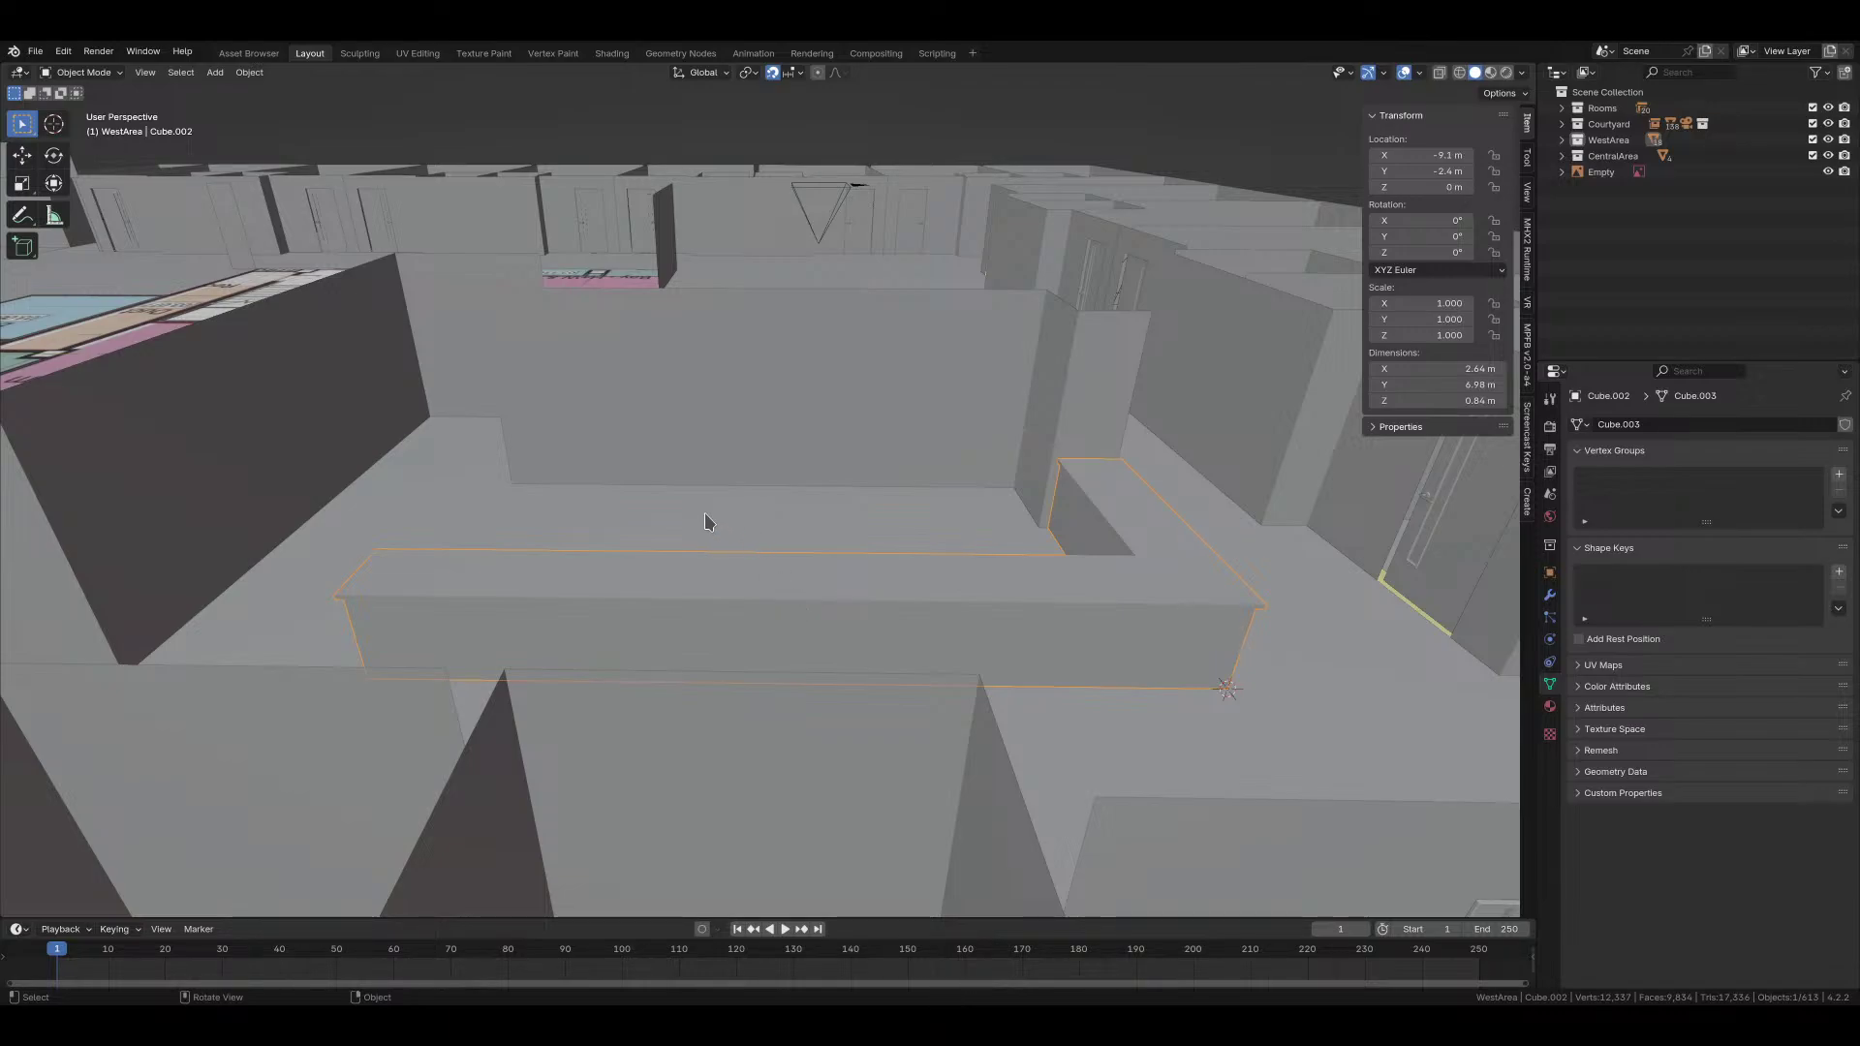
middle_click_drag(707, 519, 654, 578)
key("Tab")
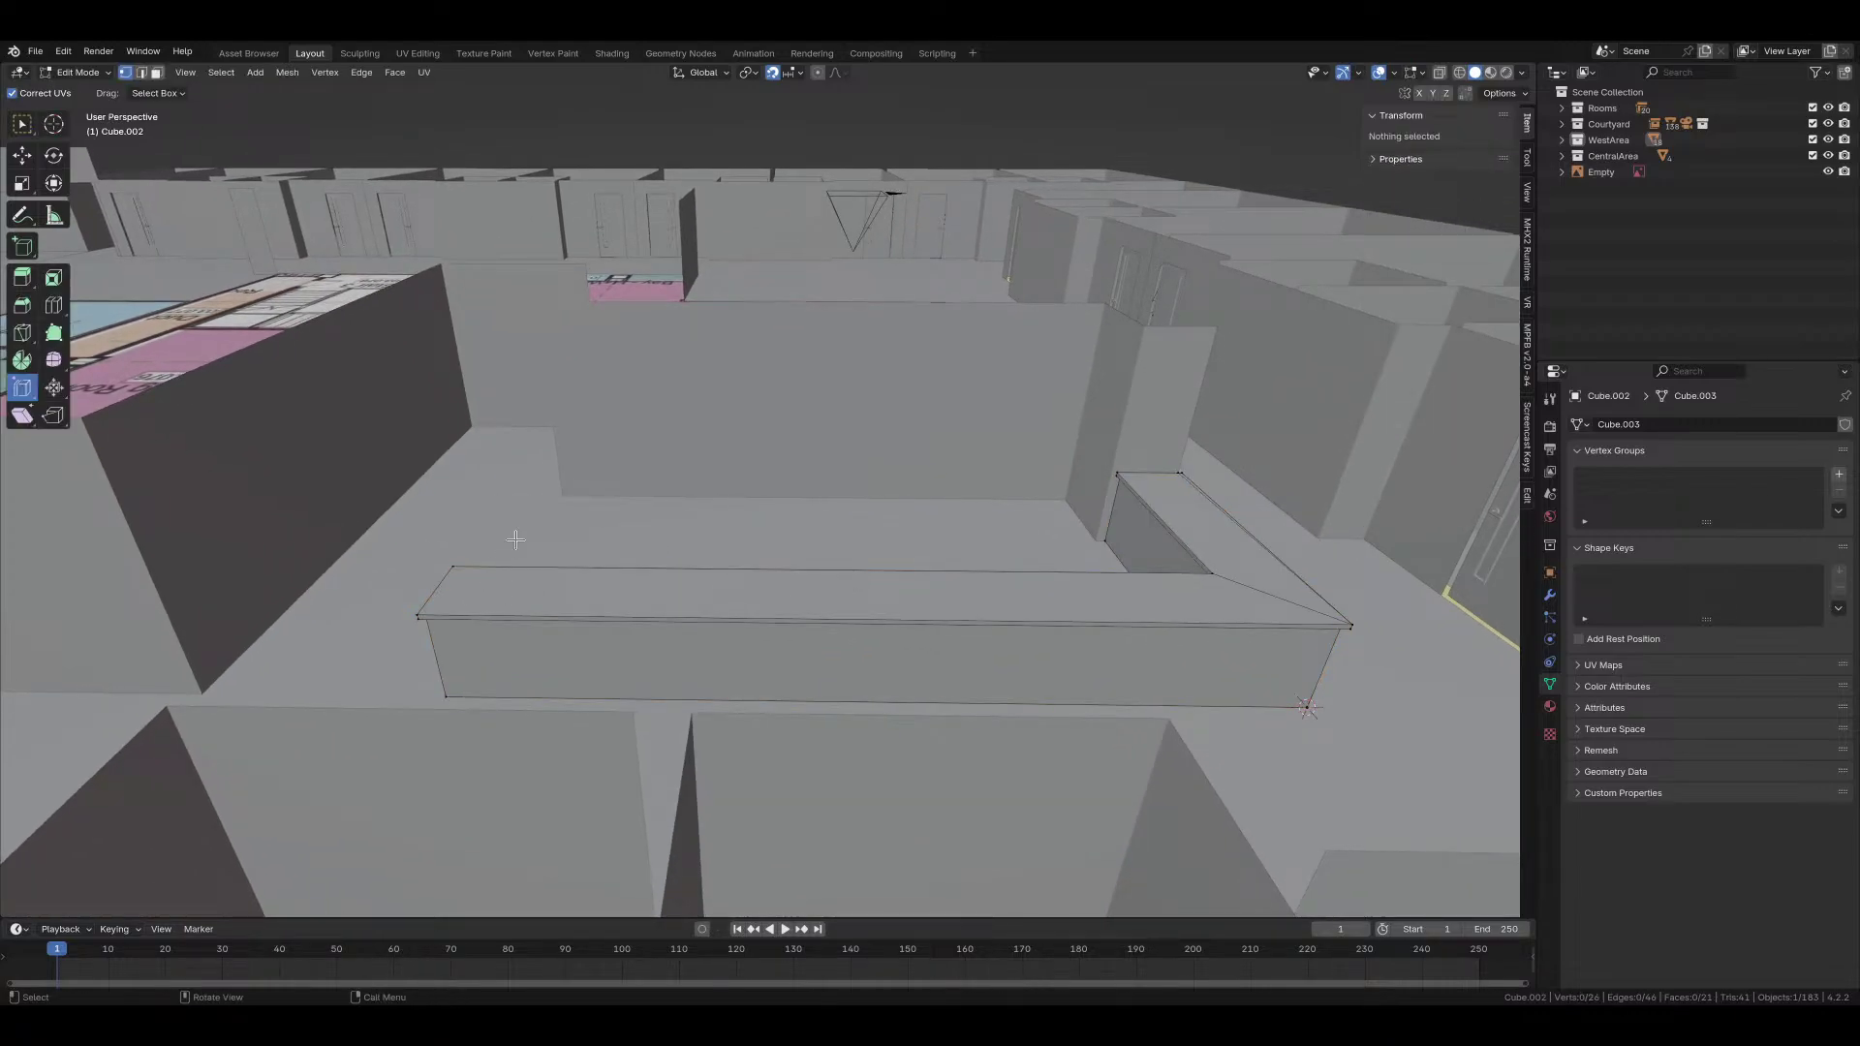
Step: Delete the faces that close the free end of the counter's long leg
key("z")
left_click(524, 585)
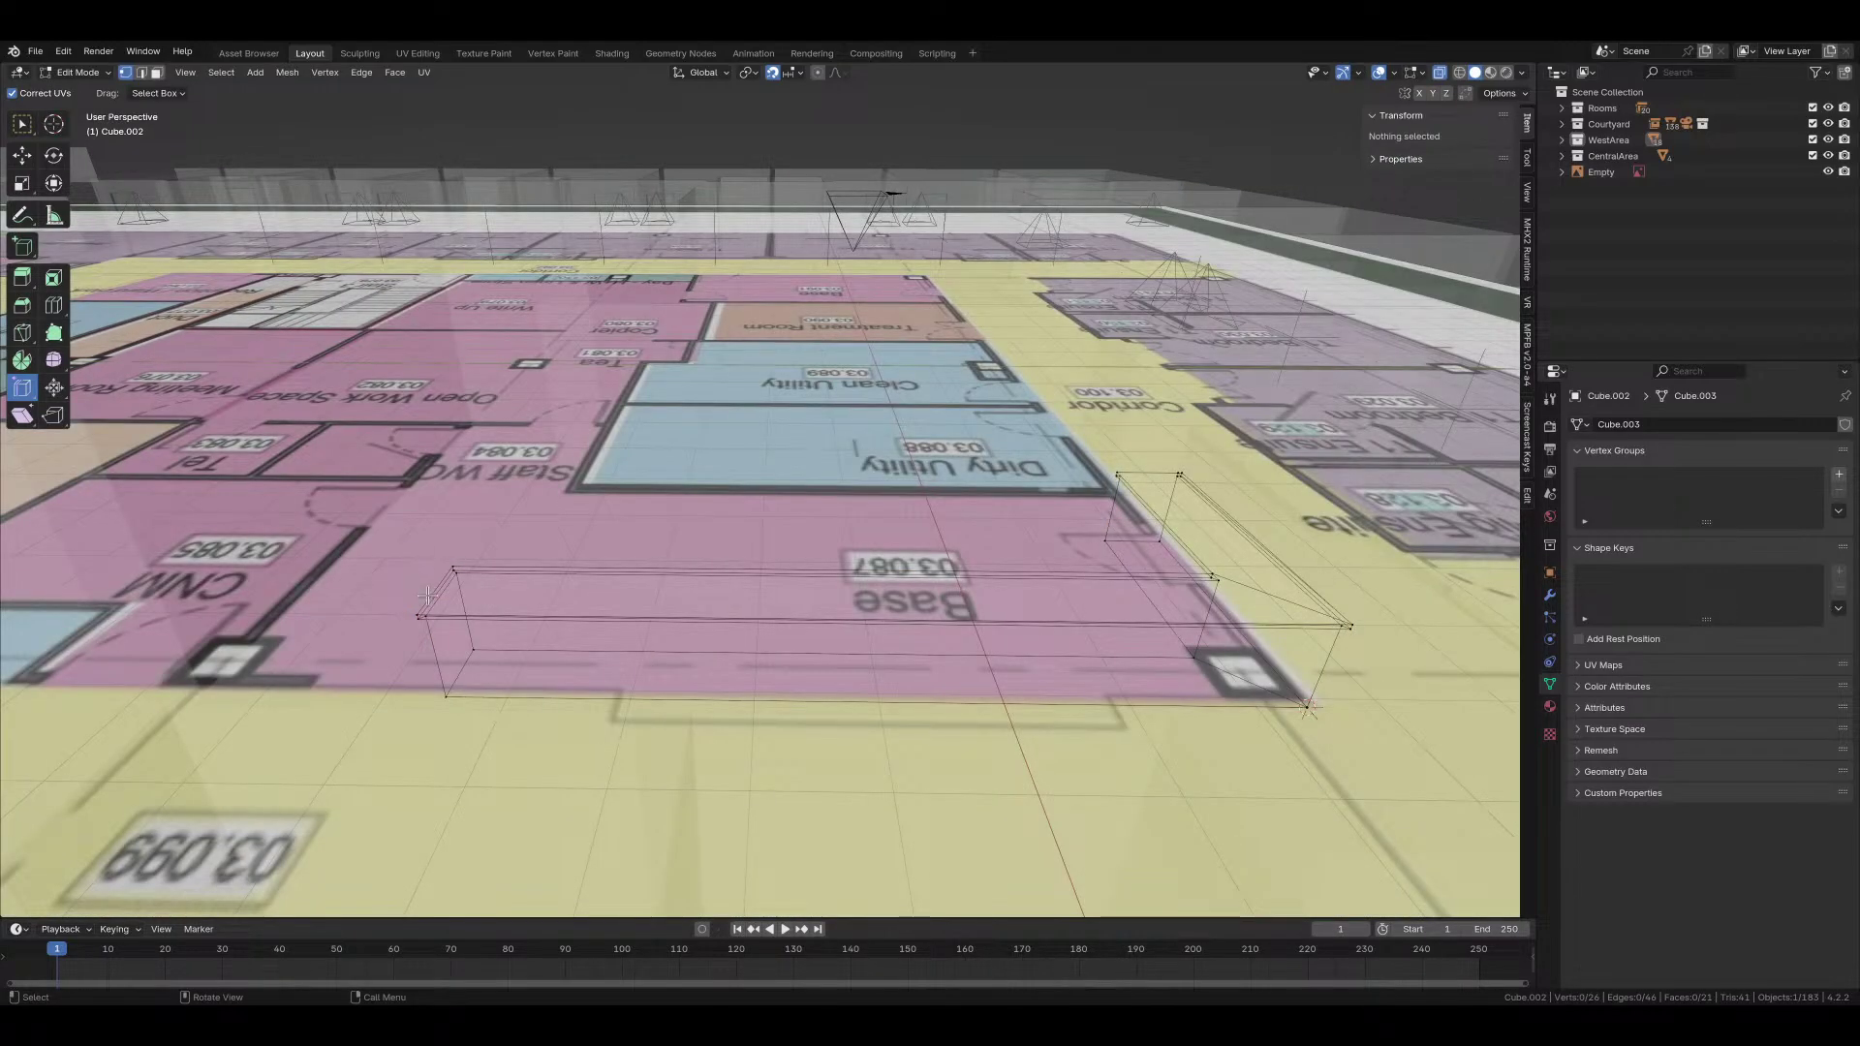
key("3")
left_click(427, 595)
left_click_drag(393, 532, 490, 744)
key("alt+z")
key("x")
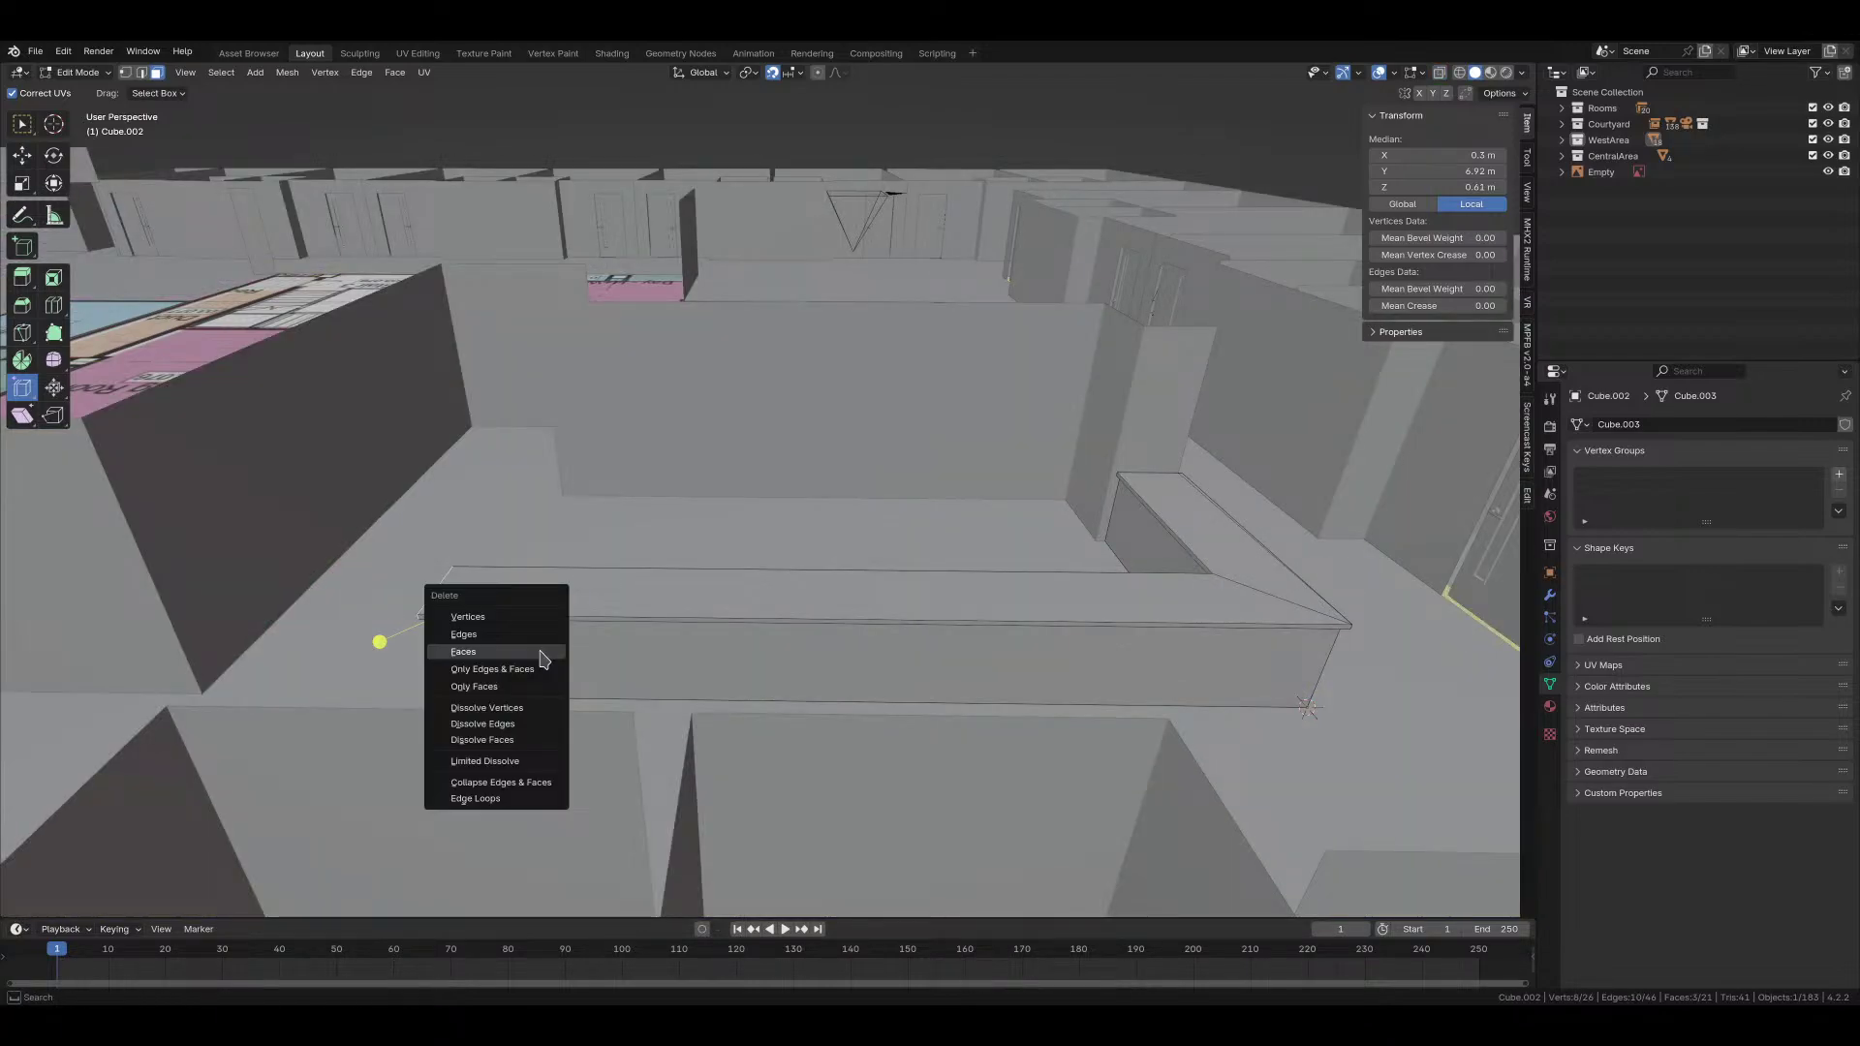
left_click(541, 653)
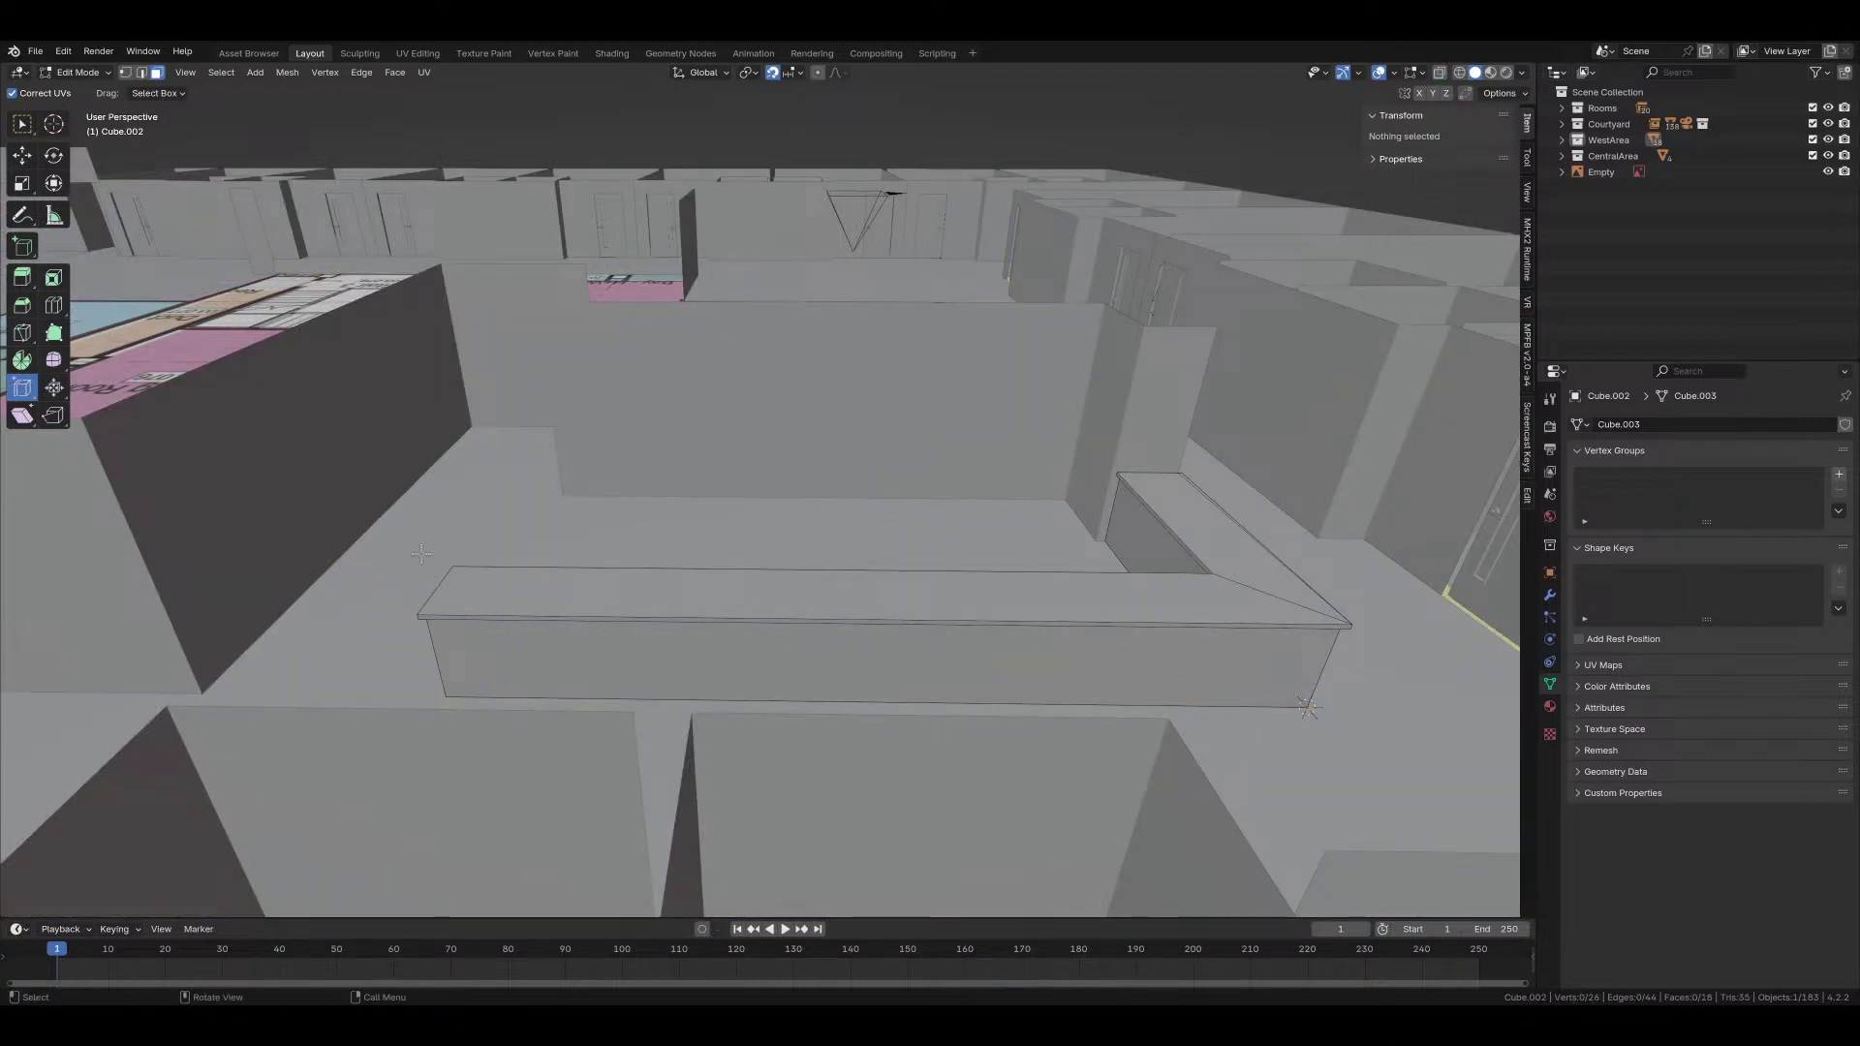
Step: Delete the vertex loop at the long leg's open end so only the short leg remains
key("1")
left_click(432, 617, "alt")
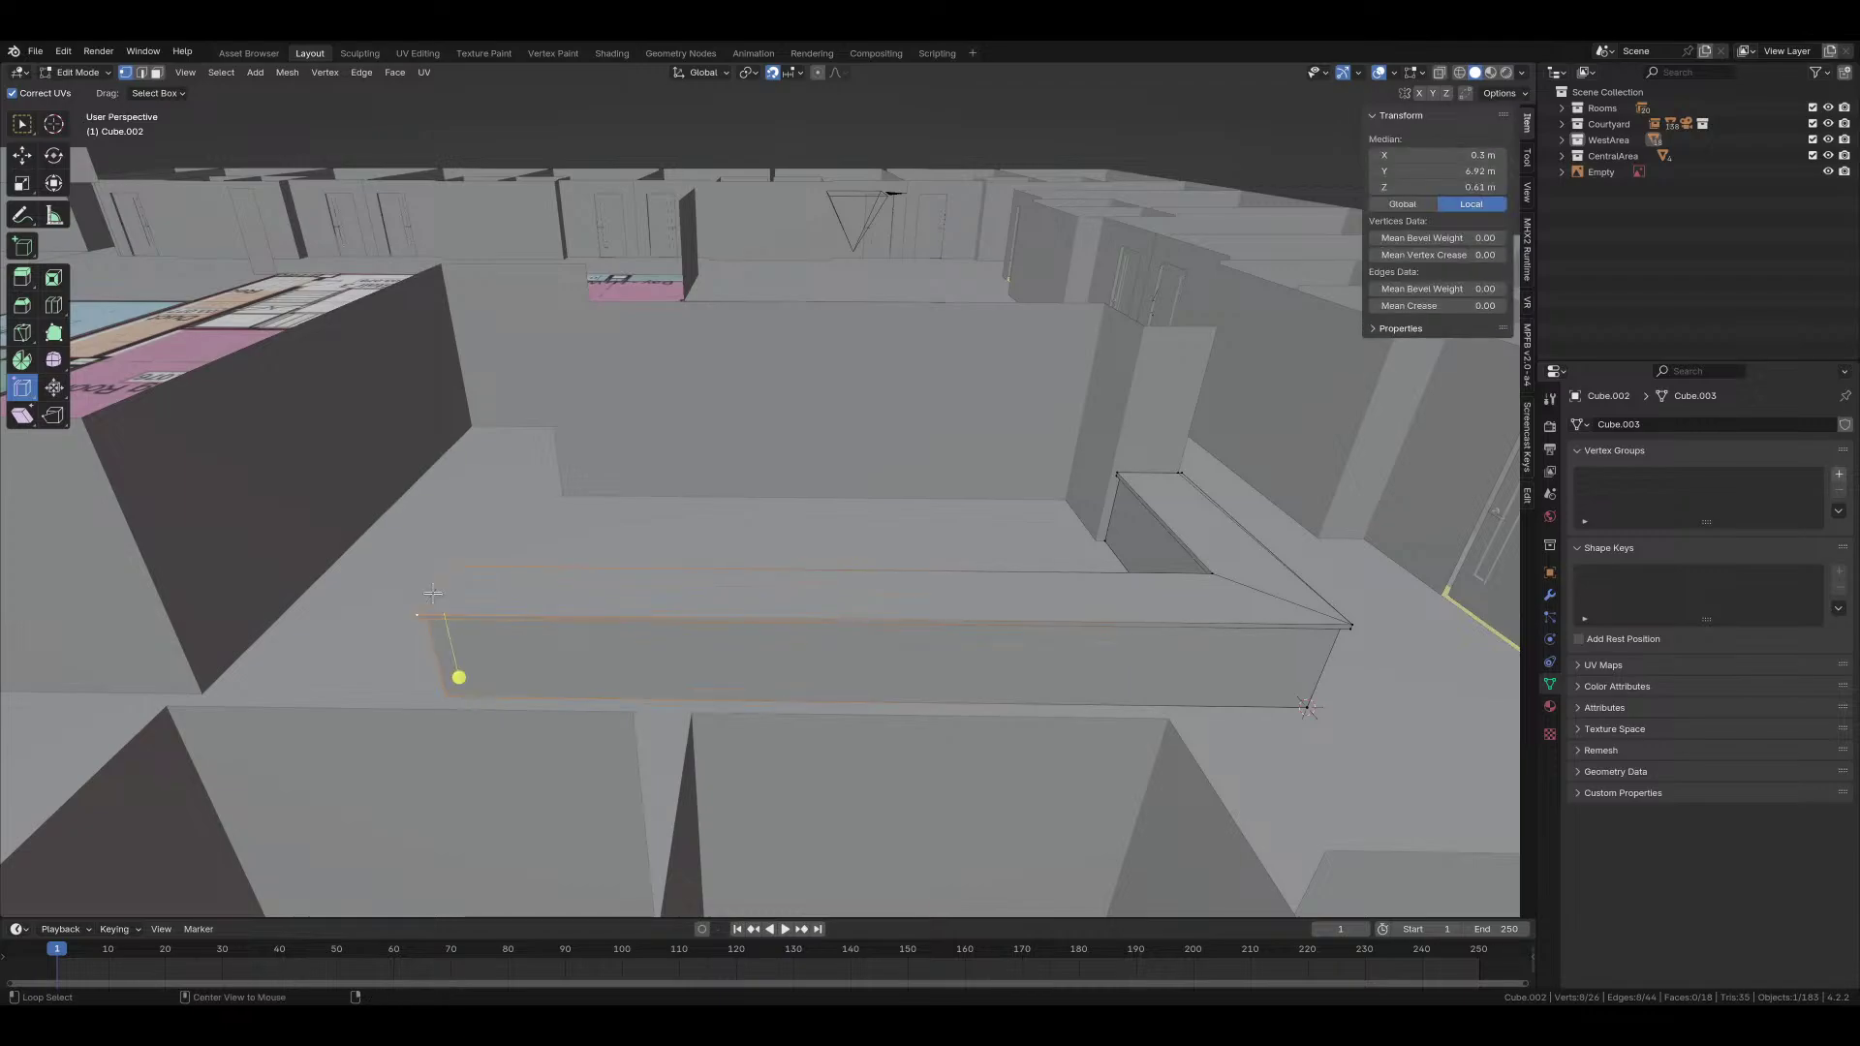
key("x")
left_click(432, 579)
Step: Set the pivot point to the 3D Cursor and select the whole remaining short leg in top view
middle_click_drag(968, 542, 1034, 543)
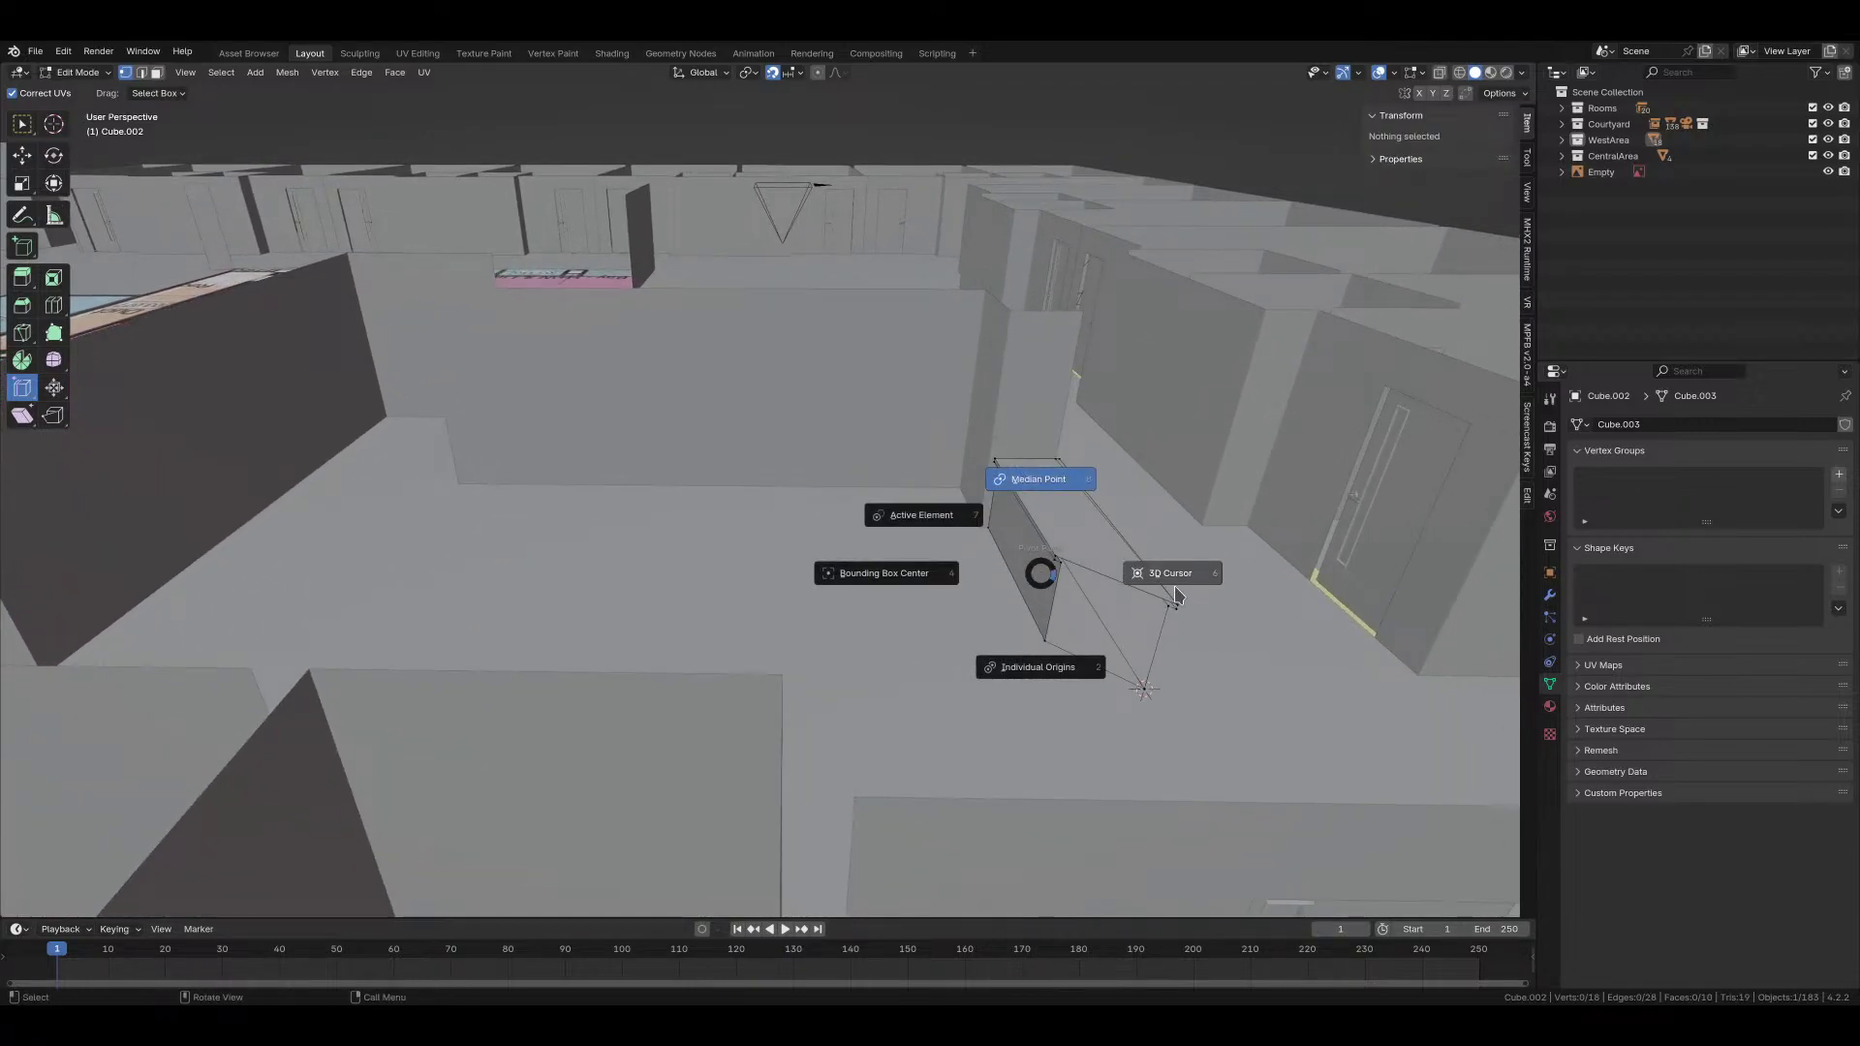
left_click(1172, 582)
key("a")
key("KP_7")
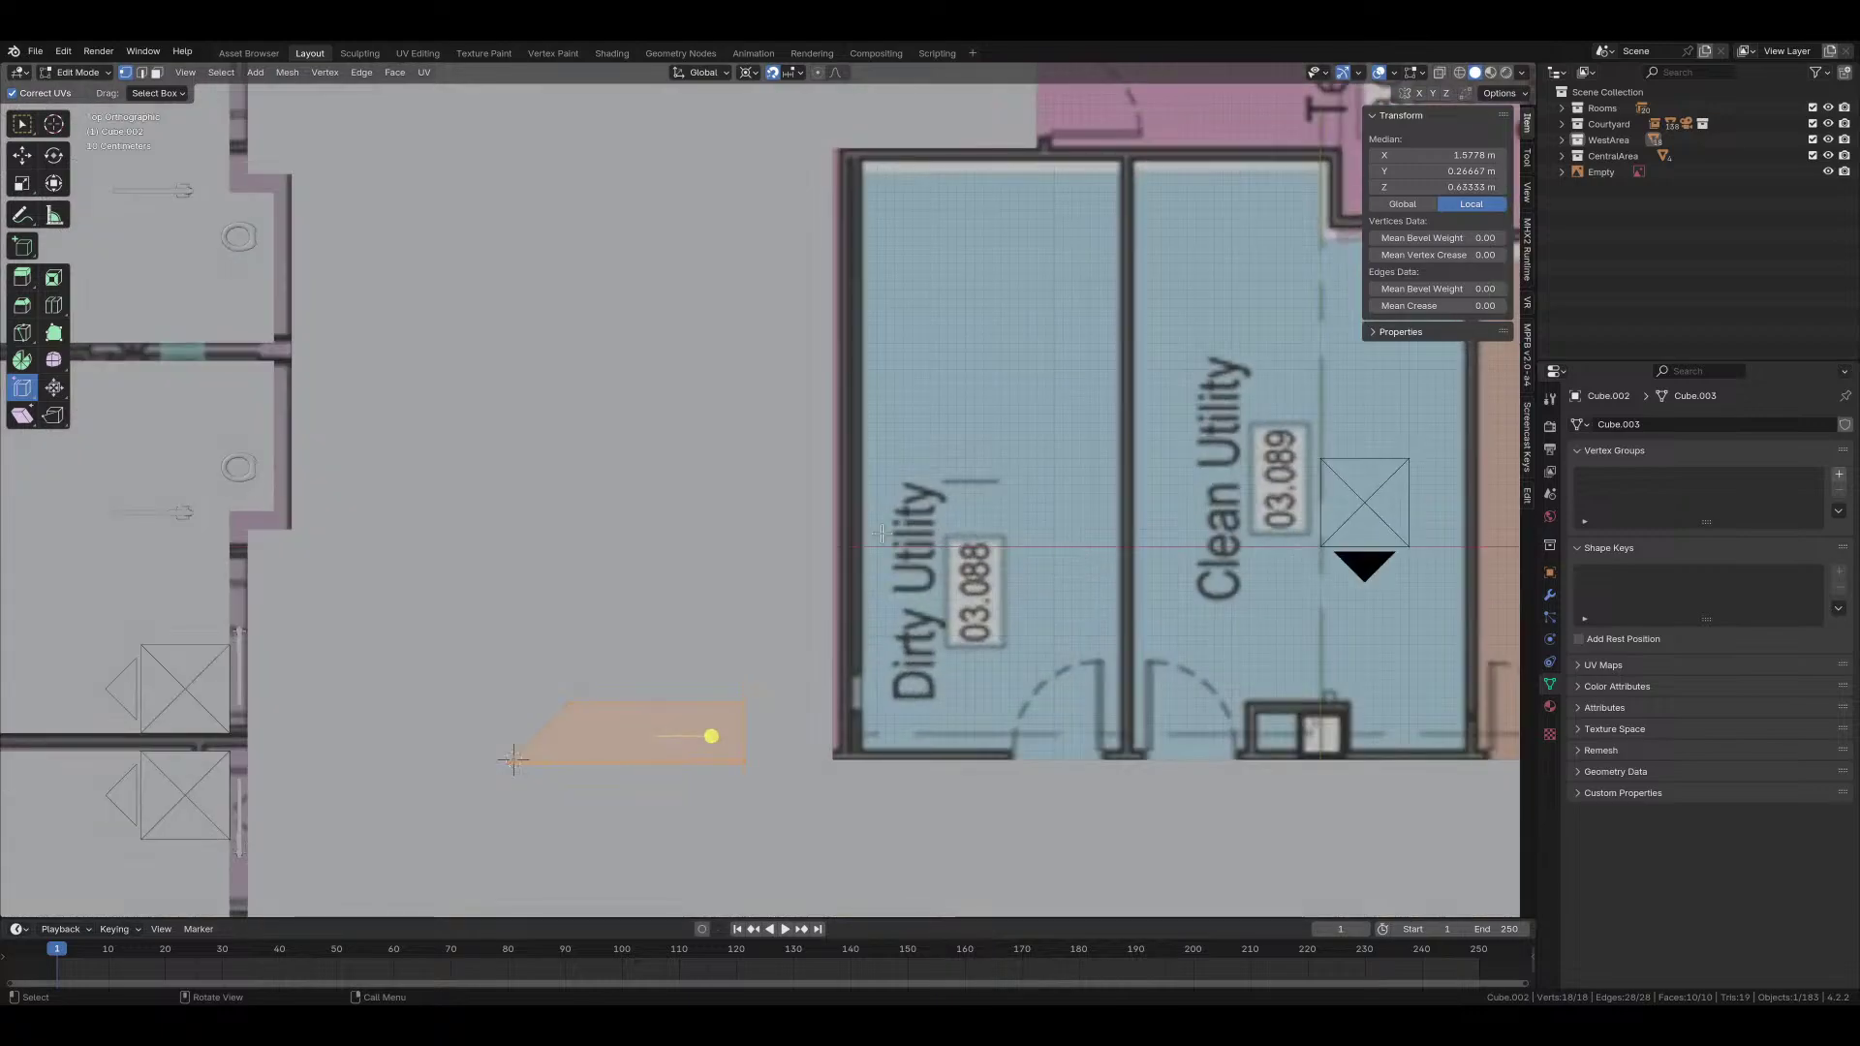
key("KP_Divide")
key("KP_Divide")
key("period")
left_click(749, 551)
Step: Duplicate the short leg in place and rotate the copy -90° about Z around the 3D cursor
key("shift+d")
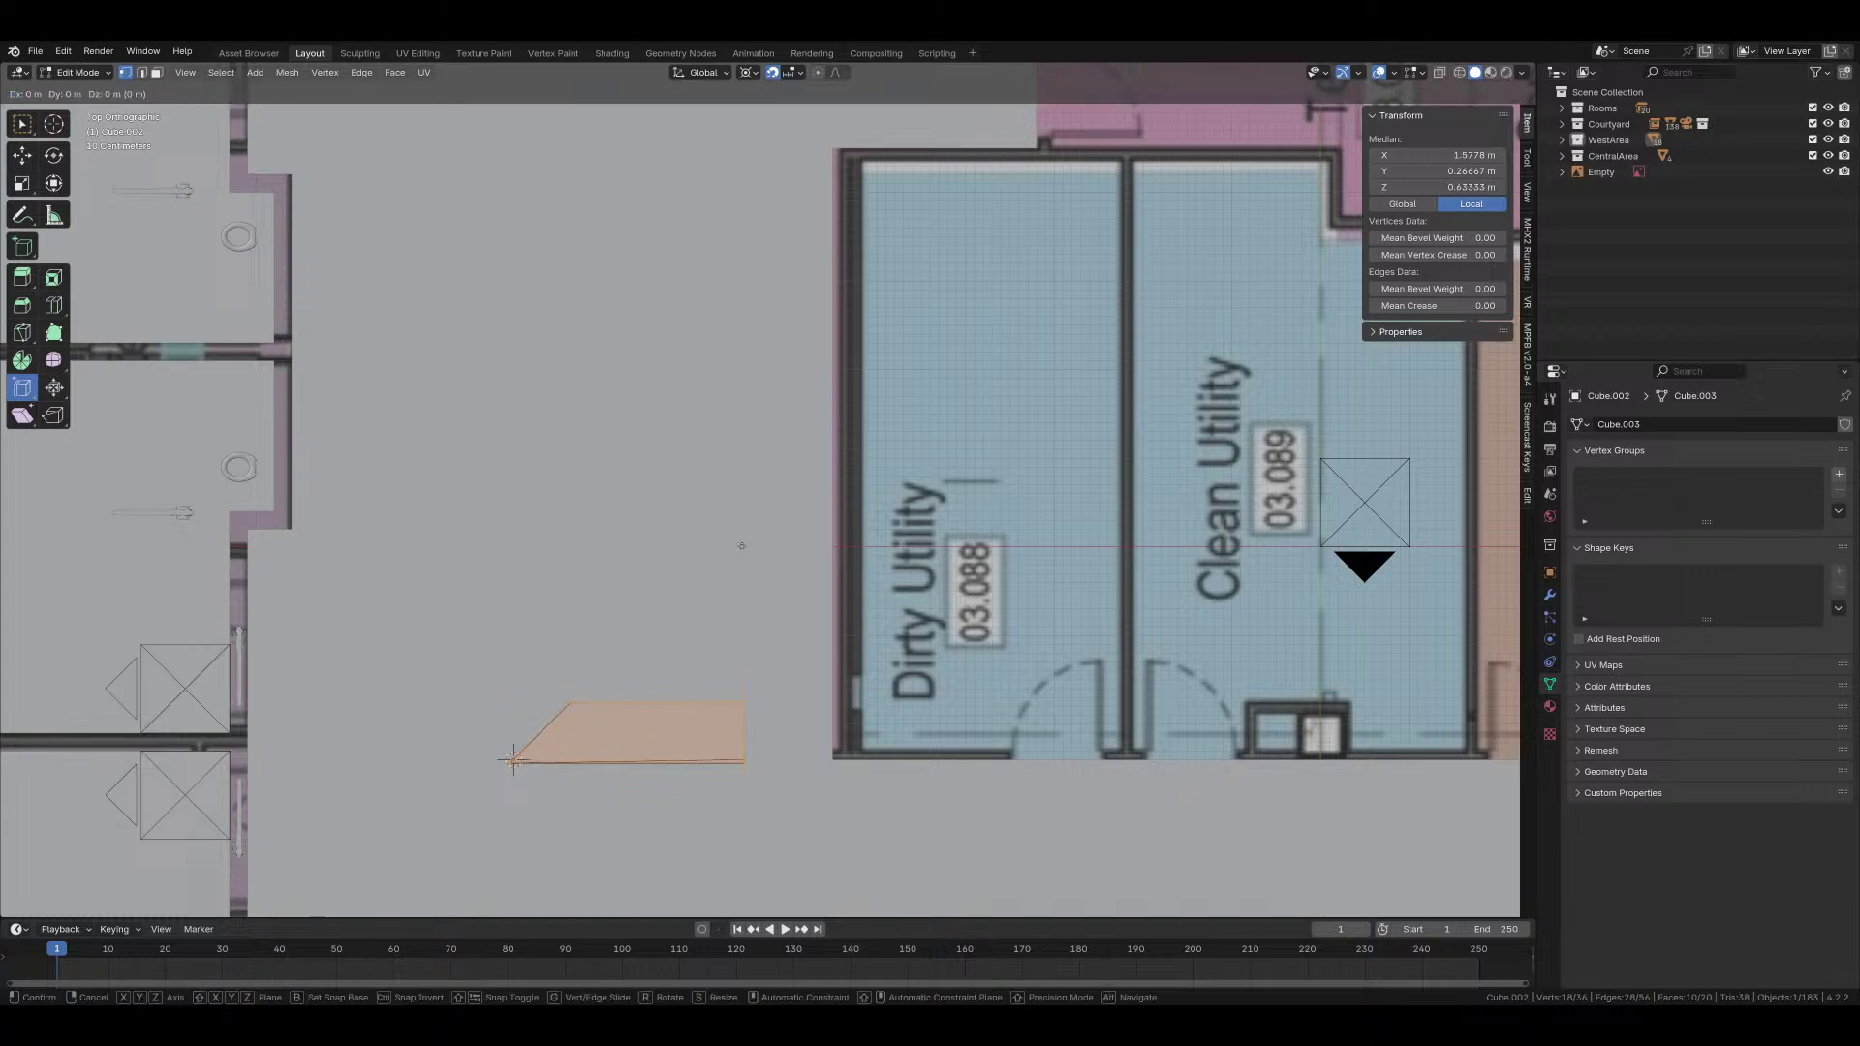
key("x")
key("s")
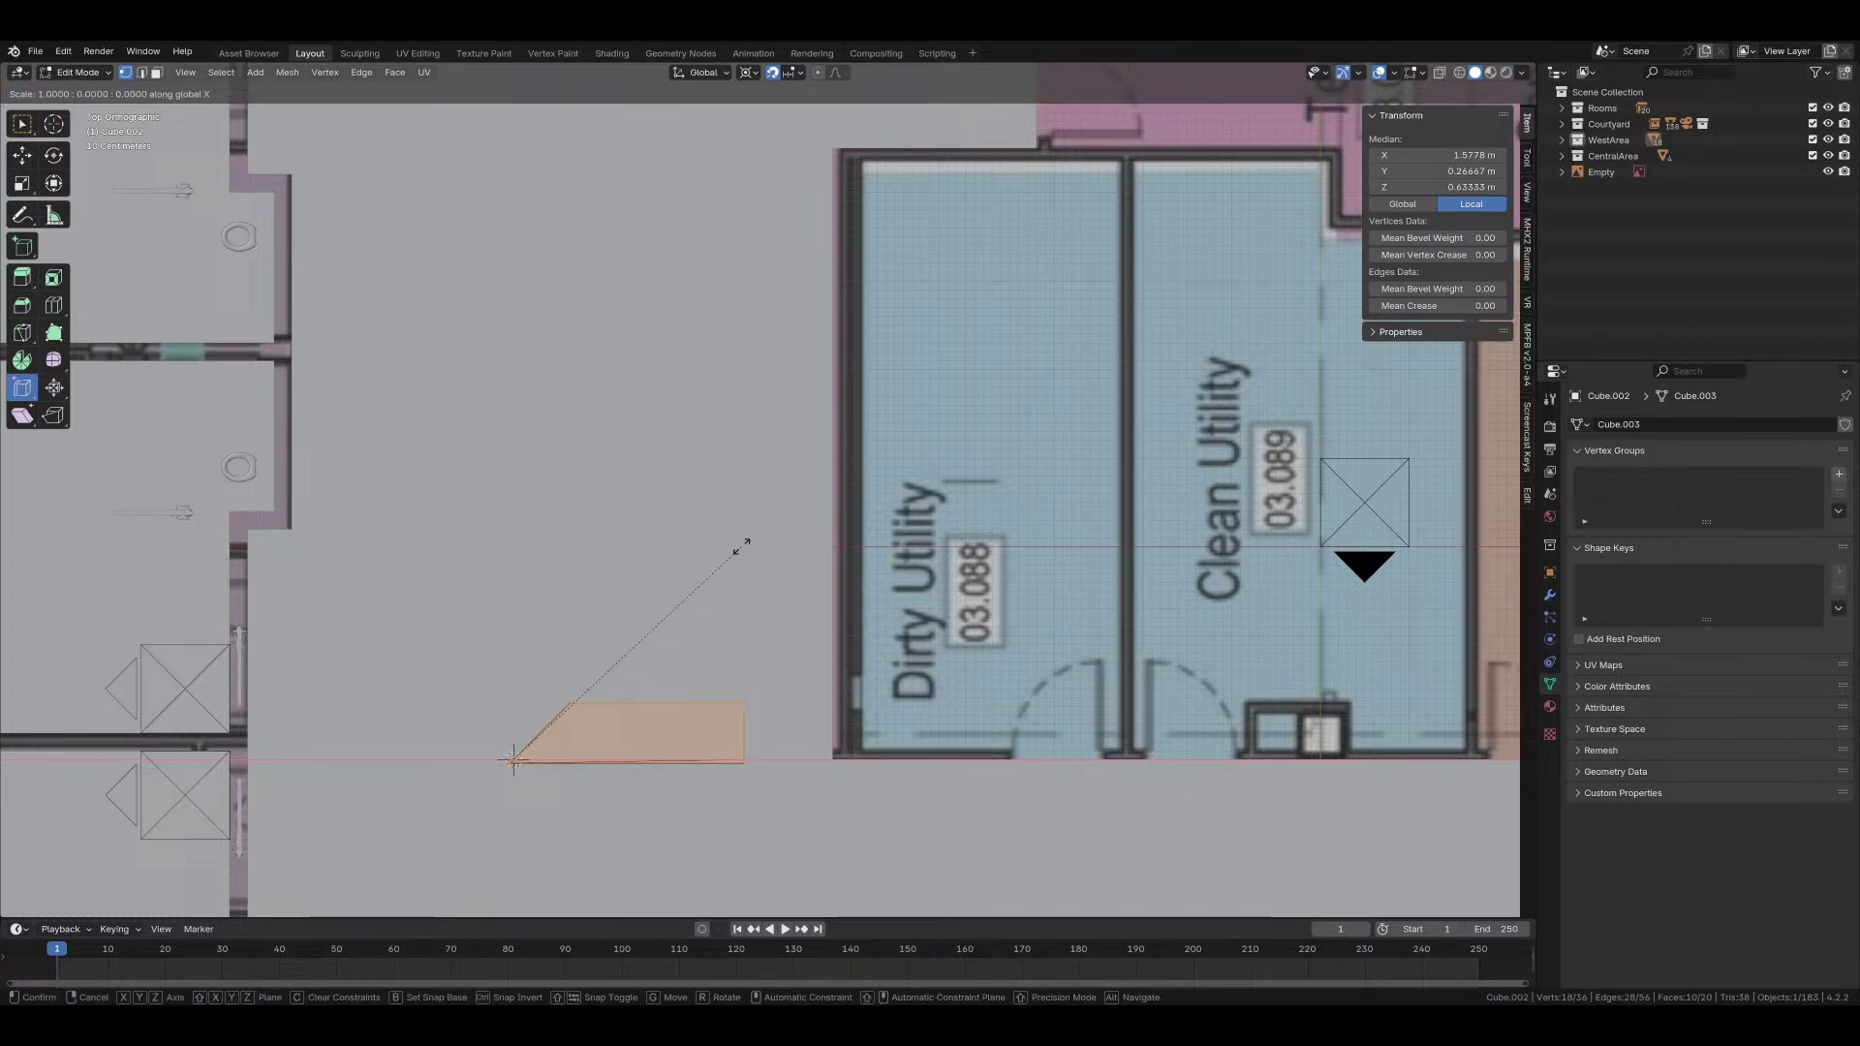
left_click(741, 548)
key("r")
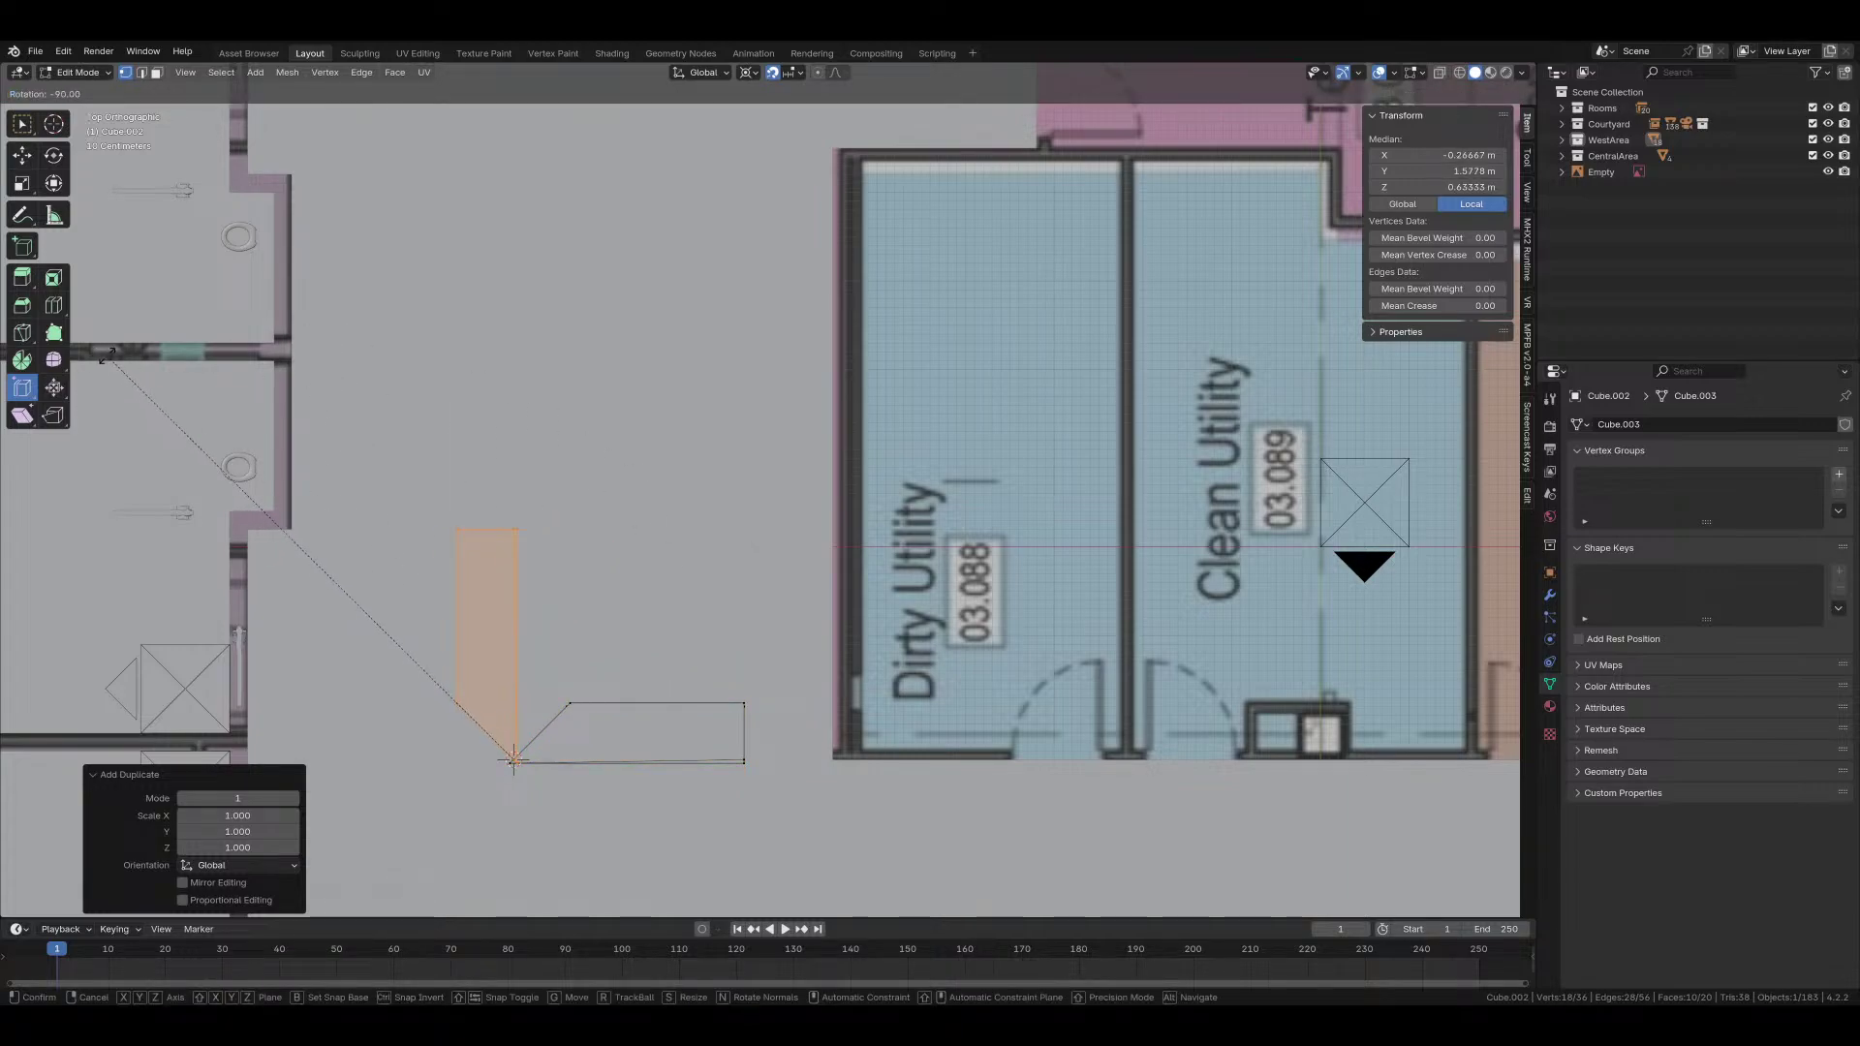
left_click(490, 562)
Step: Mirror the rotated copy by scaling it -1 along X and recalculate its normals
type("s")
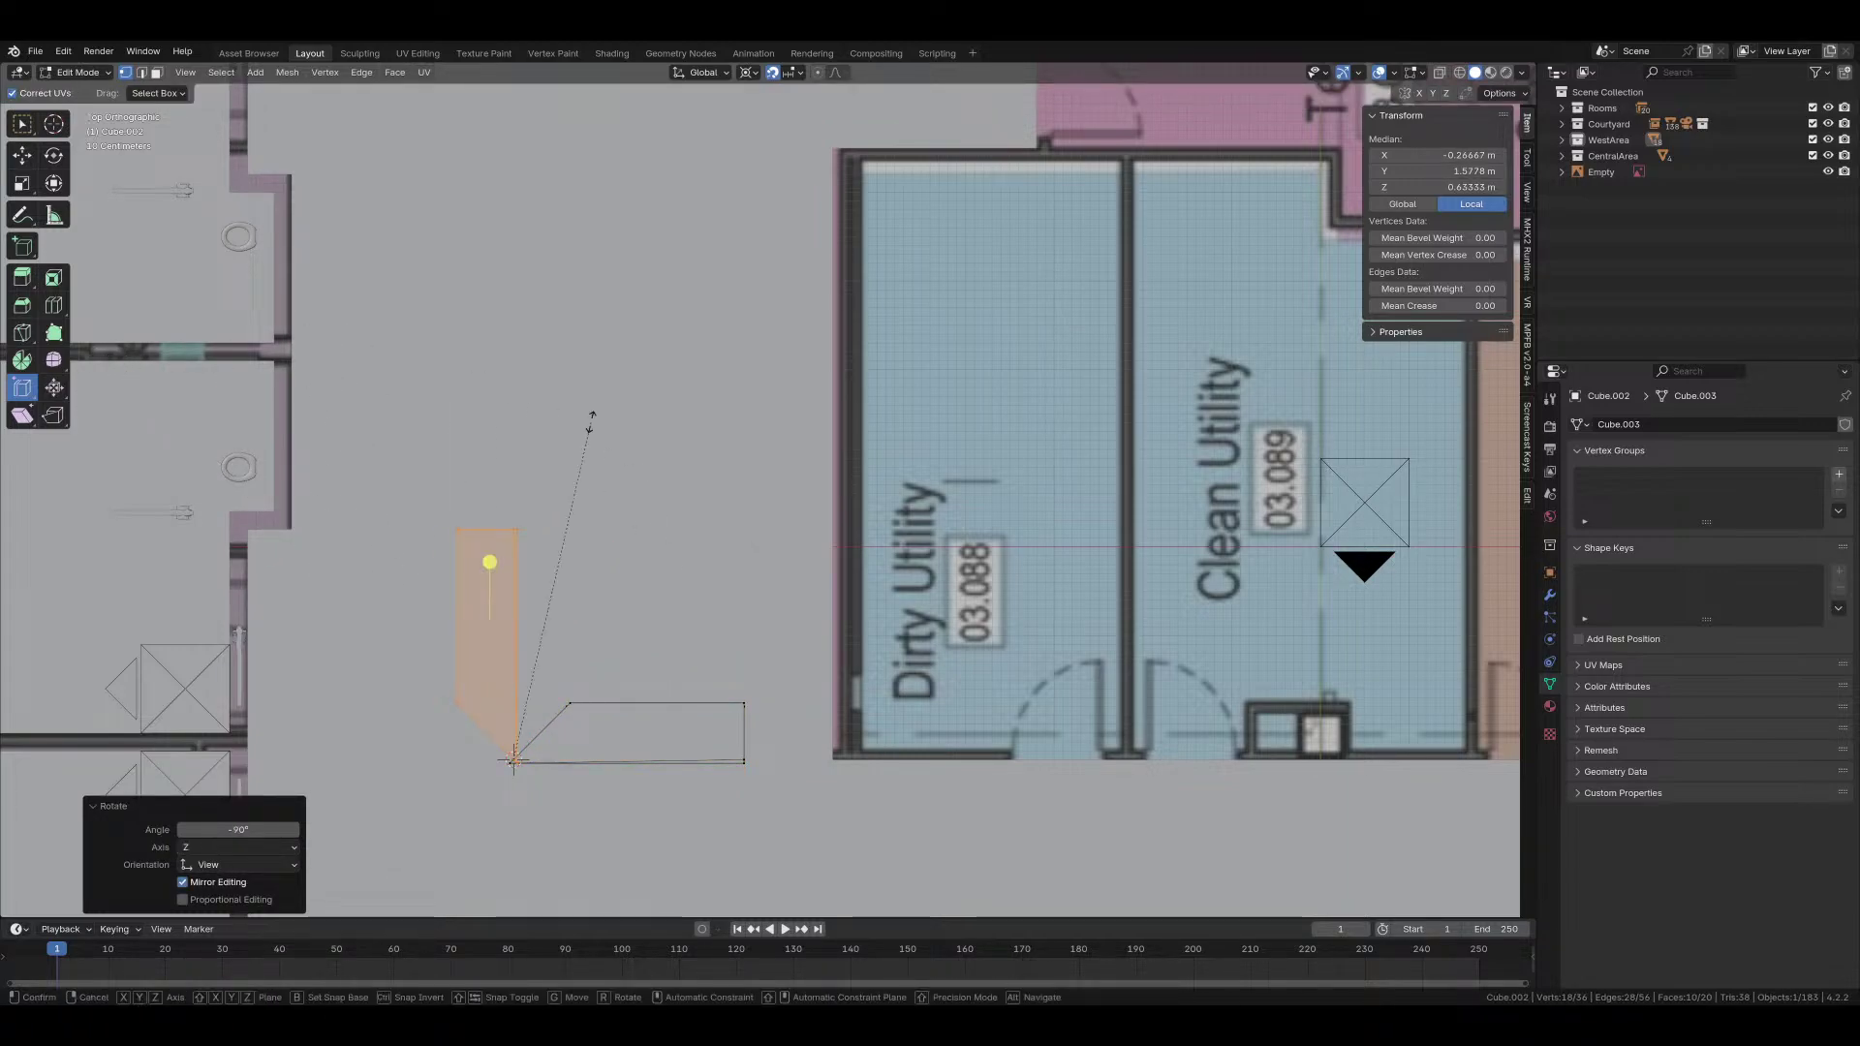
type("x-1")
key("Return")
key("shift+n")
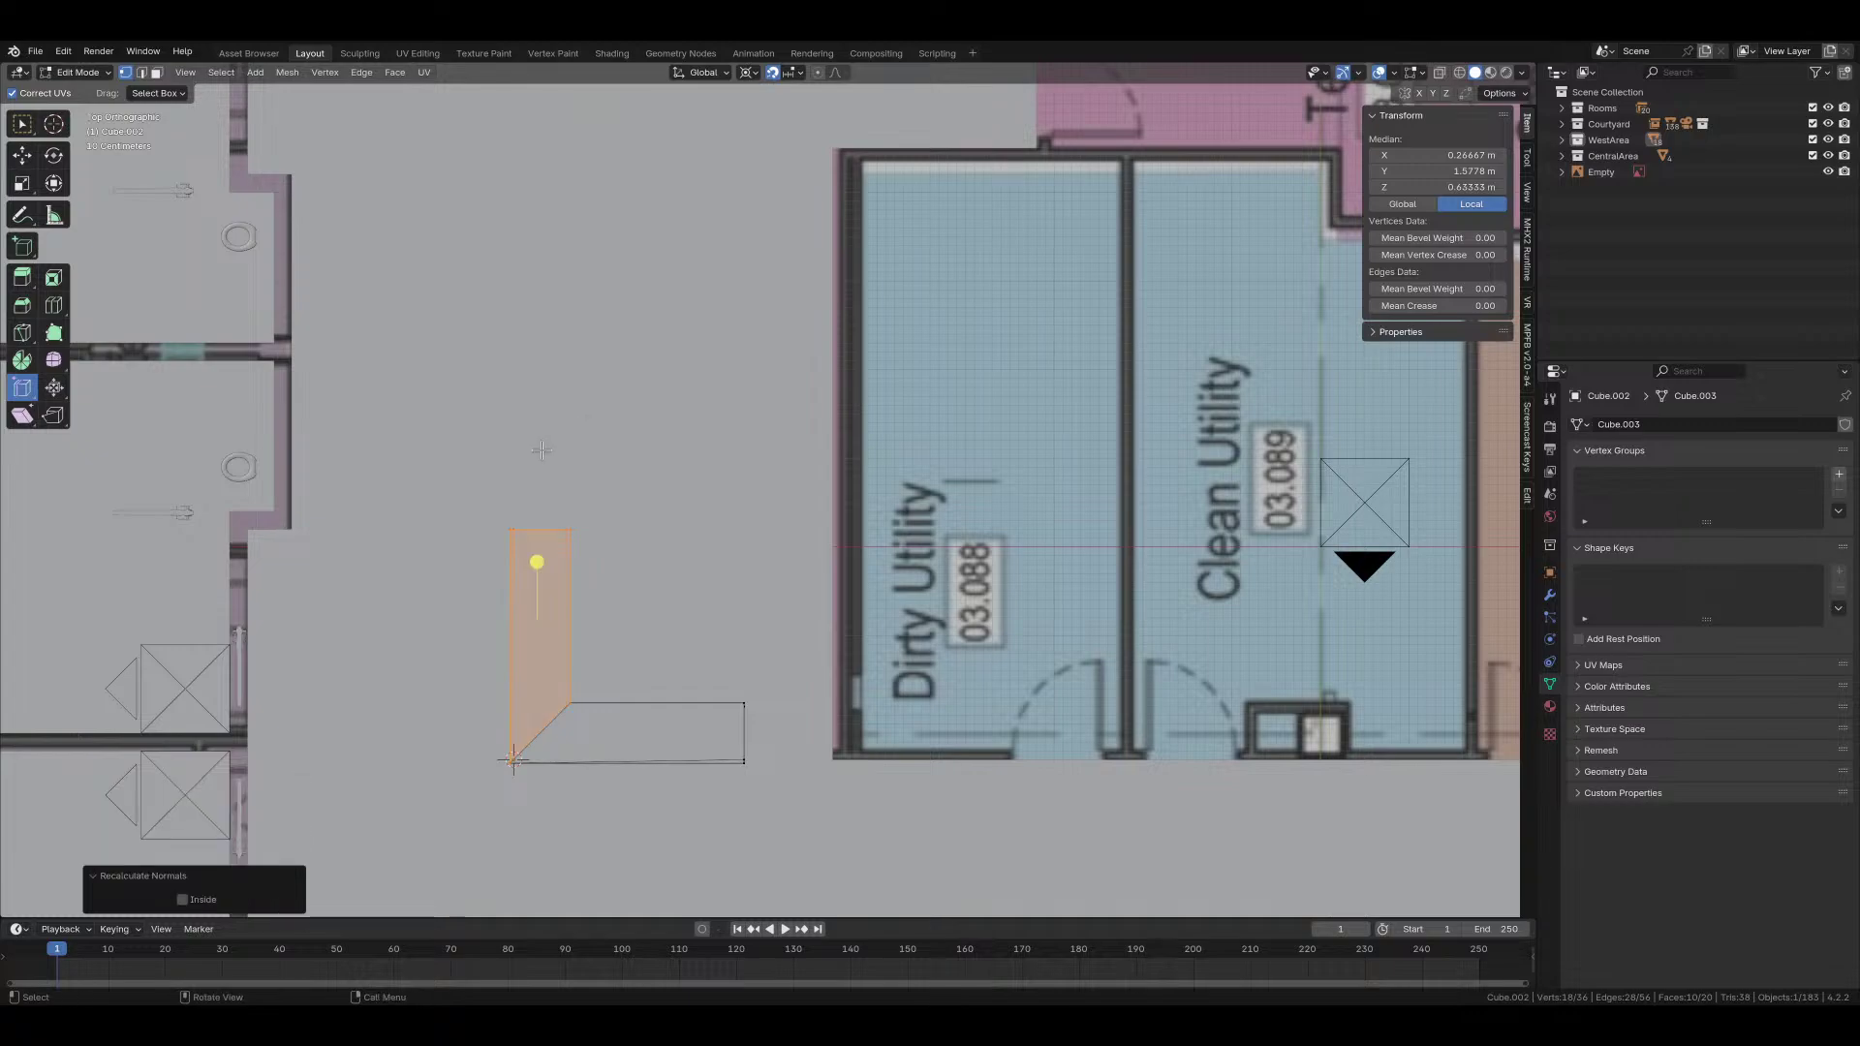
Step: Move the new leg's open end along Y until the counter spans 4.44 m in that direction
left_click(509, 639)
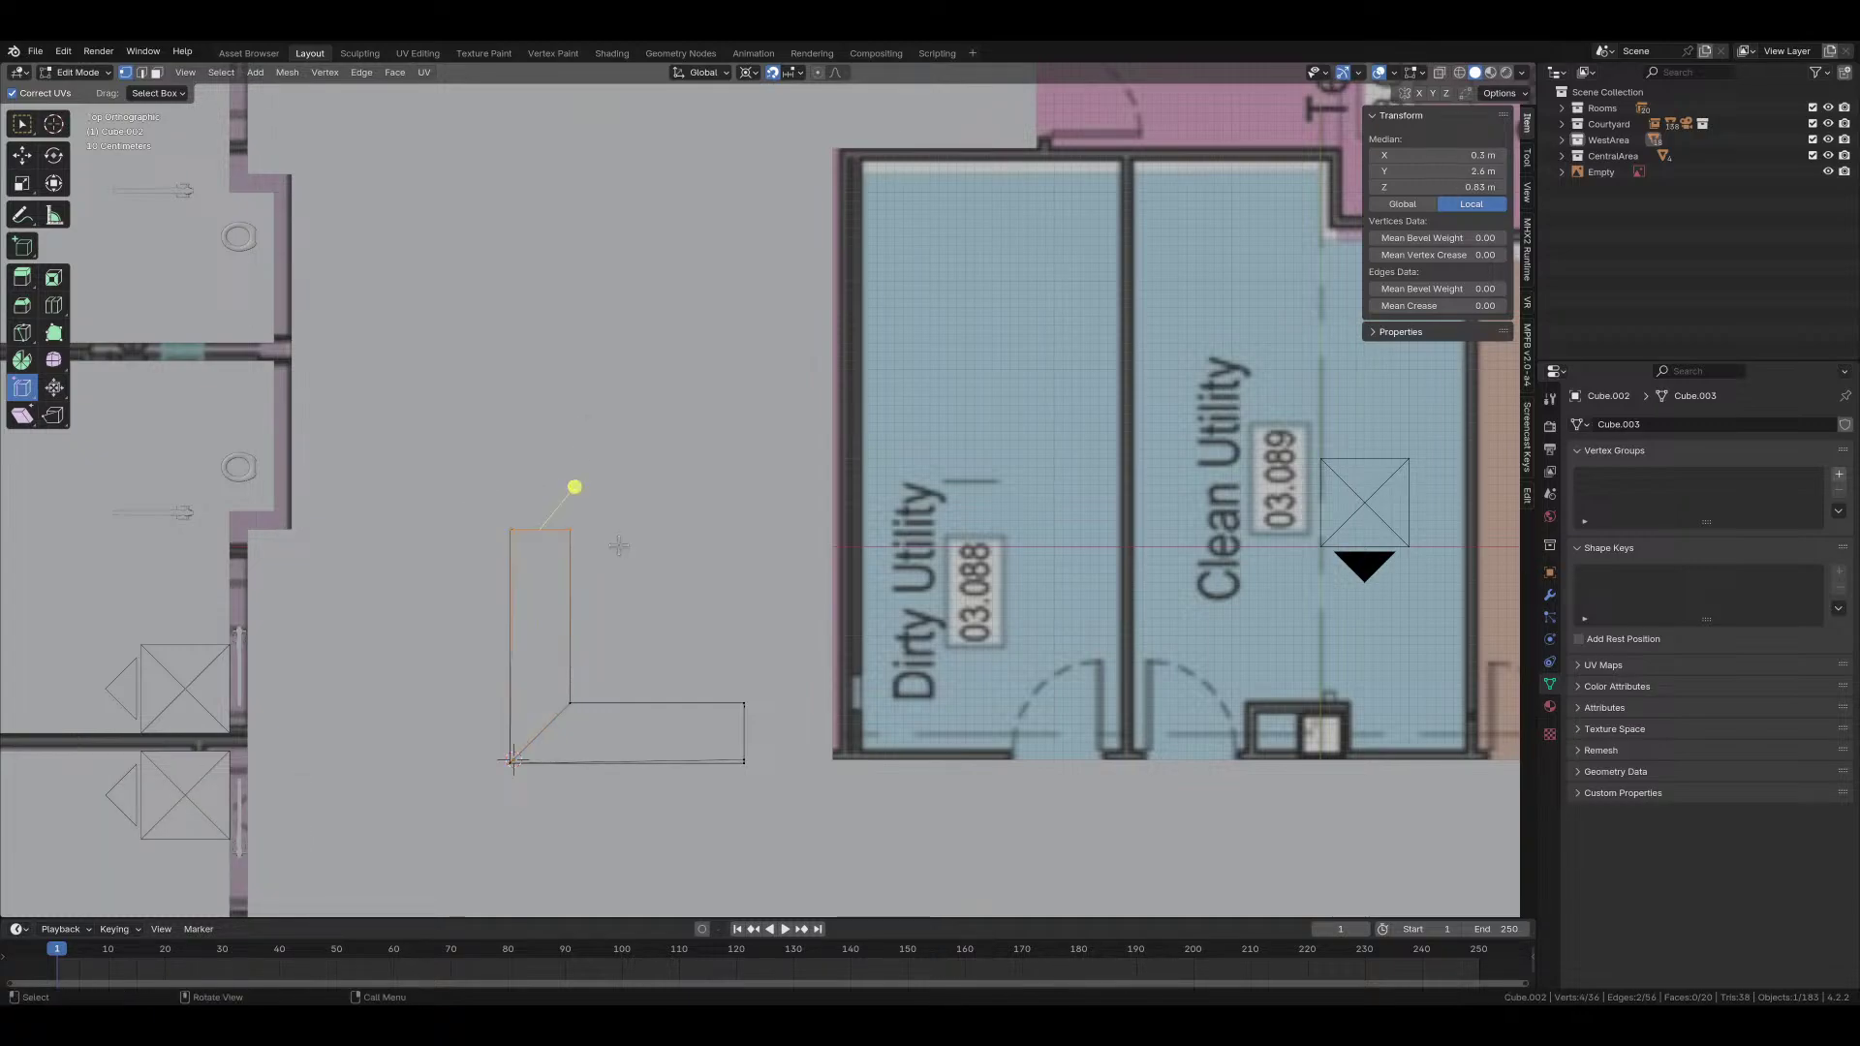
middle_click_drag(510, 639, 751, 591)
key("grave")
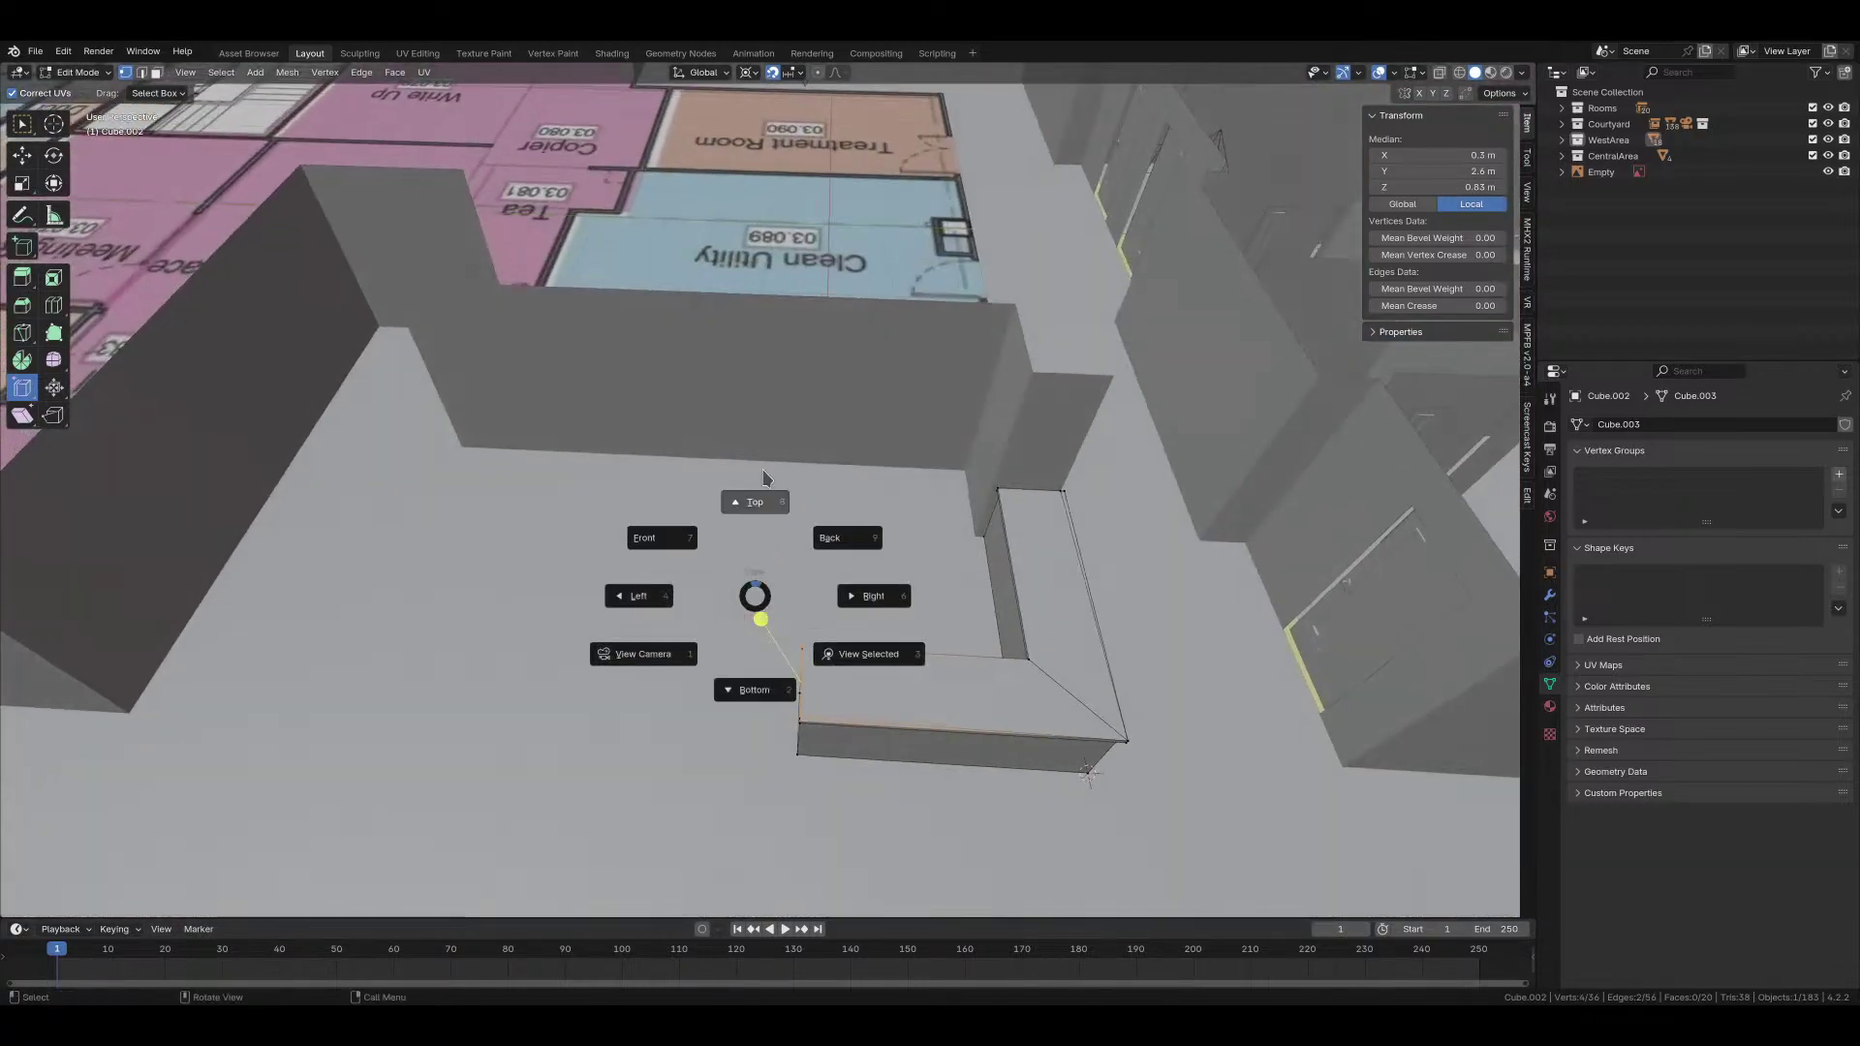
left_click(764, 582)
key("g")
key("y")
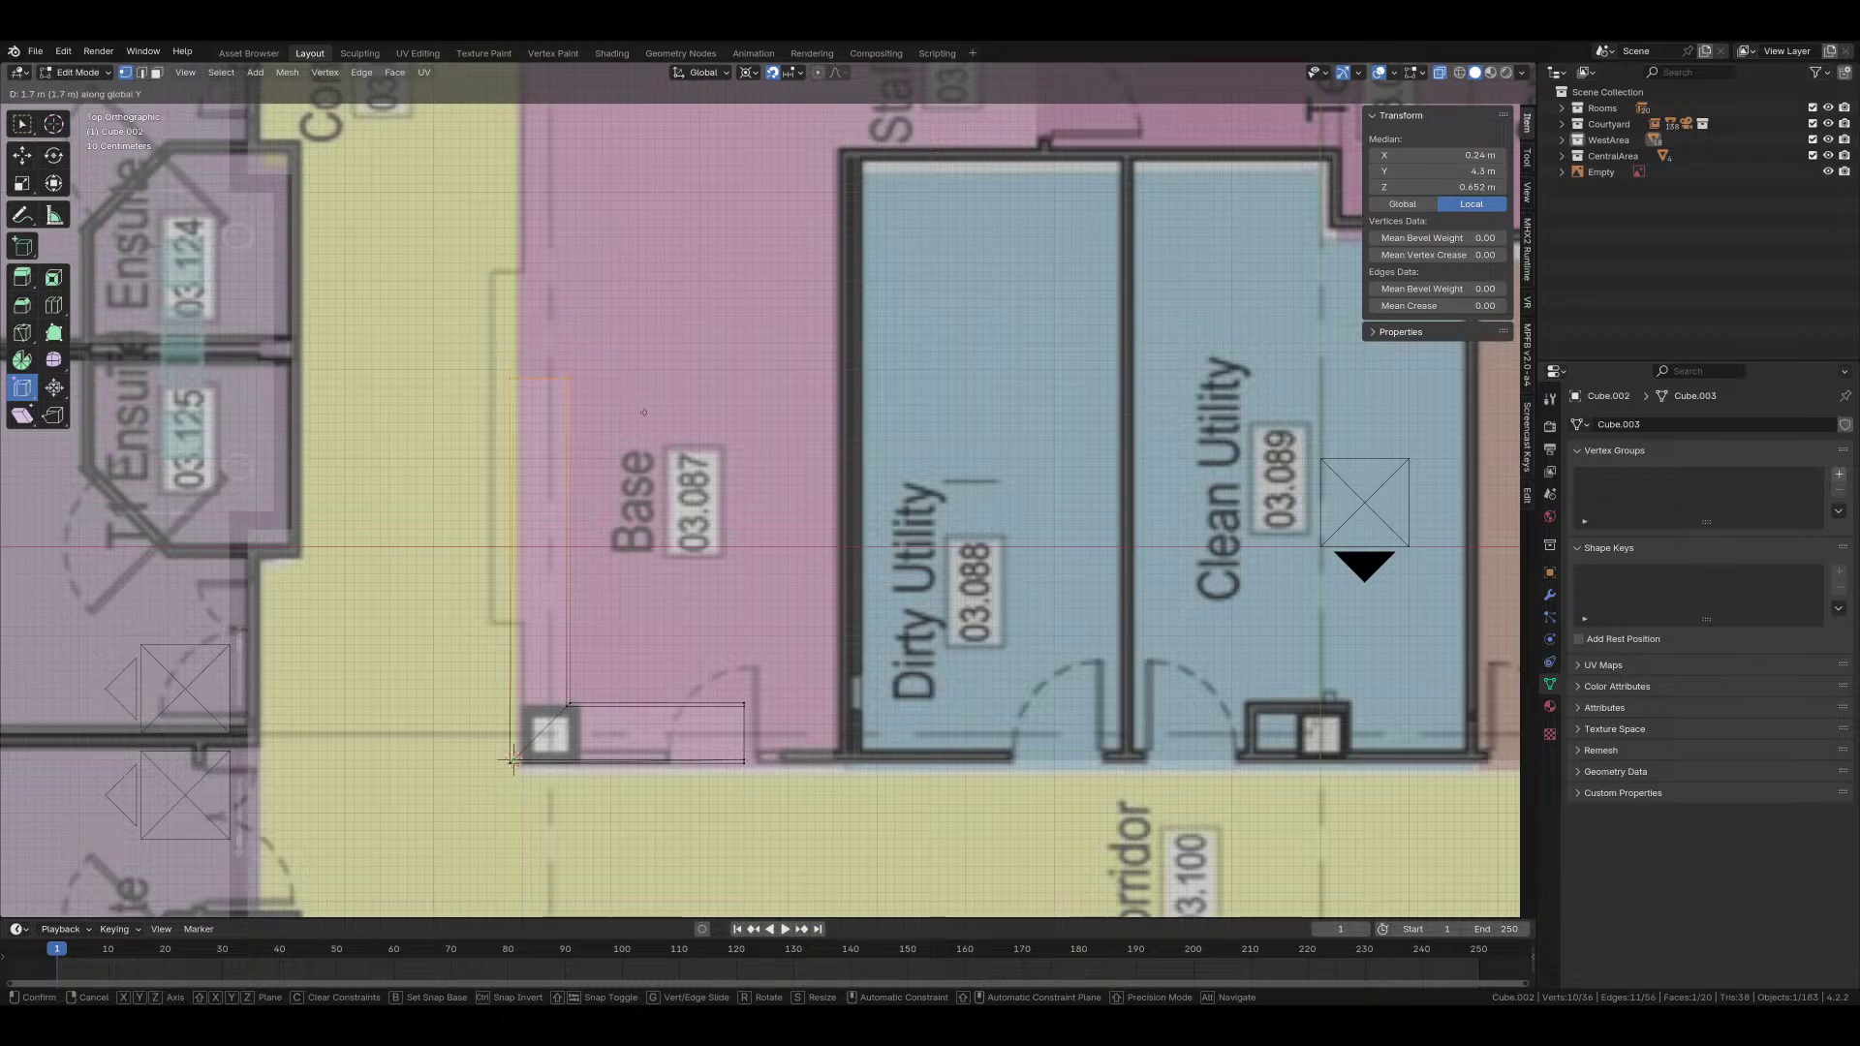
left_click(646, 405)
middle_click_drag(646, 405, 867, 621)
key("Tab")
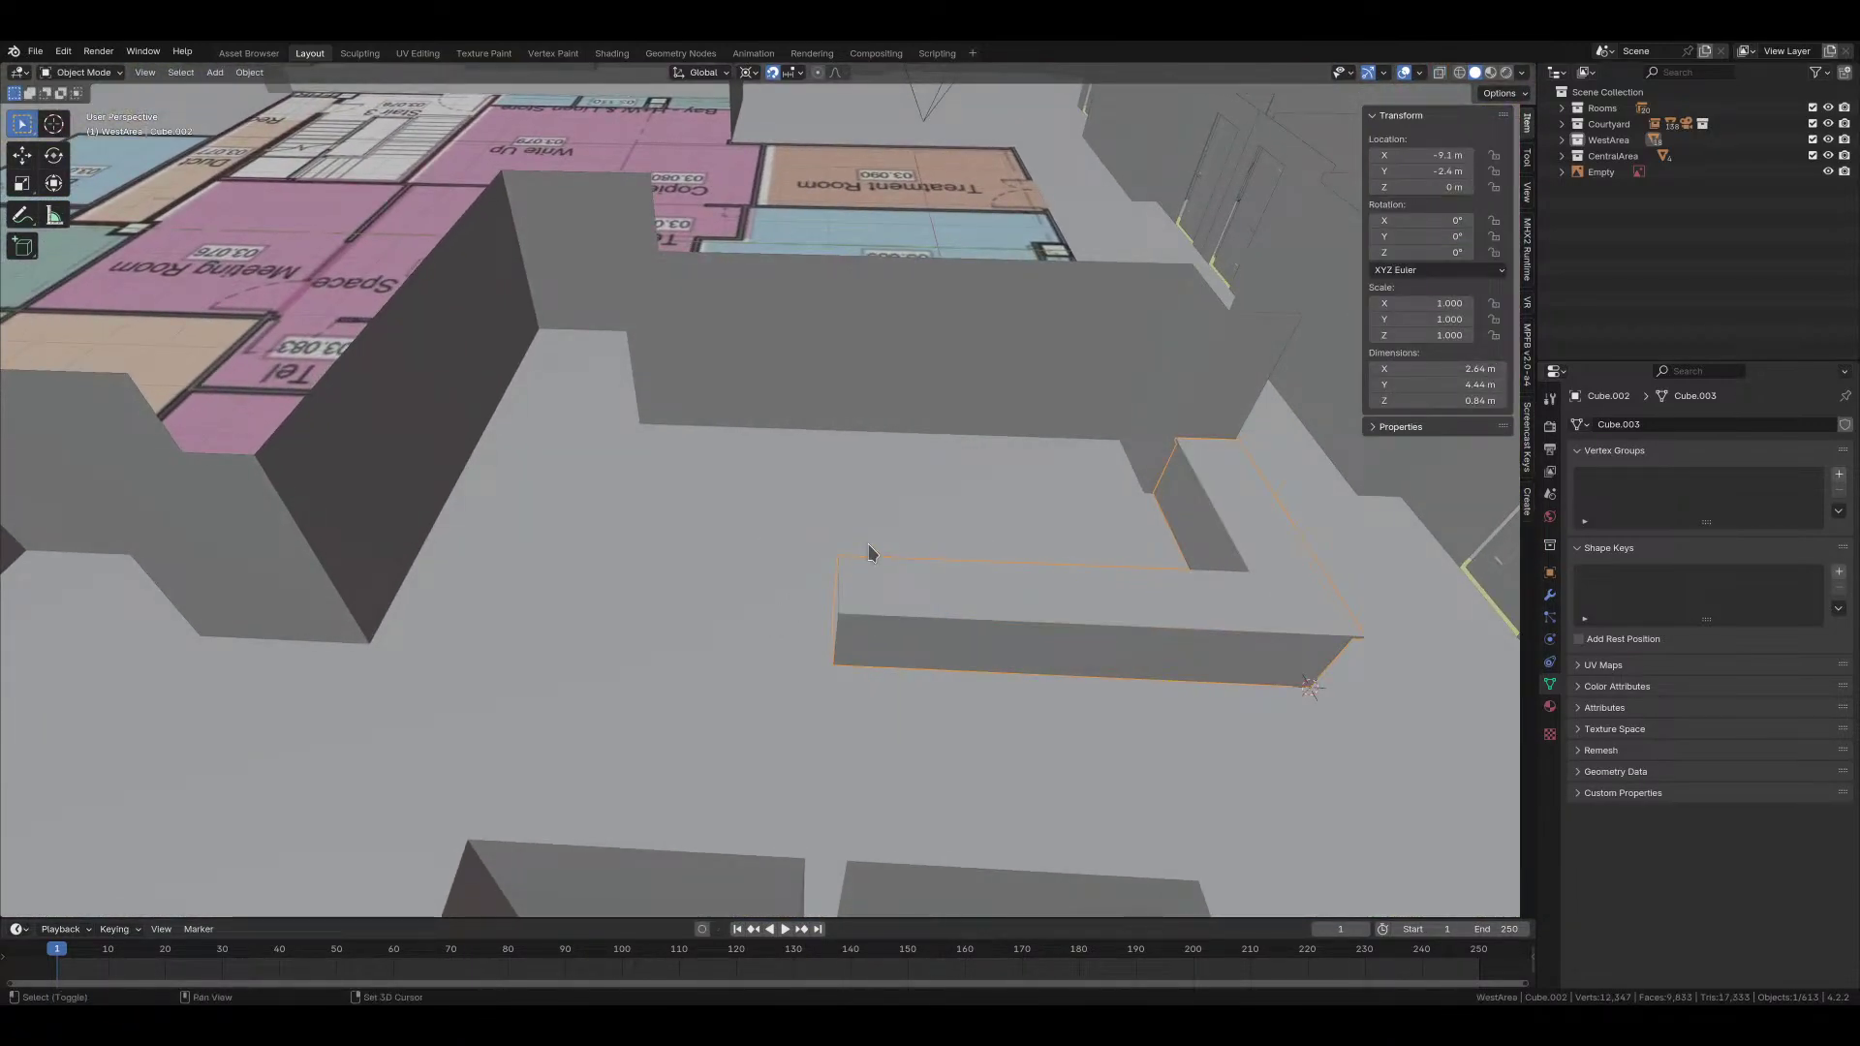
left_click(678, 339)
key("Tab")
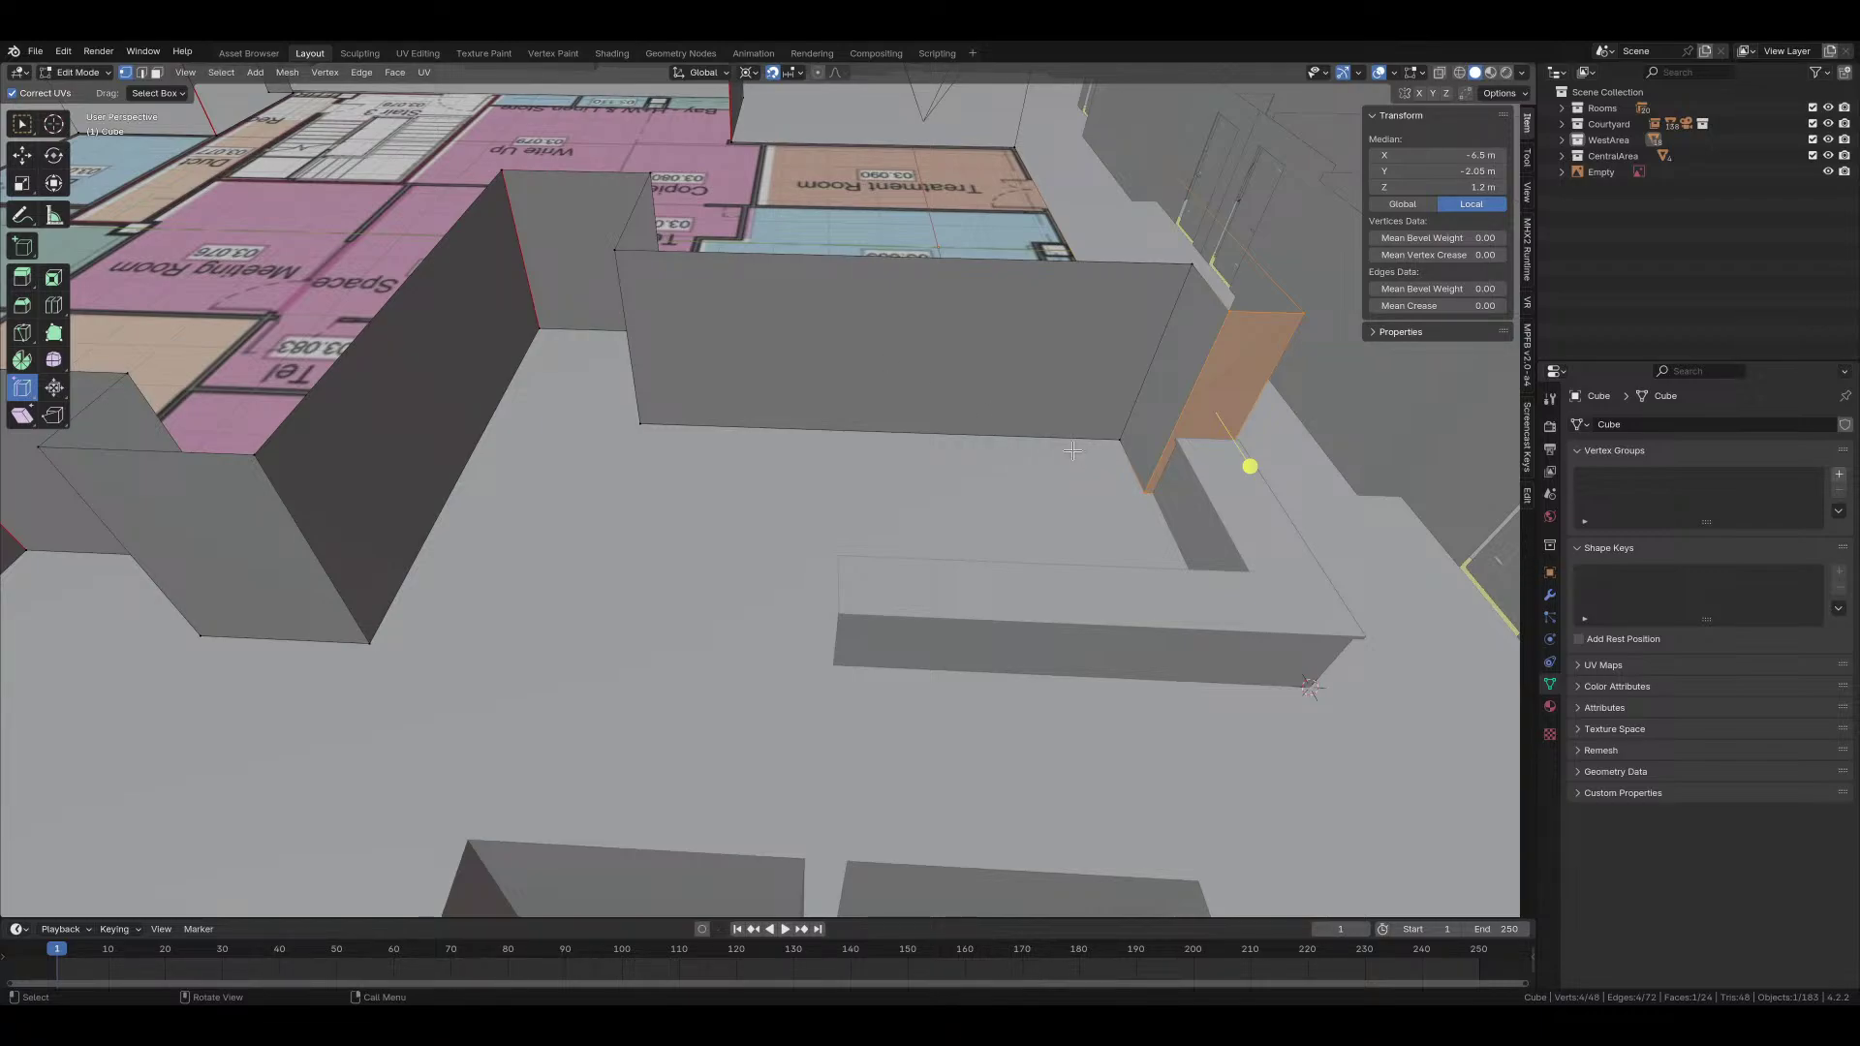
scroll(1072, 450, "down", 6)
key("Tab")
scroll(978, 472, "up", 6)
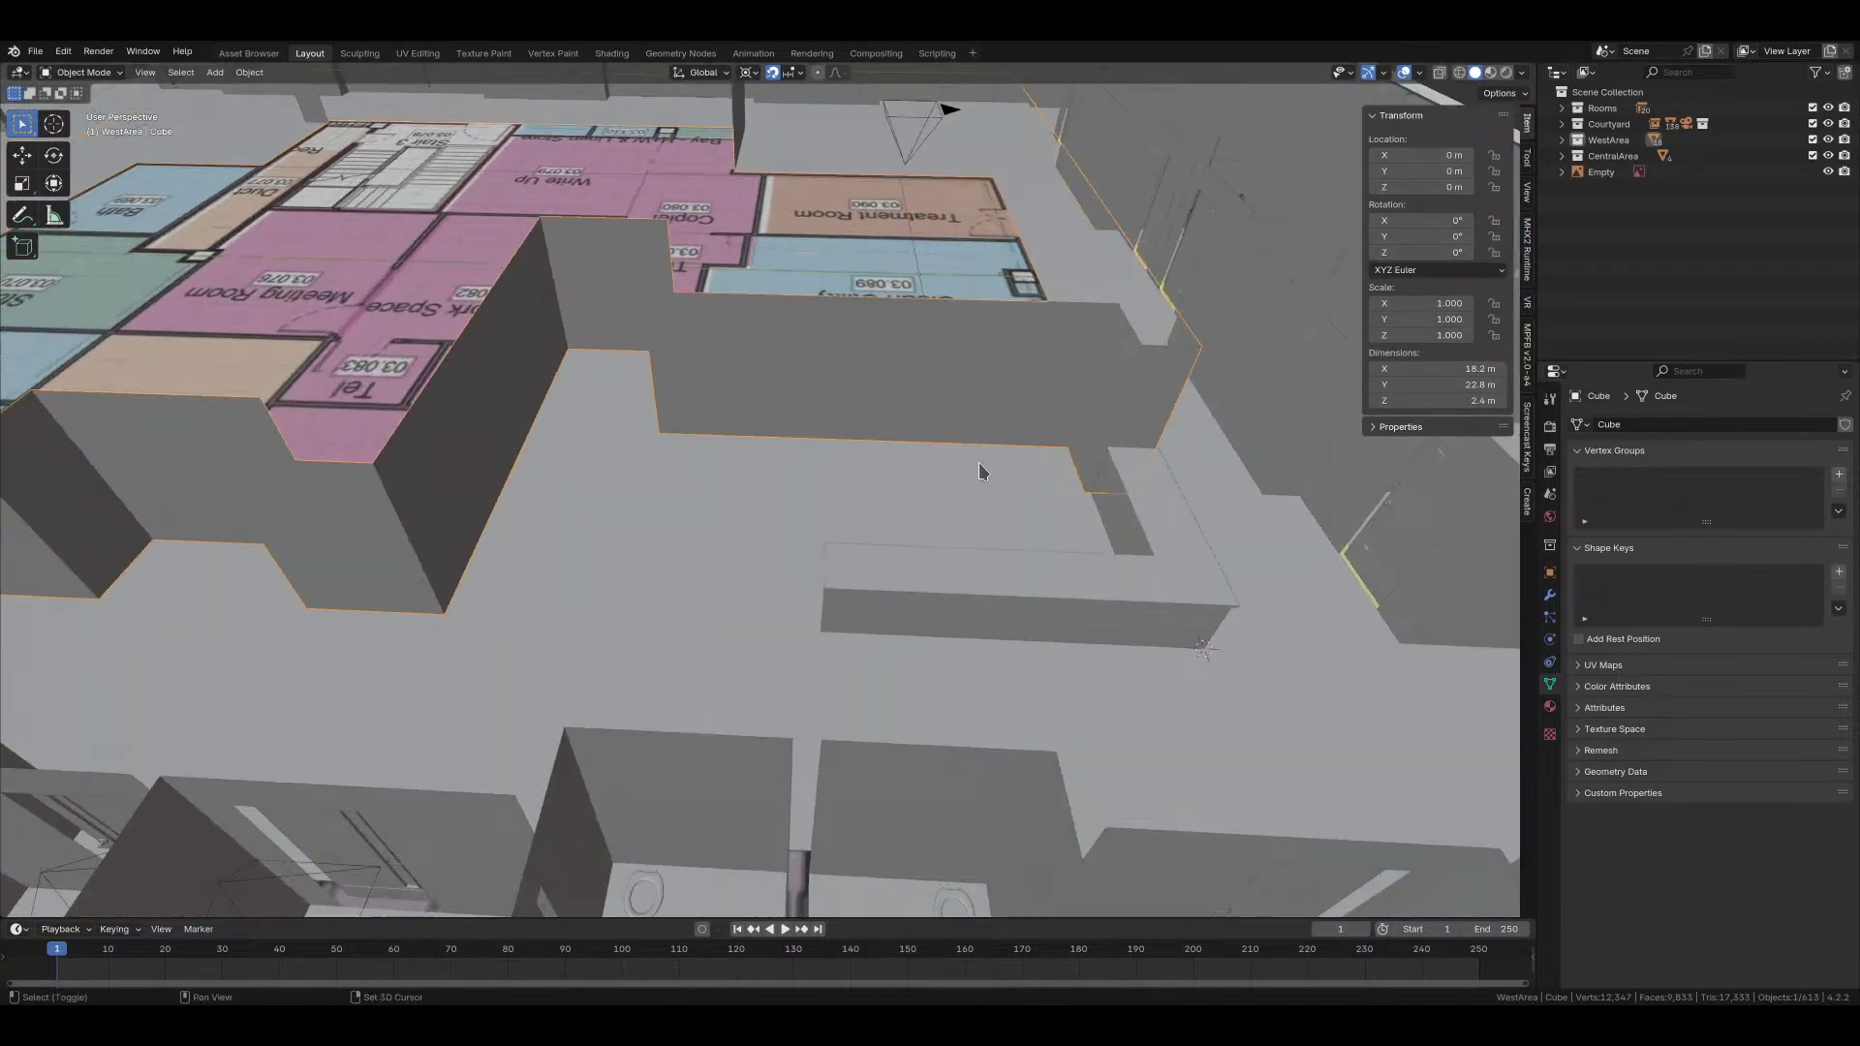
Step: Add a 2 m cube at the 3D cursor on the counter's outer corner and keep it selected
key("shift+a")
mouse_move(998, 527)
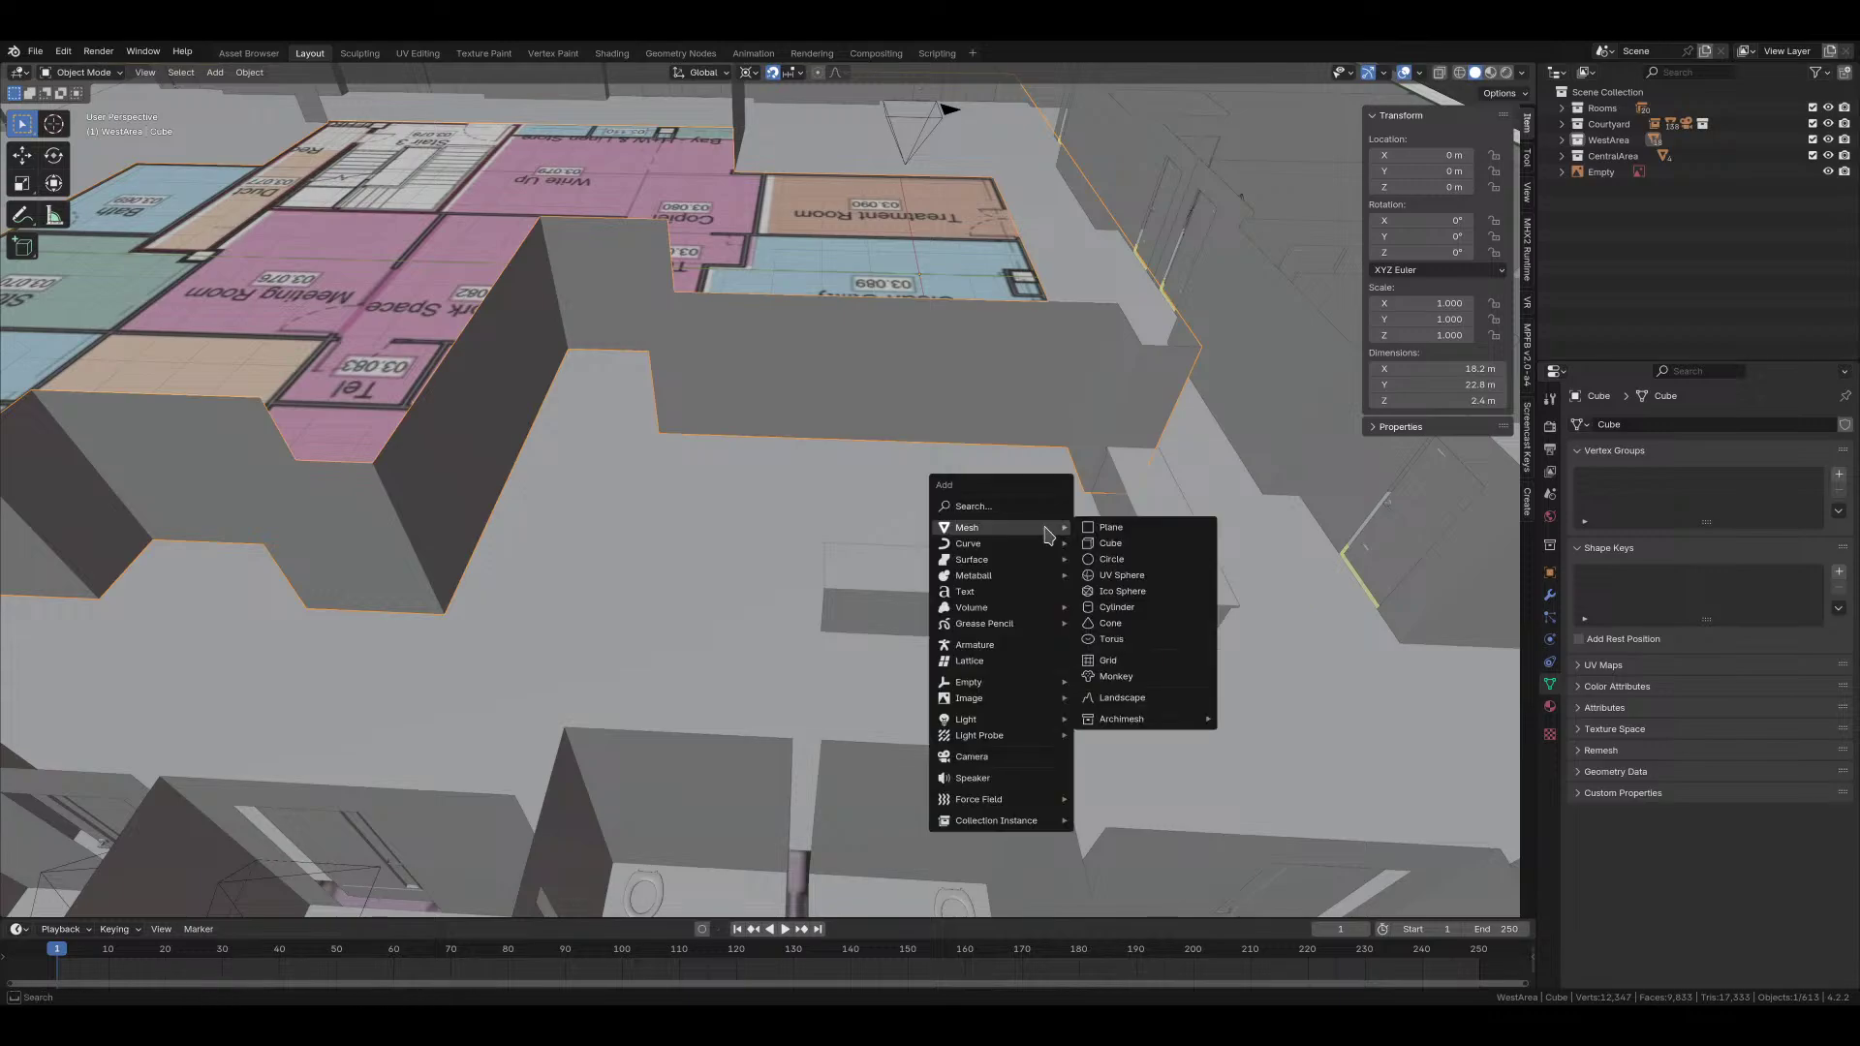
left_click(1109, 543)
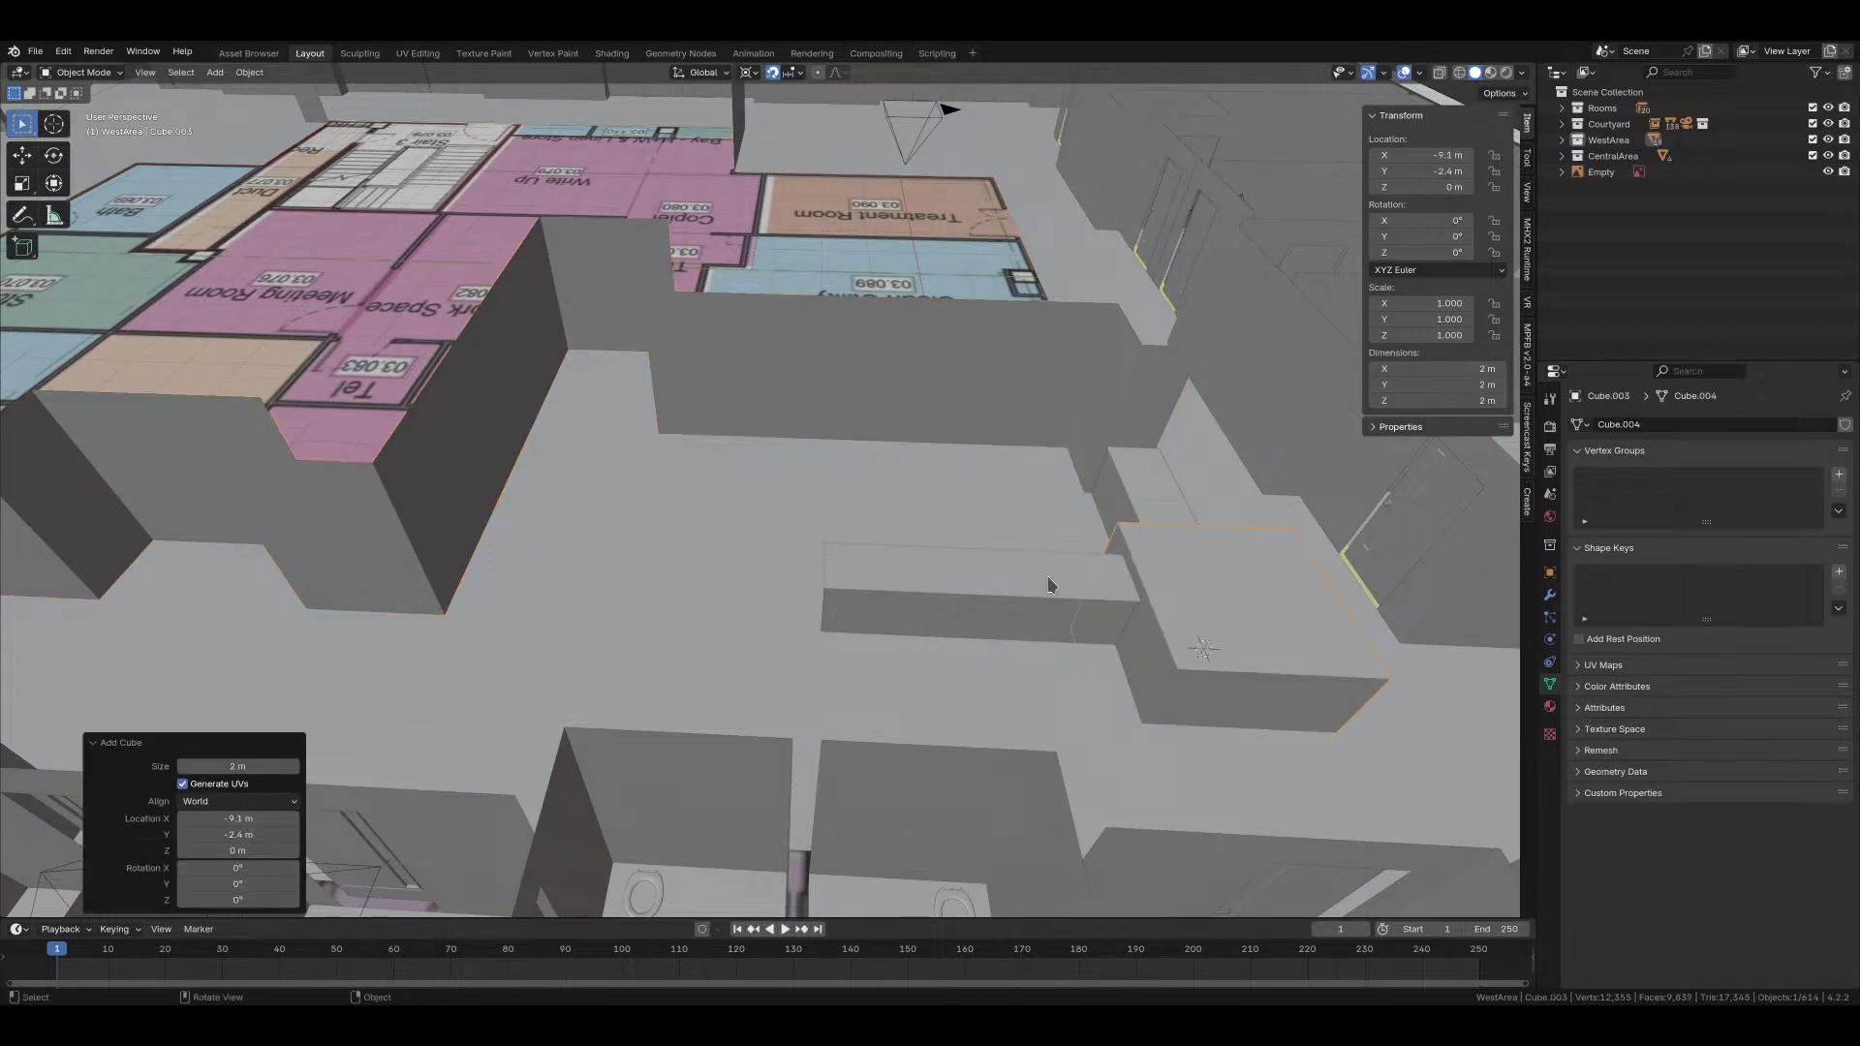
middle_click_drag(1205, 594, 951, 571, "shift")
left_click(945, 335)
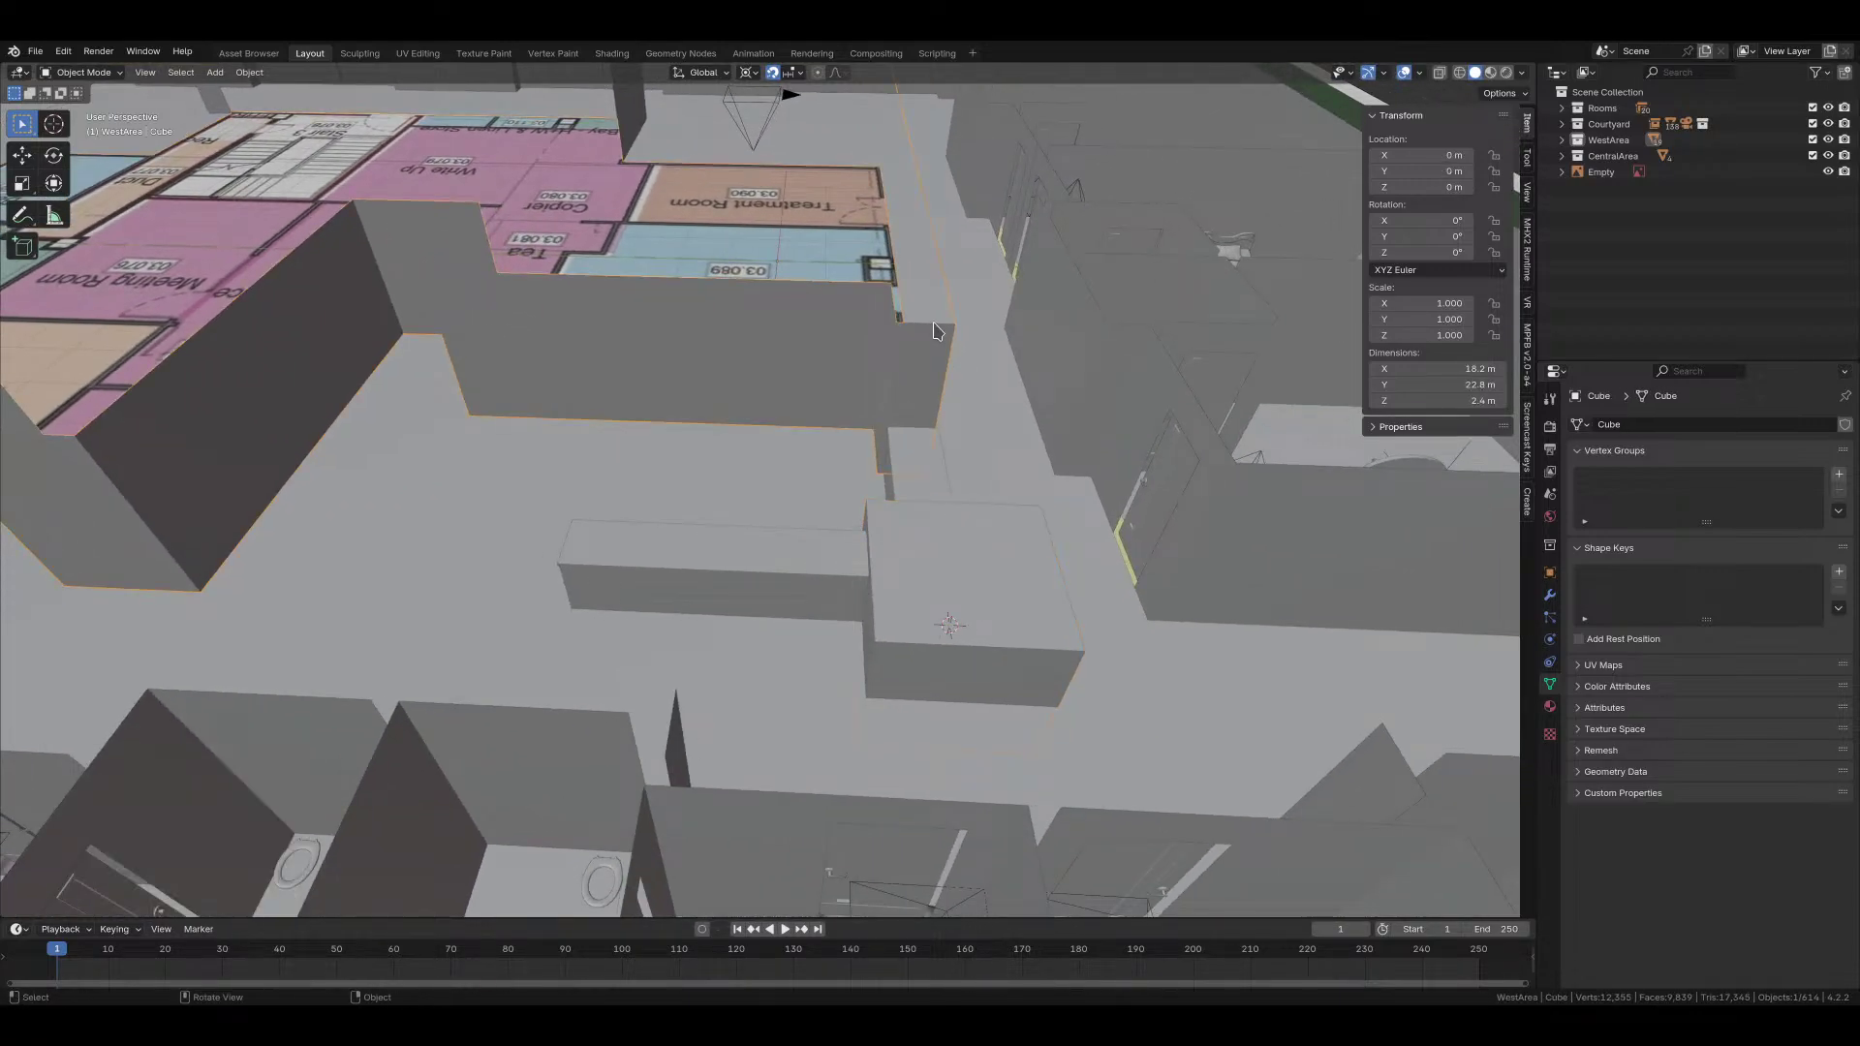
left_click(992, 610)
Step: Delete the cube's top and bottom faces, leaving only its four side walls
key("Tab")
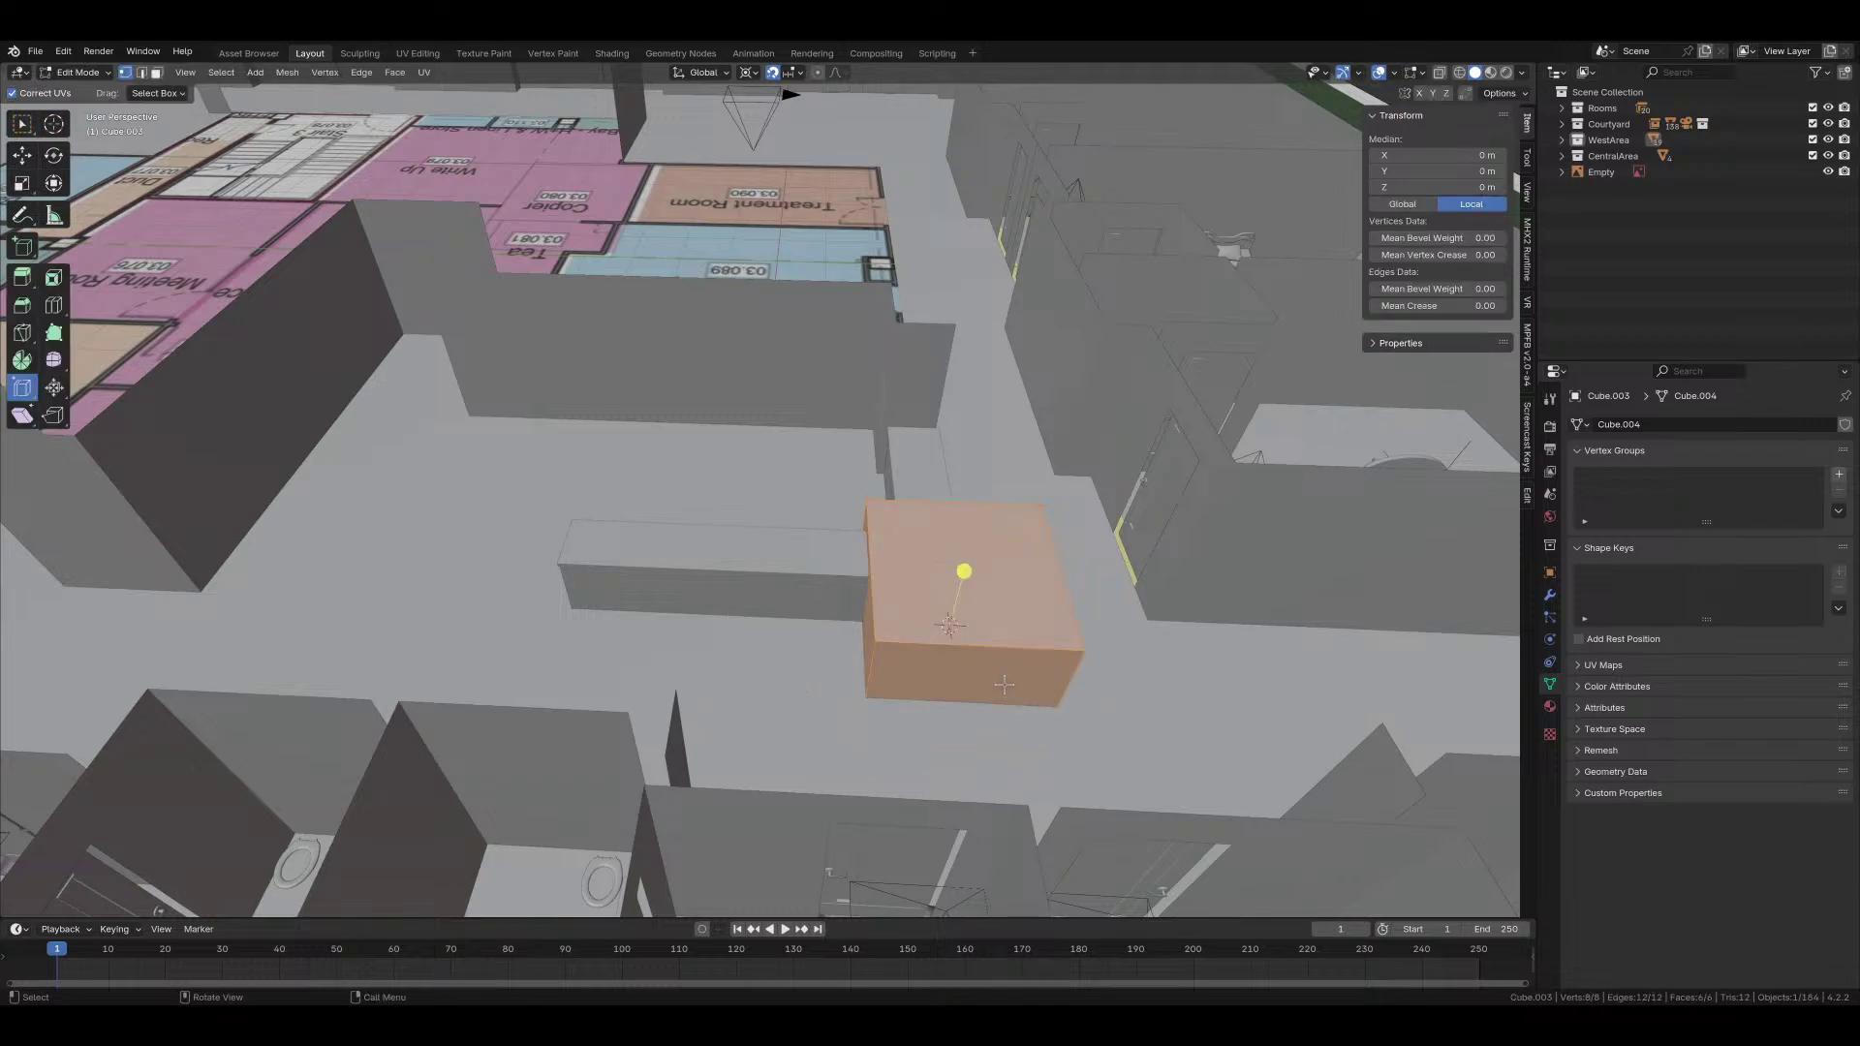
key("KP_7")
key("alt+z")
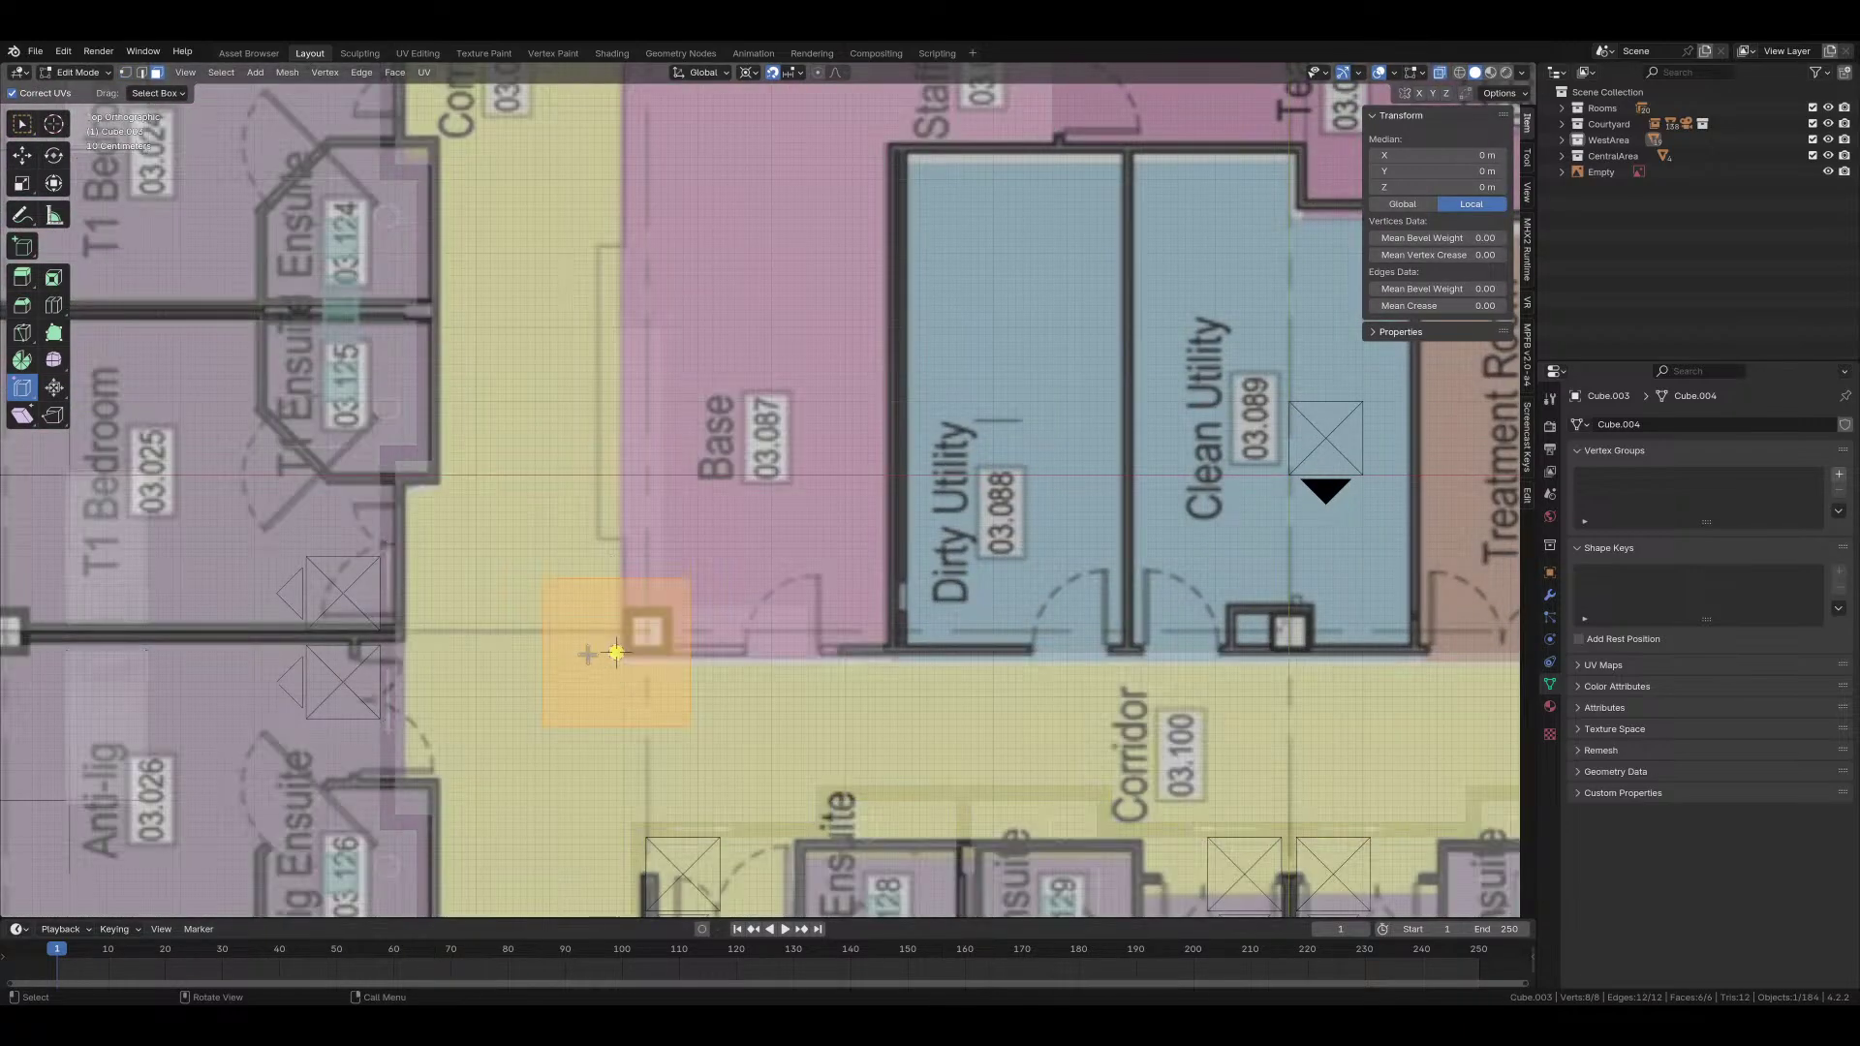
left_click_drag(604, 619, 640, 697)
key("x")
left_click(643, 719)
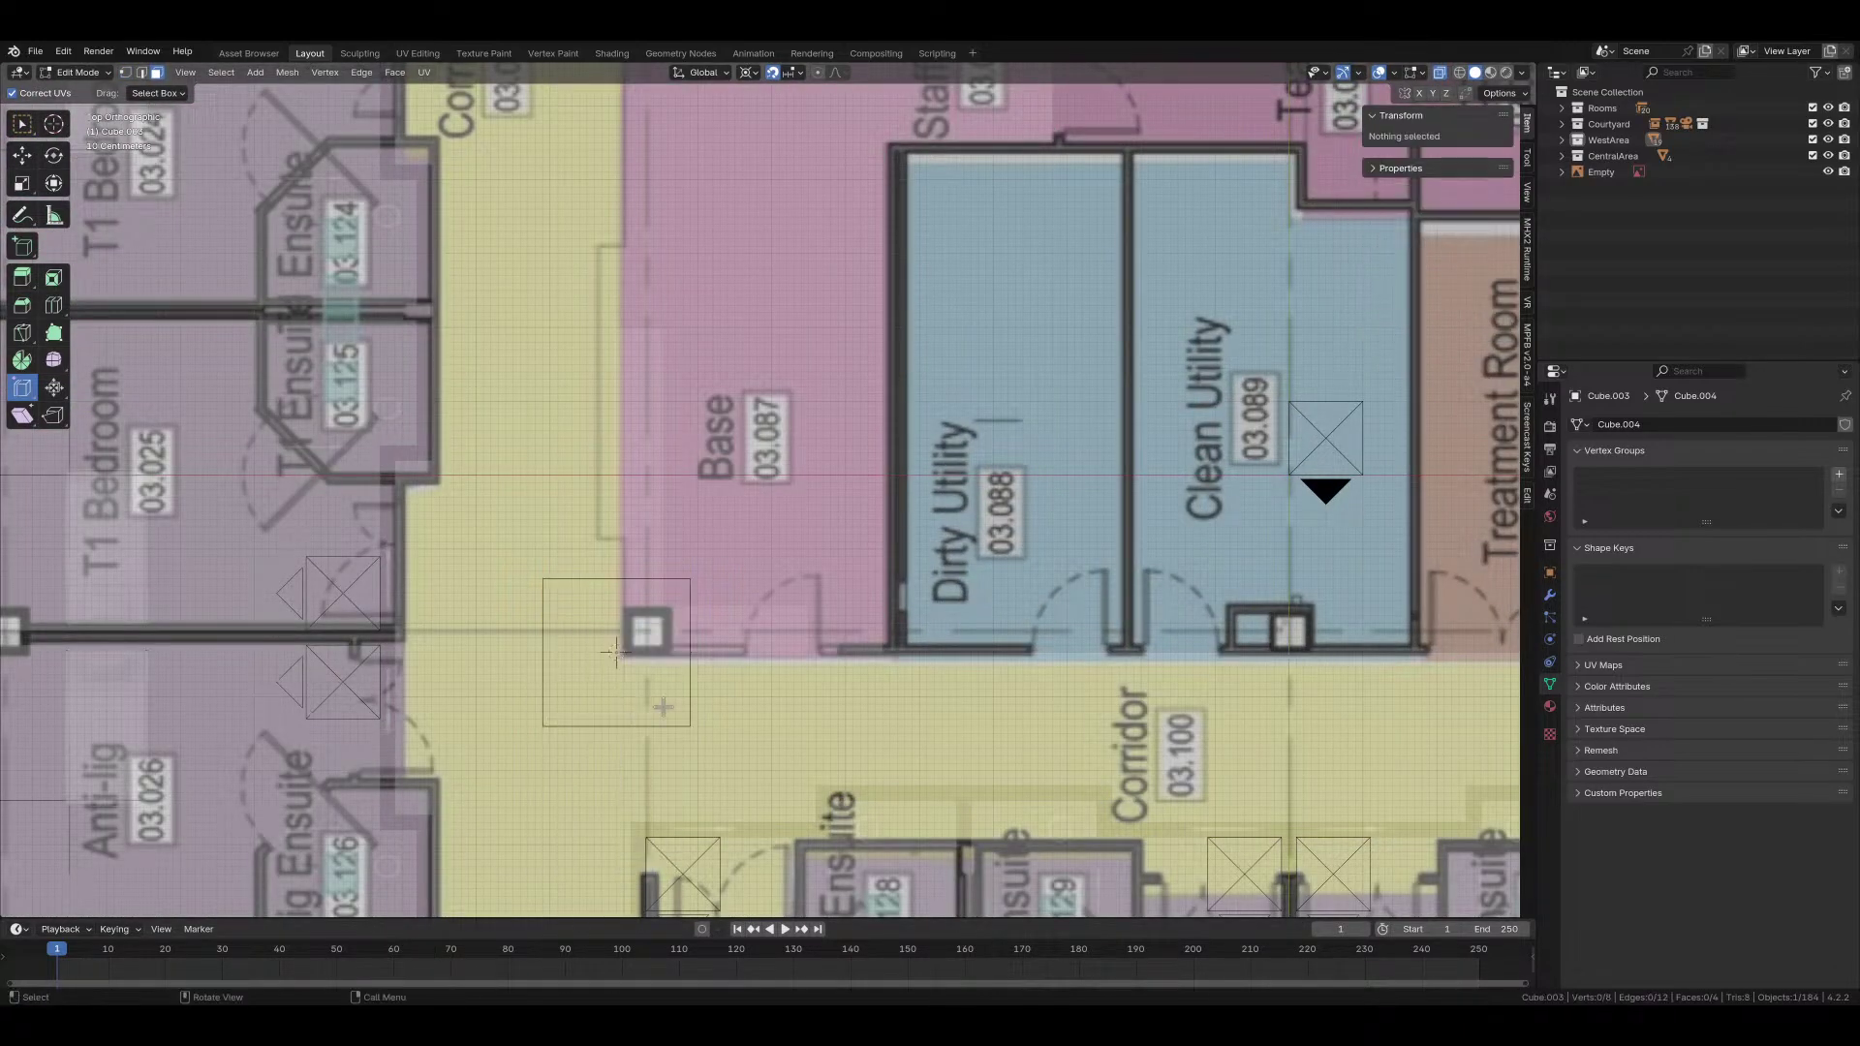
key("Tab")
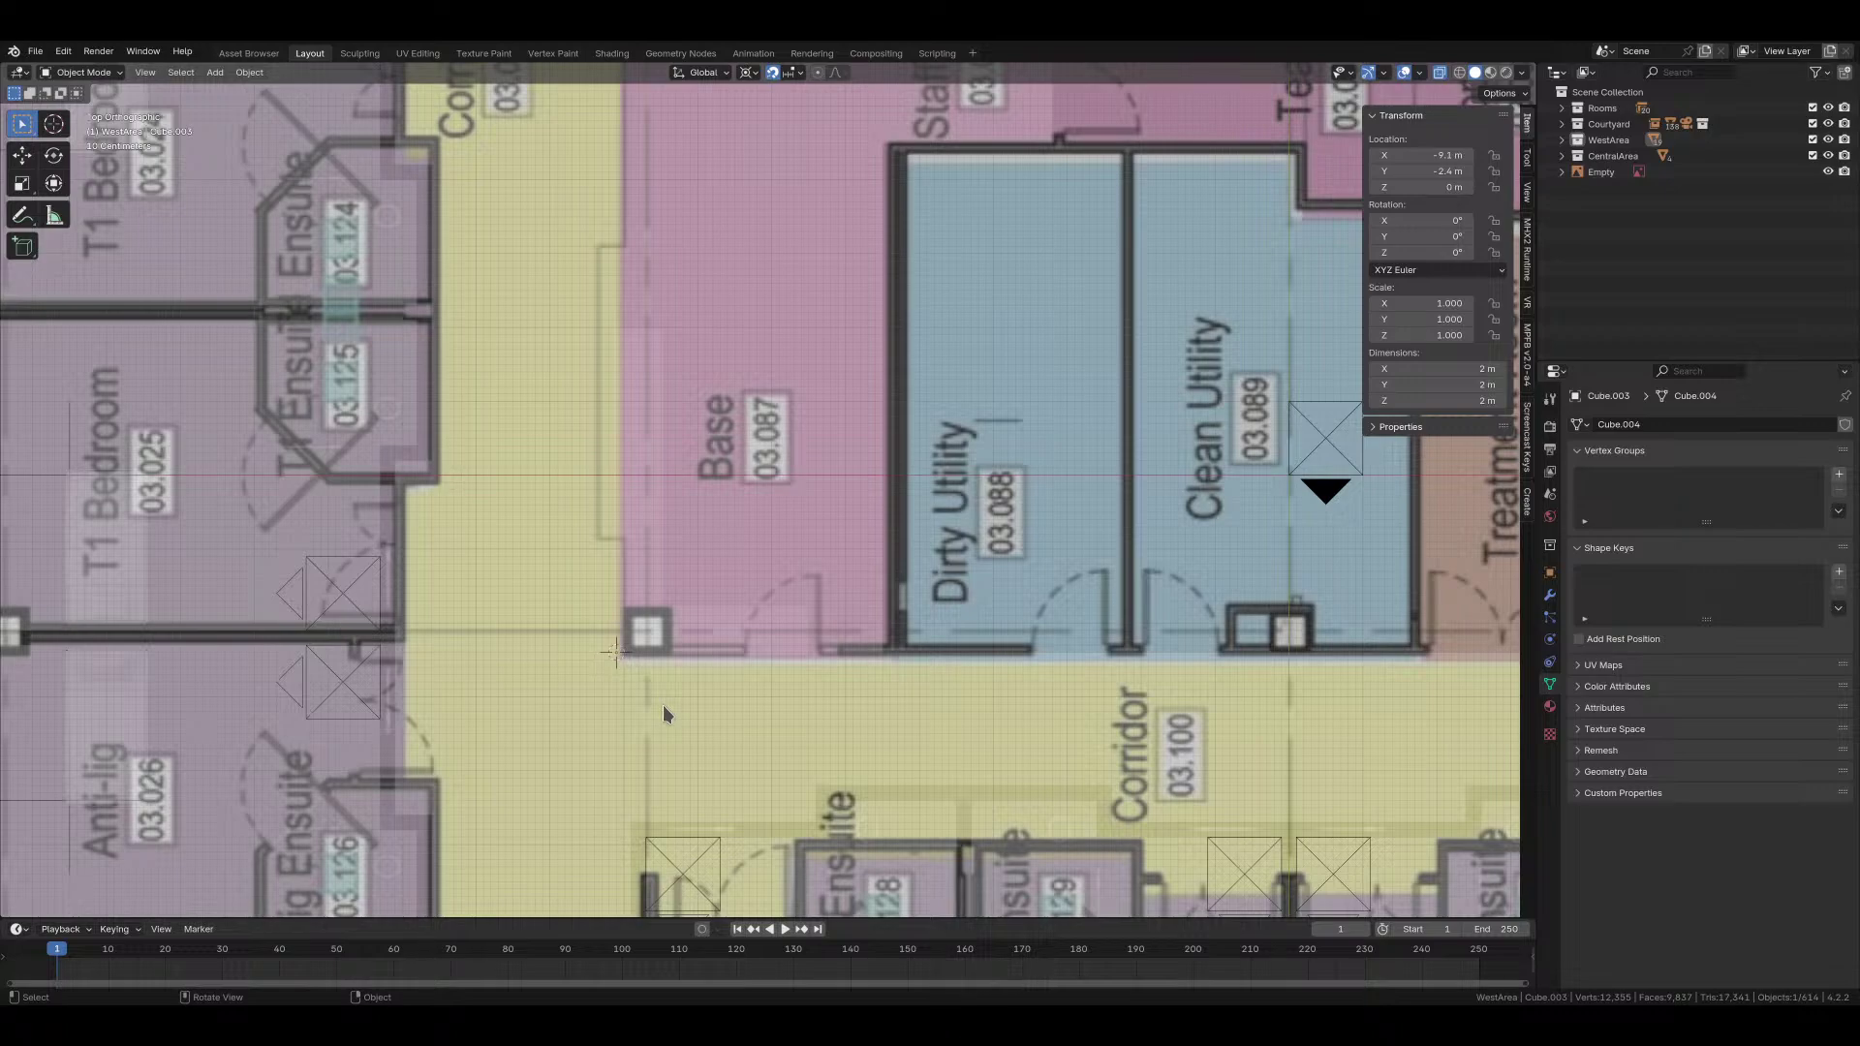
Step: Move the open box over the free end of the counter's long leg, at X -8.8 m and Y 2.6 m
key("g")
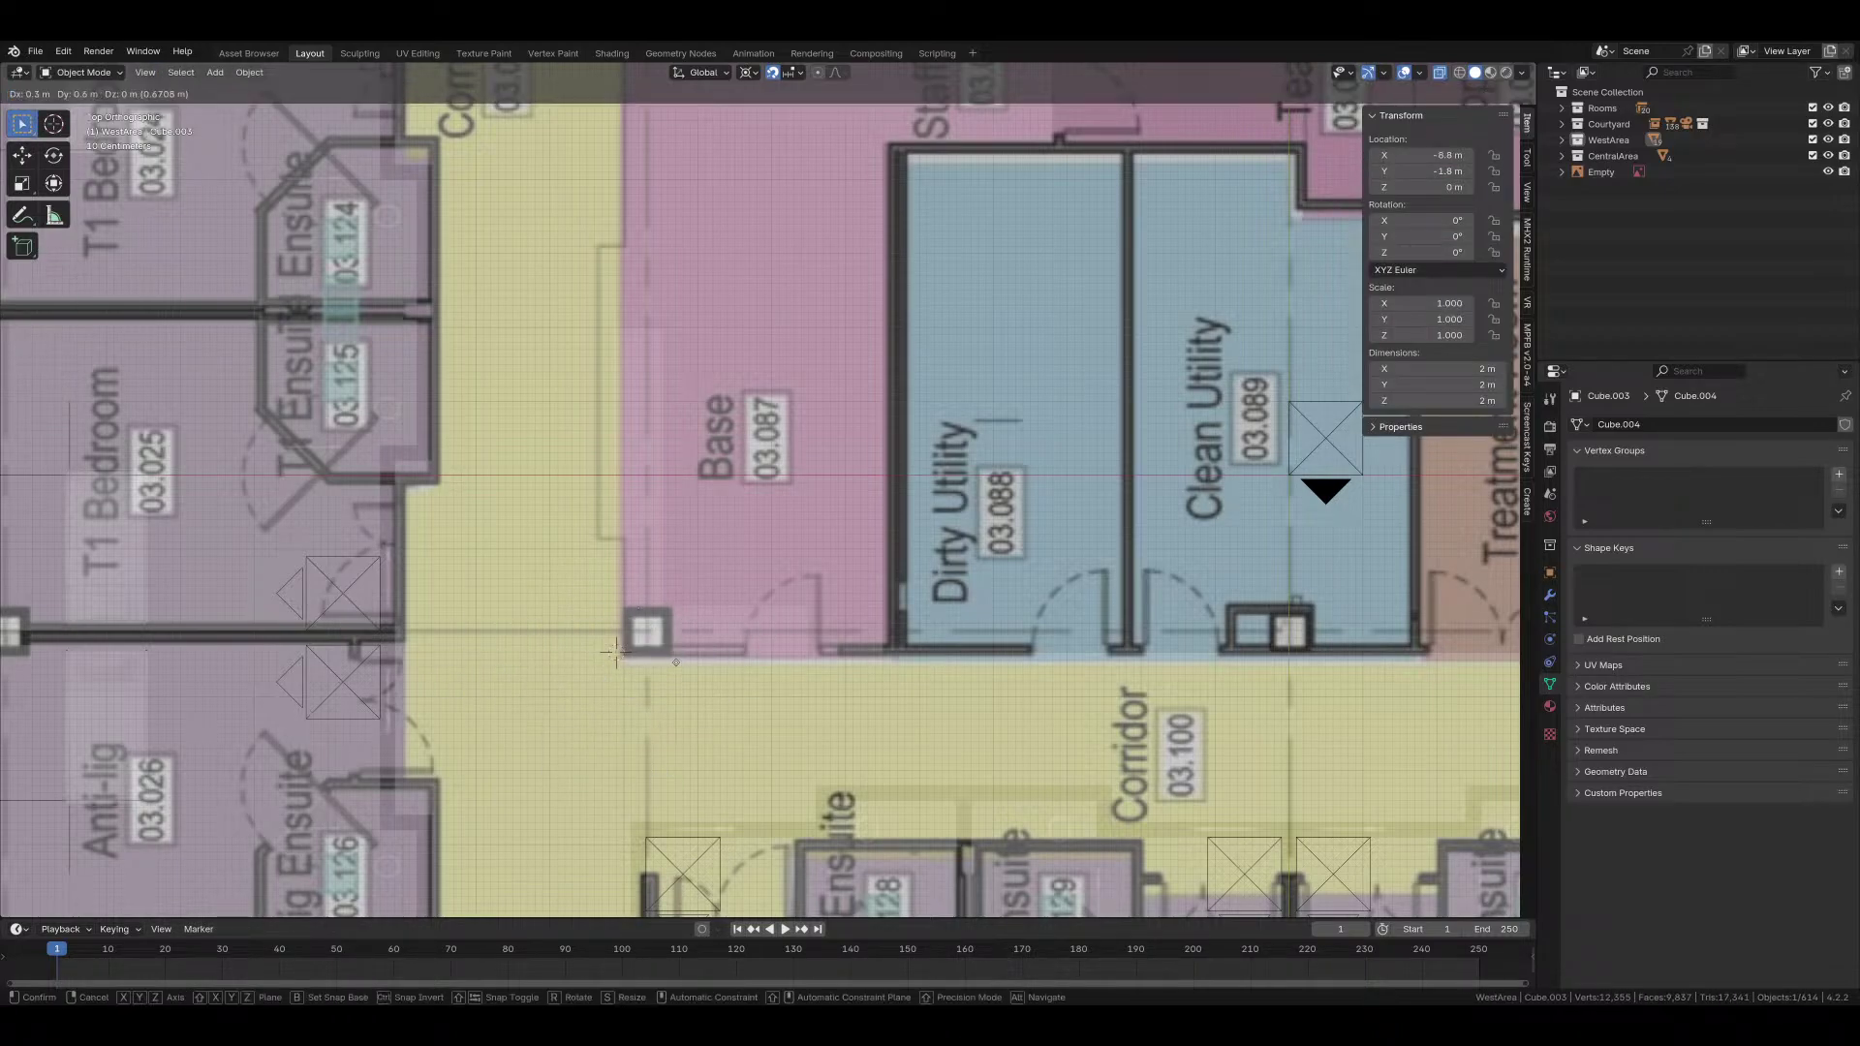
left_click(659, 407)
key("alt+z")
middle_click_drag(664, 394, 678, 542, "shift")
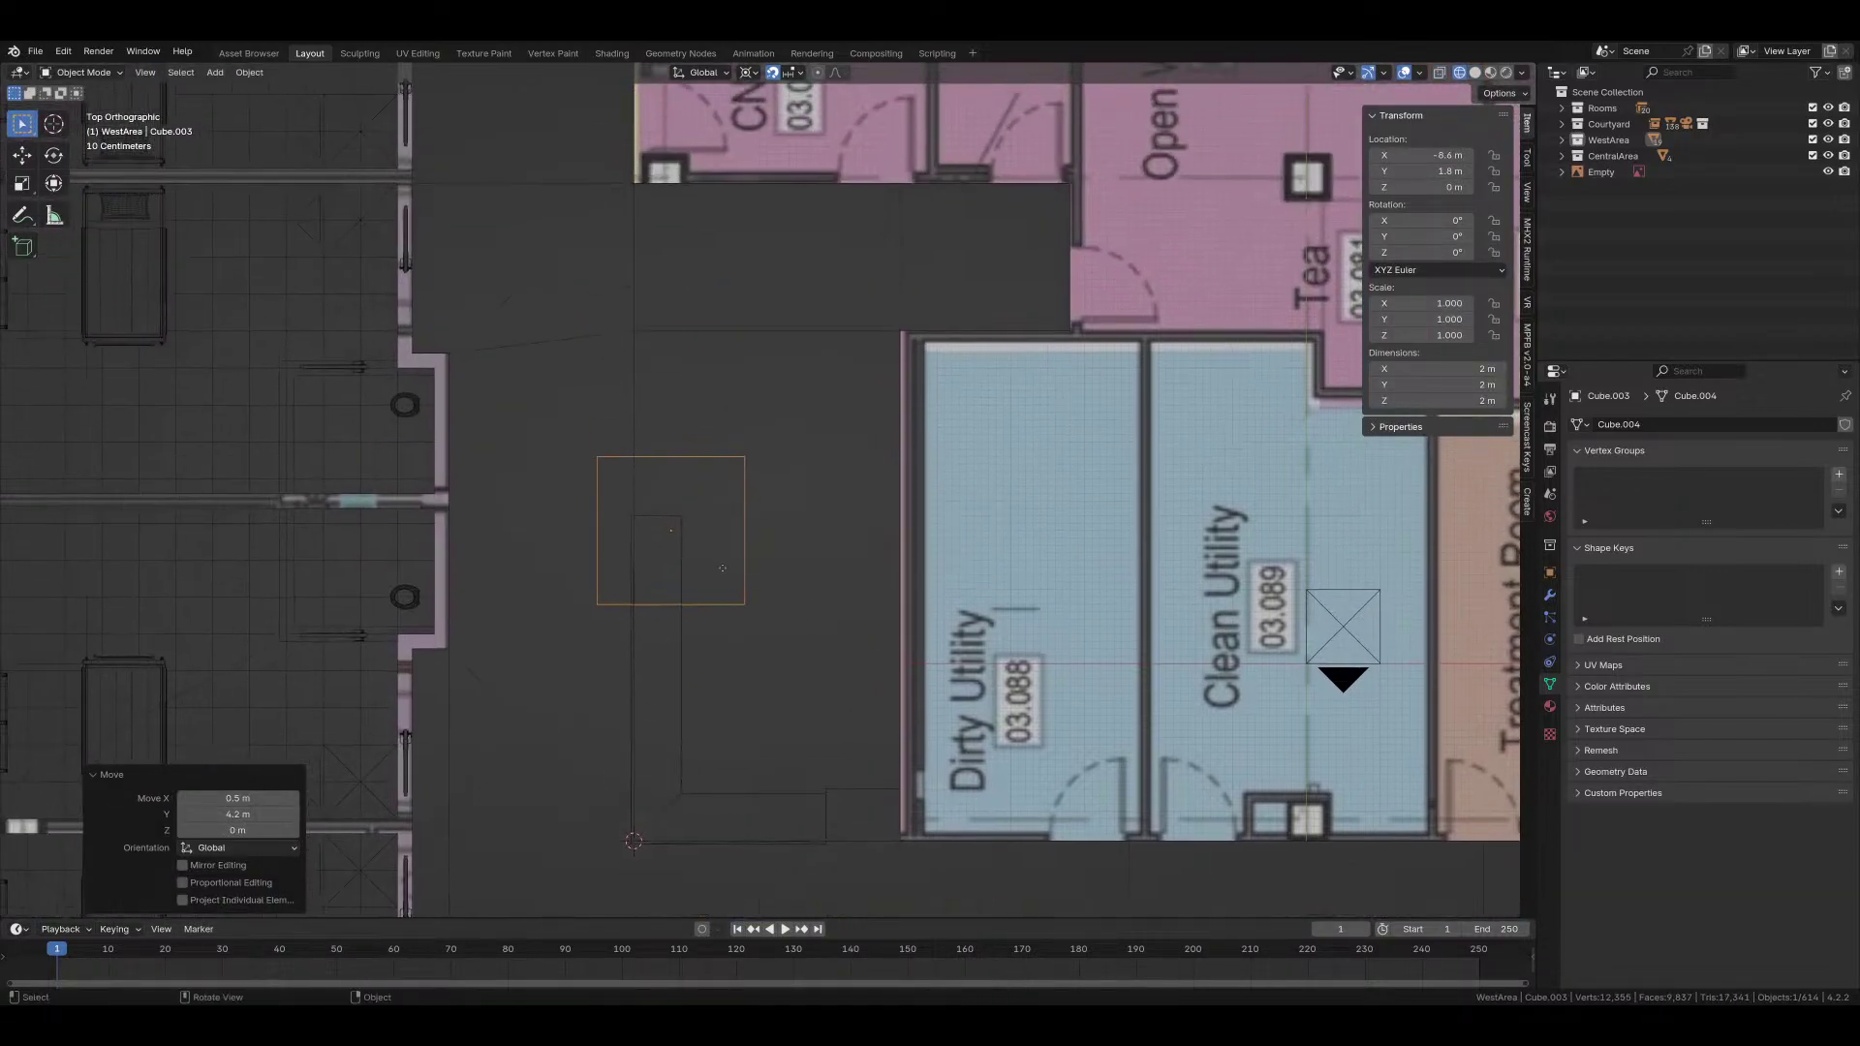
key("g")
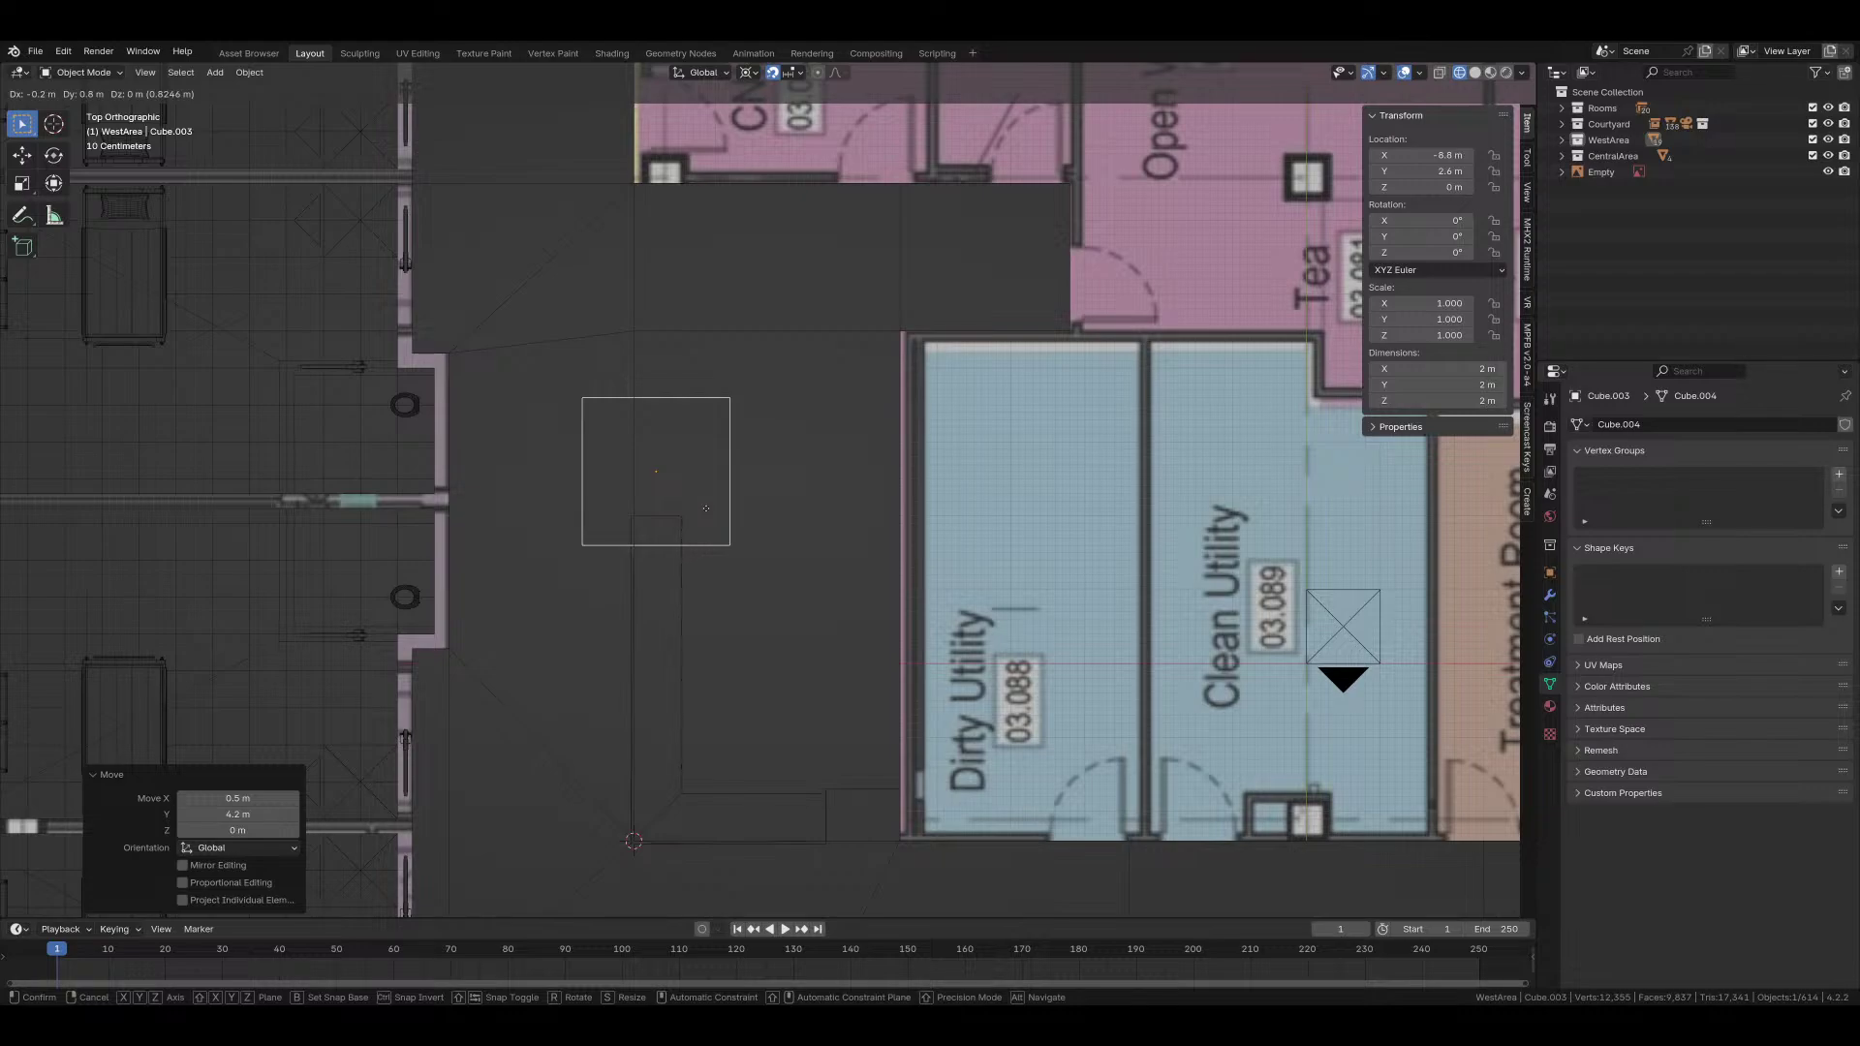
left_click(706, 507)
Step: Move the box's sides inward to make it 0.8 m along X and 1.2 m along Y, starting at the counter's end
key("Tab")
left_click_drag(570, 526, 780, 634)
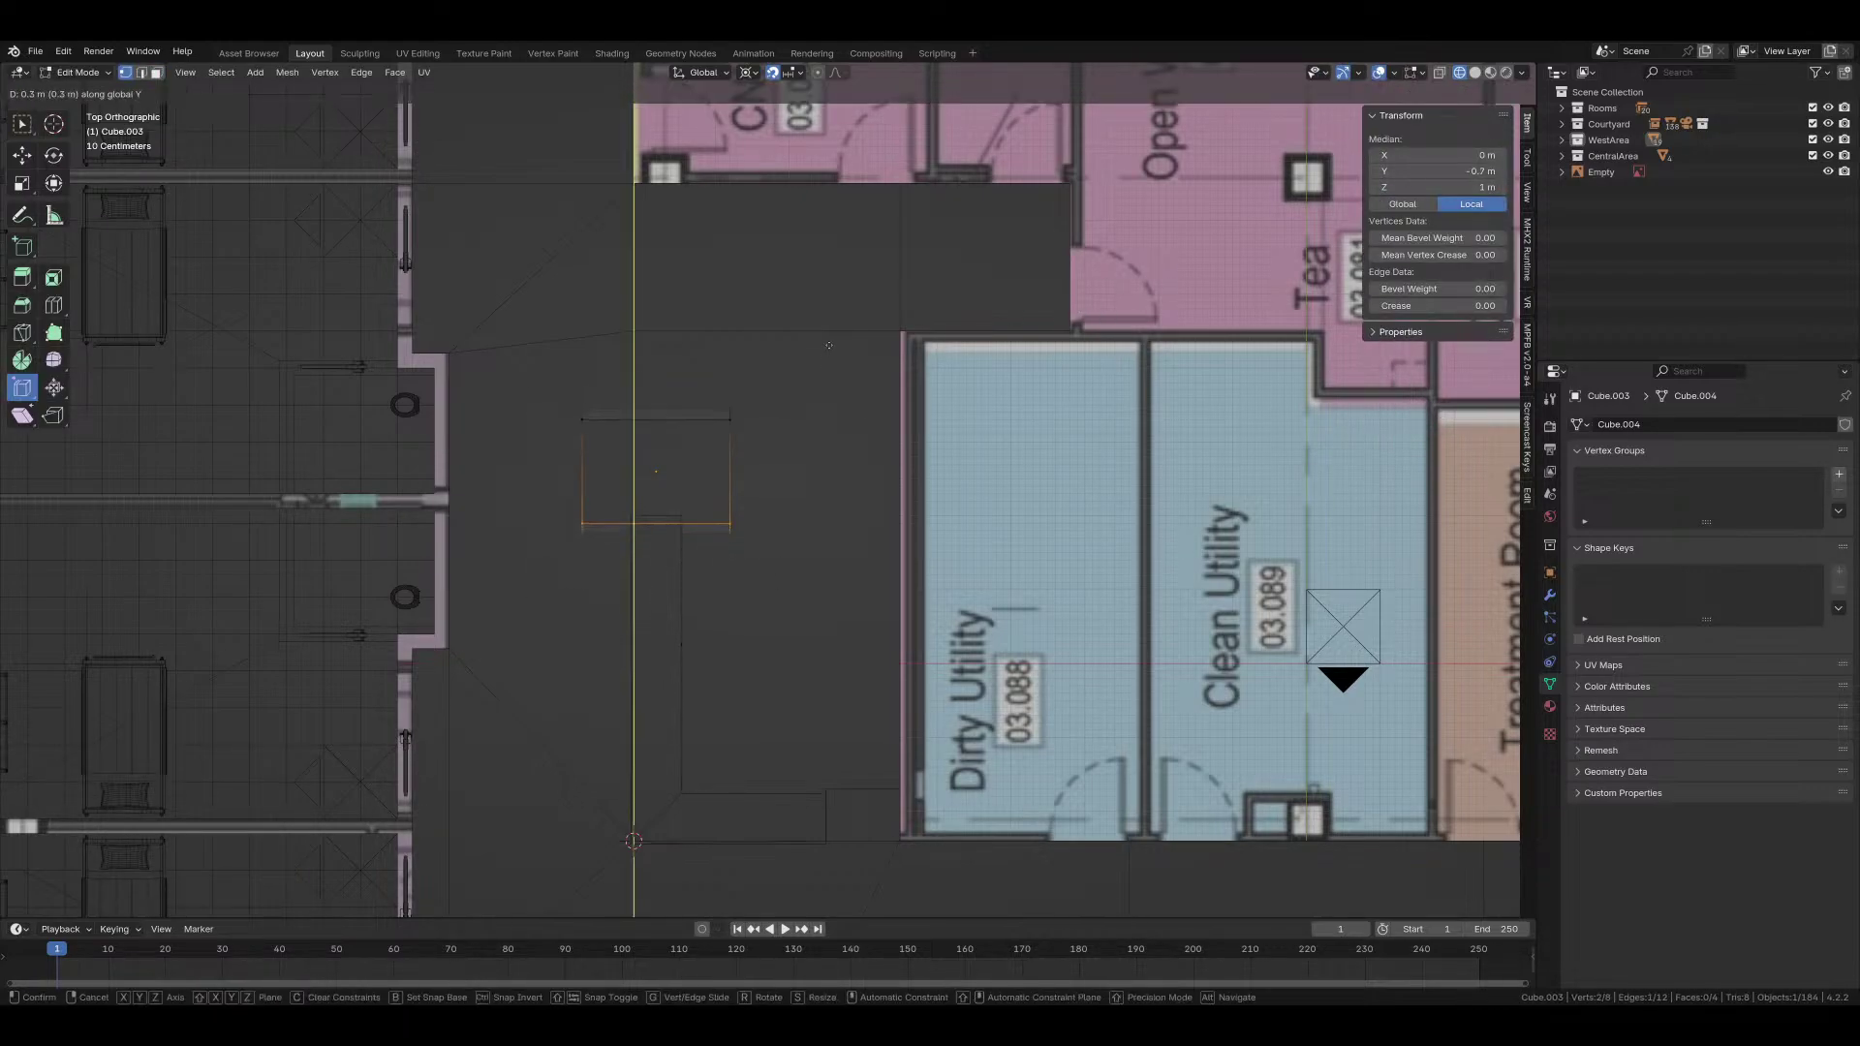
key("z")
left_click(836, 409)
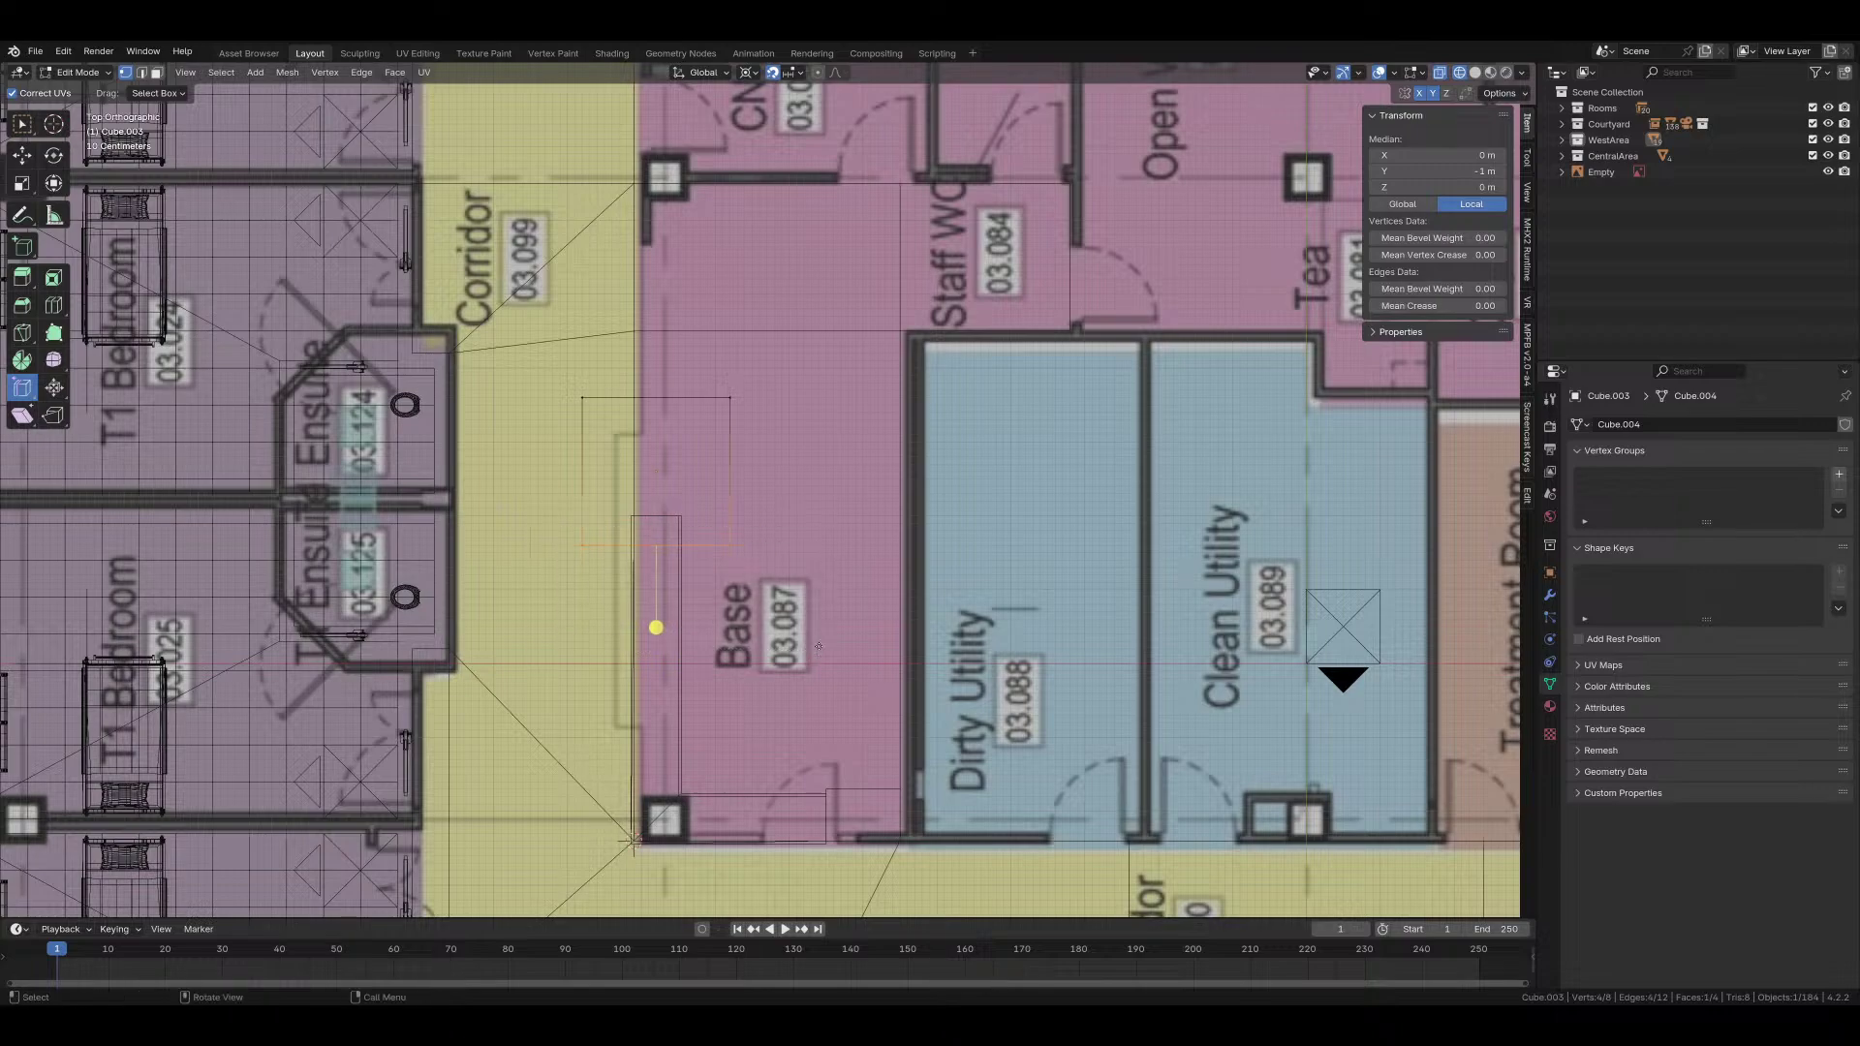
key("g")
key("y")
key("x")
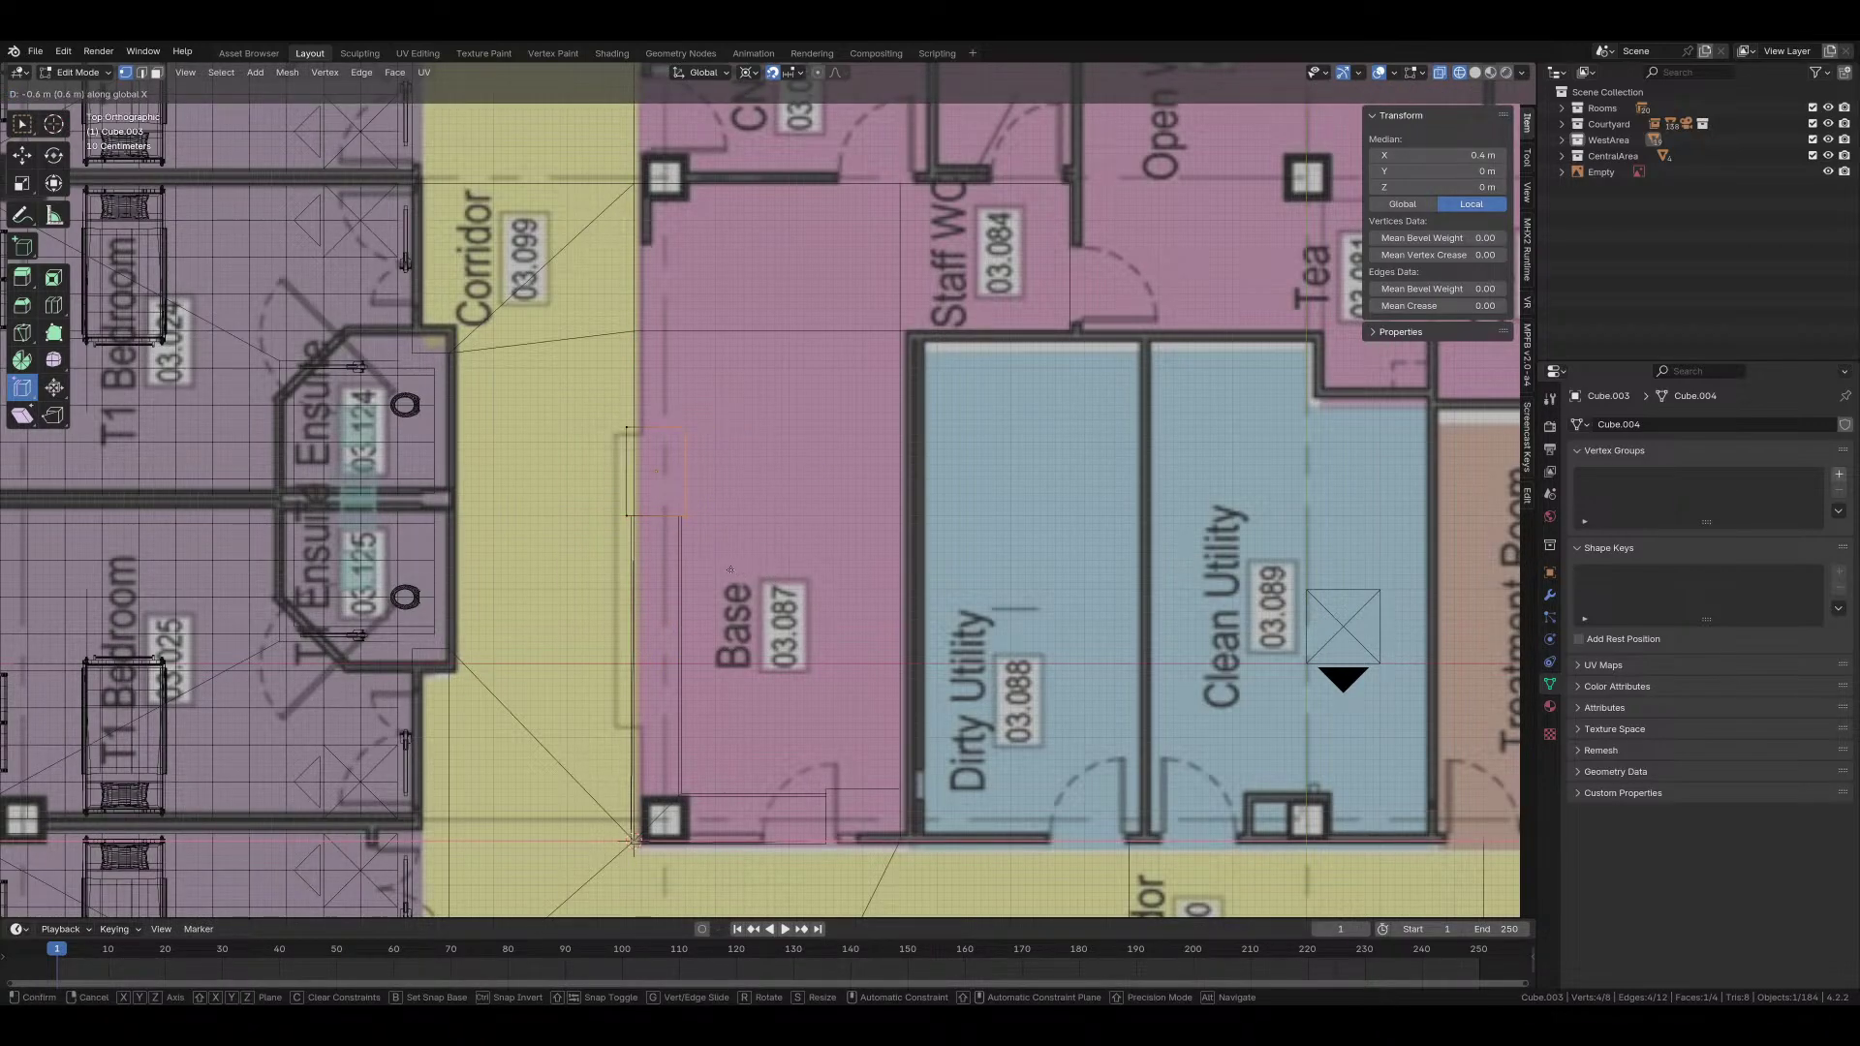
left_click(768, 471)
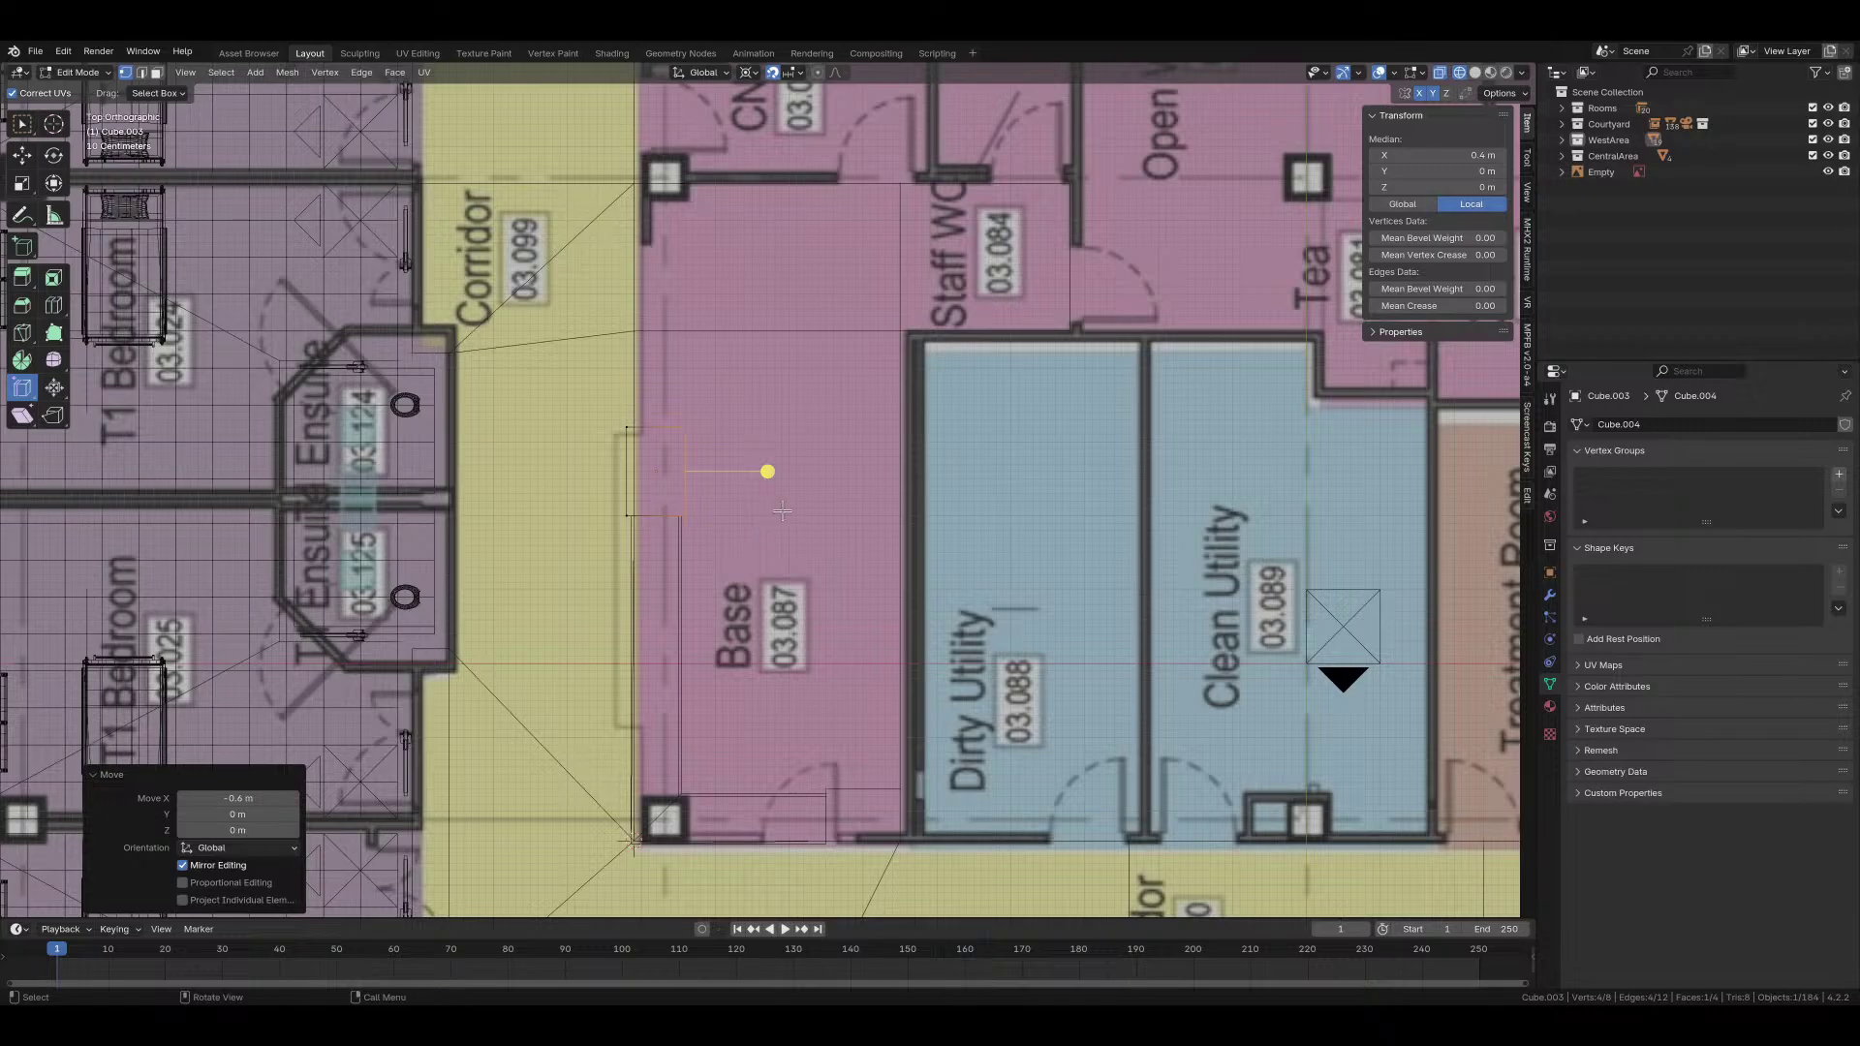
Step: Move the box object 0.1 m along X to line it up with the Base area's edge
key("Tab")
scroll(782, 511, "up", 2)
key("g")
key("x")
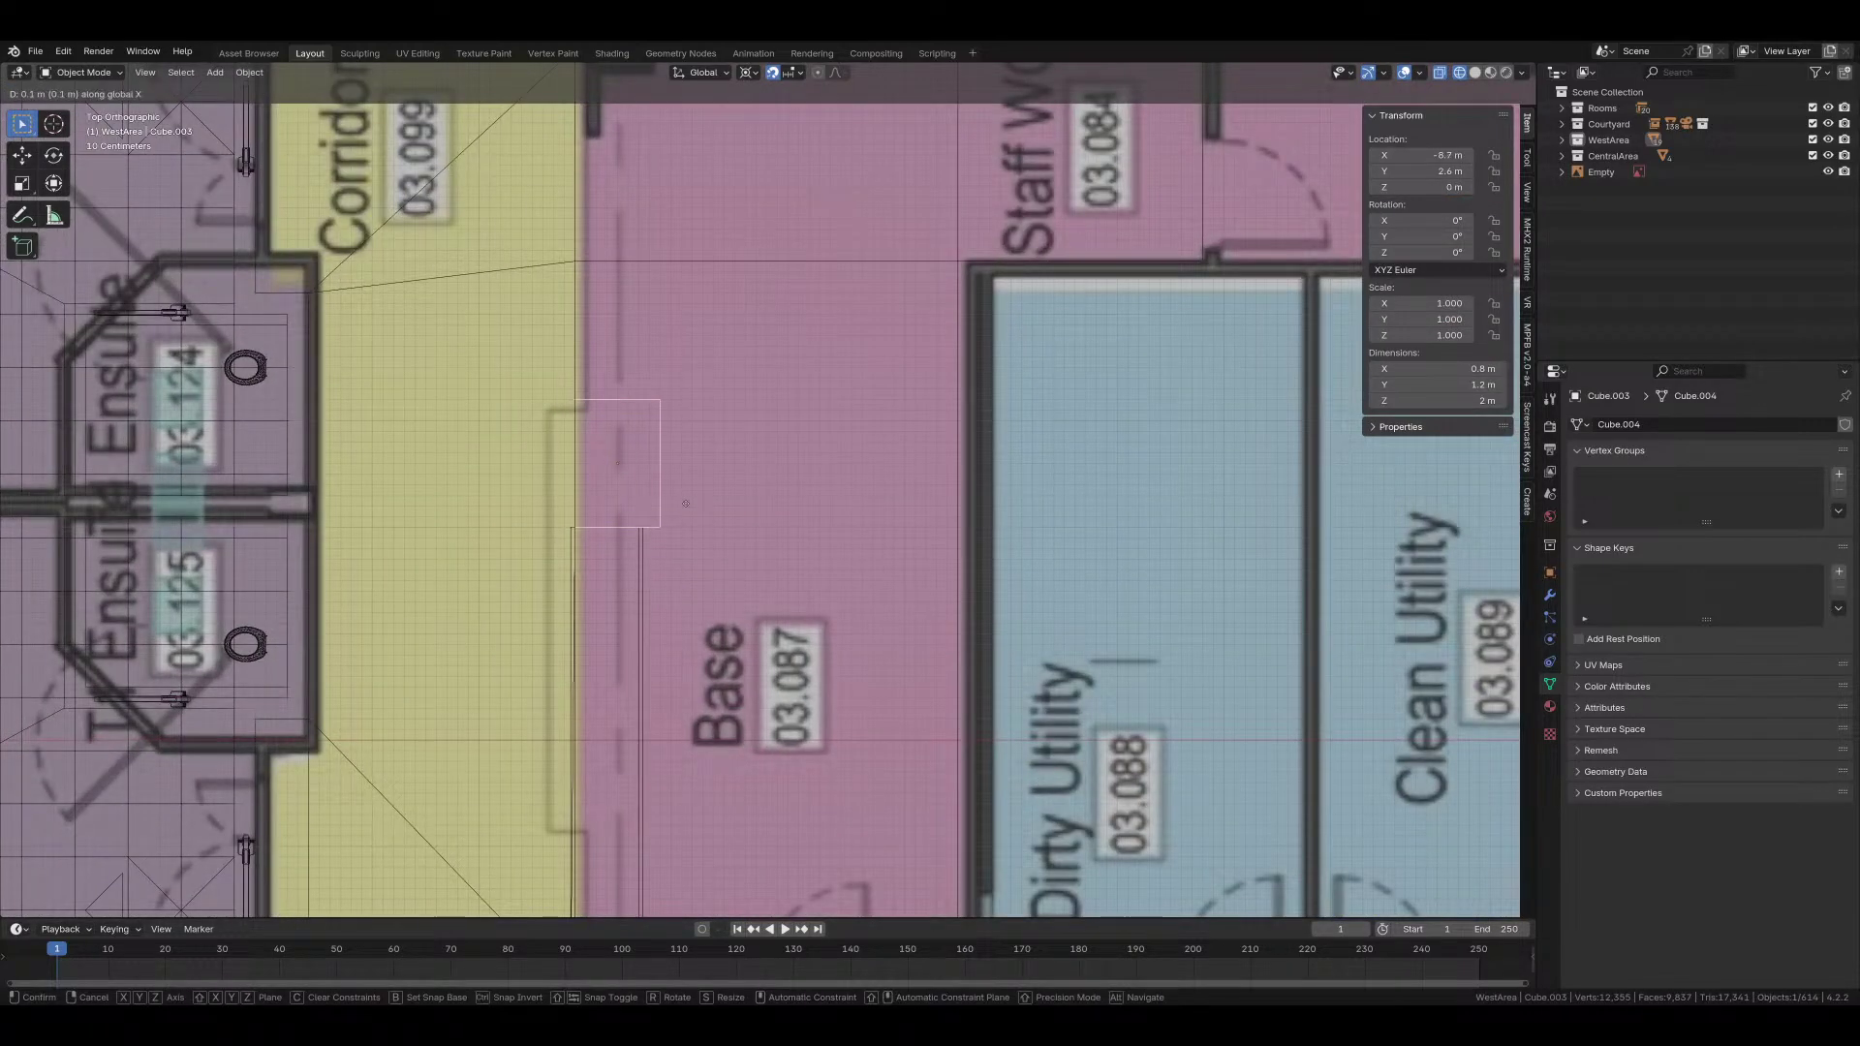
left_click(685, 504)
Step: Raise all of the box's geometry 1 m along Z so its base sits on the floor
middle_click_drag(684, 503, 770, 485)
key("Tab")
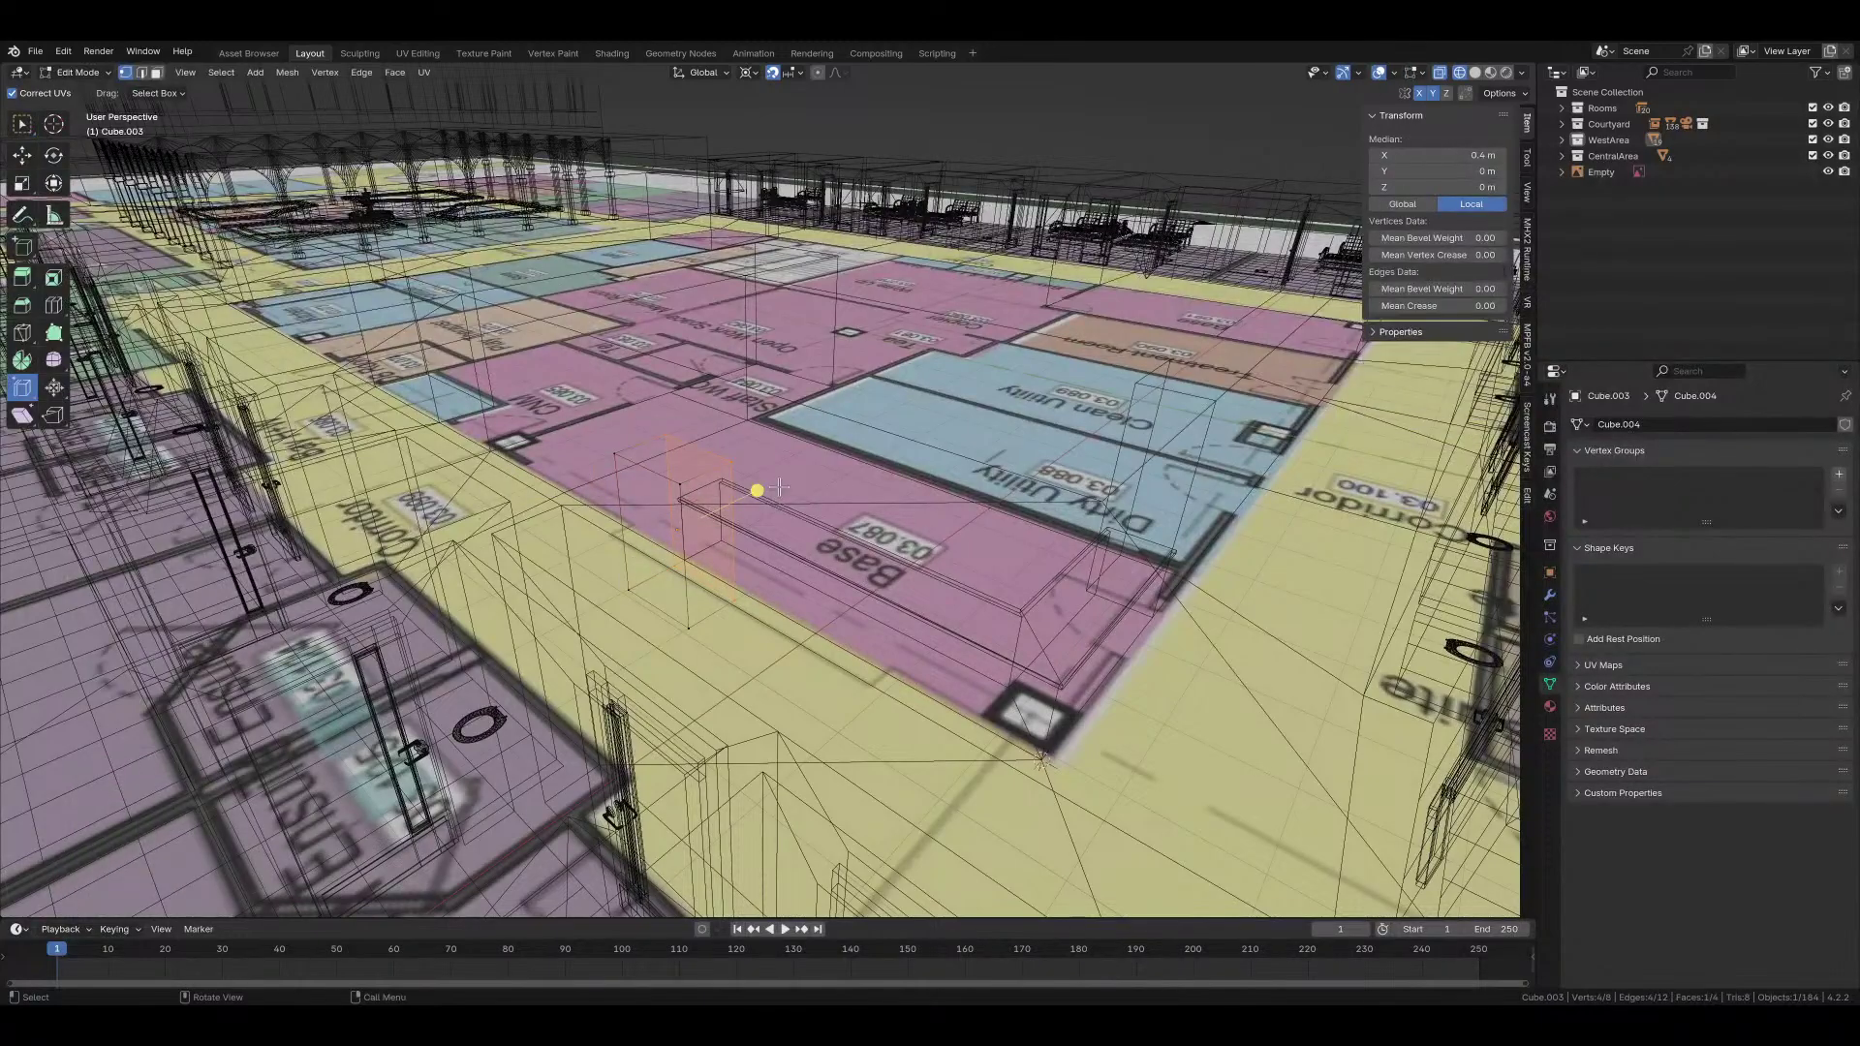
key("a")
key("g")
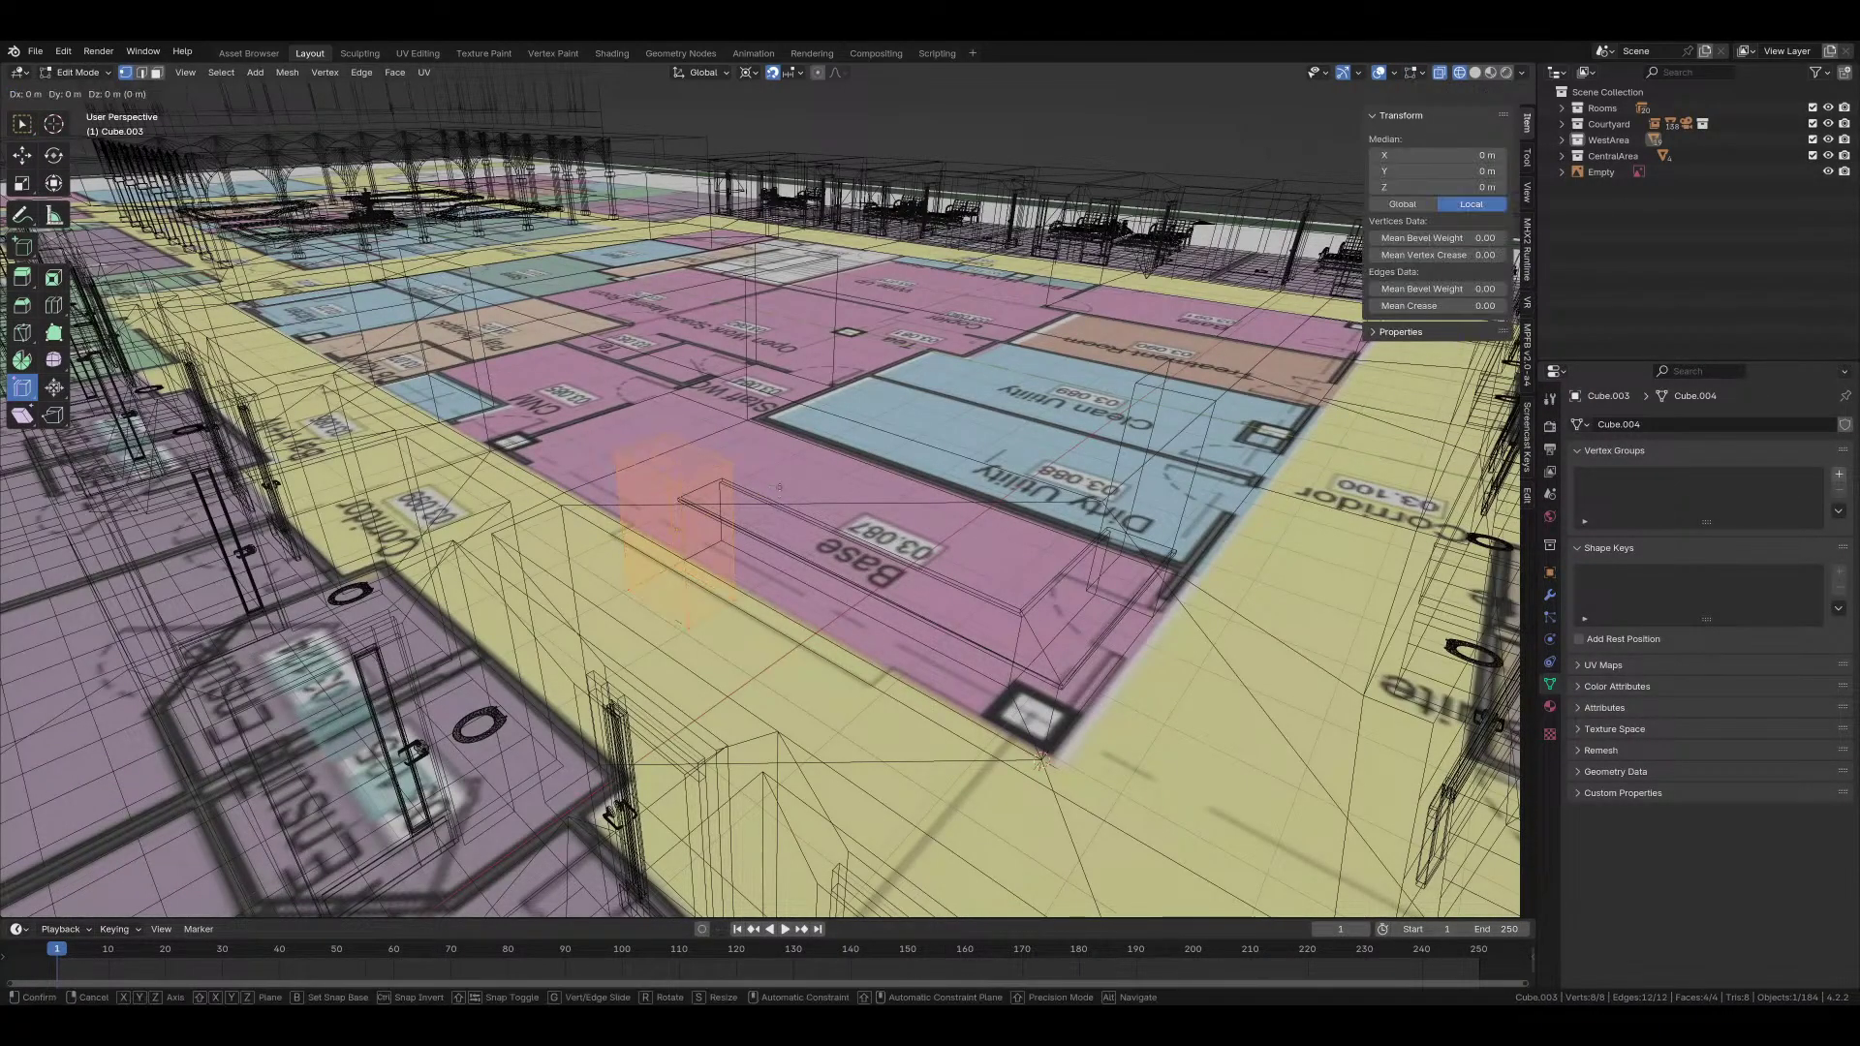
key("z")
key("1")
key("Return")
middle_click_drag(729, 370, 679, 360)
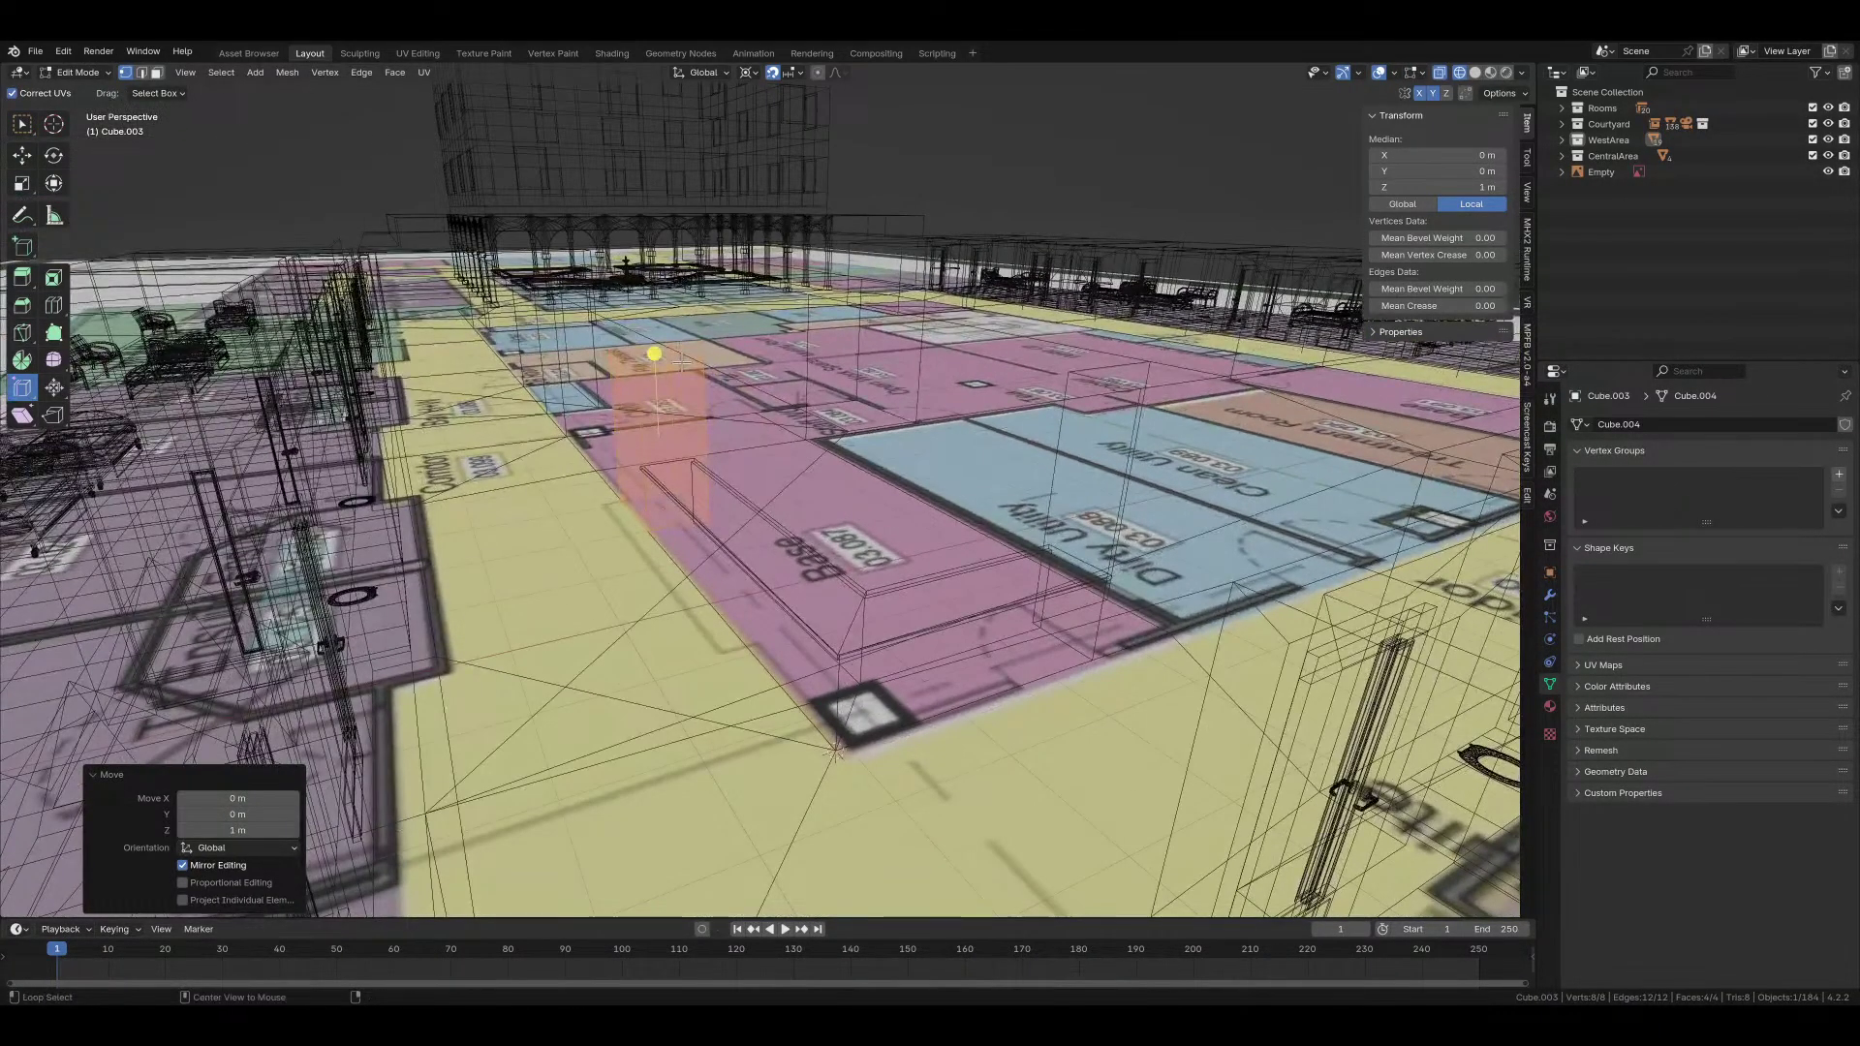
Step: Raise the box's top edge loop 0.4 m along Z to make the box 2.4 m tall
left_click(681, 363, "alt")
key("g")
key("z")
key("Escape")
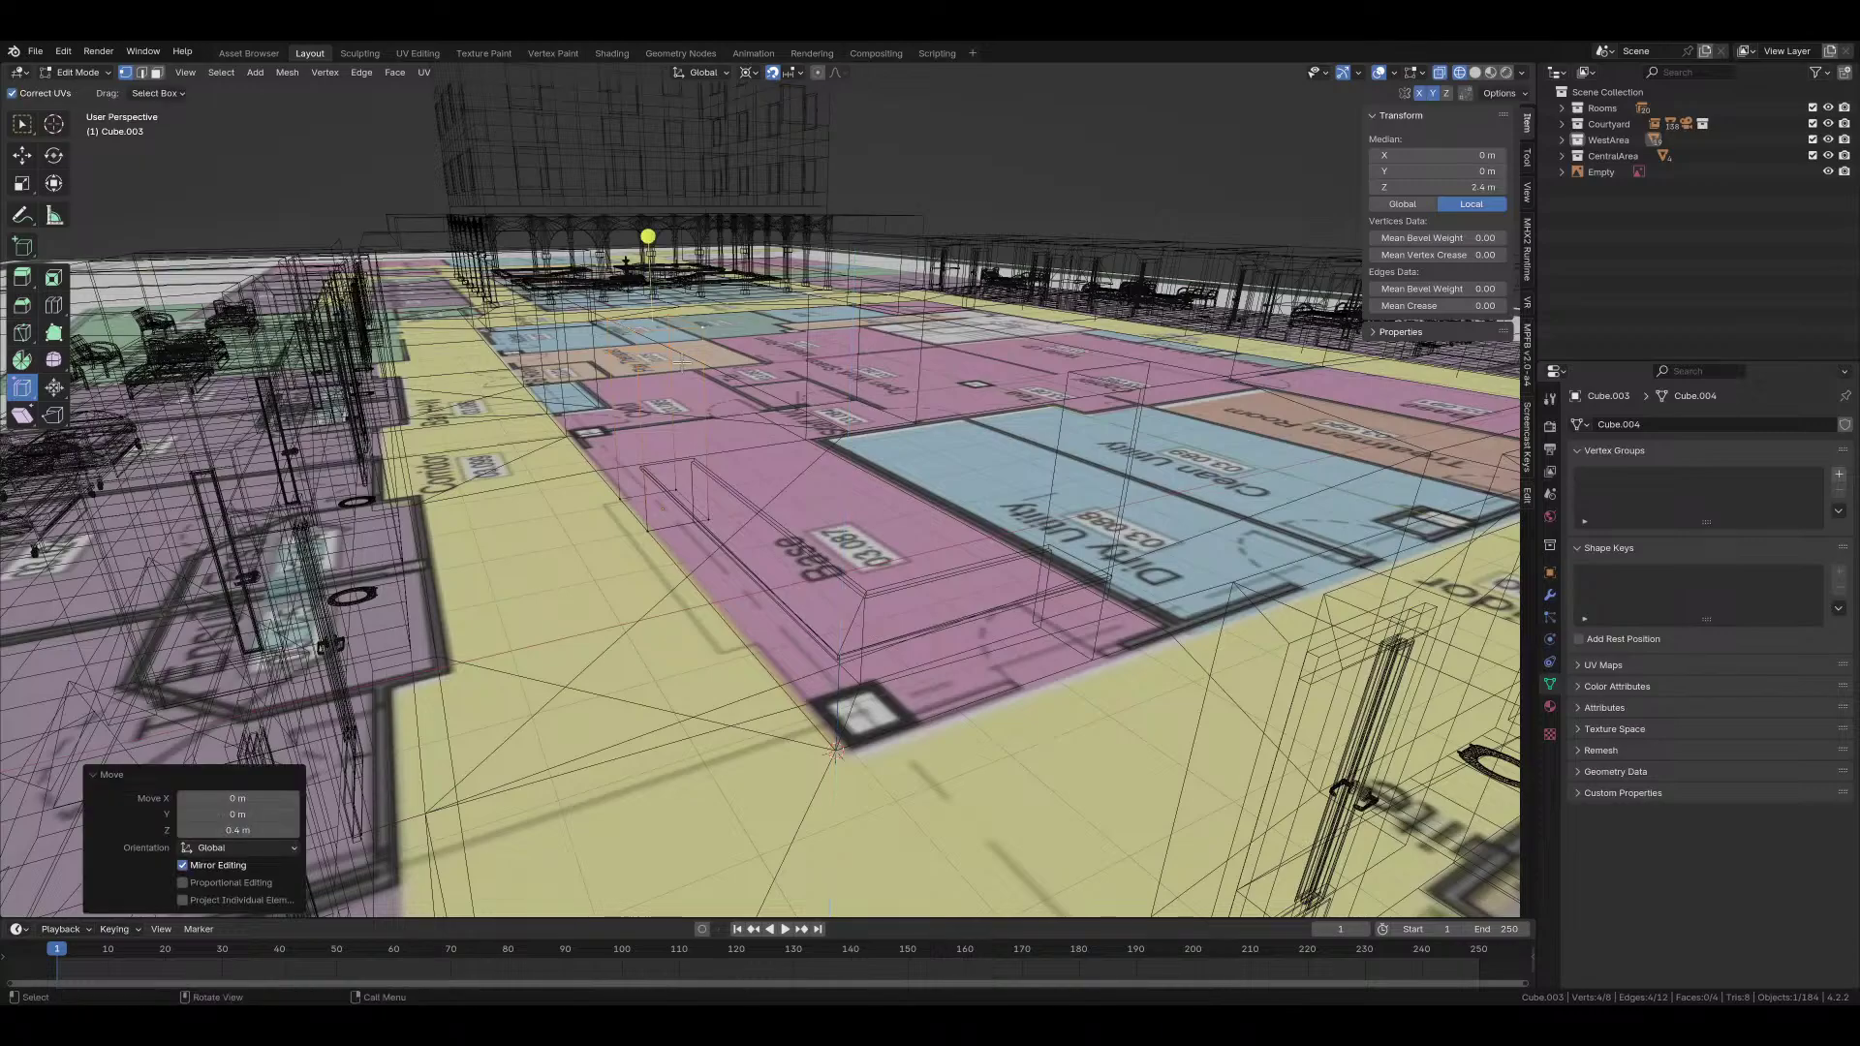
middle_click_drag(652, 237, 775, 501)
key("Tab")
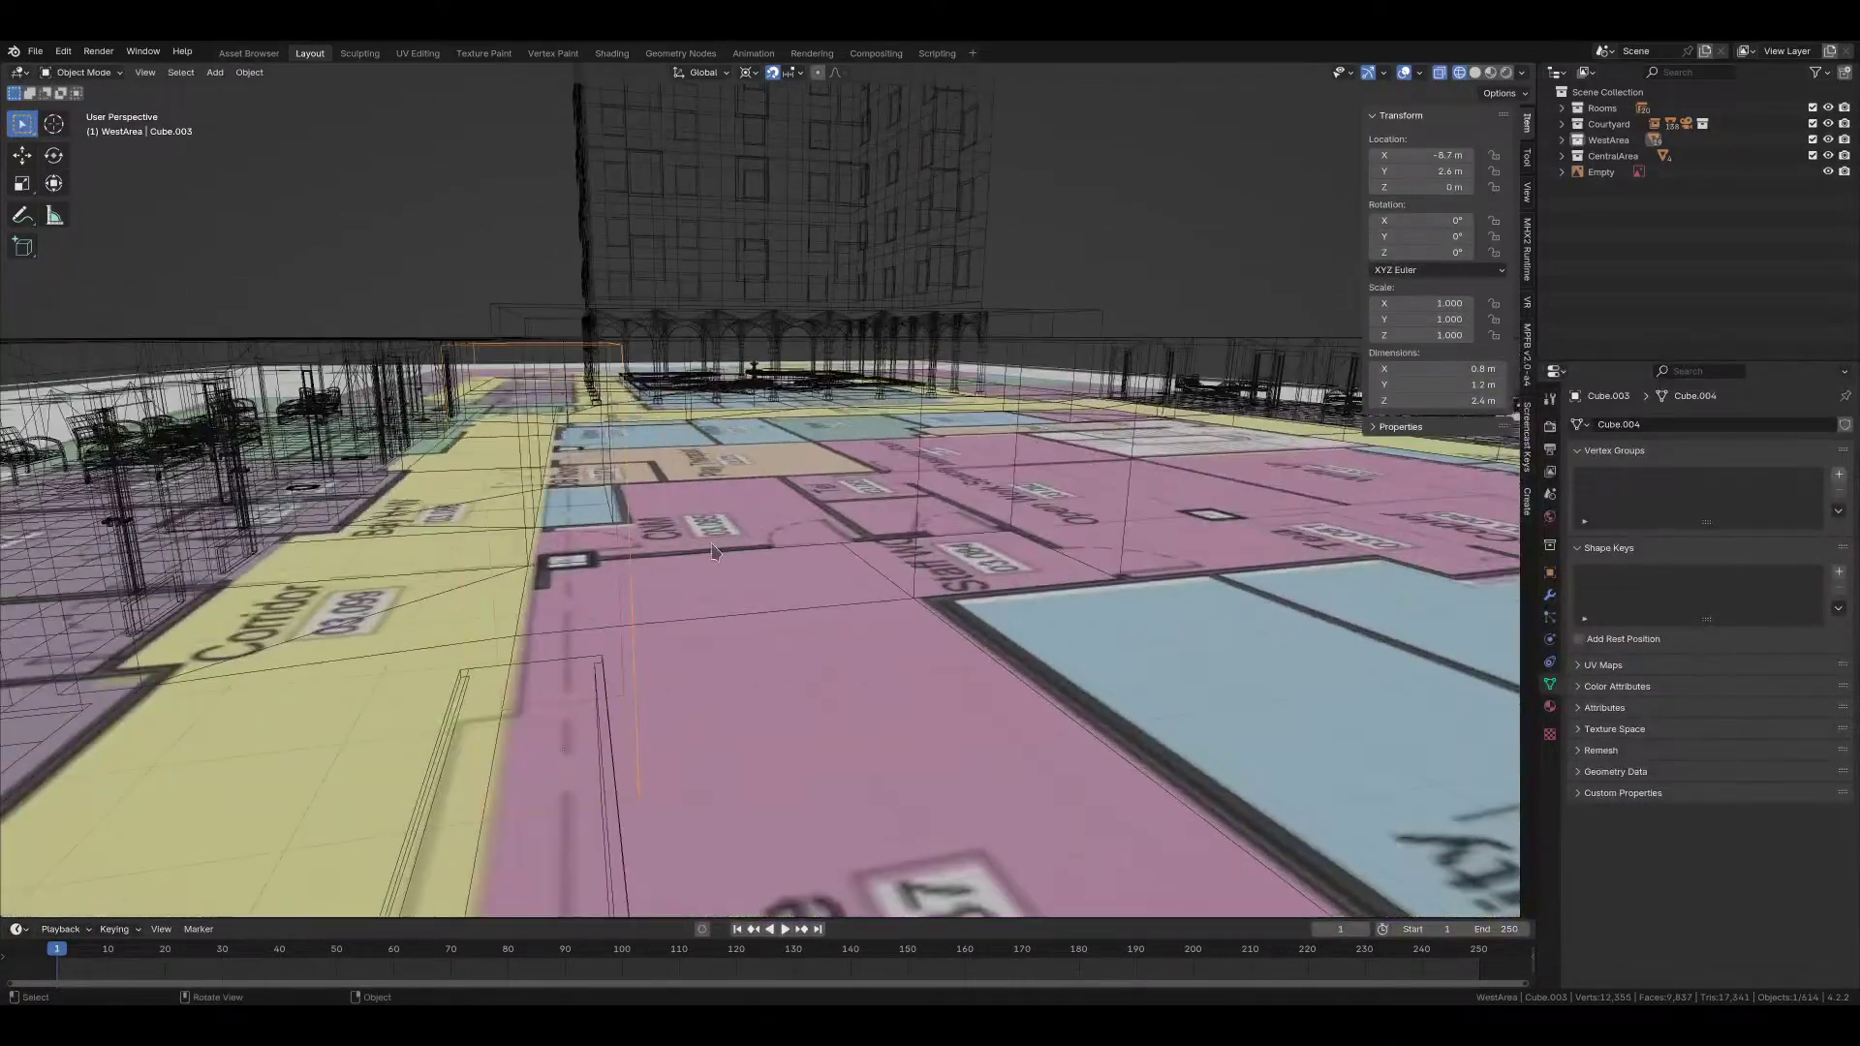
Step: Move the box's end face 0.4 m outward along Y with mirroring so the box is 2 m long
key("KP_Divide")
middle_click_drag(714, 611, 872, 575)
key("KP_Divide")
key("ctrl+Tab")
left_click(872, 564)
key("KP_7")
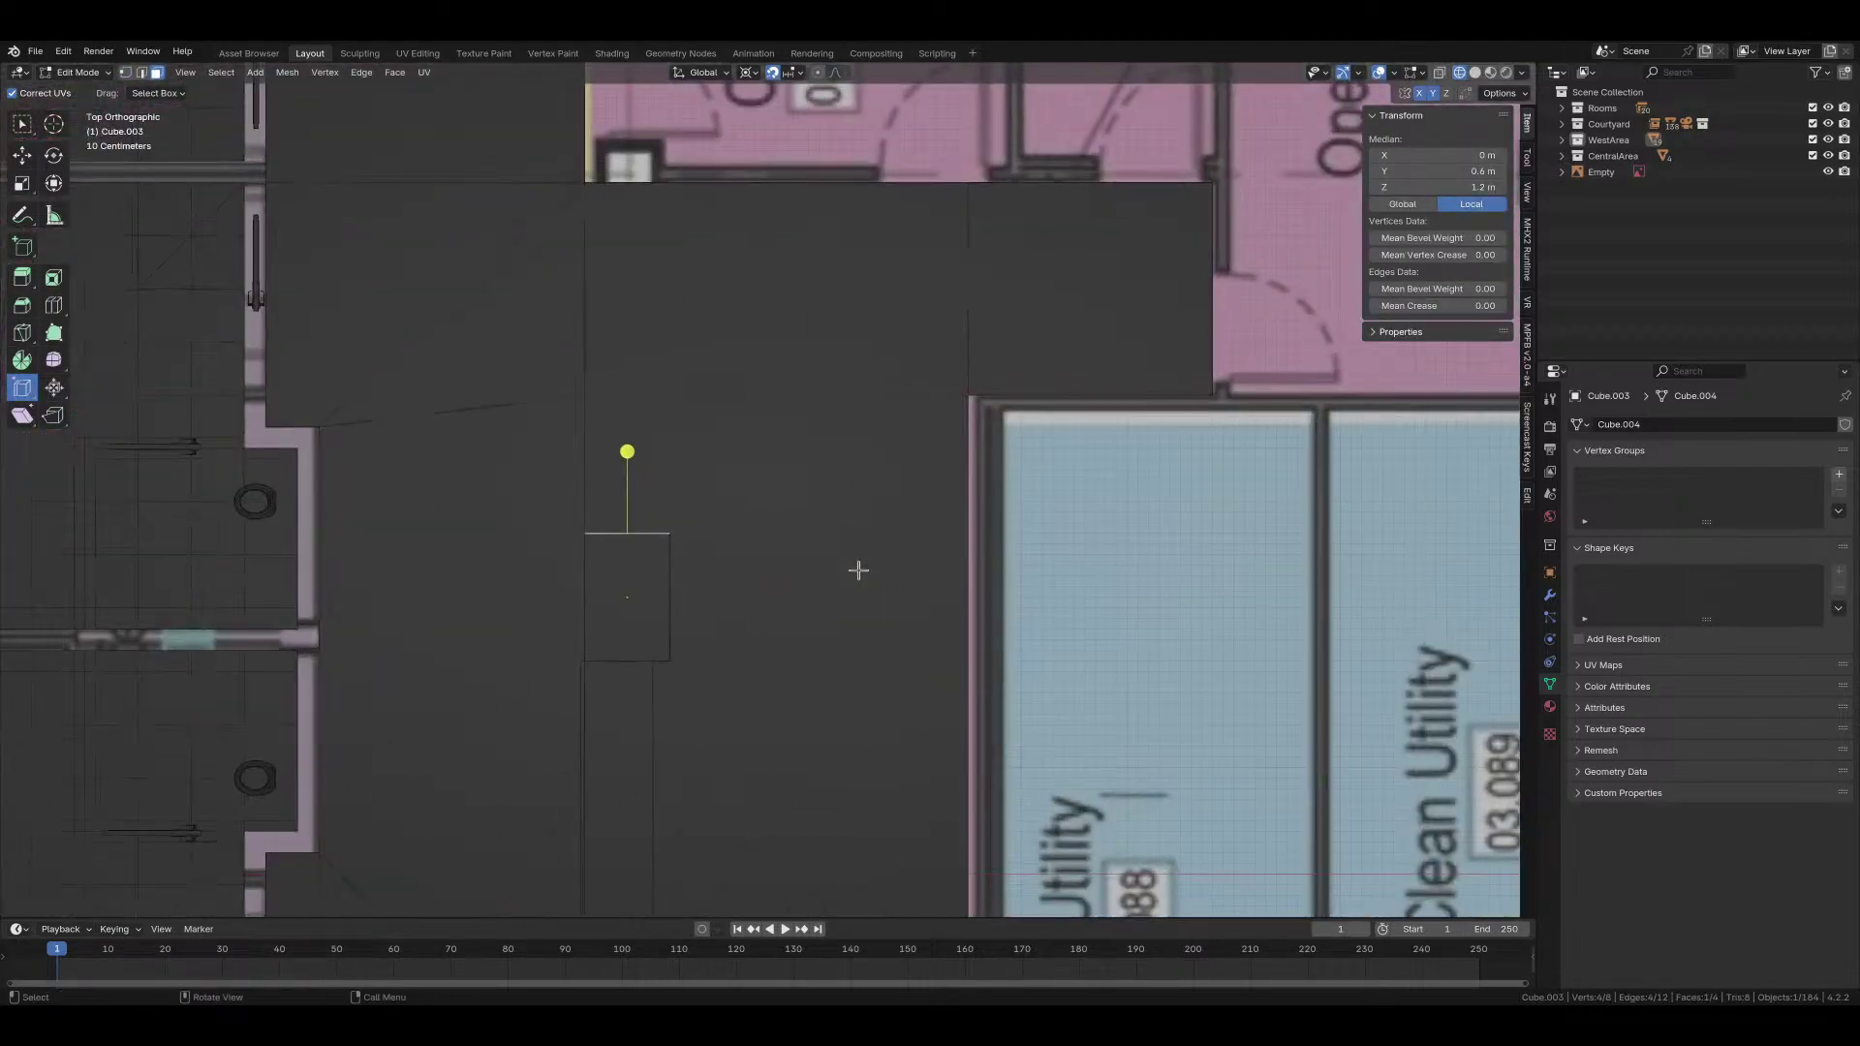
middle_click_drag(775, 513, 784, 590, "shift")
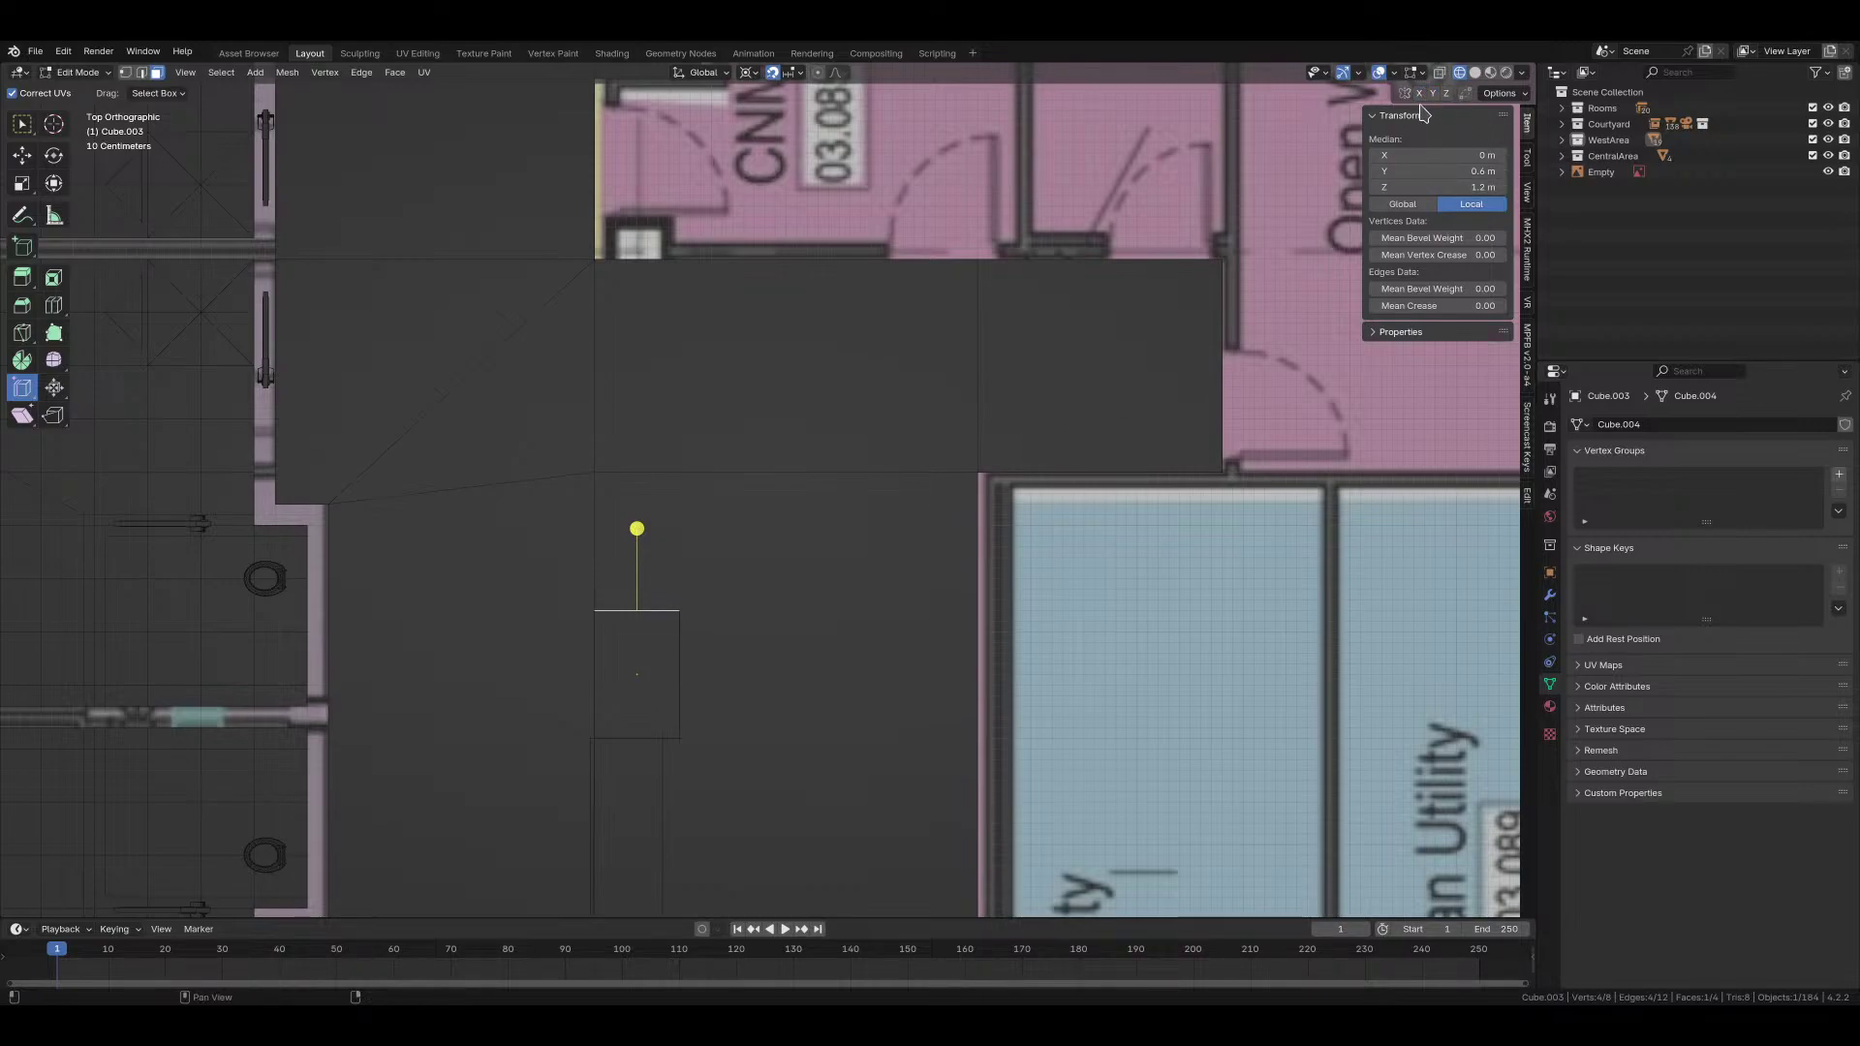
key("g")
key("y")
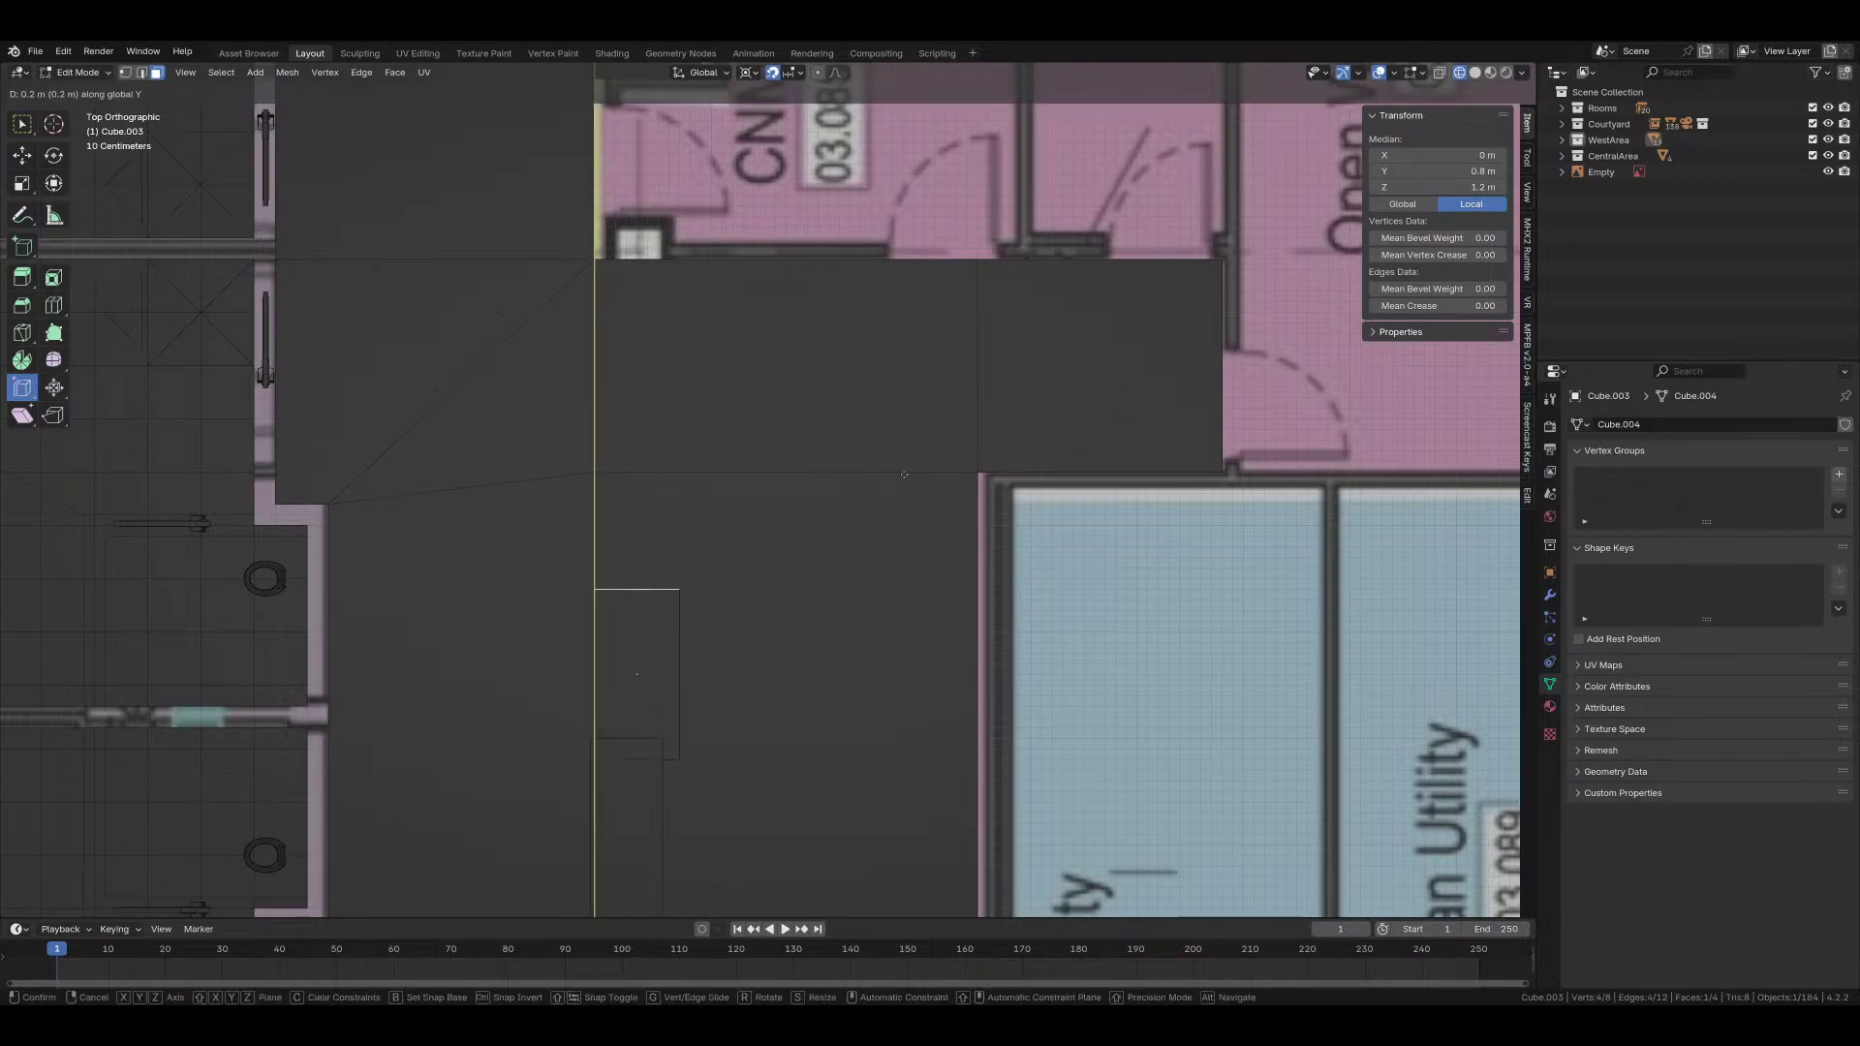
left_click(909, 452)
key("Tab")
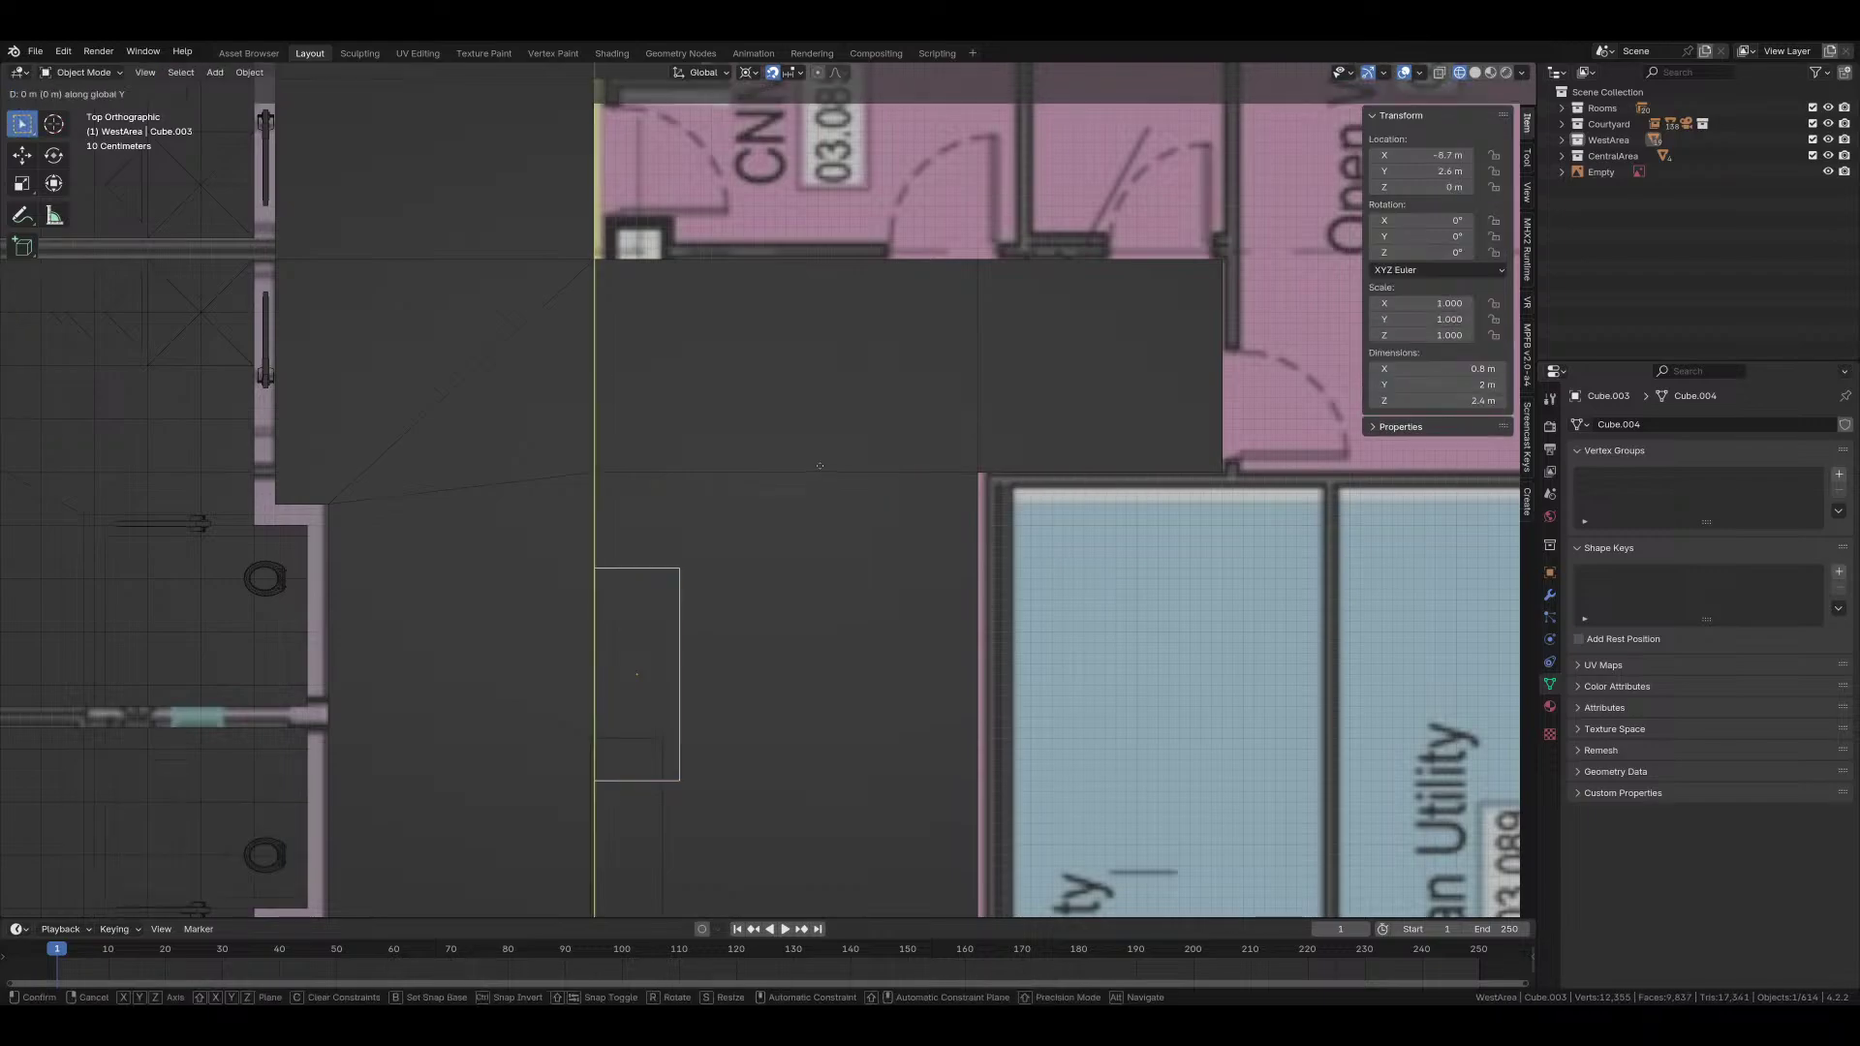
Step: Move the box object 0.4 m along Y so it starts at the counter's end, and check it in shaded view
type("gy0.4")
key("Return")
middle_click_drag(829, 467, 767, 614)
key("z")
left_click(758, 729)
middle_click_drag(763, 711, 776, 685)
key("z")
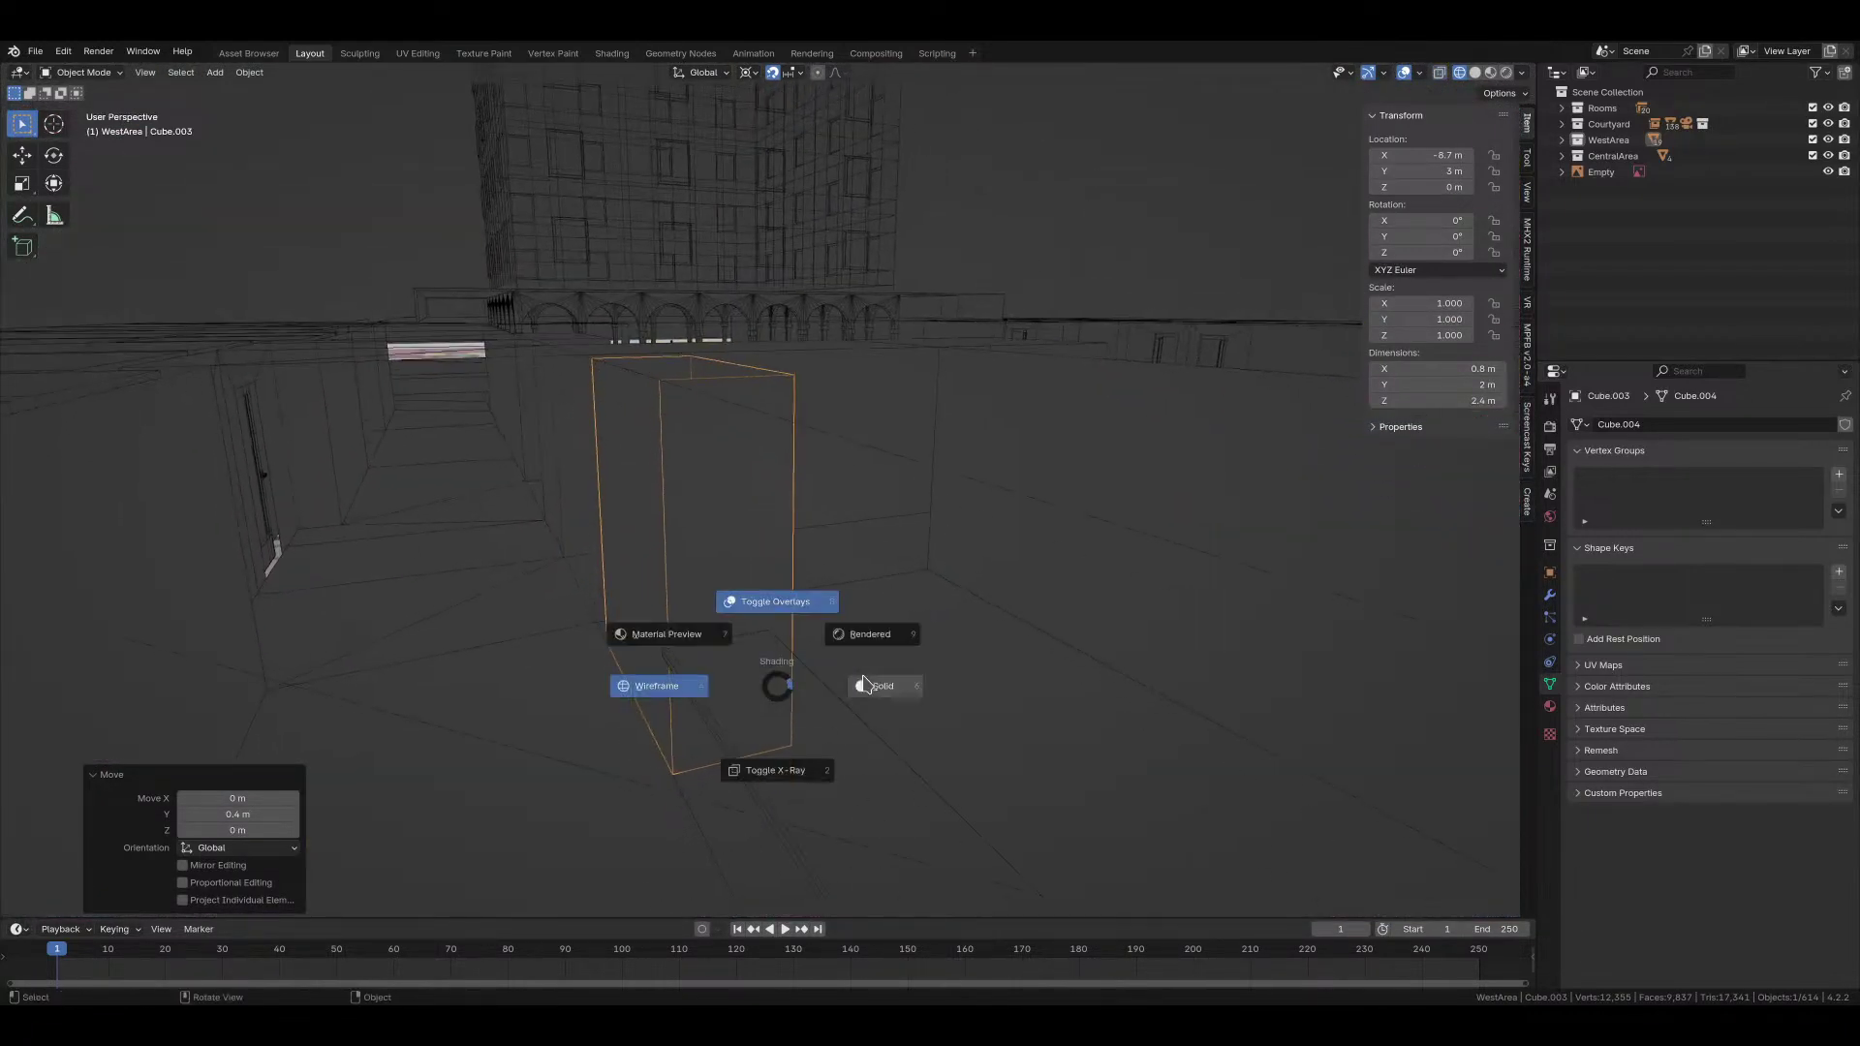
left_click(864, 665)
key("z")
left_click(864, 746)
mouse_move(864, 744)
middle_mouse_down()
mouse_move(867, 692)
mouse_move(1080, 747)
mouse_move(1017, 739)
mouse_move(975, 698)
mouse_move(936, 746)
middle_mouse_up()
Step: Lengthen the box to 2.4 m along Y and place it at Y 3.2 m against the counter's end
key("grave")
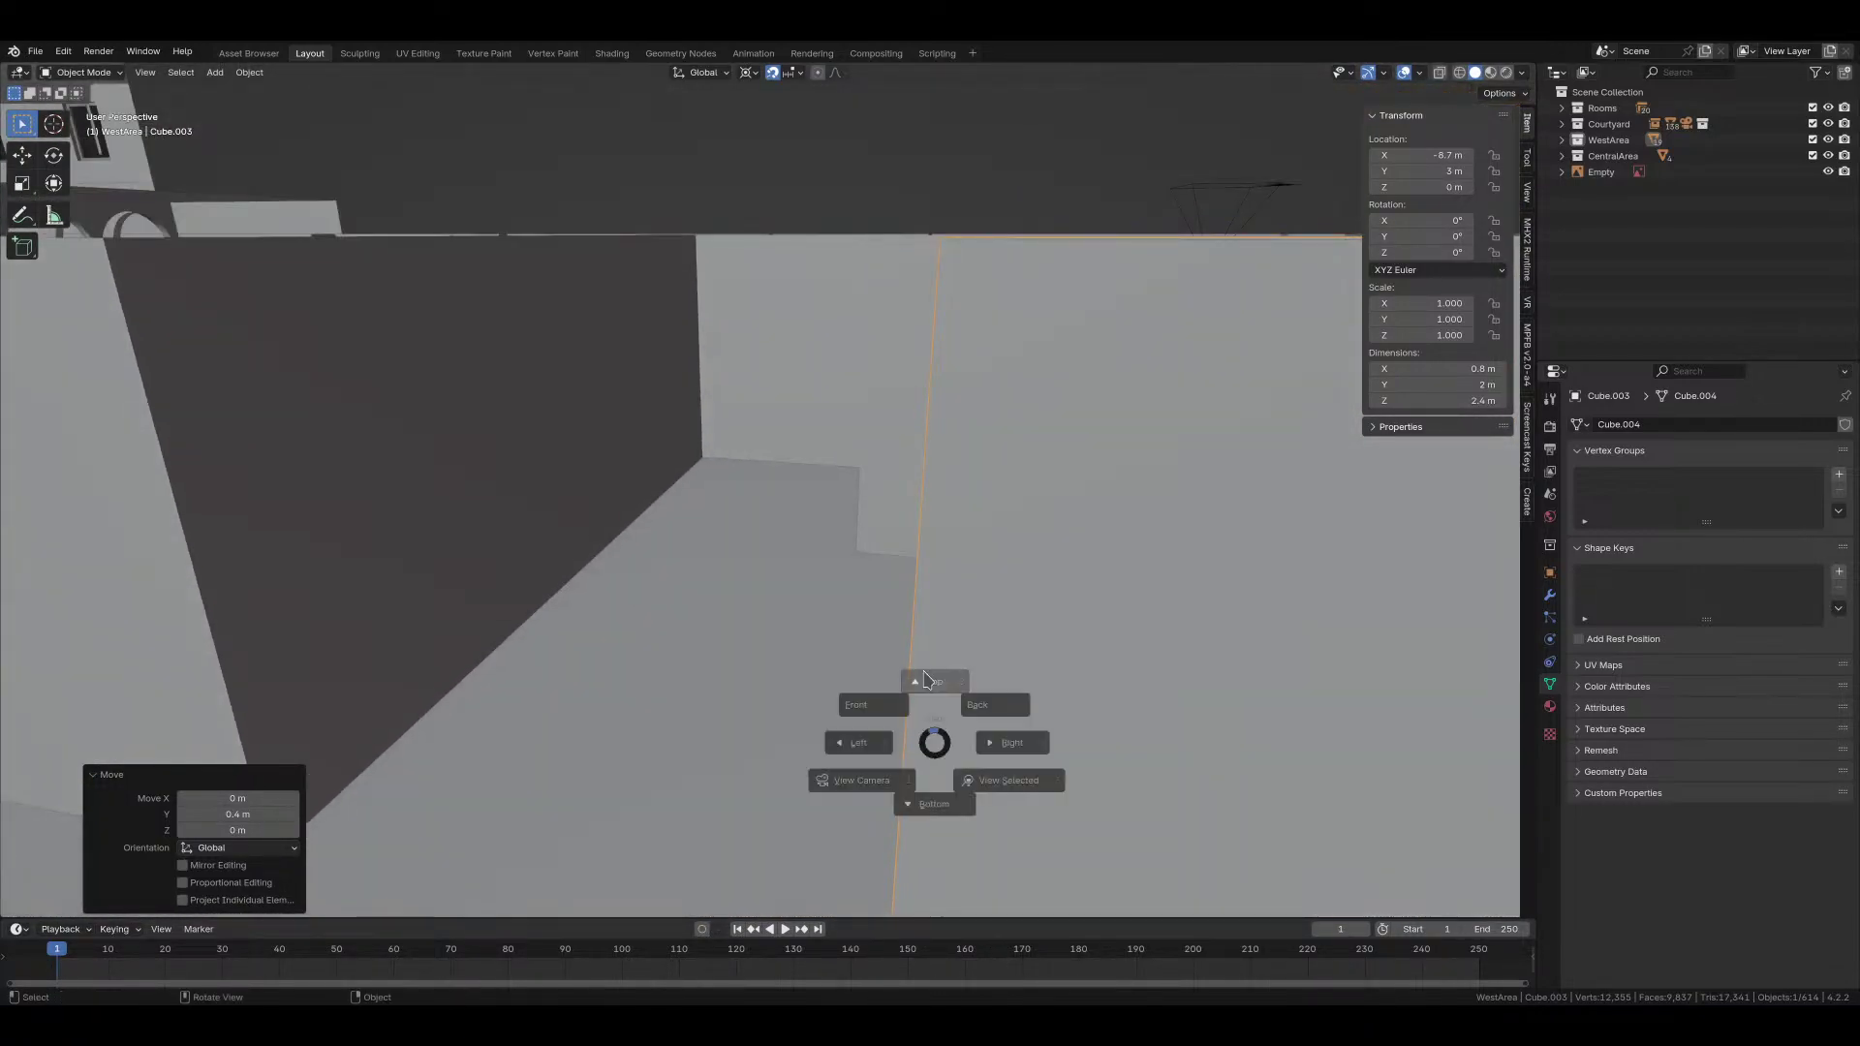
left_click(938, 682)
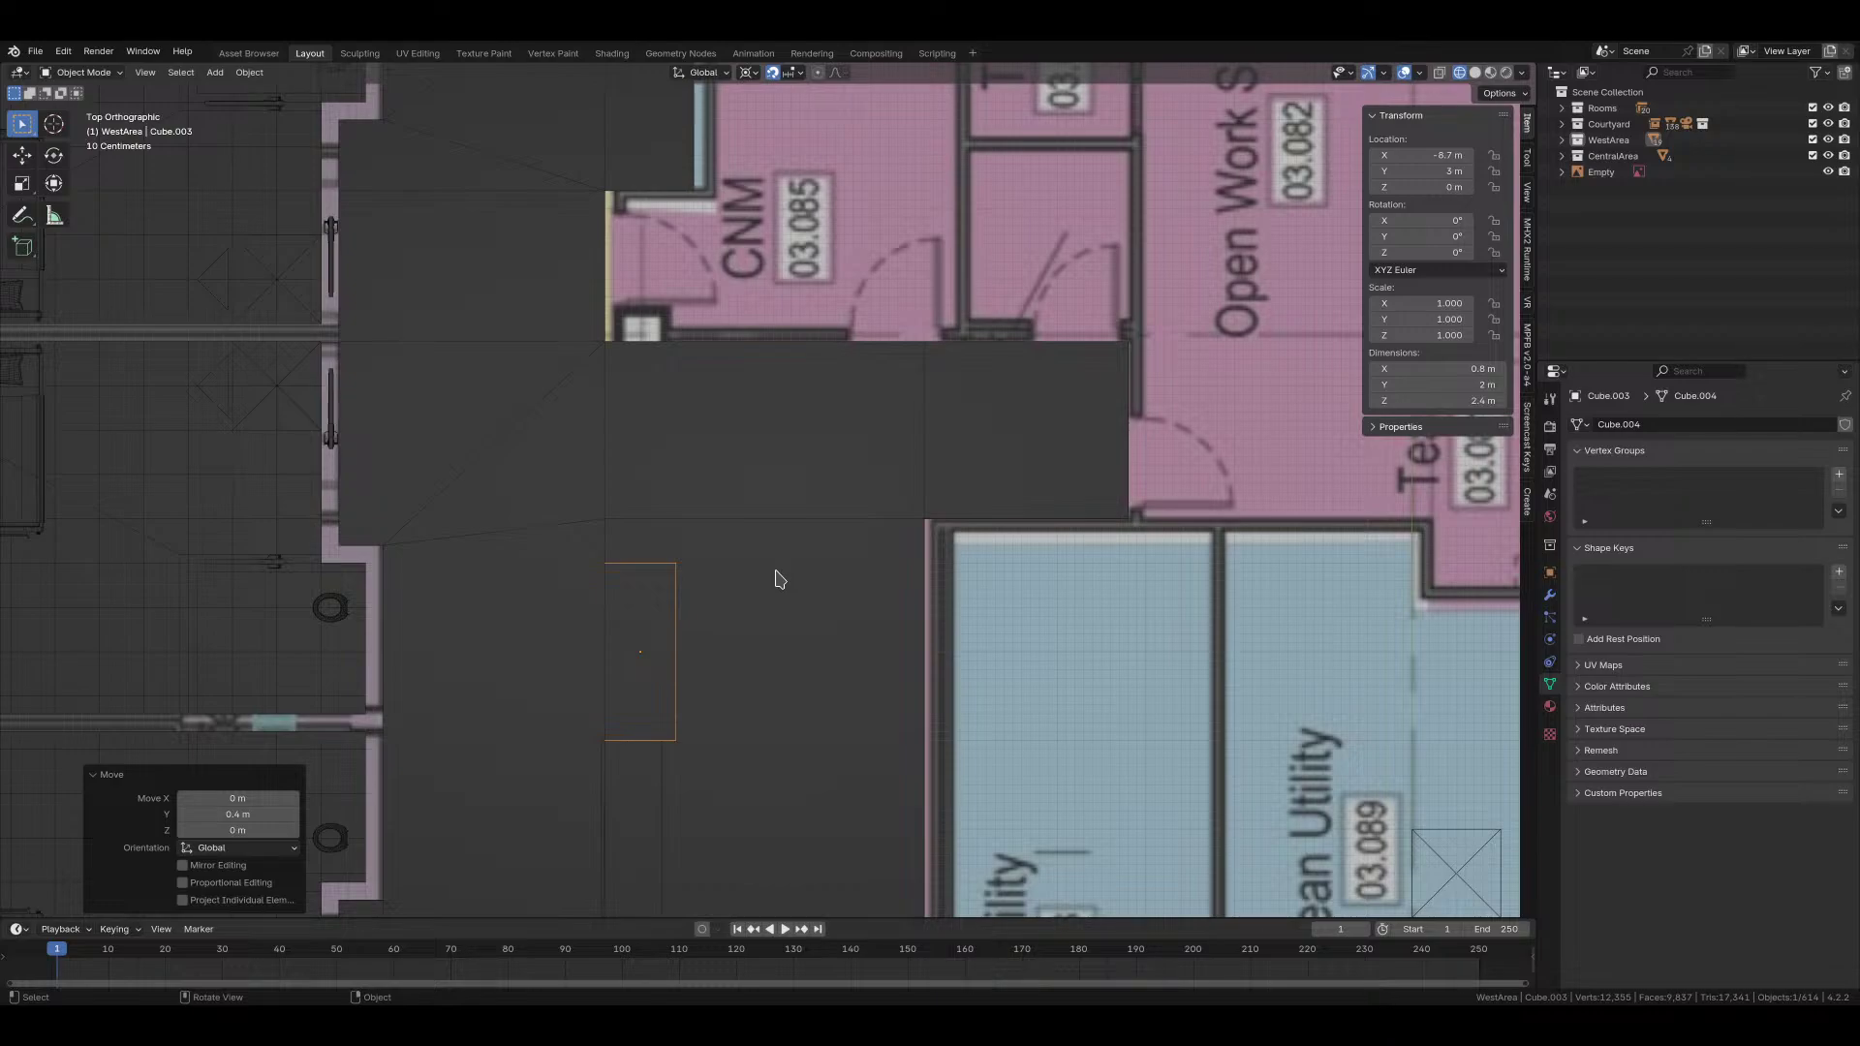
key("g")
key("y")
left_click(780, 541)
key("Tab")
key("g")
key("y")
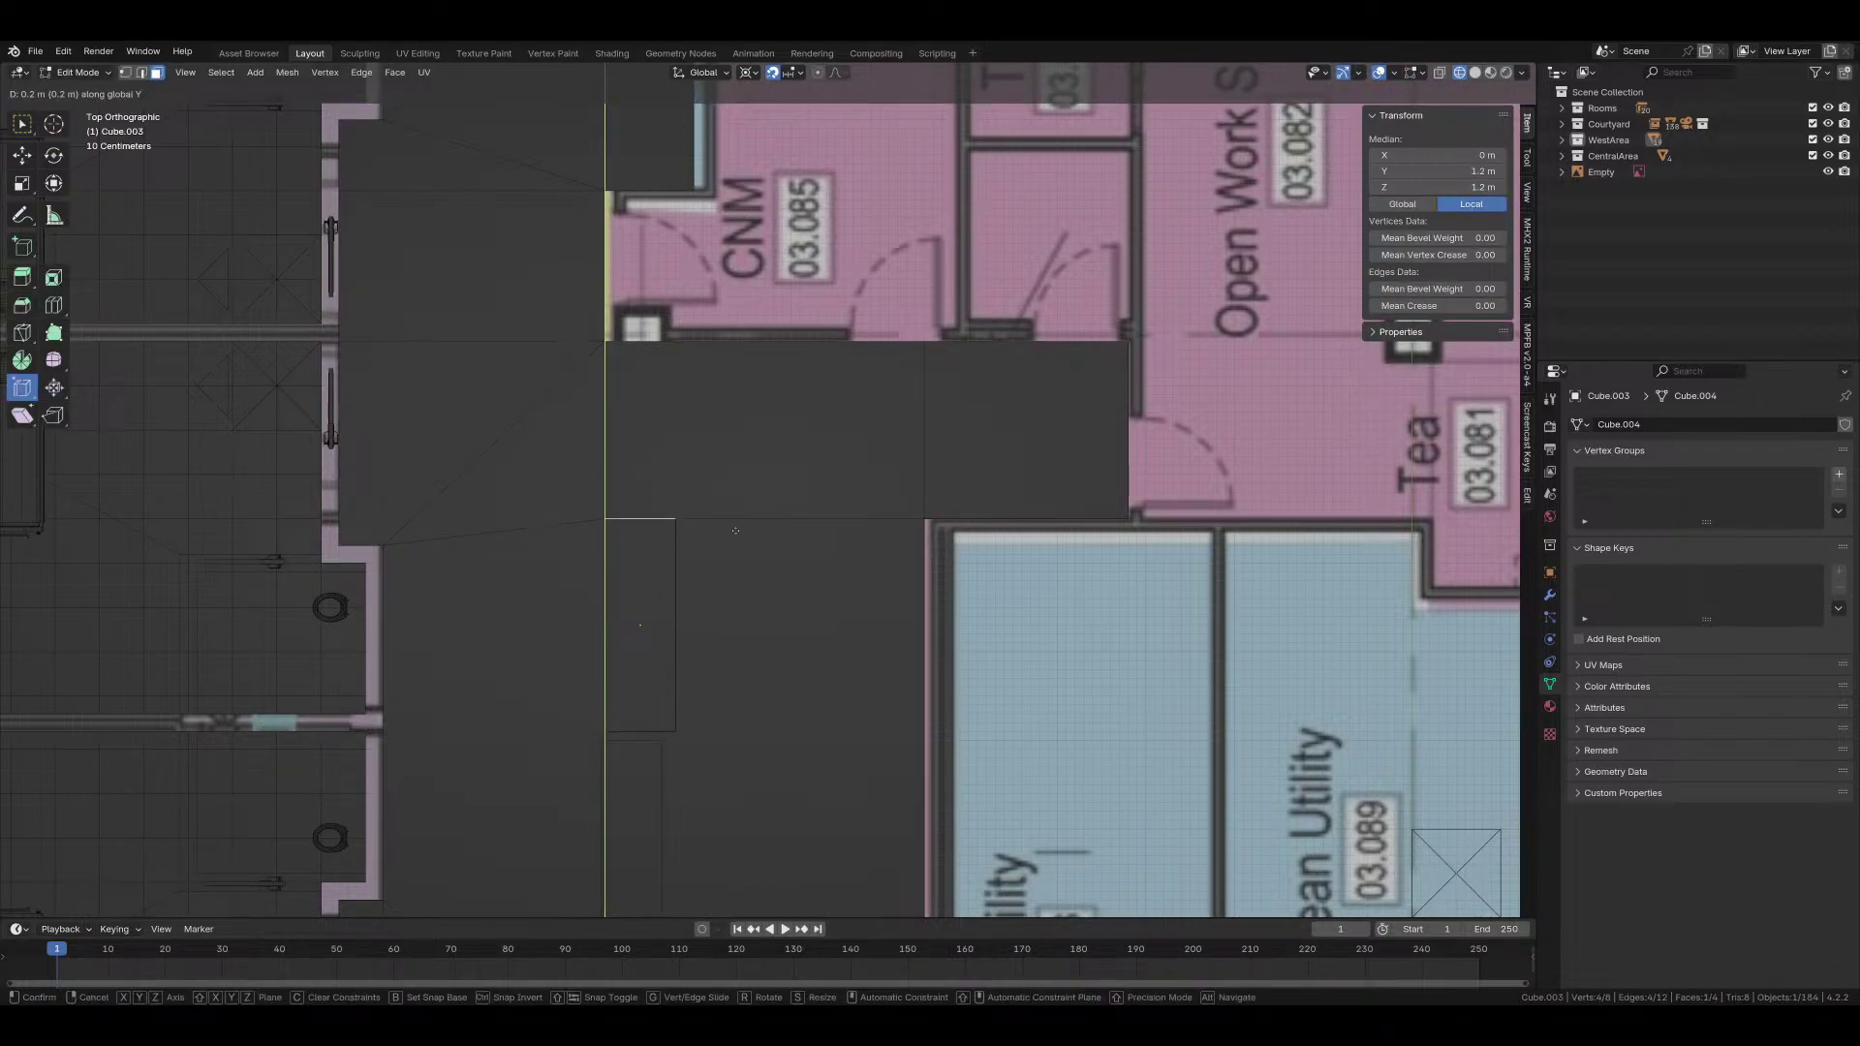
left_click(721, 548)
key("Tab")
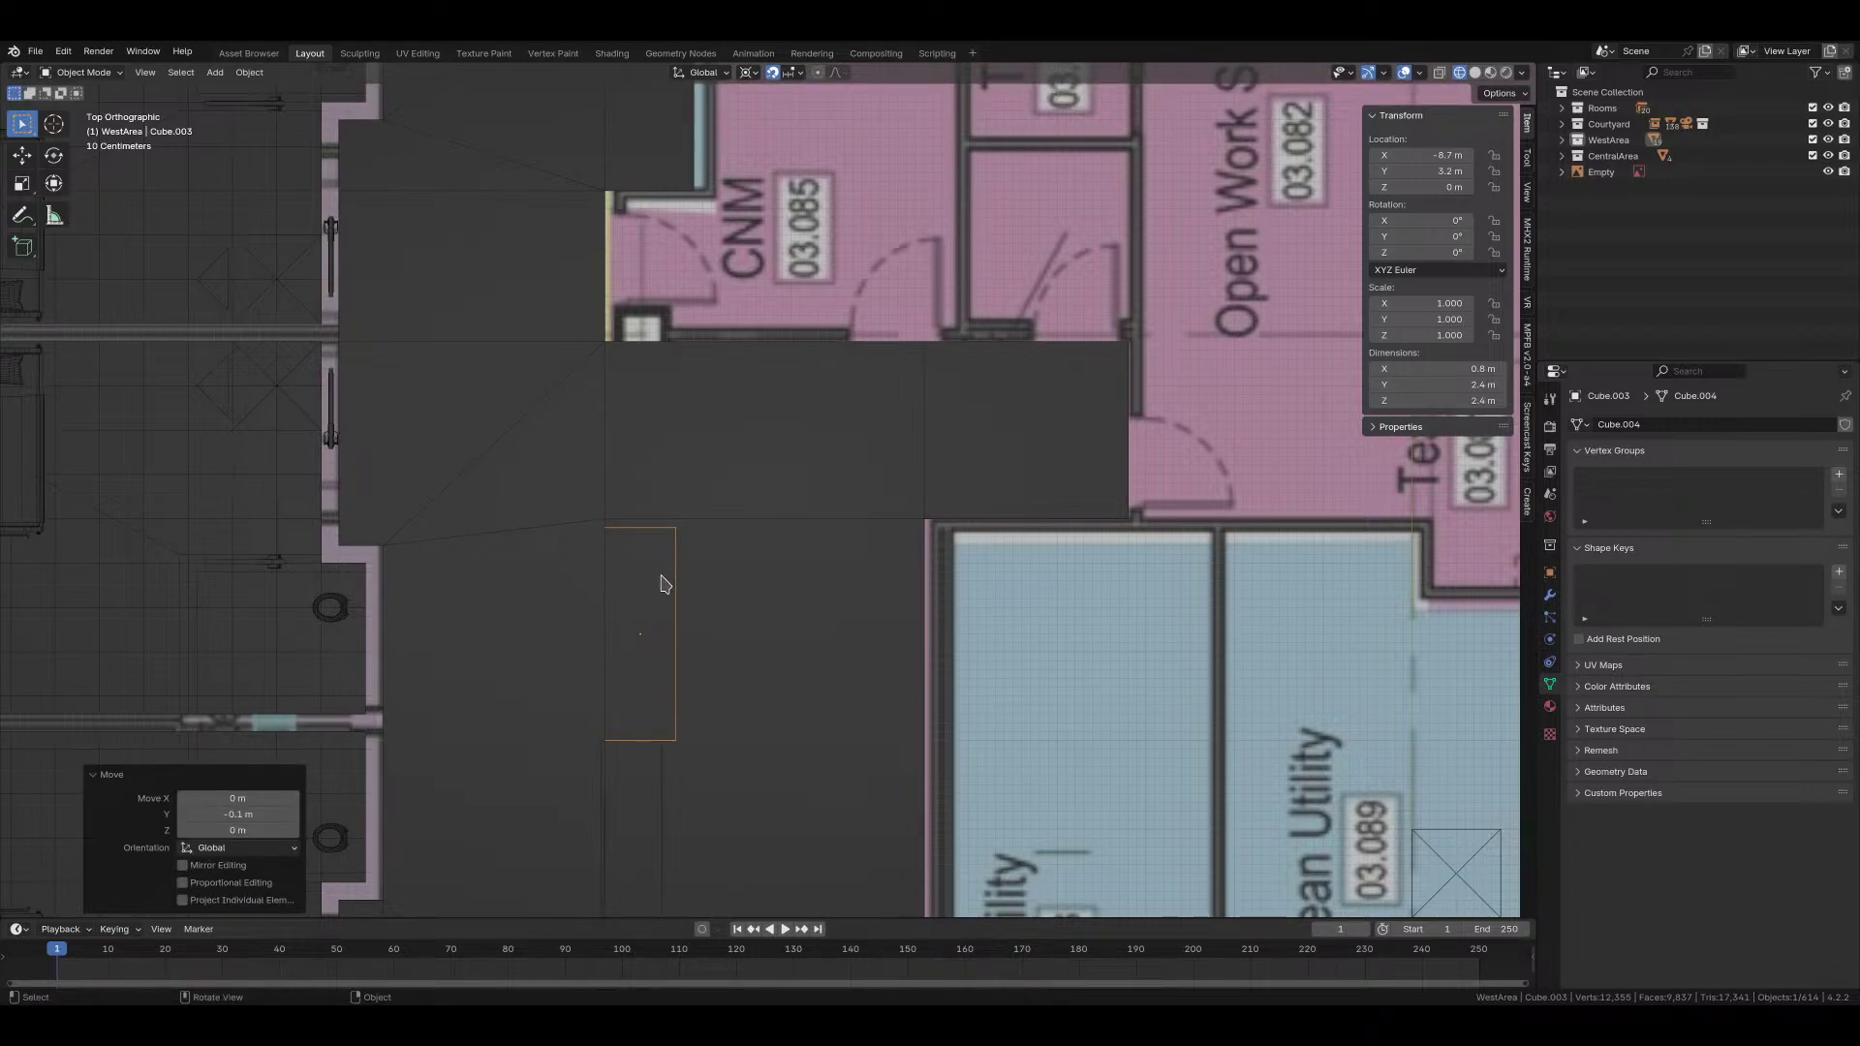
Step: Show the scene in solid shading and examine how the box sits against the counter and the surrounding walls
middle_click_drag(665, 583, 779, 593)
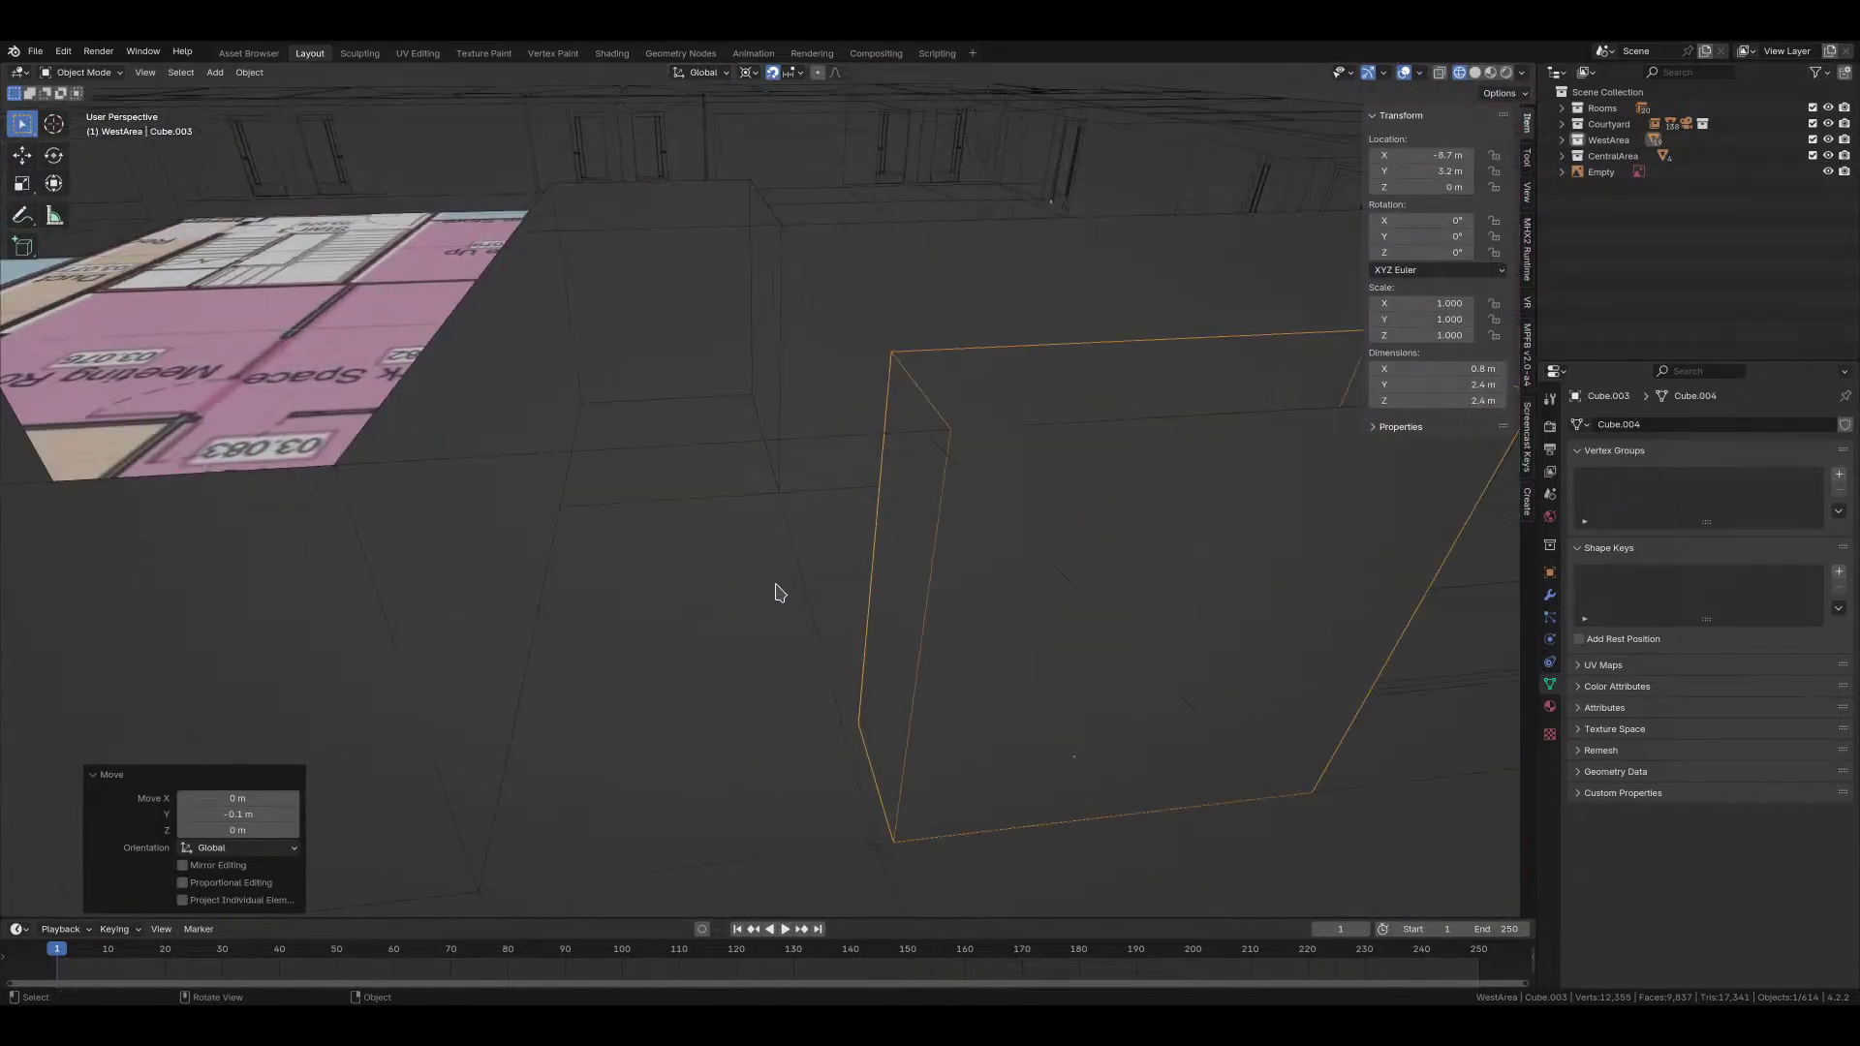
key("shift+z")
middle_click_drag(910, 582, 905, 623)
scroll(908, 625, "down", 2)
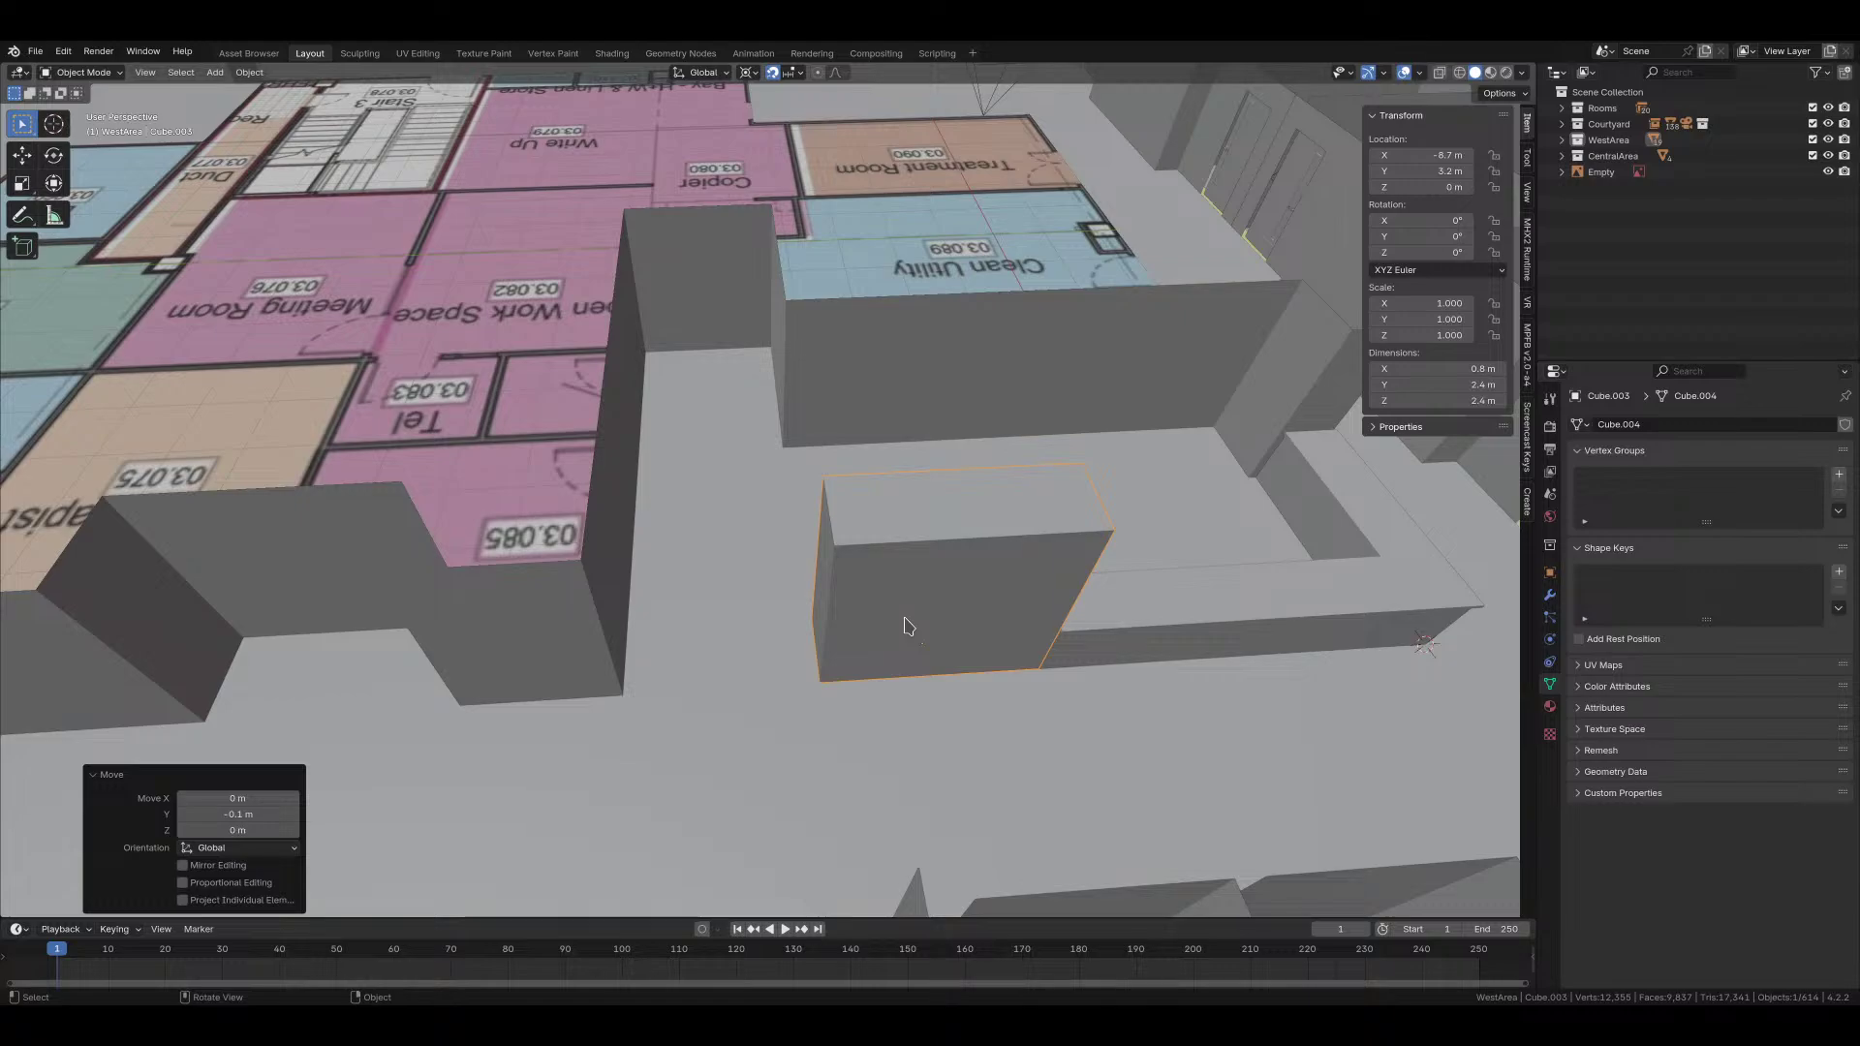
middle_click_drag(772, 577, 669, 620)
scroll(640, 539, "up", 3)
key("ctrl+Tab")
right_click(478, 497)
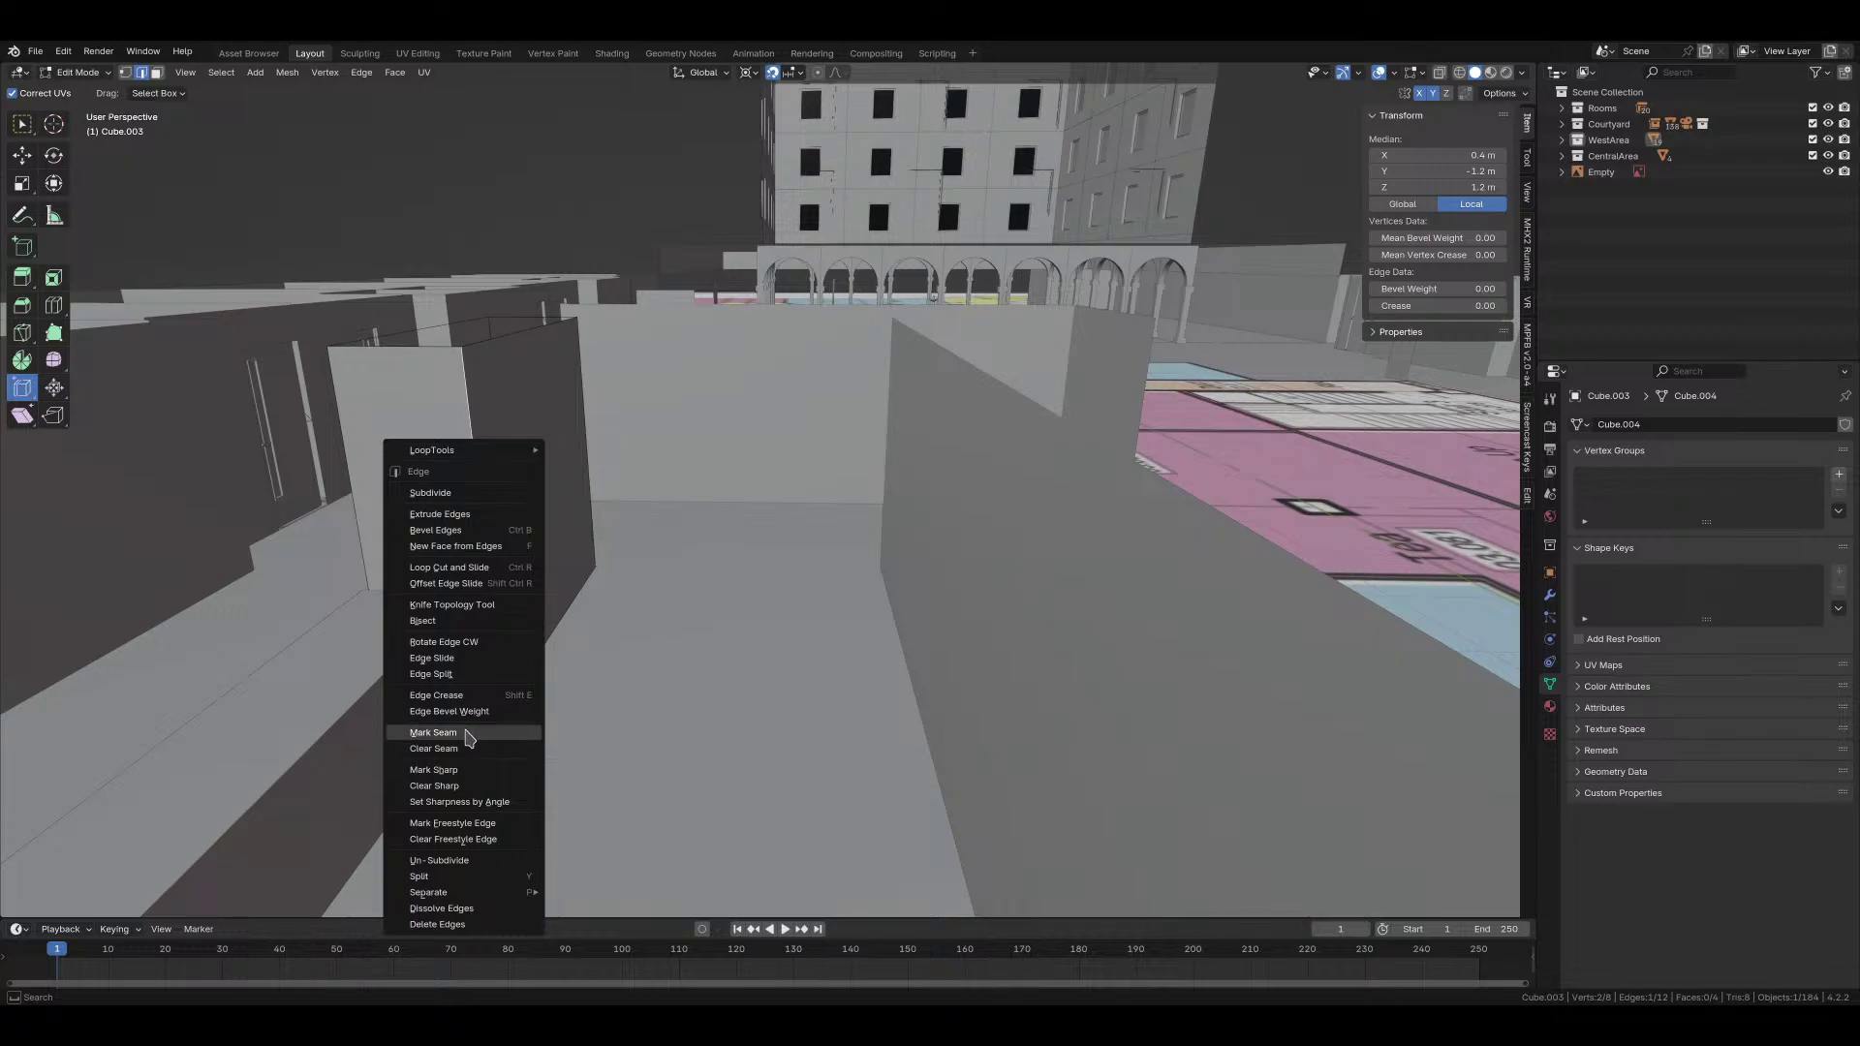
key("Escape")
key("Tab")
Step: Save the hospital_corridor.blend file and check the box and counter within the corridor layout
middle_click_drag(523, 581, 667, 646)
key("ctrl+s")
scroll(889, 681, "down", 3)
scroll(820, 605, "up", 5)
scroll(812, 595, "up", 3)
scroll(736, 597, "up", 3)
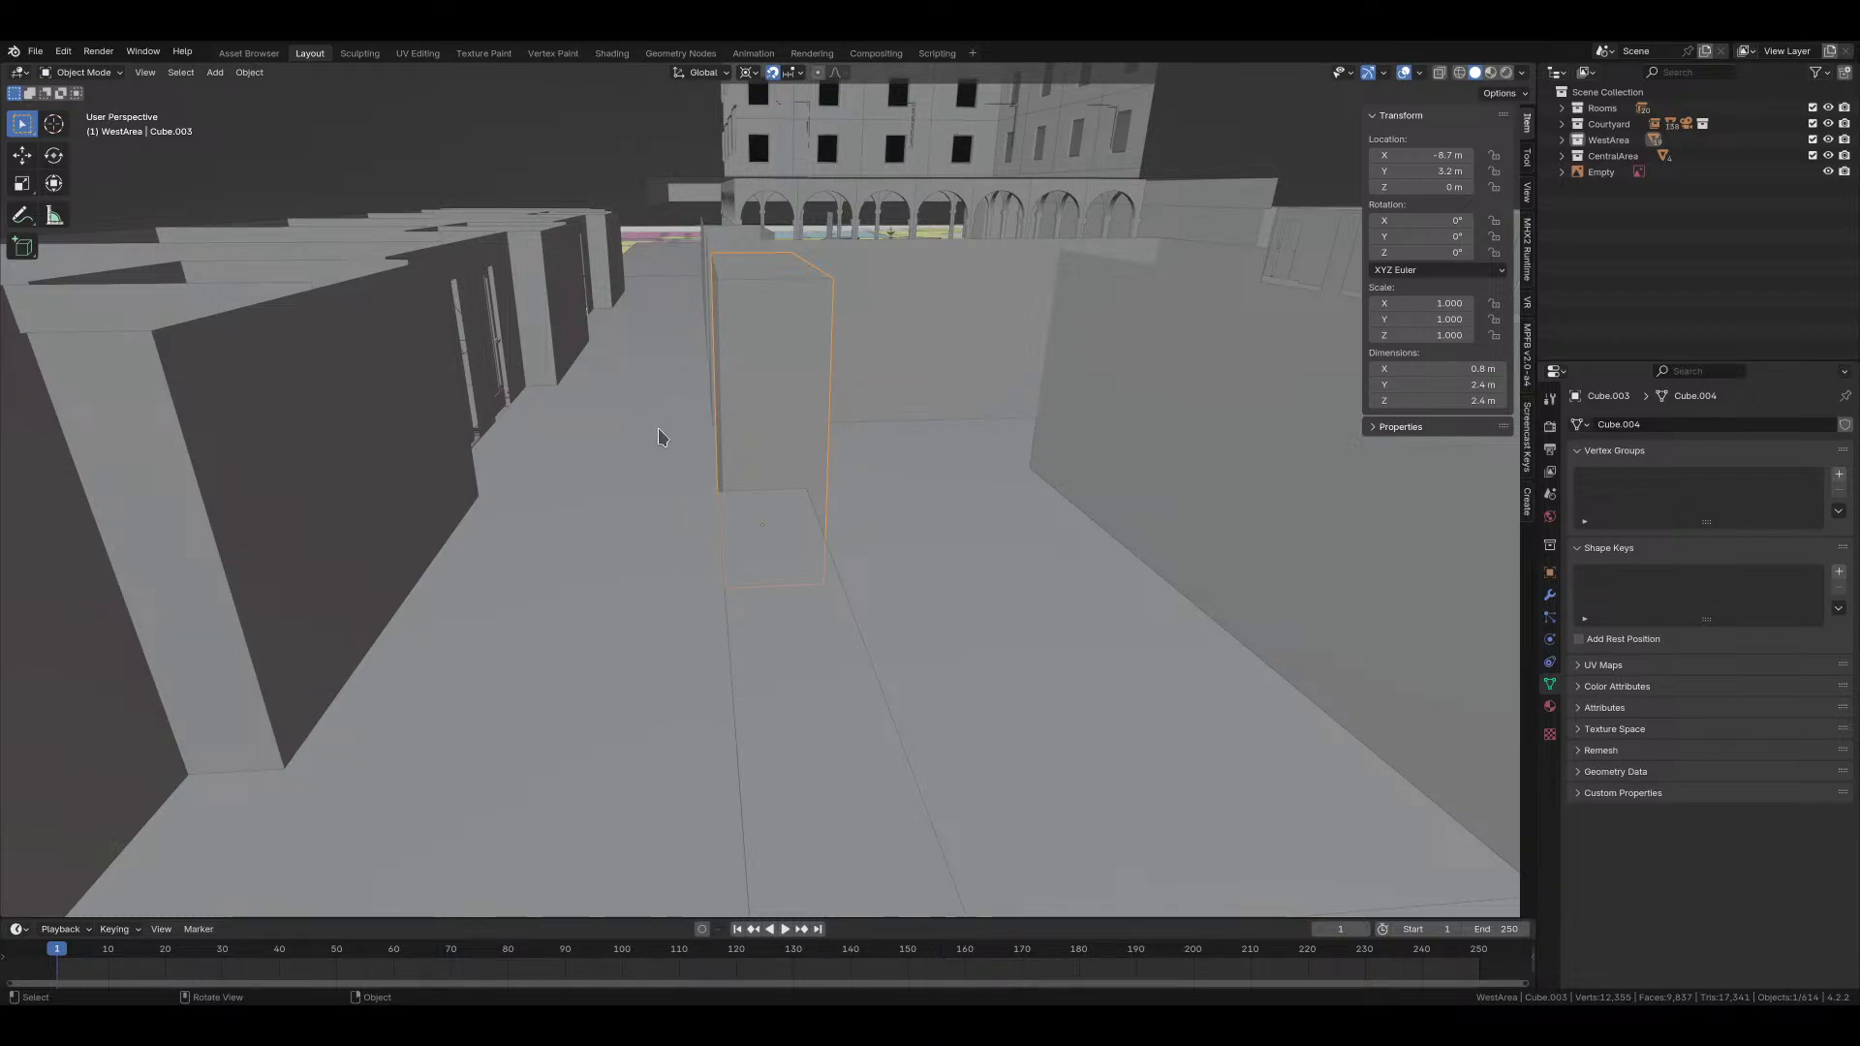
scroll(1060, 681, "down", 2)
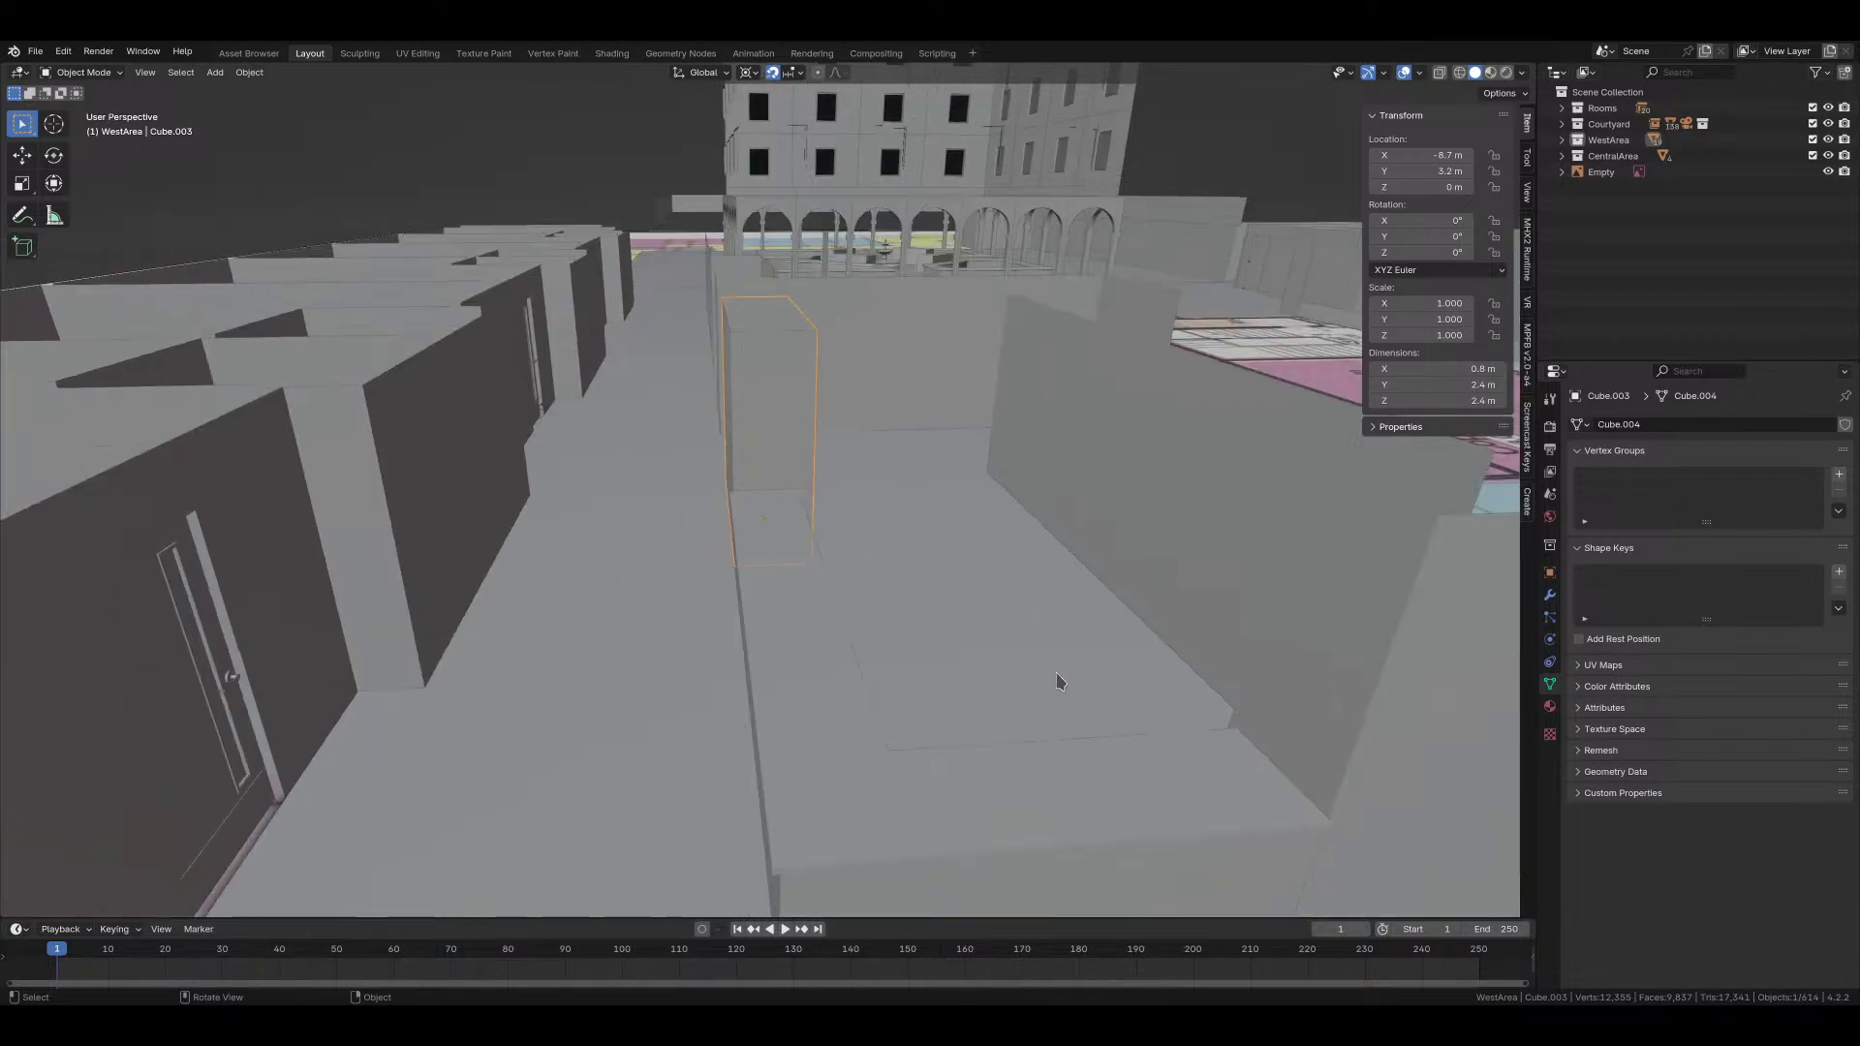
middle_click_drag(682, 726, 732, 747)
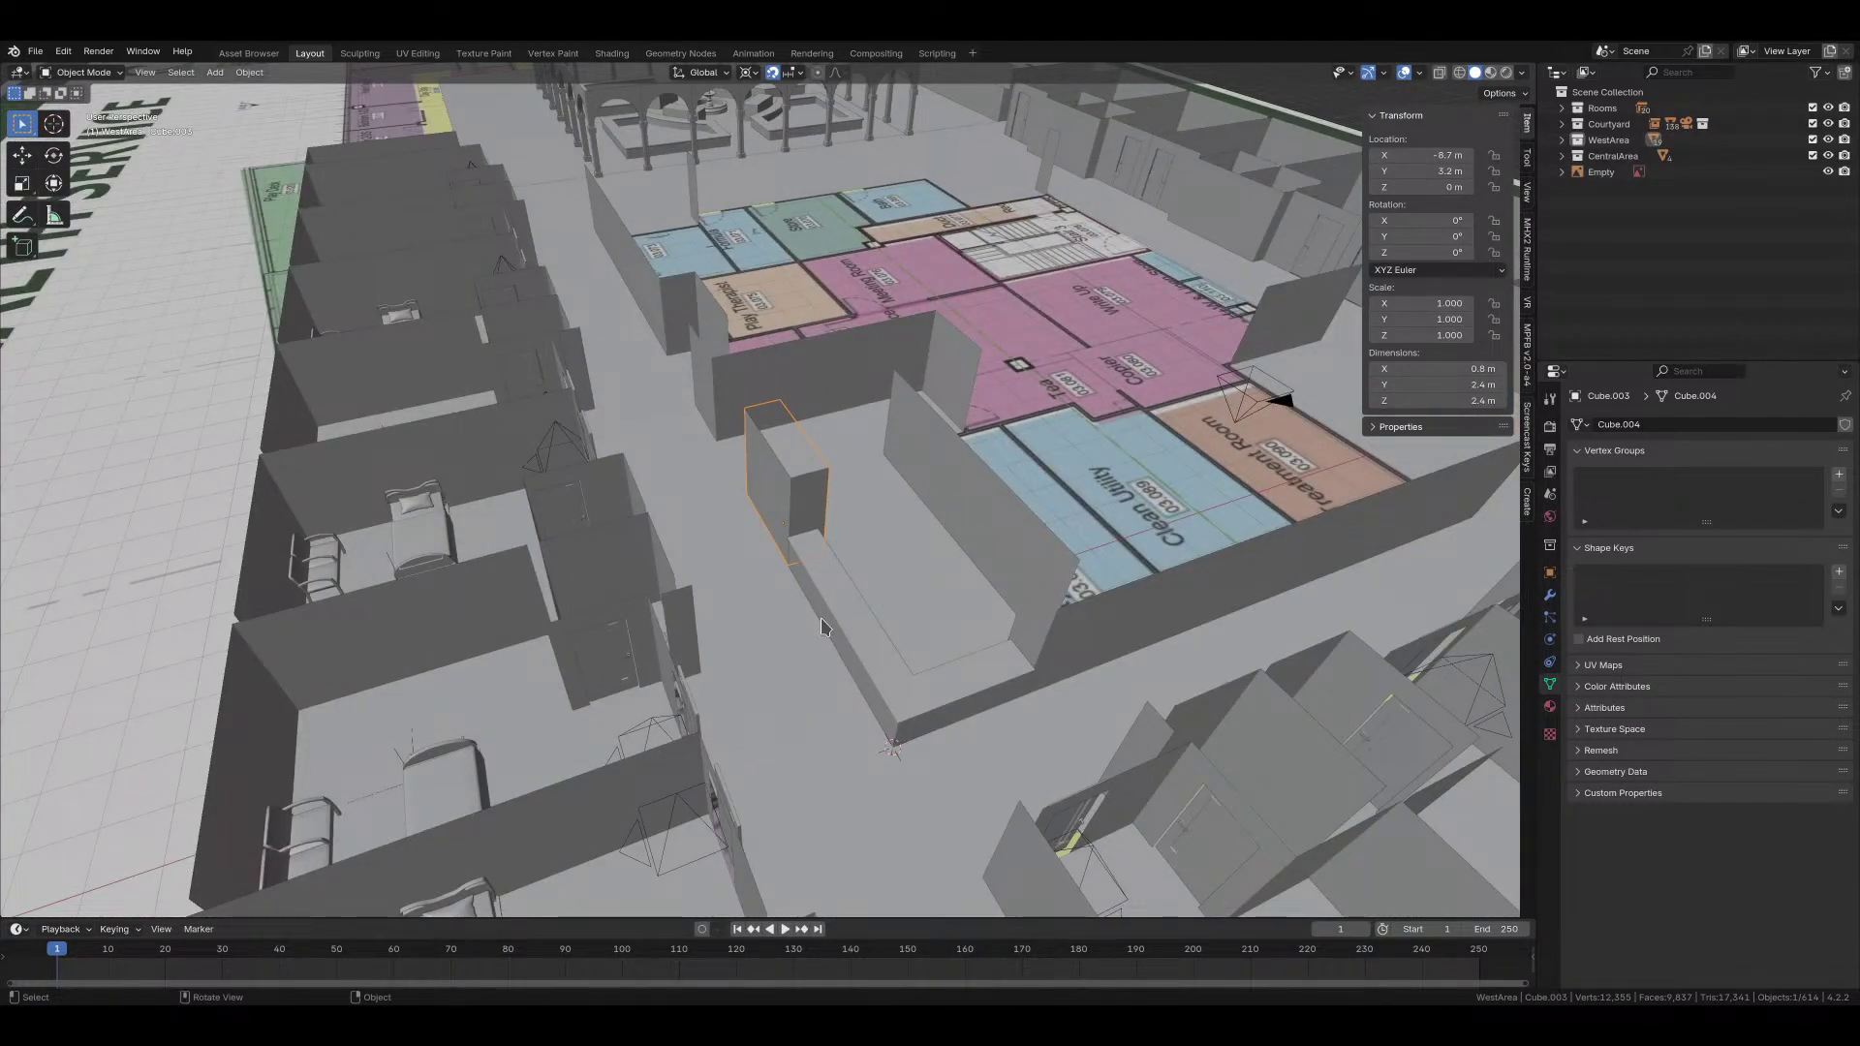
key("ctrl+s")
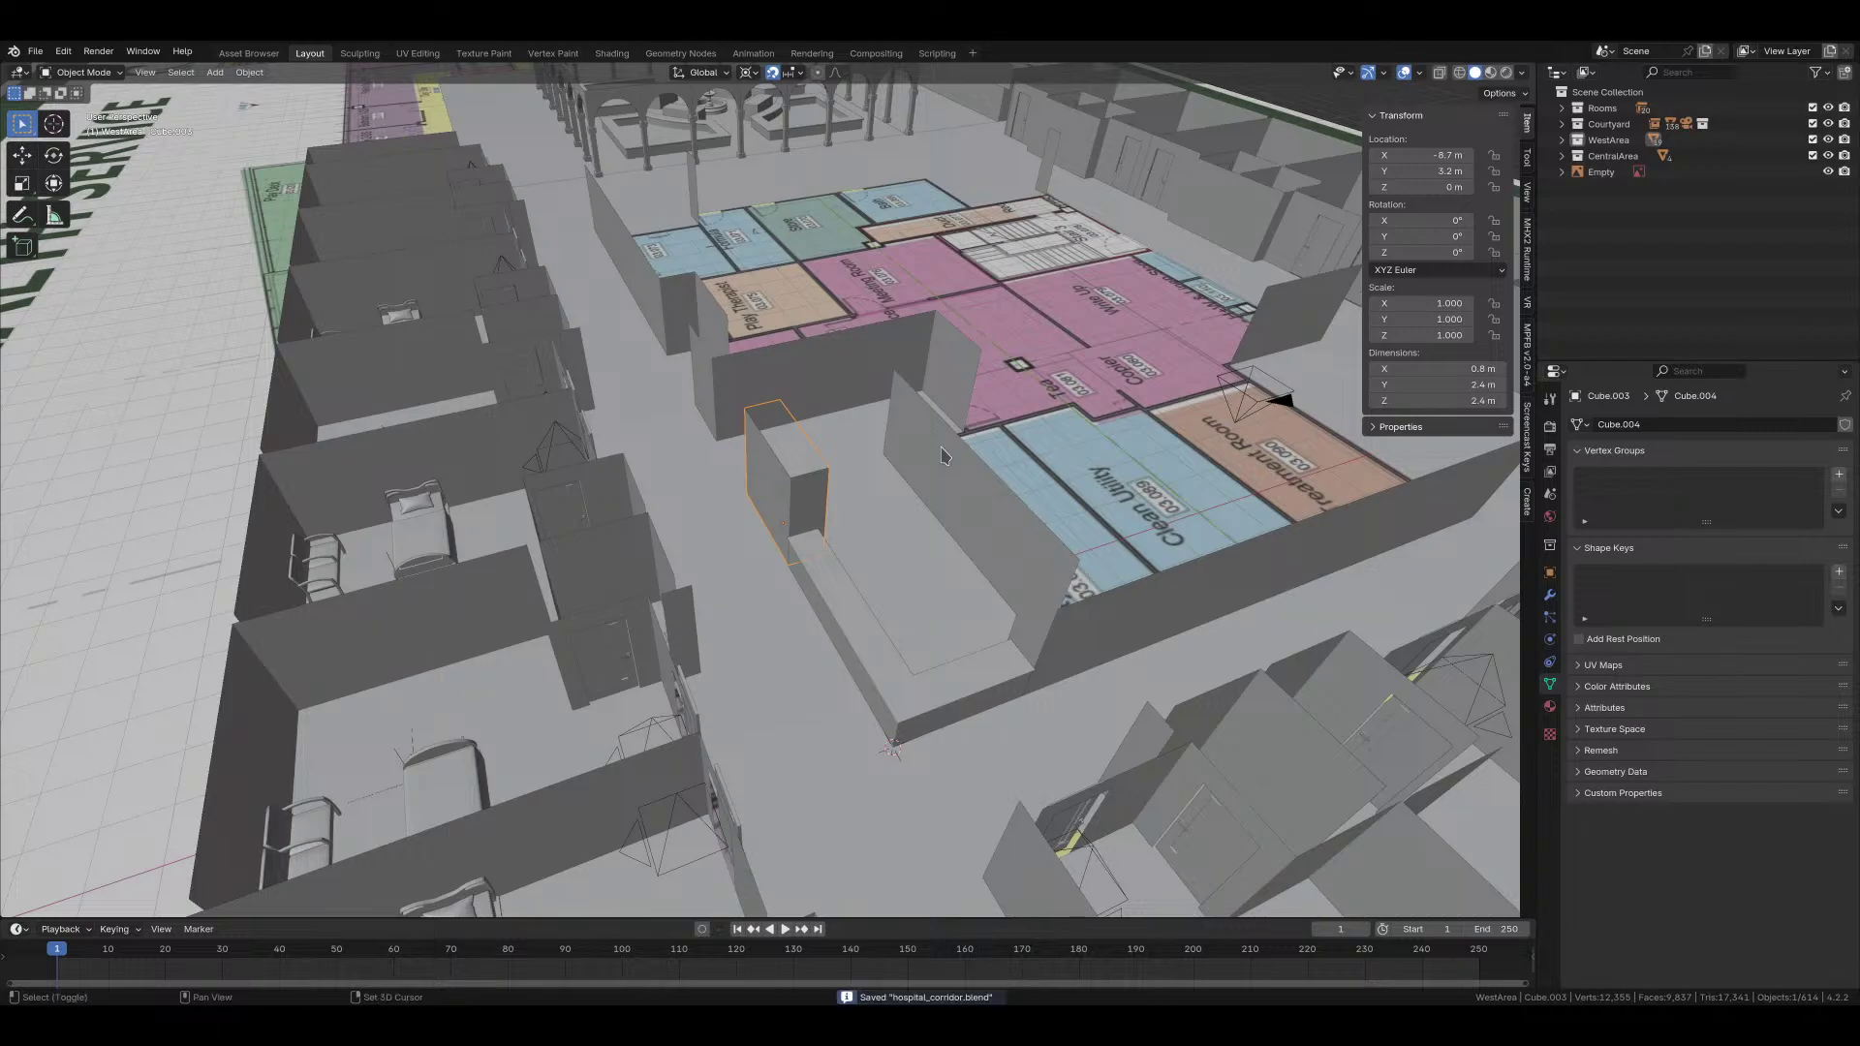
Step: Mark seams on the counter's outer edges under the overhang and on its outer vertical corner edge
middle_click_drag(945, 455, 854, 515, "shift")
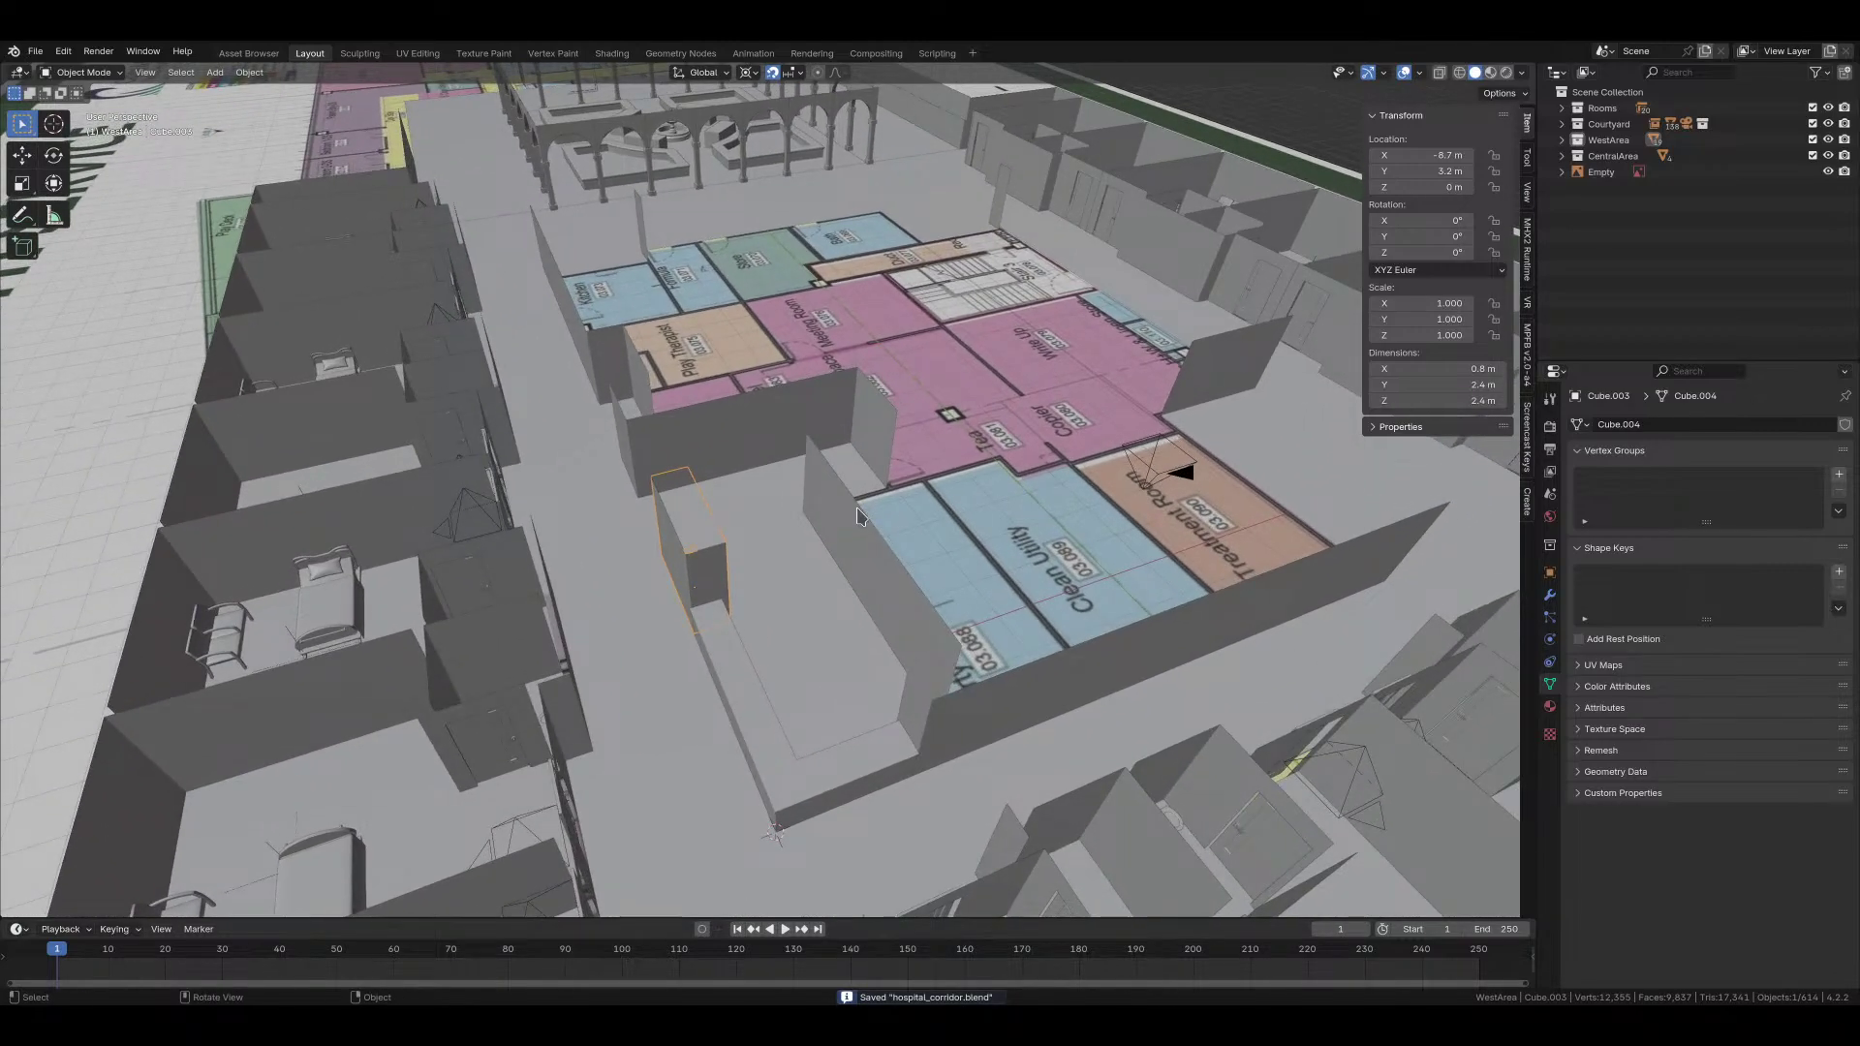
left_click(753, 792)
middle_click_drag(754, 793, 739, 546)
scroll(812, 715, "up", 3)
key("Tab")
middle_click_drag(954, 620, 876, 510)
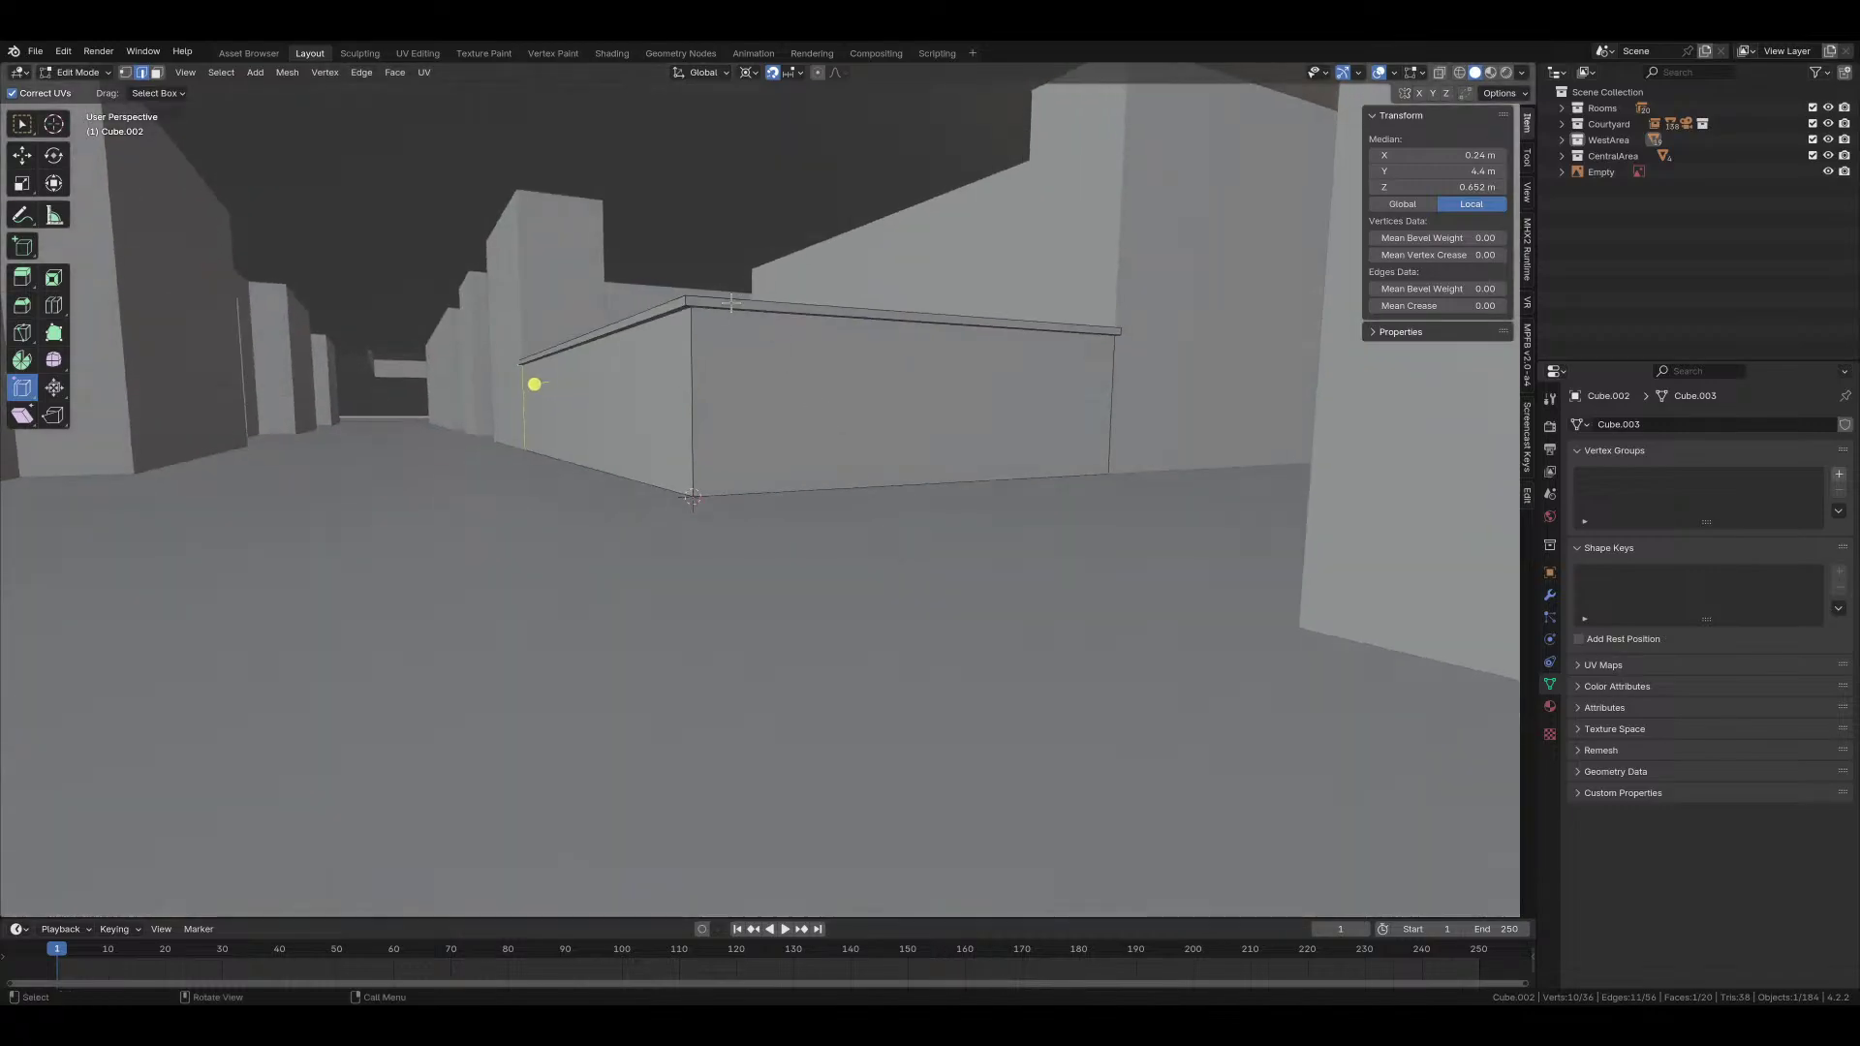
left_click(705, 313, "alt")
left_click(668, 319, "shift")
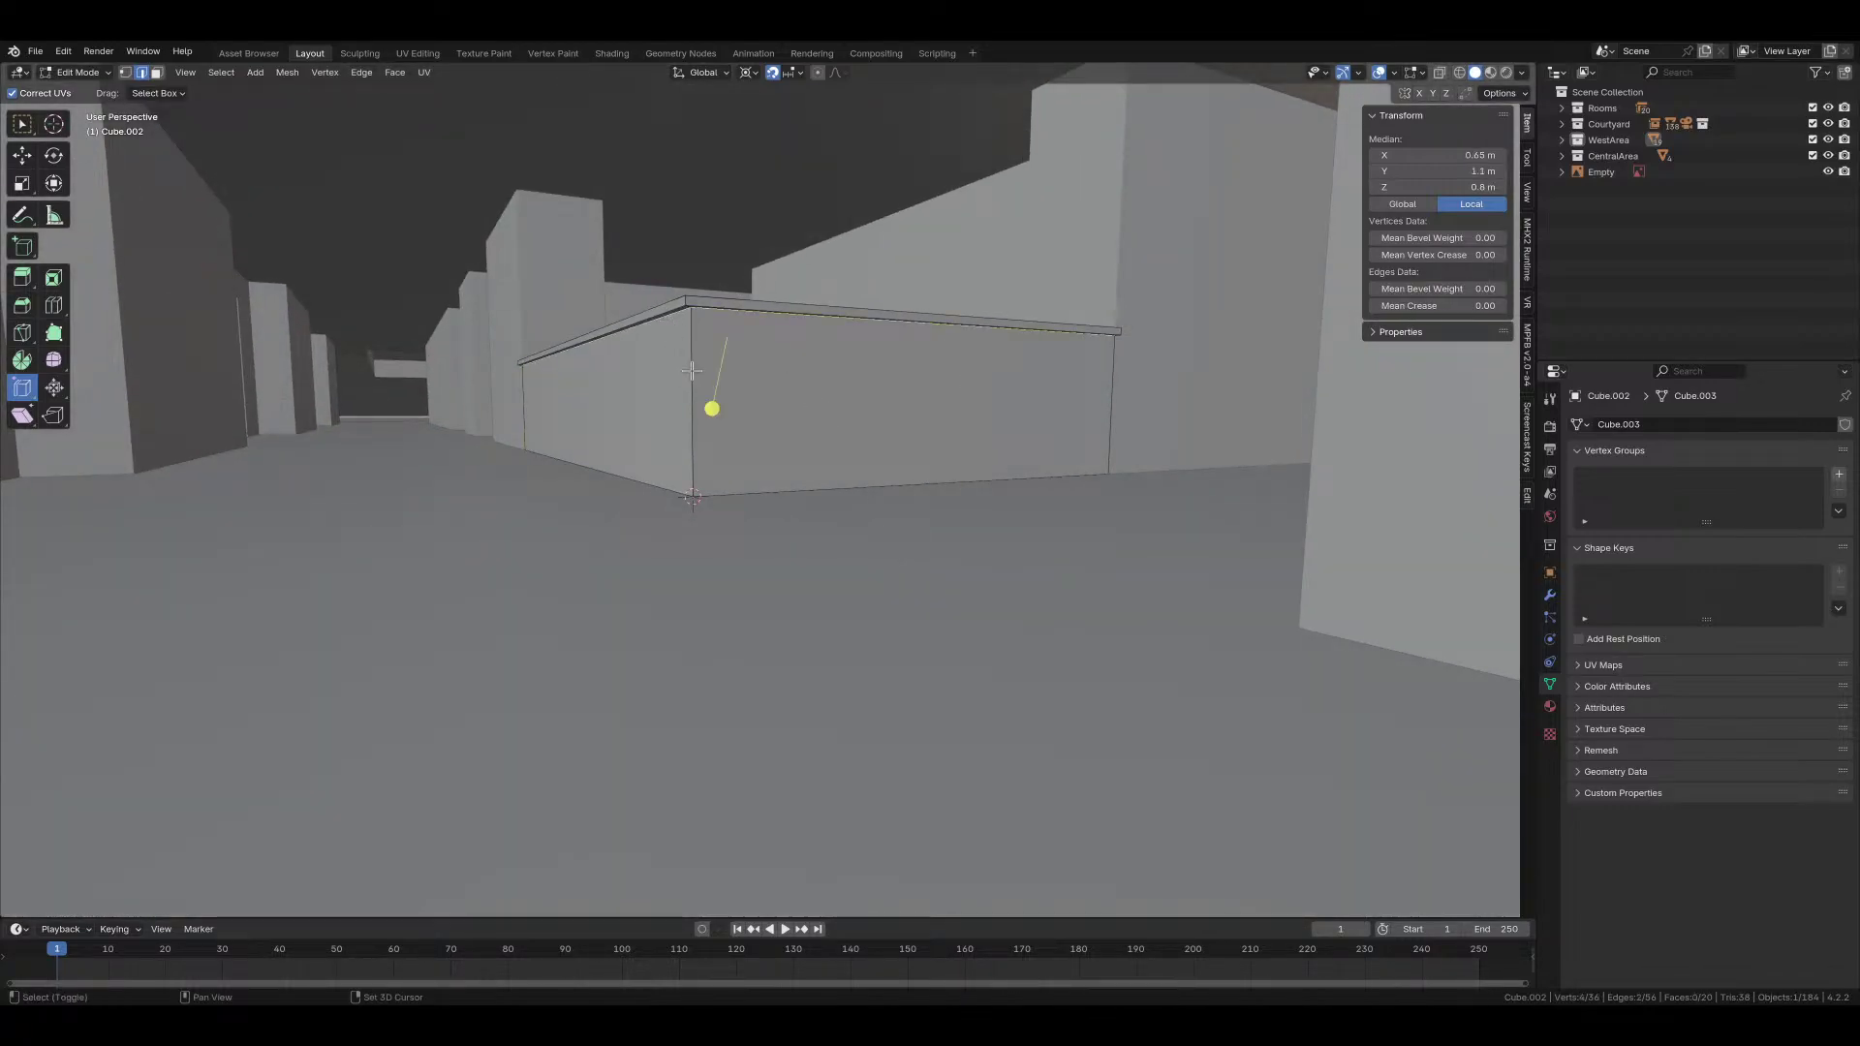
left_click(693, 371, "shift")
right_click(693, 372)
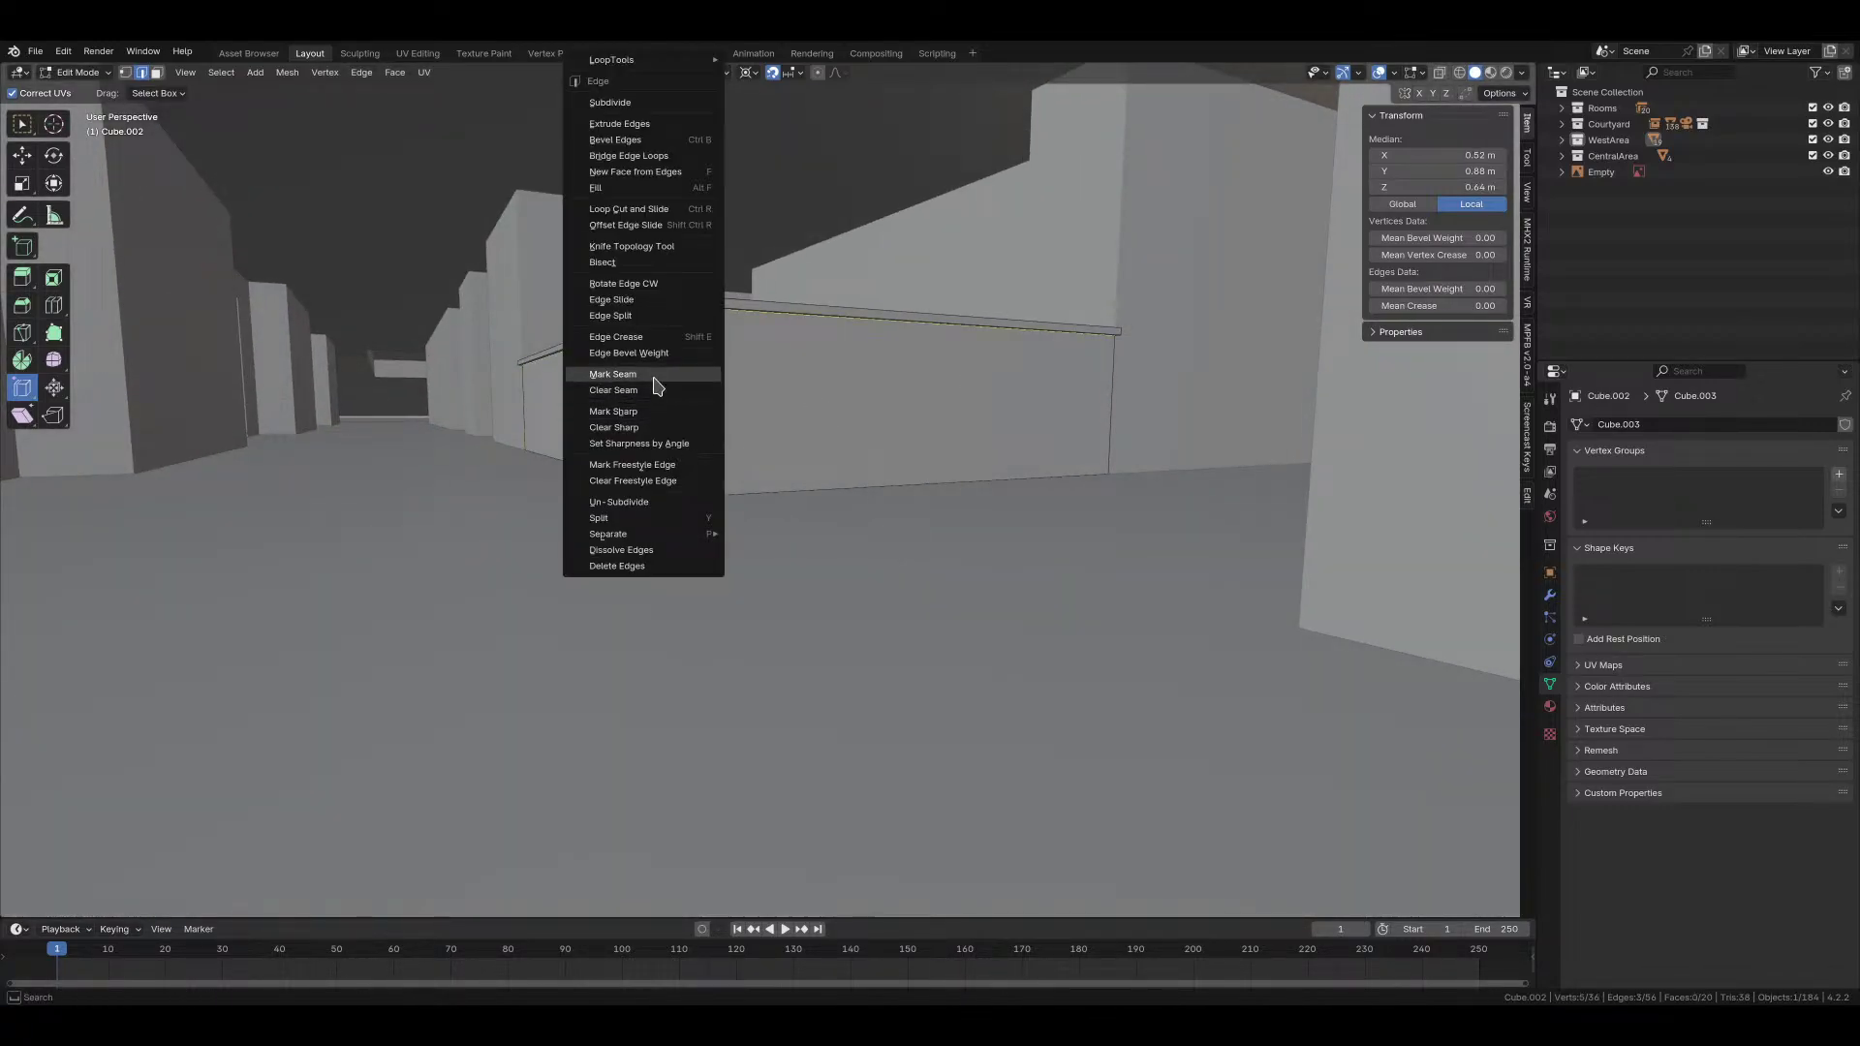
left_click(652, 376)
Step: Turn on X-ray and mark the counter's inner vertical corner edge as a seam
key("alt+z")
left_click(759, 400)
right_click(758, 400)
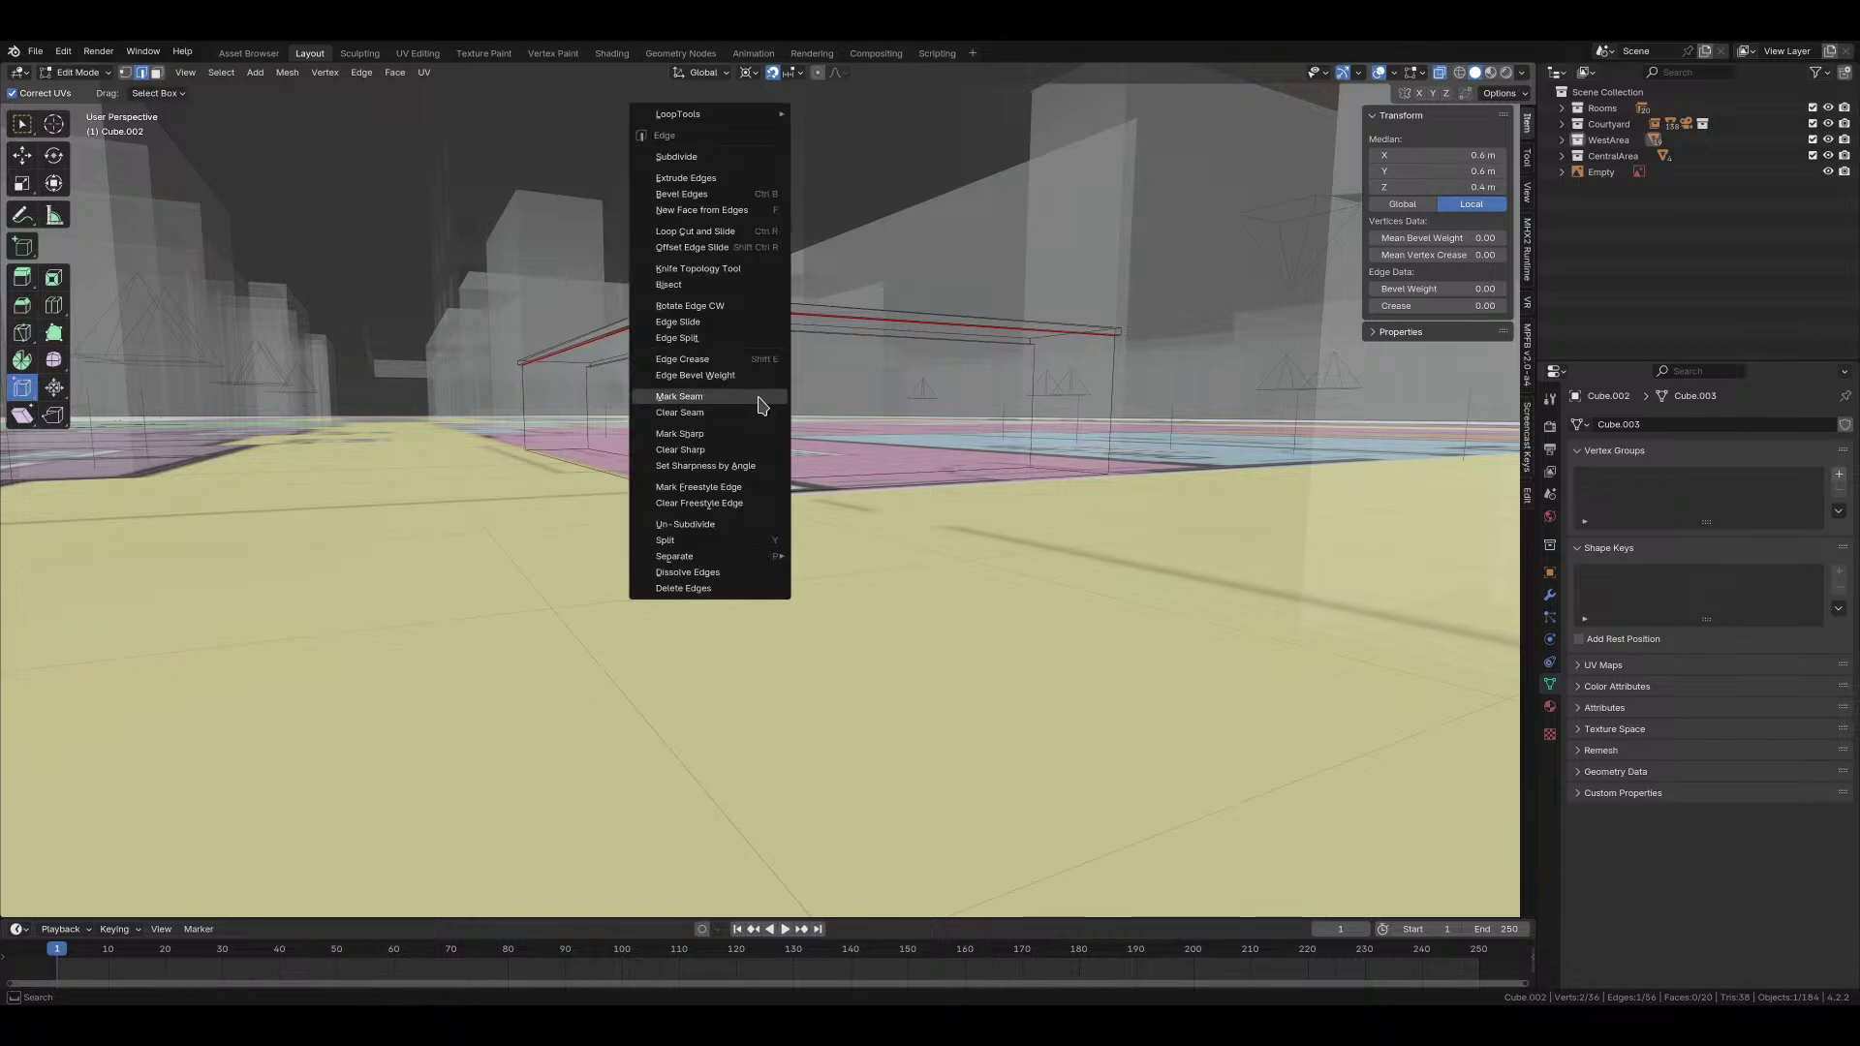
left_click(761, 403)
Step: Merge all of the counter's vertices by distance at 0.0001 m
key("a")
key("m")
left_click(917, 456)
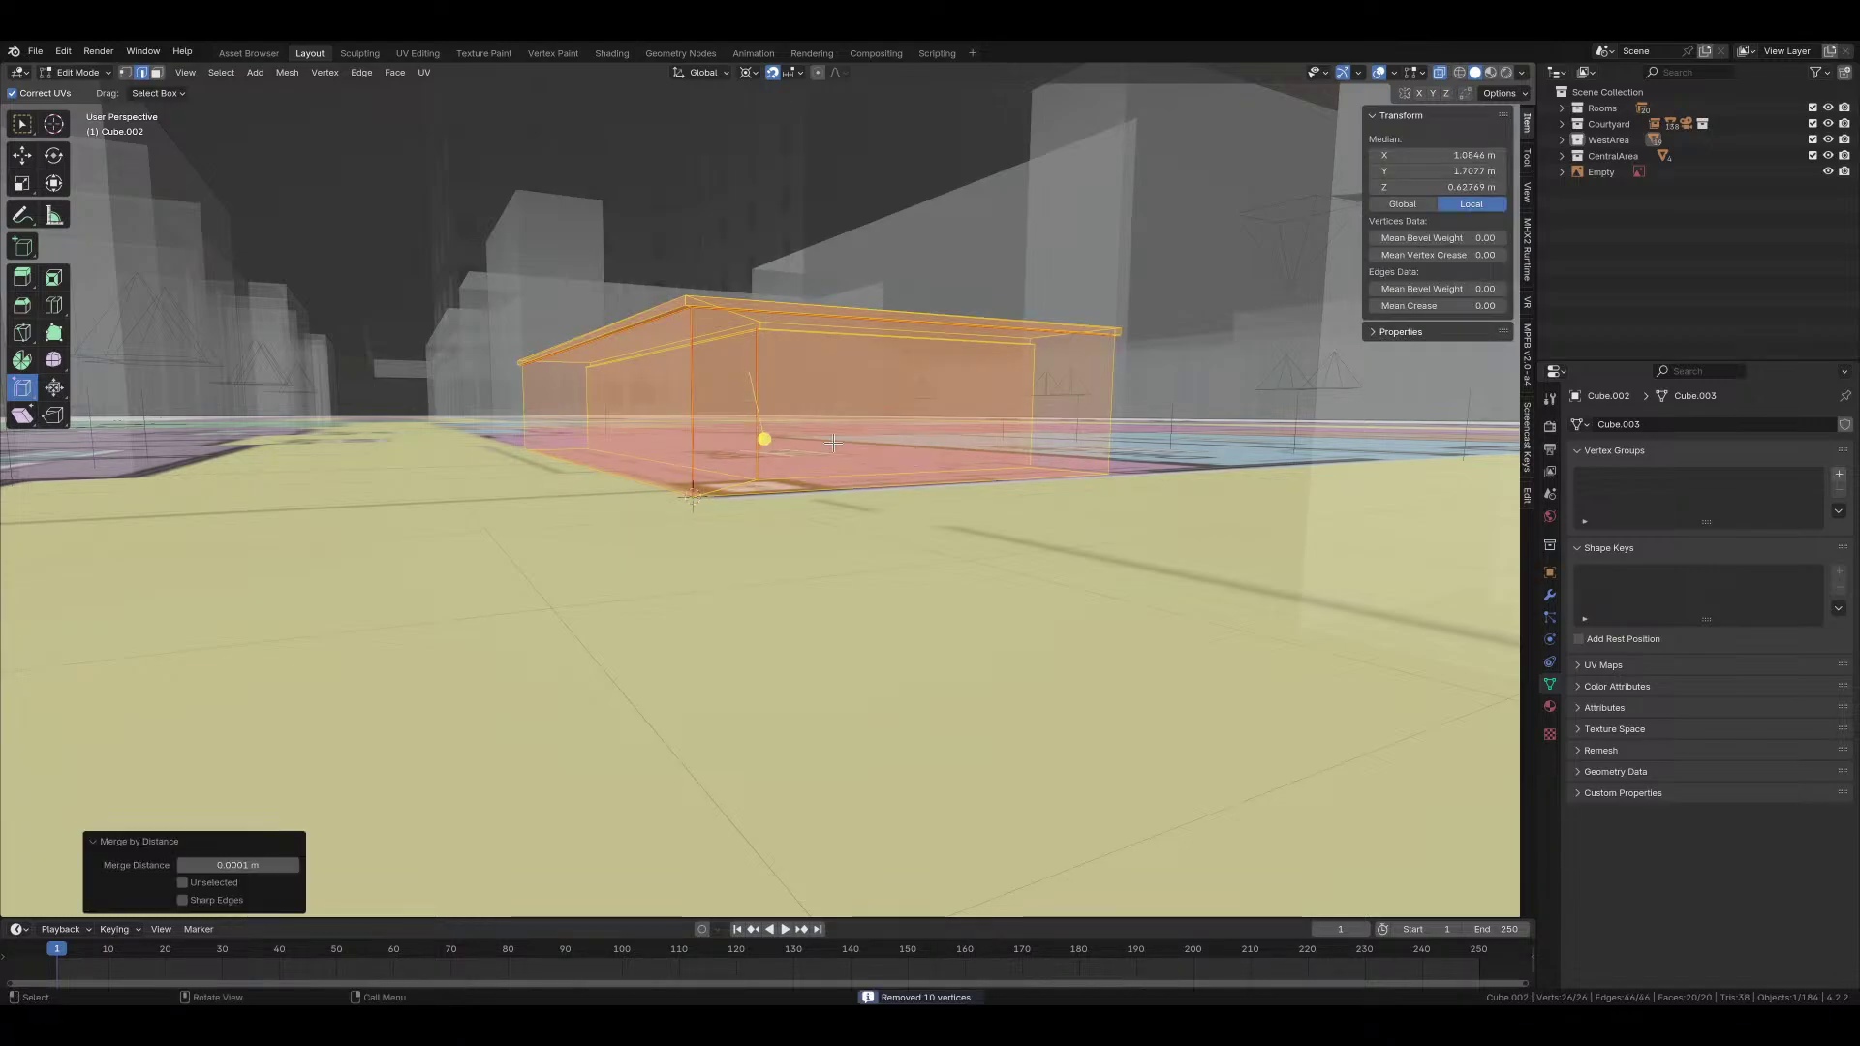
Step: Mark seams on the counter's inner edge loop where its inner sides meet the overhanging top
scroll(779, 336, "up", 3)
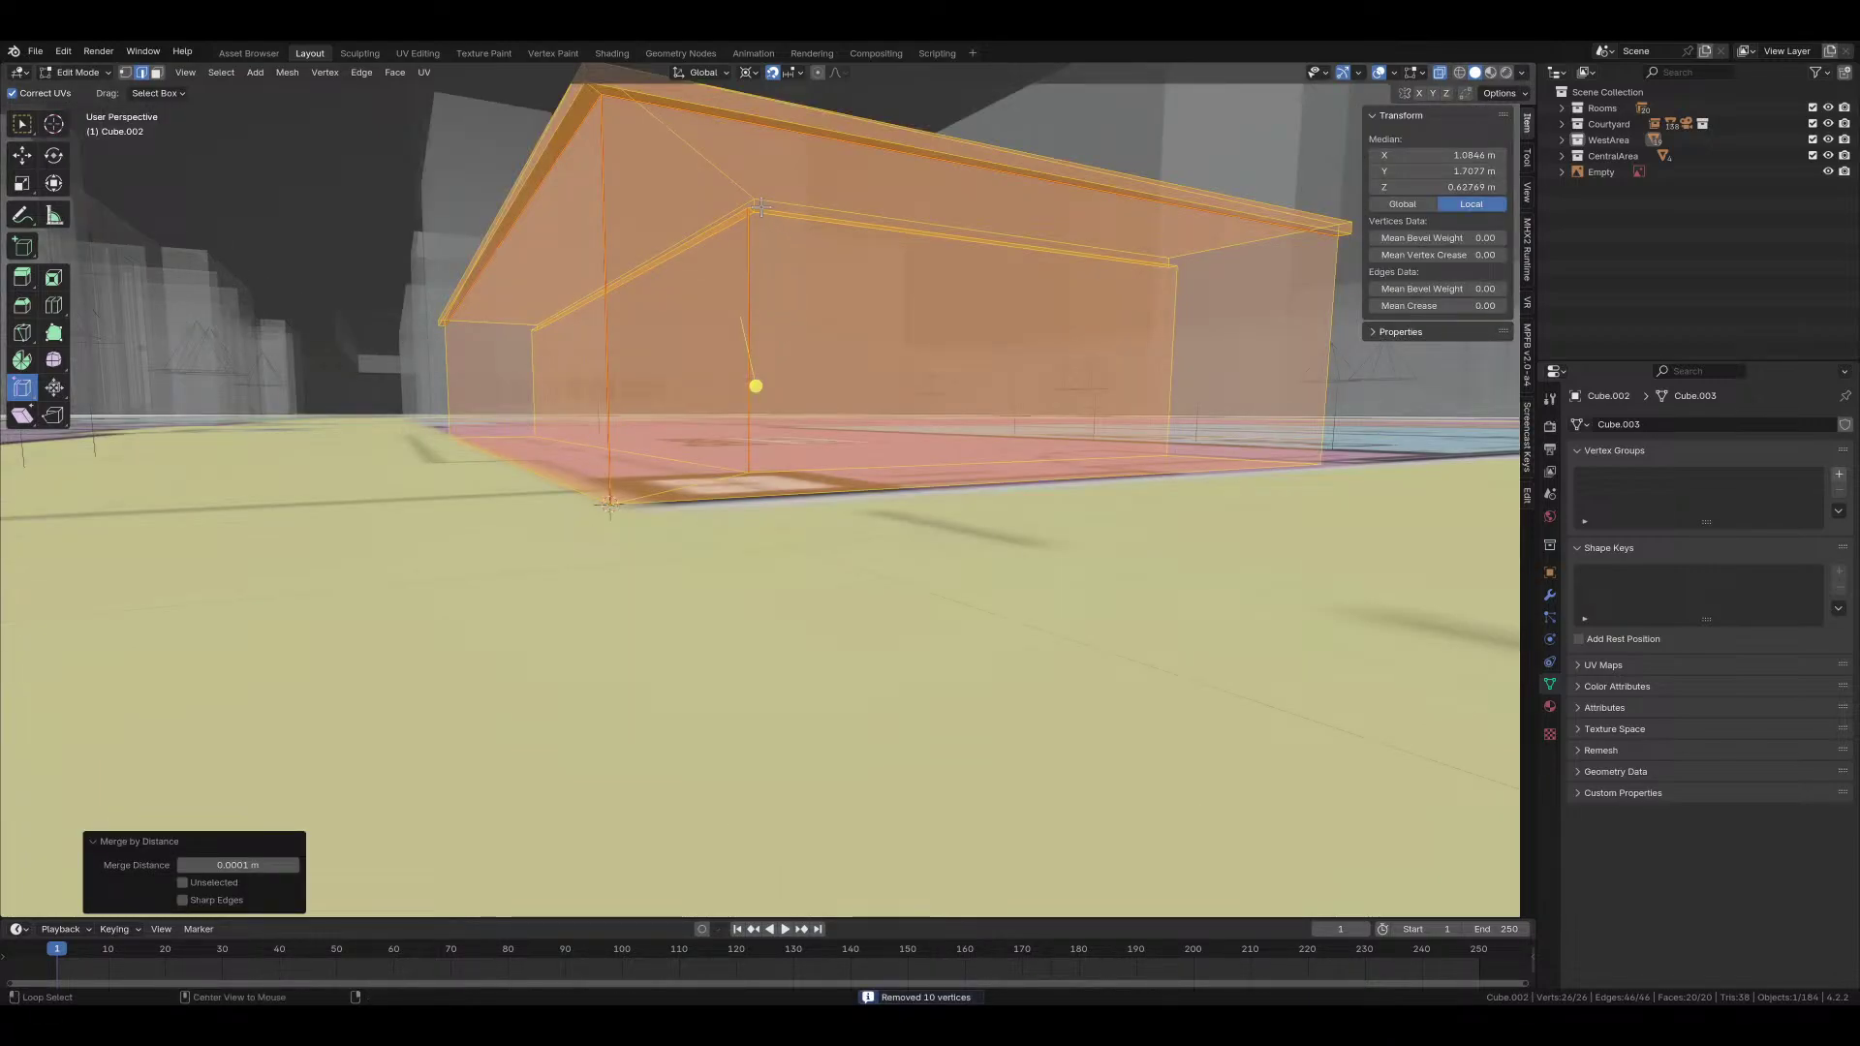
left_click(763, 211, "alt")
right_click(787, 223)
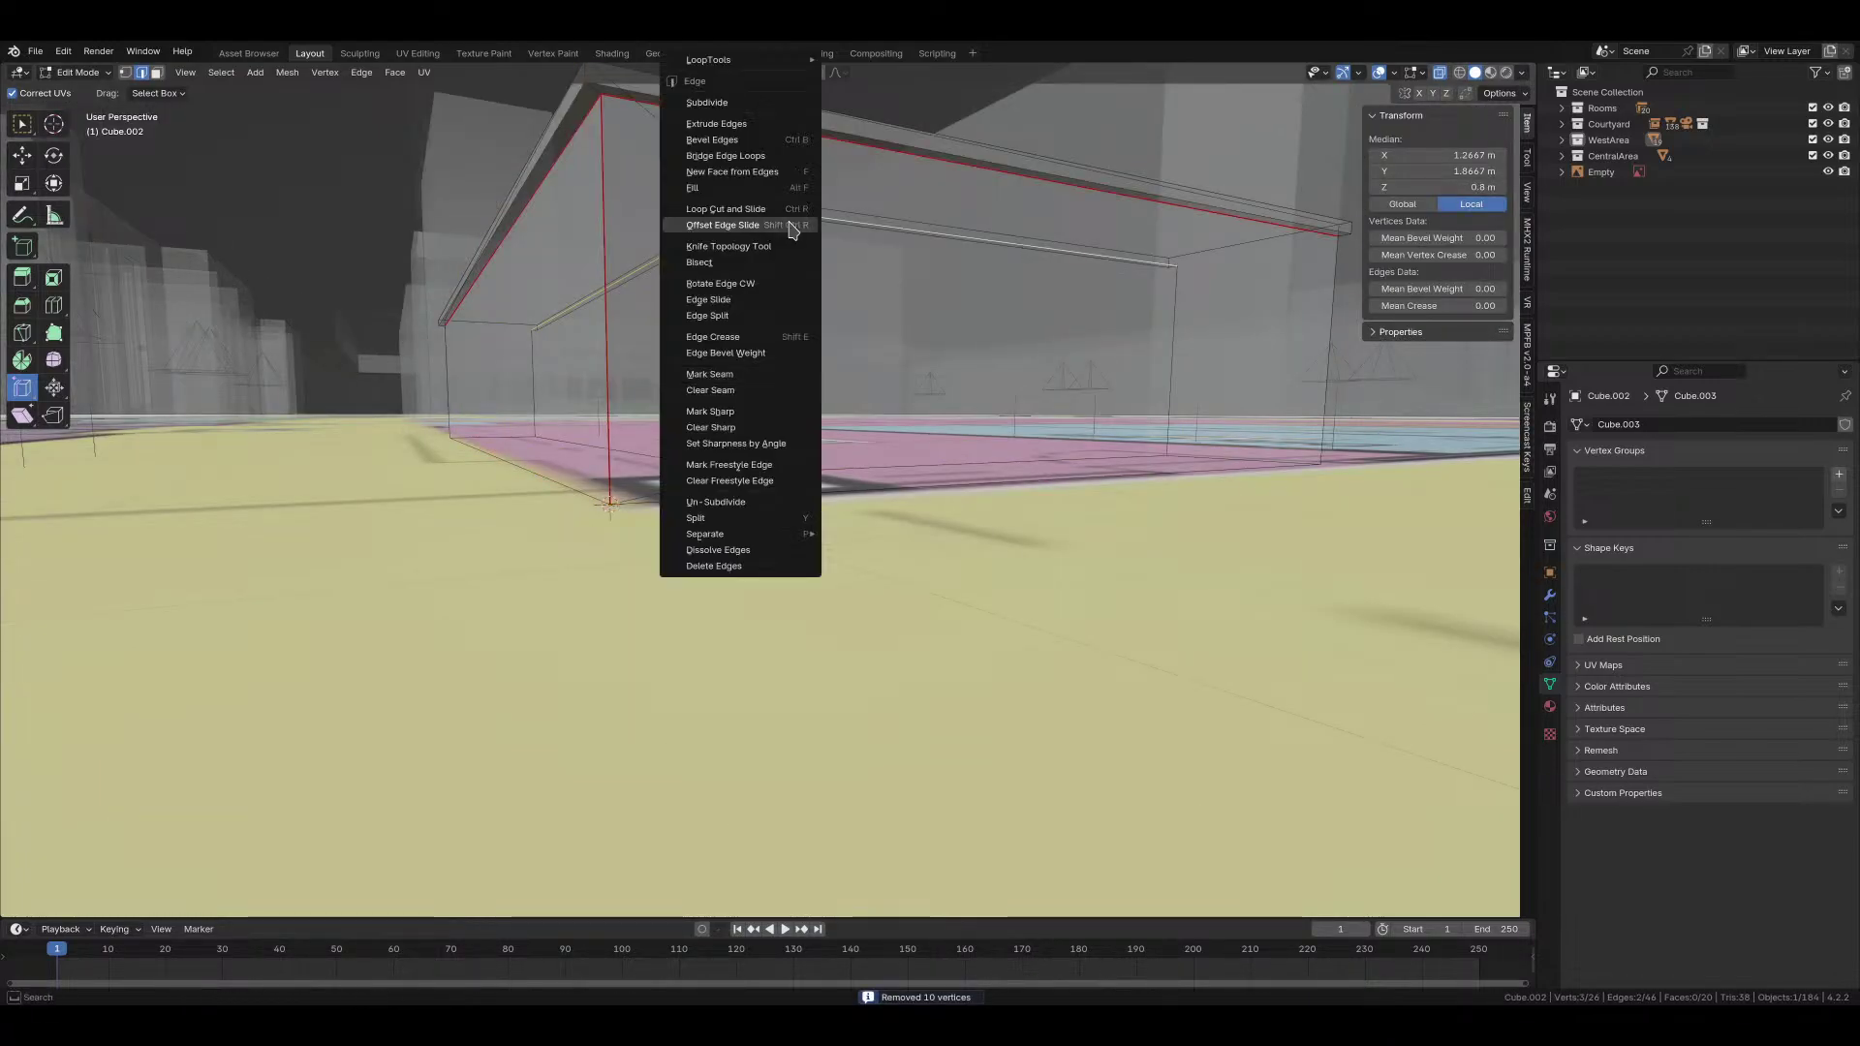
left_click(747, 354)
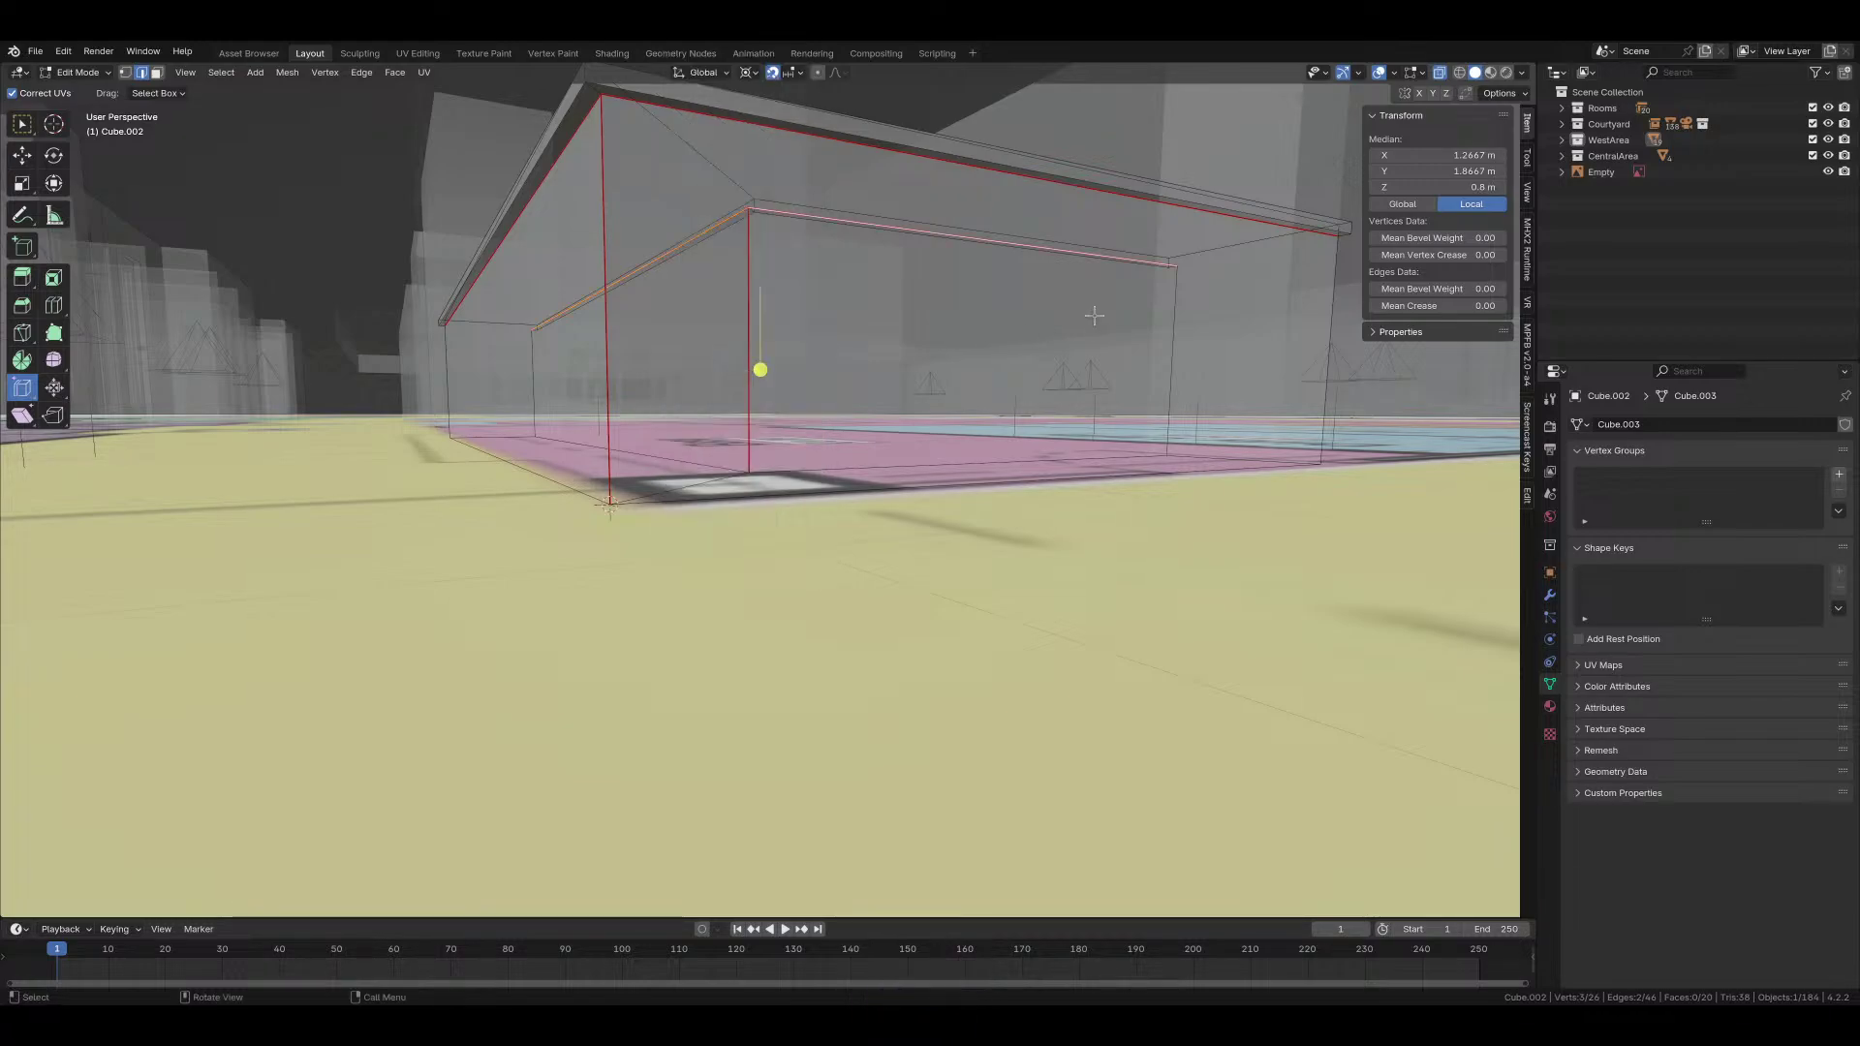
Step: Mark seams on the overhang's corner edges and on the short underside edges at the counter's leg ends
left_click(751, 207, "shift")
middle_click_drag(685, 175, 625, 310)
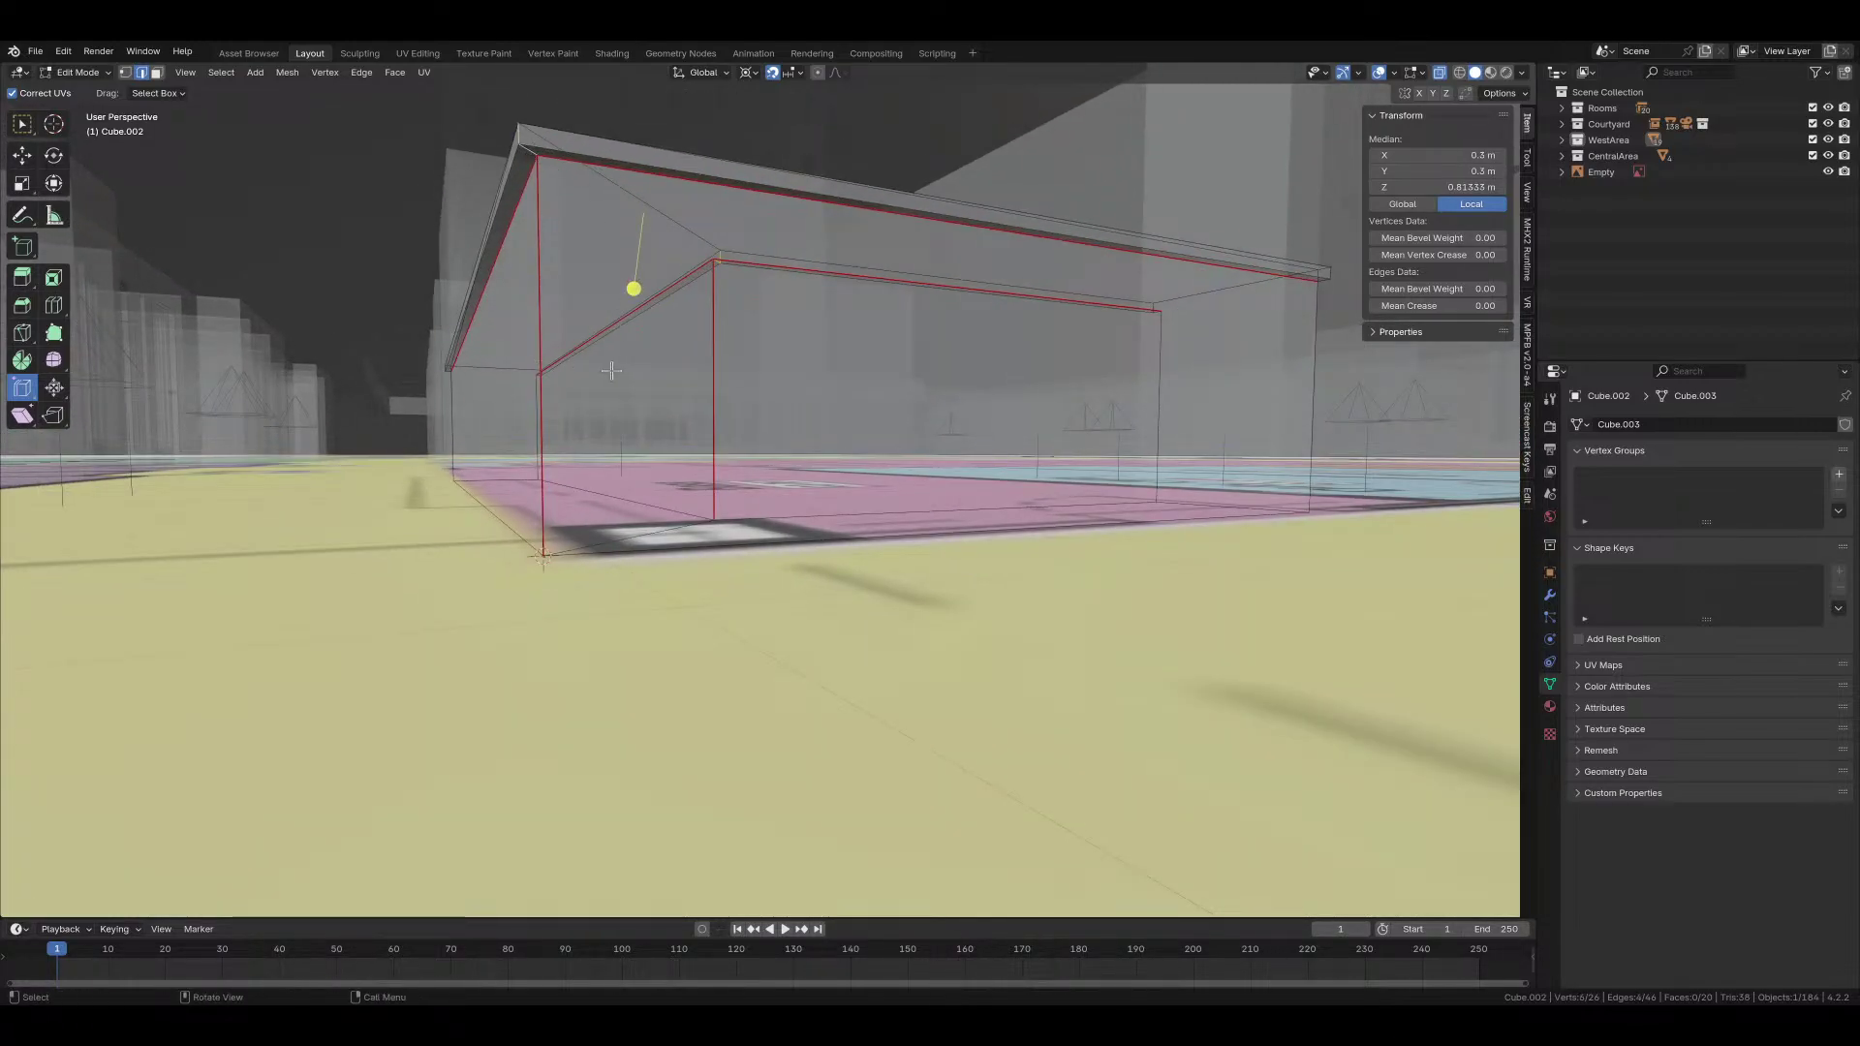
scroll(627, 371, "up", 8)
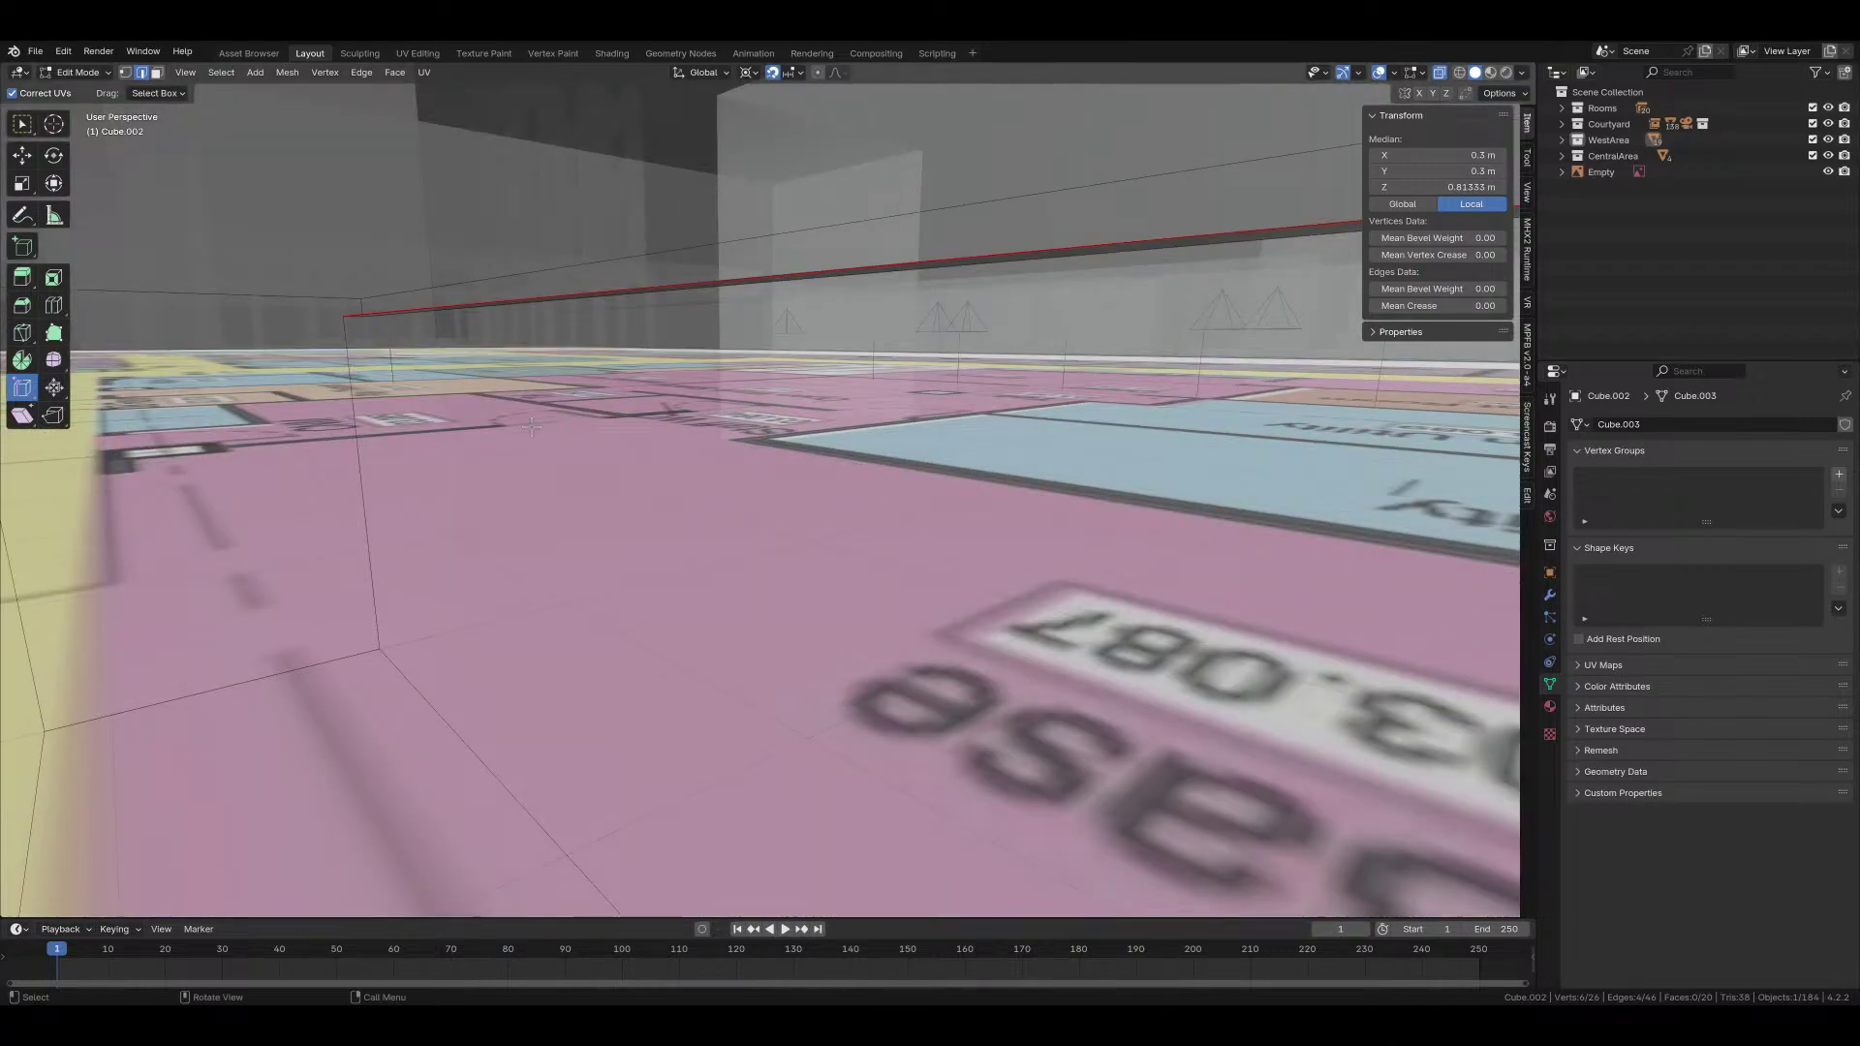
middle_click_drag(531, 426, 301, 397)
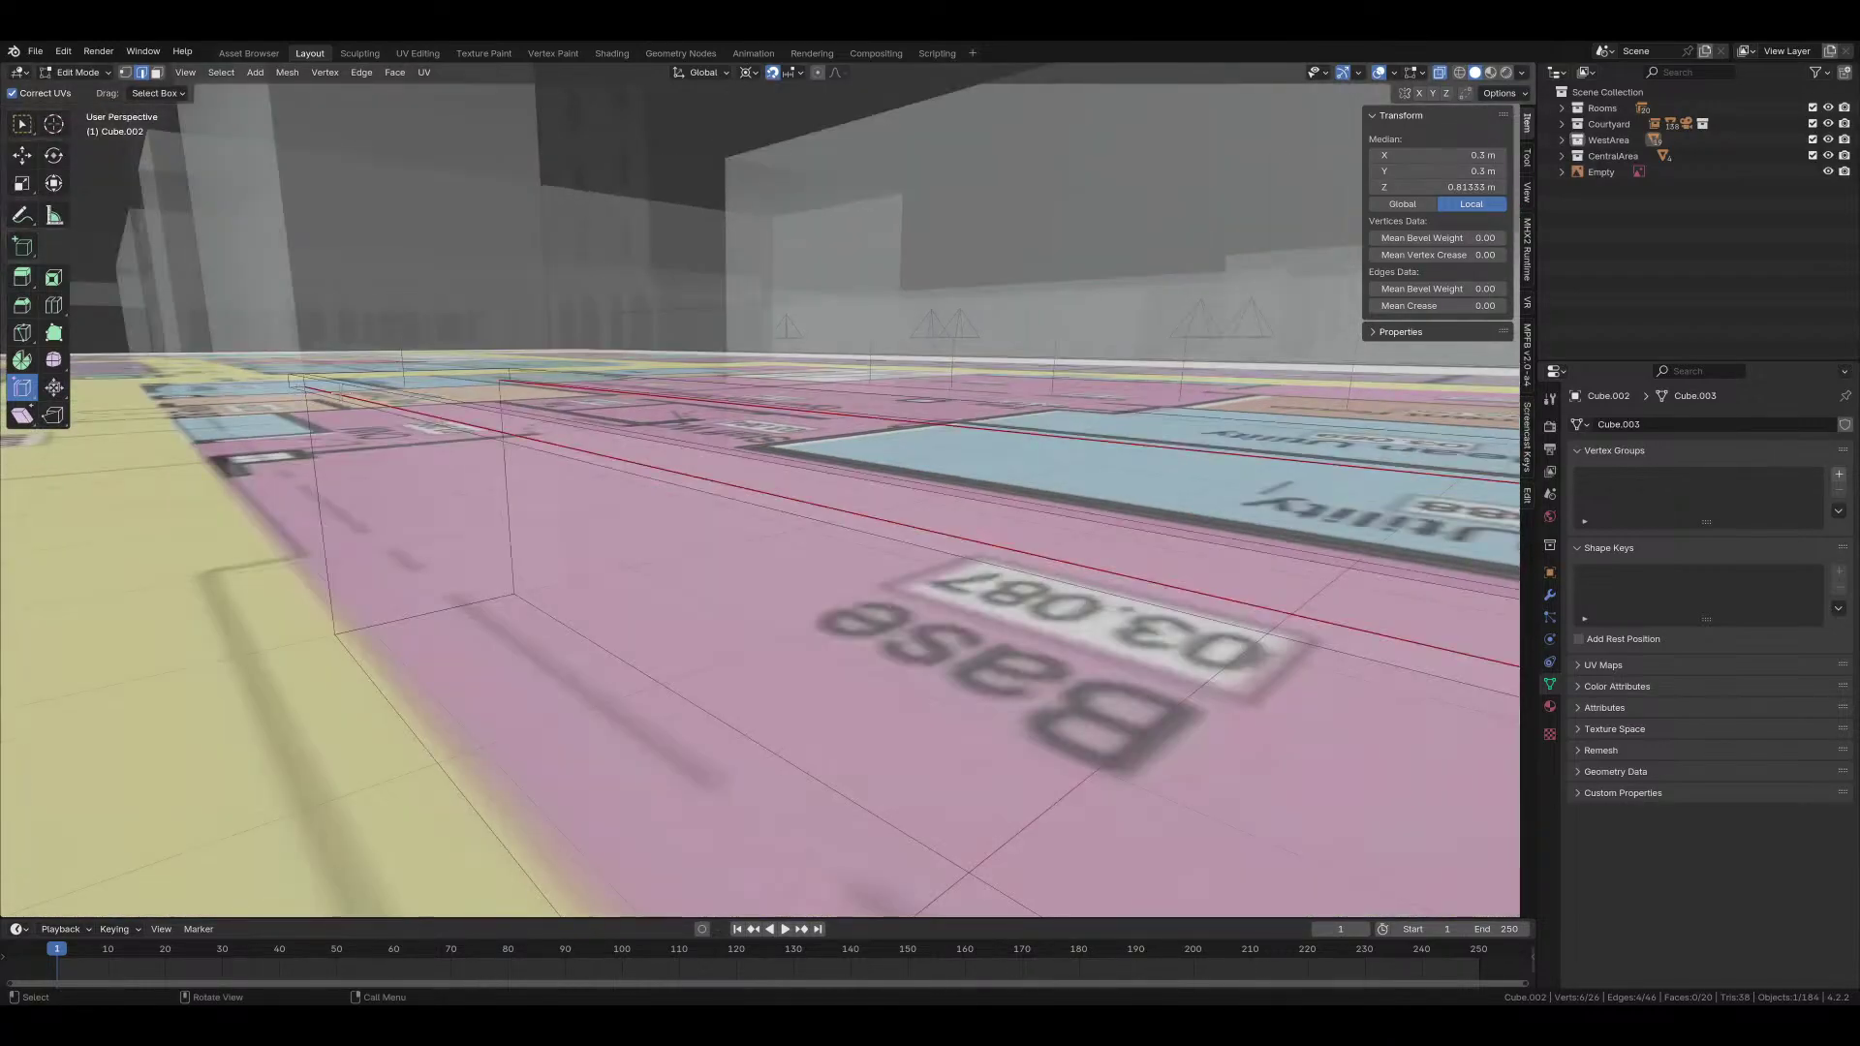
right_click(371, 431)
middle_click_drag(371, 431, 669, 539)
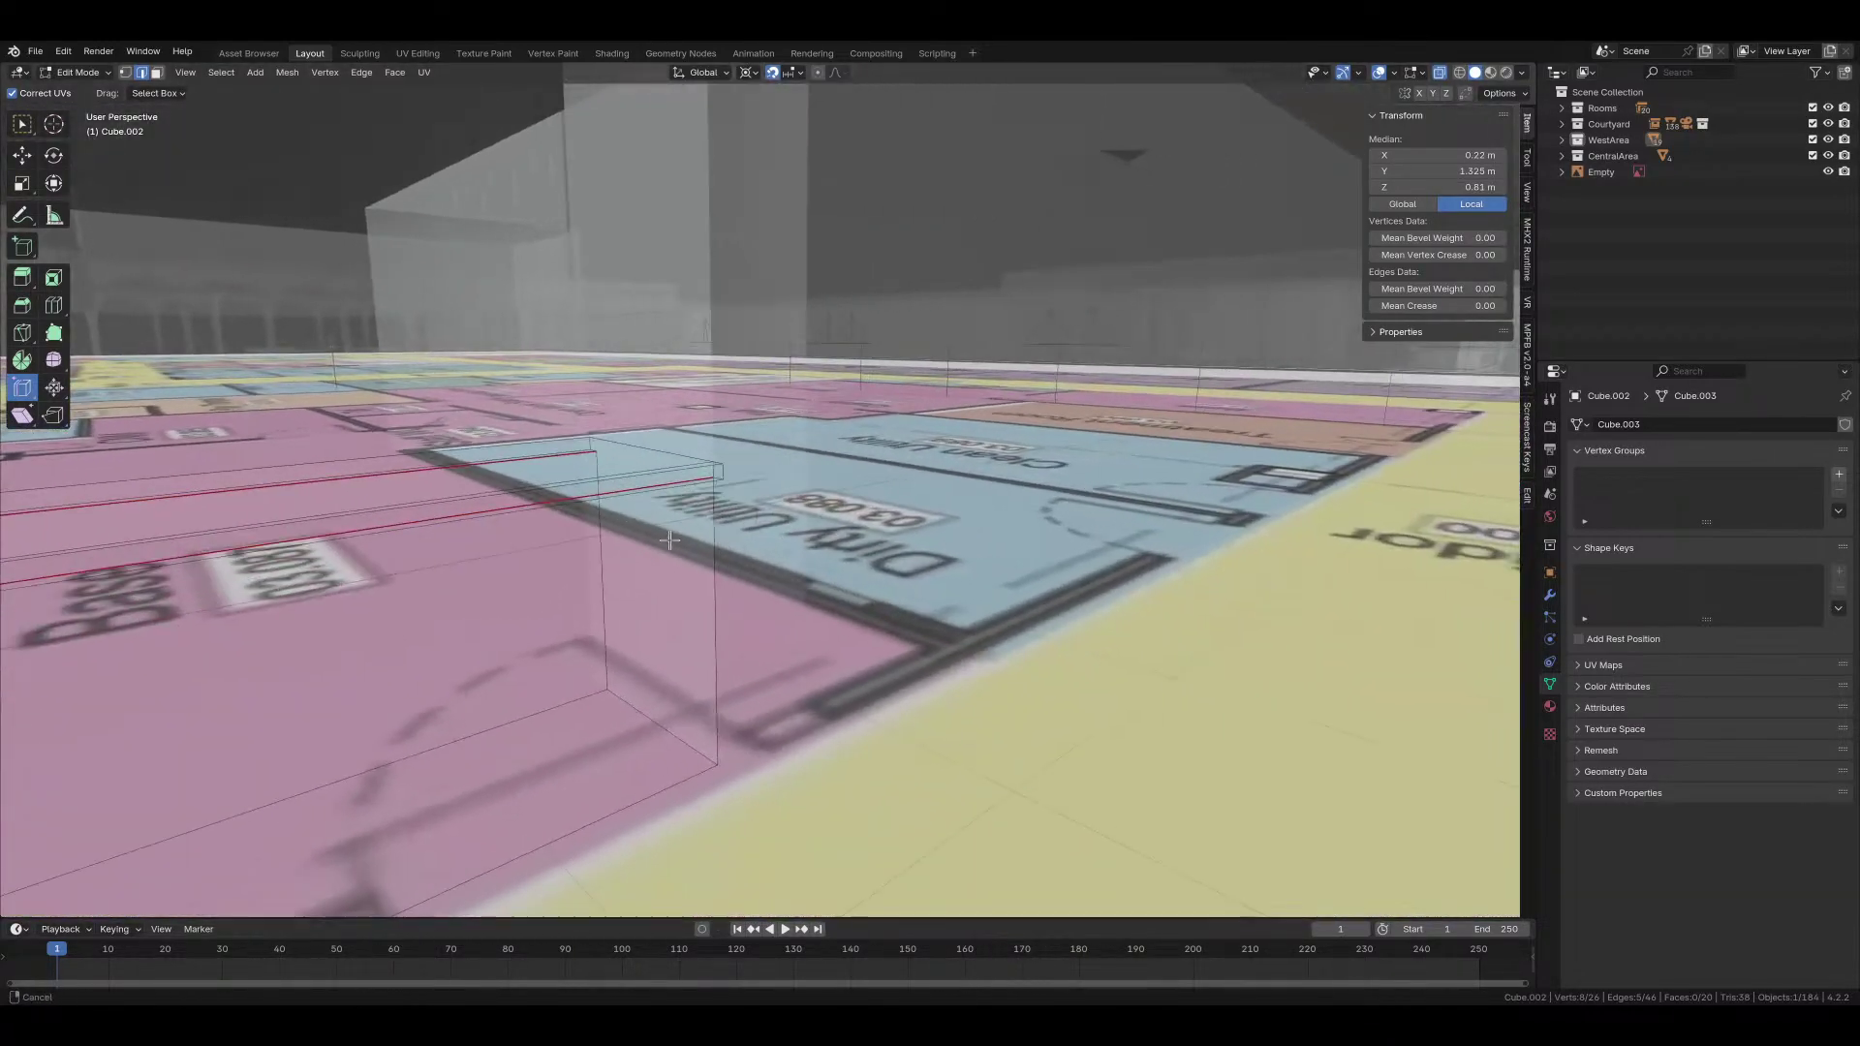
right_click(721, 480)
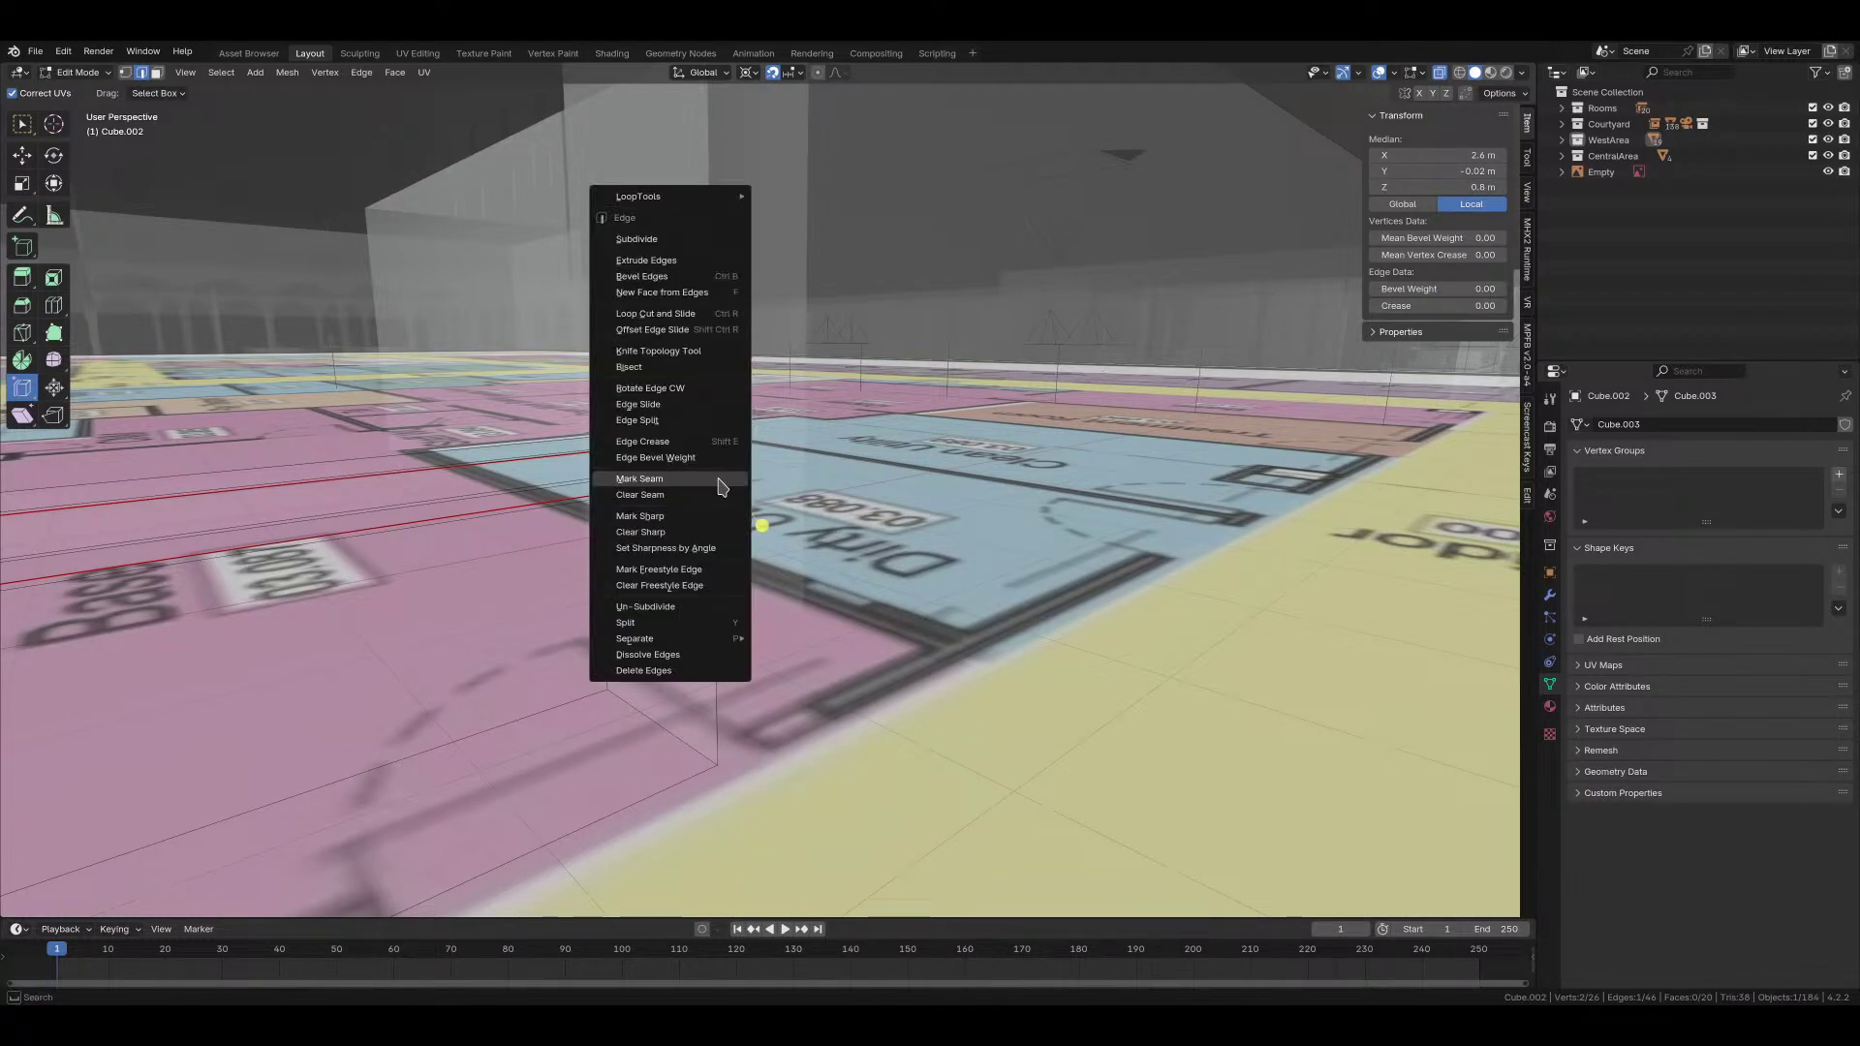
left_click(721, 479)
middle_click_drag(720, 484, 932, 540)
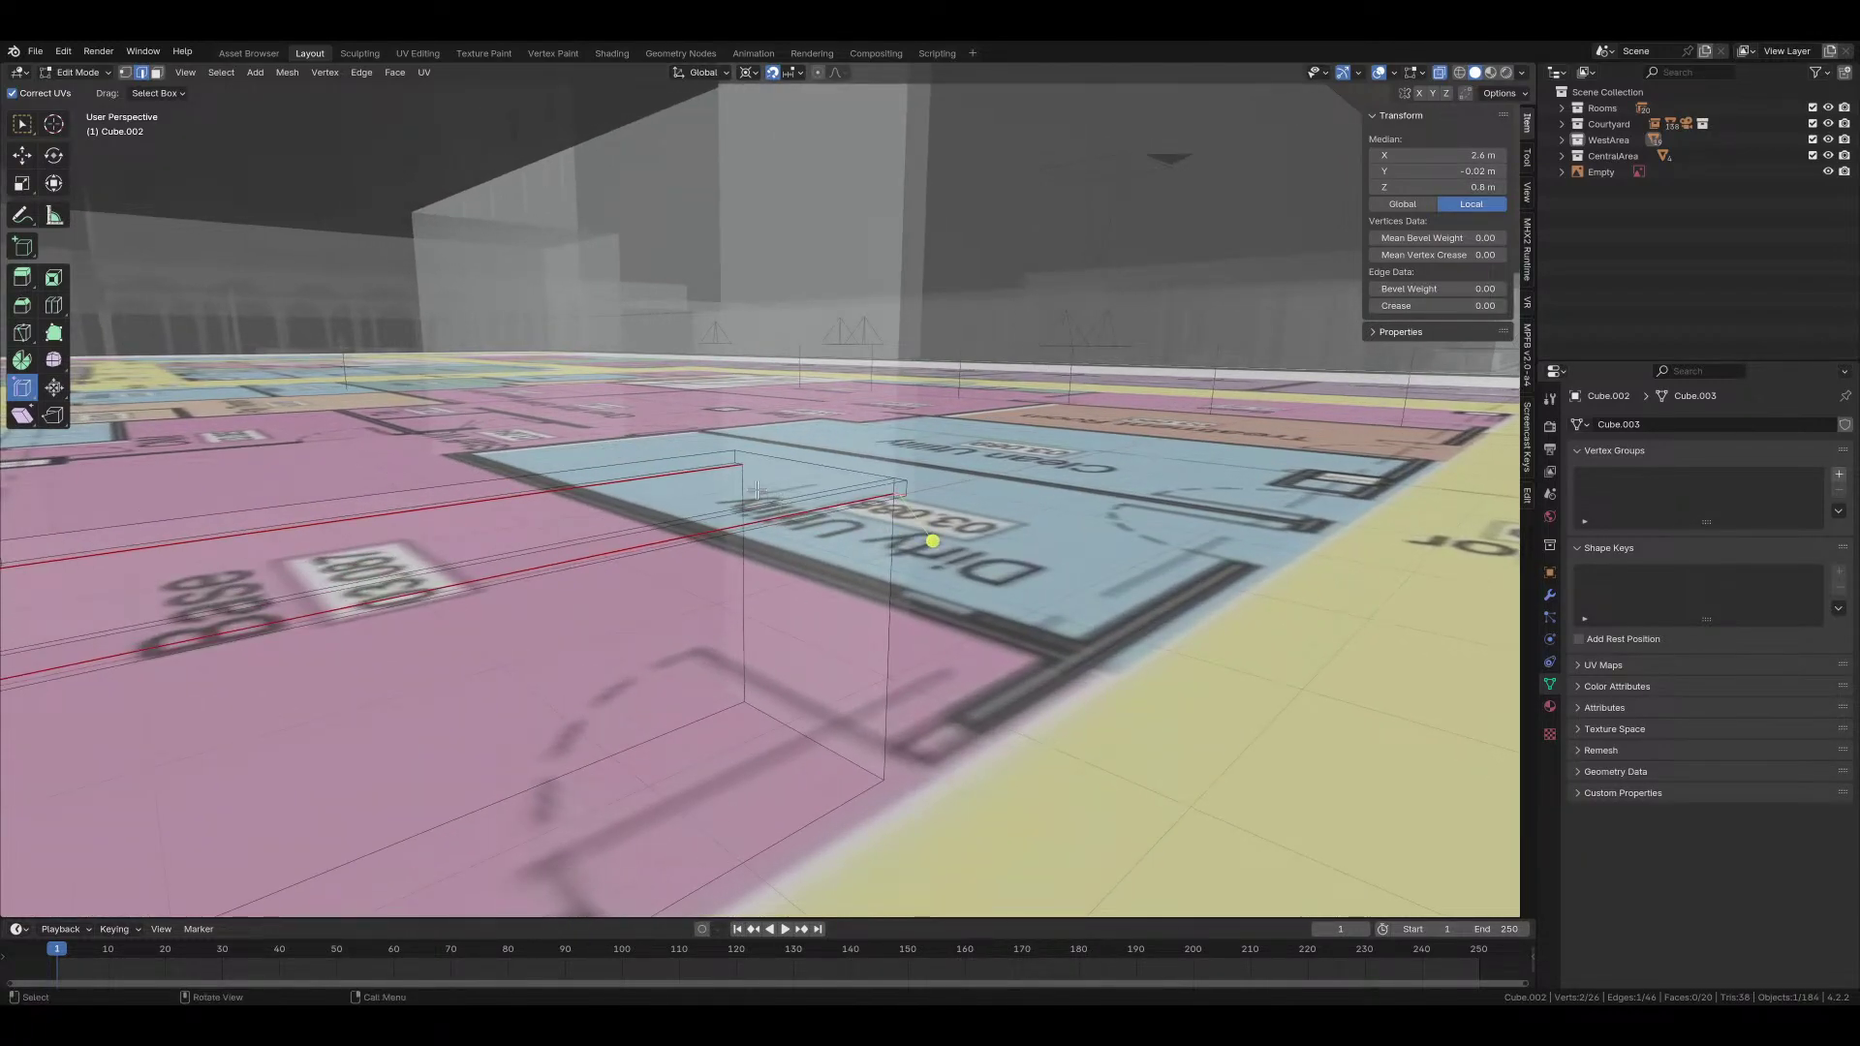
Step: Mark seams on the two remaining edges of the counter's overhanging top
scroll(932, 541, "down", 3)
scroll(868, 537, "up", 3)
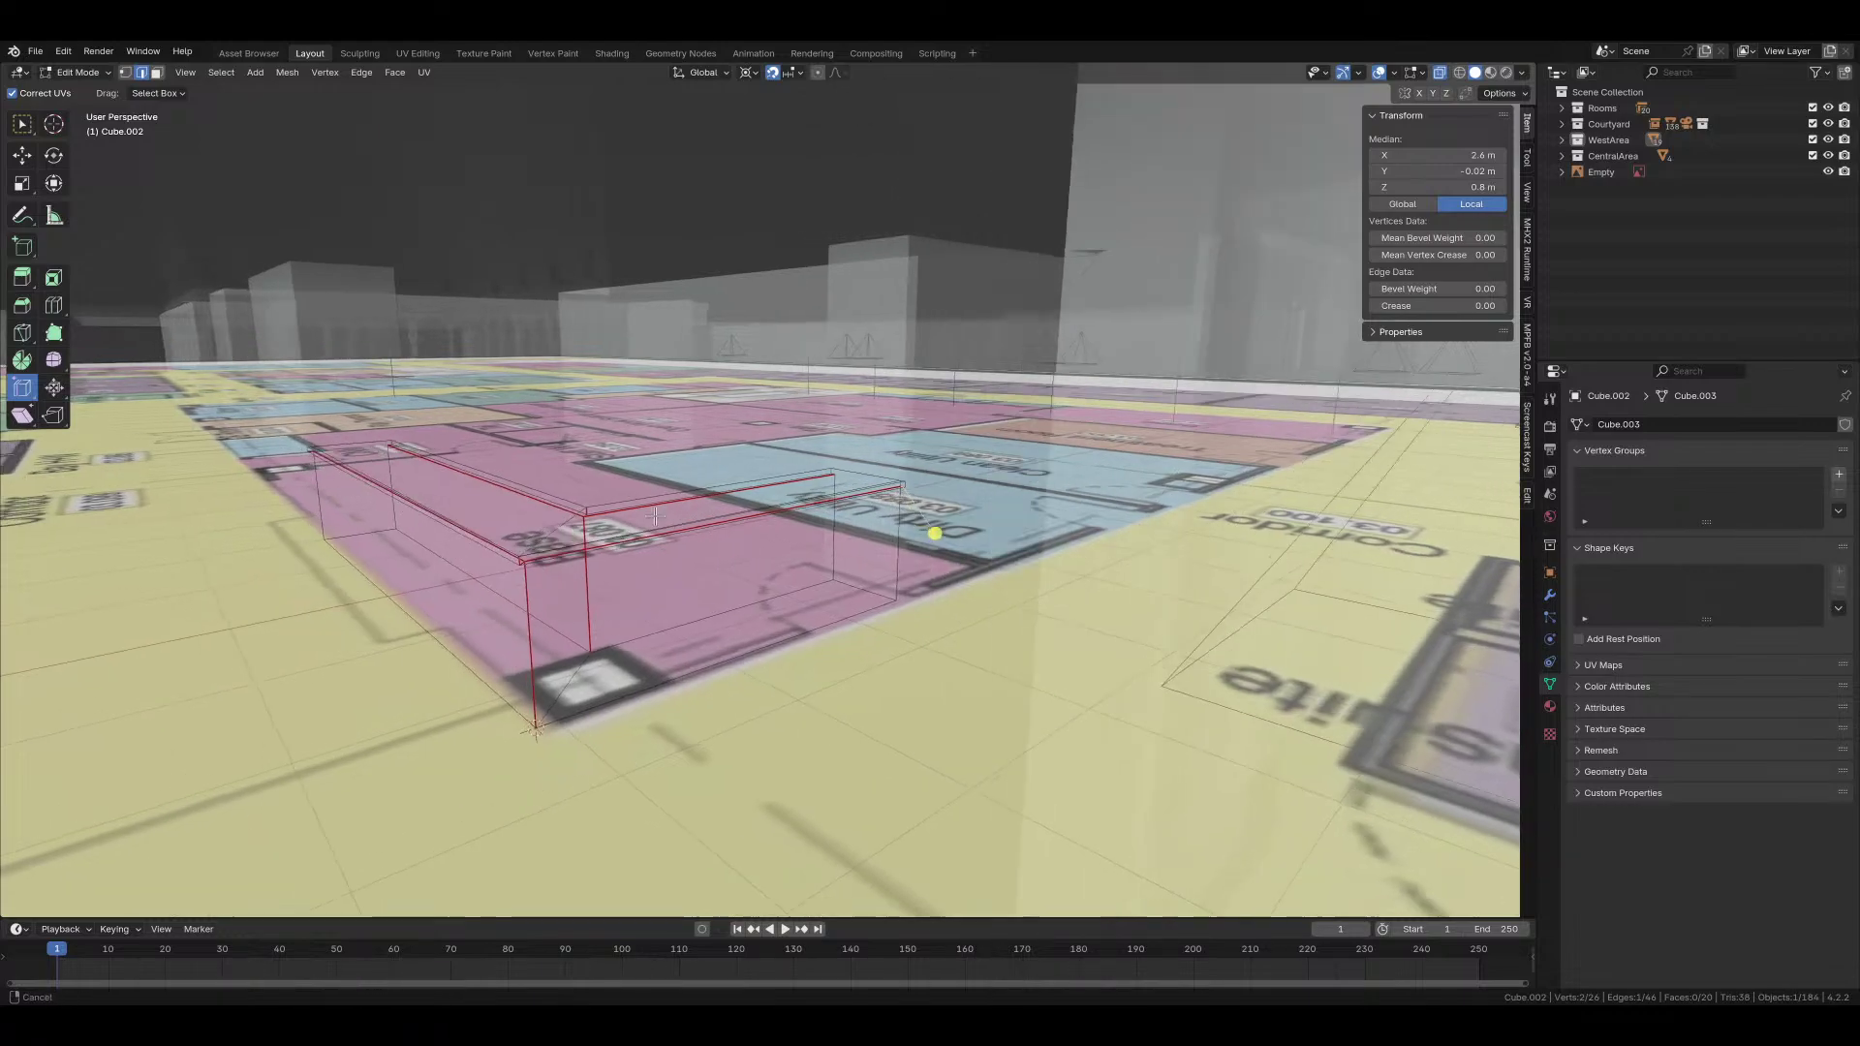
left_click(516, 449, "shift")
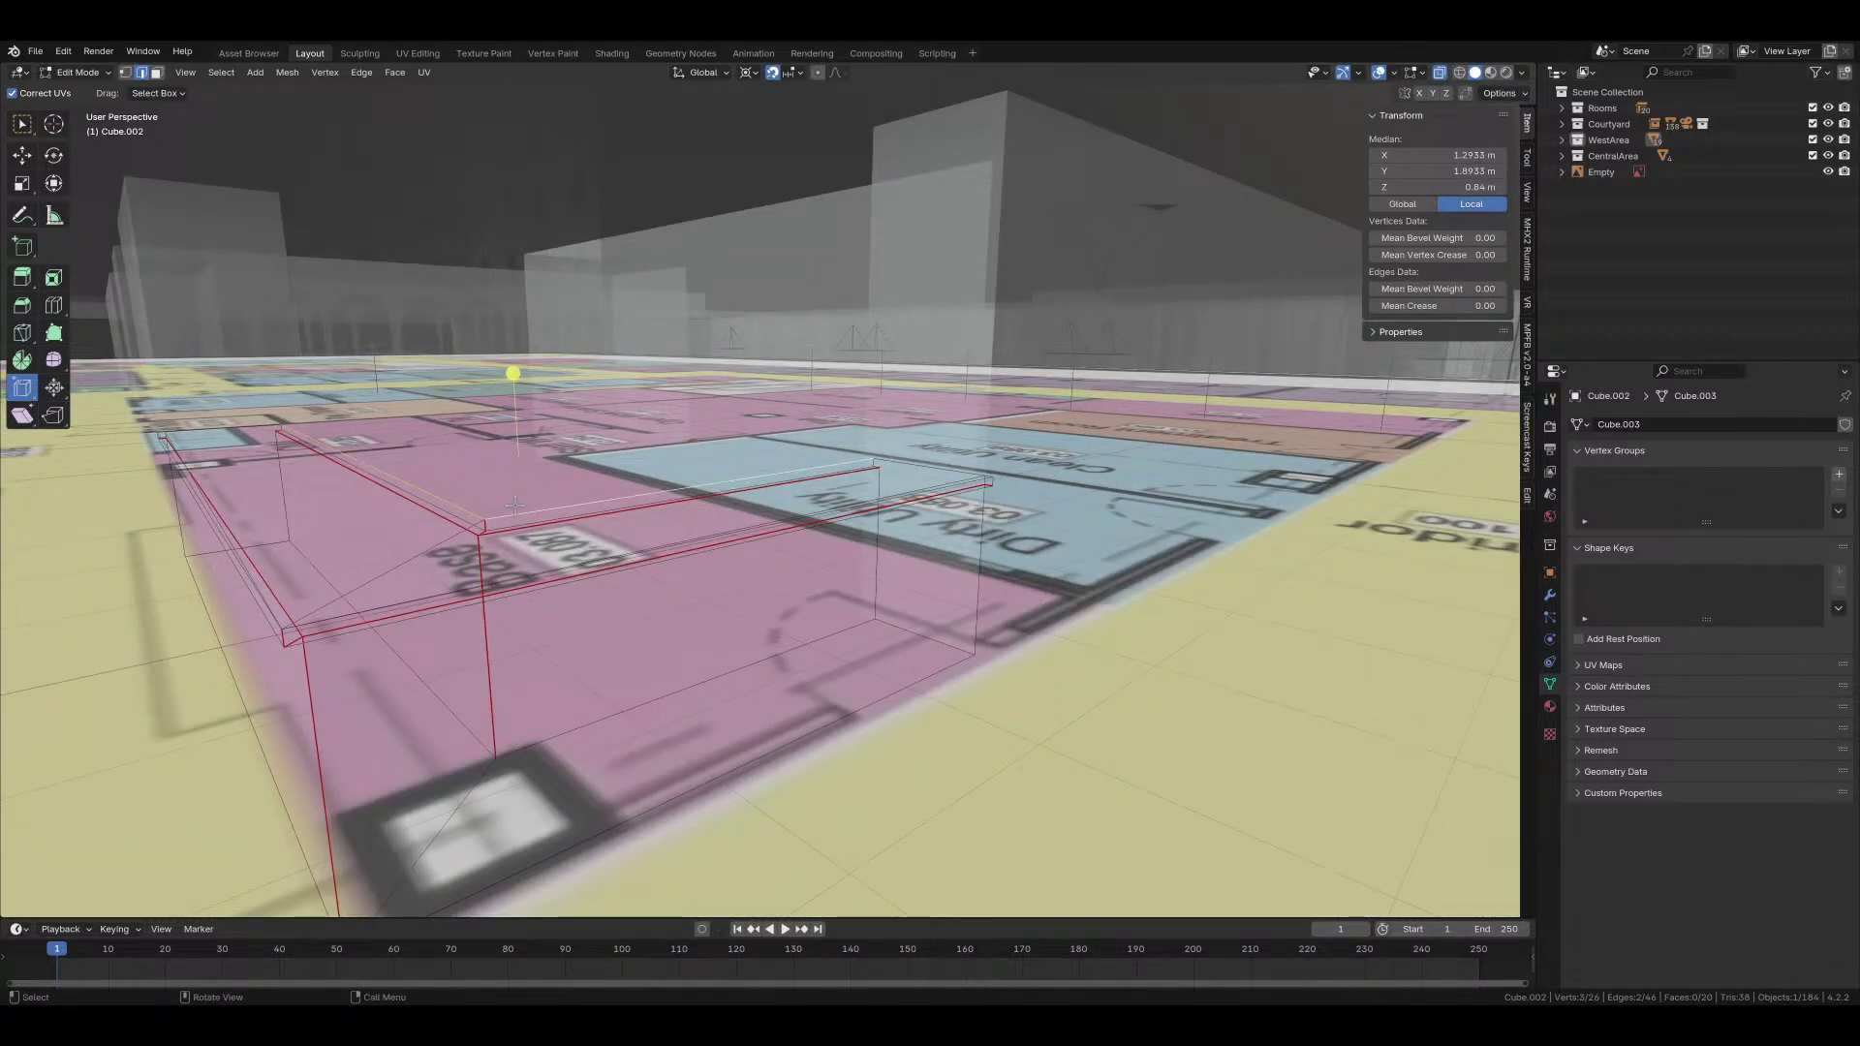
right_click(514, 505)
left_click(520, 507)
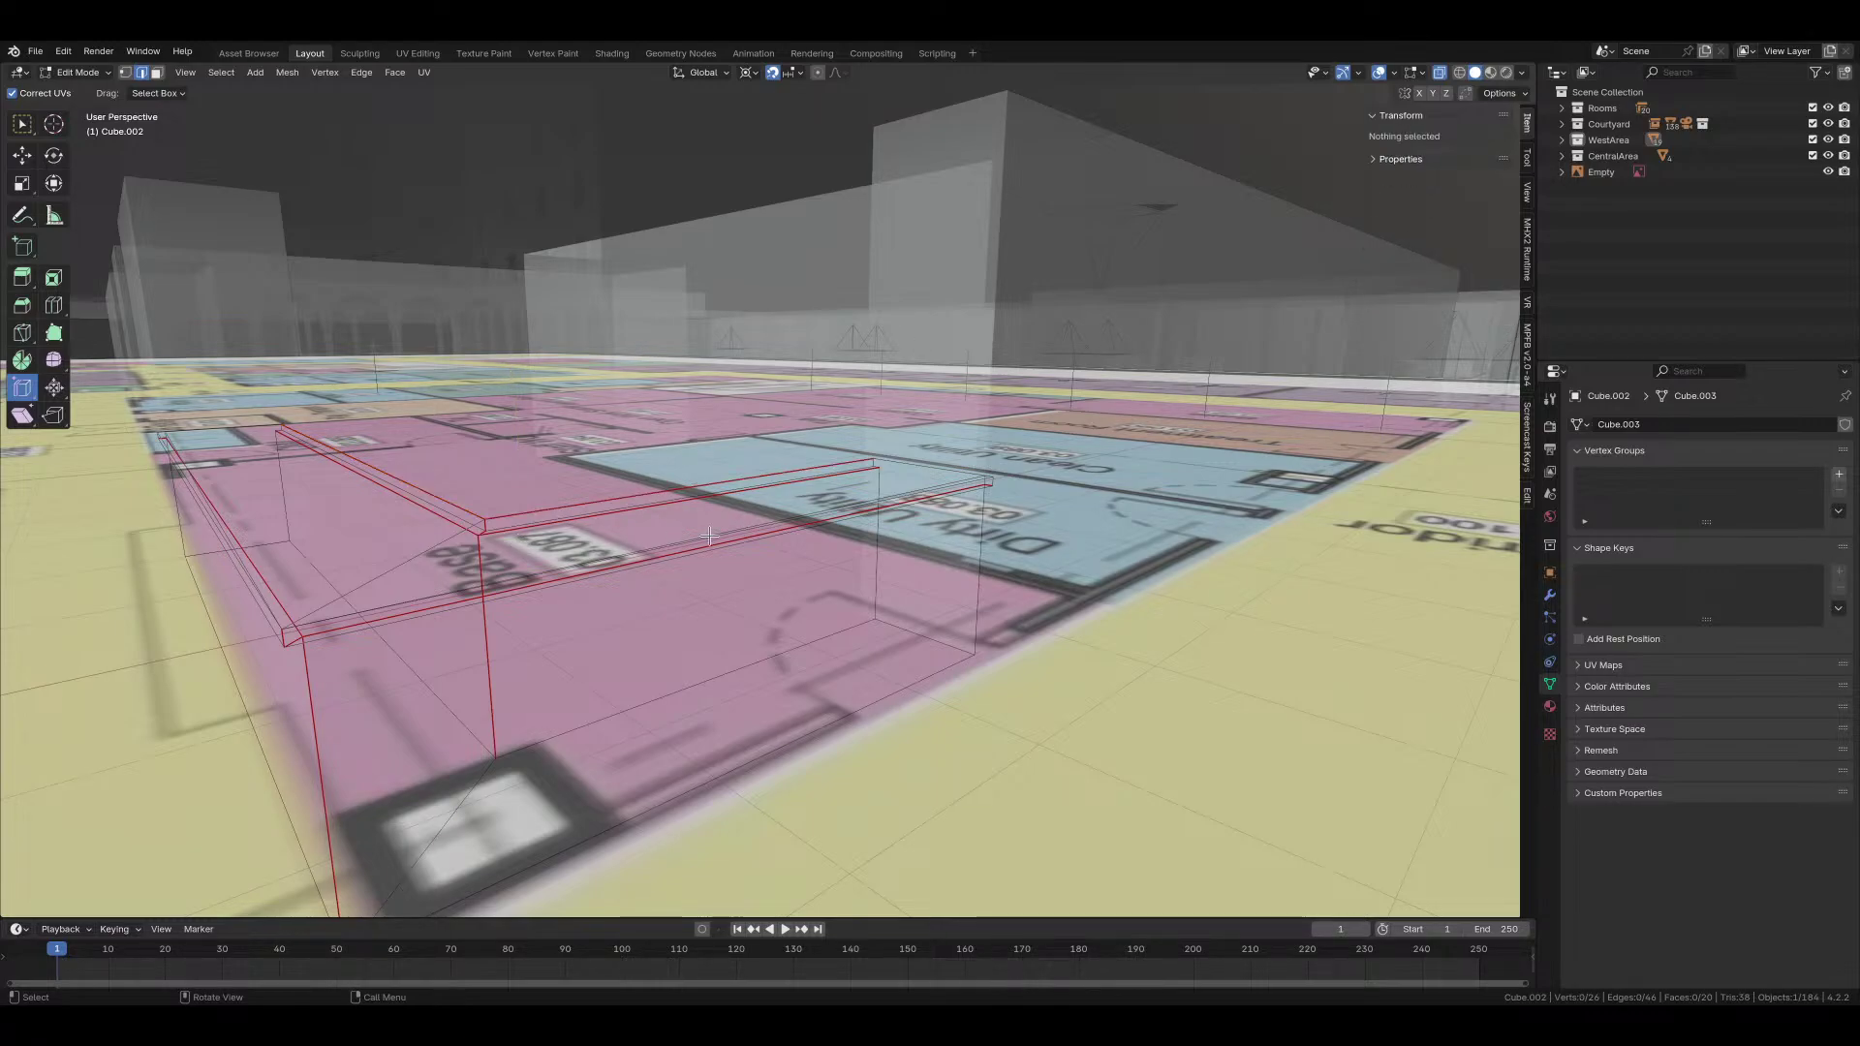
Step: Turn off X-ray and add a centred horizontal loop cut around the counter's outer sides
key("Tab")
key("alt+z")
middle_click_drag(673, 575, 711, 630)
key("ctrl+Tab")
left_click(797, 552)
middle_click_drag(761, 424, 756, 439, "shift")
key("Tab")
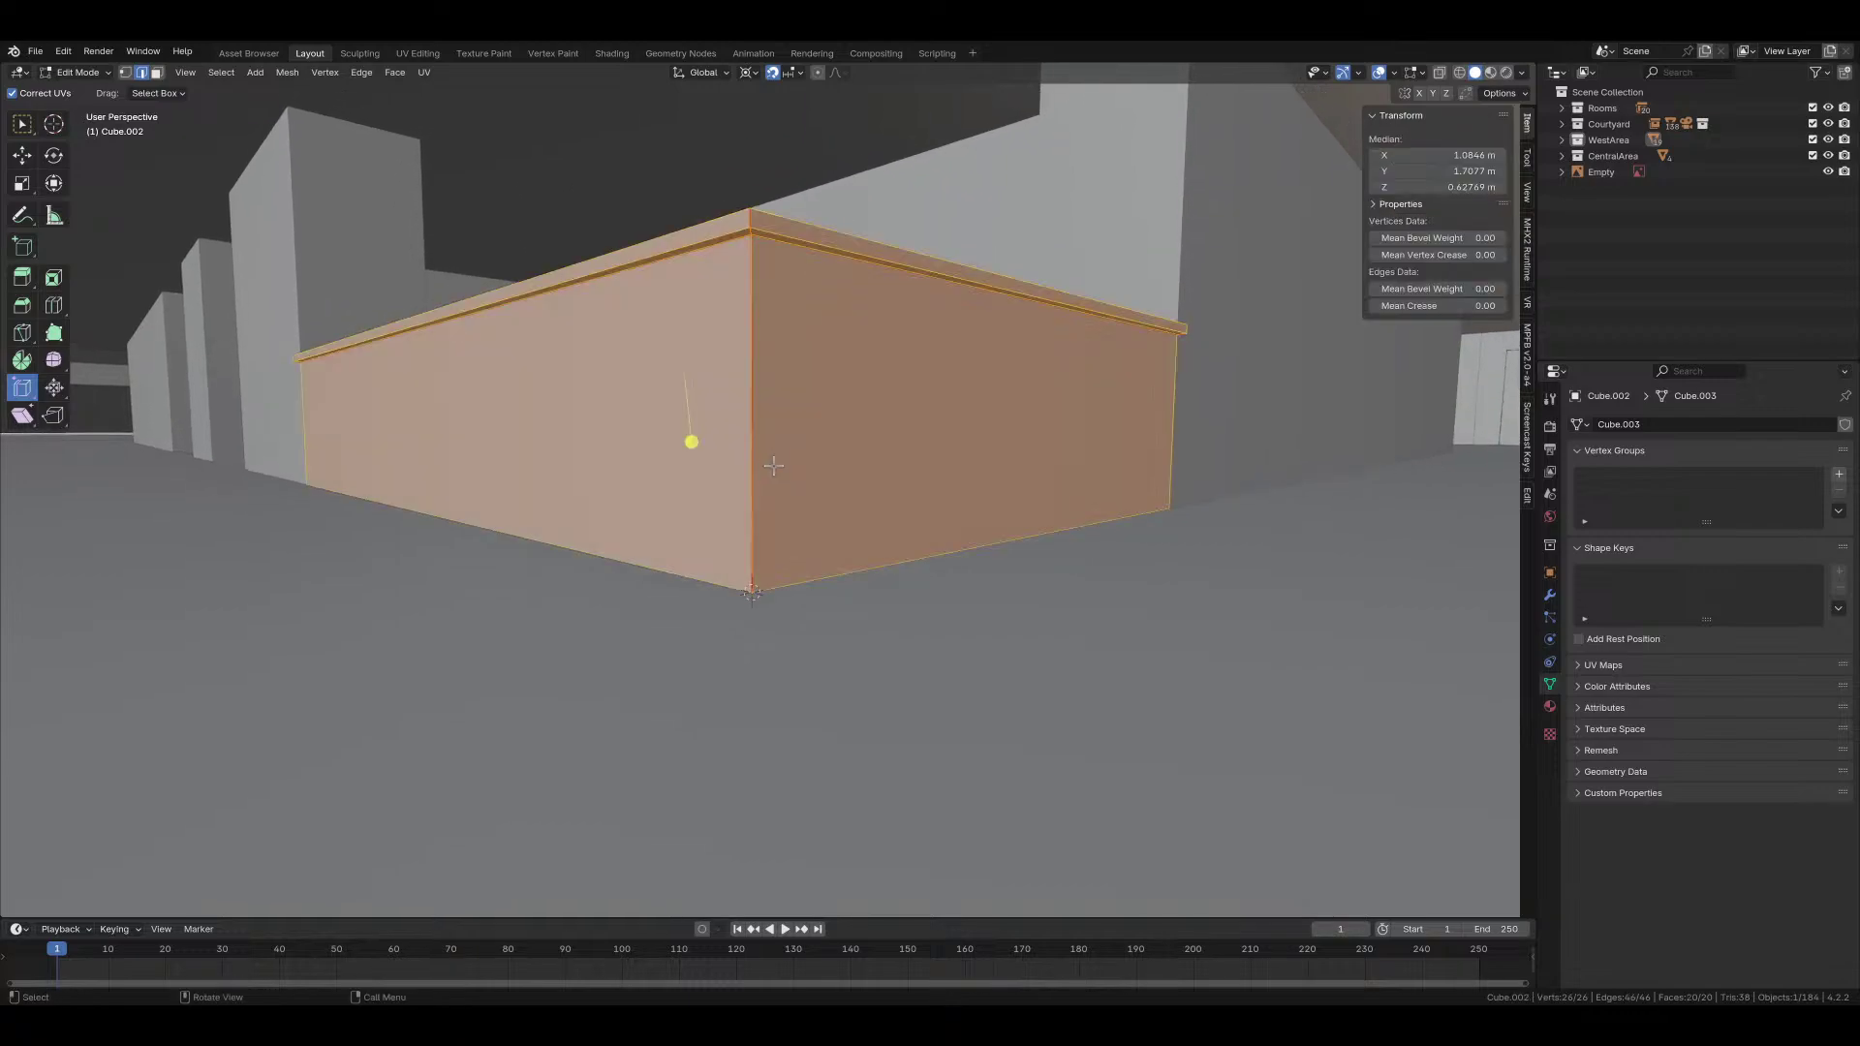
key("Tab")
key("ctrl+r")
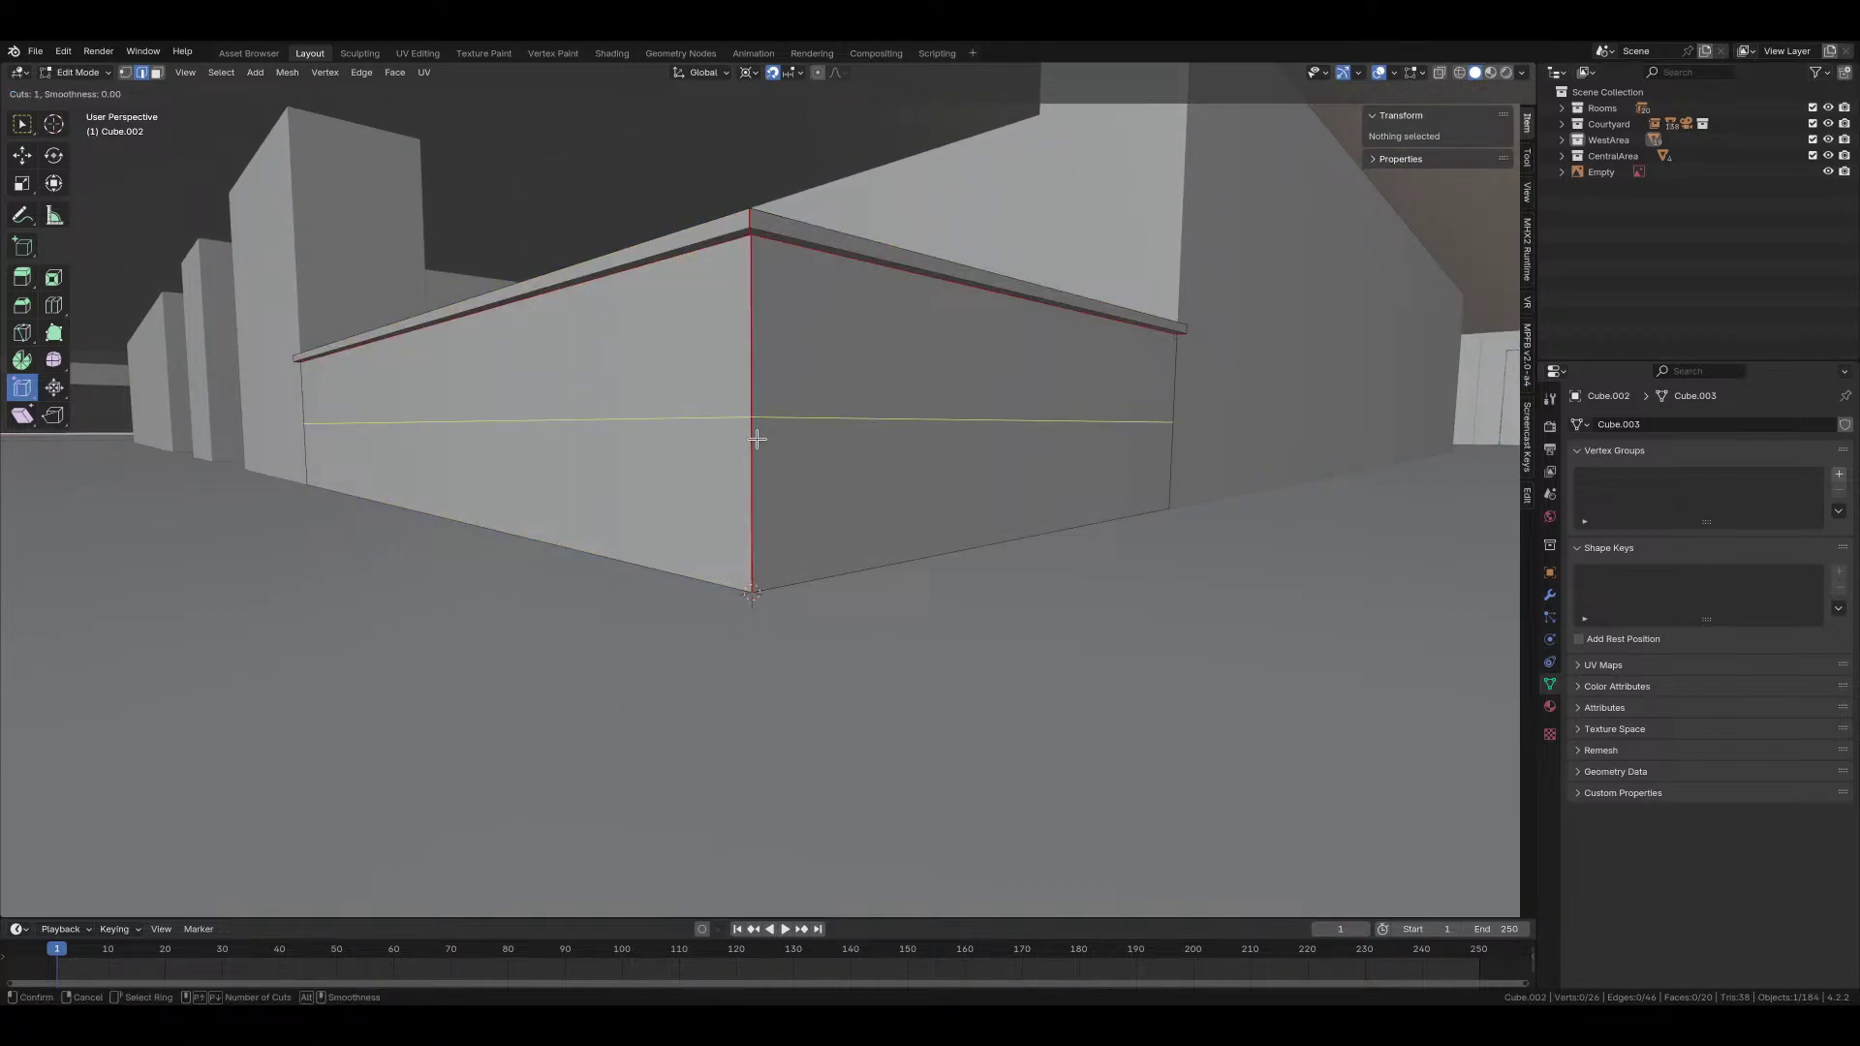
left_click(757, 438)
right_click(757, 439)
Step: In X-ray right orthographic view, move the horizontal loop down 0.02 m along Z
key("KP_3")
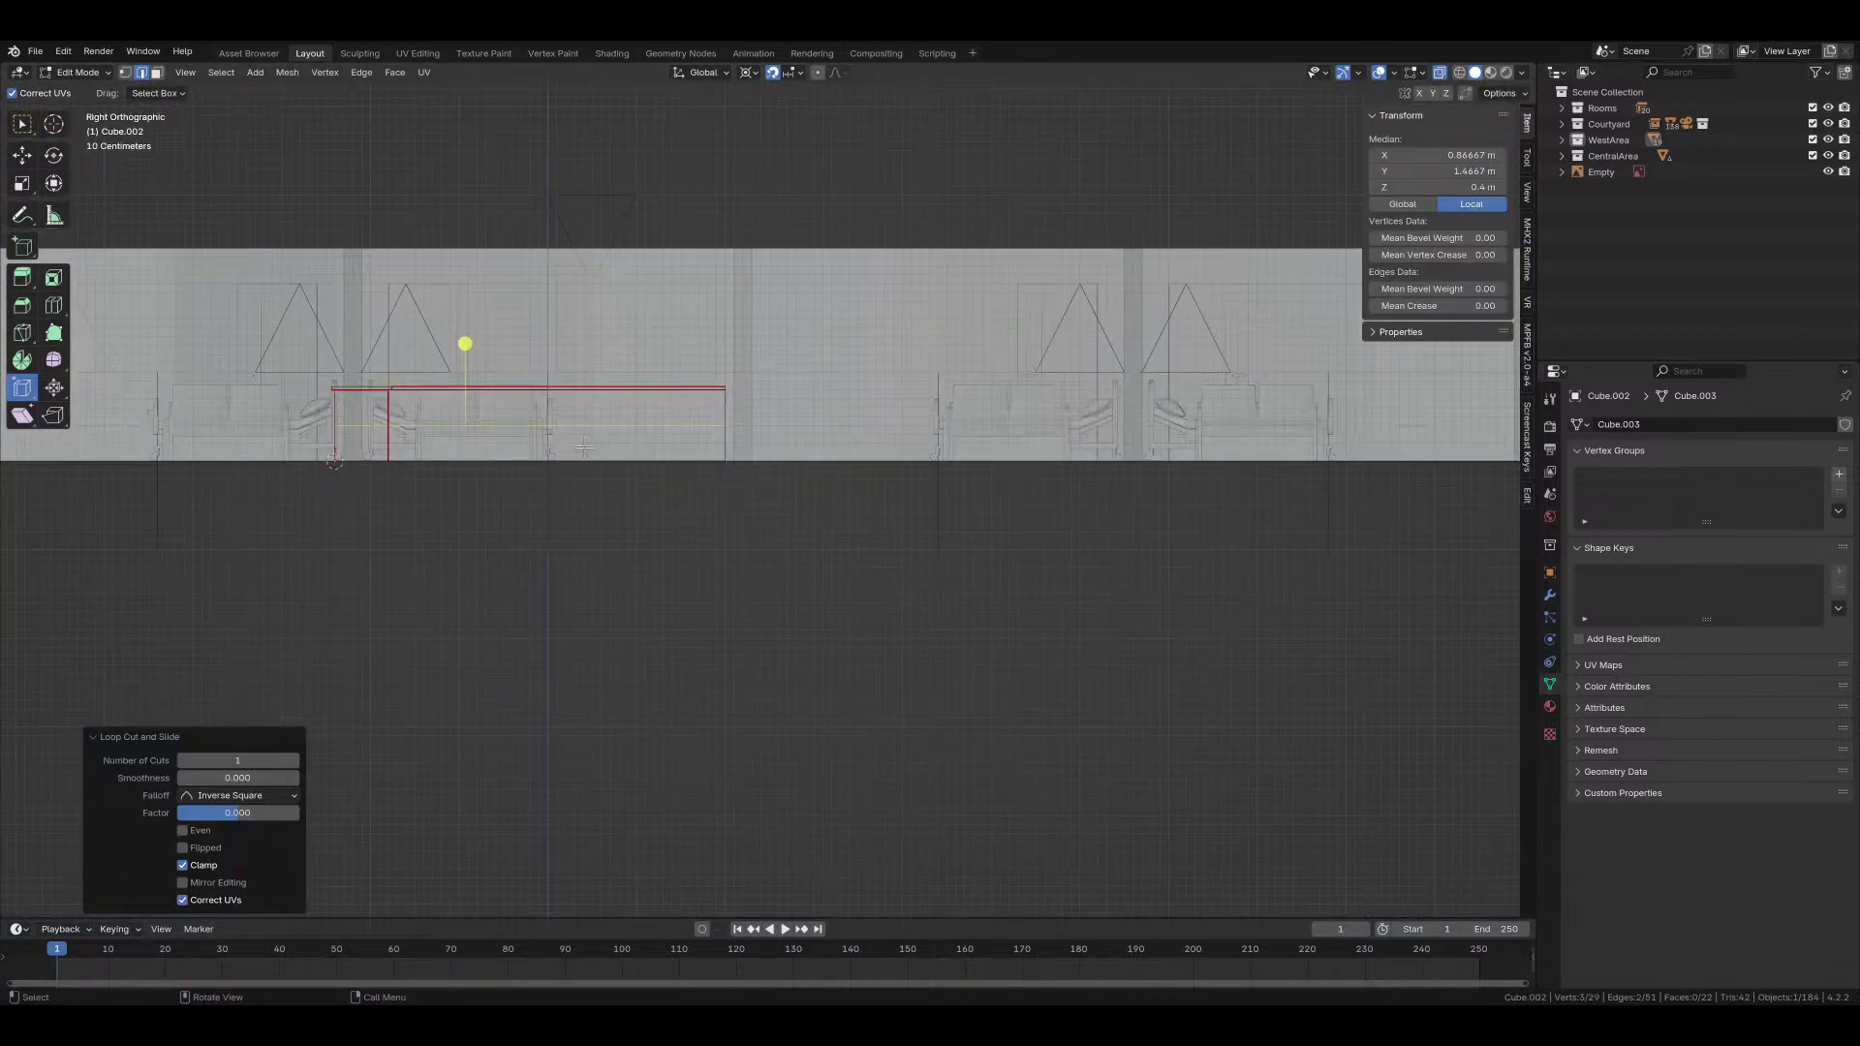
scroll(584, 446, "up", 4)
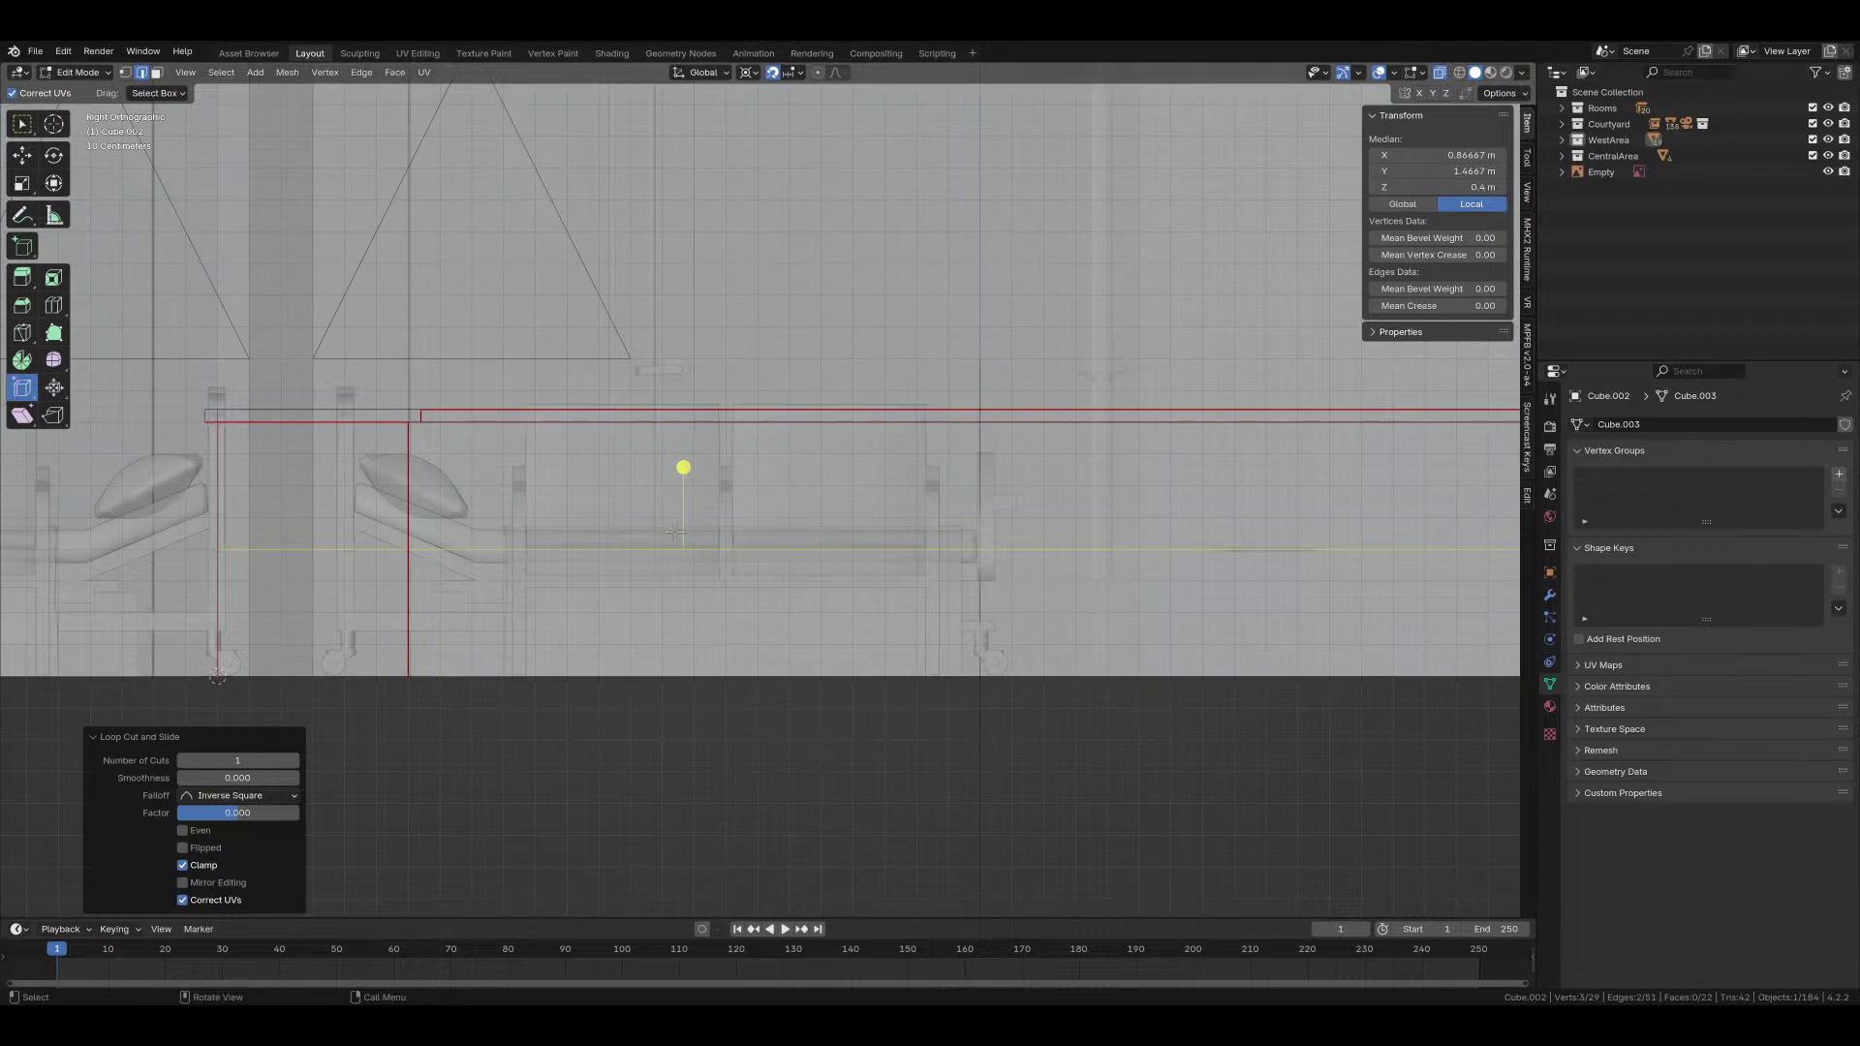
scroll(497, 534, "up", 3)
key("g")
key("z")
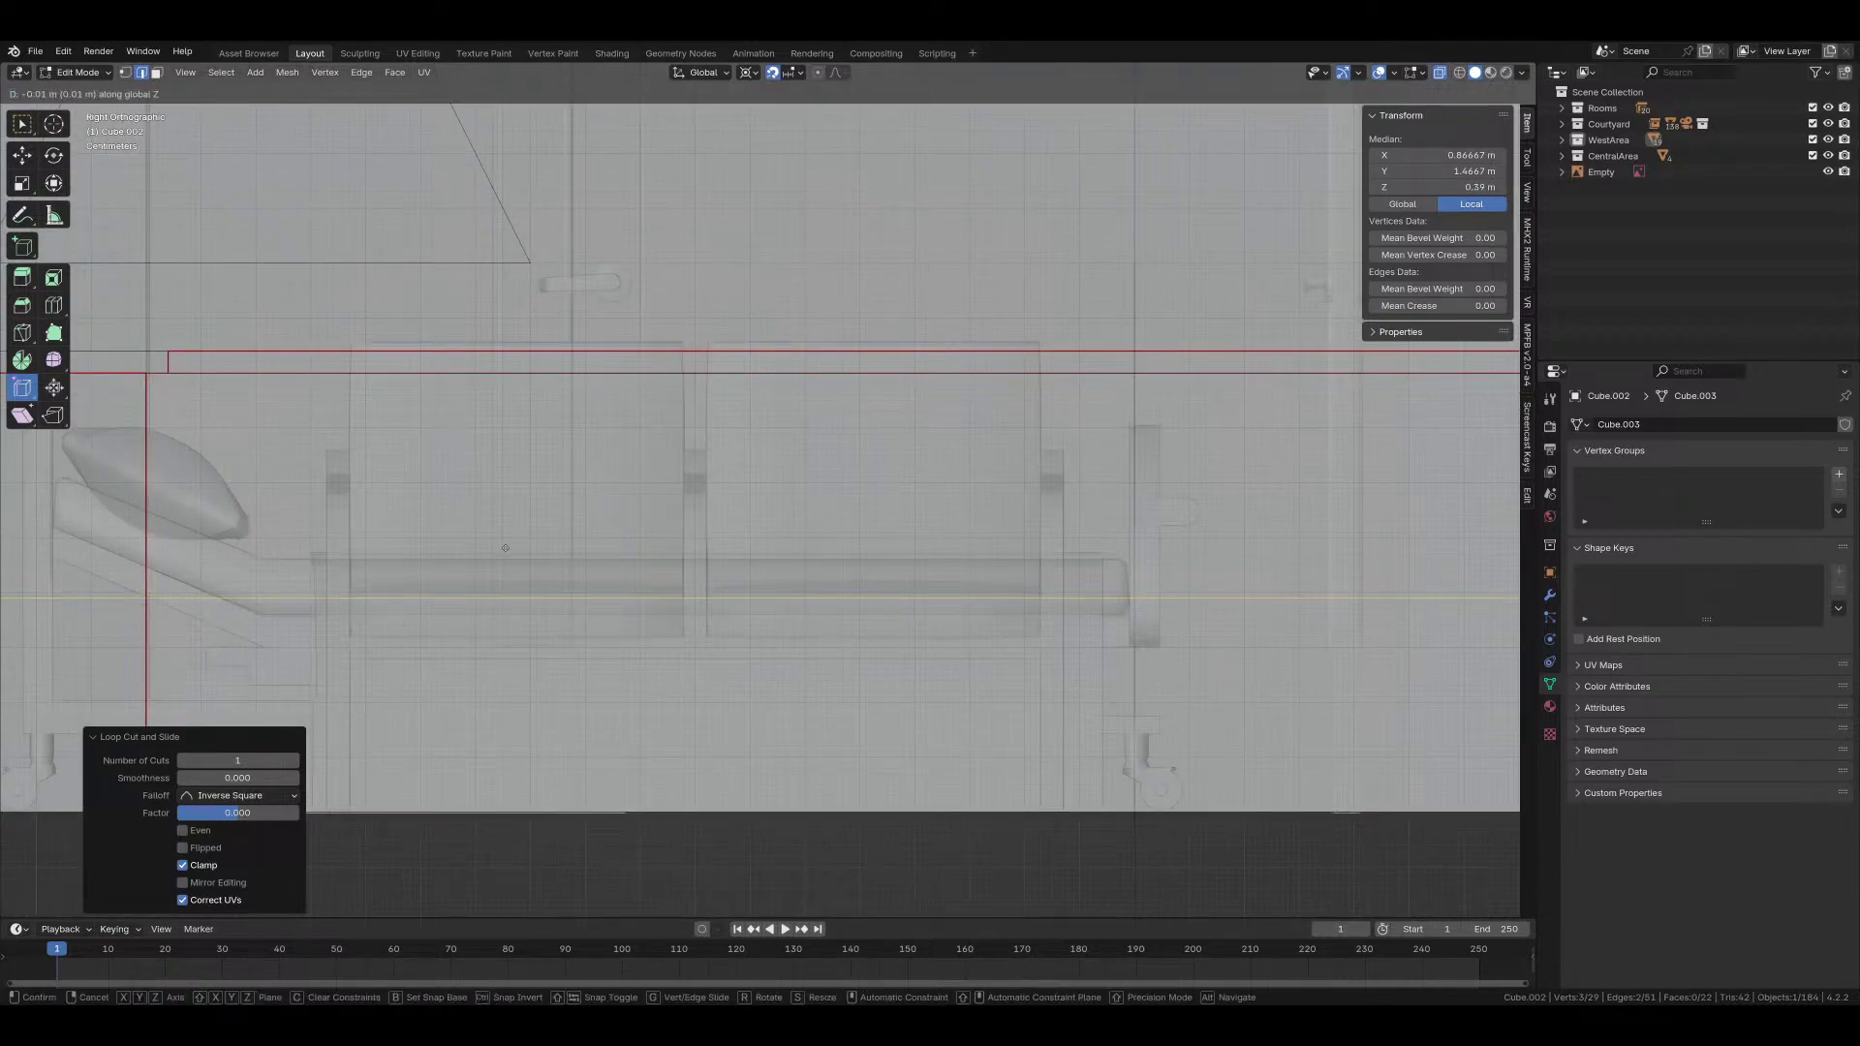
left_click(620, 523)
scroll(552, 567, "down", 1)
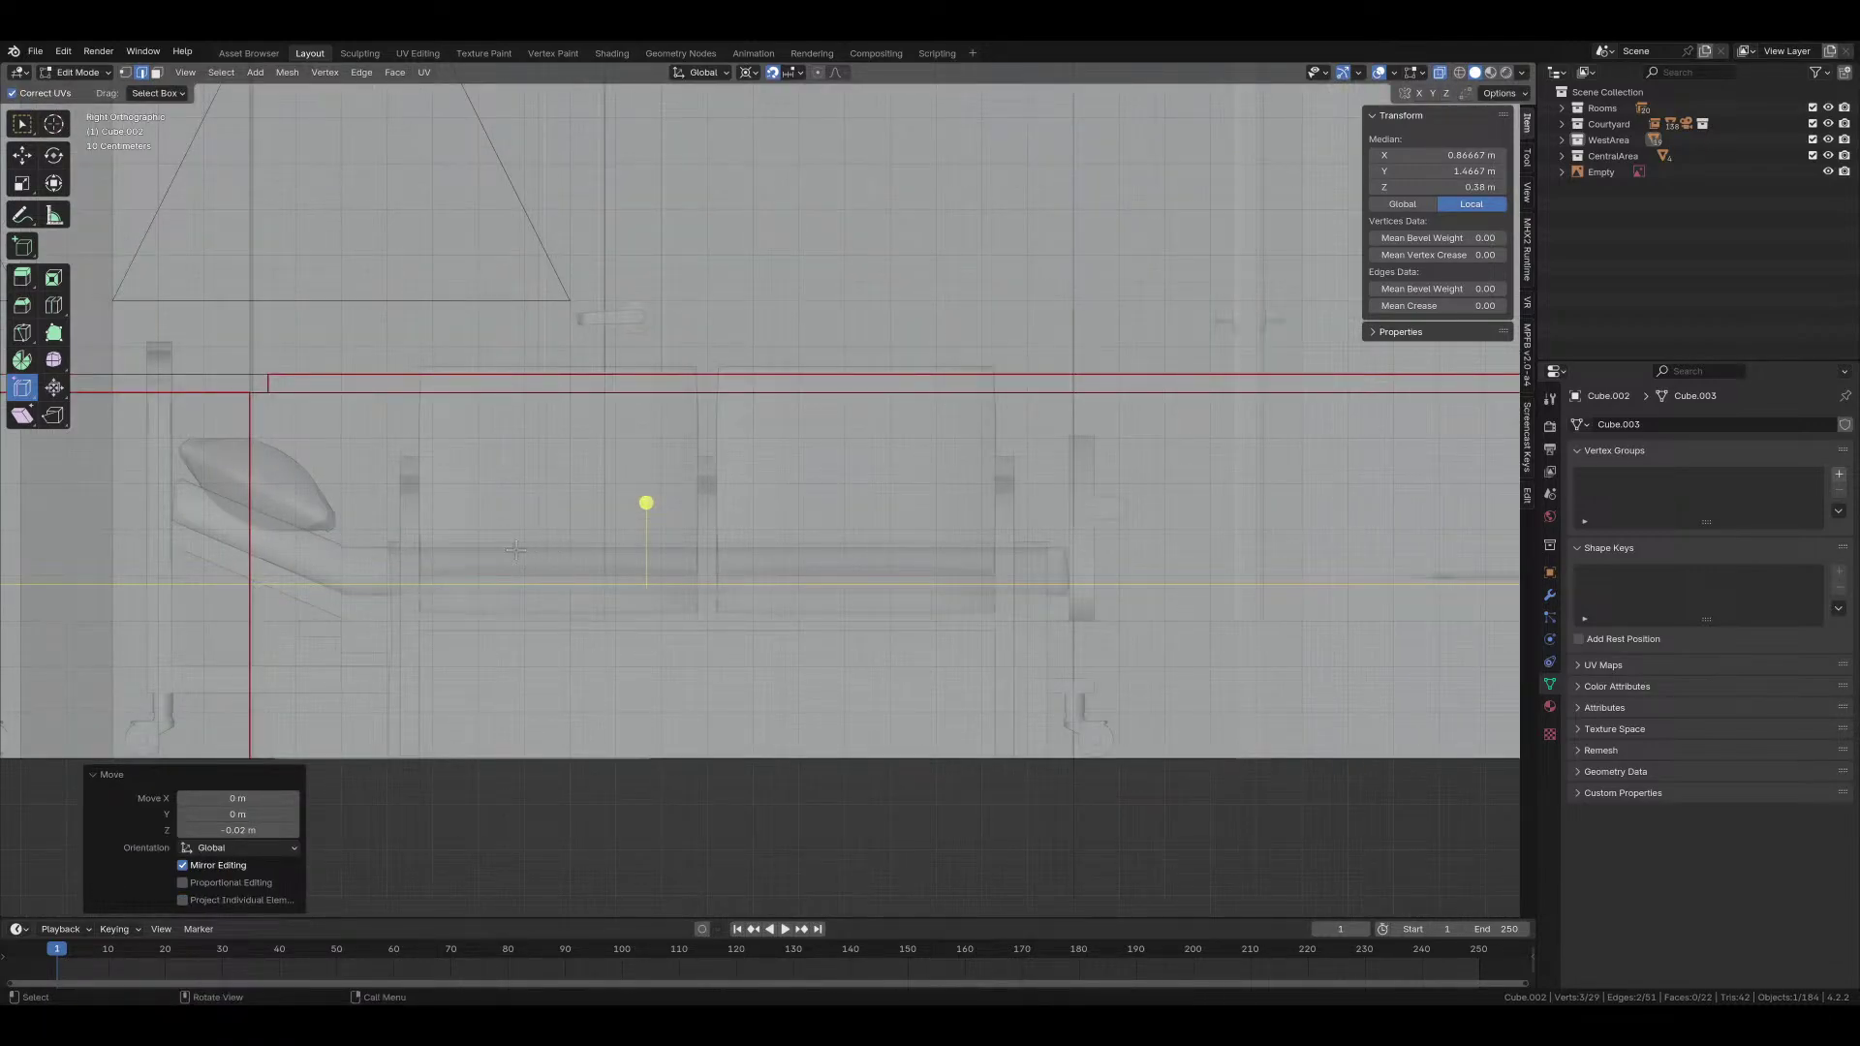
Step: Add a second horizontal loop cut slid down onto the first loop, and raise it 0.04 m along Z
scroll(515, 551, "down", 1)
key("ctrl+r")
left_click(104, 678)
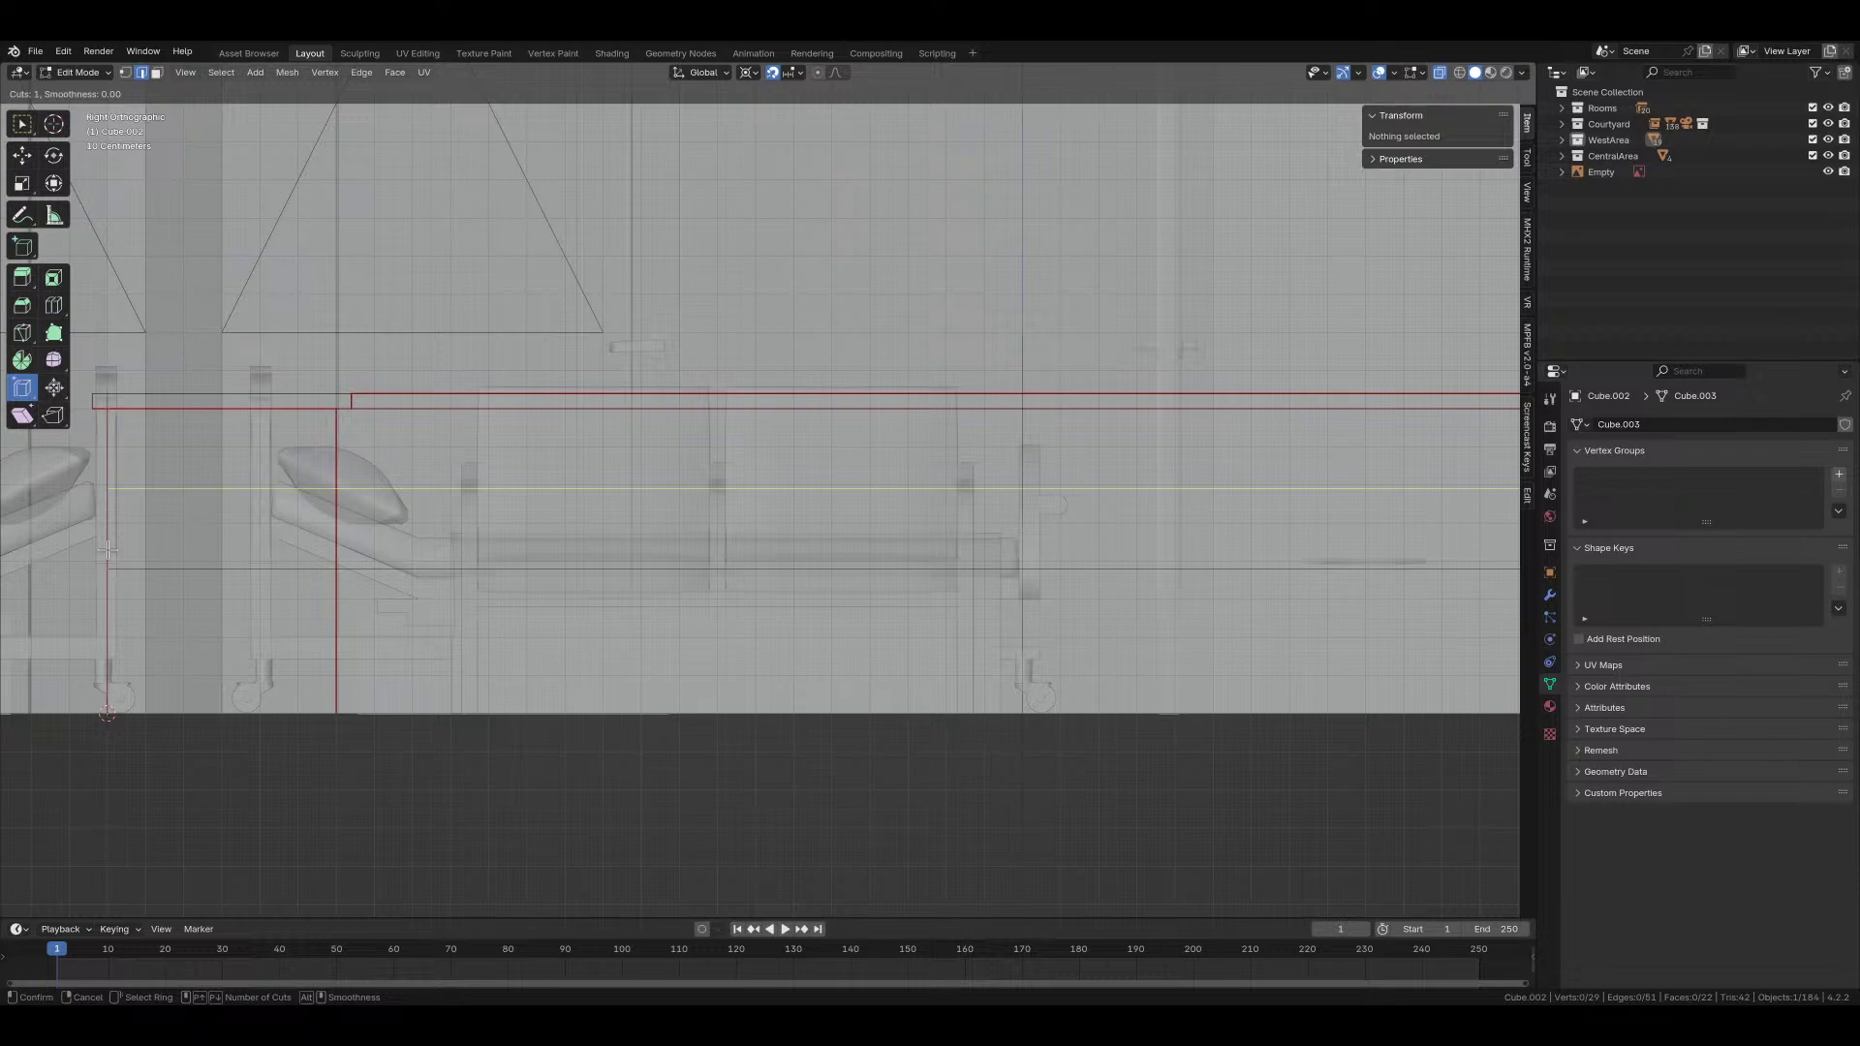
left_click(104, 697)
key("g")
key("z")
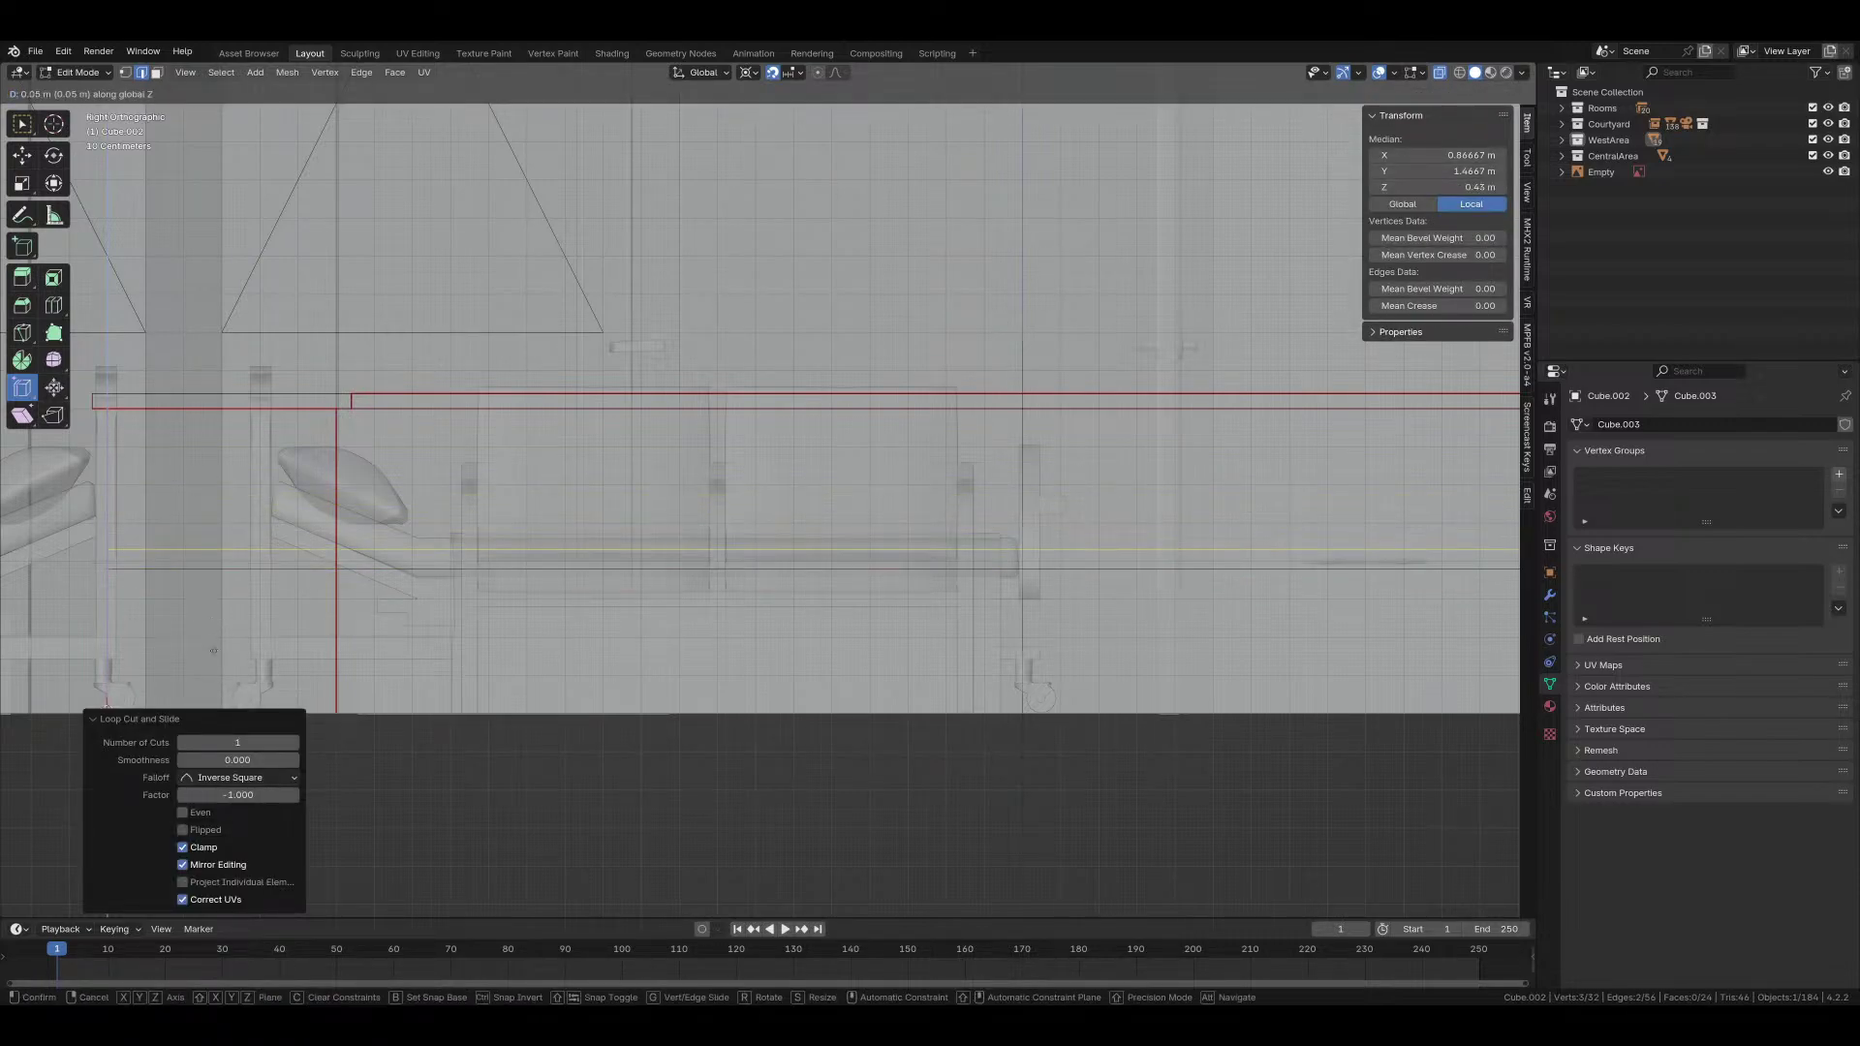
left_click(217, 699)
Step: Add two more loop cuts in the narrow band, doubling its lower and upper edge loops
middle_click_drag(664, 636, 898, 632)
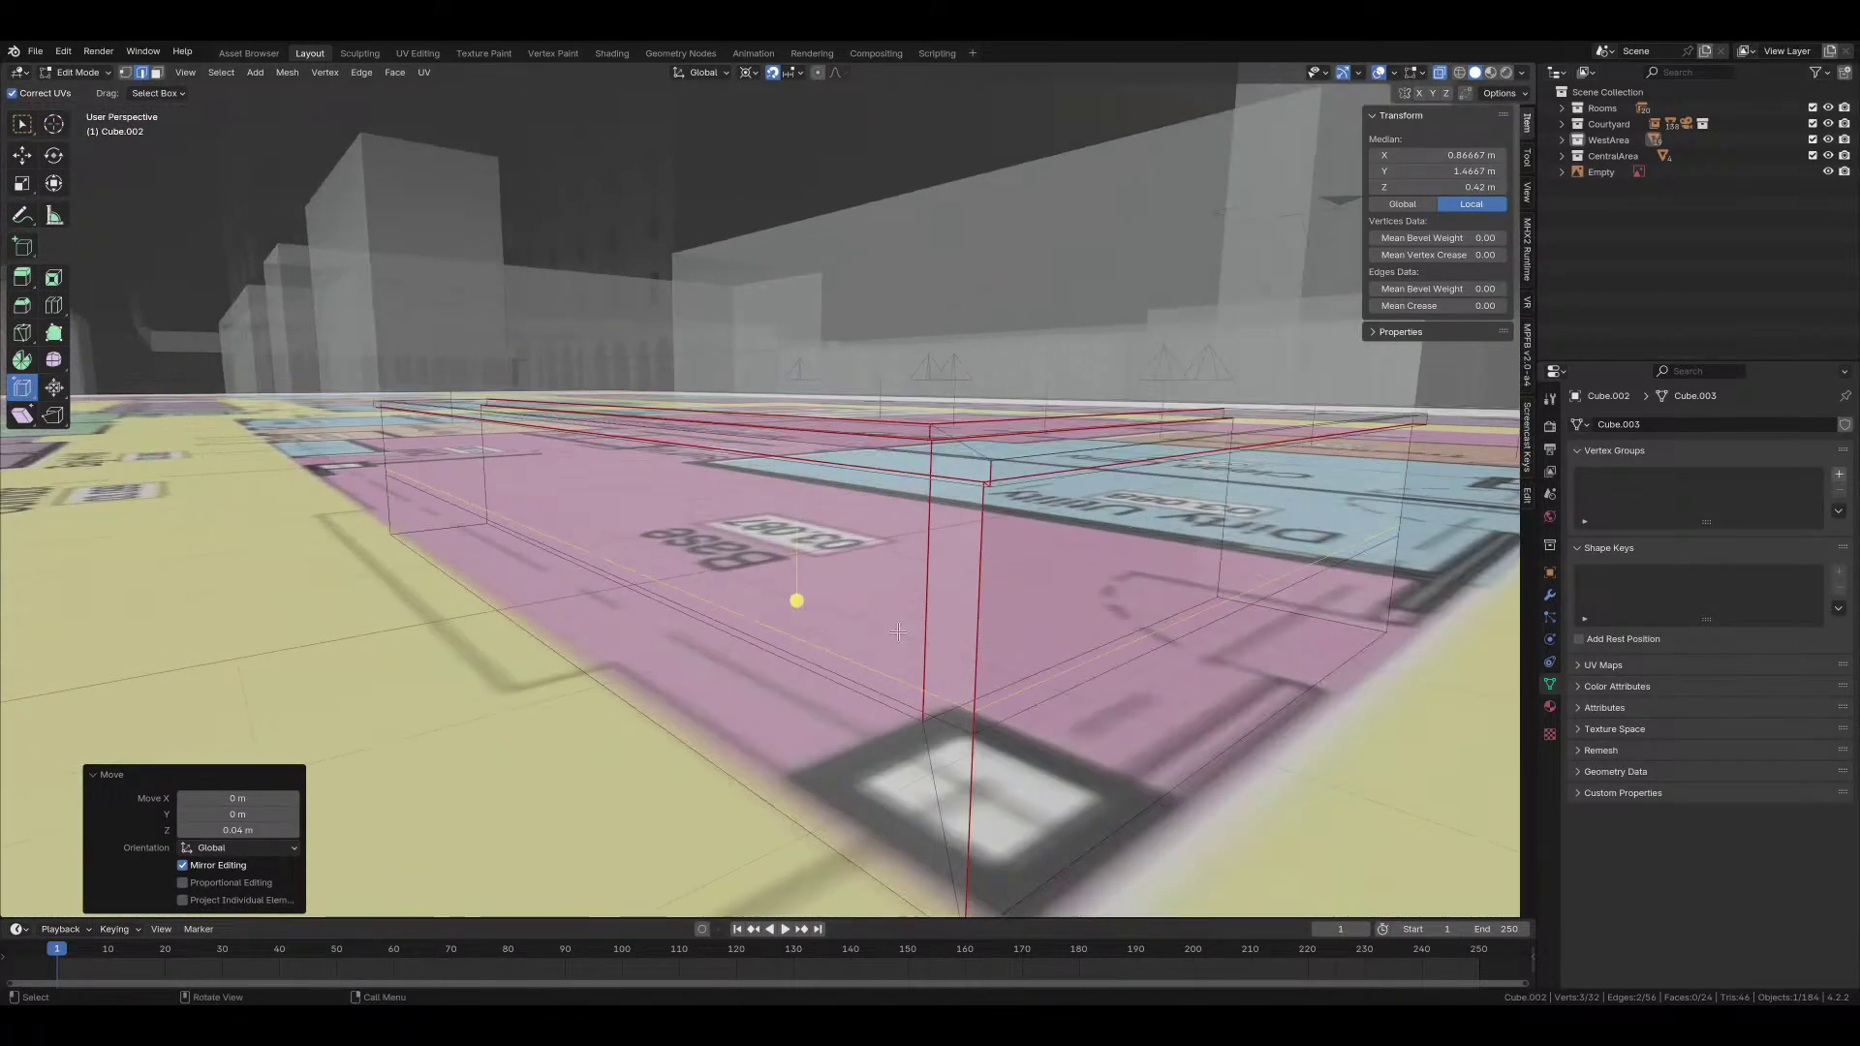
key("ctrl+r")
left_click(976, 719)
left_click(976, 717)
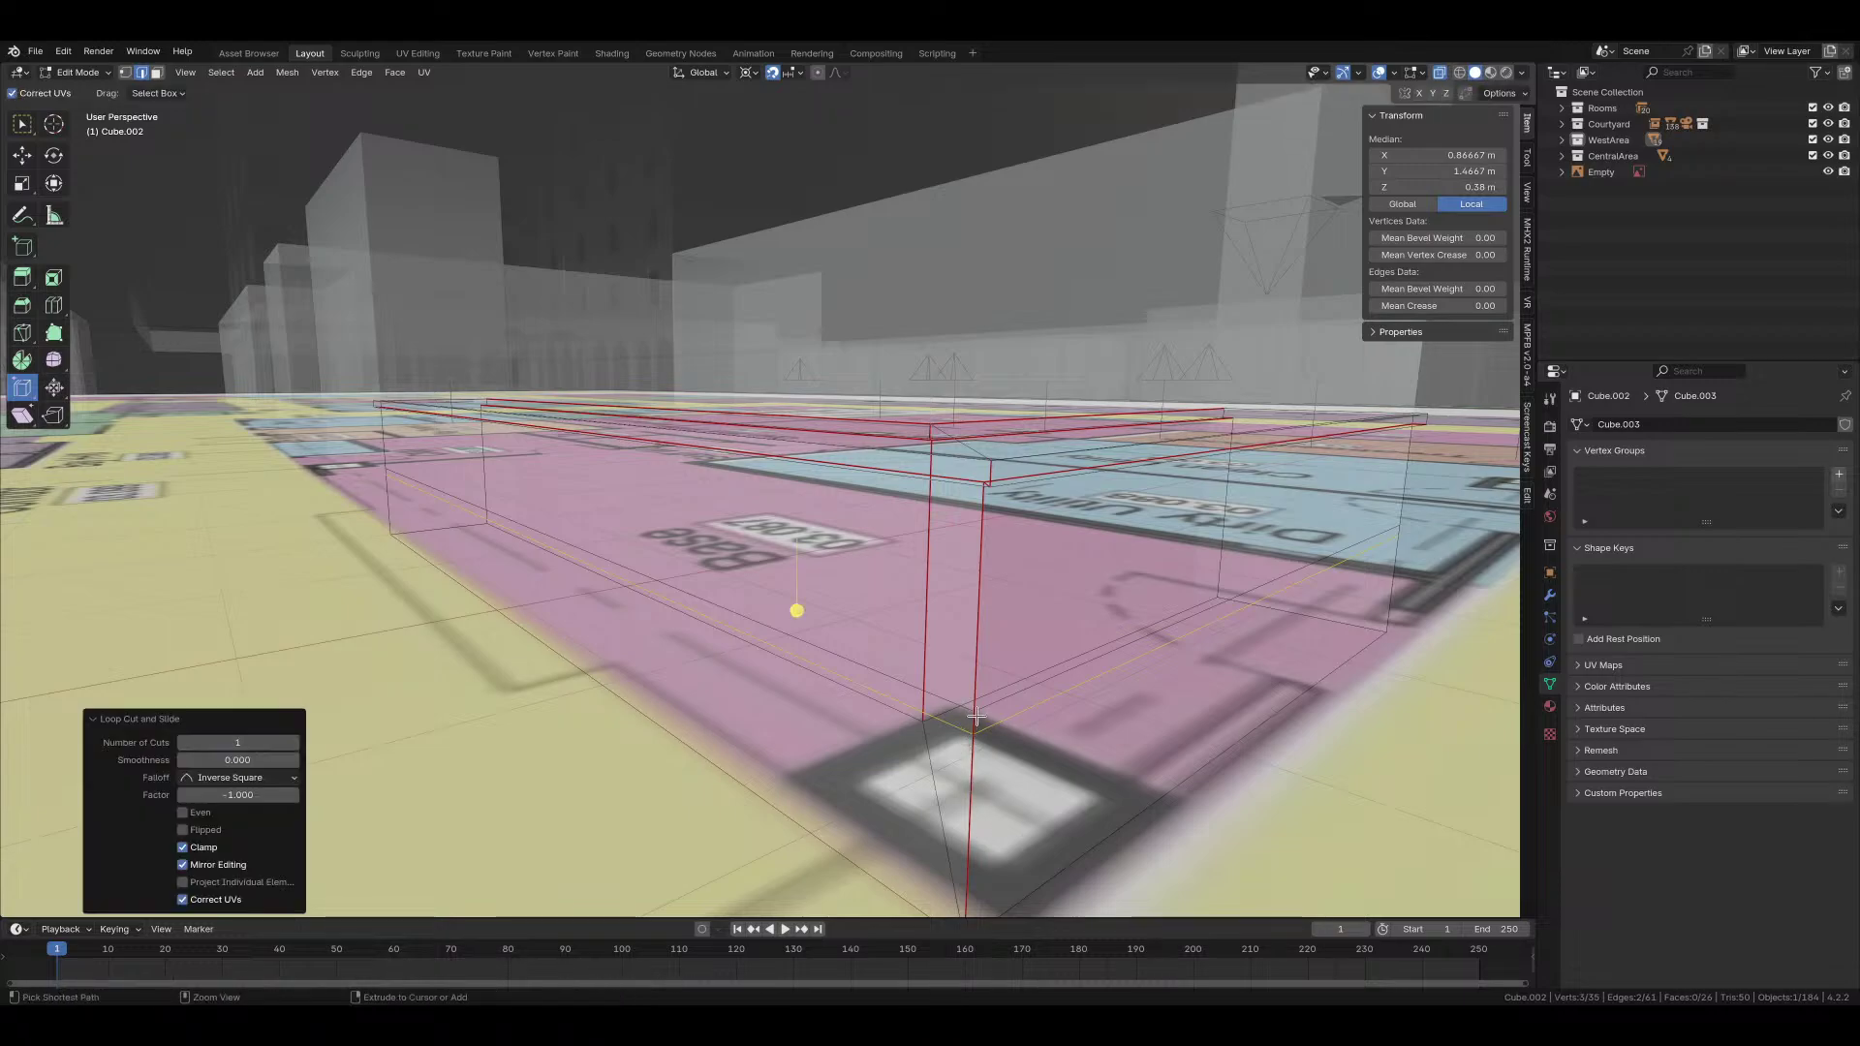
key("ctrl+r")
left_click(975, 717)
left_click(1012, 709)
Step: Recess the narrow strip face on the counter's short outer side by 0.02 m along Y
key("3")
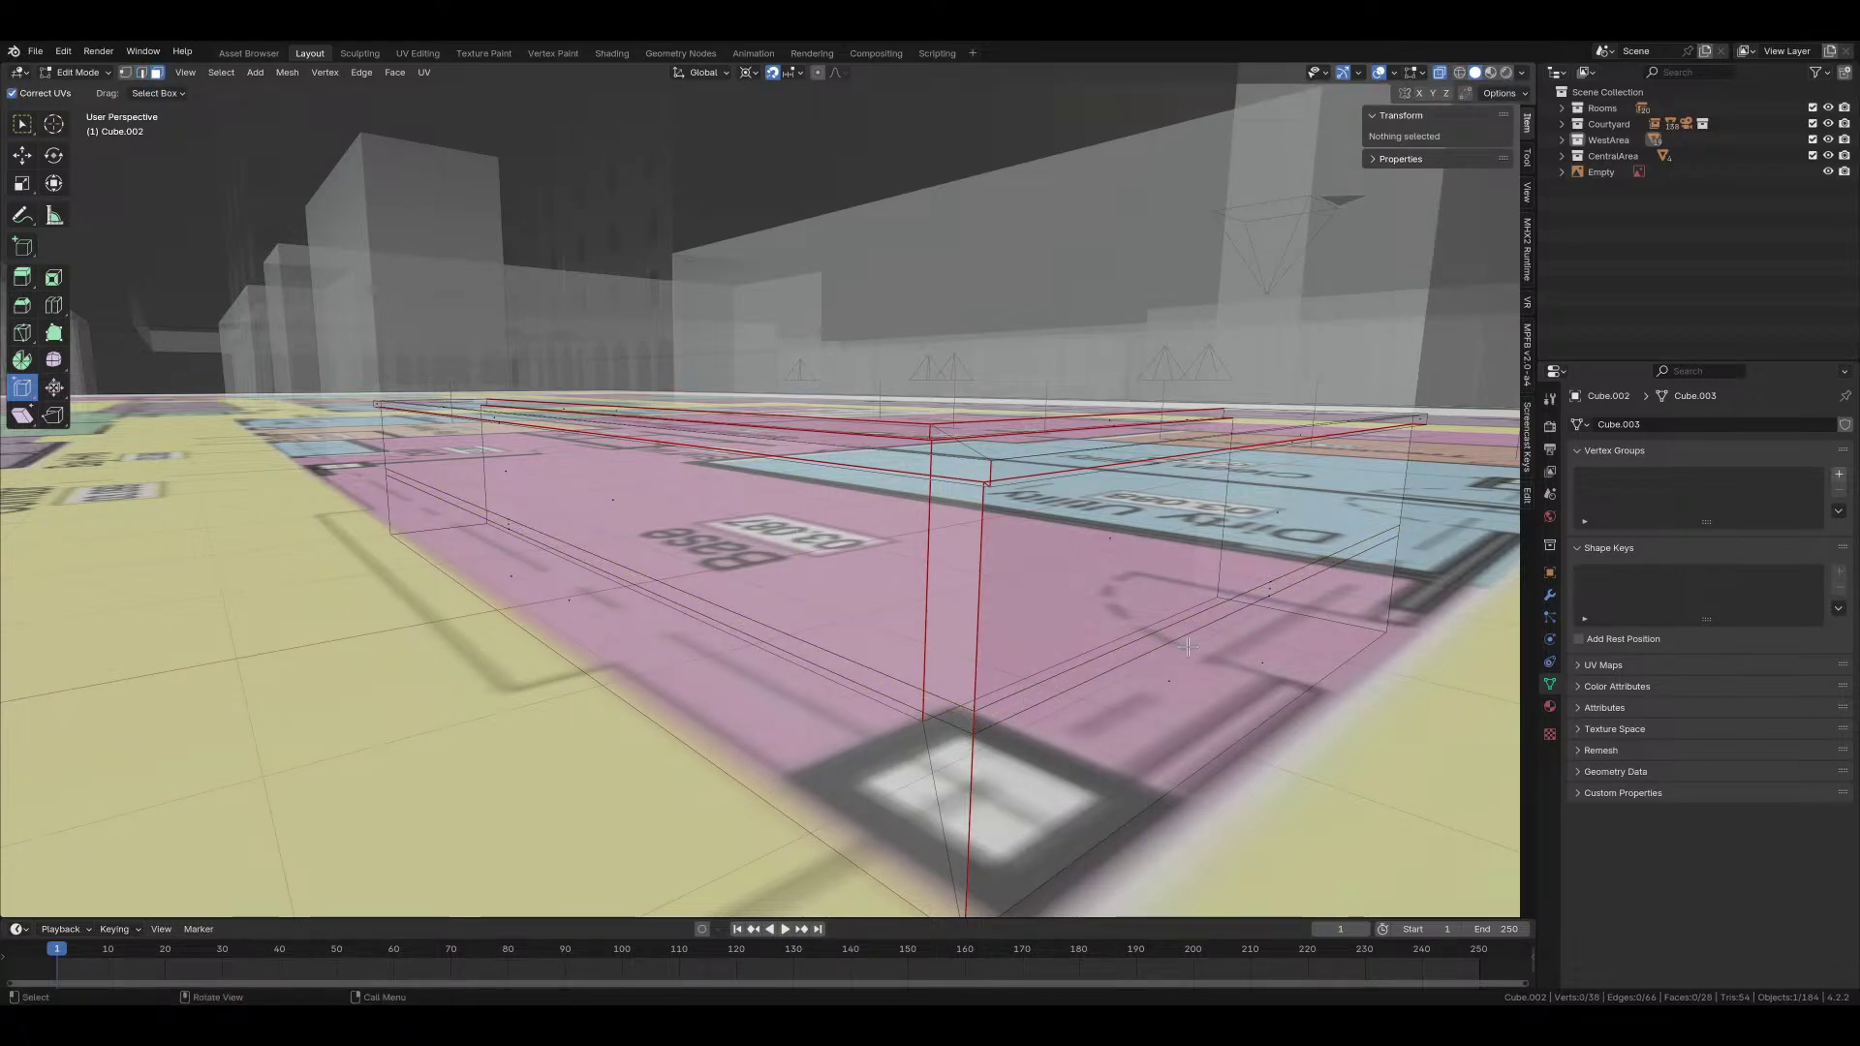
left_click(1267, 591)
key("g")
key("y")
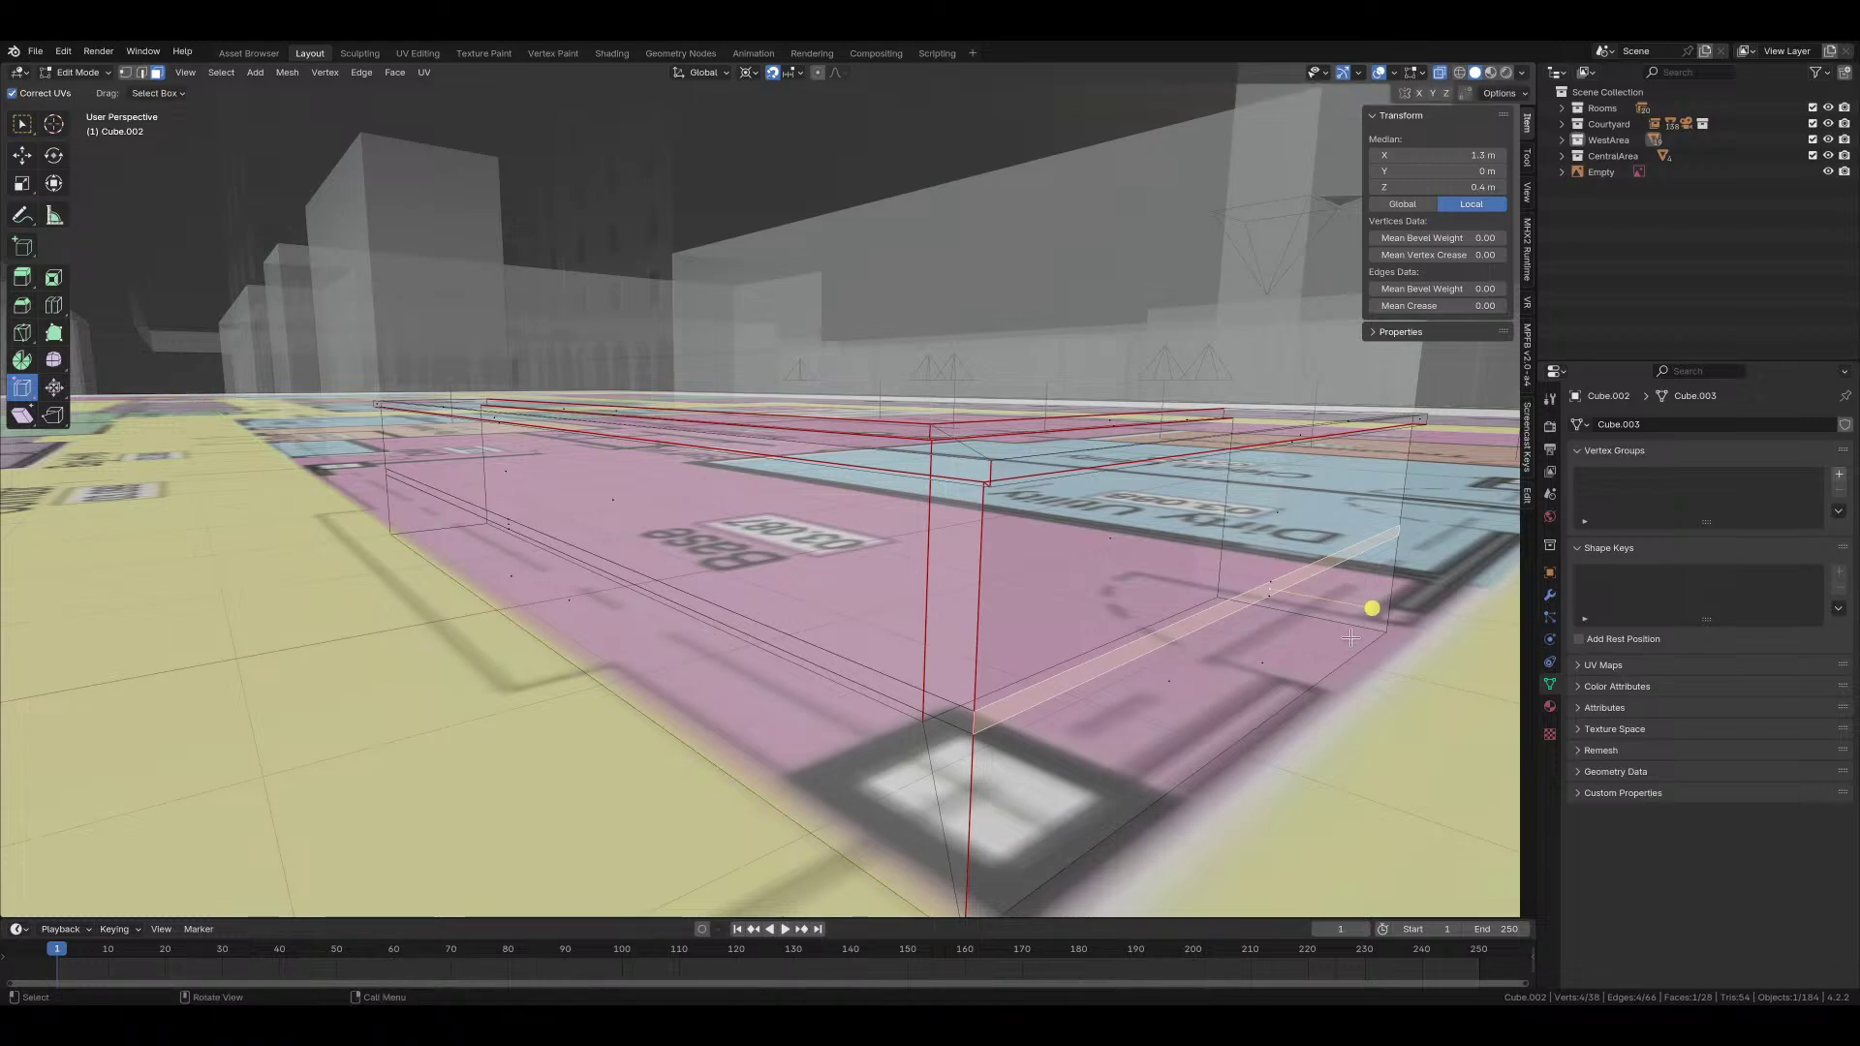
type(".0")
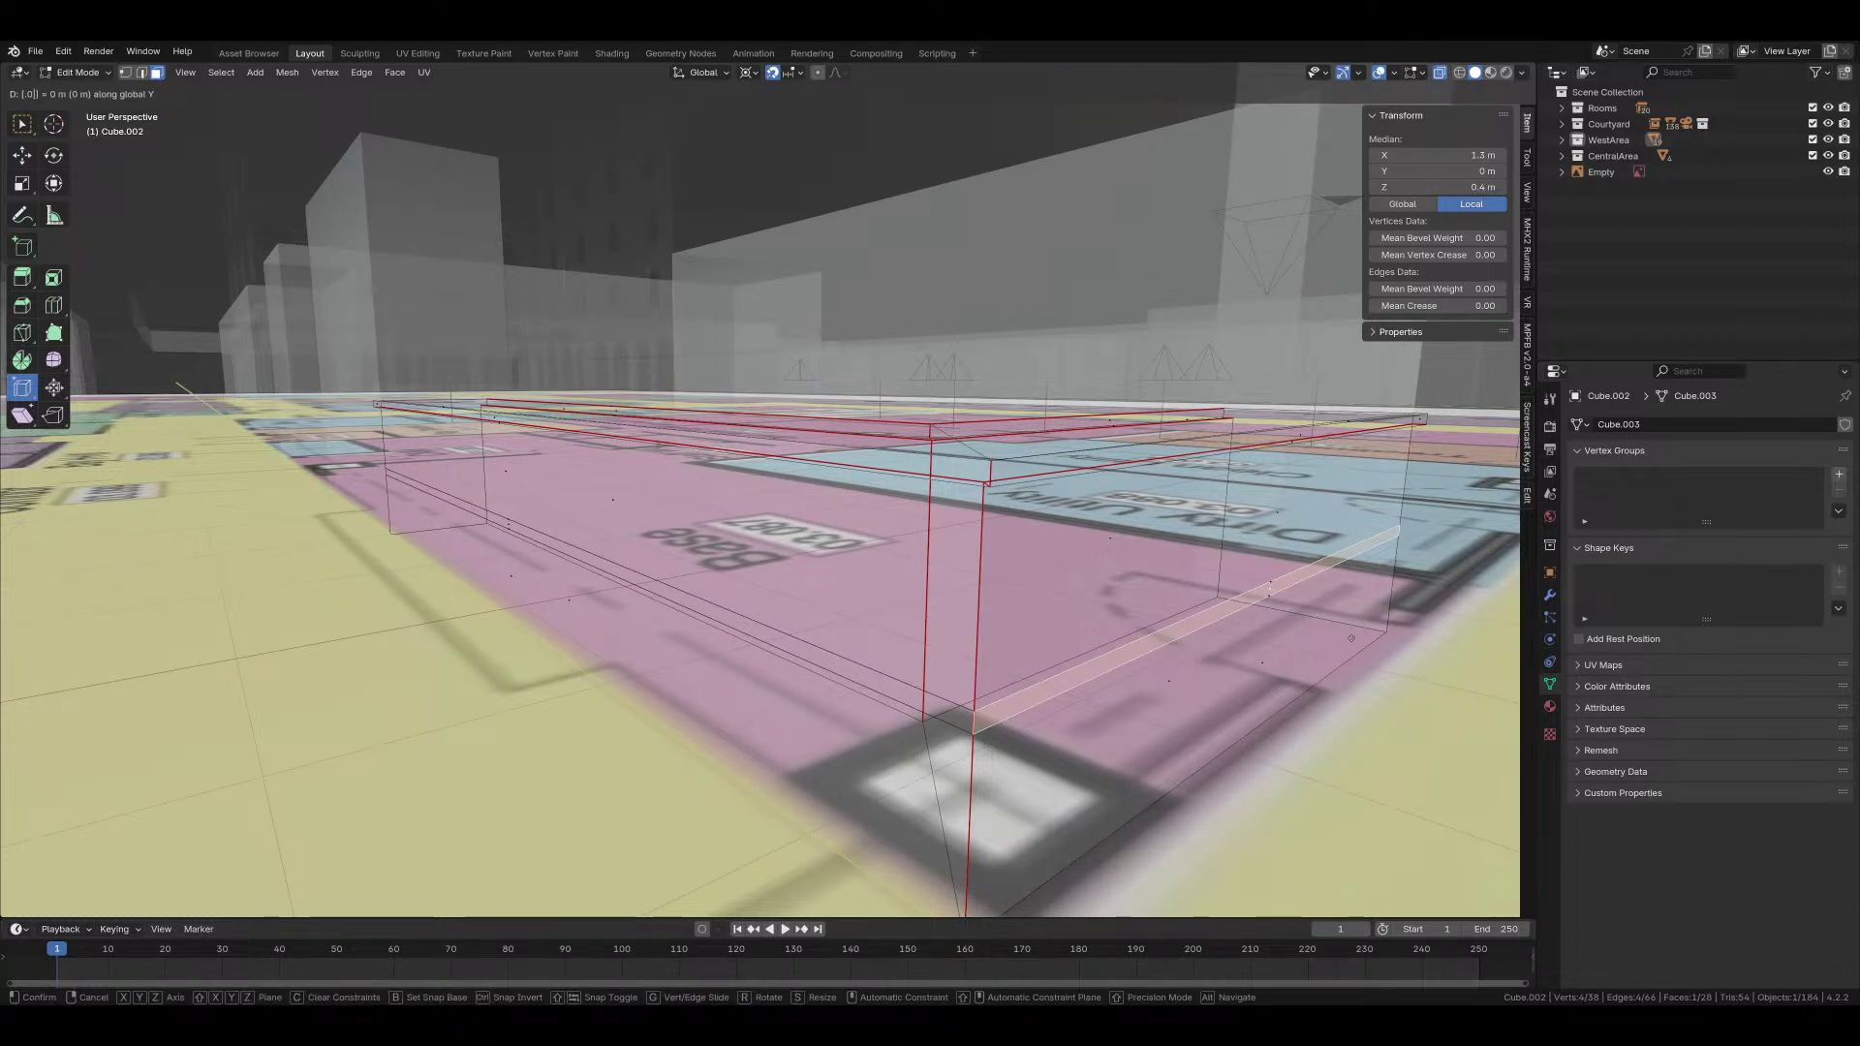
type("2")
left_click(1351, 638)
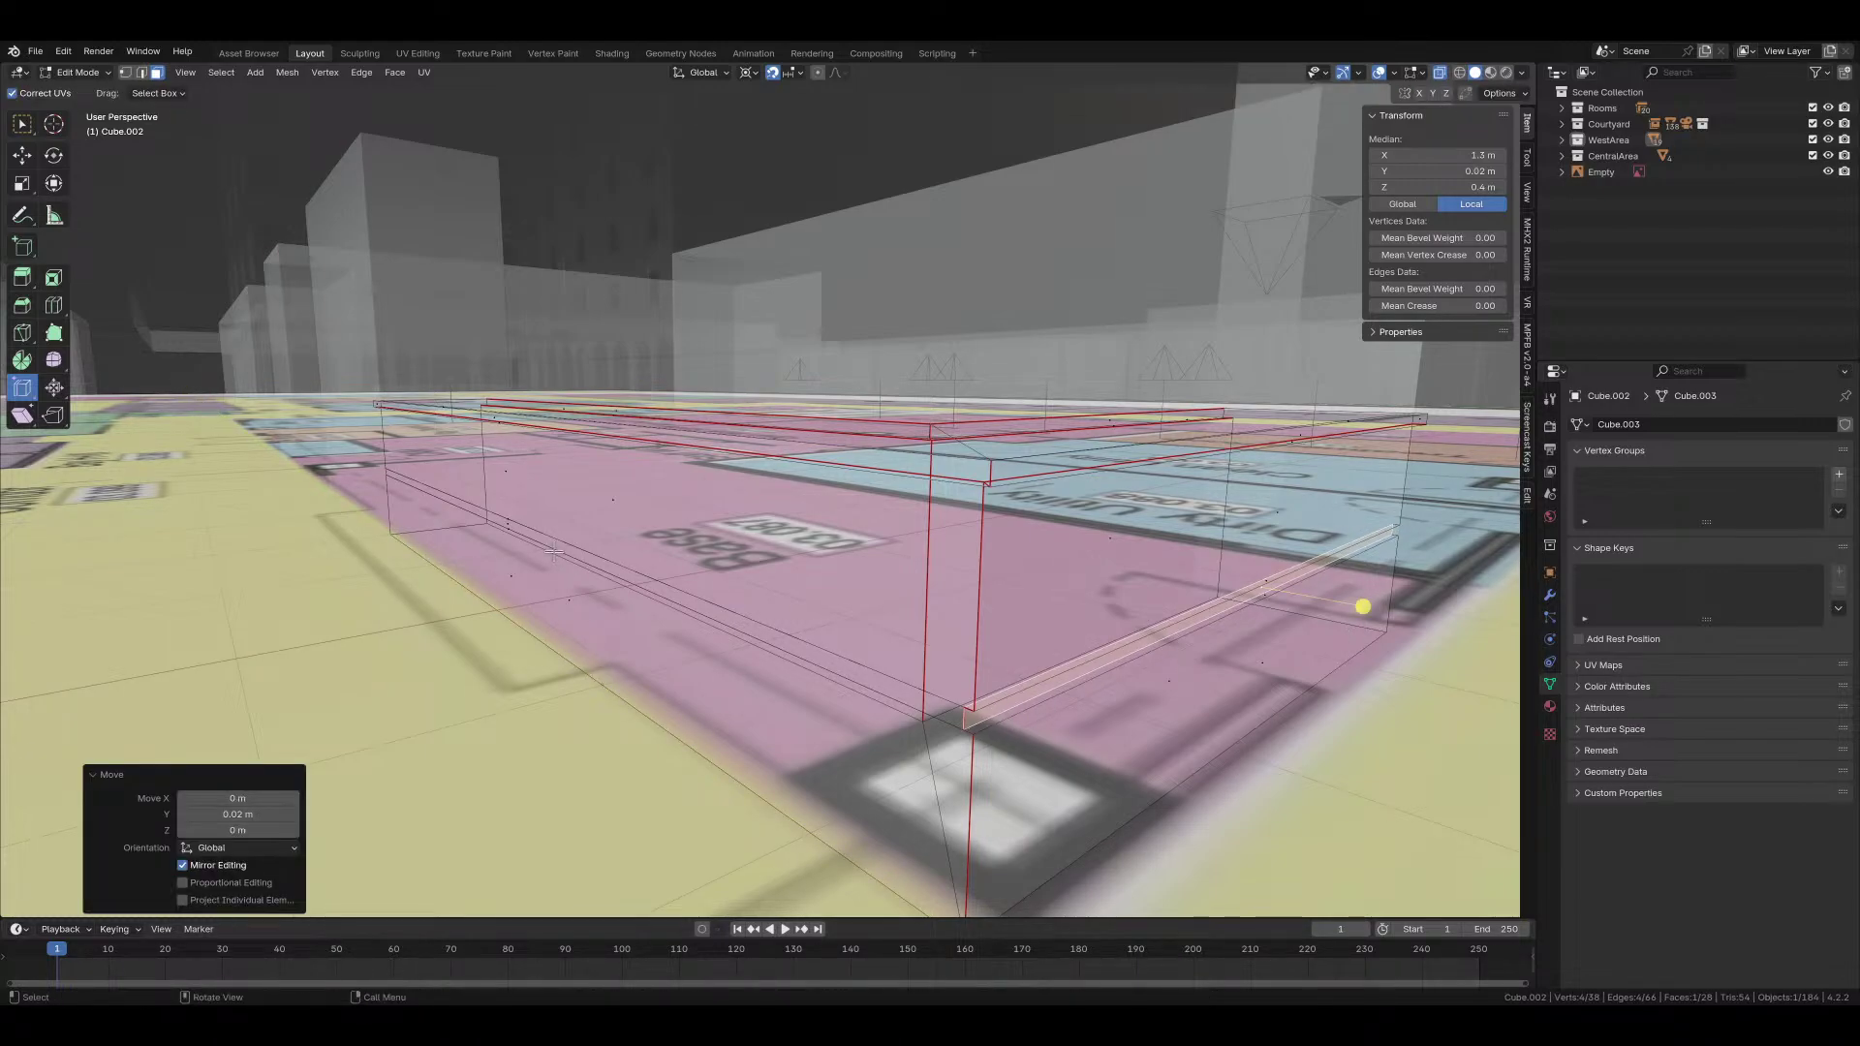
Step: Recess the narrow strip face on the counter's long outer side by 0.02 m along X
left_click(514, 529)
type("gx")
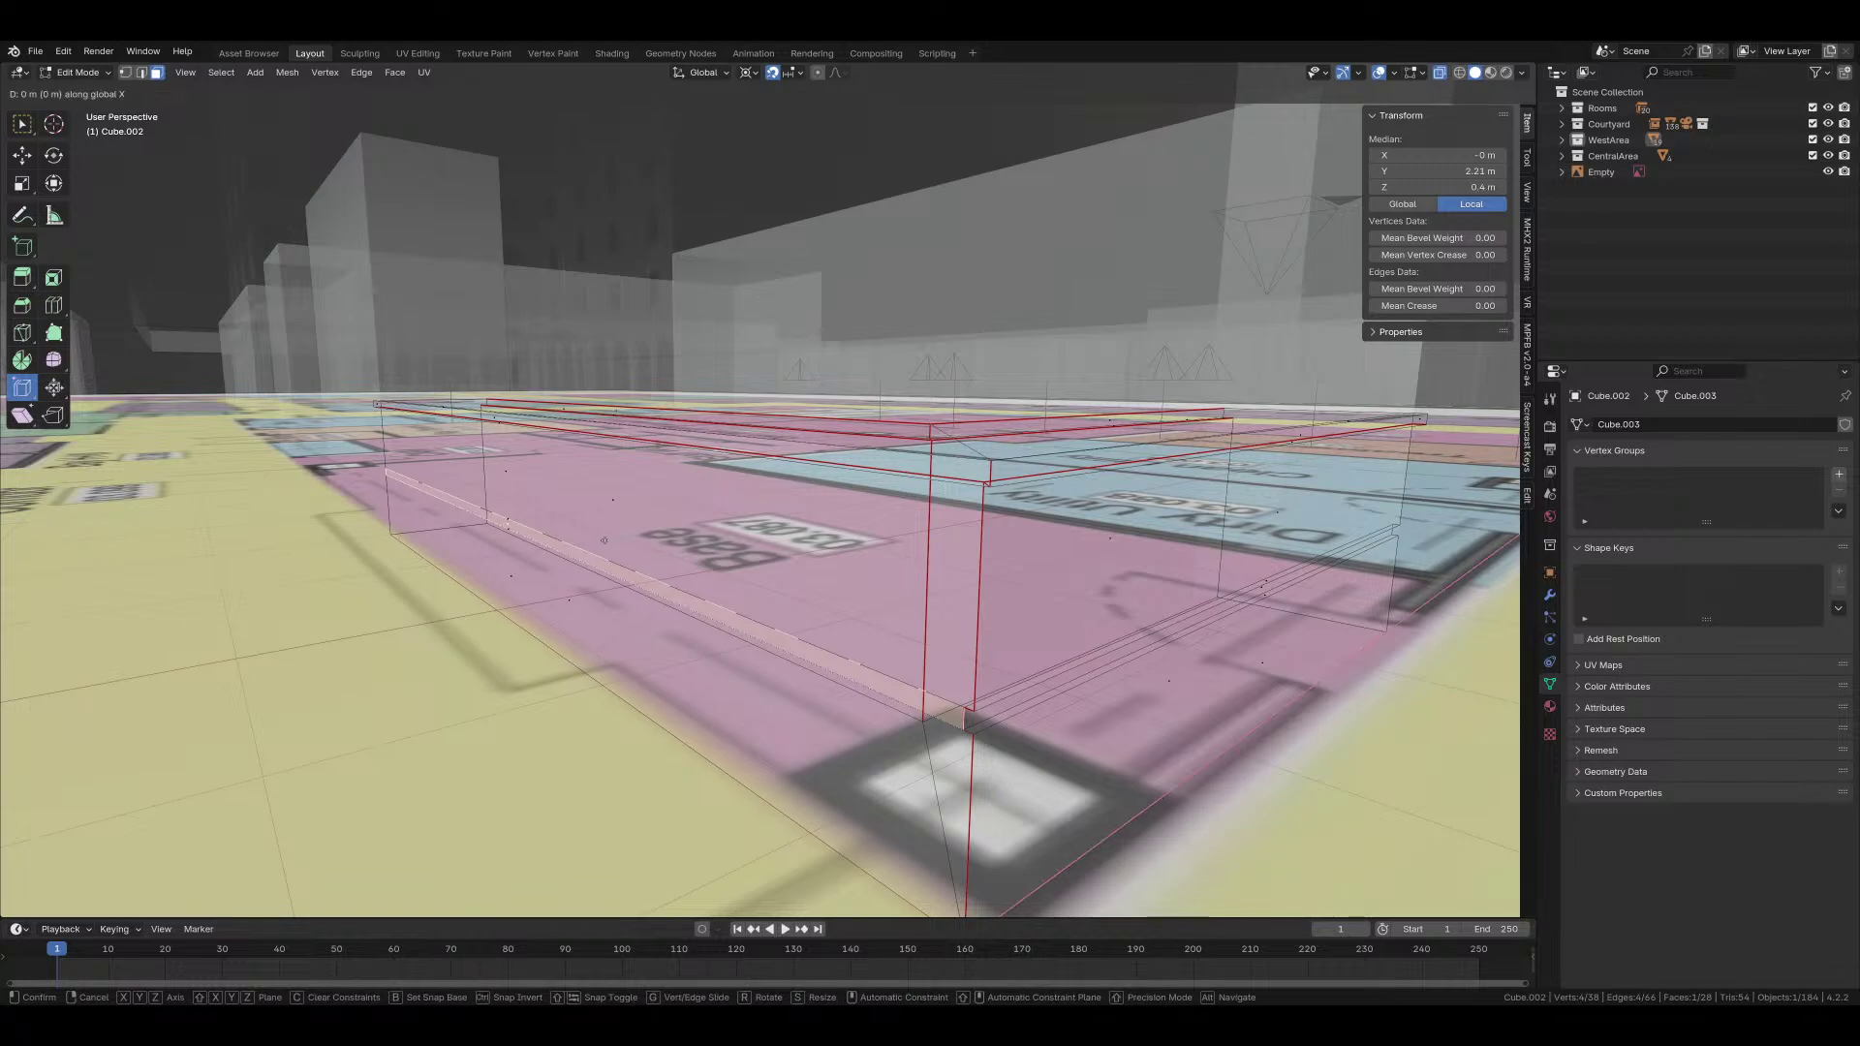
type(".02")
left_click(425, 534)
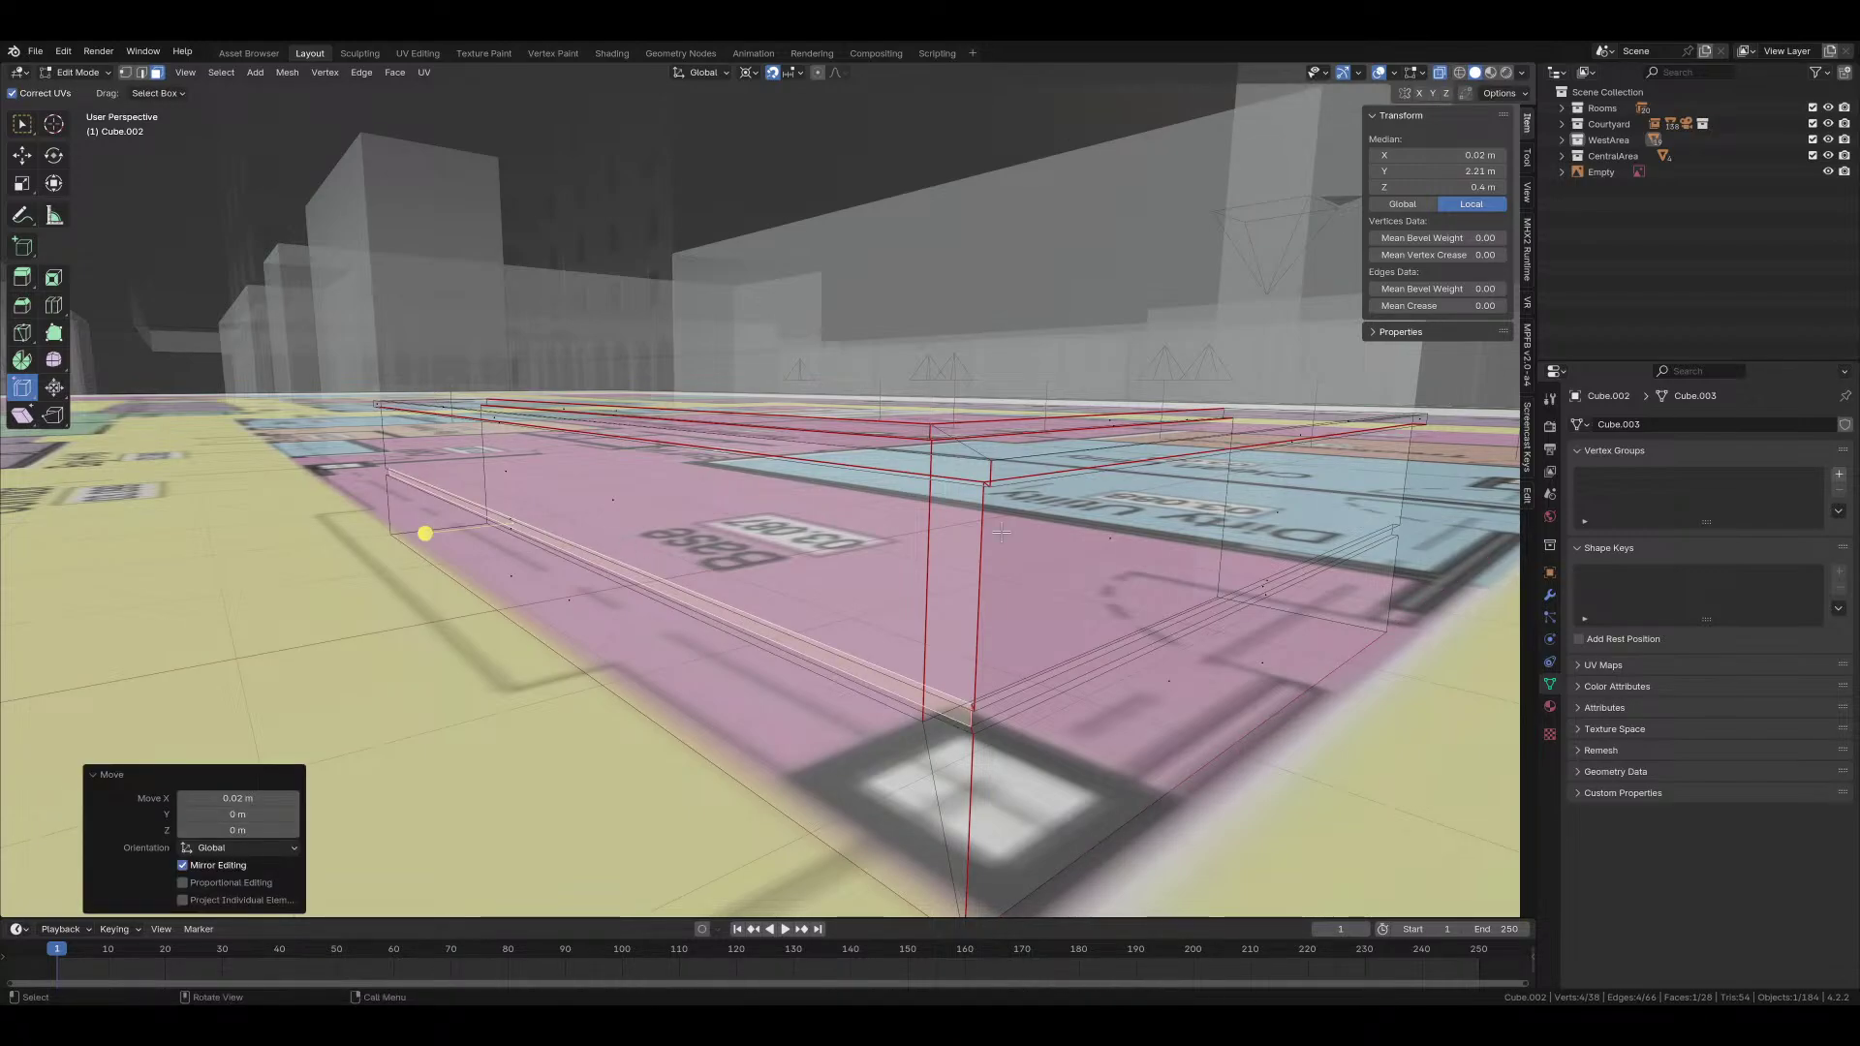
Step: Leave Edit Mode, turn off X-ray to check the counter's groove, and save the file
key("Tab")
scroll(980, 630, "up", 5)
key("alt+z")
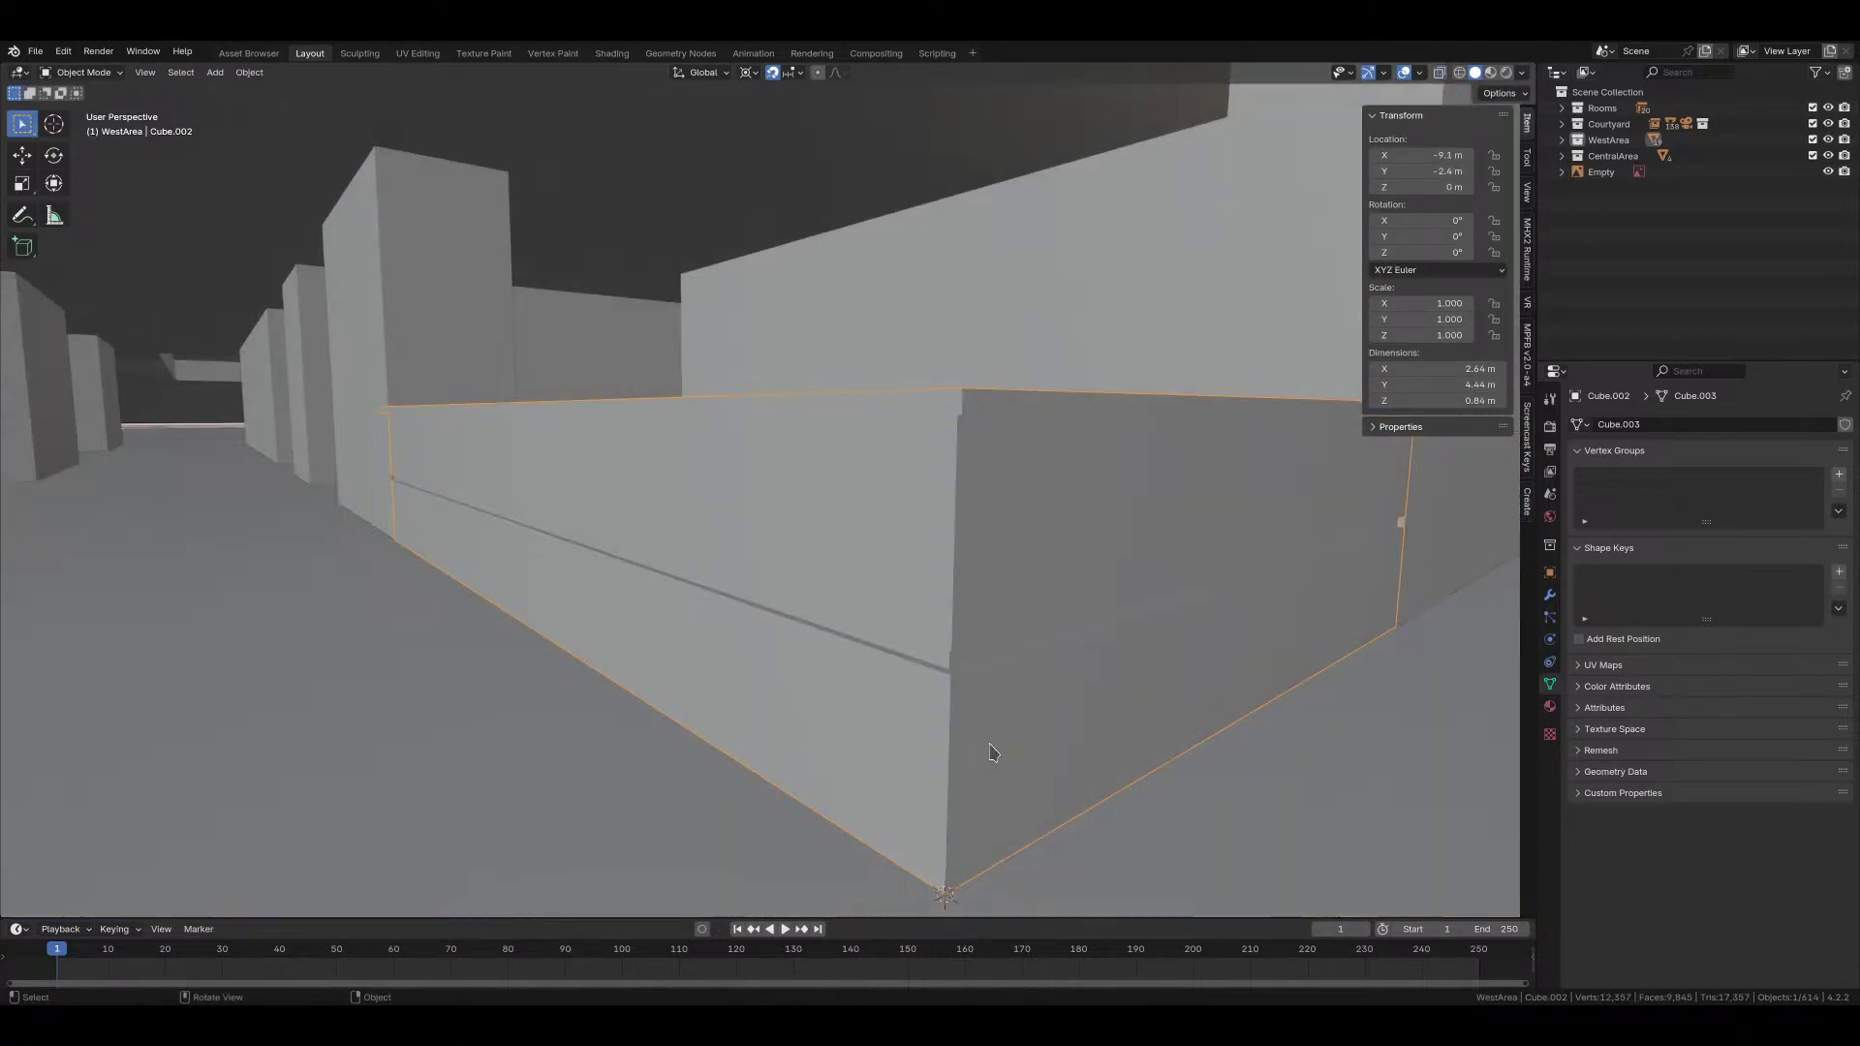
middle_click_drag(993, 754, 792, 540)
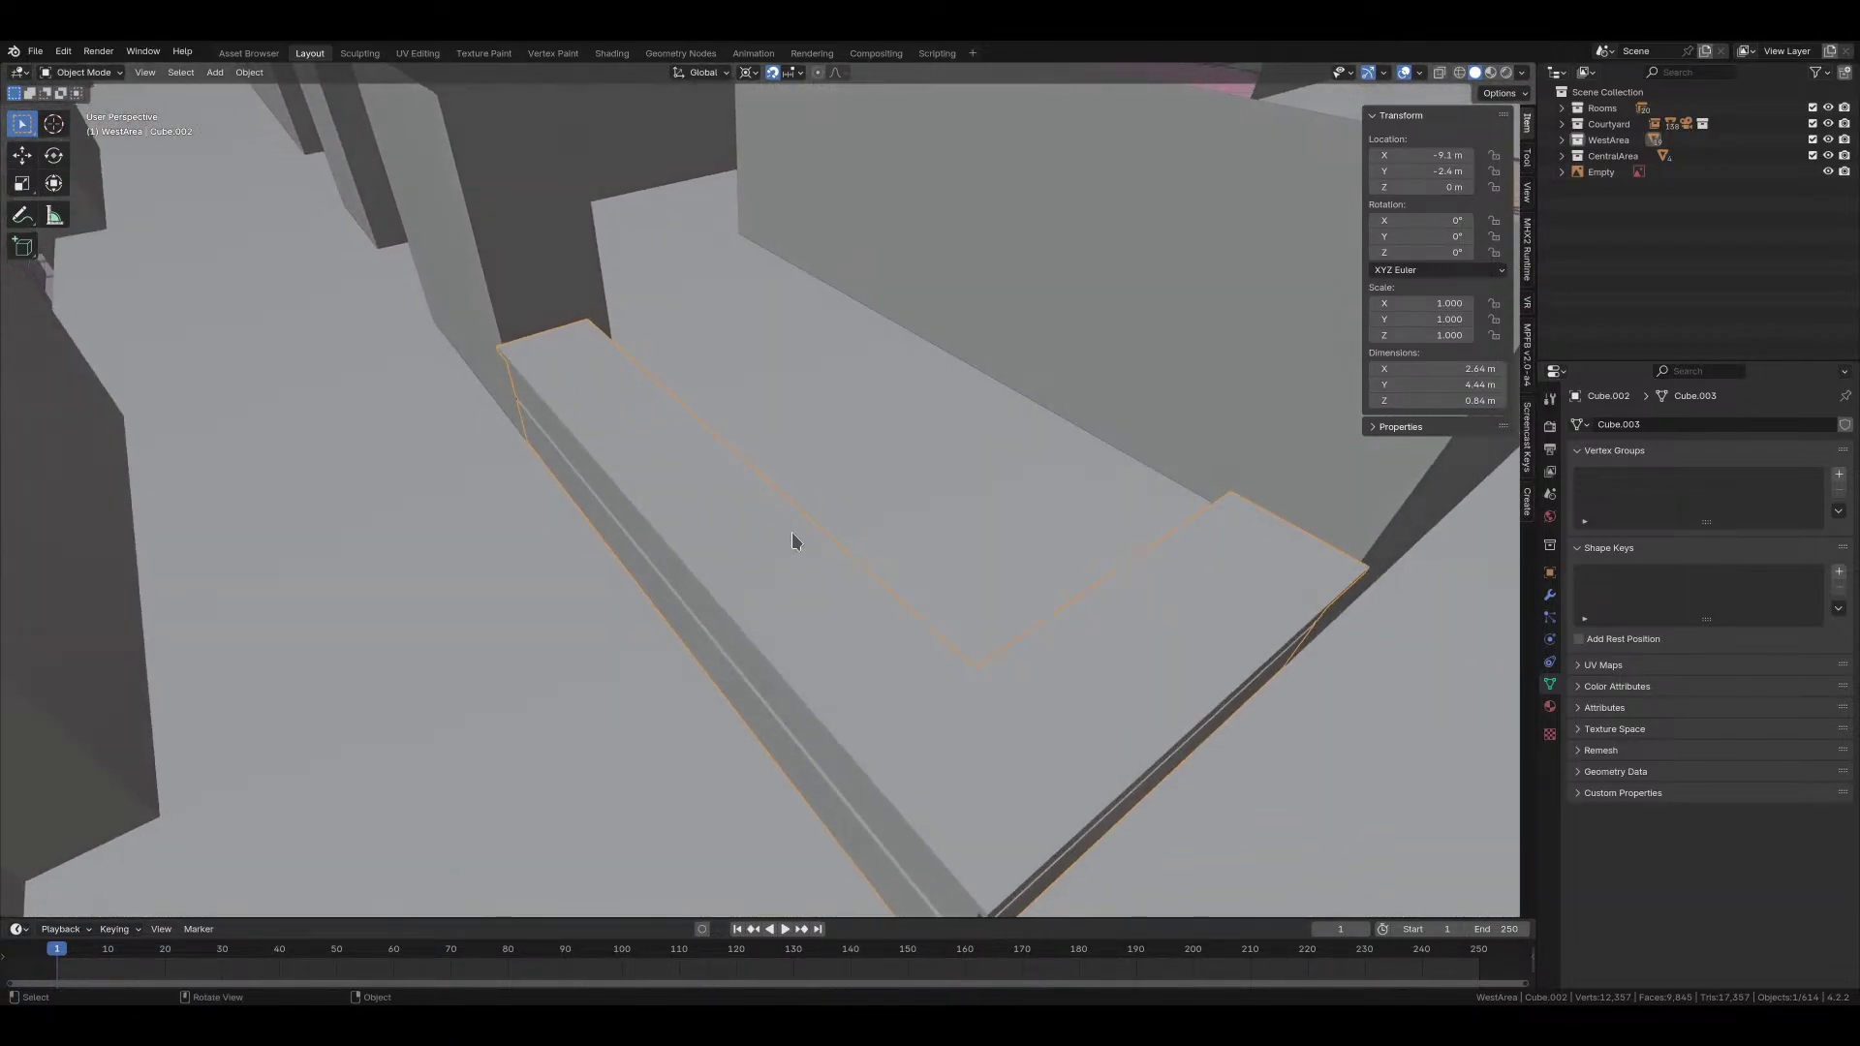
key("ctrl+s")
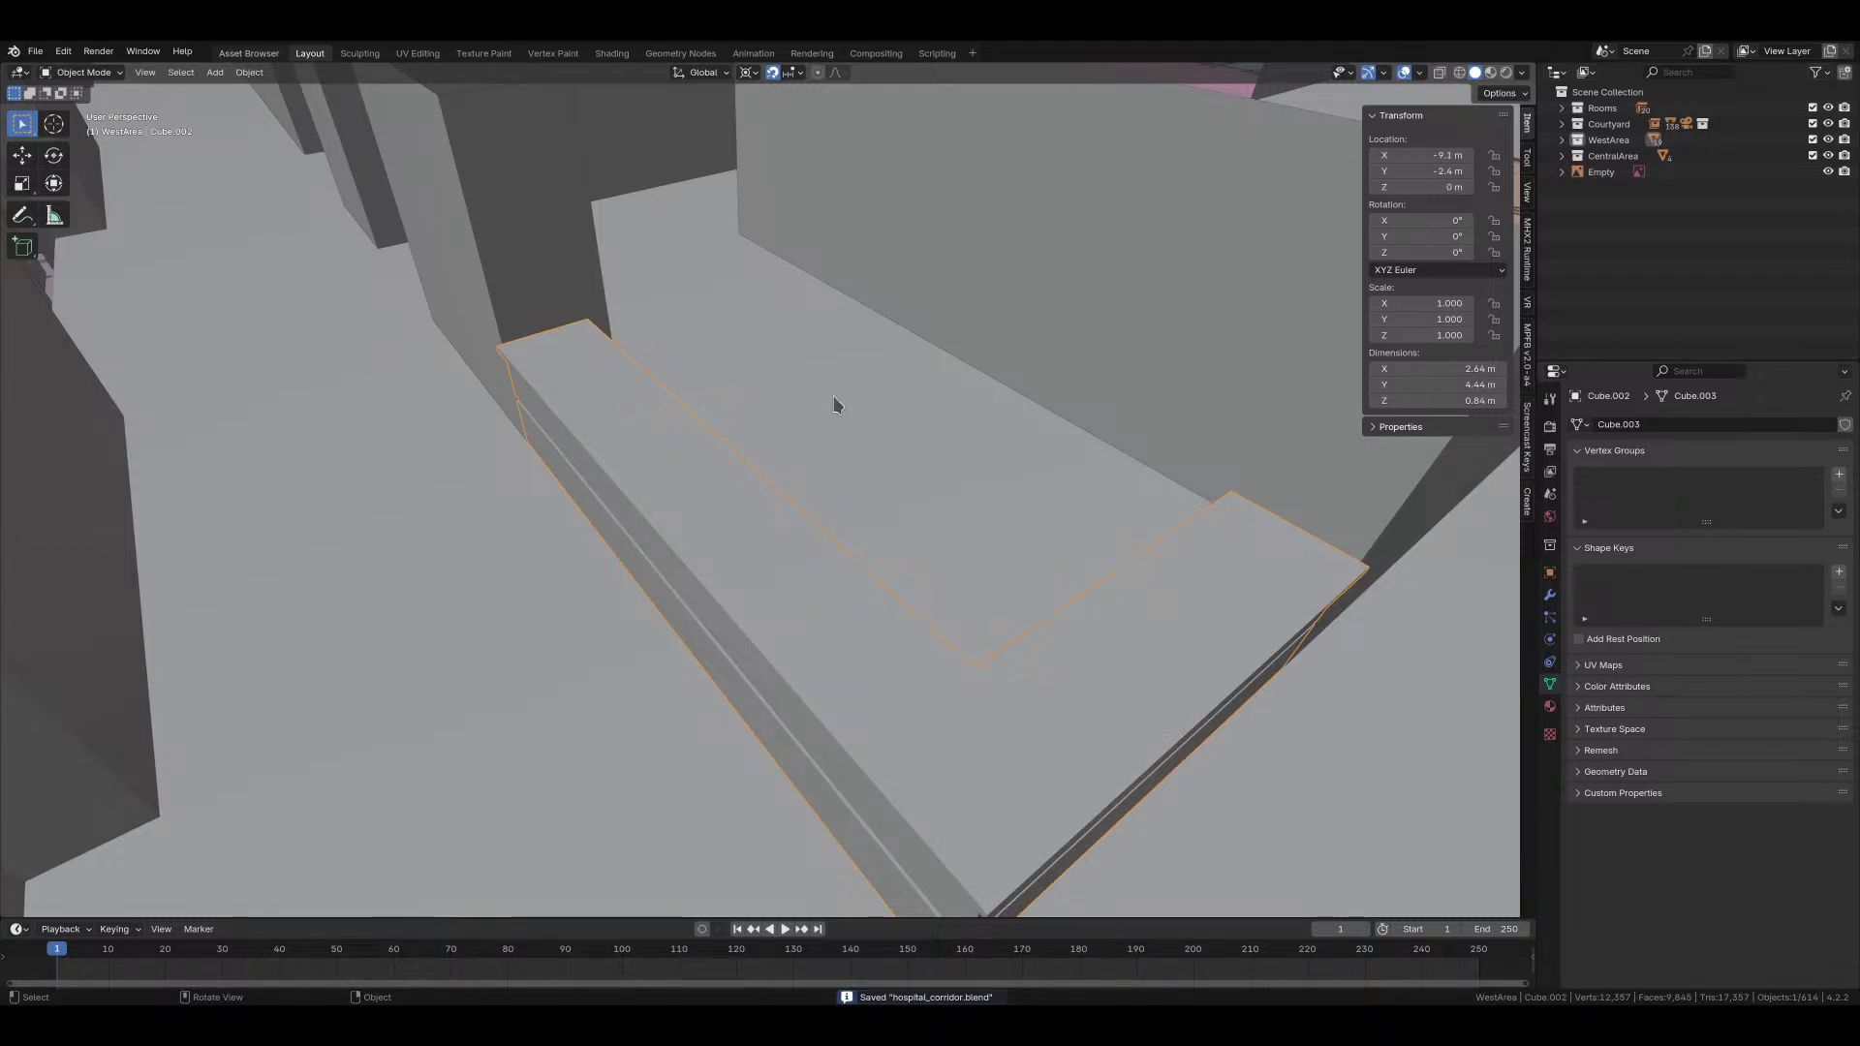
Step: Switch to the Asset Browser workspace, frame the counter, collapse the Courtyard collection and make WestArea the active collection
left_click(230, 54)
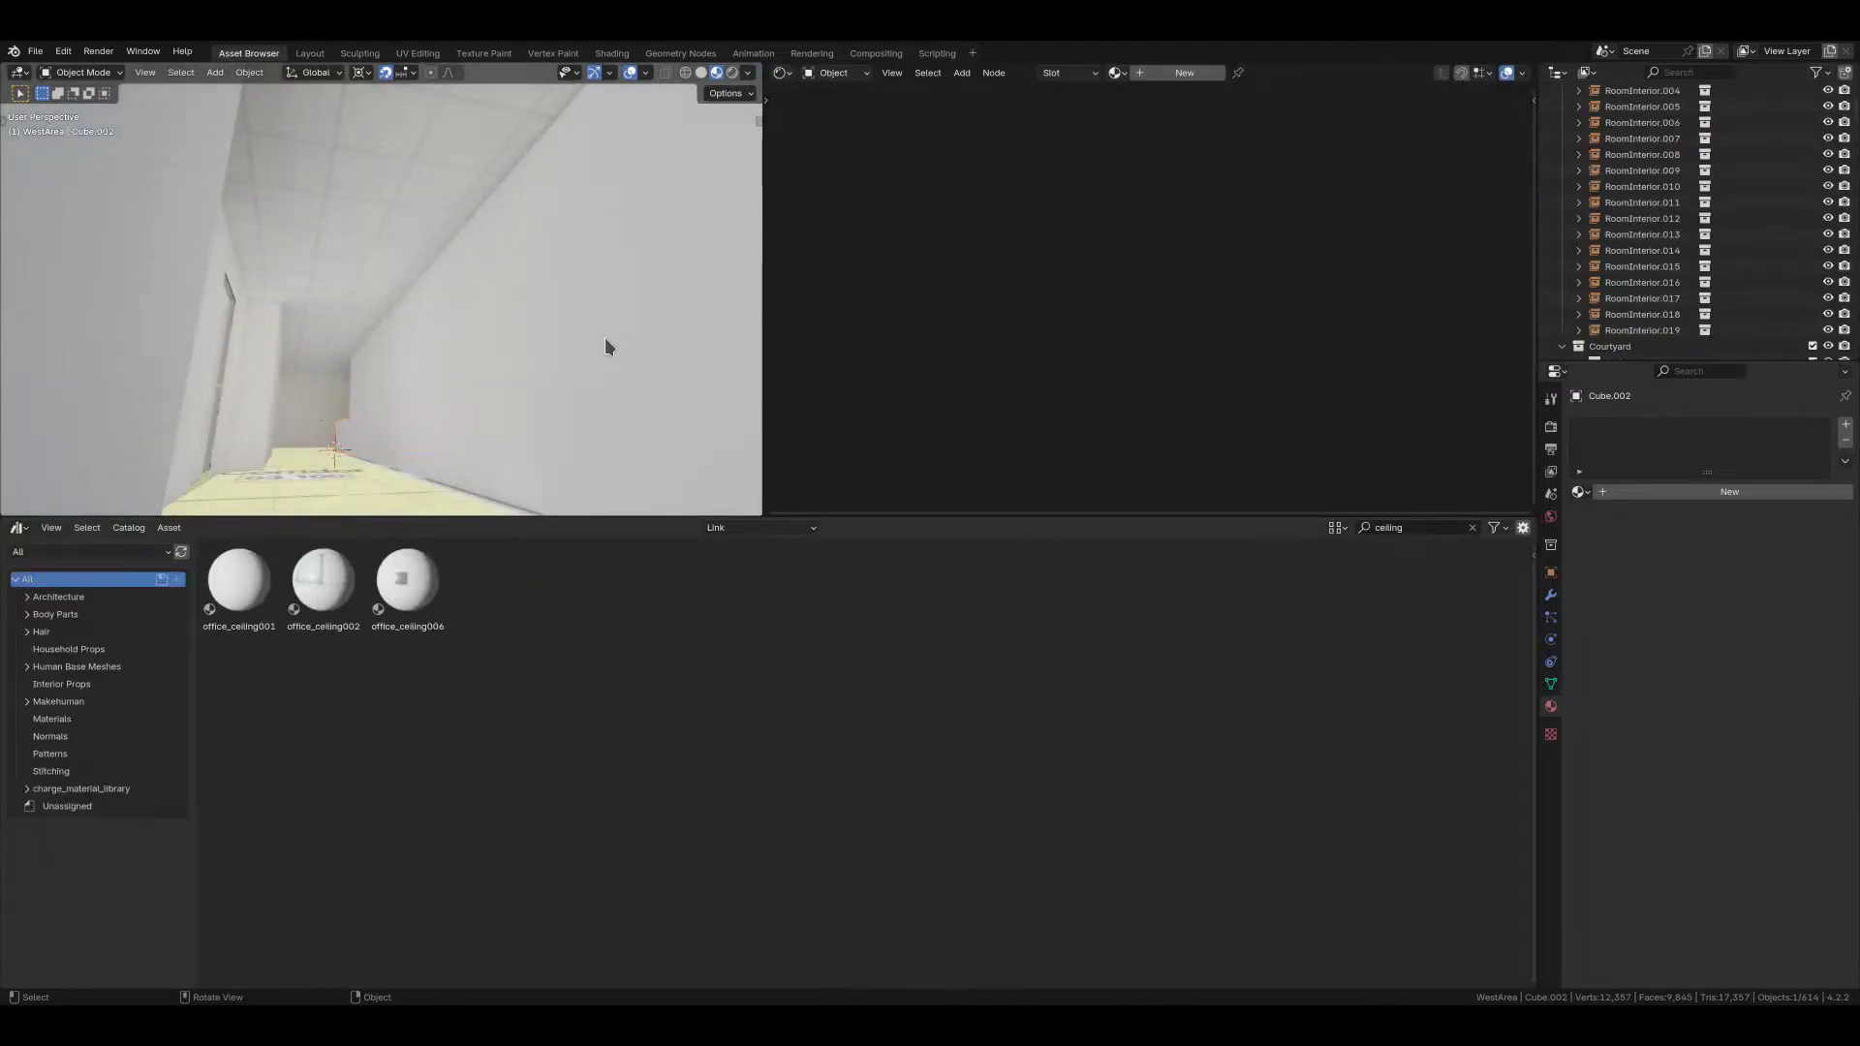
key("KP_Decimal")
middle_click_drag(433, 386, 317, 358)
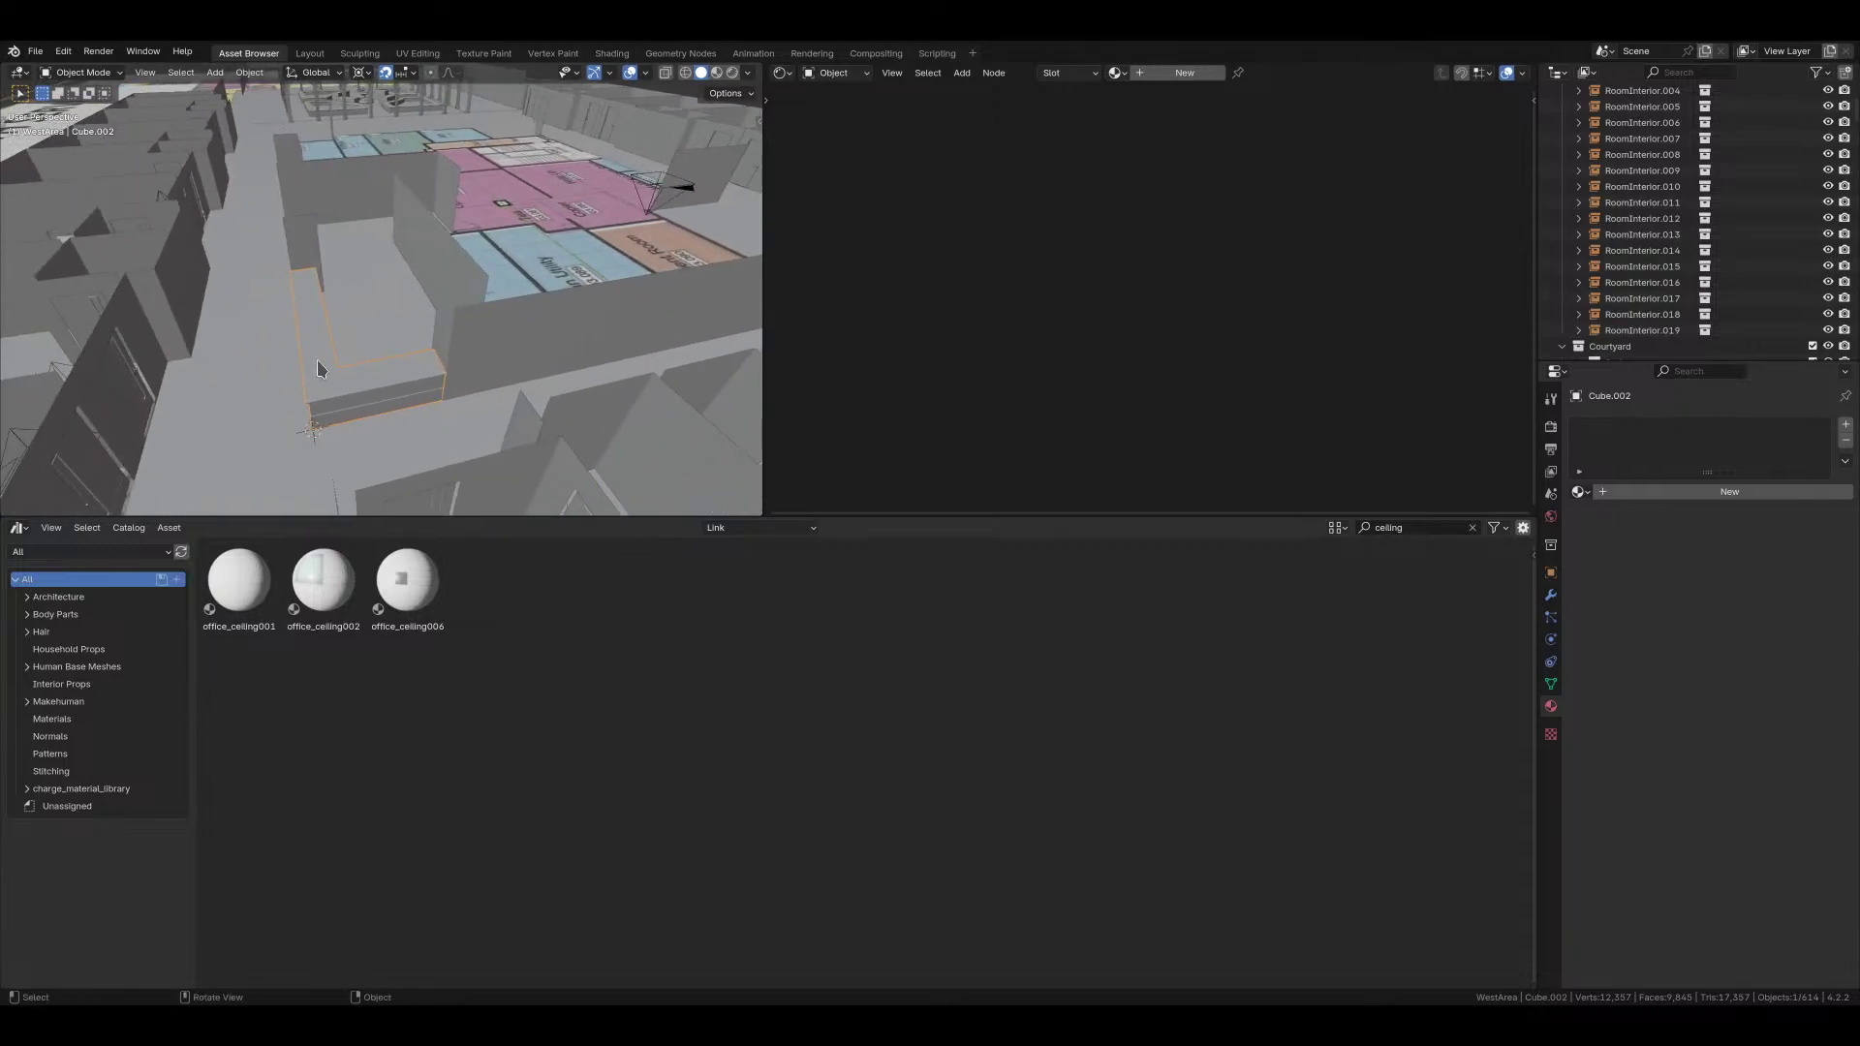
scroll(1705, 184, "down", 5)
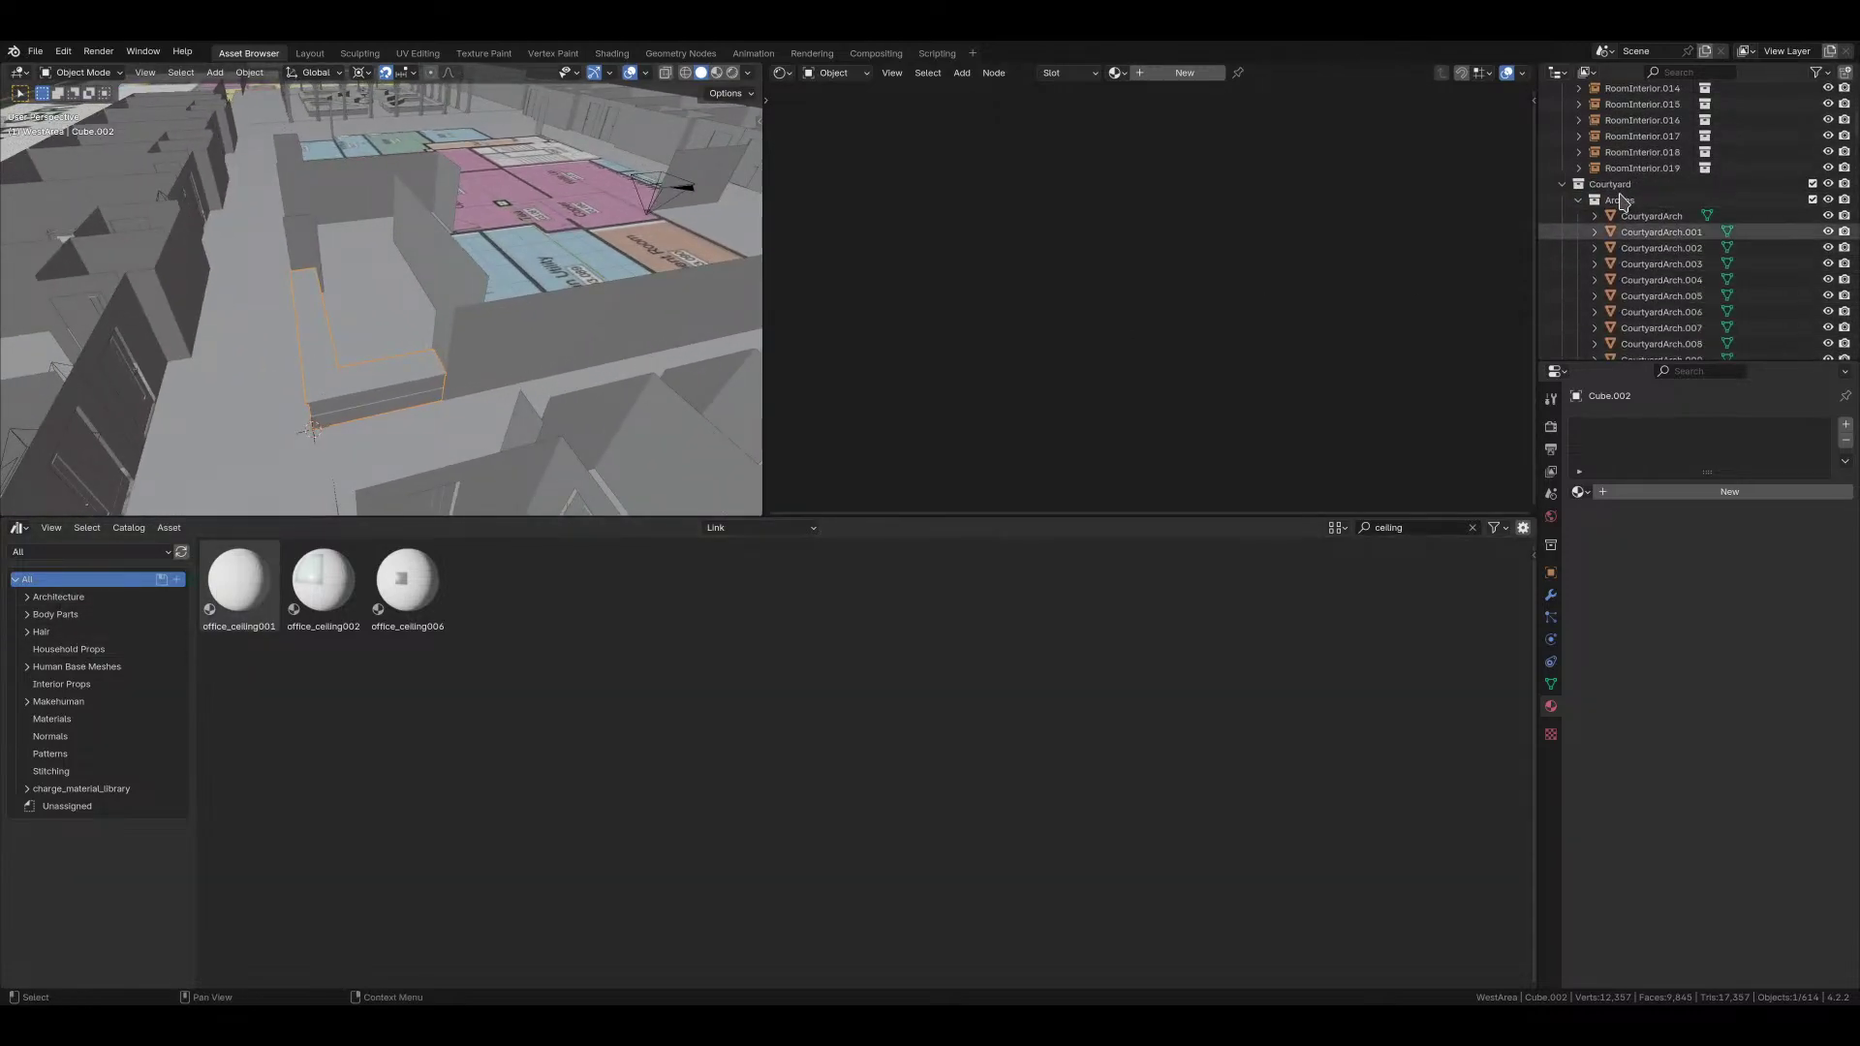
left_click(1561, 184)
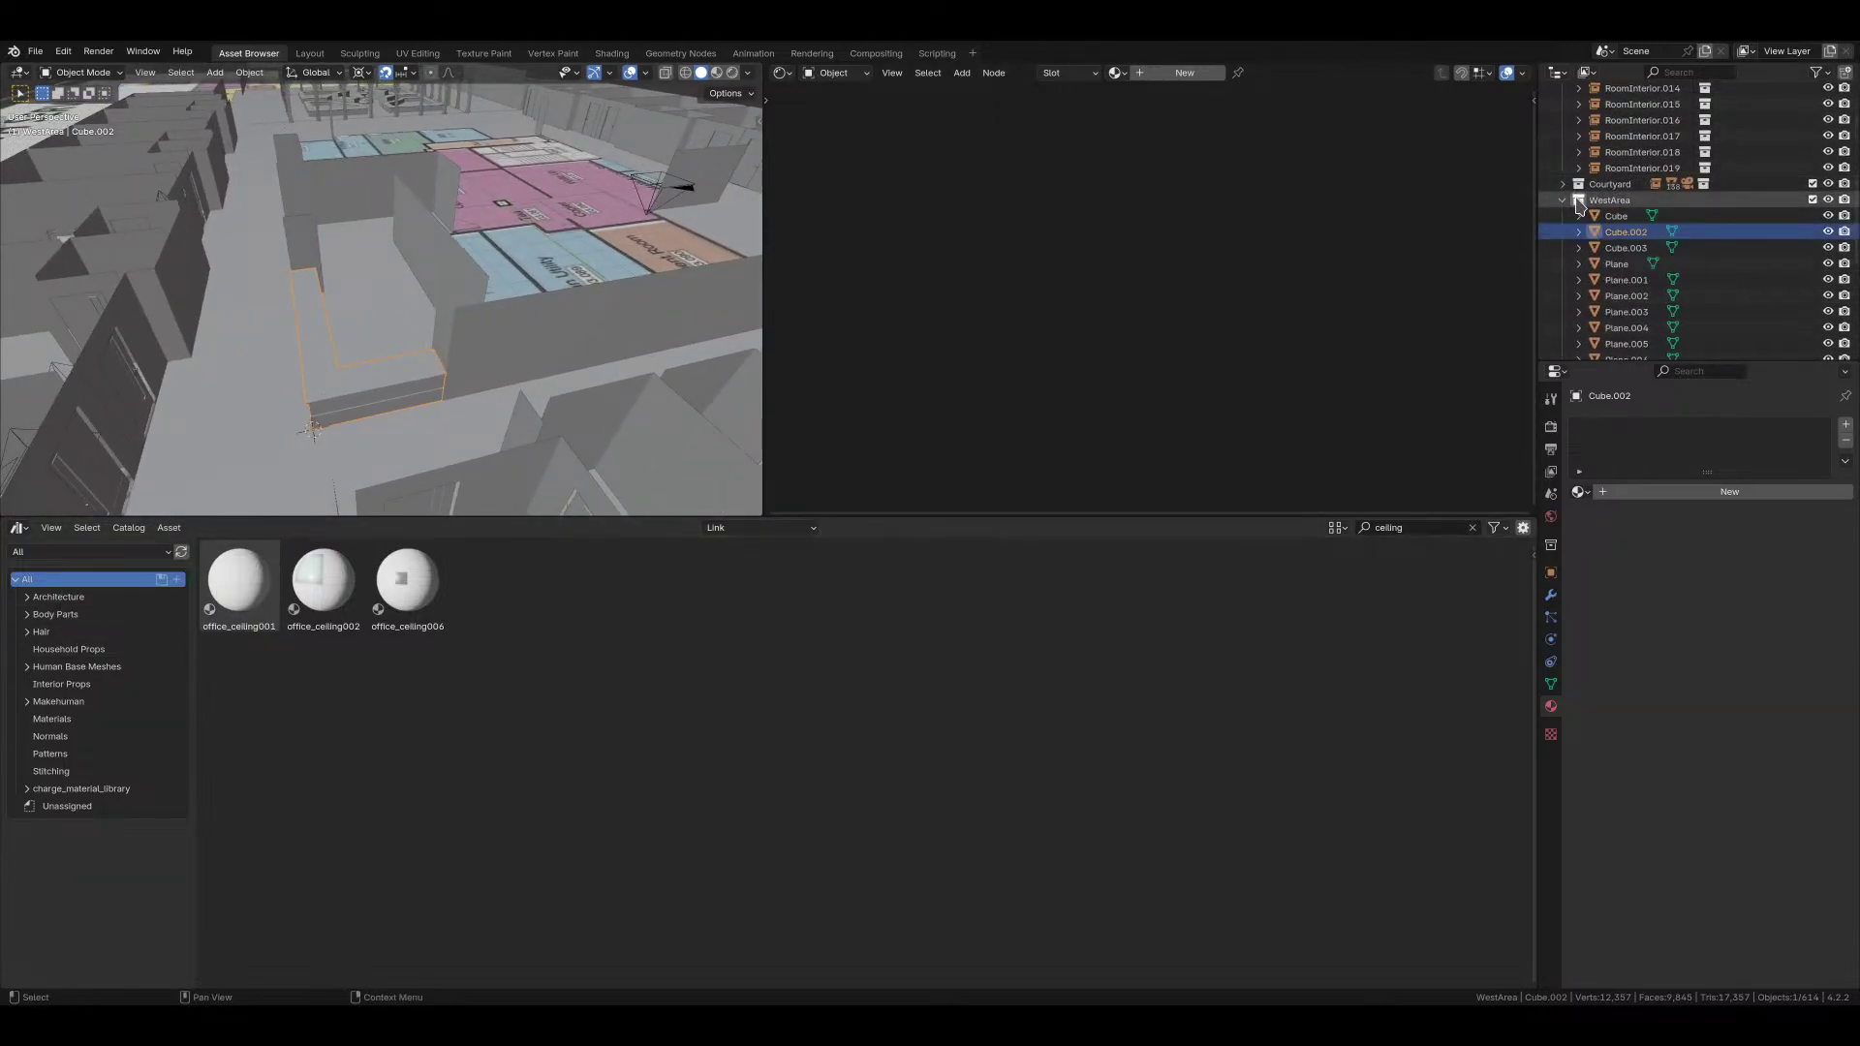
left_click(1608, 200)
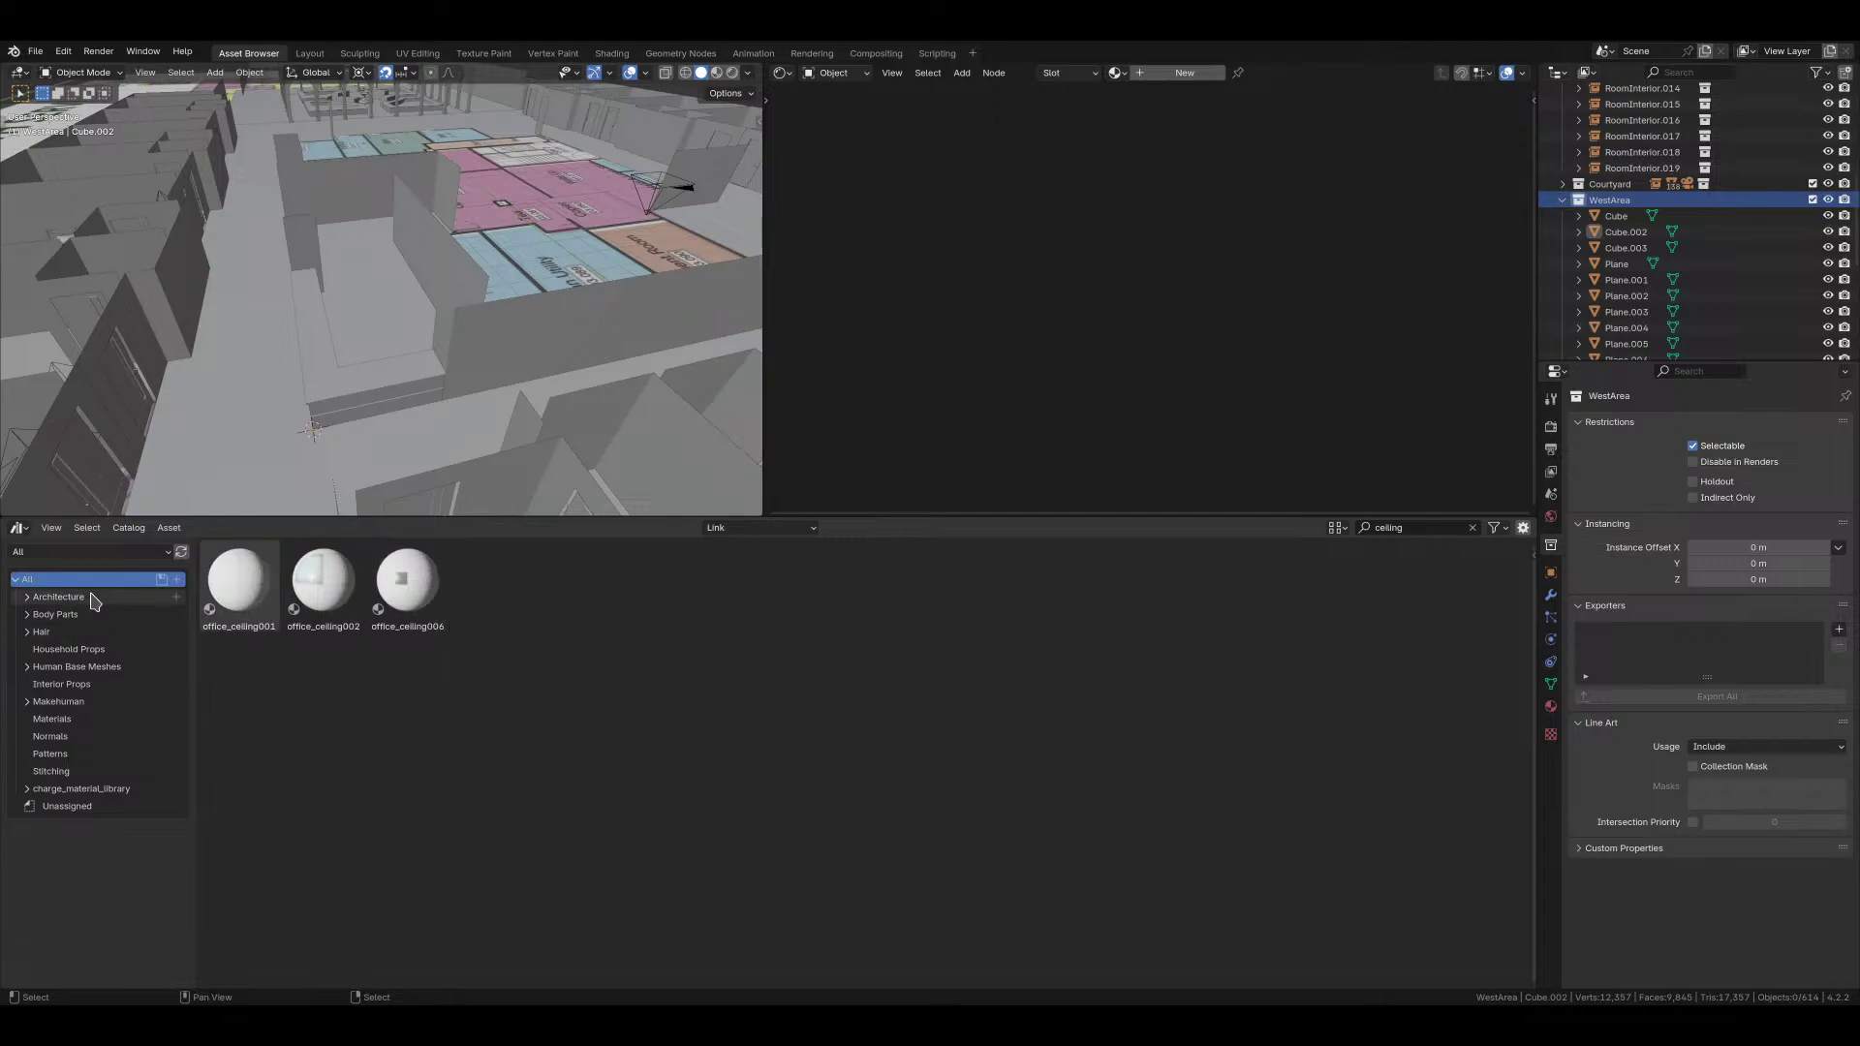
Step: Search all asset libraries for "chair" and place the office_chair asset in the scene
left_click(87, 552)
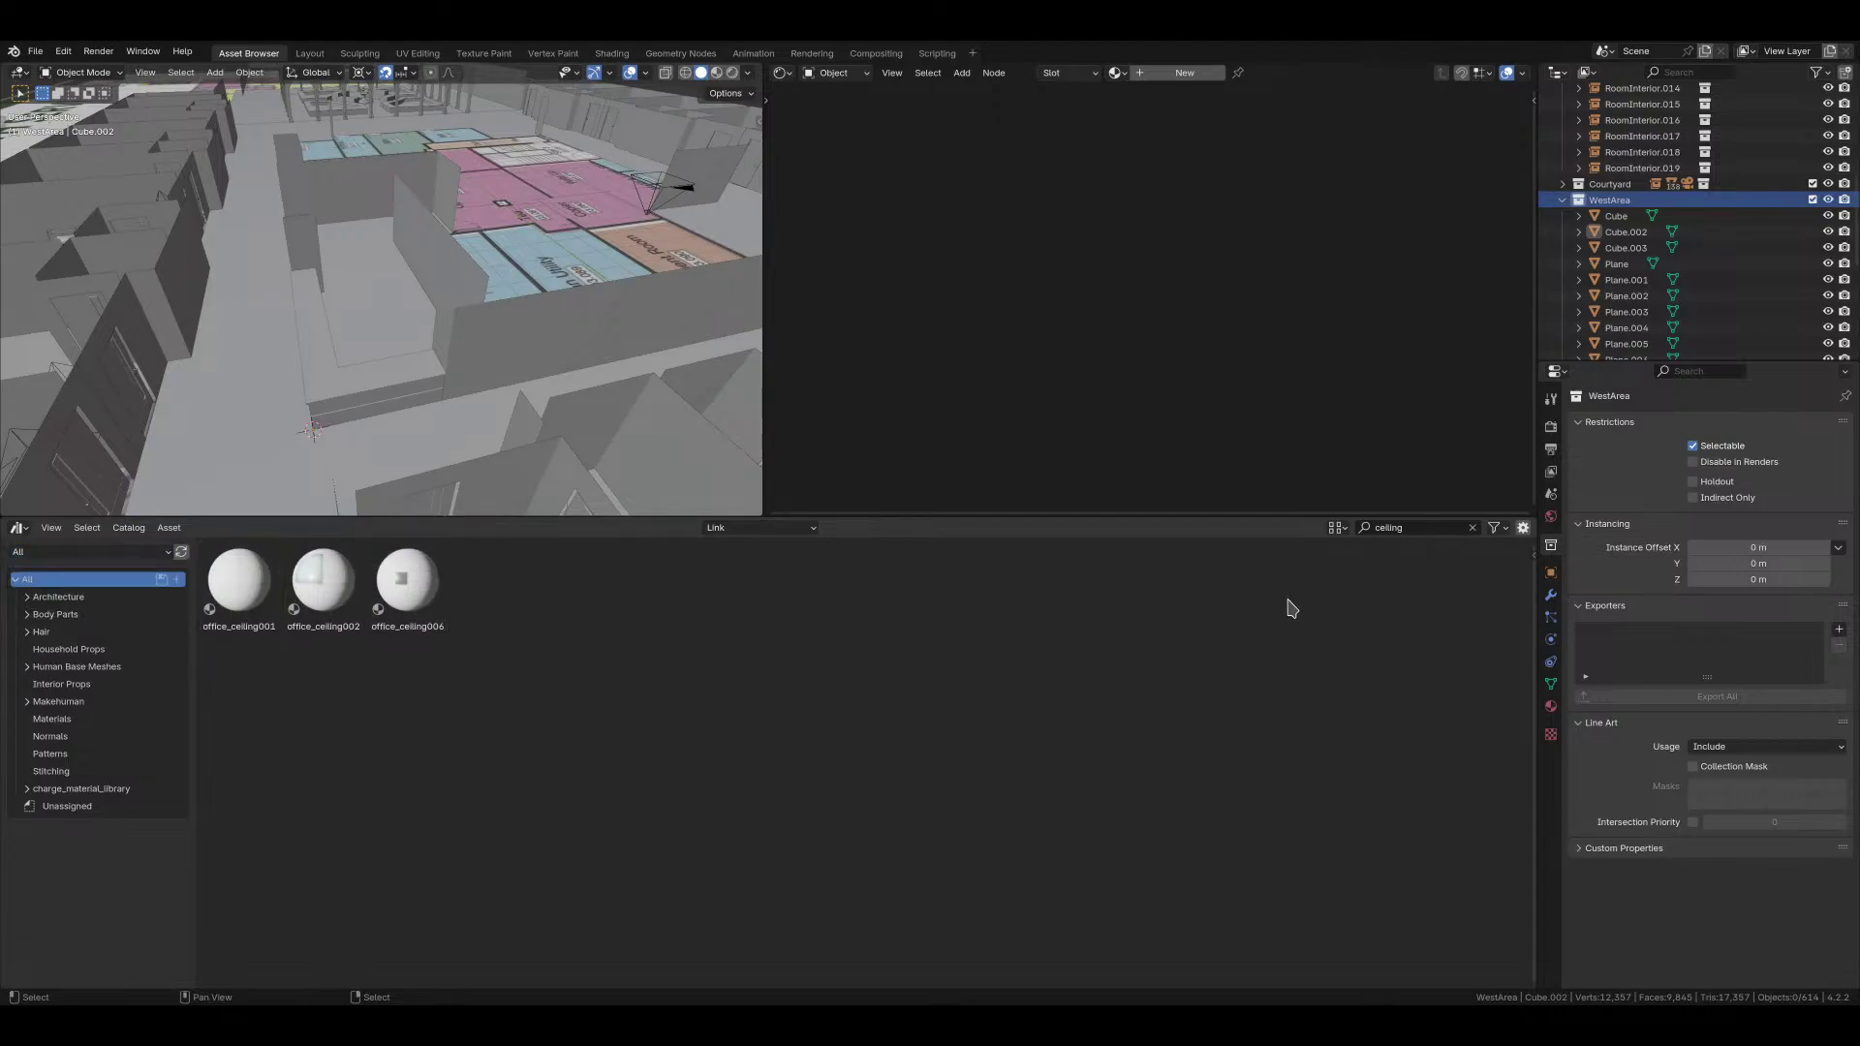
type("chair")
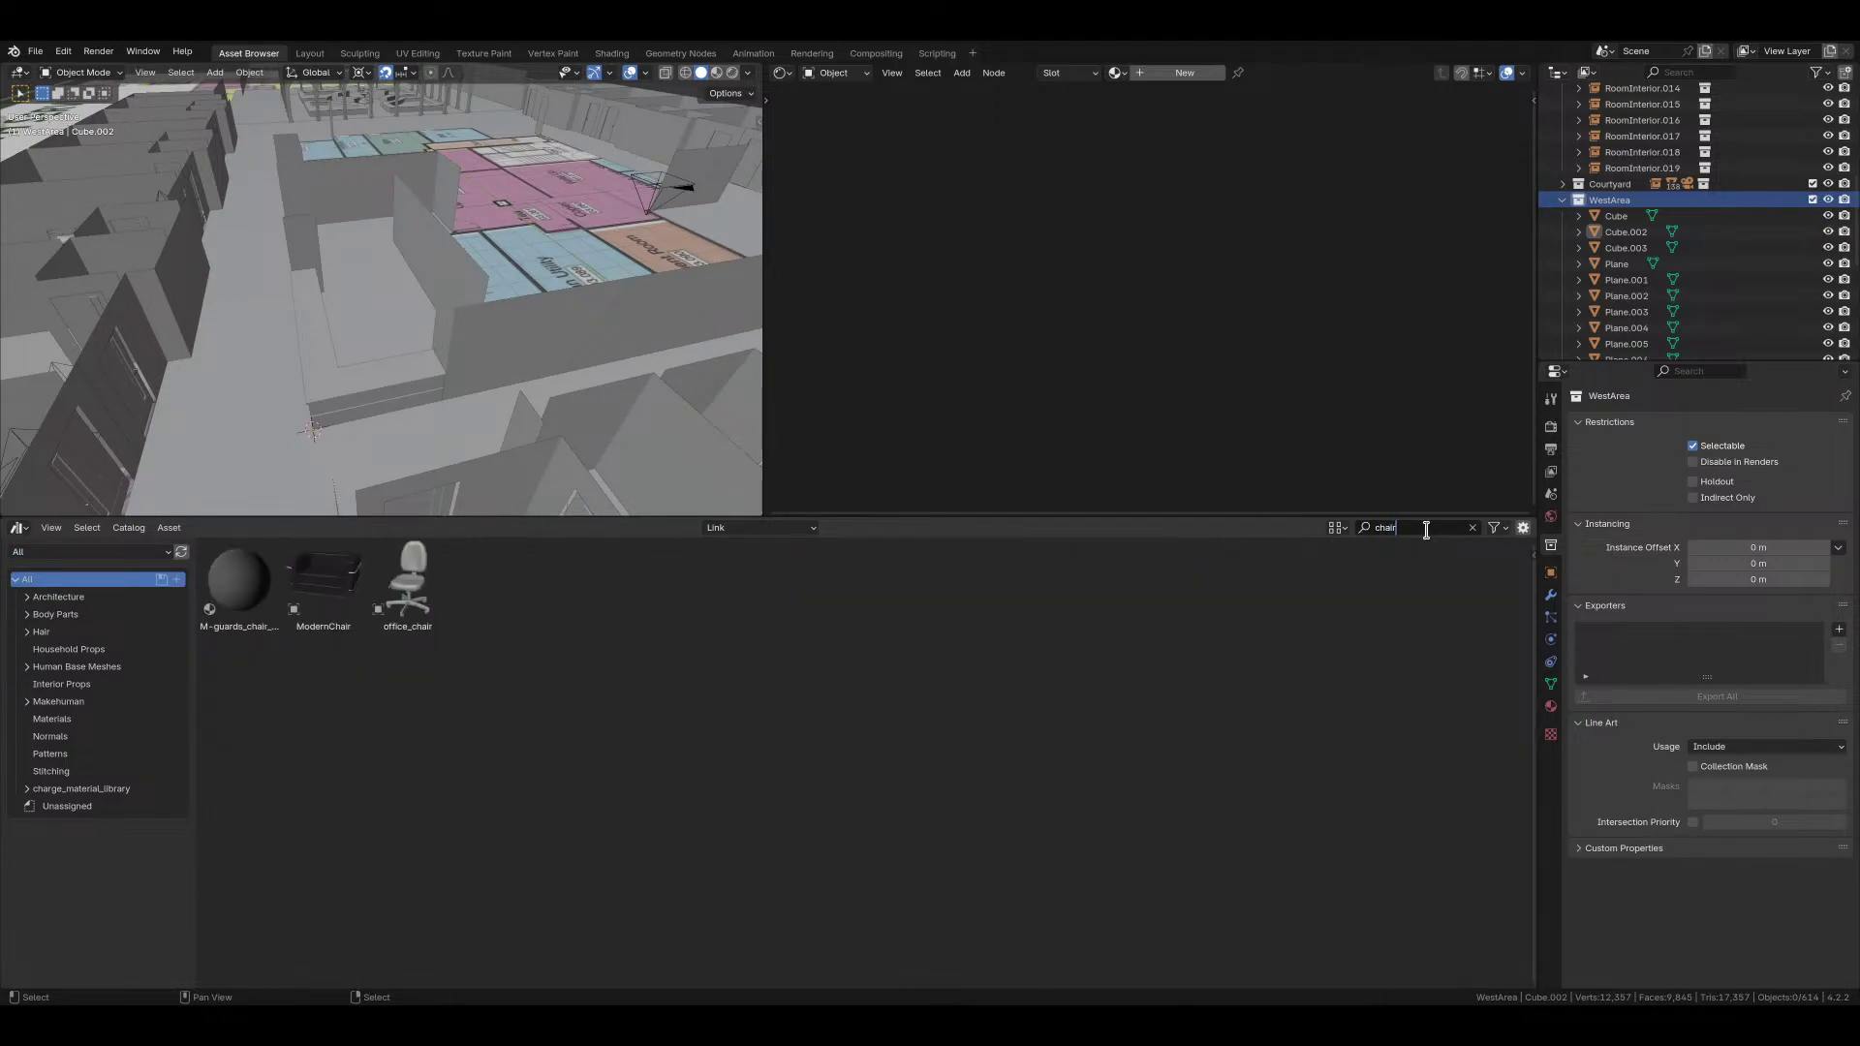
left_click_drag(418, 605, 620, 277)
scroll(664, 273, "up", 2)
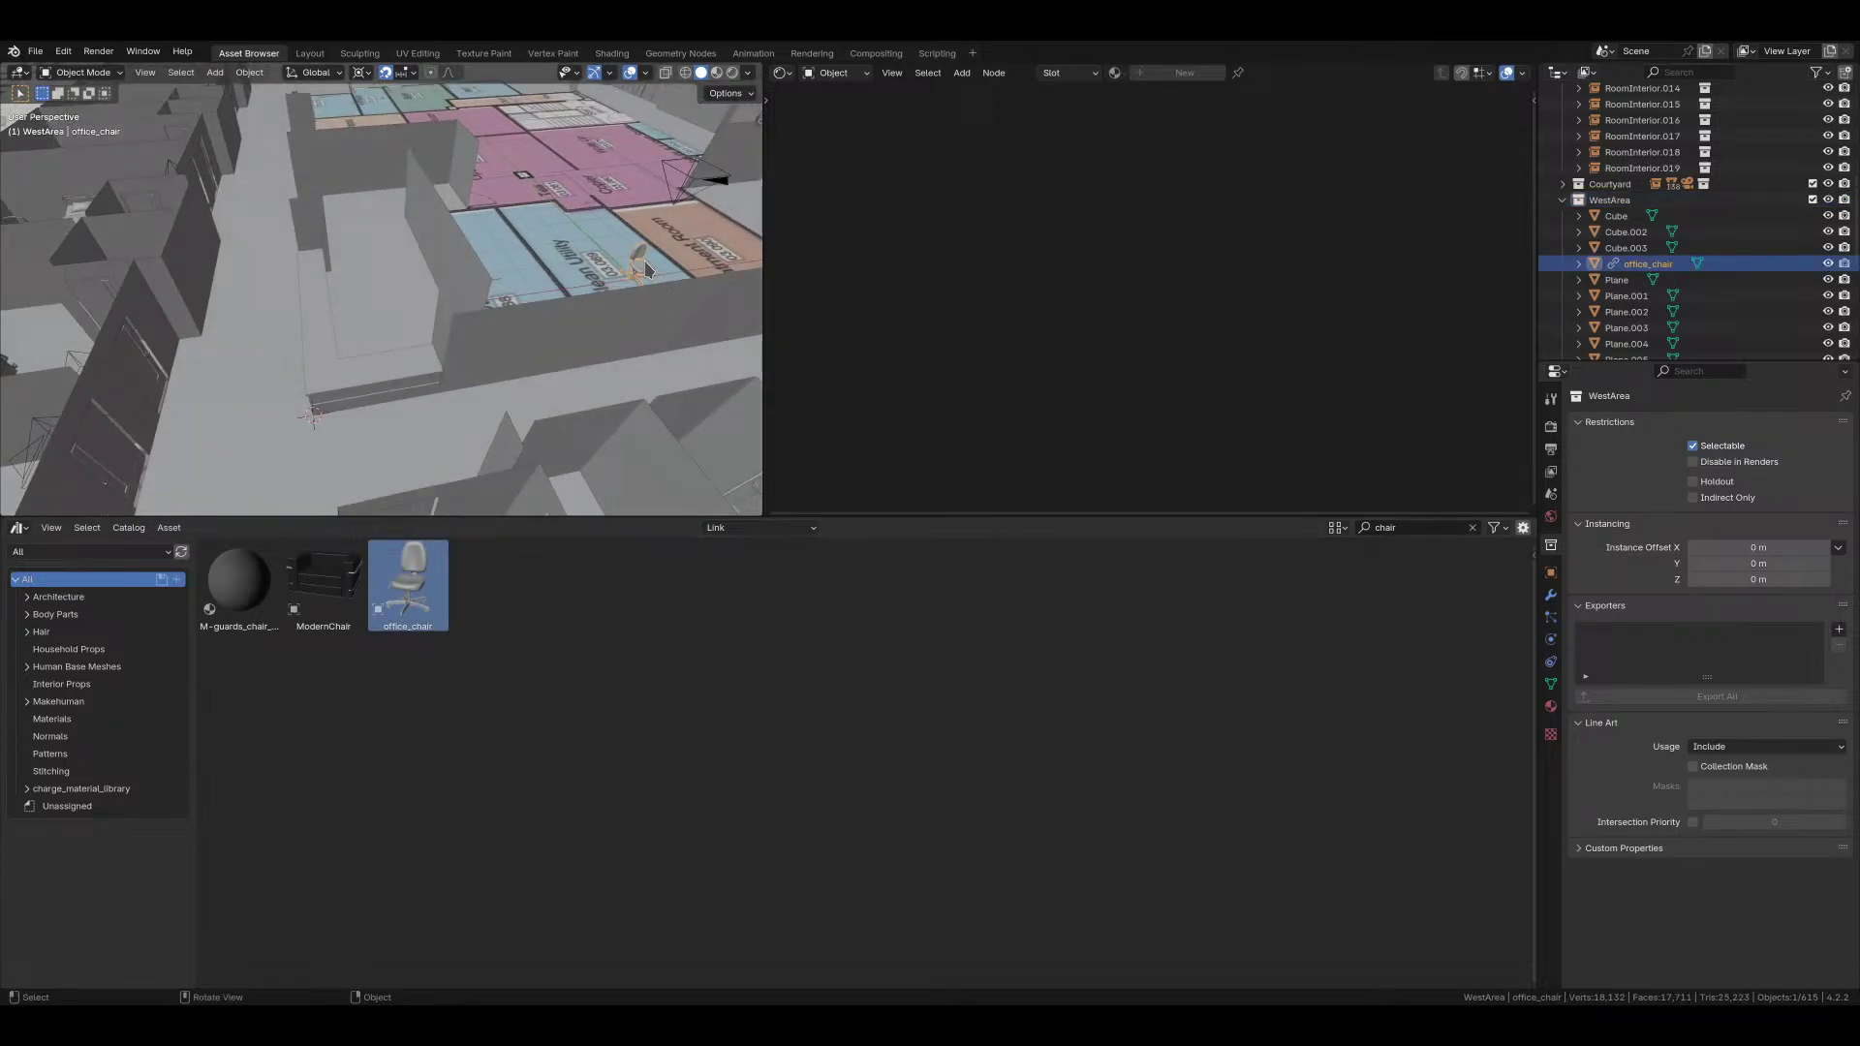
Step: Make the linked office_chair local and move it in the floor plane behind the counter to X -8 m, Y -1 m
left_click(1551, 573)
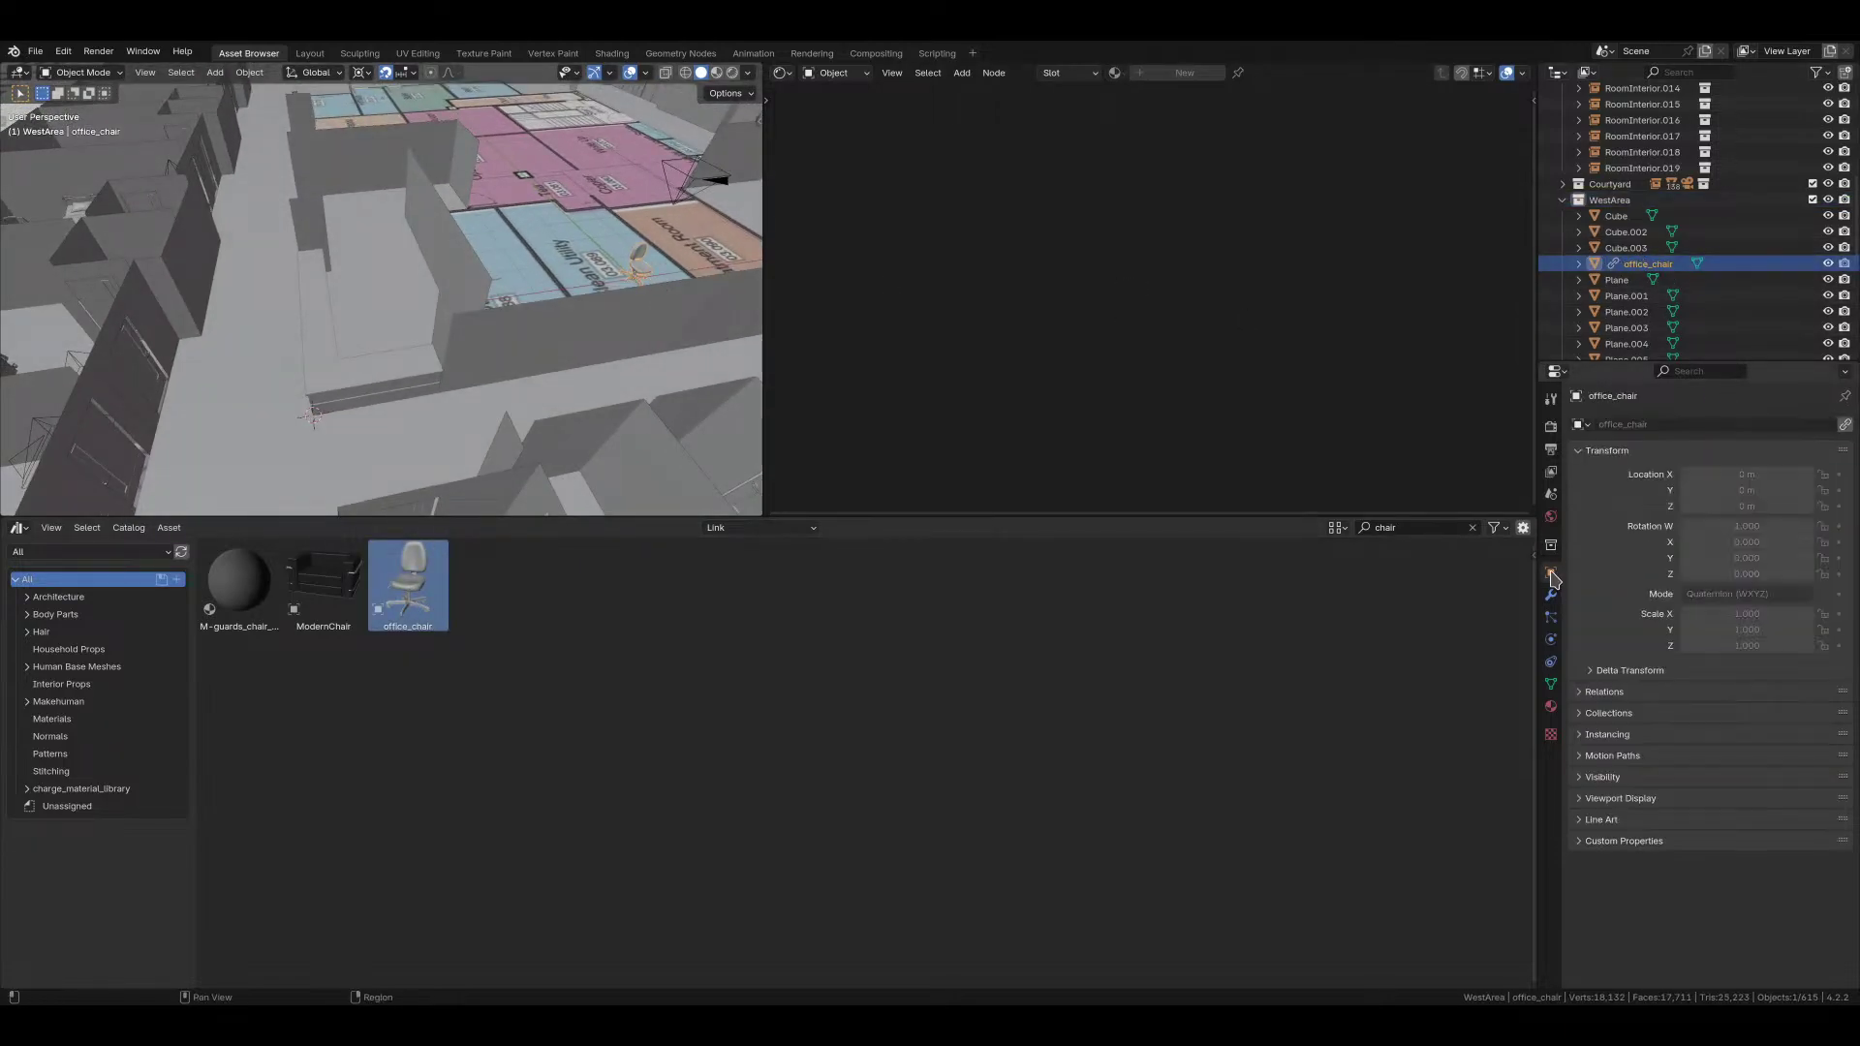
left_click(1845, 425)
key("g")
key("shift+z")
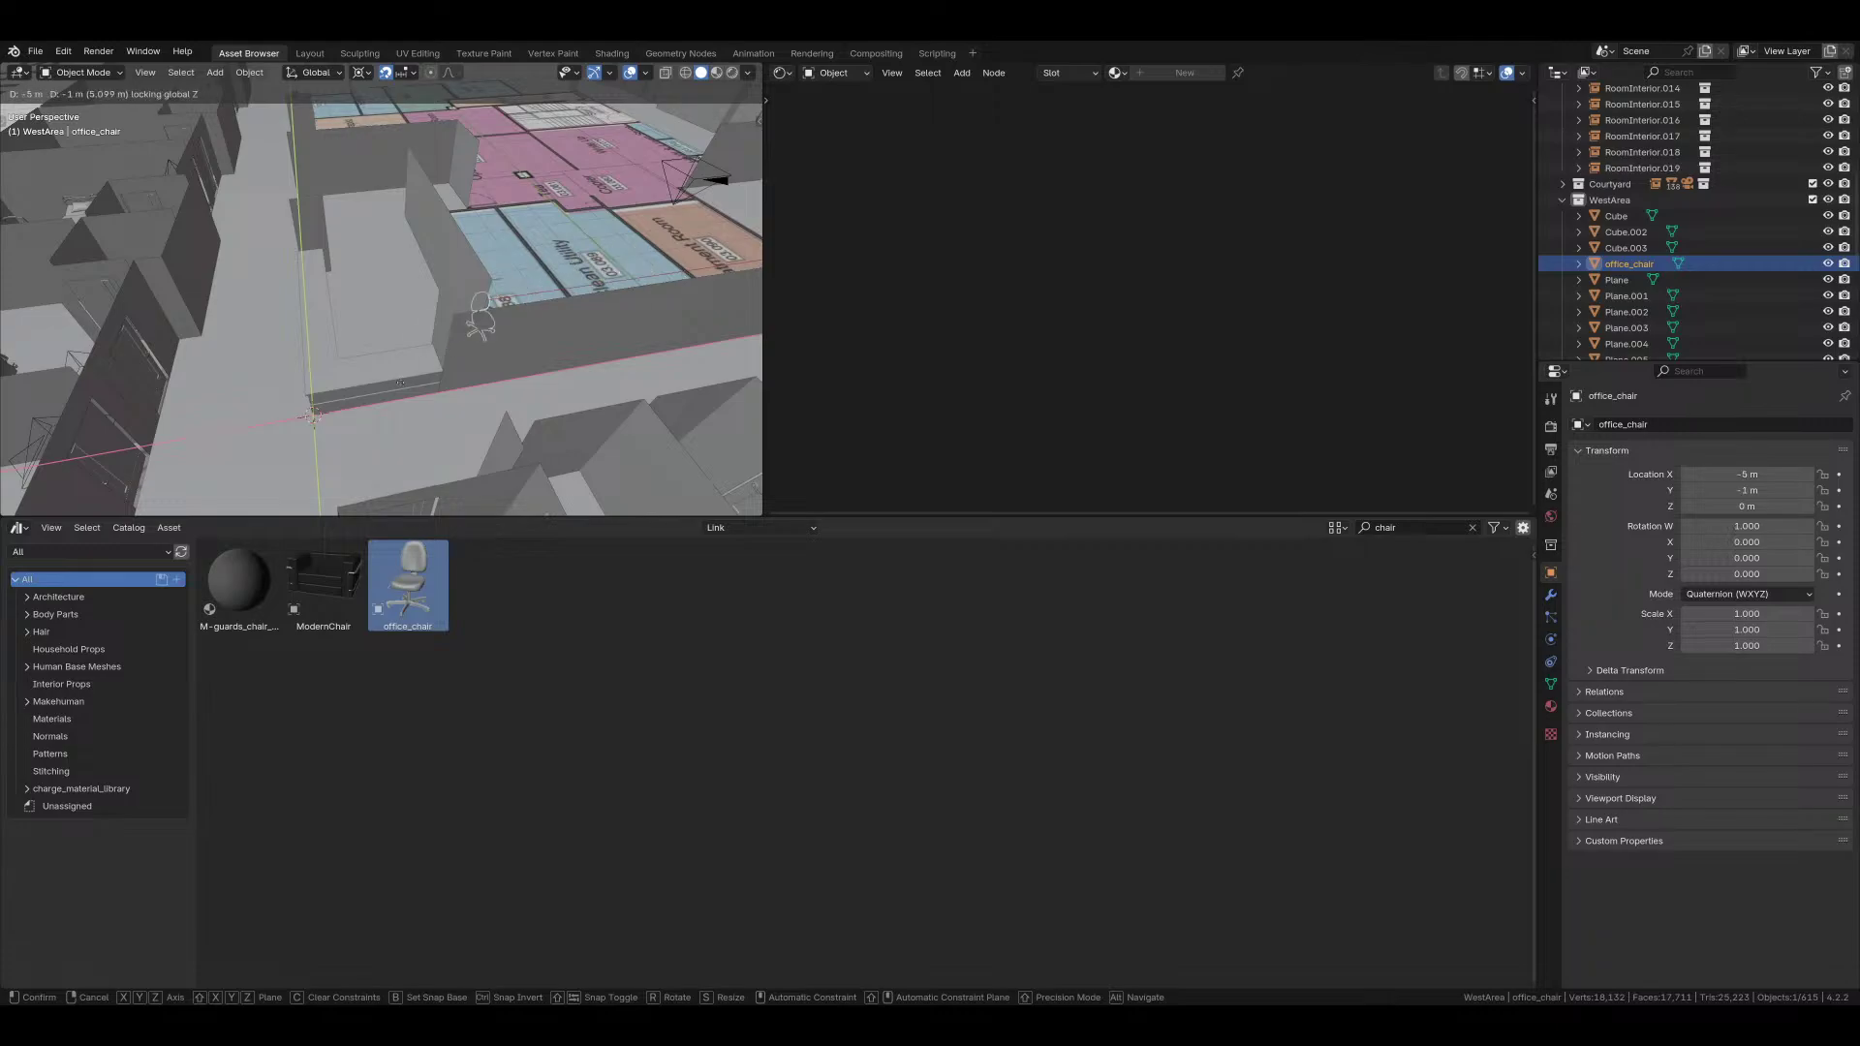
left_click(360, 411)
Step: Move the office chair in the floor plane to about X -8.04 m, Y -1.27 m, tucked behind the counter
scroll(361, 409, "up", 4)
key("grave")
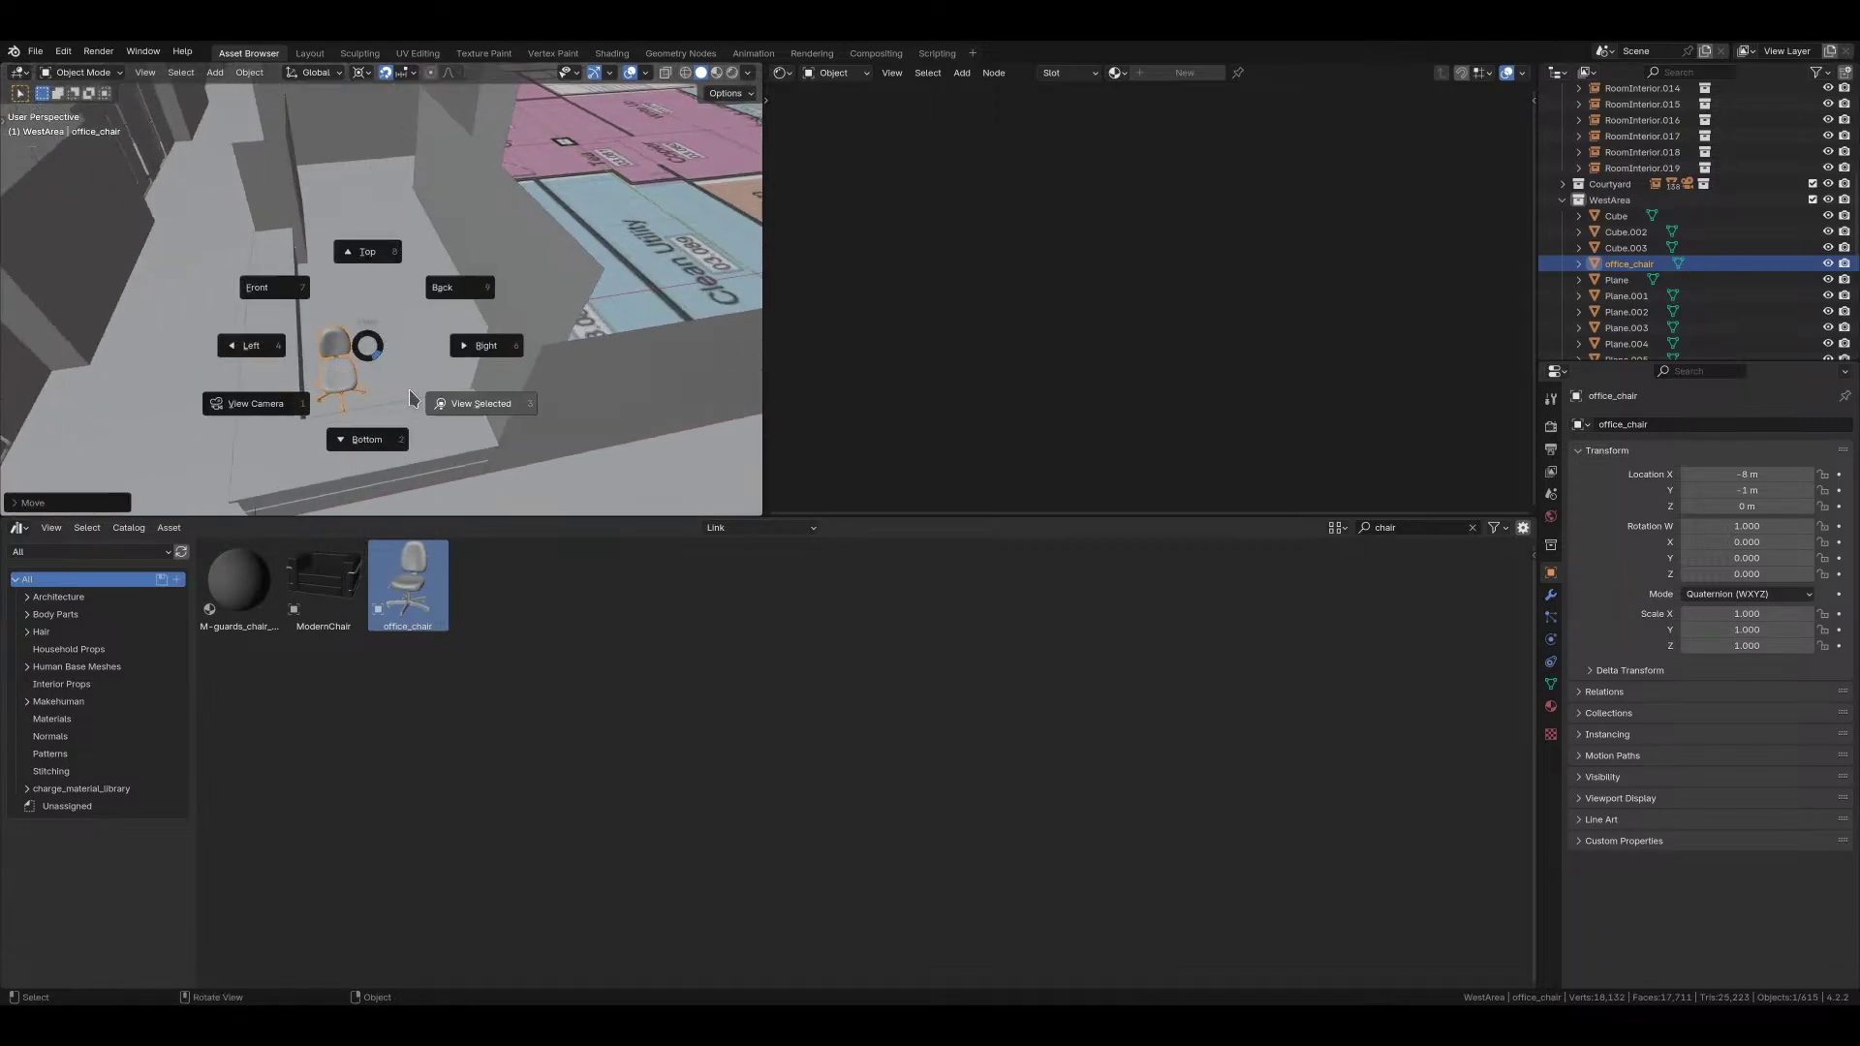
left_click(436, 389)
mouse_move(411, 373)
middle_mouse_down()
mouse_move(370, 341)
mouse_move(271, 332)
mouse_move(282, 344)
mouse_move(236, 355)
mouse_move(194, 329)
mouse_move(49, 328)
mouse_move(409, 391)
middle_mouse_up()
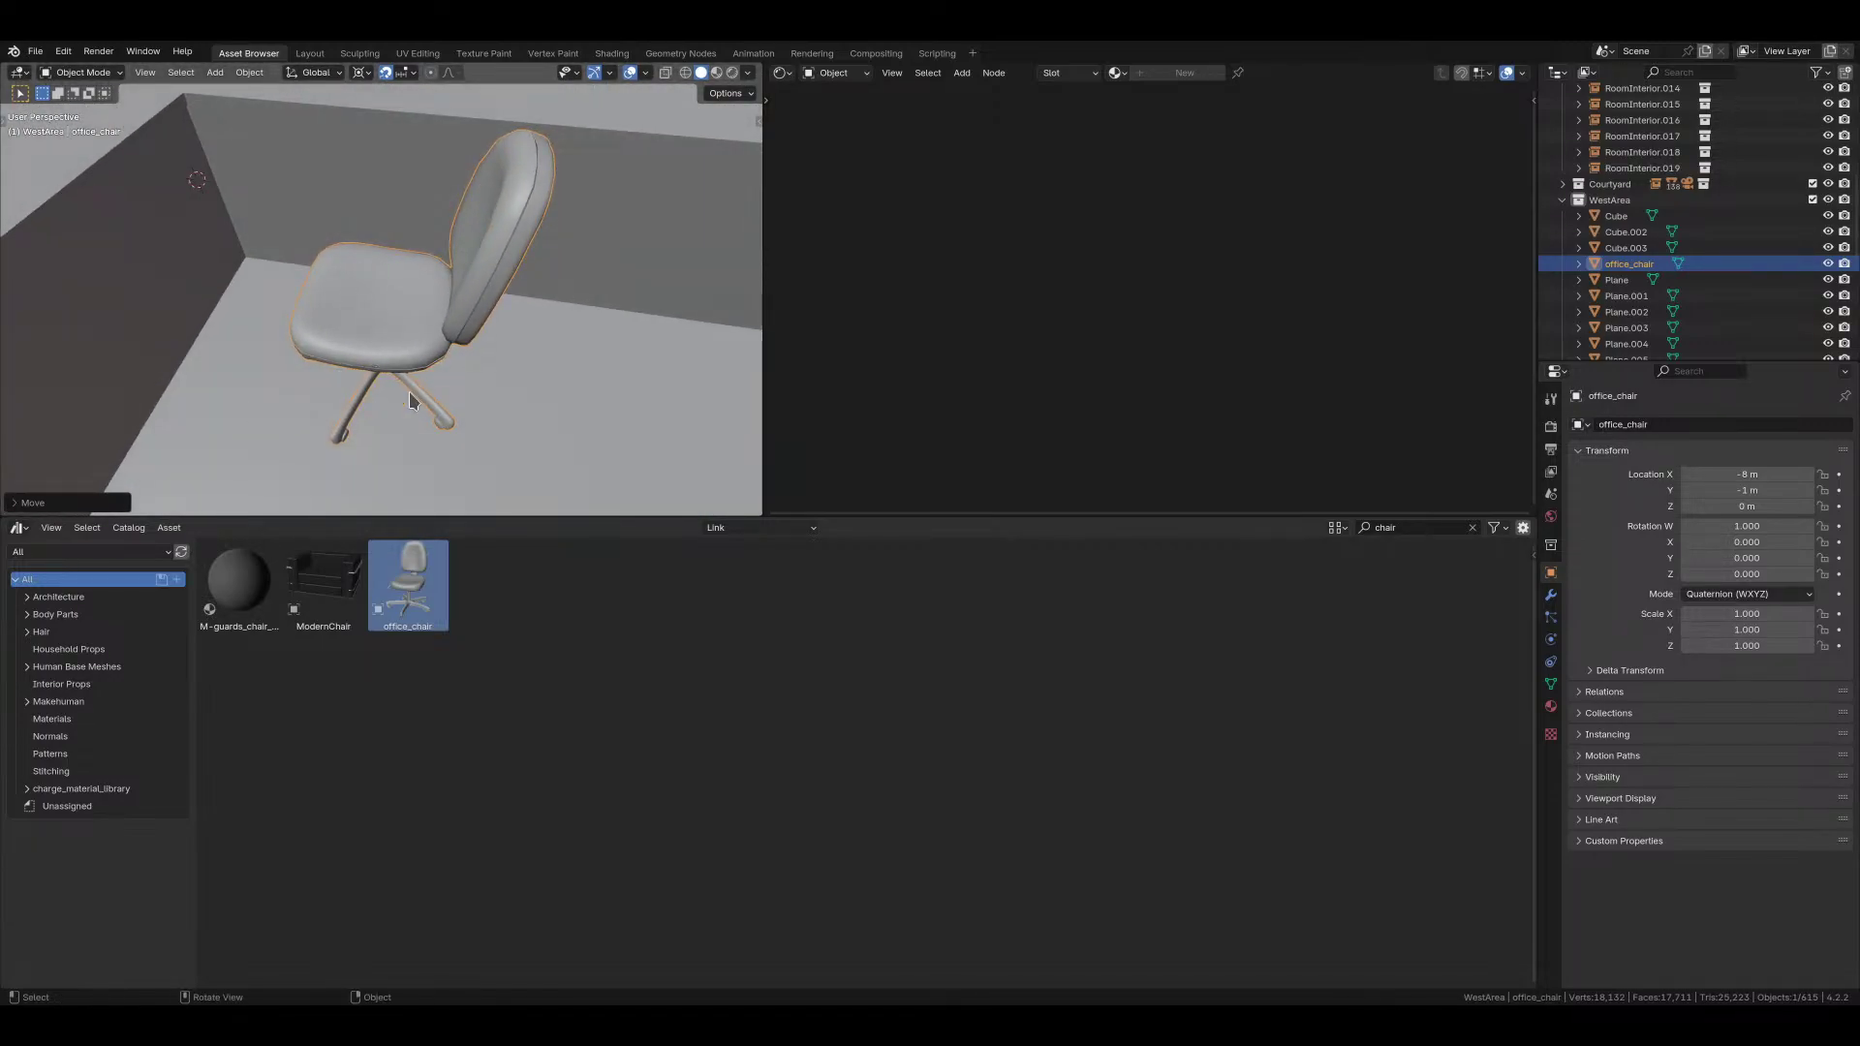
right_click(568, 370)
key("g")
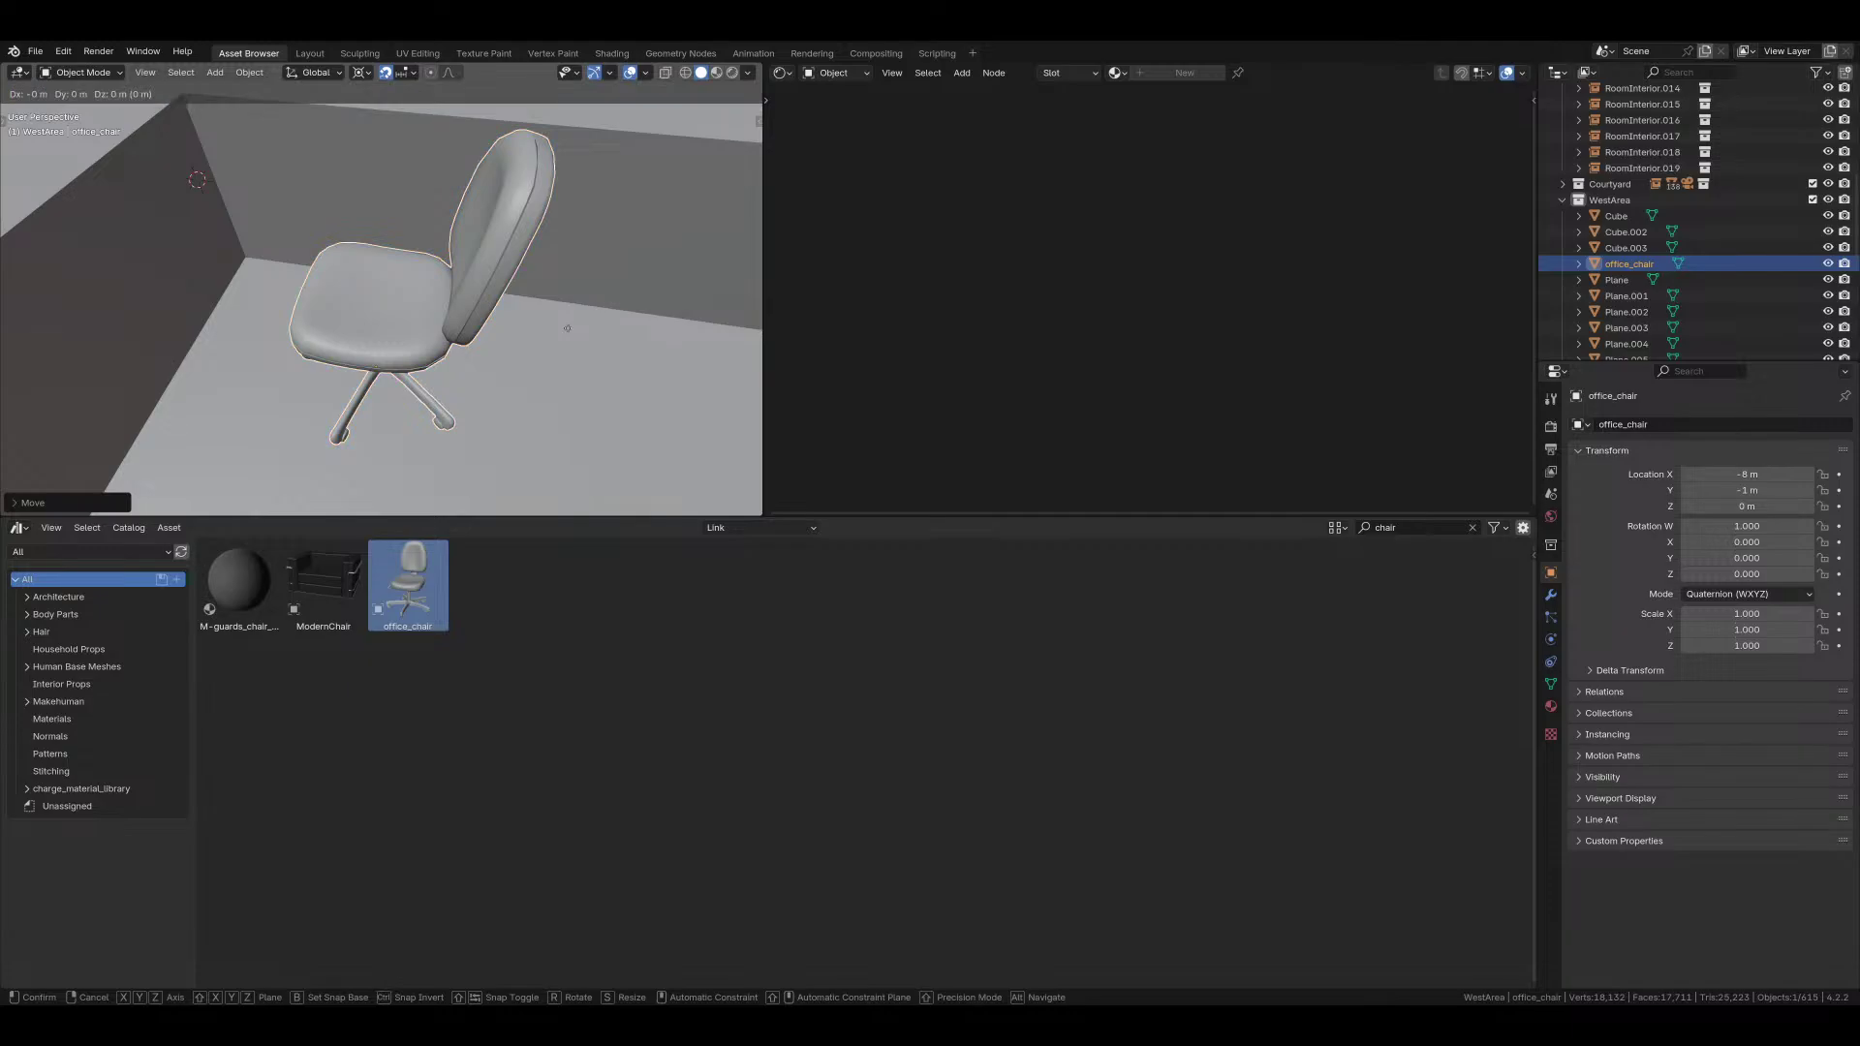
key("shift+z")
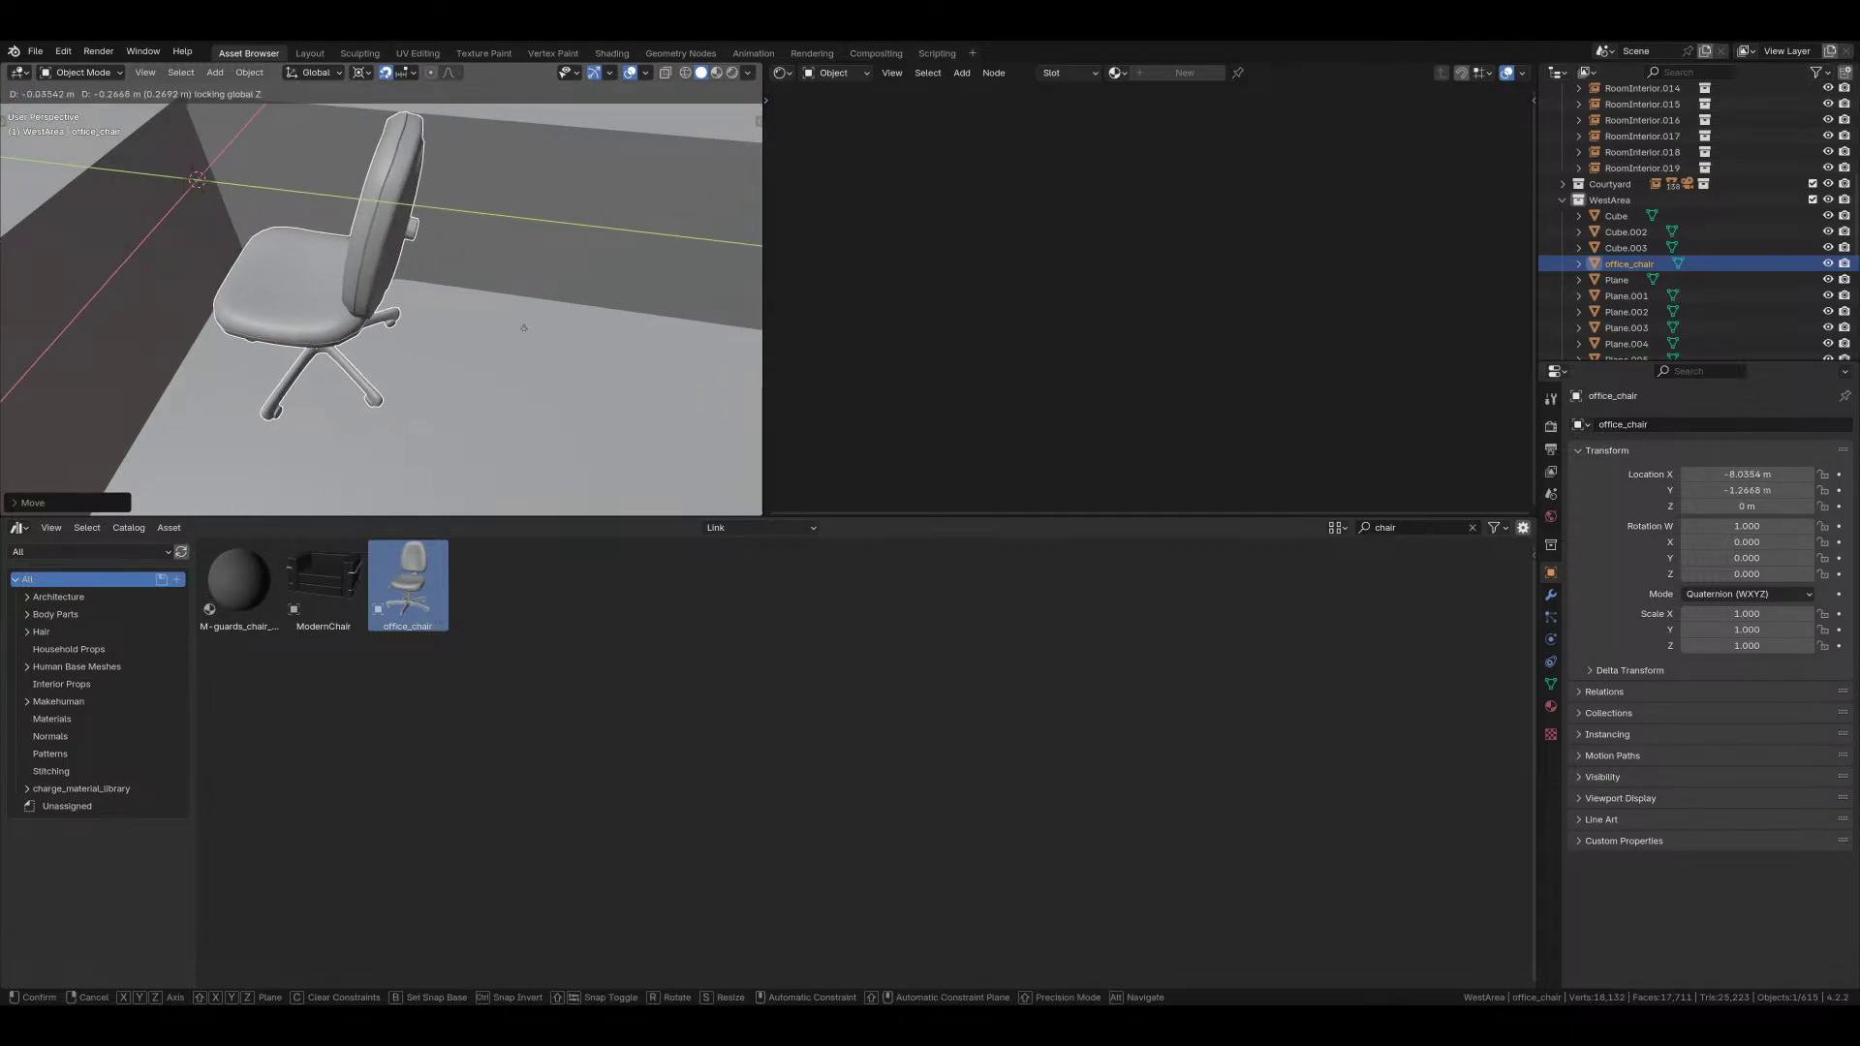
left_click(524, 327)
Step: In the Layout workspace, lower the counter's worktop vertices in the right orthographic view, making the counter 0.74 m high
left_click(310, 53)
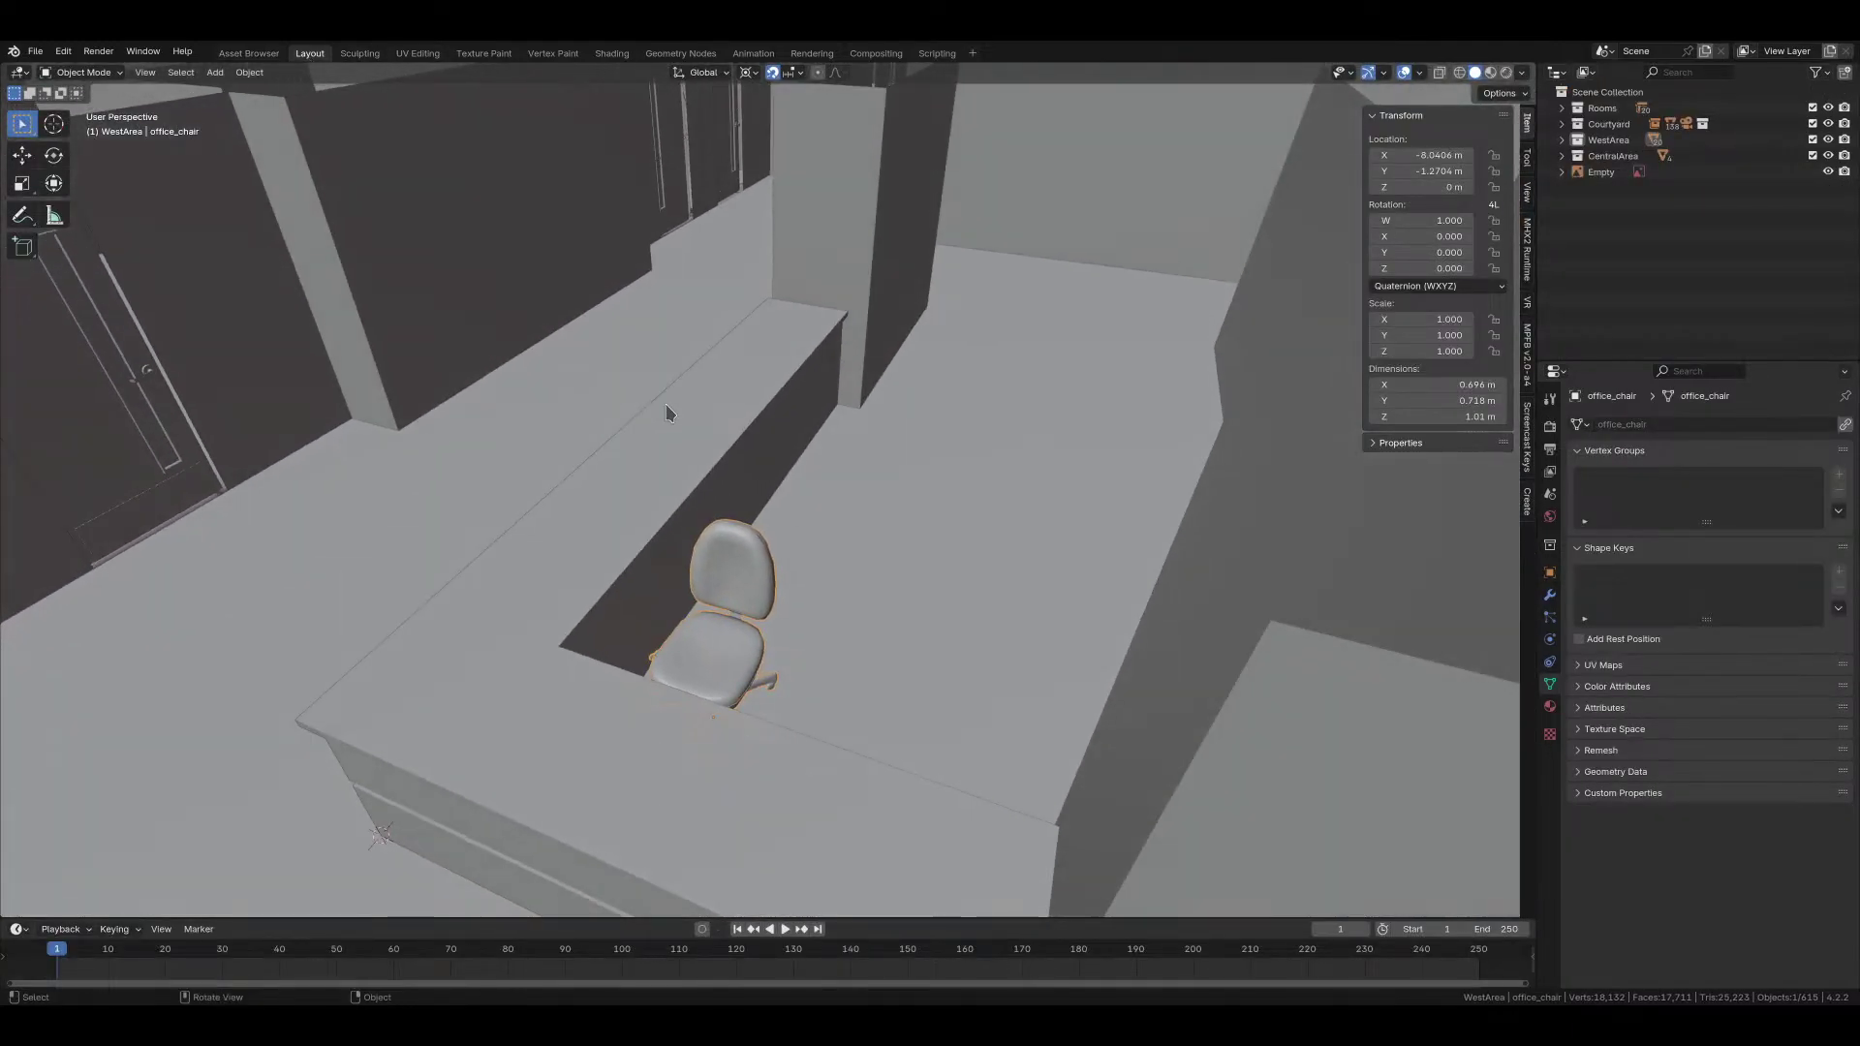
middle_click_drag(665, 414, 668, 422)
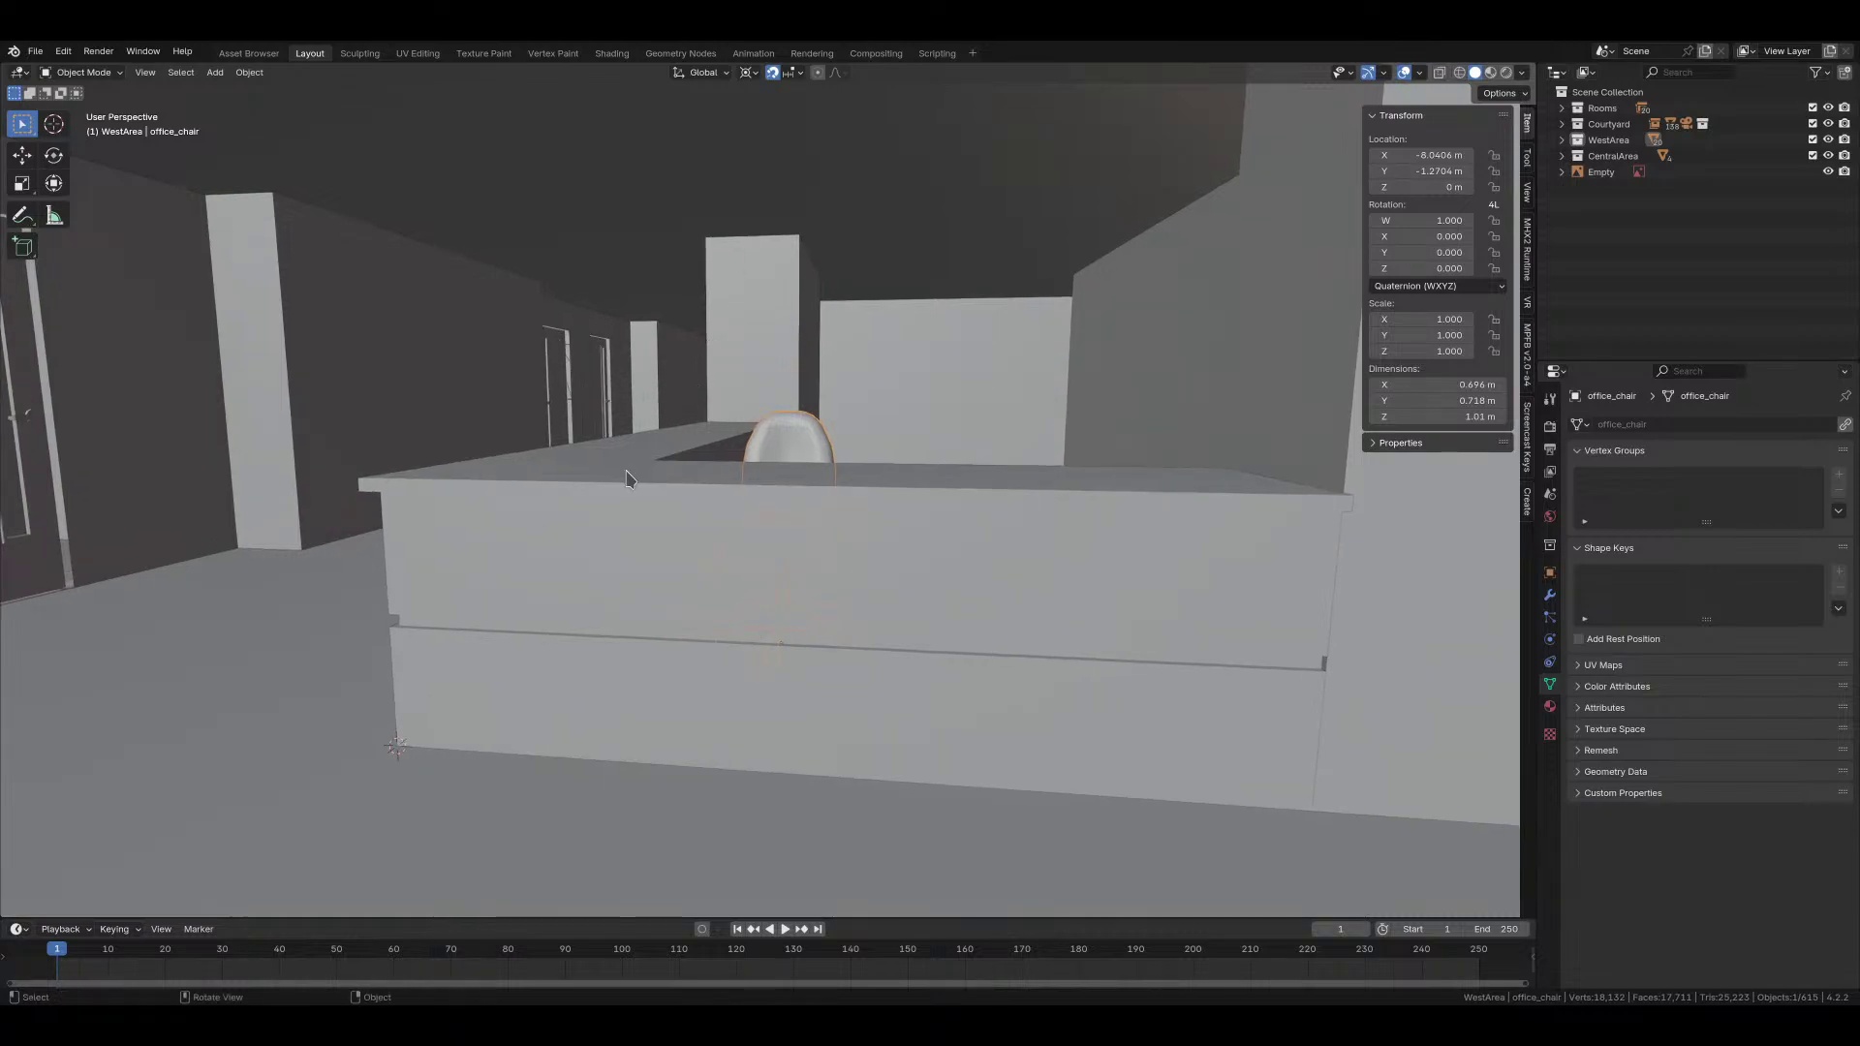
key("grave")
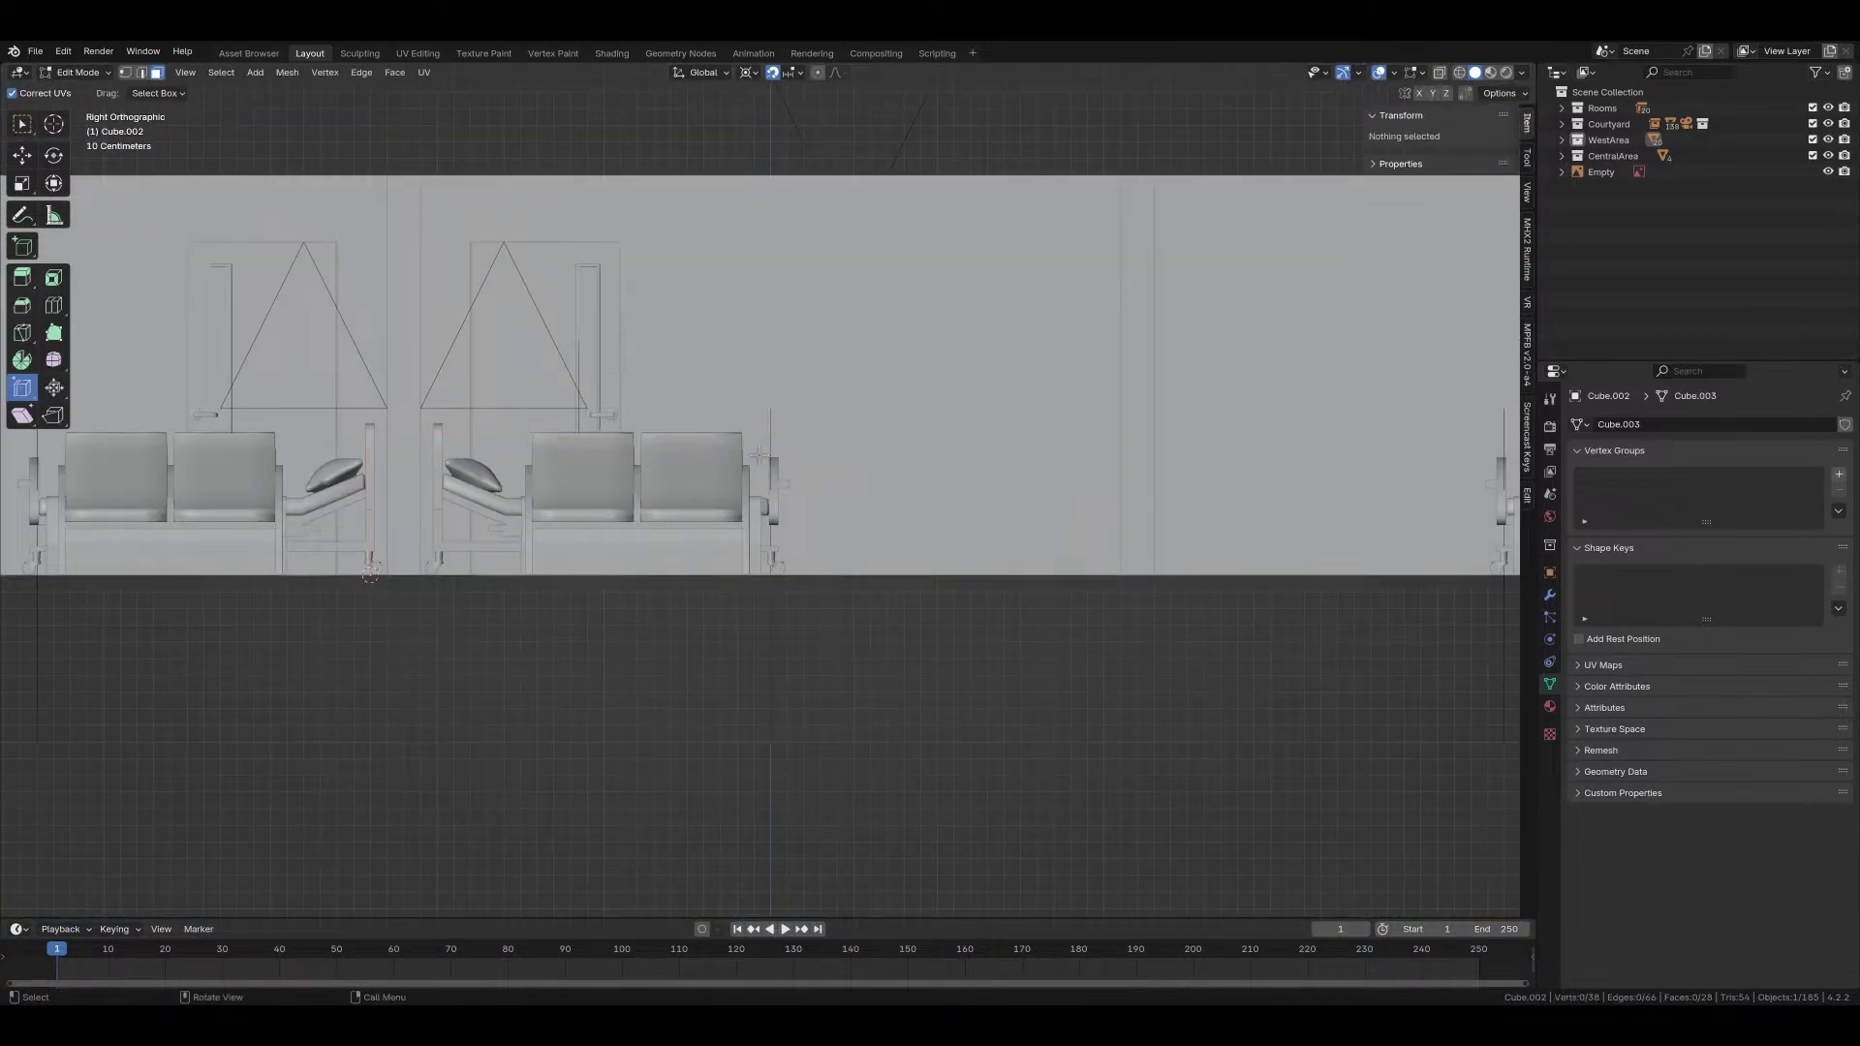
key("z")
left_click(577, 377)
key("1")
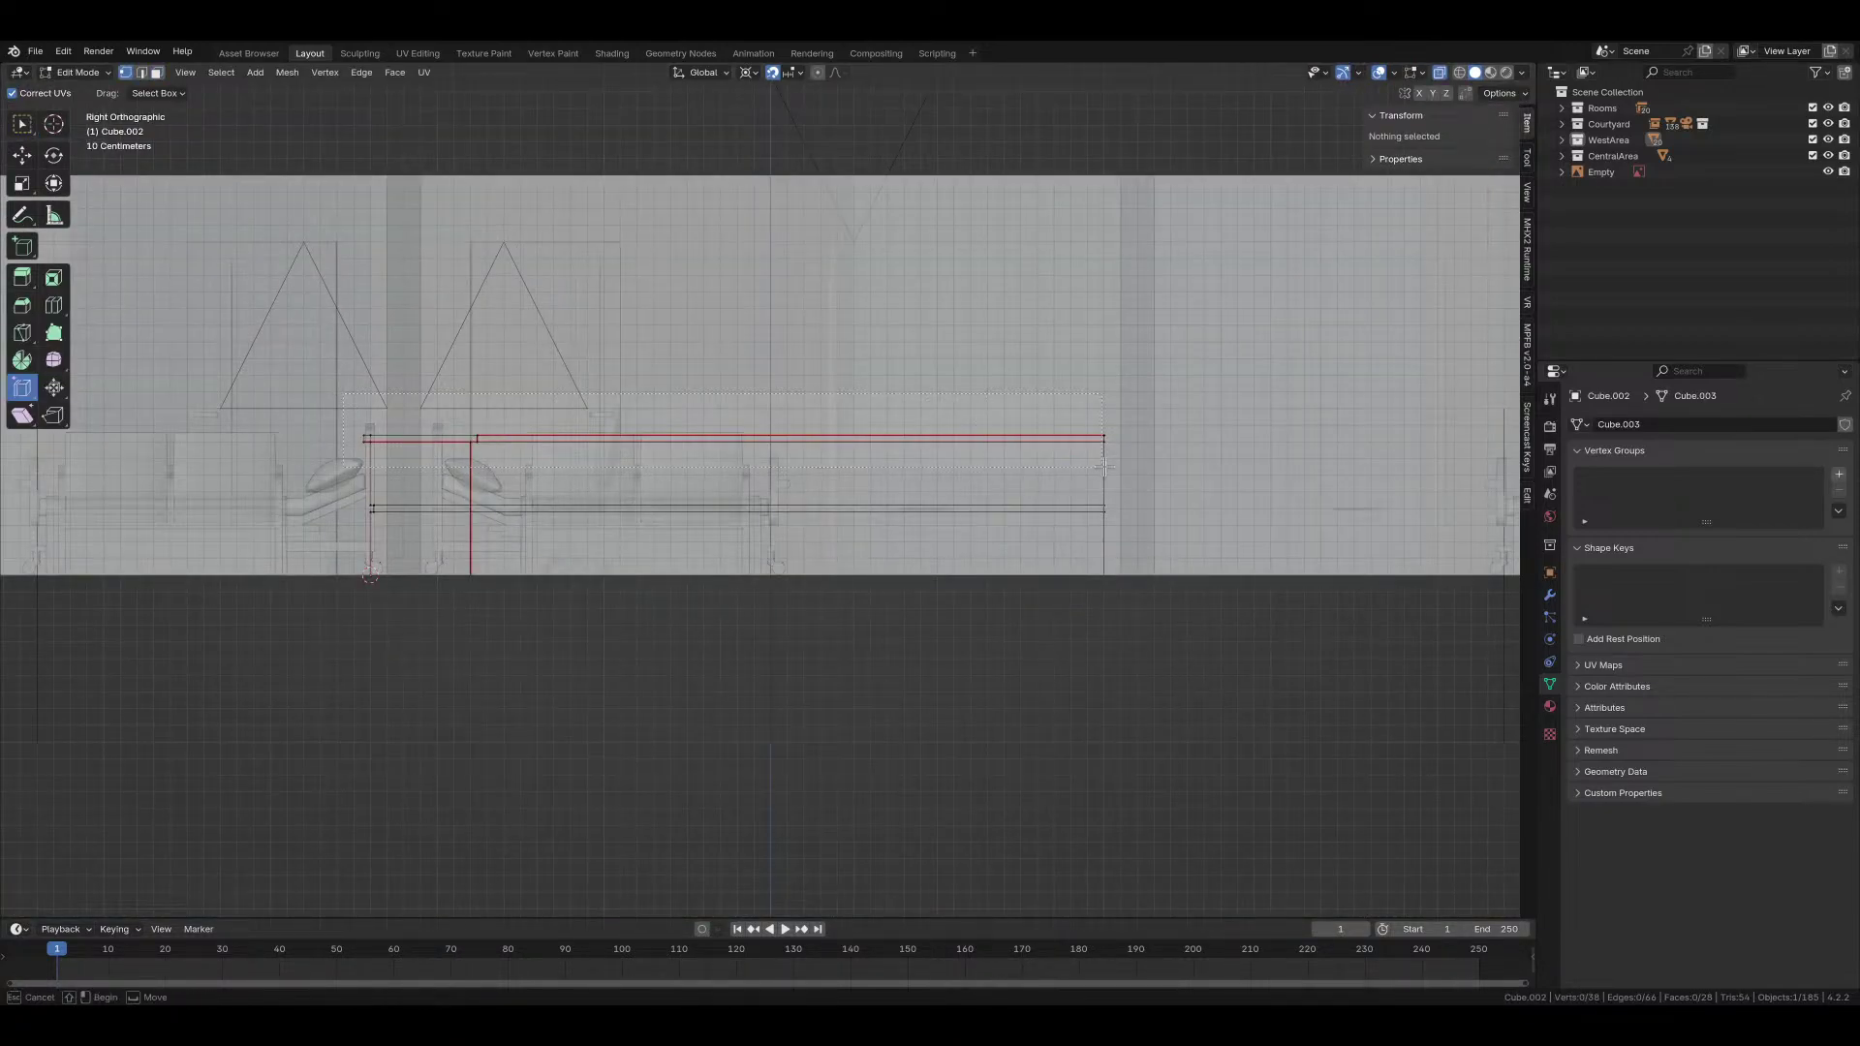
left_click_drag(1104, 466, 1105, 465)
key("g")
left_click(1146, 473)
key("alt+a")
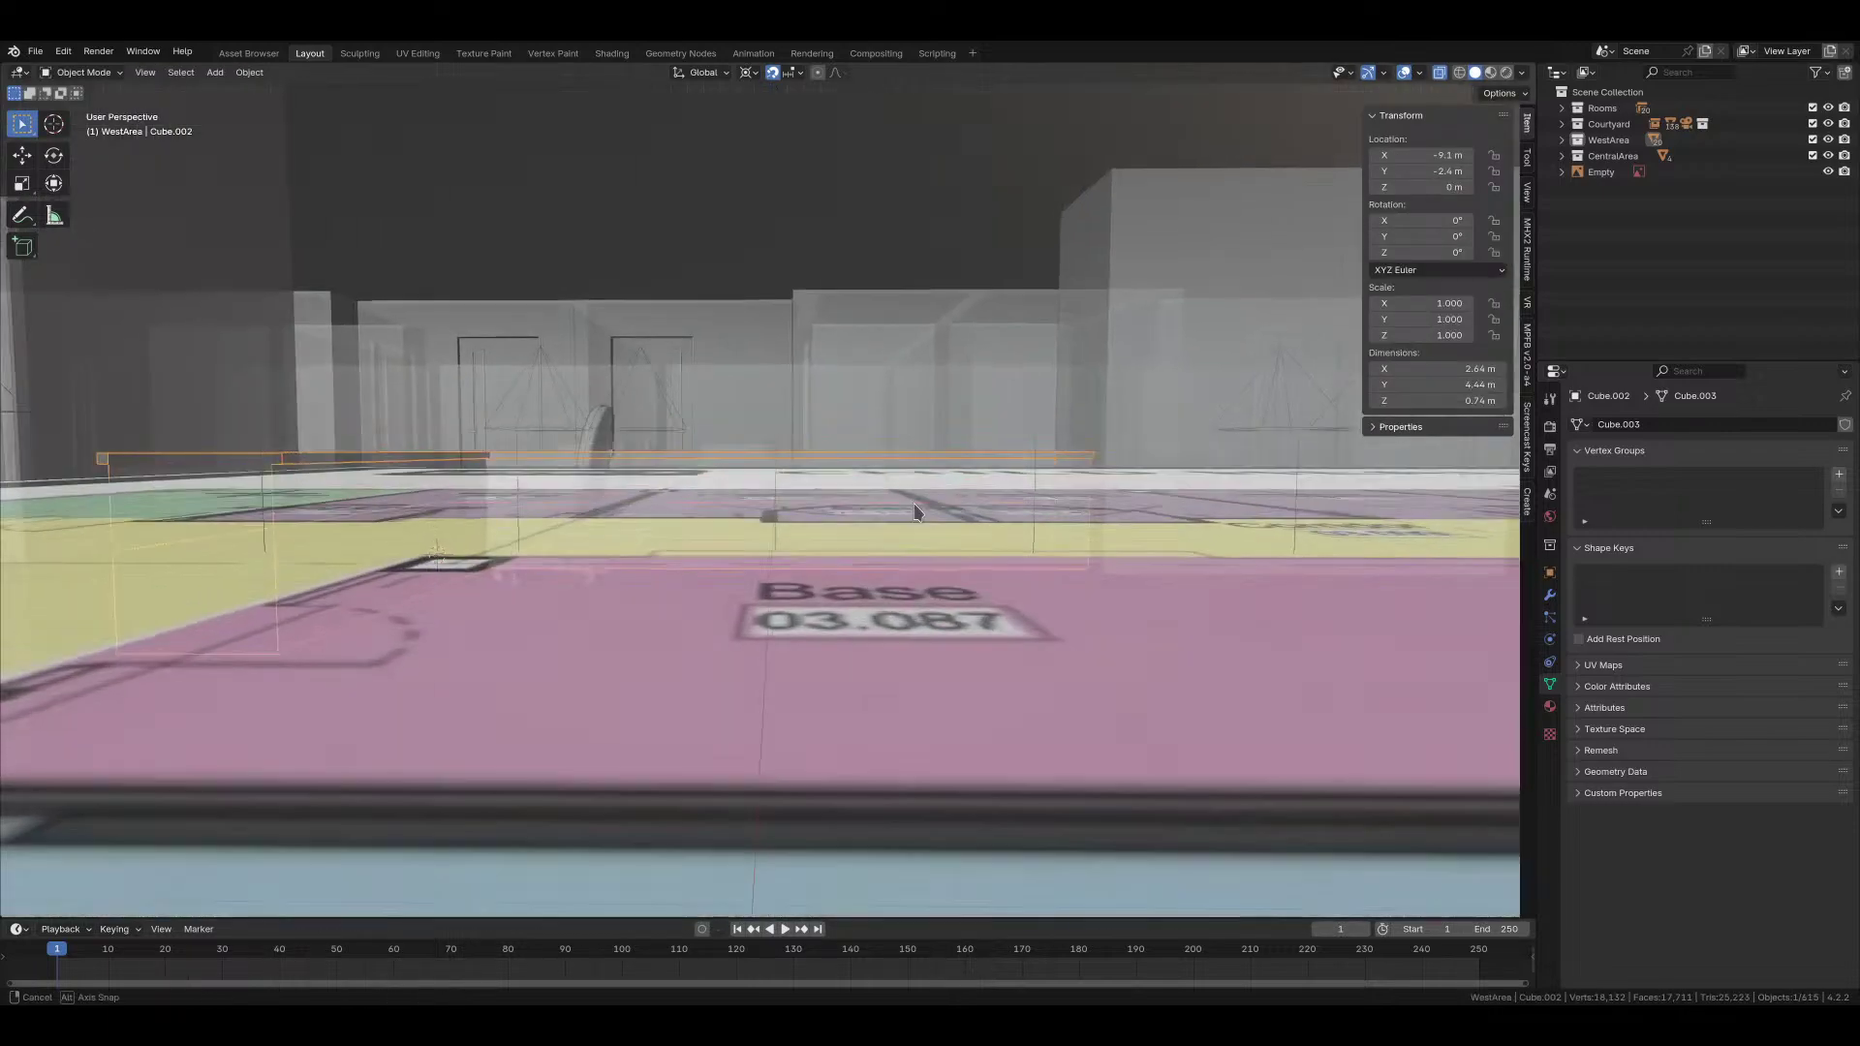
Step: Examine the counter's height against the chair from inside the Base area, and check its groove and seams from outside
key("grave")
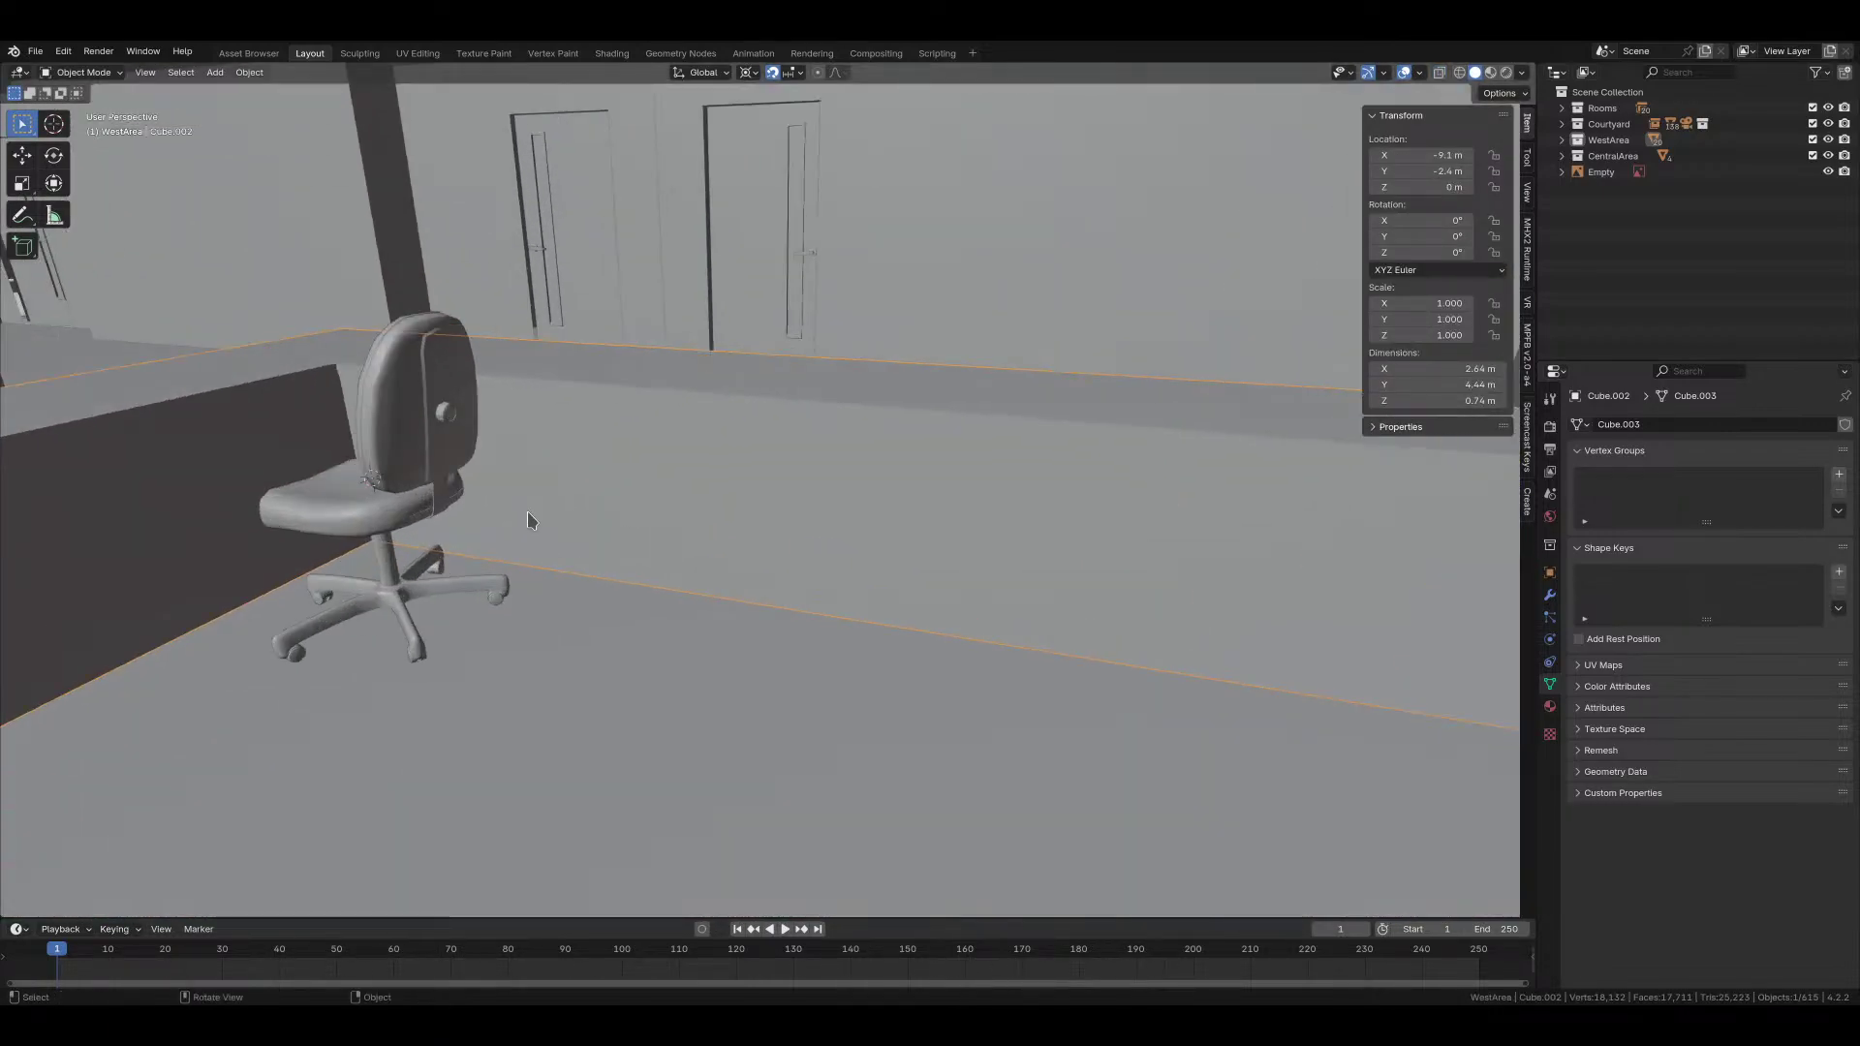
middle_click_drag(527, 509, 790, 553)
key("ctrl+Tab")
left_click(1029, 566)
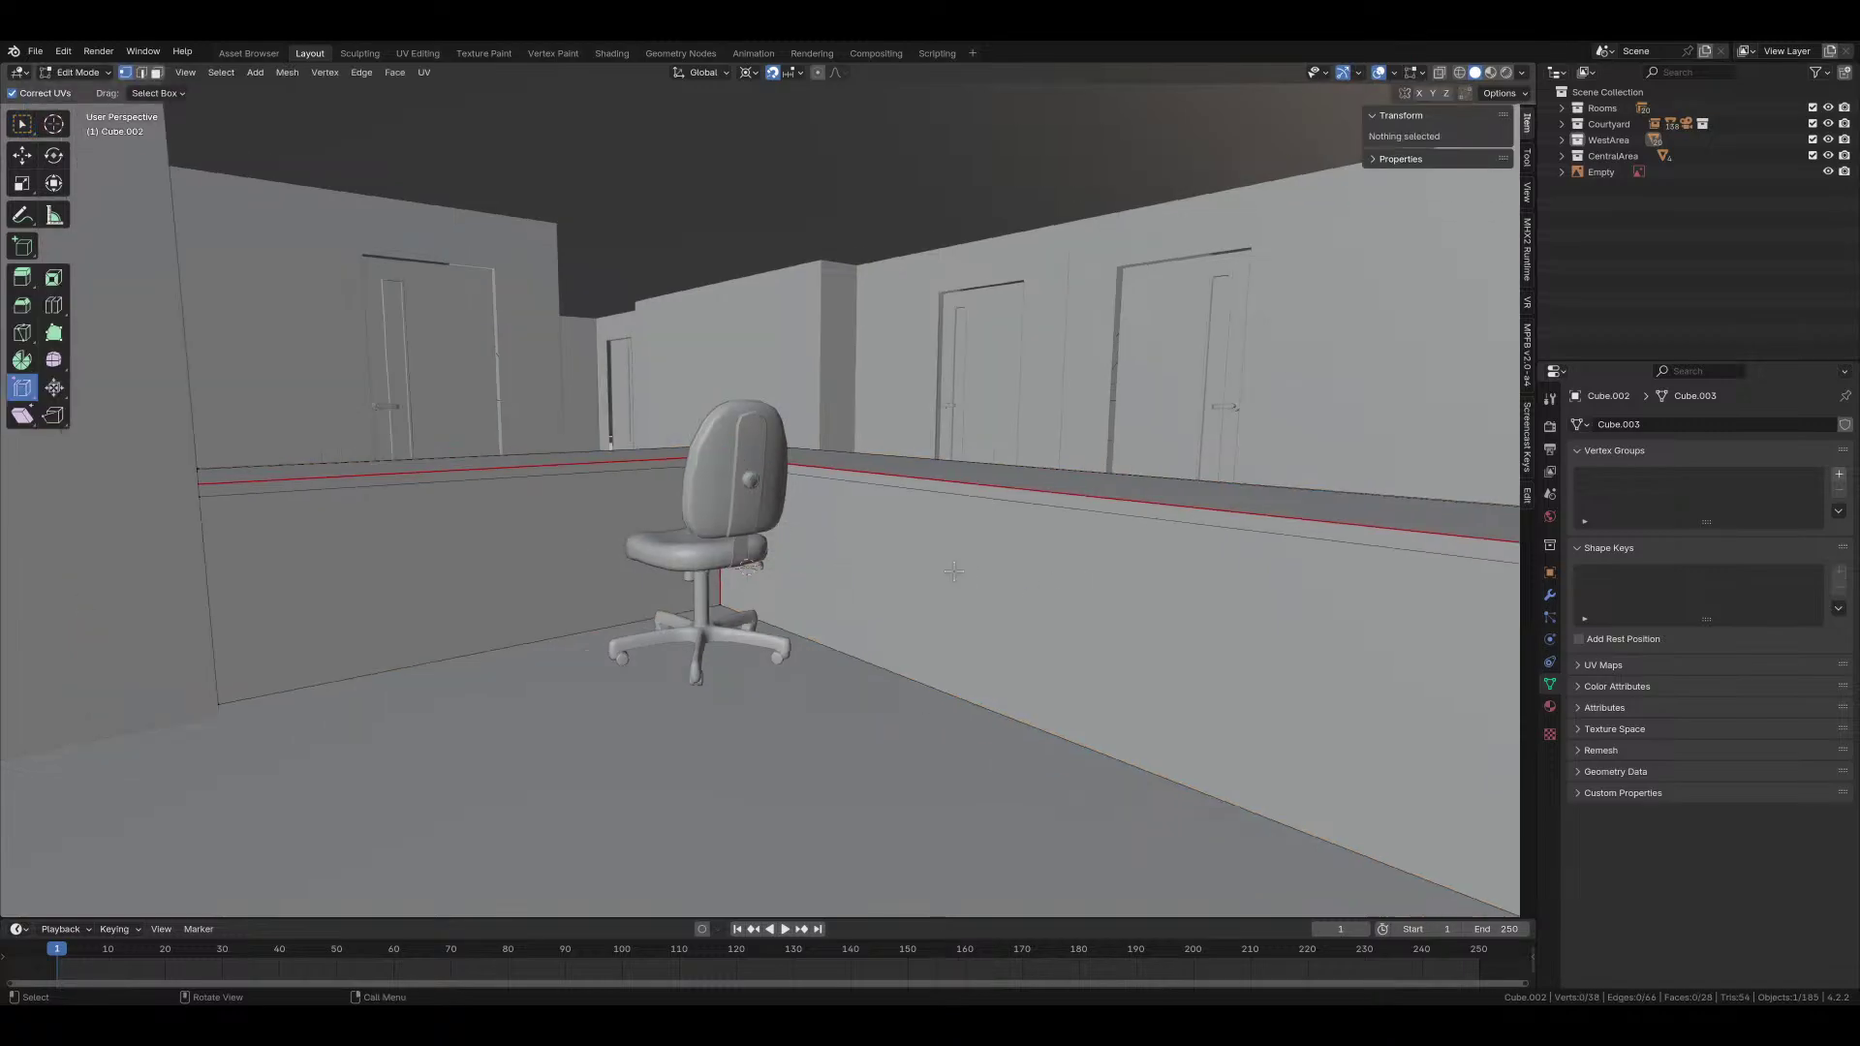
middle_click_drag(954, 572, 1177, 500)
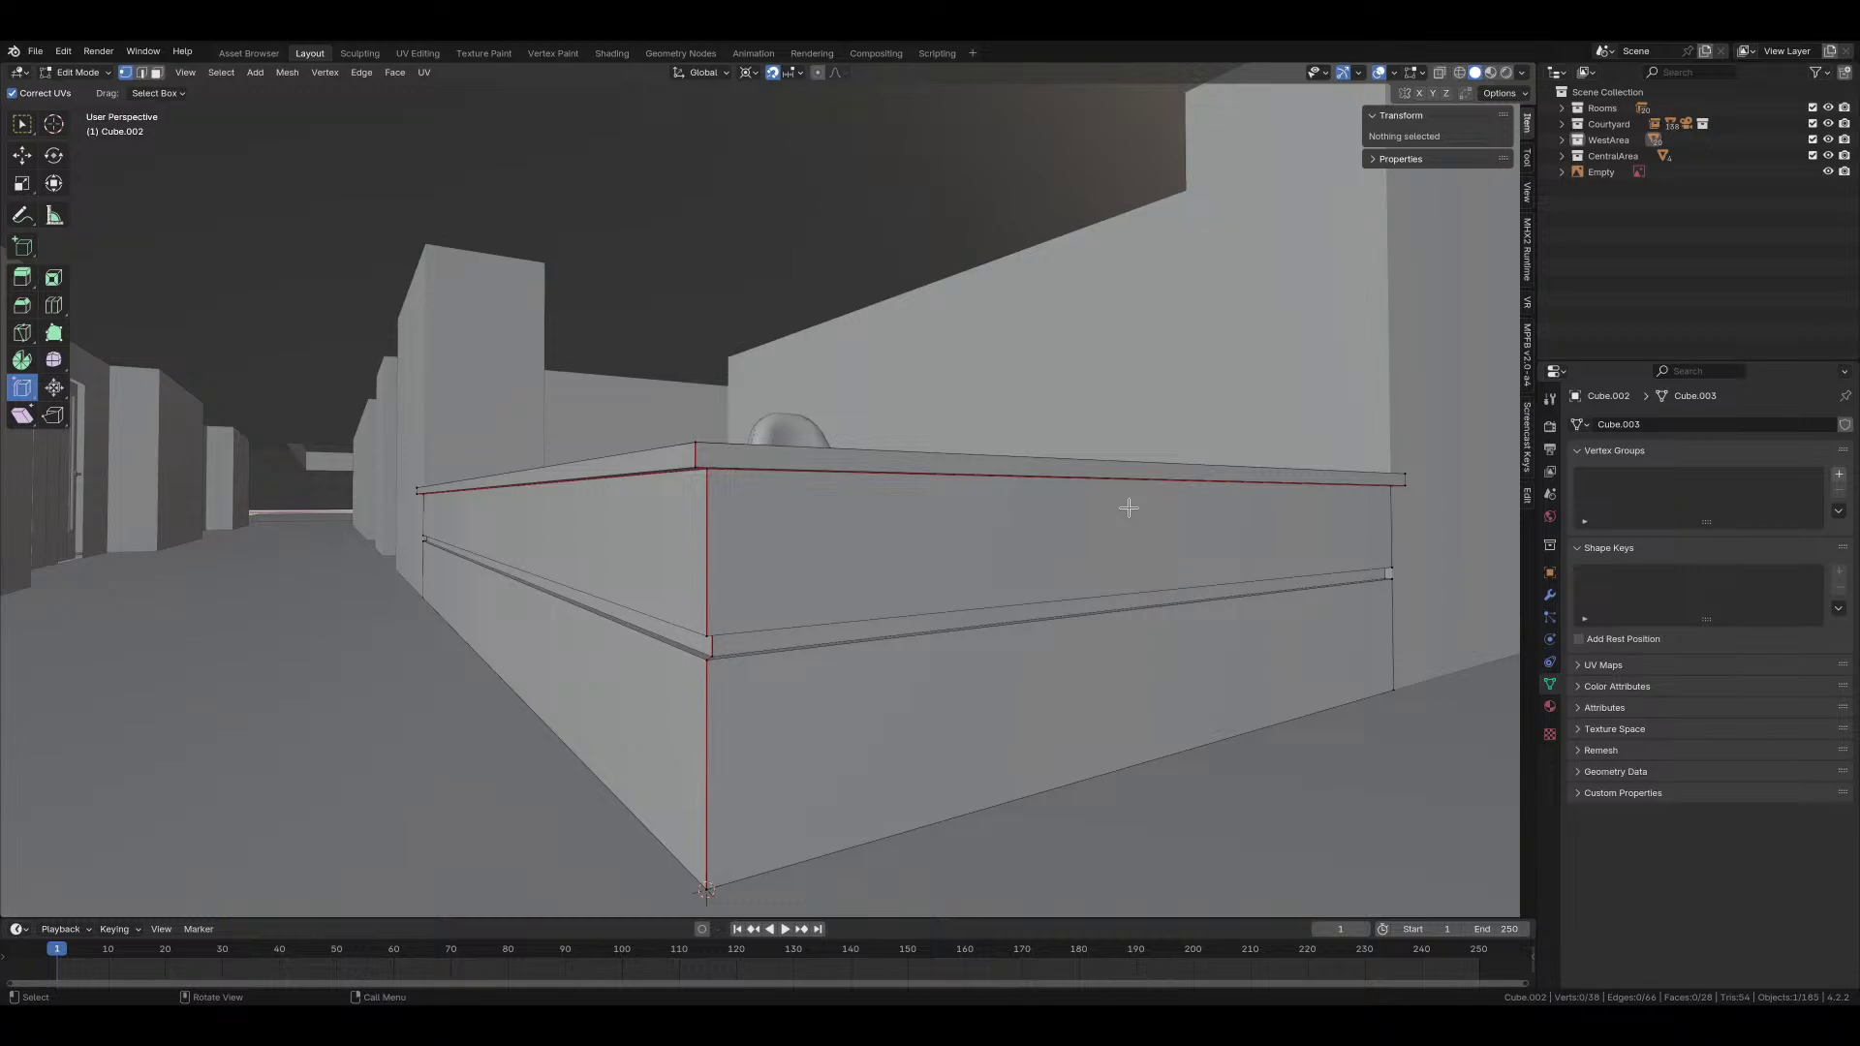
scroll(978, 520, "down", 4, "shift")
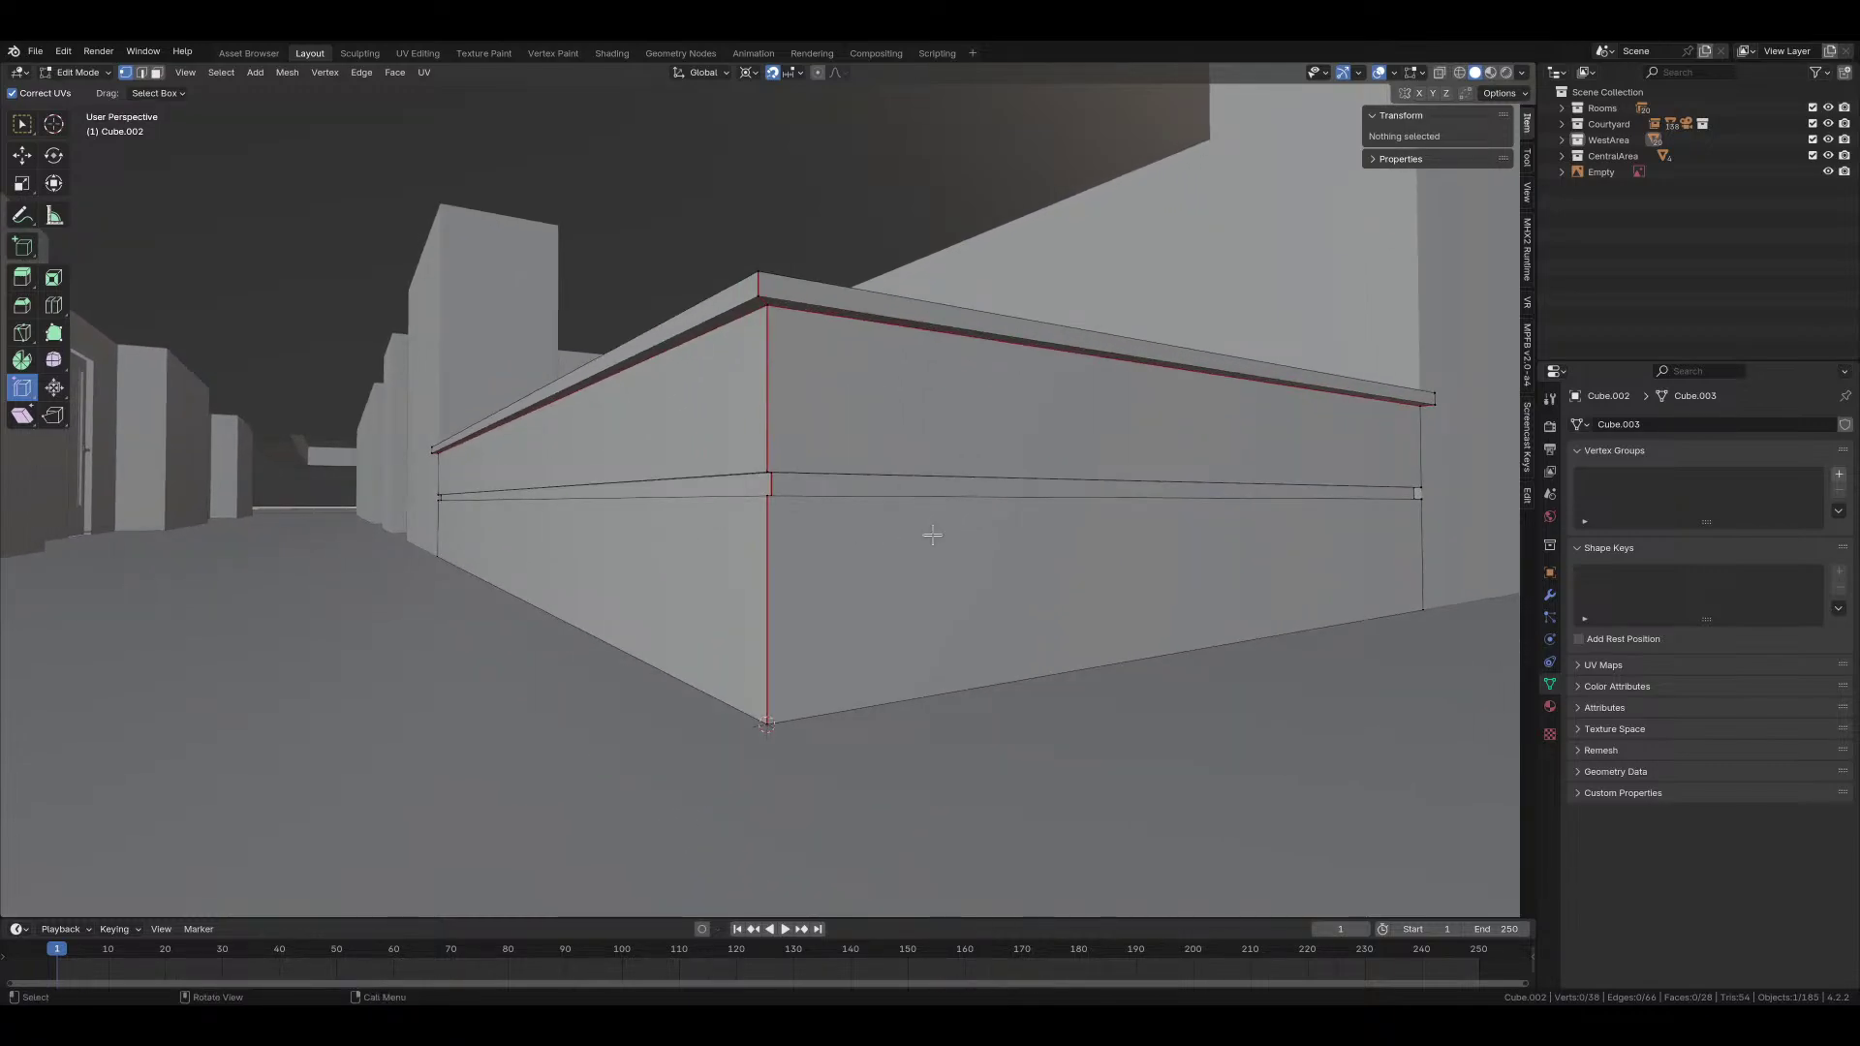
key("Tab")
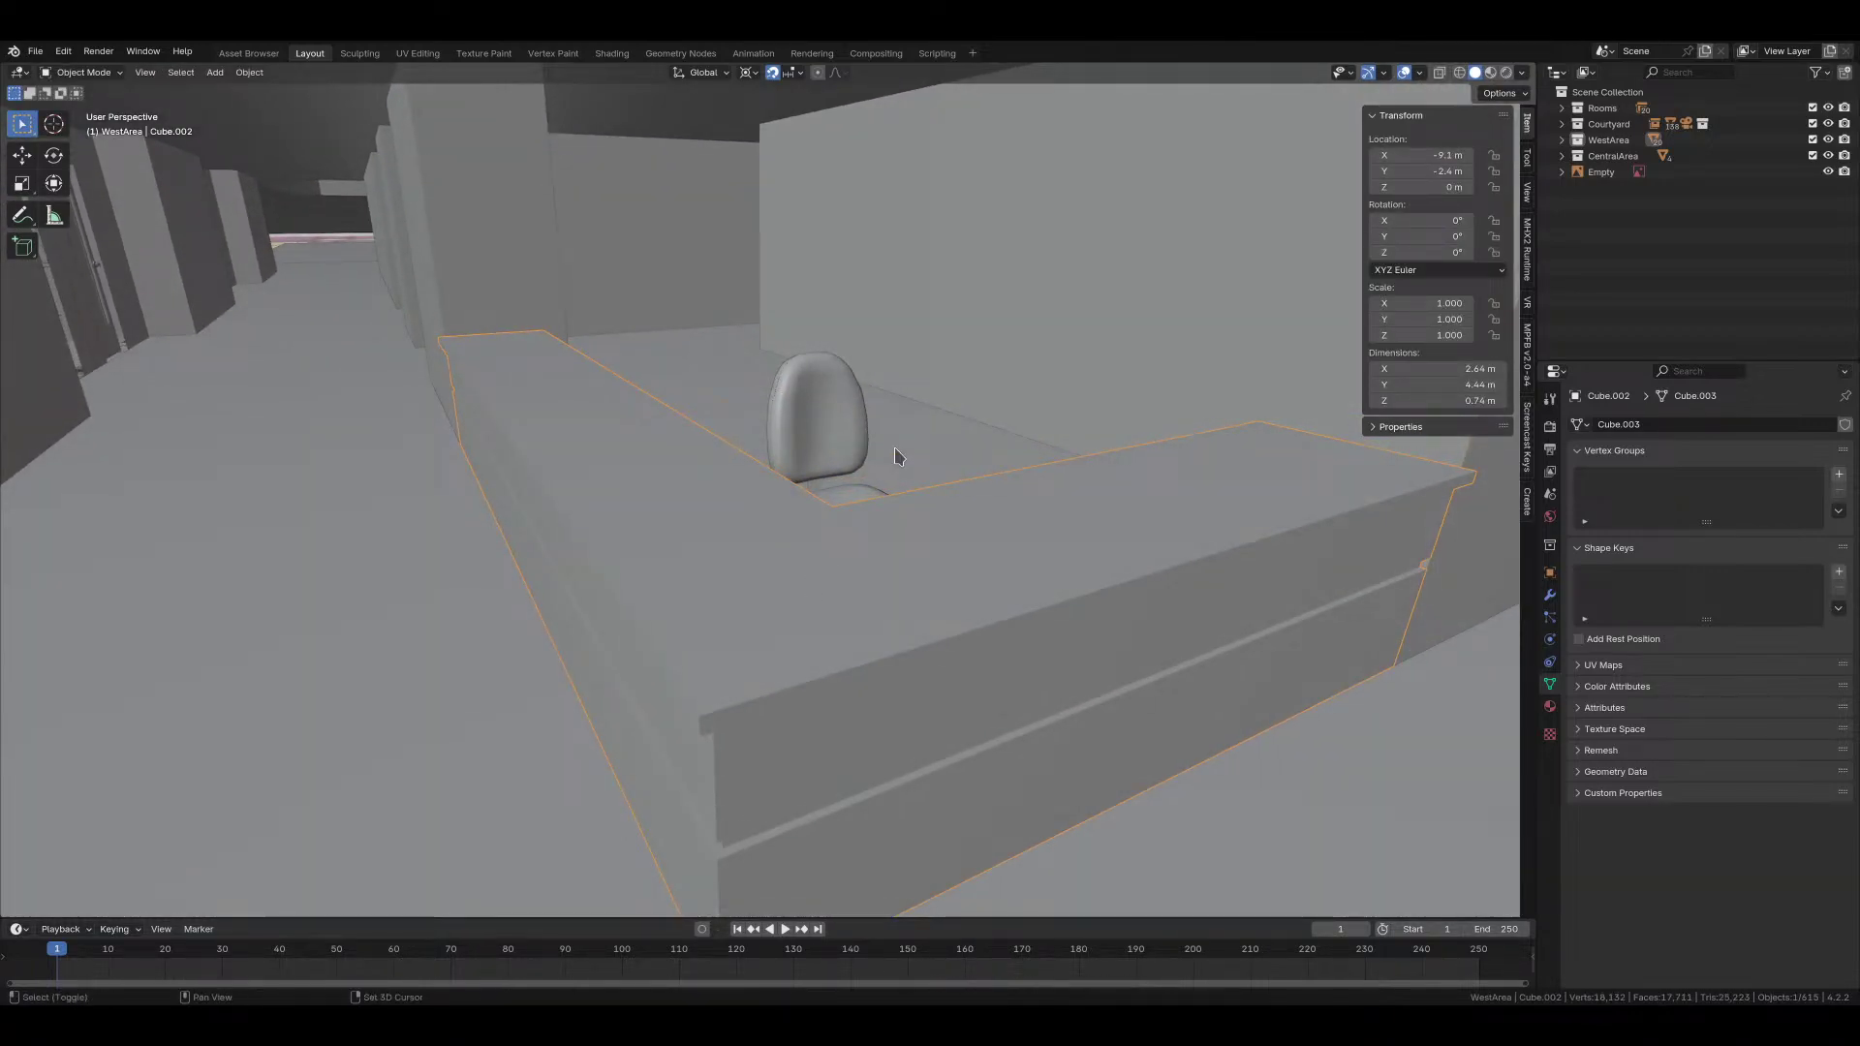
Step: Change the pivot point so the office chair turns about its own origin, and rotate it -22.3° around the global Z axis
middle_click_drag(895, 450, 885, 536, "shift")
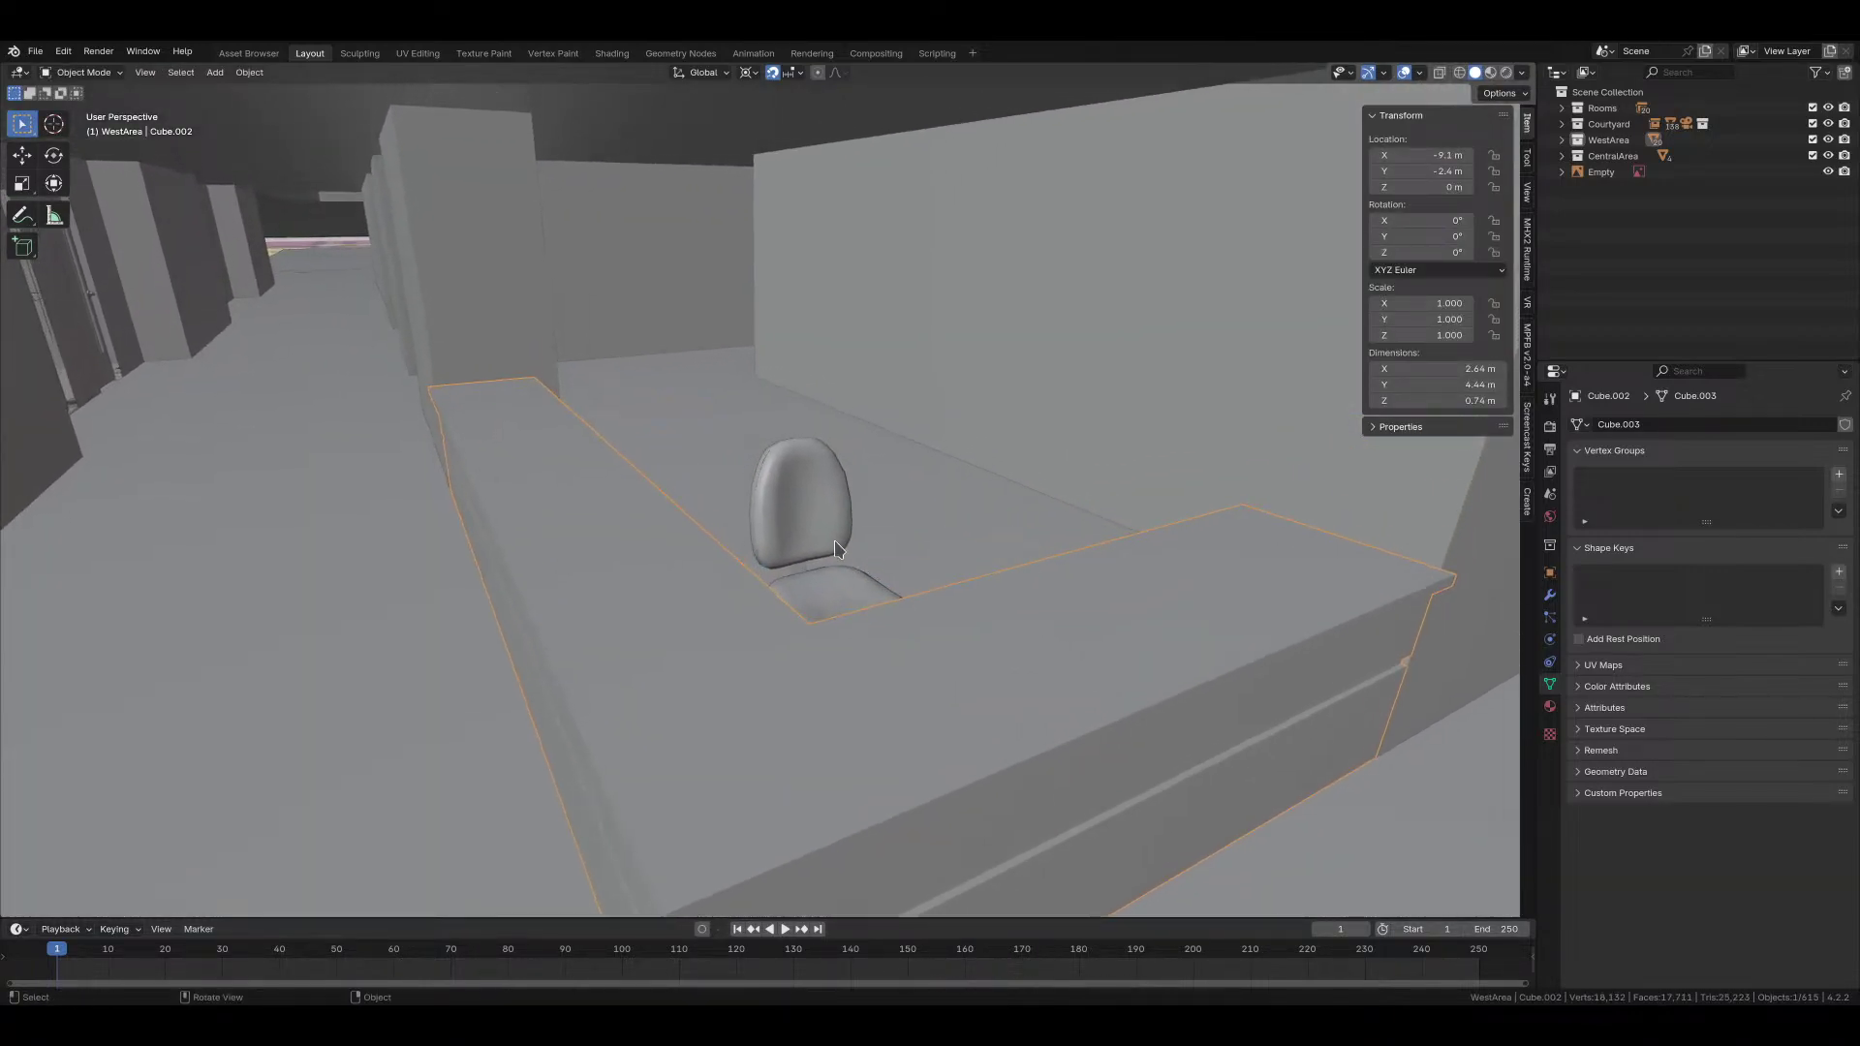
left_click(828, 532)
key("r")
key("z")
right_click(882, 431)
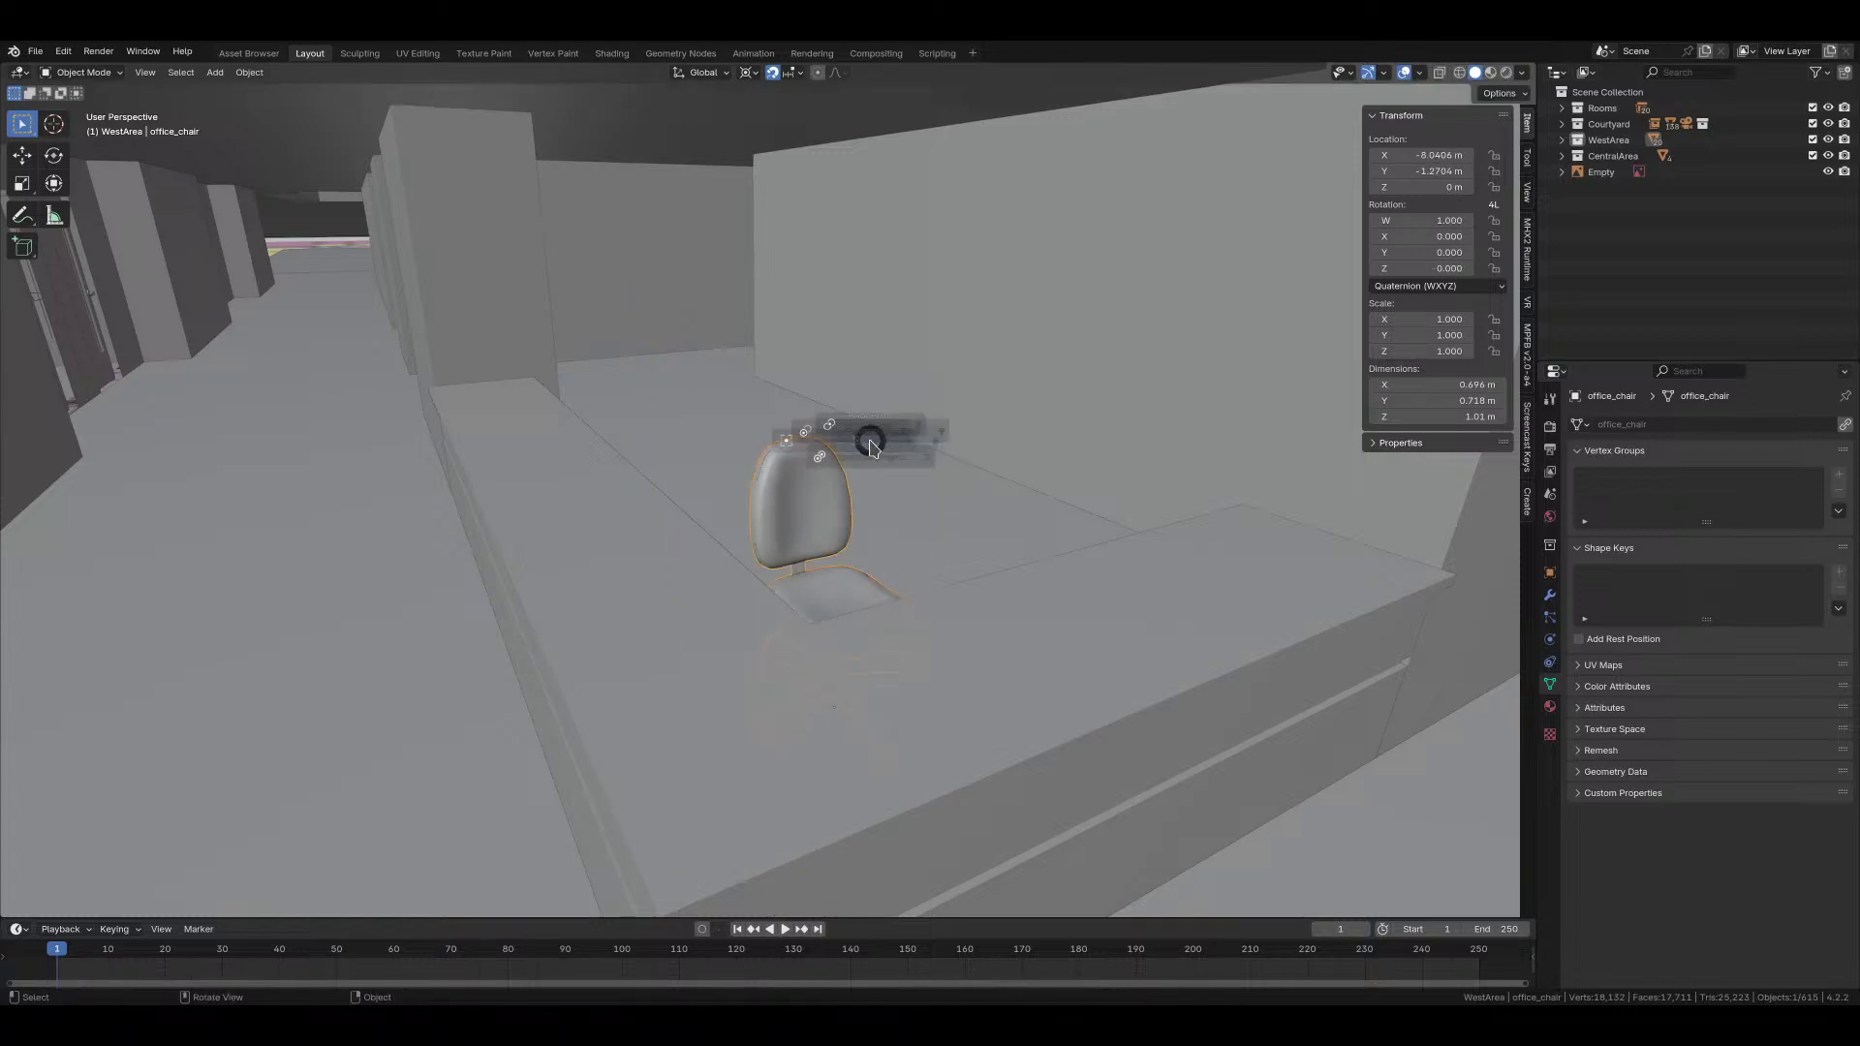
key("period")
left_click(998, 438)
key("r")
key("z")
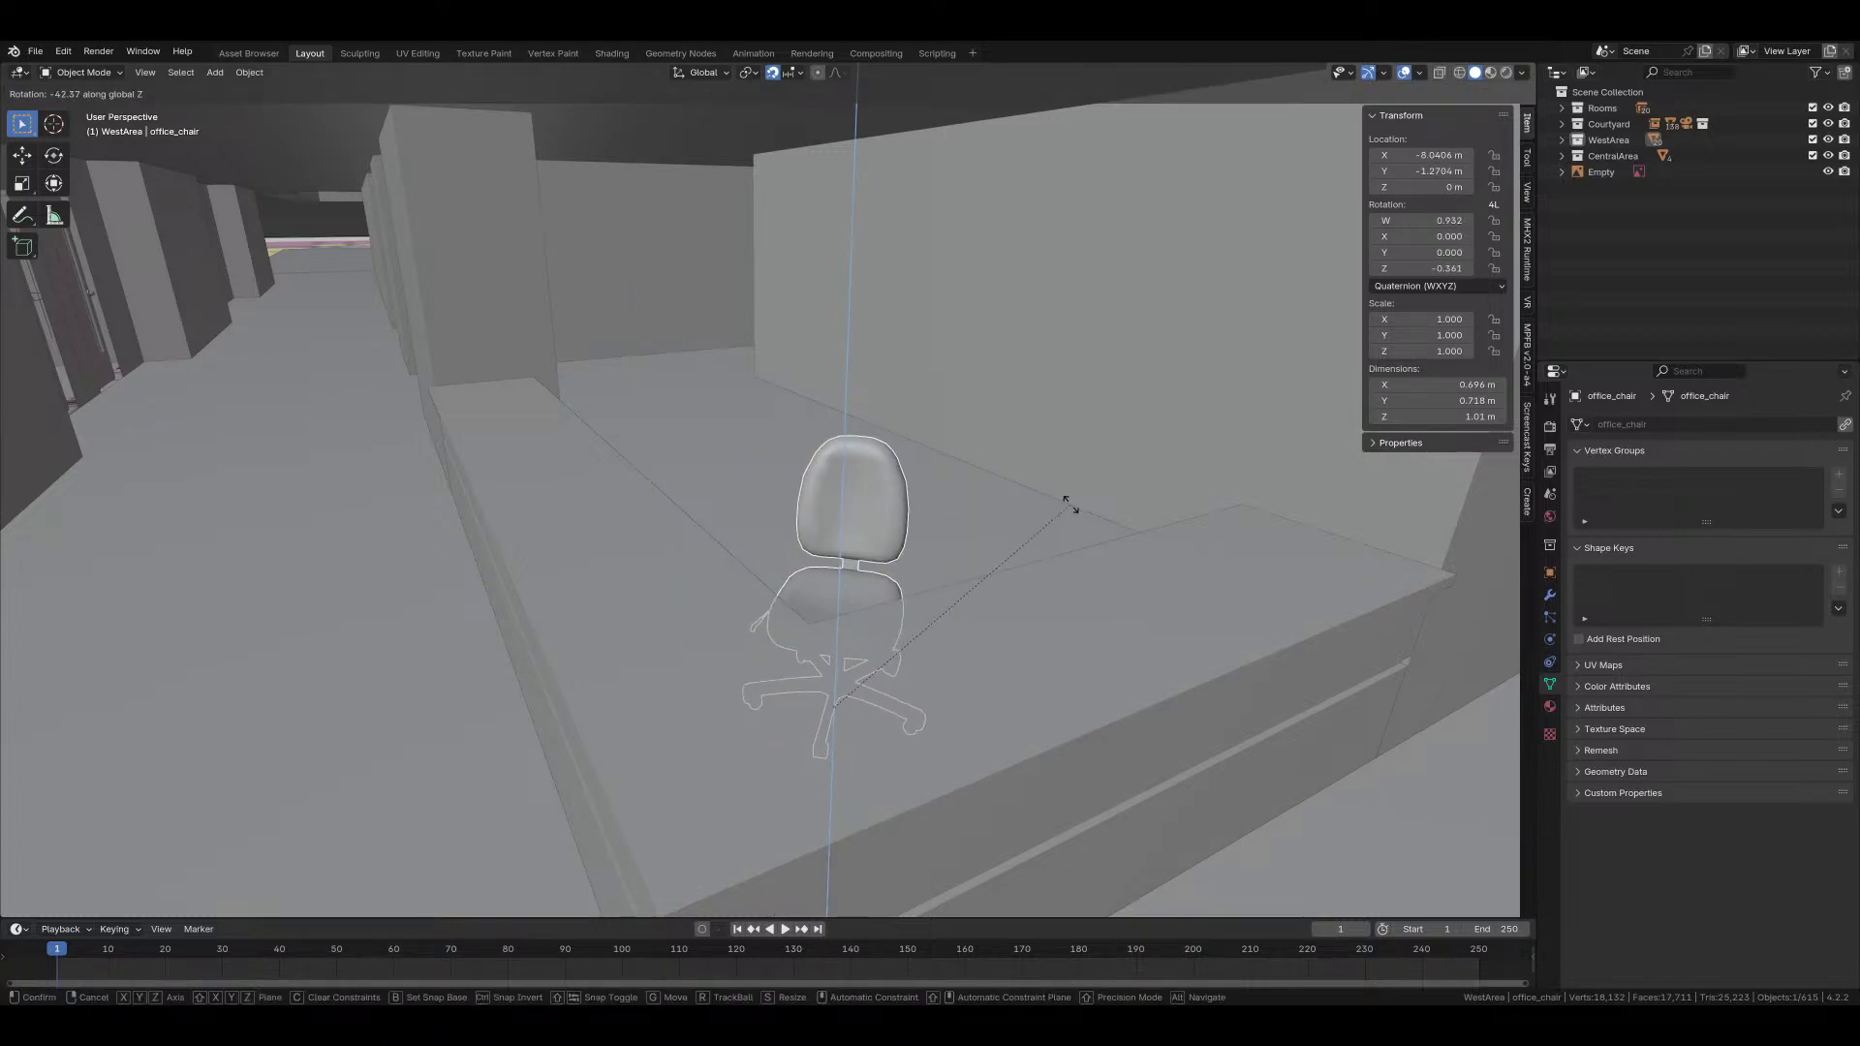
left_click(988, 461)
middle_click_drag(988, 461, 946, 472)
Step: Expand the WestArea collection, disable office_chair in renders, and save the file
left_click(1562, 139)
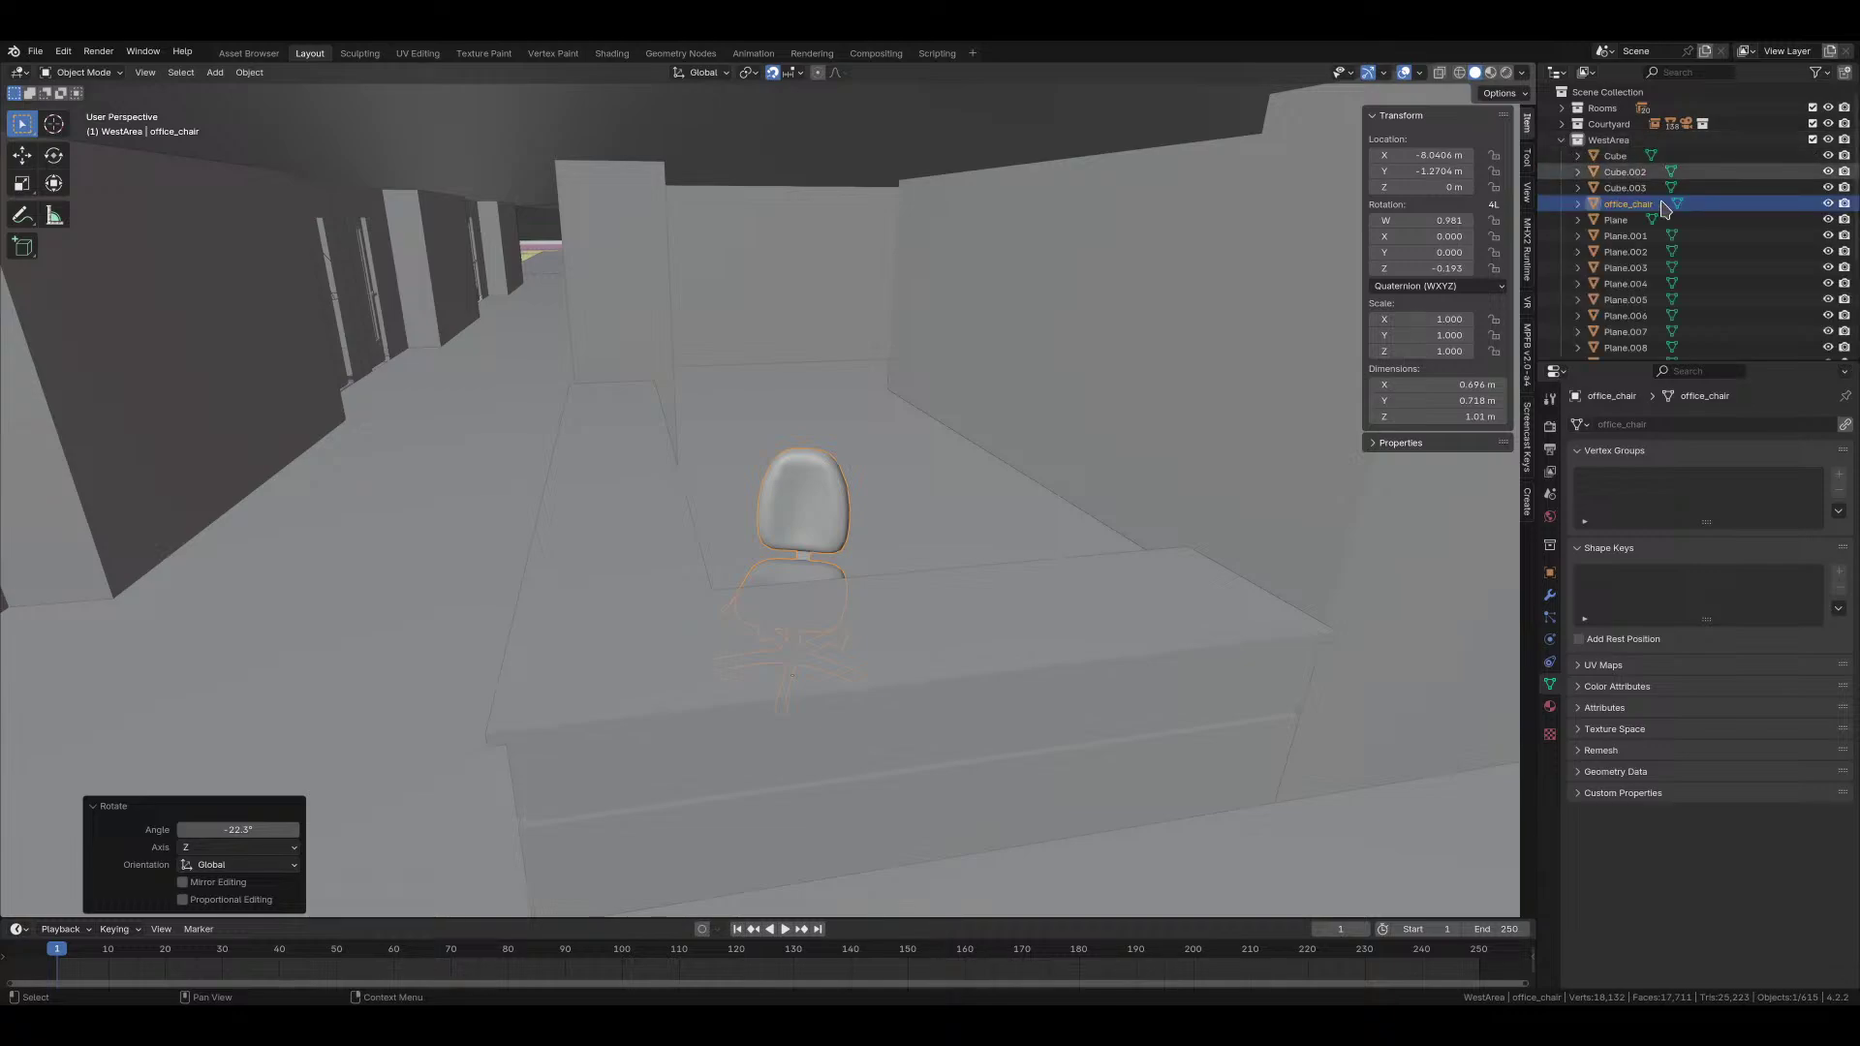
key("ctrl+s")
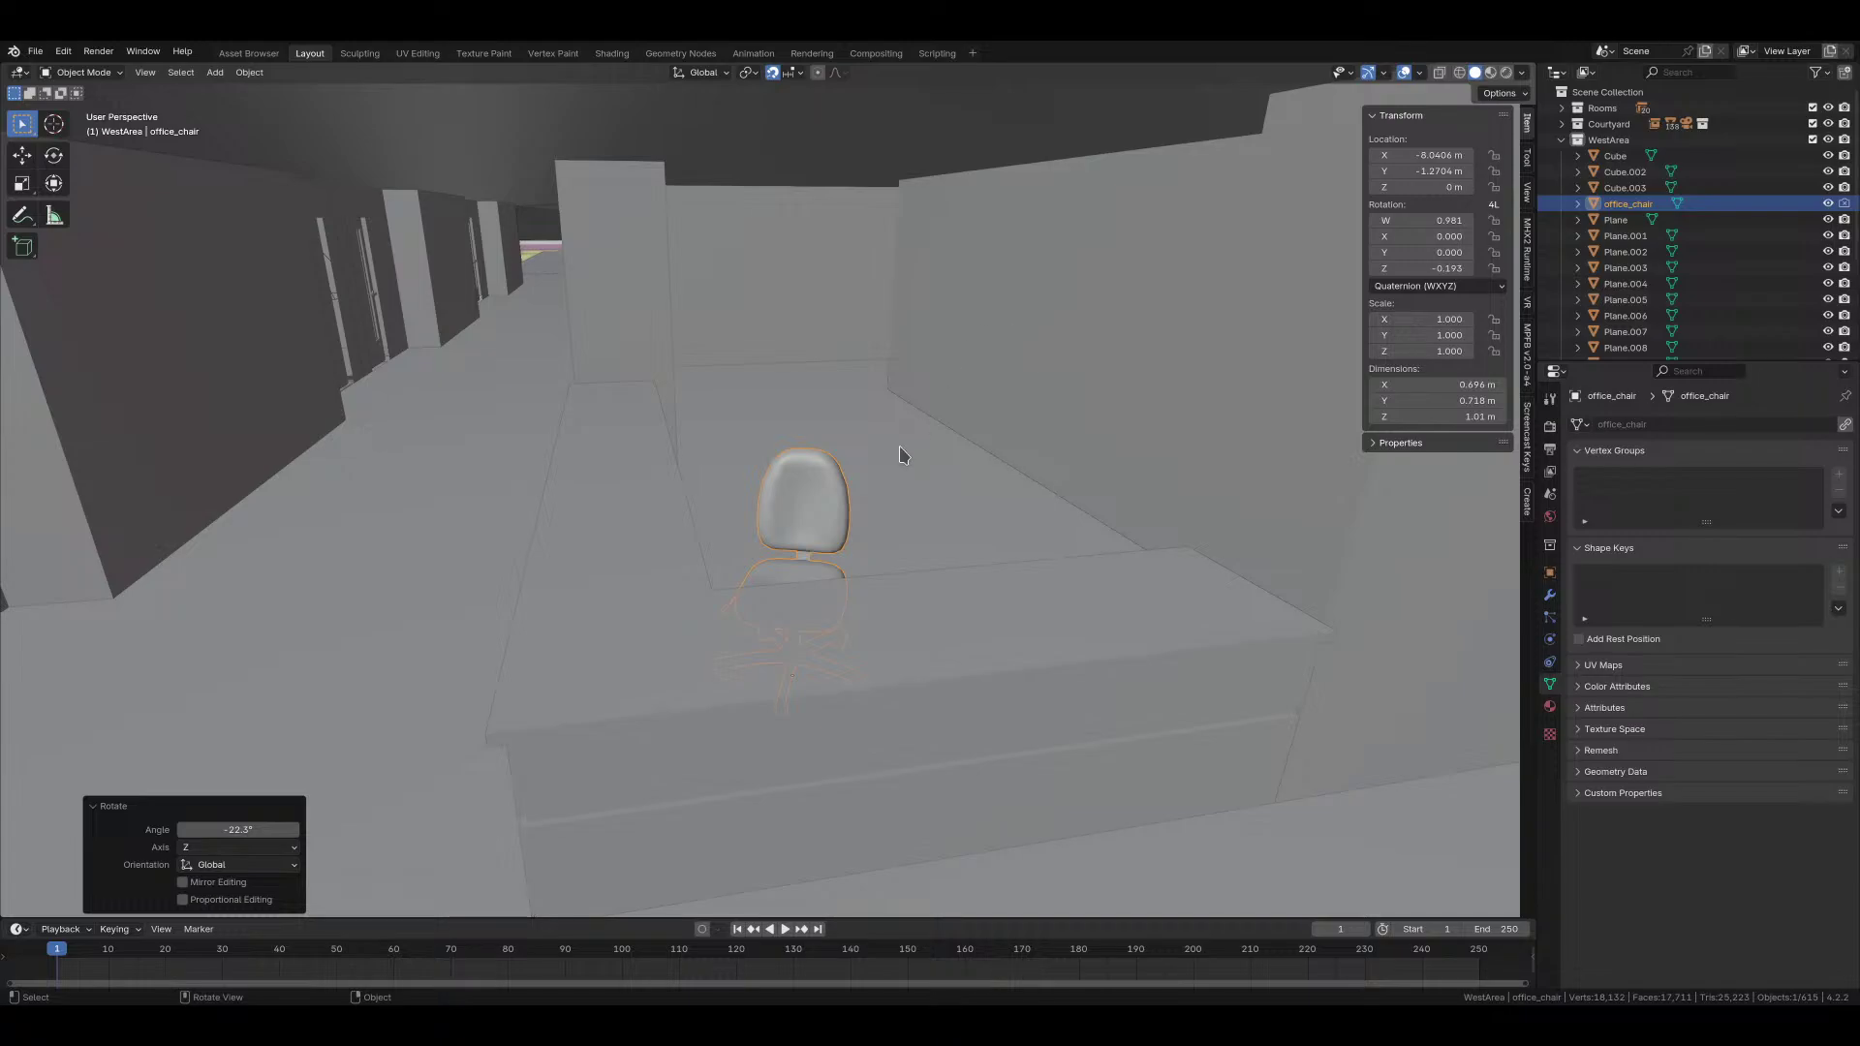
Step: Switch to Material Preview, hide the overlays, and examine the counter and chair from the corridor
scroll(900, 456, "down", 2)
key("z")
left_click(719, 407)
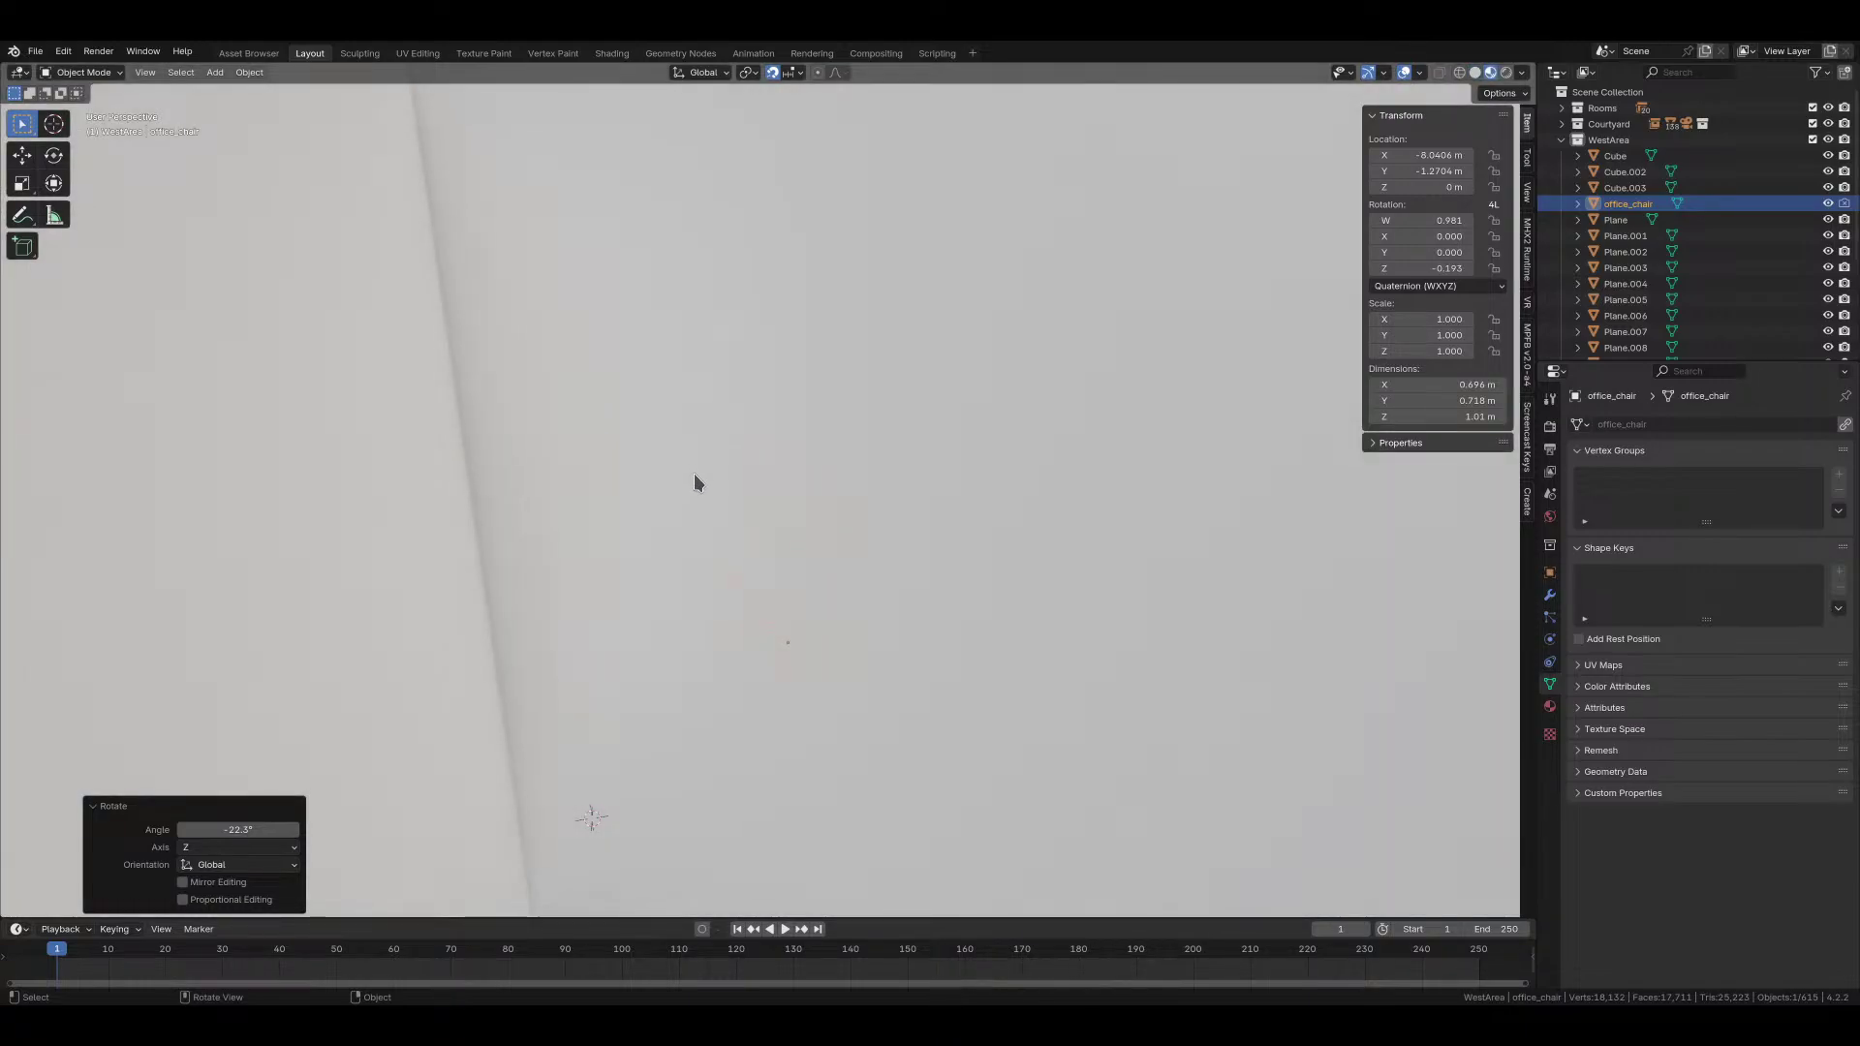
scroll(693, 472, "up", 1)
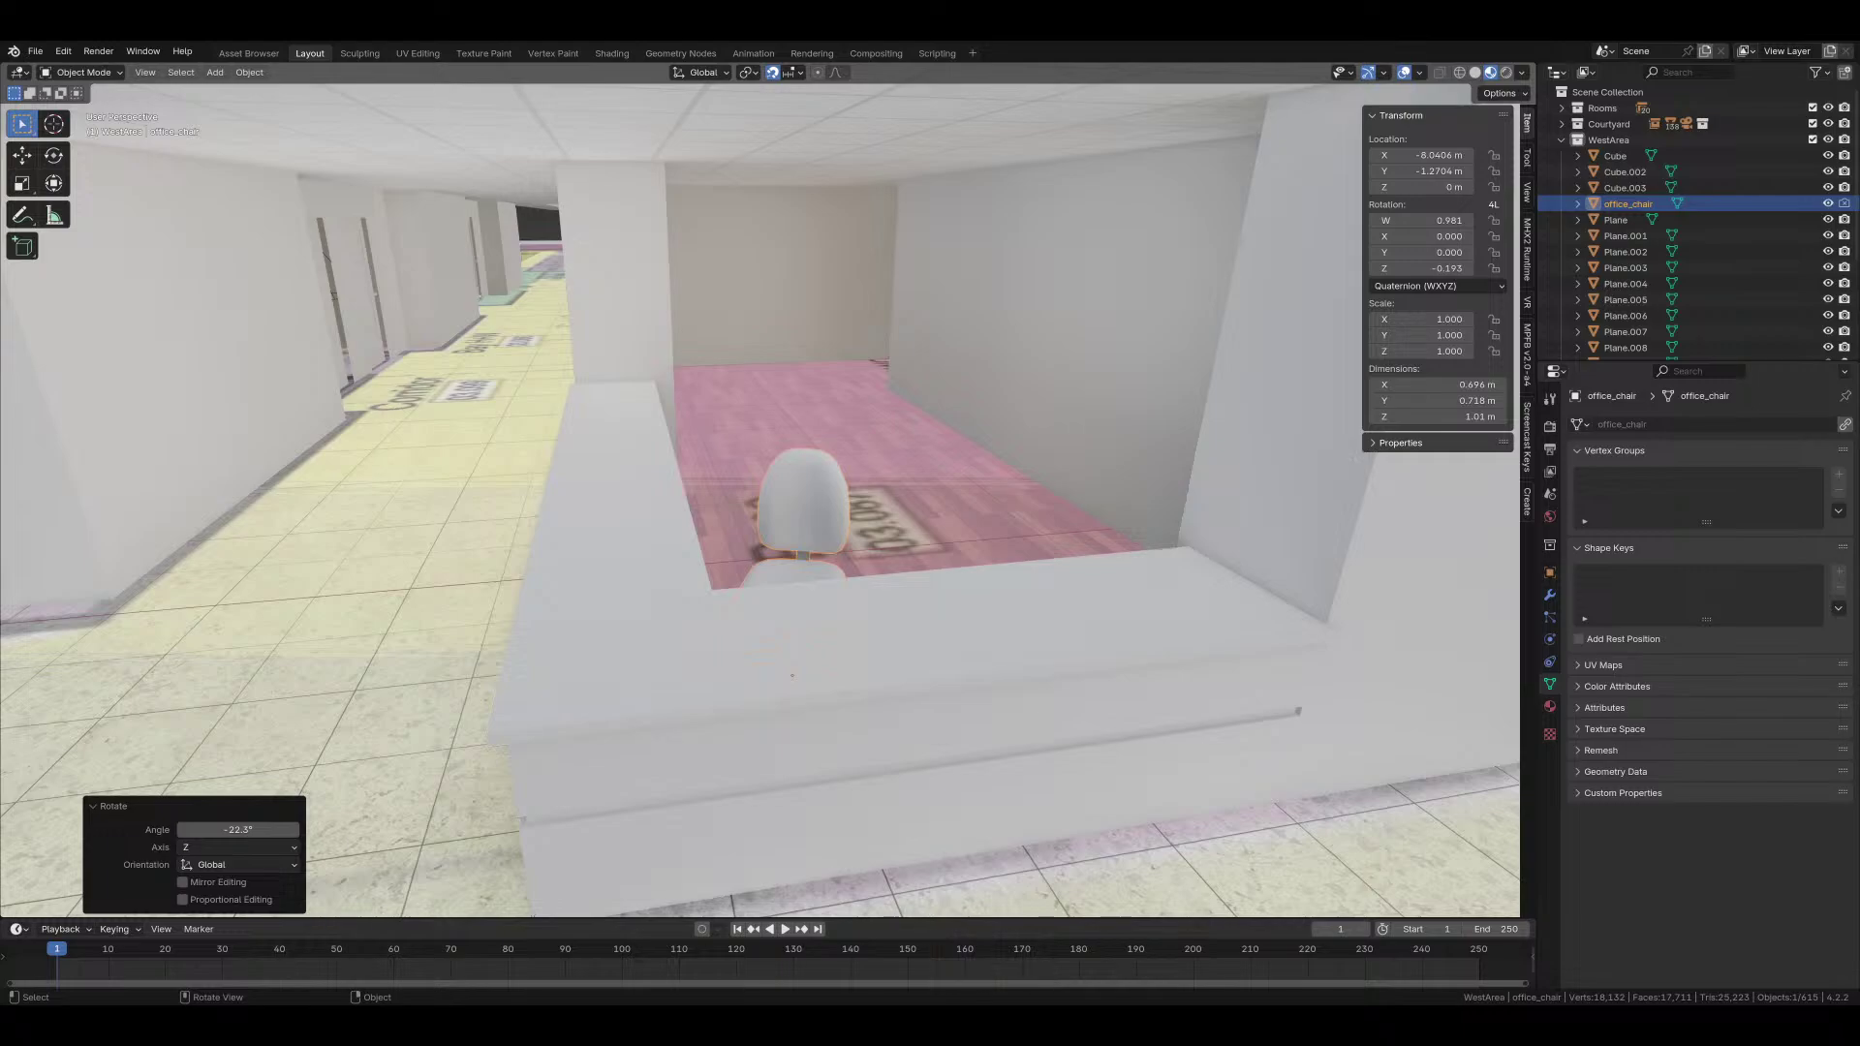
middle_click_drag(521, 639, 655, 689)
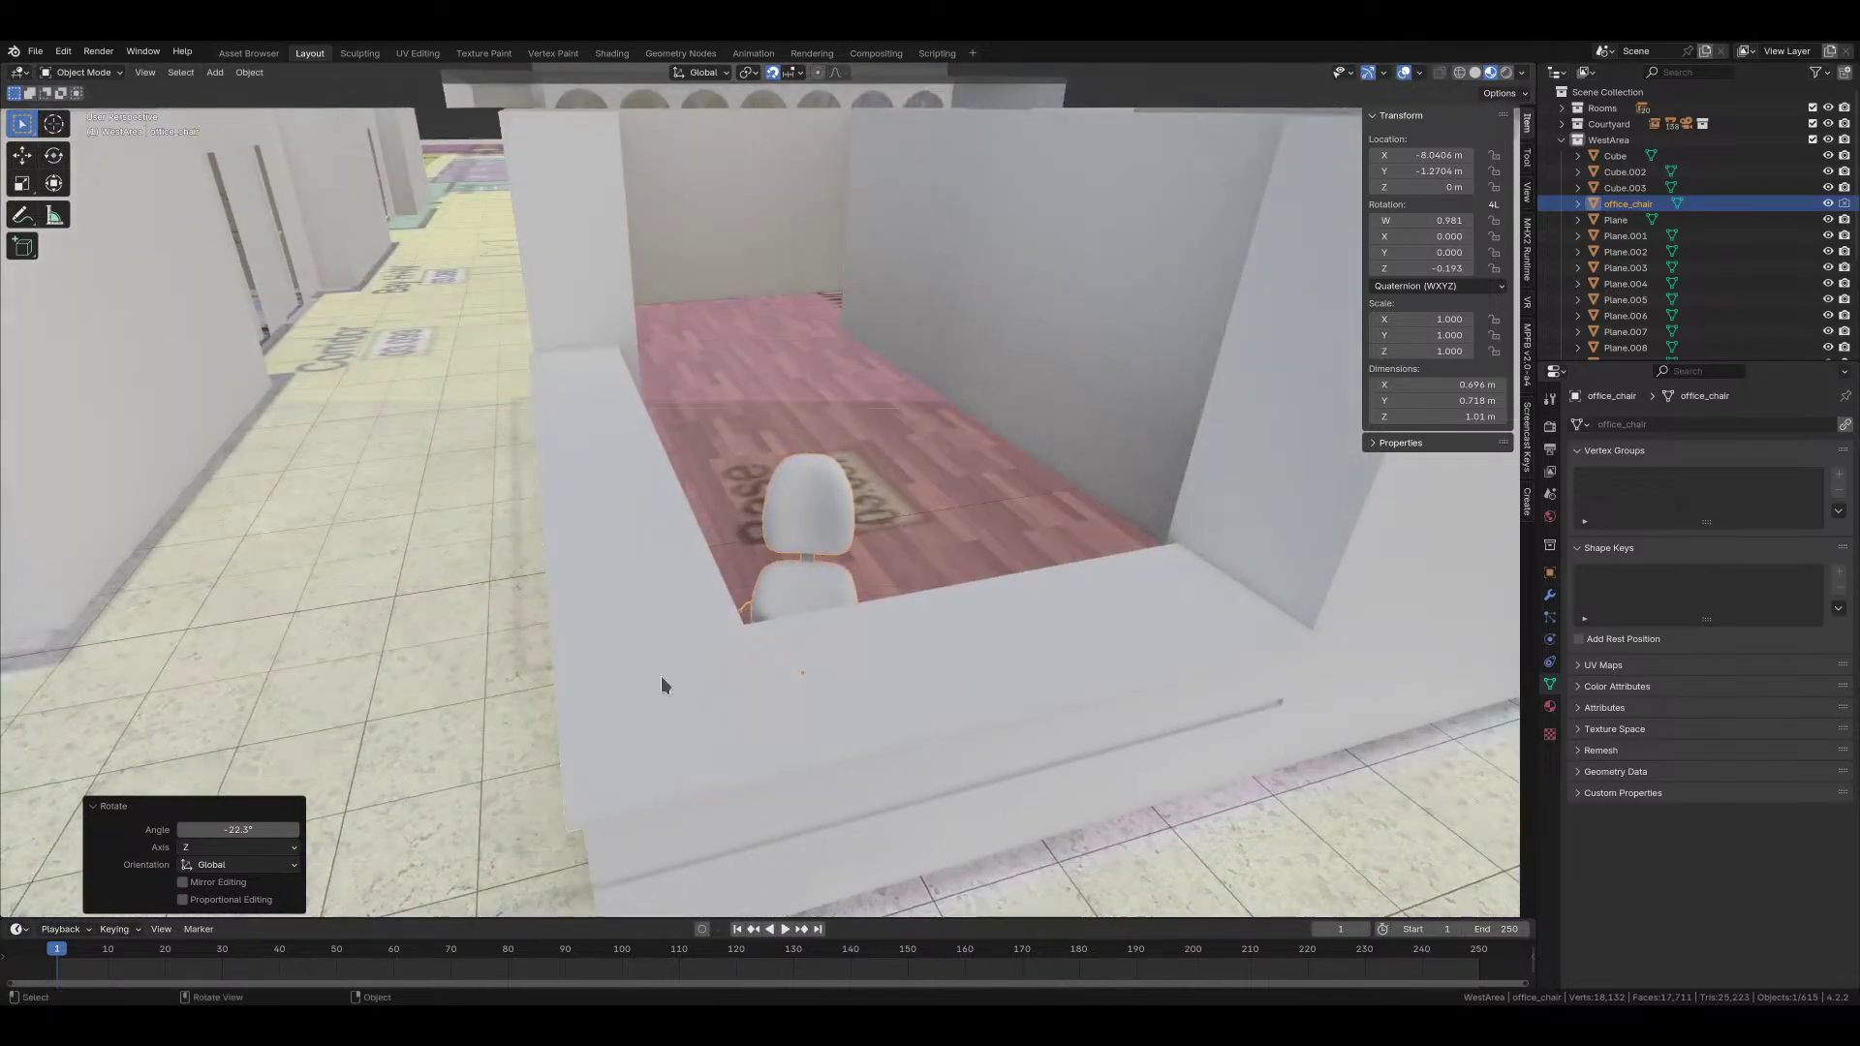
middle_click_drag(659, 587, 600, 543)
scroll(828, 624, "up", 3)
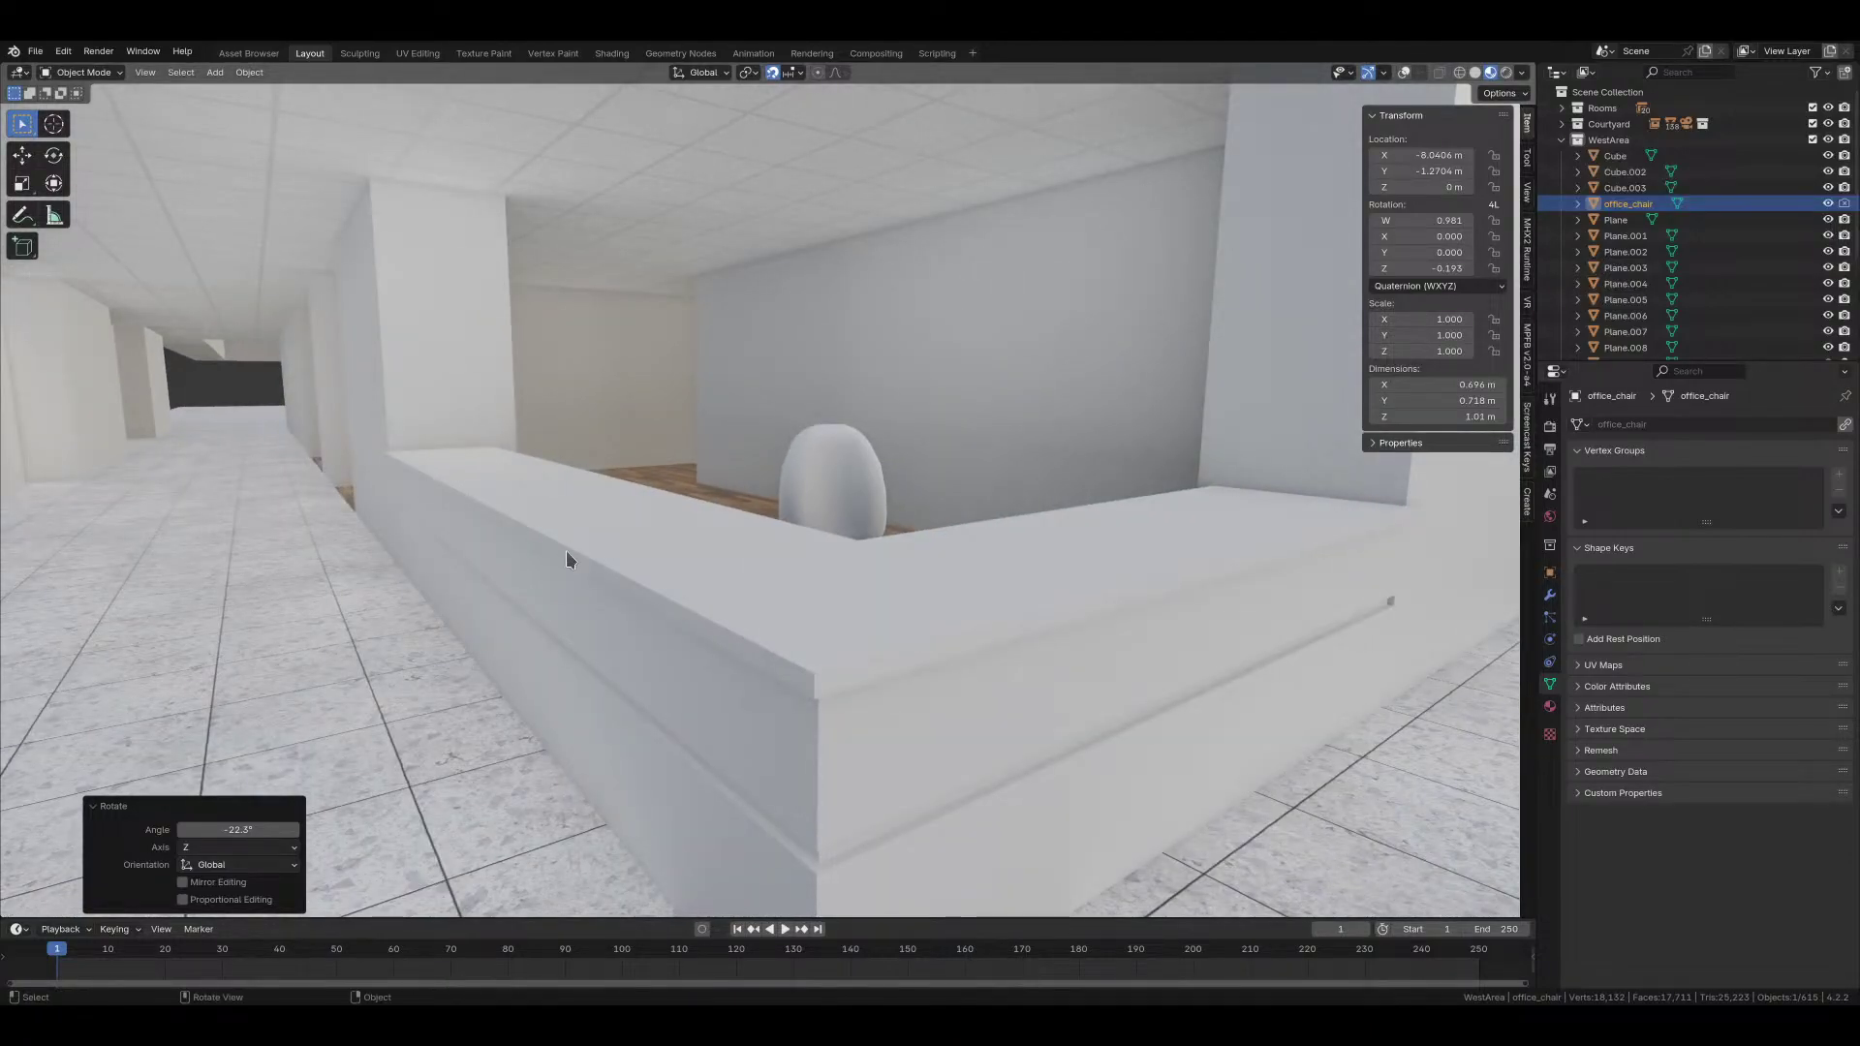
middle_click_drag(816, 550, 940, 601)
middle_click_drag(587, 585, 838, 602, "shift")
Step: Look over the whole ward from above, deselect the chair, and save the file
scroll(600, 623, "down", 5)
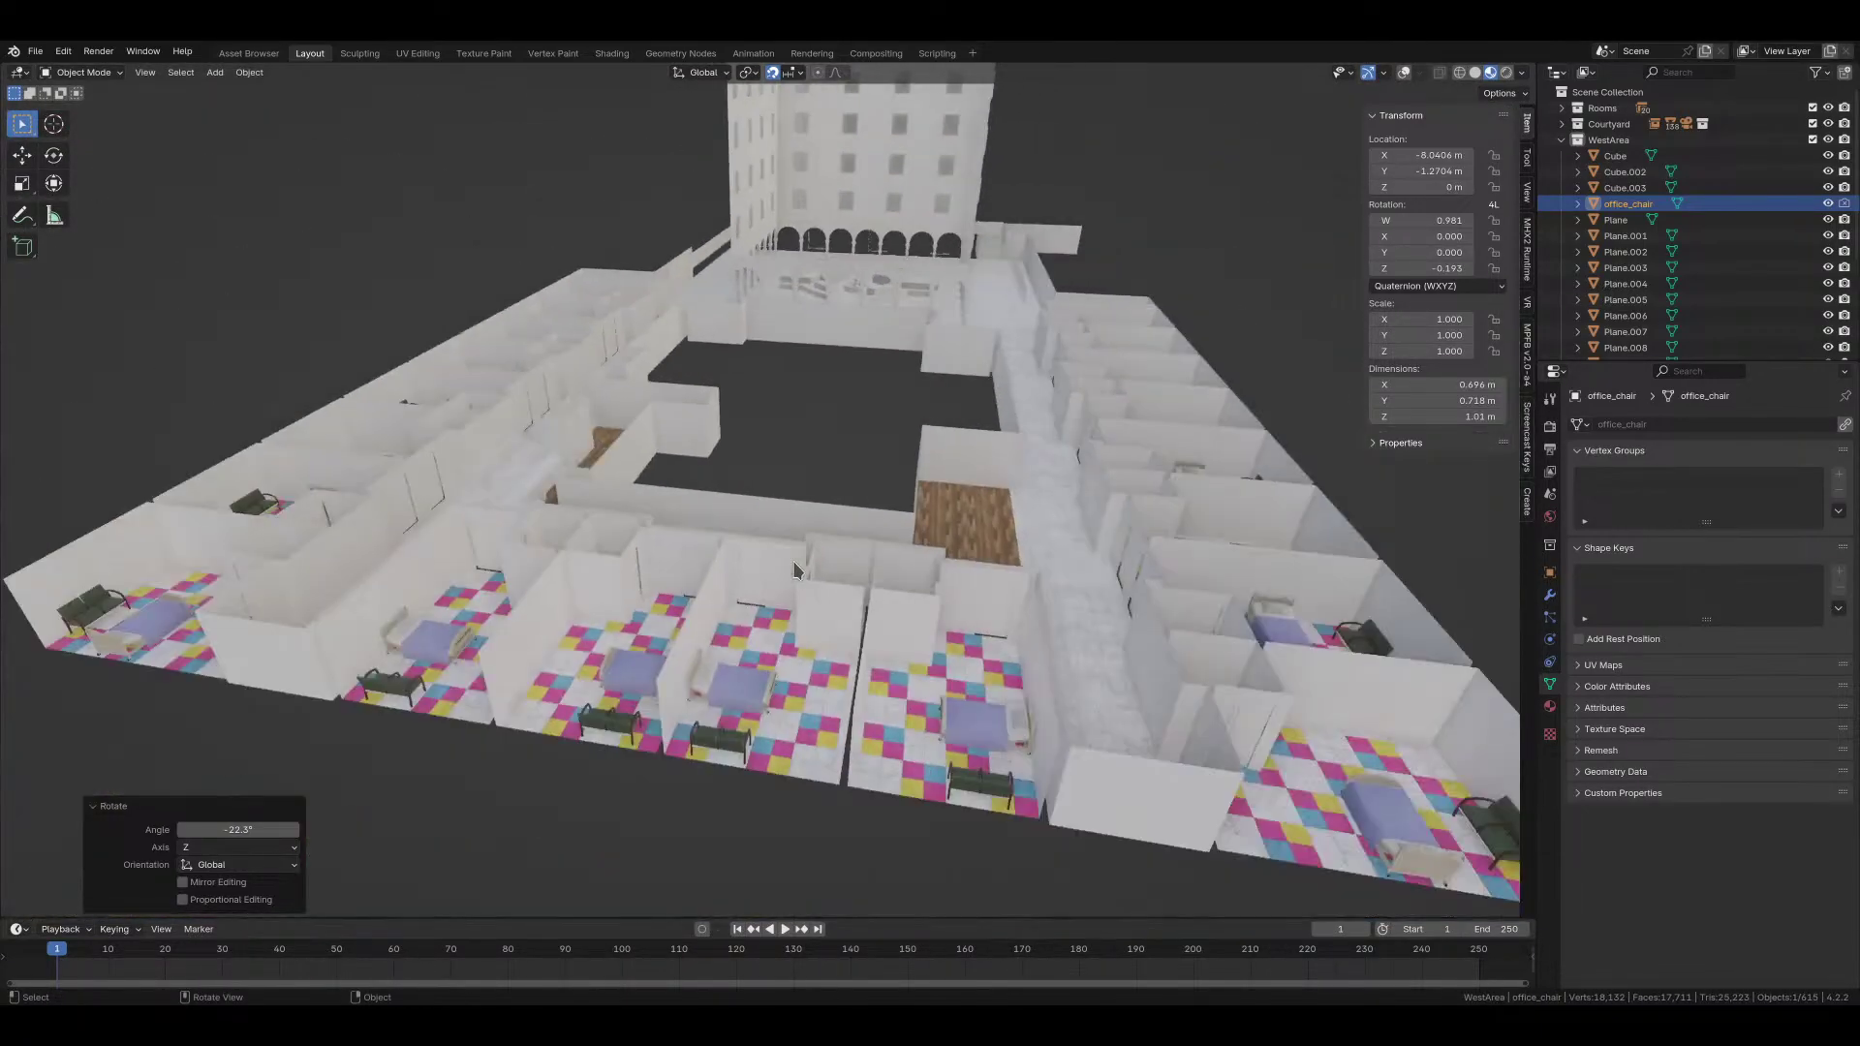
middle_click_drag(792, 561, 792, 628)
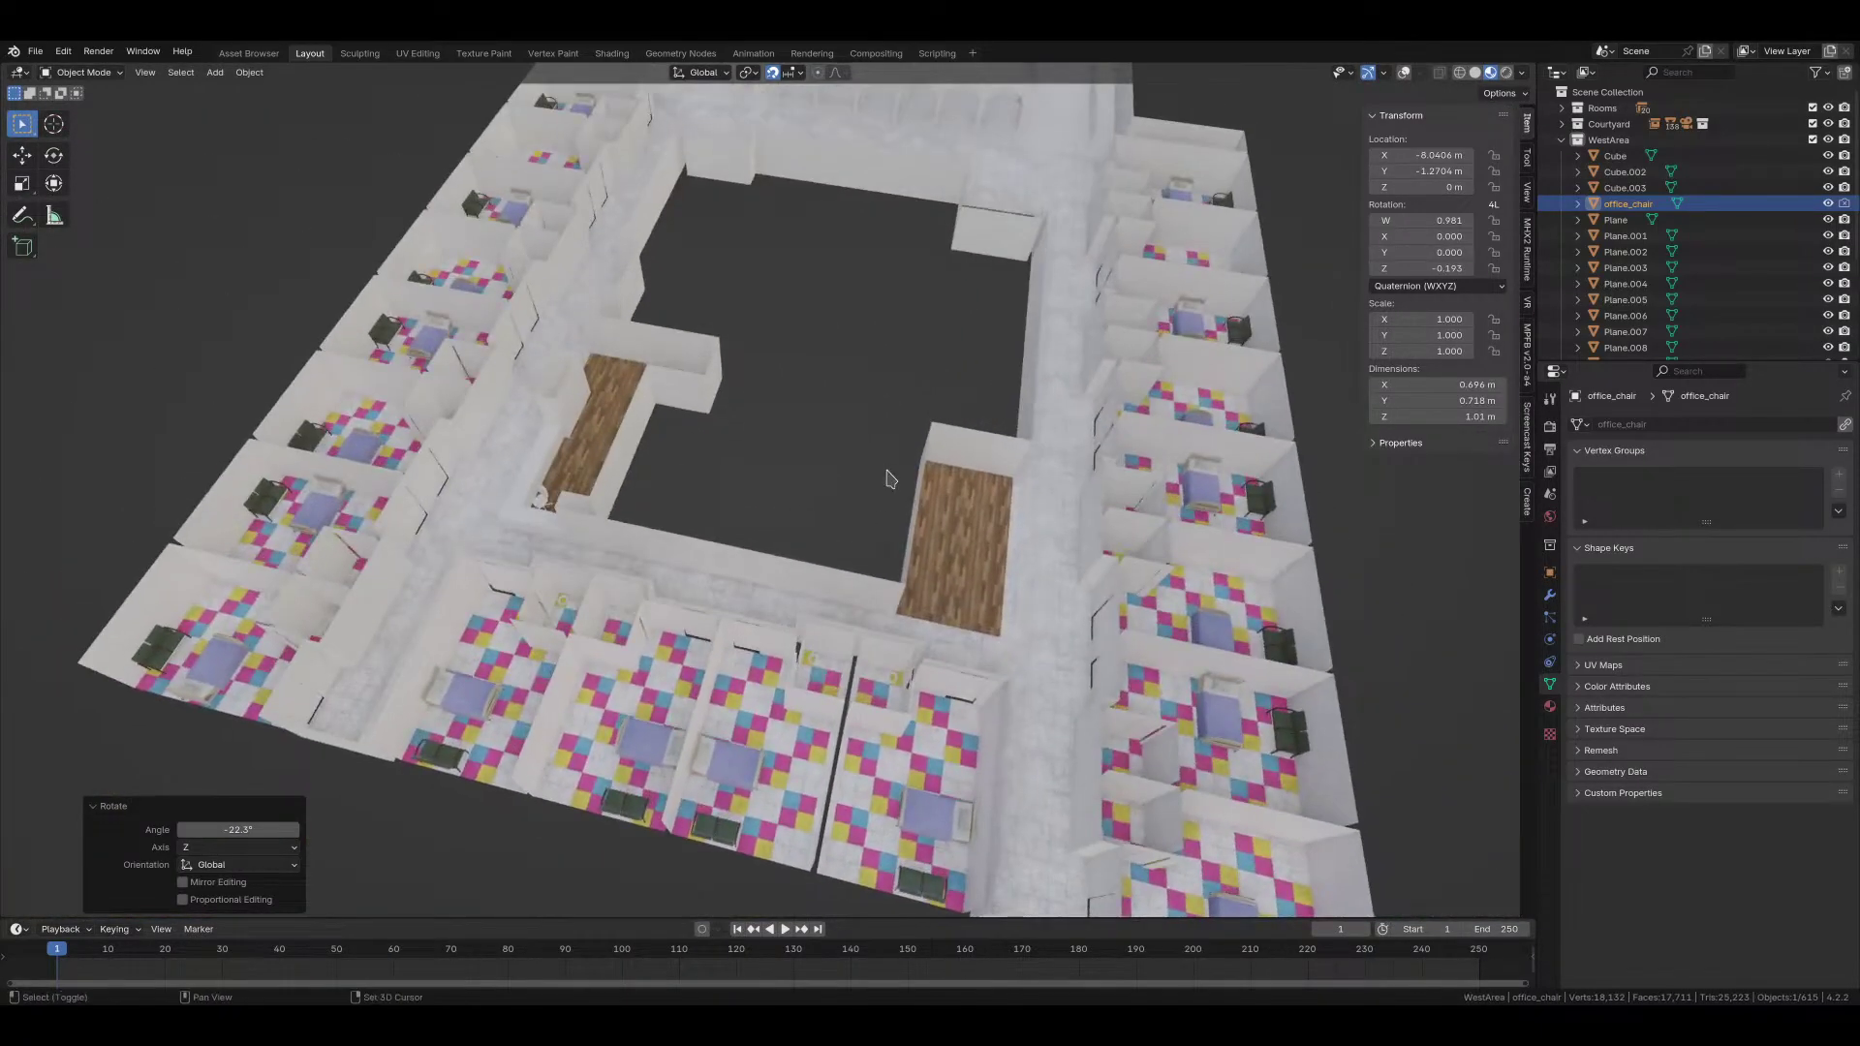
middle_click_drag(889, 480, 968, 639)
left_click(838, 625)
key("ctrl+s")
Step: Turn the overlays back on and switch to Solid shading with X-ray to reveal the floor plan around Base 03.091
scroll(1054, 684, "up", 3)
middle_click_drag(1054, 684, 972, 670)
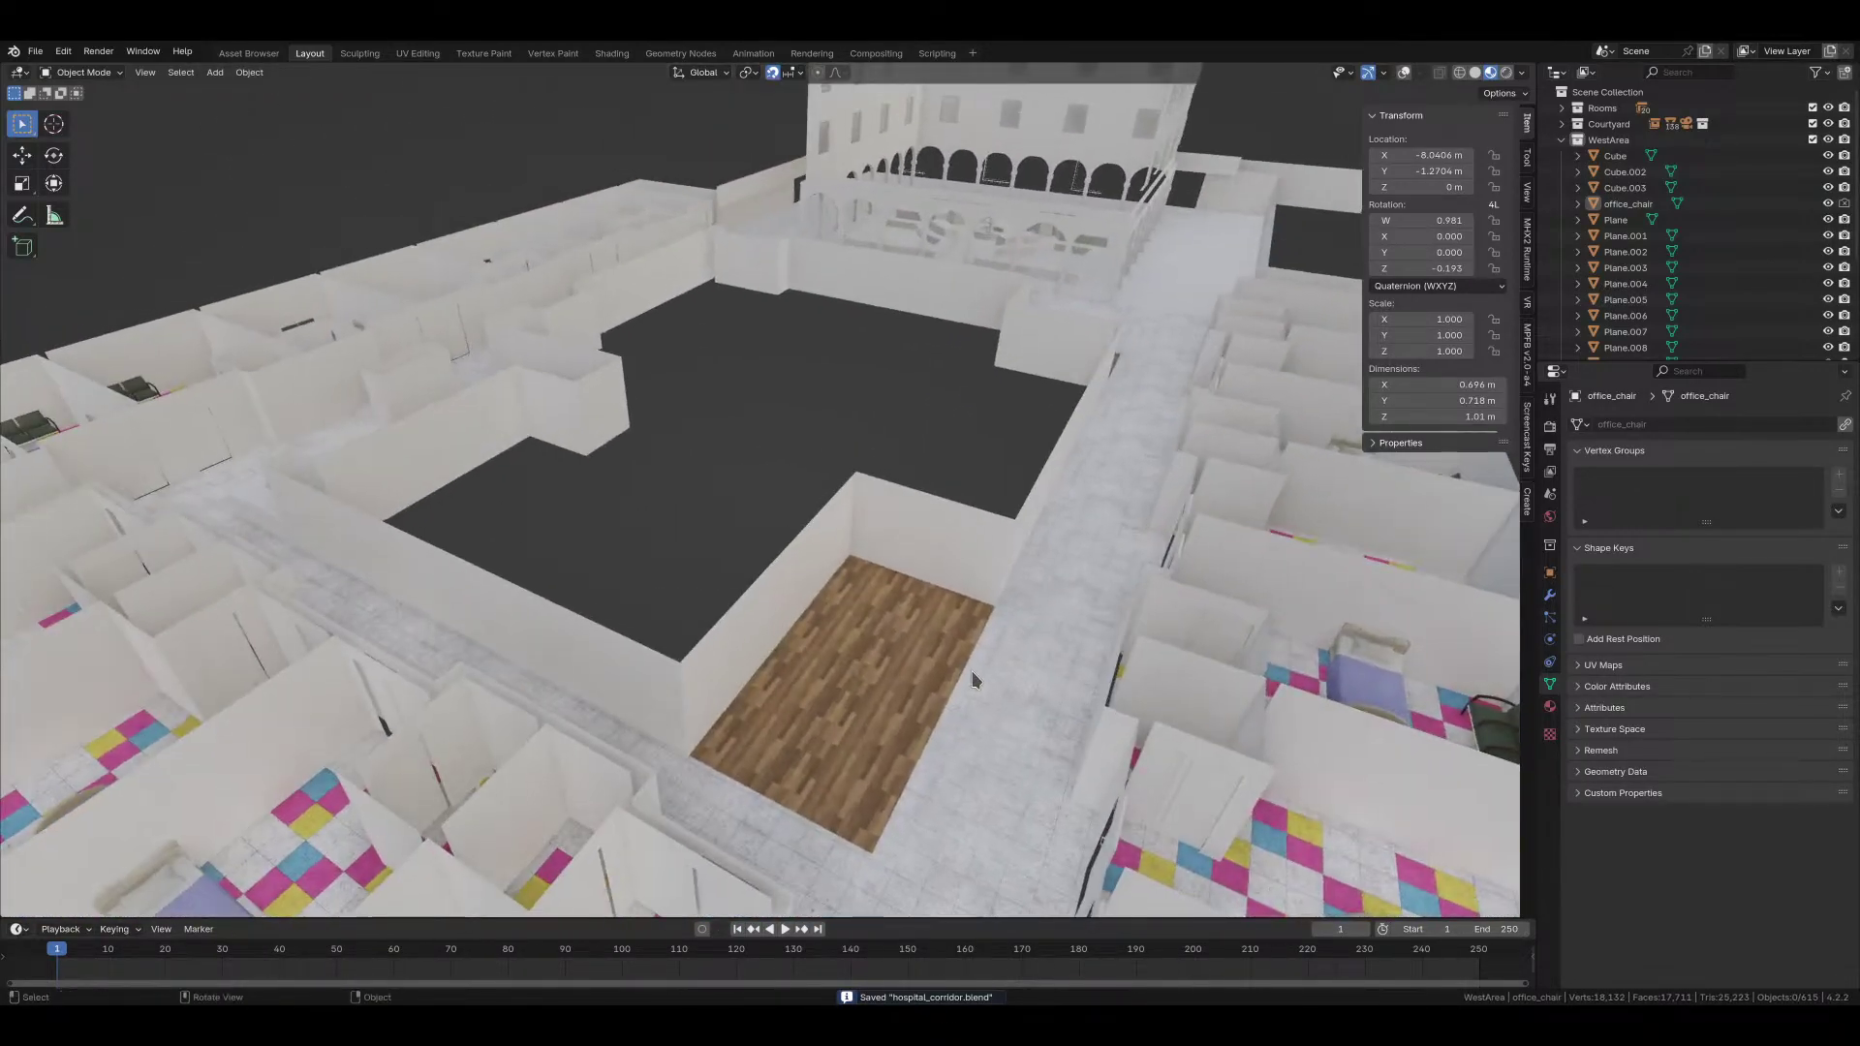
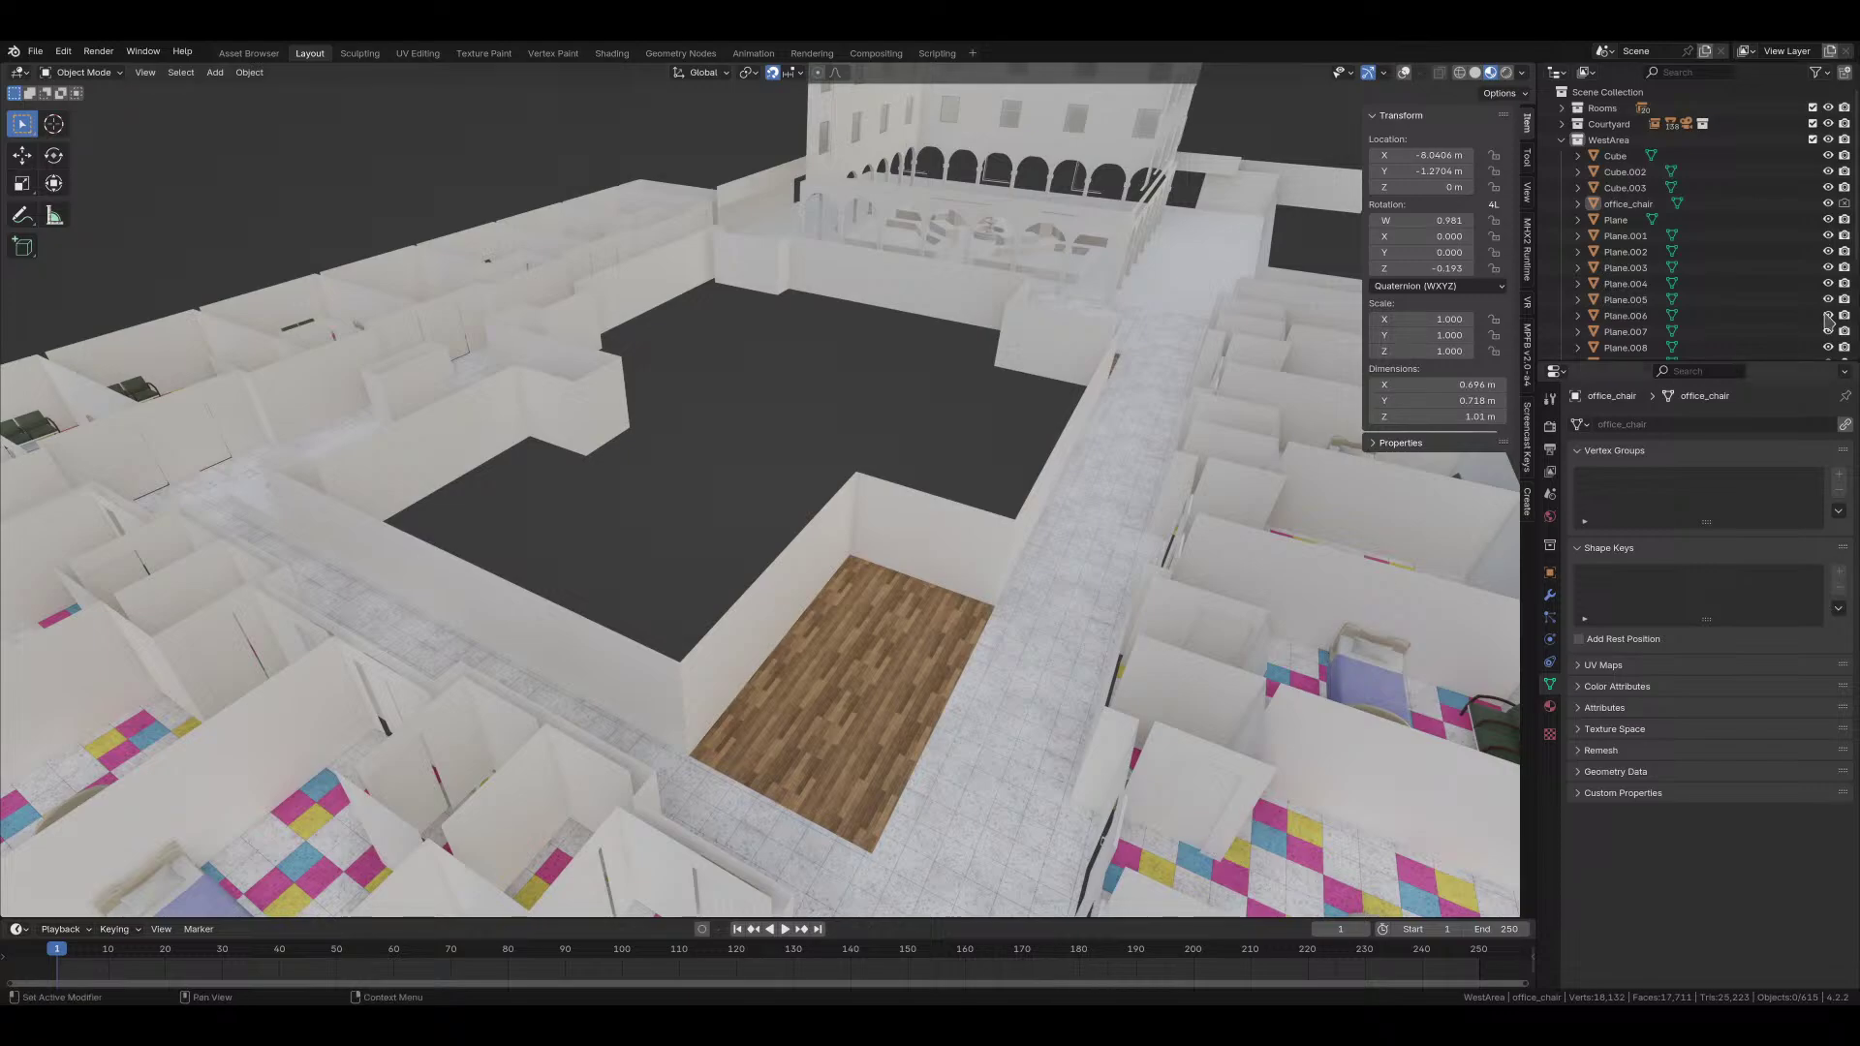
scroll(1843, 281, "down", 4)
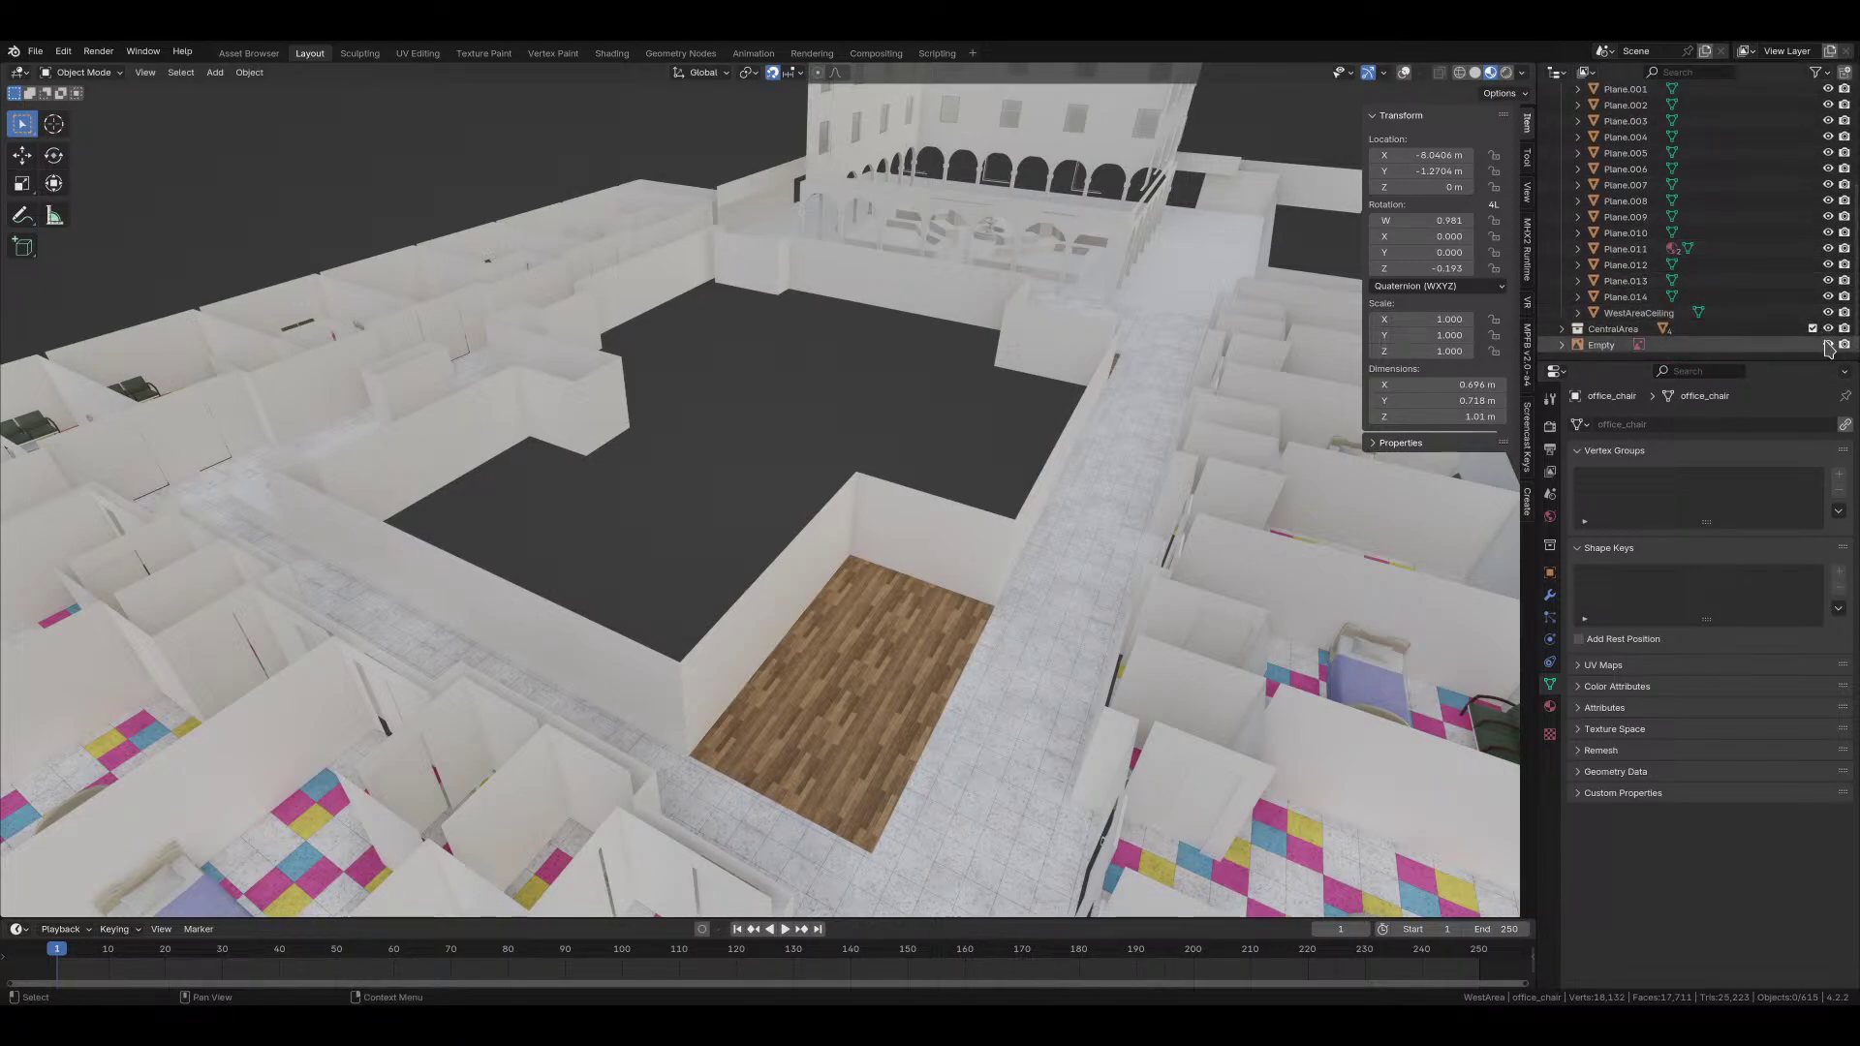
key("alt+shift+z")
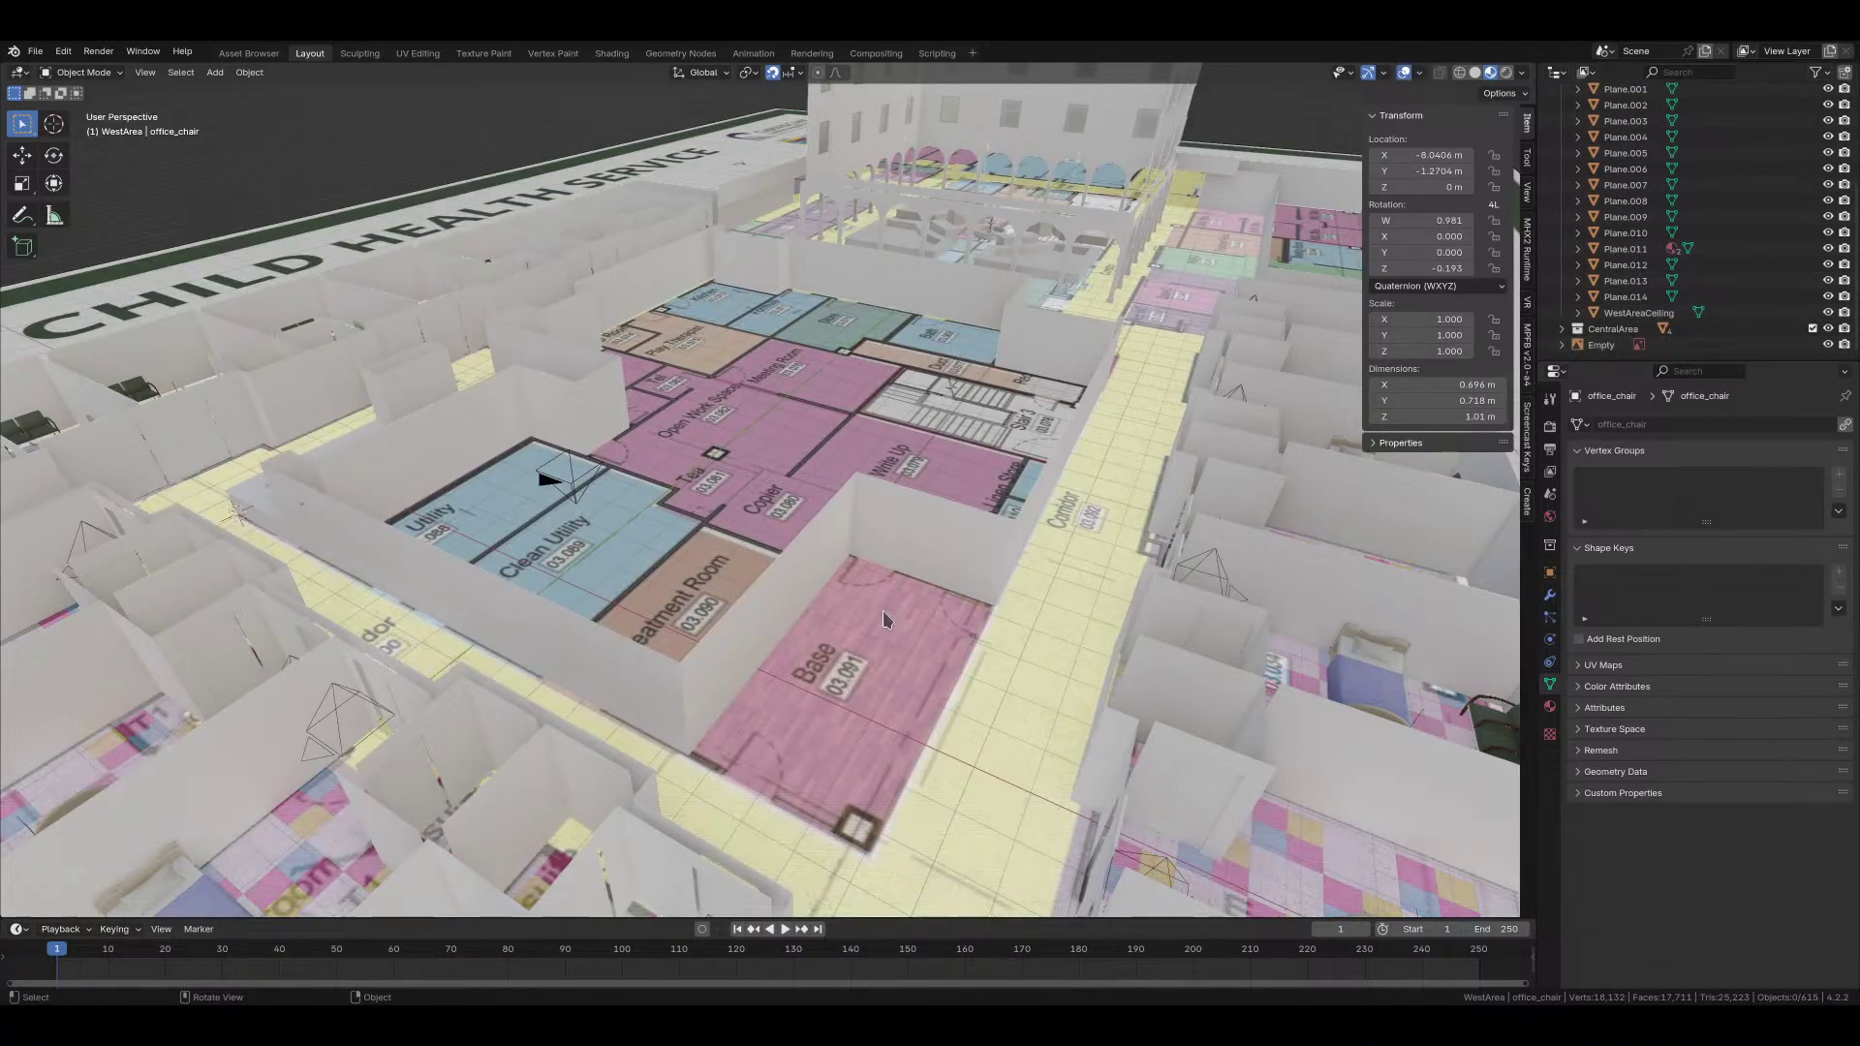
key("z")
left_click(955, 613)
mouse_move(955, 613)
middle_mouse_down()
mouse_move(922, 804)
mouse_move(876, 834)
mouse_move(876, 714)
middle_mouse_up()
key("alt+z")
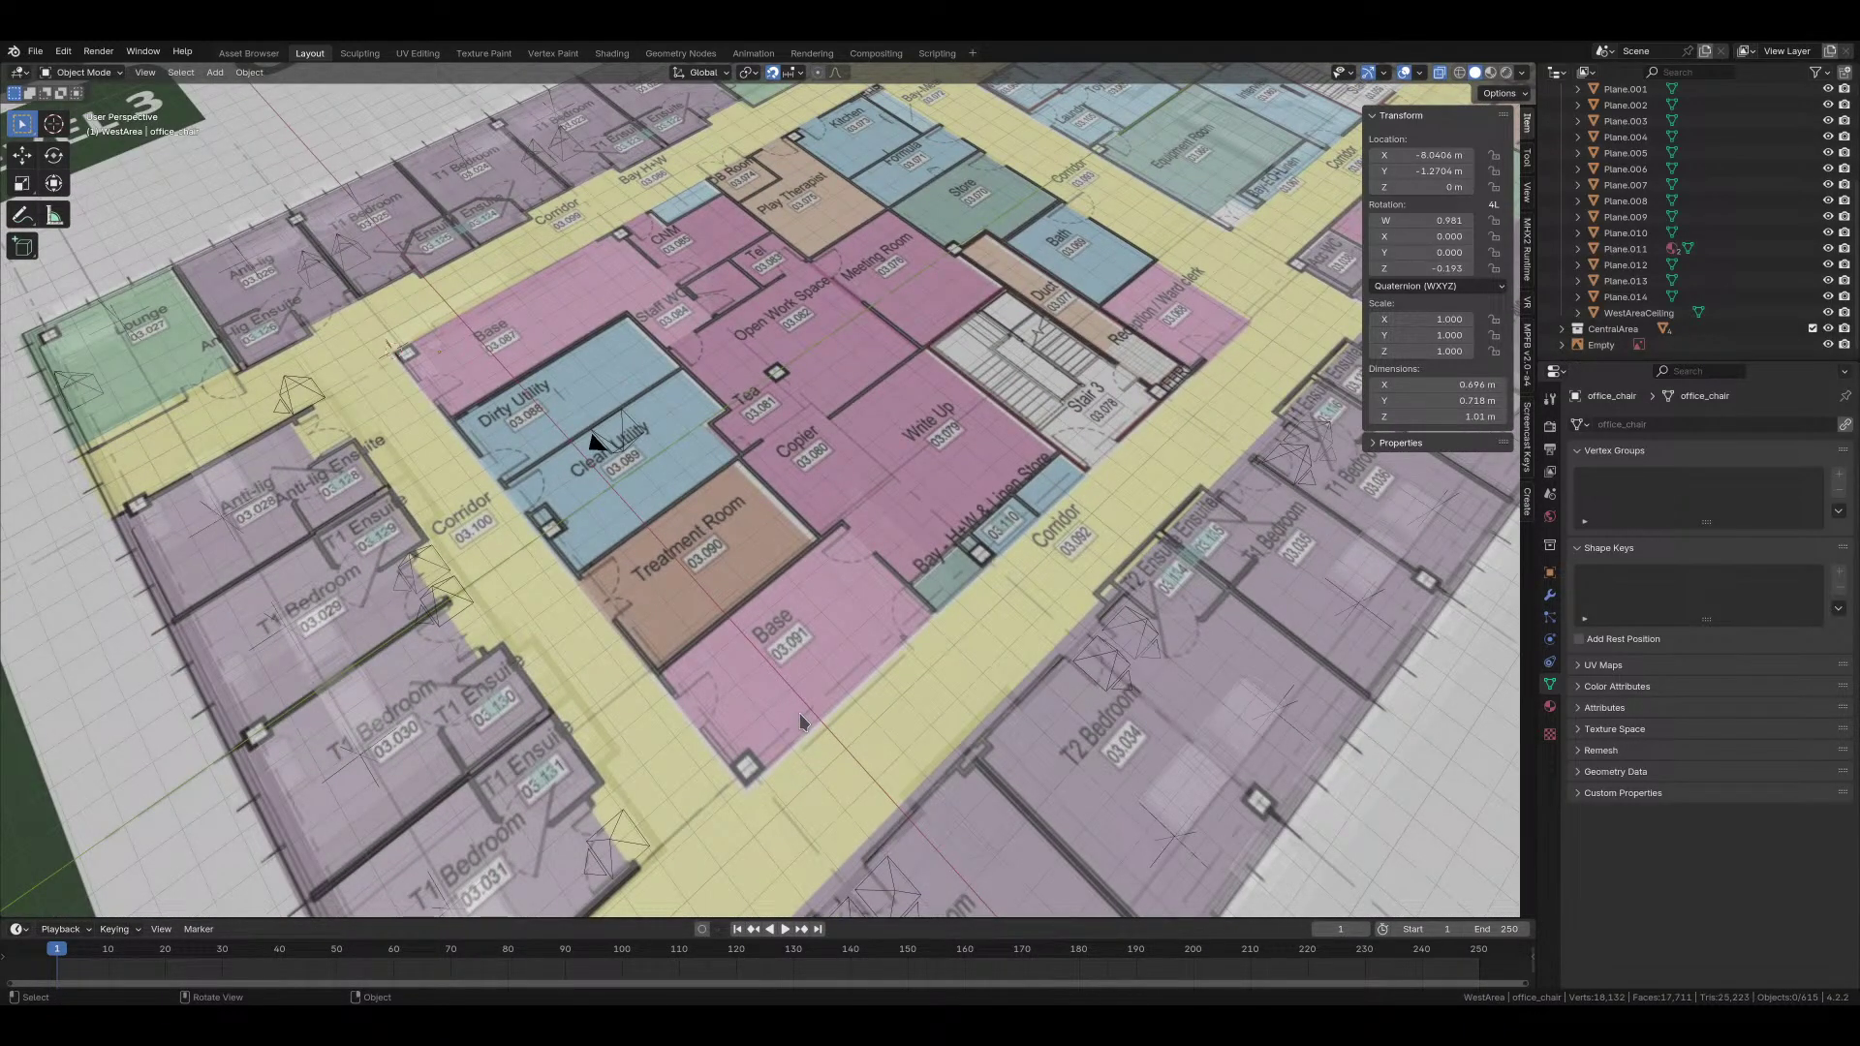
Step: Examine the floor plan's layout around Base 03.091, turn X-ray off, and return to Material Preview to compare it with the modelled walls
scroll(800, 722, "down", 5)
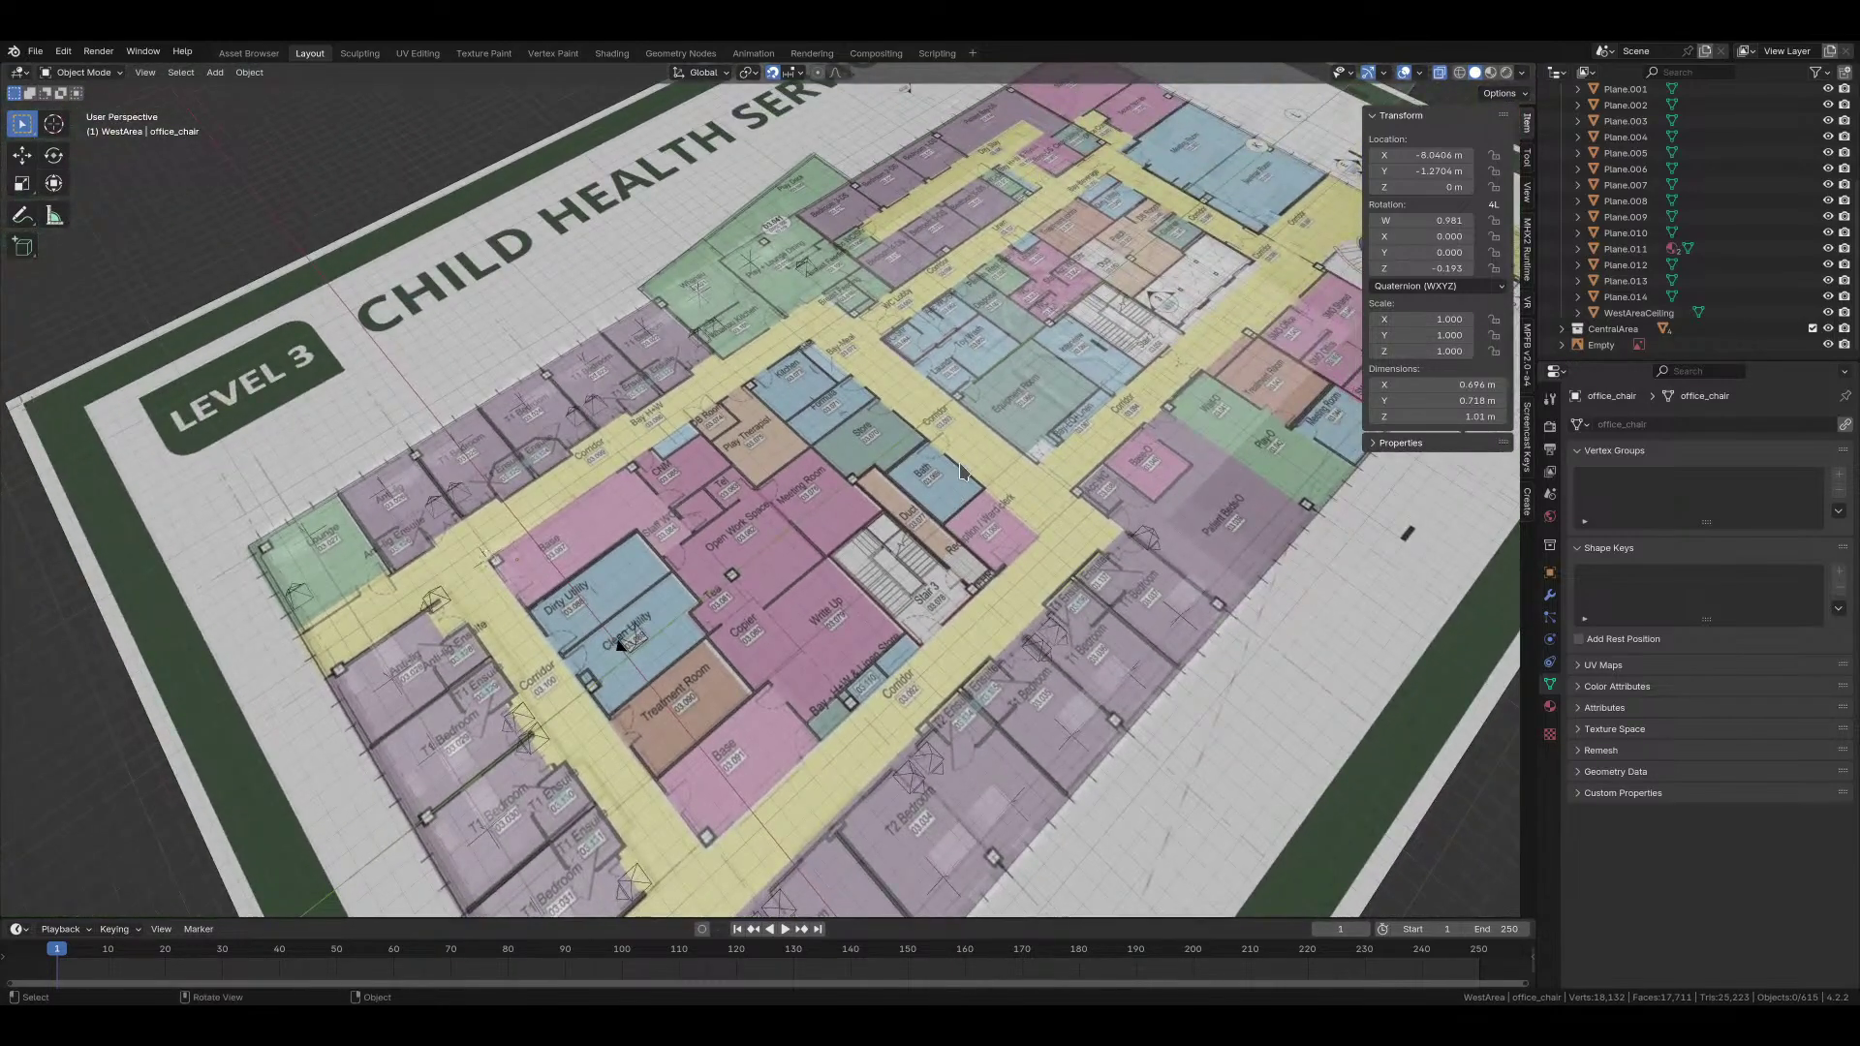
middle_click_drag(959, 462, 804, 461)
scroll(745, 459, "up", 3)
scroll(746, 459, "up", 4)
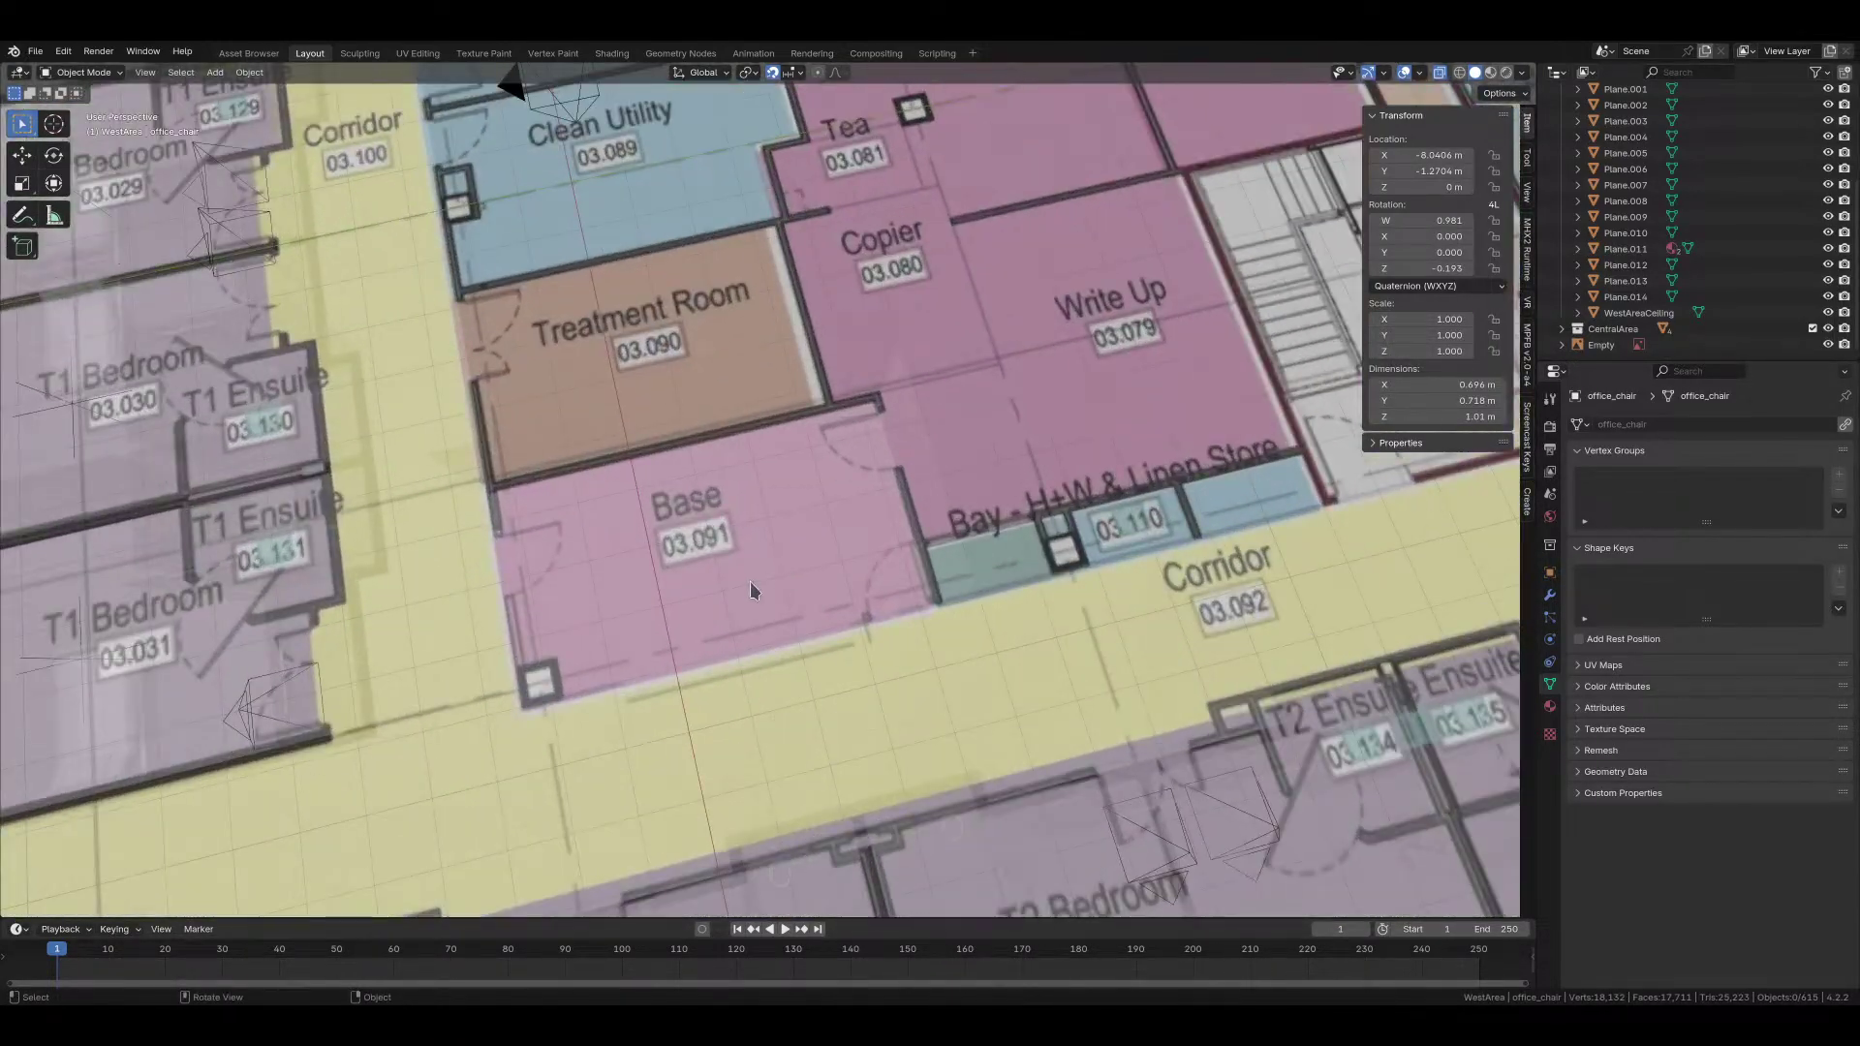
mouse_move(750, 582)
middle_mouse_down()
mouse_move(811, 498)
mouse_move(1013, 409)
mouse_move(990, 450)
middle_mouse_up()
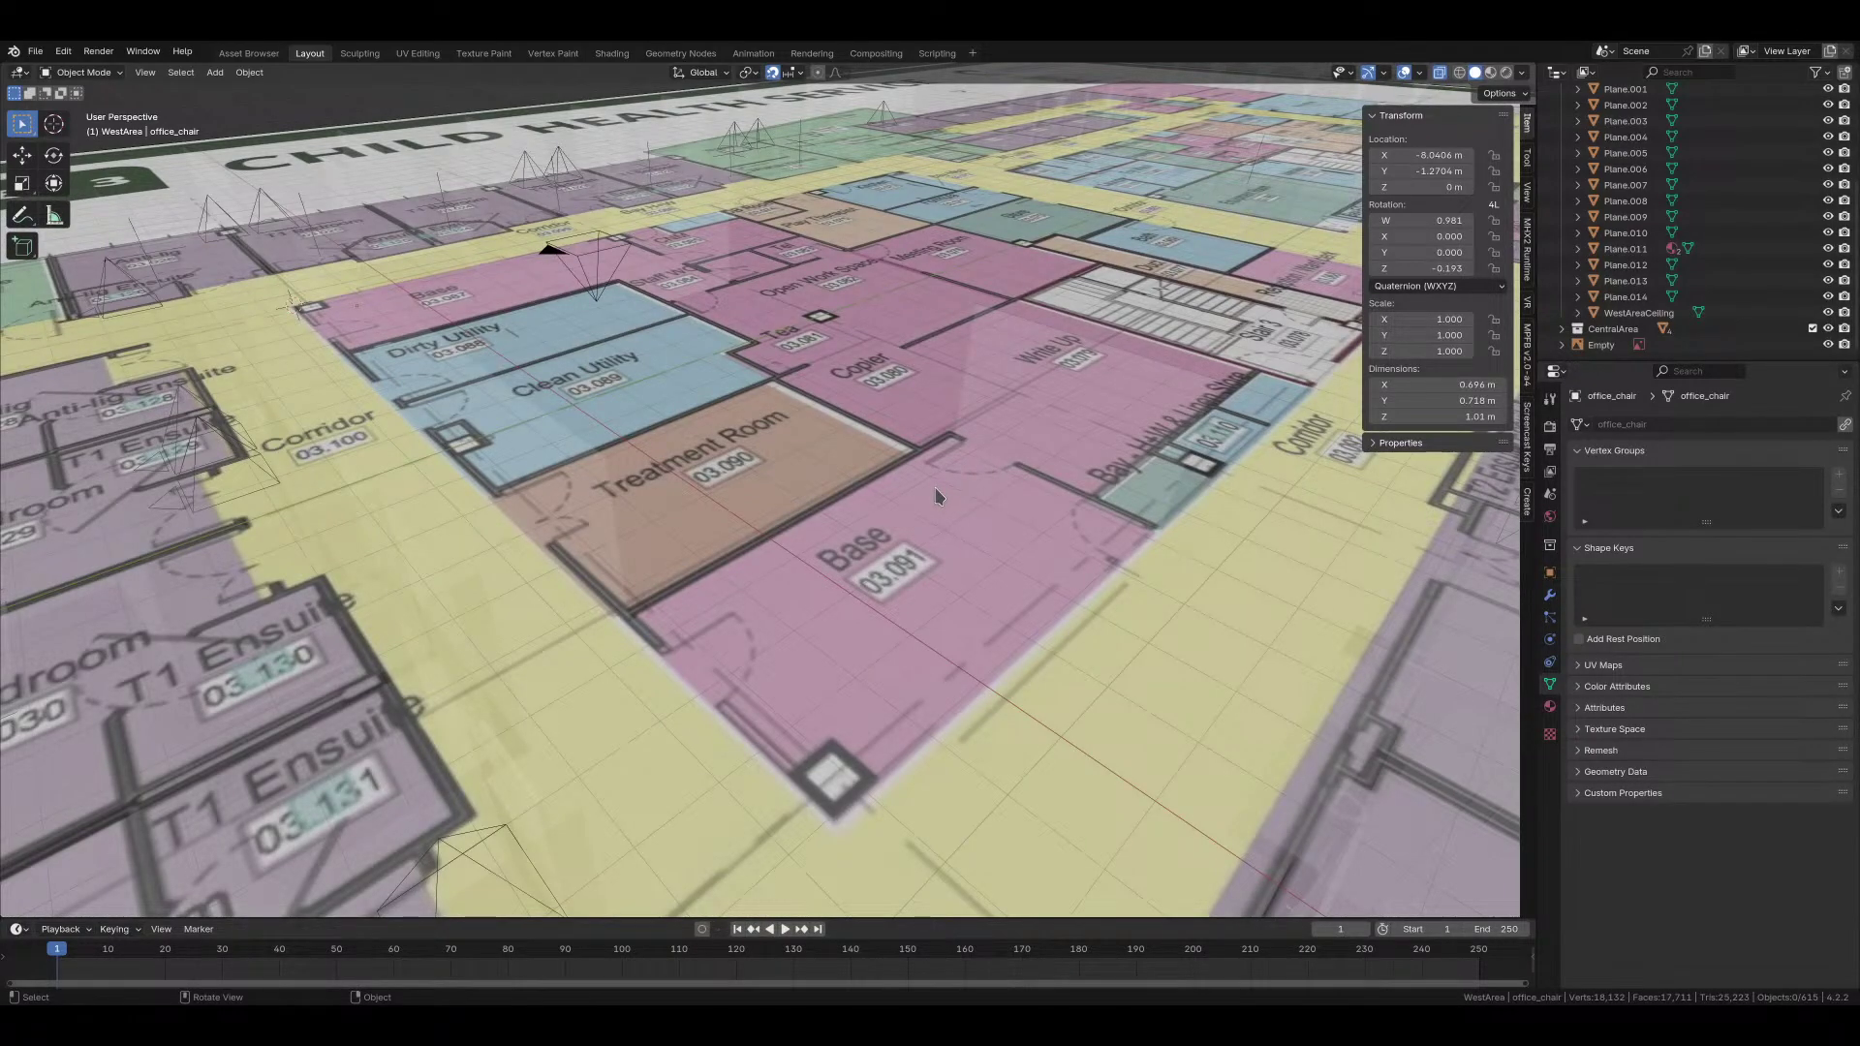
key("alt+z")
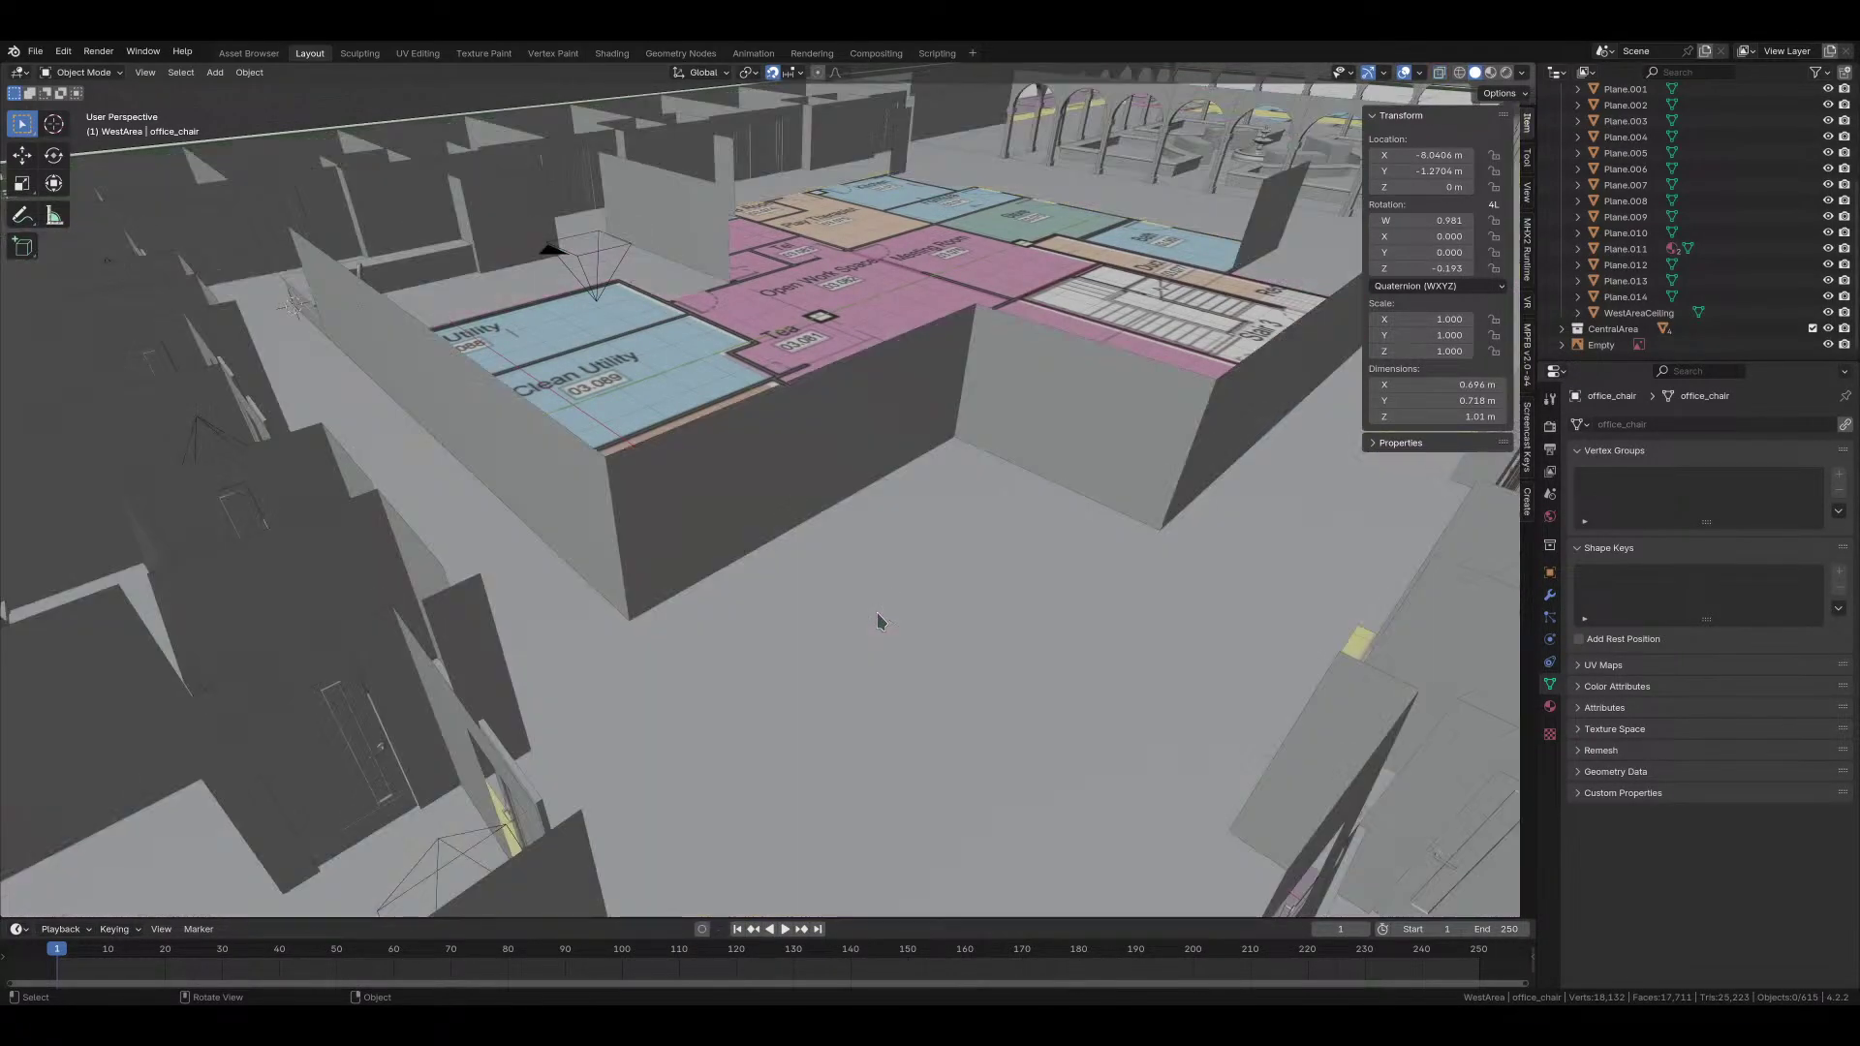
key("alt+z")
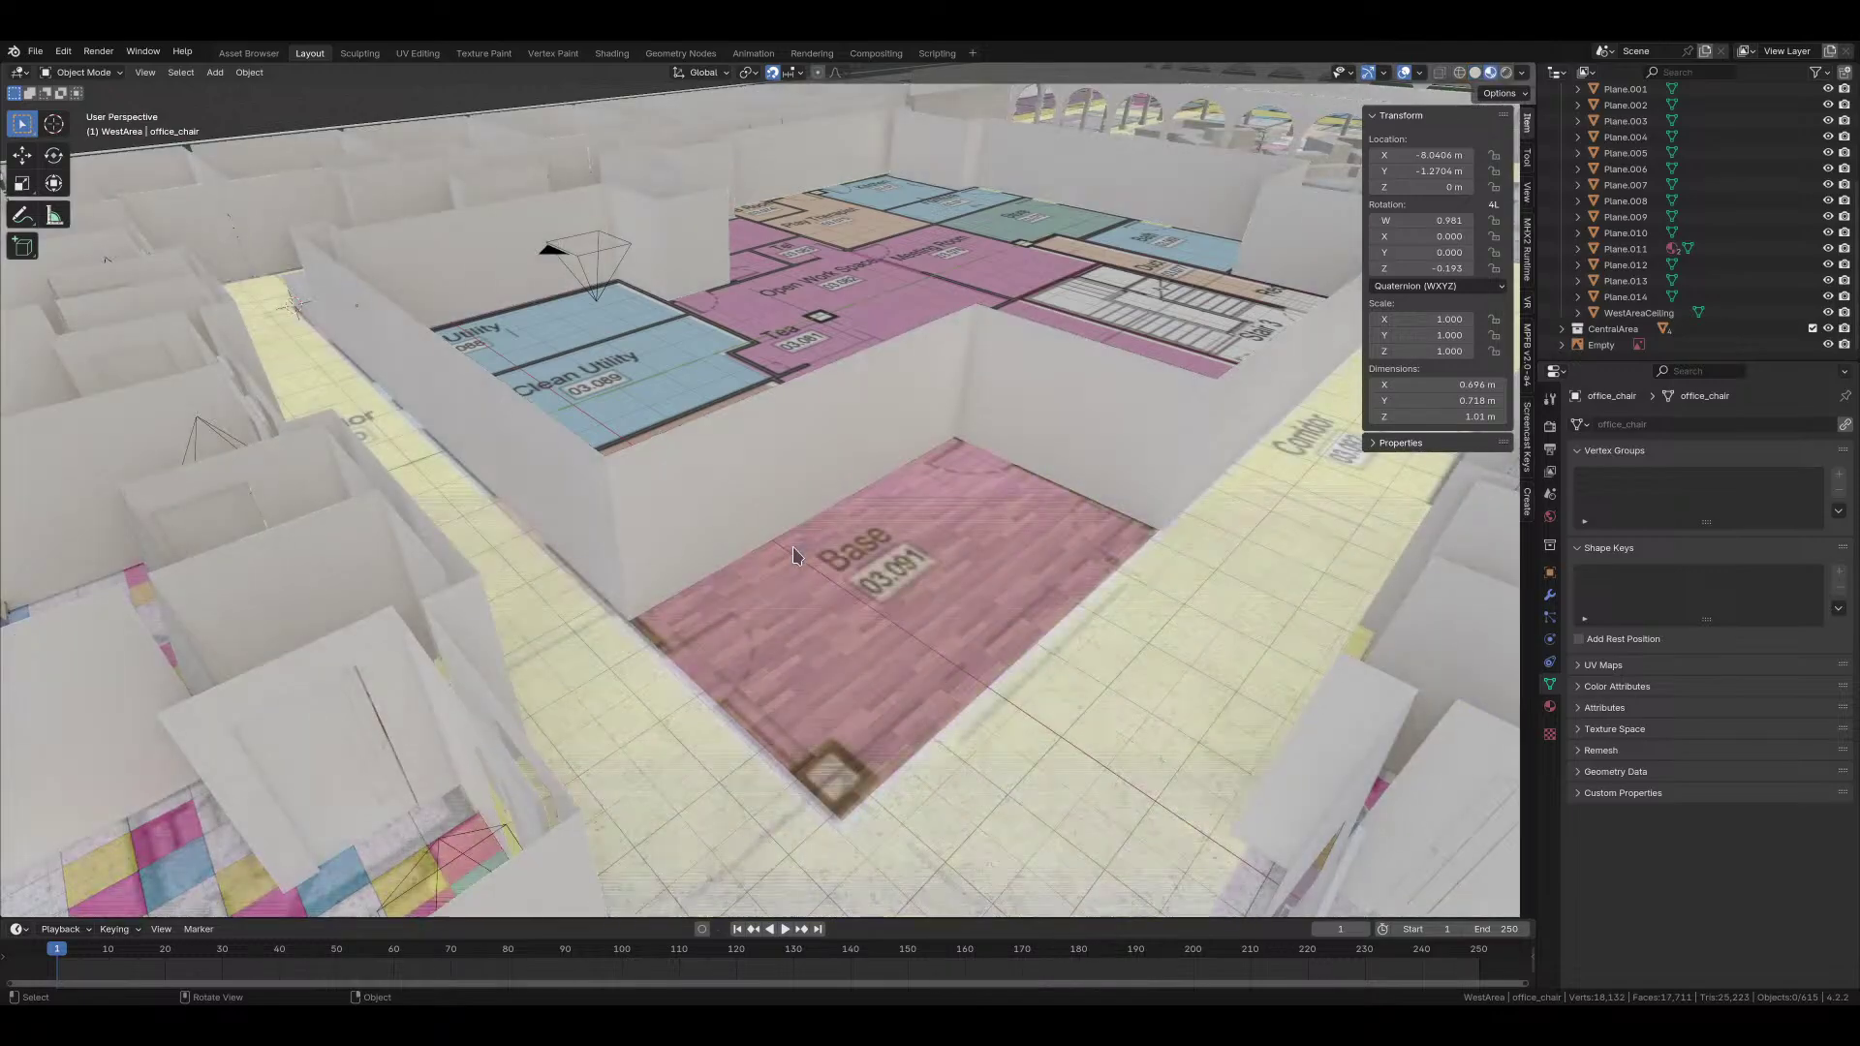
Step: Save the file and look over the ward and central courtyard from above
key("alt+z")
middle_click_drag(879, 557, 920, 566)
key("ctrl+s")
scroll(920, 567, "down", 2)
middle_click_drag(1114, 504, 920, 601, "shift")
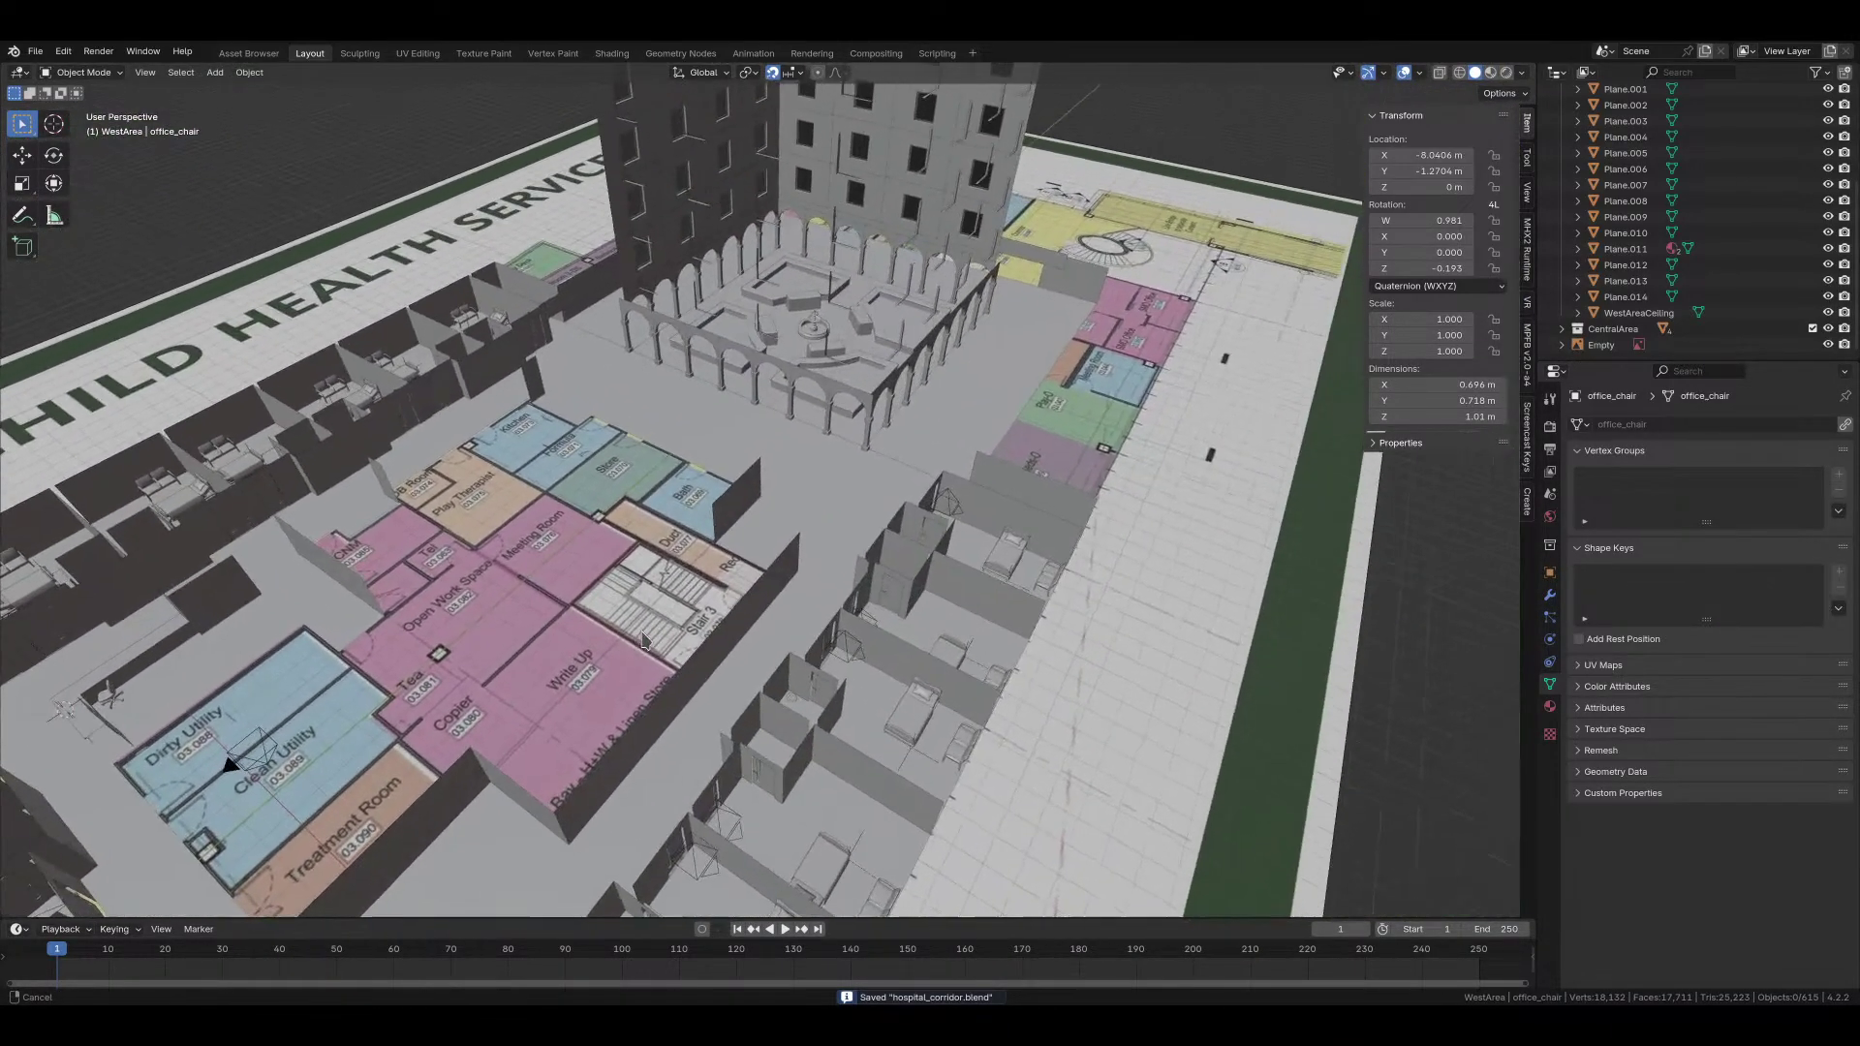
Step: Examine the courtyard tower, its arches and the surrounding ward in Rendered and Solid shading from several angles
middle_click_drag(1259, 571, 891, 542)
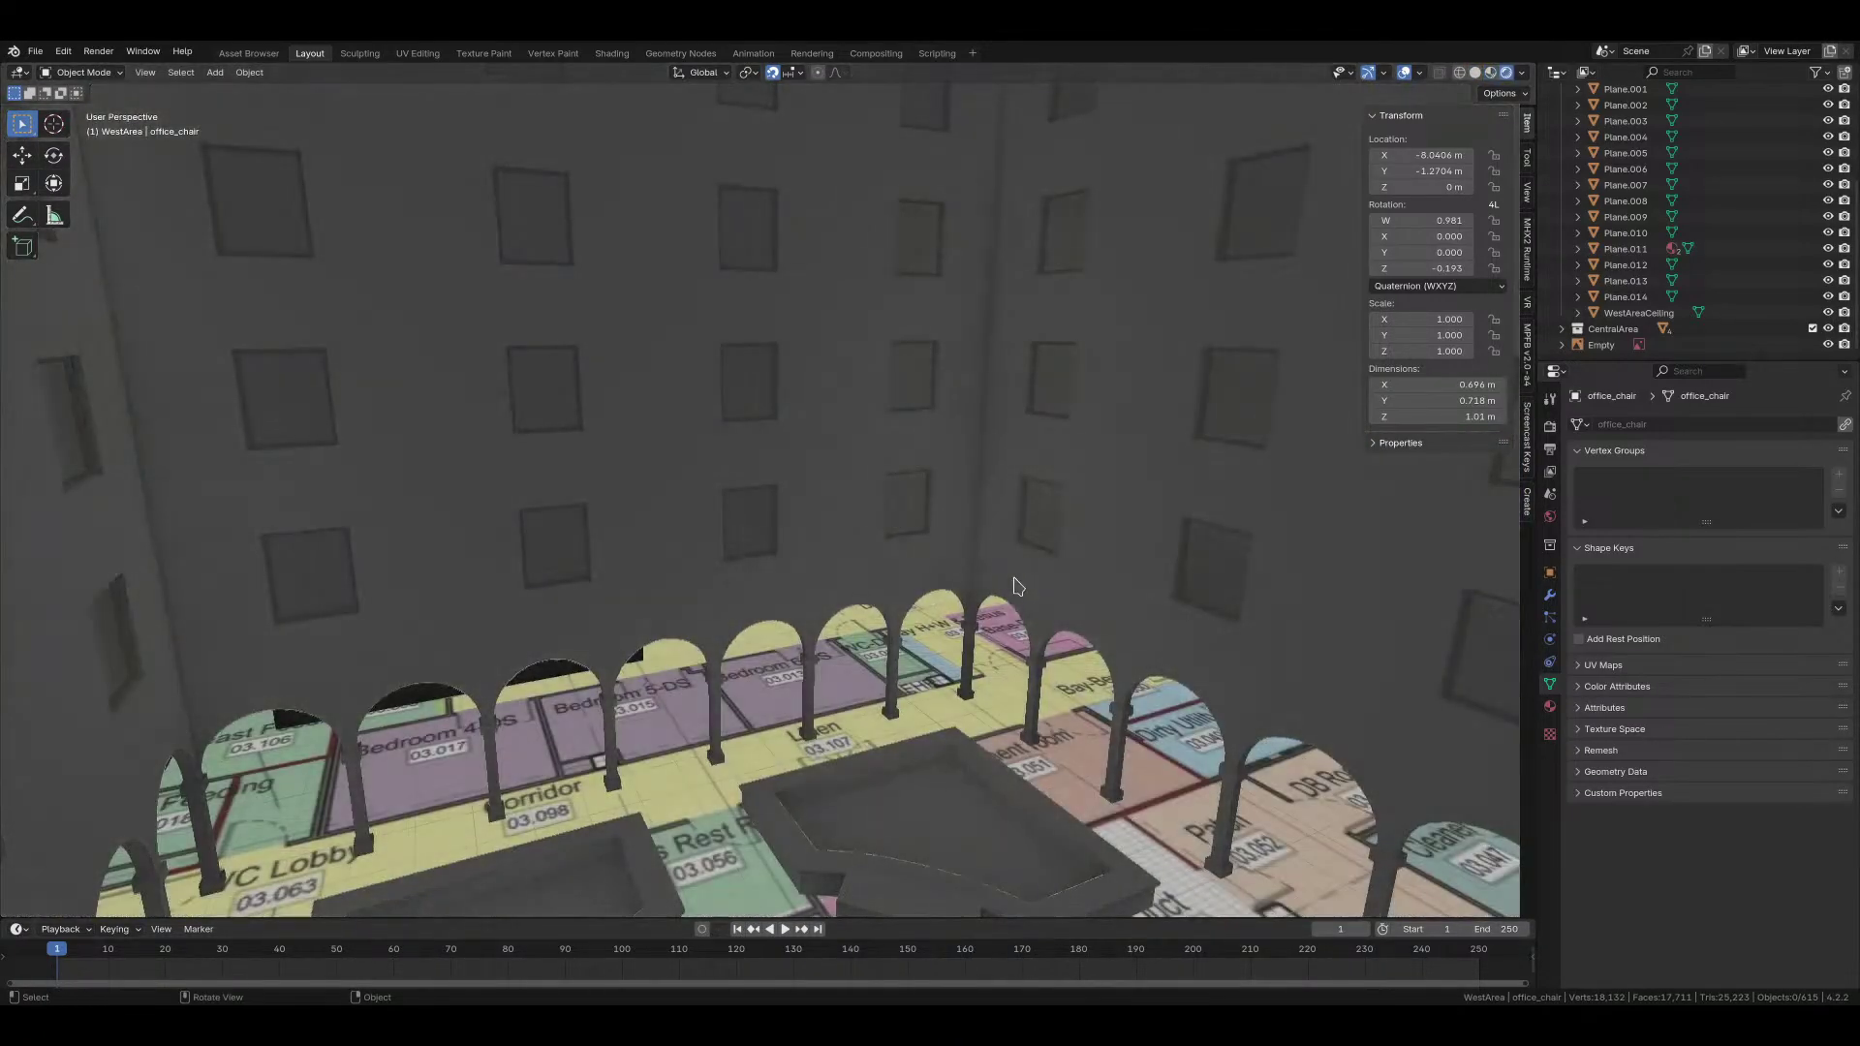
middle_click_drag(1018, 590, 1019, 680)
scroll(959, 498, "down", 8)
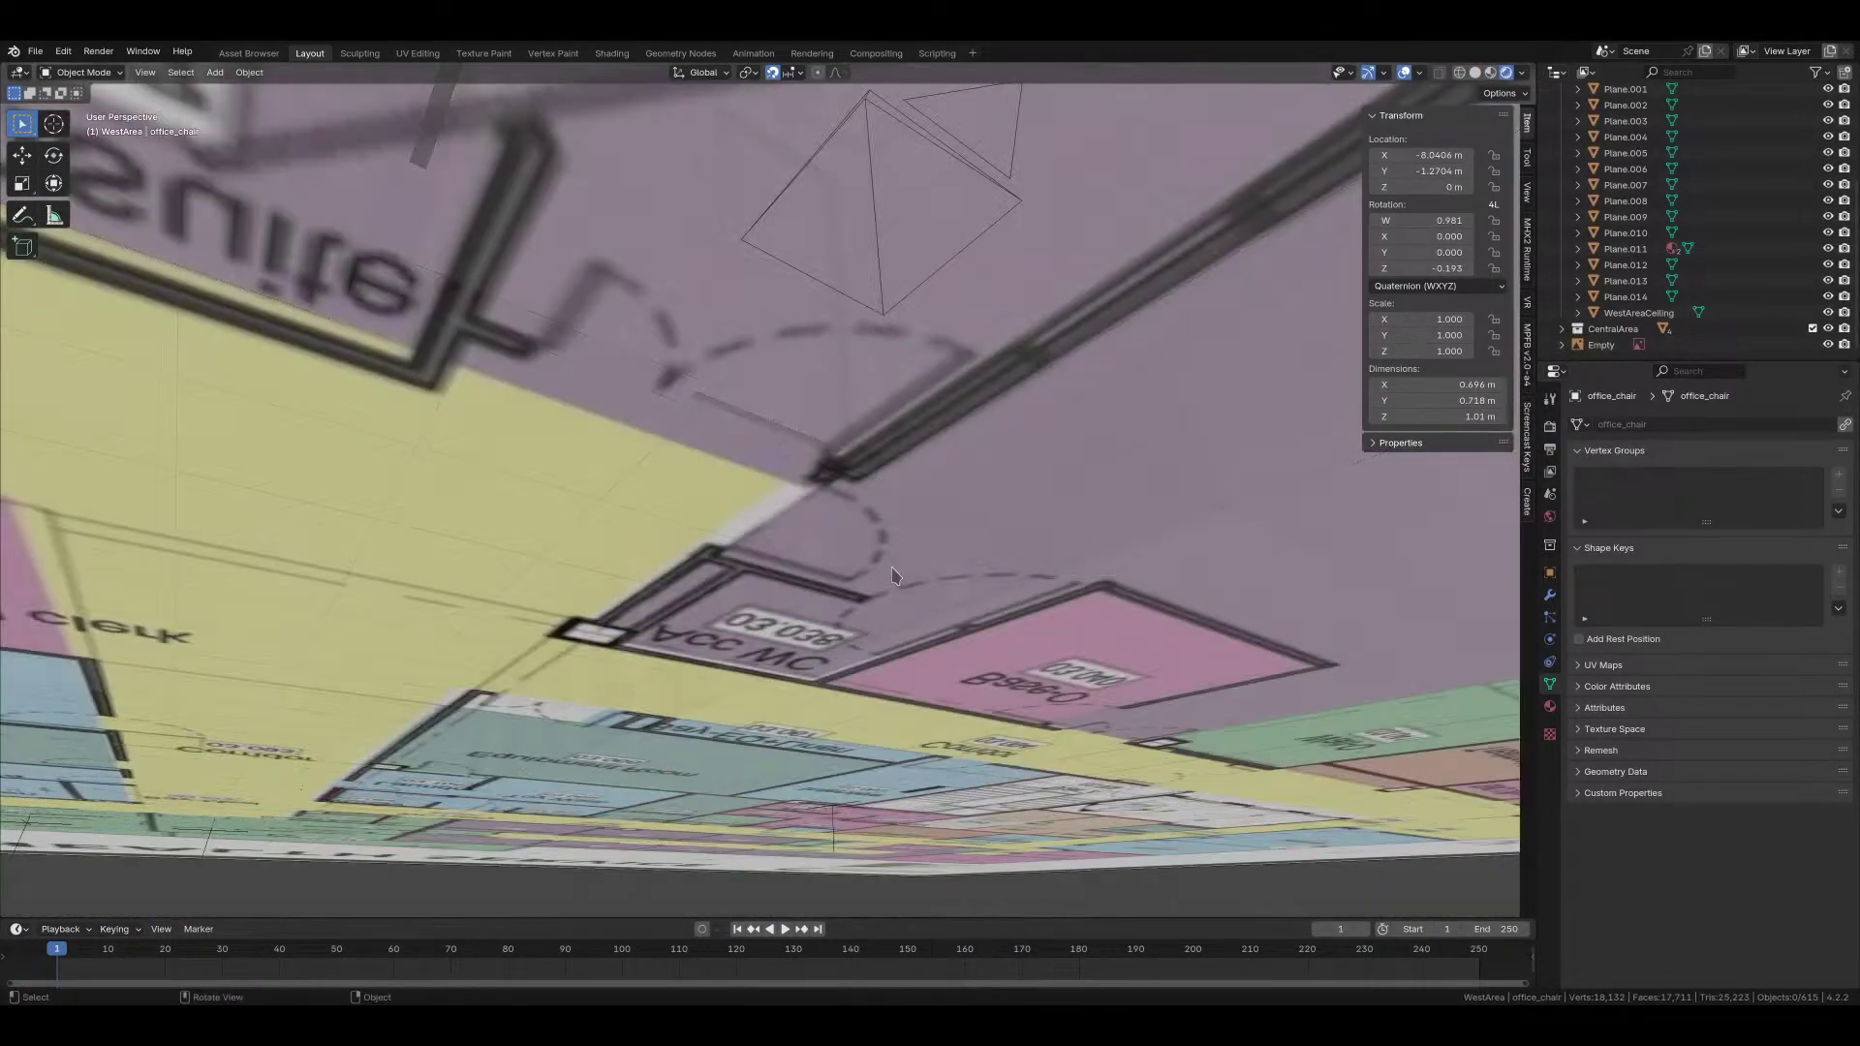
middle_click_drag(959, 498, 904, 665)
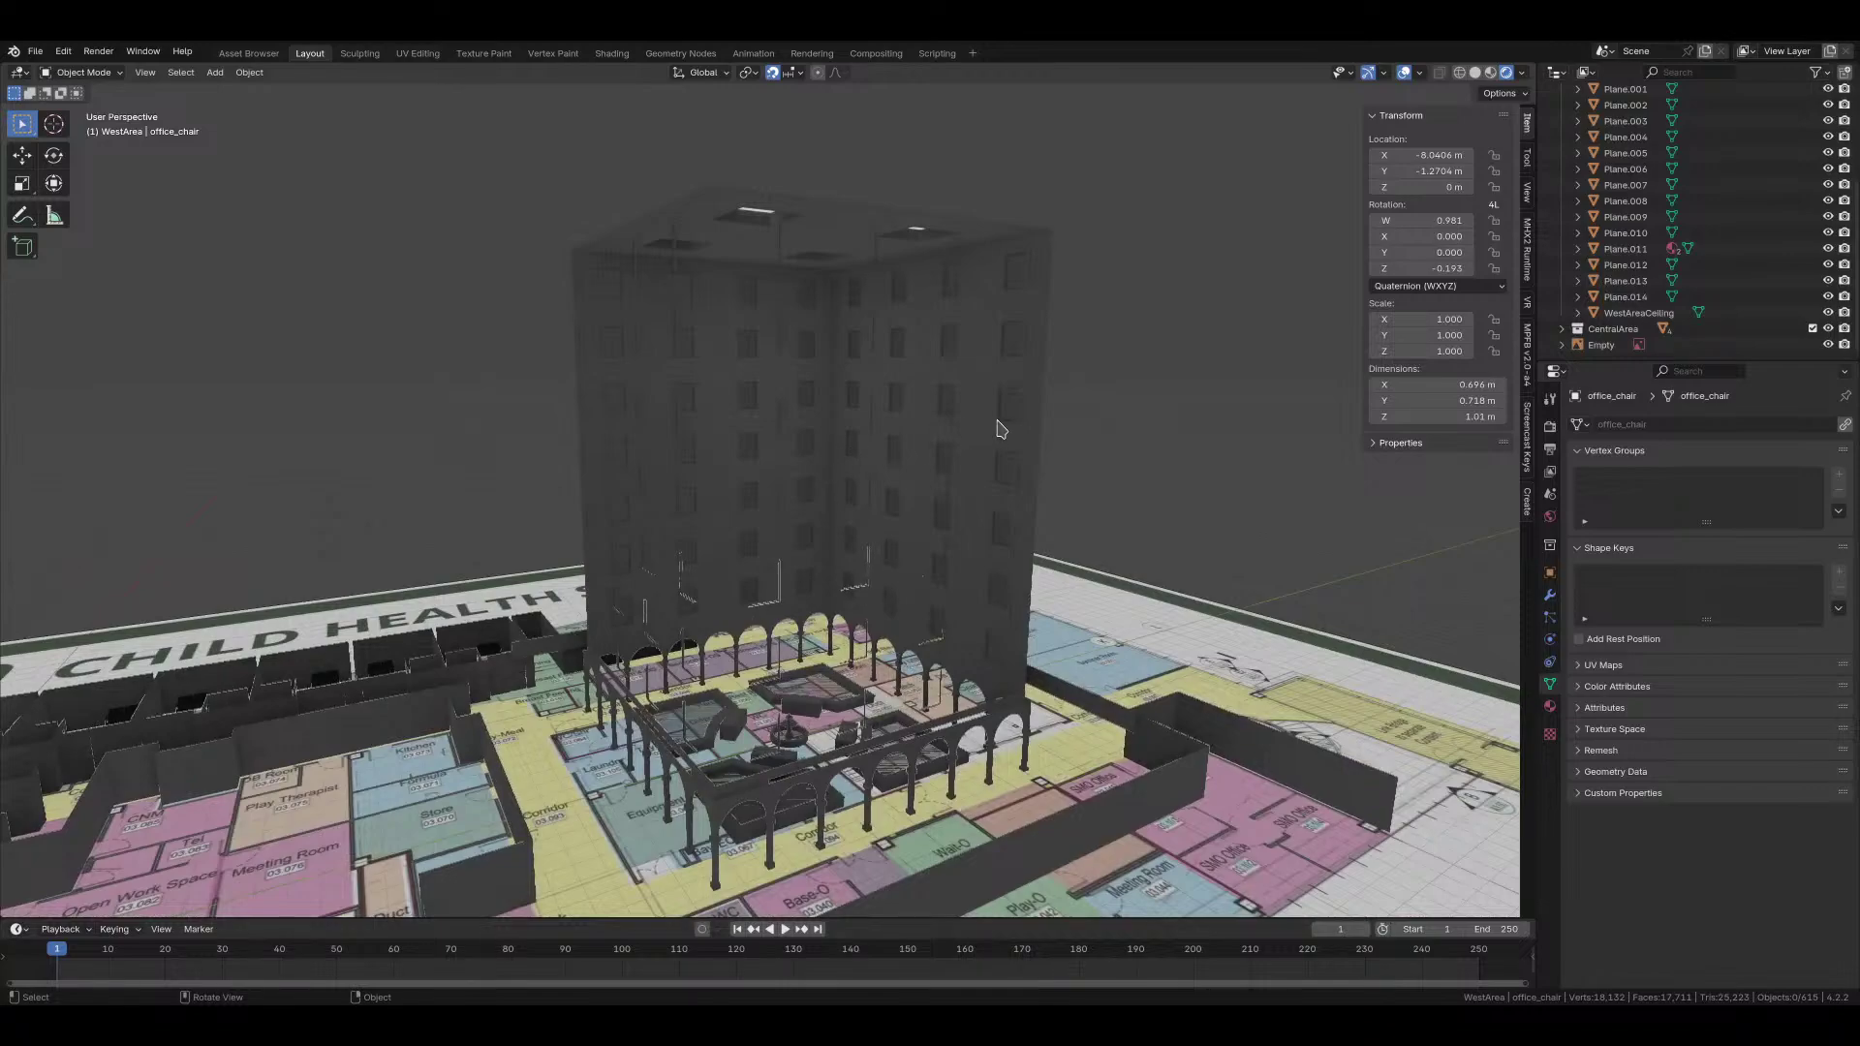
middle_click_drag(1001, 419, 916, 217)
middle_click_drag(713, 593, 1120, 524)
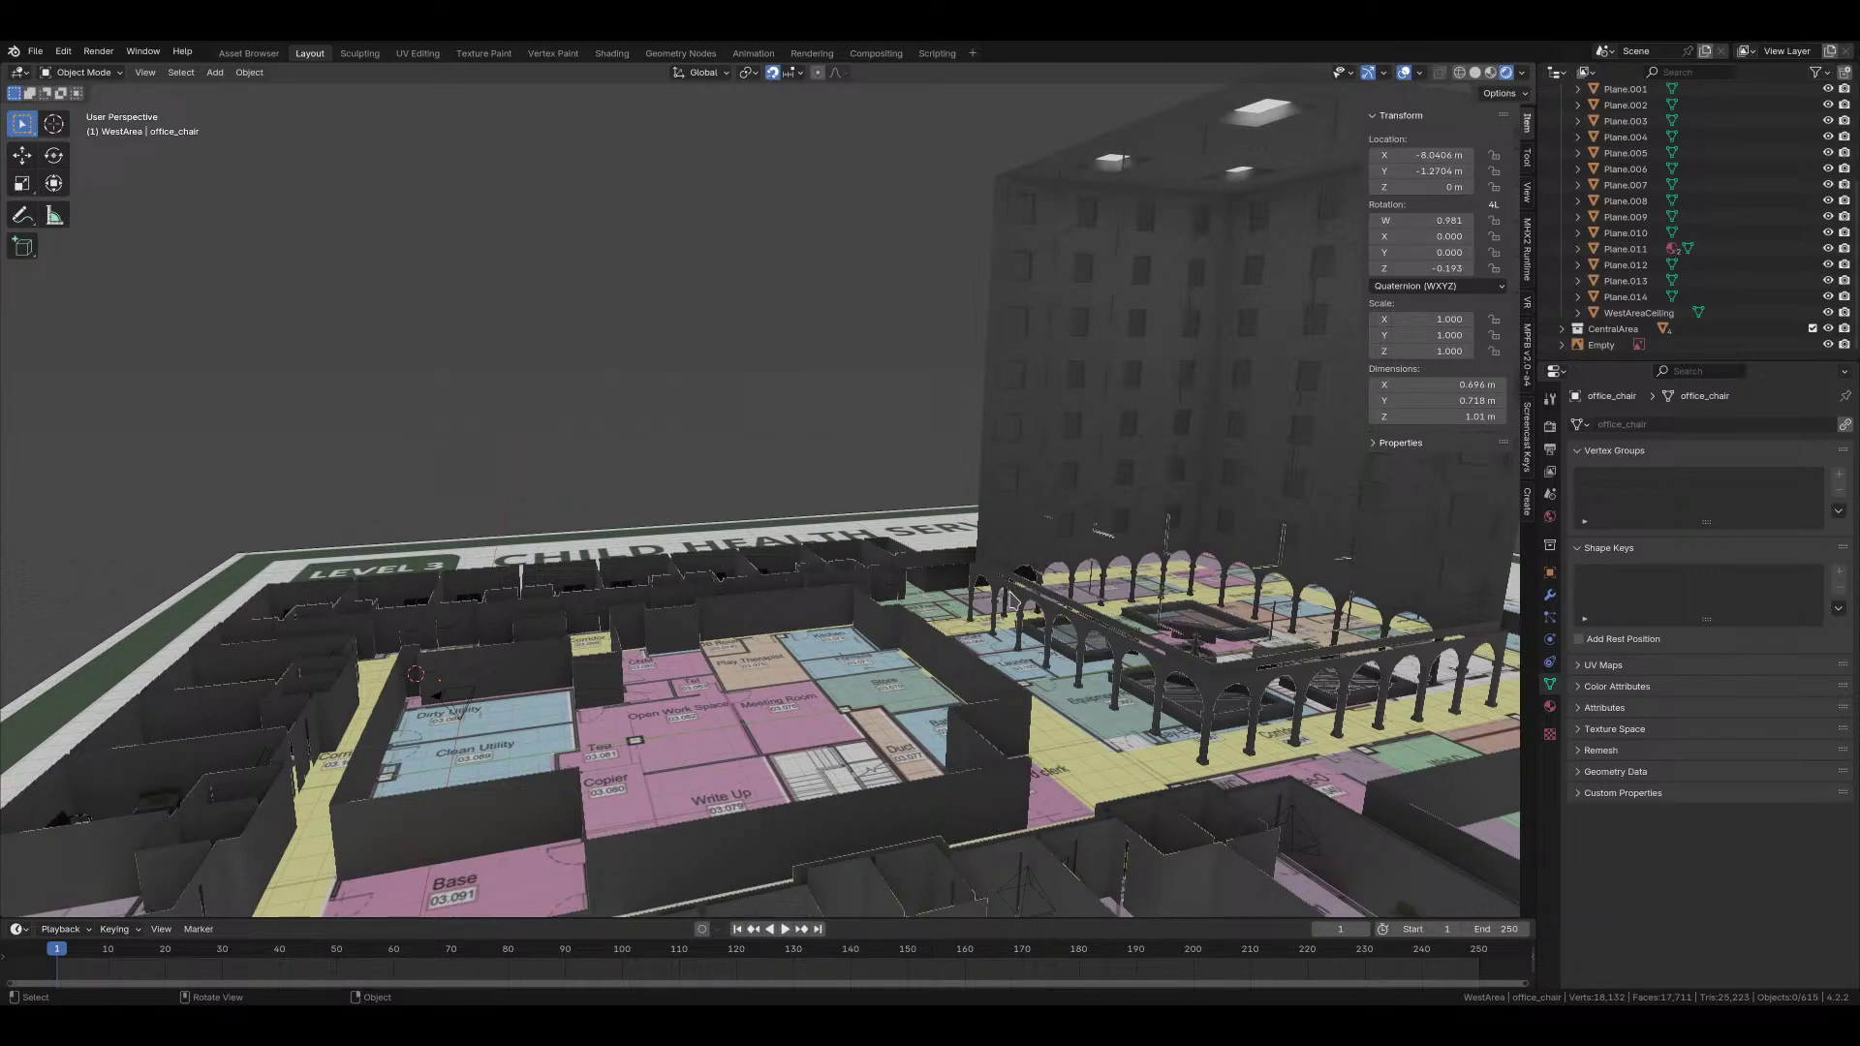
middle_click_drag(1160, 660, 1124, 713)
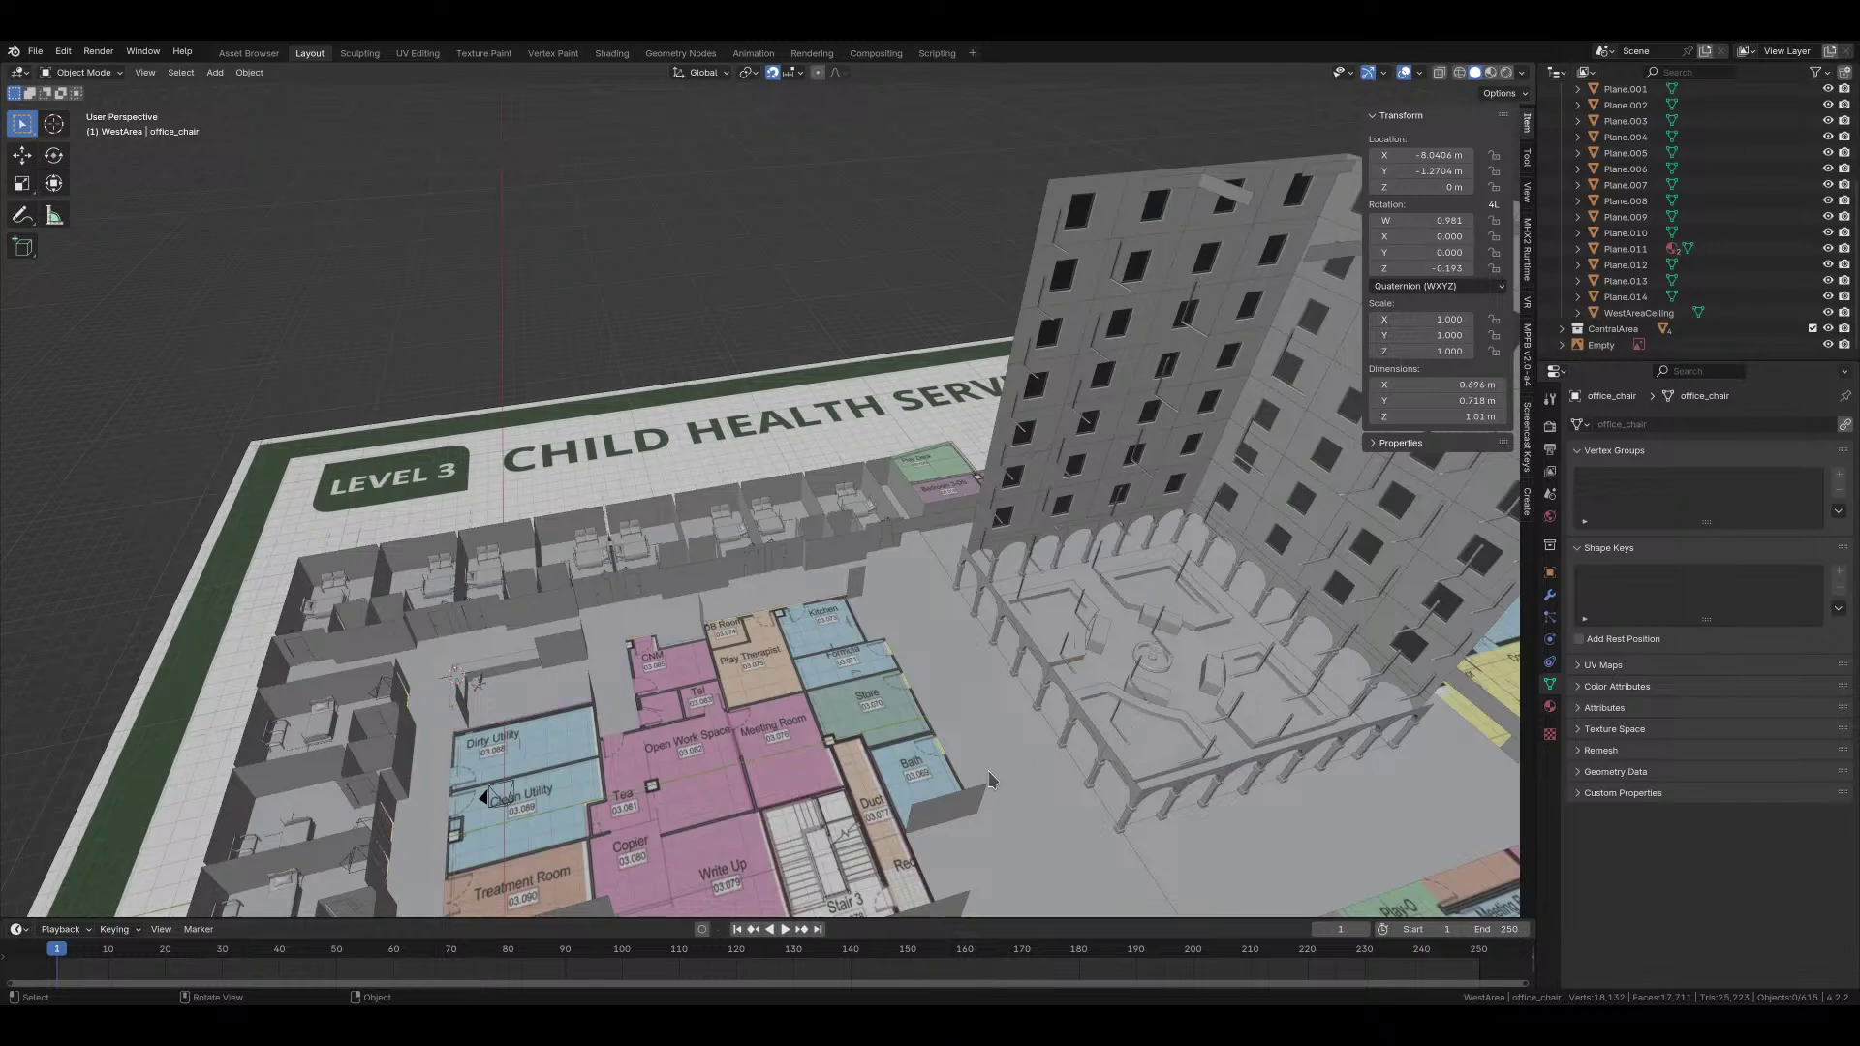
middle_click_drag(988, 770, 698, 717)
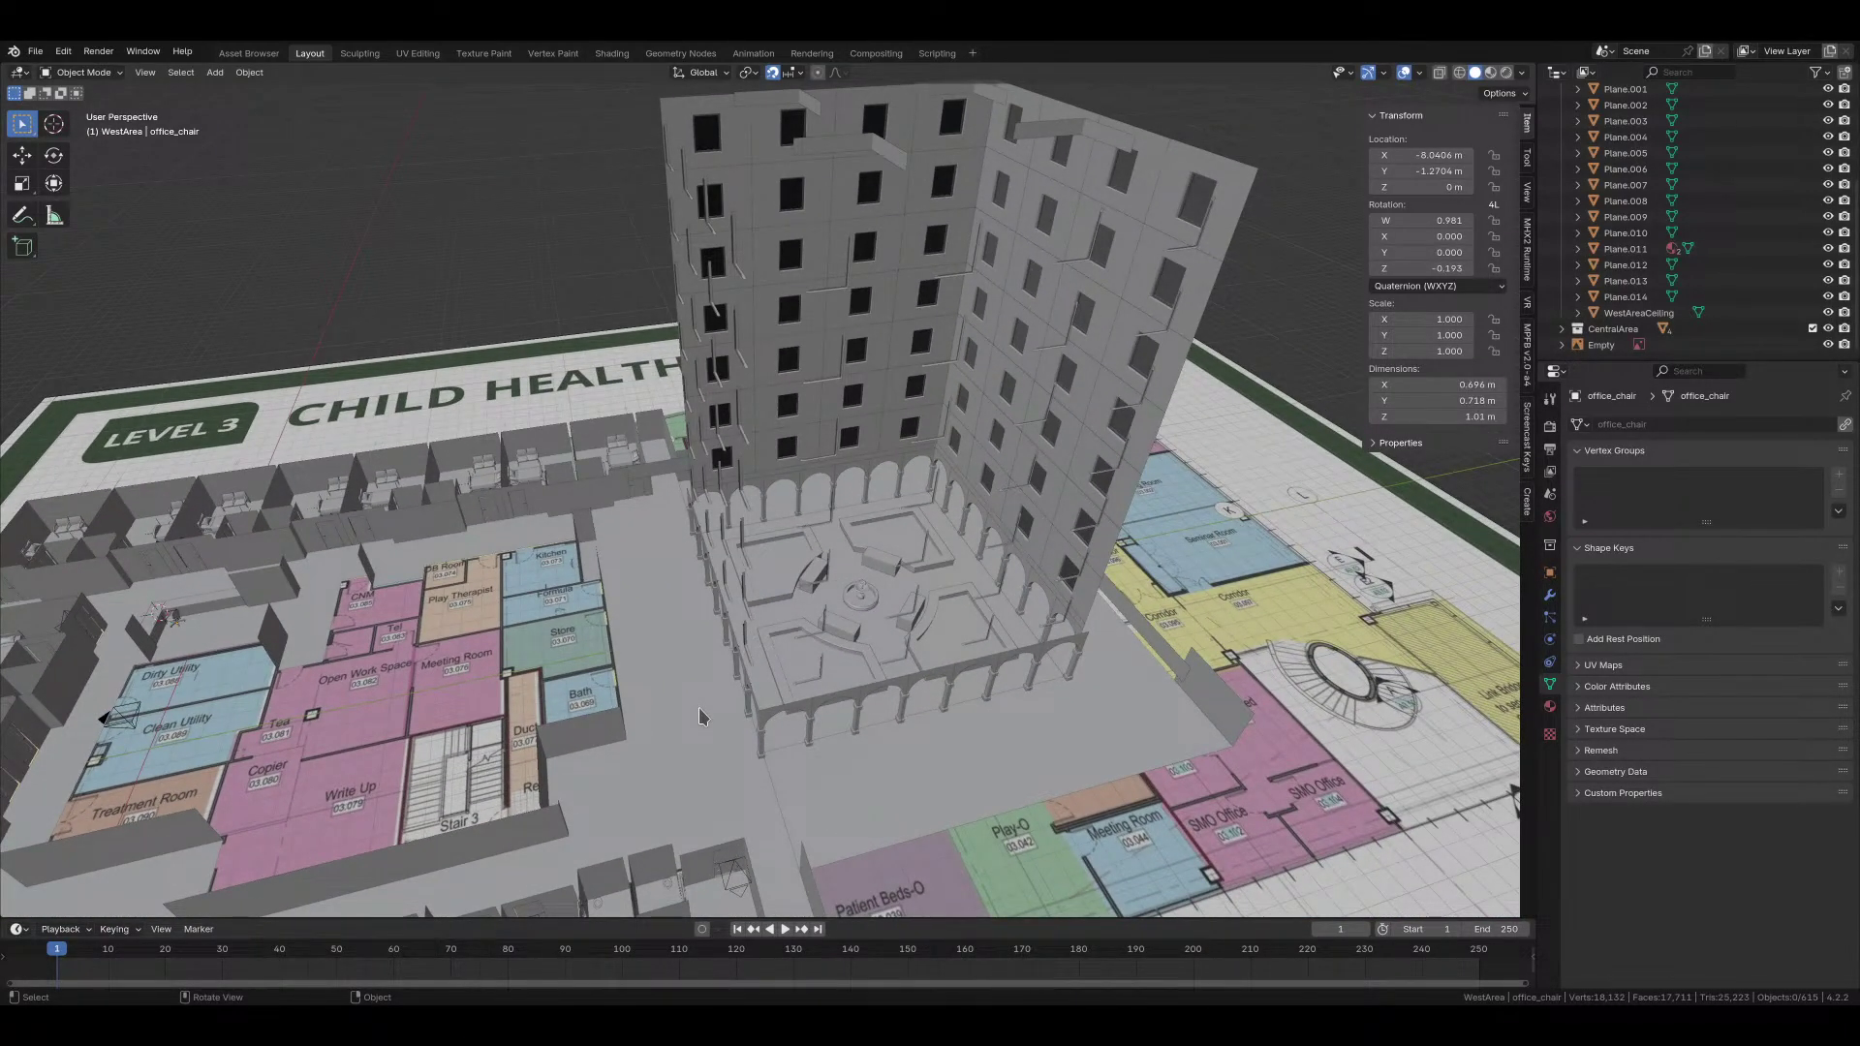
scroll(620, 718, "up", 3)
scroll(853, 625, "up", 3)
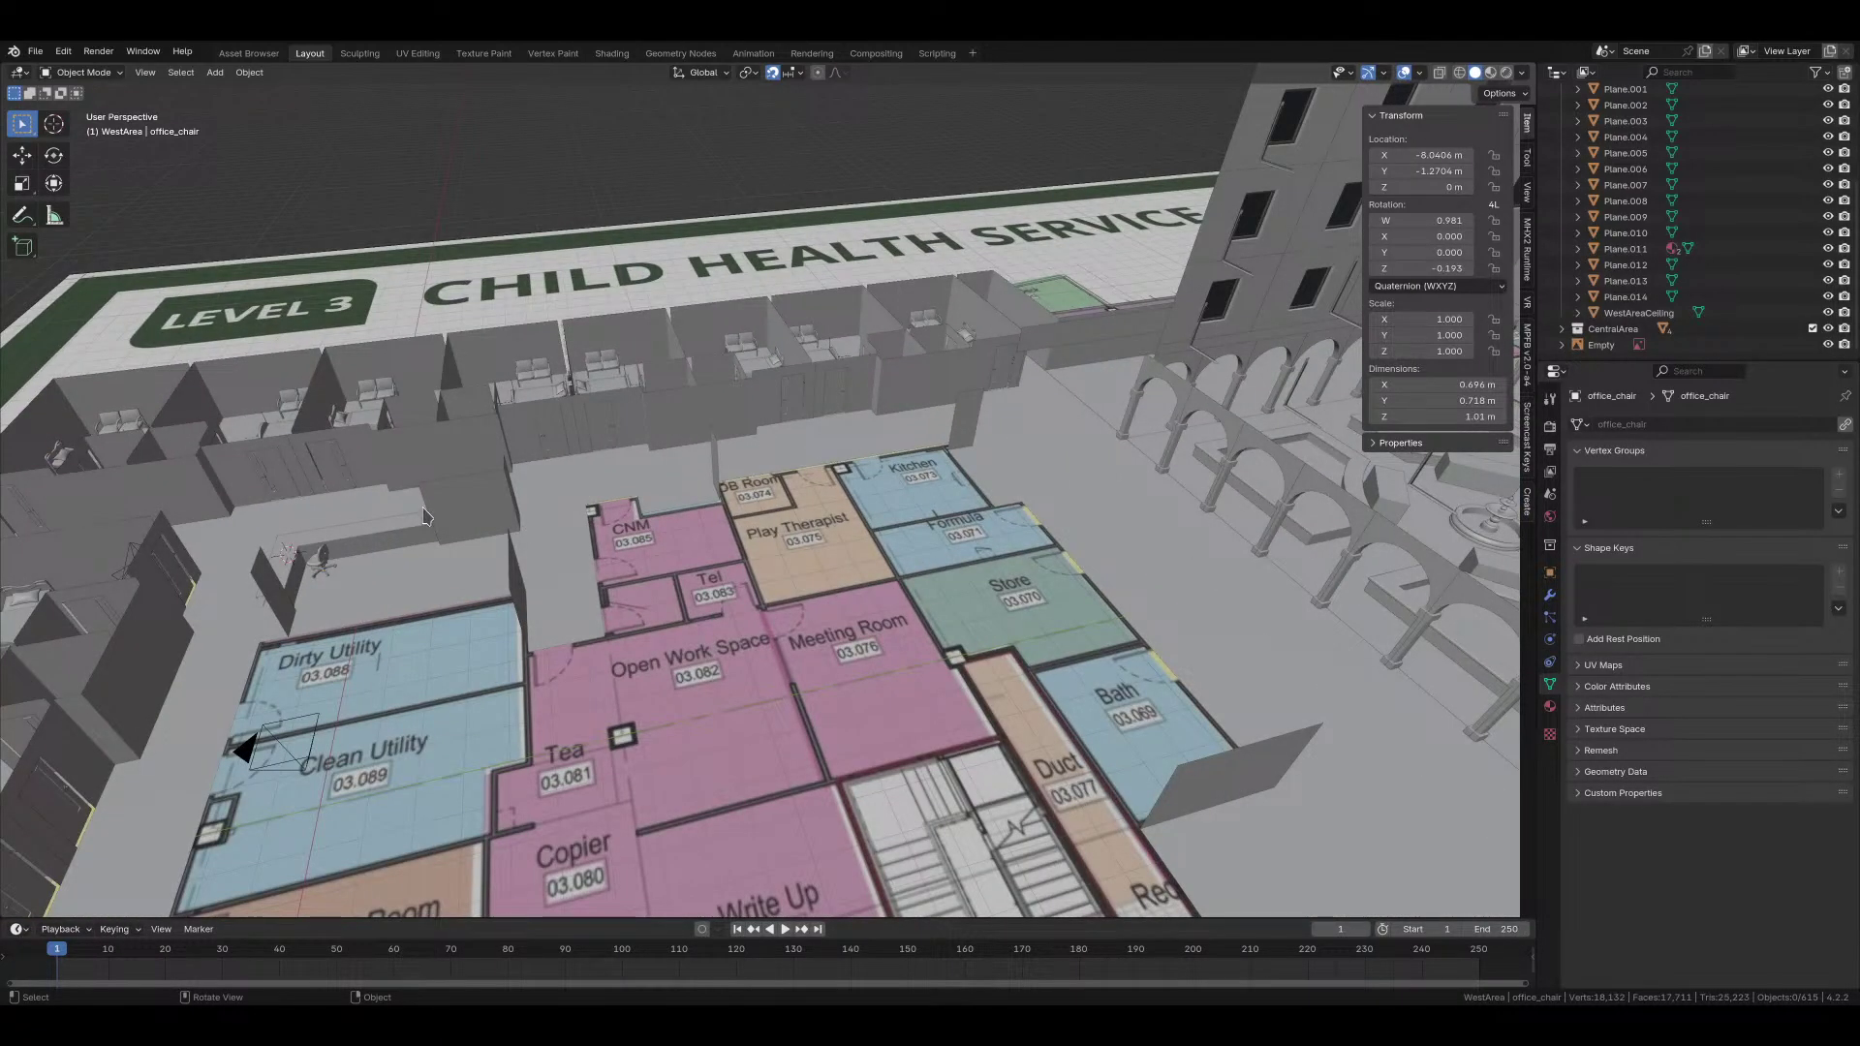
scroll(496, 554, "down", 2)
scroll(620, 581, "down", 1)
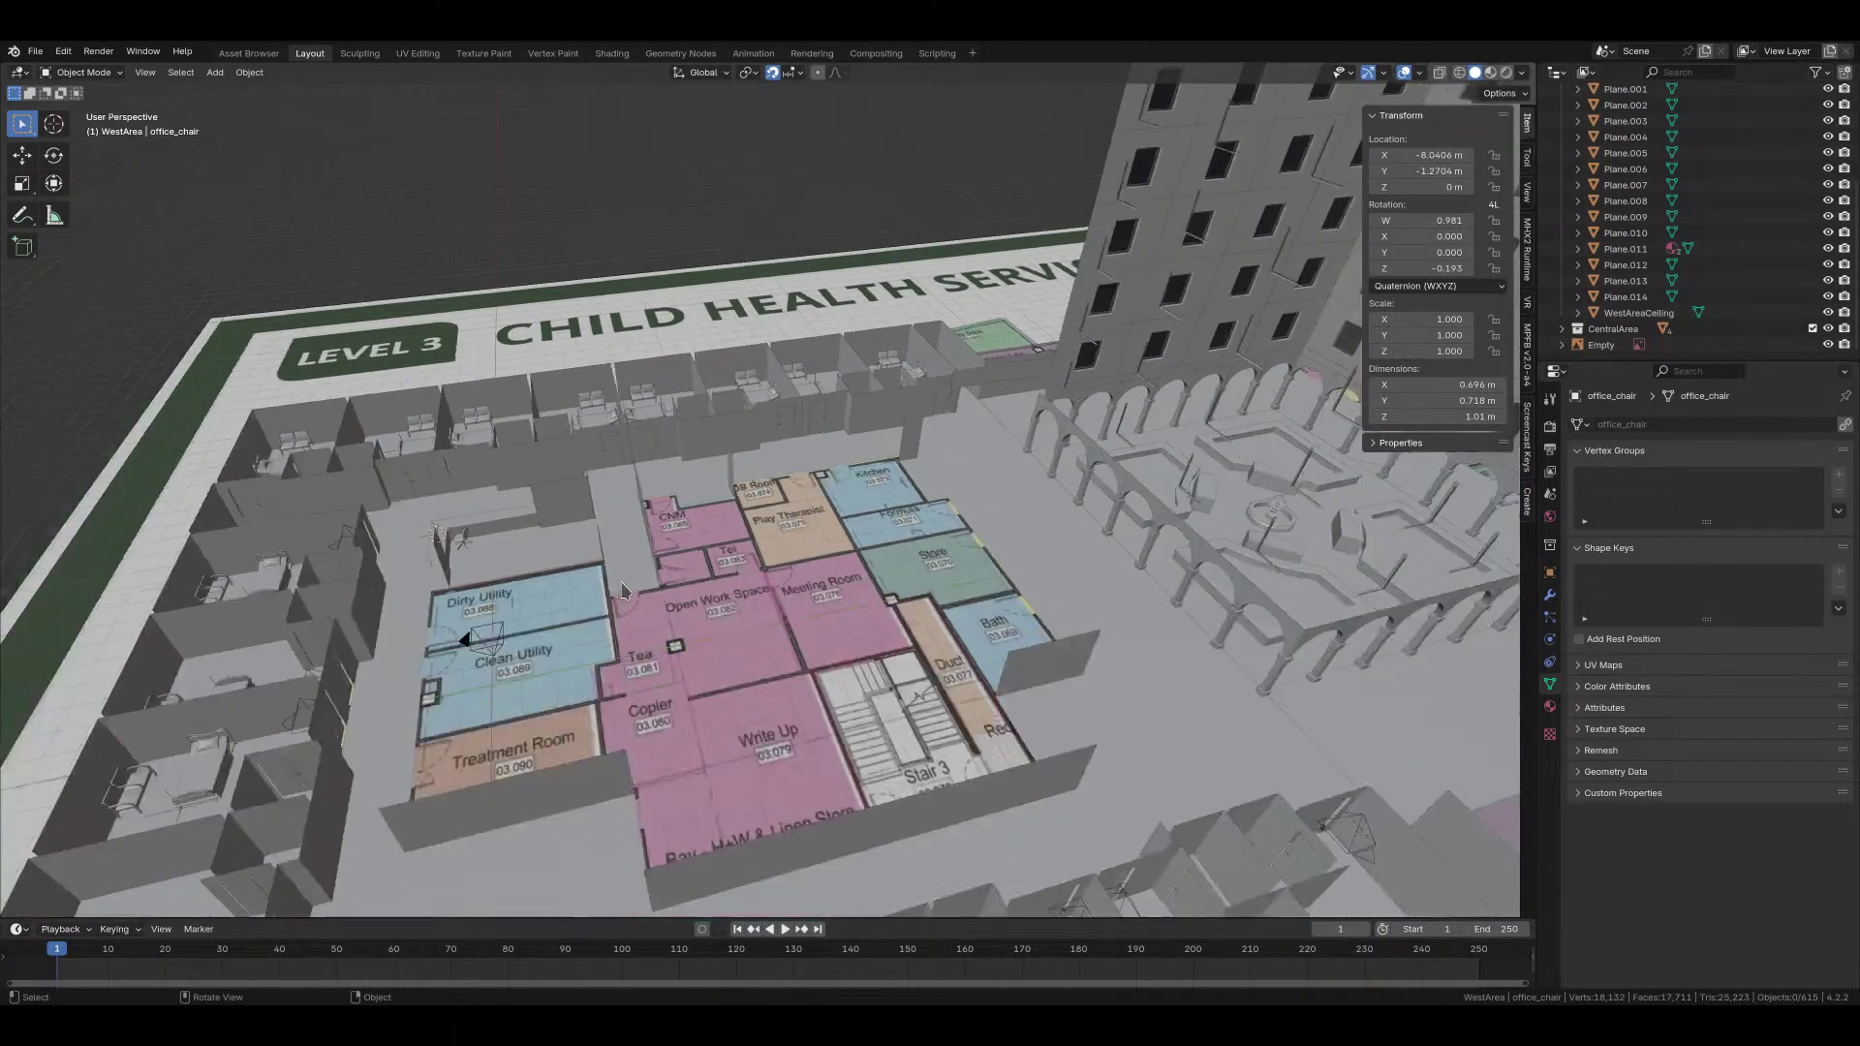
mouse_move(686, 595)
middle_mouse_down()
mouse_move(723, 556)
mouse_move(774, 642)
mouse_move(898, 613)
mouse_move(839, 614)
mouse_move(709, 566)
middle_mouse_up()
Step: Extend the corridor wall beside the DS bedrooms by moving its end edge 11 m along Y
scroll(898, 614, "up", 3)
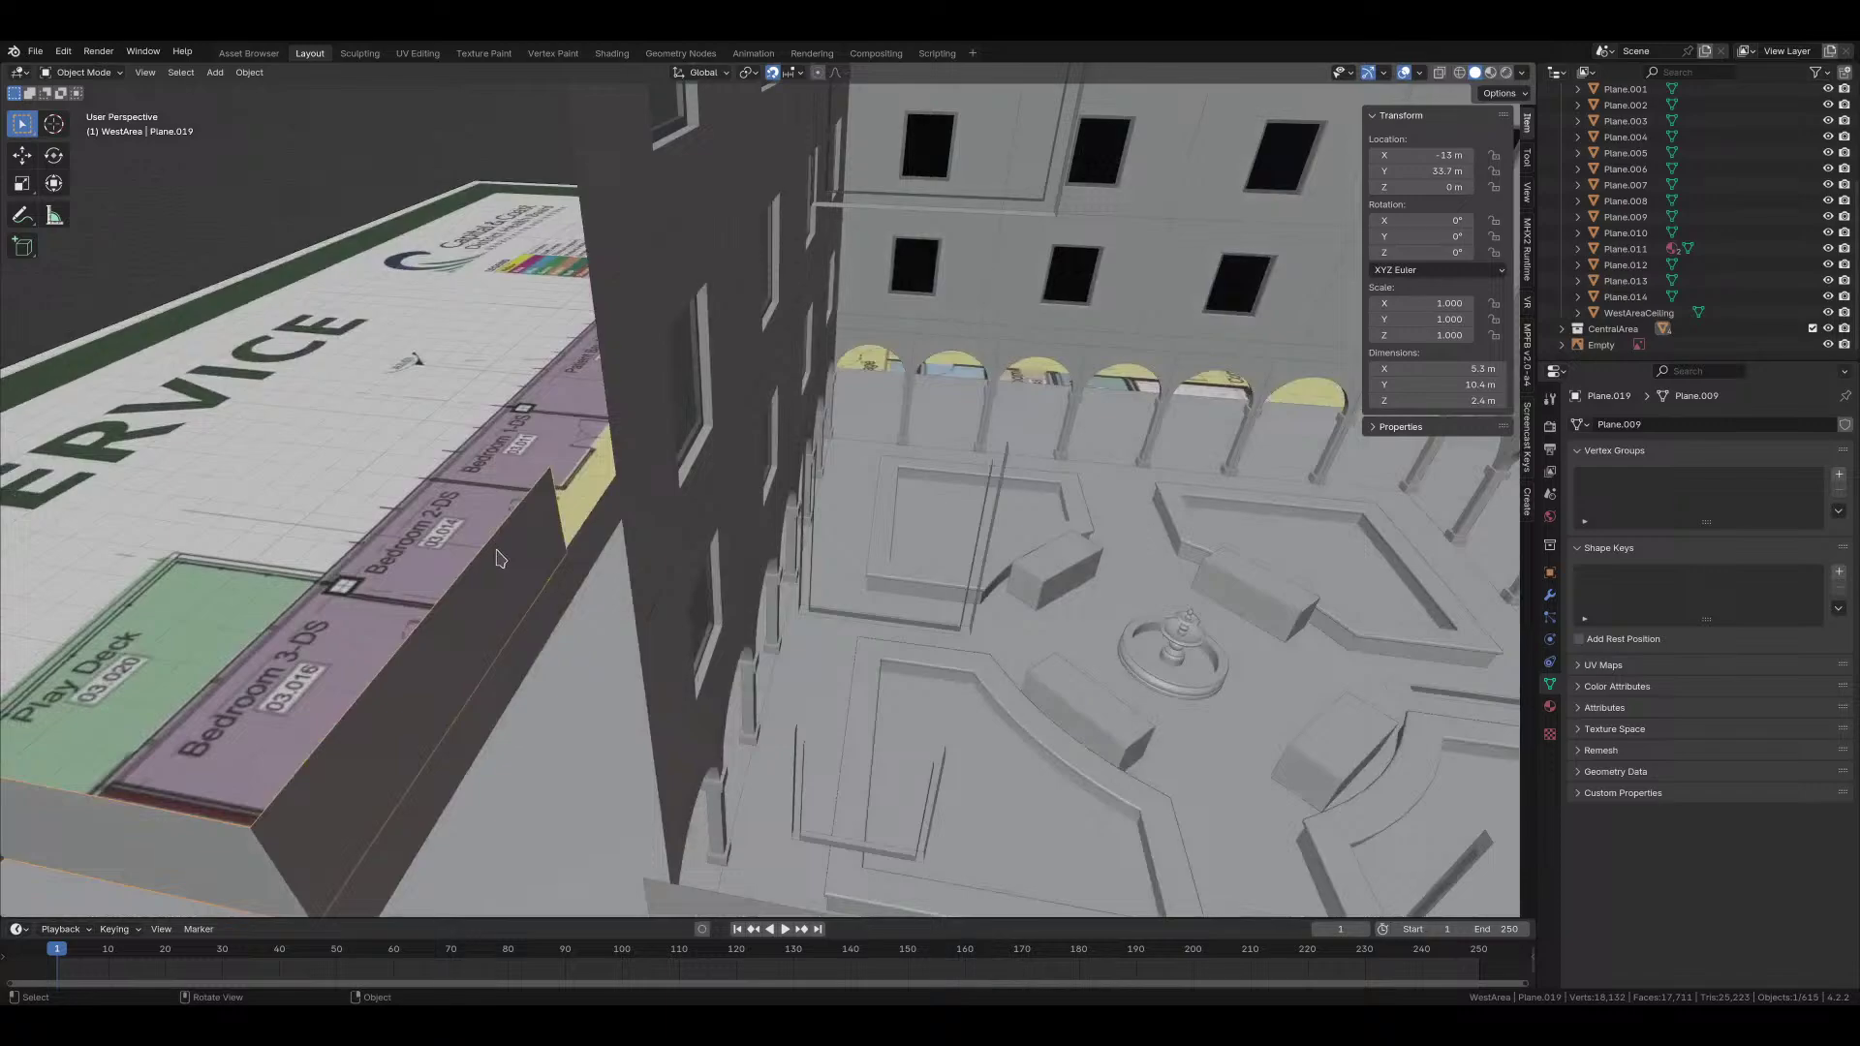
key("Tab")
scroll(581, 513, "down", 2)
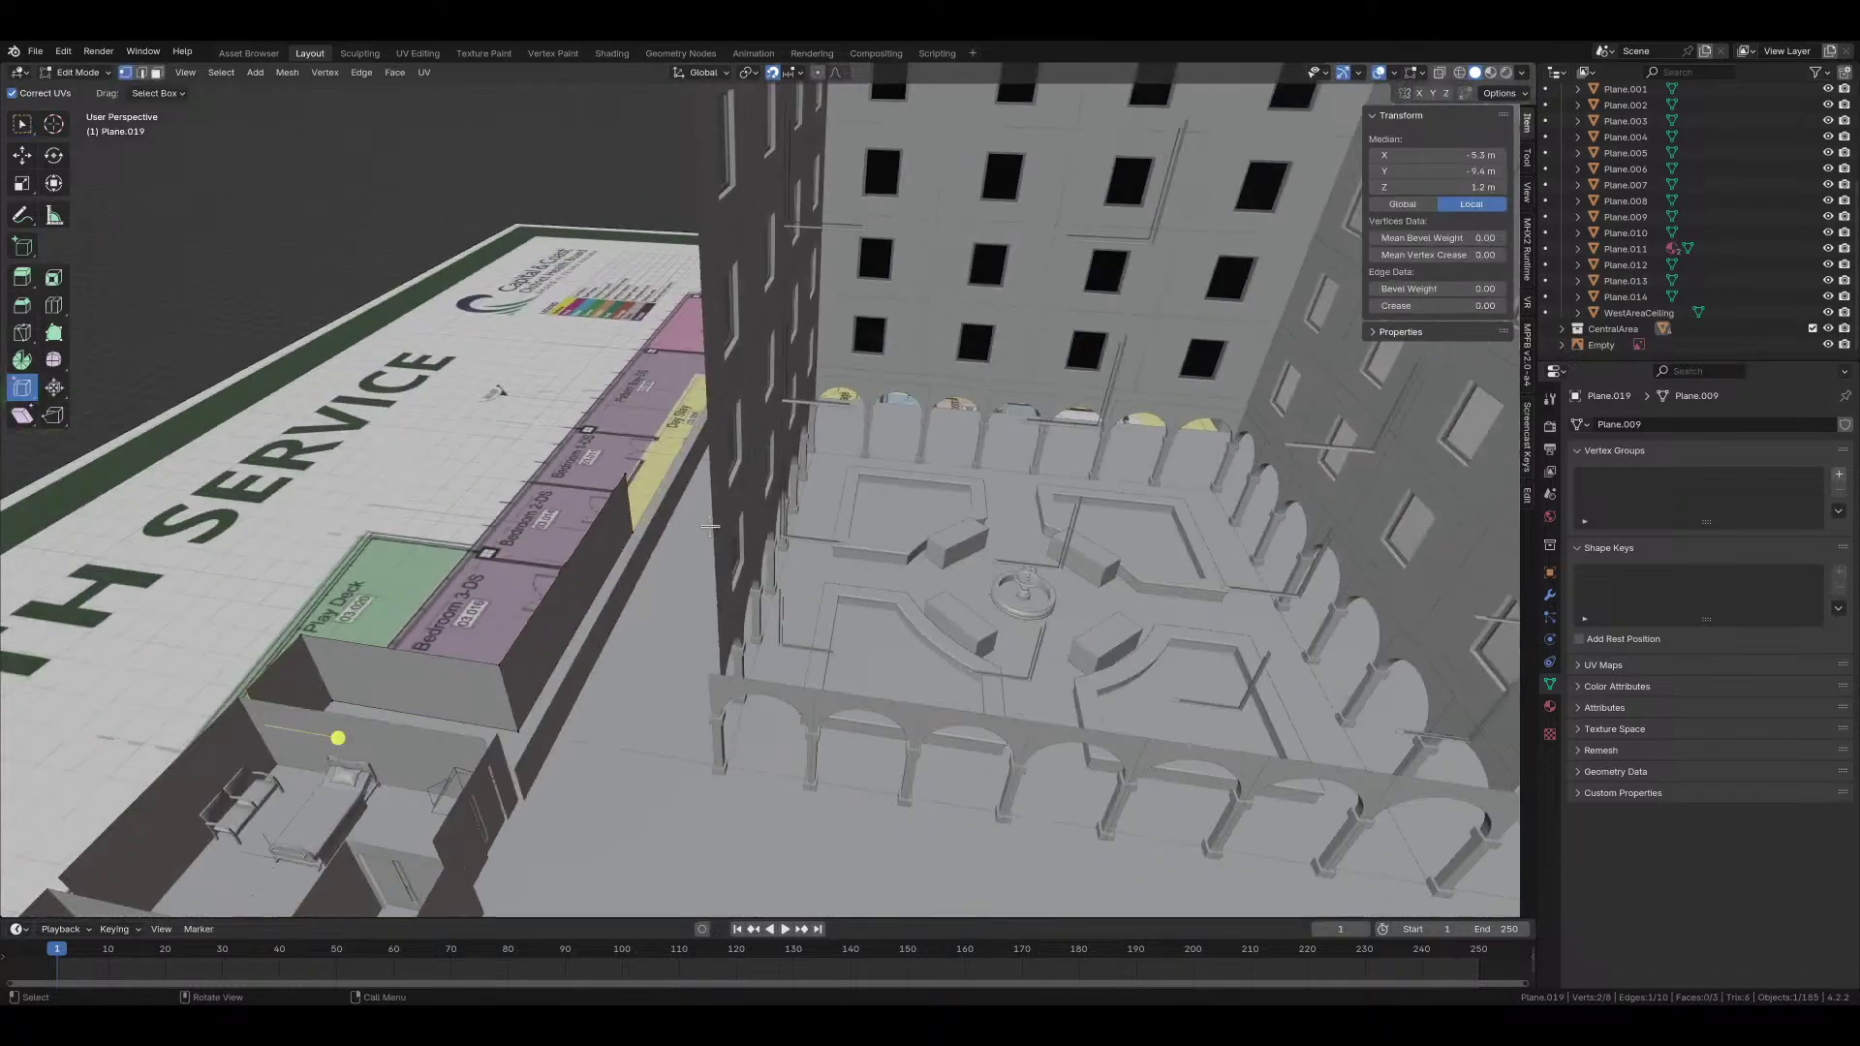
middle_click_drag(637, 512, 697, 603)
key("g")
key("y")
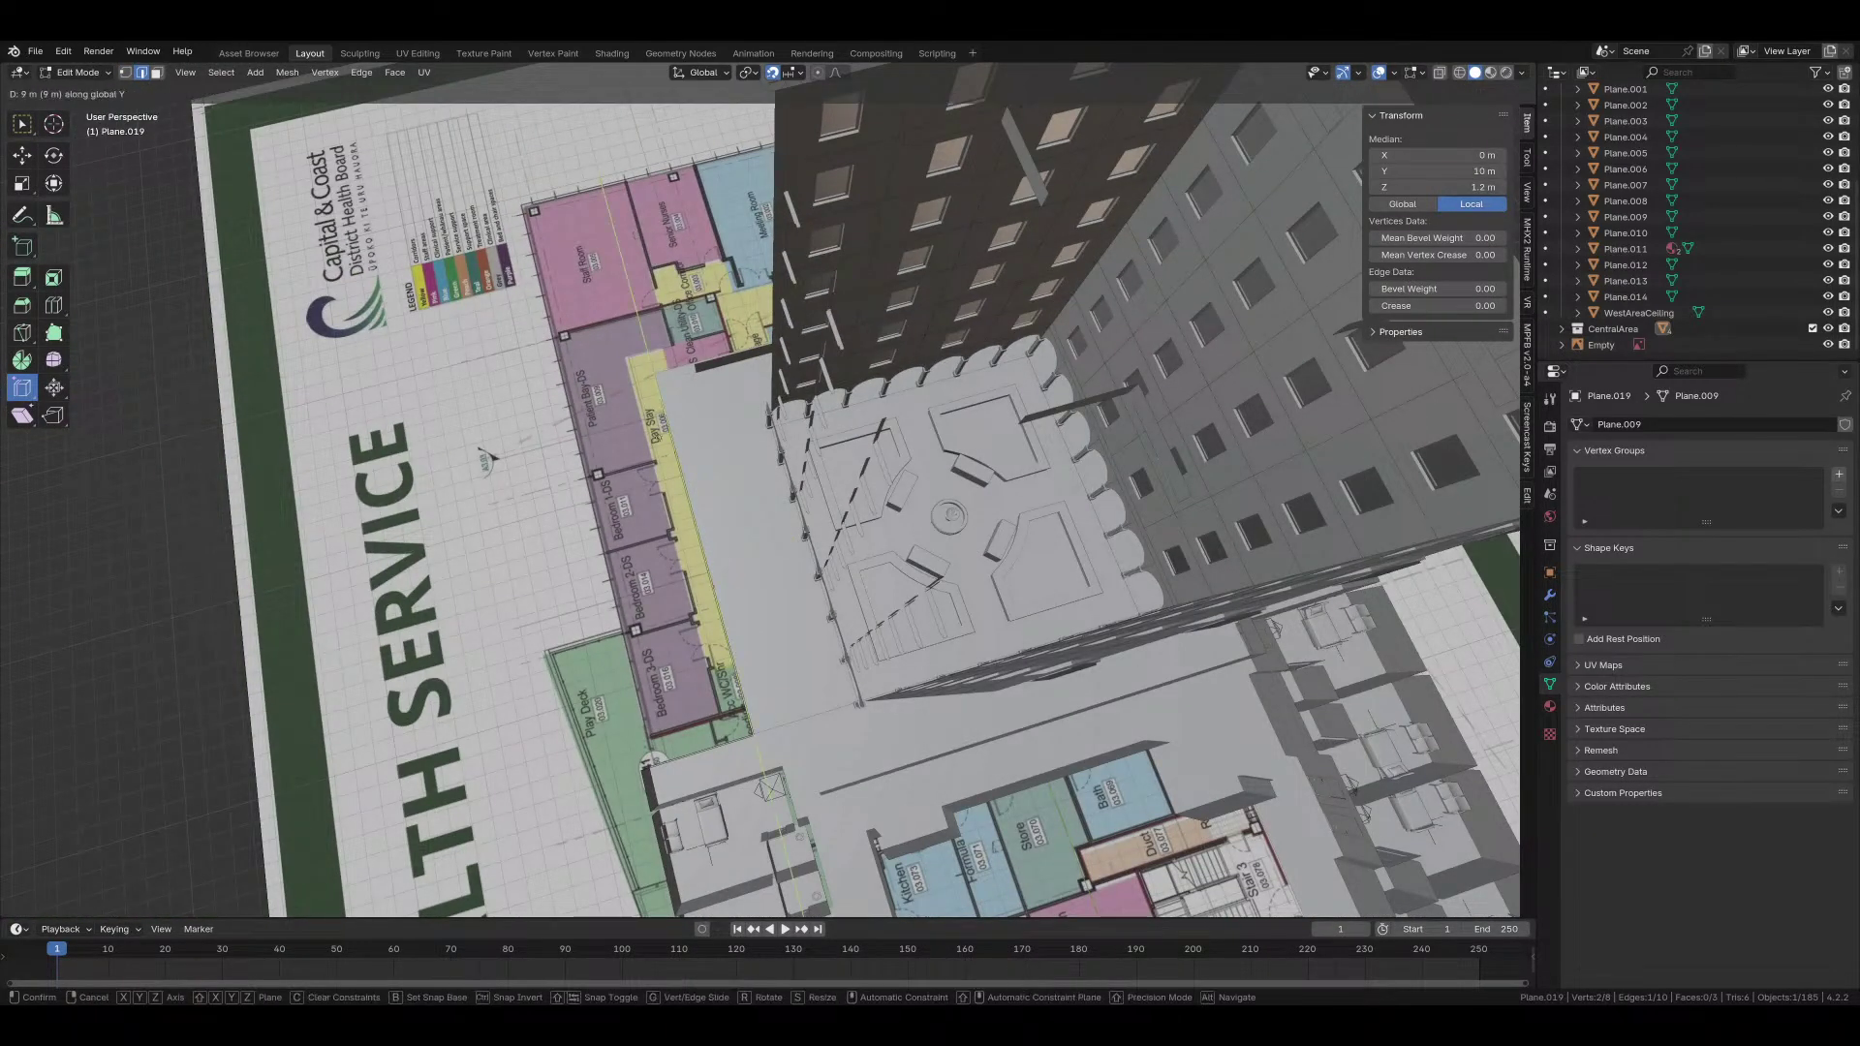
left_click(684, 429)
scroll(684, 429, "down", 3)
middle_click_drag(684, 429, 877, 551)
scroll(896, 620, "up", 3)
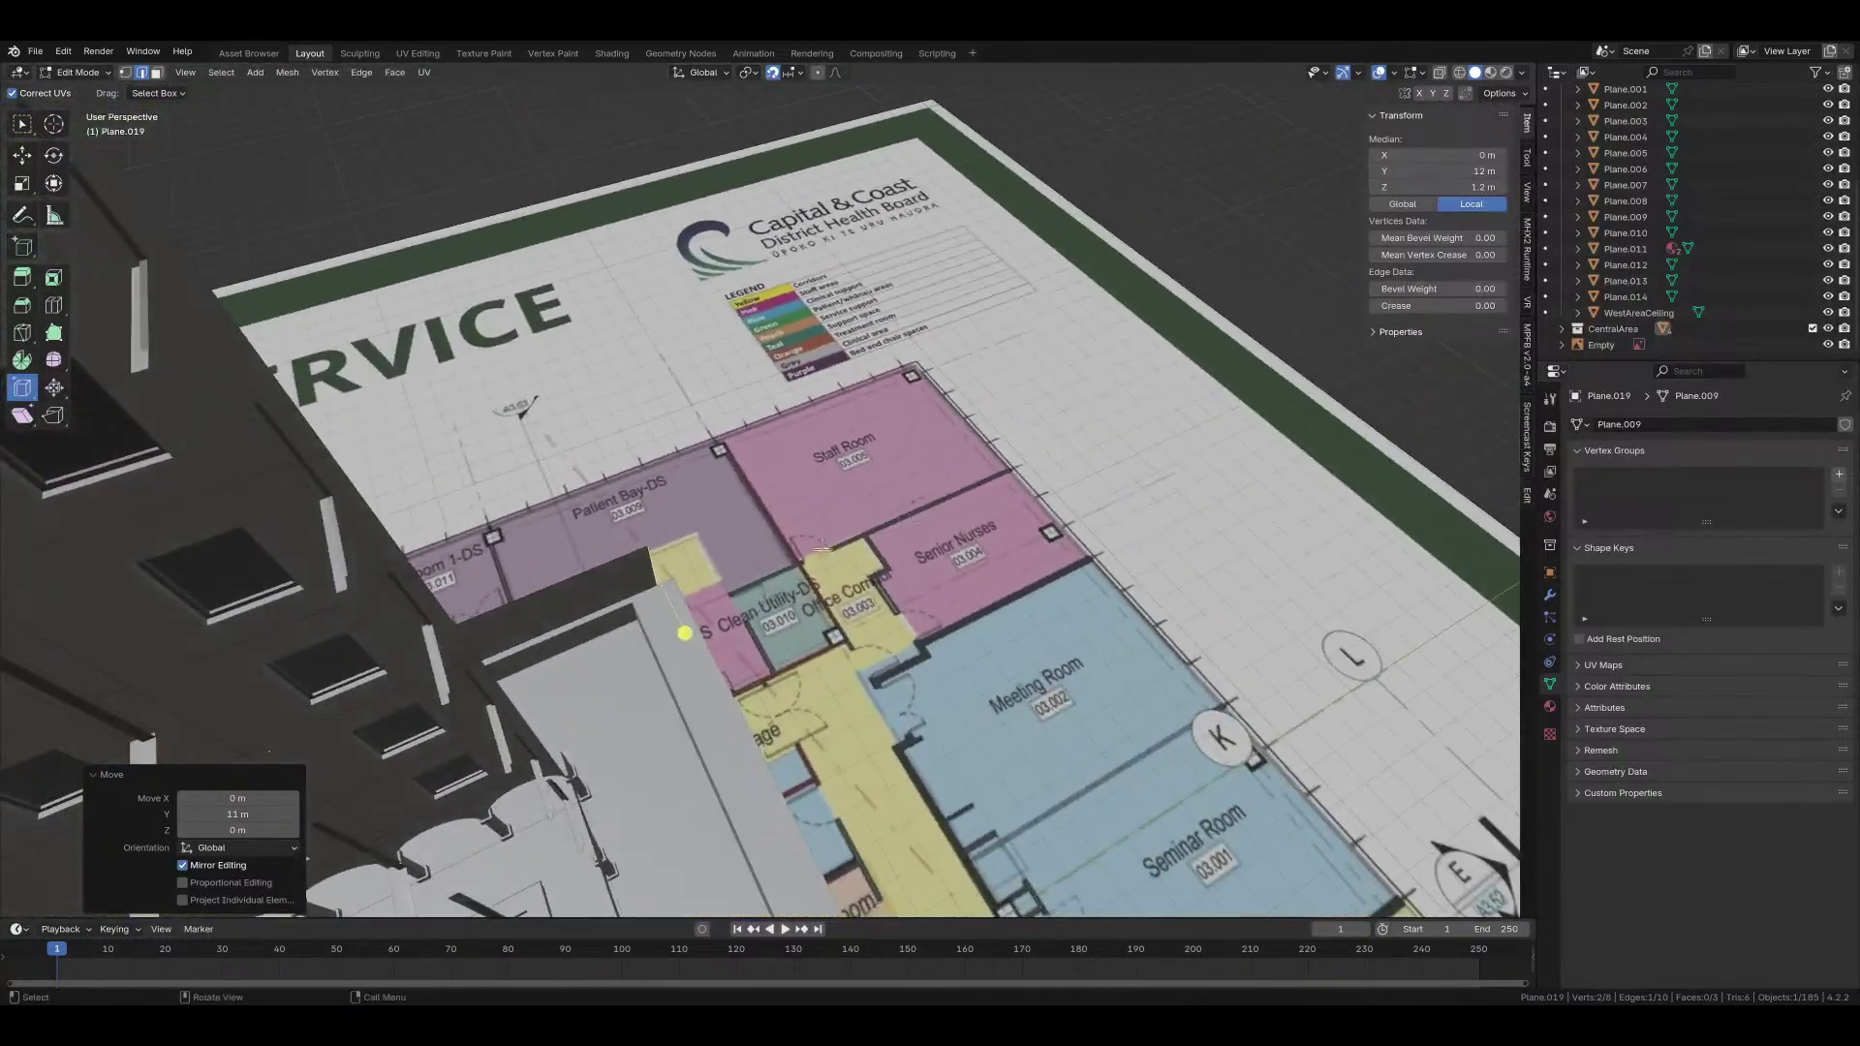
Step: Move the wall's end edge about 0.6 m further along Y, return to Object Mode, and save the file
key("g")
key("y")
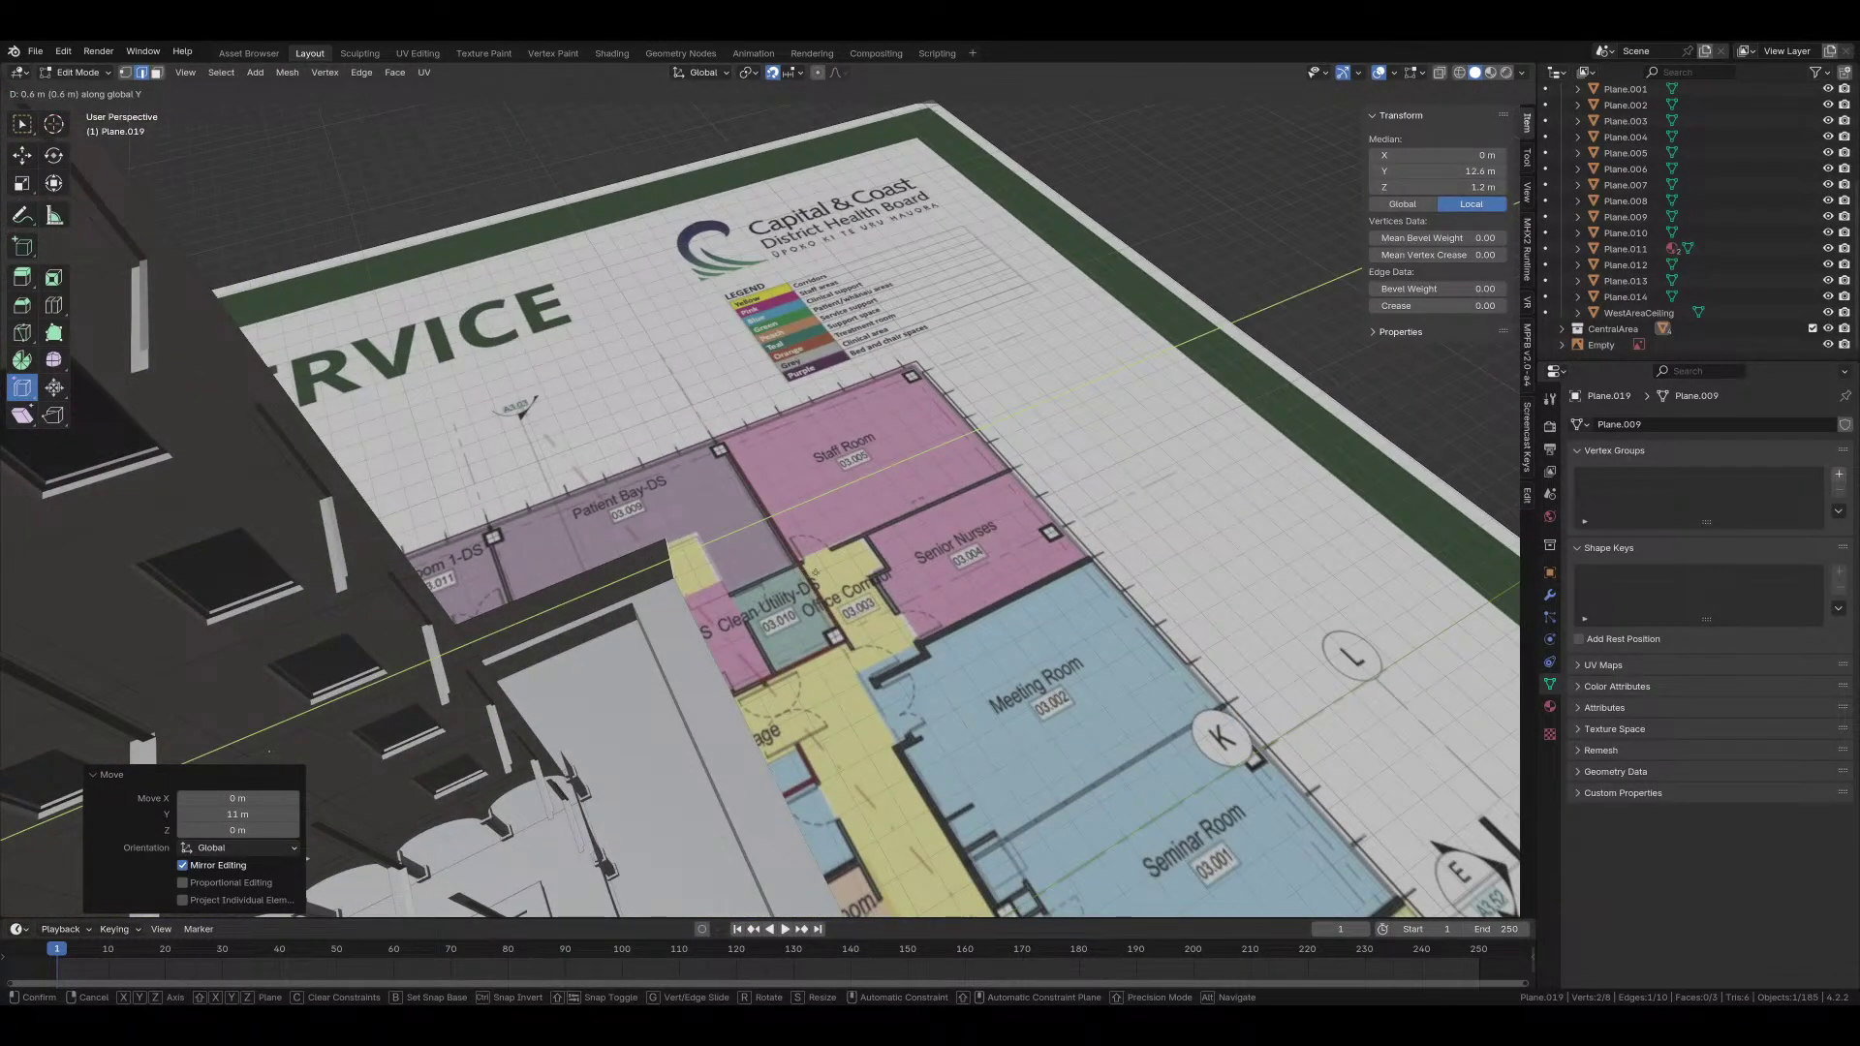
left_click(816, 574)
scroll(815, 573, "down", 7)
key("alt+a")
key("ctrl+Tab")
middle_click_drag(816, 574, 724, 492)
left_click(732, 548)
key("ctrl+s")
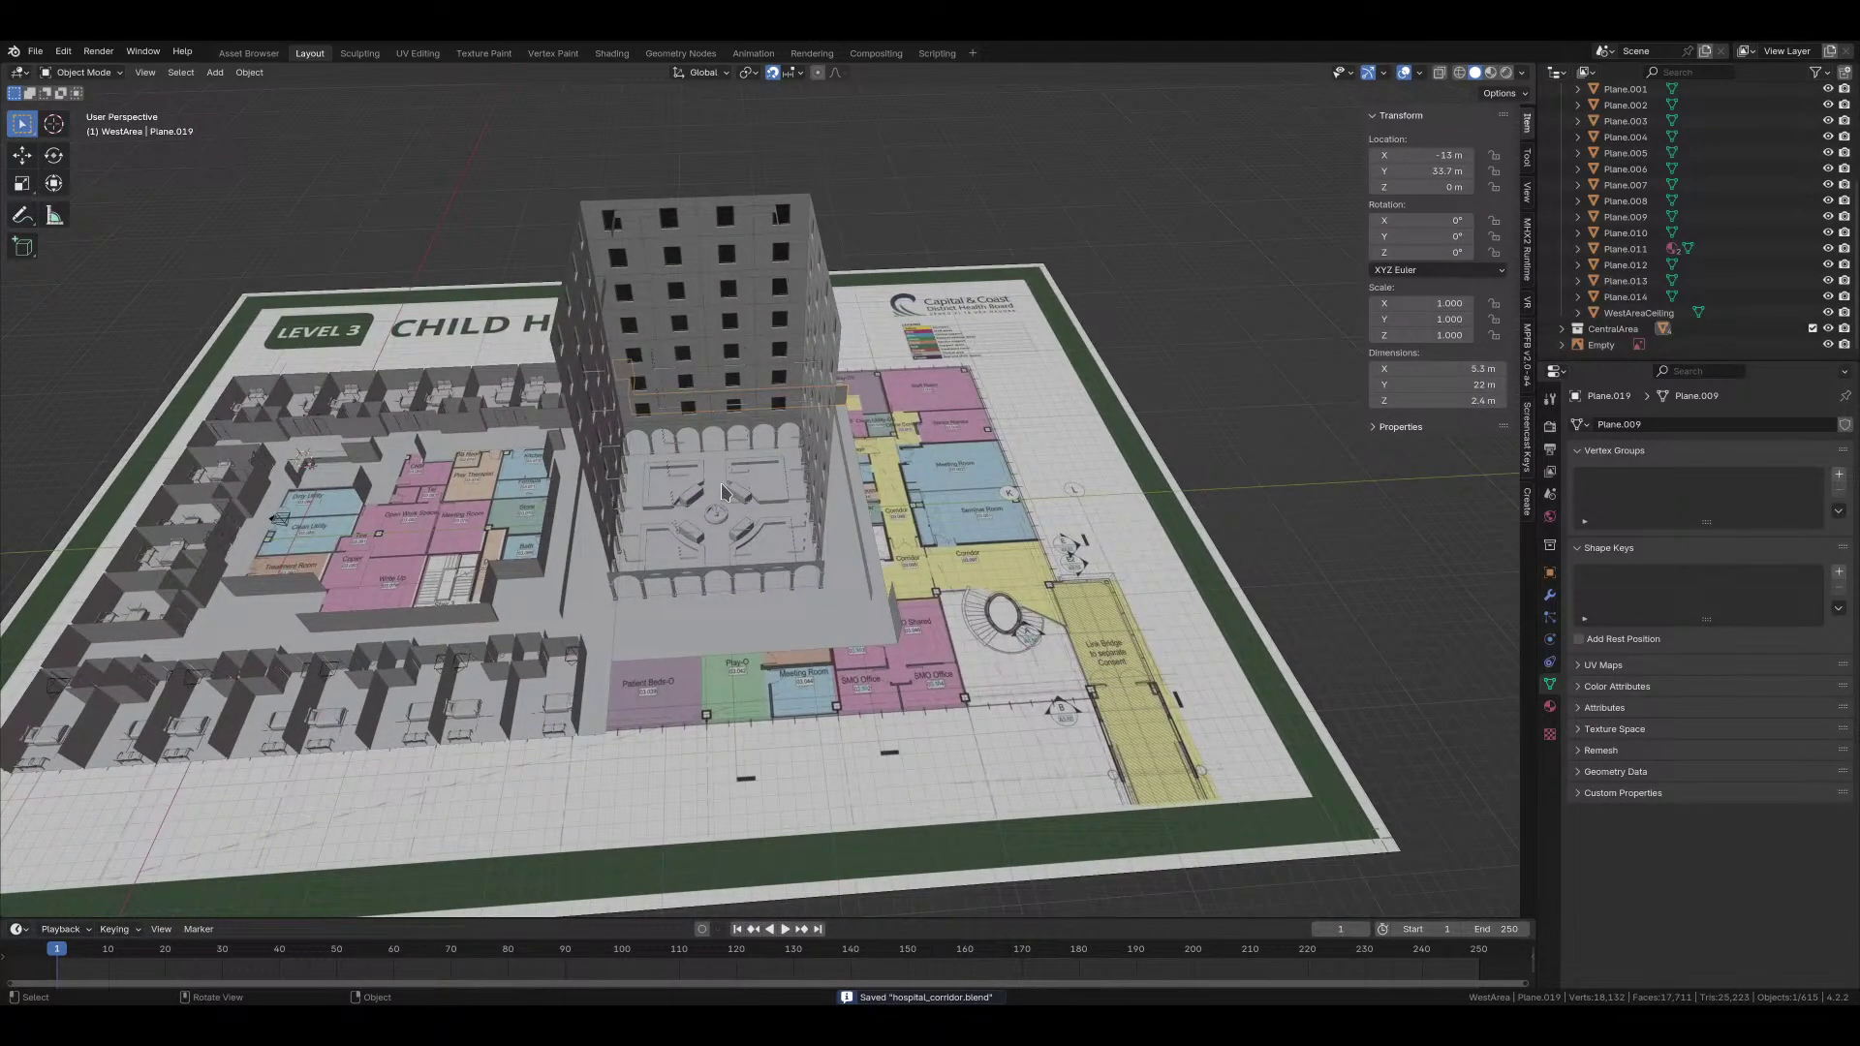
Step: Select the floor plan reference image and isolate it in Local View
scroll(966, 498, "down", 3)
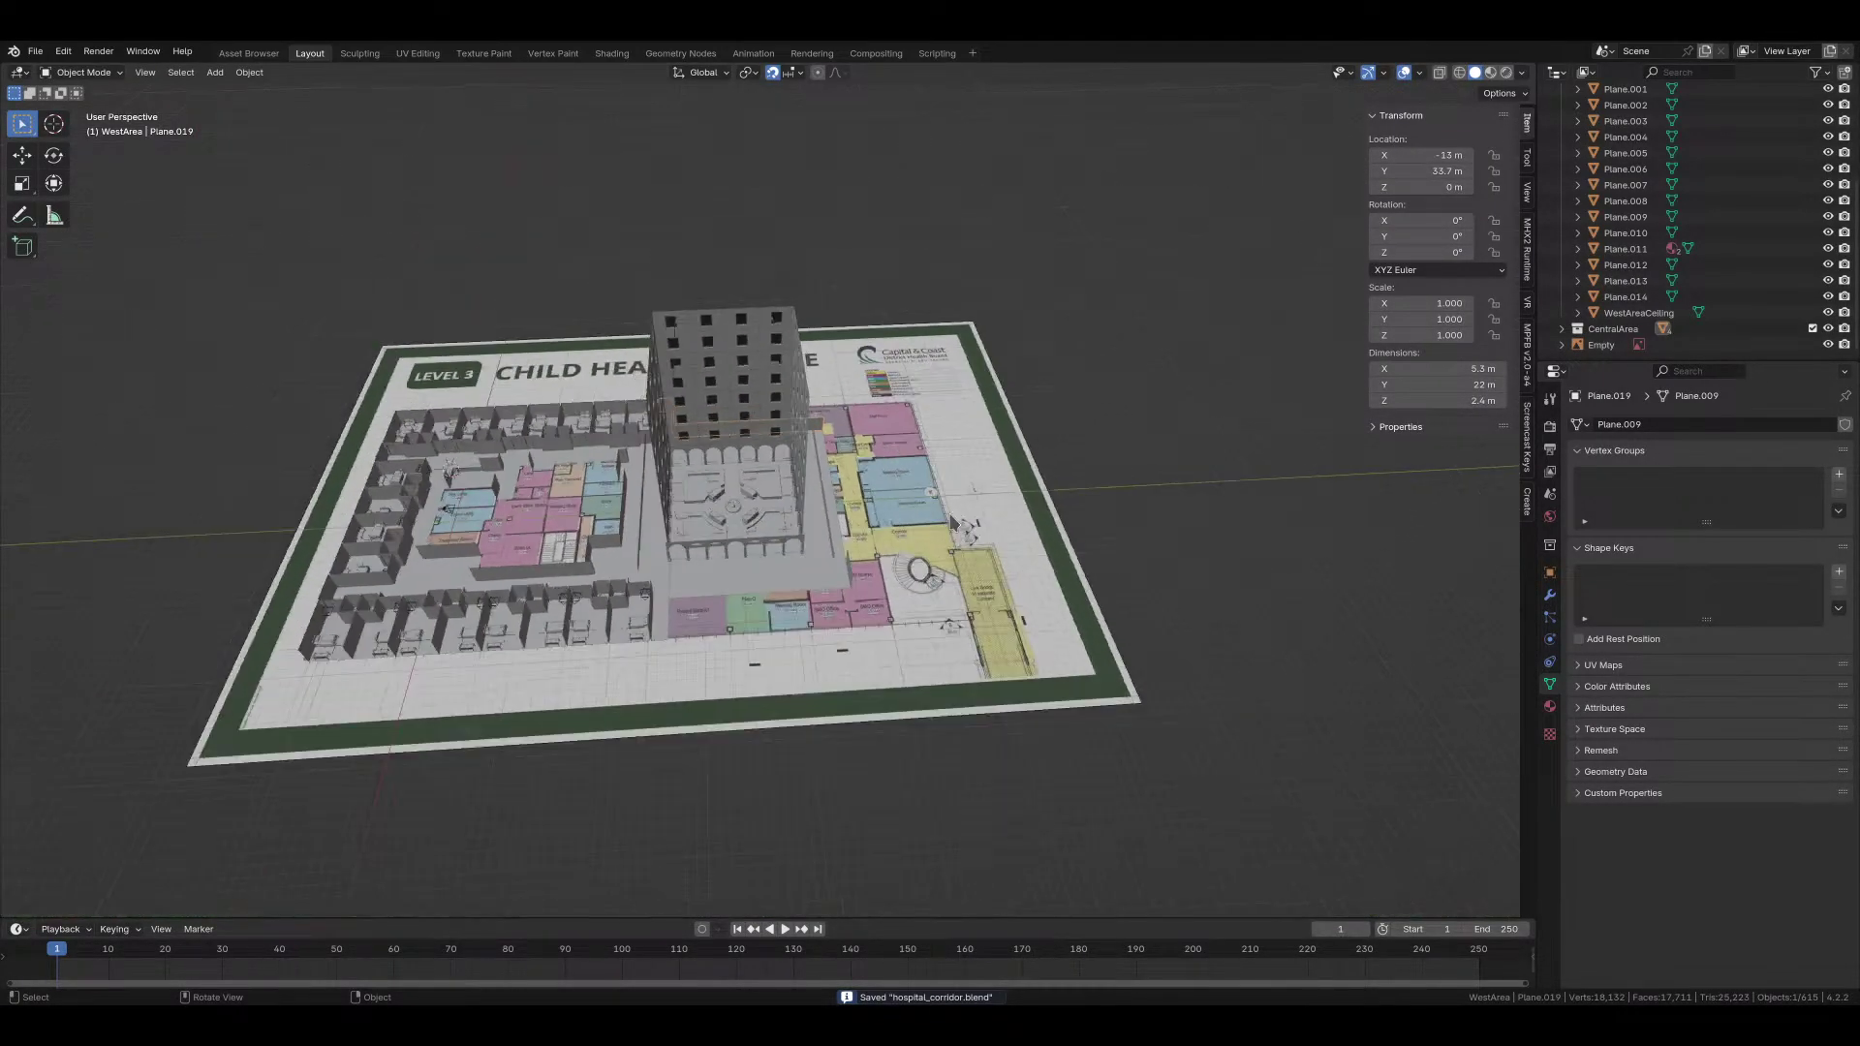
scroll(920, 537, "up", 4)
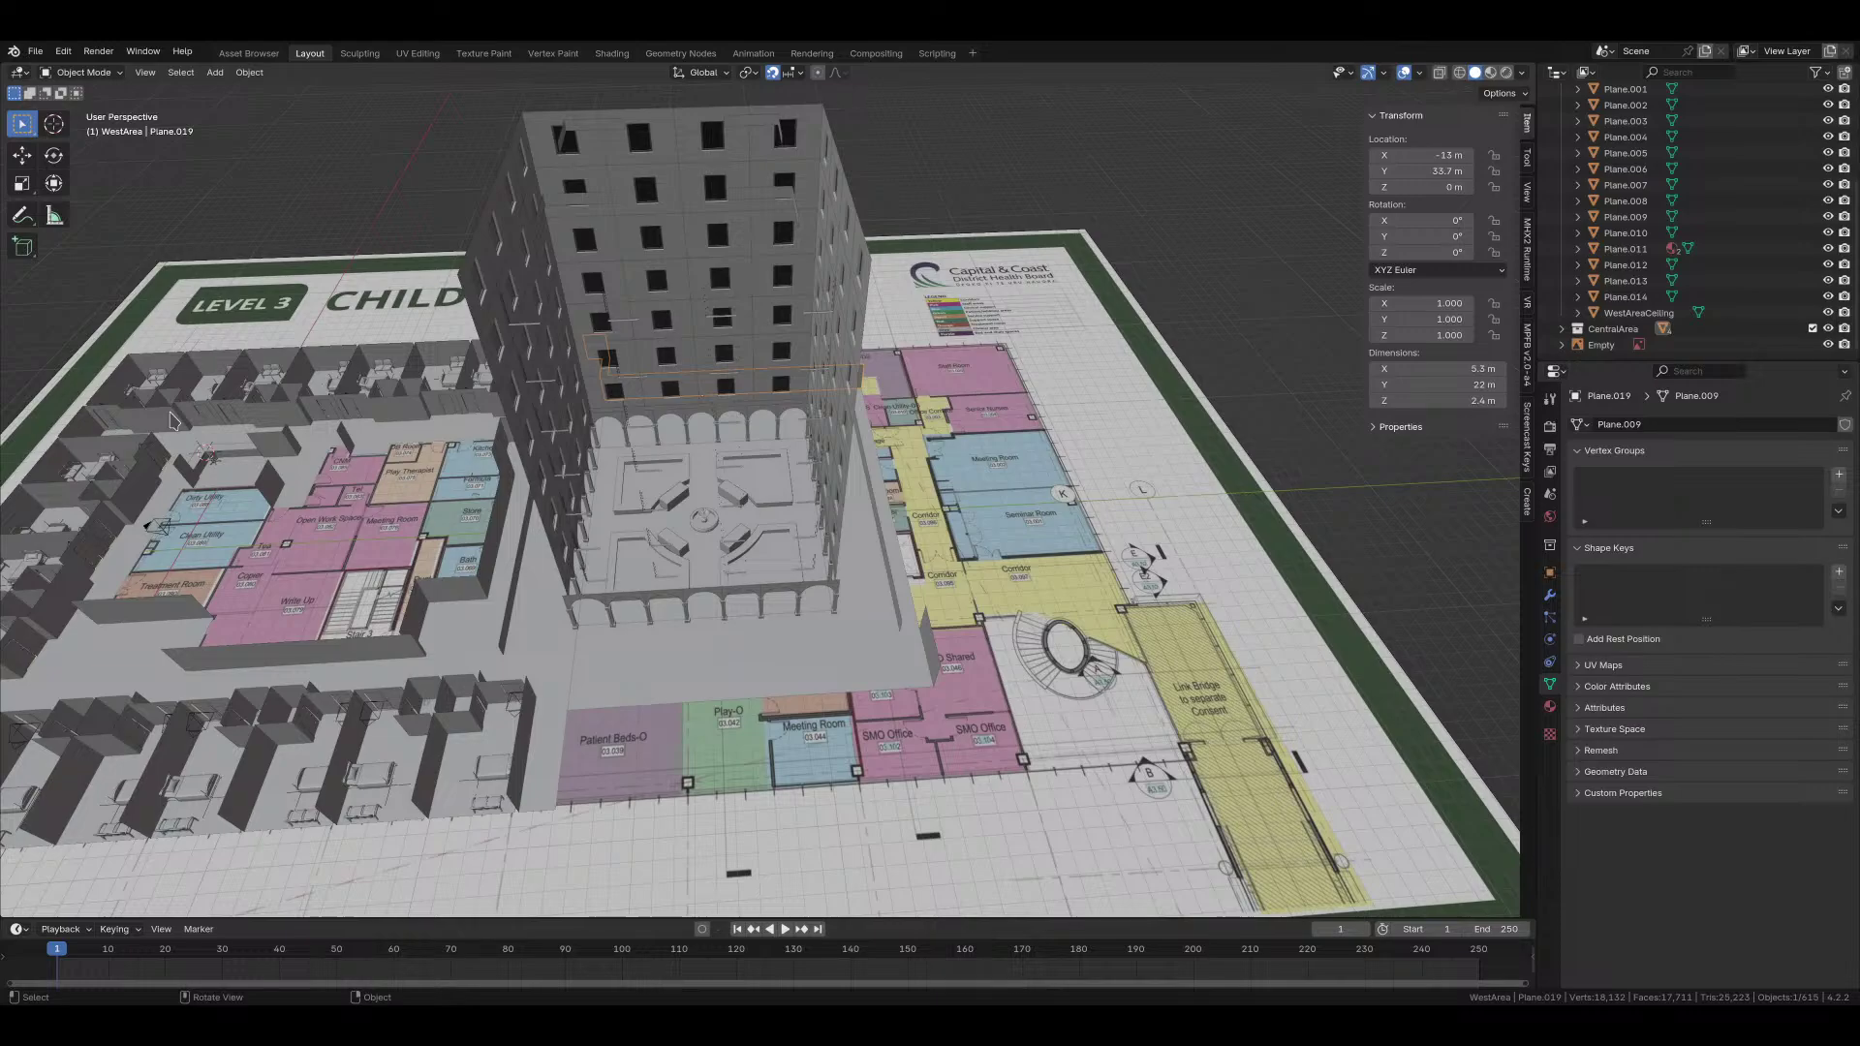
left_click(1061, 586)
key("KP_Divide")
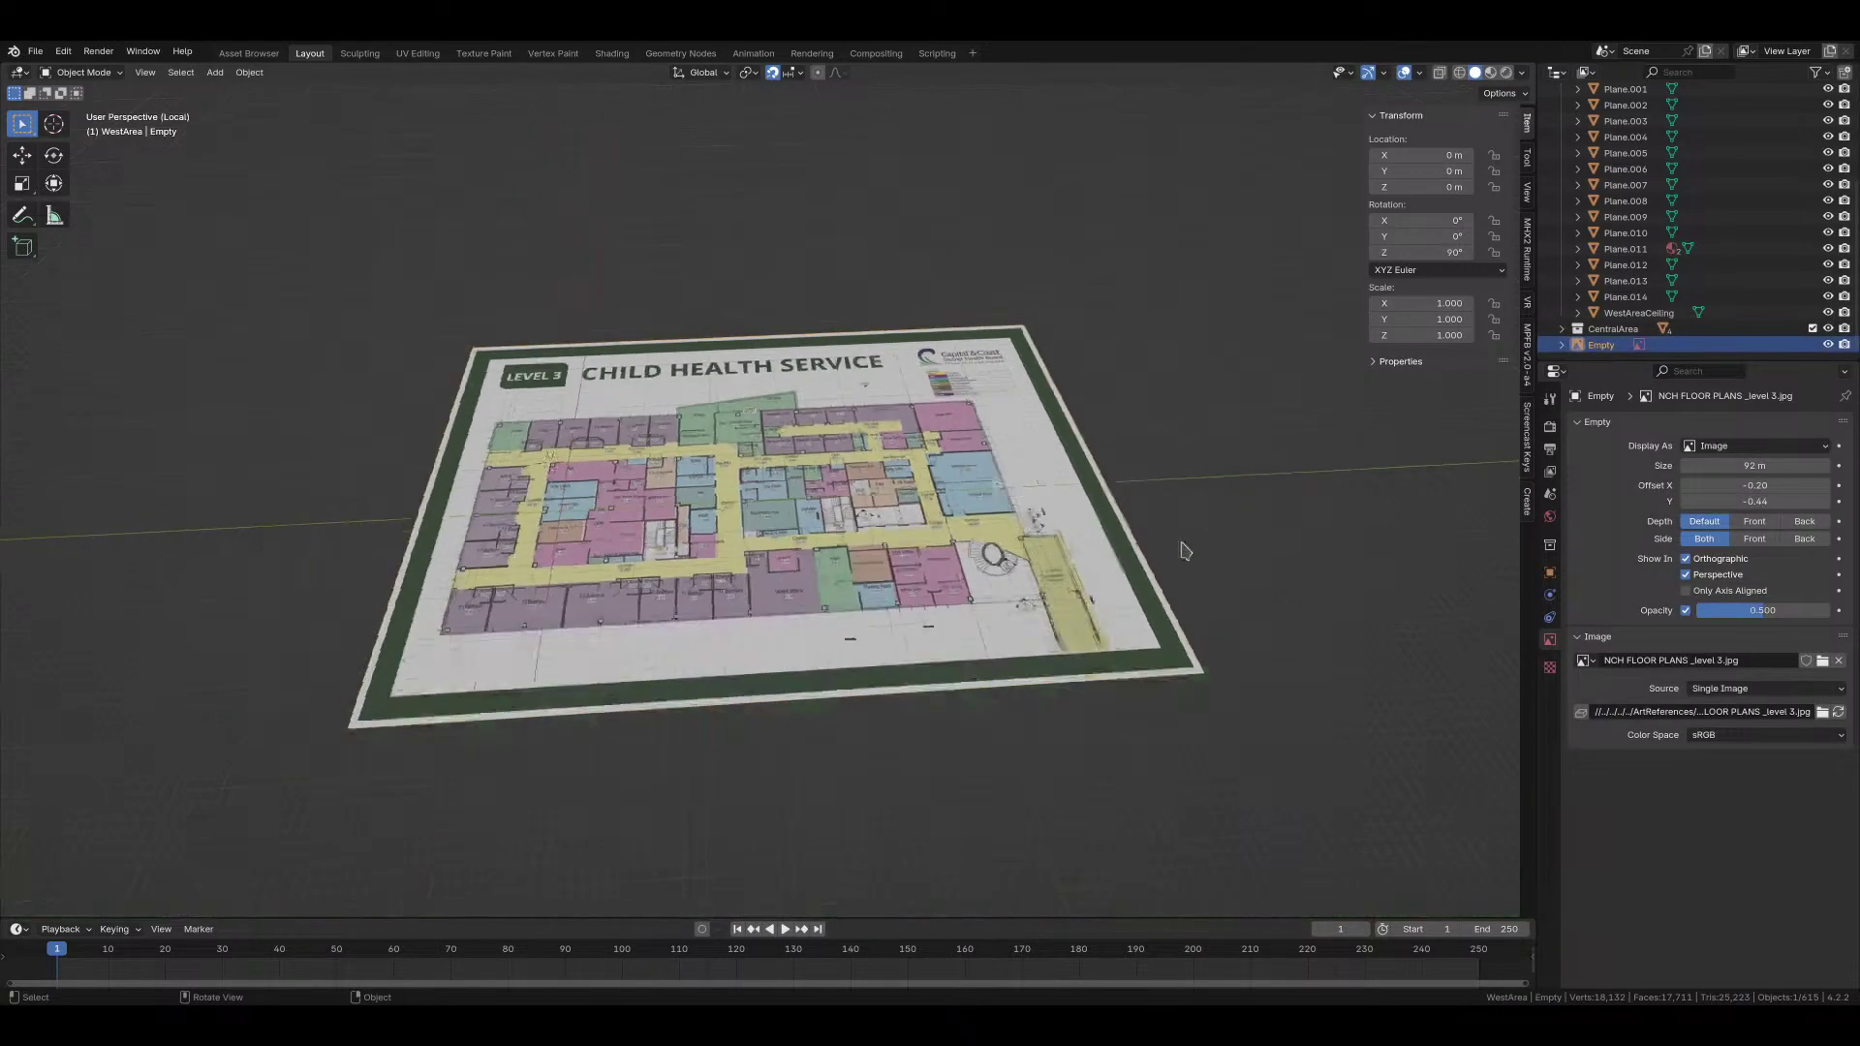
scroll(976, 570, "up", 4)
key("z")
left_click(985, 581)
key("z")
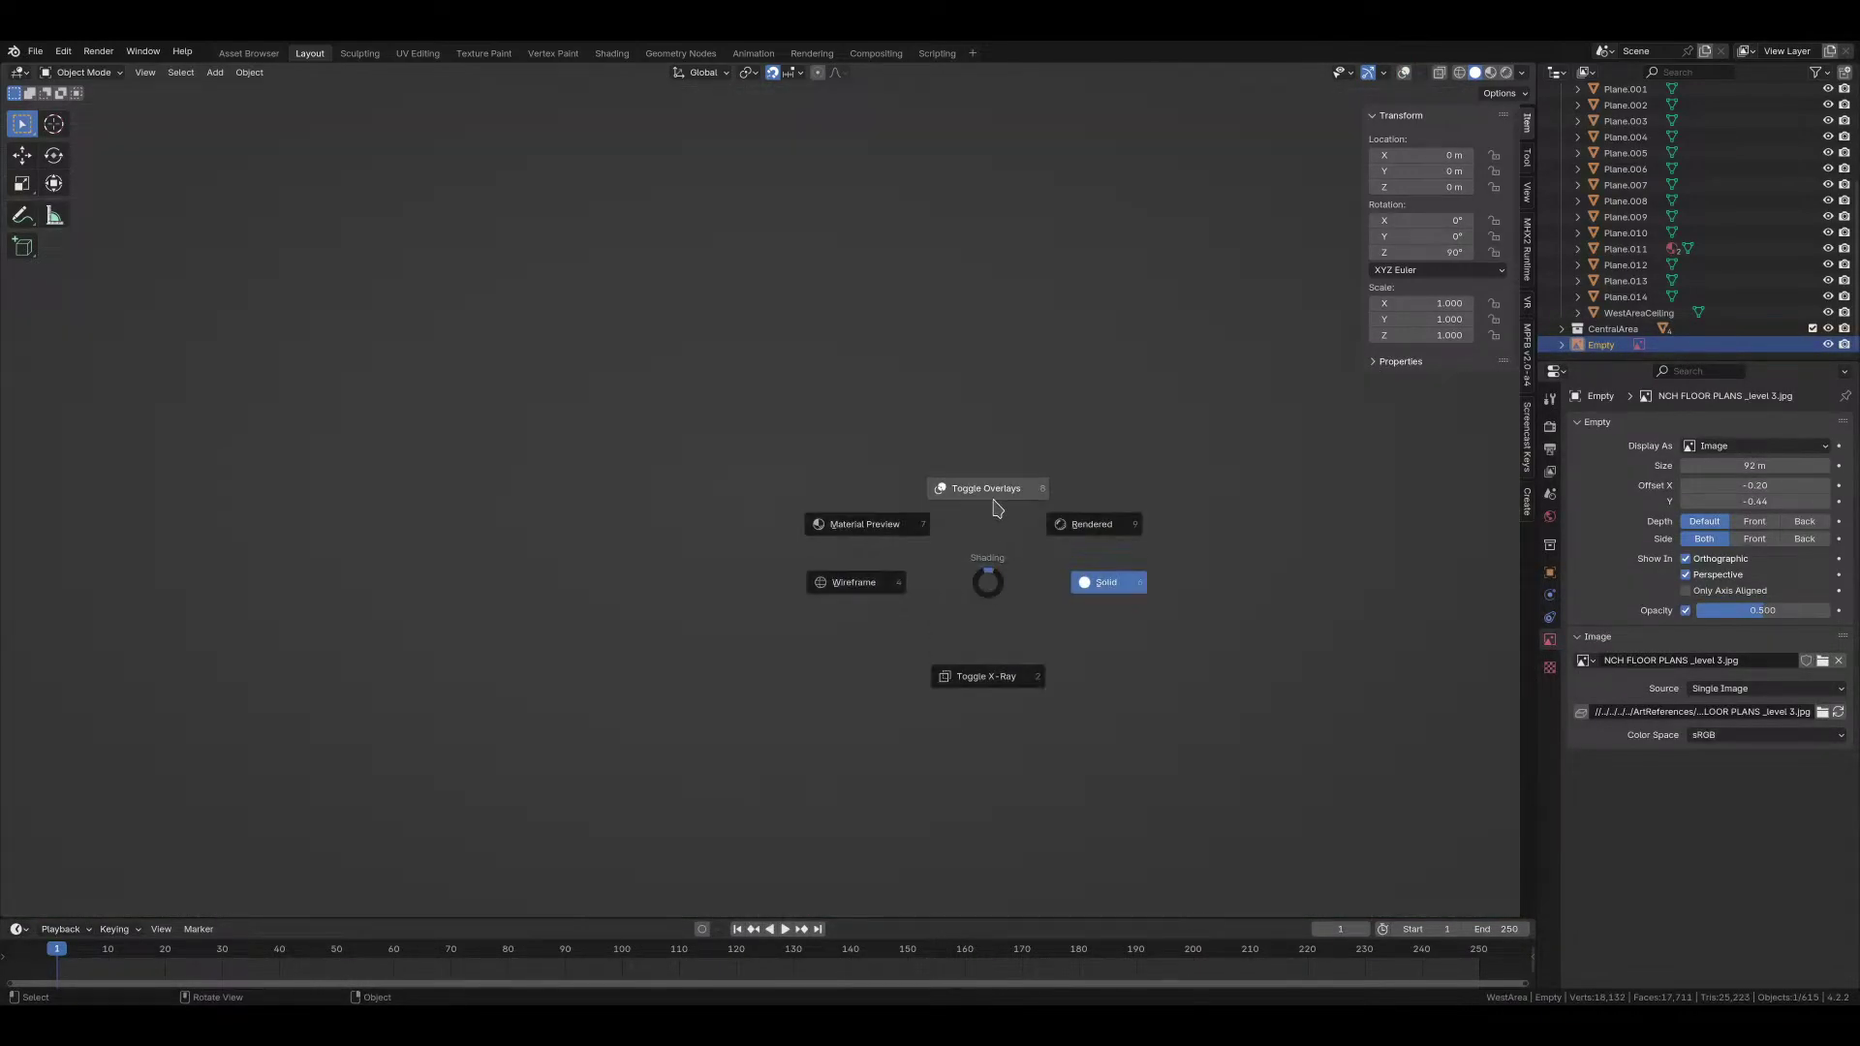
left_click(993, 500)
mouse_move(1101, 556)
middle_mouse_down("shift")
mouse_move(782, 640)
mouse_move(816, 775)
middle_mouse_up("shift")
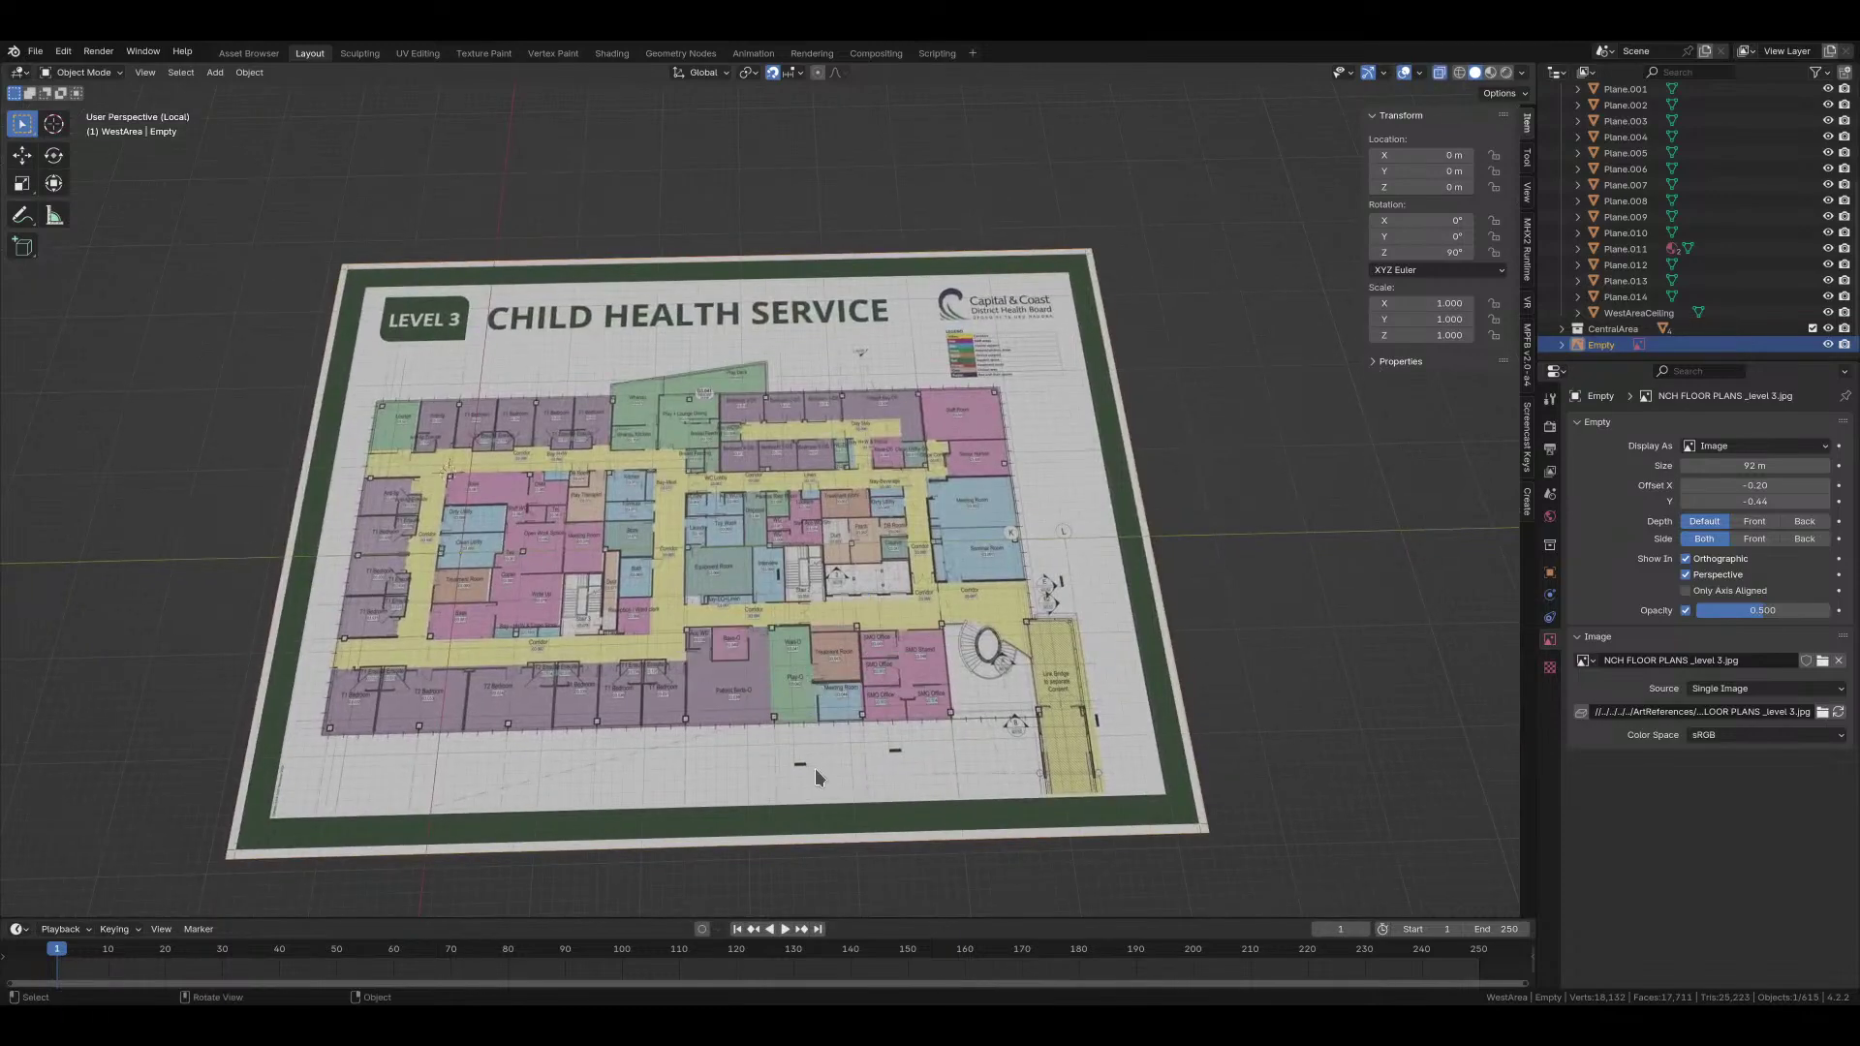
key("z")
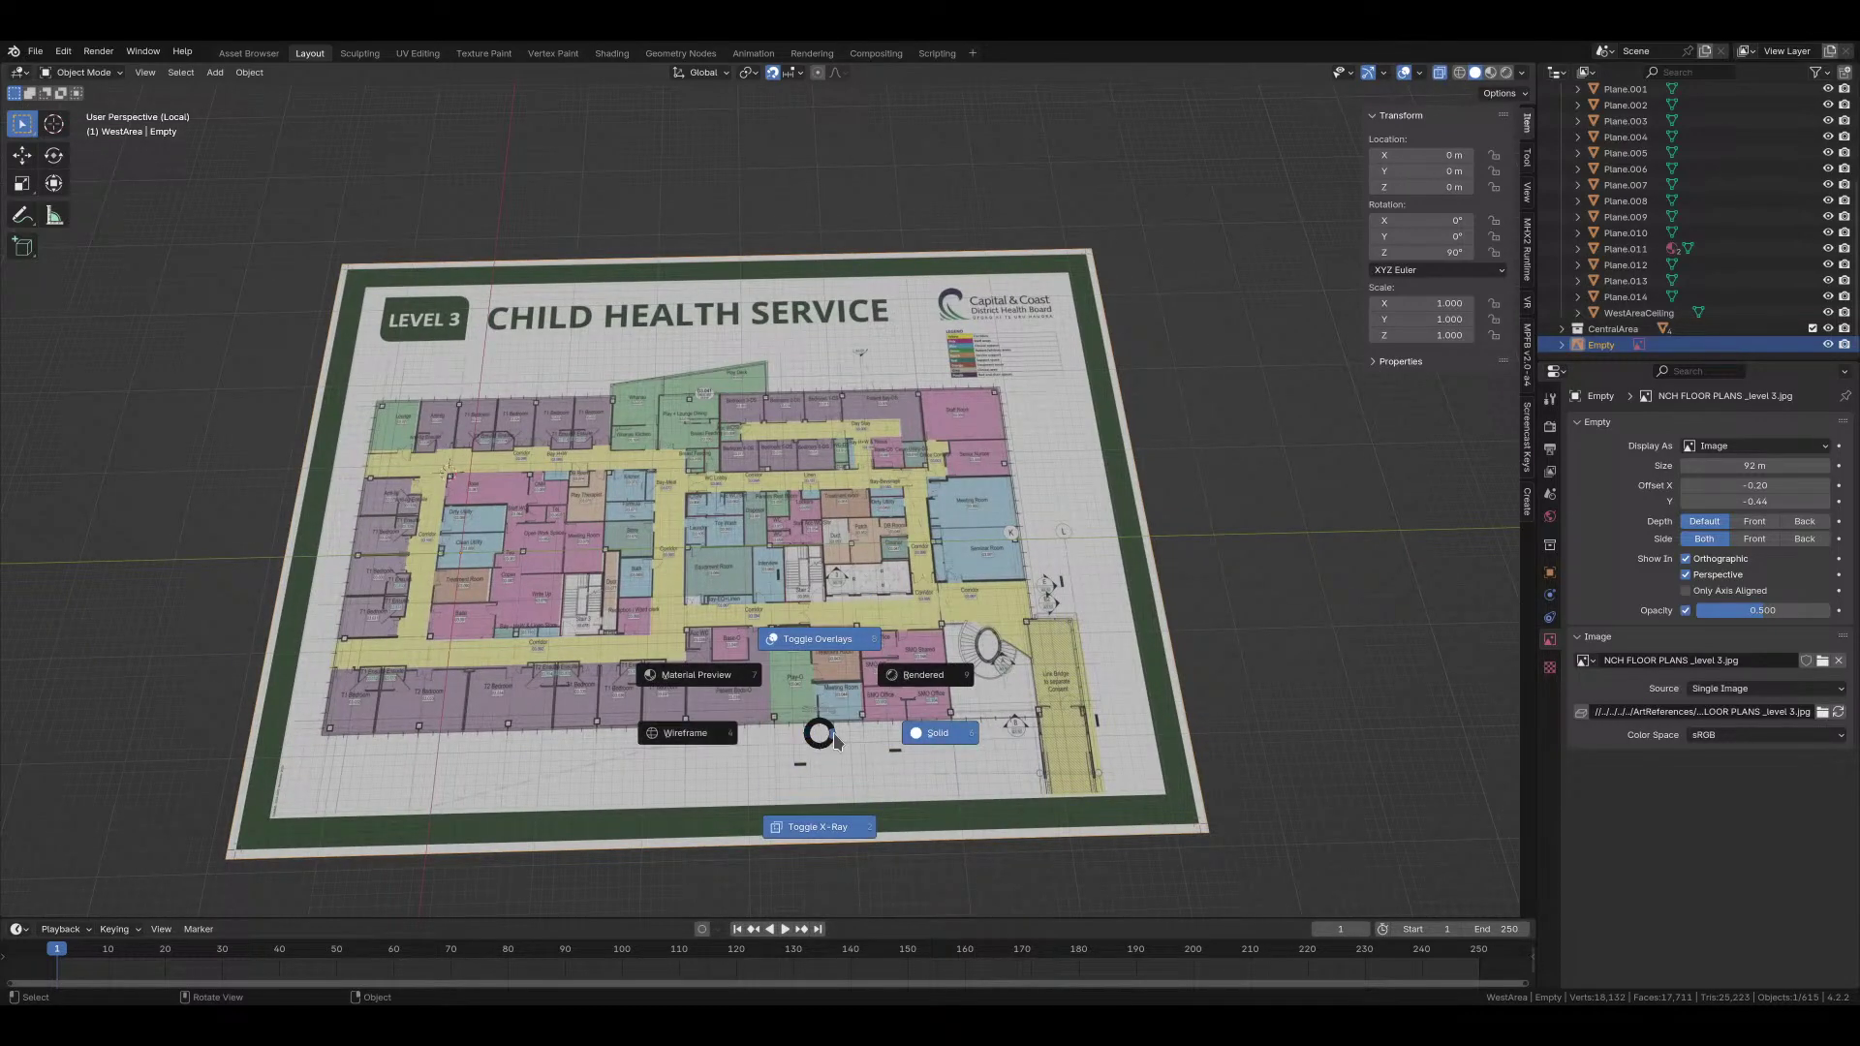
left_click(826, 739)
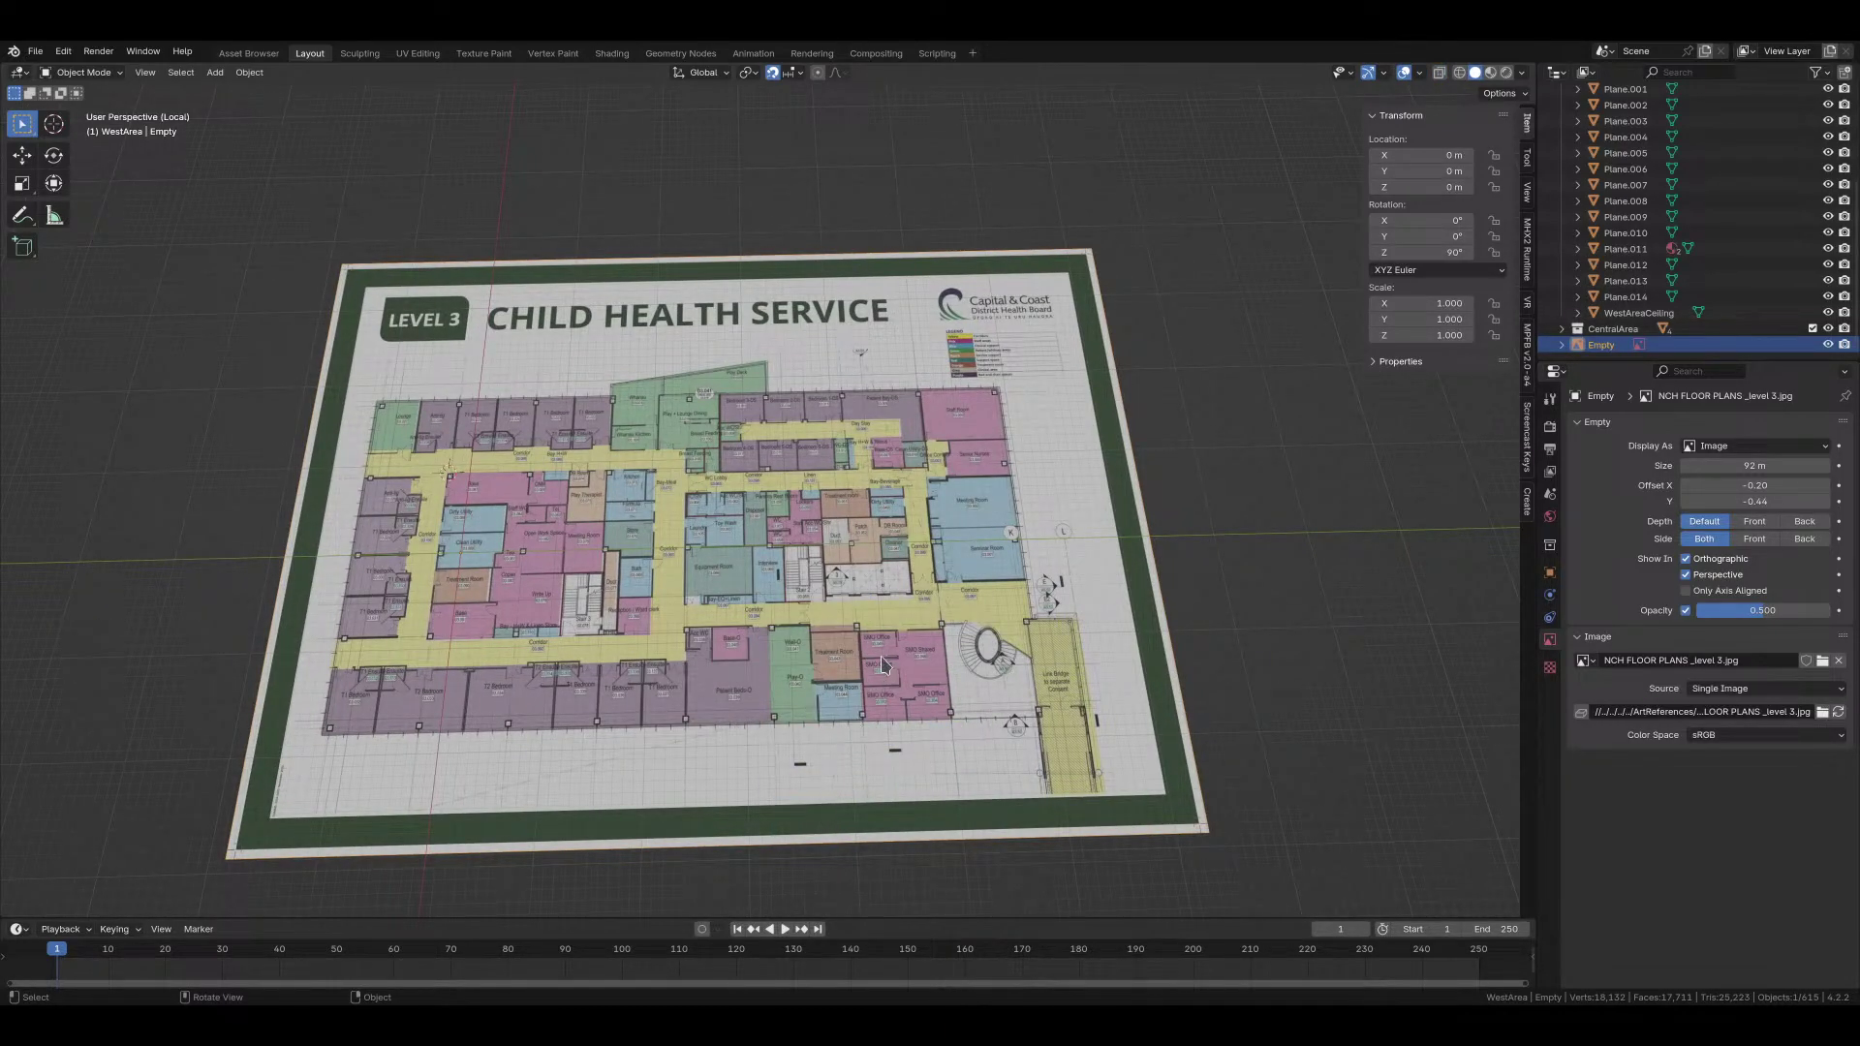
Step: Examine the isolated Level 3 floor plan, including its corridors, room layout and link bridge
middle_click_drag(883, 667, 881, 678)
scroll(882, 678, "up", 3)
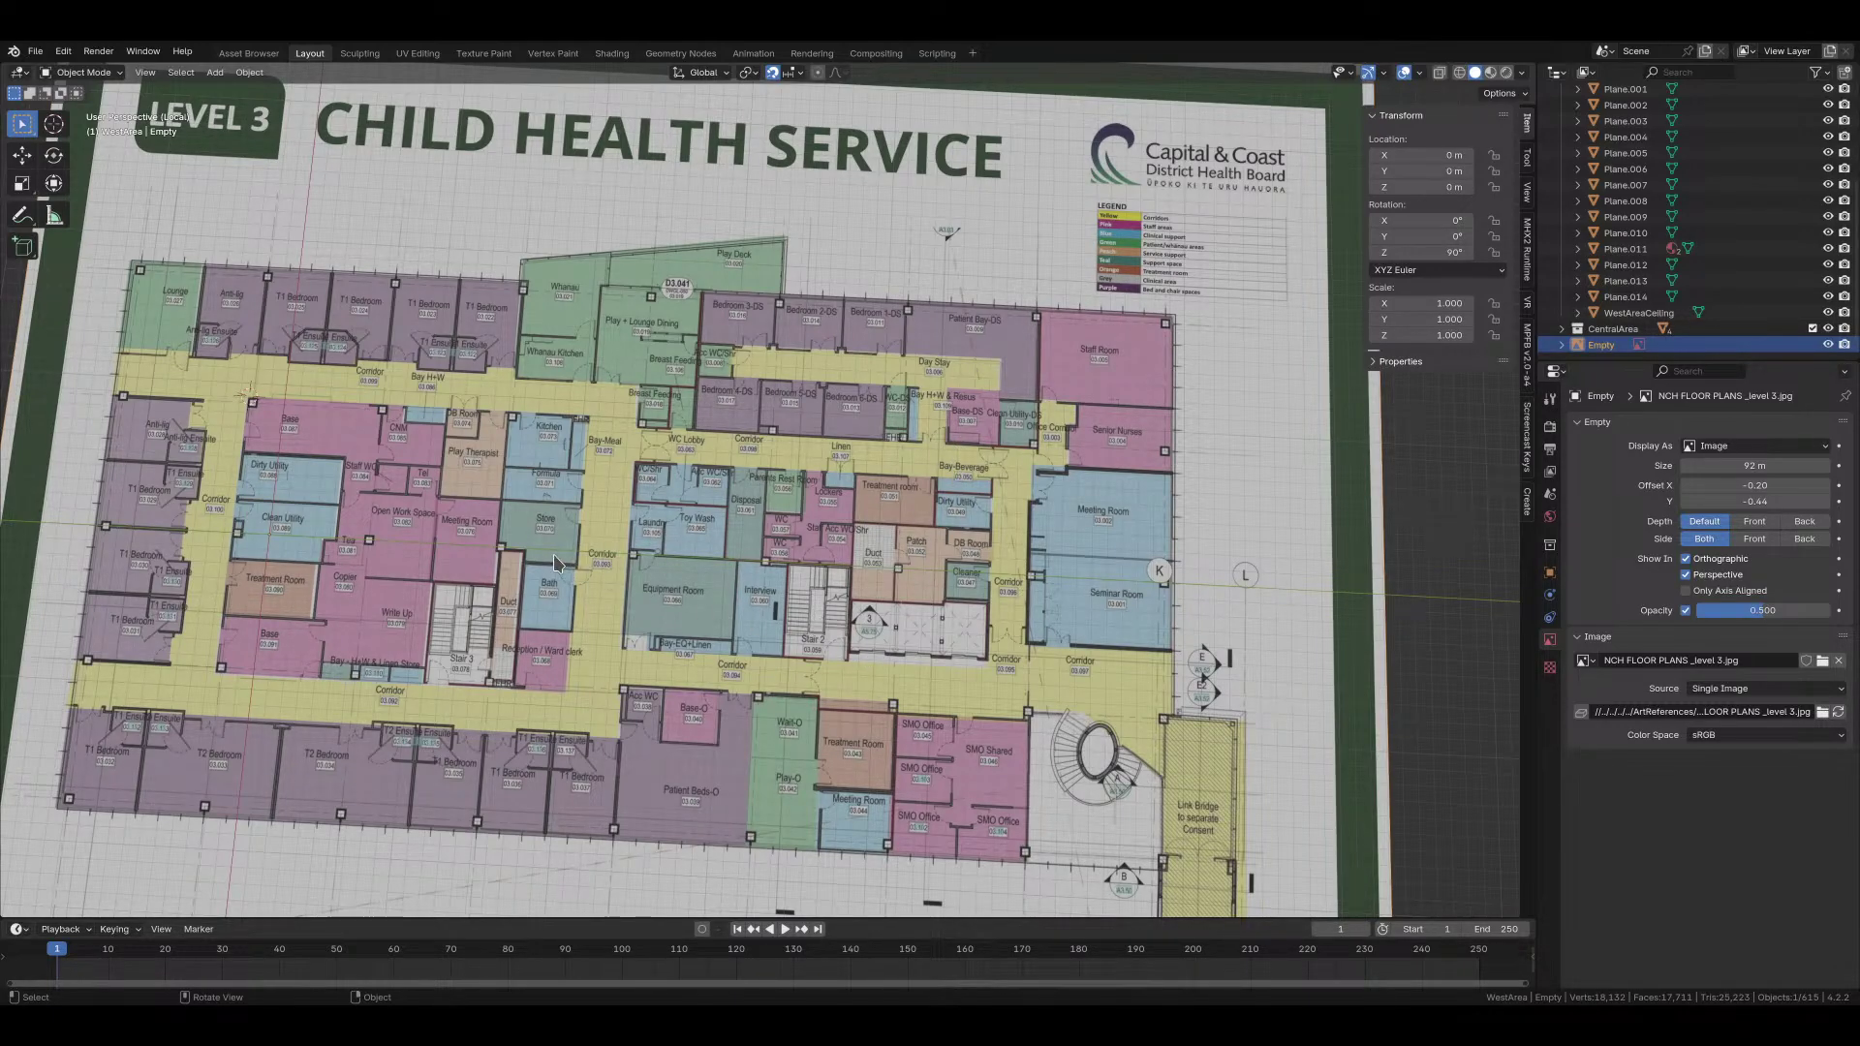
scroll(1107, 653, "down", 2)
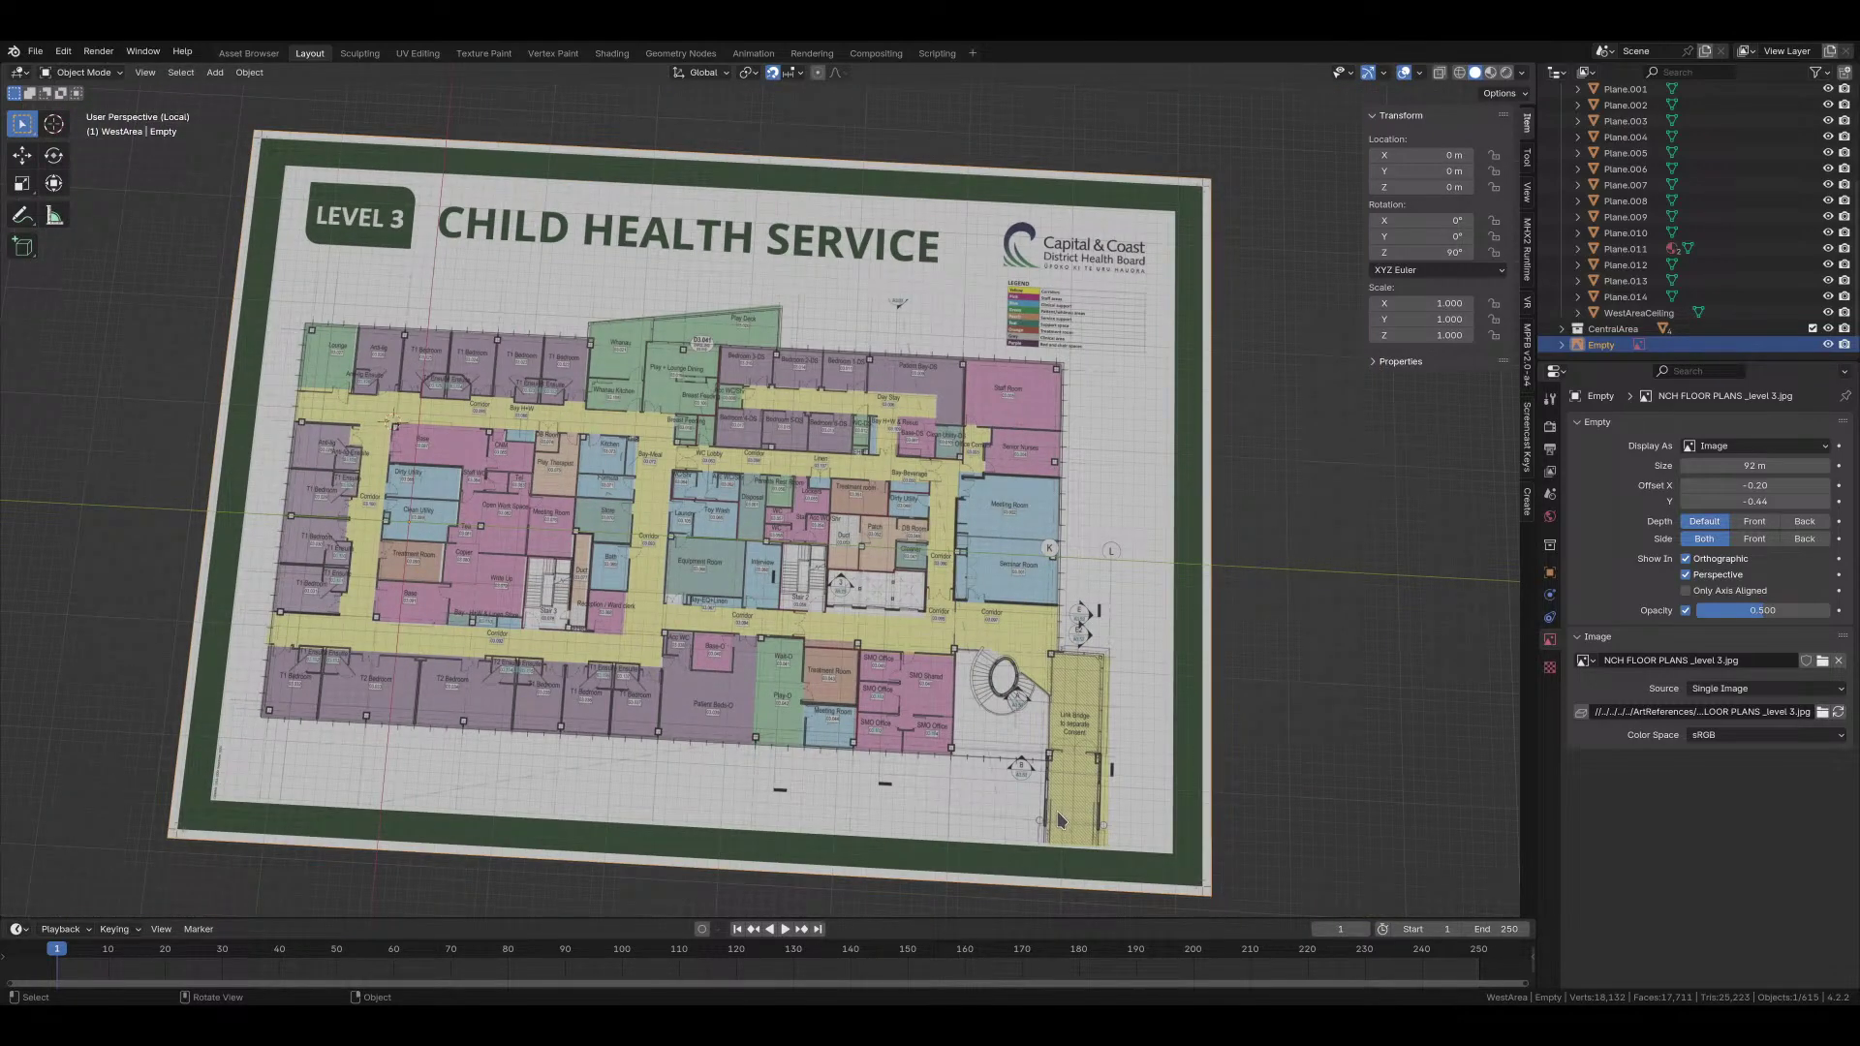
scroll(1058, 820, "up", 2)
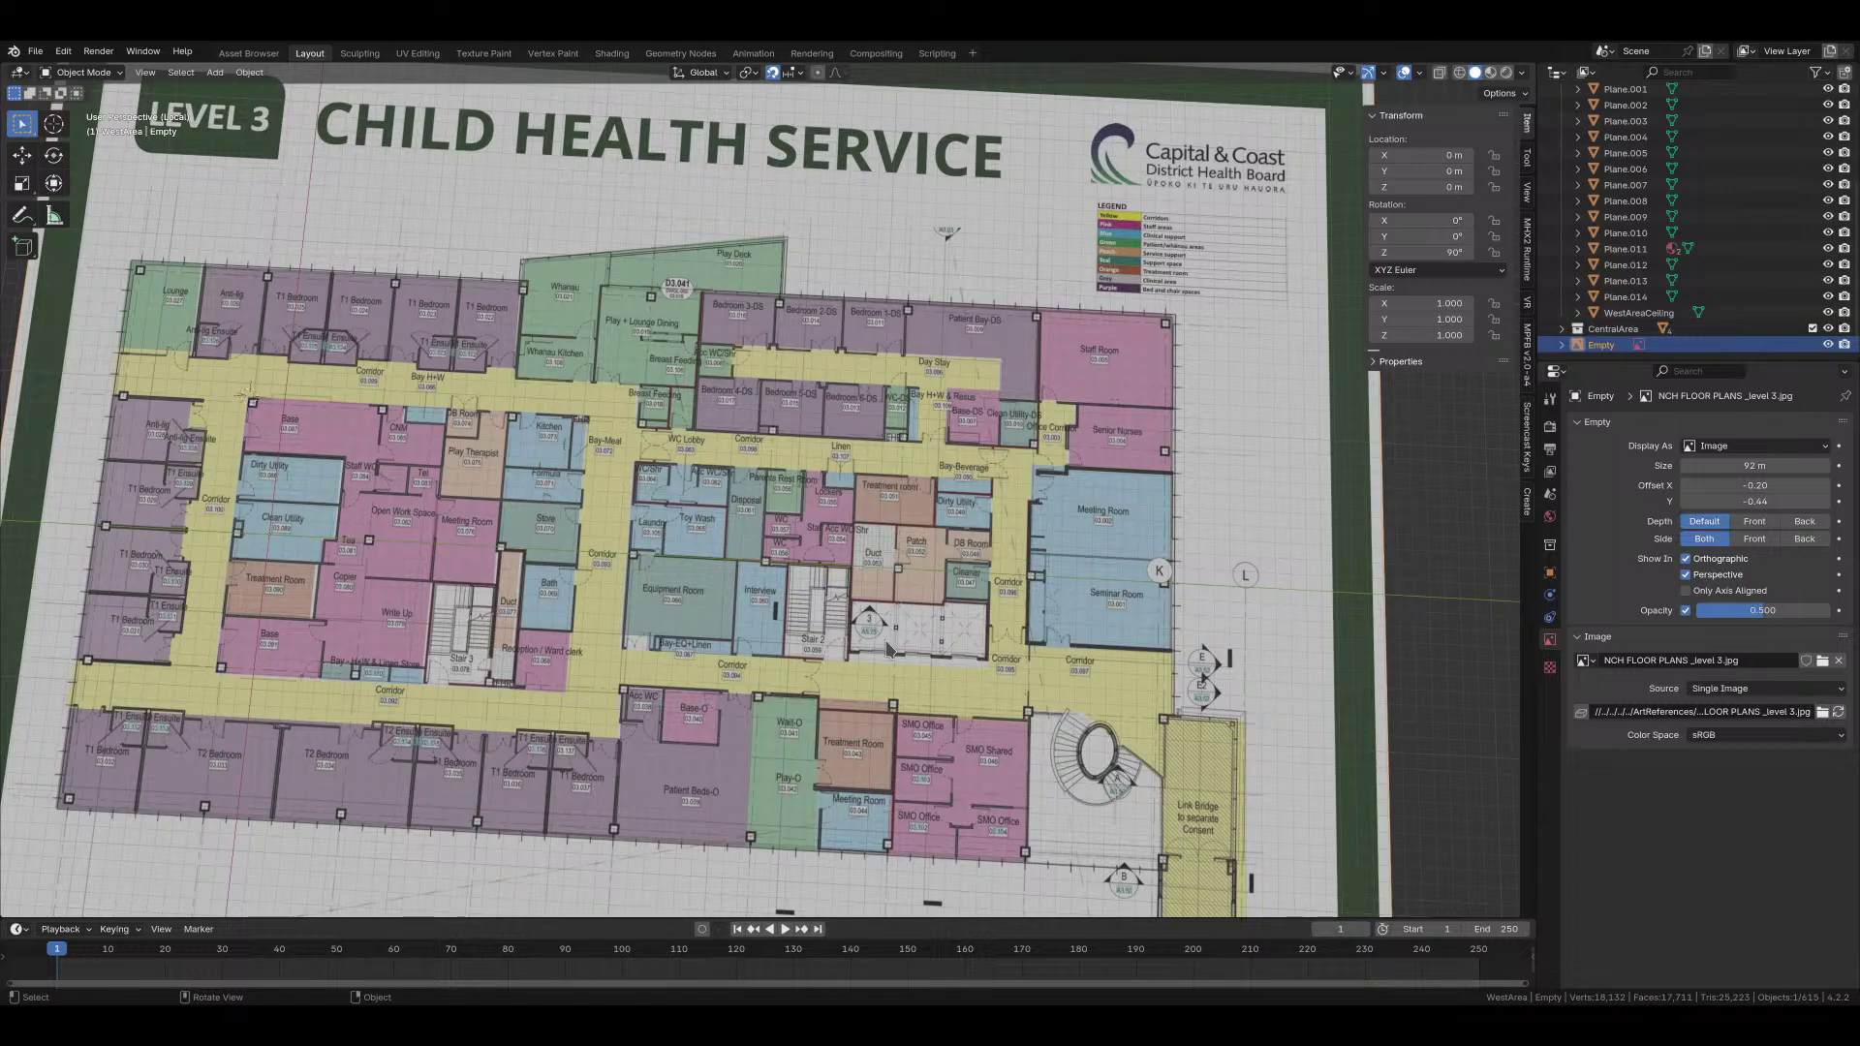
scroll(890, 649, "down", 3)
middle_click_drag(889, 650, 909, 565)
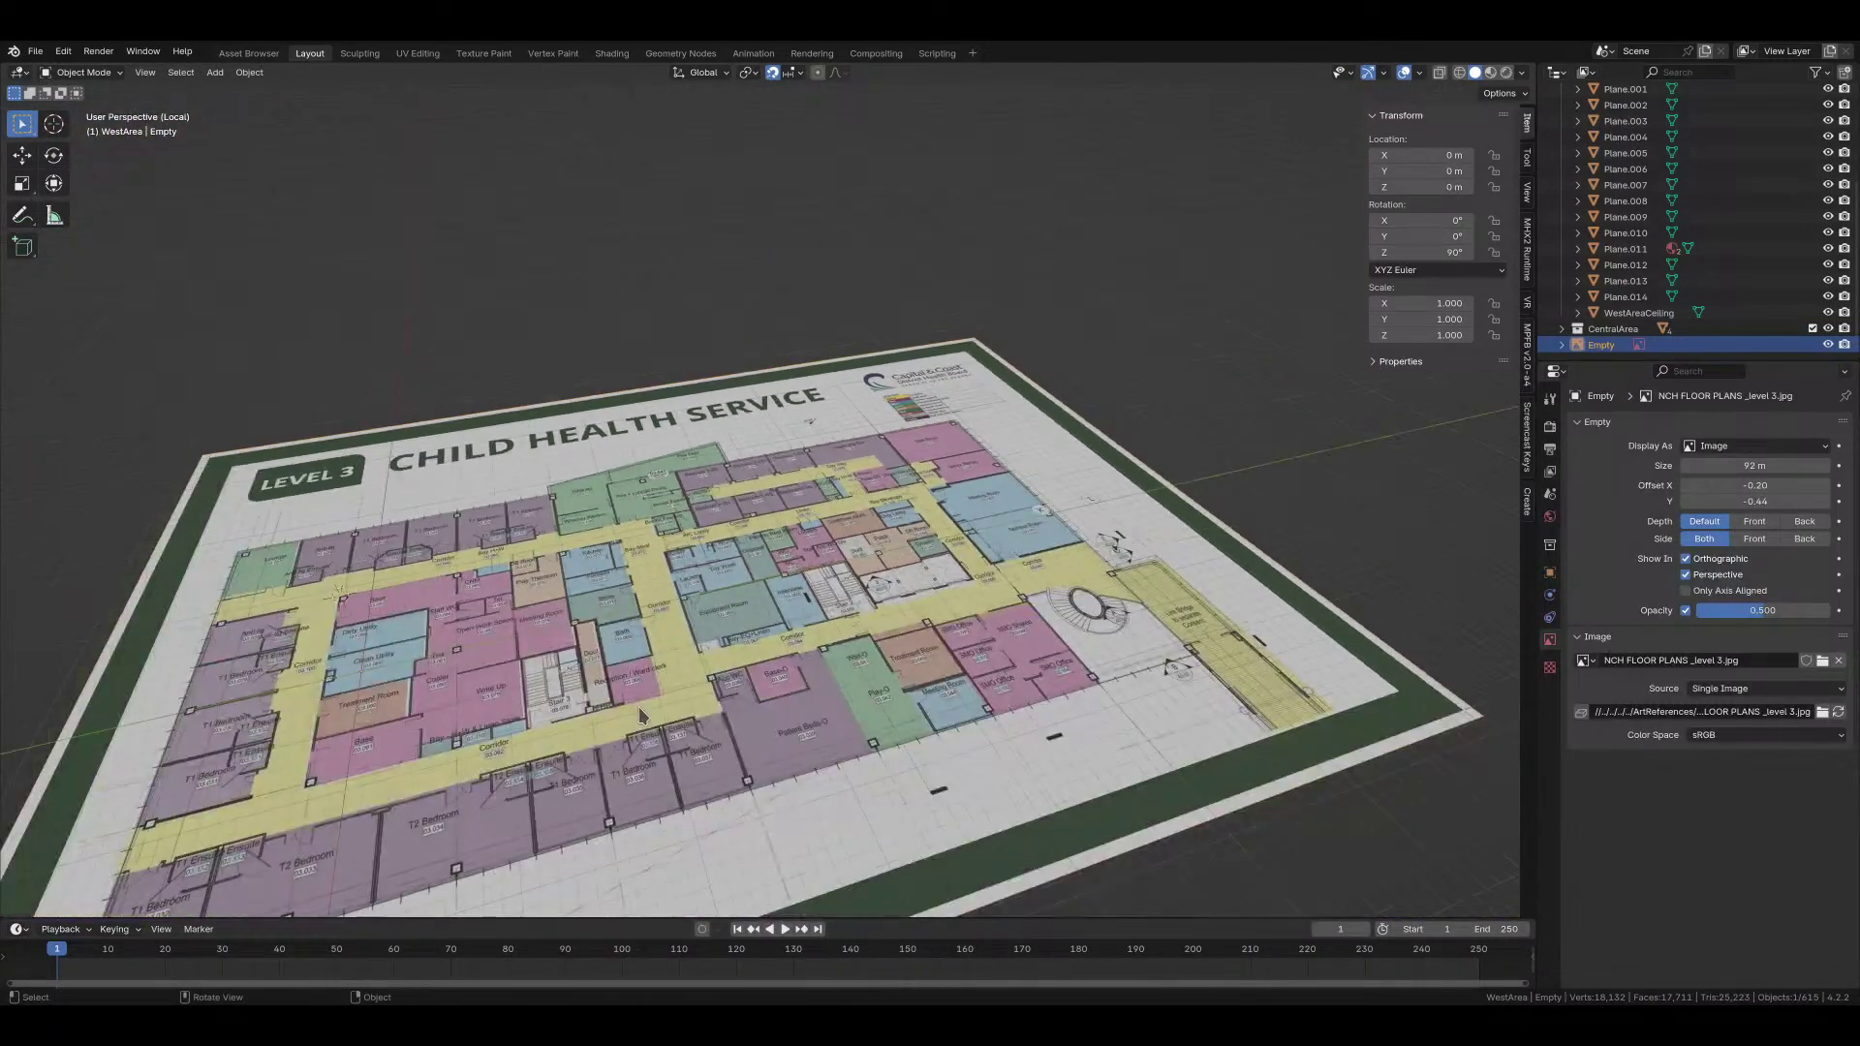
middle_click_drag(516, 686, 843, 552, "shift")
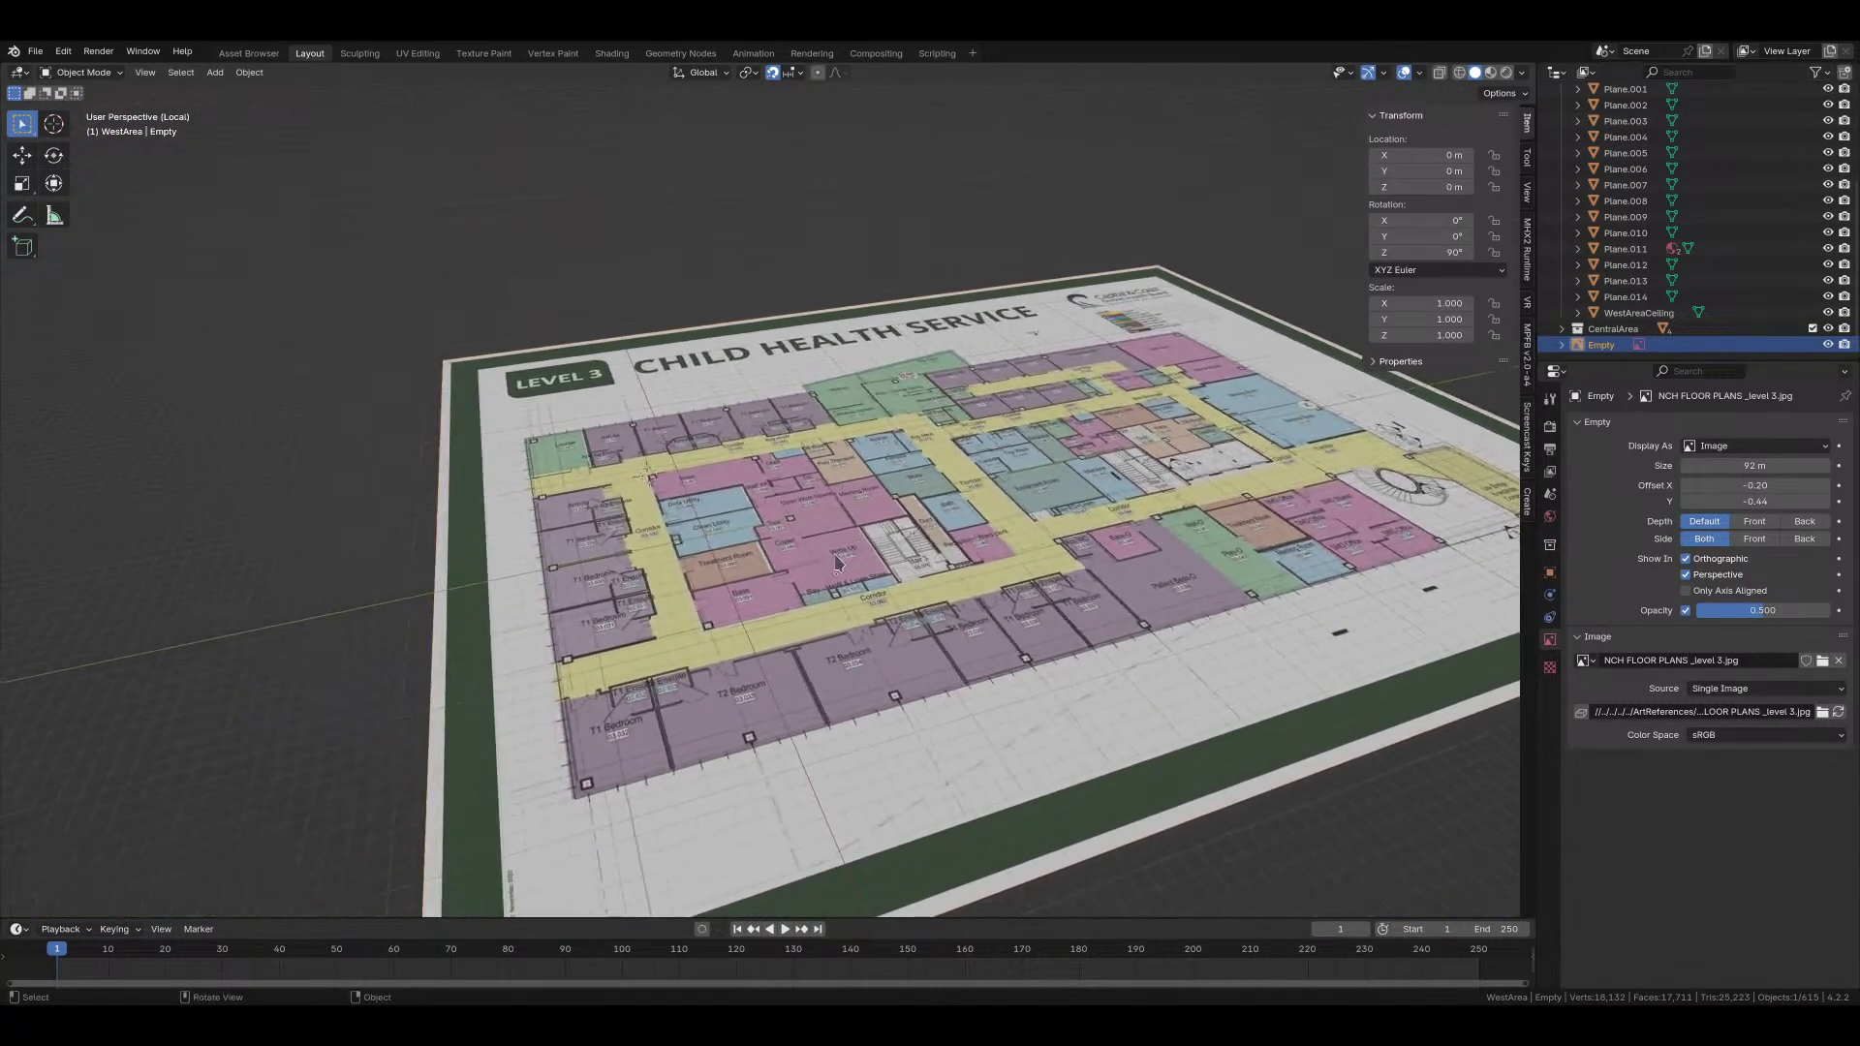
Step: Leave Local View to bring back the whole model and select the ward's central block of walls
key("KP_Divide")
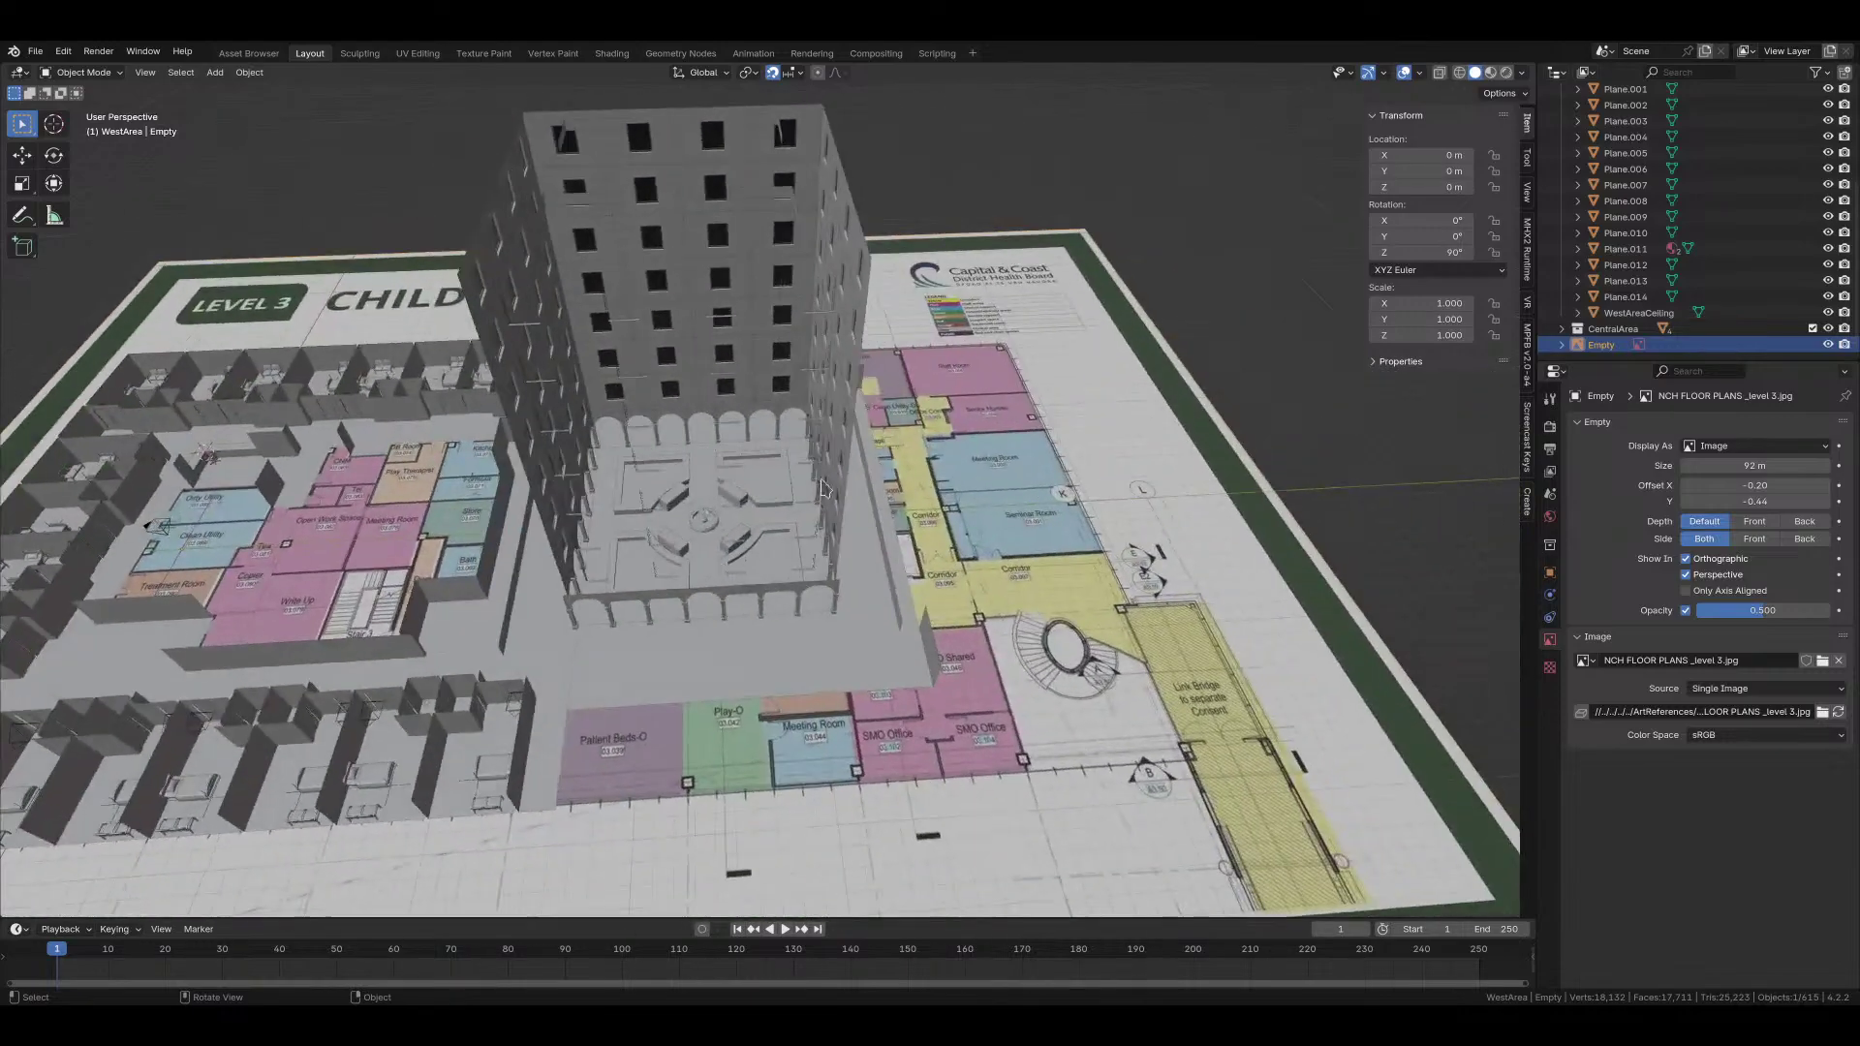
middle_click_drag(267, 605, 874, 553, "shift")
left_click(614, 560)
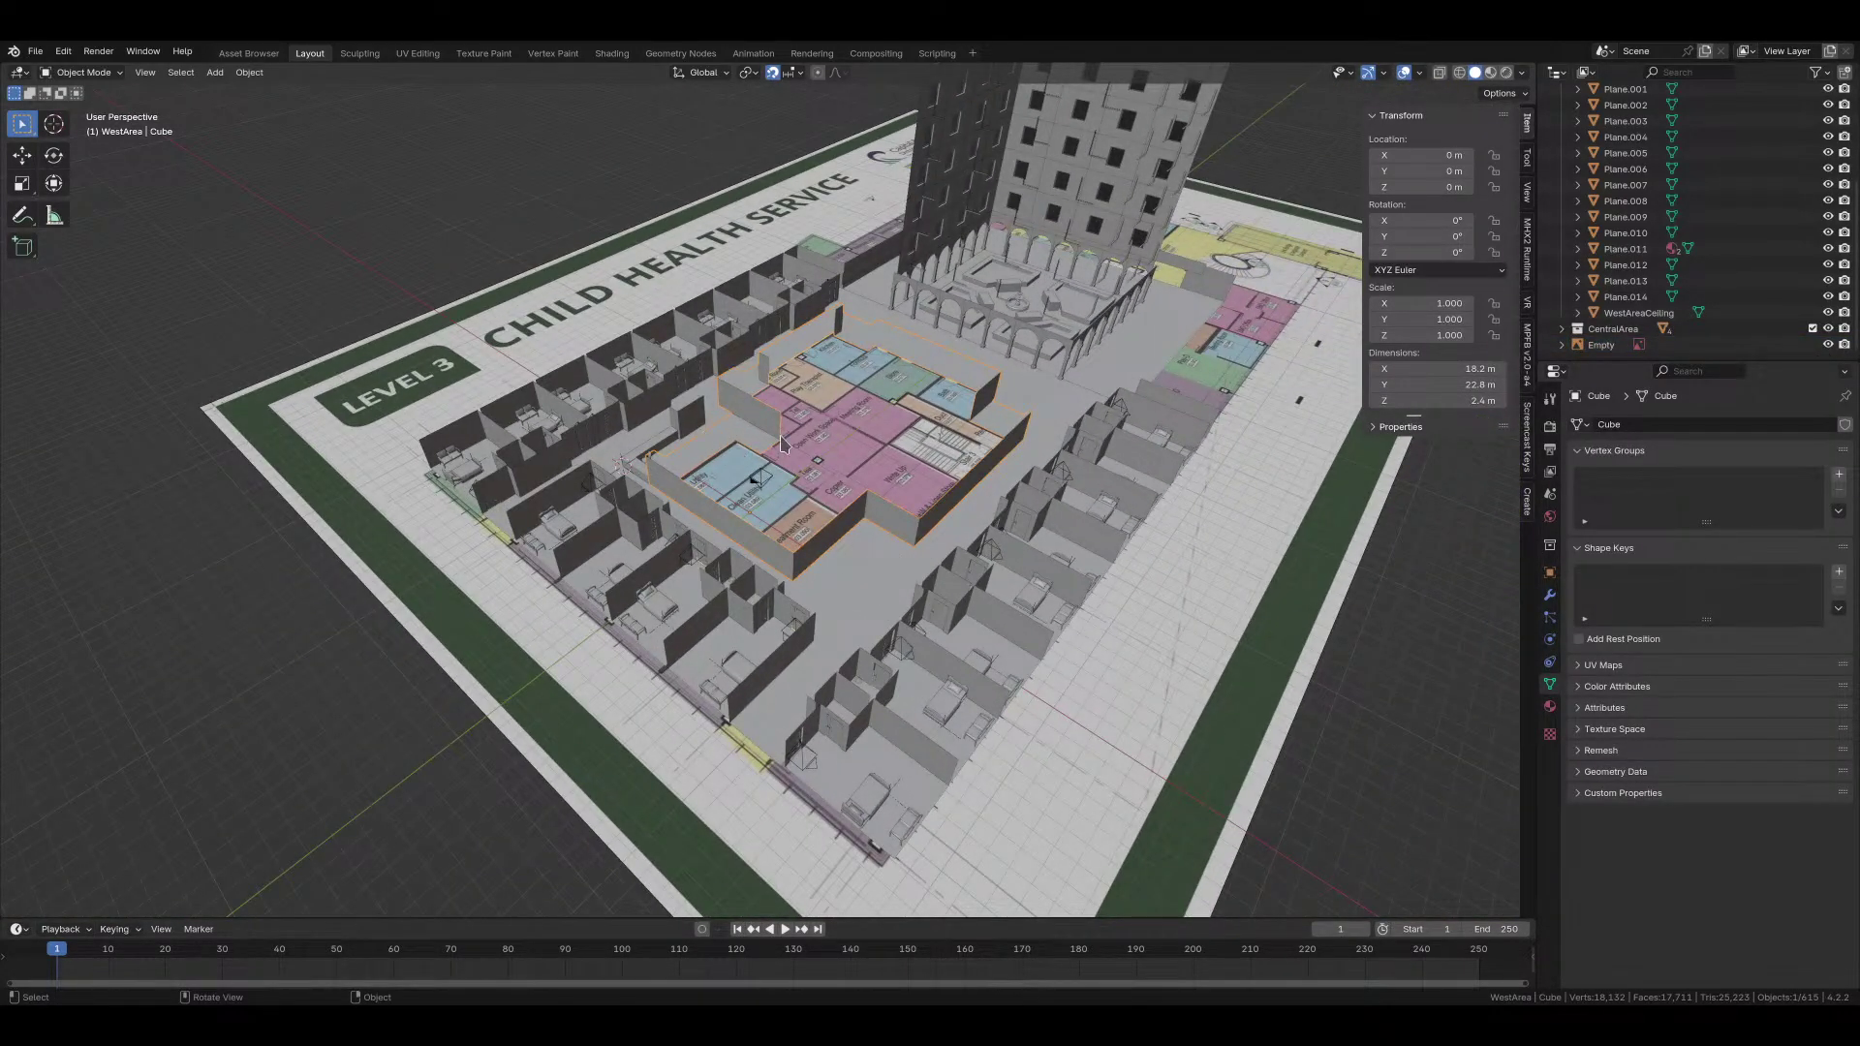
Step: Examine the central block and ward from several sides, ending with a low view toward the courtyard arches
middle_click_drag(930, 549, 775, 592)
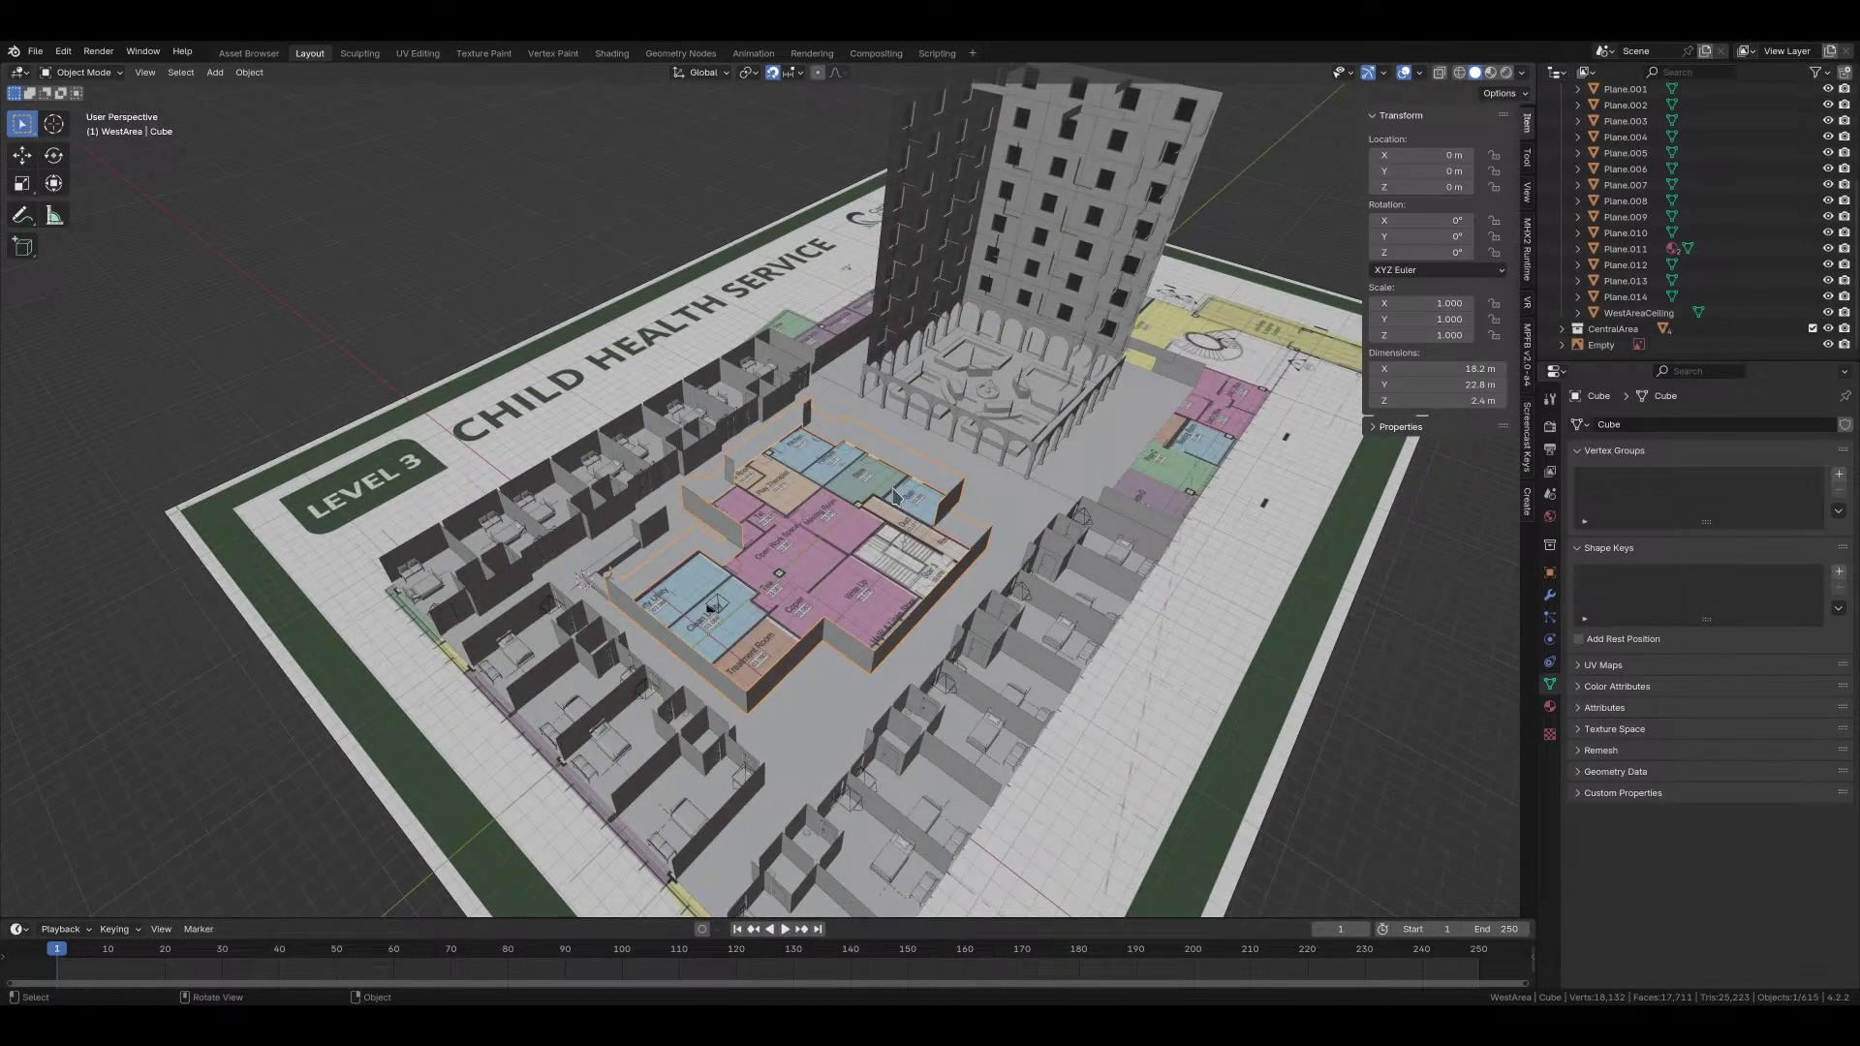
mouse_move(895, 494)
middle_mouse_down()
mouse_move(746, 602)
mouse_move(854, 576)
mouse_move(835, 546)
mouse_move(702, 481)
middle_mouse_up()
scroll(828, 519, "up", 1)
mouse_move(1091, 451)
middle_mouse_down()
mouse_move(1075, 455)
mouse_move(1149, 472)
mouse_move(761, 562)
middle_mouse_up()
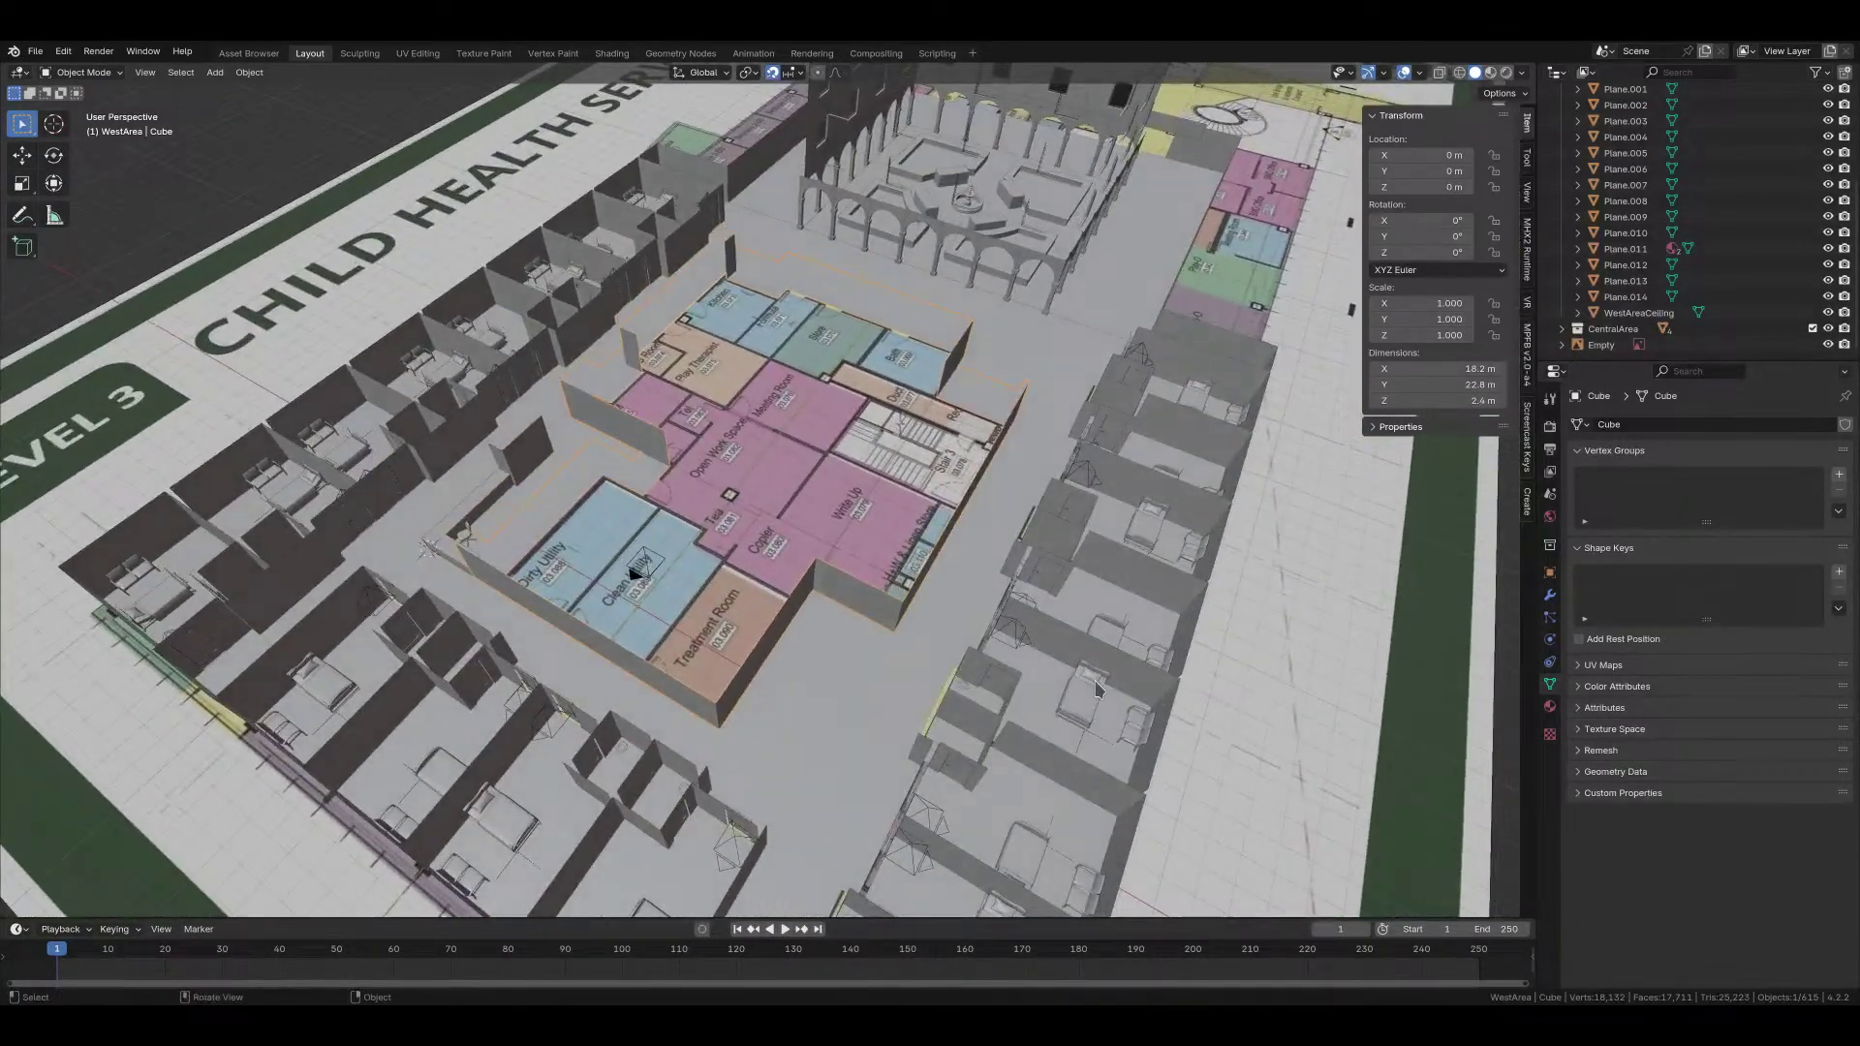
middle_click_drag(948, 440, 881, 568)
scroll(881, 569, "up", 3)
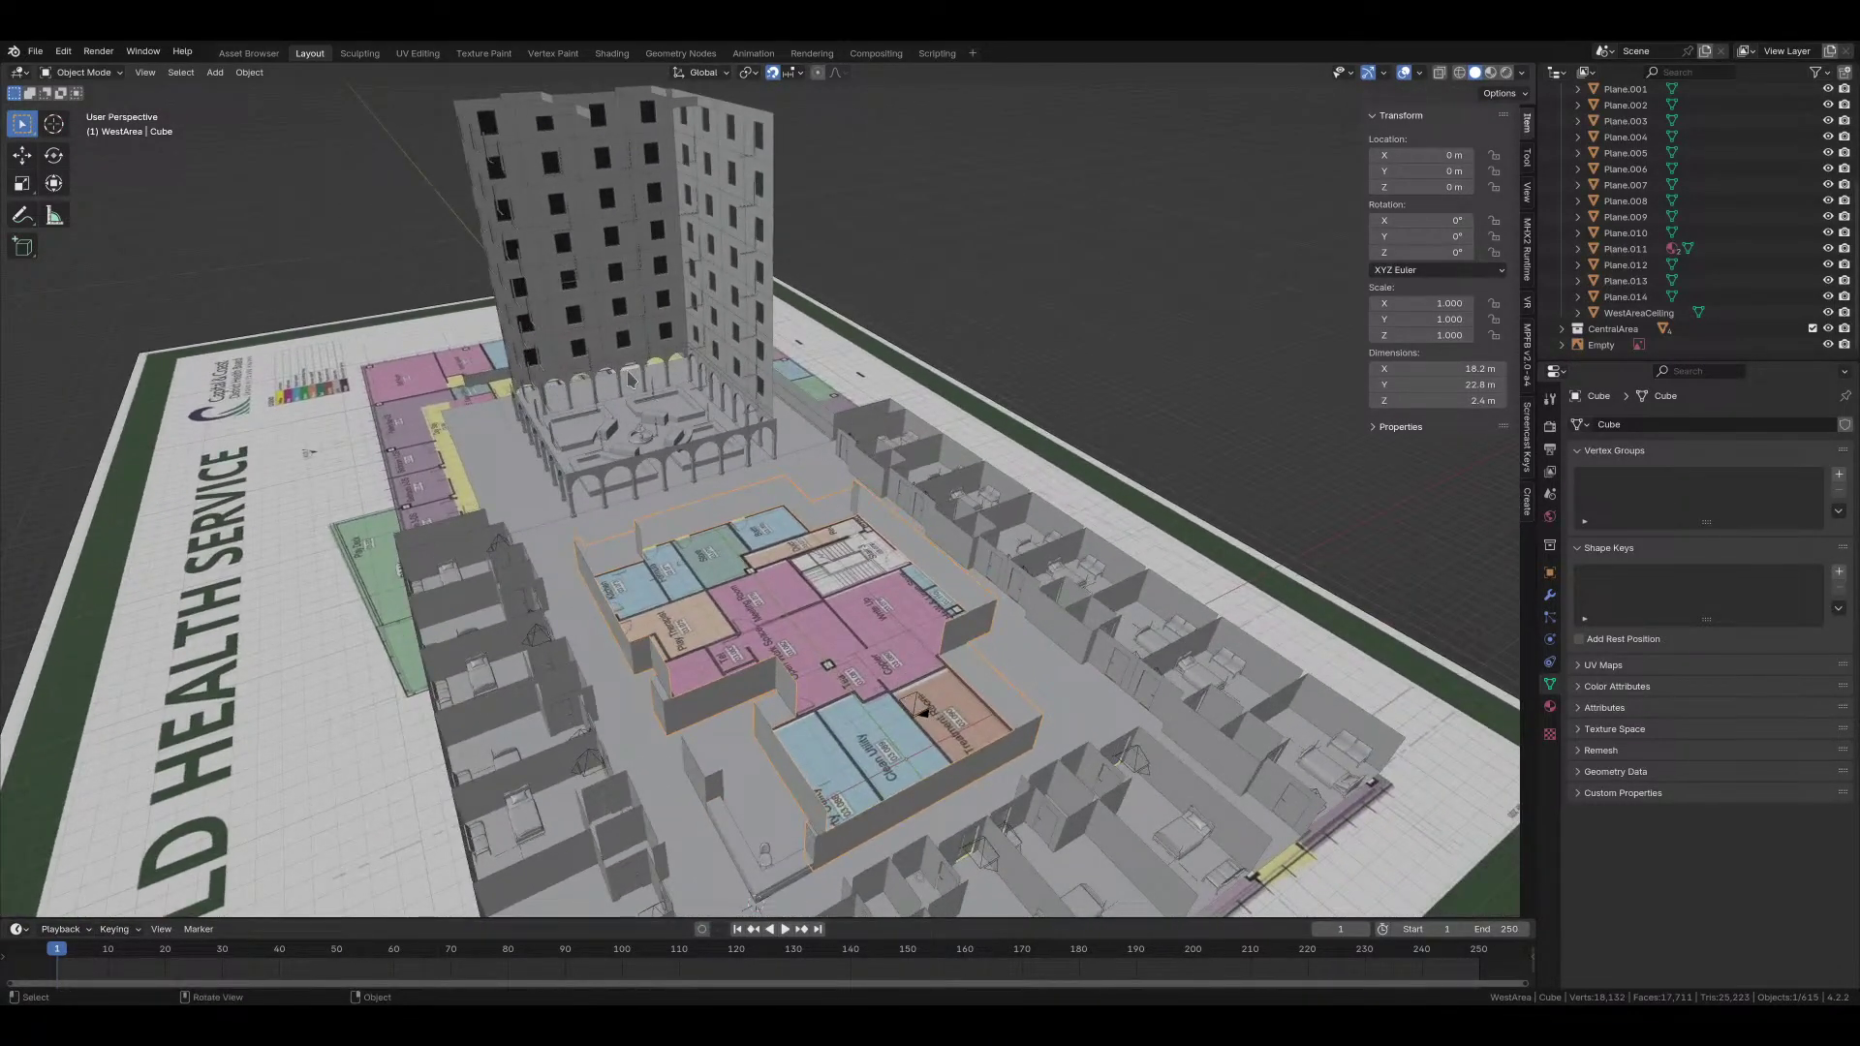
middle_click_drag(647, 322, 739, 481, "shift")
scroll(846, 594, "up", 4)
middle_click_drag(952, 670, 869, 600)
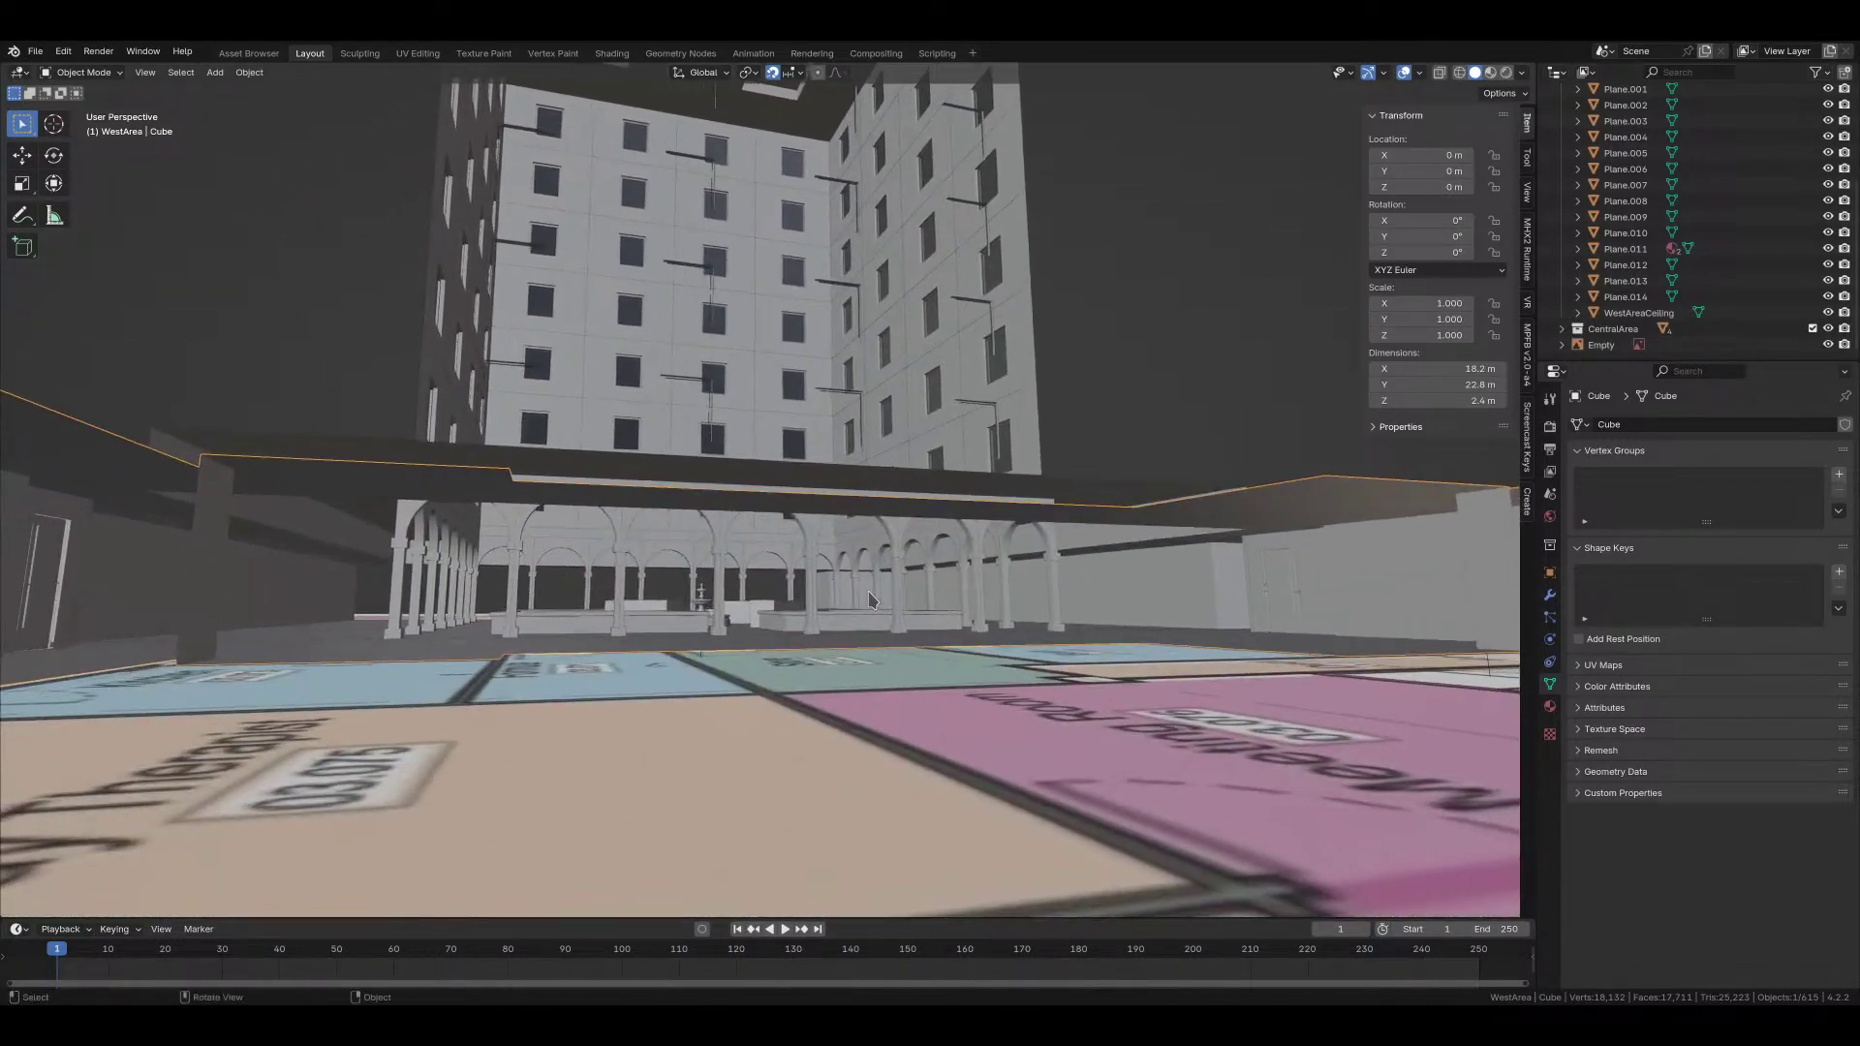